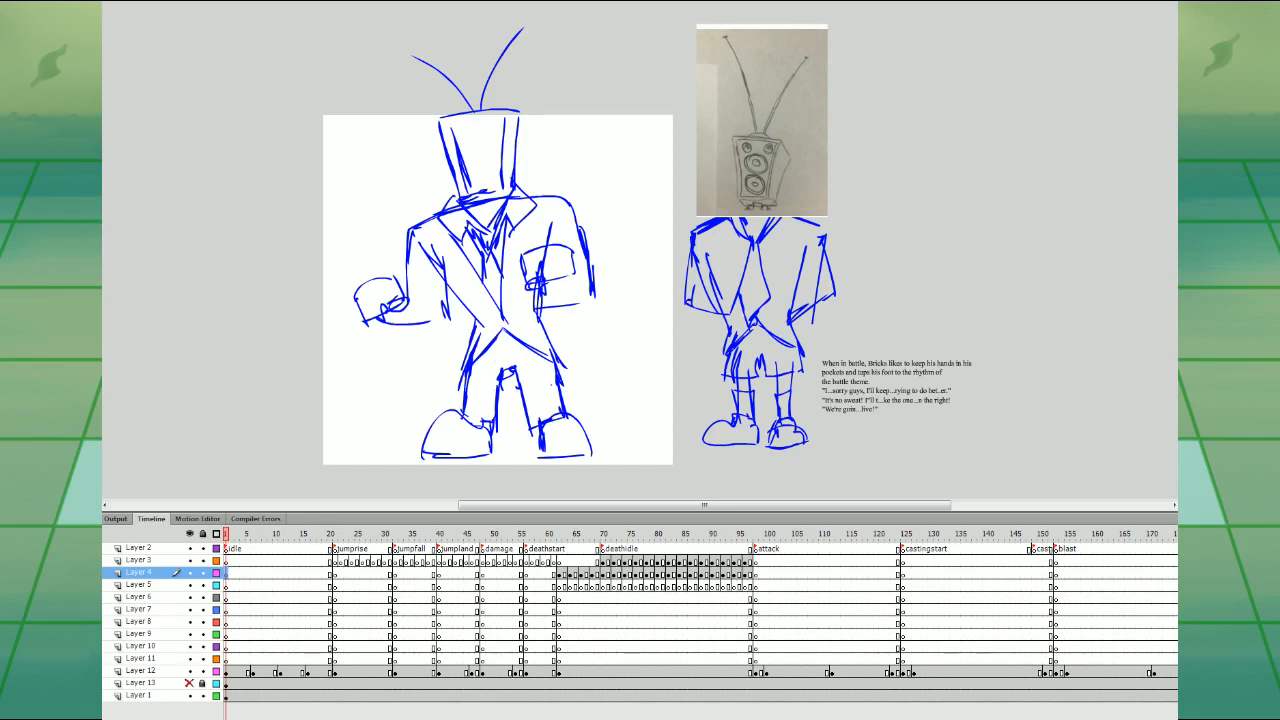
- Display the rough sketch on Layer 12 as outlines and lock that layer
left_click(226, 659)
left_click(216, 671)
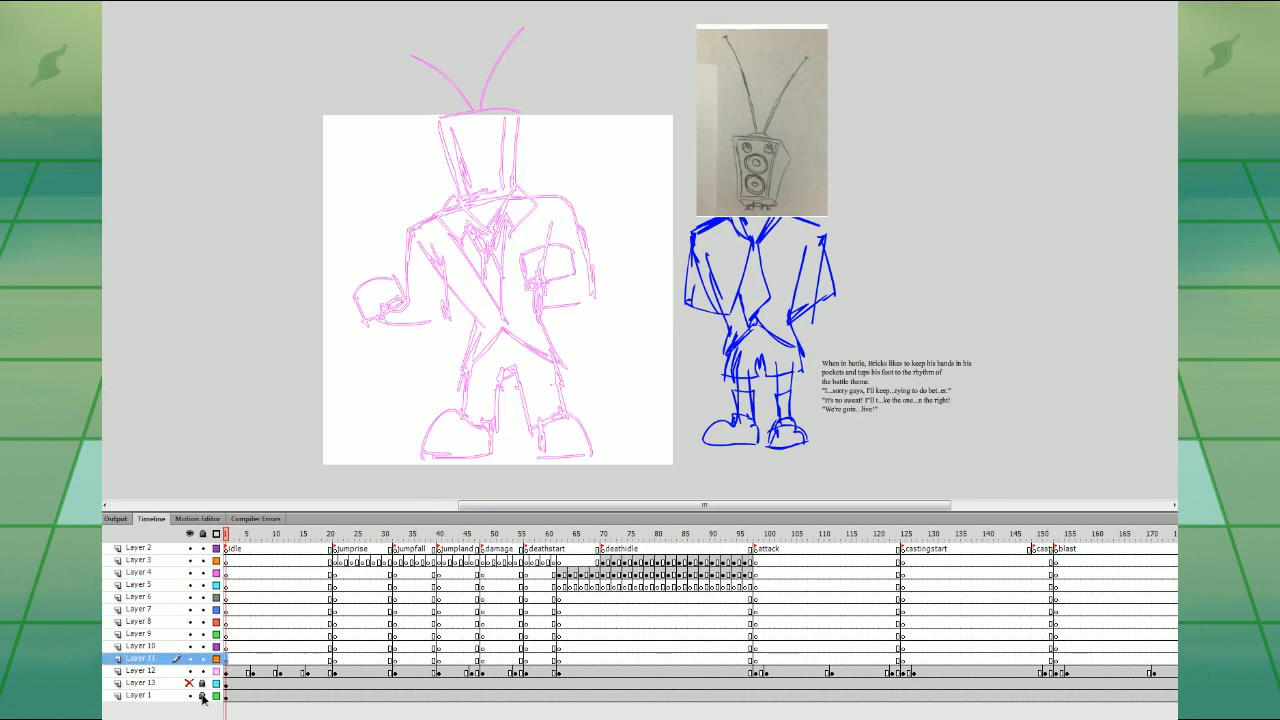
left_click(202, 671)
- On the first frame of Layer 4, ink the box-shaped head over the sketch, including its narrow side face
key("ctrl+equal")
left_click_drag(650, 207, 612, 458)
left_click_drag(648, 216, 550, 262)
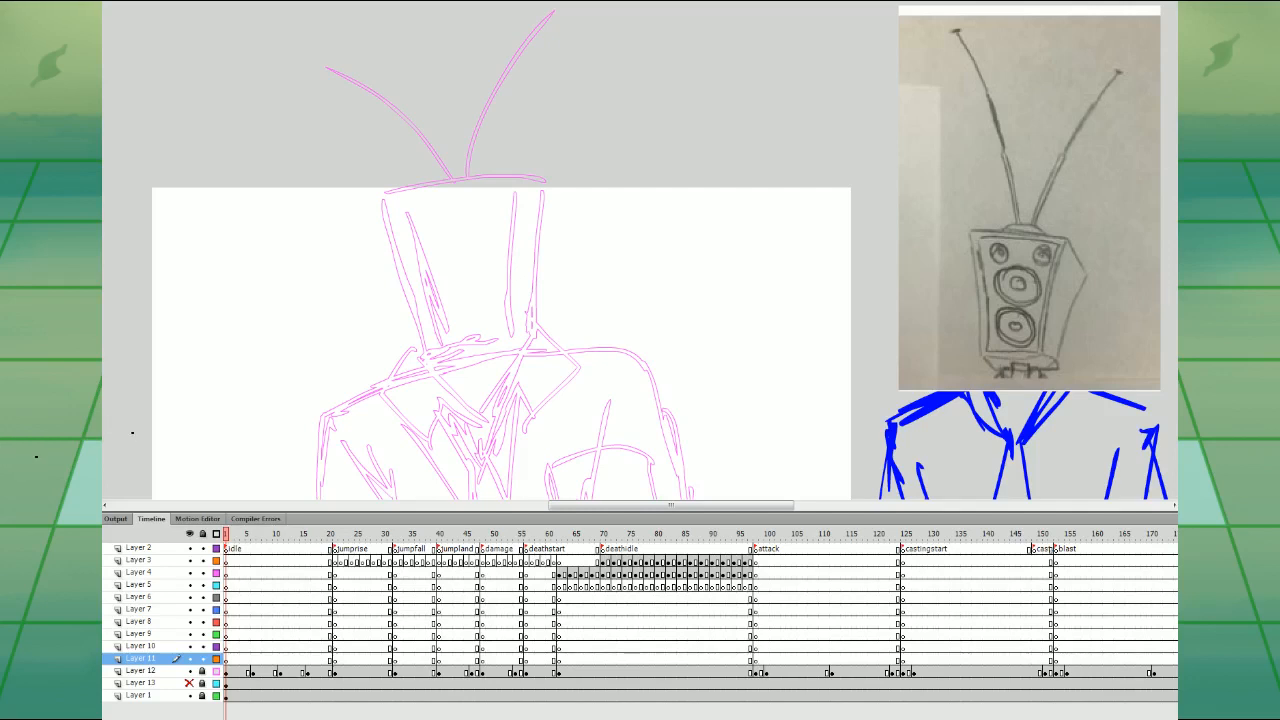
left_click(250, 573)
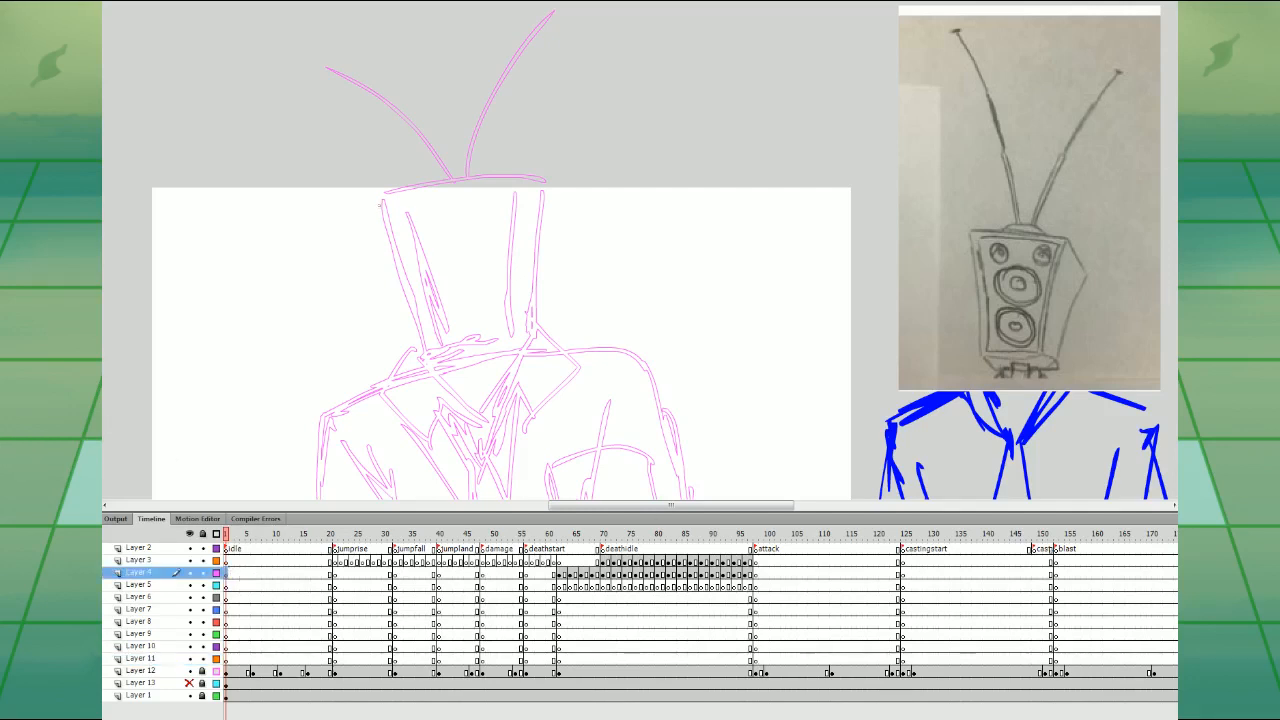
mouse_move(380, 205)
left_mouse_down()
mouse_move(420, 284)
mouse_move(432, 355)
mouse_move(470, 356)
mouse_move(386, 227)
mouse_move(430, 358)
mouse_move(514, 342)
mouse_move(521, 178)
mouse_move(470, 177)
mouse_move(375, 209)
left_mouse_up()
key("ctrl+z")
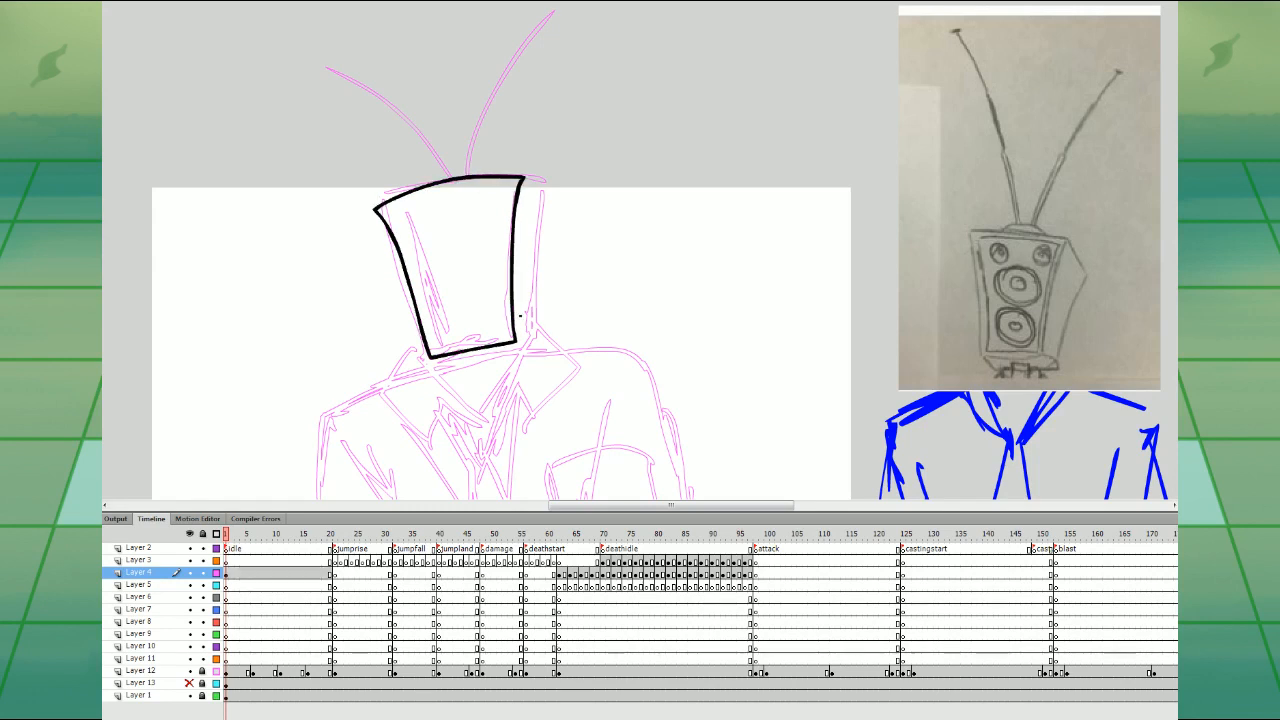
left_click_drag(531, 341, 548, 188)
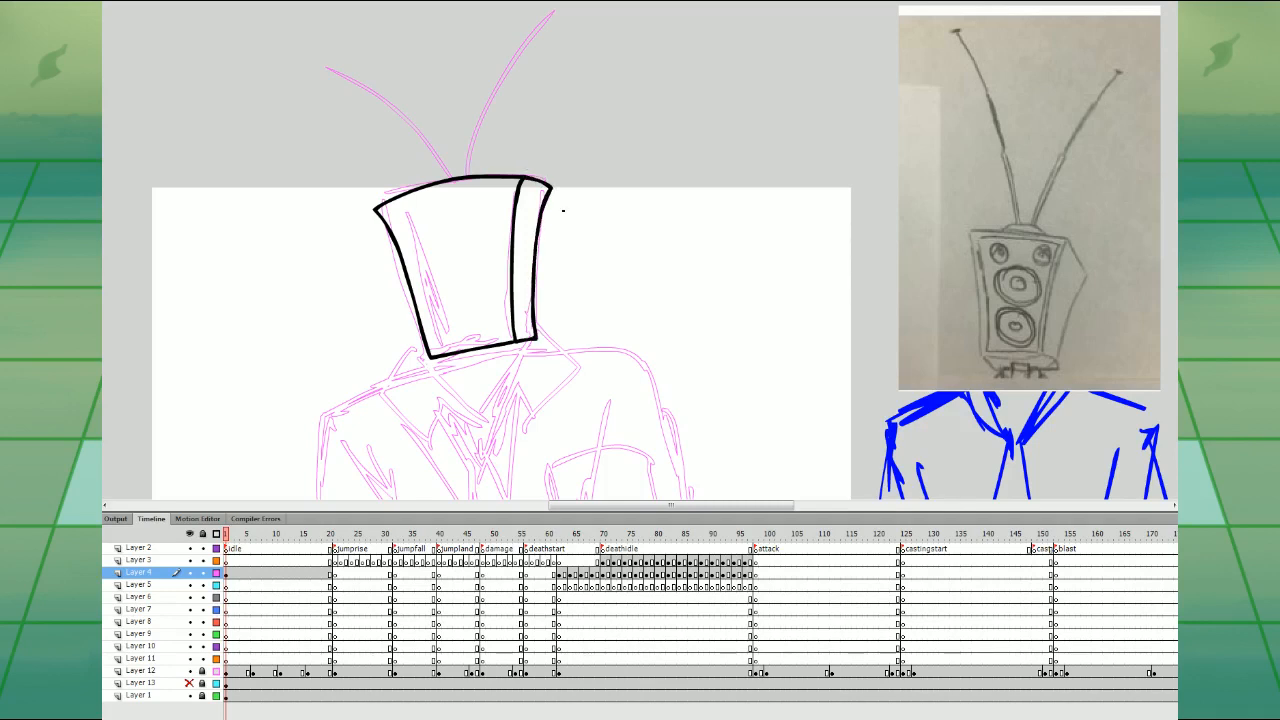
- Add the antenna base, inset front panel, two small speakers and two large speakers with centre rings to the head
key("space")
left_click_drag(575, 231, 587, 318)
mouse_move(497, 262)
left_mouse_down()
mouse_move(454, 268)
mouse_move(500, 260)
left_mouse_up()
mouse_move(406, 264)
left_mouse_down()
mouse_move(458, 391)
mouse_move(516, 381)
mouse_move(516, 246)
mouse_move(412, 258)
mouse_move(434, 278)
mouse_move(506, 262)
mouse_move(453, 273)
mouse_move(440, 312)
mouse_move(466, 328)
mouse_move(490, 321)
mouse_move(503, 296)
mouse_move(472, 268)
left_mouse_up()
mouse_move(486, 344)
left_mouse_down()
mouse_move(459, 374)
mouse_move(486, 381)
mouse_move(456, 358)
mouse_move(472, 380)
mouse_move(491, 379)
mouse_move(503, 352)
mouse_move(460, 336)
mouse_move(455, 367)
mouse_move(481, 378)
mouse_move(486, 333)
left_mouse_up()
key("ctrl+z")
key("ctrl+z")
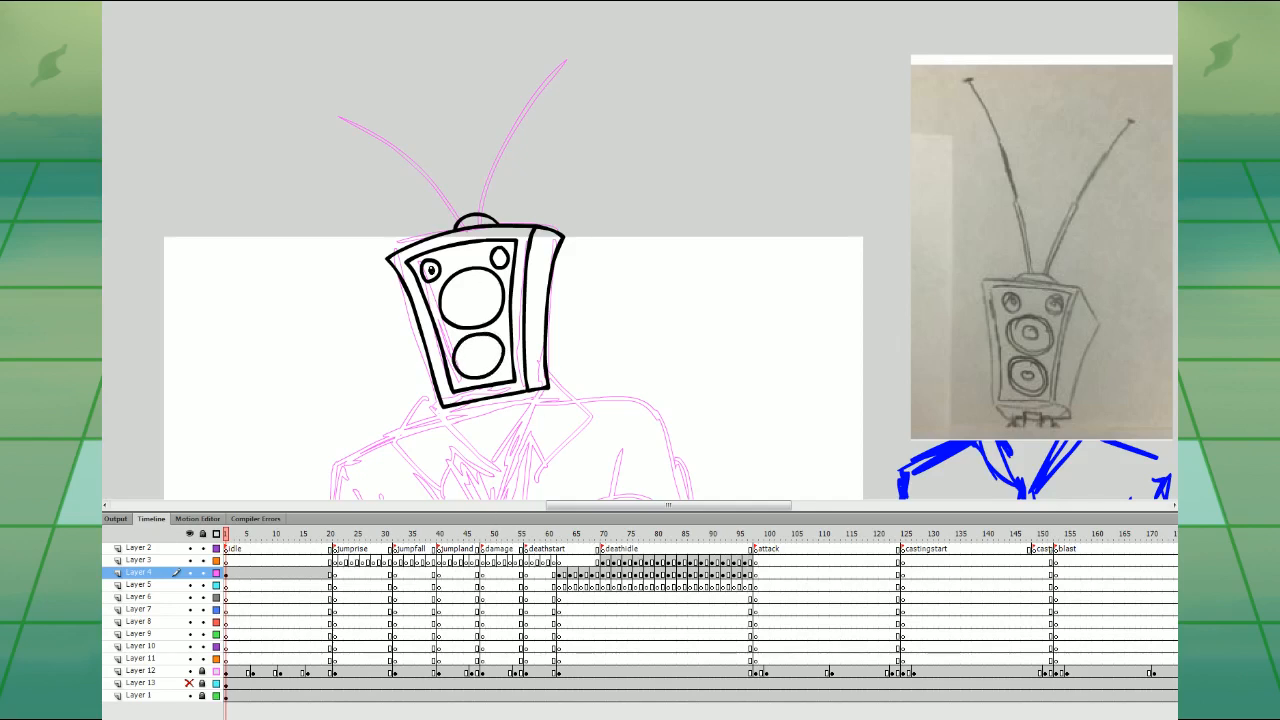
left_click(499, 259)
mouse_move(472, 289)
left_mouse_down()
mouse_move(470, 312)
mouse_move(473, 289)
left_mouse_up()
mouse_move(483, 348)
left_mouse_down()
mouse_move(481, 367)
mouse_move(484, 348)
left_mouse_up()
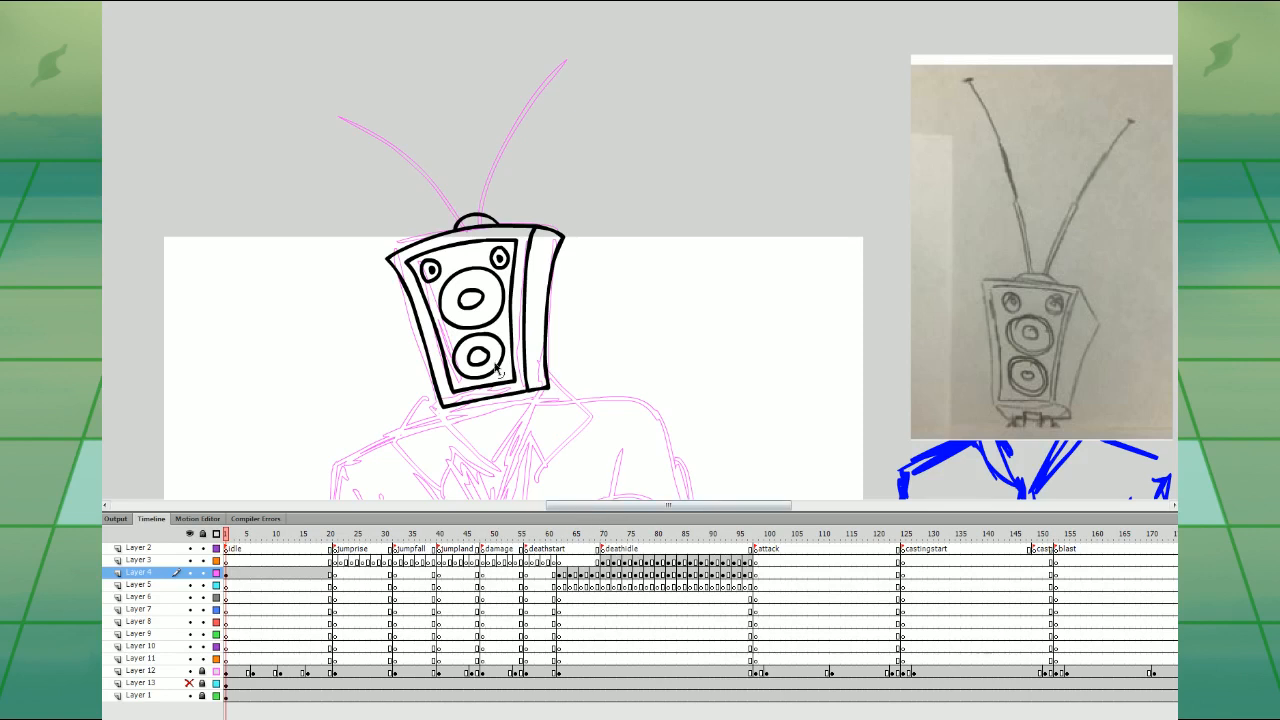
- Ink the two curved antennas on the first frame of Layer 5 and dot the left antenna's tip
left_click(227, 584)
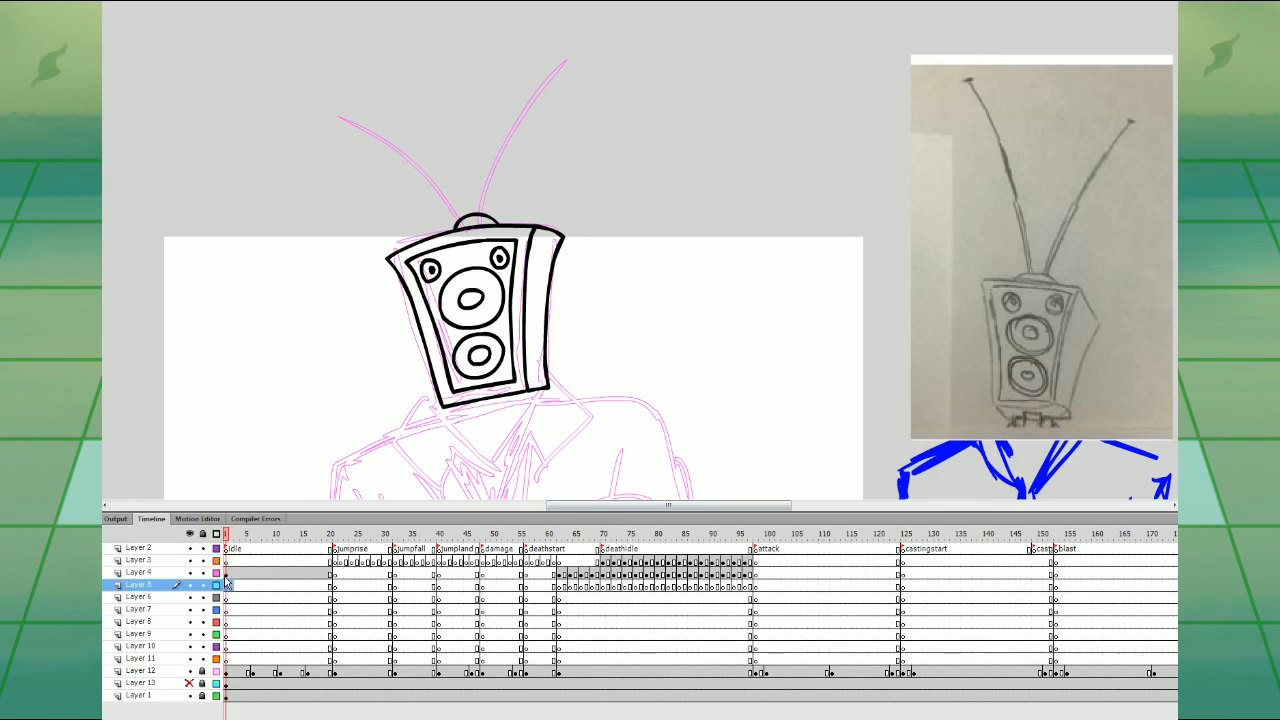
mouse_move(480, 220)
left_mouse_down()
mouse_move(489, 187)
mouse_move(573, 67)
left_mouse_up()
left_click_drag(470, 226, 334, 118)
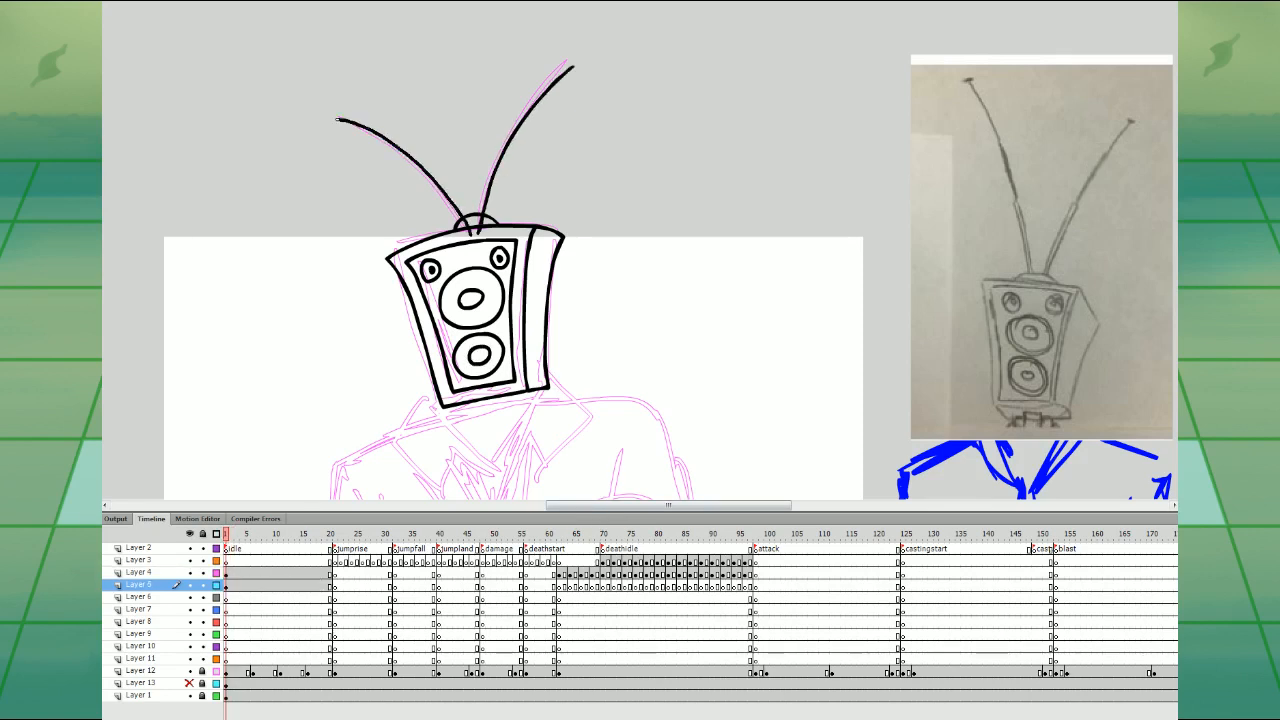
left_click(333, 119)
- Ink the shirt collar below the speaker head on the first frame of Layer 6
left_click(229, 597)
scroll(726, 263, "down", 5)
scroll(726, 263, "right", 2)
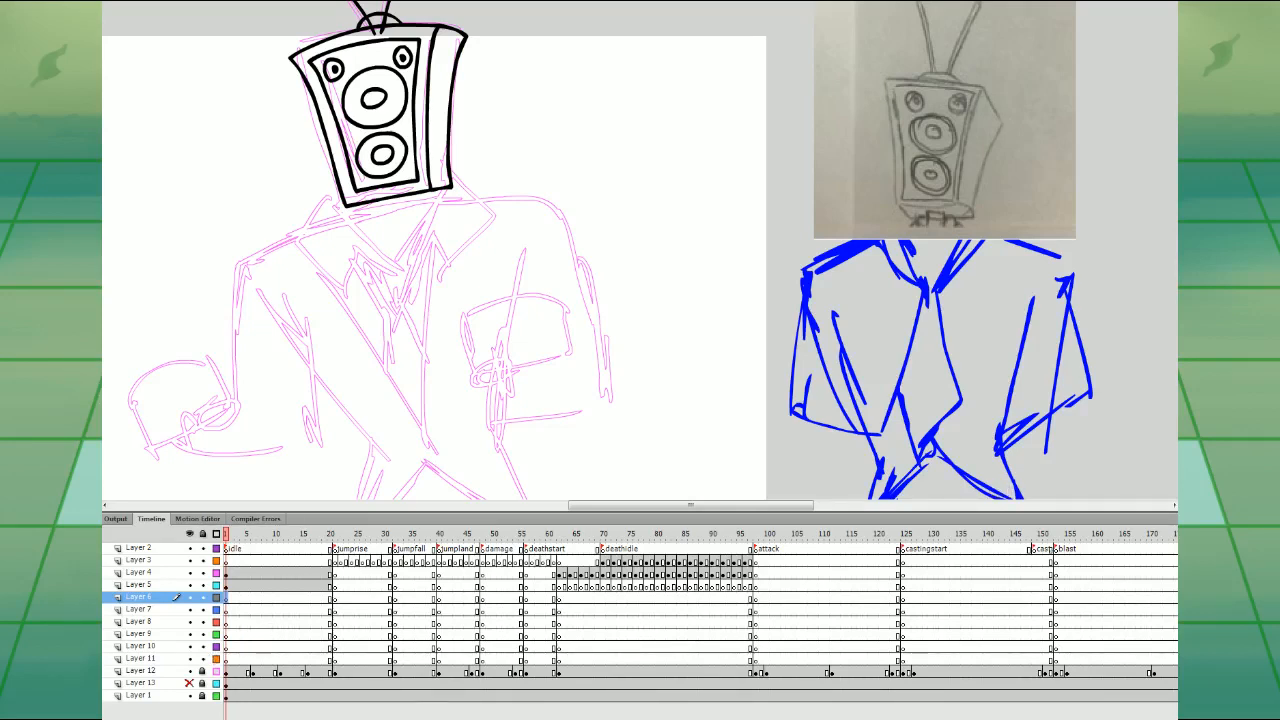
left_click(227, 599)
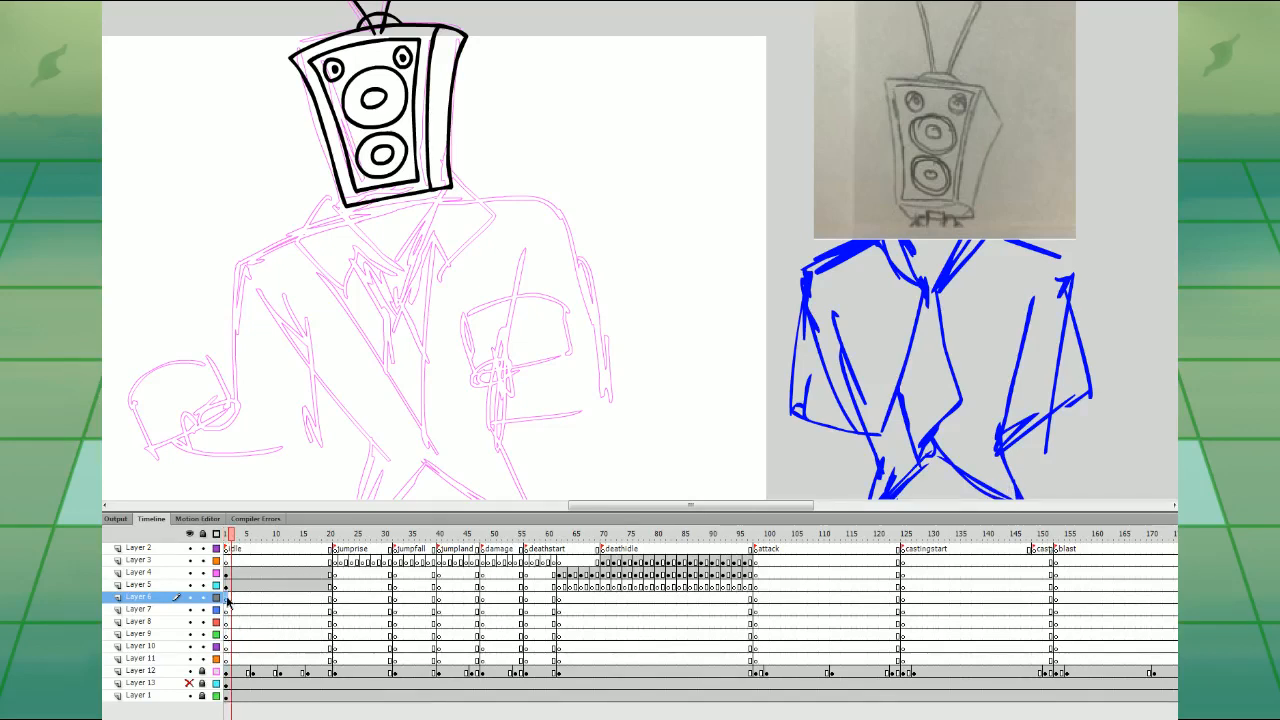
mouse_move(547, 375)
left_mouse_down()
mouse_move(626, 351)
mouse_move(617, 318)
mouse_move(609, 358)
left_mouse_up()
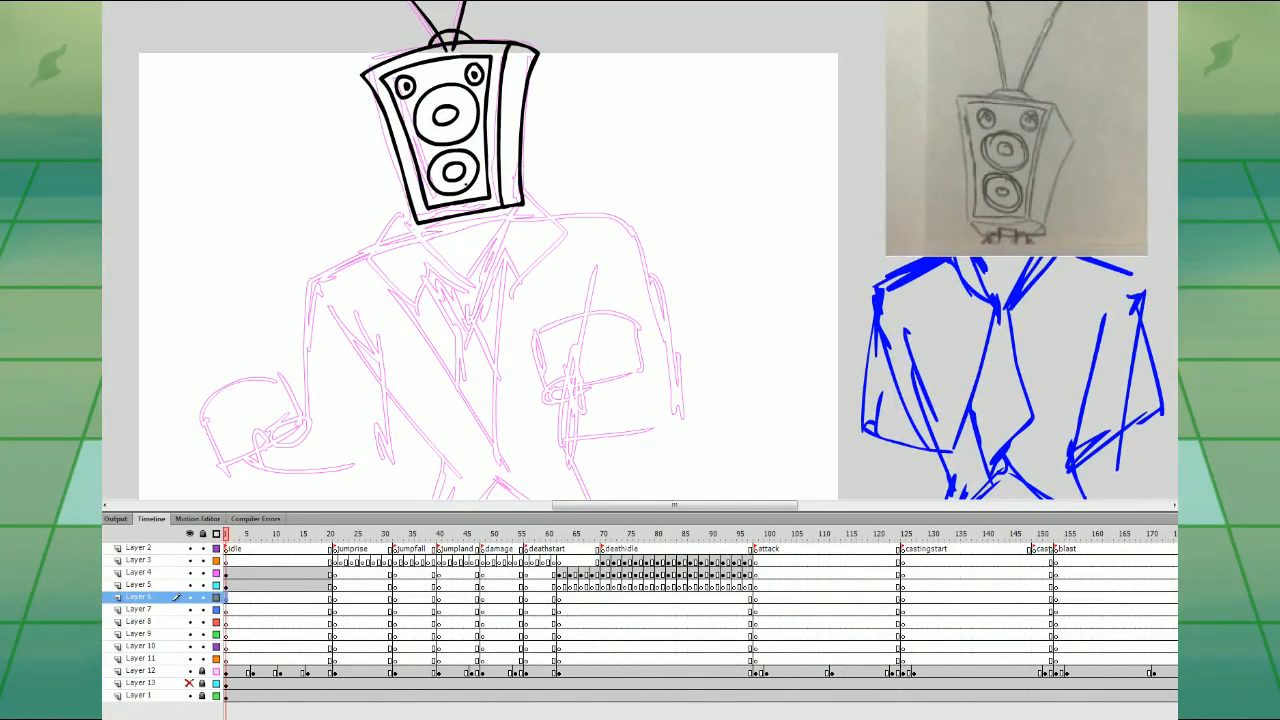
mouse_move(463, 184)
left_mouse_down()
mouse_move(411, 197)
mouse_move(379, 262)
mouse_move(419, 305)
mouse_move(429, 270)
mouse_move(451, 290)
mouse_move(487, 267)
mouse_move(507, 294)
mouse_move(551, 242)
mouse_move(541, 207)
mouse_move(506, 186)
mouse_move(456, 188)
mouse_move(423, 230)
mouse_move(433, 272)
mouse_move(461, 290)
mouse_move(496, 232)
mouse_move(473, 284)
mouse_move(468, 190)
left_mouse_up()
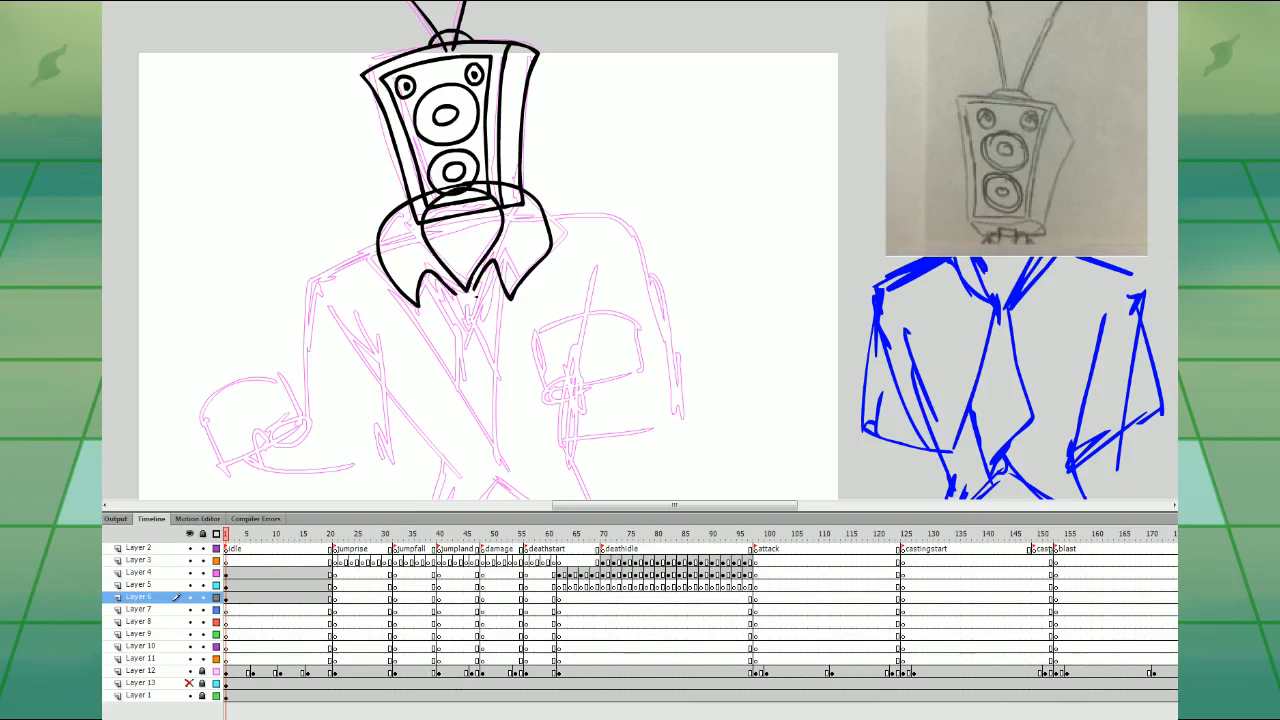
- Draw the tie knot under the collar, the V-shaped shirt opening and the two edges of the hanging tie
mouse_move(477, 296)
left_mouse_down()
mouse_move(457, 333)
mouse_move(472, 341)
mouse_move(474, 300)
mouse_move(457, 298)
mouse_move(452, 333)
mouse_move(468, 342)
mouse_move(478, 300)
mouse_move(432, 292)
mouse_move(498, 275)
left_mouse_up()
key("ctrl+z")
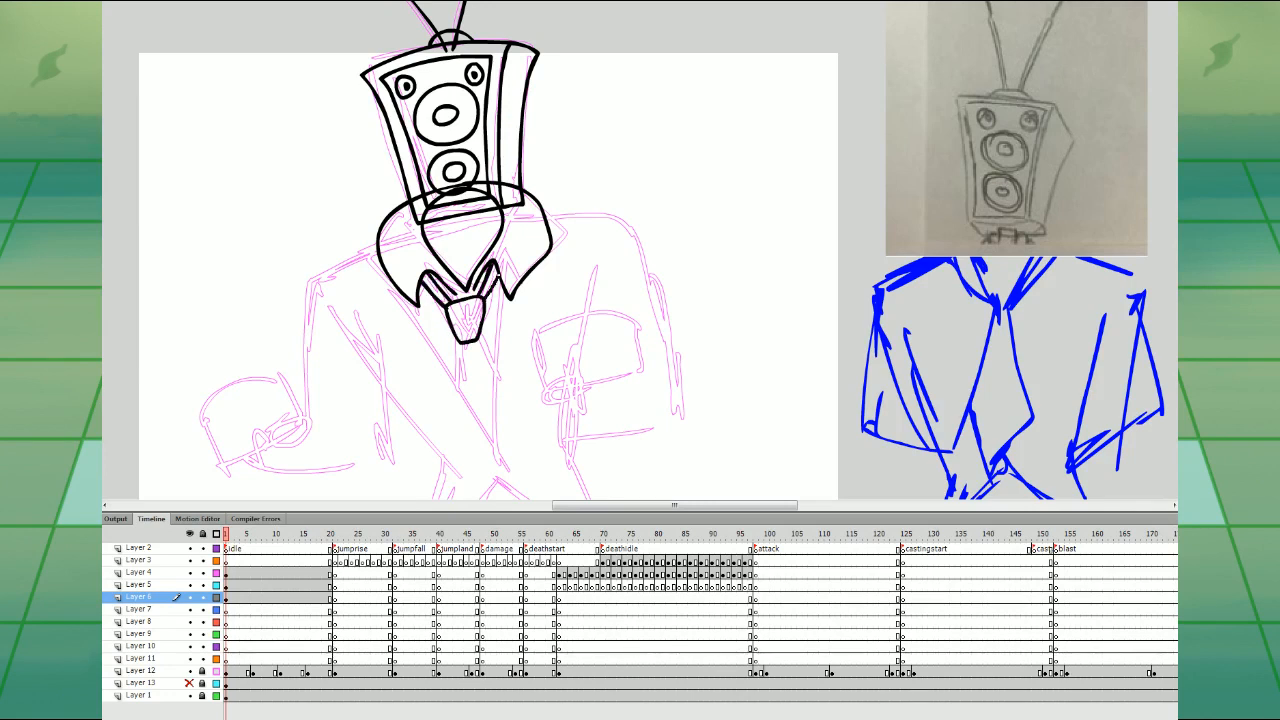
mouse_move(414, 304)
left_mouse_down()
mouse_move(494, 452)
mouse_move(530, 274)
left_mouse_up()
left_click_drag(460, 345, 459, 390)
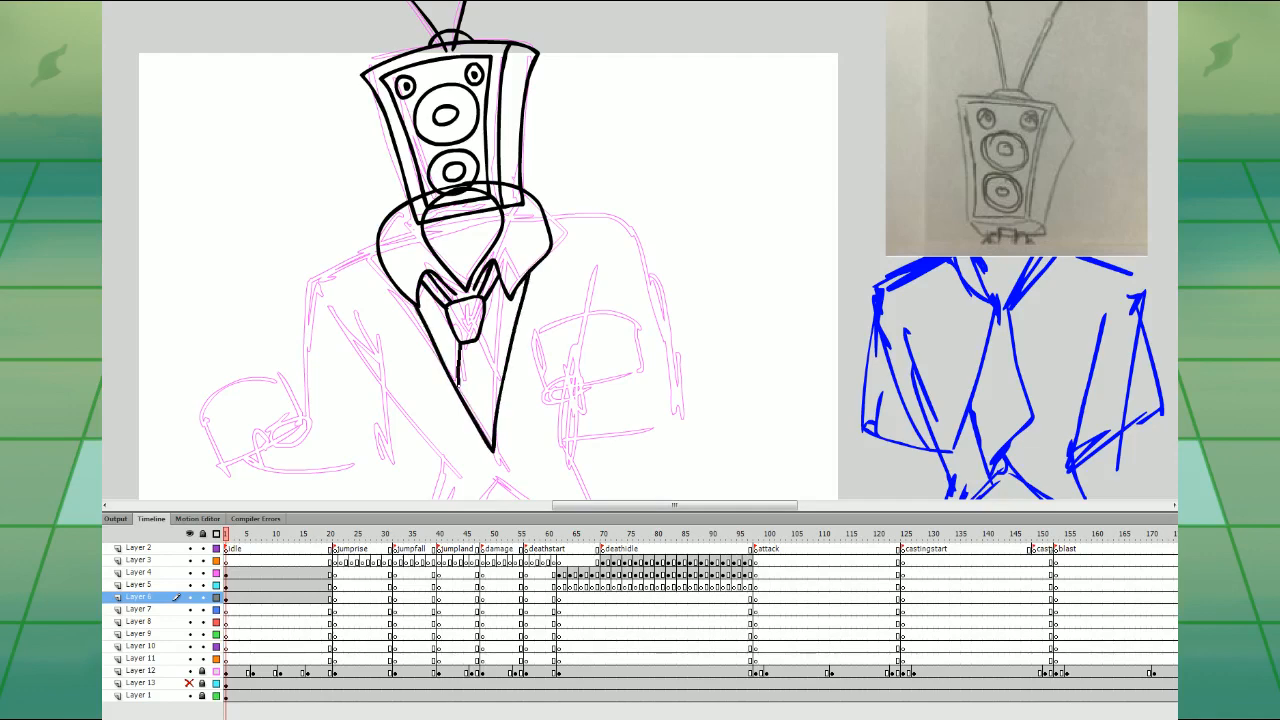
left_click_drag(476, 342, 501, 388)
- Ink both sides of the suit jacket from the shoulders to the pointed tails, redrawing the first attempt and adding a button
left_click_drag(566, 357, 652, 285)
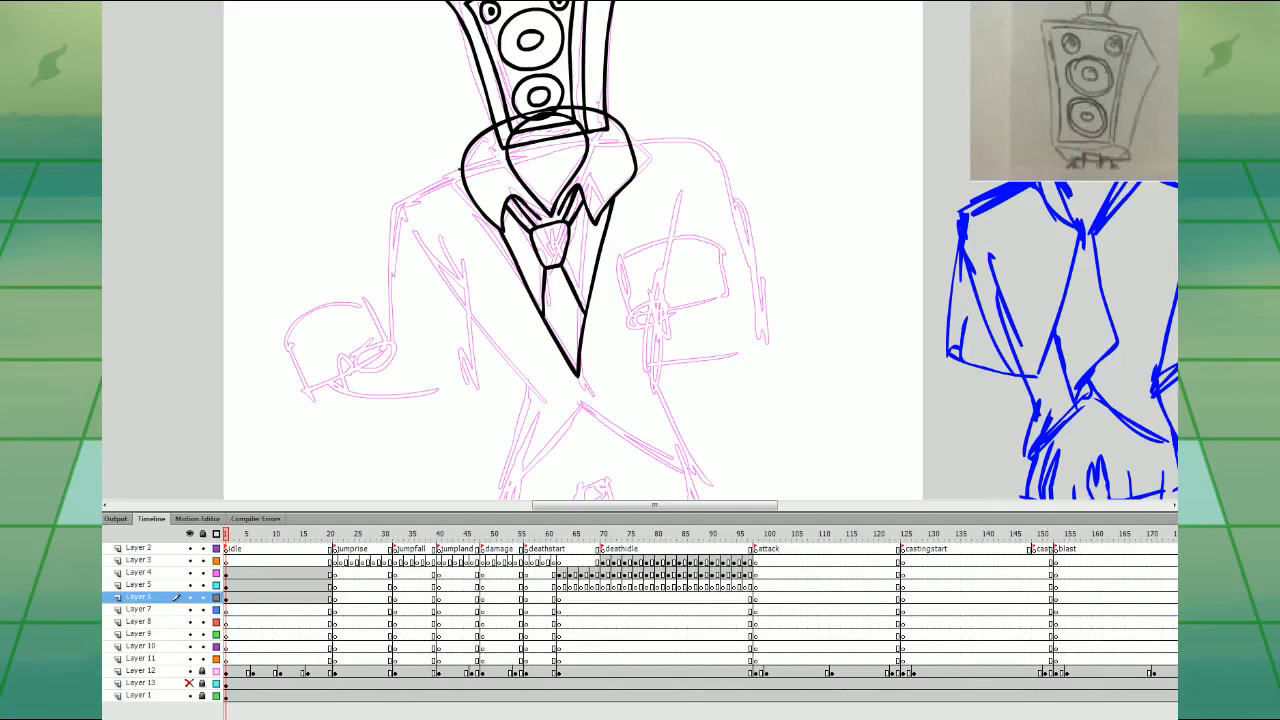
mouse_move(460, 172)
left_mouse_down()
mouse_move(416, 184)
mouse_move(422, 266)
mouse_move(520, 392)
mouse_move(541, 447)
mouse_move(574, 410)
left_mouse_up()
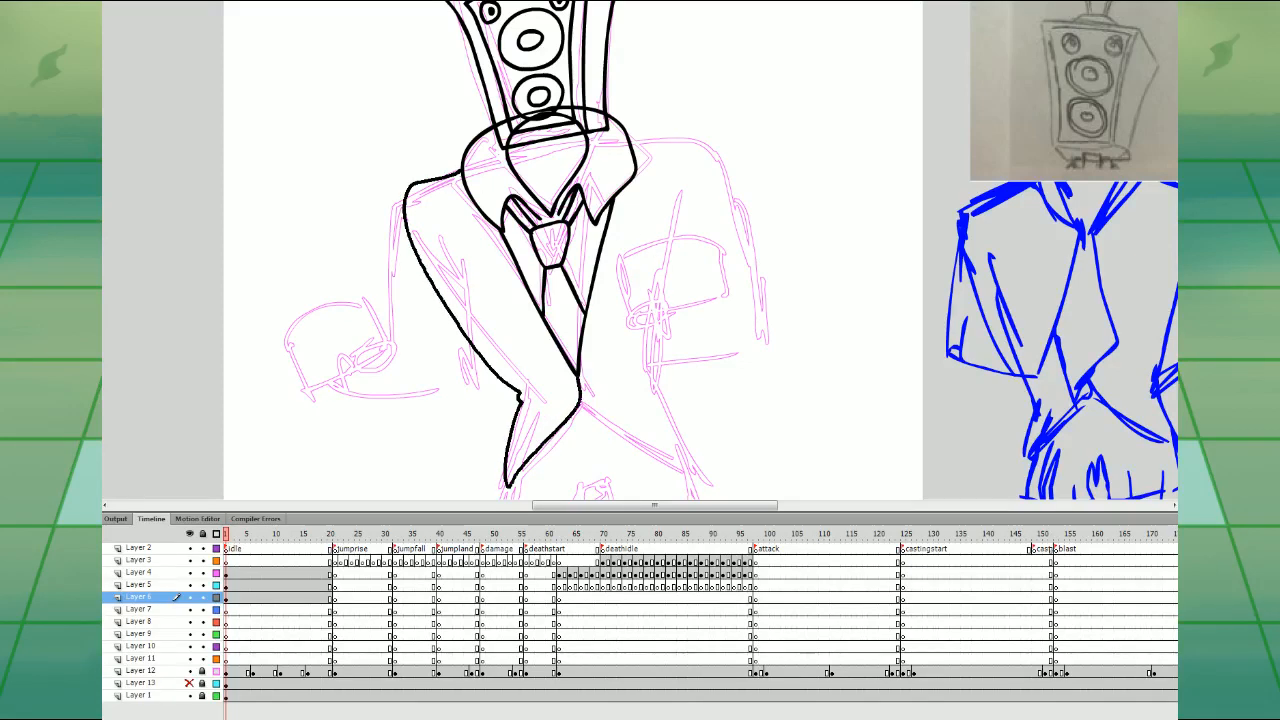
key("ctrl+z")
key("ctrl+z")
mouse_move(461, 173)
left_mouse_down()
mouse_move(410, 200)
mouse_move(438, 273)
mouse_move(527, 388)
mouse_move(518, 478)
mouse_move(580, 405)
mouse_move(575, 375)
mouse_move(607, 425)
mouse_move(689, 470)
mouse_move(641, 380)
mouse_move(686, 224)
mouse_move(689, 158)
mouse_move(633, 135)
left_mouse_up()
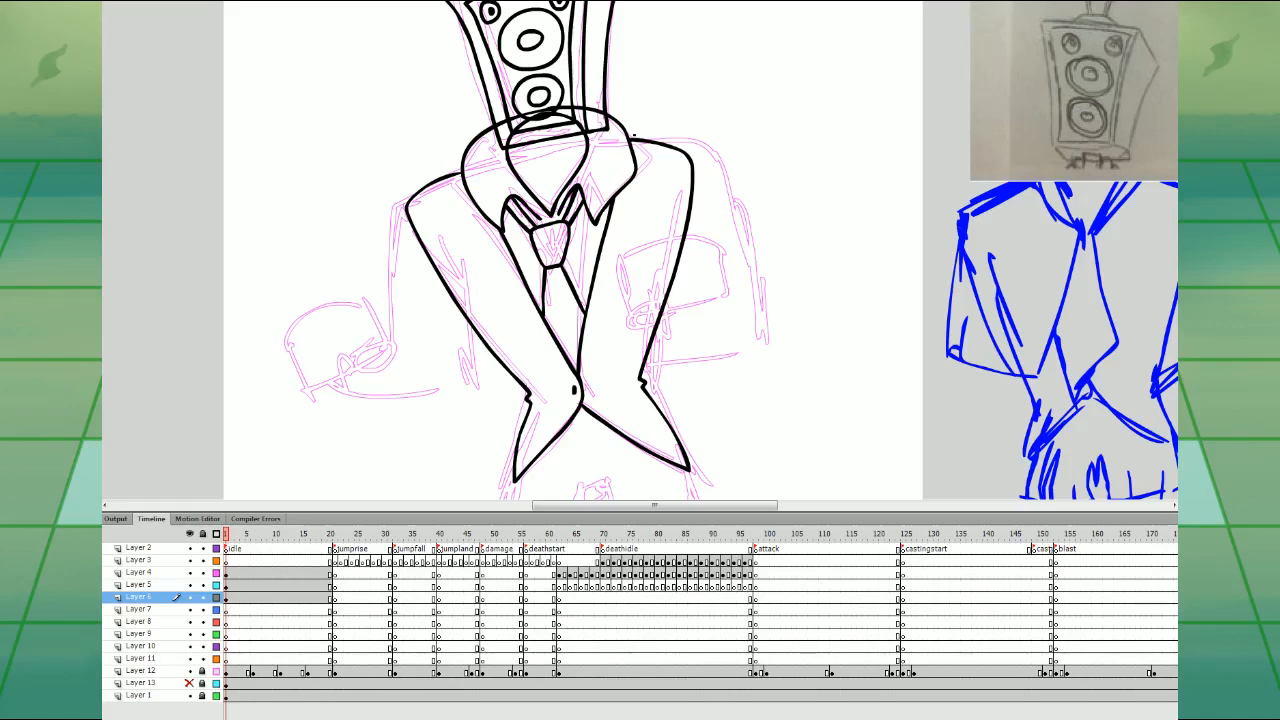
- Draw curved neck lines inside the collar opening beneath the head
left_click(234, 597)
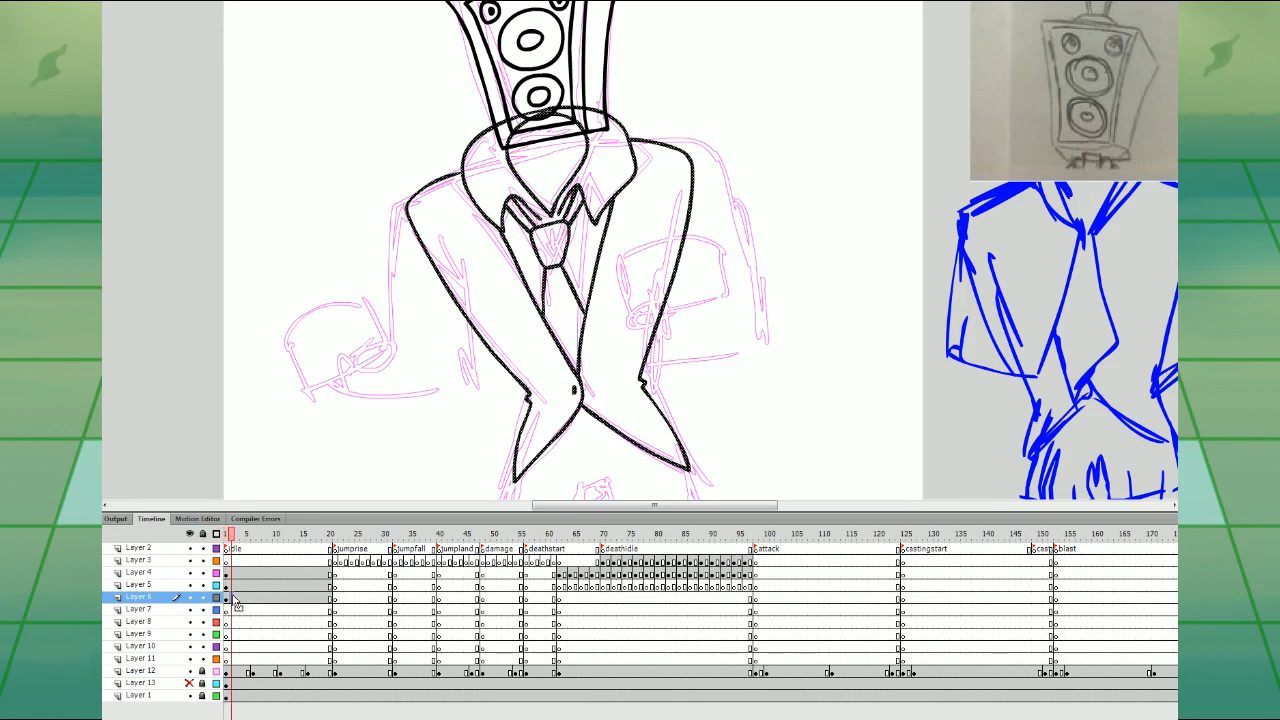
left_click_drag(574, 208, 554, 350)
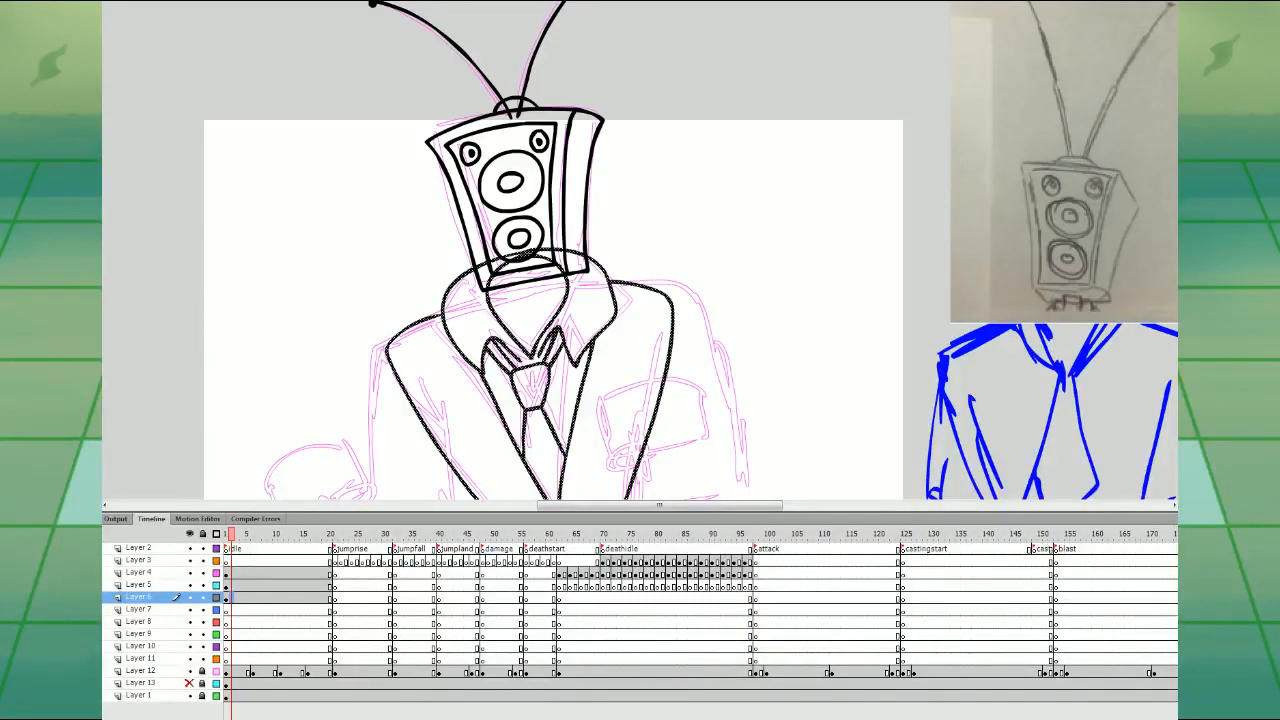
left_click_drag(499, 303, 567, 284)
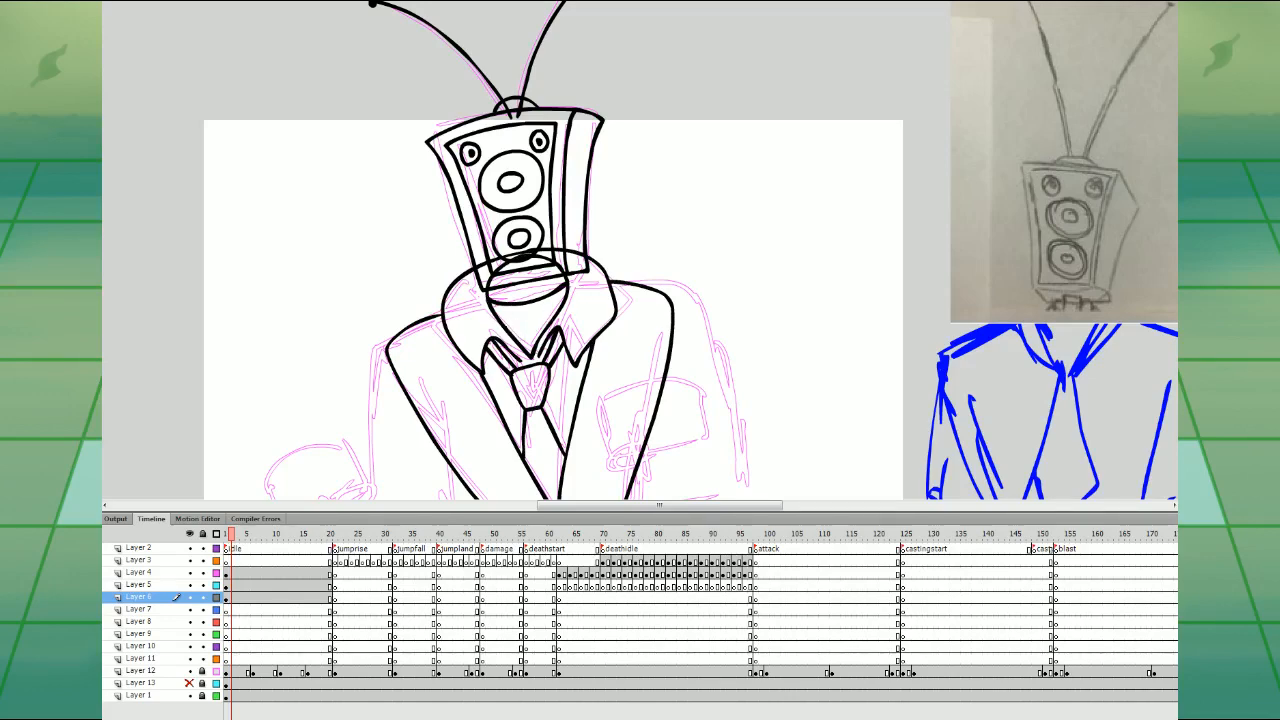
left_click_drag(520, 331, 553, 317)
- Move the first-frame drawings from Layers 4 to 6 down to Layers 6 to 8
left_click_drag(580, 410, 646, 220)
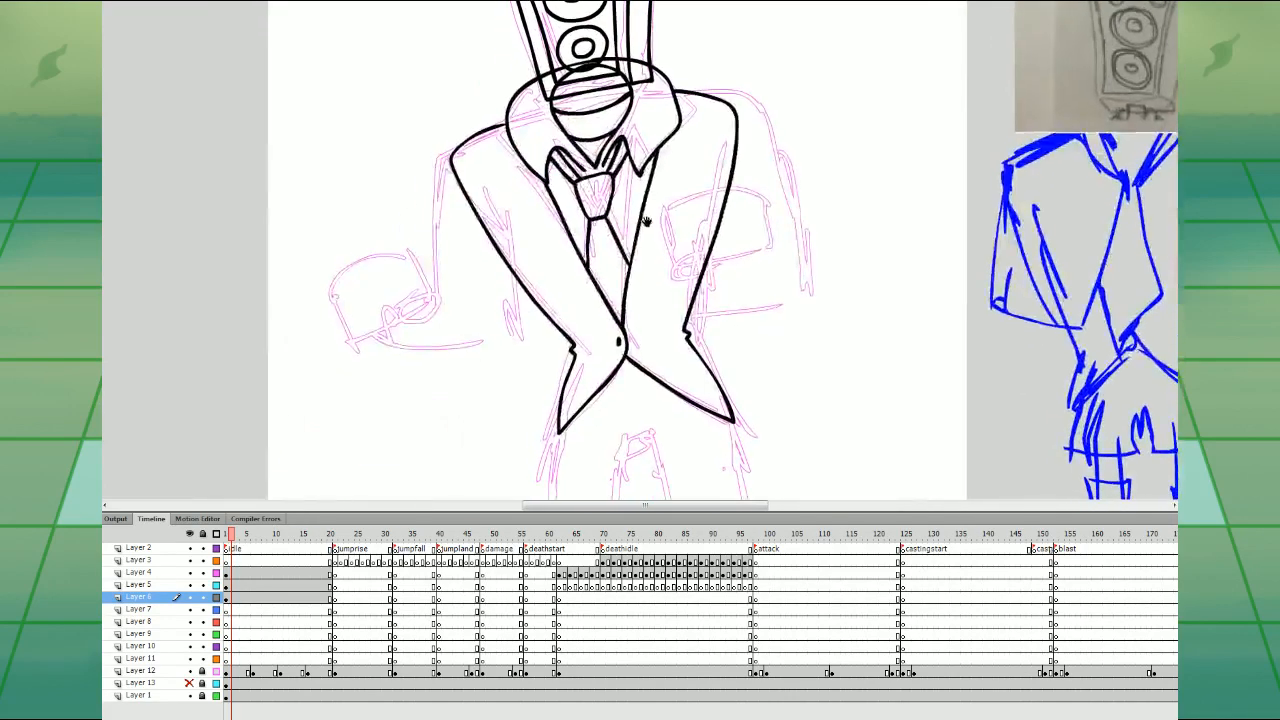
left_click_drag(686, 387, 663, 157)
left_click_drag(743, 229, 718, 315)
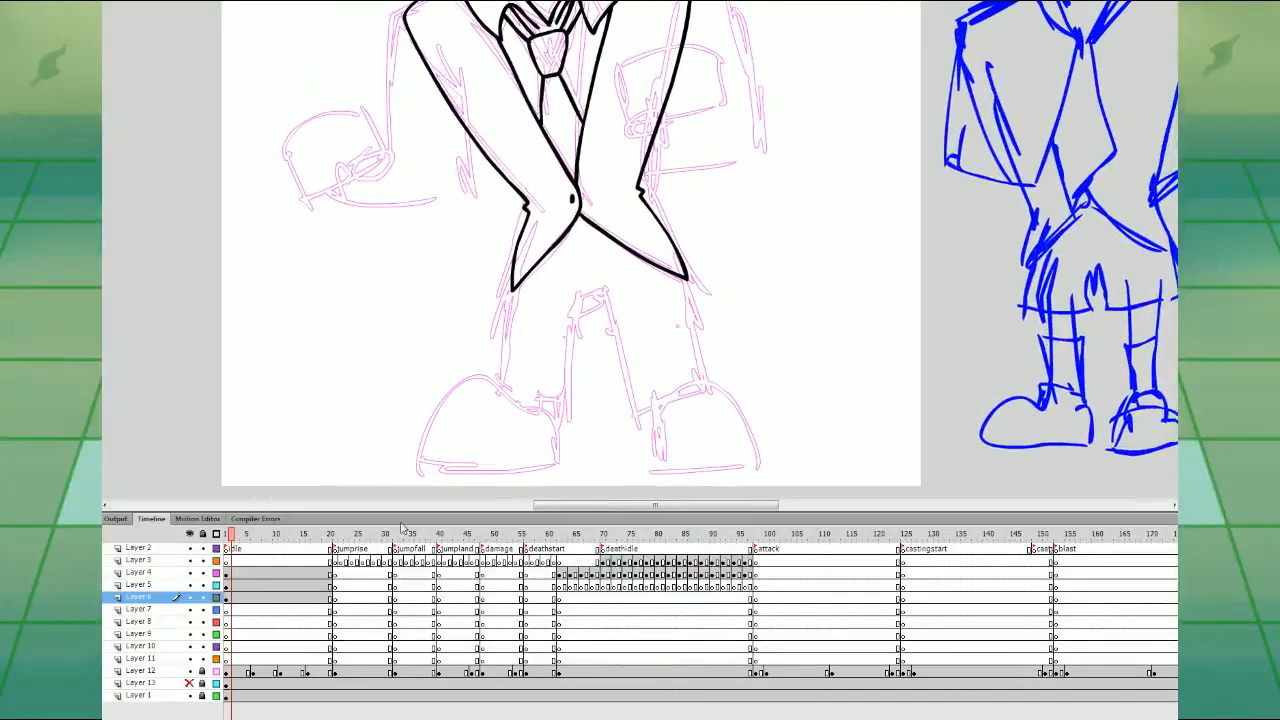
left_click(287, 612)
left_click(319, 613)
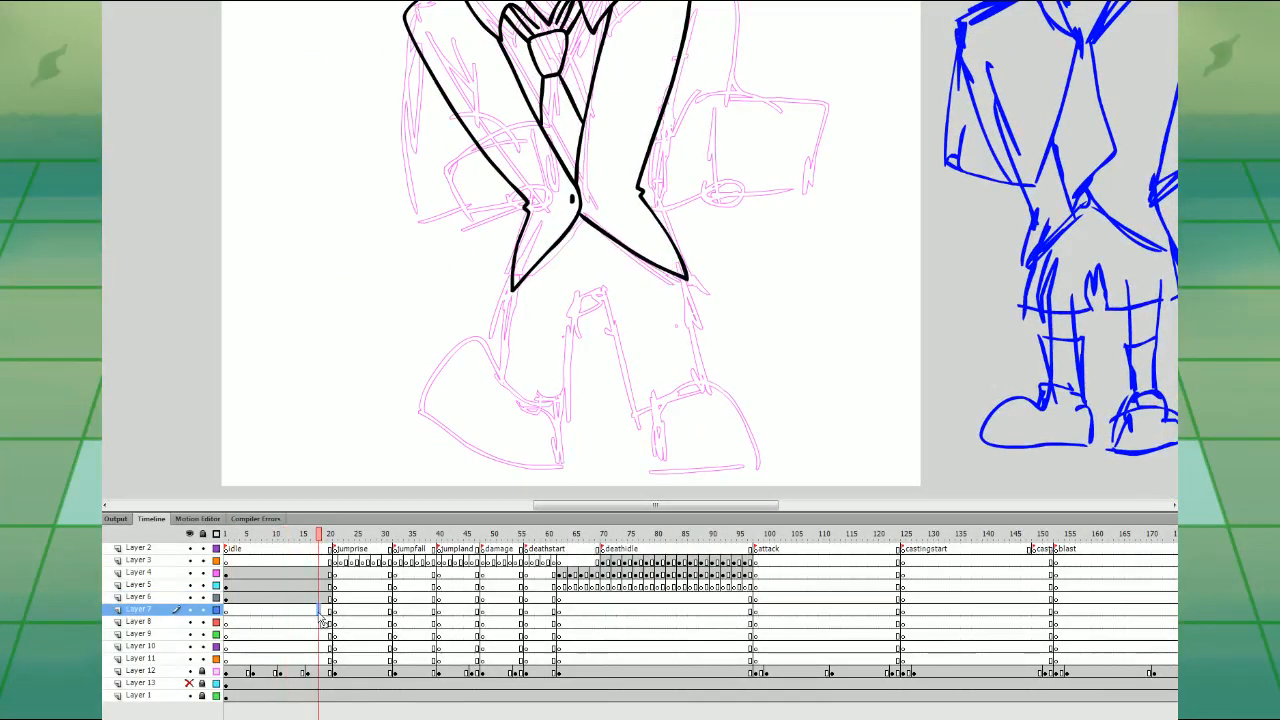
left_click(229, 612)
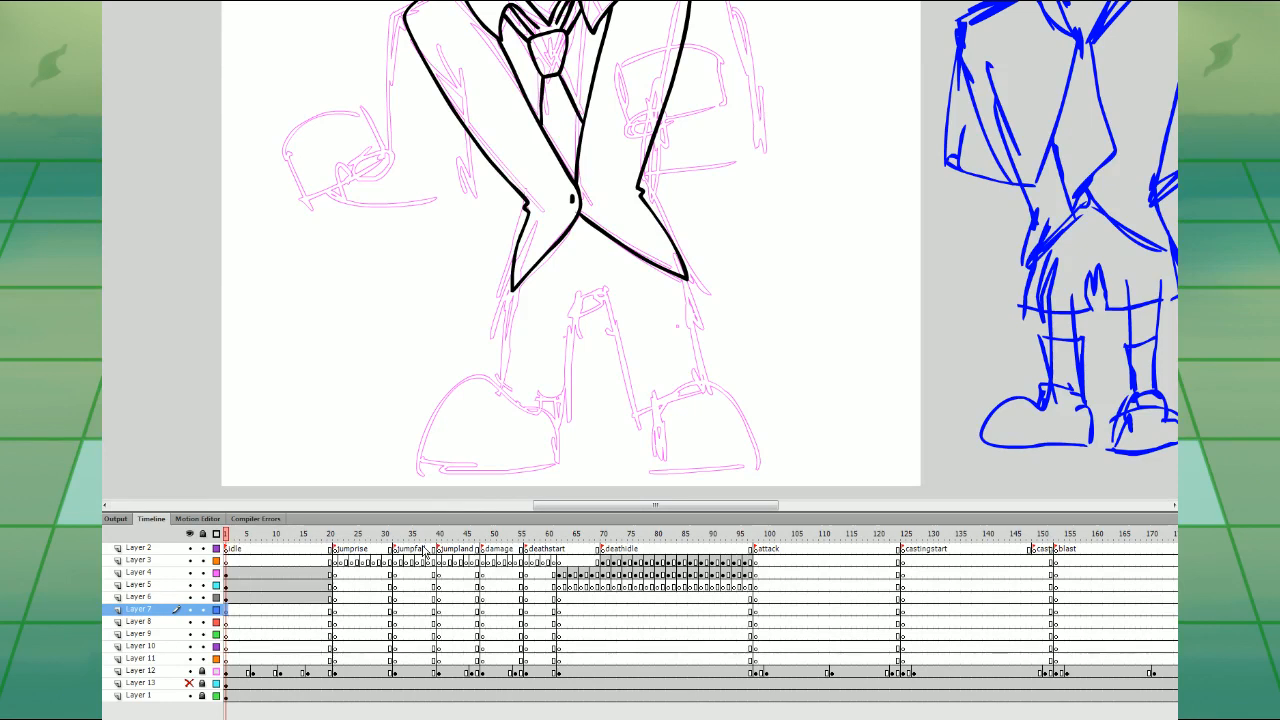
left_click(229, 600)
left_click(228, 575, "shift")
left_click_drag(228, 575, 228, 600)
- On Layer 9, ink the trousers and the right-hand shoe, finishing the shoe with a straight sole line
left_click(228, 636)
mouse_move(532, 222)
left_mouse_down()
mouse_move(486, 395)
mouse_move(560, 428)
mouse_move(573, 414)
mouse_move(584, 298)
mouse_move(601, 292)
mouse_move(638, 425)
mouse_move(714, 386)
mouse_move(658, 235)
mouse_move(602, 199)
mouse_move(532, 212)
left_mouse_up()
mouse_move(641, 428)
left_mouse_down()
mouse_move(646, 465)
mouse_move(766, 460)
mouse_move(773, 431)
mouse_move(752, 393)
mouse_move(714, 384)
left_mouse_up()
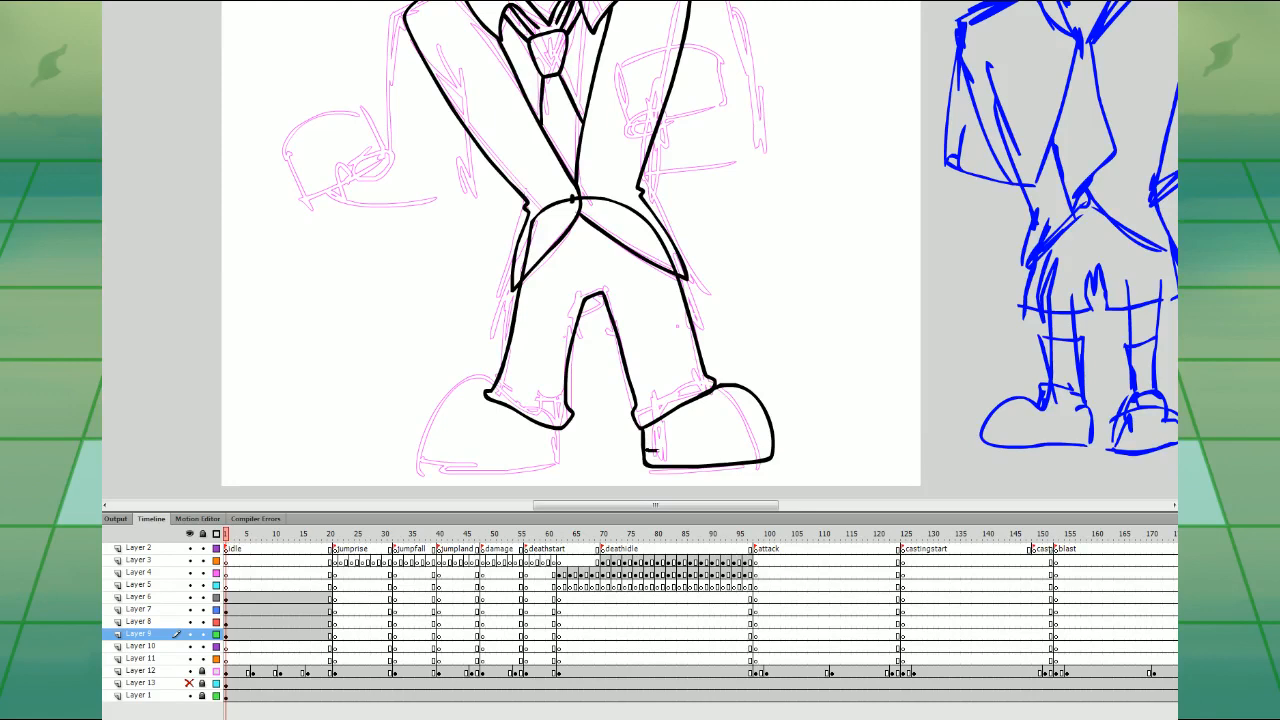
key("ctrl+z")
left_click_drag(657, 450, 761, 446)
- Move the first-frame drawings from Layers 6 to 8 up to Layers 5 to 7
left_click(226, 634)
left_click(226, 621)
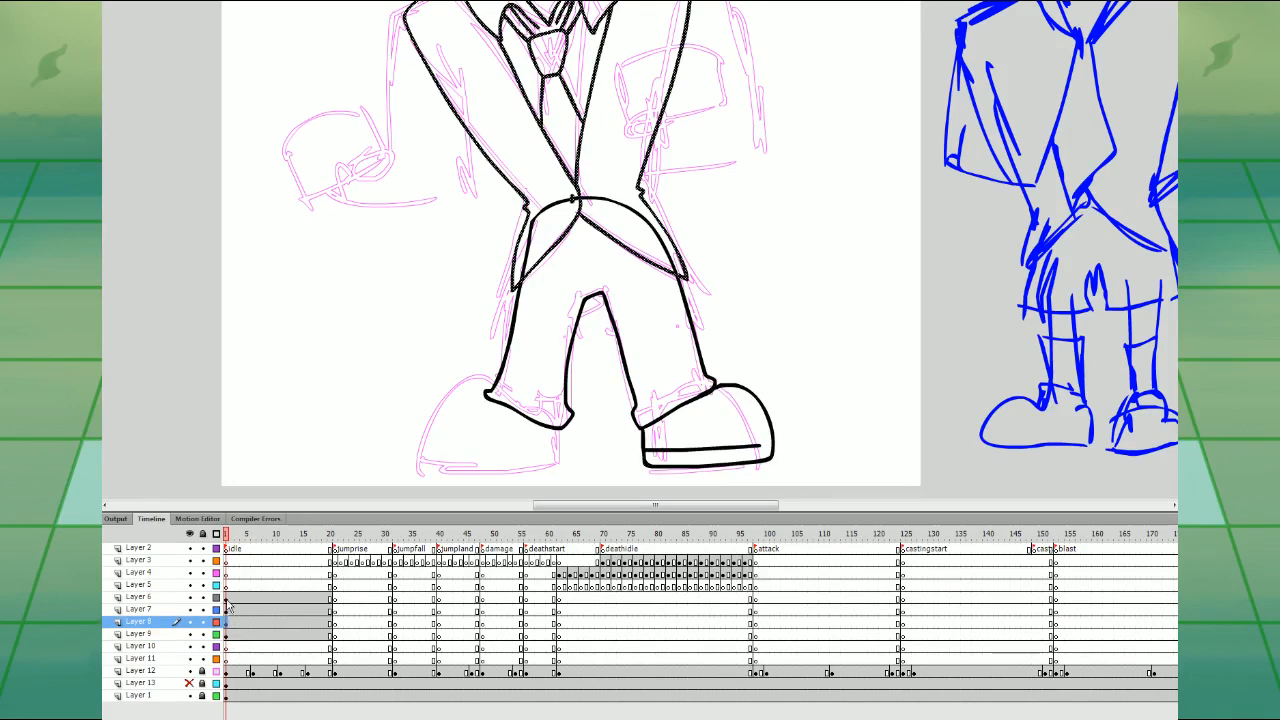
left_click_drag(226, 622, 226, 586)
- Ink the left-hand shoe with its sole line on the first frame of Layer 8
left_click(226, 622)
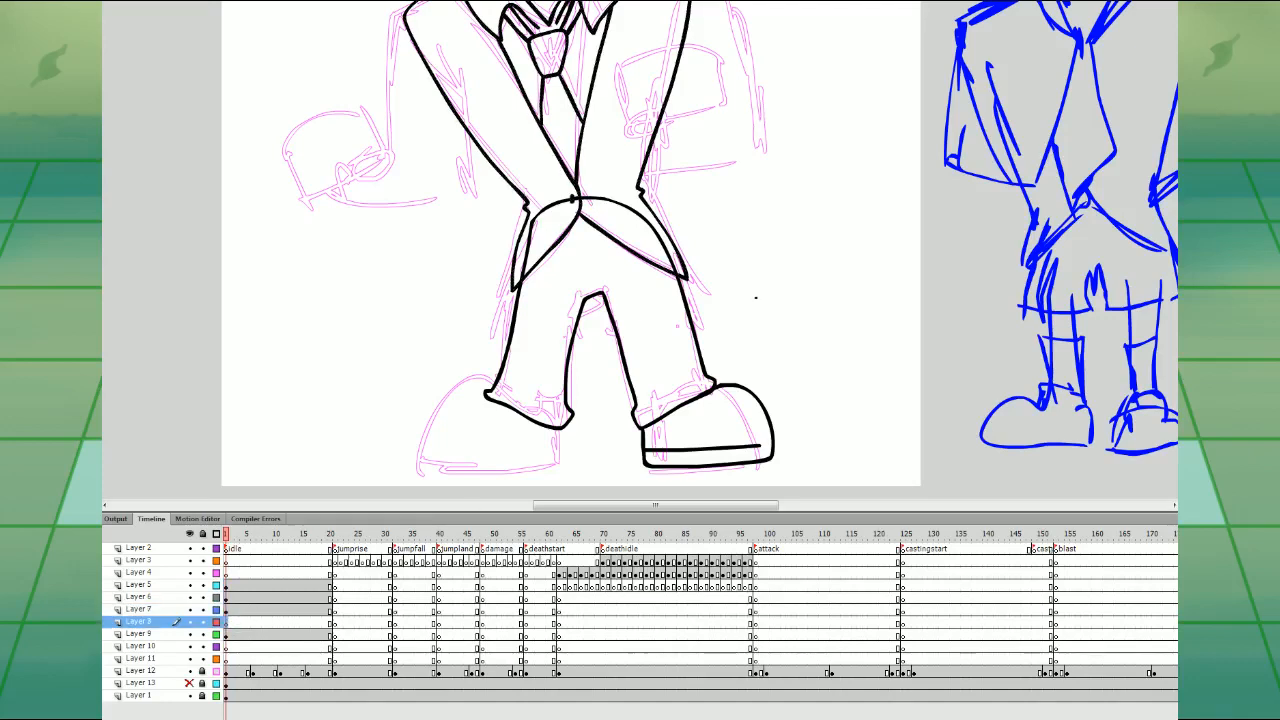
mouse_move(411, 434)
left_mouse_down()
mouse_move(409, 465)
mouse_move(503, 473)
mouse_move(544, 470)
left_mouse_up()
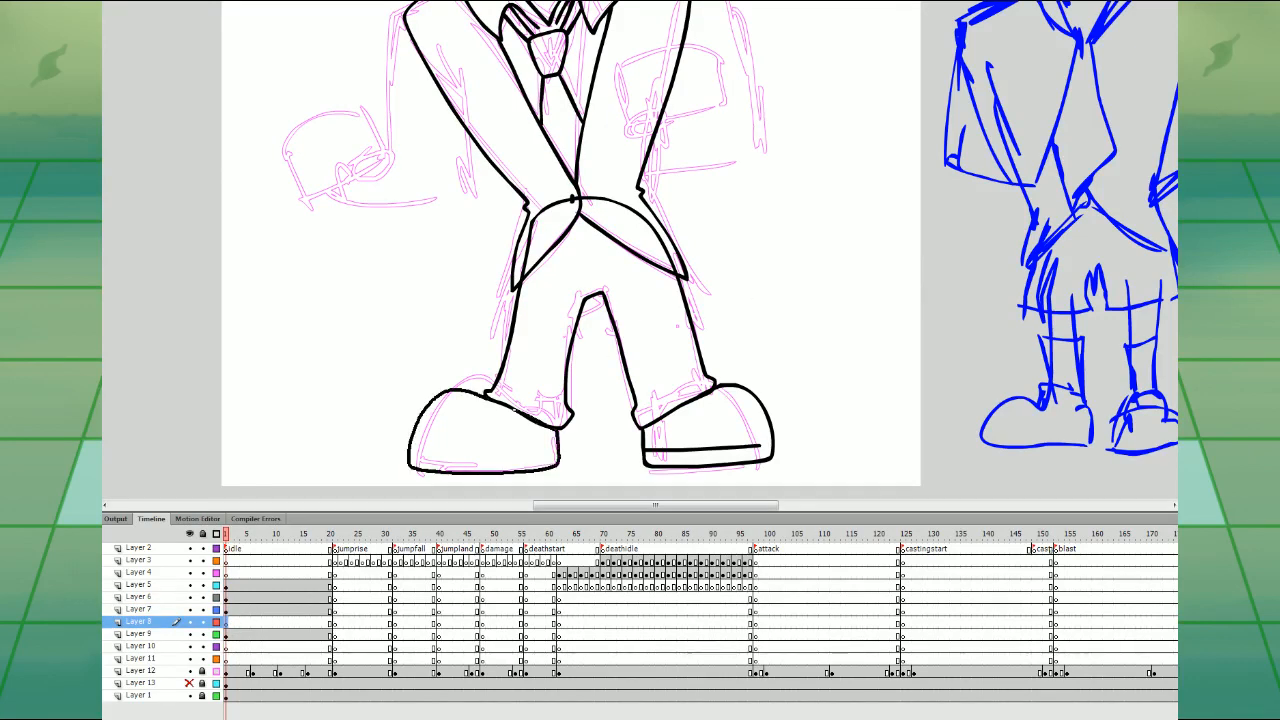
left_click_drag(515, 410, 489, 399)
left_click_drag(531, 453, 427, 451)
- Move the first-frame drawings from Layers 5 to 9 down to Layers 7 to 11
left_click_drag(850, 402, 900, 494)
left_click_drag(225, 584, 227, 637)
left_click_drag(227, 637, 228, 660)
- On Layer 6, ink the right-hand fist with finger lines and a thumb, and try a stroke for the other fist
left_click(227, 585)
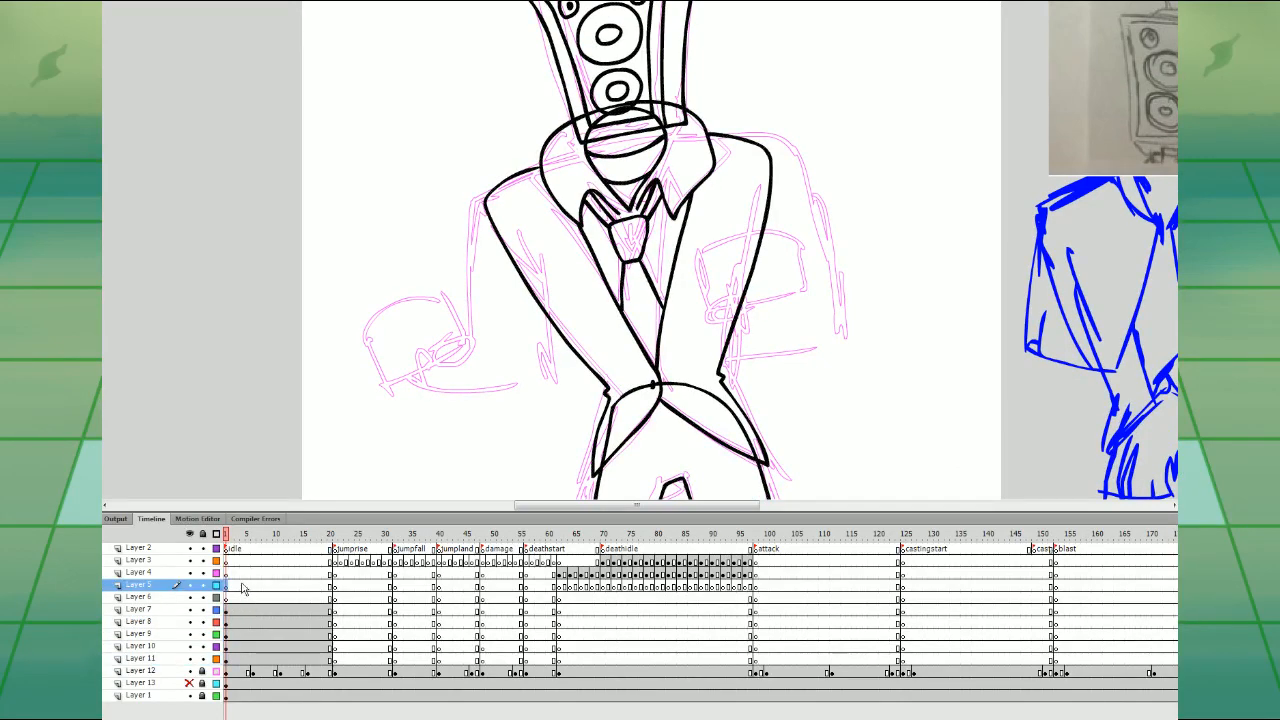
left_click(228, 597)
left_click_drag(820, 406, 781, 462)
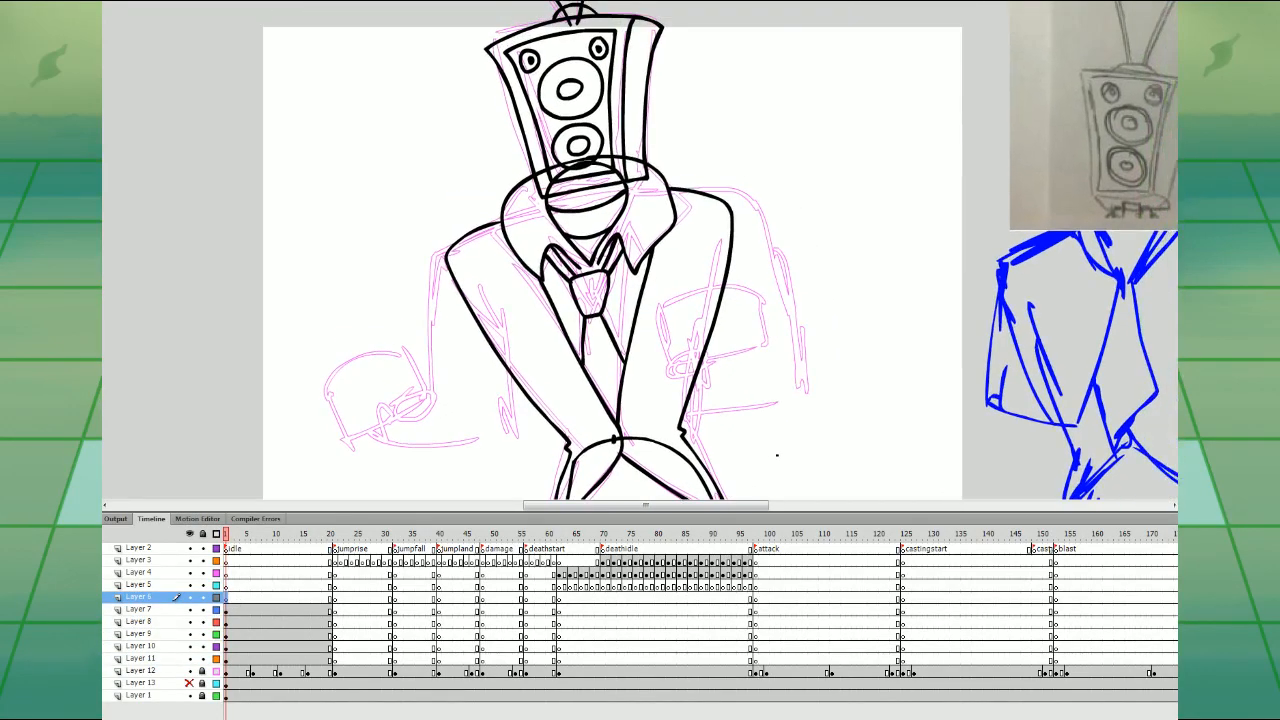
mouse_move(744, 290)
left_mouse_down()
mouse_move(666, 366)
mouse_move(758, 346)
mouse_move(746, 288)
mouse_move(686, 362)
mouse_move(679, 307)
left_mouse_up()
key("ctrl+z")
mouse_move(712, 356)
left_mouse_down()
mouse_move(705, 306)
mouse_move(733, 305)
left_mouse_up()
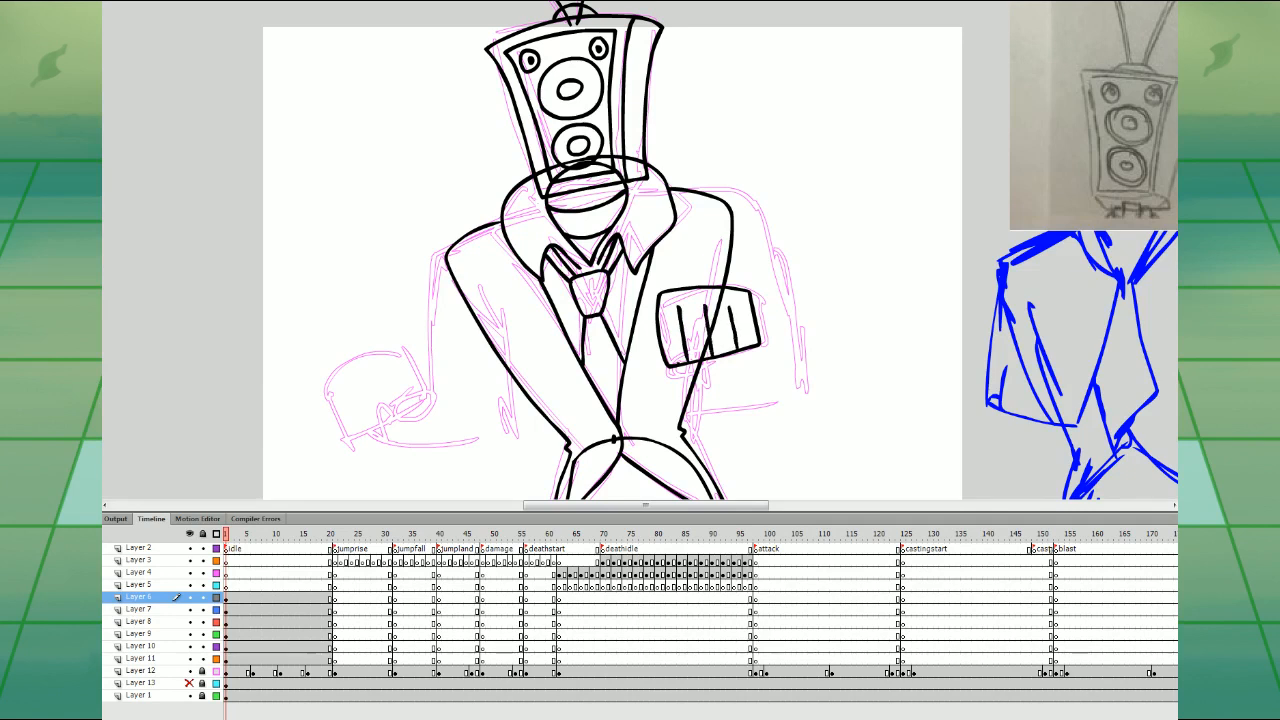
left_click_drag(719, 359, 670, 383)
mouse_move(386, 342)
left_mouse_down()
mouse_move(352, 441)
mouse_move(433, 400)
left_mouse_up()
key("ctrl+z")
- On Layer 6, ink the right-hand sleeve outline around the fist, with a wrist mark and an inner arm crease
left_click(226, 598)
mouse_move(708, 403)
left_mouse_down()
mouse_move(800, 392)
mouse_move(775, 248)
mouse_move(759, 208)
mouse_move(714, 201)
left_mouse_up()
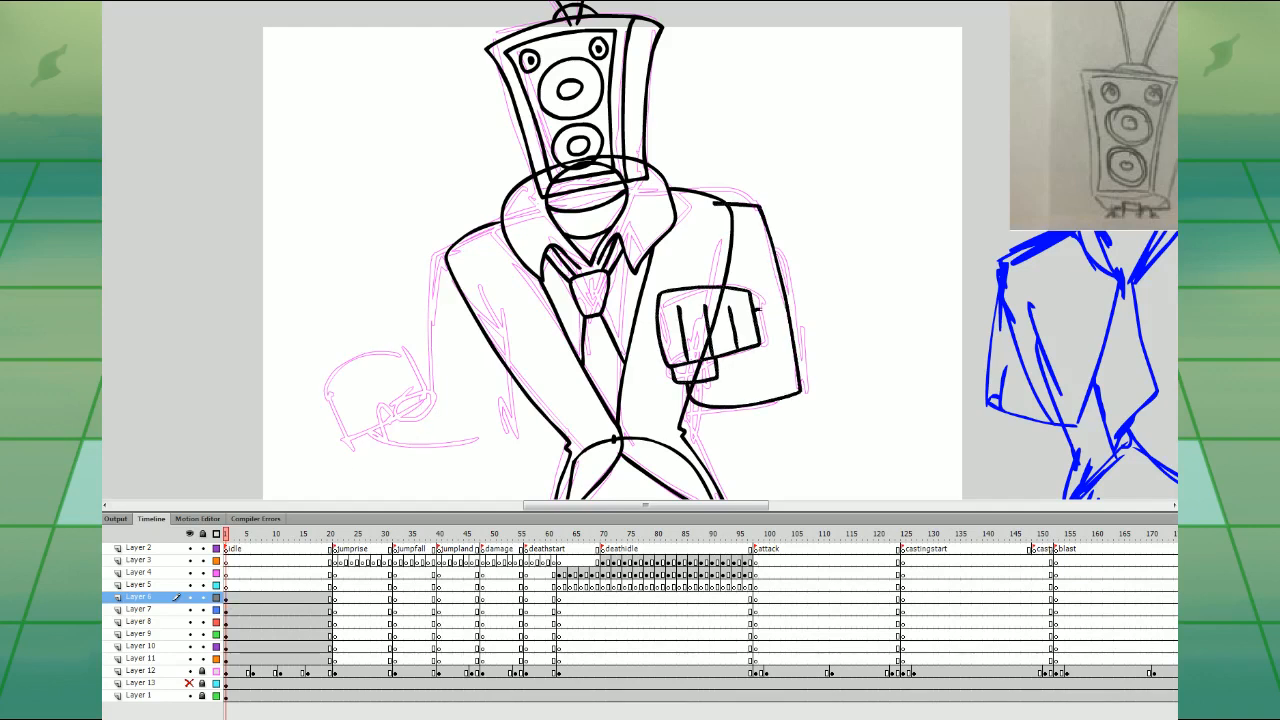
key("ctrl+z")
mouse_move(690, 402)
left_mouse_down()
mouse_move(801, 383)
mouse_move(766, 215)
mouse_move(708, 200)
left_mouse_up()
left_click_drag(757, 299, 763, 326)
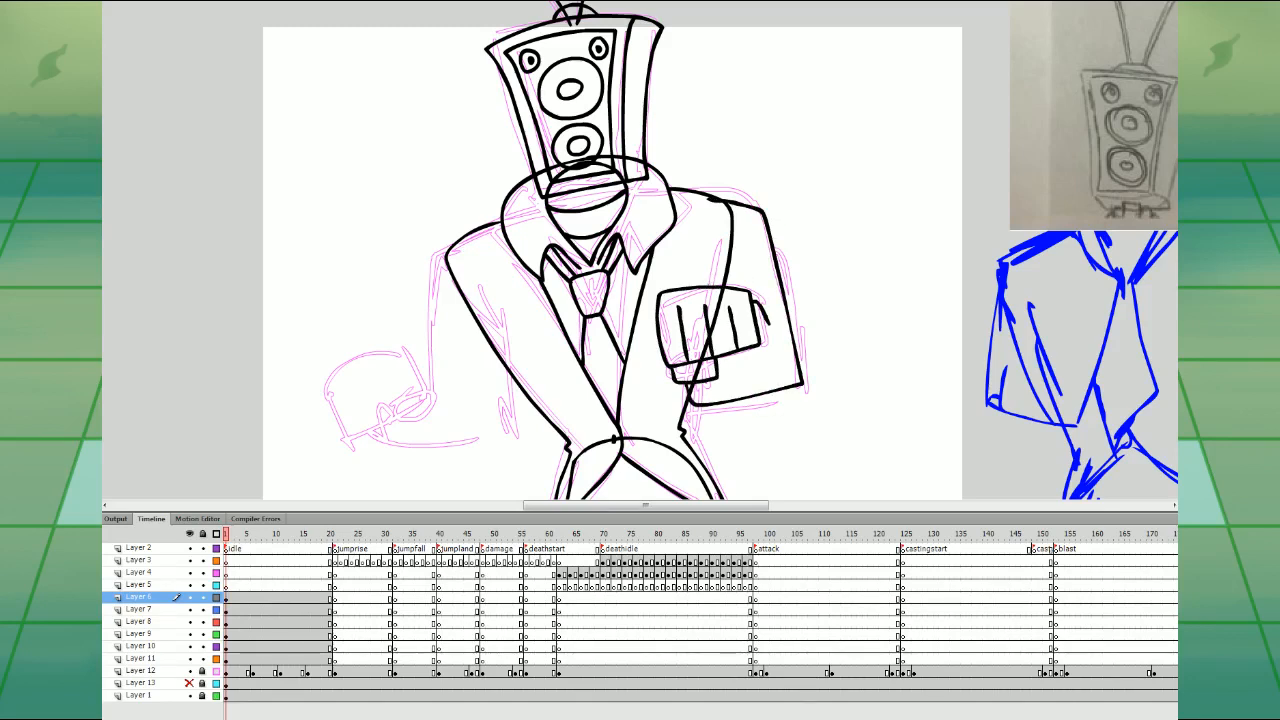
left_click_drag(704, 208, 697, 260)
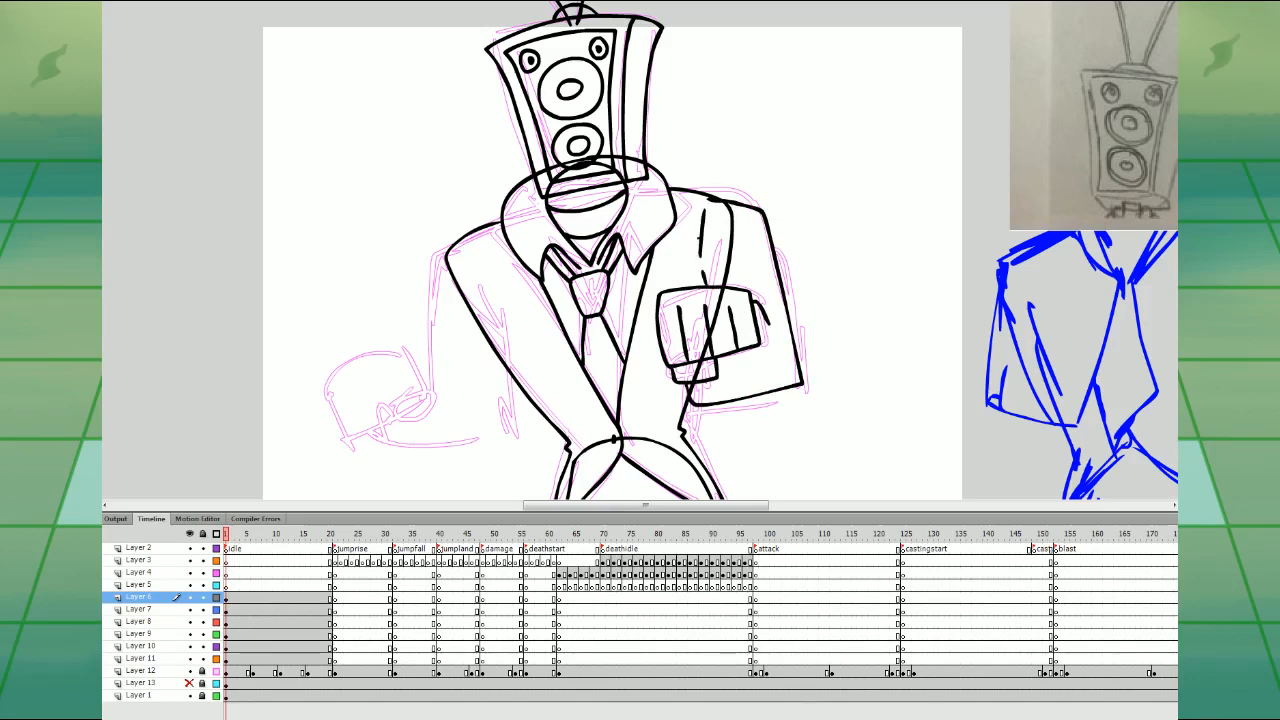
- On the first frame of Layer 5, ink the left-hand fist with finger lines and thumb, plus its sleeve outline
left_click(227, 585)
mouse_move(399, 344)
left_mouse_down()
mouse_move(340, 412)
mouse_move(368, 434)
mouse_move(432, 380)
mouse_move(405, 344)
mouse_move(361, 424)
mouse_move(418, 390)
mouse_move(352, 394)
mouse_move(353, 407)
mouse_move(406, 406)
mouse_move(390, 430)
mouse_move(407, 434)
mouse_move(434, 410)
left_mouse_up()
key("ctrl+z")
key("ctrl+z")
key("ctrl+z")
mouse_move(378, 452)
left_mouse_down()
mouse_move(510, 424)
mouse_move(507, 360)
left_mouse_up()
mouse_move(465, 247)
left_mouse_down()
mouse_move(434, 310)
mouse_move(440, 357)
left_mouse_up()
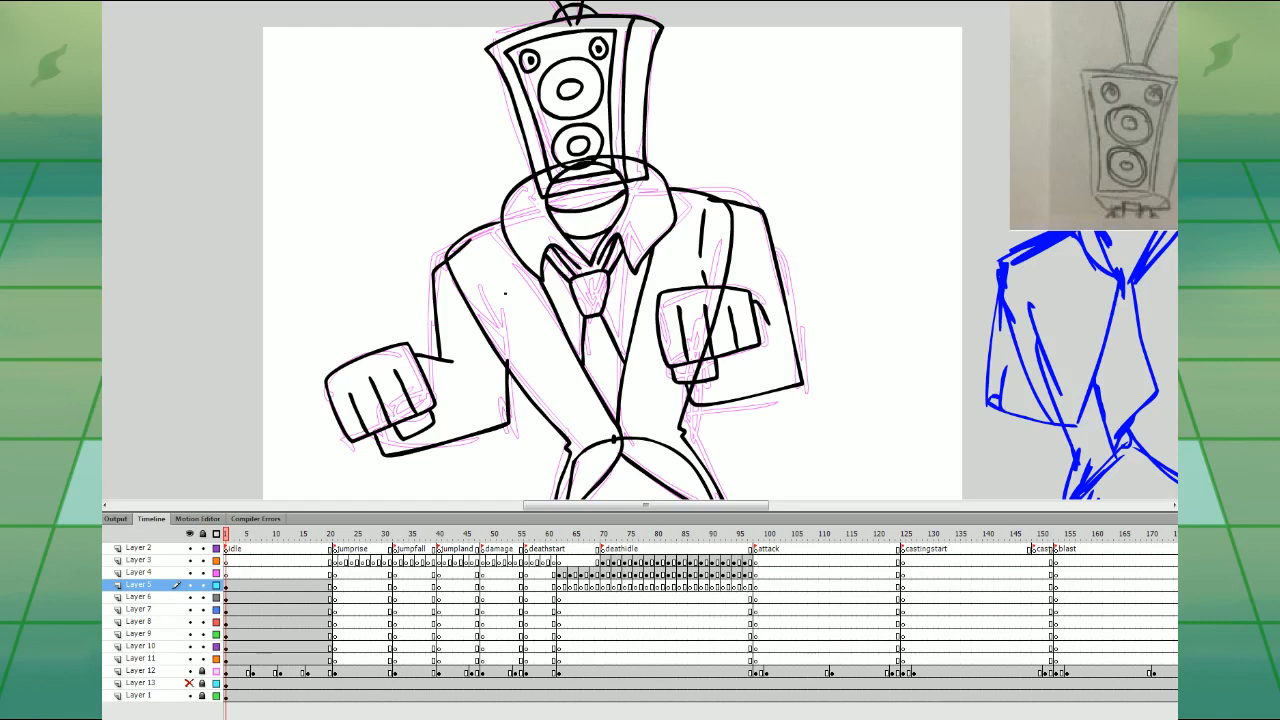
- Nudge the whole left-hand arm drawing on Layer 5 slightly left and down
left_click(243, 586)
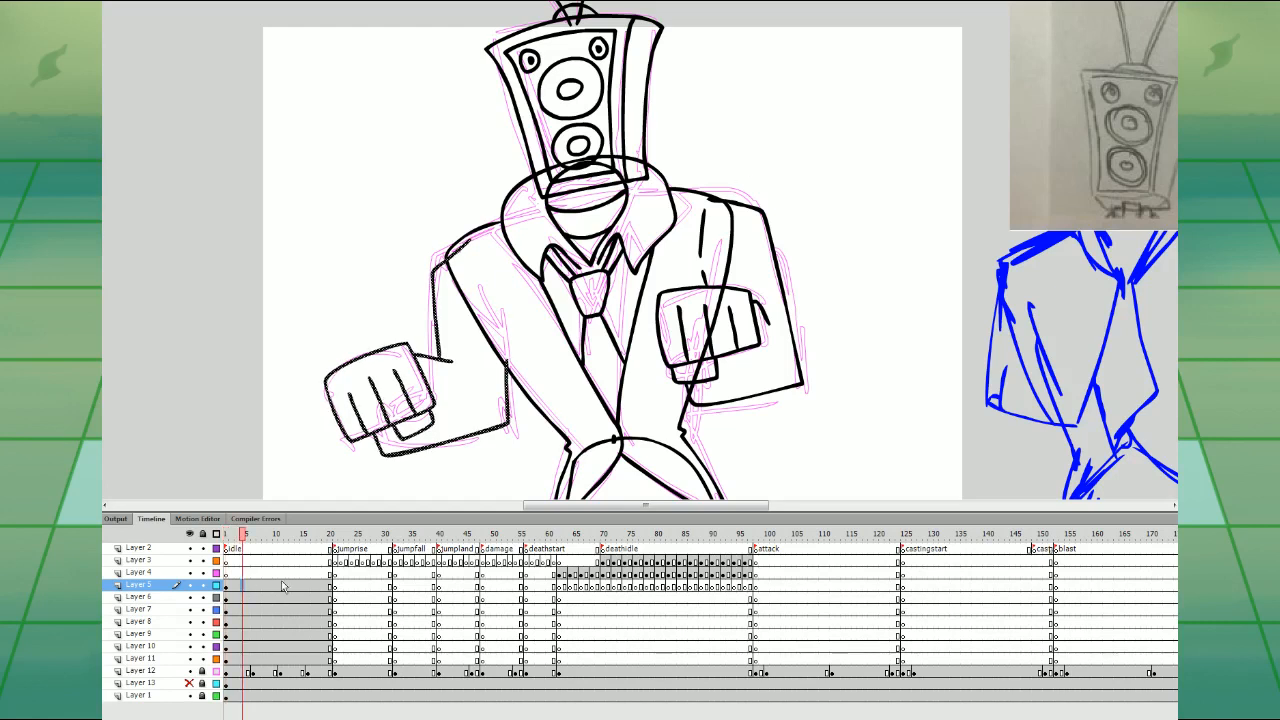
key("Left")
key("Left")
key("Left")
key("Left")
key("Down")
key("Down")
key("Down")
key("Down")
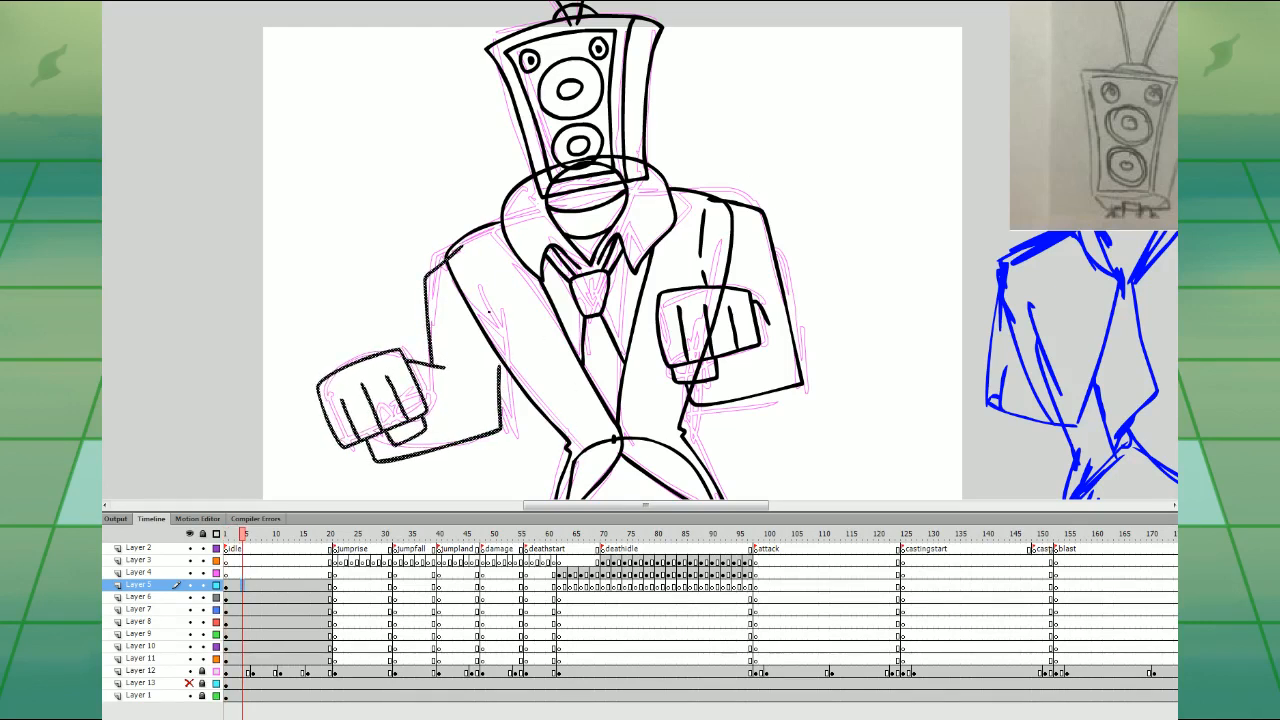
- Add the left-hand arm crease, outline the sleeve openings behind both fists, and fill the openings black
left_click_drag(474, 262, 500, 327)
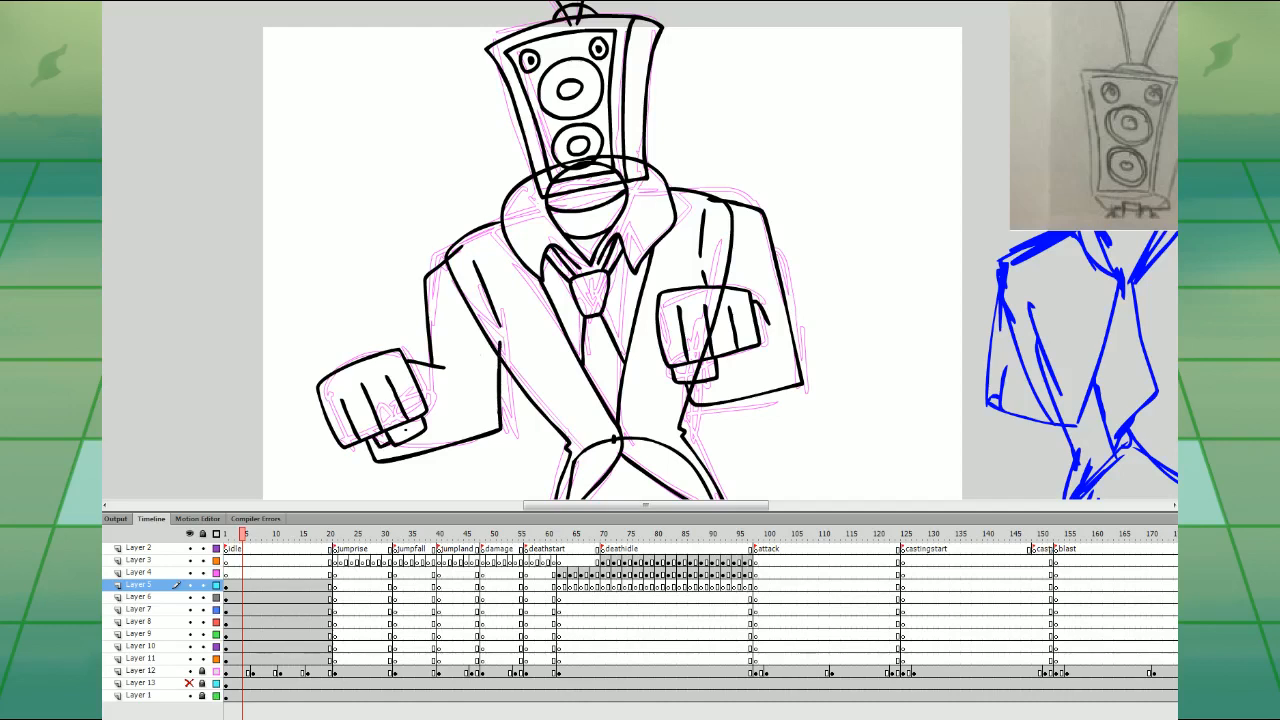
left_click(248, 597)
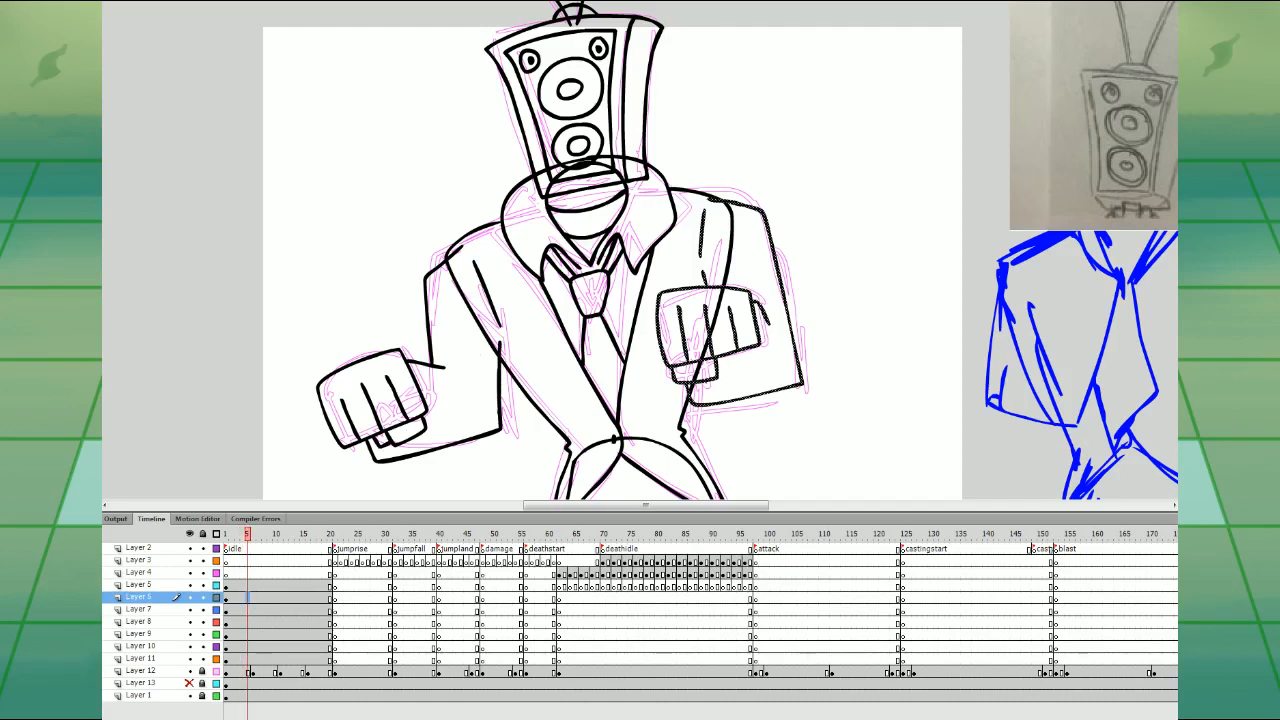
mouse_move(702, 385)
left_mouse_down()
mouse_move(734, 379)
mouse_move(752, 349)
left_mouse_up()
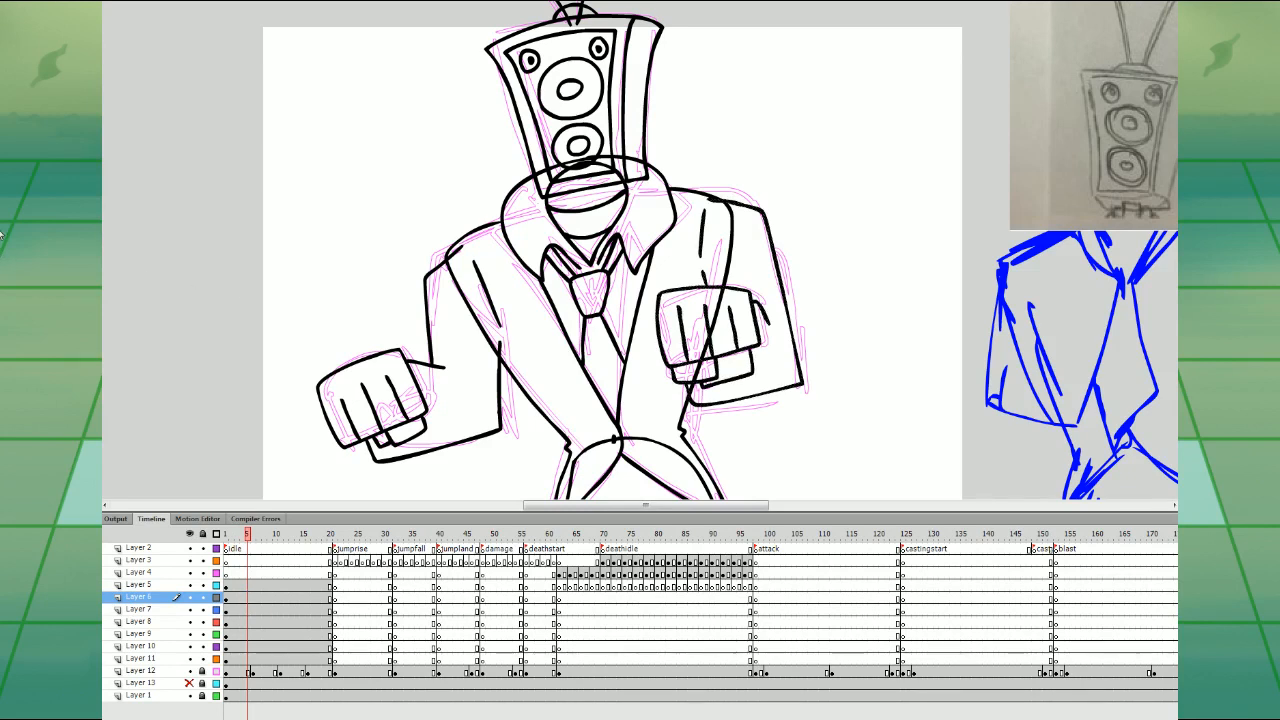
left_click(381, 437)
left_click(726, 358)
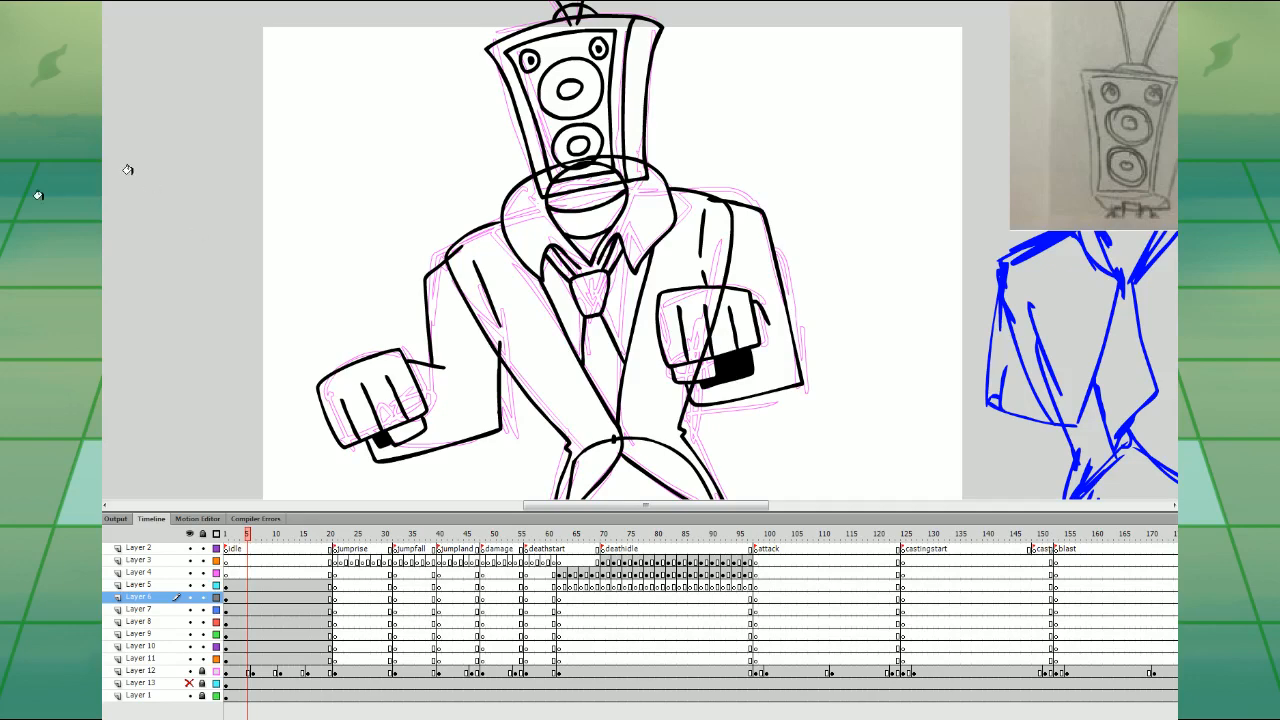
- Swap the two arm drawings so the right-hand arm is on Layer 5 and the left-hand arm on Layer 6
left_click_drag(850, 451, 828, 369)
left_click(253, 586)
key("Up")
key("Up")
key("Left")
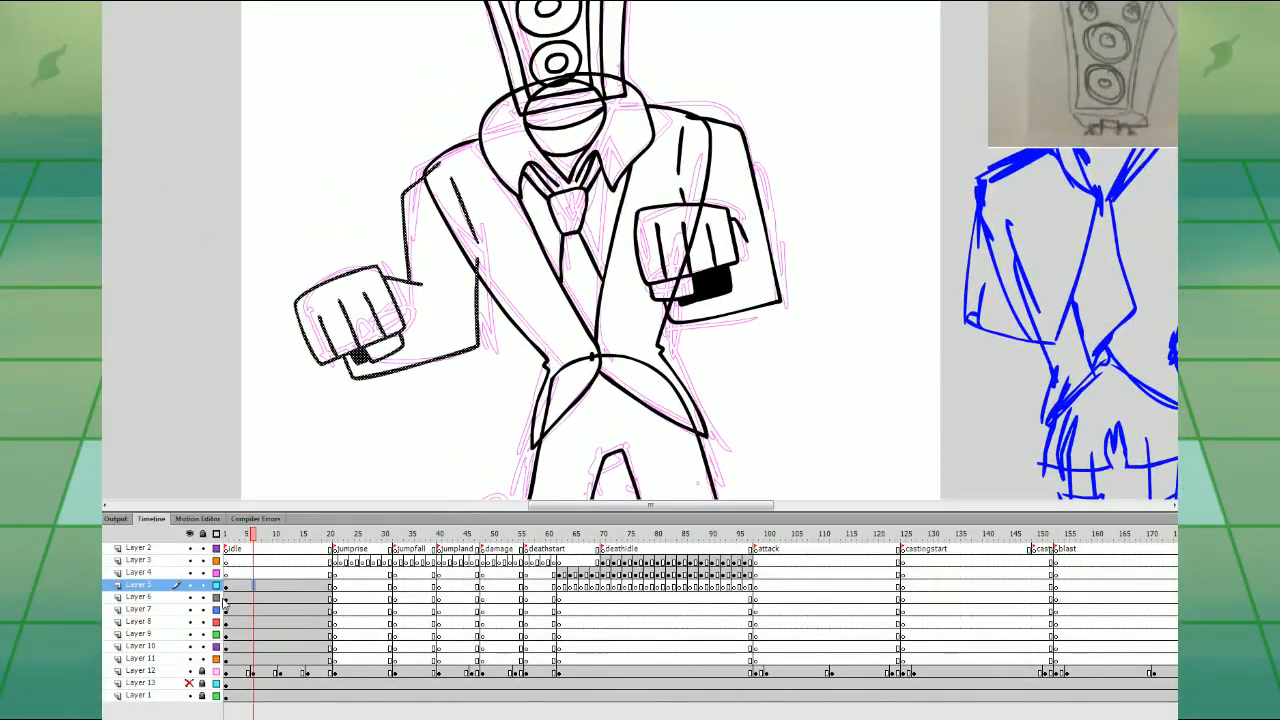
left_click(150, 597)
left_click(228, 586)
left_click(228, 598)
mouse_move(228, 598)
left_mouse_down()
mouse_move(228, 574)
mouse_move(233, 598)
left_mouse_up()
left_click(228, 586, "shift")
left_click(233, 600)
left_click_drag(725, 384, 728, 466)
- Move the speaker head and antennas on Layers 7 and 8 together slightly left and down
left_click(243, 609)
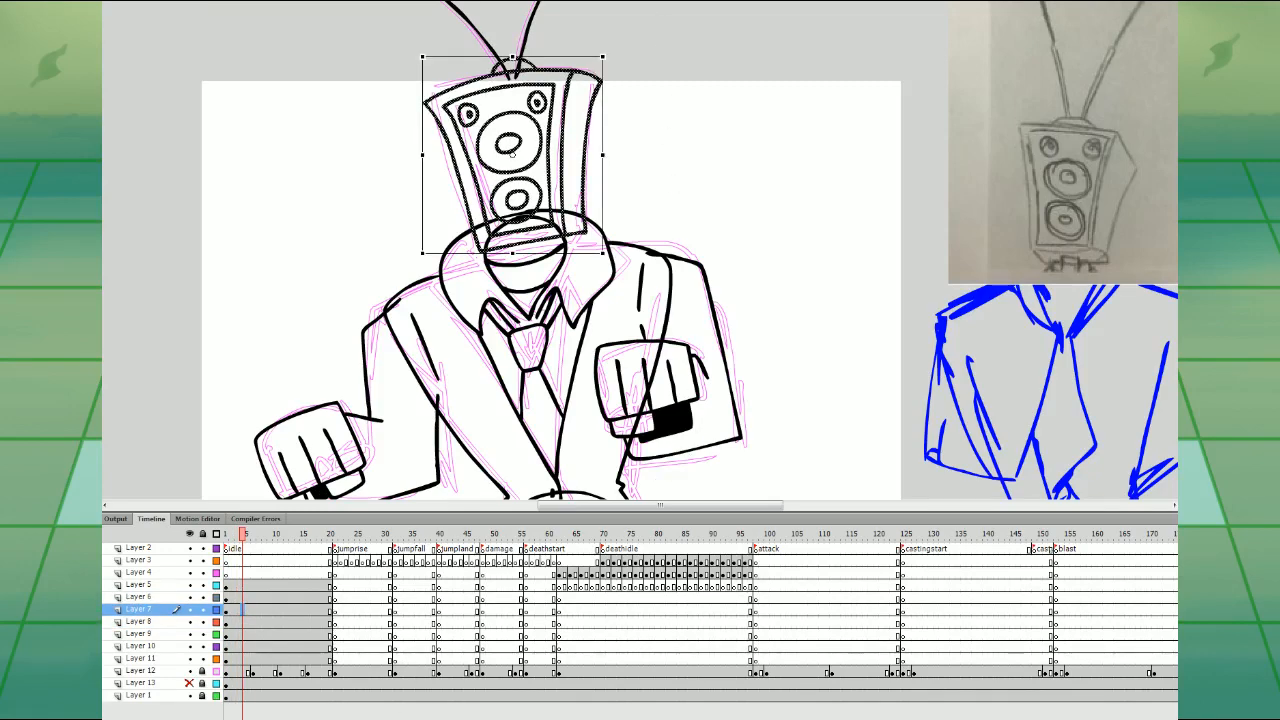
left_click(253, 621)
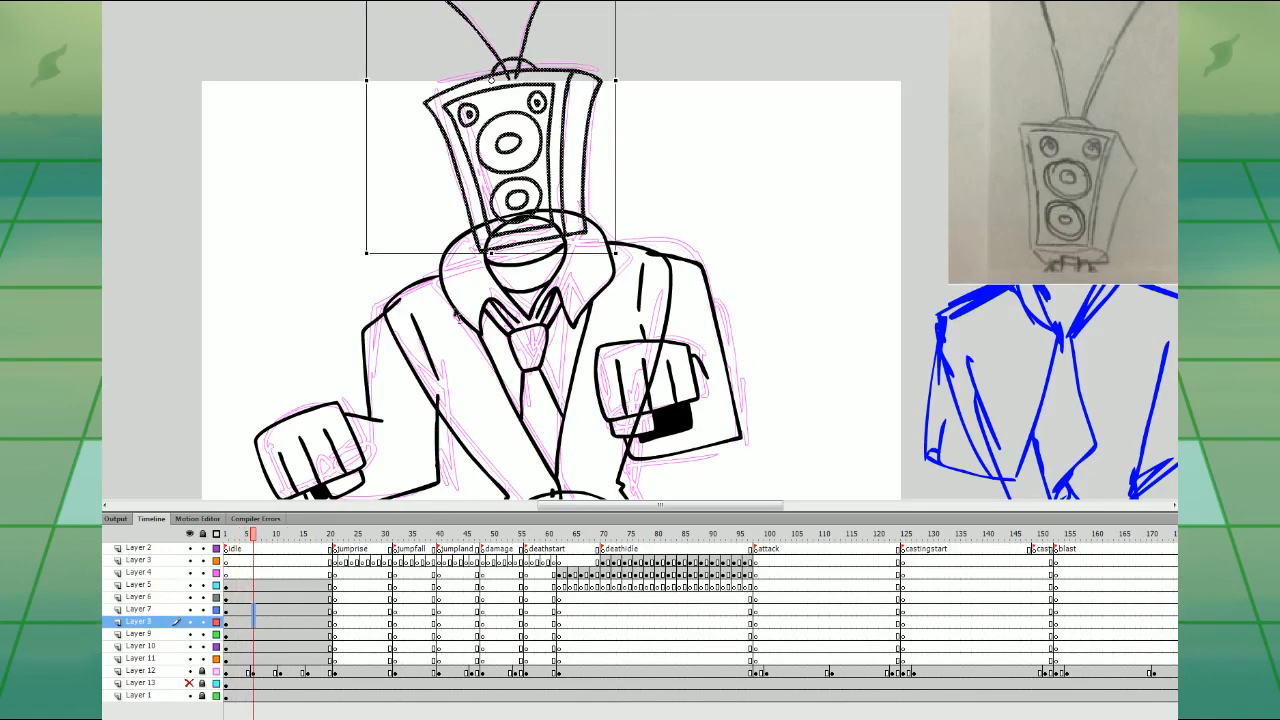
left_click_drag(580, 205, 572, 208)
left_click(737, 277)
left_click_drag(773, 366, 754, 331)
- Nudge the large upper speaker circle on the head slightly left and adjust the small right-hand circle
left_click(498, 82)
key("Left")
key("Left")
key("Left")
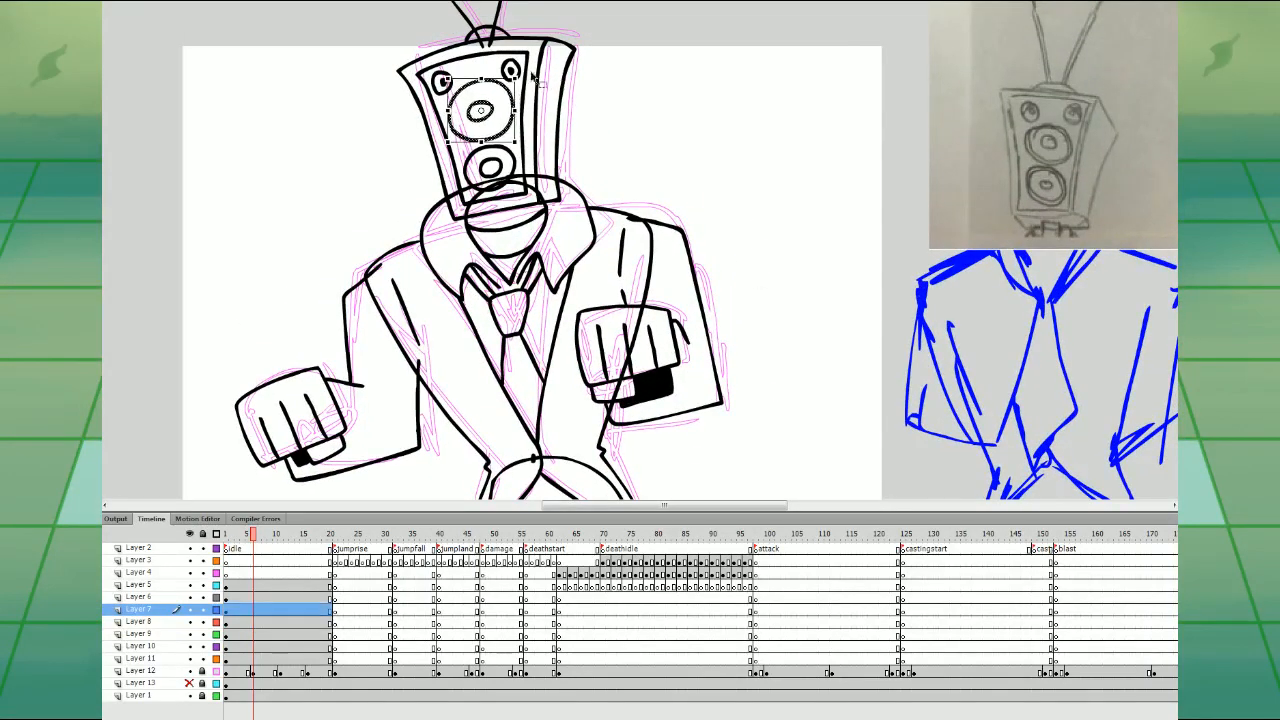
left_click(514, 68)
left_click(600, 74)
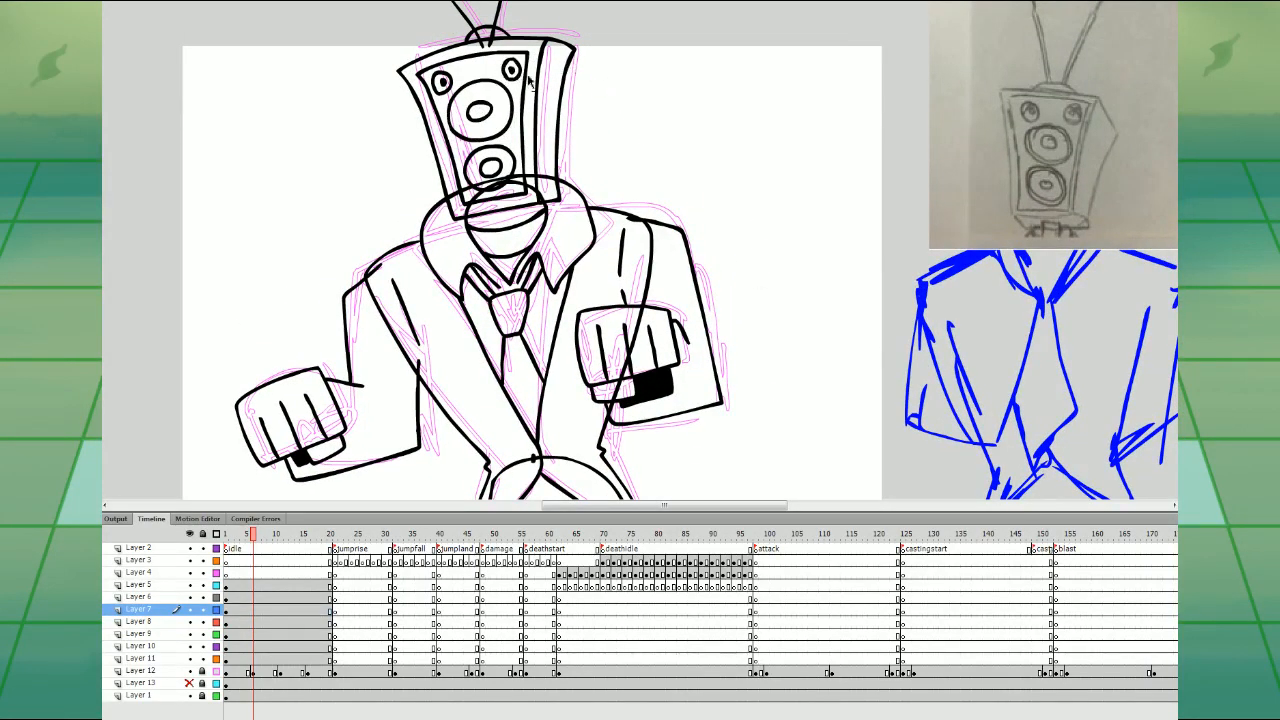
left_click(513, 71)
left_click(626, 93)
- Fill both front panels of the jacket with dark brown
key("ctrl+minus")
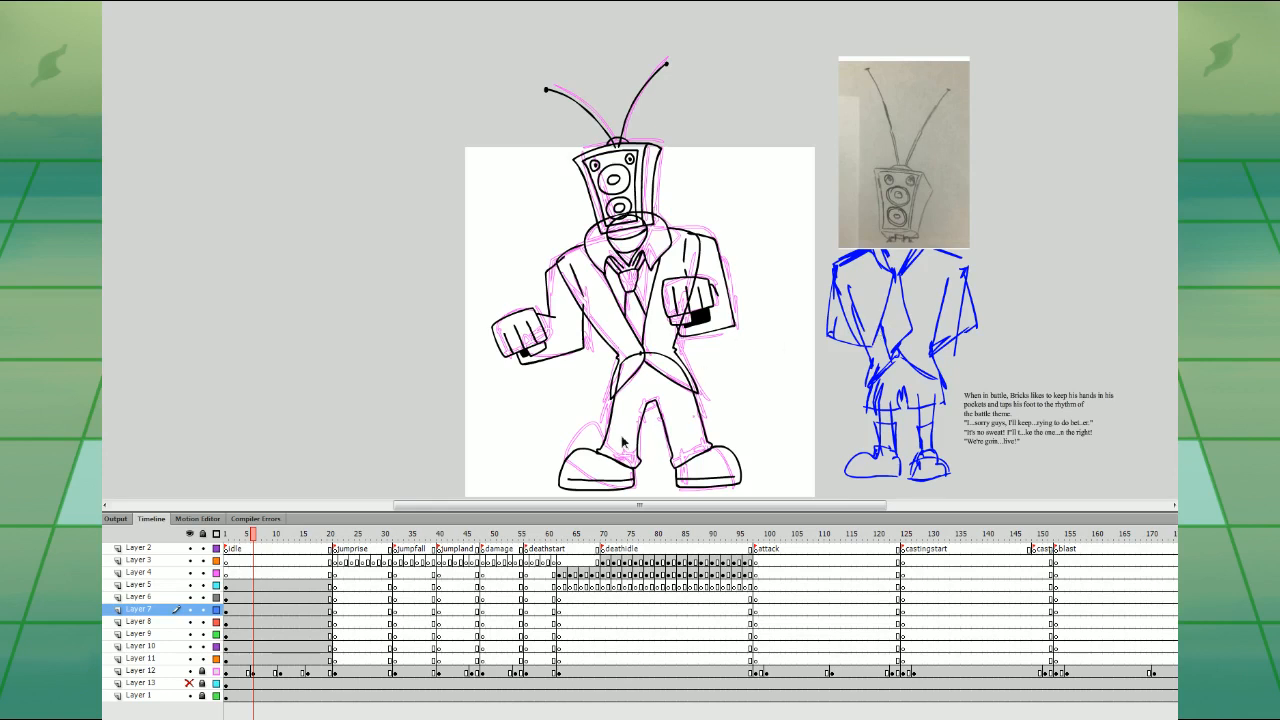
left_click(621, 287)
left_click(655, 325)
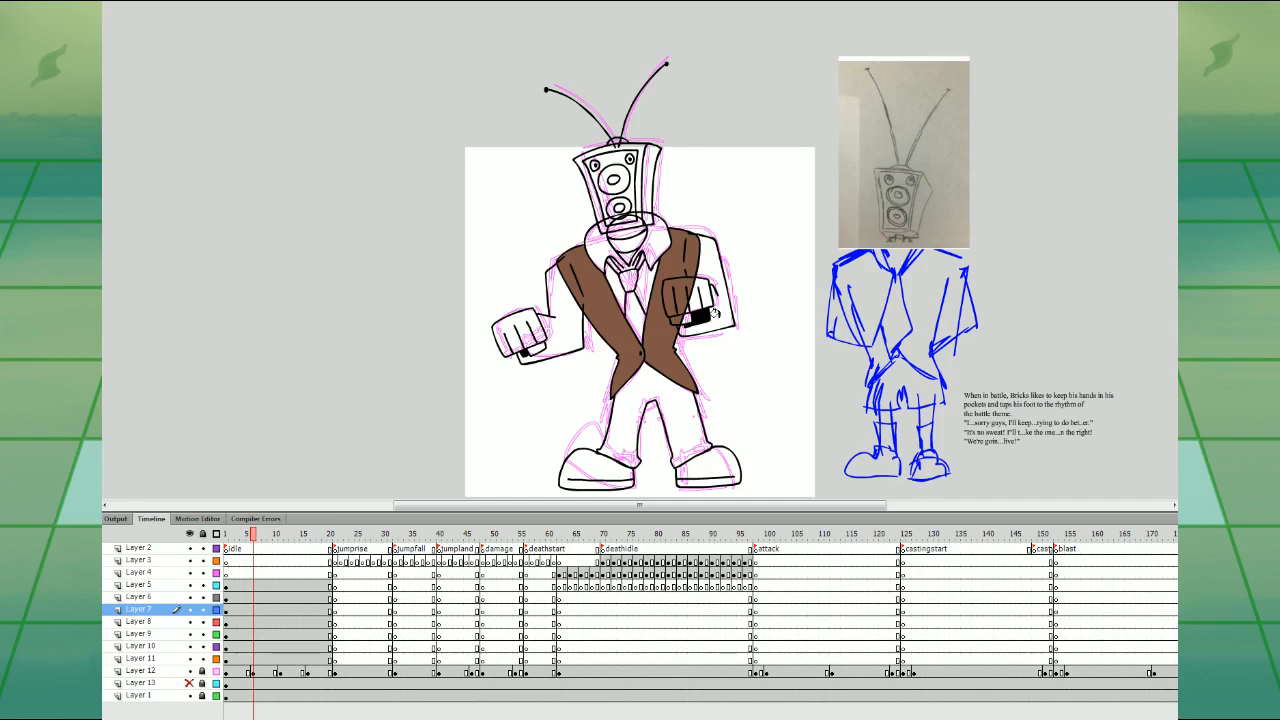
key("ctrl+equal")
key("ctrl+equal")
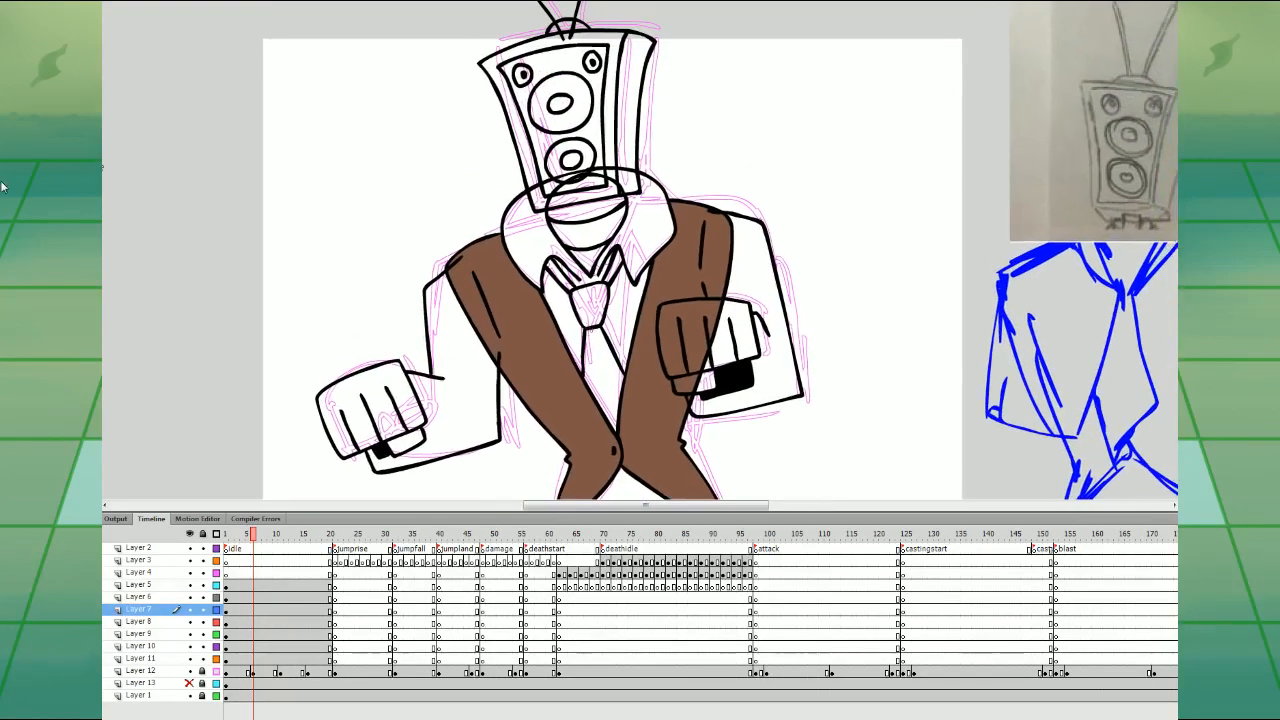
- Fill both jacket sleeves on the arm layers with the same dark brown
left_click(237, 585)
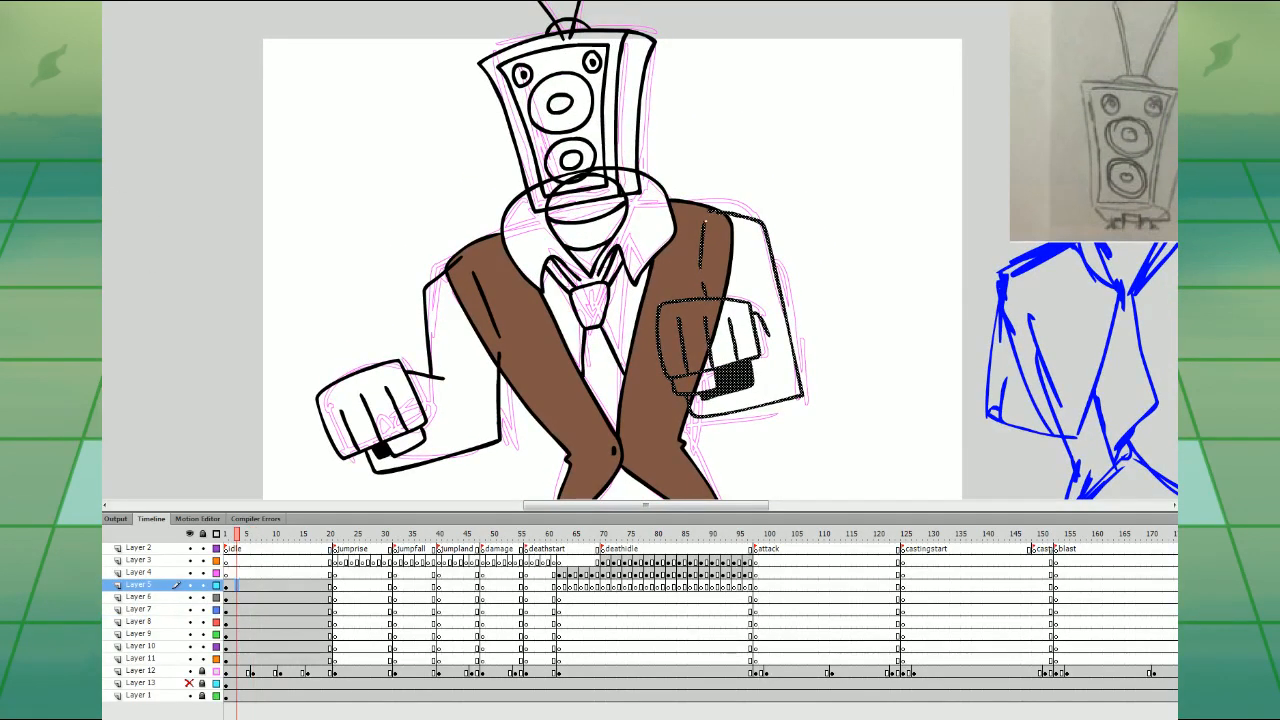
key("Escape")
left_click(275, 597)
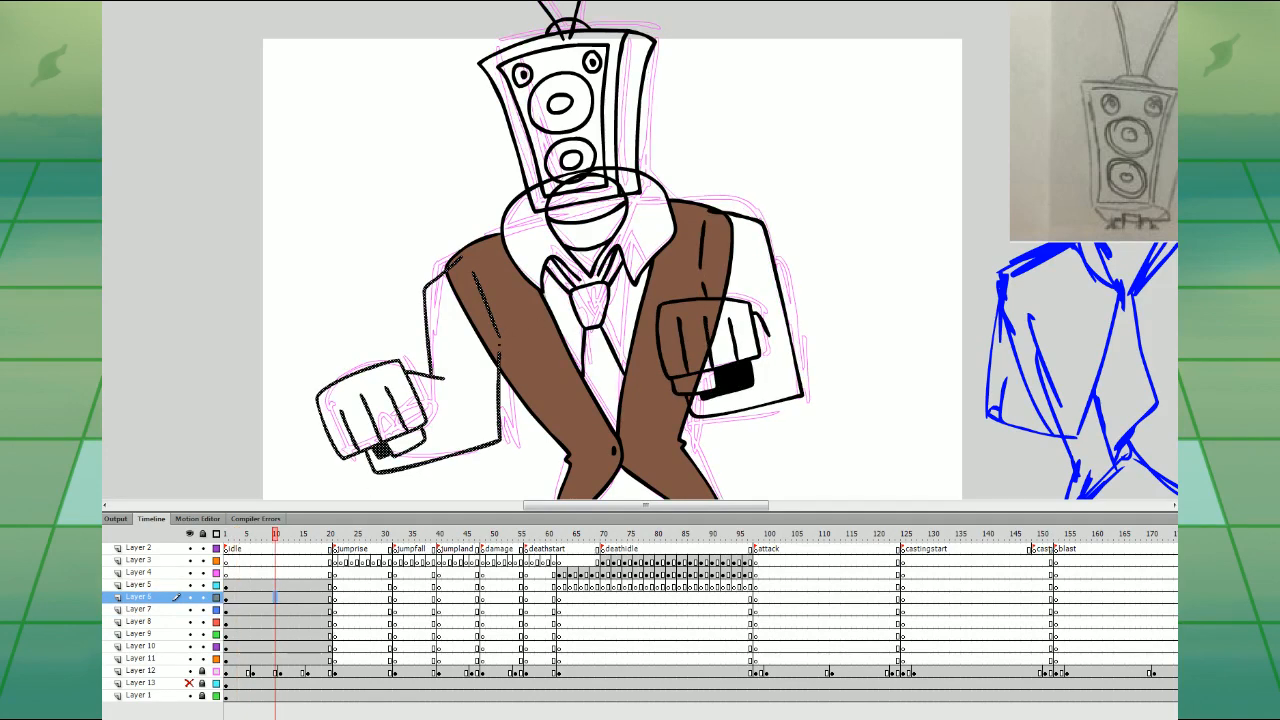
key("Escape")
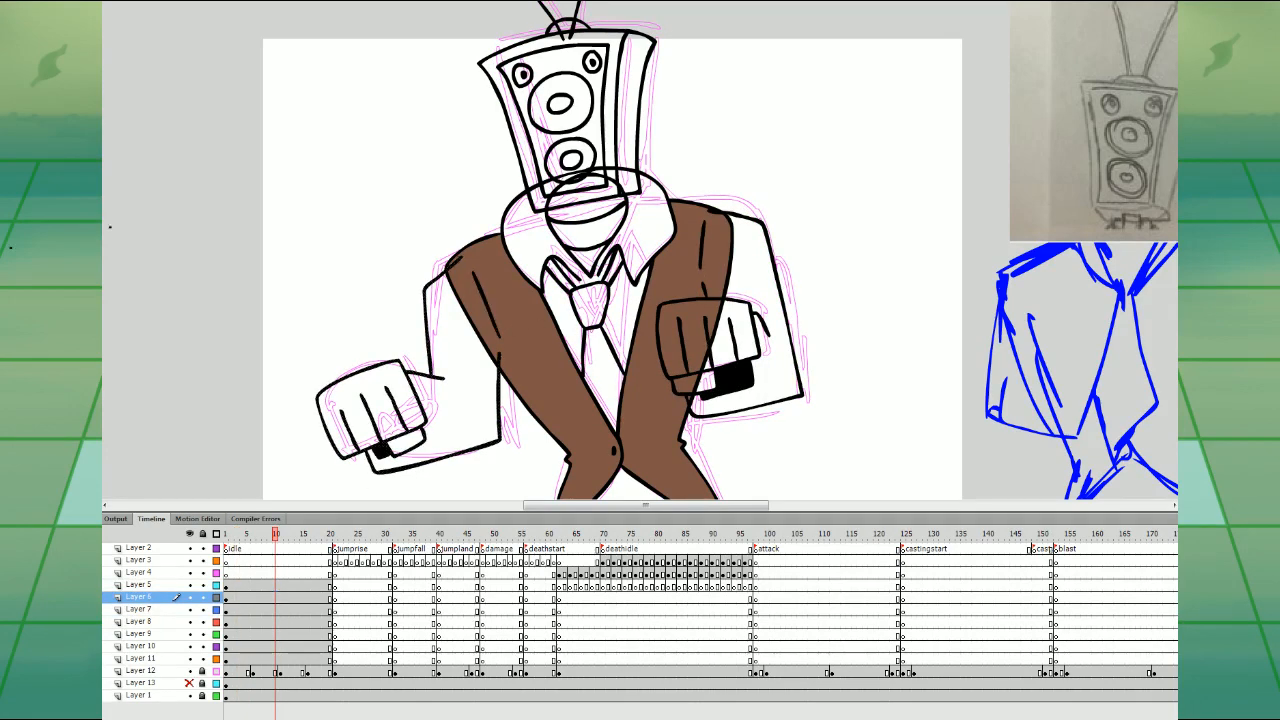
left_click(451, 349)
left_click(748, 286)
- Fill the trousers, shirt front and collar with a lighter brown
mouse_move(791, 431)
left_mouse_down()
mouse_move(734, 217)
mouse_move(697, 251)
left_mouse_up()
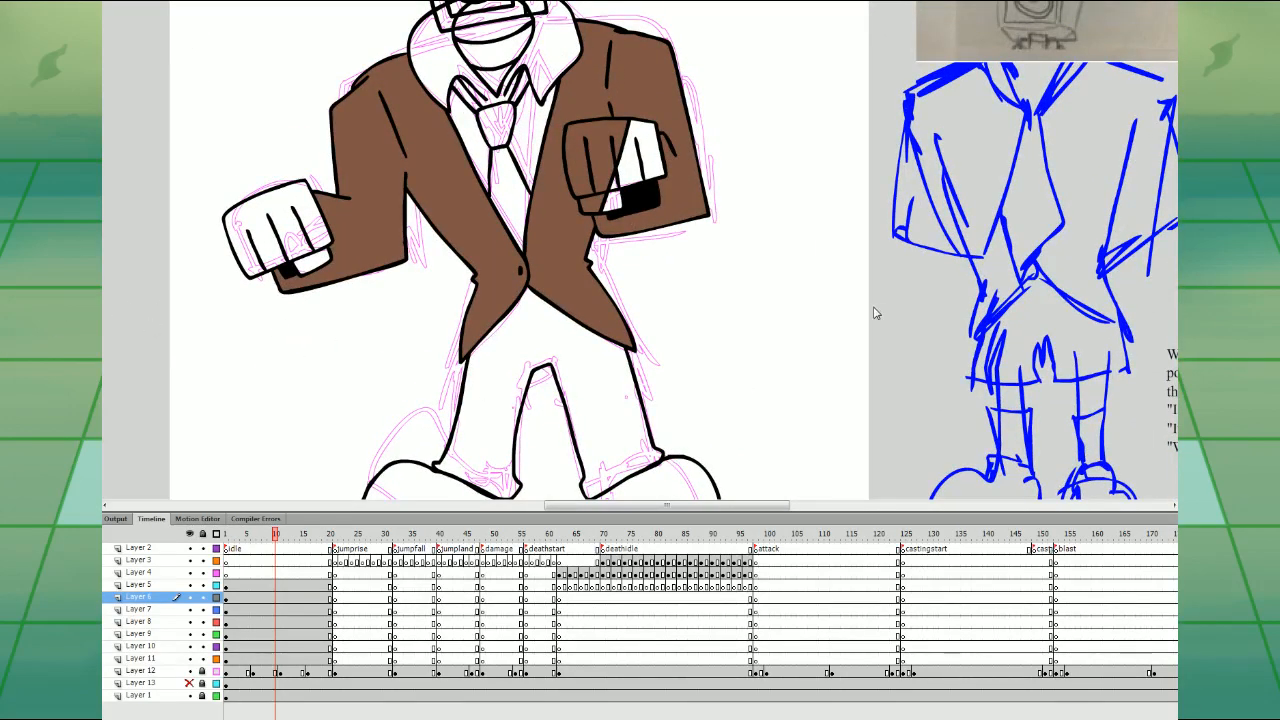
left_click(597, 398)
left_click_drag(676, 367, 665, 504)
left_click(506, 260)
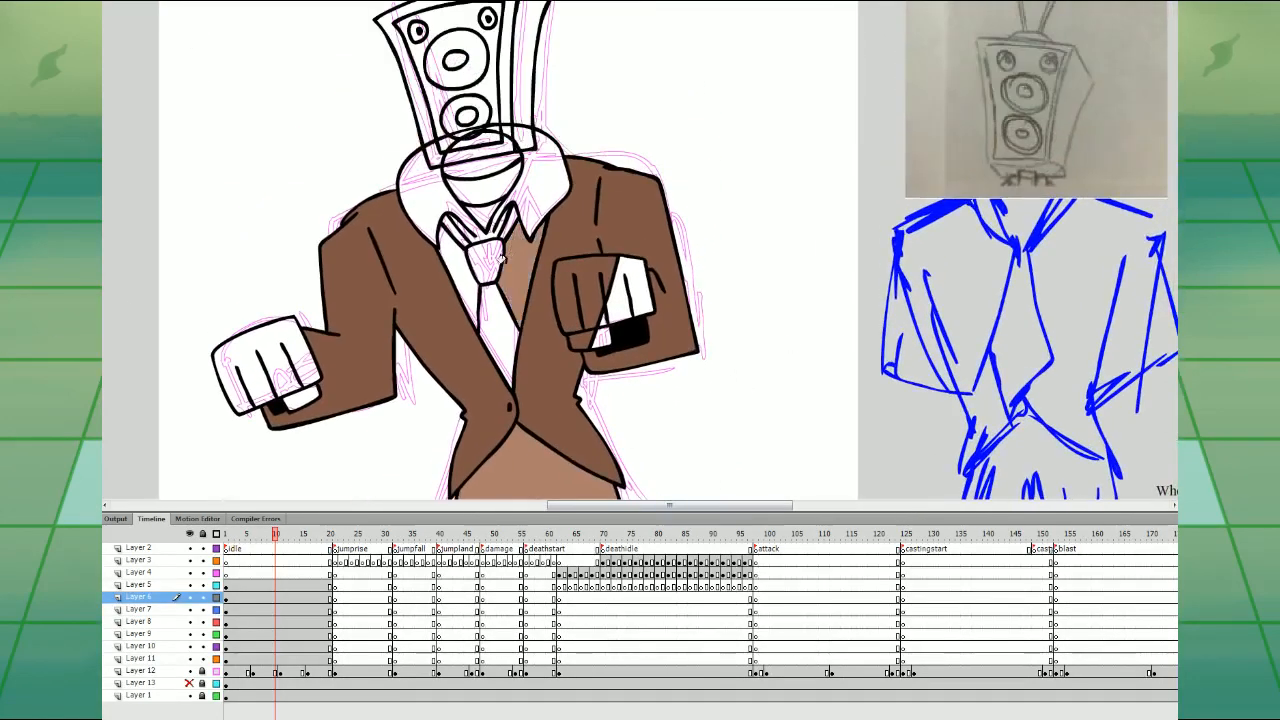
left_click(468, 256)
left_click(538, 214)
- Fill the tie and its neck bands with orange, and recolour the tail and knot a lighter orange
mouse_move(379, 374)
left_mouse_down()
mouse_move(376, 214)
mouse_move(399, 340)
left_mouse_up()
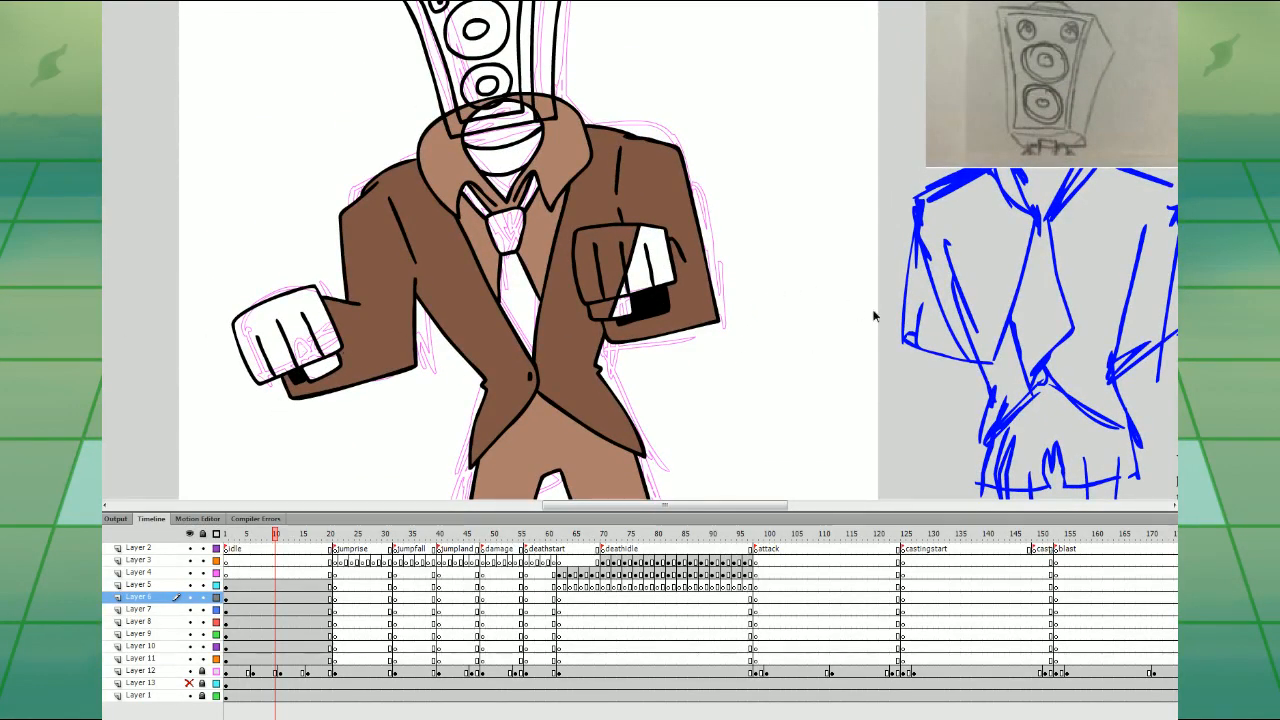
left_click(507, 296)
left_click(507, 228)
left_click(528, 192)
left_click(472, 198)
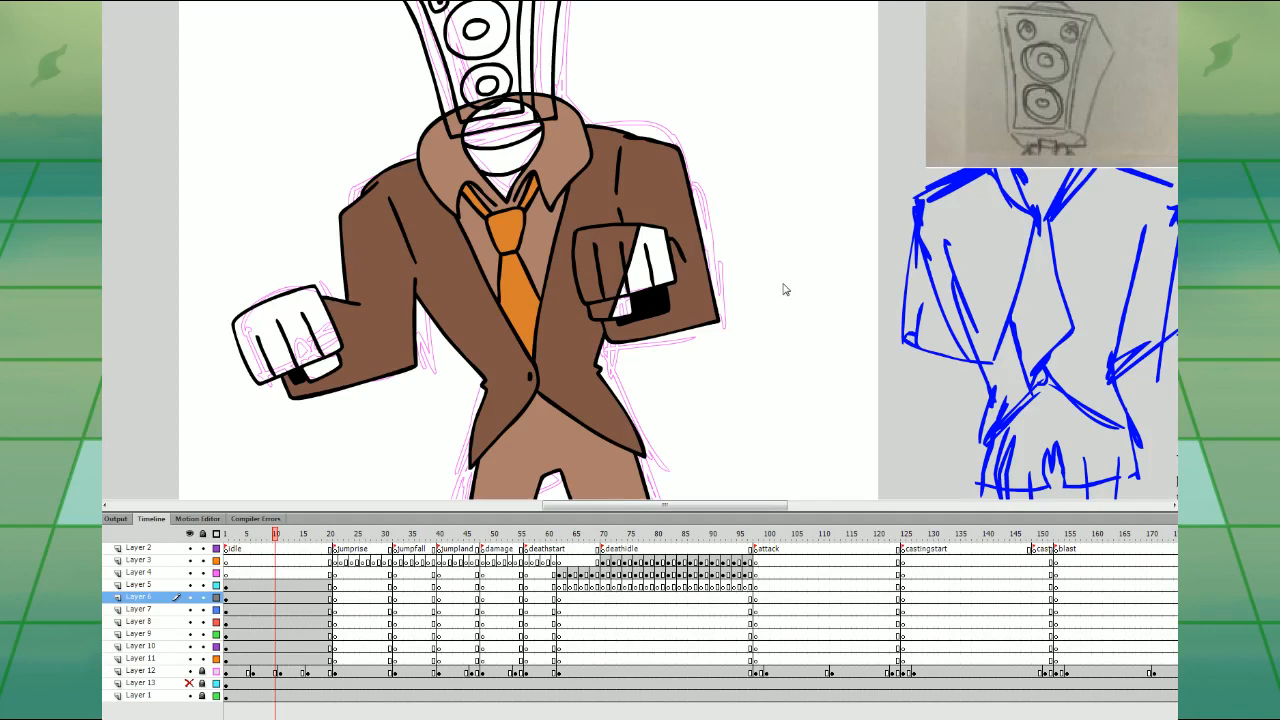
left_click(514, 300)
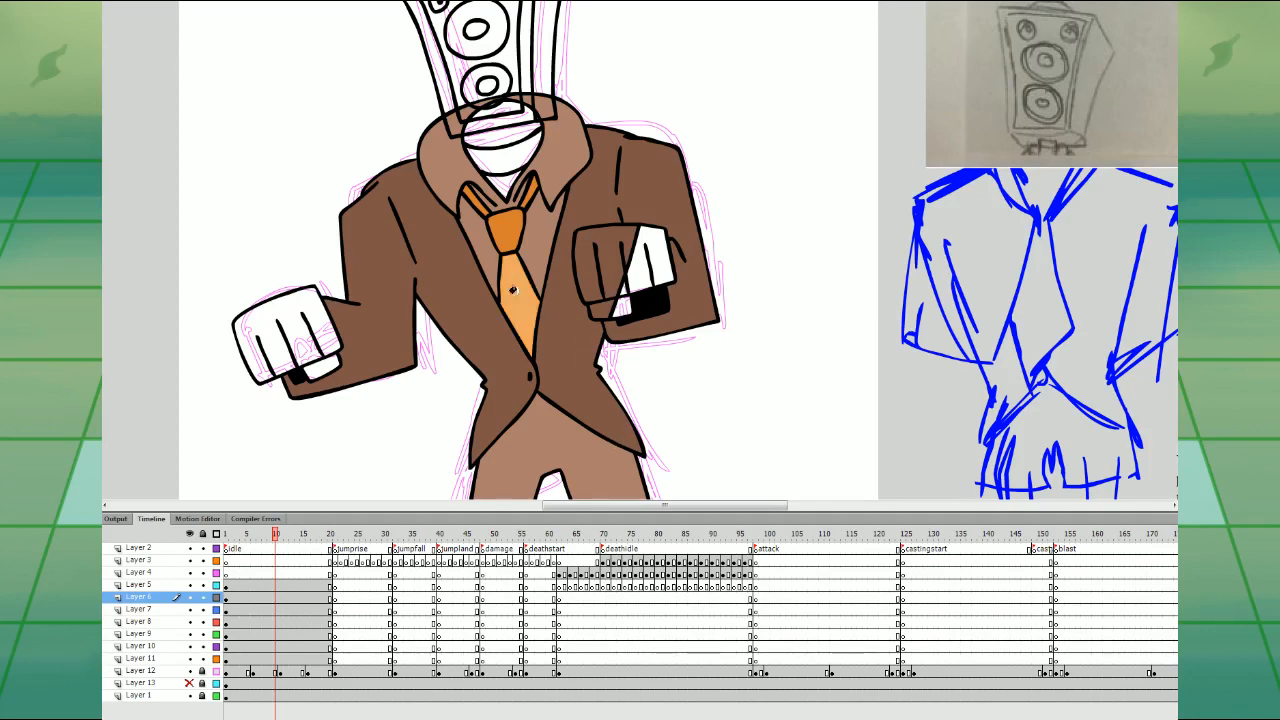
left_click(506, 230)
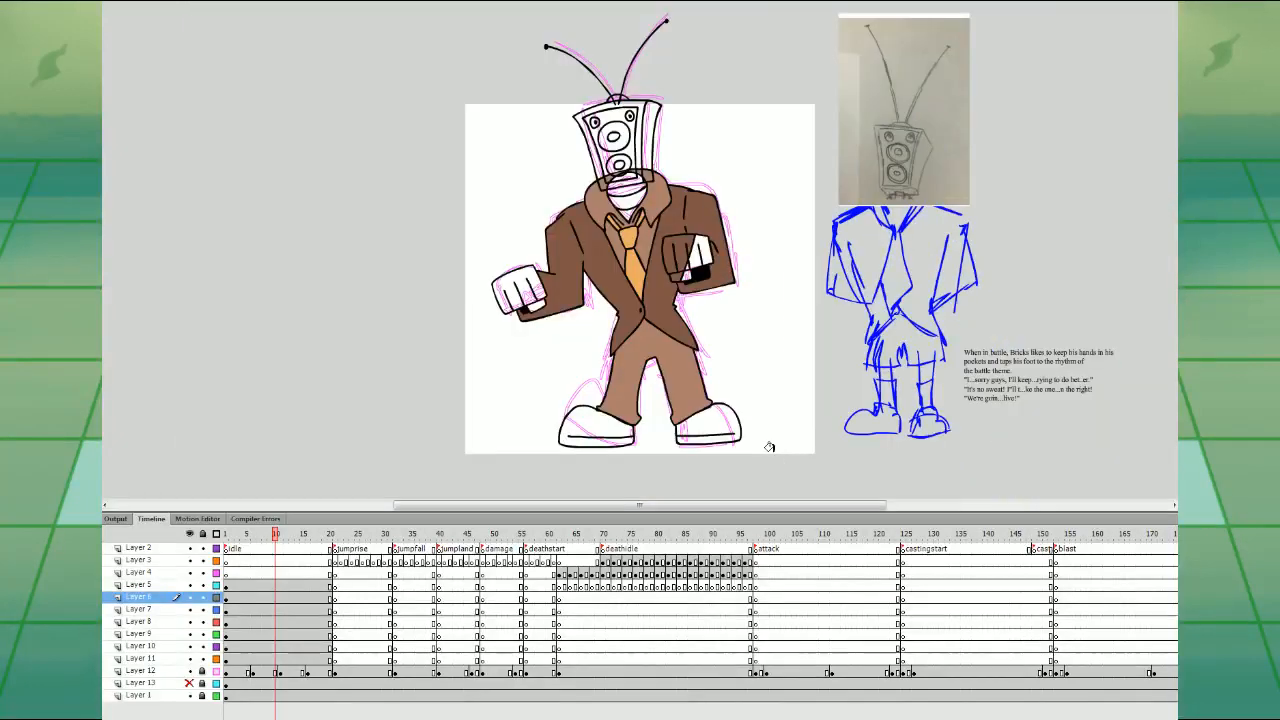
- Try light orange on both shoes, and refill them with dark reddish brown
left_click(626, 406)
left_click(720, 396)
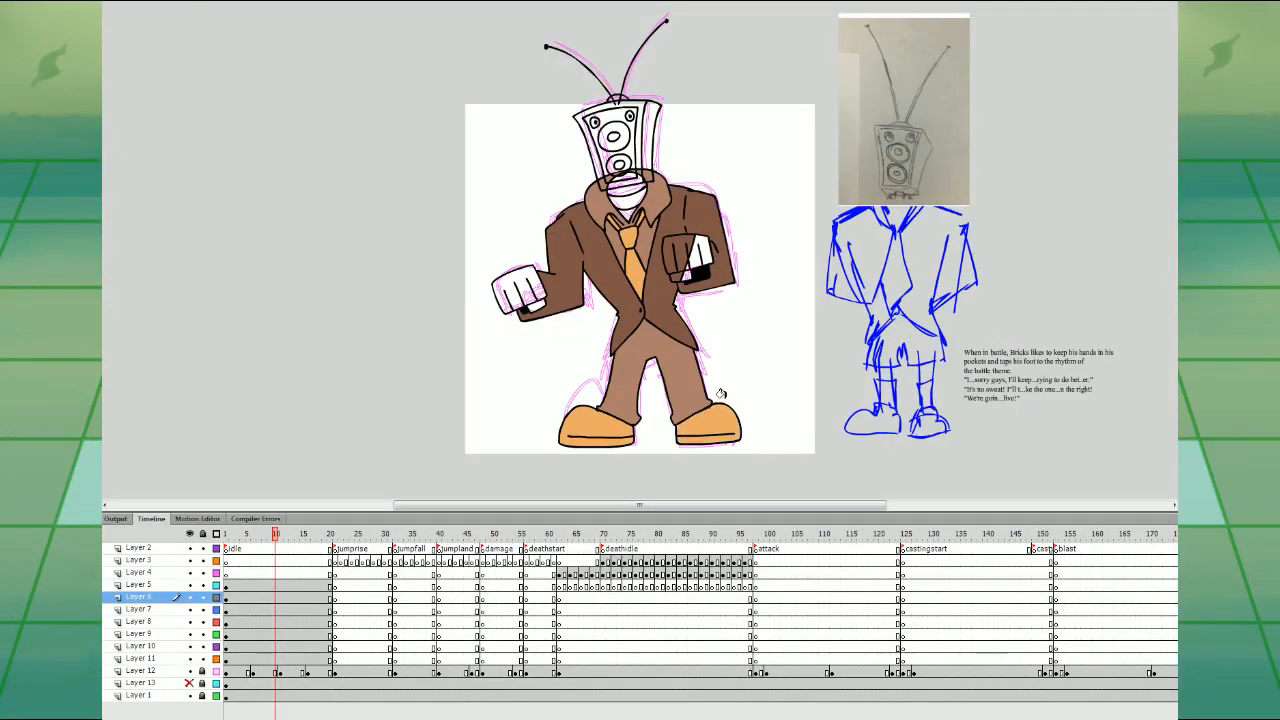
left_click(3, 361)
left_click(603, 424)
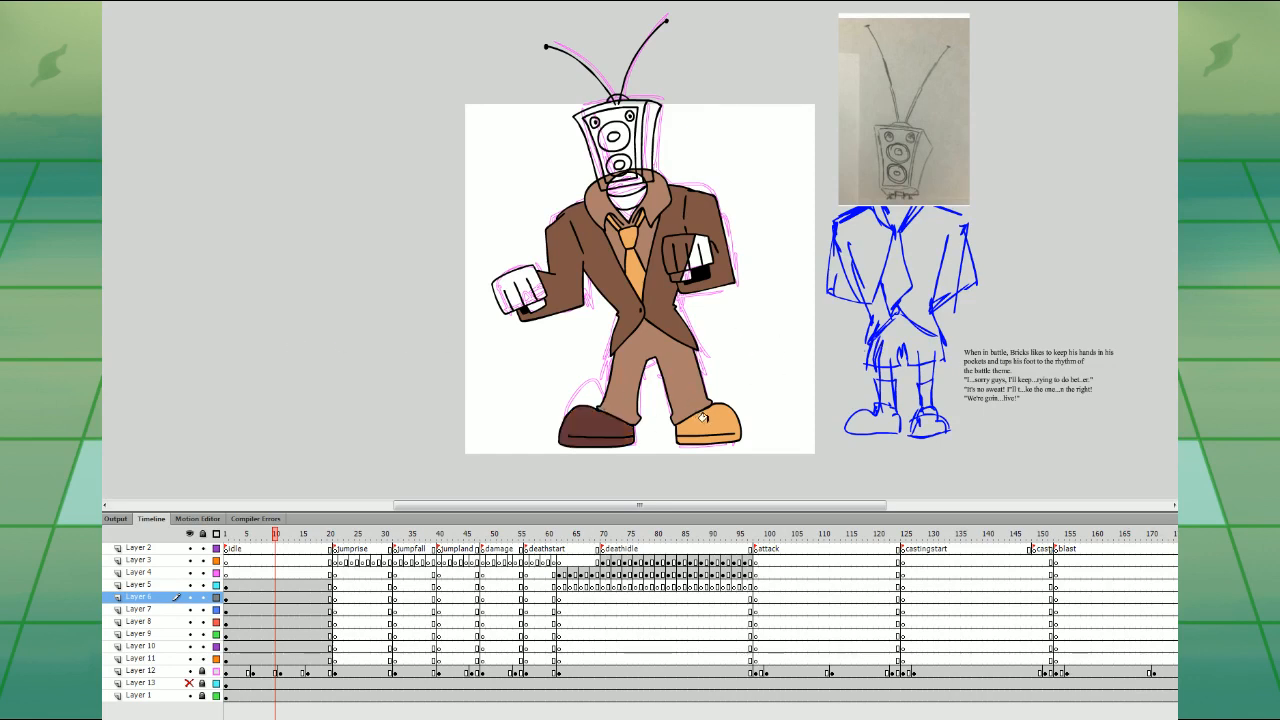
left_click(704, 424)
- Fill both fists and their thumbs with slate blue, undoing the fill that recolours the right-hand arm's outlines
left_click_drag(816, 352, 796, 384)
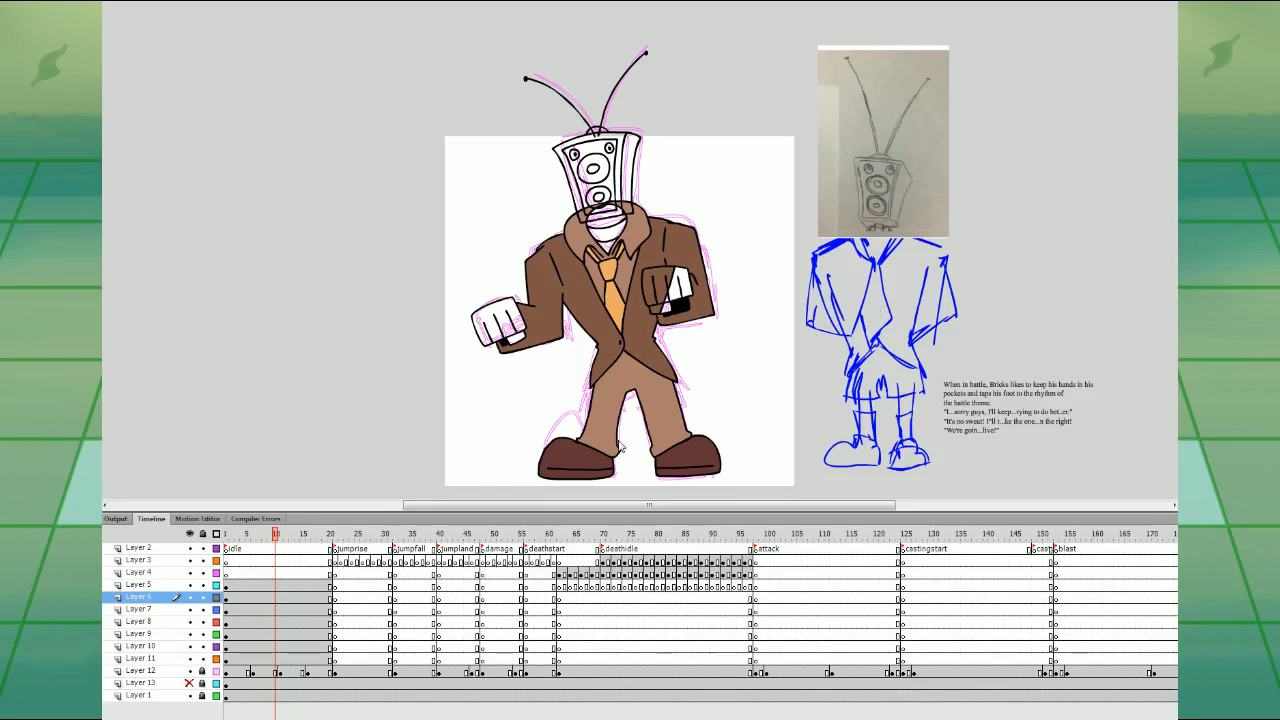
left_click(503, 319)
left_click(515, 338)
left_click(669, 297)
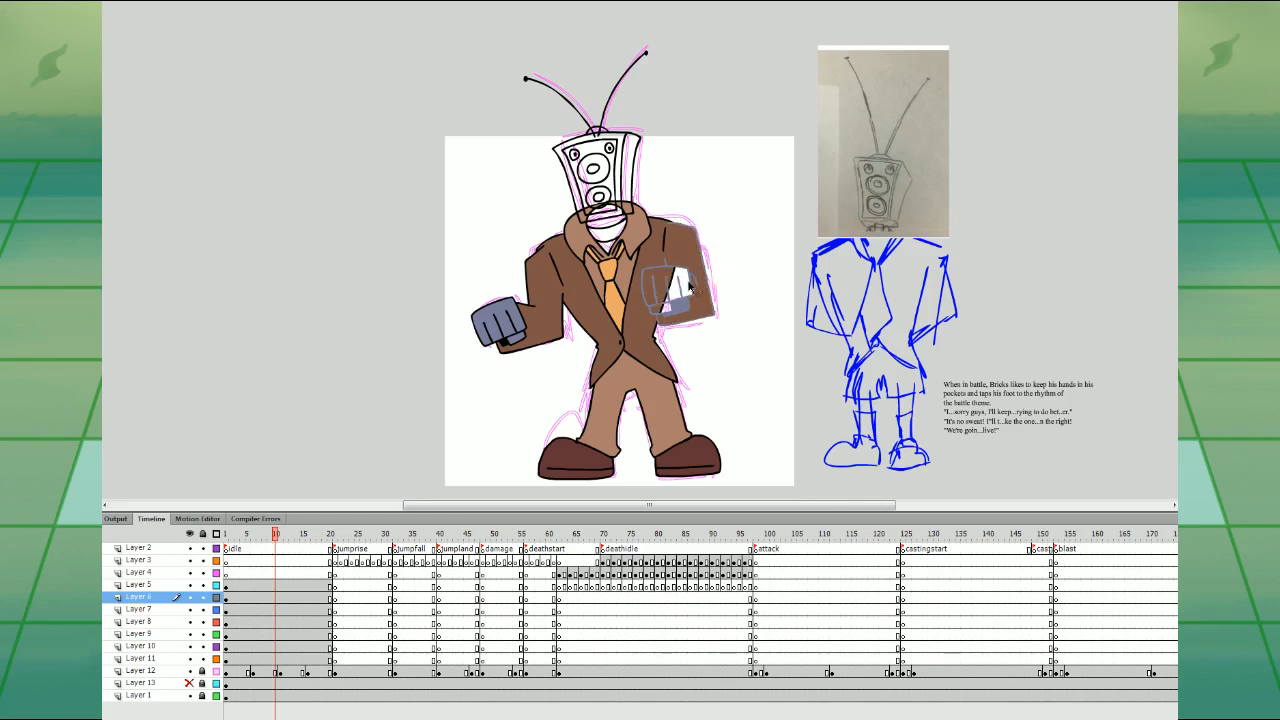
key("ctrl+z")
left_click(680, 287)
left_click(661, 307)
- Fill the neck sections and the speaker head's front frame with slate blue
left_click_drag(700, 208, 726, 348)
left_click(607, 317)
left_click(605, 334)
left_click(625, 278)
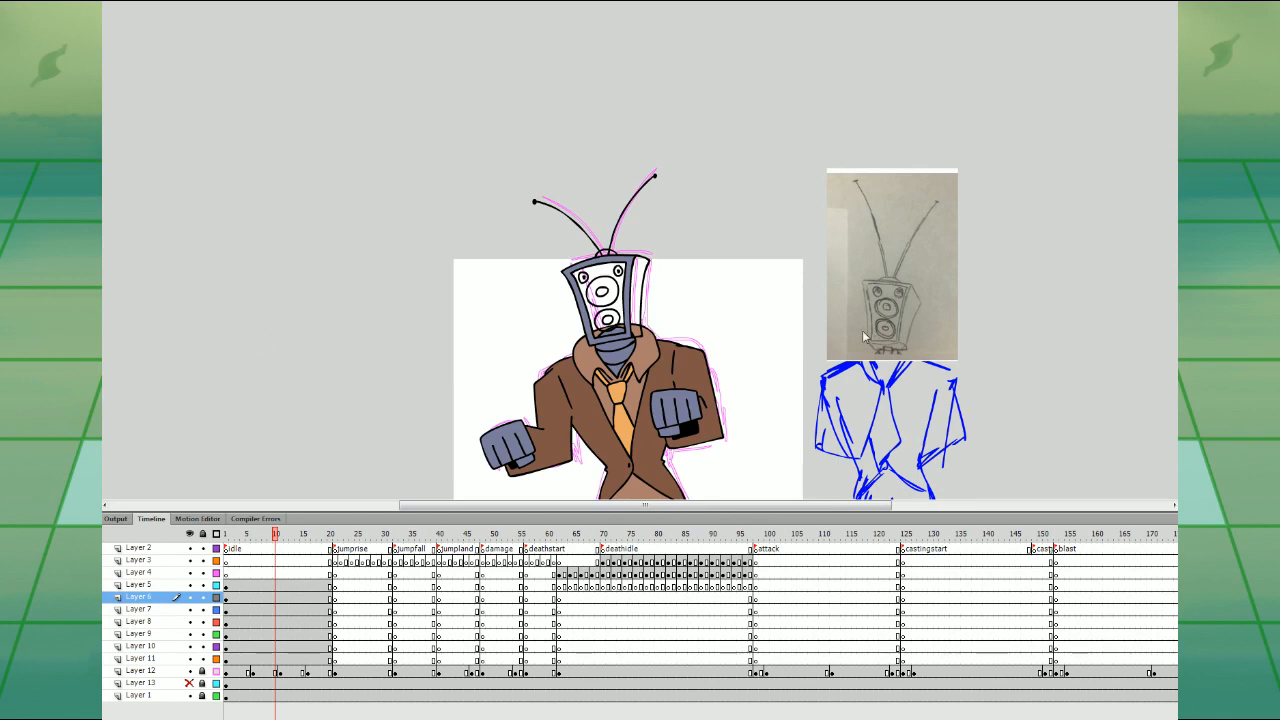
- Fill the speaker head's side panel with a darker slate and the face area around the circles with slate blue
key("ctrl+=")
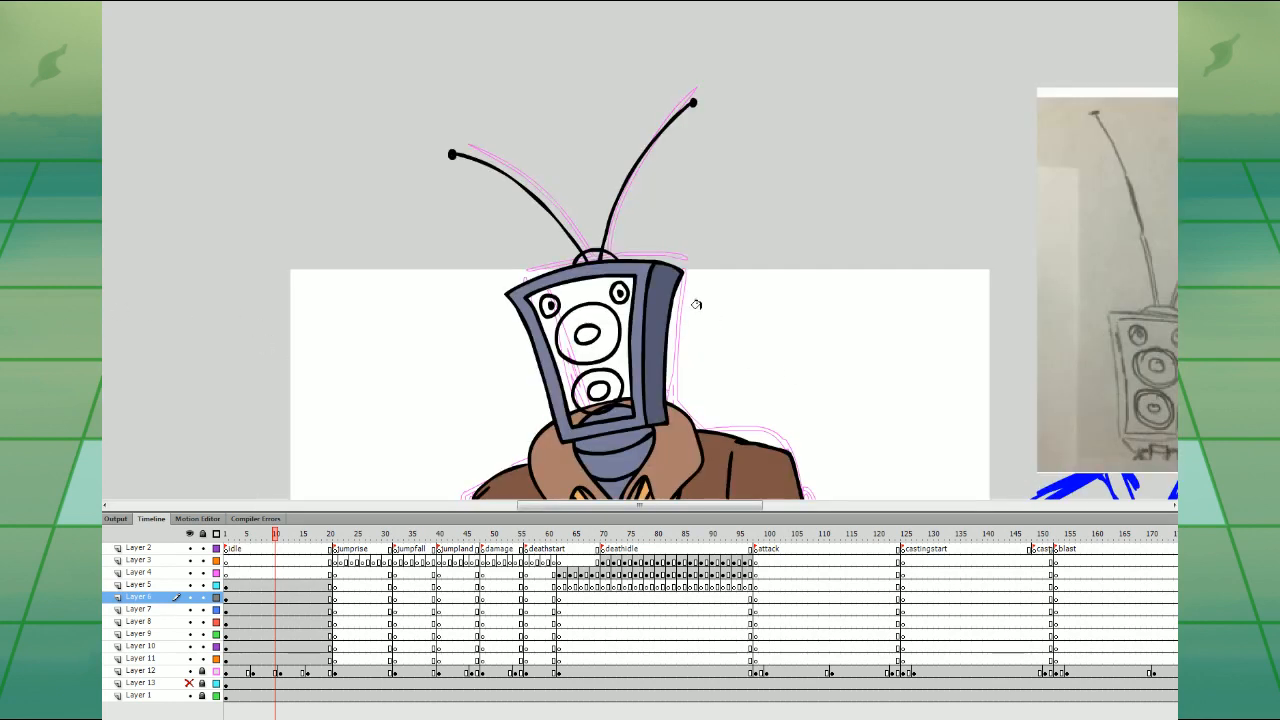
left_click_drag(678, 331, 636, 240)
left_click_drag(528, 174, 520, 114)
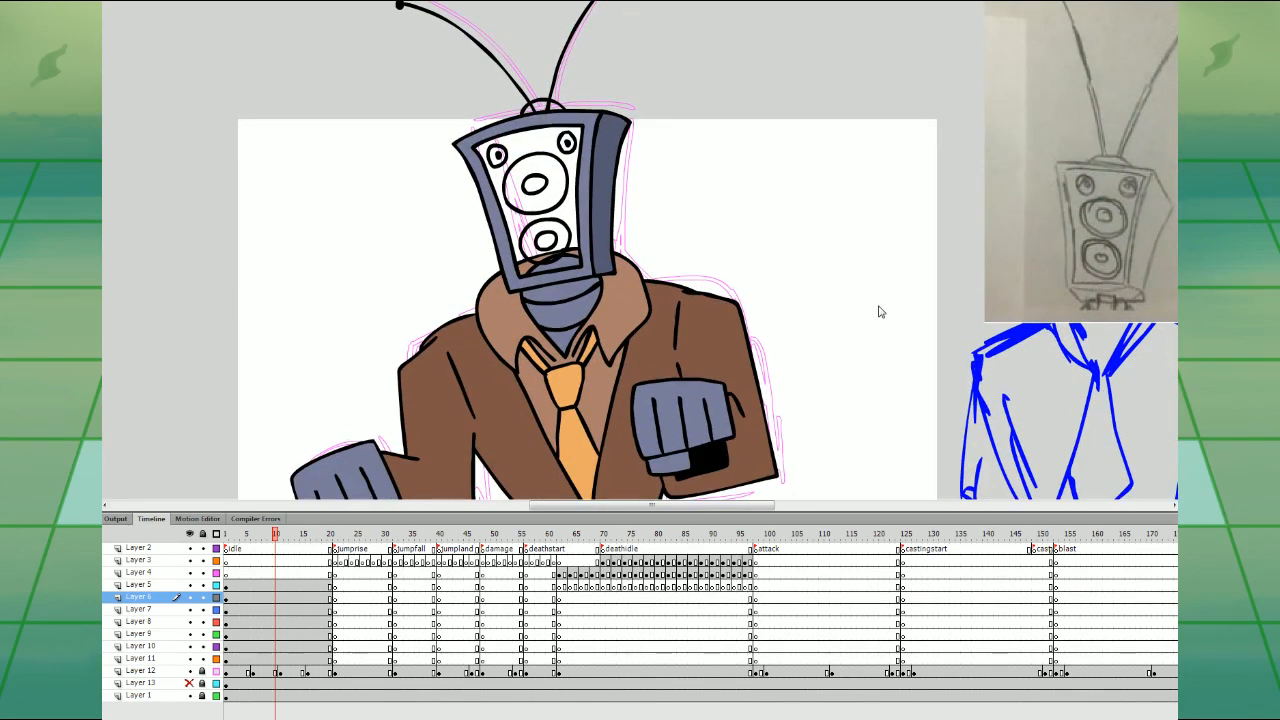
left_click(578, 243)
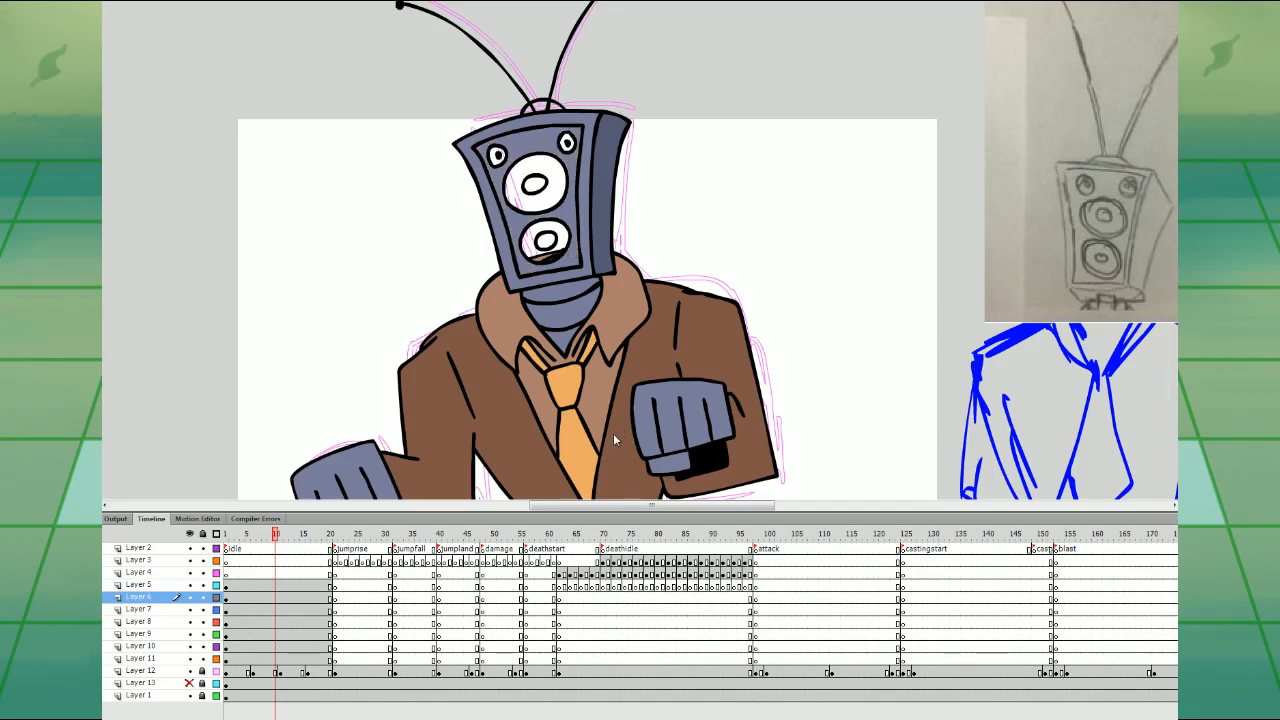
- Refill the neck sections and both fists with their thumbs with a lighter slate blue
left_click(556, 310)
left_click(558, 333)
left_click(672, 385)
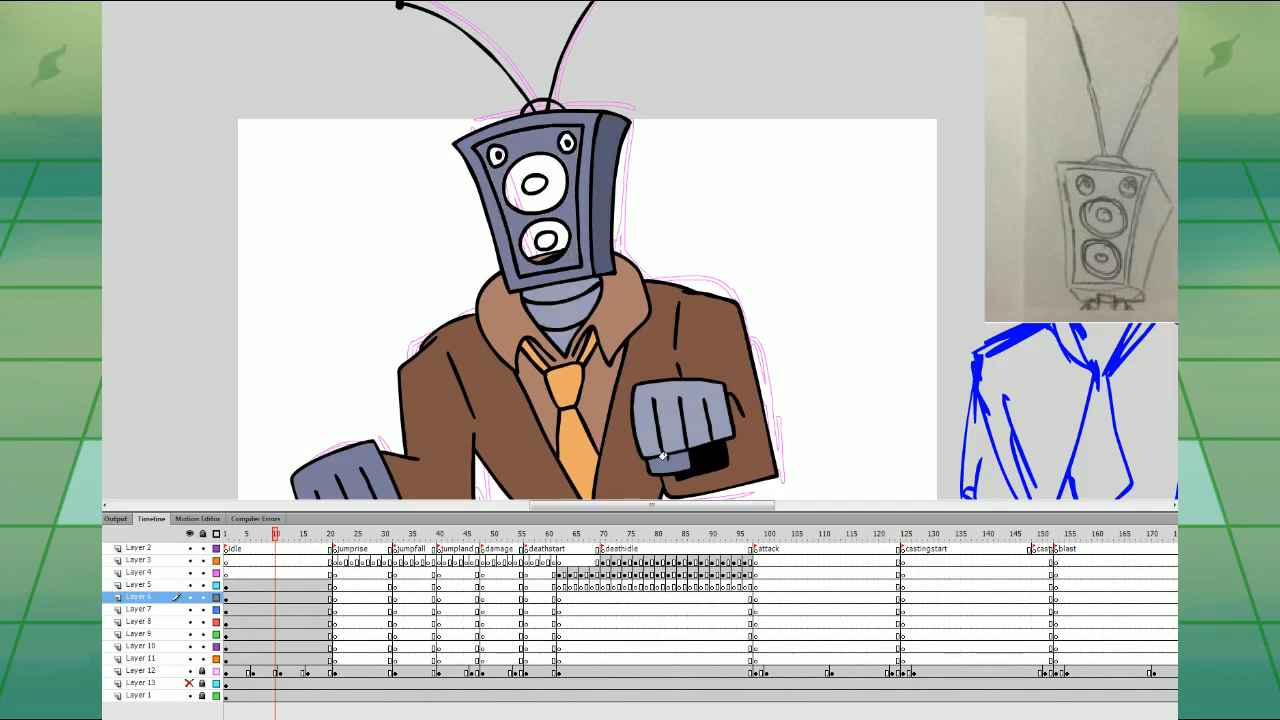
left_click(664, 456)
left_click(370, 462)
left_click_drag(370, 462, 396, 380)
left_click(407, 435)
- Fill the outer rings of the two large circles on the speaker face with light slate blue
left_click_drag(575, 120, 593, 306)
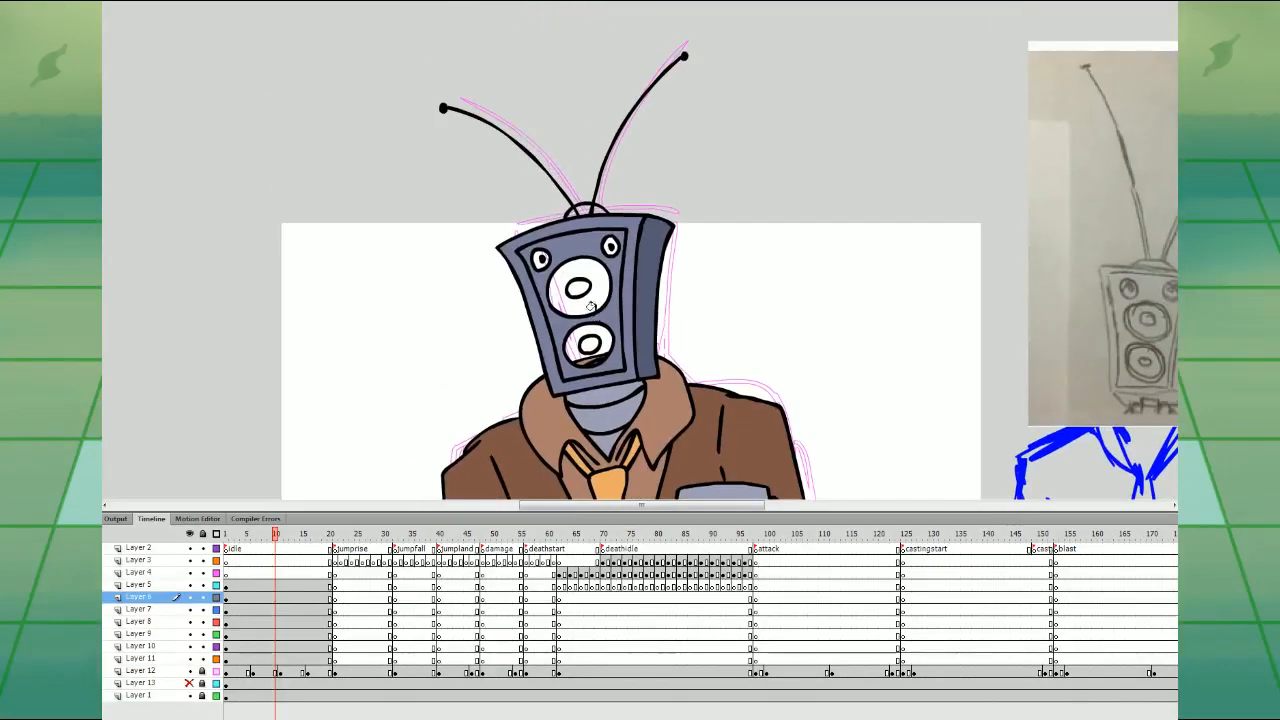
left_click(592, 267)
left_click(594, 328)
left_click_drag(712, 323, 640, 306)
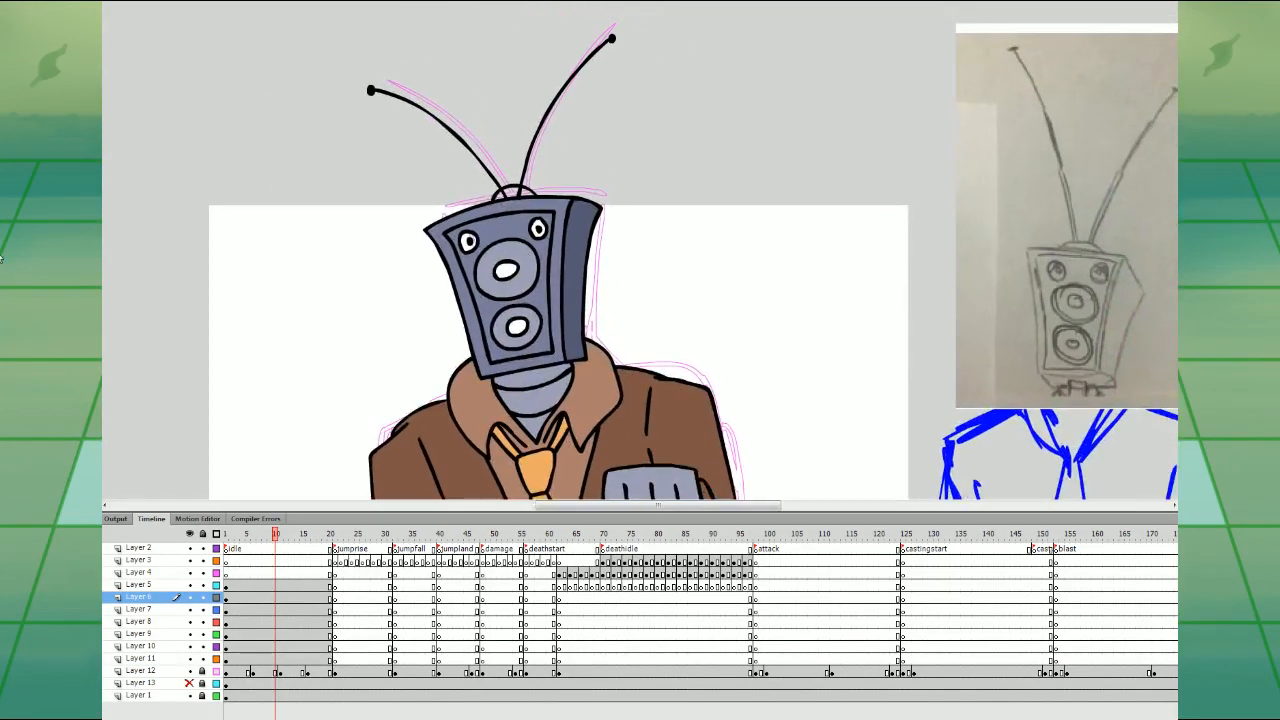
- Fill the large circles' centres, the two small upper circles and the antenna base with slate blue shades
left_click(507, 269)
left_click(516, 325)
left_click(534, 232)
left_click(463, 244)
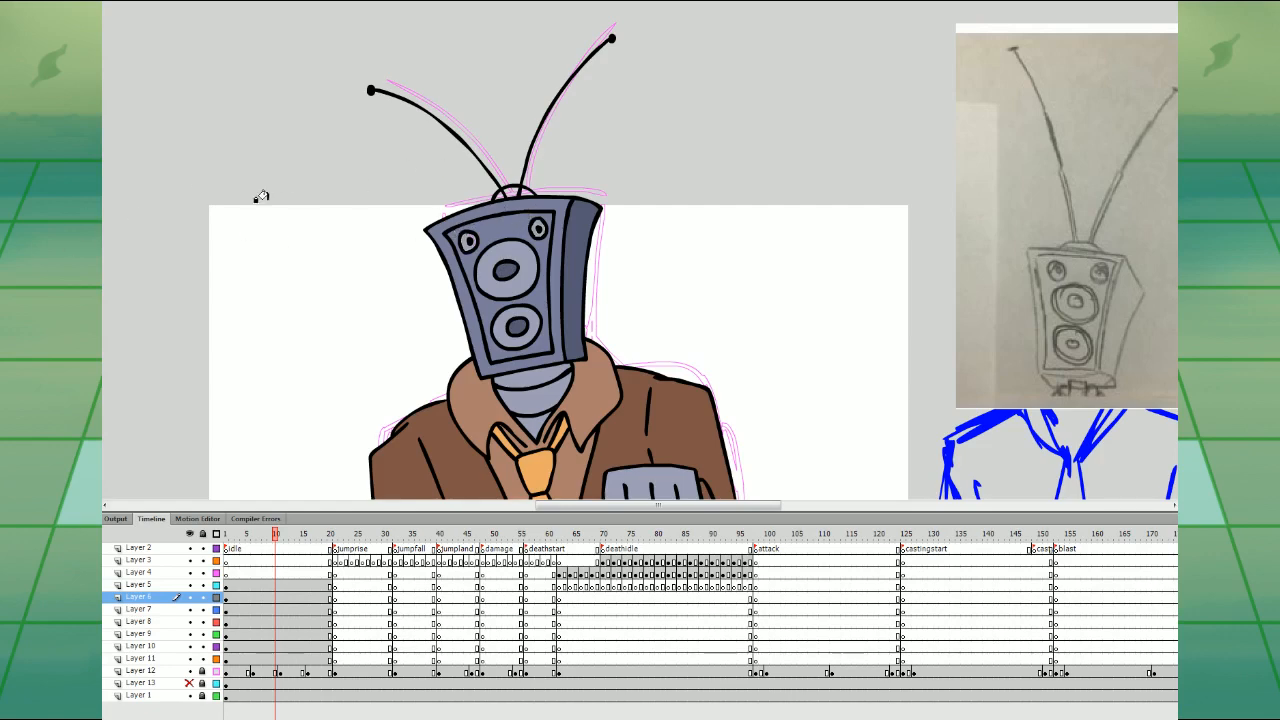
left_click(509, 191)
left_click_drag(774, 468, 726, 261)
key("ctrl+minus")
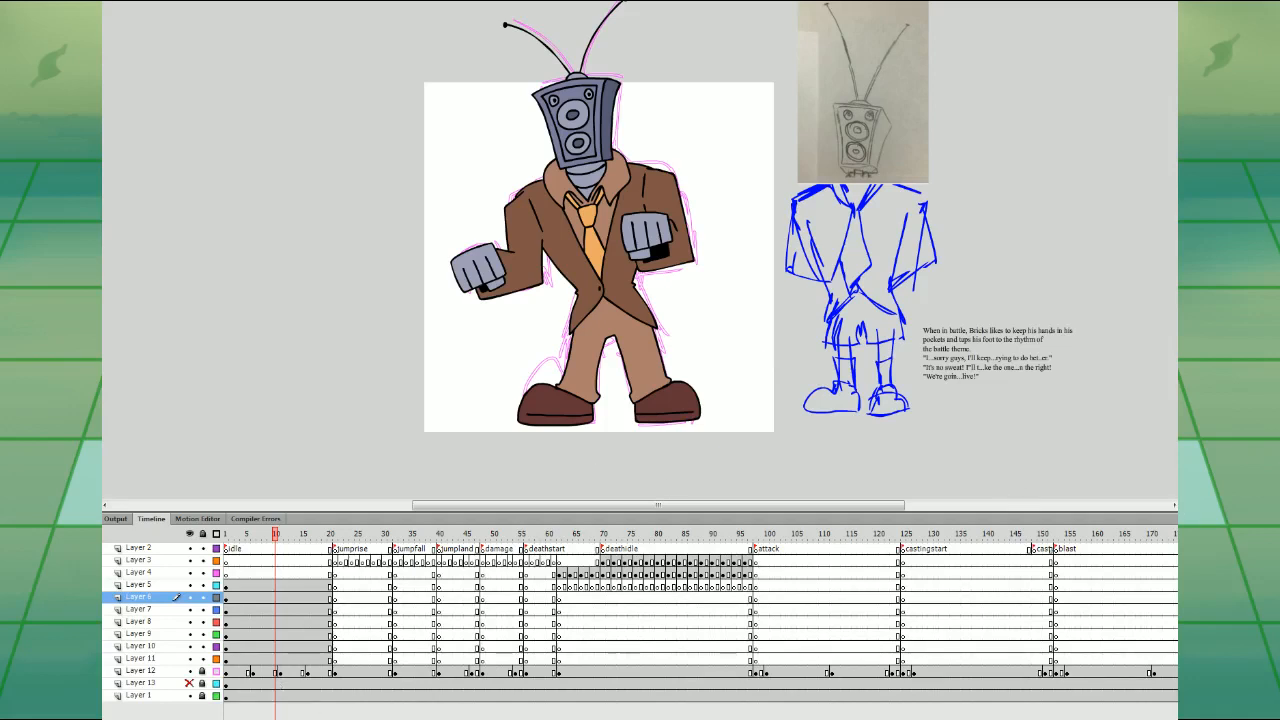
- Convert the arms on Layer 5 and Layer 6 to separate symbols and move their pivot points up towards the shoulders
left_click(243, 585)
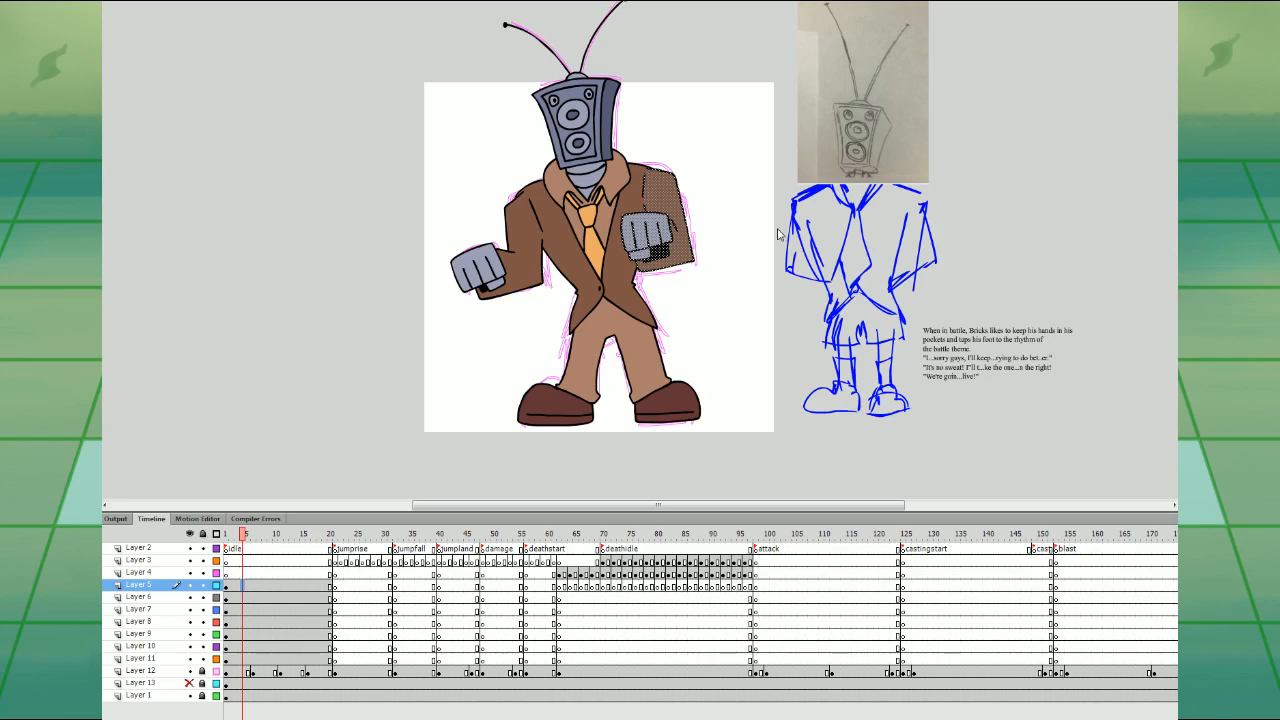
key("ctrl+g")
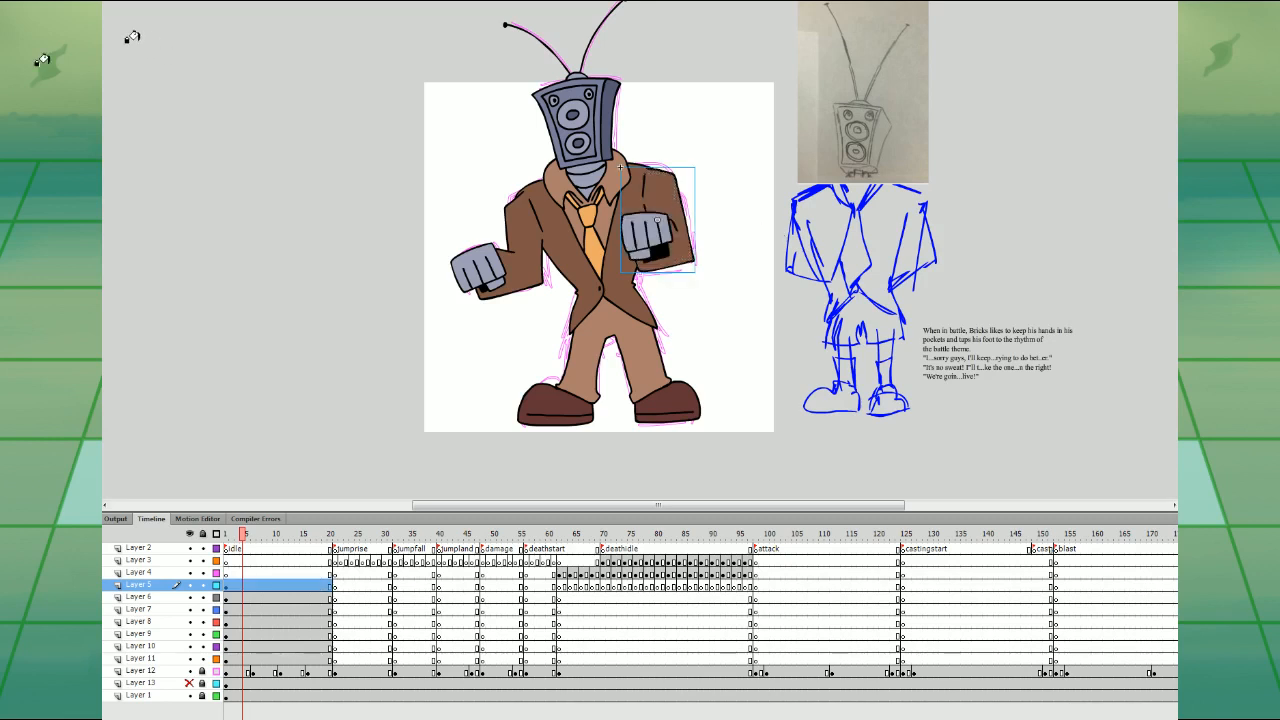
left_click(100, 27)
left_click(232, 598)
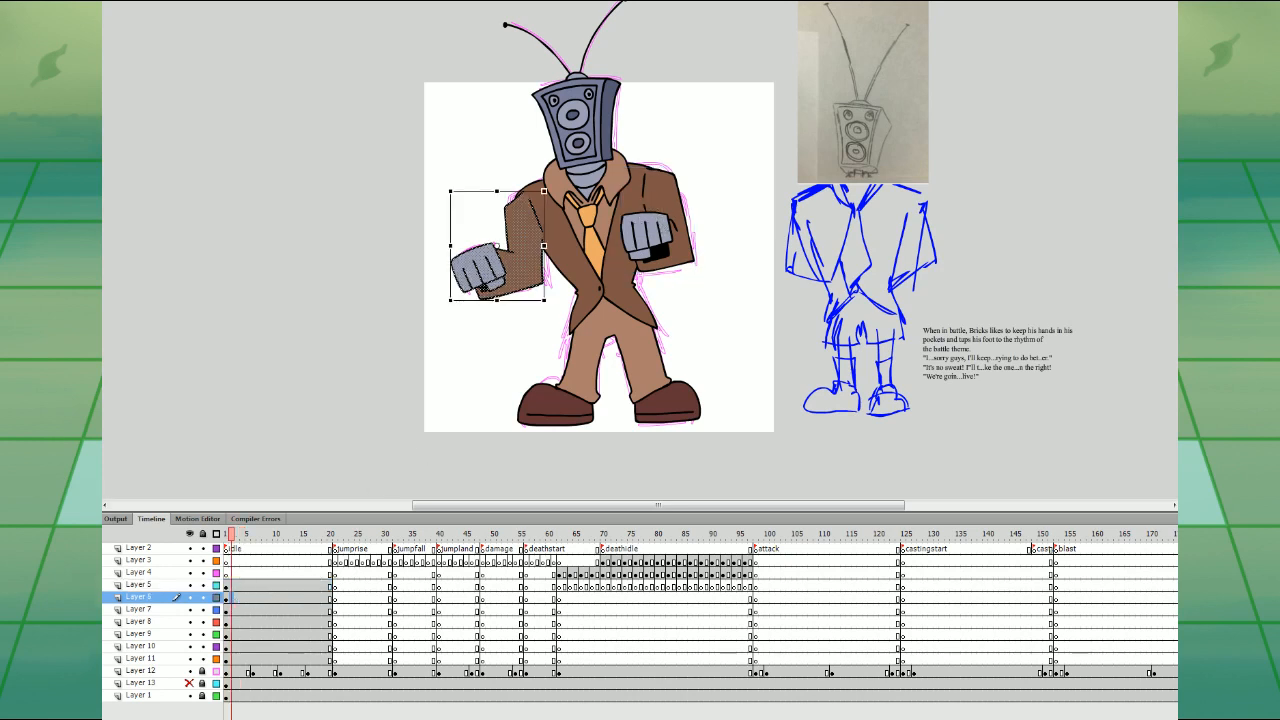
left_click(306, 600)
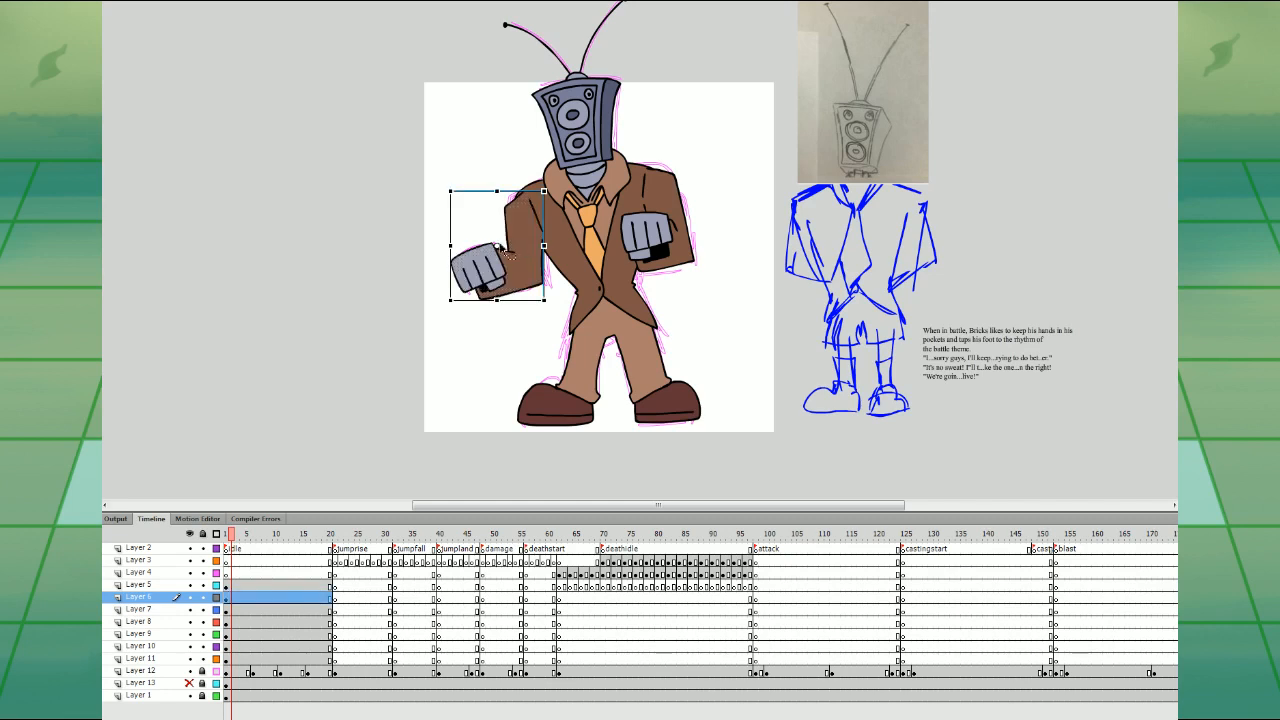
left_click(660, 197)
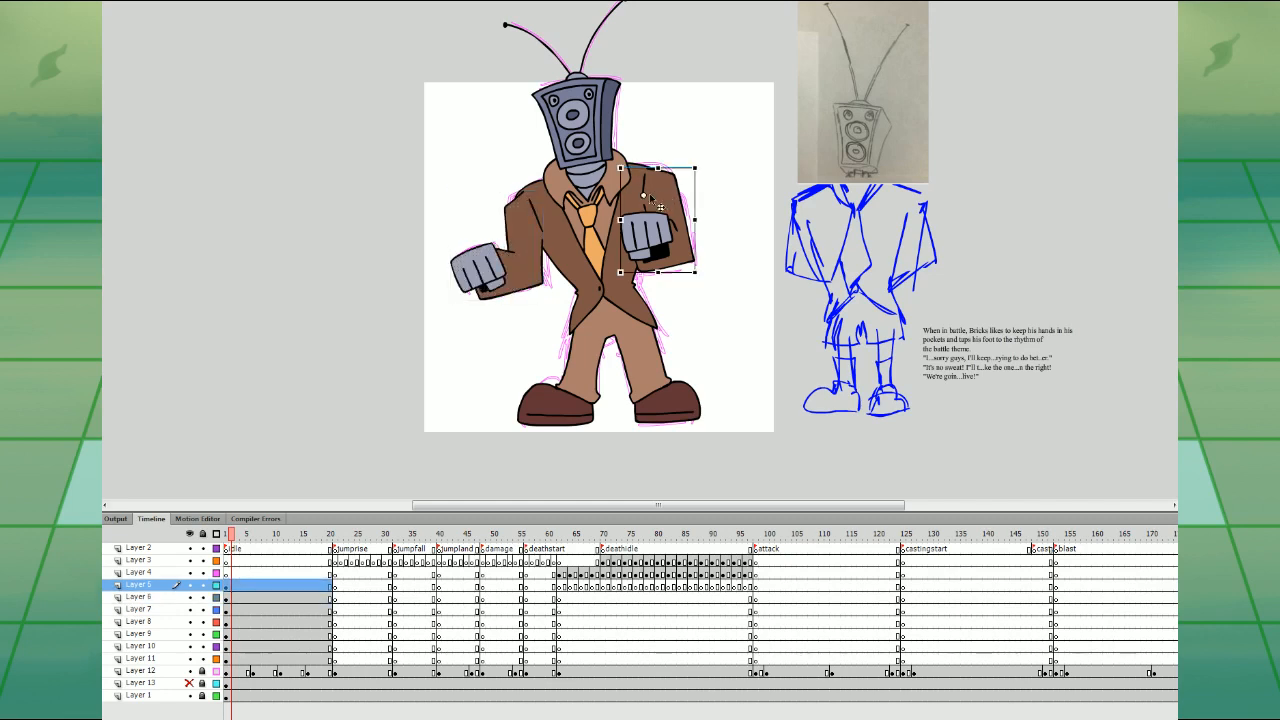
left_click(534, 220)
- Convert the speaker head on Layer 7 to a symbol and move its pivot point down to the neck
left_click(265, 610)
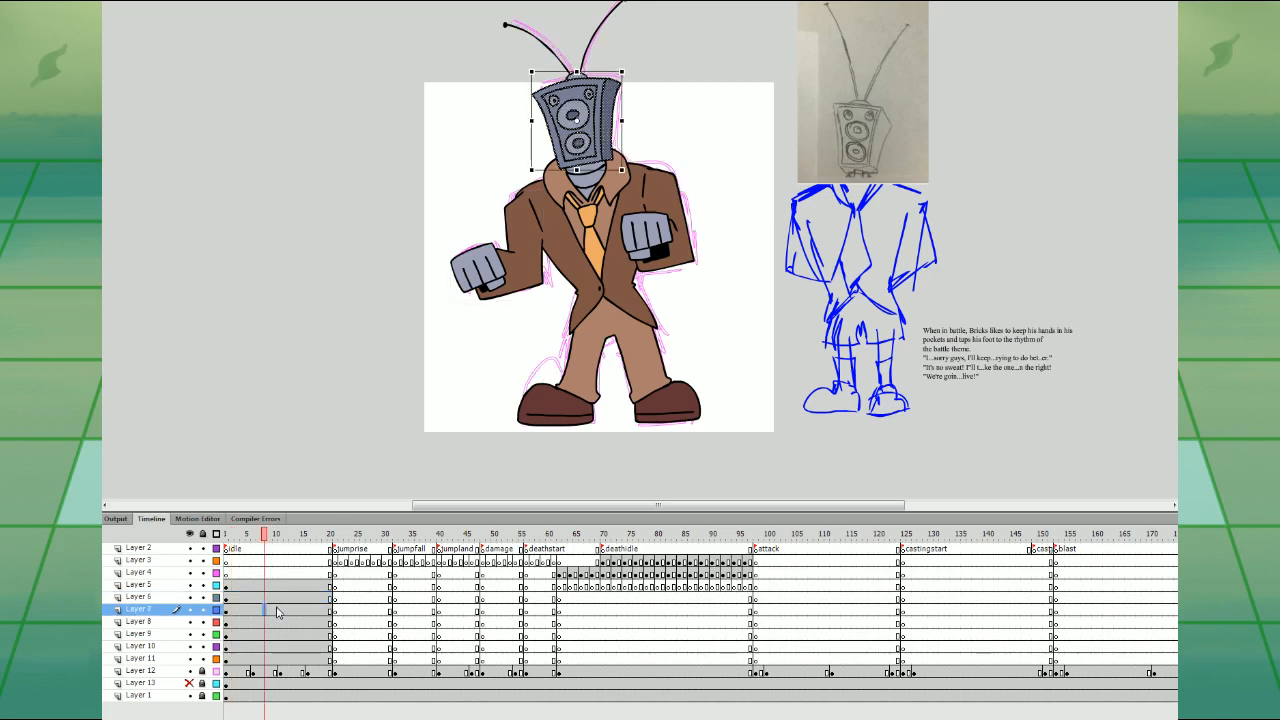
key("ctrl+g")
left_click_drag(577, 121, 582, 157)
- Convert the antennae on Layer 8 to a symbol and move their pivot point to the antenna base
left_click(265, 622)
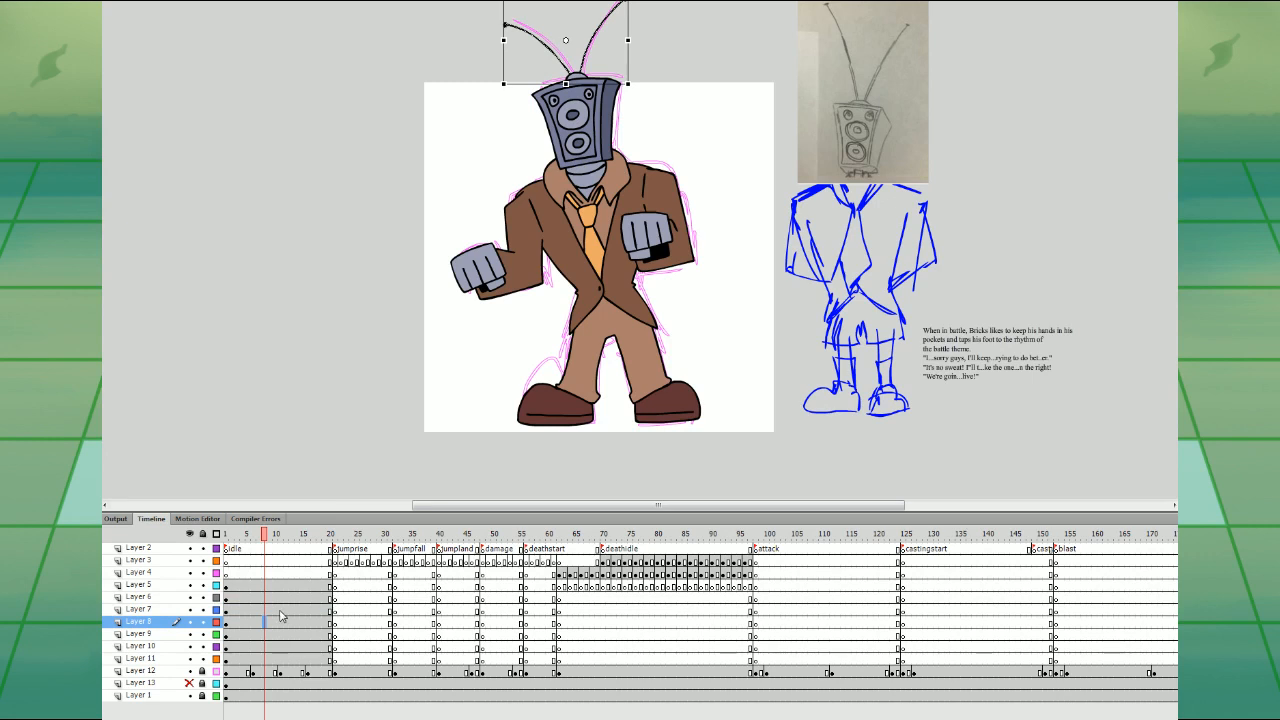
key("ctrl+g")
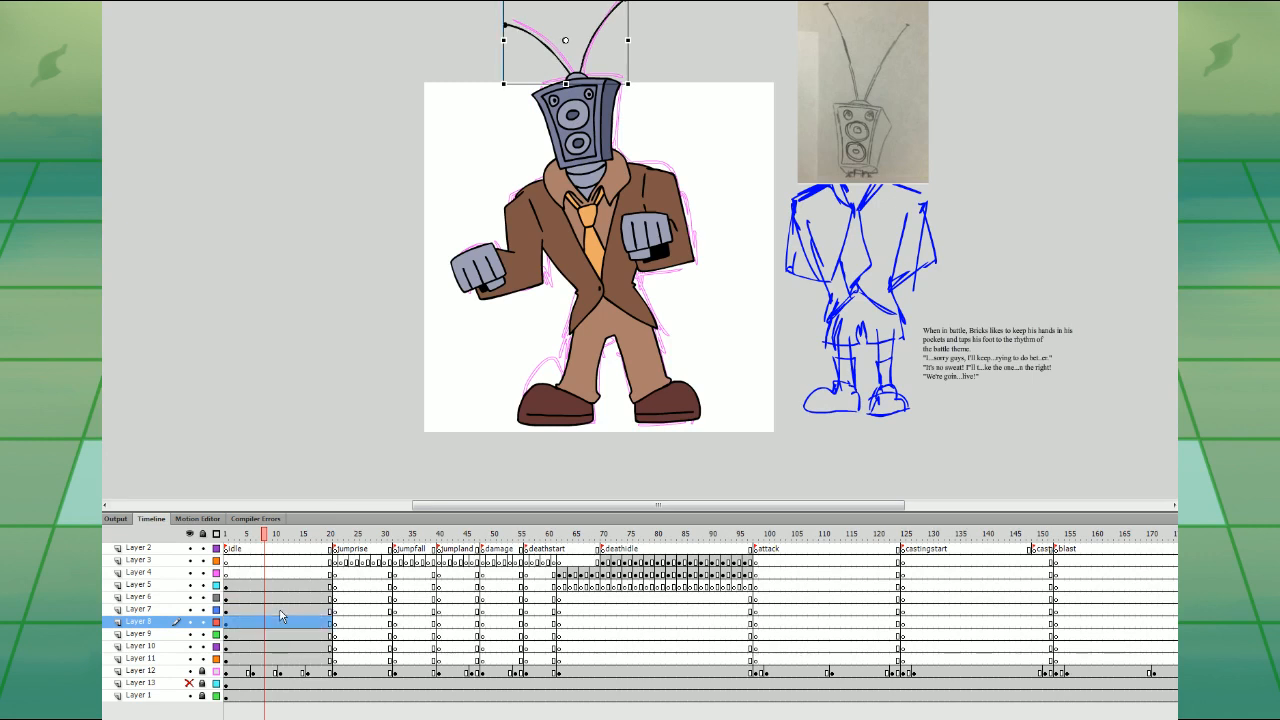
left_click_drag(566, 41, 576, 78)
- Convert the torso on Layer 9 to a symbol and move its pivot point to the jacket button at the waist
left_click(242, 635)
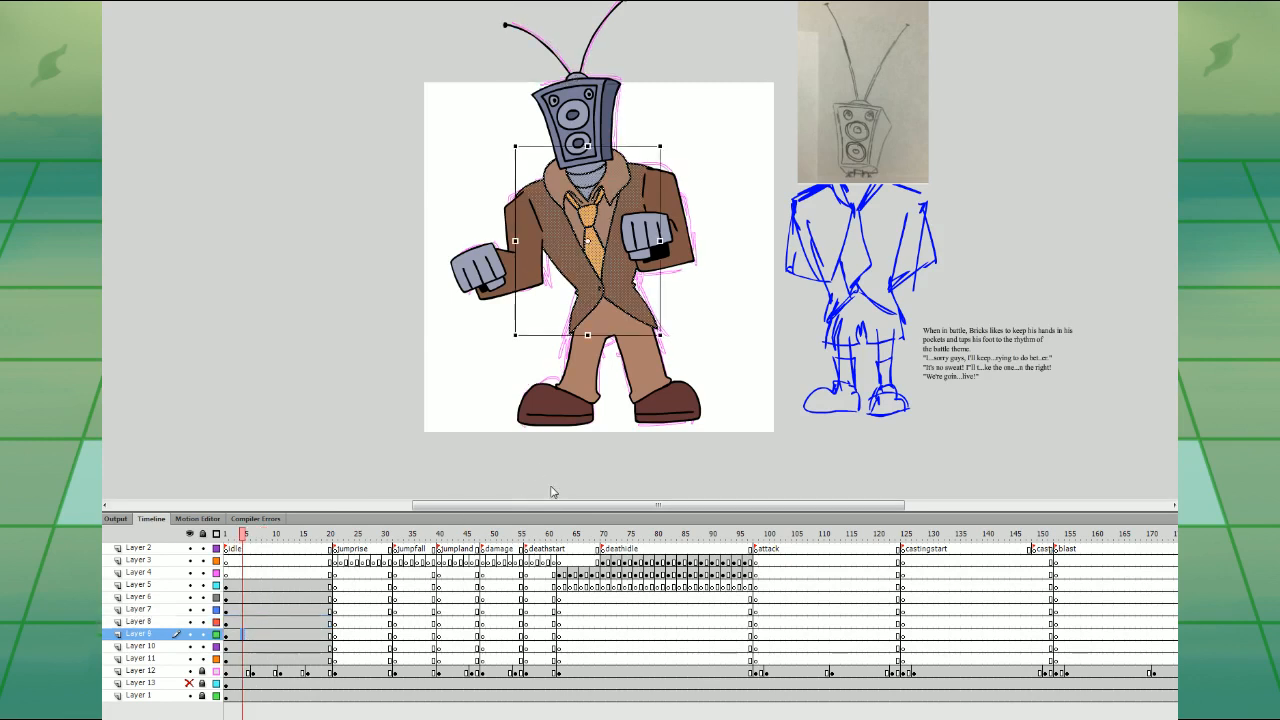
key("ctrl+g")
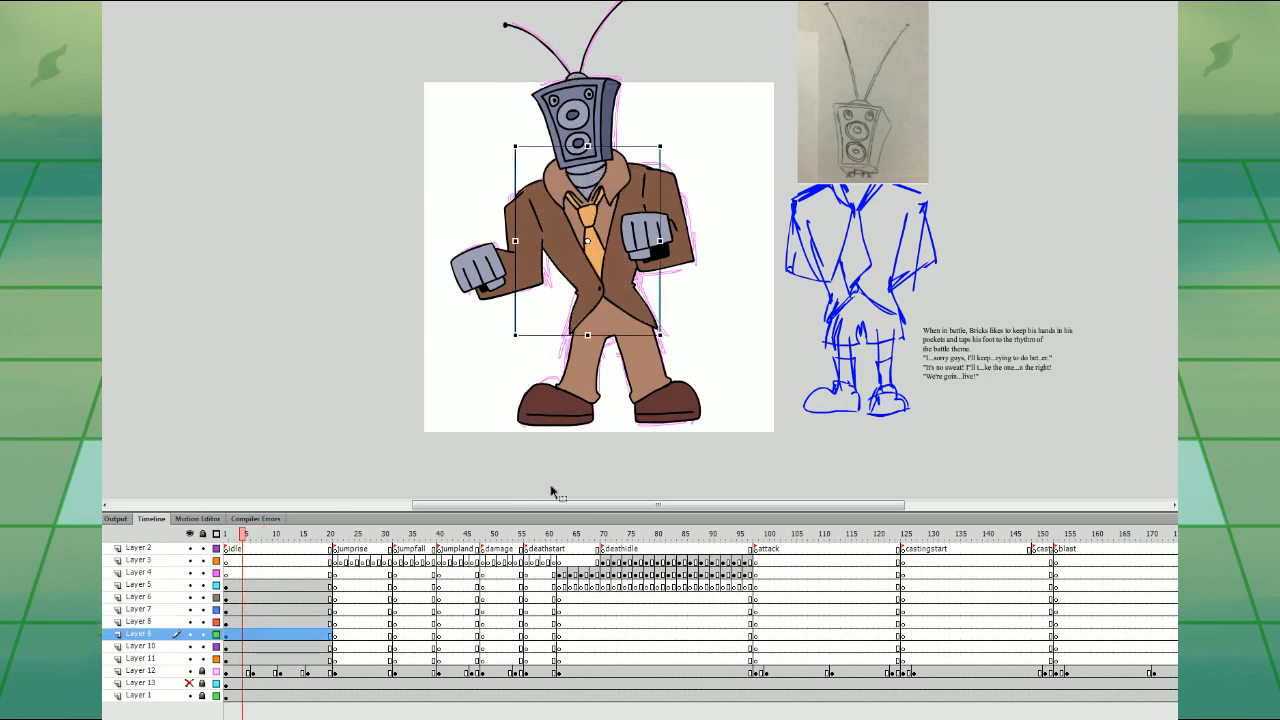
left_click_drag(588, 242, 601, 287)
- Try converting the left-hand shoe on Layer 10 to its own symbol with a pivot at the heel, and undo it
left_click(243, 647)
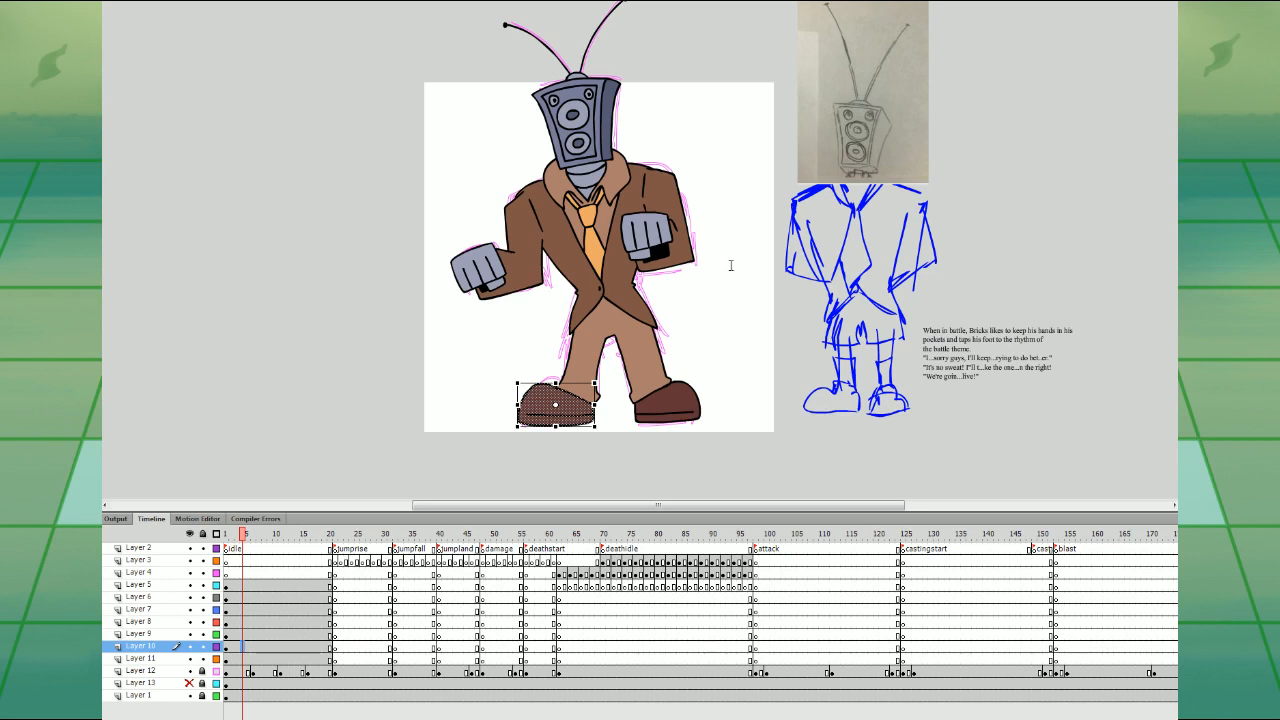
key("Return")
left_click_drag(556, 405, 587, 417)
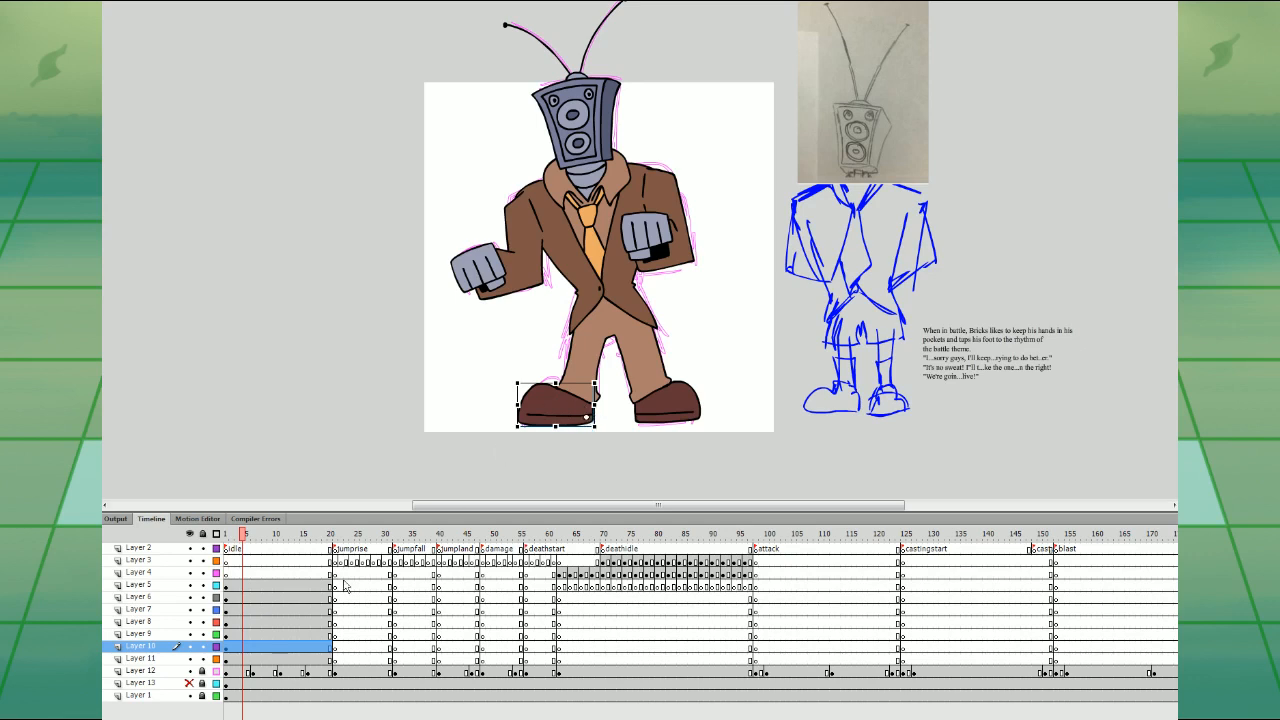
left_click(245, 659)
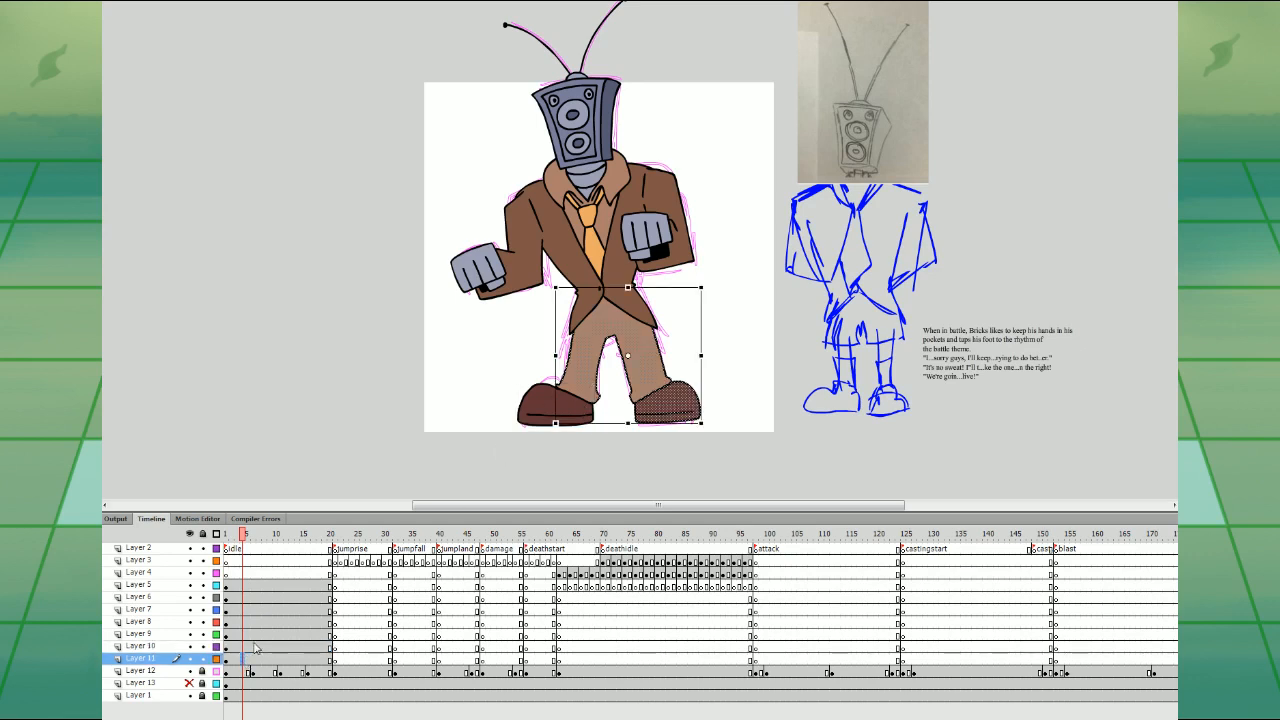
key("ctrl+z")
key("ctrl+z")
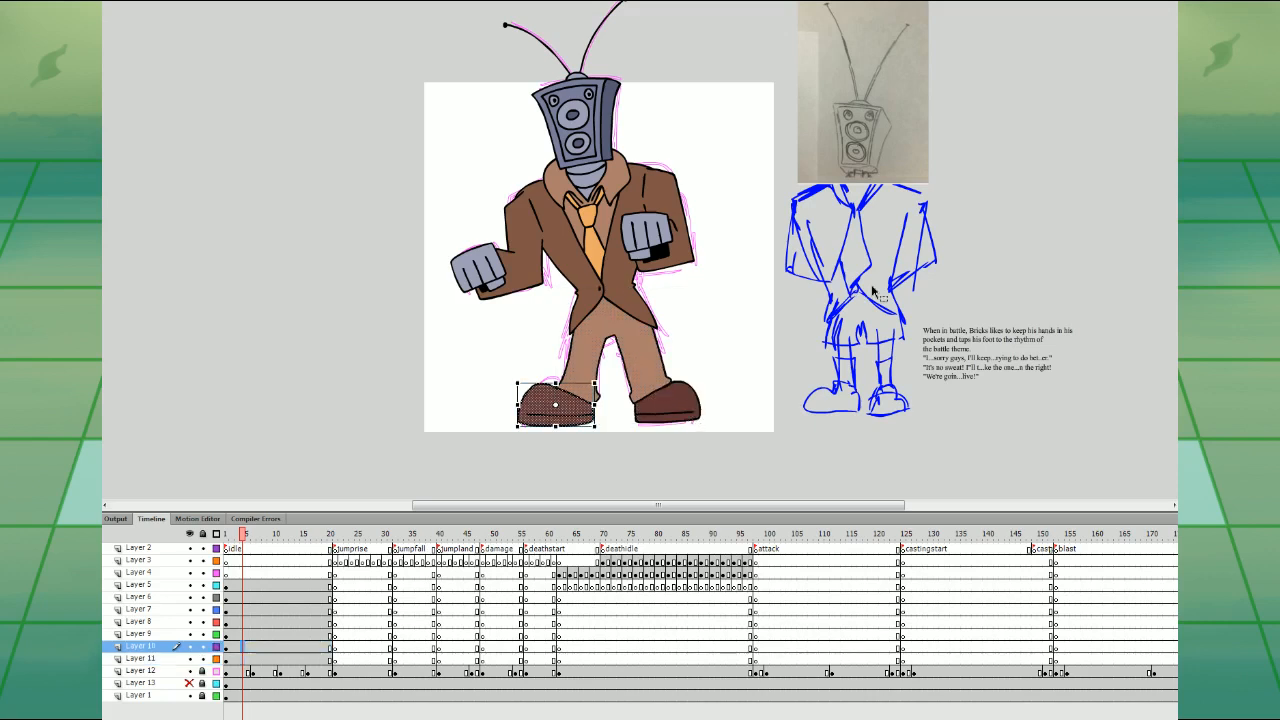
- Move the legs and shoes from Layer 11 in place to Layer 10 and convert them to one symbol pivoting between the feet
left_click(238, 659)
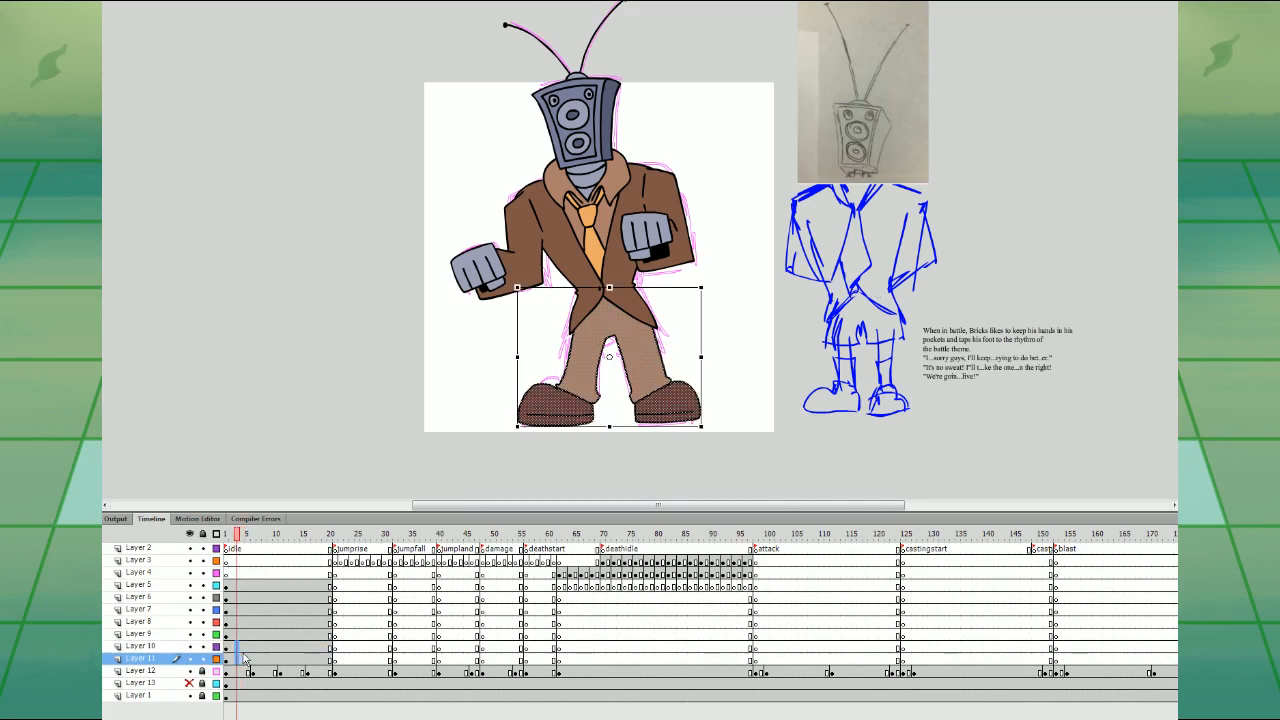
key("ctrl+x")
left_click(238, 647)
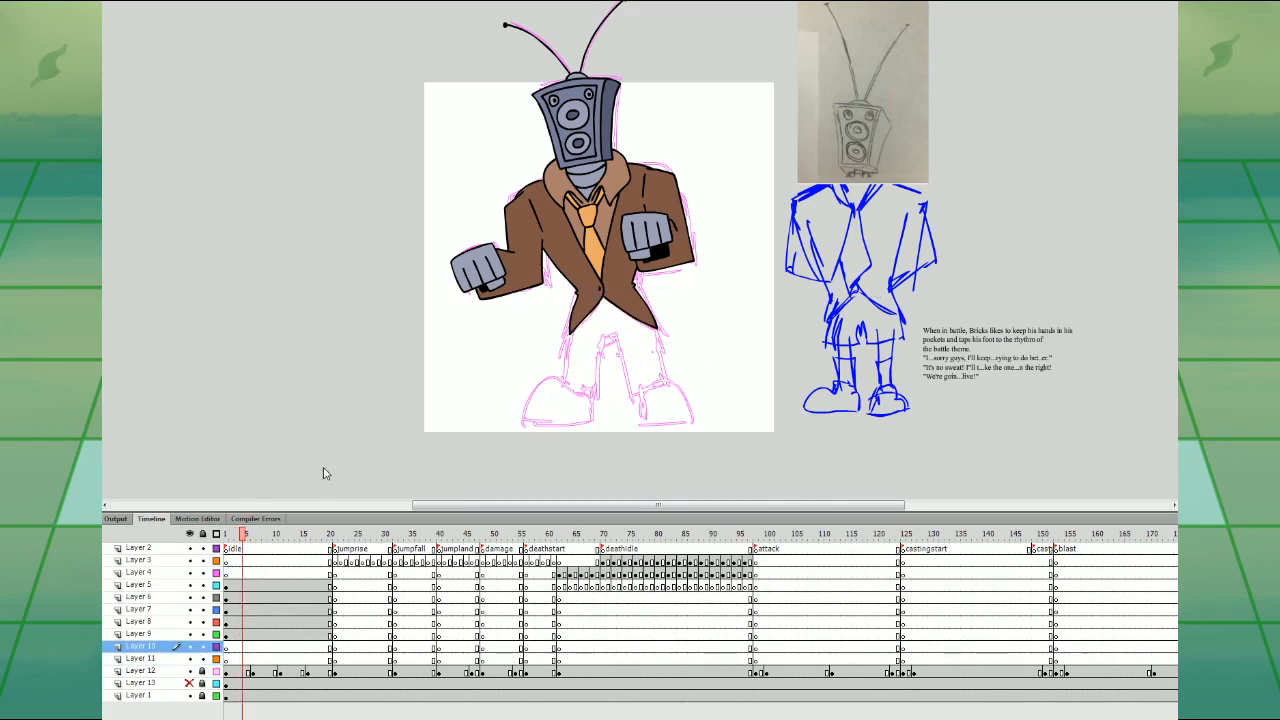
key("ctrl+shift+v")
left_click(465, 482)
left_click(239, 648)
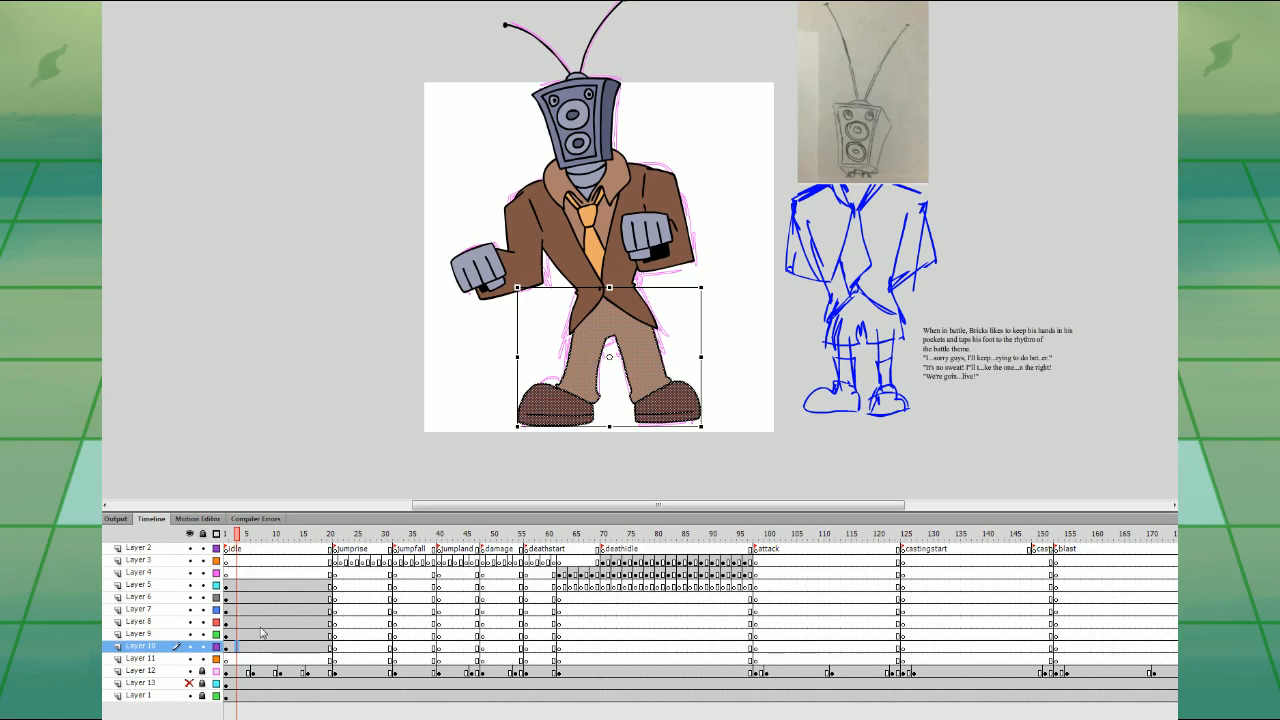
left_click(262, 646)
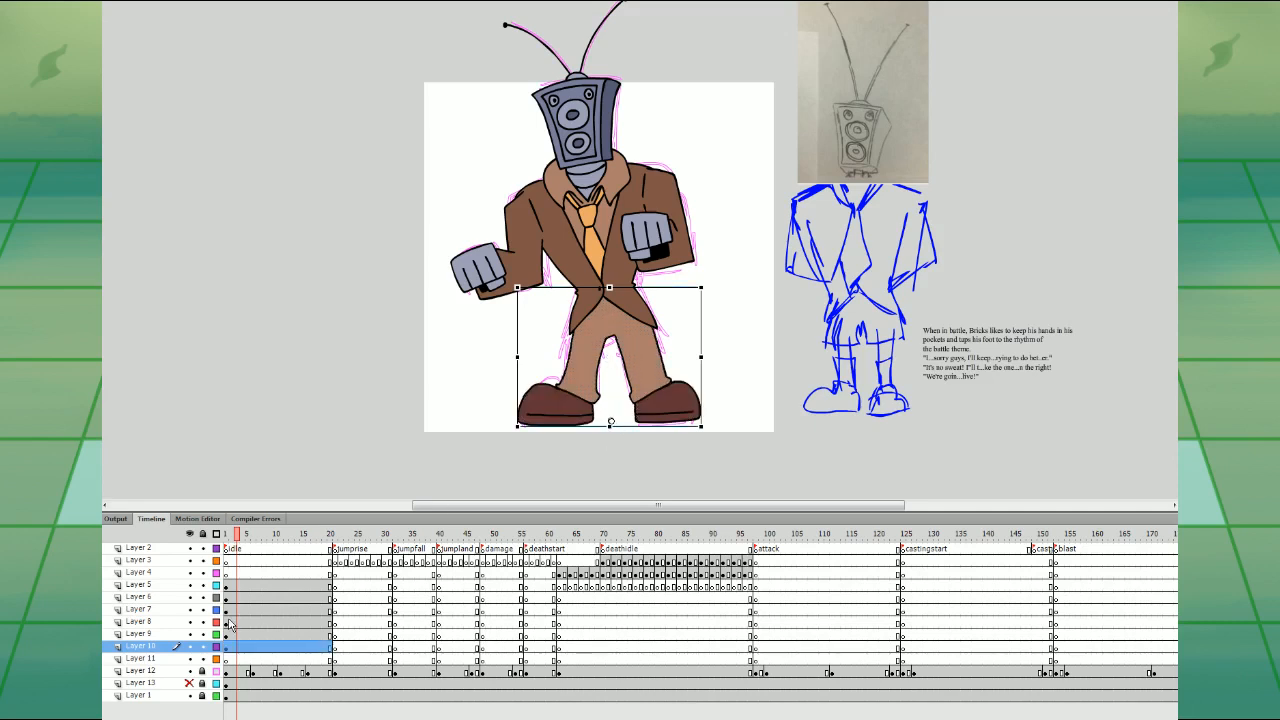
- Shift the idle sketch's second keyframe on Layer 12 to frame 5 and its fourth keyframe slightly earlier
left_click_drag(237, 599, 248, 707)
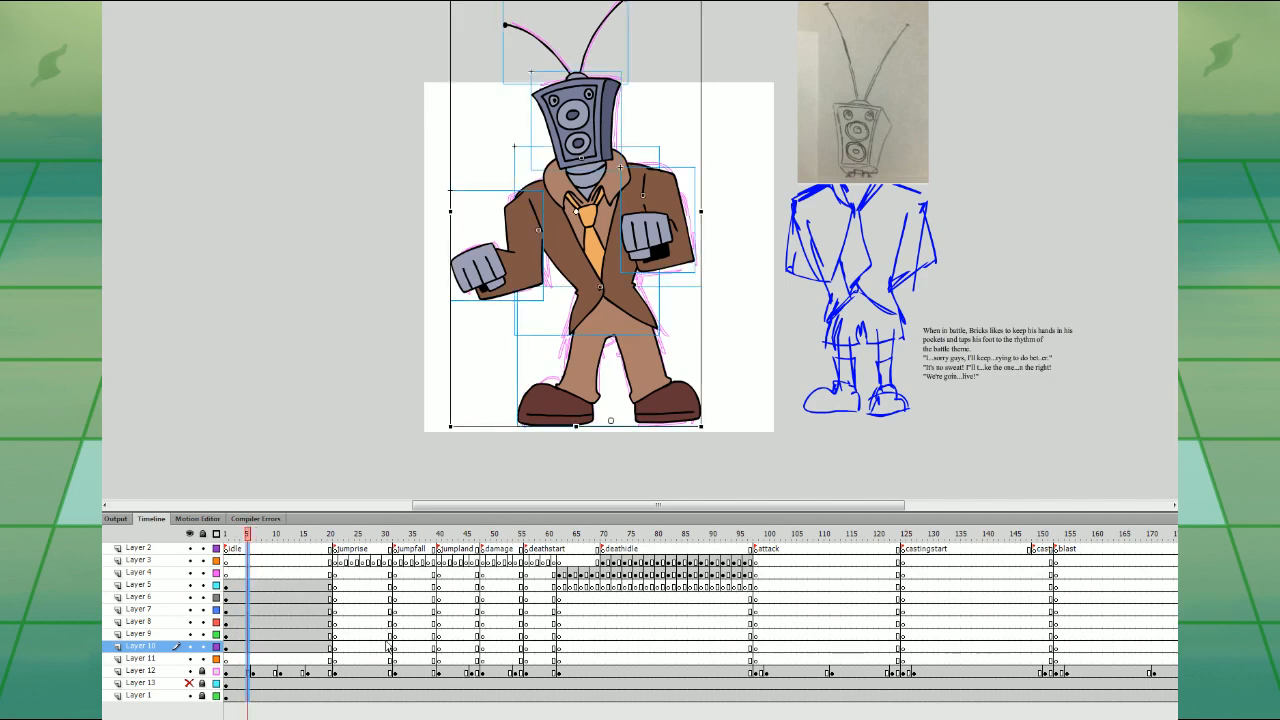
left_click(250, 672)
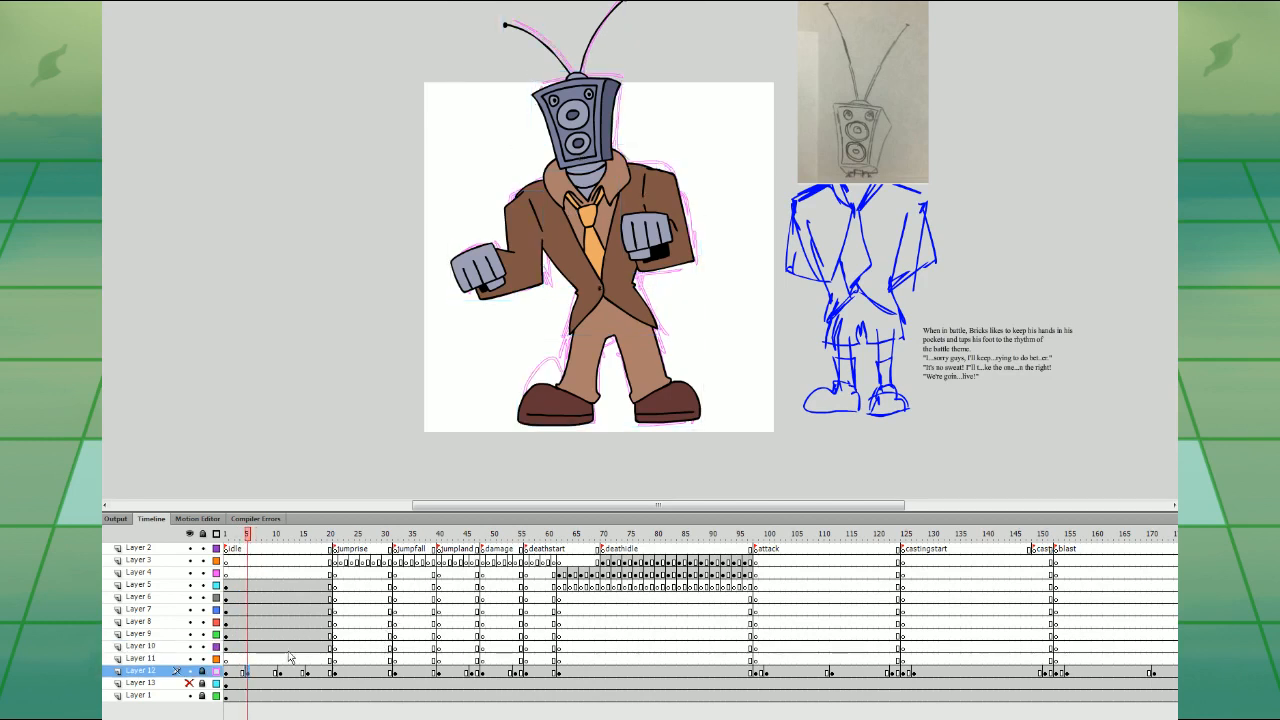
left_click(307, 671)
left_click_drag(307, 672, 249, 585)
left_click(232, 659)
left_click(243, 634)
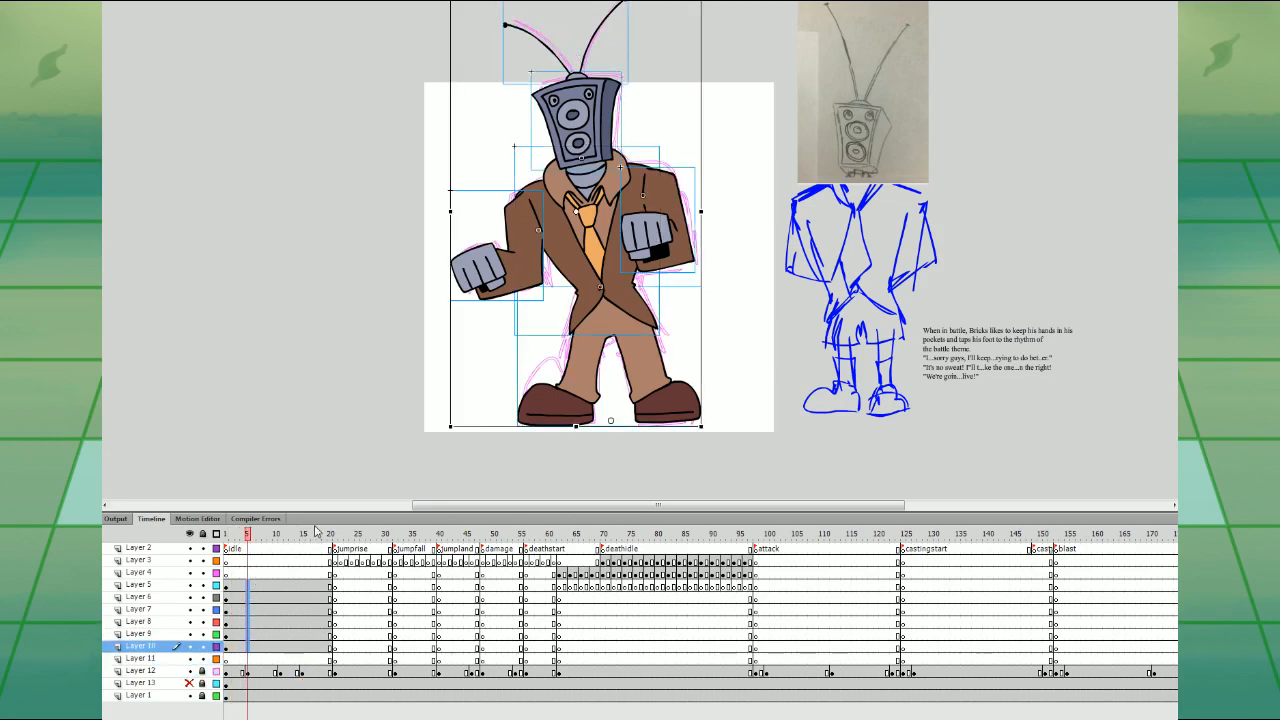
- Insert keyframes on Layers 5 to 10 at frame 11 and skew the legs slightly sideways
left_click_drag(285, 647, 289, 586)
key("F6")
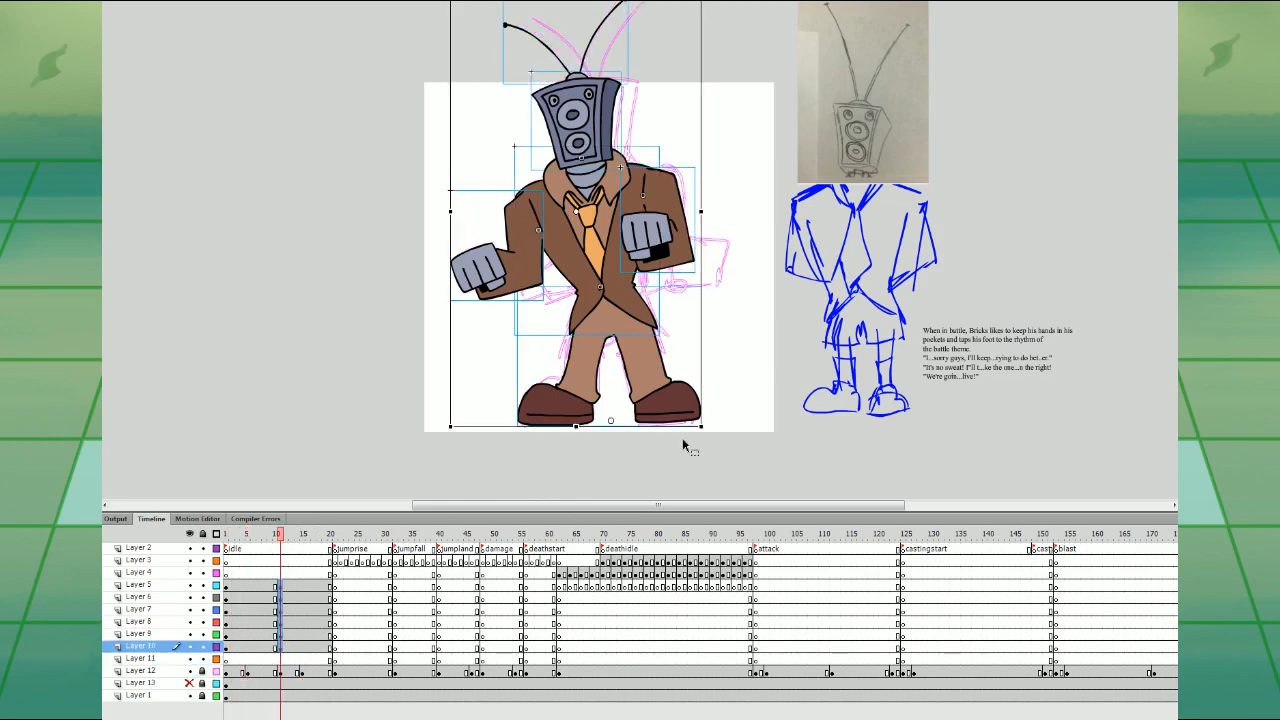
left_click(668, 400)
- Rotate the whole upper body clockwise around the waist at frame 11 and nudge it slightly left onto the legs
left_click_drag(478, 105, 680, 310)
left_click_drag(662, 250, 697, 249)
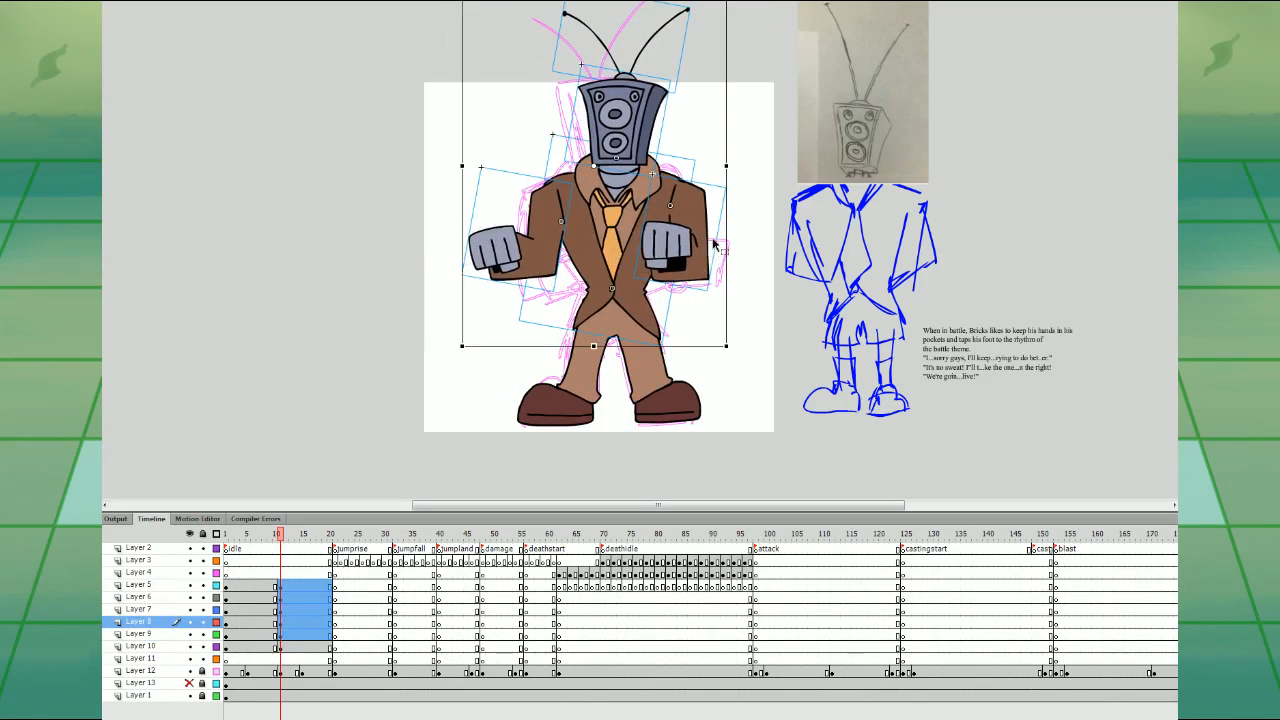
key("Left")
left_click(735, 252)
left_click(692, 226)
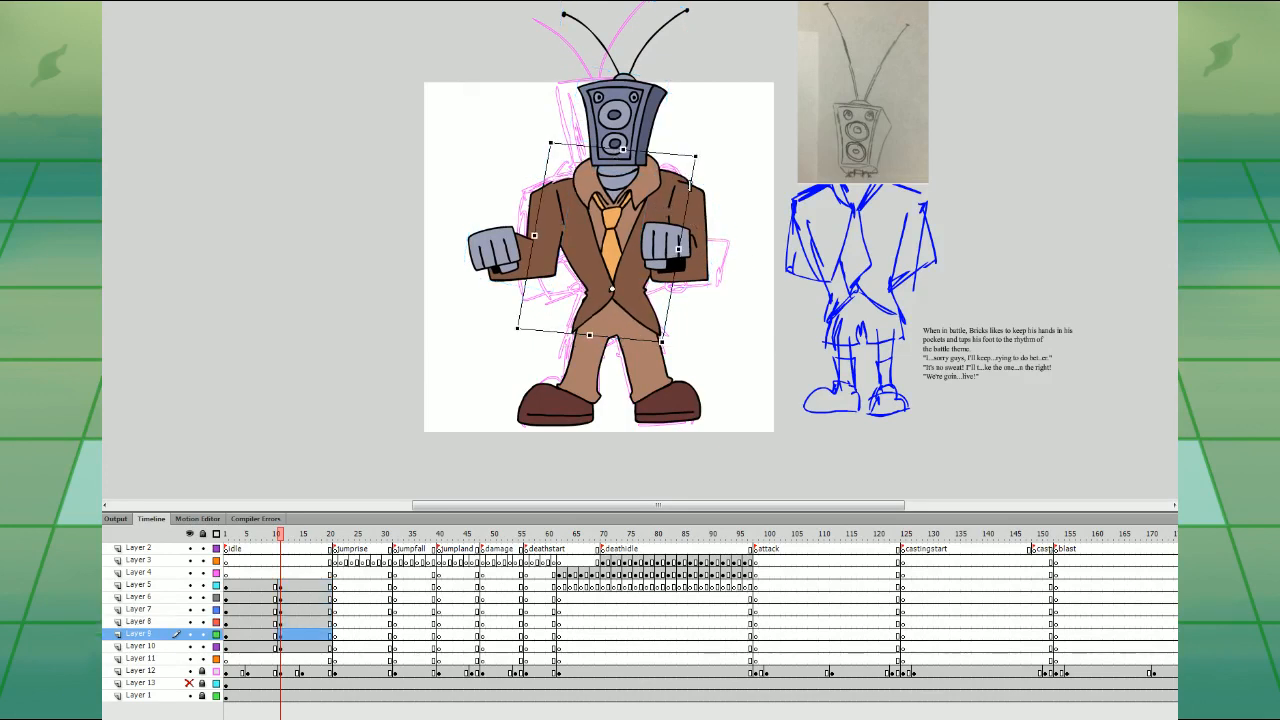
- Compare the torso and legs between the starting idle pose and the rotated pose
left_click(264, 560)
left_click(590, 279)
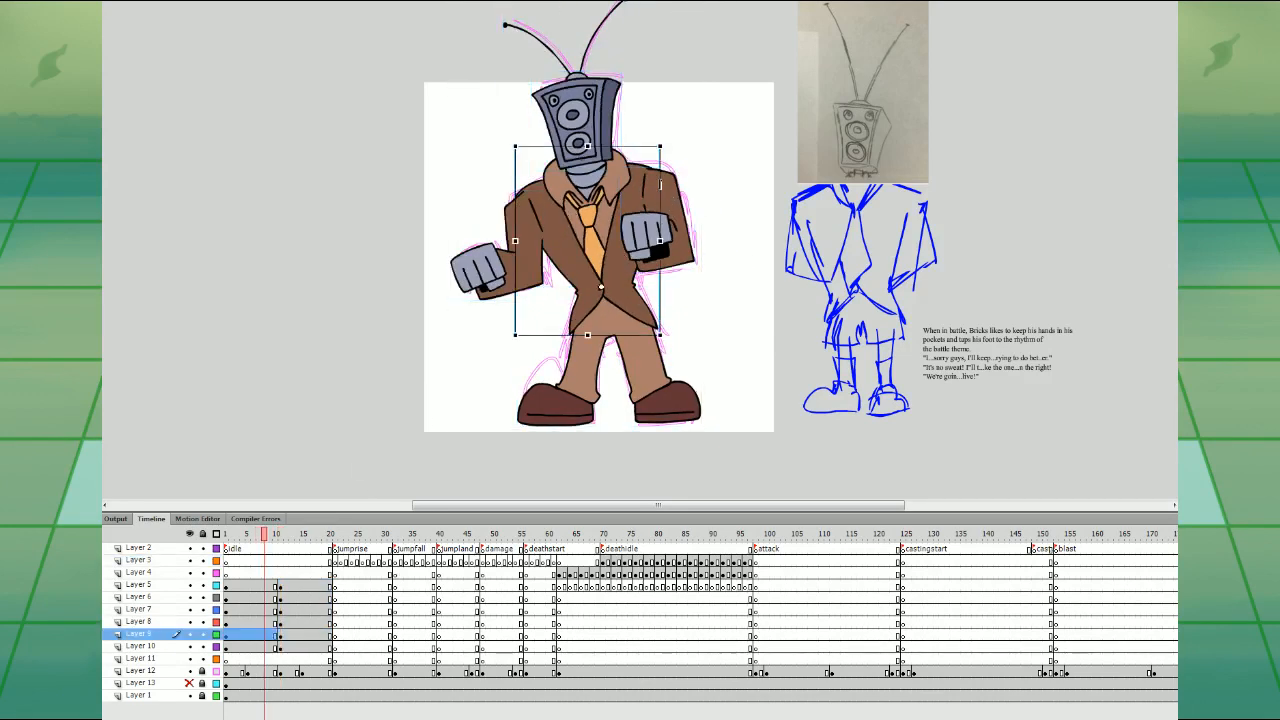
left_click_drag(660, 186, 660, 195)
left_click(297, 573)
left_click(597, 386)
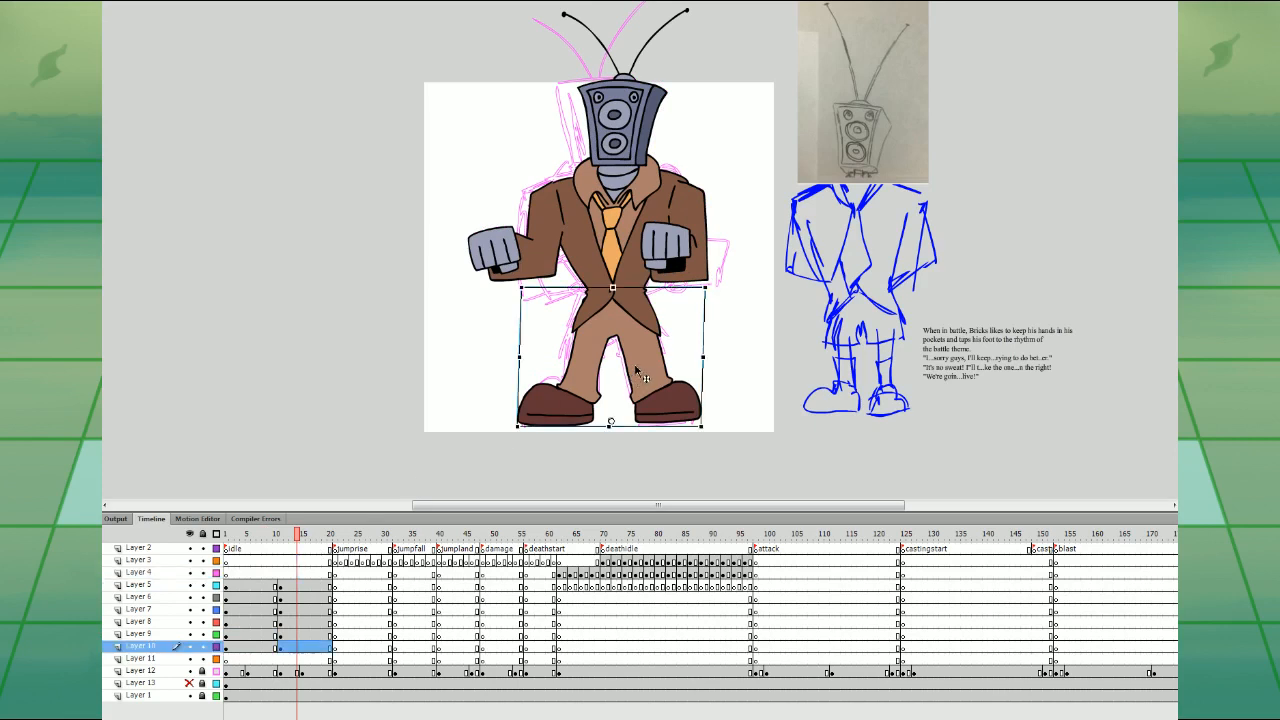
- Try flipping the right-hand arm horizontally in the rotated pose, and undo the flip
left_click(697, 251)
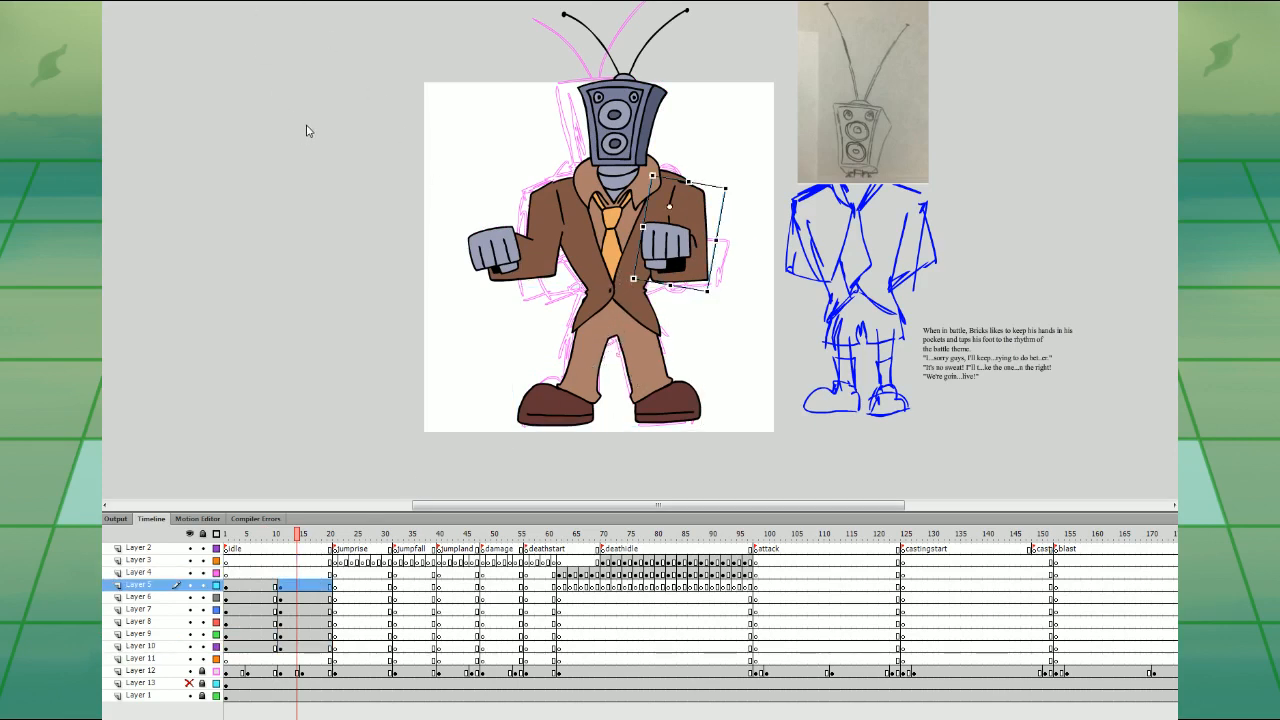
left_click(500, 270)
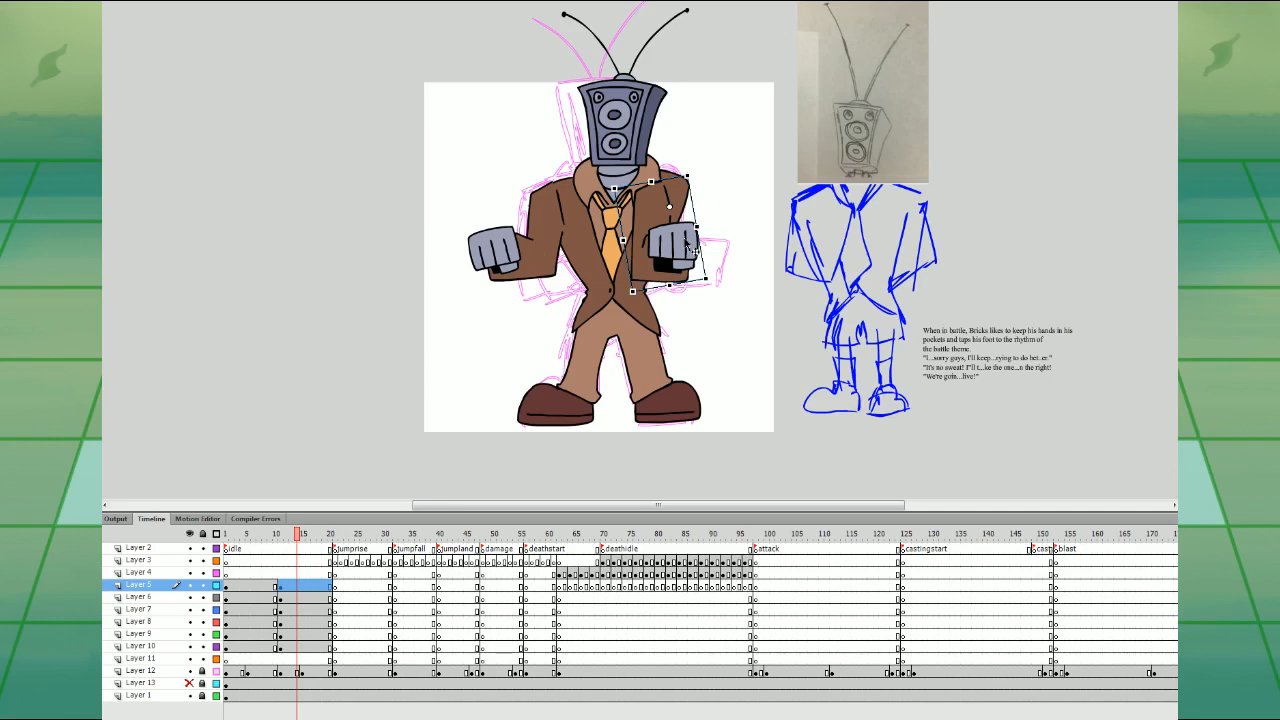
key("ctrl+z")
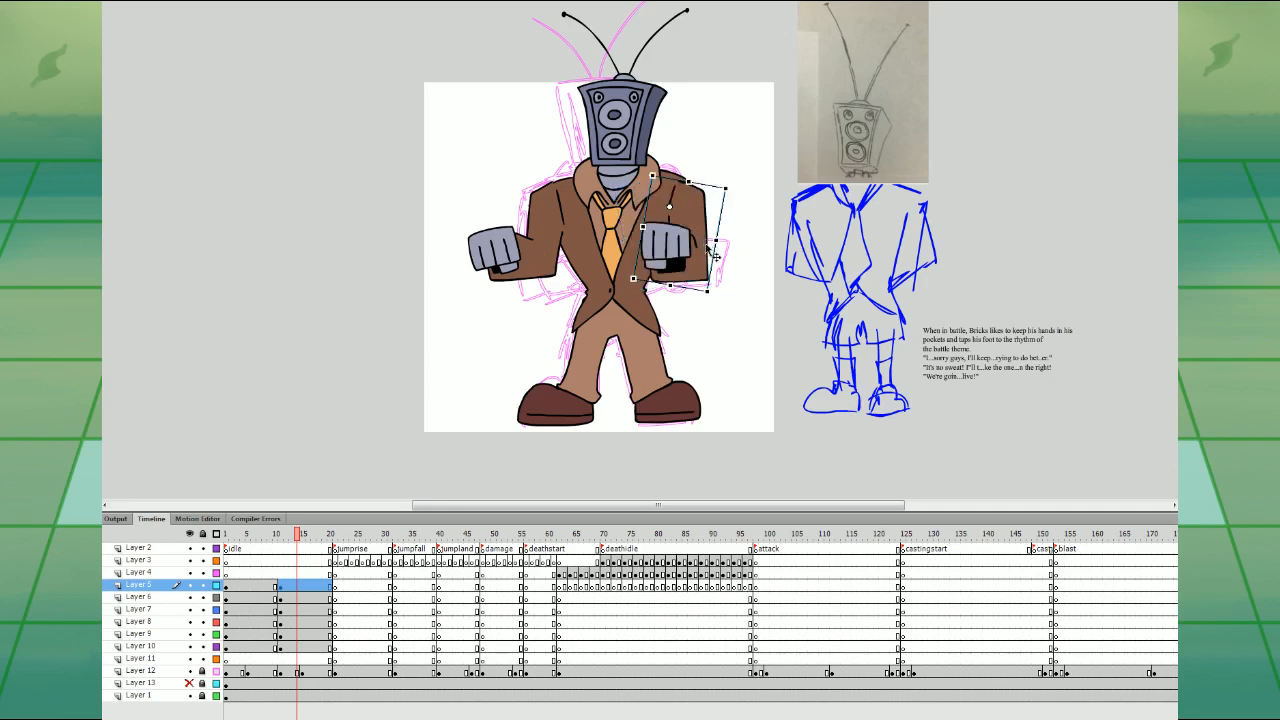
left_click(565, 258)
left_click(697, 220)
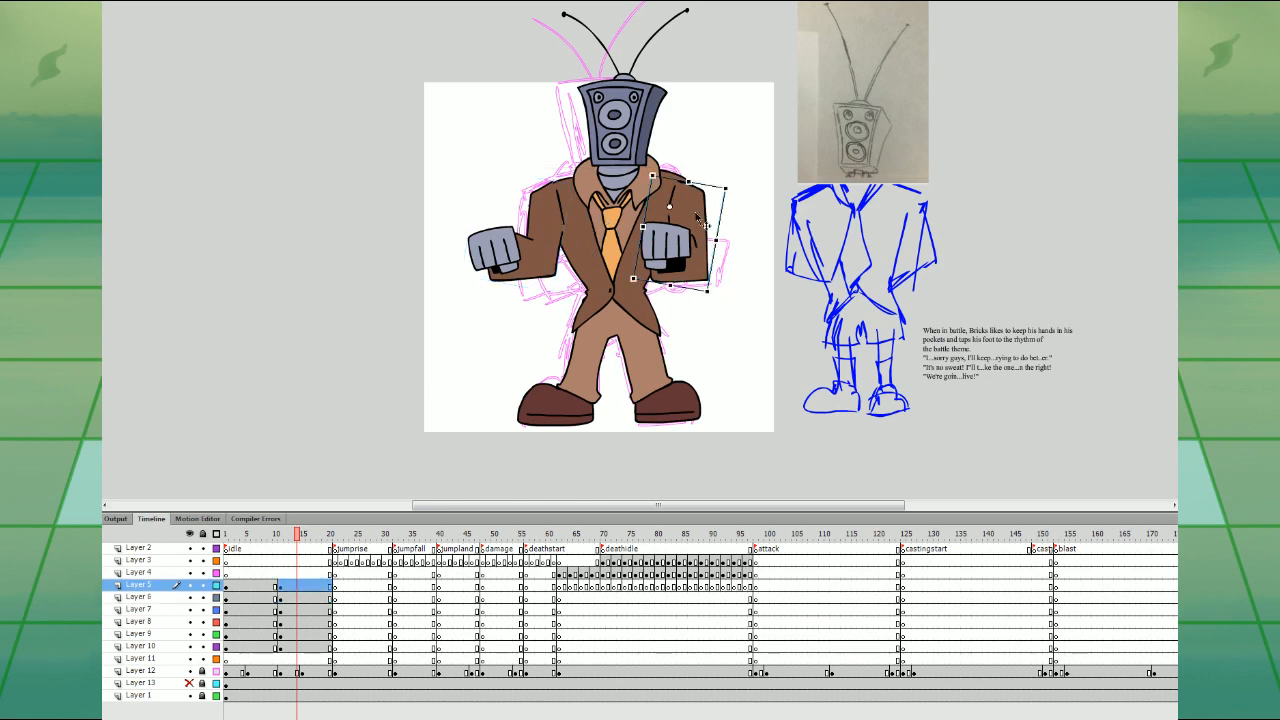
- Flip both arms horizontally in the rotated frame 11 pose
left_click(347, 137)
mouse_move(682, 249)
left_mouse_down()
mouse_move(712, 250)
mouse_move(655, 273)
mouse_move(610, 267)
mouse_move(698, 261)
left_mouse_up()
left_click(515, 235)
left_click(465, 273)
left_click_drag(606, 267, 607, 267)
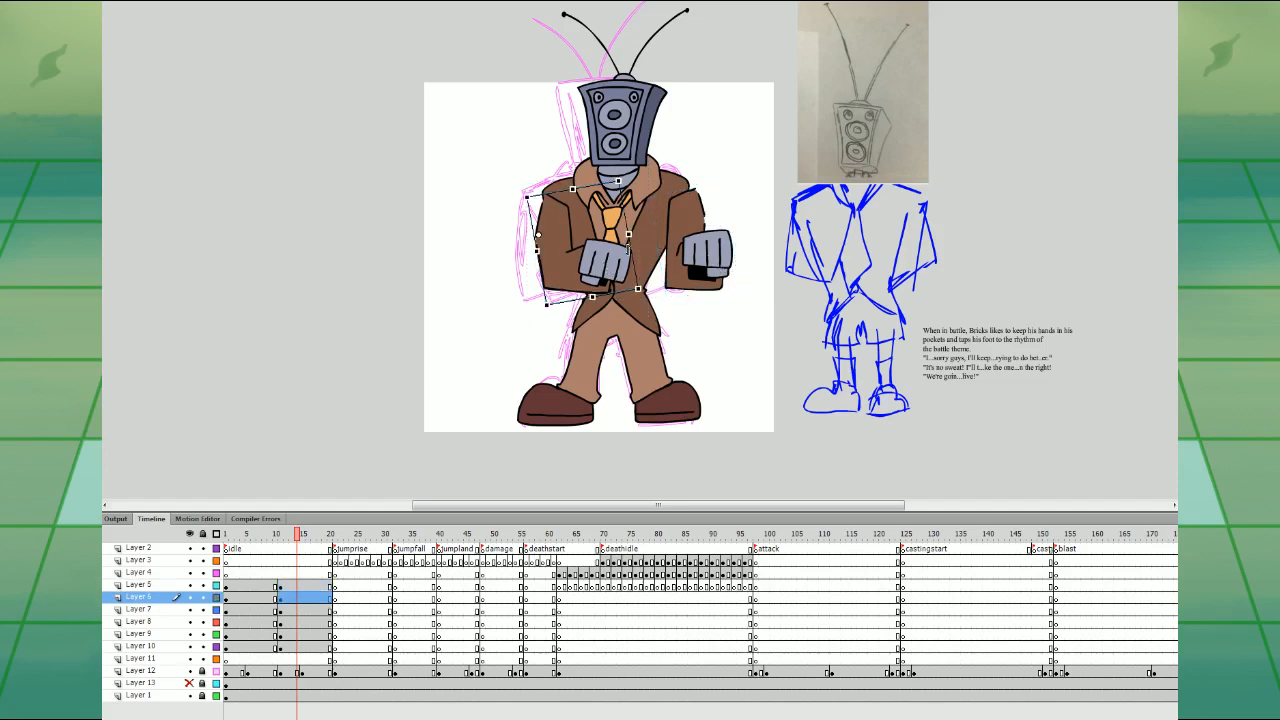
- Swap the two flipped arms onto the opposite shoulders in the rotated pose
left_click_drag(707, 256, 498, 266)
left_click_drag(606, 265, 762, 268)
left_click_drag(501, 264, 567, 256)
left_click_drag(728, 256, 705, 246)
- Fine-tune the placement of both swapped arms against the shoulders and play back the idle motion
left_click(270, 574)
left_click(292, 577)
left_click_drag(576, 251, 579, 252)
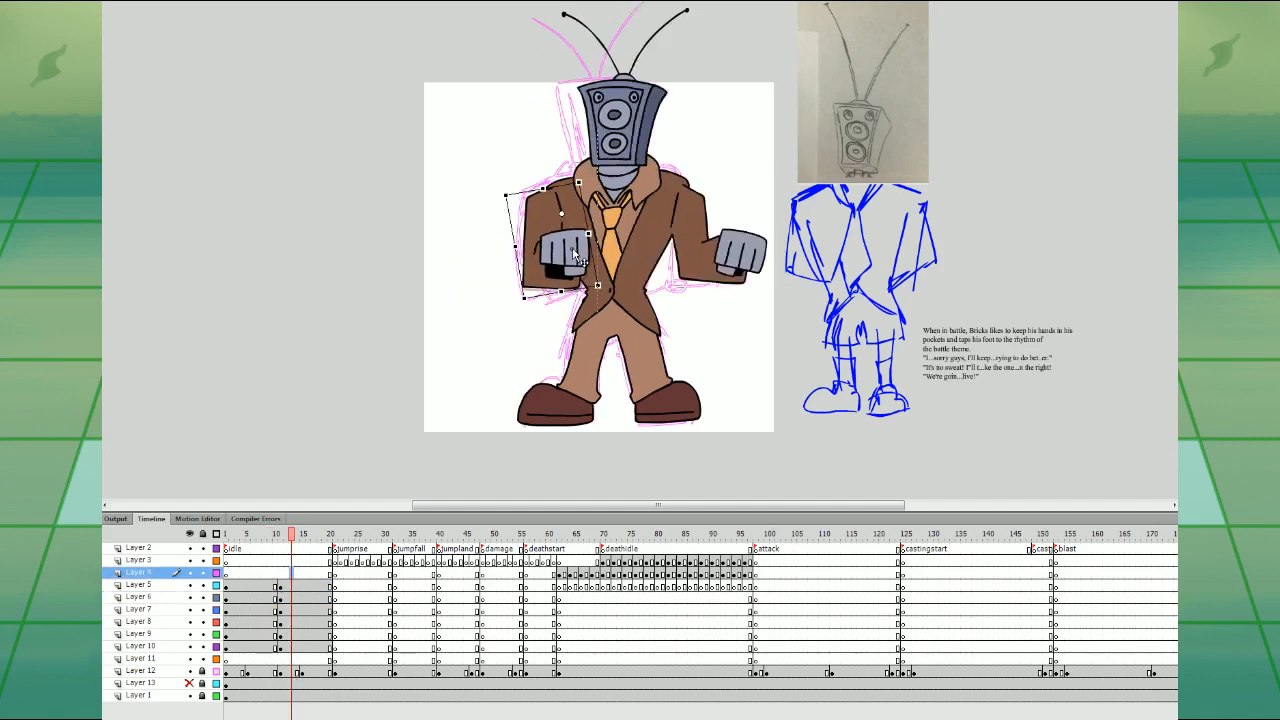
left_click_drag(732, 250, 737, 250)
key("Down")
key("Right")
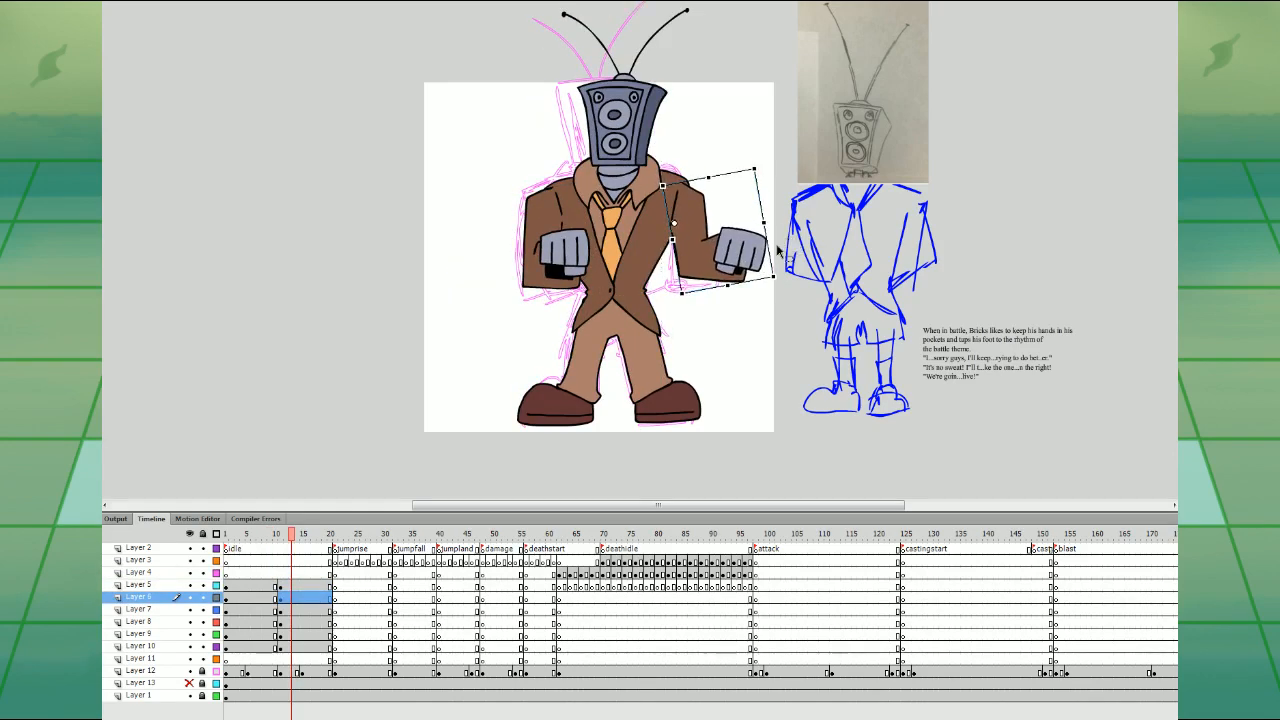
left_click(248, 584)
key("Return")
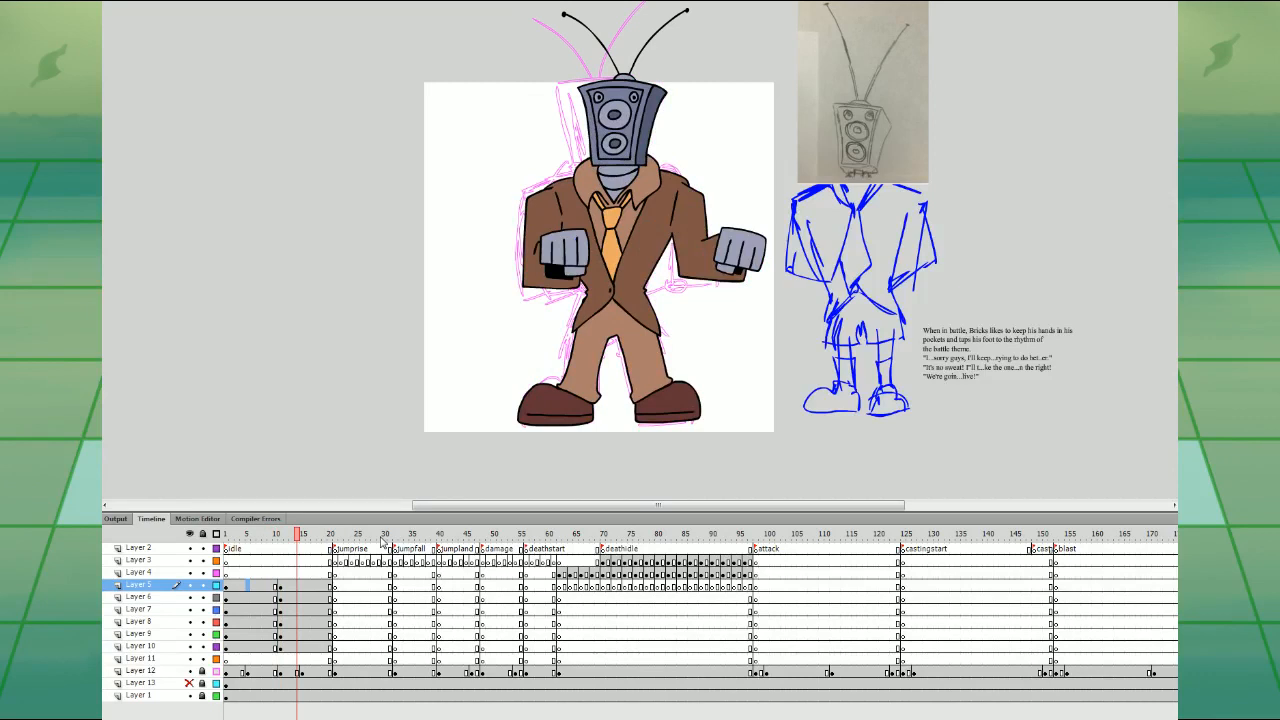
- Insert keyframes on Layers 5 to 10 at frame 5 and delete the legs from that pose
left_click_drag(240, 647, 239, 587)
left_click_drag(246, 648, 249, 587)
key("F6")
left_click(606, 456)
left_click(651, 358)
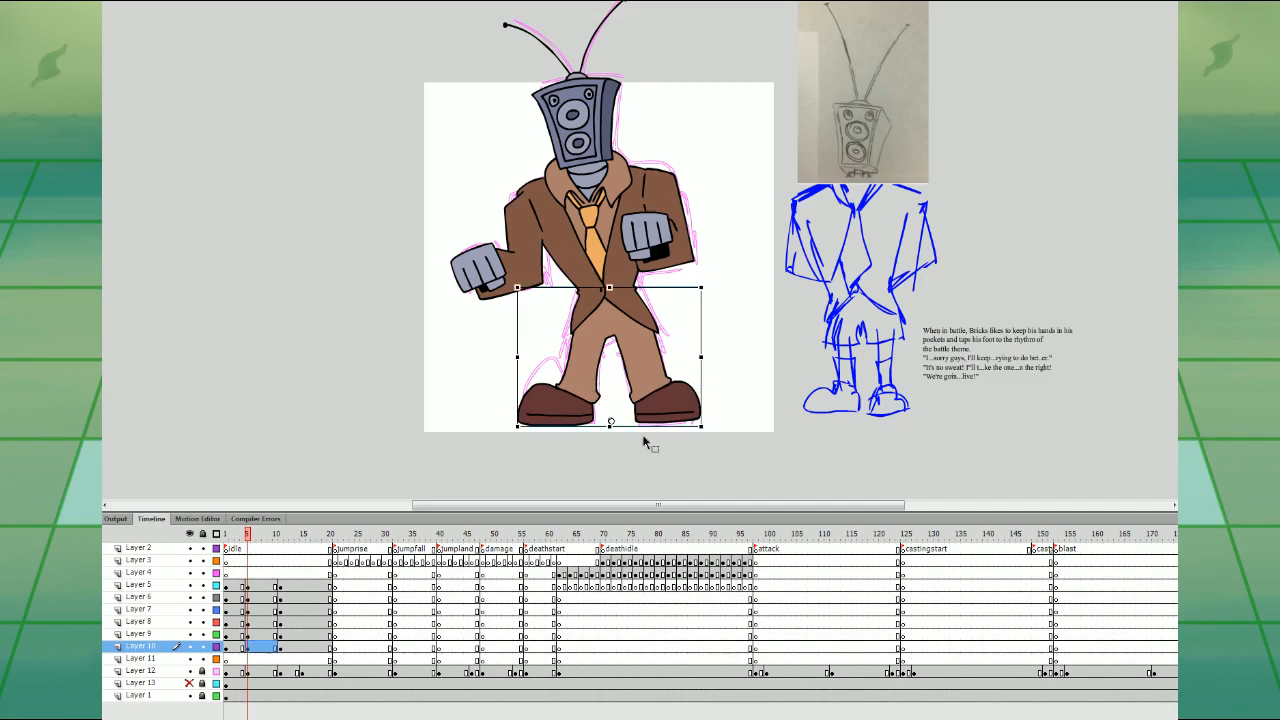
key("Delete")
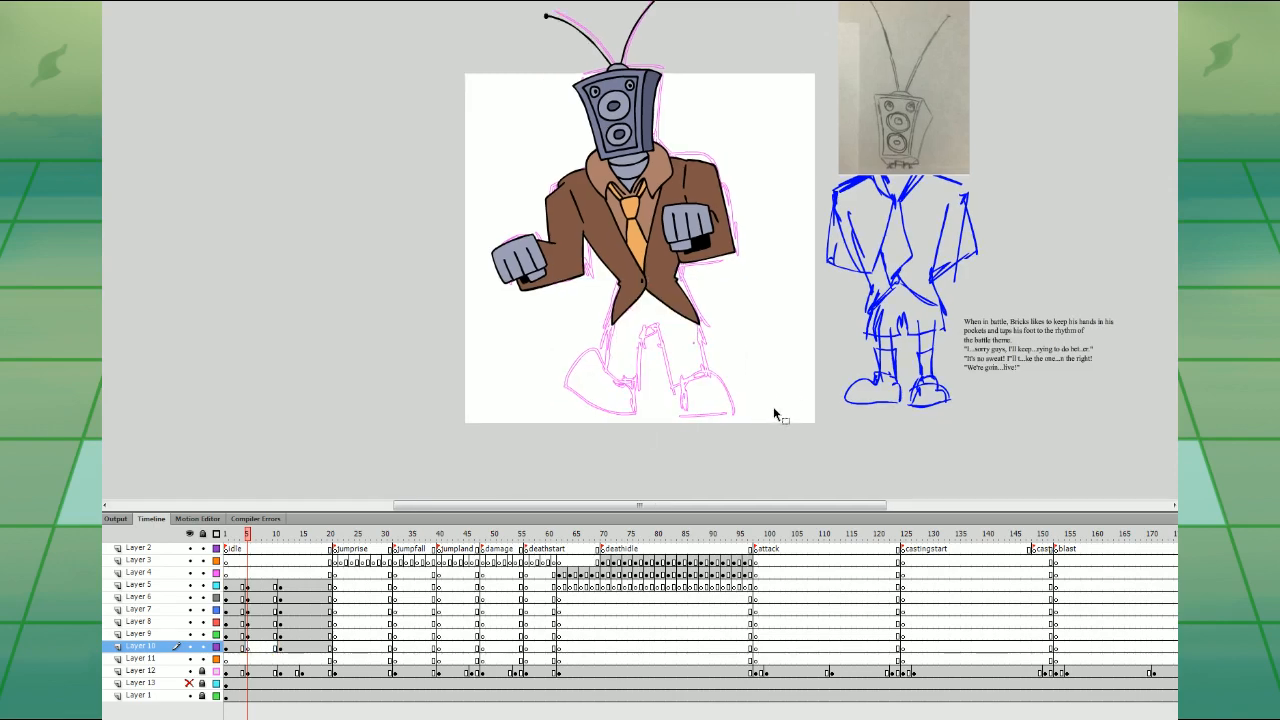
- With onion skinning on, outline the raised left-hand shoe over the sketch at frame 5 and fill its sole black
key("ctrl+equal")
scroll(800, 411, "down", 3)
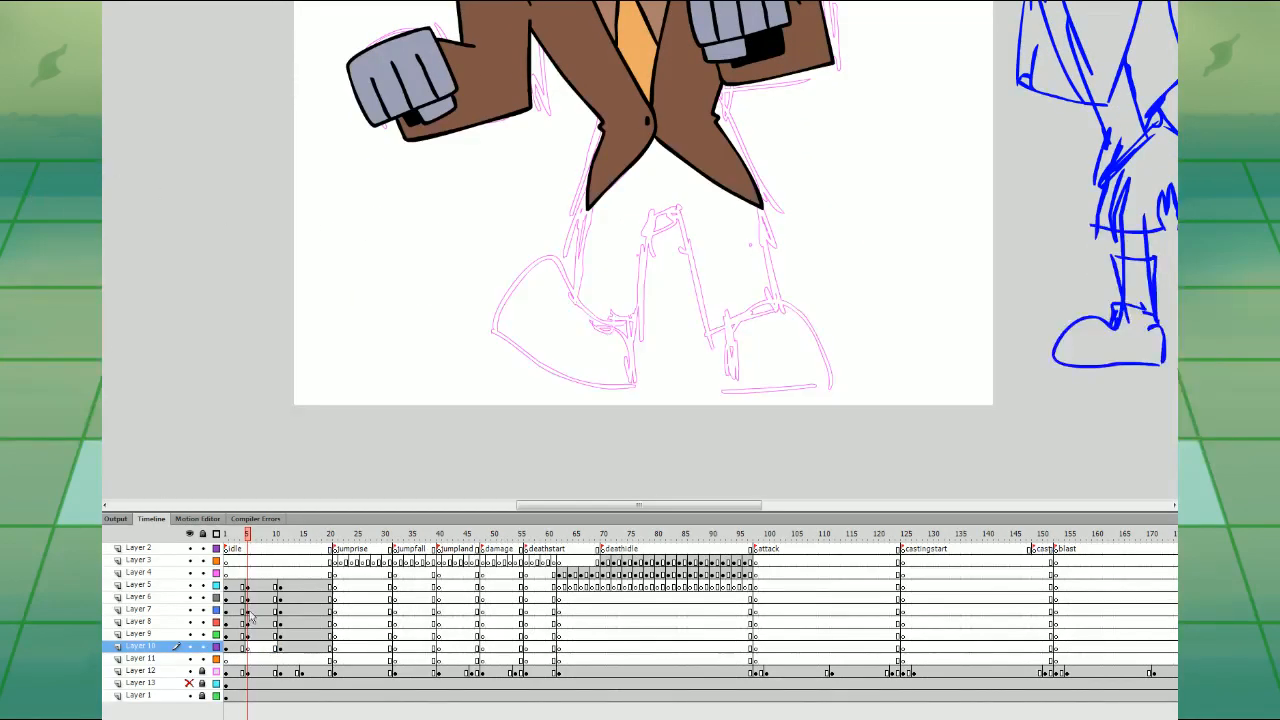
left_click(390, 718)
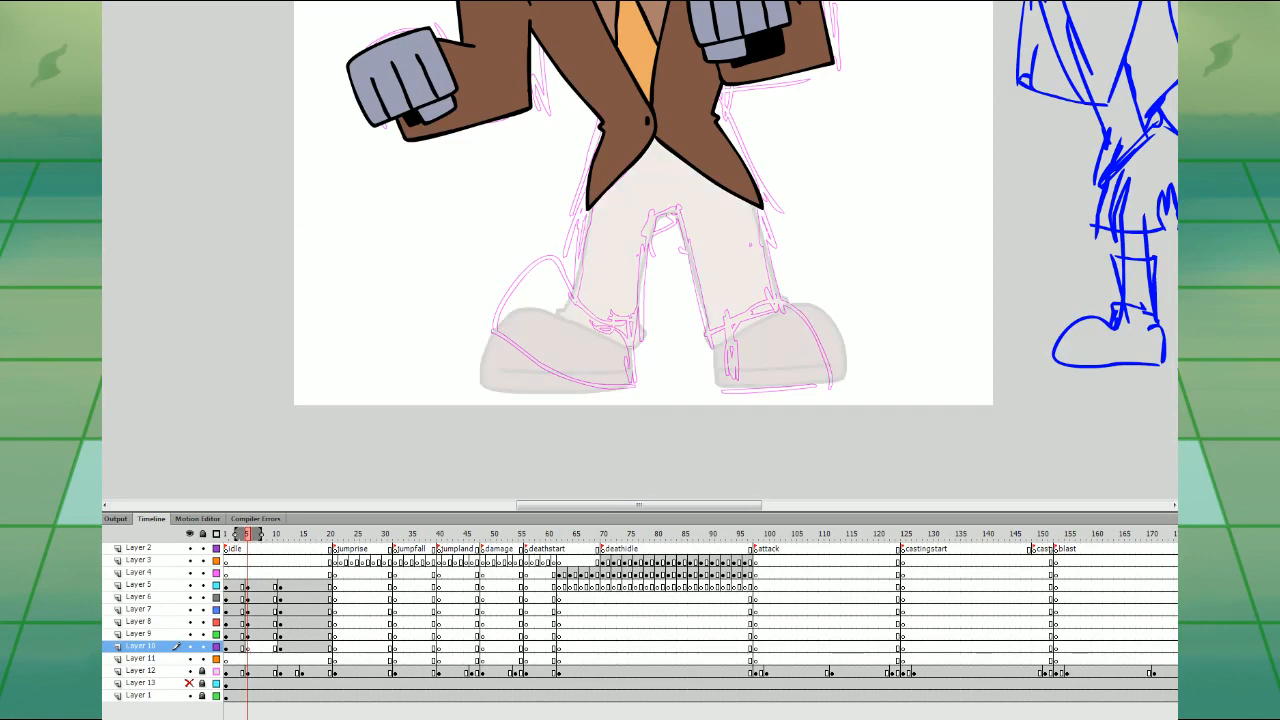
mouse_move(630, 348)
left_mouse_down()
mouse_move(533, 269)
mouse_move(484, 328)
mouse_move(527, 371)
mouse_move(582, 384)
mouse_move(628, 385)
mouse_move(631, 350)
left_mouse_up()
mouse_move(485, 330)
left_mouse_down()
mouse_move(578, 372)
mouse_move(630, 372)
left_mouse_up()
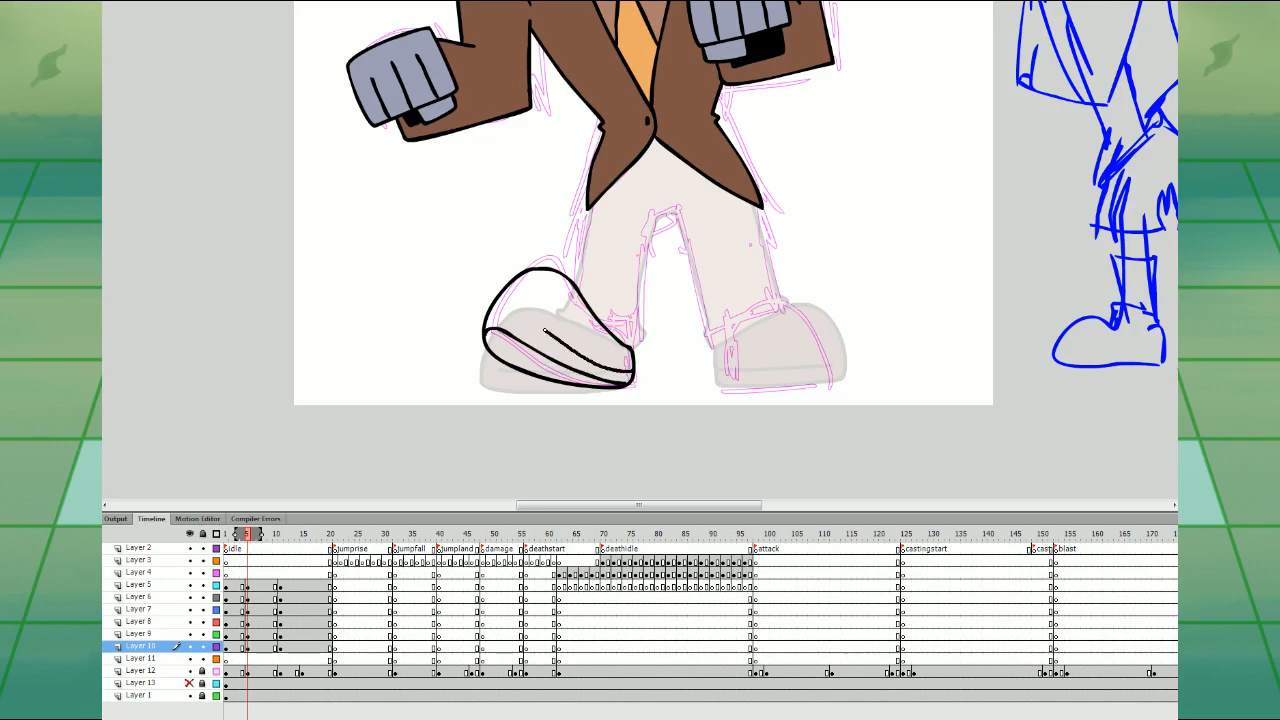
key("k")
left_click(501, 320)
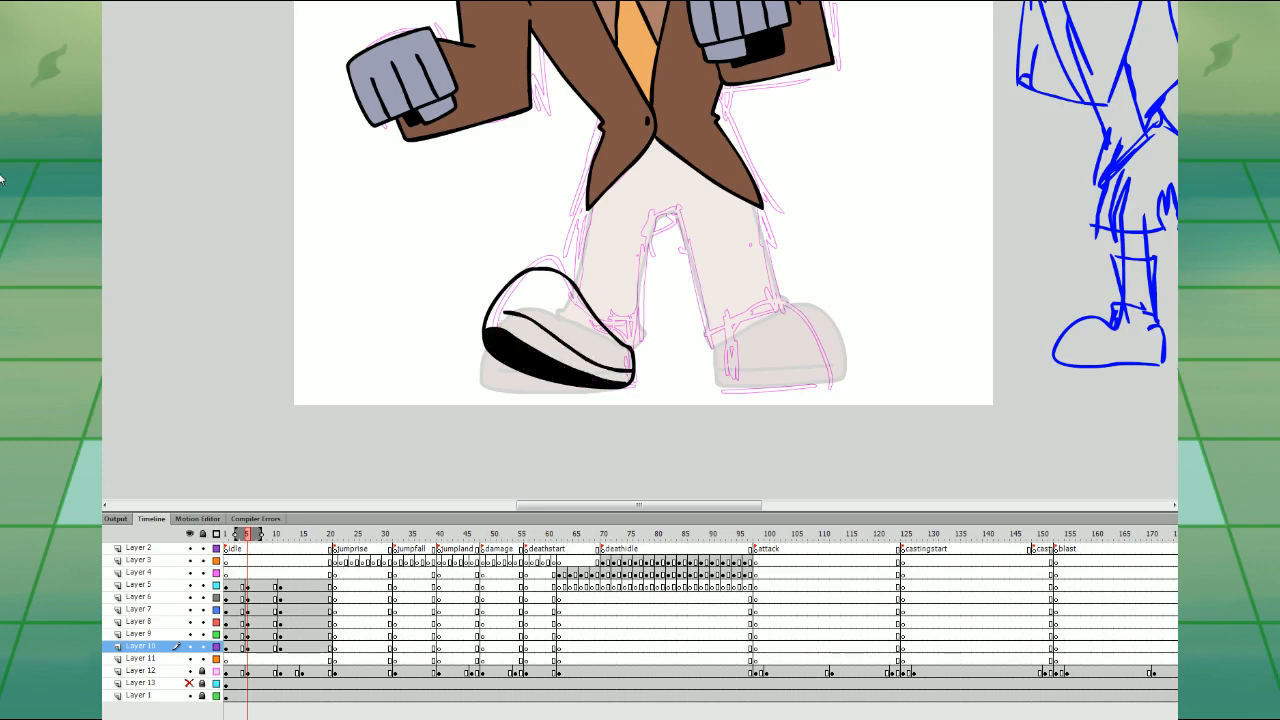
- Outline both trouser legs, their cuffs and the waist over the ghosted legs at frame 5
left_click_drag(729, 317, 669, 365)
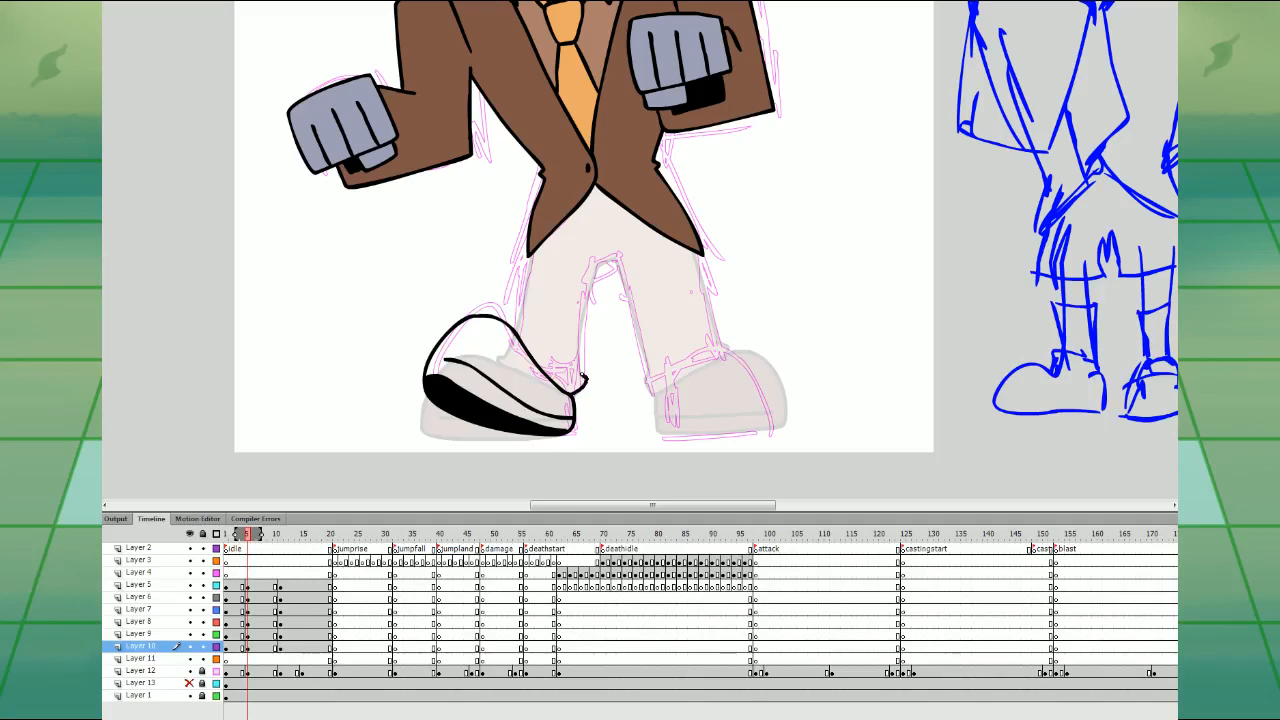
mouse_move(583, 378)
left_mouse_down()
mouse_move(583, 304)
mouse_move(605, 262)
mouse_move(650, 368)
mouse_move(699, 378)
mouse_move(725, 365)
left_mouse_up()
key("ctrl+z")
mouse_move(580, 357)
left_mouse_down()
mouse_move(600, 262)
mouse_move(615, 259)
mouse_move(658, 393)
mouse_move(729, 348)
mouse_move(661, 191)
mouse_move(592, 183)
mouse_move(540, 215)
left_mouse_up()
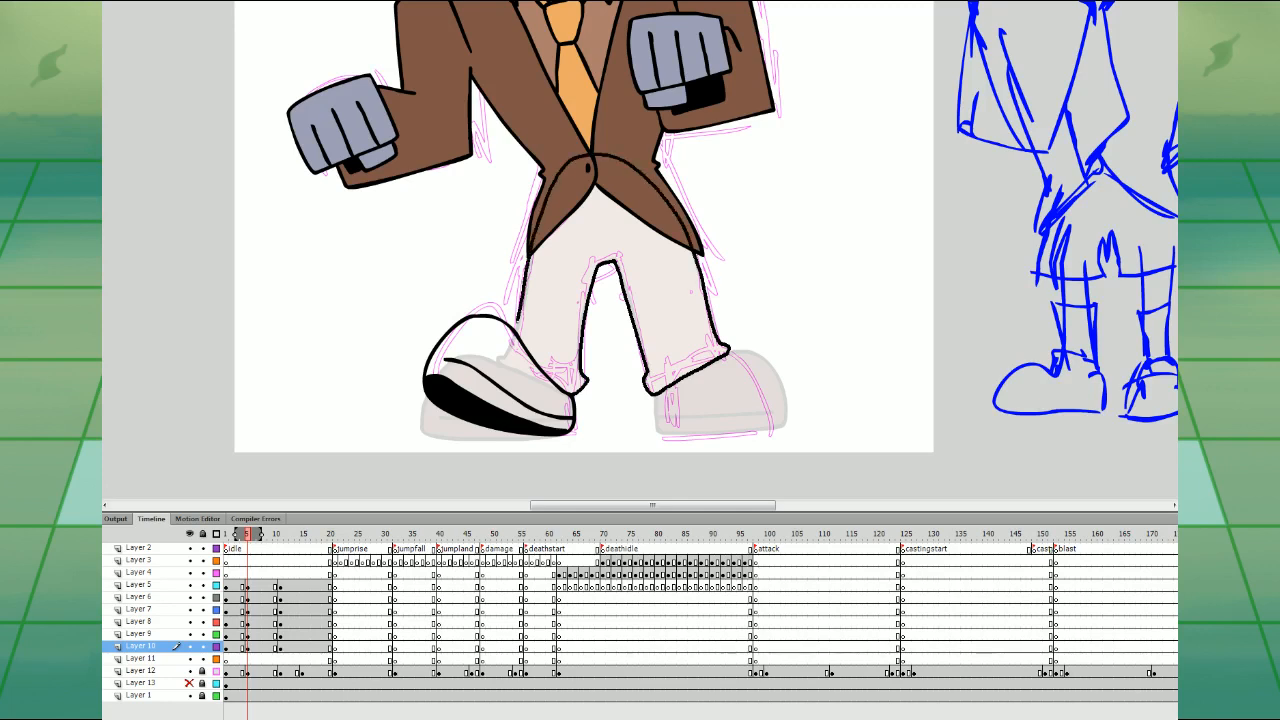
left_click_drag(517, 321, 514, 331)
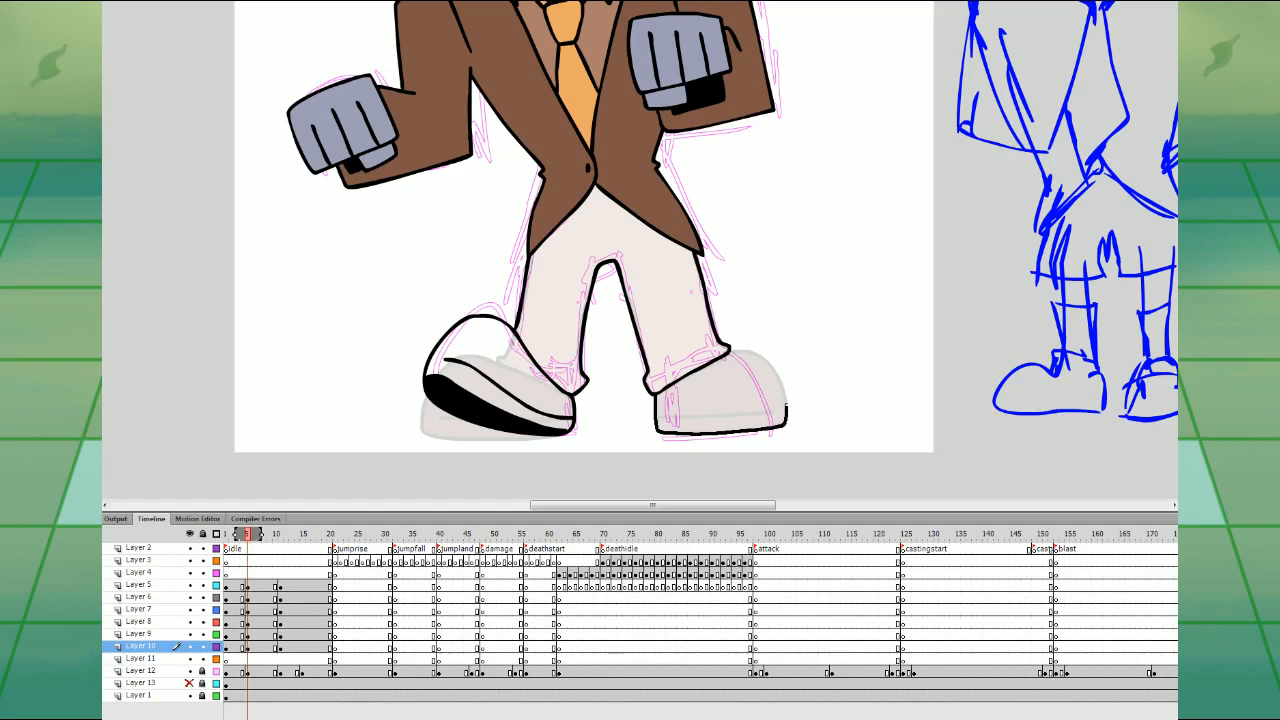
- Finish outlining the flat right-hand shoe with its sole line and turn off onion skinning
left_click_drag(774, 375, 730, 351)
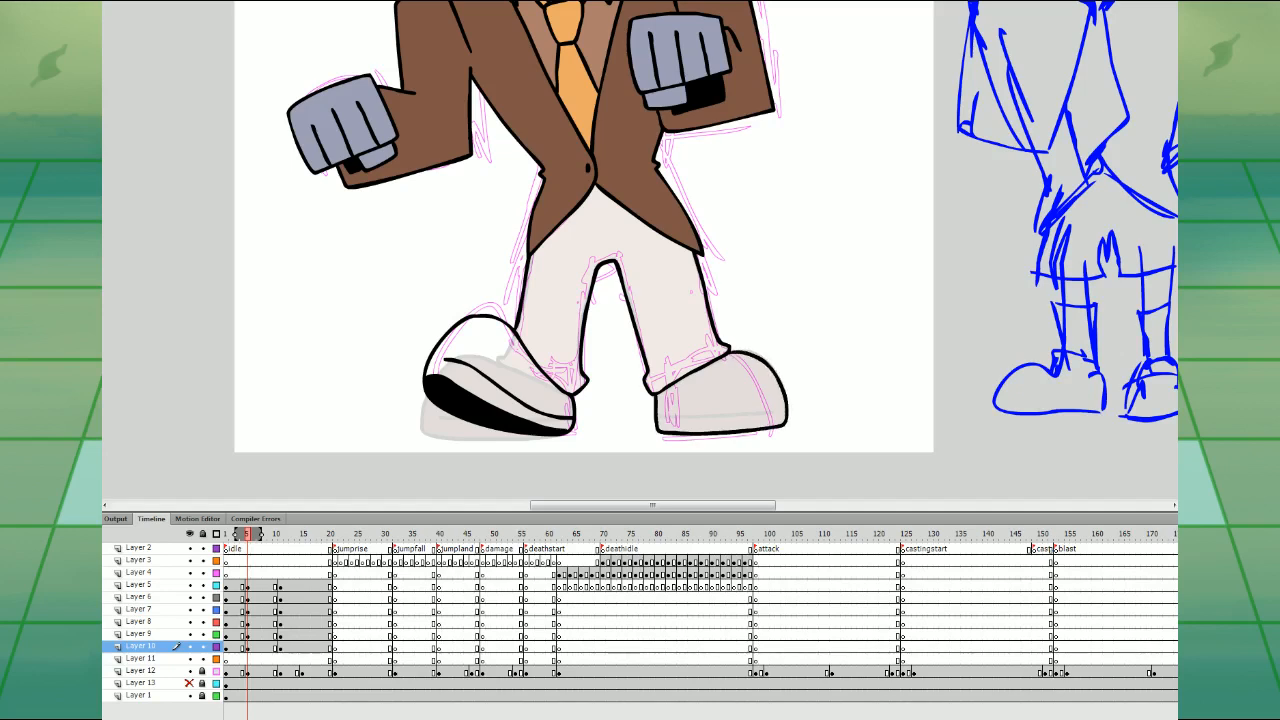
left_click_drag(657, 416, 770, 410)
left_click(321, 716)
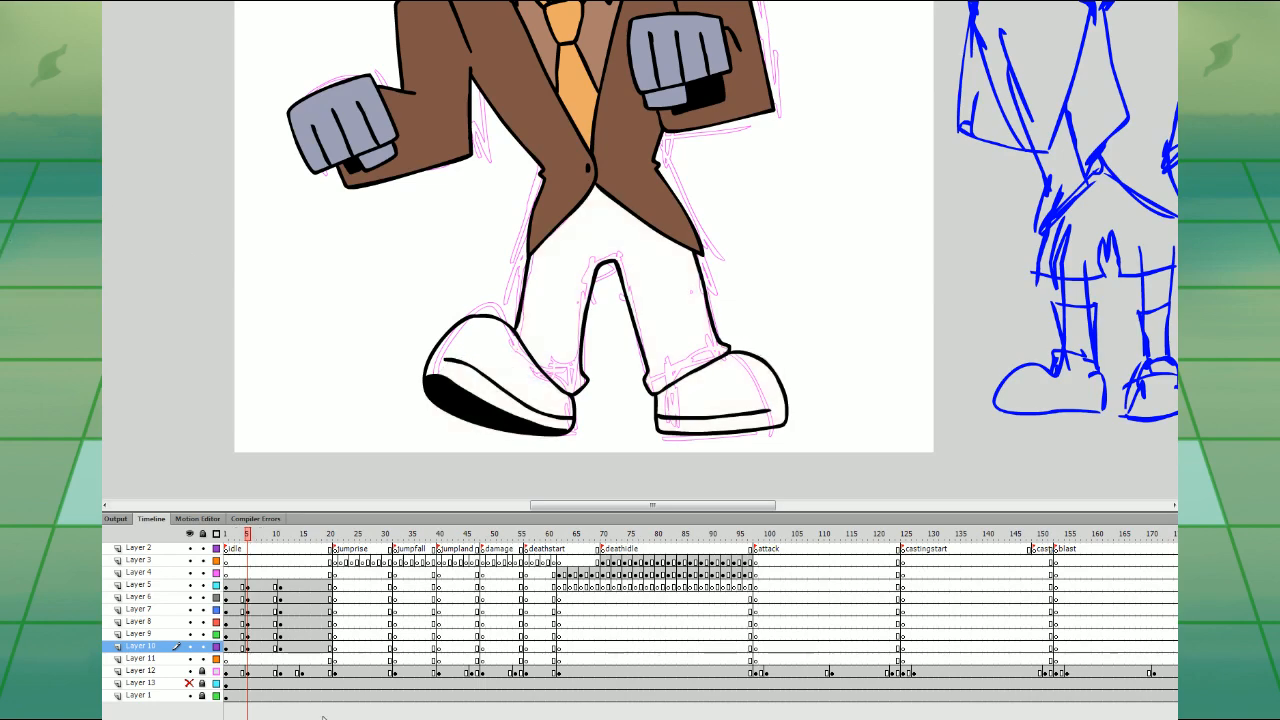
- Sample the light brown trouser colour from the previous pose and fill the new trousers with it
key("comma")
key("i")
left_click(614, 231)
key("period")
left_click(624, 239)
- Sample the dark red shoe colour from the previous pose and fill both new shoes with it
key("comma")
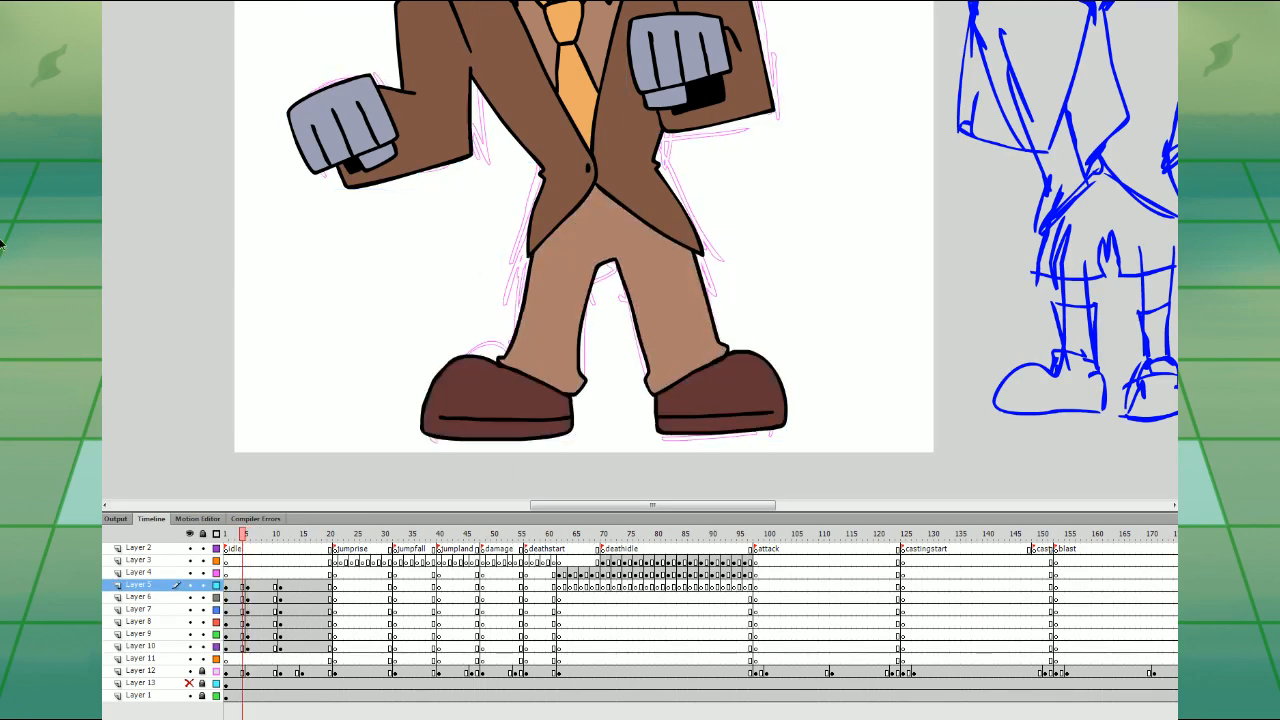
key("i")
left_click(508, 350)
key("period")
left_click(509, 379)
left_click(720, 371)
- Convert the redrawn frame 5 legs to a symbol and place its pivot at ground level between the shoes
left_click(255, 648)
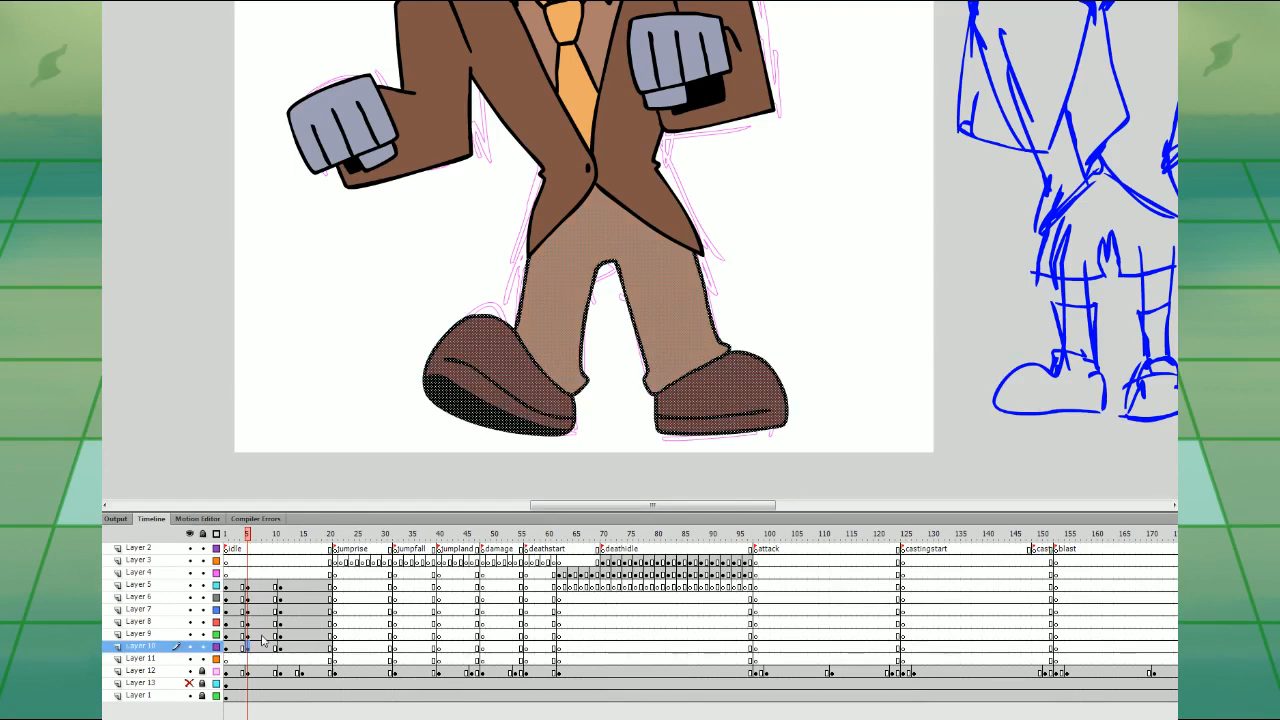
key("q")
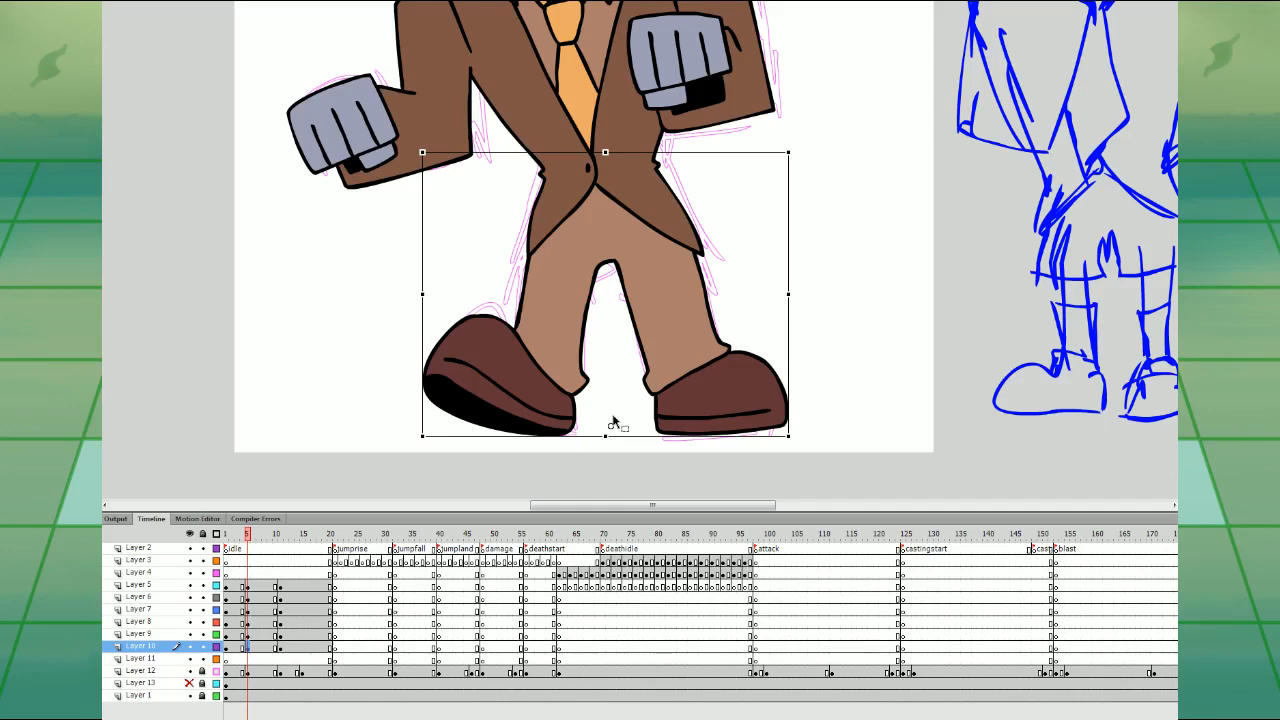
key("ctrl+minus")
left_click(240, 575)
left_click(253, 535)
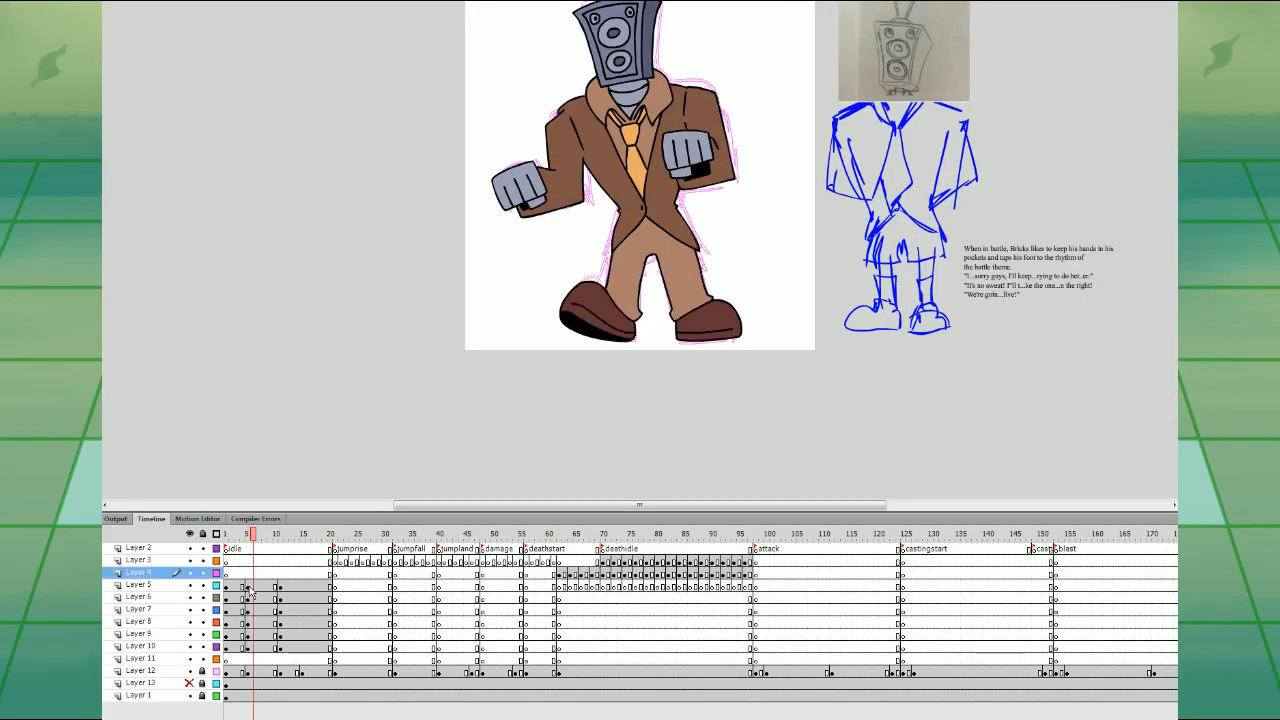
- With onion skinning on, tilt the upper body on Layers 5 to 9 slightly clockwise at frame 5 and nudge it up and right
left_click_drag(248, 587, 249, 635)
left_click(286, 633)
left_click(256, 718)
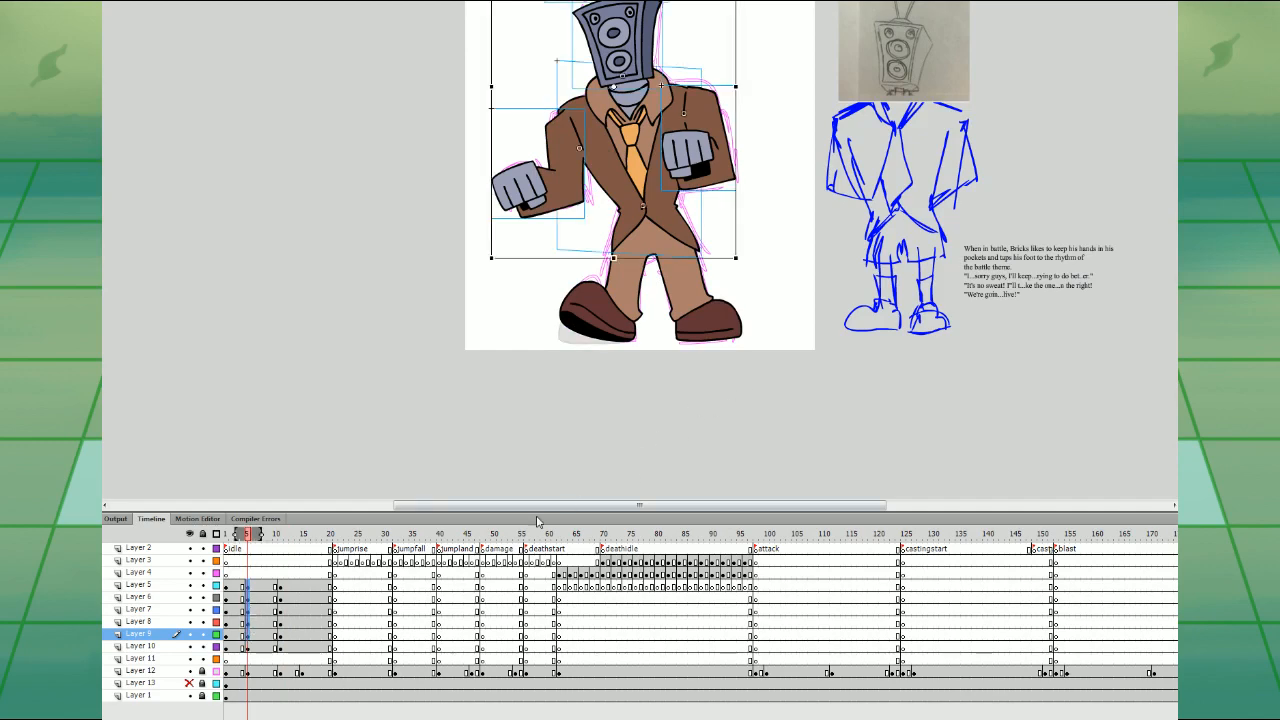
left_click_drag(801, 218, 771, 337)
left_click_drag(713, 30, 643, 26)
key("Right")
key("Right")
key("Up")
key("Up")
key("Right")
key("Up")
- Nudge the head and antennae slightly up in the frame 5 pose
left_click(722, 72)
left_click(645, 39)
left_click_drag(503, 50, 661, 135)
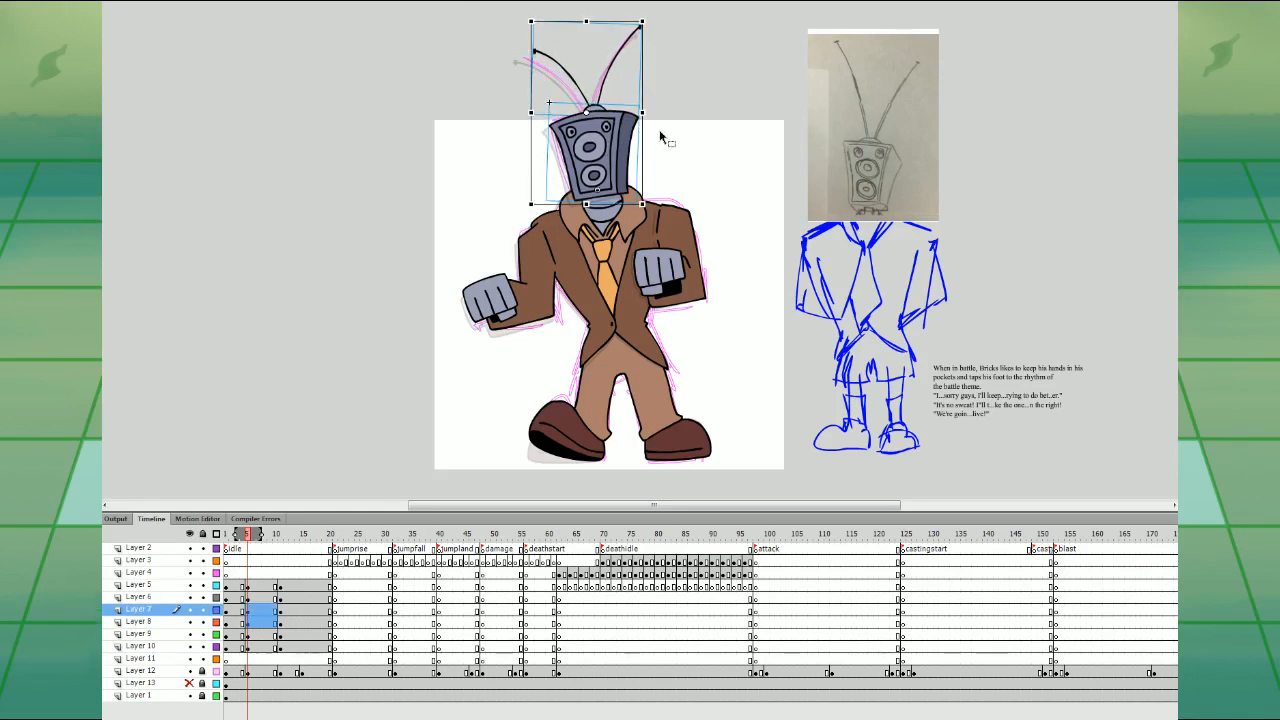
key("Up")
key("Up")
left_click(661, 137)
- Play back the idle motion and adjust the placement of both arms in the starting pose
left_click(540, 290)
left_click(694, 275, "shift")
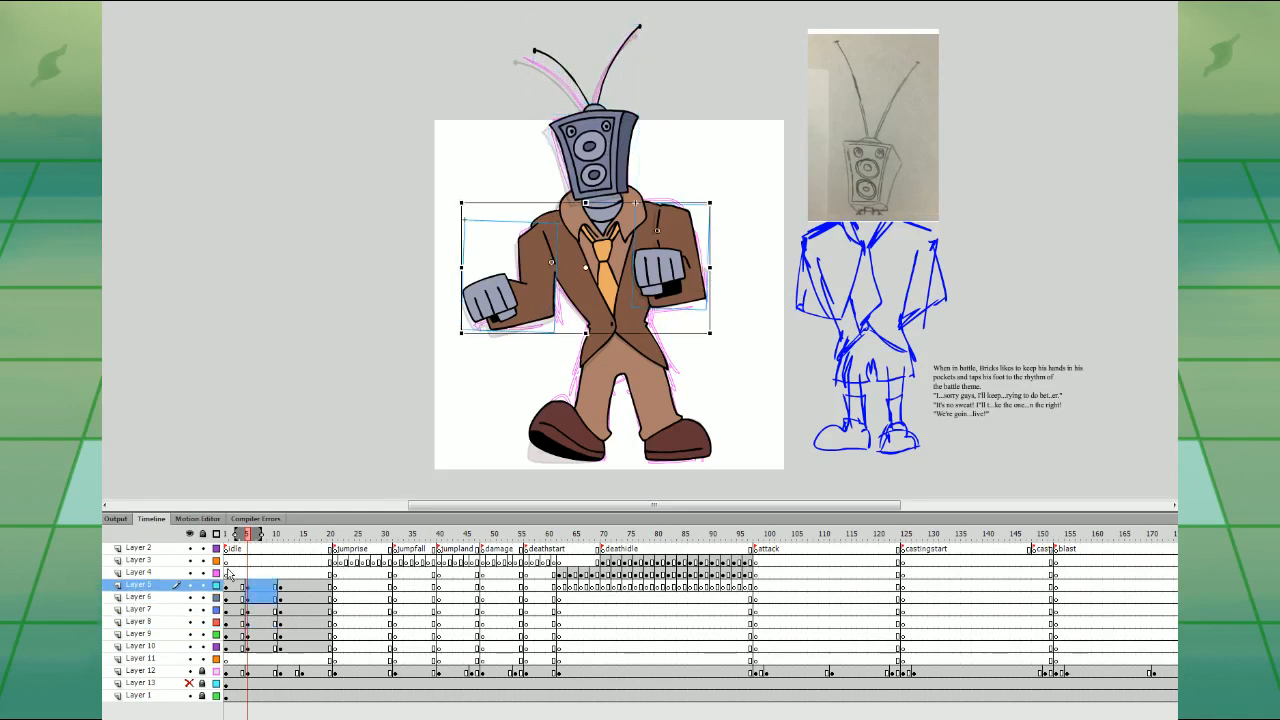
left_click(227, 572)
key("Return")
left_click(231, 574)
left_click(680, 283)
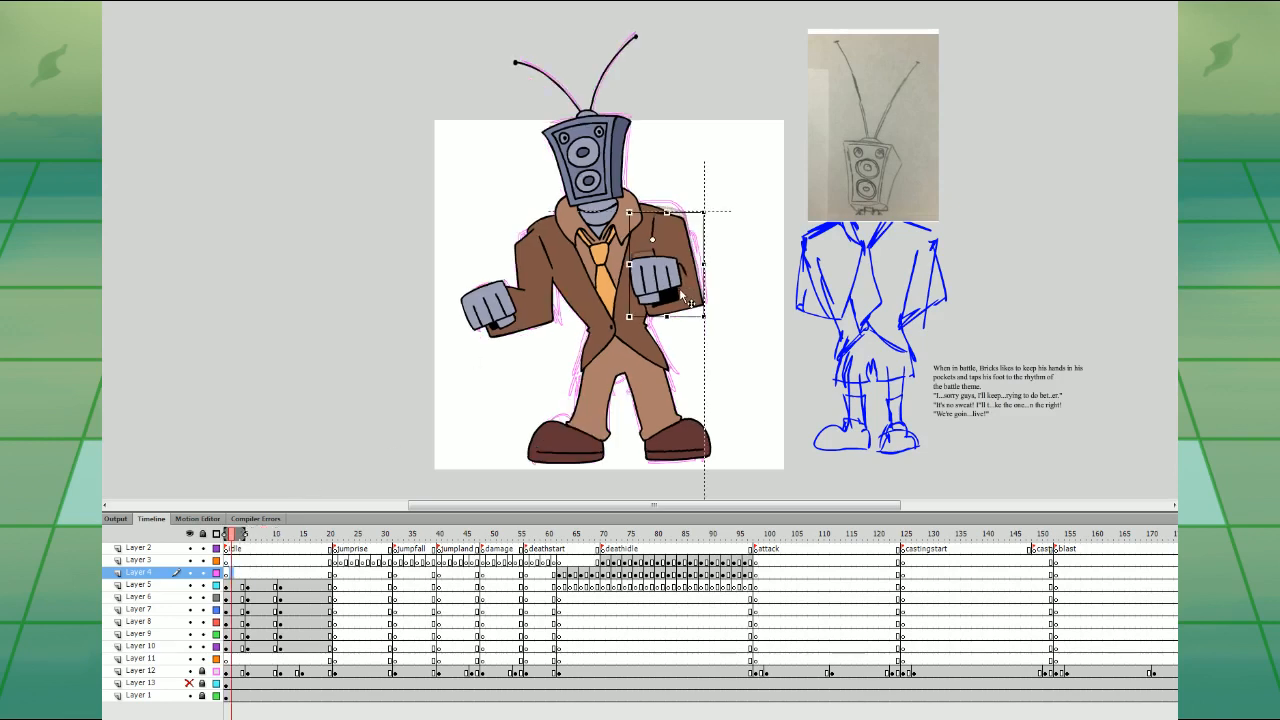
left_click(535, 298, "shift")
left_click(668, 283)
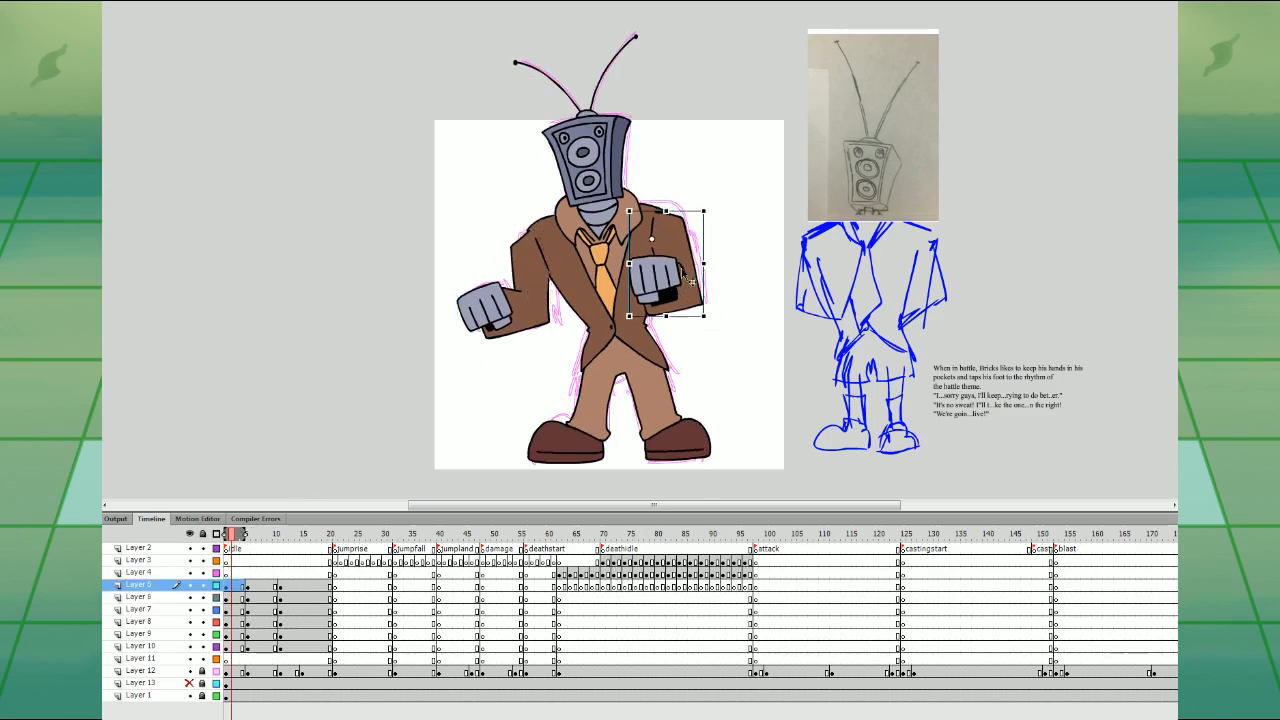
- Skew both arms slightly in the frame 5 pose, raising the left-hand fist and lowering the right-hand one
left_click(264, 574)
left_click(697, 267)
left_click_drag(670, 309, 670, 313)
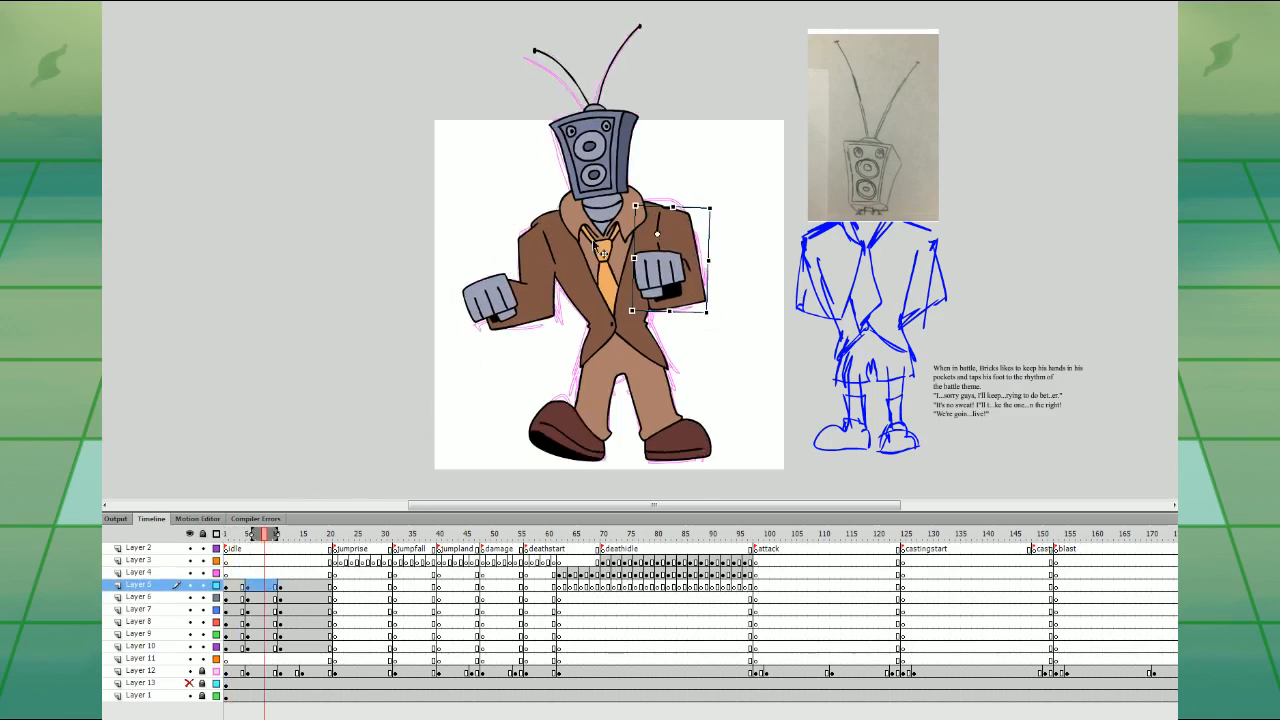
left_click(530, 262)
left_click_drag(460, 249, 462, 241)
left_click(660, 274)
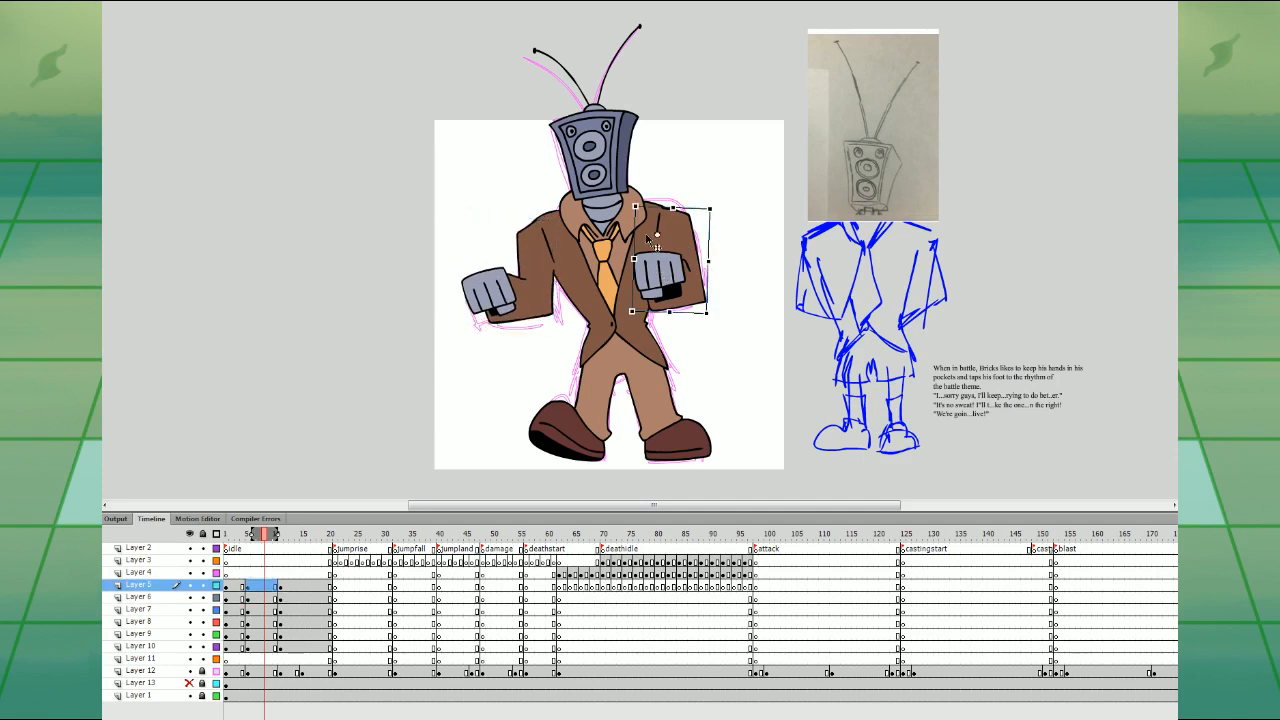
left_click_drag(631, 283, 632, 290)
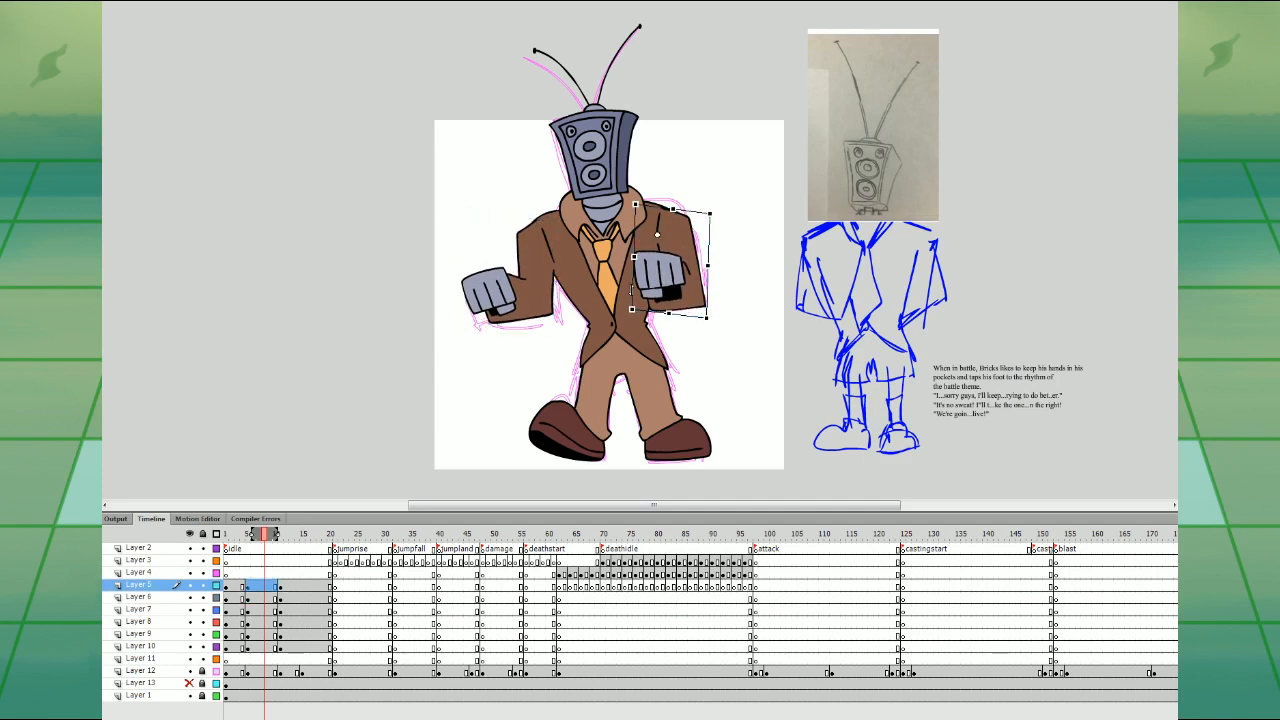
- Insert keyframes on Layers 5 to 10 at frame 15
left_click(253, 572)
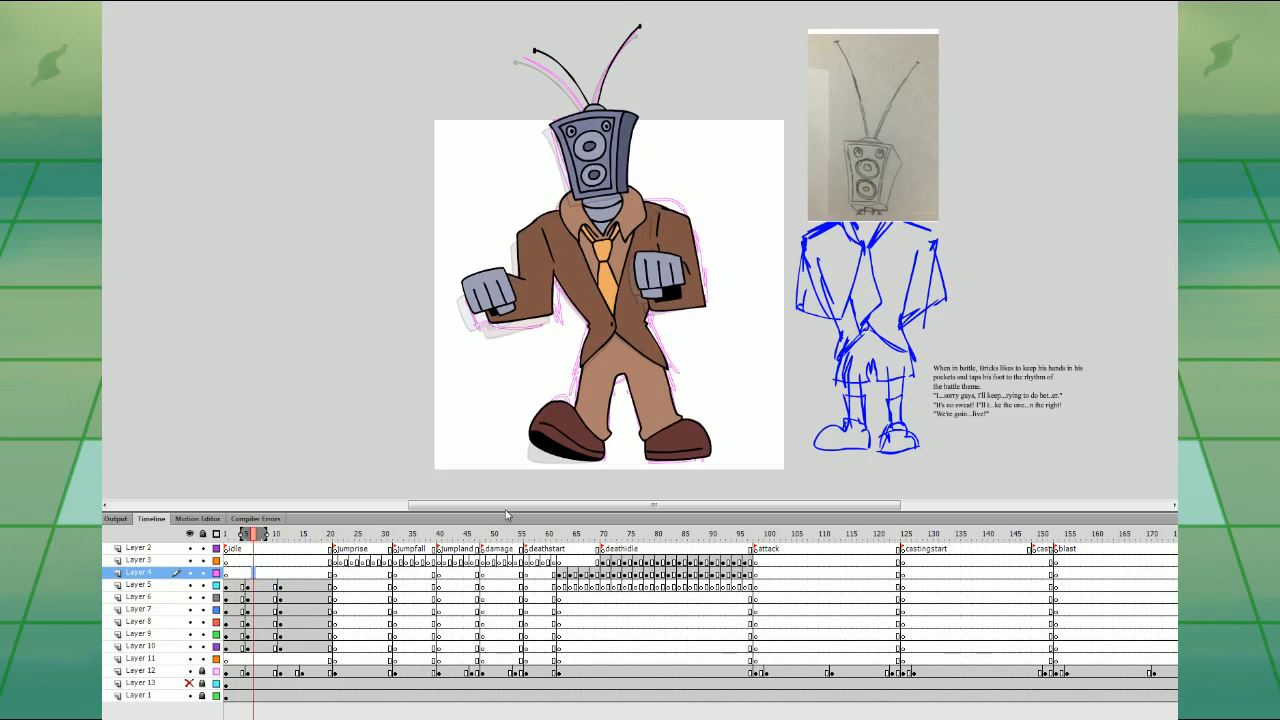
left_click(280, 585)
left_click(302, 572)
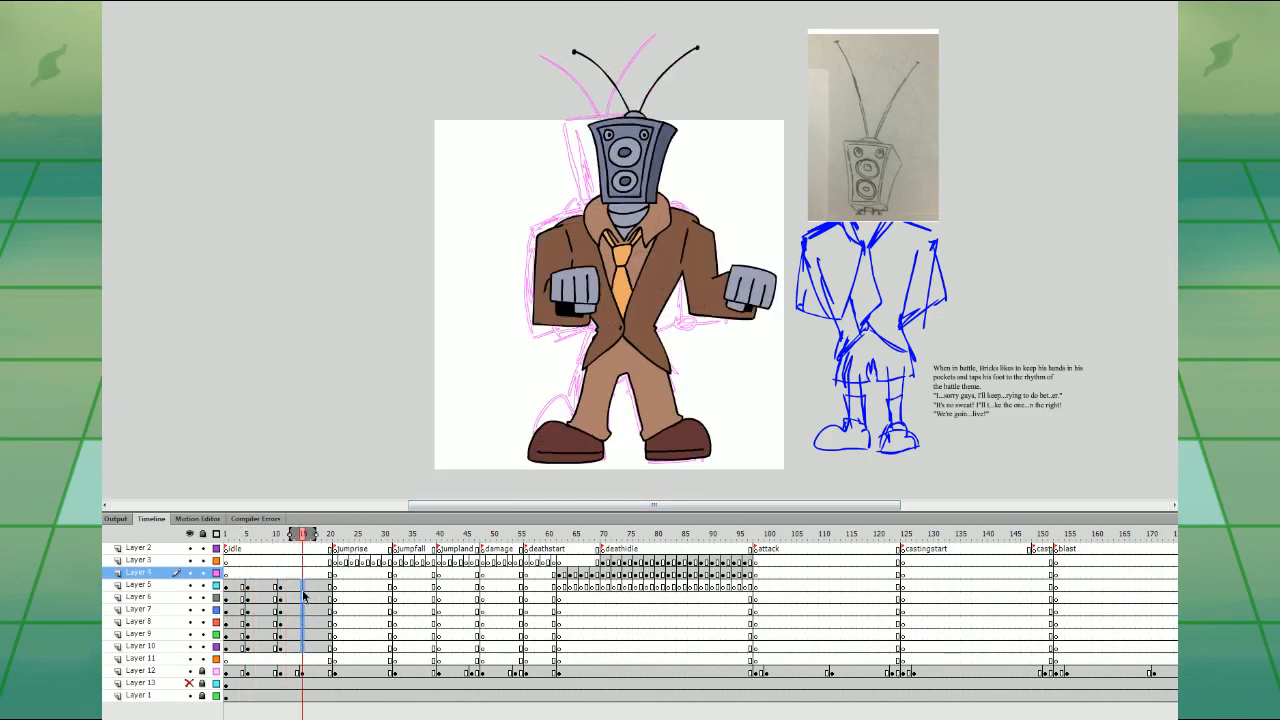
left_click_drag(303, 591, 303, 648)
key("F6")
- Replace the legs at frame 15 with the raised-foot legs from frame 5 and skew them slightly to the right
left_click(264, 649)
left_click(313, 648)
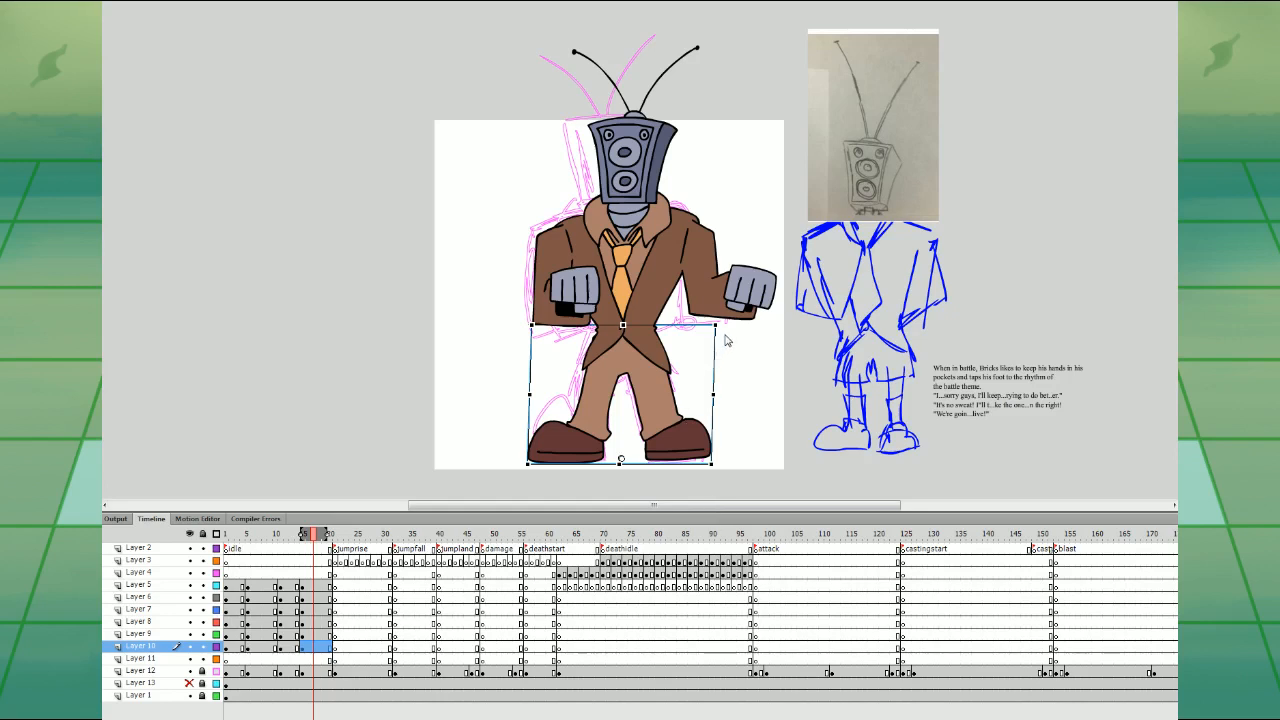
key("Return")
left_click(299, 648)
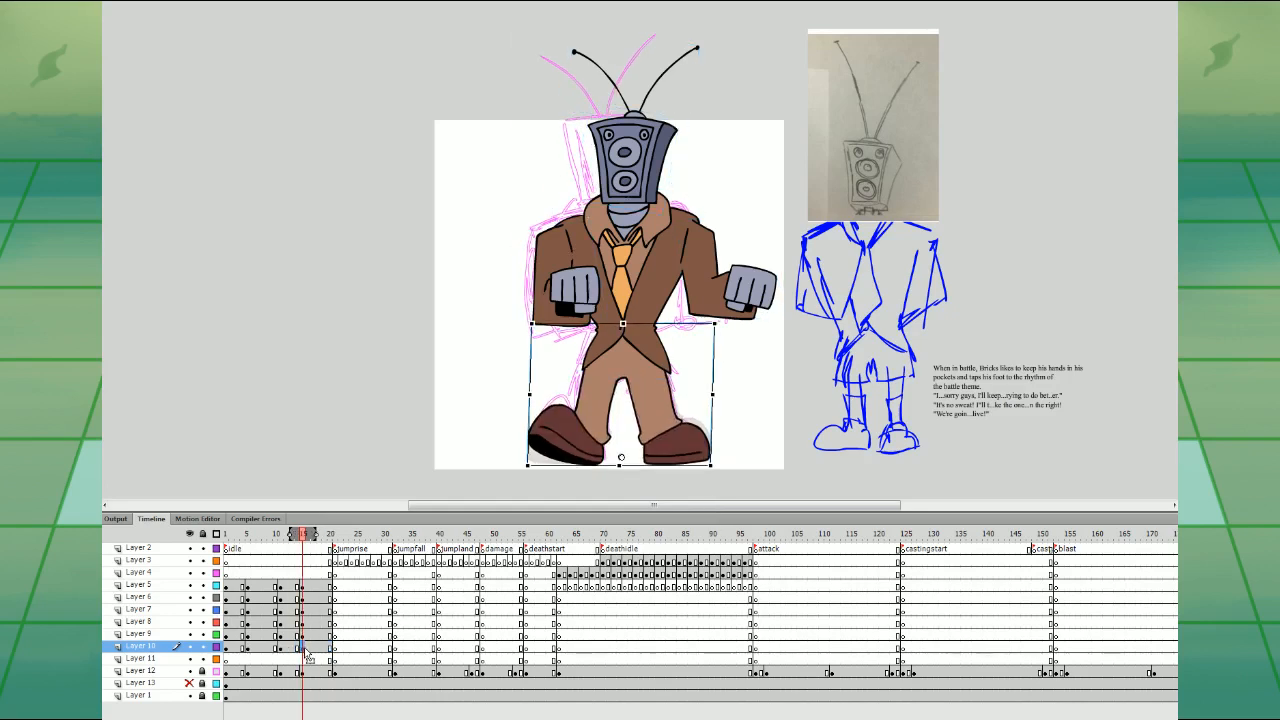
left_click(266, 648)
left_click(302, 648)
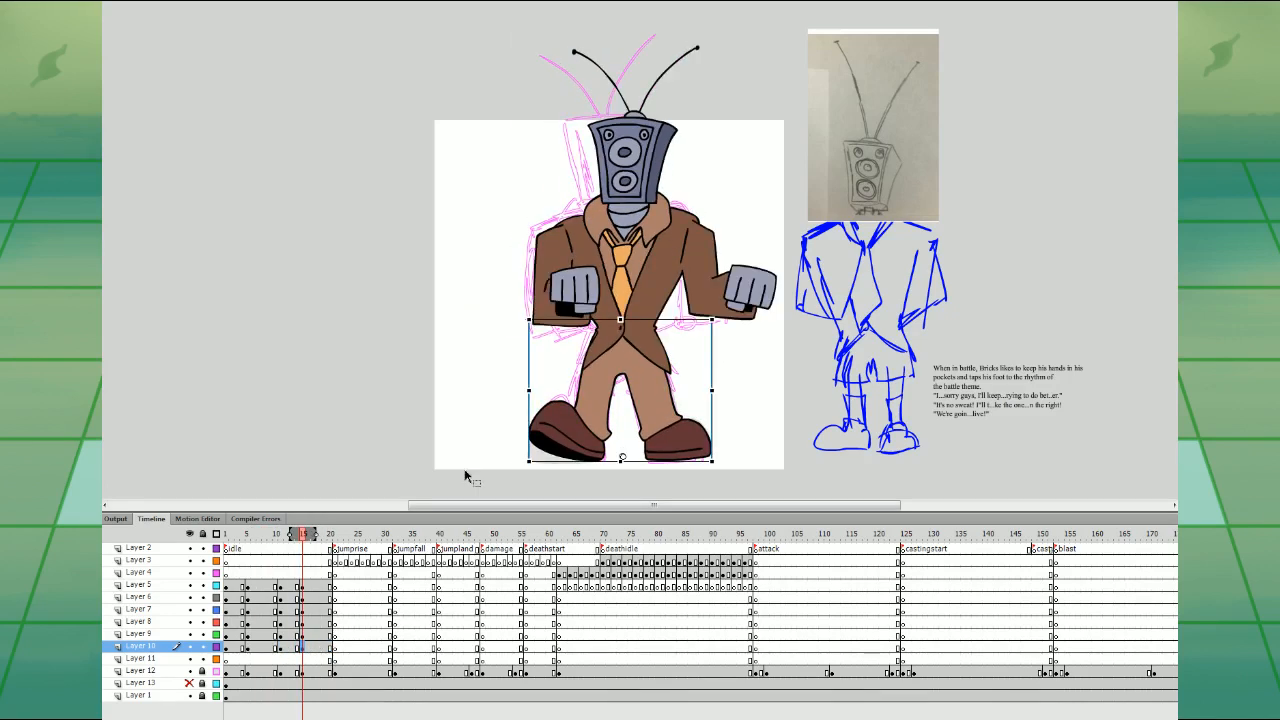
left_click_drag(652, 320, 659, 320)
- Play back the idle animation to examine the foot tap and body sway
left_click(285, 608)
left_click(302, 608)
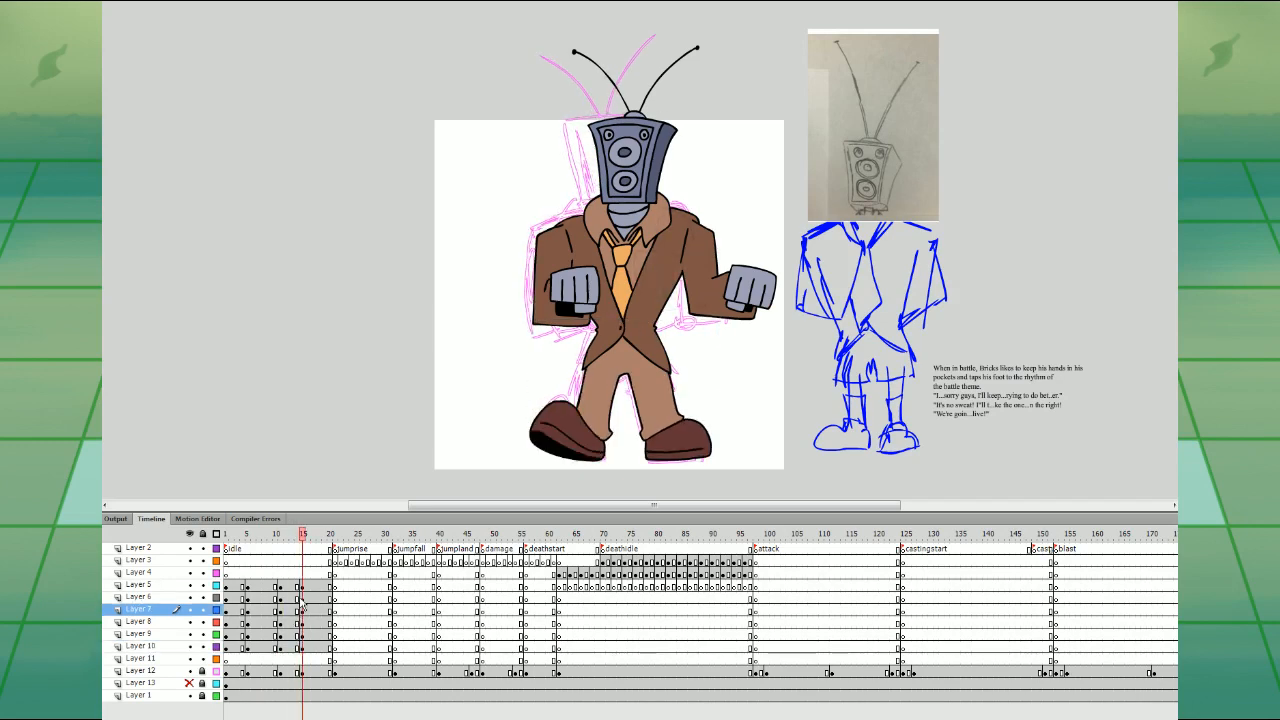
left_click(319, 606)
left_click(290, 575)
left_click(240, 575)
key("Return")
key("Return")
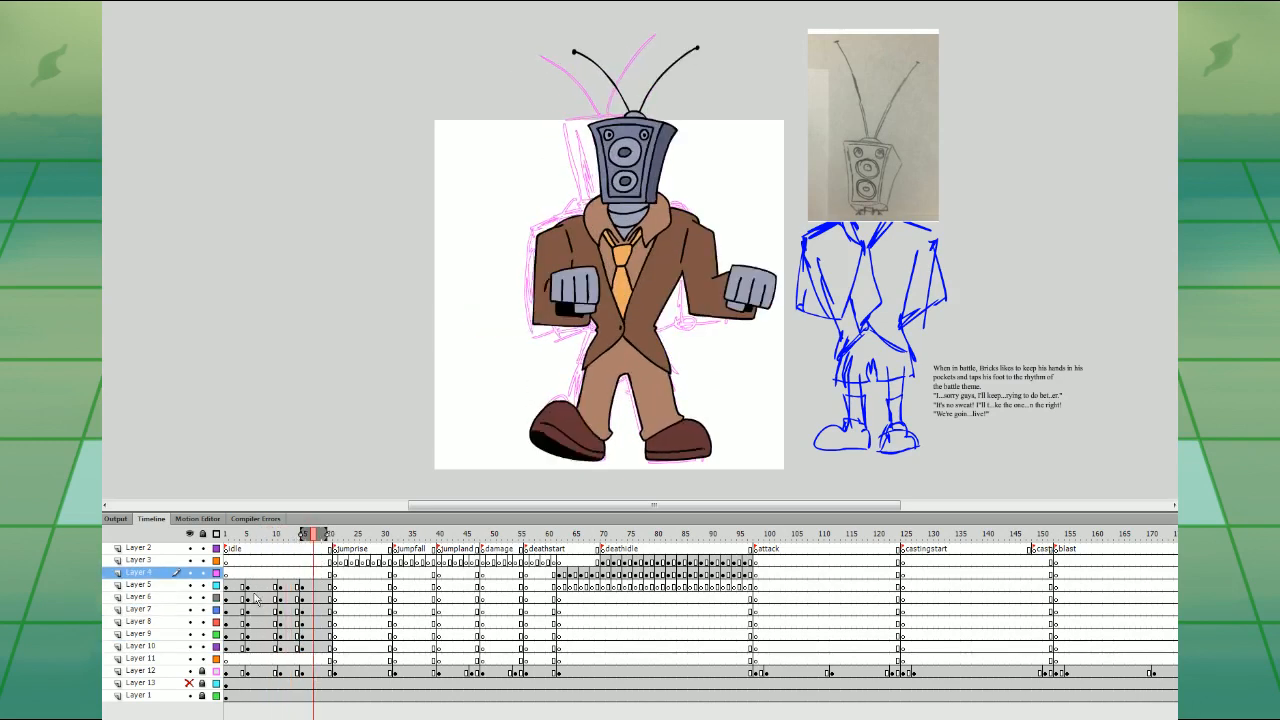
- Copy the starting idle pose on Layers 5 to 10 to frame 21, where the jumprise section begins
left_click_drag(241, 587, 336, 648)
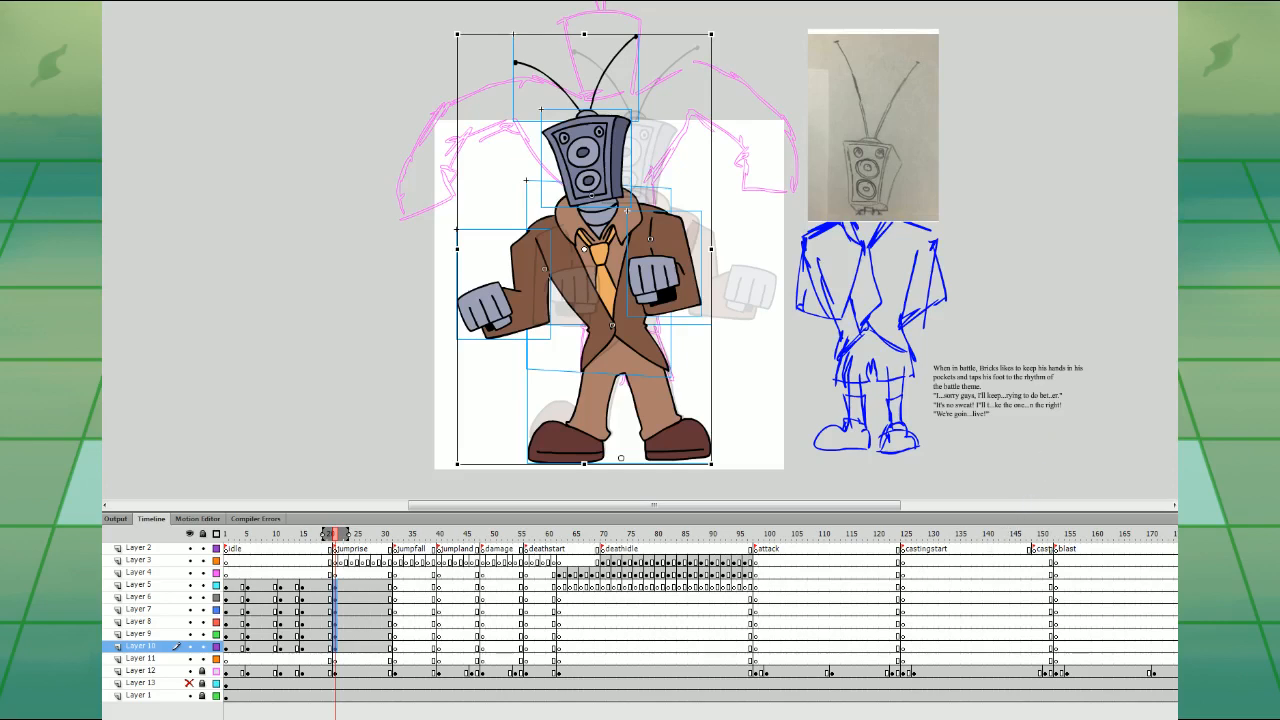
- Rotate the upper body, head and antennae slightly counterclockwise at frame 15 and shift them slightly to the left
left_click(326, 573)
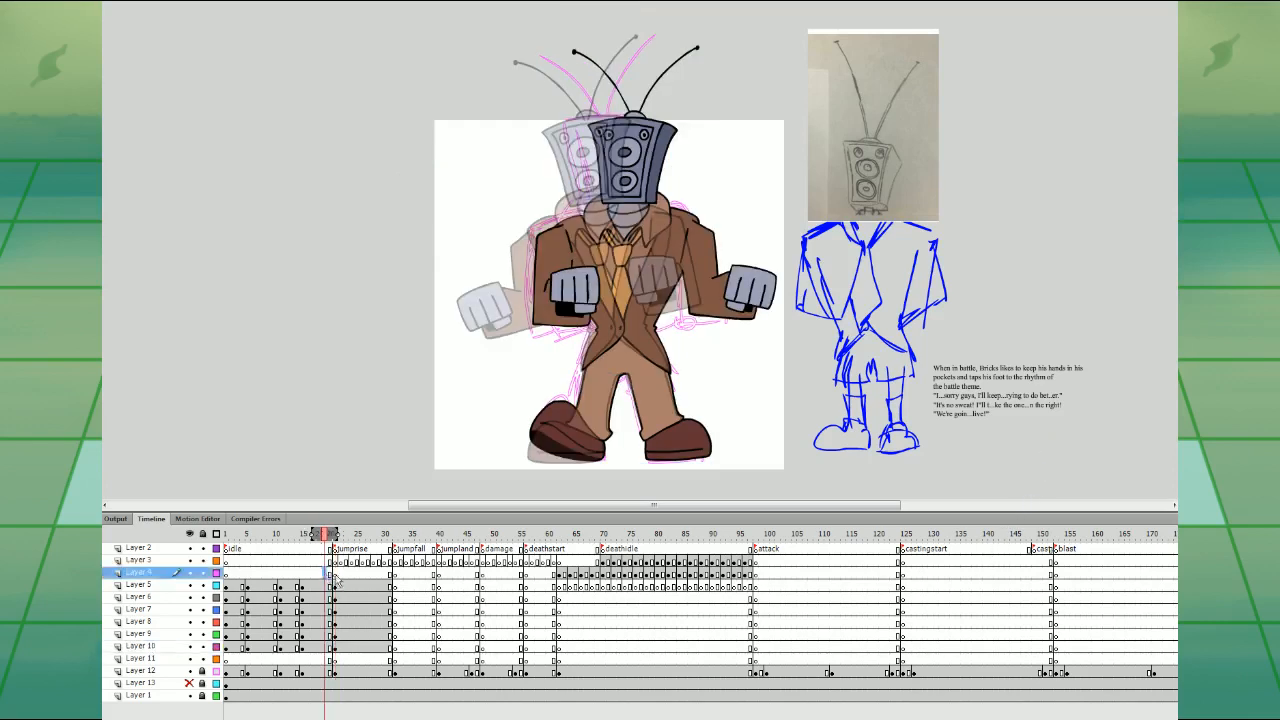
left_click(341, 574)
left_click(307, 575)
left_click_drag(307, 588, 330, 634)
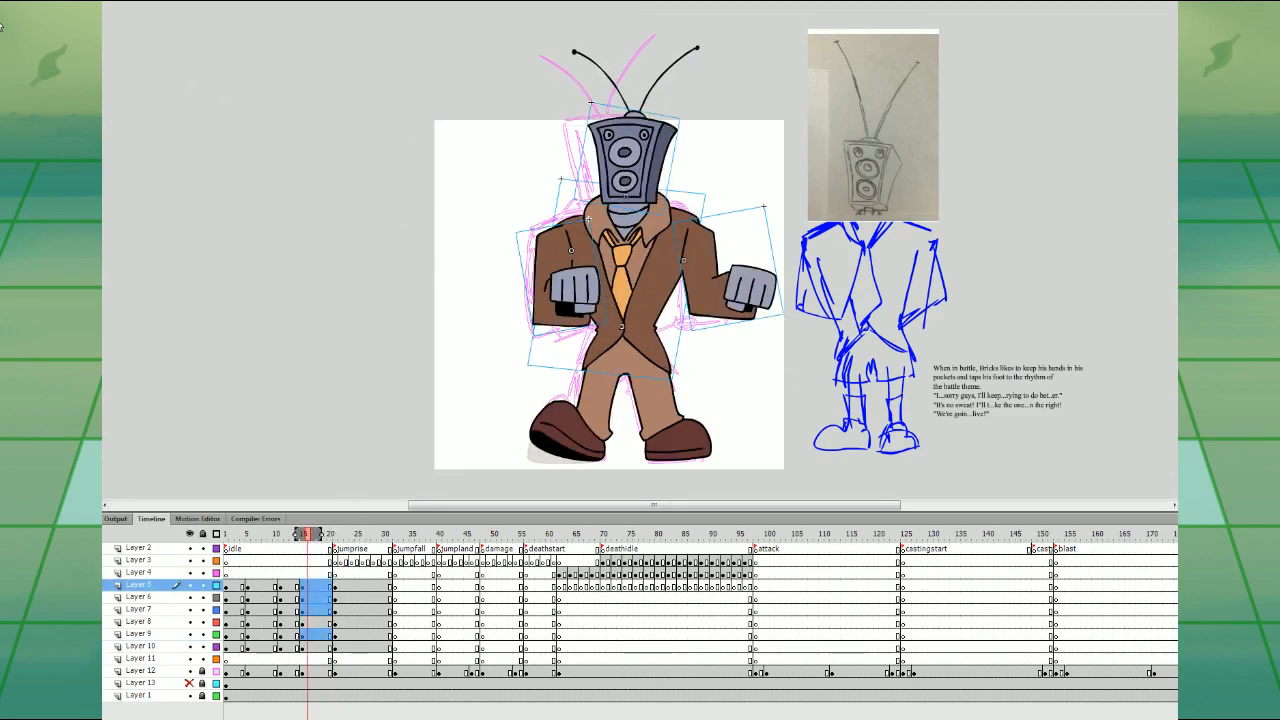
key("q")
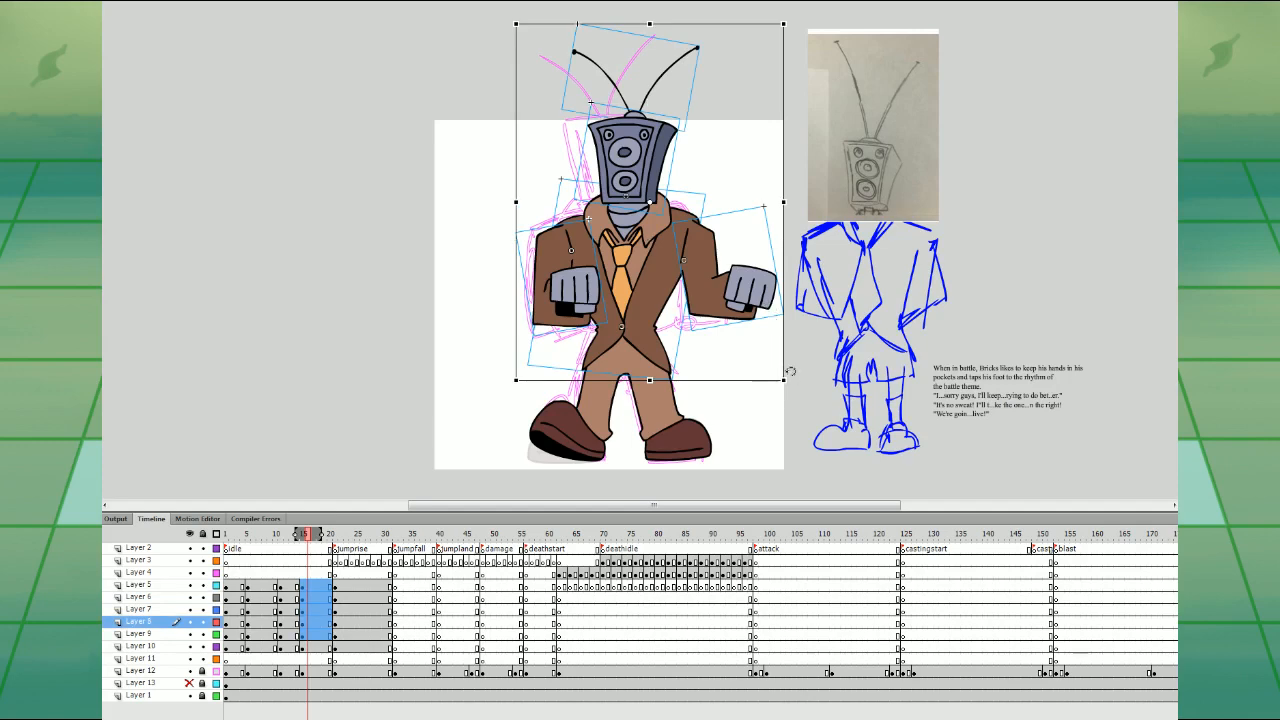
left_click_drag(790, 371, 794, 339)
left_click_drag(758, 283, 748, 279)
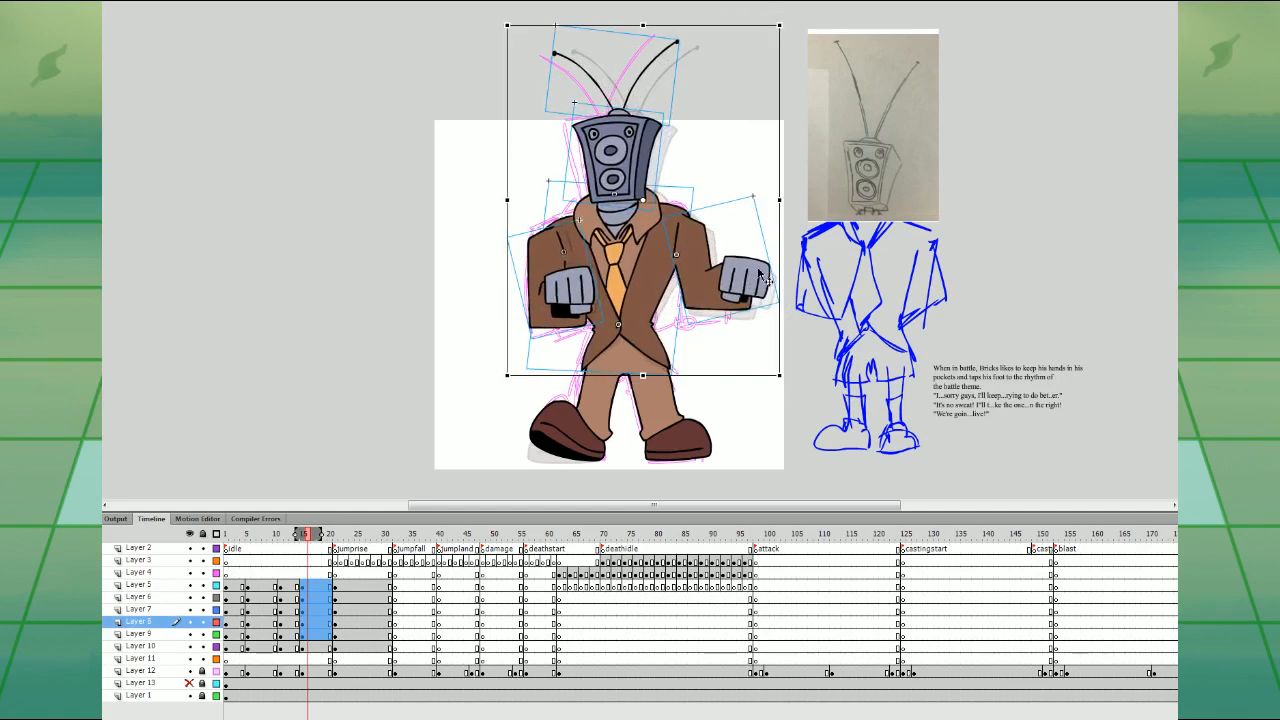
- Rotate the upper body, head and antennae slightly clockwise at frame 5 and nudge them to the right
left_click(260, 572)
left_click(604, 397)
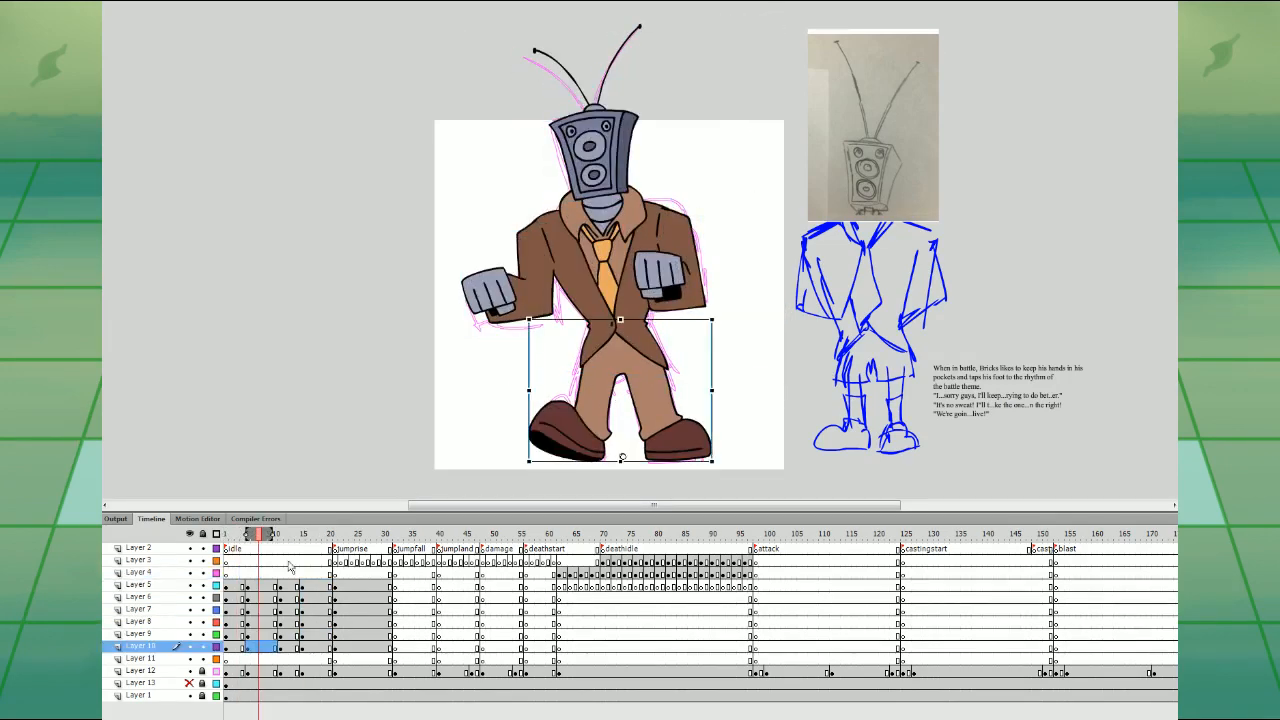
left_click(238, 573)
left_click(254, 574)
left_click_drag(719, 298, 707, 130)
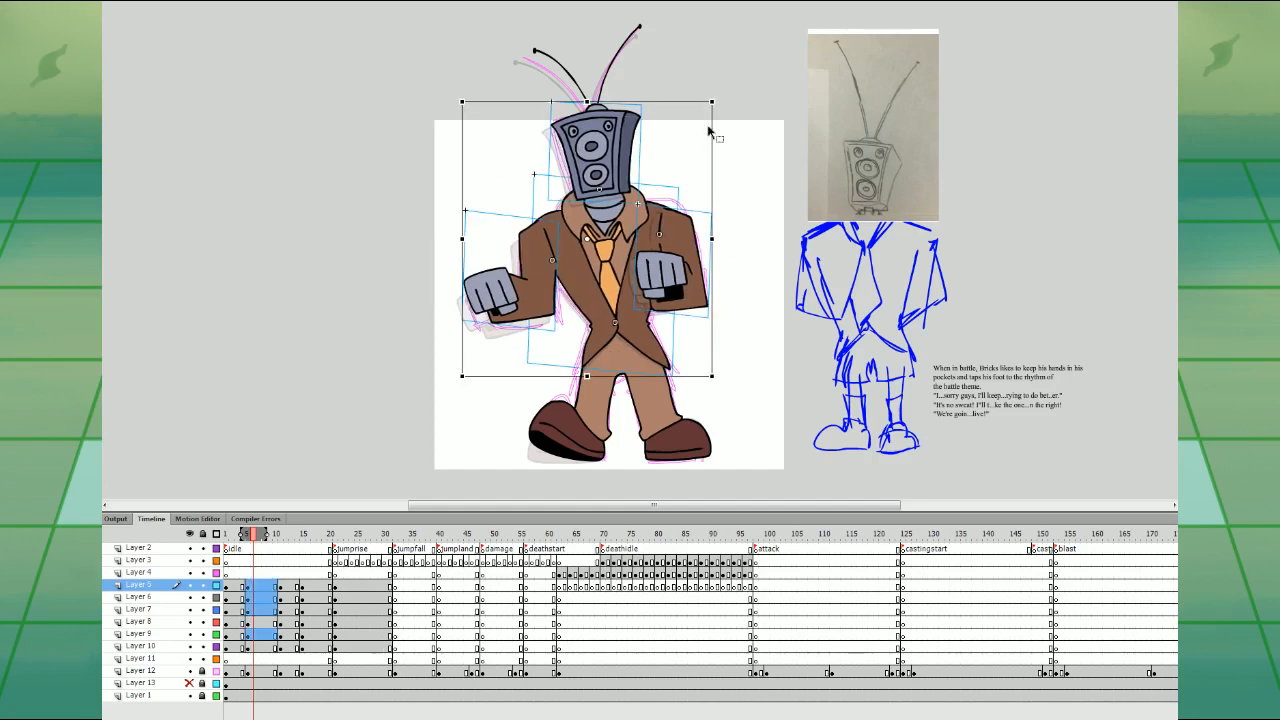
left_click_drag(403, 57, 742, 215)
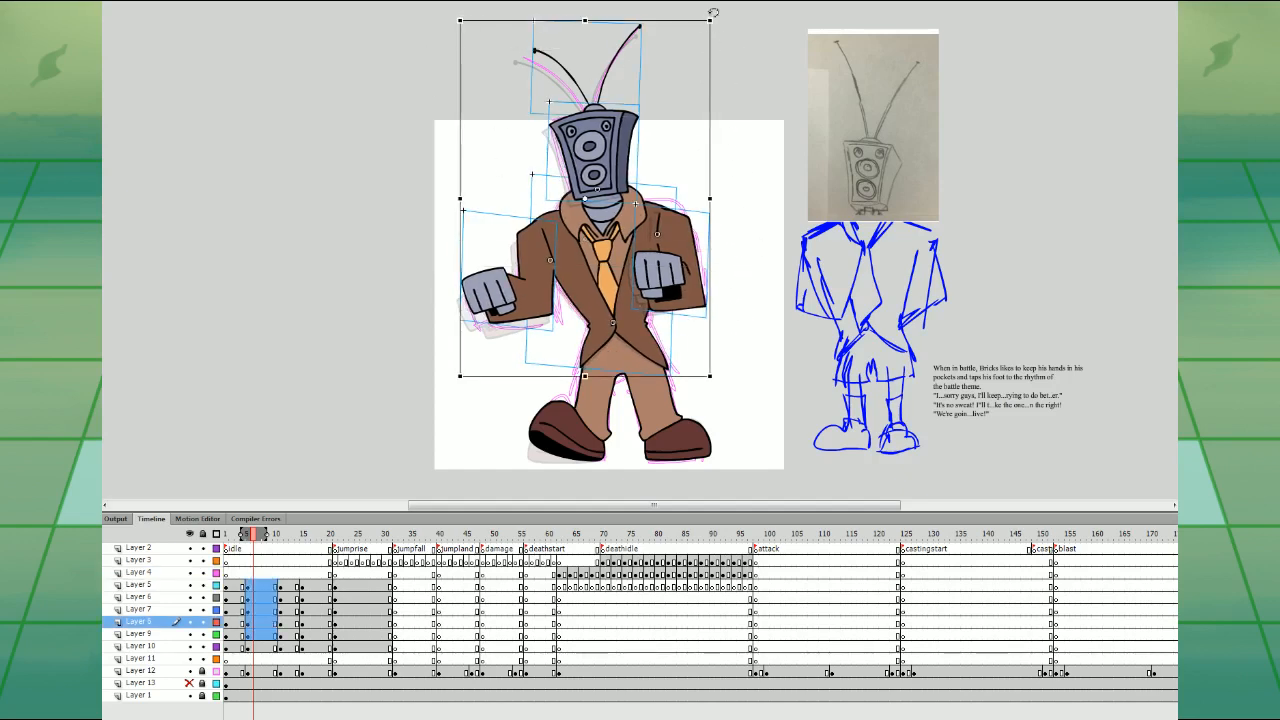
left_click_drag(713, 12, 721, 18)
key("Right")
key("Right")
key("Right")
key("Right")
left_click(707, 331)
left_click(654, 395)
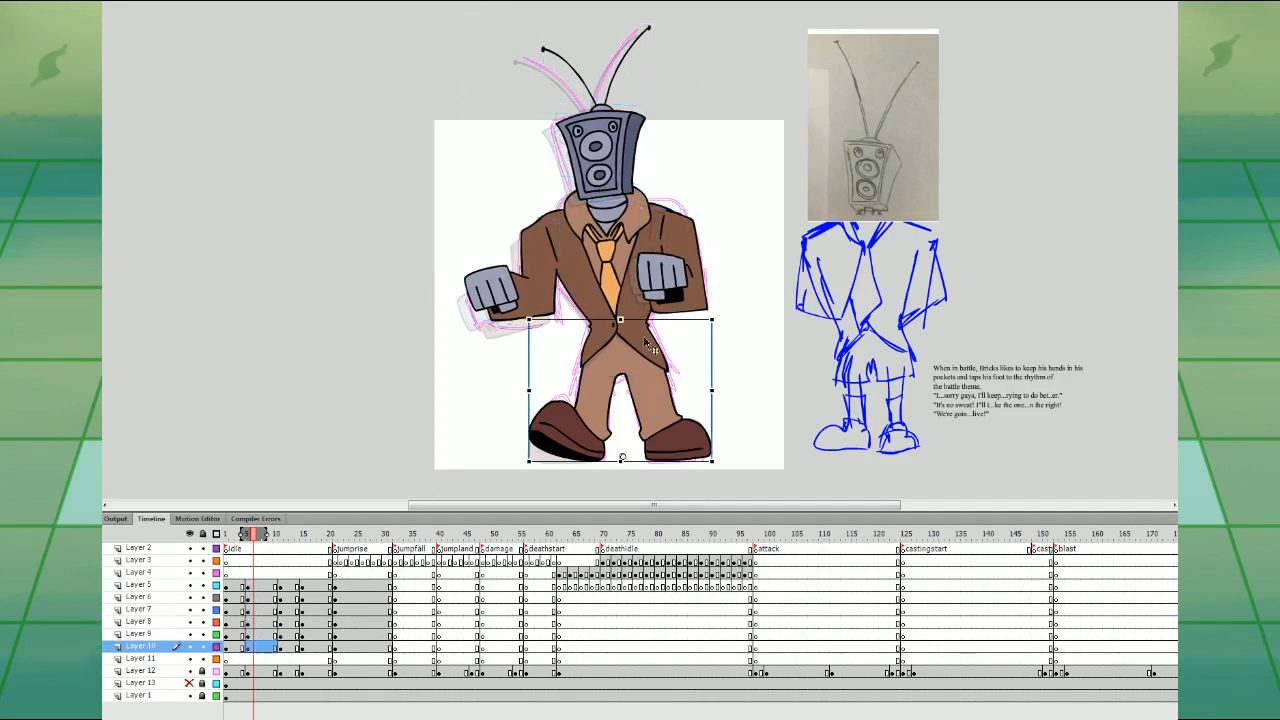
- Play back the idle animation to examine the upper-body sway
left_click(228, 573)
key("Return")
key("Return")
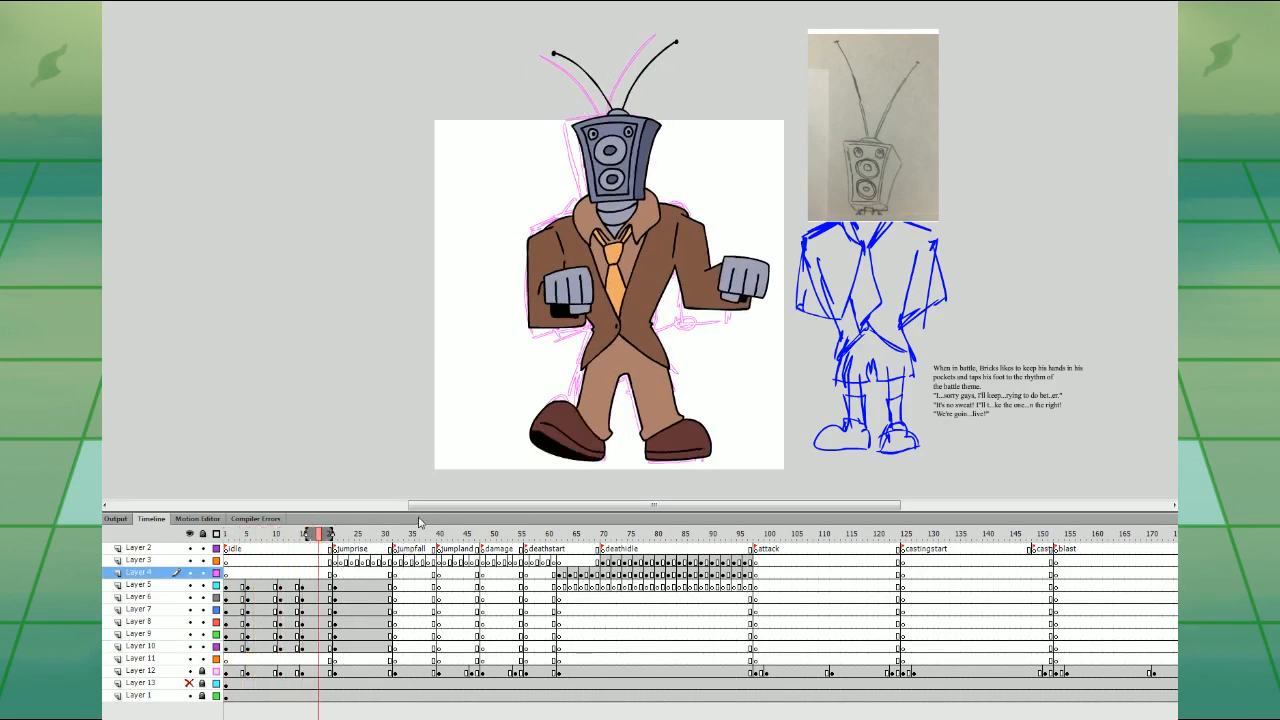
- Nudge the upper body, arms, head and antennae slightly to the right at frame 11
key("comma")
key("comma")
key("comma")
key("comma")
key("comma")
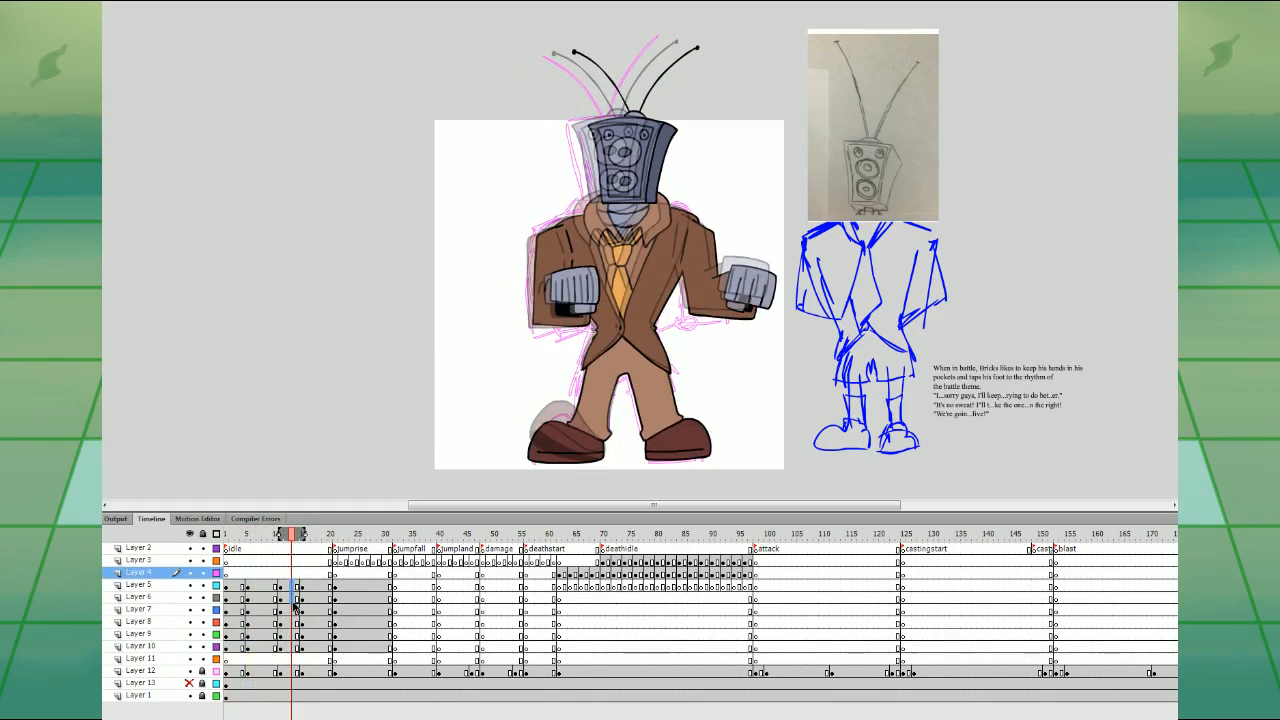
left_click_drag(295, 606, 296, 622)
key("Right")
left_click_drag(477, 51, 754, 318)
key("Right")
key("Right")
left_click(729, 375)
left_click(651, 414)
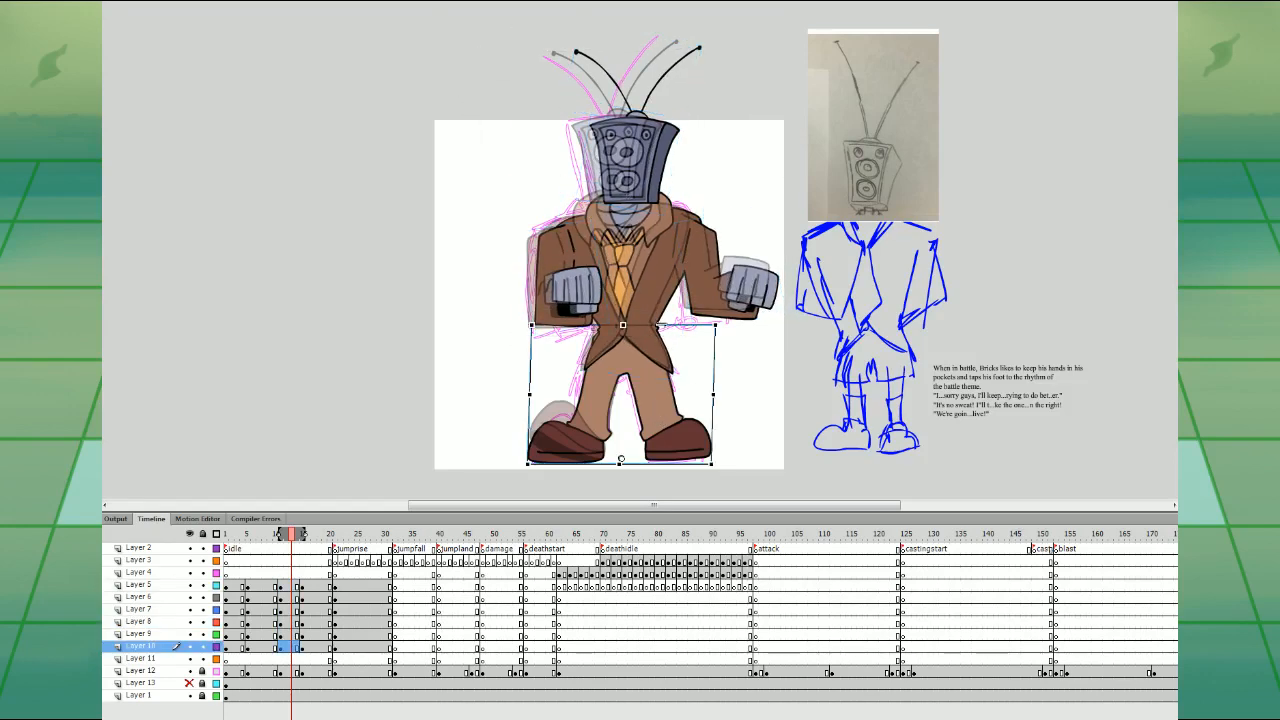
- Play back the idle animation from the start to check how the frame 11 pose flows
left_click(228, 577)
key("Return")
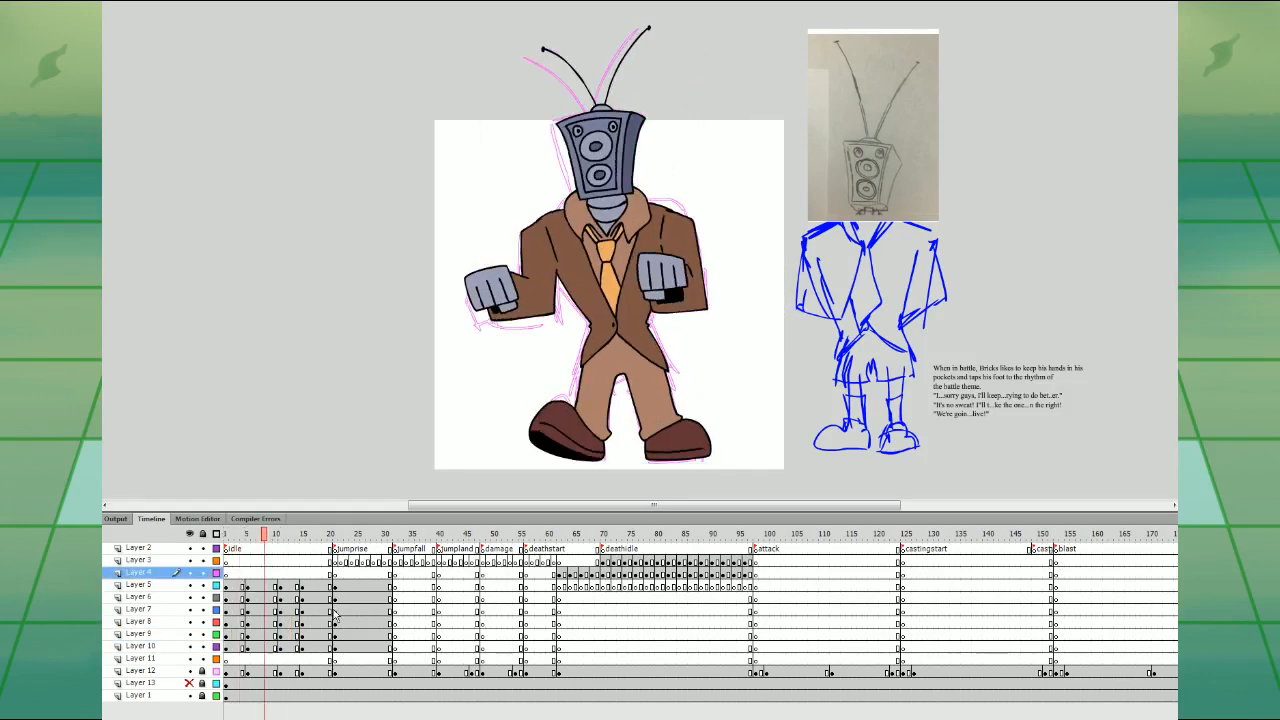
key("Return")
- Shift both arms slightly to the left at frame 15 and slightly to the right at frame 11
left_click(320, 575)
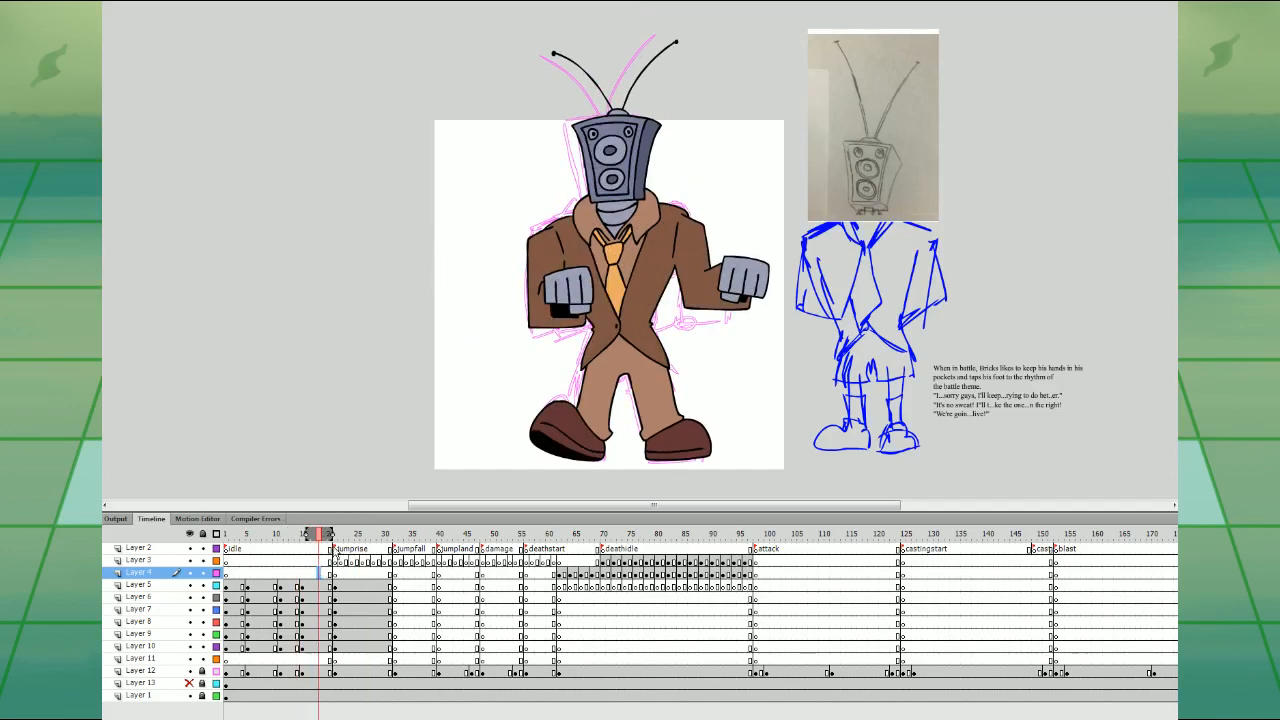
left_click(576, 283)
left_click(662, 322)
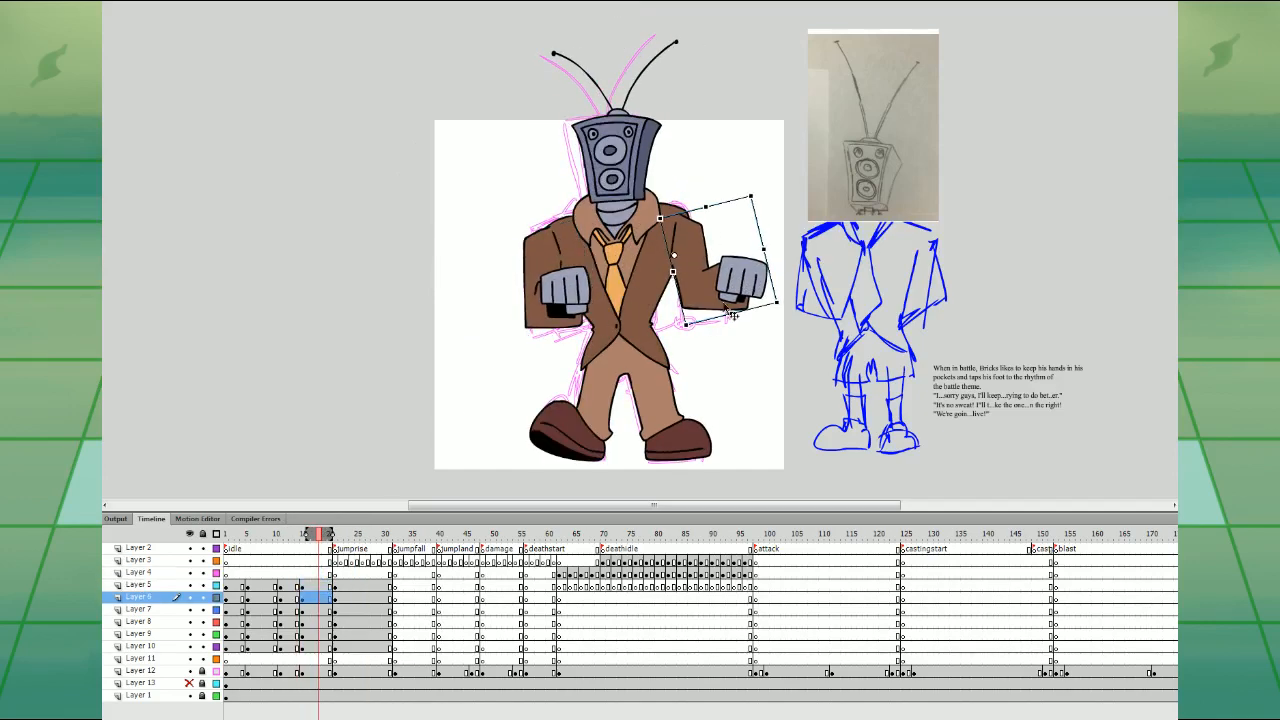
left_click(291, 575)
left_click(573, 299)
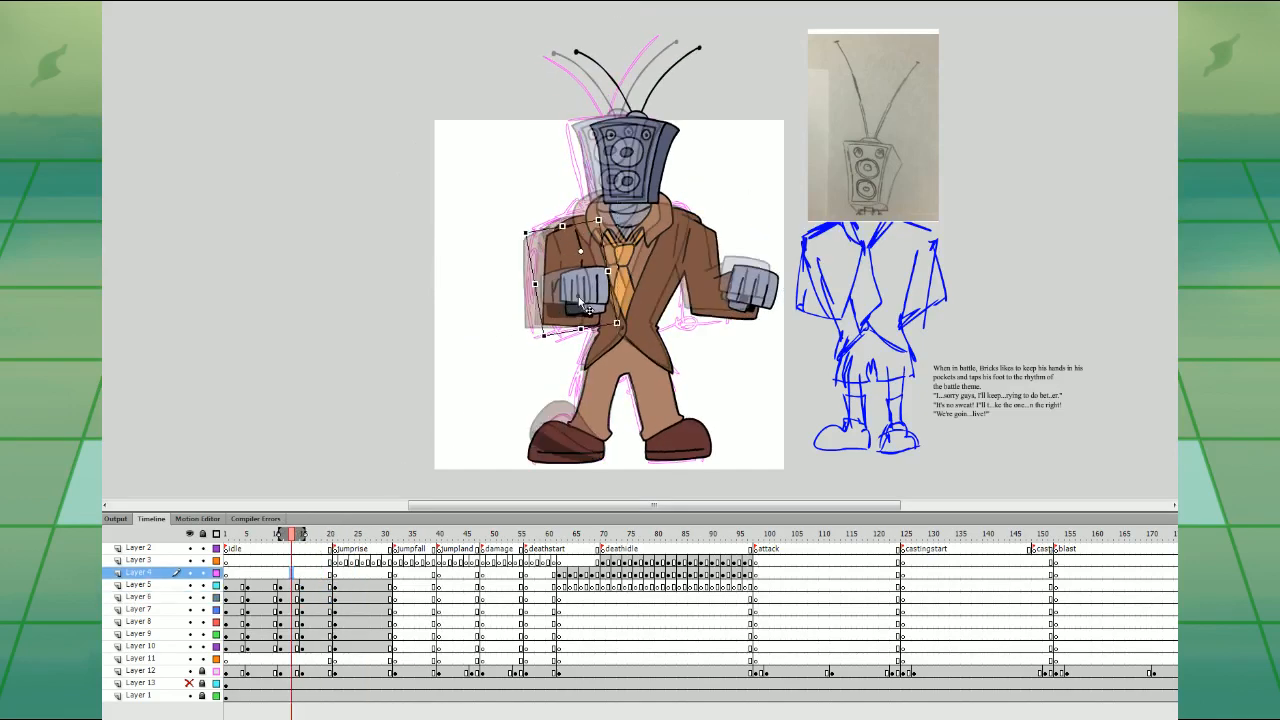
left_click(752, 300)
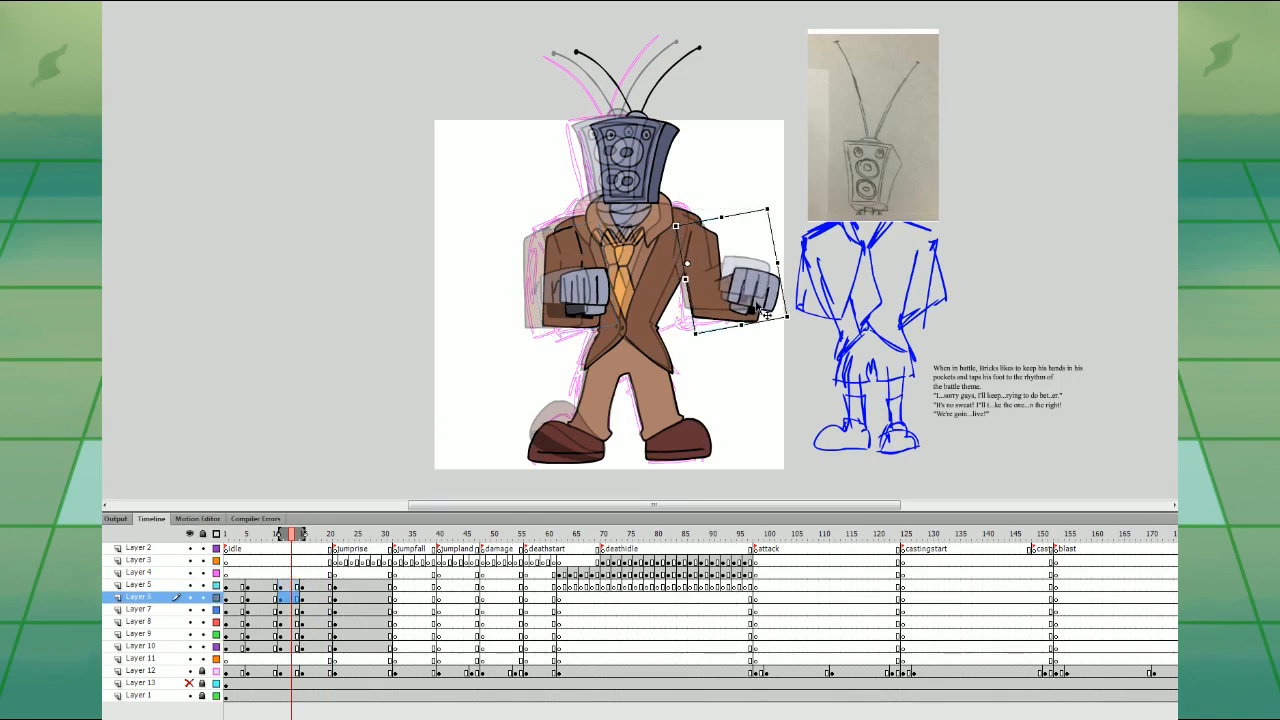
- Rotate both arms slightly counterclockwise at frame 15 and nudge them back against the shoulders
left_click(320, 574)
left_click(738, 289)
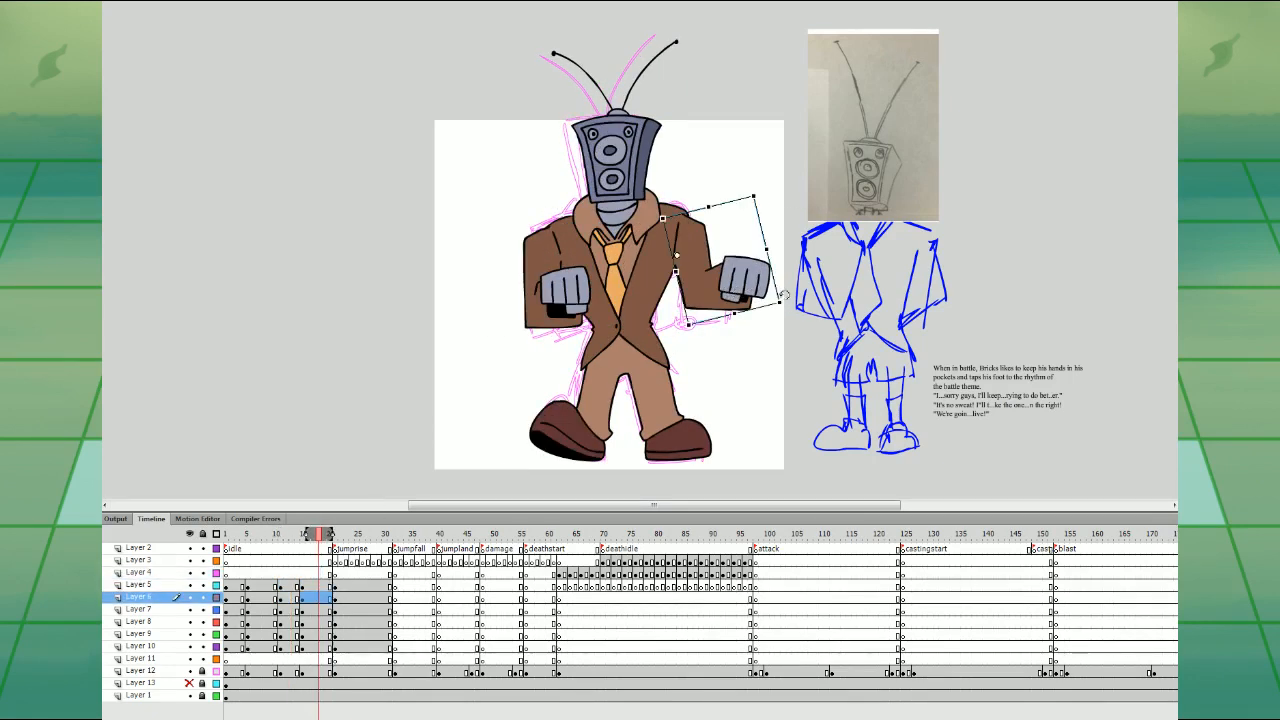
left_click(585, 298)
left_click_drag(591, 288, 592, 284)
key("Up")
key("Up")
key("Up")
key("Right")
key("Right")
key("Right")
left_click(712, 262)
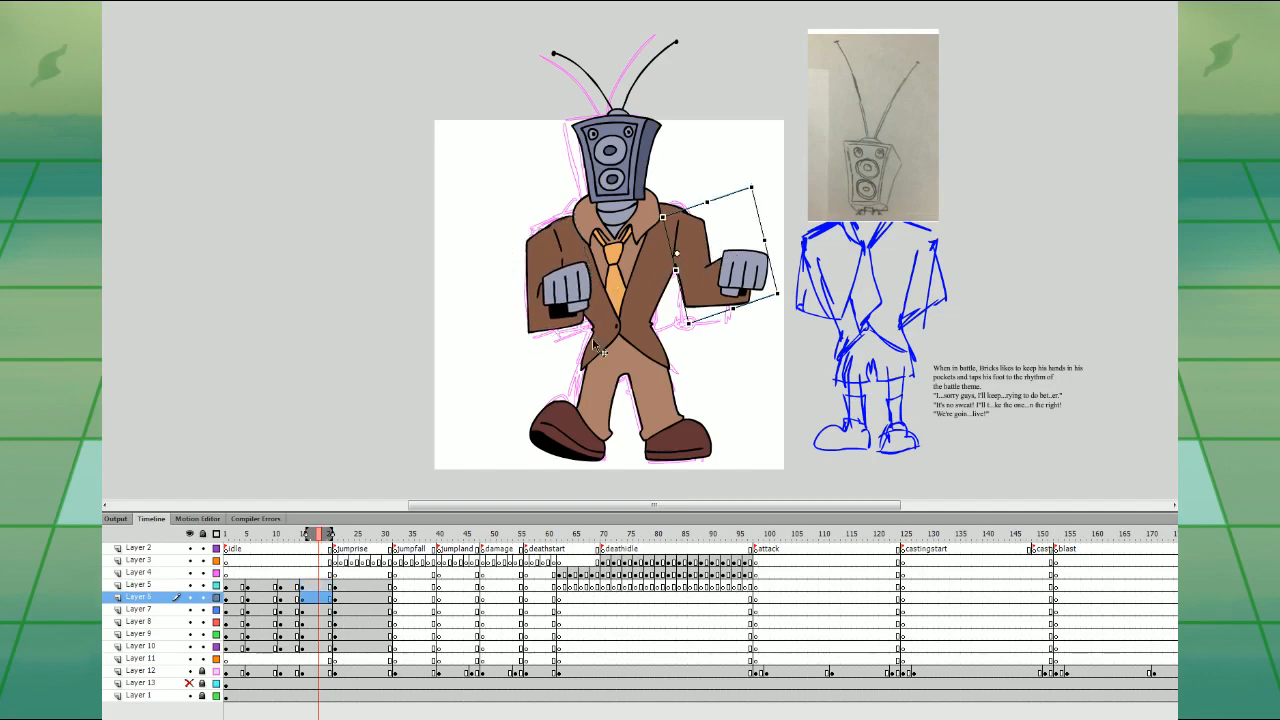
- Play back the idle animation and compare the poses on Layers 5 to 10 at its start and at frame 21
left_click(238, 574)
key("Return")
key("Return")
left_click(229, 586)
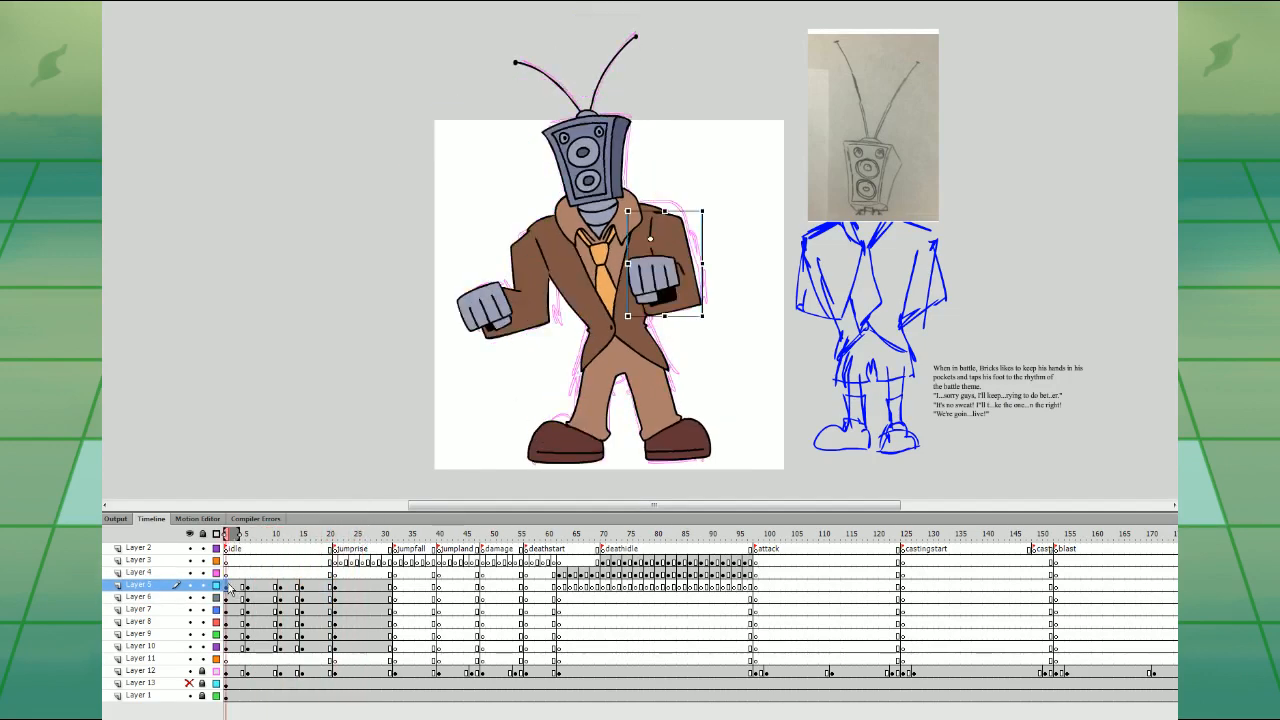
left_click_drag(240, 586, 240, 647)
left_click_drag(240, 647, 336, 647)
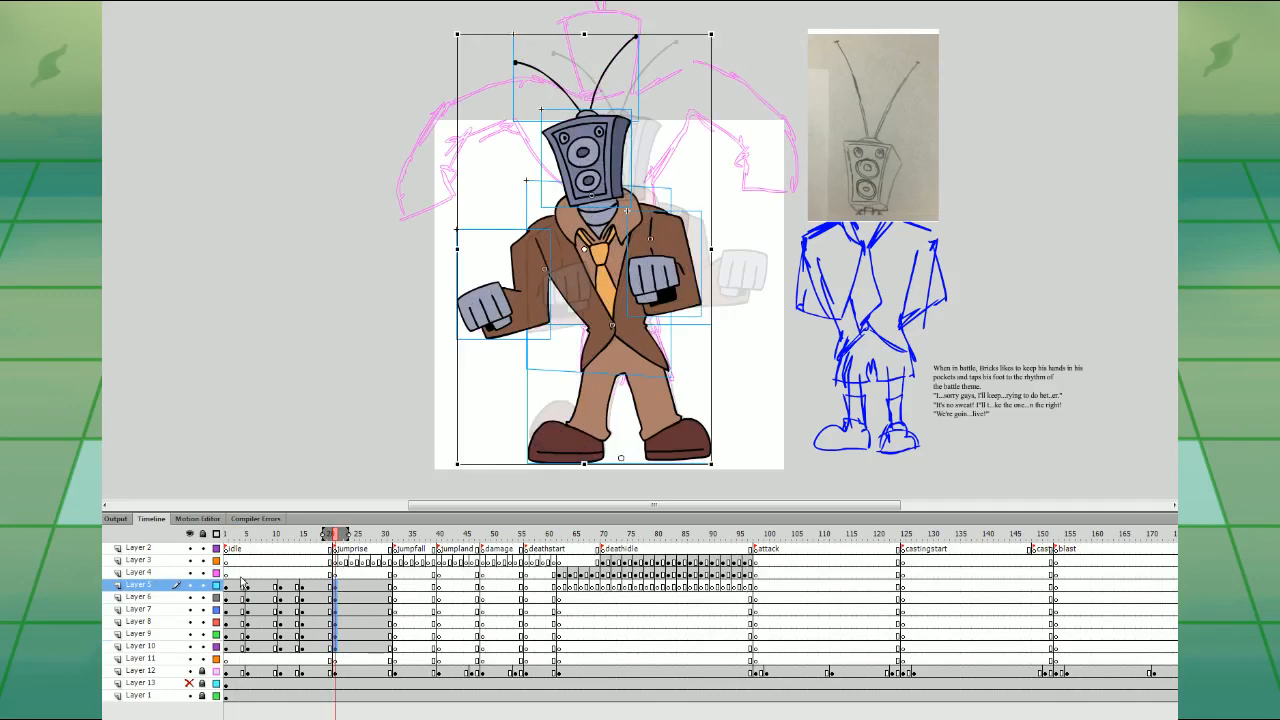
left_click(240, 575)
key("Return")
left_click(240, 648)
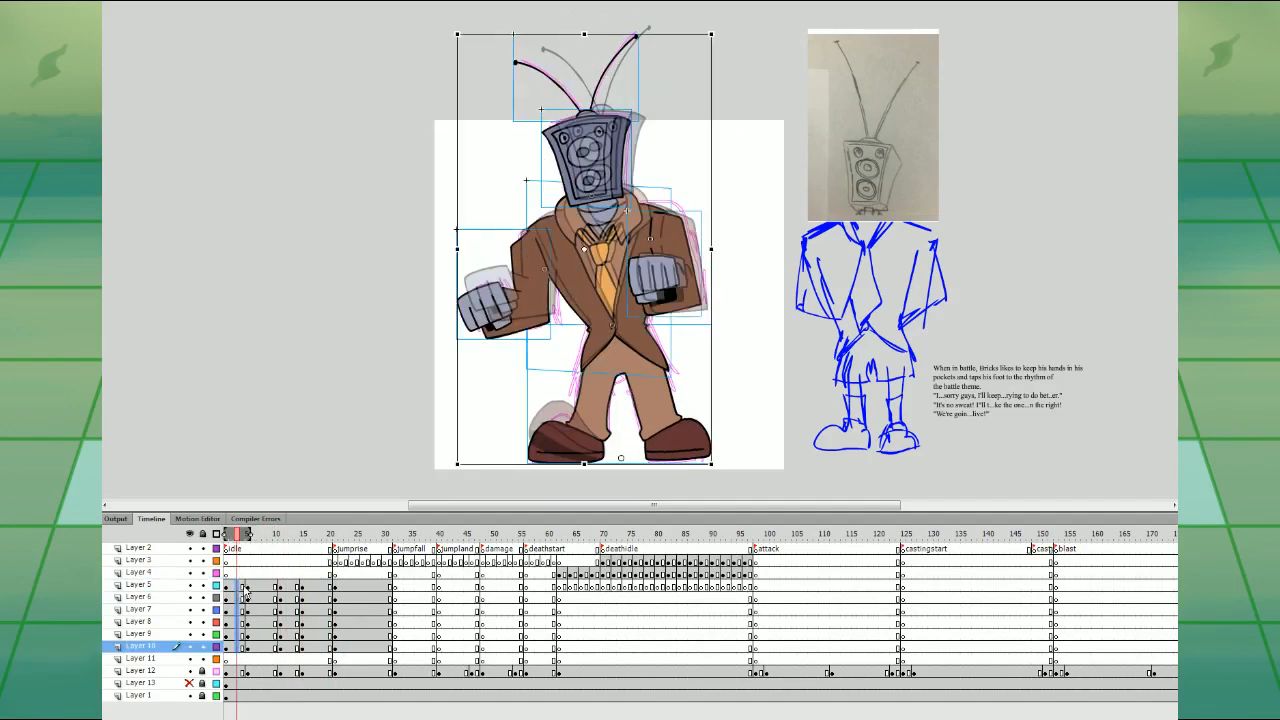
left_click(268, 588)
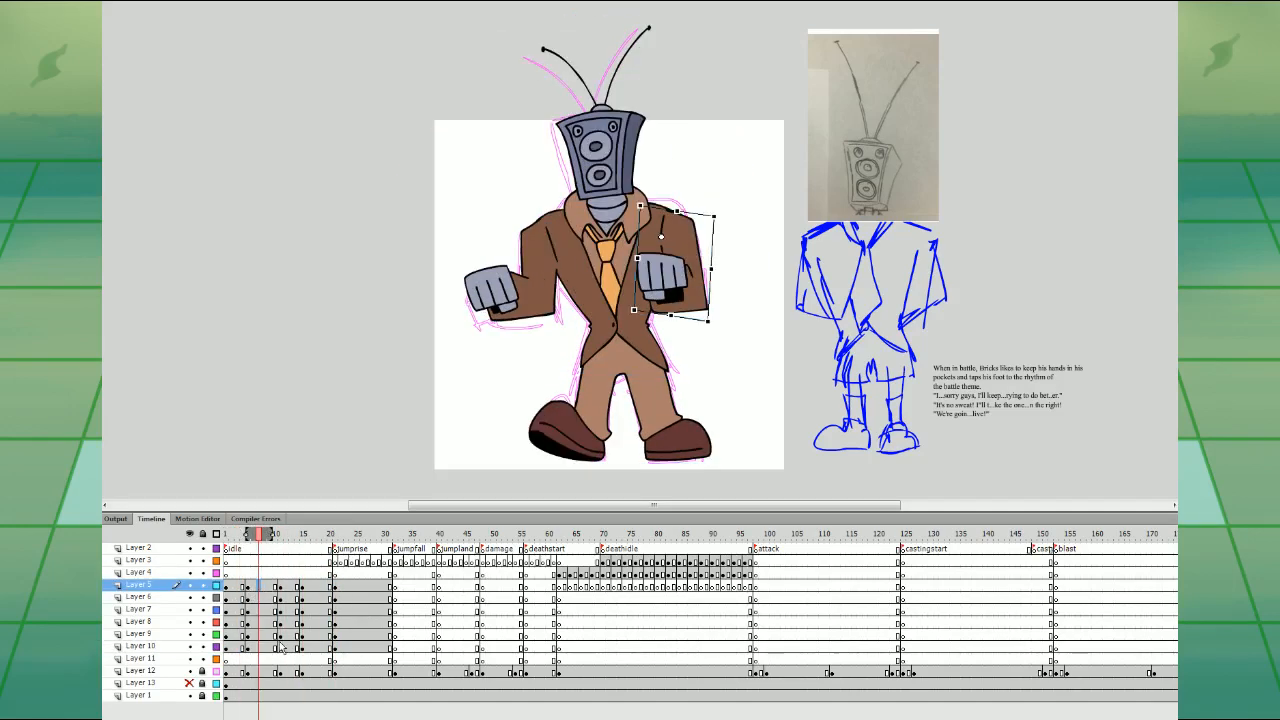
- Try adding extra keyframes on Layers 5 to 10 at frame 10, just before the frame 11 pose
left_click_drag(240, 645, 276, 648)
left_click(264, 588)
left_click(281, 588)
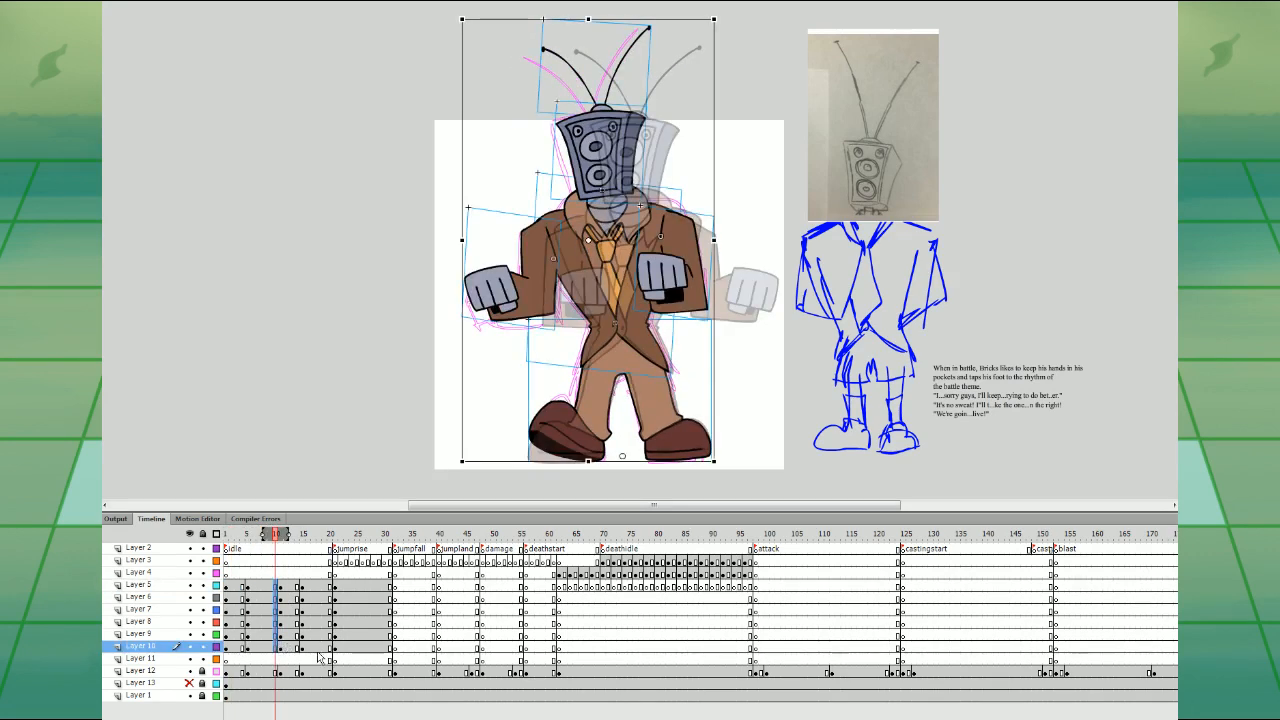
left_click(608, 338)
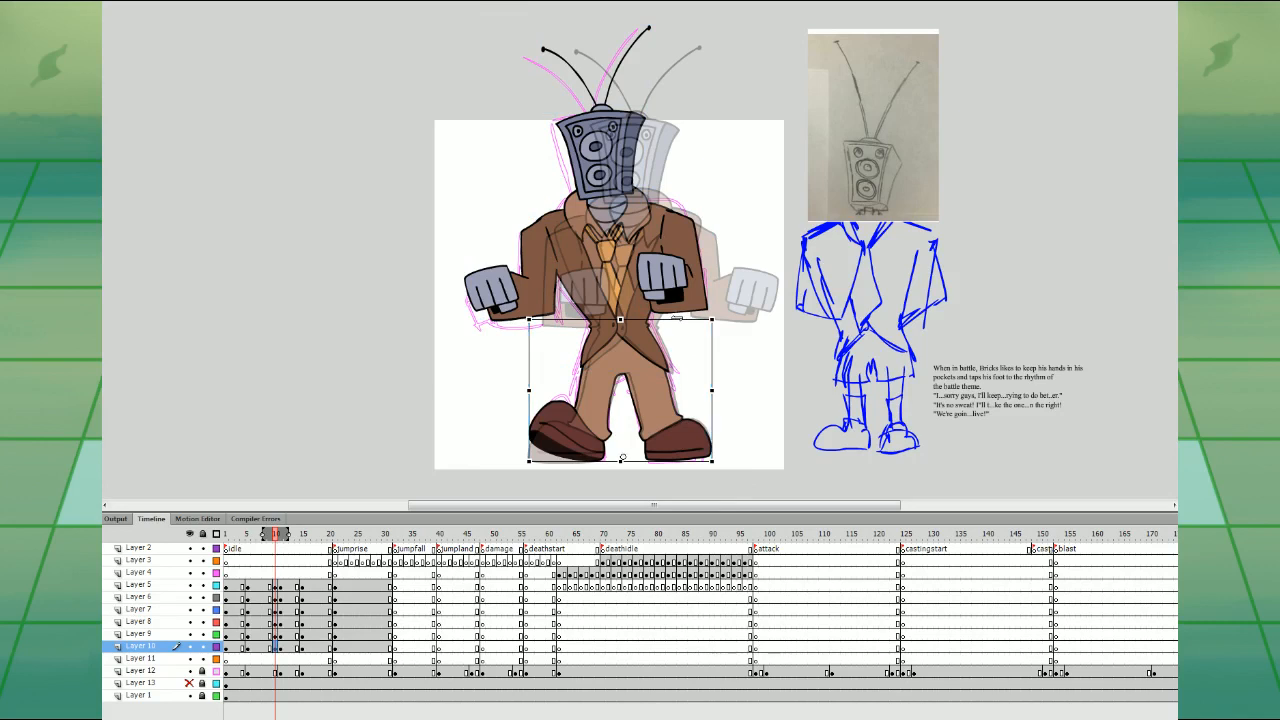
left_click(690, 359)
left_click_drag(443, 125, 708, 292)
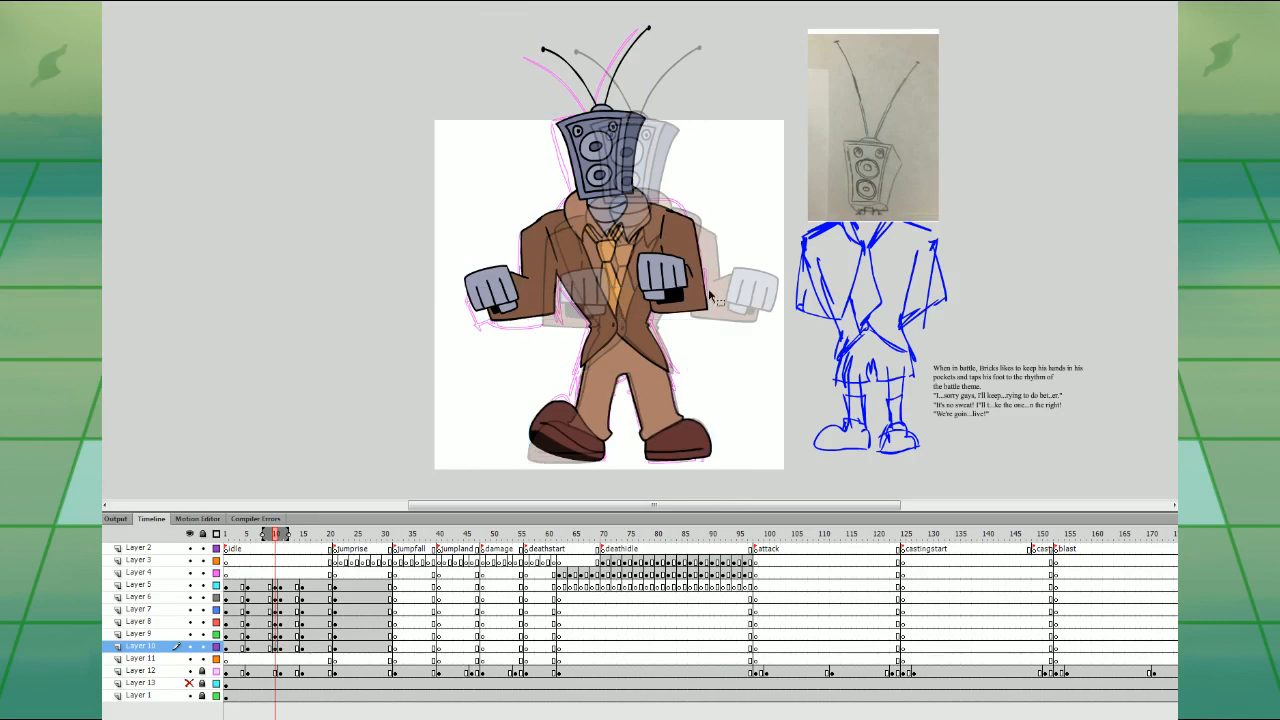
left_click(735, 123)
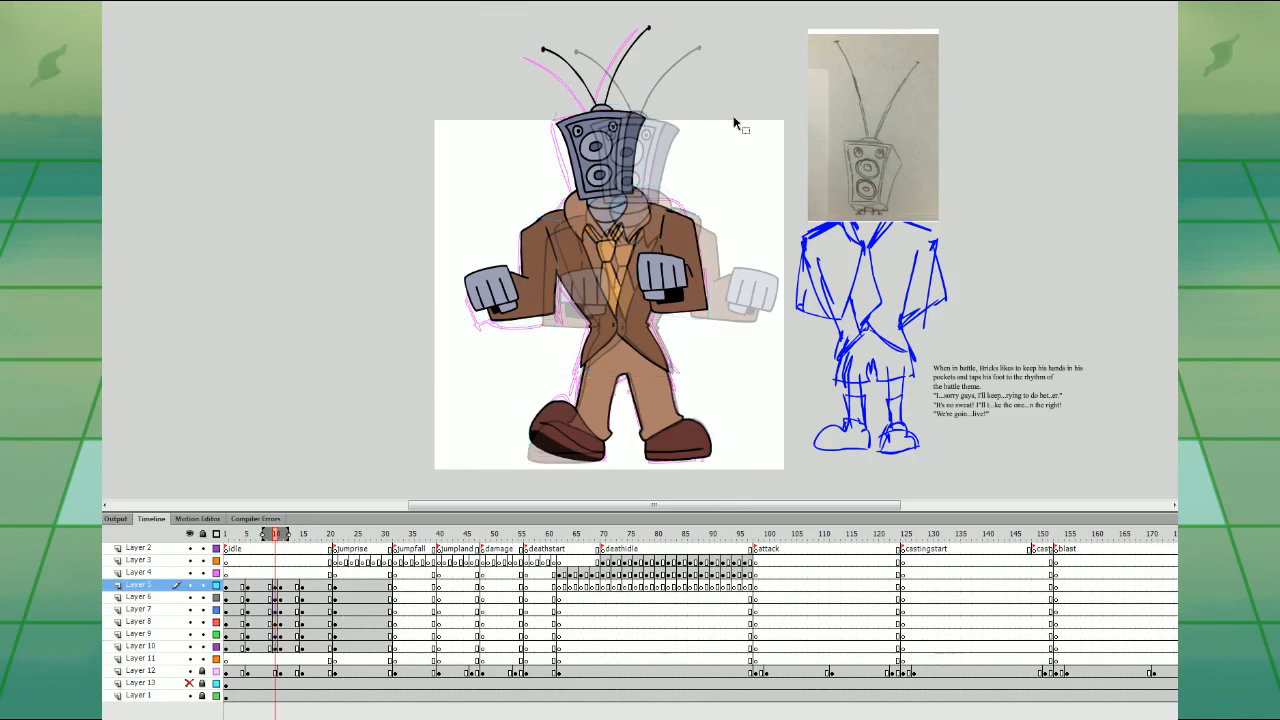
left_click(277, 587)
left_click(278, 598)
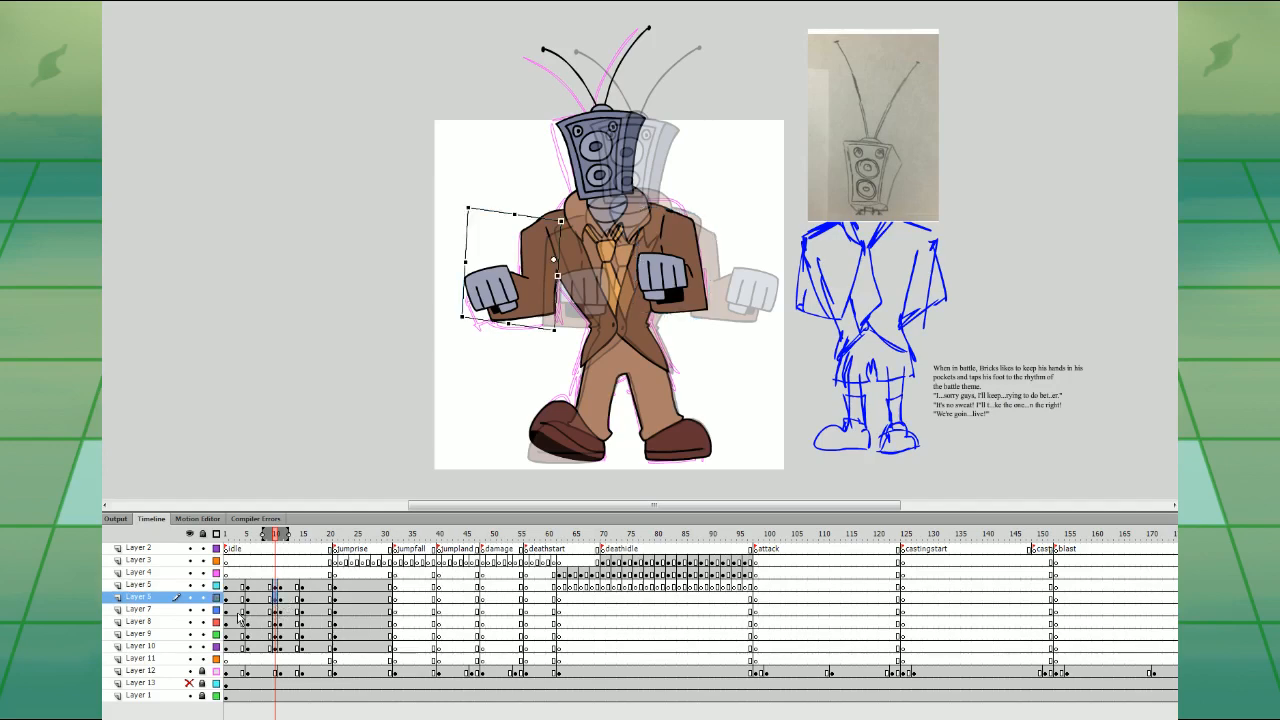
- Clear the extra keyframes on Layers 5 to 10 at frame 10
left_click_drag(248, 611, 254, 647)
left_click_drag(329, 611, 332, 648)
left_click(741, 416)
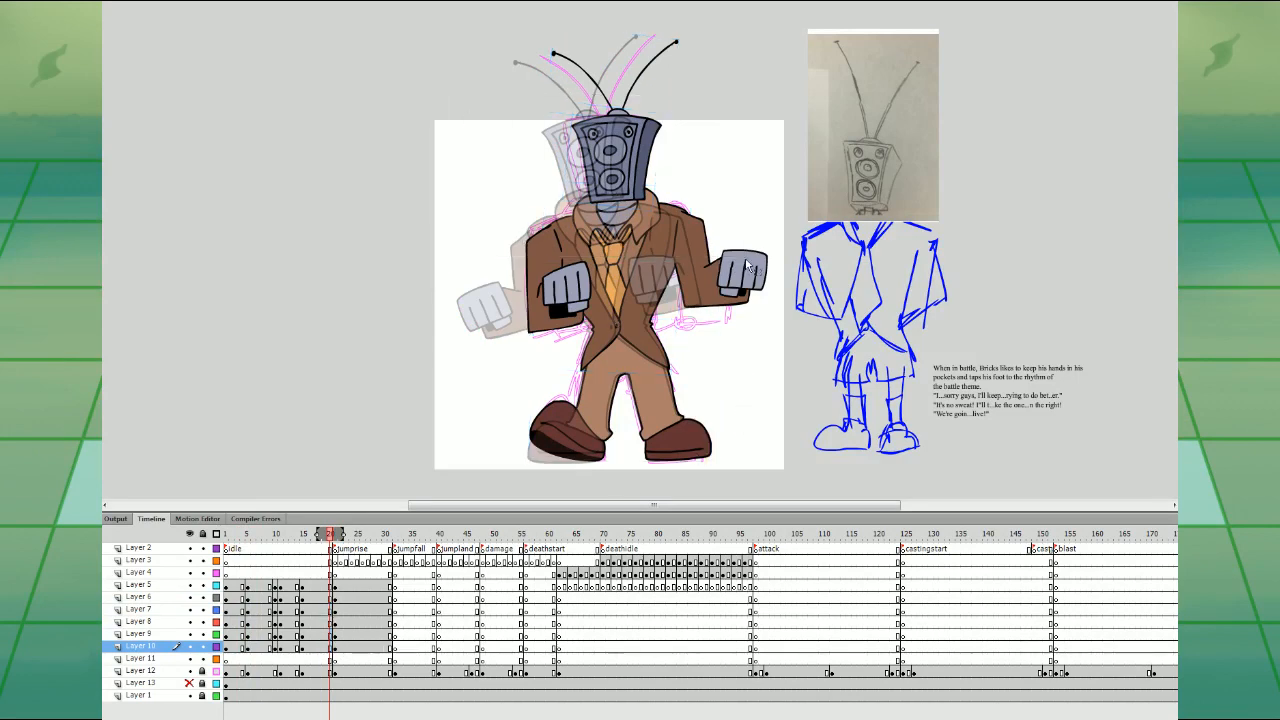
left_click_drag(276, 588, 291, 647)
key("shift+F6")
left_click(362, 407)
left_click(341, 585)
left_click(265, 588)
left_click(266, 595)
left_click(262, 609)
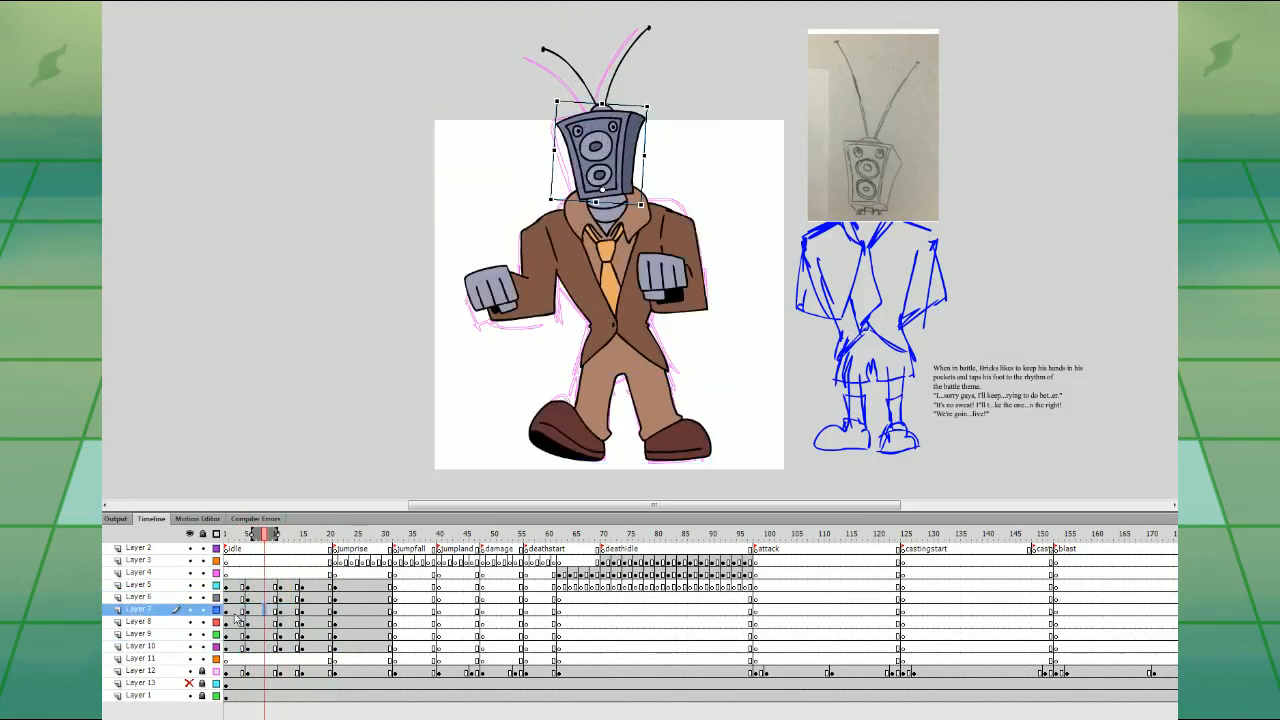
- Narrow the antennae slightly at frame 15 on Layer 8, keeping them attached to the top of the head
left_click(313, 609)
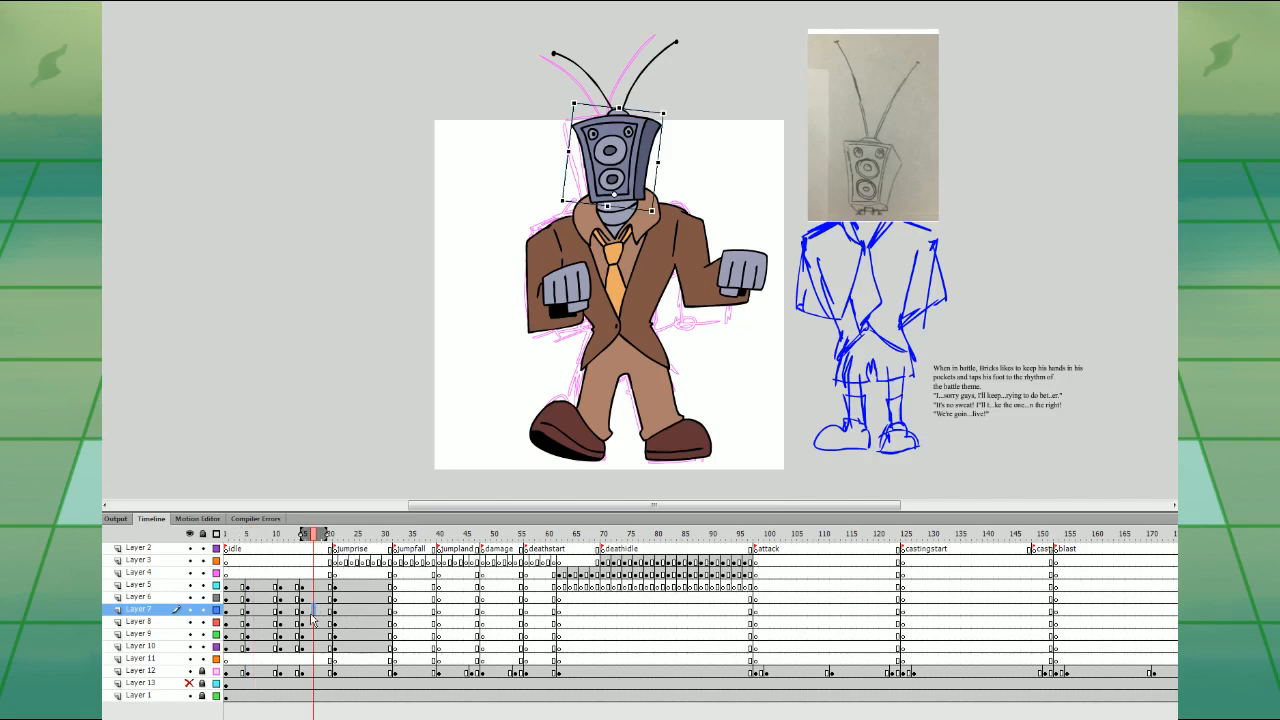
key("comma")
key("comma")
key("comma")
key("period")
key("period")
left_click(644, 71)
left_click(676, 43)
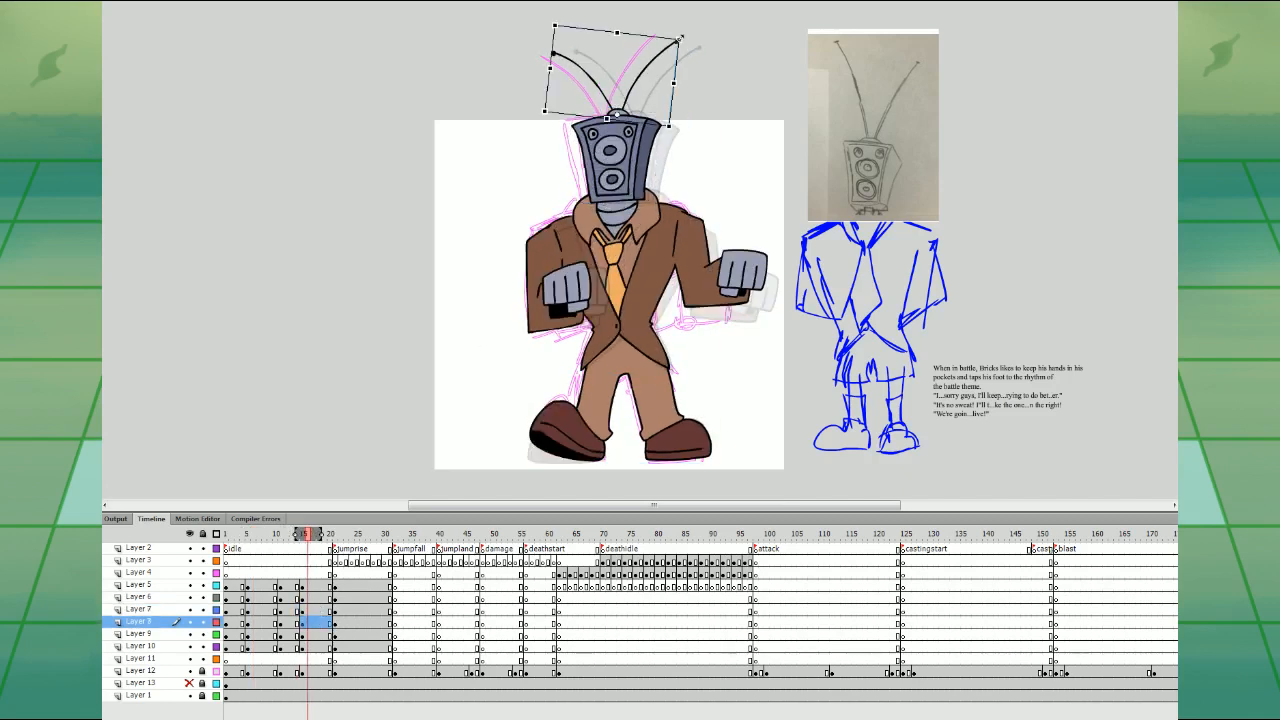
left_click_drag(680, 38, 688, 58)
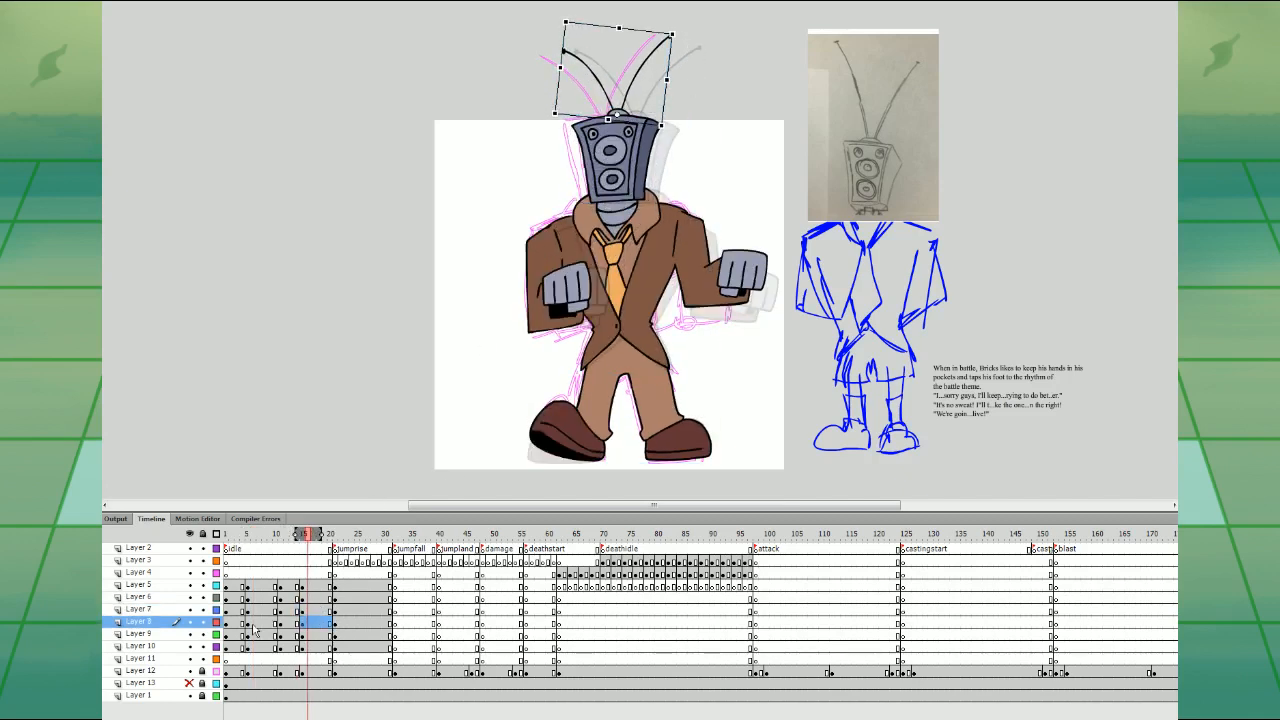
- Create classic tweens on Layers 7 to 10 across frames 1 to 20 and play back the idle animation
left_click_drag(233, 648, 326, 608)
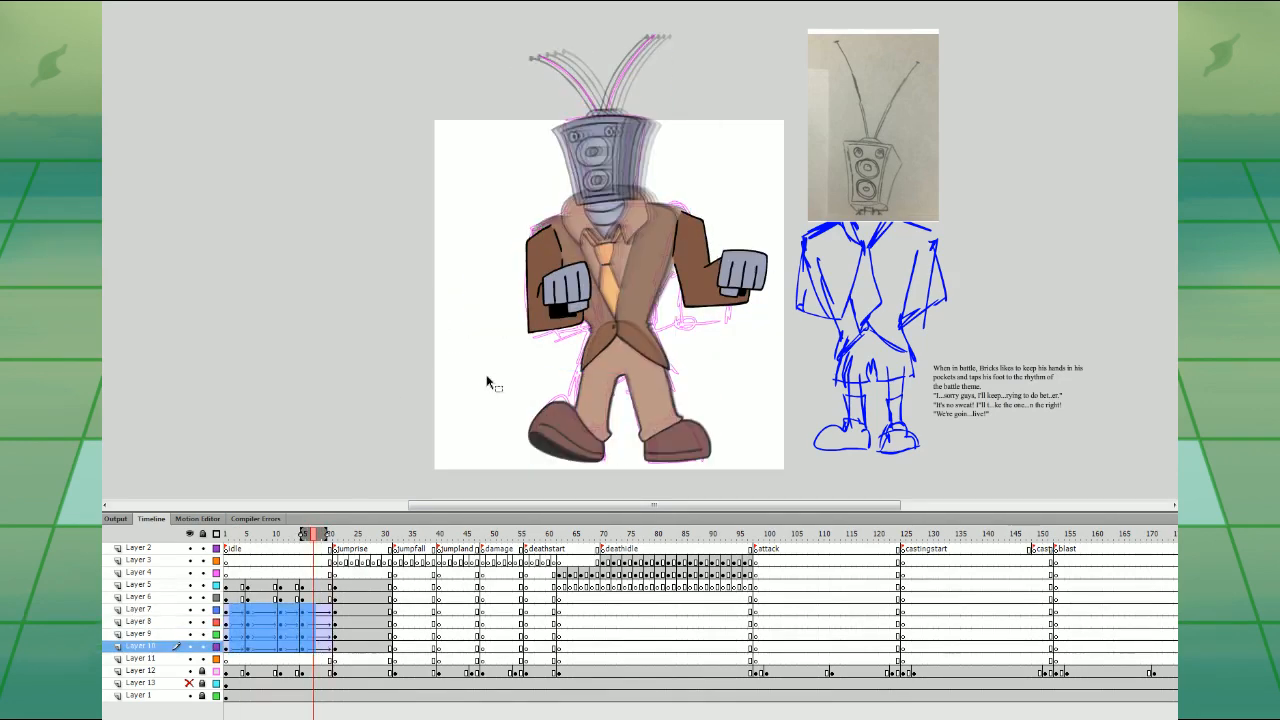
key("Return")
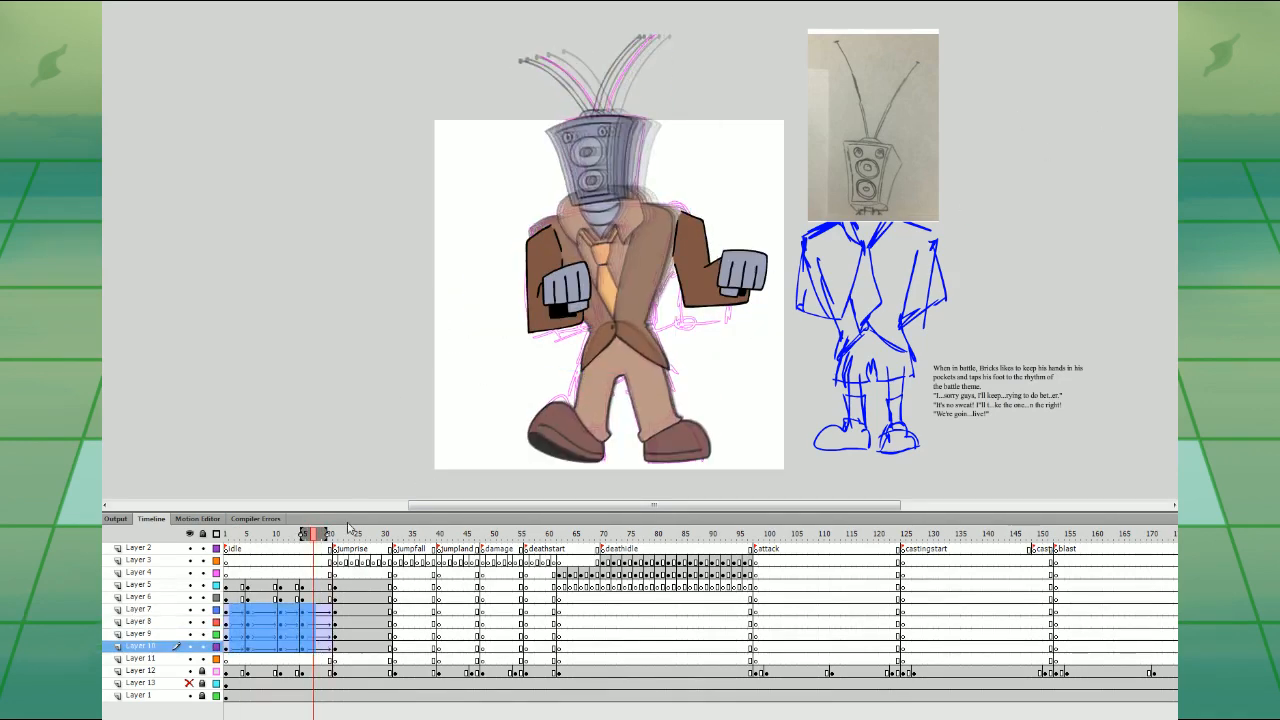
left_click(229, 574)
key("Return")
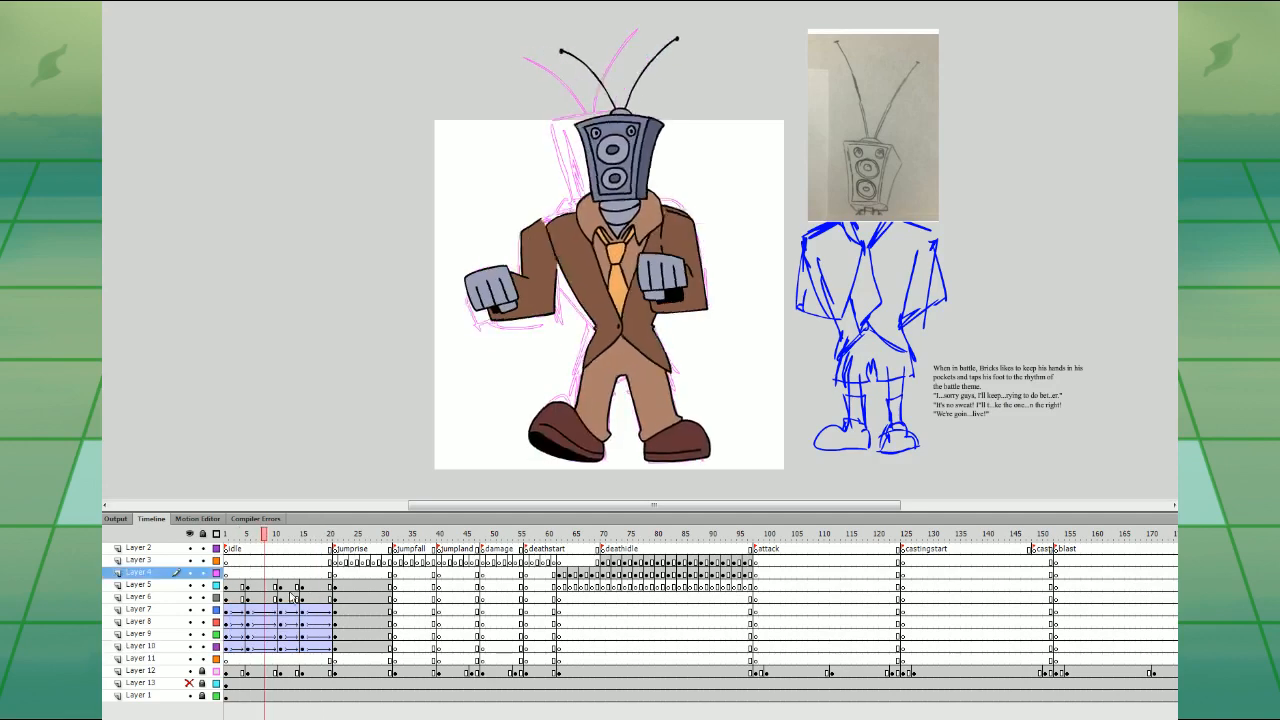
- Undo the tweens on Layers 7 to 10, create classic tweens only on Layers 7 to 9 across frames 1 to 20, and play back
key("Return")
key("ctrl+z")
key("ctrl+z")
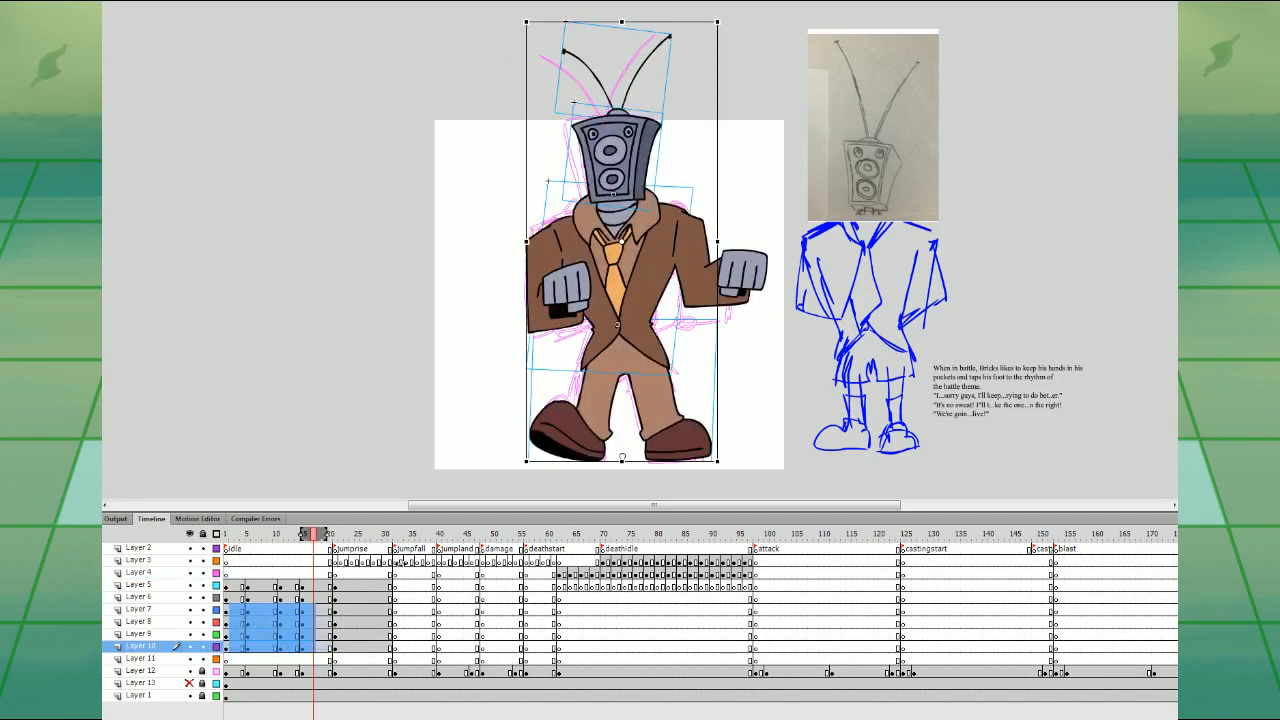
left_click(319, 647)
left_click_drag(319, 637, 237, 608)
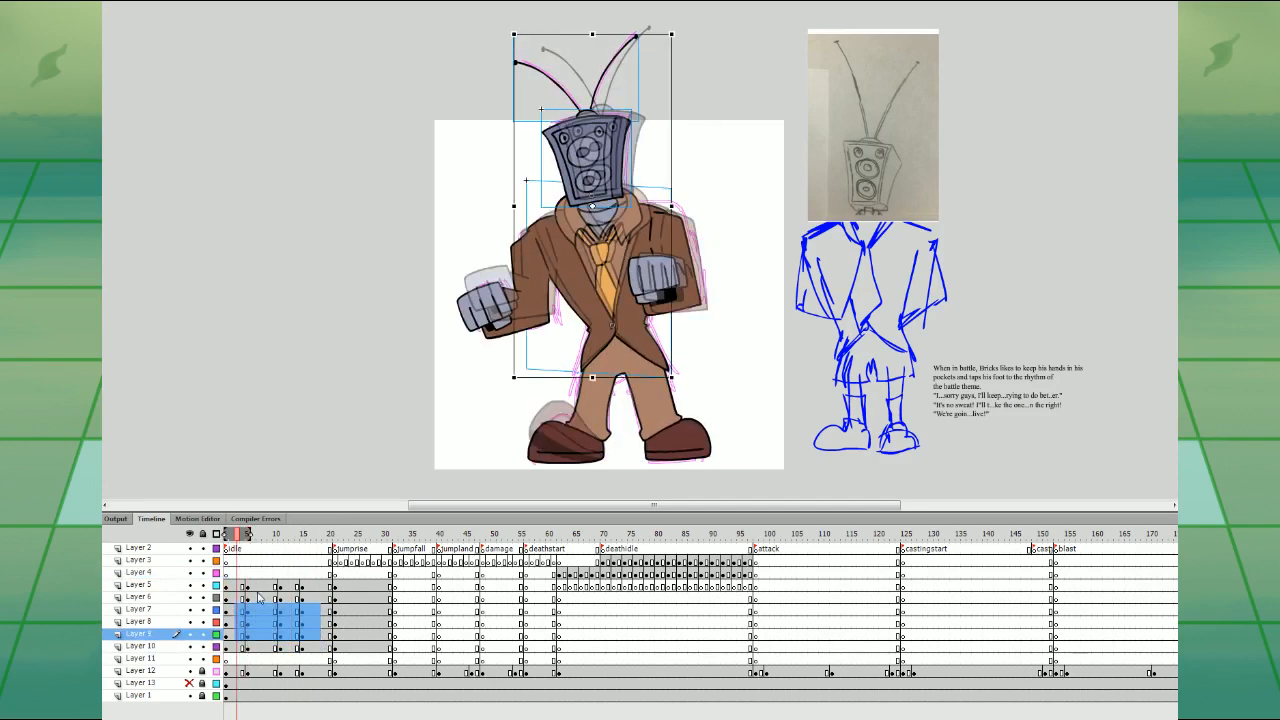
key("F3")
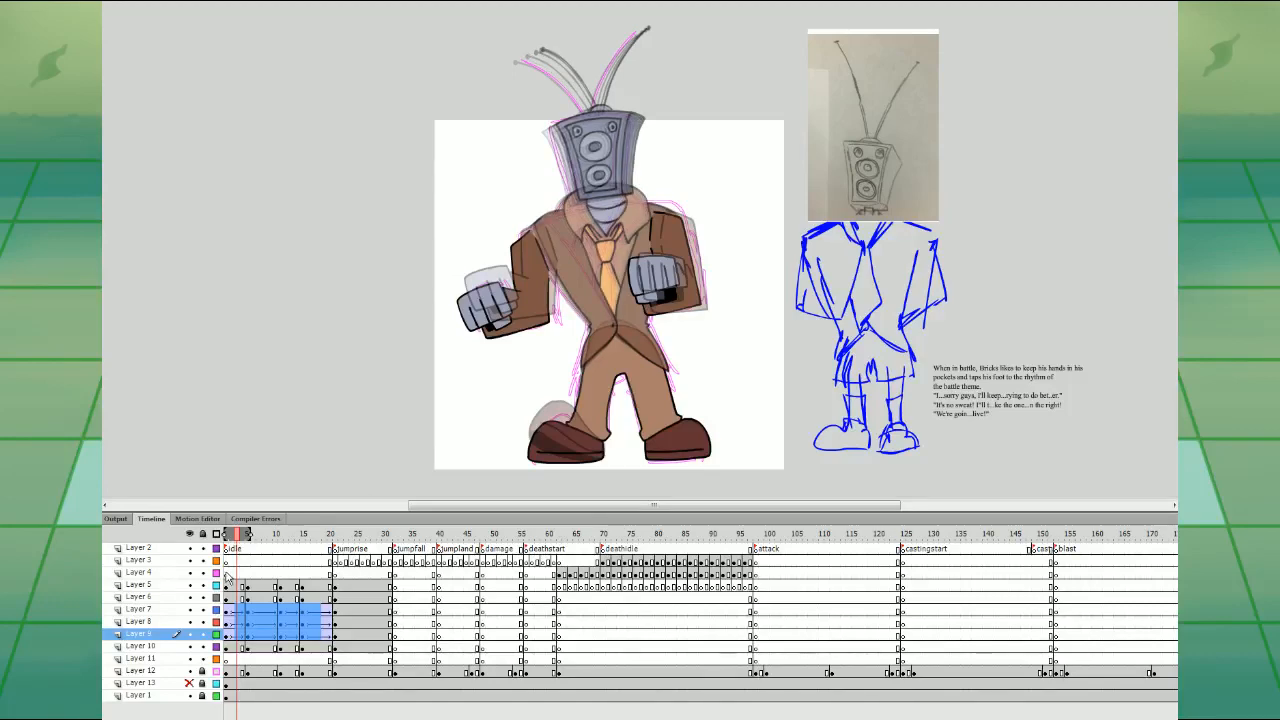
left_click(229, 574)
key("Return")
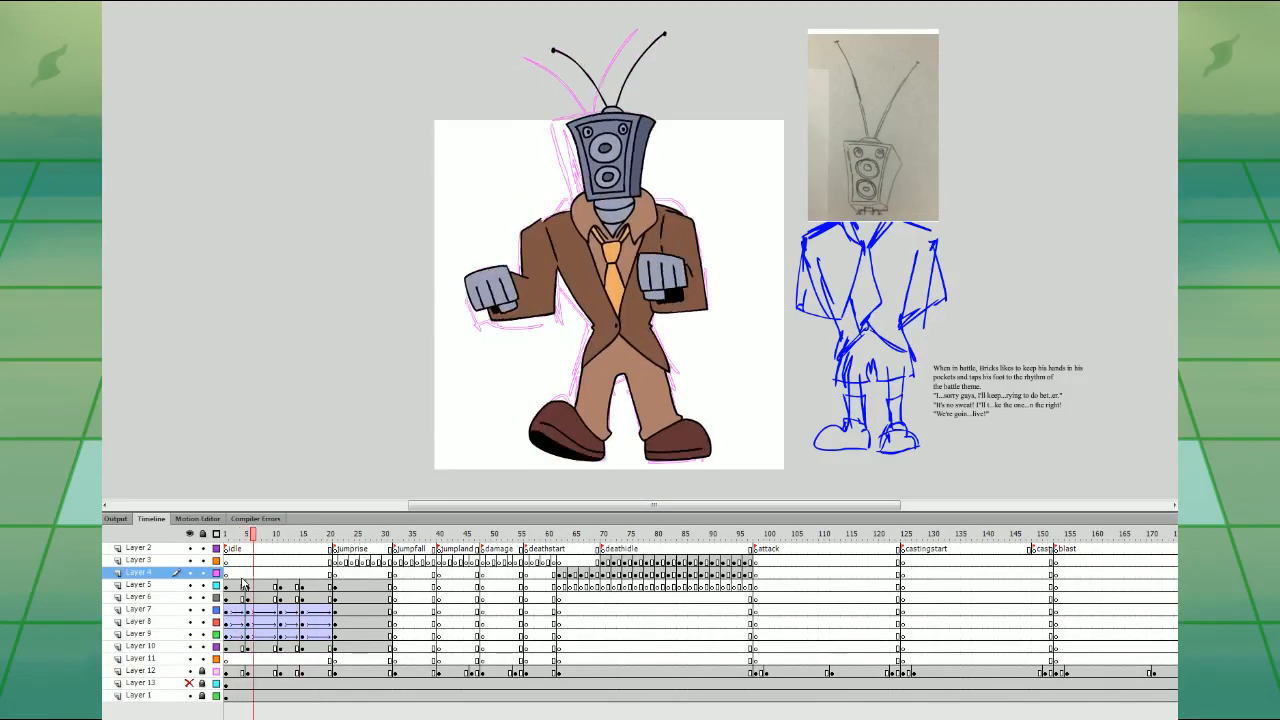
left_click_drag(260, 634, 318, 632)
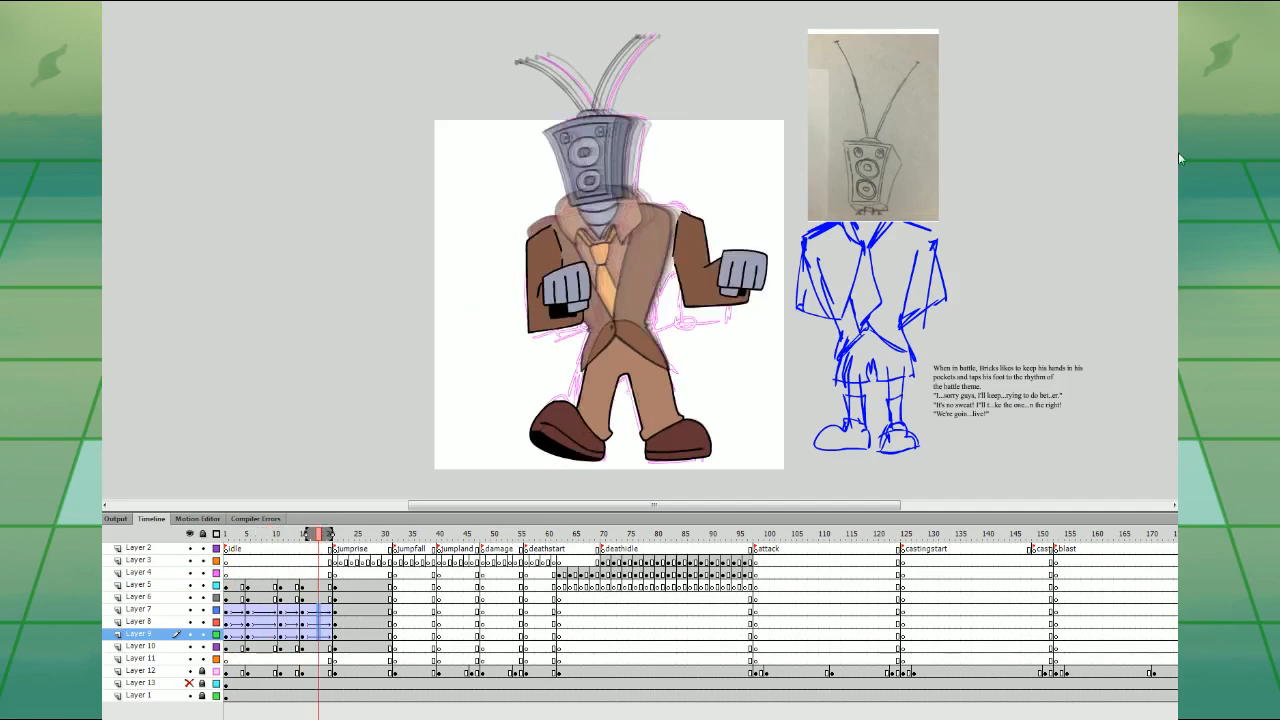
left_click(232, 572)
key("Return")
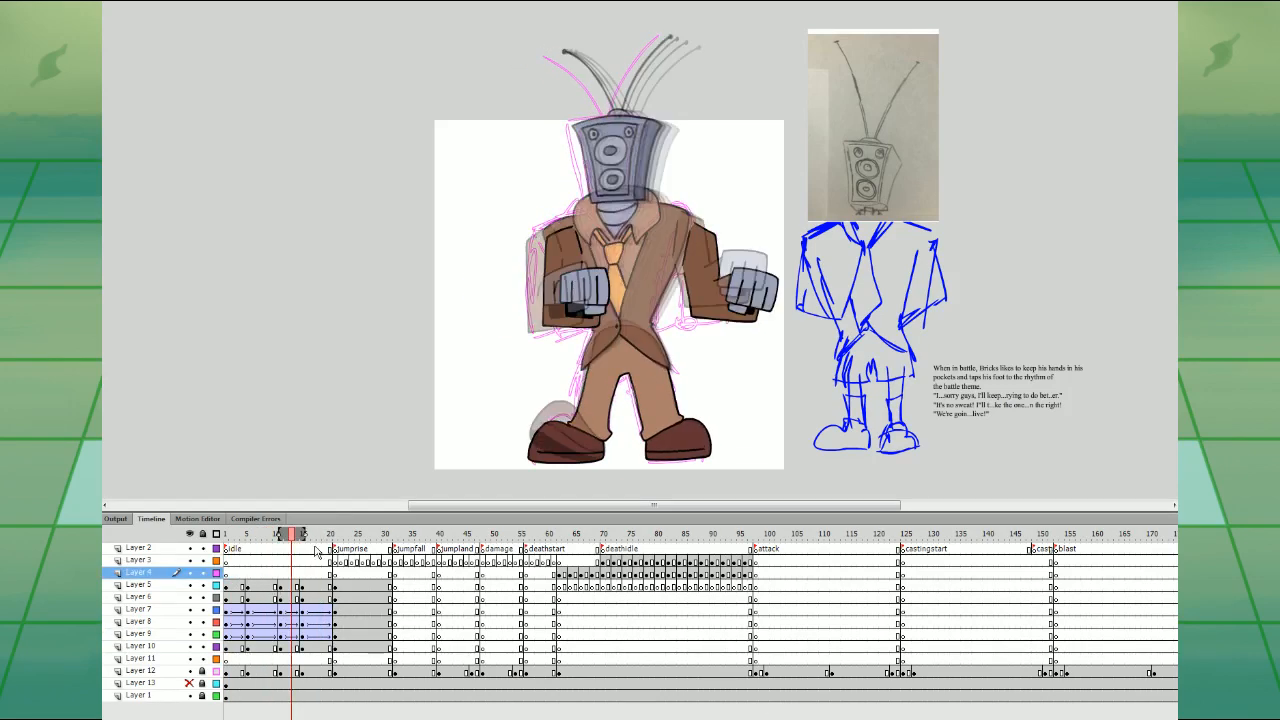
- Create classic tweens for the arms on Layers 5 and 6 between frames 1 to 5 and 11 to 15, and play back
left_click(239, 594)
left_click(372, 281)
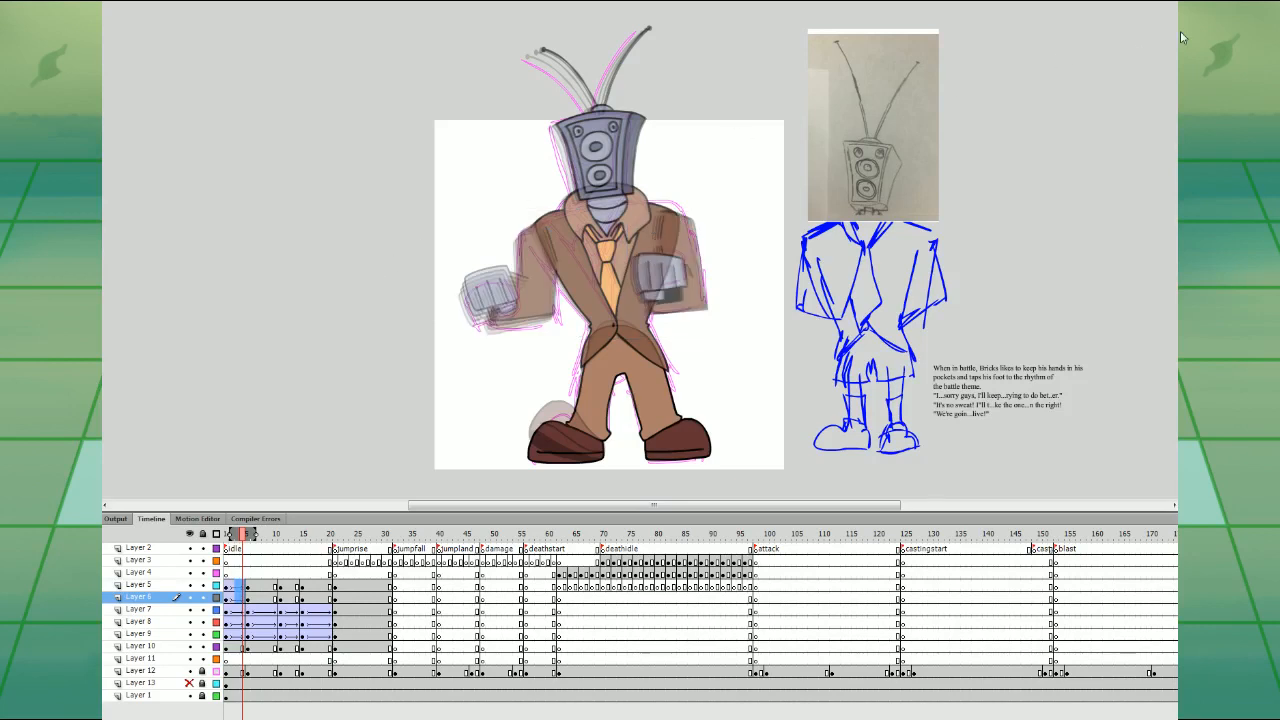
left_click_drag(290, 597, 291, 583)
right_click(291, 583)
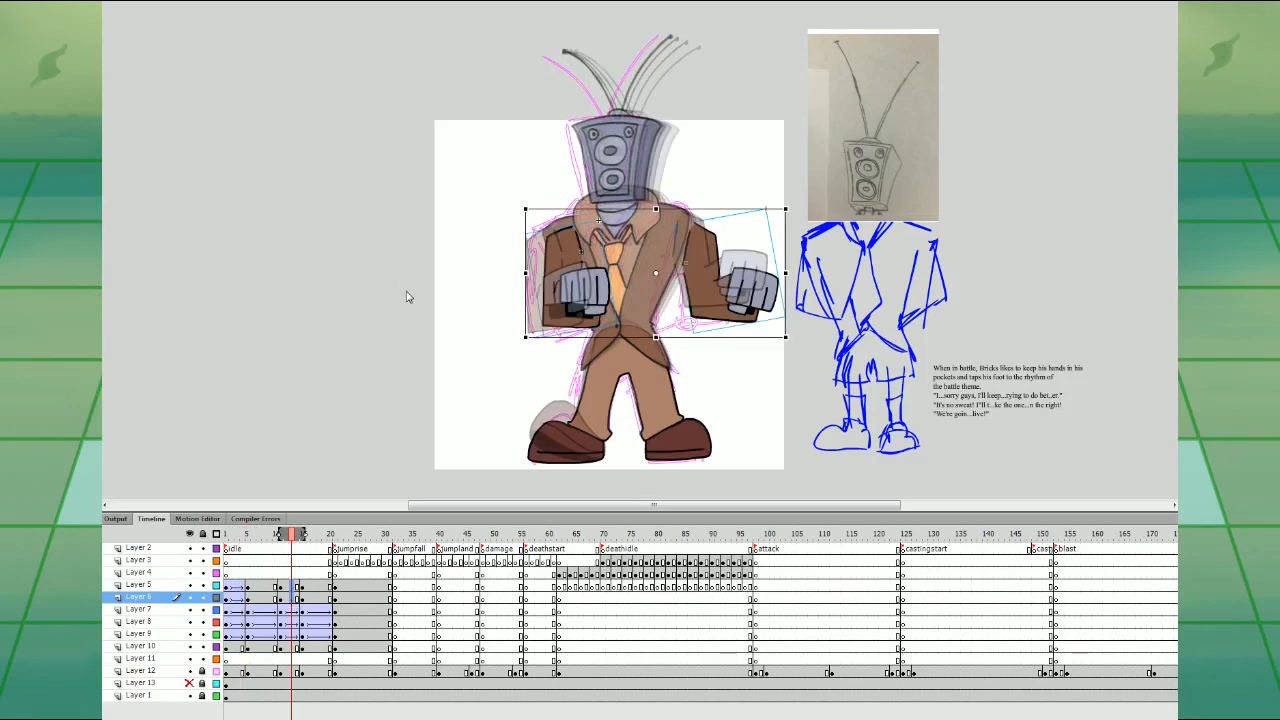
left_click(411, 266)
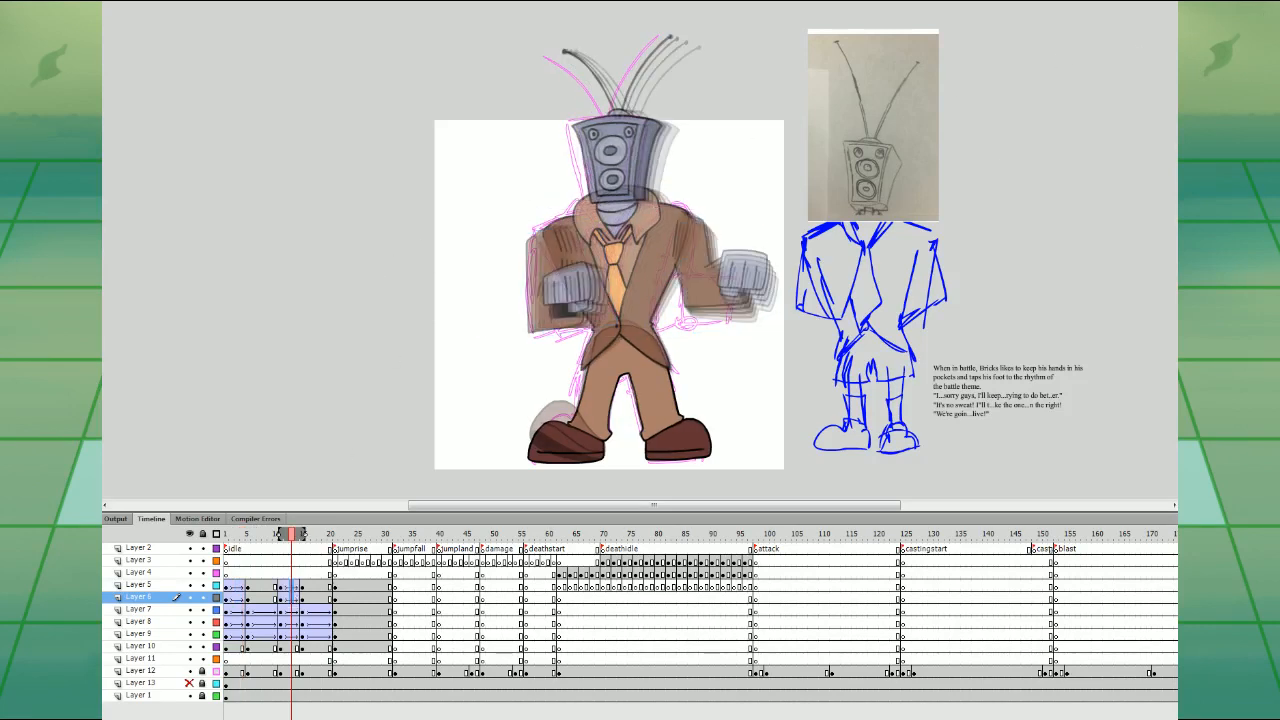
left_click(236, 573)
key("Return")
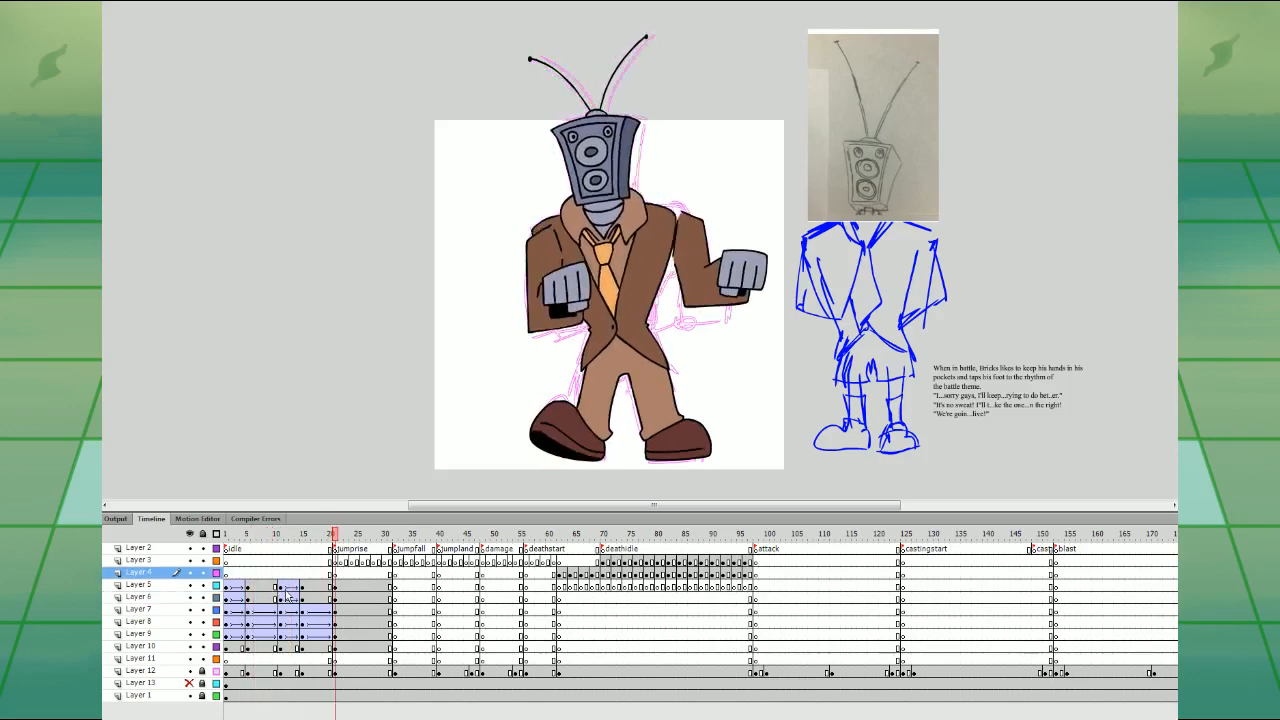
key("Return")
- Add arm keyframes at frame 10 on Layers 5 and 6, and shift both arms to follow the leaning torso
left_click(232, 588)
left_click_drag(238, 535, 277, 550)
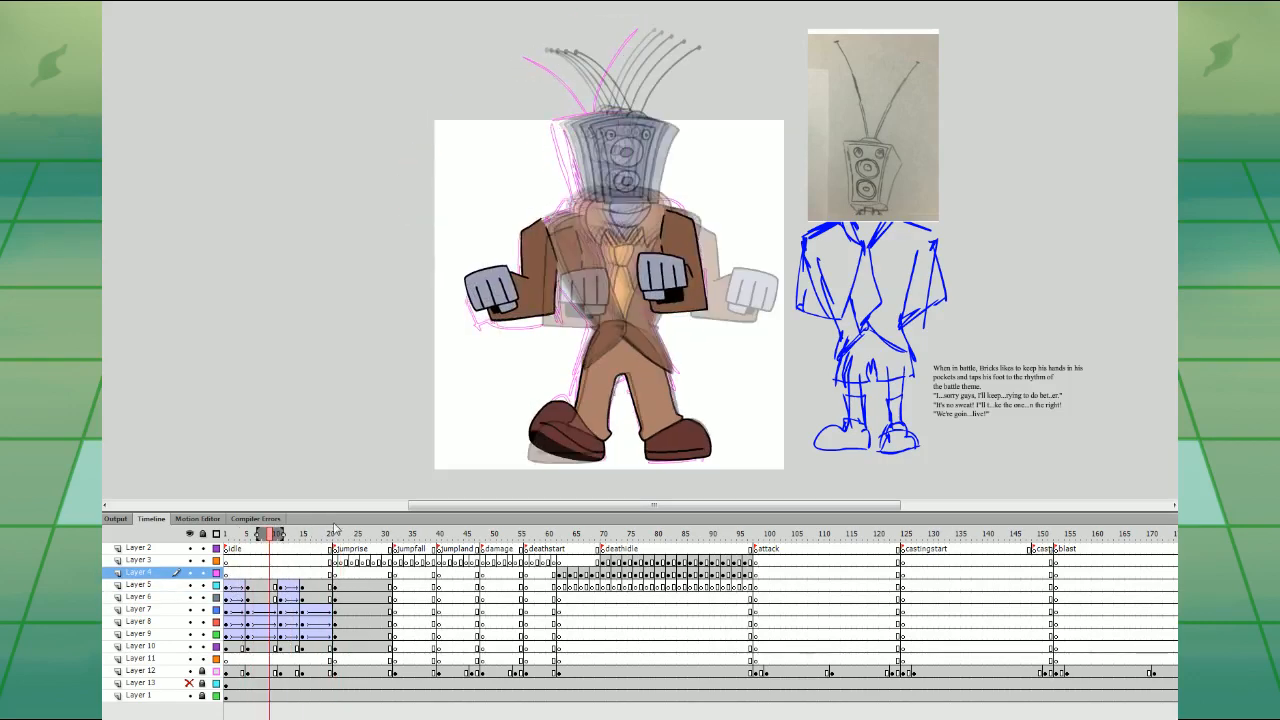
left_click(277, 597)
left_click_drag(702, 289, 714, 301)
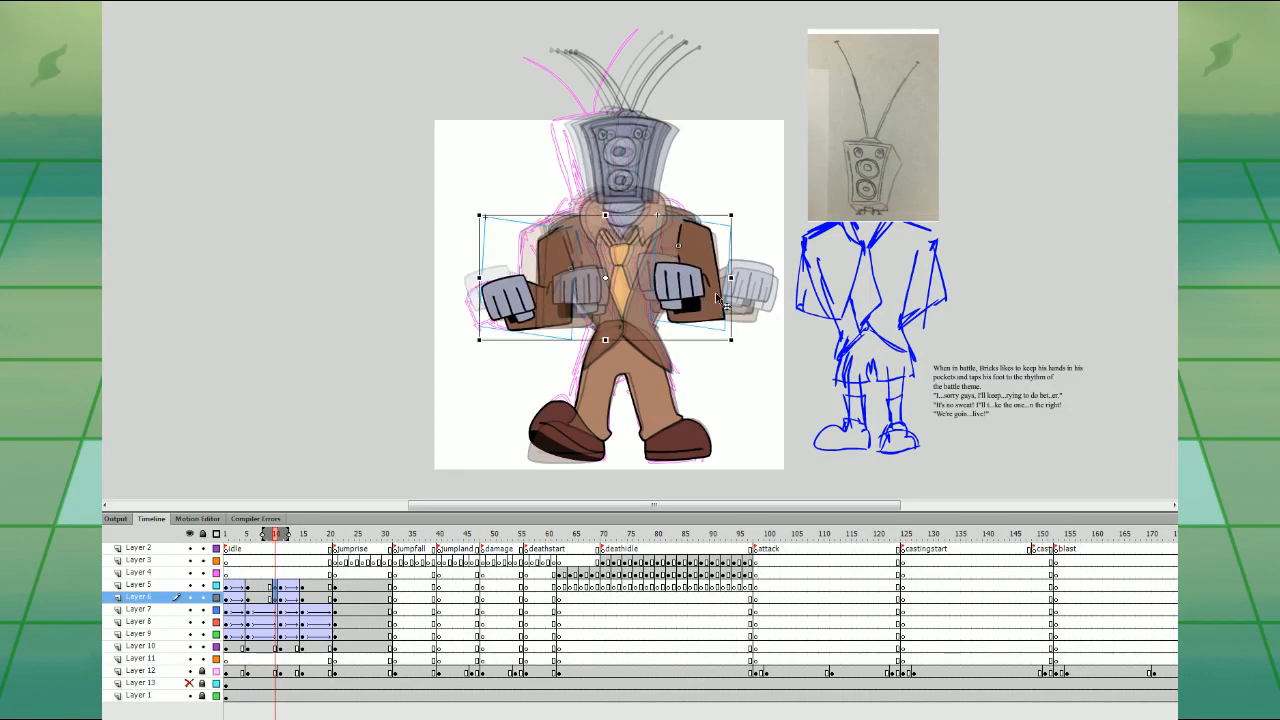
left_click(716, 298)
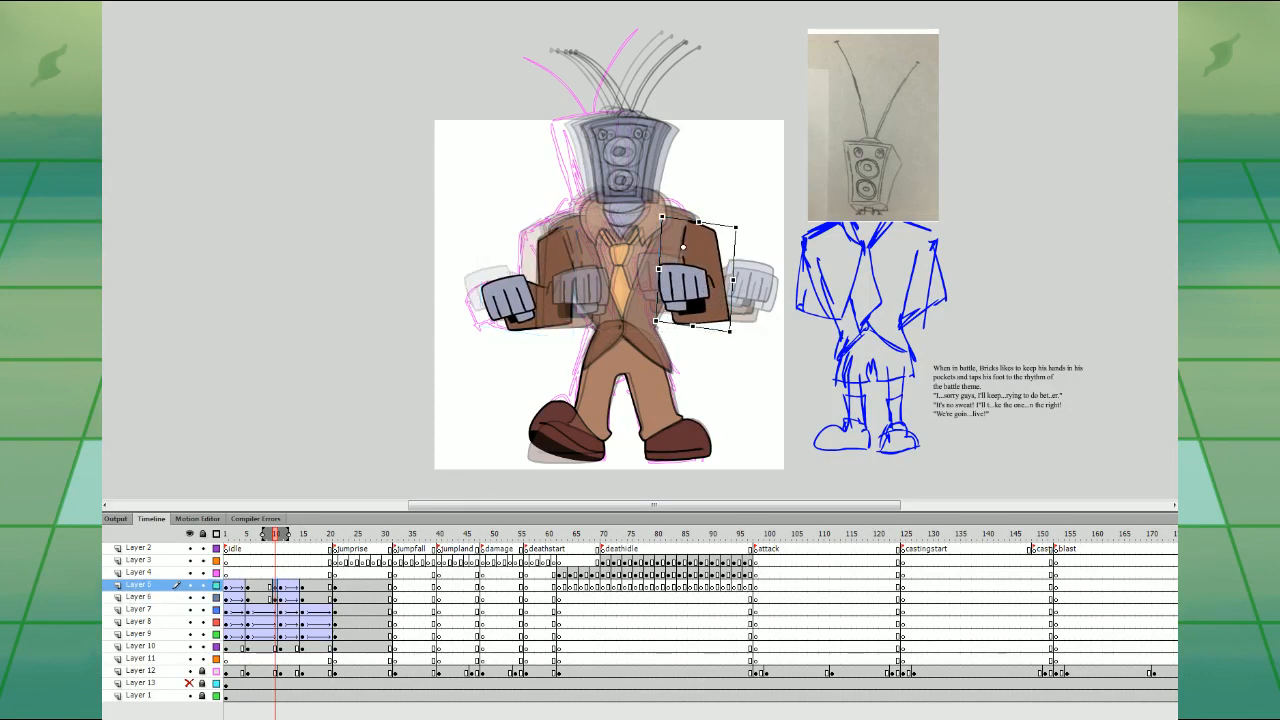
key("alt+shift+o")
left_click_drag(547, 296, 542, 293)
left_click(709, 261)
- Rotate both arms slightly counterclockwise around the shoulders at frame 10
left_click(576, 310)
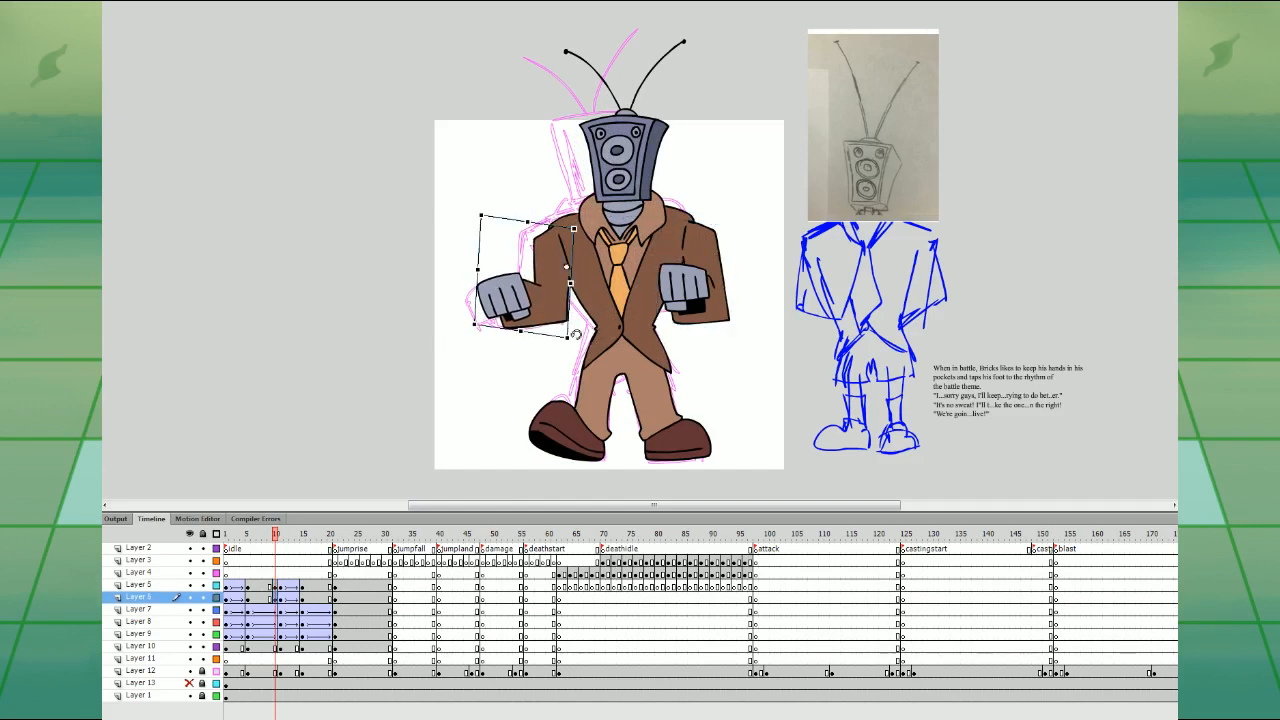
left_click_drag(576, 334, 581, 301)
left_click(720, 298)
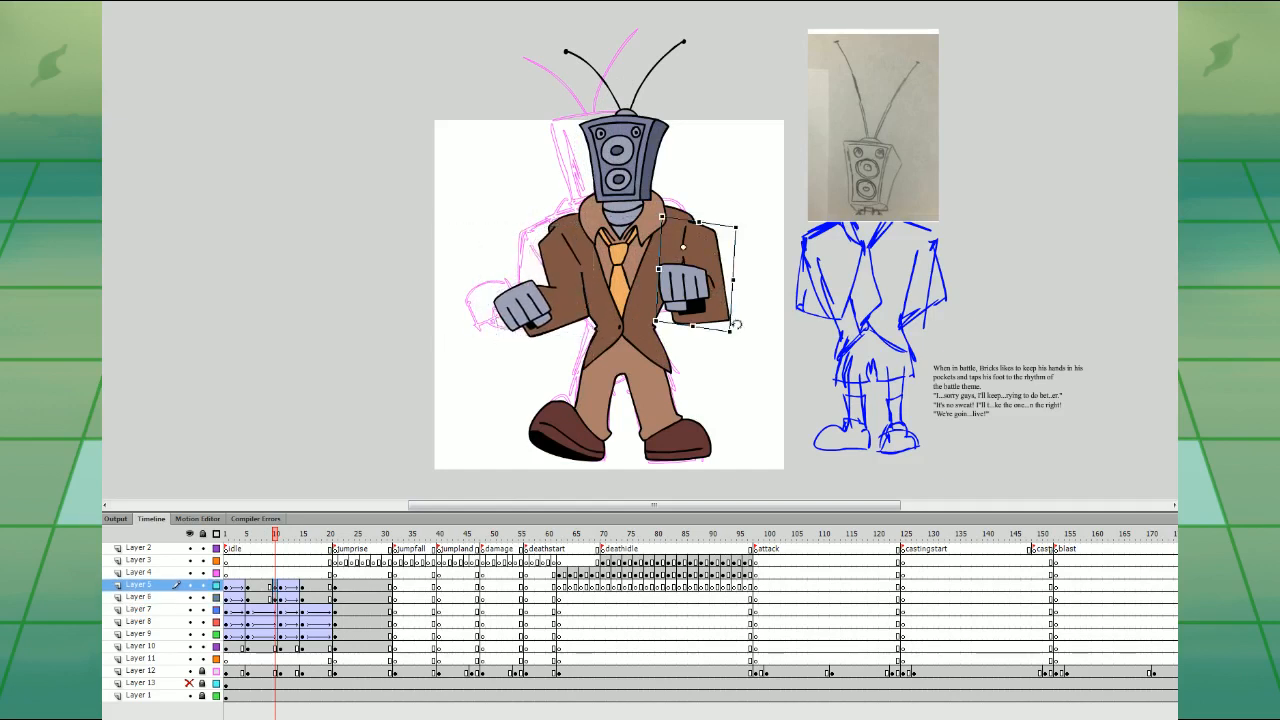
mouse_move(735, 323)
left_mouse_down()
mouse_move(751, 334)
mouse_move(727, 328)
left_mouse_up()
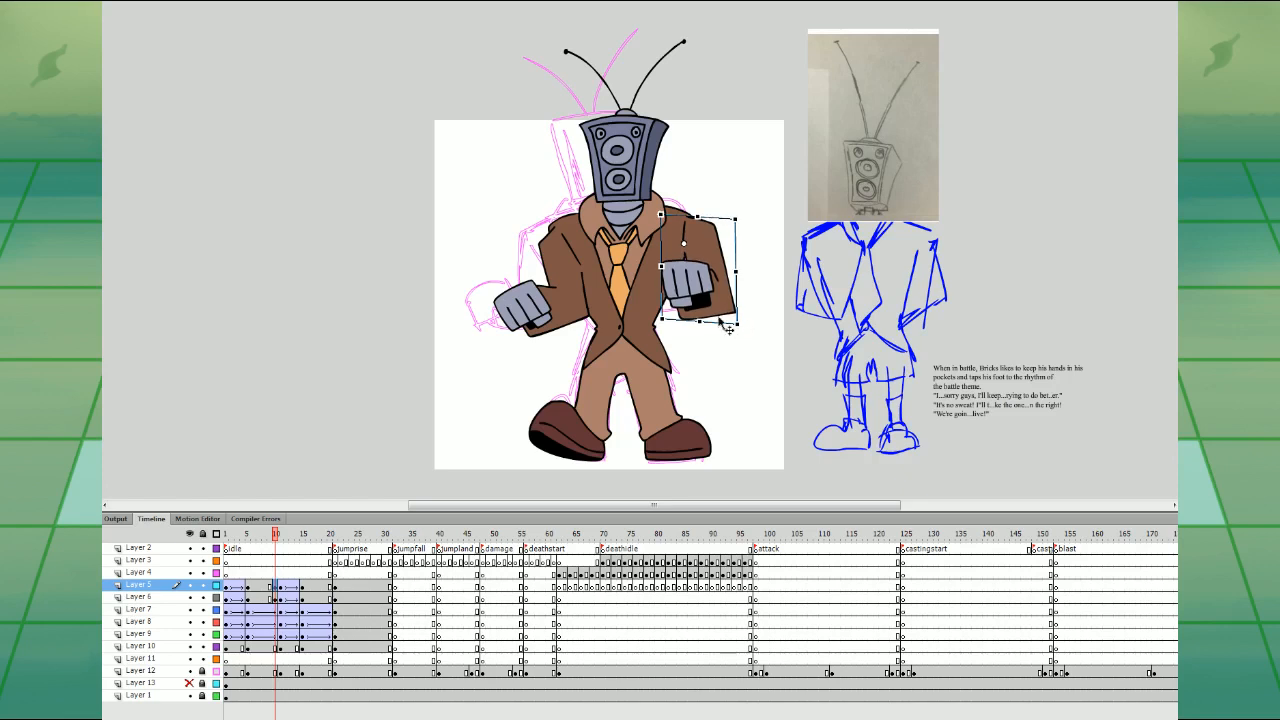
- Add arm keyframes at frame 20 on Layers 5 and 6, shifting both arms onto the shoulders and rotating them slightly clockwise
left_click(331, 596)
left_click_drag(757, 288, 744, 291)
left_click(774, 345)
left_click(573, 303)
left_click_drag(600, 348, 565, 311)
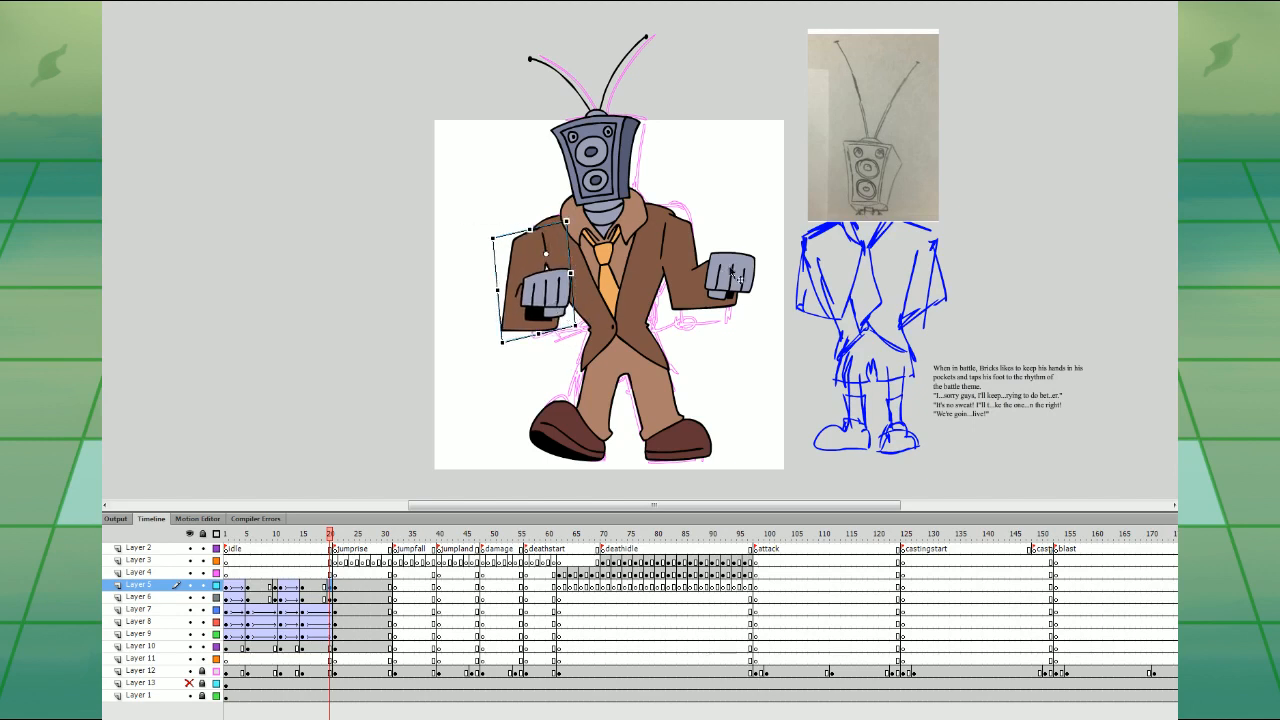
left_click(735, 275)
left_click_drag(772, 292, 752, 308)
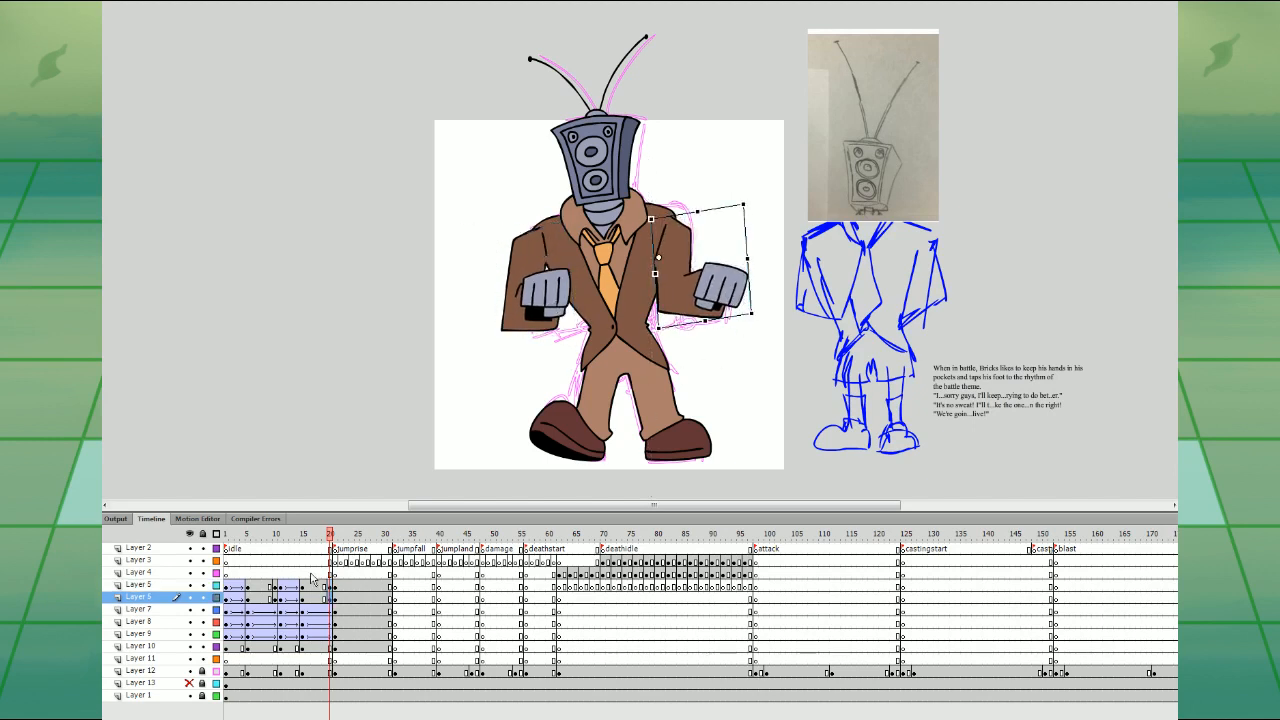
- Create classic tweens on Layers 5 and 6 between frames 5 to 10 and 15 to 20, and play back the idle
left_click(258, 582)
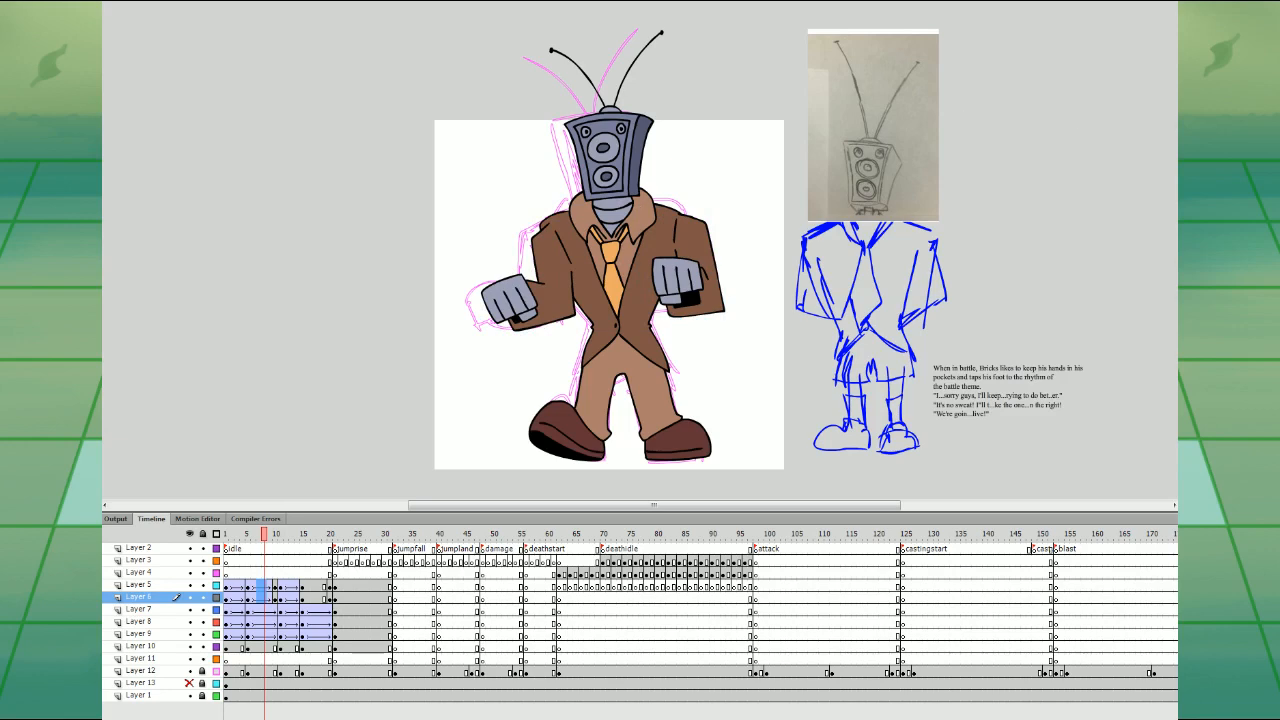
key("Return")
left_click(318, 590)
left_click(476, 263)
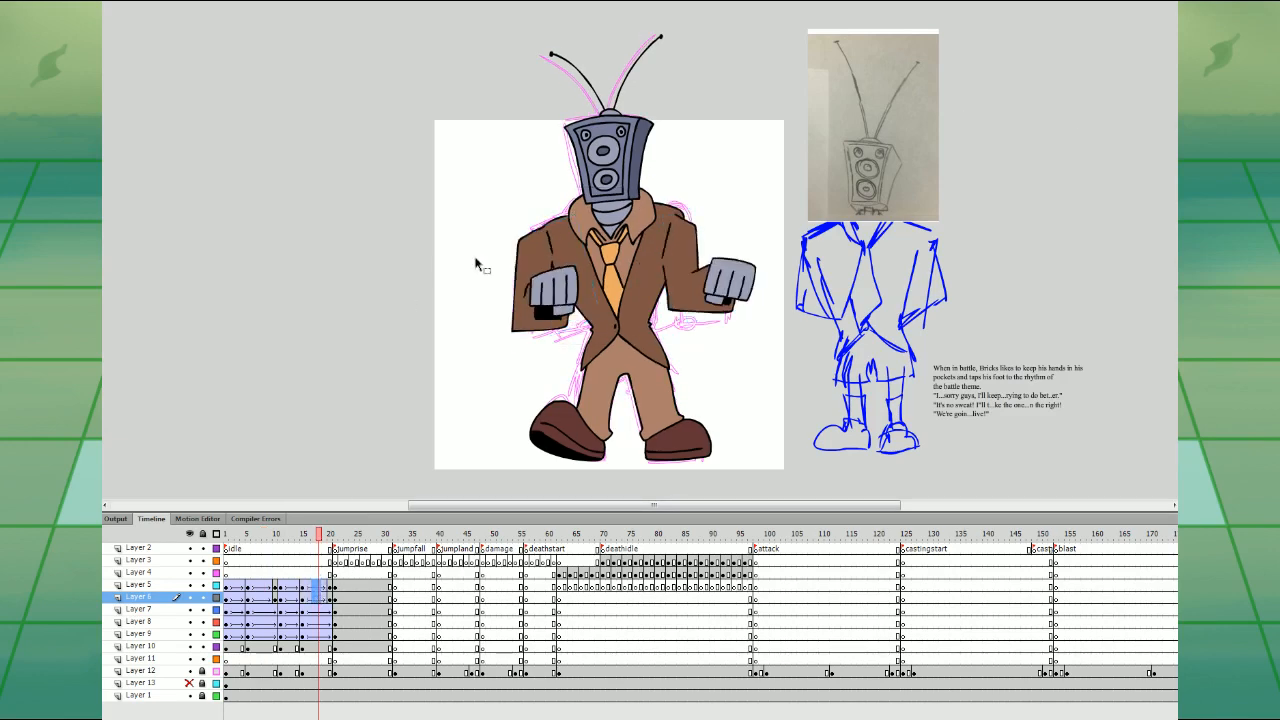
key("Return")
- Review the idle by scrubbing and playback, checking how the untweened legs on Layer 10 match the body
left_click_drag(228, 573, 312, 573)
left_click(240, 649)
left_click(246, 648)
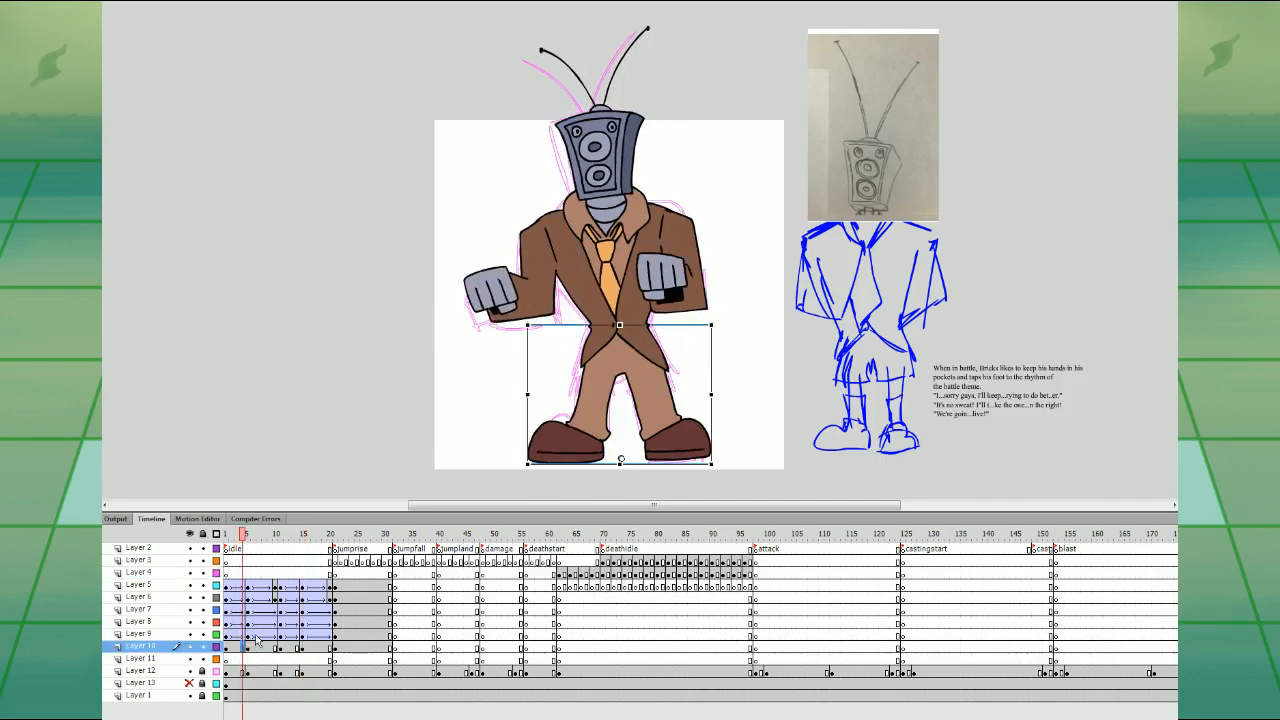
left_click(238, 648)
left_click(228, 622)
key("Return")
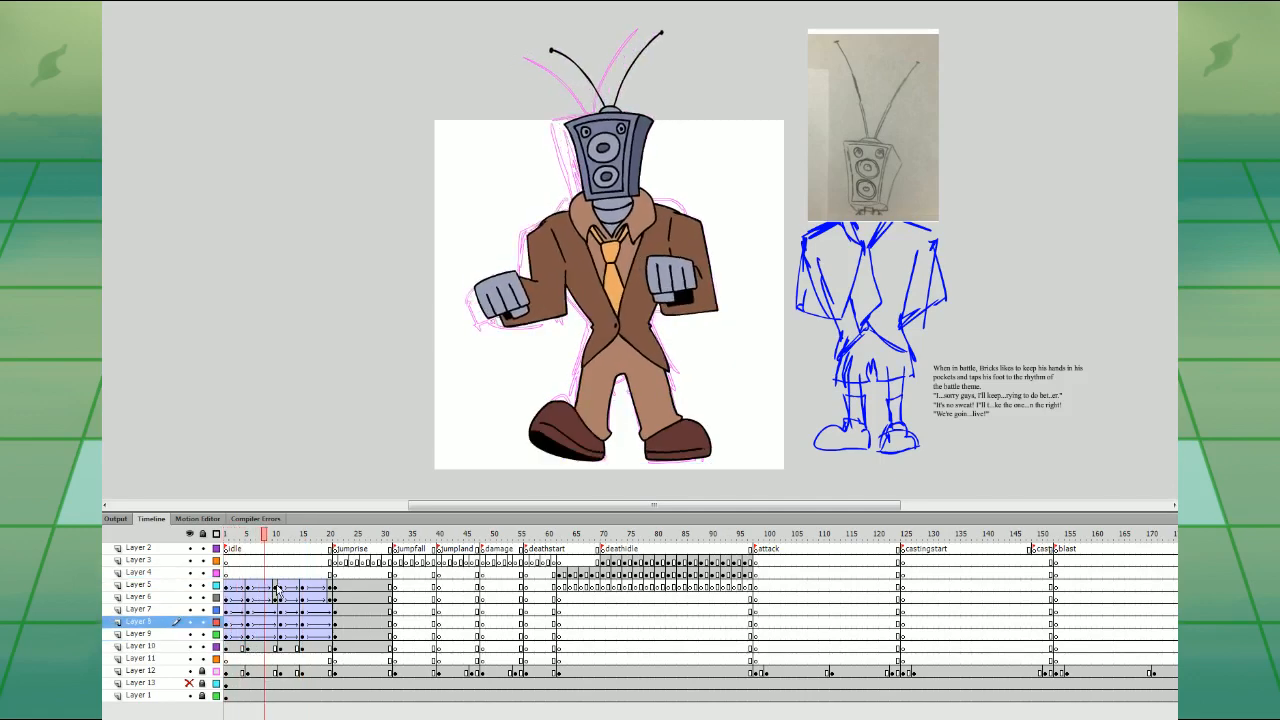
left_click(232, 573)
key("Return")
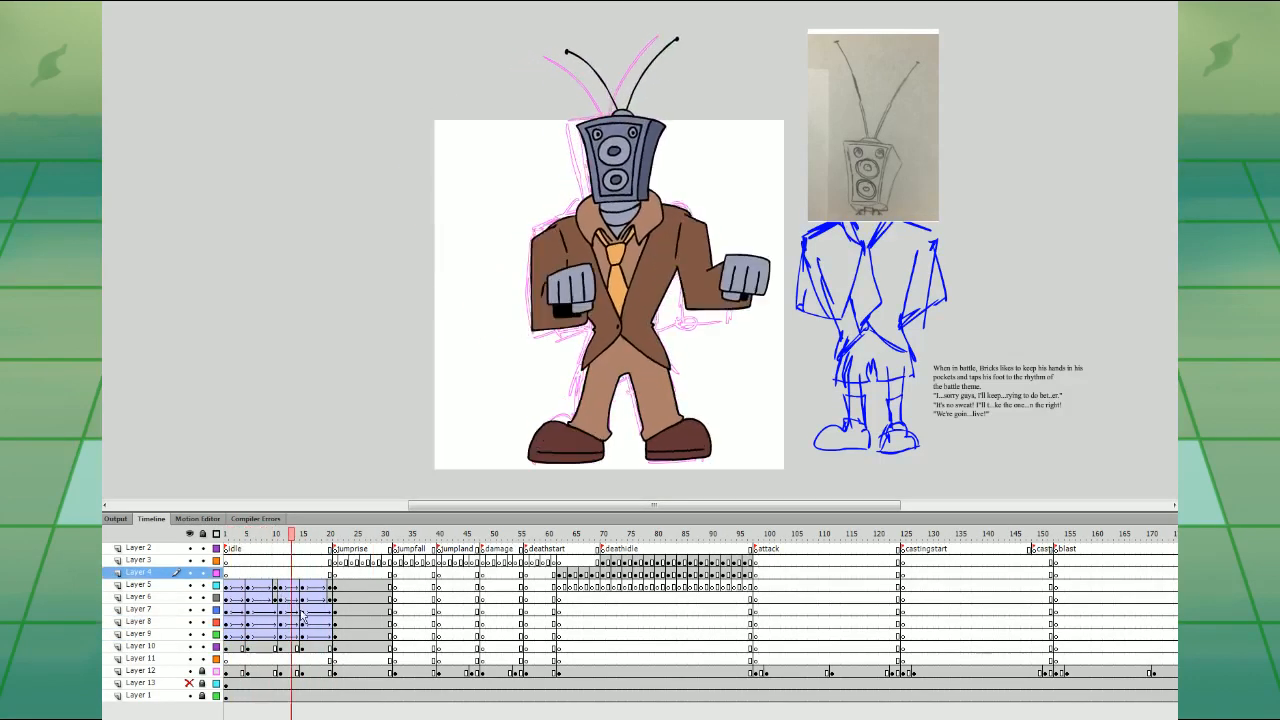
key("Return")
- Convert frames 1 to 20 on Layers 5 to 9 to individual keyframes and remove their classic tweens
left_click_drag(228, 587, 331, 634)
left_click(265, 561)
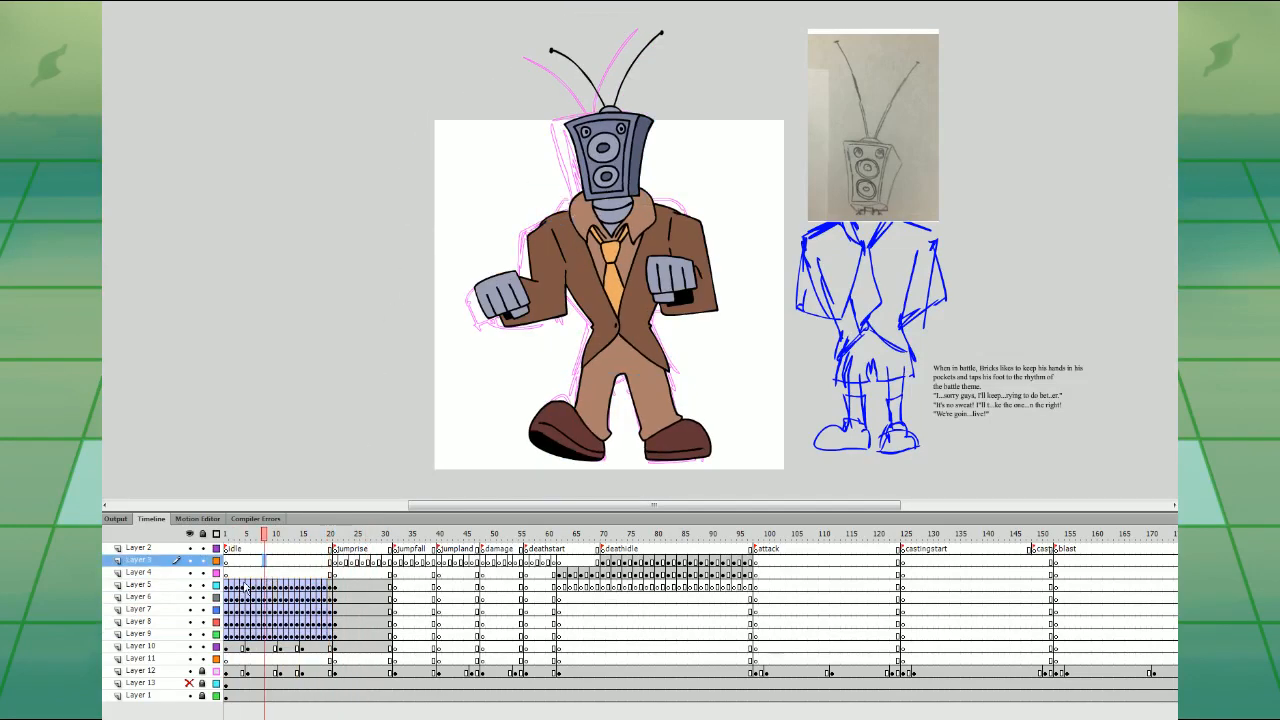
left_click(278, 597)
left_click_drag(270, 587, 232, 635)
left_click(276, 597)
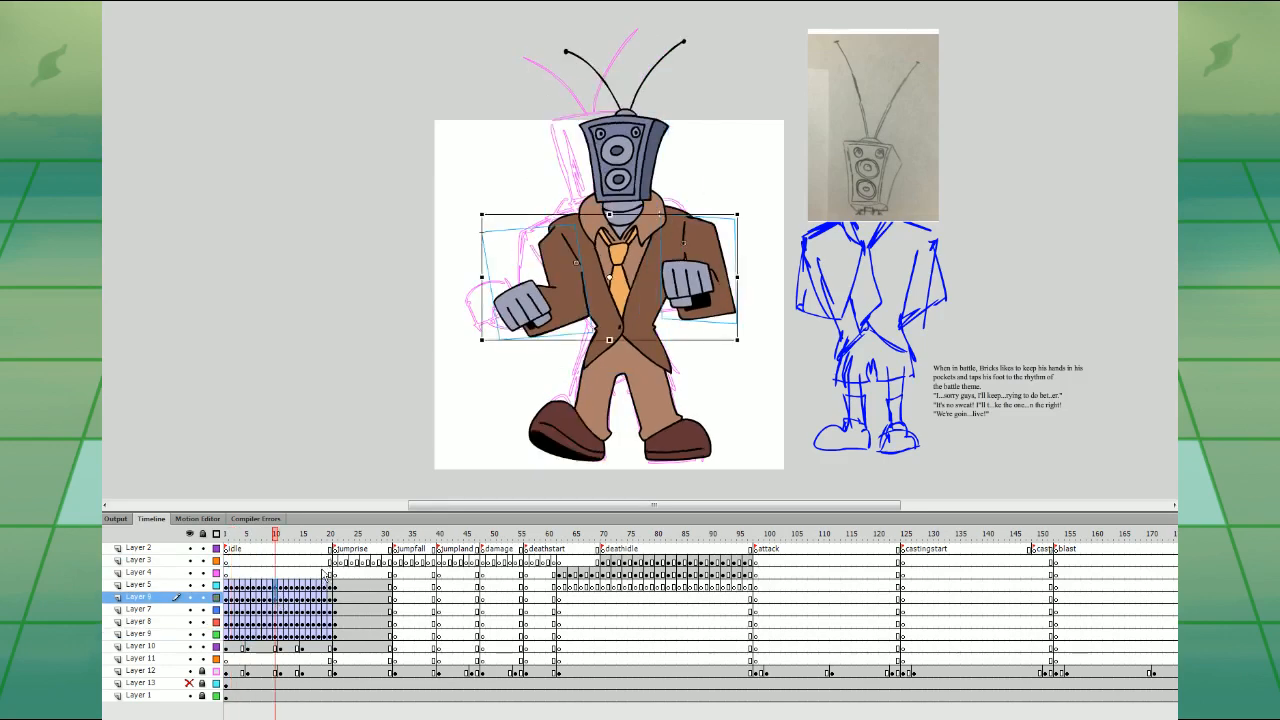
left_click_drag(229, 587, 269, 634)
left_click_drag(280, 587, 324, 634)
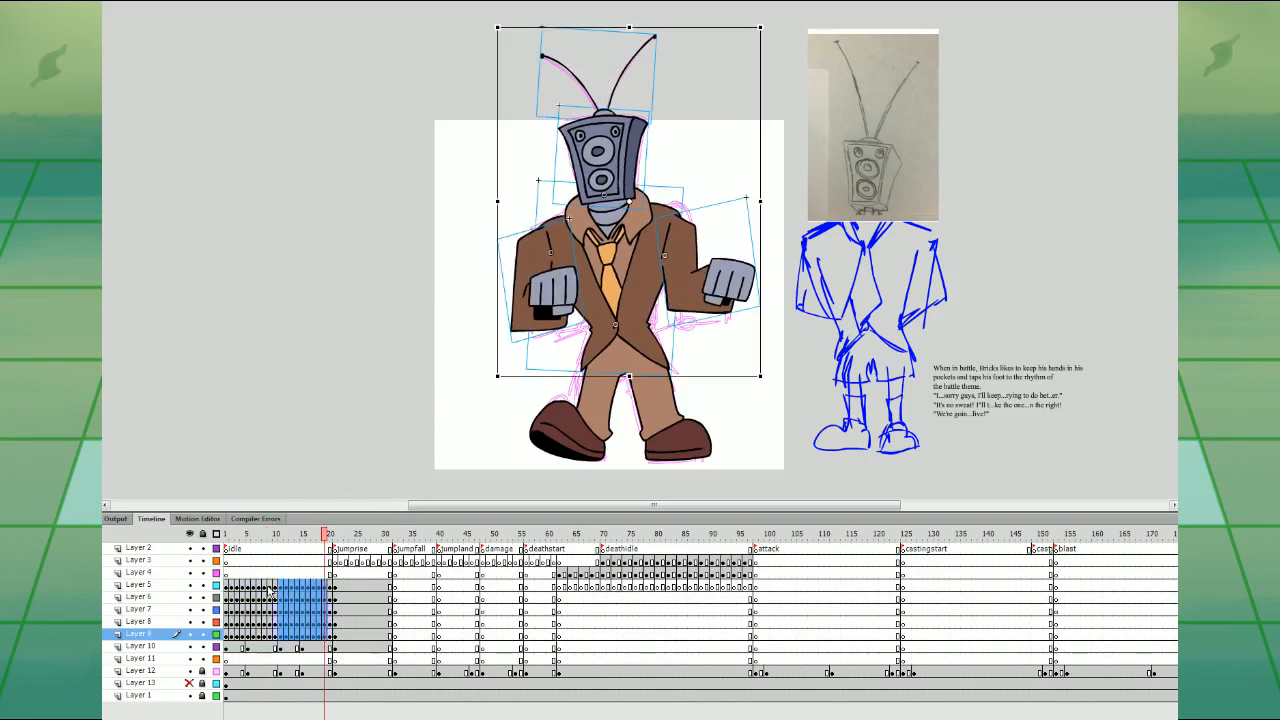
- Clear every other keyframe on Layers 5 to 9 across frames 1 to 20, holding each pose for two frames, and play back
mouse_move(237, 588)
left_mouse_down()
mouse_move(239, 634)
mouse_move(233, 589)
mouse_move(248, 634)
mouse_move(257, 590)
left_mouse_up()
key("shift+F6")
key("shift+F6")
left_click_drag(281, 635, 287, 589)
left_click_drag(287, 589, 281, 589)
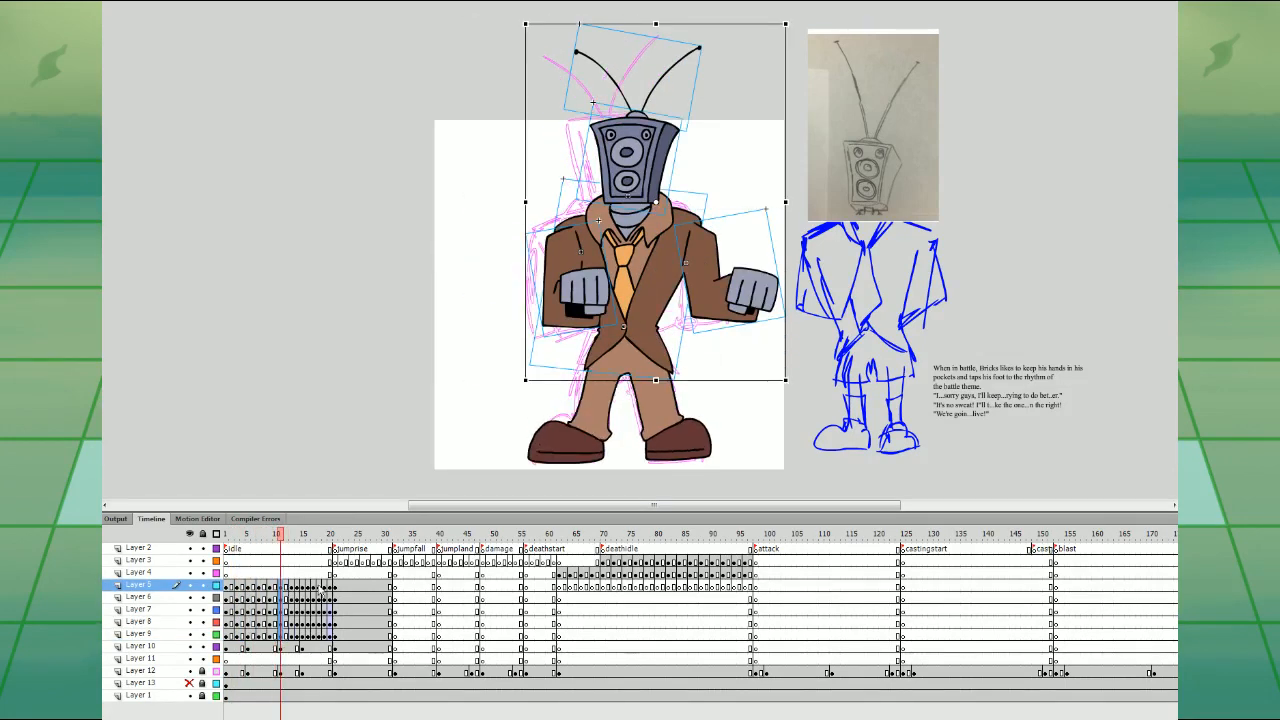
left_click_drag(300, 635, 299, 594)
left_click_drag(319, 588, 325, 613)
left_click(231, 574)
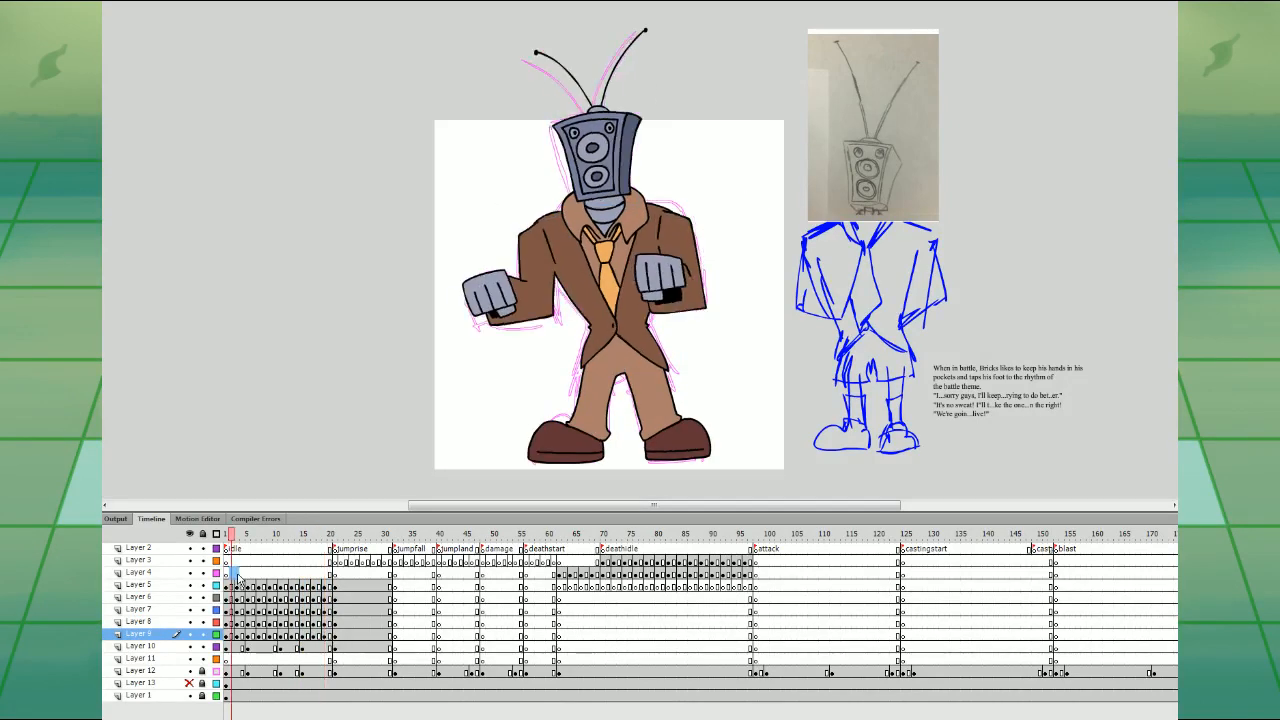
key("Return")
key("Return")
- Add leg keyframes on Layer 10 at frames 3, 7 and 9, reshape them as in-betweens following the torso, and play back
left_click(237, 647)
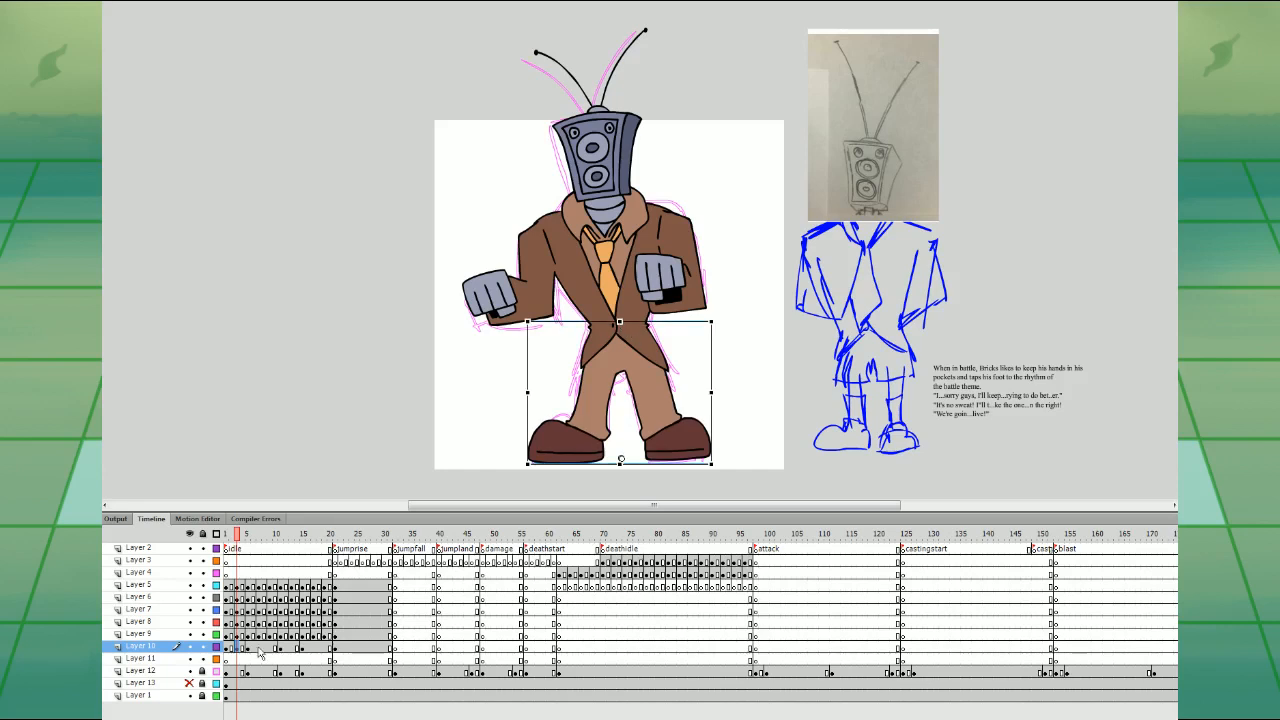
left_click(259, 647)
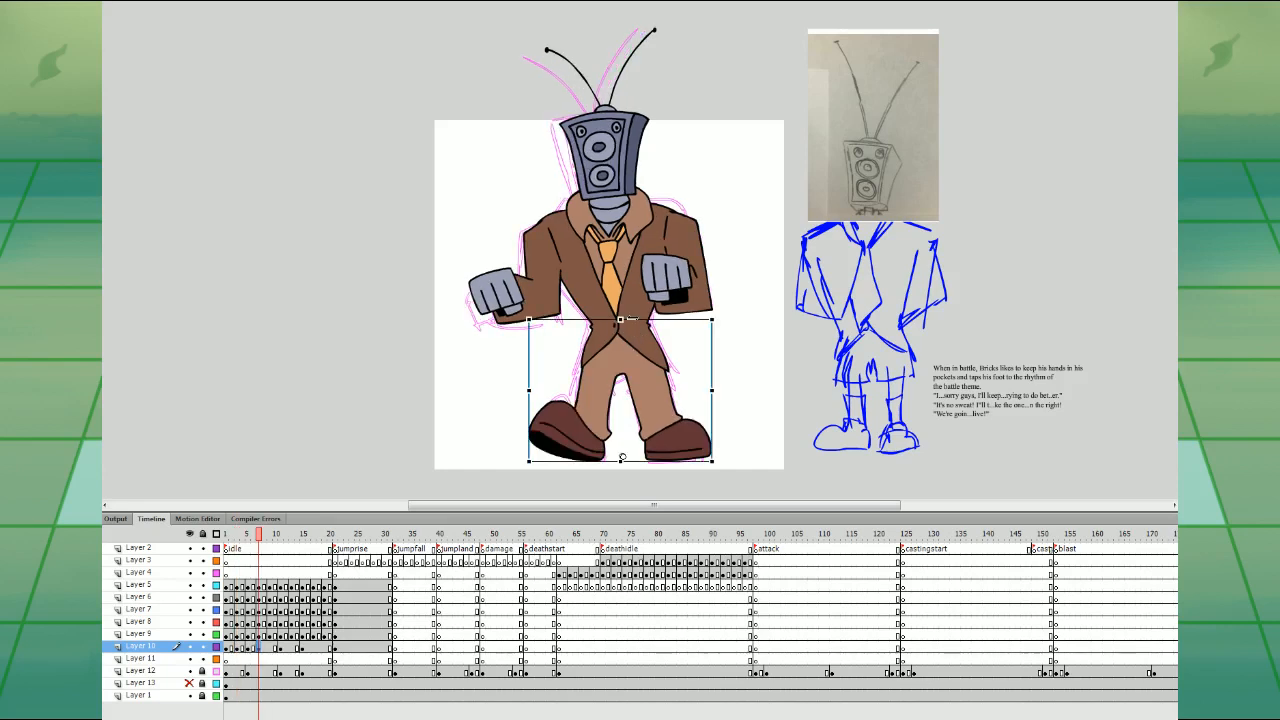
left_click(253, 647)
left_click(259, 647)
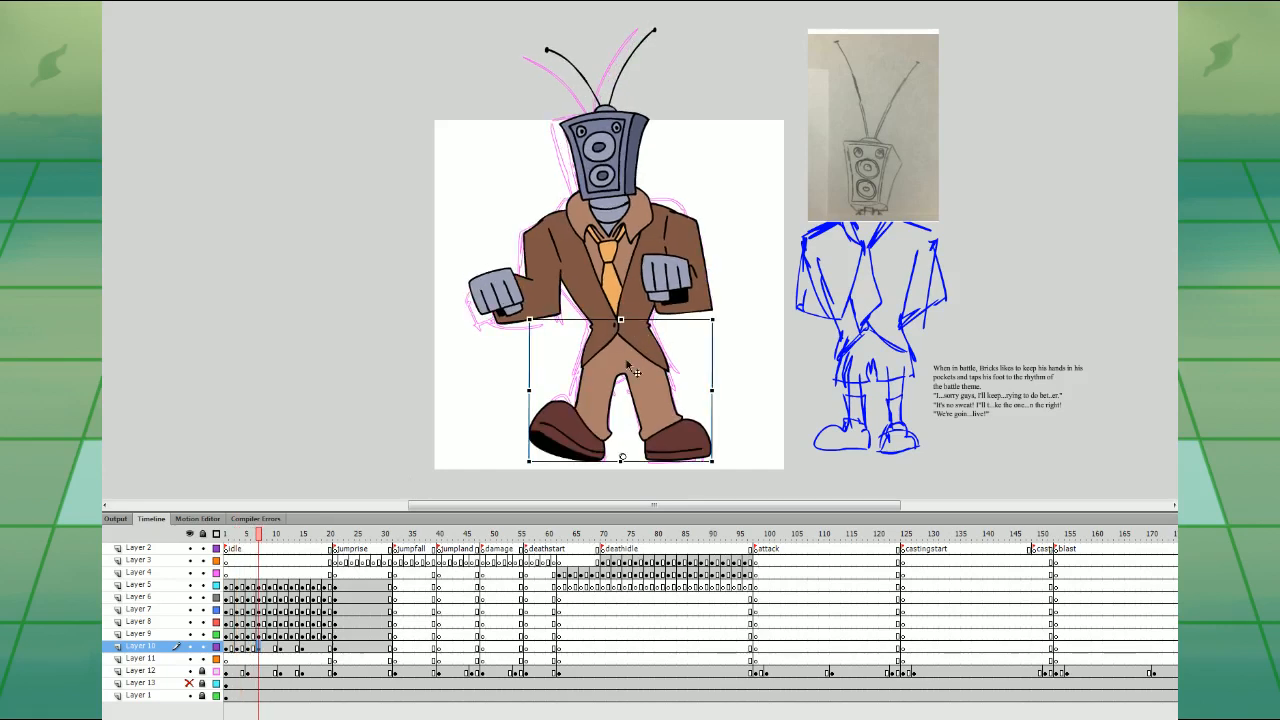
left_click(271, 647)
left_click_drag(663, 319, 660, 319)
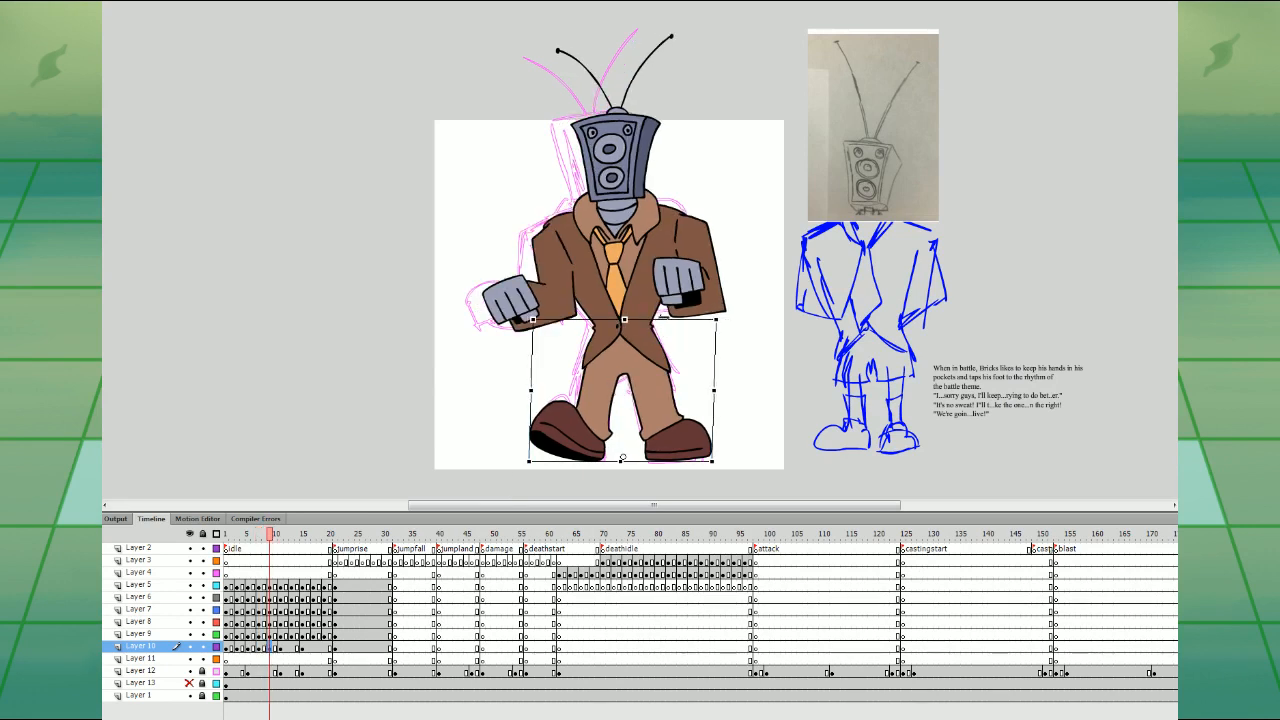
key("Return")
key("Return")
- Add a leg keyframe on Layer 10 at frame 13, stretch its waist slightly upward as an in-between, and play back
left_click(291, 648)
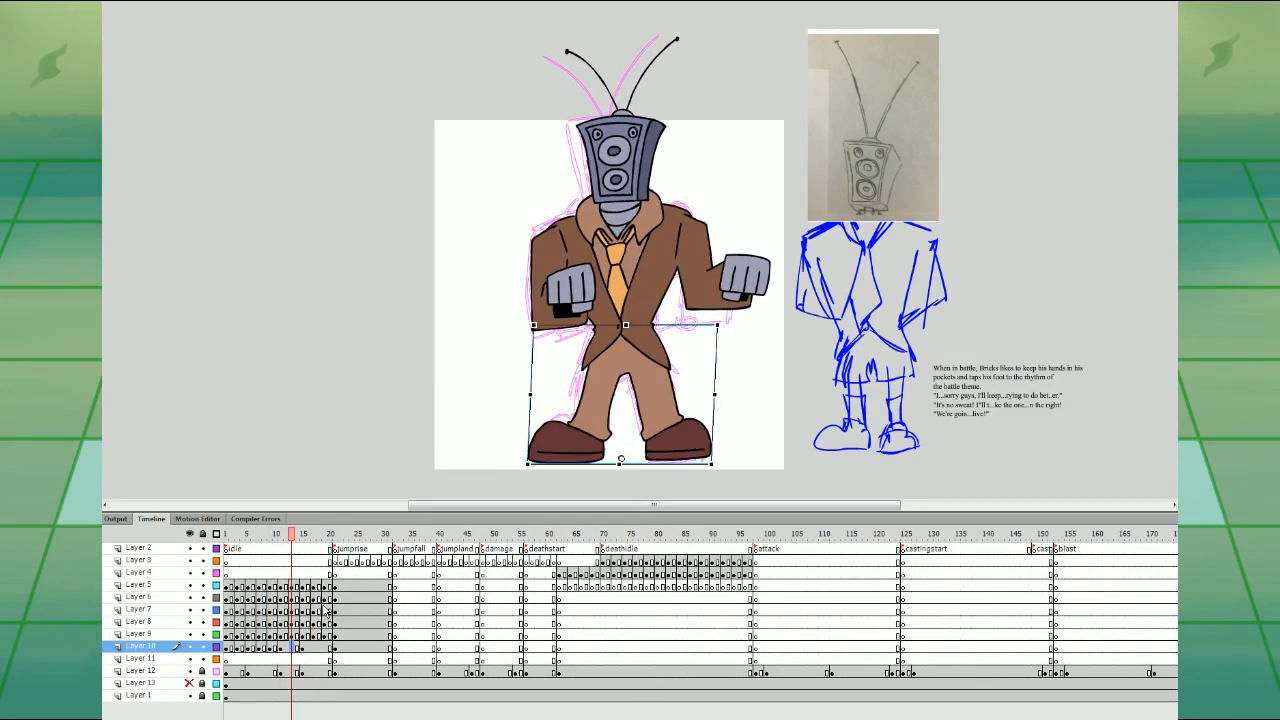
key("F6")
left_click_drag(631, 320, 637, 320)
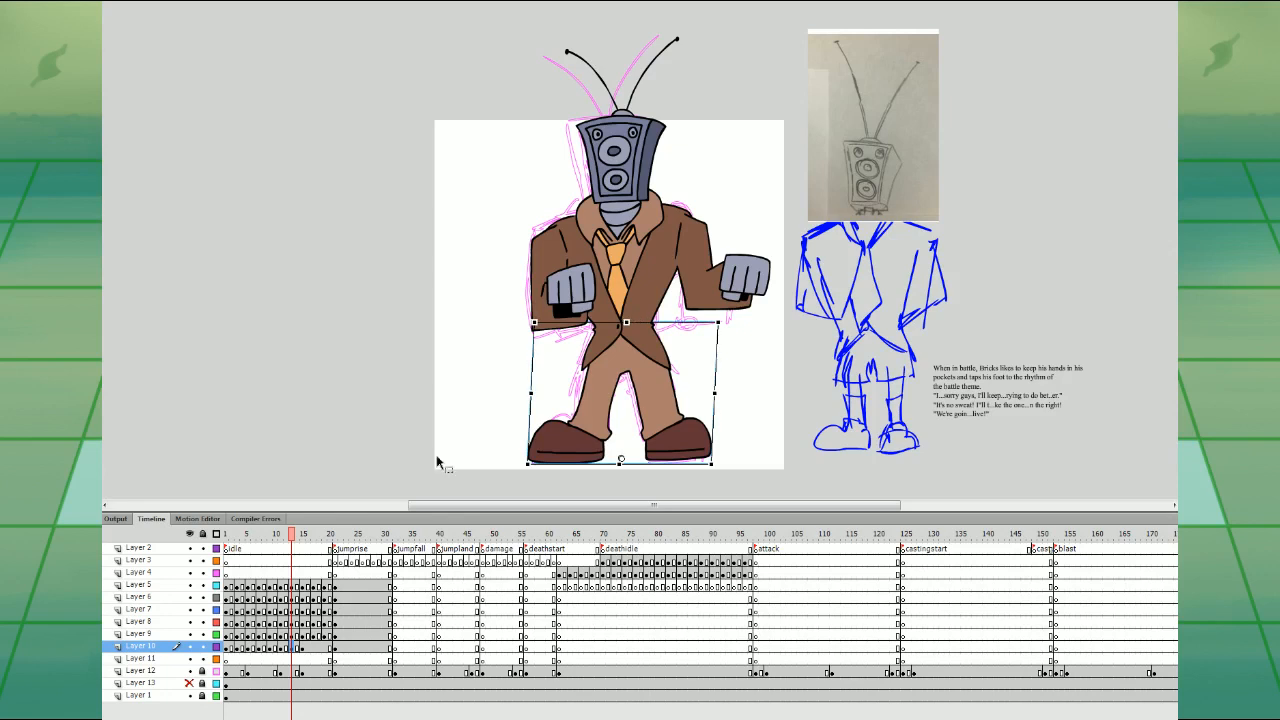
left_click(258, 610)
key("Return")
key("Return")
- Add leg keyframes on Layer 10 at frames 17 and 19 to complete the two-frame rhythm, and play back the idle
left_click(313, 647)
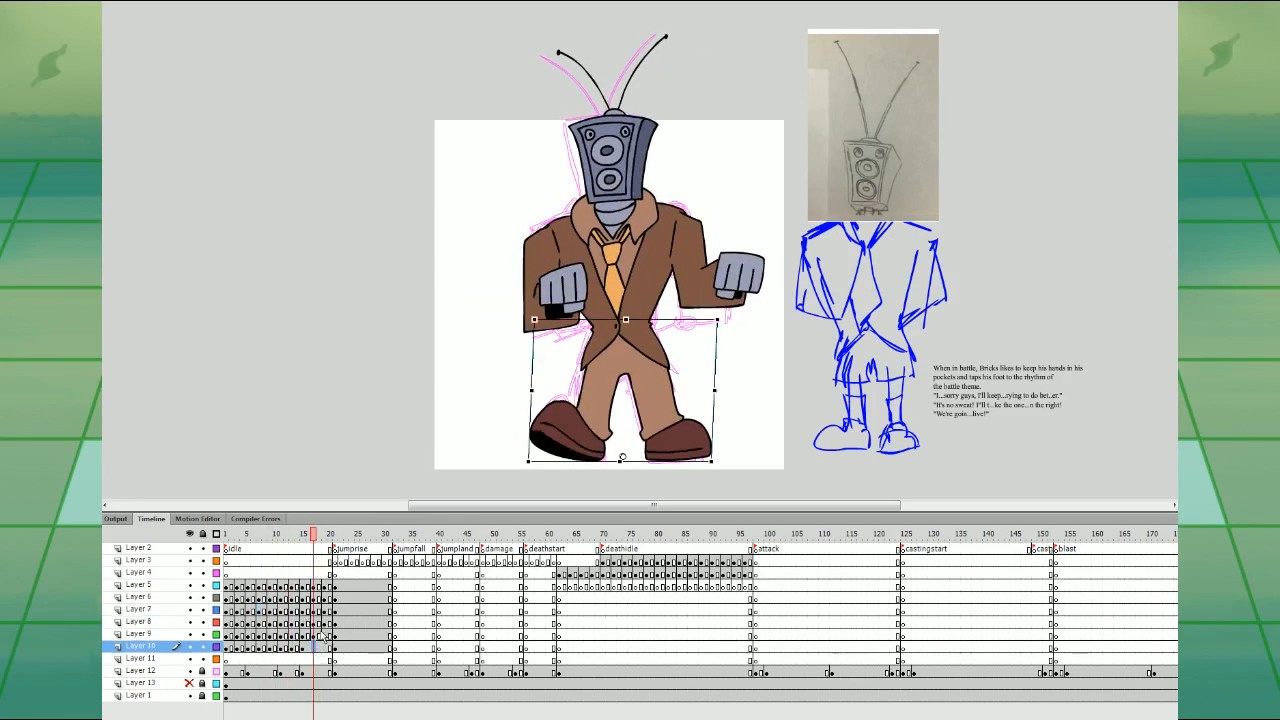
key("period")
key("period")
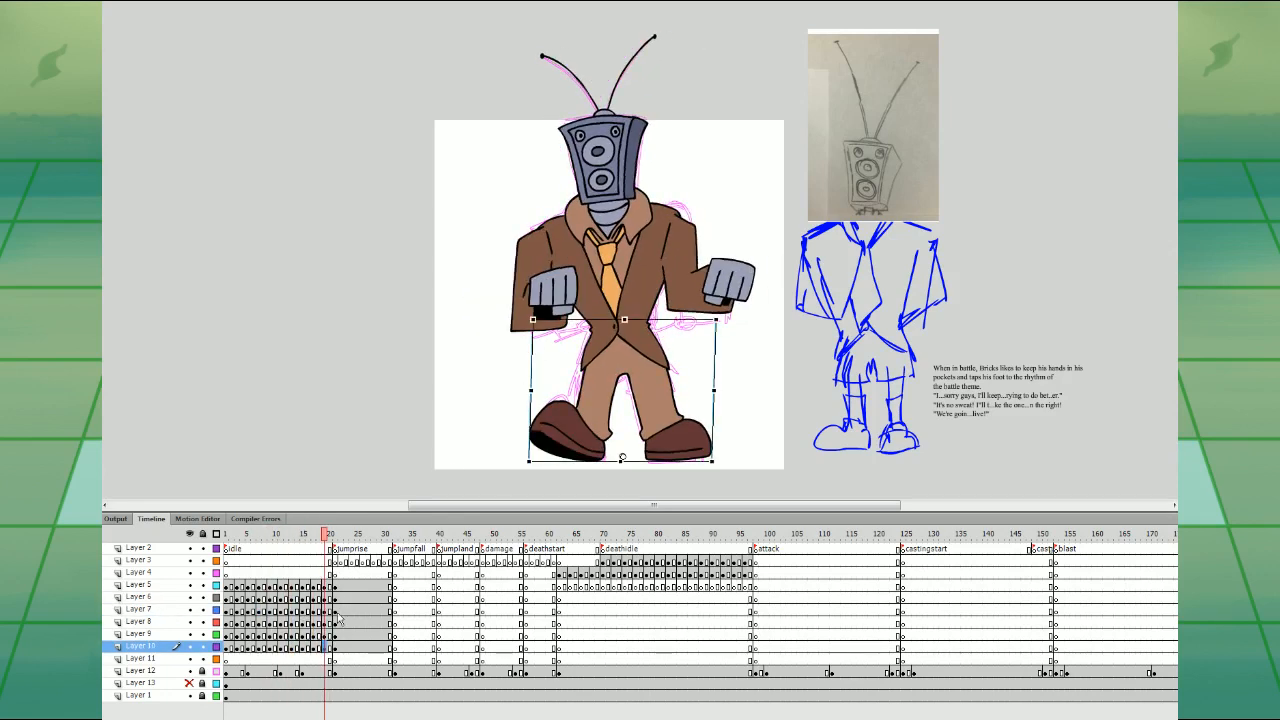
left_click(337, 647)
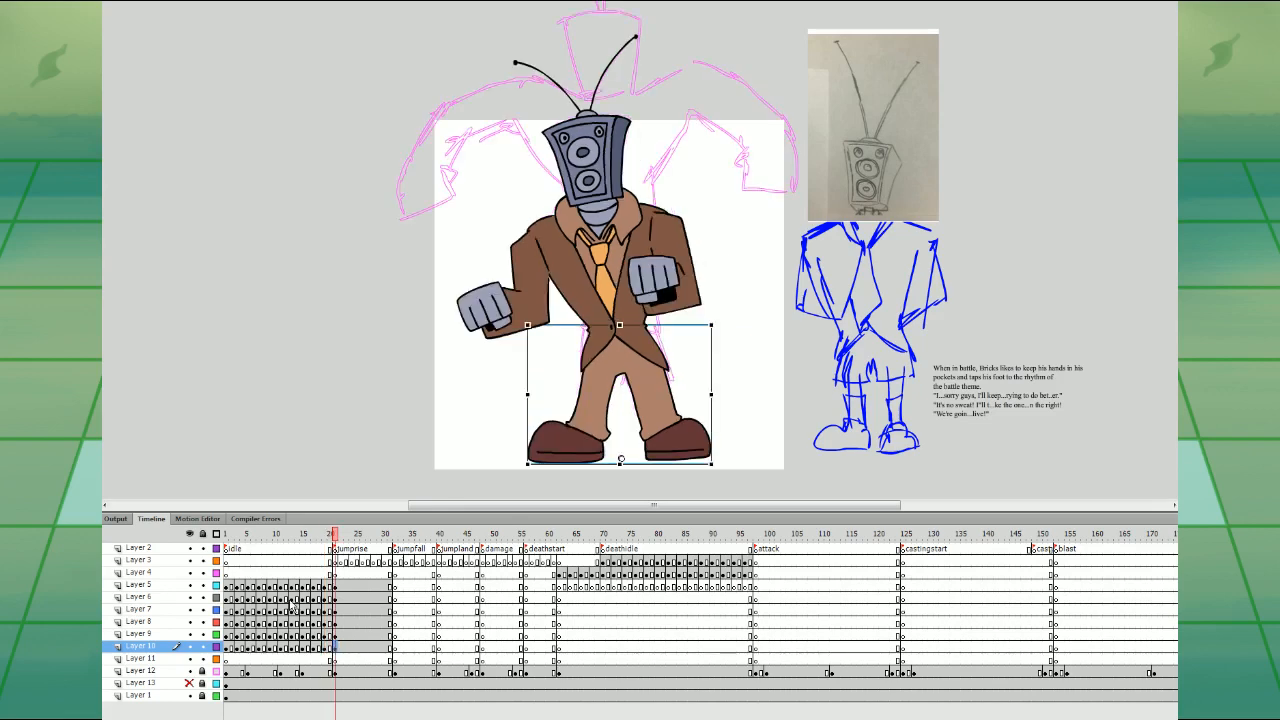
left_click(237, 572)
key("Return")
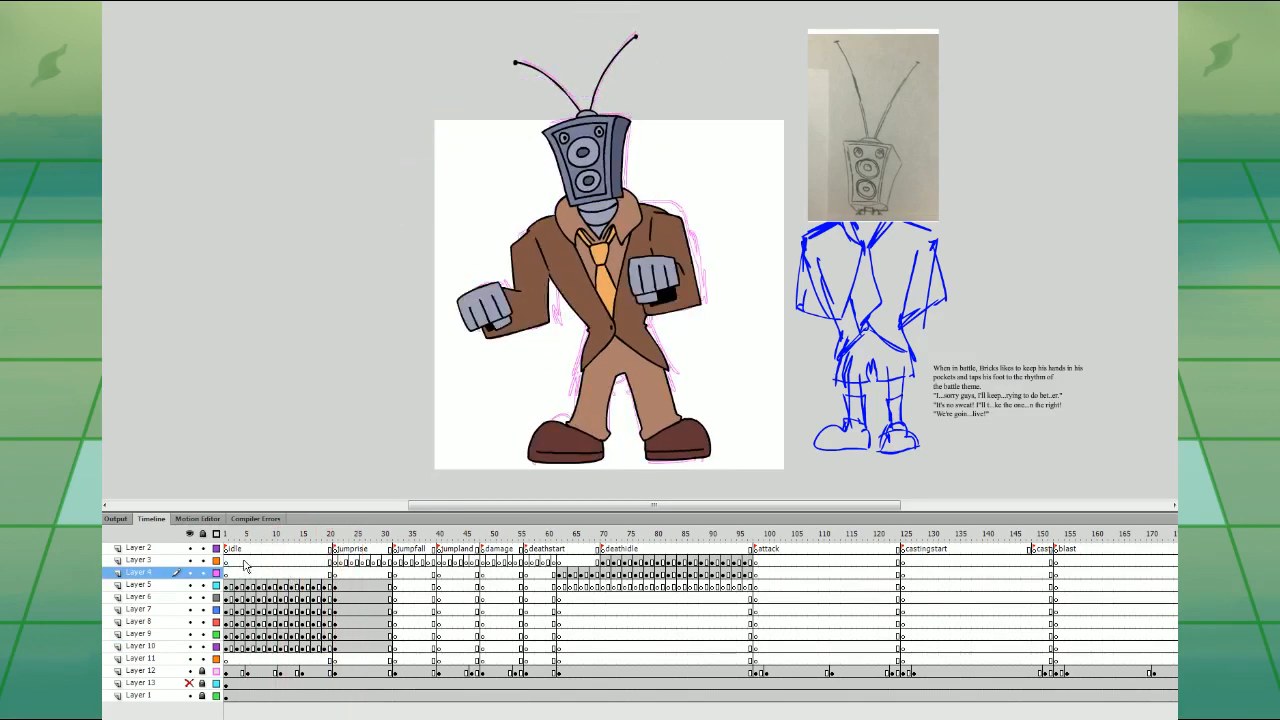
key("Return")
- Clear the leftover poses from frame 21 onward, move the idle frames 1 to 20 down to Layers 6 to 11, and play back
left_click(337, 647)
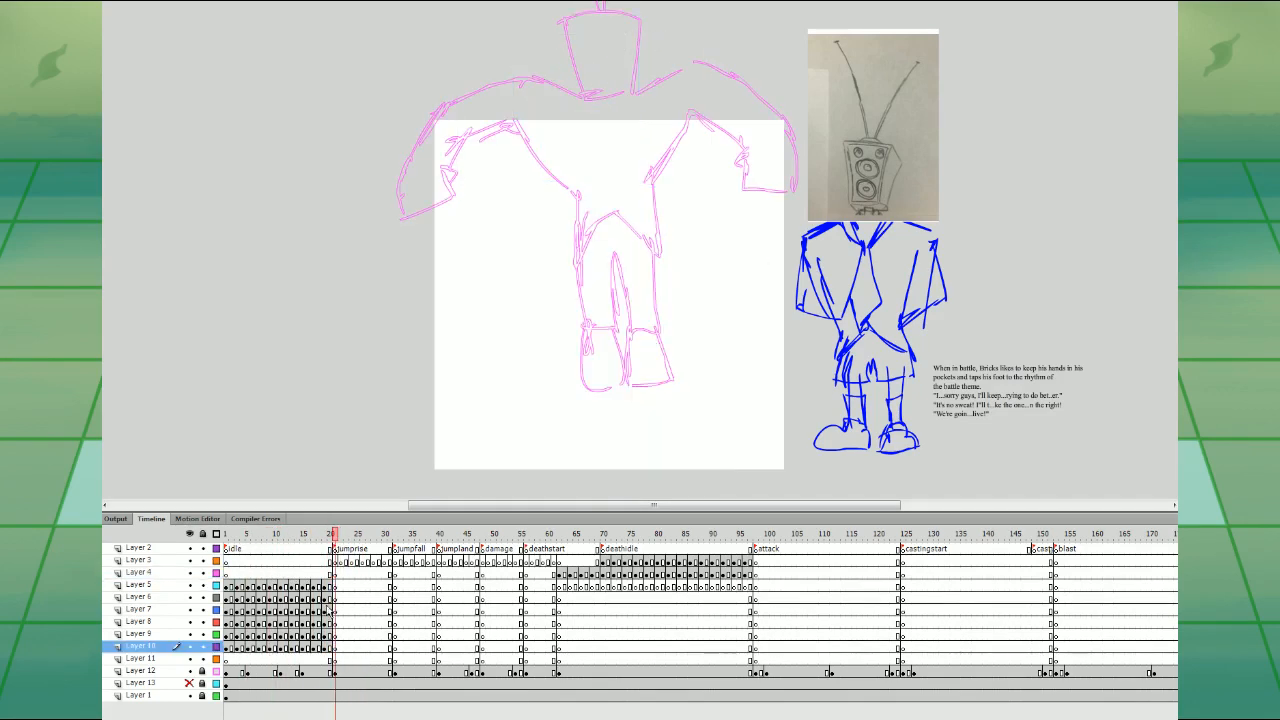
mouse_move(227, 648)
left_mouse_down()
mouse_move(262, 590)
mouse_move(328, 587)
mouse_move(251, 650)
mouse_move(227, 648)
left_mouse_up()
left_click_drag(322, 647, 322, 660)
left_click(227, 586)
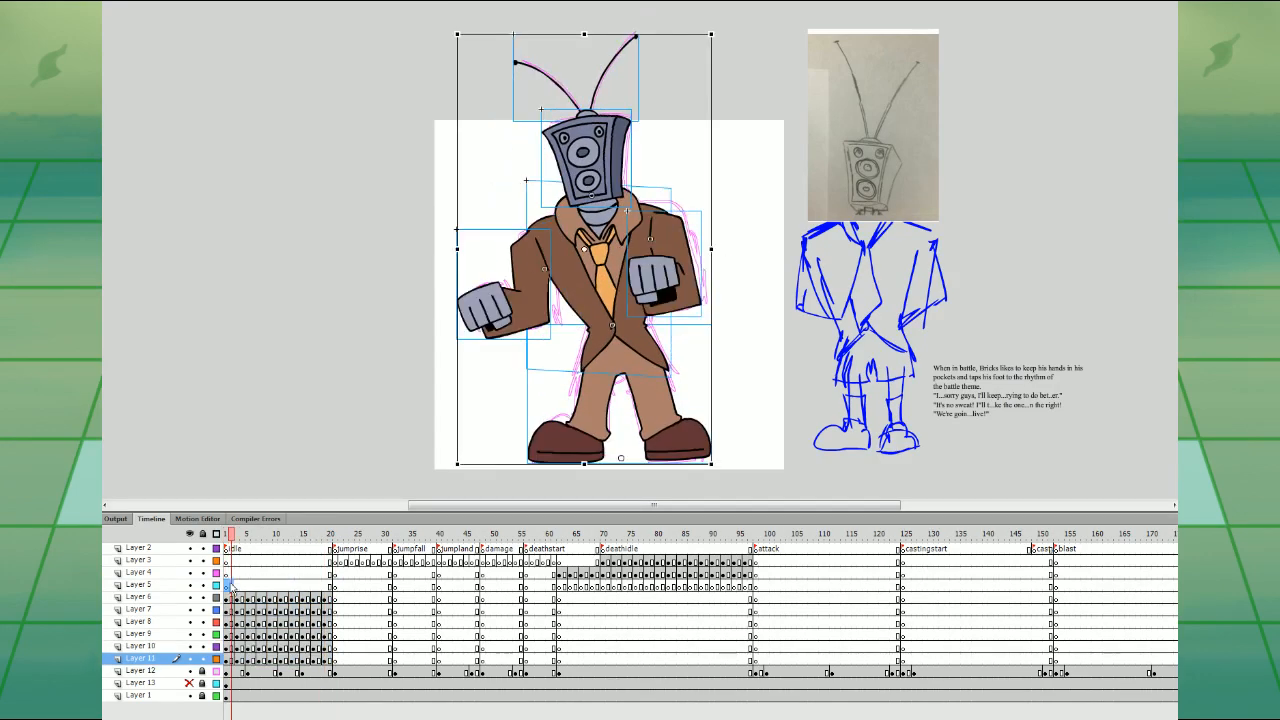
key("Return")
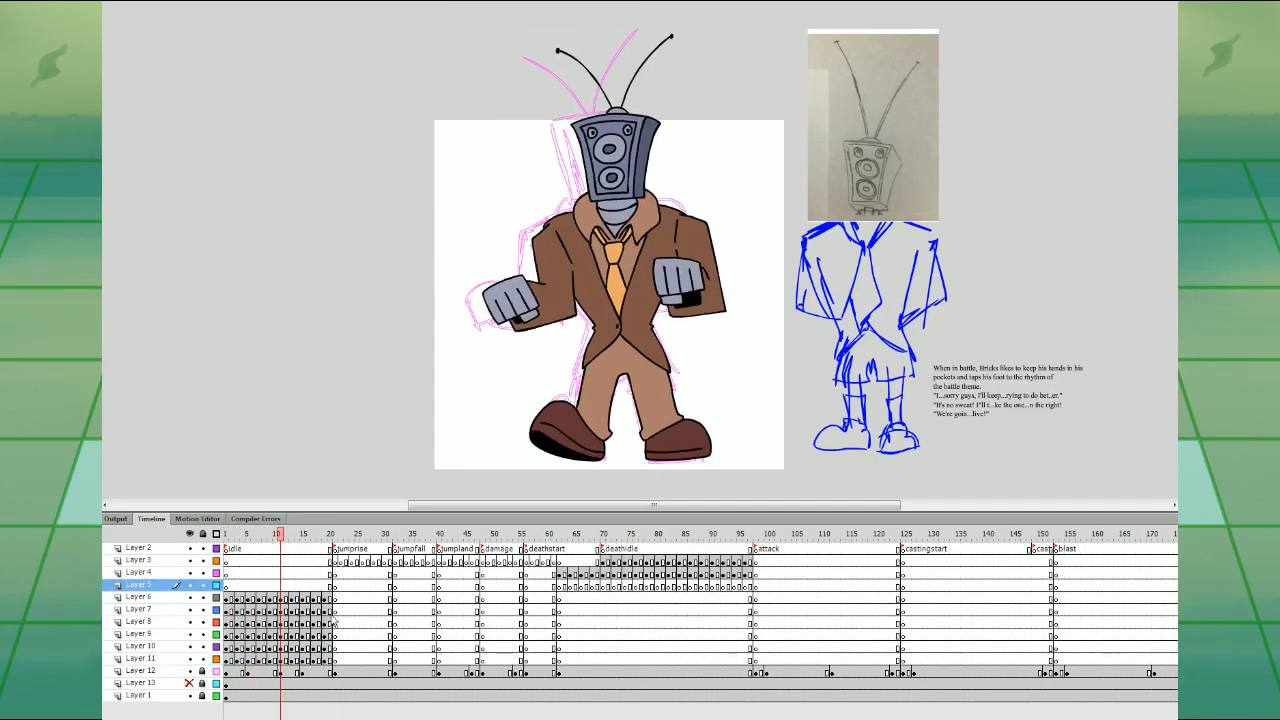
key("Return")
- Try repeating the idle frames on Layers 6 to 11 across the following frames to preview the loop, and undo the copies
left_click_drag(227, 600, 329, 661)
left_click_drag(329, 661, 549, 661)
left_click(240, 590)
key("Return")
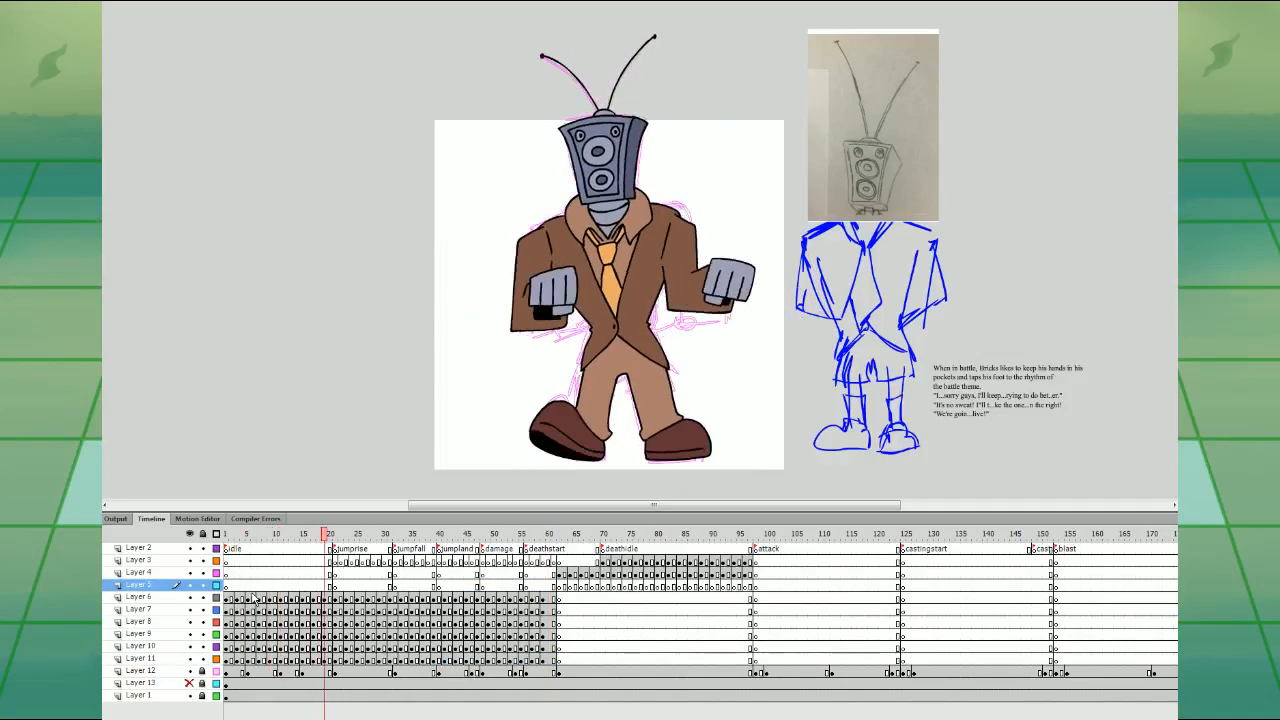
key("Return")
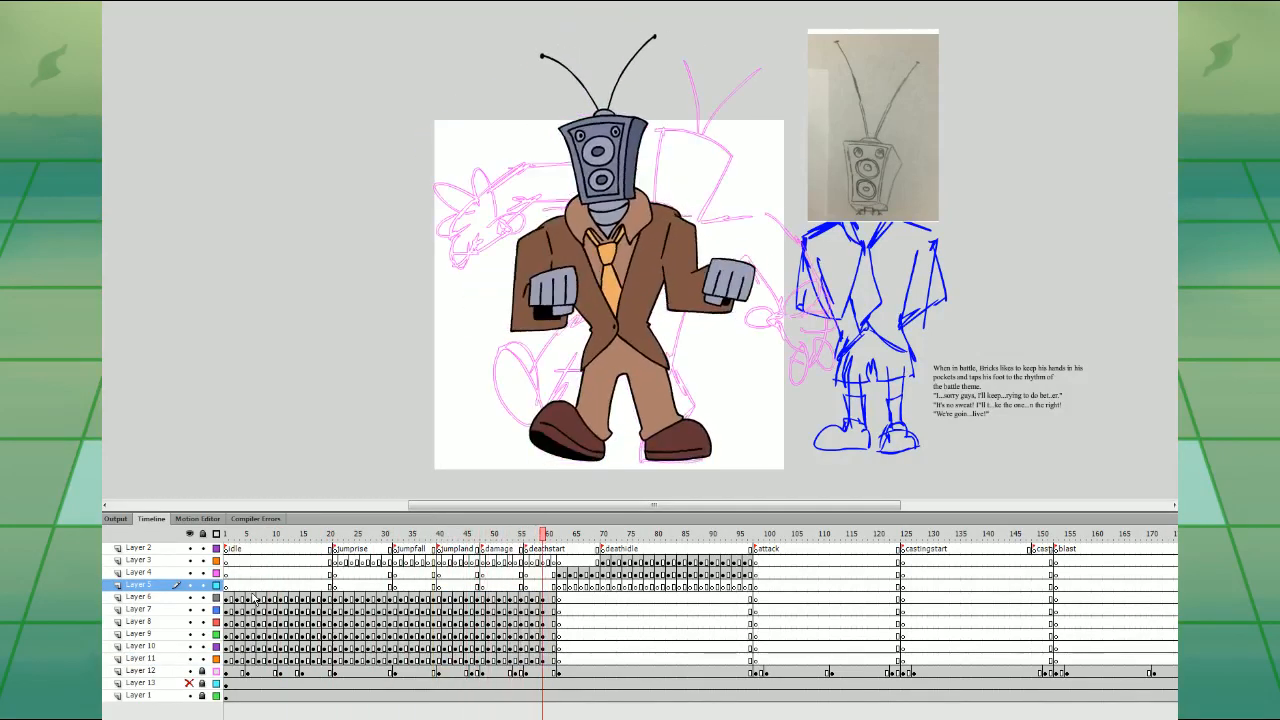
key("ctrl+z")
key("ctrl+z")
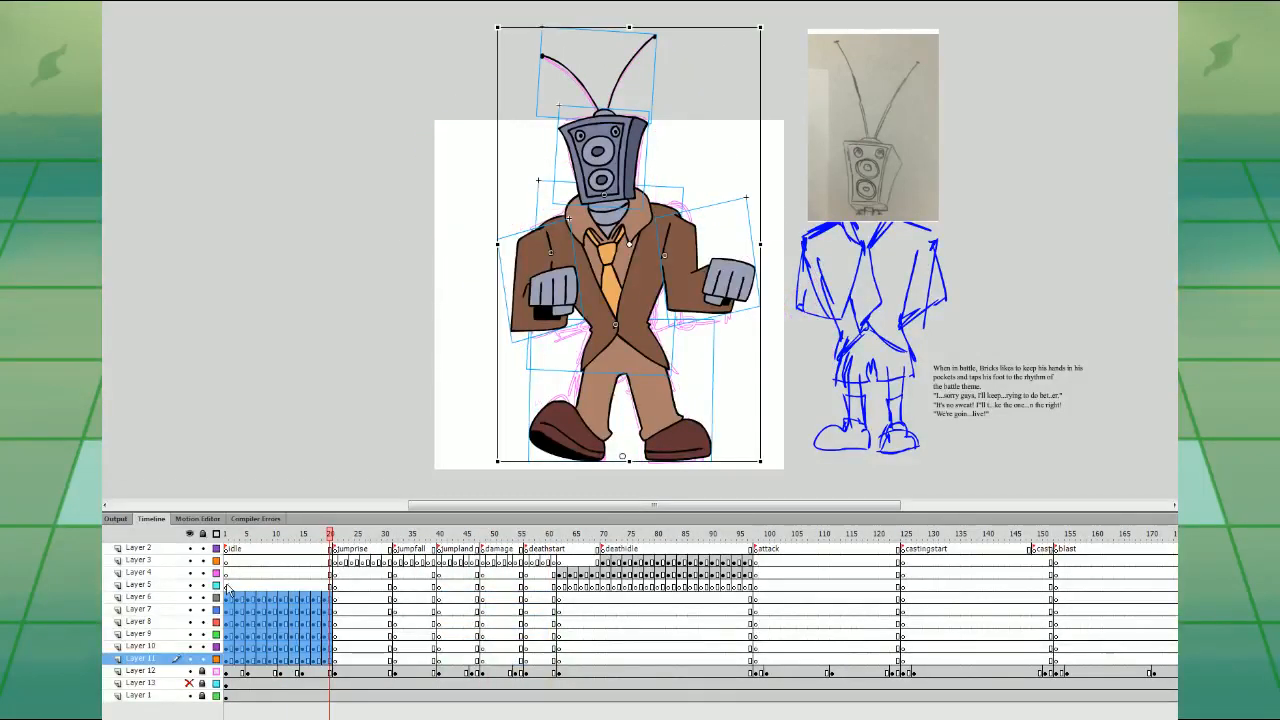
- Play back the idle, then copy the frame 1 pose to frame 21 on Layers 6 to 11 with blank keyframes at frame 22
left_click(228, 587)
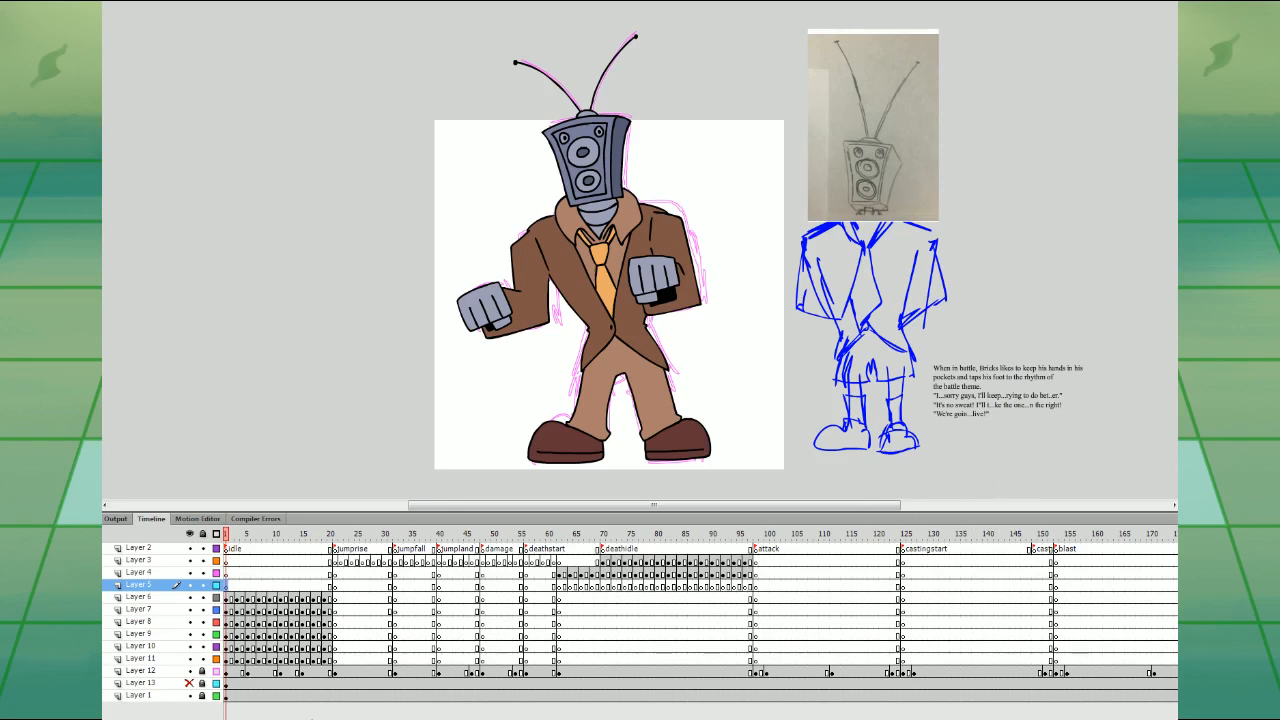
key("Return")
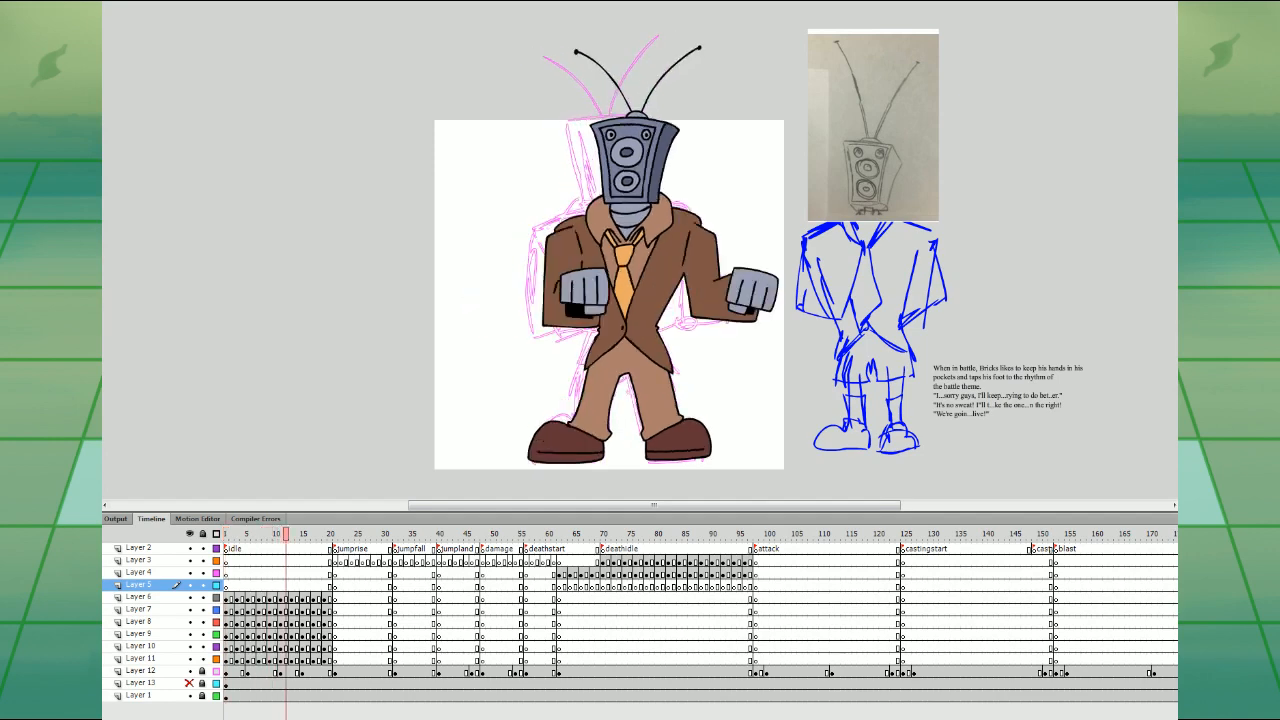
left_click_drag(229, 599, 230, 660)
left_click(245, 637)
left_click_drag(232, 600, 342, 601)
key("F7")
left_click(343, 600)
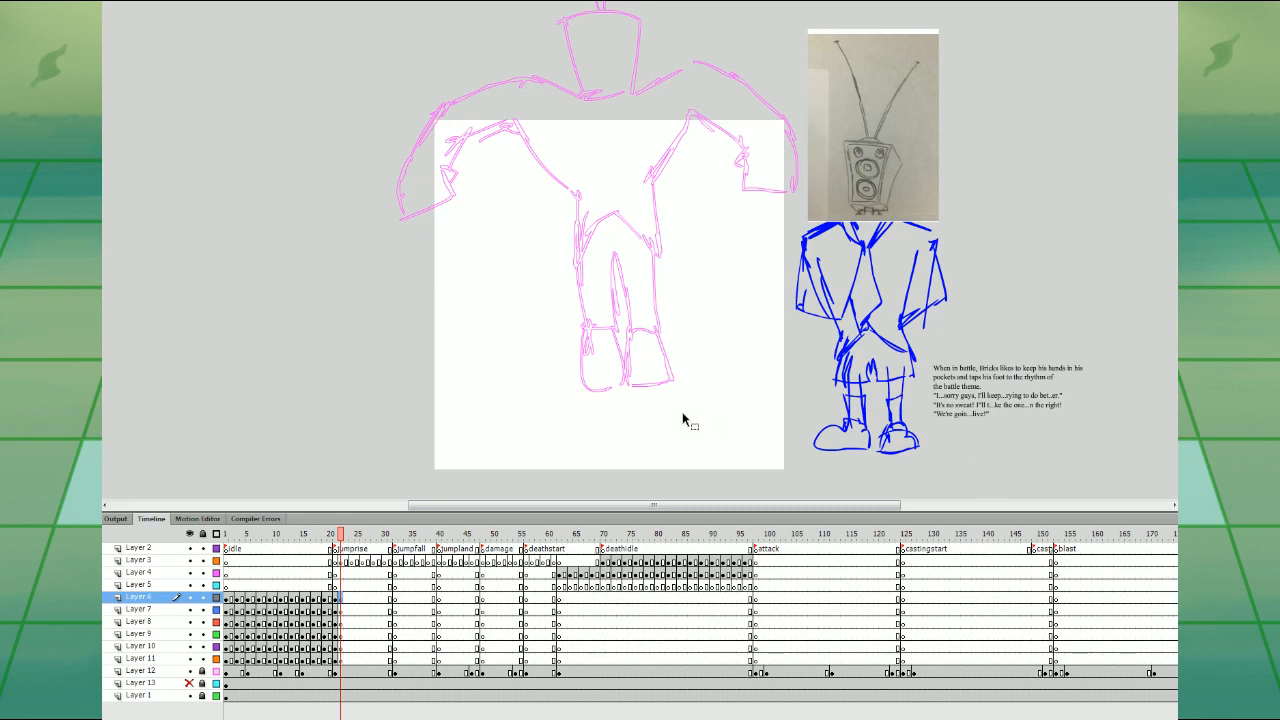
- Turn on onion skinning and draw the shirt collar and neck opening over the jumprise sketch on Layer 8's blank frames
key("ctrl+equal")
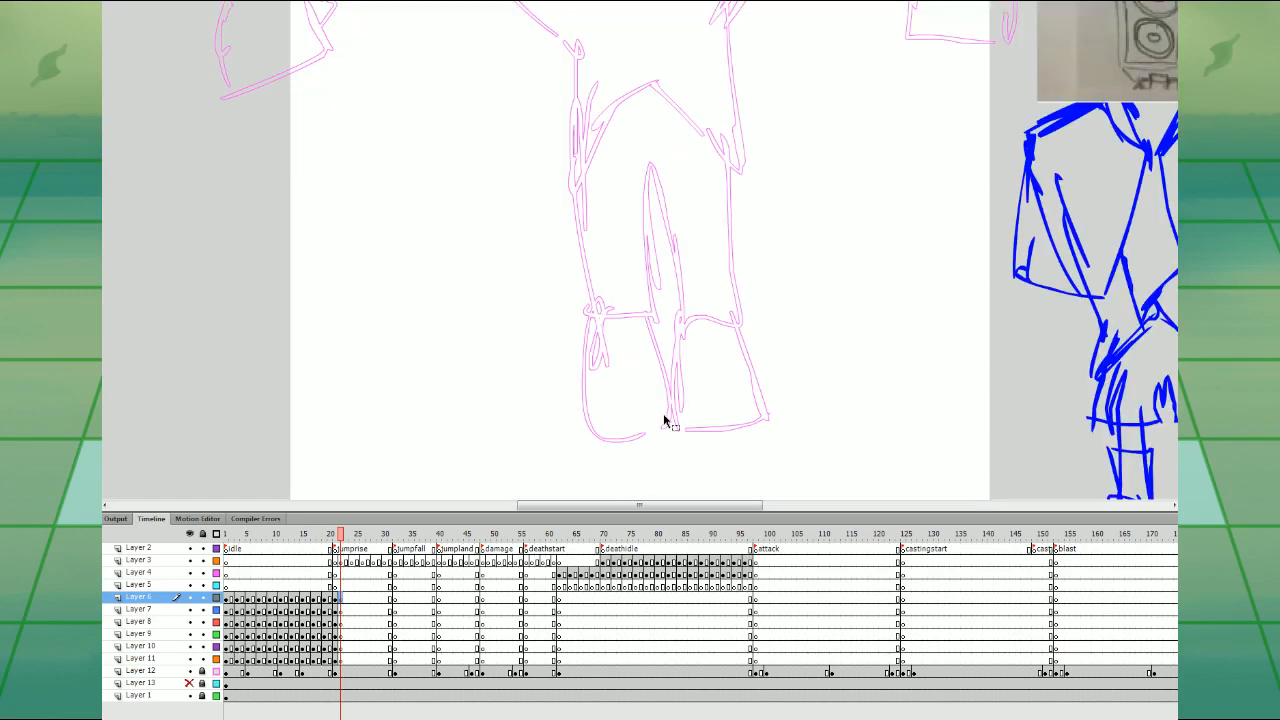
left_click_drag(868, 24, 868, 388)
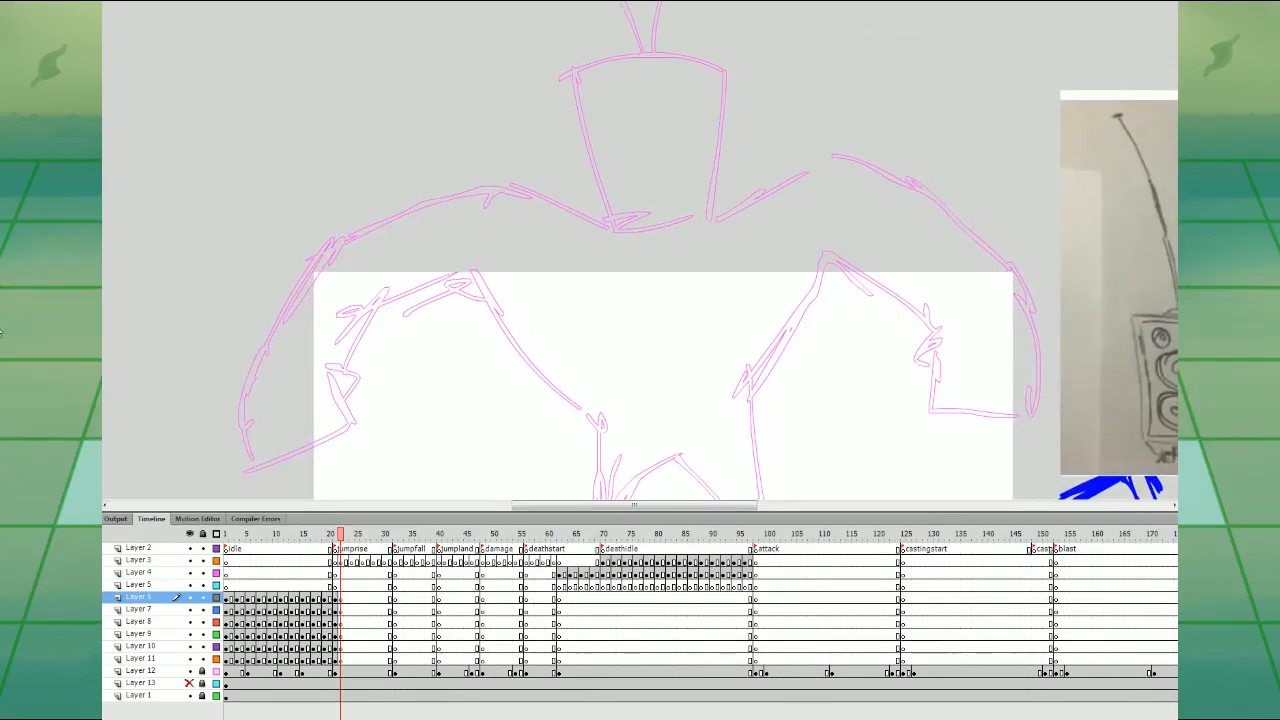
left_click(346, 598)
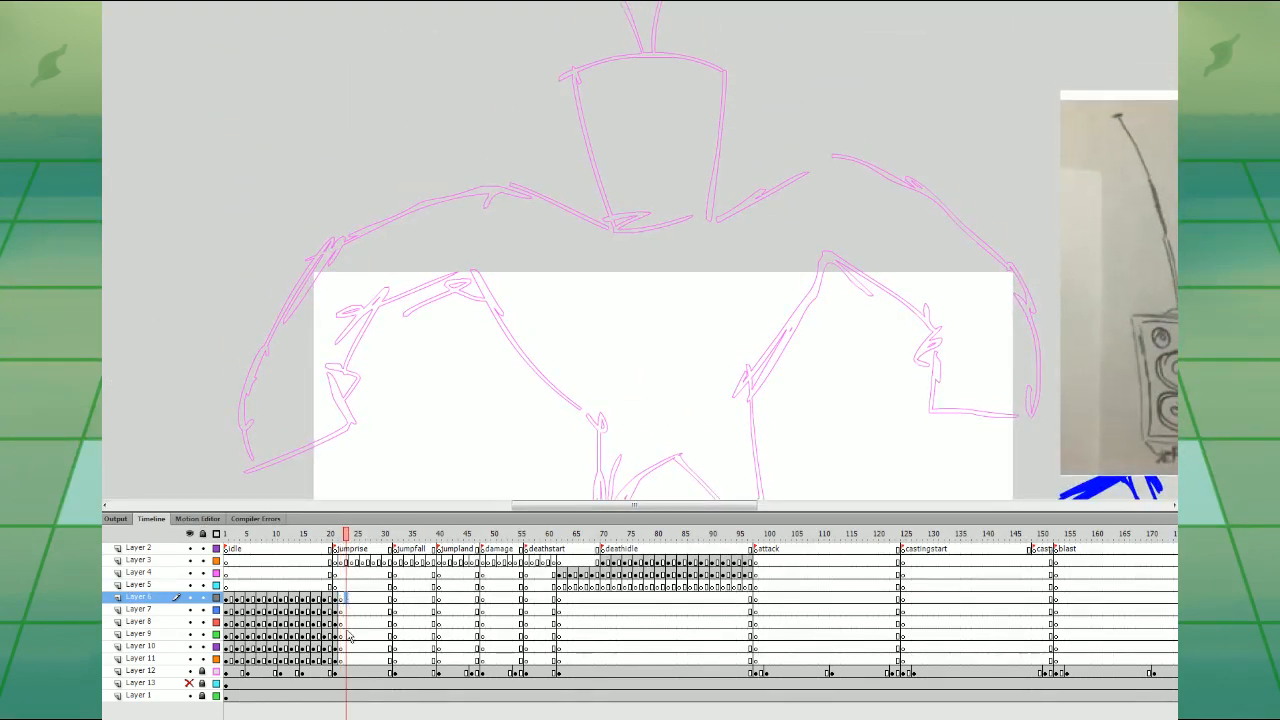
key("alt+shift+o")
left_click(347, 622)
mouse_move(841, 410)
left_mouse_down()
mouse_move(837, 146)
mouse_move(835, 322)
left_mouse_up()
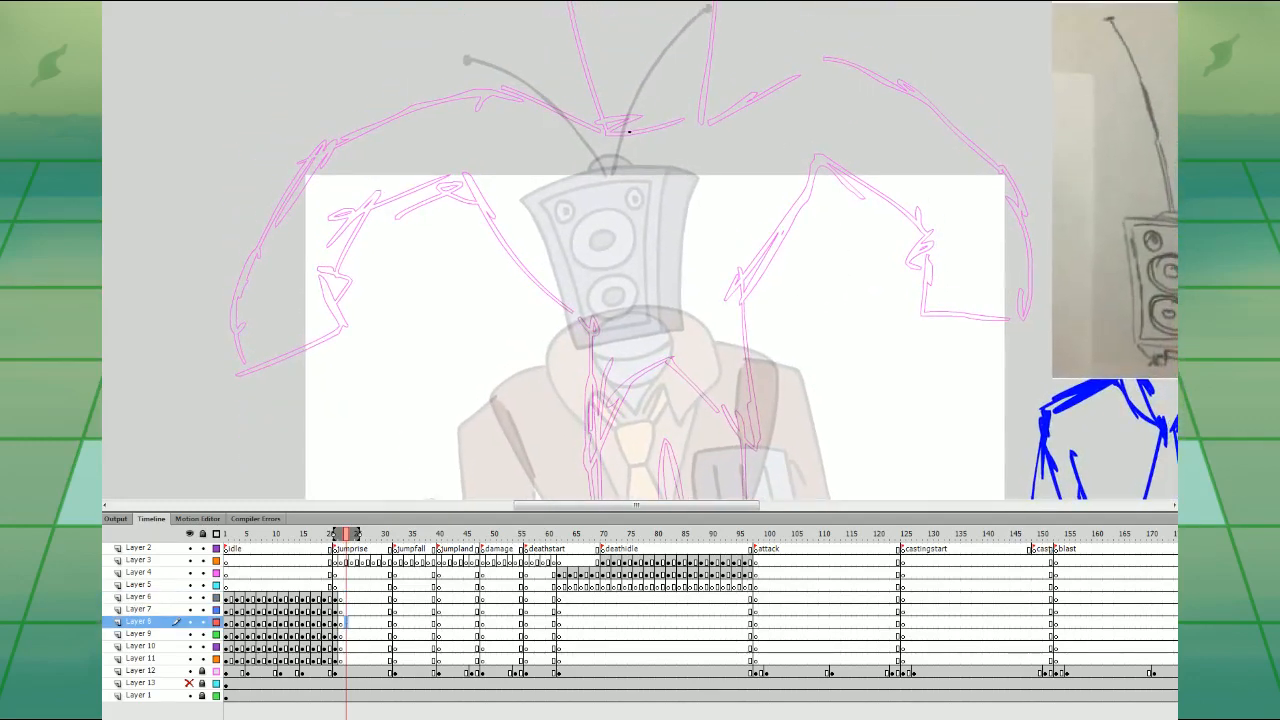
mouse_move(634, 168)
left_mouse_down()
mouse_move(577, 172)
mouse_move(573, 133)
mouse_move(629, 100)
mouse_move(706, 90)
mouse_move(745, 133)
mouse_move(715, 122)
mouse_move(684, 158)
mouse_move(679, 104)
mouse_move(612, 130)
mouse_move(655, 157)
left_mouse_up()
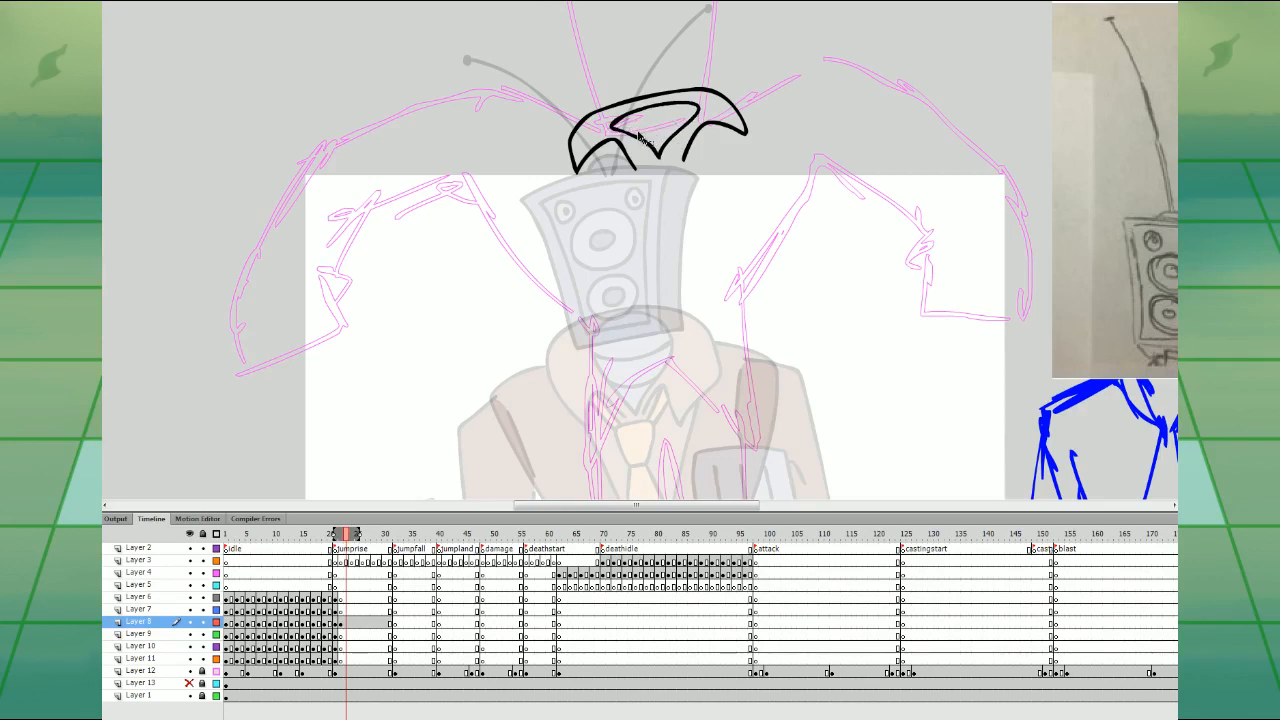
left_click_drag(630, 134, 688, 122)
mouse_move(683, 191)
left_mouse_down()
mouse_move(677, 117)
mouse_move(667, 135)
left_mouse_up()
- Draw the jacket outline below the collar, with both sides, crossing lapel edges and pointed coattails following the jumprise sketch
mouse_move(580, 92)
left_mouse_down()
mouse_move(626, 220)
mouse_move(658, 252)
mouse_move(652, 284)
mouse_move(576, 395)
mouse_move(563, 340)
mouse_move(572, 265)
left_mouse_up()
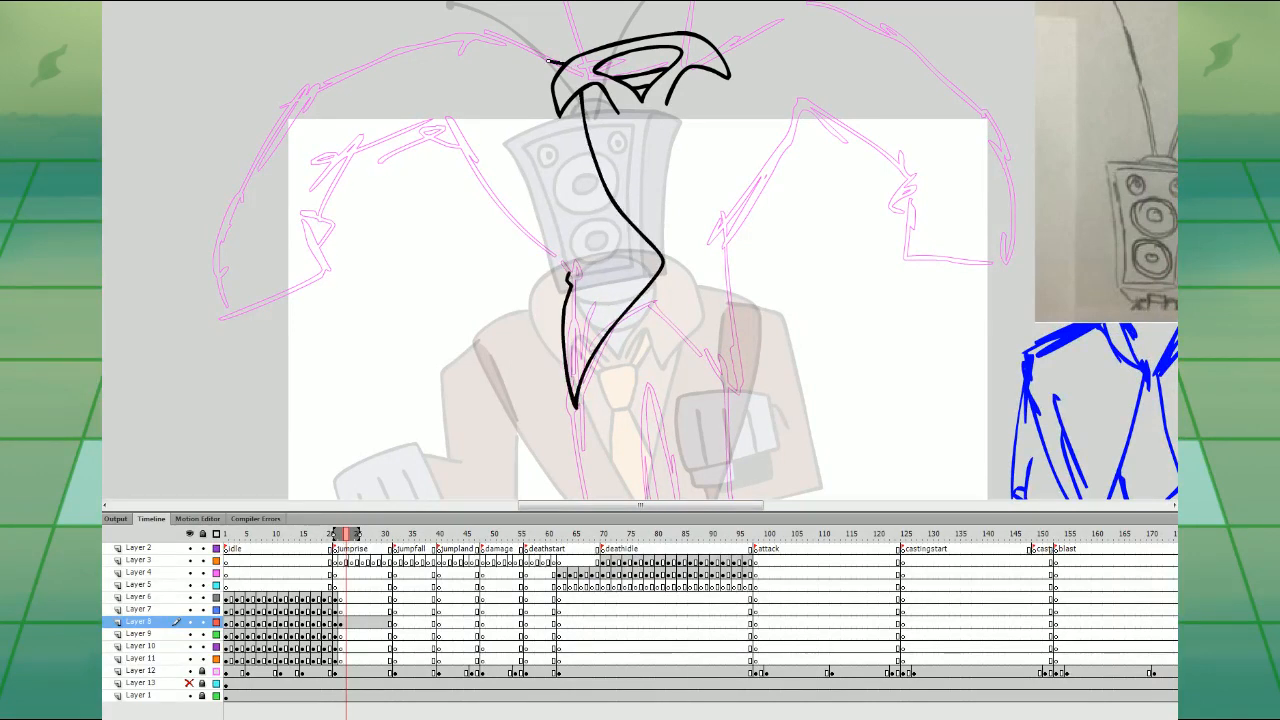
mouse_move(549, 62)
left_mouse_down()
mouse_move(467, 48)
mouse_move(465, 86)
mouse_move(490, 176)
mouse_move(570, 270)
left_mouse_up()
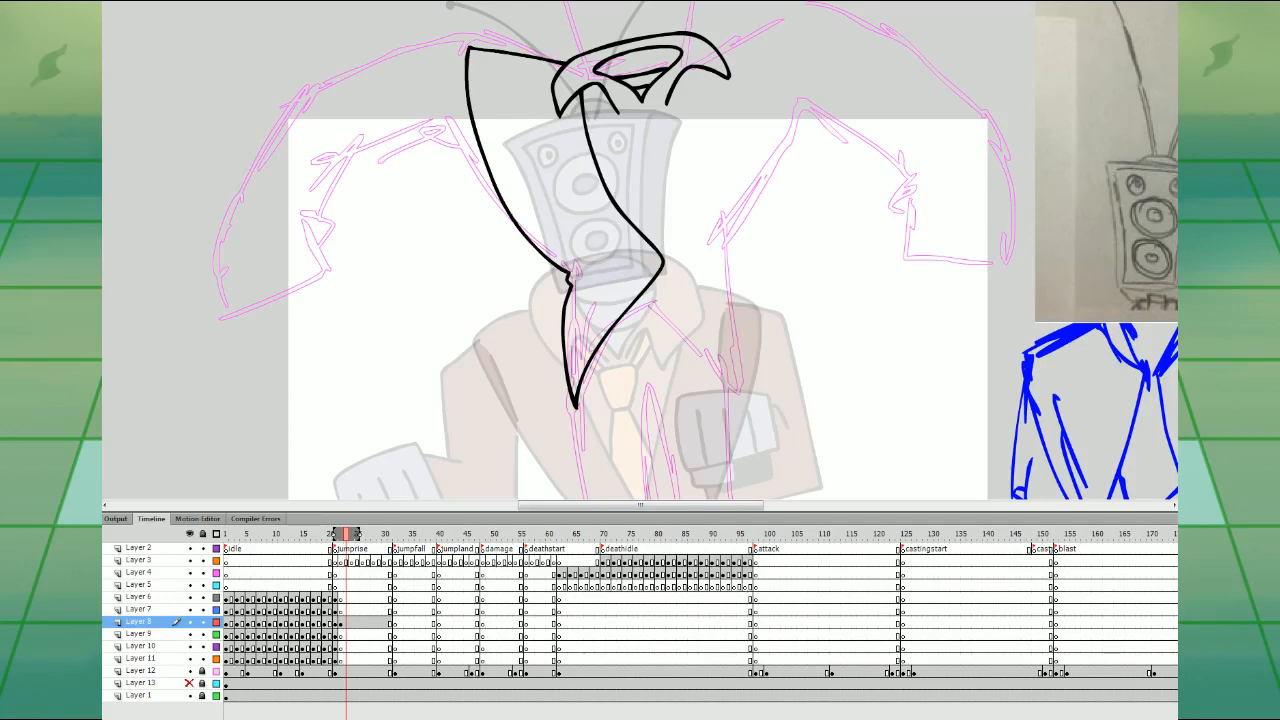
mouse_move(646, 289)
left_mouse_down()
mouse_move(734, 388)
mouse_move(740, 346)
mouse_move(720, 262)
left_mouse_up()
mouse_move(751, 251)
left_mouse_down()
mouse_move(741, 302)
mouse_move(783, 186)
mouse_move(782, 97)
mouse_move(706, 125)
left_mouse_up()
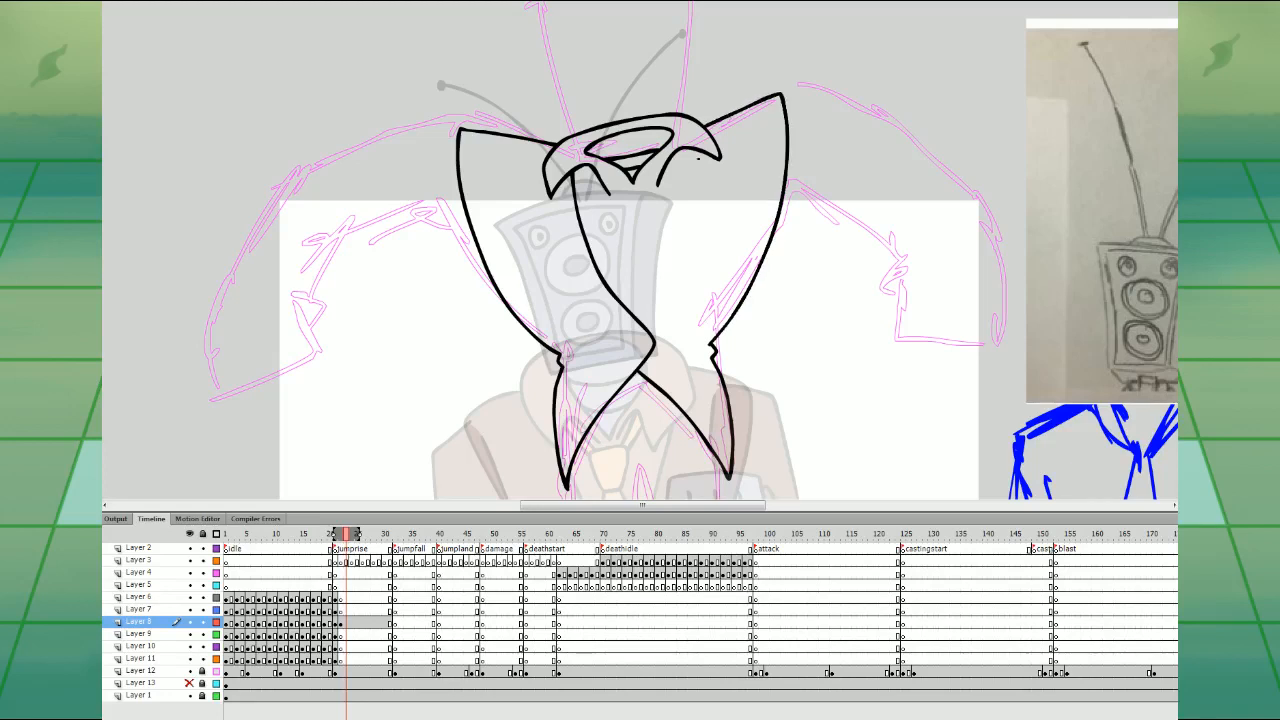
left_click_drag(648, 316, 687, 152)
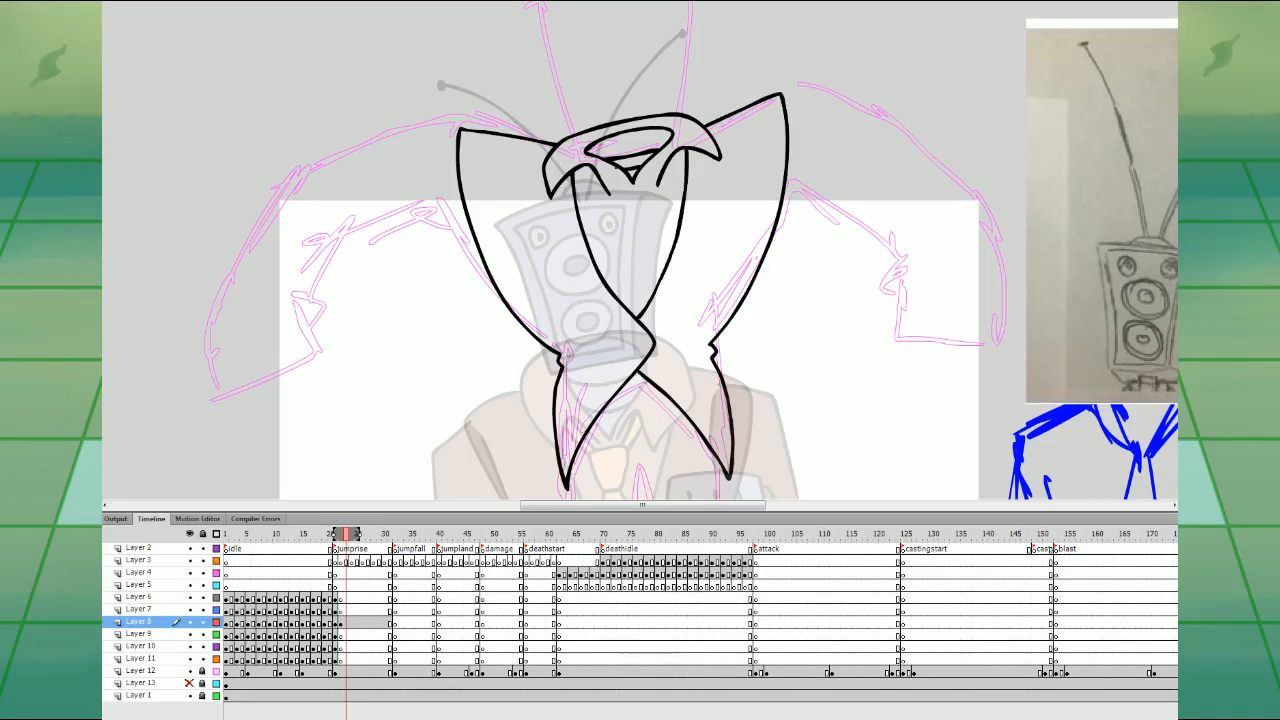
- Draw the necktie with its knot inside the lapels and add the jacket button where the lapels cross
mouse_move(642, 199)
left_mouse_down()
mouse_move(626, 245)
mouse_move(646, 236)
mouse_move(611, 206)
mouse_move(624, 246)
mouse_move(648, 241)
mouse_move(591, 180)
mouse_move(609, 211)
left_mouse_up()
key("ctrl+z")
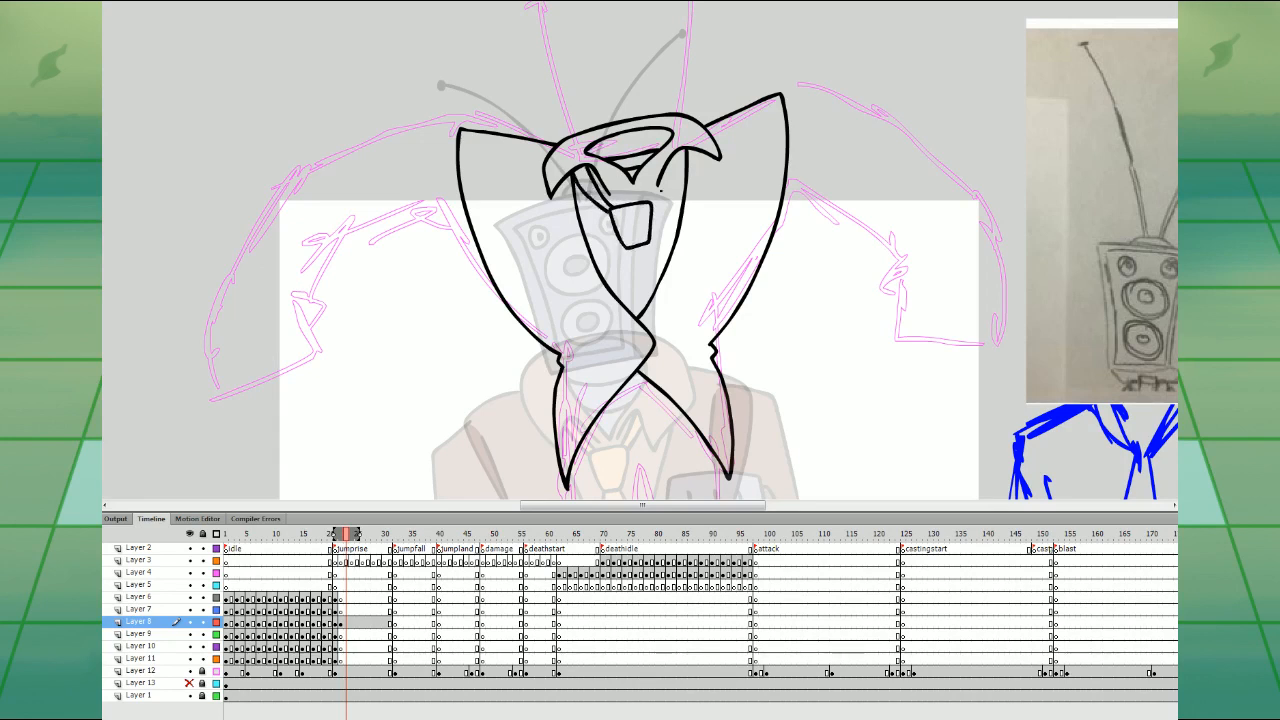
mouse_move(677, 153)
left_mouse_down()
mouse_move(650, 204)
mouse_move(682, 160)
left_mouse_up()
left_click_drag(625, 258, 620, 300)
left_click_drag(651, 256, 660, 280)
mouse_move(708, 317)
left_mouse_down()
mouse_move(710, 254)
mouse_move(644, 284)
mouse_move(677, 184)
mouse_move(670, 115)
mouse_move(664, 208)
left_mouse_up()
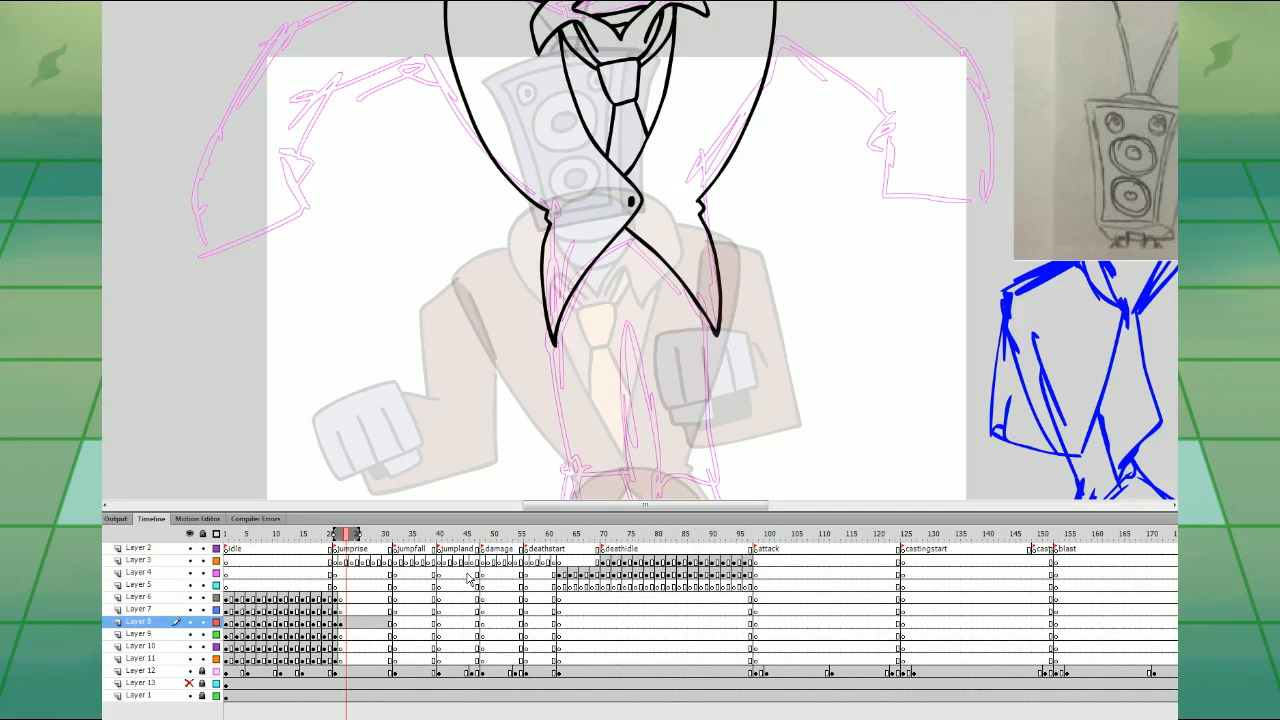
- Check which layer holds the idle torso and move the new jacket drawing at frame 22 from Layer 8 to Layer 10
left_click(346, 610)
left_click_drag(642, 261, 657, 355)
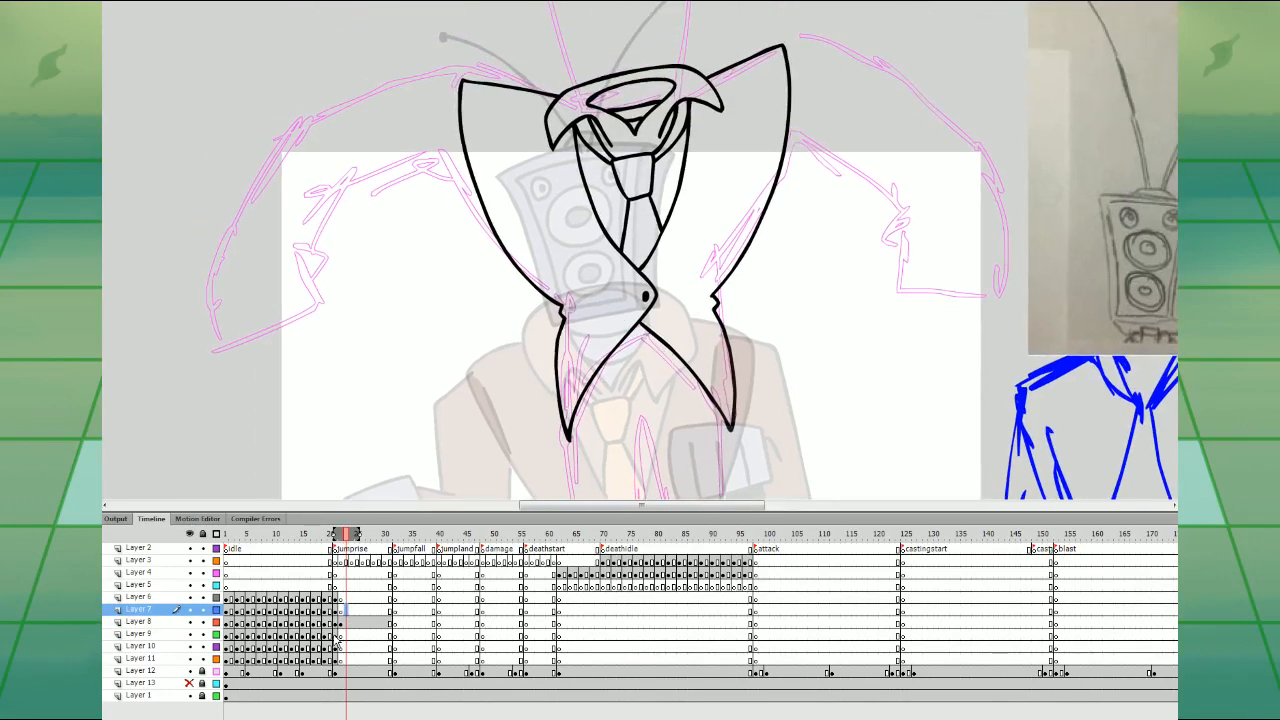
left_click(335, 635)
left_click(336, 647)
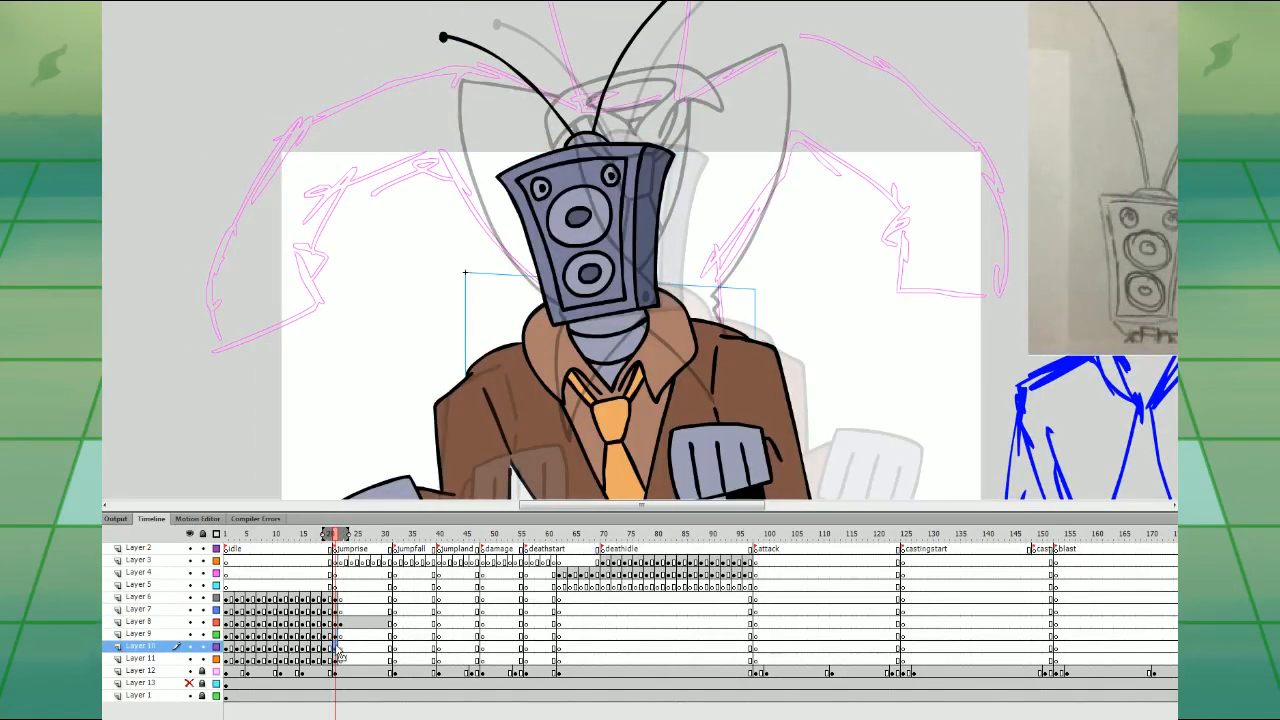
left_click(340, 622)
mouse_move(340, 622)
left_mouse_down()
mouse_move(341, 647)
mouse_move(341, 597)
left_mouse_up()
left_click(341, 634)
key("F7")
left_click(341, 647)
left_click(341, 635)
left_click(341, 647)
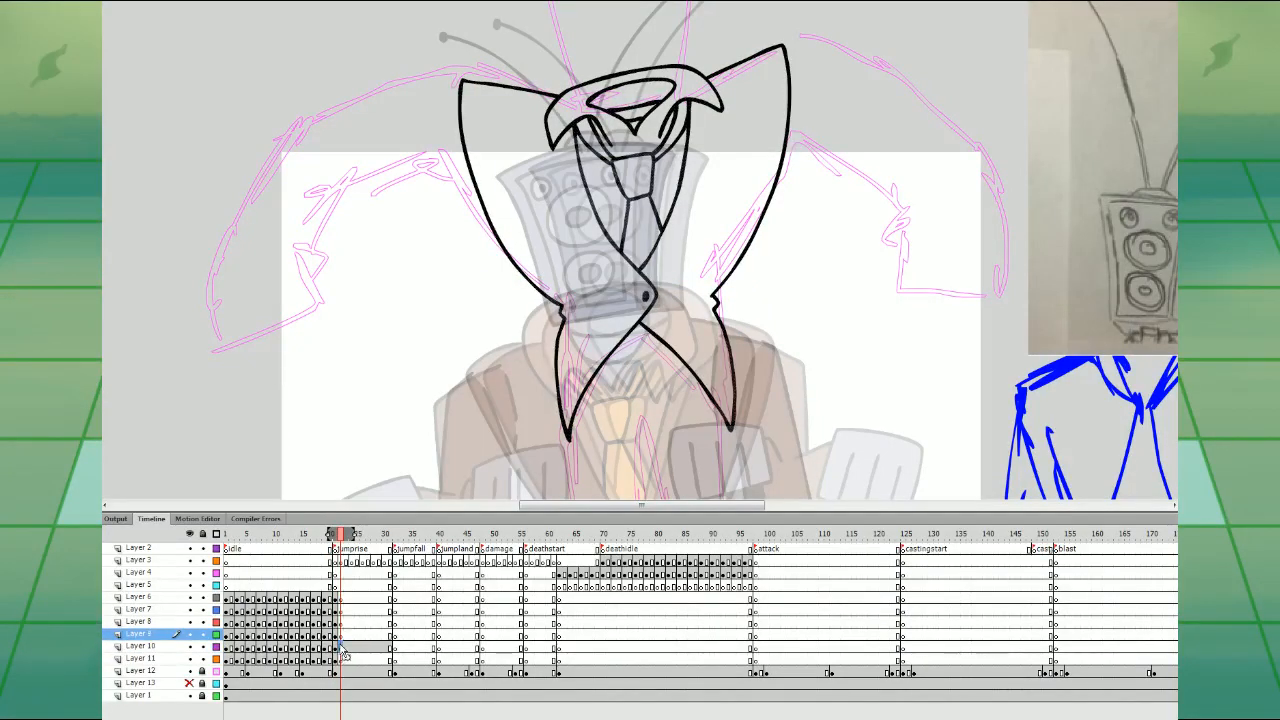
- Move the jacket drawing at frame 22 up from Layer 10 to Layer 9
left_click(341, 647)
left_click(341, 635)
left_click(341, 647)
left_click(396, 648)
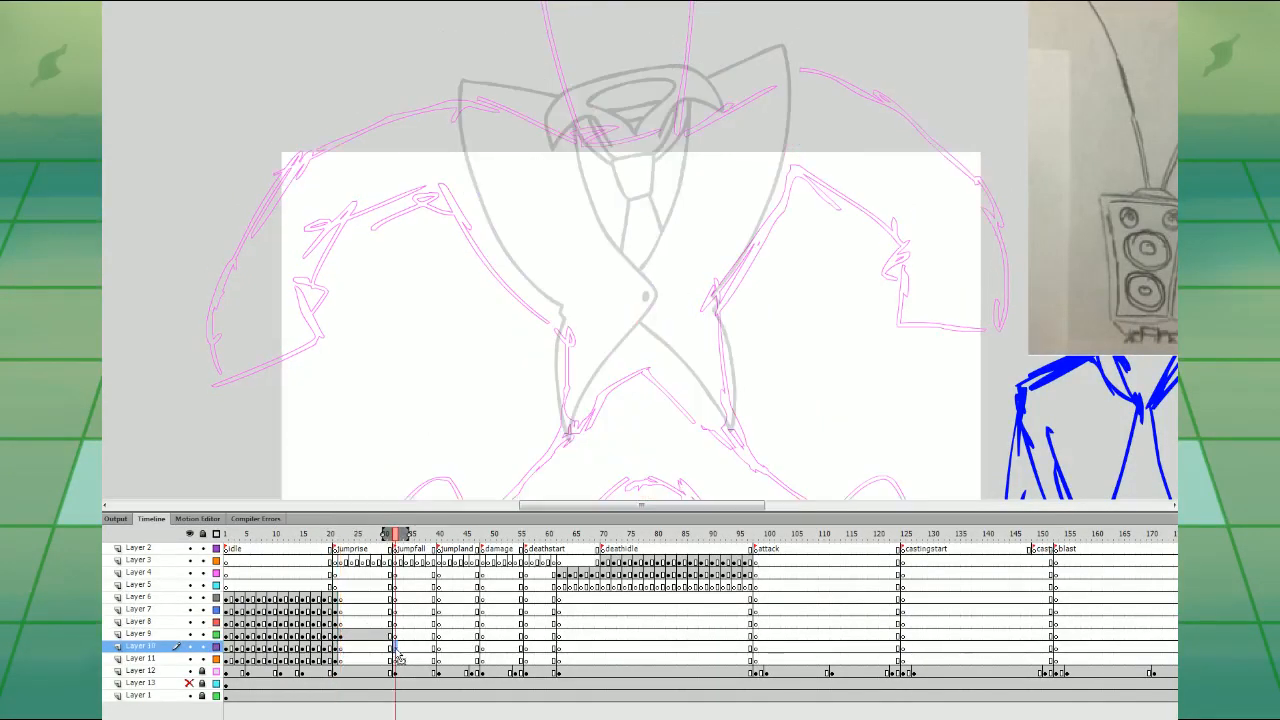
left_click(341, 635)
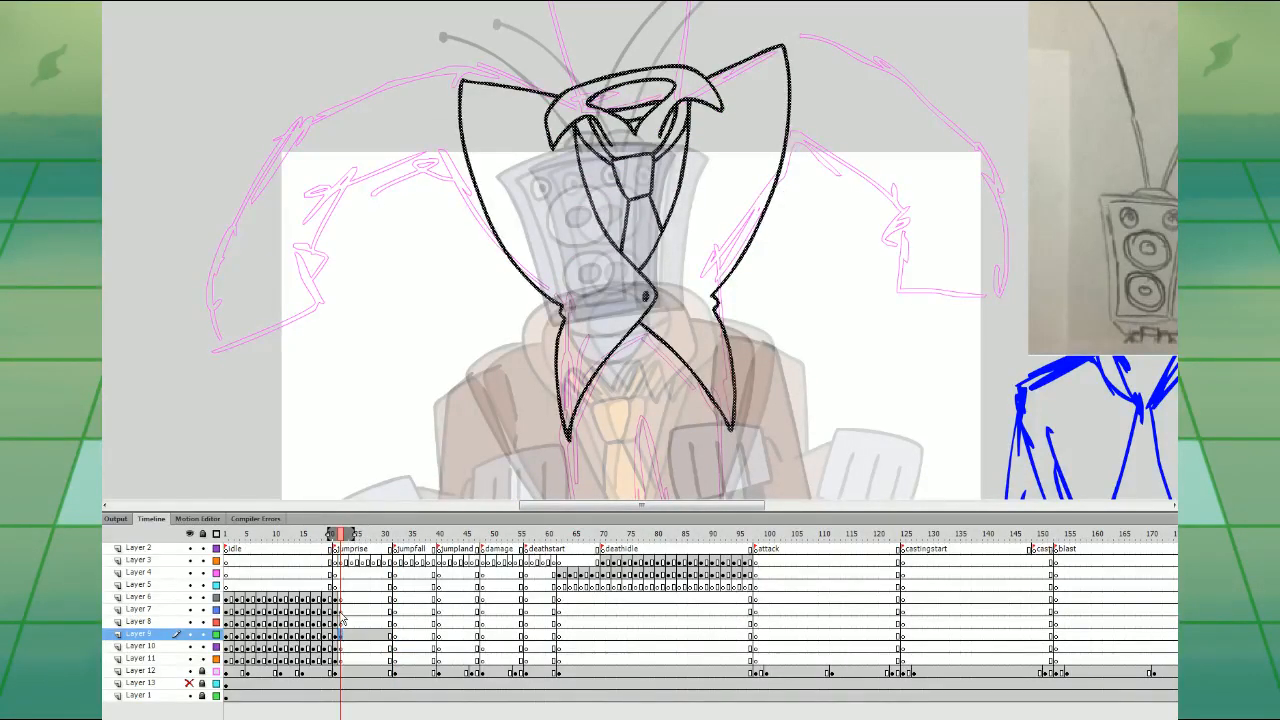
- Draw the speaker head on Layer 8 at frame 22 above the collar, with a flared outline, inner front border and antenna base
left_click(341, 622)
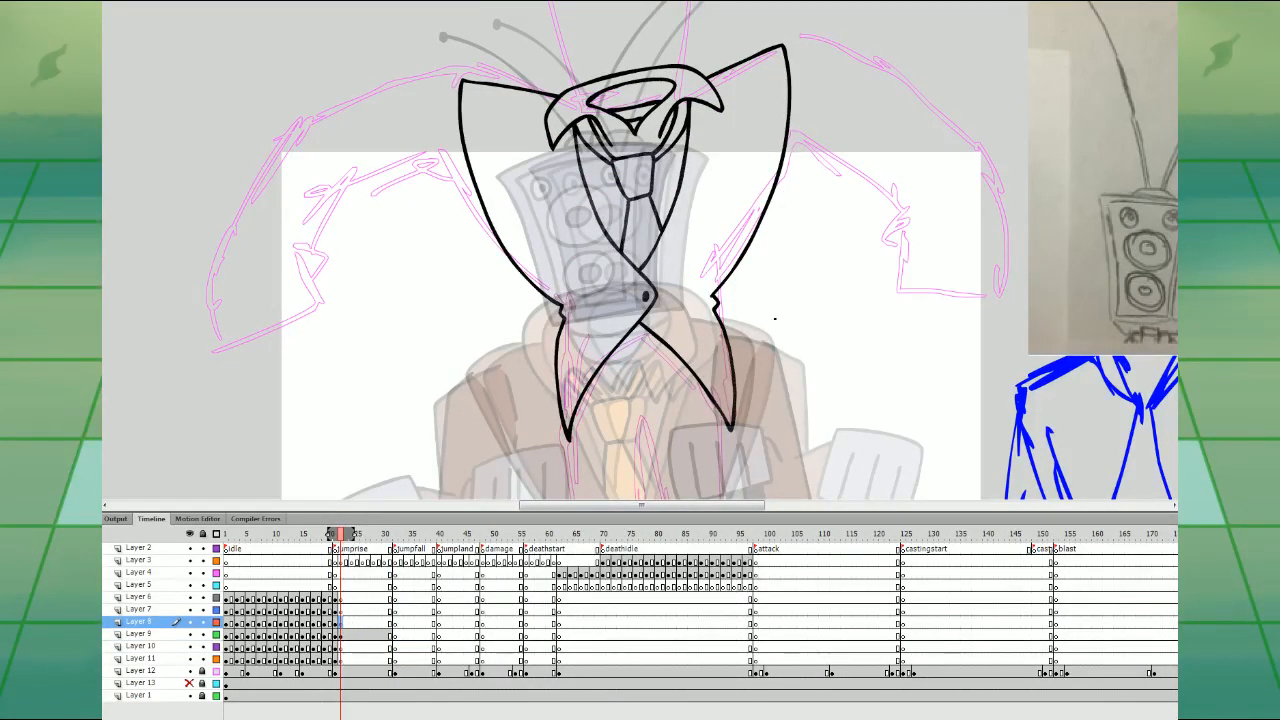
left_click_drag(751, 371, 754, 343)
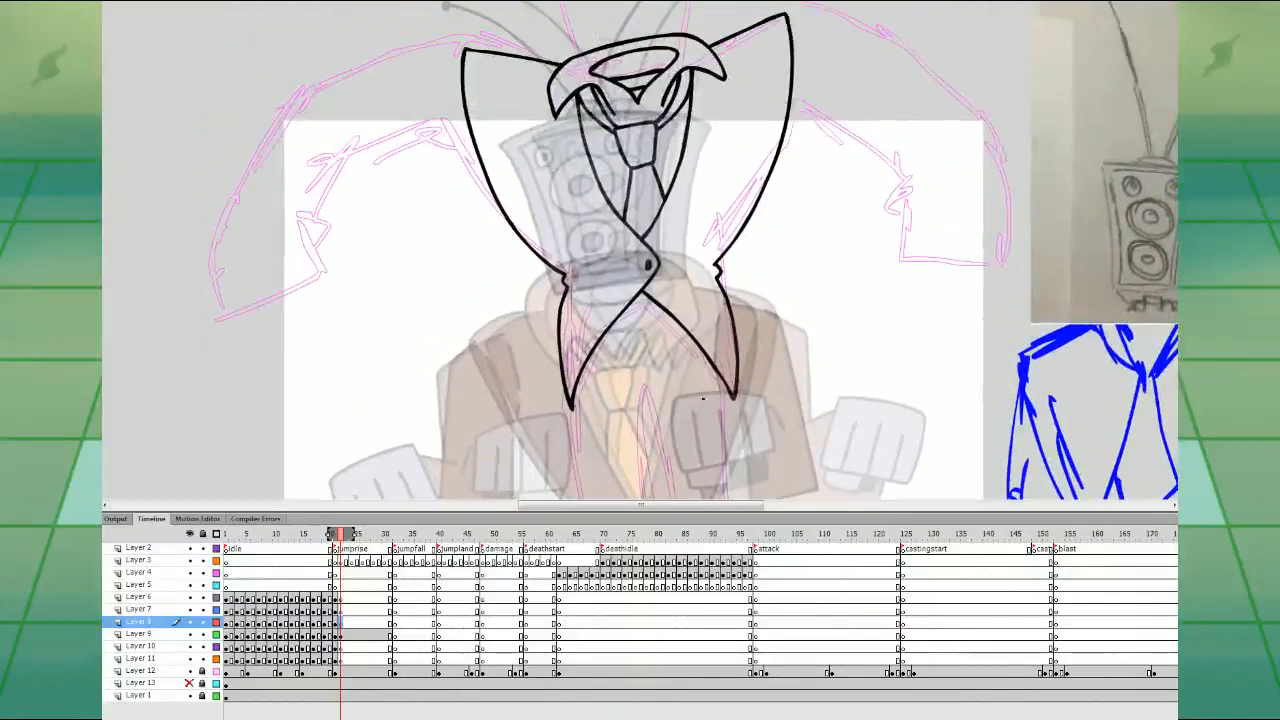
left_click(335, 622)
left_click(341, 624)
left_click_drag(698, 225, 662, 600)
mouse_move(545, 438)
left_mouse_down()
mouse_move(642, 396)
mouse_move(664, 284)
mouse_move(649, 271)
mouse_move(594, 260)
mouse_move(498, 295)
mouse_move(536, 357)
mouse_move(548, 415)
left_mouse_up()
key("ctrl+z")
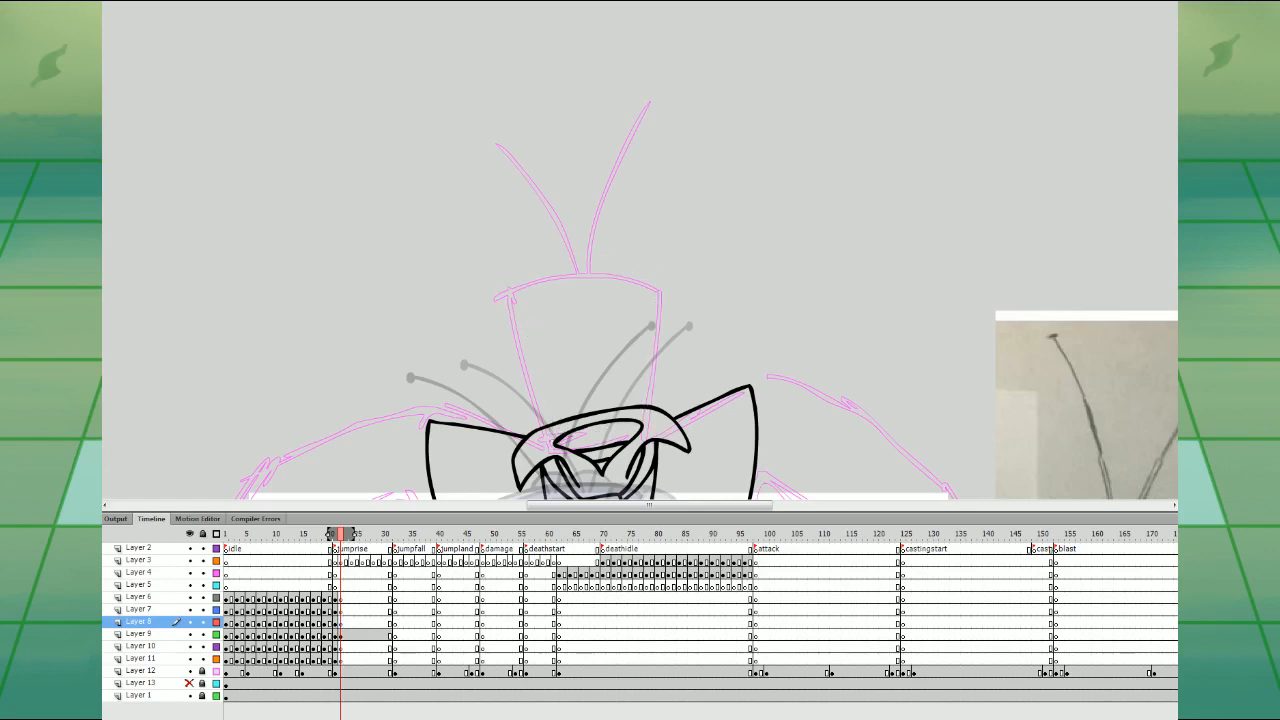
mouse_move(560, 437)
left_mouse_down()
mouse_move(640, 423)
mouse_move(658, 282)
mouse_move(618, 263)
mouse_move(543, 262)
mouse_move(490, 297)
left_mouse_up()
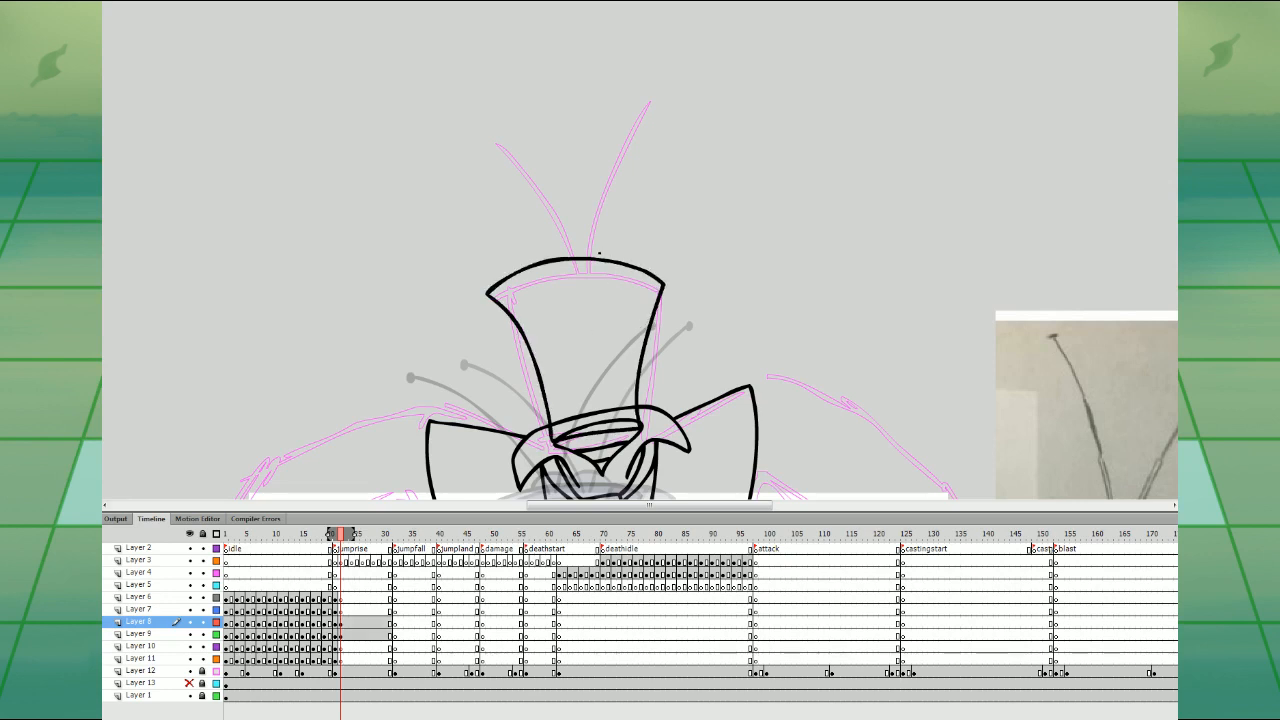
mouse_move(562, 258)
left_mouse_down()
mouse_move(600, 258)
mouse_move(612, 281)
mouse_move(513, 294)
mouse_move(554, 398)
mouse_move(646, 288)
left_mouse_up()
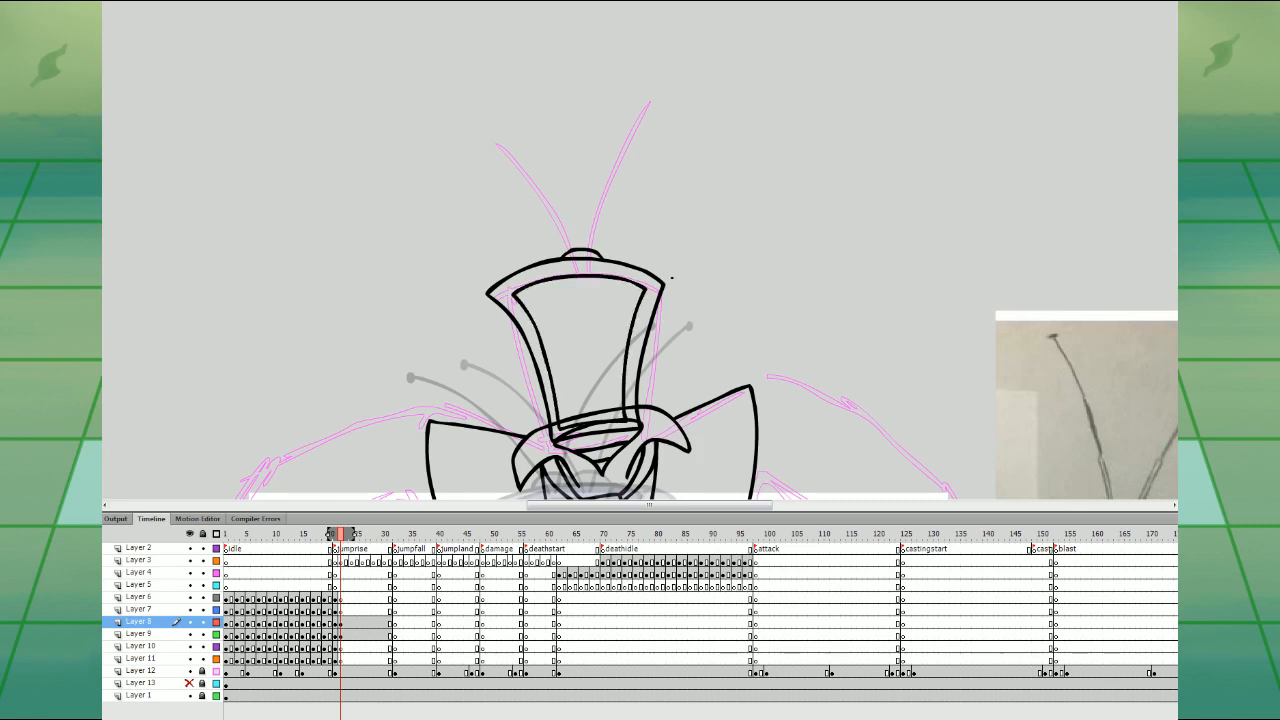
double_click(645, 398)
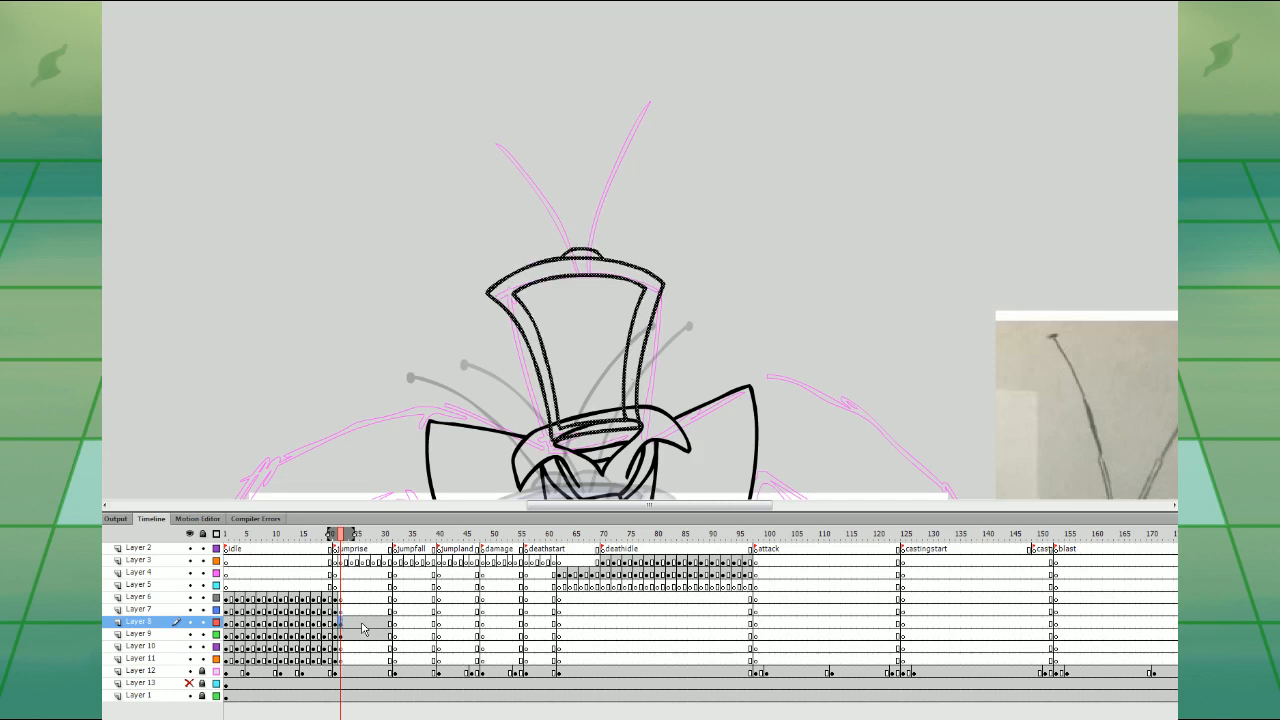
- Nudge the speaker head slightly up and right over the collar and touch up the neck band at its base
key("Right")
key("Up")
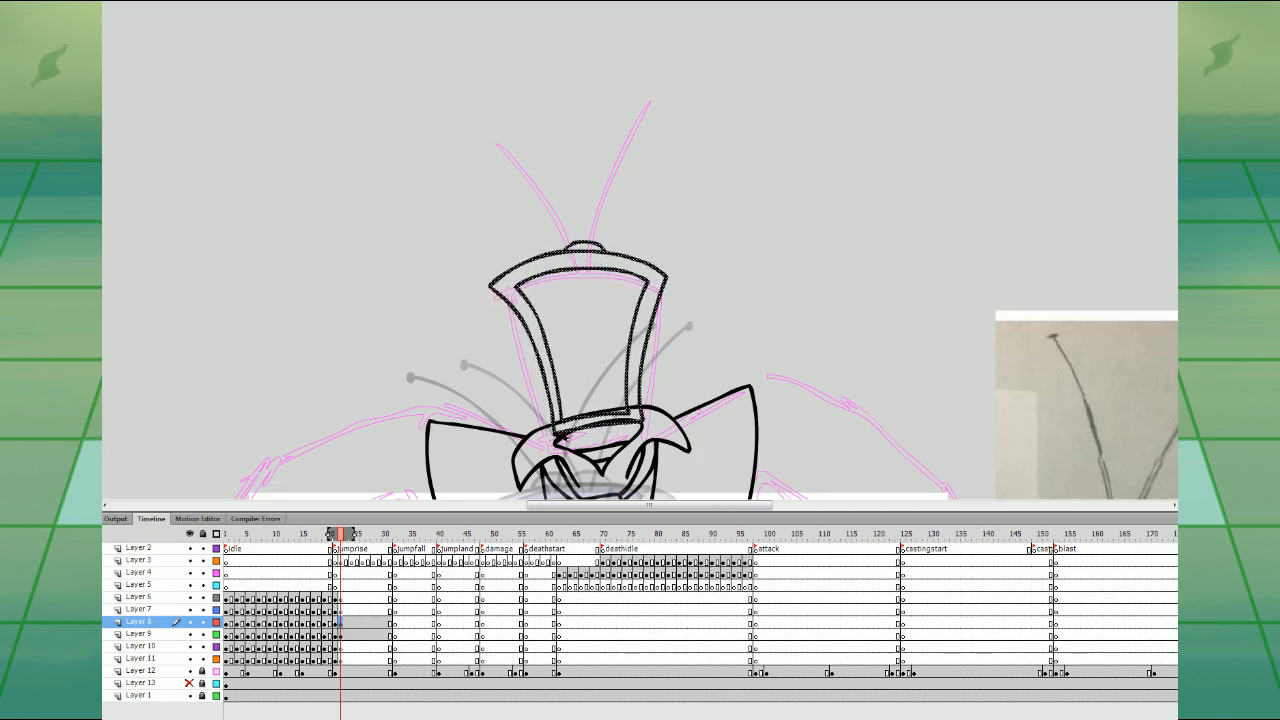
left_click_drag(563, 438, 642, 422)
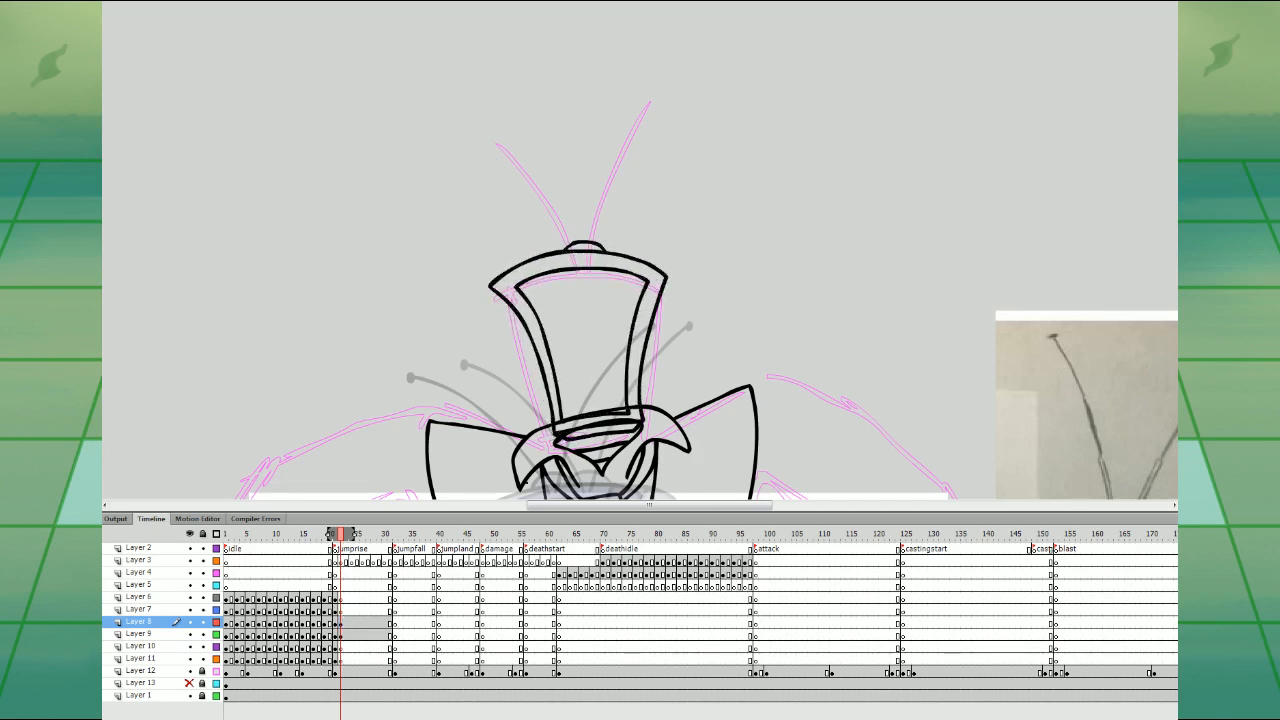
- Draw two oval speaker cones and two small upper corner tweeters inside the head's front border, and refine the head's side edge
scroll(751, 194, "down", 5)
mouse_move(625, 127)
left_mouse_down()
mouse_move(573, 152)
mouse_move(641, 152)
mouse_move(627, 132)
mouse_move(572, 162)
mouse_move(619, 173)
mouse_move(640, 145)
mouse_move(625, 126)
mouse_move(598, 157)
mouse_move(611, 137)
mouse_move(626, 172)
mouse_move(588, 222)
mouse_move(632, 205)
mouse_move(621, 184)
mouse_move(584, 214)
mouse_move(636, 194)
mouse_move(619, 184)
mouse_move(621, 201)
mouse_move(610, 195)
mouse_move(663, 252)
left_mouse_up()
key("ctrl+z")
key("ctrl+z")
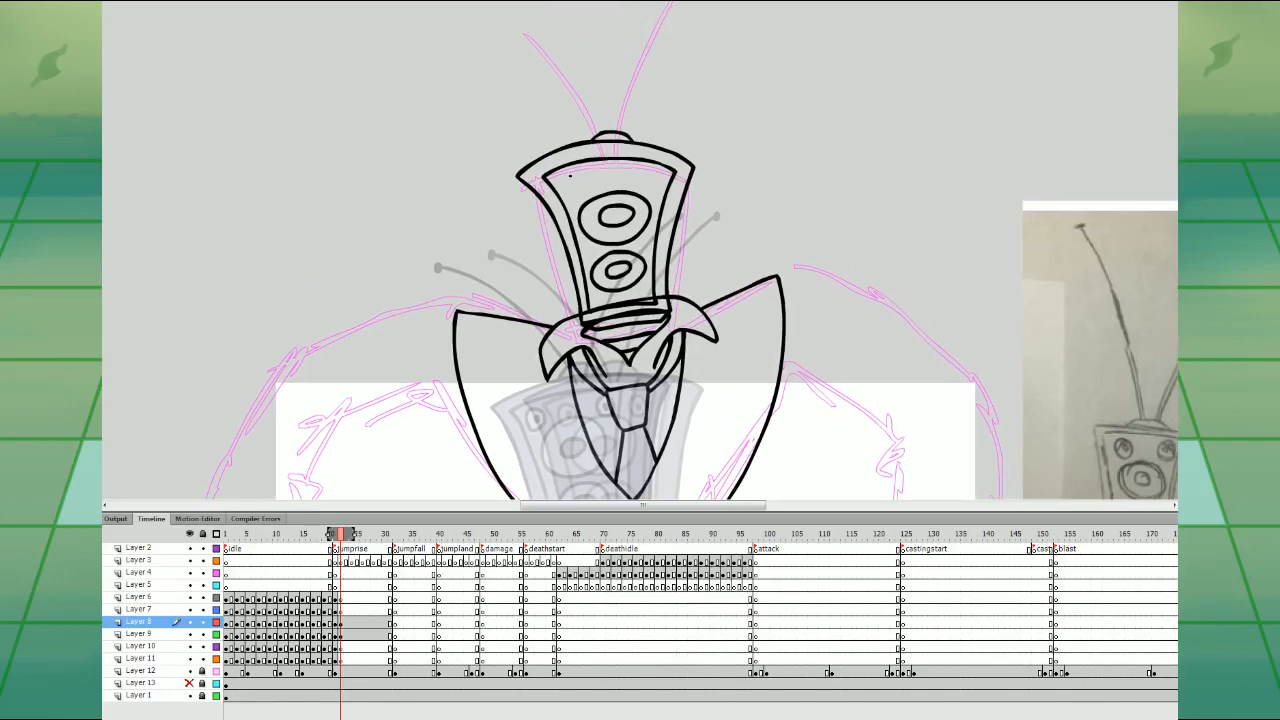
mouse_move(571, 169)
left_mouse_down()
mouse_move(575, 194)
mouse_move(573, 169)
left_mouse_up()
mouse_move(655, 170)
left_mouse_down()
mouse_move(644, 186)
mouse_move(651, 178)
mouse_move(702, 239)
mouse_move(666, 274)
left_mouse_up()
mouse_move(681, 228)
left_mouse_down()
mouse_move(675, 249)
mouse_move(682, 230)
left_mouse_up()
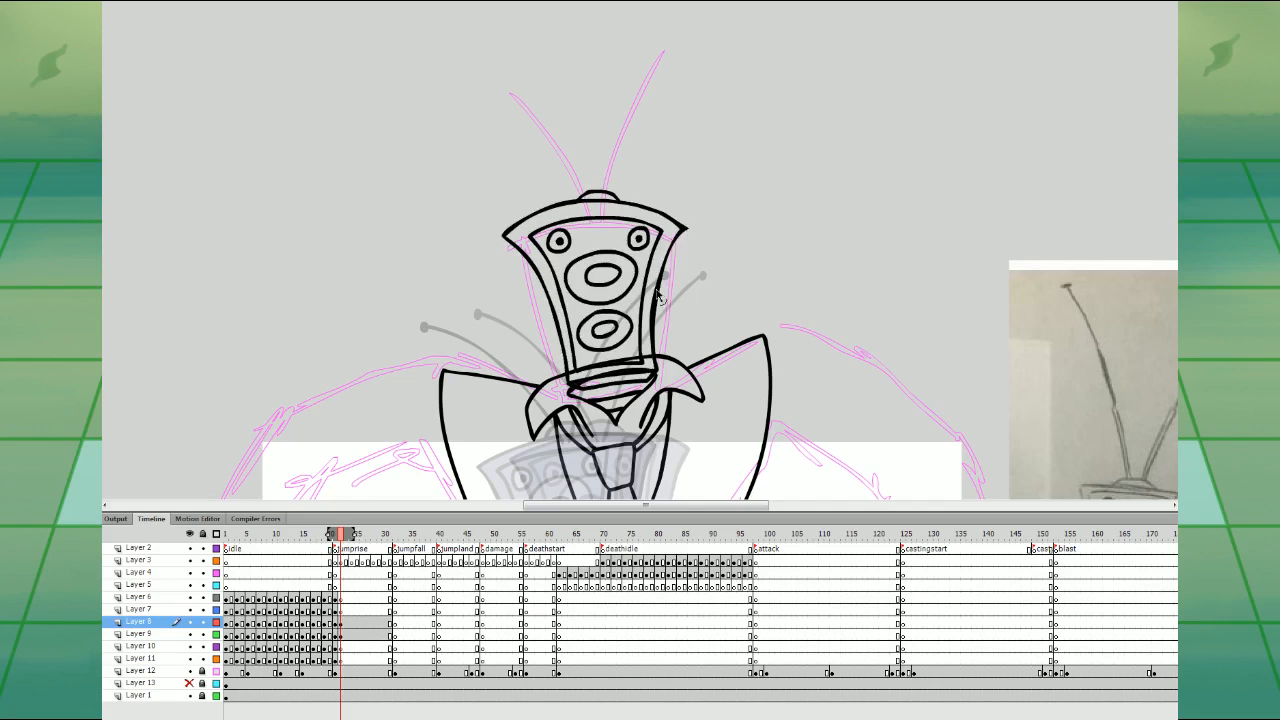
left_click_drag(656, 293, 654, 294)
left_click_drag(687, 229, 716, 255)
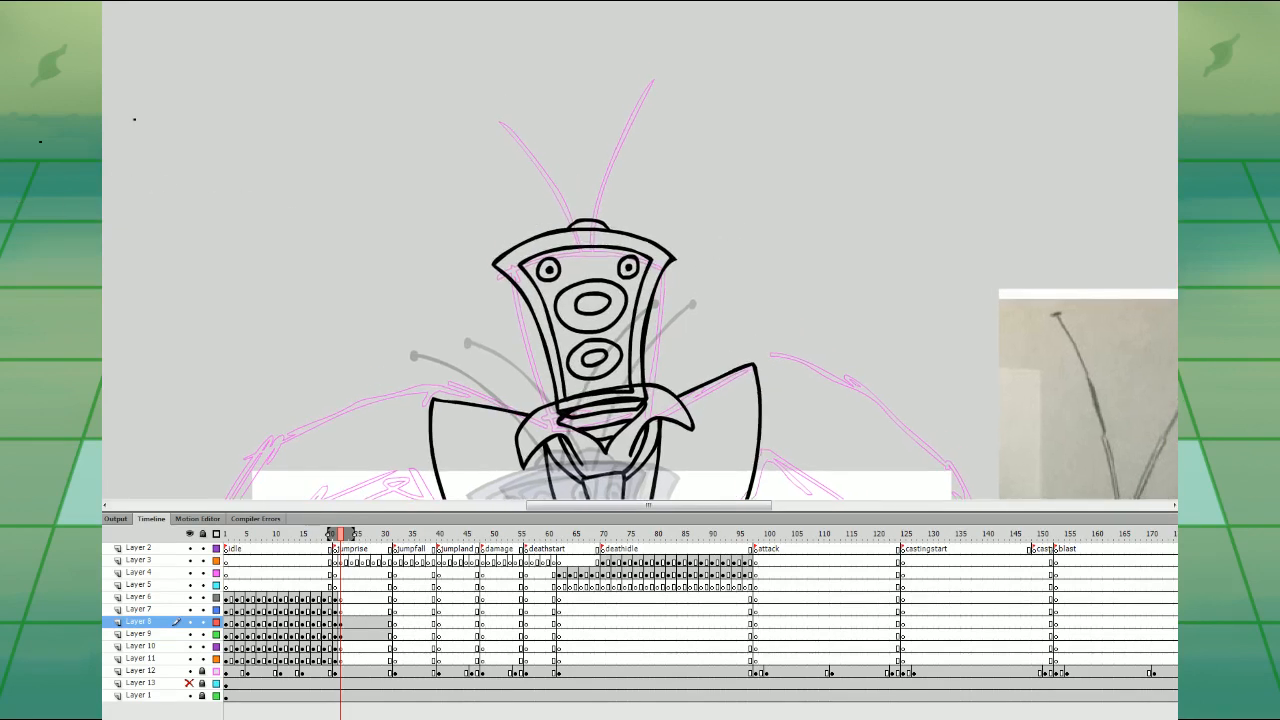
- Move the speaker head drawing at frame 22 from Layer 8 to Layer 7, leaving Layer 8 empty there
left_click(341, 632)
left_click_drag(341, 630, 342, 611)
left_click(341, 622)
left_click(341, 622)
key("F7")
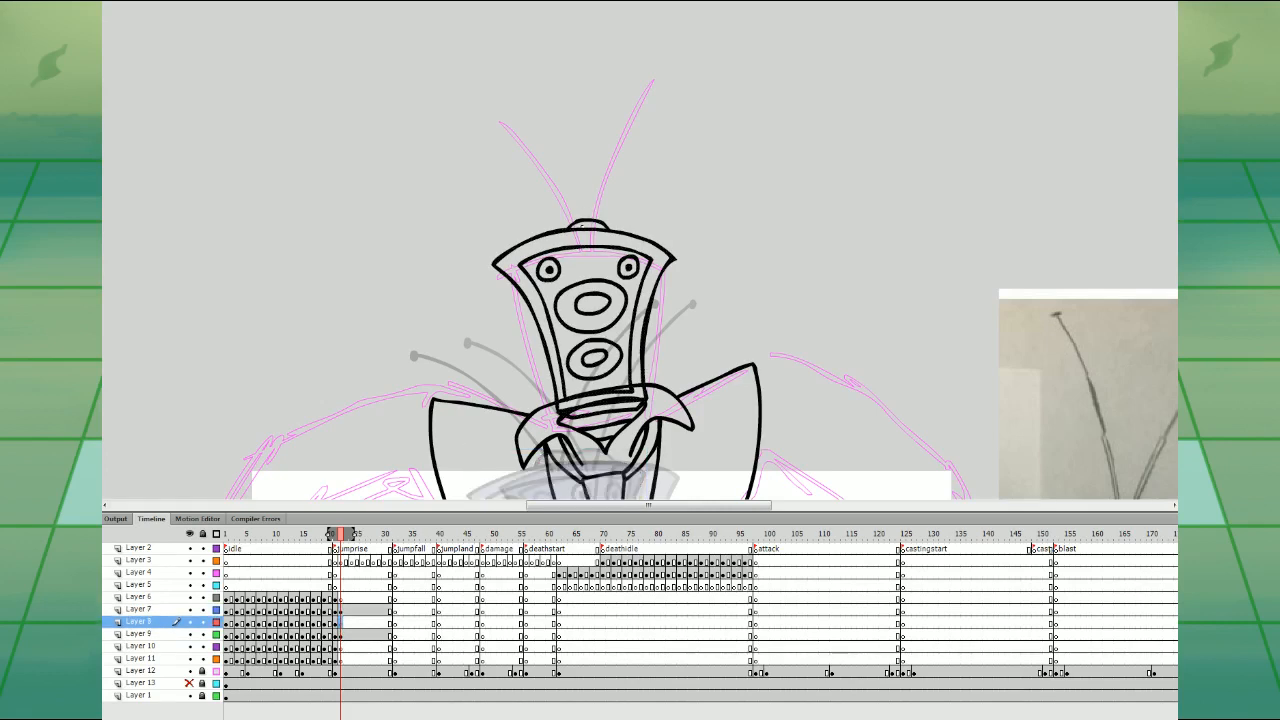
- Draw two outward-curving antennae with ball tips rising from the antenna base on Layer 8
mouse_move(578, 218)
left_mouse_down()
mouse_move(510, 151)
mouse_move(448, 167)
left_mouse_up()
left_click_drag(594, 218, 712, 152)
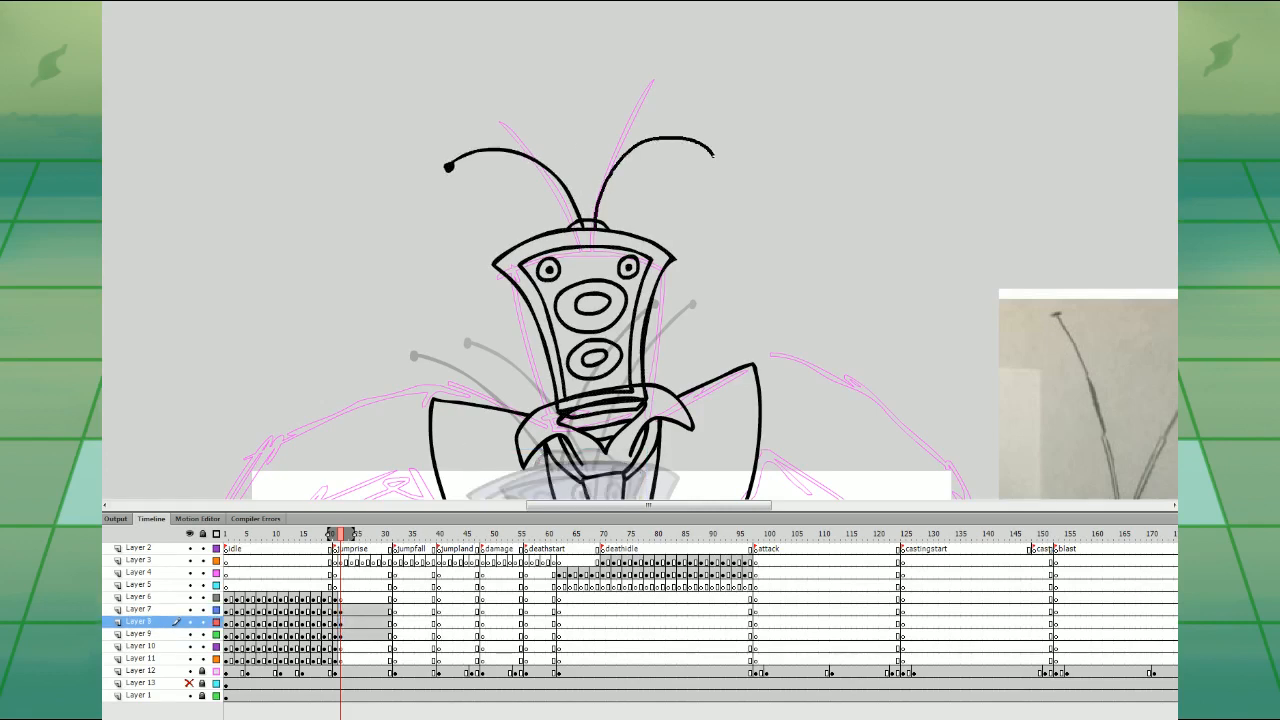
left_click(712, 157)
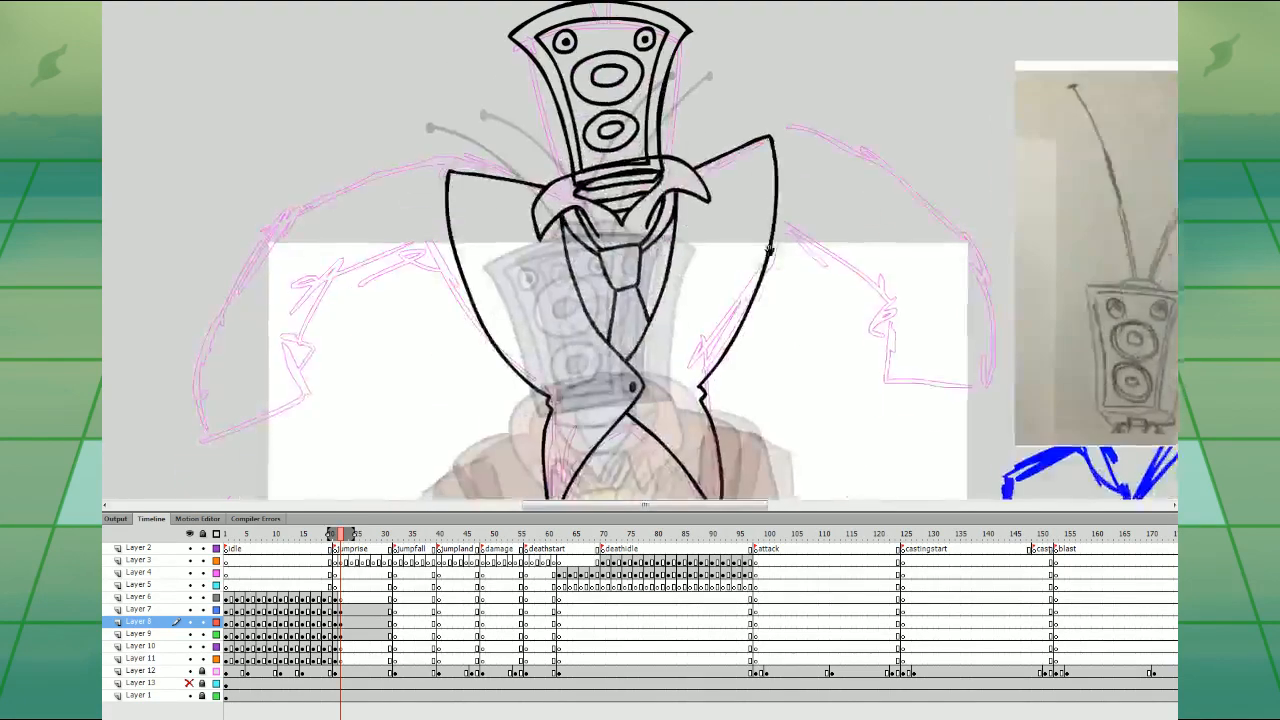
- Draw the raised arm's upper outline on Layer 5 at frame 22, from the jacket shoulder over the elbow to the wrist
left_click_drag(770, 250, 820, 285)
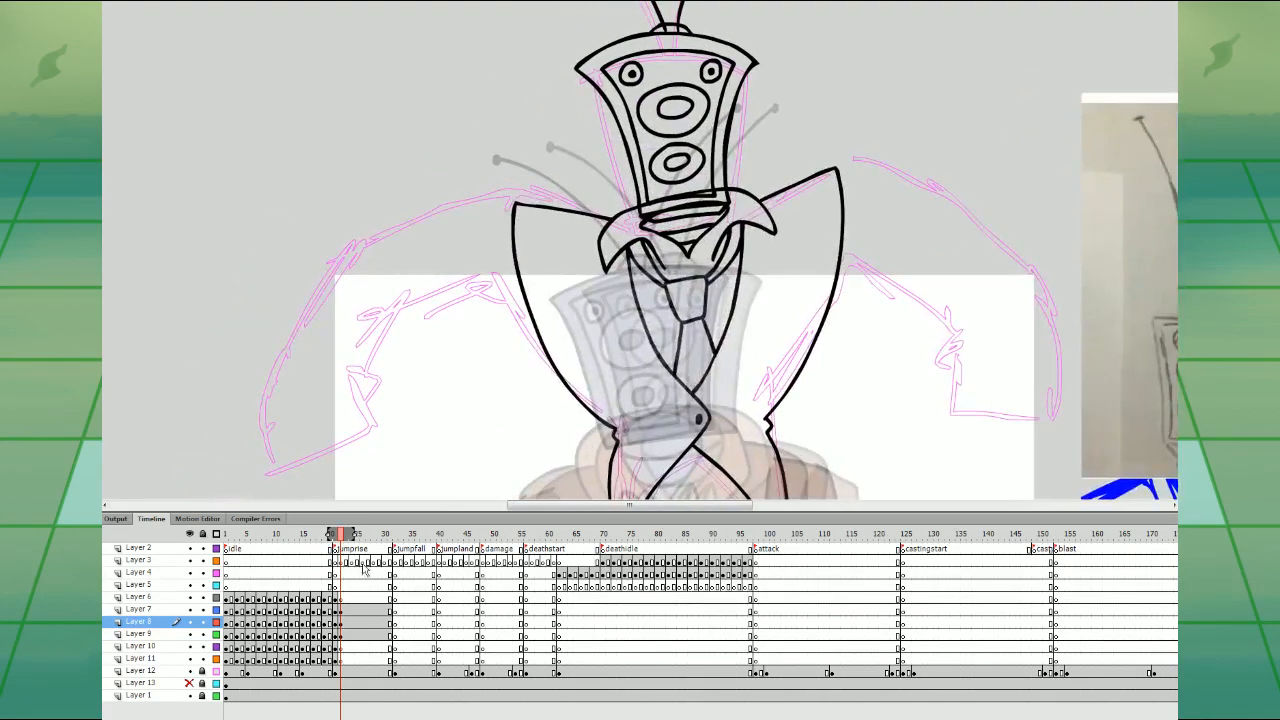
left_click(341, 586)
mouse_move(762, 369)
left_mouse_down()
mouse_move(795, 305)
mouse_move(808, 220)
mouse_move(830, 304)
left_mouse_up()
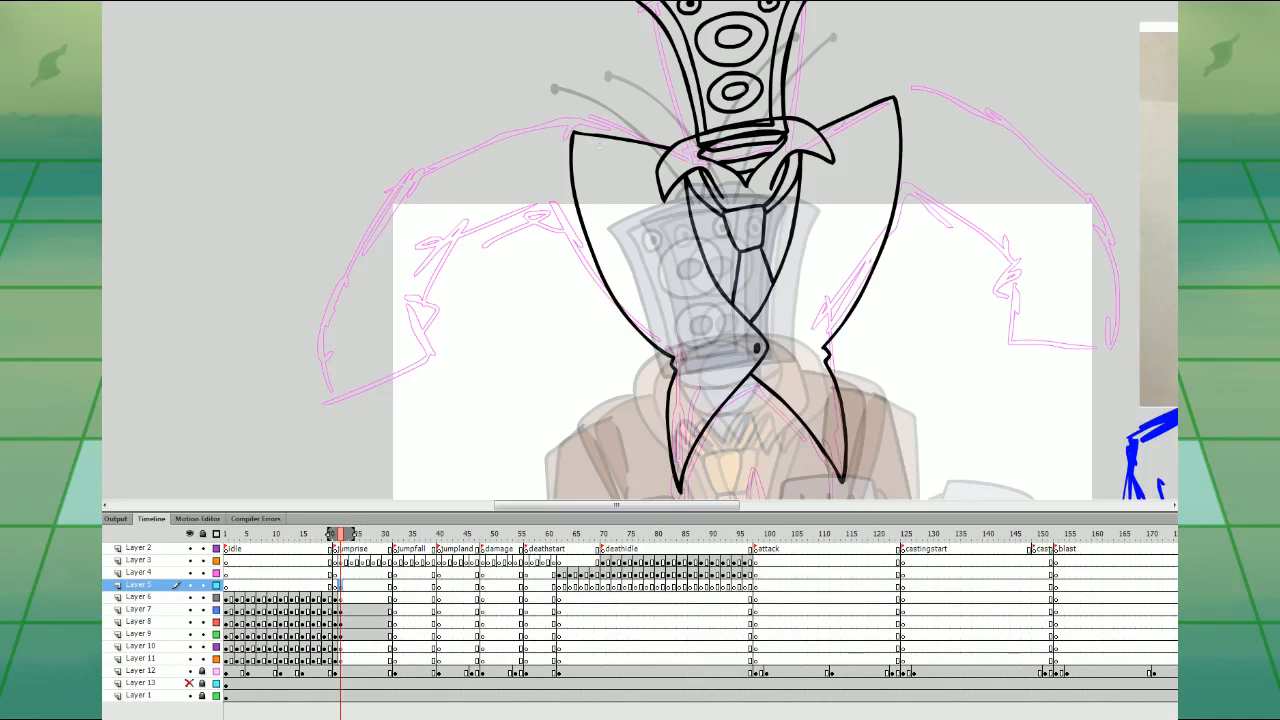
left_click_drag(600, 147, 477, 131)
key("ctrl+z")
mouse_move(574, 141)
left_mouse_down()
mouse_move(417, 176)
mouse_move(323, 304)
left_mouse_up()
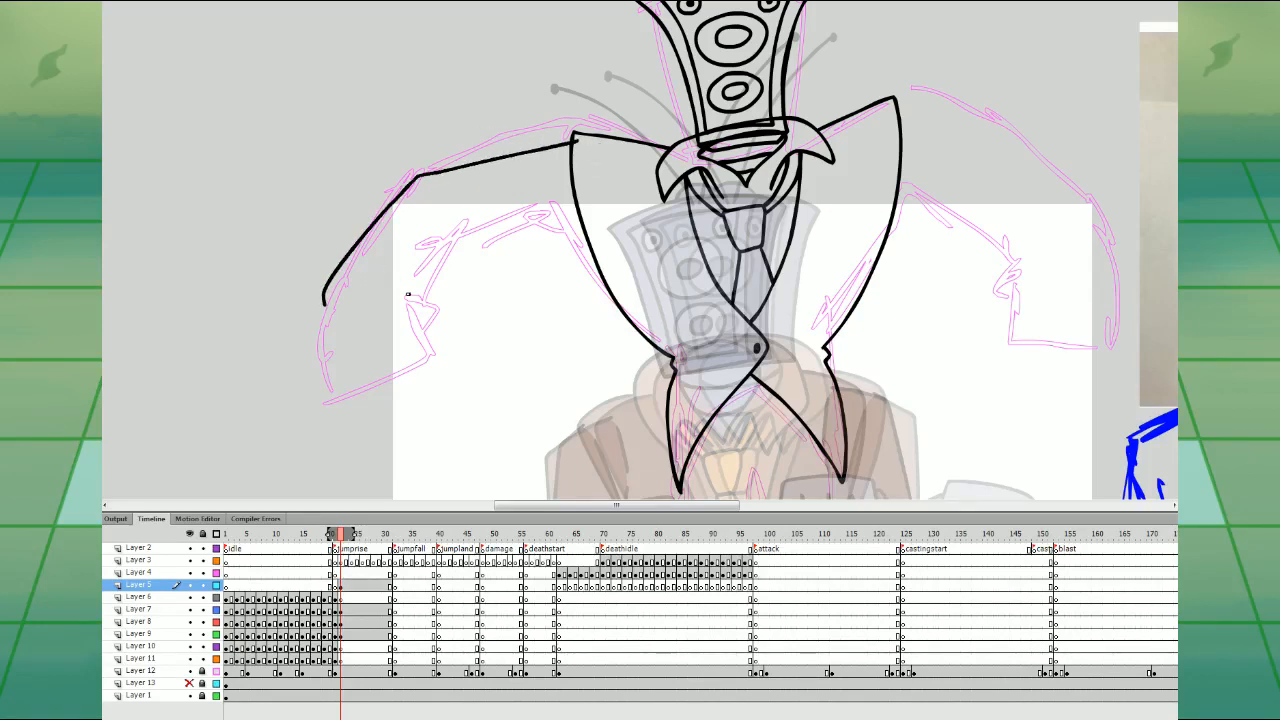
- Draw the clenched fist at the arm's end with an angular outline and short finger lines
mouse_move(408, 294)
left_mouse_down()
mouse_move(314, 377)
mouse_move(384, 293)
mouse_move(341, 298)
mouse_move(320, 353)
mouse_move(354, 391)
mouse_move(431, 370)
left_mouse_up()
key("ctrl+z")
mouse_move(407, 337)
left_mouse_down()
mouse_move(430, 366)
mouse_move(420, 320)
left_mouse_up()
mouse_move(408, 383)
left_mouse_down()
mouse_move(442, 379)
mouse_move(454, 342)
mouse_move(410, 291)
left_mouse_up()
mouse_move(348, 353)
left_mouse_down()
mouse_move(362, 383)
mouse_move(401, 381)
mouse_move(350, 370)
mouse_move(366, 389)
mouse_move(384, 383)
left_mouse_up()
key("ctrl+z")
key("ctrl+z")
key("ctrl+z")
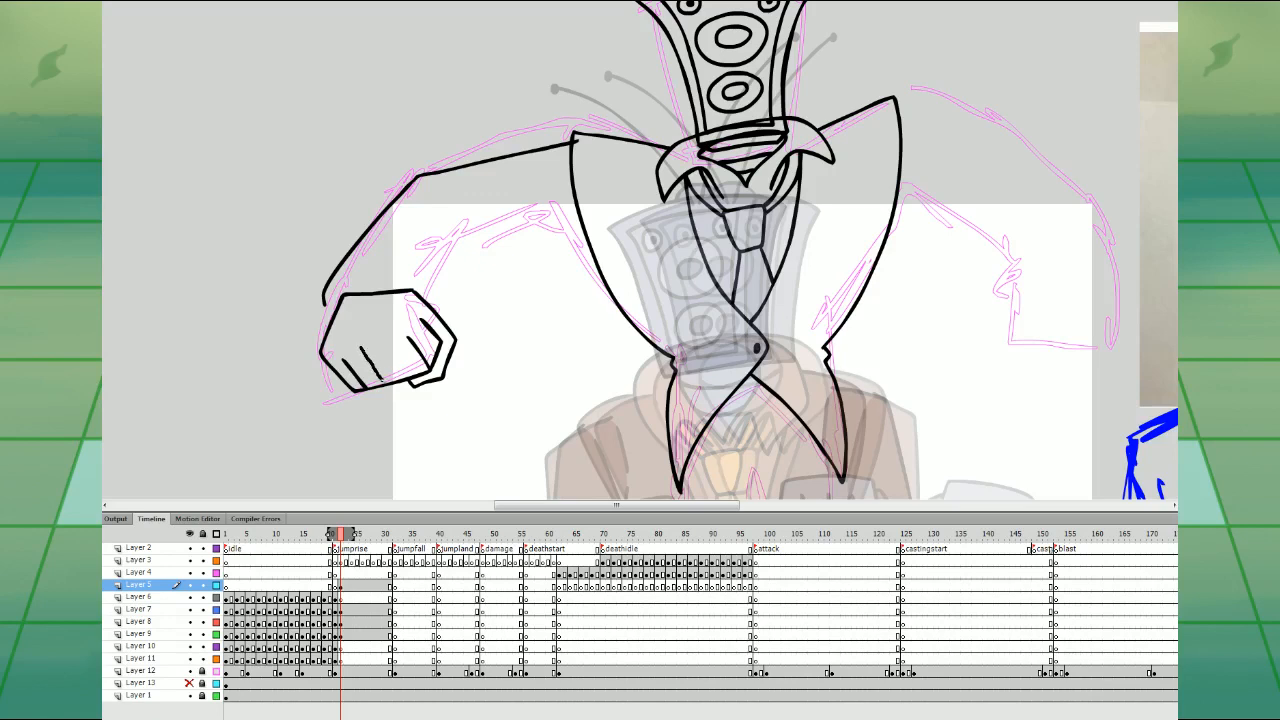
- Rework the fist's inner lines into a third finger division and a curled thumb
left_click_drag(386, 339, 410, 378)
left_click(424, 362)
key("Delete")
left_click_drag(424, 347, 421, 351)
key("ctrl+z")
- Give the fist a sloped top edge and delete the leftover straight wrist lines and stray stroke above it
mouse_move(399, 296)
left_mouse_down()
mouse_move(339, 315)
mouse_move(450, 271)
left_mouse_up()
key("v")
left_click(337, 309)
key("Delete")
left_click(400, 294)
key("Delete")
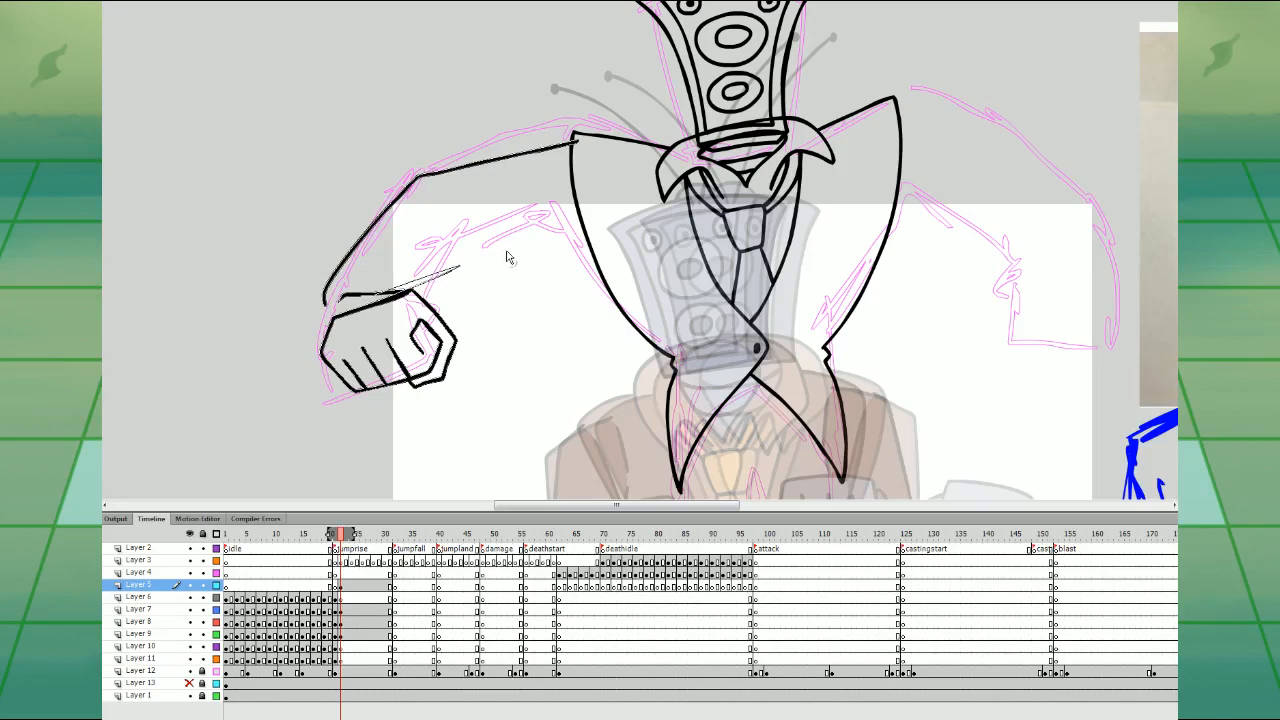
left_click(426, 266)
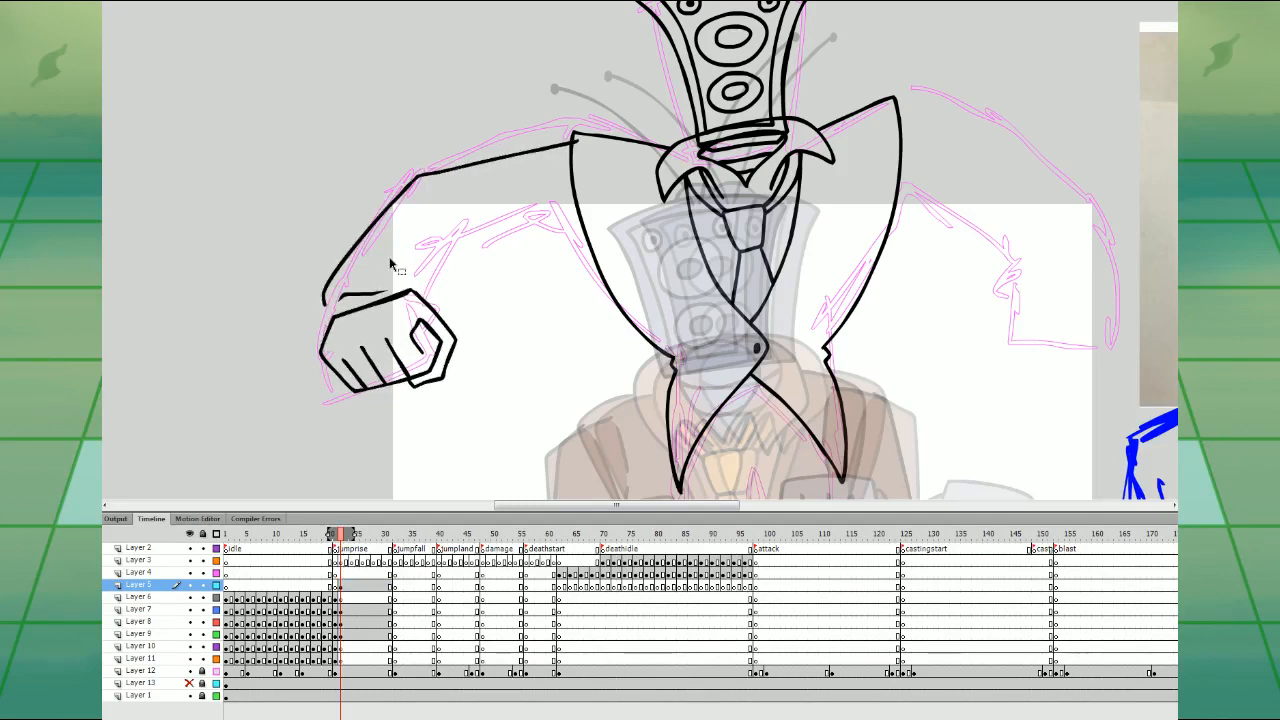
double_click(411, 294)
left_click(408, 290)
left_click(376, 293)
key("Delete")
key("Delete")
- Transform the arm's upper outline so that its lower end meets the corner of the fist
key("b")
left_click_drag(332, 318, 325, 308)
key("ctrl+z")
left_click(524, 154)
left_click_drag(322, 214, 322, 234)
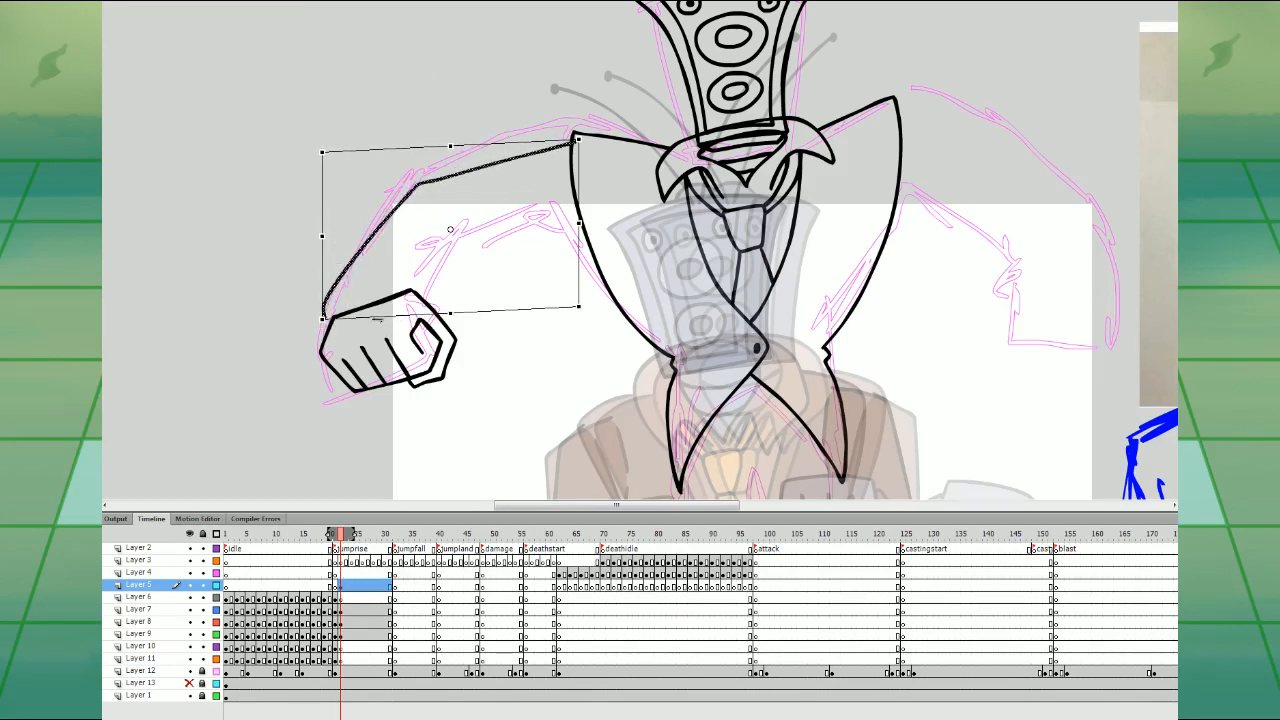
mouse_move(379, 317)
left_mouse_down()
mouse_move(456, 319)
mouse_move(465, 240)
left_mouse_up()
left_click(2, 173)
key("ctrl+z")
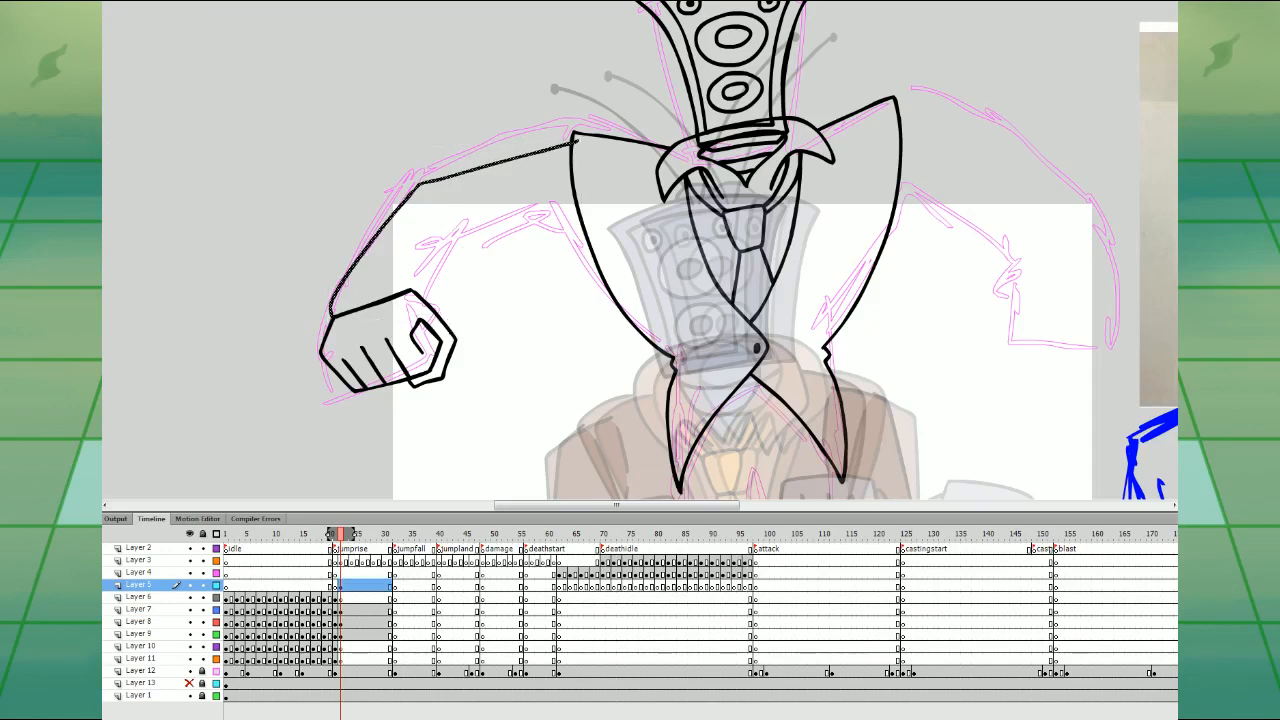
- Draw the sleeve's inner edge and underside, and add a thick black sleeve opening along the top of the fist
left_click_drag(457, 325, 459, 232)
left_click_drag(441, 317, 405, 285)
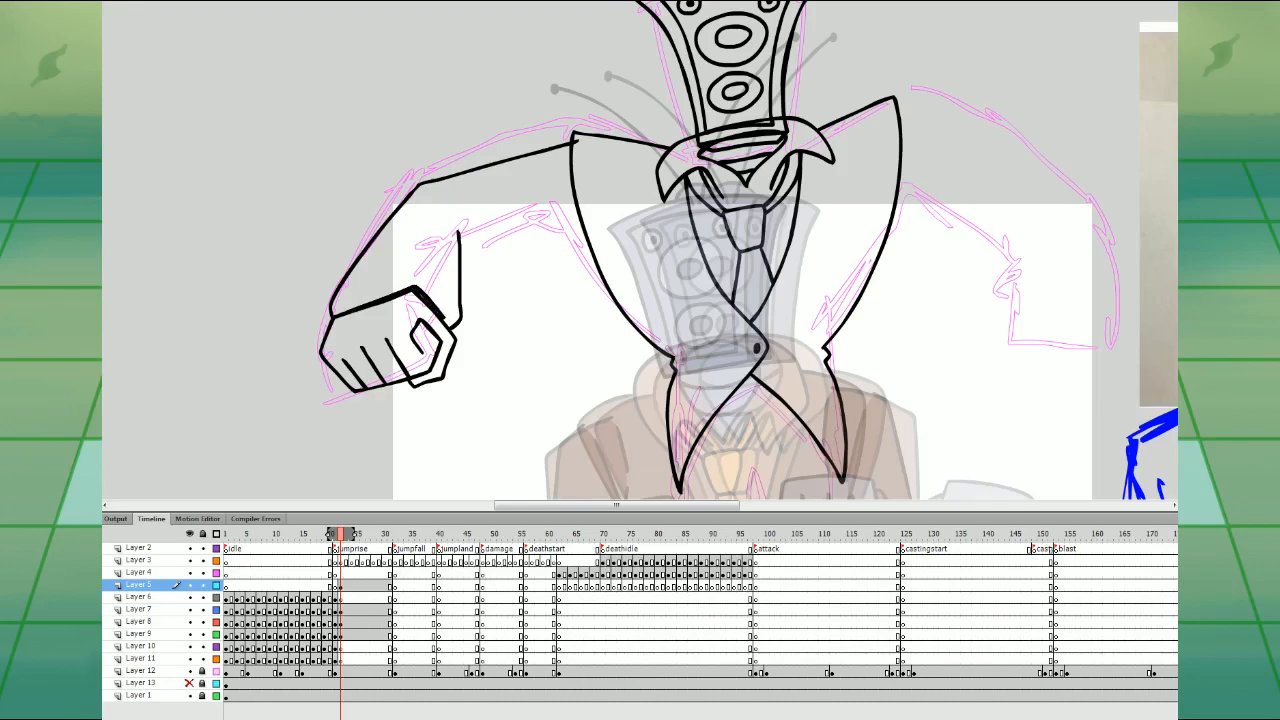
mouse_move(412, 288)
left_mouse_down()
mouse_move(446, 318)
mouse_move(345, 311)
left_mouse_up()
mouse_move(483, 241)
left_mouse_down()
mouse_move(588, 230)
mouse_move(472, 251)
mouse_move(585, 236)
mouse_move(591, 156)
left_mouse_up()
key("ctrl+z")
key("ctrl+z")
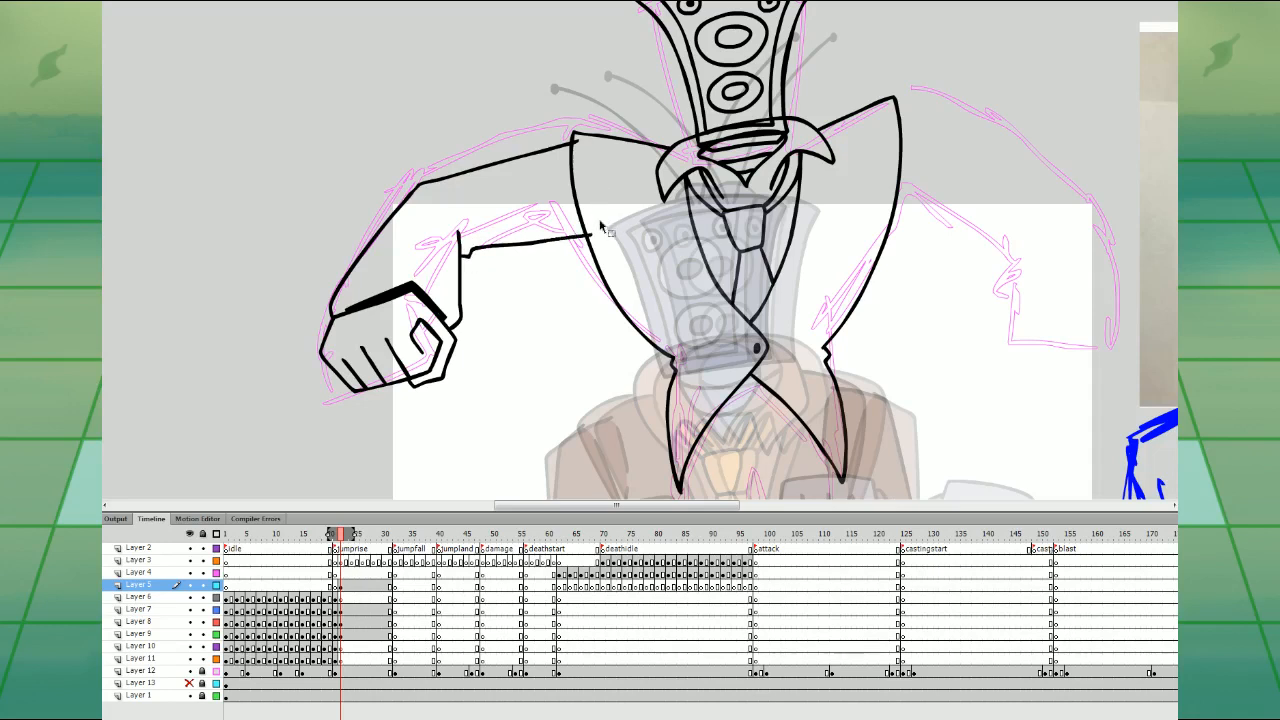
- Close the arm shape with a line inside the shoulder and delete the stray line end above the sleeve's inner corner
left_click_drag(600, 229, 591, 157)
double_click(459, 240)
left_click(465, 207)
left_click(460, 243)
key("Delete")
- Draw one trouser leg on Layer 10 at frame 22 with a flared curved hem and a rounded shoe below it
left_click(342, 599)
left_click(342, 647)
left_click_drag(870, 428, 796, 126)
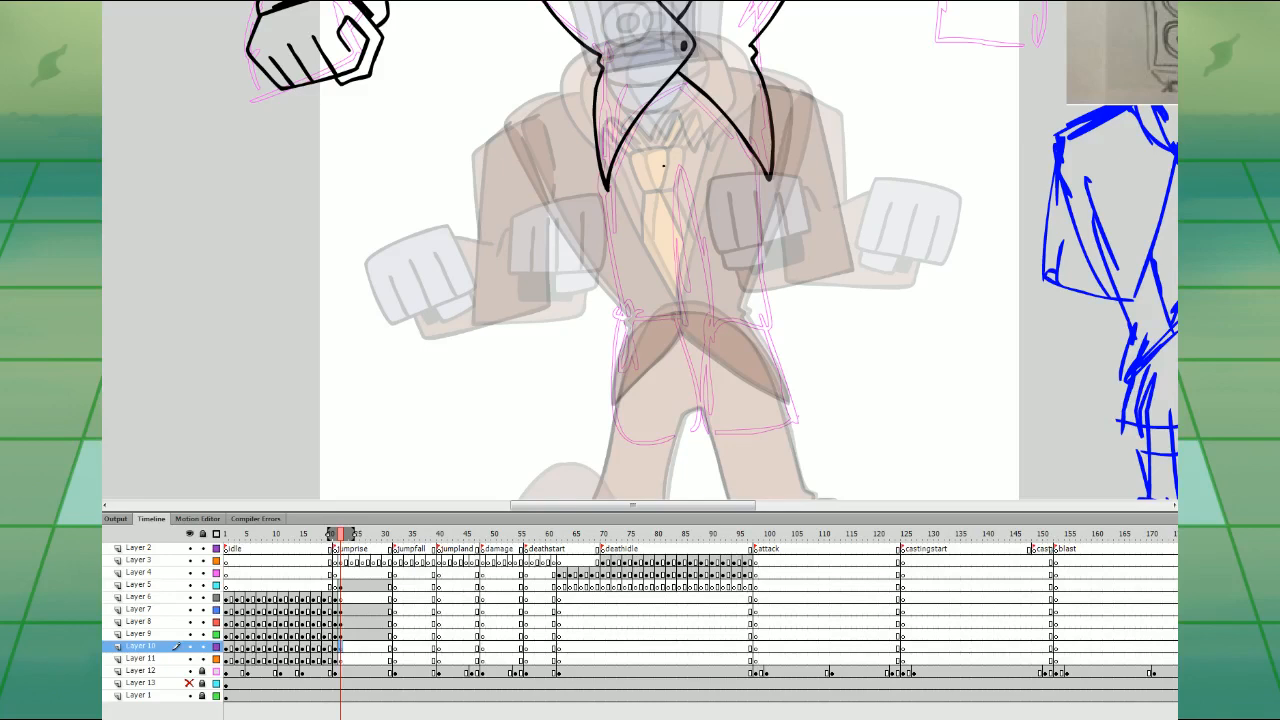
mouse_move(663, 165)
left_mouse_down()
mouse_move(696, 196)
mouse_move(700, 320)
mouse_move(744, 338)
mouse_move(779, 308)
mouse_move(764, 156)
mouse_move(680, 40)
mouse_move(655, 48)
left_mouse_up()
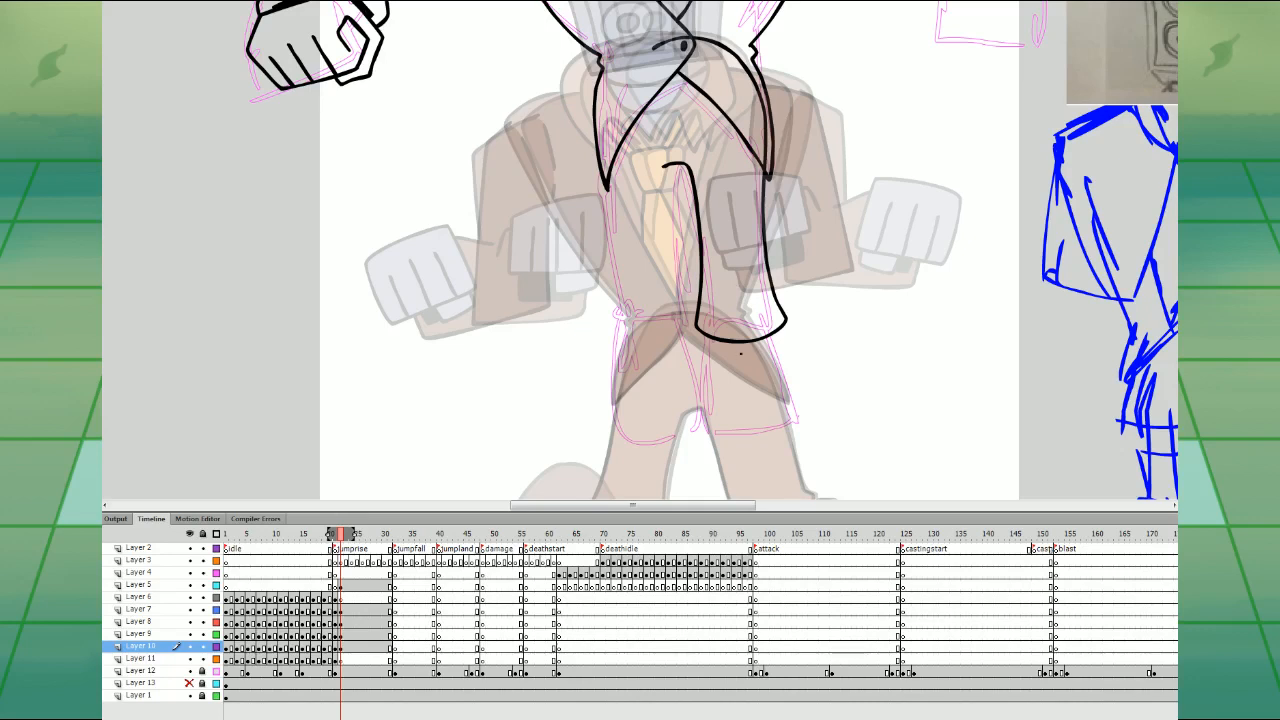
mouse_move(705, 338)
left_mouse_down()
mouse_move(706, 426)
mouse_move(703, 347)
mouse_move(713, 428)
mouse_move(757, 439)
mouse_move(797, 400)
mouse_move(772, 336)
left_mouse_up()
key("ctrl+z")
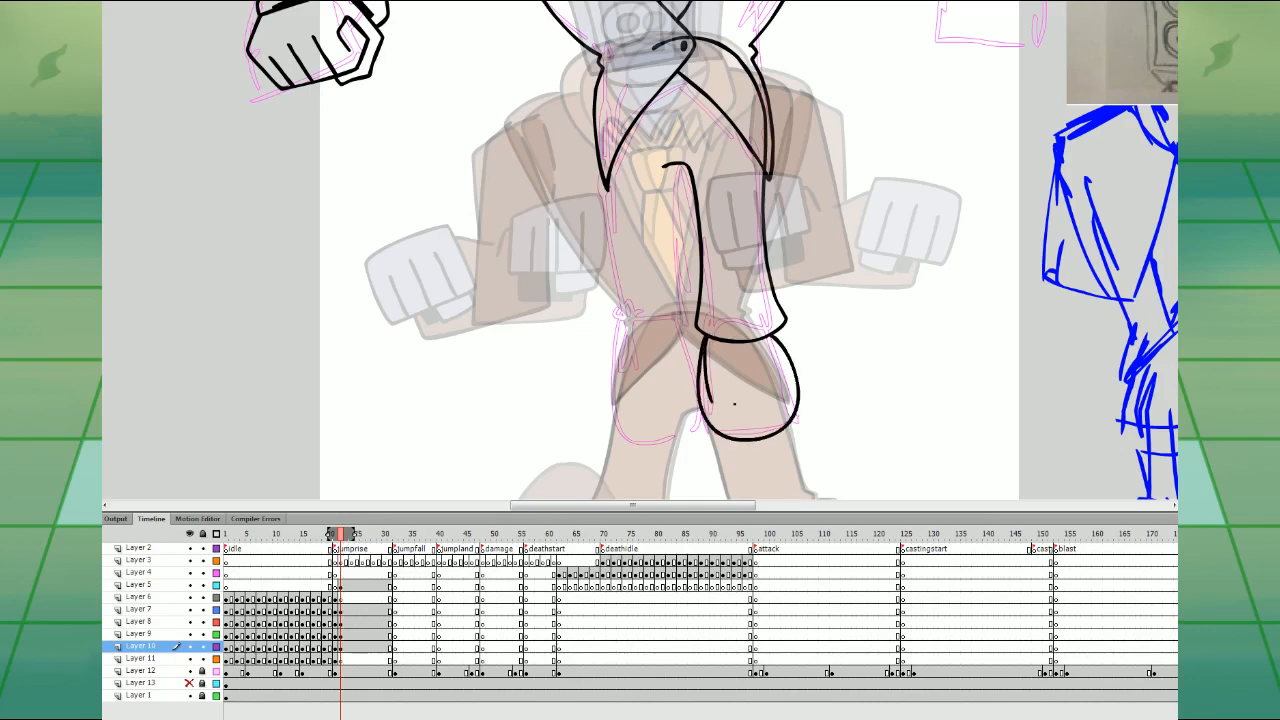
- Turn off onion skinning and flip between frames 21 and 22 to compare the new pose with the coloured idle character
left_click_drag(857, 240, 842, 520)
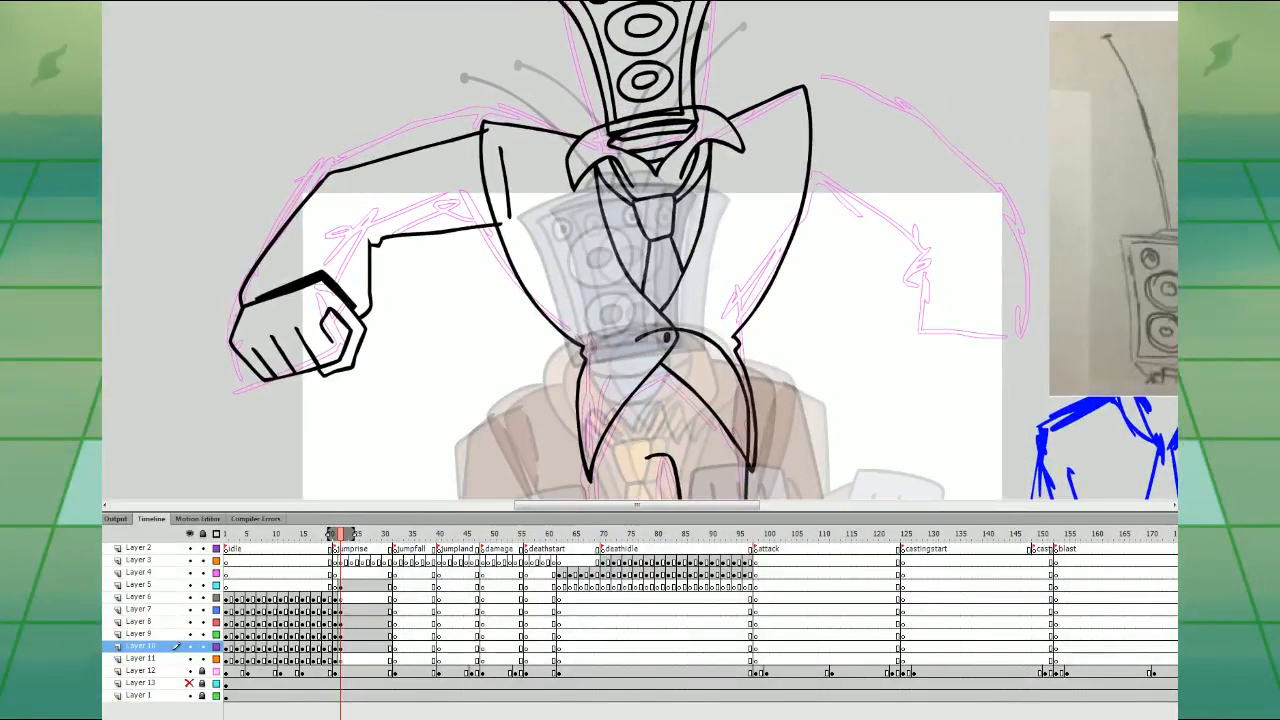
key("period")
key("comma")
key("comma")
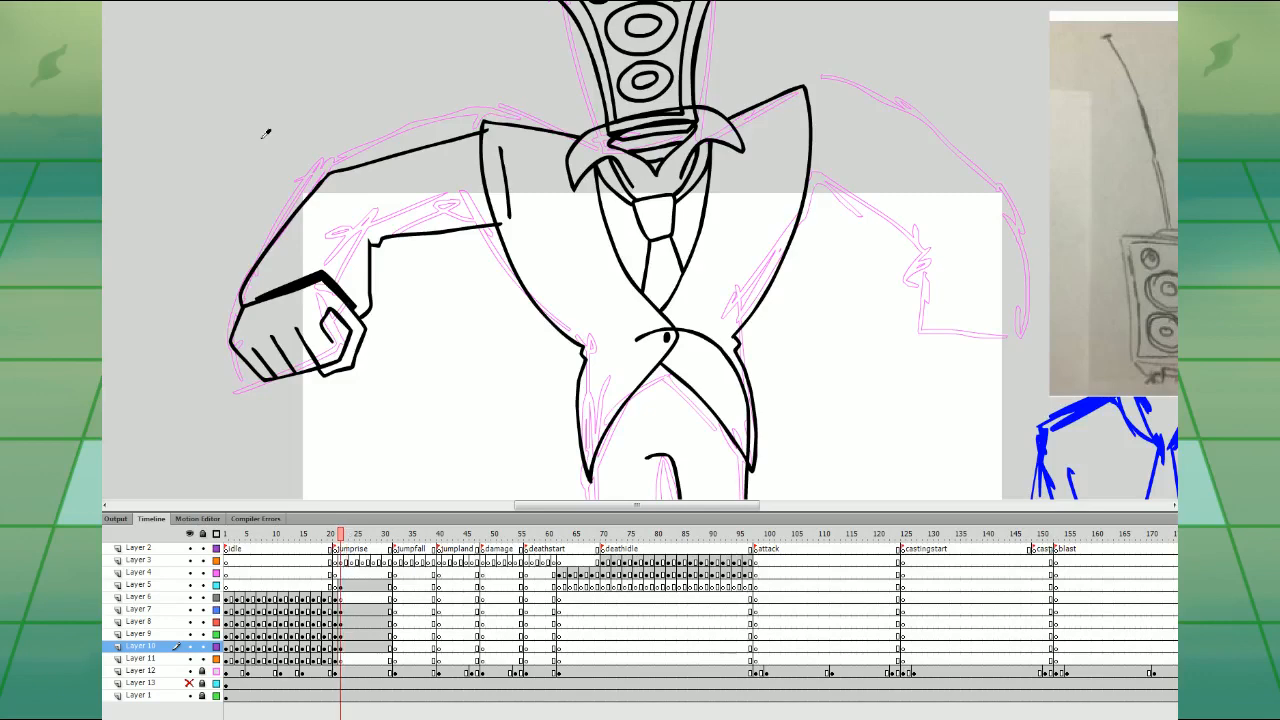
left_click(665, 230)
key("period")
left_click_drag(745, 220, 738, 400)
key("comma")
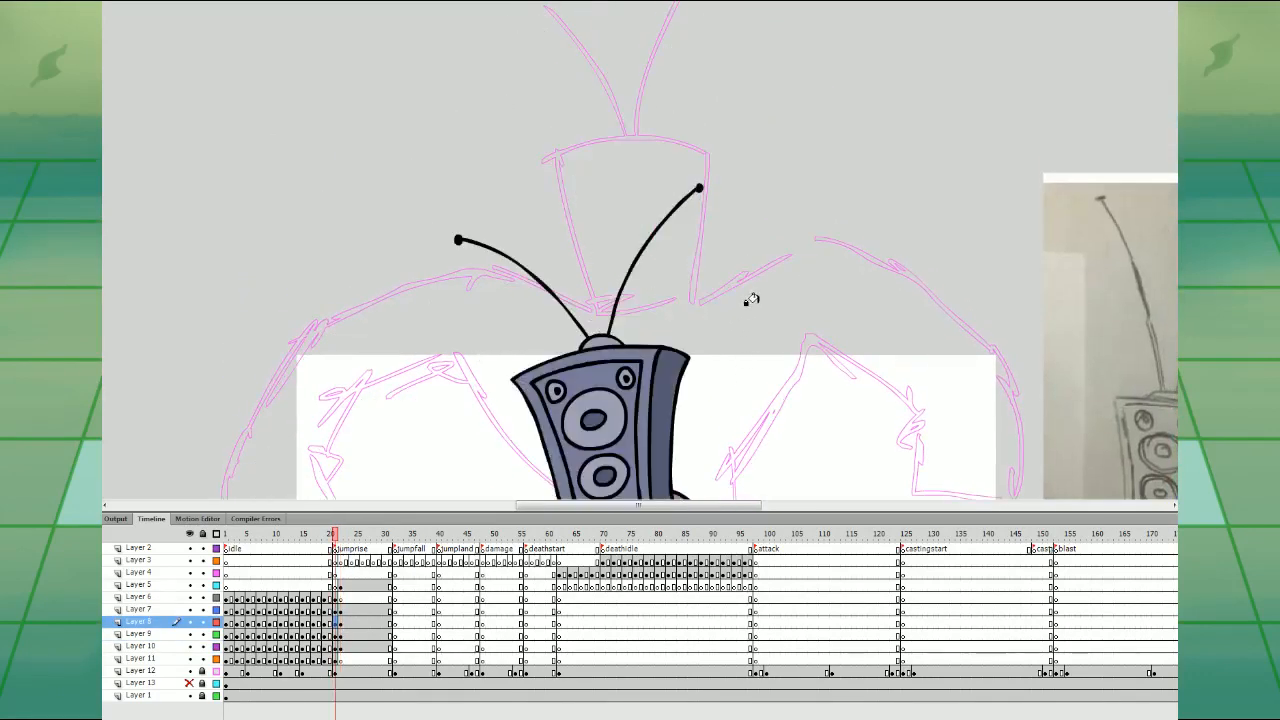
key("period")
left_click(648, 290)
left_click(637, 187)
key("comma")
key("period")
key("comma")
left_click_drag(694, 412, 691, 284)
left_click_drag(698, 382, 638, 263)
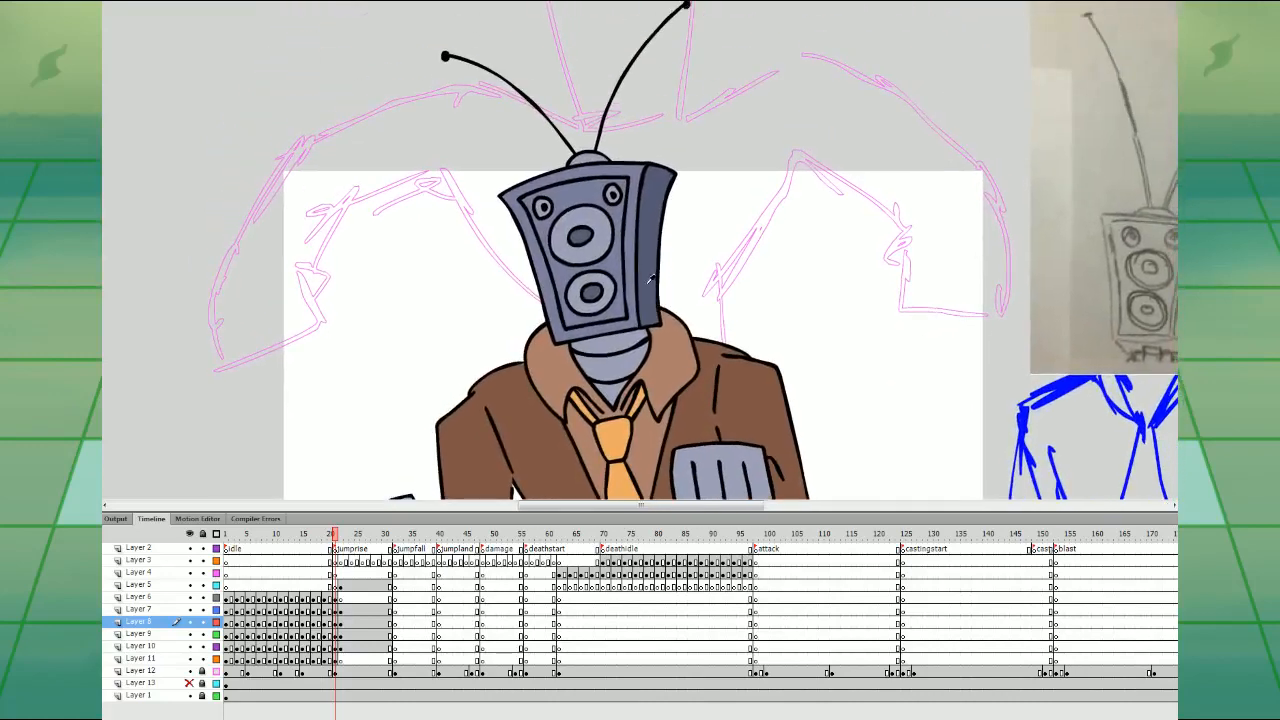
- Sample the dark blue from the idle head and fill the new head's front panel with it at frame 22
left_click(632, 203)
double_click(676, 205)
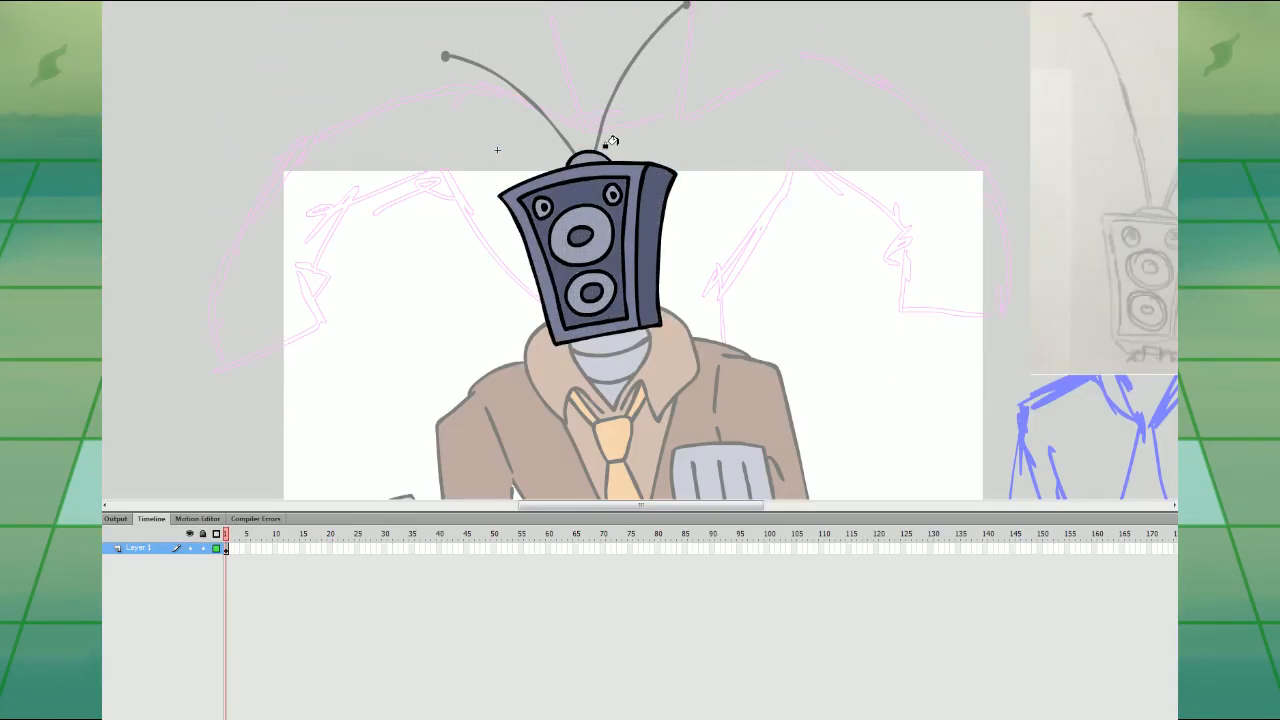
left_click(70, 12)
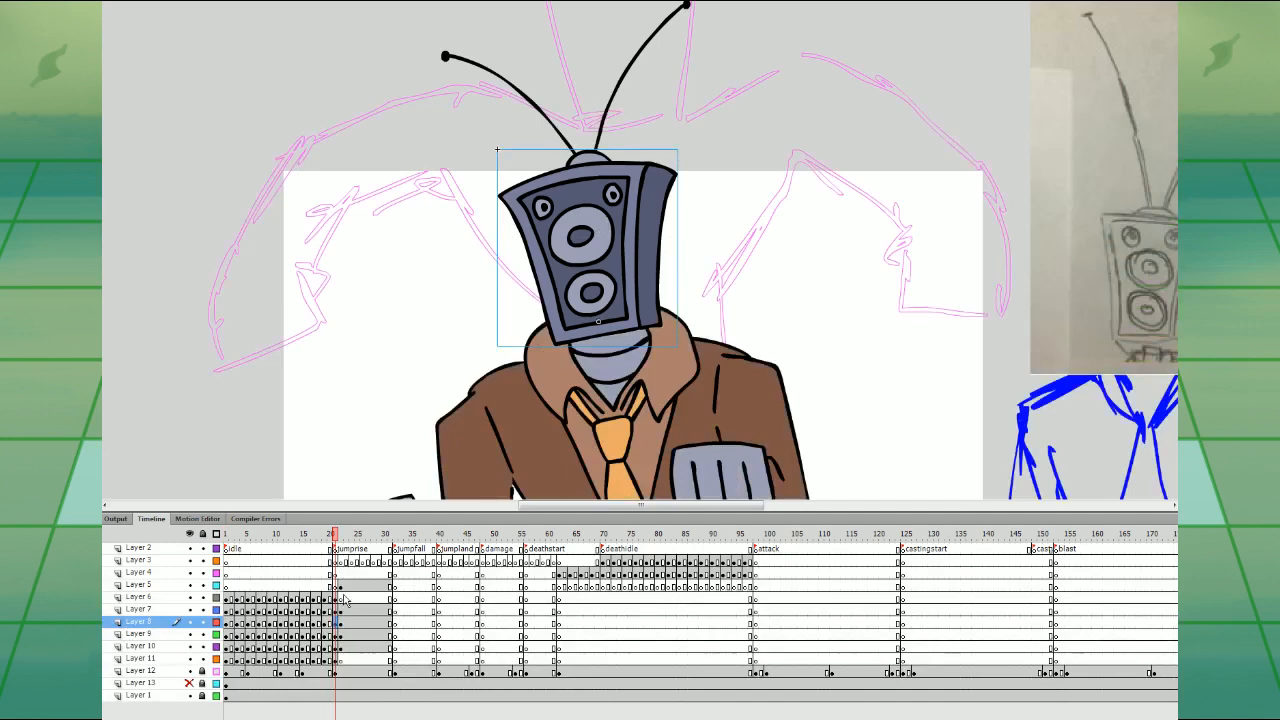
left_click(342, 598)
mouse_move(620, 200)
left_mouse_down()
mouse_move(616, 412)
mouse_move(607, 350)
left_mouse_up()
left_click(651, 235)
- Sample the light grey-blue from the idle pose and fill the speaker cones and corner tweeters with it
key("comma")
left_click(601, 357)
key("period")
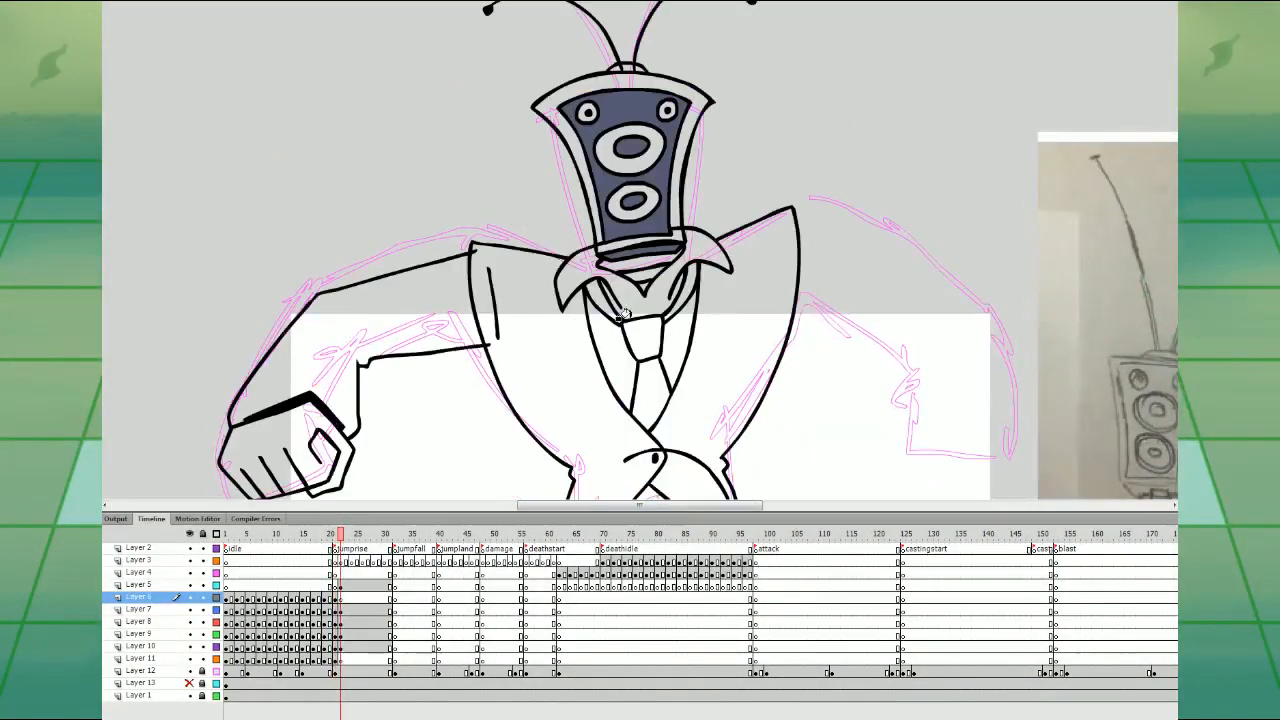
left_click(645, 148)
left_click(662, 106)
left_click(590, 106)
left_click(636, 186)
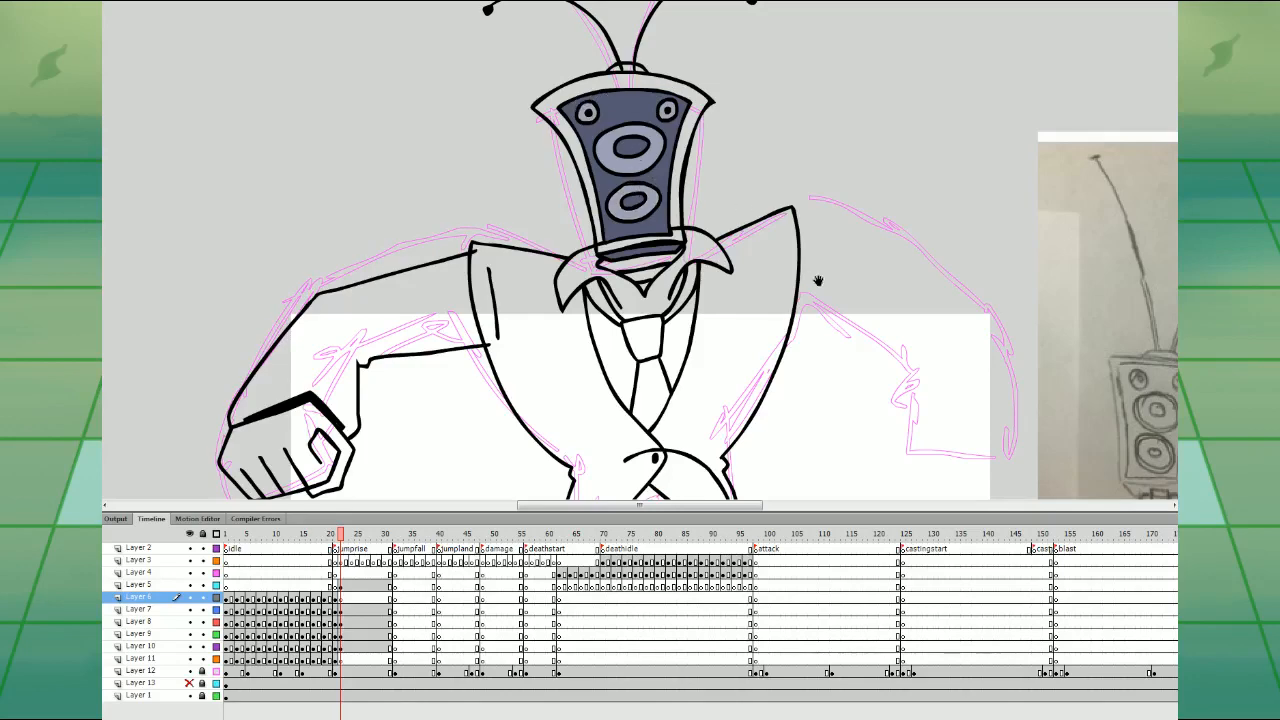
- Fill the fist, the head's outer frame and the neck bands with the light grey-blue
mouse_move(818, 281)
left_mouse_down()
mouse_move(788, 376)
mouse_move(782, 16)
left_mouse_up()
left_click(616, 177)
left_click_drag(758, 375, 743, 463)
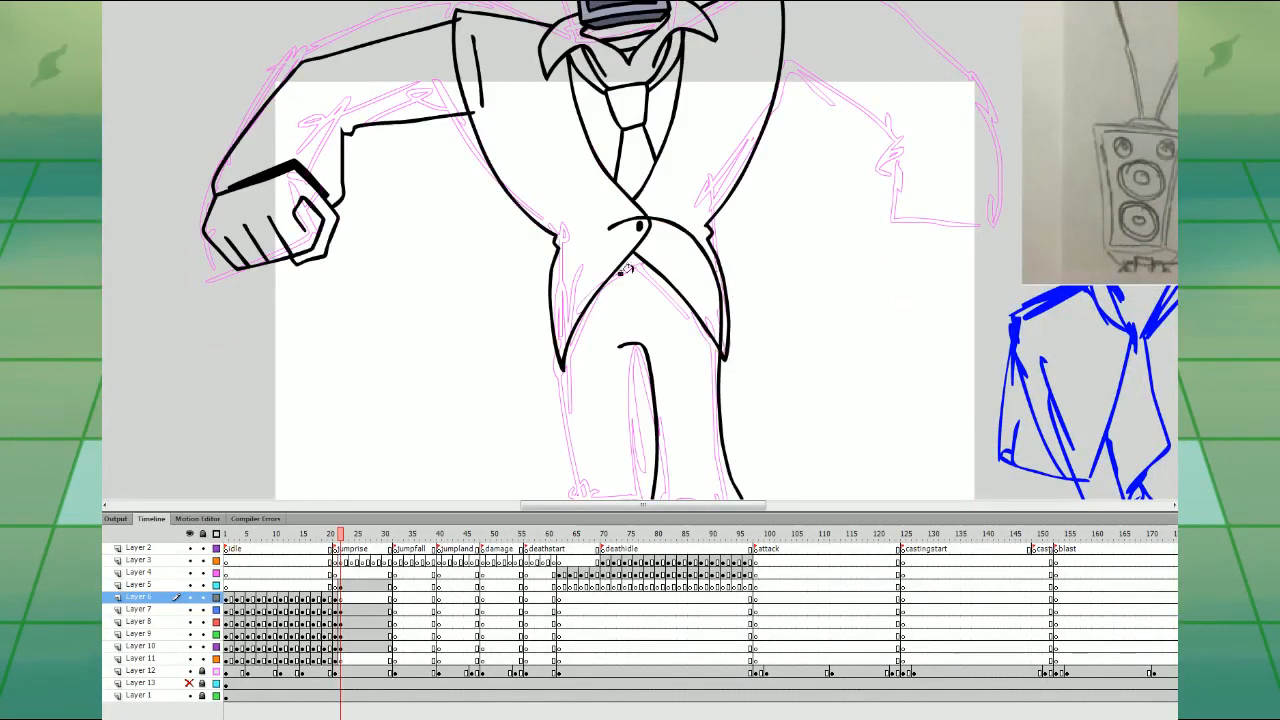
left_click(297, 182)
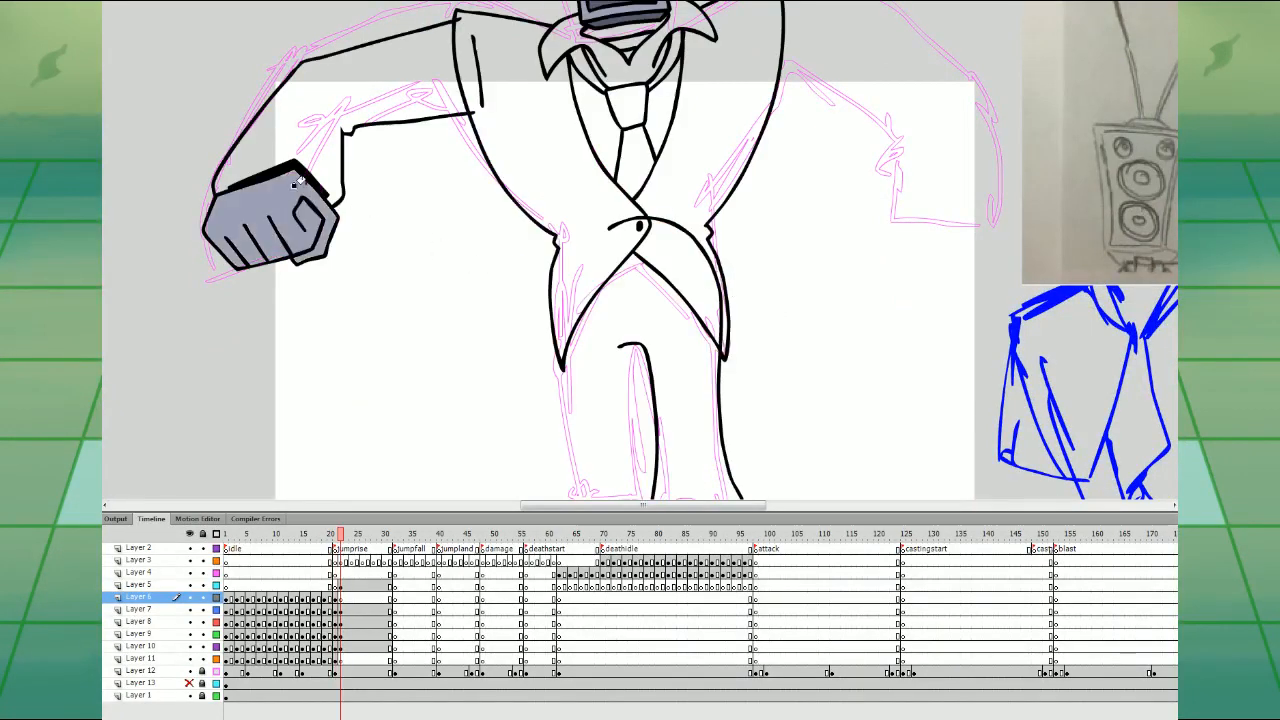
left_click_drag(656, 171, 685, 422)
left_click(657, 284)
left_click(654, 292)
left_click(650, 303)
- Check the reference sketch and swap the head's colours, filling the front panel light grey-blue and the outer frame dark blue
left_click_drag(824, 376, 733, 357)
left_click_drag(769, 403, 643, 318)
left_click_drag(1010, 368, 1069, 450)
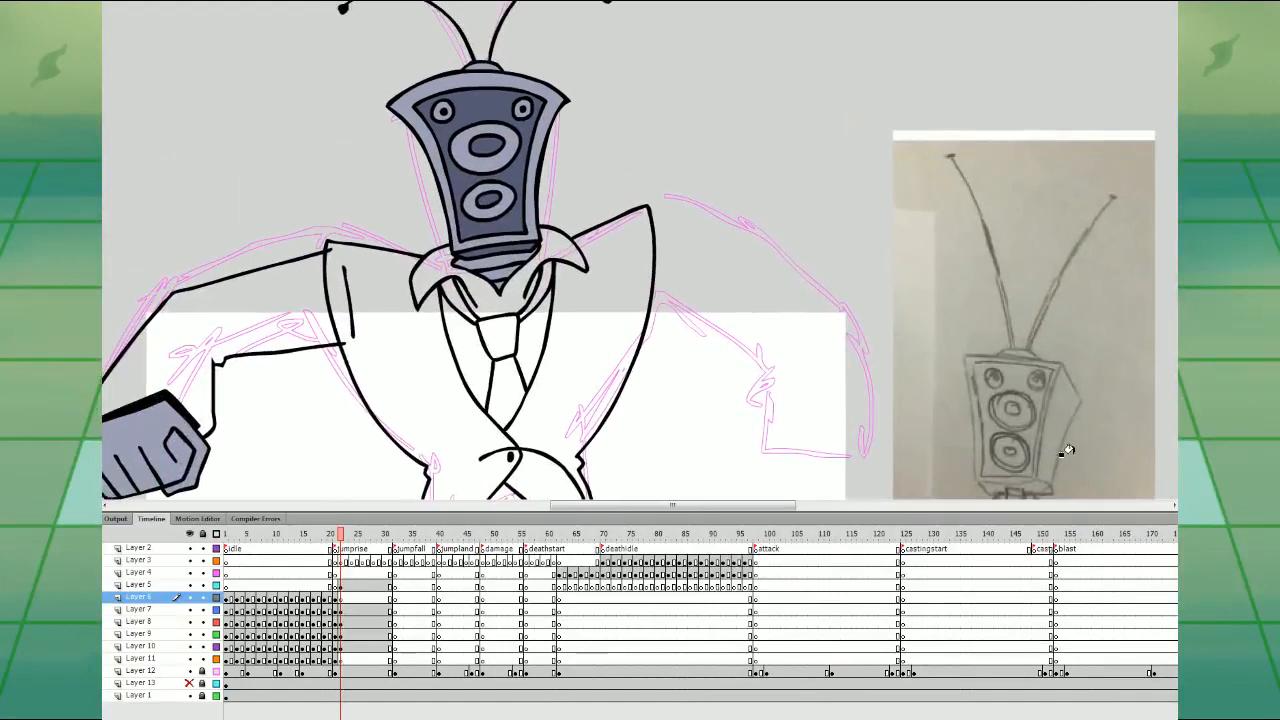
left_click_drag(696, 297, 757, 349)
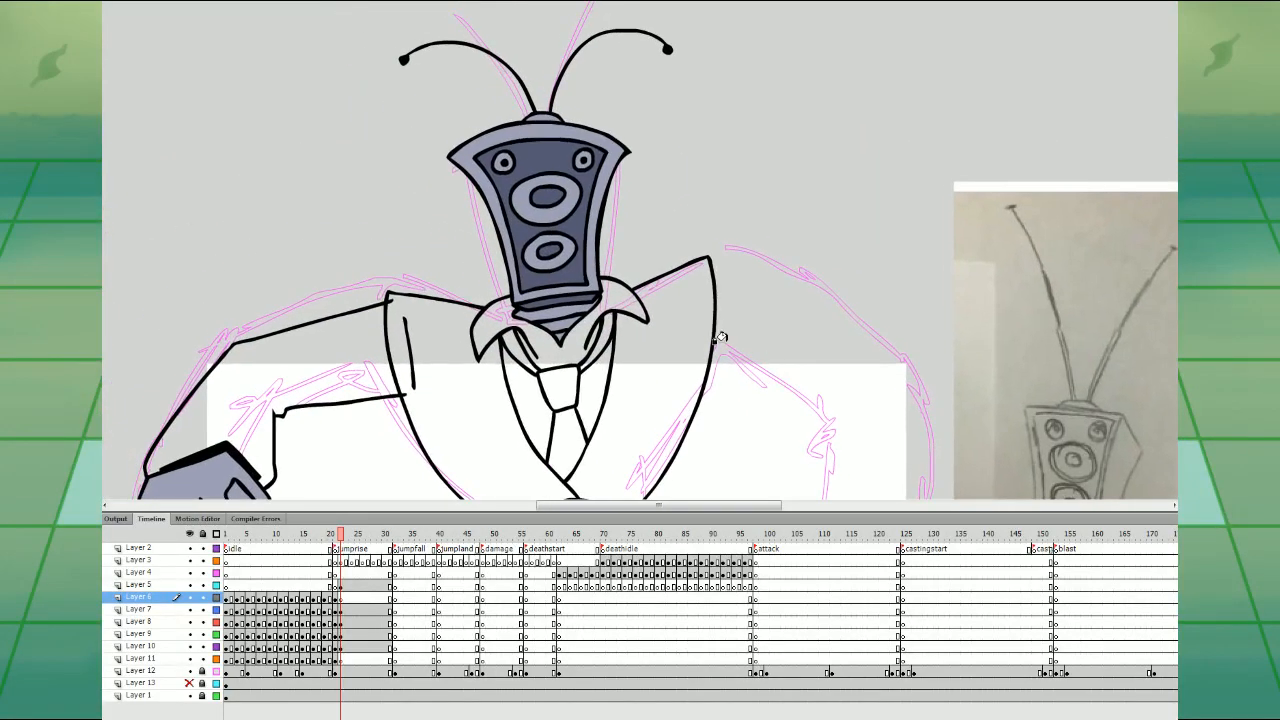
left_click(584, 213)
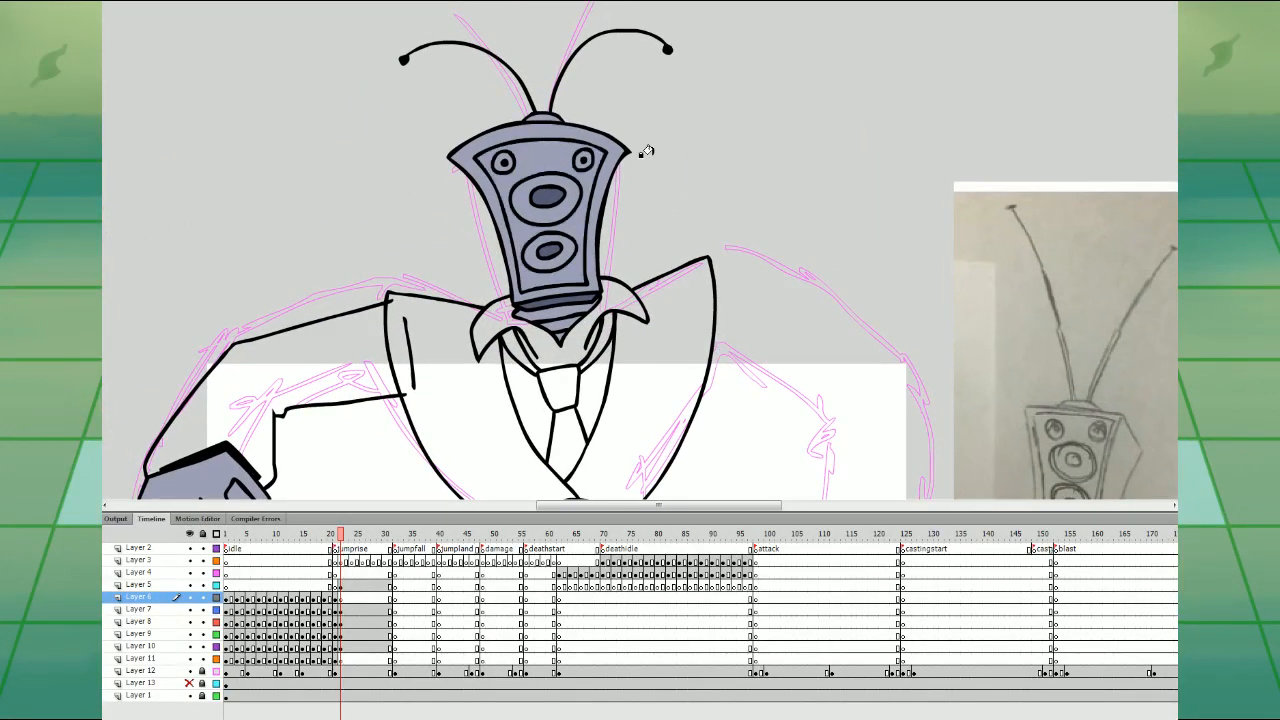
left_click(555, 152)
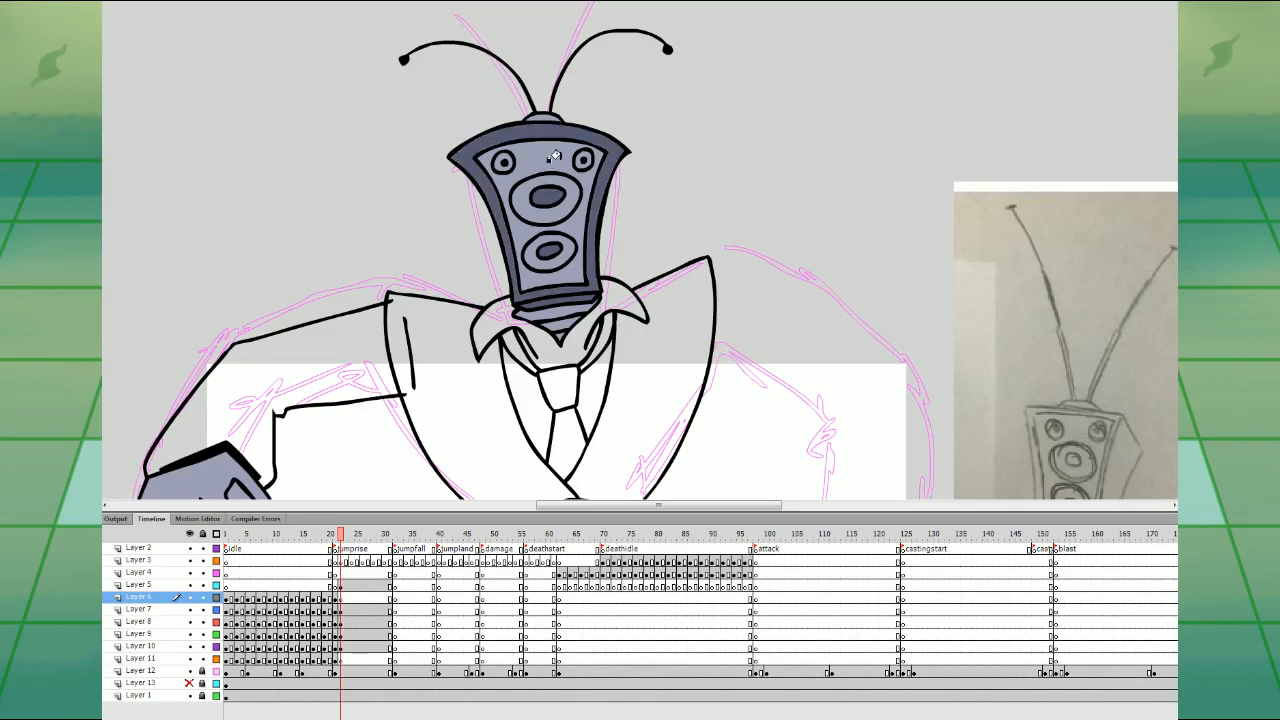
- Fill the speaker cones and tweeters on the new head at frame 22 with dark blue
left_click(554, 182)
left_click(555, 234)
key("ctrl+z")
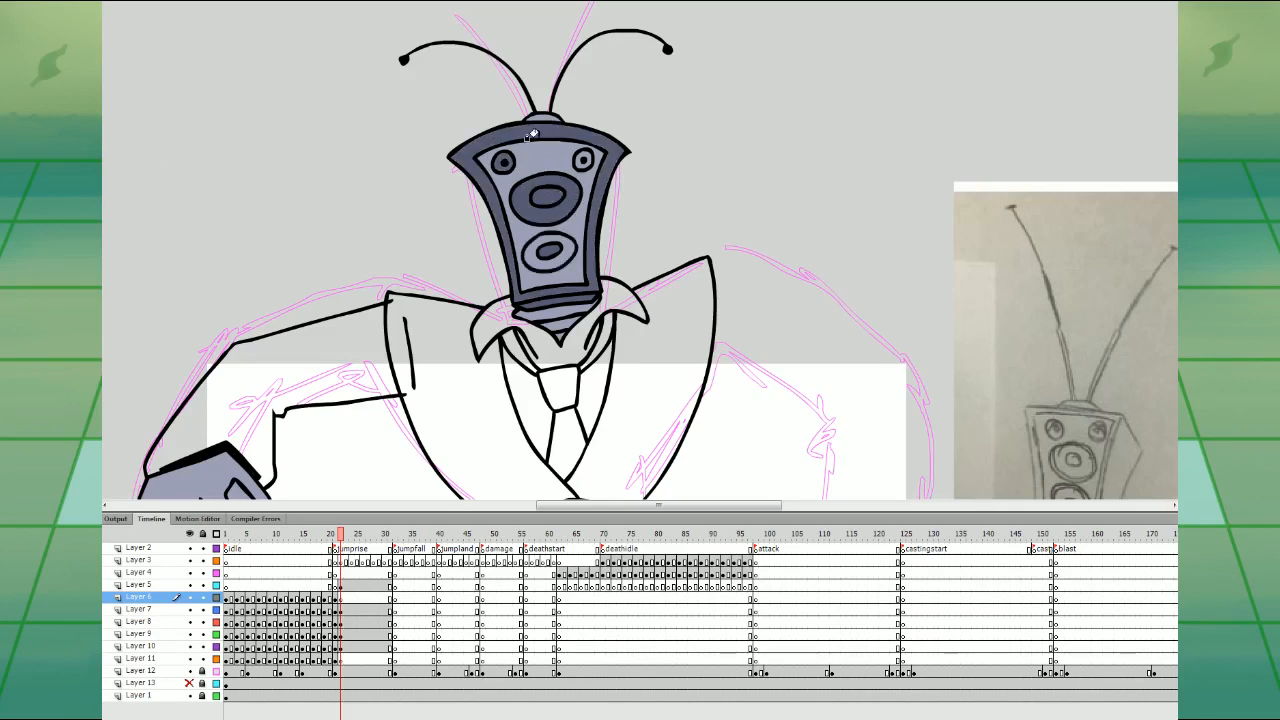
- Recolour the idle head symbol at frame 19, filling its outer frame dark blue and its front and side panels light grey-blue
left_click(324, 585)
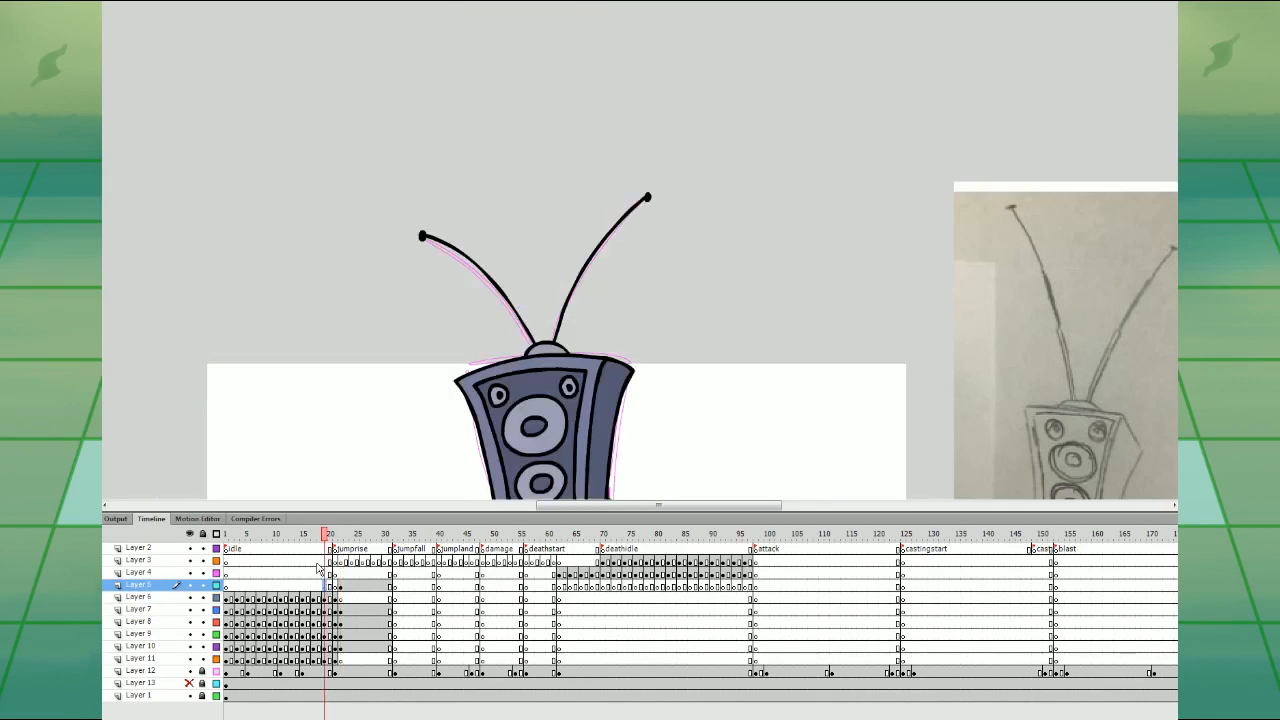
double_click(556, 374)
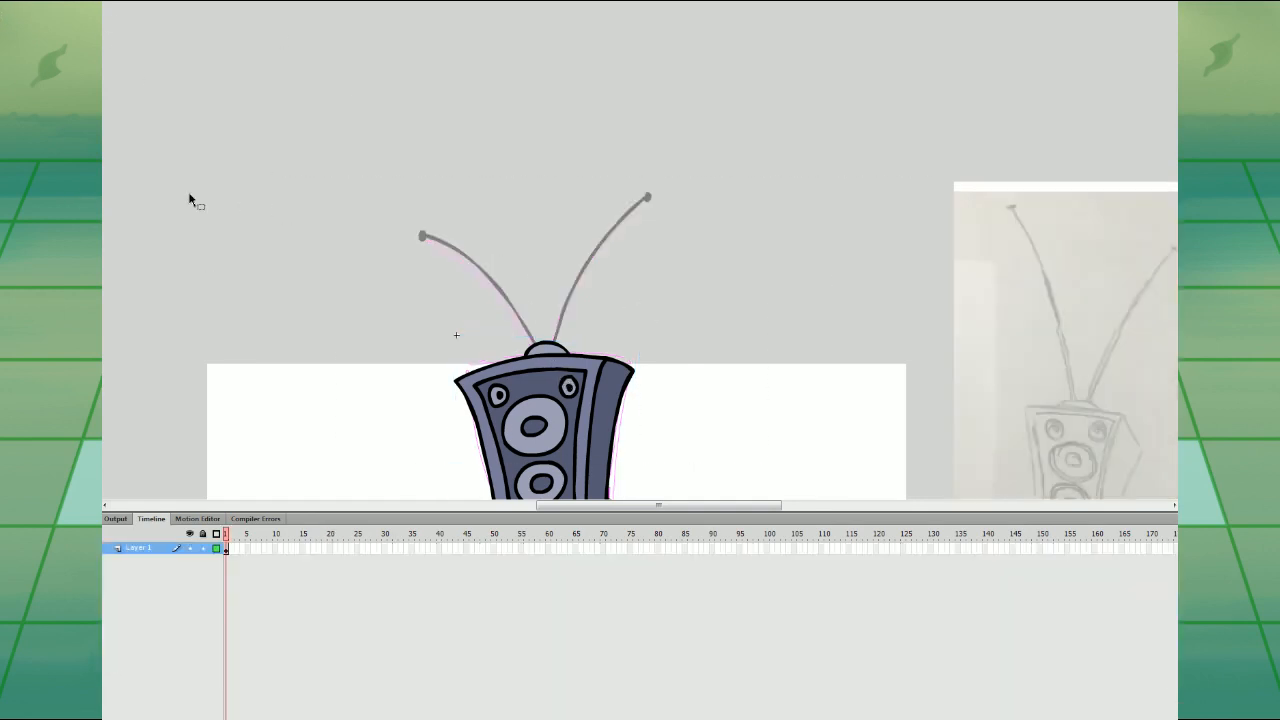
left_click(592, 364)
left_click_drag(653, 384, 644, 247)
left_click(2, 264)
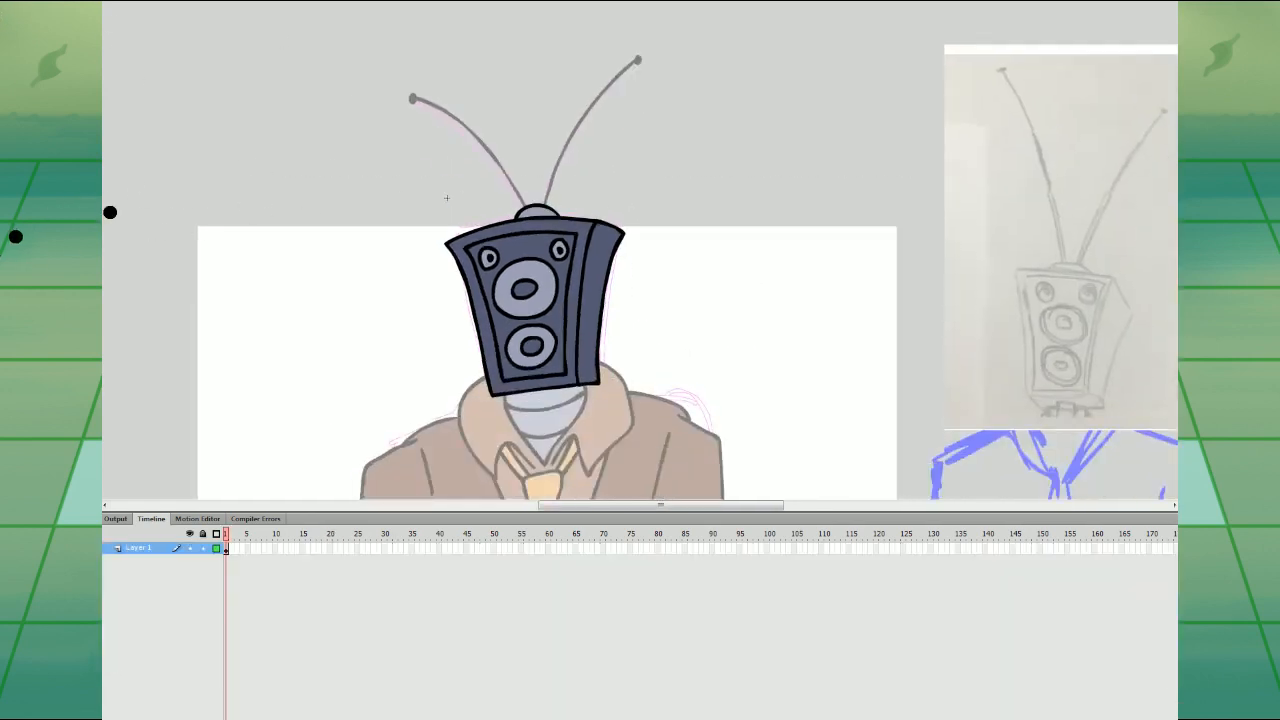
key("i")
left_click(528, 249)
left_click(603, 247)
- Fill the idle head's two large speaker cones and corner tweeters with dark blue
mouse_move(688, 356)
left_mouse_down()
mouse_move(686, 294)
mouse_move(671, 342)
left_mouse_up()
left_click(509, 276)
left_click(510, 259)
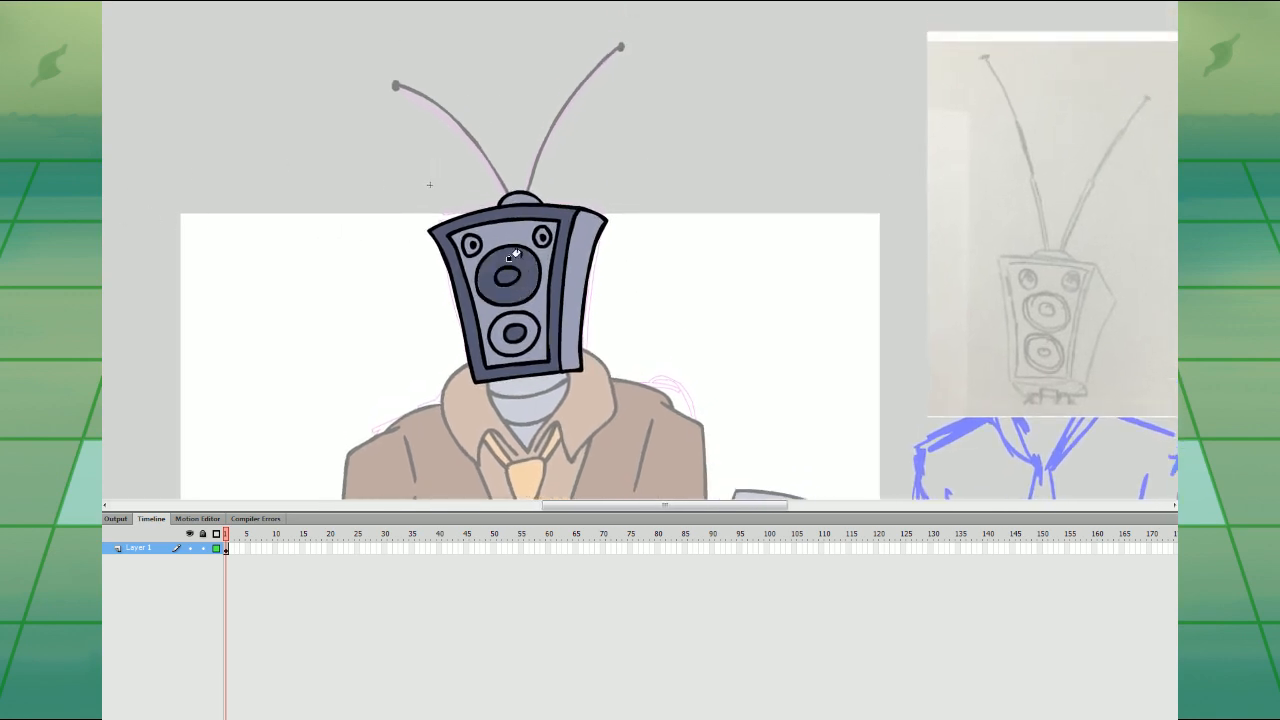
left_click(520, 320)
left_click(536, 235)
left_click(465, 243)
left_click_drag(672, 335, 652, 280)
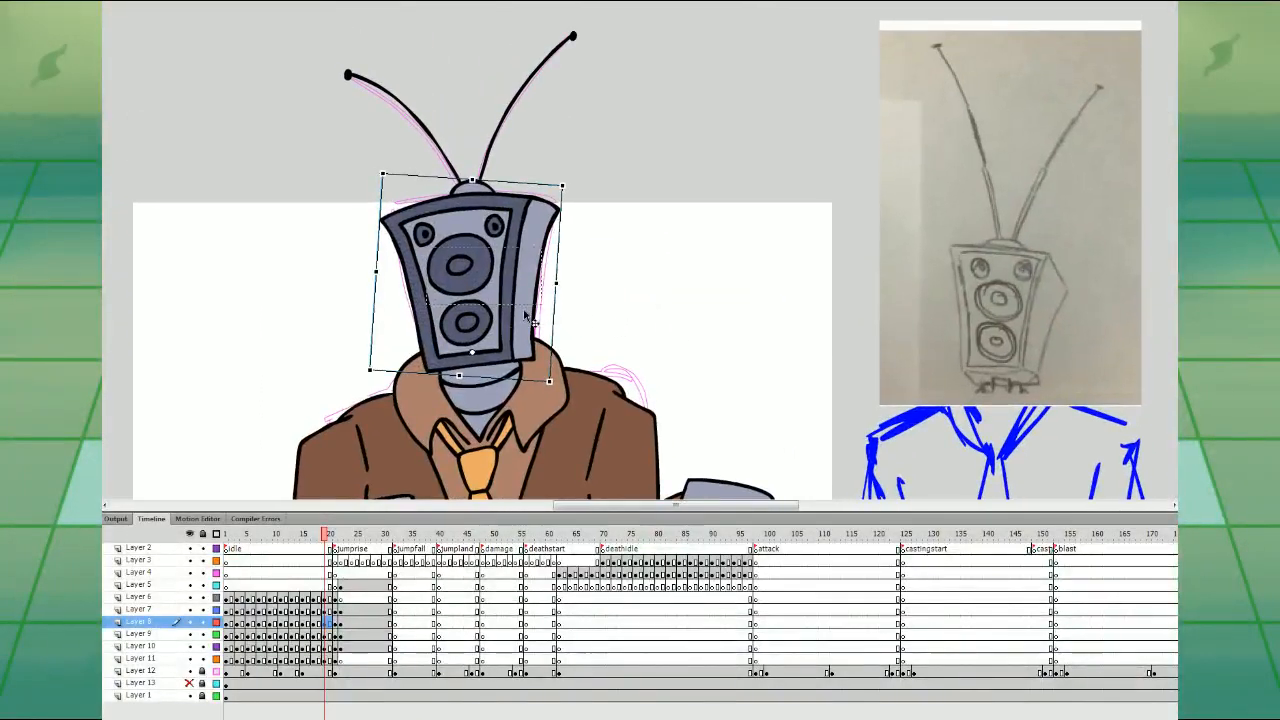
- Refill the side panel of the idle head symbol with a medium grey-blue shade
double_click(532, 318)
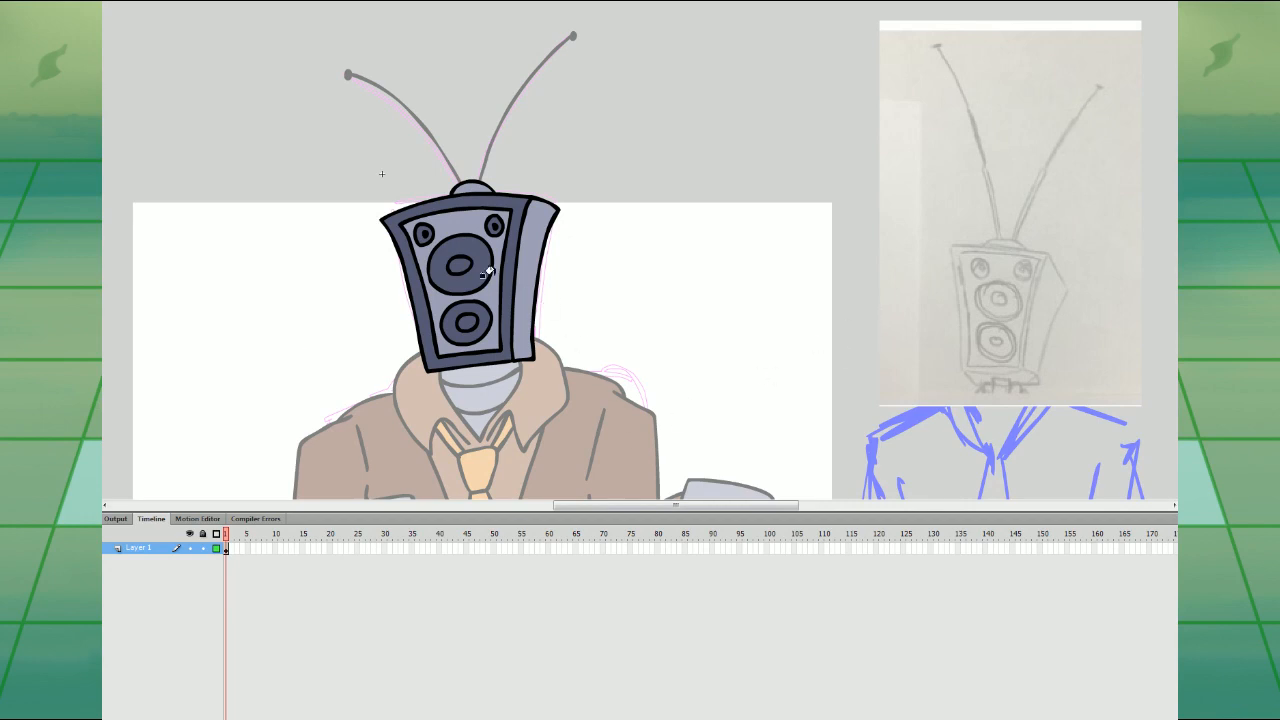
left_click(515, 270)
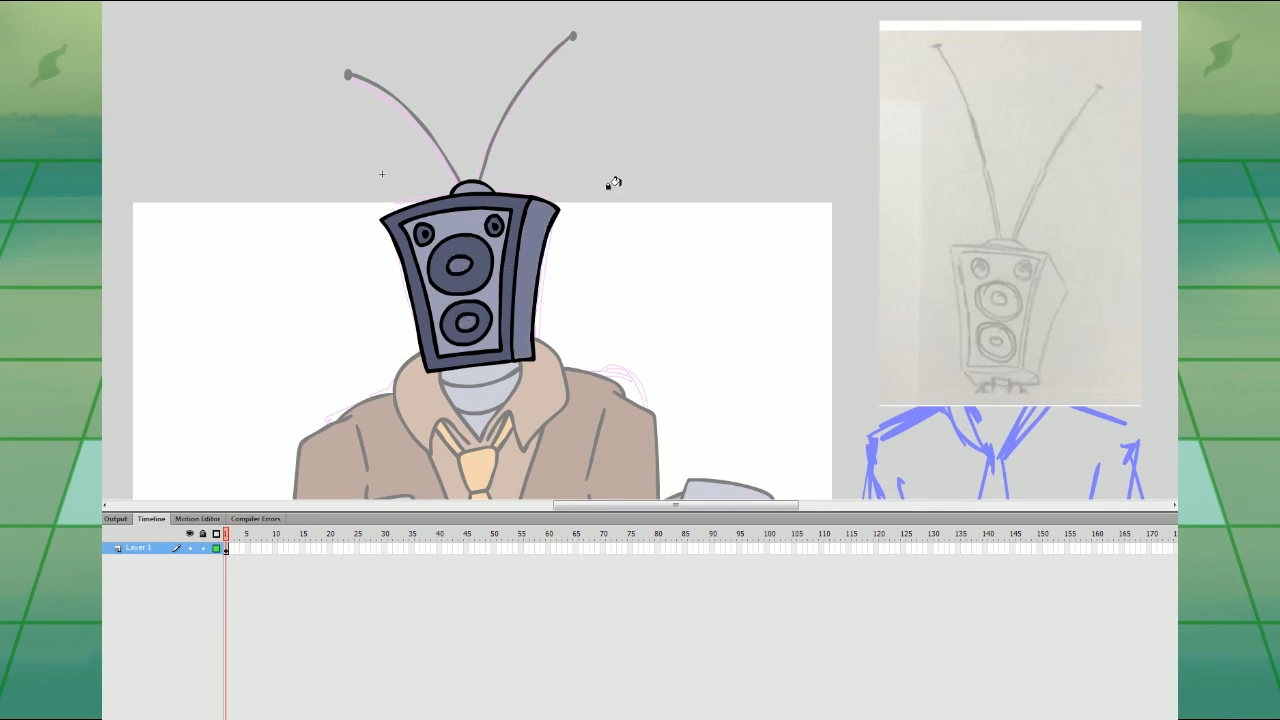
double_click(421, 462)
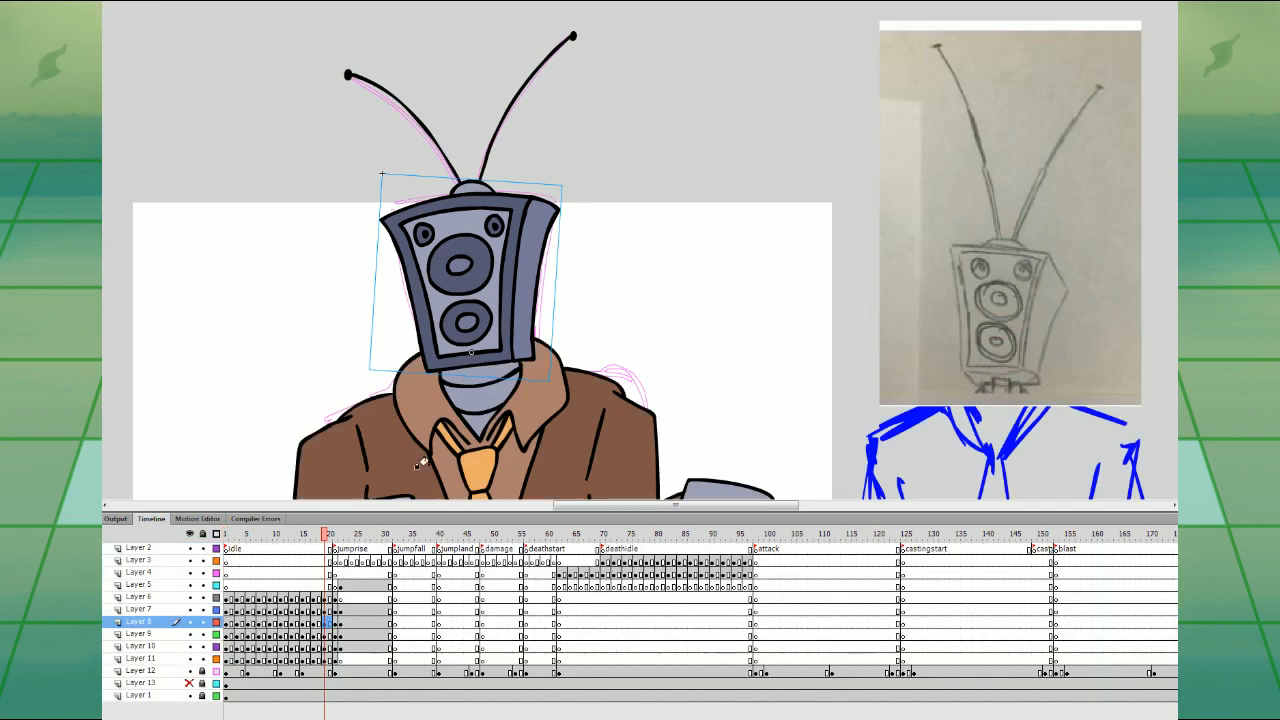
- Compare the colouring of the new jumprise head at frame 22 with the head in the preceding frame
left_click(339, 598)
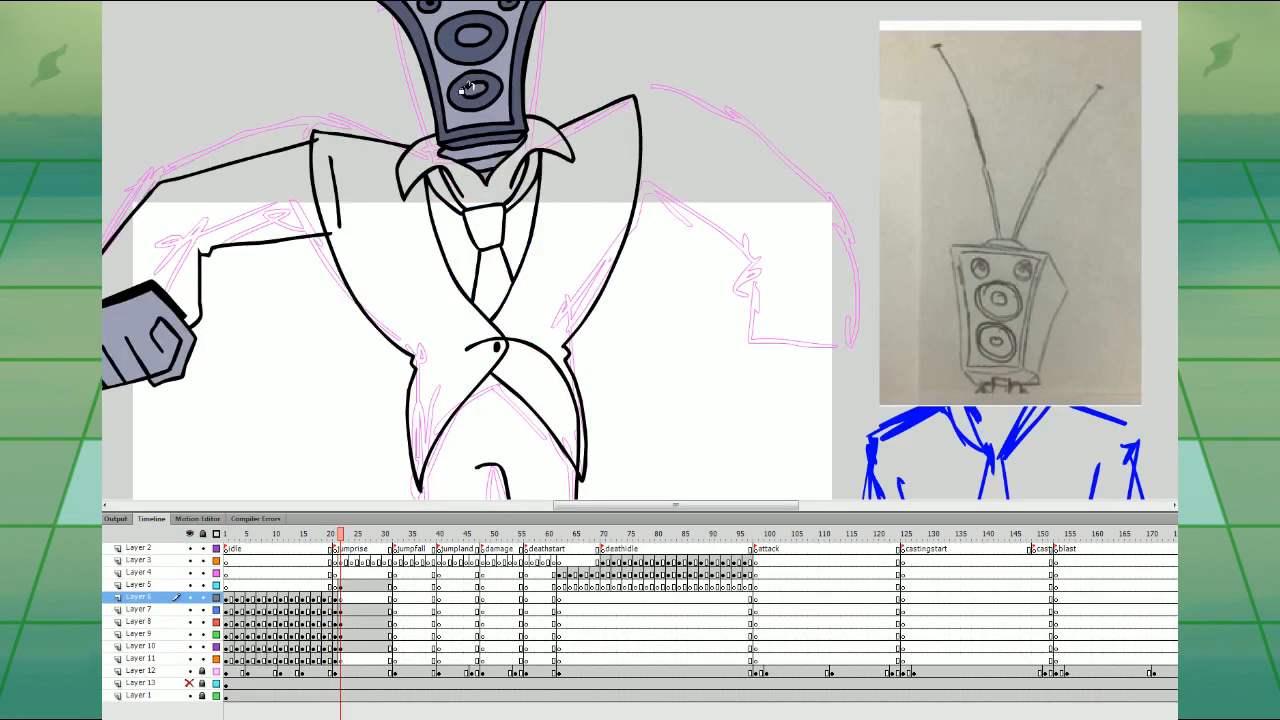
left_click_drag(584, 135, 645, 142)
key("comma")
key("period")
key("comma")
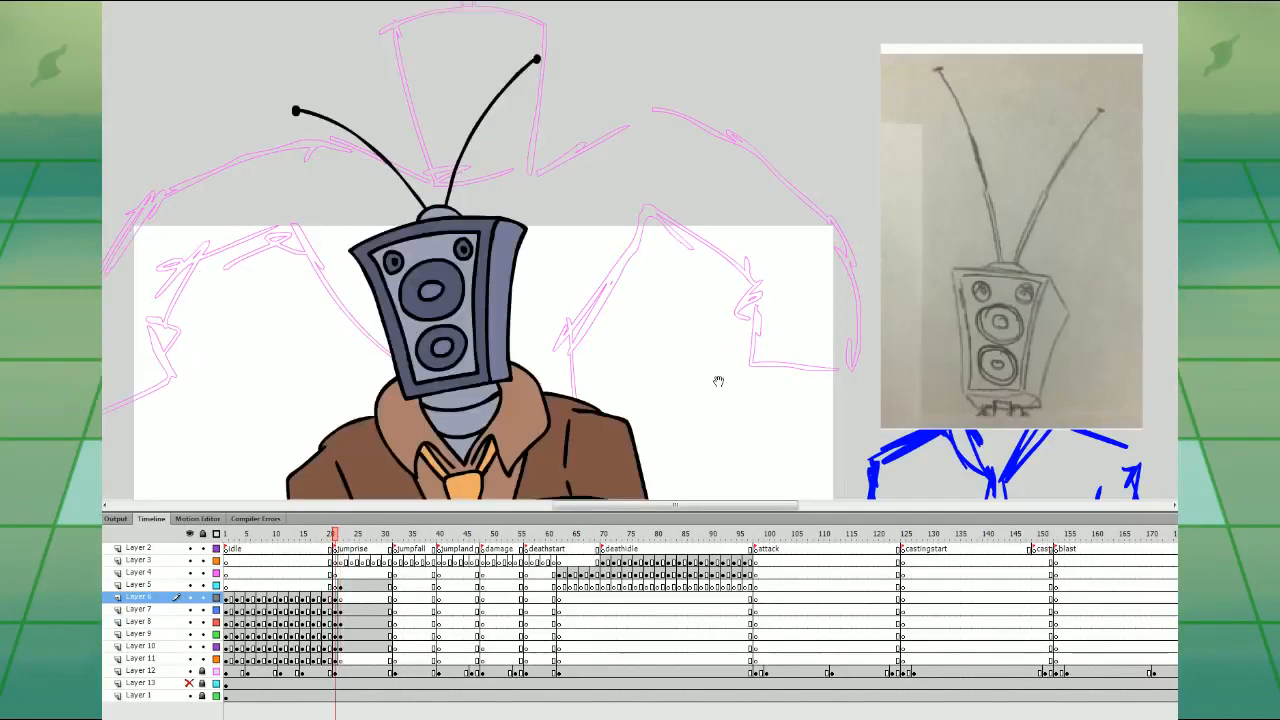
mouse_move(720, 377)
left_mouse_down()
mouse_move(728, 189)
mouse_move(731, 403)
mouse_move(752, 404)
left_mouse_up()
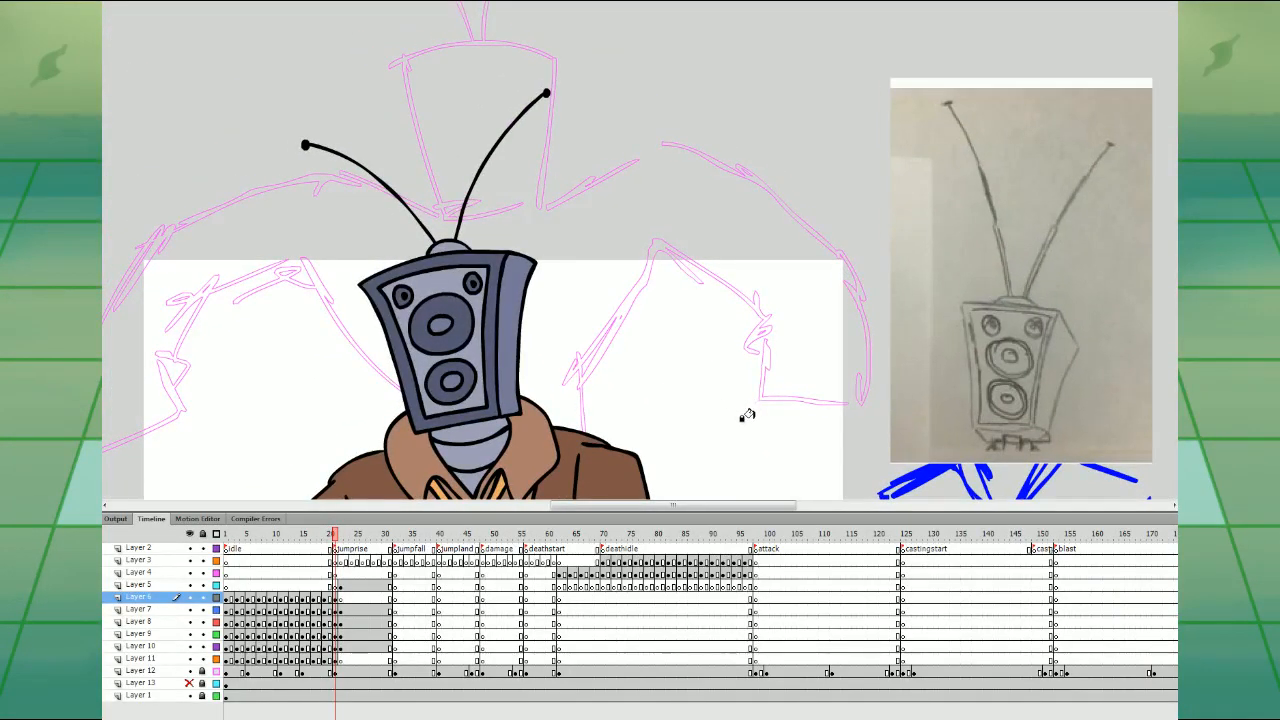
key("period")
left_click_drag(762, 317, 786, 471)
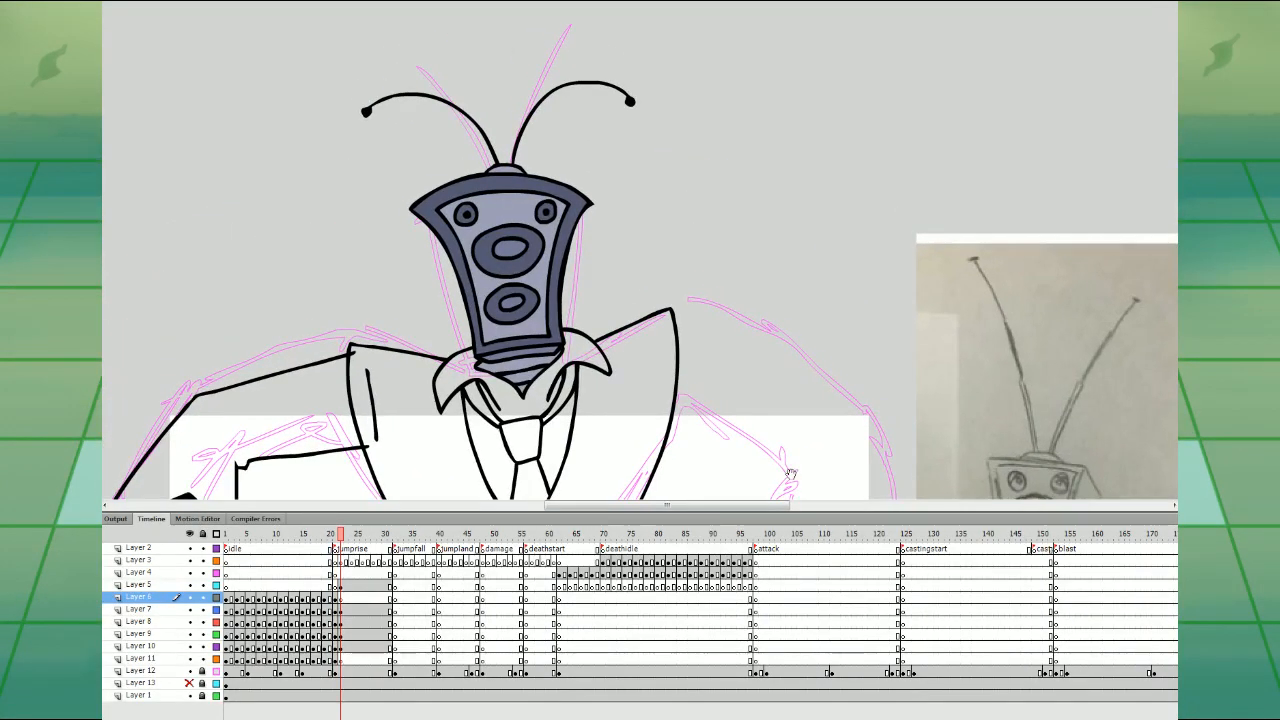
- Sample the jacket brown from the preceding frame and fill both halves of the new jacket at frame 22
mouse_move(790, 472)
left_mouse_down()
mouse_move(791, 171)
mouse_move(803, 281)
mouse_move(760, 131)
mouse_move(683, 89)
mouse_move(700, 20)
left_mouse_up()
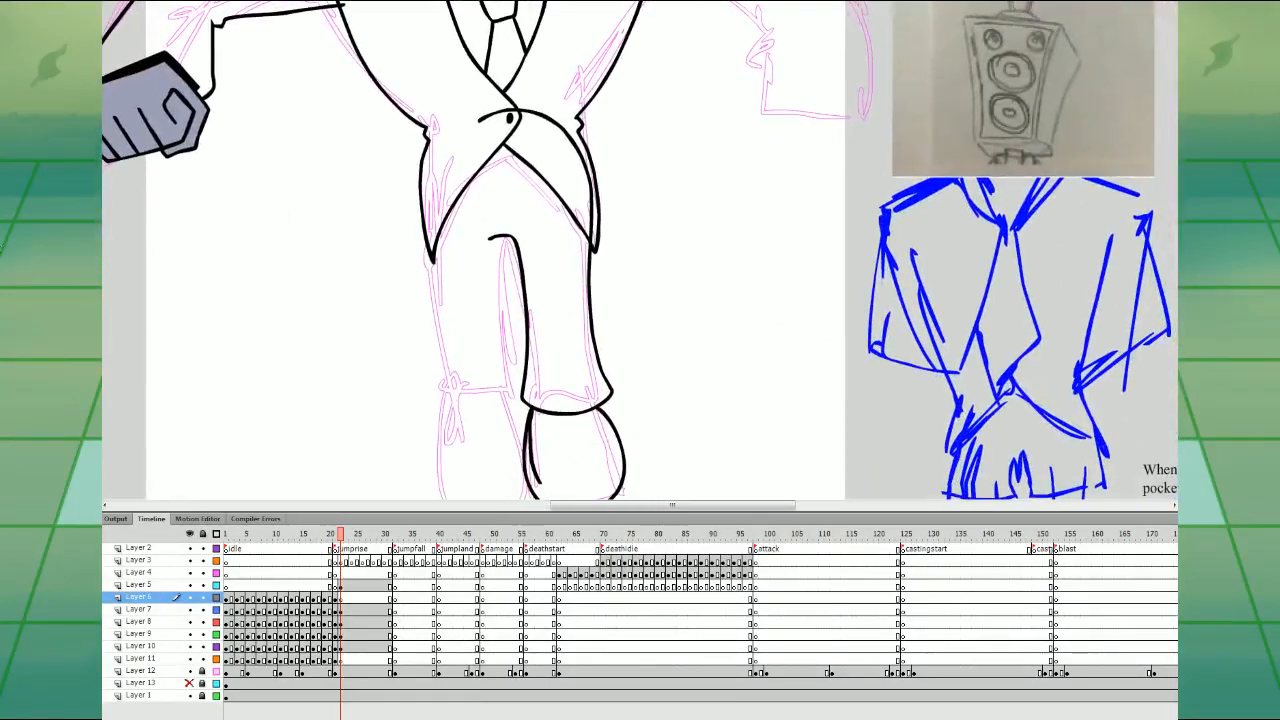
key("comma")
left_click_drag(703, 234, 674, 392)
key("period")
left_click(614, 290)
left_click_drag(653, 336, 652, 224)
left_click(486, 212)
left_click_drag(606, 293, 684, 347)
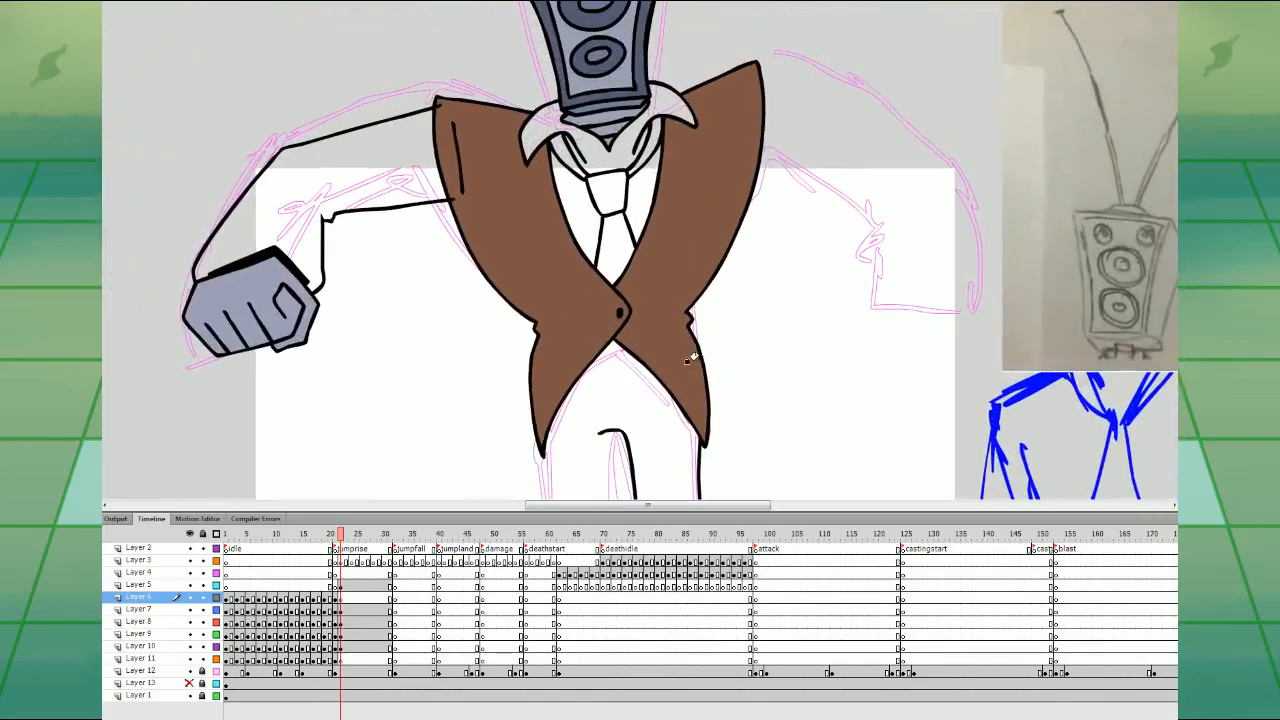
- Fill the outstretched arm's sleeve on Layer 5 with the jacket brown
left_click(342, 585)
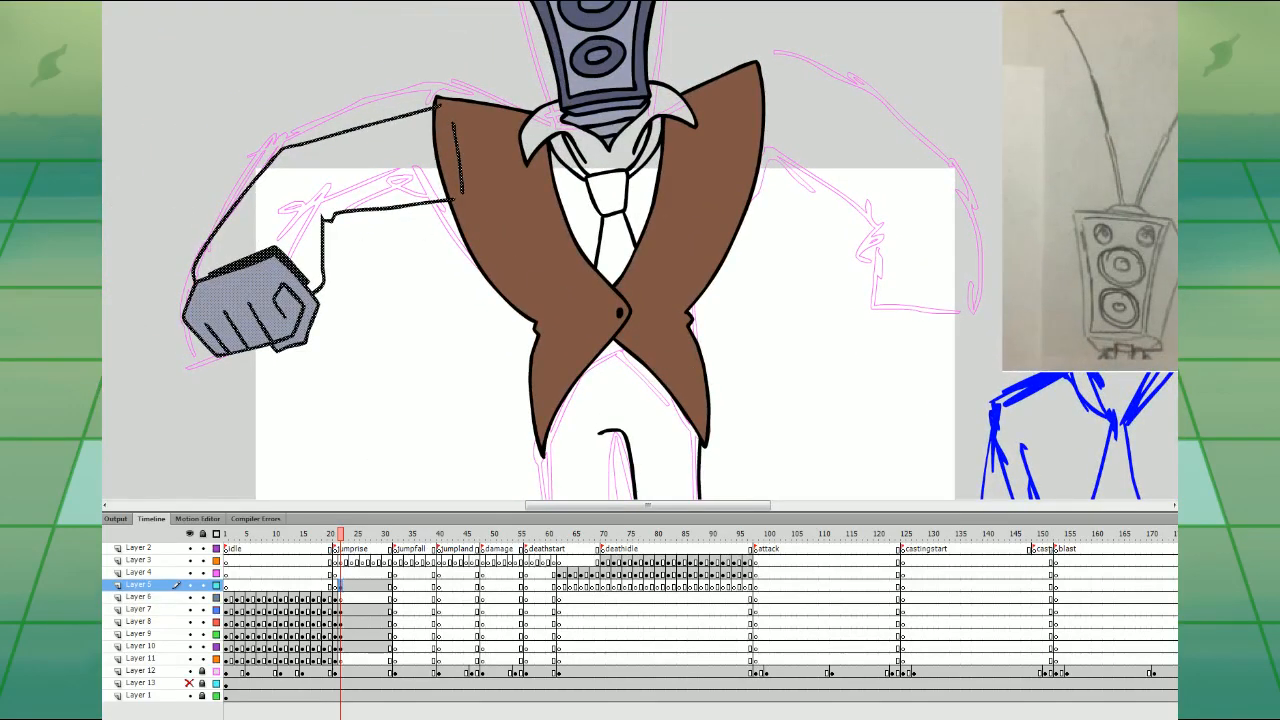
left_click(380, 104)
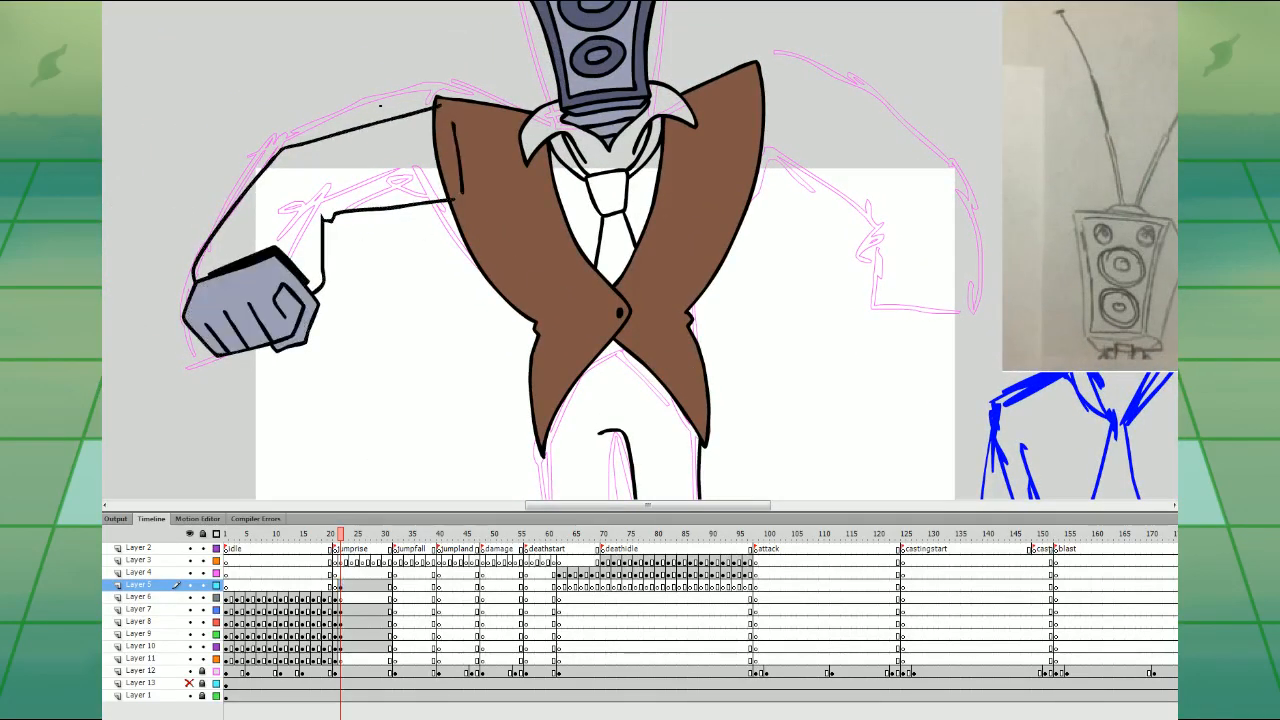
left_click(310, 180)
- Sample the light brown from the idle trousers and fill the new pose's collar and shirt with it
key("i")
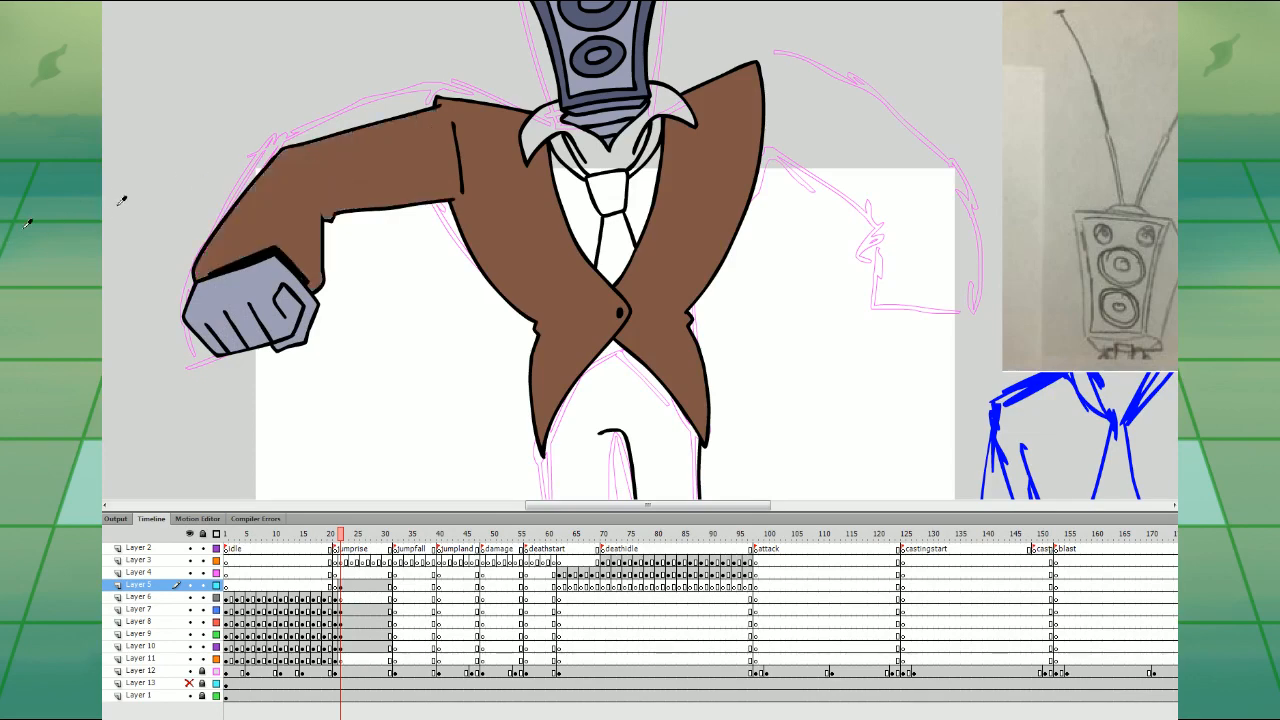
key("comma")
left_click(641, 358)
key("period")
left_click(543, 139)
left_click(577, 206)
left_click(634, 186)
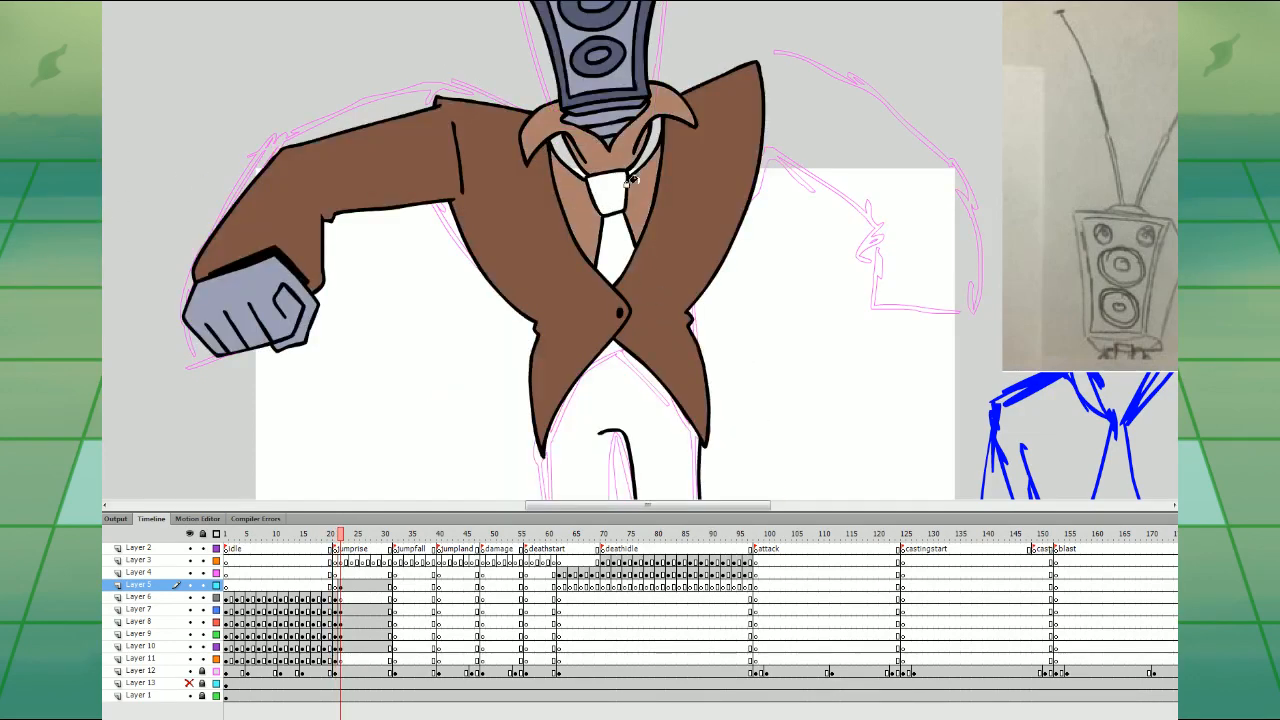
- Sample the idle tie's orange and fill the new tie's knot, tail and neck bands with it
key("comma")
key("period")
key("comma")
left_click(587, 422)
key("period")
left_click(602, 207)
left_click(606, 238)
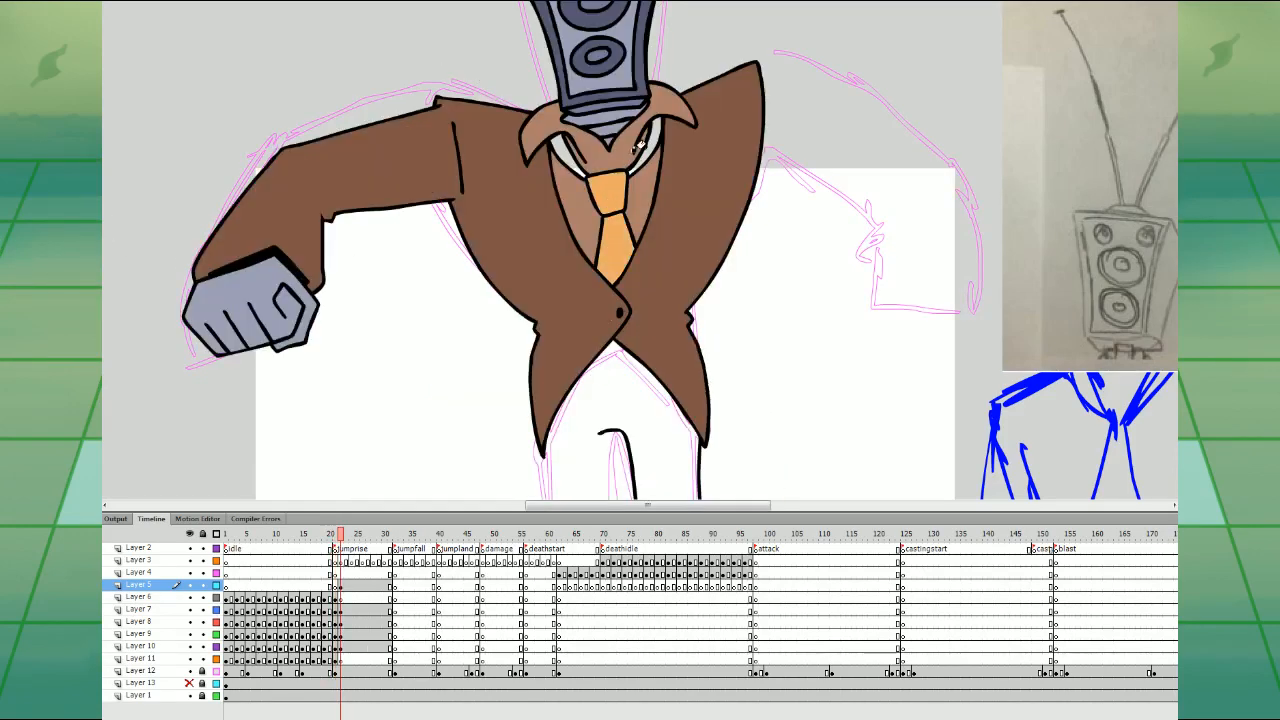
left_click(648, 153)
left_click(560, 153)
- Sample the dark maroon from the idle shoe and fill the new pose's shoe with it
left_click_drag(684, 433, 654, 163)
key("comma")
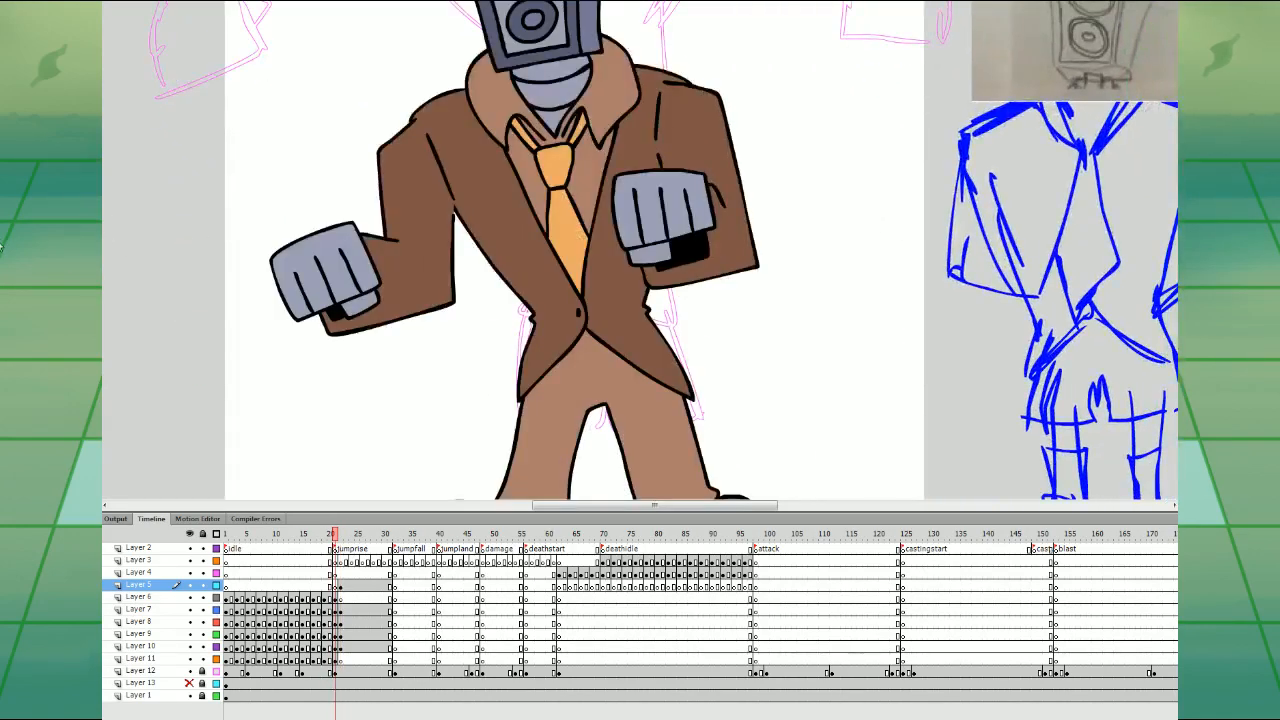
left_click_drag(744, 431, 766, 289)
left_click(672, 408)
key("period")
left_click(690, 291)
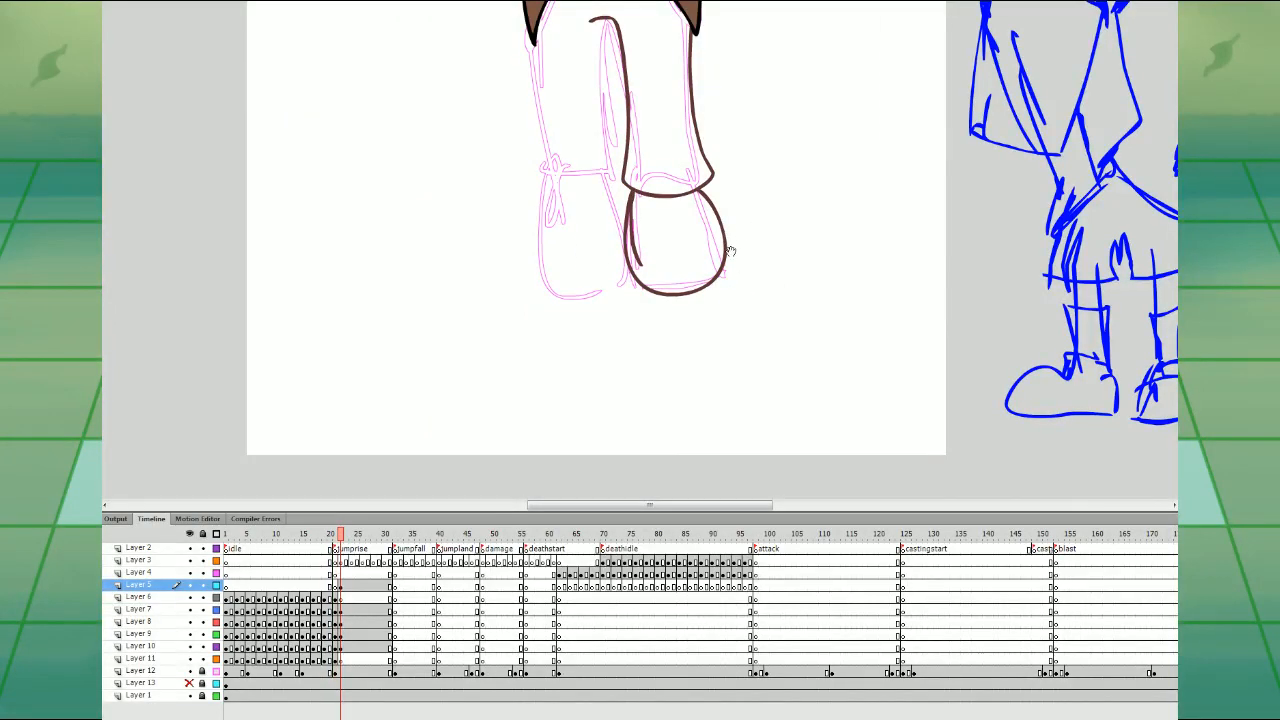
left_click_drag(730, 250, 726, 445)
left_click(677, 443)
- Sample the idle trousers' light brown, show the upper layers as outlines and close the leg's open hip edge with a brush stroke
key("comma")
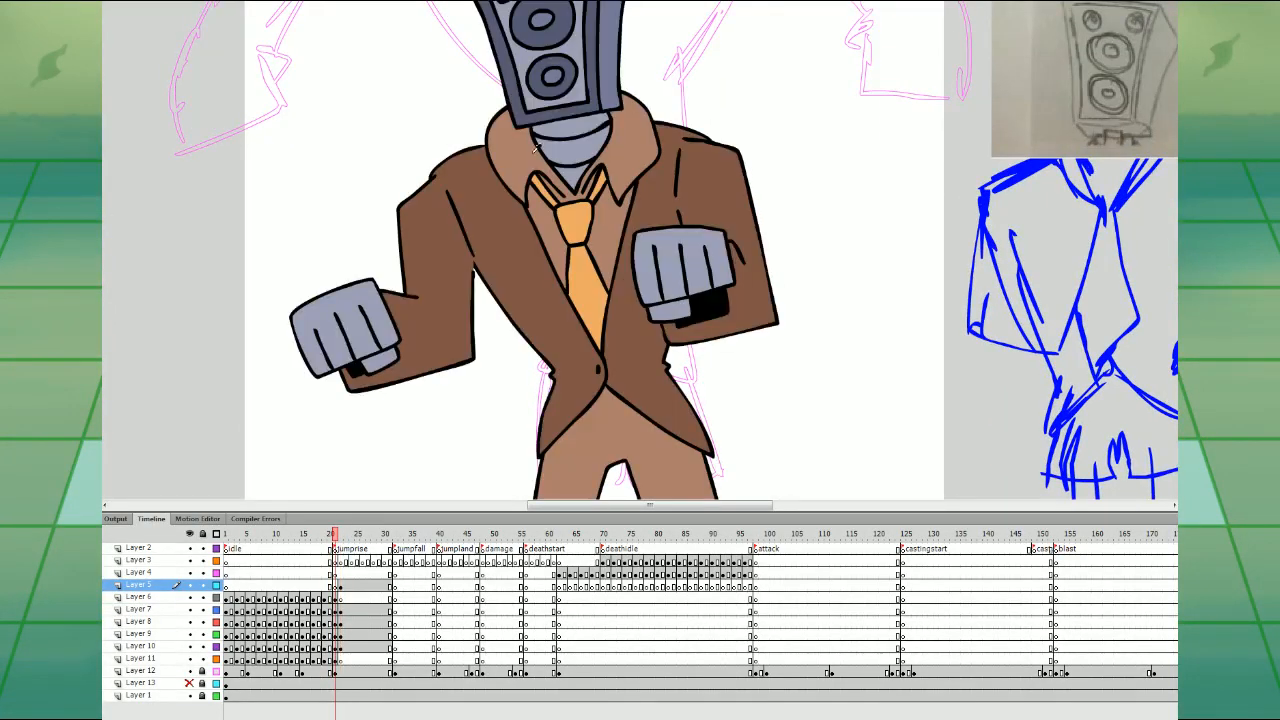
left_click(664, 448)
key("period")
left_click_drag(788, 359, 716, 441)
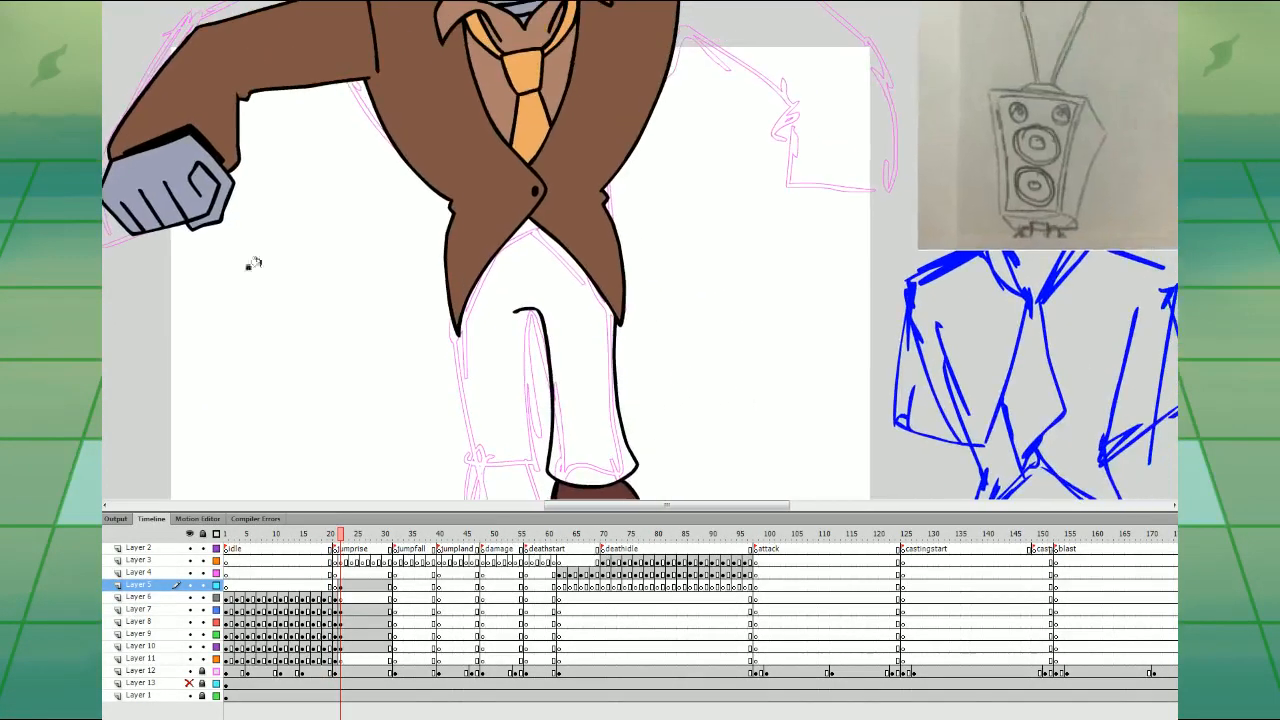
left_click(346, 647)
left_click_drag(410, 310, 450, 410)
left_click_drag(216, 585, 216, 634)
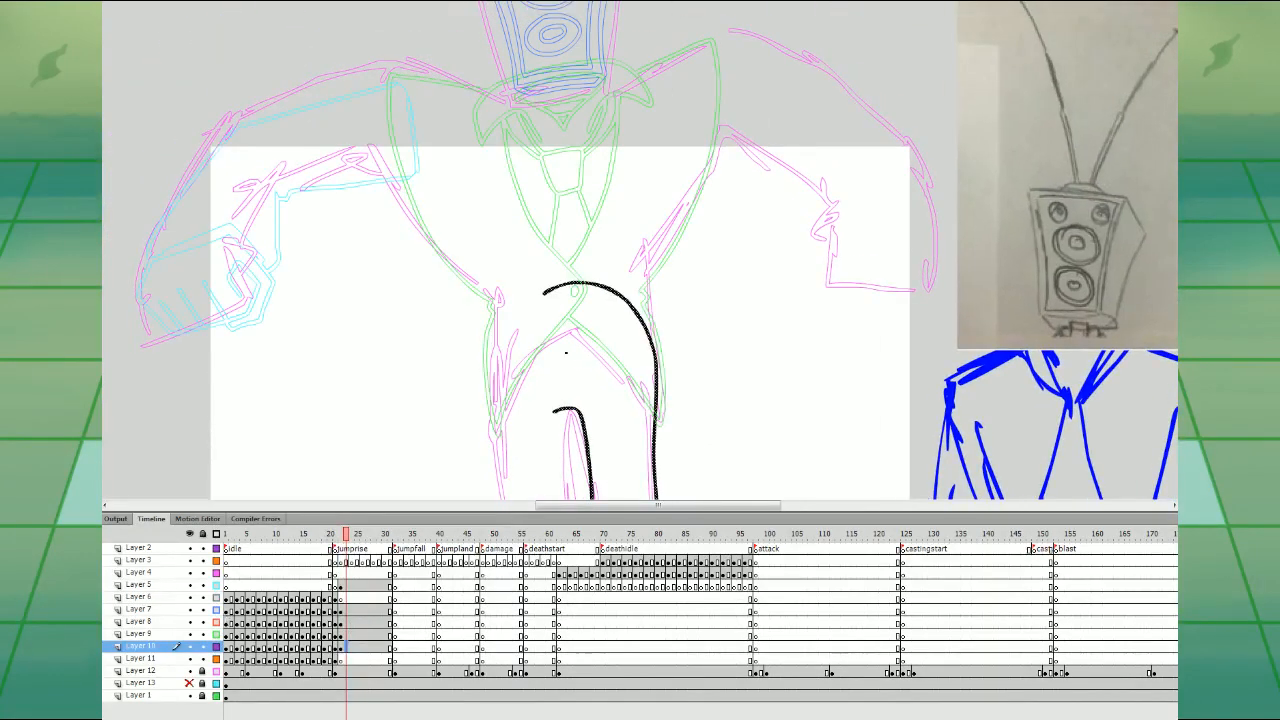
left_click_drag(543, 292, 558, 398)
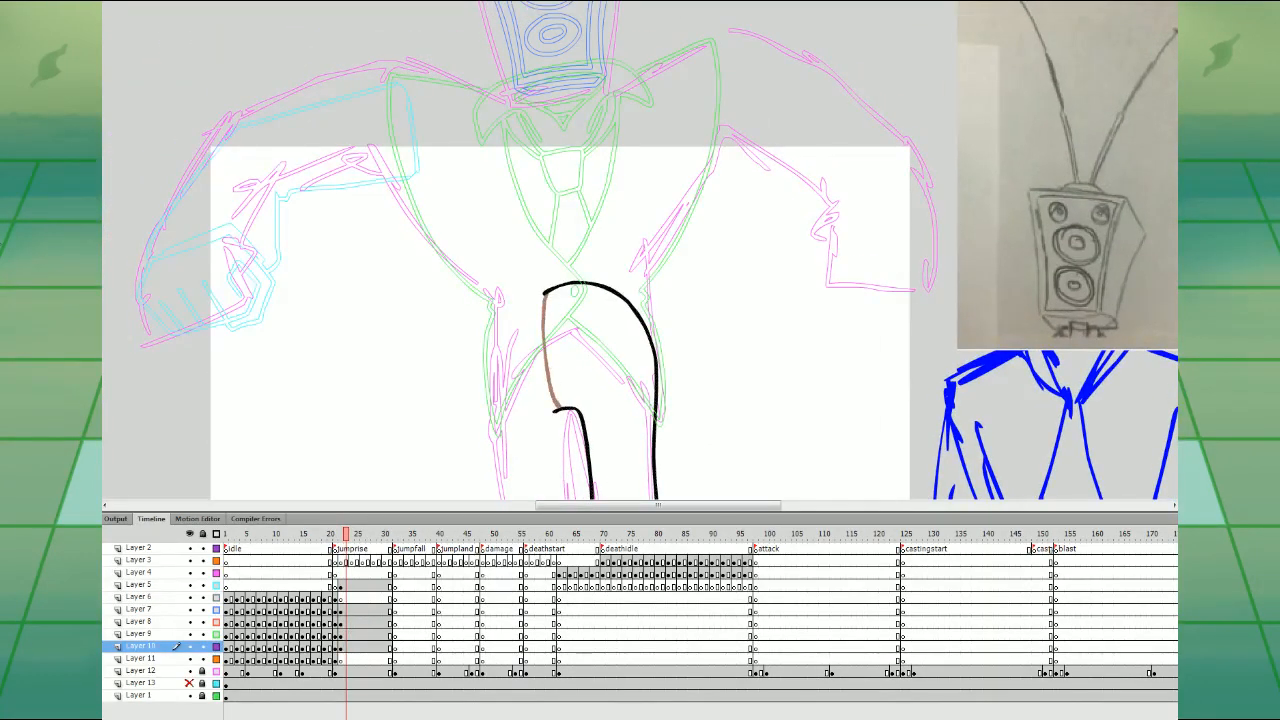
- Fill the closed trouser leg with light brown and return the outlined layers to full display
left_click(575, 372)
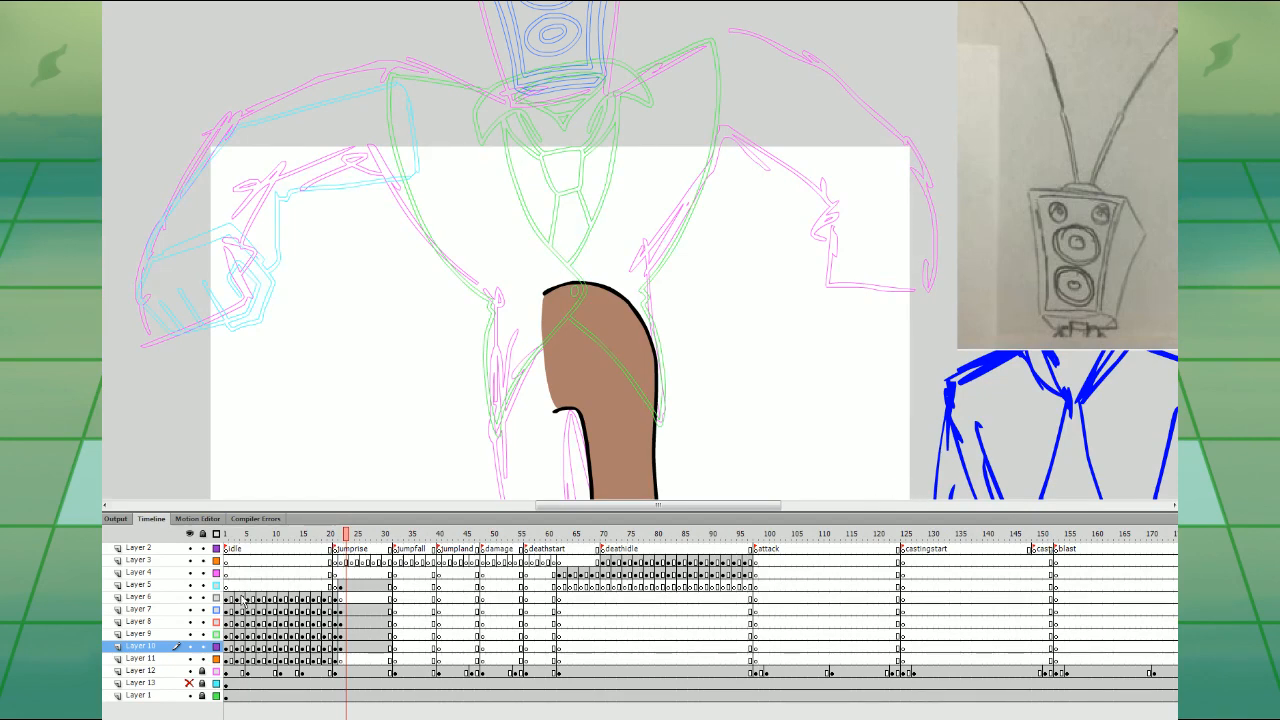
left_click_drag(216, 586, 216, 634)
key("ctrl+minus")
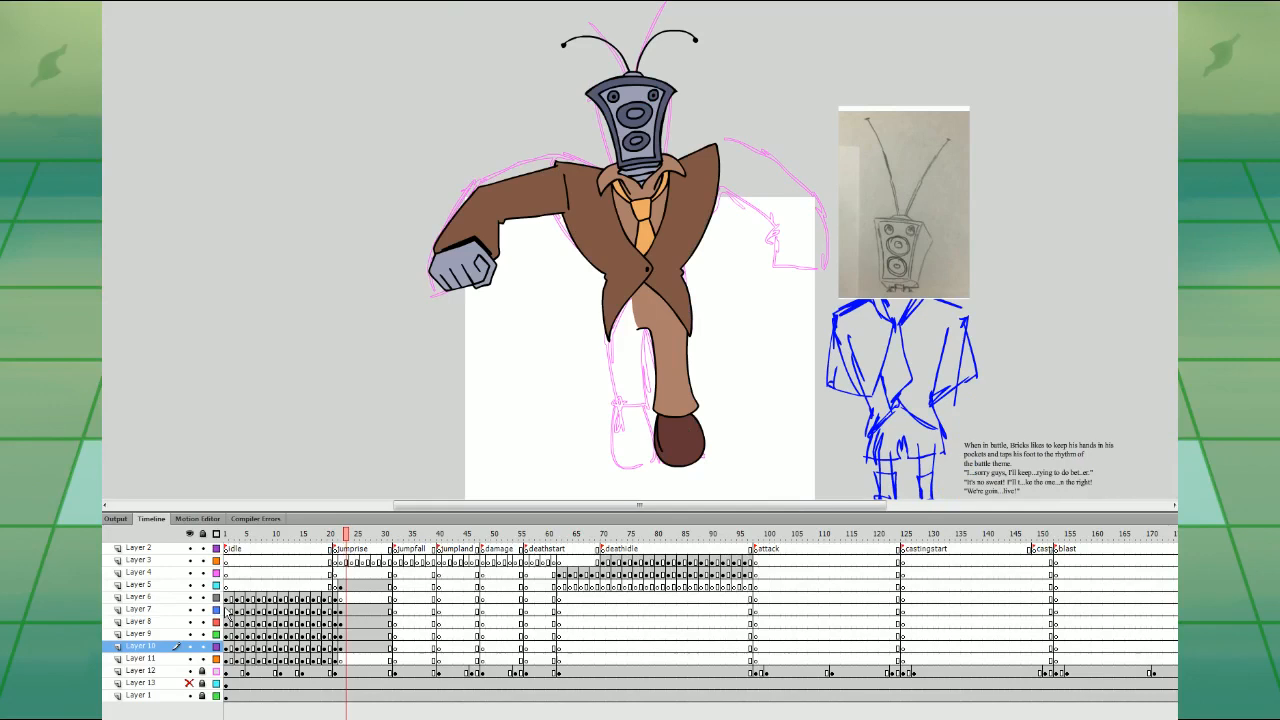
- Convert the finished leg on Layer 10 into a symbol and ready it for free transforming
left_click(363, 647)
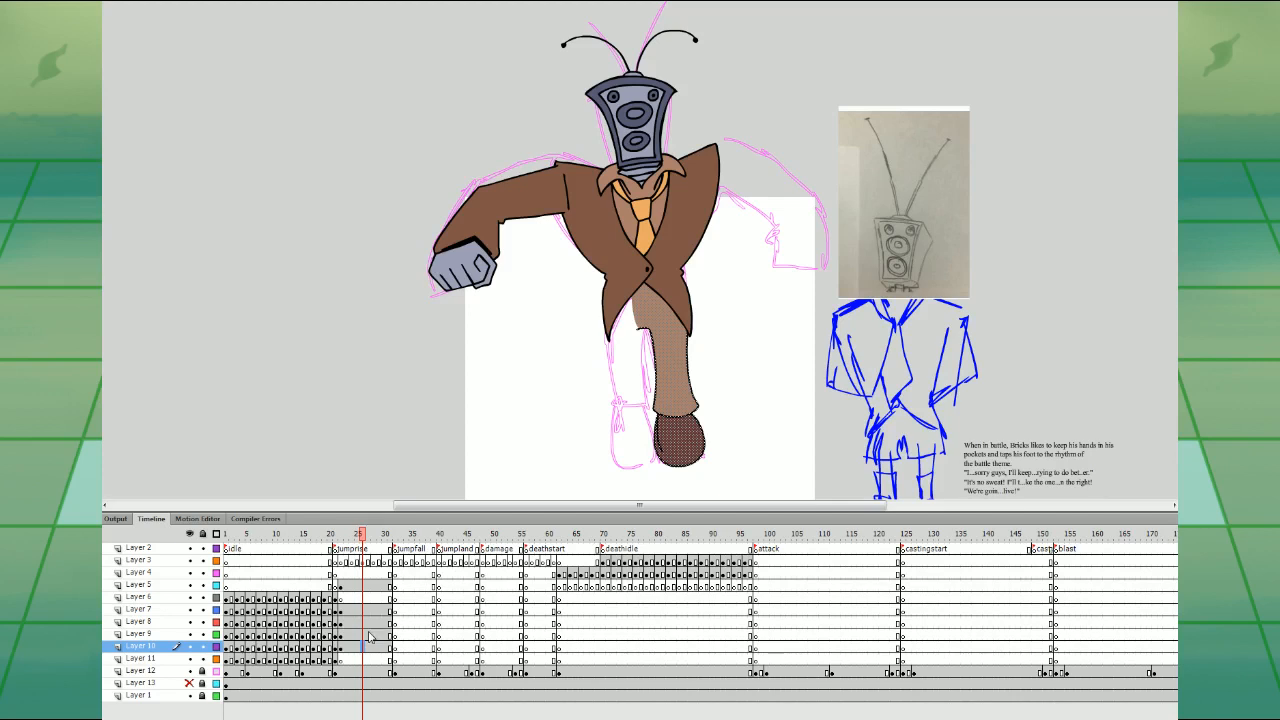
key("F8")
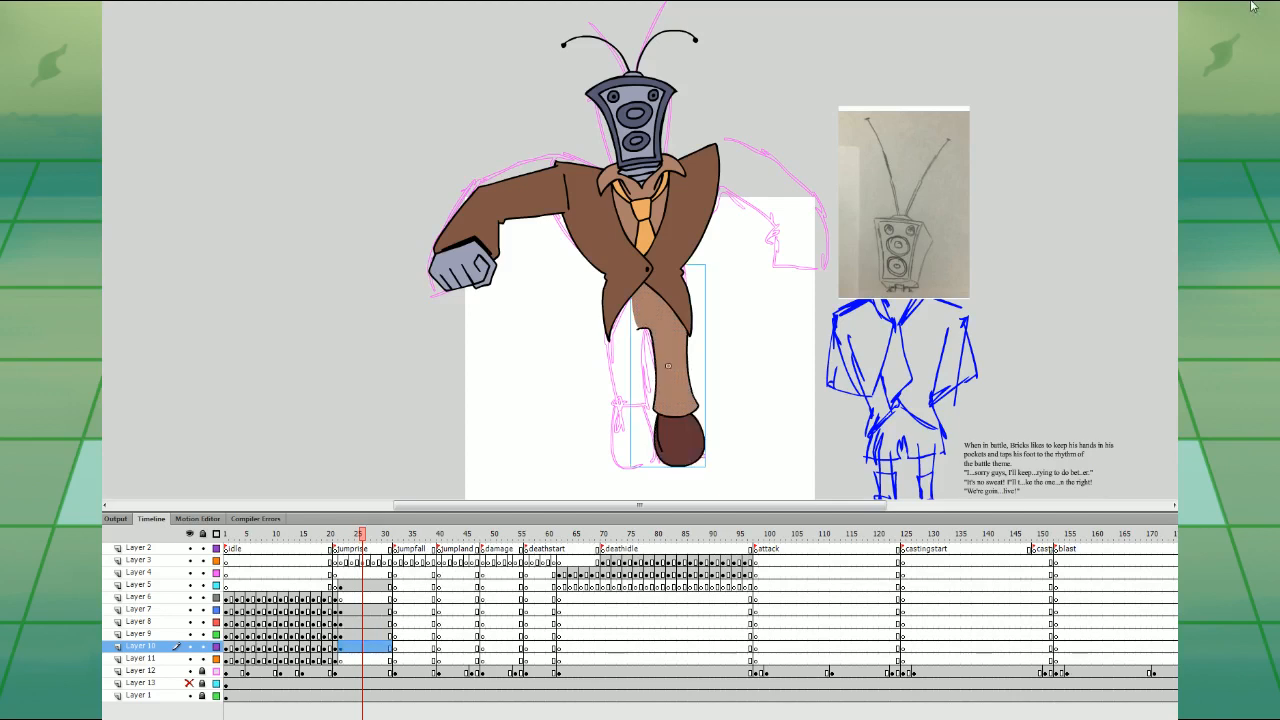
key("q")
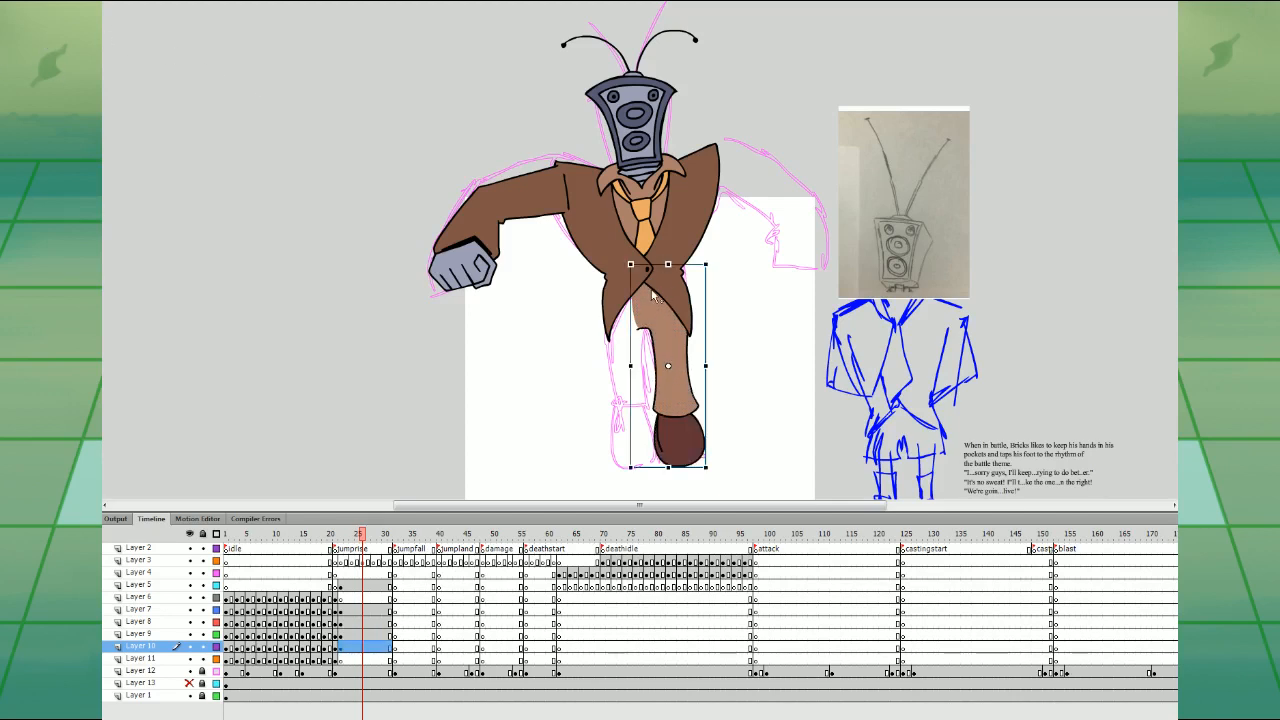
- Go through the torso and head layers and group the curved antennae drawing on Layer 8
left_click(355, 635)
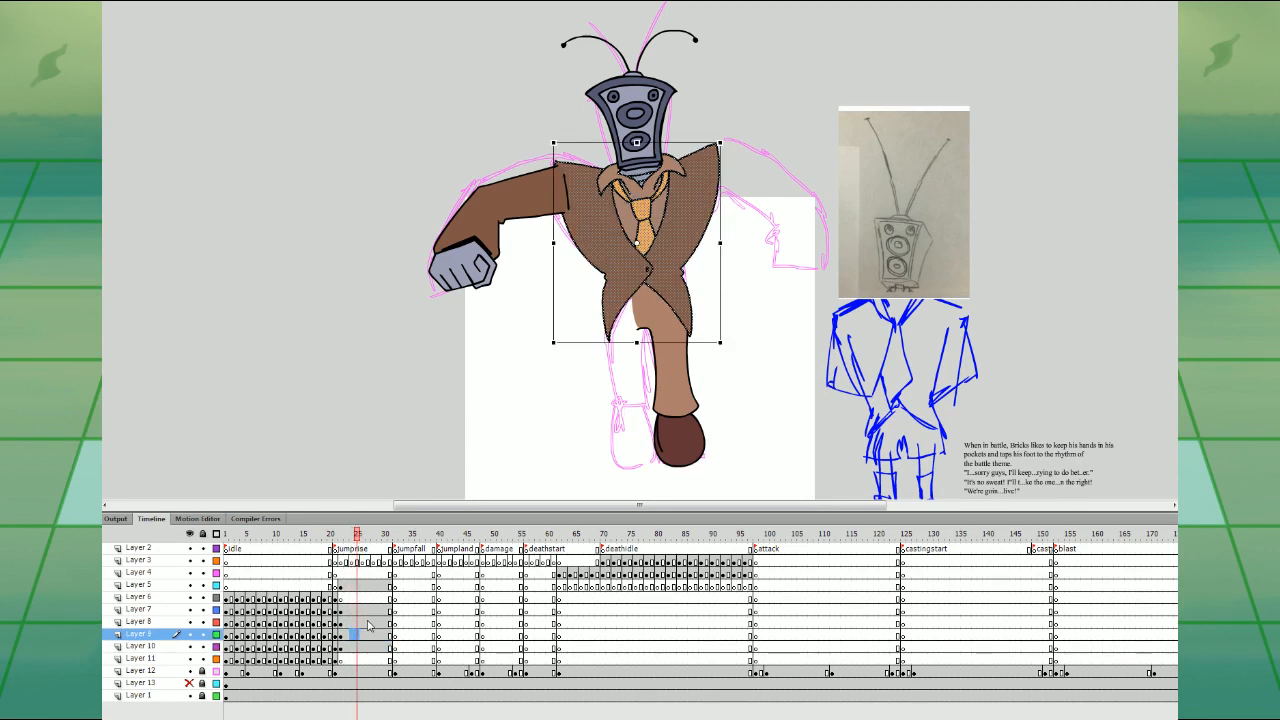
left_click(352, 609)
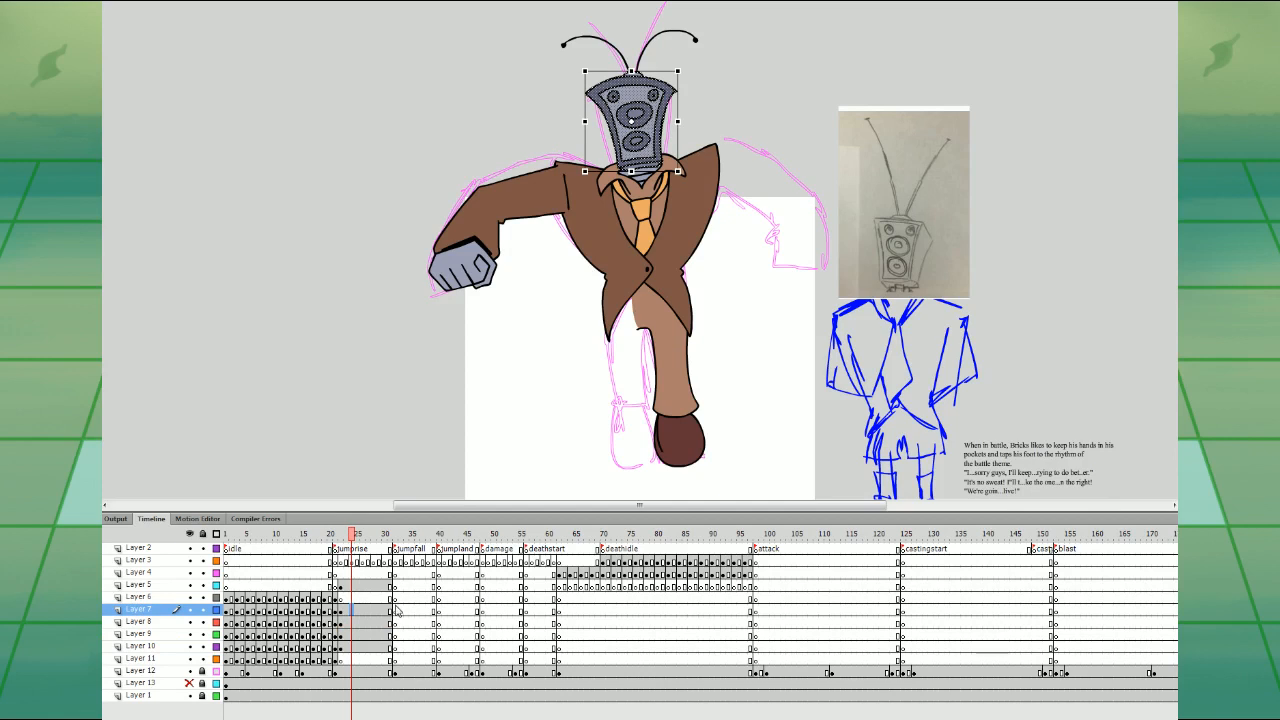
left_click(395, 607, "shift")
left_click(380, 622)
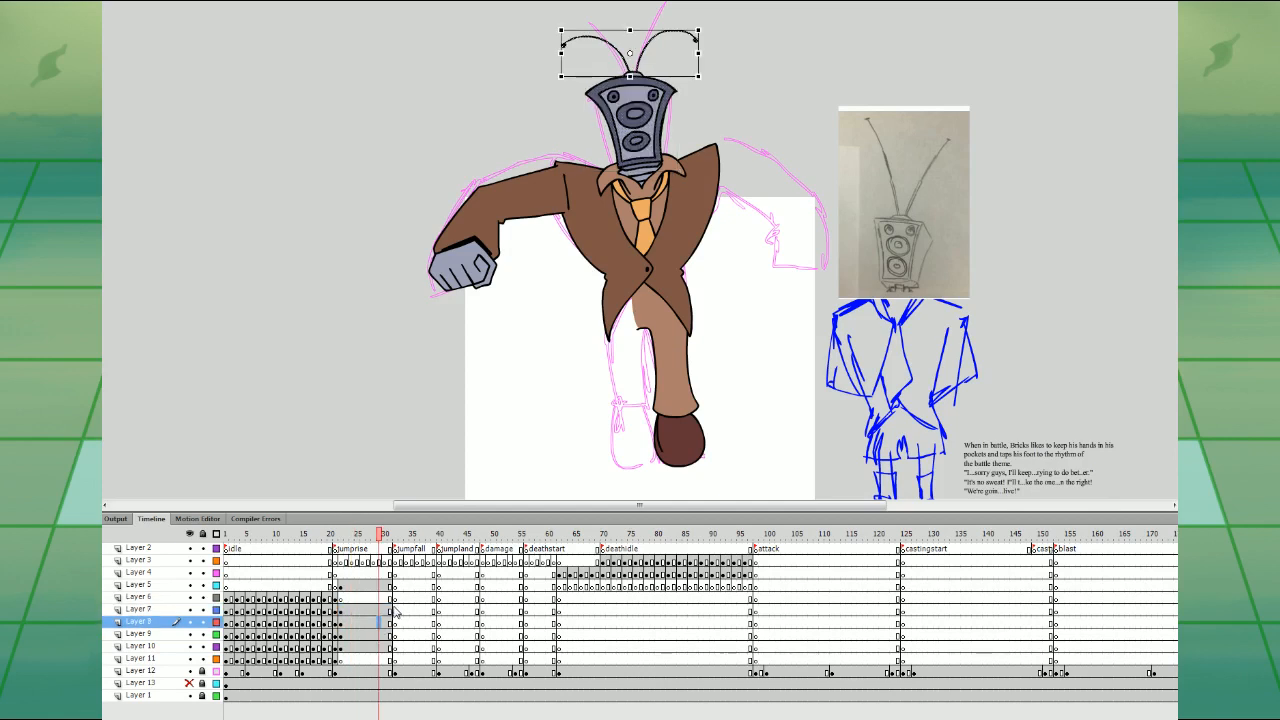
key("ctrl+g")
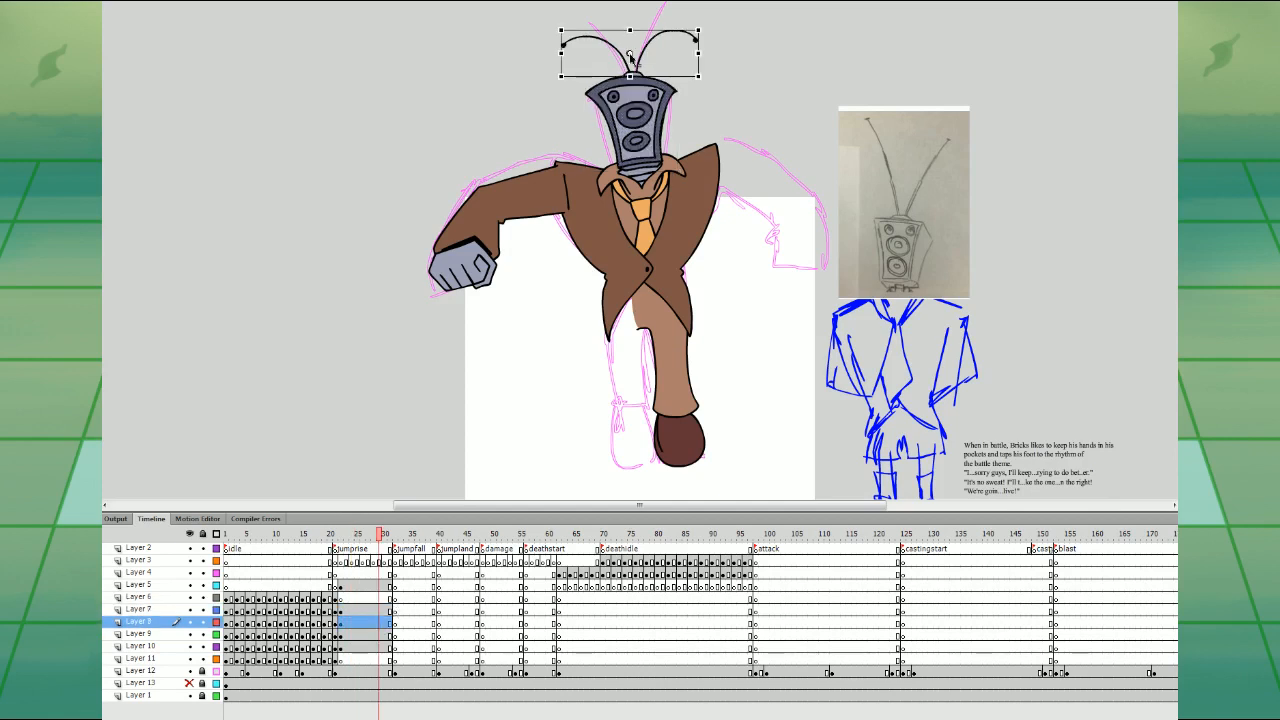
- Group the finished arm and fist on Layer 5 and set its pivot point at the shoulder
left_click(540, 218)
left_click(374, 584)
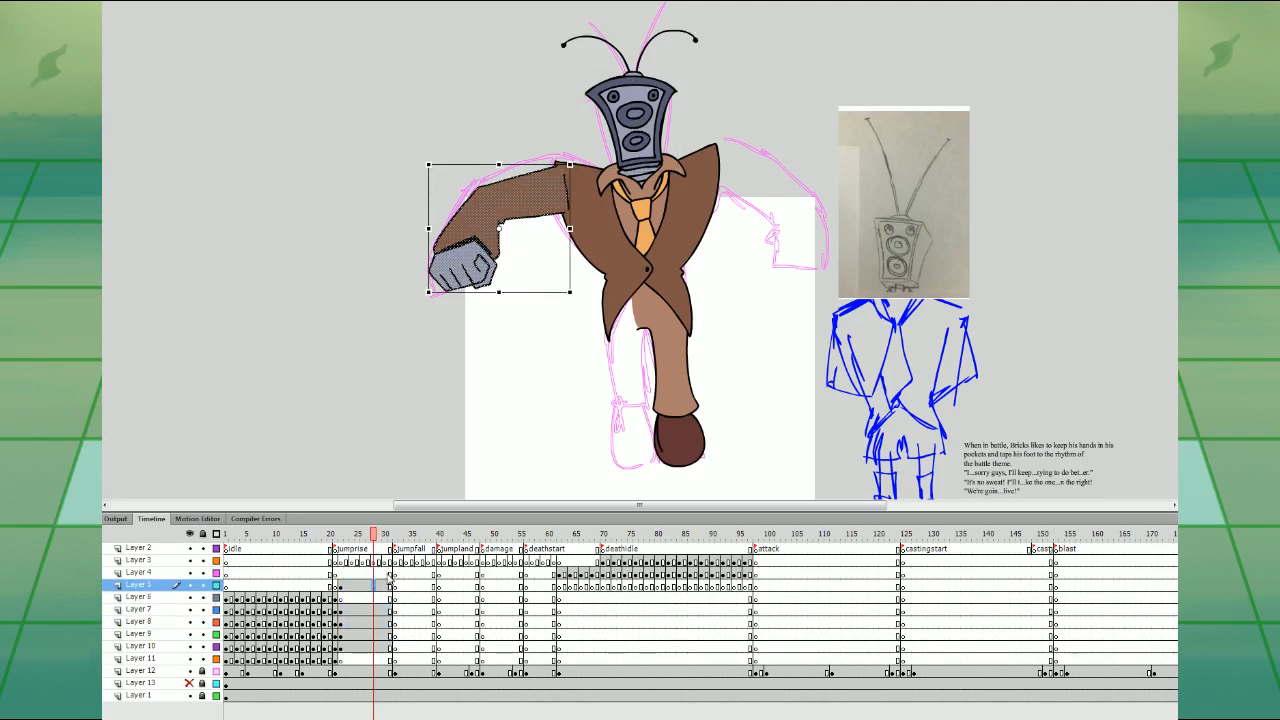
key("ctrl+g")
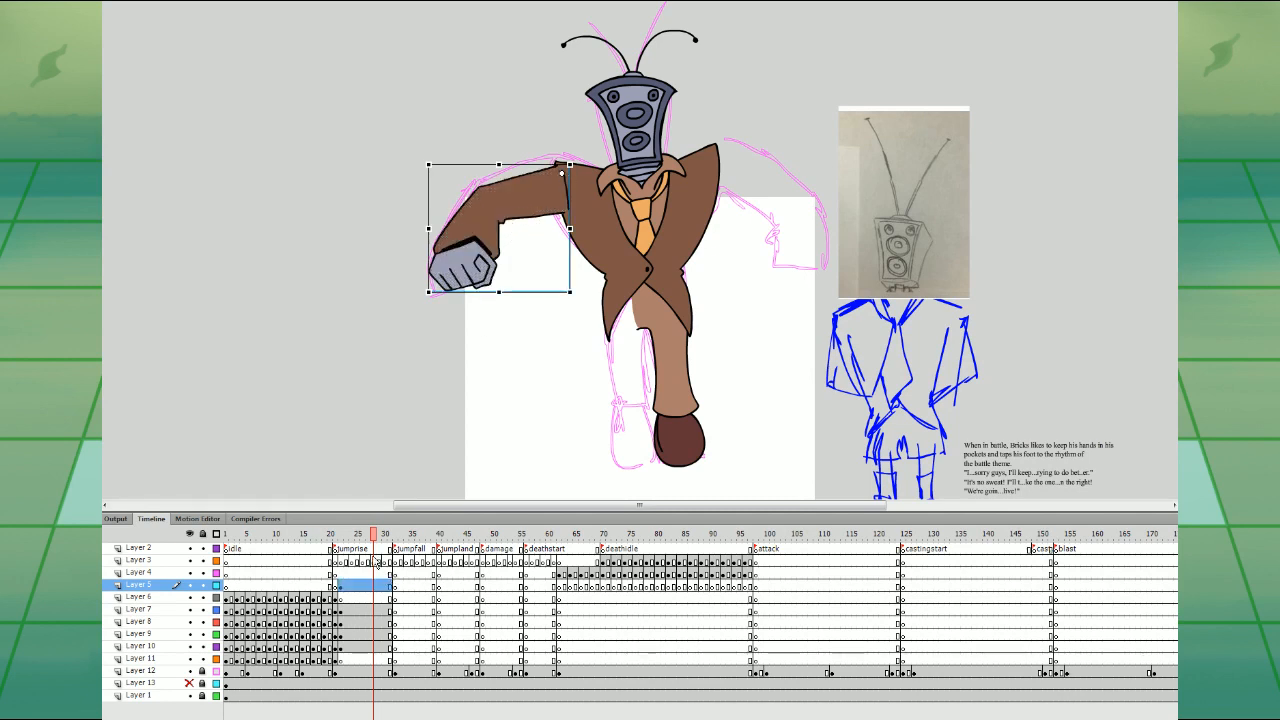
- Copy the arm from Layer 5 onto Layer 6, flip one copy horizontally and fit it to the opposite shoulder, rotated along the sketch
left_click(346, 573)
left_click(346, 585)
left_click_drag(346, 586, 342, 597)
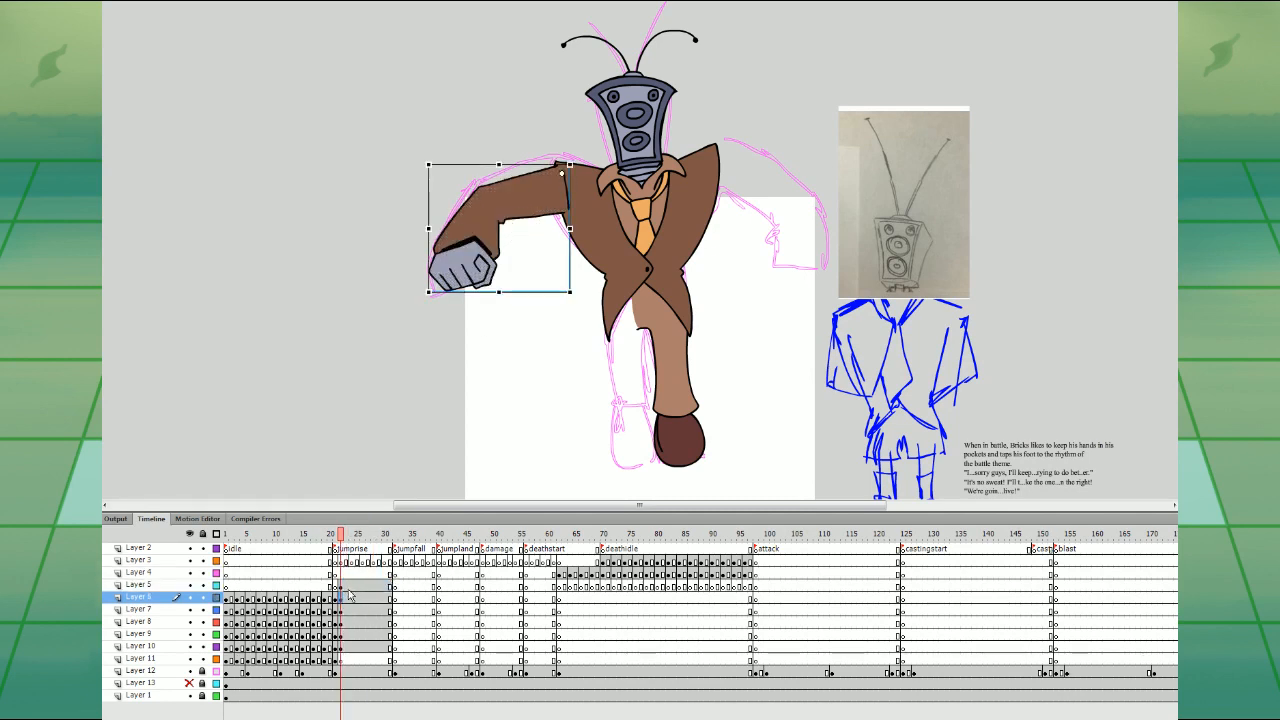
left_click(351, 585)
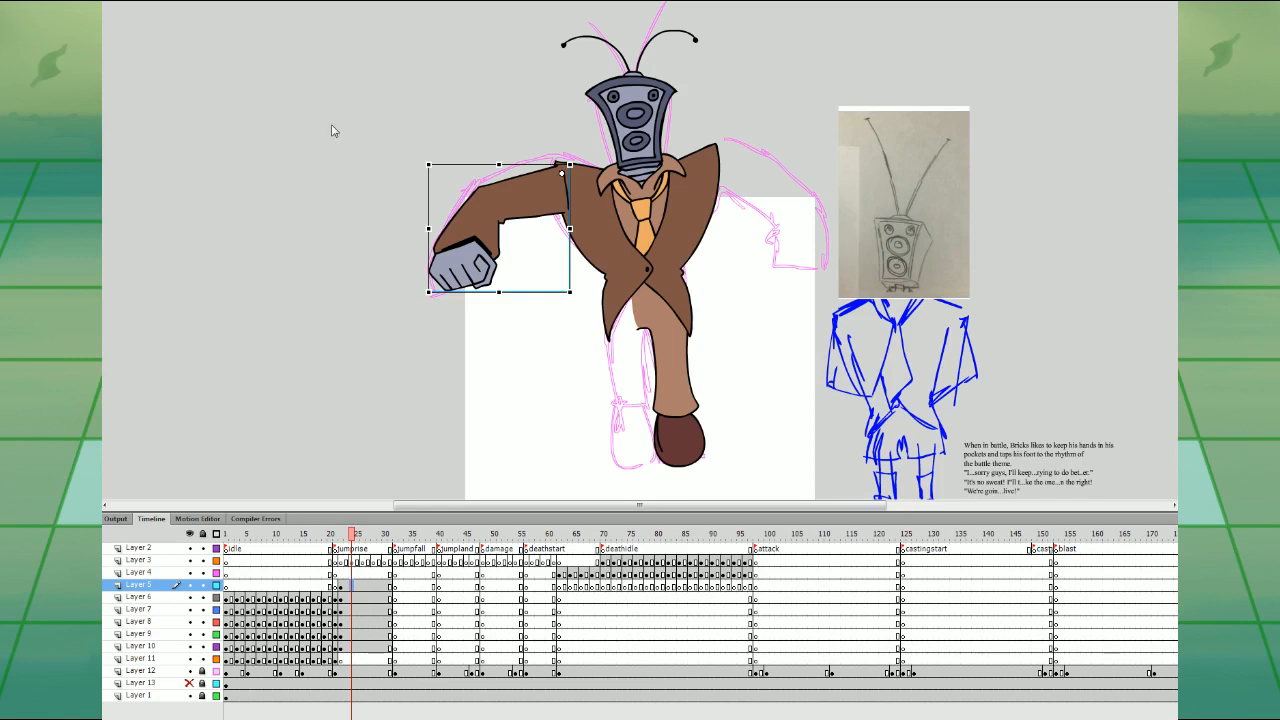
key("ctrl+shift+v")
key("ctrl+shift+h")
left_click_drag(575, 193, 726, 176)
mouse_move(810, 165)
left_mouse_down()
mouse_move(795, 199)
mouse_move(840, 145)
mouse_move(803, 178)
left_mouse_up()
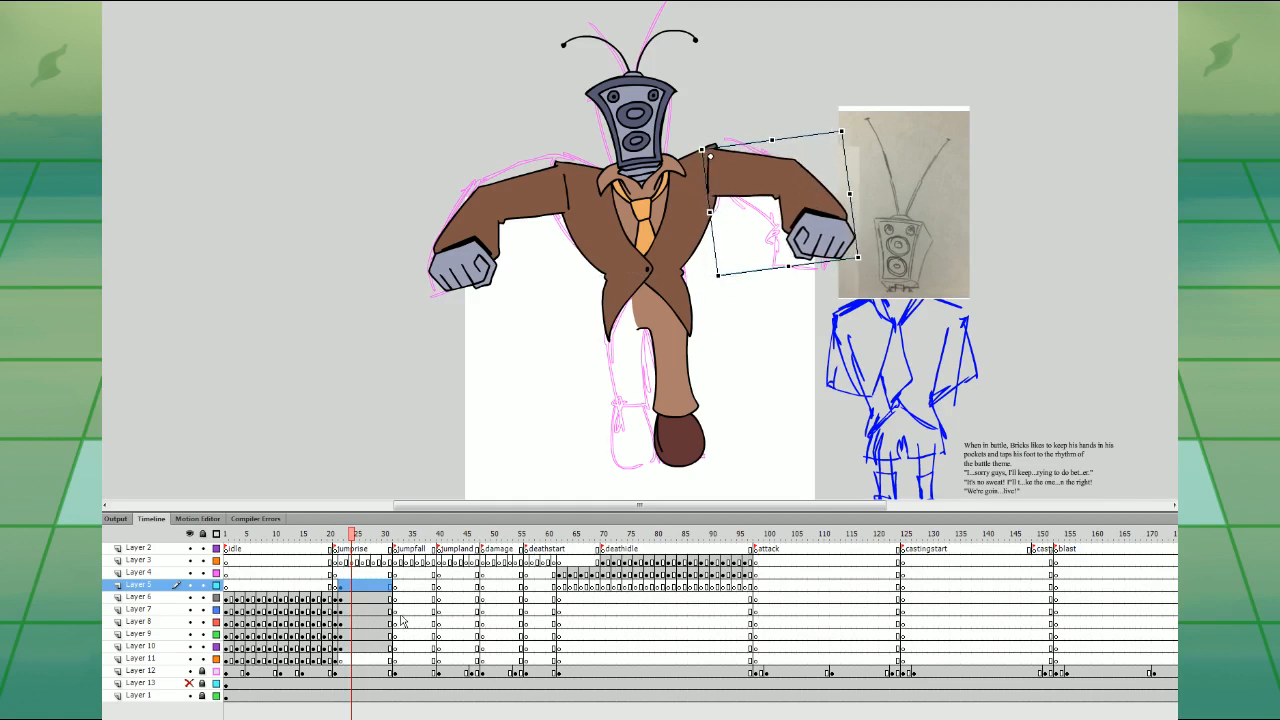
- Copy the jumping leg from Layer 10 onto Layer 11, mirror it and position it as the opposite leg beneath the jacket
left_click(364, 648)
left_click(342, 648)
left_click(673, 232)
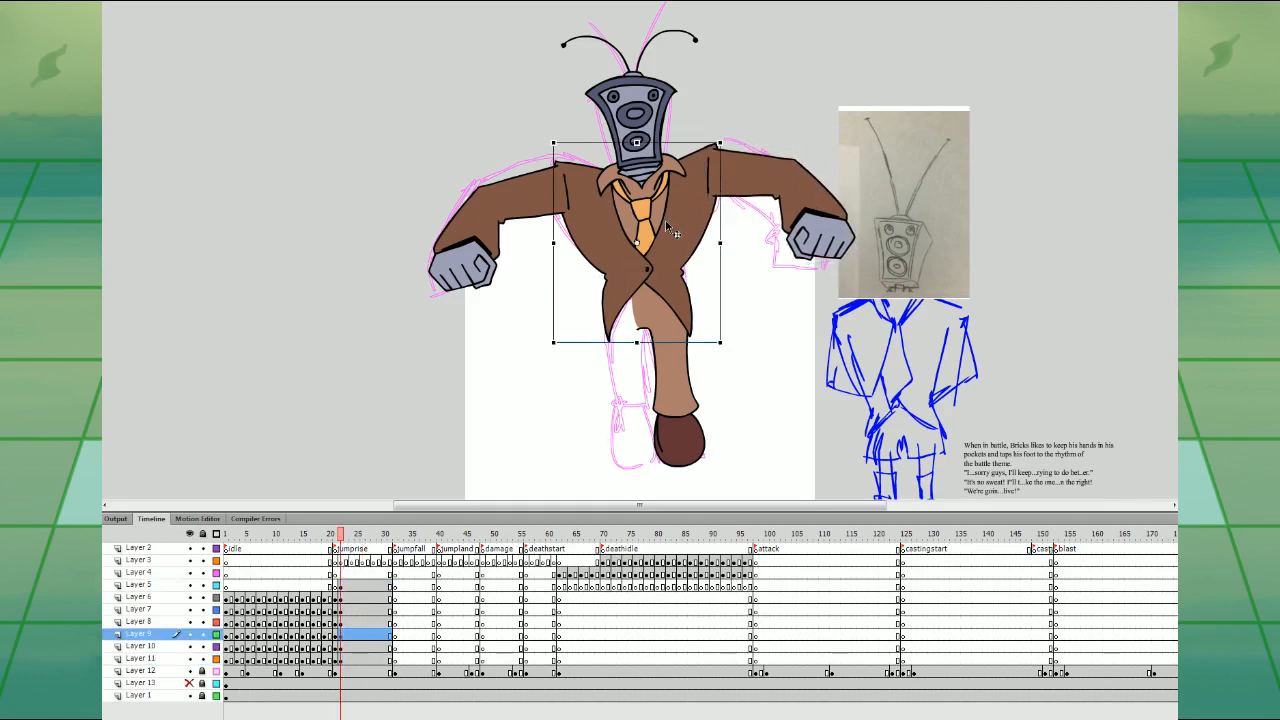
left_click(656, 350)
left_click(353, 659)
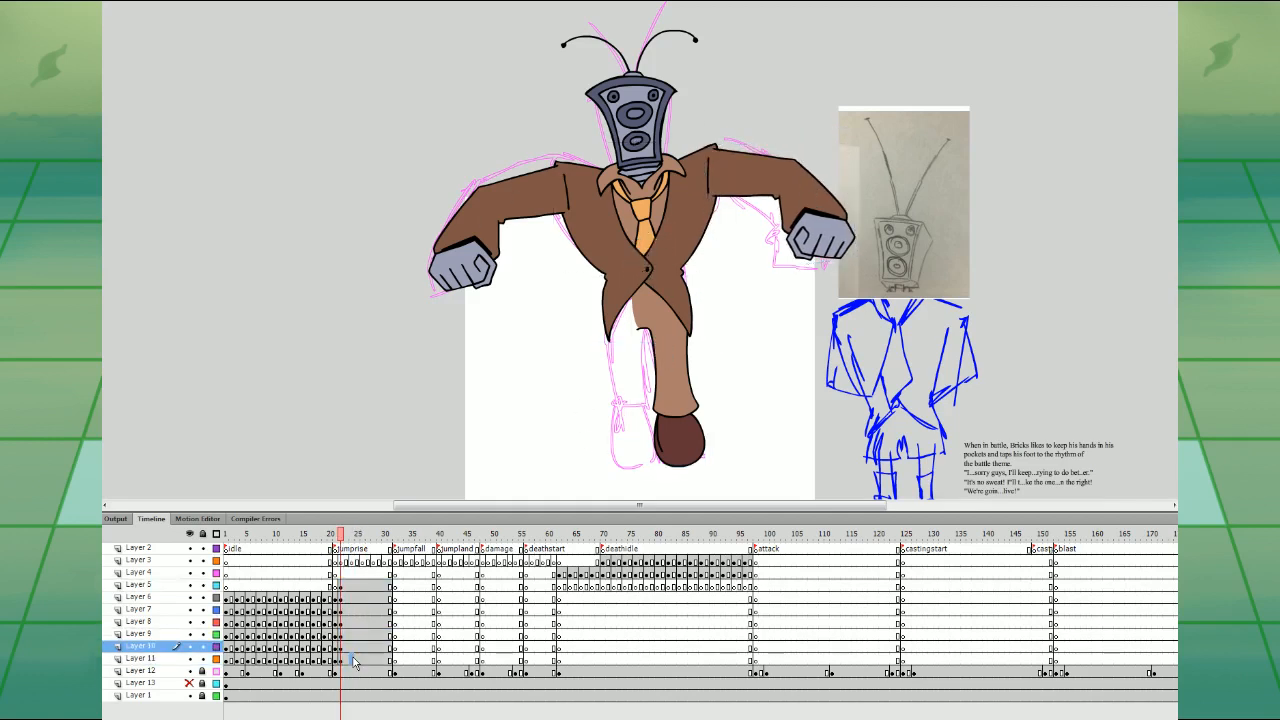
left_click(488, 282)
left_click_drag(616, 375, 622, 375)
left_click_drag(669, 462, 687, 458)
left_click(727, 429)
left_click_drag(766, 428, 768, 329)
- Replace the folded arm on frame 21 with the outstretched right-hand arm from Layer 7 at frame 20
left_click(332, 575)
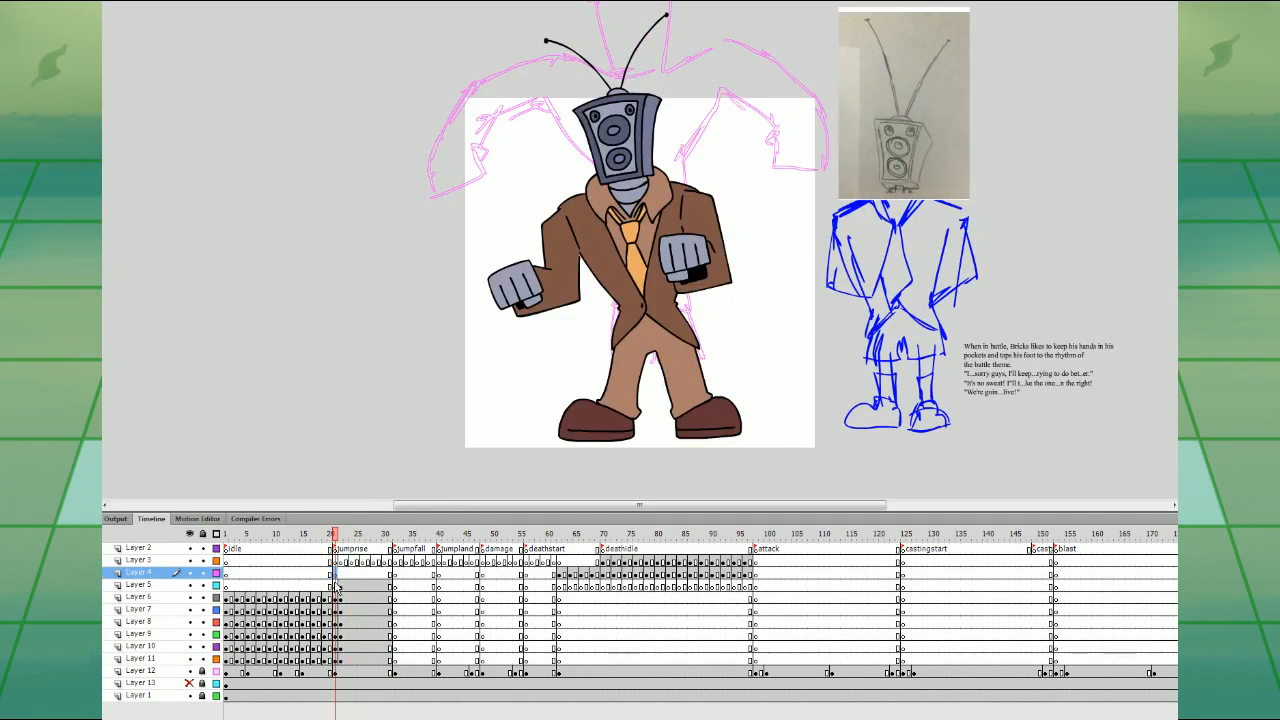
left_click(546, 287)
key("Delete")
left_click(331, 598)
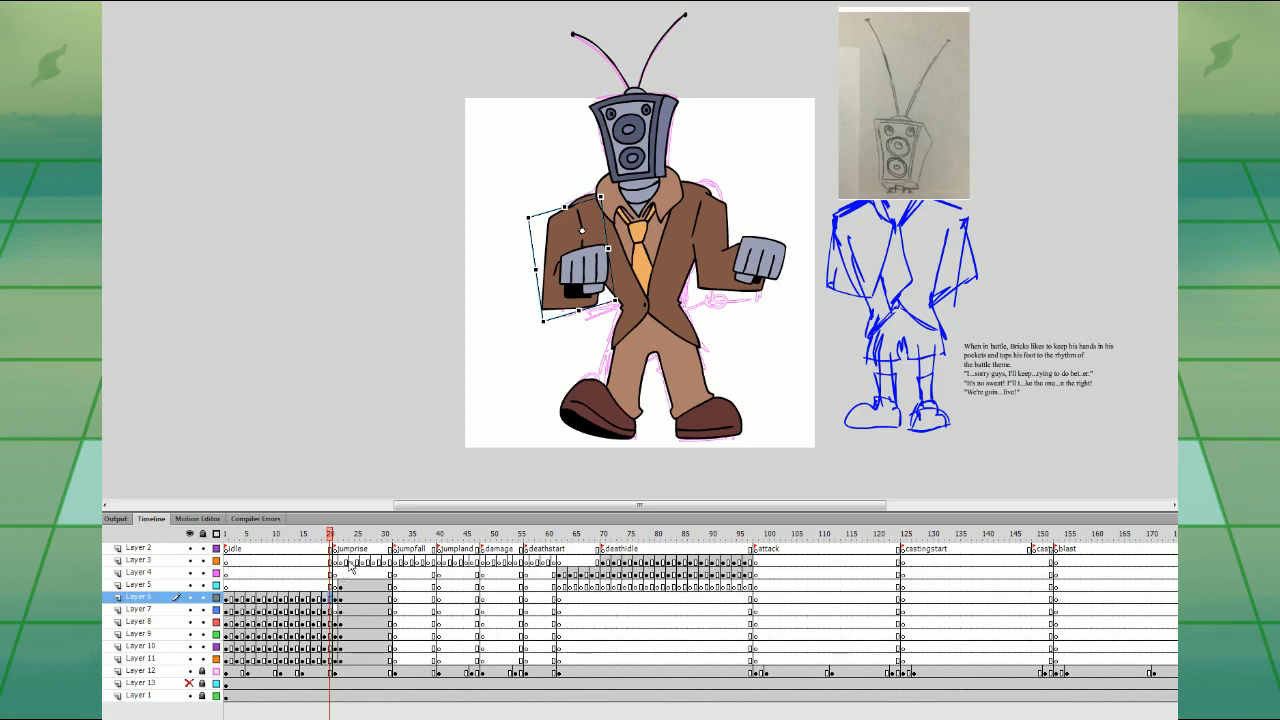
left_click(336, 597)
key("Delete")
left_click(331, 609)
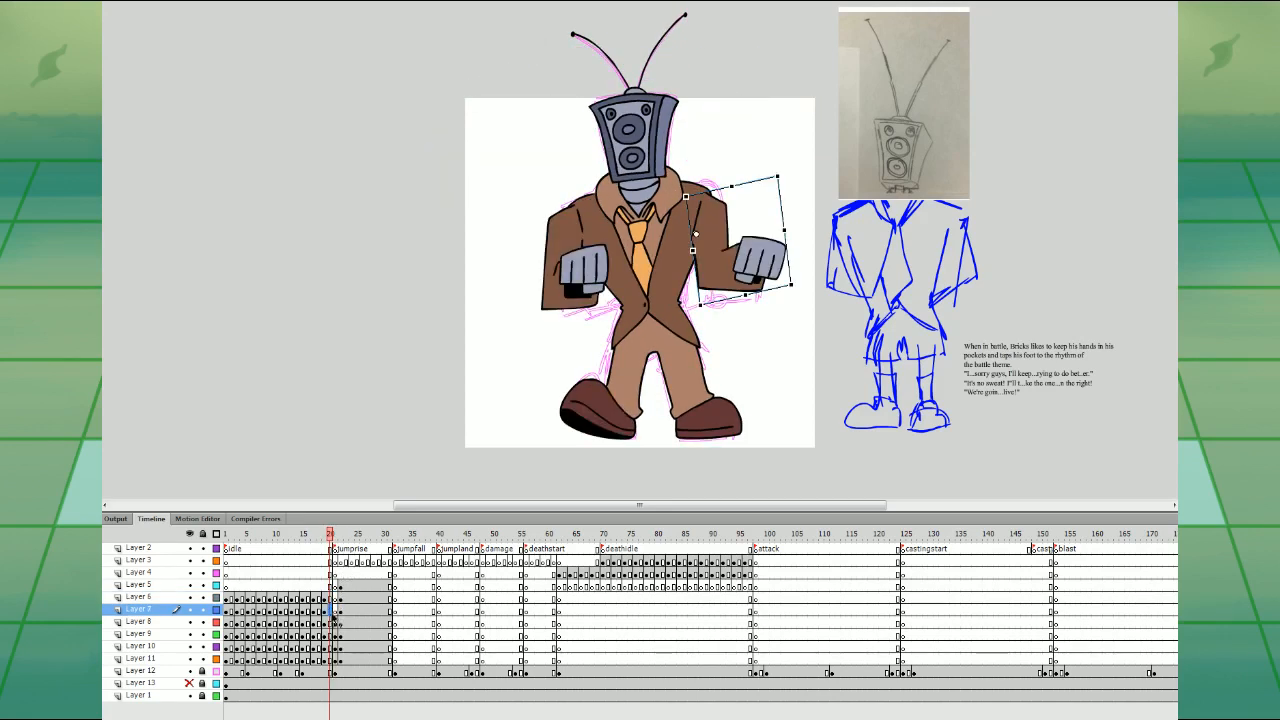
left_click(336, 610)
- Copy the outstretched left-hand arm from frame 4 onto Layer 6 at frame 21 and shift the opposite arm slightly inward
left_click(242, 587)
left_click(556, 288)
left_click(242, 588)
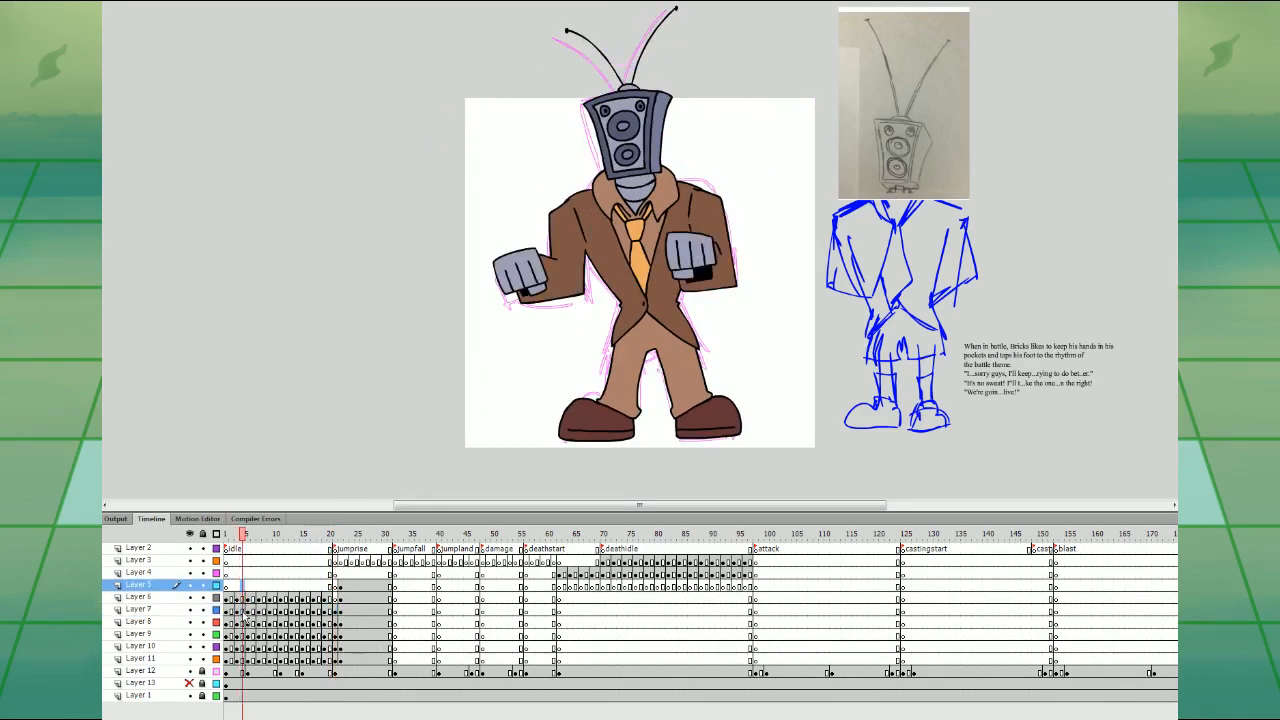
left_click(242, 609)
left_click(336, 597)
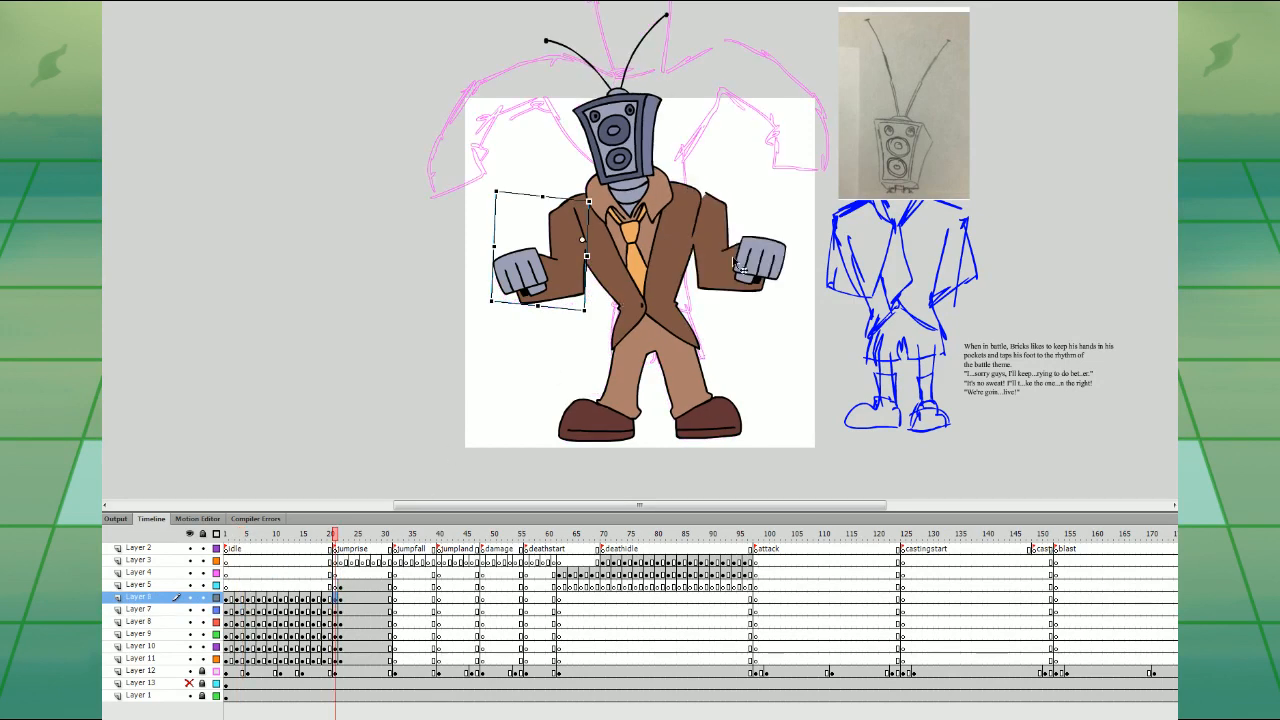
left_click_drag(738, 265, 732, 265)
- Rotate the head and antennae together slightly clockwise on frame 21
left_click(637, 125)
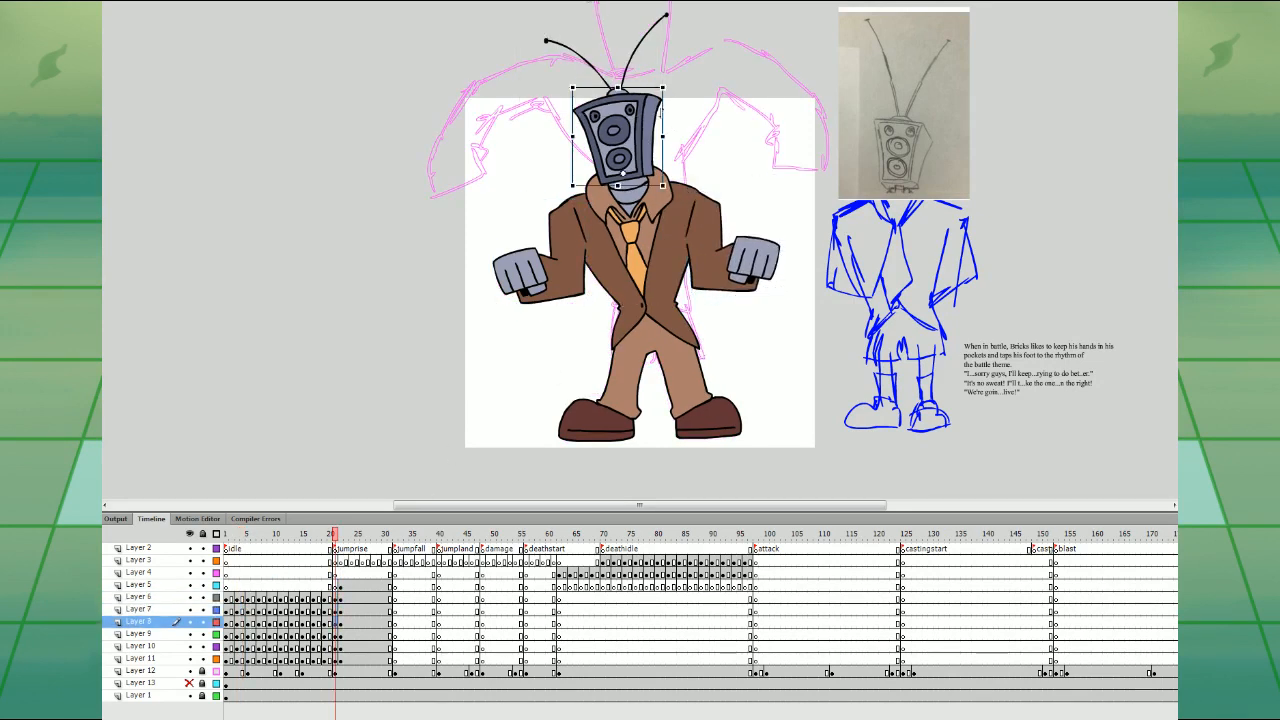
left_click(653, 28, "shift")
left_click_drag(680, 7, 664, 44)
- Turn on onion skinning and try rotating and raising the head, torso and arms without the antennae
left_click_drag(482, 112, 790, 240)
left_click_drag(783, 338, 787, 355)
key("alt+shift+o")
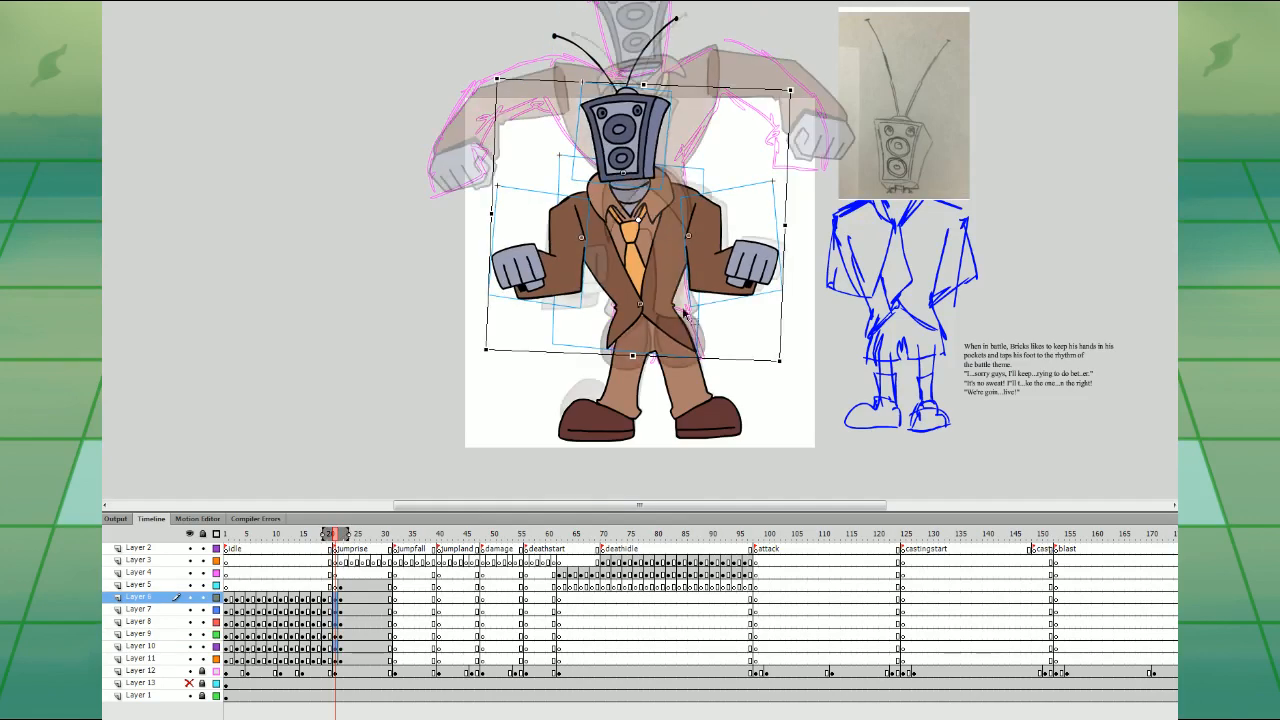
left_click_drag(727, 273, 737, 252)
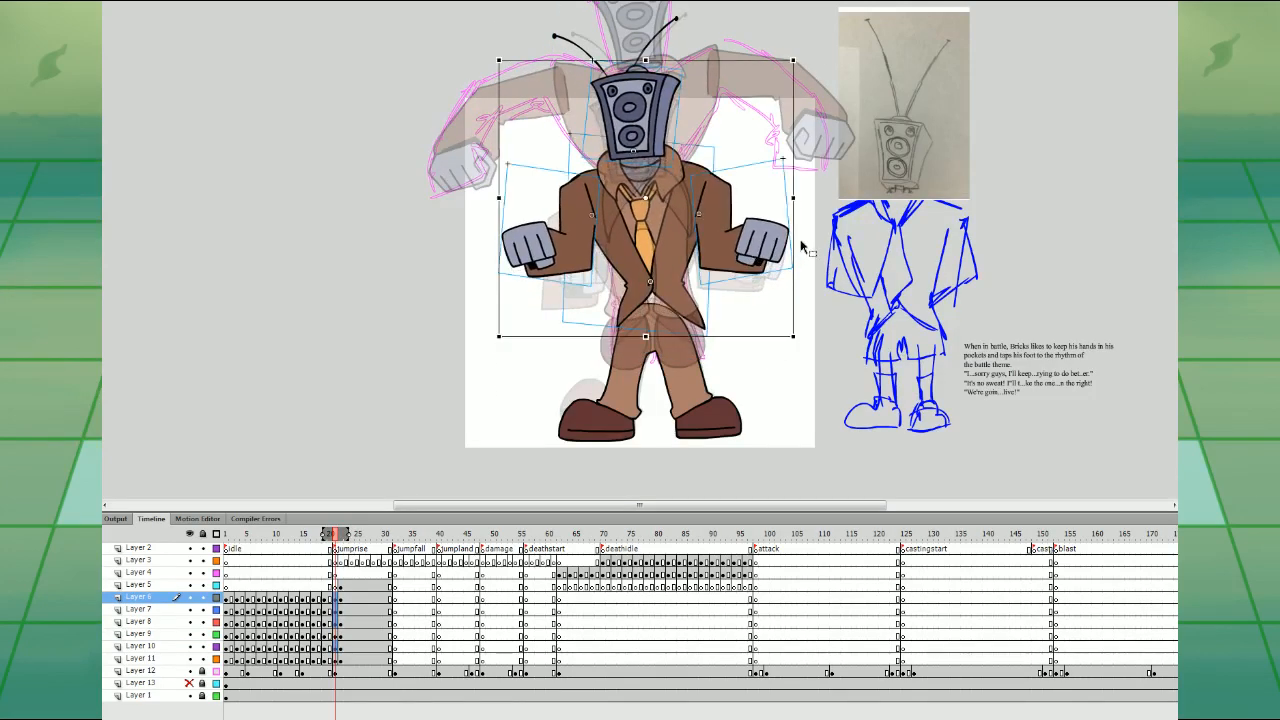
key("ctrl+z")
key("ctrl+z")
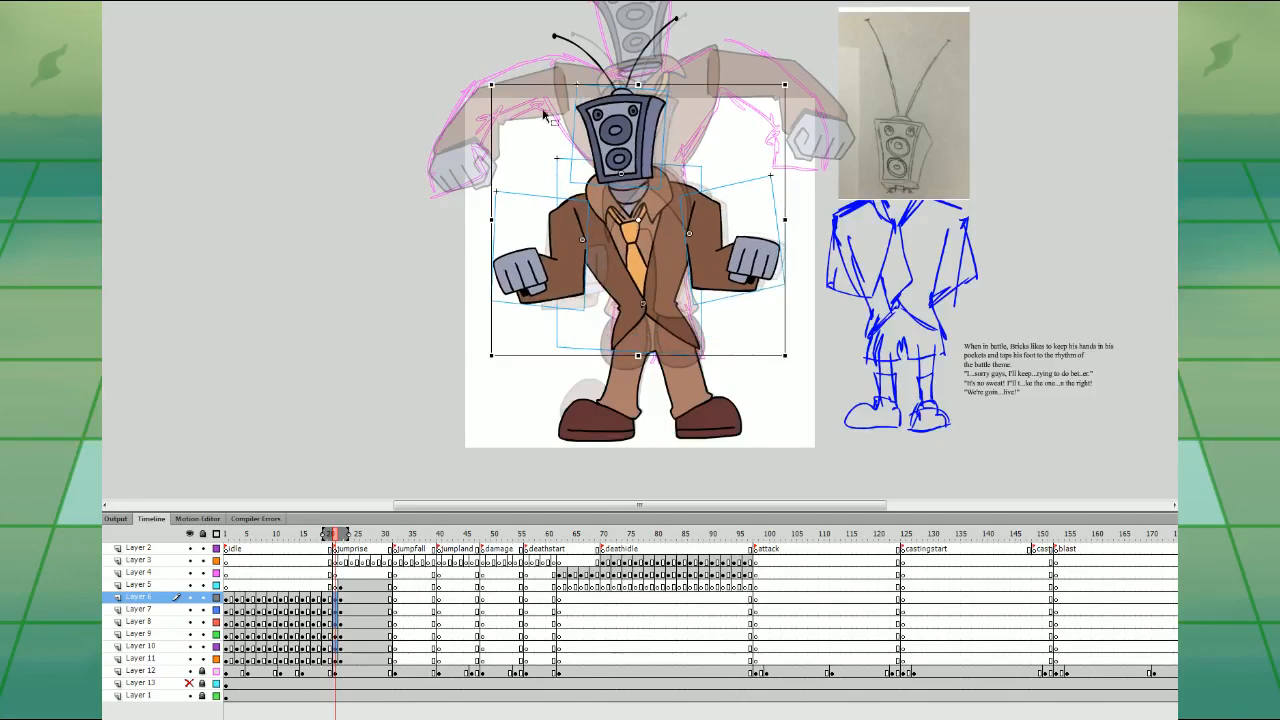
- Include the antennae with the head, torso and arms, rotate the whole upper body slightly clockwise and raise it
left_click(594, 57, "shift")
left_click_drag(791, 350, 784, 357)
left_click_drag(738, 259, 750, 227)
- Delete the idle legs on frame 21, copy in the frame 22 jumping legs and lower them to the ground
left_click(687, 350)
key("Delete")
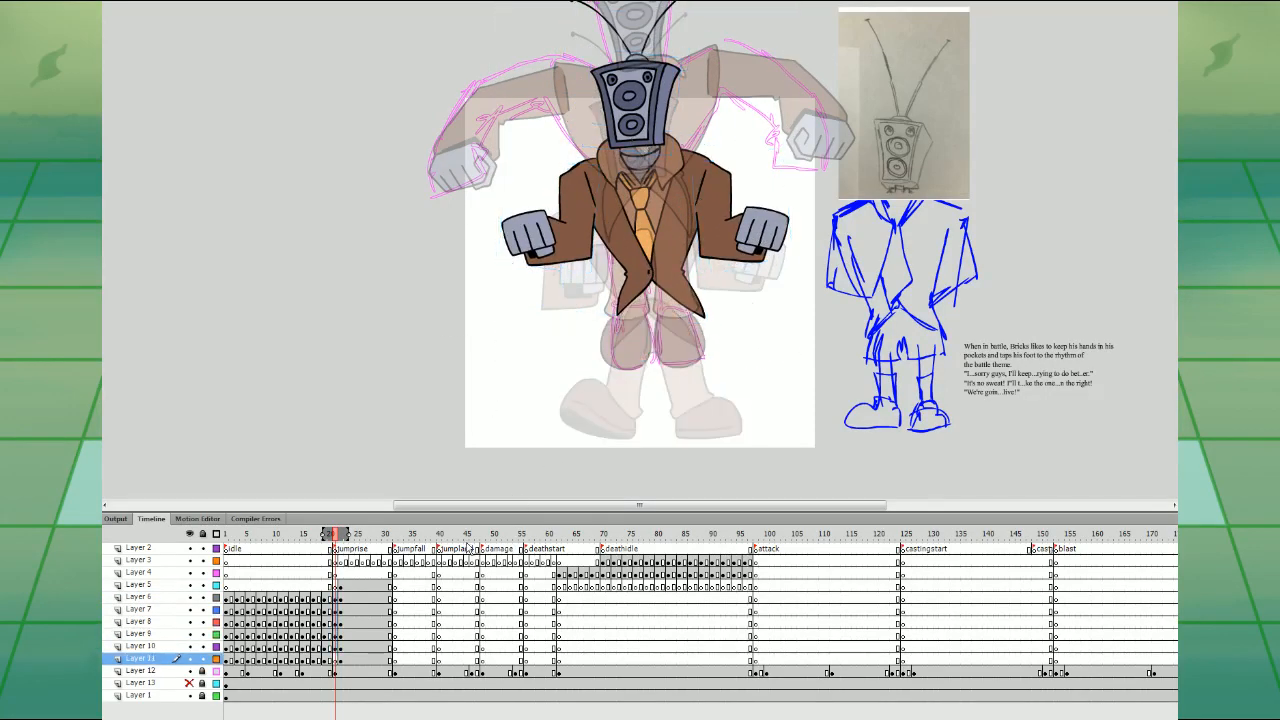
mouse_move(335, 650)
left_mouse_down()
mouse_move(335, 586)
mouse_move(347, 660)
mouse_move(337, 648)
left_mouse_up()
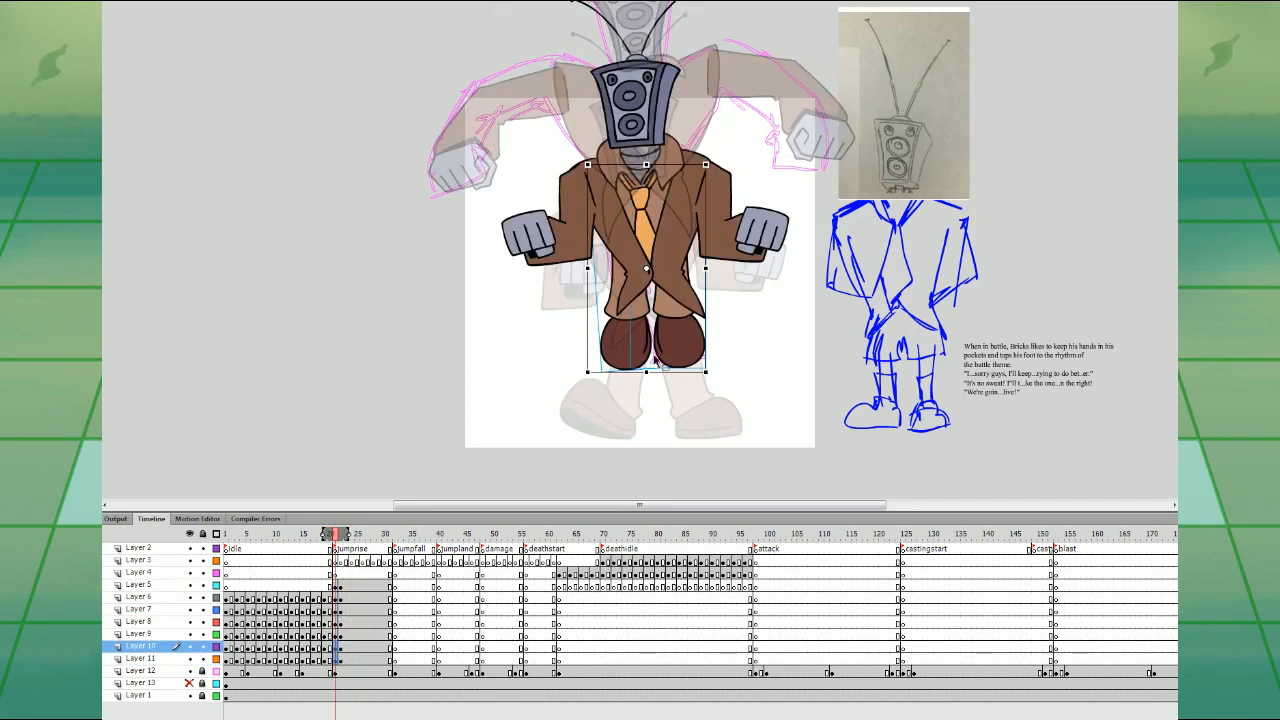
left_click_drag(656, 359, 650, 458)
- Rotate the two legs outward into a spread stance on frame 21 and shift them into place under the jacket
left_click(737, 427)
left_click(694, 424)
left_click(643, 415)
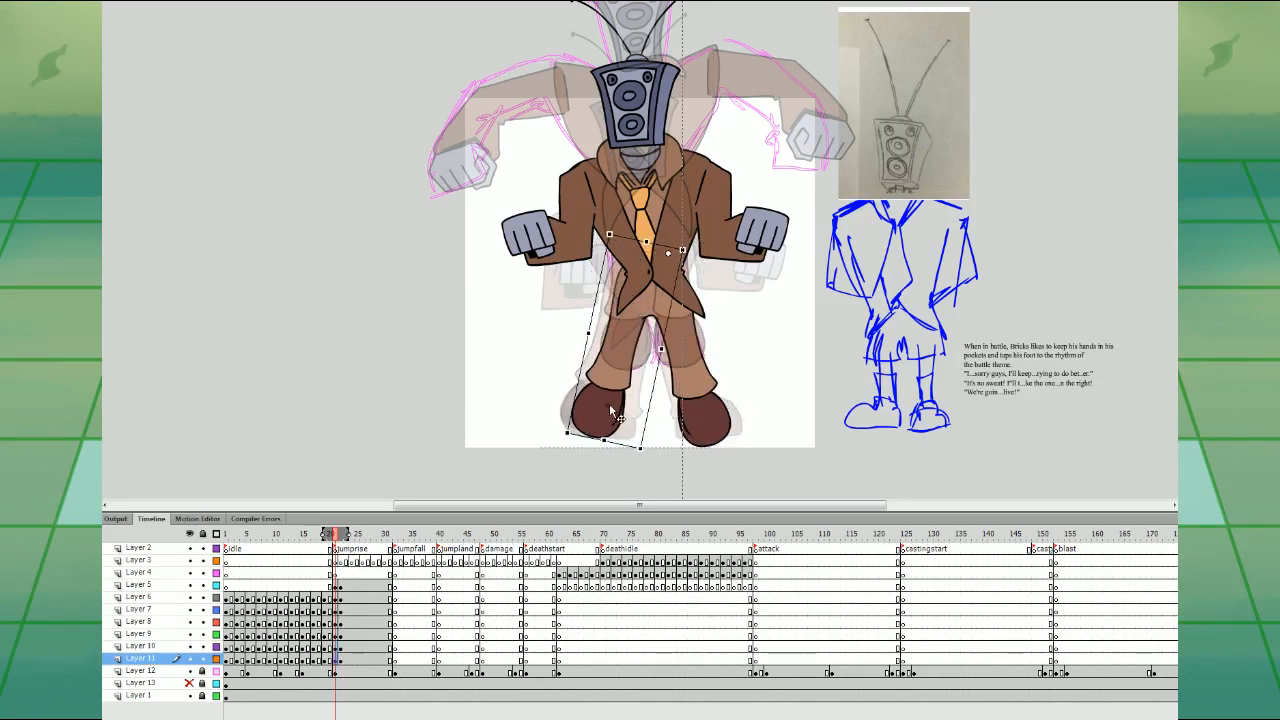
left_click_drag(611, 408, 614, 411)
left_click_drag(548, 479, 712, 408)
left_click_drag(711, 405, 709, 401)
left_click_drag(710, 402, 709, 402)
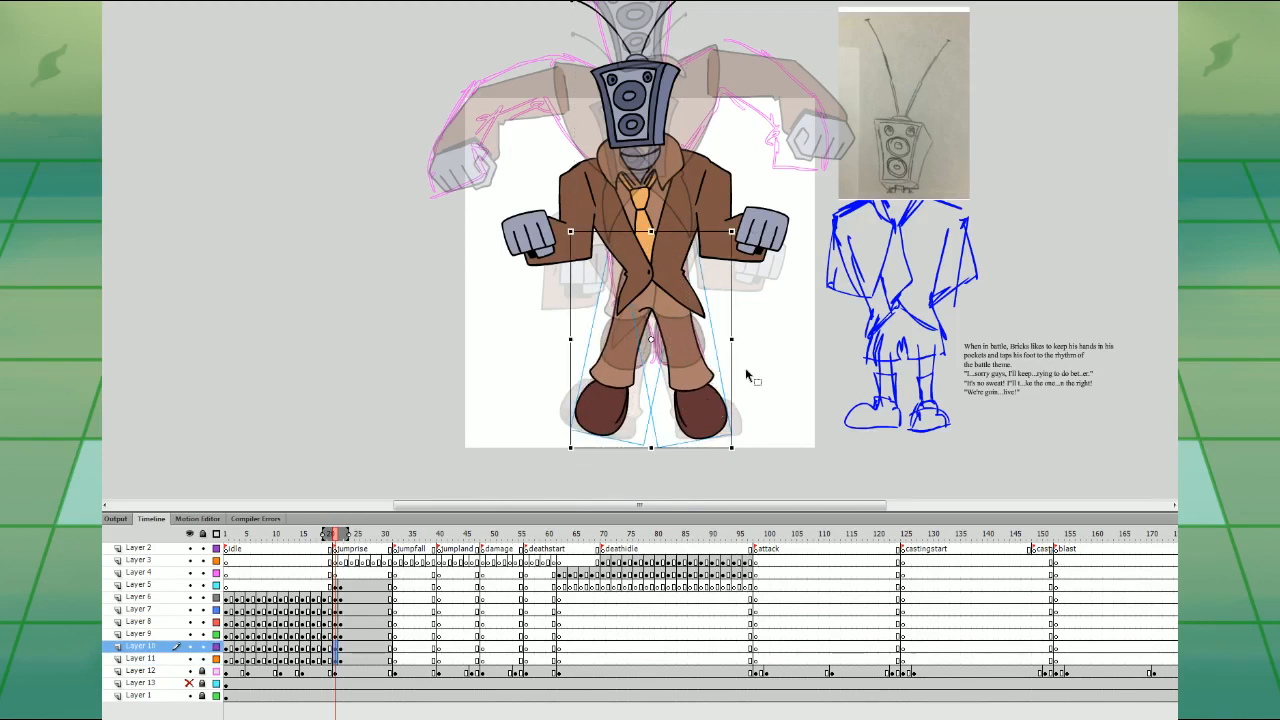
- Select the head, antennae, torso and arms without the legs and raise them slightly on frame 21
left_click(745, 370)
left_click(612, 404)
left_click_drag(463, 82, 795, 247)
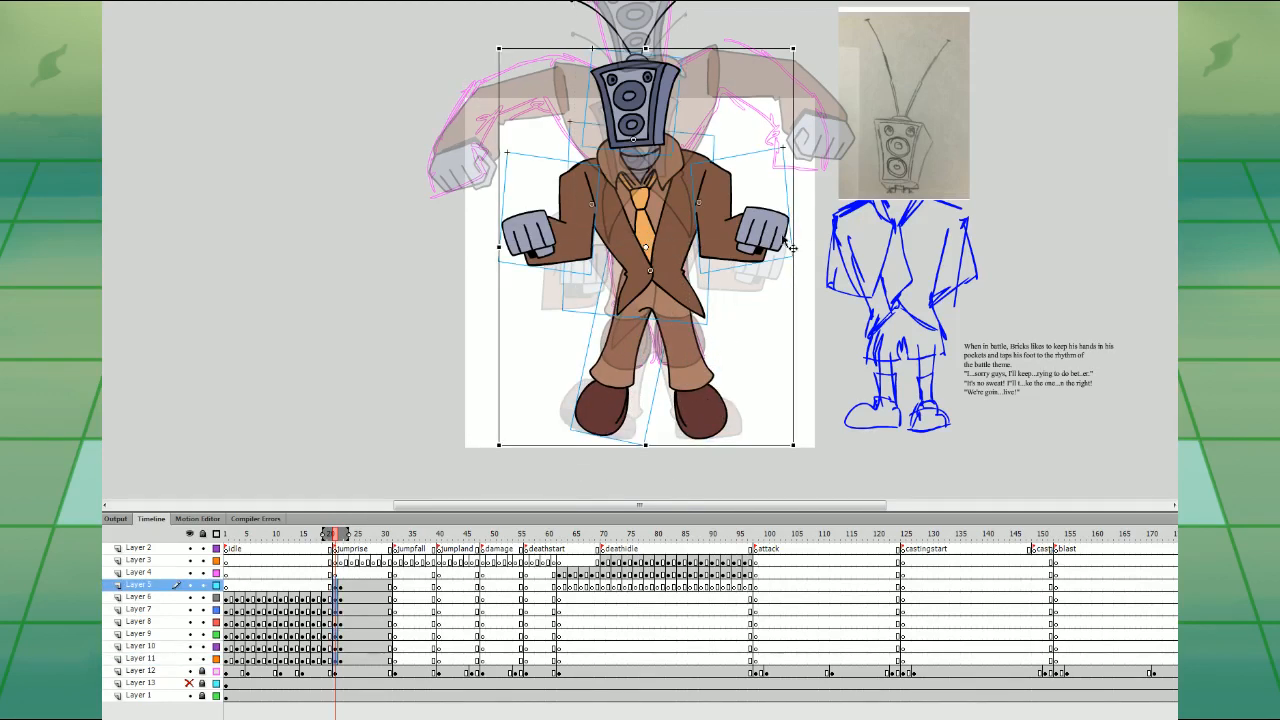
left_click(655, 38)
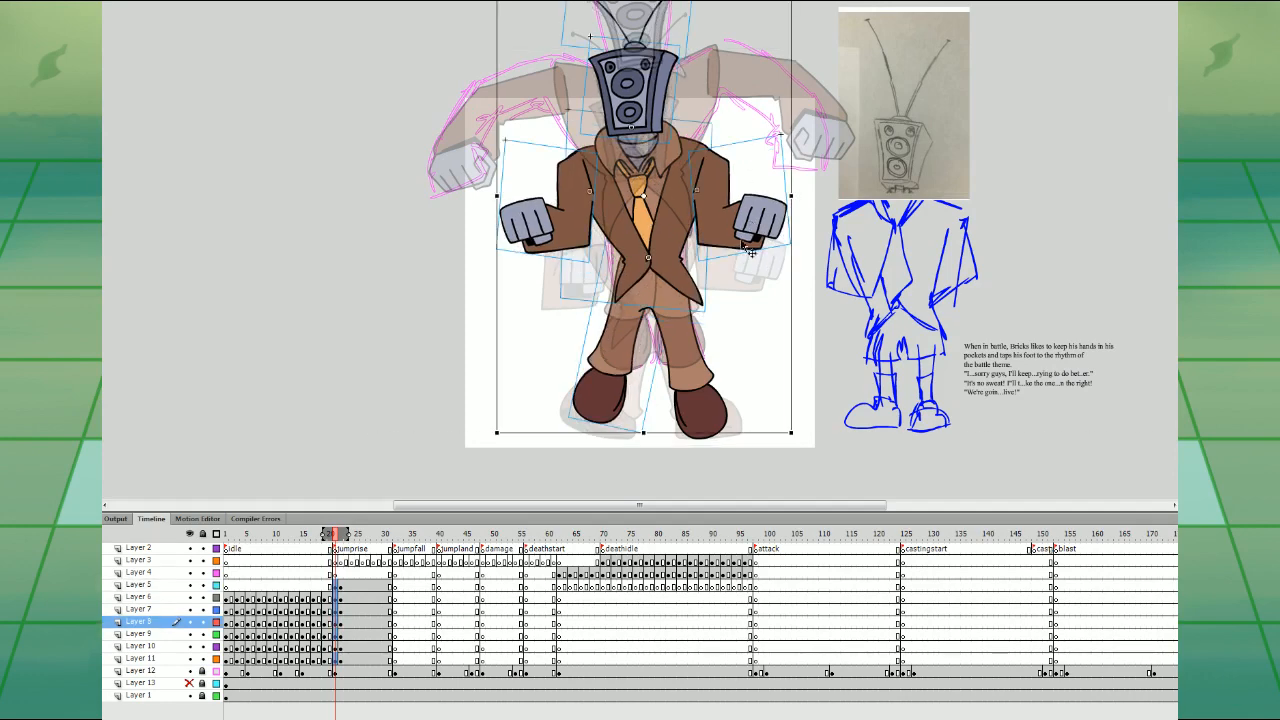
left_click(628, 353, "shift")
left_click_drag(774, 238, 770, 230)
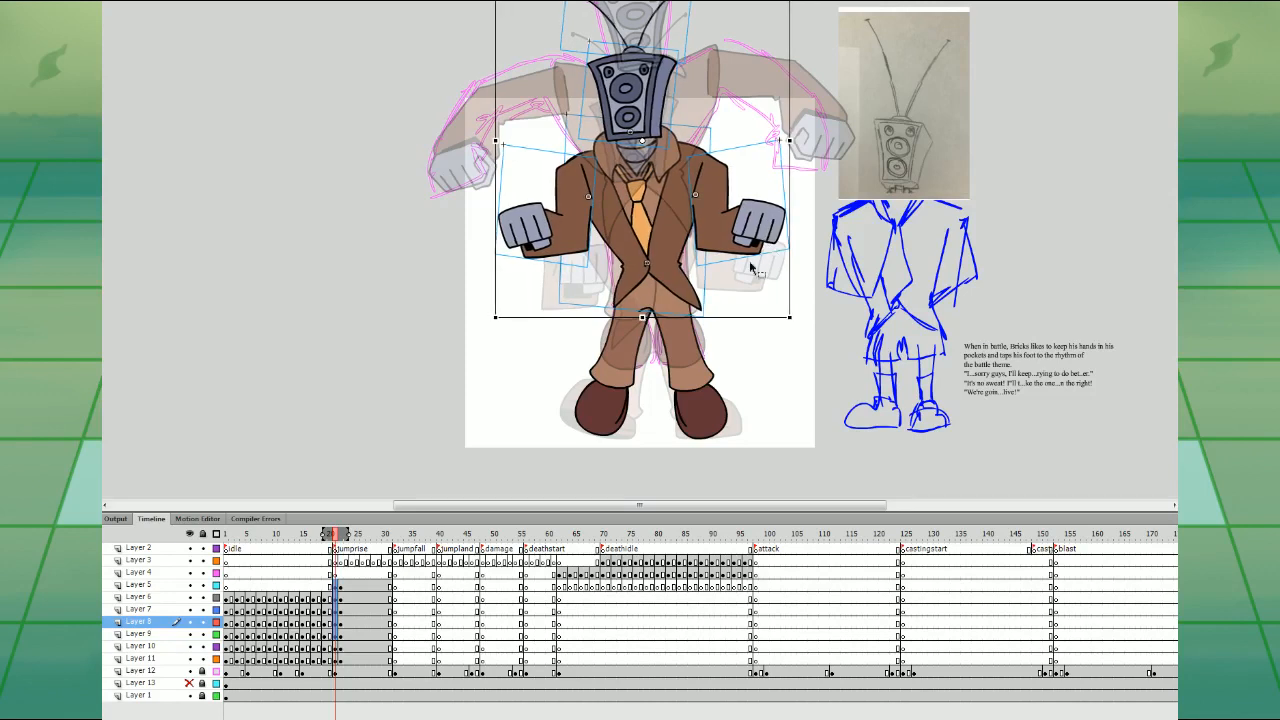
- Rotate the torso on Layer 9 slightly clockwise and adjust its fit over the hips on frame 21
left_click(722, 238)
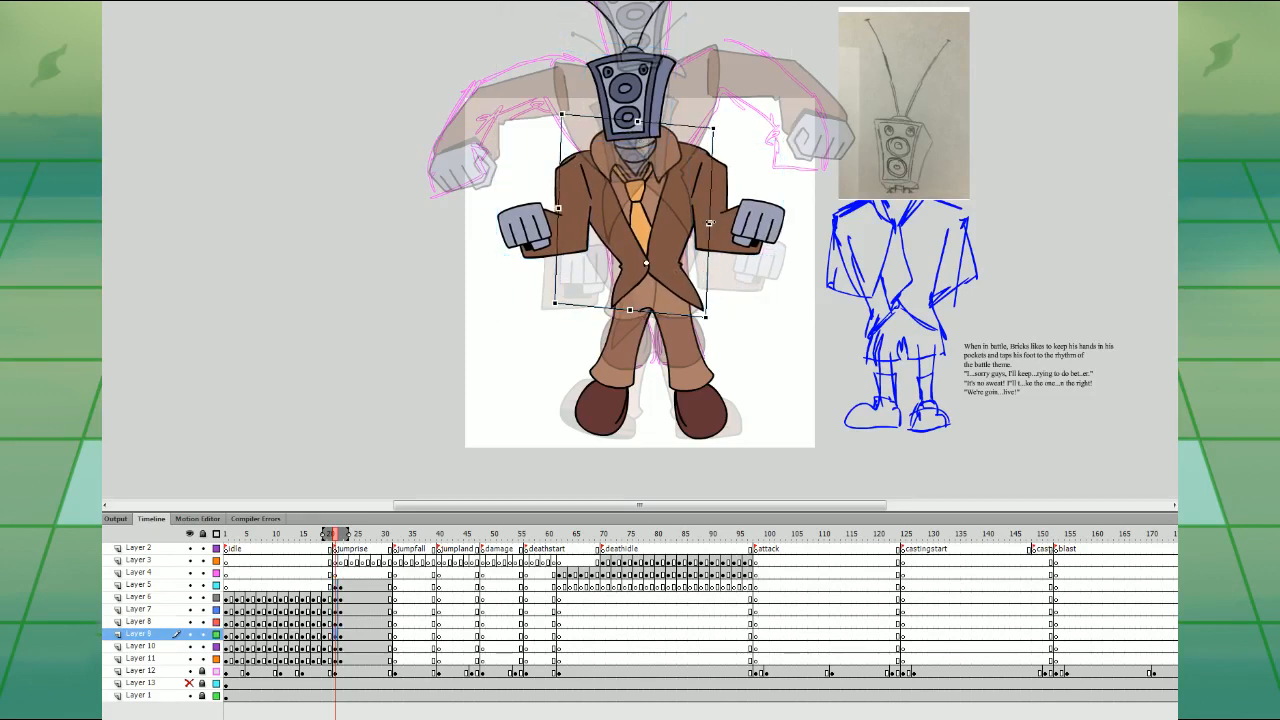
left_click_drag(724, 122, 722, 145)
left_click_drag(712, 226, 714, 226)
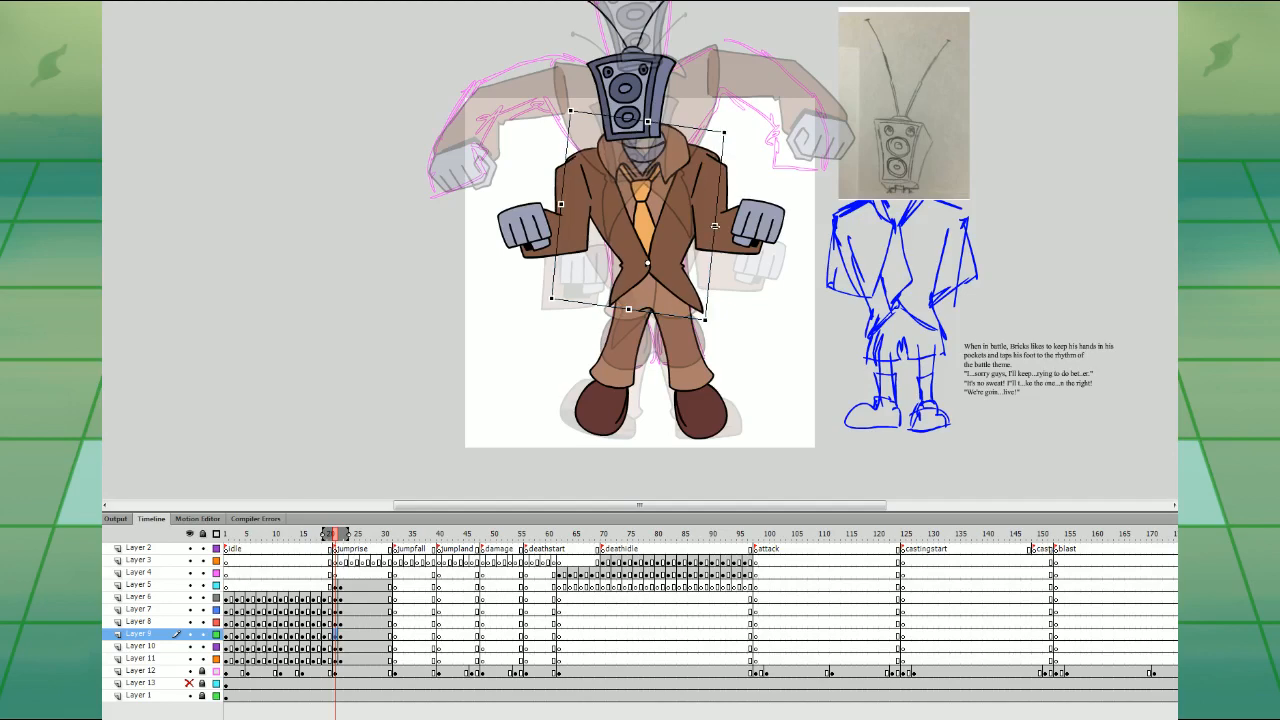
- Nudge the right-hand arm two steps right and the left-hand arm two steps left to fit the rotated torso
left_click(738, 218)
key("Right")
key("Right")
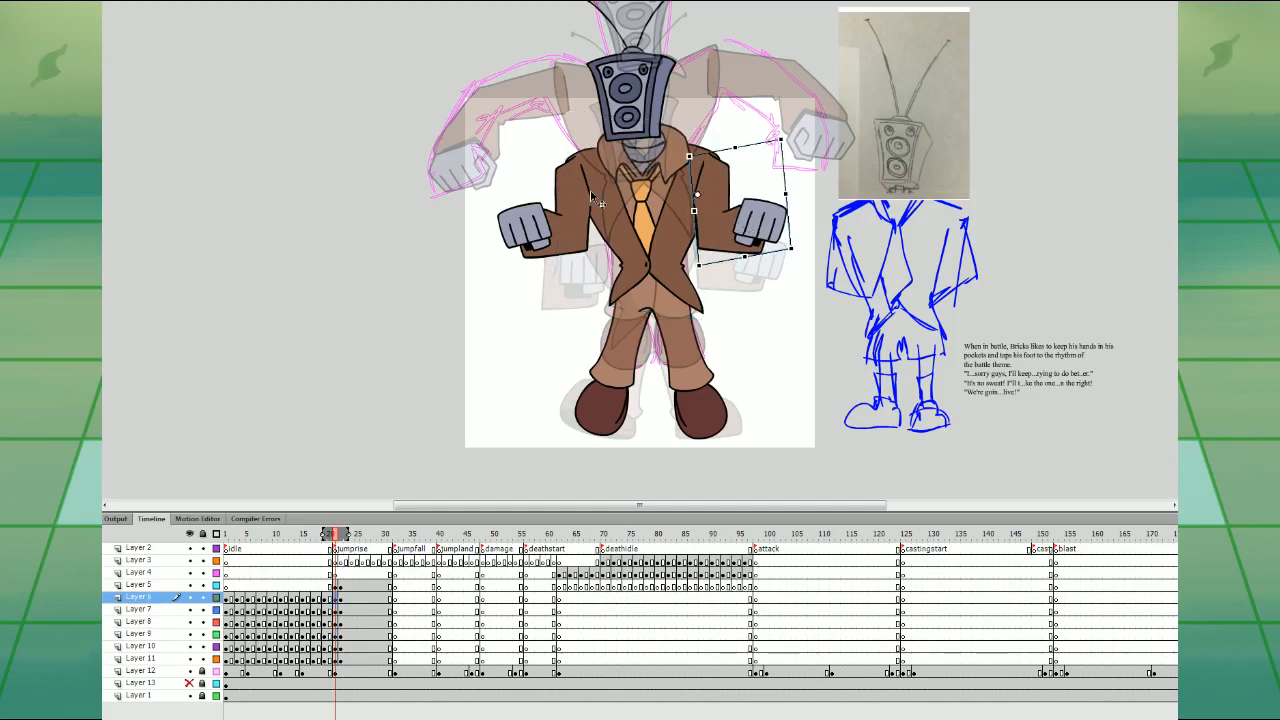
left_click(576, 195)
key("Left")
key("Left")
- Insert keyframes at frame 30 on Layers 5 to 11 and nudge the whole jumping pose upward above the previous one
left_click_drag(335, 534, 374, 534)
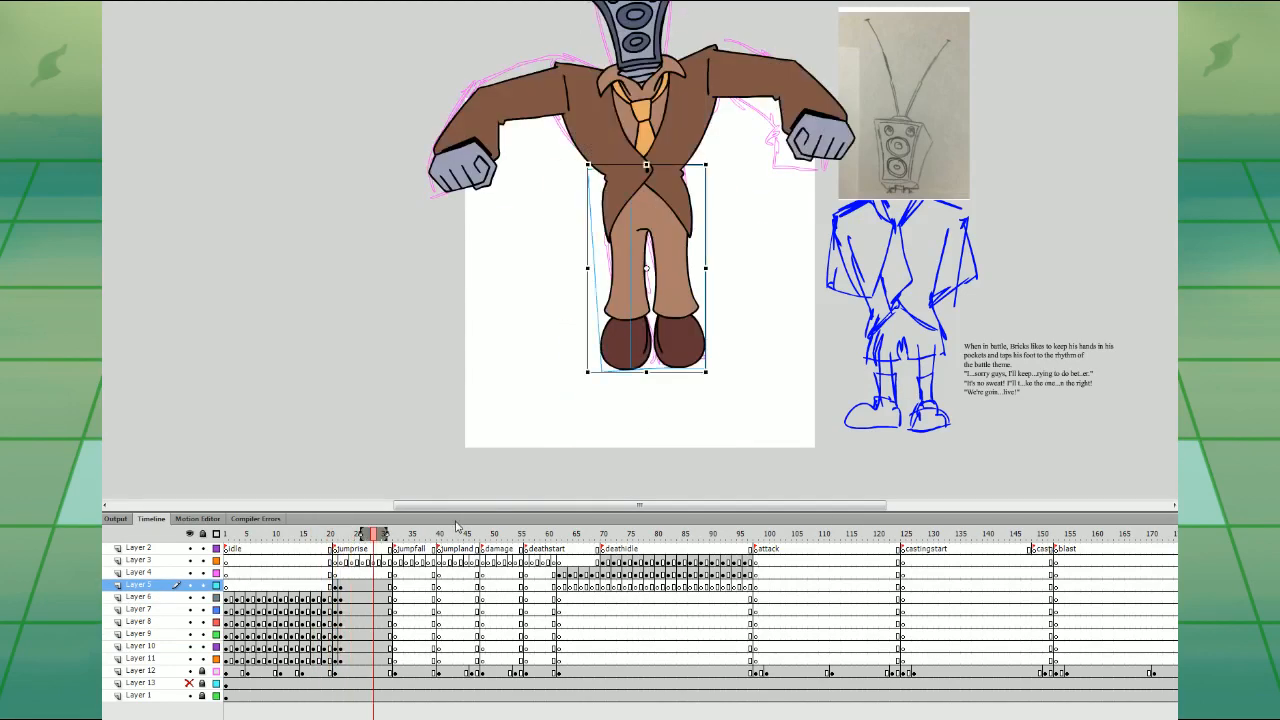
left_click_drag(386, 587, 386, 660)
key("F6")
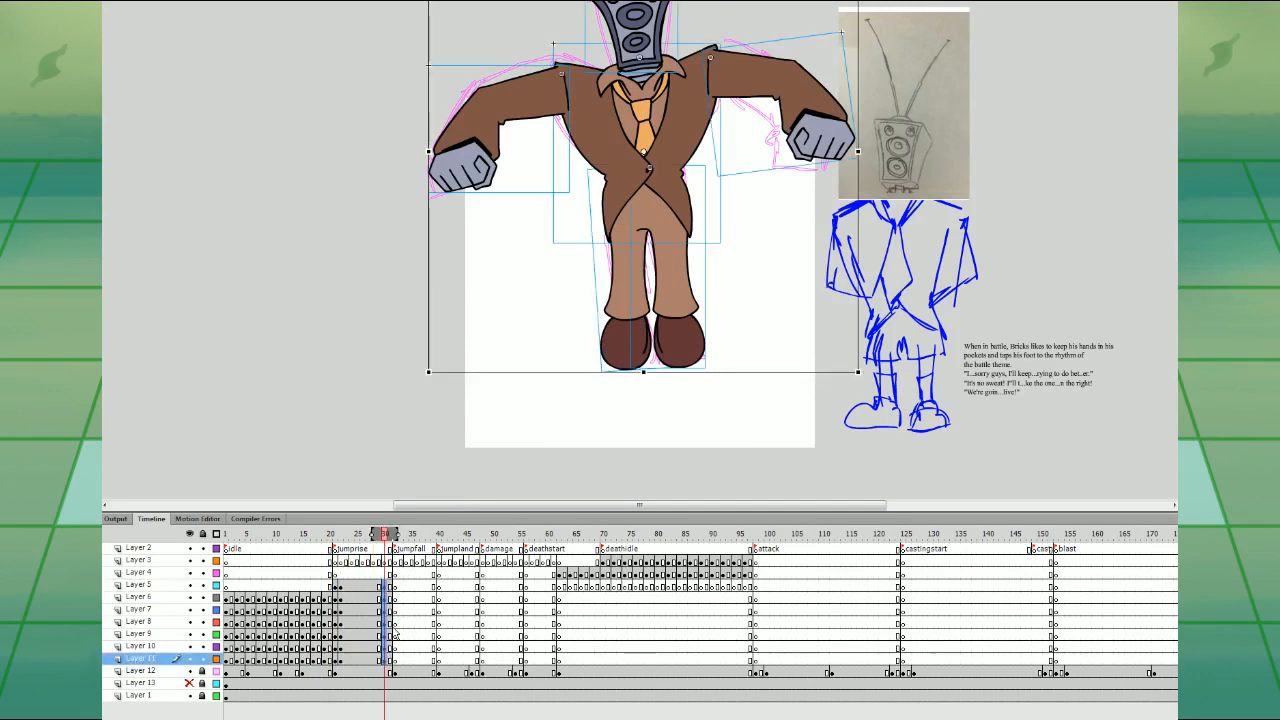
key("Up")
key("Up")
key("Up")
key("Up")
key("Up")
key("Up")
key("Up")
key("Up")
key("Up")
key("Up")
key("Up")
key("Up")
key("Up")
key("Up")
key("Up")
key("Up")
key("Up")
key("Up")
key("Up")
key("Up")
key("Up")
left_click(777, 395)
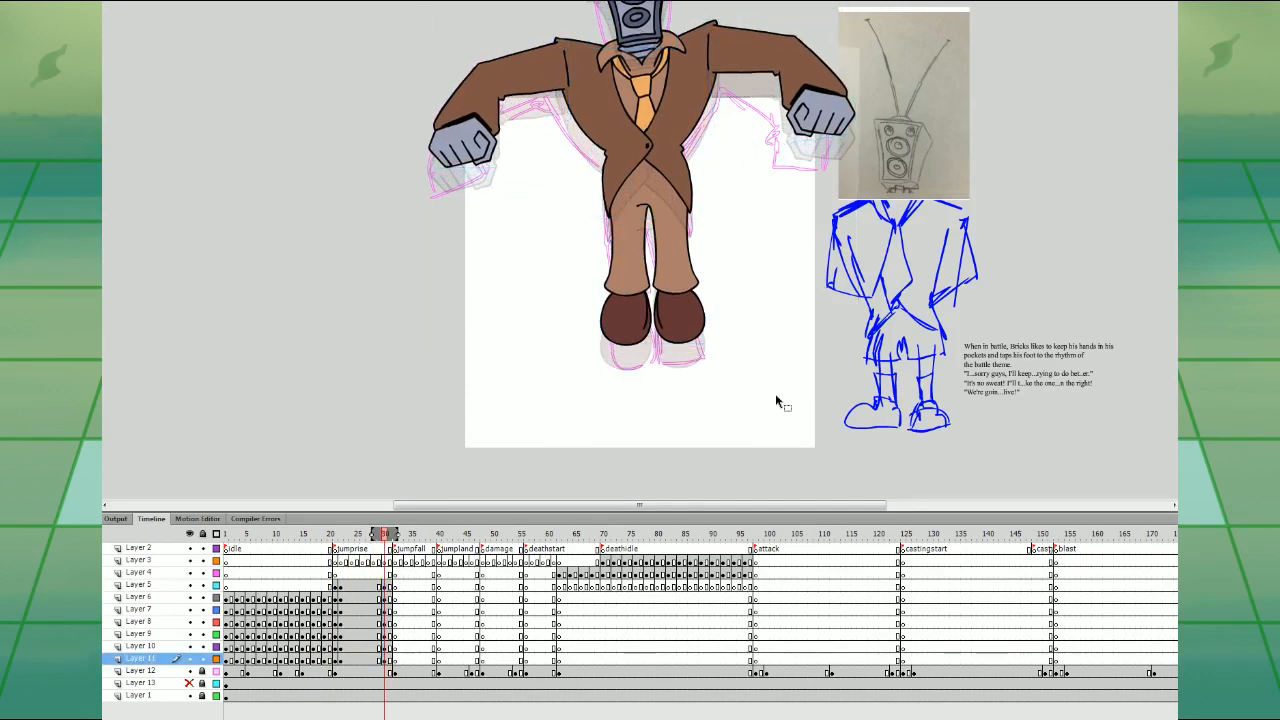
- Widen the antennae slightly on frame 30, nudge the head and antennae upward and step through the frames leading to it
left_click_drag(771, 217, 797, 386)
left_click(718, 88)
left_click_drag(726, 74, 734, 79)
left_click(700, 150)
left_click_drag(602, 66, 709, 142)
key("Up")
left_click(763, 171)
left_click(373, 572)
key("period")
key("period")
- Rotate both arms upward and outward on frame 30 and nudge the left-hand arm back against its shoulder
left_click_drag(700, 393, 719, 321)
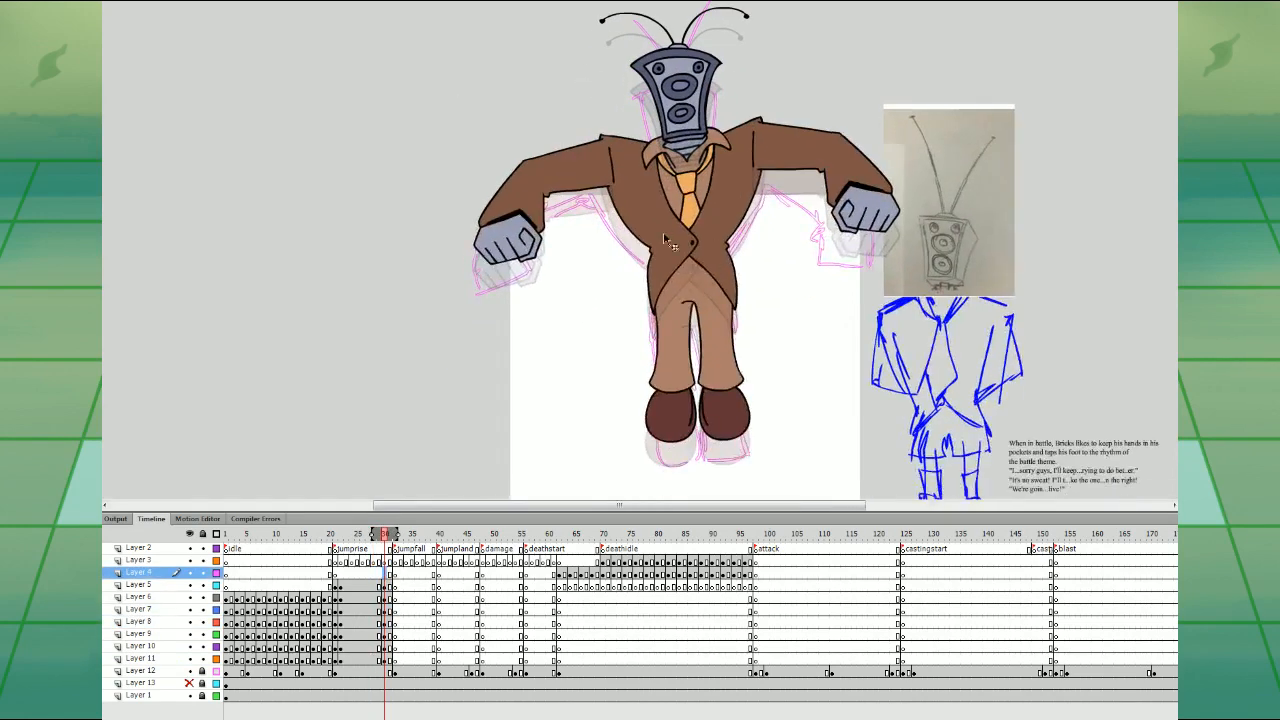
left_click(573, 184)
left_click_drag(622, 261, 607, 263)
left_click(800, 186)
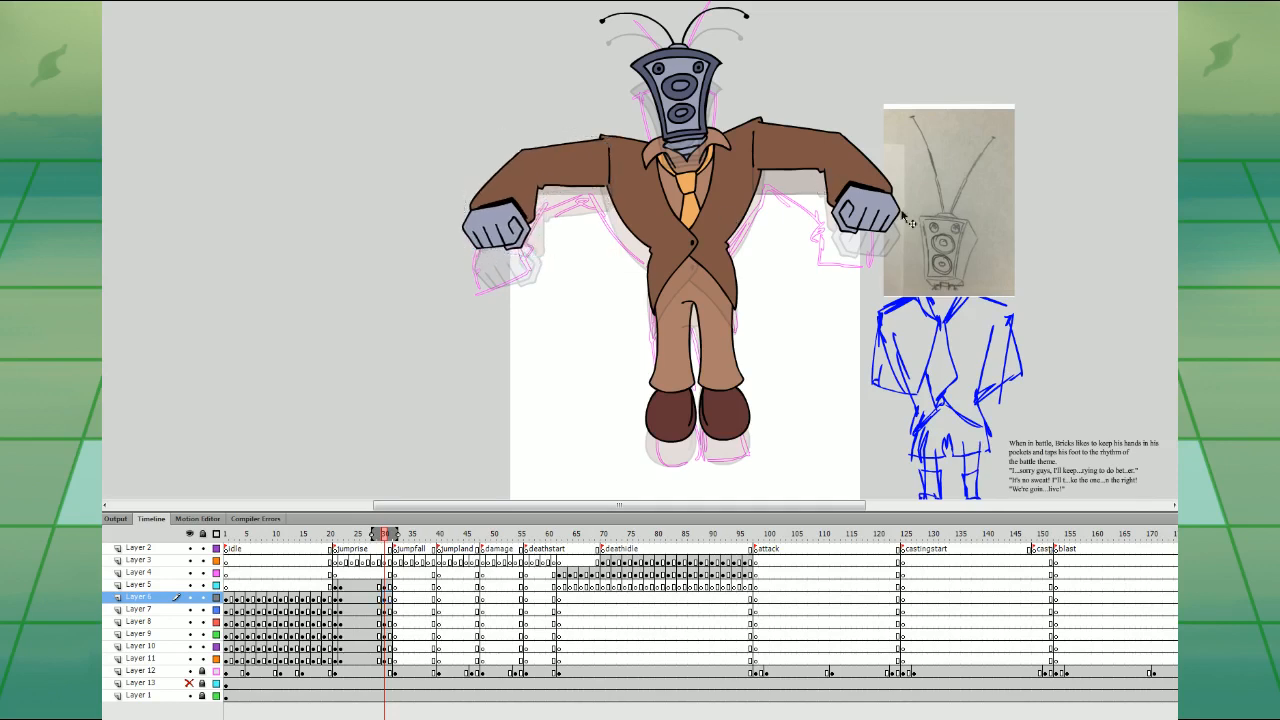
left_click(604, 177)
key("Right")
key("Right")
key("Right")
left_click(848, 176)
left_click_drag(912, 200, 918, 180)
- Rotate the two legs on frame 30 slightly inward so the shoes sit closer together
left_click(706, 399)
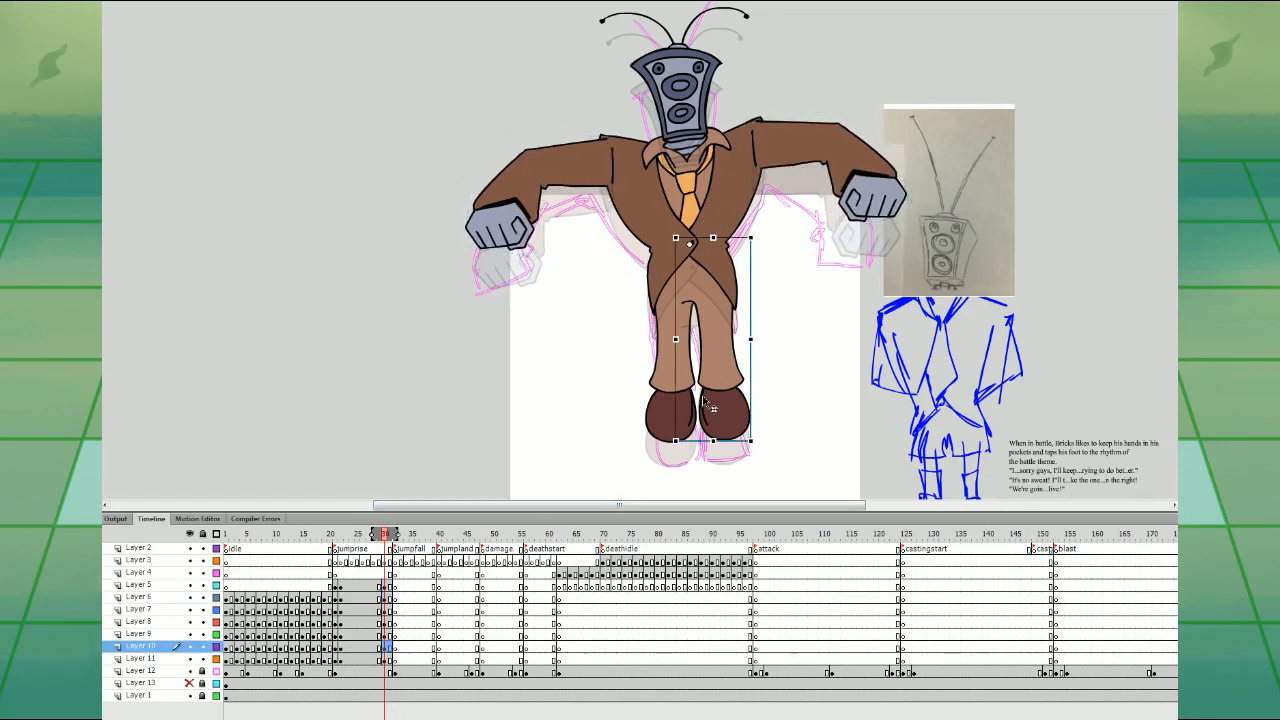
left_click(687, 424)
left_click_drag(720, 438, 753, 437)
left_click(735, 421)
- Stretch the torso on Layer 9 slightly taller and narrower on frame 30
left_click(731, 224)
left_click_drag(765, 117, 762, 115)
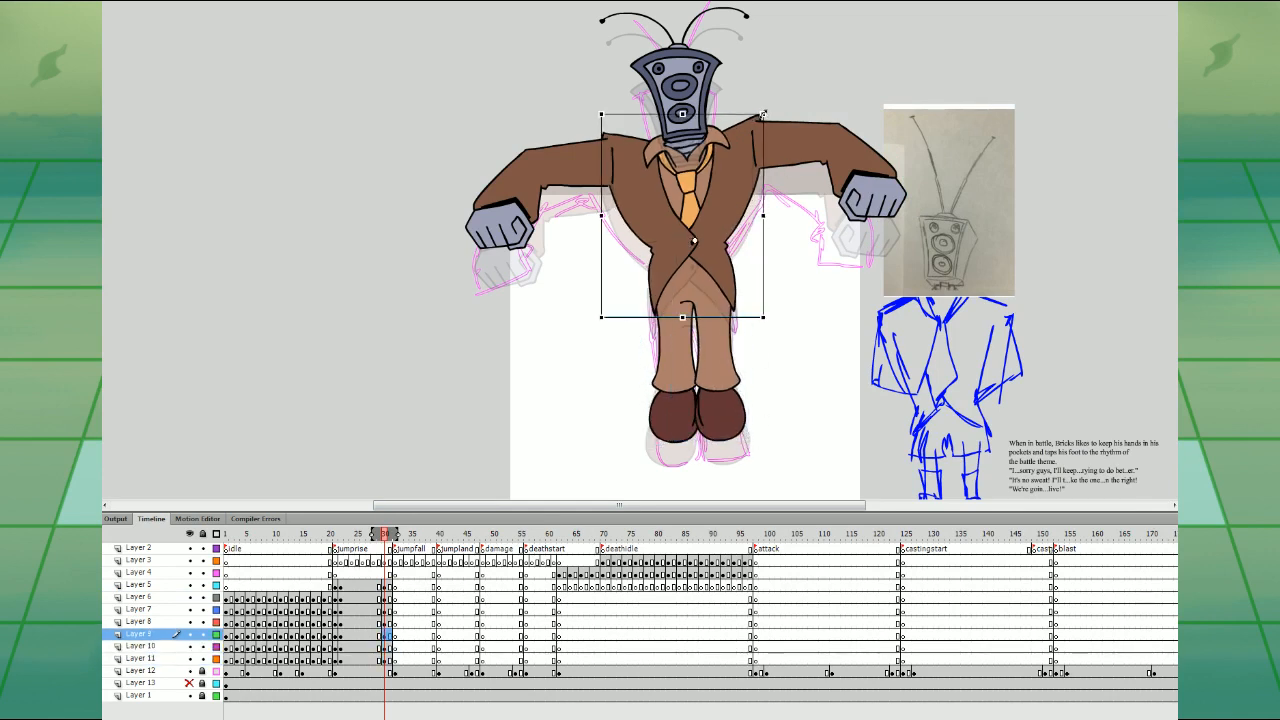
- Check the jumpfall sketch, nudge the pose on Layers 5 to 11 at frame 31 slightly upward and return to frame 20
left_click(406, 572)
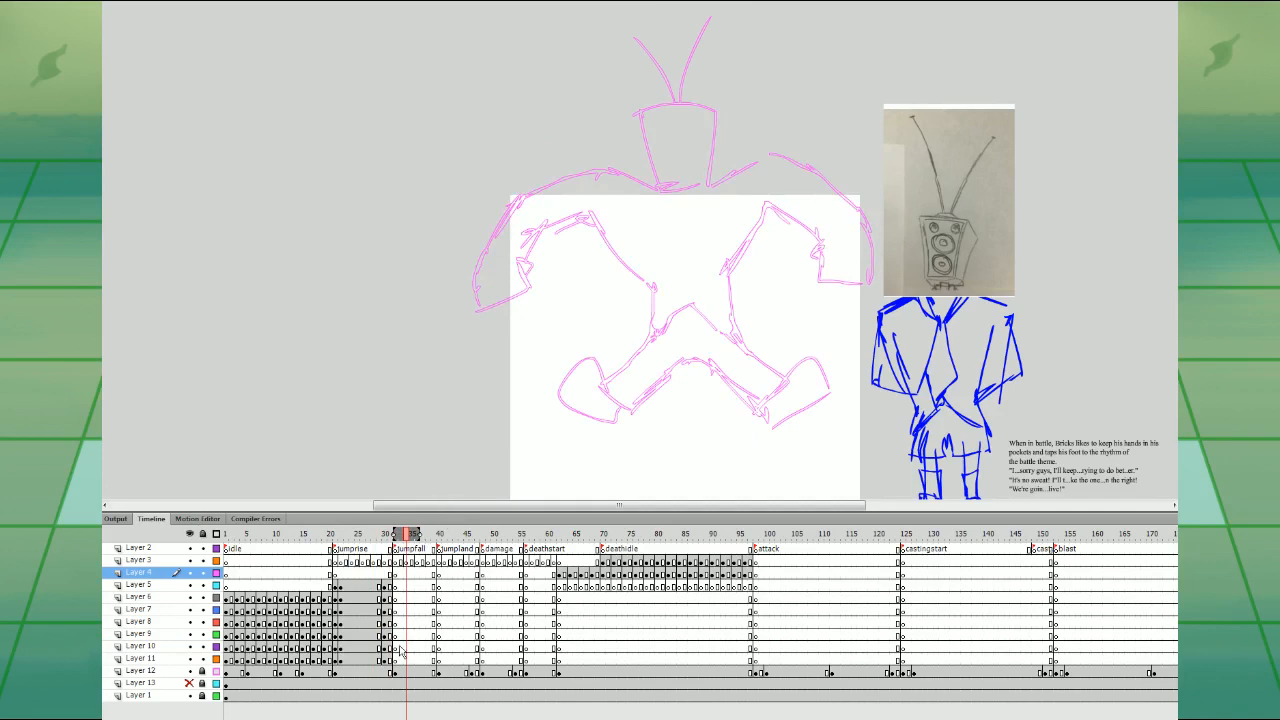
left_click_drag(389, 586, 389, 659)
key("Up")
key("Up")
key("Up")
key("Up")
left_click(330, 573)
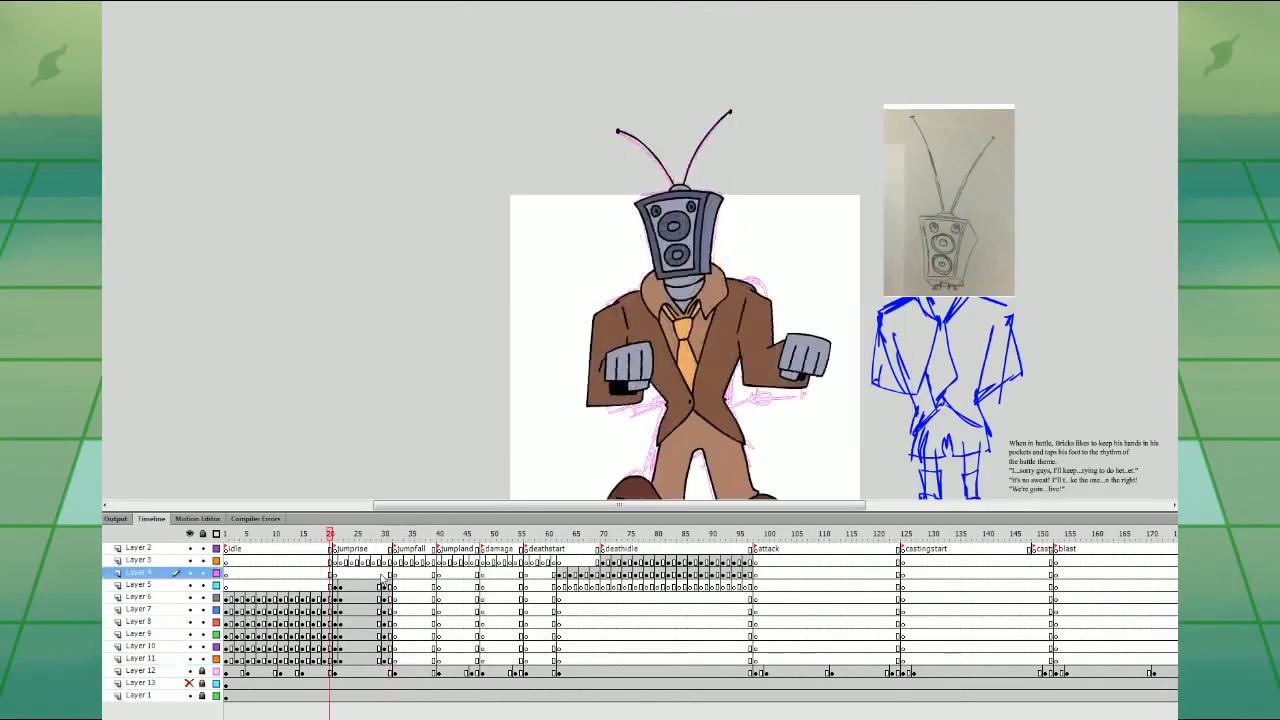
- Play back the jumprise motion and nudge the whole pose on Layers 5 to 11 at frame 32 slightly downward
key("Return")
key("Return")
left_click_drag(389, 586, 397, 660)
key("Down")
key("Down")
key("Down")
key("Down")
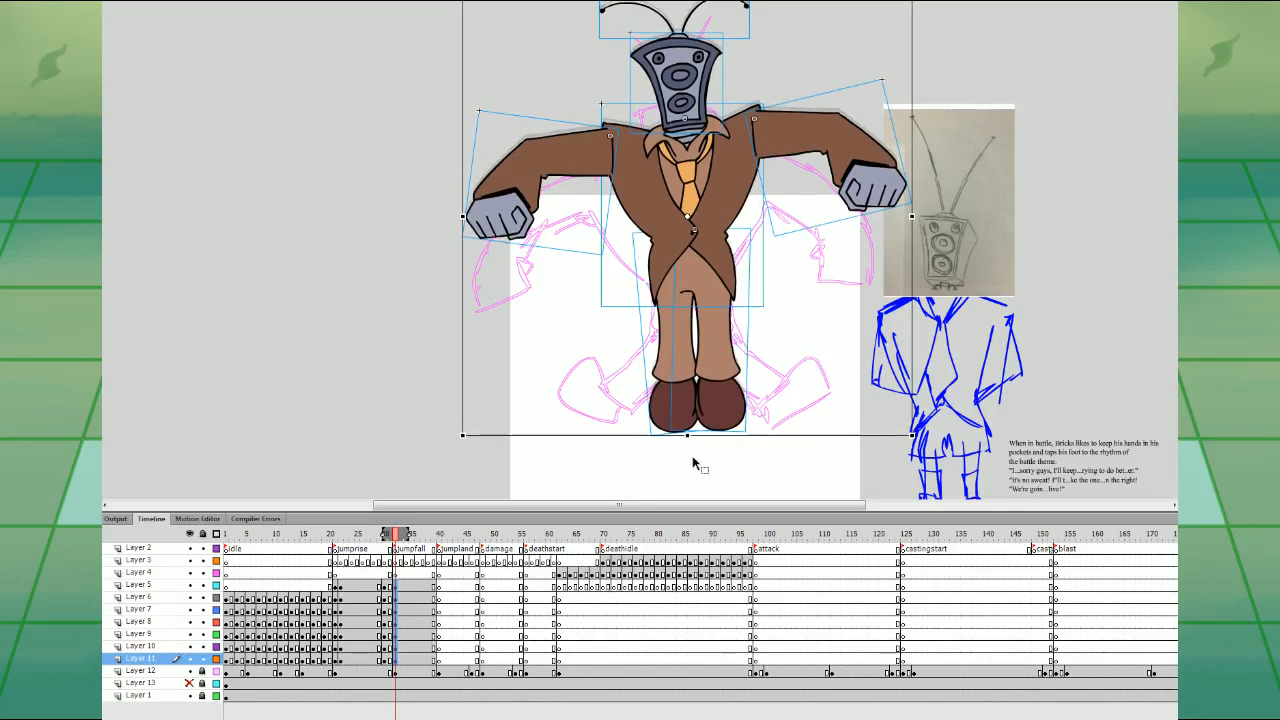
scroll(829, 349, "up", 3)
left_click(740, 70)
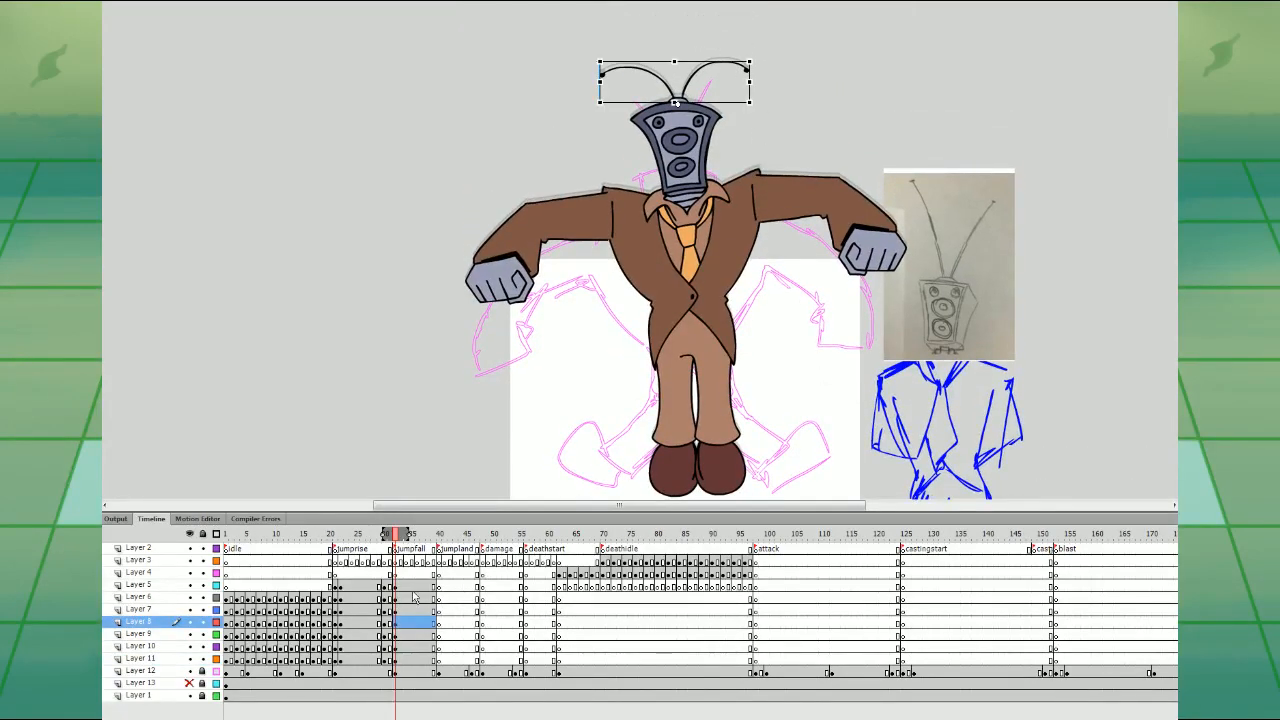
- Move the pose keyframes on Layers 5 to 11 from frame 32 to frame 40 and lower the whole figure toward the ground
mouse_move(396, 586)
left_mouse_down()
mouse_move(397, 660)
mouse_move(438, 661)
left_mouse_up()
key("ctrl+minus")
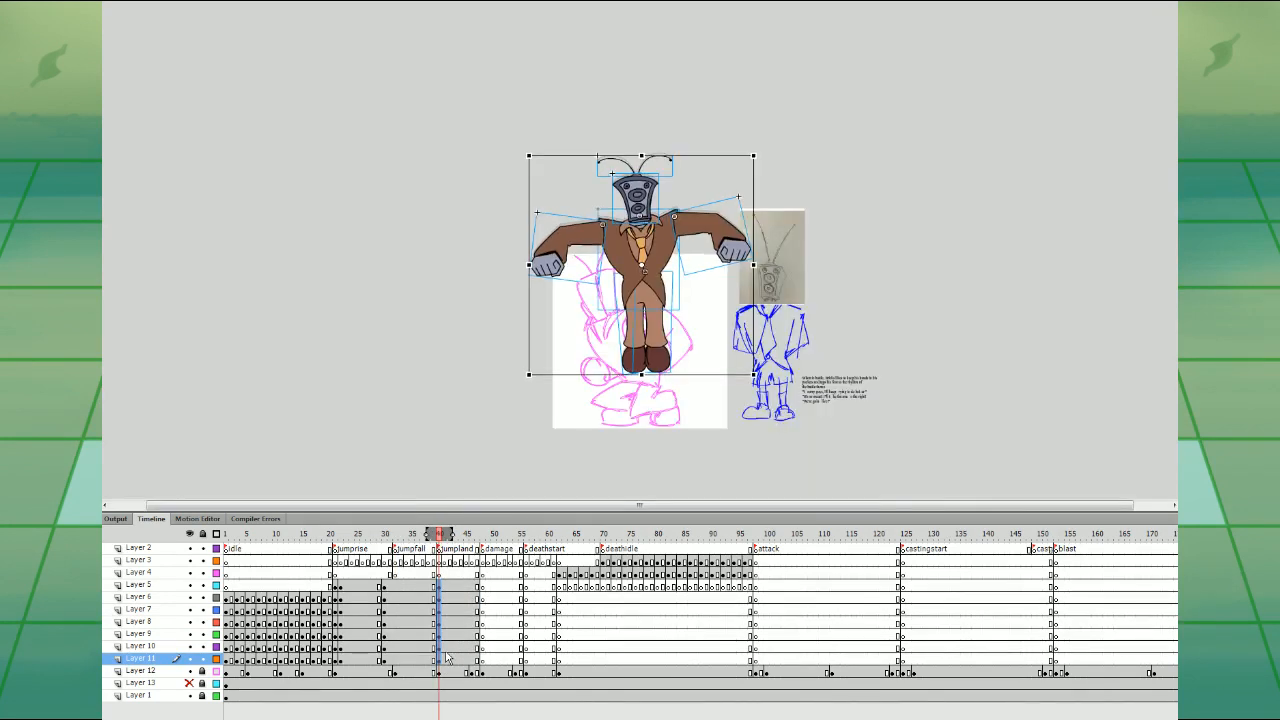
key("Down")
key("Down")
key("Down")
key("Down")
key("Down")
key("Down")
key("Down")
key("Down")
key("Down")
key("Down")
key("Down")
key("Down")
key("Down")
key("Down")
key("Down")
key("Down")
key("Down")
key("Down")
key("Down")
key("Down")
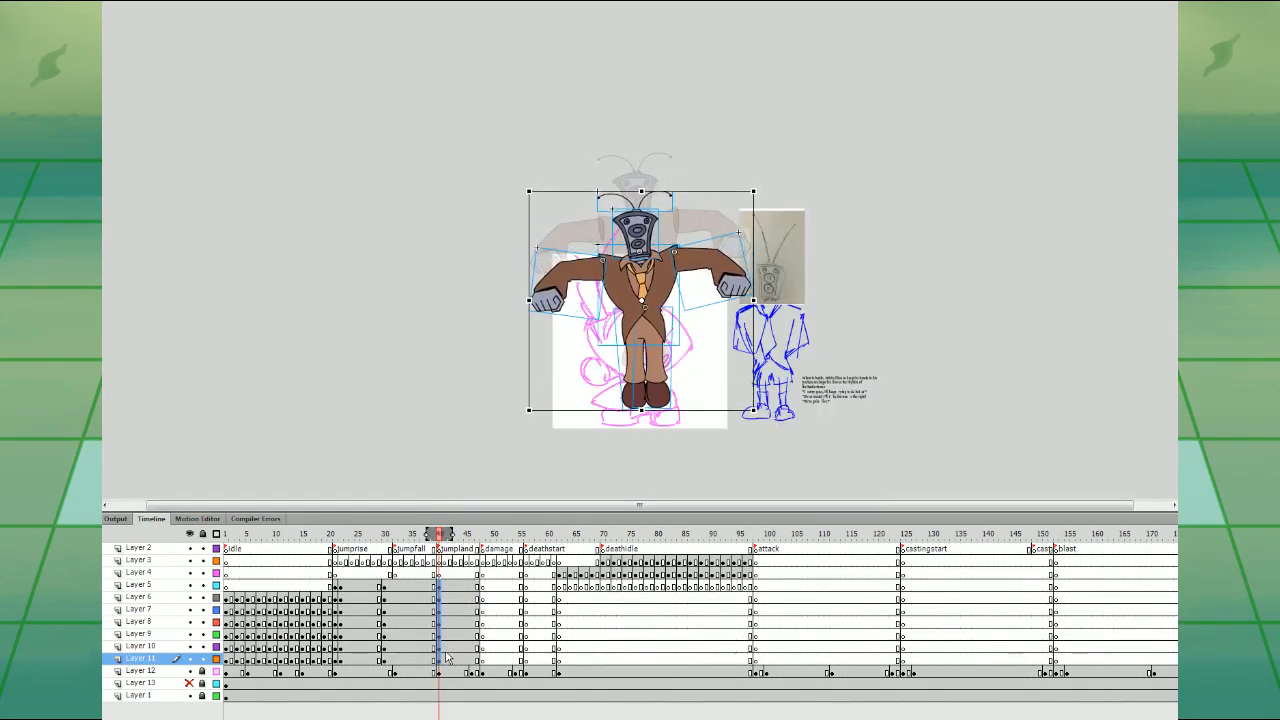
- Rotate both arms downward and inward around their shoulders on frame 40
left_click(579, 291)
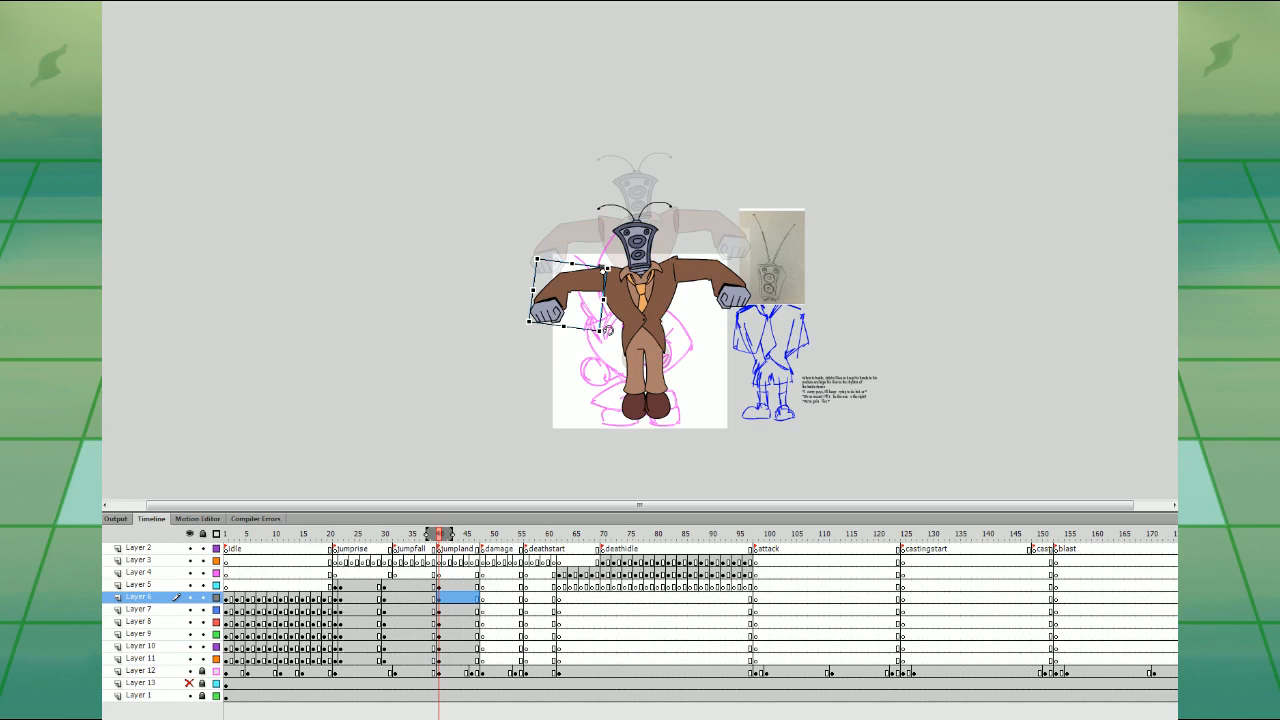
left_click_drag(608, 330, 634, 317)
left_click(722, 280)
left_click_drag(765, 306, 731, 340)
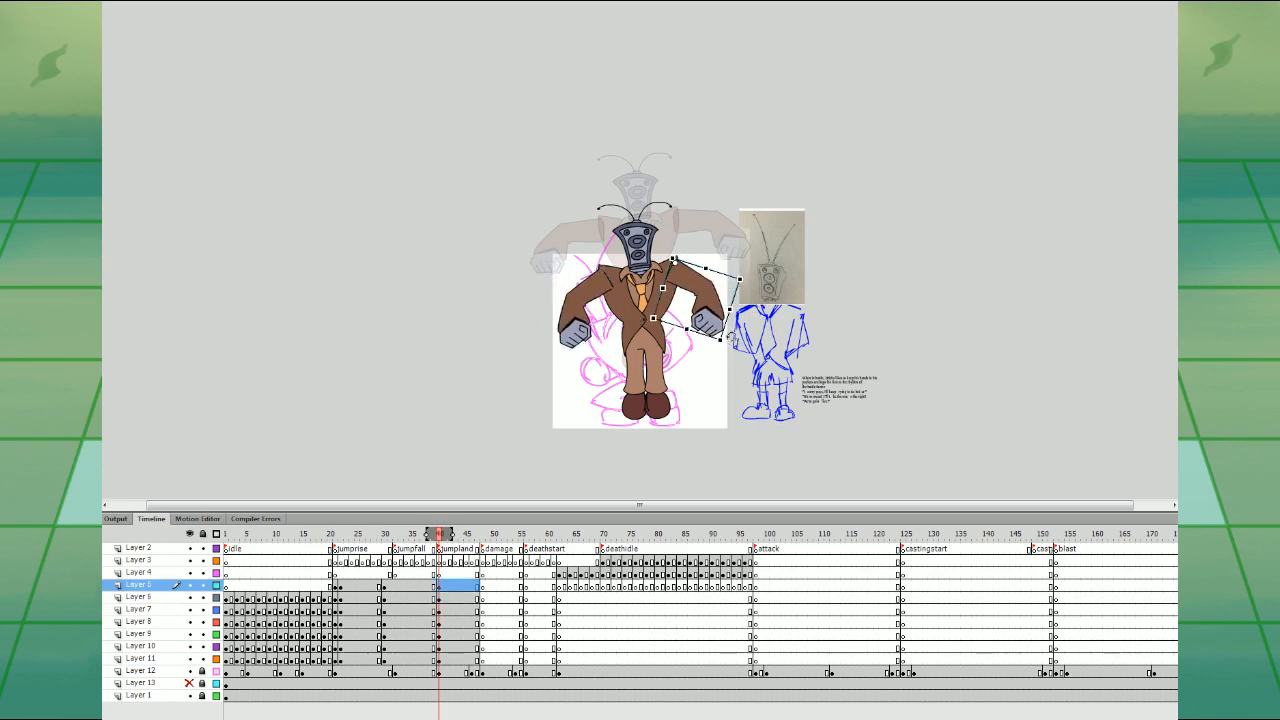
- Shrink the torso on Layer 9 slightly and nudge the head and antennae down onto the collar on frame 40
left_click(668, 270)
left_click_drag(681, 253, 679, 251)
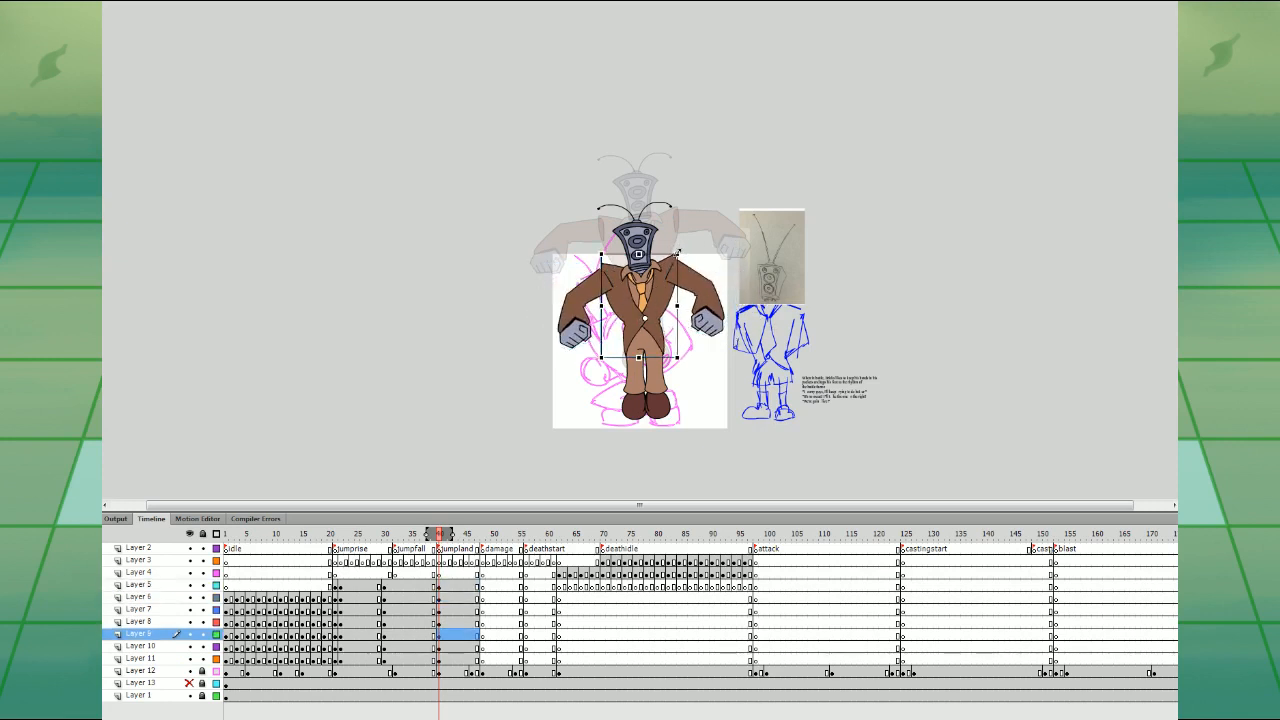
left_click(652, 250)
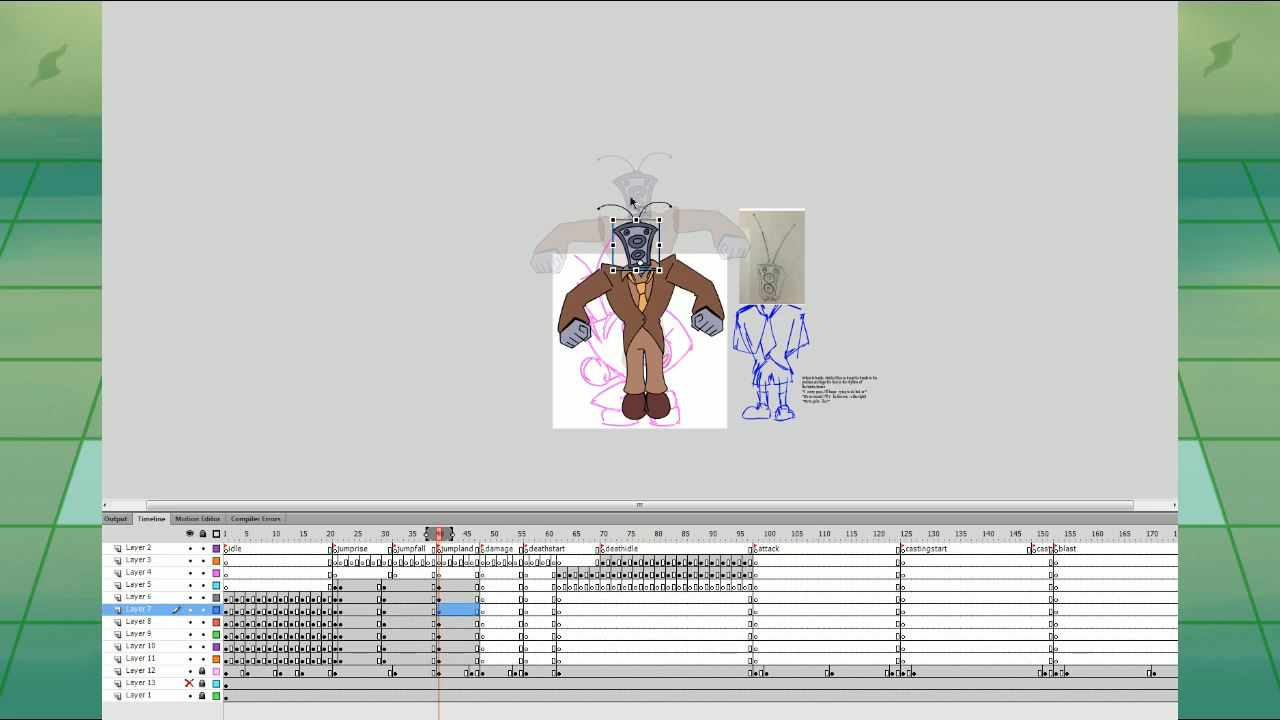
left_click_drag(595, 183, 656, 232)
key("Down")
key("Down")
key("Down")
left_click(600, 320)
- Apply classic tweens on Layers 5 to 11 between the jumprise poses and the frame 40 pose, and play back the motion
left_click_drag(370, 659, 395, 587)
key("alt+i")
key("c")
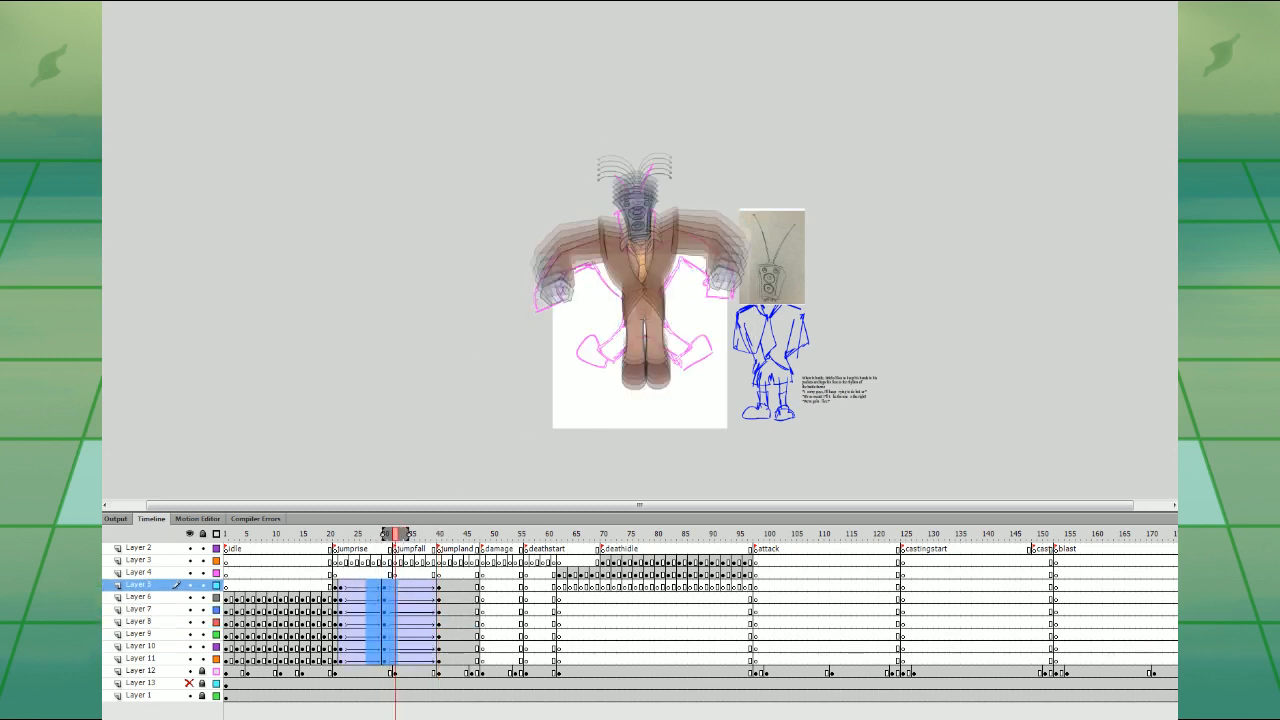
left_click_drag(413, 587, 423, 658)
left_click(335, 574)
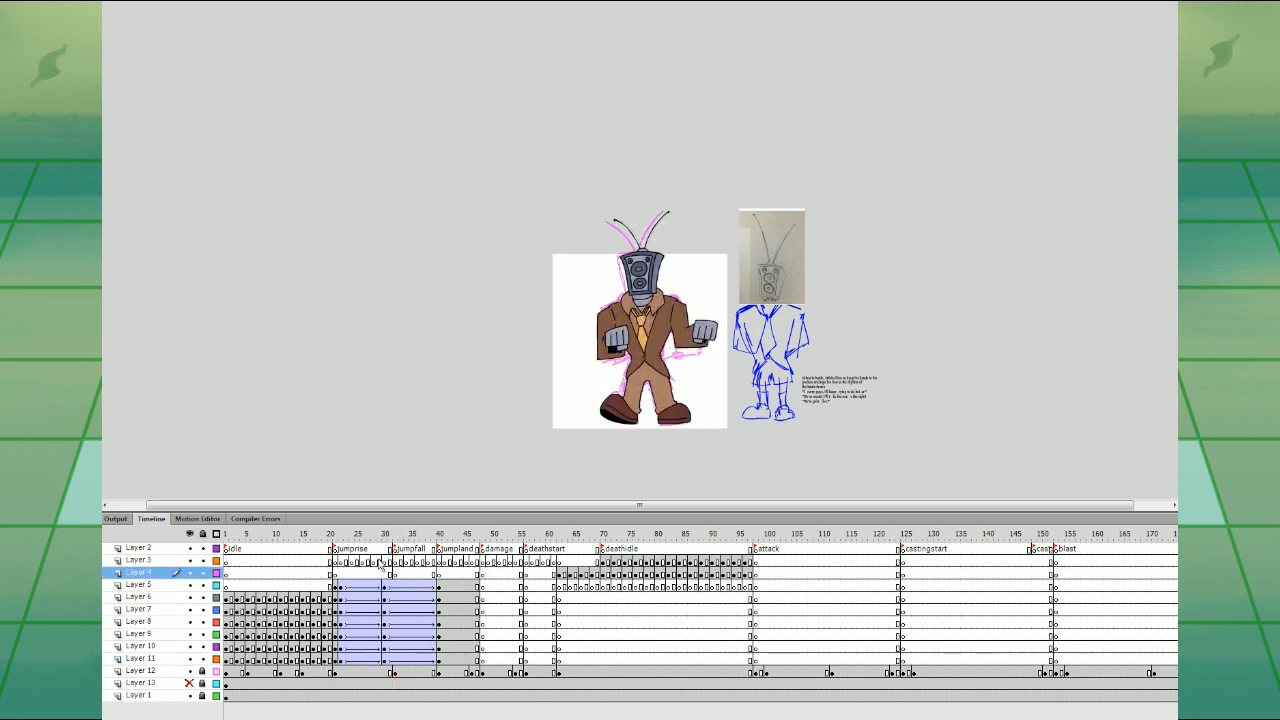
key("Return")
key("Return")
- Convert the tweened frames on Layers 5 to 11 to keyframes and clear alternate ones through frame 34 for two-frame holds
left_click_drag(341, 587, 433, 659)
key("F6")
left_click(351, 573)
left_click_drag(351, 586, 373, 660)
left_click_drag(373, 660, 379, 656)
left_click_drag(379, 656, 374, 654)
left_click_drag(395, 587, 390, 659)
left_click_drag(390, 659, 396, 657)
left_click_drag(417, 587, 420, 660)
key("comma")
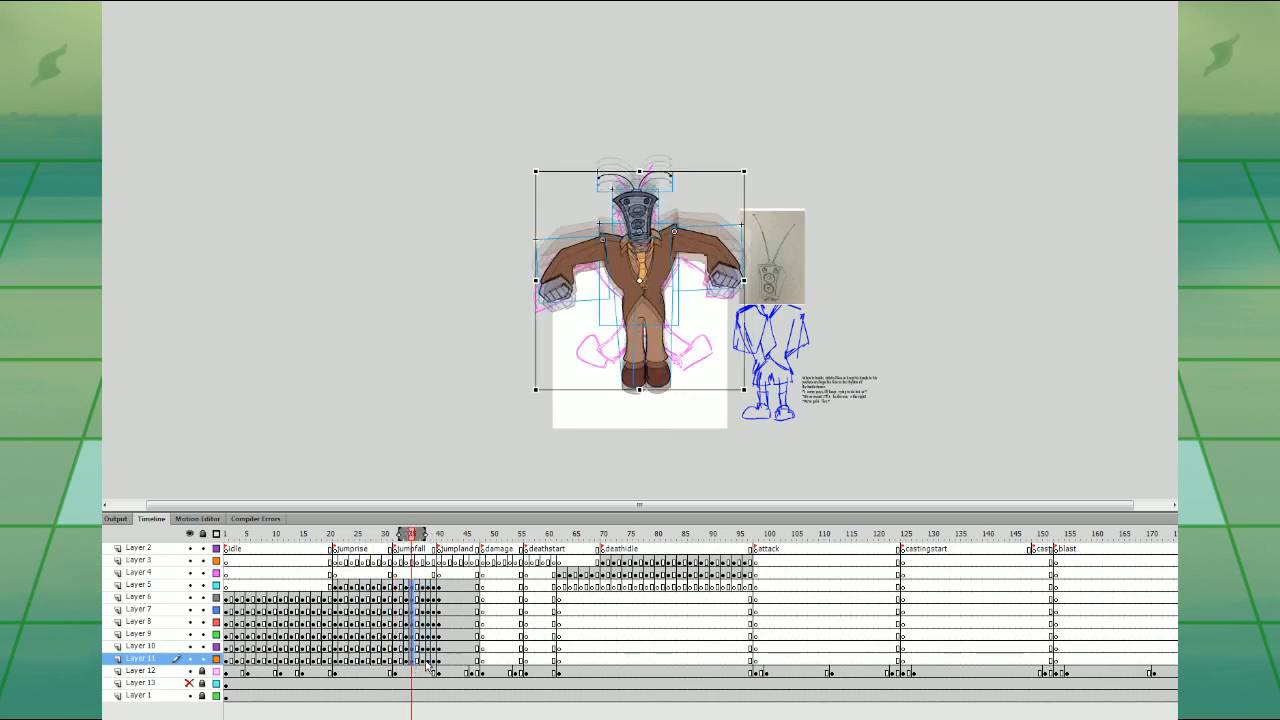
- Clear alternate keyframes on Layers 5 to 11 through the rest of jumpfall and play back the jump
key("period")
key("period")
key("comma")
left_click_drag(418, 591, 421, 592)
left_click_drag(436, 660, 434, 594)
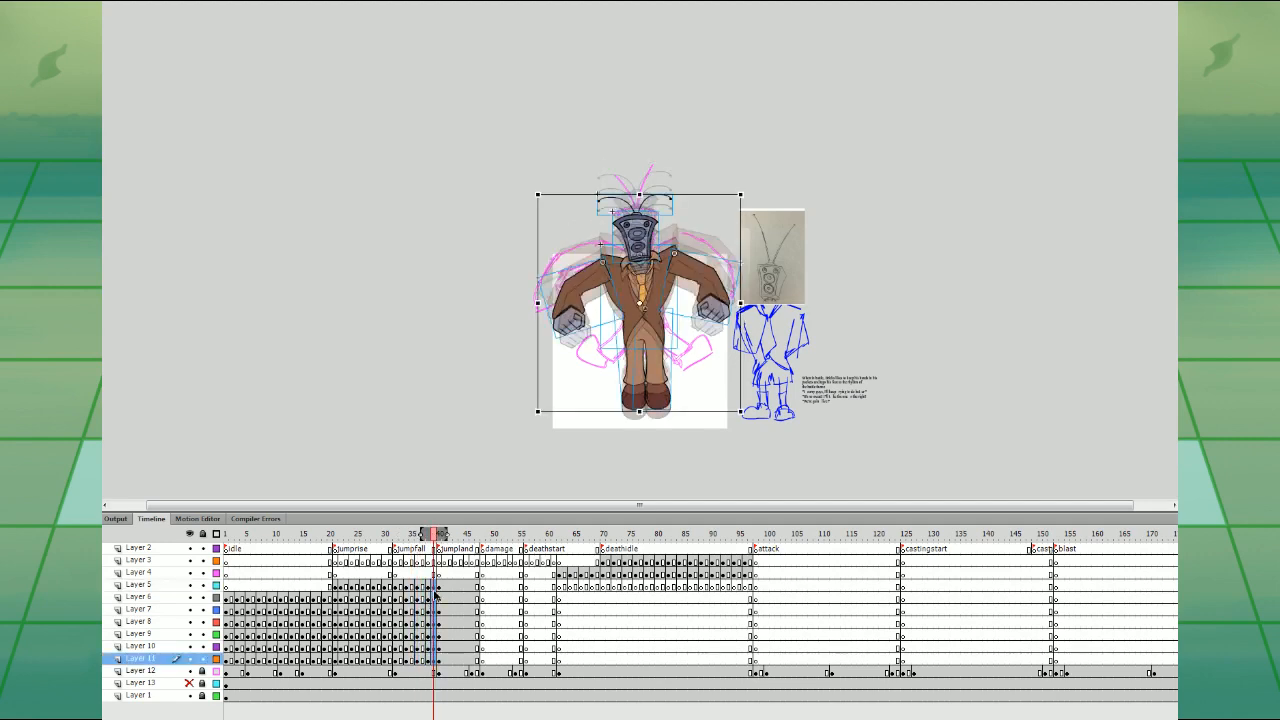
left_click(394, 586)
key("Return")
key("Return")
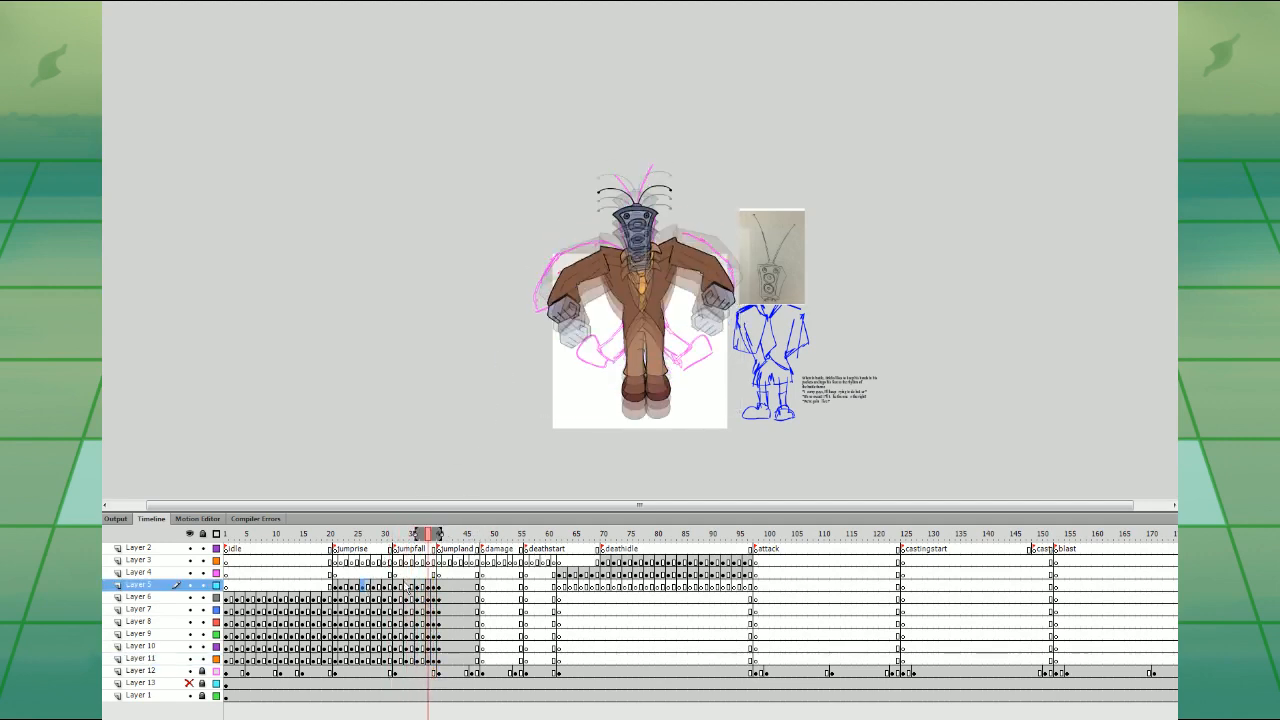
- Replace the antennae on Layer 8 at frame 34 with the idle antennae from frame 2, set on the head and rotated slightly clockwise
left_click(395, 575)
key("ctrl+1")
left_click_drag(811, 314, 861, 660)
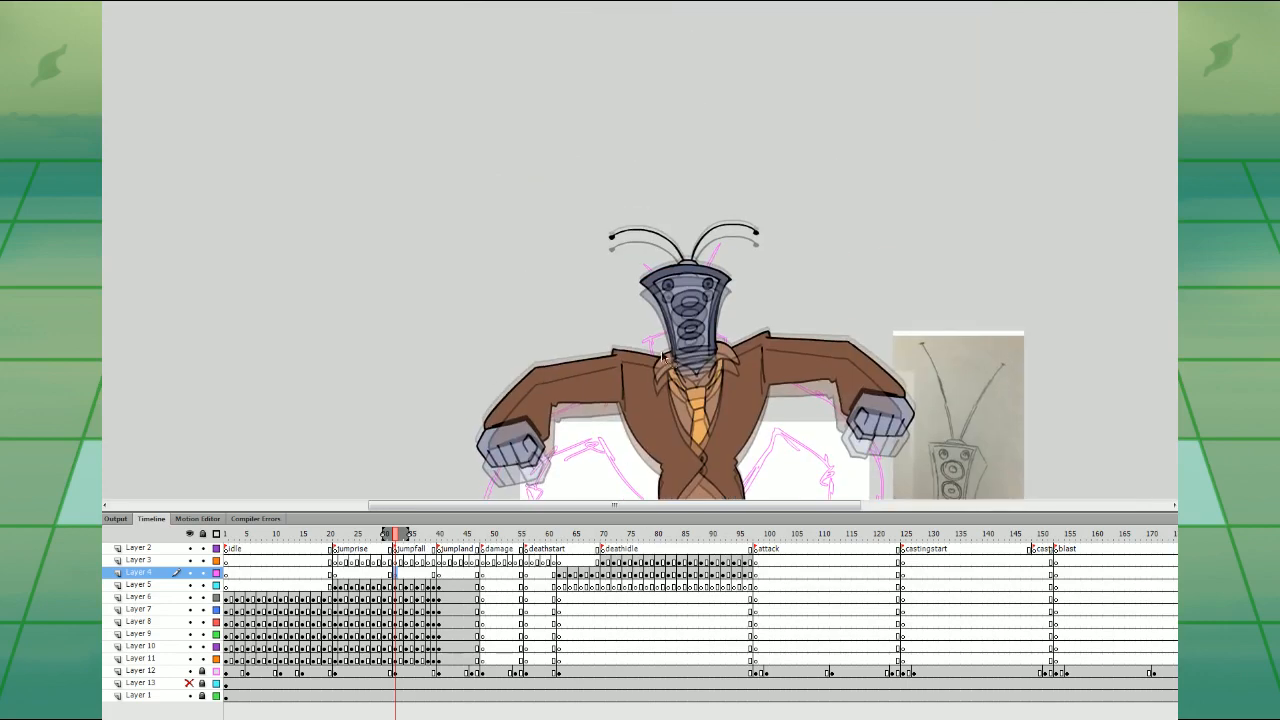
left_click(405, 575)
left_click(736, 238)
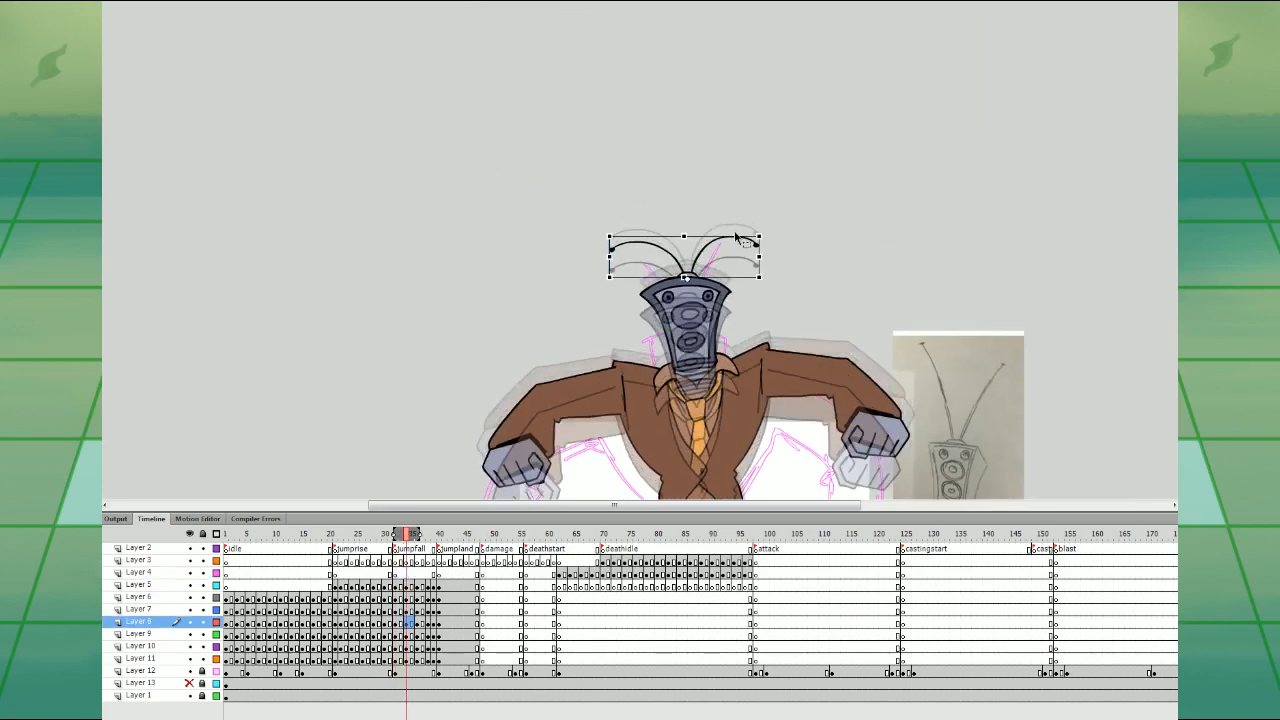
left_click(1160, 149)
left_click(230, 587)
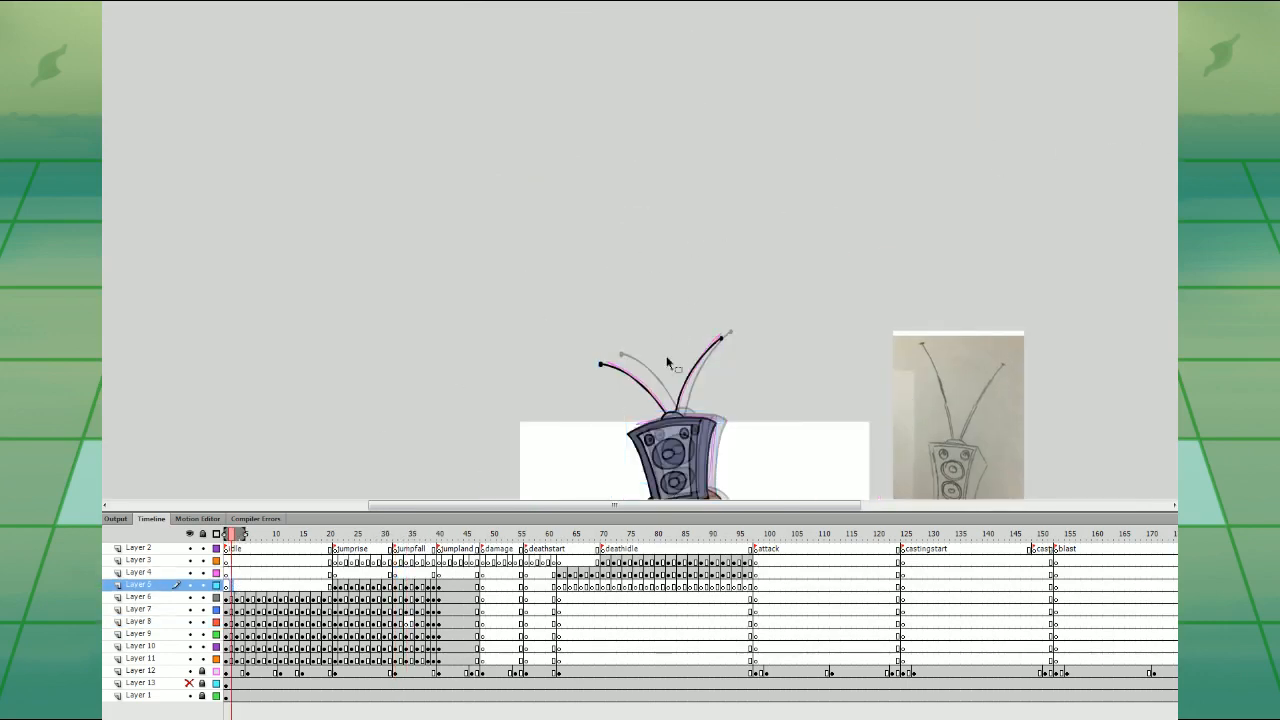
left_click(670, 405)
left_click(405, 622)
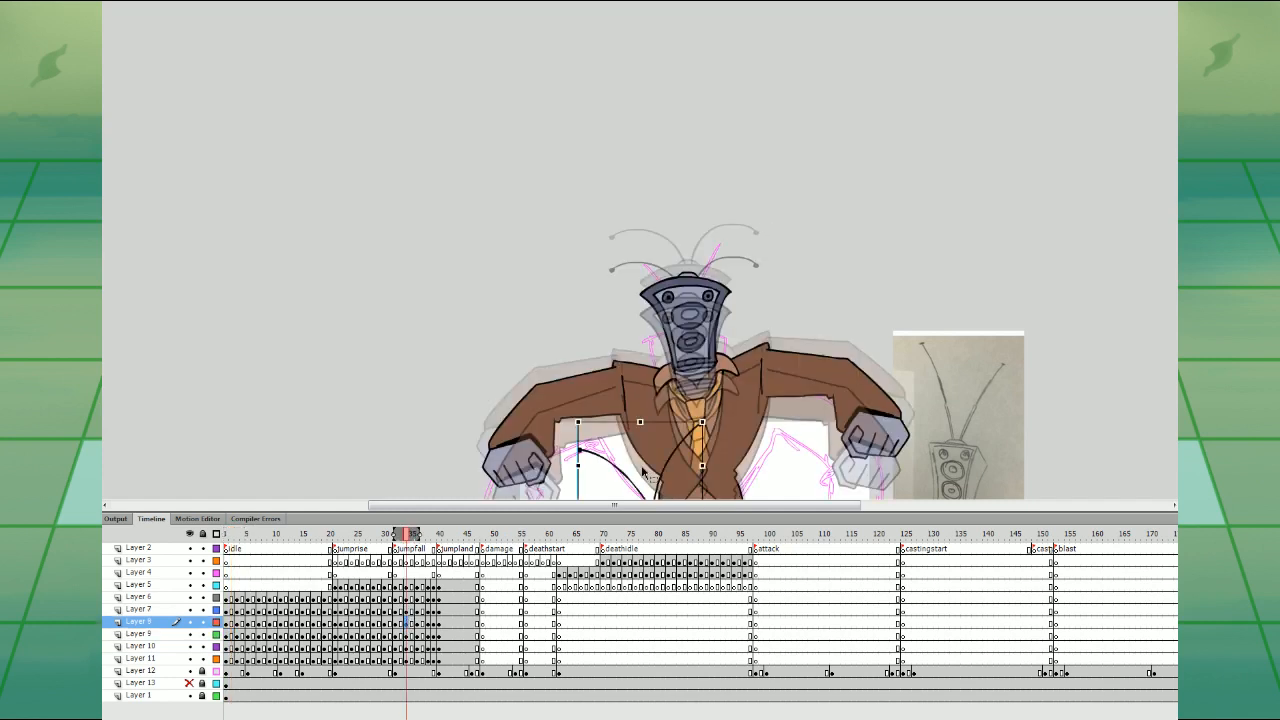
left_click_drag(641, 488, 683, 264)
left_click_drag(748, 193, 750, 207)
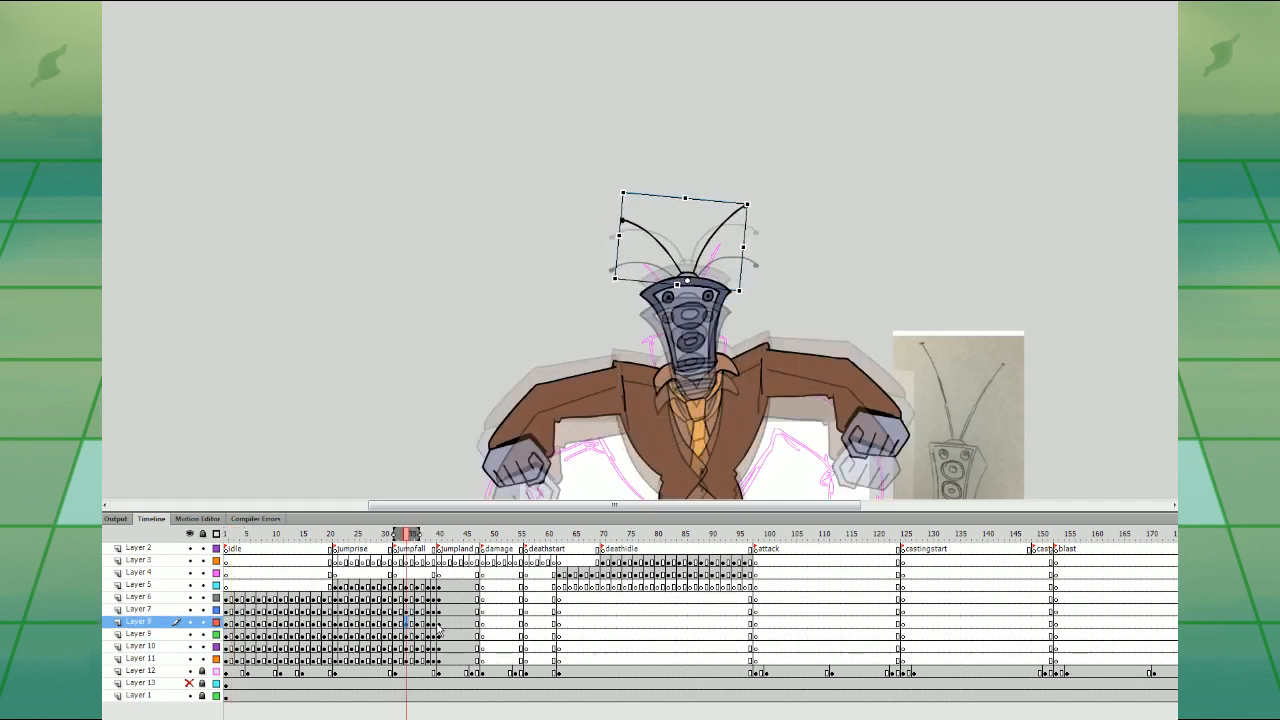
- Clear the antennae keyframes on Layer 8 after frame 35, insert a keyframe at frame 40 and move the raised antennae down onto the head
left_click(435, 658)
left_click(497, 412)
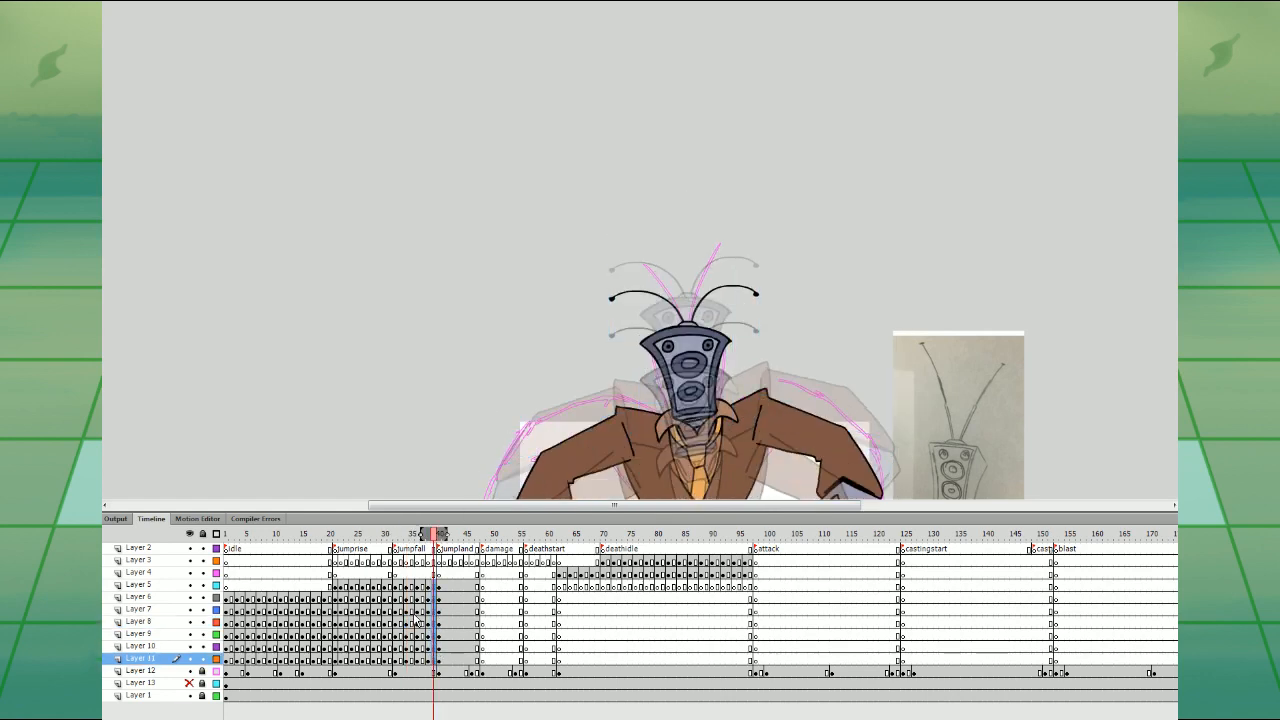
left_click(412, 611)
left_click(706, 251)
left_click(706, 251)
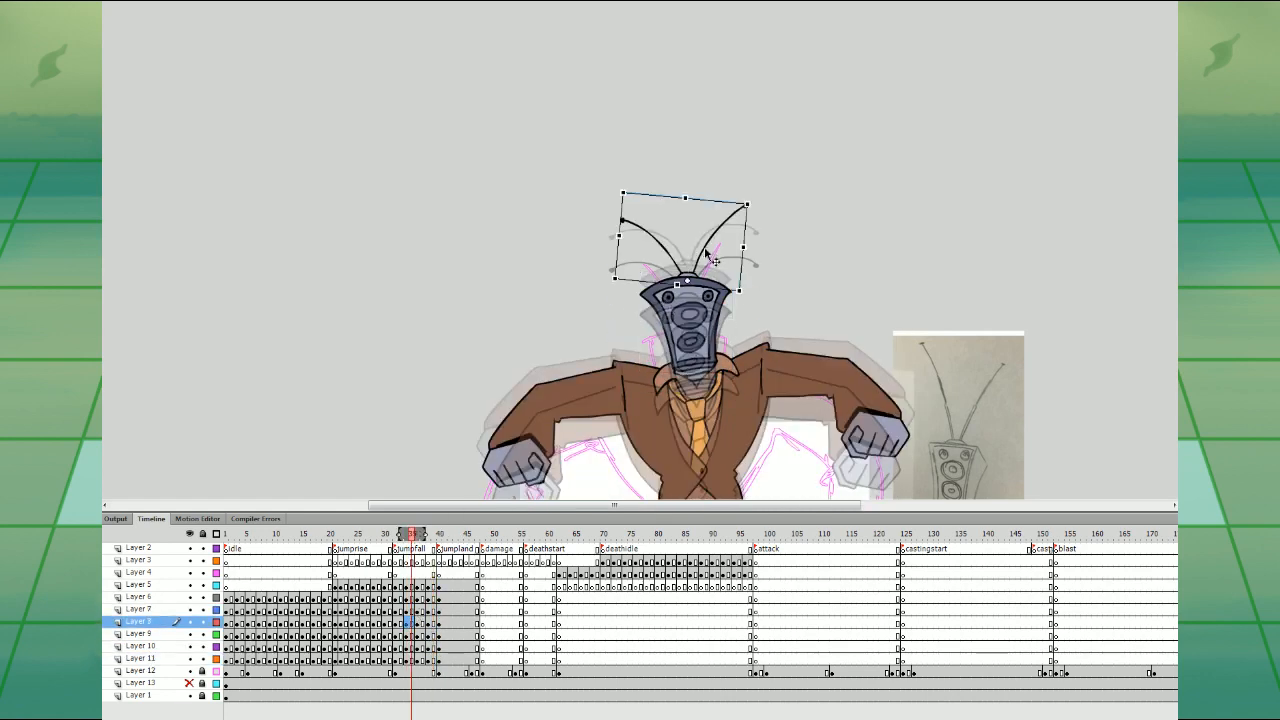
left_click_drag(415, 622, 436, 623)
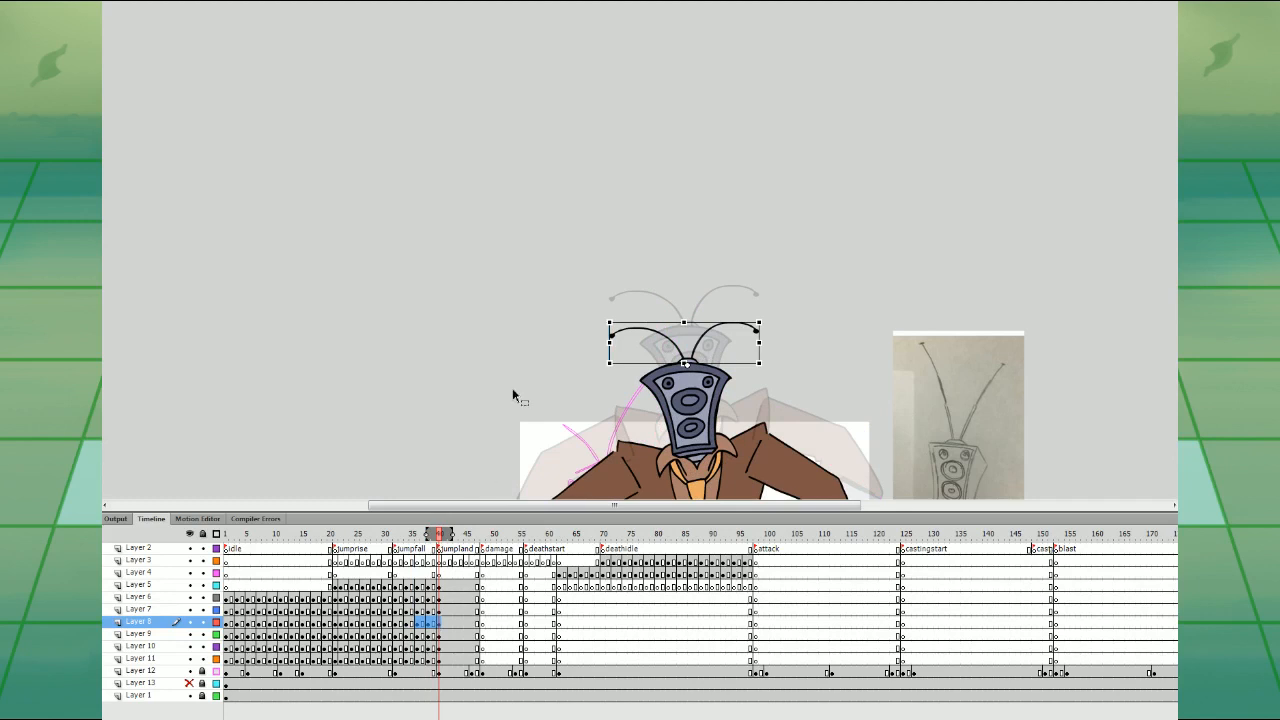
key("shift+F6")
key("F6")
left_click_drag(708, 243, 706, 322)
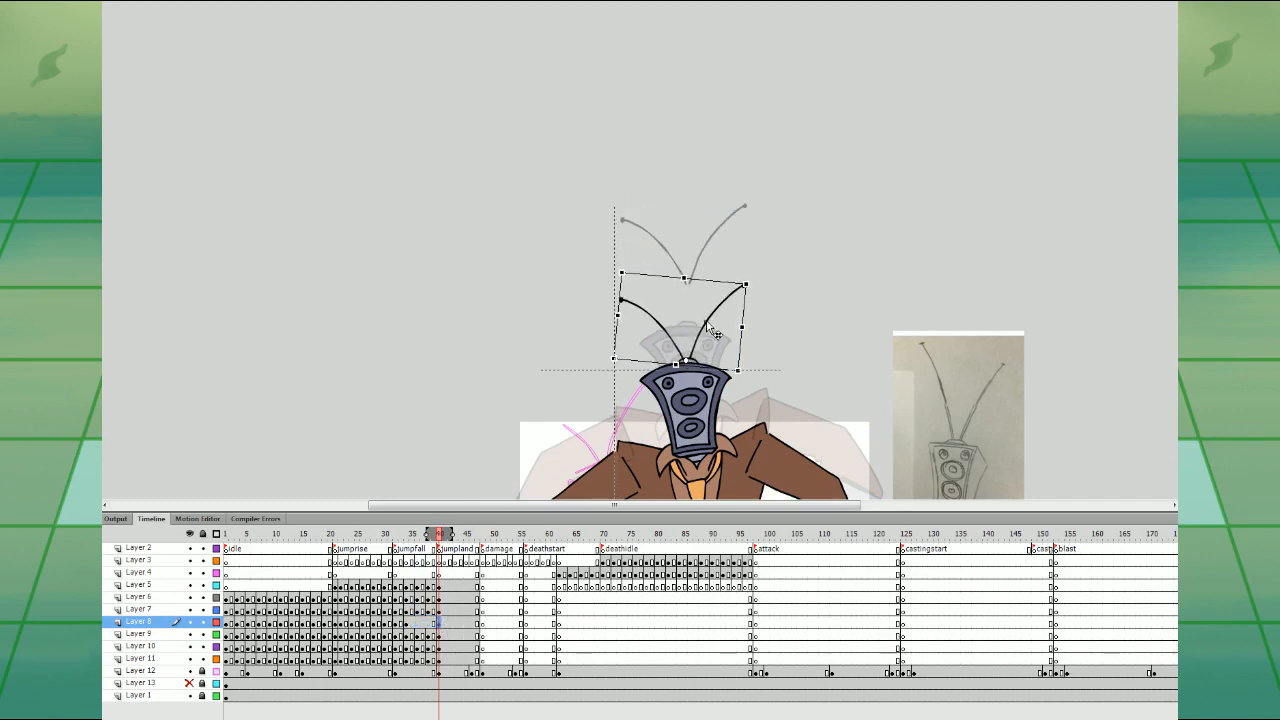
- Tween the antennae on Layer 8 between frames 35 and 40, convert the in-betweens to keyframes and play the animation
left_click(414, 621)
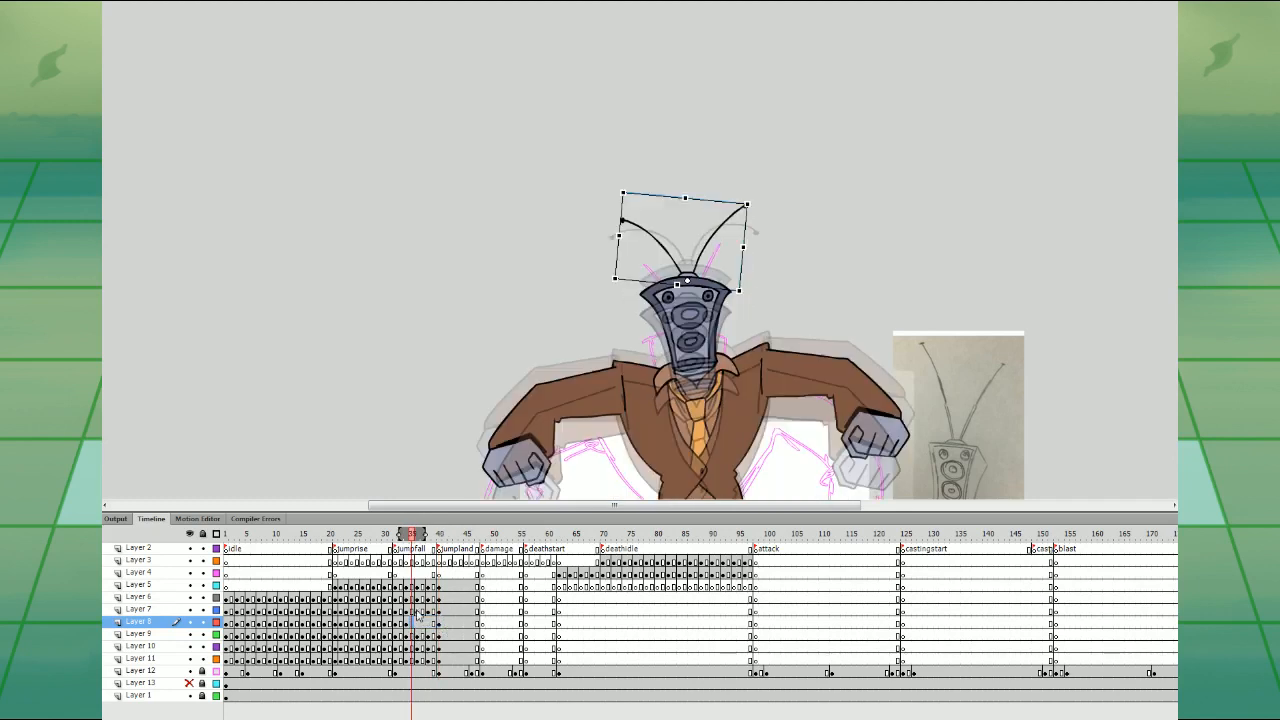
left_click(525, 317)
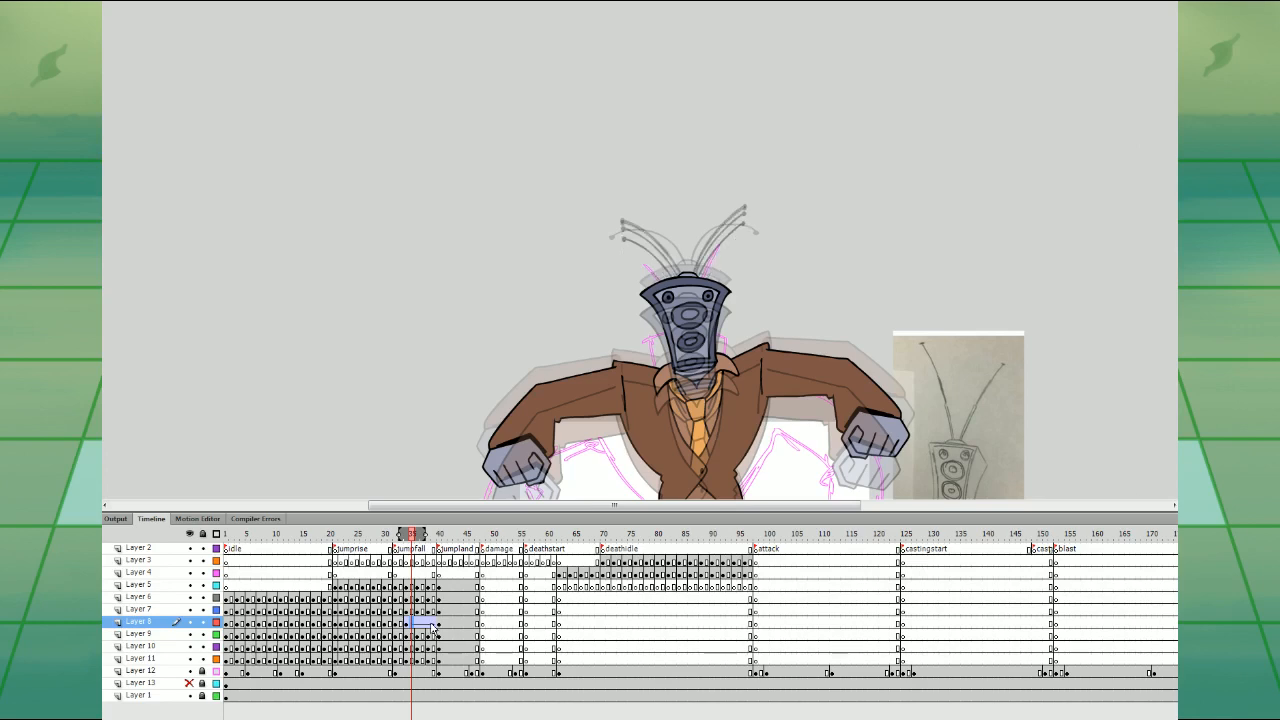
double_click(418, 622)
key("F6")
left_click(419, 622)
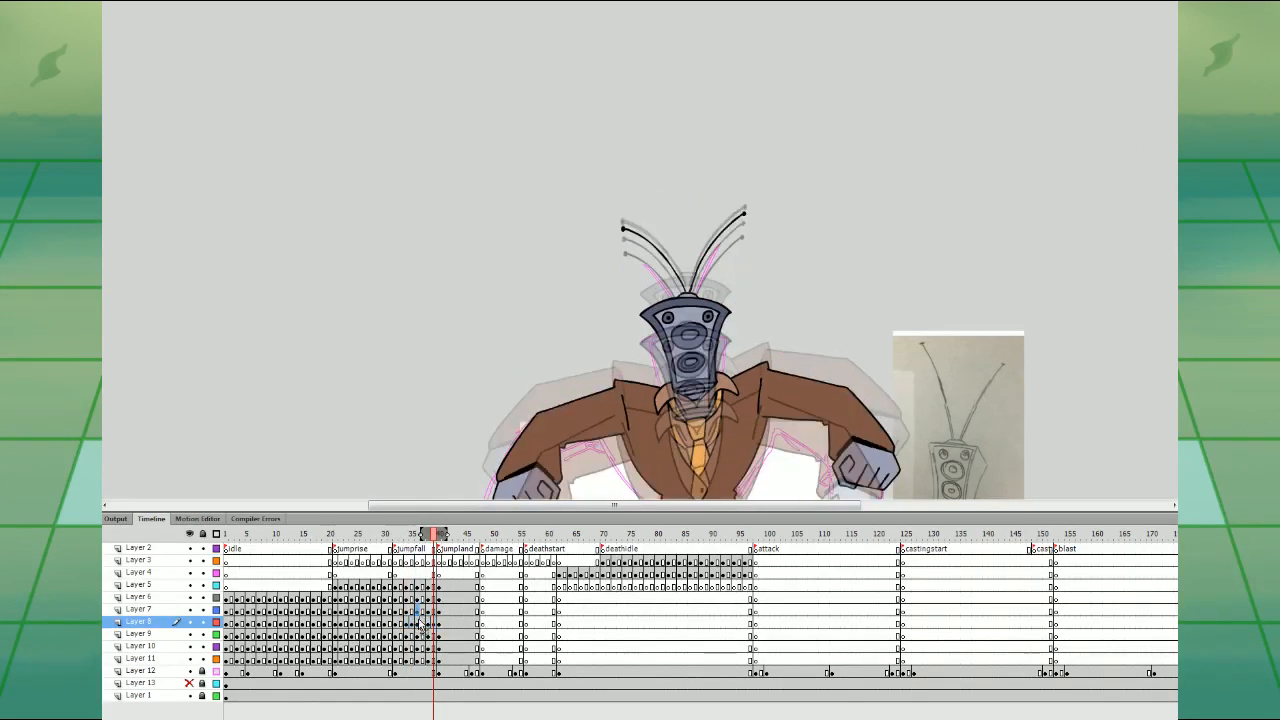
left_click(422, 622)
left_click(433, 622)
left_click(438, 622)
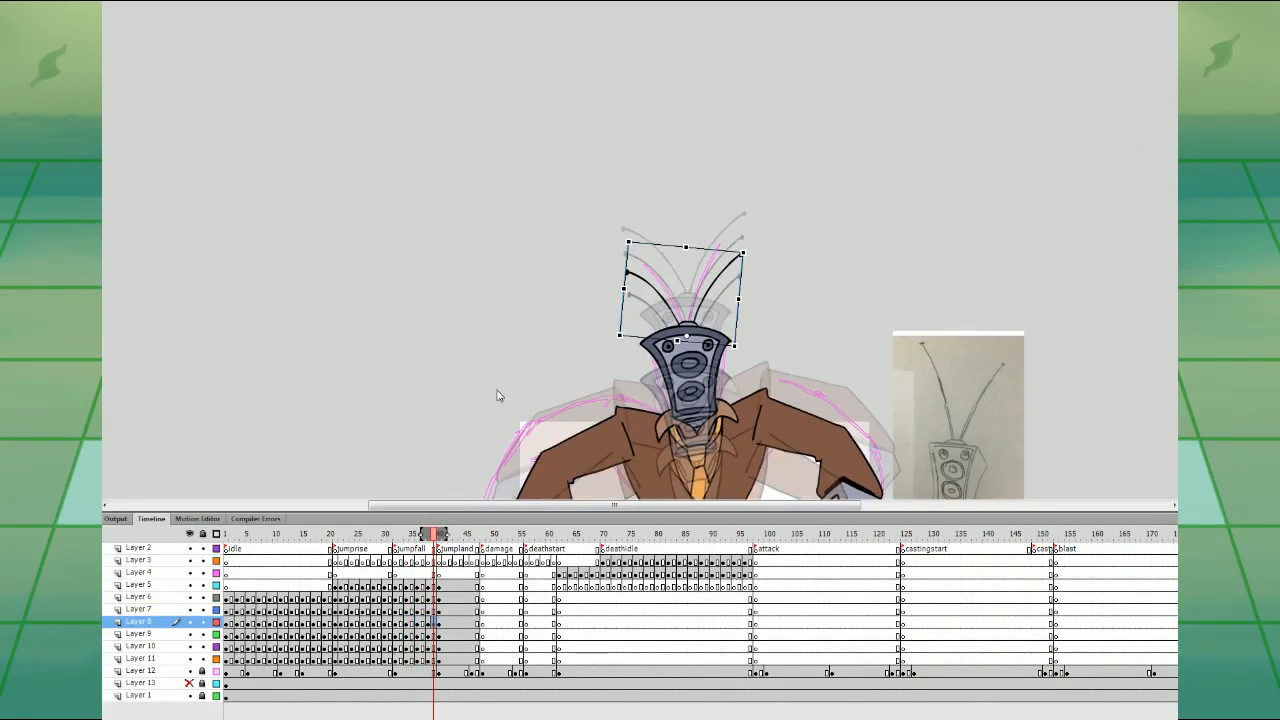
left_click_drag(380, 612, 375, 619)
key("Return")
key("Return")
- At frame 32 of the jumpfall sequence, rotate the left leg outward and nudge it into place under the jacket
left_click(402, 574)
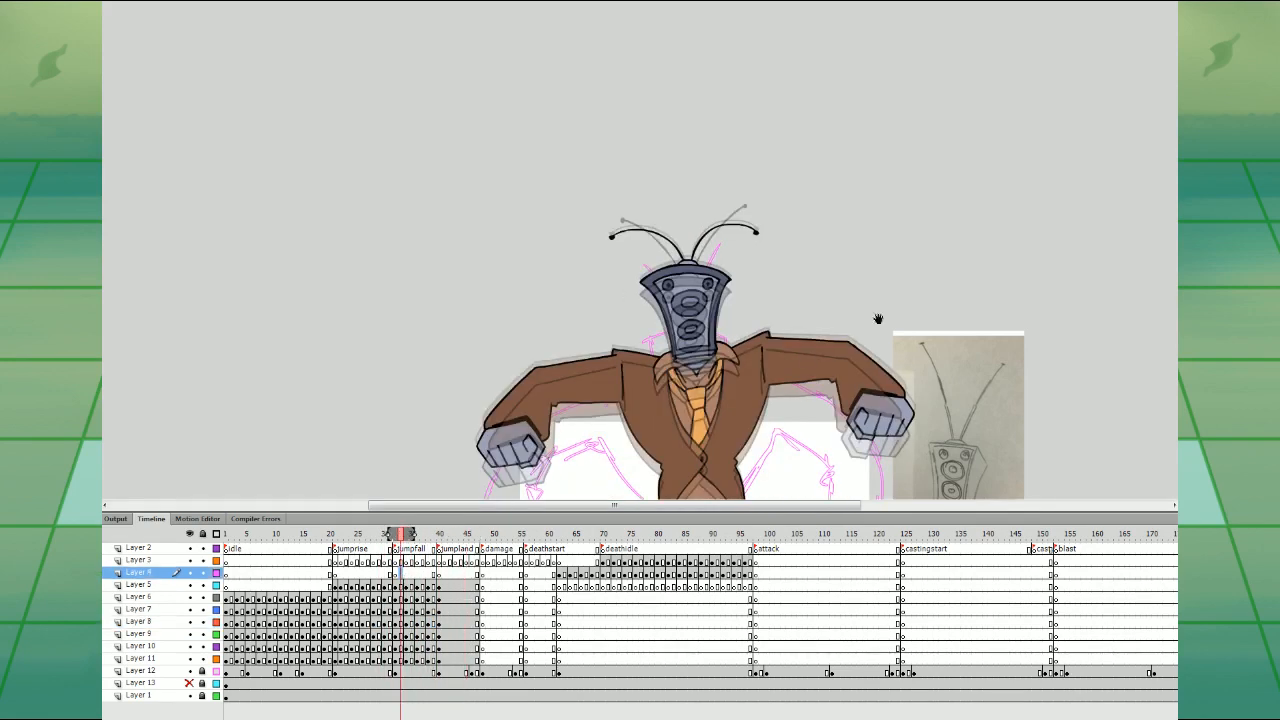
left_click_drag(878, 350, 858, 126)
left_click(396, 575)
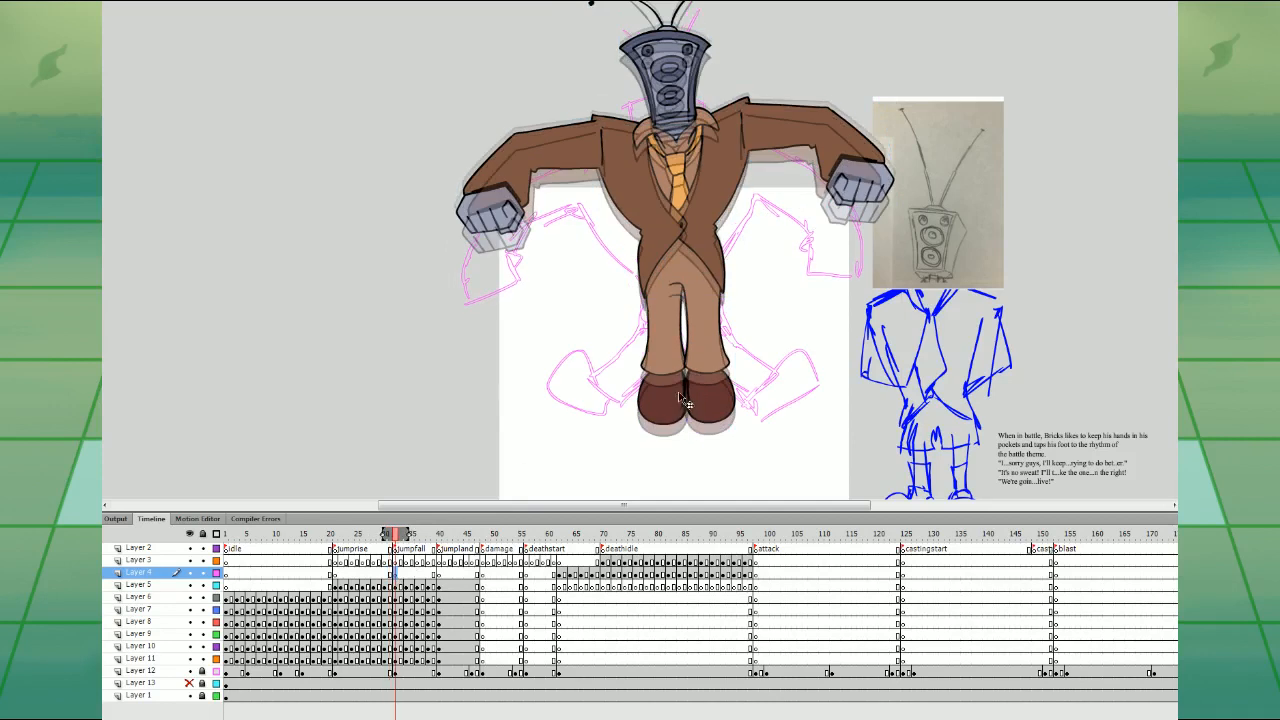
left_click(704, 424)
left_click_drag(706, 426, 668, 395)
key("Right")
key("Right")
- Rotate the right leg outward at frame 32 and nudge it left and down to meet the hips
left_click(720, 390)
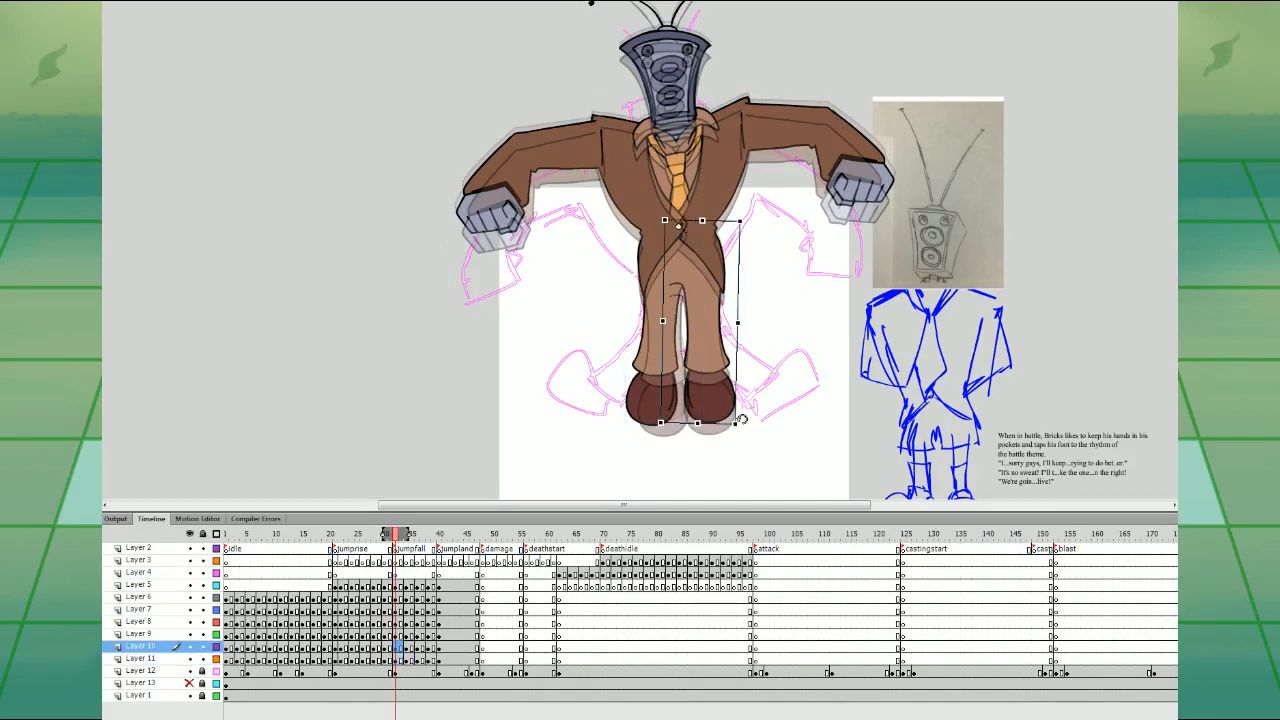
left_click_drag(738, 424, 758, 416)
key("Left")
key("Left")
key("Down")
key("Down")
key("Down")
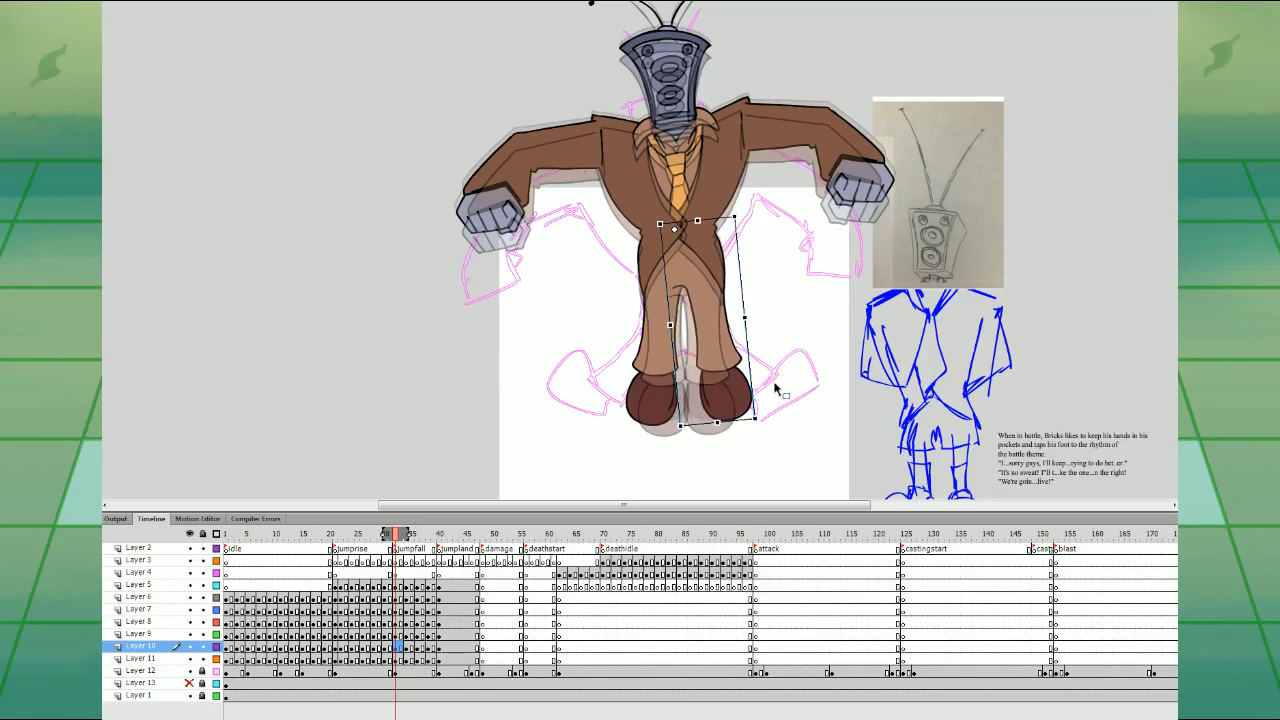
- Delete both legs at frame 34 and clear the following leg keyframes on Layers 10 and 11
left_click(395, 561)
left_click_drag(396, 535, 439, 548)
left_click(405, 577)
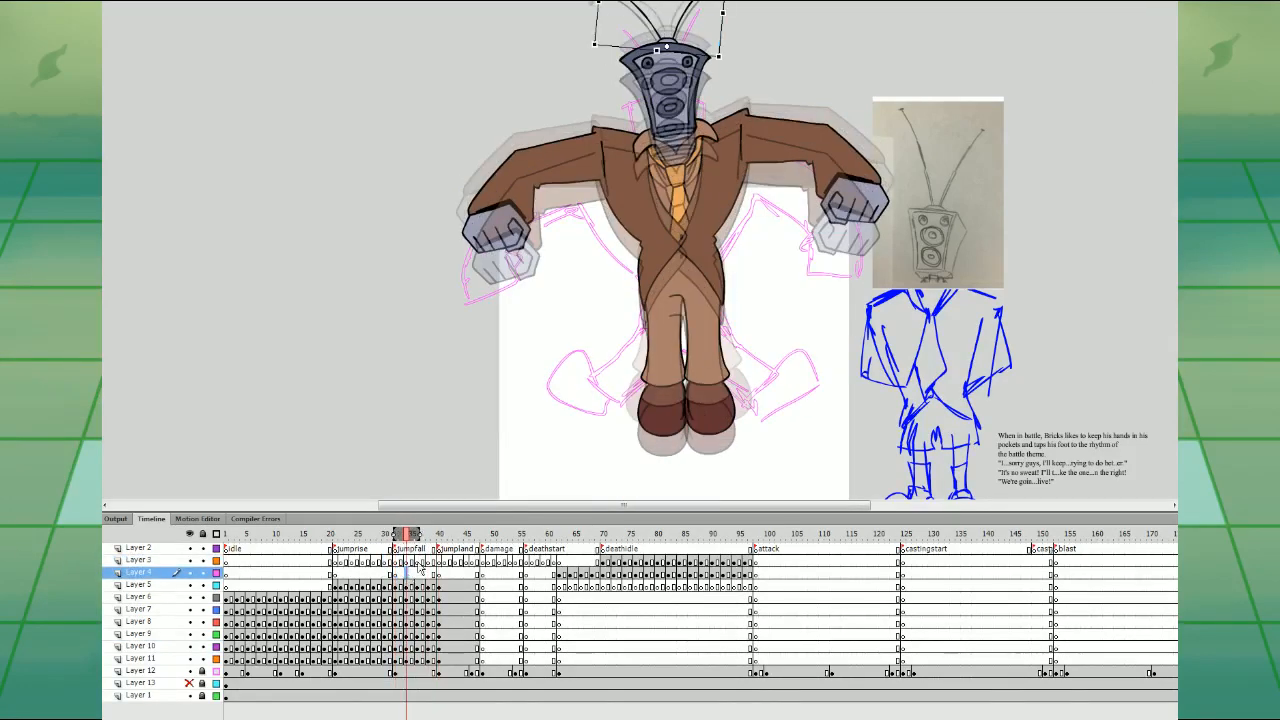
left_click(670, 374)
key("Delete")
left_click(707, 365)
key("Delete")
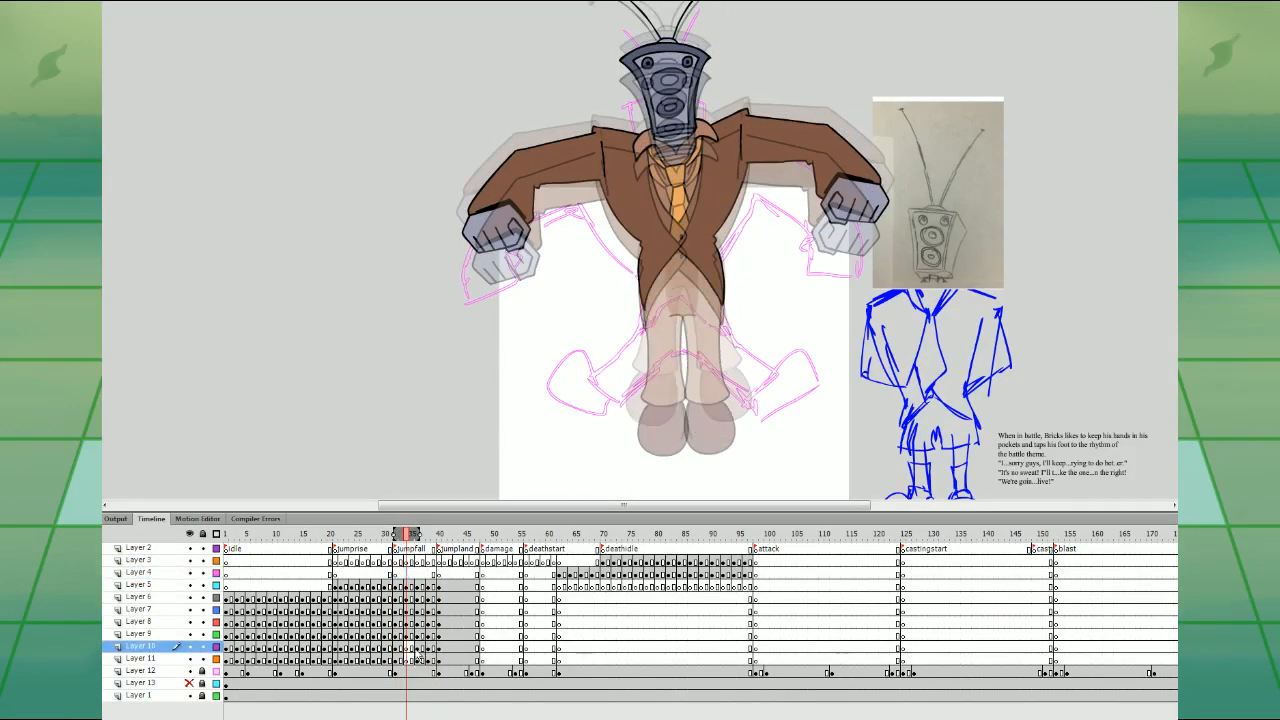
left_click_drag(417, 648, 439, 660)
key("shift+F6")
- On Layer 10 at frame 34, draw the black outline of the right trouser leg swinging outward, from crotch to cuff
left_click(407, 647)
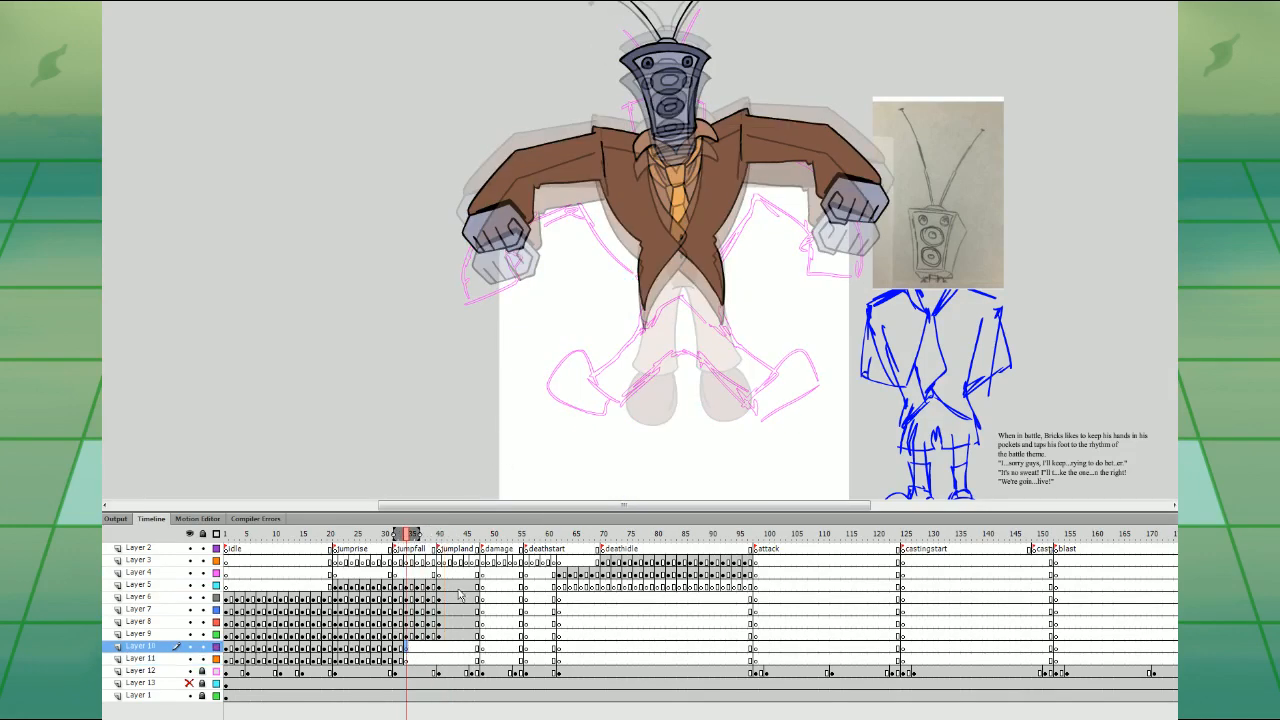
key("ctrl+=")
left_click_drag(896, 411, 913, 298)
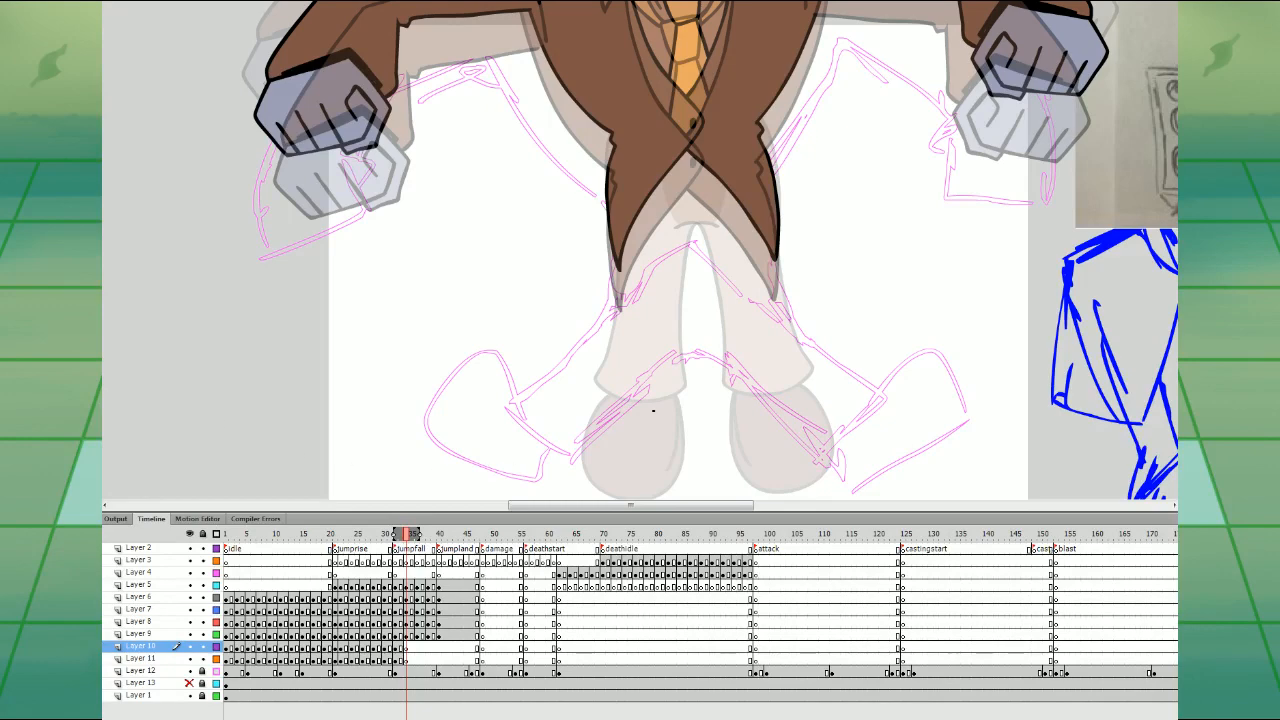
left_click(401, 659)
left_click(401, 647)
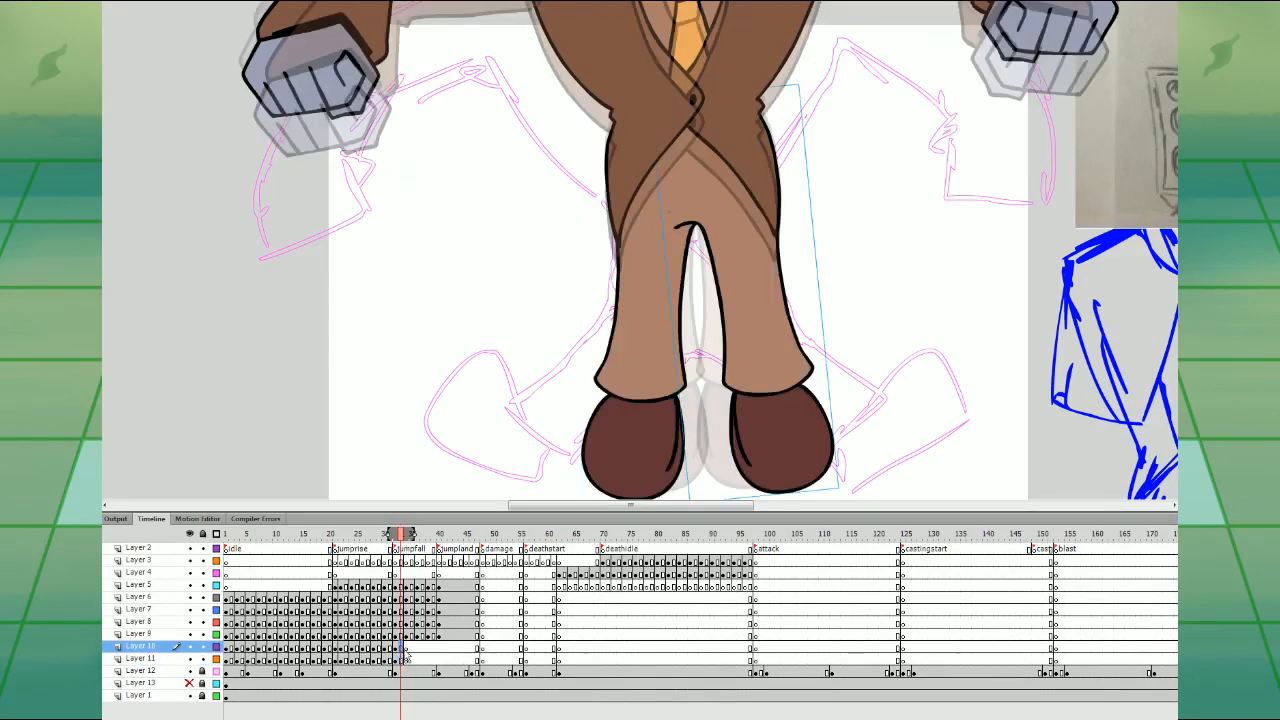
left_click(407, 648)
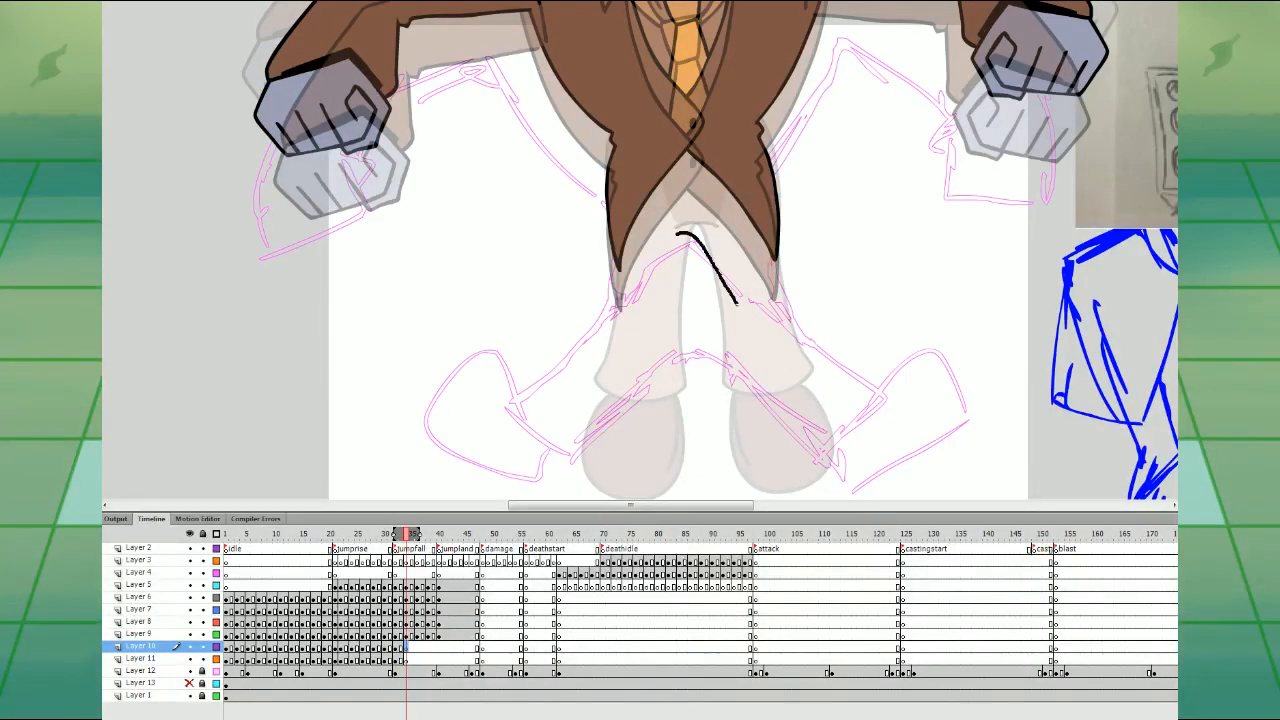
mouse_move(927, 305)
left_mouse_down()
mouse_move(820, 255)
mouse_move(766, 188)
left_mouse_up()
key("ctrl+z")
mouse_move(718, 248)
left_mouse_down()
mouse_move(770, 314)
mouse_move(852, 376)
left_mouse_up()
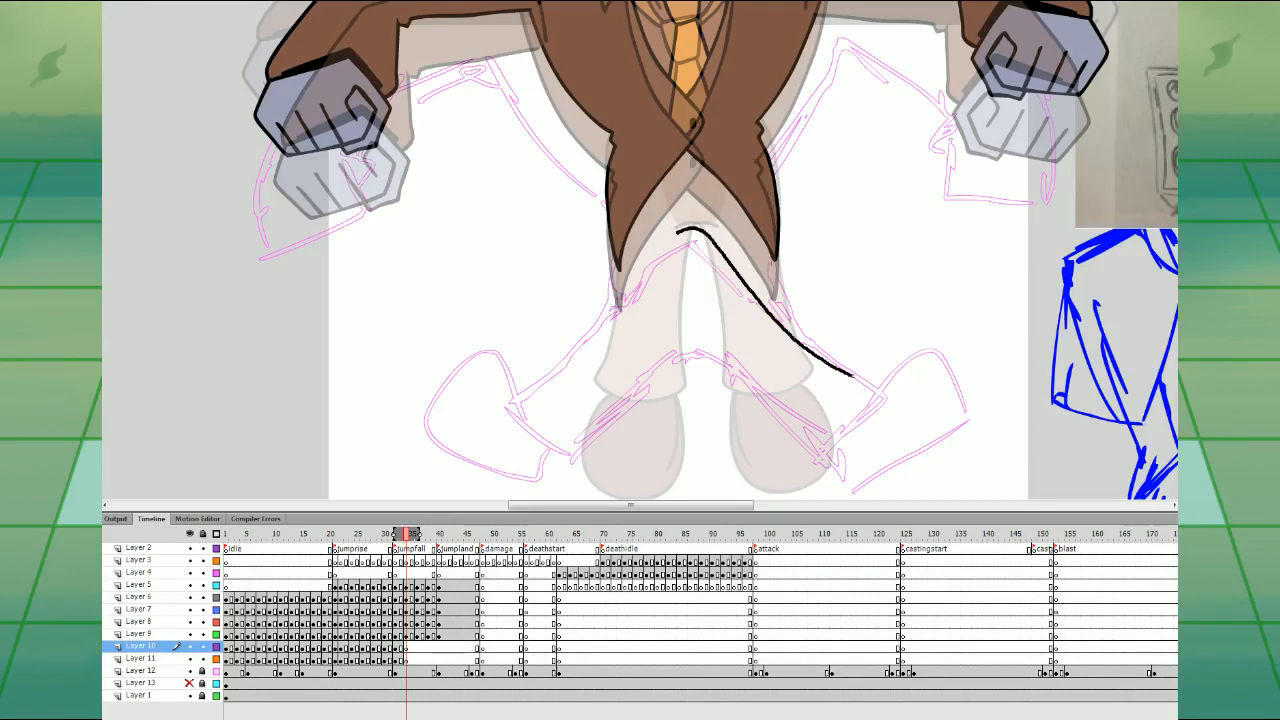
mouse_move(936, 306)
left_mouse_down()
mouse_move(850, 258)
mouse_move(766, 165)
left_mouse_up()
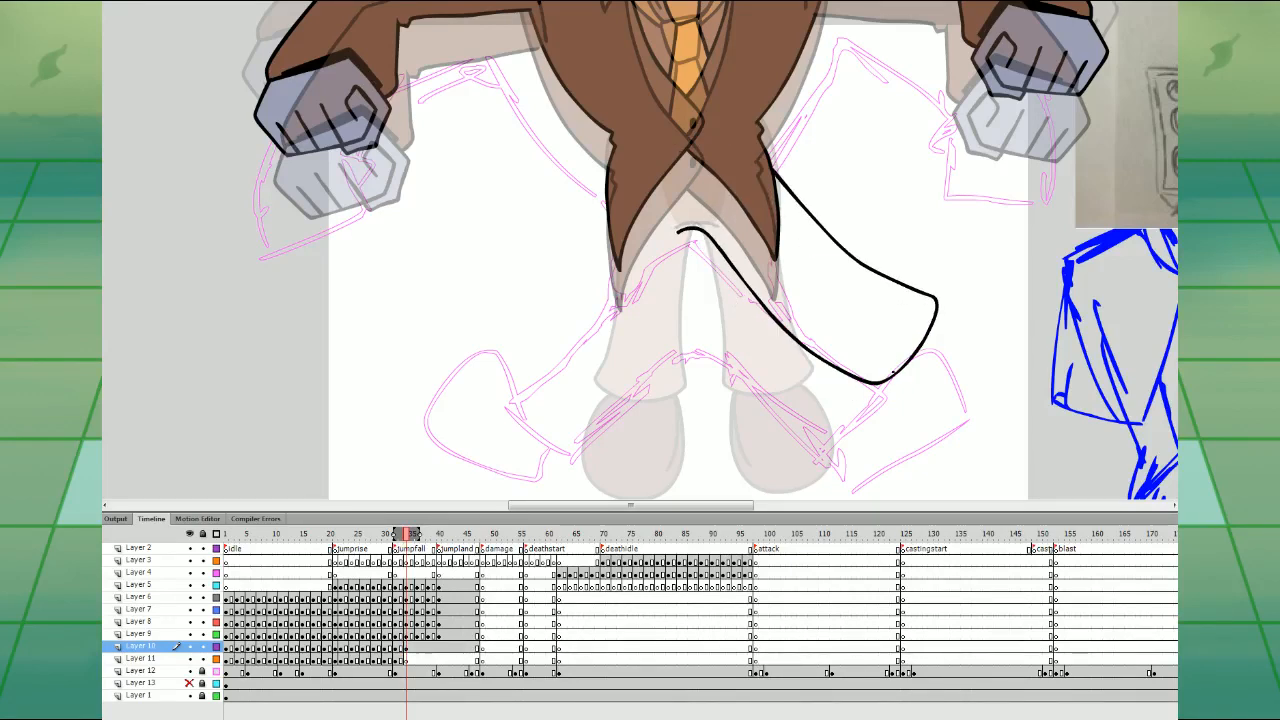
- Draw the rounded shoe outline beyond the right trouser cuff and add a curved sole line inside it
mouse_move(906, 402)
left_mouse_down()
mouse_move(997, 346)
mouse_move(932, 294)
left_mouse_up()
key("ctrl+z")
mouse_move(882, 384)
left_mouse_down()
mouse_move(1007, 366)
mouse_move(938, 300)
left_mouse_up()
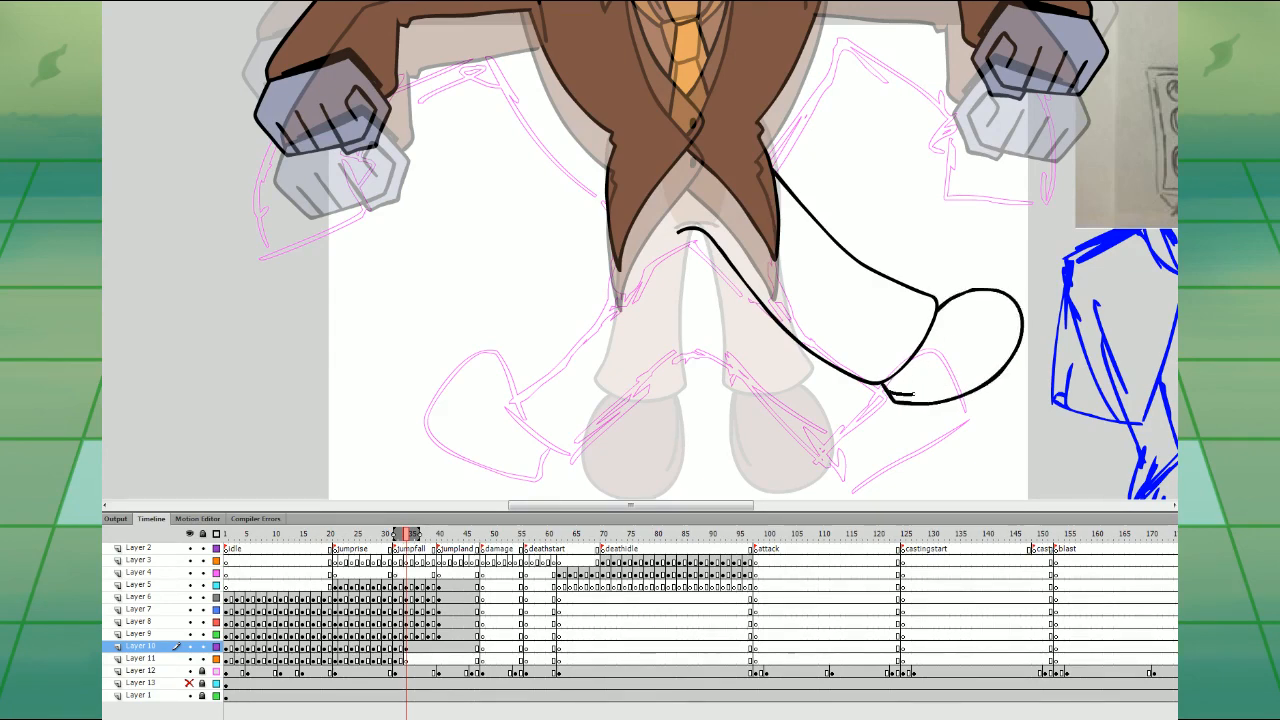
mouse_move(912, 394)
left_mouse_down()
mouse_move(1001, 344)
mouse_move(957, 398)
left_mouse_up()
key("ctrl+z")
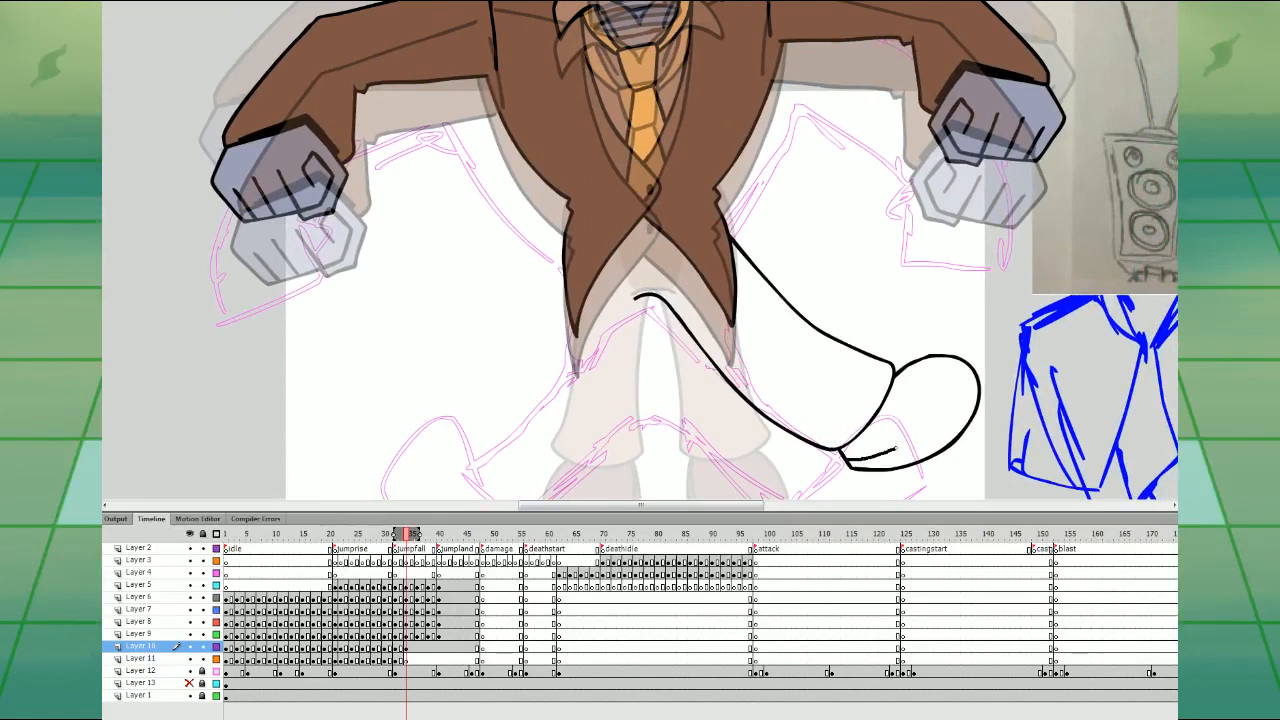
left_click_drag(896, 448, 955, 401)
key("ctrl+z")
mouse_move(848, 461)
left_mouse_down()
mouse_move(872, 459)
mouse_move(954, 398)
left_mouse_up()
- Turn off onion skinning, temporarily show Layers 6 to 9 as outlines, close the leg's upper end and fill it with the light brown trouser colour
left_click(333, 716)
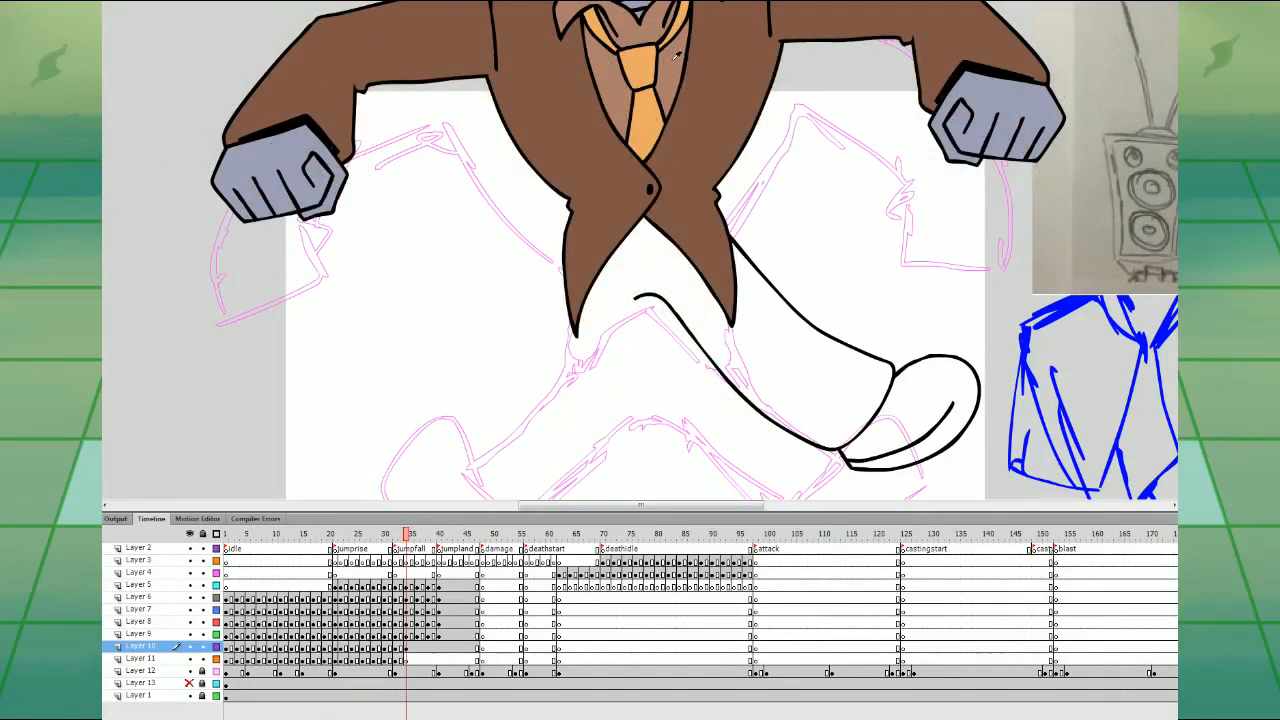
left_click(401, 574)
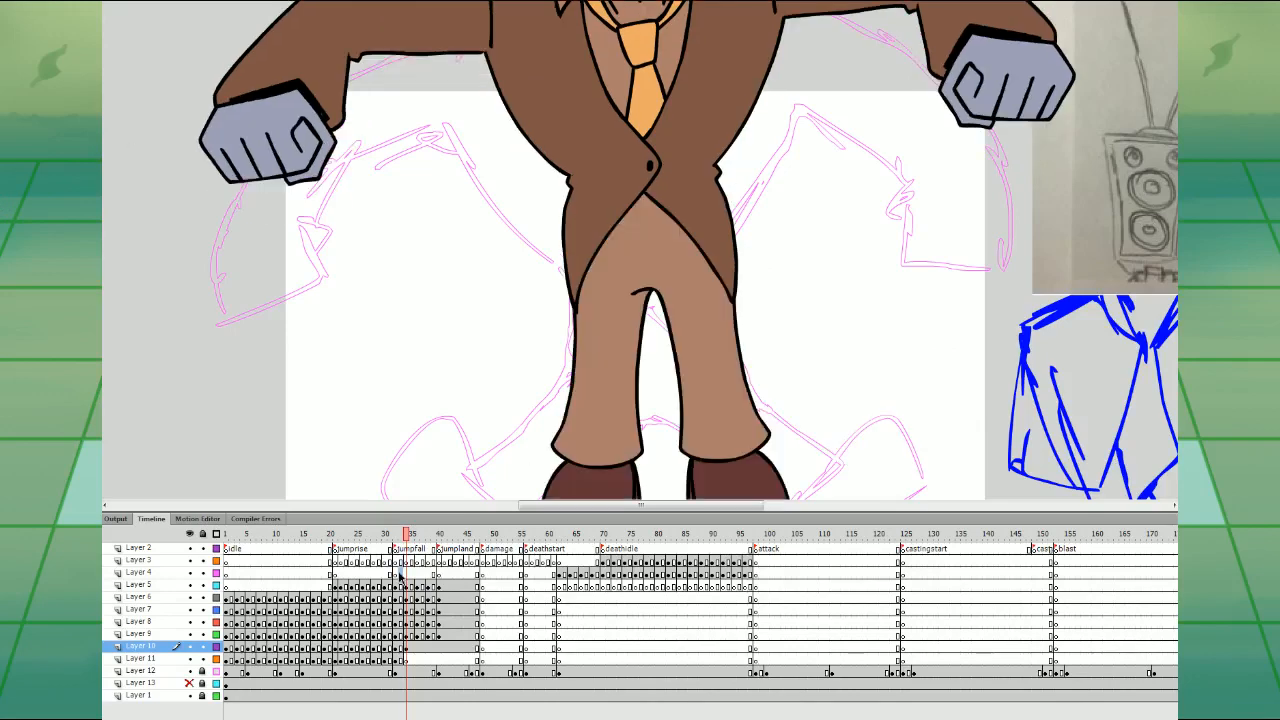
left_click(406, 636)
left_click(406, 648)
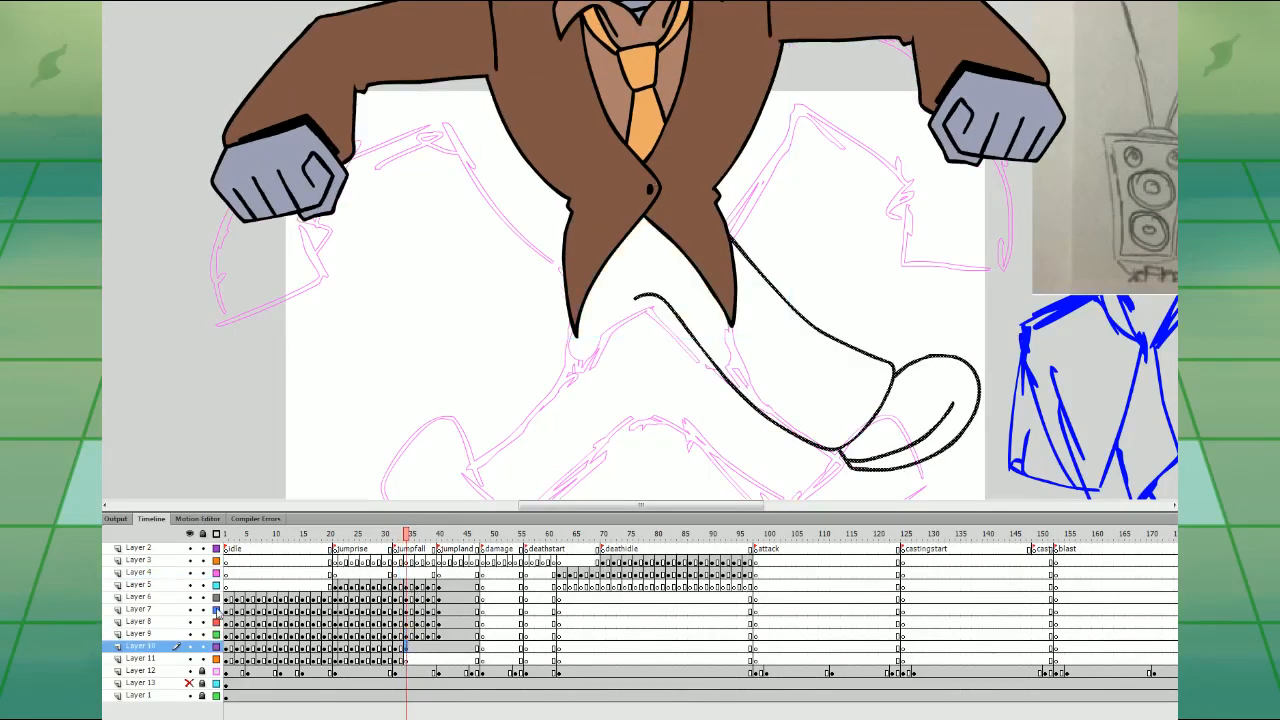
left_click_drag(216, 598, 216, 634)
left_click_drag(622, 252, 623, 216)
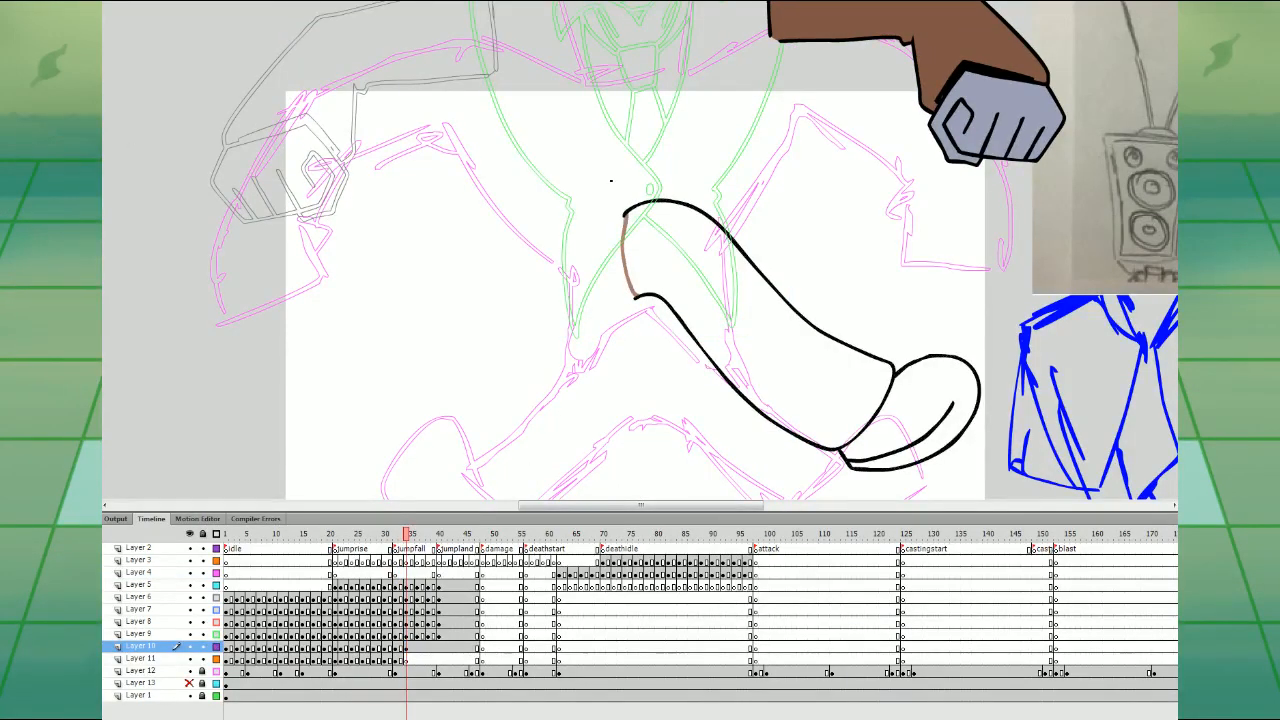
left_click(677, 298)
left_click_drag(216, 607, 208, 590)
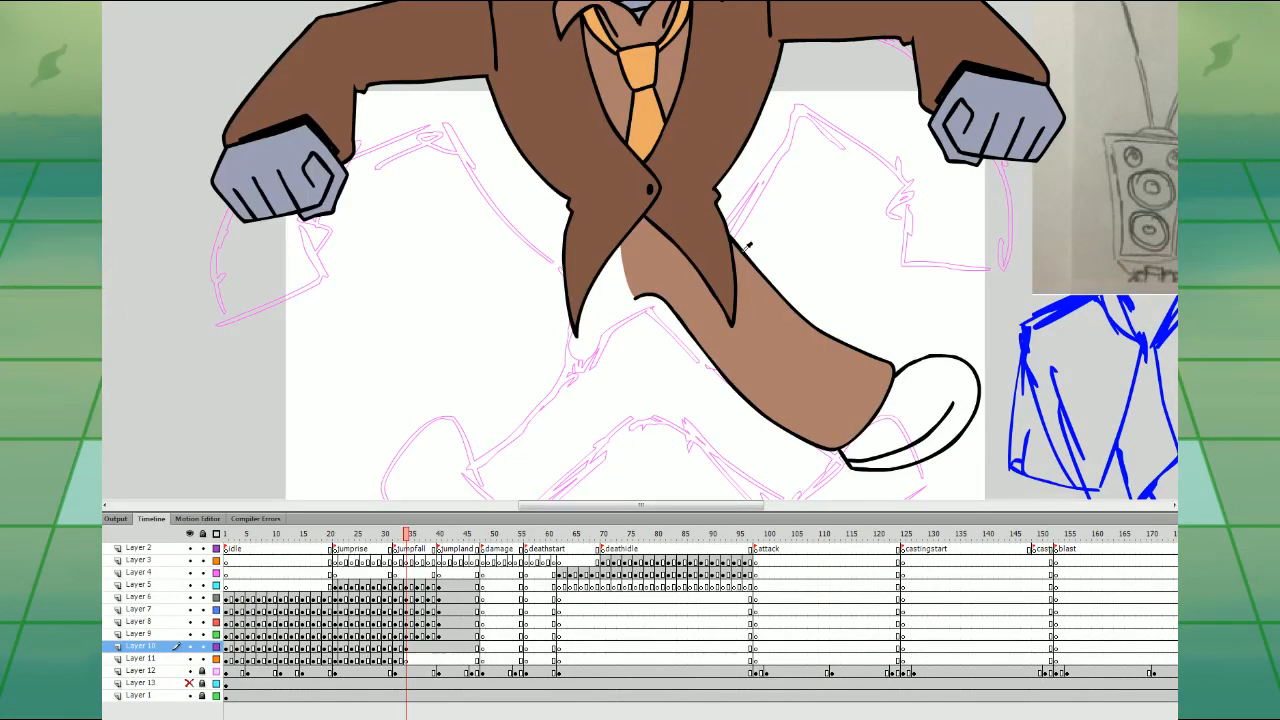
- Tidy the crotch end of the leg outline and fill the shoe with the dark maroon sampled from the previous frame
double_click(651, 279)
left_click_drag(650, 294, 636, 292)
left_click_drag(864, 317, 804, 179)
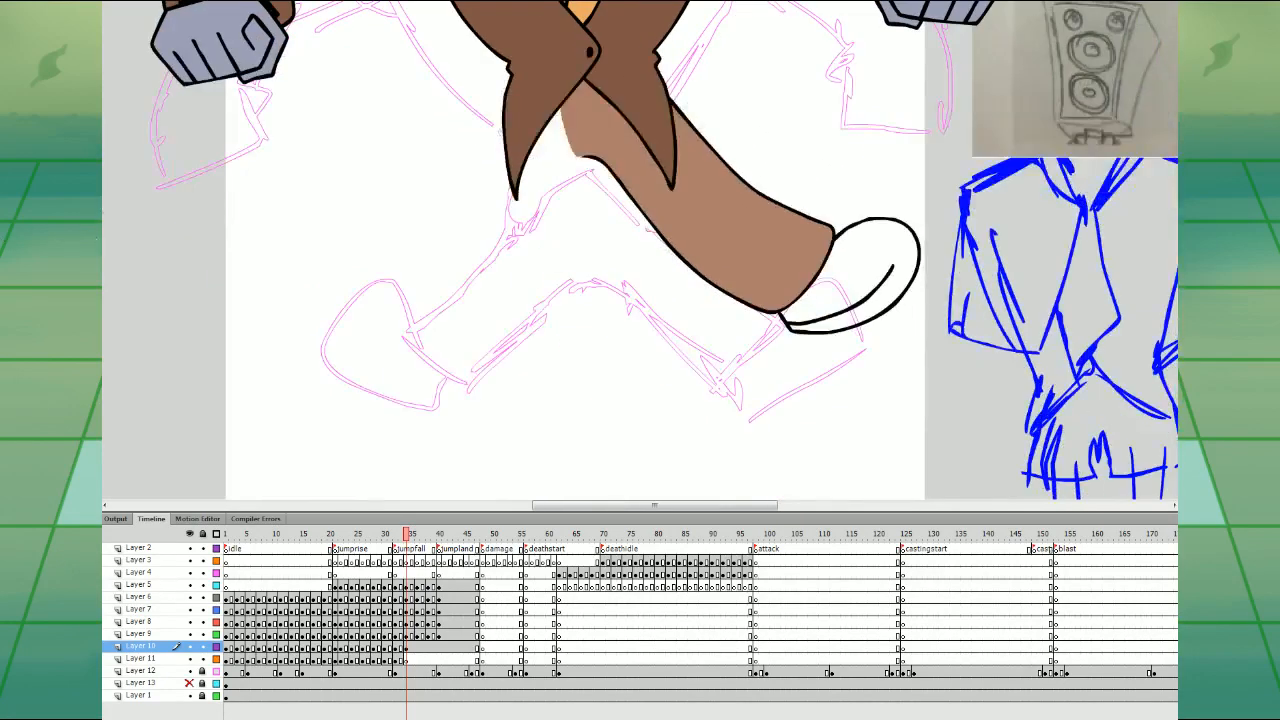
key("comma")
left_click(540, 375)
key("period")
left_click(867, 258)
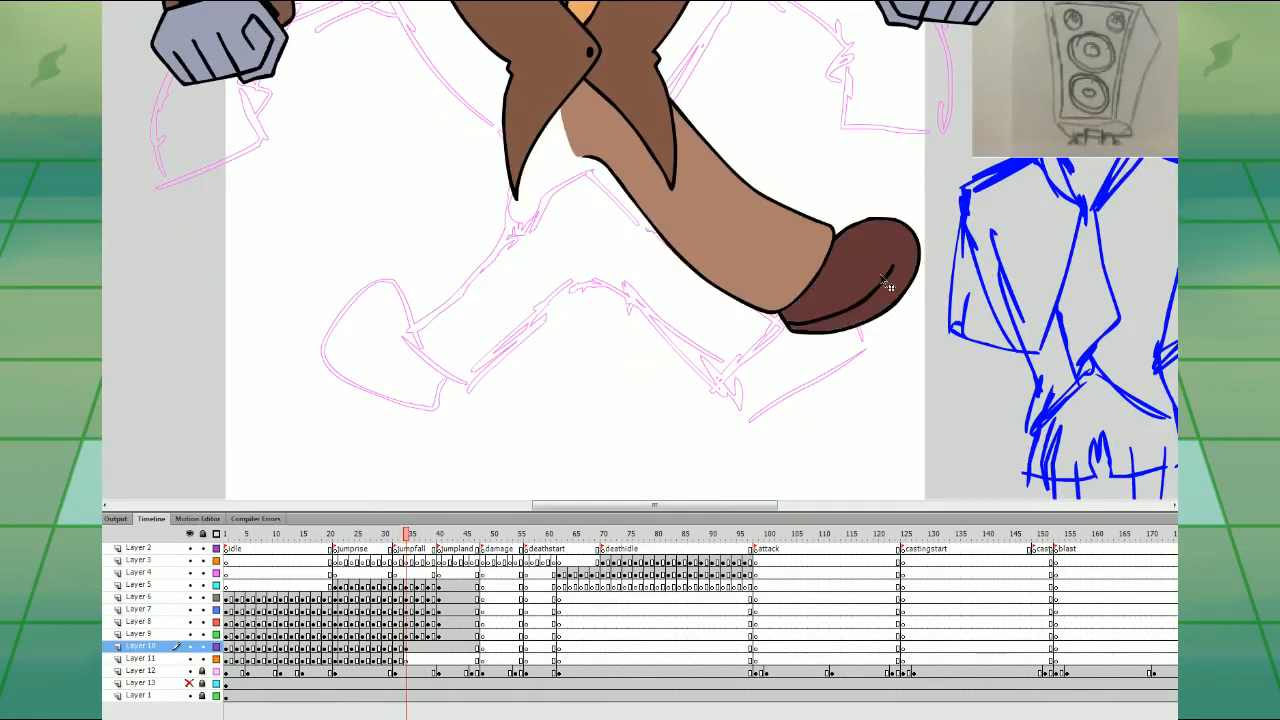
- At frame 33, rotate the right leg and the left leg further outward
key("ctrl+minus")
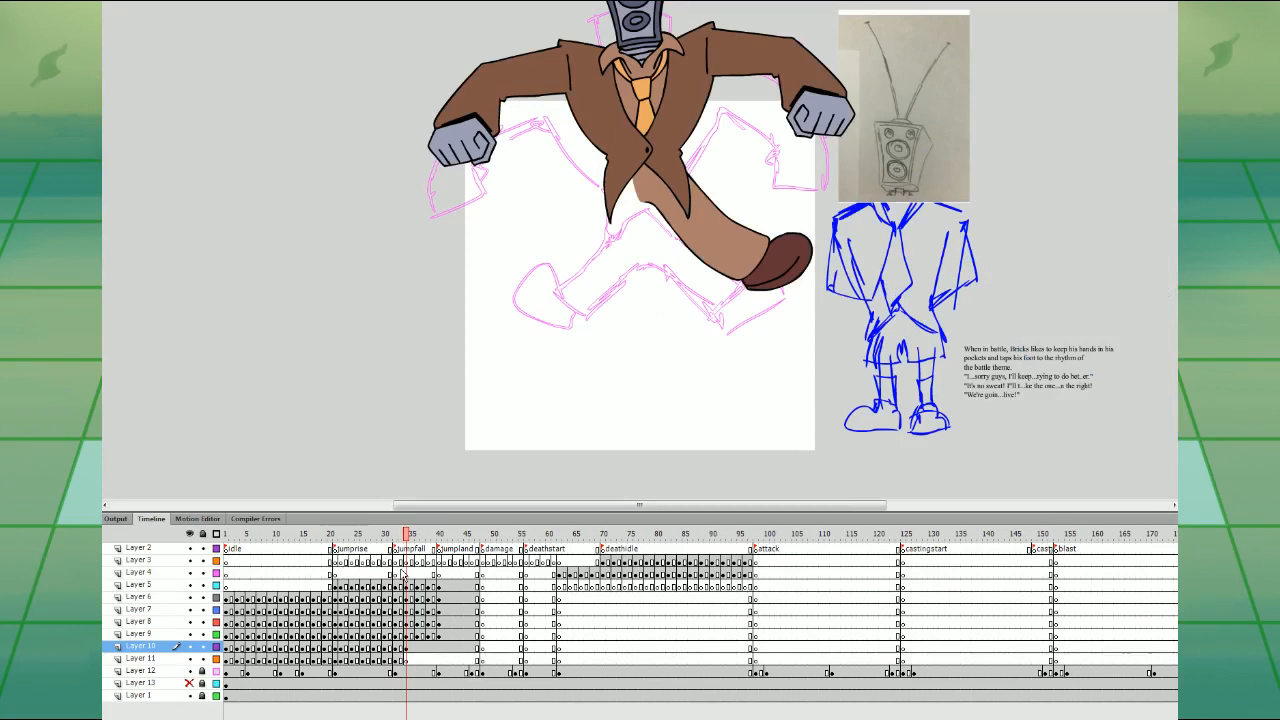
left_click(401, 573)
left_click(694, 282)
left_click_drag(726, 331, 747, 318)
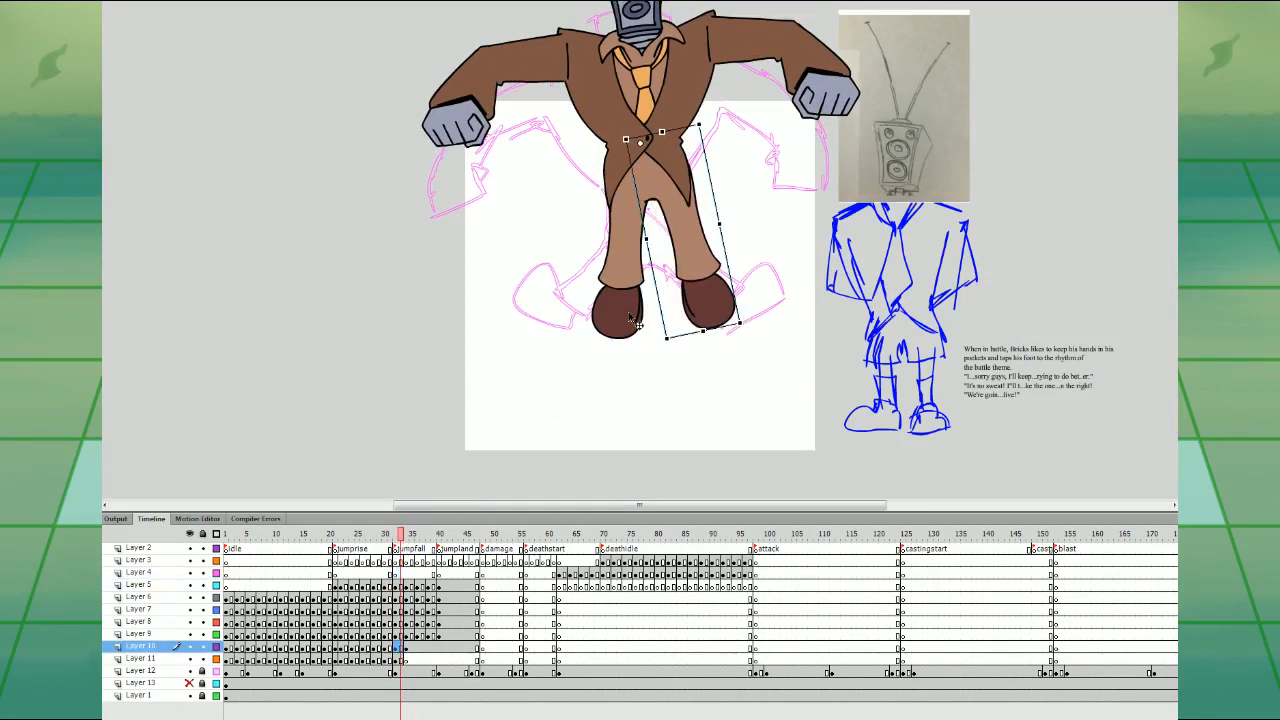
left_click(632, 318)
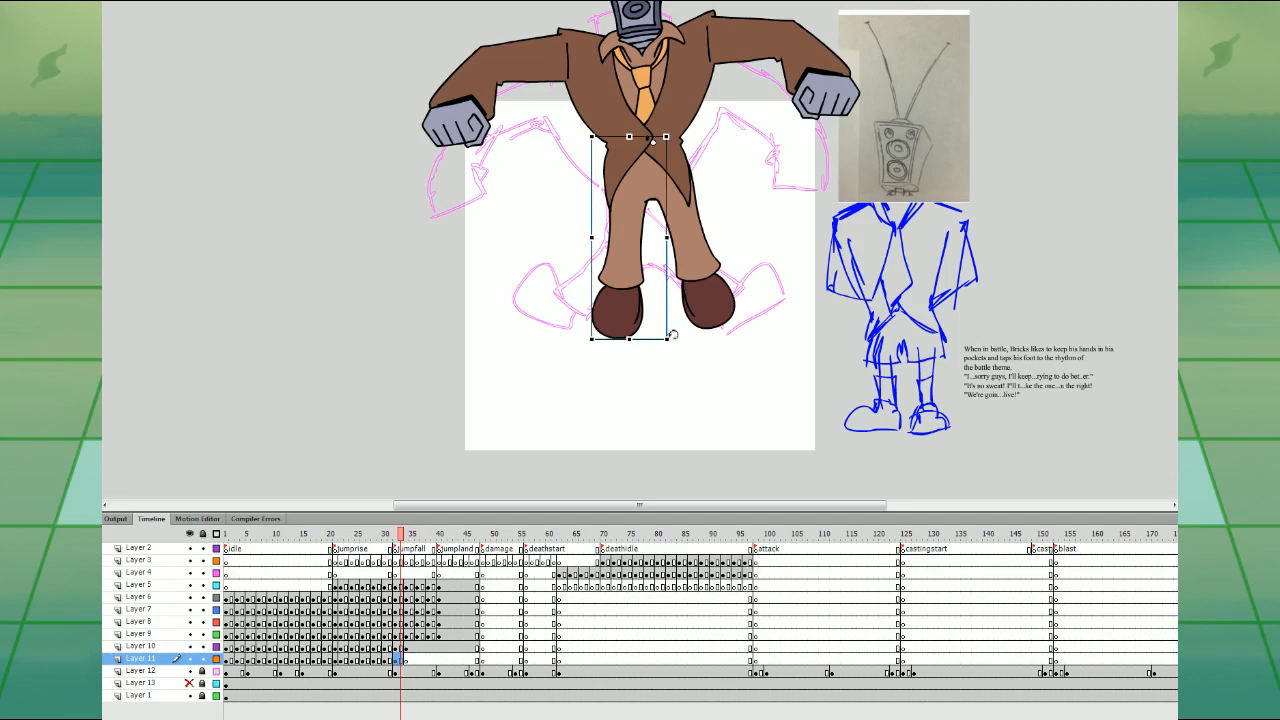
left_click_drag(662, 338, 650, 338)
- Nudge the right leg and the left leg slightly closer together at frame 33
left_click(715, 305)
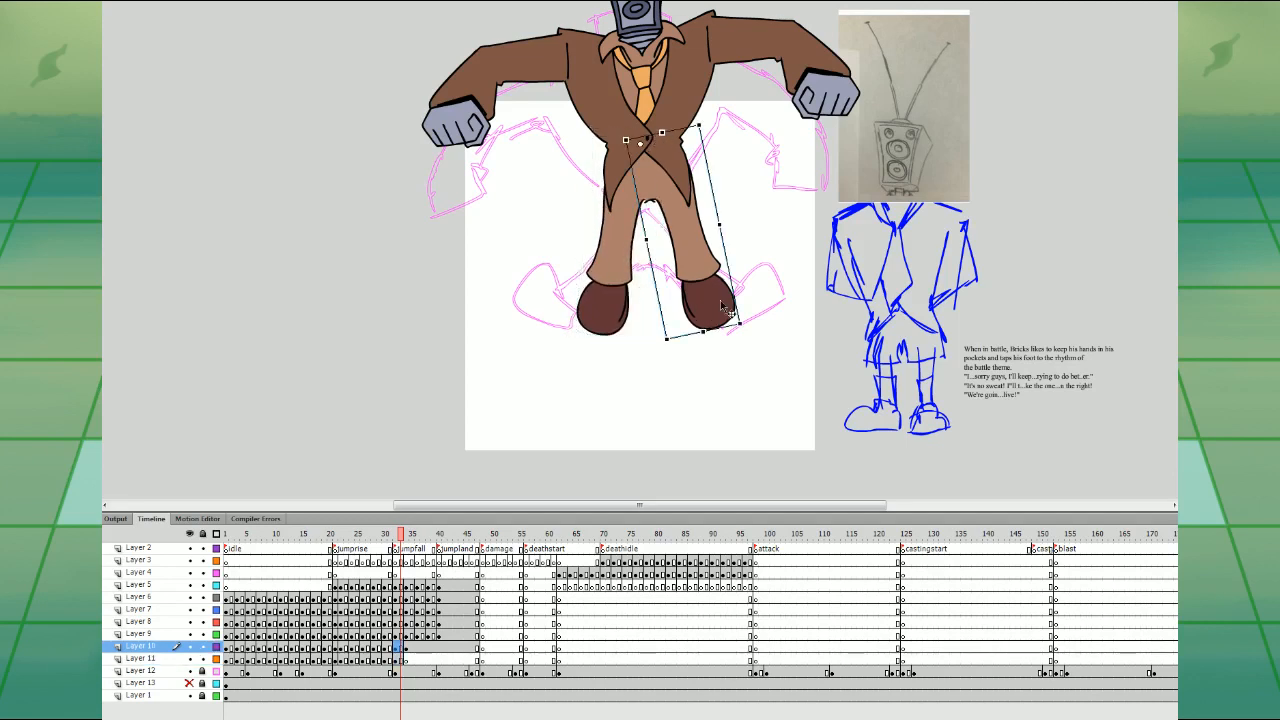
key("Left")
left_click(610, 304)
key("Right")
key("Right")
key("Right")
key("Right")
key("Right")
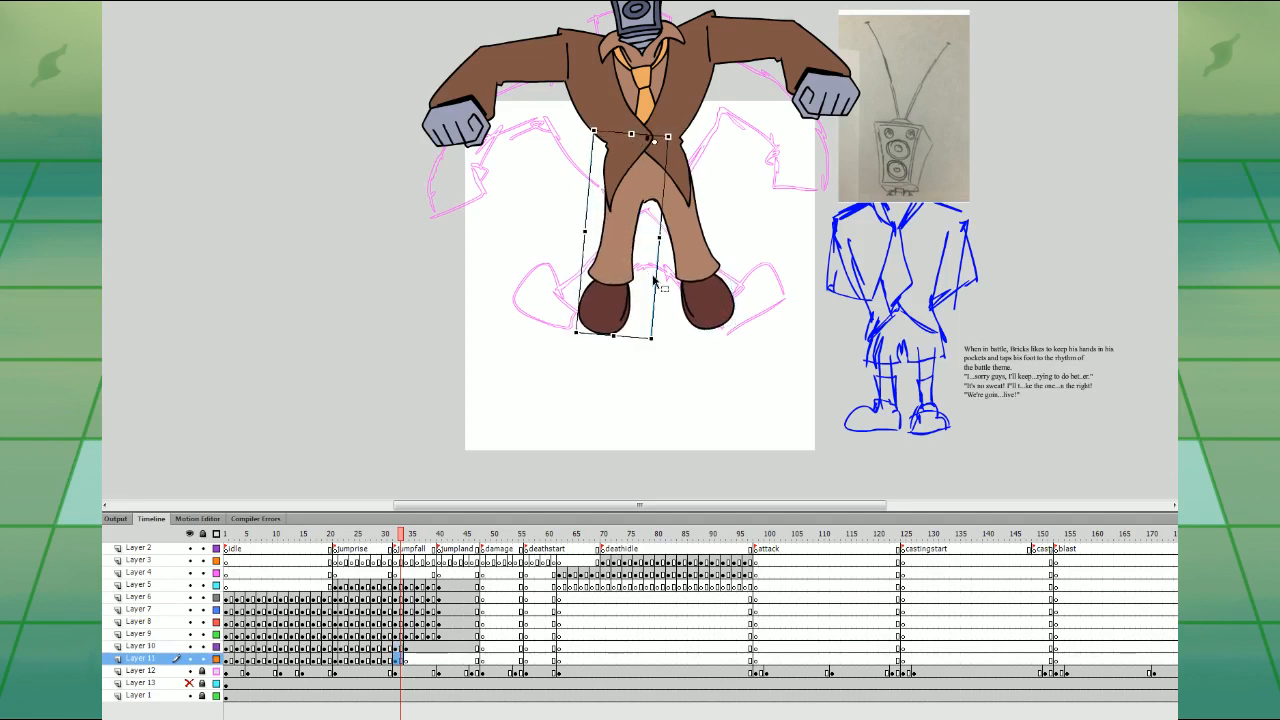
- Select both legs at frame 33 and shift them together slightly left beneath the jacket
left_click_drag(551, 298, 745, 287)
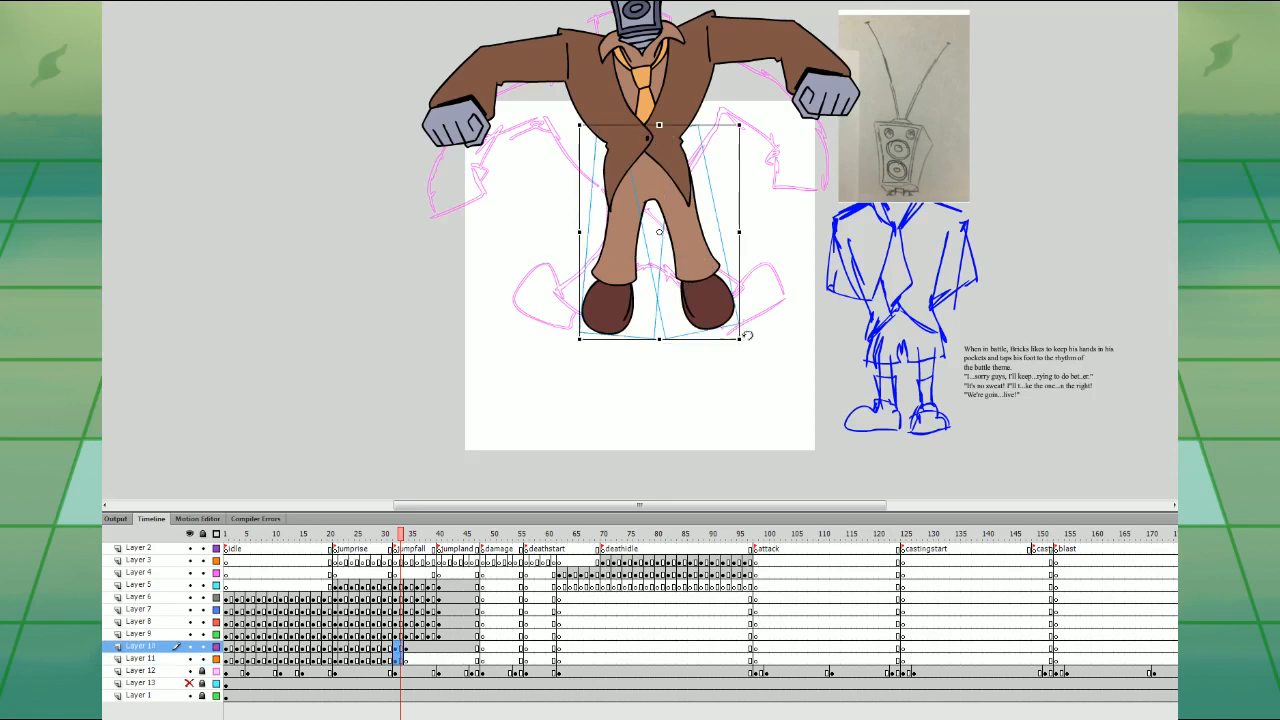
left_click_drag(747, 336, 744, 339)
key("Left")
key("Left")
key("Left")
key("Left")
key("Left")
left_click(759, 324)
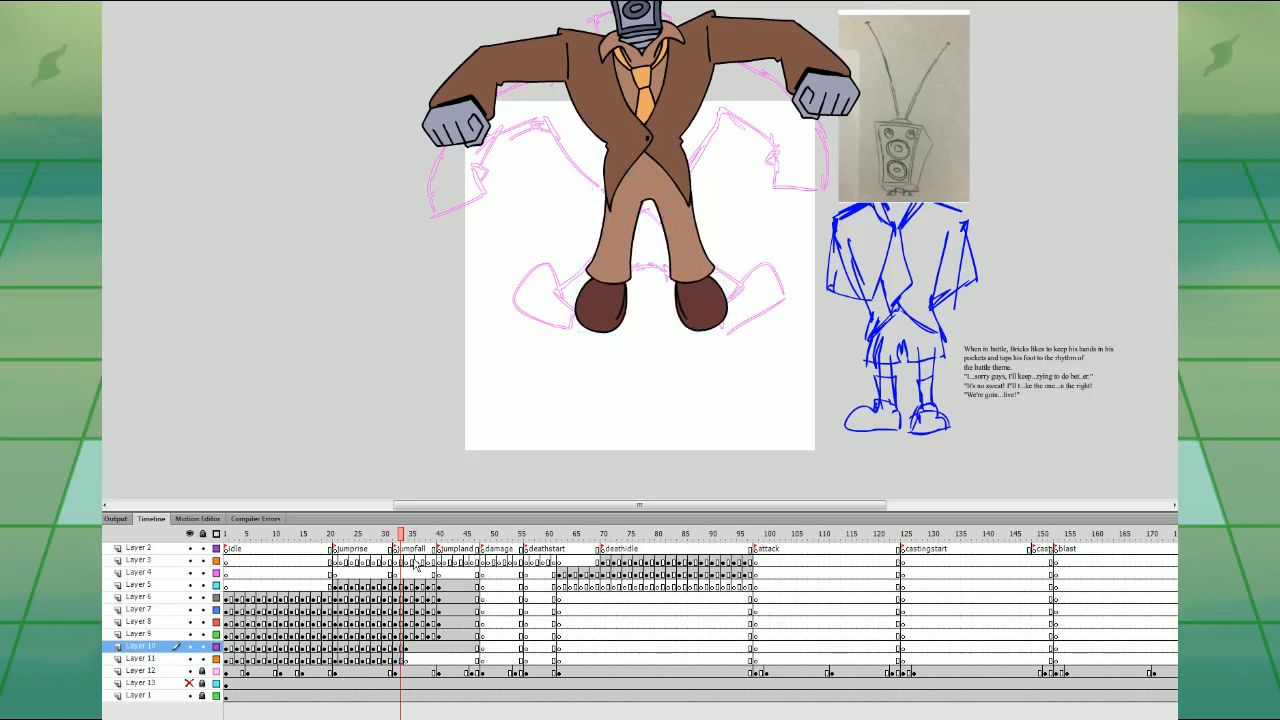
- At frame 34, nudge the left leg on Layer 11 slightly right toward the crotch
left_click(406, 572)
left_click(411, 647)
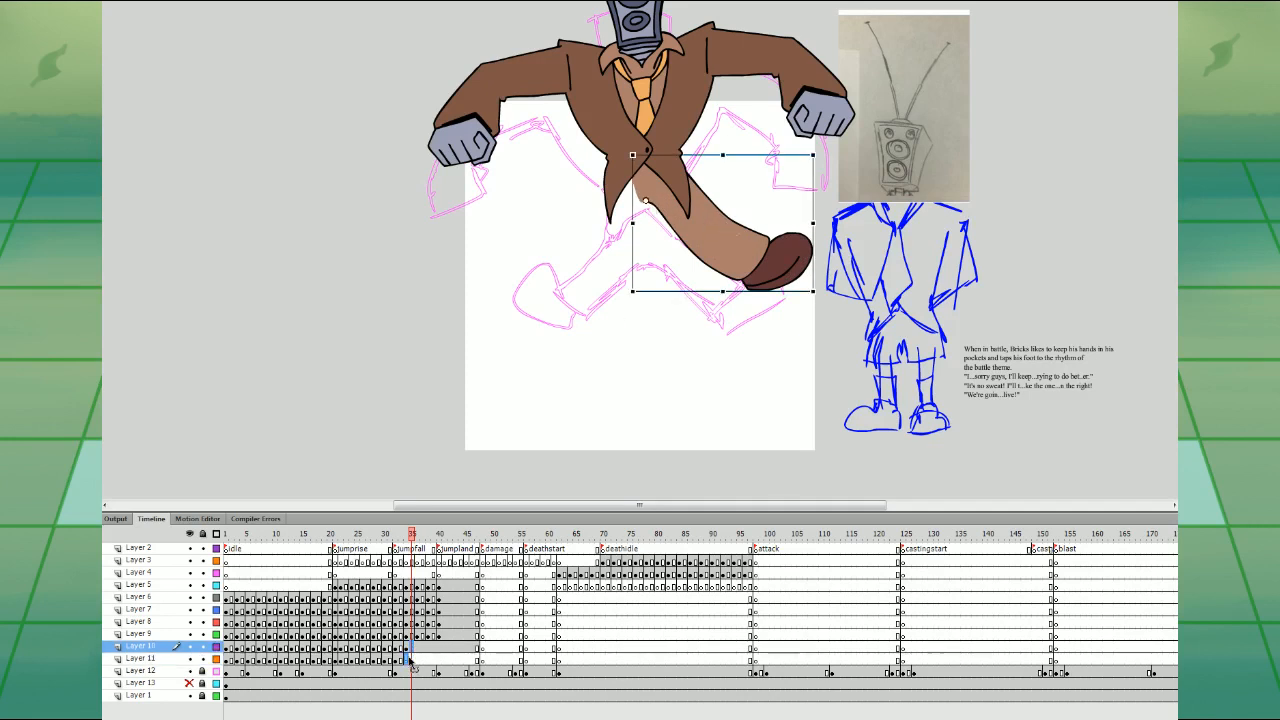
left_click(406, 659)
left_click(366, 161)
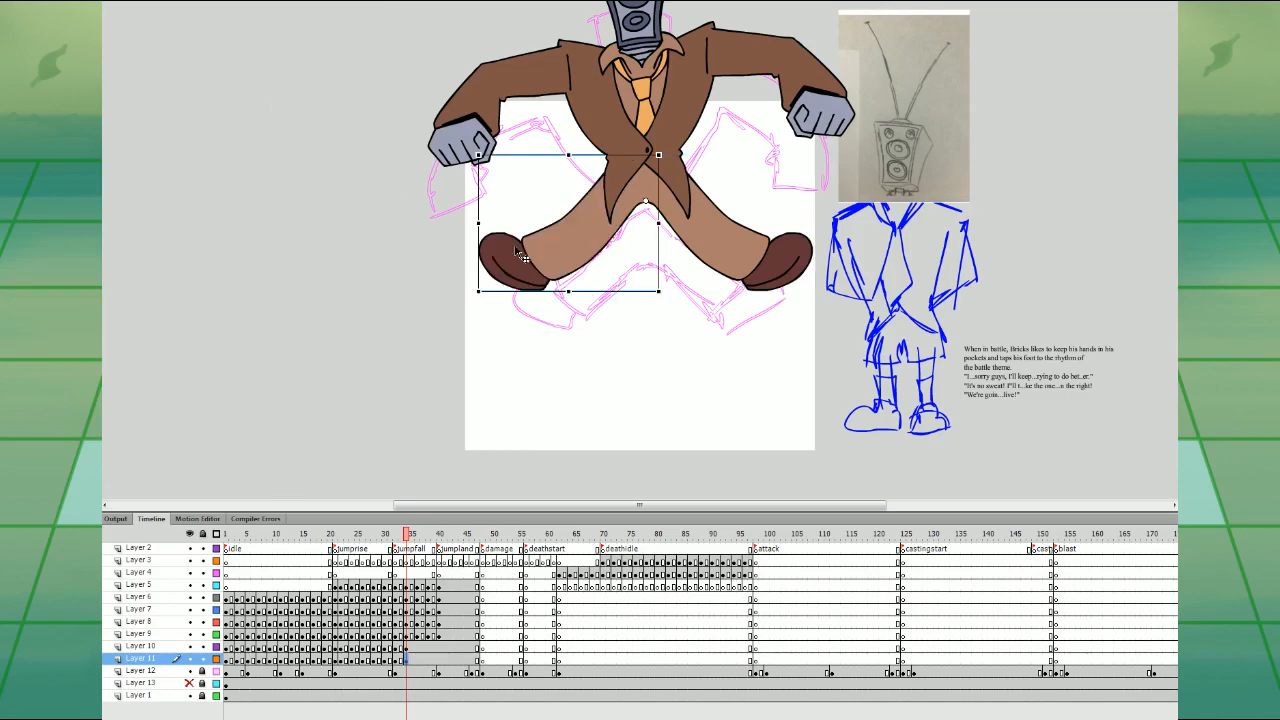
key("Right")
key("Right")
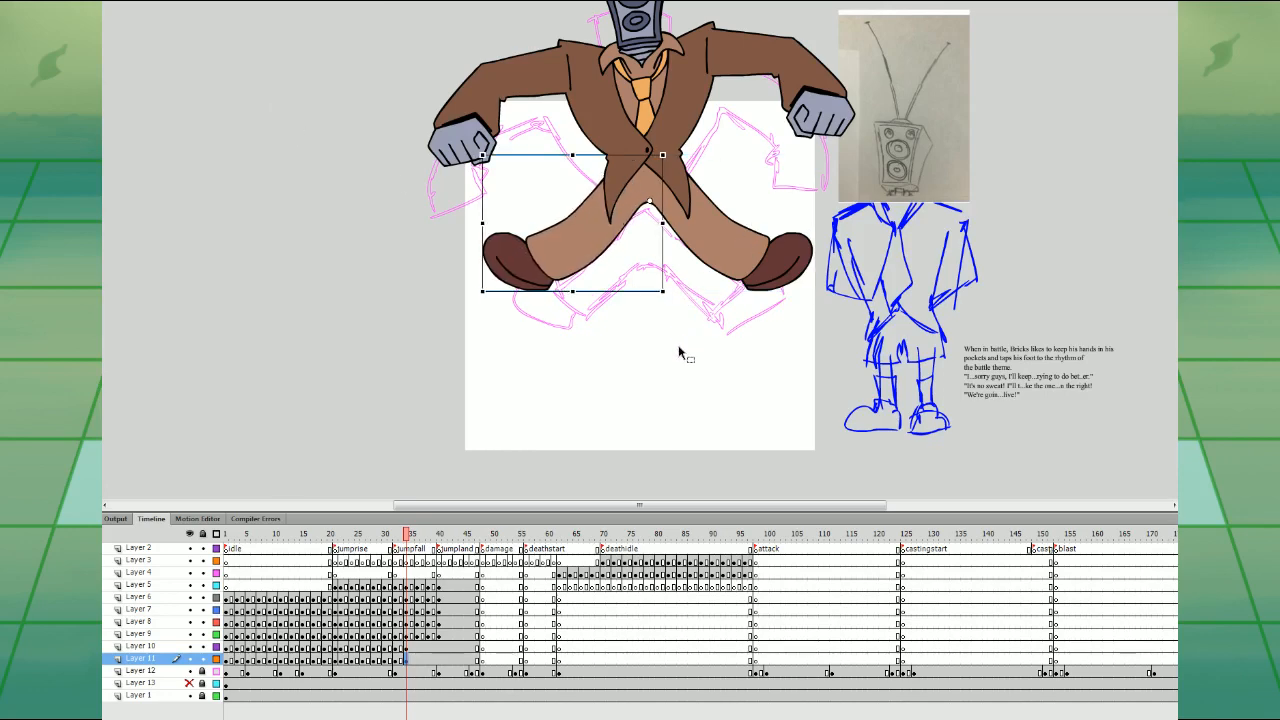
- Add keyframes on Layers 10 and 11 at frame 40 and move both legs down to meet the lowered jacket
left_click(438, 584)
key("period")
key("period")
key("period")
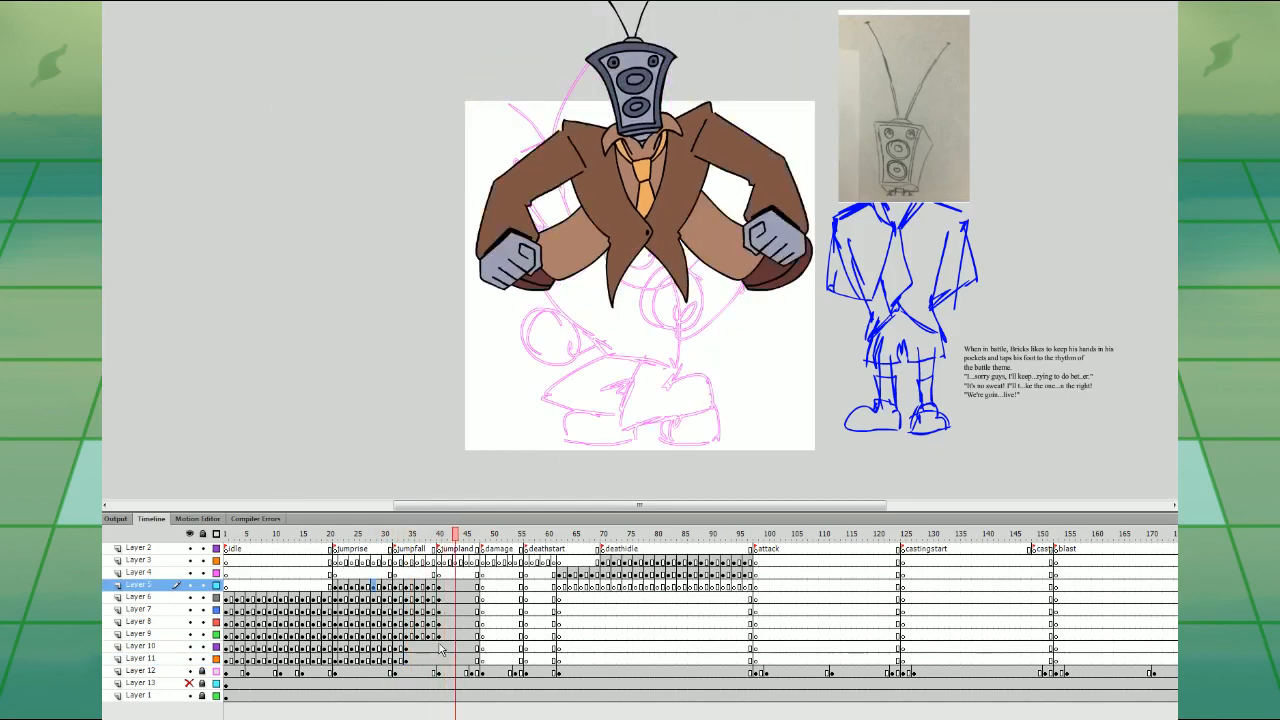
left_click_drag(438, 647, 439, 659)
key("F6")
left_click_drag(762, 265, 760, 340)
left_click(684, 368)
left_click(582, 337)
- Rotate both legs at frame 40 so the feet swing down and inward, and centre the legs under the jacket
left_click_drag(670, 364, 698, 355)
left_click(780, 340)
left_click_drag(819, 361, 780, 398)
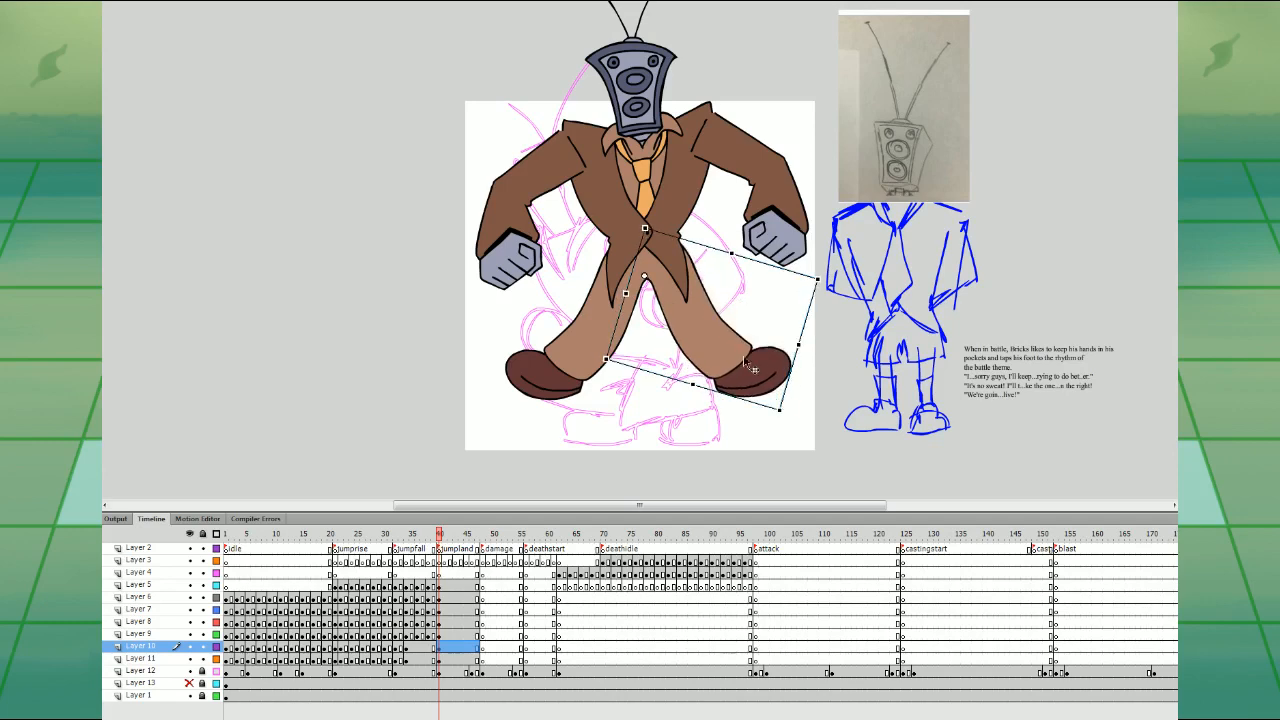
left_click(578, 380, "shift")
left_click_drag(478, 415, 496, 401)
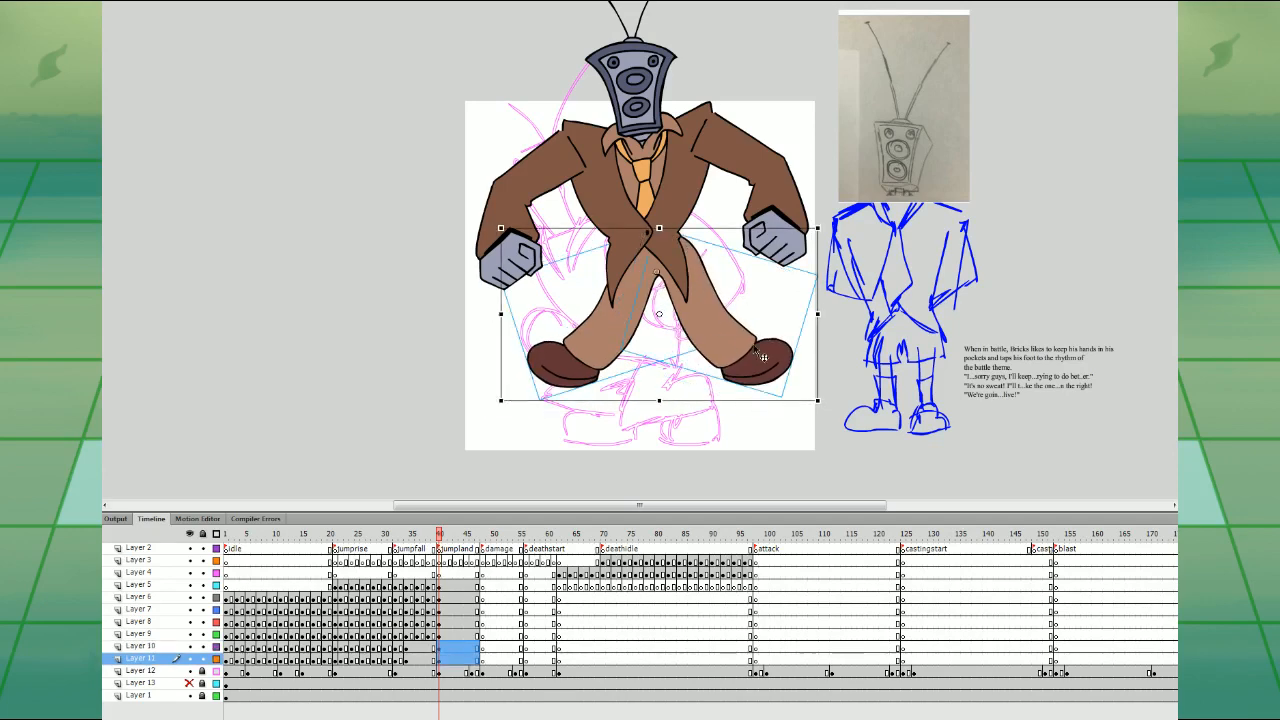
left_click_drag(779, 344, 770, 342)
left_click(644, 457)
- Fill Layers 10 and 11 between frames 34 and 40 with in-between keyframes for the legs
left_click(434, 577)
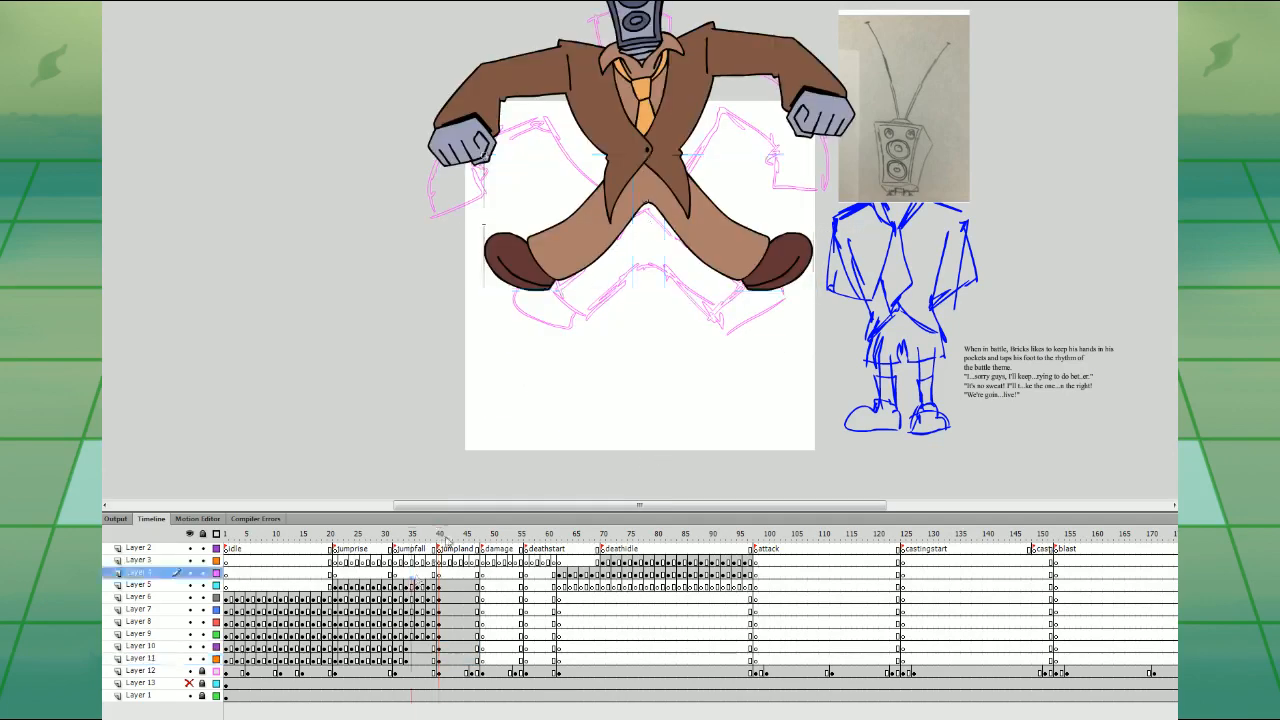
left_click(471, 577)
left_click_drag(418, 647, 433, 660)
left_click(536, 371)
key("Return")
key("F6")
- Clear the surplus leg keyframes on Layers 10 and 11 between frames 35 and 39 so each pose holds for two frames
left_click(417, 609)
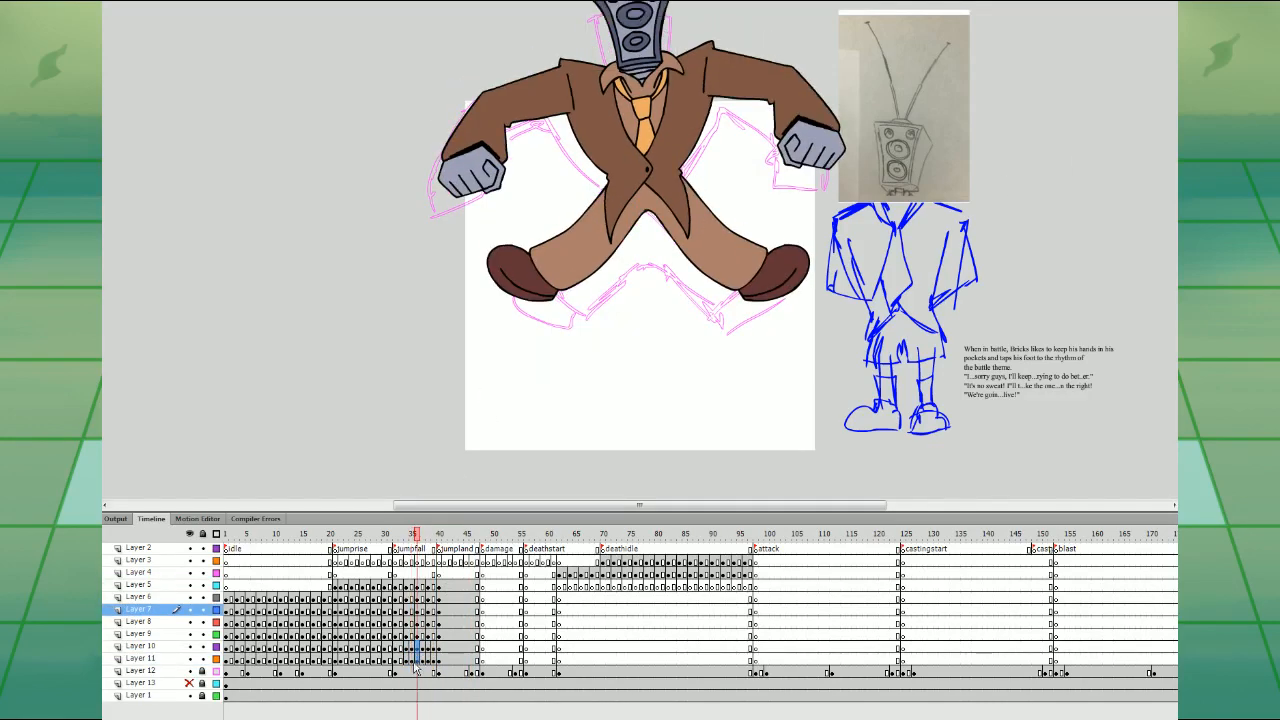
left_click(417, 660)
left_click(420, 660)
left_click(414, 650)
key("shift+F6")
left_click_drag(420, 648, 434, 659)
key("shift+F6")
key("shift+F6")
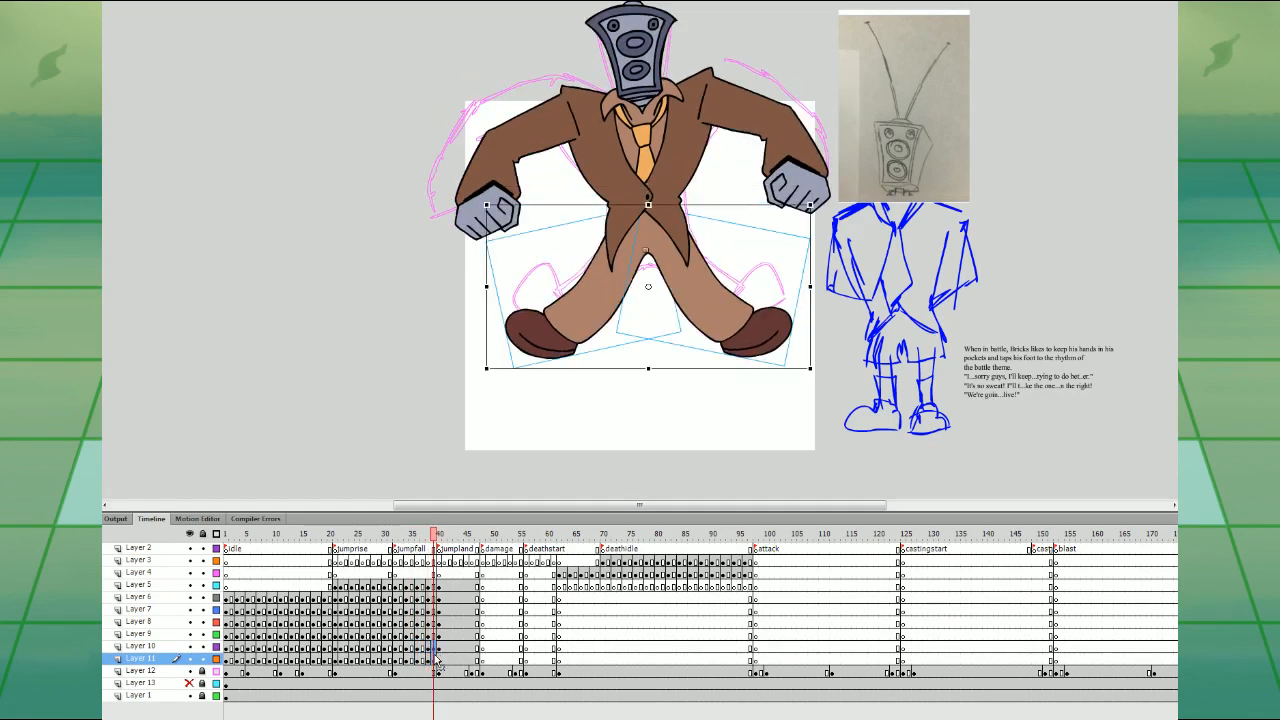
left_click(505, 412)
- Play back the jump animation several times and examine the leg motion around the start of the jumpfall
left_click(351, 622)
key("Return")
left_click(380, 588)
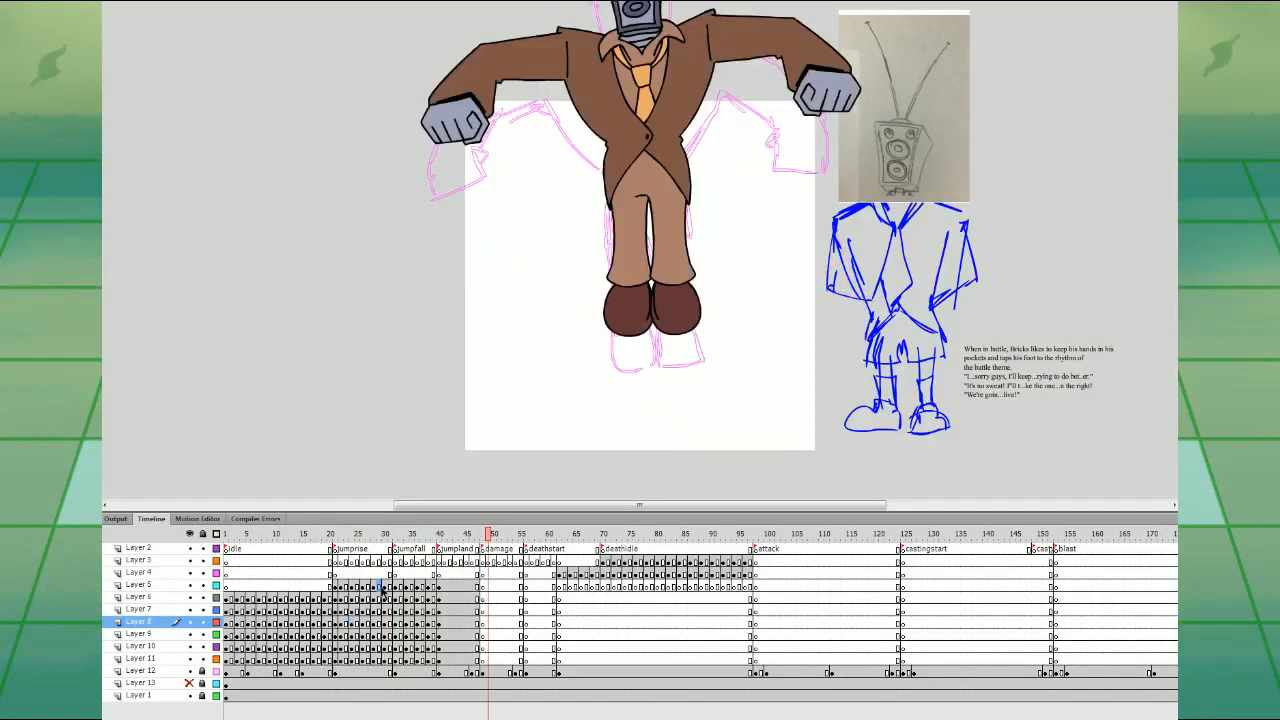
key("Return")
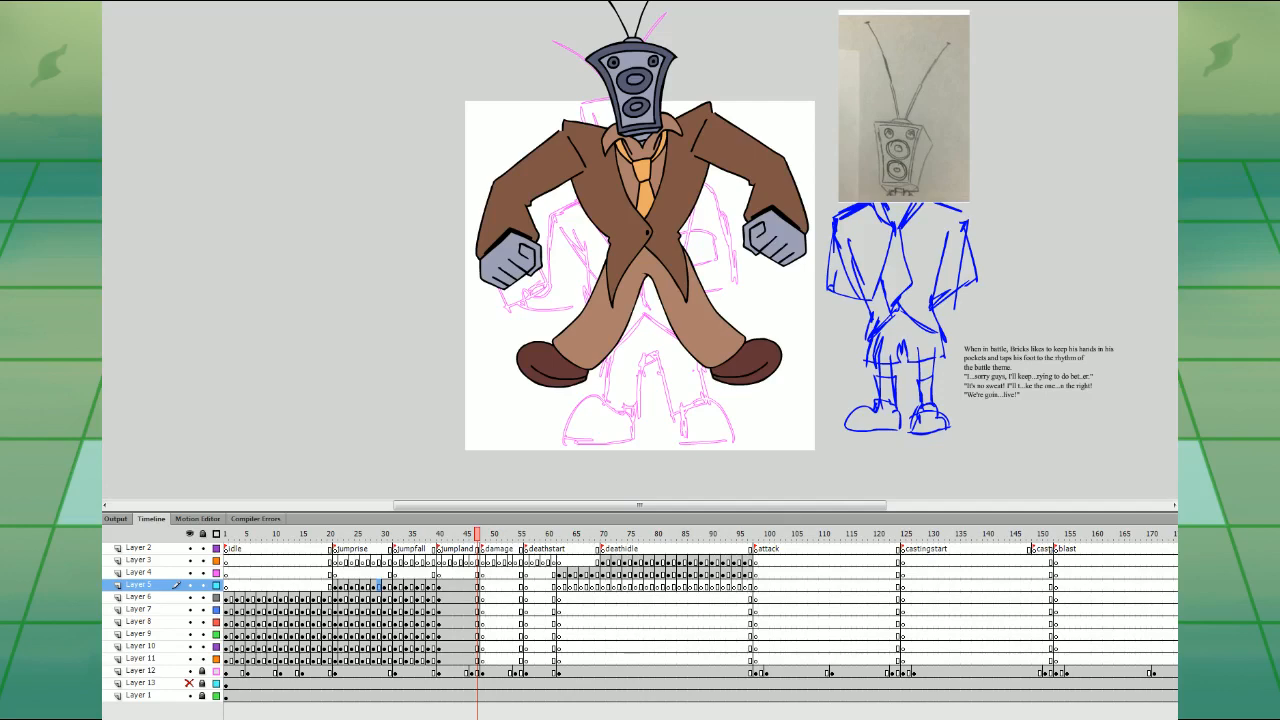
left_click(316, 577)
key("Return")
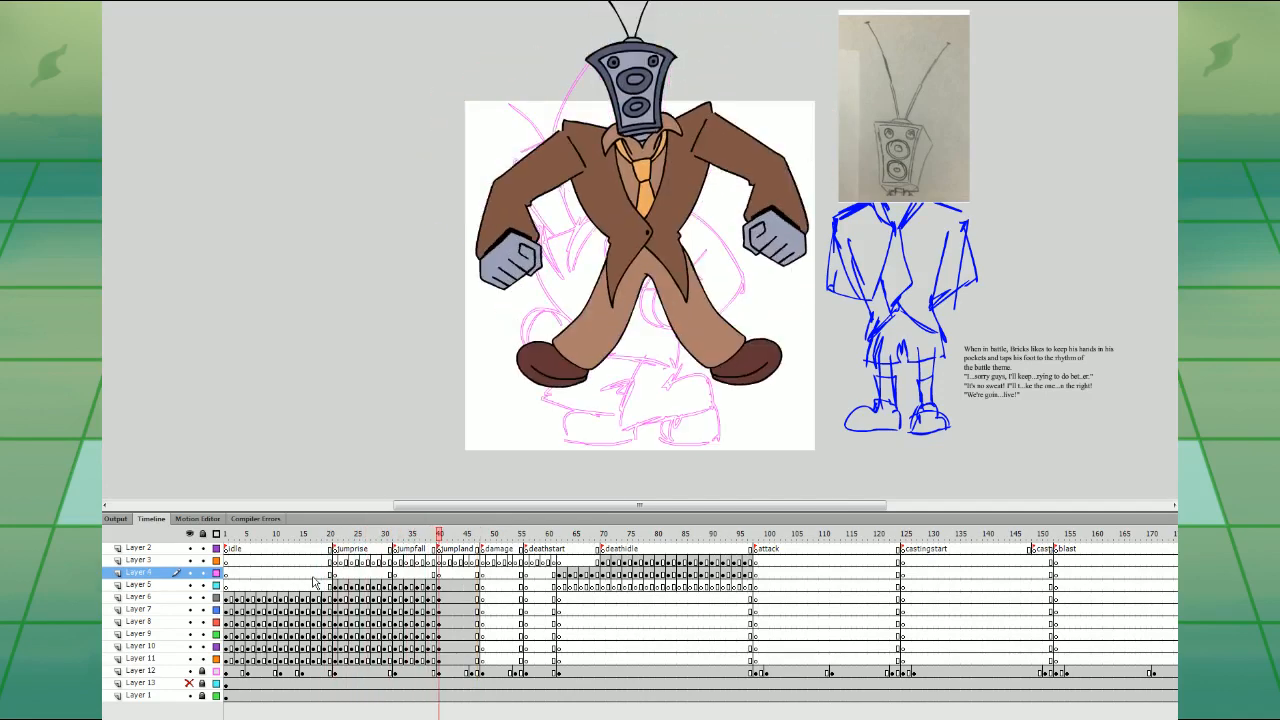
left_click(391, 577)
left_click(400, 577)
left_click(406, 577)
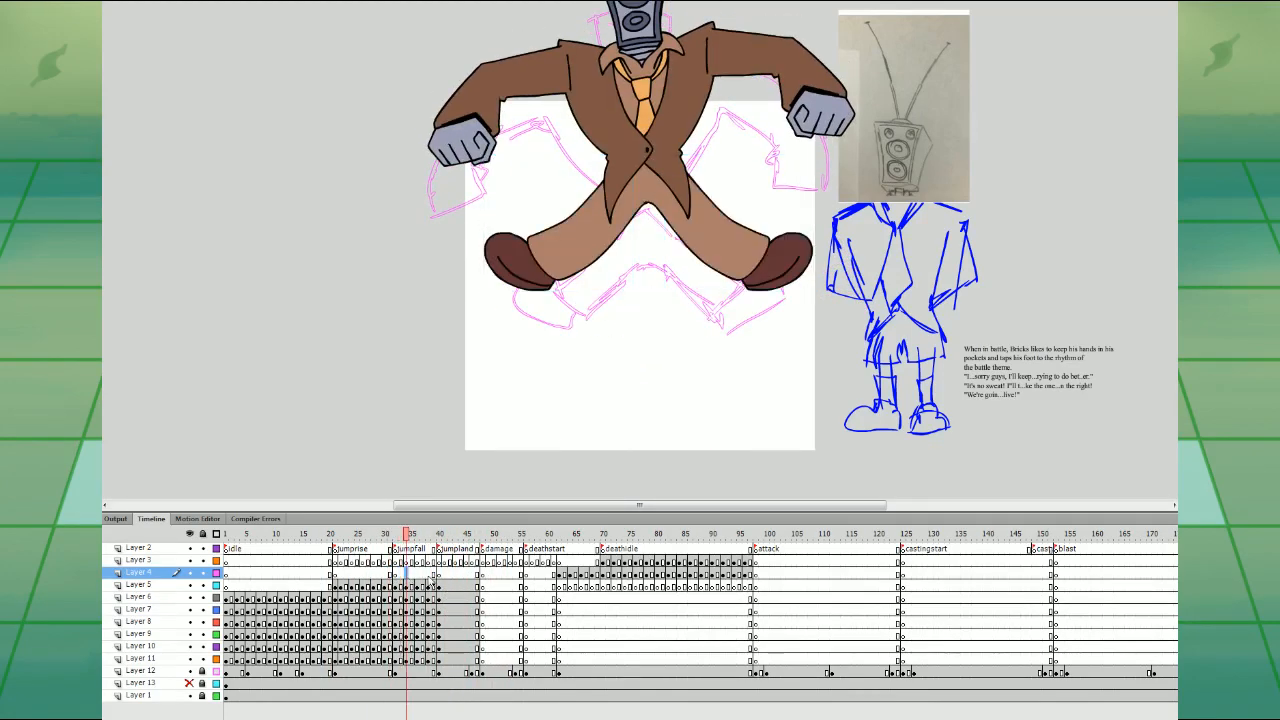
- Open the right leg drawing at frame 34 for editing and adjust the trouser leg's lower inner edge
key("ctrl+equal")
double_click(905, 215)
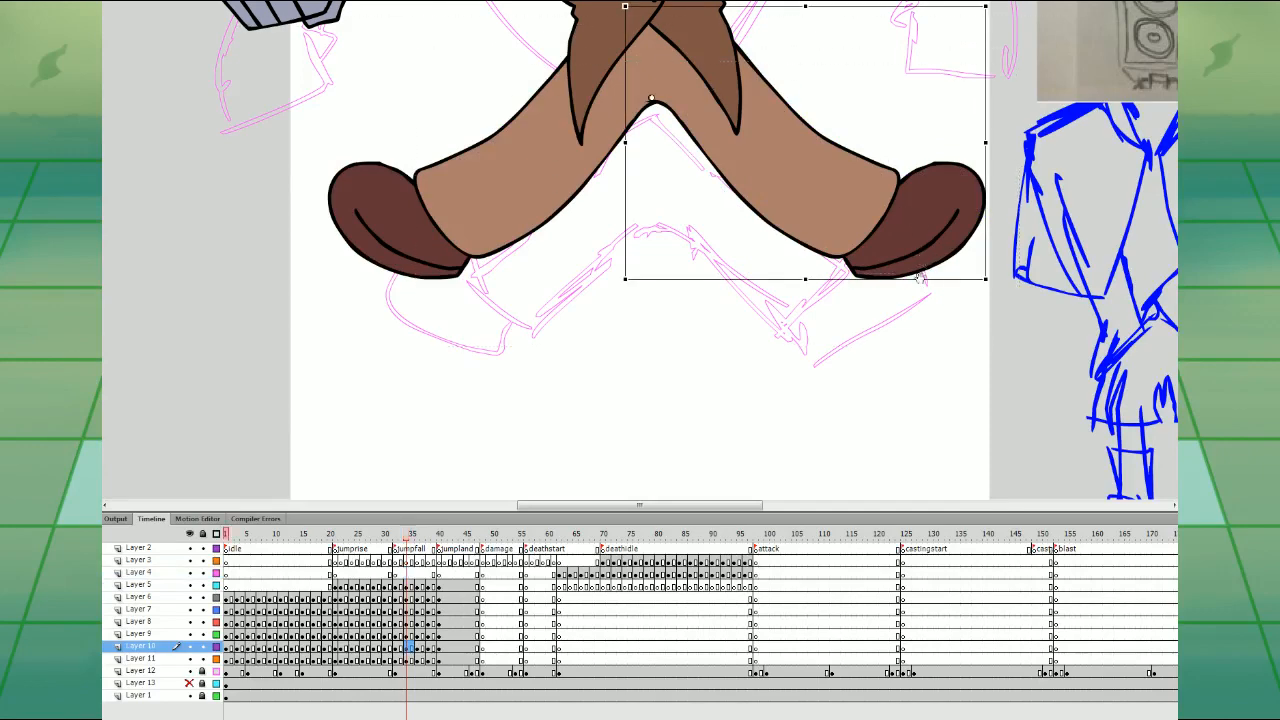
left_click_drag(902, 295, 886, 448)
left_click(886, 443)
mouse_move(819, 413)
left_mouse_down()
mouse_move(798, 432)
mouse_move(809, 421)
left_mouse_up()
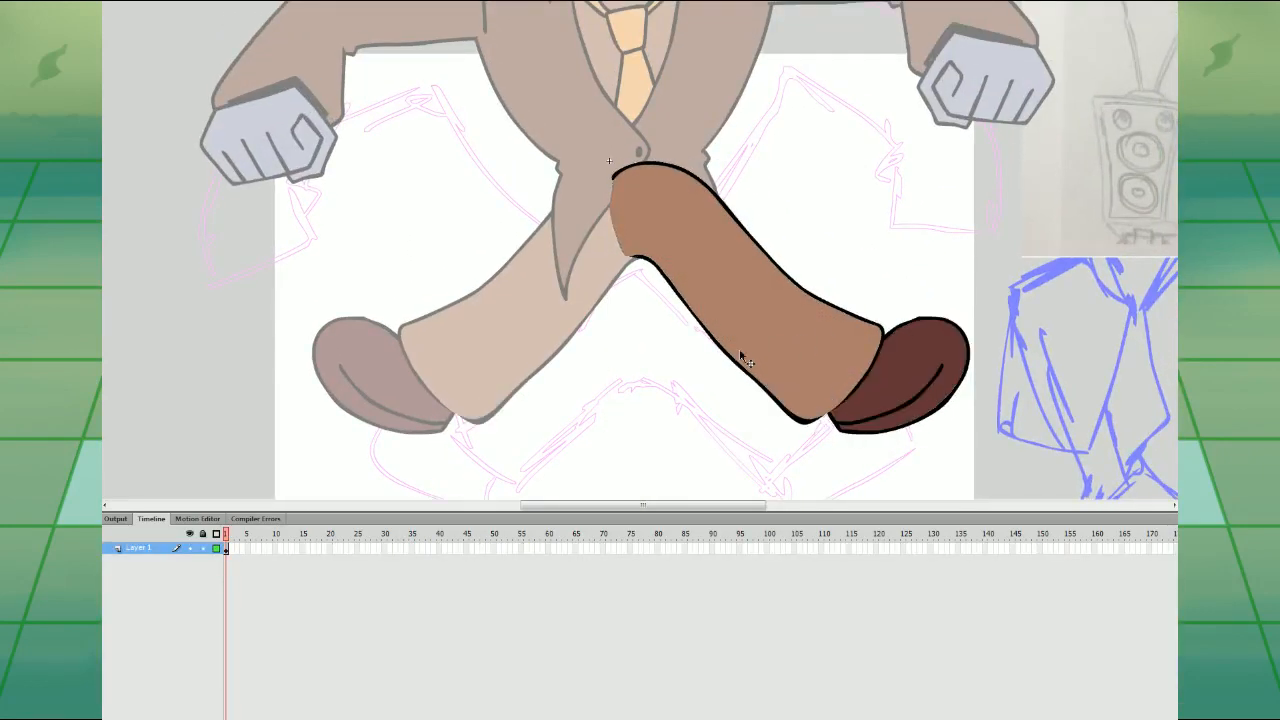
mouse_move(750, 362)
left_mouse_down()
mouse_move(700, 303)
mouse_move(712, 293)
left_mouse_up()
key("ctrl+z")
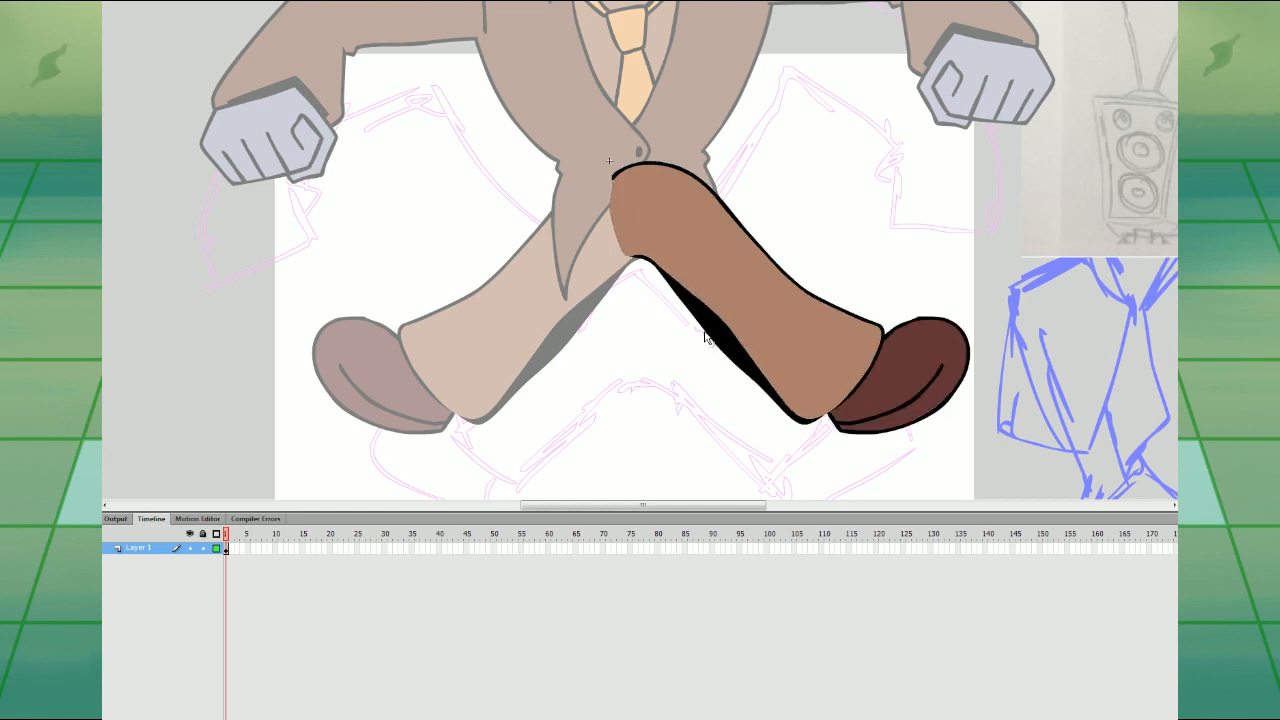
- Curve the trouser leg's inner outline inward and trim the excess black along it into a thin line
left_click_drag(705, 332, 730, 337)
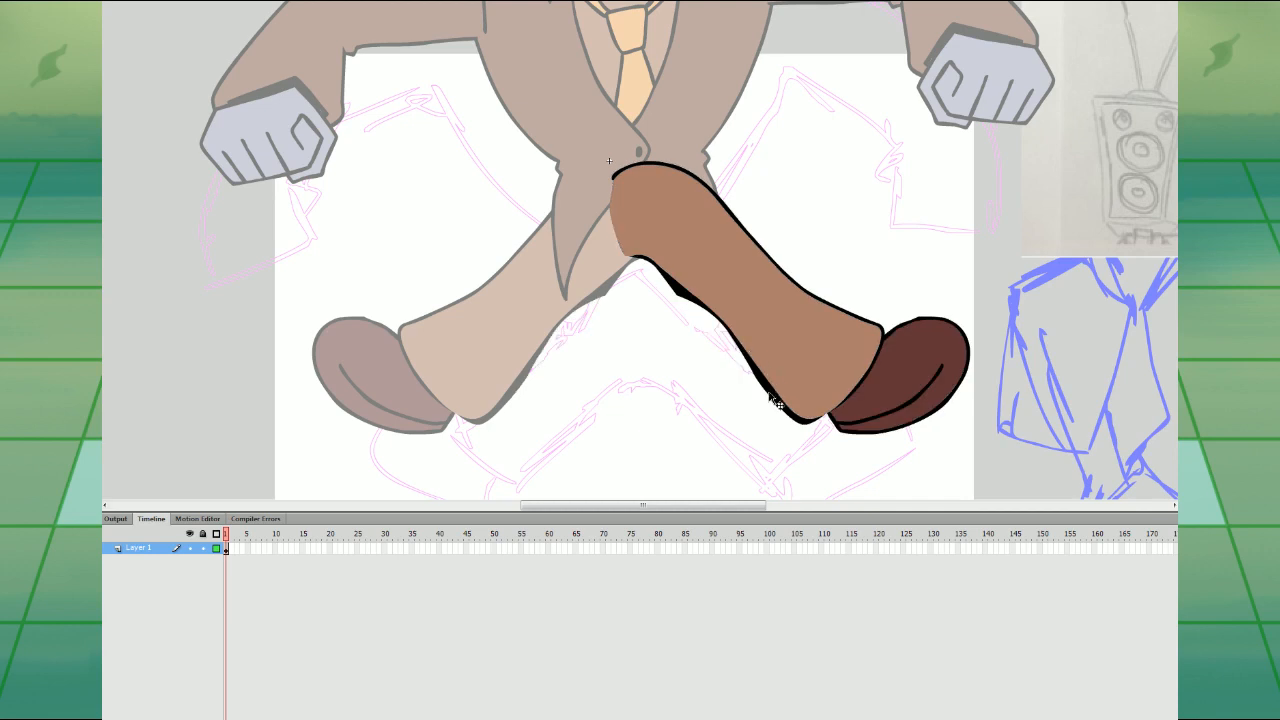
left_click_drag(768, 392, 831, 416)
left_click(752, 366)
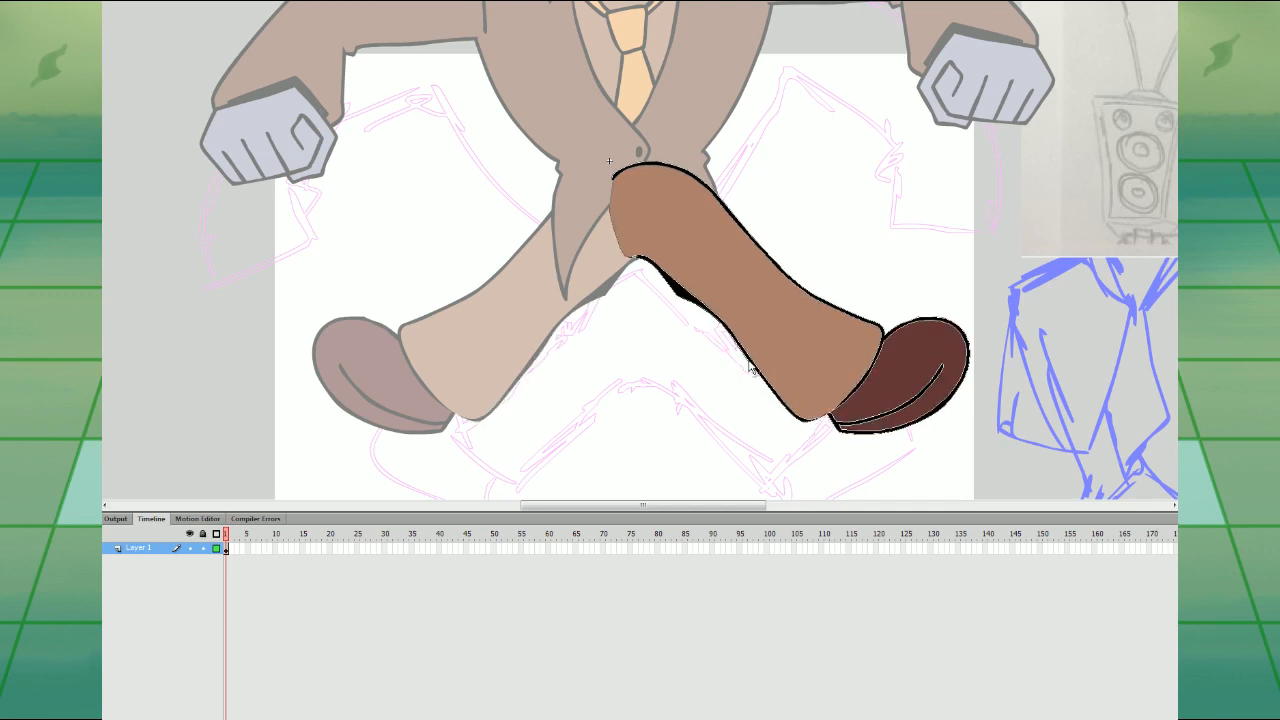
left_click(735, 342)
left_click(665, 276)
left_click(772, 226)
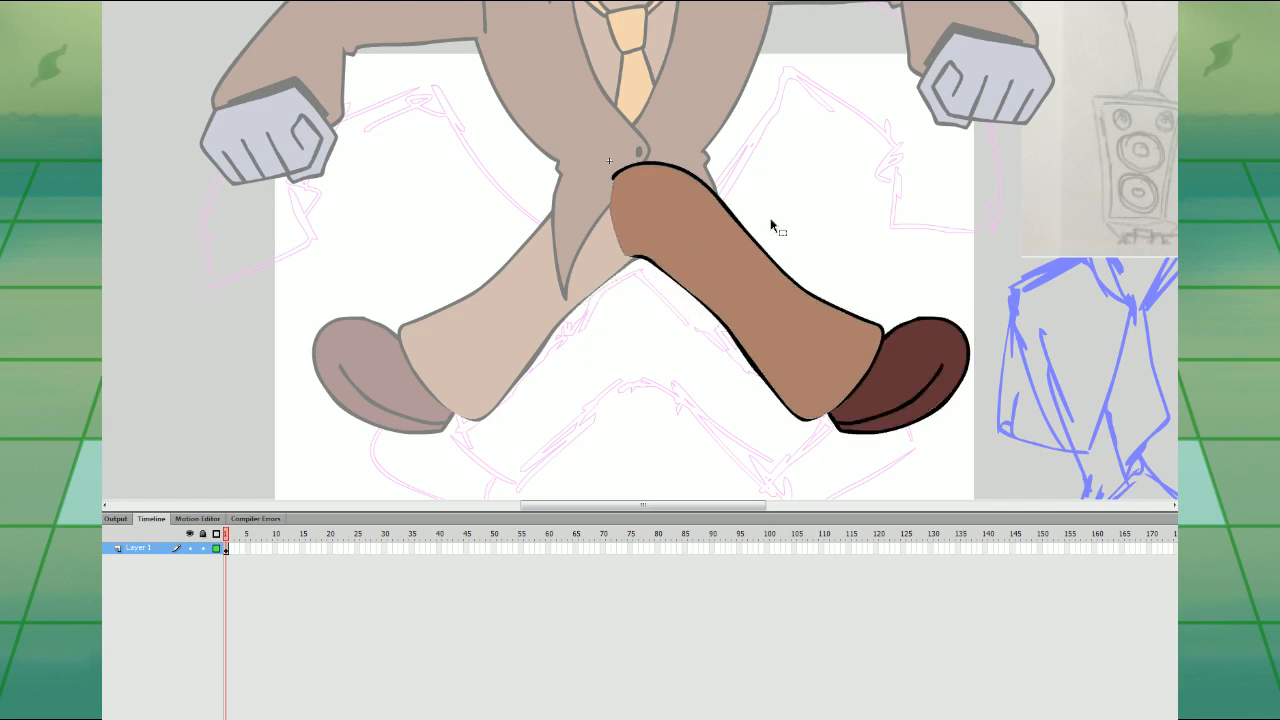
- Close the outline gap at the cuff's lower corner beside the shoe and return to the main timeline
left_click(827, 417)
left_click(820, 430)
left_click(836, 411)
left_click(827, 421)
left_click(838, 410)
left_click(830, 420)
left_click(835, 412)
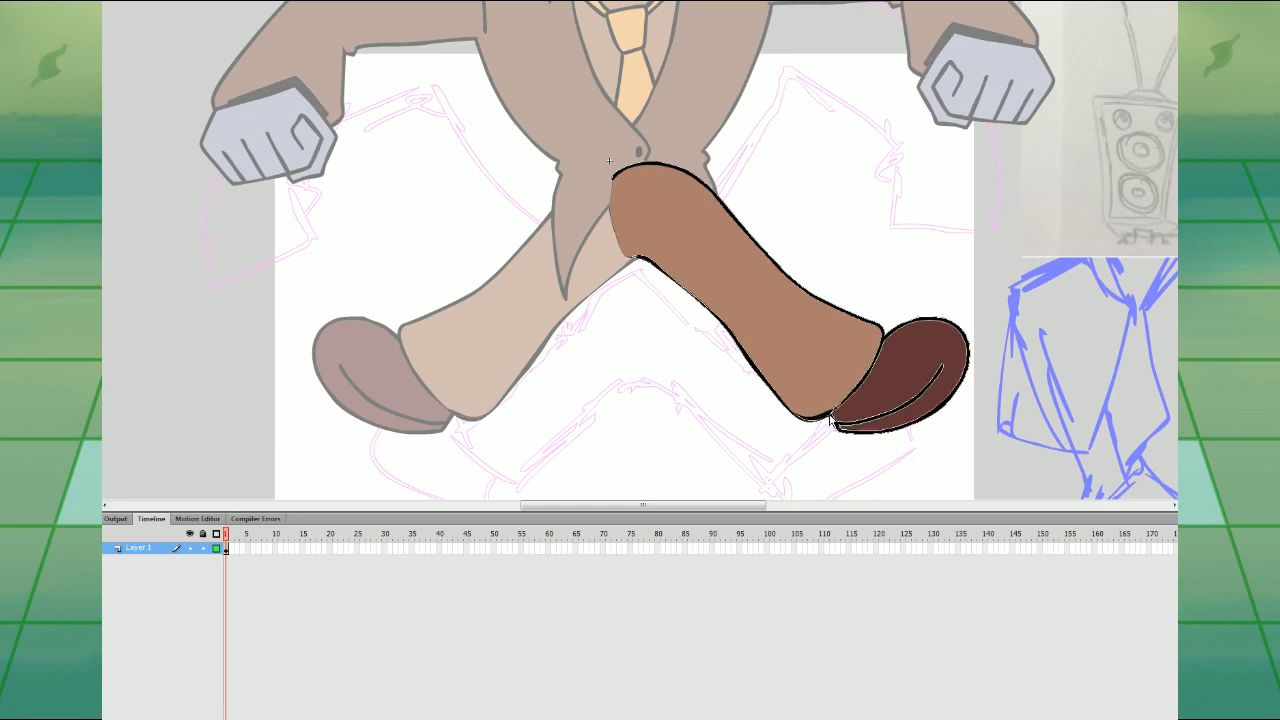
left_click(828, 422)
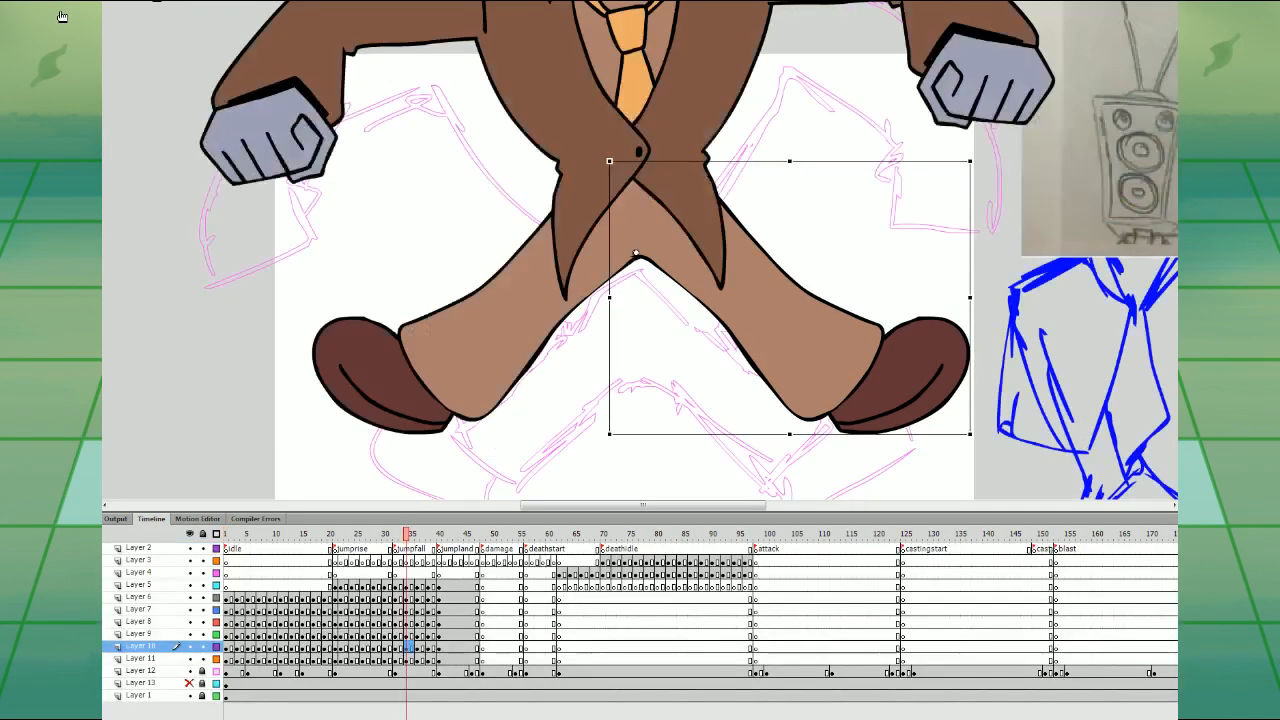
- Play back the jump sequence again to check the reshaped legs in motion
key("ctrl+minus")
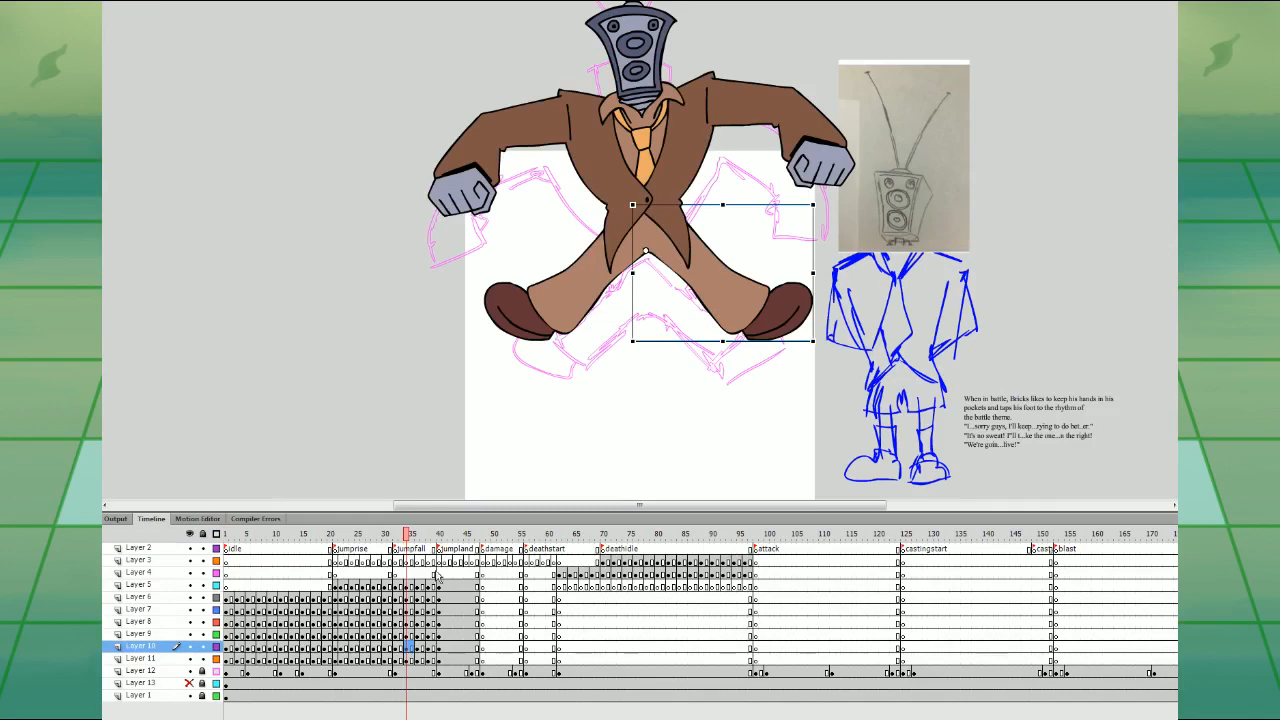
left_click(433, 563)
key("Return")
left_click(363, 599)
key("Return")
key("Return")
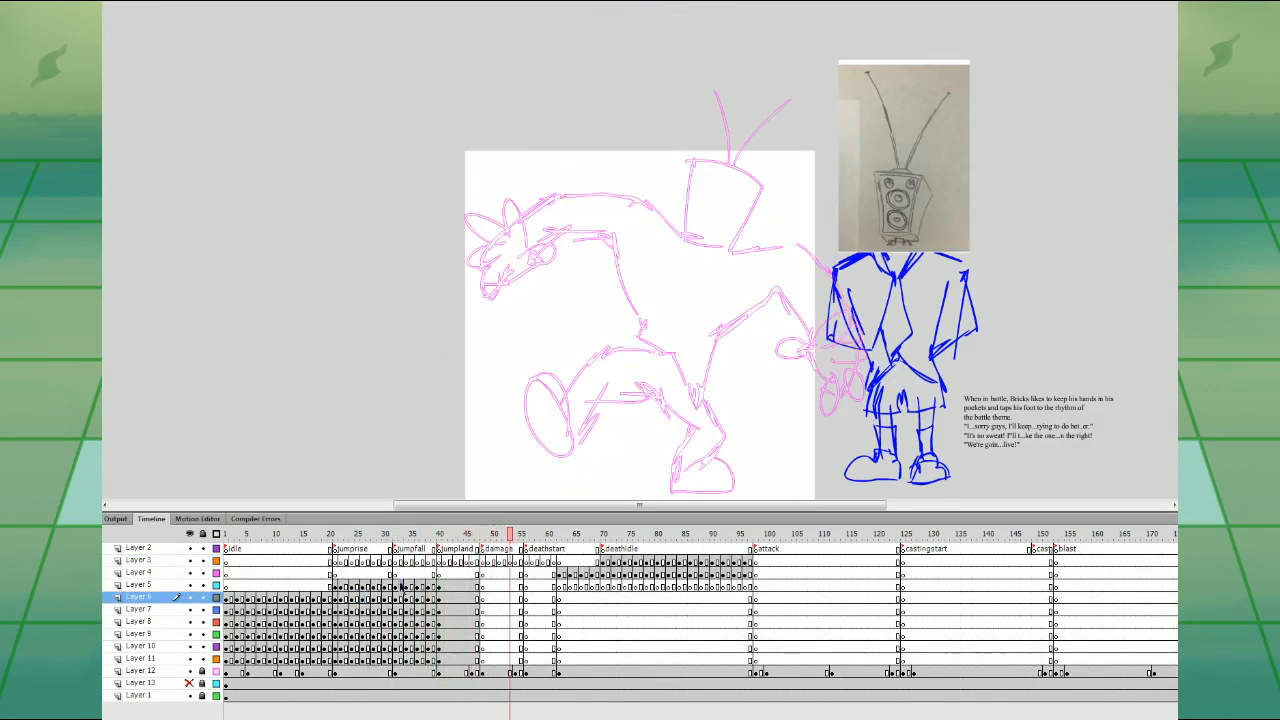
left_click(300, 573)
key("Return")
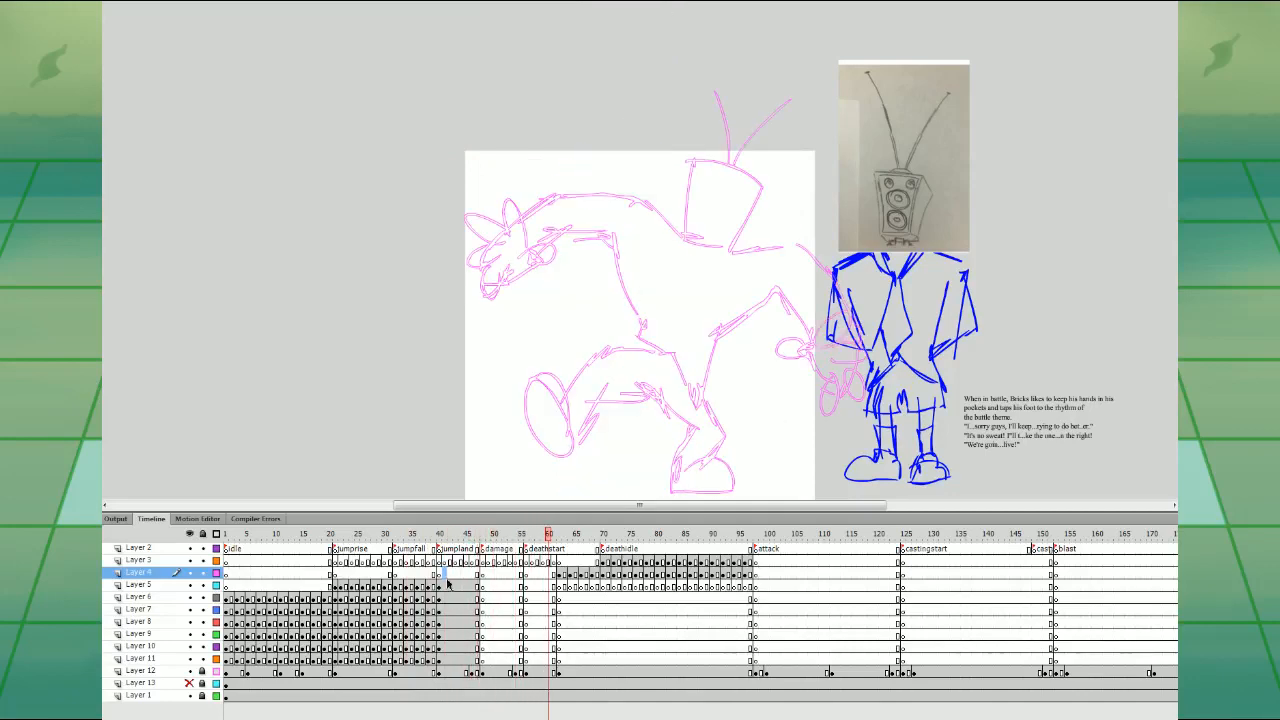
- Insert blank keyframes at frame 41 on Layers 5 to 11 and play the animation through the landing
left_click_drag(445, 660, 445, 586)
key("F7")
left_click(417, 598)
key("Return")
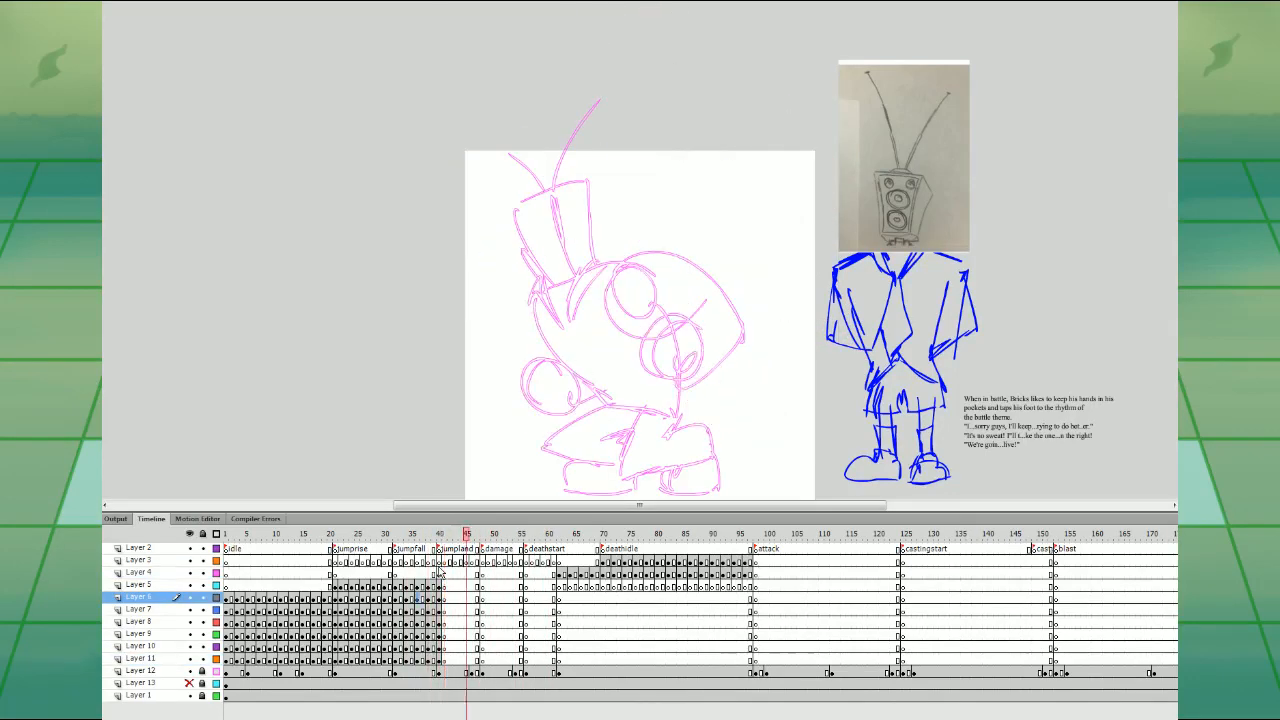
- Copy the early idle pose on Layers 6 to 11 to frame 46, and select frame 45 on Layer 6
left_click_drag(231, 599, 232, 659)
left_click_drag(232, 659, 473, 657)
left_click(468, 647)
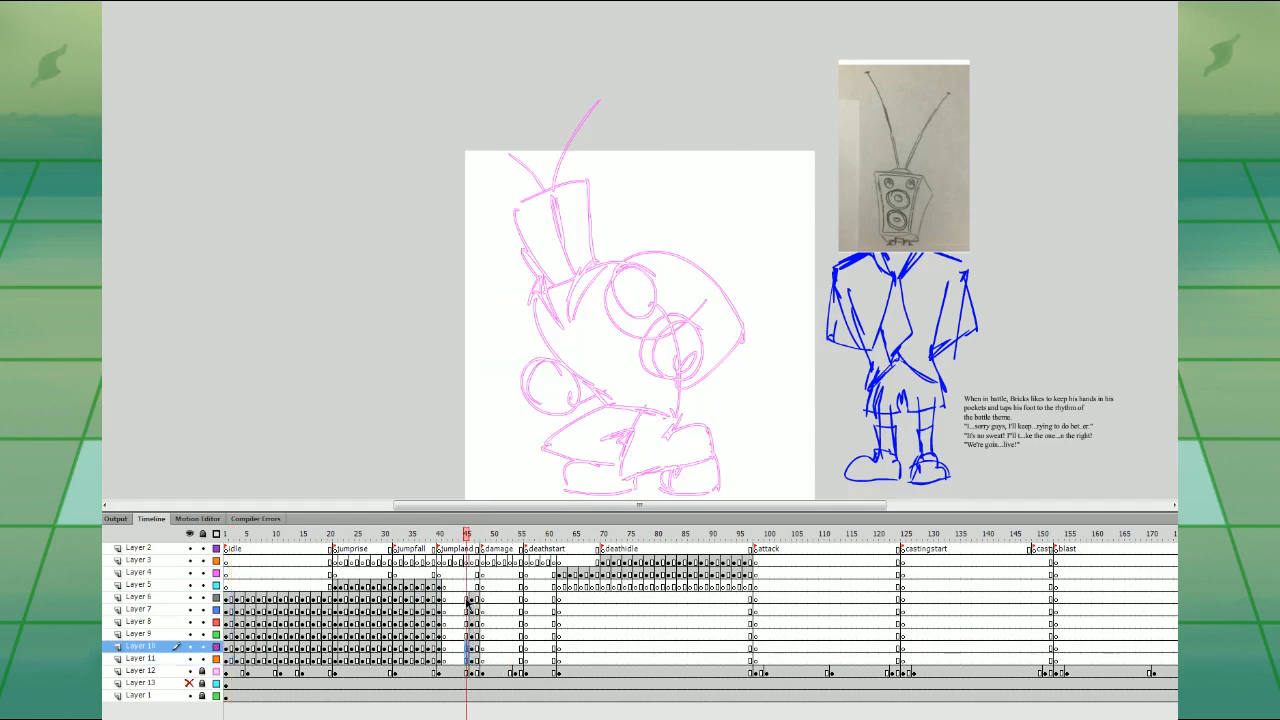
left_click(468, 600)
- Turn on onion skinning and outline the tilted front face of the speaker head on Layer 6 over the jumpland sketch
key("ctrl+equal")
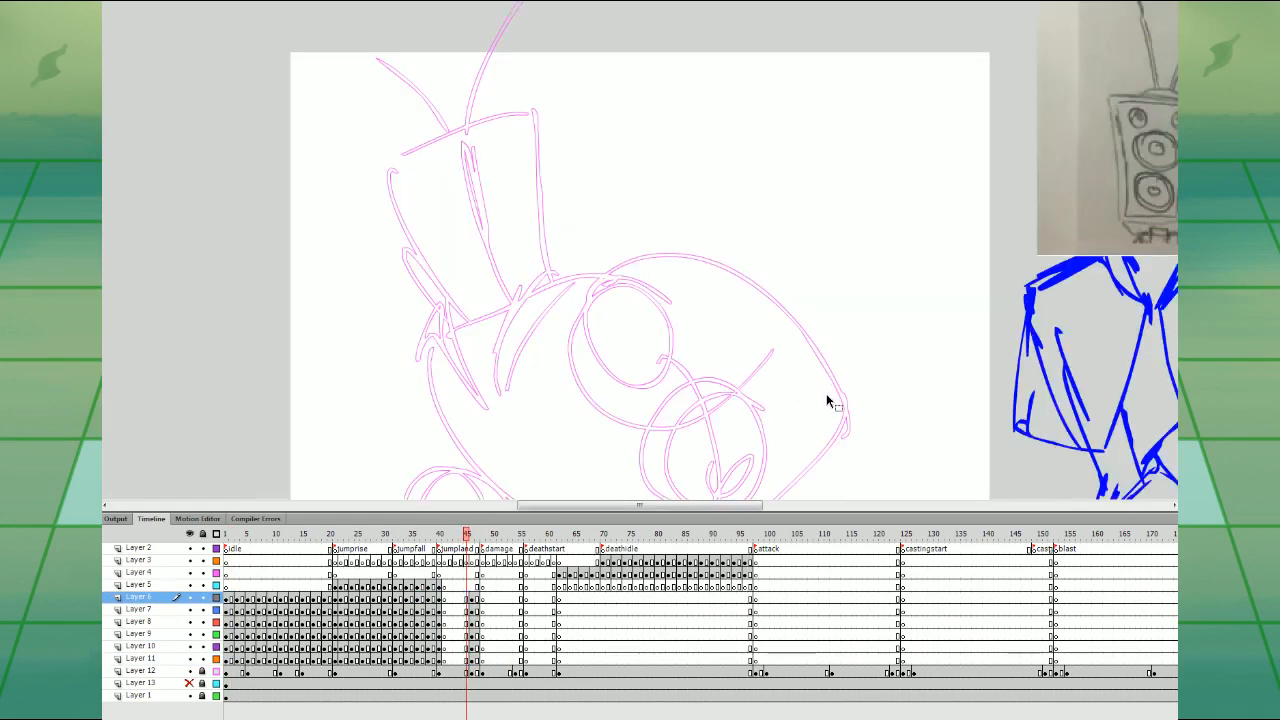
left_click_drag(827, 400, 909, 432)
left_click(14, 403)
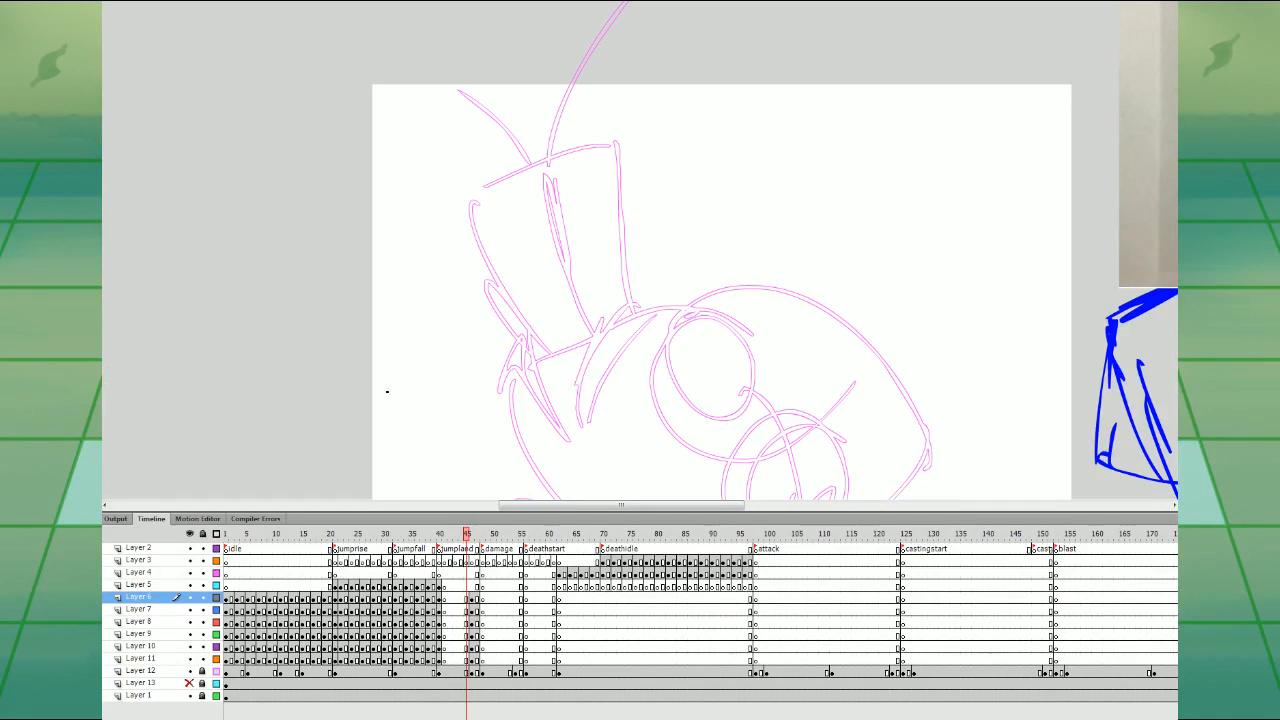
left_click(466, 598)
left_click(330, 714)
left_click_drag(706, 380, 725, 429)
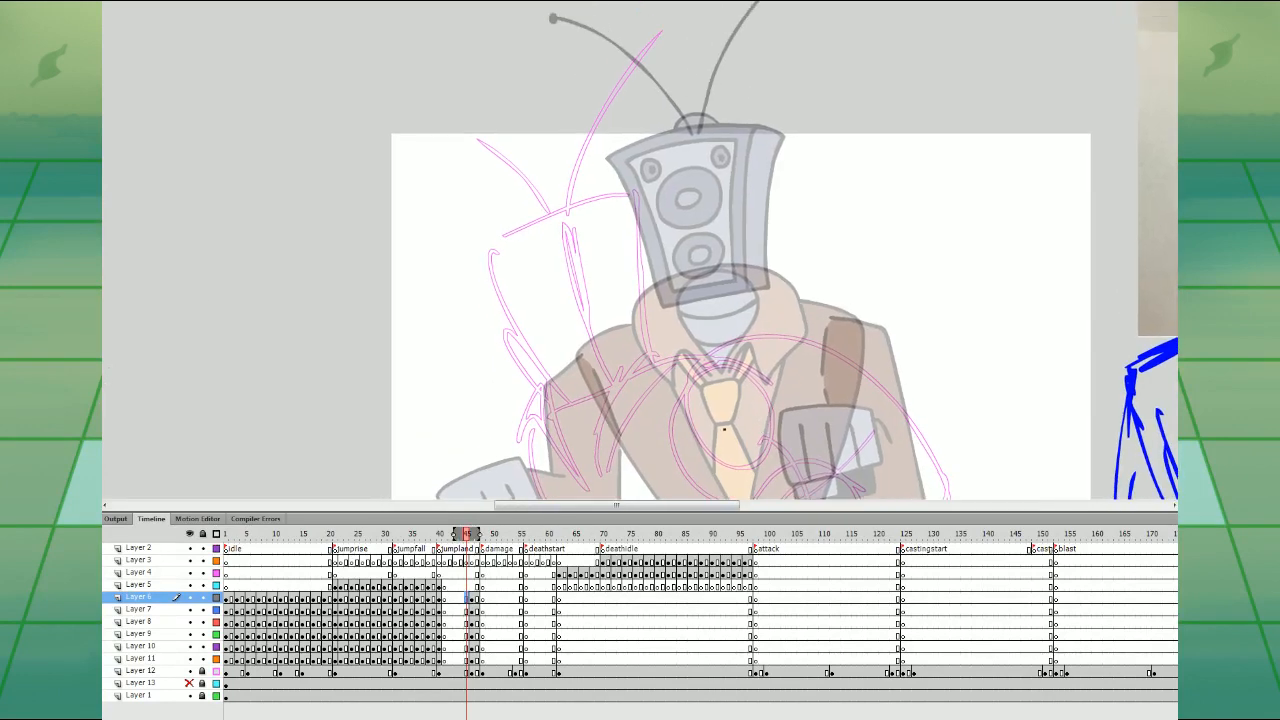
mouse_move(489, 250)
left_mouse_down()
mouse_move(522, 357)
mouse_move(559, 404)
mouse_move(612, 389)
left_mouse_up()
key("ctrl+z")
mouse_move(493, 274)
left_mouse_down()
mouse_move(564, 413)
mouse_move(609, 391)
mouse_move(581, 328)
mouse_move(584, 224)
mouse_move(548, 213)
mouse_move(484, 254)
left_mouse_up()
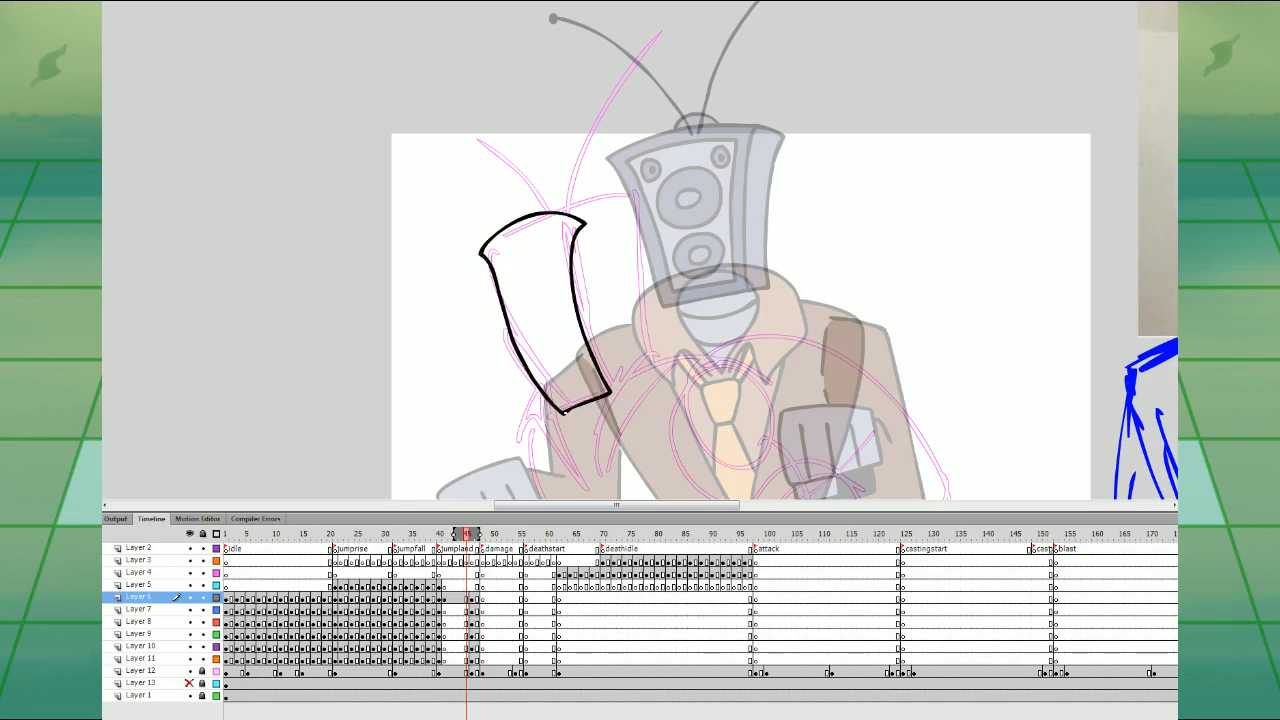
- Draw the speaker head's side panel, curved top and antenna base, joined to the front face
mouse_move(656, 372)
left_mouse_down()
mouse_move(641, 322)
mouse_move(648, 225)
left_mouse_up()
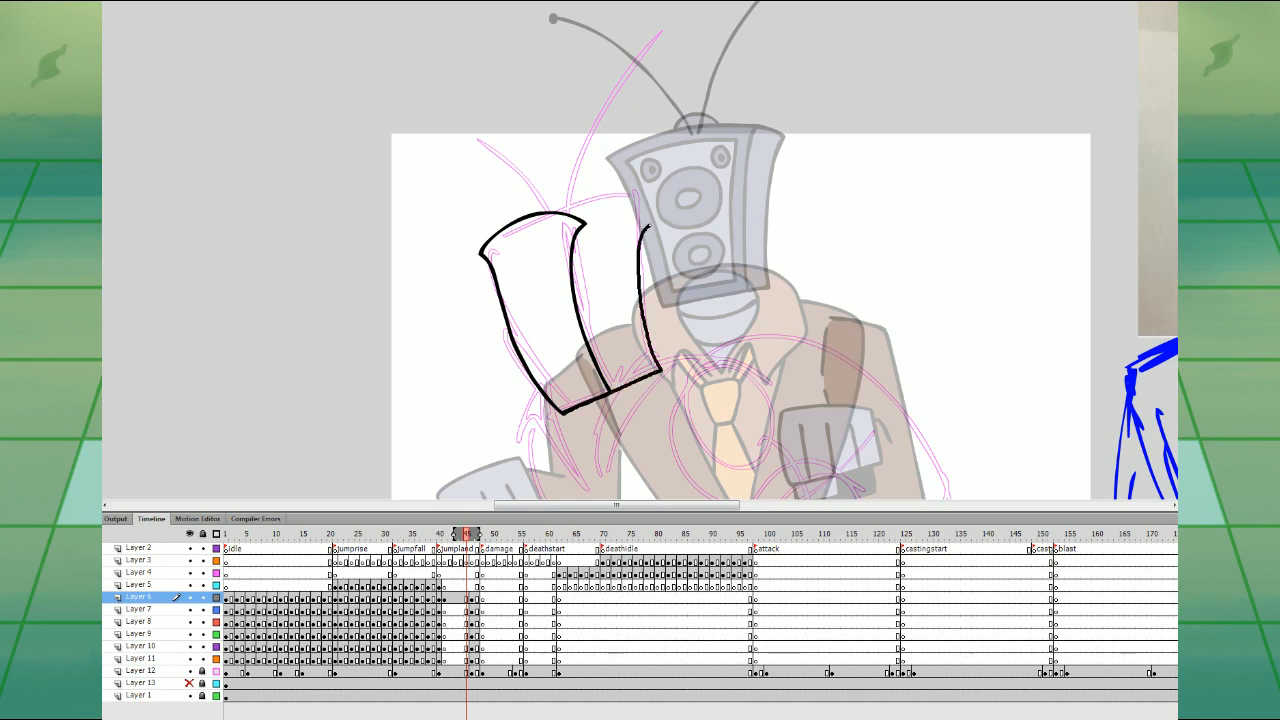
mouse_move(589, 196)
left_mouse_down()
mouse_move(531, 213)
mouse_move(582, 198)
left_mouse_up()
key("ctrl+z")
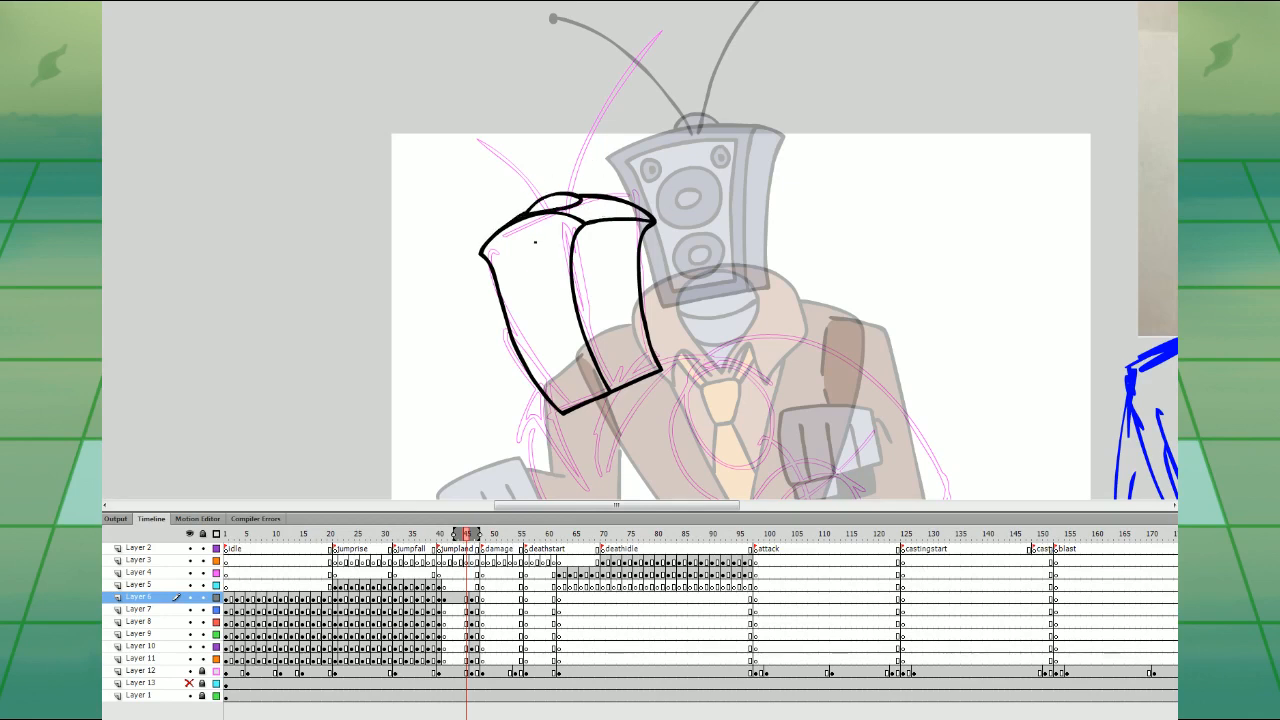
- Draw the inset panel on the speaker's front face and two small ringed ovals in its upper corners
mouse_move(565, 227)
left_mouse_down()
mouse_move(496, 242)
mouse_move(520, 322)
mouse_move(552, 225)
mouse_move(491, 249)
left_mouse_up()
key("ctrl+z")
mouse_move(512, 300)
left_mouse_down()
mouse_move(547, 388)
mouse_move(564, 405)
mouse_move(591, 388)
mouse_move(561, 302)
mouse_move(566, 226)
left_mouse_up()
mouse_move(504, 257)
left_mouse_down()
mouse_move(551, 230)
mouse_move(546, 254)
mouse_move(549, 233)
left_mouse_up()
key("ctrl+z")
key("ctrl+z")
left_click_drag(547, 240, 546, 245)
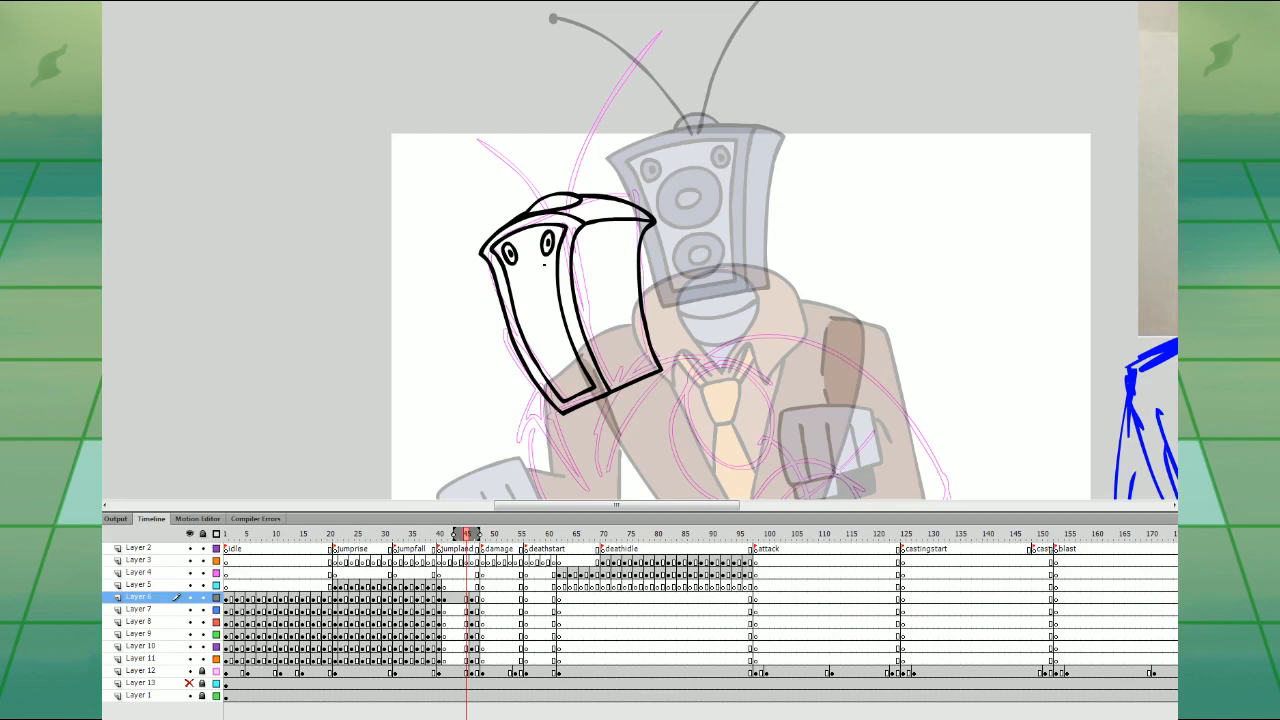
- Draw the large and the smaller speaker cones with inner rings down the middle of the front panel
mouse_move(538, 263)
left_mouse_down()
mouse_move(519, 308)
mouse_move(540, 328)
mouse_move(553, 306)
mouse_move(540, 278)
left_mouse_up()
key("ctrl+z")
key("ctrl+z")
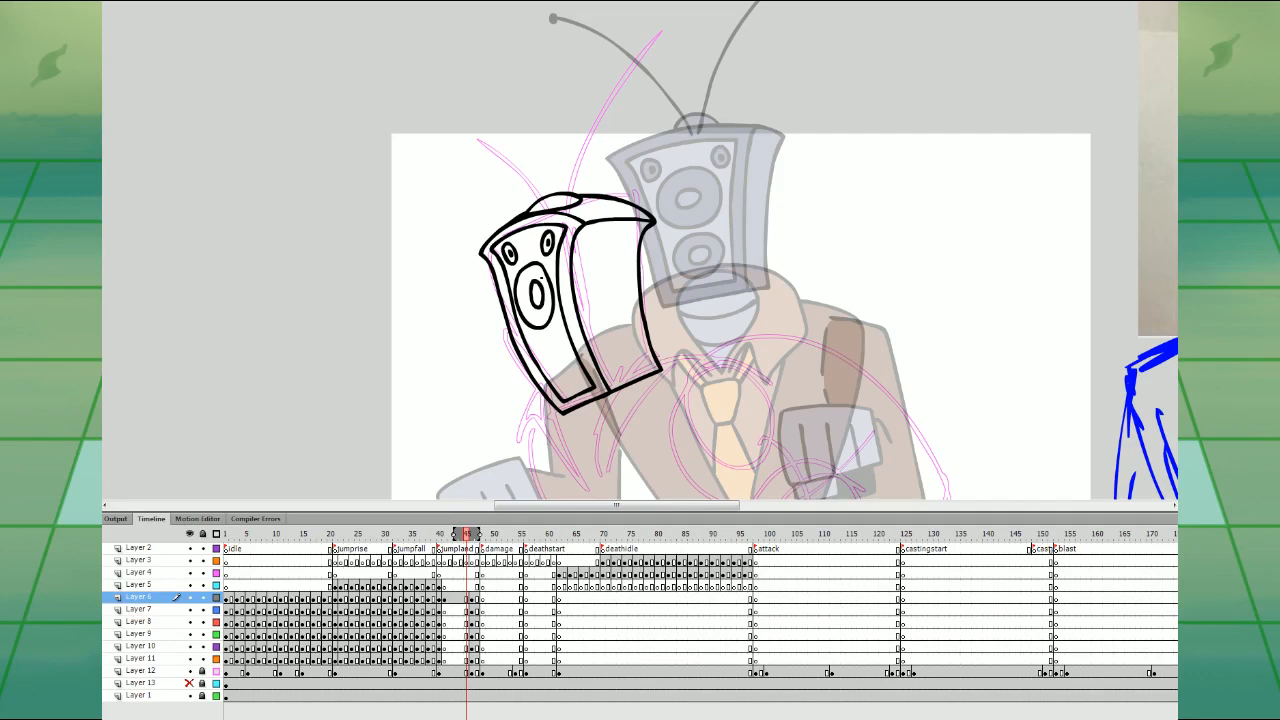
mouse_move(552, 341)
left_mouse_down()
mouse_move(575, 384)
mouse_move(553, 341)
mouse_move(560, 354)
left_mouse_up()
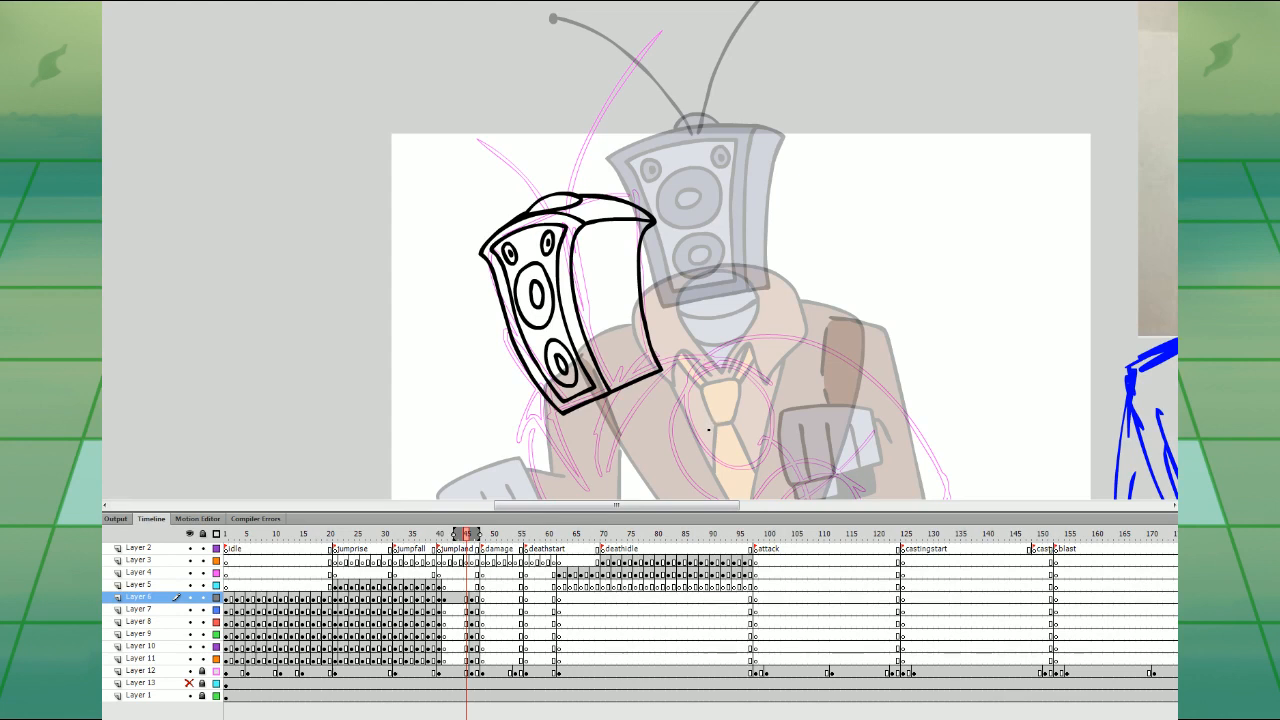
- Draw two curved antennas with round tips rising from the head's antenna base on Layer 7
left_click_drag(686, 356, 735, 521)
left_click(466, 611)
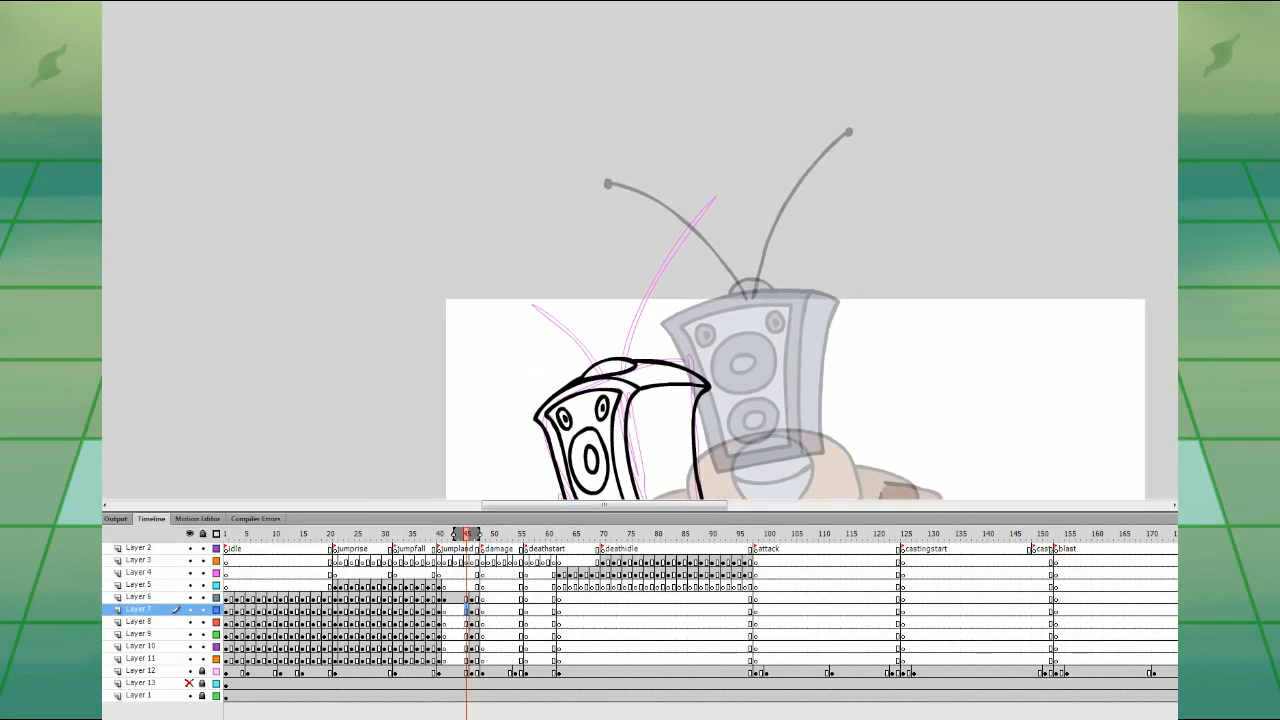
mouse_move(617, 358)
left_mouse_down()
mouse_move(628, 174)
mouse_move(546, 302)
mouse_move(448, 265)
left_mouse_up()
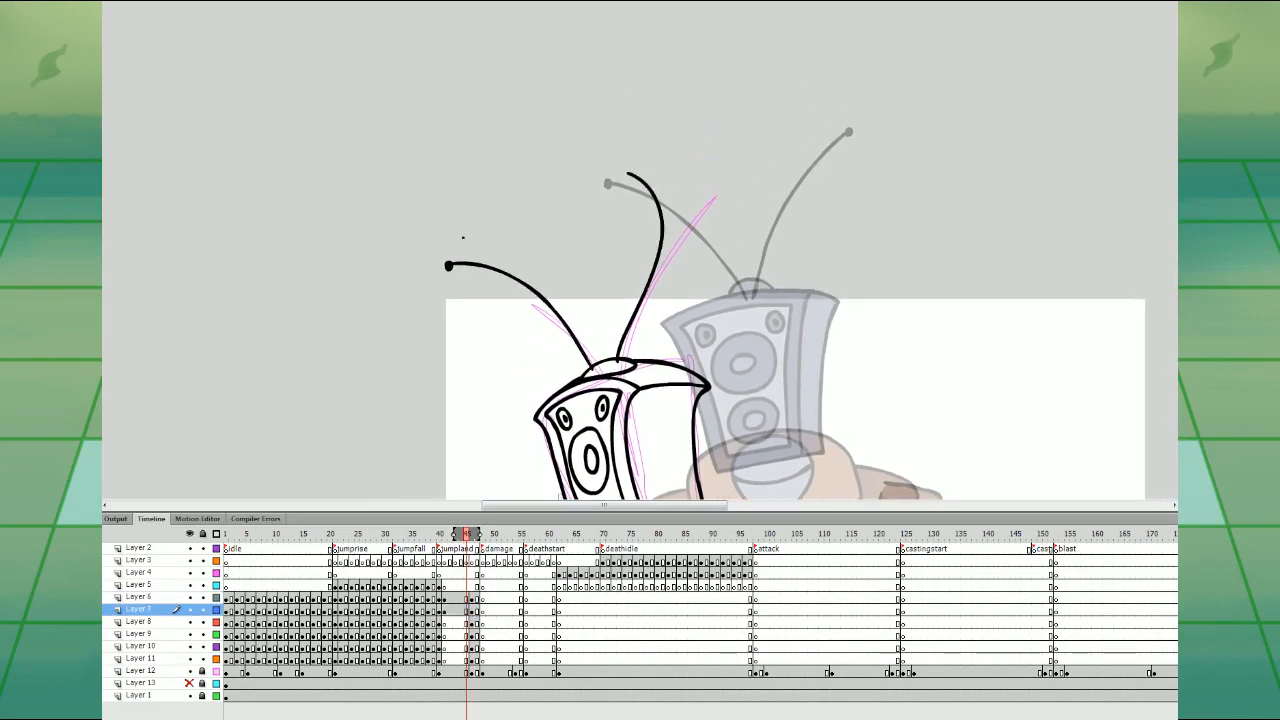
- Draw the pointed jacket collar wrapping around the base of the speaker head on Layer 9
left_click_drag(744, 343, 750, 230)
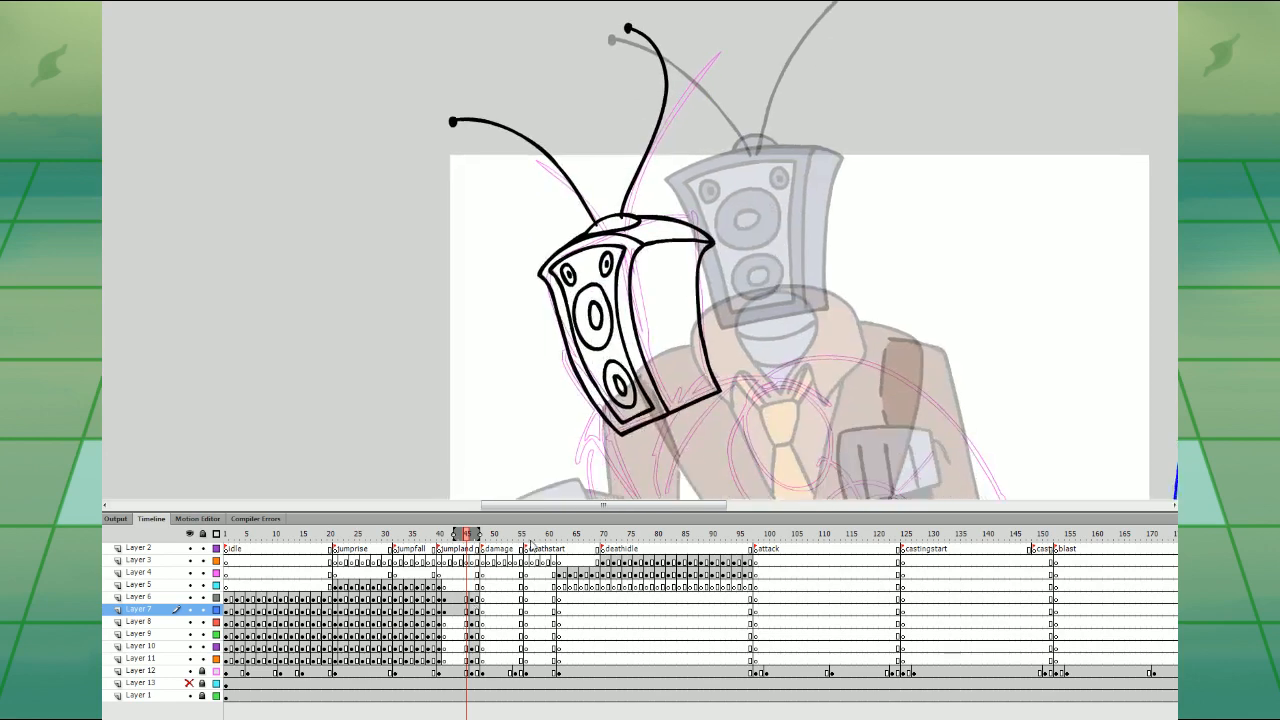
left_click_drag(798, 430, 790, 155)
left_click_drag(940, 294, 863, 337)
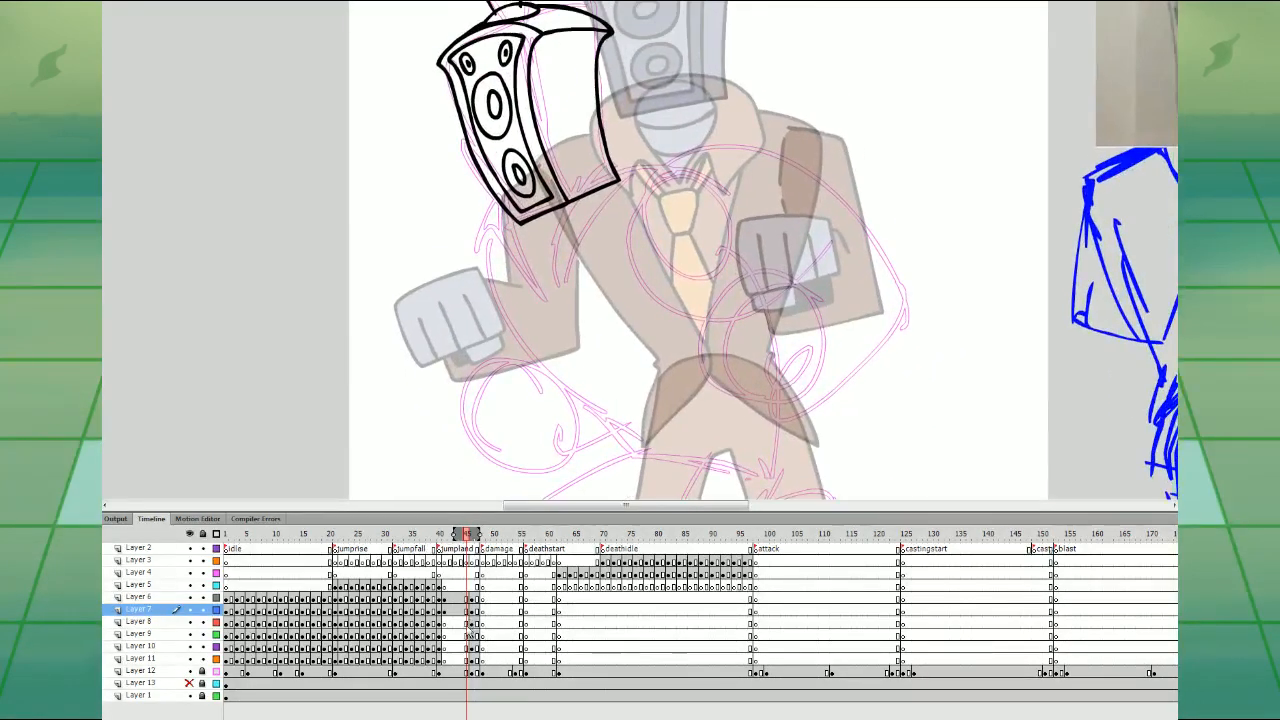
left_click(469, 634)
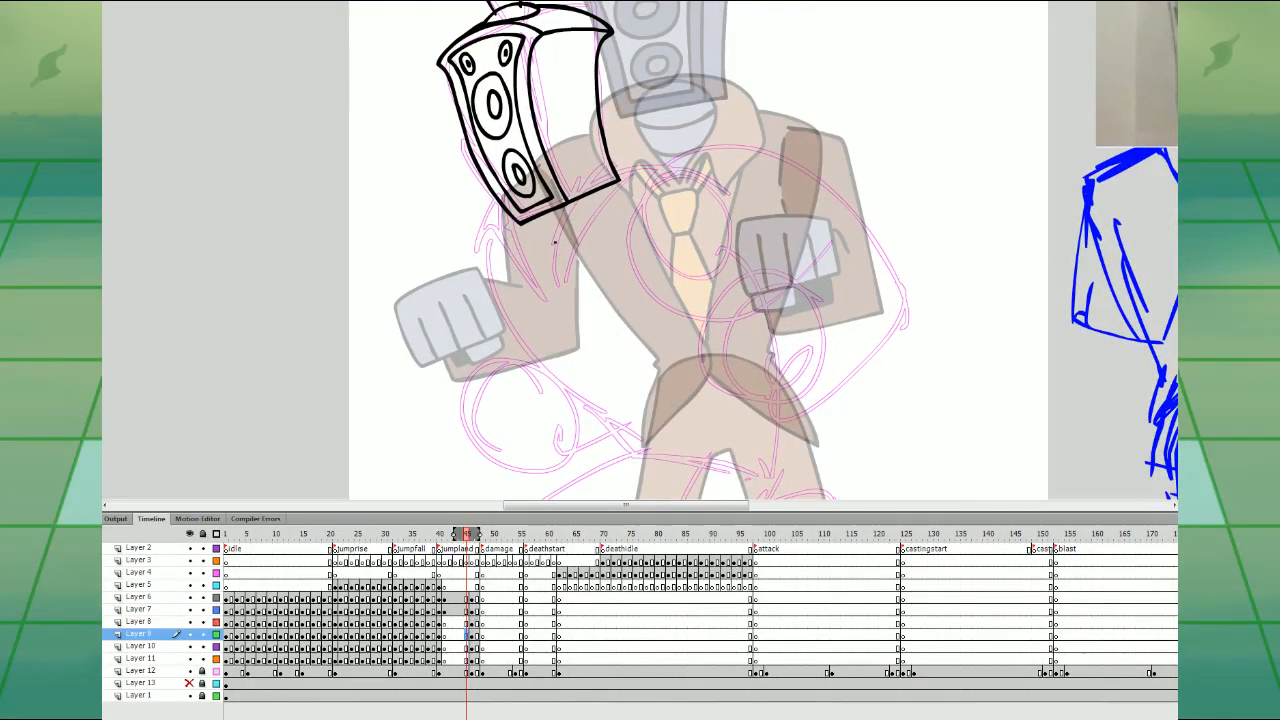
mouse_move(556, 240)
left_mouse_down()
mouse_move(596, 268)
mouse_move(653, 186)
mouse_move(620, 150)
mouse_move(543, 162)
mouse_move(494, 262)
mouse_move(508, 285)
mouse_move(516, 224)
mouse_move(543, 280)
mouse_move(595, 182)
mouse_move(526, 212)
mouse_move(541, 285)
left_mouse_up()
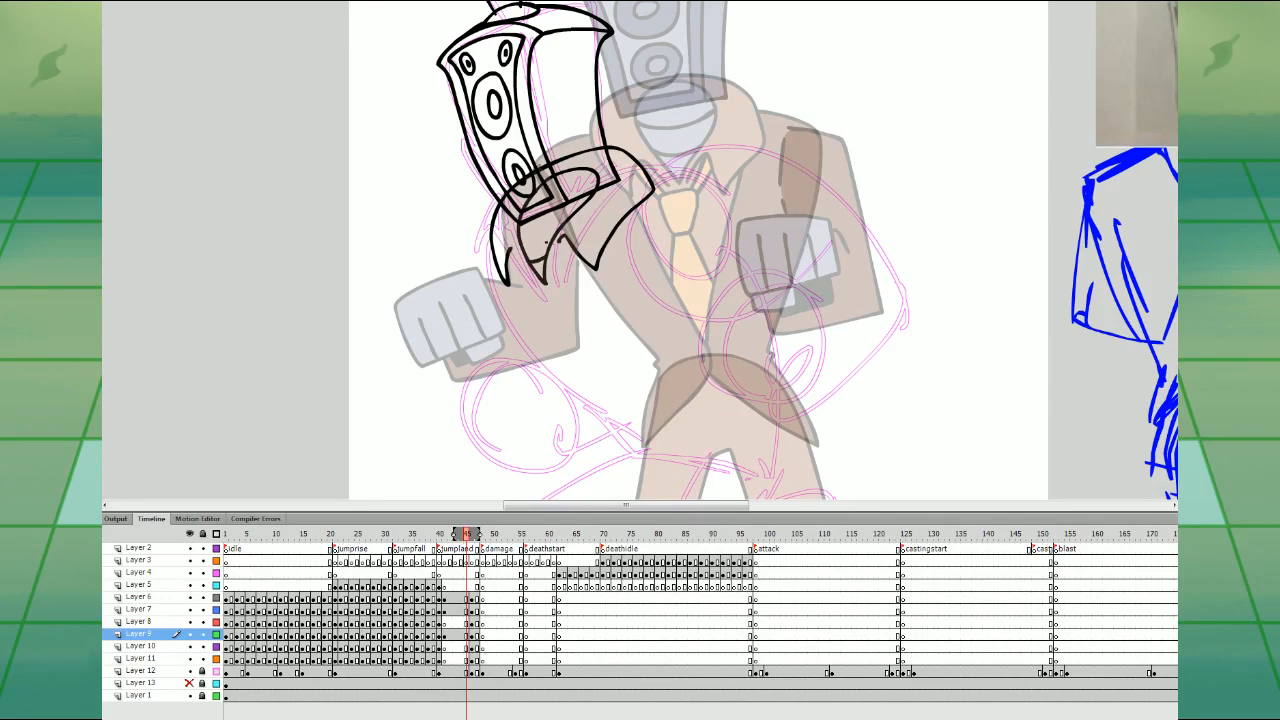
key("ctrl+z")
- Draw the neck, shirt collar and tie inside the jacket opening, with the shirt front tapering to a point
mouse_move(507, 264)
left_mouse_down()
mouse_move(578, 367)
mouse_move(581, 260)
mouse_move(566, 326)
mouse_move(544, 292)
mouse_move(567, 240)
mouse_move(566, 290)
mouse_move(510, 256)
left_mouse_up()
key("ctrl+z")
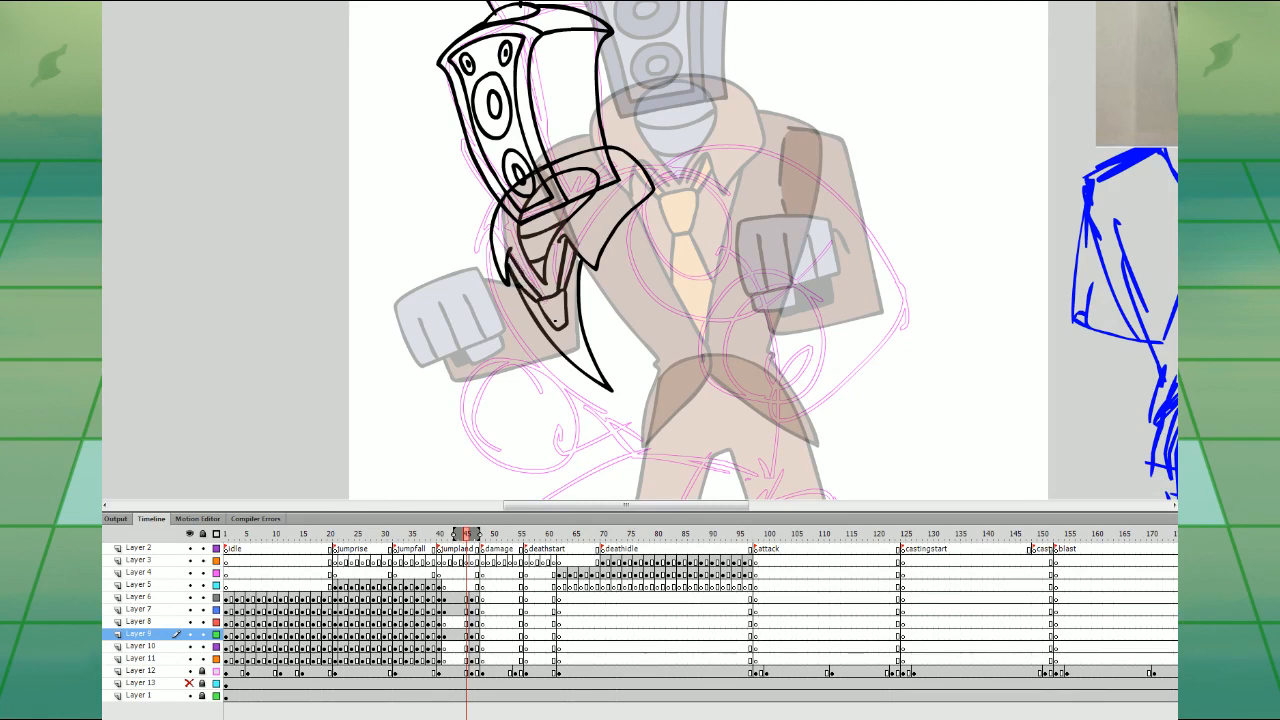
mouse_move(556, 330)
left_mouse_down()
mouse_move(562, 350)
mouse_move(585, 350)
left_mouse_up()
- Outline the hunched jacket on Layer 9 with its curved front edges, button, rounded back and two pointed coat tails
left_click_drag(858, 318, 824, 270)
mouse_move(456, 202)
left_mouse_down()
mouse_move(475, 273)
mouse_move(577, 382)
left_mouse_up()
left_click_drag(834, 358, 855, 336)
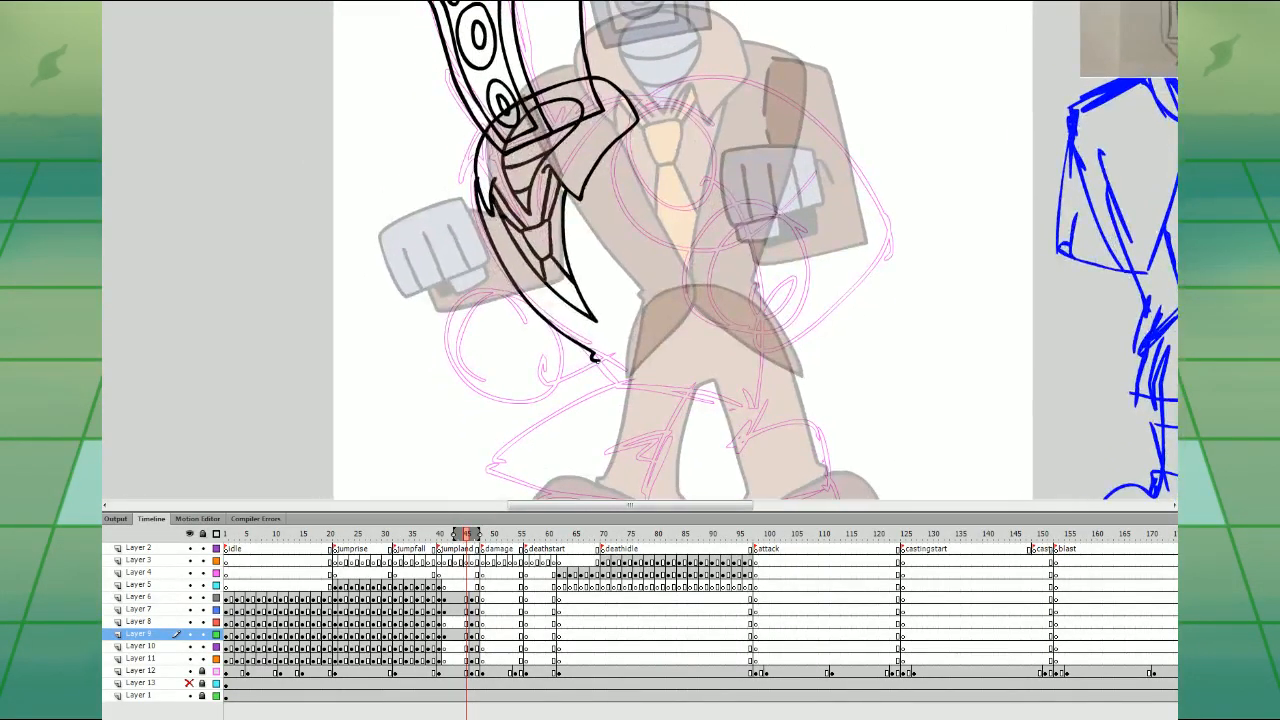
mouse_move(598, 362)
left_mouse_down()
mouse_move(573, 416)
mouse_move(649, 382)
mouse_move(621, 377)
mouse_move(550, 413)
mouse_move(629, 371)
left_mouse_up()
key("ctrl+z")
key("ctrl+z")
left_click_drag(598, 322, 595, 319)
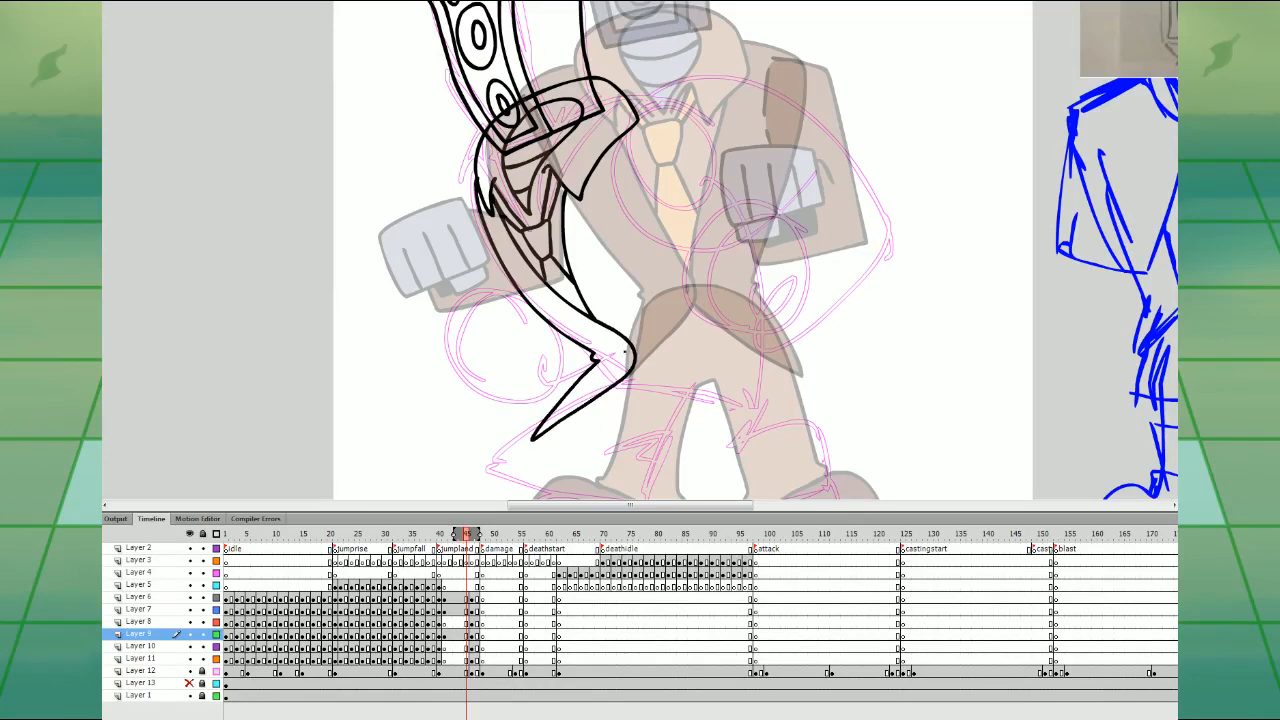
mouse_move(626, 378)
left_mouse_down()
mouse_move(748, 420)
mouse_move(705, 301)
mouse_move(728, 212)
mouse_move(705, 117)
mouse_move(632, 96)
left_mouse_up()
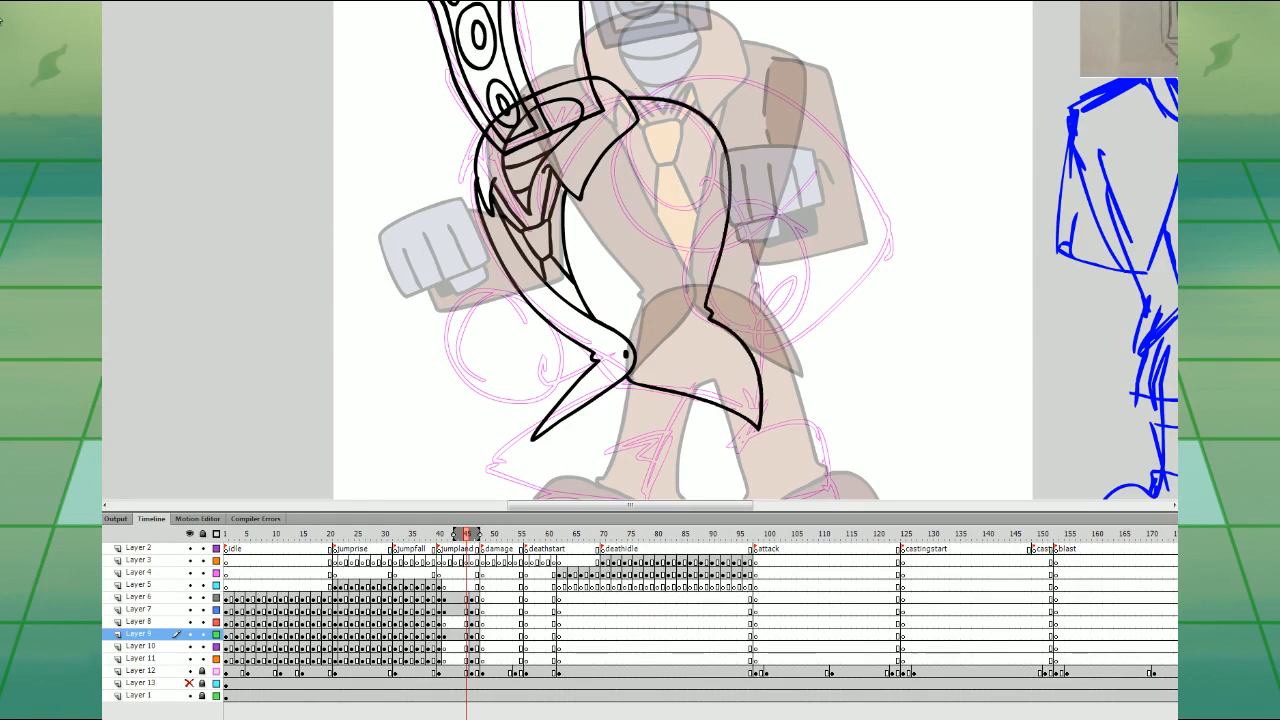
left_click_drag(479, 180, 483, 182)
- Draw the near arm's fist with finger lines and cuff over the back of the jacket on Layer 8
left_click(466, 622)
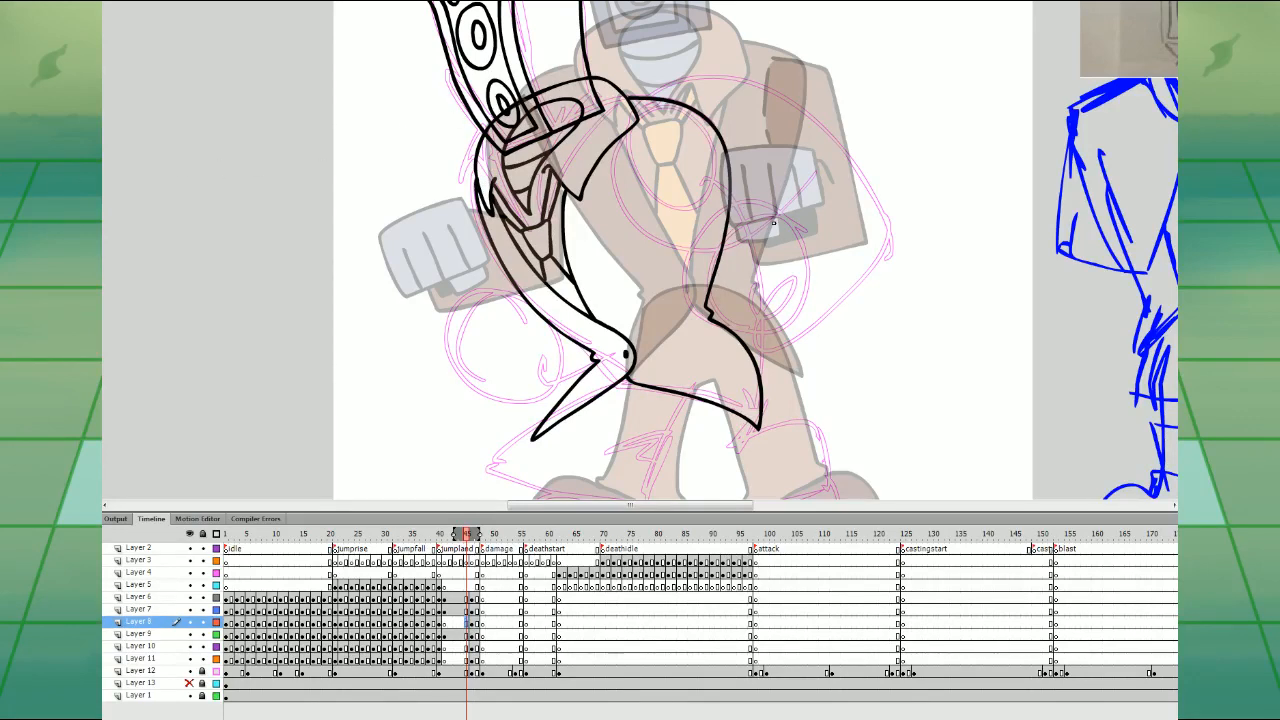
mouse_move(774, 223)
left_mouse_down()
mouse_move(720, 351)
mouse_move(790, 316)
mouse_move(777, 225)
mouse_move(686, 229)
mouse_move(745, 350)
left_mouse_up()
key("ctrl+z")
mouse_move(790, 278)
left_mouse_down()
mouse_move(778, 218)
mouse_move(716, 205)
left_mouse_up()
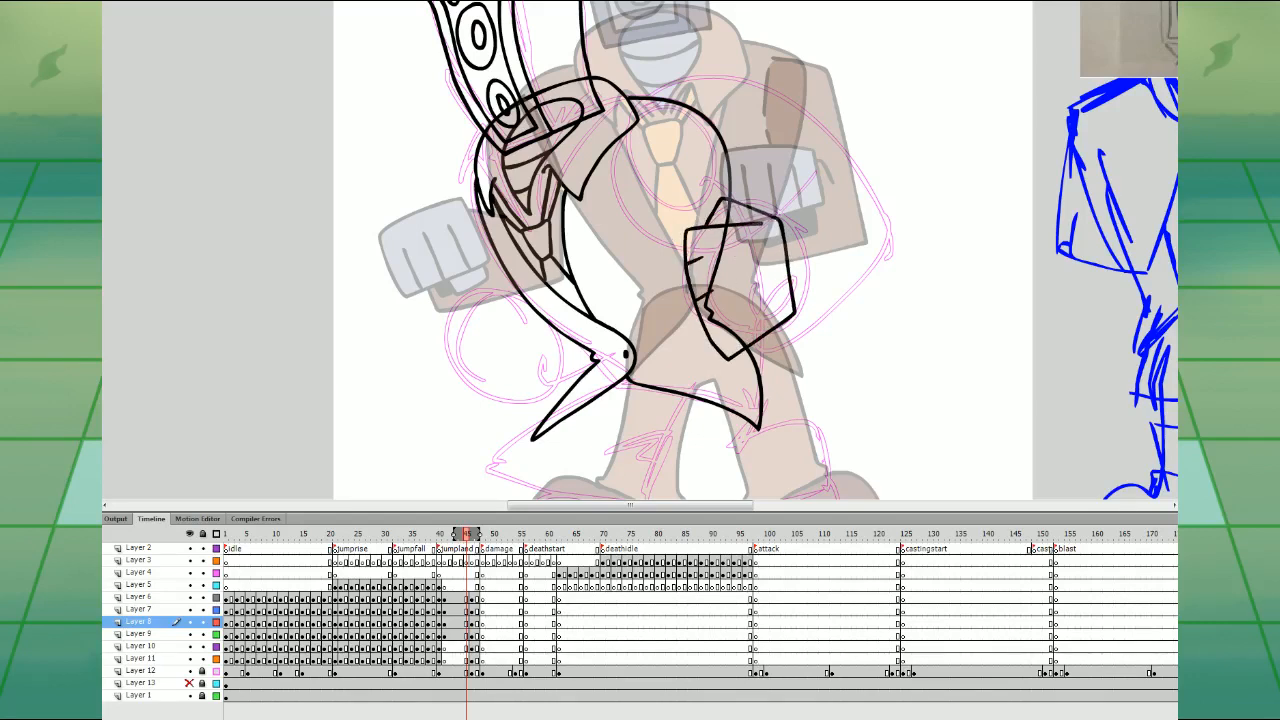
key("ctrl+z")
left_click_drag(713, 339, 729, 326)
left_click_drag(822, 297, 812, 339)
mouse_move(762, 373)
left_mouse_down()
mouse_move(782, 386)
mouse_move(876, 301)
left_mouse_up()
key("ctrl+z")
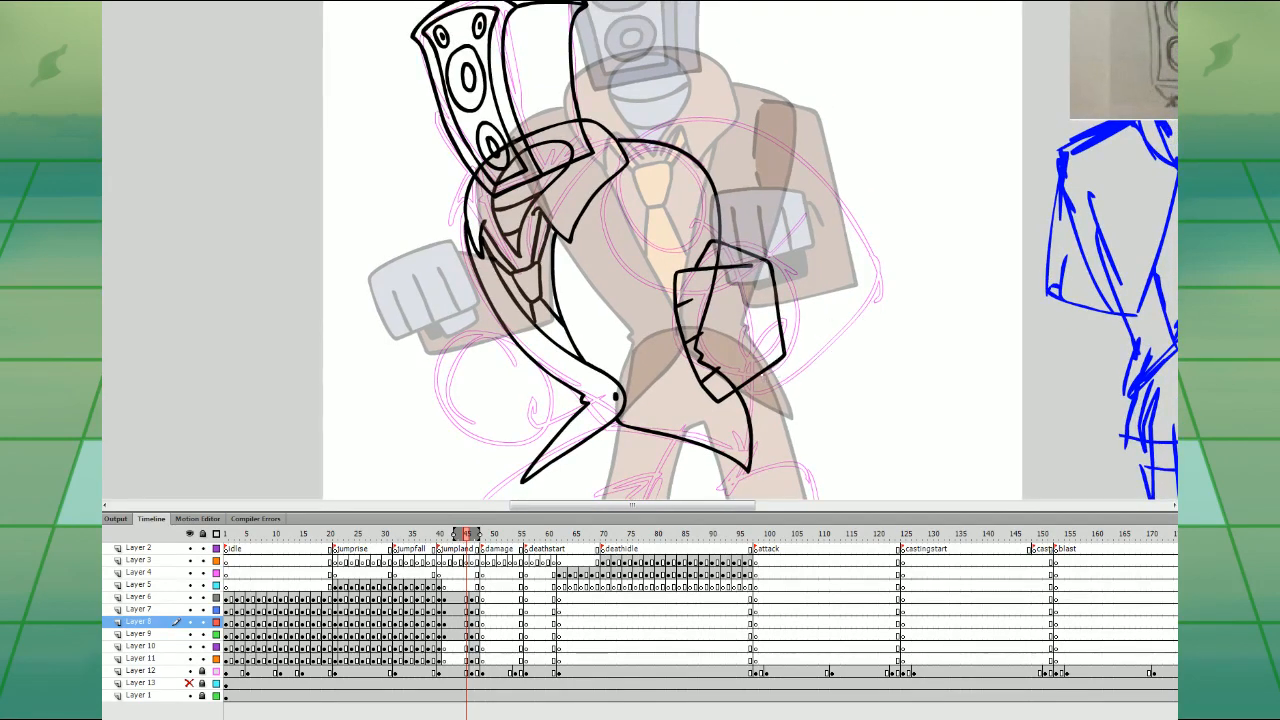
mouse_move(762, 374)
left_mouse_down()
mouse_move(850, 317)
mouse_move(876, 270)
mouse_move(745, 131)
left_mouse_up()
key("ctrl+z")
mouse_move(662, 150)
left_mouse_down()
mouse_move(838, 210)
mouse_move(846, 290)
left_mouse_up()
key("ctrl+z")
- Shift the near fist lower and further onto the jacket, and draw the sleeve's inner fold line above it
left_click(768, 268)
mouse_move(790, 236)
left_mouse_down()
mouse_move(764, 268)
mouse_move(716, 275)
mouse_move(753, 219)
left_mouse_up()
left_click(18, 189)
key("ctrl+z")
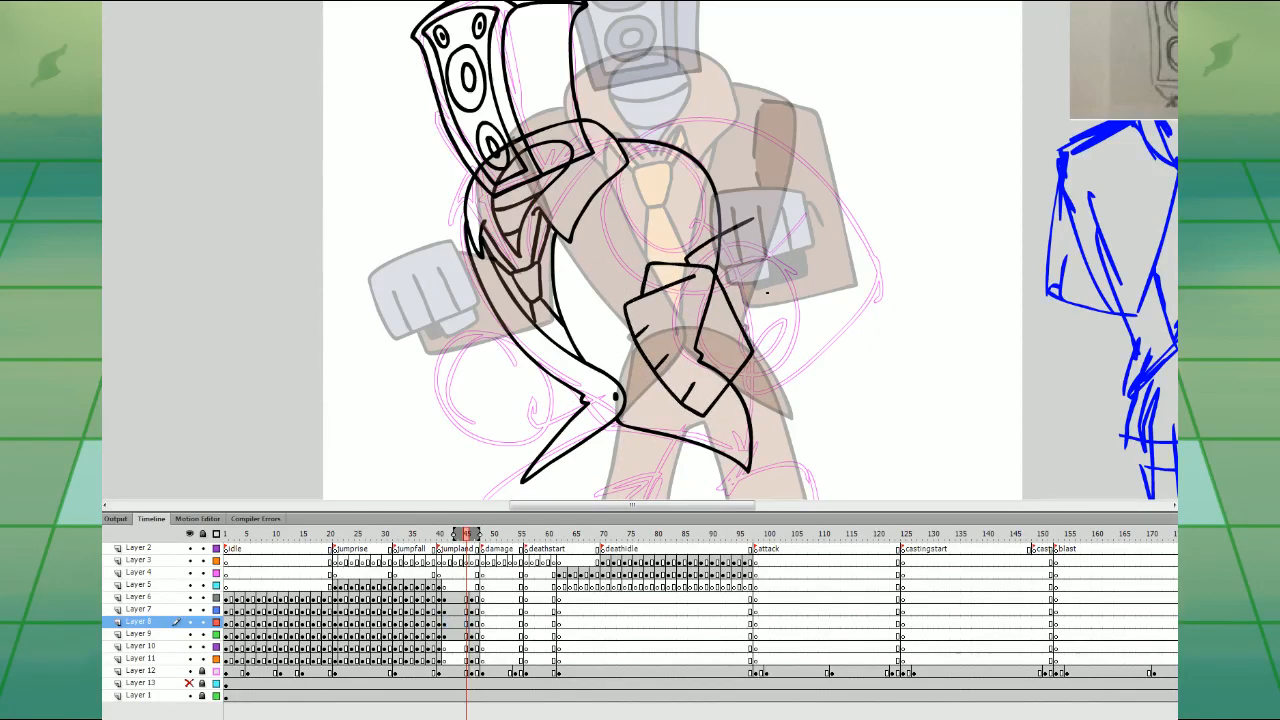
- Outline the near arm's bent sleeve from shoulder to cuff, redraw its inner crease and darken the sleeve opening
mouse_move(741, 372)
left_mouse_down()
mouse_move(826, 298)
mouse_move(786, 196)
mouse_move(728, 142)
mouse_move(657, 157)
mouse_move(692, 242)
left_mouse_up()
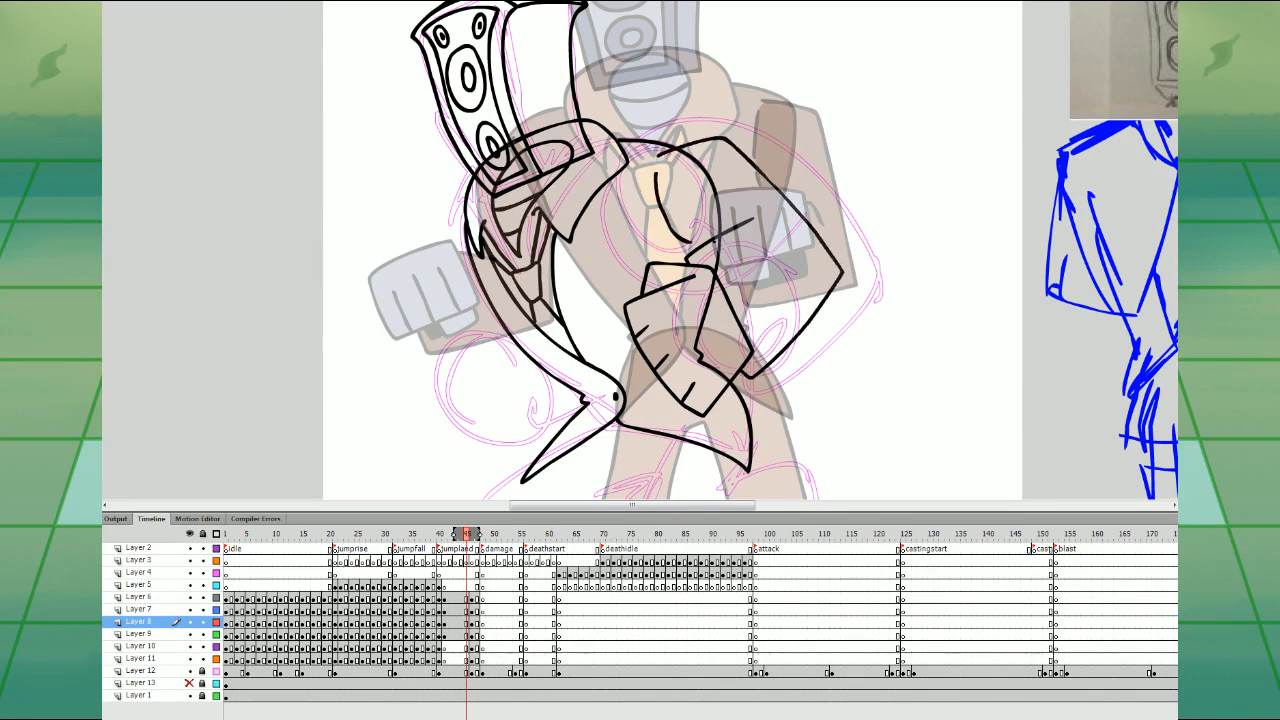
key("ctrl+z")
left_click_drag(657, 170, 686, 252)
left_click_drag(742, 325, 727, 301)
key("ctrl+z")
left_click_drag(751, 356, 755, 364)
- Draw the far arm's fist in front of the body on Layer 10, with finger lines, thumb and cuff
left_click(470, 647)
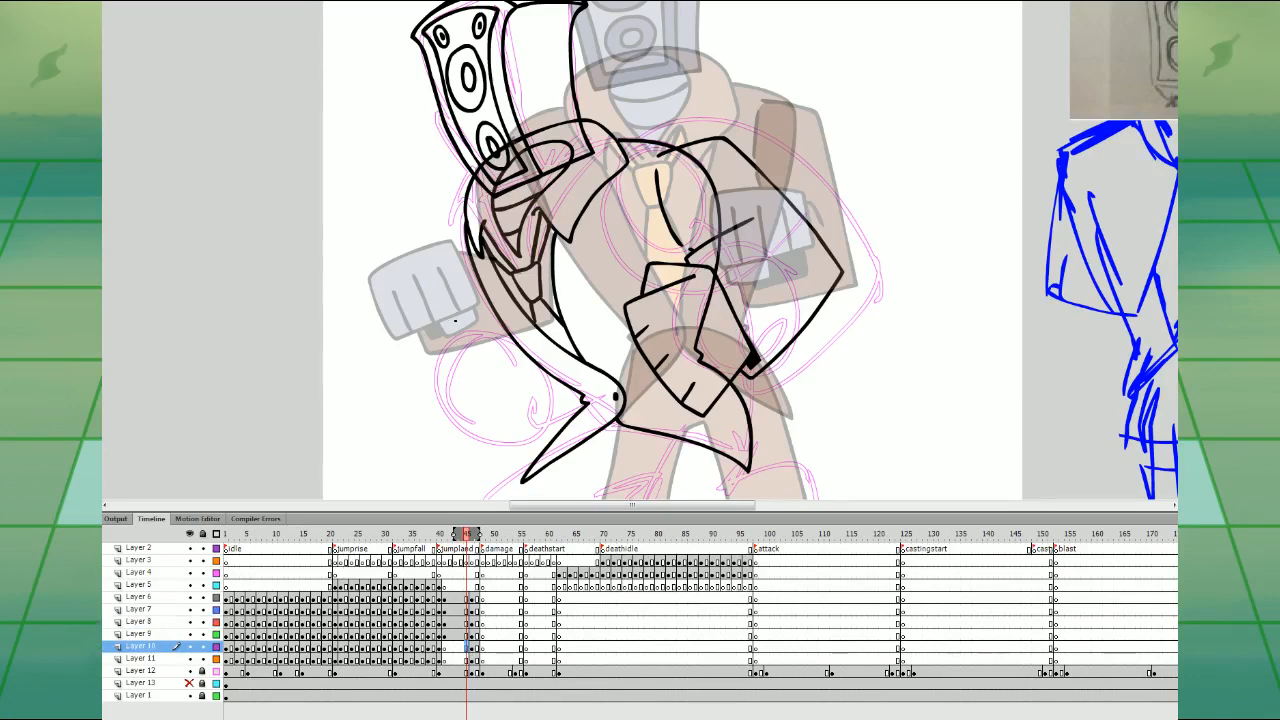
mouse_move(458, 315)
left_mouse_down()
mouse_move(480, 392)
mouse_move(490, 356)
mouse_move(452, 318)
mouse_move(476, 402)
mouse_move(492, 370)
mouse_move(446, 380)
mouse_move(488, 396)
left_mouse_up()
key("ctrl+z")
key("ctrl+z")
key("ctrl+z")
mouse_move(519, 353)
left_mouse_down()
mouse_move(463, 327)
mouse_move(479, 402)
mouse_move(491, 370)
mouse_move(427, 406)
mouse_move(508, 452)
mouse_move(490, 400)
mouse_move(441, 432)
mouse_move(500, 424)
mouse_move(538, 395)
mouse_move(521, 355)
left_mouse_up()
key("ctrl+z")
key("ctrl+z")
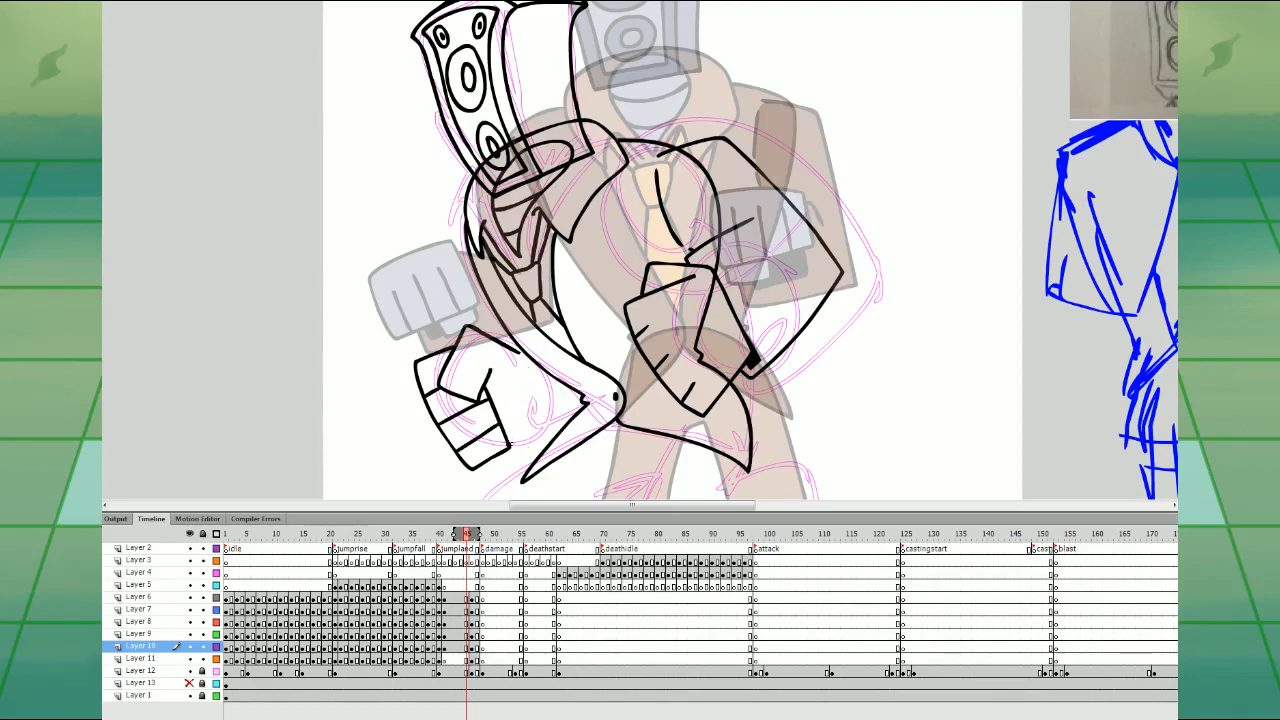
mouse_move(509, 445)
left_mouse_down()
mouse_move(547, 390)
mouse_move(527, 349)
mouse_move(549, 417)
mouse_move(525, 347)
mouse_move(501, 338)
left_mouse_up()
key("ctrl+z")
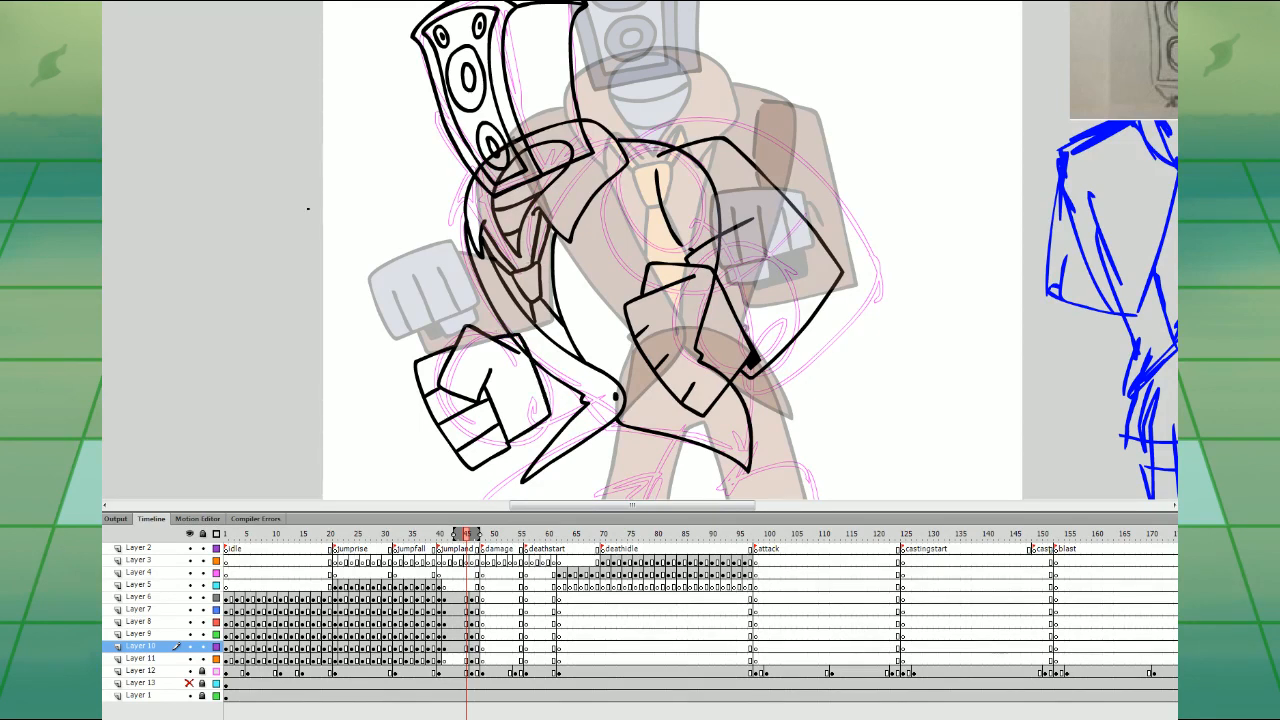
- Delete the stray line overlapping the far fist's cuff and tidy the thumb crease
double_click(518, 352)
left_click(508, 366)
left_click(519, 352)
key("Delete")
left_click(489, 373)
left_click(510, 355)
left_click(489, 374)
left_click_drag(492, 368, 491, 376)
- Draw the far arm's sleeve curving from the shoulder down to the fist's cuff
double_click(510, 338)
left_click(507, 345)
mouse_move(546, 427)
left_mouse_down()
mouse_move(612, 395)
mouse_move(638, 275)
mouse_move(518, 250)
mouse_move(525, 322)
left_mouse_up()
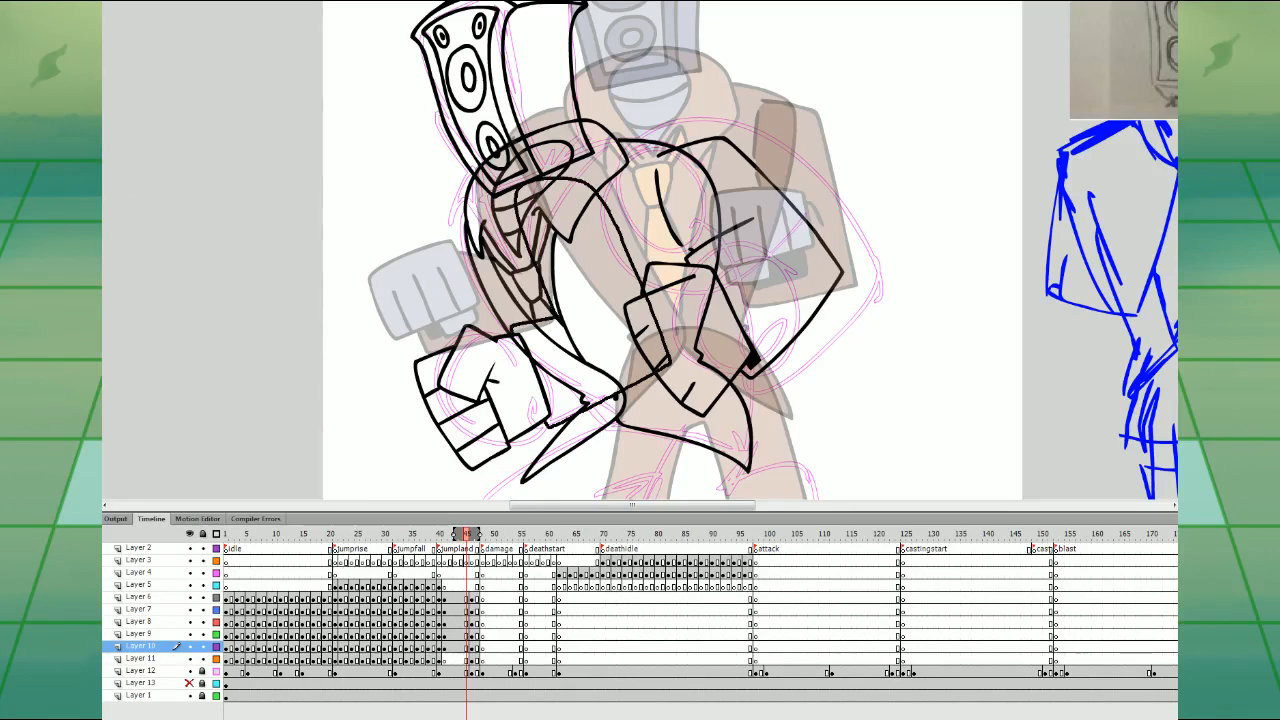
- Draw the crouched trouser legs with bent knees and rounded cuffs below the jacket on Layer 11
mouse_move(795, 394)
left_mouse_down()
mouse_move(771, 274)
mouse_move(777, 392)
left_mouse_up()
left_click(467, 660)
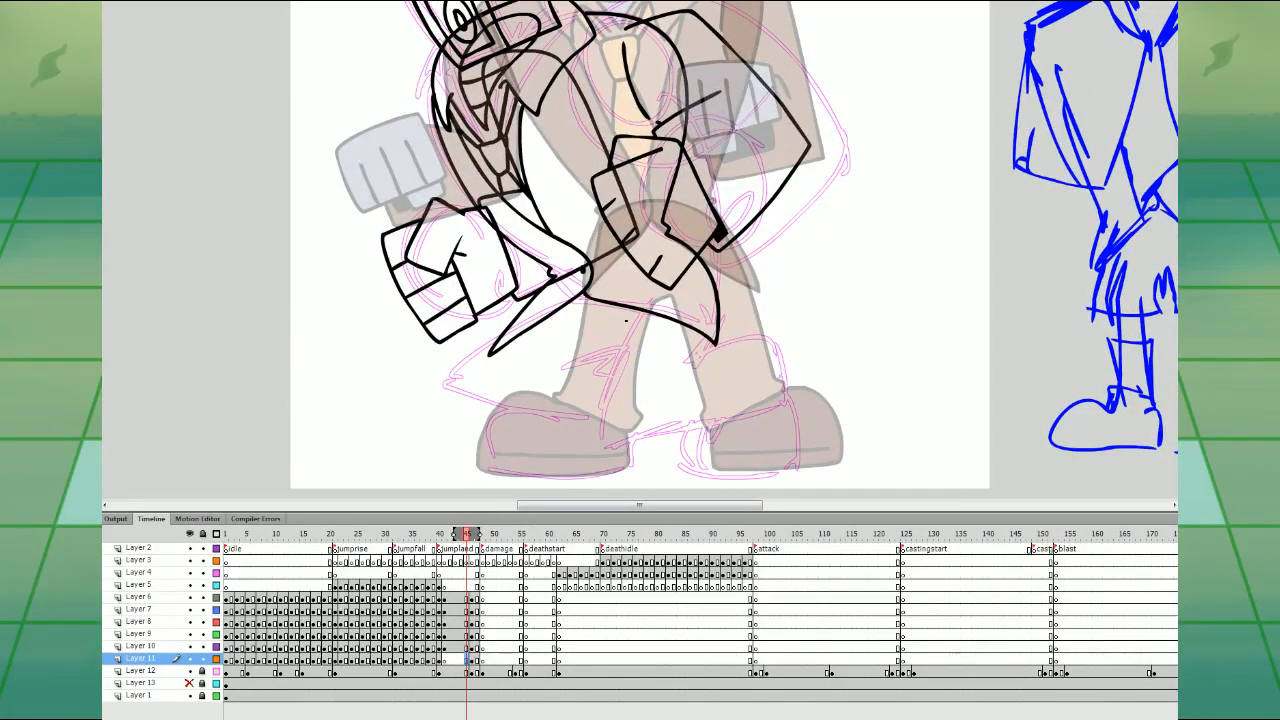
mouse_move(619, 322)
left_mouse_down()
mouse_move(594, 432)
mouse_move(744, 426)
mouse_move(776, 357)
mouse_move(703, 362)
mouse_move(682, 380)
mouse_move(702, 354)
mouse_move(697, 287)
mouse_move(626, 258)
mouse_move(532, 307)
mouse_move(449, 384)
mouse_move(592, 413)
left_mouse_up()
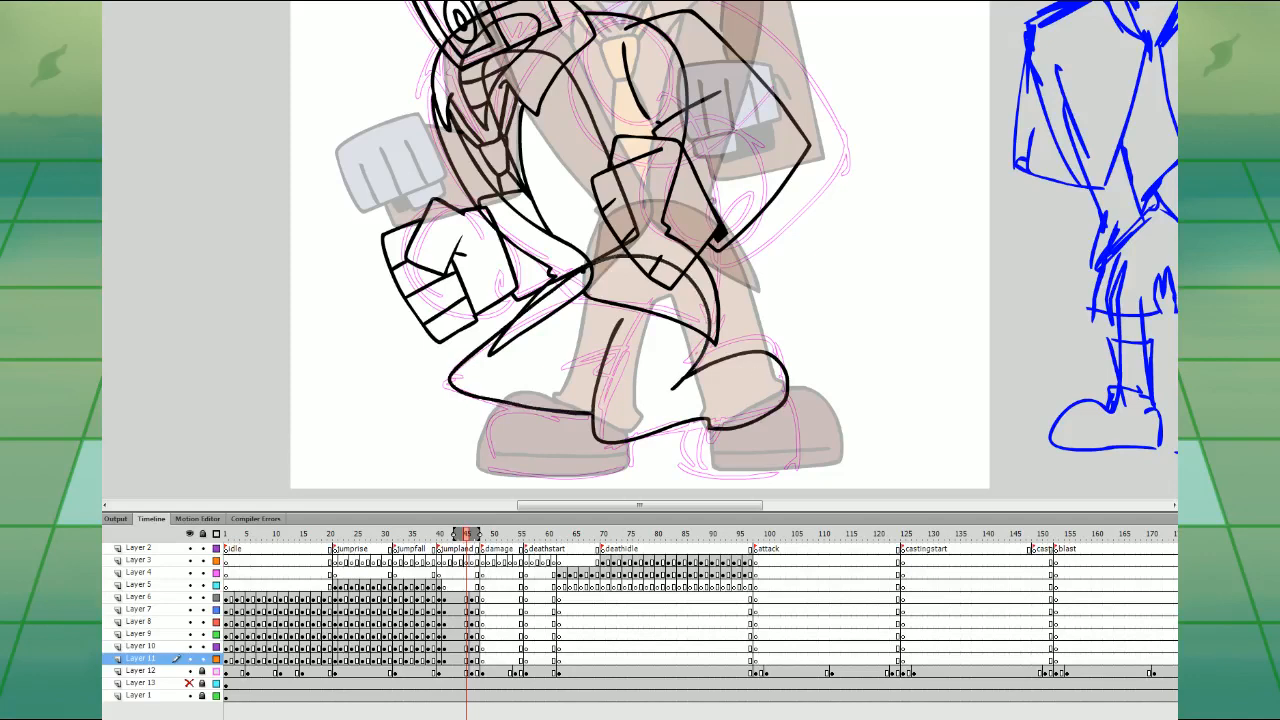
- Draw both shoes beneath the trouser cuffs, each with a sole line
mouse_move(706, 420)
left_mouse_down()
mouse_move(682, 463)
mouse_move(709, 475)
mouse_move(802, 461)
mouse_move(793, 390)
left_mouse_up()
left_click_drag(687, 460, 788, 451)
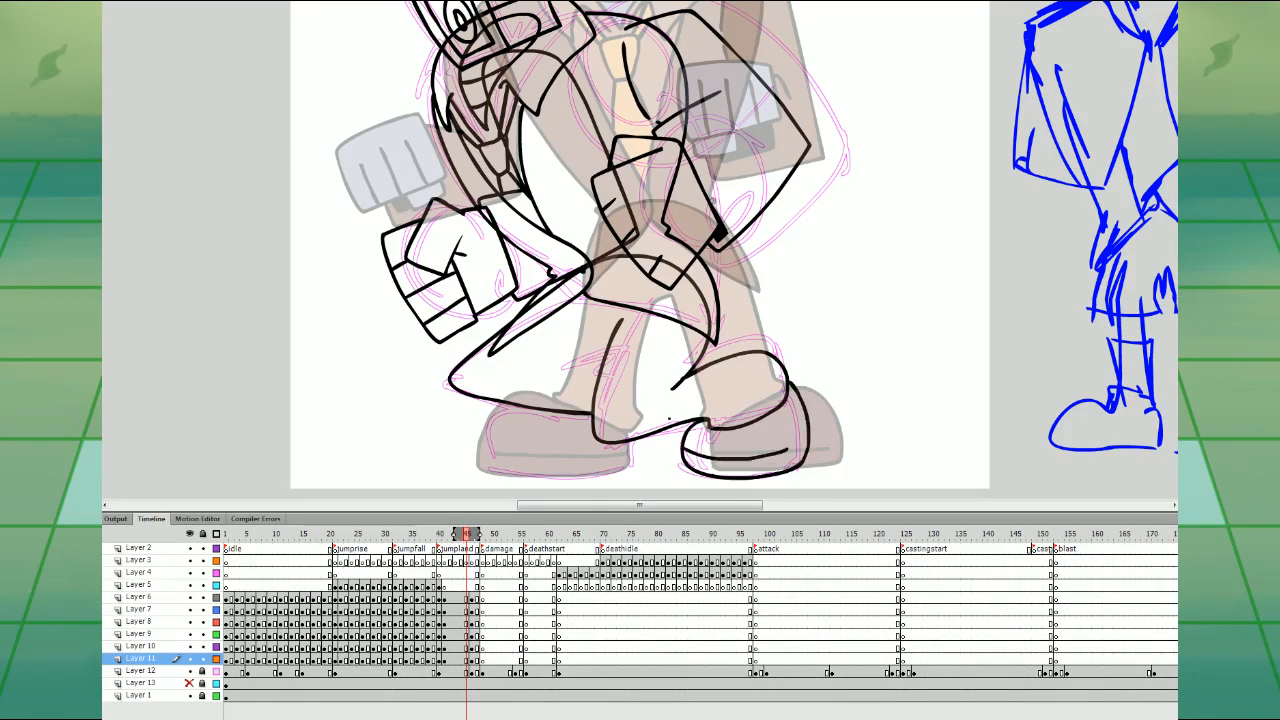
mouse_move(504, 400)
left_mouse_down()
mouse_move(474, 434)
mouse_move(476, 470)
mouse_move(600, 478)
mouse_move(627, 446)
left_mouse_up()
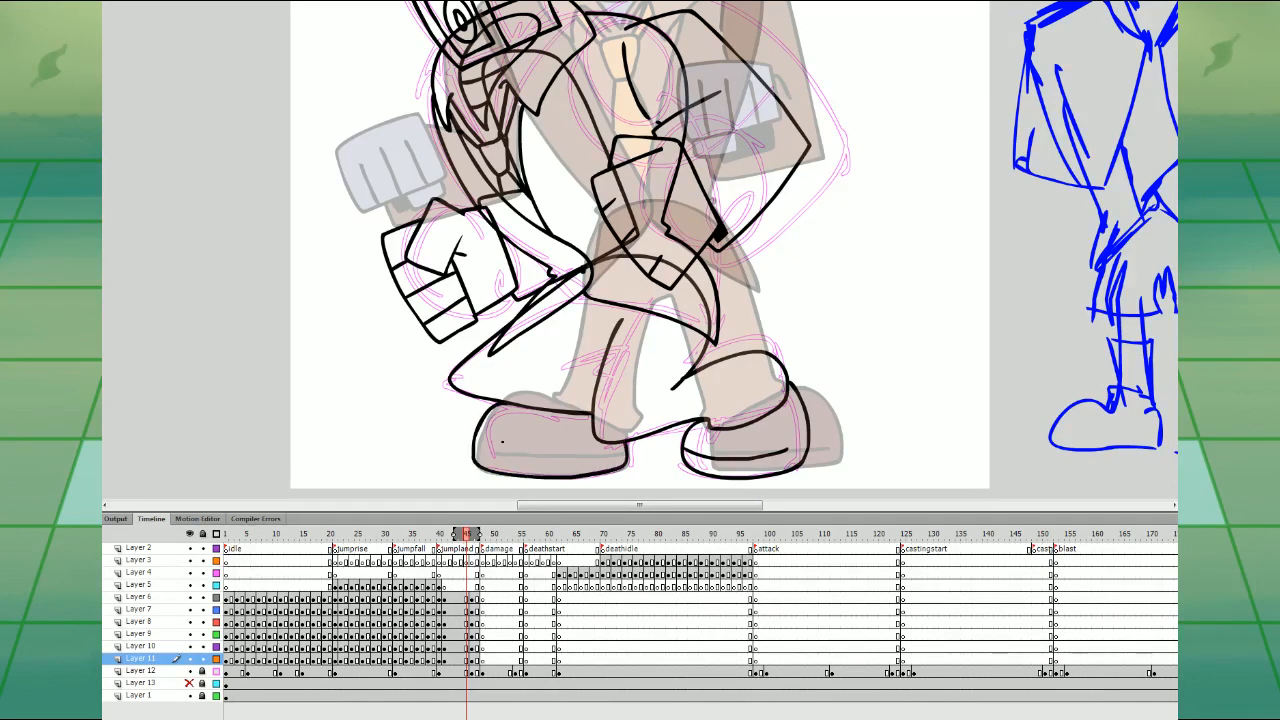
left_click_drag(505, 455, 625, 454)
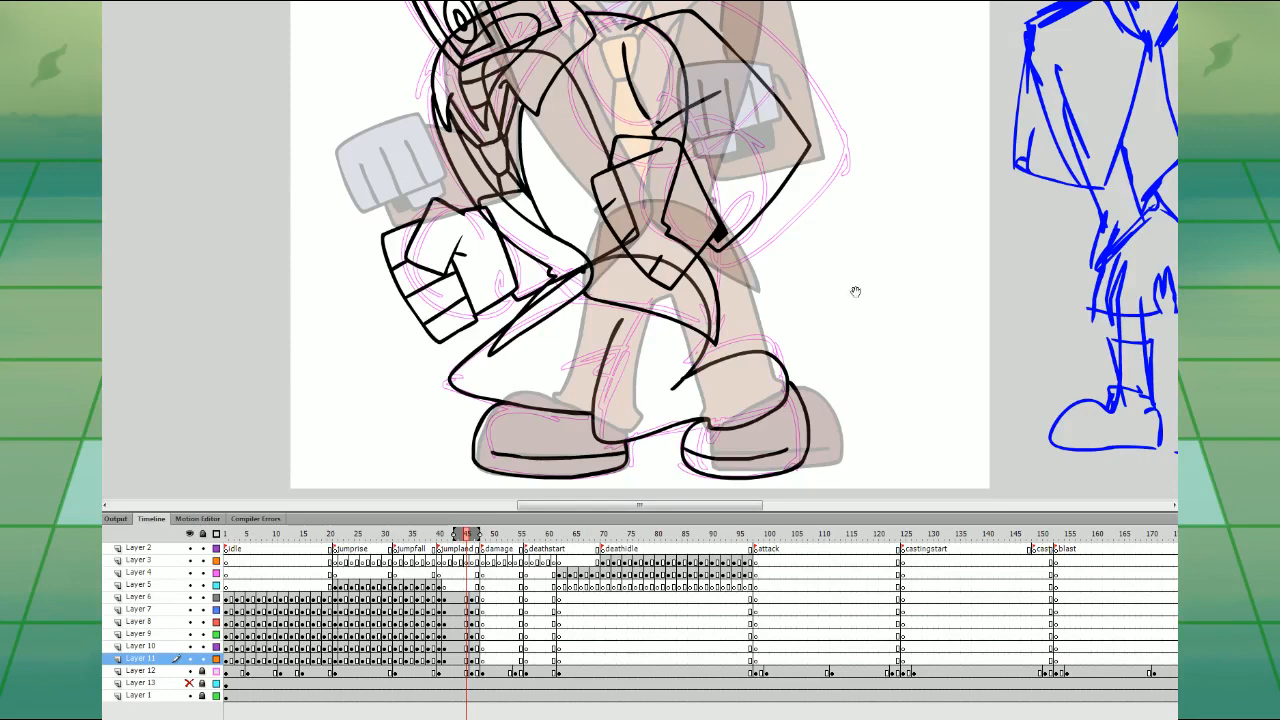
- Turn off onion skinning and step back one frame to check the whole landing pose
left_click_drag(869, 280, 900, 441)
key("ctrl+minus")
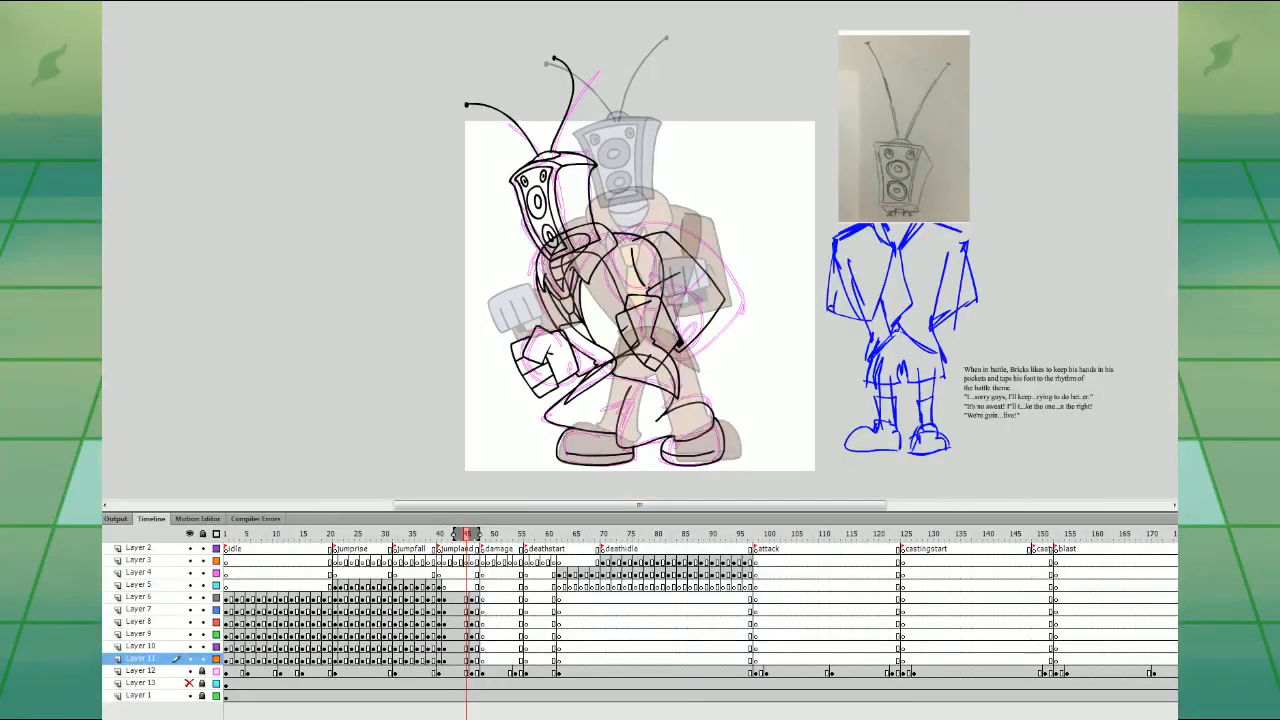
key("alt+shift+o")
key("comma")
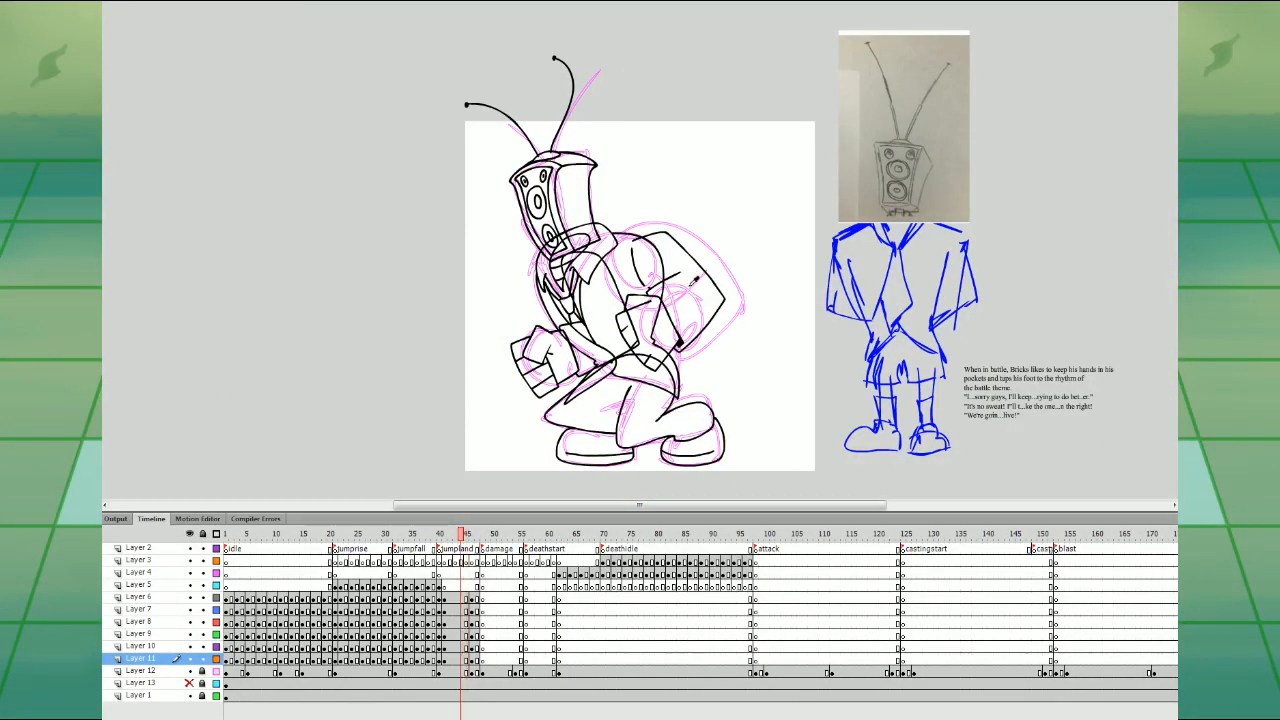
- Fill the speaker head's front face, its speaker rings and the antenna base with the blue-greys of the next frame's standing pose
key("period")
key("period")
key("comma")
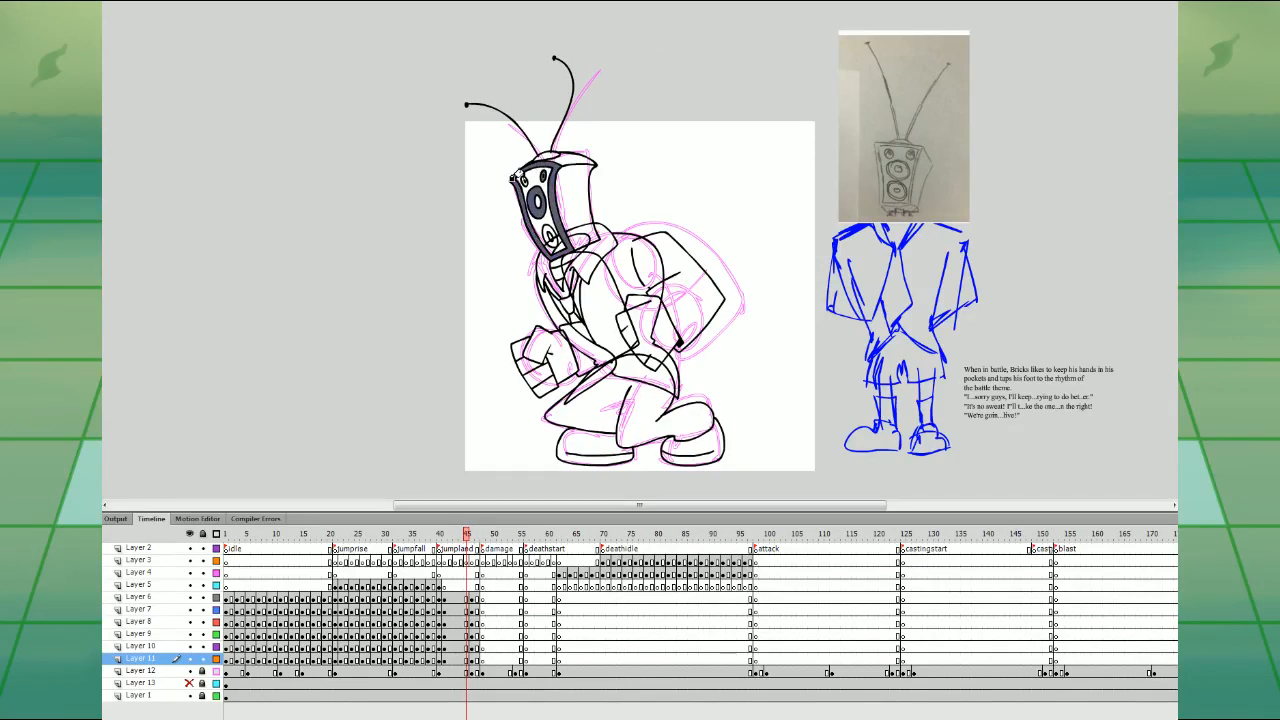
key("period")
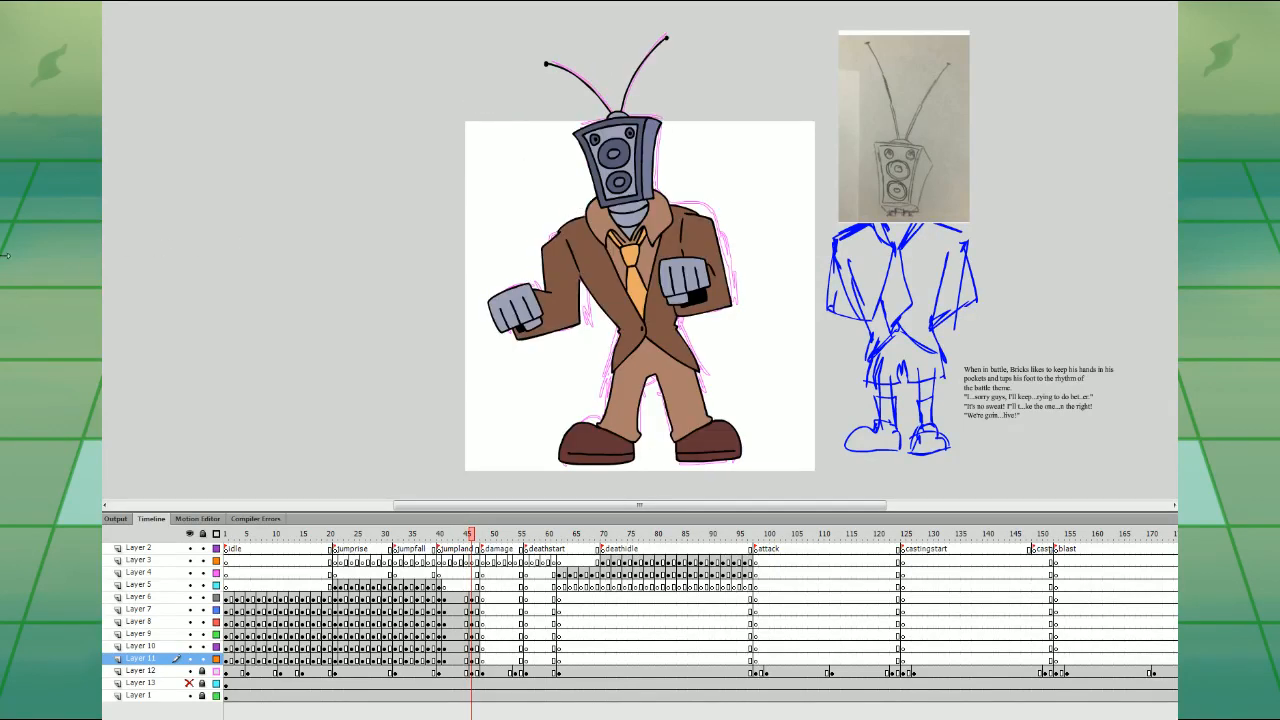
key("comma")
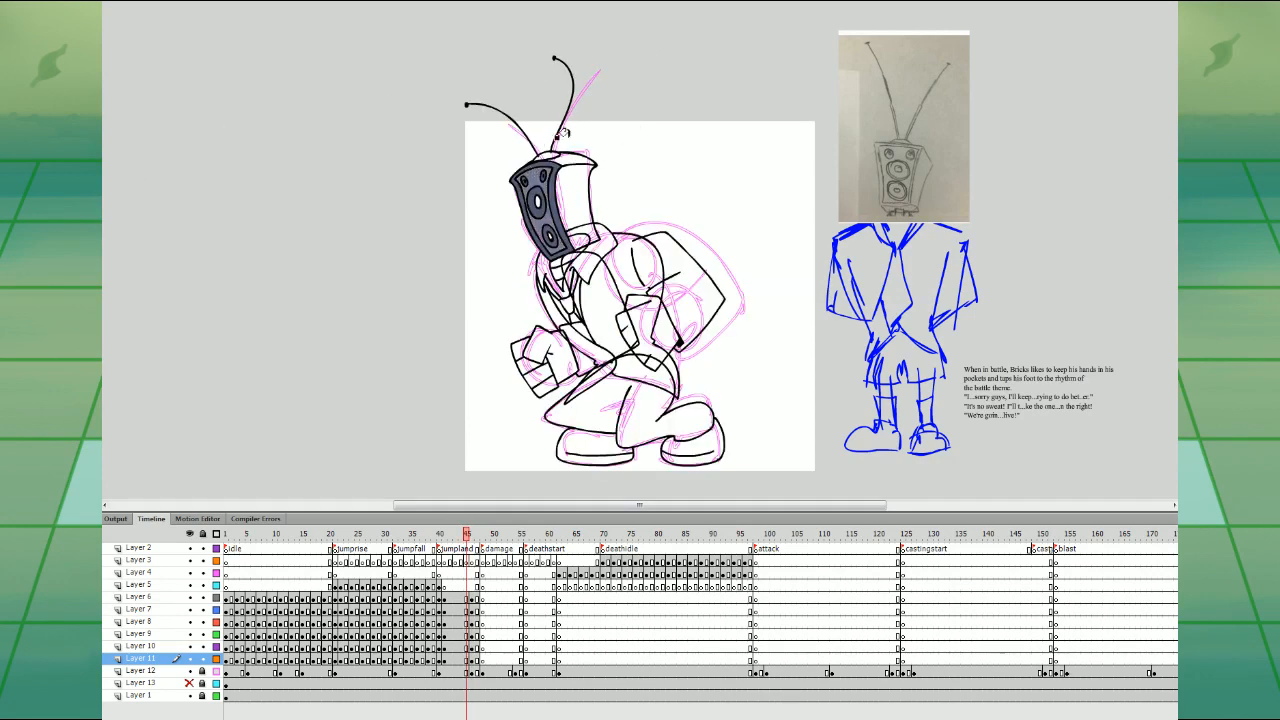
key("period")
key("comma")
left_click(542, 154)
- Fill the speaker head's top edge dark grey and its side panel light blue-grey, using the finished poses' colours
key("i")
key("comma")
key("comma")
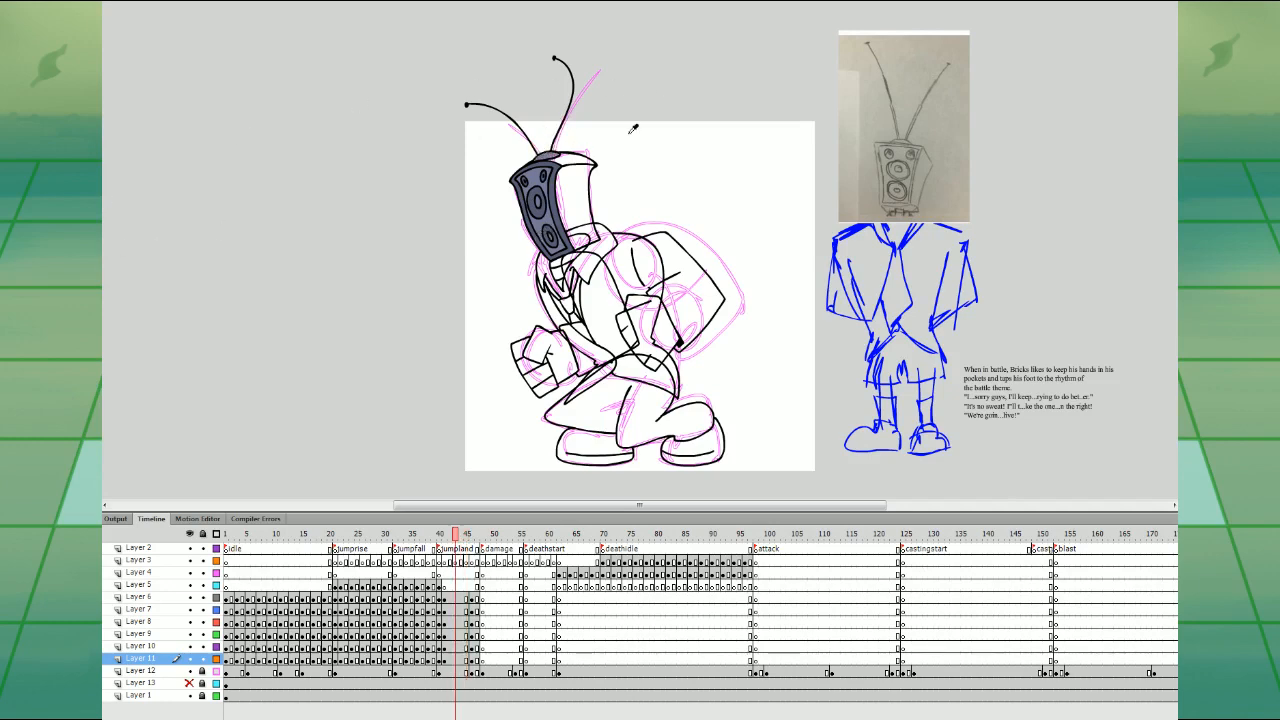
key("period")
key("period")
key("period")
key("comma")
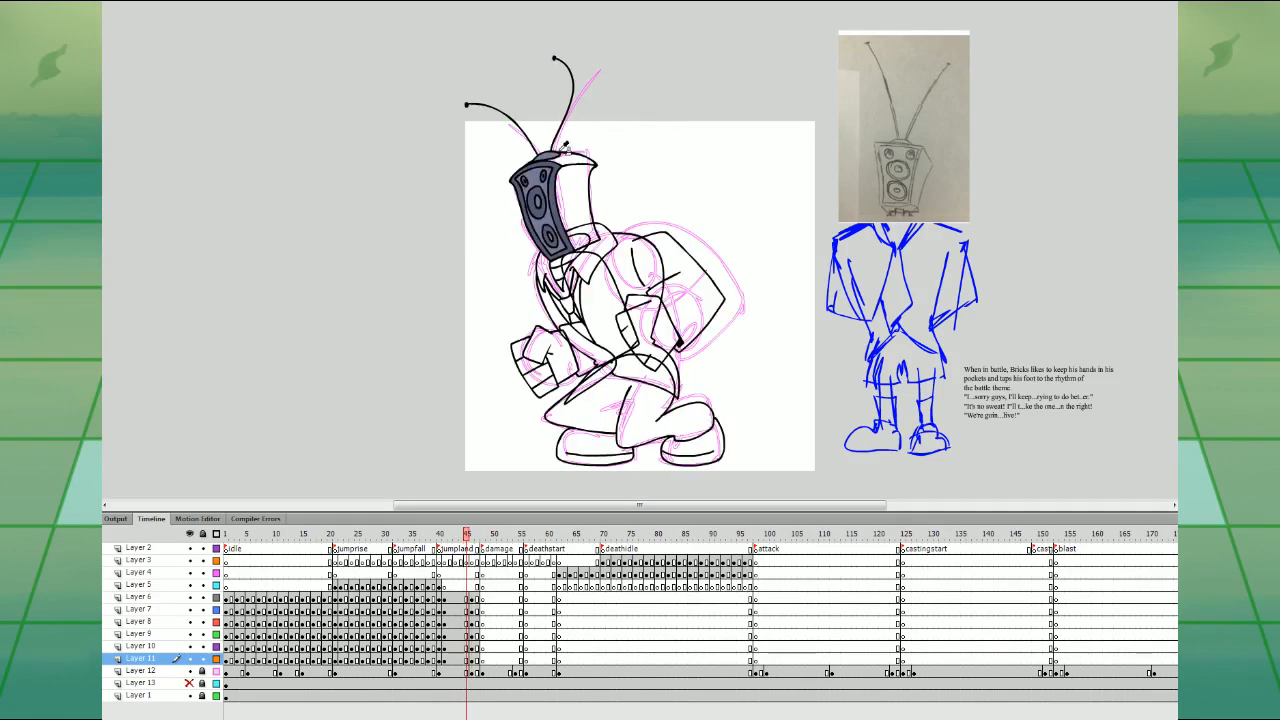
key("period")
key("comma")
left_click(572, 182)
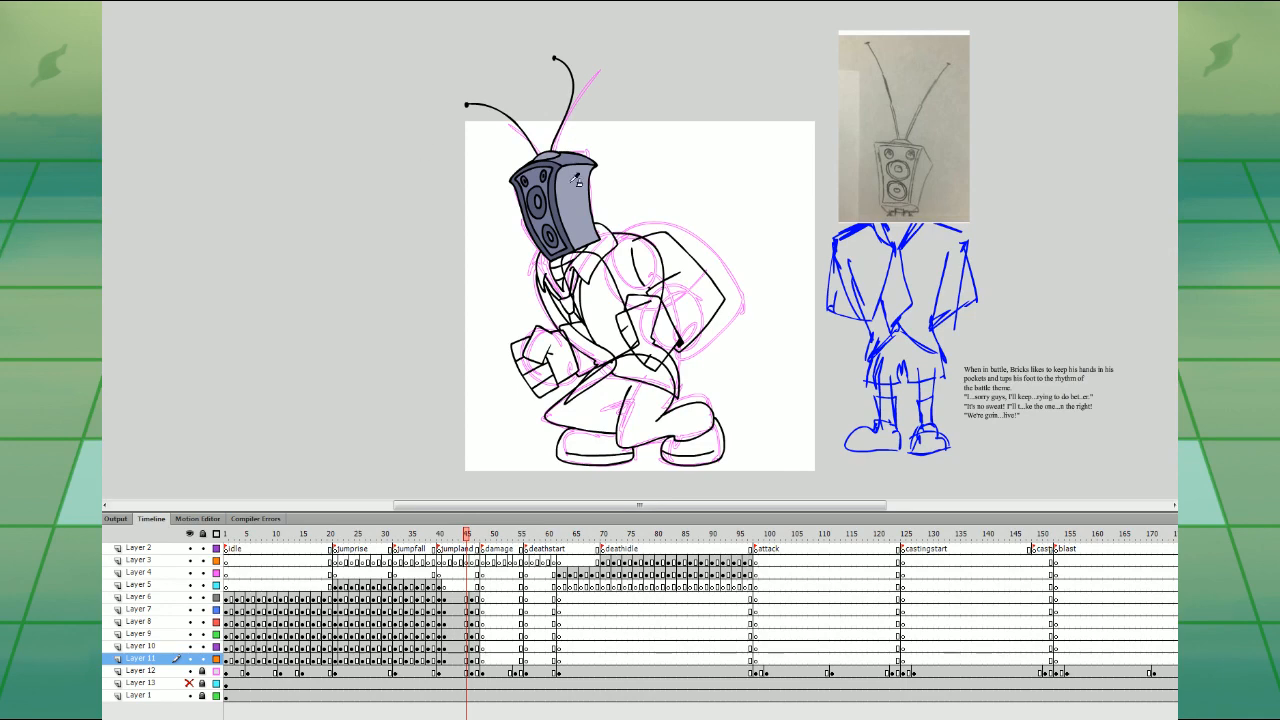
- Fill the neck and both fists, including the far fist's fingers, with the standing pose's light blue-grey
key("period")
key("comma")
left_click(642, 302)
left_click(533, 340)
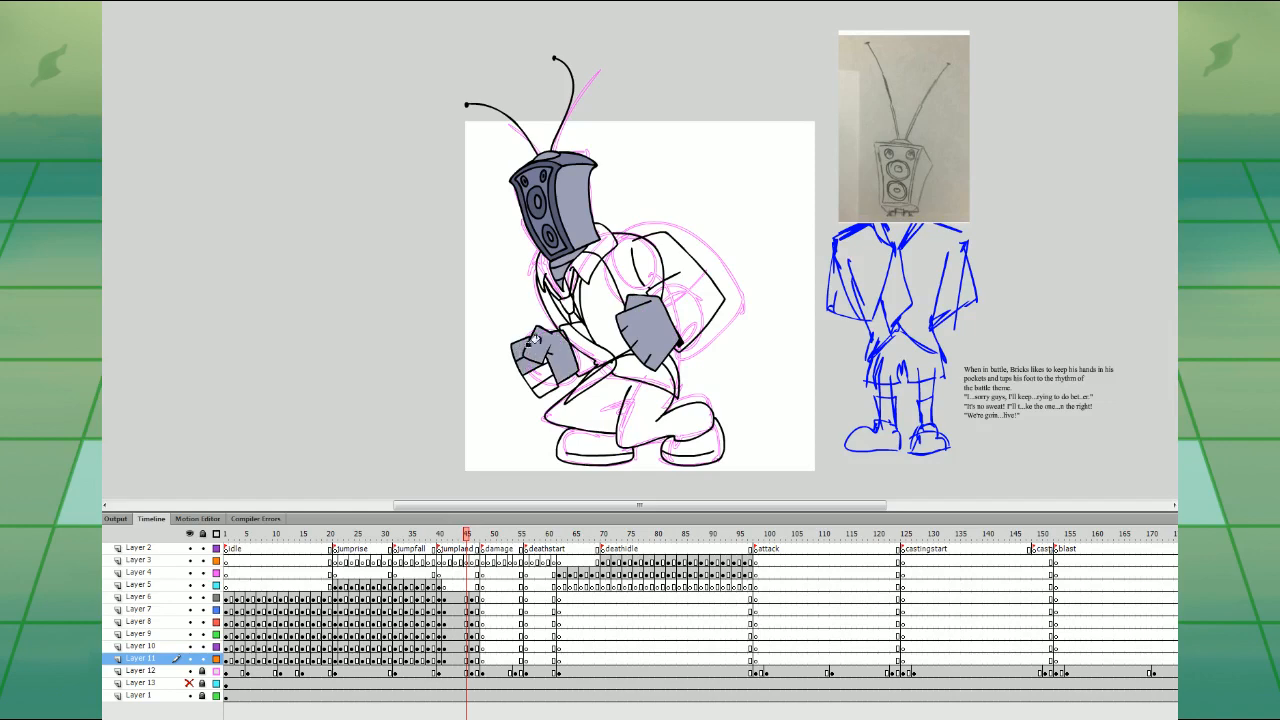
left_click(547, 350)
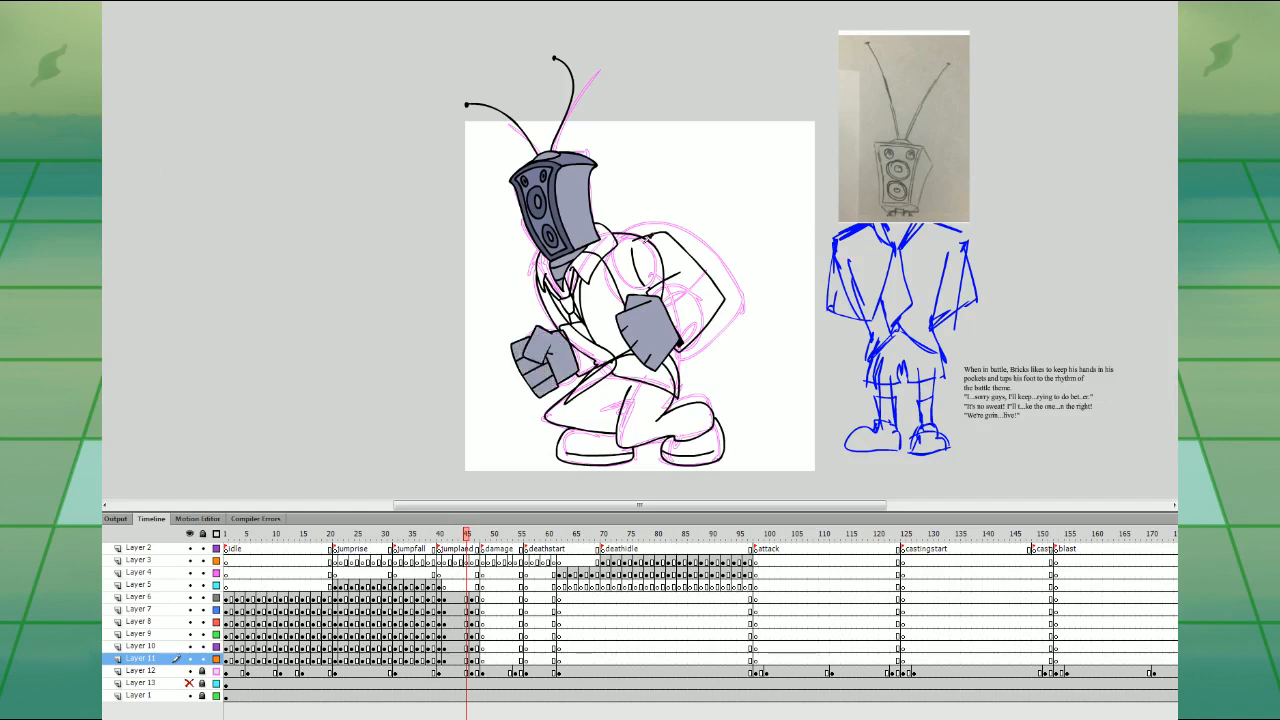
- Fill the jacket body and both front flaps with the standing pose's brown
key("period")
key("comma")
left_click(618, 280)
left_click(552, 292)
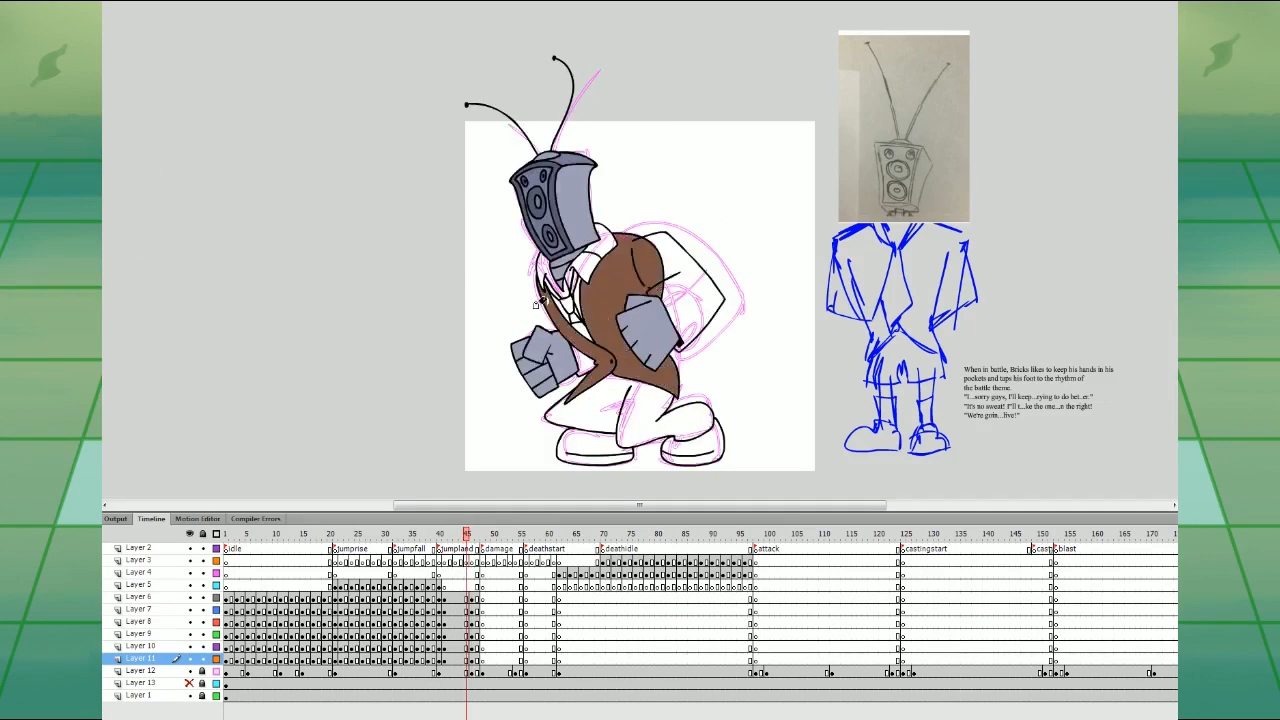
left_click(600, 306)
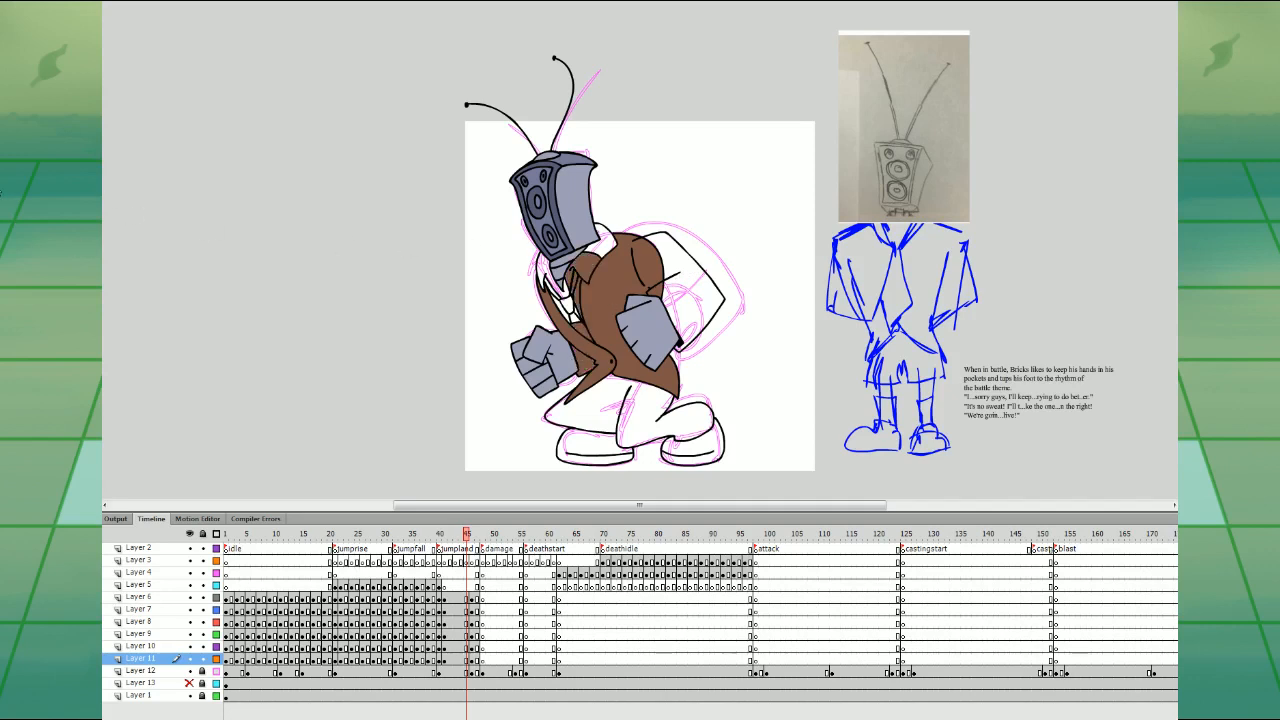
- Fill both parts of the near arm's sleeve with the jacket brown on Layer 8
left_click(463, 598)
left_click(461, 611)
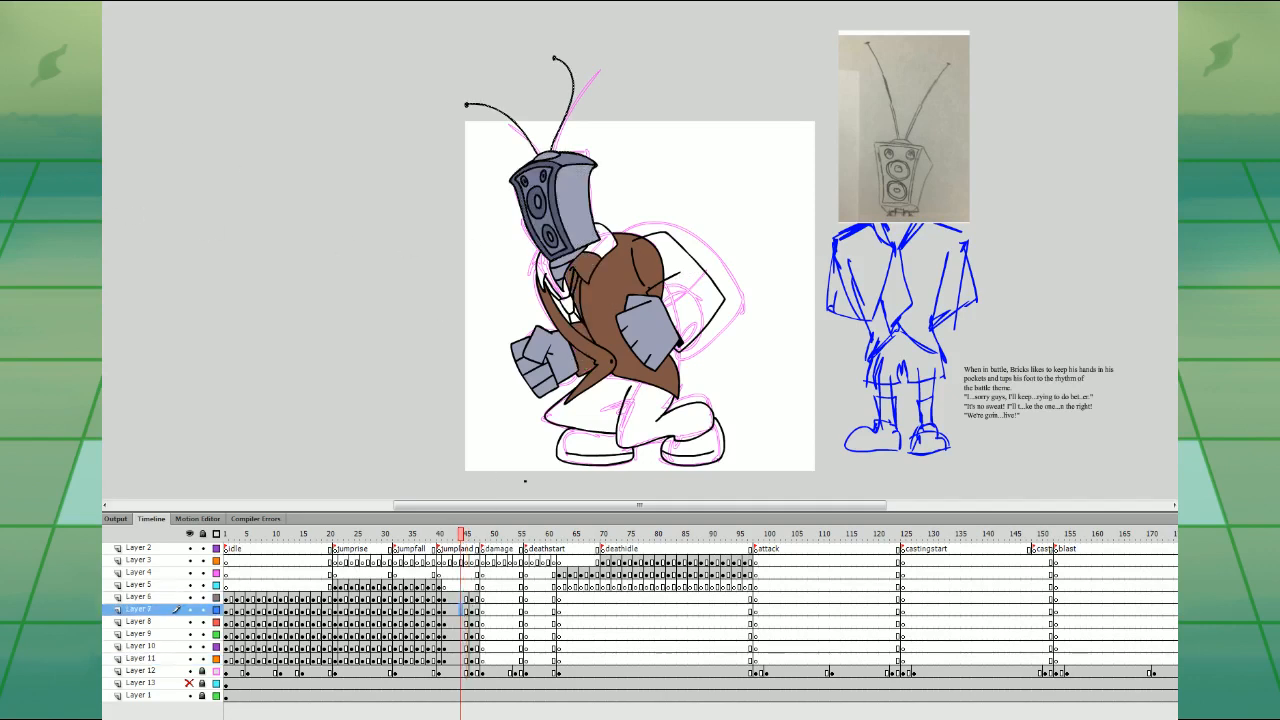
left_click(463, 623)
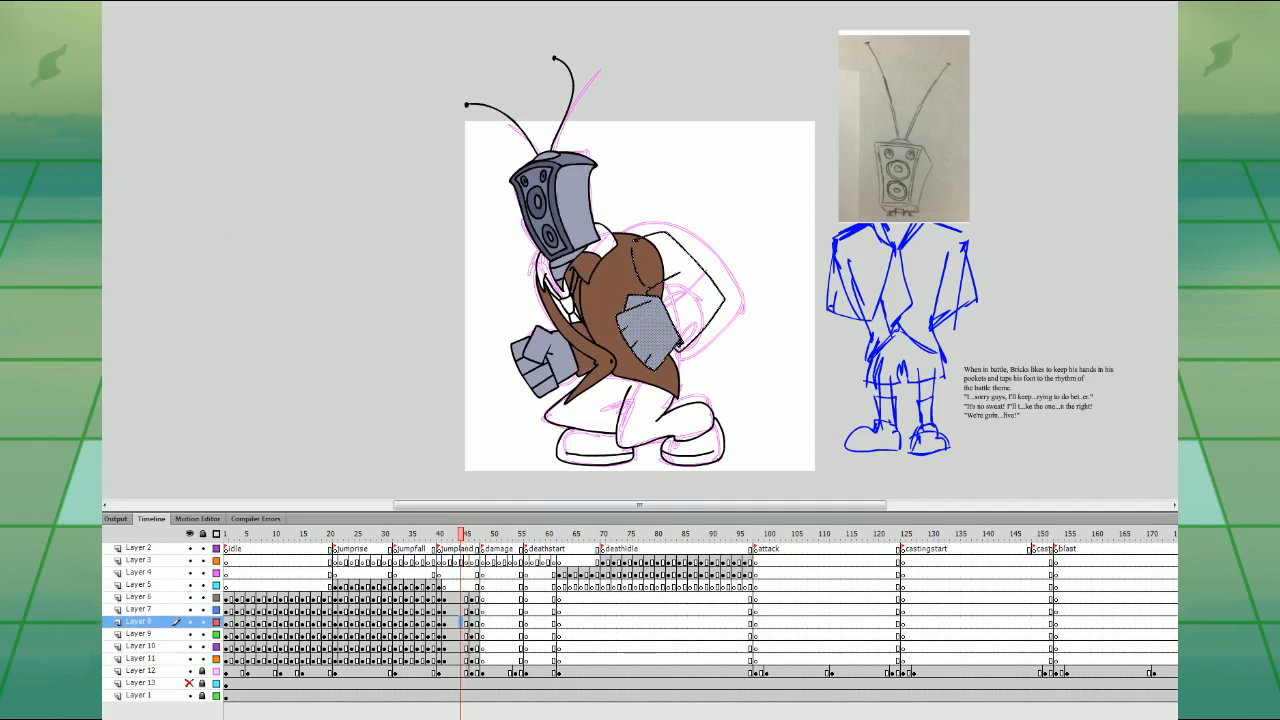
left_click(655, 259)
left_click(676, 262)
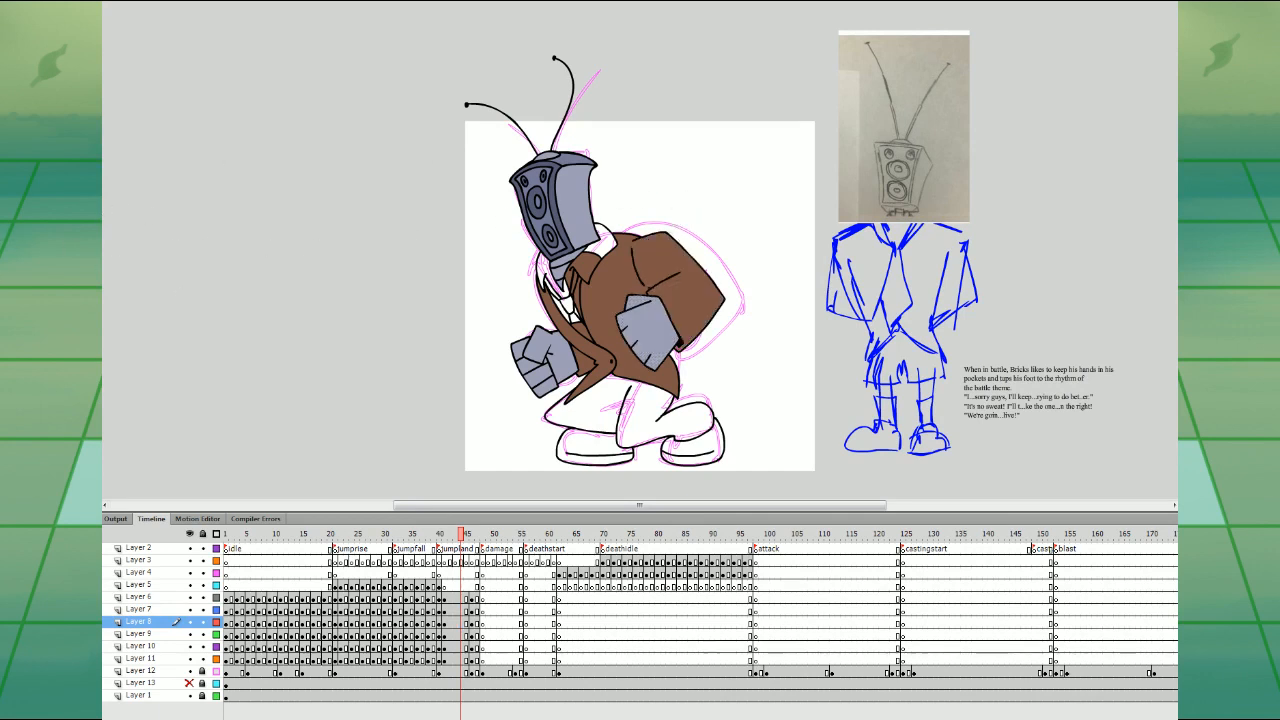
- Fill both shoes with the standing pose's dark red-brown, undoing any spill of that colour onto the trousers
key("period")
key("period")
left_click(687, 407)
key("comma")
left_click(684, 434)
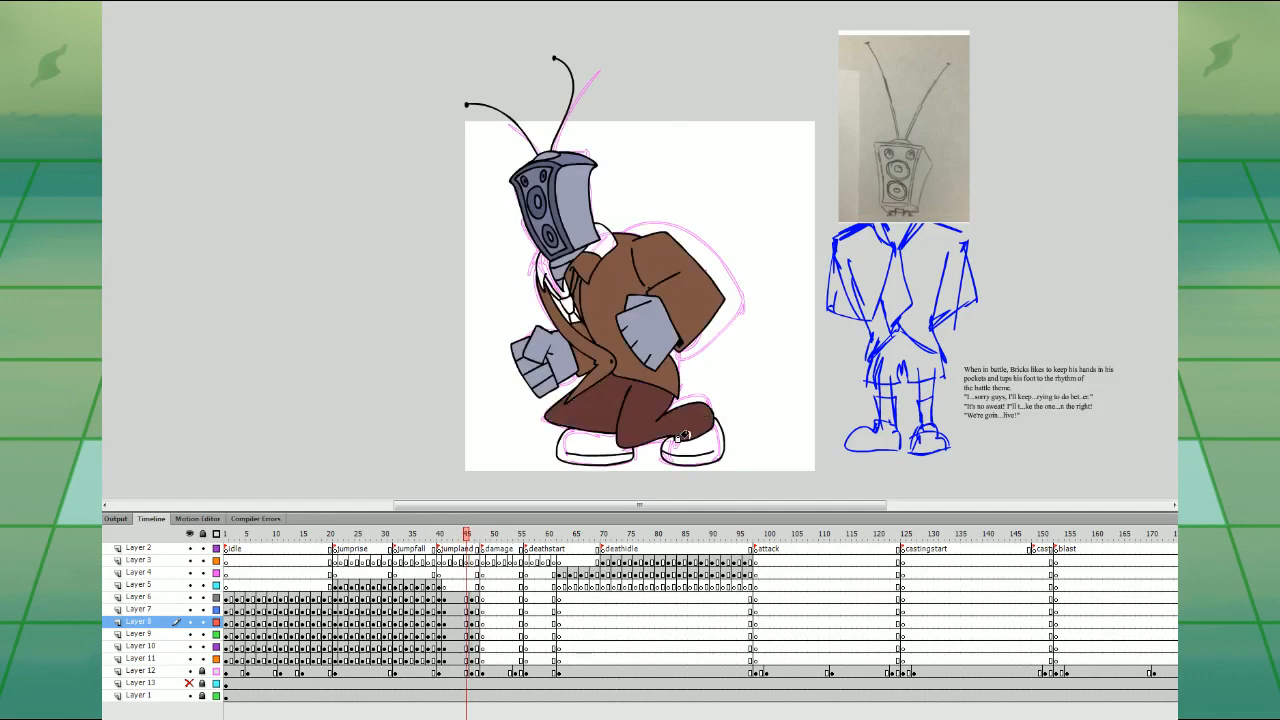
key("ctrl+z")
left_click(597, 446)
left_click(698, 446)
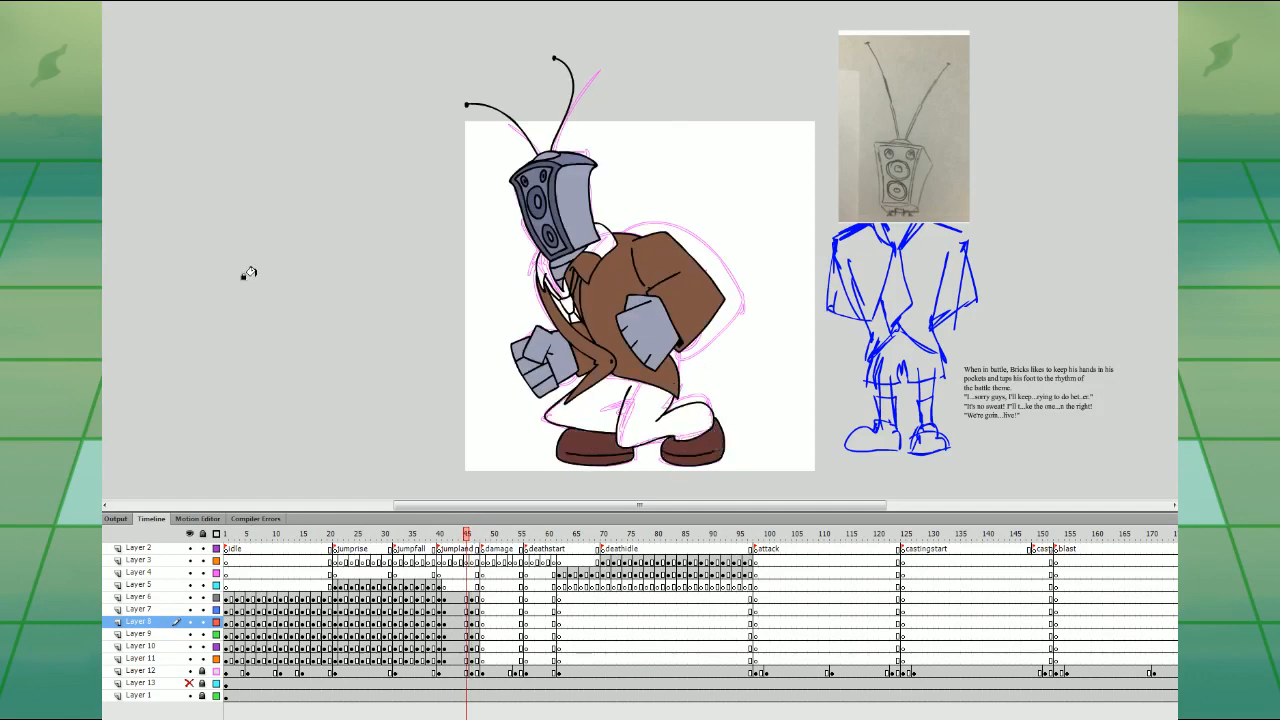
- Fill the collar and trousers with the standing pose's light brown and the tie with its orange
left_click(7, 257)
key("period")
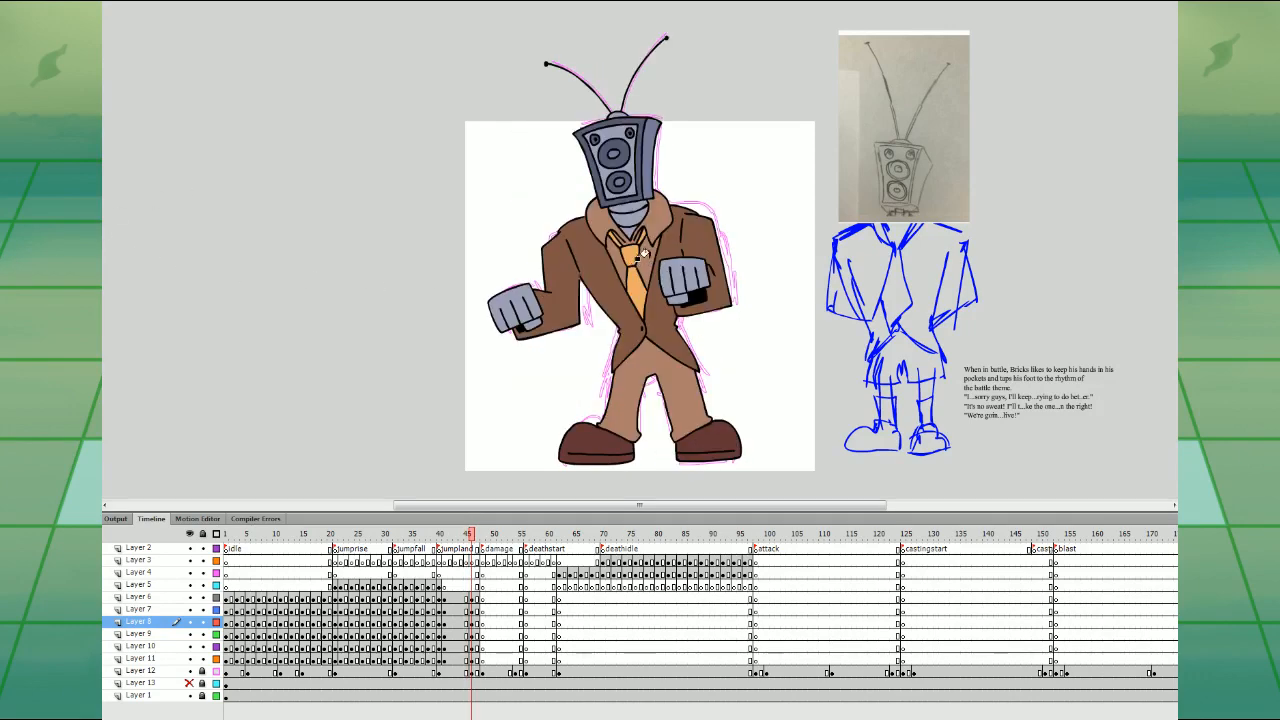
key("comma")
left_click(595, 245)
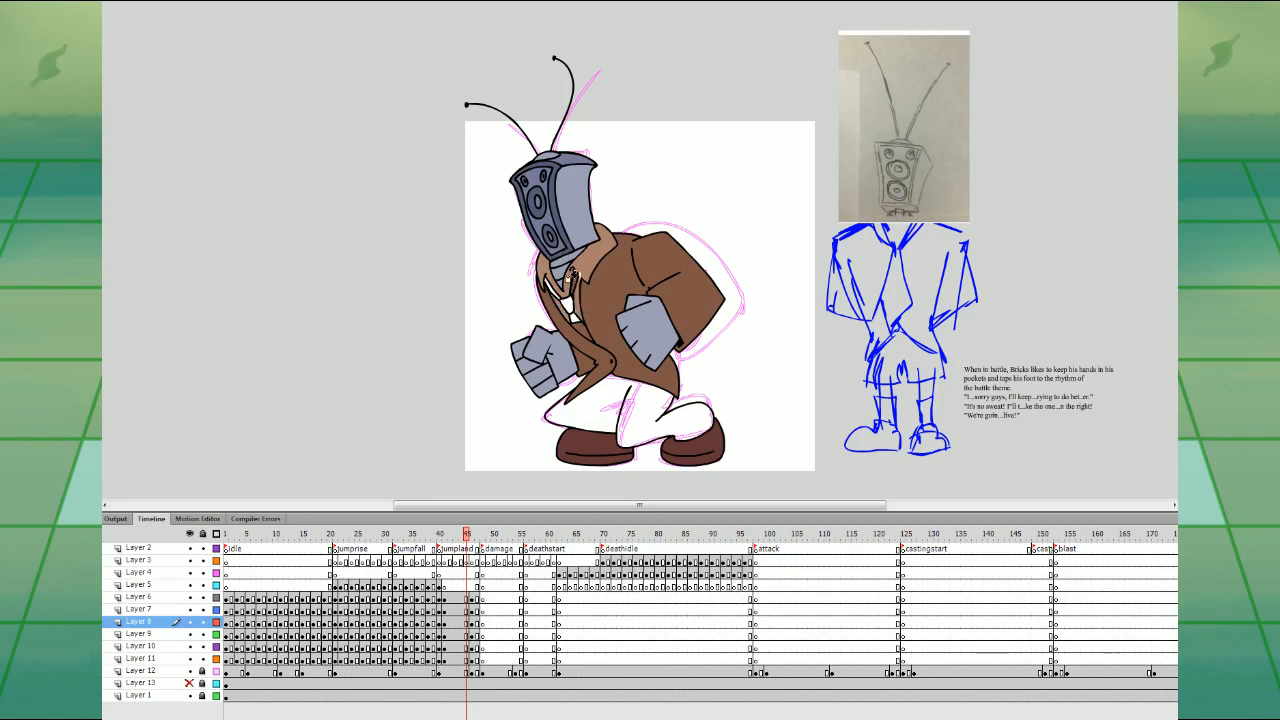
left_click(642, 406)
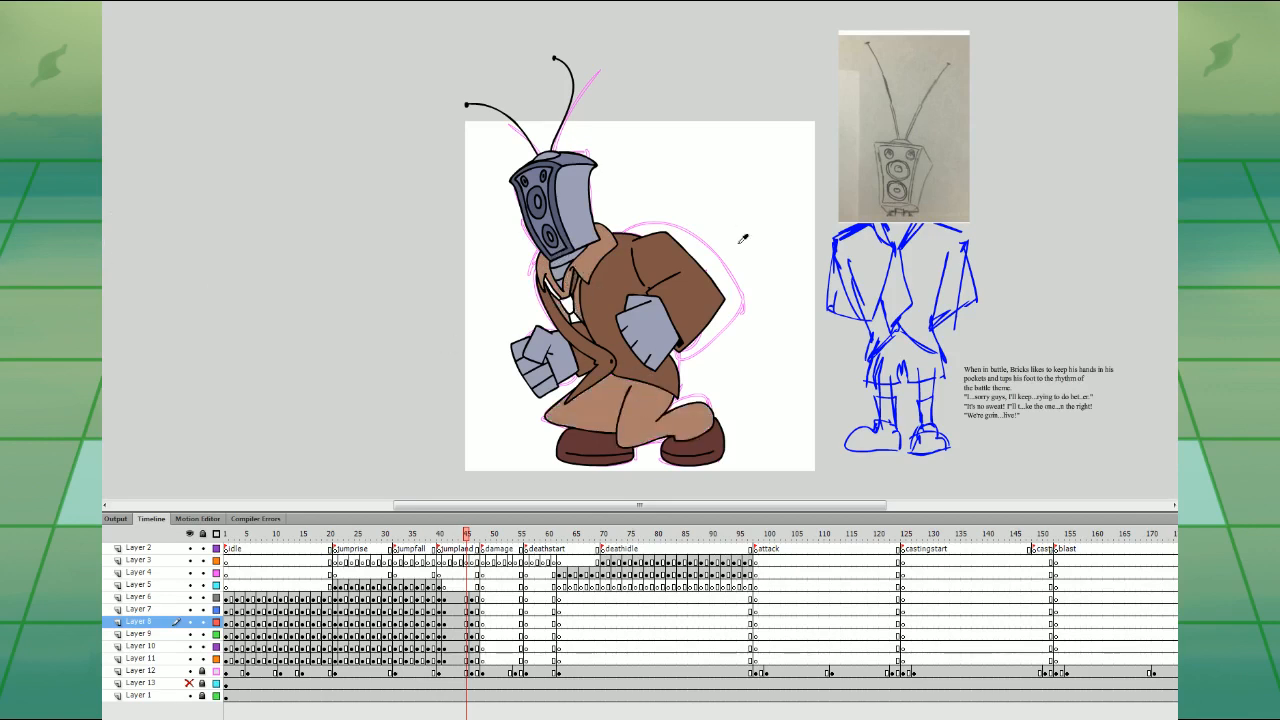
key("period")
key("comma")
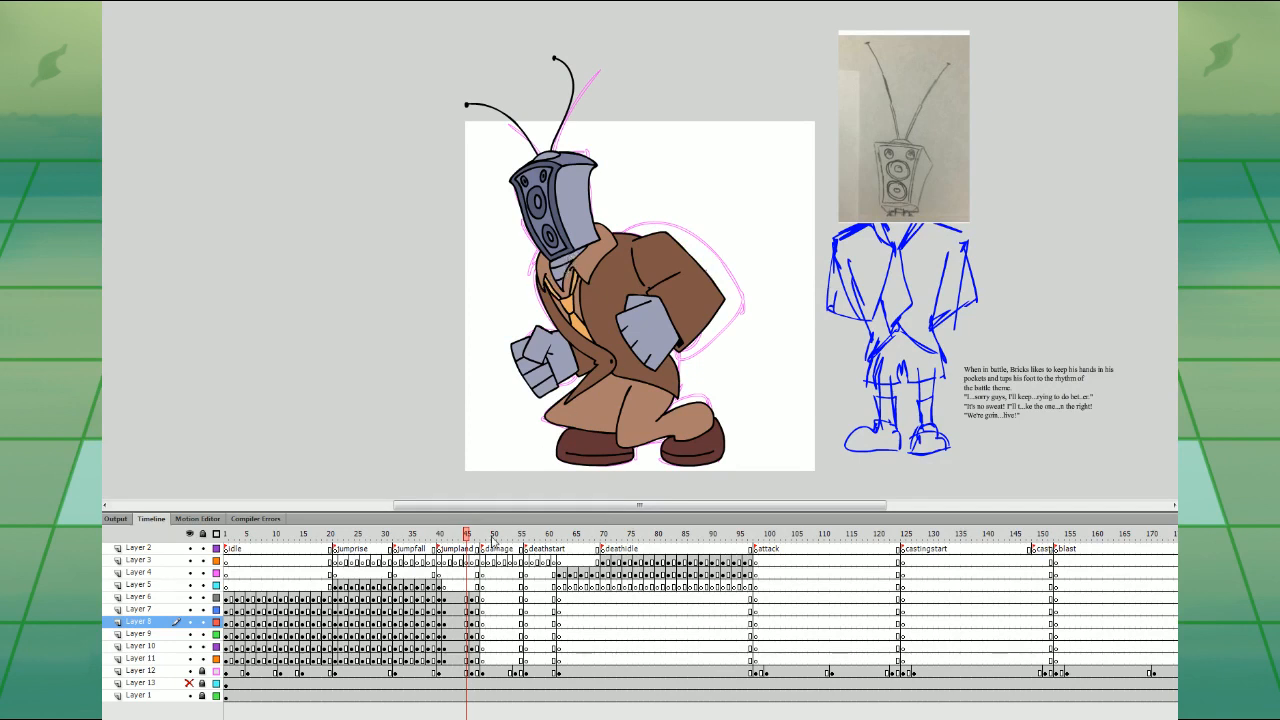
- Convert the head on Layer 6 and the antennae on Layer 7 to symbols, placing the antennae's pivot at their base
left_click(461, 597)
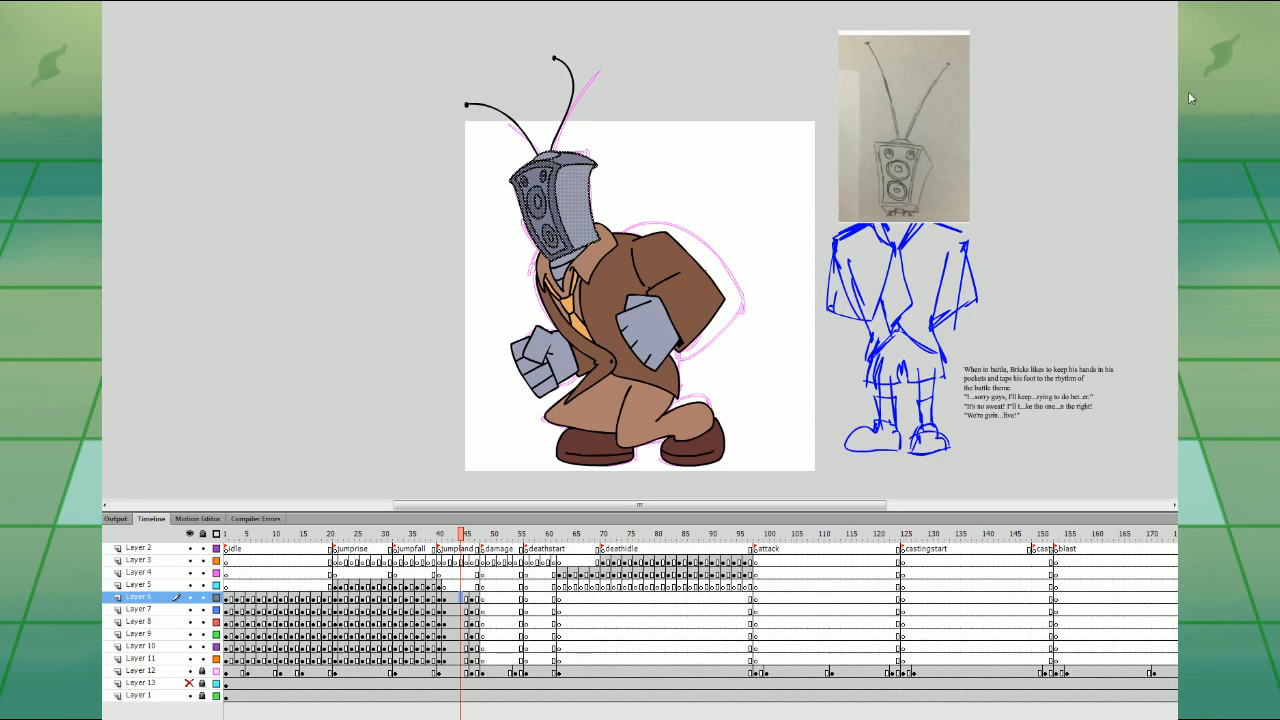
key("F8")
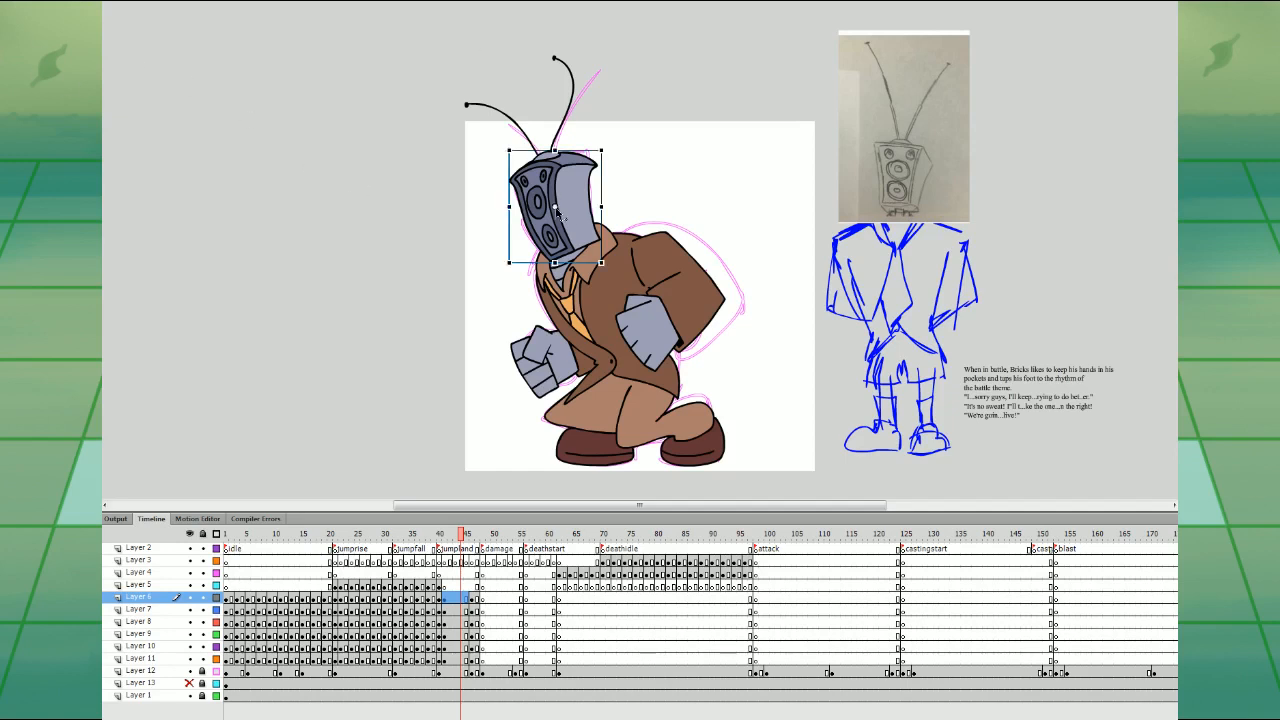
left_click(451, 609)
key("q")
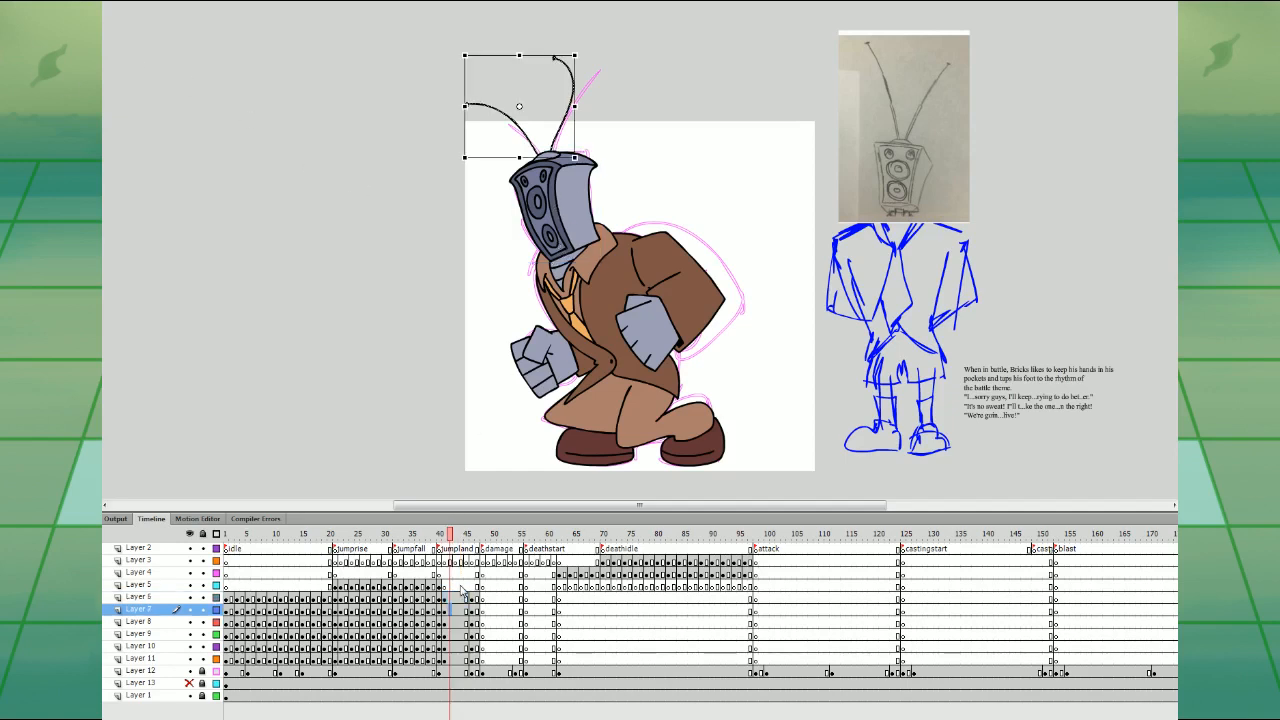
key("F8")
left_click_drag(519, 106, 545, 157)
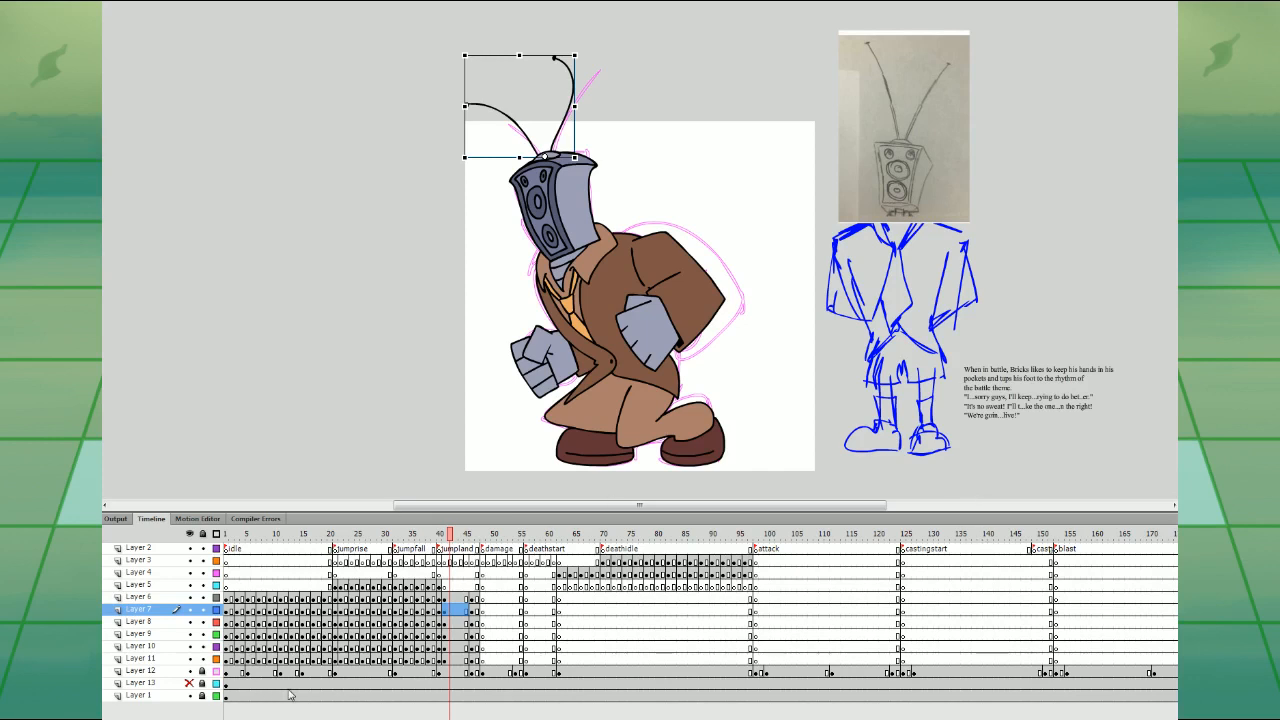
- Convert the near arm on Layer 8 and the torso on Layer 9 to symbols, with pivots at the shoulder and waist
left_click(453, 622)
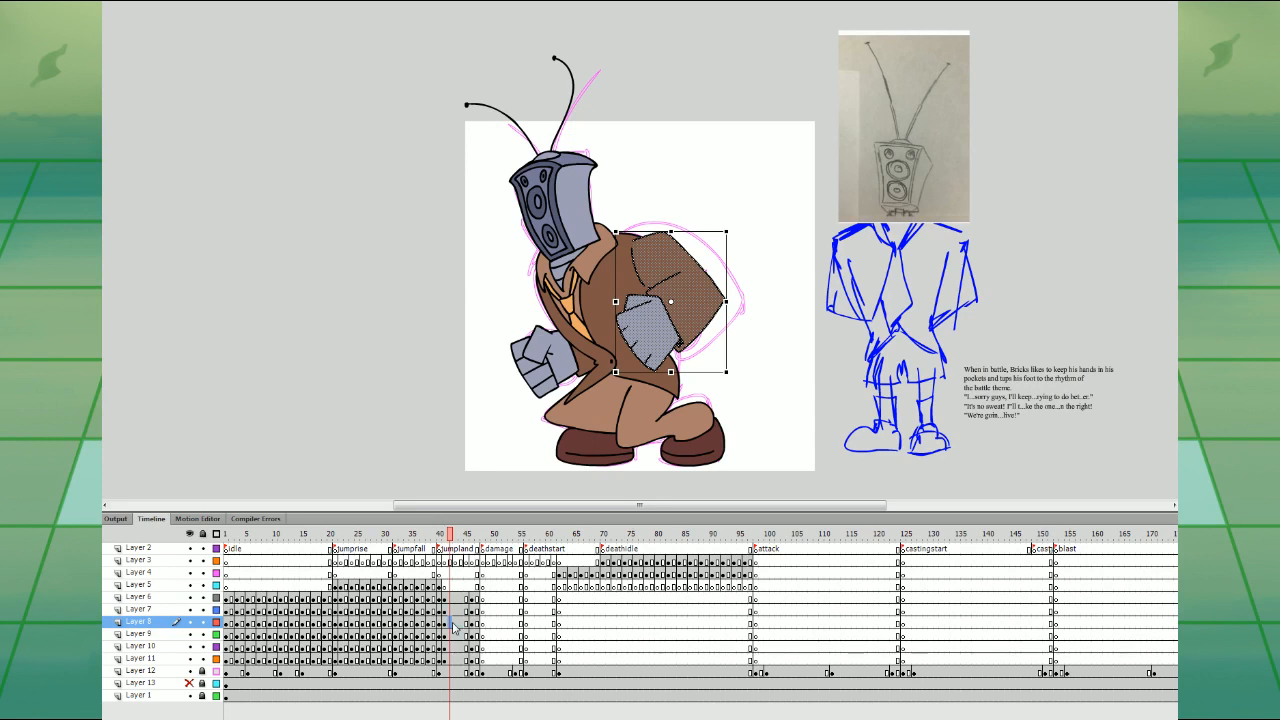
key("ctrl+g")
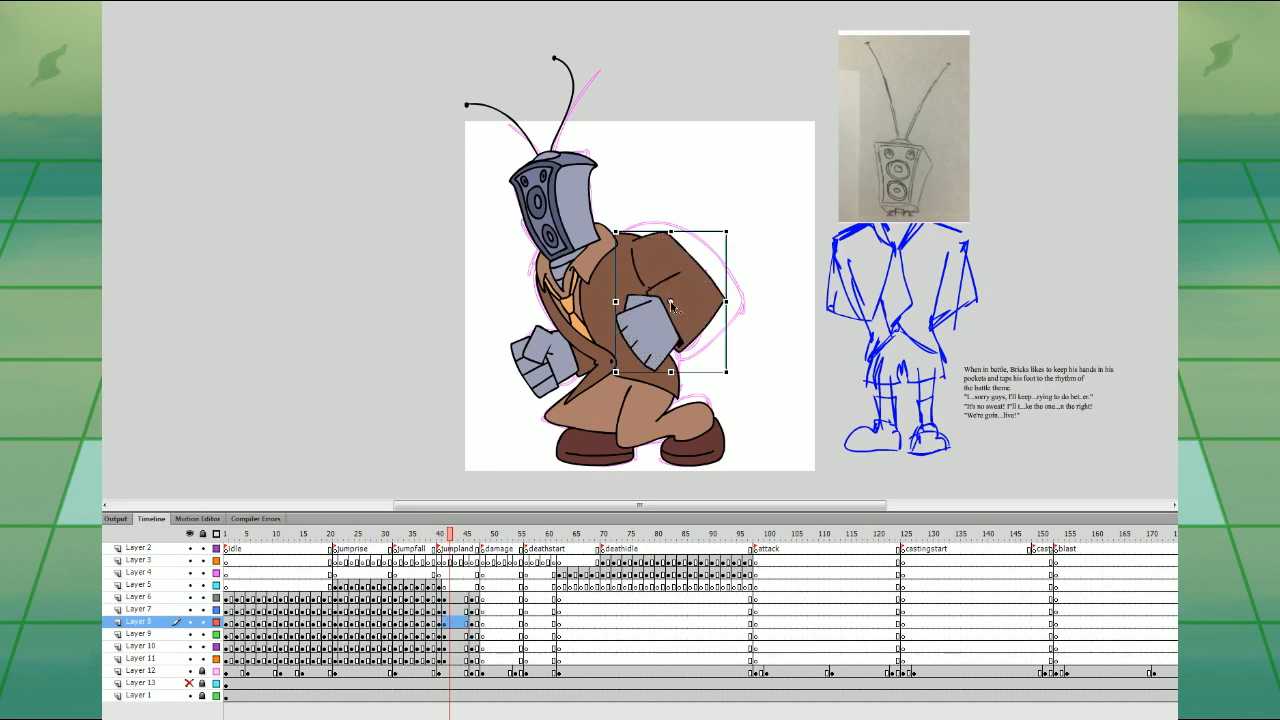
left_click(457, 634)
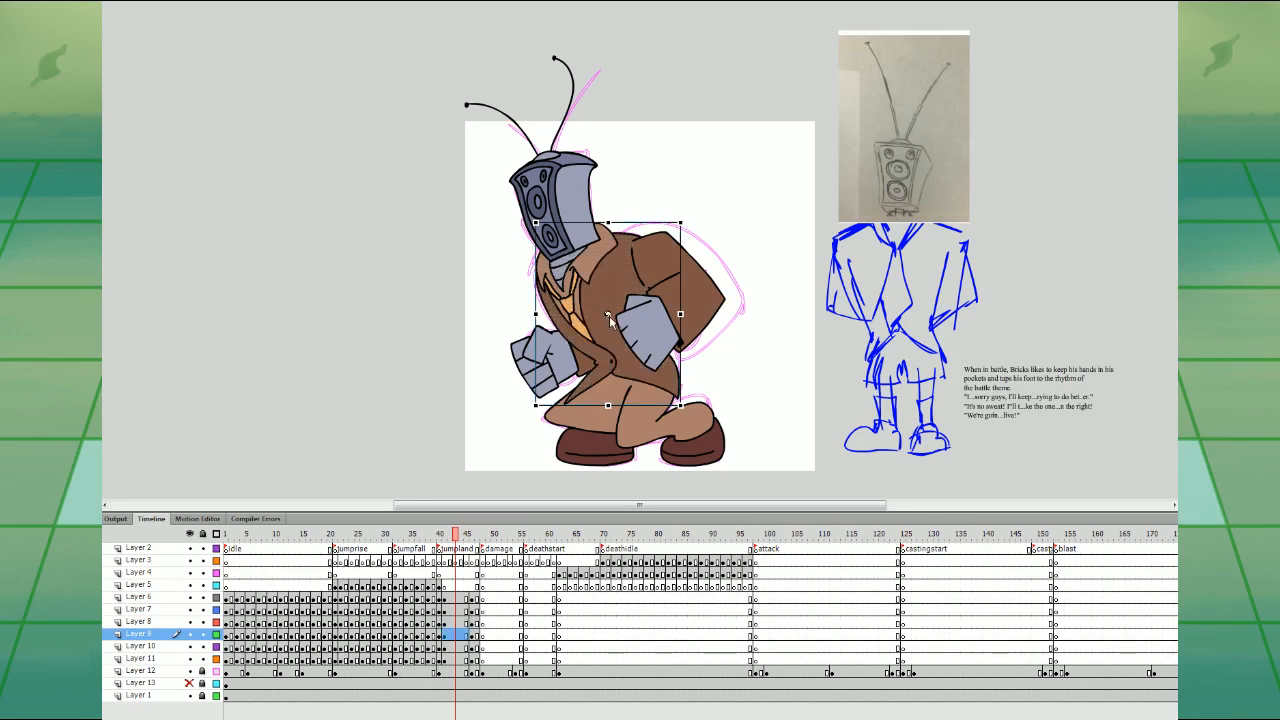
- Convert the far arm on Layer 10 and the legs on Layer 11 to symbols, with pivots at the shoulder and between the shoes
left_click(470, 646)
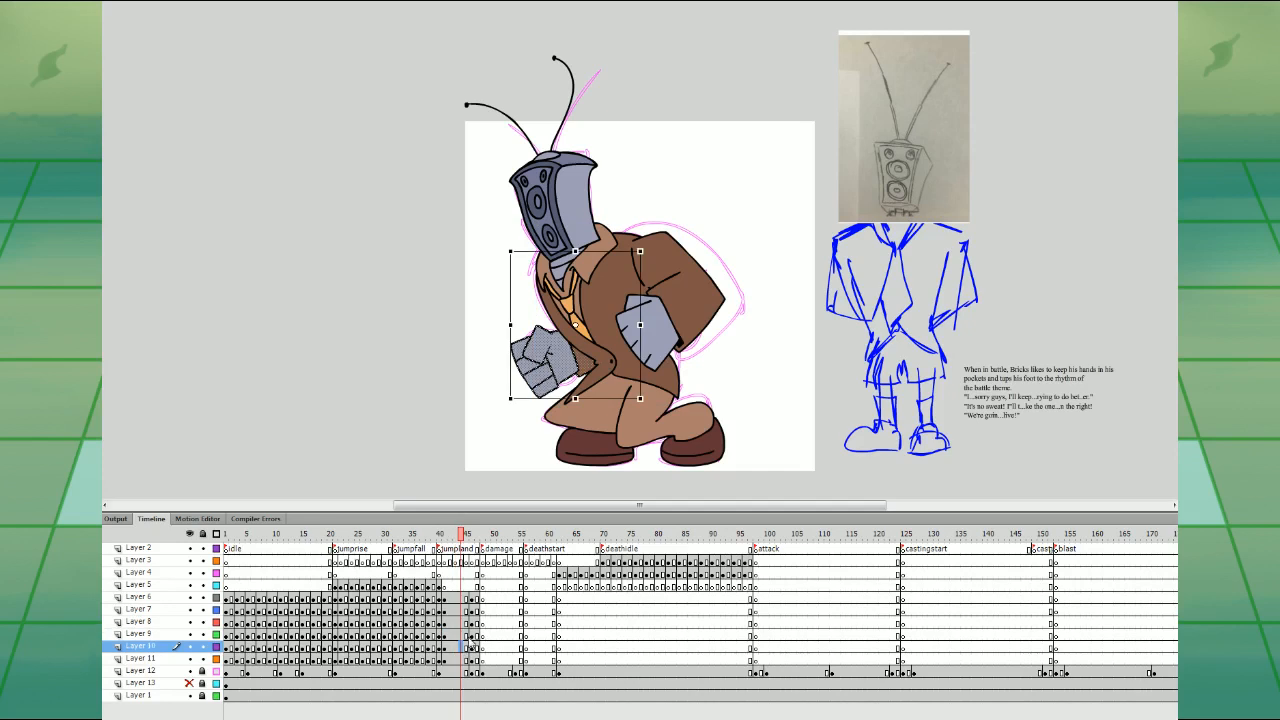
key("ctrl+g")
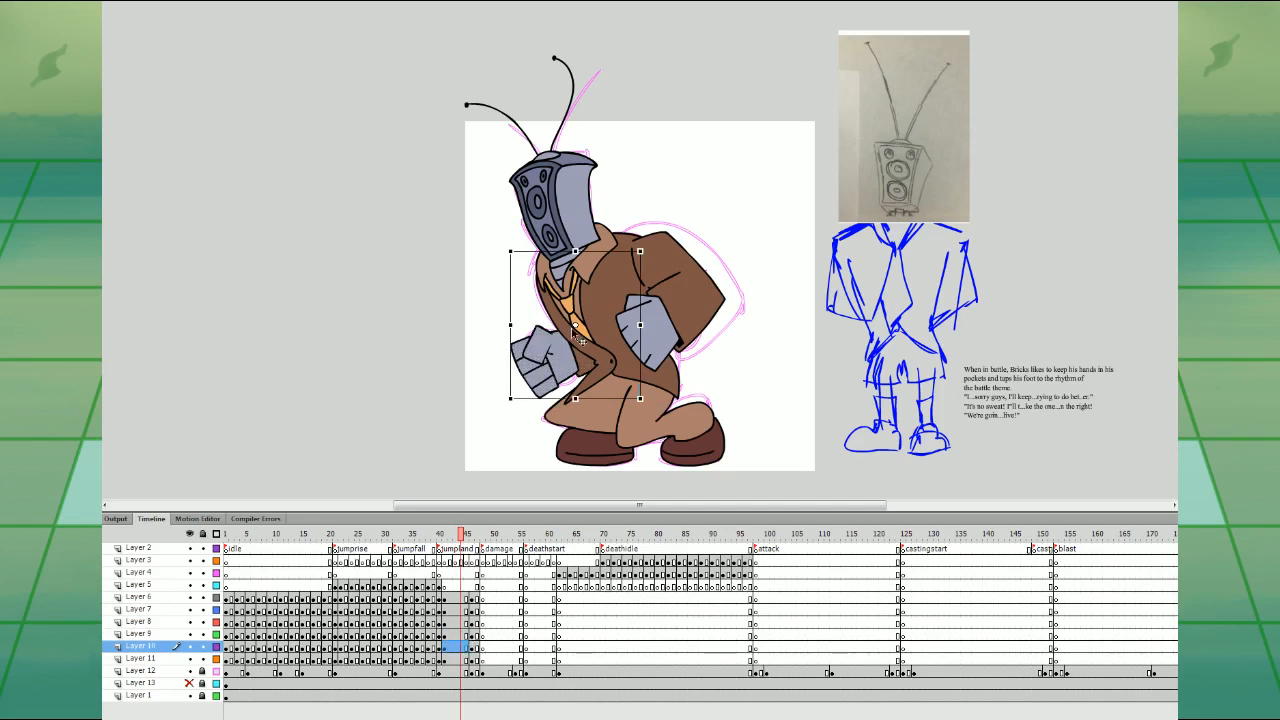
left_click_drag(575, 325, 558, 268)
left_click(457, 658)
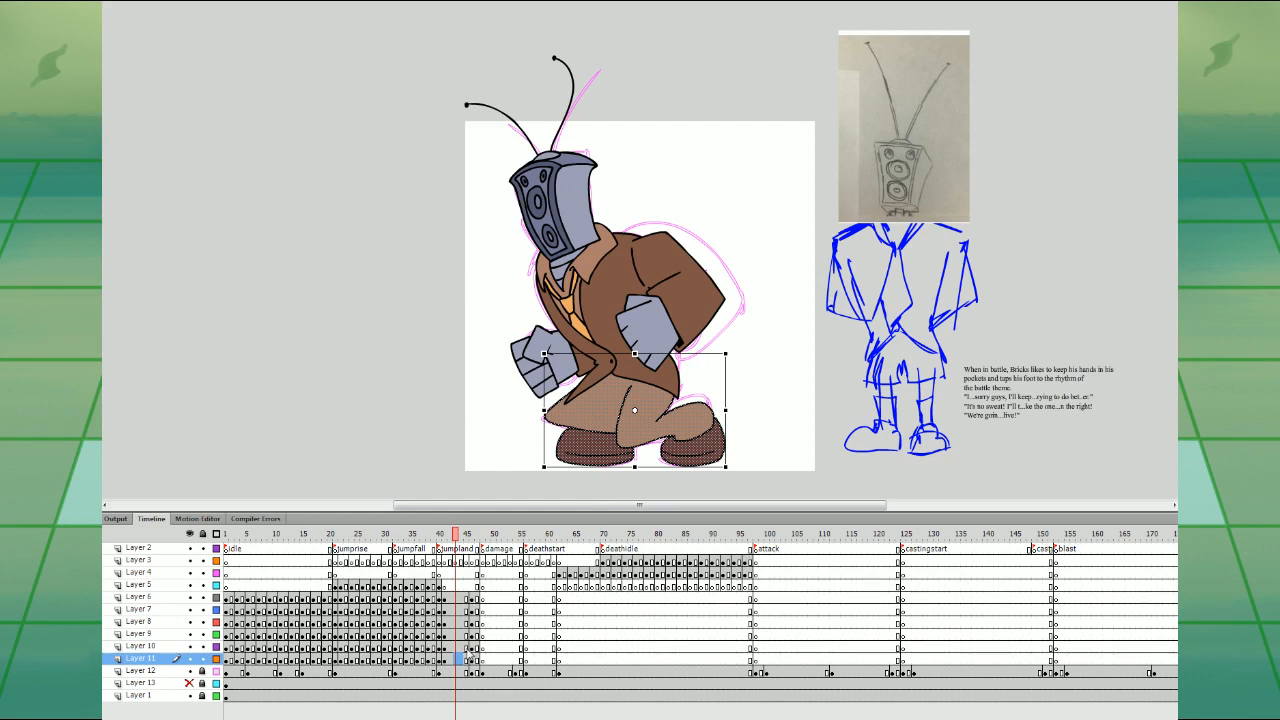
key("ctrl+g")
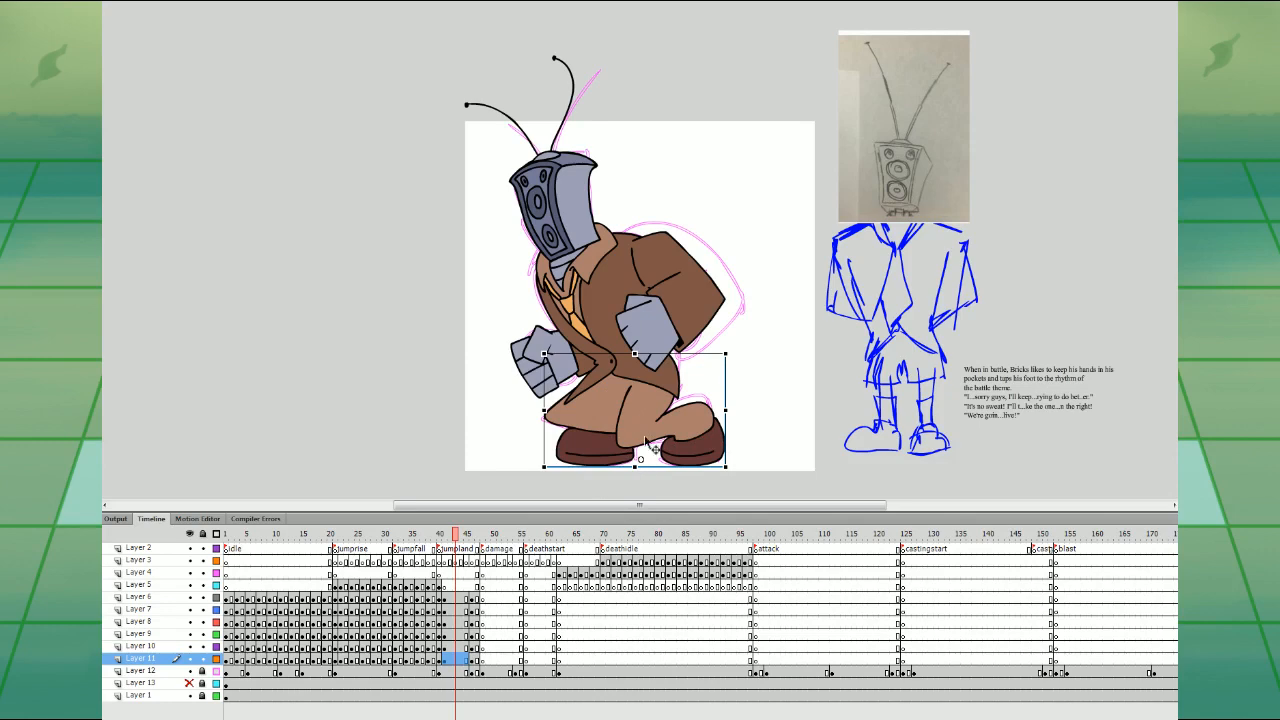
- Insert keyframes at frame 43 on Layers 6 through 11 and select all the character's parts there
left_click(422, 625)
key("Return")
key("Return")
left_click_drag(455, 599, 456, 661)
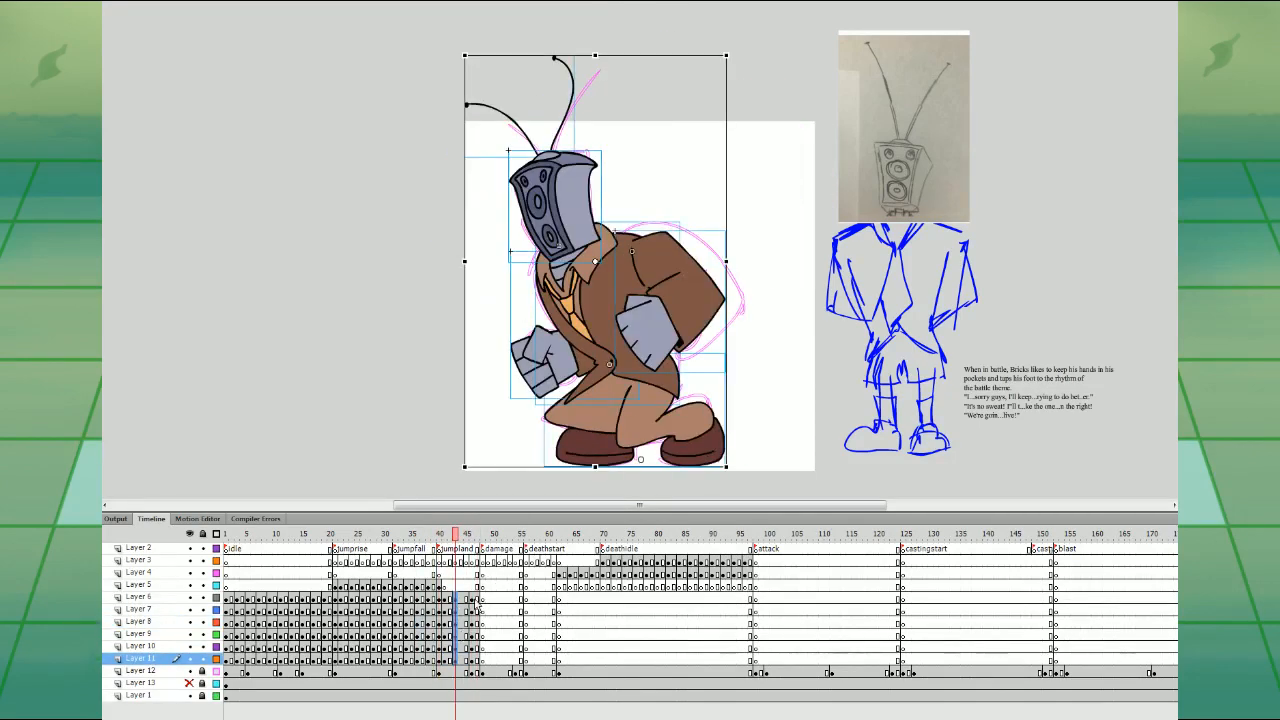
- Slightly rotate the near arm, far arm and head of the crouched pose at frame 43
left_click(643, 408)
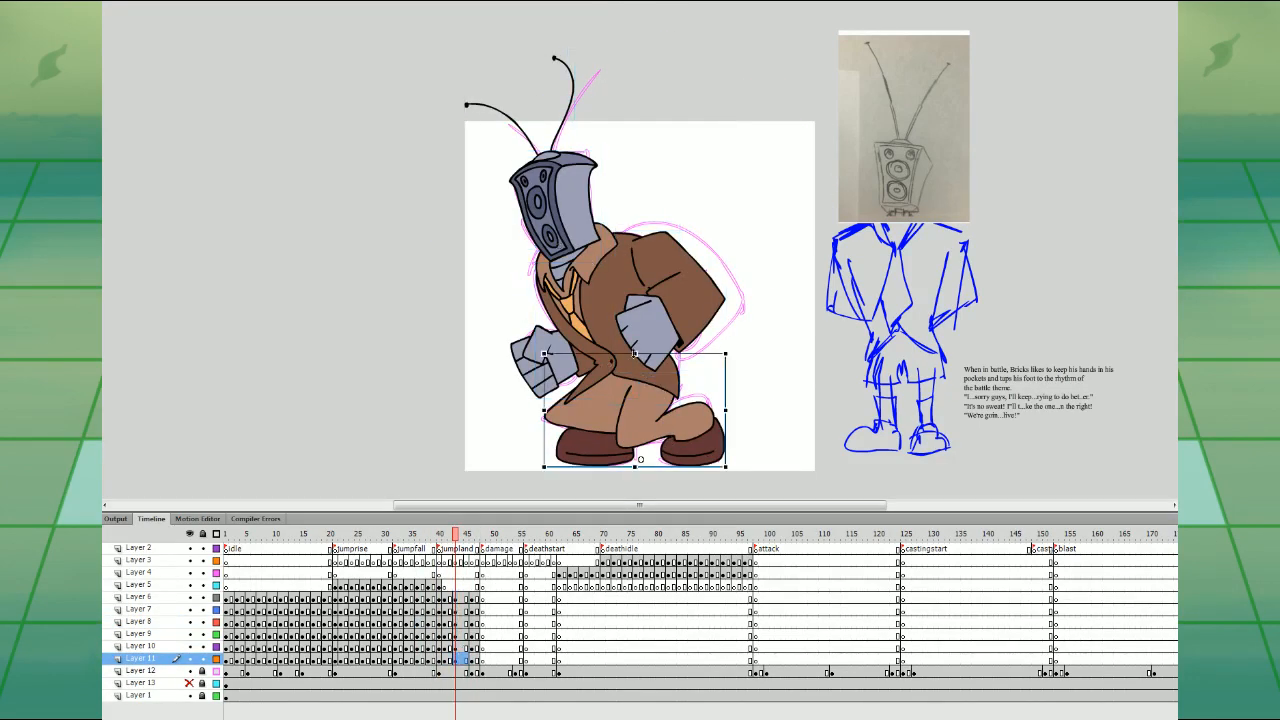
left_click(680, 335)
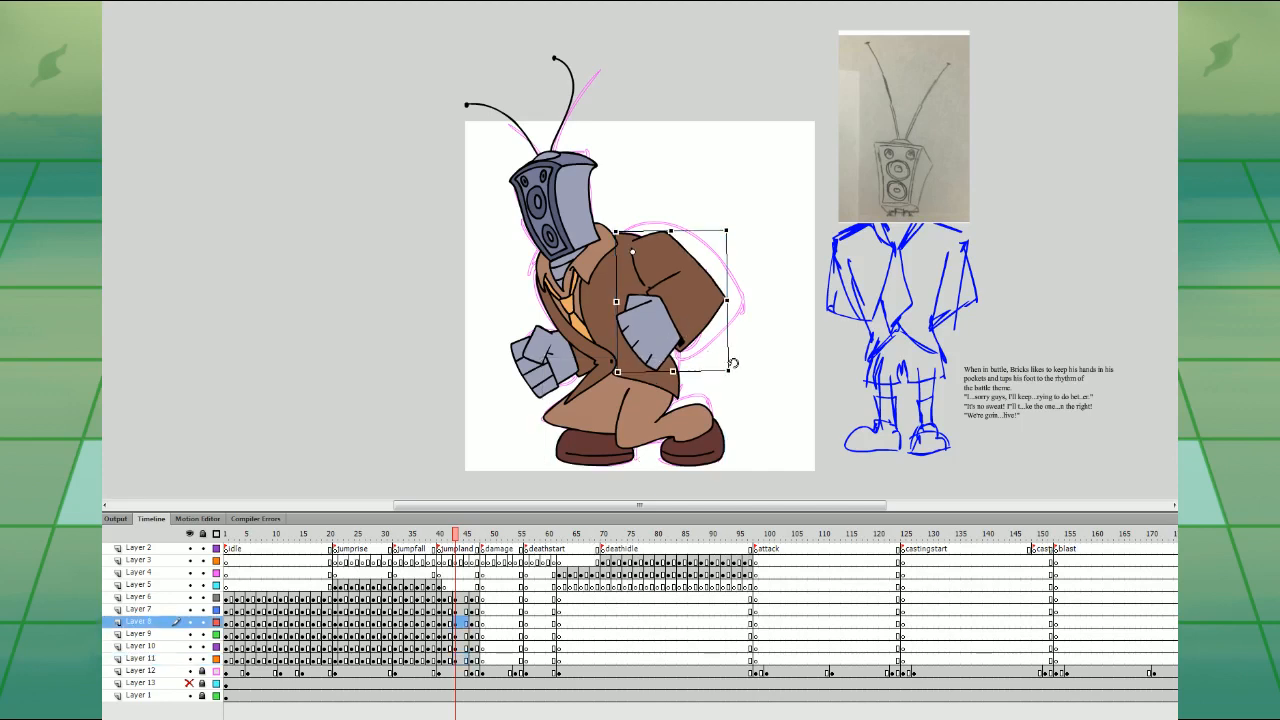
left_click(640, 395)
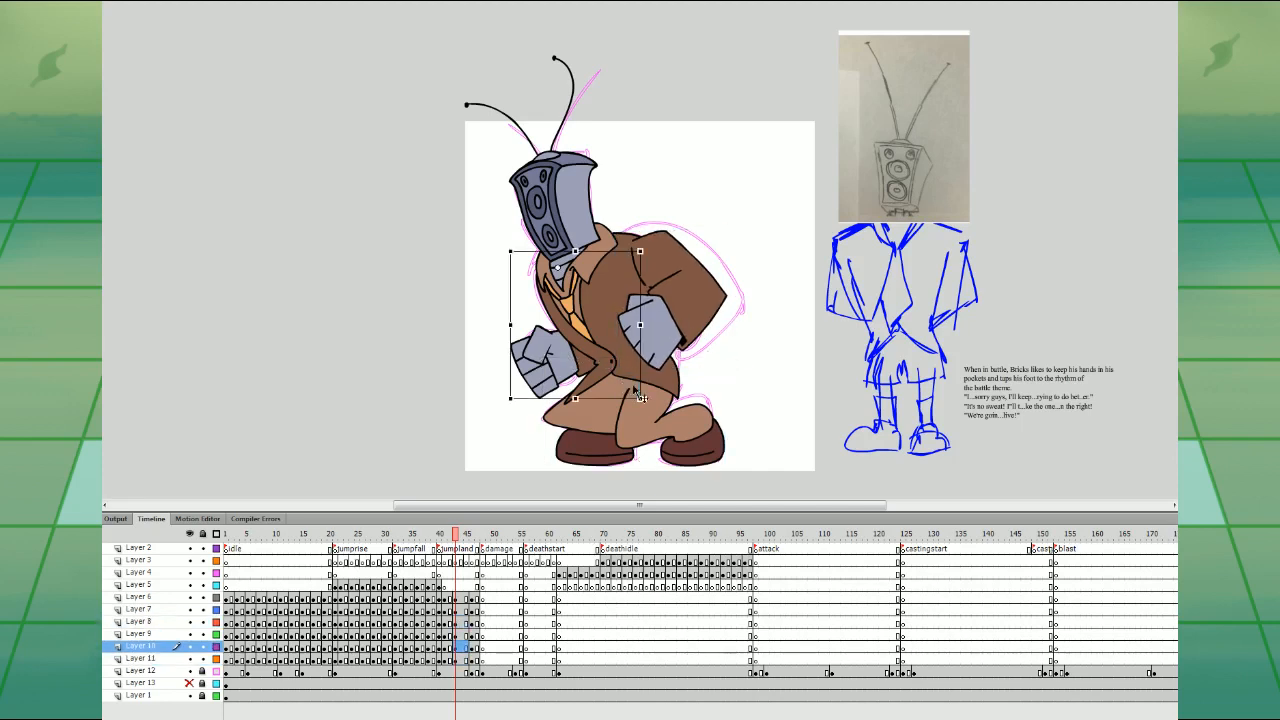
left_click(587, 235)
left_click(580, 120)
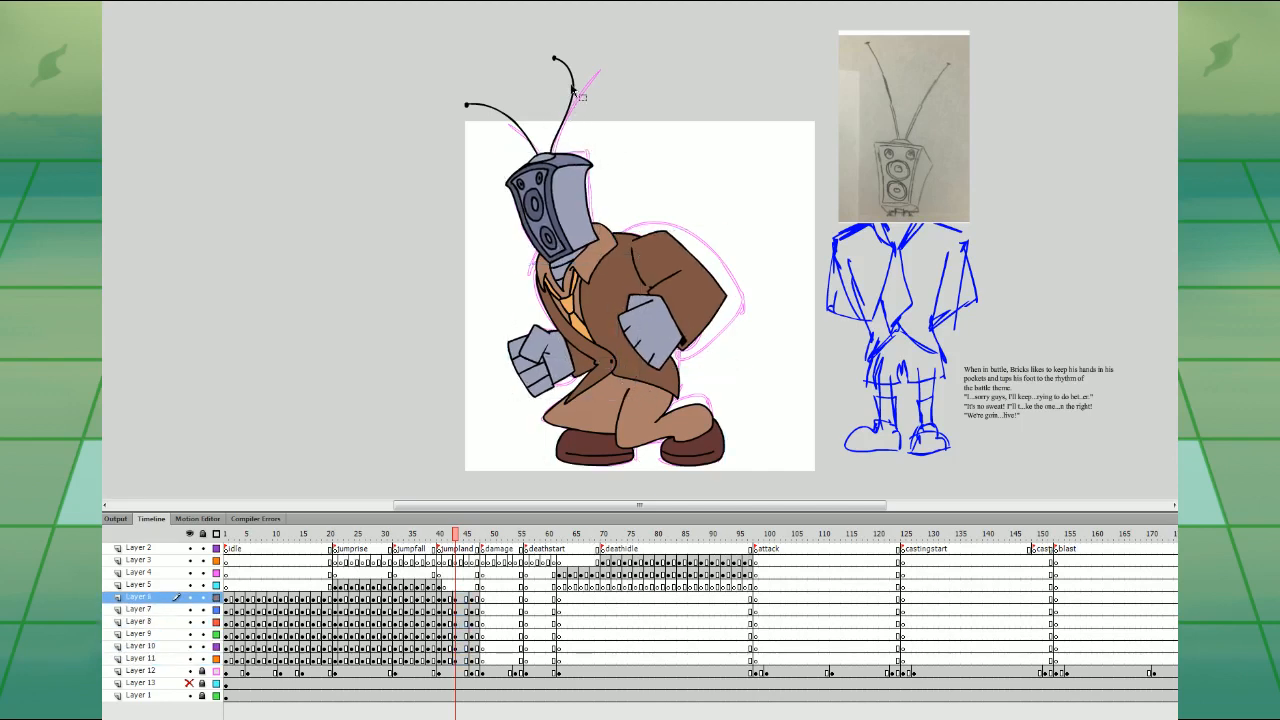
- Tilt the antennae back to the left at frame 43 and nudge them onto the top of the head
left_click(577, 66)
left_click_drag(466, 53, 456, 95)
key("Left")
key("Left")
key("Left")
key("Down")
key("Down")
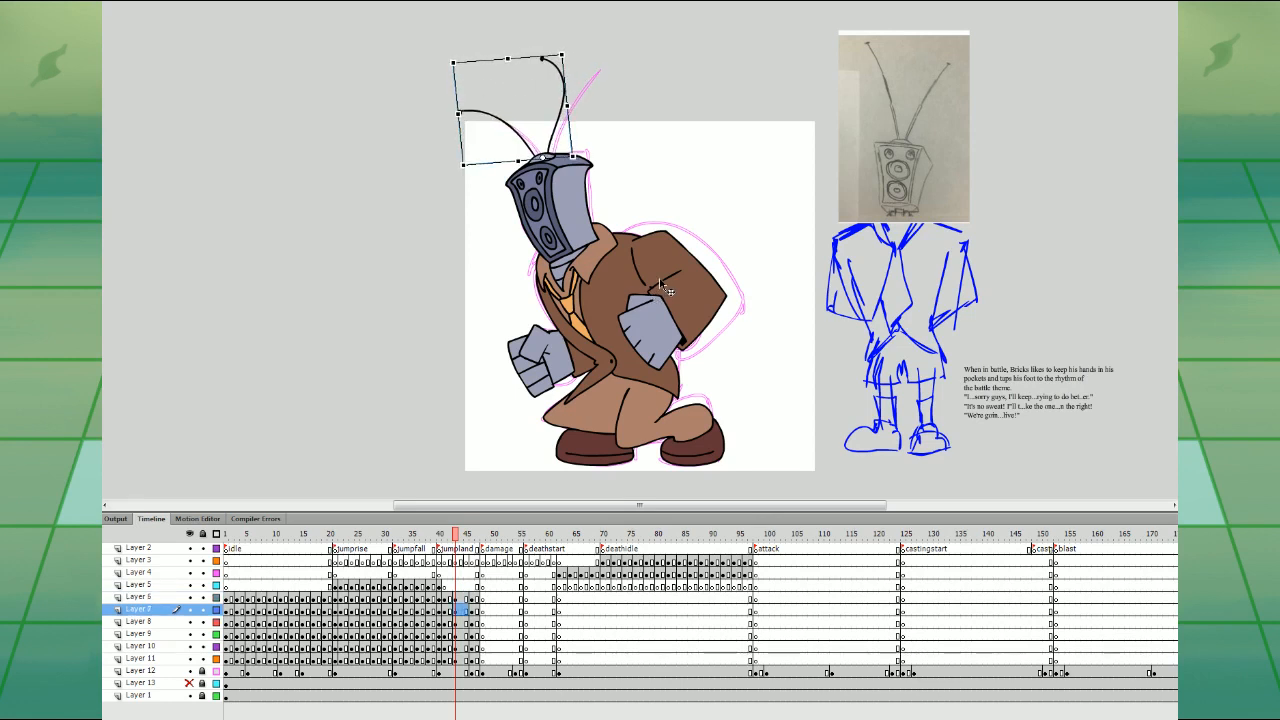
- Select all the upper-body parts at frame 43 and nudge them together slightly left and down
left_click(454, 598)
left_click_drag(434, 123, 722, 316)
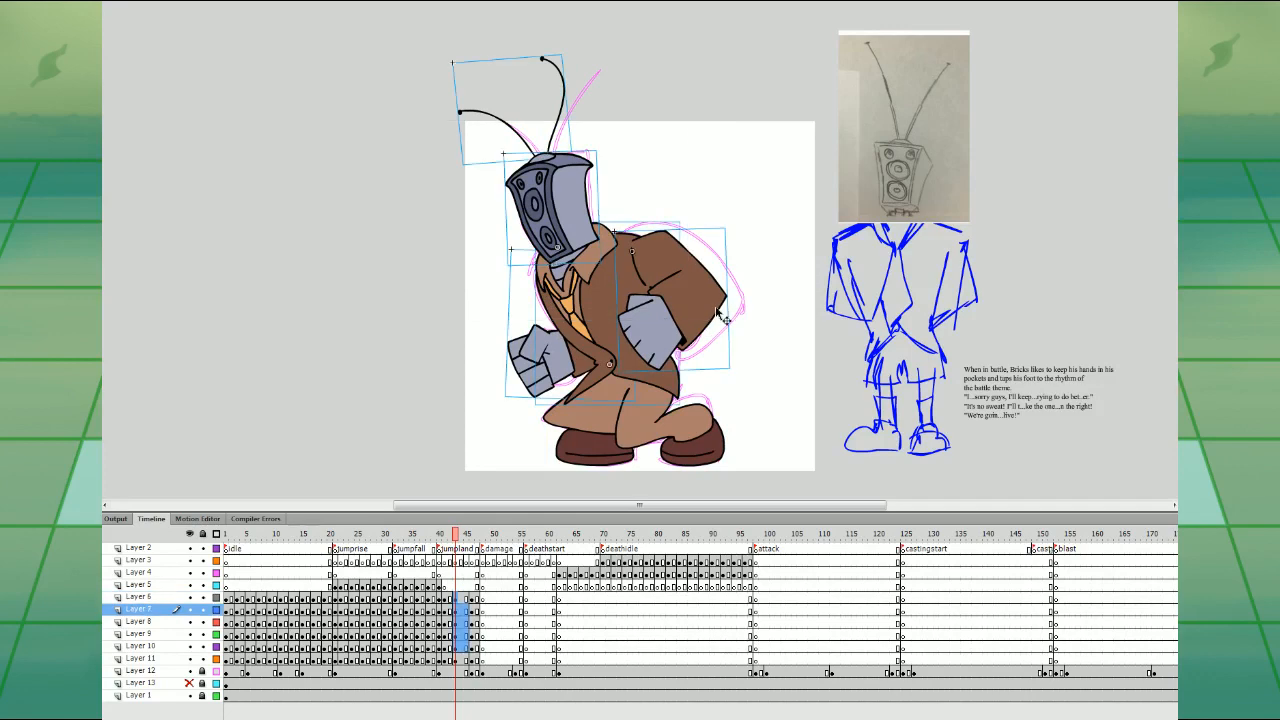
key("Left")
key("Left")
key("Left")
key("Down")
key("Down")
key("Left")
key("Left")
- Insert keyframes at frame 45 on Layers 6 through 11
left_click(423, 586)
left_click_drag(423, 535, 472, 536)
left_click_drag(467, 600, 467, 660)
key("F6")
left_click(766, 378)
- Edit the crouched legs symbol so a small triangular gap is cut out between the thighs
left_click(672, 408)
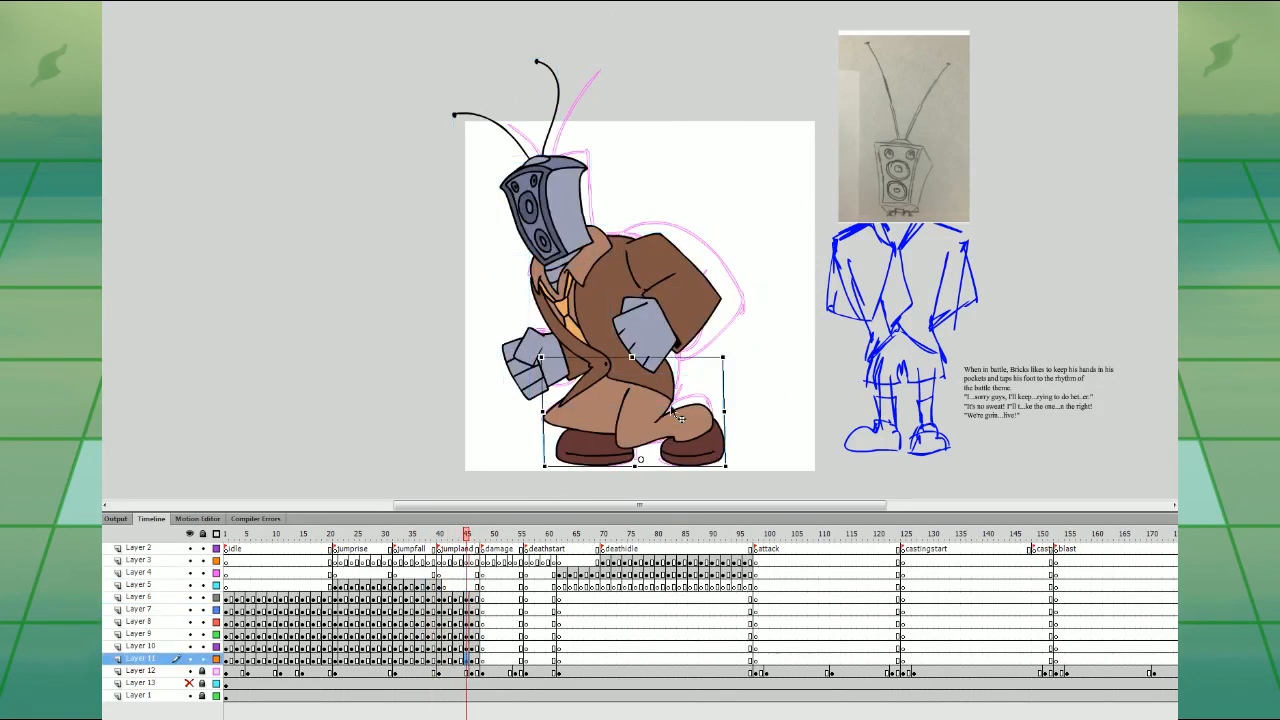
double_click(664, 413)
key("ctrl+equal")
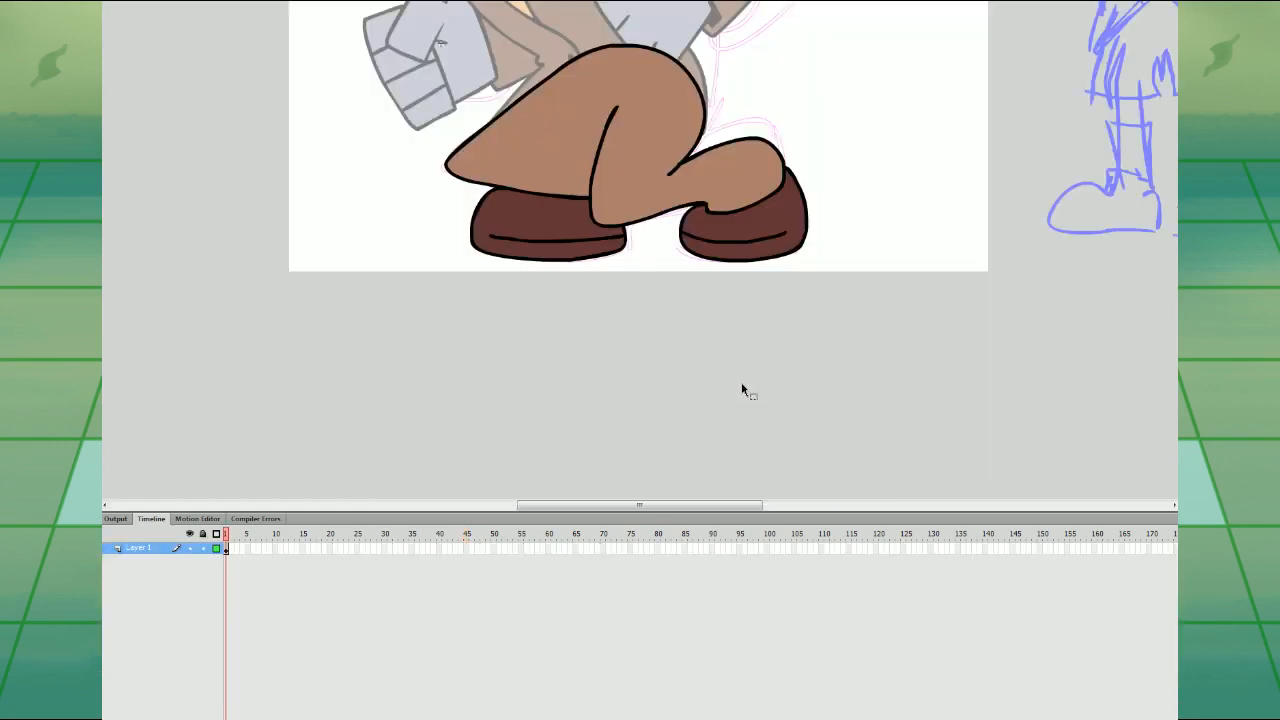
left_click_drag(780, 385, 752, 537)
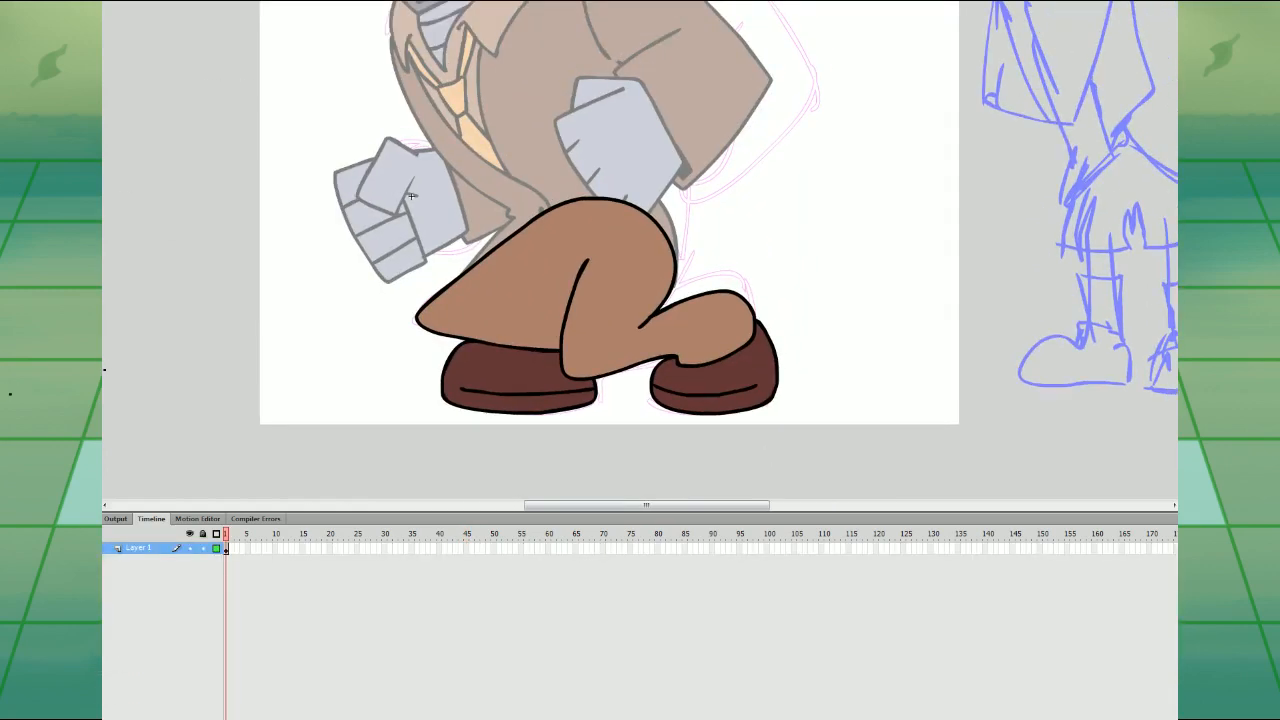
key("ctrl+a")
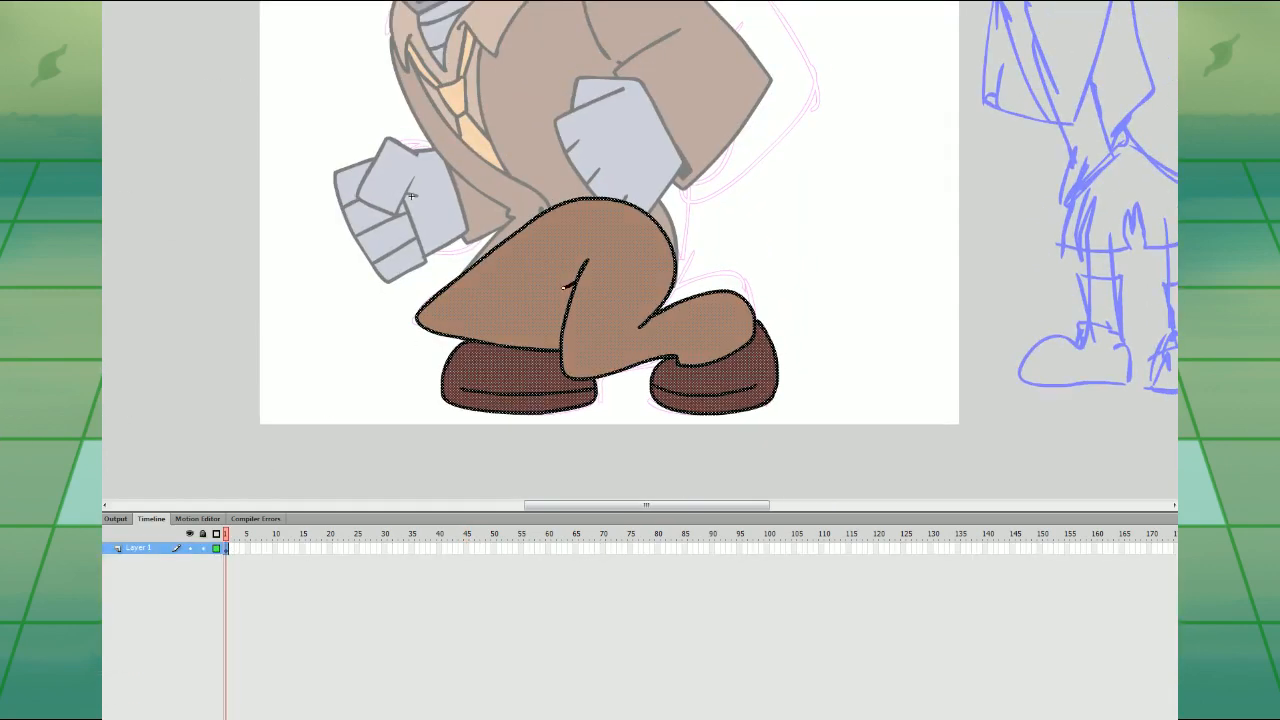
key("ctrl+shift+a")
key("ctrl+a")
key("ctrl+shift+a")
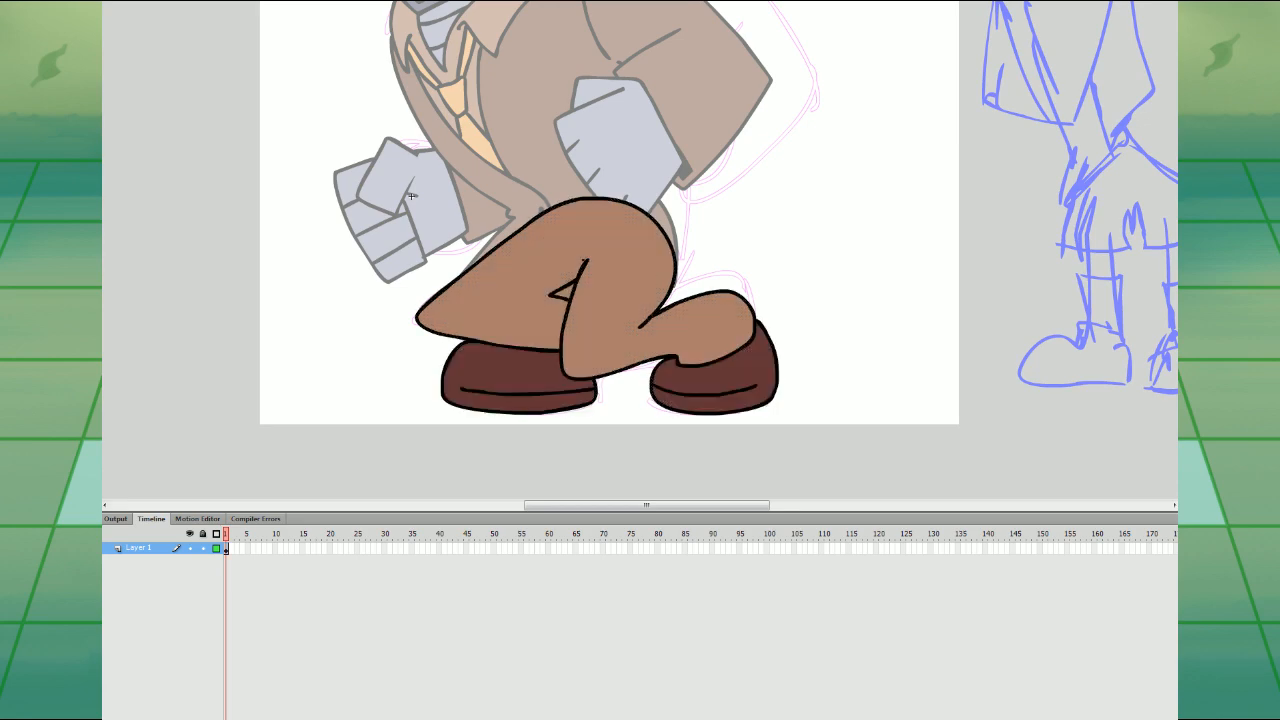
double_click(102, 28)
key("ctrl+minus")
left_click(461, 584)
key("period")
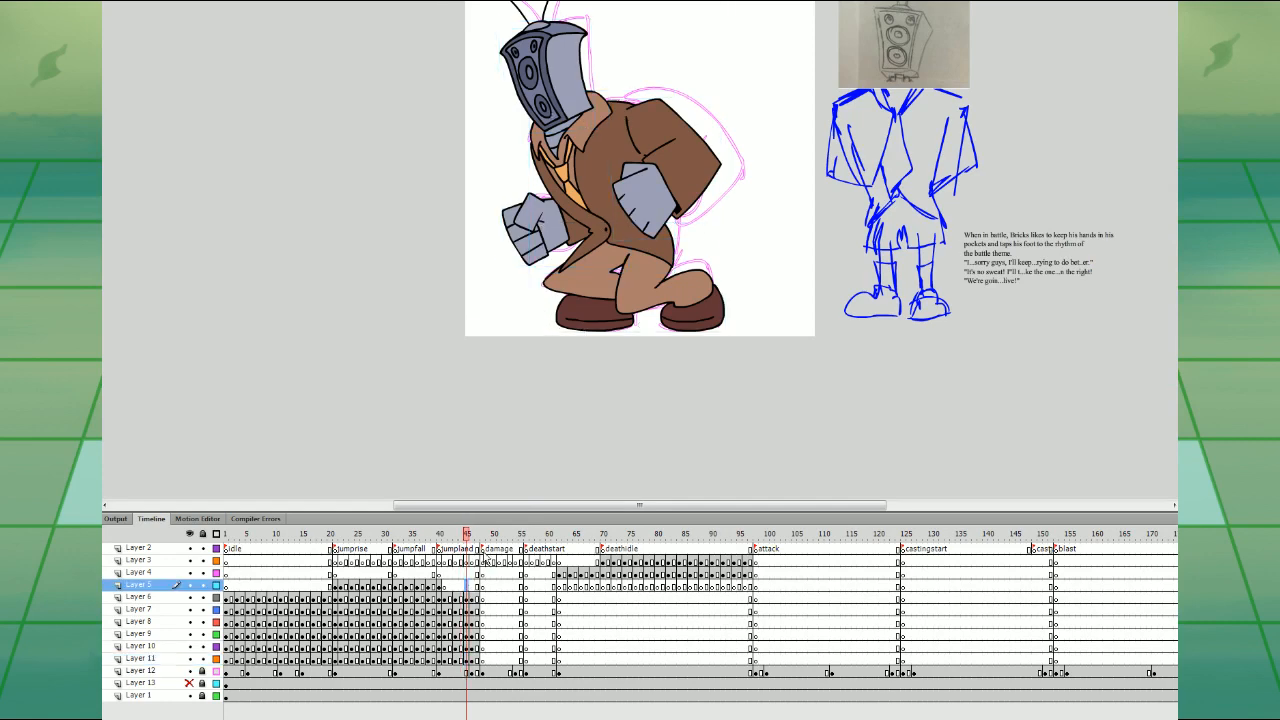
- Make the legs slightly narrower and taller at frame 45
left_click(630, 298)
left_click_drag(689, 269, 705, 352)
left_click_drag(560, 309, 566, 302)
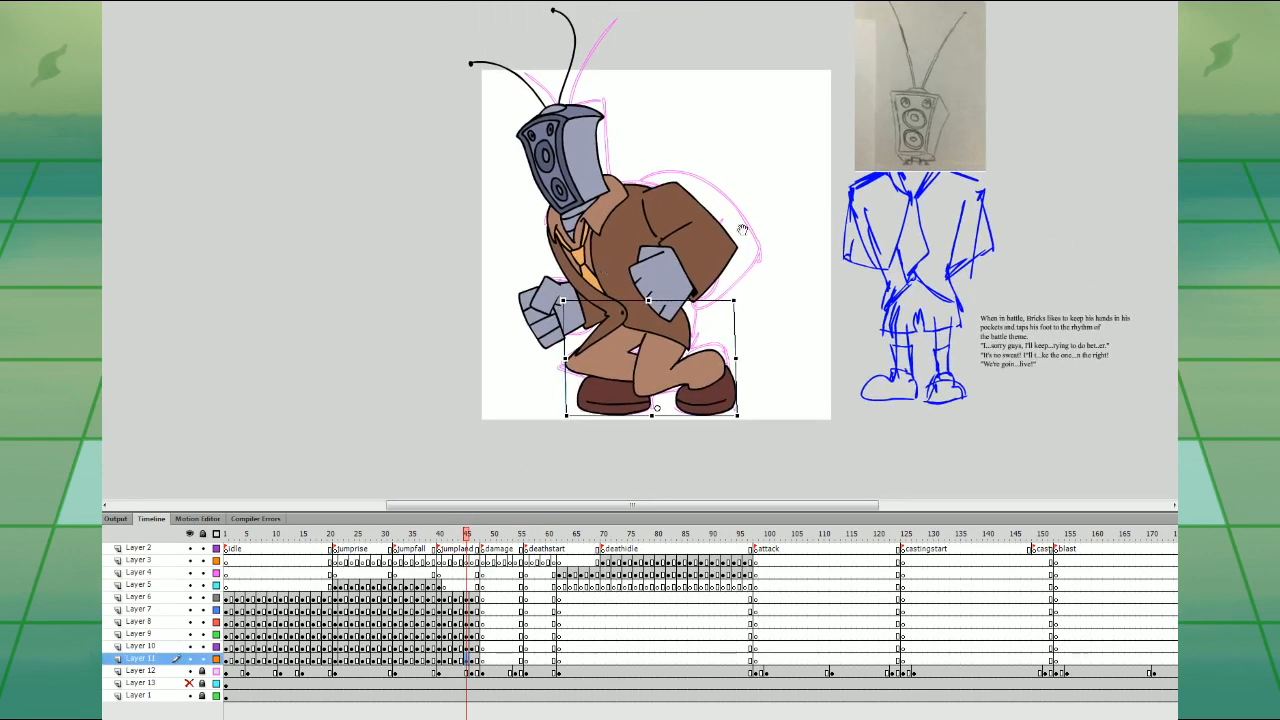
- Select the whole upper body at frame 45, rotate it clockwise to a more upright stance and reposition it over the legs
left_click_drag(738, 229, 732, 267)
left_click_drag(417, 177, 727, 324)
left_click(563, 104, "shift")
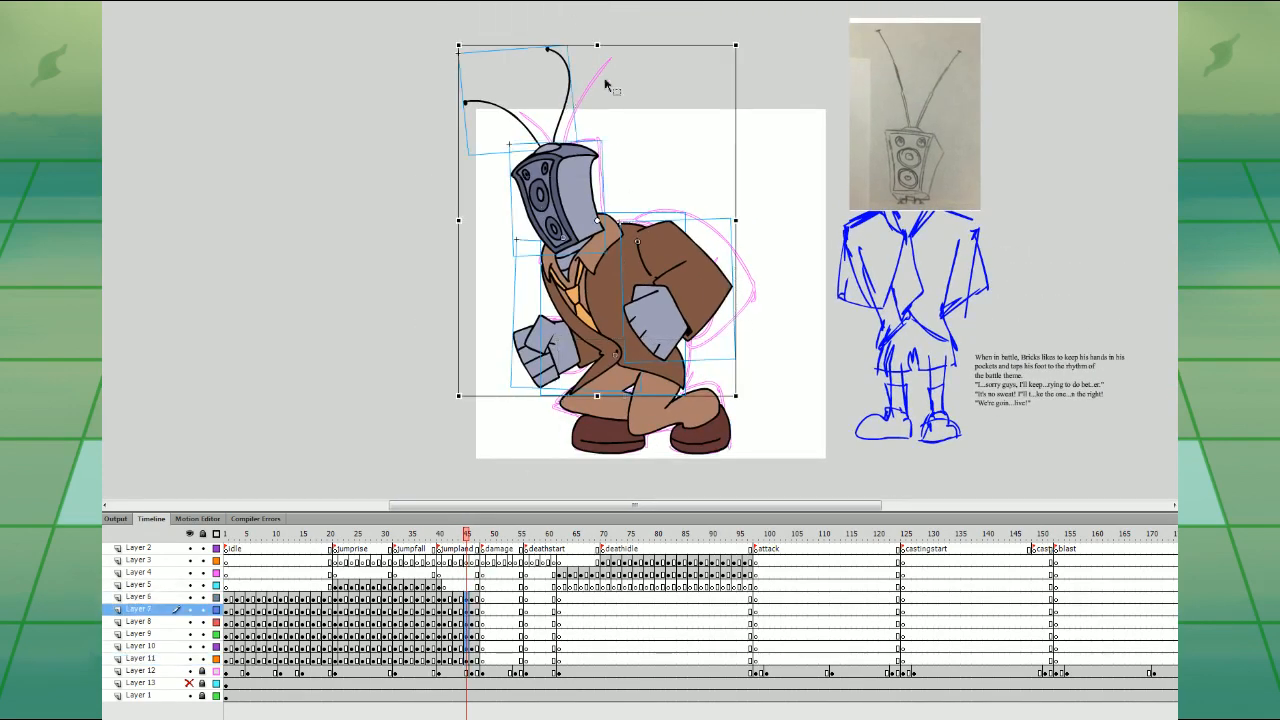
left_click_drag(743, 41, 768, 66)
mouse_move(671, 279)
left_mouse_down()
mouse_move(705, 264)
mouse_move(701, 302)
left_mouse_up()
- Rotate the near arm inward toward the torso at frame 45 and adjust the far arm
left_click(768, 247)
left_click(652, 256)
left_click(728, 297)
left_click_drag(753, 360, 674, 376)
left_click(573, 327)
- Adjust the tilt of the head and antennae together at frame 45
left_click(627, 193)
left_click(576, 117)
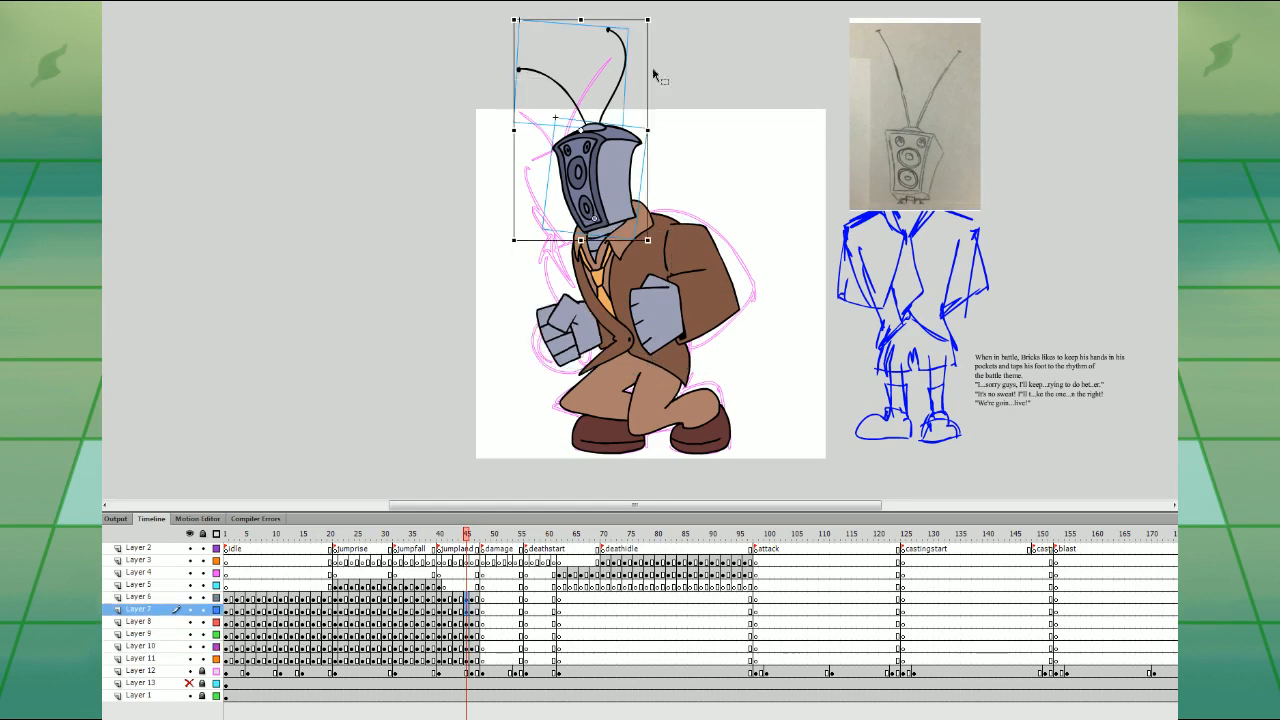
left_click_drag(654, 77, 643, 32)
left_click(680, 50)
left_click(631, 37)
- Copy the idle pose's frames on Layers 6 through 11 to the end of jumpland and the start of damage
left_click_drag(424, 600, 523, 580)
left_click_drag(432, 575, 494, 560)
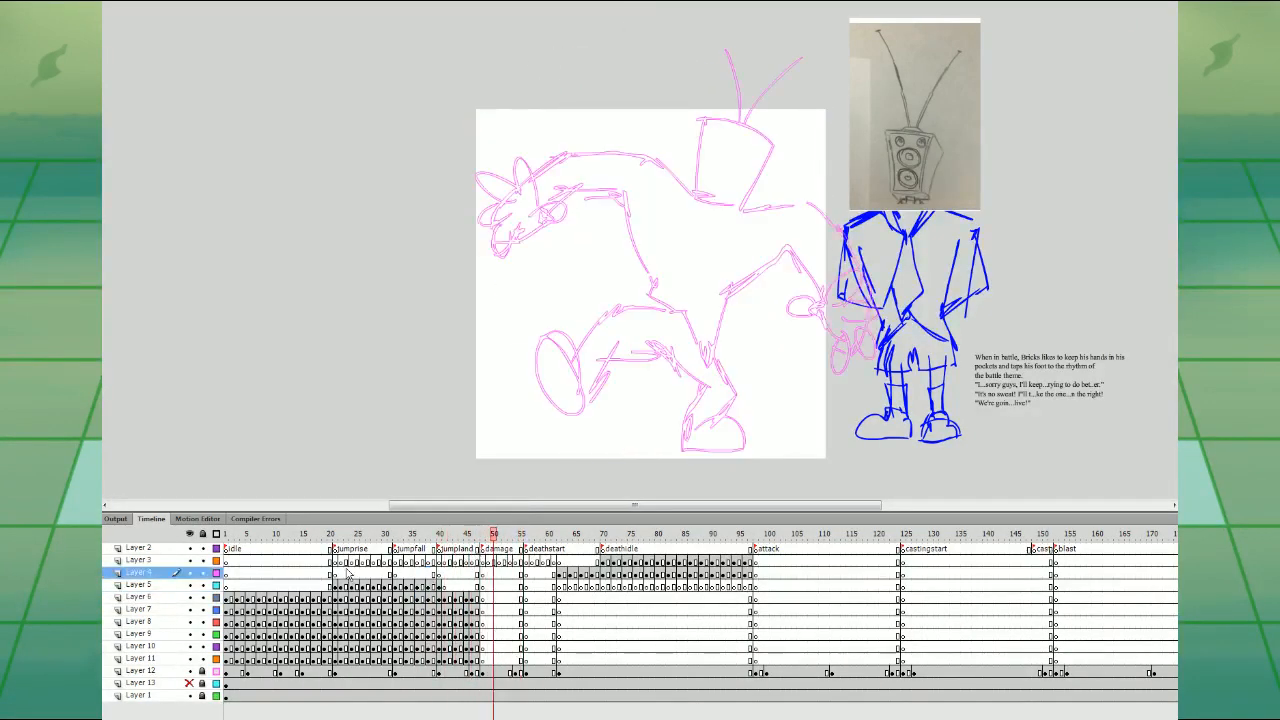
left_click_drag(233, 599, 232, 659)
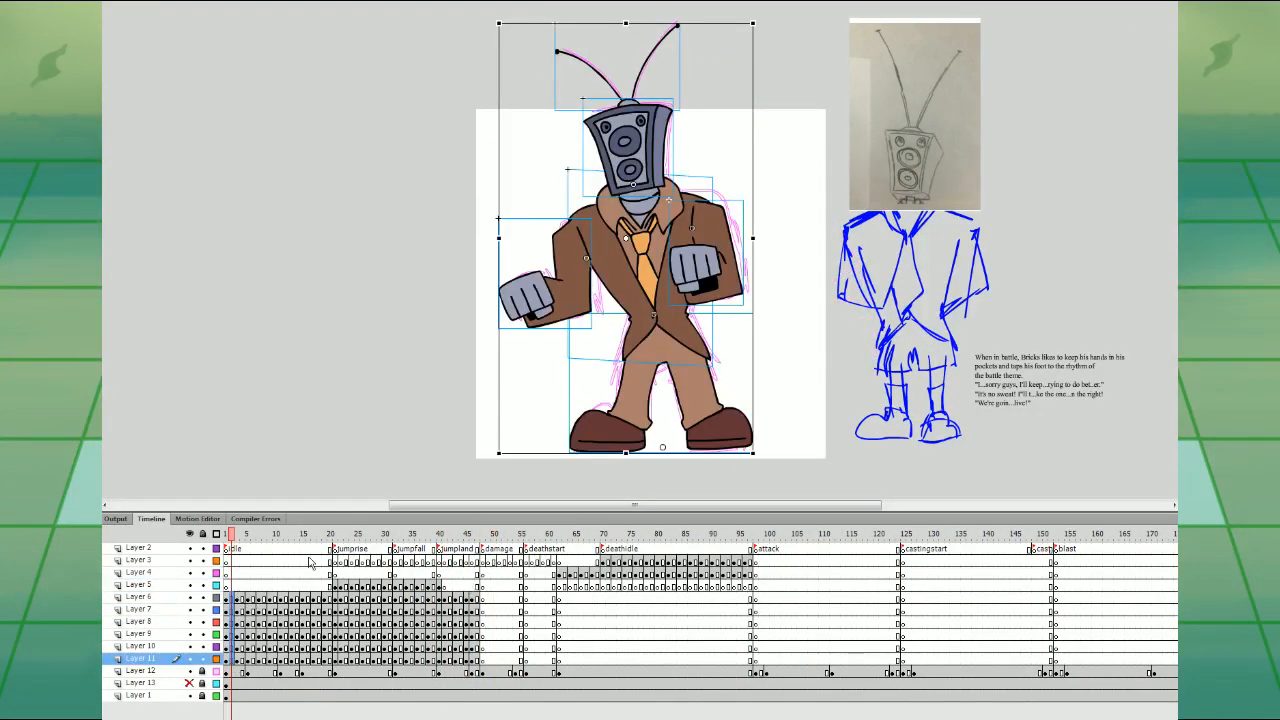
left_click(472, 587)
left_click_drag(482, 600, 482, 660)
key("ctrl+alt+v")
left_click(477, 587)
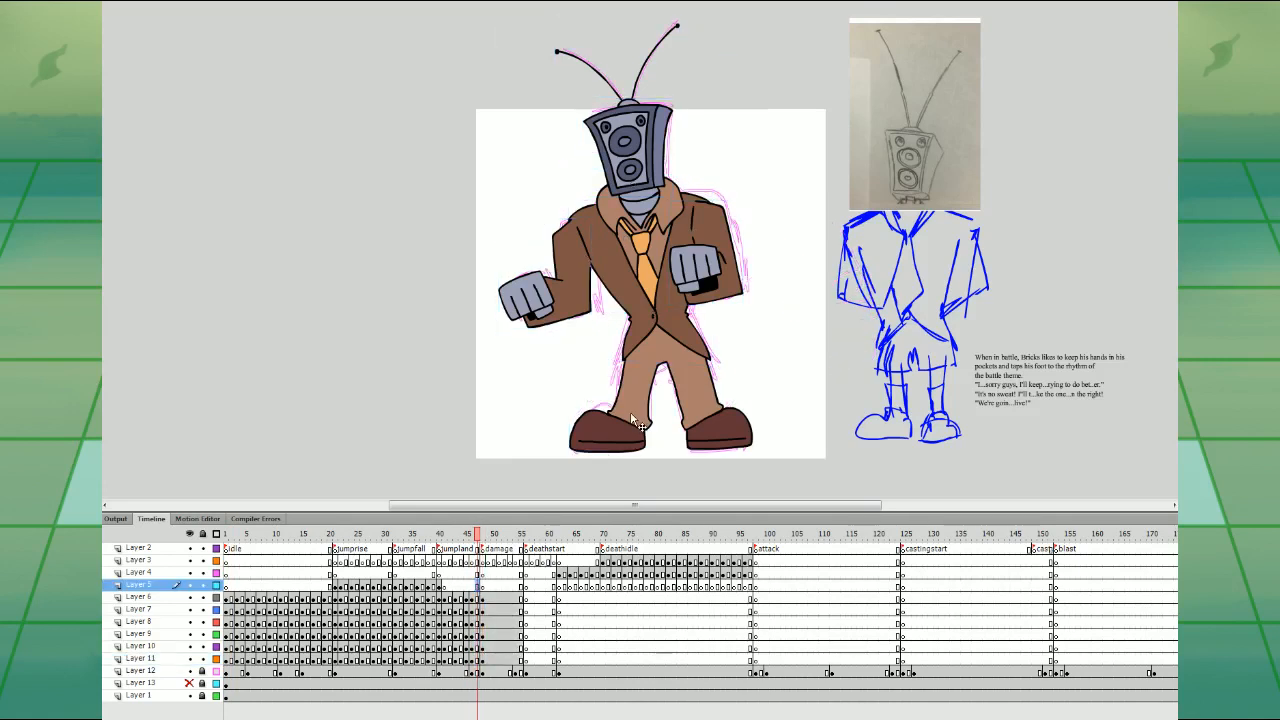
- Squash the legs slightly in the last jumpland pose, then rotate the near and far arms a little counterclockwise
left_click(631, 419)
left_click_drag(662, 312, 664, 326)
left_click(716, 268)
left_click_drag(755, 309, 760, 305)
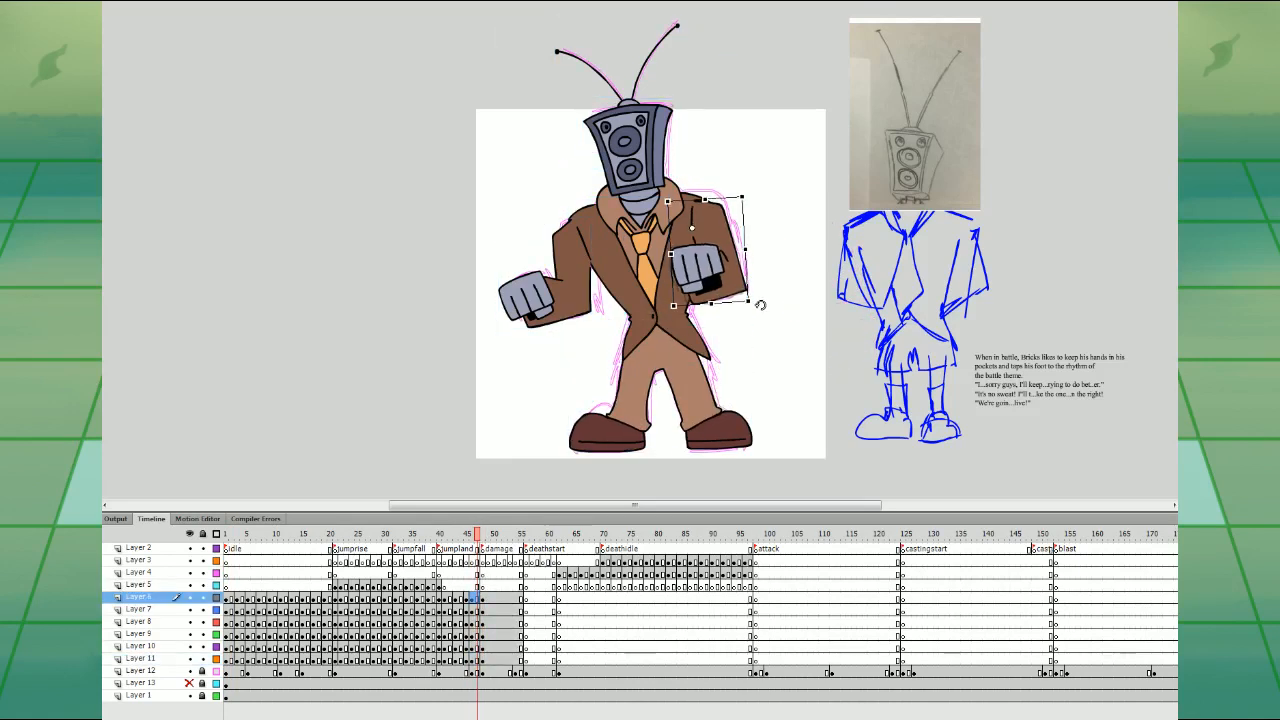
left_click(592, 300)
left_click_drag(606, 330, 589, 305)
- Tilt the head and antennae counterclockwise in the last jumpland pose and lower them onto the collar
left_click(656, 172)
left_click_drag(515, 57, 692, 132)
left_click_drag(692, 201, 662, 174)
left_click(637, 86)
left_click(641, 62)
left_click_drag(652, 30, 642, 31)
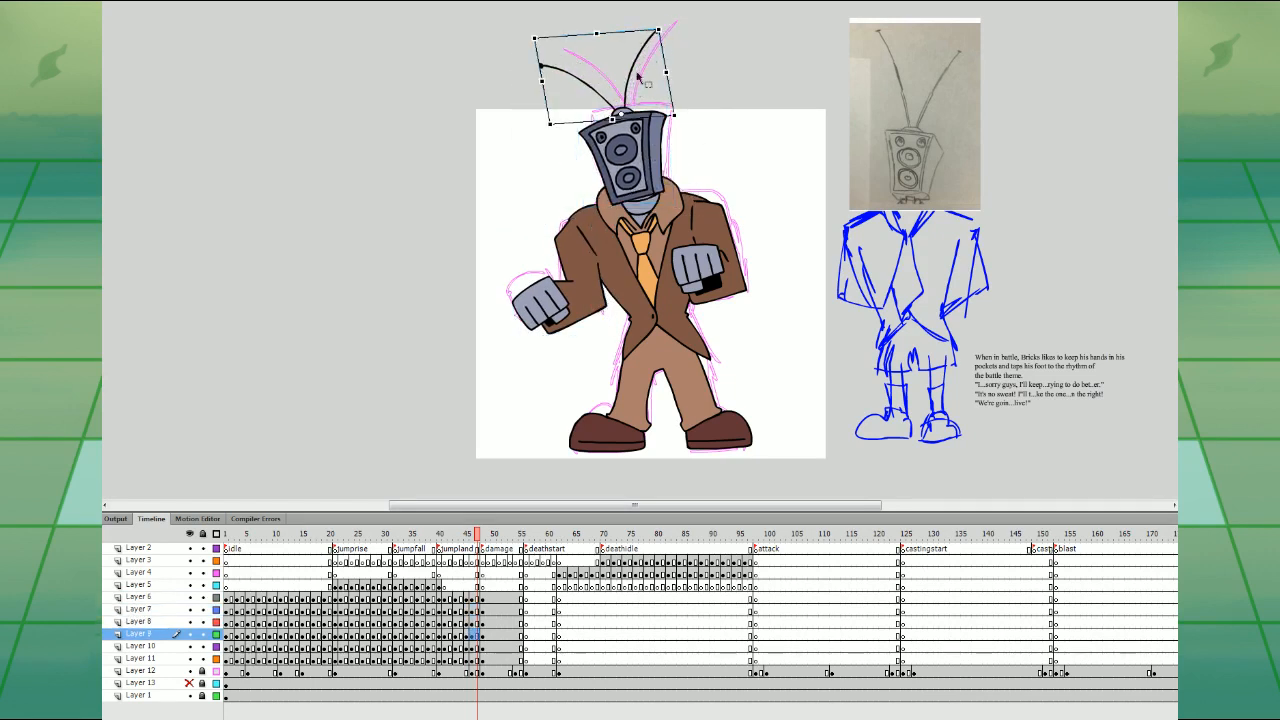
- Rotate the whole upper body slightly in the last jumpland pose and shift it left and down over the legs
left_click_drag(473, 77, 808, 327)
left_click_drag(754, 362, 740, 345)
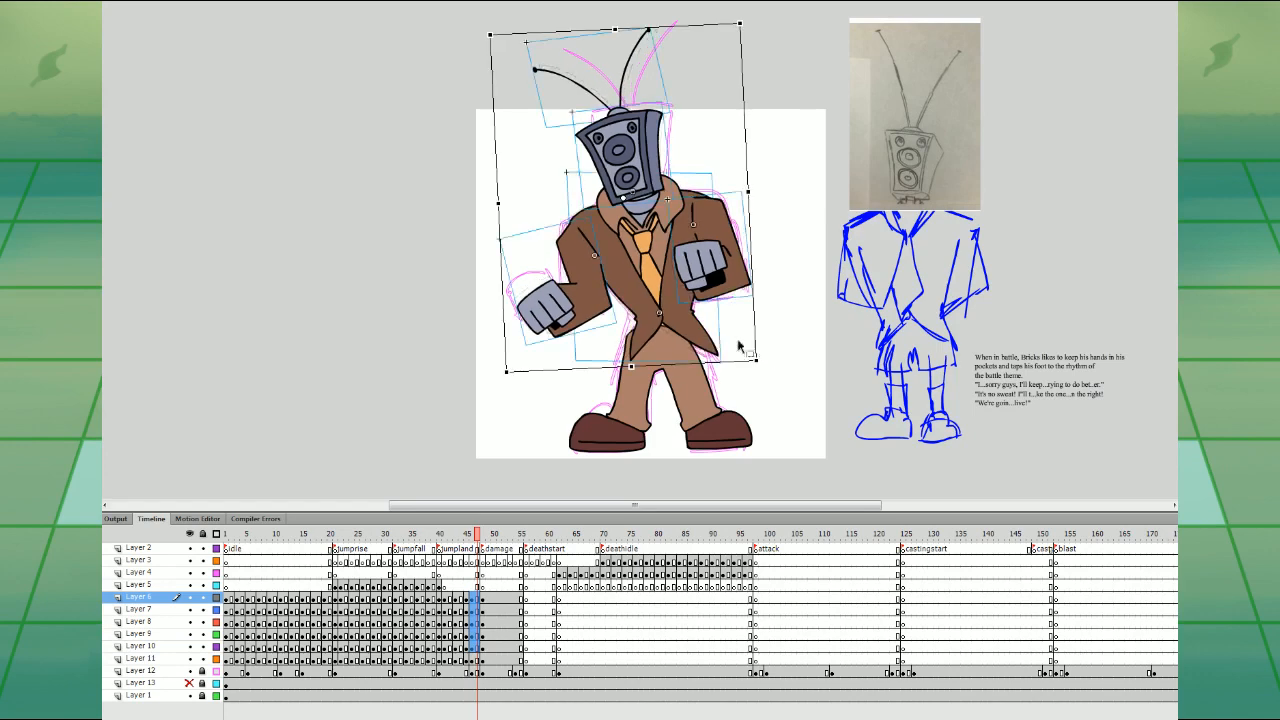
left_click_drag(717, 302, 709, 315)
key("Down")
key("Down")
key("Left")
key("Down")
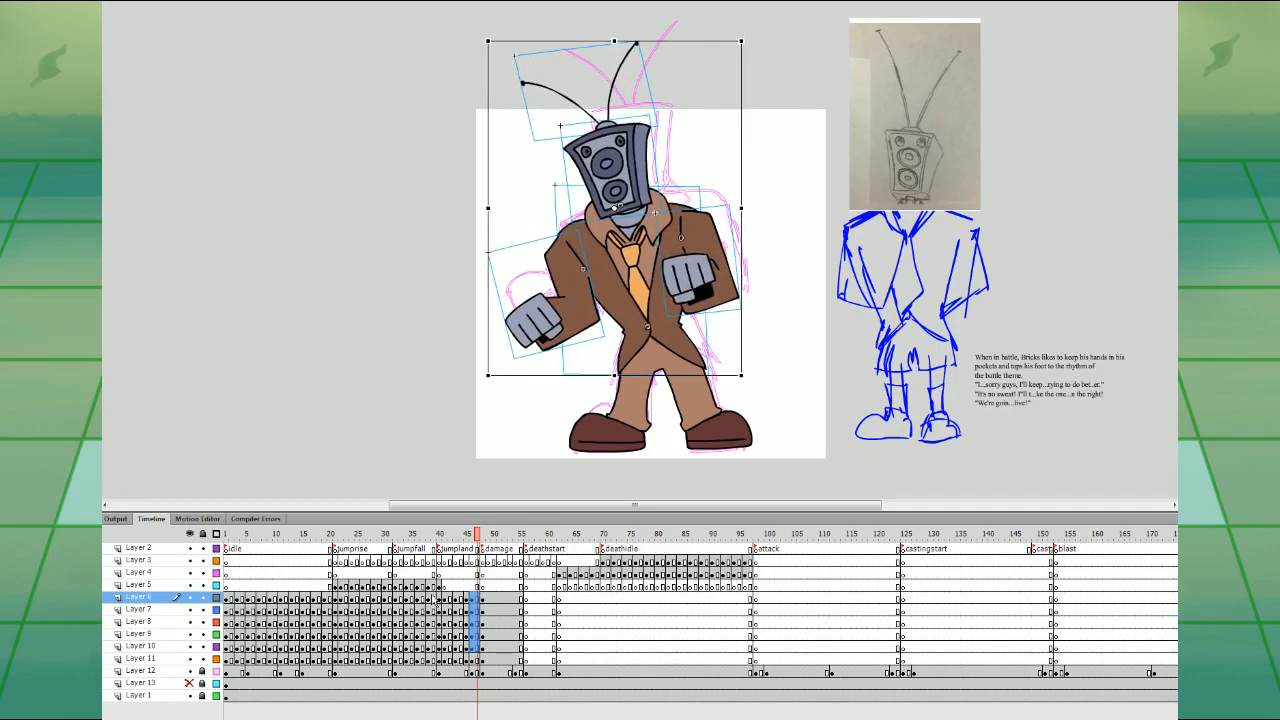
- Play back the jump sequence to check how the landing settles into the idle pose
left_click(434, 598)
key("Return")
key("Return")
left_click(434, 598)
key("Return")
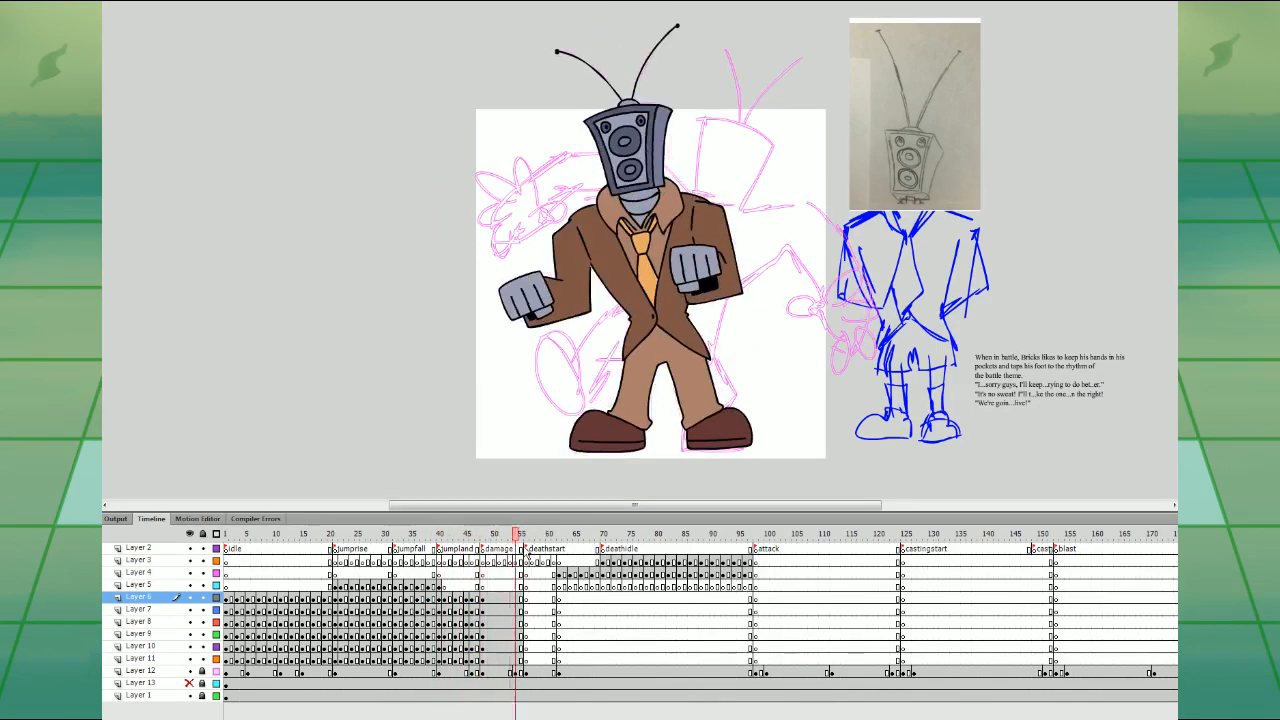
left_click(326, 572)
key("Return")
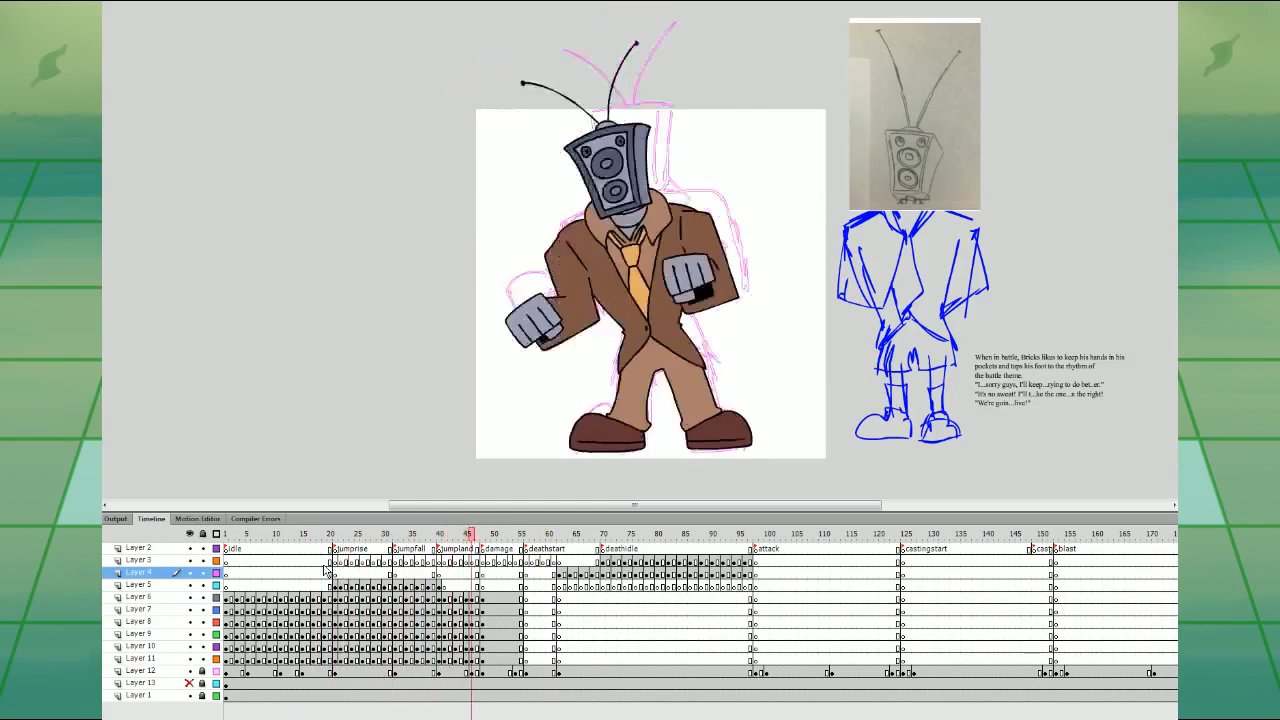
left_click(450, 585)
key("Return")
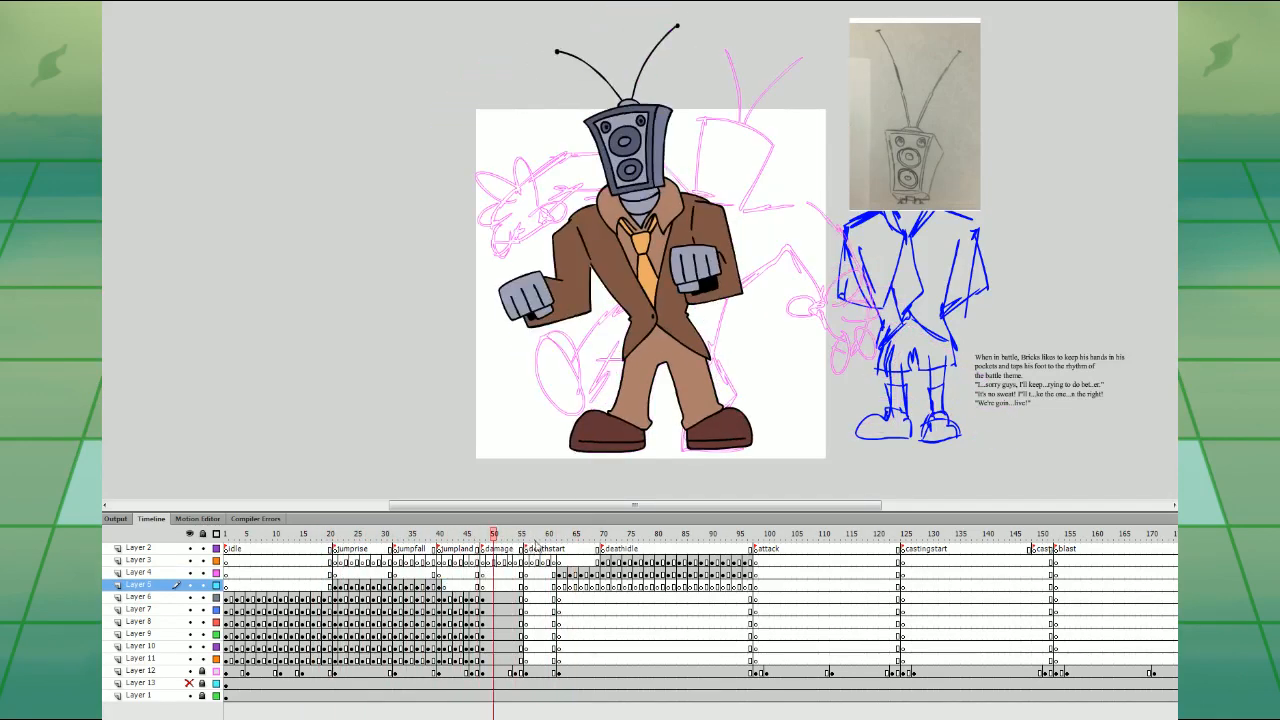
- Insert blank keyframes at frame 49 on Layers 6 through 11 and copy the arms-out jumprise upper body there on Layers 6 through 10
left_click_drag(489, 608, 489, 659)
key("F7")
left_click(336, 573)
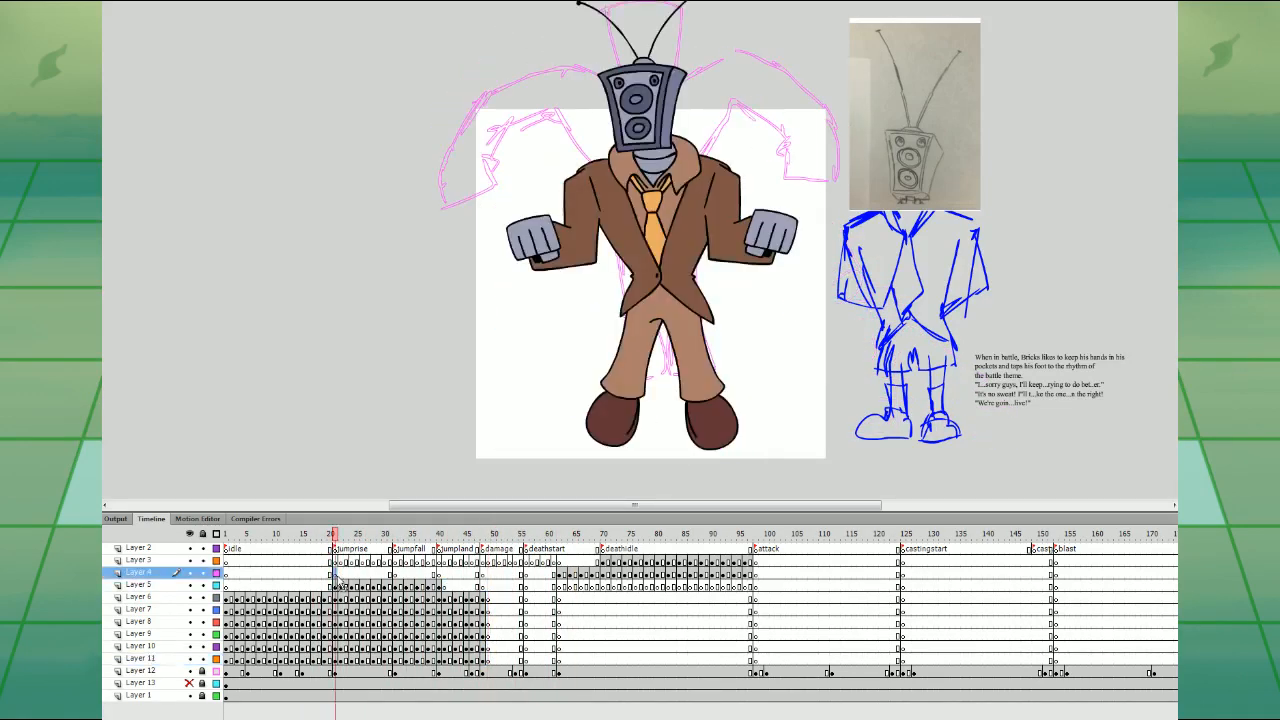
key("Return")
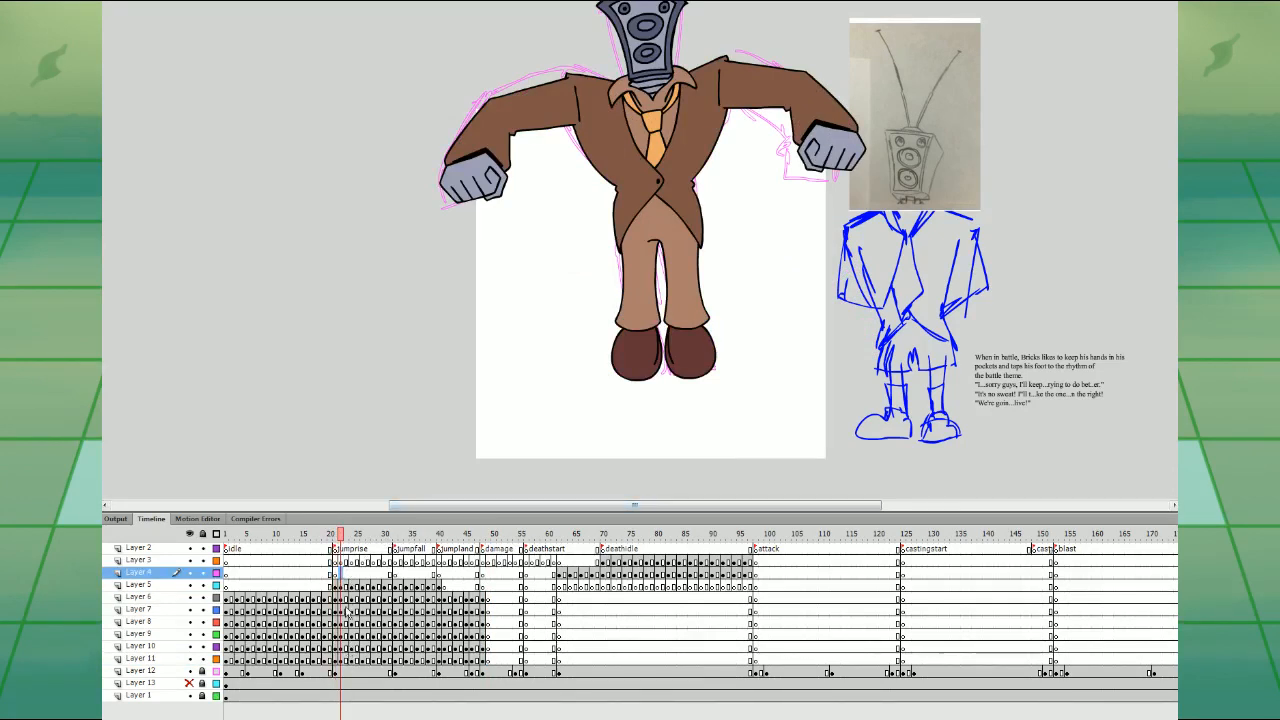
left_click_drag(346, 585, 490, 648)
- Rotate the pasted upper body clockwise at frame 49 and place it over the damage pose's sketch
left_click_drag(876, 253, 961, 343)
left_click_drag(739, 294, 724, 305)
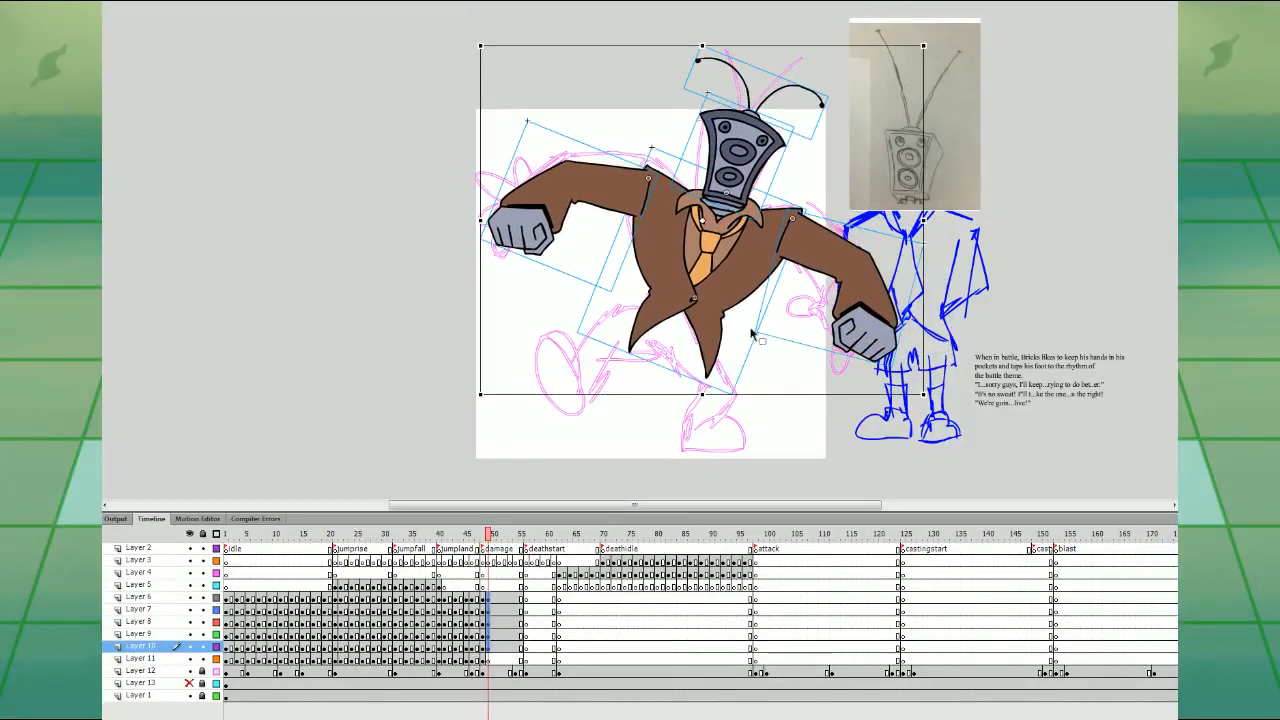
left_click(752, 346)
left_click(657, 322)
left_click(334, 573)
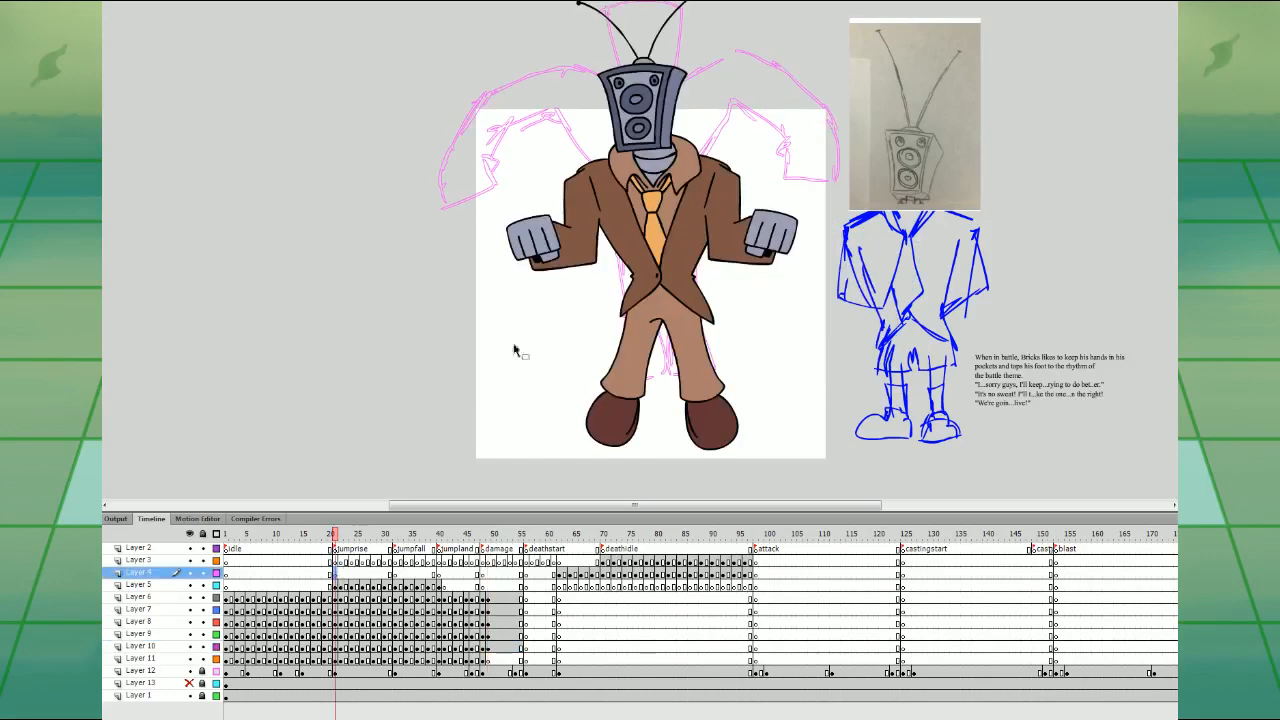
double_click(642, 246)
left_click(55, 17)
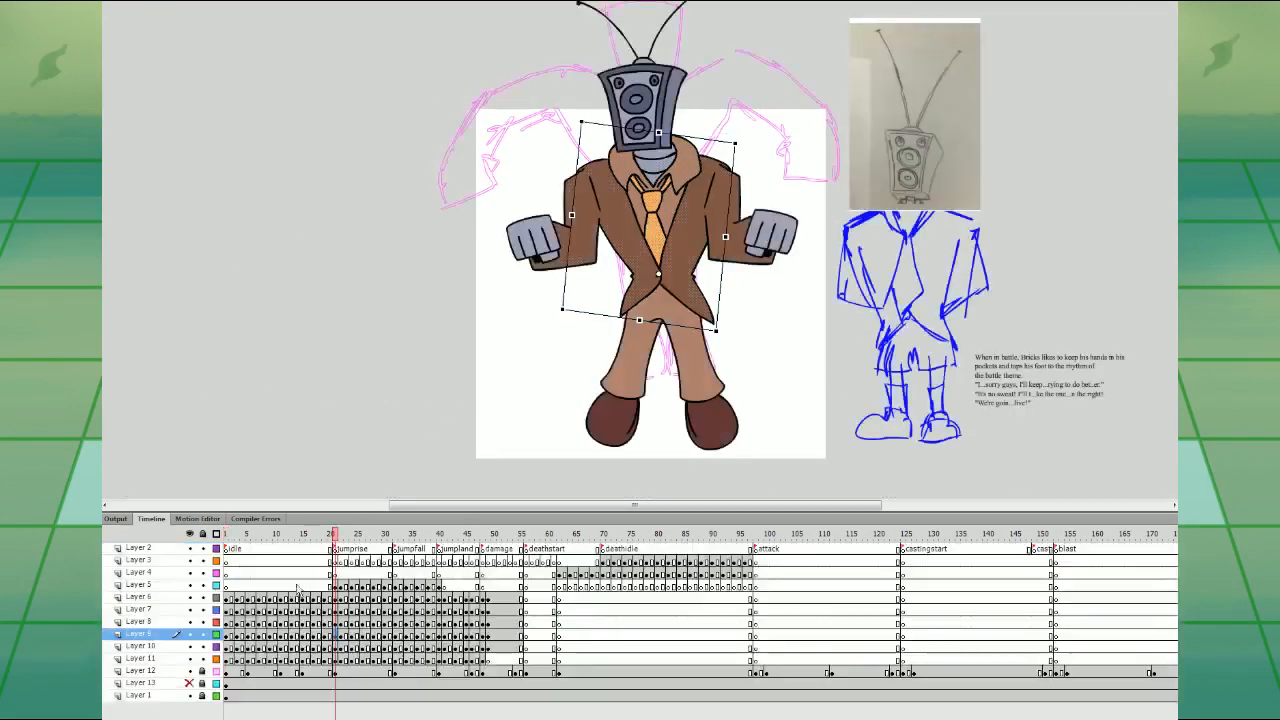
- Edit the torso symbol of the arms-out jumprise pose so the tips of both coat tails flare outward
left_click(346, 574)
left_click(679, 196)
double_click(680, 197)
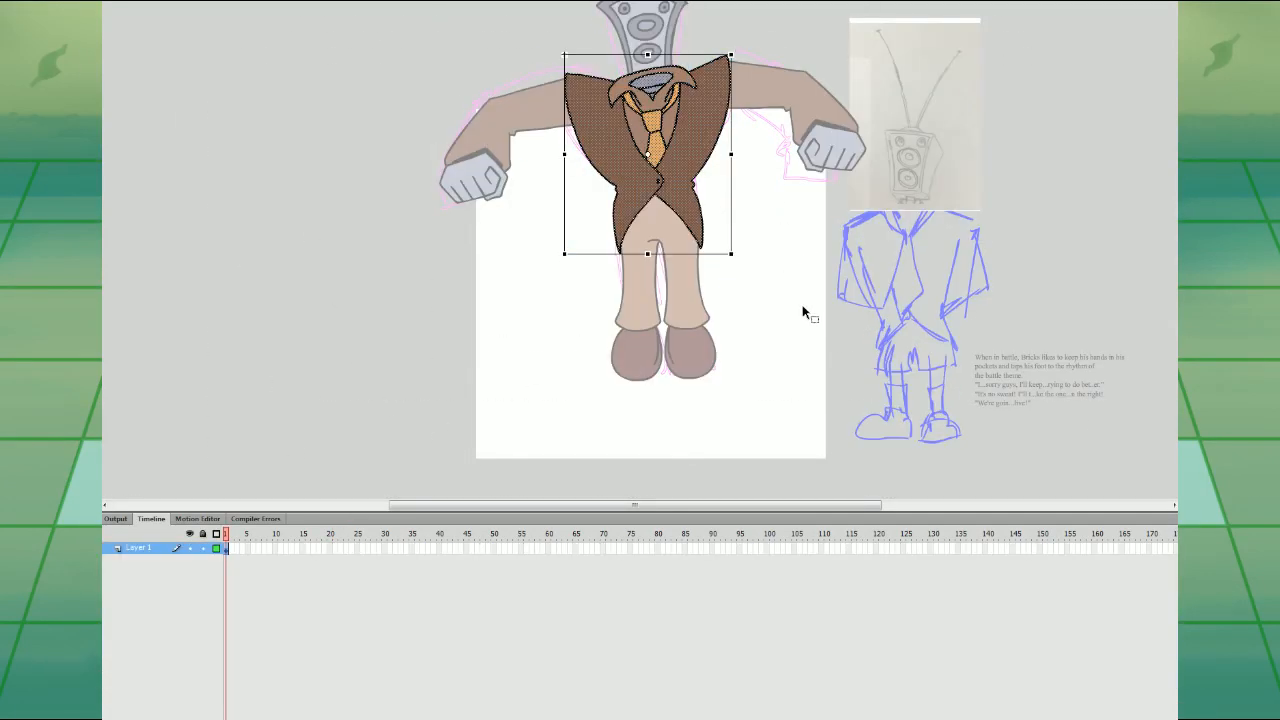
key("ctrl+=")
left_click_drag(491, 446, 630, 285)
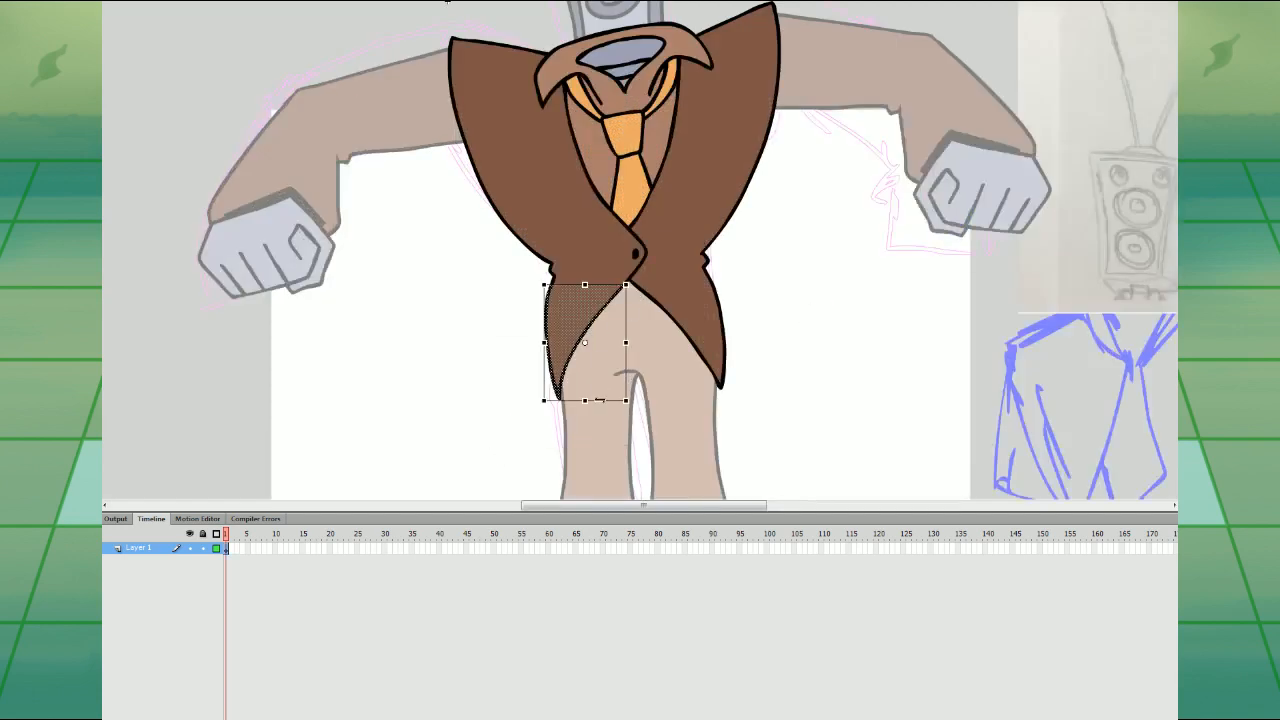
left_click_drag(601, 400, 818, 284)
left_click(767, 386)
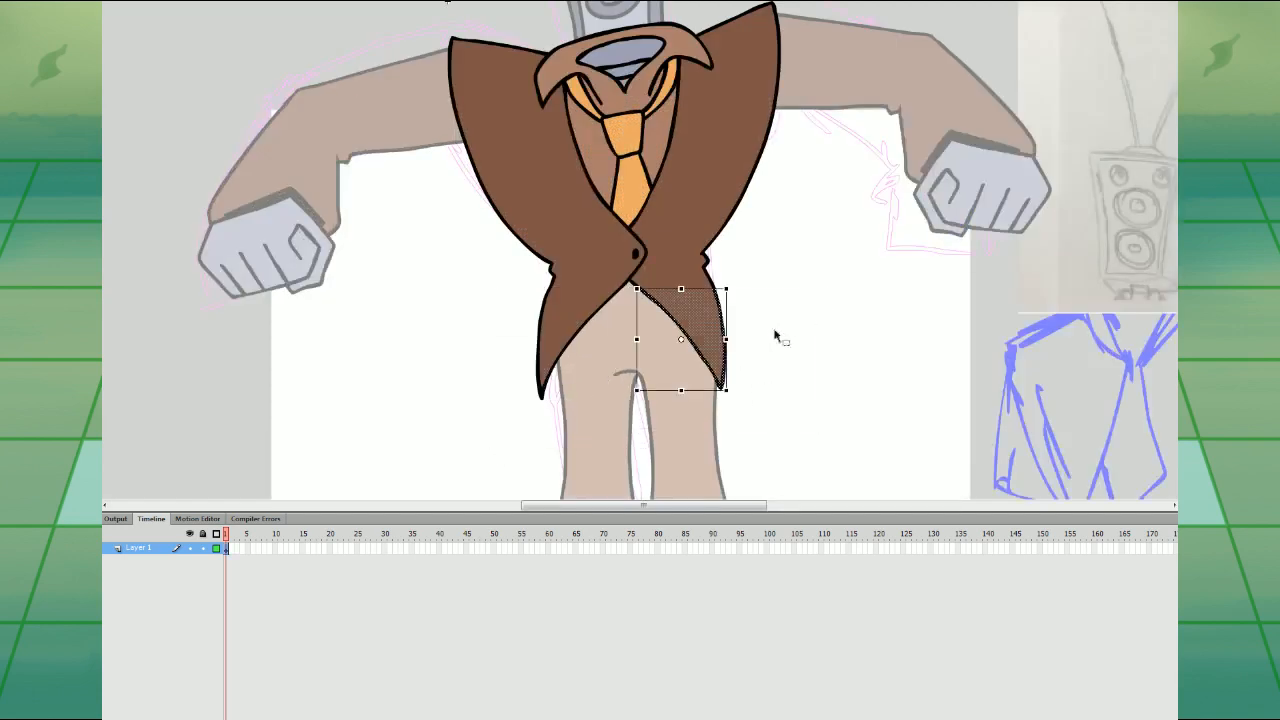
left_click_drag(719, 388, 738, 388)
left_click(824, 310)
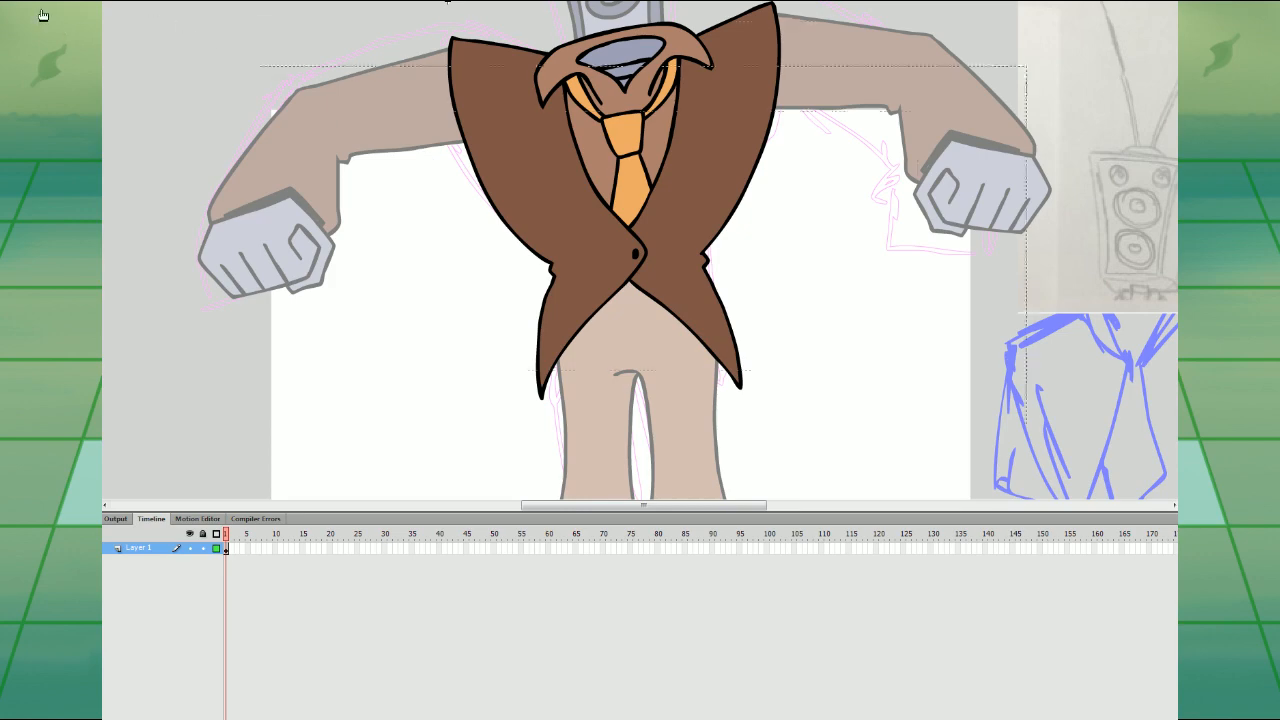
left_click(43, 15)
key("ctrl+-")
key("Return")
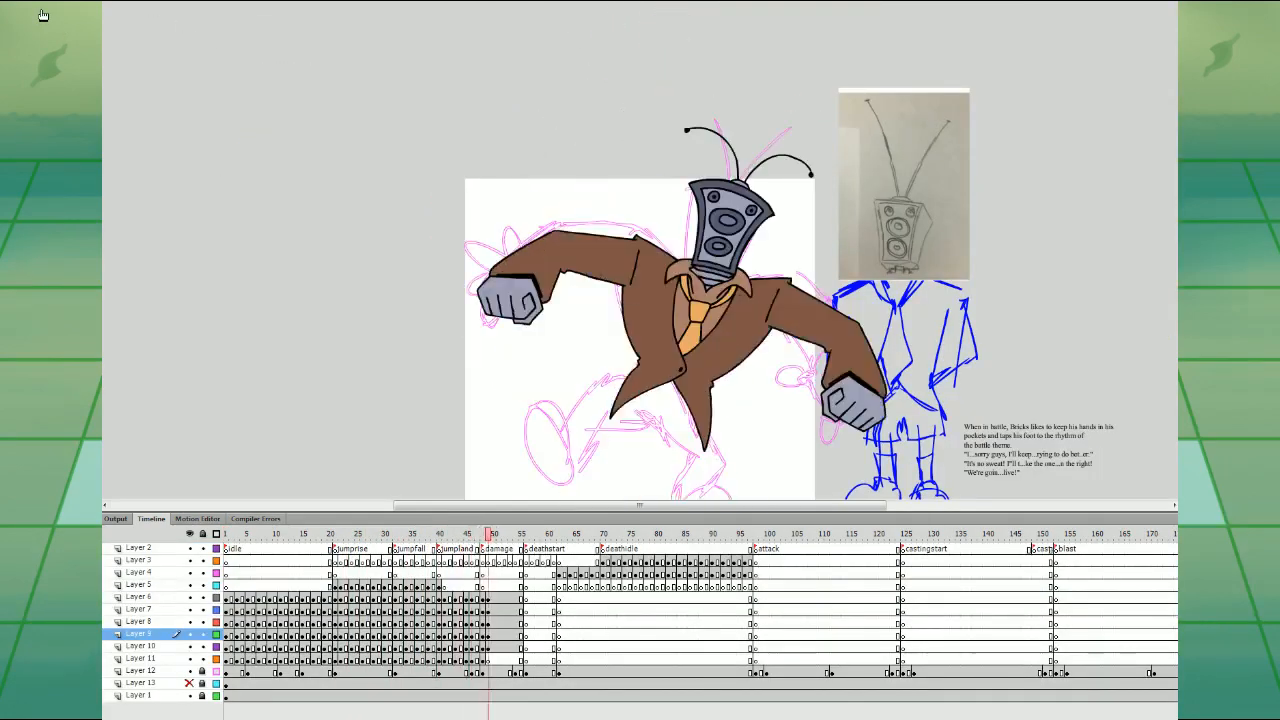
- Delete the curved antennae from the damage pose at frame 49
key("Return")
left_click(334, 572)
key("Return")
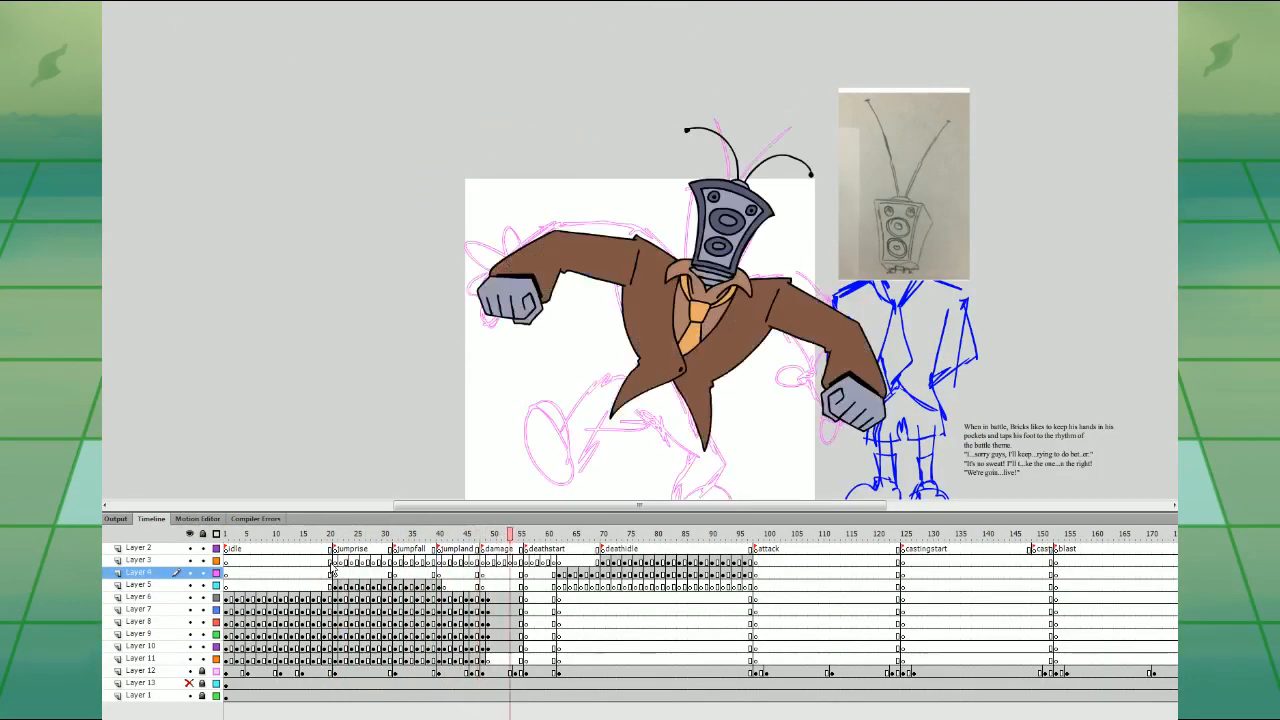
left_click(486, 584)
scroll(815, 250, "up", 1)
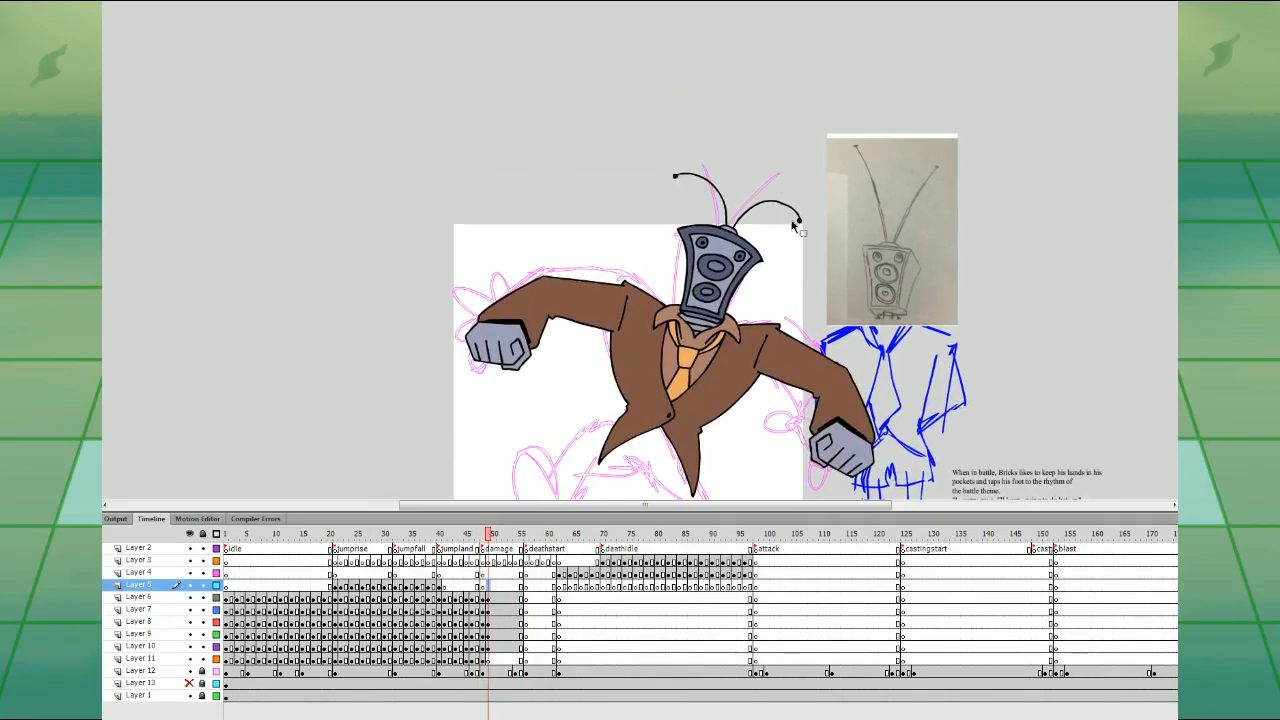
left_click(800, 218)
key("Delete")
- Delete both closed-fist arms from the damage pose's torso at frame 49
scroll(840, 291, "down", 3)
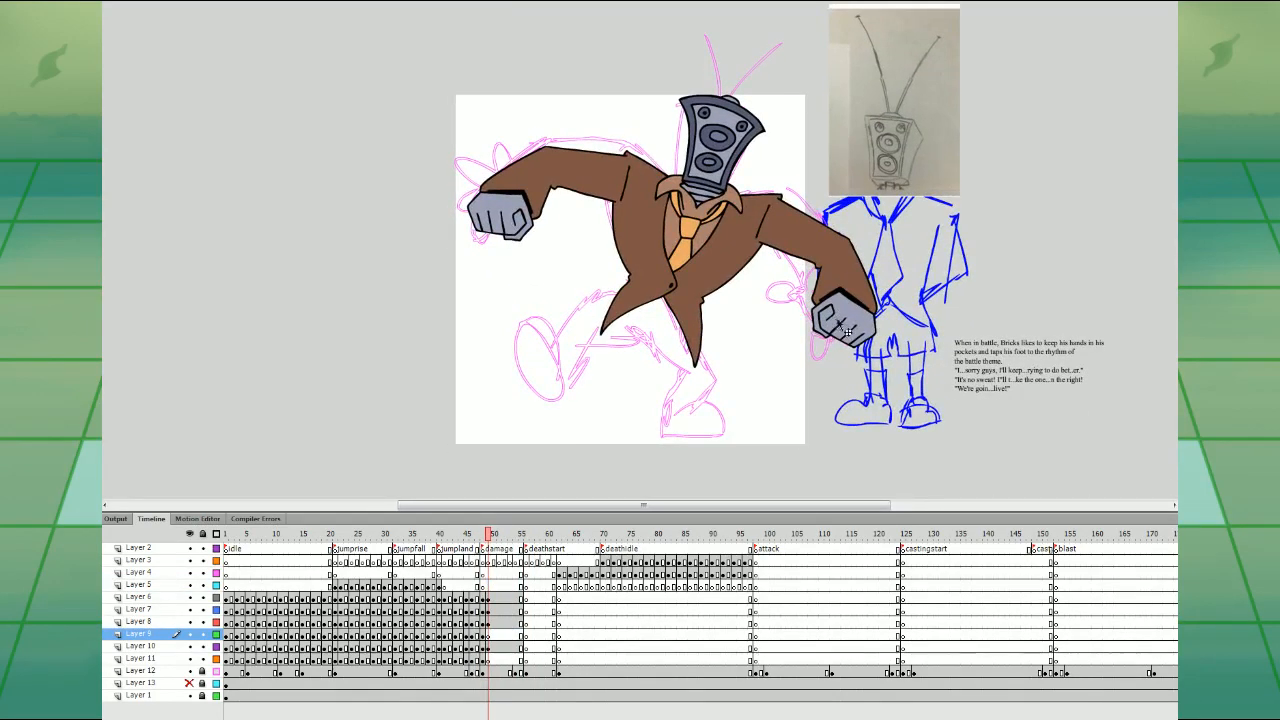
left_click(843, 328)
scroll(897, 393, "up", 1)
key("Delete")
left_click(576, 228)
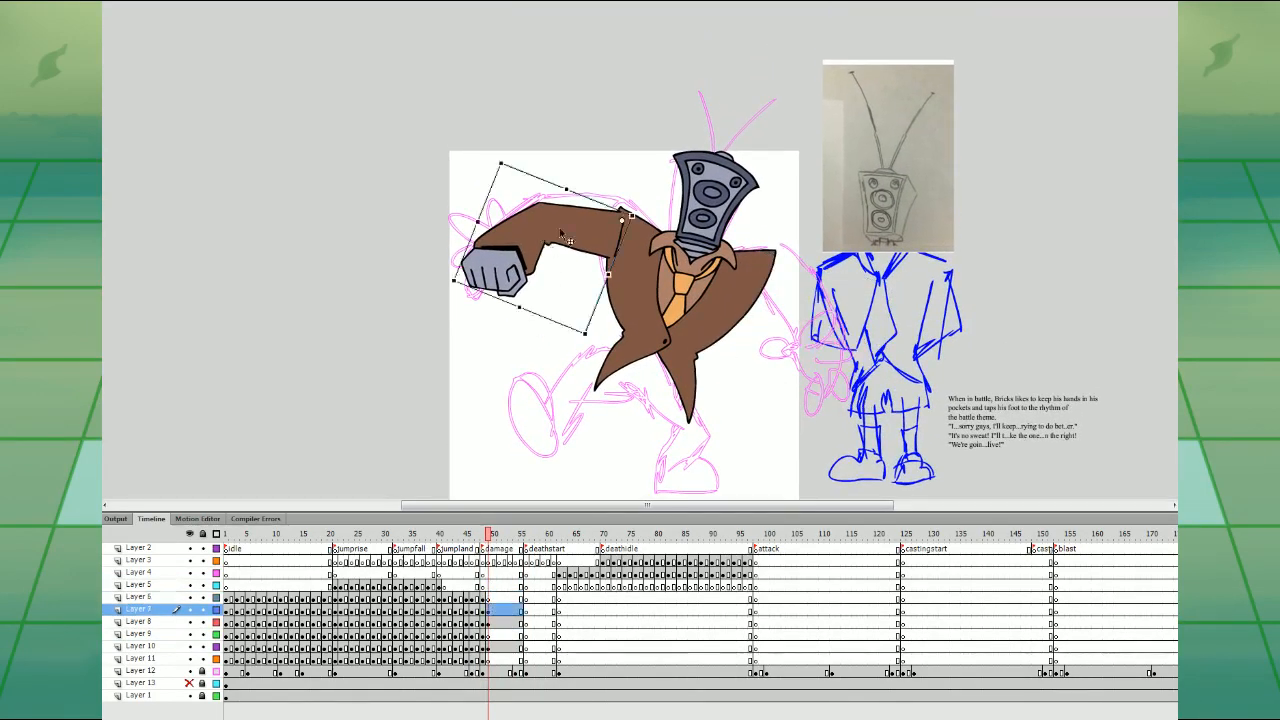
key("Delete")
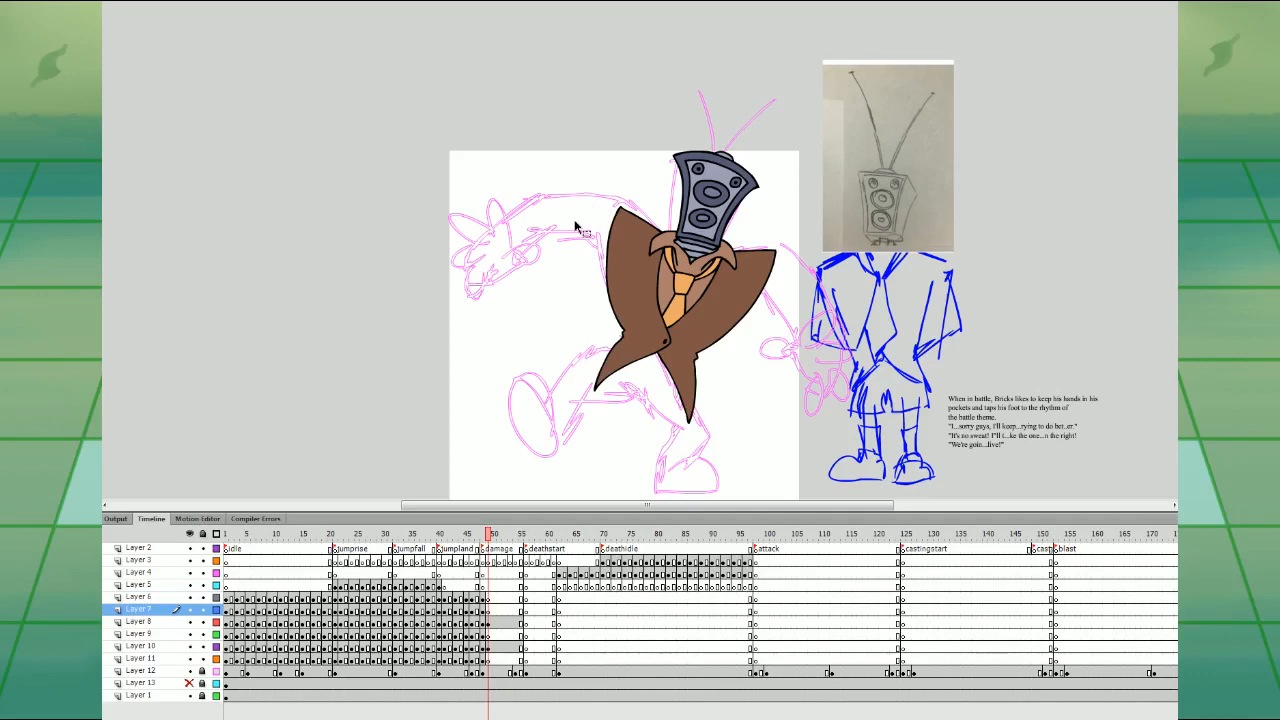
- Move the head and torso keyframes at frame 49 up to Layers 7 and 9, and delete the leftover torso on Layer 10
left_click_drag(488, 638, 489, 609)
left_click(488, 647)
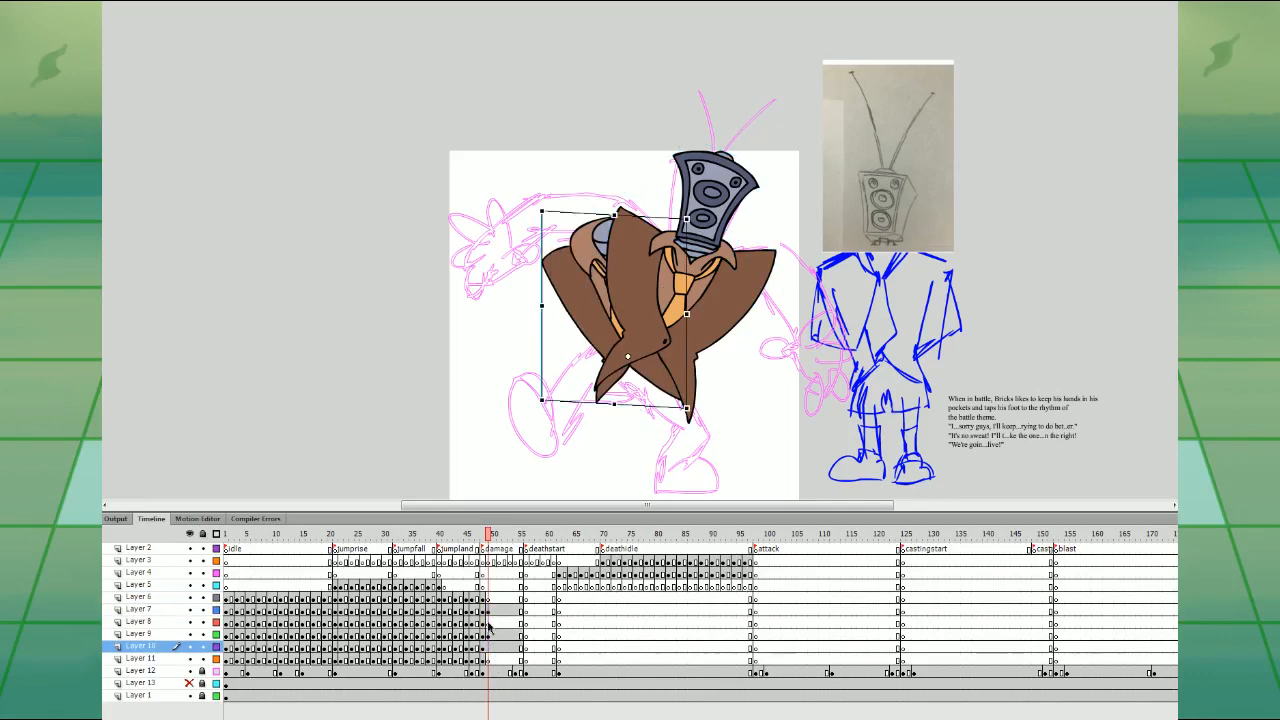
left_click(487, 621)
left_click(488, 648)
key("Delete")
- Draw two wavy black antennae with ball tips above the speaker head on Layer 8 at frame 49
left_click(488, 622)
key("ctrl+=")
left_click_drag(893, 238, 812, 508)
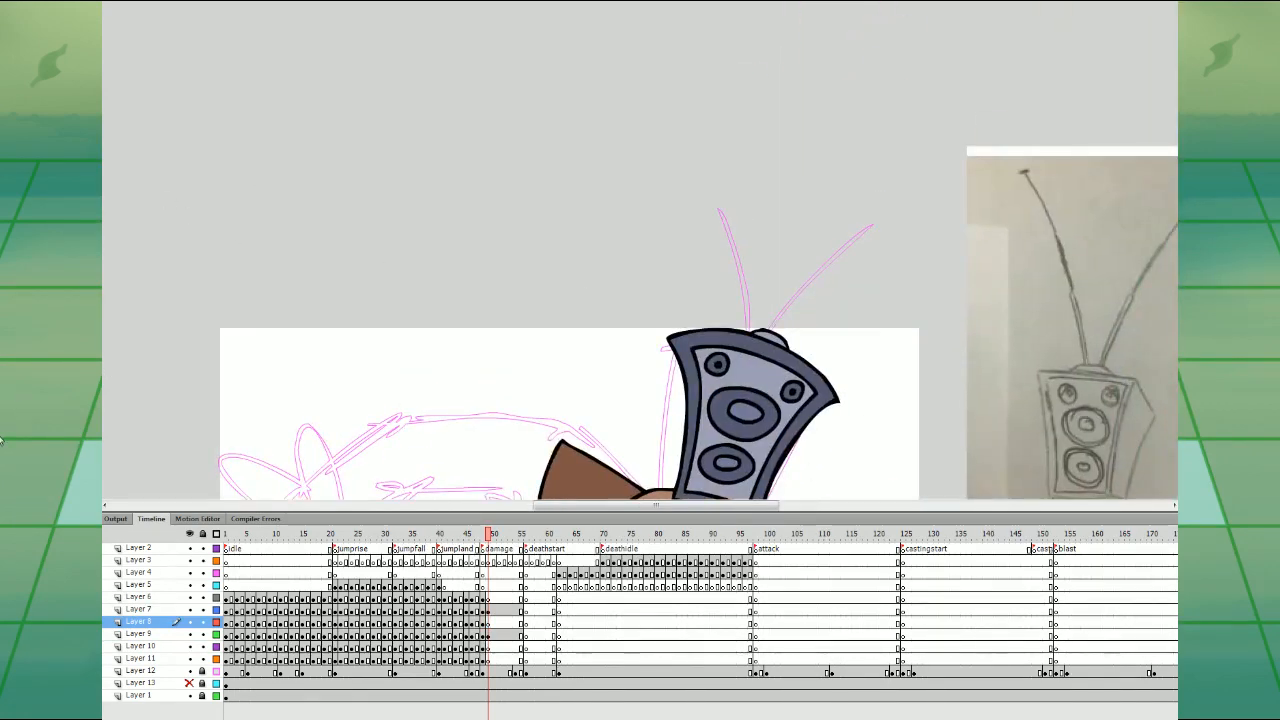
left_click(489, 621)
left_click_drag(764, 298, 664, 189)
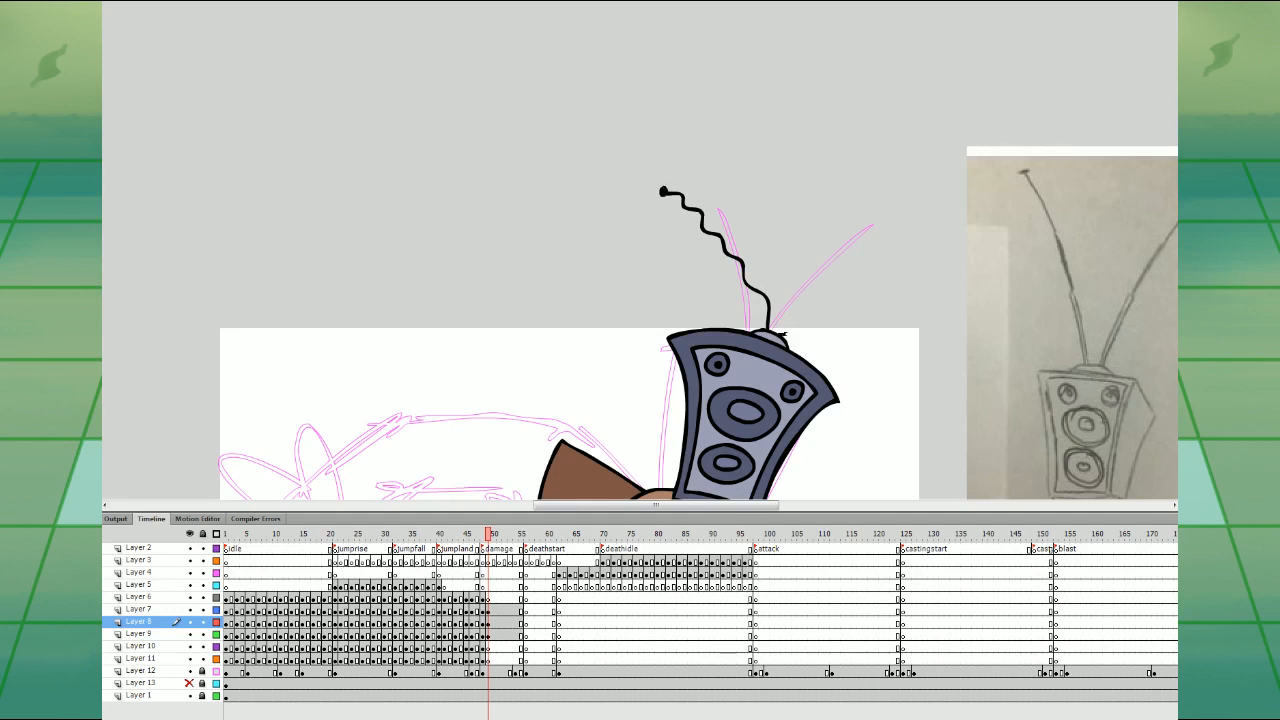
left_click_drag(910, 241, 916, 241)
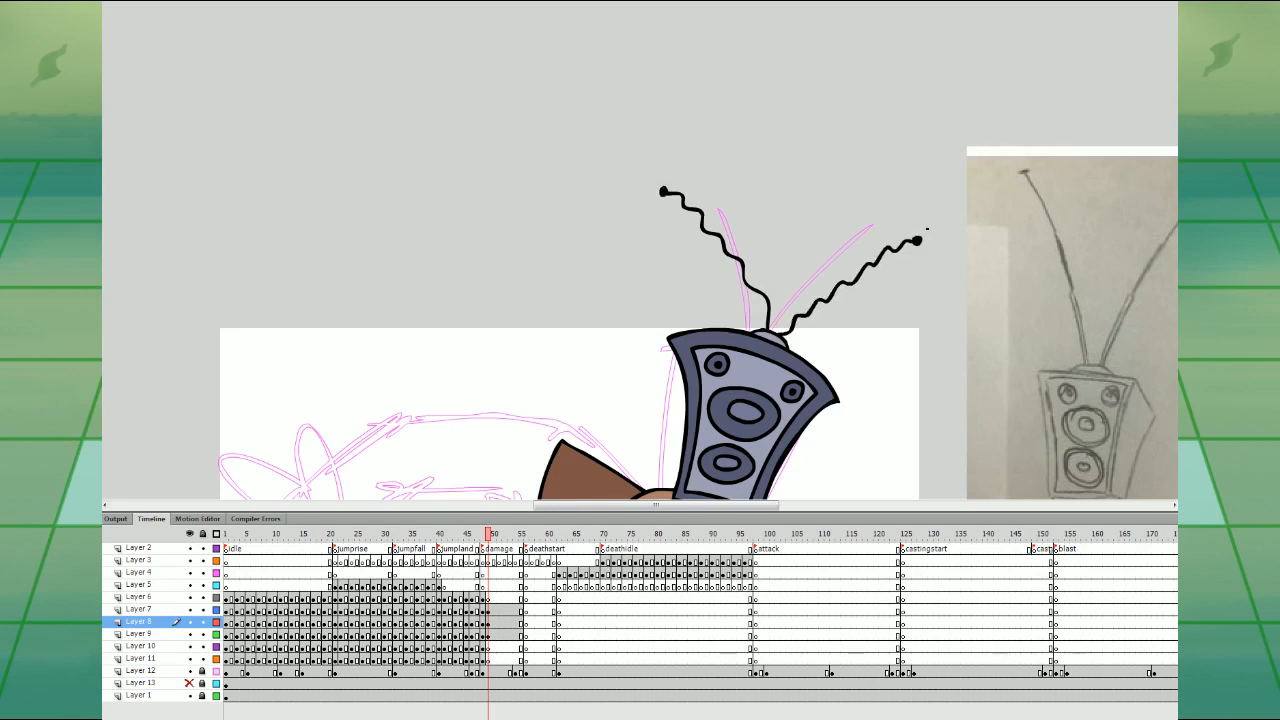
left_click_drag(963, 372, 1006, 100)
left_click_drag(891, 315, 894, 220)
left_click_drag(867, 297, 895, 350)
- Draw the outline of an open hand with five spread, square-ended fingers over the sketched hand on Layer 6 at frame 49
left_click(489, 599)
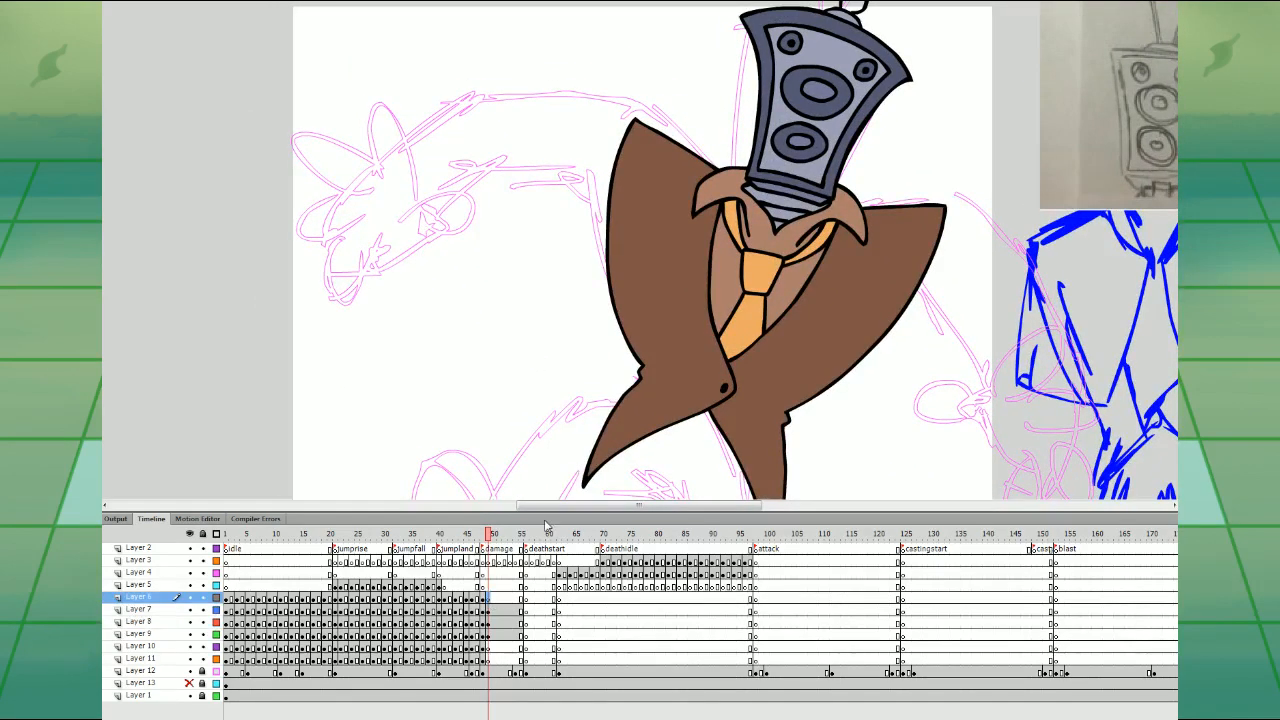
left_click_drag(817, 386, 885, 530)
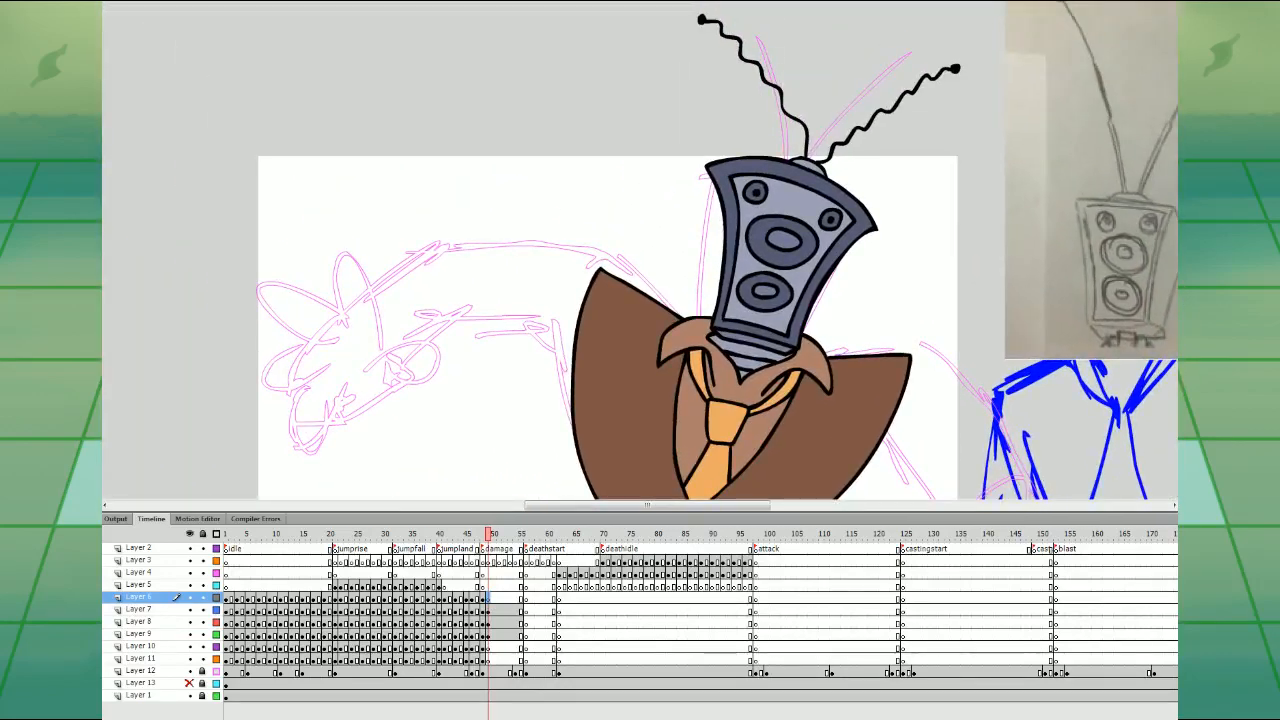
left_click_drag(492, 392, 651, 405)
mouse_move(553, 405)
left_mouse_down()
mouse_move(608, 415)
mouse_move(625, 402)
mouse_move(560, 401)
mouse_move(590, 421)
mouse_move(609, 391)
mouse_move(541, 365)
left_mouse_up()
key("ctrl+z")
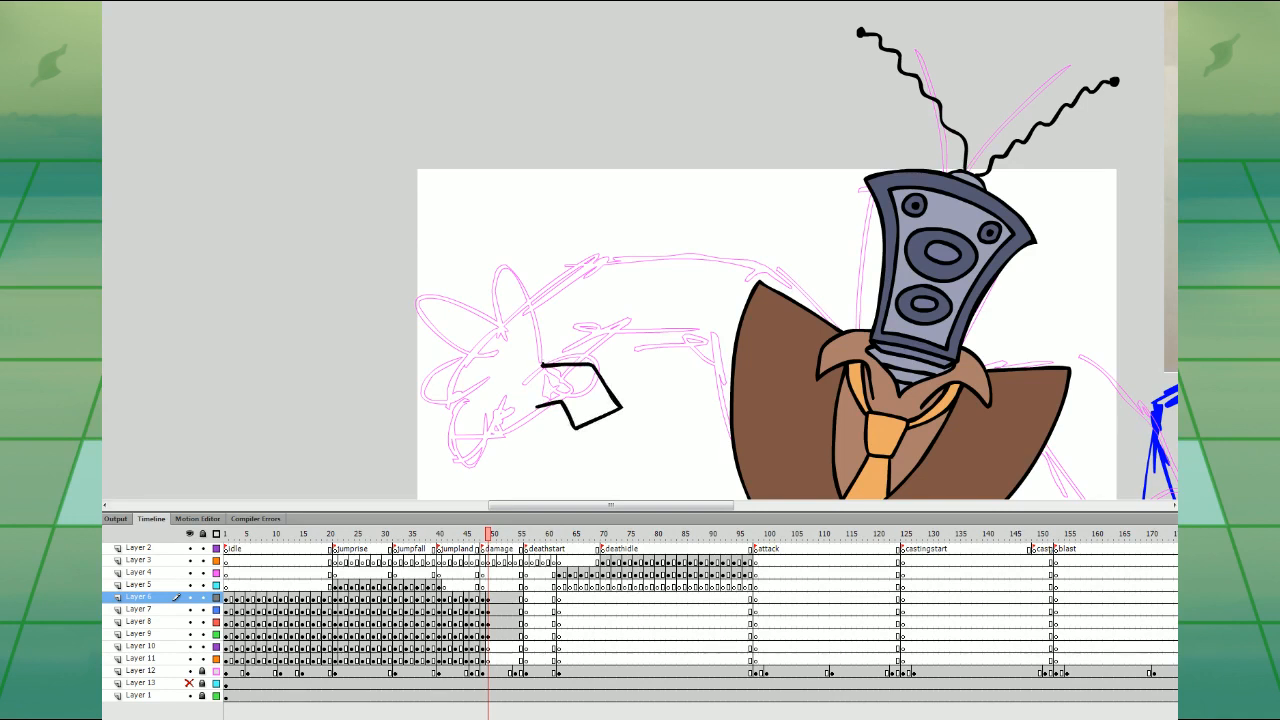
mouse_move(533, 296)
left_mouse_down()
mouse_move(496, 251)
mouse_move(465, 284)
mouse_move(495, 309)
mouse_move(494, 339)
mouse_move(458, 312)
mouse_move(395, 336)
left_mouse_up()
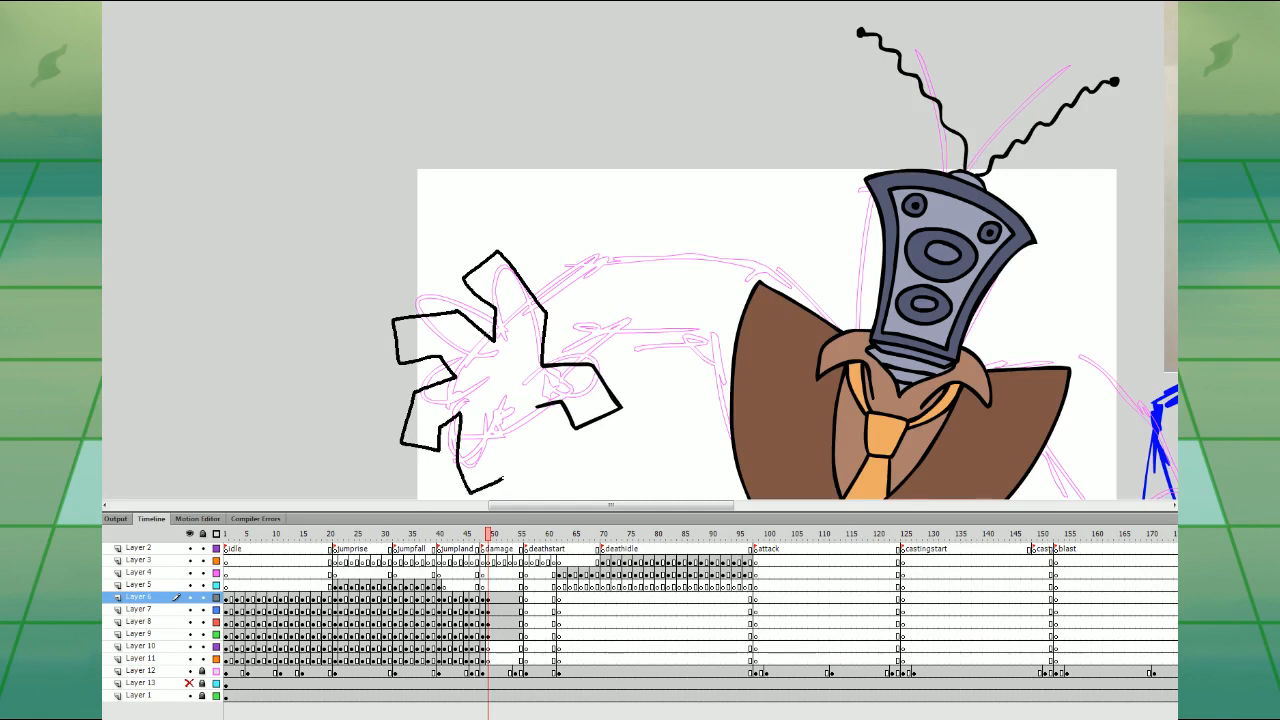
mouse_move(495, 436)
left_mouse_down()
mouse_move(538, 403)
mouse_move(516, 441)
left_mouse_up()
key("ctrl+z")
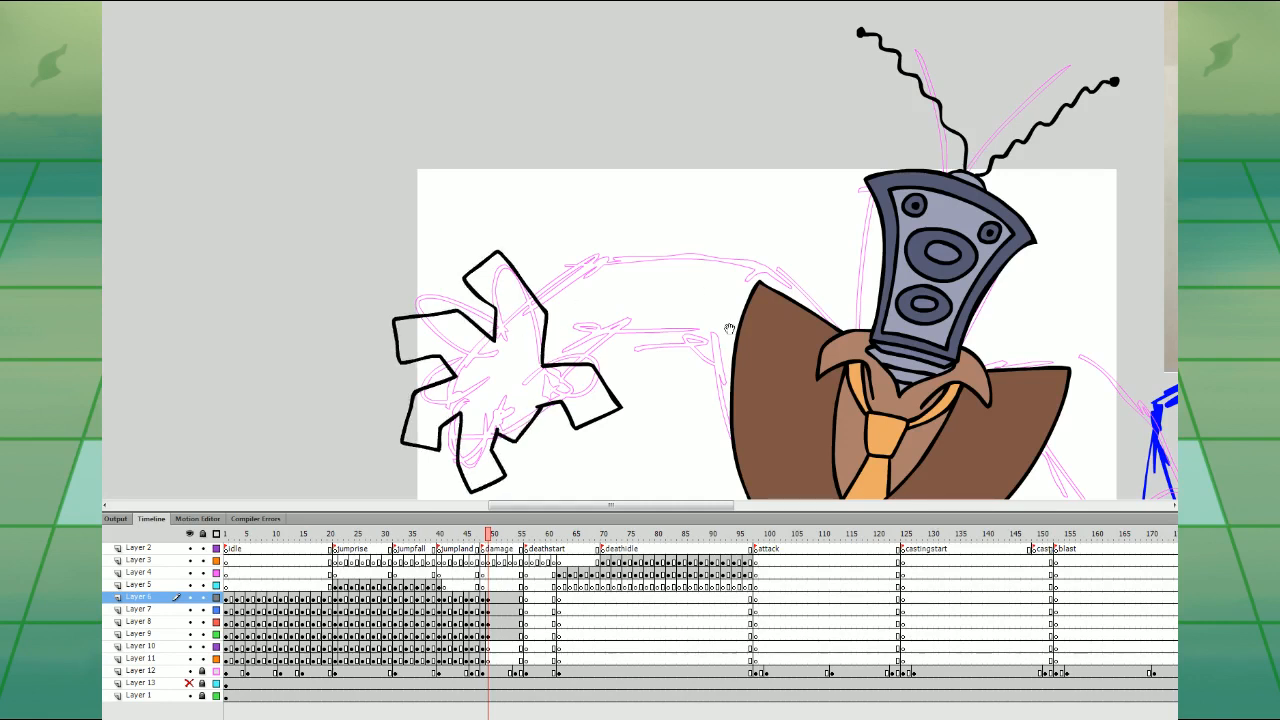
- Draw the bent sleeve joining the open hand to the shoulder, with black shading inside the cuff and a shoulder crease
left_click_drag(730, 329, 716, 351)
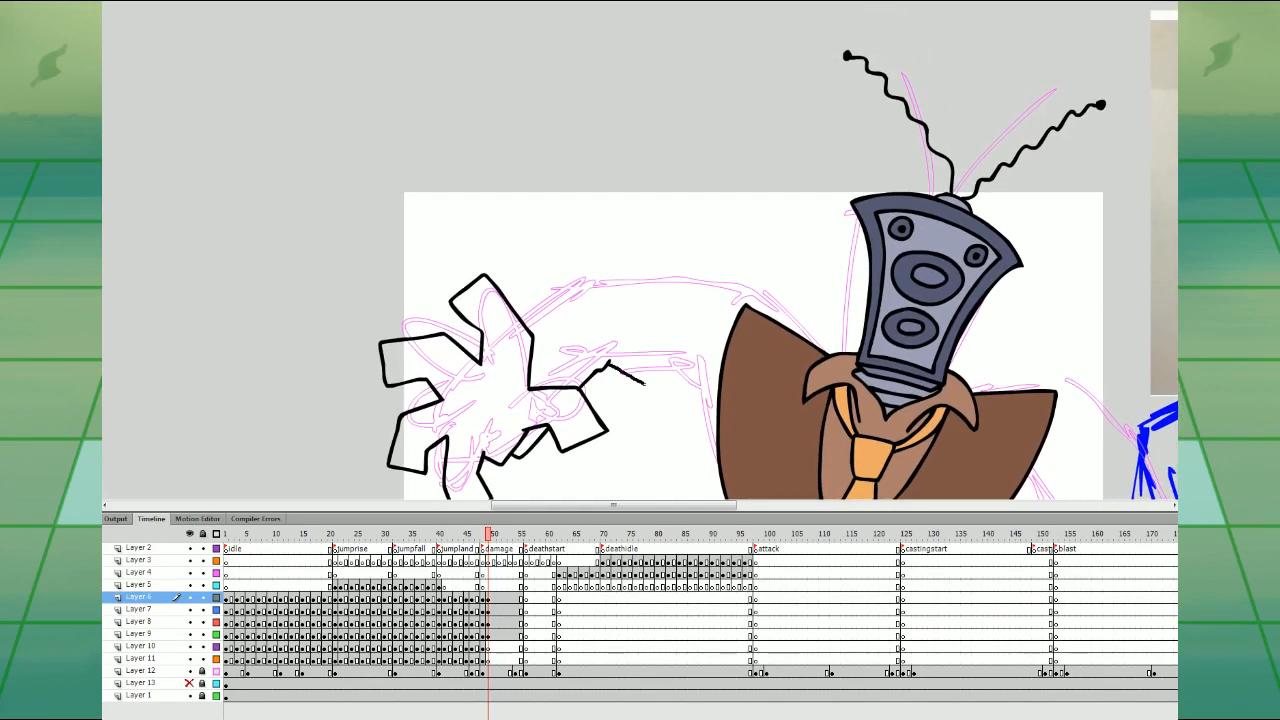
left_click_drag(645, 383, 718, 425)
mouse_move(752, 316)
left_mouse_down()
mouse_move(604, 285)
mouse_move(504, 301)
left_mouse_up()
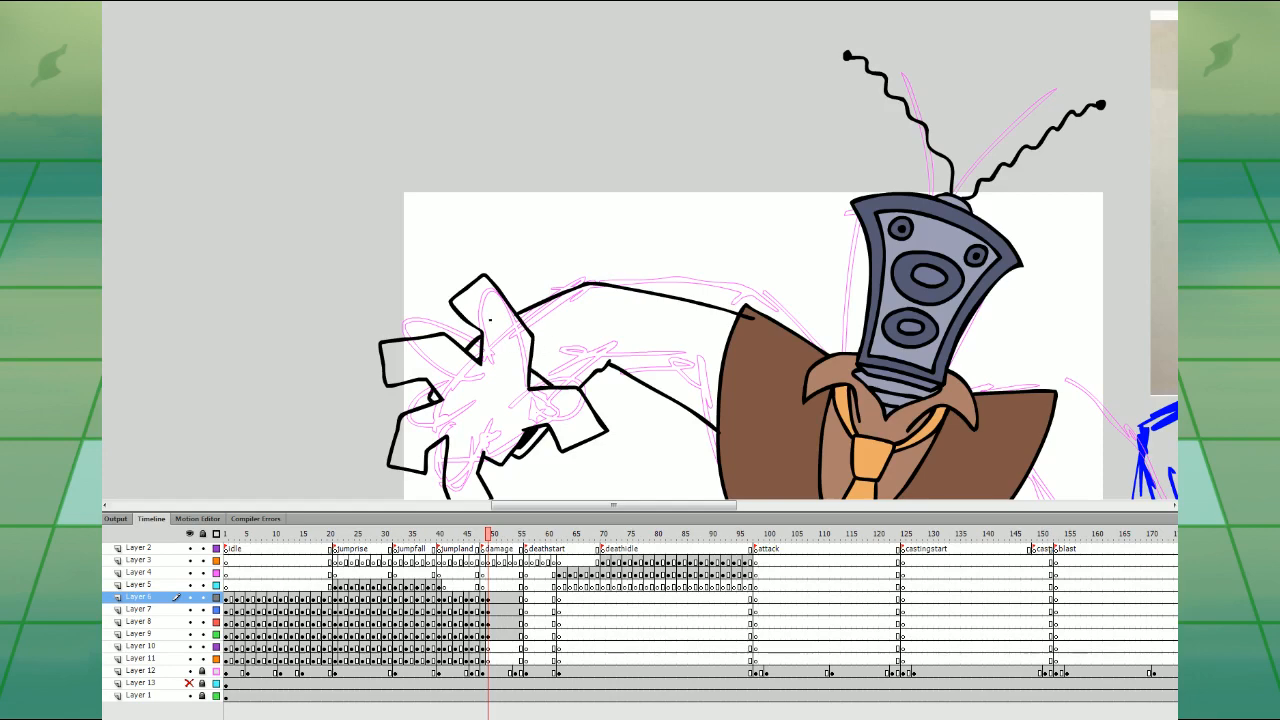
left_click(533, 379)
left_click_drag(982, 428, 822, 339)
left_click_drag(567, 338, 597, 256)
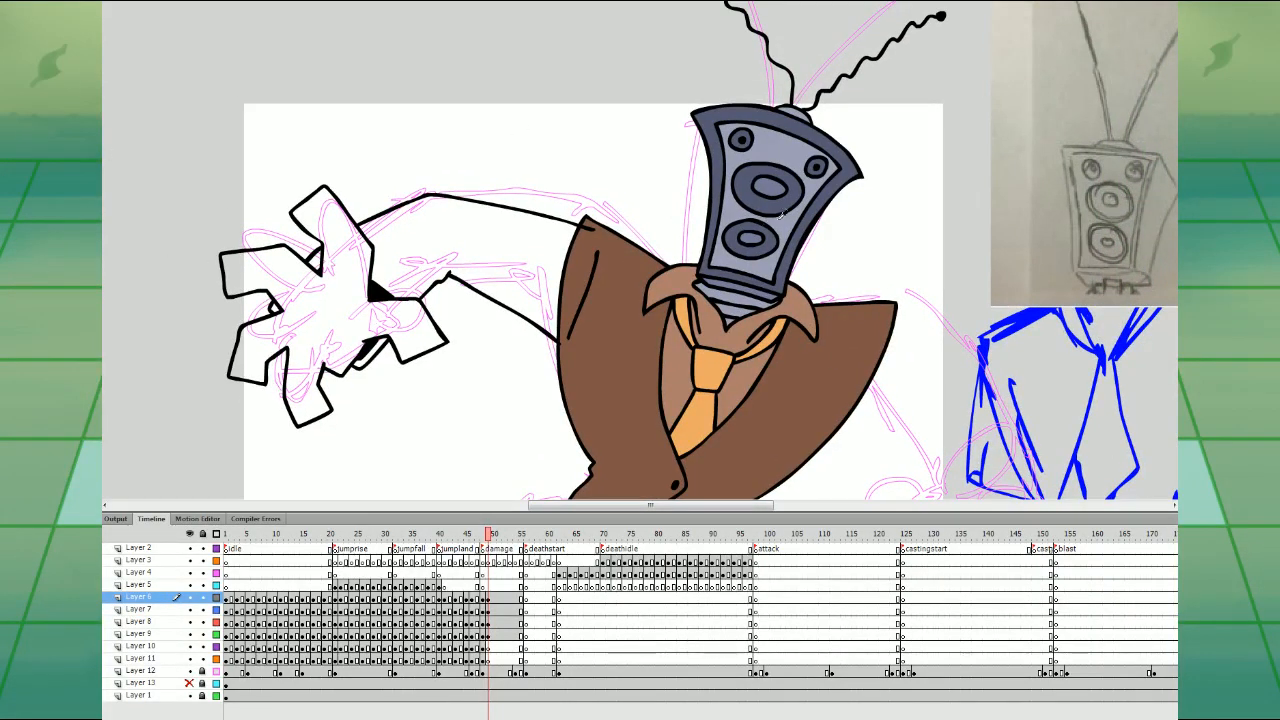
- Fill the open hand with the character's blue-grey and the sleeve with the coat's brown
left_click(343, 310)
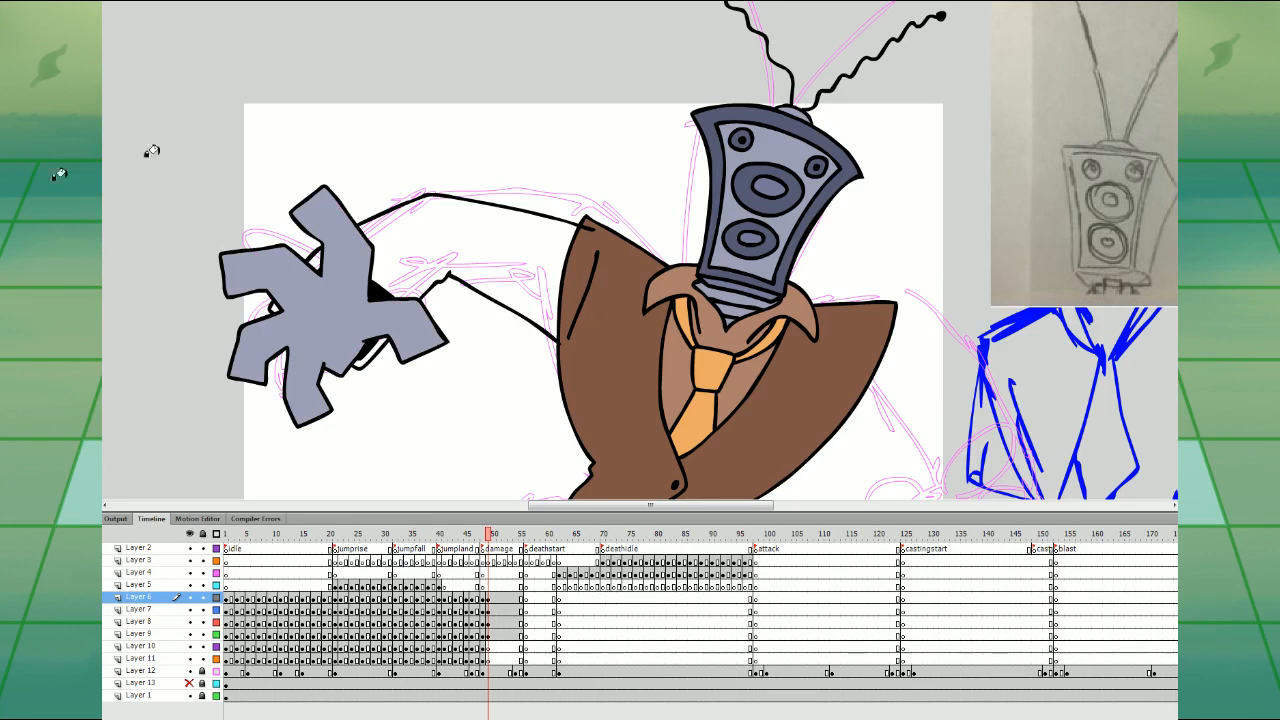
left_click(488, 597)
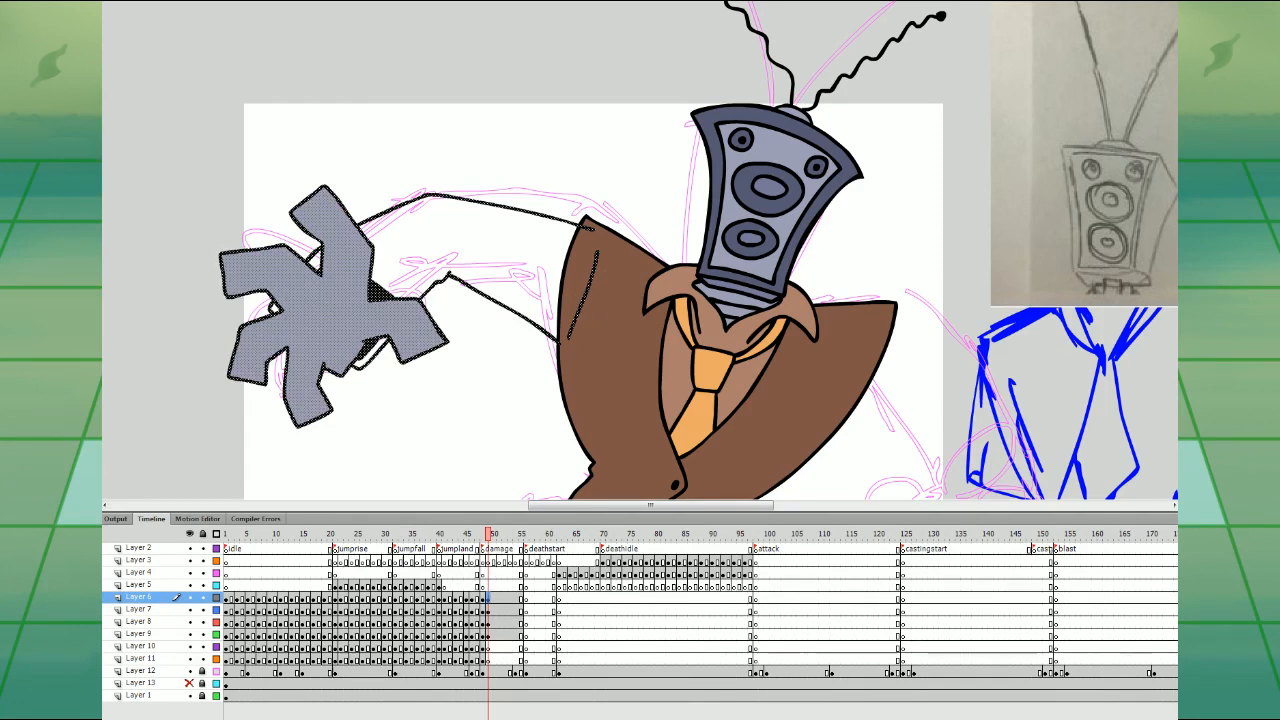
left_click(575, 320)
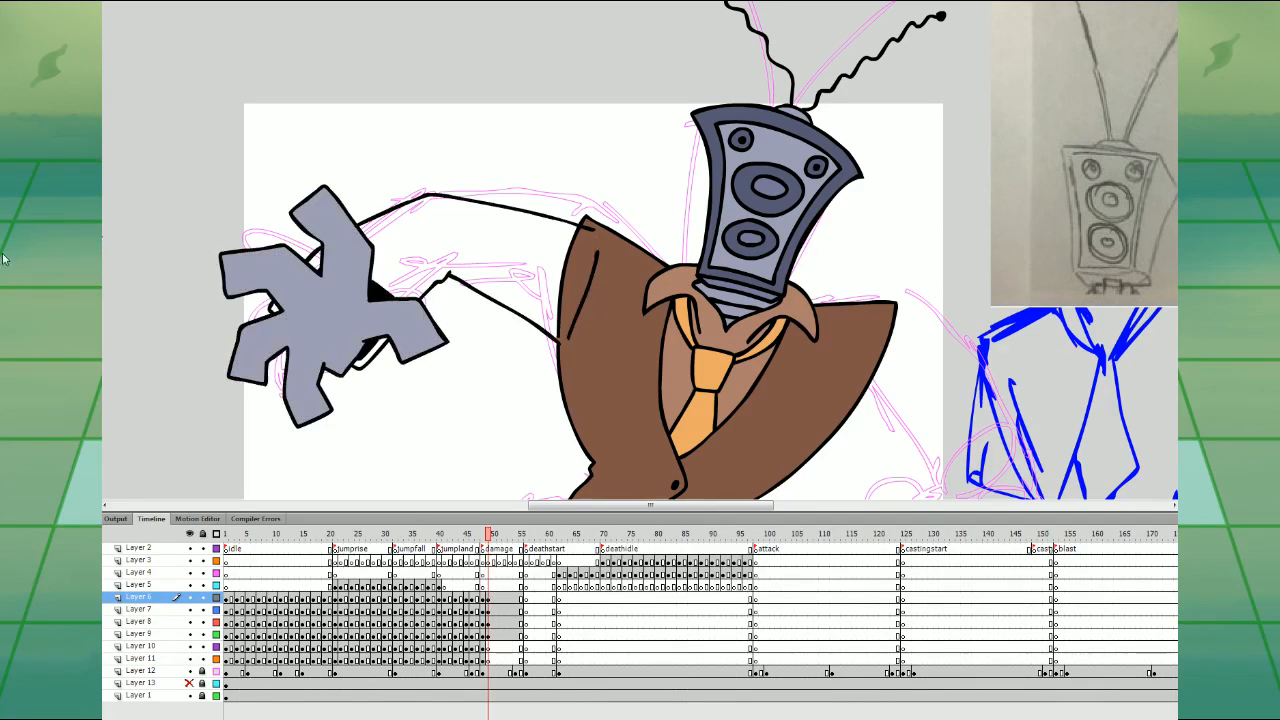
left_click(400, 224)
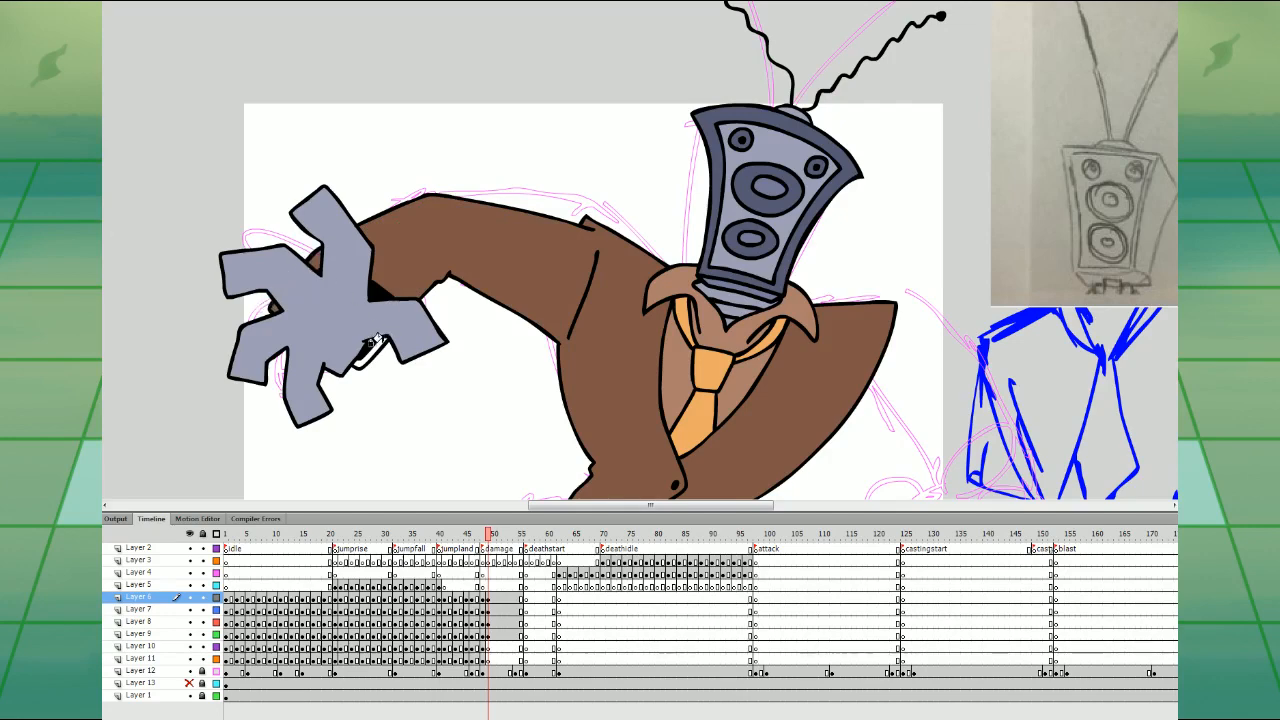
- Convert the finished open-hand arm to a symbol, move its pivot to the shoulder, and nudge it slightly down
left_click(488, 597)
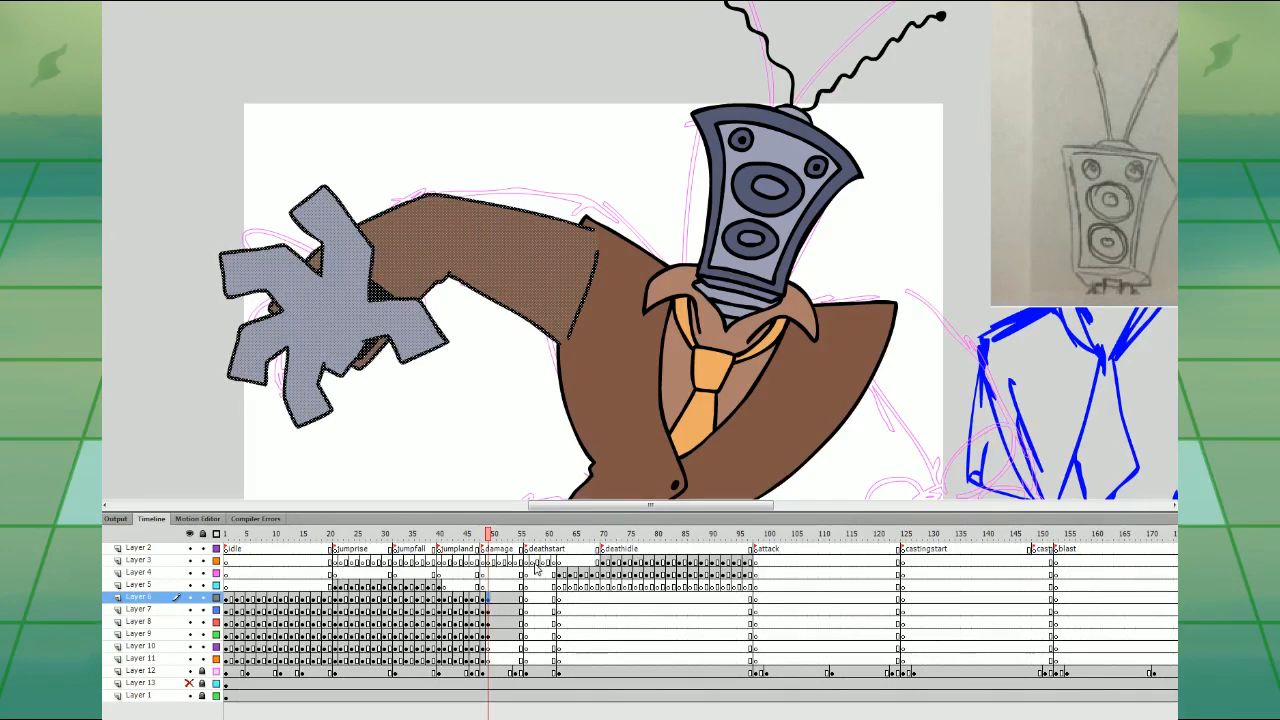
key("ctrl+g")
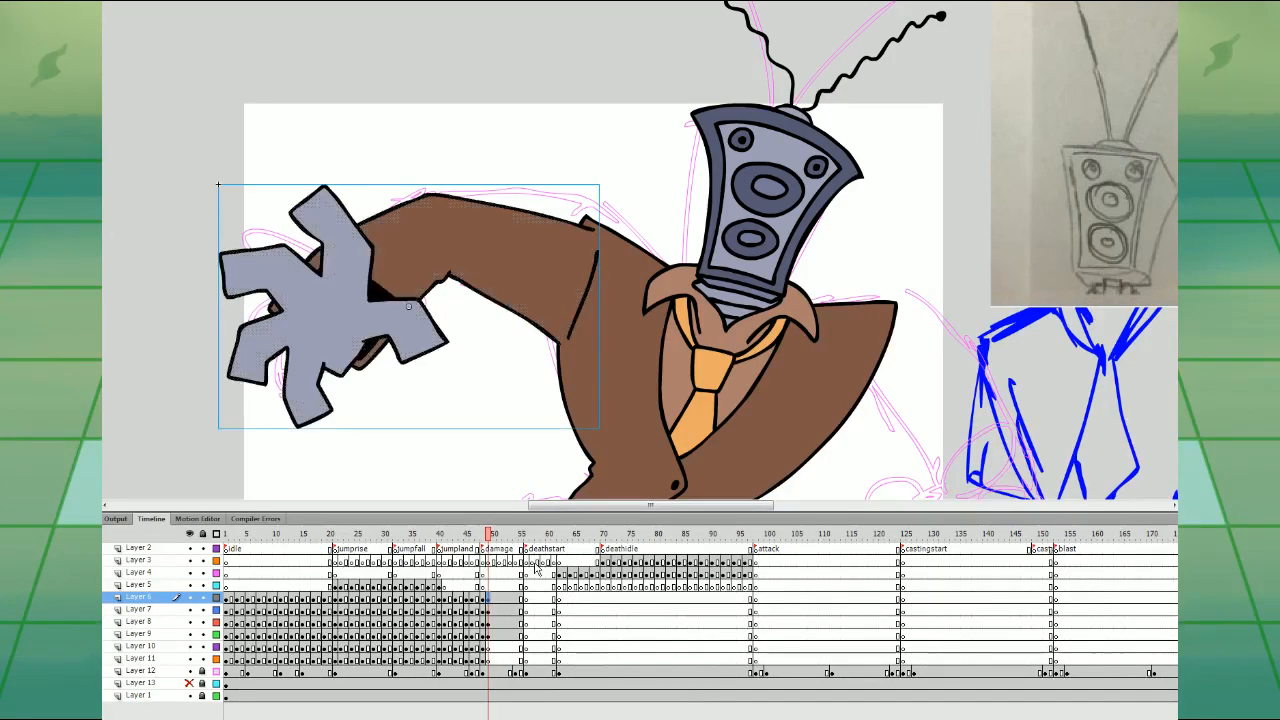
key("q")
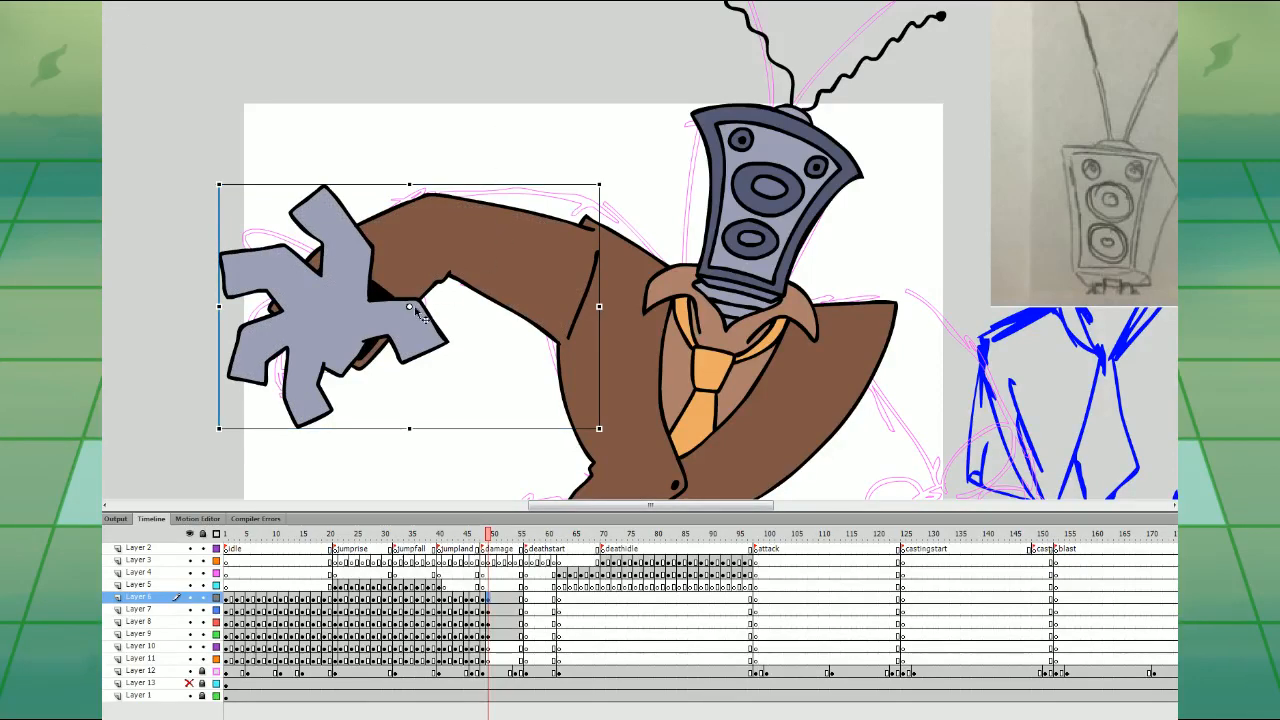
left_click_drag(411, 307, 579, 306)
left_click_drag(588, 270, 589, 274)
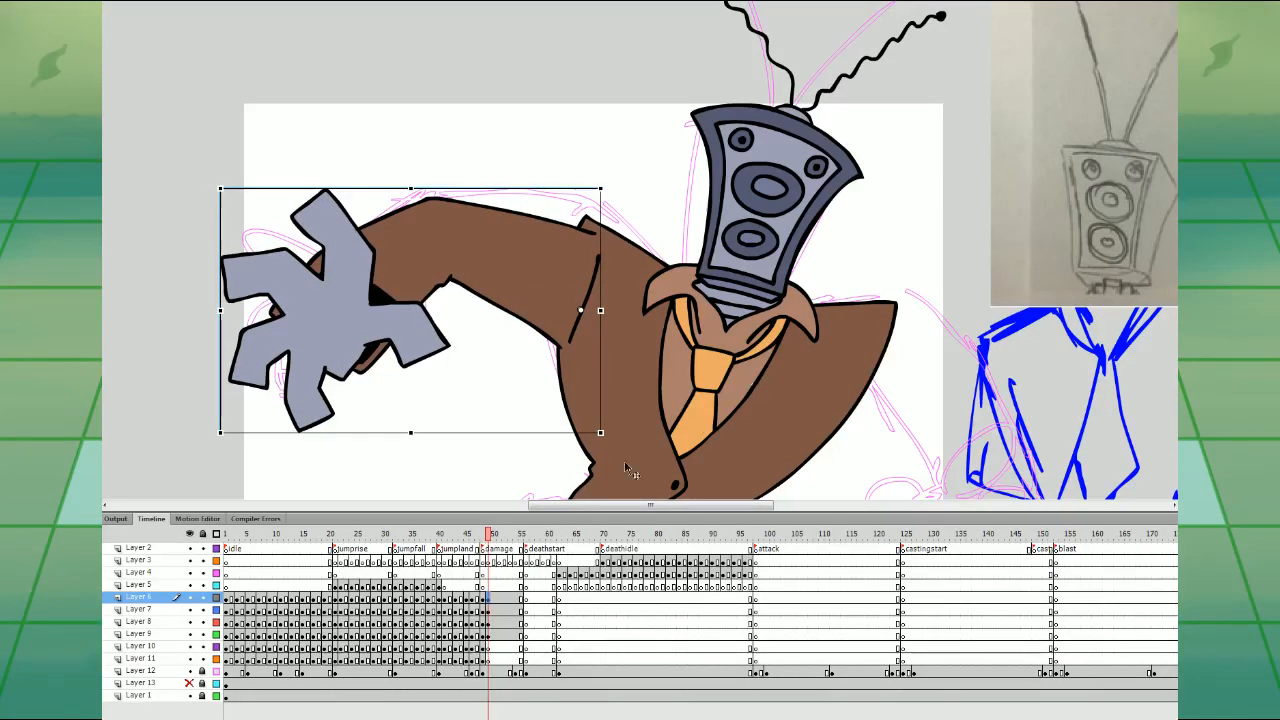
- Copy the open-hand arm to Layer 5 at frame 49, mirror it horizontally and rotate it downward onto the opposite shoulder
key("ctrl+minus")
left_click(490, 595)
left_click(487, 584)
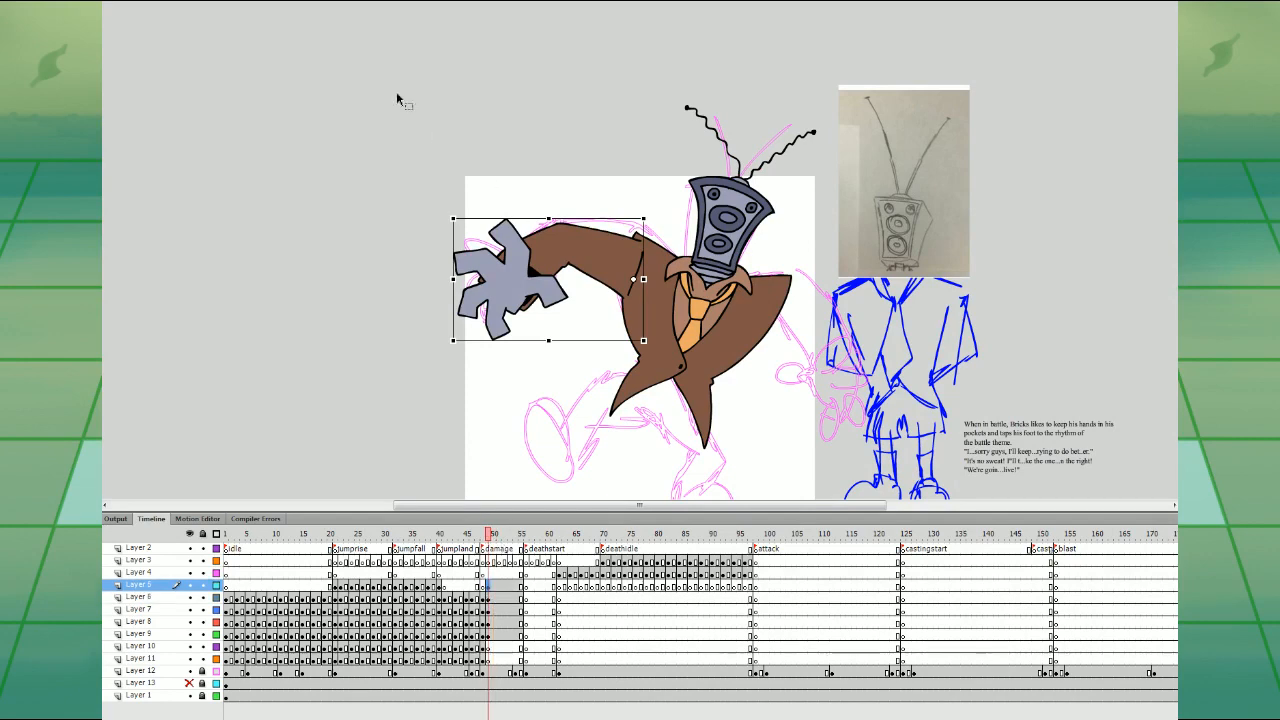
left_click_drag(454, 279, 924, 327)
left_click_drag(984, 270, 945, 392)
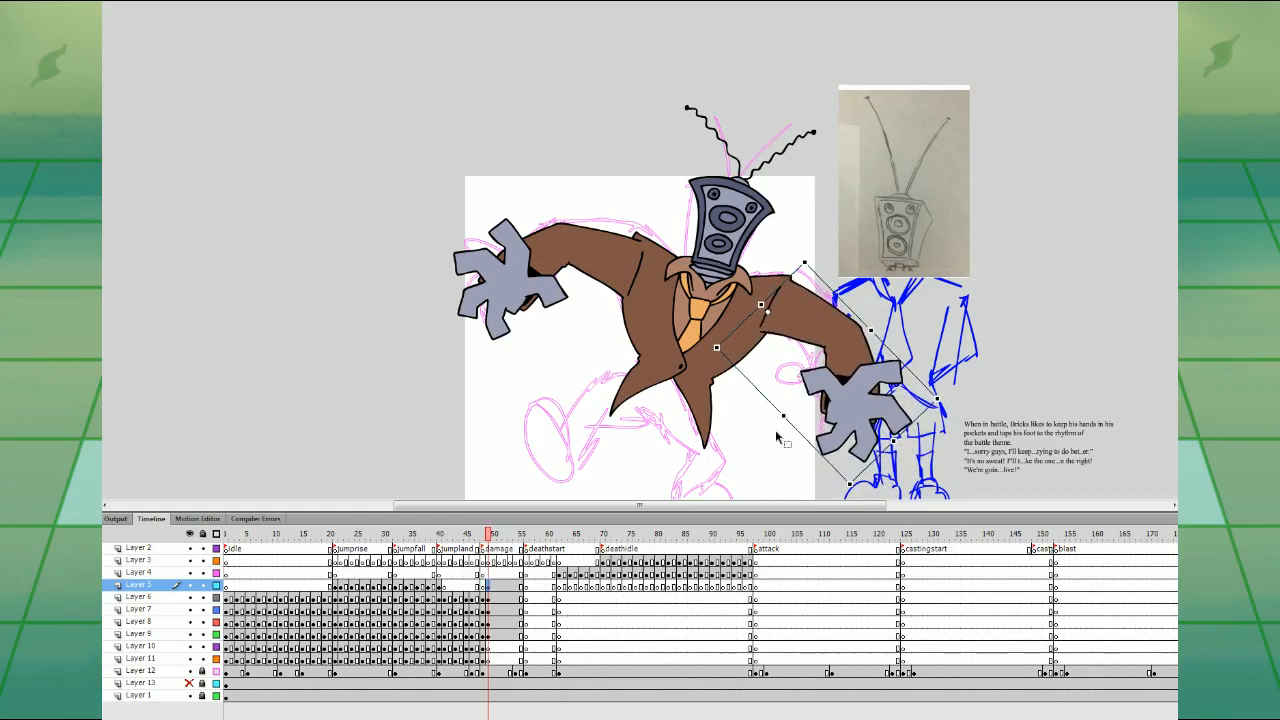
left_click(468, 574)
left_click(494, 542)
left_click(483, 573)
left_click(488, 574)
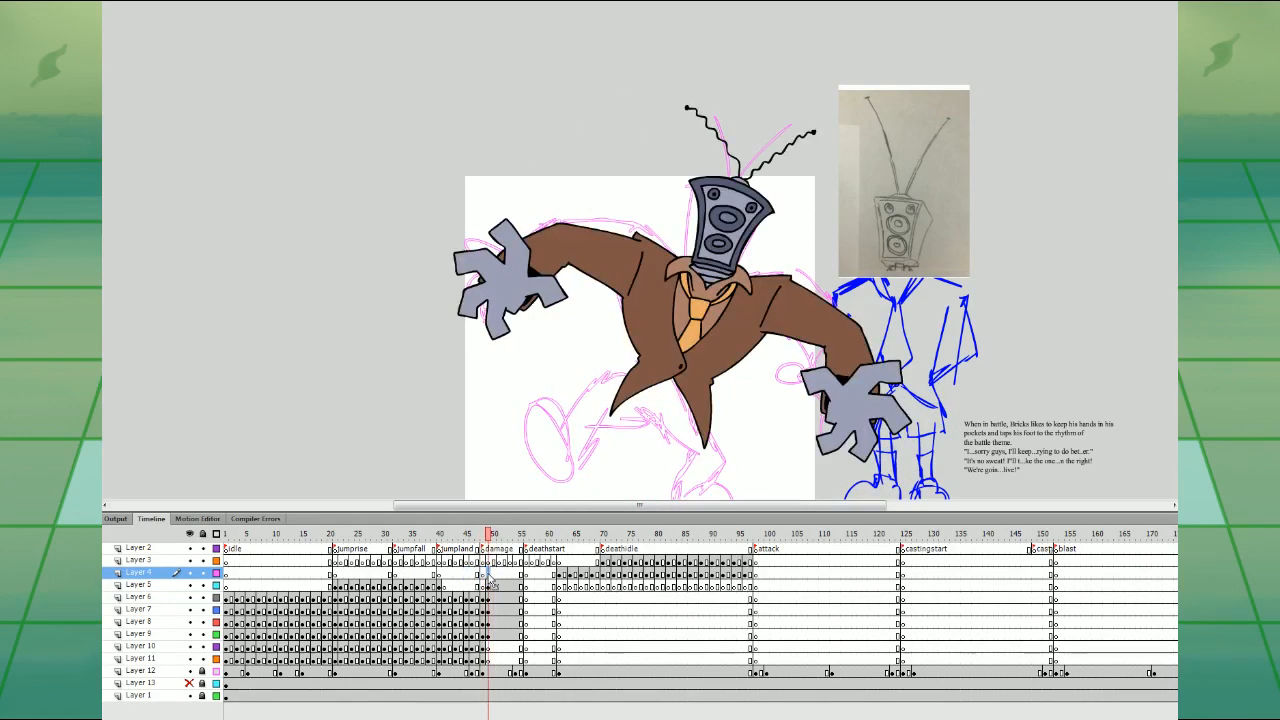
left_click_drag(740, 436, 732, 376)
- Turn on onion skinning and draw the bent supporting leg's trouser outline over the sketch on Layer 10, below the coat
left_click(488, 649)
key("ctrl+equal")
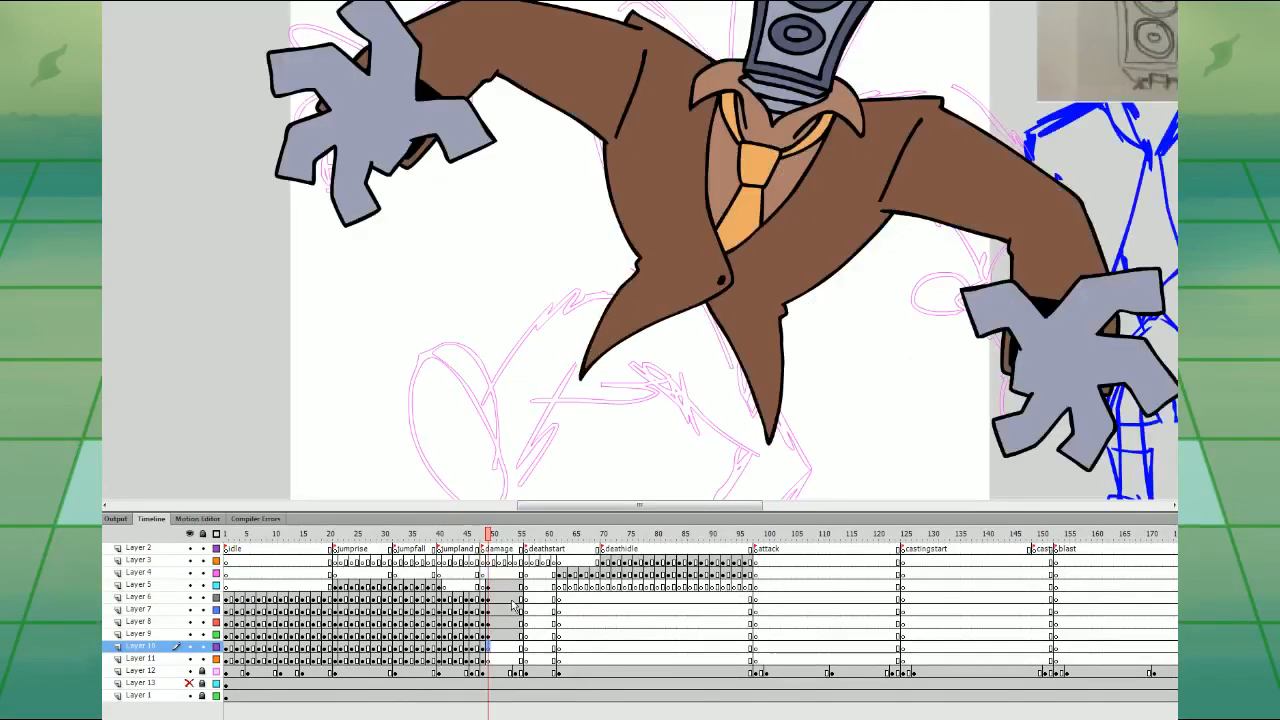
scroll(786, 257, "down", 3)
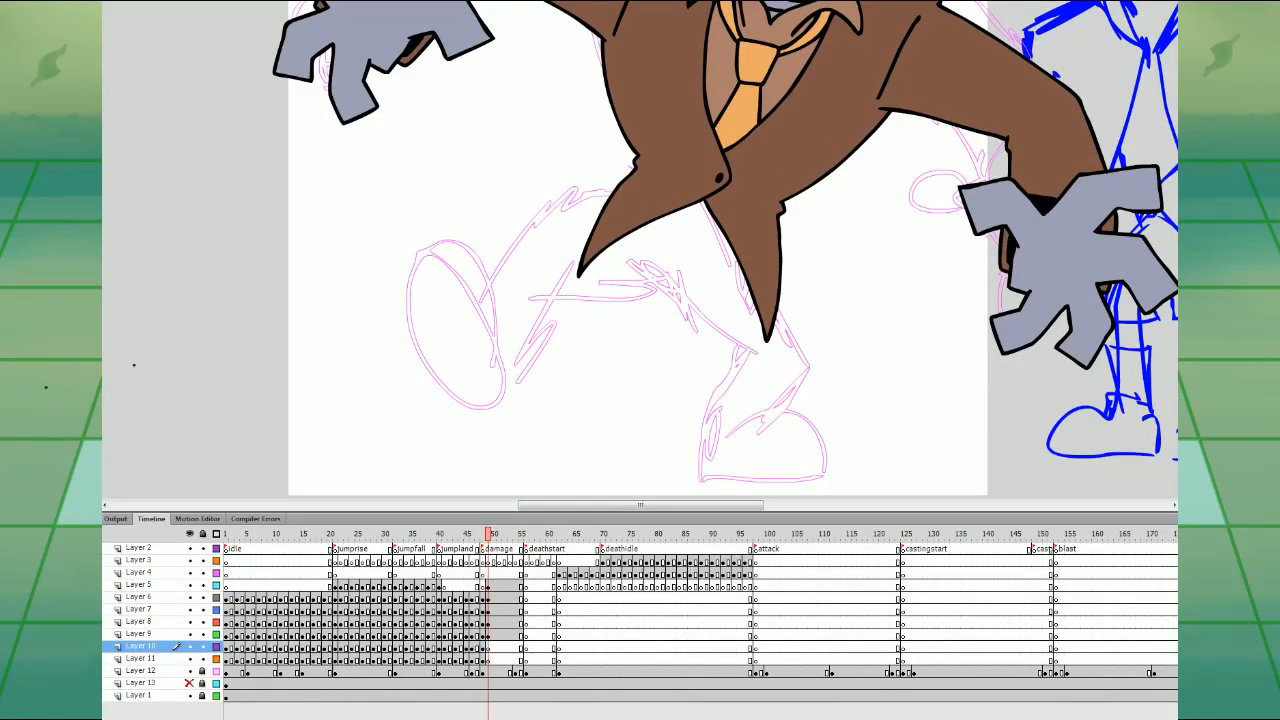
left_click(484, 650)
left_click(380, 714)
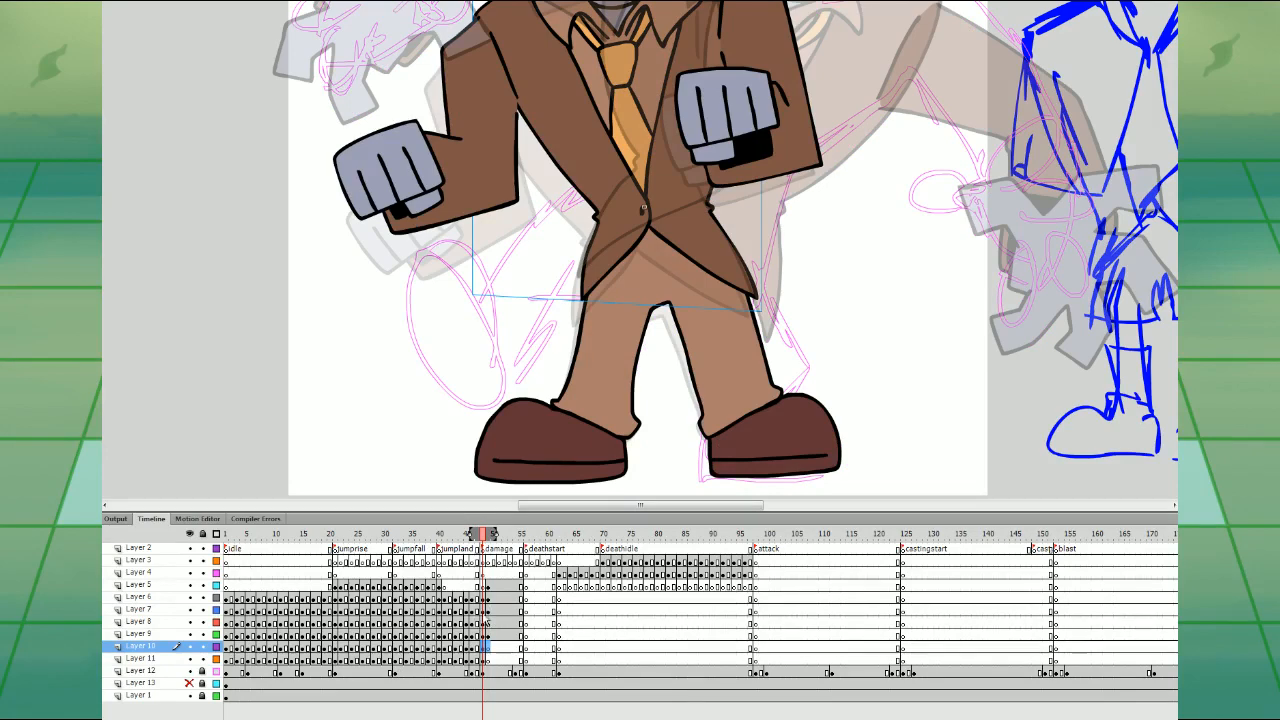
left_click(493, 649)
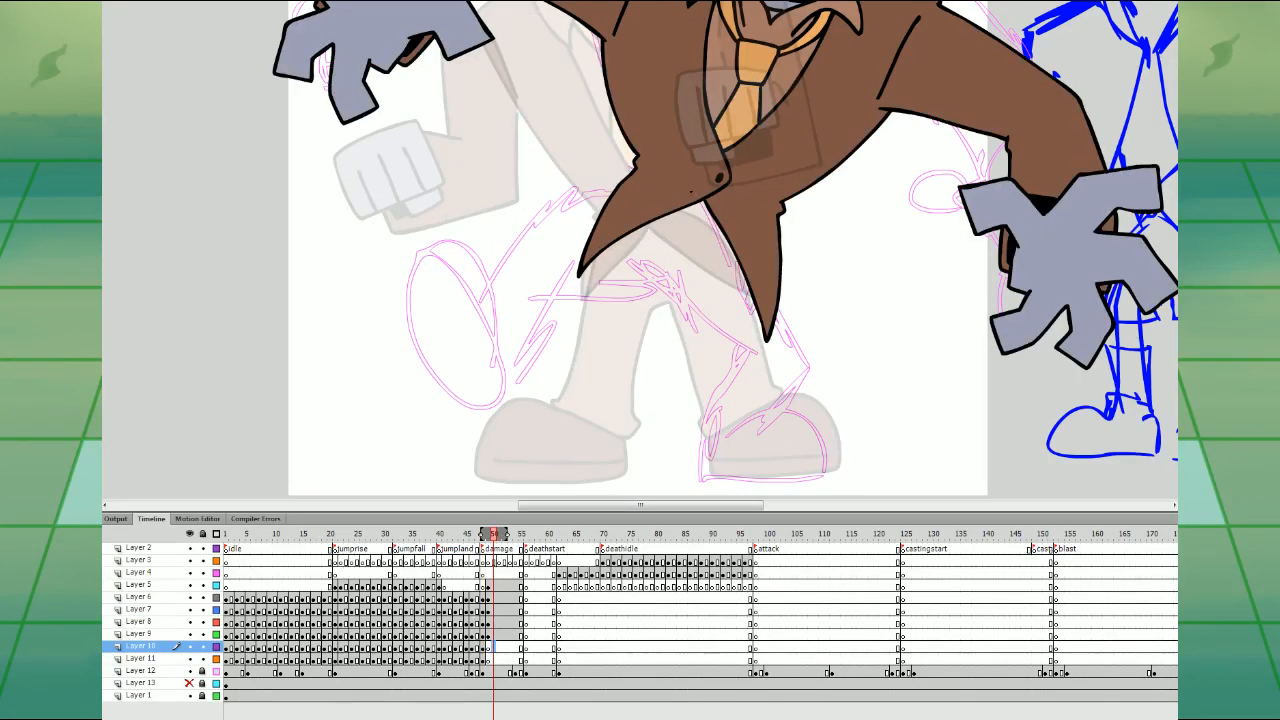
mouse_move(695, 182)
left_mouse_down()
mouse_move(642, 247)
mouse_move(714, 328)
left_mouse_up()
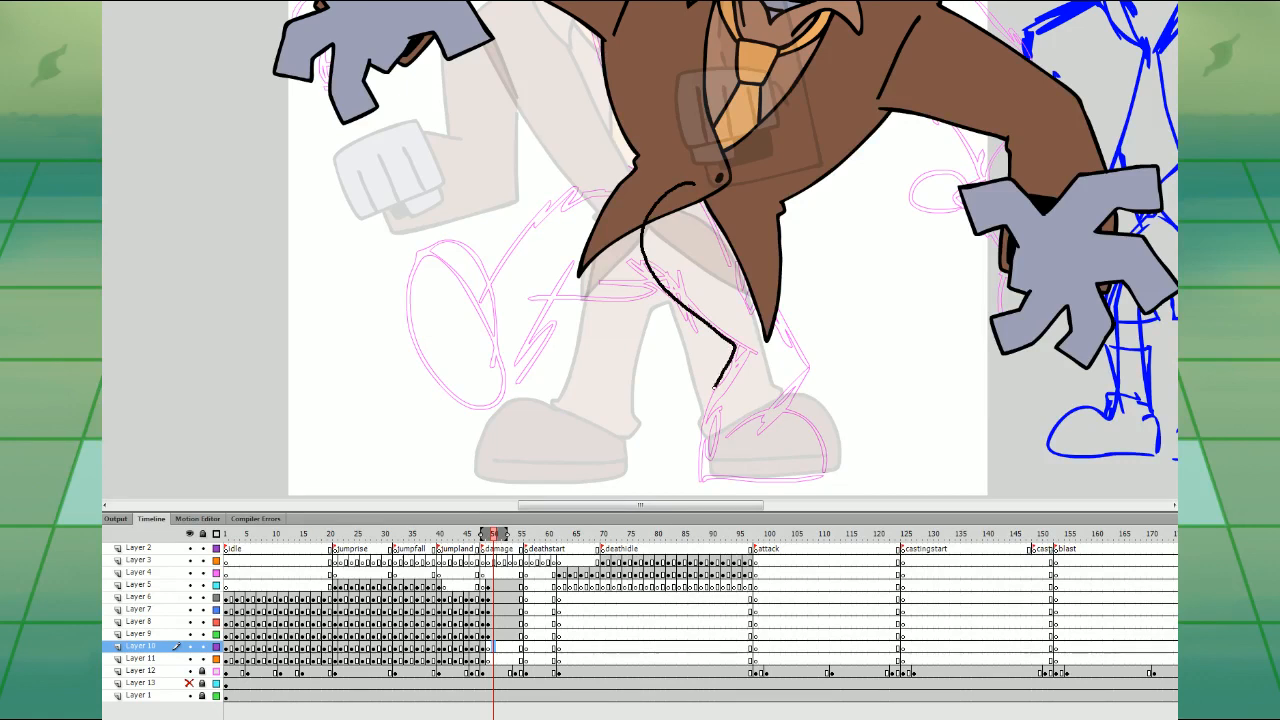
left_click_drag(697, 435, 697, 436)
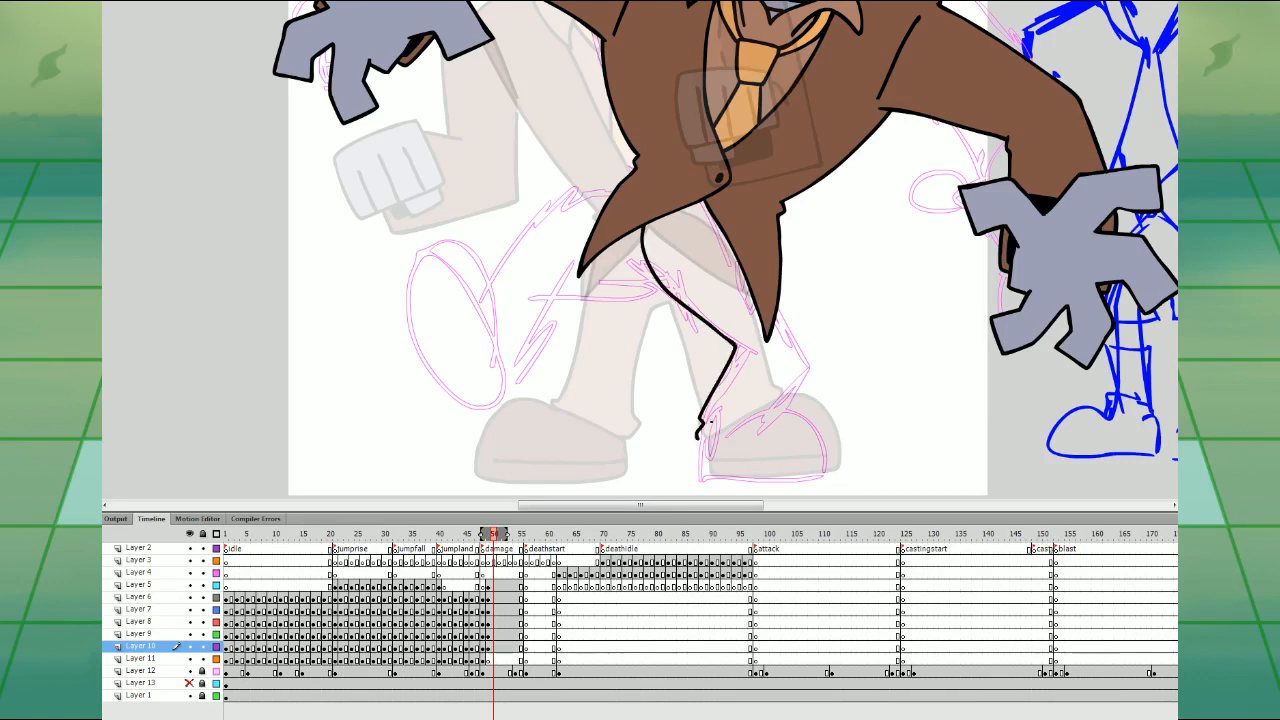
mouse_move(697, 436)
left_mouse_down()
mouse_move(795, 408)
mouse_move(821, 333)
mouse_move(752, 209)
mouse_move(688, 172)
mouse_move(652, 208)
left_mouse_up()
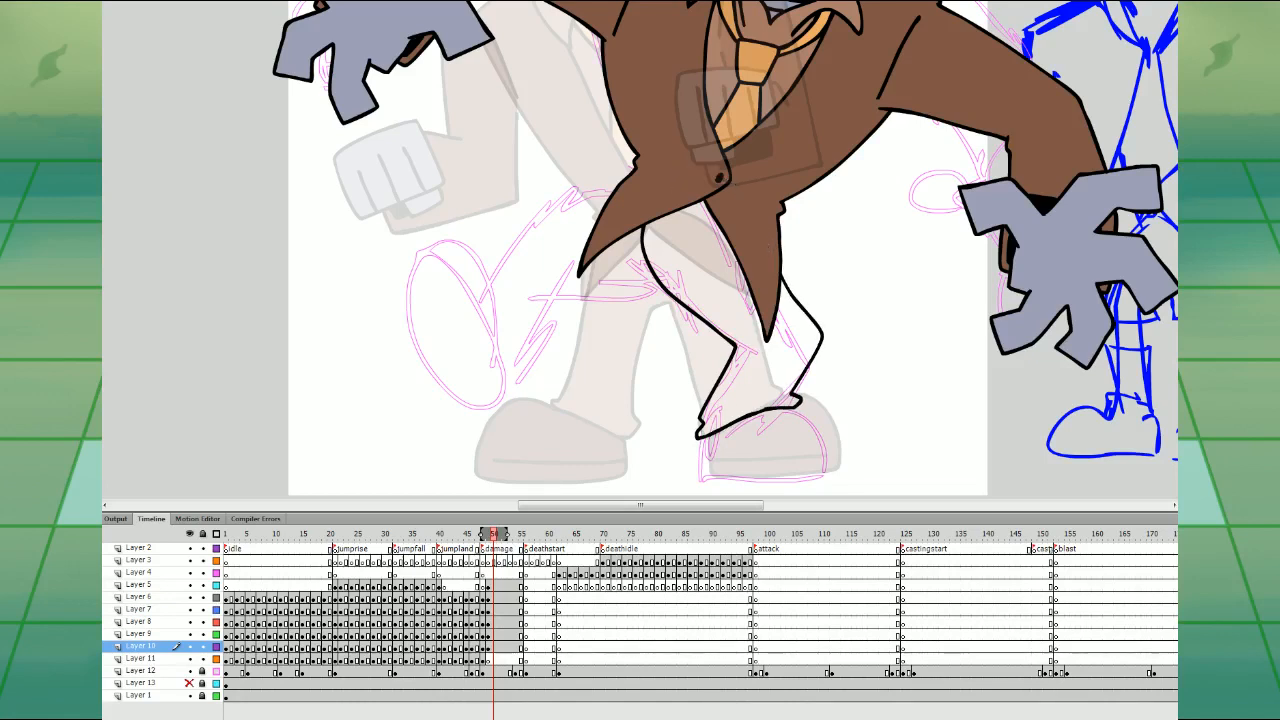
- Draw the supporting foot's shoe outline with a sole line below the trouser cuff, following the sketch
mouse_move(697, 450)
left_mouse_down()
mouse_move(747, 484)
mouse_move(829, 476)
mouse_move(835, 448)
mouse_move(795, 408)
left_mouse_up()
left_click_drag(730, 464, 816, 461)
left_click(488, 647)
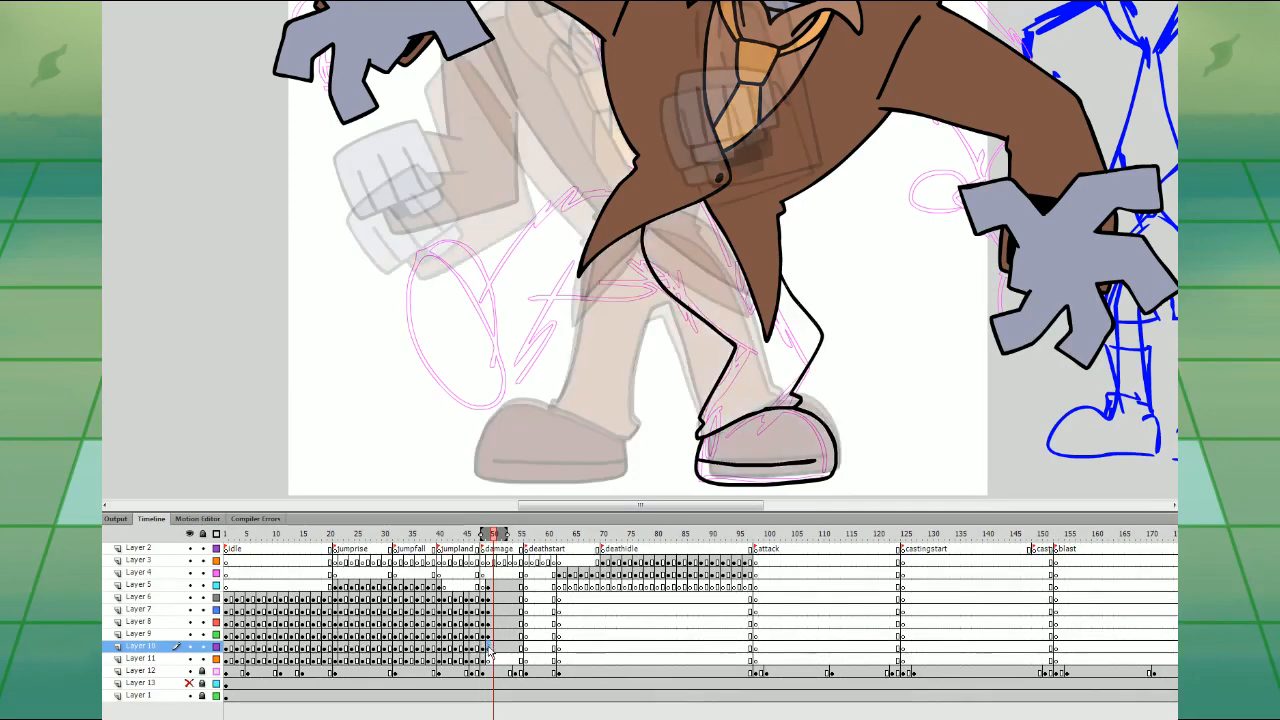
- On Layer 9 at frame 49, draw the raised shoe with its sole facing outward and fill the sole black
left_click(488, 635)
left_click(489, 648)
left_click(489, 636)
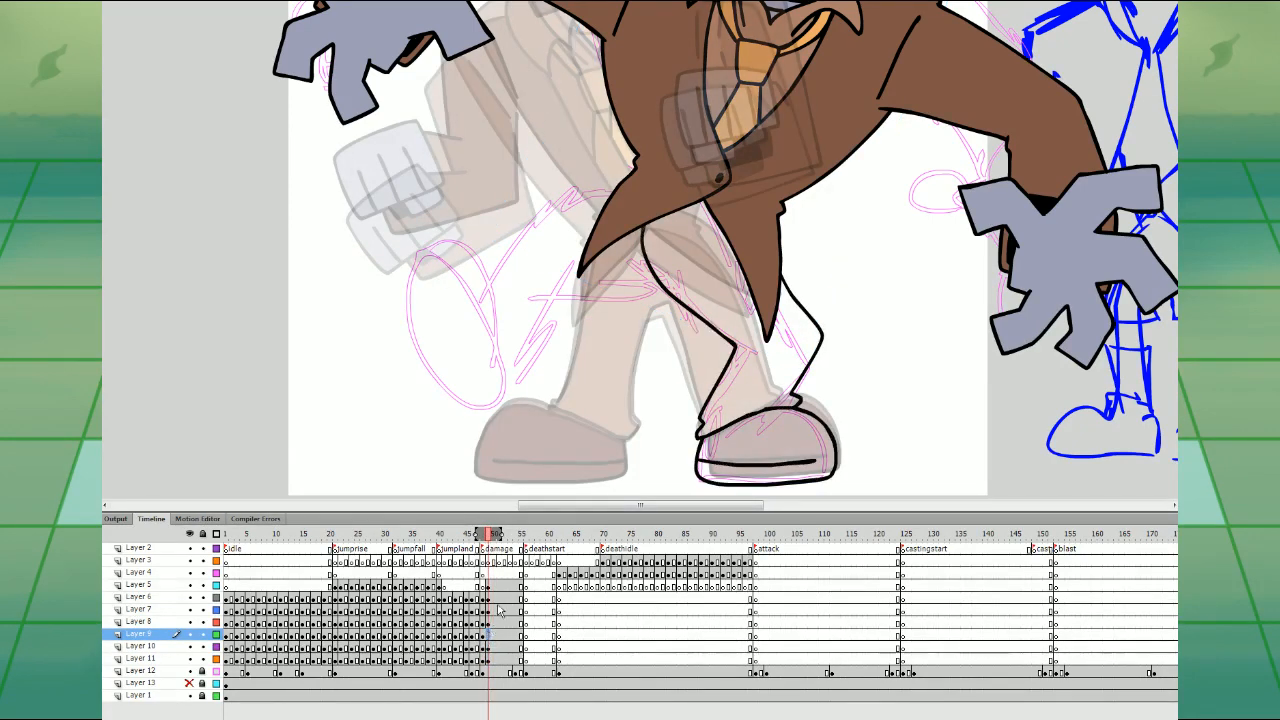
key("Delete")
left_click_drag(803, 393, 825, 461)
mouse_move(527, 384)
left_mouse_down()
mouse_move(511, 271)
mouse_move(425, 335)
mouse_move(510, 455)
mouse_move(544, 420)
mouse_move(526, 382)
left_mouse_up()
mouse_move(515, 447)
left_mouse_down()
mouse_move(525, 440)
mouse_move(503, 335)
mouse_move(442, 268)
mouse_move(488, 276)
mouse_move(530, 446)
mouse_move(500, 272)
left_mouse_up()
key("ctrl+z")
key("k")
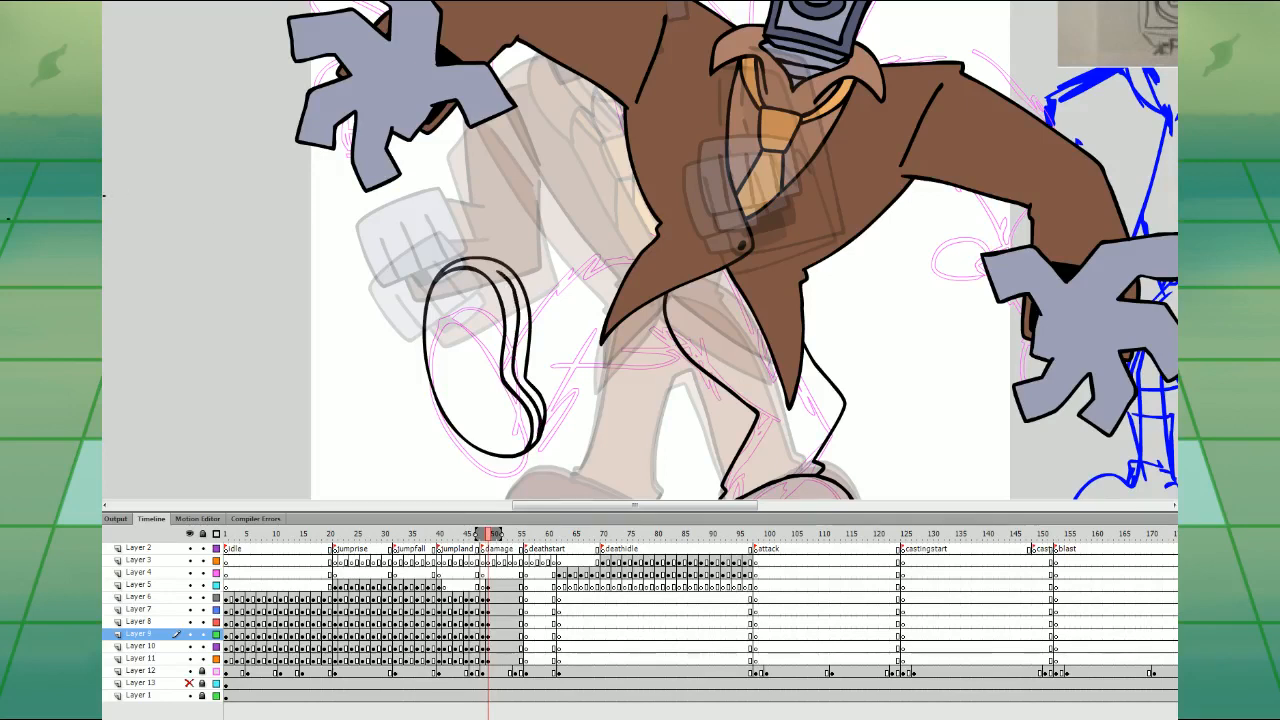
left_click(460, 316)
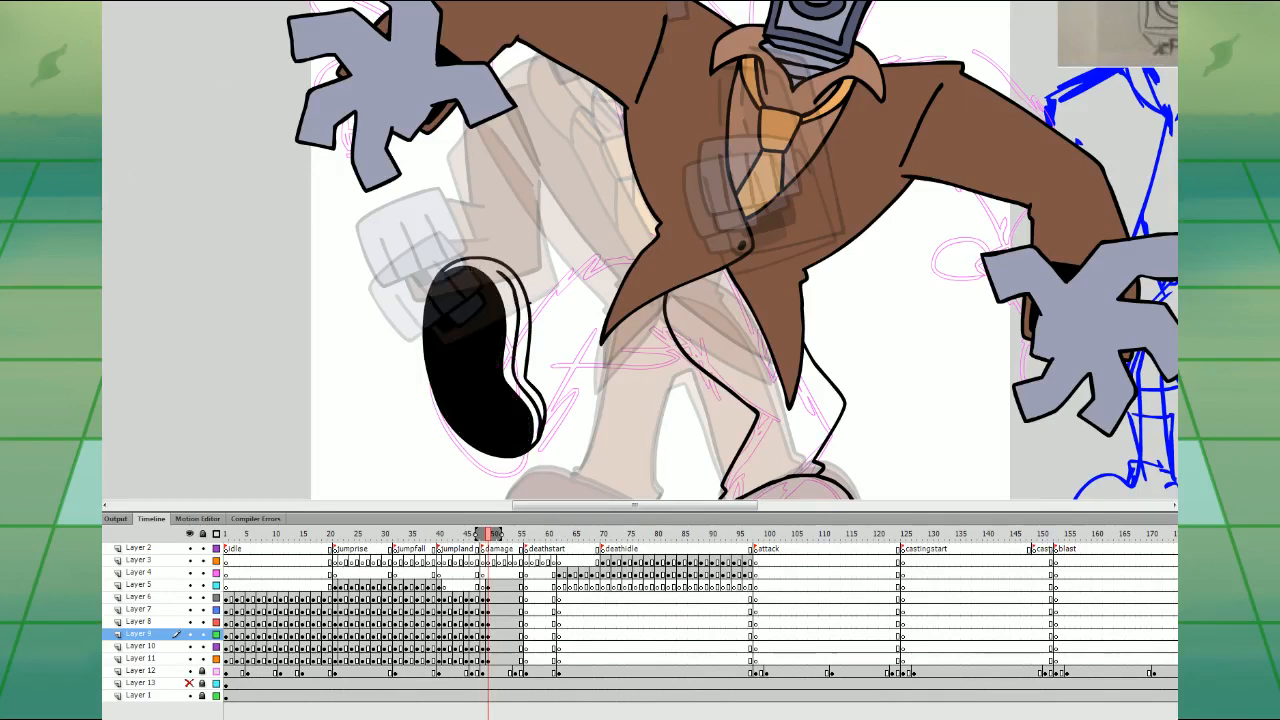
- Draw the raised leg's bent trouser outline from the shoe up to the coat, extending the thigh line across the coat tail
mouse_move(548, 292)
left_mouse_down()
mouse_move(613, 228)
mouse_move(716, 272)
left_mouse_up()
mouse_move(562, 418)
left_mouse_down()
mouse_move(644, 328)
mouse_move(686, 358)
left_mouse_up()
key("ctrl+z")
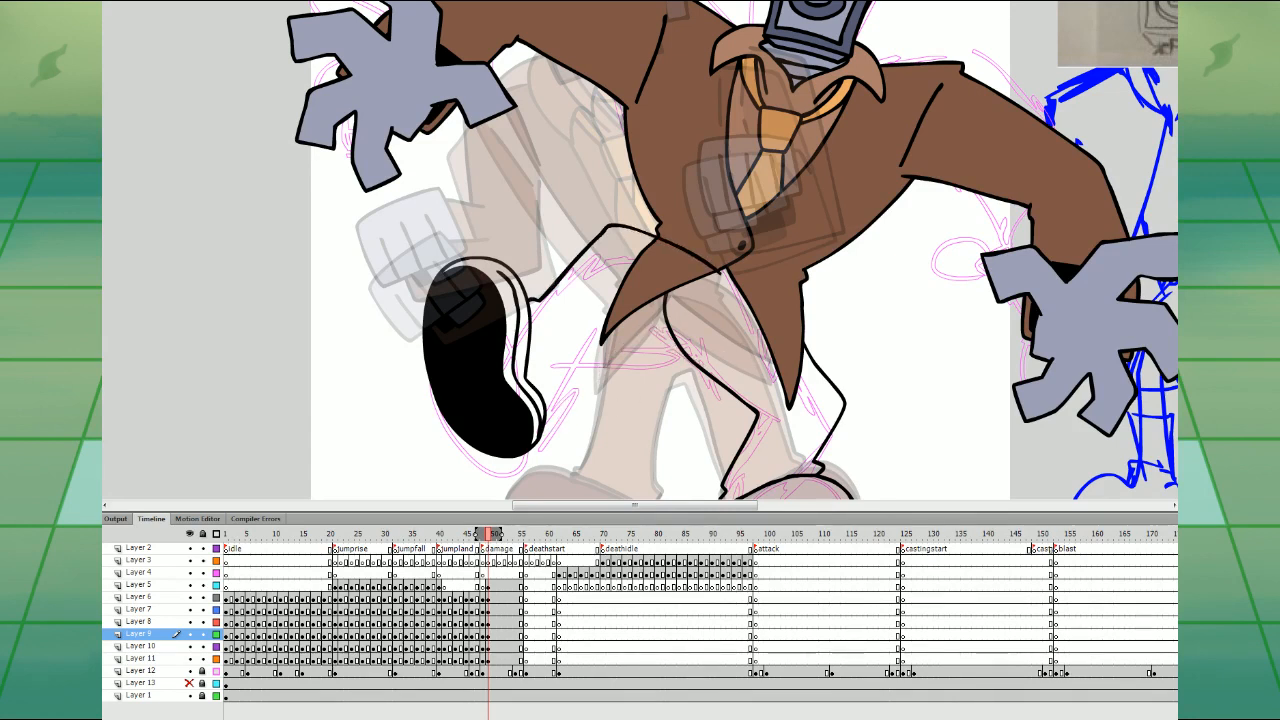
mouse_move(540, 442)
left_mouse_down()
mouse_move(642, 339)
mouse_move(700, 358)
left_mouse_up()
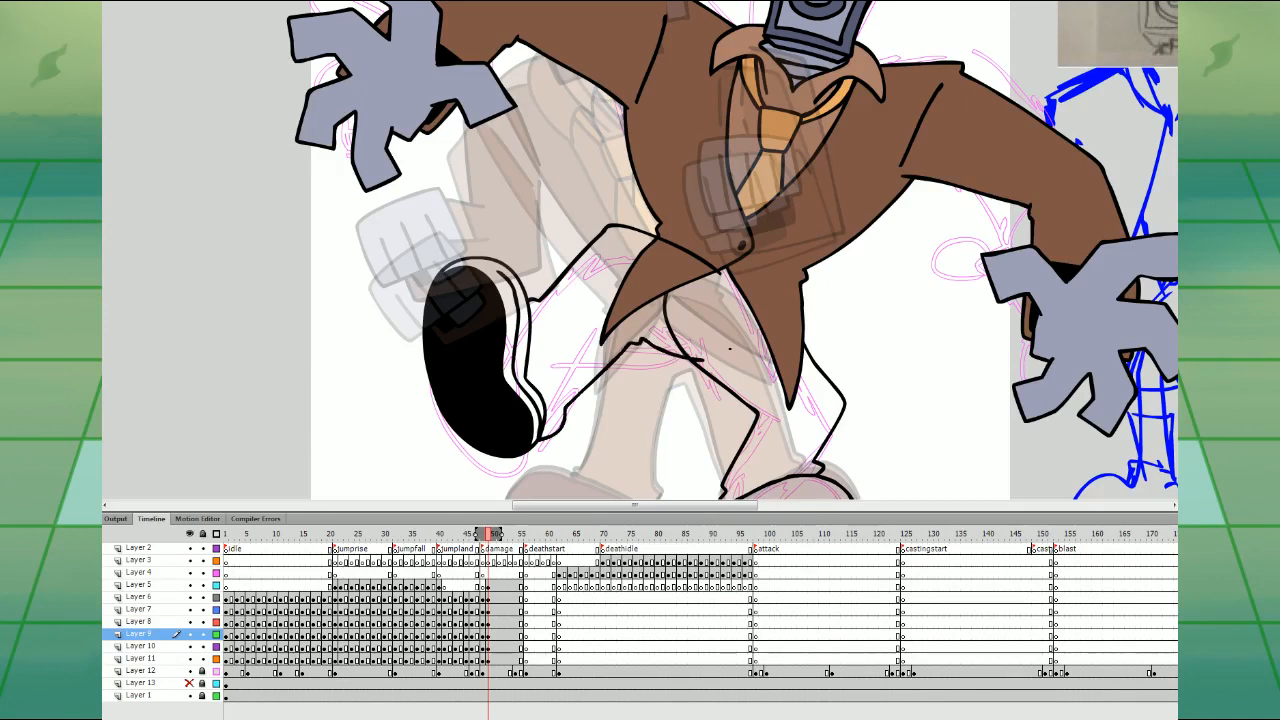
left_click(618, 224)
left_click(664, 242)
left_click_drag(721, 245, 711, 267)
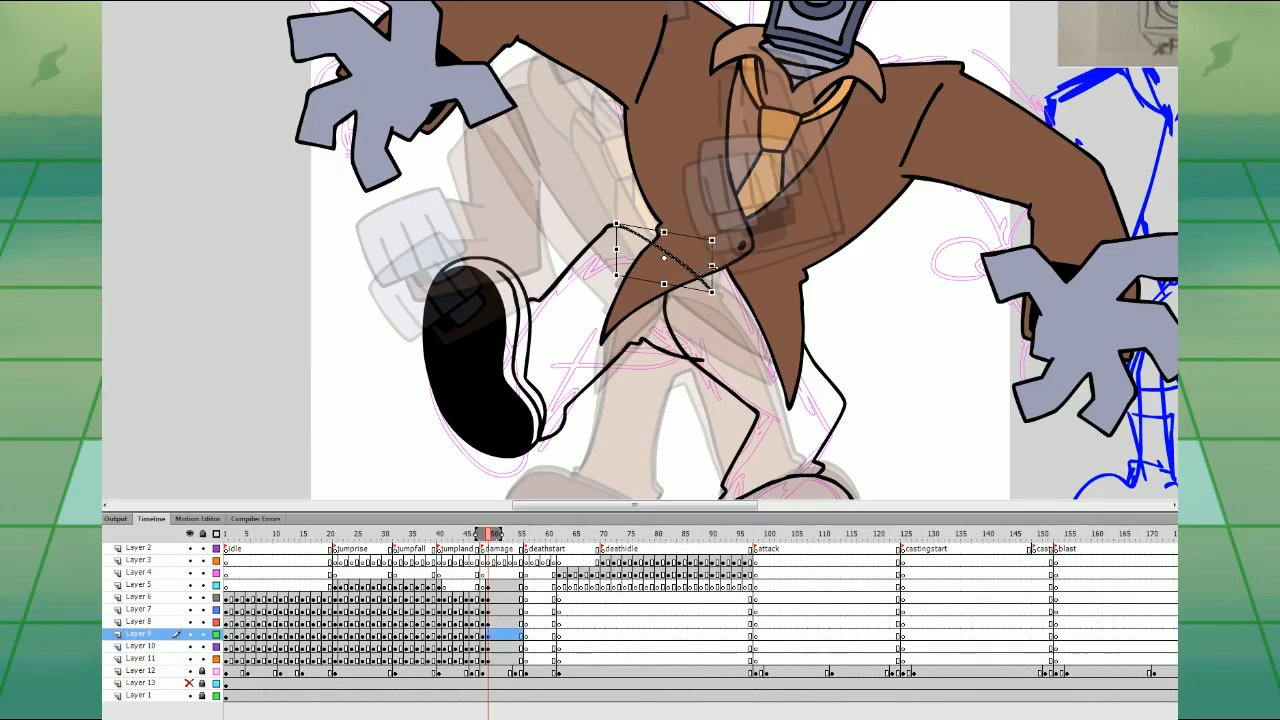
left_click(845, 313)
- Draw a white tread grid of curved lengthwise and crosswise lines over the raised shoe's black sole
left_click_drag(864, 352, 866, 200)
mouse_move(874, 248)
left_mouse_down()
mouse_move(868, 332)
mouse_move(900, 400)
left_mouse_up()
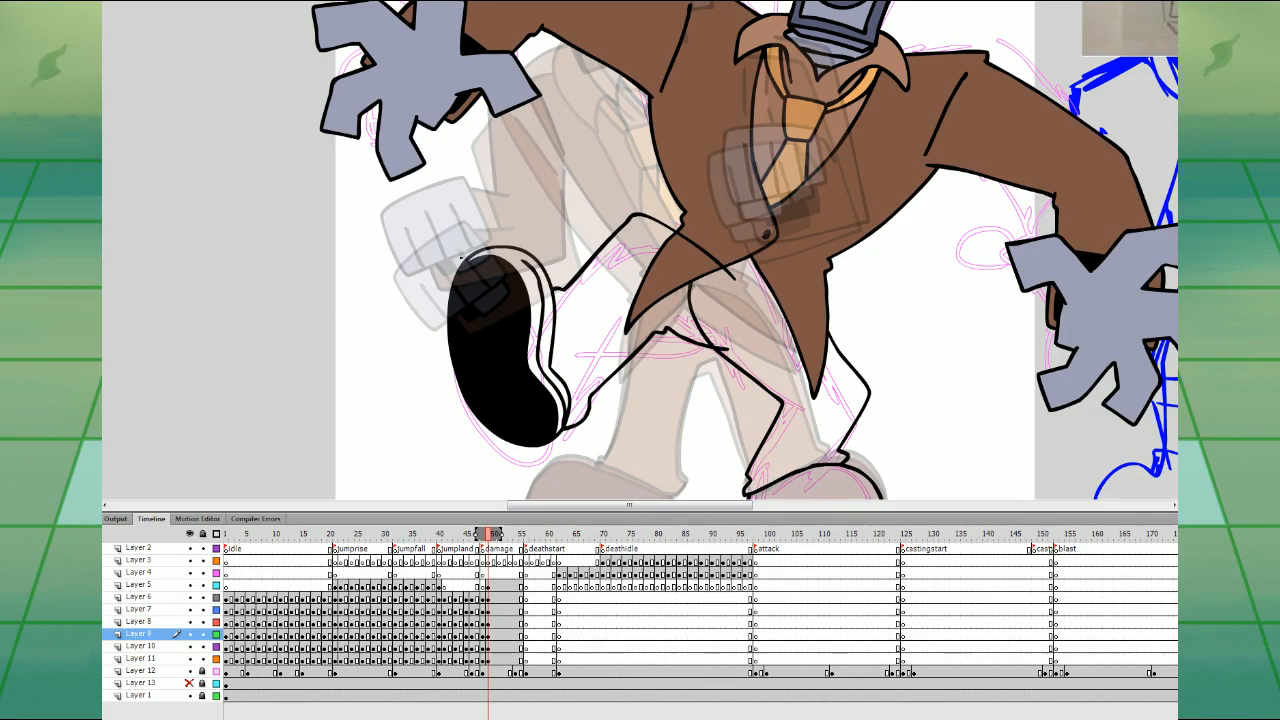
mouse_move(464, 277)
left_mouse_down()
mouse_move(481, 382)
mouse_move(522, 432)
left_mouse_up()
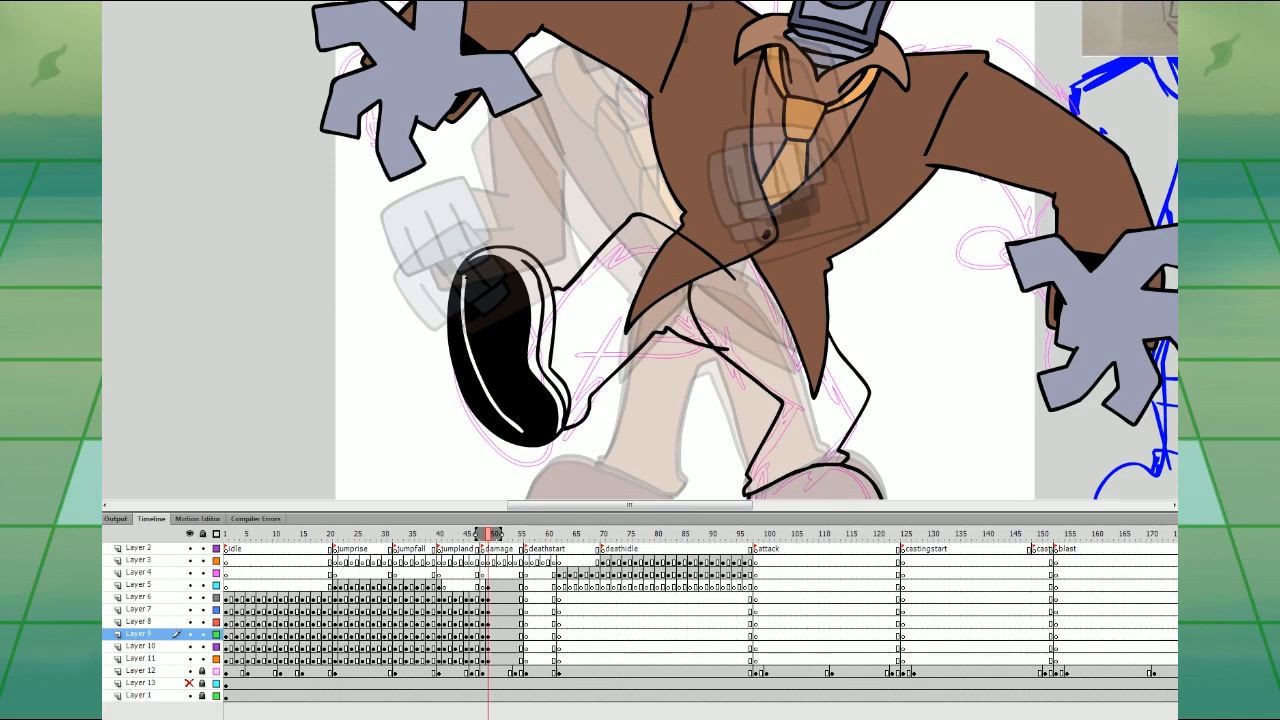
key("ctrl+z")
mouse_move(463, 277)
left_mouse_down()
mouse_move(482, 384)
mouse_move(520, 432)
mouse_move(484, 306)
mouse_move(540, 426)
mouse_move(503, 272)
left_mouse_up()
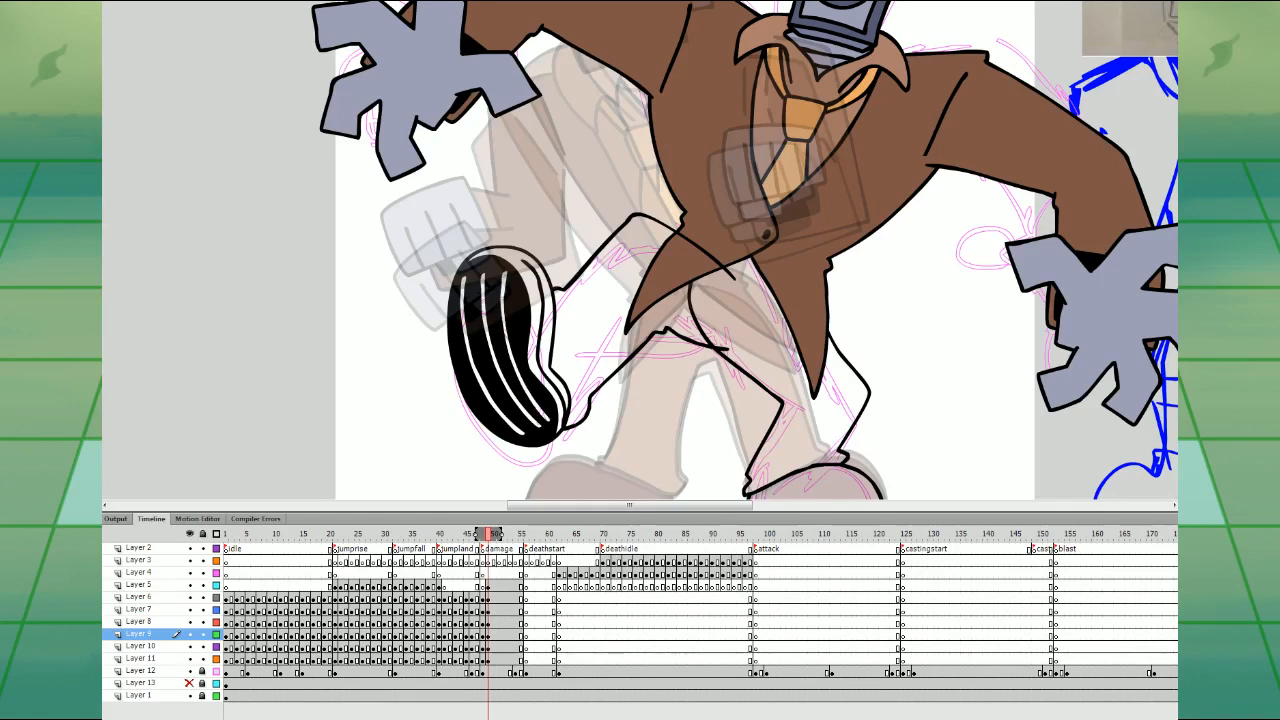
left_click_drag(455, 308, 517, 292)
left_click_drag(456, 341, 523, 321)
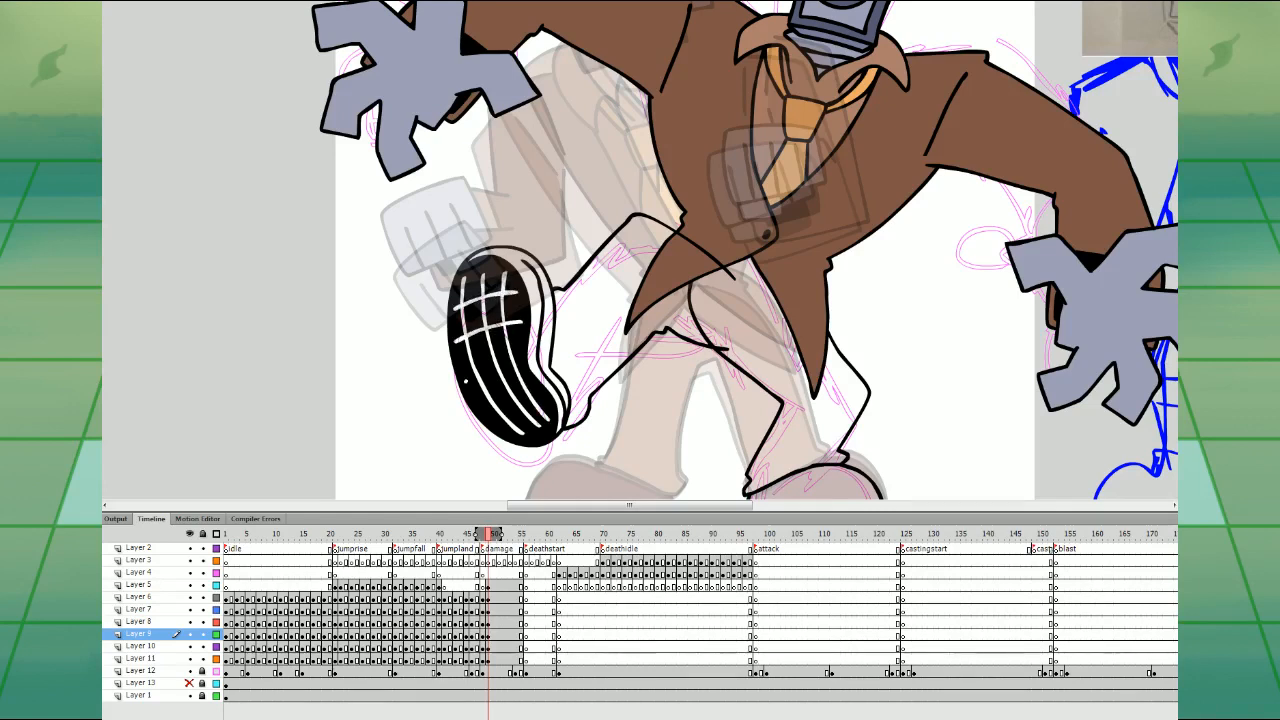
left_click_drag(466, 382, 525, 356)
left_click_drag(485, 414, 533, 387)
left_click_drag(504, 430, 550, 402)
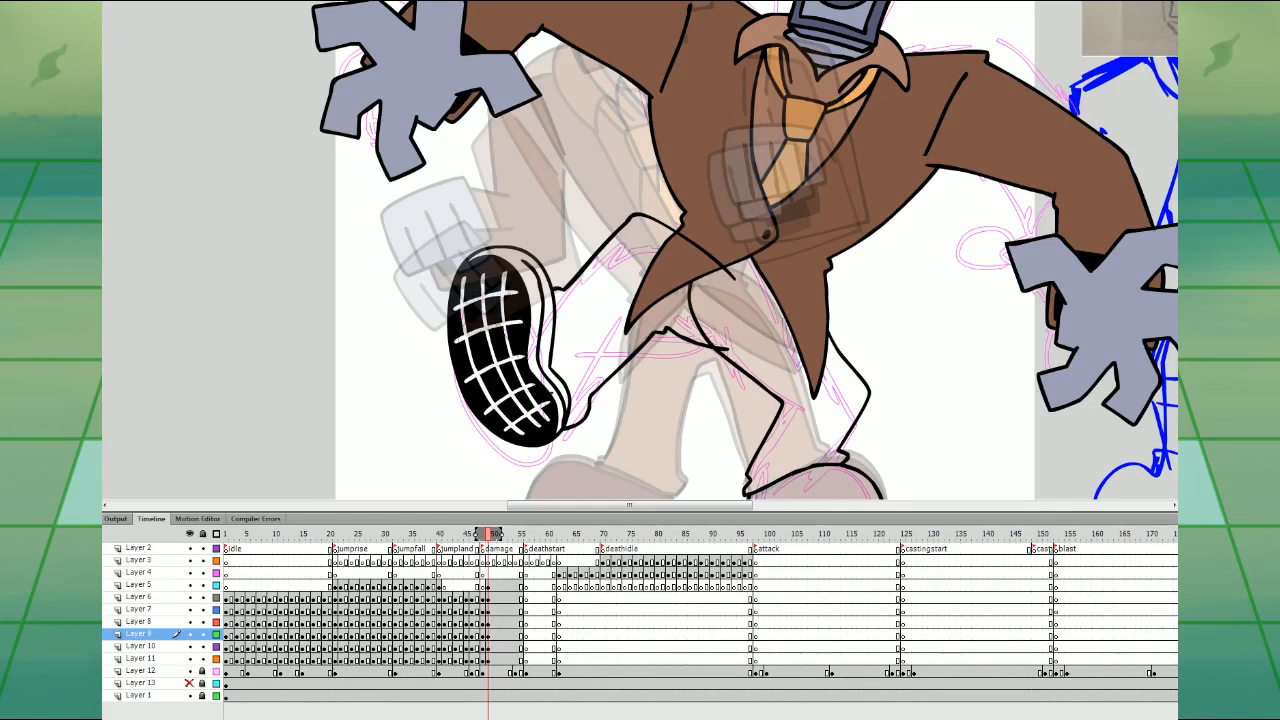
- Play back the earlier jump animation and open the idle pose's foot-tapping legs for editing
left_click(440, 571)
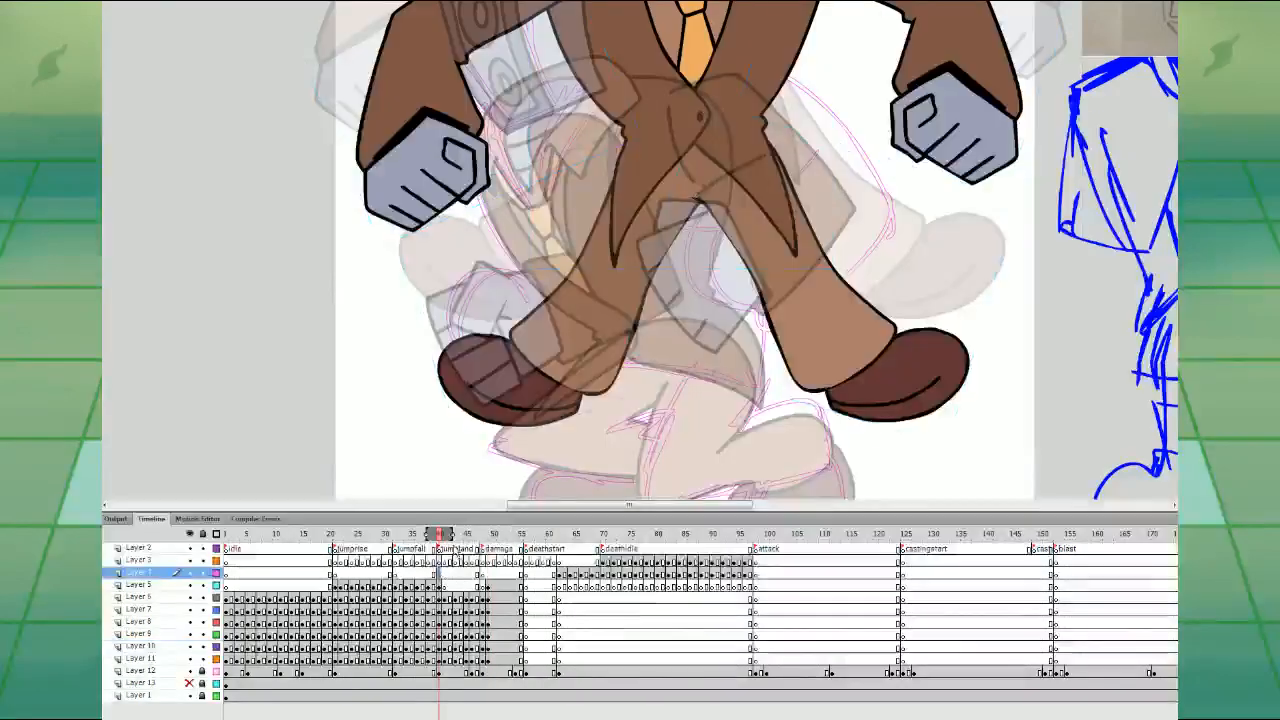
left_click_drag(701, 434, 707, 339)
left_click(339, 571)
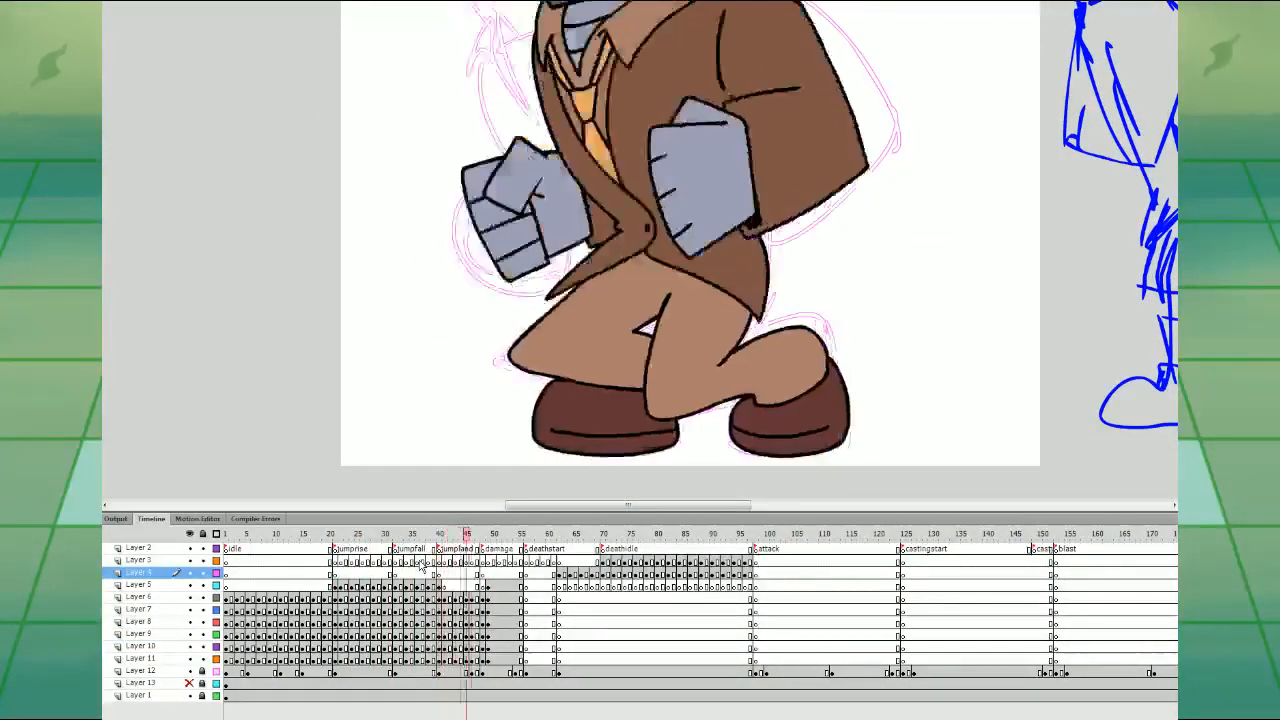
key("Return")
left_click(227, 586)
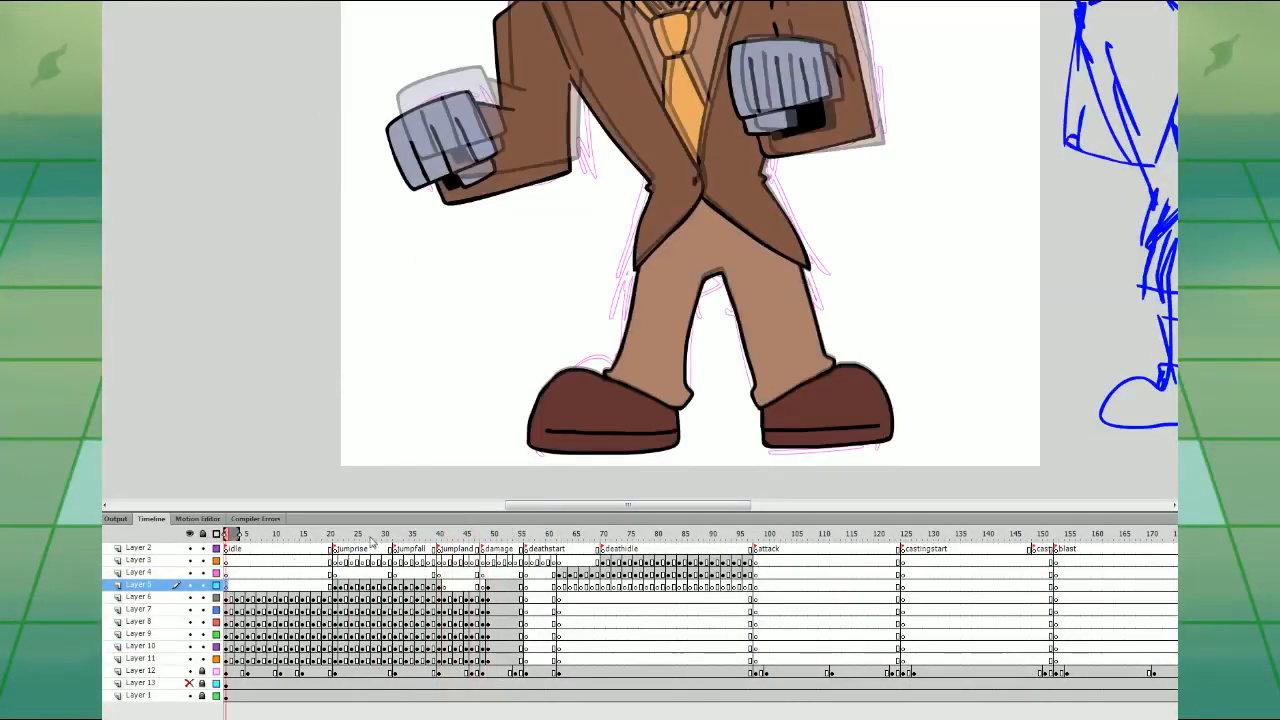
left_click(252, 585)
left_click(612, 382)
double_click(612, 382)
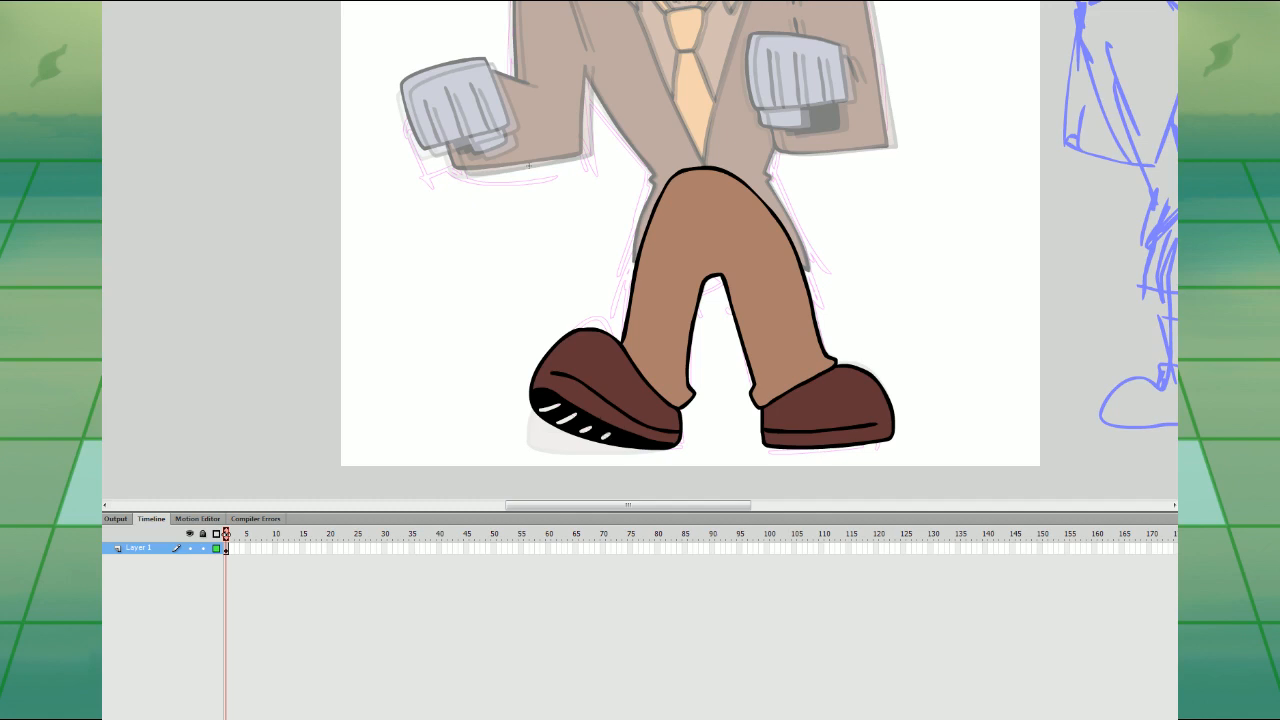
- Add a lengthwise tread line to the tapping shoe's sole, fill the tread with the shoe's maroon and return to the main timeline
left_click_drag(552, 402, 566, 418)
key("ctrl+z")
left_click_drag(549, 401, 635, 441)
left_click(3, 248)
left_click(601, 371)
left_click(553, 411)
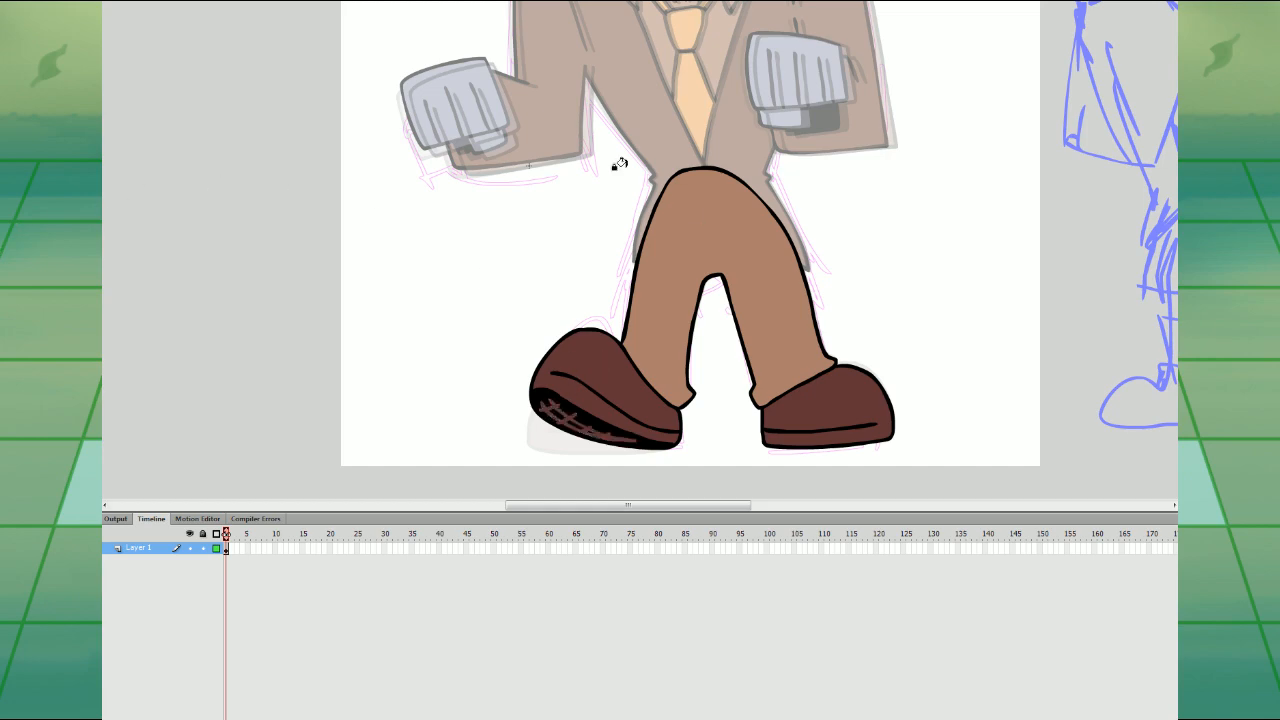
left_click(52, 13)
double_click(106, 26)
- In the damage pose, fill the raised shoe, its tread lines and the supporting shoe with the maroon shoe colour
left_click(484, 575)
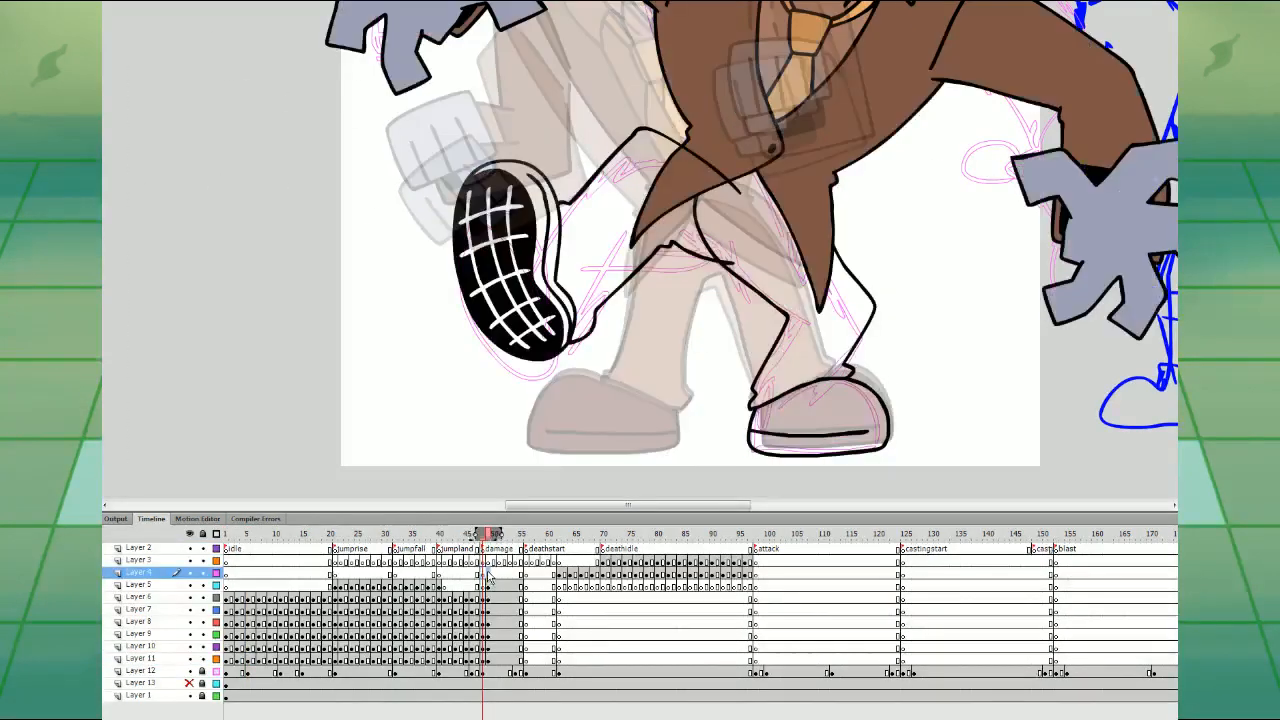
left_click(500, 215)
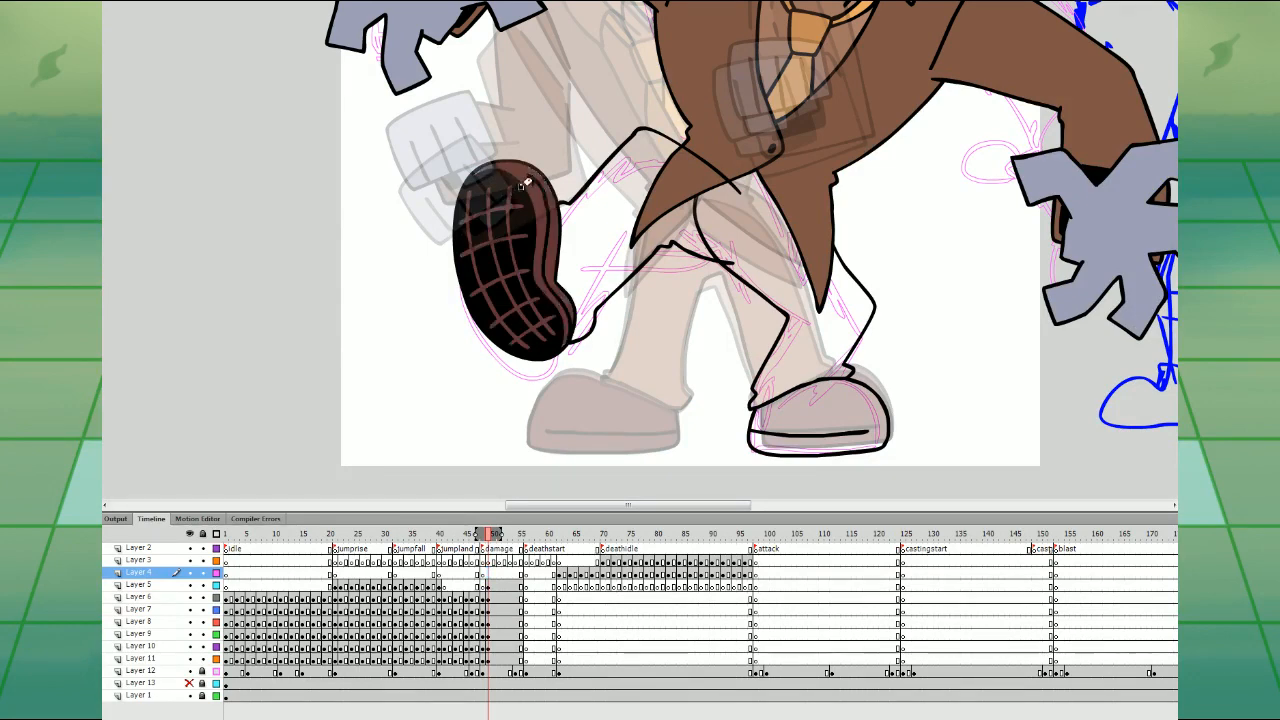
scroll(783, 240, "right", 1)
left_click(793, 392)
left_click_drag(777, 313, 719, 345)
- Turn off onion skinning, sample the trouser brown from the previous frame and fill the supporting leg with it
left_click(92, 270)
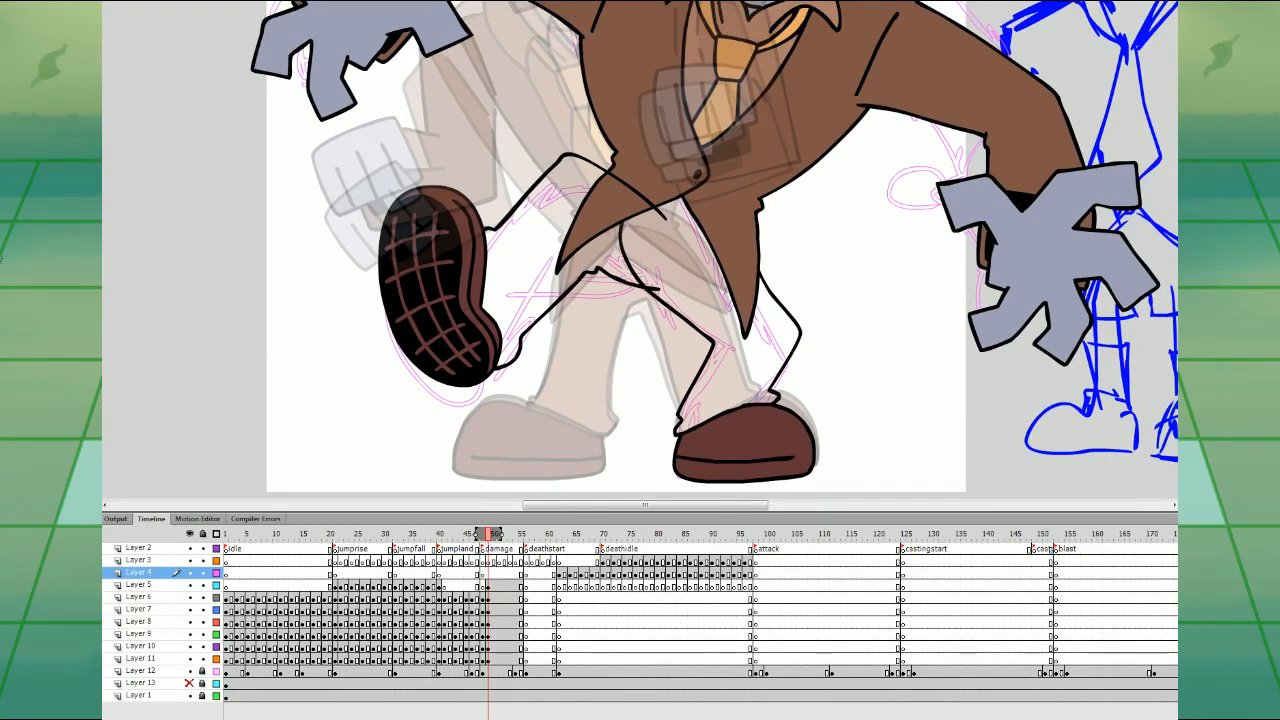
left_click(329, 718)
key("comma")
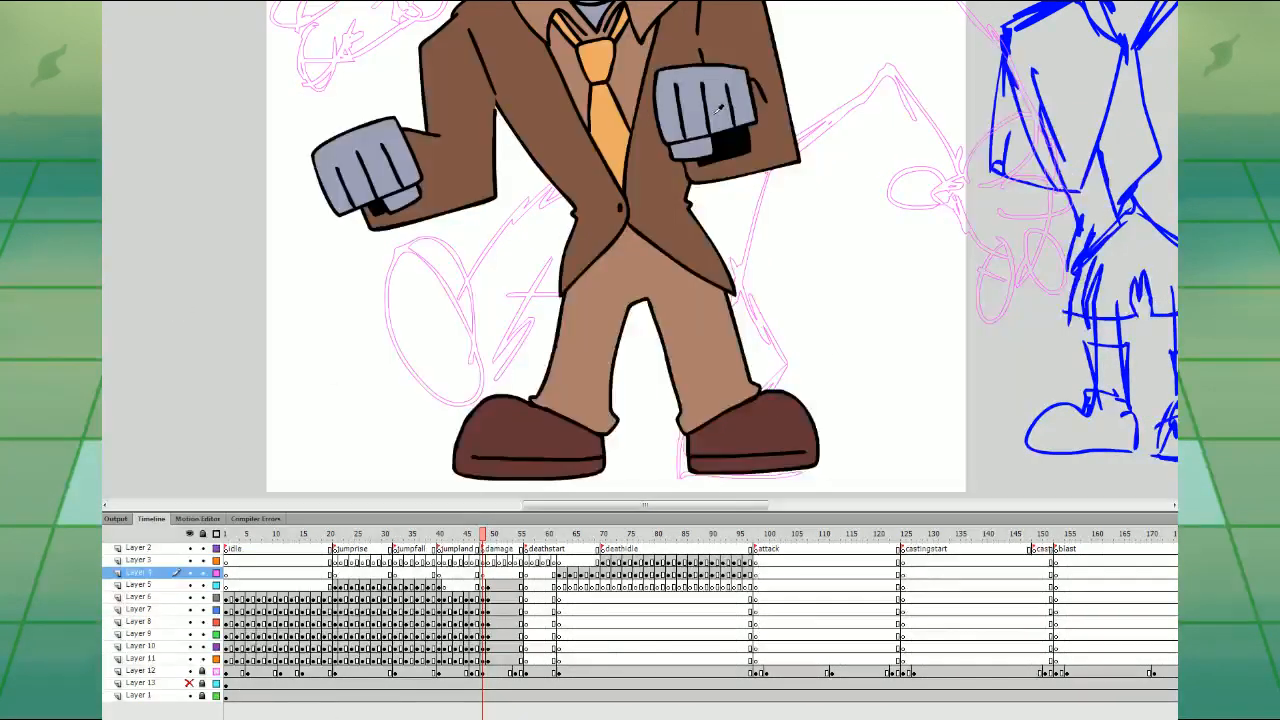
left_click(631, 260)
key("period")
left_click(690, 242)
- Fill the raised leg on Layer 9 with the same trouser brown, covering the coat tail behind it
left_click_drag(738, 232, 707, 296)
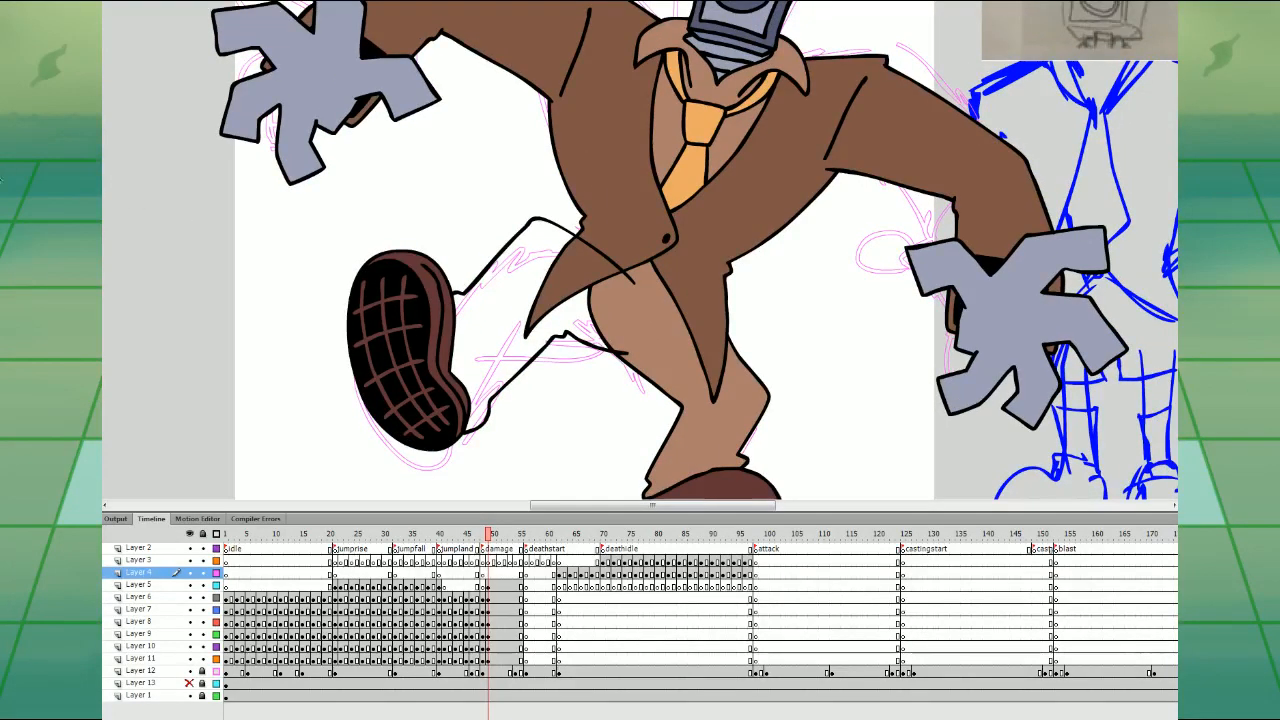
left_click(488, 636)
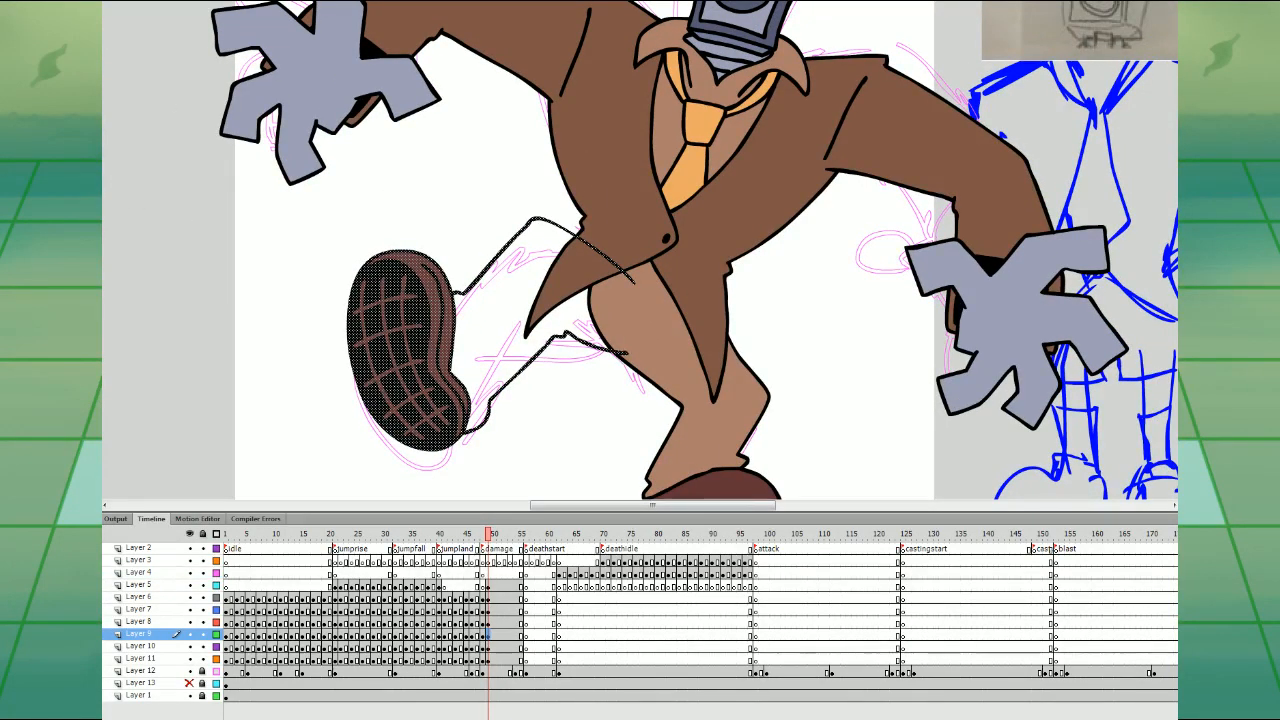
left_click(555, 201)
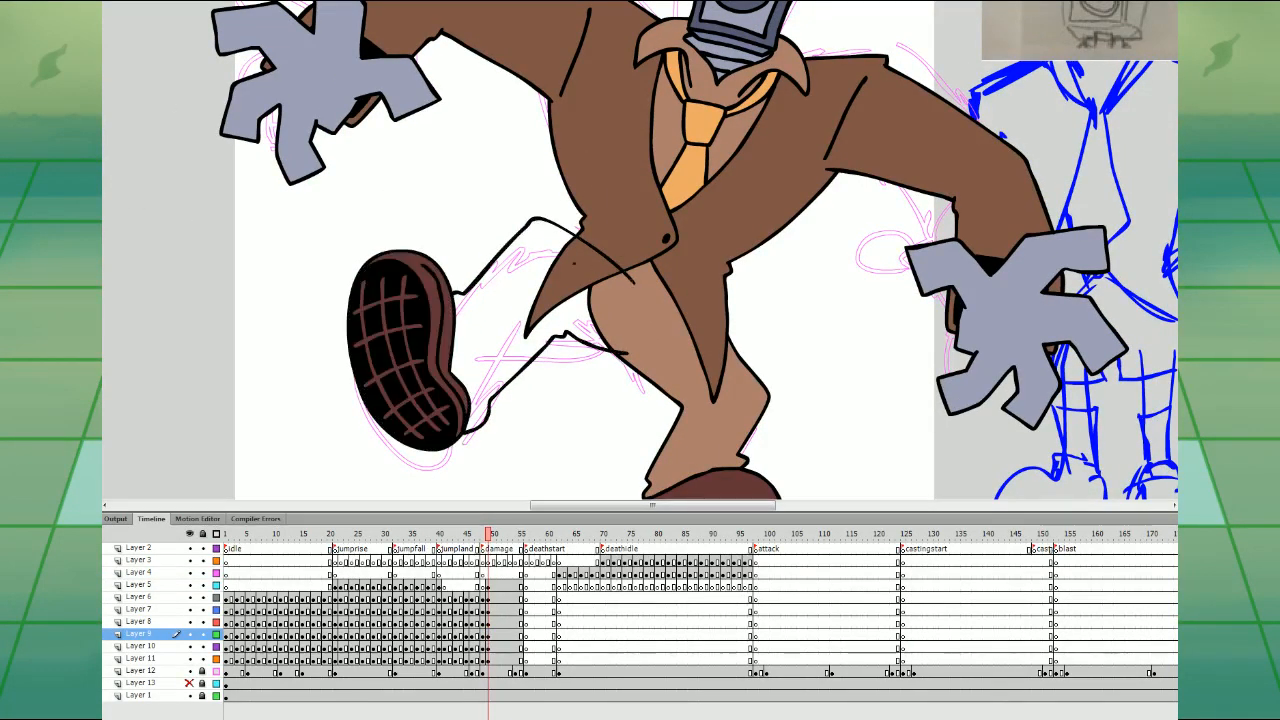
left_click(478, 314)
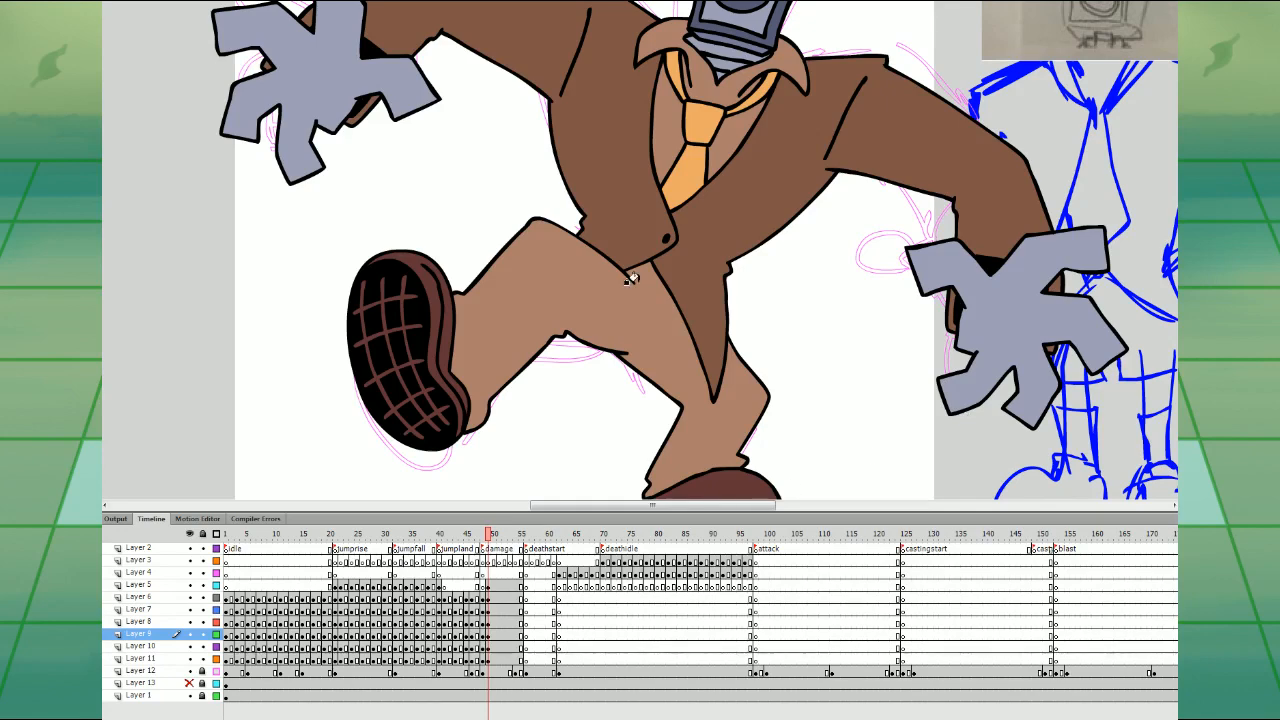
key("ctrl+minus")
- Combine the raised leg's trousers and shoe on Layer 9 into a single object
left_click(489, 587)
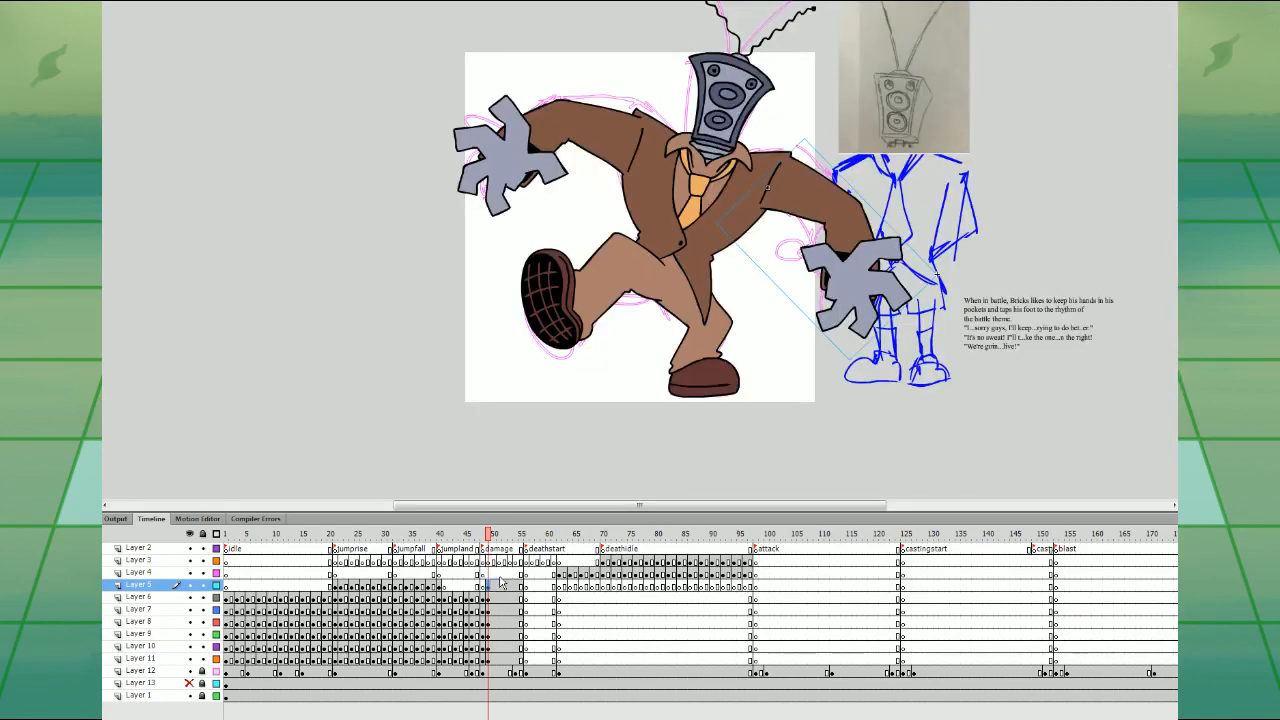
left_click(488, 599)
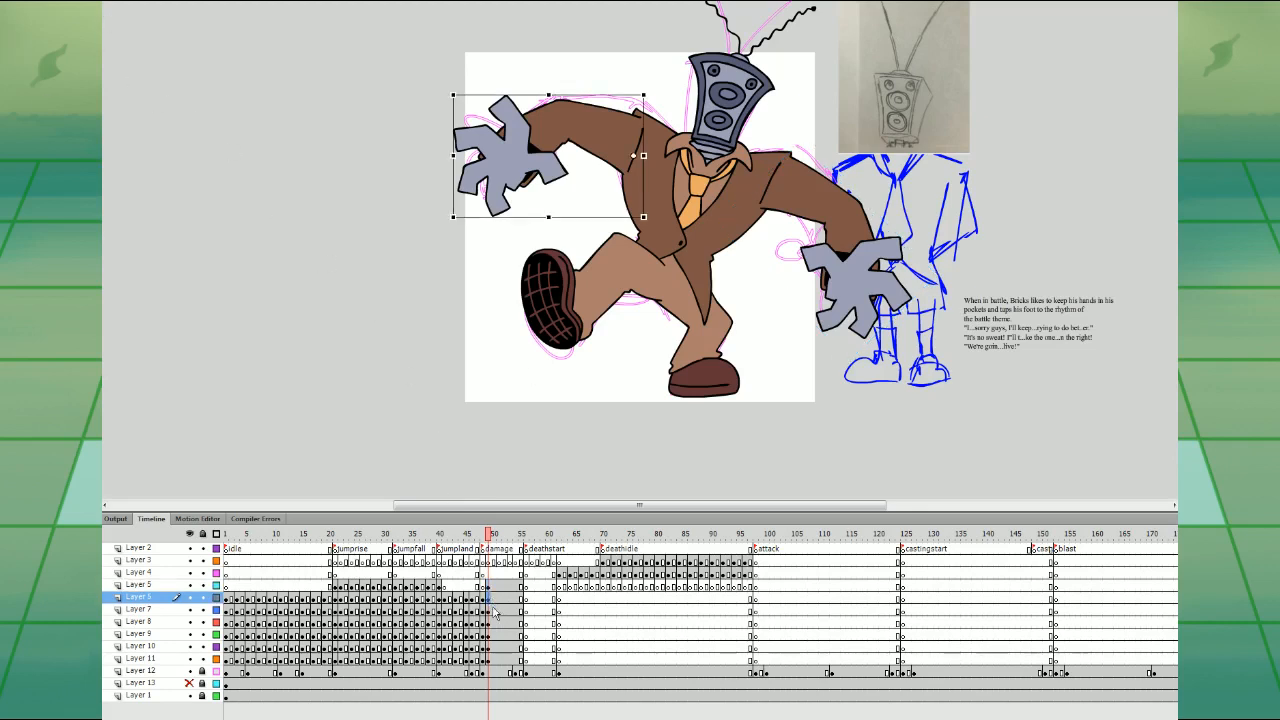
left_click(495, 609)
left_click(500, 621)
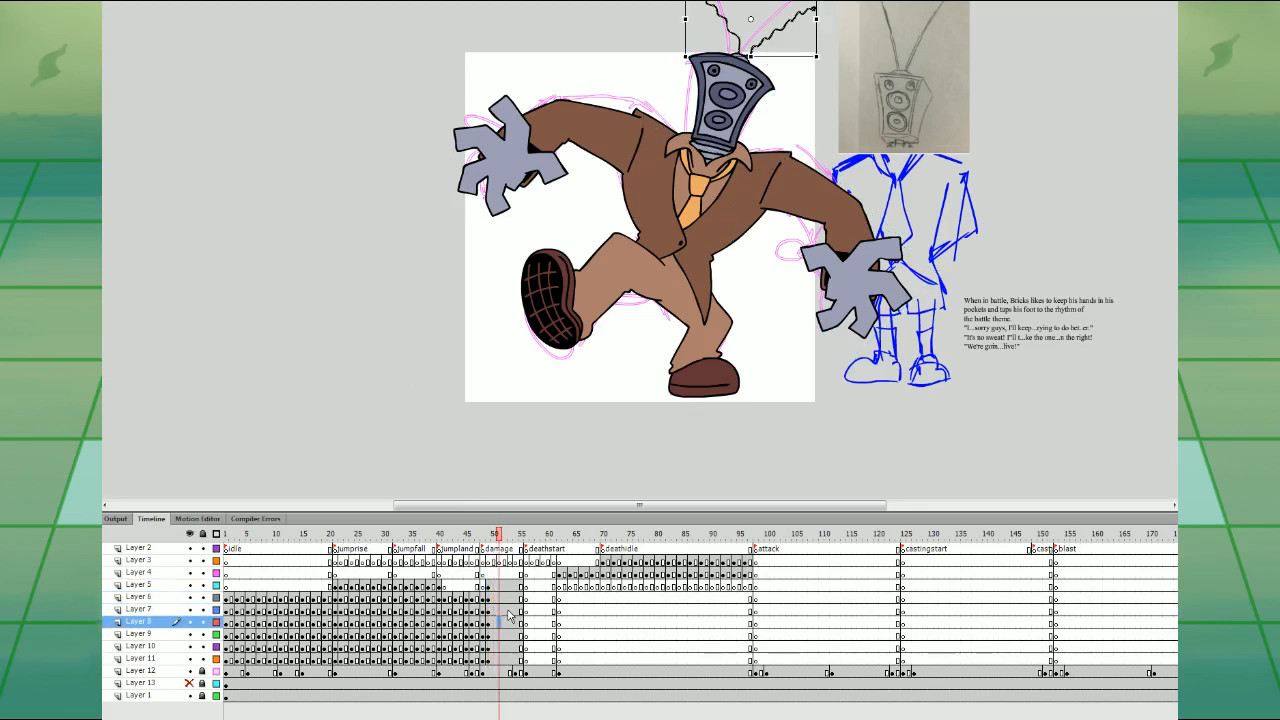
double_click(508, 615)
left_click(497, 634)
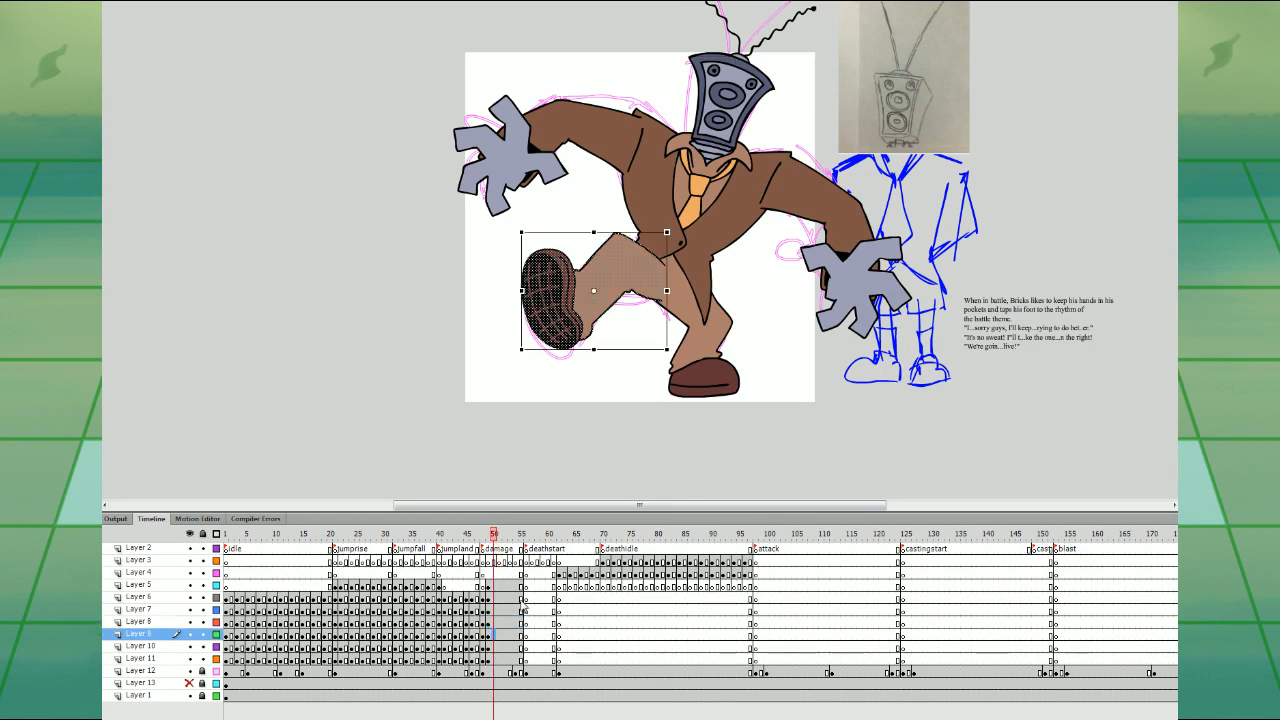
double_click(500, 634)
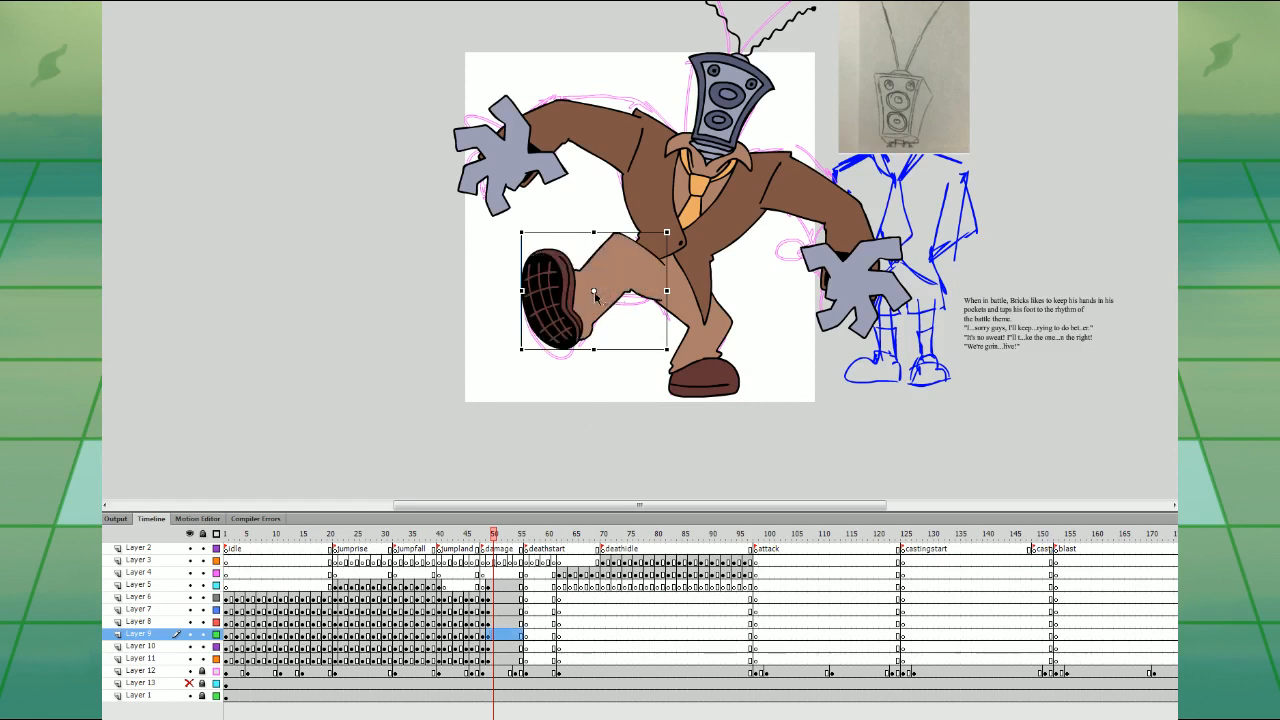
- Combine the supporting leg's trousers and shoe on Layer 11 into one object and place its pivot at the heel
left_click(513, 646)
left_click(505, 659)
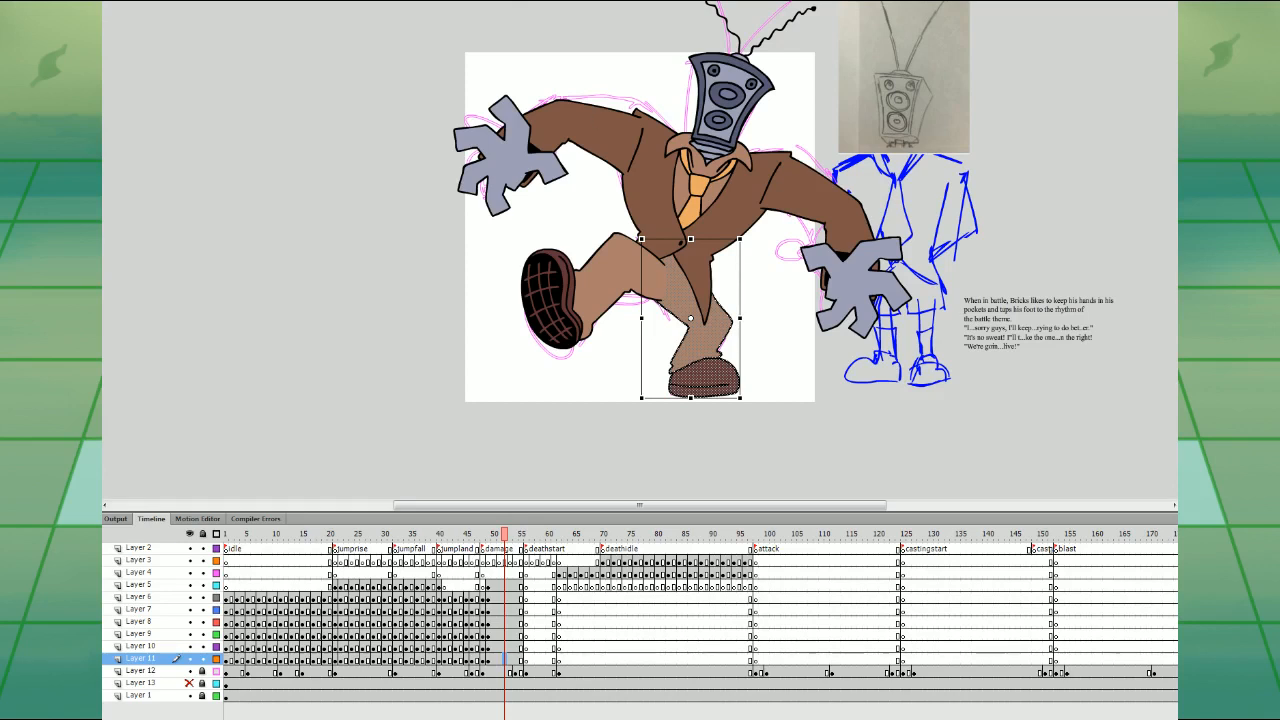
key("ctrl+g")
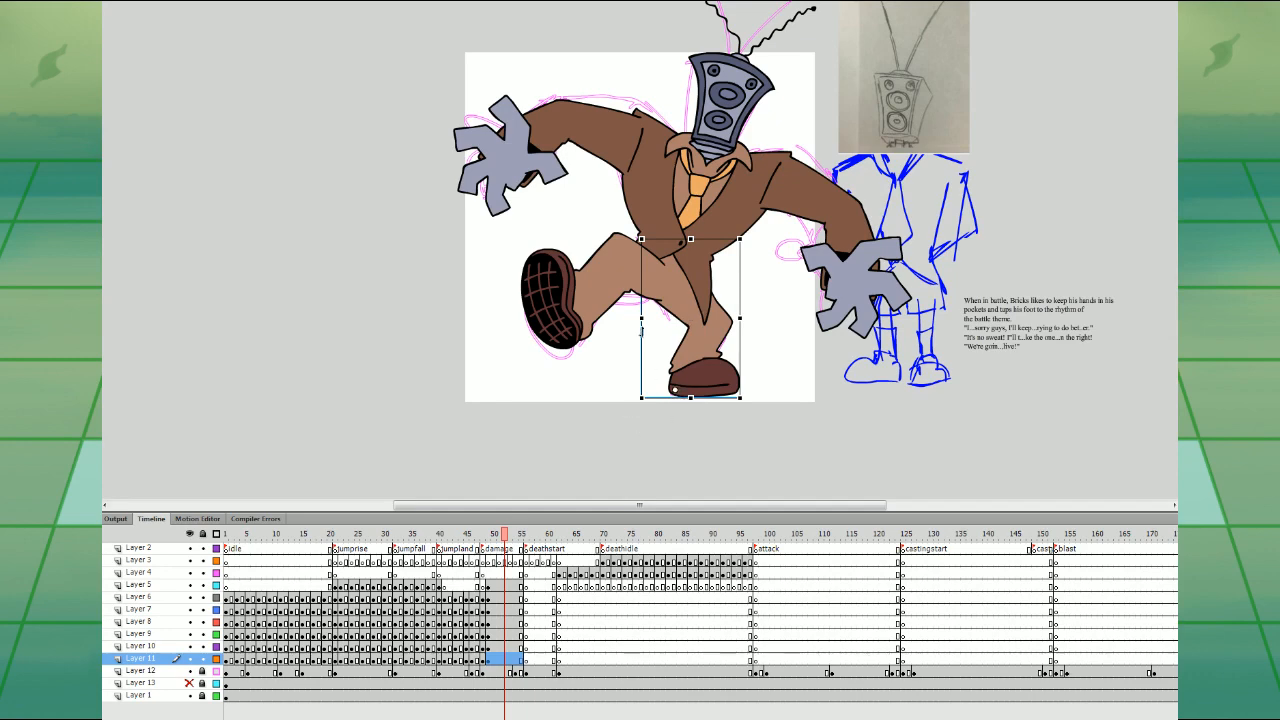
left_click(658, 282)
- Delete the old standing legs from frame 48, the first frame of the damage animation
left_click(467, 597)
left_click(496, 563)
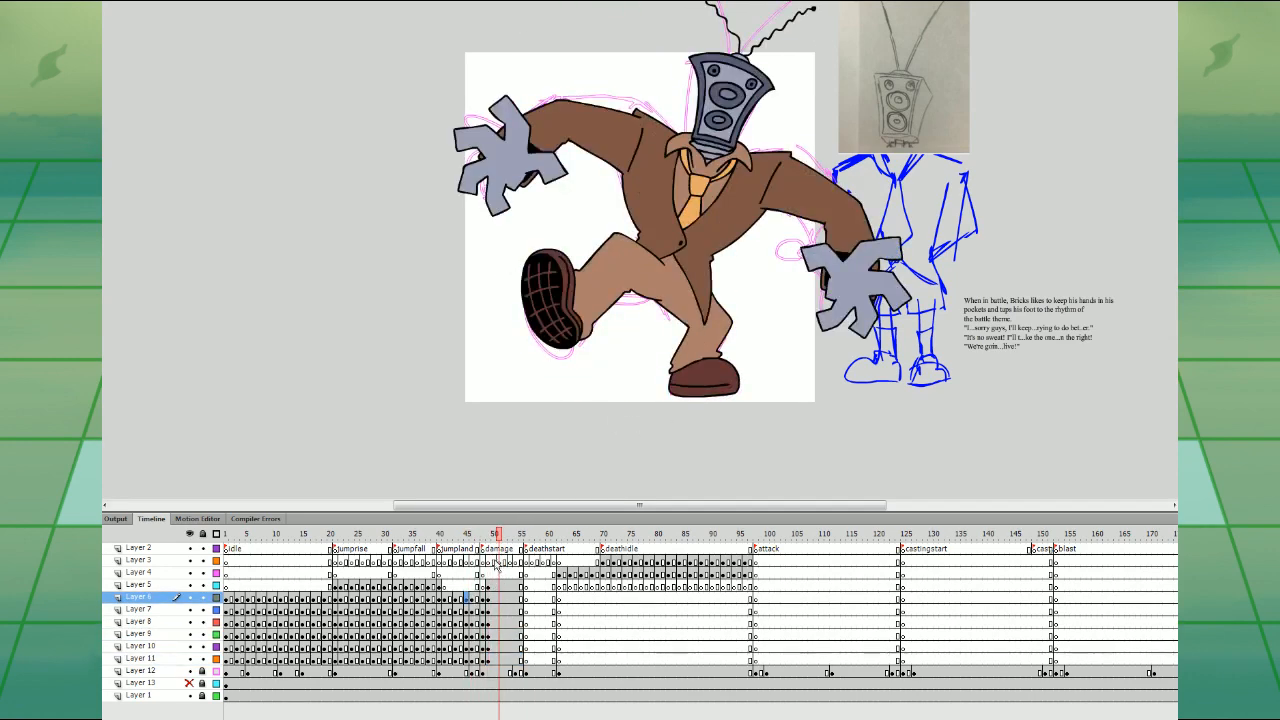
left_click(482, 575)
left_click(680, 362)
key("Delete")
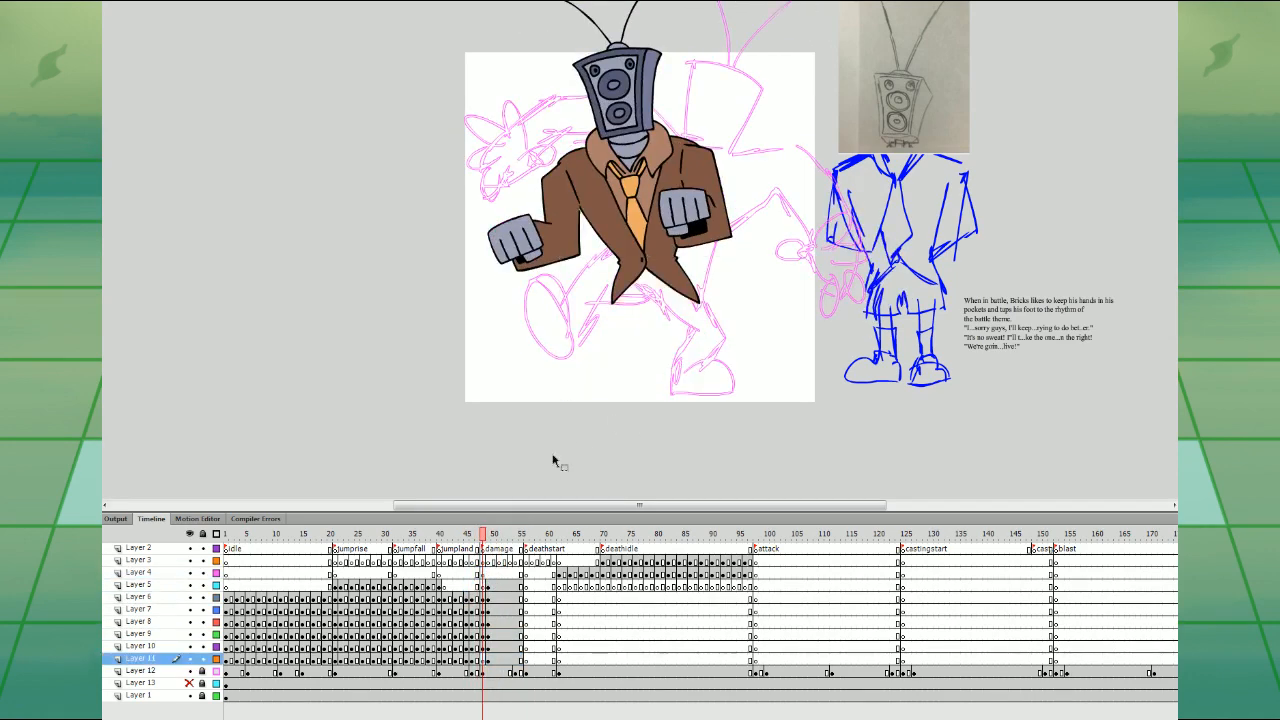
- Delete the old outstretched fist arm beside the coat from frame 48
left_click(493, 587)
left_click(482, 588)
left_click(553, 220)
key("Delete")
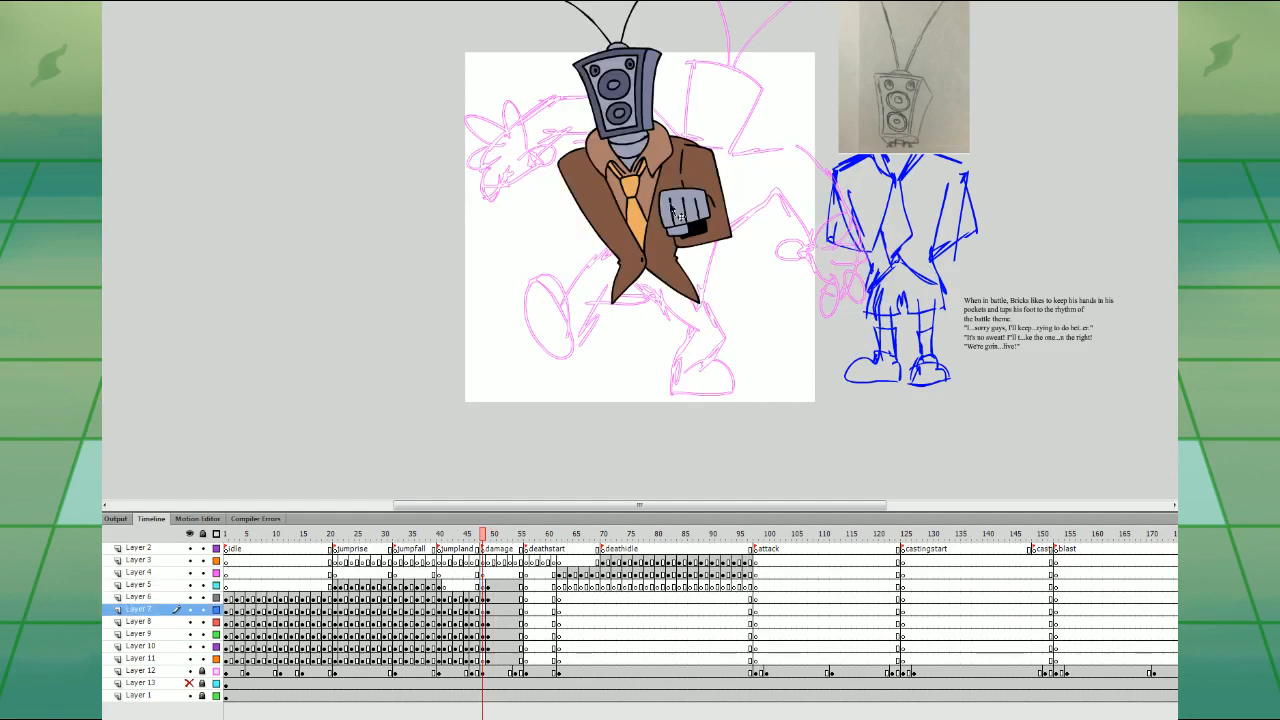
- Replace the remaining fist in frame 48 with both spread arms from the jumprise animation, lowered and rotated to fit the coat's shoulders
left_click(702, 209)
key("Delete")
left_click(493, 598)
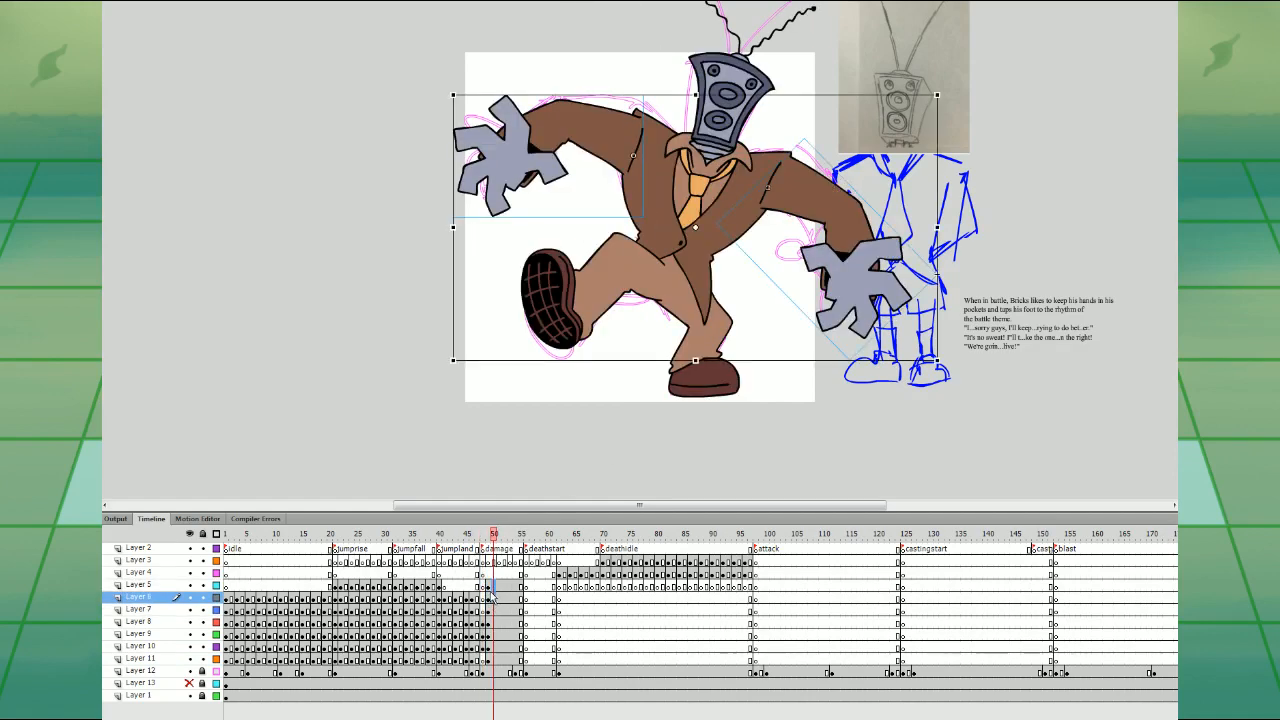
left_click(345, 597)
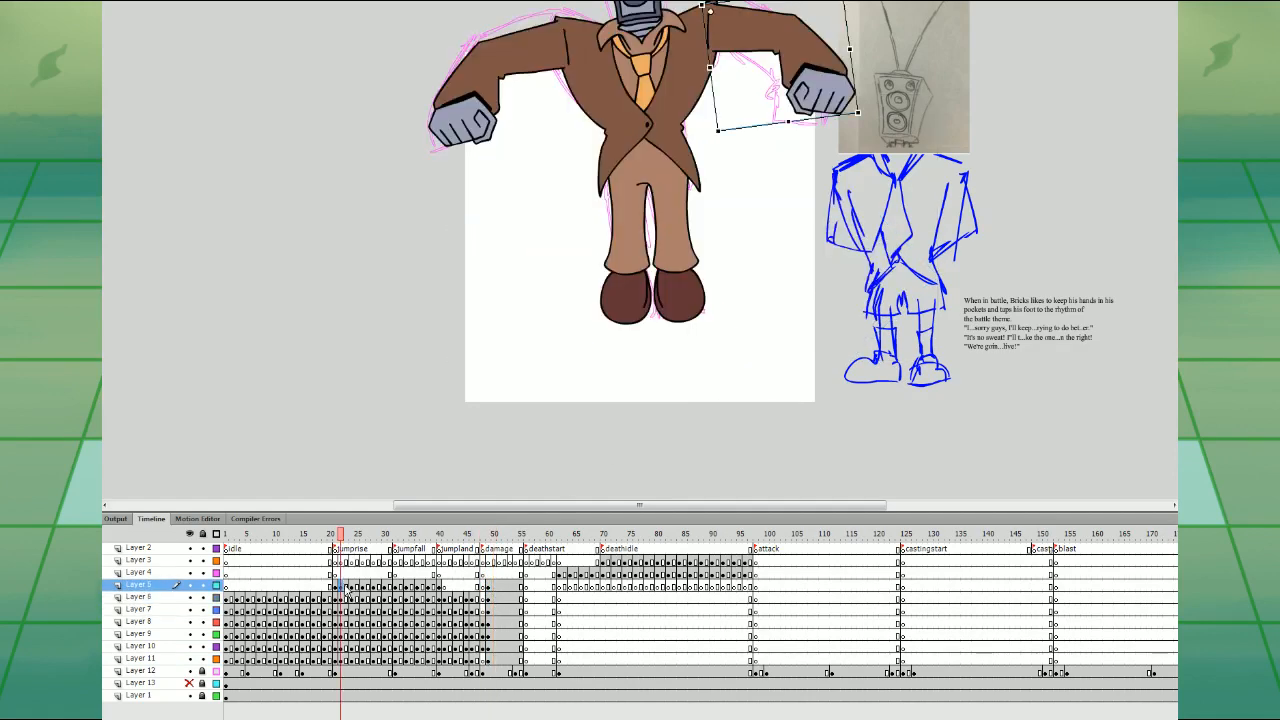
left_click(482, 586)
left_click_drag(548, 68, 550, 198)
left_click(694, 268)
left_click_drag(817, 183, 777, 178)
left_click_drag(826, 123, 833, 166)
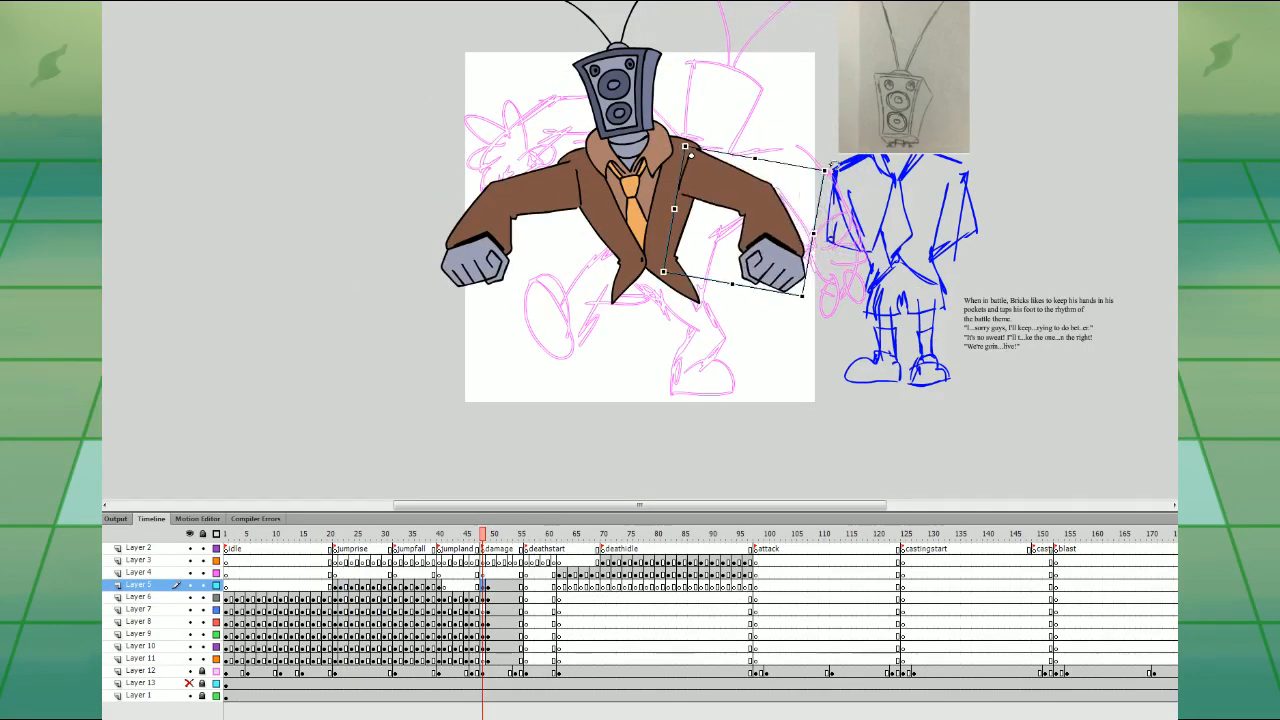
left_click(560, 205)
left_click_drag(602, 262, 624, 256)
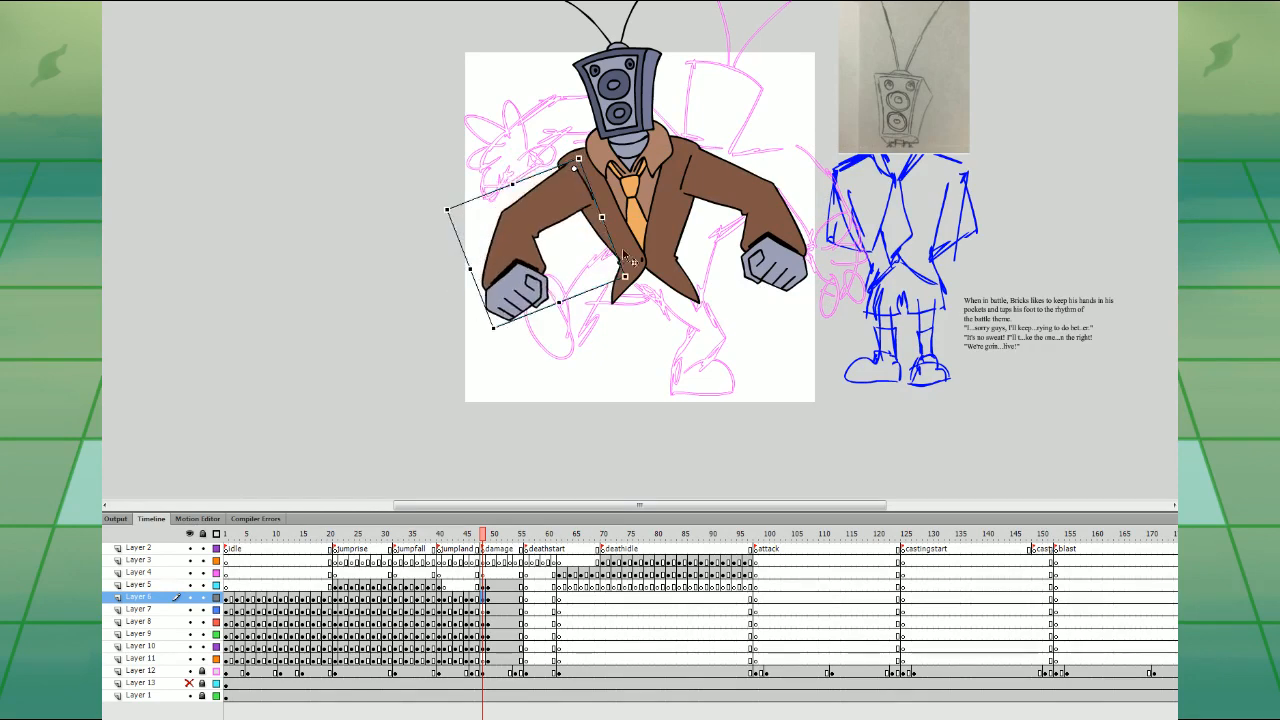
- Turn on onion skinning, then tilt the upper body clockwise in frame 48 and shift it toward the damage pose
left_click_drag(498, 56, 790, 293)
left_click_drag(833, 394, 801, 424)
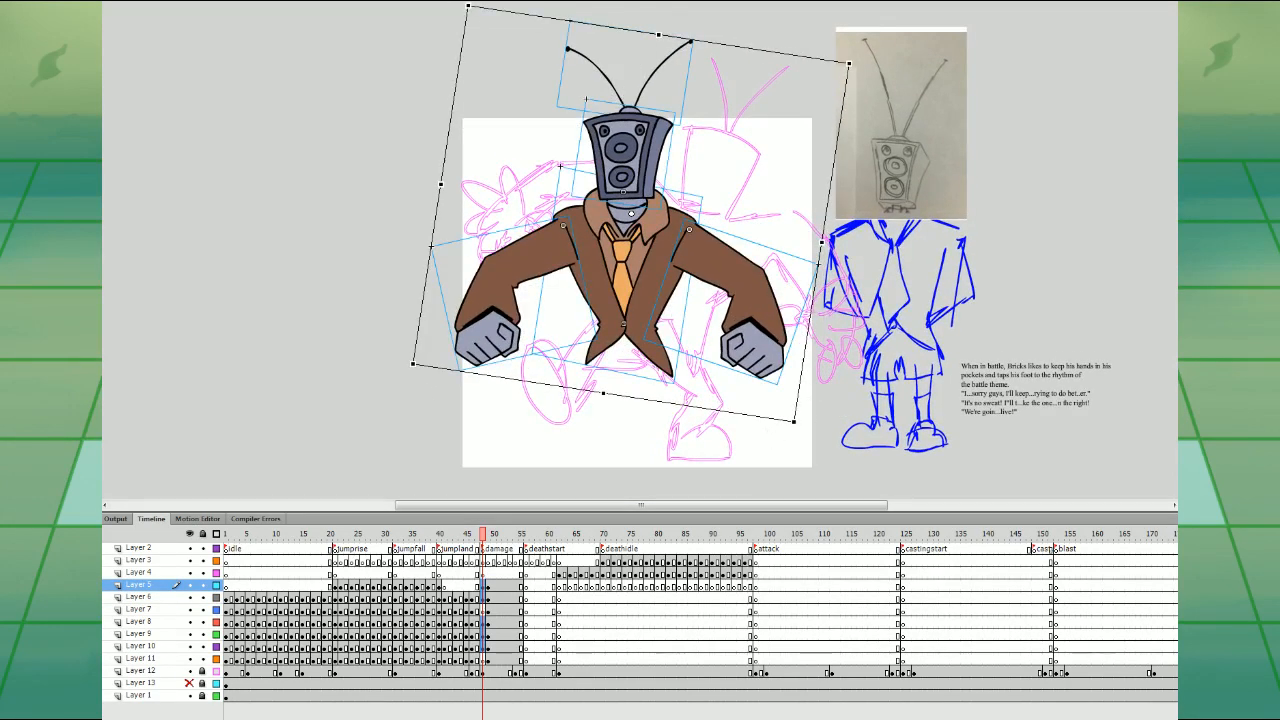
key("alt+shift+o")
left_click_drag(731, 273, 761, 274)
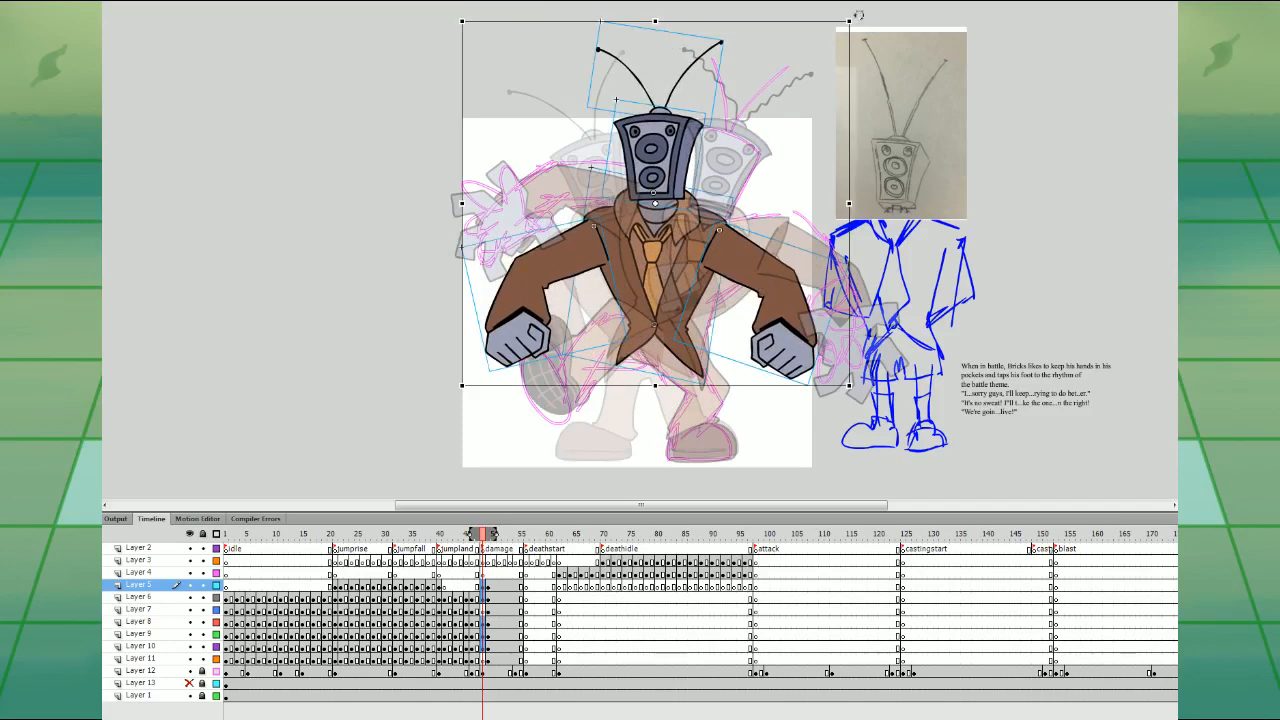
left_click_drag(859, 15, 885, 70)
left_click_drag(715, 84, 736, 84)
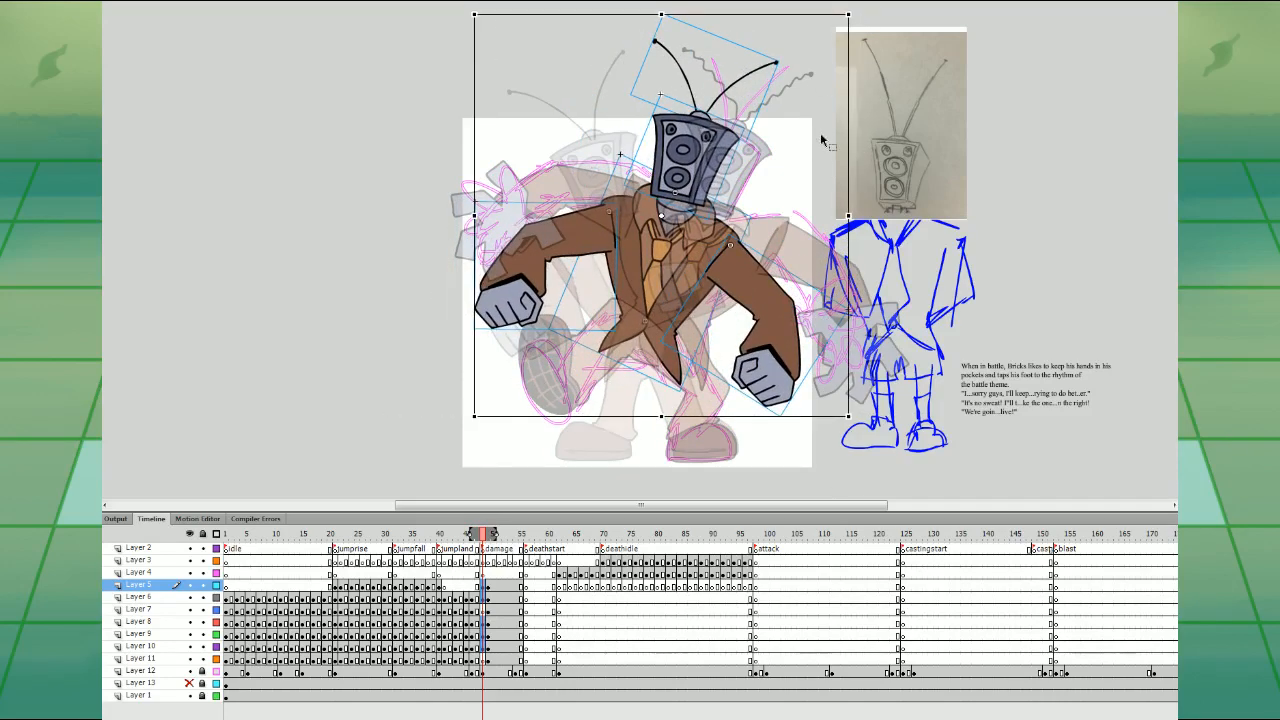
key("Right")
key("Right")
key("Right")
- Copy the supporting leg from frame 50 on Layer 11 into frame 48 on the same layer
left_click(736, 332)
left_click_drag(494, 647, 494, 659)
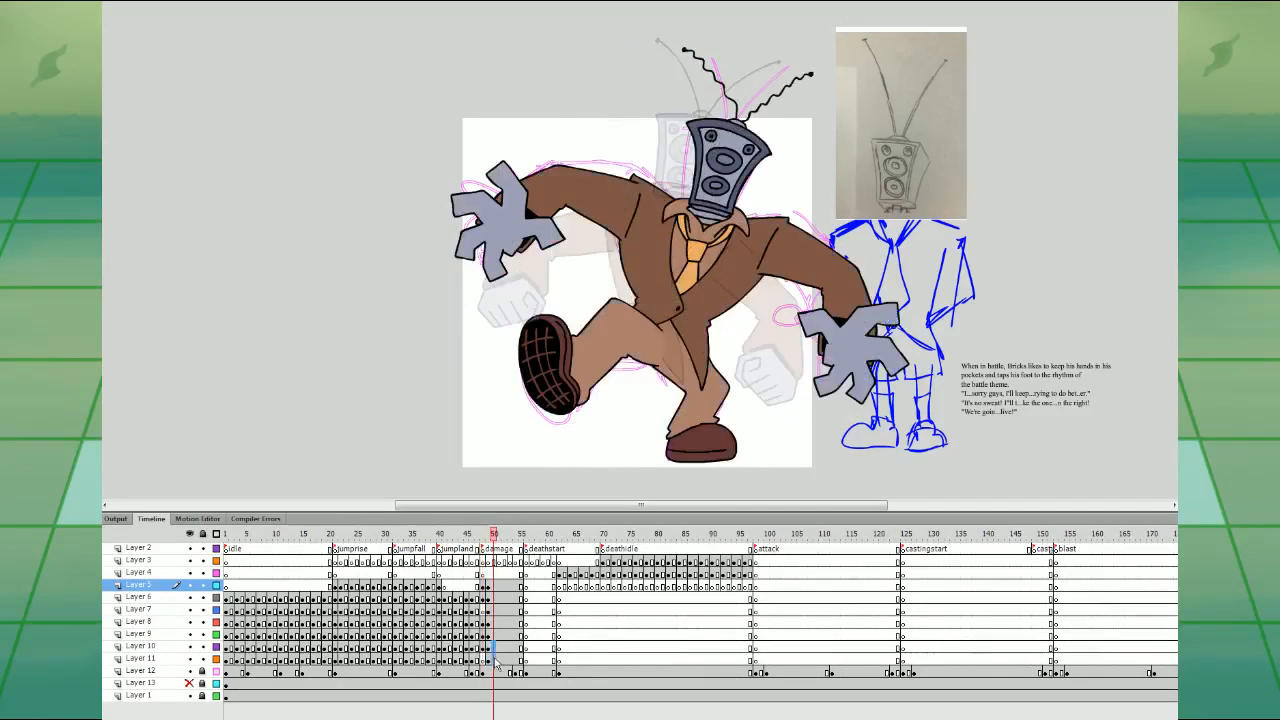
left_click(494, 660)
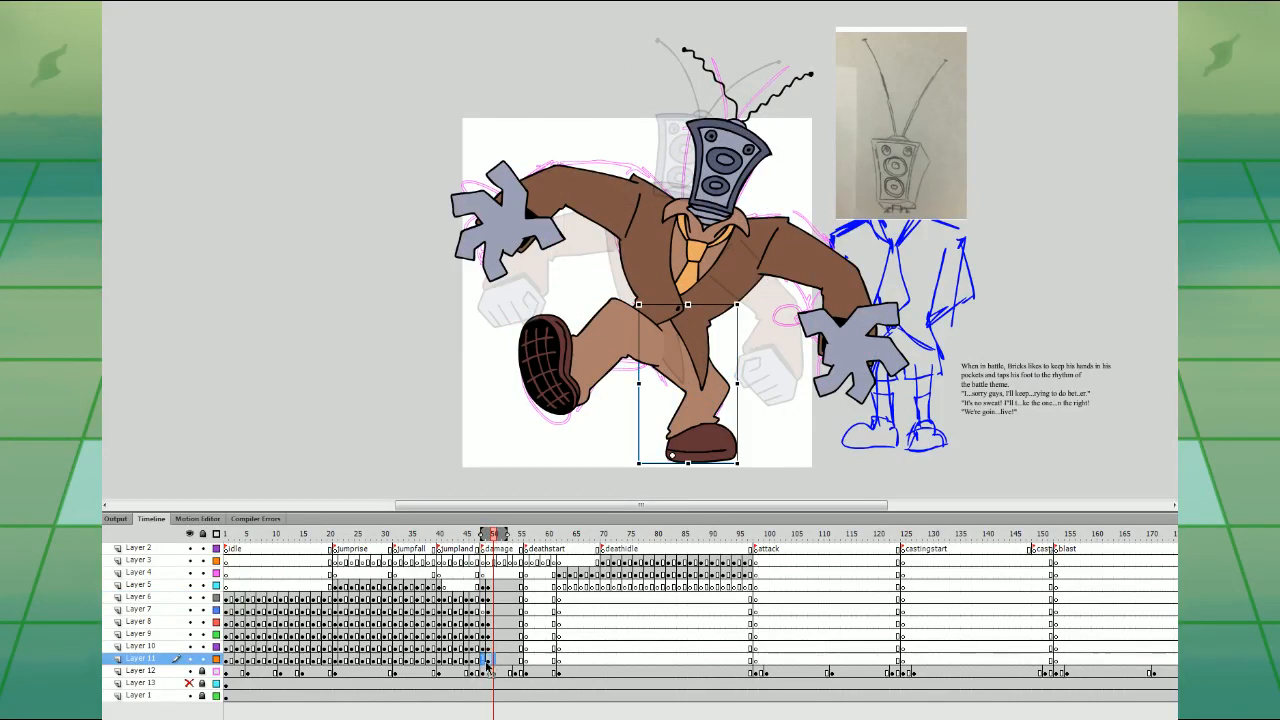
left_click(484, 660)
left_click(484, 648)
left_click(494, 649)
left_click(494, 660)
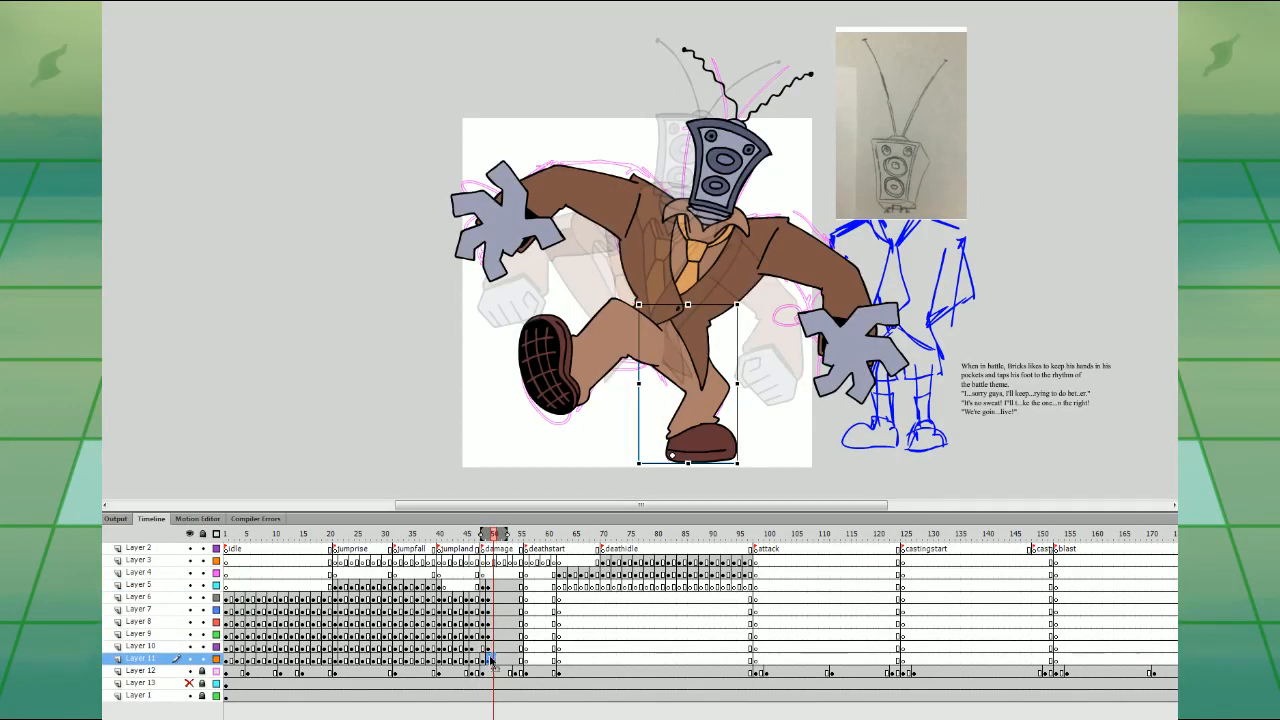
- Add a horizontally flipped copy of the supporting leg on Layer 10 in frame 48 and spread both legs beneath the coat
left_click(484, 648)
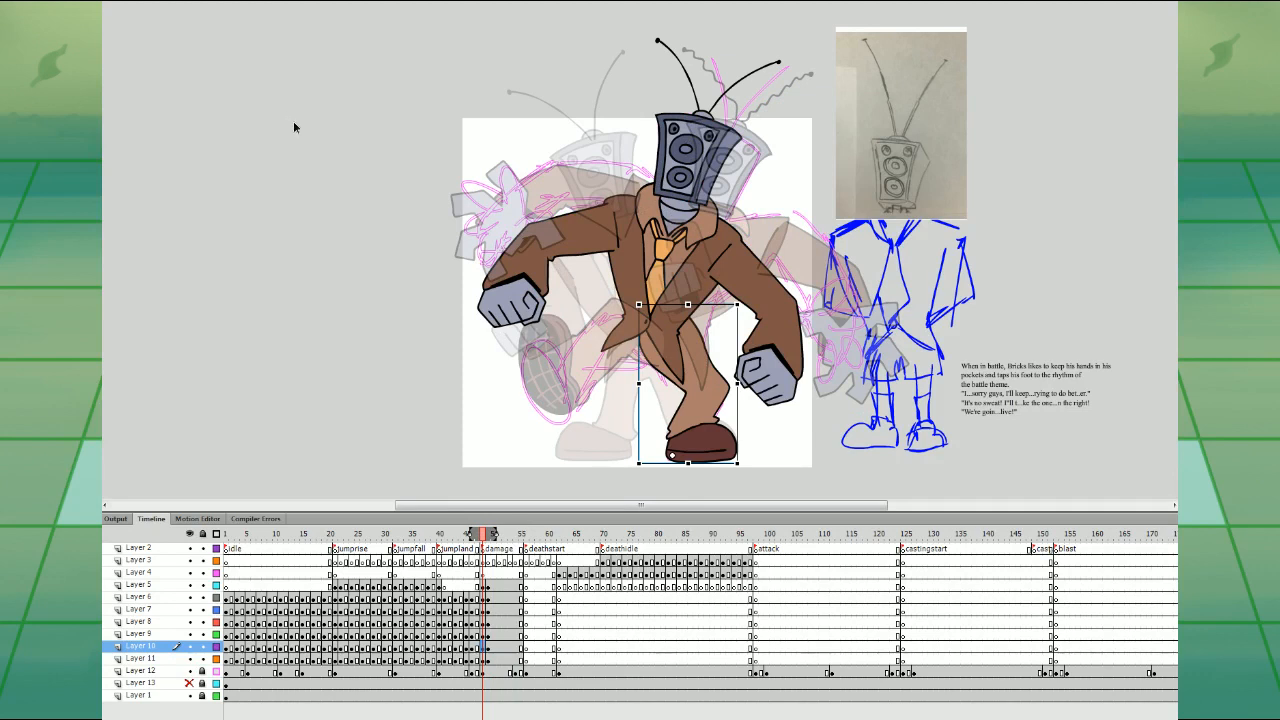
key("shift+h")
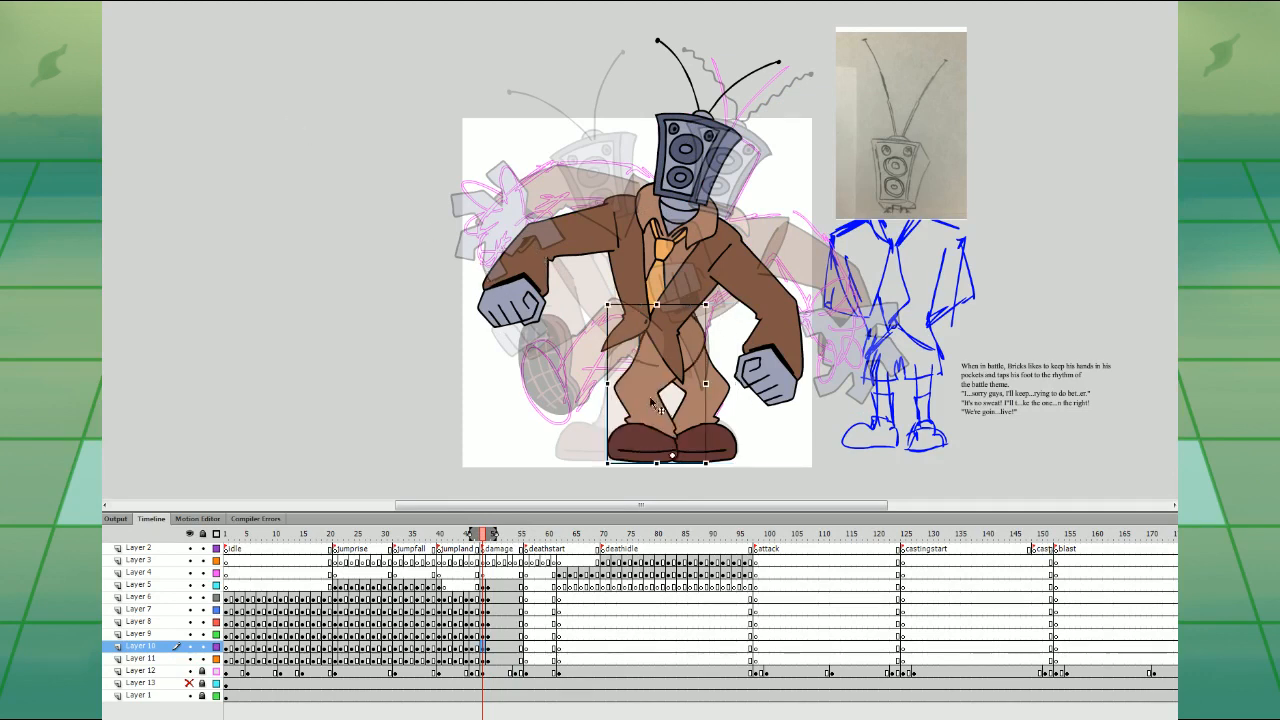
left_click_drag(708, 345, 690, 308)
key("Up")
key("Up")
key("Up")
left_click(706, 345)
left_click_drag(630, 361, 635, 367)
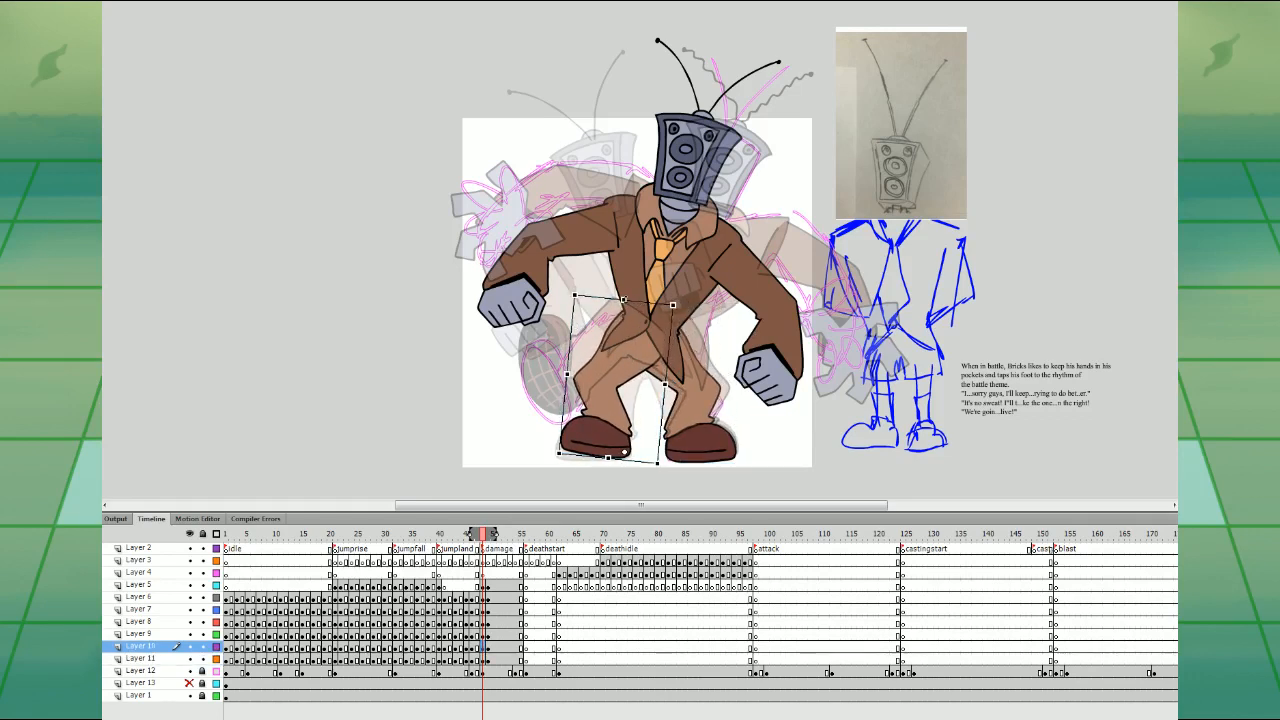
- Replace the flipped leg on Layer 10 in frame 48 with the splayed leg from the jumpfall animation, placed under the coat
left_click(346, 572)
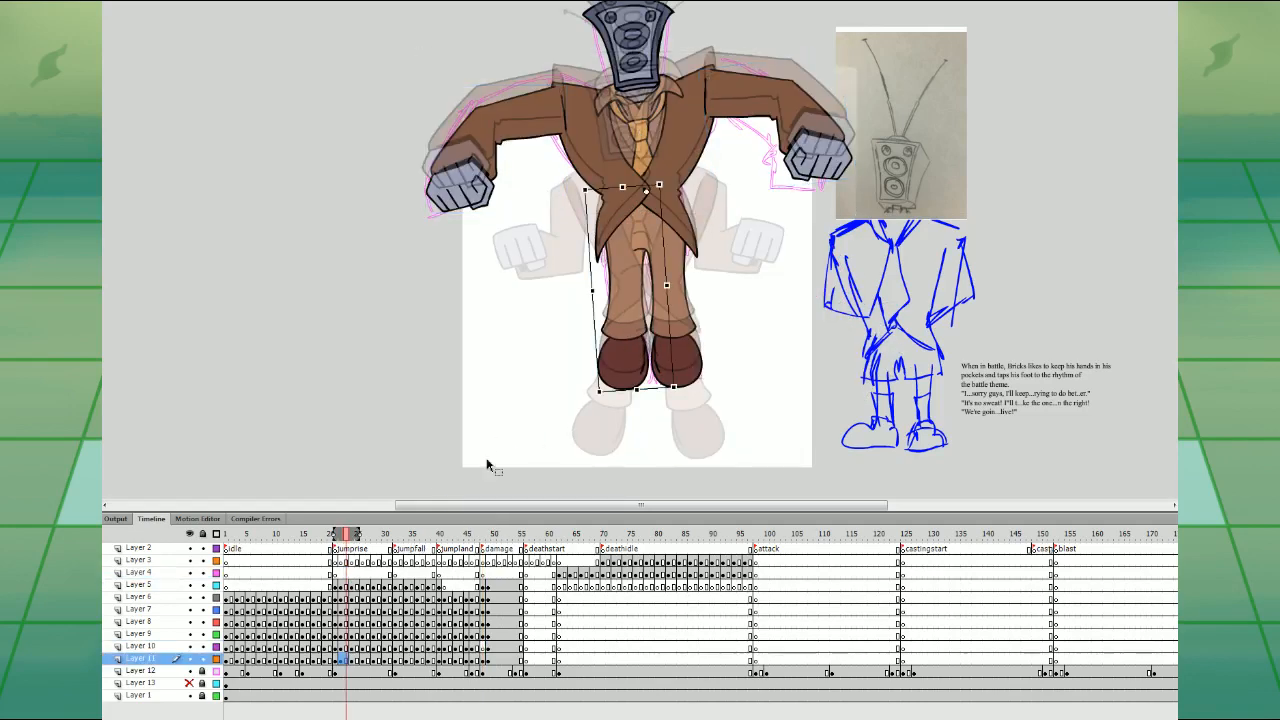
left_click(396, 572)
left_click(407, 572)
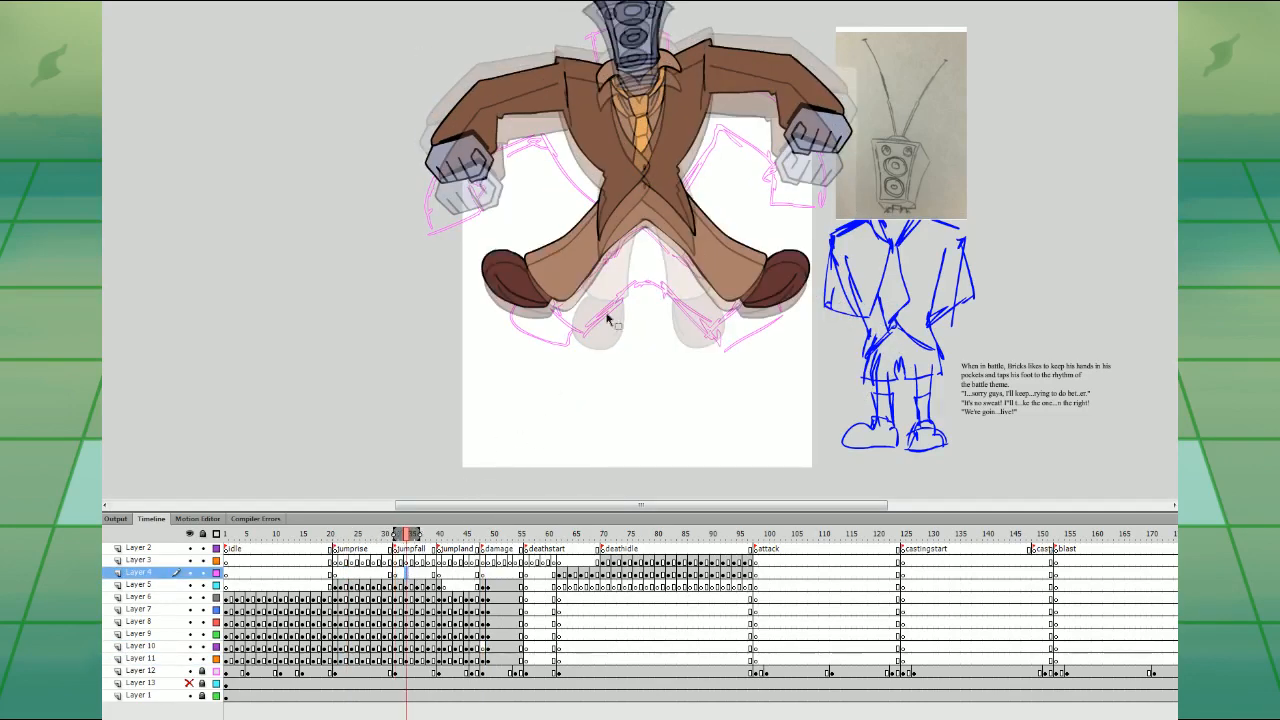
left_click(568, 286)
left_click_drag(592, 287, 546, 418)
left_click_drag(690, 301, 660, 330)
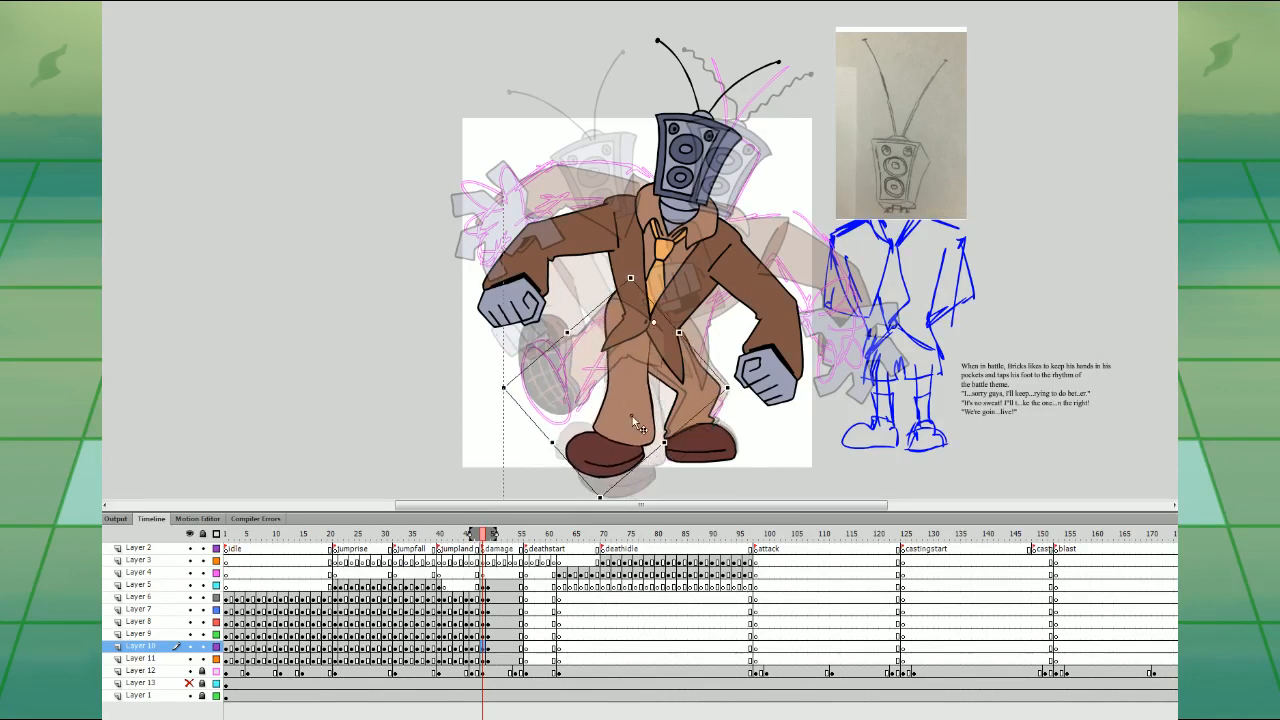
- Rotate, skew and reposition the Layer 10 leg so it starts lifting off the ground beneath the coat in frame 48
left_click_drag(638, 271, 640, 406)
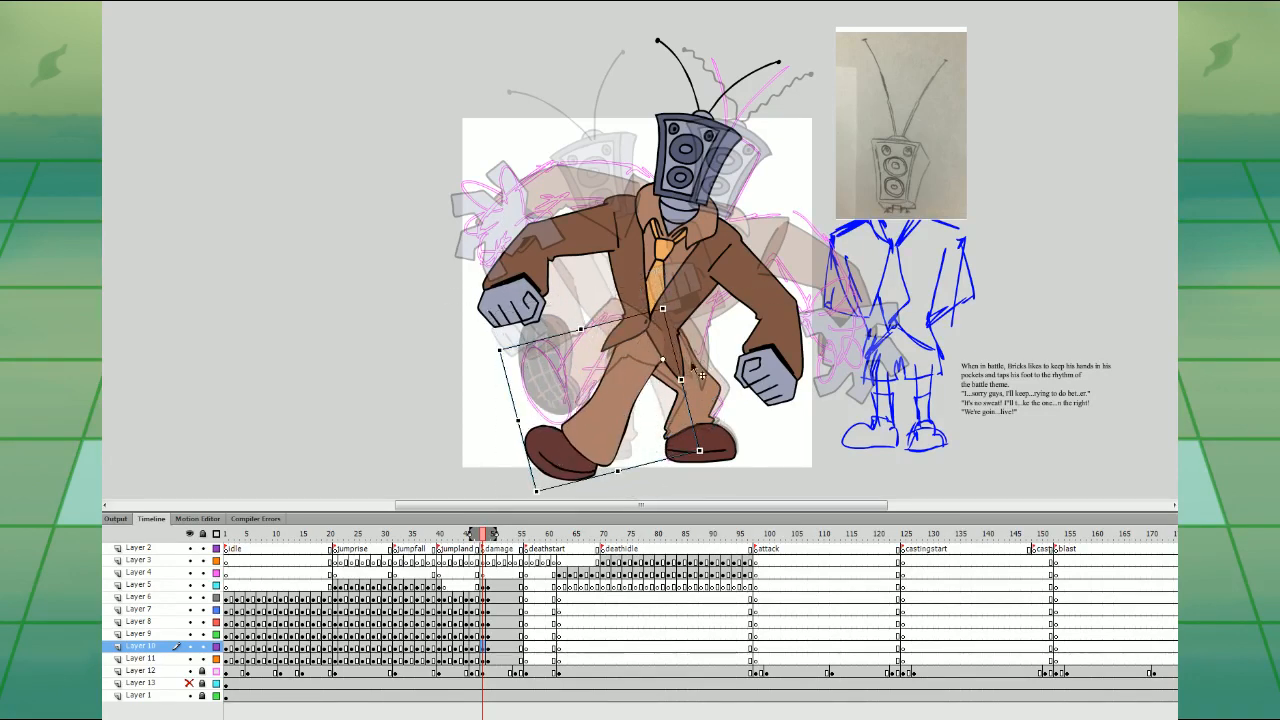
left_click_drag(554, 486, 591, 483)
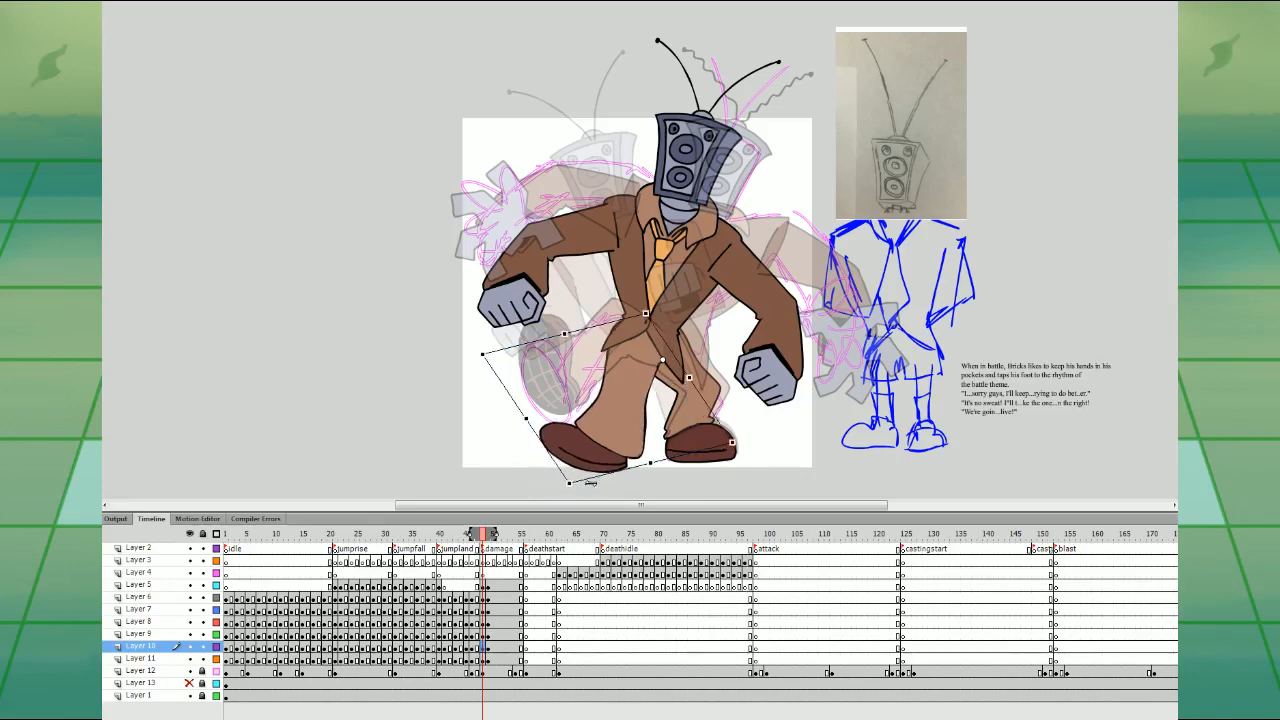
left_click_drag(533, 430, 562, 410)
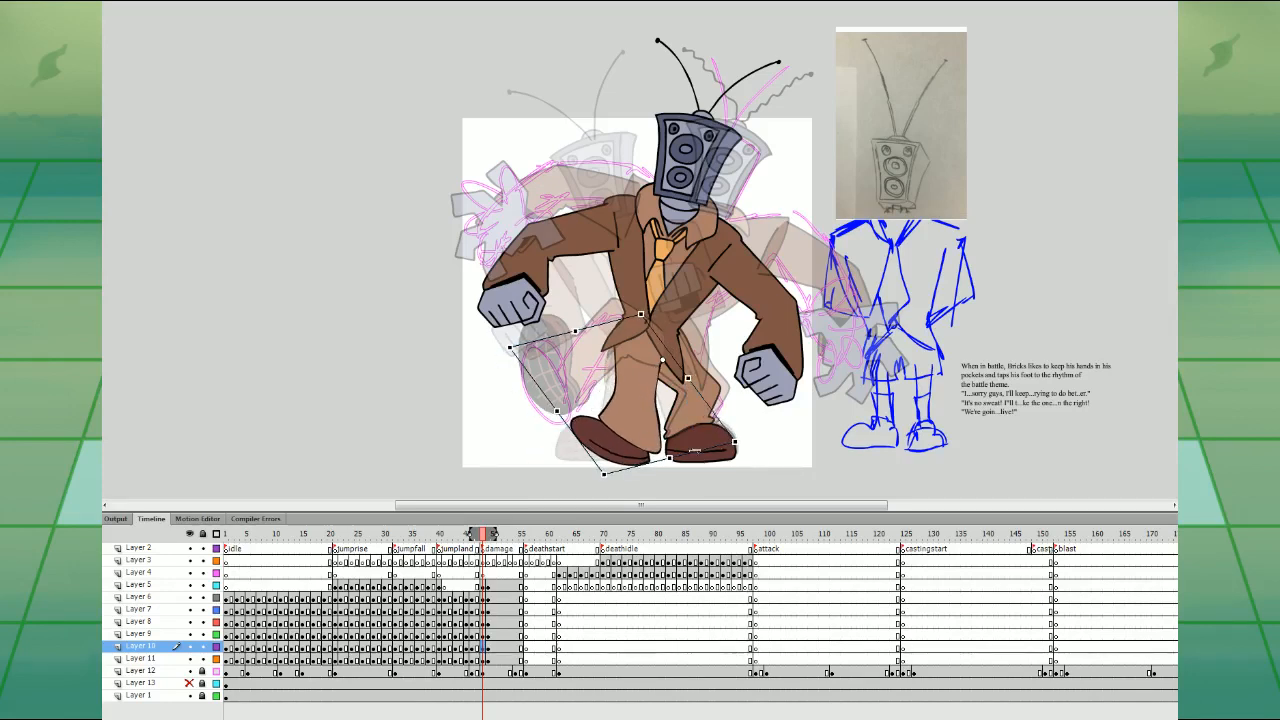
left_click_drag(695, 451, 664, 459)
left_click_drag(631, 420, 627, 413)
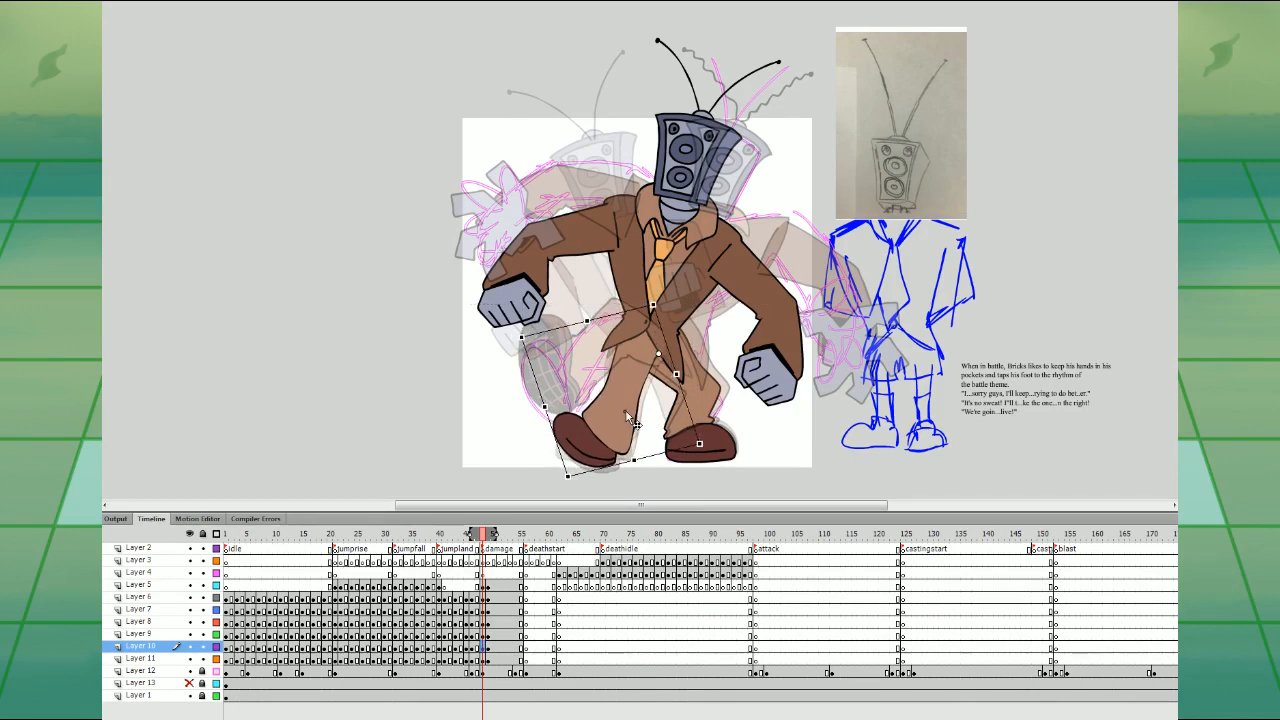
left_click_drag(709, 438, 680, 454)
left_click_drag(614, 394, 604, 404)
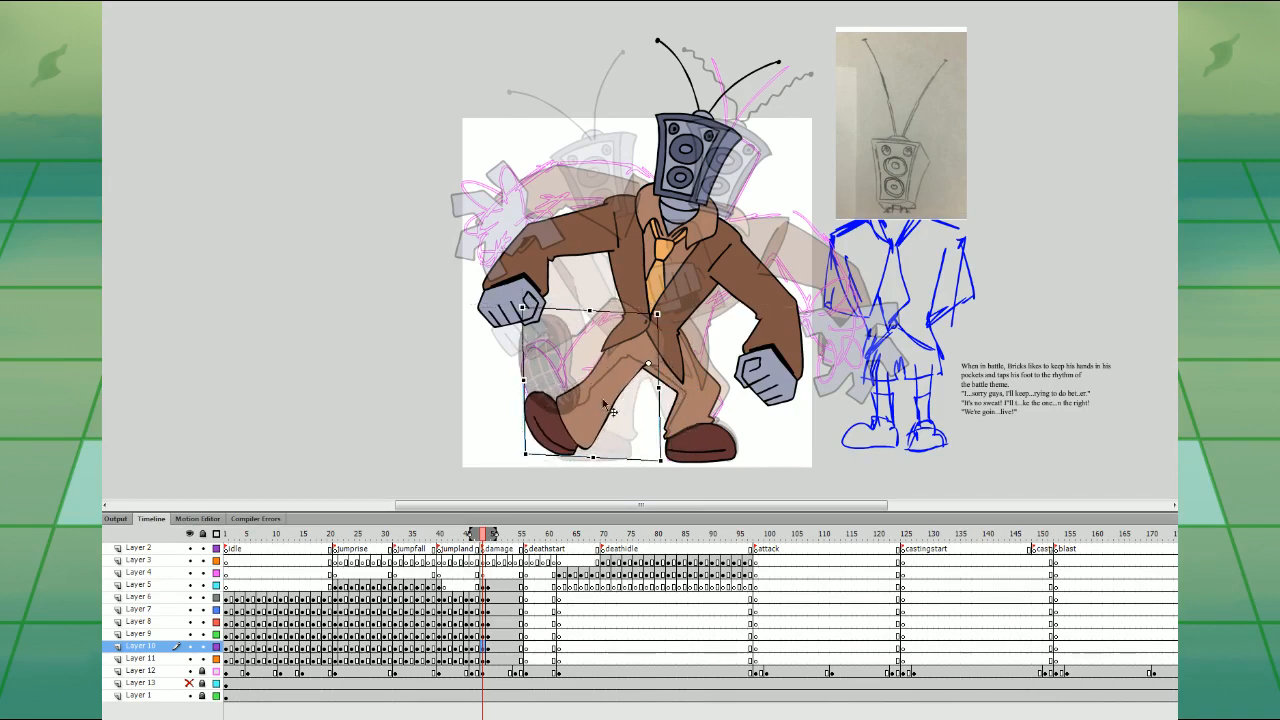
left_click_drag(608, 458, 612, 458)
- Play back the start of the damage animation to check the motion into the recoil pose
left_click(473, 560)
mouse_move(477, 535)
left_mouse_down()
mouse_move(525, 535)
mouse_move(482, 535)
left_mouse_up()
left_click(228, 585)
left_click(483, 572)
key("Return")
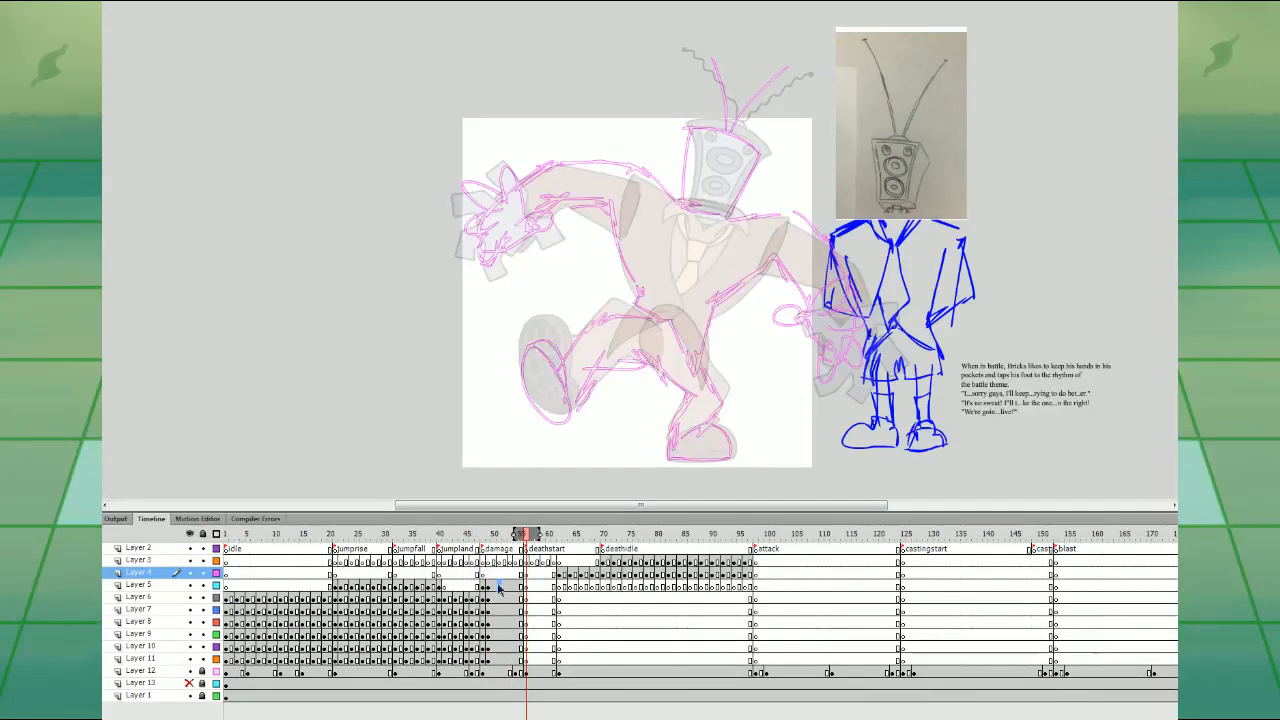
- Insert keyframes at frame 51 on Layers 5 to 11, rotate the raised leg slightly upward and skew the supporting leg
left_click_drag(499, 586, 499, 659)
key("F6")
left_click(619, 327)
left_click_drag(557, 293, 543, 279)
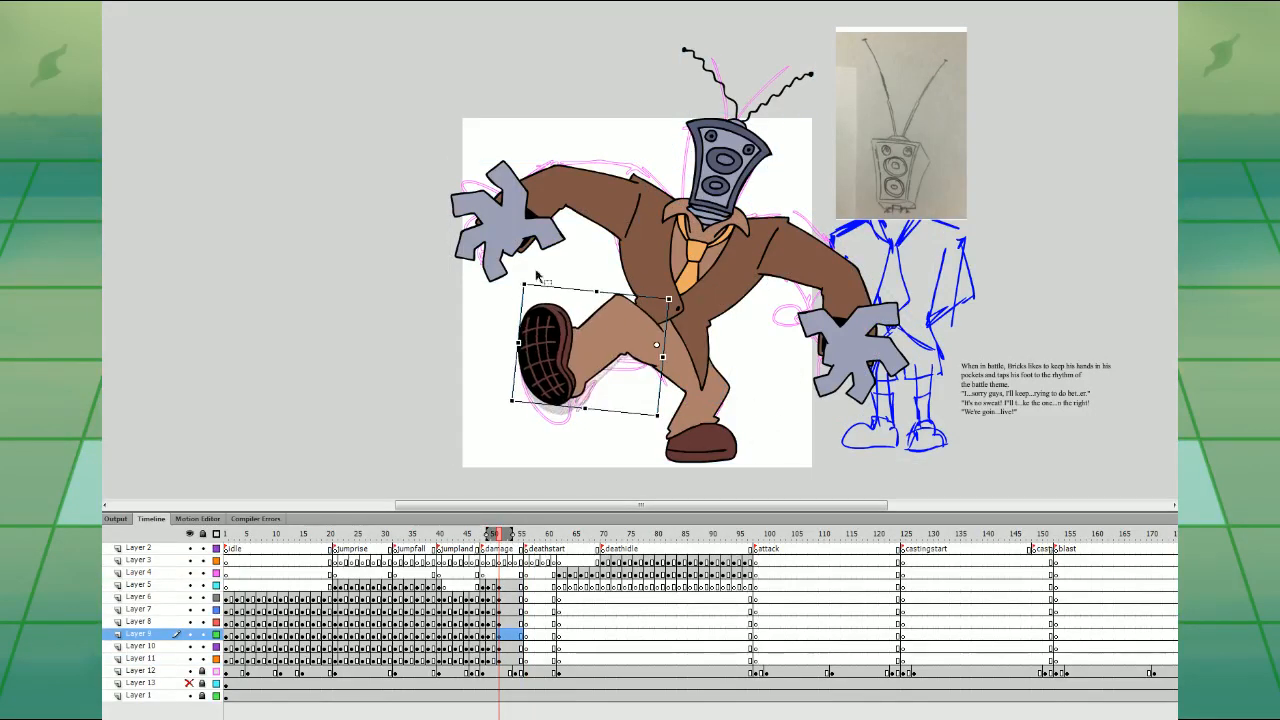
left_click(728, 363)
left_click_drag(694, 304, 694, 313)
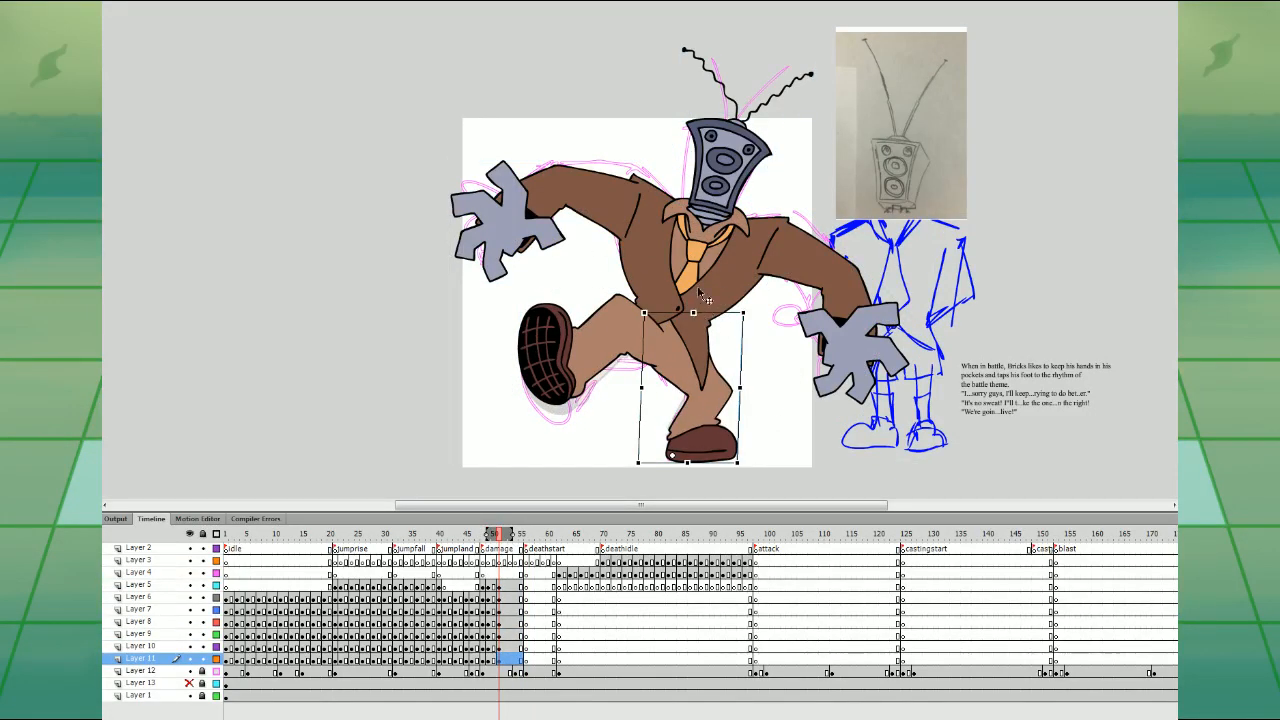
- Rotate both outstretched arms slightly upward at the shoulders in frame 51
left_click(566, 195)
left_click_drag(458, 153, 489, 123)
left_click(896, 334)
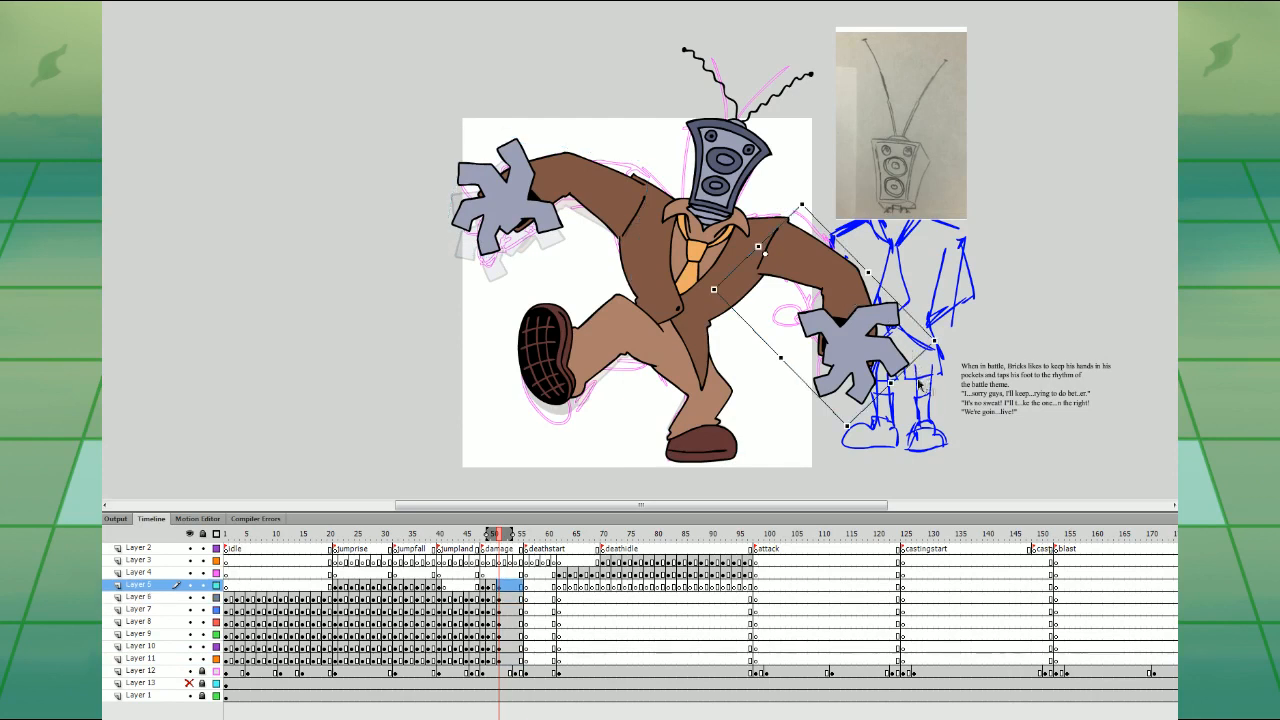
left_click_drag(941, 340, 953, 310)
- Nudge the head and antennae slightly up and to the right in frame 51 and reshape the antennae
left_click_drag(677, 39, 770, 165)
key("Up")
key("Right")
left_click(768, 155)
left_click(790, 90)
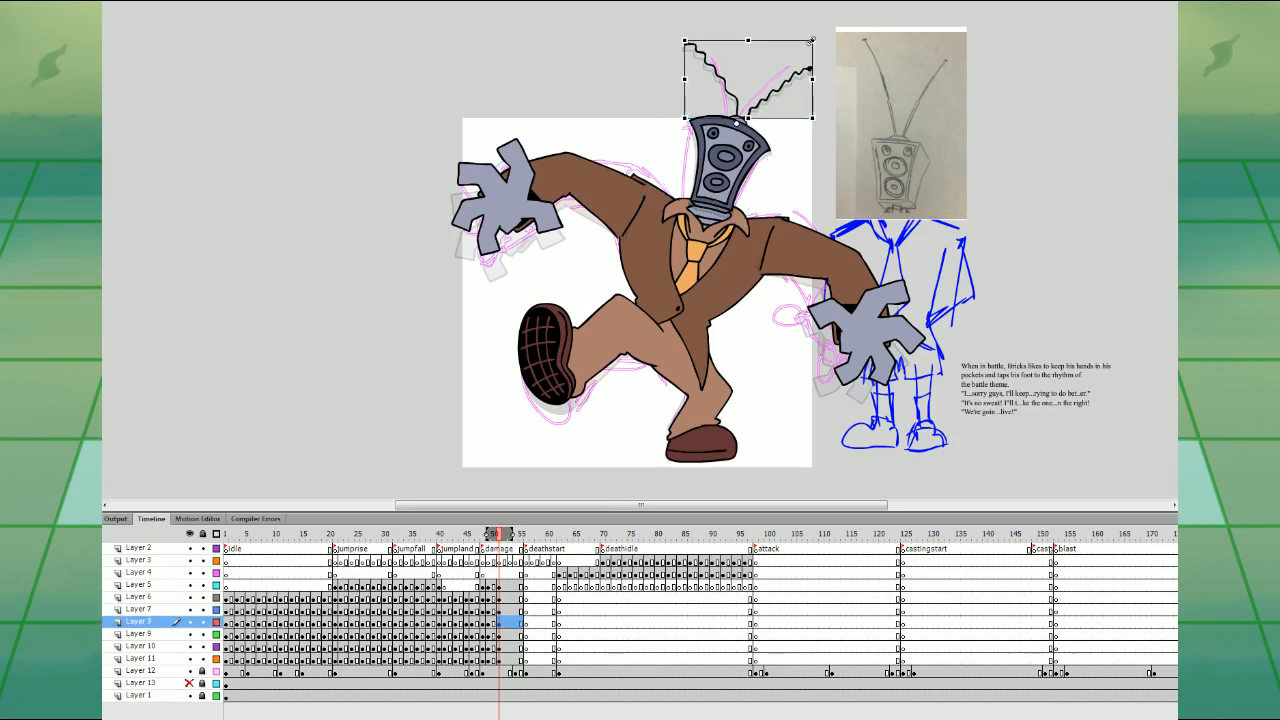
left_click_drag(810, 40, 810, 80)
- Tilt the upper body slightly clockwise in frame 51, shift it down to the right, and play back the damage animation
left_click_drag(500, 10, 890, 365)
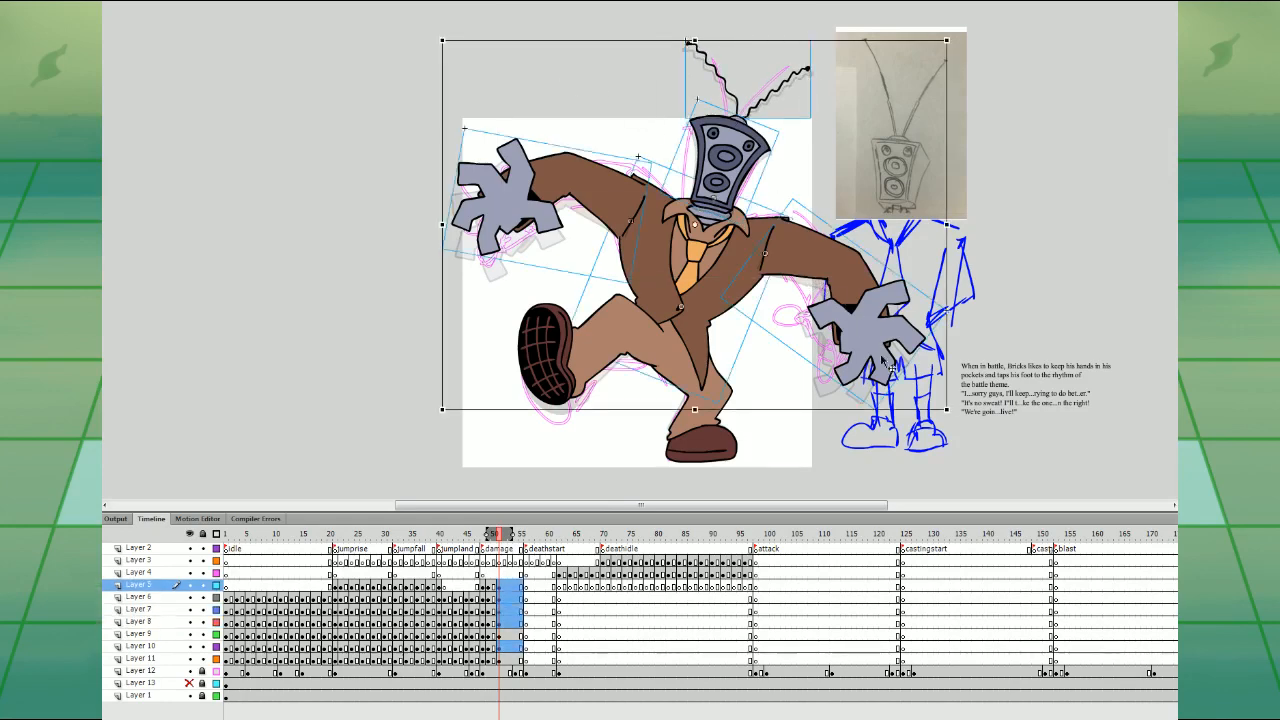
left_click_drag(953, 409, 951, 414)
left_click_drag(868, 325, 875, 329)
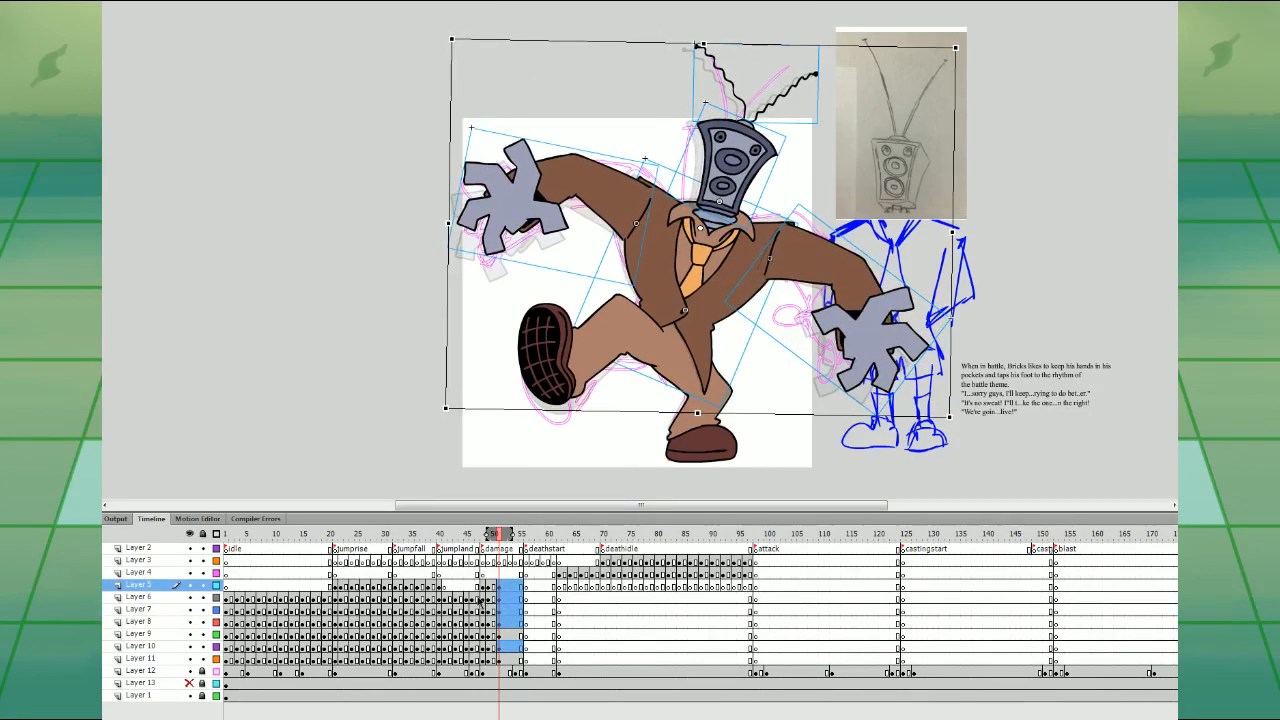
left_click(477, 598)
key("Return")
left_click(552, 540)
- Insert keyframes at frame 53 on Layers 5 to 11, rotate the raised leg downward and skew the supporting leg
left_click_drag(512, 586, 512, 660)
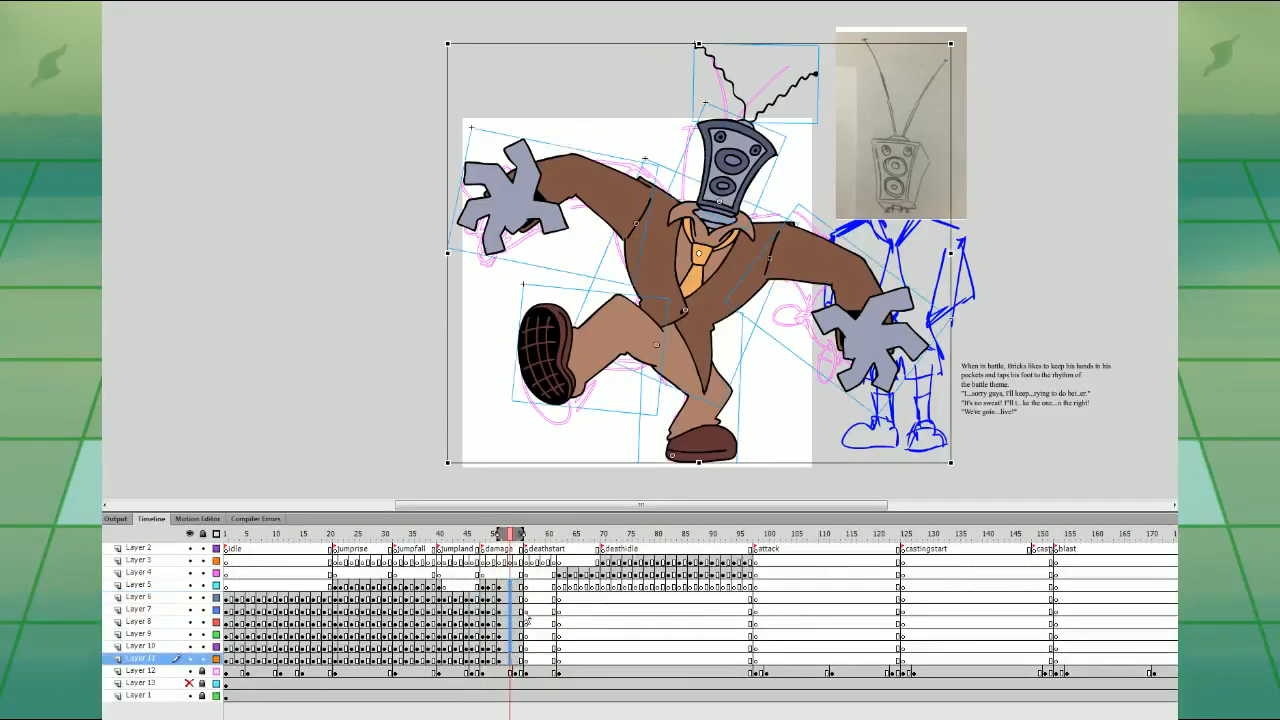
key("F6")
left_click(772, 414)
left_click(645, 362)
left_click_drag(670, 292, 661, 297)
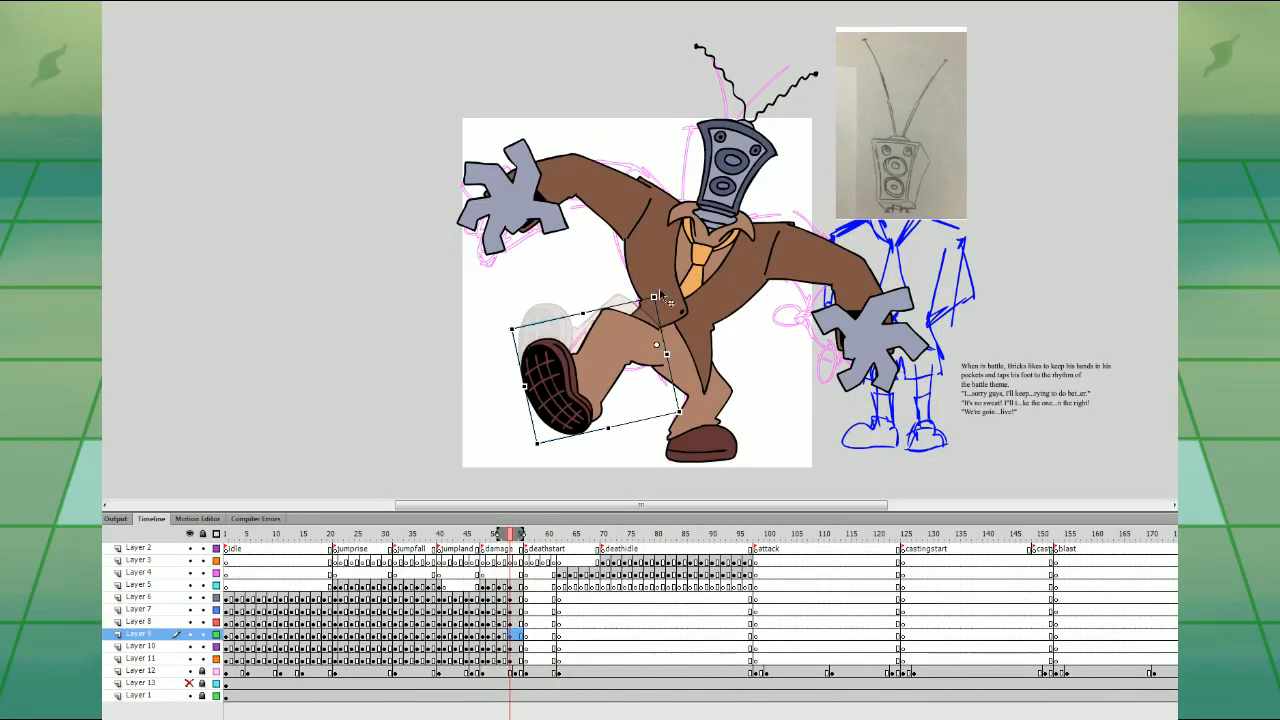
left_click(704, 316)
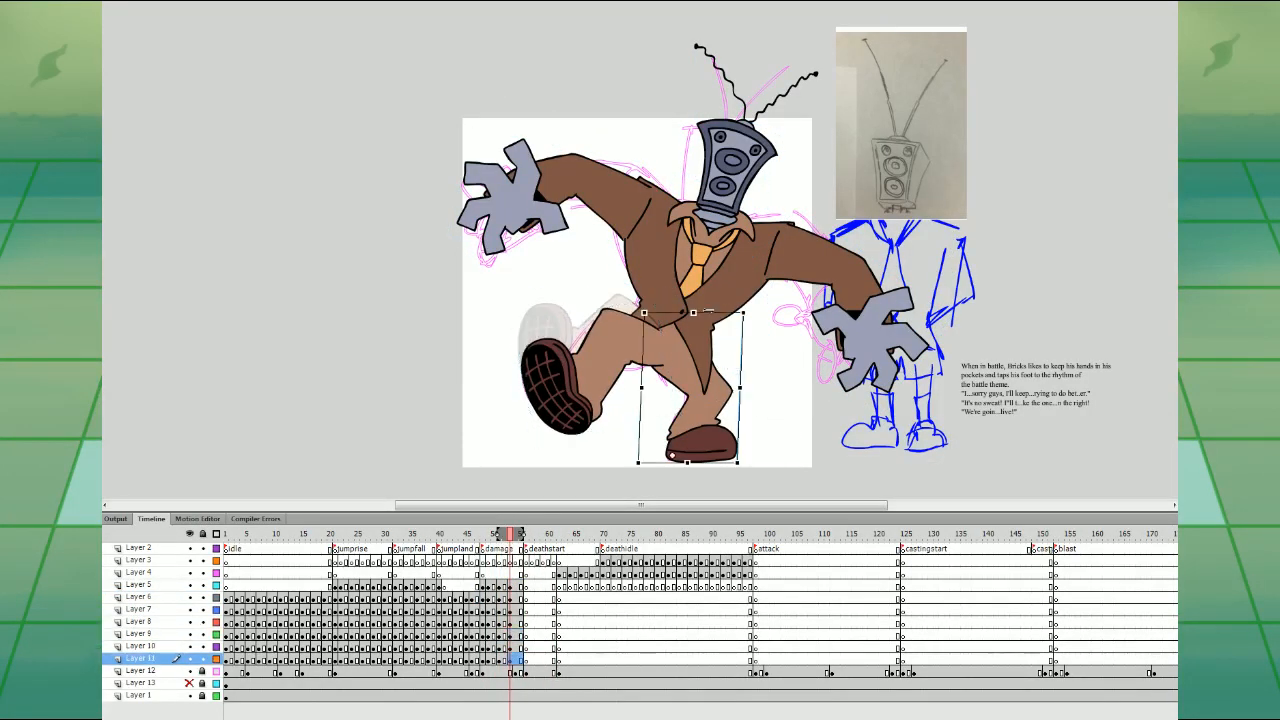
- Rotate both outstretched arms downward in frame 53 and adjust their placement at the shoulders
left_click(608, 176)
left_click_drag(642, 286, 660, 283)
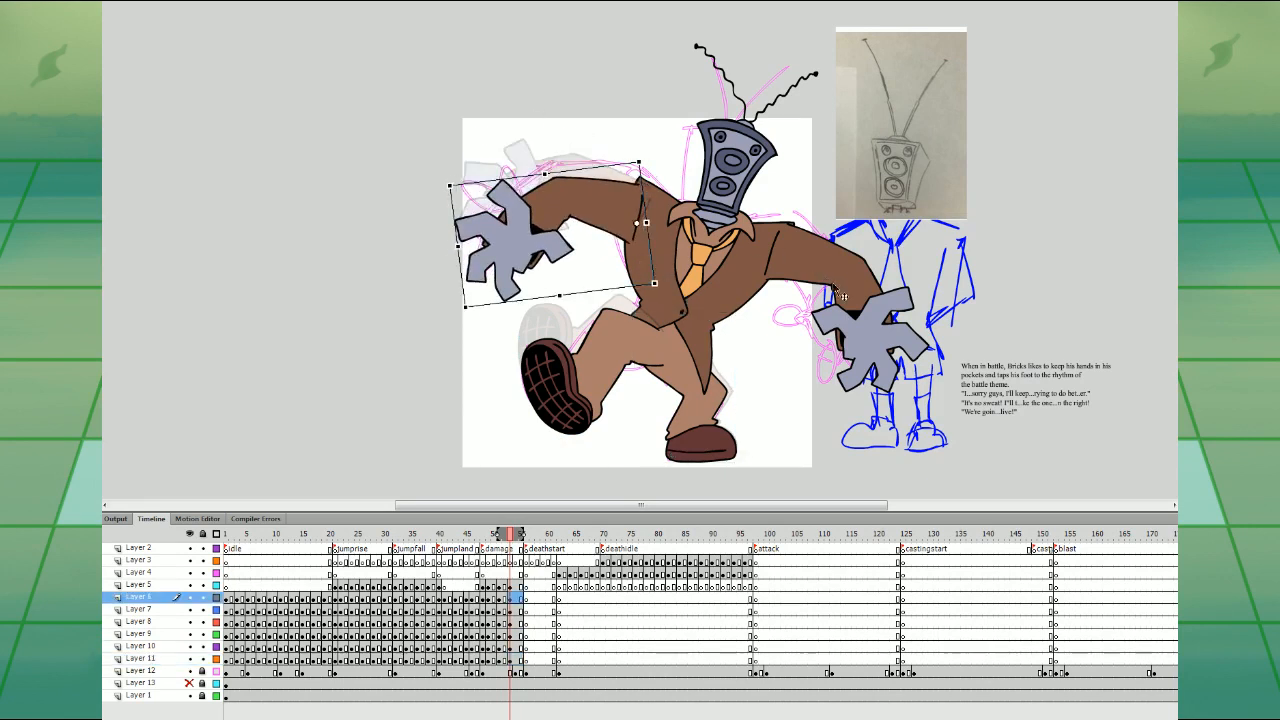
left_click(878, 292)
left_click_drag(886, 416, 843, 439)
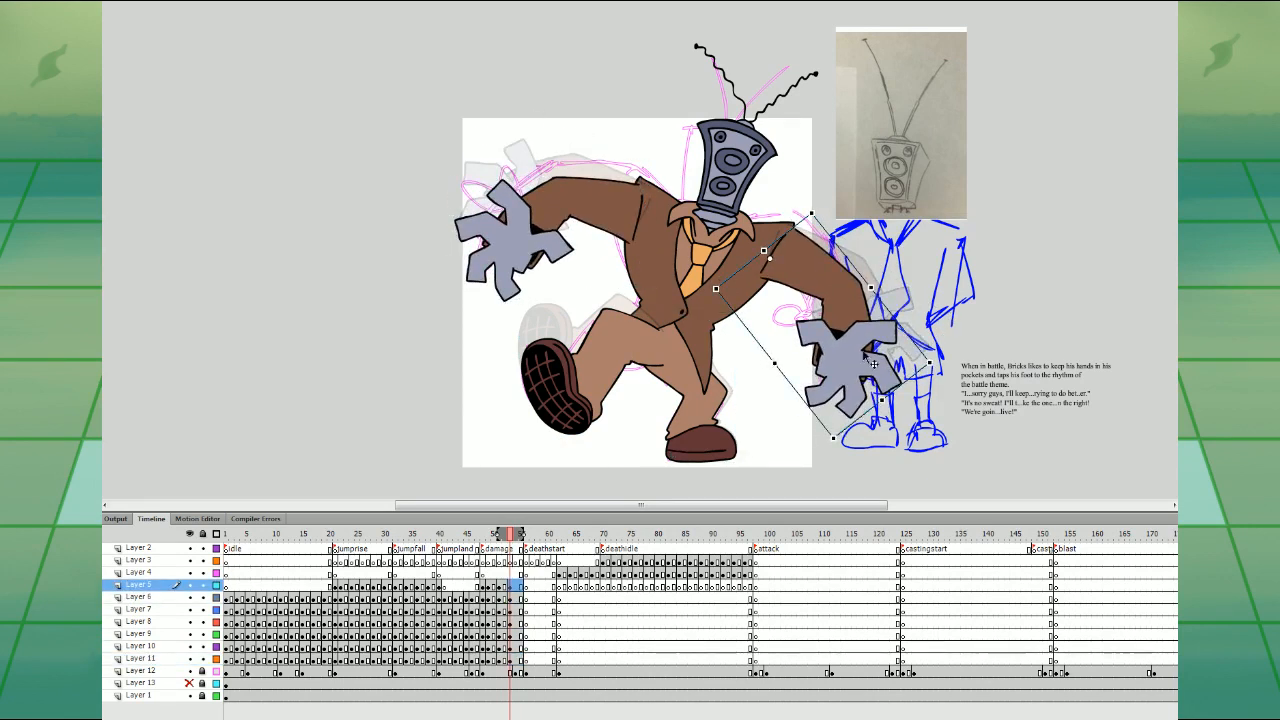
left_click_drag(848, 336, 843, 336)
left_click(625, 223)
- Nudge the head down in frame 53 and rotate the antennae slightly clockwise to follow it
left_click(712, 193)
left_click(716, 66, "shift")
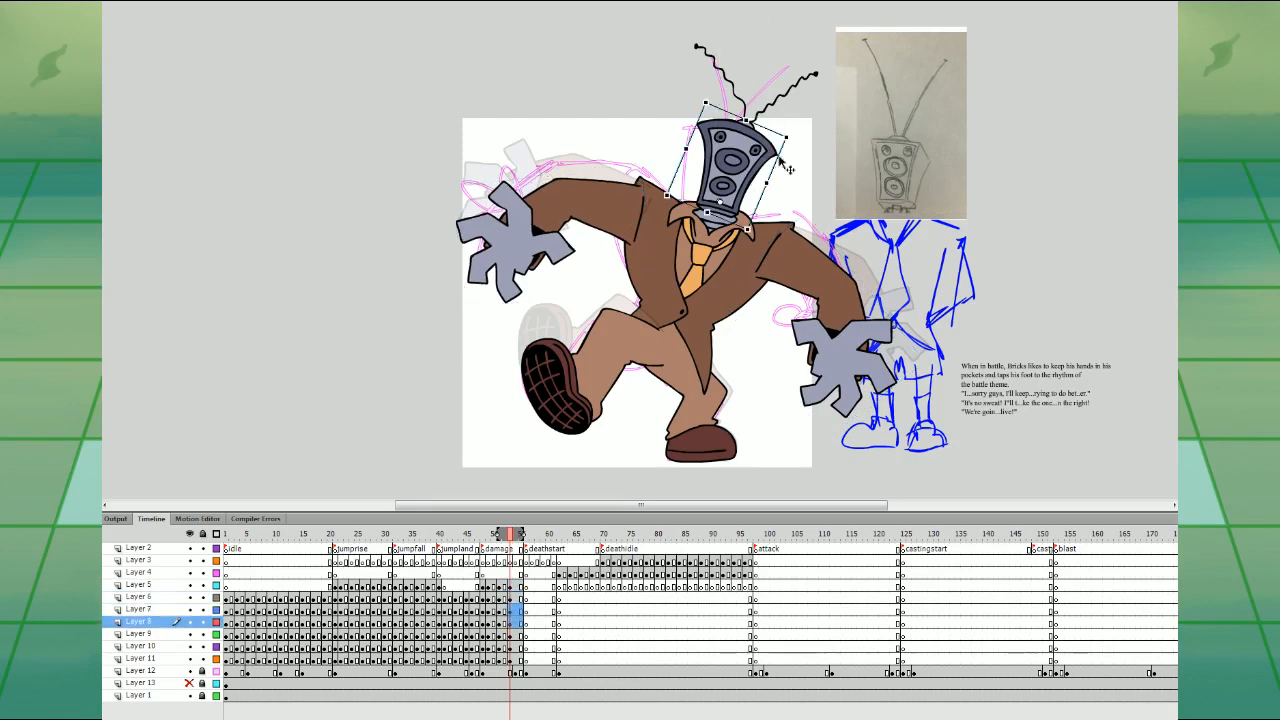
key("Down")
key("Down")
left_click(782, 102)
left_click(815, 76)
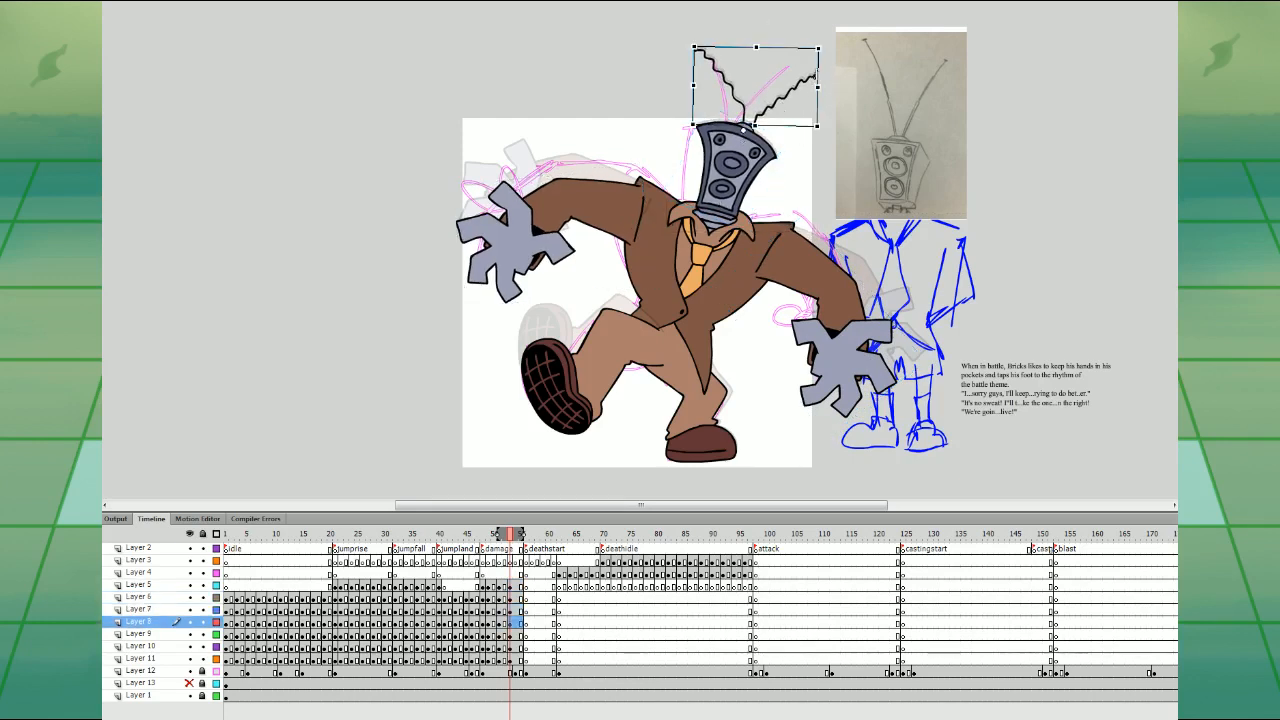
left_click_drag(818, 47, 824, 52)
- Rotate the whole upper body slightly counterclockwise in frame 53 and realign it over the legs
left_click_drag(568, 16, 888, 318)
left_click_drag(926, 440, 948, 409)
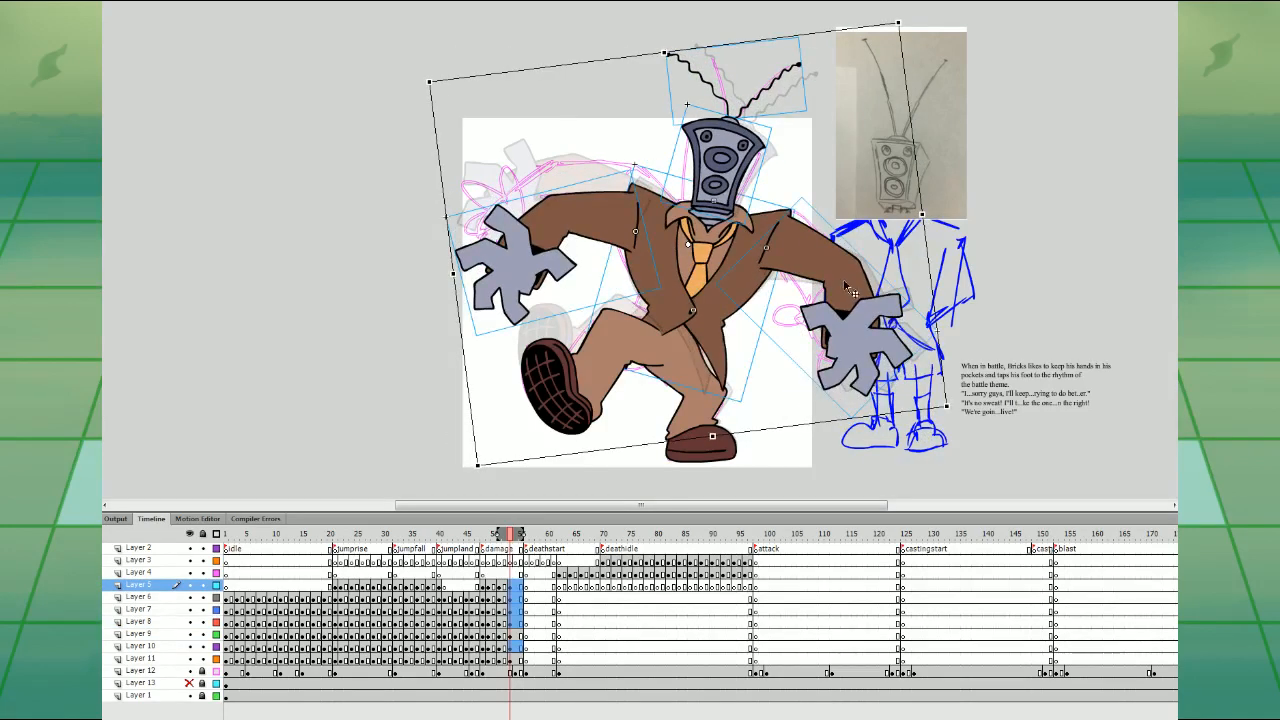
left_click_drag(843, 278, 830, 279)
key("Right")
key("Right")
- Copy the idle pose on Layers 6 to 11 to the end of the damage section and the start of deathstart
mouse_move(500, 534)
left_mouse_down()
mouse_move(488, 534)
mouse_move(566, 534)
left_mouse_up()
left_click_drag(228, 600, 229, 660)
left_click_drag(229, 660, 521, 659)
left_click(526, 601)
left_click_drag(521, 601, 526, 601)
left_click(516, 588)
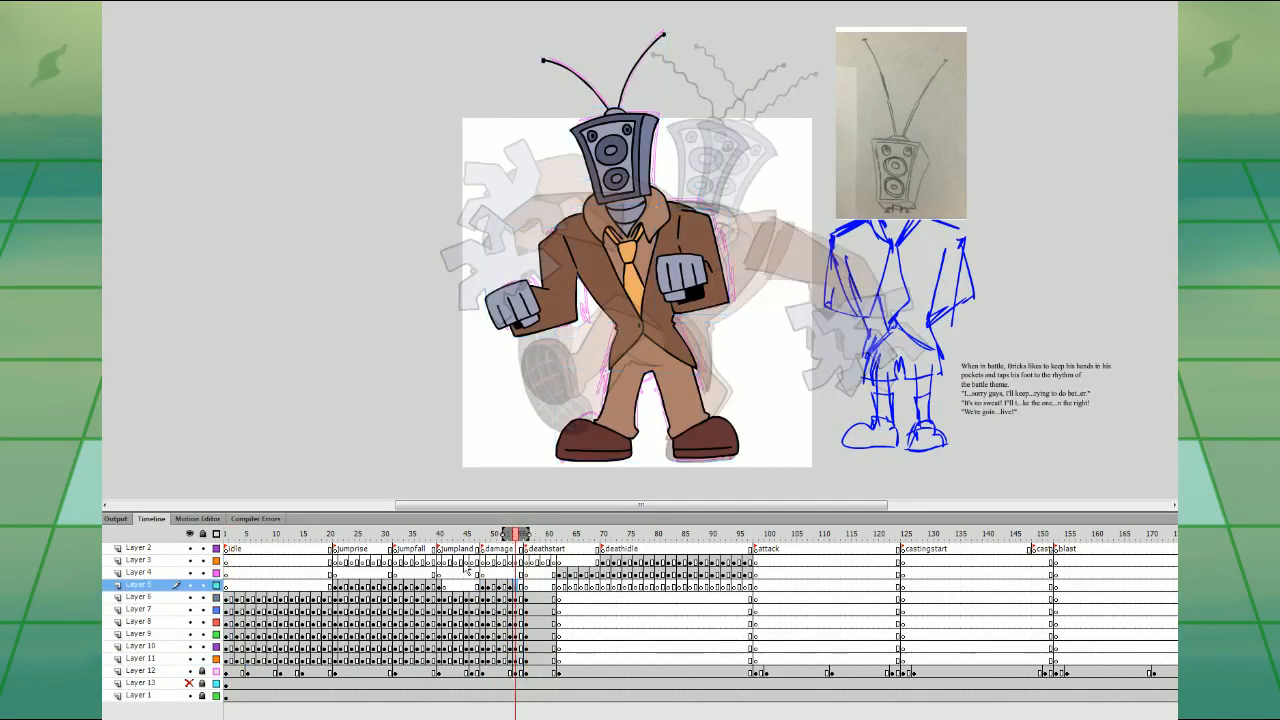
left_click_drag(231, 588, 253, 587)
left_click_drag(485, 571, 523, 577)
left_click(521, 587)
- Tilt the upper body slightly clockwise in the final damage pose and shift it to the right over the legs
left_click(630, 407)
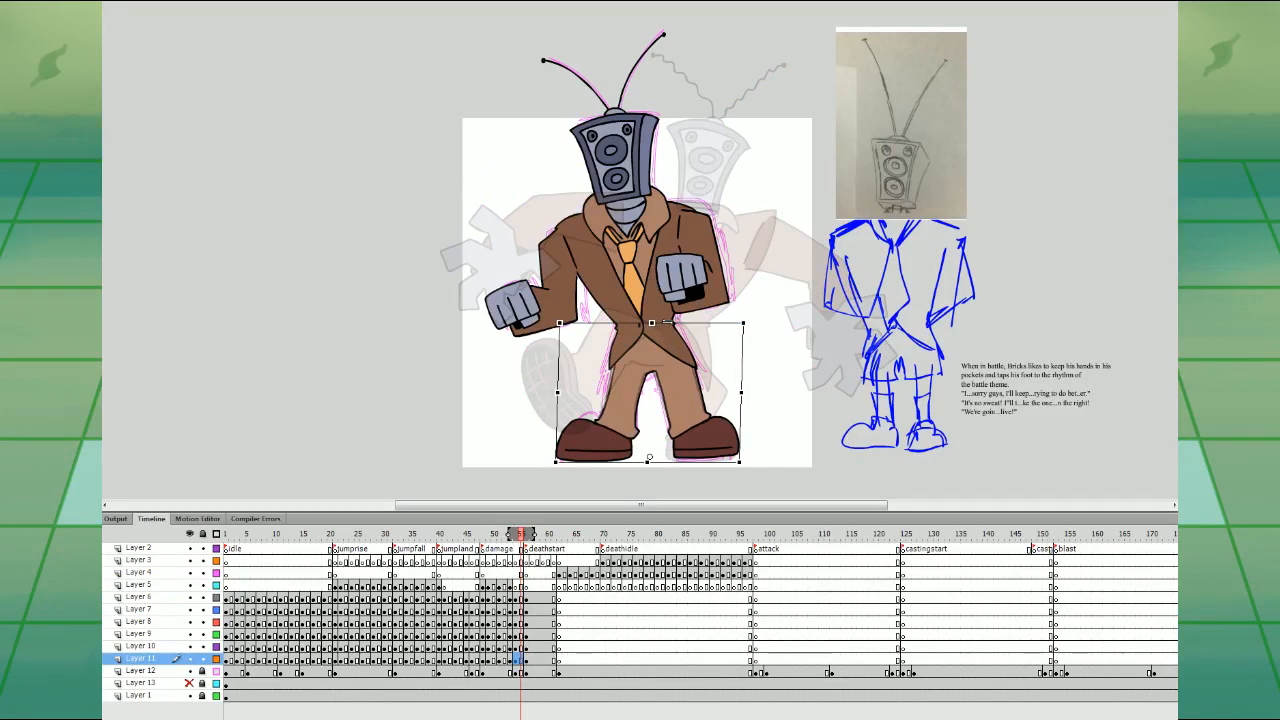
left_click_drag(478, 132, 758, 291)
left_click_drag(452, 28, 764, 290)
left_click_drag(734, 26, 761, 44)
left_click_drag(679, 274, 706, 268)
left_click_drag(755, 181, 757, 176)
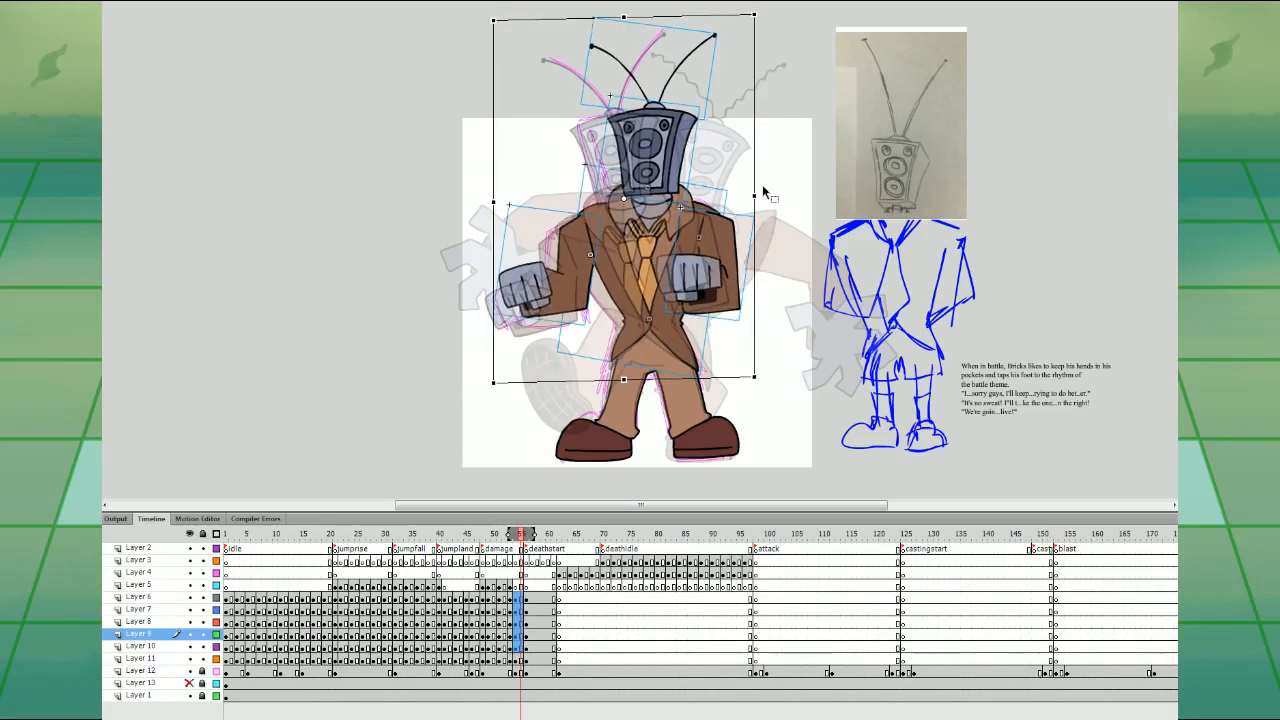
- Rotate both bent arms slightly outward in the final damage pose and realign them at the shoulders
left_click(768, 238)
left_click(592, 272)
left_click_drag(597, 322, 590, 323)
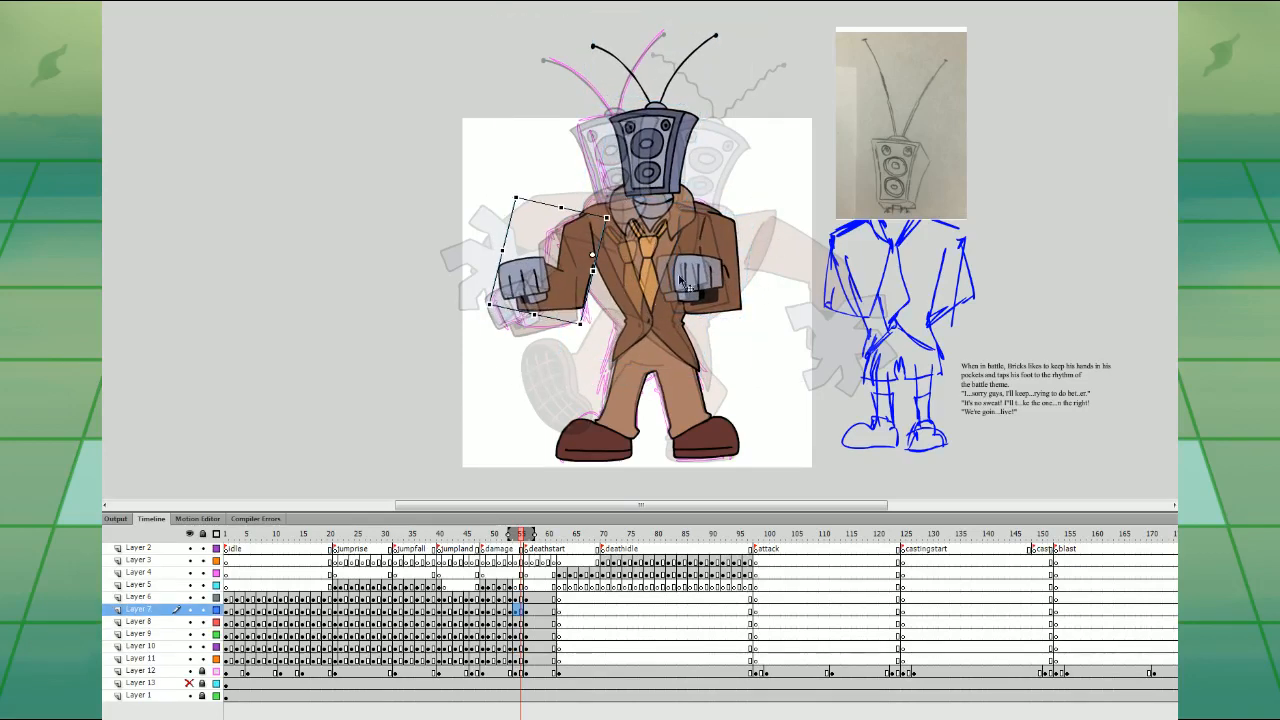
key("Up")
key("Up")
left_click(717, 287)
left_click_drag(748, 317, 760, 308)
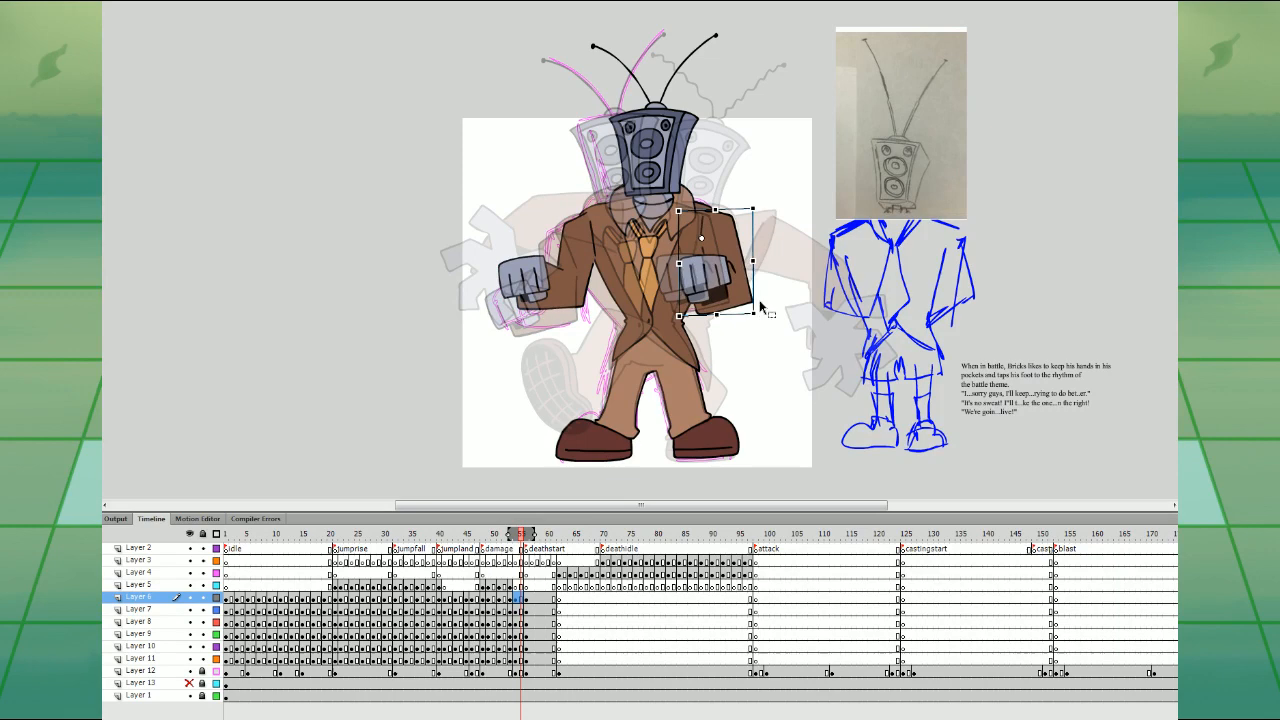
- Rotate the antennae slightly in the final damage pose and nudge the head parts to the right
left_click(668, 162)
left_click_drag(726, 14, 724, 35)
key("Right")
key("Right")
key("Right")
left_click(751, 47)
left_click(721, 42)
- Play back the damage animation several times from the end of the jumpland section
key("period")
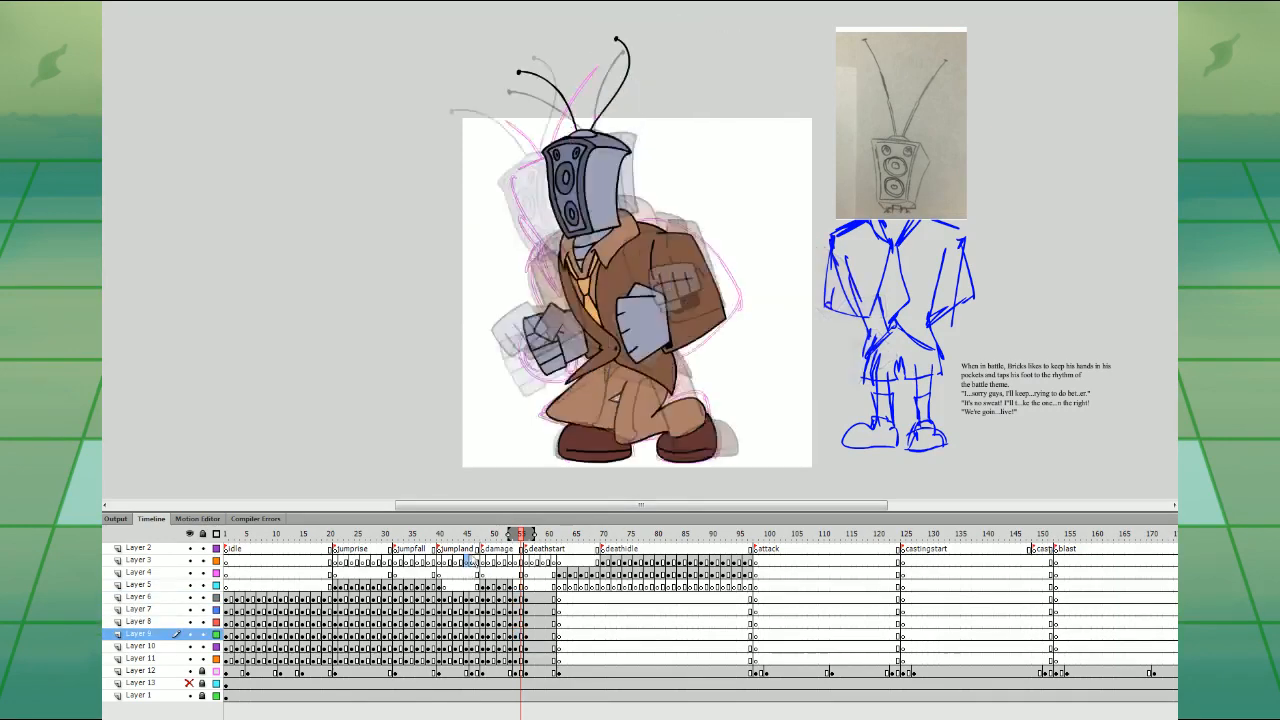
left_click(467, 560)
key("Return")
key("Return")
left_click(472, 598)
key("Return")
key("Return")
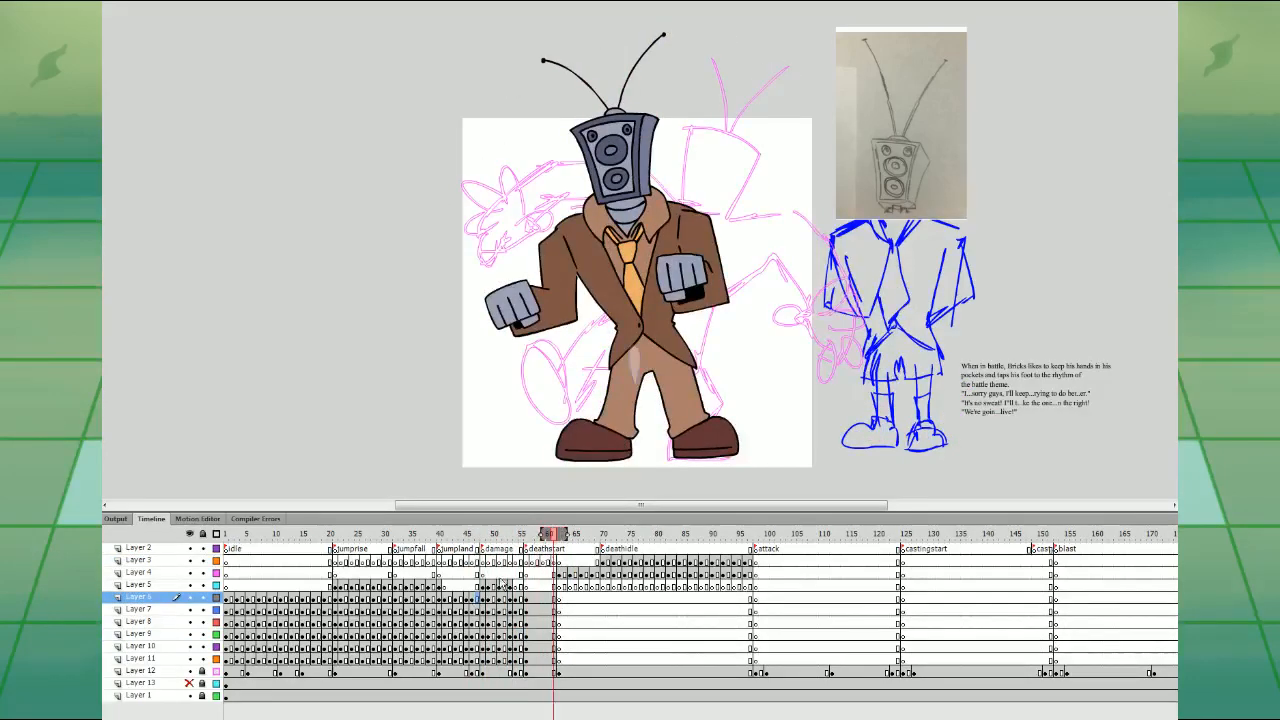
left_click(473, 598)
key("Return")
key("Return")
- Clear the idle pose from the deathstart section and copy the damage recoil keyframes on Layers 5 to 11 into it
left_click_drag(541, 599, 541, 659)
key("Delete")
left_click_drag(483, 587, 508, 660)
left_click_drag(508, 659, 555, 587)
left_click(566, 660)
- Rotate both outstretched arms downward in frame 61 and reposition them at the shoulders
left_click(900, 349)
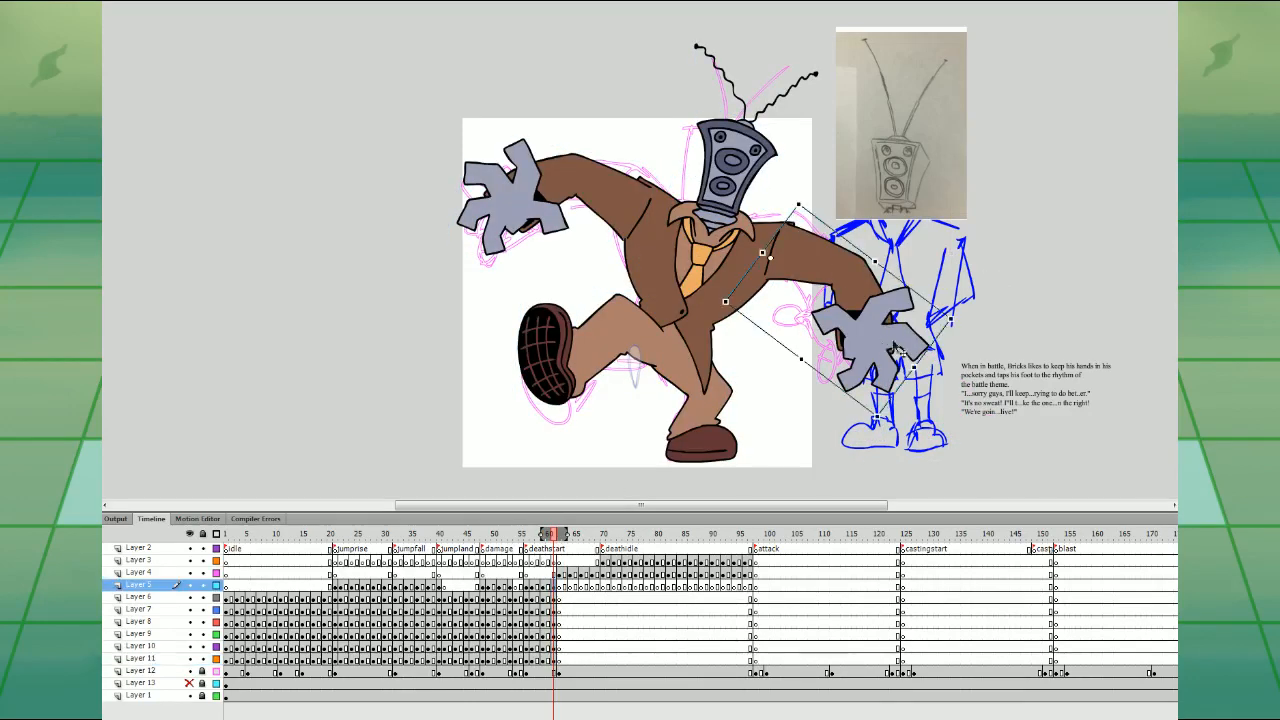
left_click_drag(958, 312, 894, 357)
left_click_drag(854, 337, 841, 336)
left_click(642, 192)
left_click_drag(664, 157, 641, 213)
- Rotate the raised leg downward in frame 61 and swing the supporting leg's foot inward beneath the body
left_click(643, 345)
left_click_drag(667, 411, 661, 365)
left_click(719, 416)
left_click_drag(747, 309, 797, 350)
left_click_drag(737, 428, 705, 428)
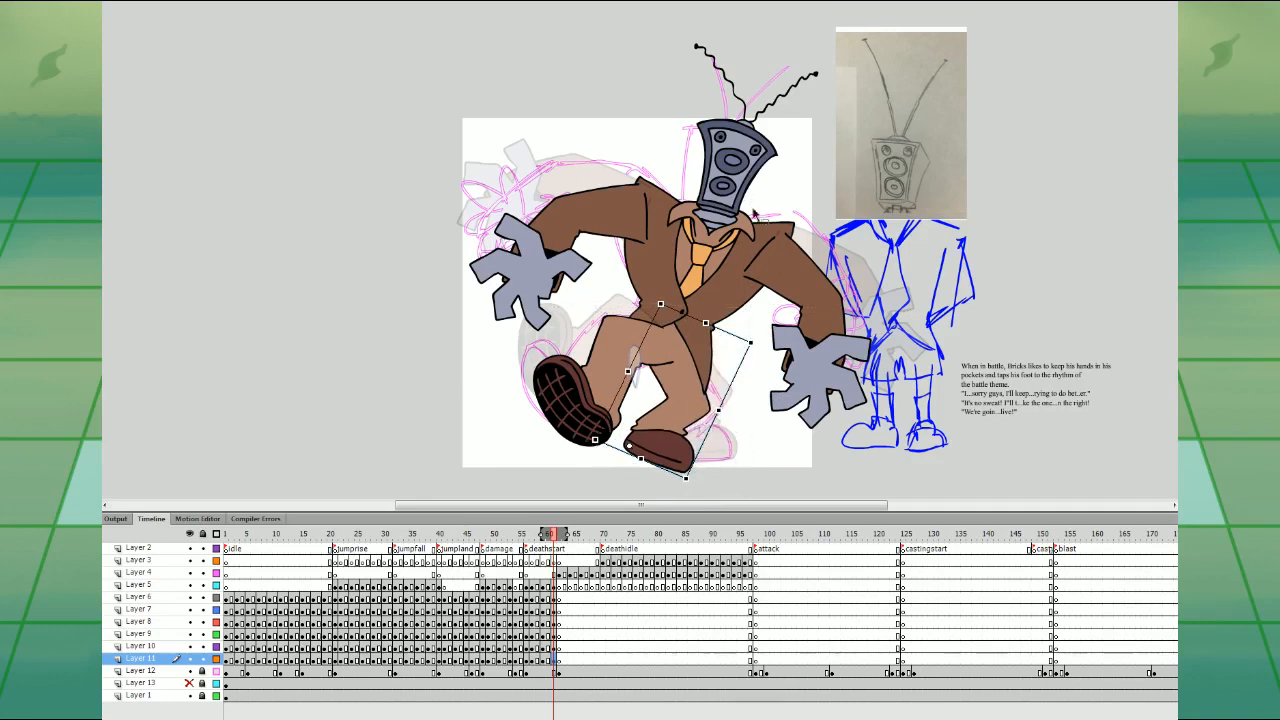
- Tilt the head and antennae clockwise in frame 61 and reseat them on the neck
left_click(767, 144)
left_click_drag(821, 42, 836, 49)
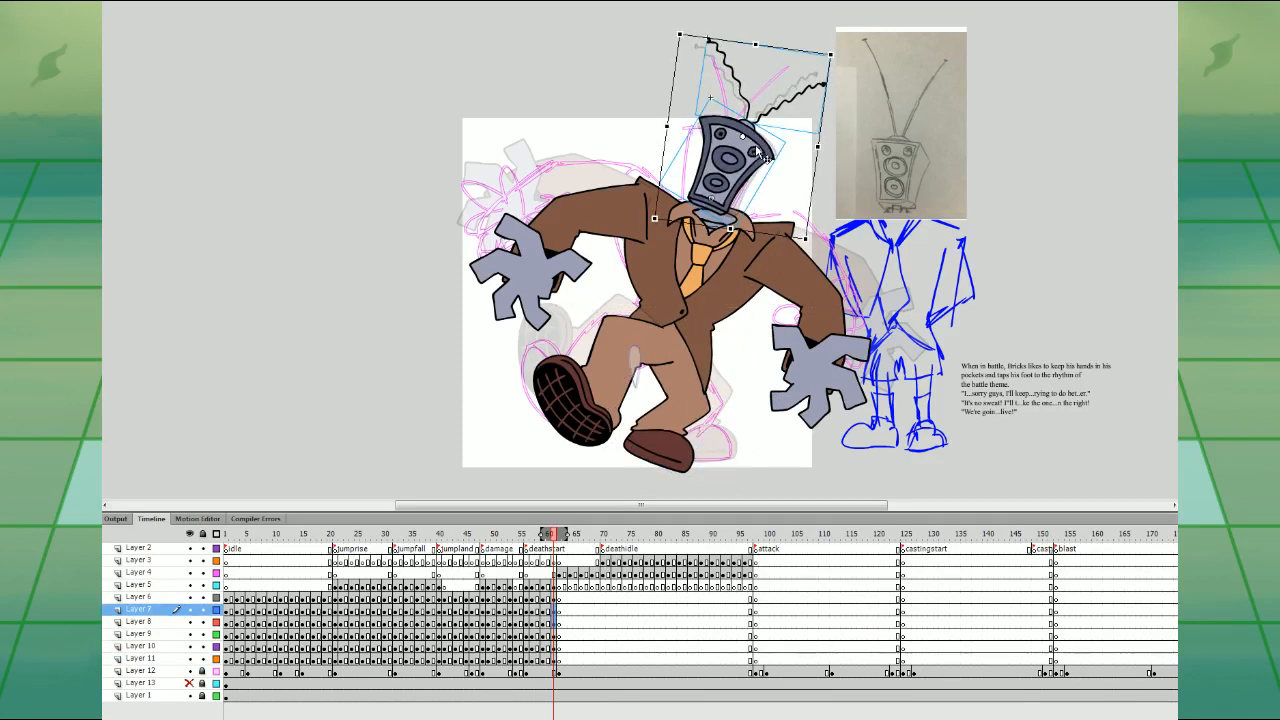
left_click_drag(753, 146, 768, 156)
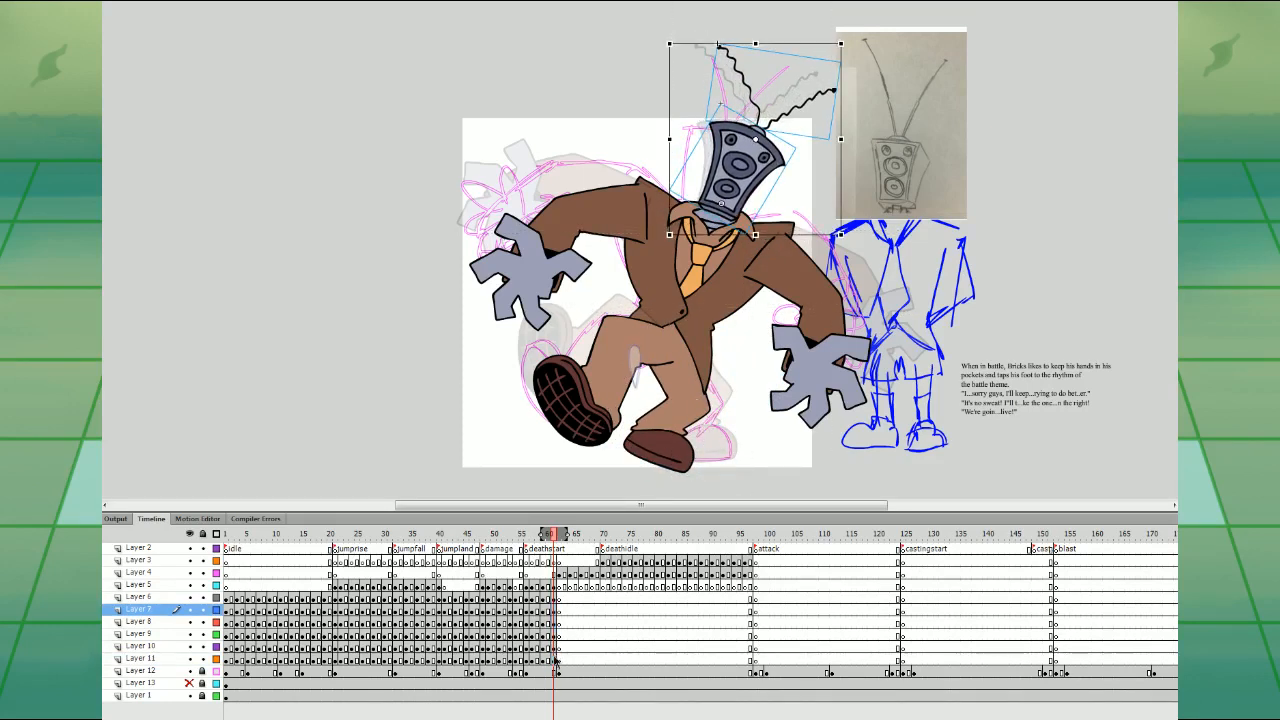
- Rotate the whole character clockwise in frame 61 and move it to the right into a falling pose
key("ctrl+a")
left_click_drag(907, 475, 783, 513)
left_click_drag(766, 421, 836, 414)
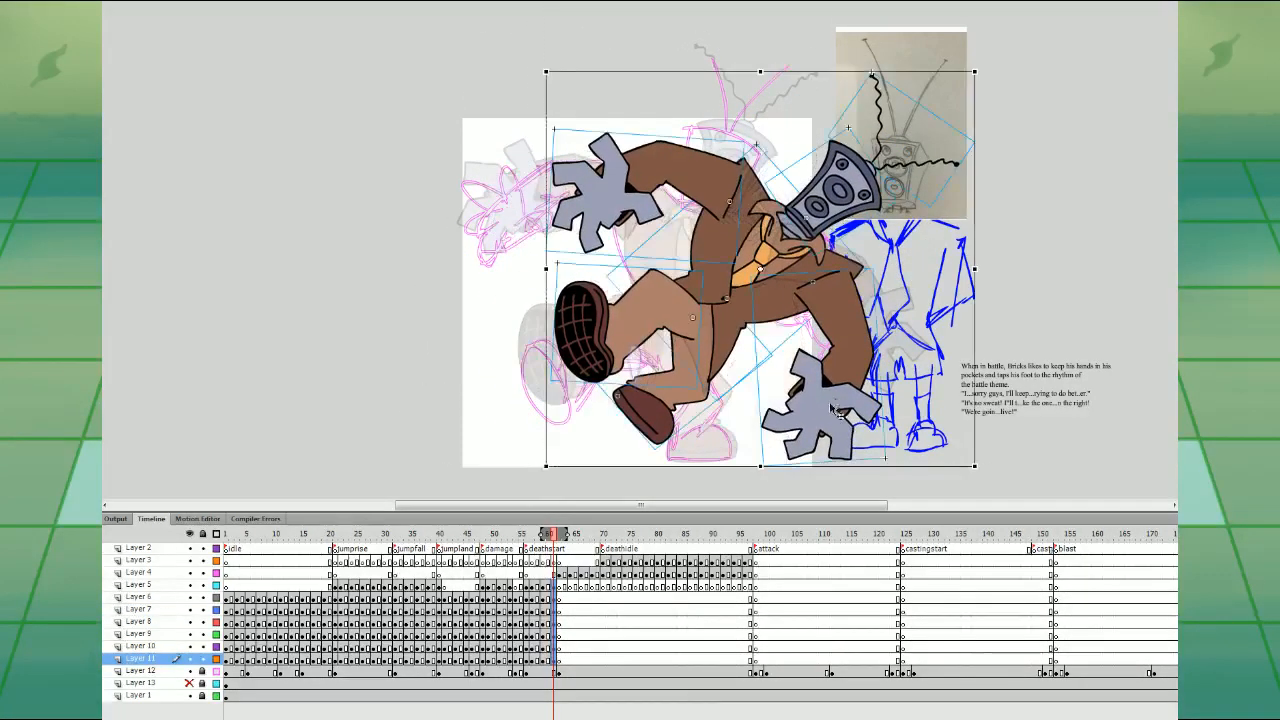
left_click_drag(971, 467, 985, 300)
- Rotate the falling character's head and antennae counterclockwise in frame 61 and move them back onto the neck
left_click(932, 95)
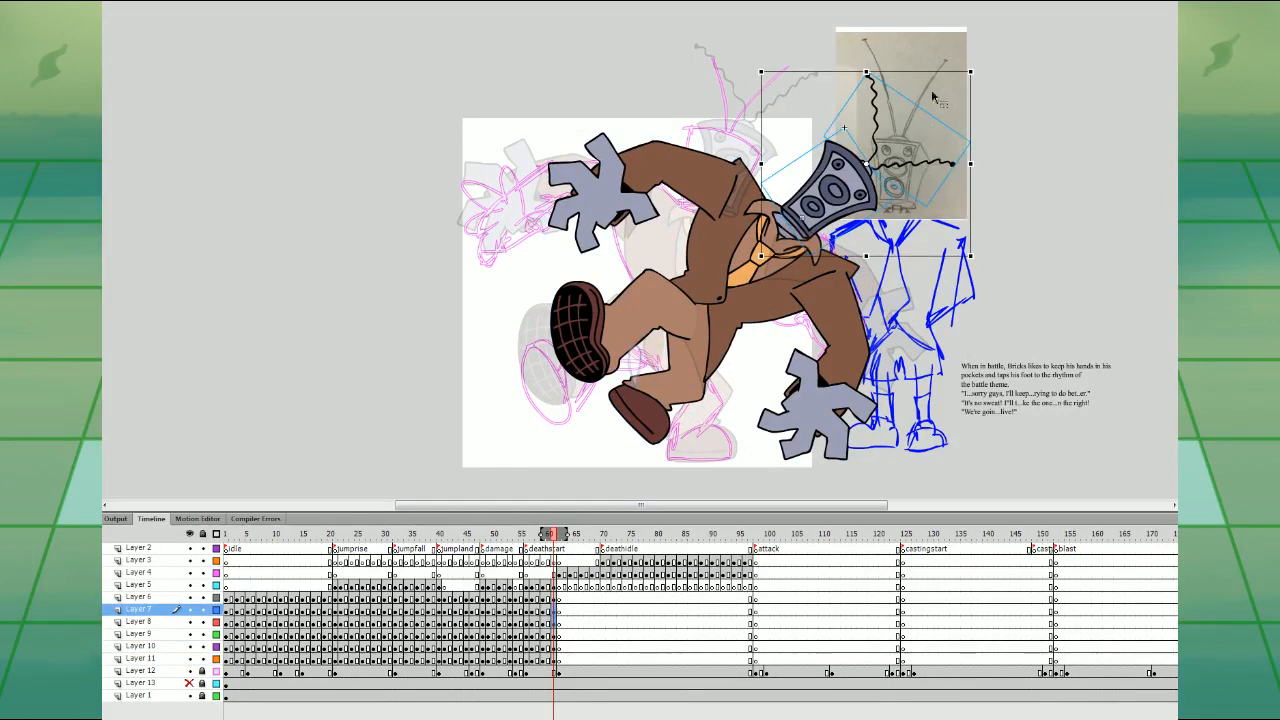
left_click_drag(978, 67, 924, 28)
left_click_drag(850, 203, 811, 175)
left_click_drag(912, 247, 916, 238)
- Play back the deathstart animation repeatedly to check the fall
left_click(533, 611)
key("Return")
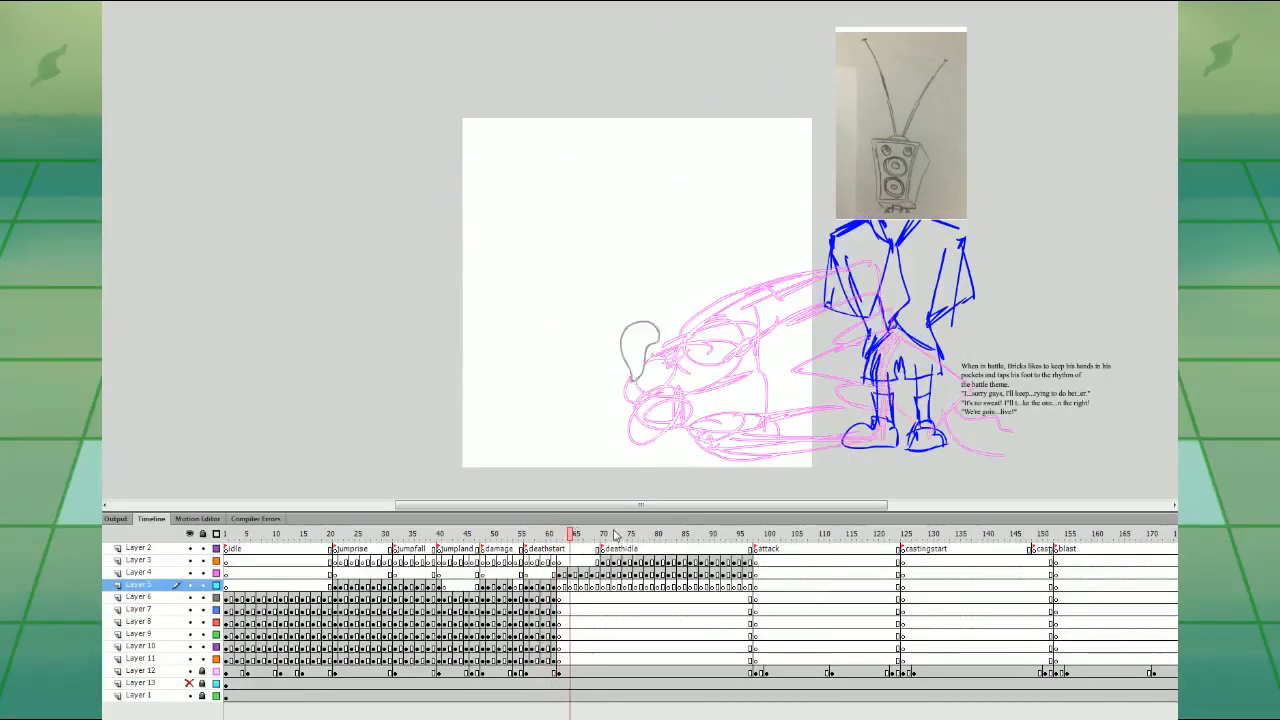
key("Return")
left_click(533, 612)
key("Return")
key("Return")
left_click(531, 600)
key("Return")
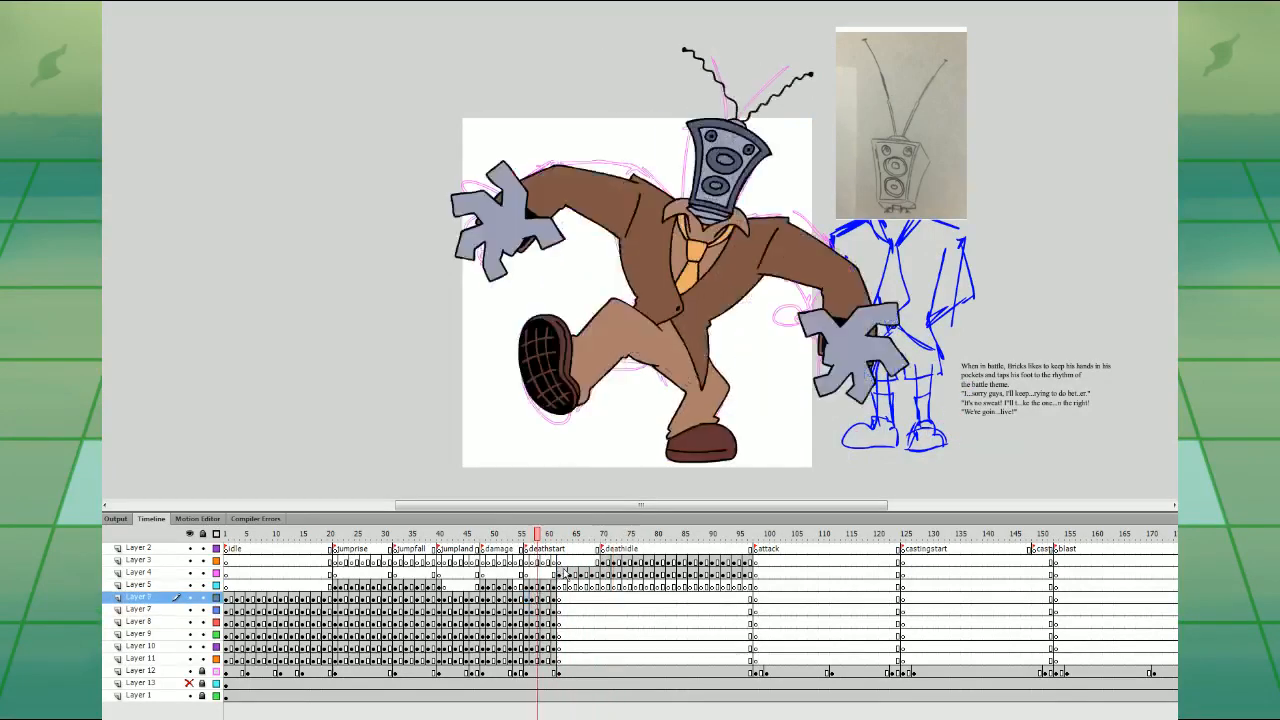
key("Return")
- Insert blank keyframes at frame 70 on Layers 6 to 11
left_click(561, 659)
left_click_drag(604, 599, 604, 659)
key("F7")
- Draw a rounded, four-segment striped block with a small end tab over the pink sketch on Layer 6 in frame 62
left_click(560, 660)
key("ctrl+=")
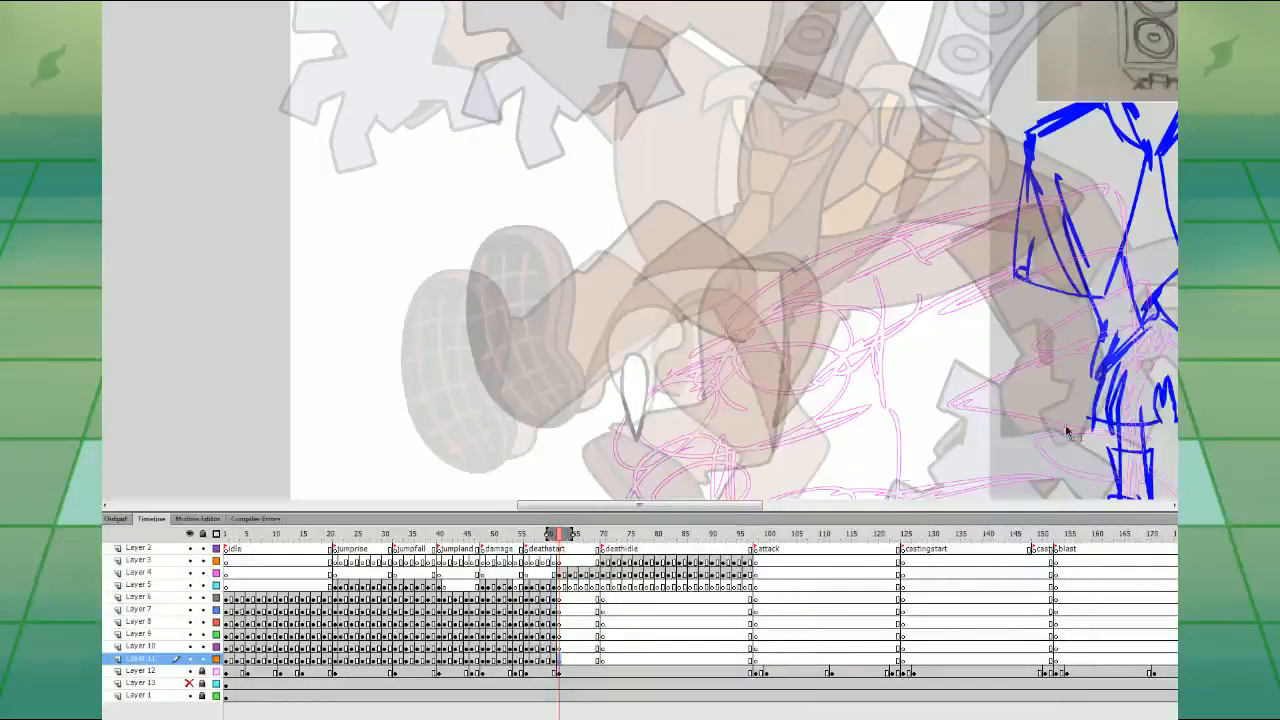
left_click_drag(884, 475, 676, 301)
left_click_drag(993, 367, 882, 401)
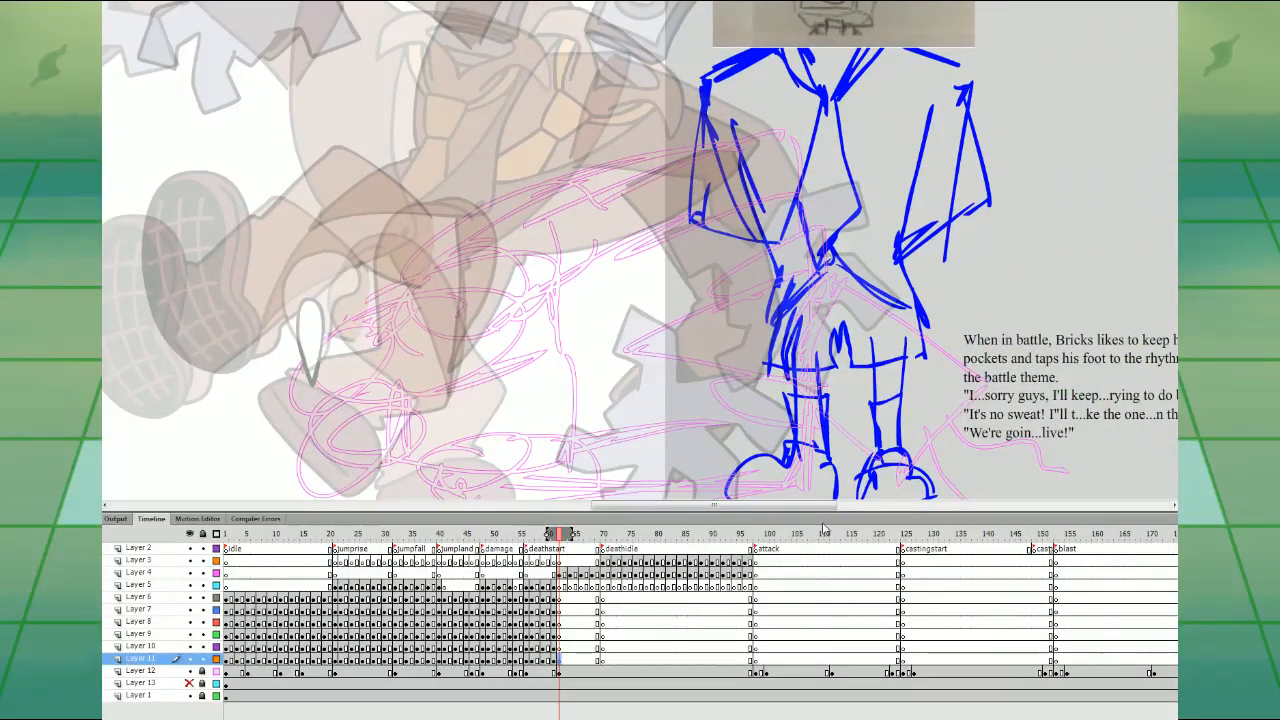
left_click(560, 599)
mouse_move(508, 246)
left_mouse_down()
mouse_move(430, 265)
mouse_move(455, 335)
mouse_move(533, 277)
mouse_move(516, 247)
left_mouse_up()
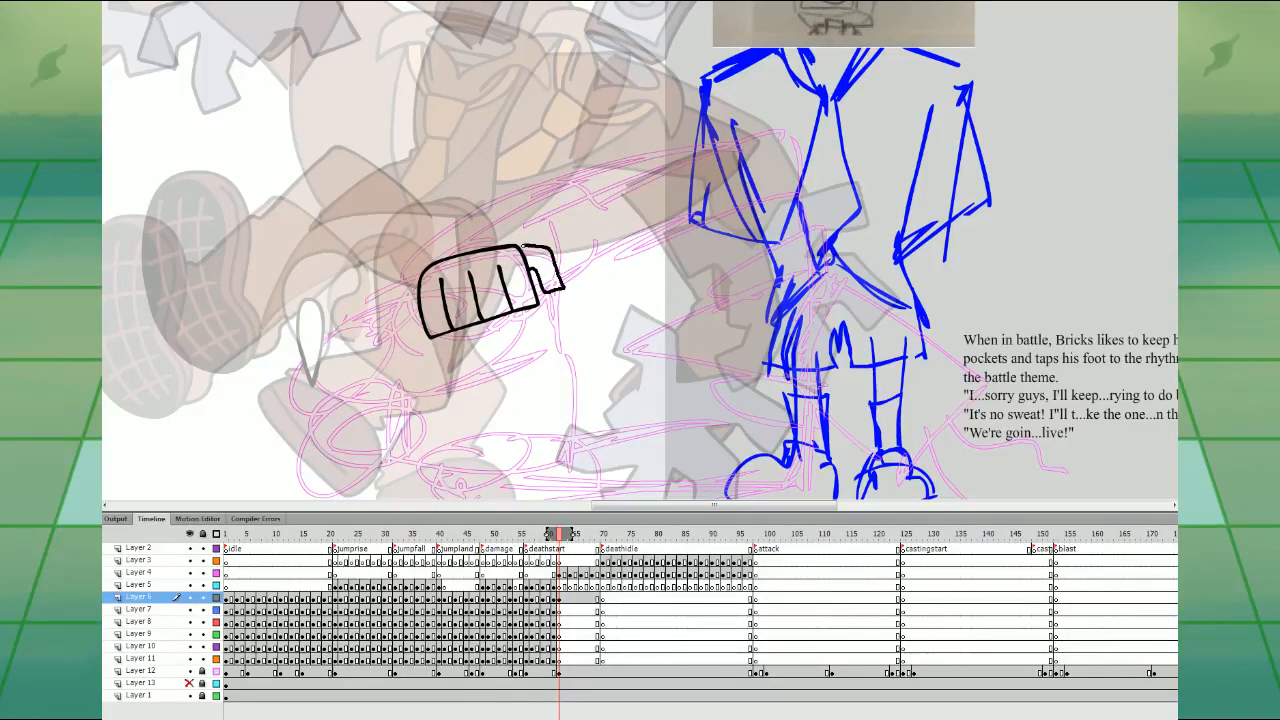
key("ctrl+z")
left_click(560, 601)
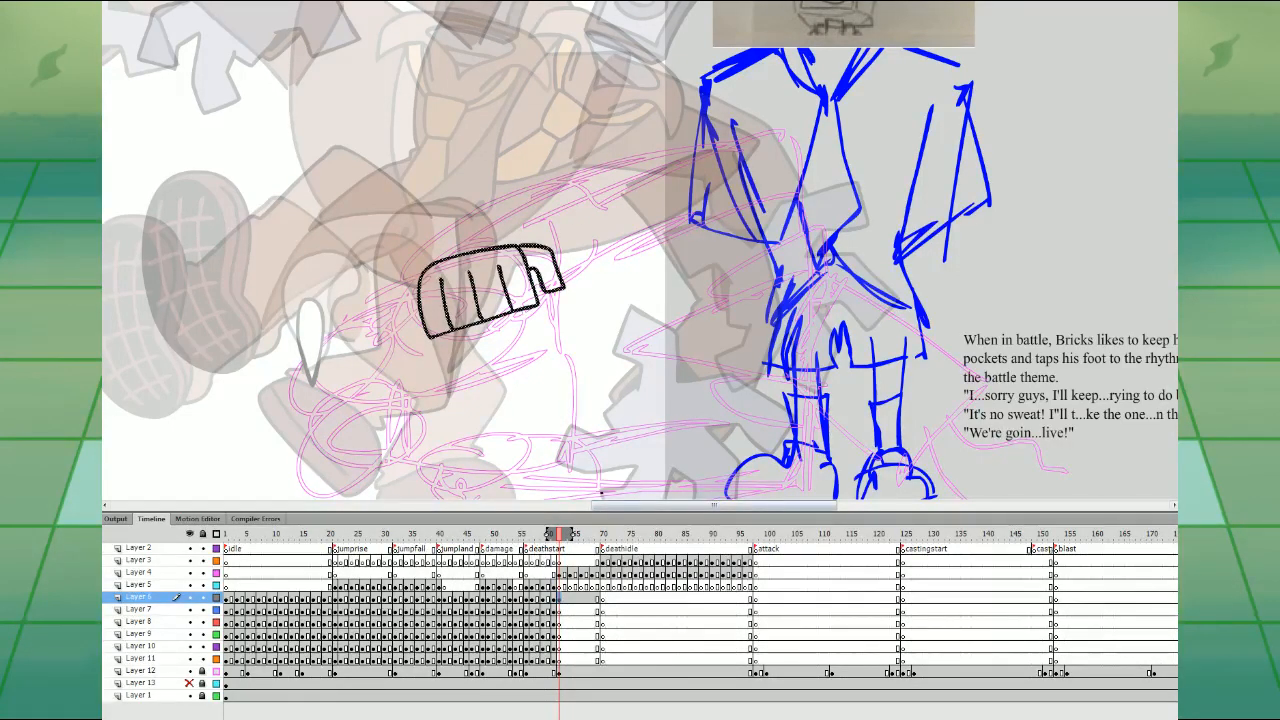
- Draw the rounded body outline around the striped block and add a bulb-shaped end to it
left_click_drag(345, 330, 458, 371)
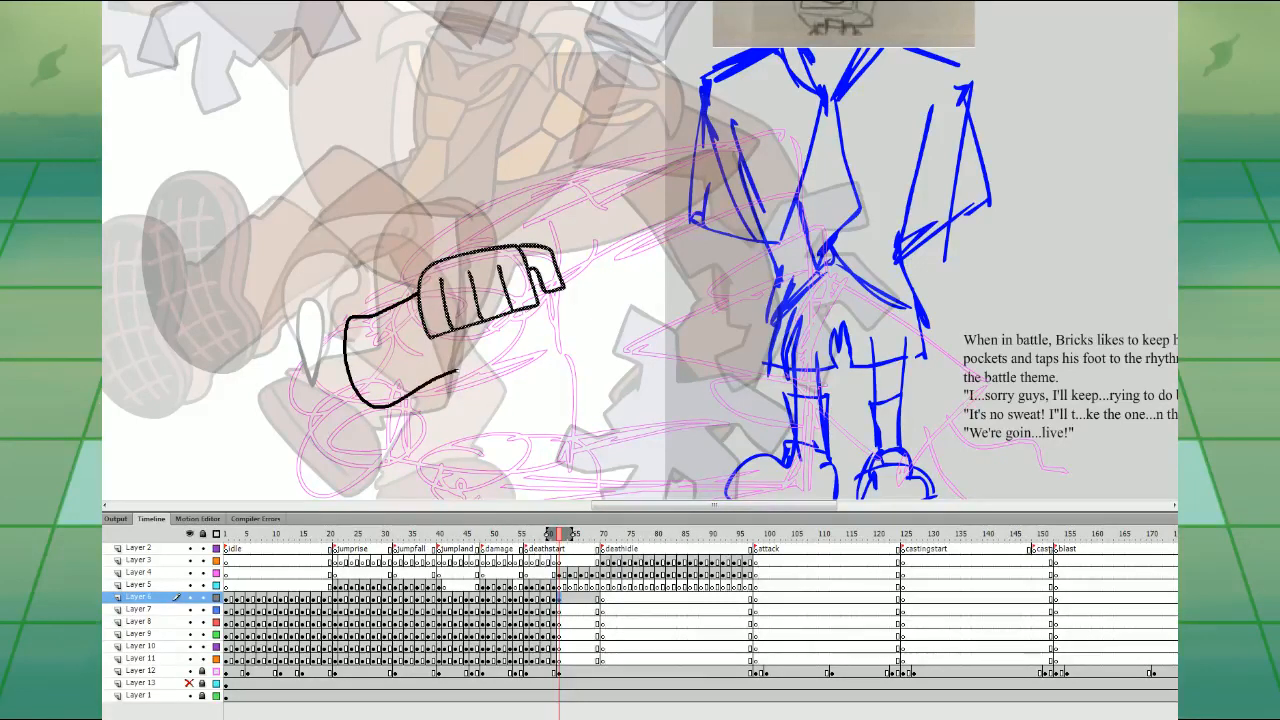
left_click_drag(552, 346, 558, 292)
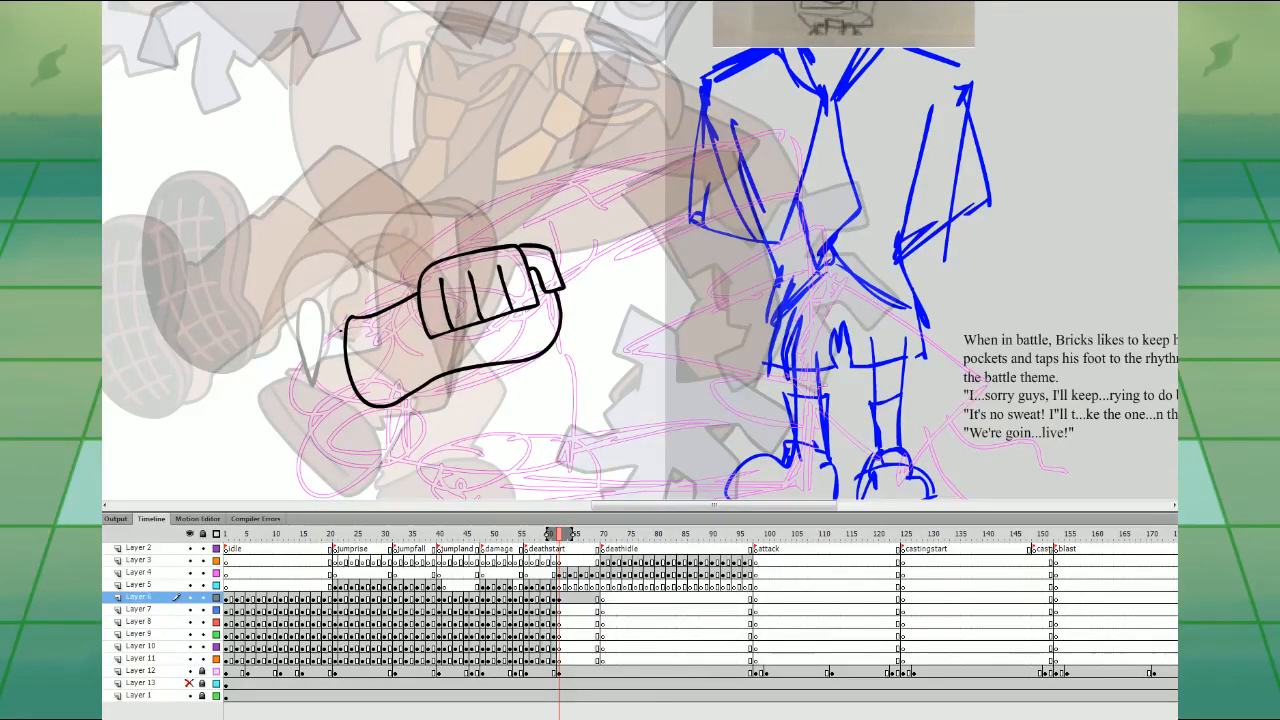
mouse_move(349, 322)
left_mouse_down()
mouse_move(272, 400)
mouse_move(354, 407)
left_mouse_up()
left_click_drag(673, 309, 687, 281)
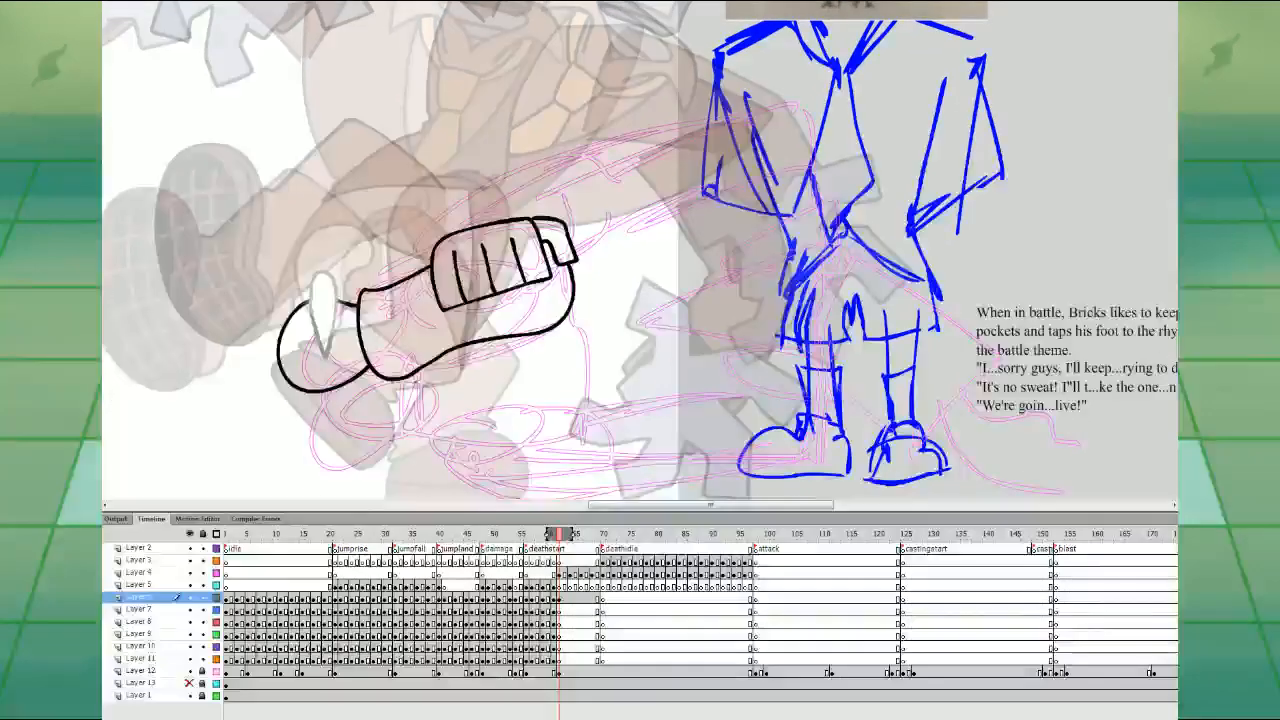
mouse_move(380, 385)
left_mouse_down()
mouse_move(460, 440)
mouse_move(555, 433)
mouse_move(595, 358)
mouse_move(562, 341)
left_mouse_up()
key("ctrl+z")
- Duplicate the whole outline, flip the copy vertically, rotate it and place it just below the original
key("ctrl+a")
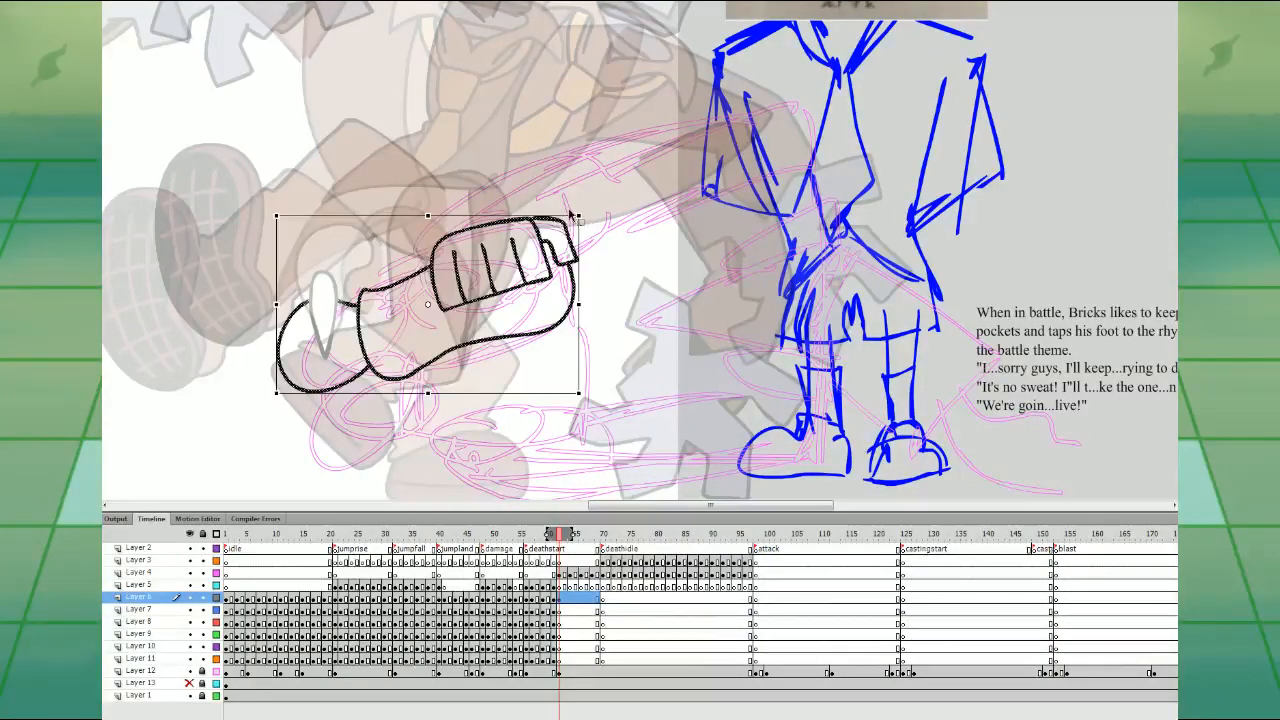
key("ctrl+d")
key("shift+v")
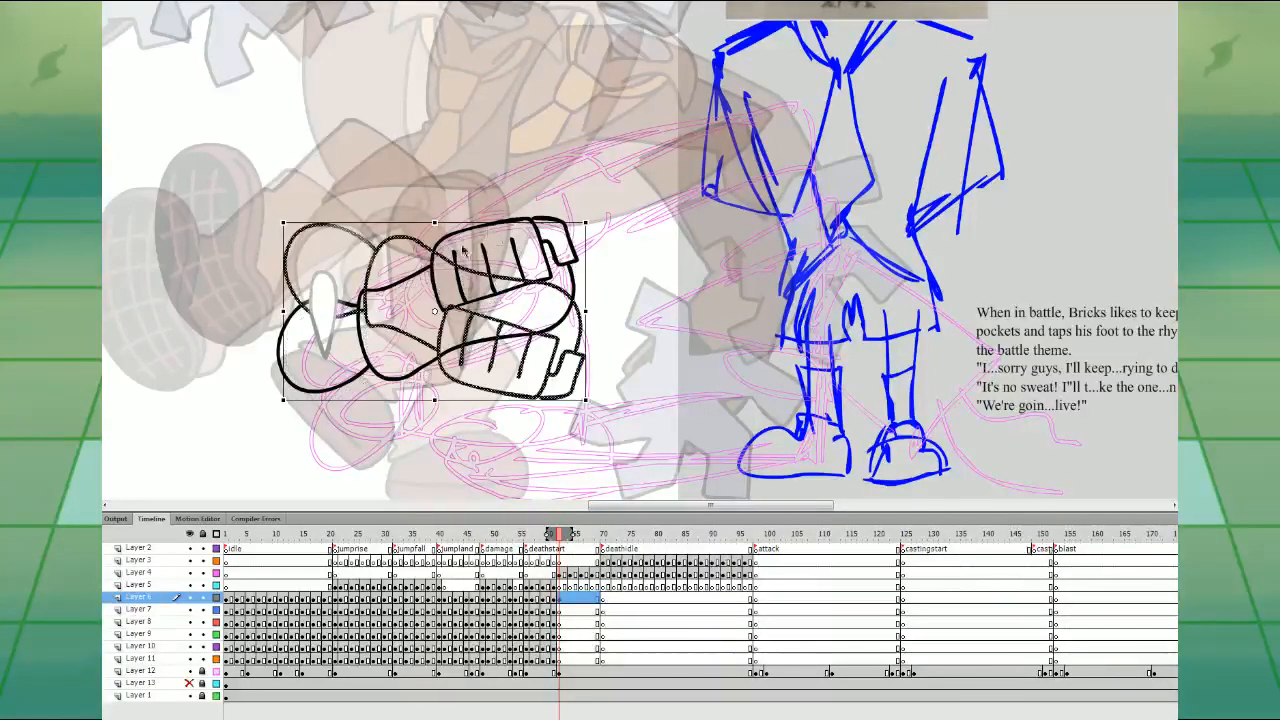
mouse_move(597, 214)
left_mouse_down()
mouse_move(562, 149)
mouse_move(592, 178)
mouse_move(644, 414)
mouse_move(603, 359)
left_mouse_up()
left_click(625, 335)
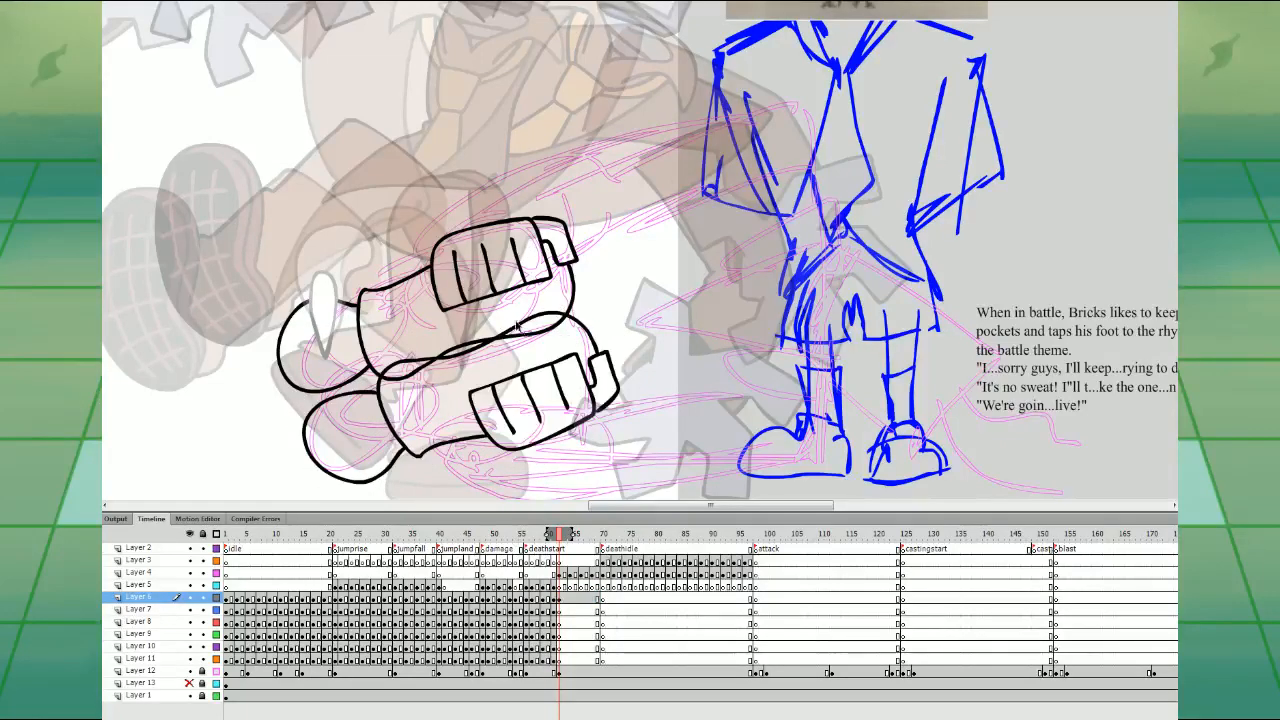
- Delete the line segments of the lower copy that overlap the upper outline
double_click(507, 331)
left_click(541, 321)
key("Delete")
left_click(557, 314)
key("Delete")
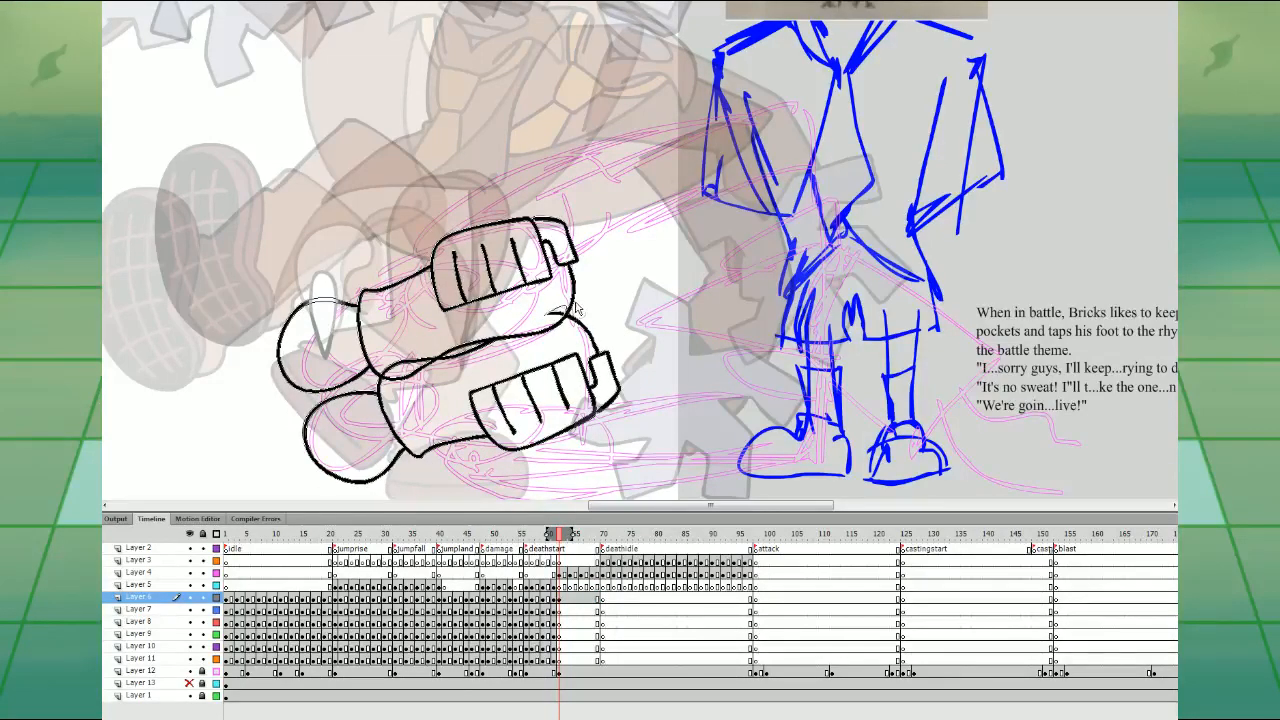
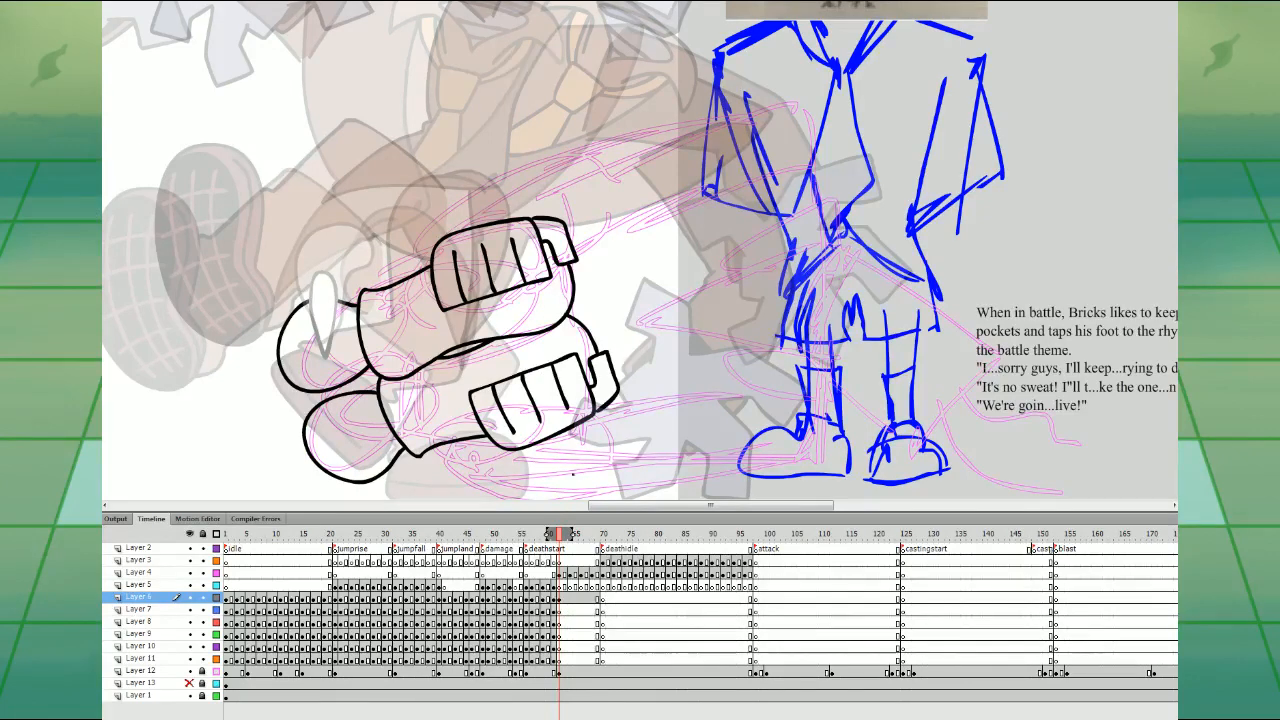
left_click(561, 609)
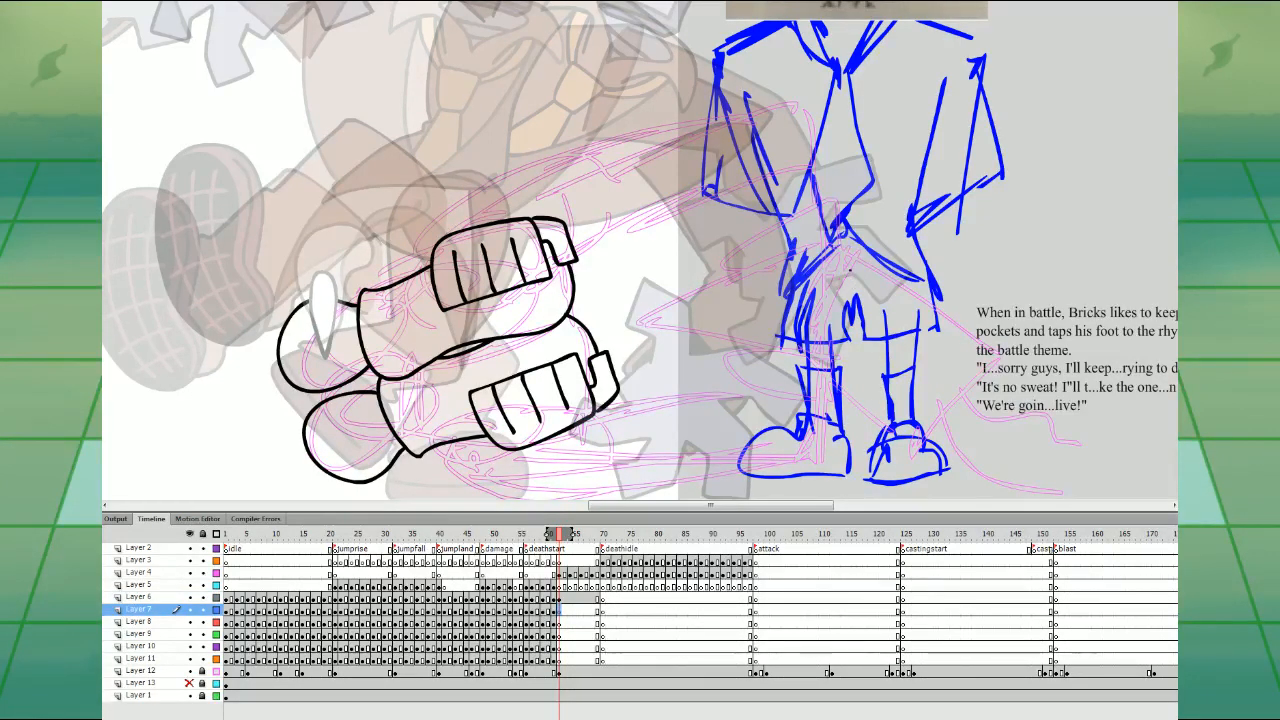
left_click_drag(847, 257, 808, 322)
mouse_move(856, 370)
left_mouse_down()
mouse_move(890, 447)
mouse_move(988, 362)
left_mouse_up()
key("ctrl+z")
- Examine the idle pose's speaker head as a reference and return to Layer 7 in frame 62
left_click(398, 573)
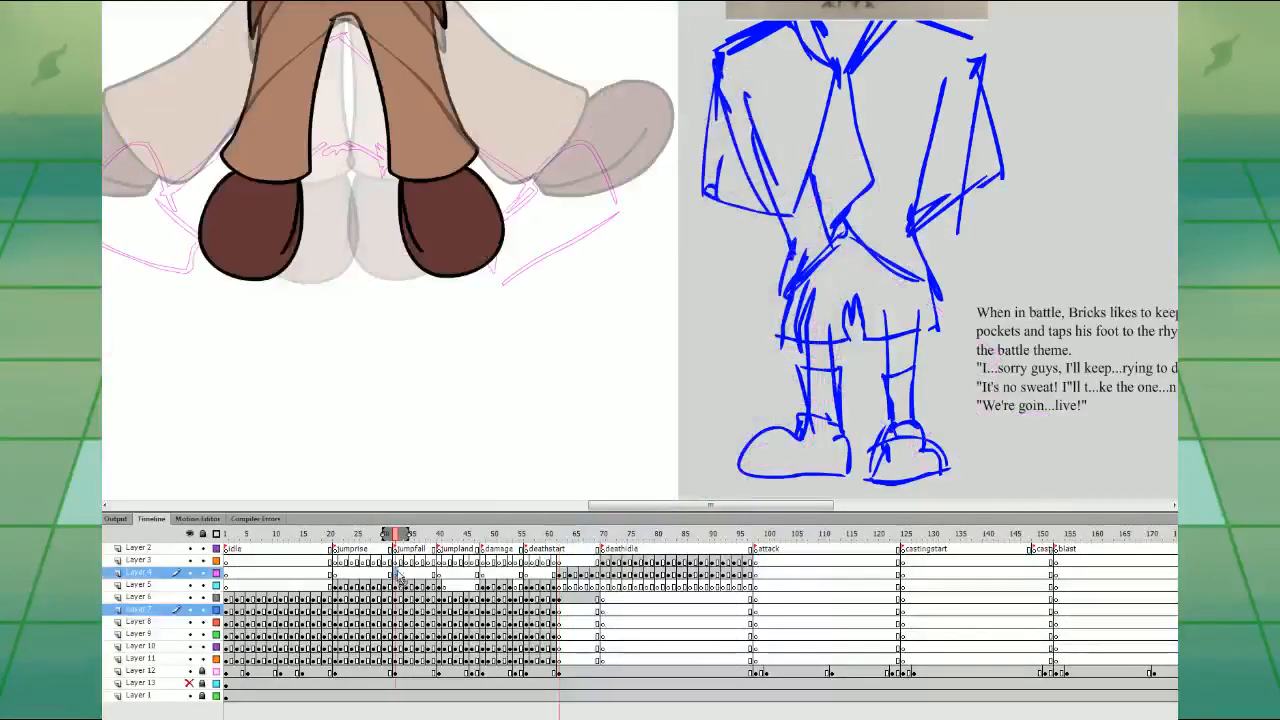
left_click(231, 573)
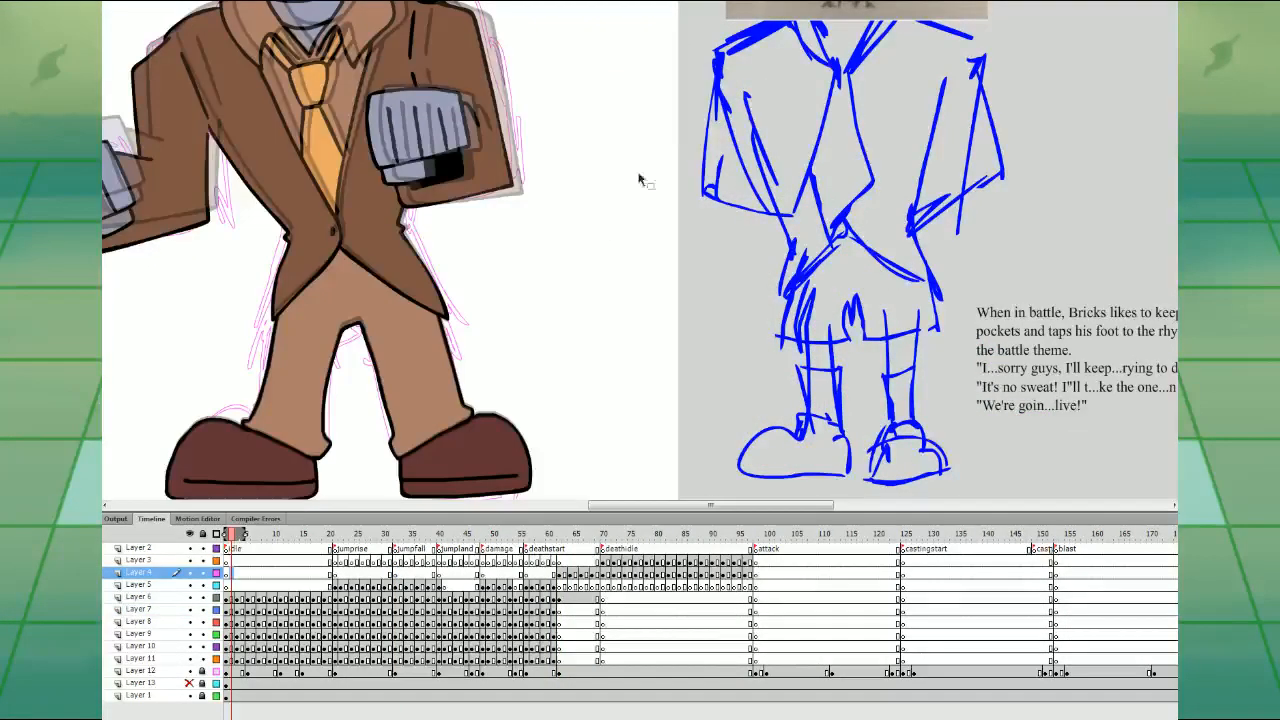
scroll(643, 180, "up", 5)
left_click(358, 137)
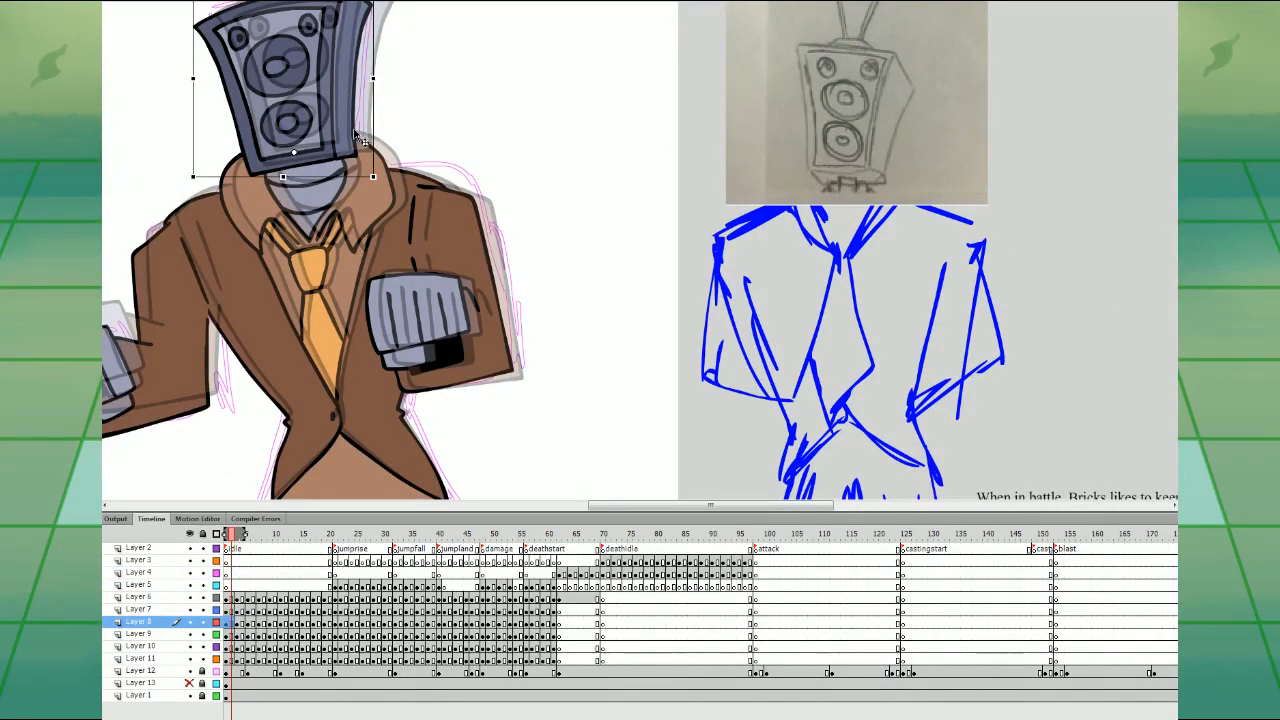
left_click(559, 609)
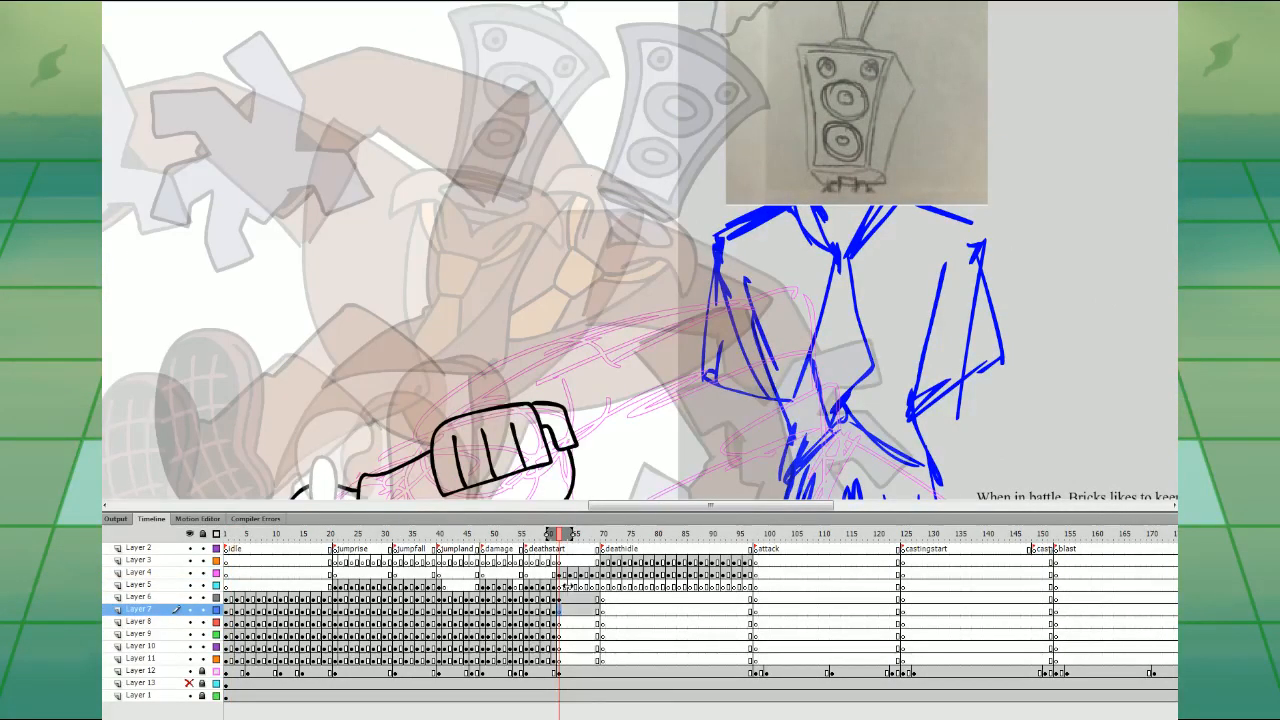
- Paste the speaker head into the fallen pose on Layer 7, rotate it and place it over the sketched head beyond the collar
key("ctrl+v")
left_click_drag(744, 138, 750, 468)
left_click_drag(731, 337, 849, 419)
scroll(640, 250, "down", 1)
scroll(852, 308, "down", 2)
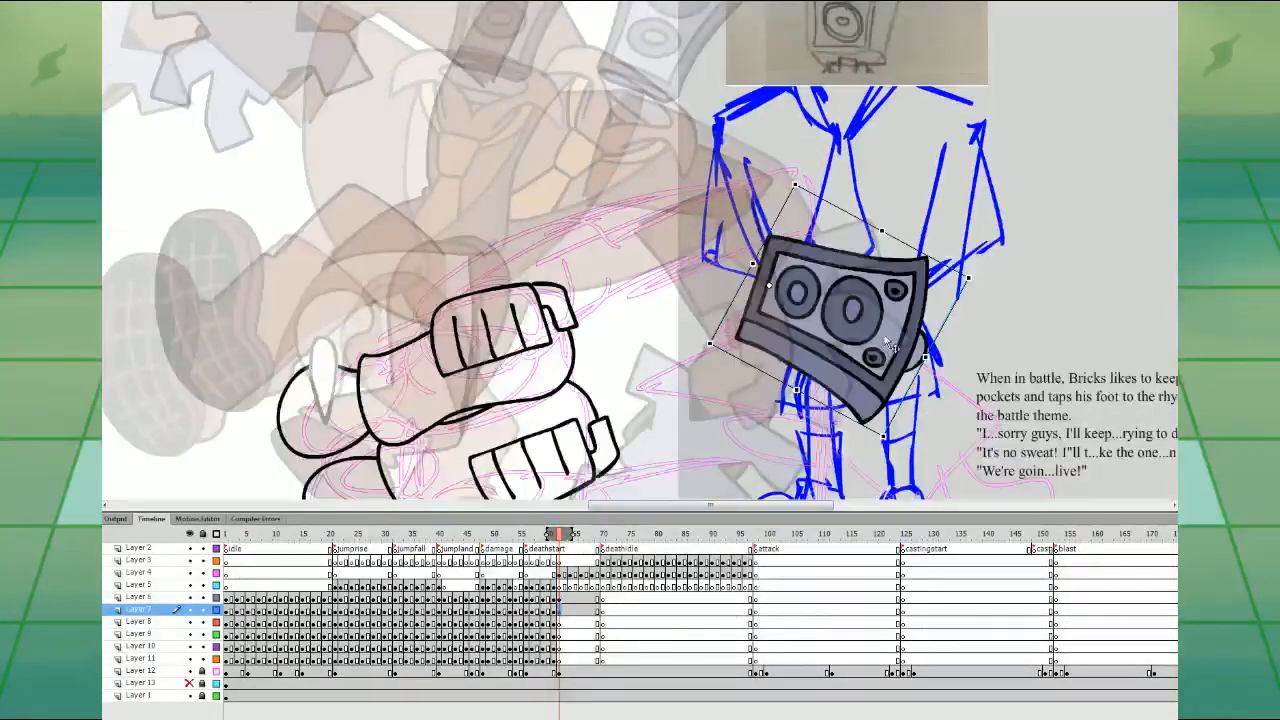
left_click_drag(852, 308, 850, 305)
left_click_drag(970, 275, 952, 196)
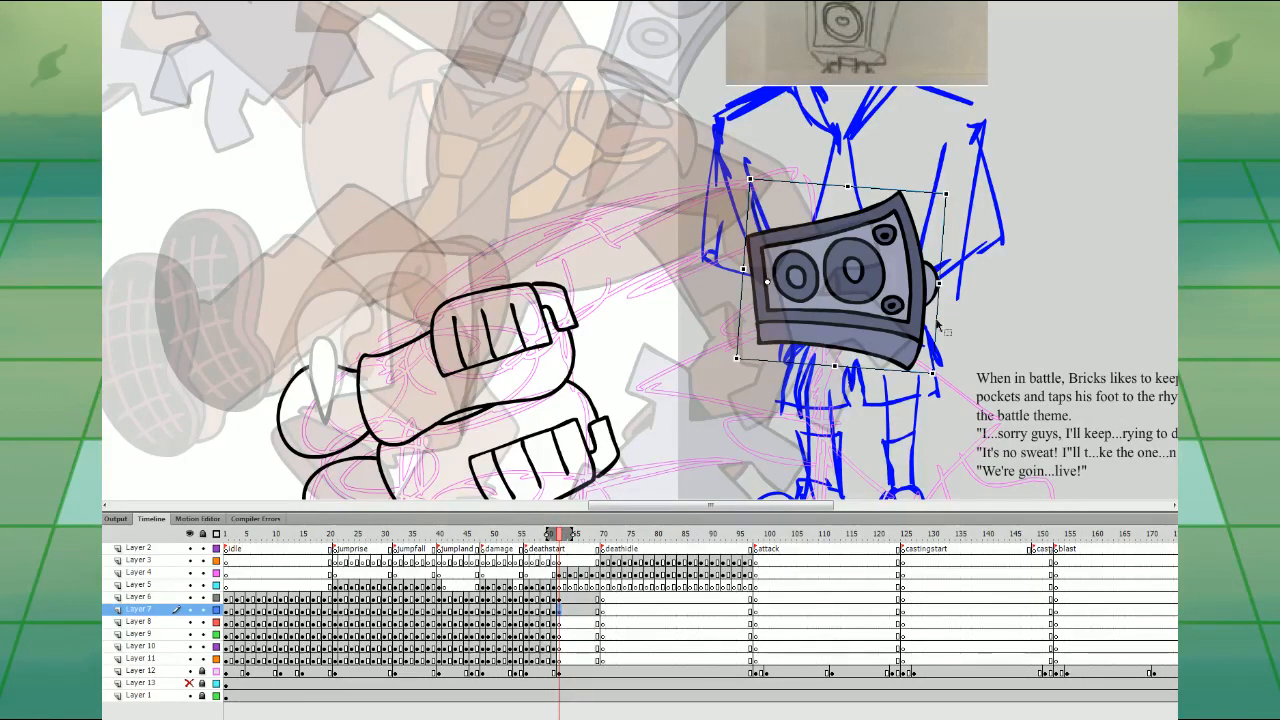
left_click(484, 264)
left_click_drag(941, 187, 972, 383)
left_click_drag(1012, 386, 1003, 327)
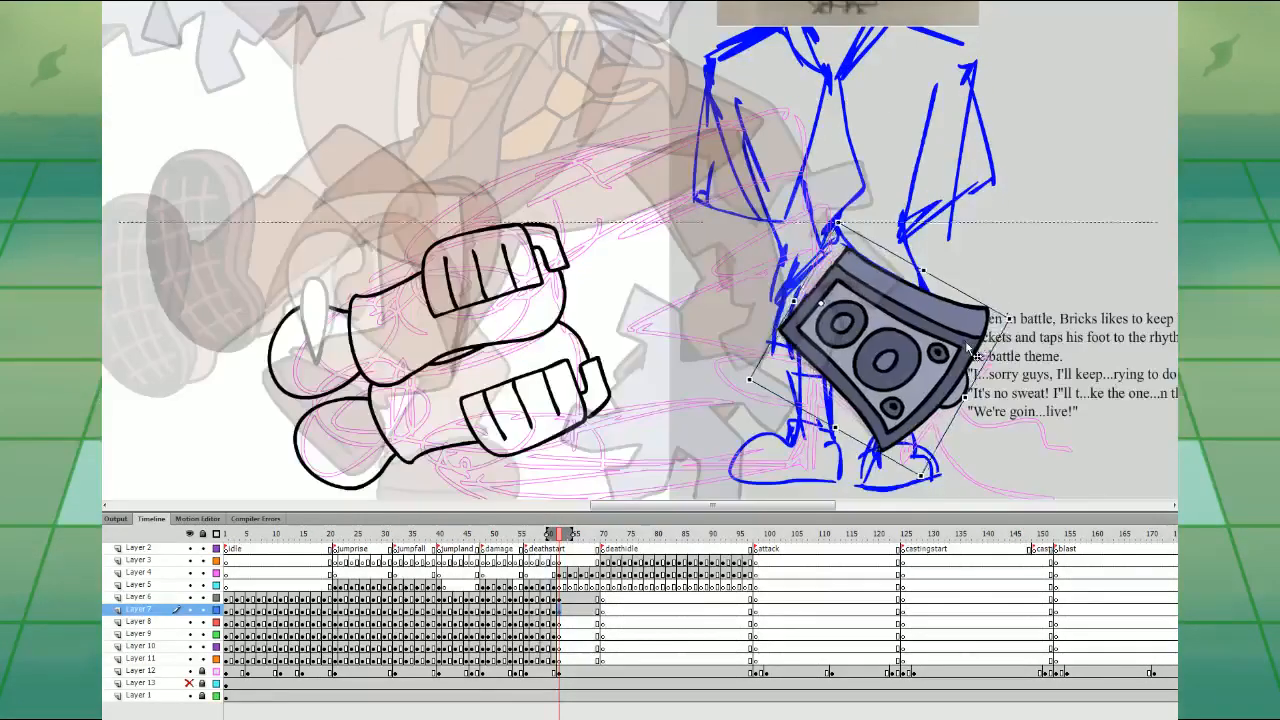
key("Right")
- Break the speaker head apart and delete its cones and front panel fill, keeping the outer casing
key("ctrl+b")
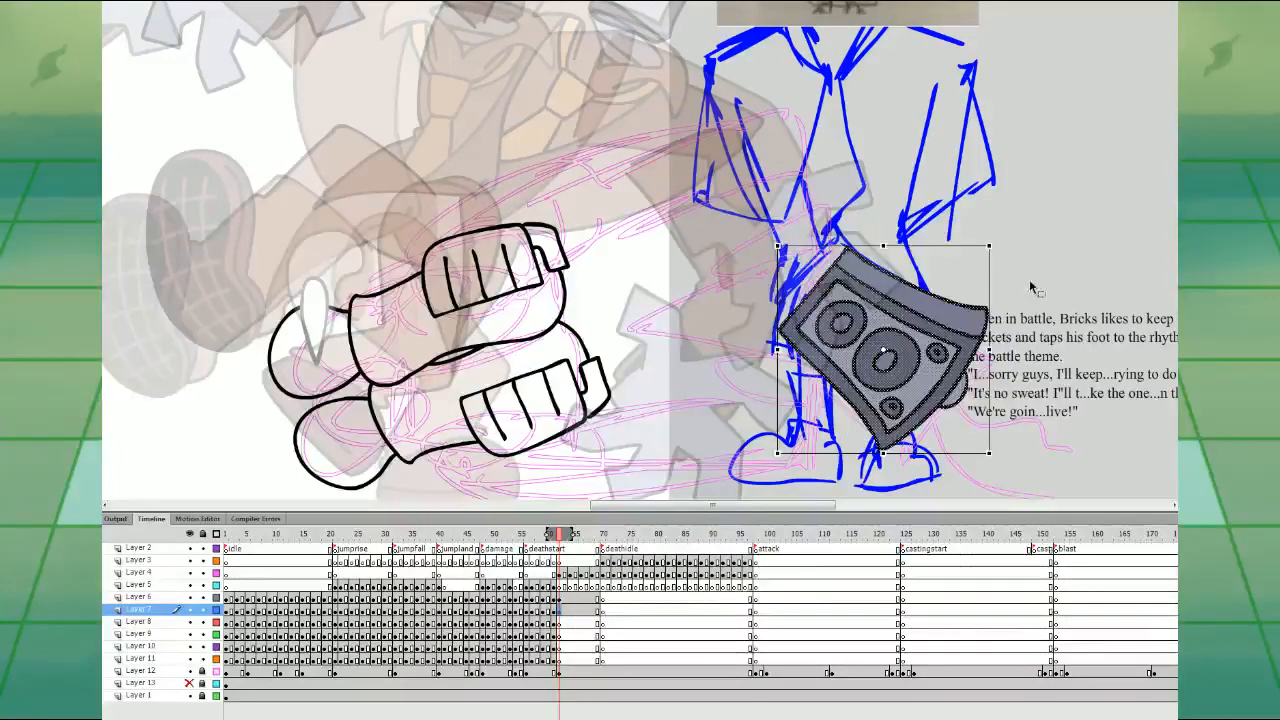
left_click(1034, 283)
double_click(944, 355)
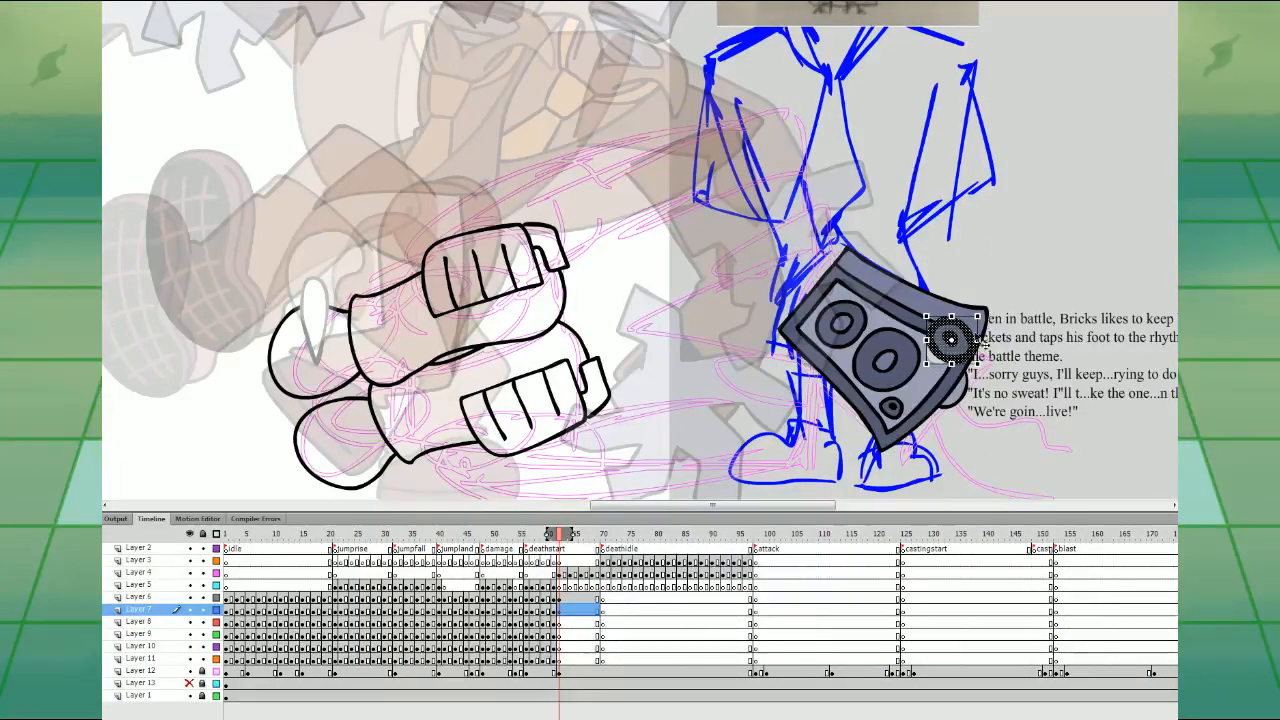
key("Delete")
left_click(905, 407)
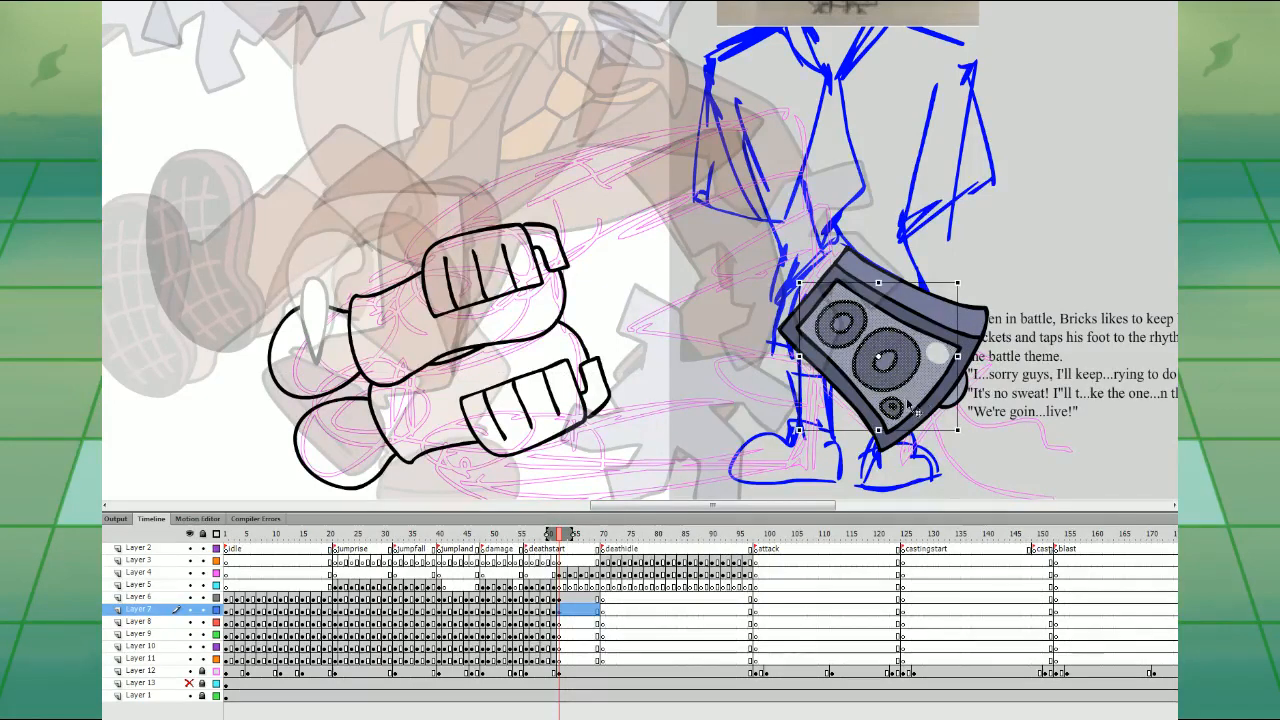
key("Delete")
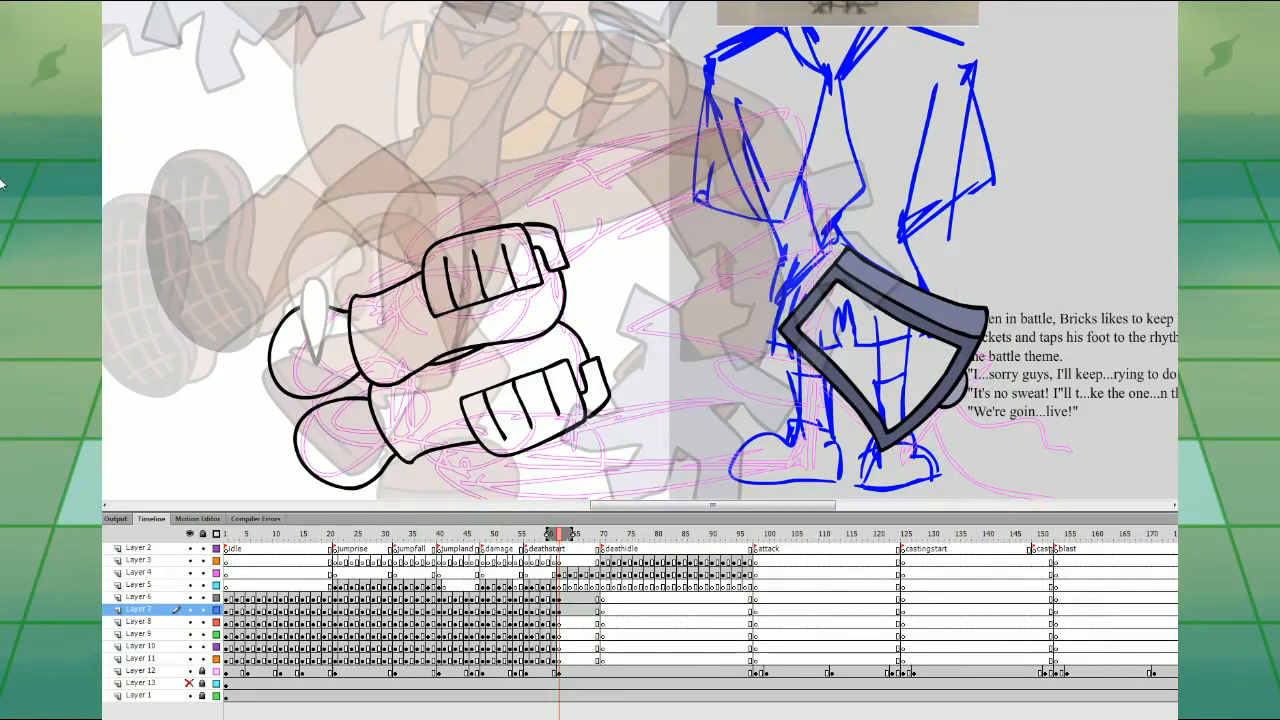
- Draw two small and two larger distorted speaker cones with inner rings inside the empty front panel
left_click(564, 609)
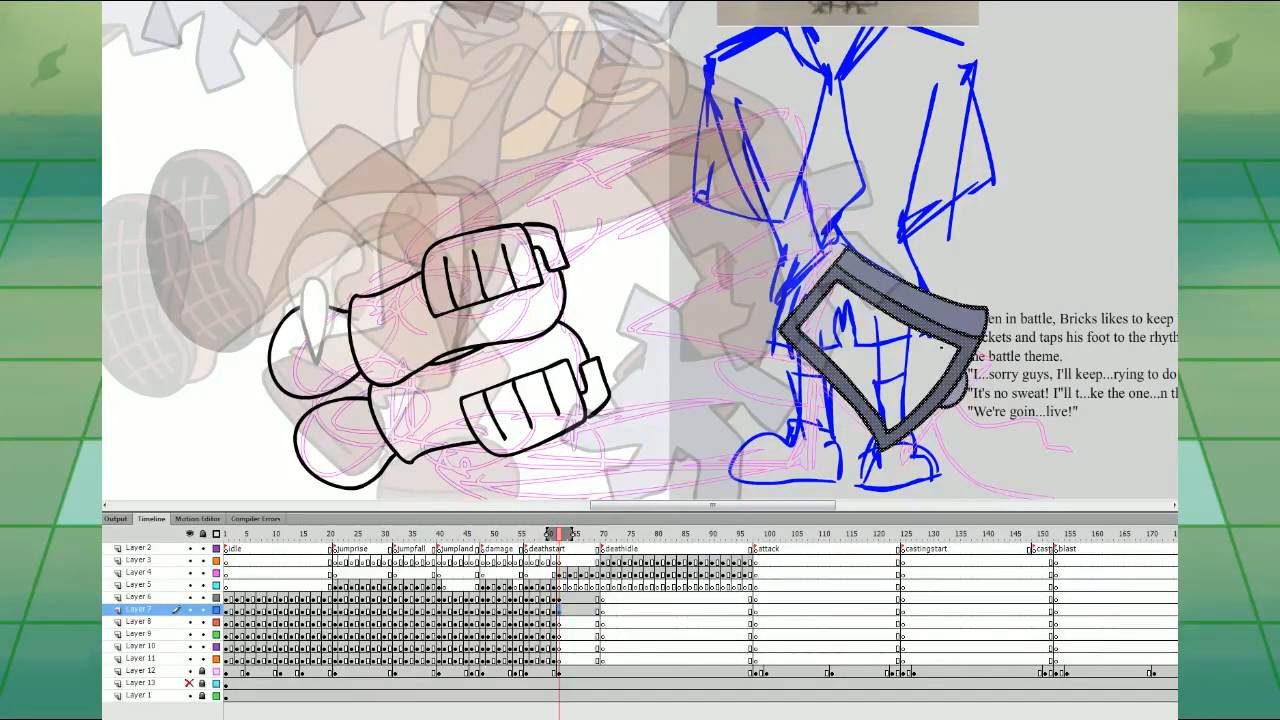
left_click_drag(941, 348, 943, 350)
mouse_move(906, 391)
left_mouse_down()
mouse_move(910, 405)
mouse_move(936, 359)
left_mouse_up()
key("ctrl+z")
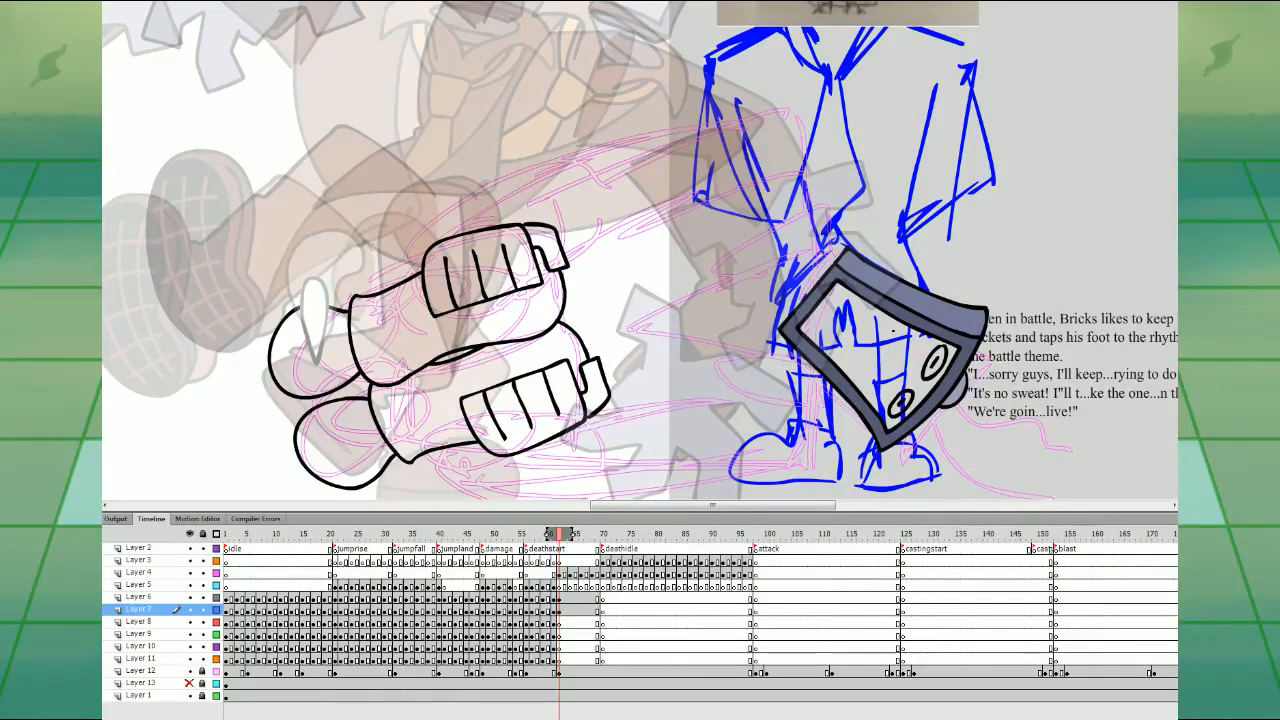
mouse_move(853, 373)
left_mouse_down()
mouse_move(905, 367)
mouse_move(889, 325)
mouse_move(876, 370)
mouse_move(889, 337)
mouse_move(858, 344)
mouse_move(849, 303)
mouse_move(835, 338)
mouse_move(845, 316)
left_mouse_up()
key("ctrl+z")
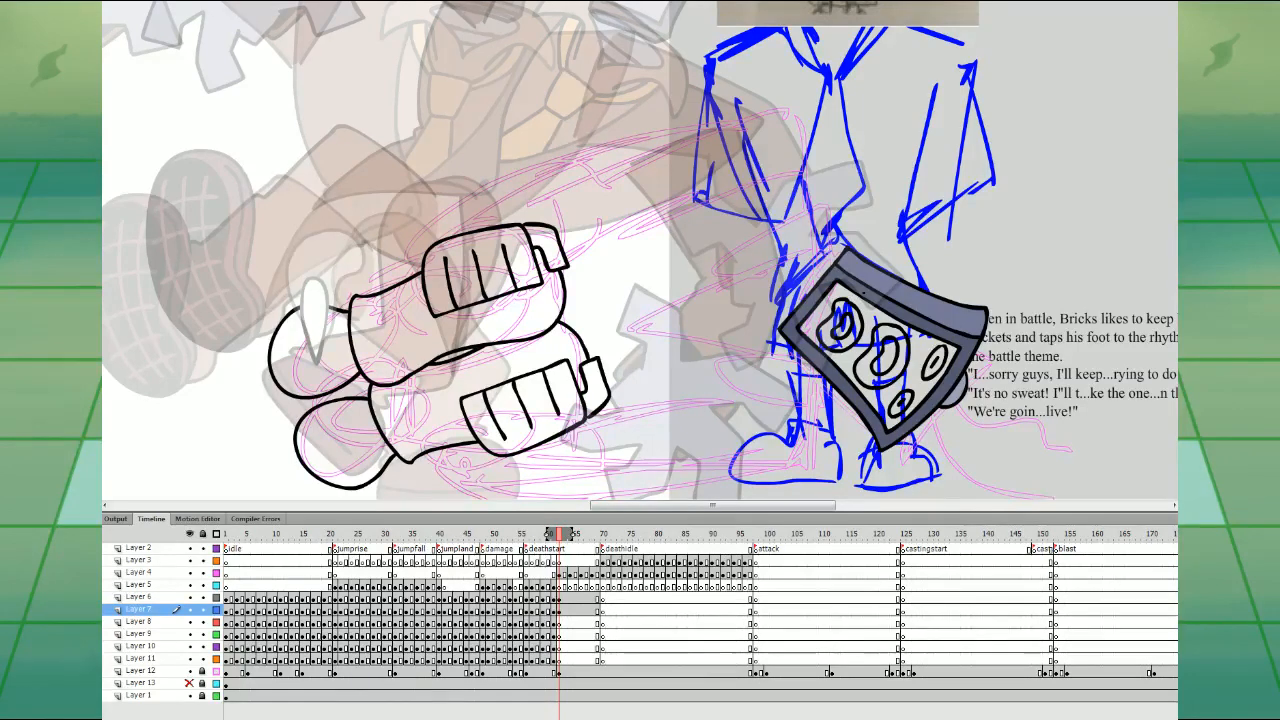
- Draw two zigzag antennas with round tips extending from the base of the fallen speaker head
left_click_drag(1004, 366, 949, 318)
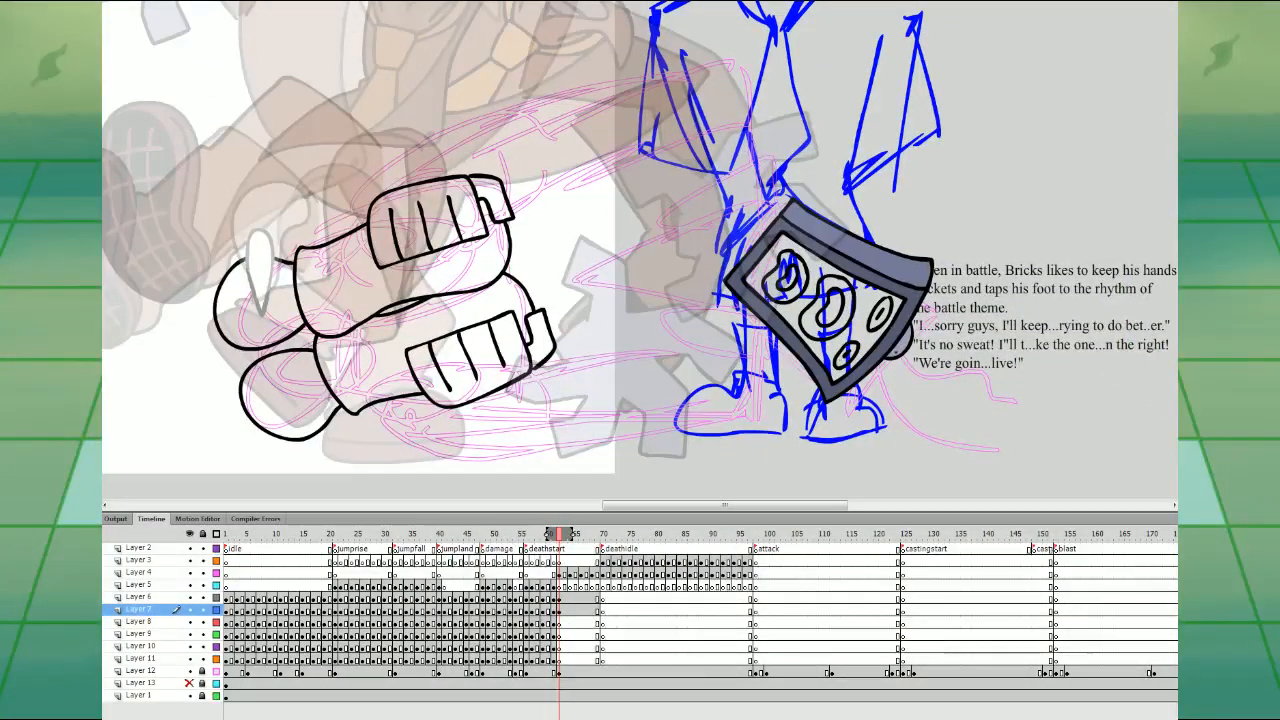
mouse_move(888, 360)
left_mouse_down()
mouse_move(880, 391)
mouse_move(905, 423)
mouse_move(965, 398)
mouse_move(1013, 407)
left_mouse_up()
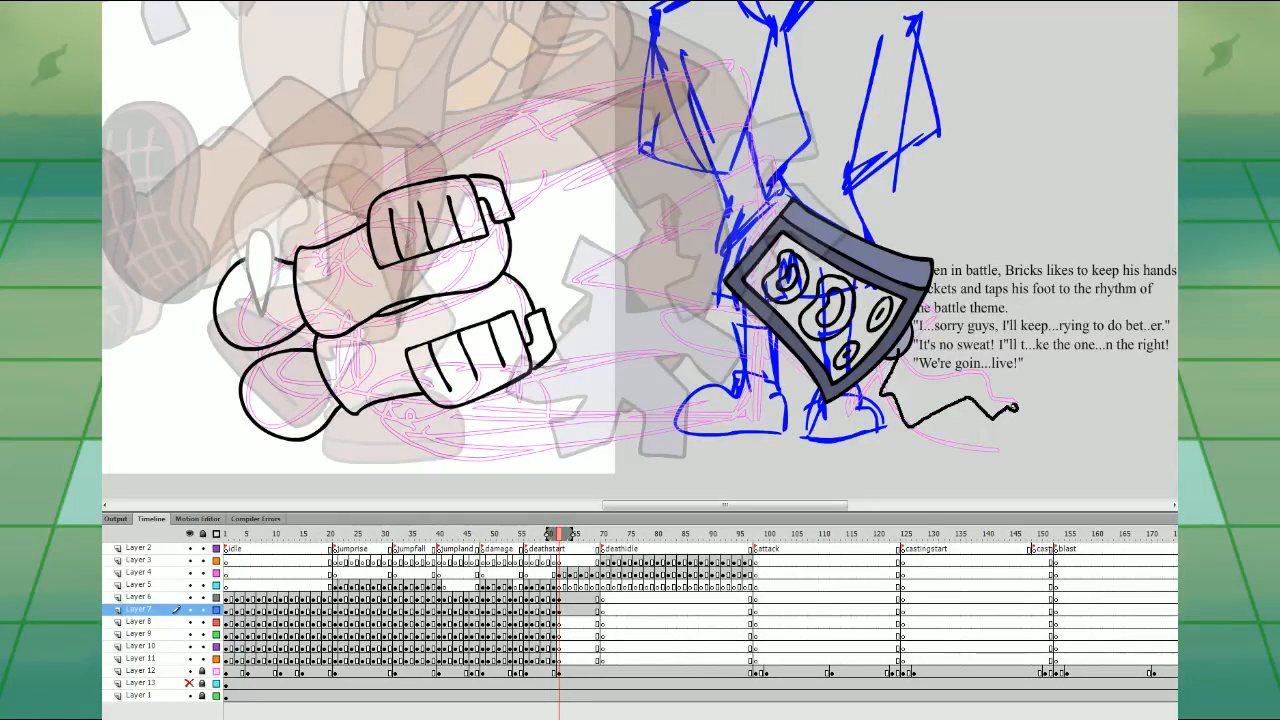
mouse_move(885, 392)
left_mouse_down()
mouse_move(906, 344)
mouse_move(934, 322)
mouse_move(1031, 291)
left_mouse_up()
- Turn off onion skinning and fill the fallen head's front panel and cones with the speaker colours used in frame 61
left_click(565, 610)
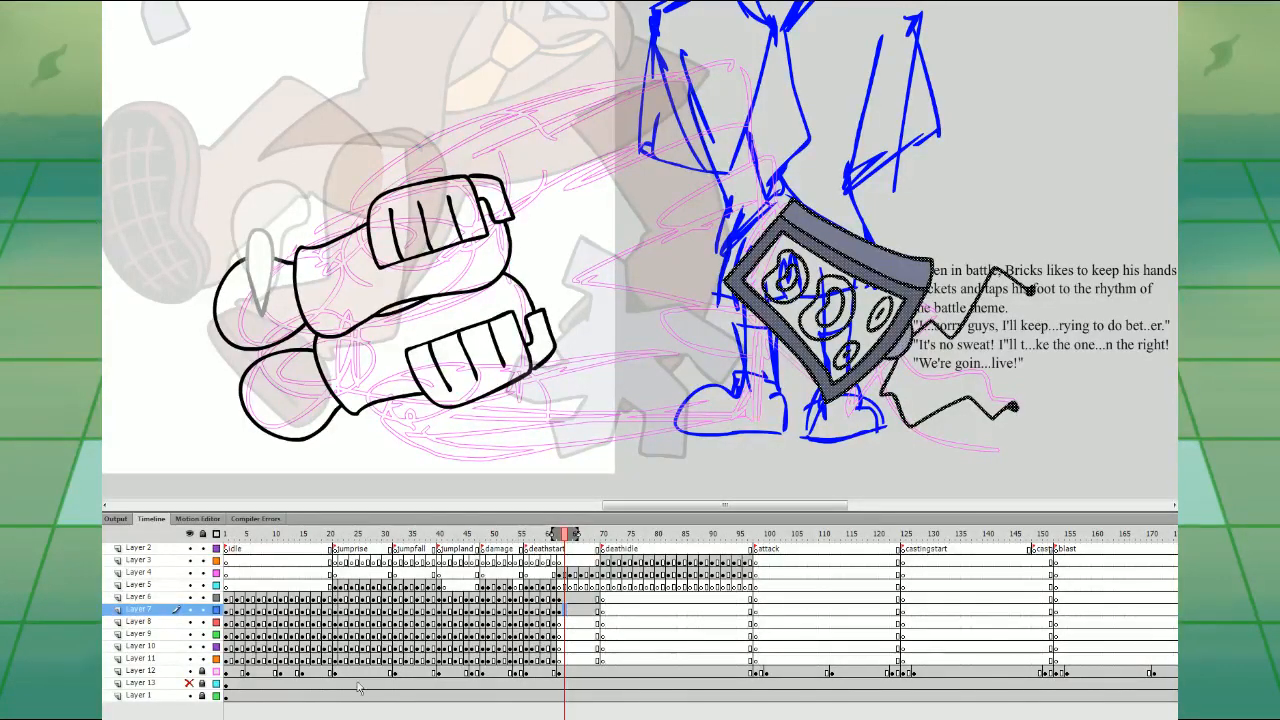
key("alt+shift+o")
key("comma")
key("comma")
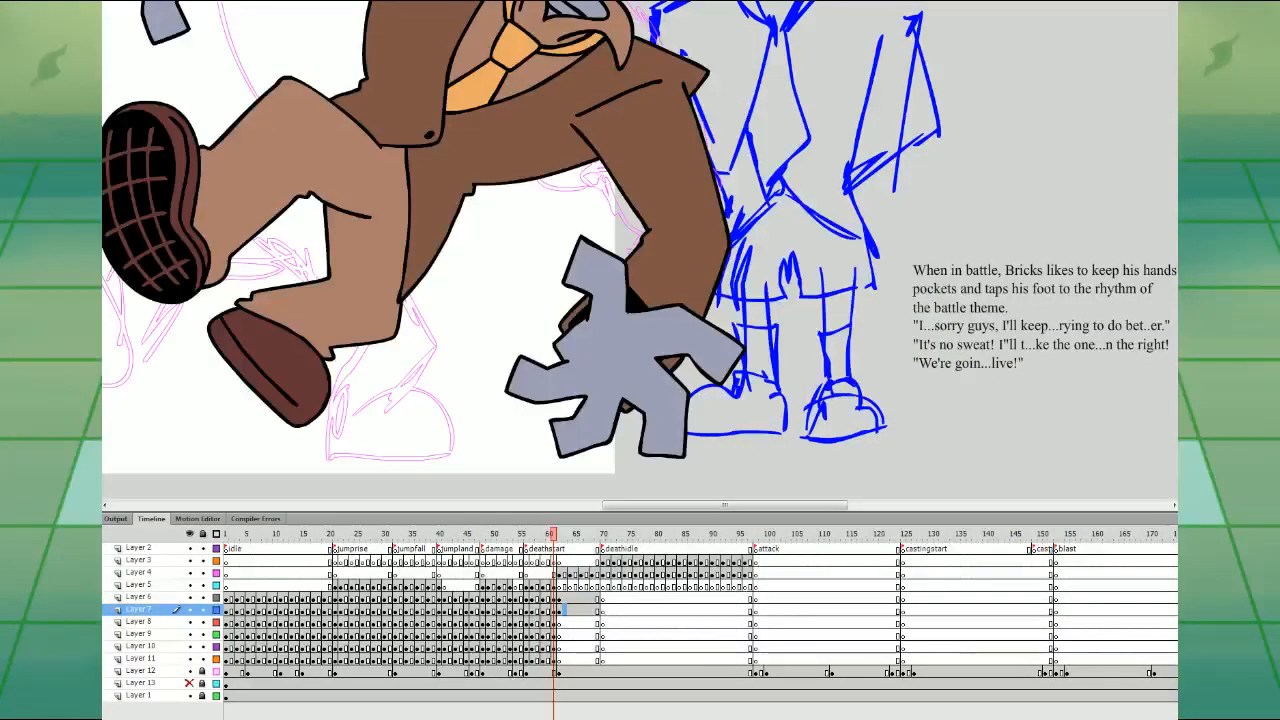
left_click_drag(673, 148, 669, 291)
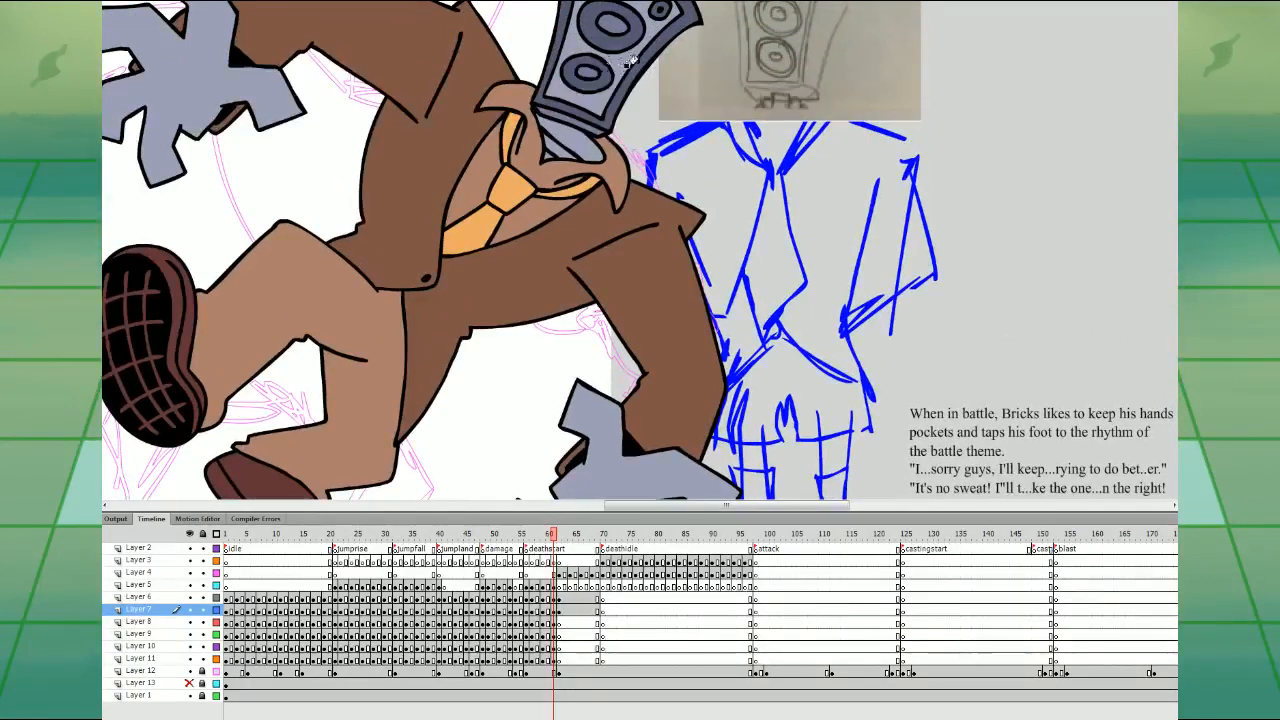
key("period")
key("comma")
key("period")
key("comma")
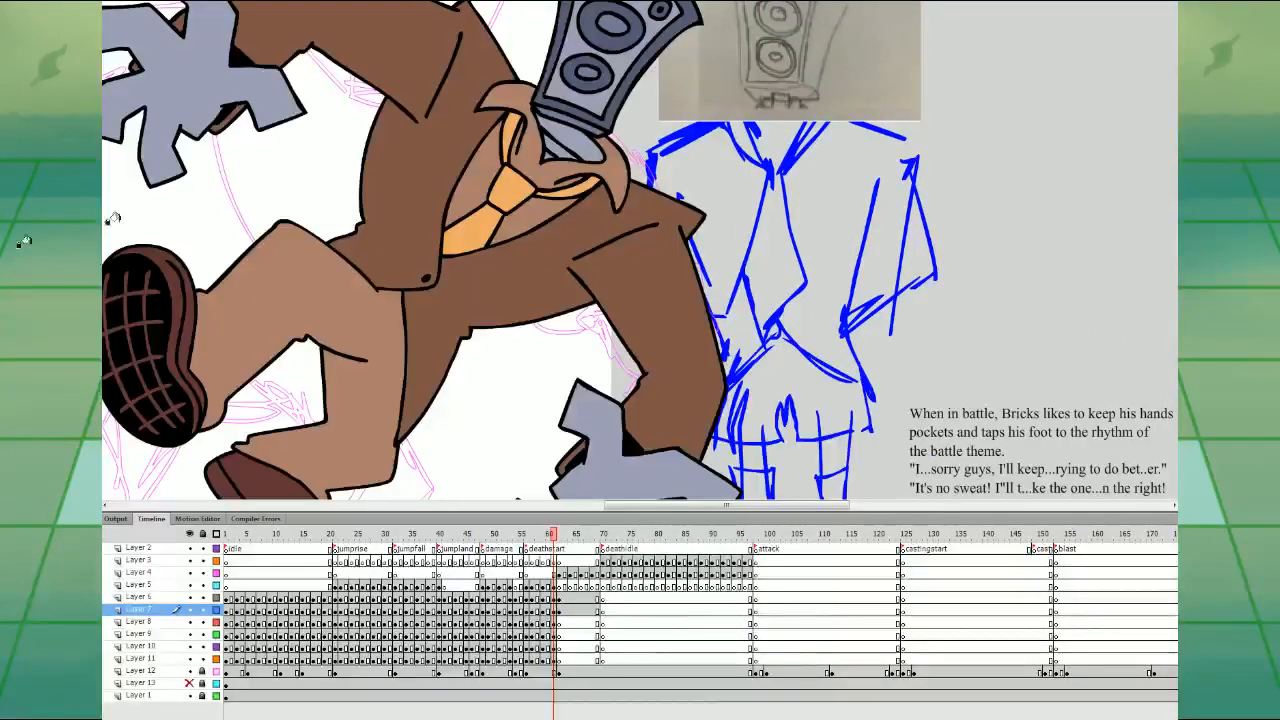
key("period")
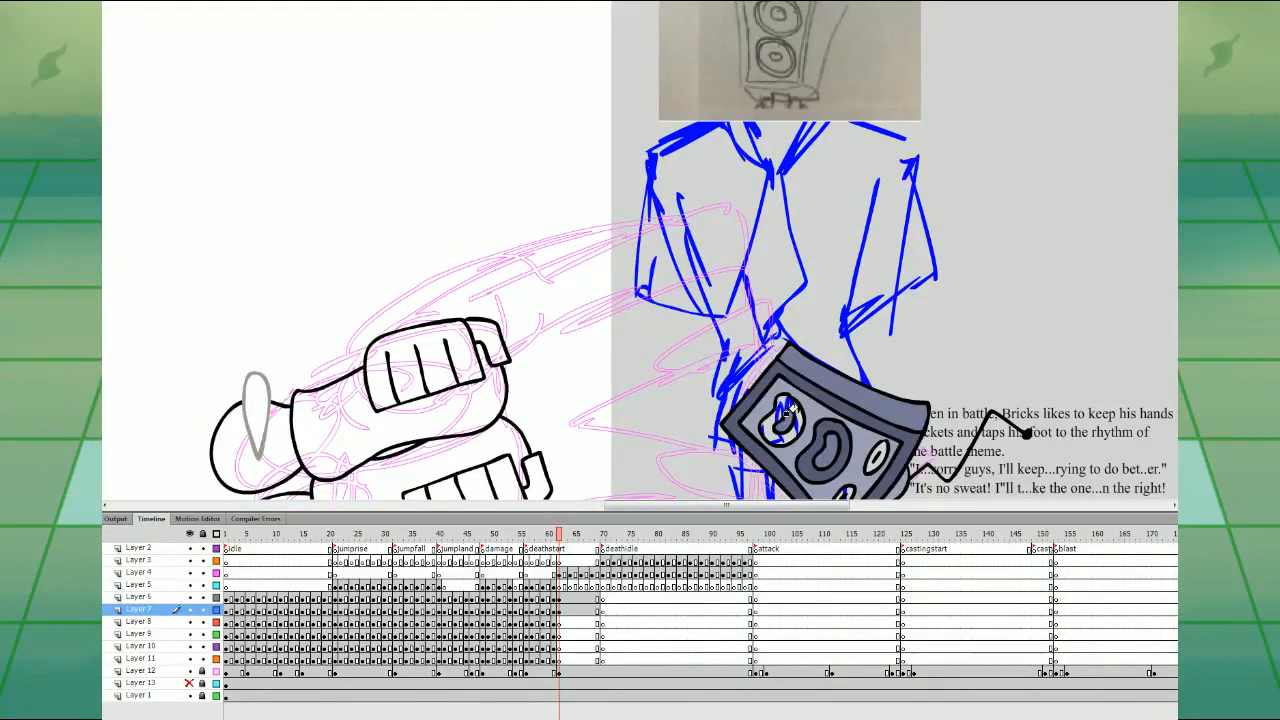
scroll(815, 400, "down", 3)
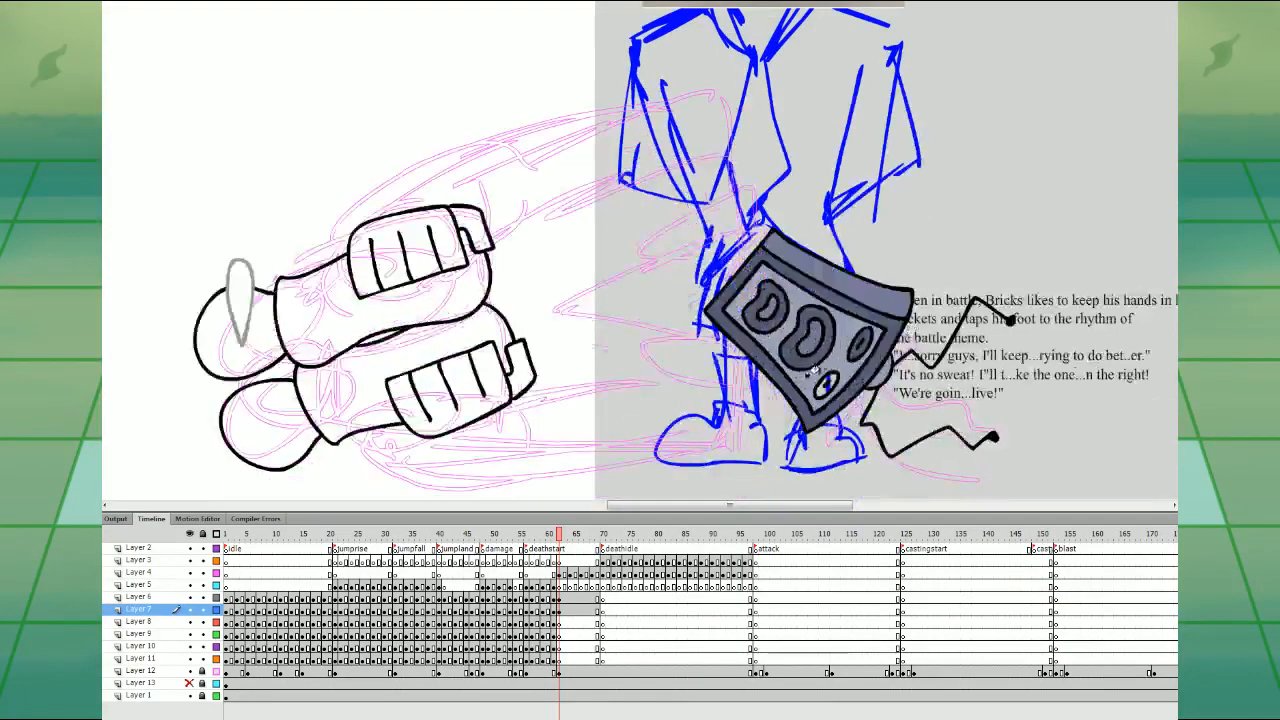
- Select the whole speaker head with its antennas on Layer 7 and group it
left_click(574, 596)
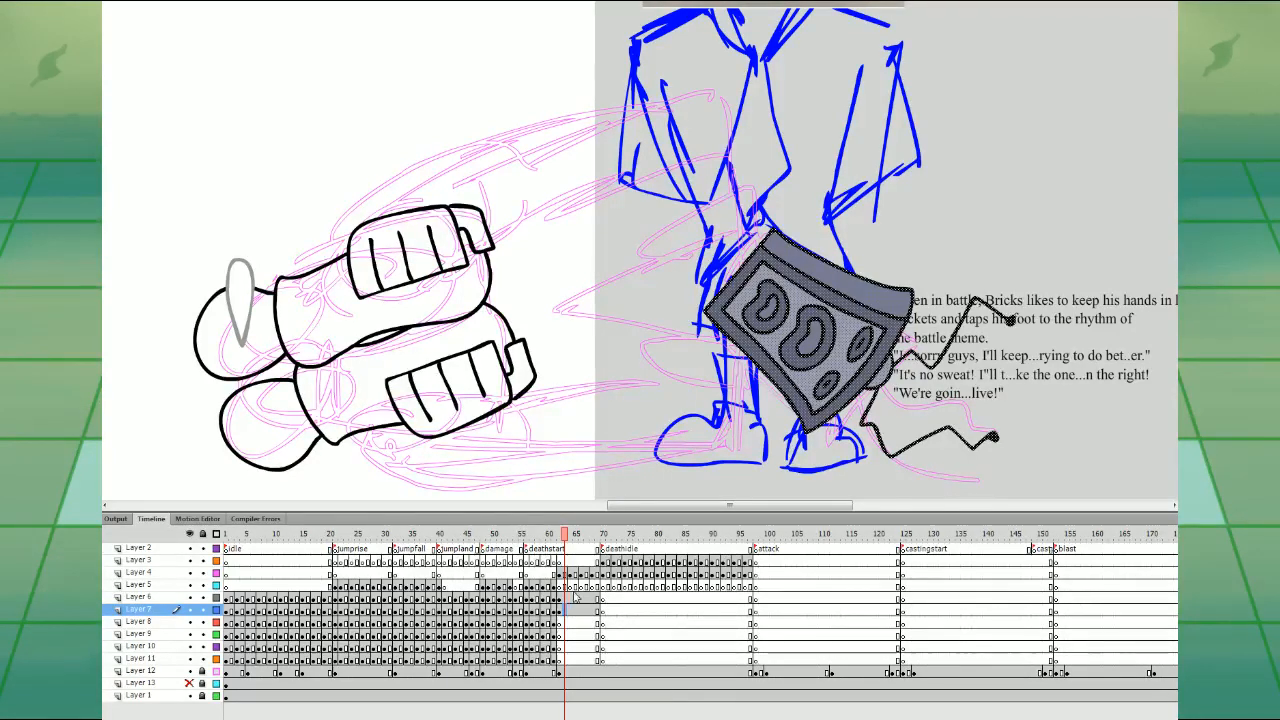
left_click(578, 608)
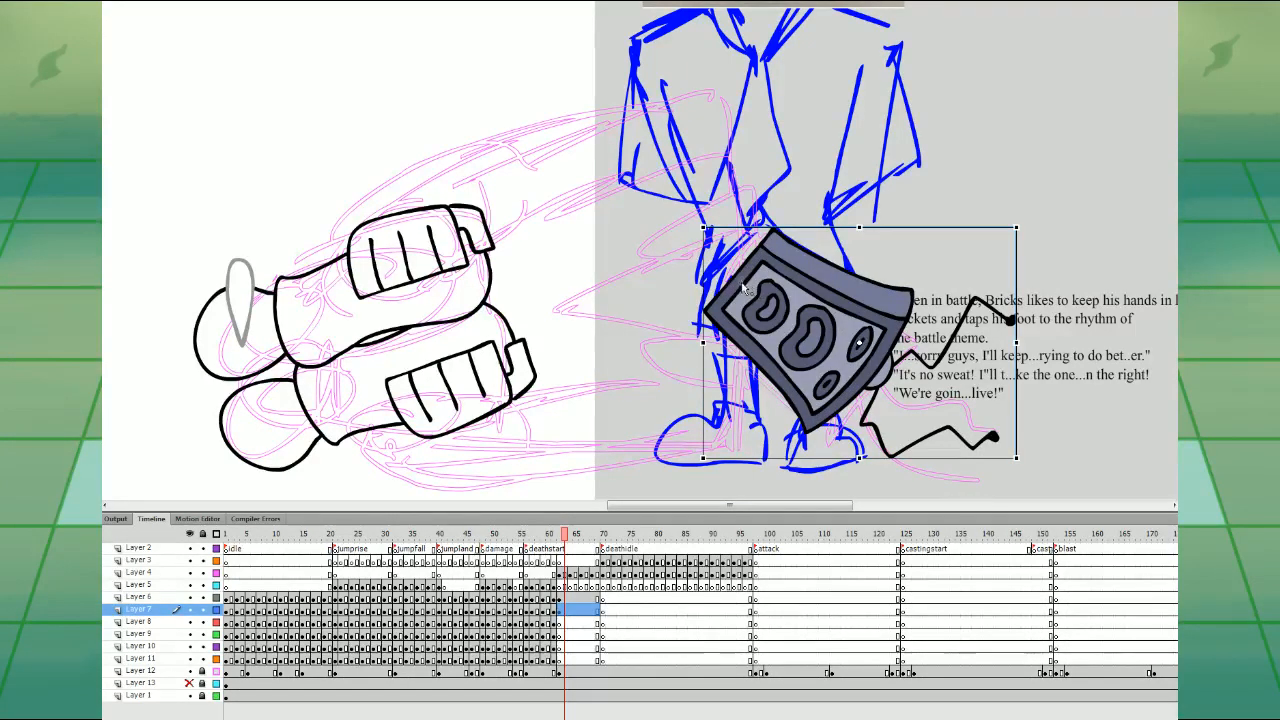
left_click(557, 597)
left_click(610, 598)
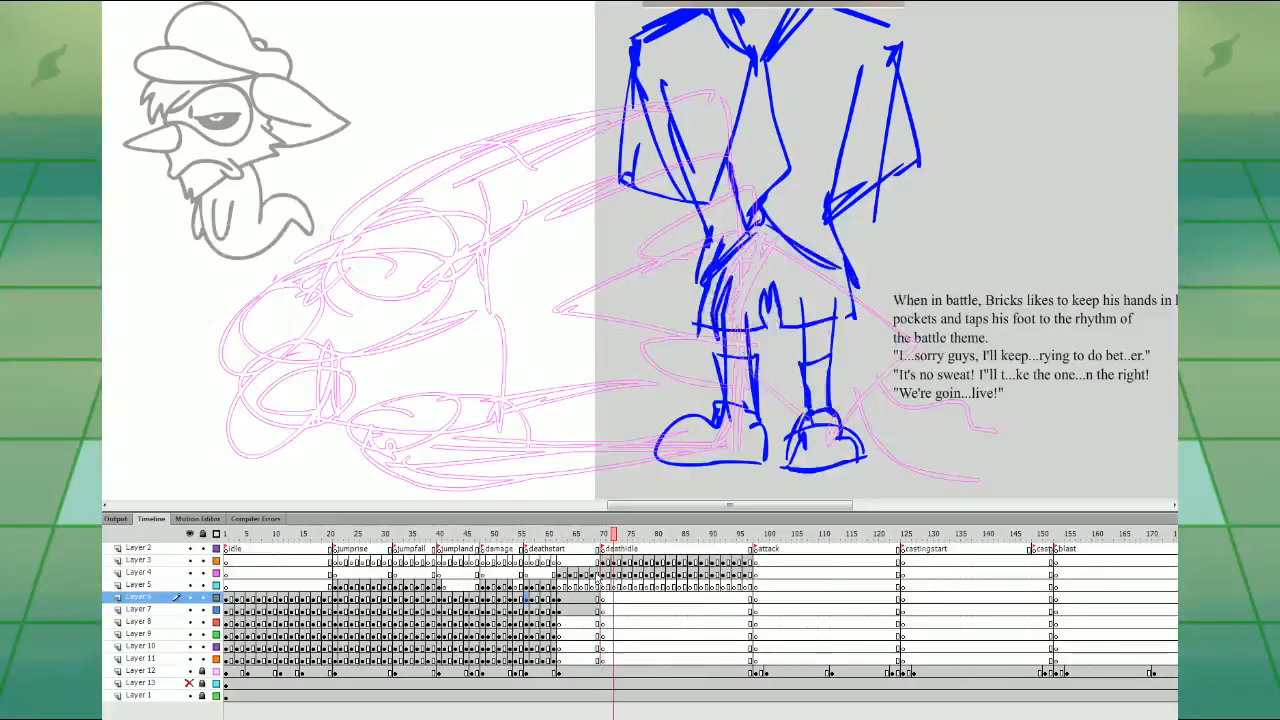
left_click(560, 609)
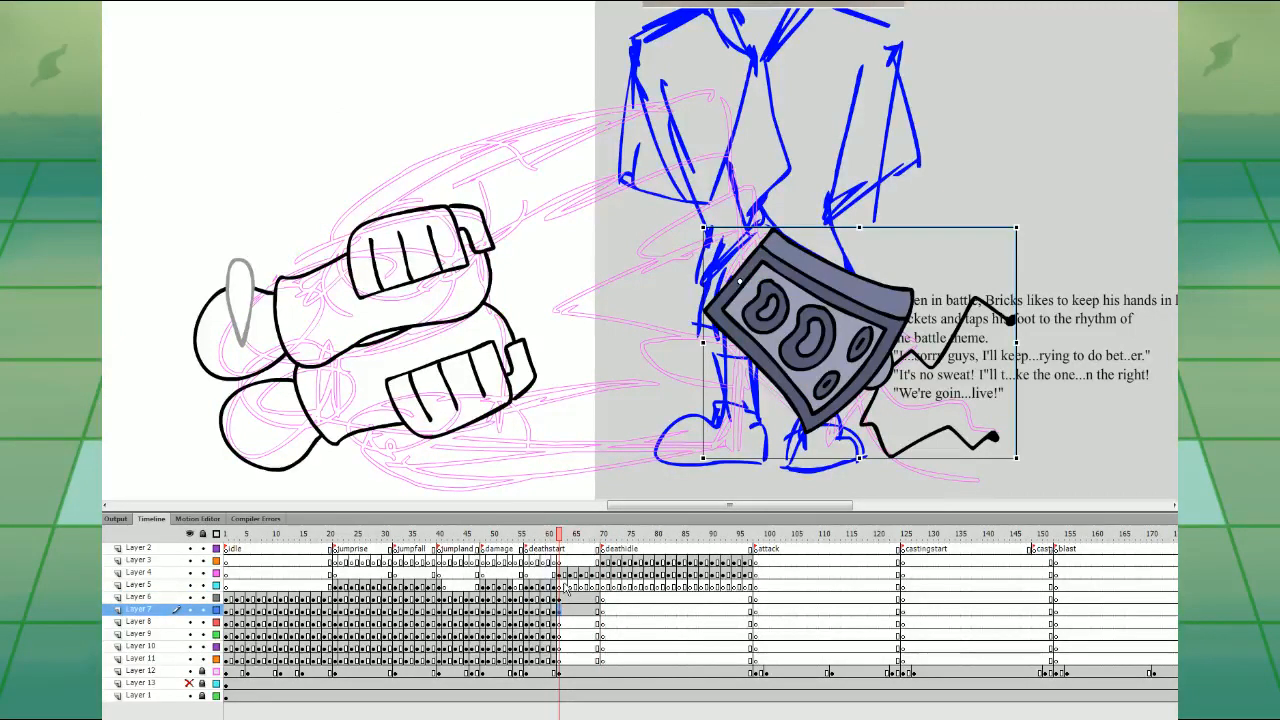
- Draw the upper sleeve's bent outline on Layer 8 in frame 62 and fill its cuff opening with black
left_click(557, 621)
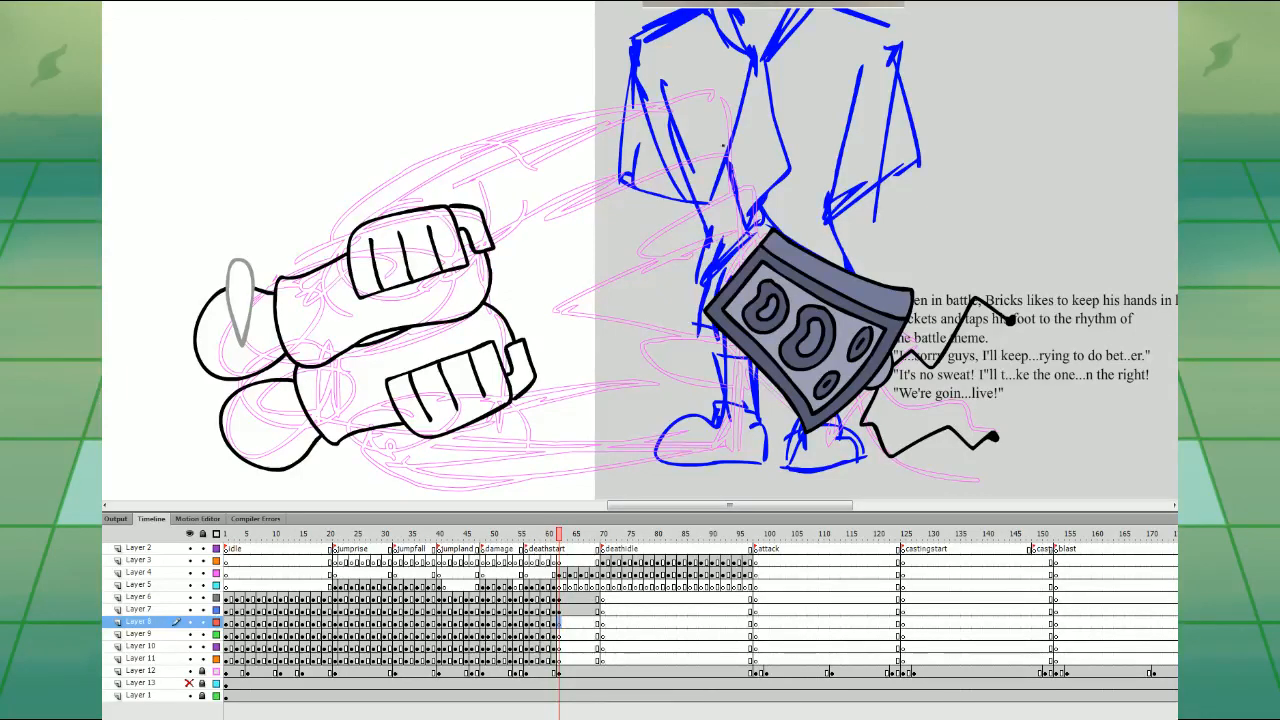
mouse_move(727, 170)
left_mouse_down()
mouse_move(621, 92)
mouse_move(403, 158)
mouse_move(370, 200)
mouse_move(373, 272)
mouse_move(511, 245)
mouse_move(563, 175)
mouse_move(642, 200)
mouse_move(716, 178)
left_mouse_up()
mouse_move(380, 204)
left_mouse_down()
mouse_move(378, 237)
mouse_move(430, 256)
mouse_move(485, 240)
mouse_move(462, 190)
mouse_move(380, 206)
left_mouse_up()
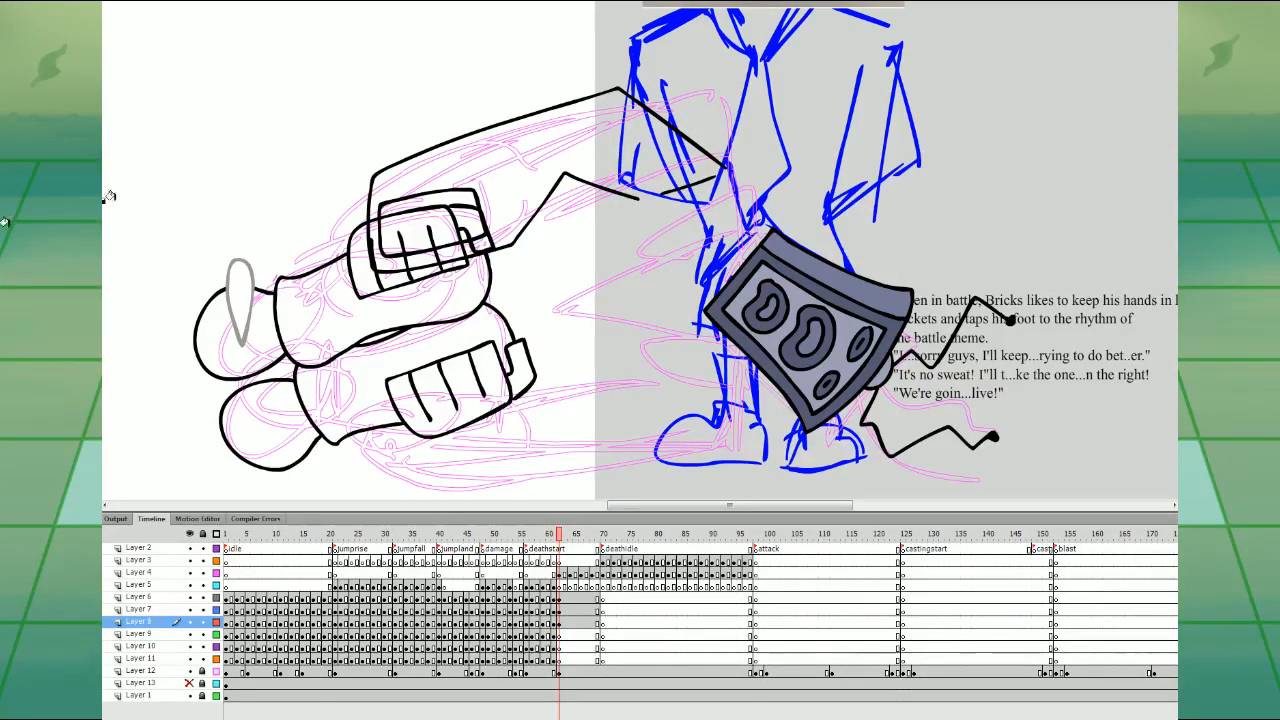
left_click(440, 198)
- Duplicate the sleeve drawing, flip the copy vertically, then rotate and position it as the lower sleeve
left_click(560, 623)
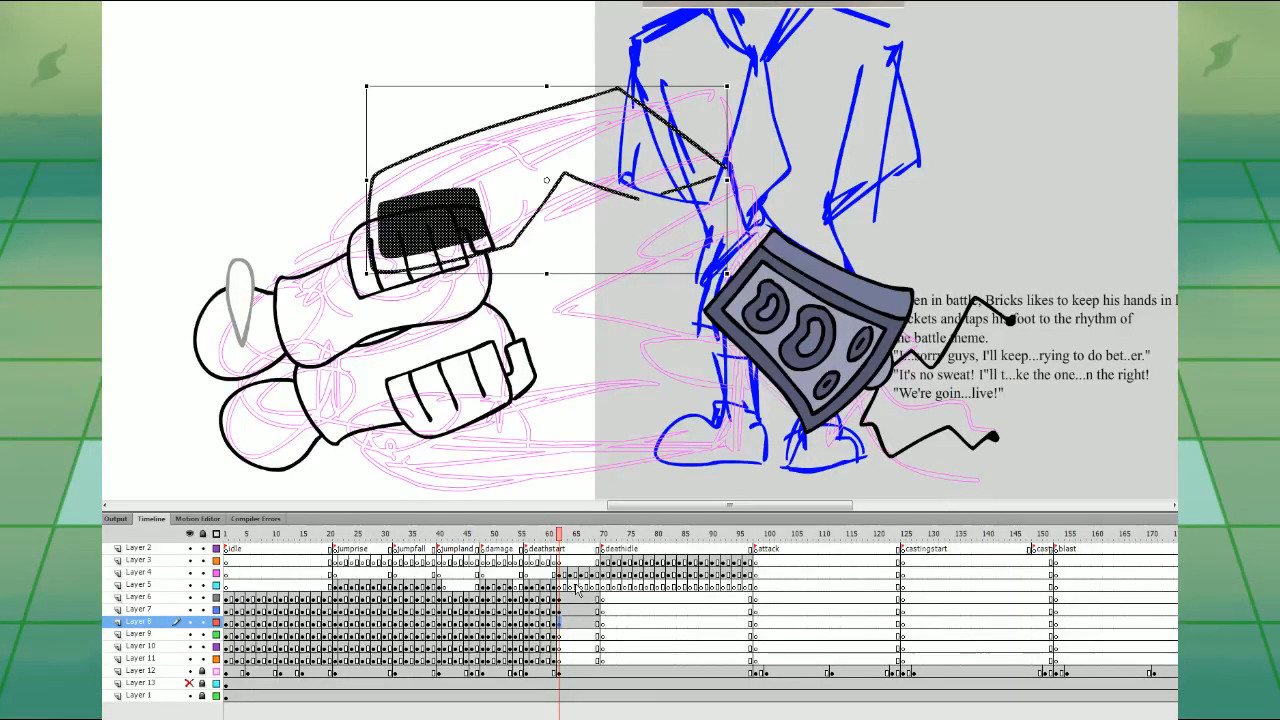
key("ctrl+d")
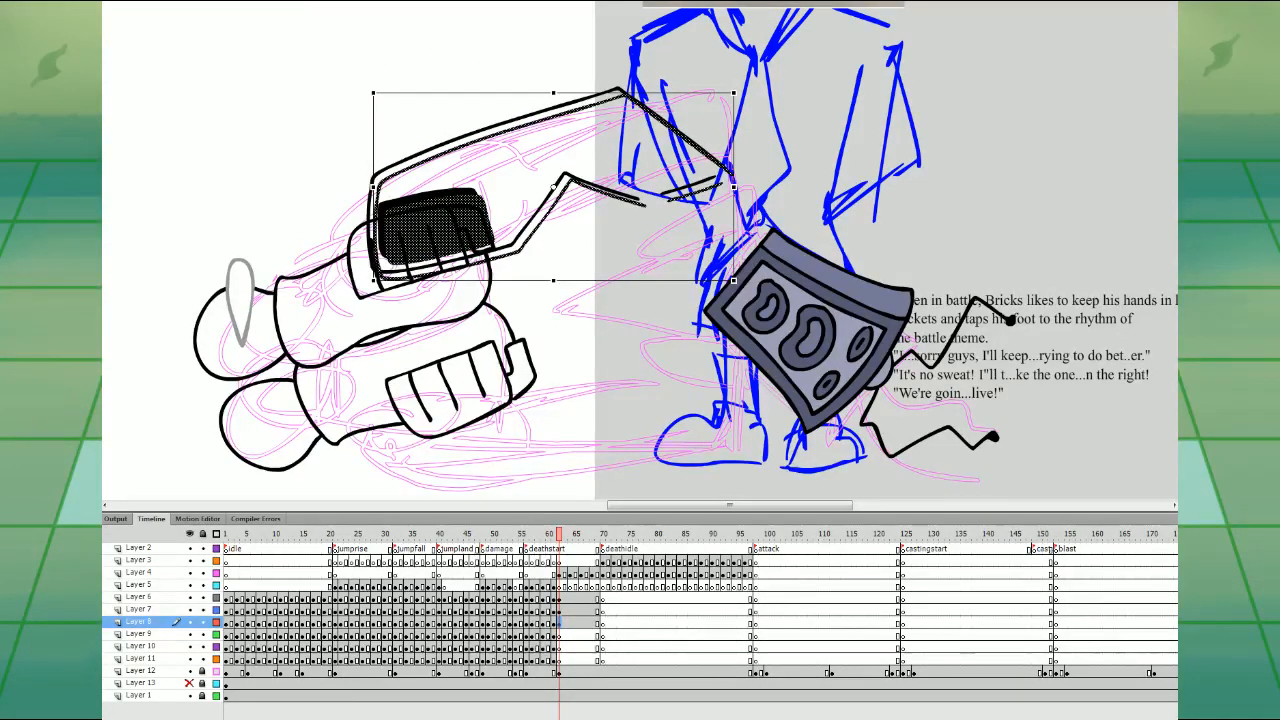
key("alt+m")
key("t")
key("v")
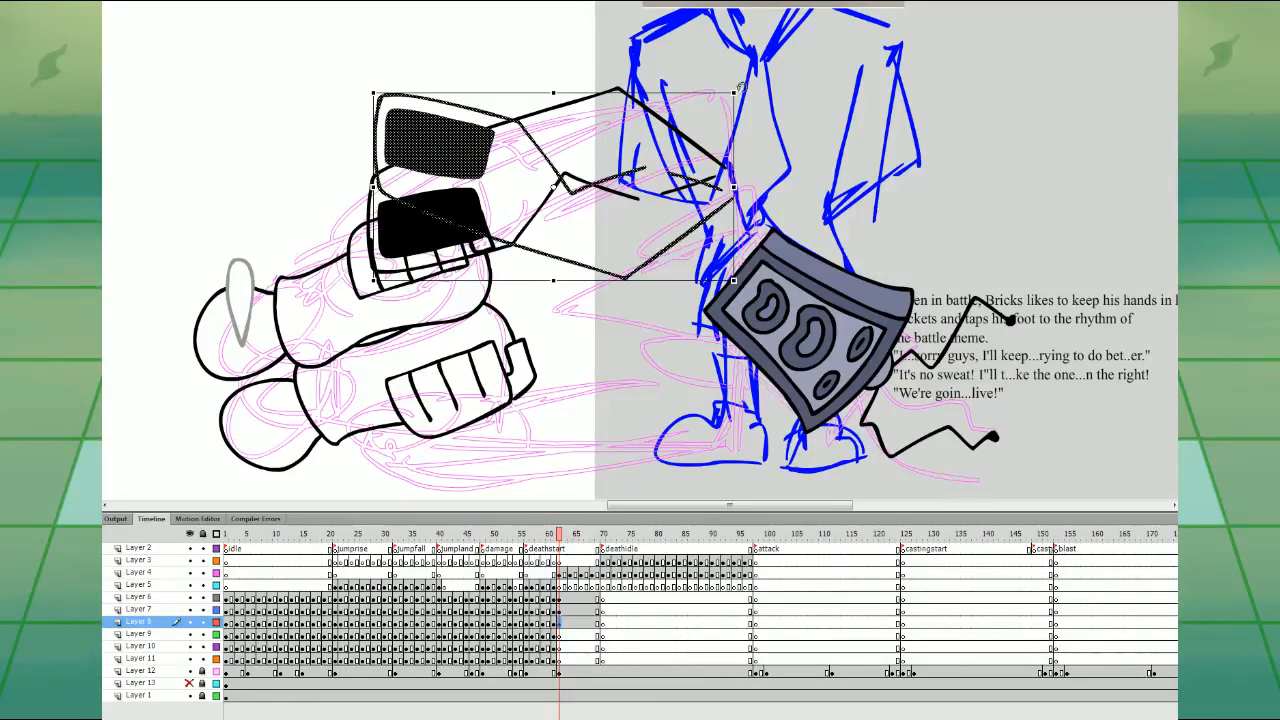
left_click_drag(748, 92, 736, 70)
left_click_drag(486, 185, 518, 422)
left_click_drag(775, 303, 748, 262)
left_click_drag(655, 382, 655, 377)
key("Left")
key("Left")
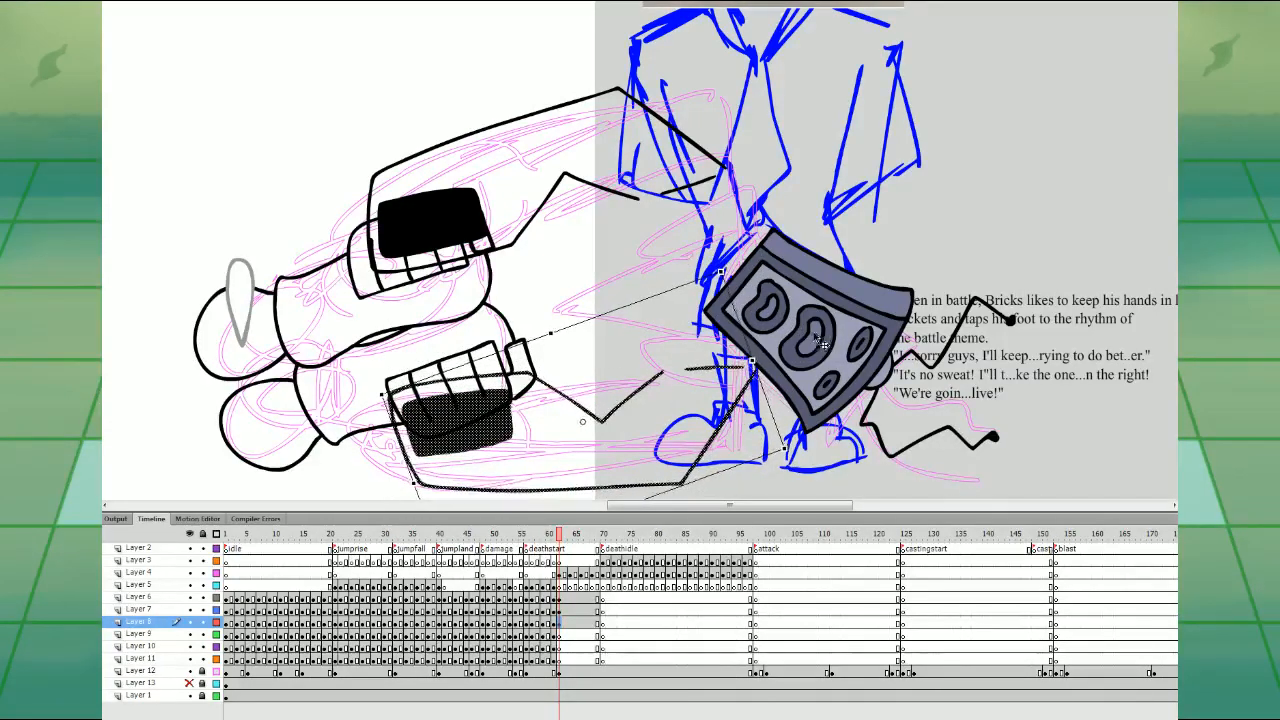
key("Down")
key("Up")
key("Right")
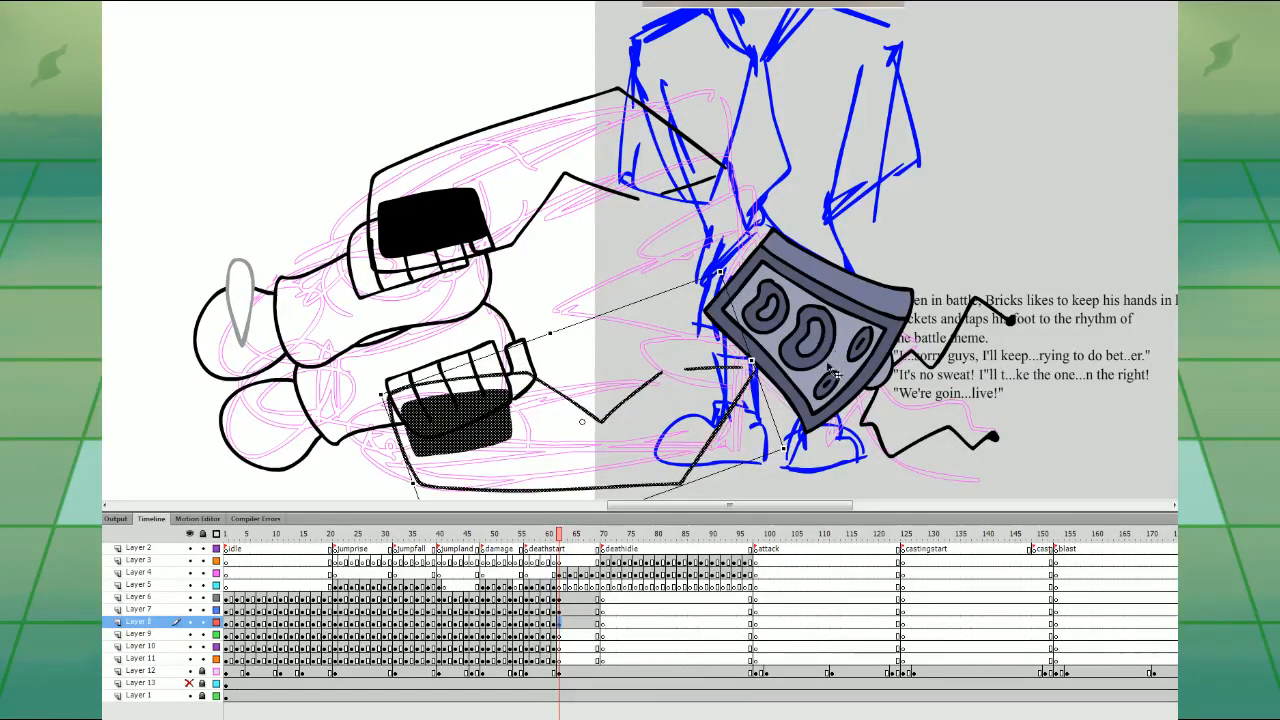
mouse_move(846, 396)
left_mouse_down()
mouse_move(855, 361)
mouse_move(855, 379)
left_mouse_up()
left_click(3, 168)
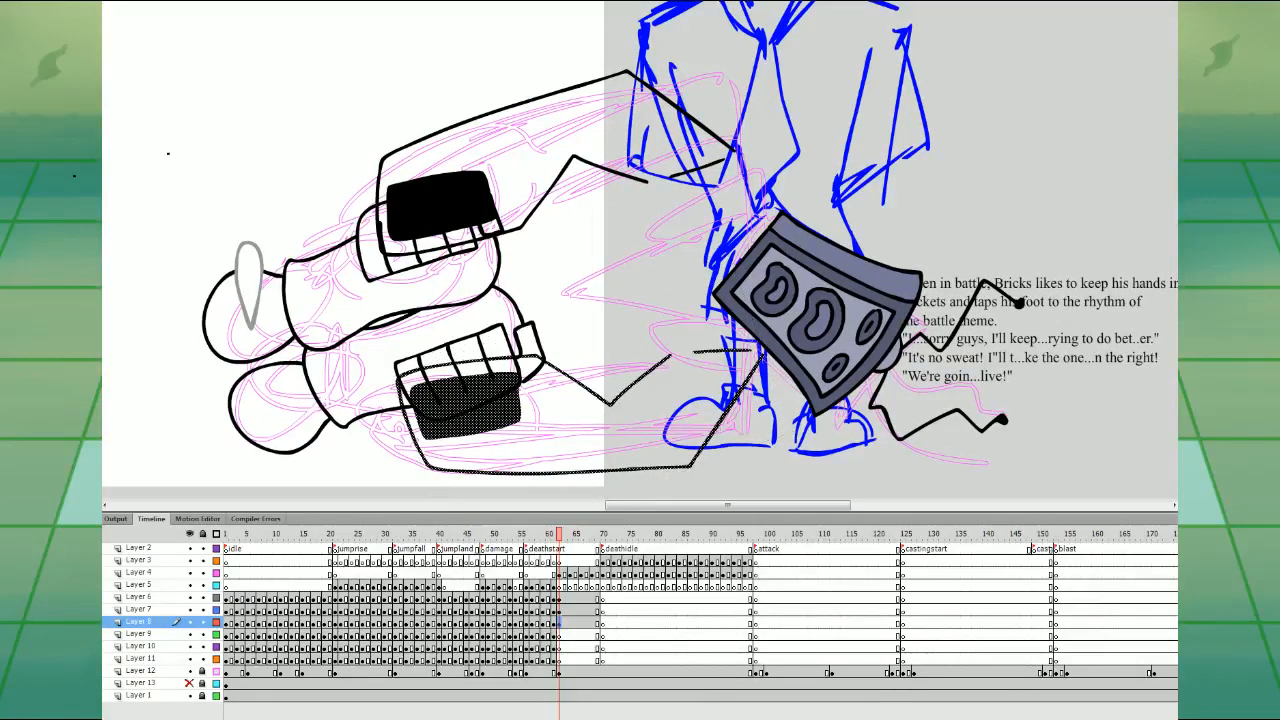
- Draw the pointed collar, the tie knot and the tie's neckband on Layer 9 beside the speaker head
left_click(560, 636)
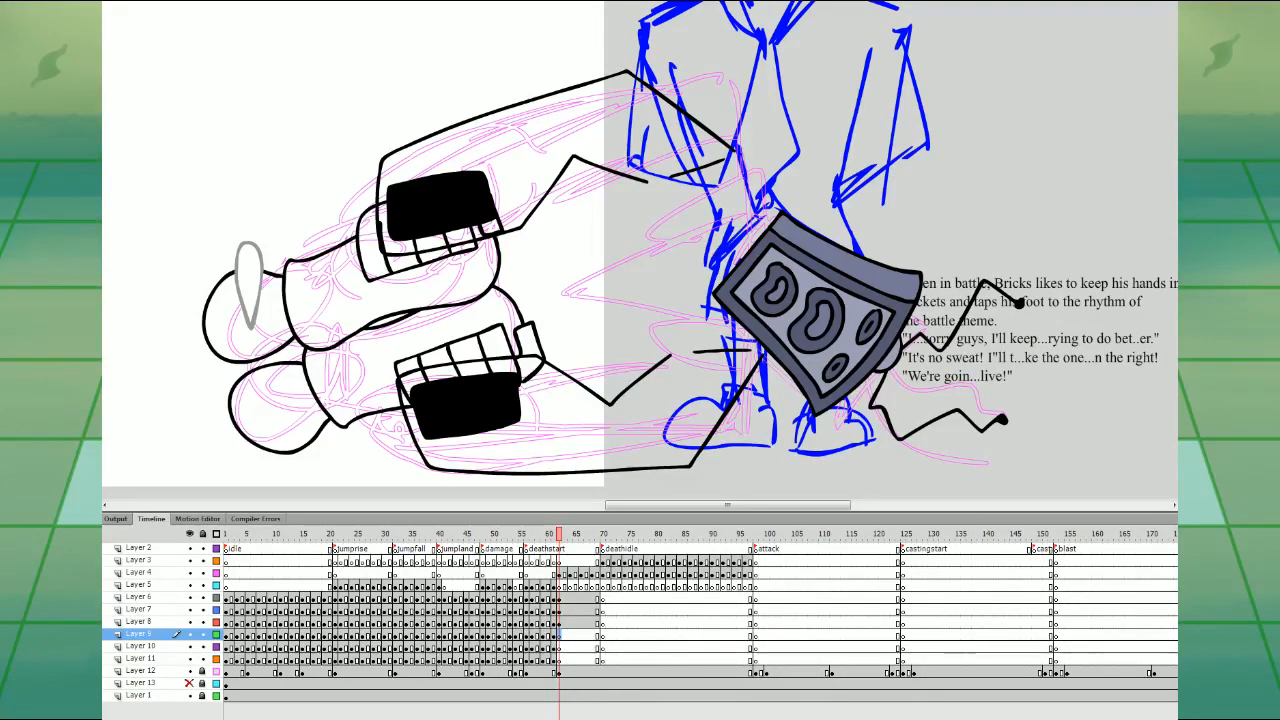
mouse_move(716, 256)
left_mouse_down()
mouse_move(668, 231)
mouse_move(758, 189)
mouse_move(791, 236)
mouse_move(787, 340)
mouse_move(695, 356)
mouse_move(706, 328)
mouse_move(676, 319)
left_mouse_up()
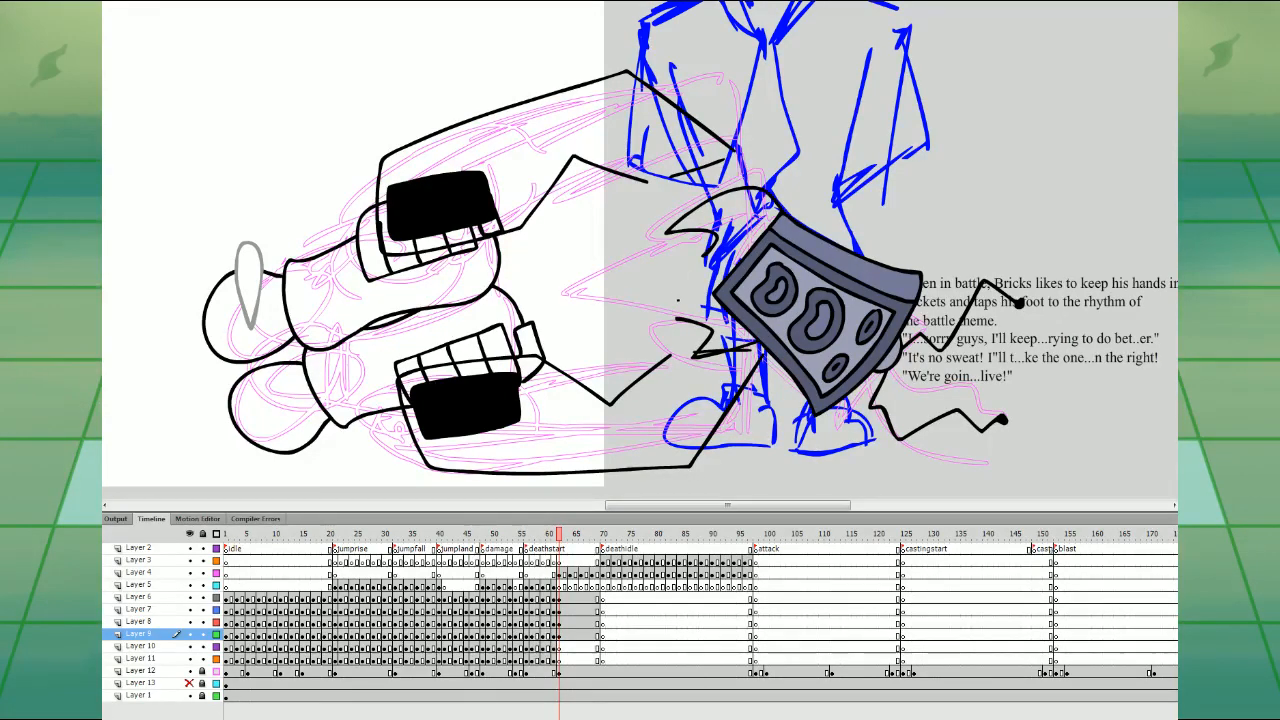
left_click_drag(677, 299, 727, 326)
mouse_move(776, 257)
left_mouse_down()
mouse_move(745, 243)
mouse_move(675, 299)
left_mouse_up()
mouse_move(678, 236)
left_mouse_down()
mouse_move(530, 291)
mouse_move(692, 340)
mouse_move(656, 272)
mouse_move(657, 315)
mouse_move(614, 292)
mouse_move(659, 315)
mouse_move(711, 245)
left_mouse_up()
key("ctrl+z")
left_click_drag(663, 279, 705, 246)
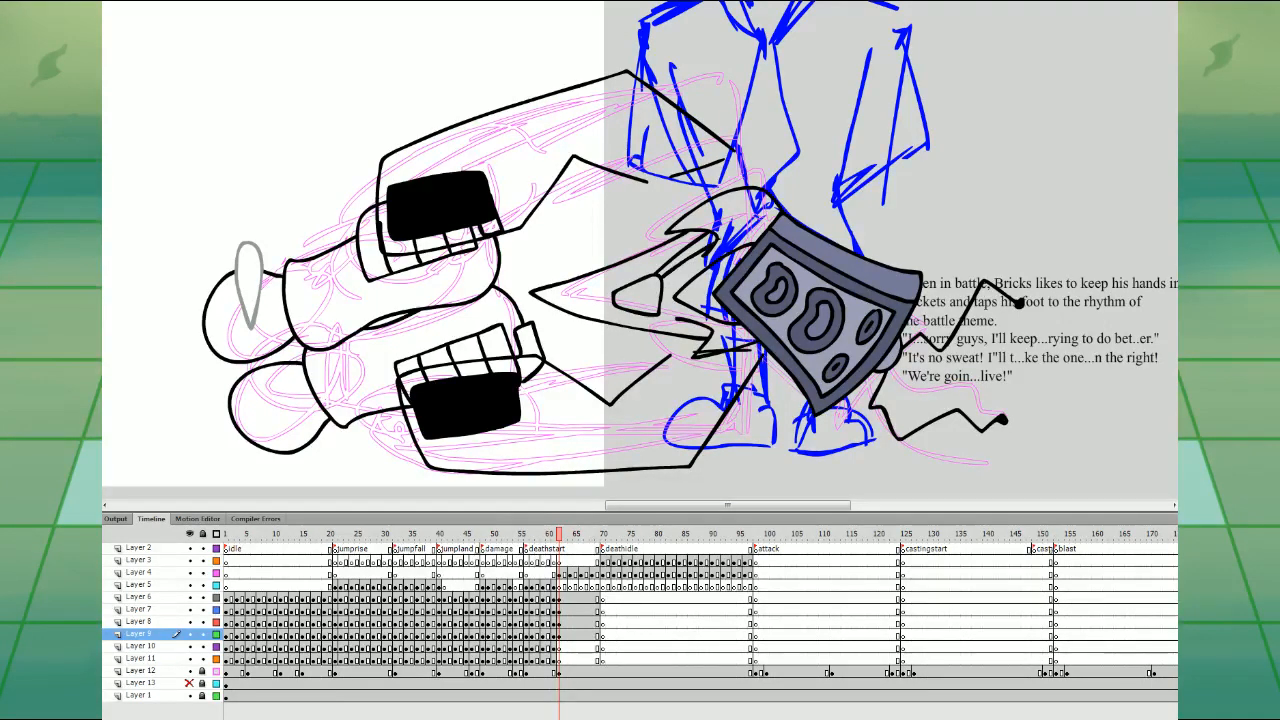
left_click_drag(649, 314, 711, 331)
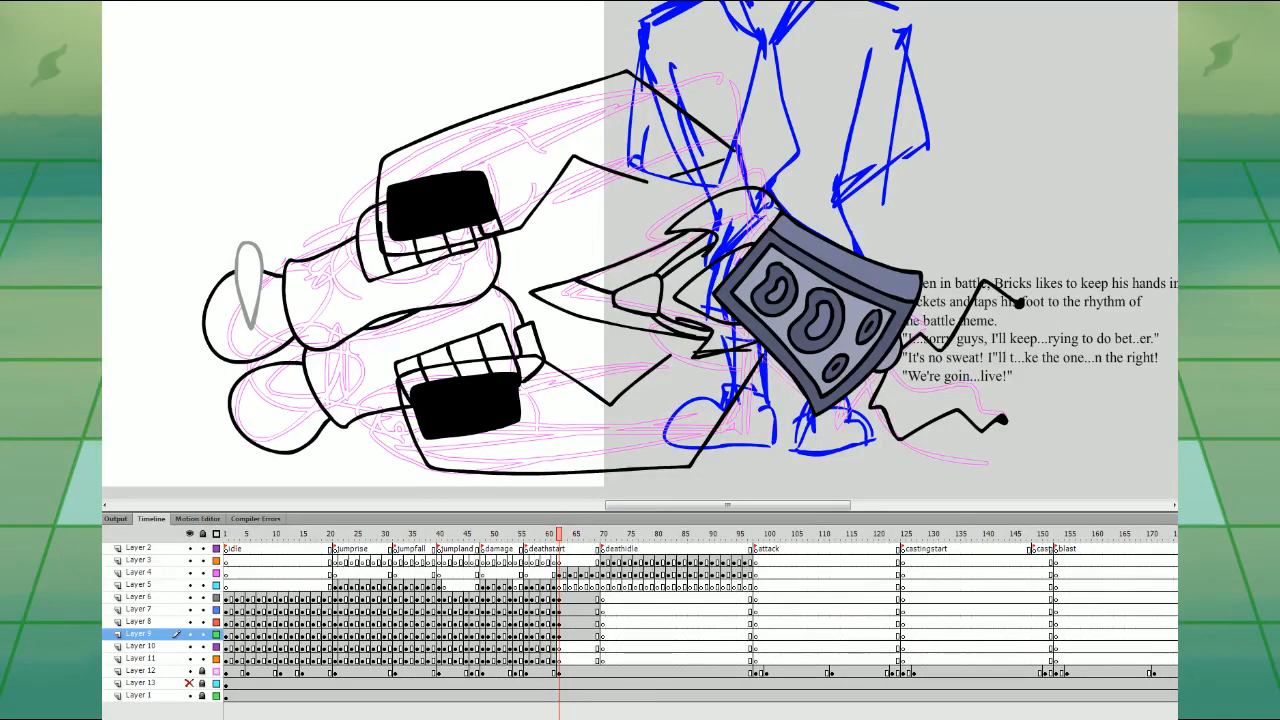
- Draw the jacket's torso outline on Layer 9 with its rounded hem, button, upper and lower sides, and add the neck lines beside the speaker head
left_click_drag(616, 305, 586, 317)
mouse_move(462, 303)
left_mouse_down()
mouse_move(441, 238)
mouse_move(503, 306)
left_mouse_up()
mouse_move(758, 187)
left_mouse_down()
mouse_move(735, 126)
mouse_move(495, 205)
left_mouse_up()
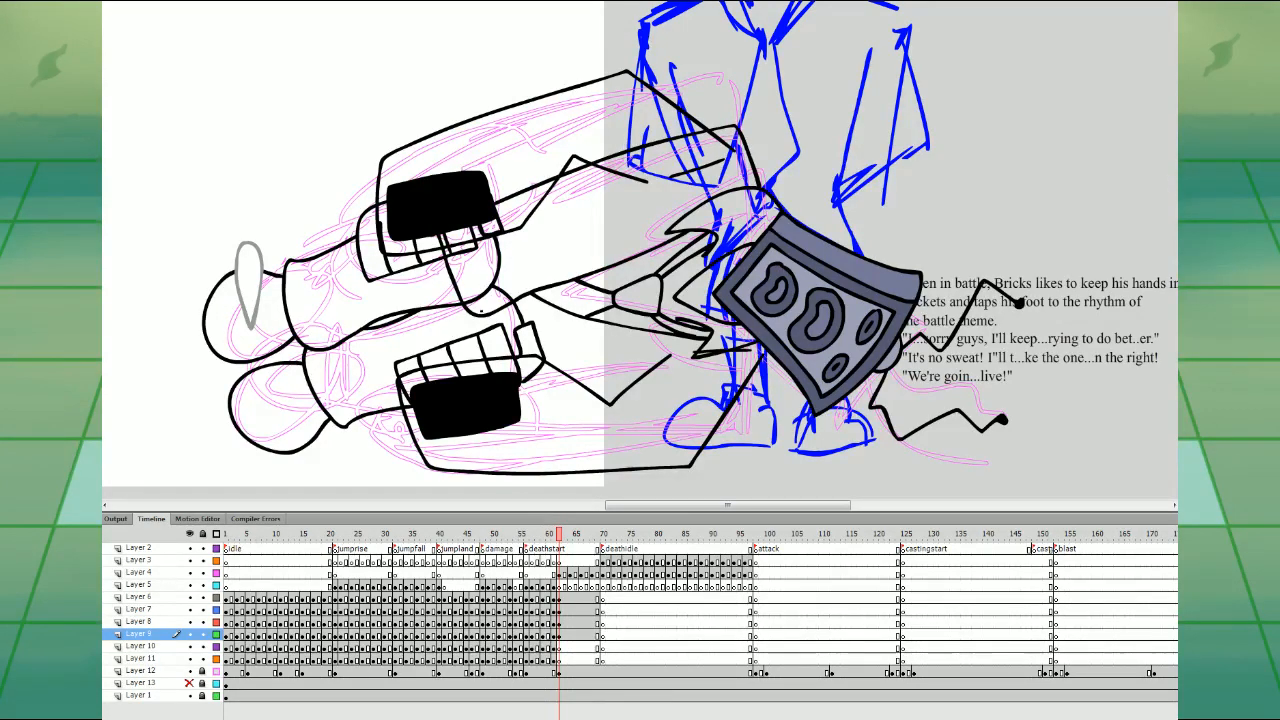
left_click_drag(462, 302, 451, 356)
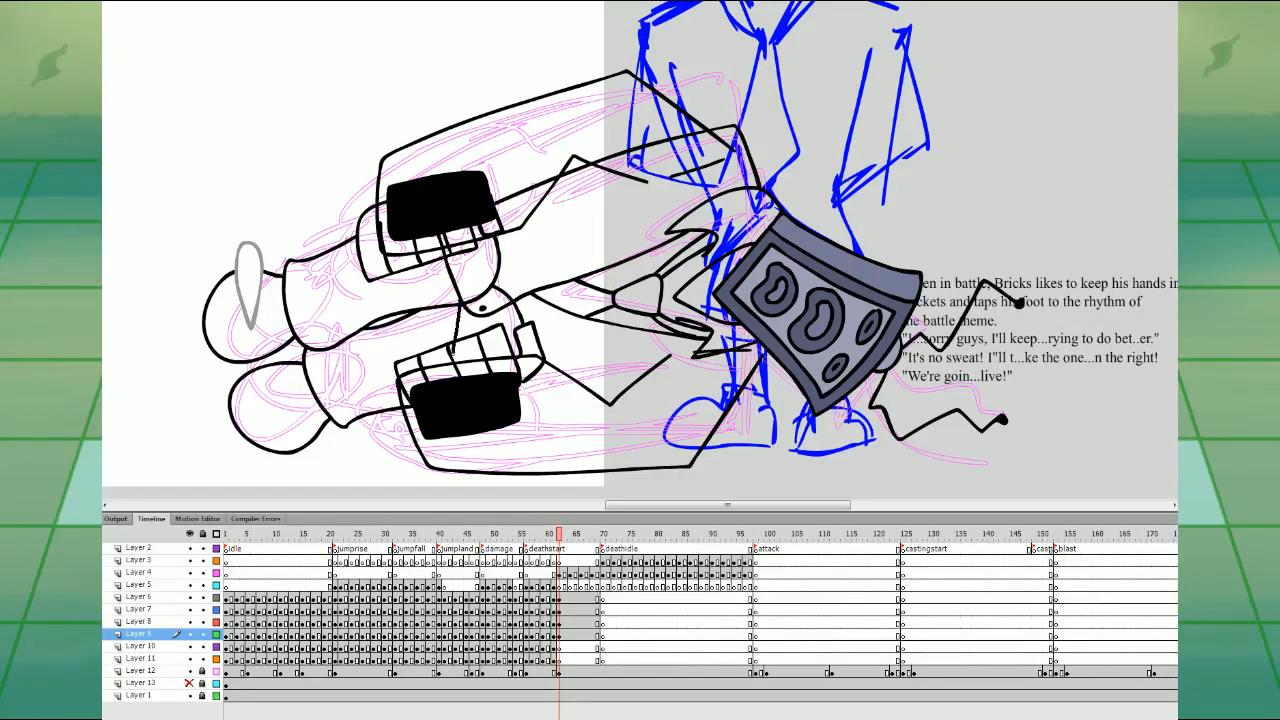
mouse_move(528, 382)
left_mouse_down()
mouse_move(716, 408)
mouse_move(763, 366)
mouse_move(768, 333)
left_mouse_up()
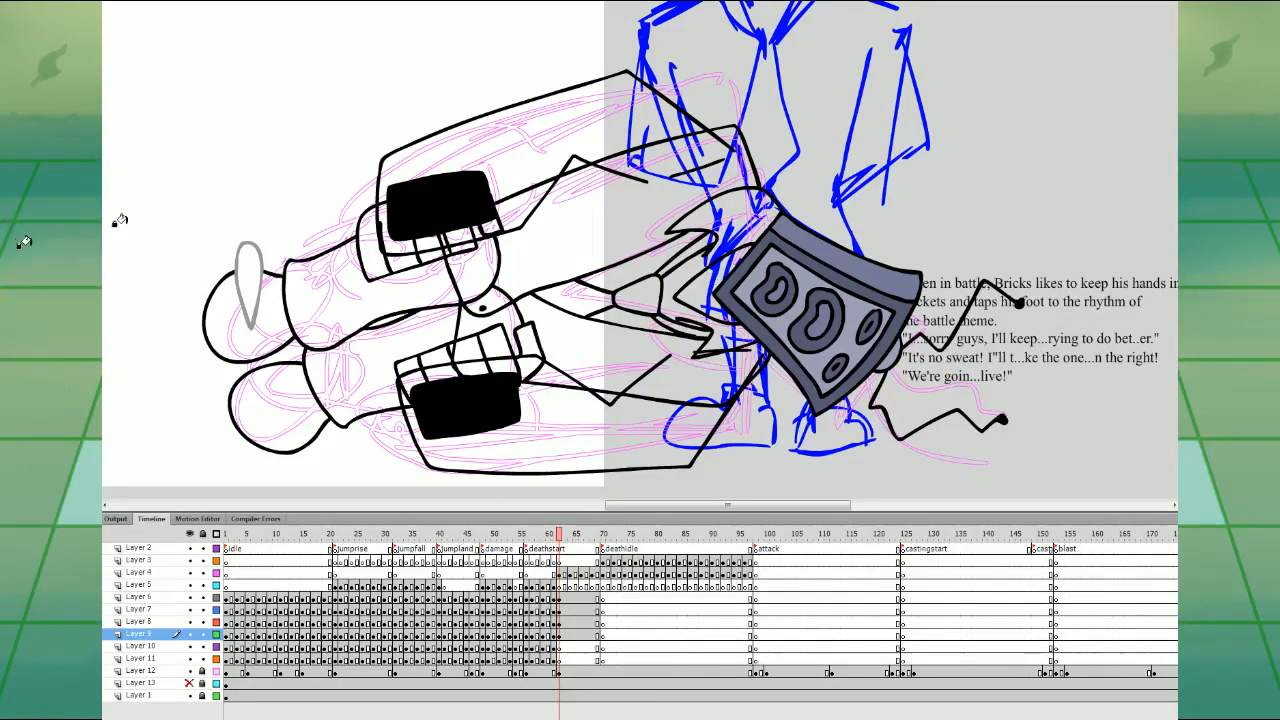
left_click_drag(731, 276, 732, 314)
left_click_drag(702, 273, 702, 299)
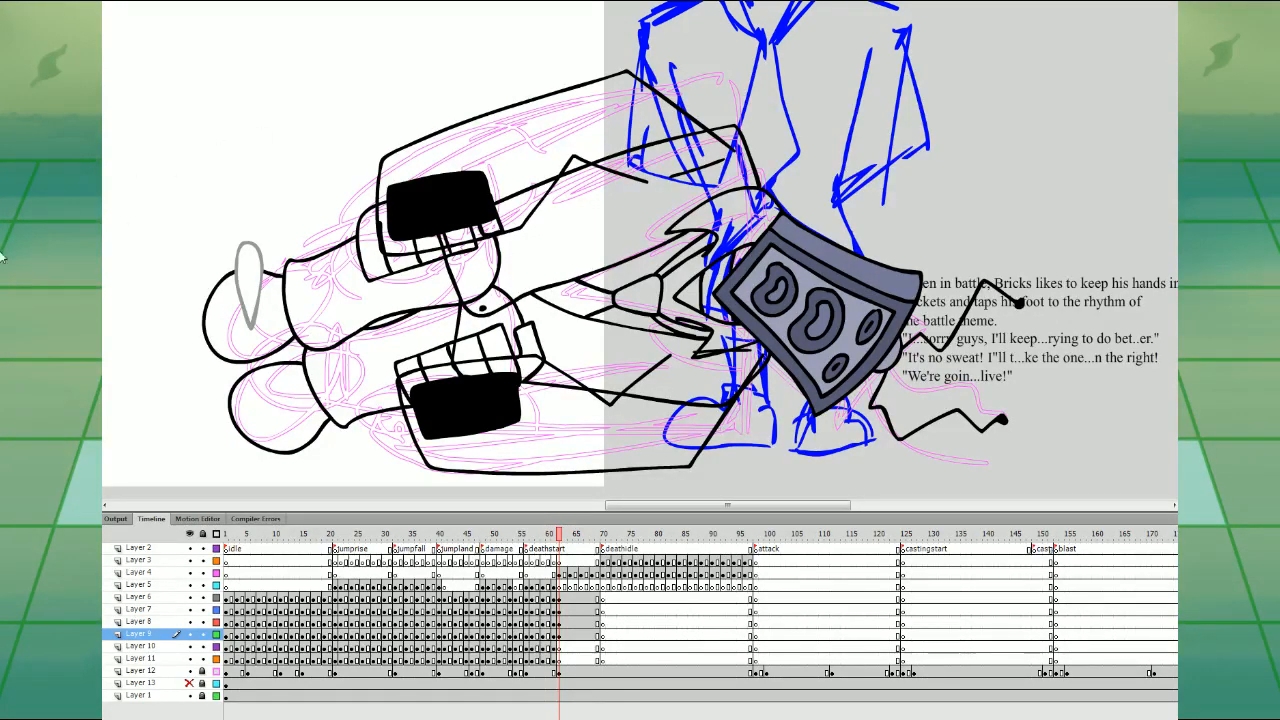
- Fill both gripping hands, their thumbs and the neck behind the speaker head with the head's blue-grey
left_click(458, 241)
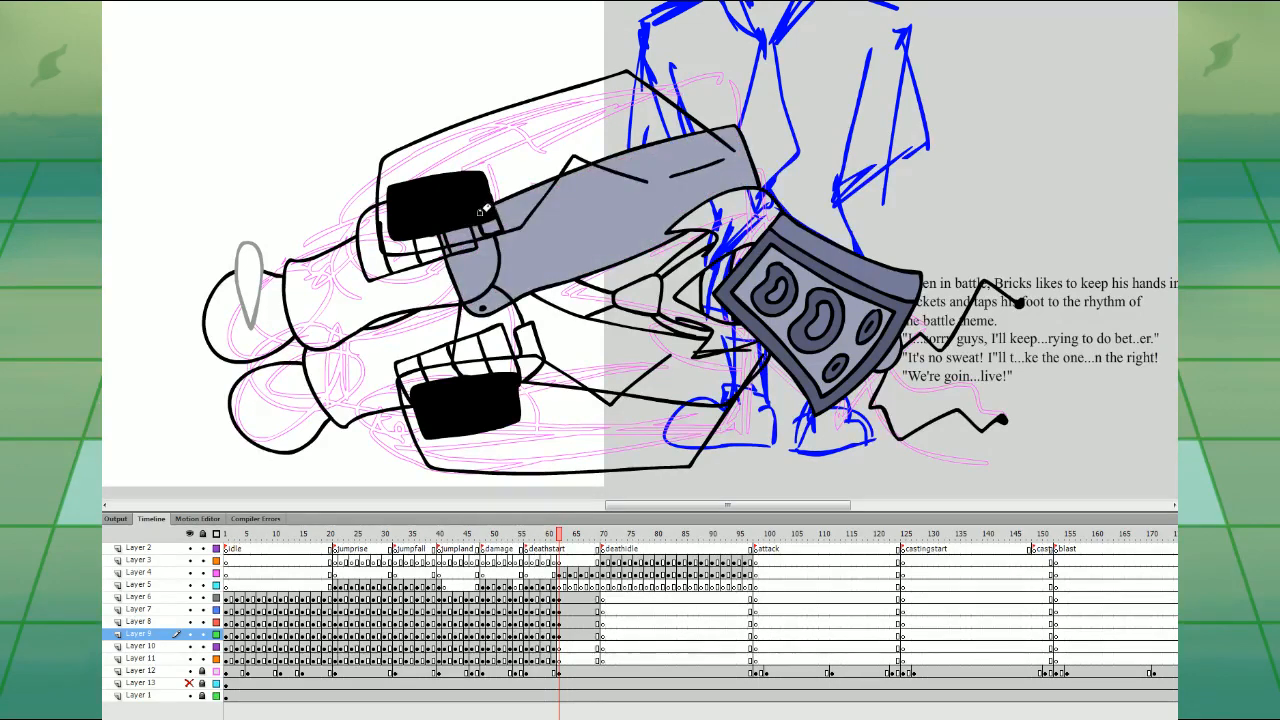
key("ctrl+z")
left_click(440, 210)
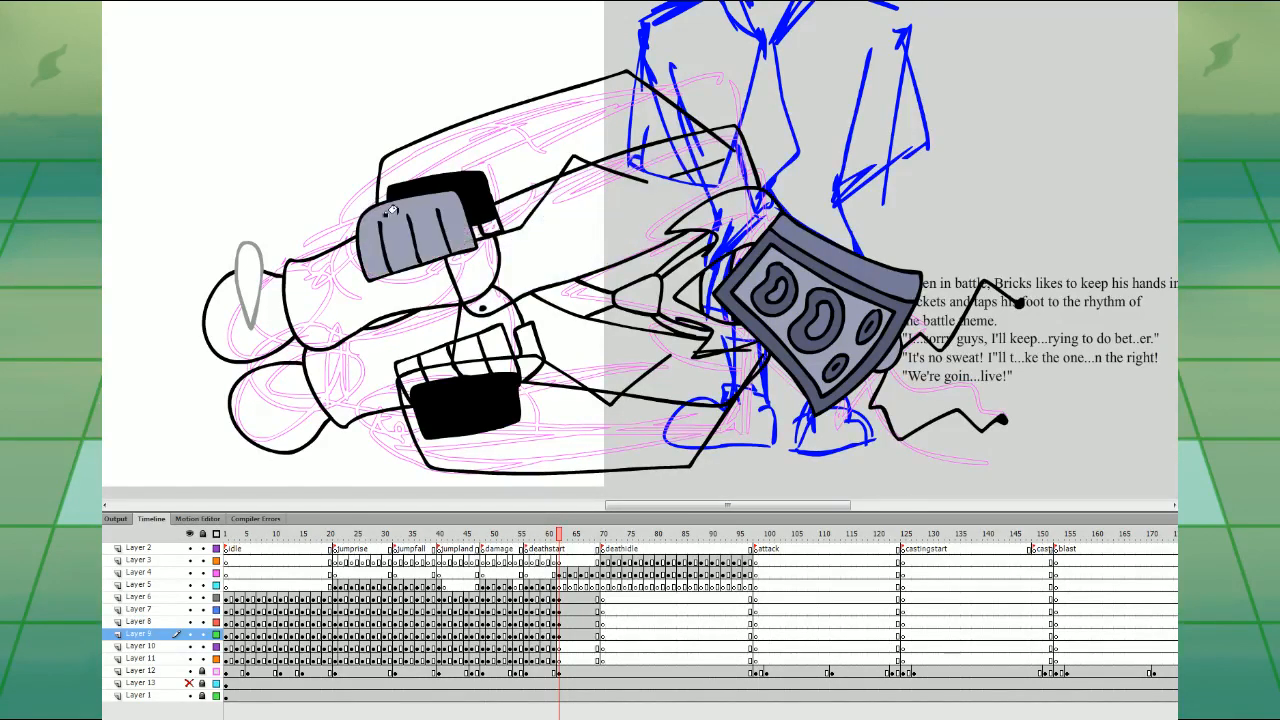
left_click(490, 225)
key("ctrl+z")
left_click(560, 598)
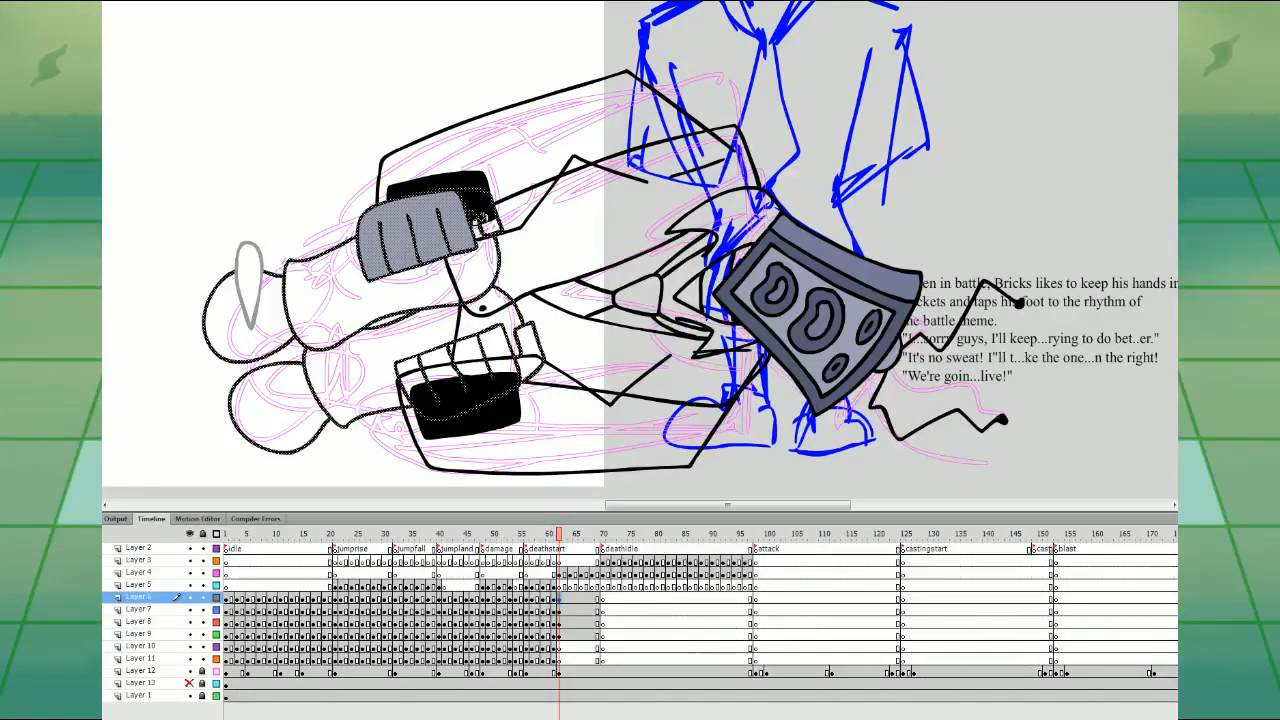
left_click(484, 218)
left_click(526, 345)
left_click(492, 348)
left_click(705, 293)
left_click(692, 282)
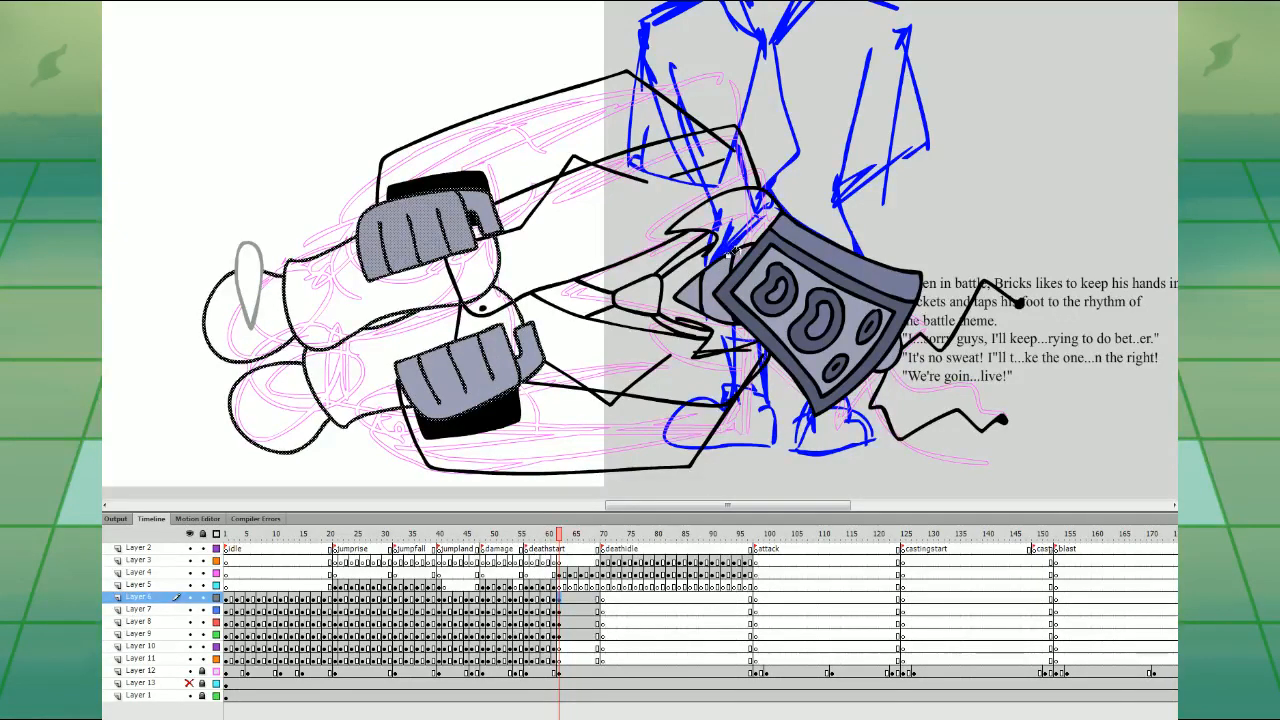
left_click(121, 76)
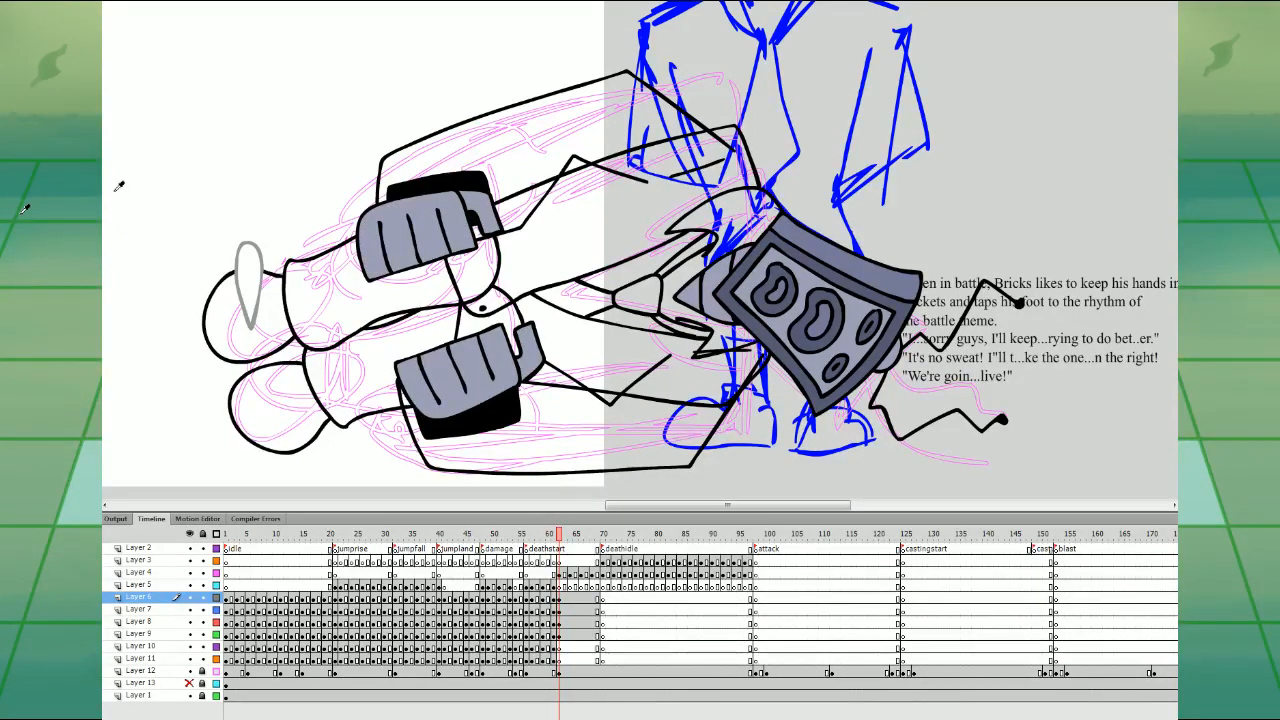
- Sample the jacket brown from the previous frame and fill both halves of the fallen jacket with it
key("comma")
key("period")
left_click(665, 205)
left_click(662, 358)
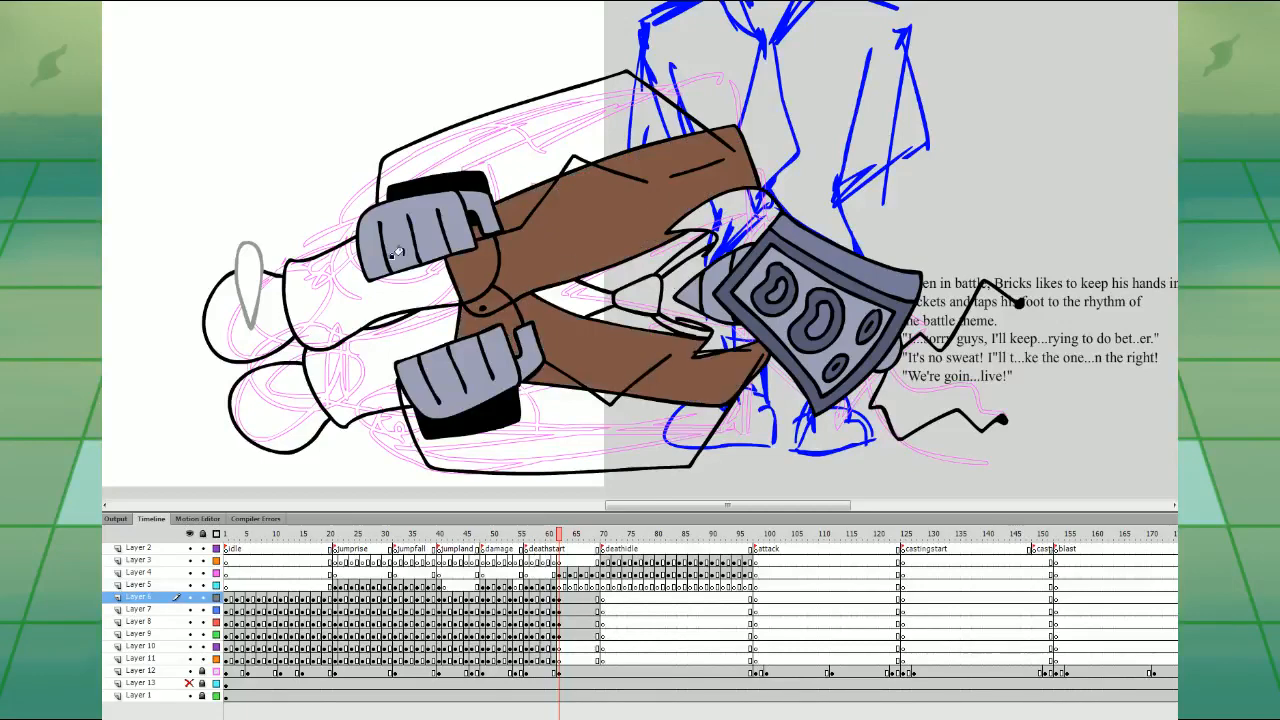
- Rotate the jacket on Layer 9 slightly, then skew the upper sleeve on Layer 8 upward so it meets the shoulder
key("period")
left_click(565, 610)
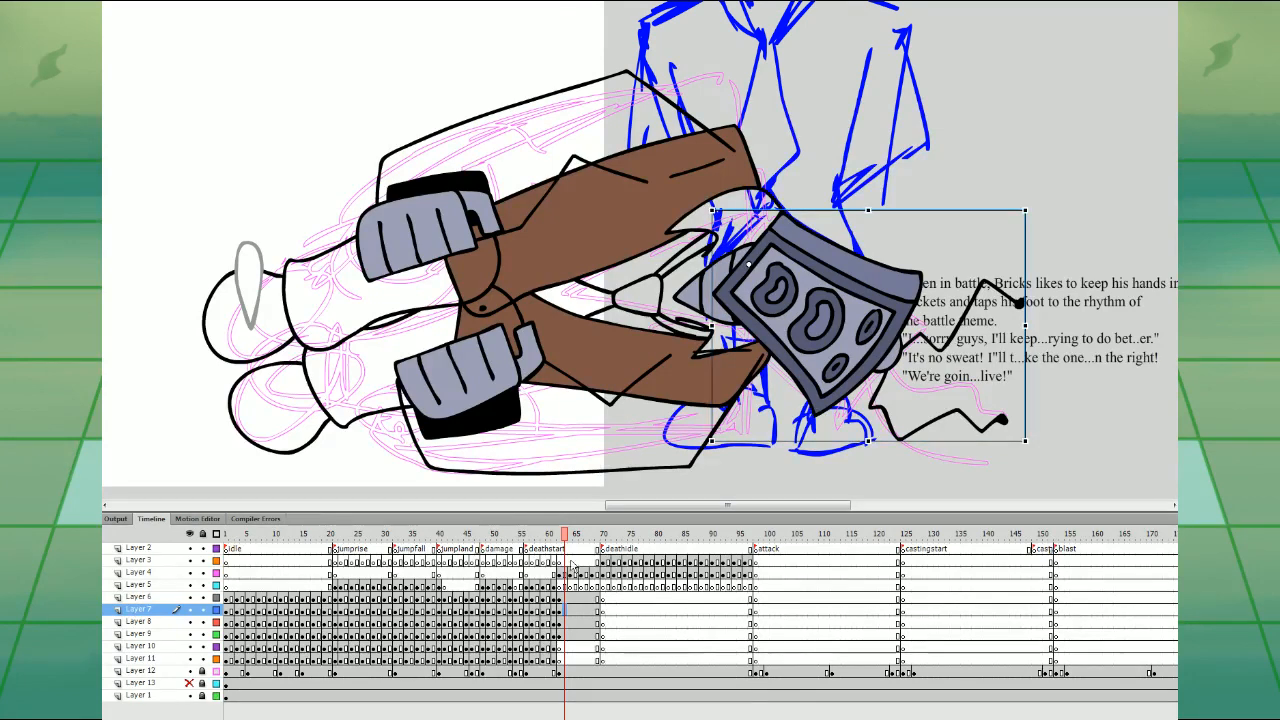
left_click(564, 634)
left_click_drag(807, 118, 820, 170)
key("ctrl+z")
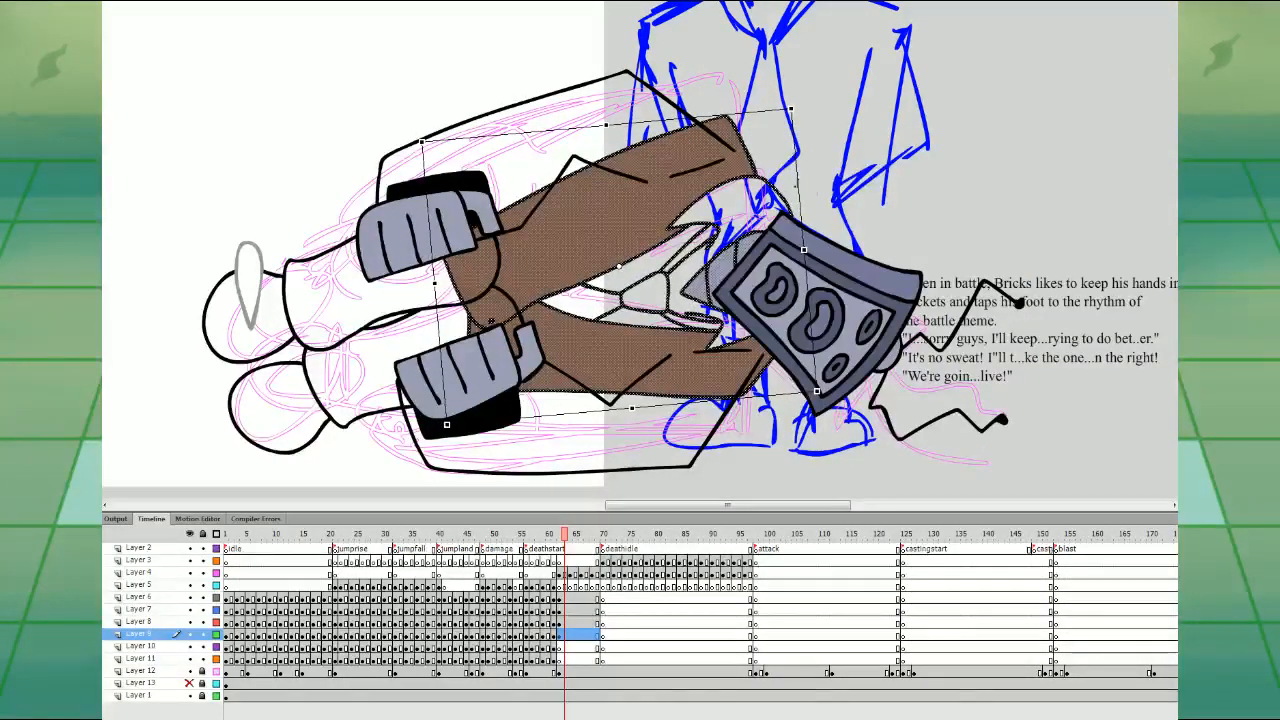
left_click(740, 152)
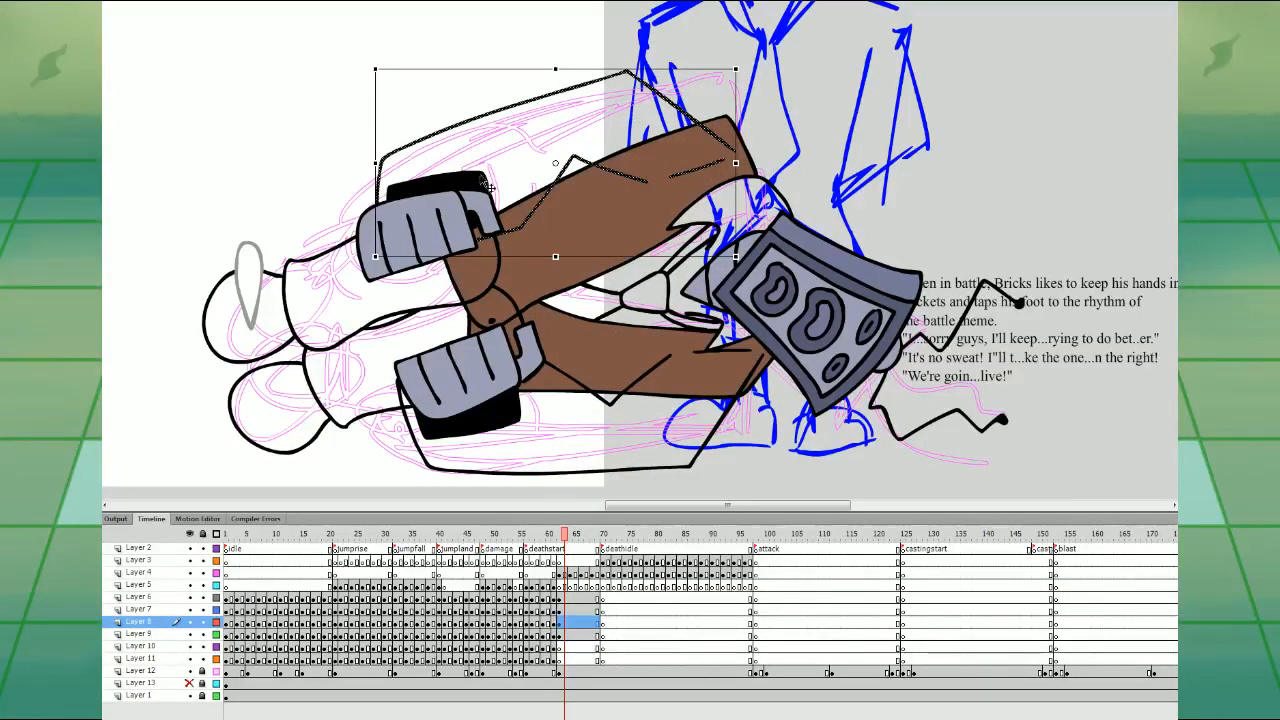
mouse_move(713, 150)
left_mouse_down()
mouse_move(716, 126)
mouse_move(727, 138)
left_mouse_up()
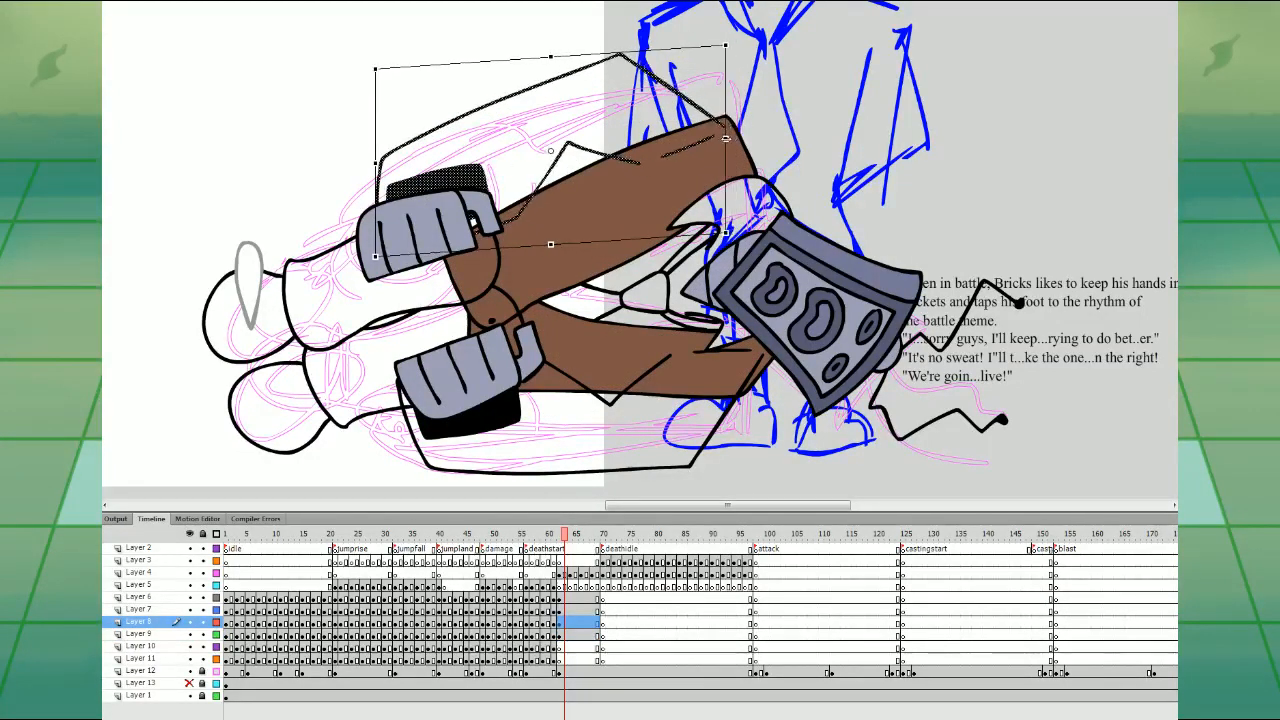
left_click(790, 108)
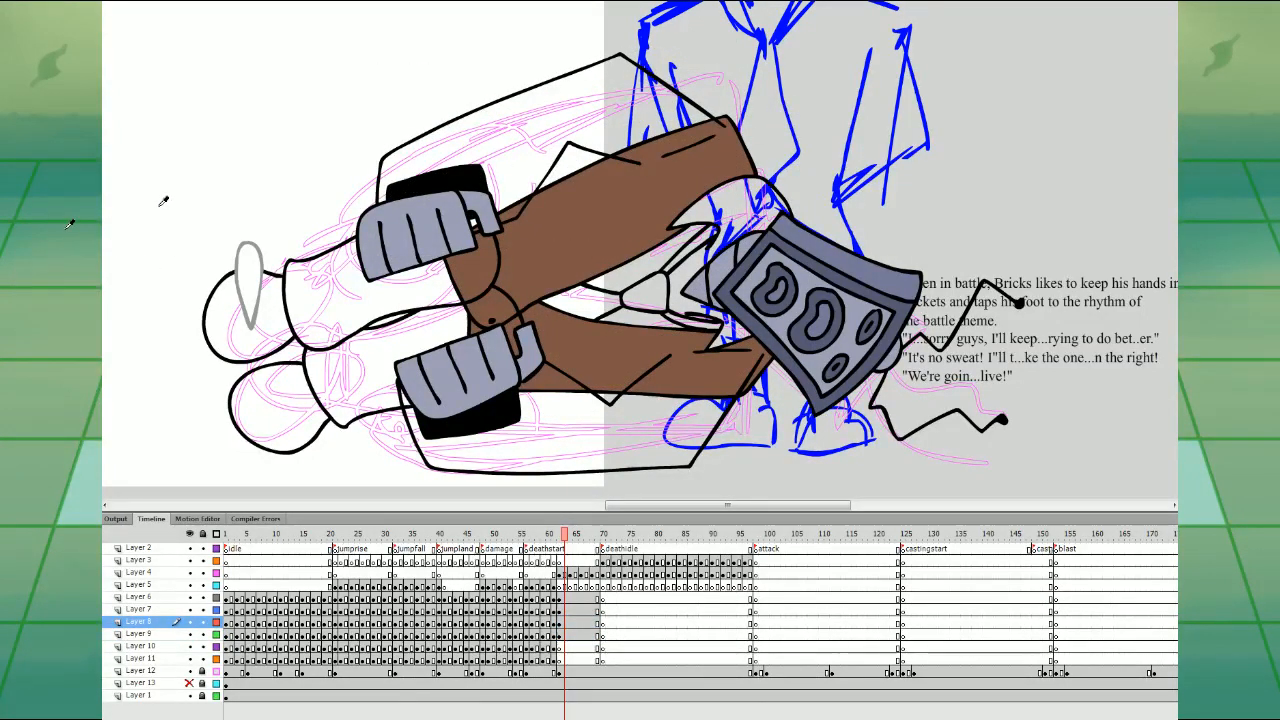
- Fill the upper and lower sleeves on Layer 8 with the jacket's brown
key("comma")
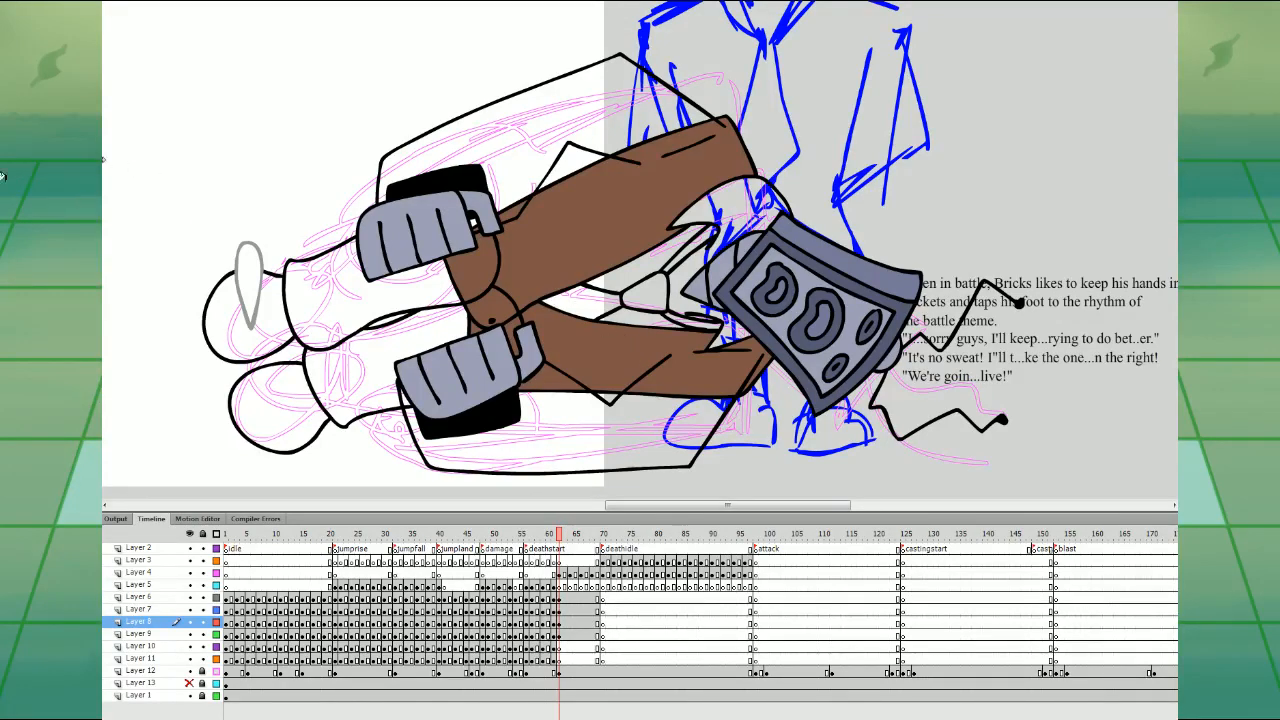
left_click(560, 598)
left_click(564, 607)
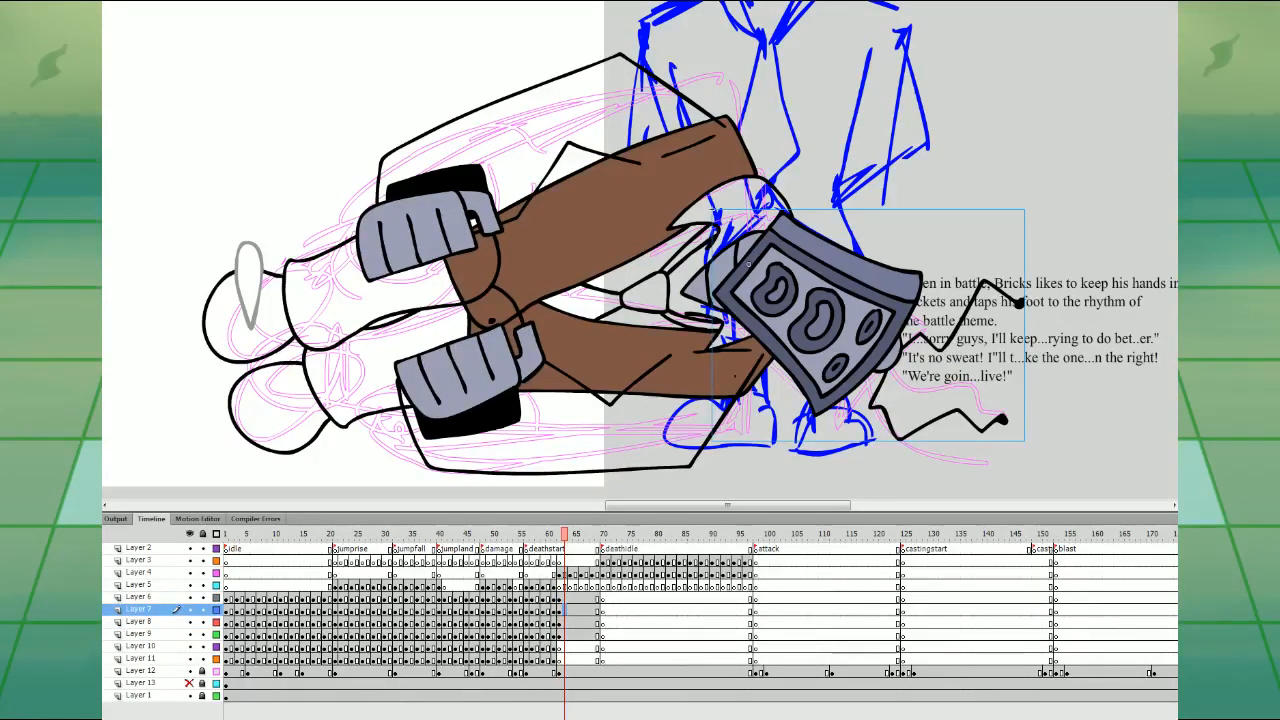
left_click(570, 622)
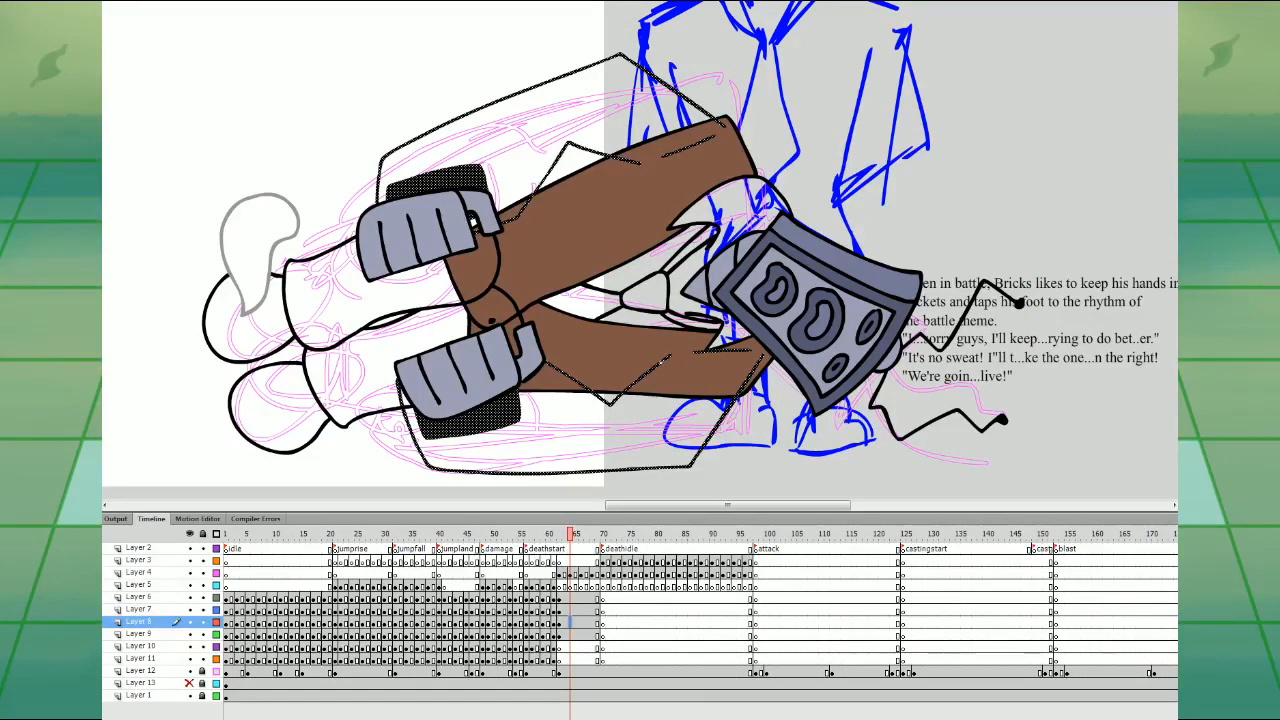
left_click(744, 360)
left_click_drag(662, 157, 716, 135)
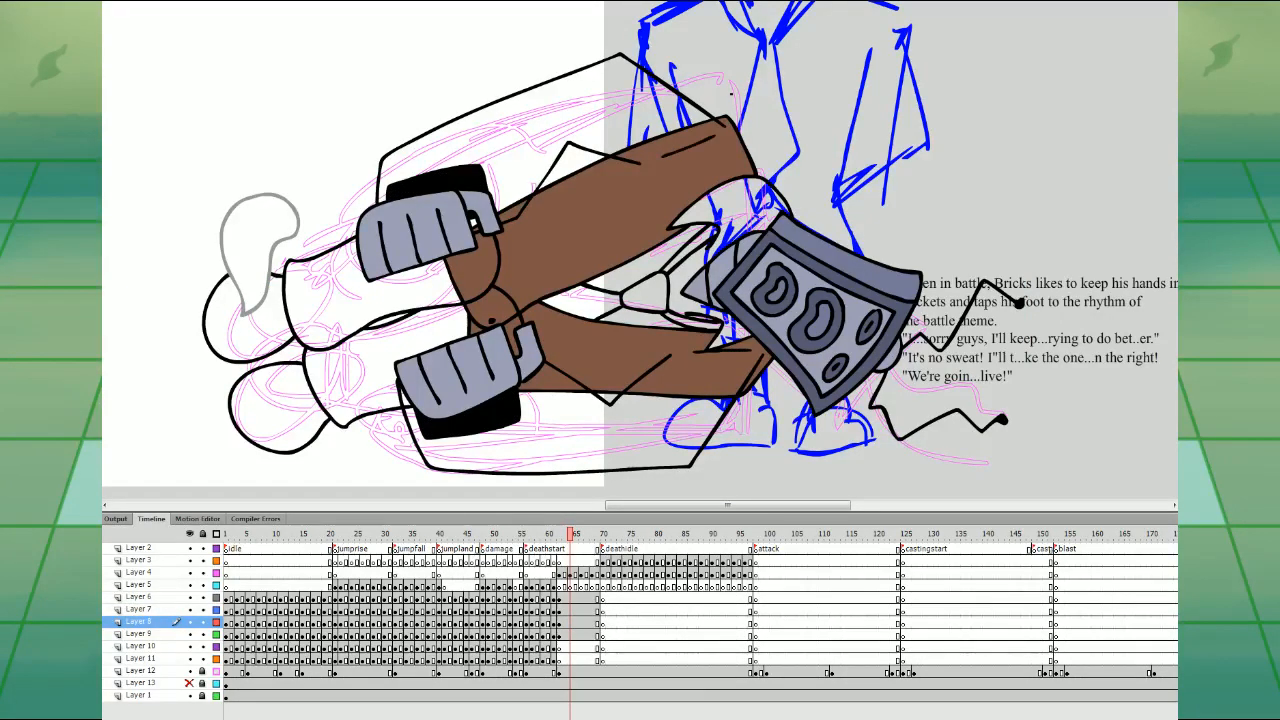
left_click(760, 356)
left_click(757, 425)
key("k")
left_click(601, 135)
left_click(615, 430)
- Fill both shoes with dark red and both trouser legs with light brown, sampling the colours from the previous frame
key("comma")
key("comma")
key("comma")
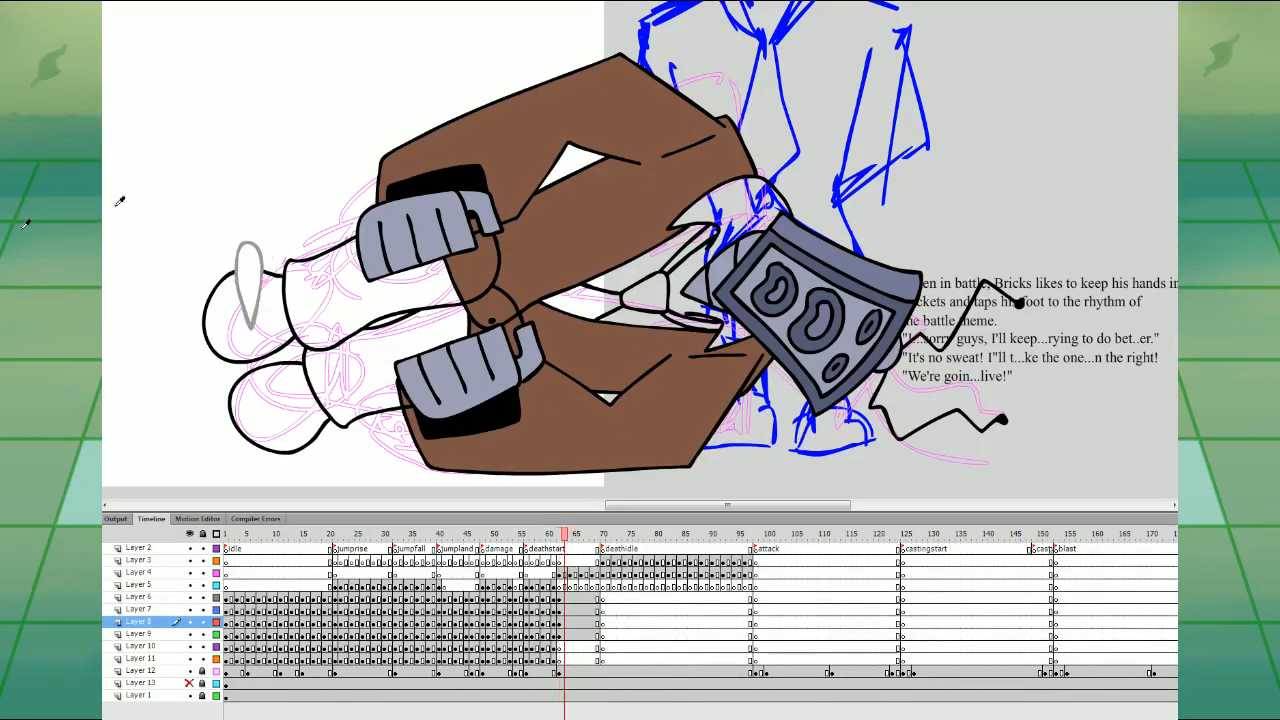
key("period")
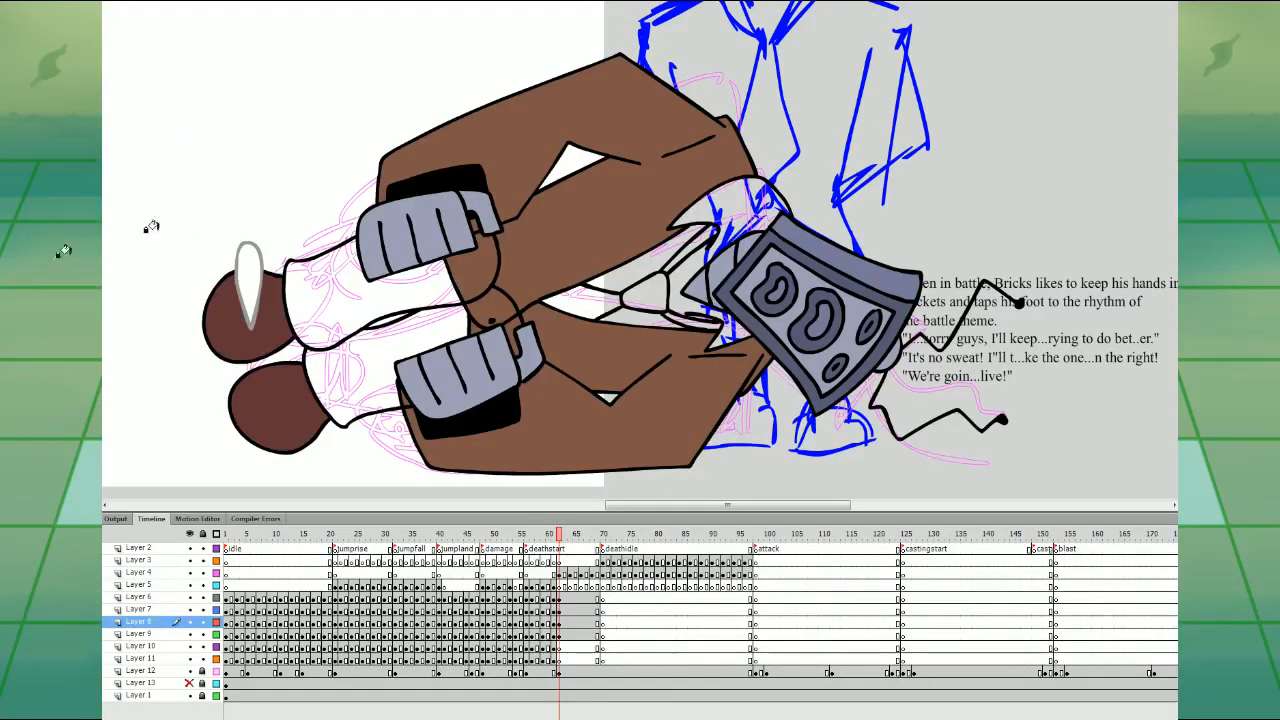
key("comma")
key("period")
left_click(394, 332)
left_click(454, 264)
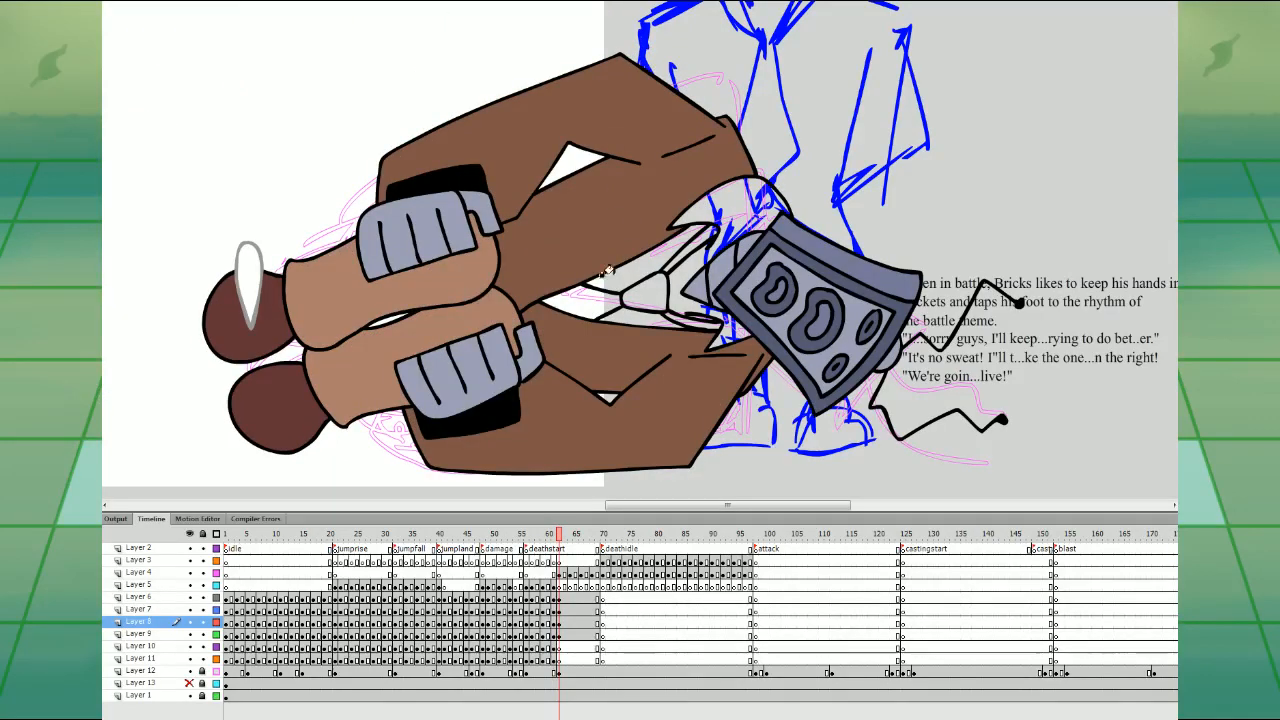
- Fill the shirt and the pointed collar with the trousers' light brown
left_click(615, 281)
left_click(640, 316)
key("ctrl+z")
left_click(682, 270)
left_click(660, 313)
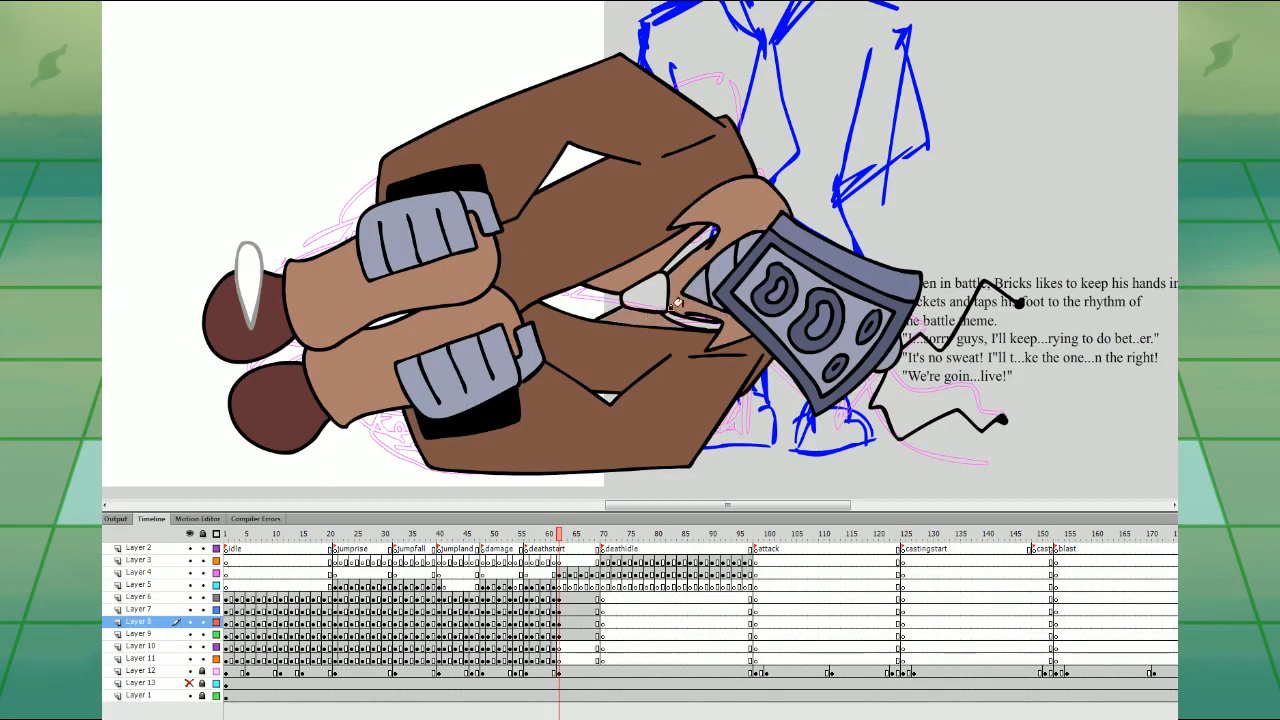
- Sample orange from the previous frame and fill the tie, its knot and both sides of its neckband
key("comma")
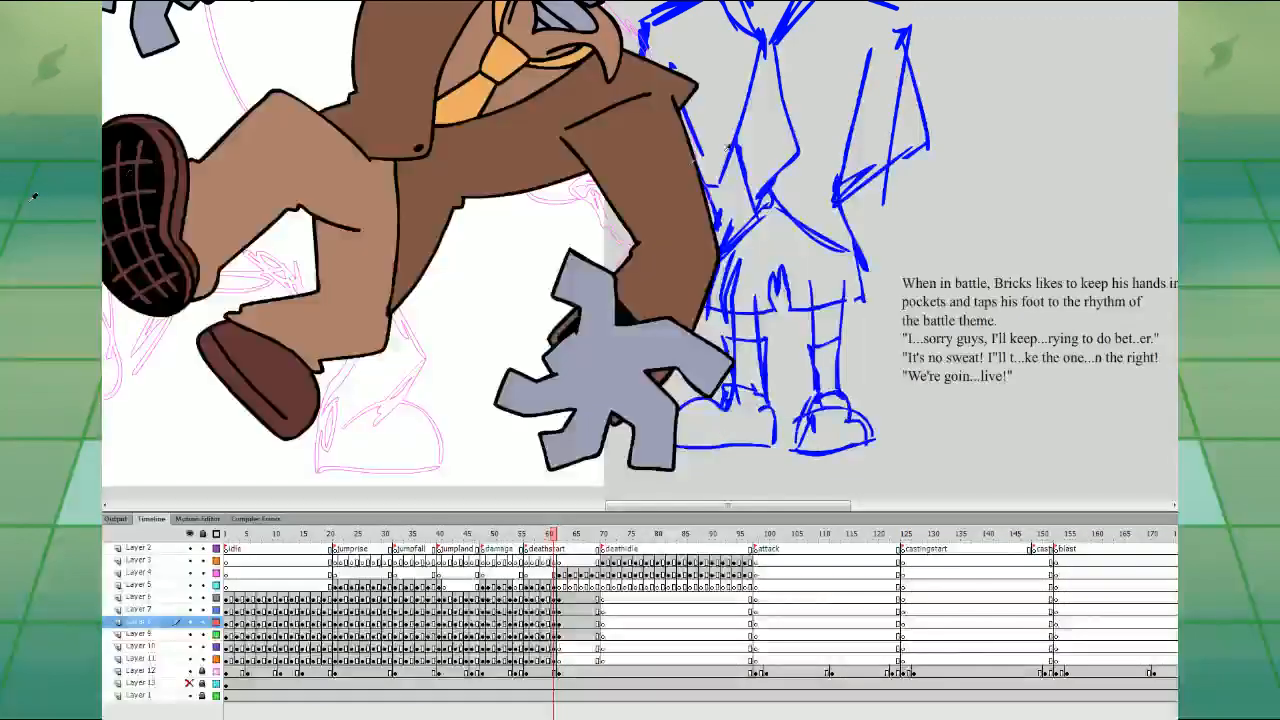
key("period")
left_click(588, 299)
left_click(645, 288)
left_click(690, 246)
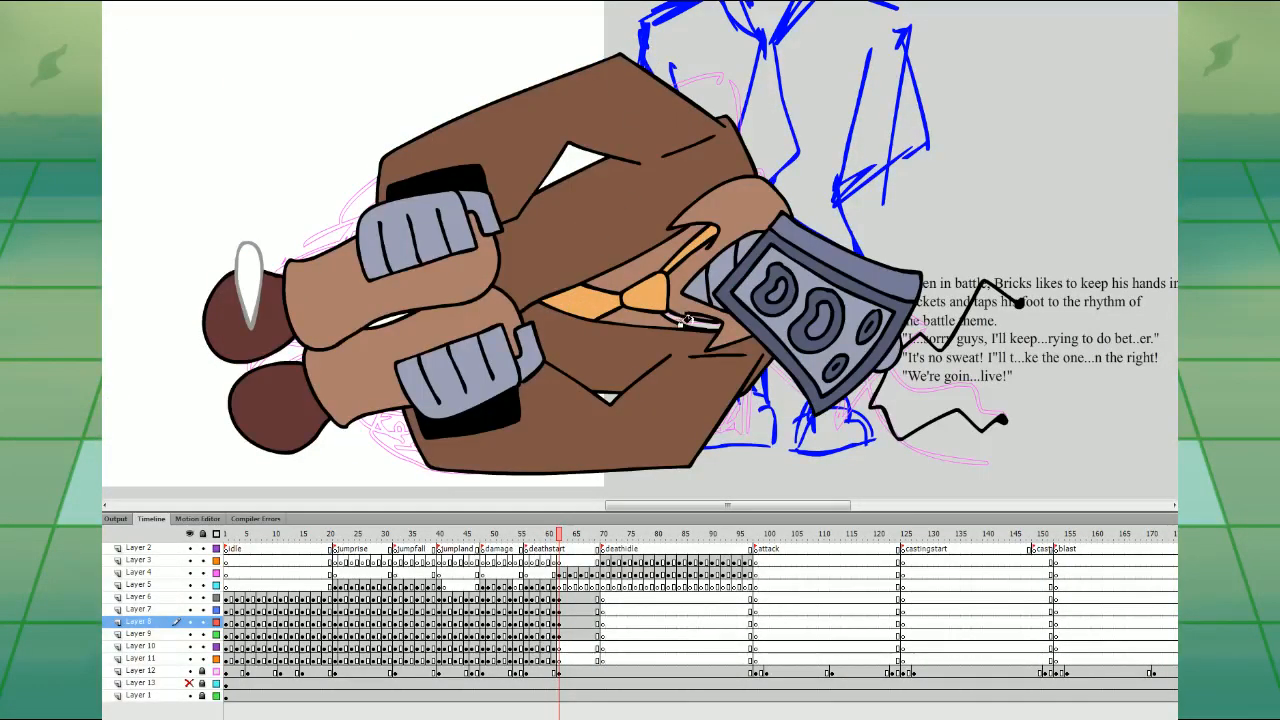
left_click(690, 318)
- Convert the fallen pose's artwork on Layers 6 to 9 into separate symbols, layer by layer, from the frames after 62
left_click(566, 598)
key("ctrl+minus")
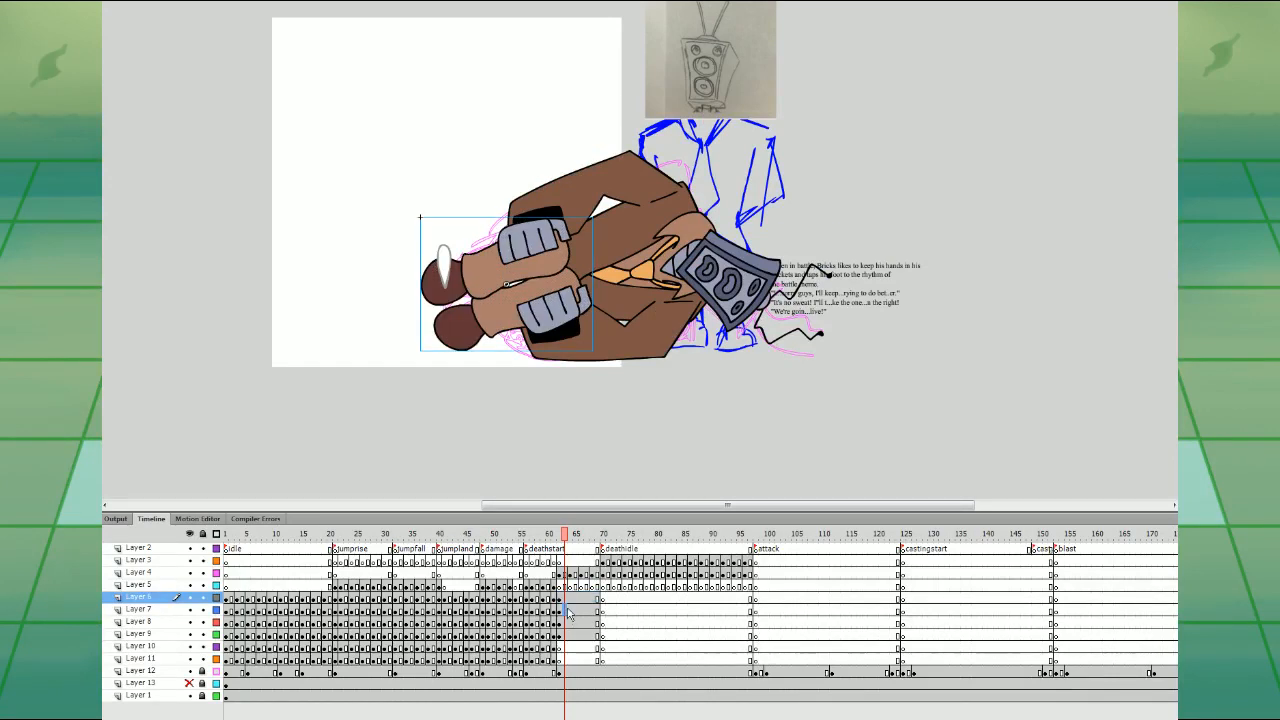
left_click(578, 610)
left_click(567, 622)
left_click(571, 621)
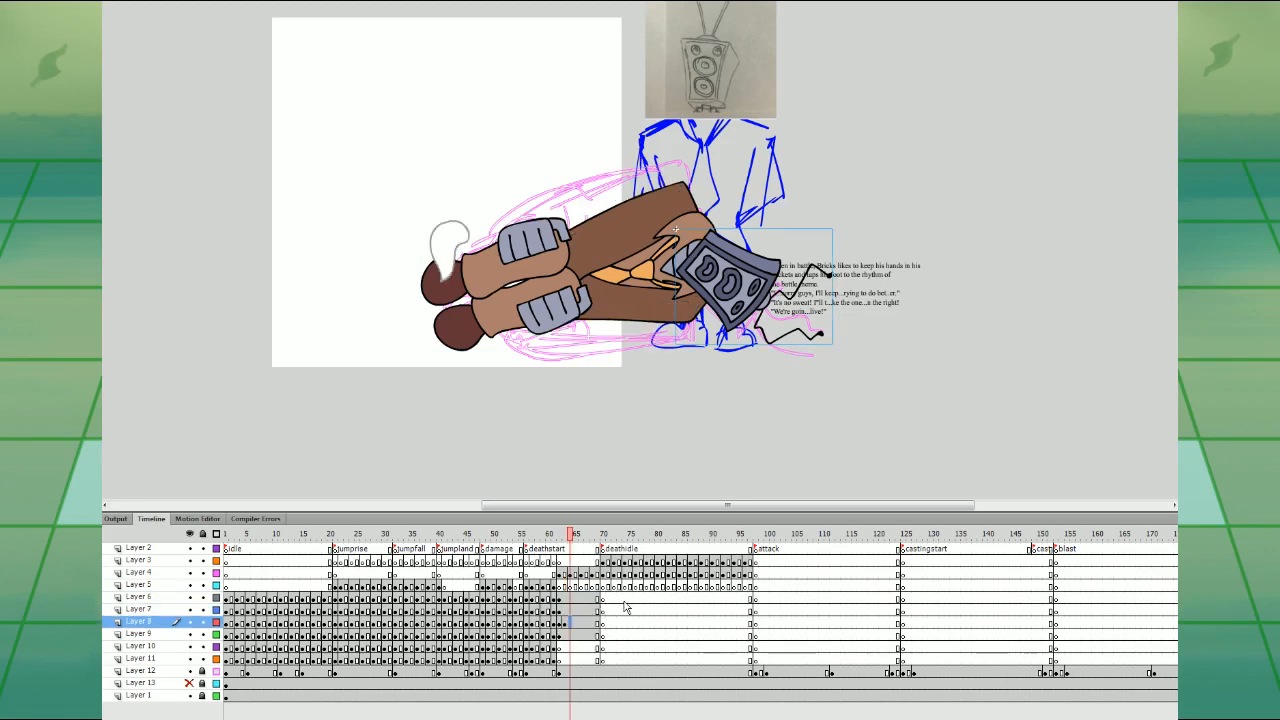
left_click(566, 621)
left_click(566, 610)
left_click(571, 621)
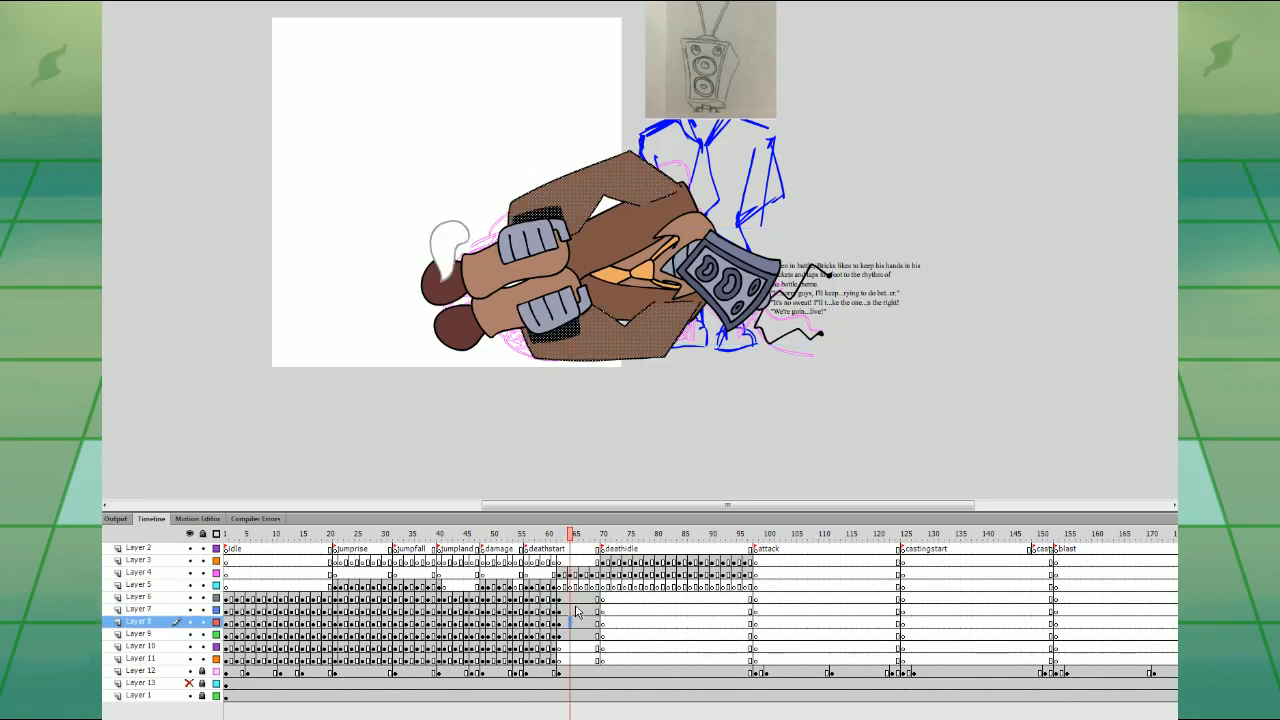
left_click(576, 612)
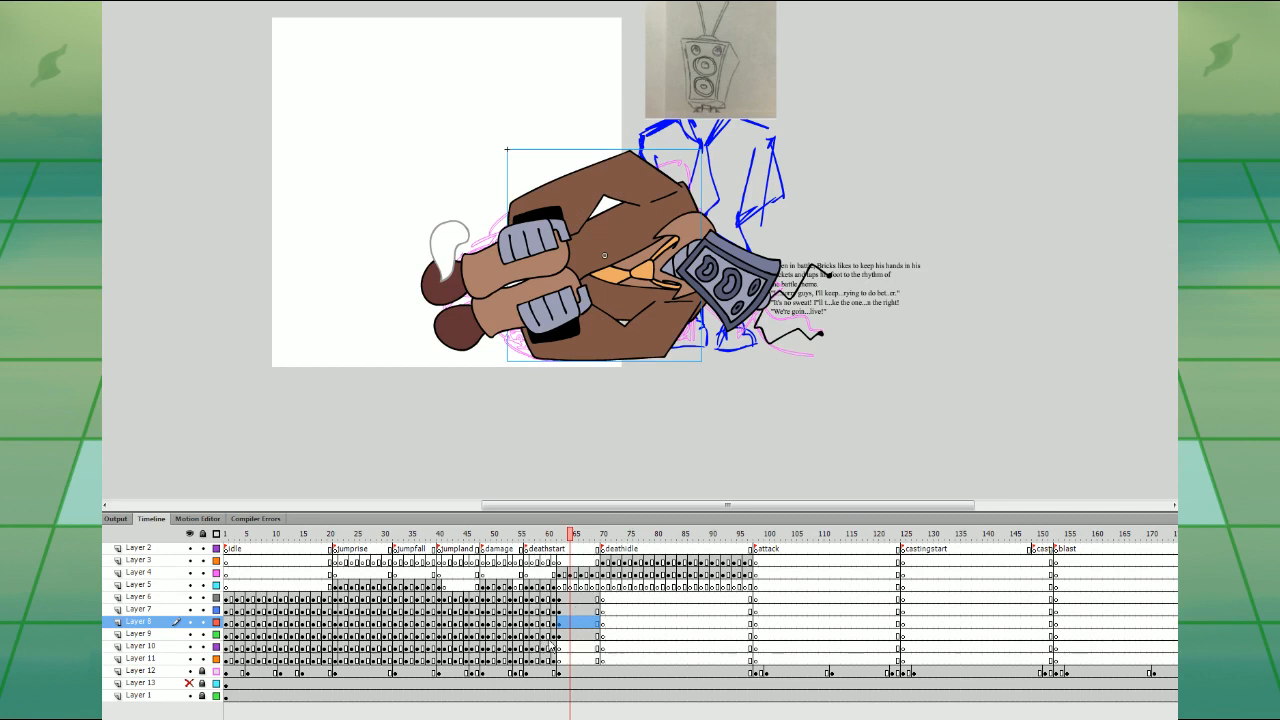
left_click(571, 634)
left_click(607, 631)
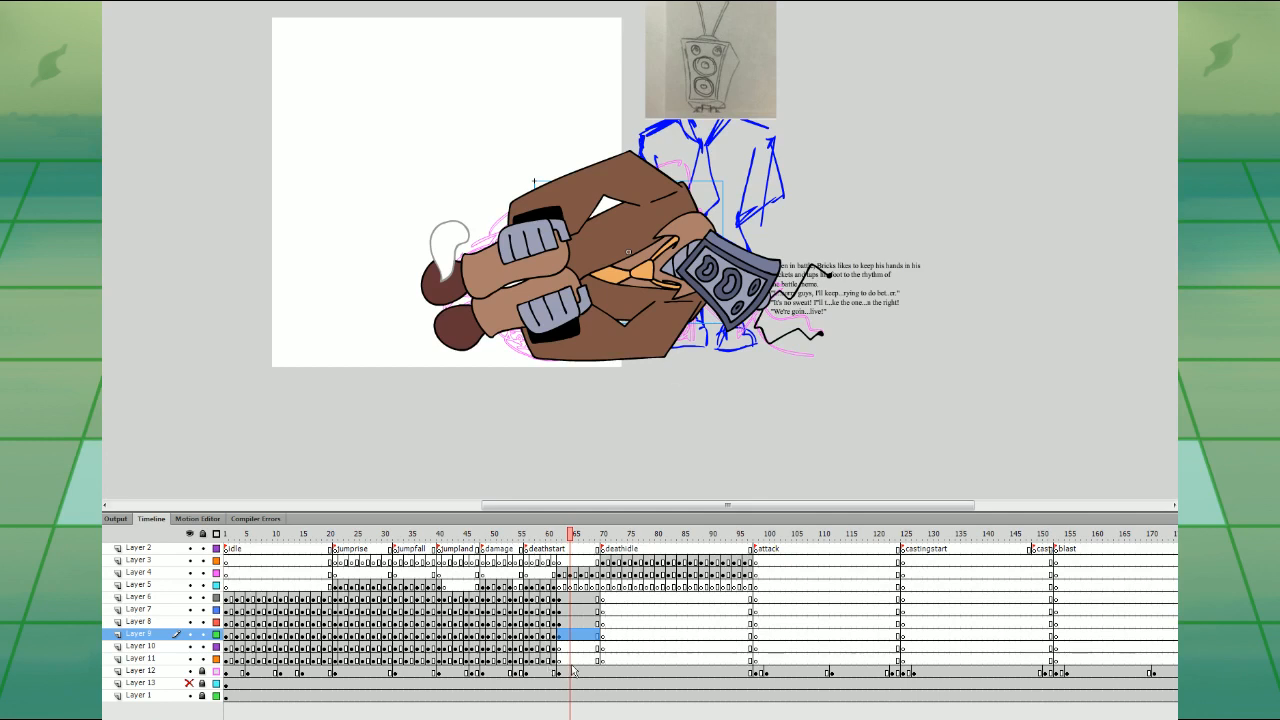
- Inspect the fallen pose's torso and legs around frame 65 and play the deathstart animation
left_click(576, 622)
left_click(73, 10)
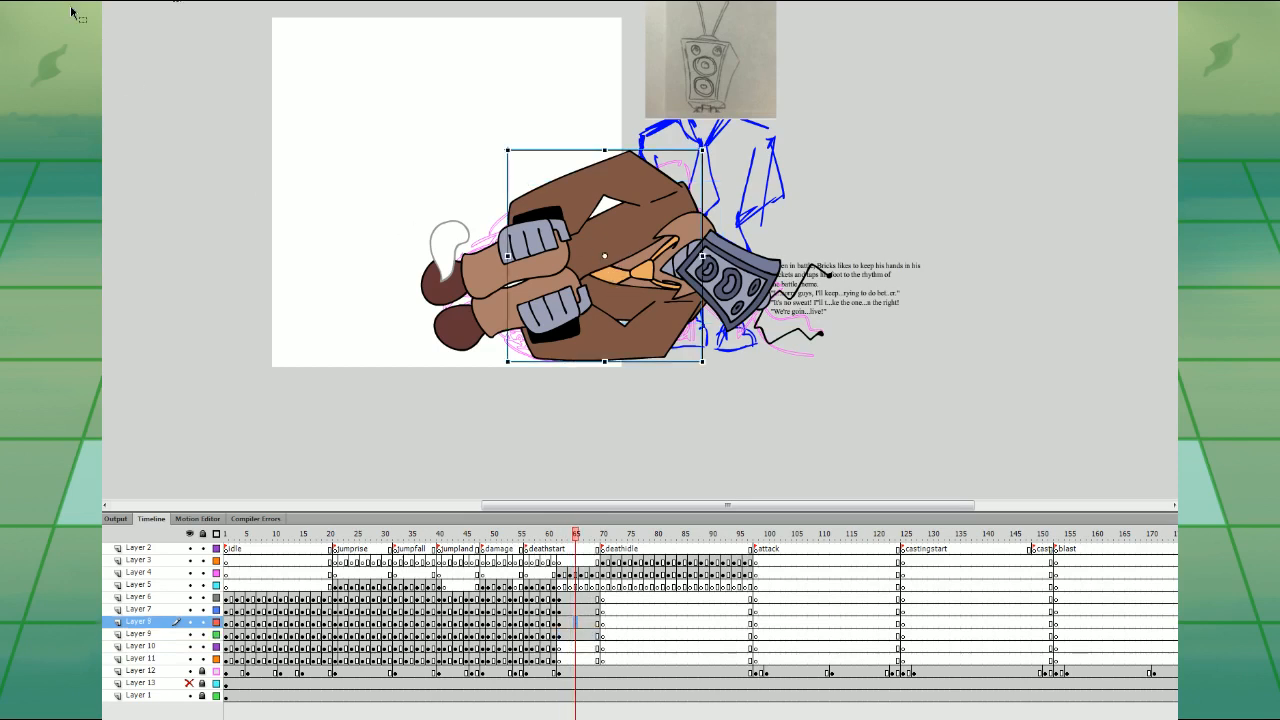
left_click_drag(604, 256, 552, 269)
left_click(692, 245)
left_click(556, 260)
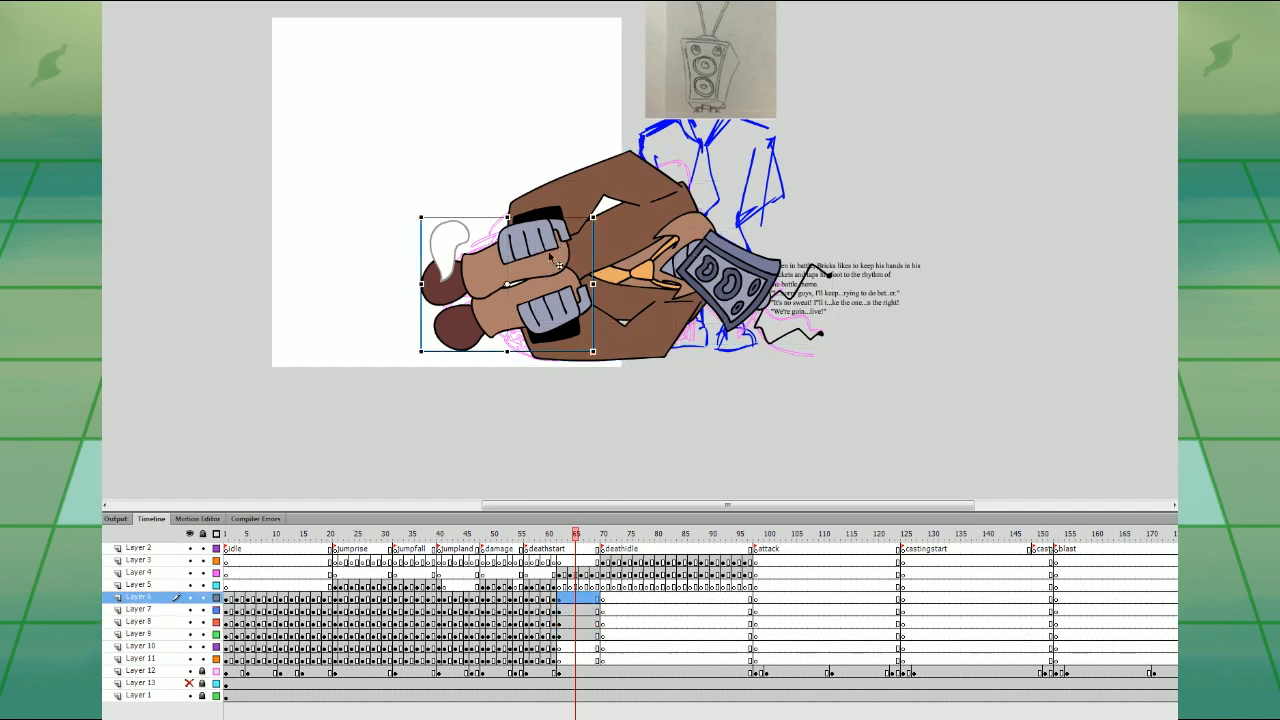
left_click(535, 587)
key("Return")
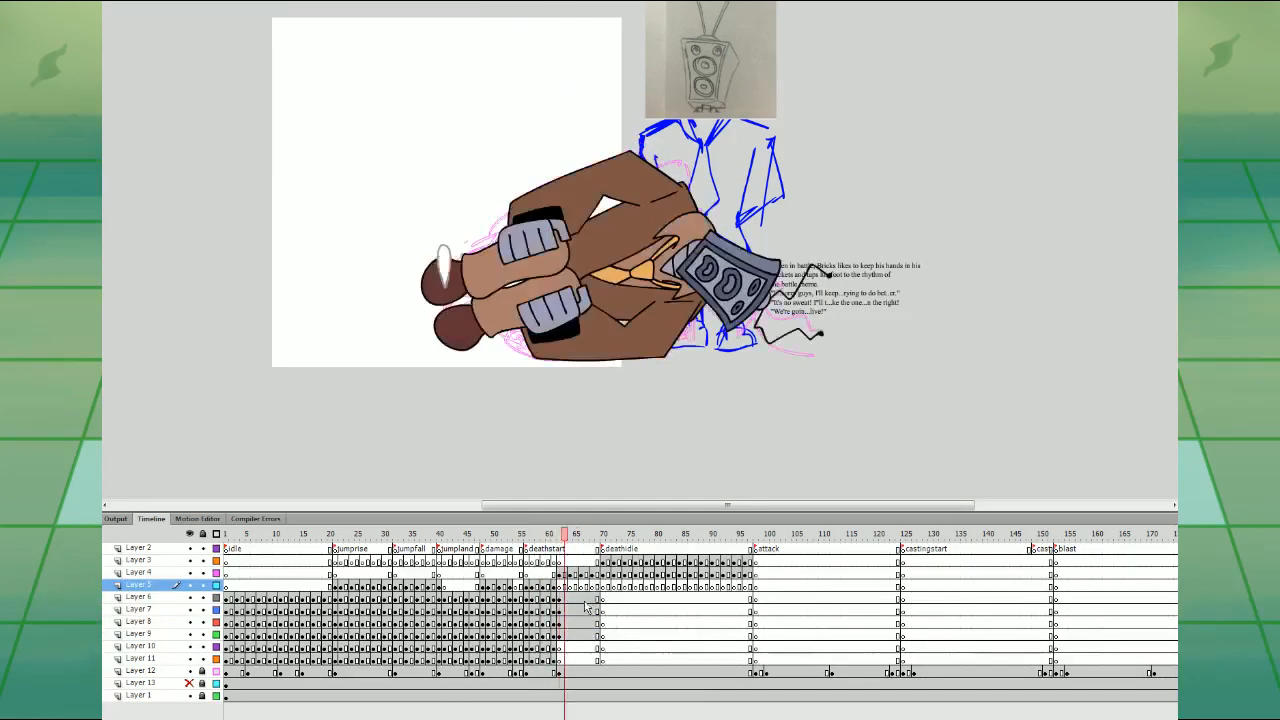
- Add fallen-pose keyframes on Layers 8 to 11 at frame 66 and at the start of the deathidle section
left_click_drag(581, 599, 604, 626)
key("F6")
key("F7")
- At frame 64, rotate the speaker head slightly downward and squash the torso a little from its upper edge
left_click(571, 611)
left_click(762, 291)
left_click_drag(836, 223, 844, 233)
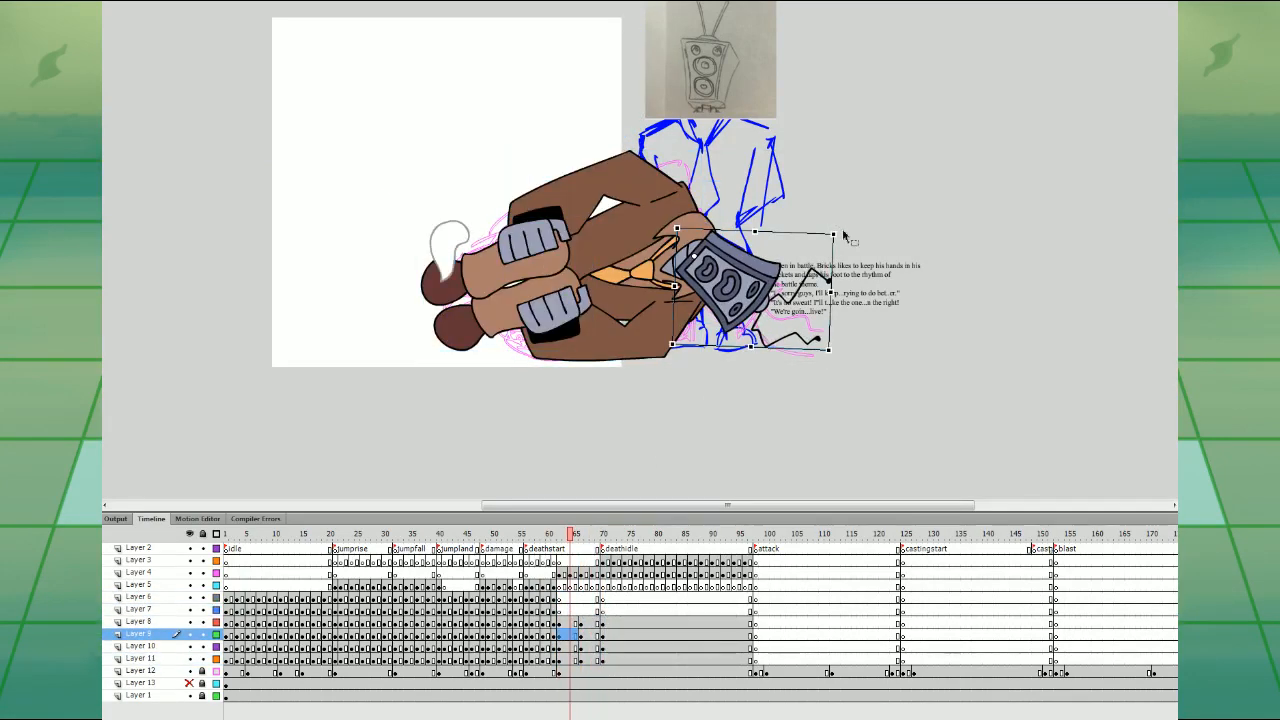
left_click(654, 330)
left_click_drag(508, 150, 506, 156)
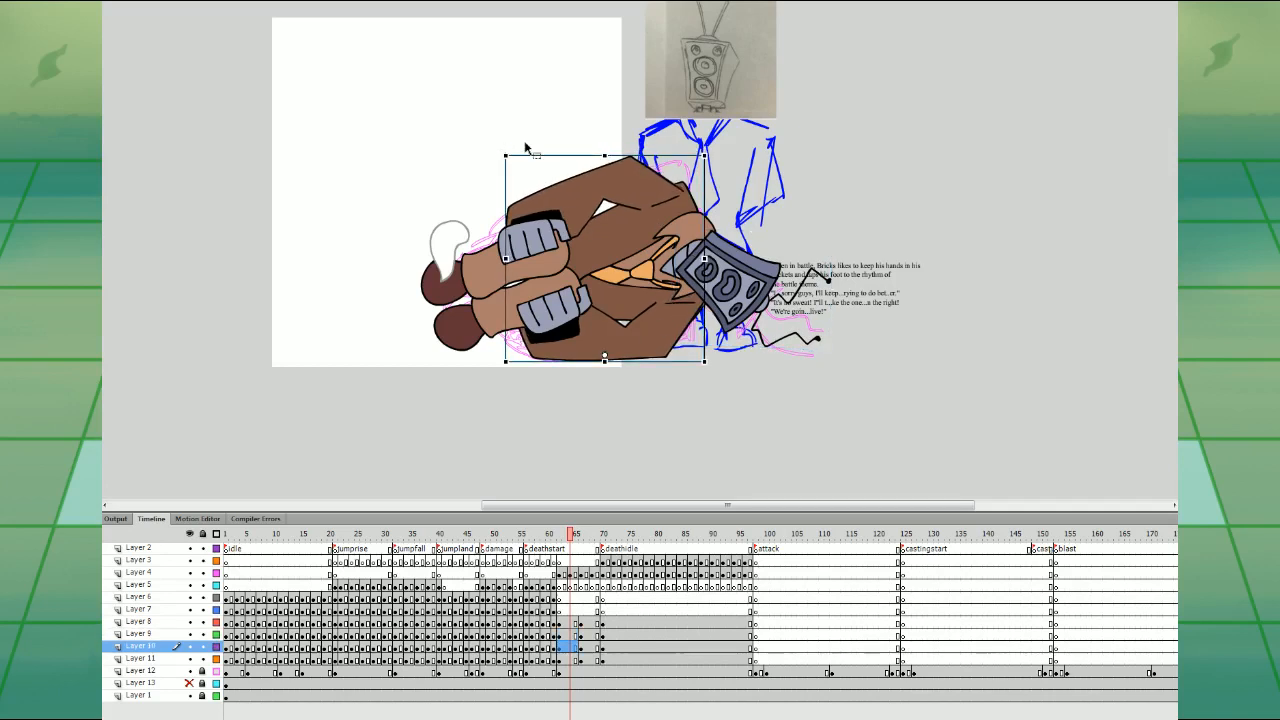
- Shift the legs slightly right and down and slightly rotate the shirt and collar piece in the squashed pose
left_click(555, 257)
left_click_drag(602, 213, 608, 215)
left_click_drag(556, 258, 561, 263)
left_click(682, 234)
left_click_drag(730, 177, 732, 180)
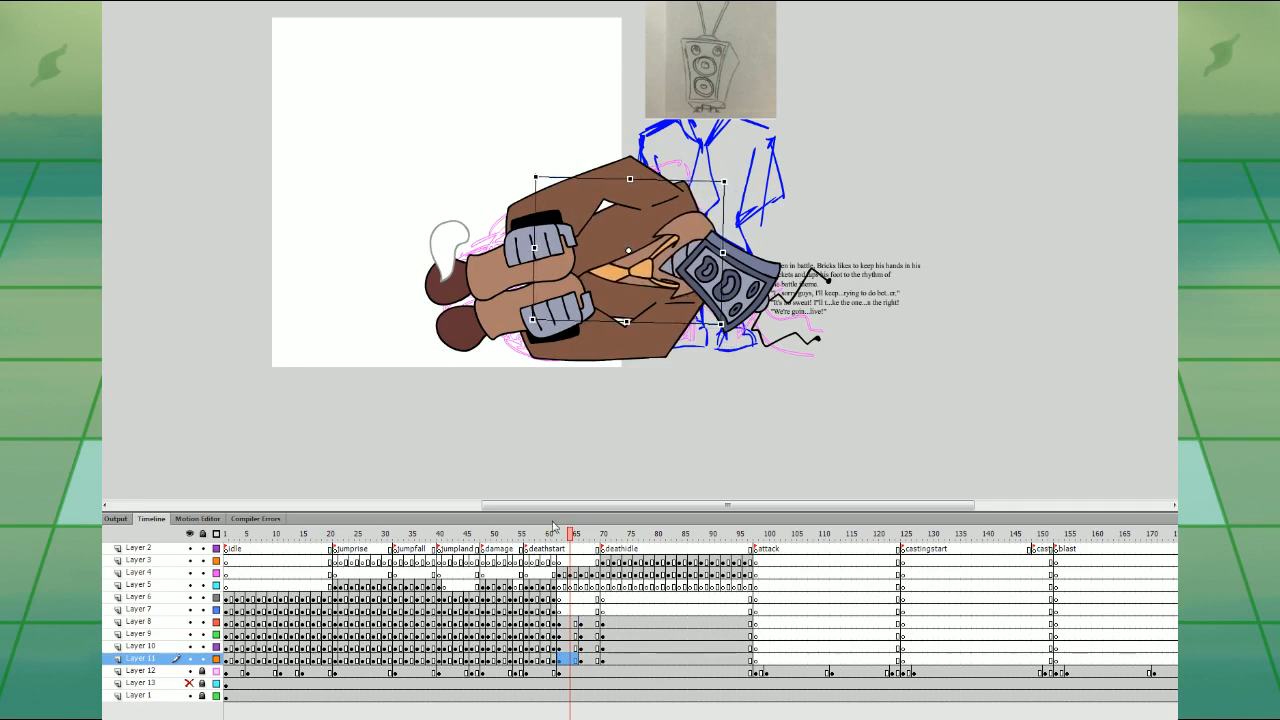
- Nudge the speaker head slightly right and down in the squashed pose
left_click(575, 610)
left_click_drag(744, 174, 695, 243)
key("Right")
key("Right")
key("Down")
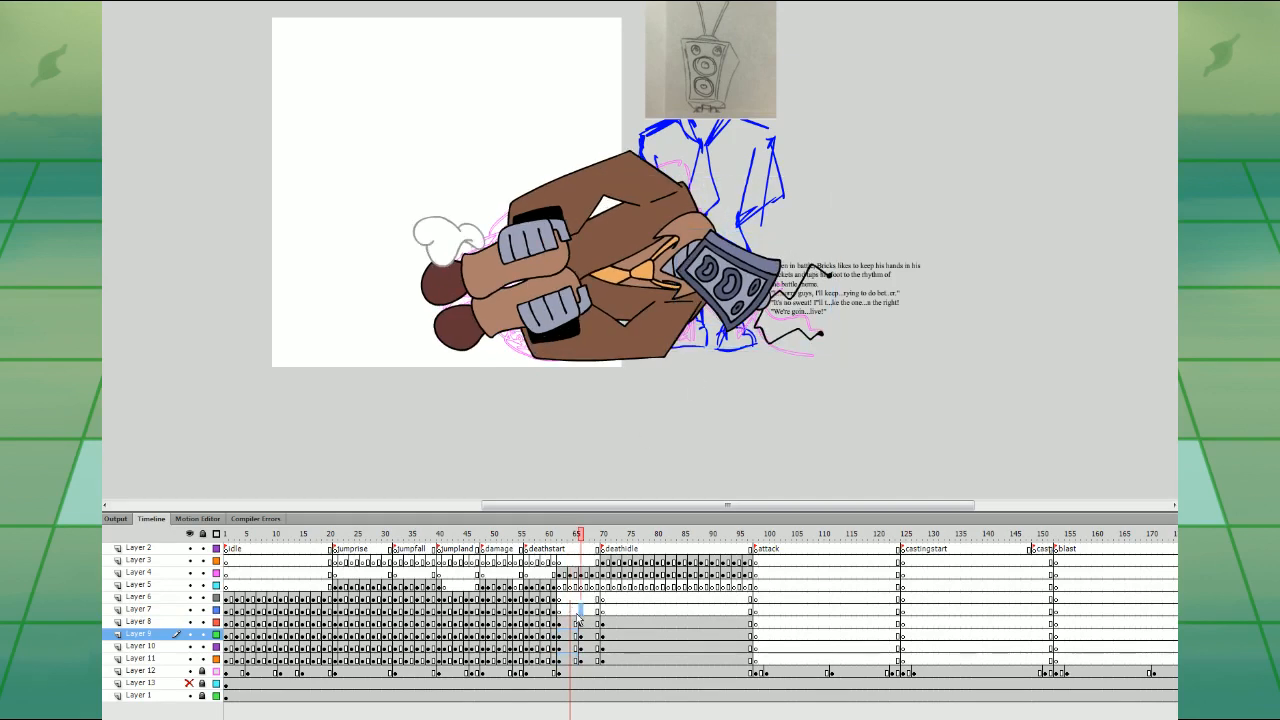
- Copy the frame 66 keyframes of Layers 8 to 11 to frame 64 and stretch the torso there slightly upward
left_click(566, 611)
left_click_drag(581, 621, 586, 659)
left_click_drag(584, 659, 573, 658)
left_click(722, 376)
left_click(655, 328)
left_click_drag(507, 149, 511, 146)
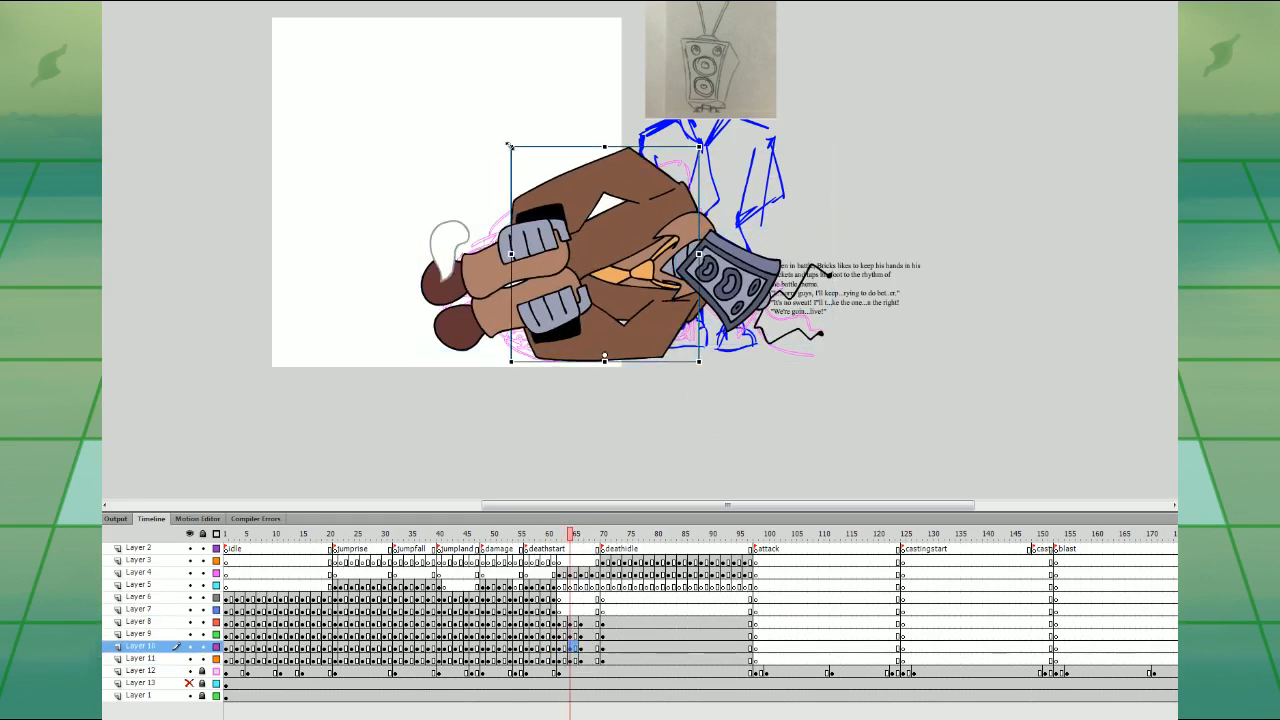
- Nudge the legs slightly right and up to match the stretched torso at frame 64
left_click(555, 252)
key("Right")
key("Right")
key("Right")
key("Up")
key("Right")
key("Up")
key("Up")
- Nudge the shirt and collar piece right and up and tilt the speaker head slightly upward at frame 64
left_click(684, 225)
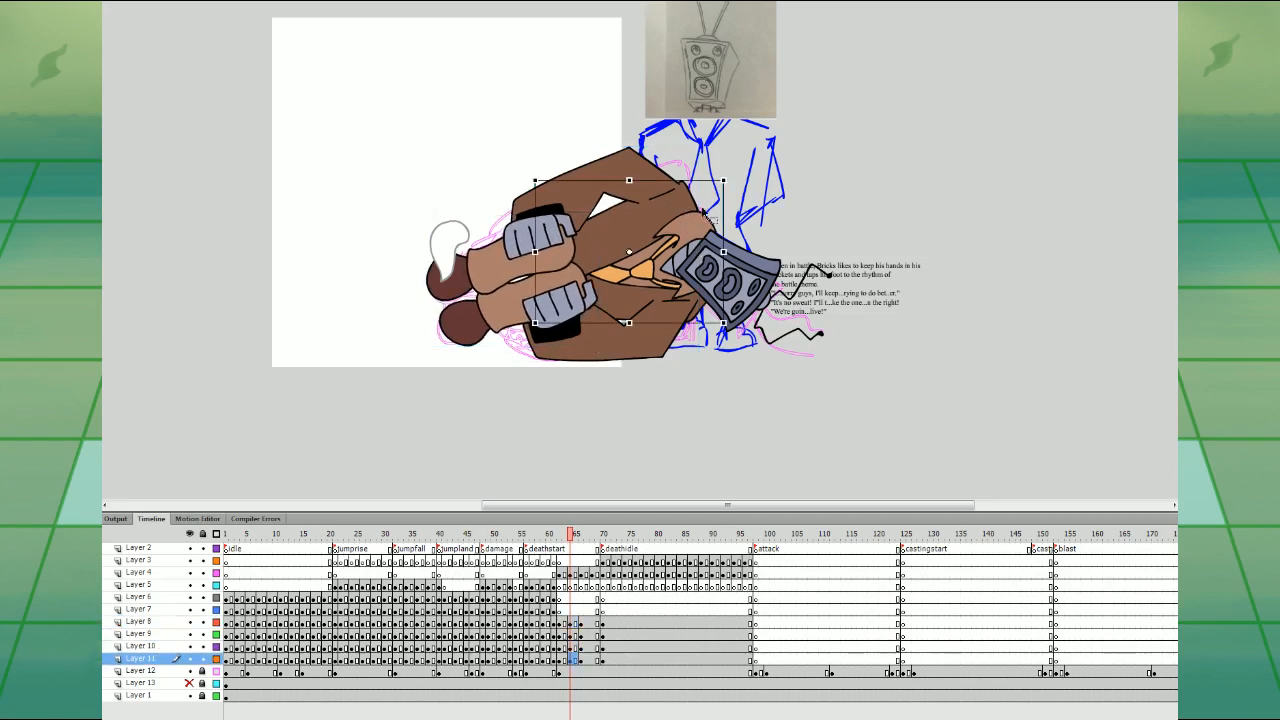
key("Right")
key("Up")
left_click(755, 265)
left_click_drag(837, 223, 840, 230)
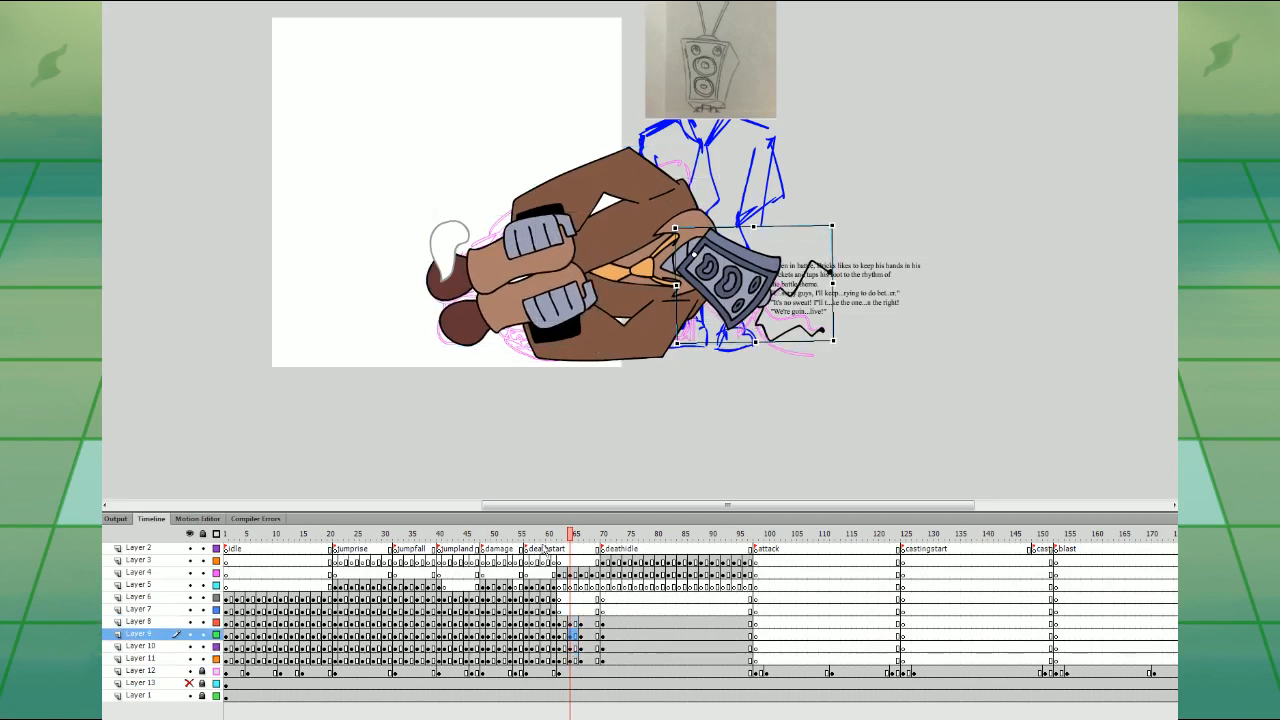
left_click(541, 573)
key("Return")
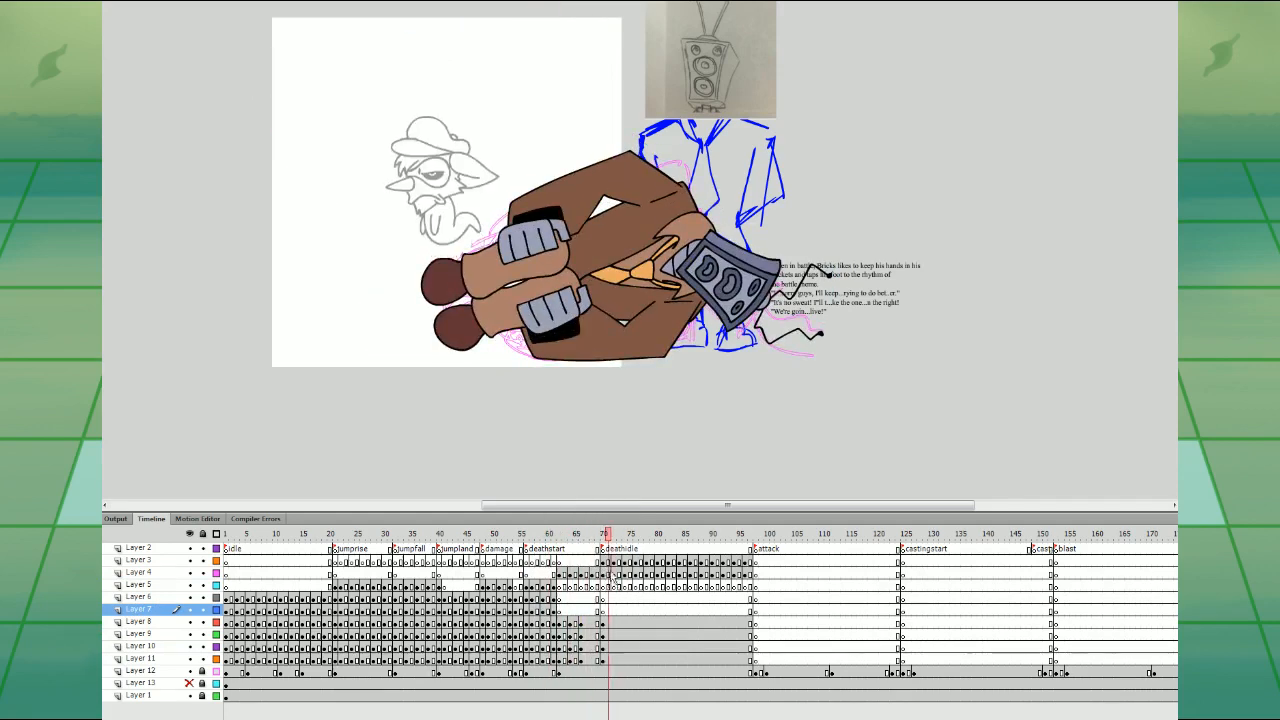
- Open the ghost's capped head symbol in the deathidle section for editing and add a new layer above its outlined artwork
left_click(607, 561)
key("ctrl+equal")
left_click_drag(746, 391, 717, 440)
double_click(643, 310)
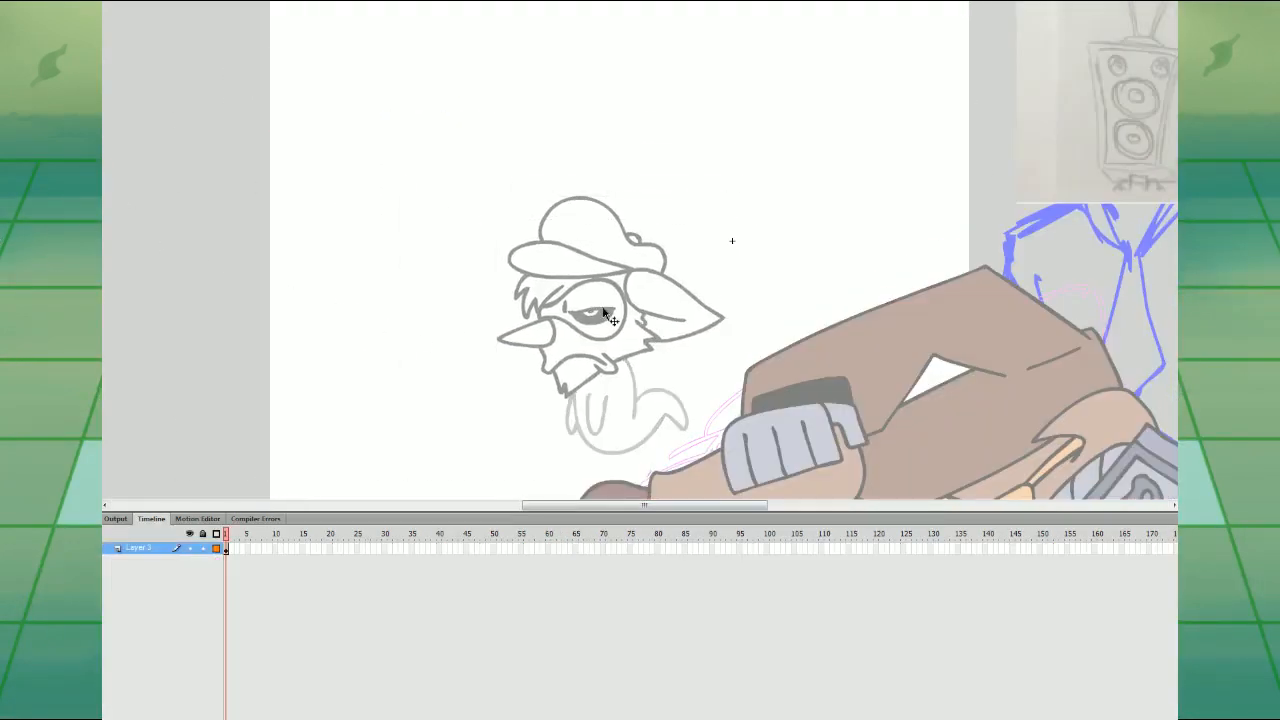
left_click(216, 548)
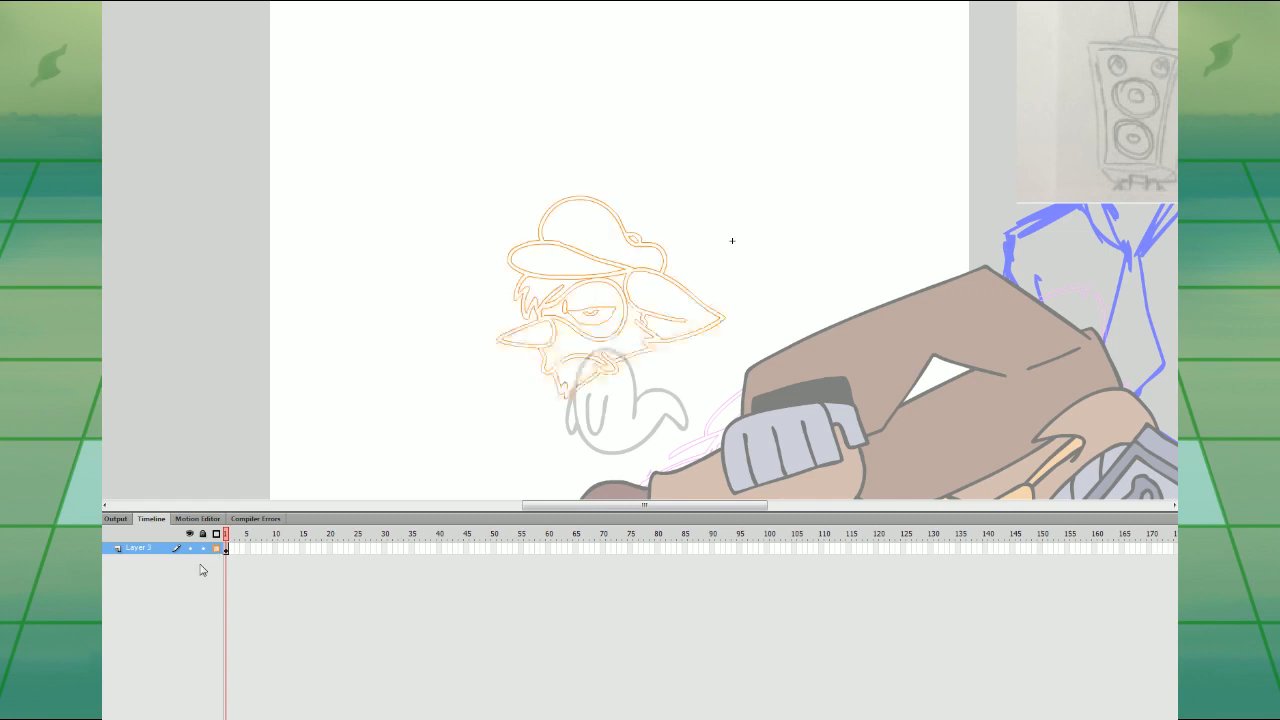
left_click(107, 717)
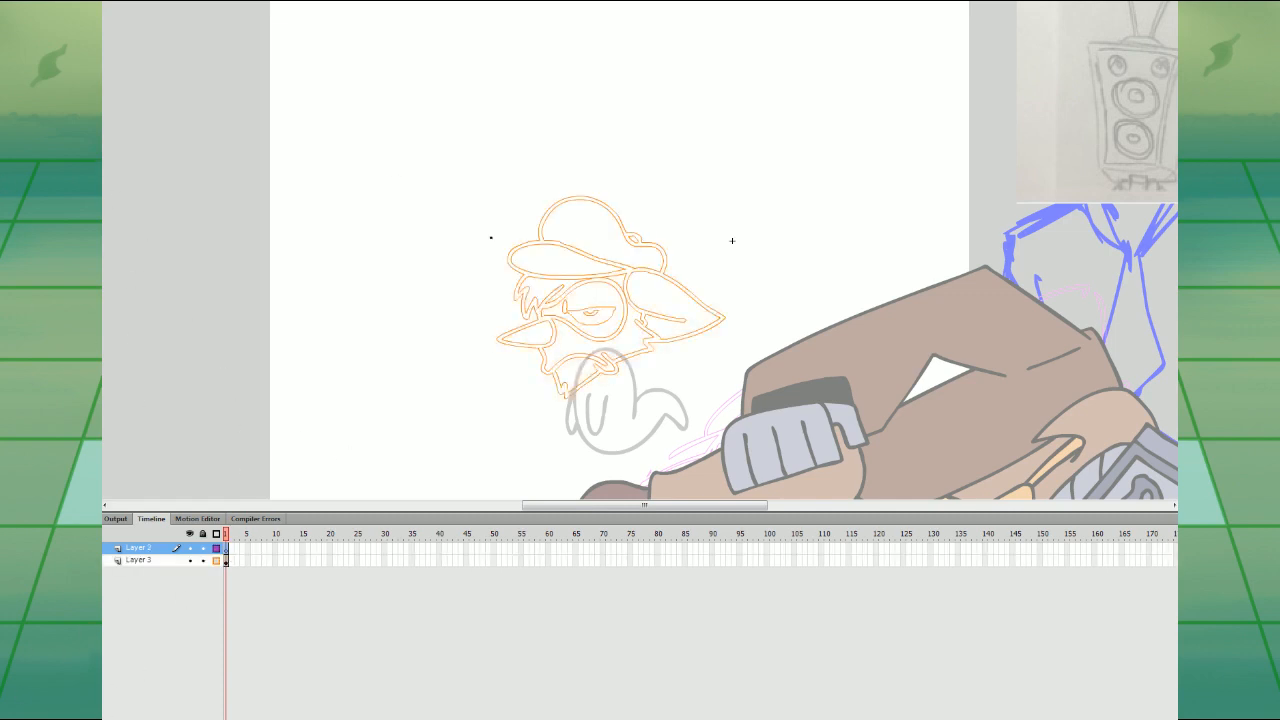
- Brush a flared speaker-shaped head with an inner frame and two oval eyes over the outlined ghost head
mouse_move(478, 224)
left_mouse_down()
mouse_move(500, 249)
mouse_move(523, 377)
mouse_move(616, 369)
mouse_move(632, 240)
mouse_move(652, 222)
mouse_move(625, 198)
mouse_move(542, 190)
mouse_move(479, 224)
mouse_move(516, 217)
mouse_move(501, 223)
mouse_move(531, 365)
mouse_move(613, 366)
mouse_move(601, 322)
mouse_move(633, 222)
mouse_move(550, 200)
mouse_move(505, 212)
mouse_move(532, 240)
mouse_move(599, 213)
mouse_move(602, 240)
mouse_move(519, 243)
mouse_move(531, 222)
mouse_move(610, 220)
mouse_move(607, 245)
mouse_move(603, 213)
left_mouse_up()
key("ctrl+z")
key("ctrl+z")
key("ctrl+z")
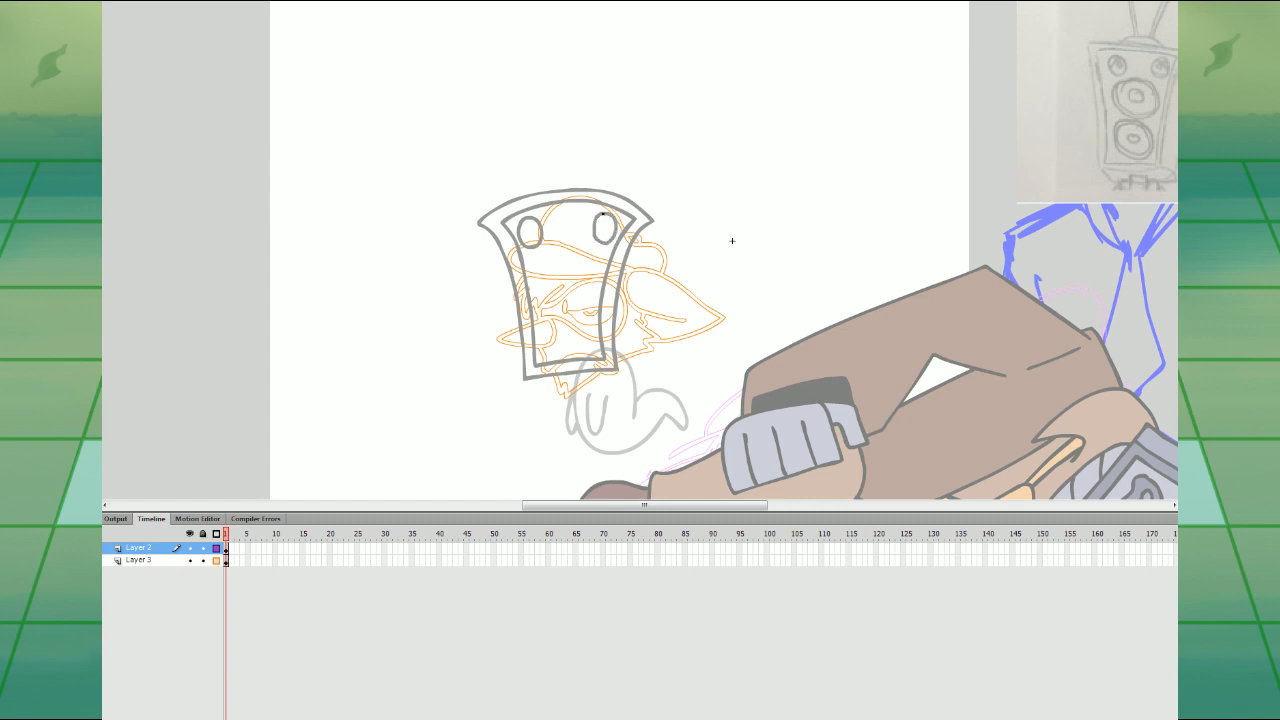
- Draw pupils in the eyes and two stacked speaker cones with inner ovals below them
mouse_move(538, 263)
left_mouse_down()
mouse_move(570, 259)
mouse_move(566, 249)
mouse_move(570, 263)
left_mouse_up()
mouse_move(578, 308)
left_mouse_down()
mouse_move(549, 346)
mouse_move(573, 308)
mouse_move(578, 349)
mouse_move(572, 309)
mouse_move(541, 331)
mouse_move(569, 320)
left_mouse_up()
key("ctrl+z")
key("ctrl+z")
key("ctrl+z")
key("ctrl+z")
mouse_move(640, 292)
left_mouse_down()
mouse_move(636, 366)
mouse_move(676, 232)
left_mouse_up()
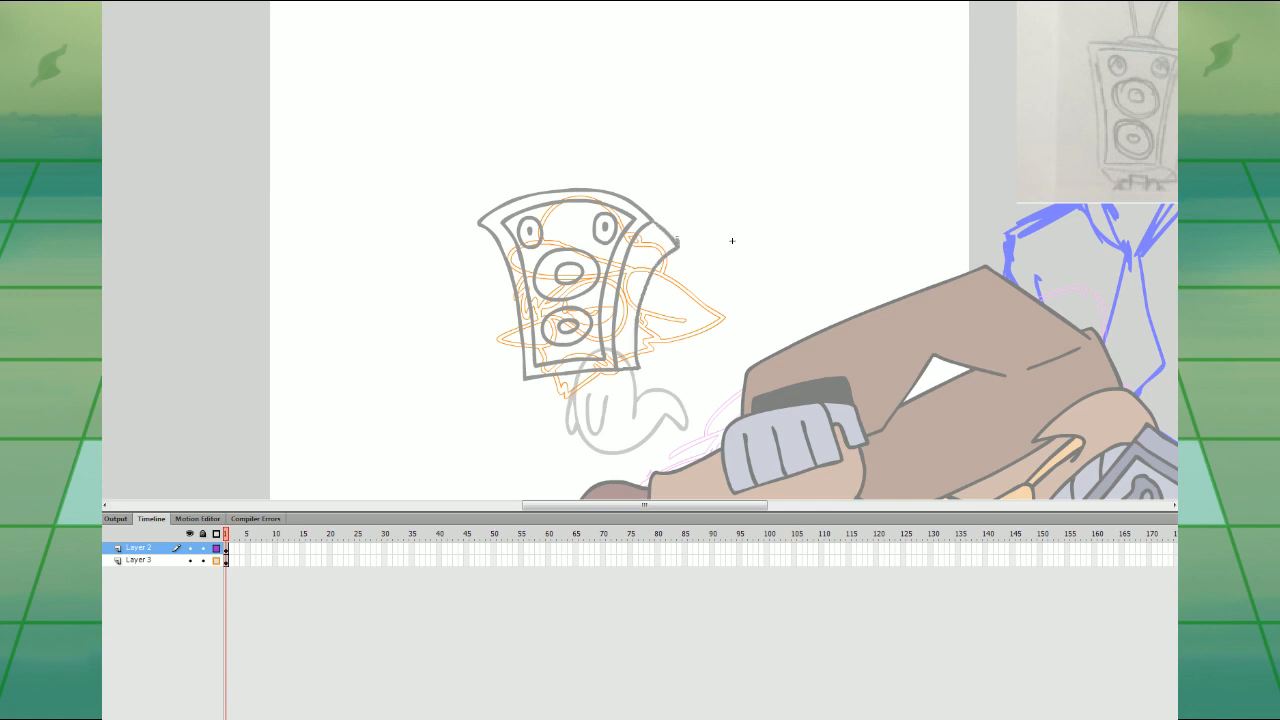
key("ctrl+z")
key("ctrl+z")
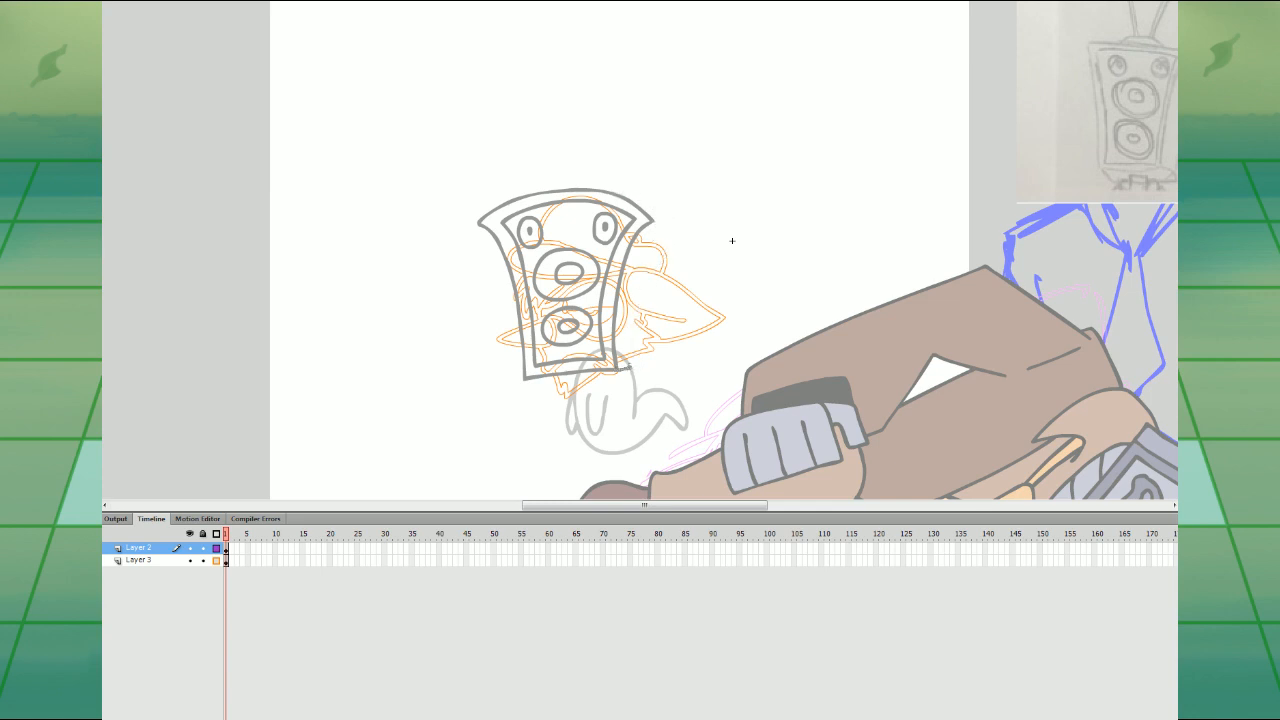
- Draw a narrow side panel on the speaker head and a base with two curved, ball-tipped antennae on its upper edge
key("ctrl+y")
key("ctrl+y")
key("ctrl+y")
key("ctrl+y")
key("ctrl+y")
key("ctrl+y")
key("ctrl+y")
key("ctrl+y")
key("ctrl+y")
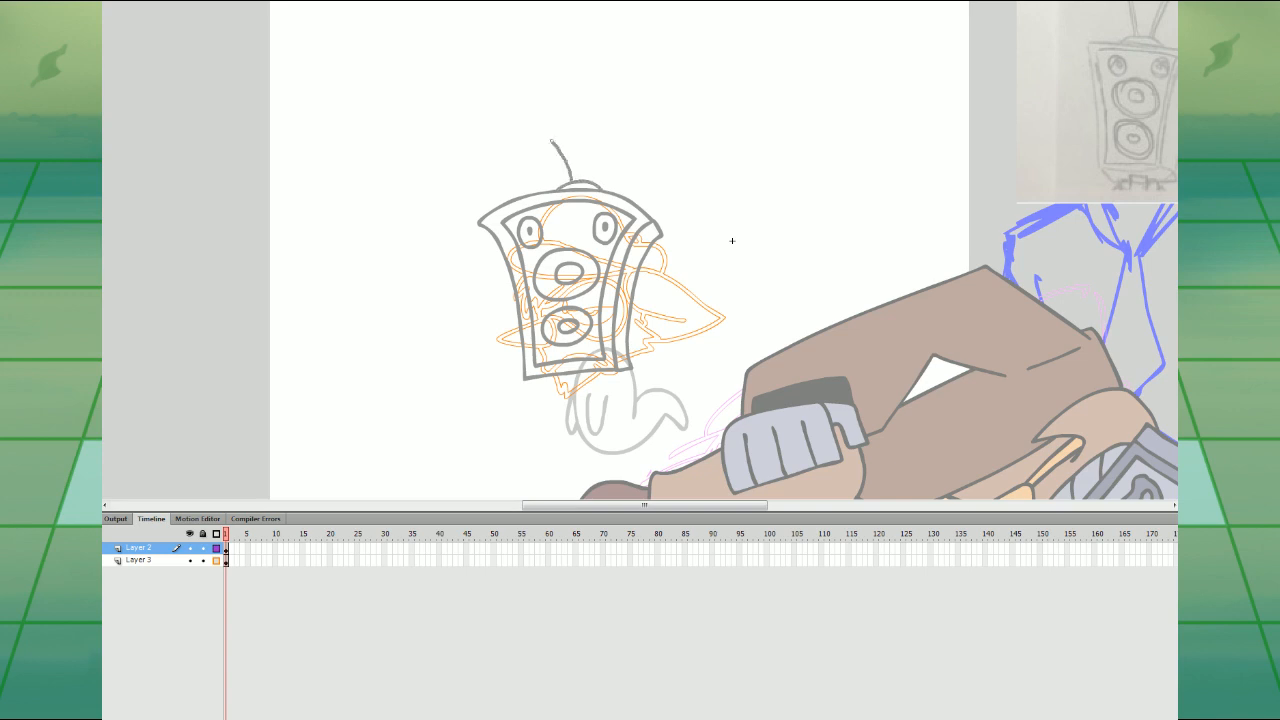
key("ctrl+y")
key("ctrl+y")
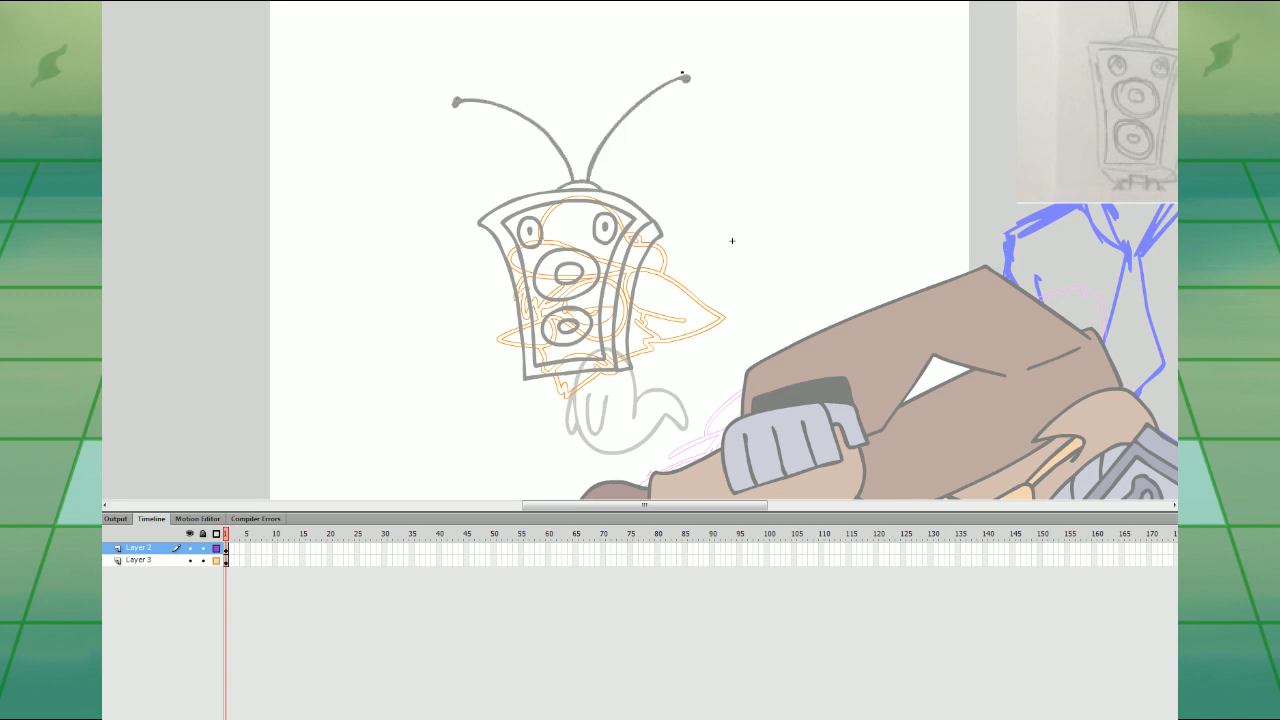
- Fill the two cone centres with the dark outline colour and the rest of the speaker head and antenna base with white
left_click(560, 274)
left_click(566, 325)
left_click(352, 126)
left_click(574, 216)
left_click(581, 195)
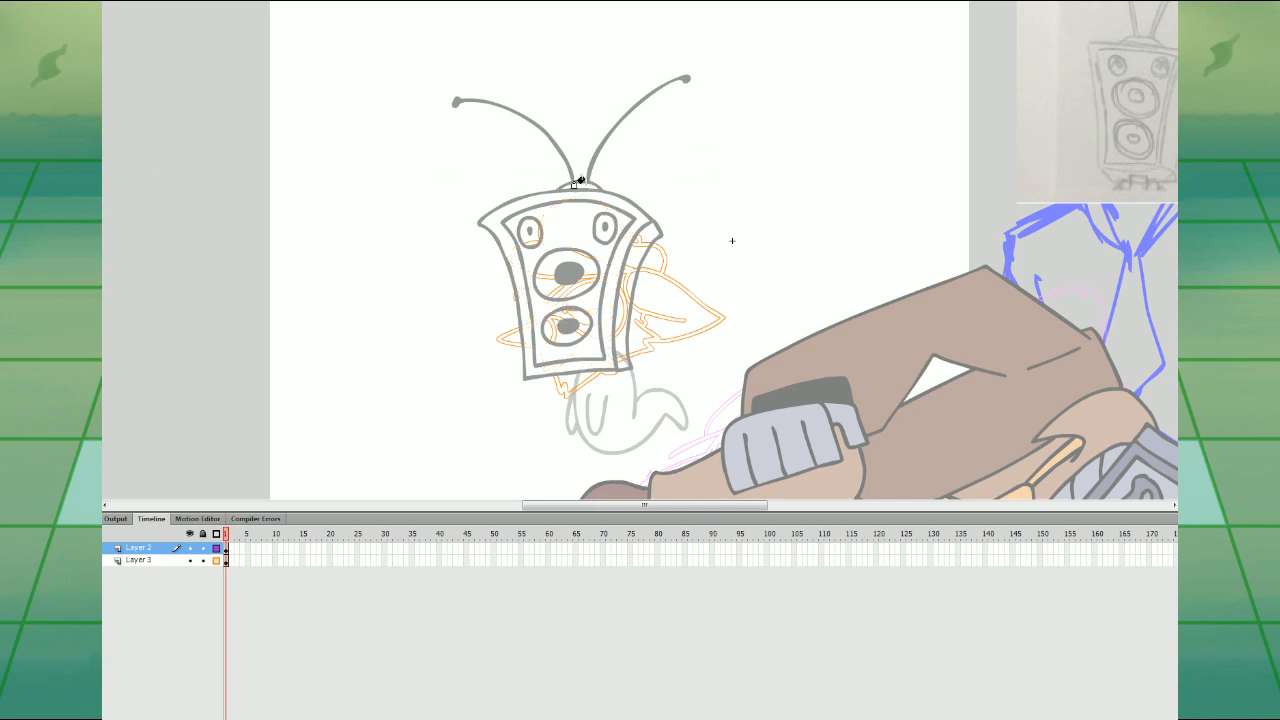
left_click(643, 236)
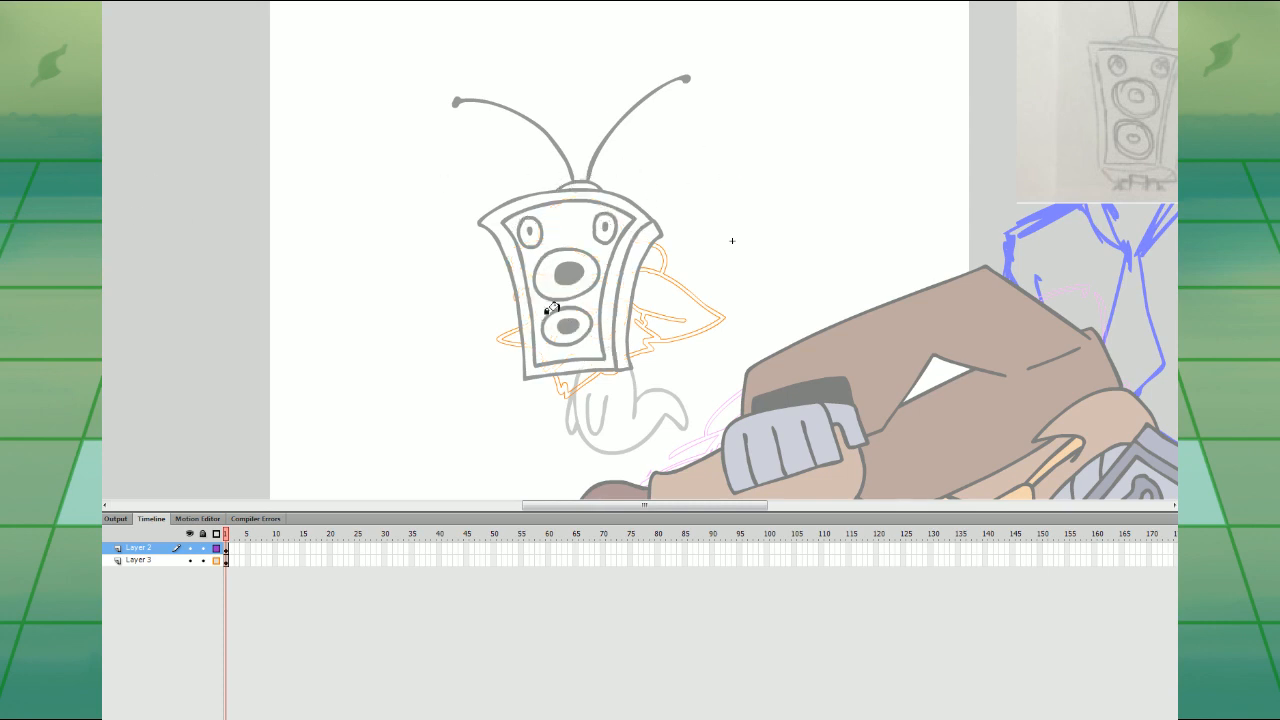
- Move the speaker head slightly right and down onto the ghost's body and delete the old head's Layer 3
key("ctrl+a")
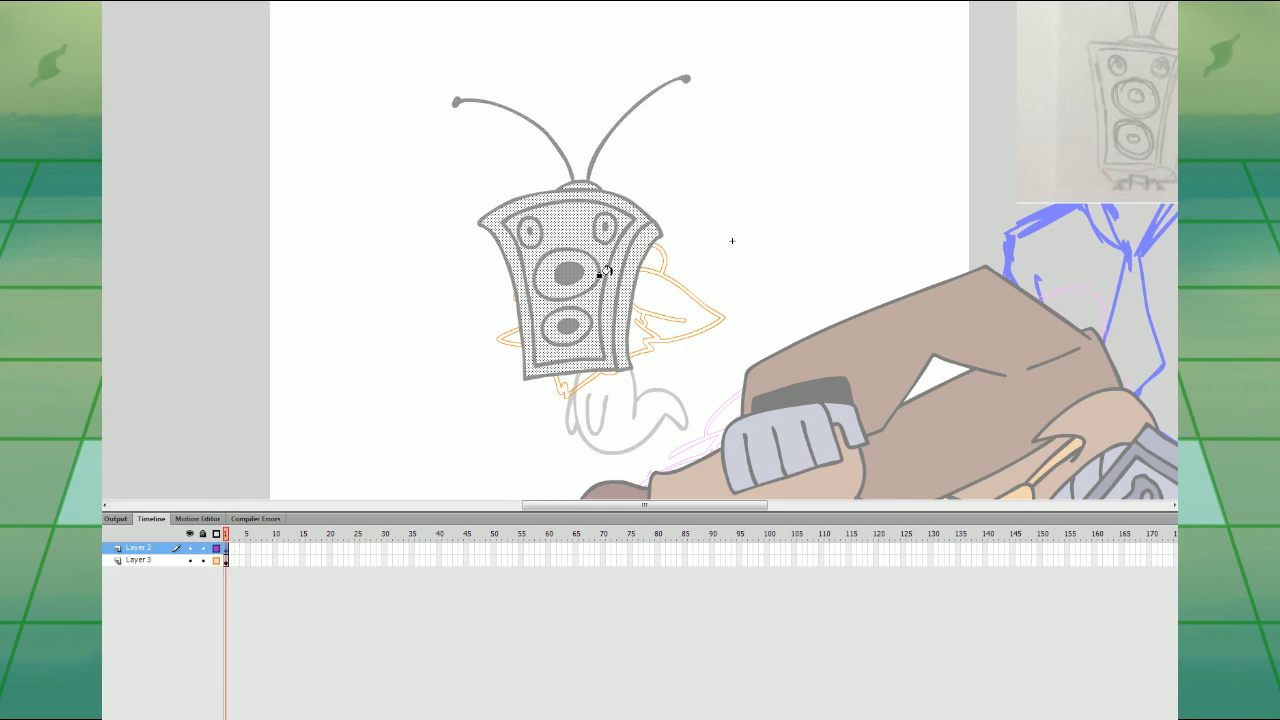
key("q")
left_click_drag(617, 266, 636, 273)
left_click(730, 210)
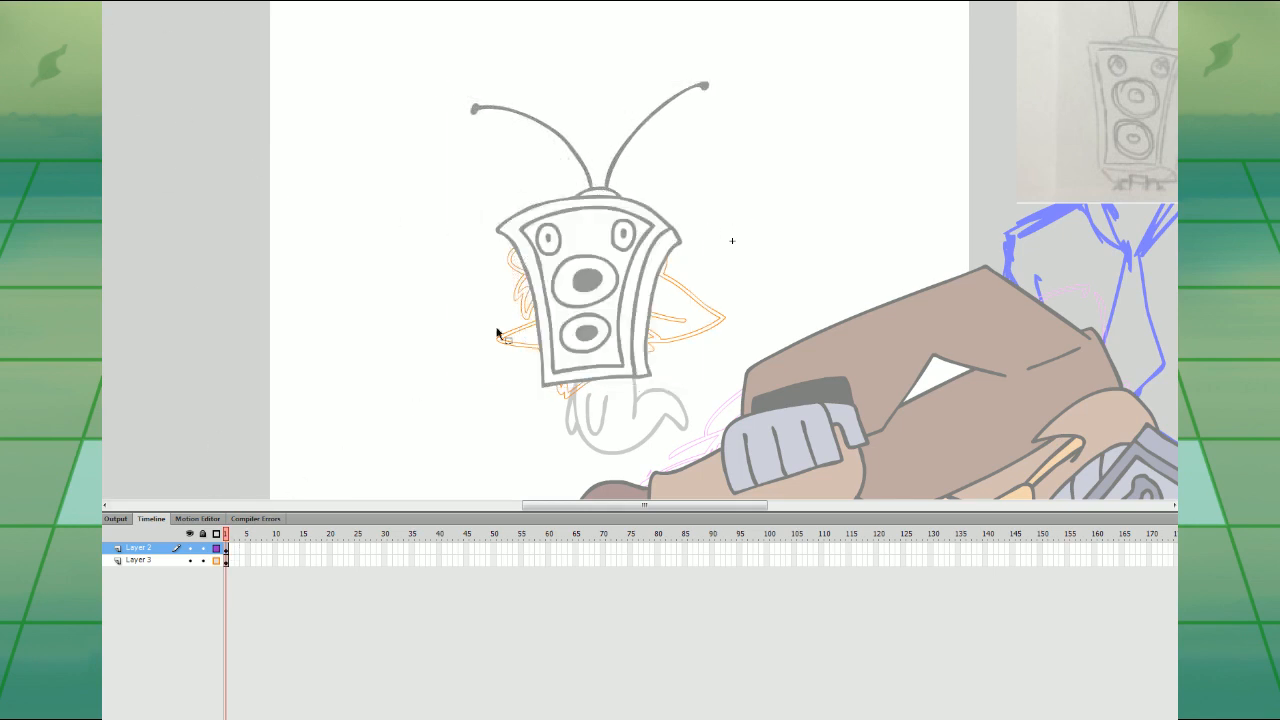
left_click(171, 565)
left_click(137, 711)
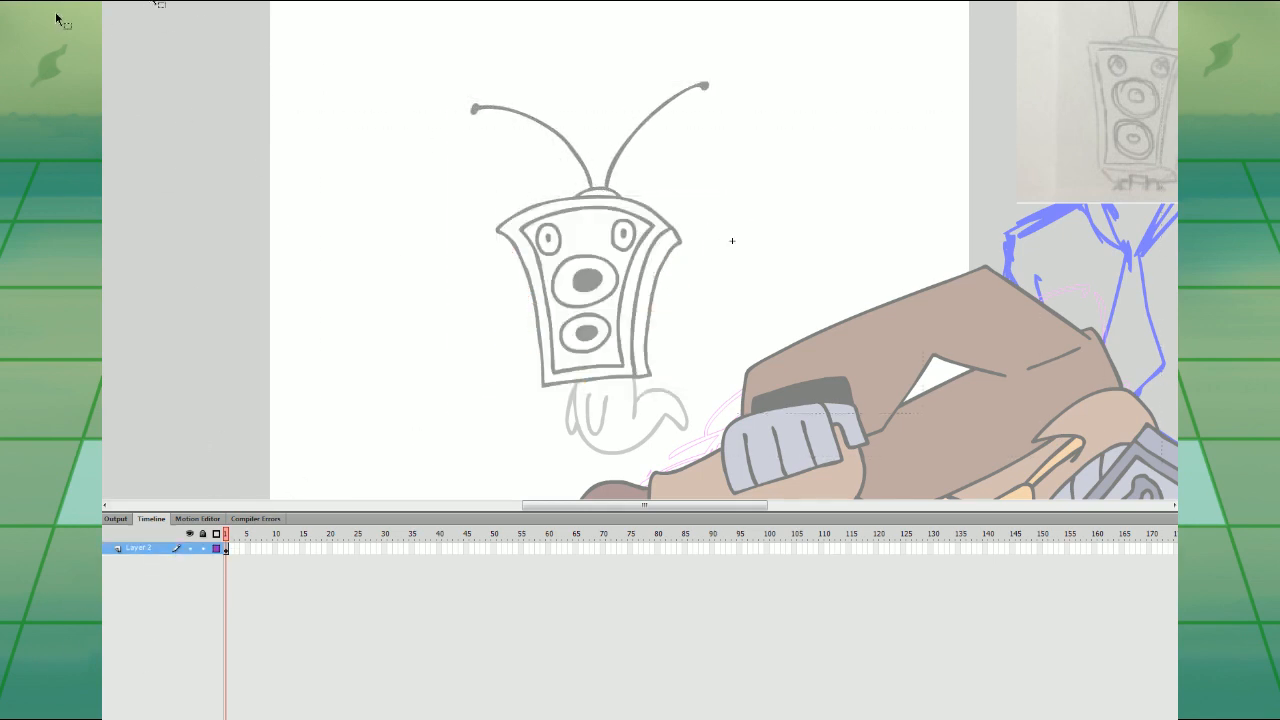
key("ctrl+z")
key("ctrl+1")
- Play back the animation from the idle section and again from the deathstart section
left_click(312, 574)
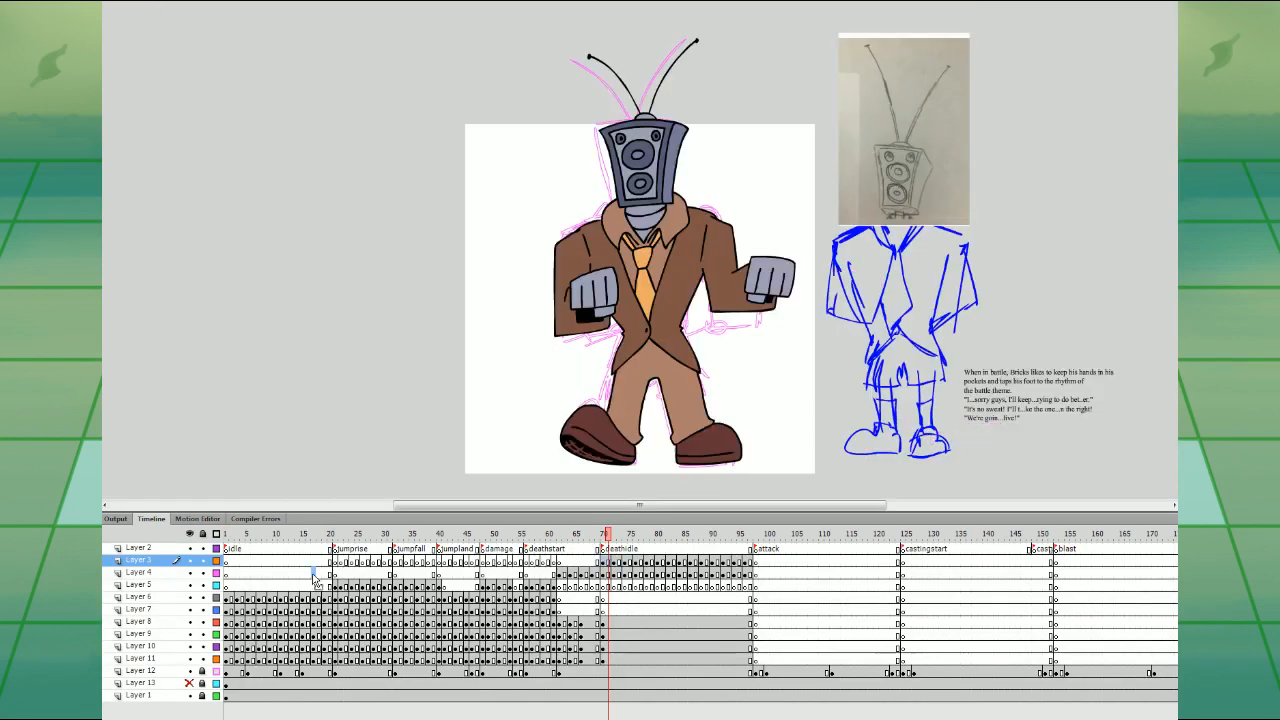
key("Return")
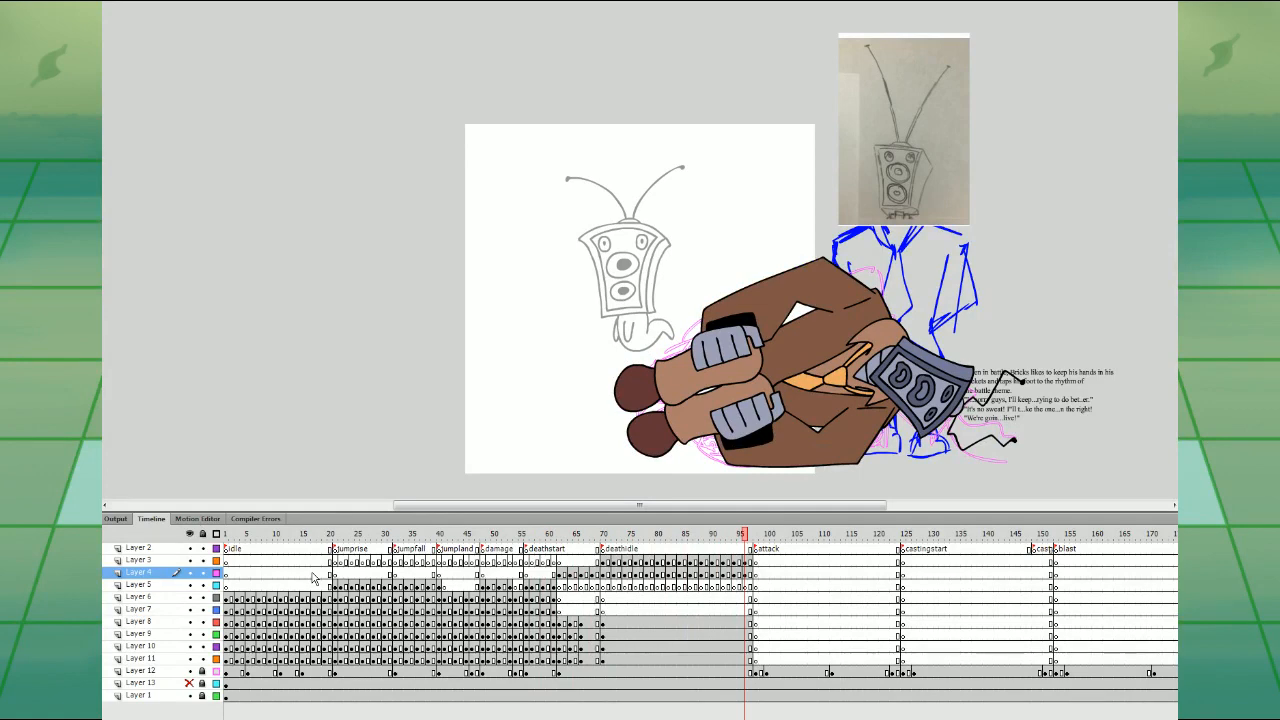
left_click(235, 570)
key("Return")
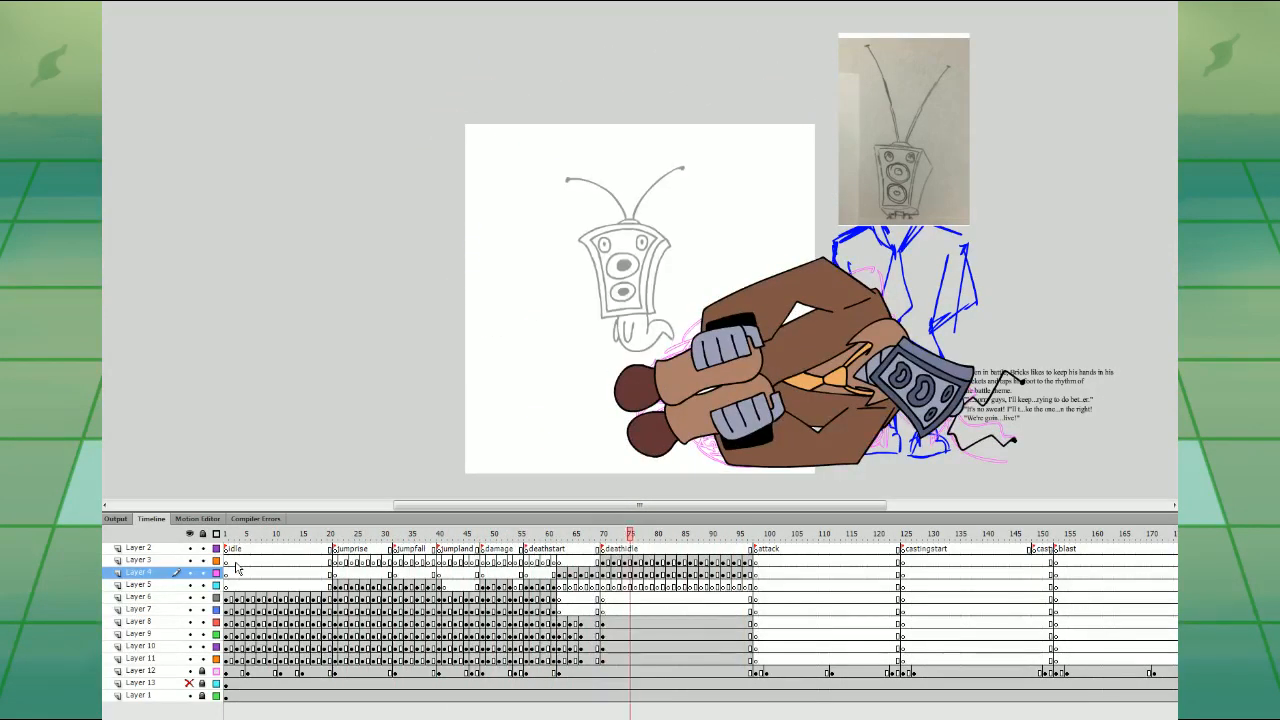
left_click(526, 585)
key("Return")
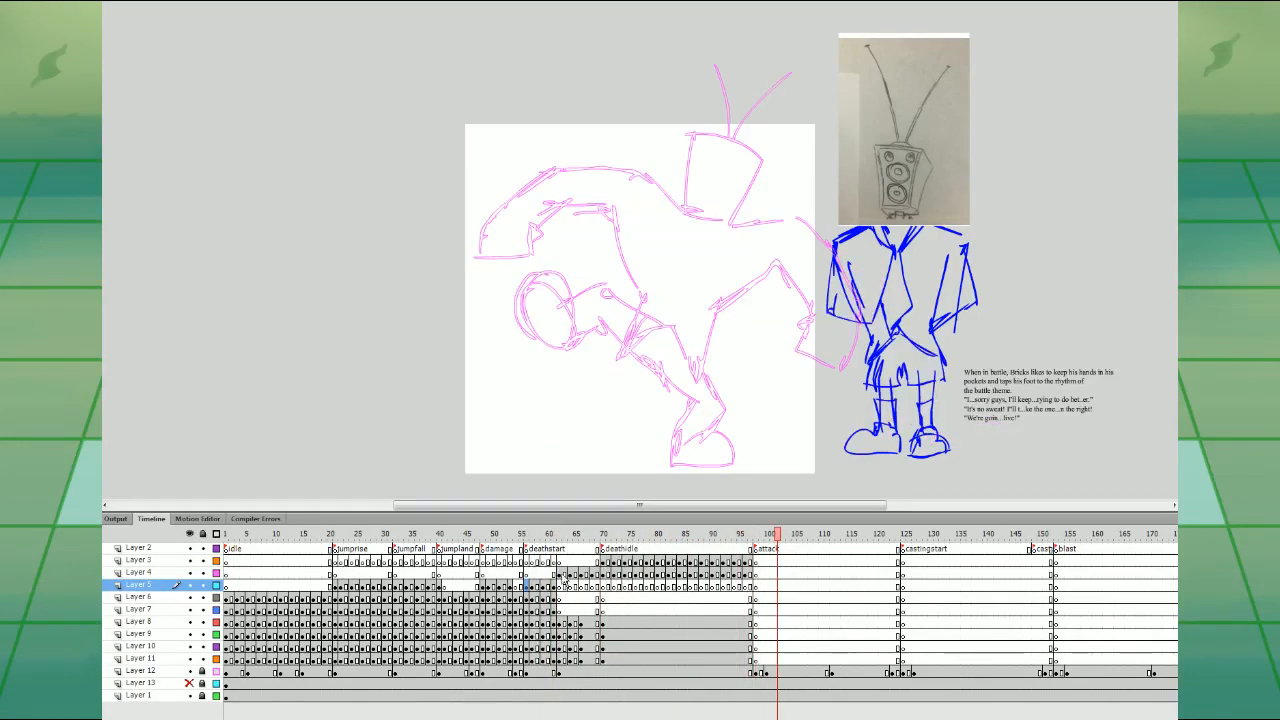
- Copy the idle pose at frame 2 on Layers 6 to 11 to the attack section's first frame
left_click_drag(232, 603, 628, 661)
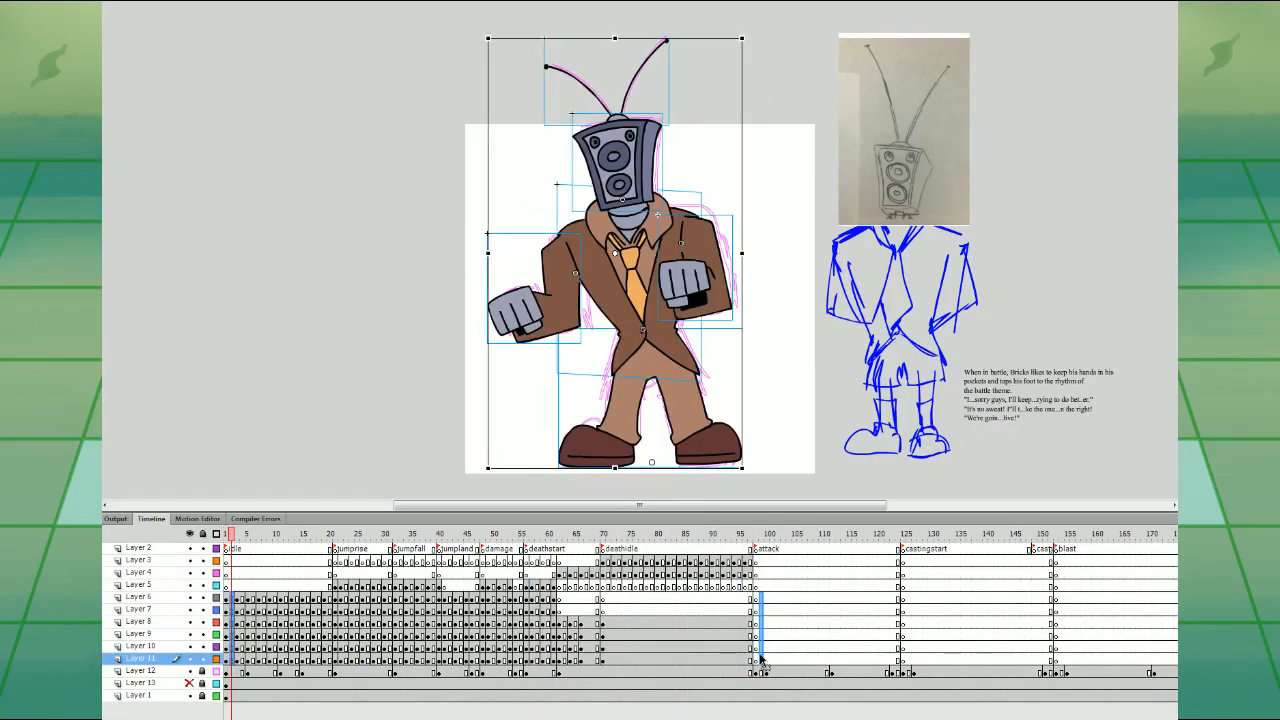
left_click_drag(760, 655, 756, 654)
- Copy the damage keyframes from frames 48 to 52 on Layers 5 to 11 into the attack section
left_click(489, 573)
left_click(504, 573)
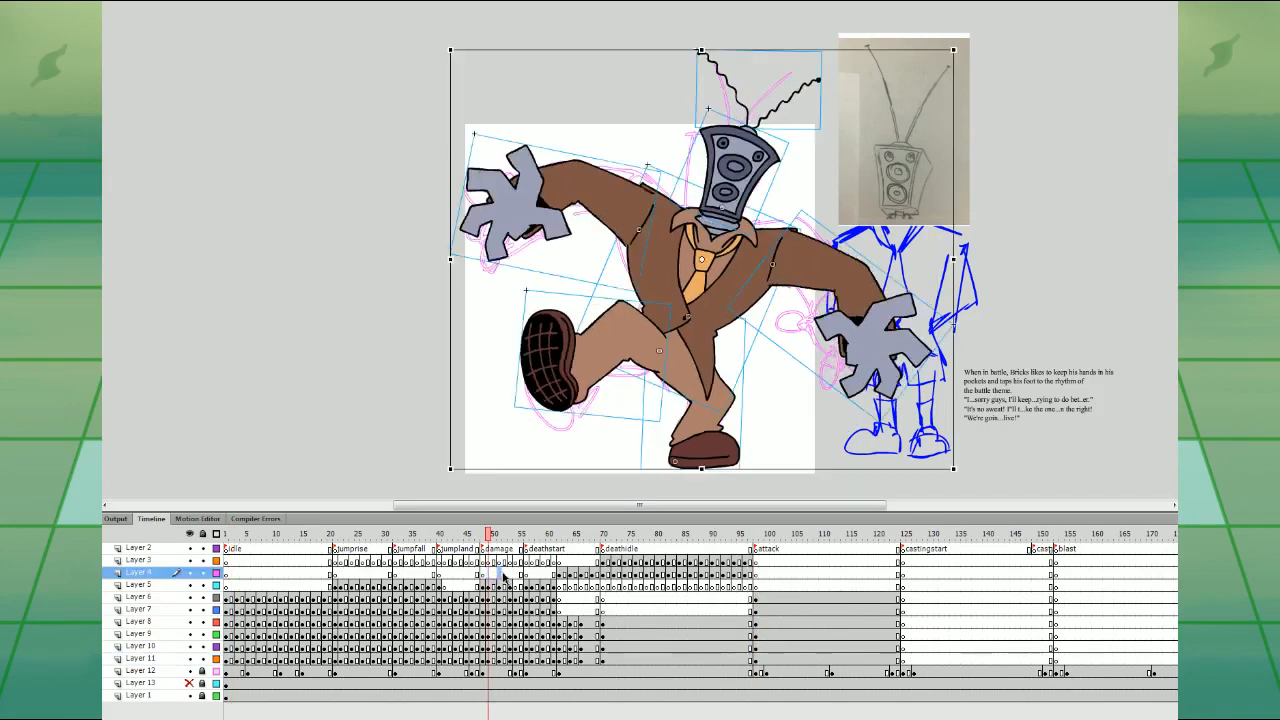
left_click(483, 572)
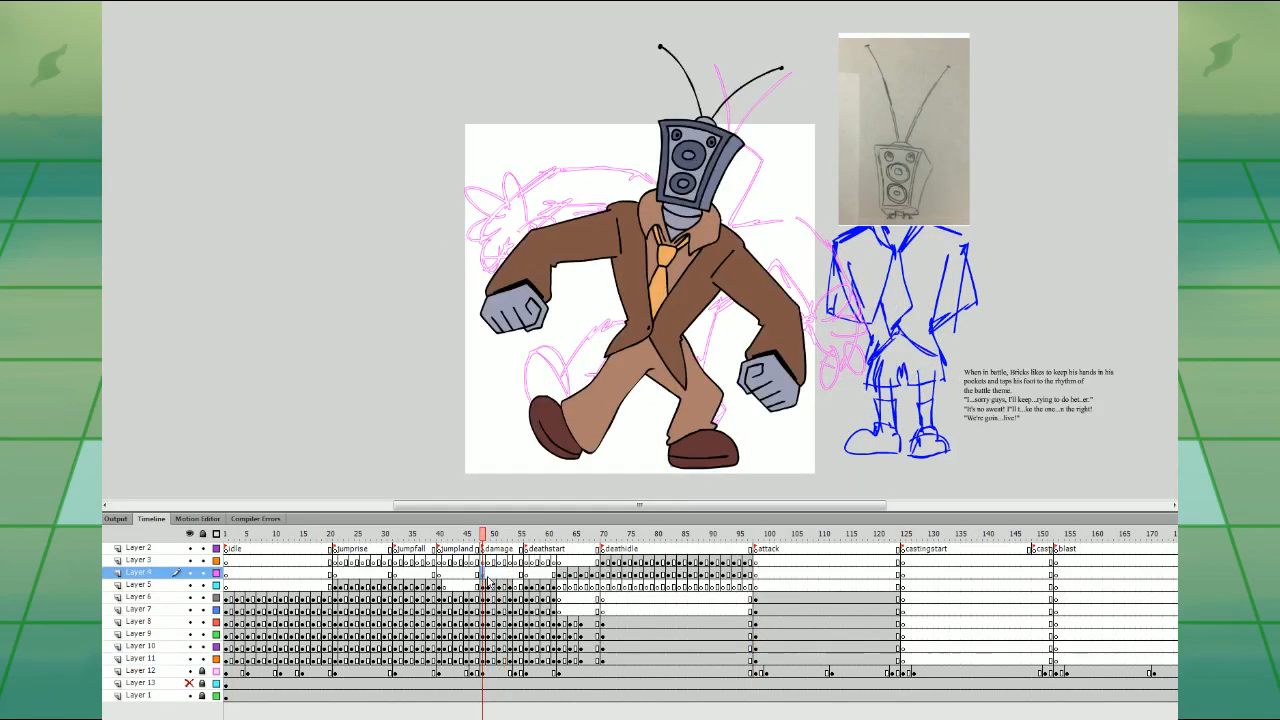
left_click_drag(484, 586, 505, 660)
left_click_drag(505, 660, 785, 661)
- Shift the copied damage poses one frame earlier so they begin at the attack section's first frame, 98
left_click(746, 586)
key("Return")
key("Return")
left_click(757, 573)
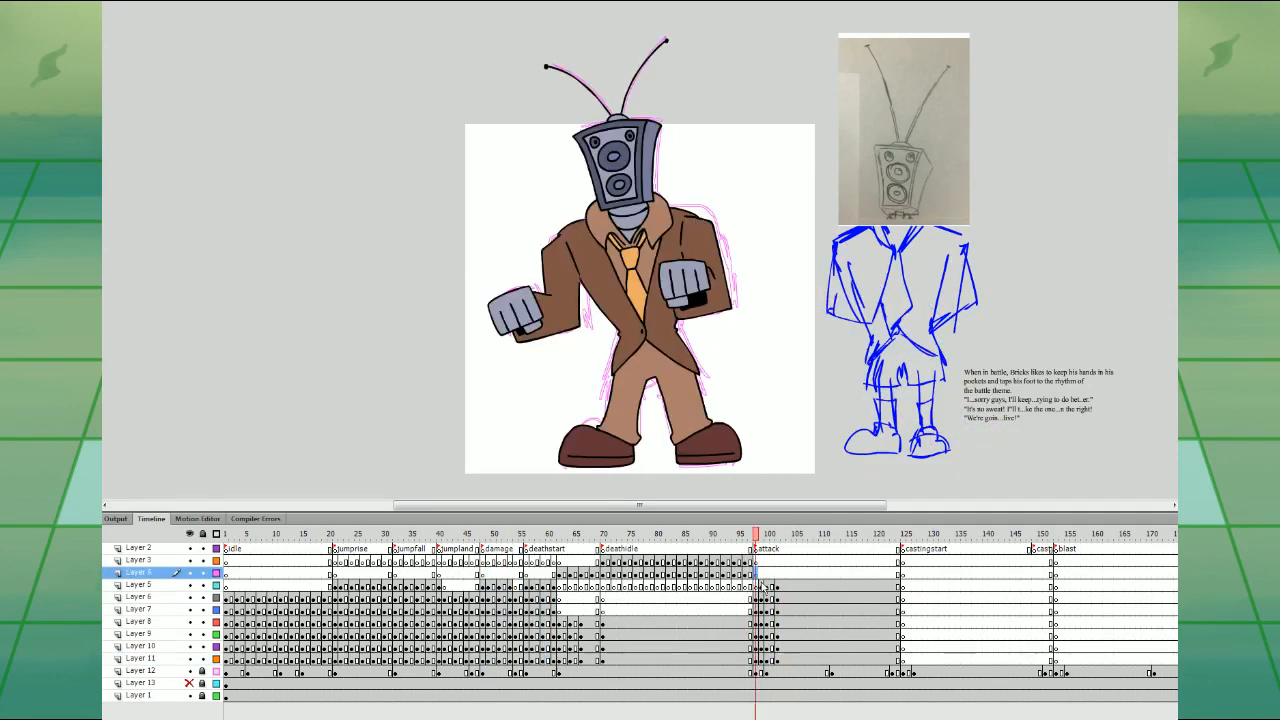
left_click_drag(761, 586, 772, 657)
left_click(757, 573)
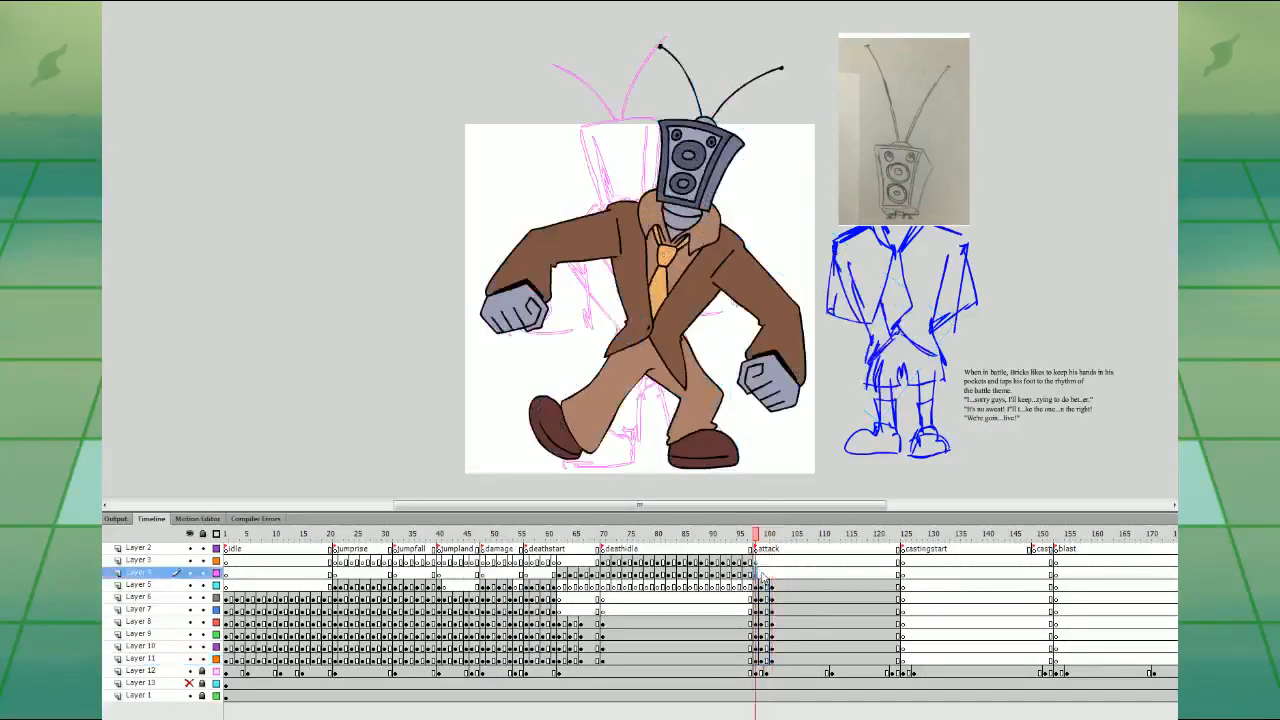
- Delete both outstretched arms from the character at frame 99
left_click(762, 573)
left_click(606, 224)
key("Delete")
left_click(800, 258)
key("Delete")
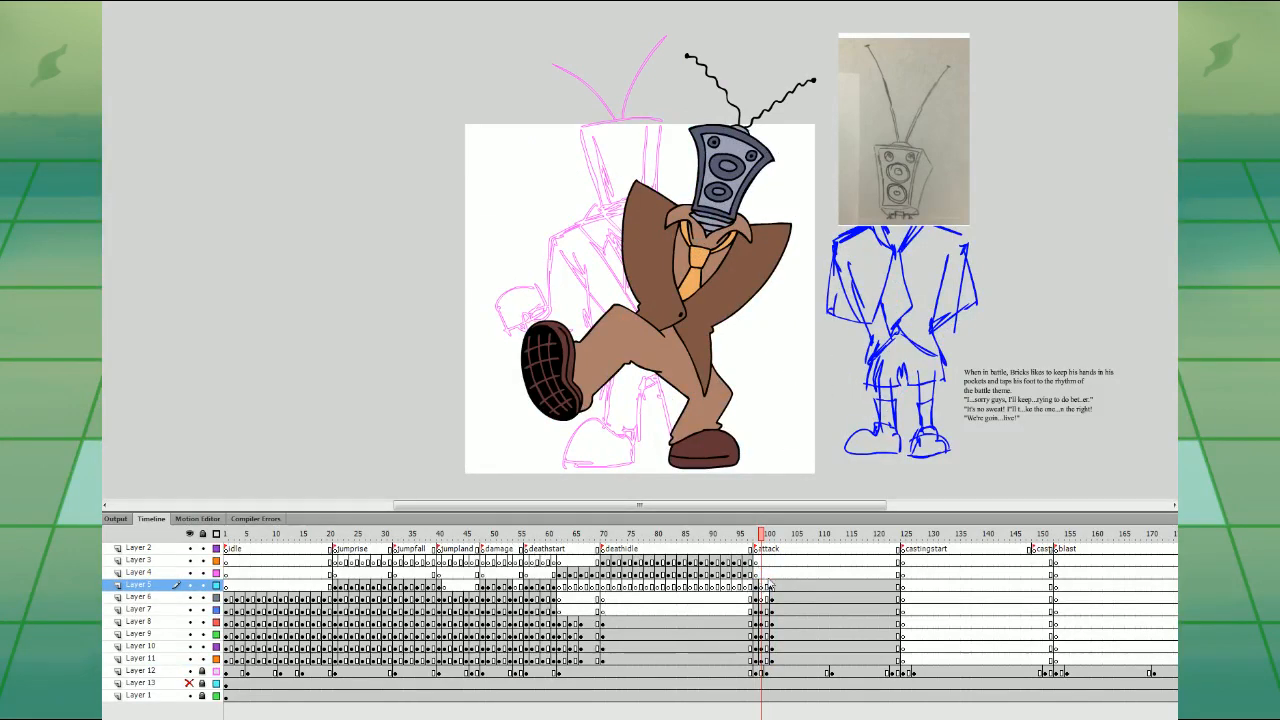
- Delete both arms, the speaker head and the wavy antennae from the character at frame 101
left_click(772, 573)
left_click(617, 213)
key("Delete")
left_click(795, 250)
key("Delete")
left_click(742, 172)
key("Delete")
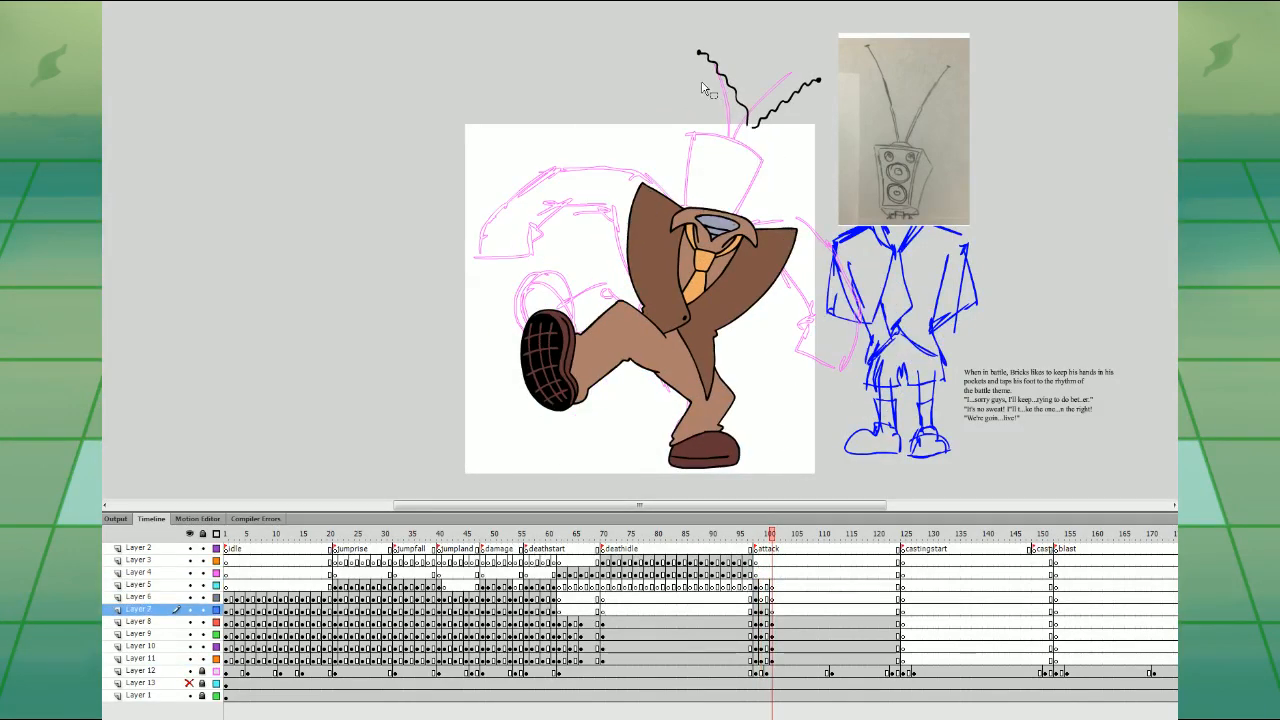
left_click(719, 74)
key("Delete")
- Copy the idle head and antennae from frame 2 on Layers 7 and 8 to frame 99, replacing the damage head
left_click(249, 573)
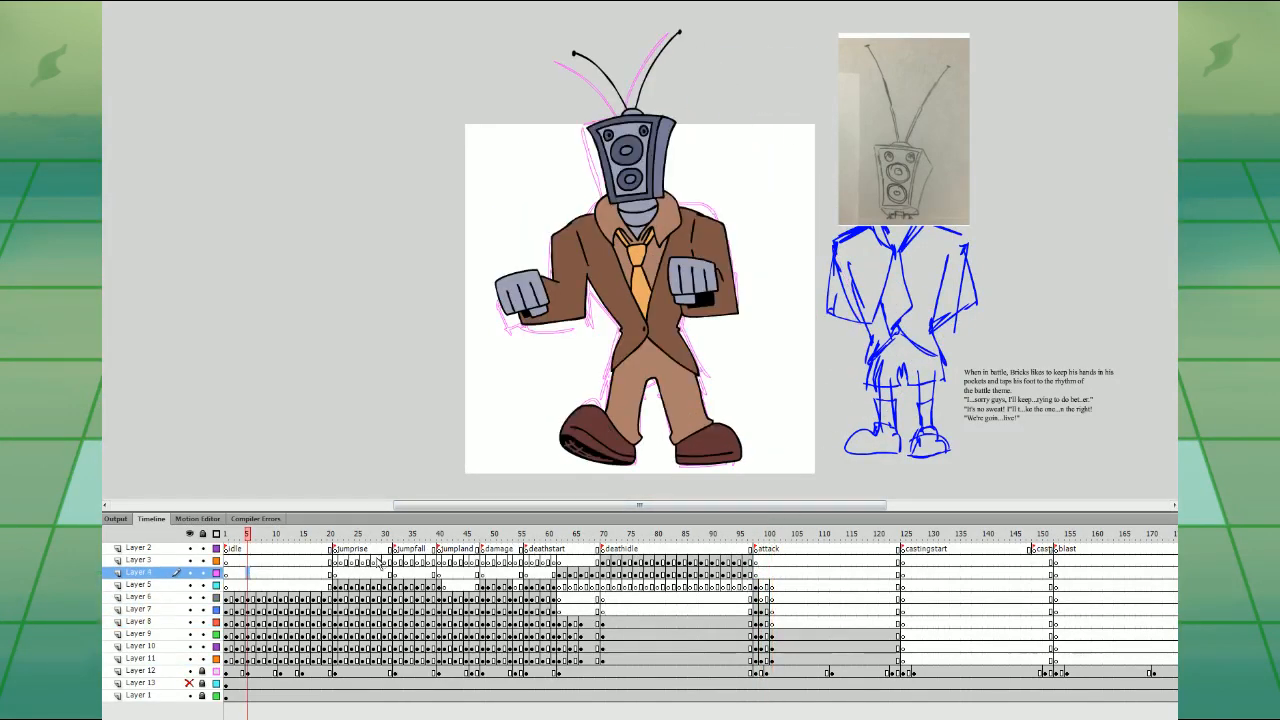
left_click(342, 574)
left_click(232, 607)
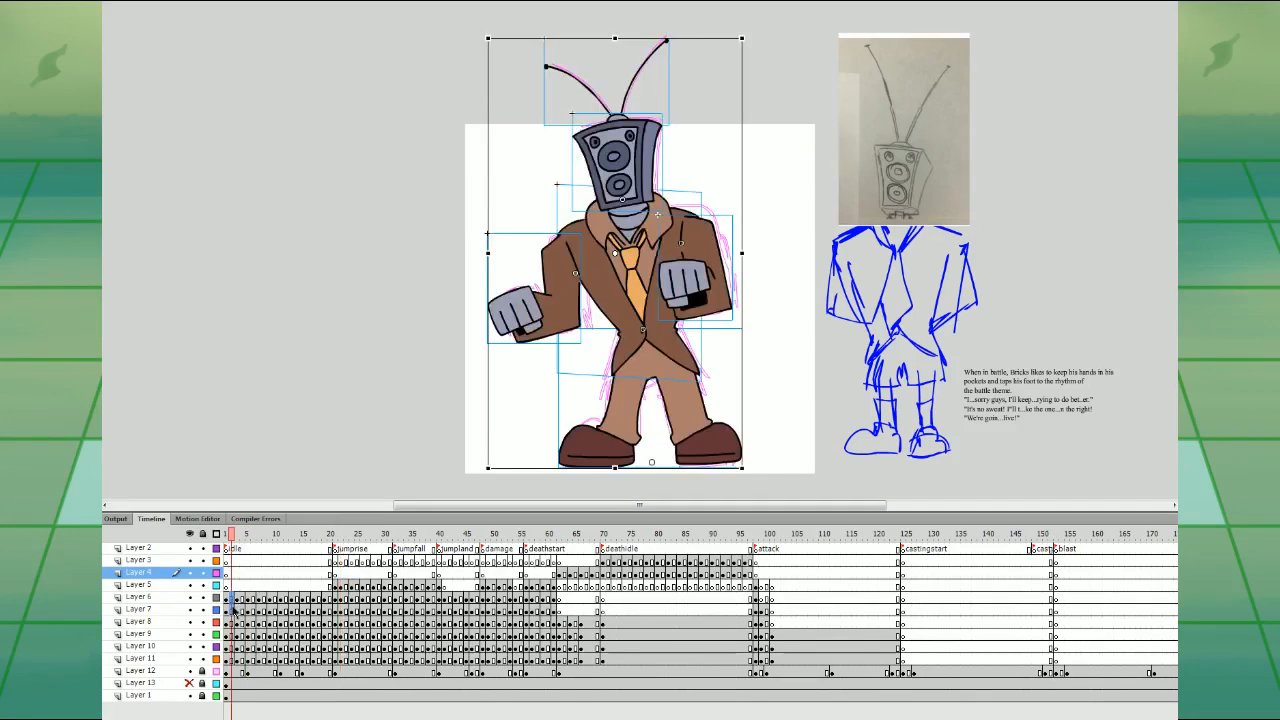
left_click(233, 618)
left_click(233, 633)
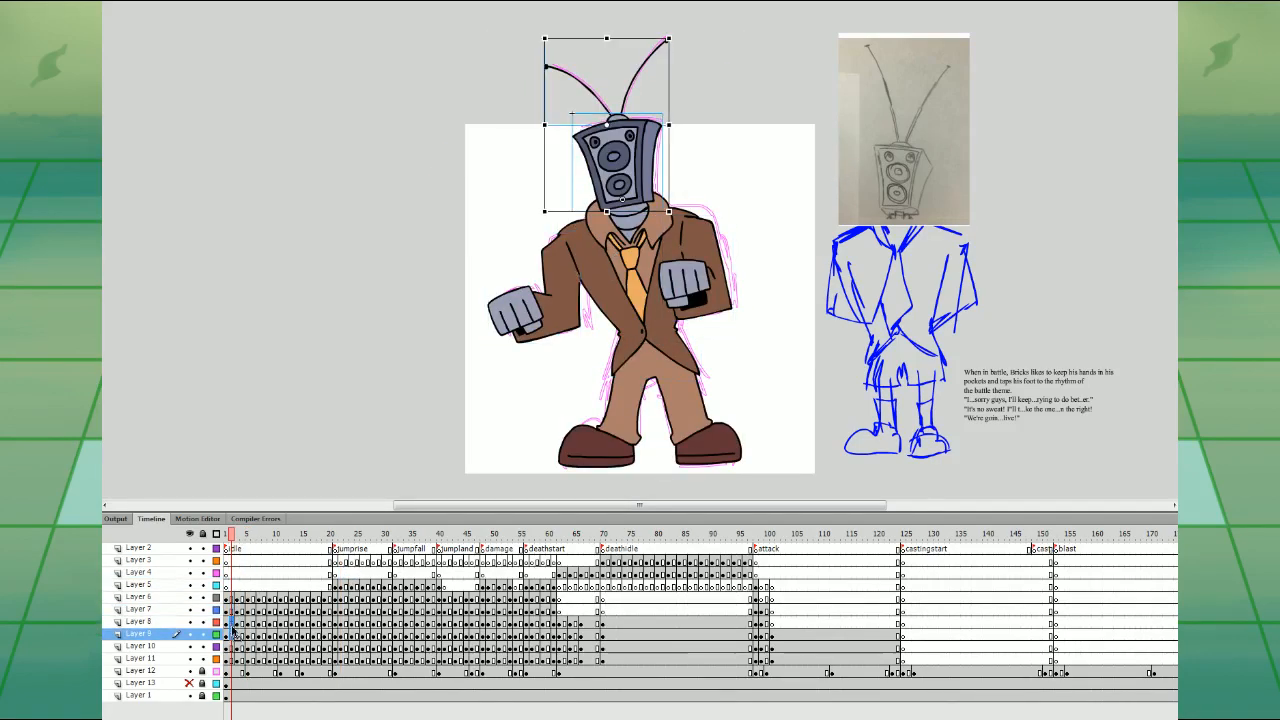
left_click_drag(773, 612, 772, 611)
left_click(766, 599)
left_click(772, 600)
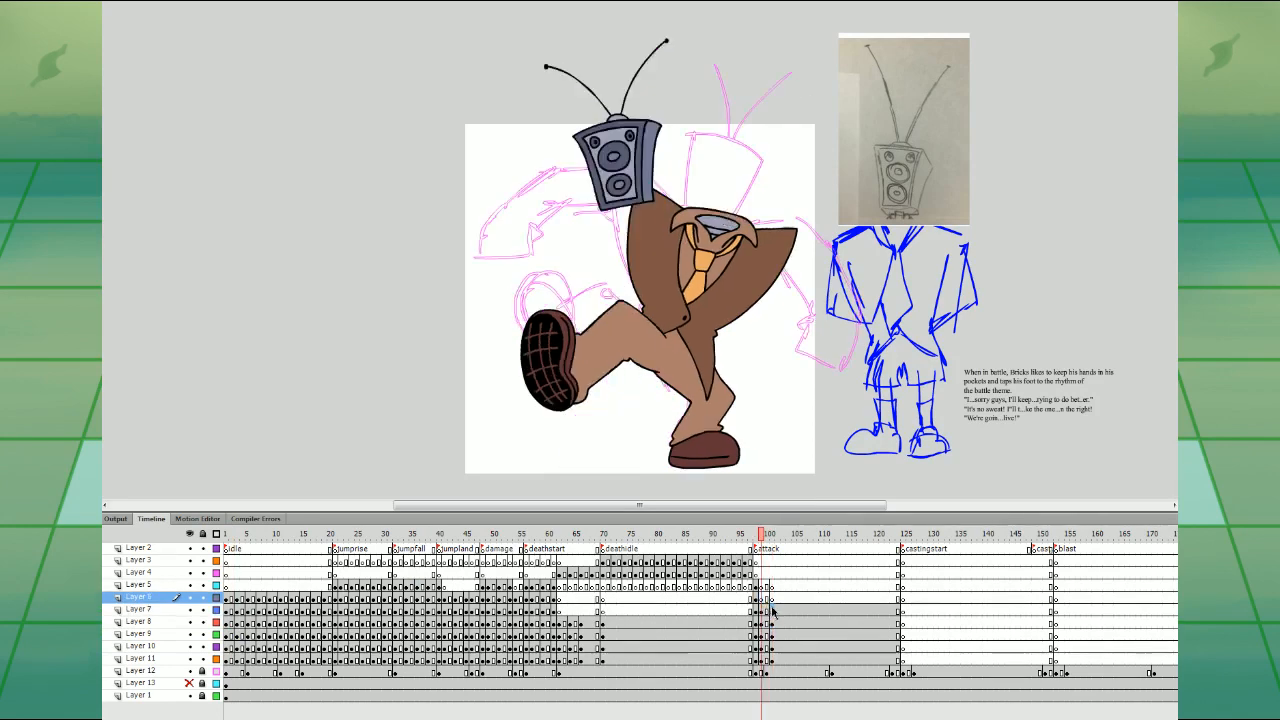
left_click(772, 621)
left_click(766, 610)
left_click_drag(749, 148, 757, 160)
key("Delete")
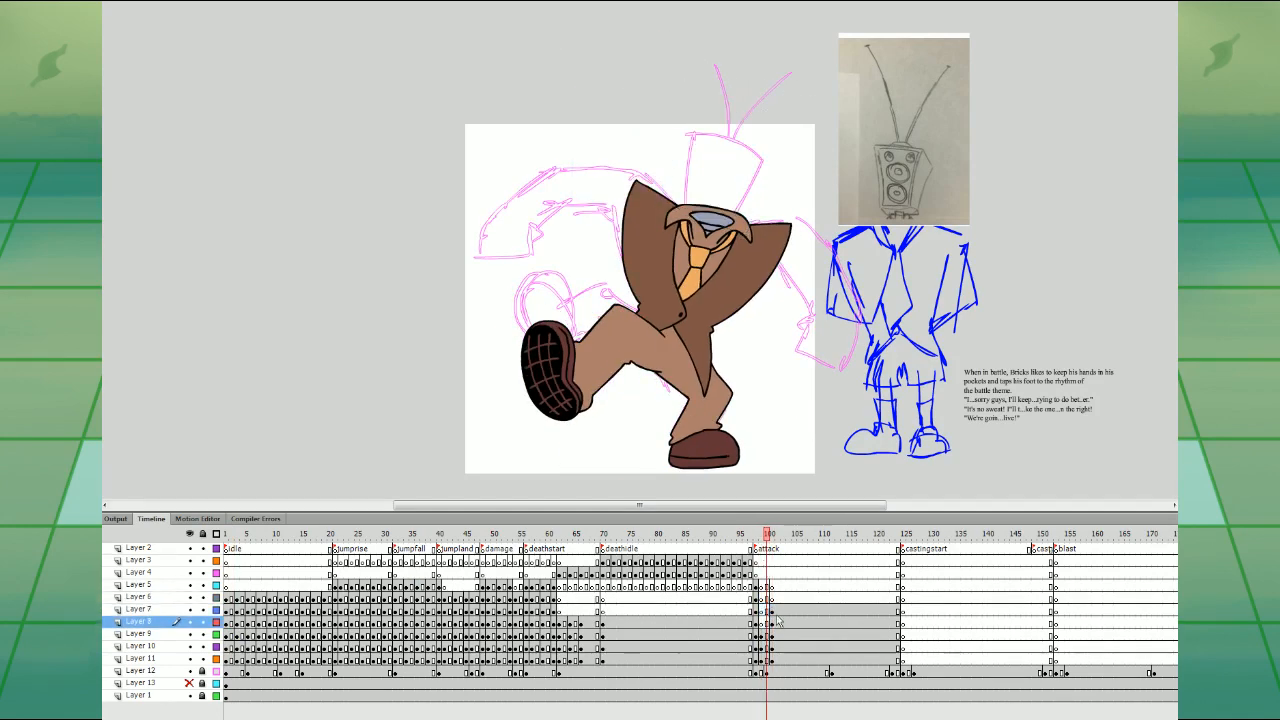
left_click_drag(772, 610, 761, 616)
- Move the idle head and antennae onto the neck at frame 99 and tilt them clockwise
left_click_drag(627, 150, 714, 162)
key("q")
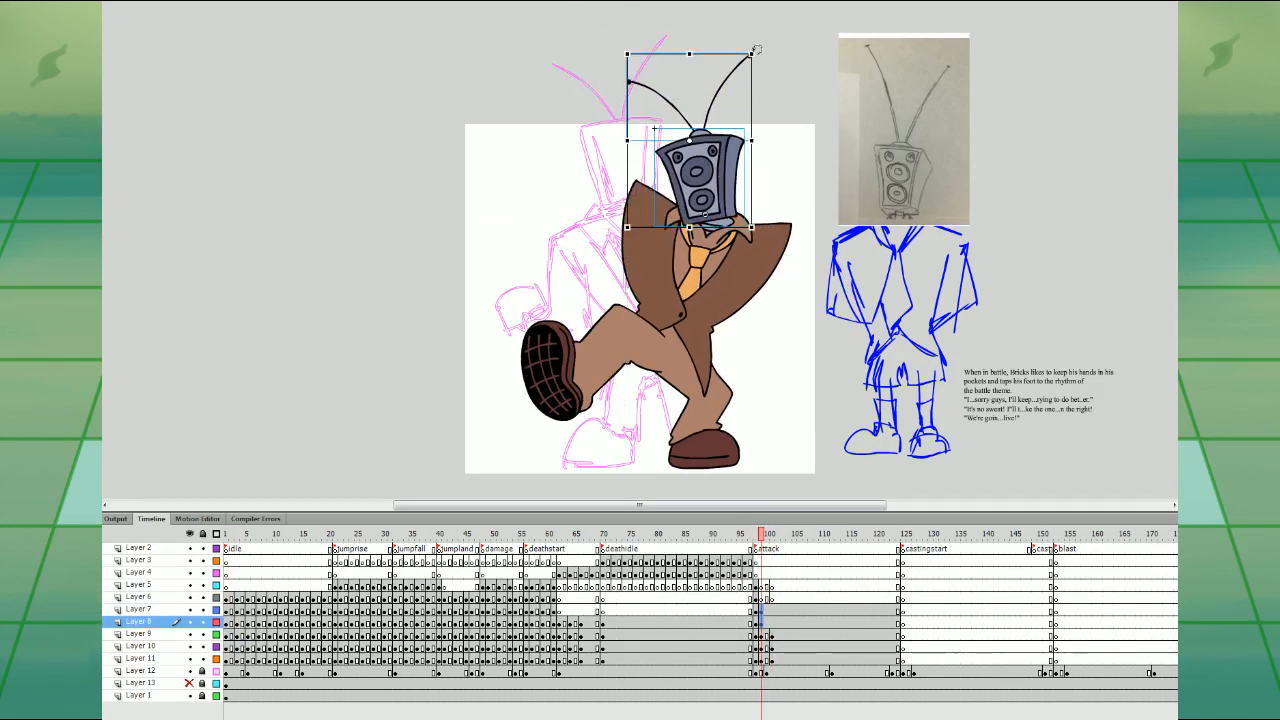
left_click_drag(757, 46, 778, 96)
left_click_drag(706, 134, 738, 129)
left_click_drag(828, 27, 803, 17)
left_click_drag(752, 160, 748, 161)
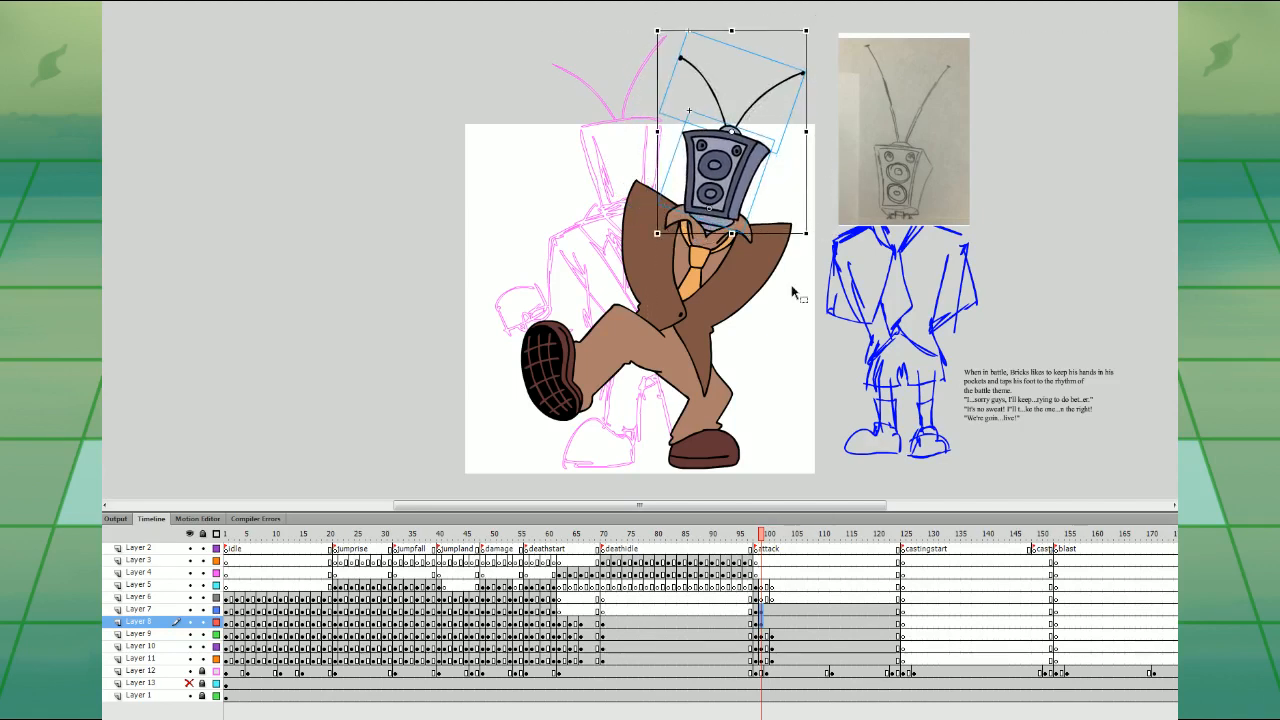
left_click(840, 420)
- Copy both fisted arms from frame 98 to frame 99 on Layers 5 and 6
left_click(756, 597)
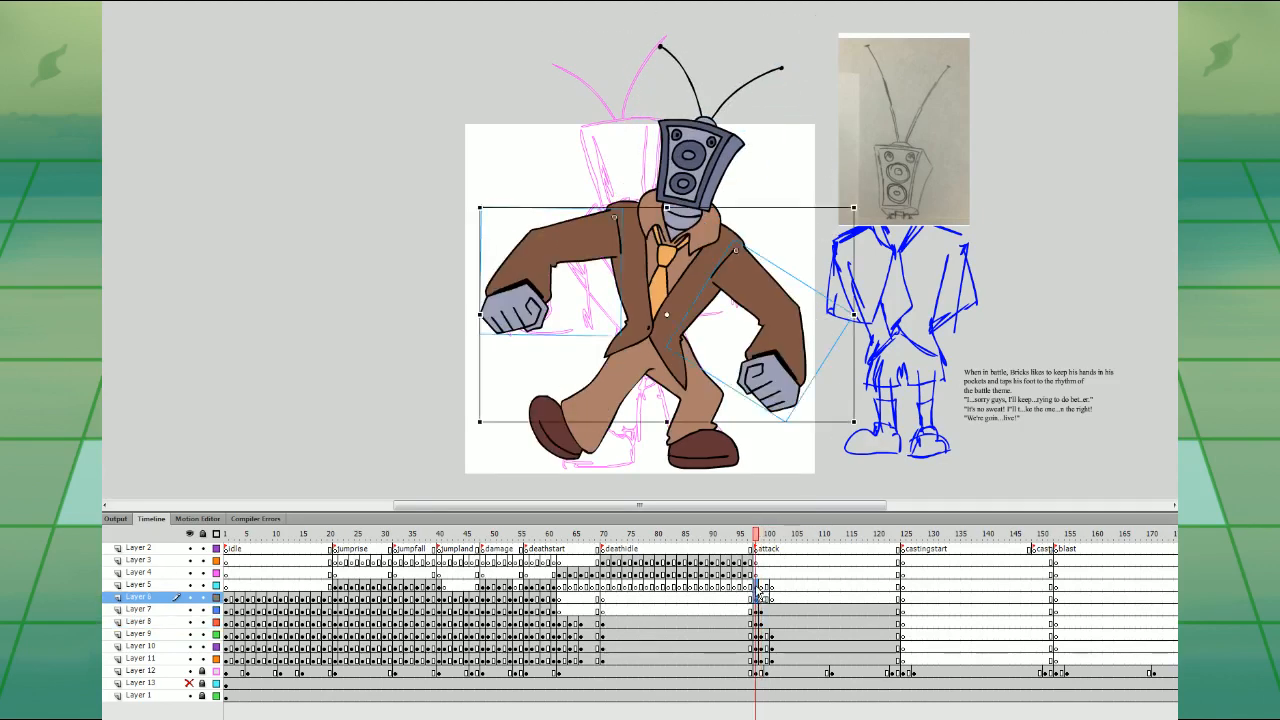
left_click(761, 597)
left_click(816, 450)
- Rotate both arms outward and upward at frame 99 and align them with the leaning torso's shoulders
left_click(613, 237)
mouse_move(630, 201)
left_mouse_down()
mouse_move(643, 210)
mouse_move(624, 200)
left_mouse_up()
left_click(783, 327)
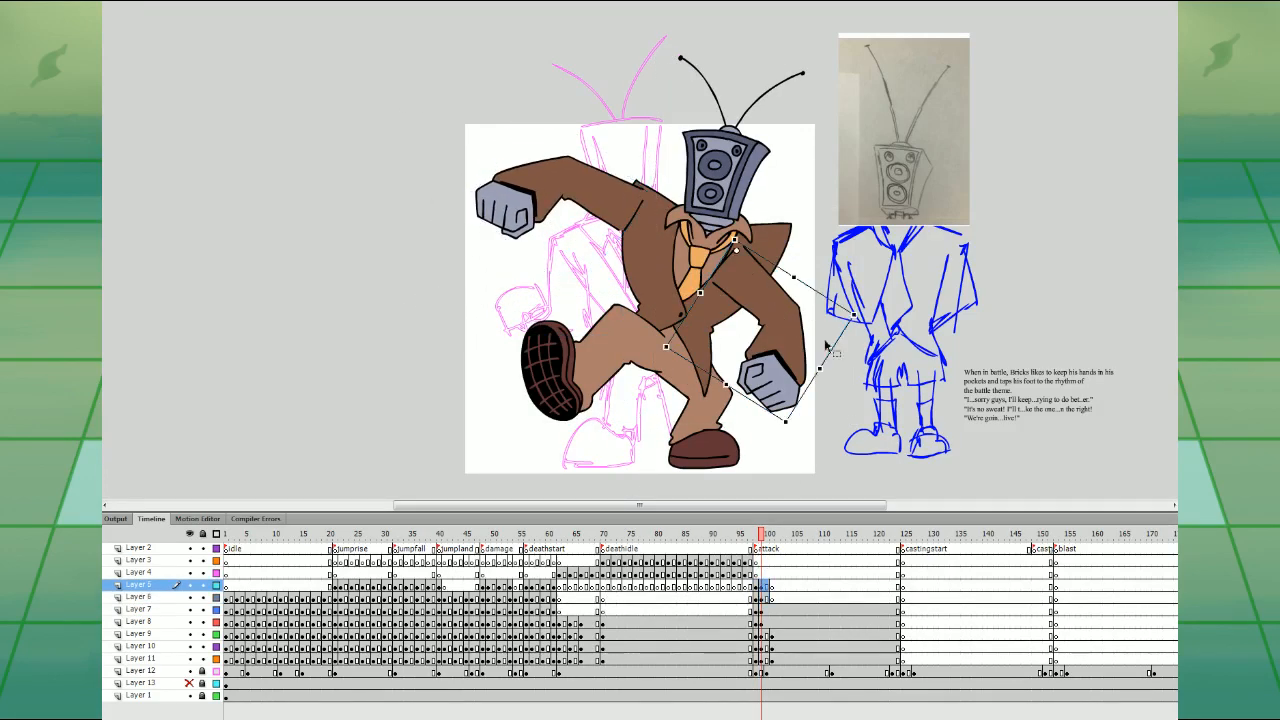
mouse_move(794, 418)
left_mouse_down()
mouse_move(888, 340)
mouse_move(902, 338)
mouse_move(906, 364)
left_mouse_up()
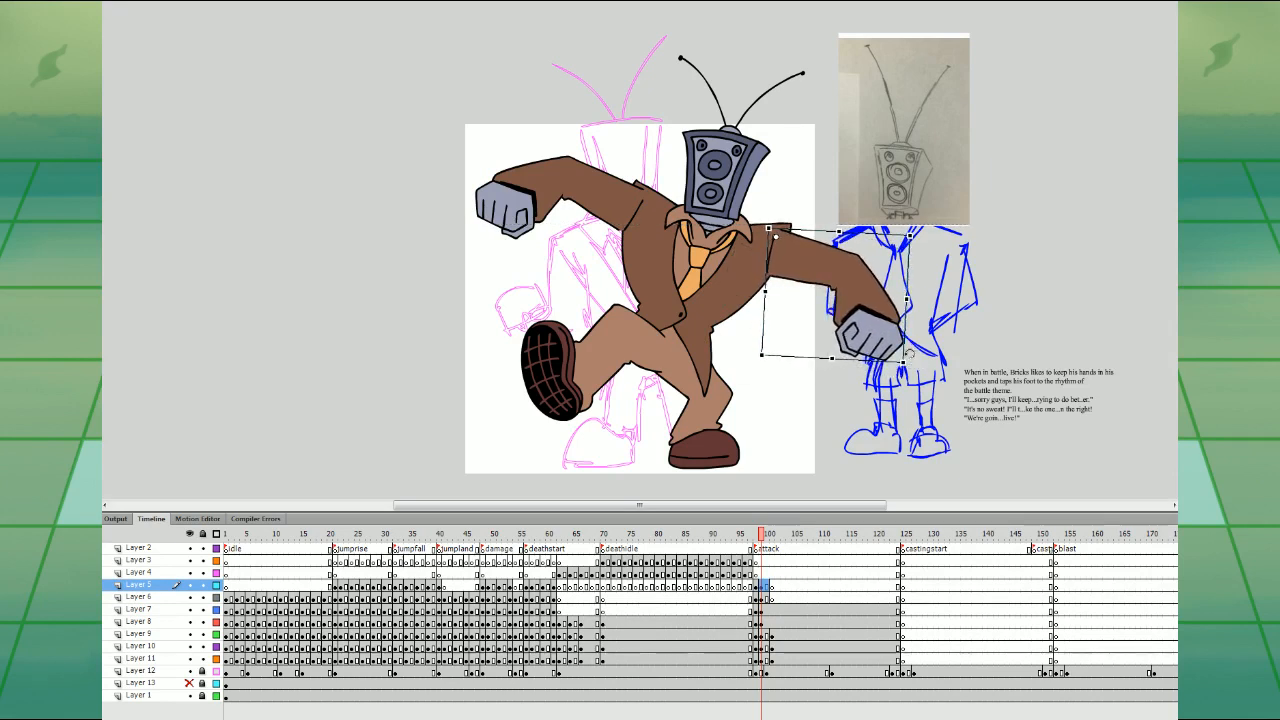
key("Left")
key("Left")
key("Left")
left_click_drag(632, 210, 638, 216)
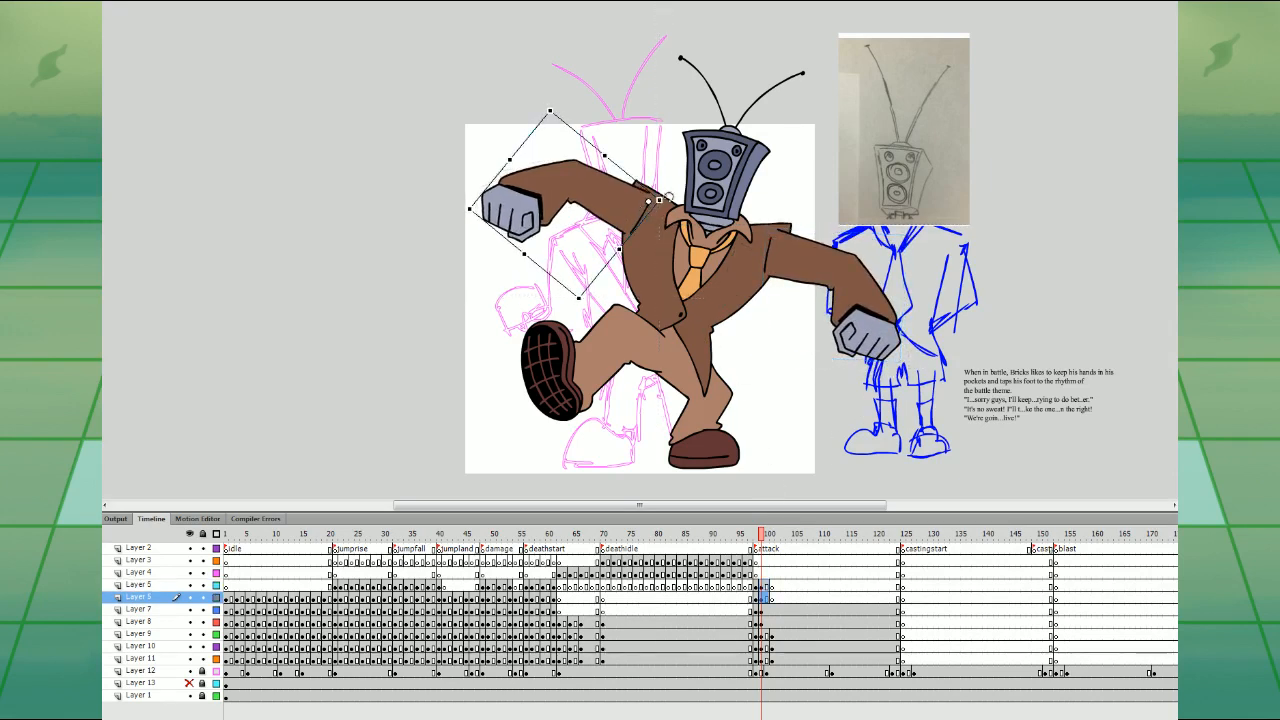
key("Up")
key("Left")
key("Down")
key("Left")
- Rotate the stepping leg on Layer 10 slightly outward at frame 98 so its foot lifts higher
left_click(740, 582)
left_click_drag(772, 533, 796, 508)
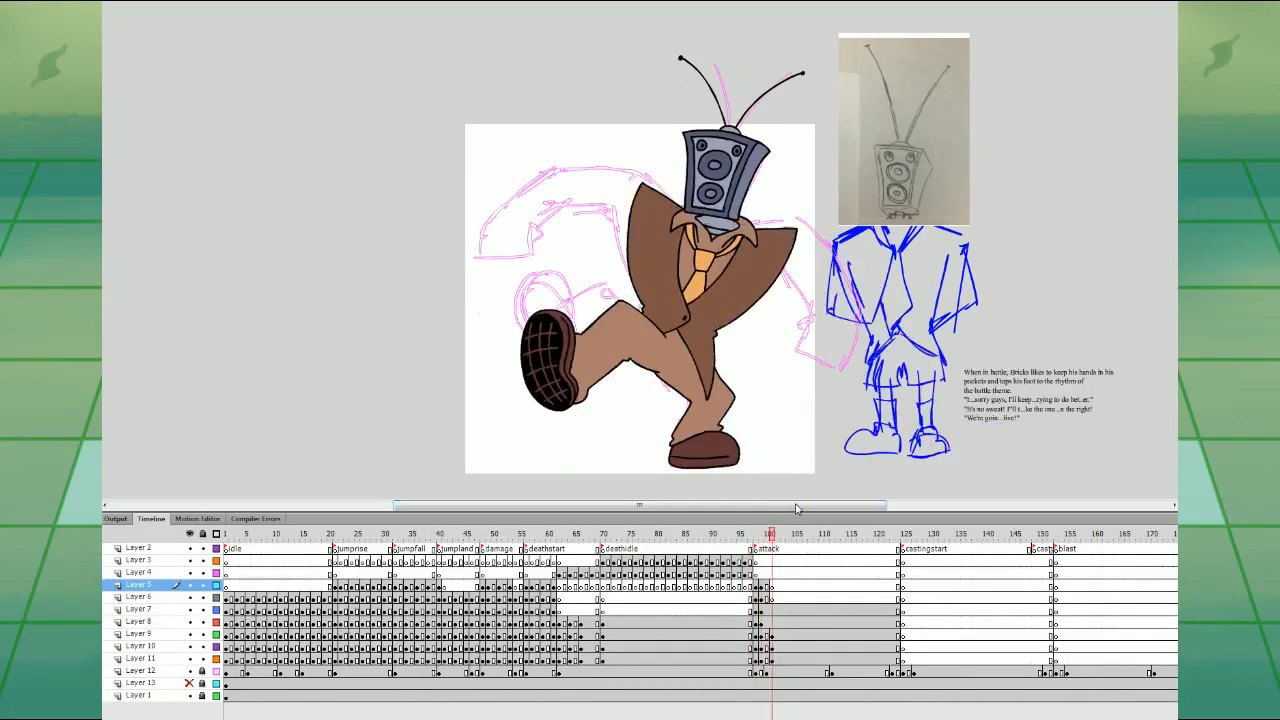
left_click(762, 576)
key("comma")
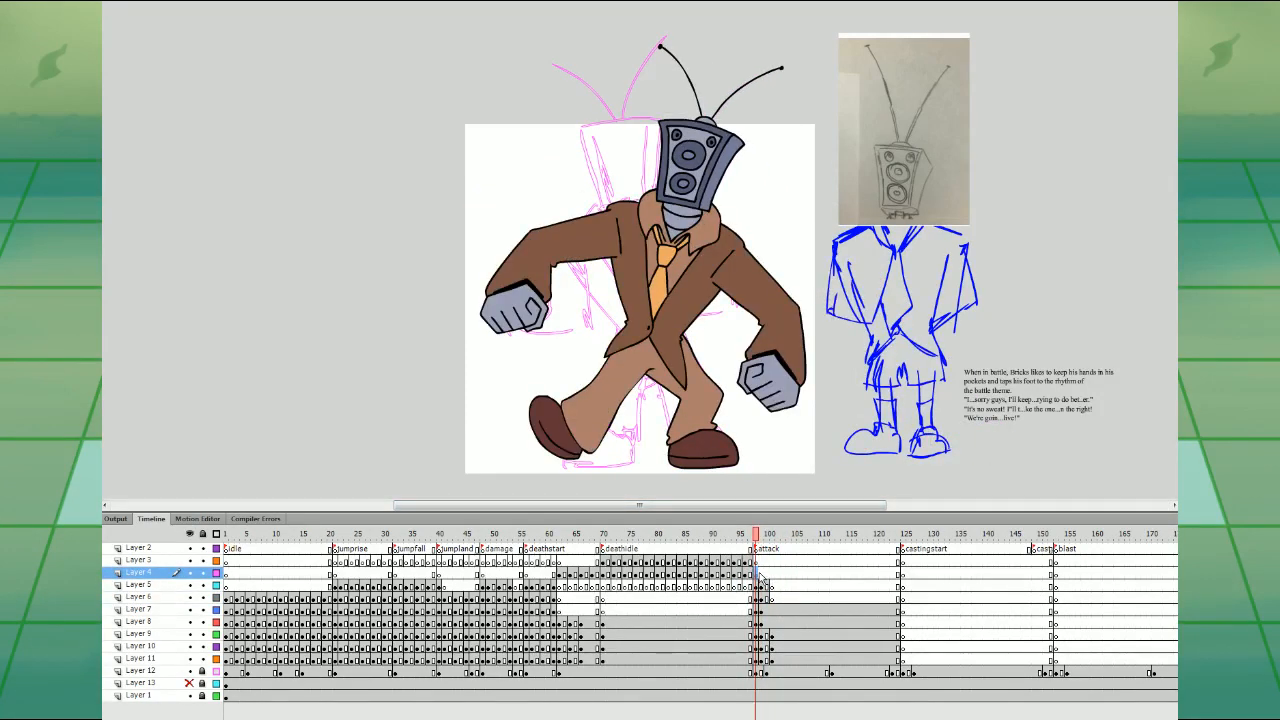
key("period")
key("comma")
left_click(619, 424)
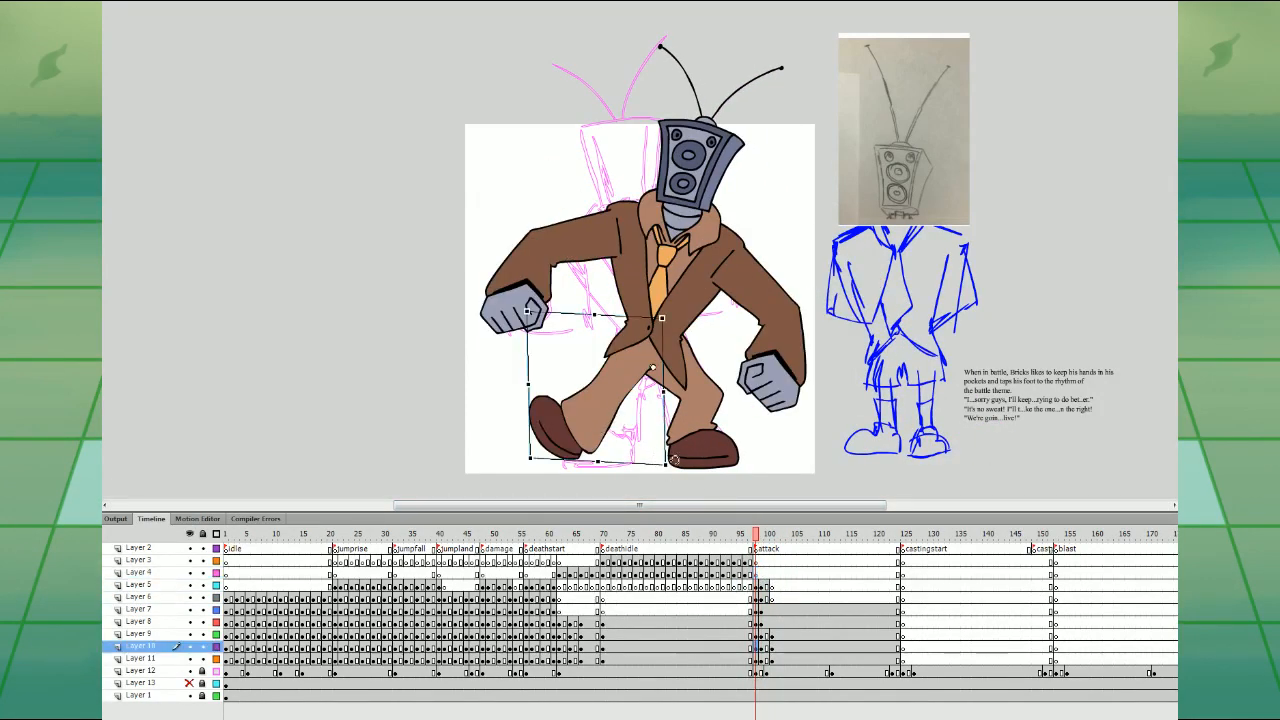
left_click_drag(674, 459, 660, 468)
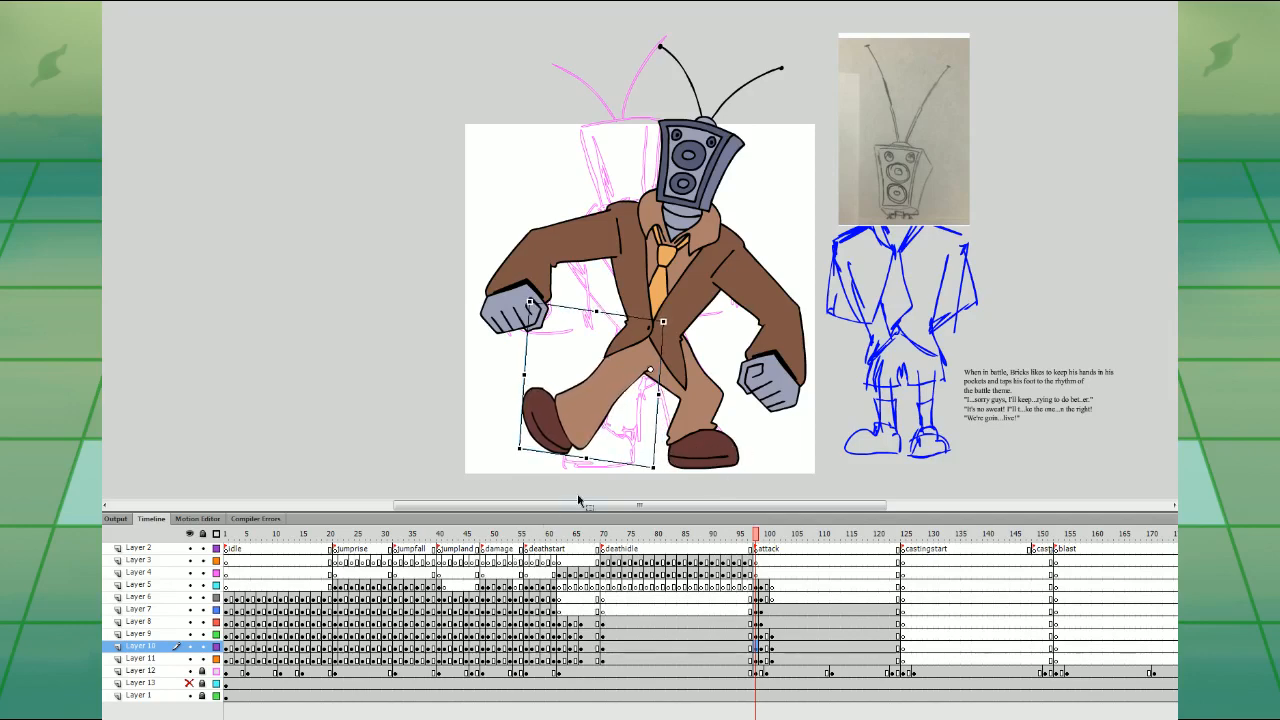
- Replace the stepping leg at the first frames of the damage and deathstart sections with the adjusted leg, pasted in place
left_click(489, 572)
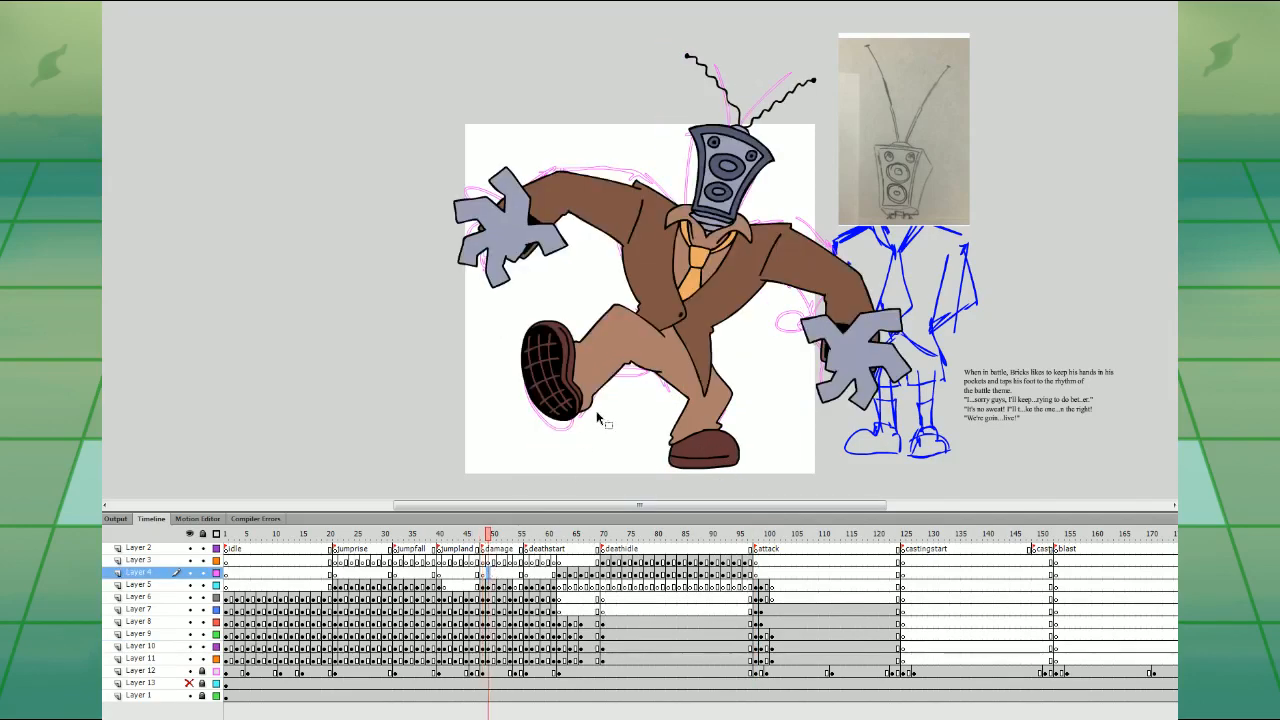
left_click(483, 573)
left_click(592, 386)
key("Delete")
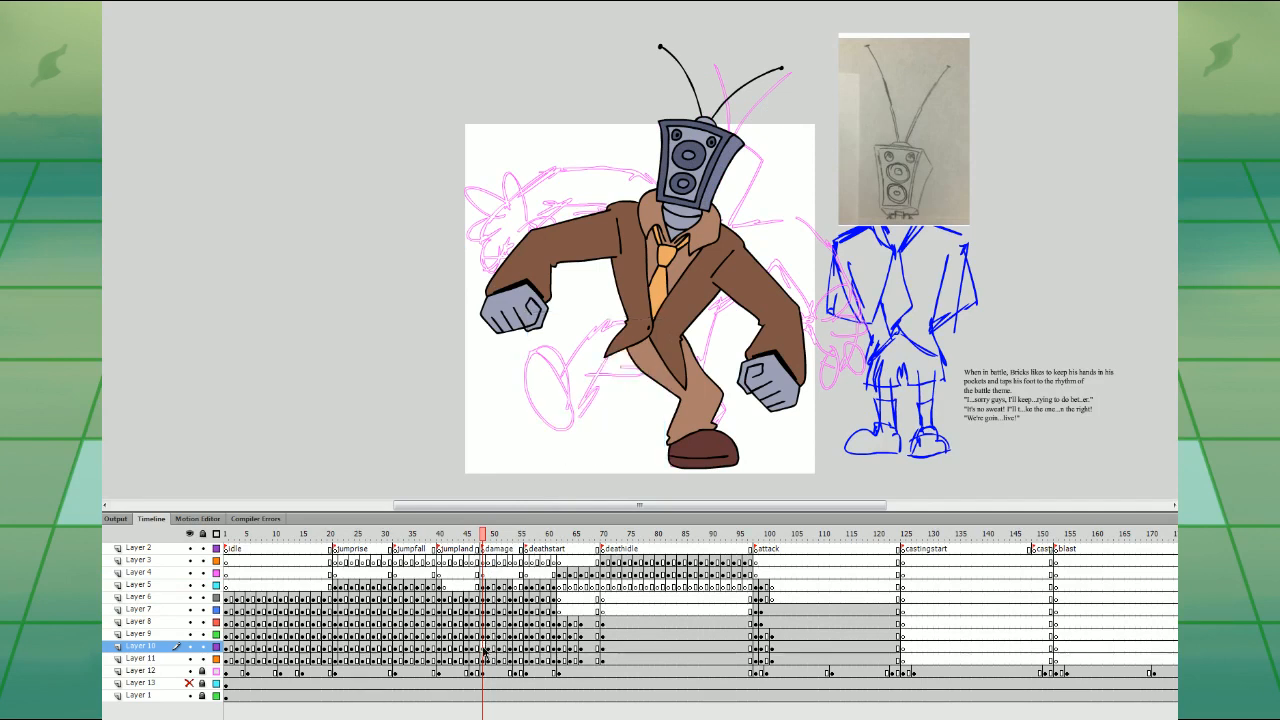
key("ctrl+shift+v")
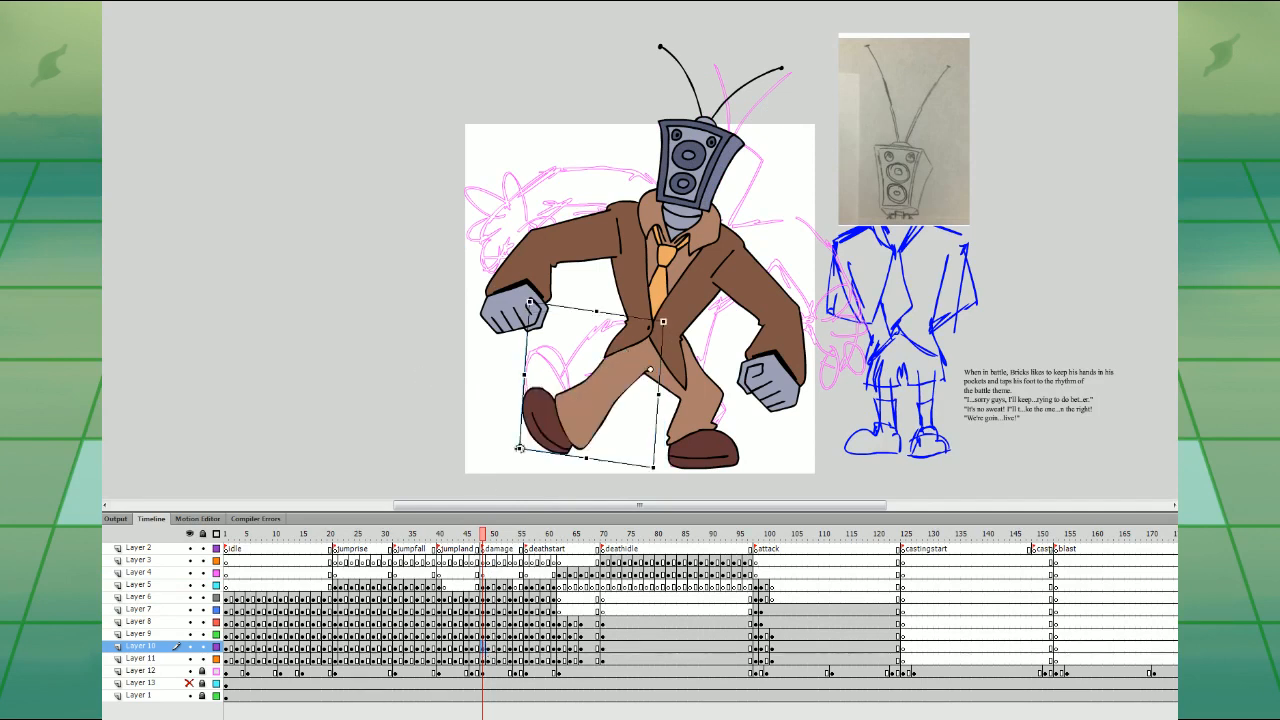
left_click(527, 575)
left_click(593, 398)
key("Delete")
key("ctrl+shift+v")
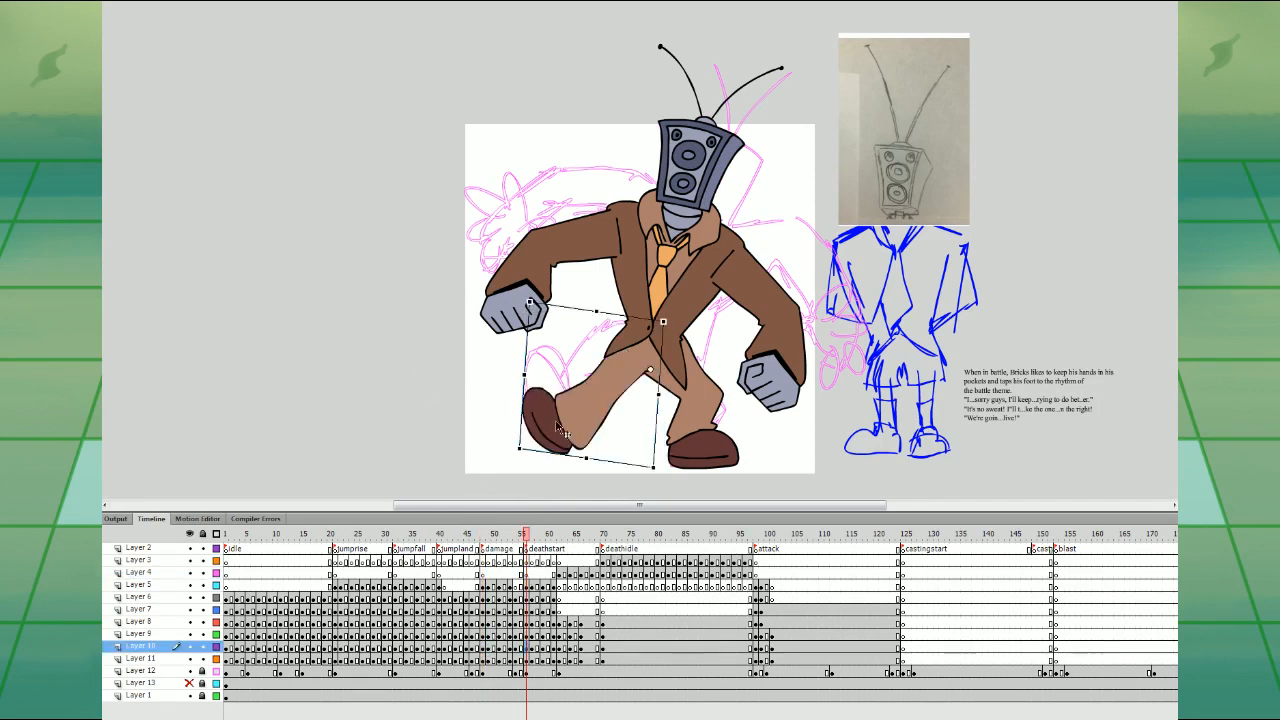
- Play the attack section and copy the raised arm poses to frame 101 on Layers 5 and 6
left_click(757, 575)
left_click(763, 576)
left_click(751, 575)
key("Return")
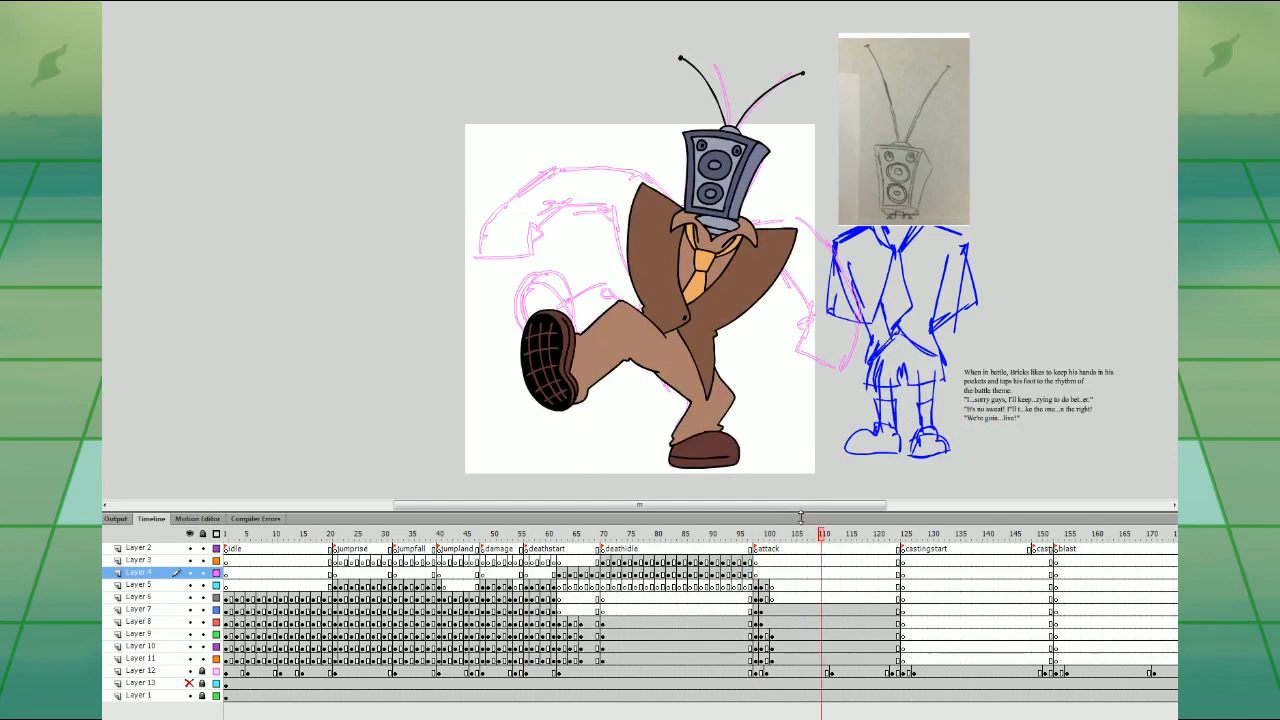
key("Return")
left_click(773, 621)
left_click_drag(768, 587, 768, 622)
left_click_drag(768, 611, 775, 611)
left_click(843, 477)
- Rotate both arms slightly higher at frame 101 and reposition them against the shoulders
left_click(640, 224)
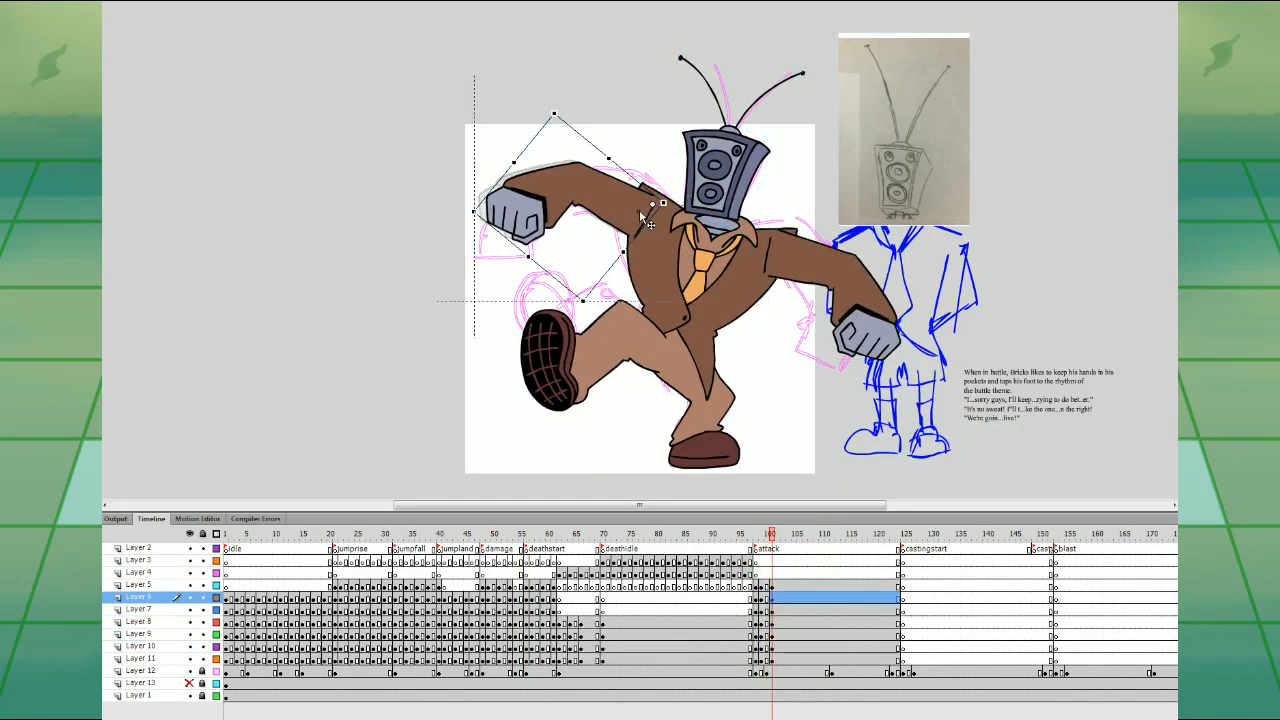
mouse_move(600, 119)
left_mouse_down()
mouse_move(610, 93)
mouse_move(598, 99)
left_mouse_up()
left_click_drag(648, 198, 653, 203)
left_click(826, 270)
left_click_drag(905, 363, 928, 318)
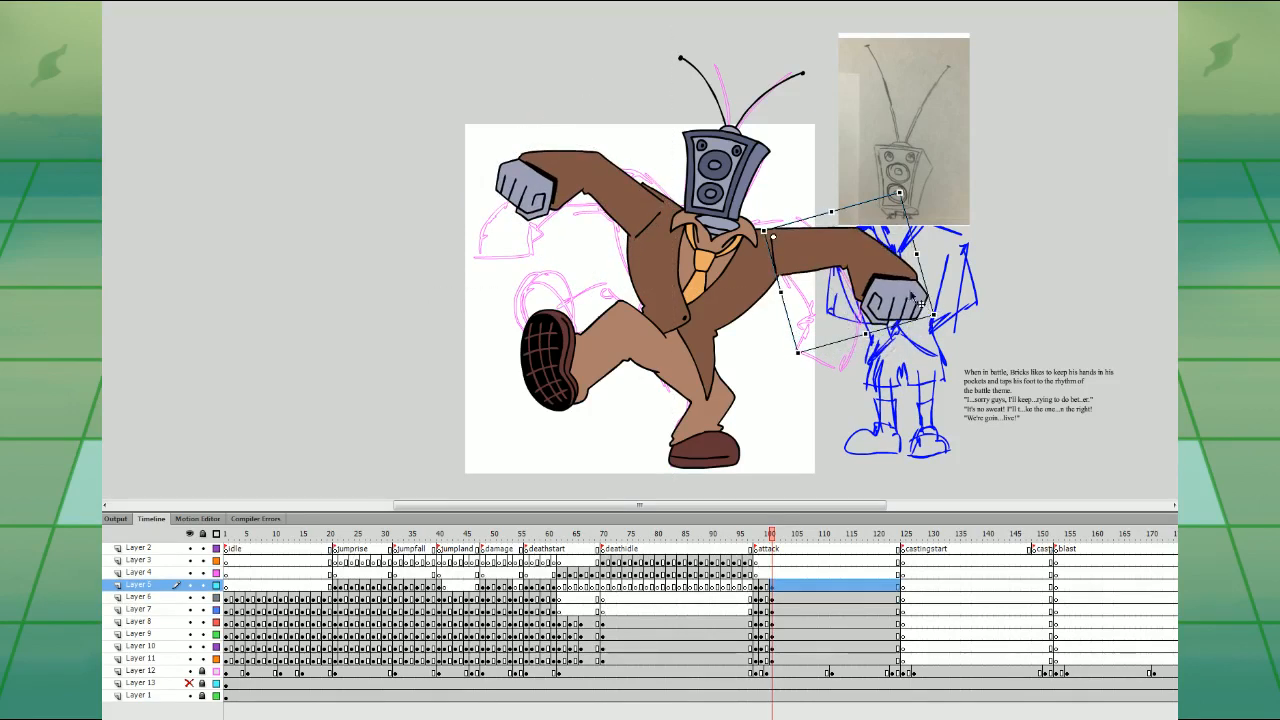
left_click_drag(892, 279, 887, 287)
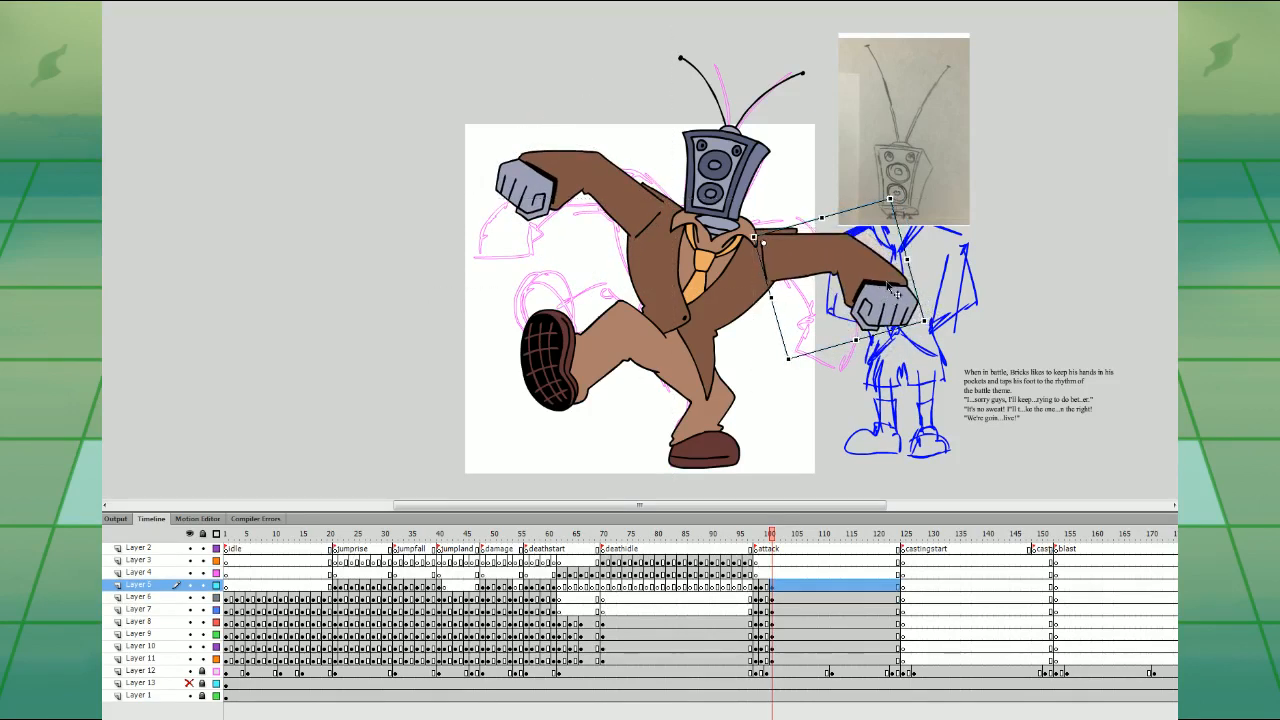
- Lower and tilt the head slightly at frame 101 and rotate the antennae a little further back
left_click(738, 148)
left_click_drag(814, 23, 803, 15)
left_click_drag(732, 160, 731, 166)
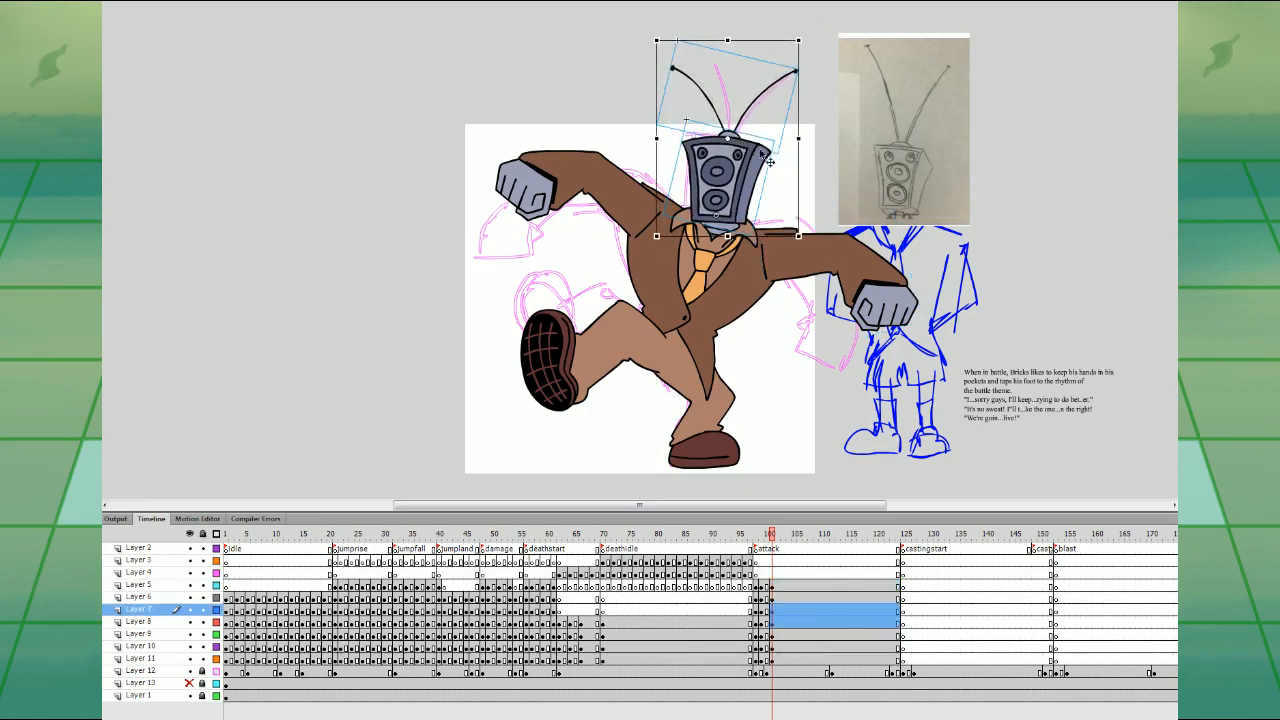
left_click(771, 573)
left_click(765, 107)
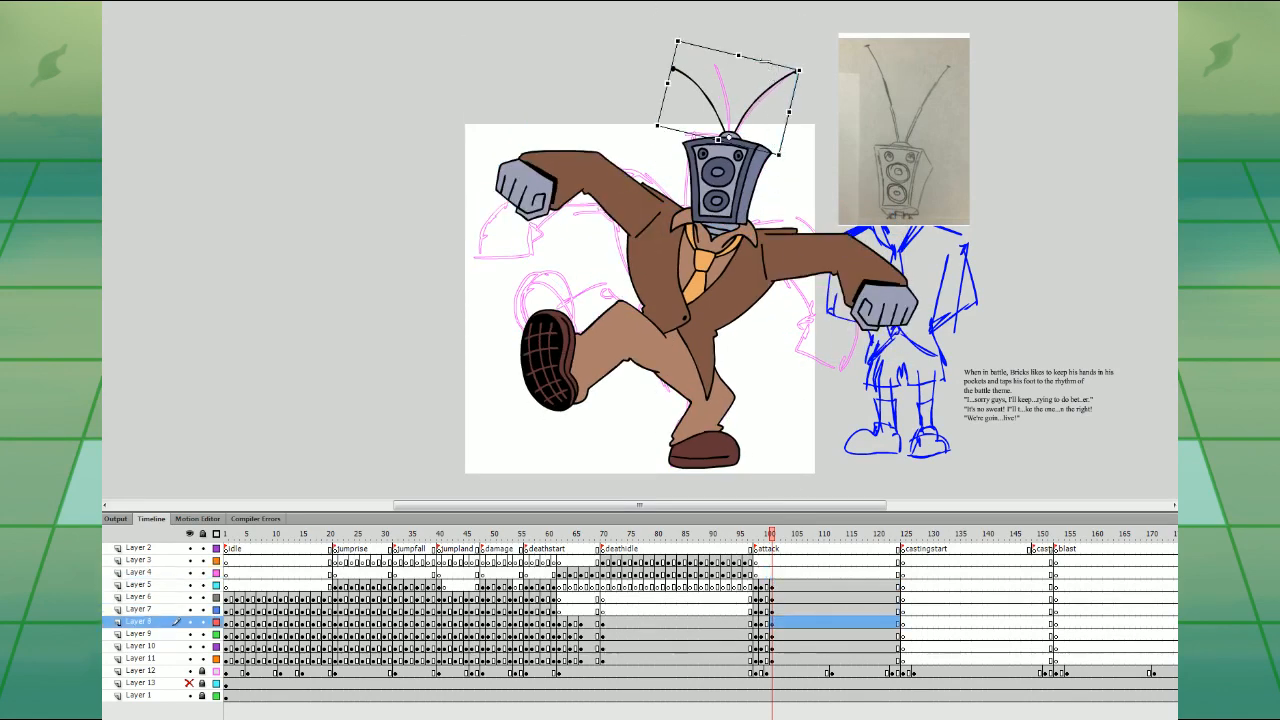
left_click(771, 573)
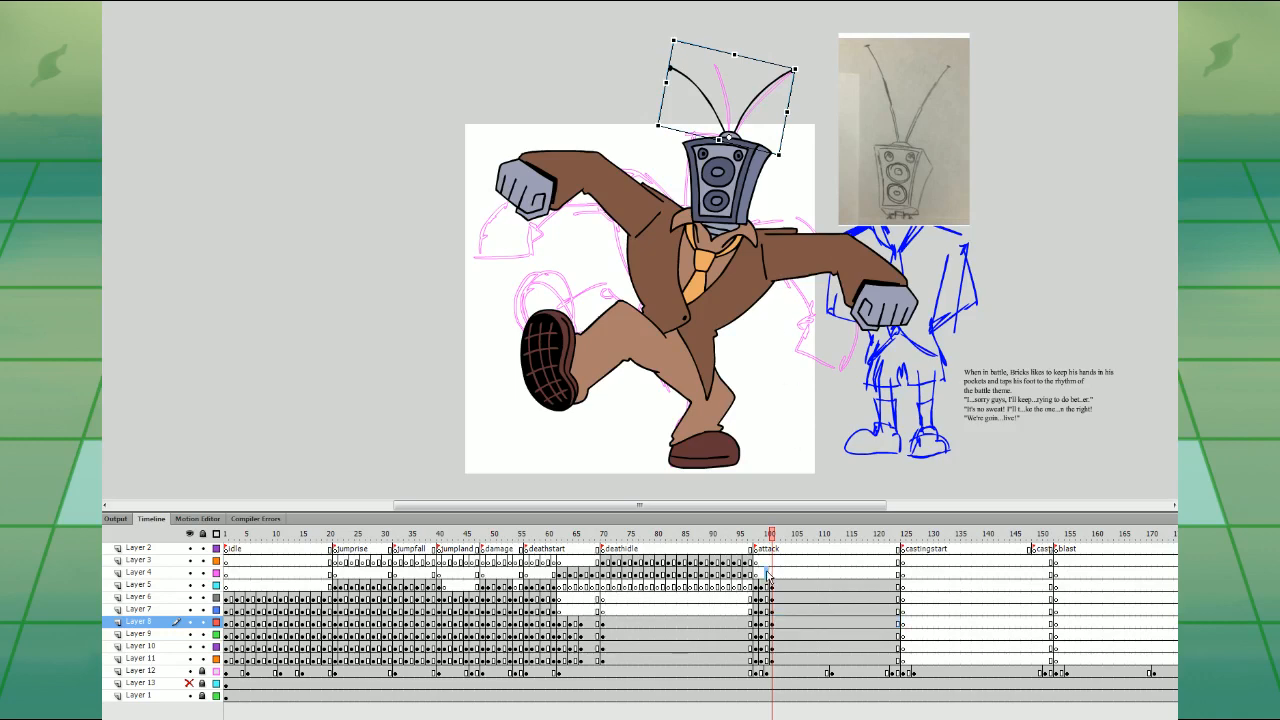
- Rotate the kicking leg slightly higher at frame 101 and play back the attack section
left_click(628, 338)
left_click_drag(531, 284, 529, 273)
left_click(758, 573)
key("Return")
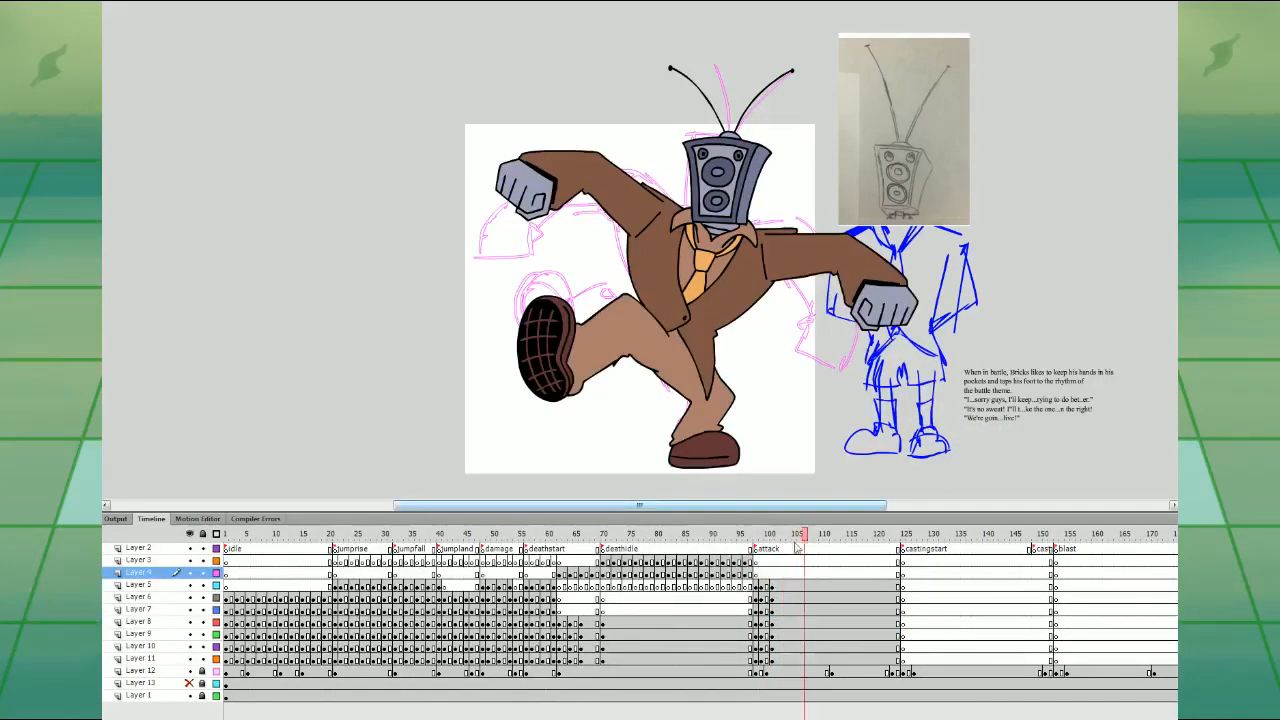
- Add blank keyframes on Layer 4 up to frame 105 and move the frame 101 pose on Layers 5 to 11 to frame 107
left_click(773, 573)
left_click(794, 575)
key("F6")
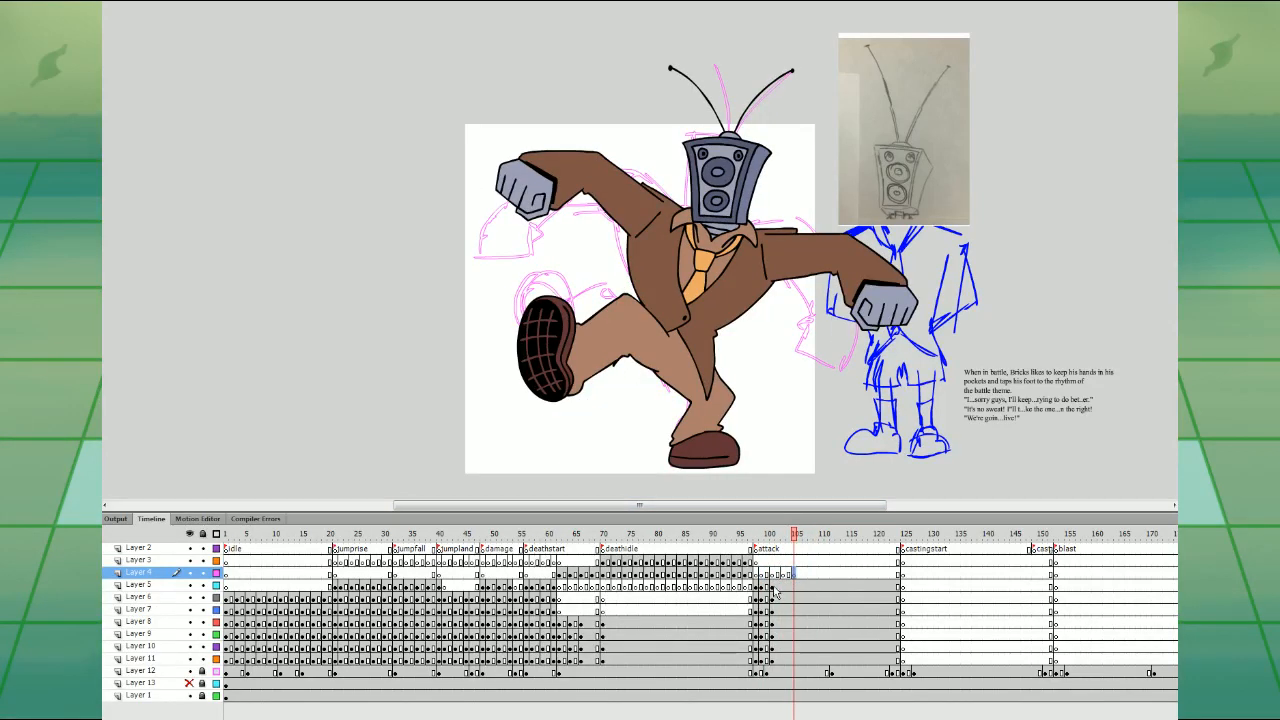
left_click_drag(772, 587, 796, 658)
left_click_drag(779, 659, 805, 662)
- Create tweens on Layers 5 to 11 between frames 99 and 107 and play back the attack section
left_click_drag(779, 587, 788, 657)
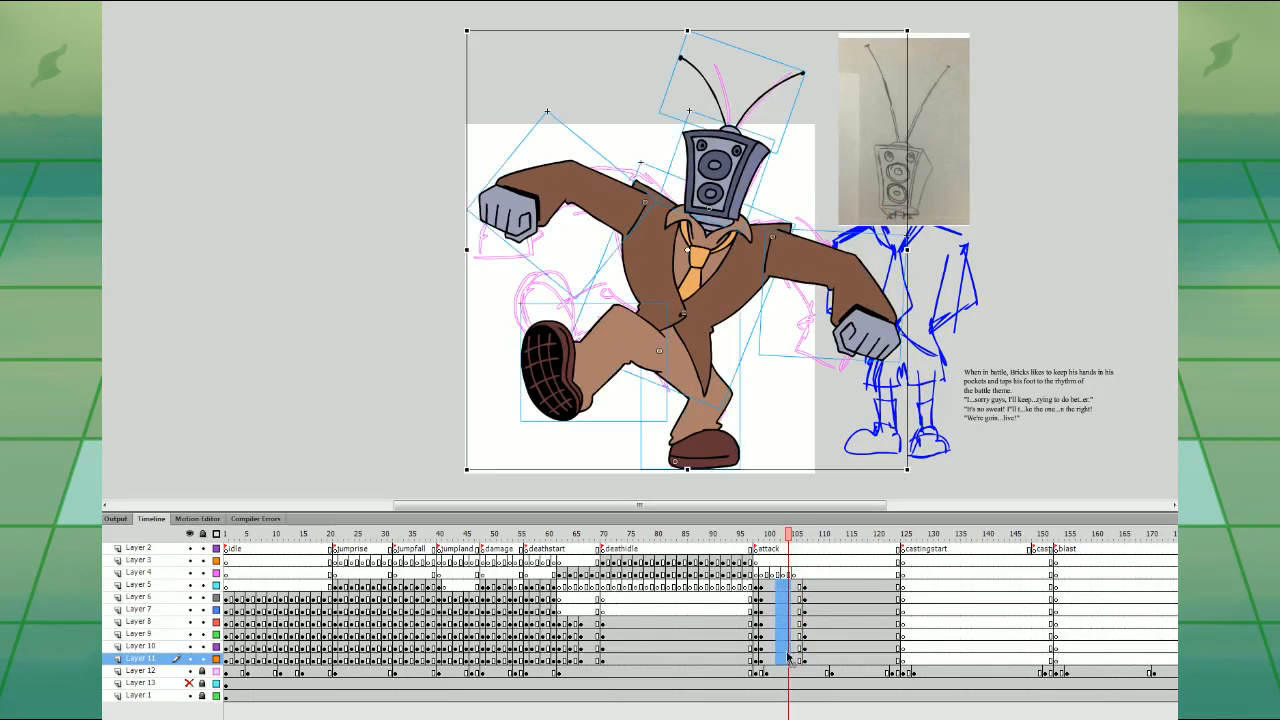
left_click(884, 321)
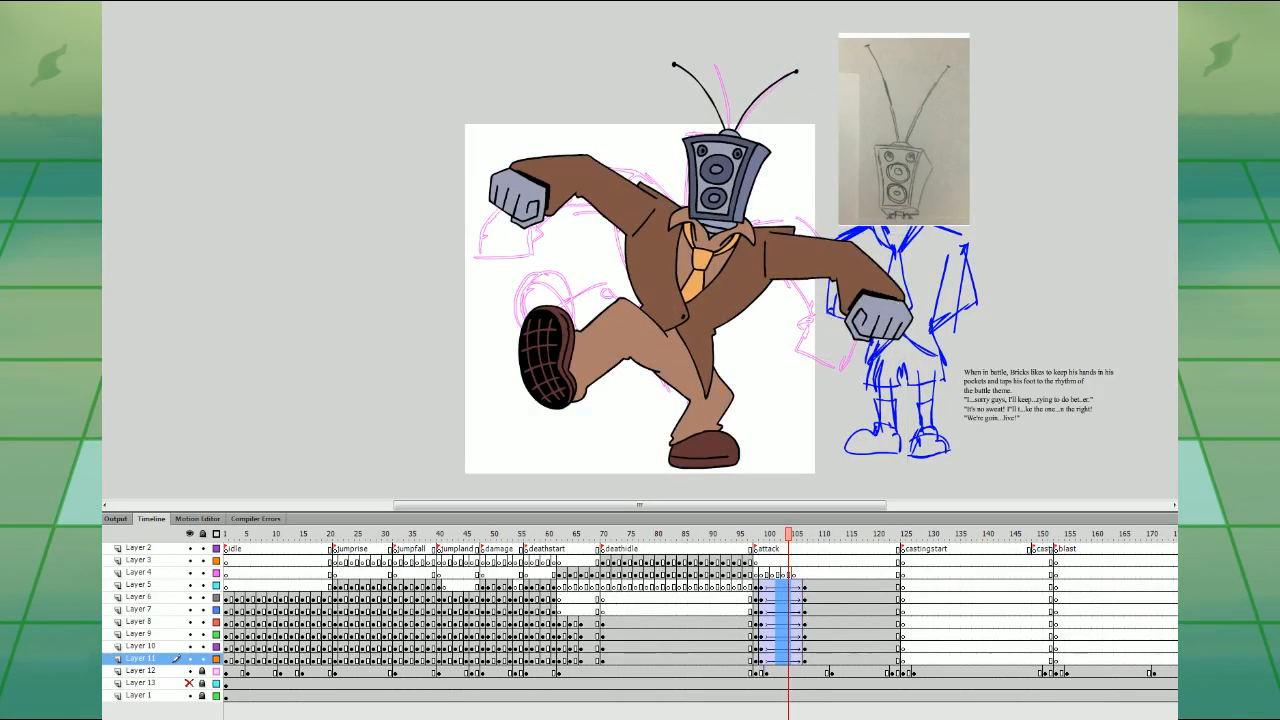
left_click_drag(1182, 87, 1250, 87)
left_click(707, 574)
key("Return")
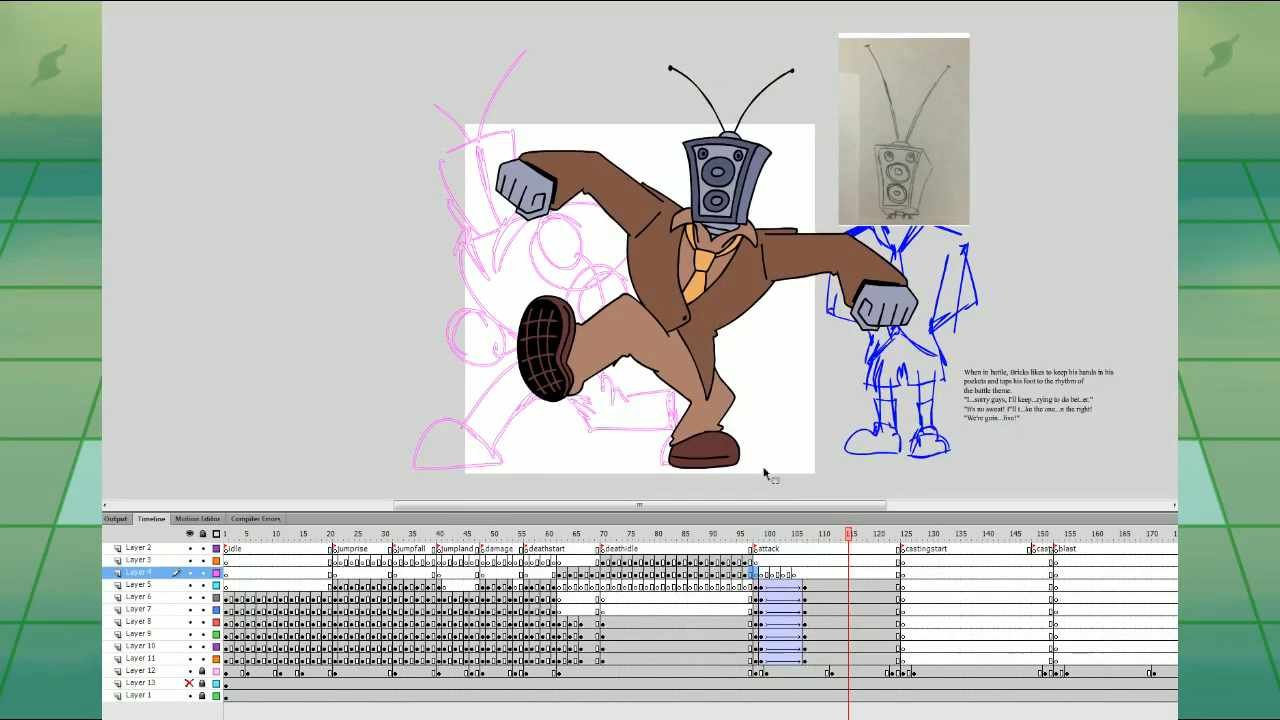
- Rotate the torso slightly at frame 107, realign both arms to it, and play back the attack section
left_click(729, 276)
left_click_drag(801, 227, 801, 229)
left_click(662, 233)
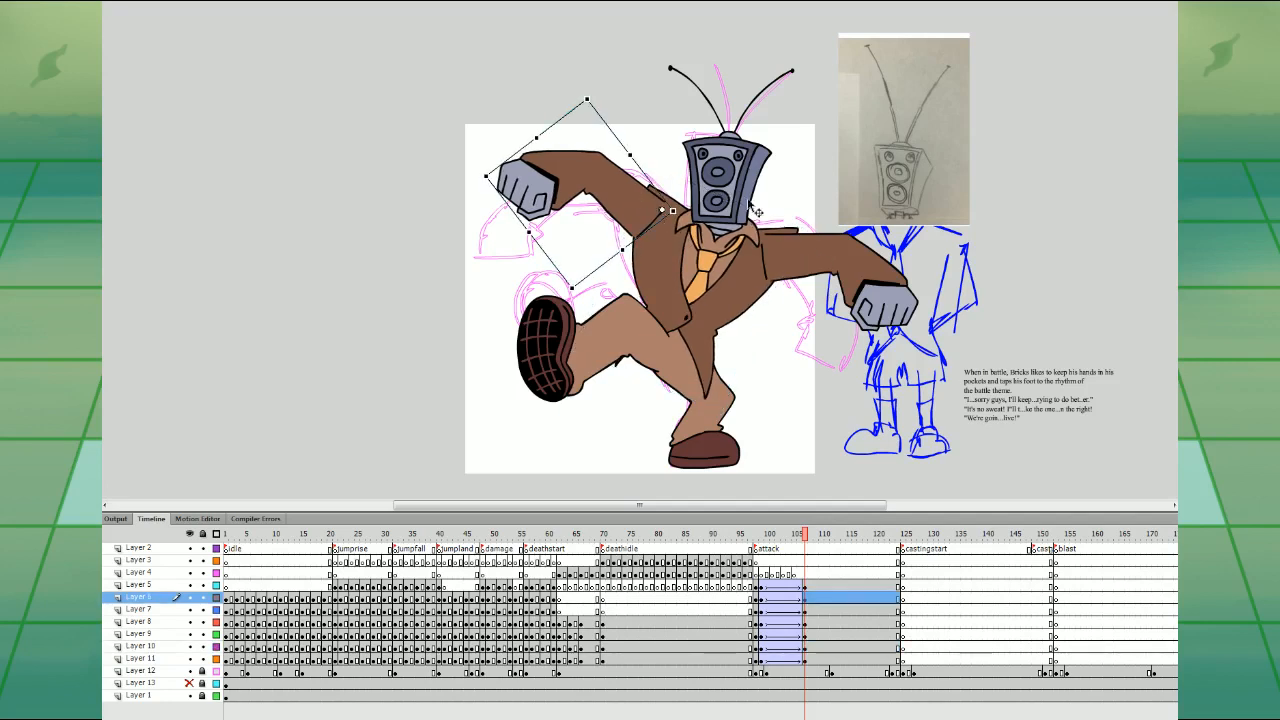
left_click(845, 268)
left_click_drag(889, 203, 888, 210)
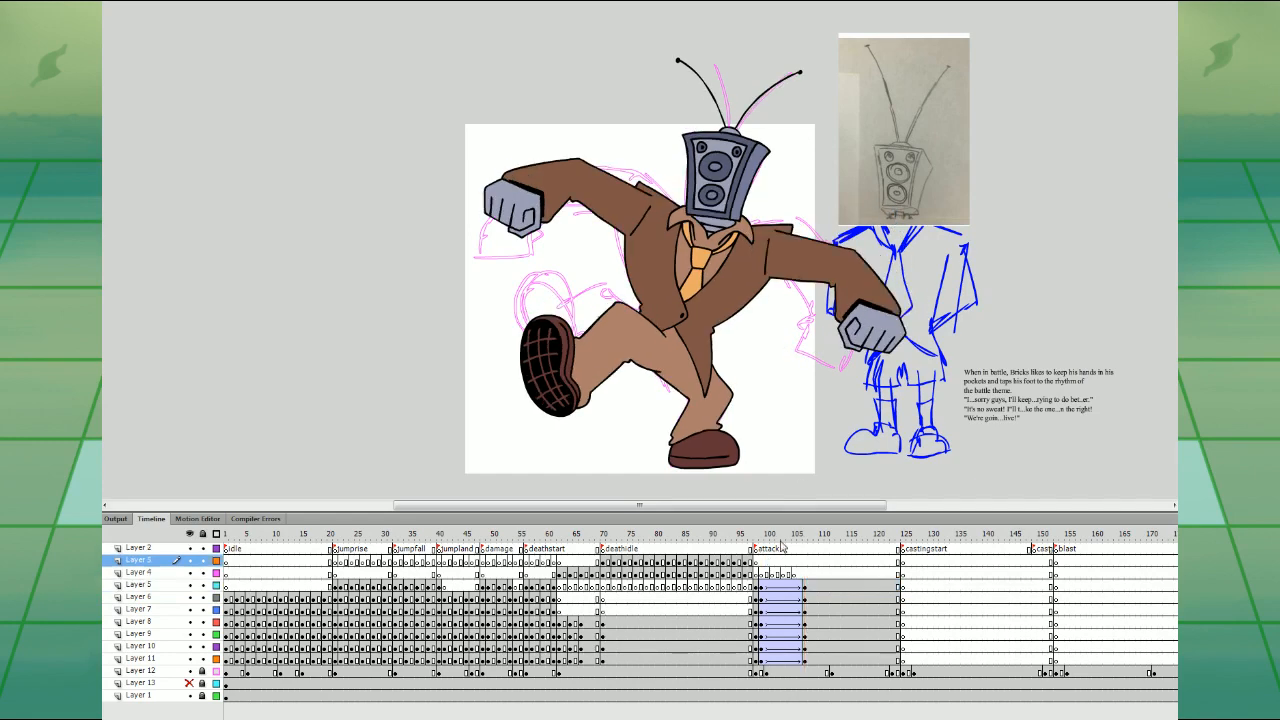
key("Return")
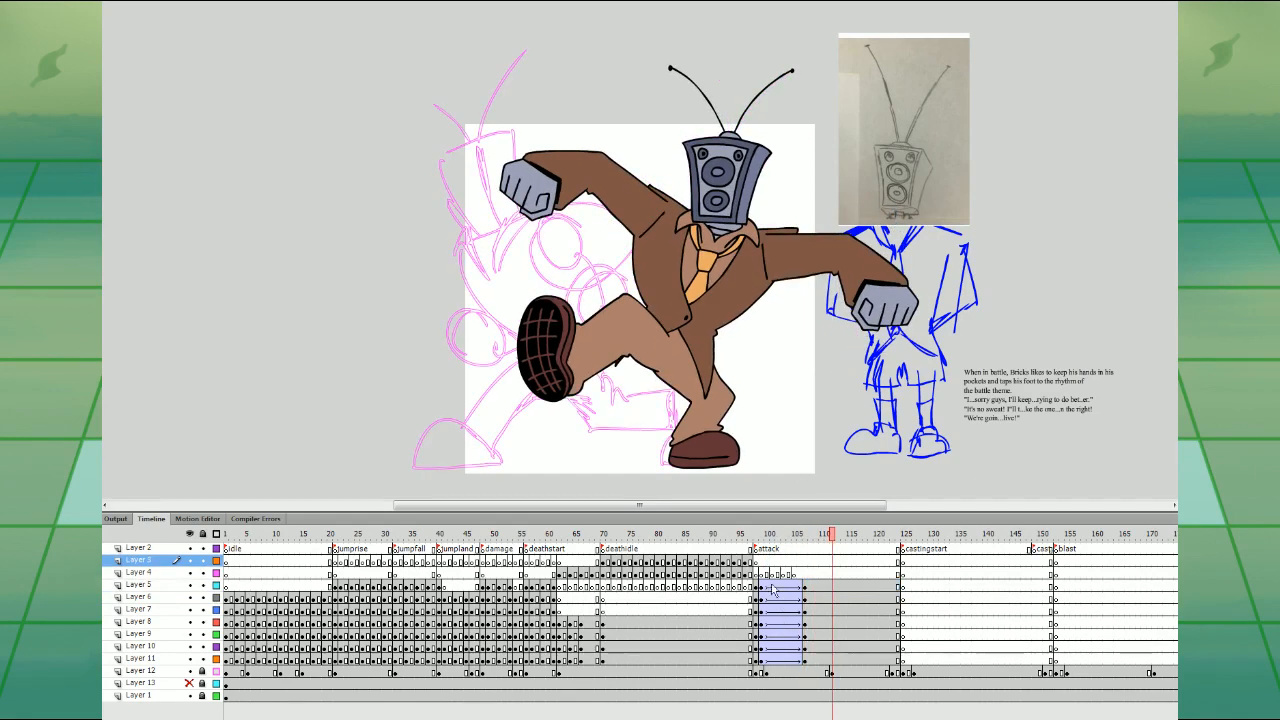
- Convert the tweened frames up to frame 107 on Layers 5 to 11 into keyframes and play back the attack section
left_click_drag(762, 587, 800, 660)
key("F6")
left_click(775, 566)
left_click(795, 588)
left_click(748, 636)
key("Return")
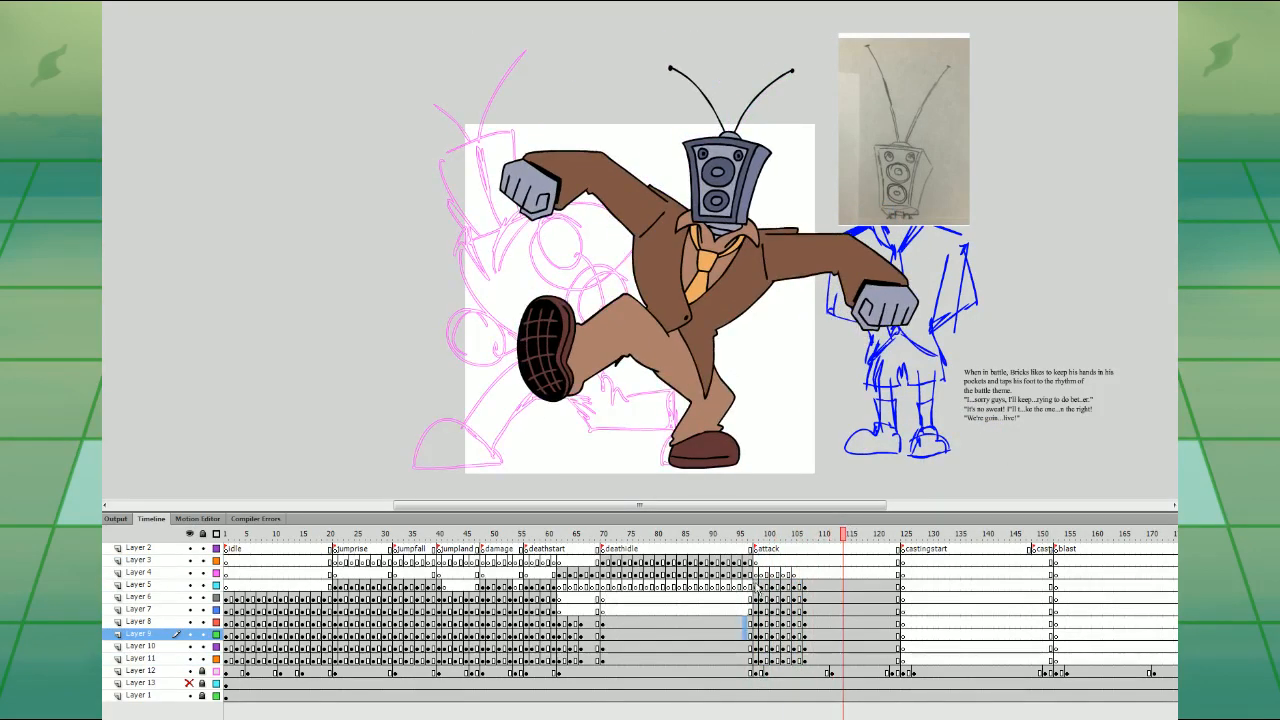
- Copy the opening attack pose on Layers 5 to 11 to frame 111 and delete its stepping leg
left_click_drag(757, 588, 828, 659)
left_click(832, 659)
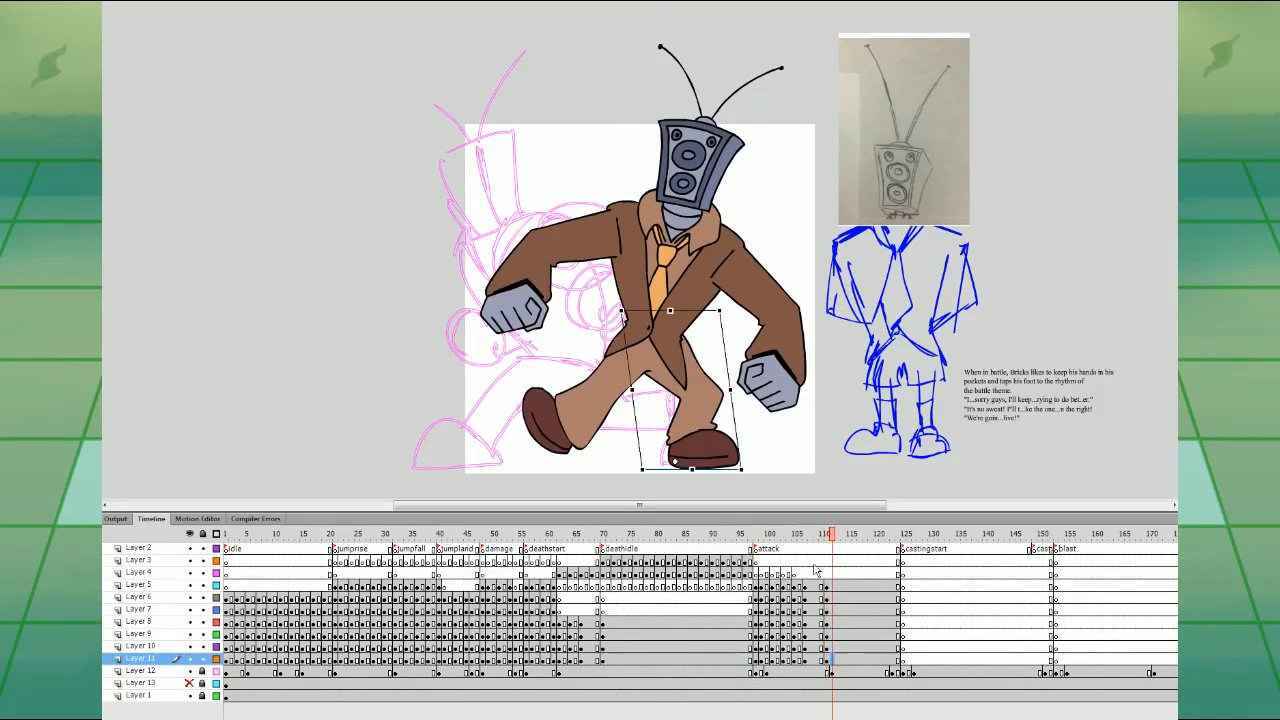
left_click(612, 387)
key("Delete")
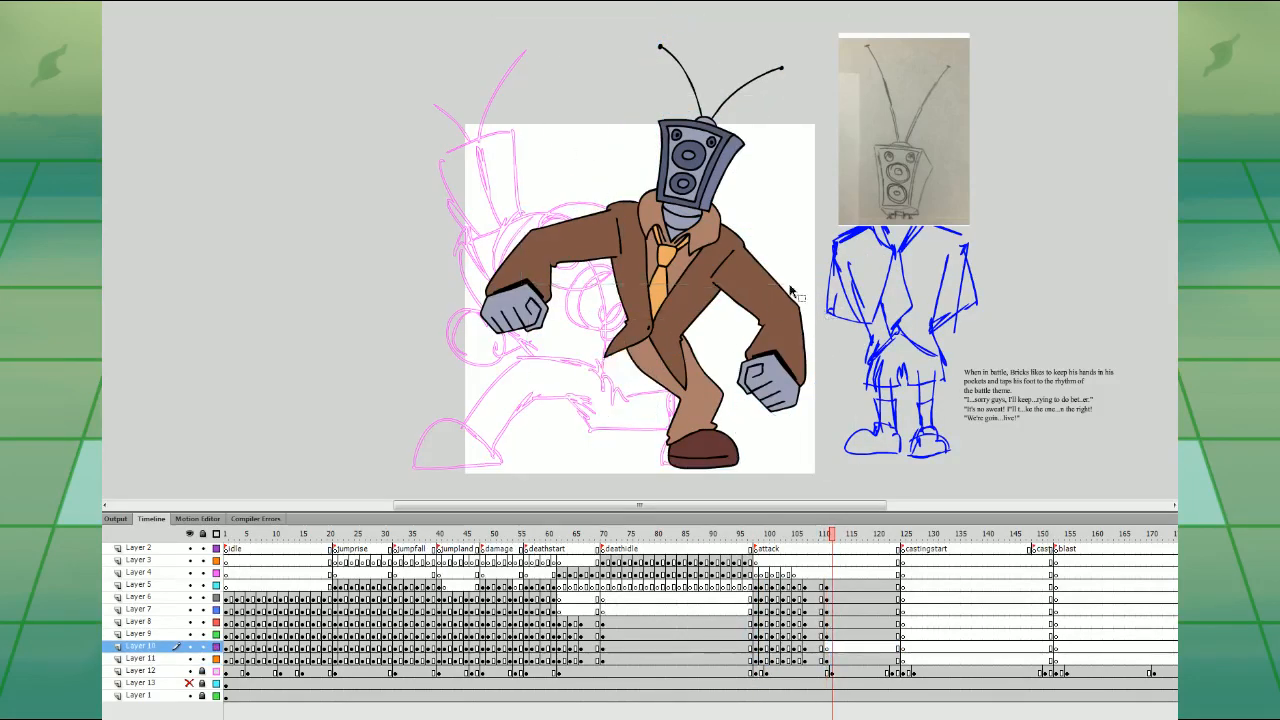
- Rotate the upper body counterclockwise about the hips at frame 111 so it leans back over to the left
left_click_drag(790, 285, 796, 295)
left_click_drag(854, 425, 762, 322)
left_click(818, 573)
left_click(829, 573)
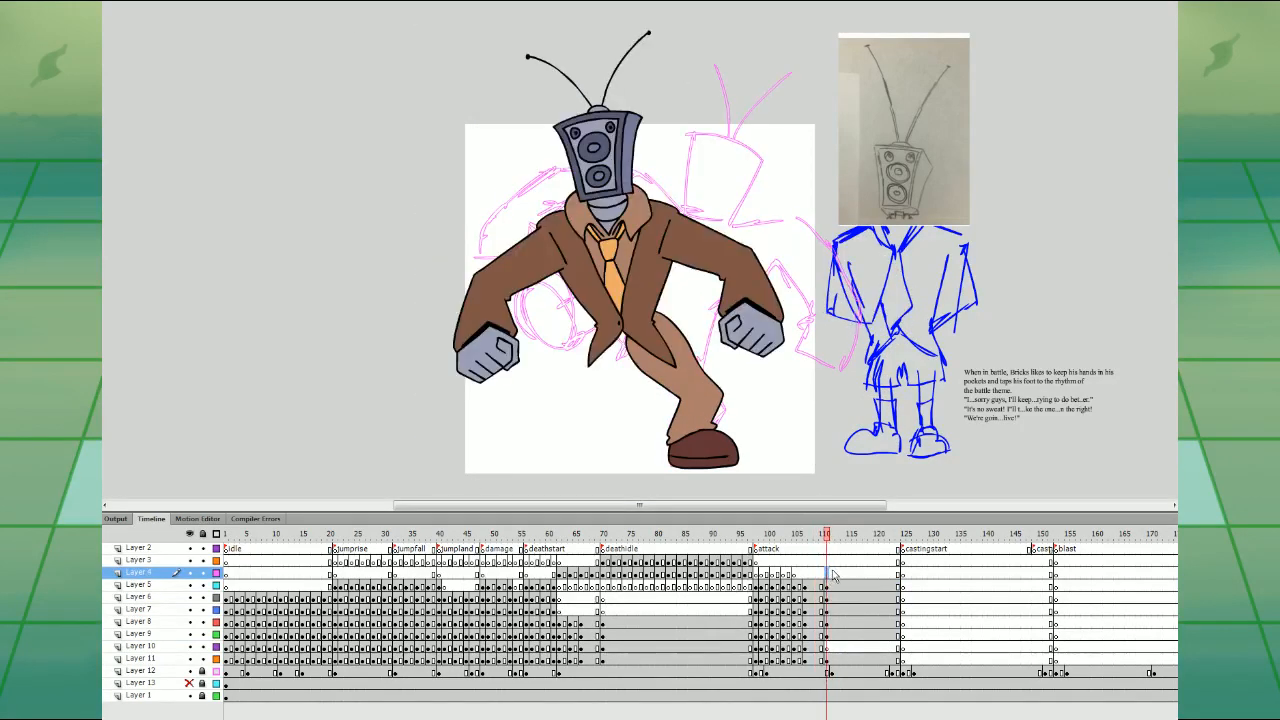
- Insert blank keyframes at frame 112 on Layers 5 to 11 and compare the neighbouring poses with onion skinning
left_click_drag(832, 585, 833, 659)
key("F7")
left_click(817, 563)
left_click(824, 573)
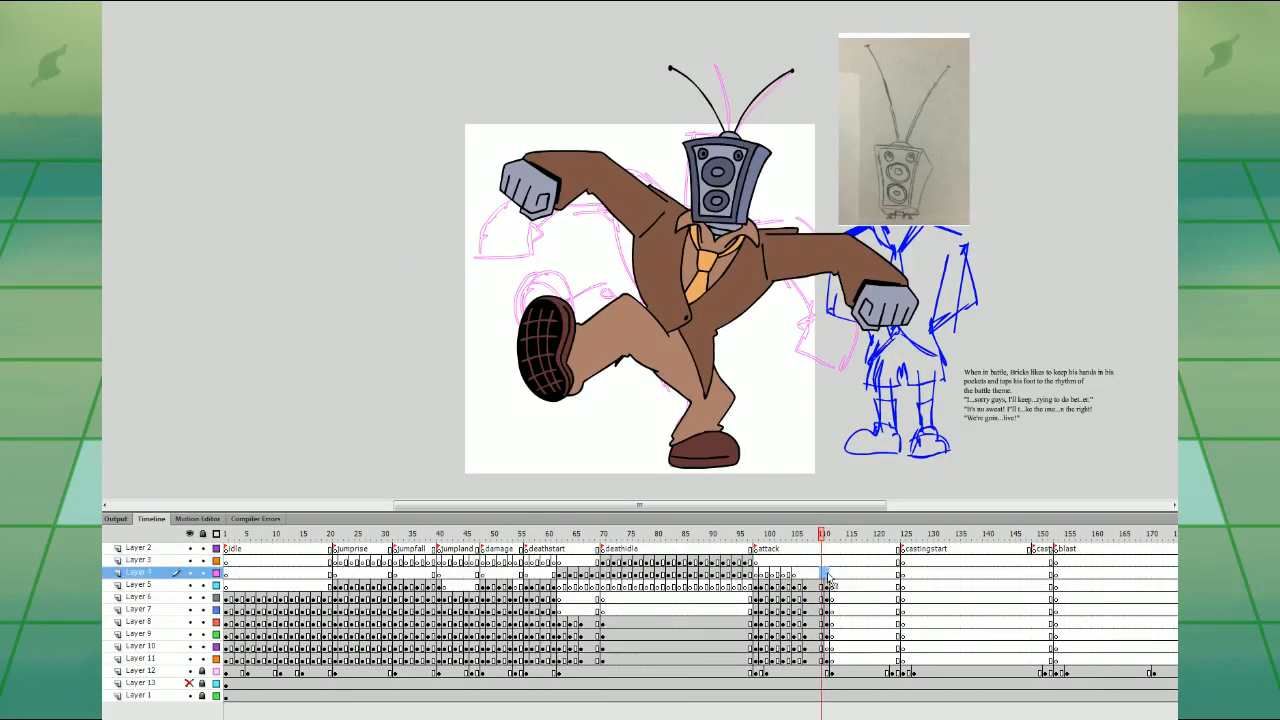
left_click(818, 573)
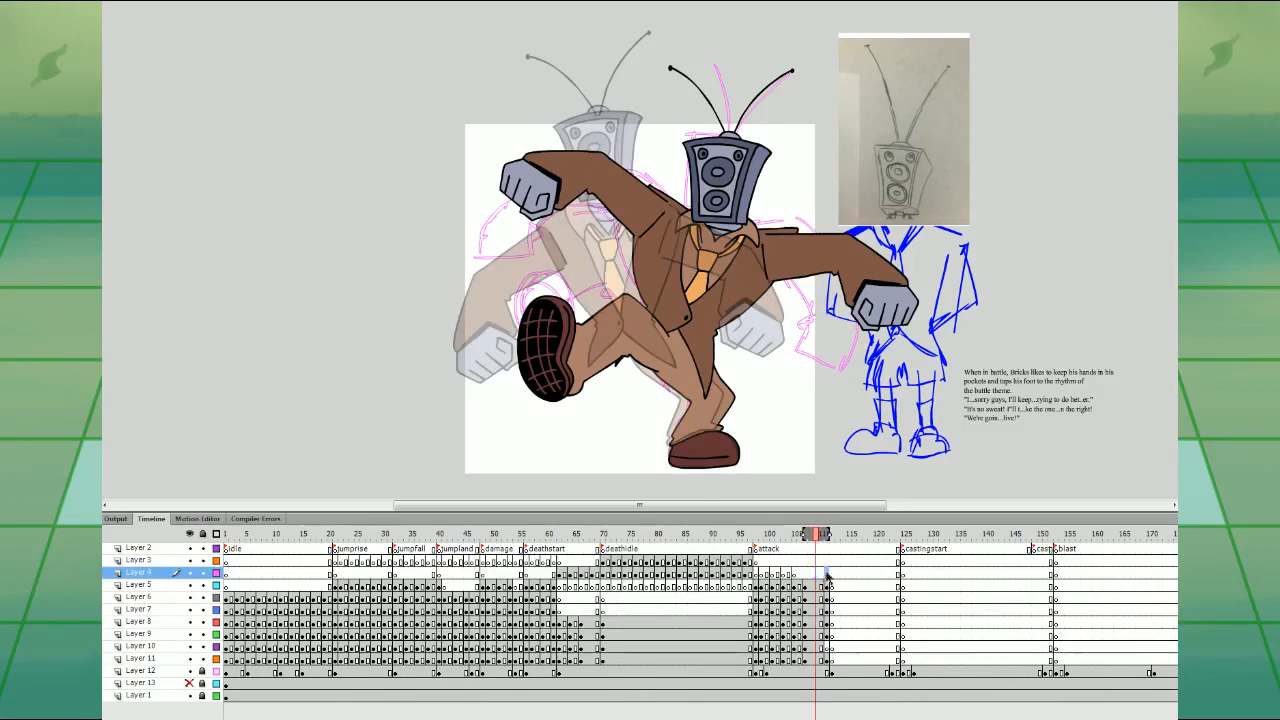
left_click(828, 574)
left_click(828, 659)
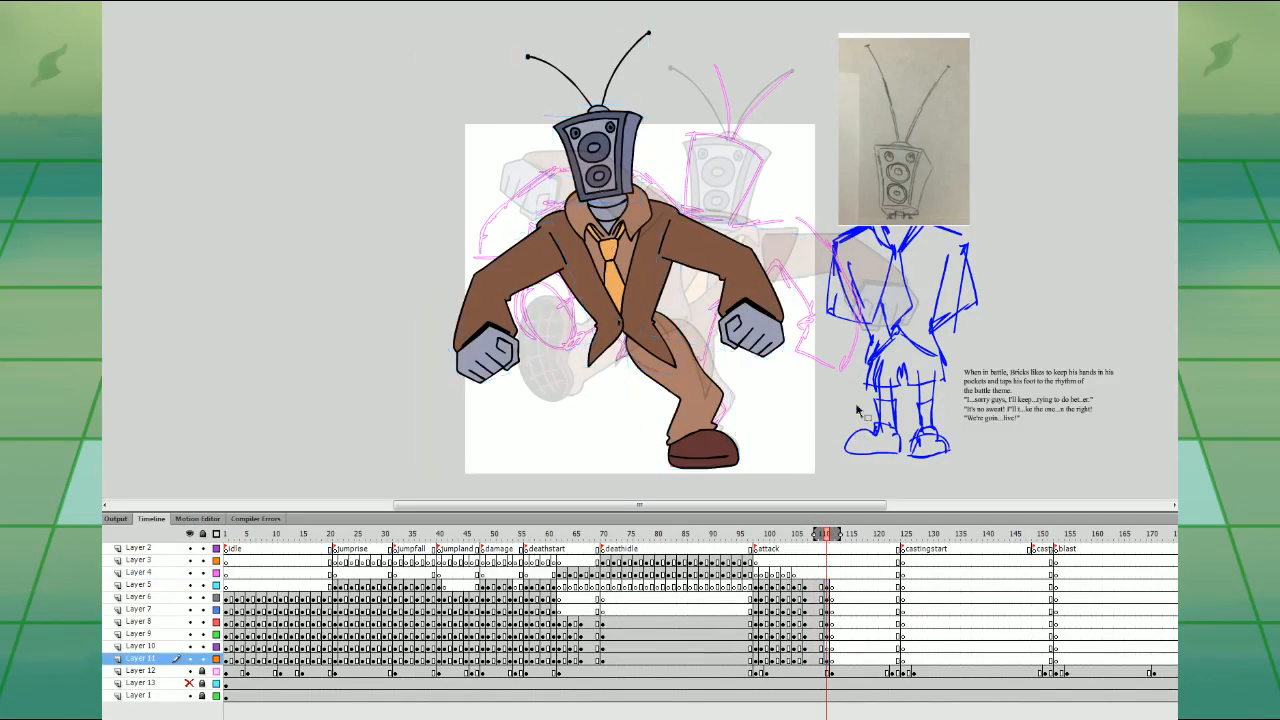
- Move the sketch keyframe on Layer 12 from frame 112 to frame 111
left_click_drag(500, 133, 800, 311)
left_click(832, 673)
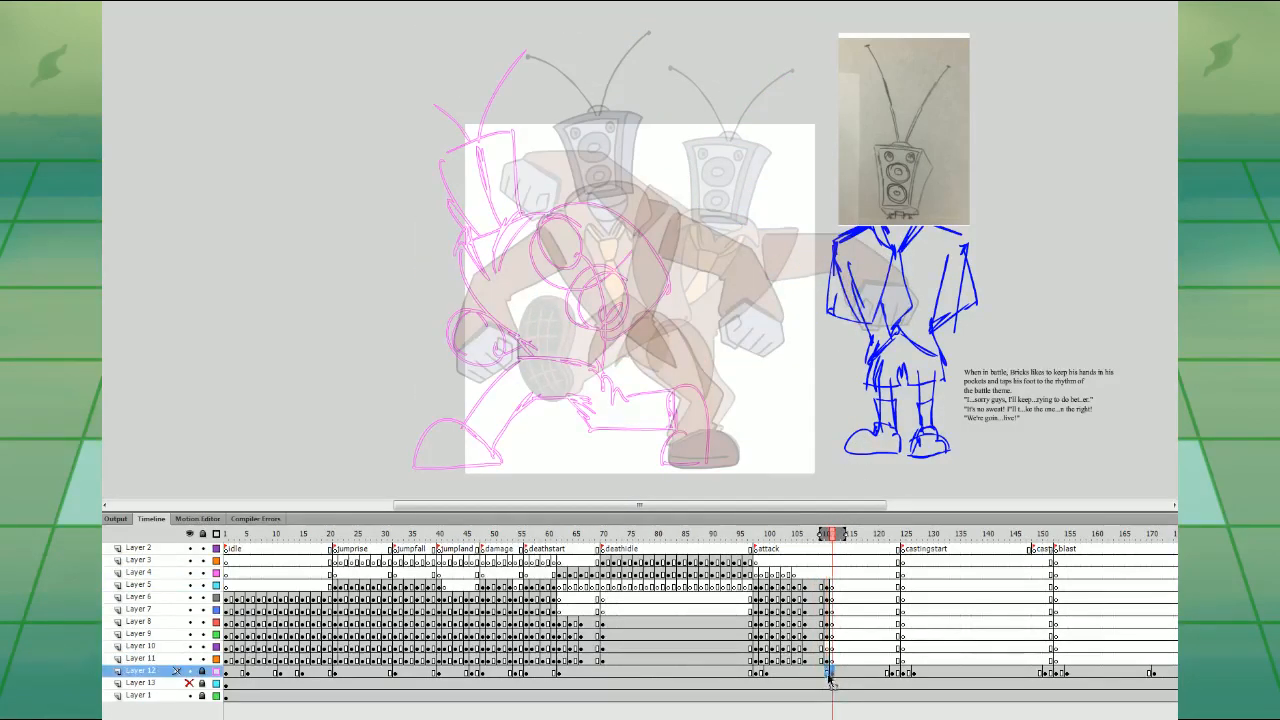
left_click_drag(832, 673, 827, 673)
- Shift the upper body slightly left at frame 111 and delete the supporting leg on Layer 11
left_click(827, 573)
left_click_drag(463, 58, 816, 380)
left_click_drag(660, 290, 651, 290)
left_click(693, 403)
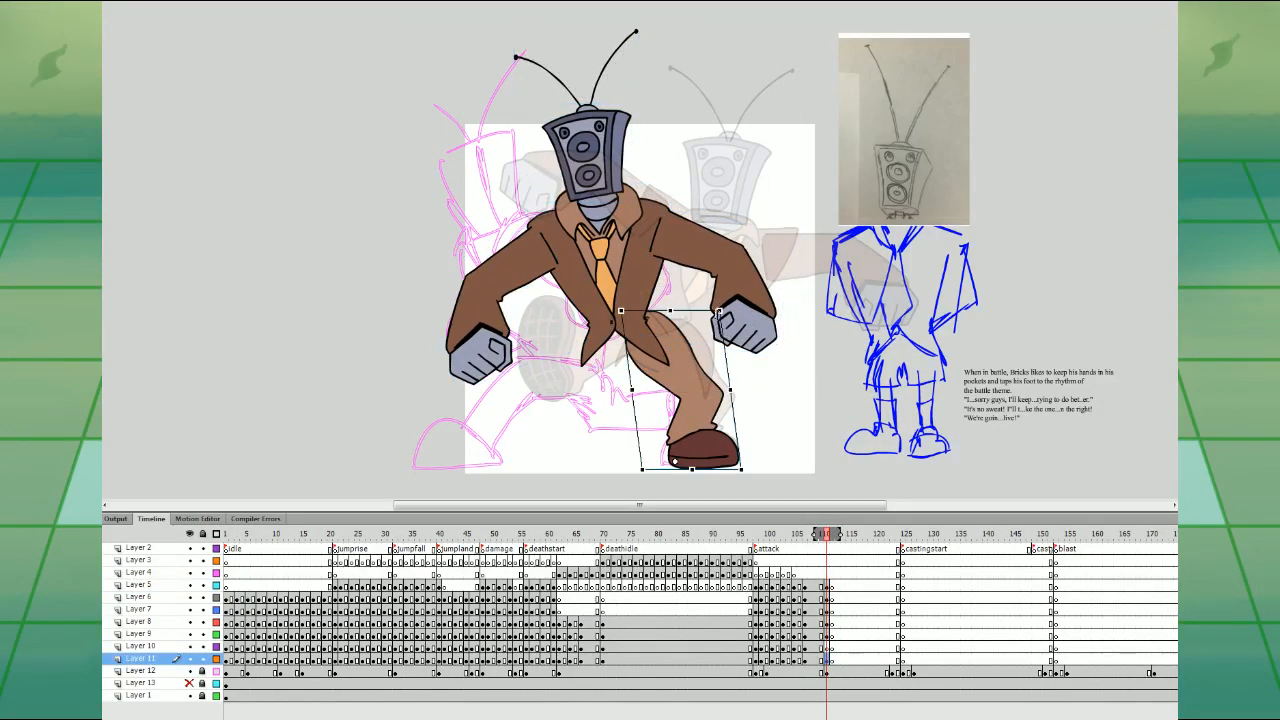
key("Delete")
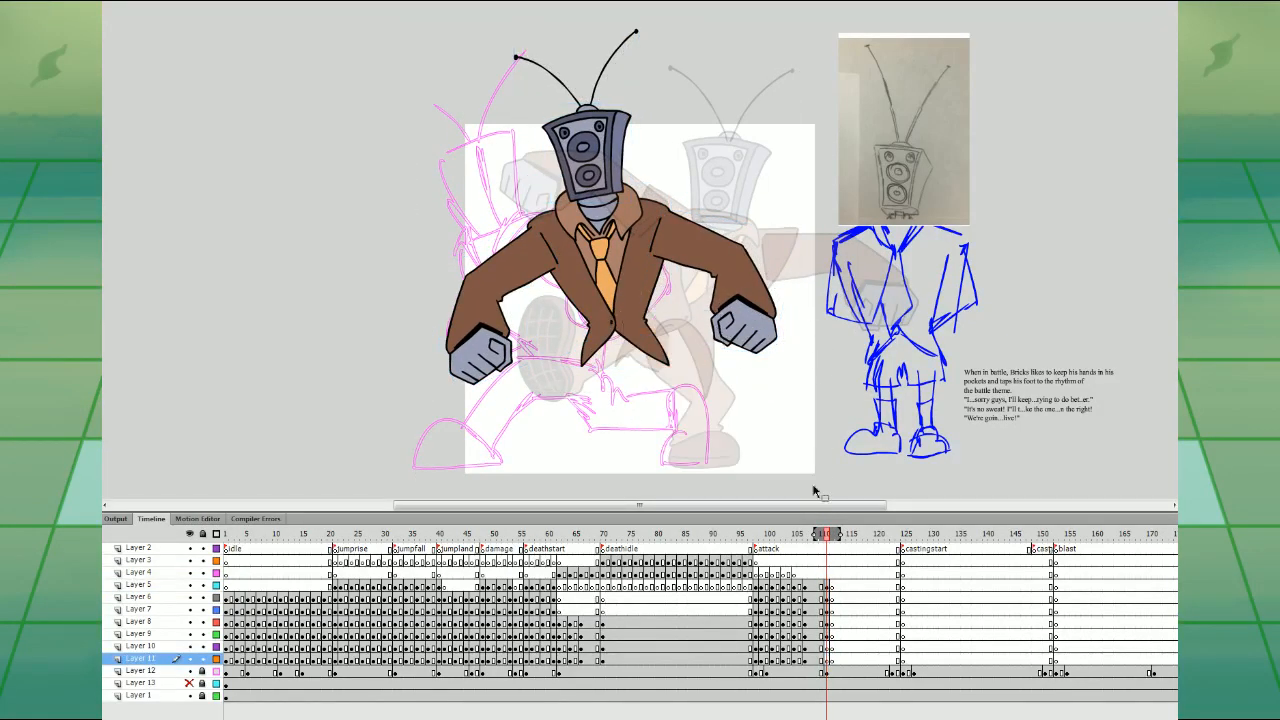
- Look through the jump, landing and damage frames for a leg drawing to reuse at frame 111
left_click(340, 574)
left_click(357, 576)
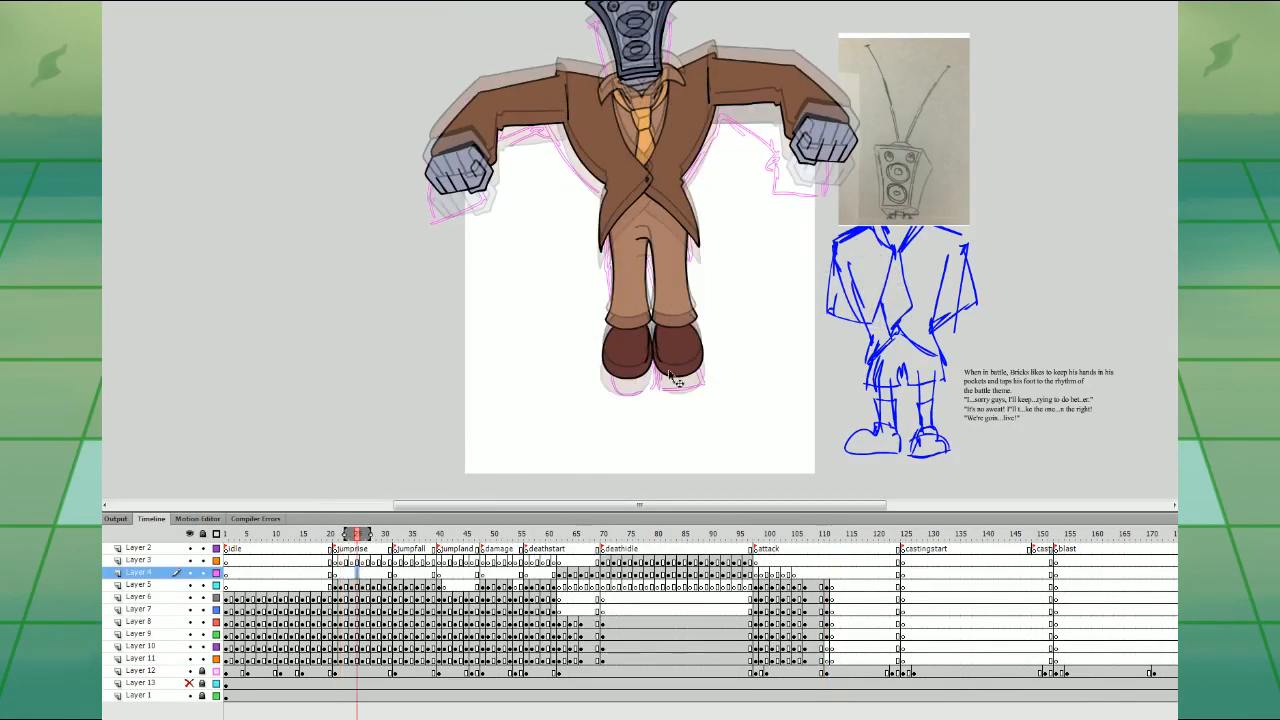
left_click(463, 581)
left_click(497, 576)
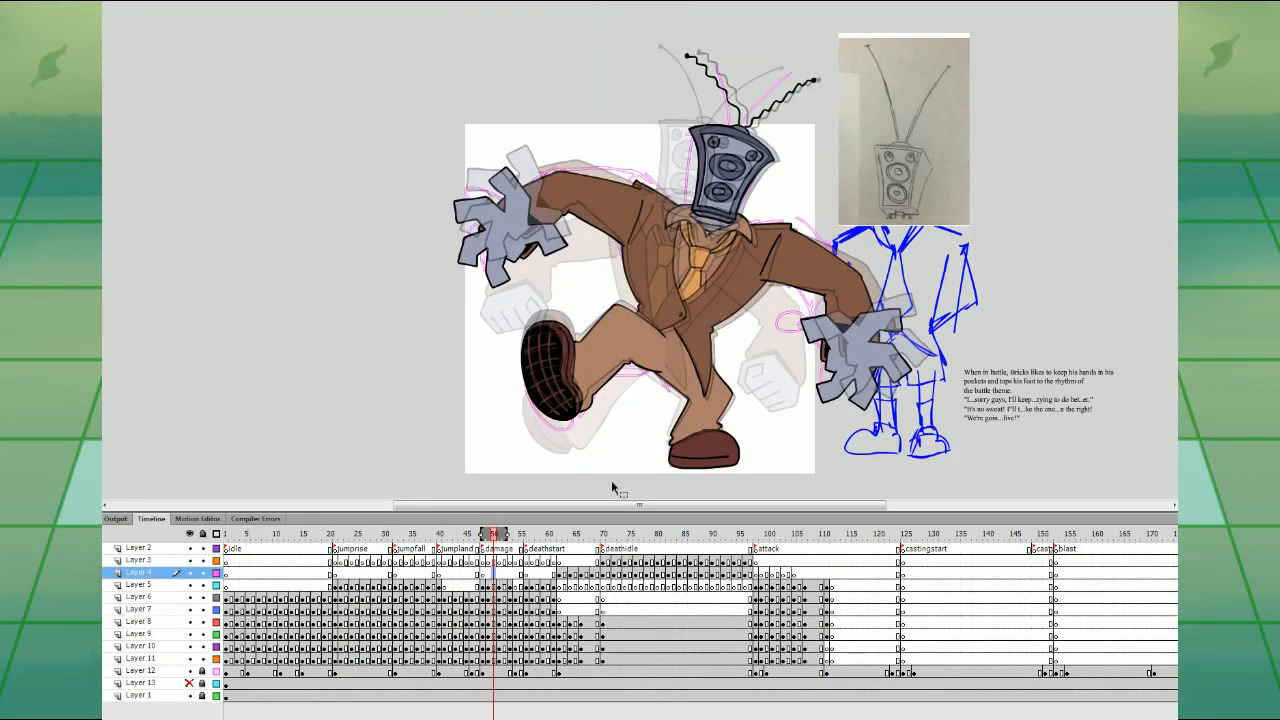
left_click(722, 440)
left_click(827, 660)
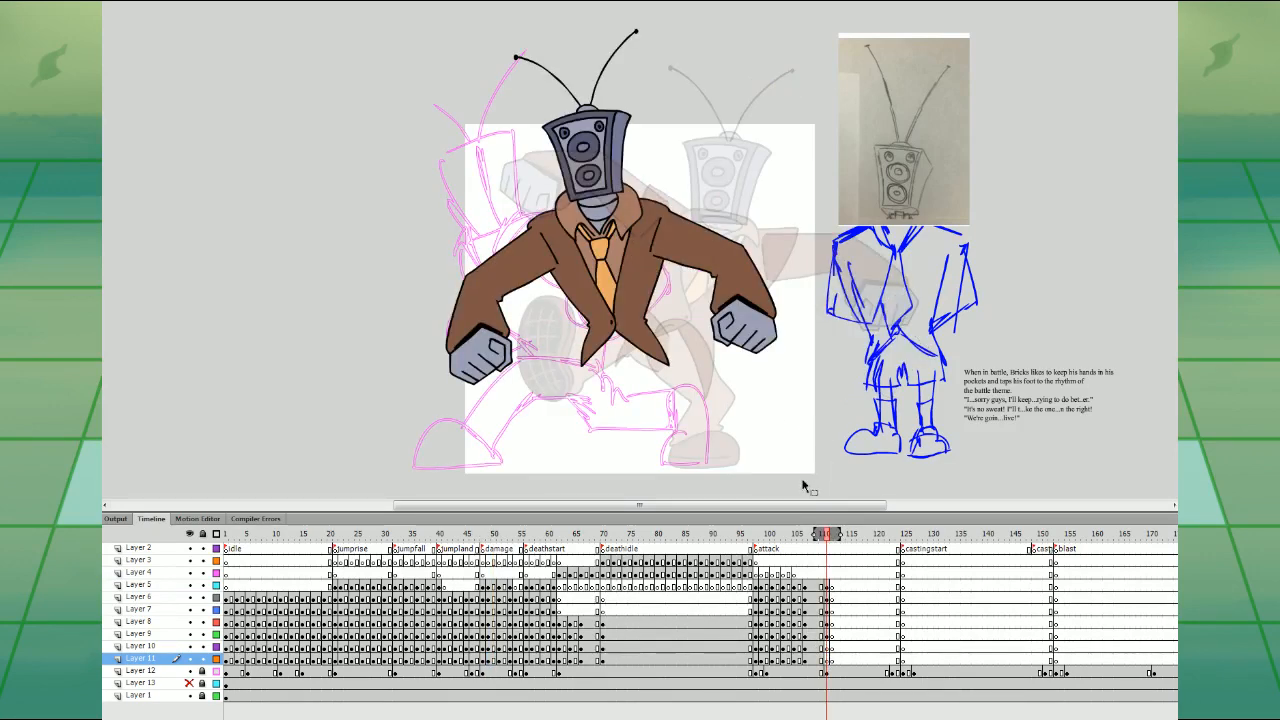
left_click(736, 598)
left_click(581, 598)
left_click(493, 609)
key("Return")
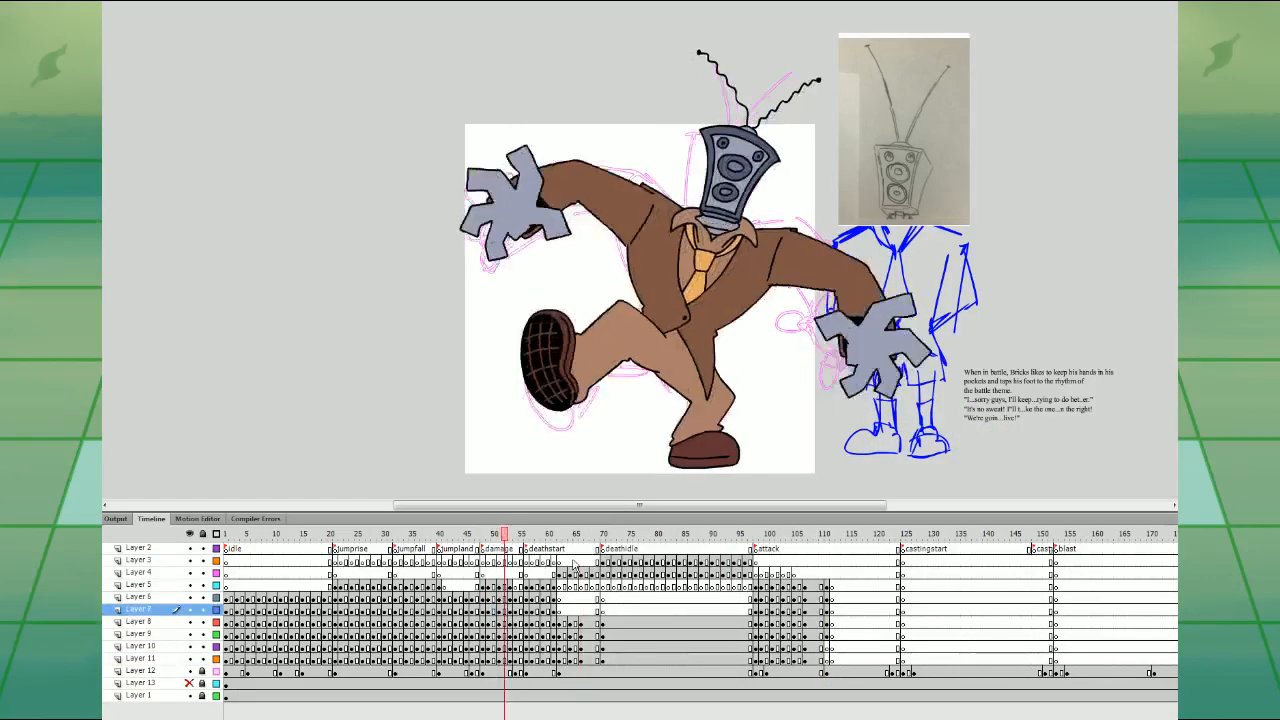
key("Return")
left_click(435, 574)
left_click(456, 574)
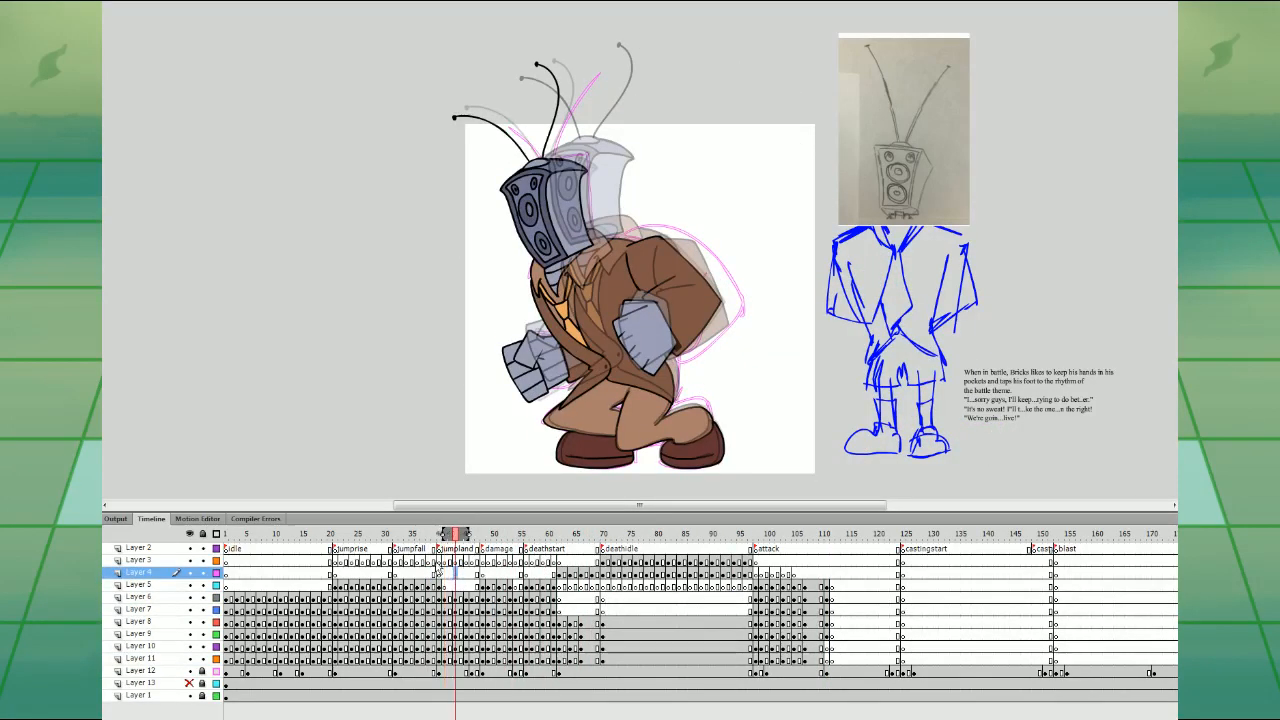
- Try to place a leg copied from the idle section on Layer 11 at frame 111
left_click(259, 573)
left_click(712, 412)
left_click(828, 660)
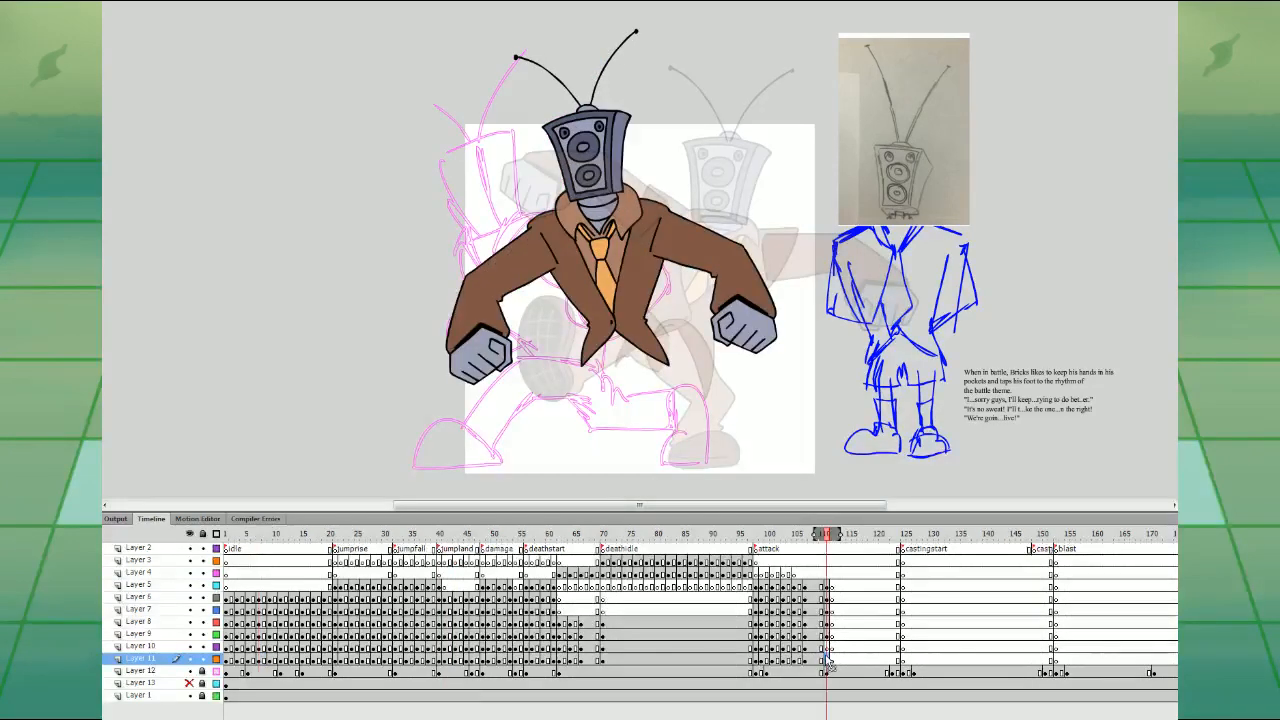
key("ctrl+v")
left_click_drag(695, 288, 693, 428)
left_click_drag(691, 325, 680, 327)
key("Delete")
- Copy the supporting leg from frame 110 to frame 111 on Layer 11 and shift its hip left under the torso
left_click(346, 573)
left_click(823, 660)
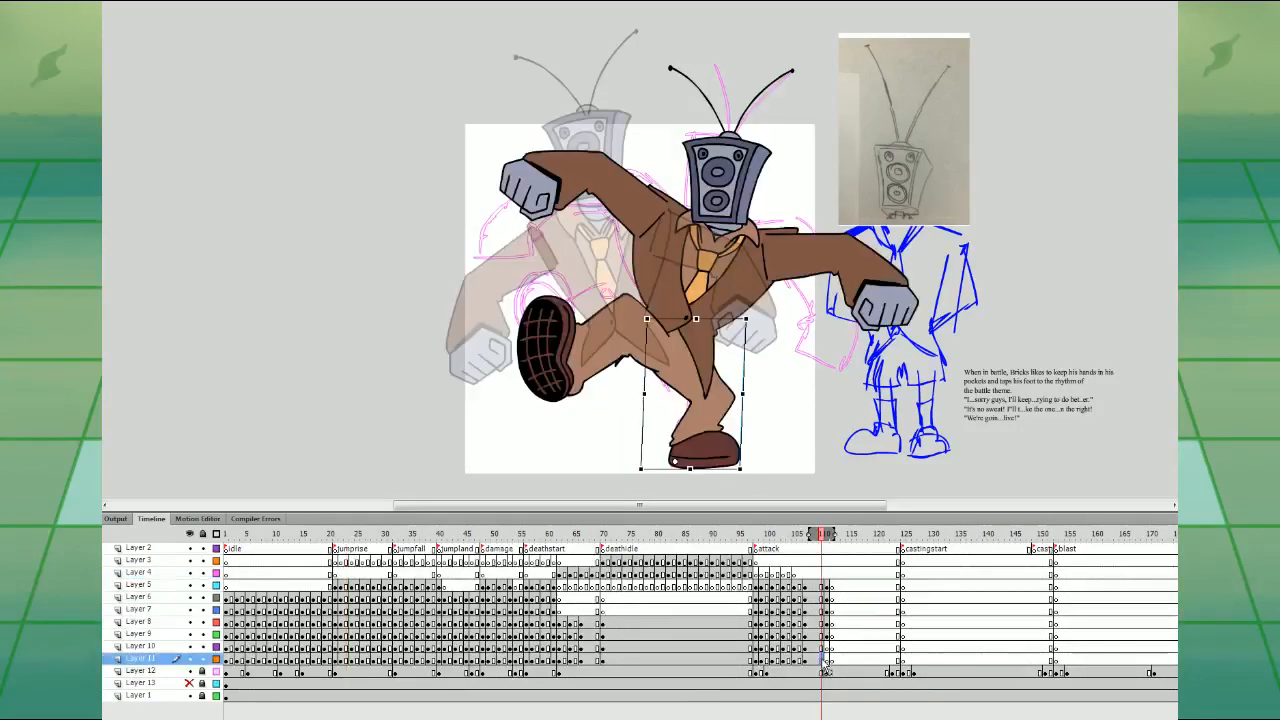
left_click(827, 661)
left_click_drag(730, 320, 667, 319)
- Copy the kicking leg from frame 110 and paste it in place at frame 111 on Layer 9
left_click(821, 647)
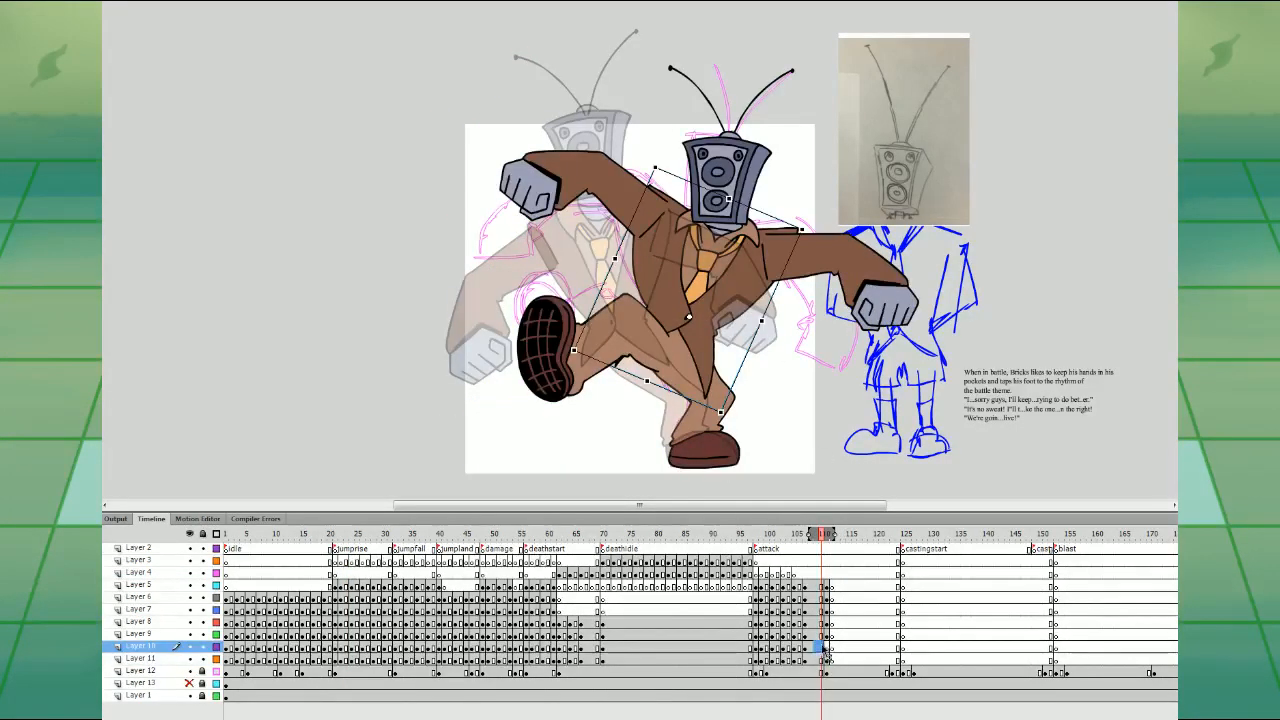
left_click(825, 634)
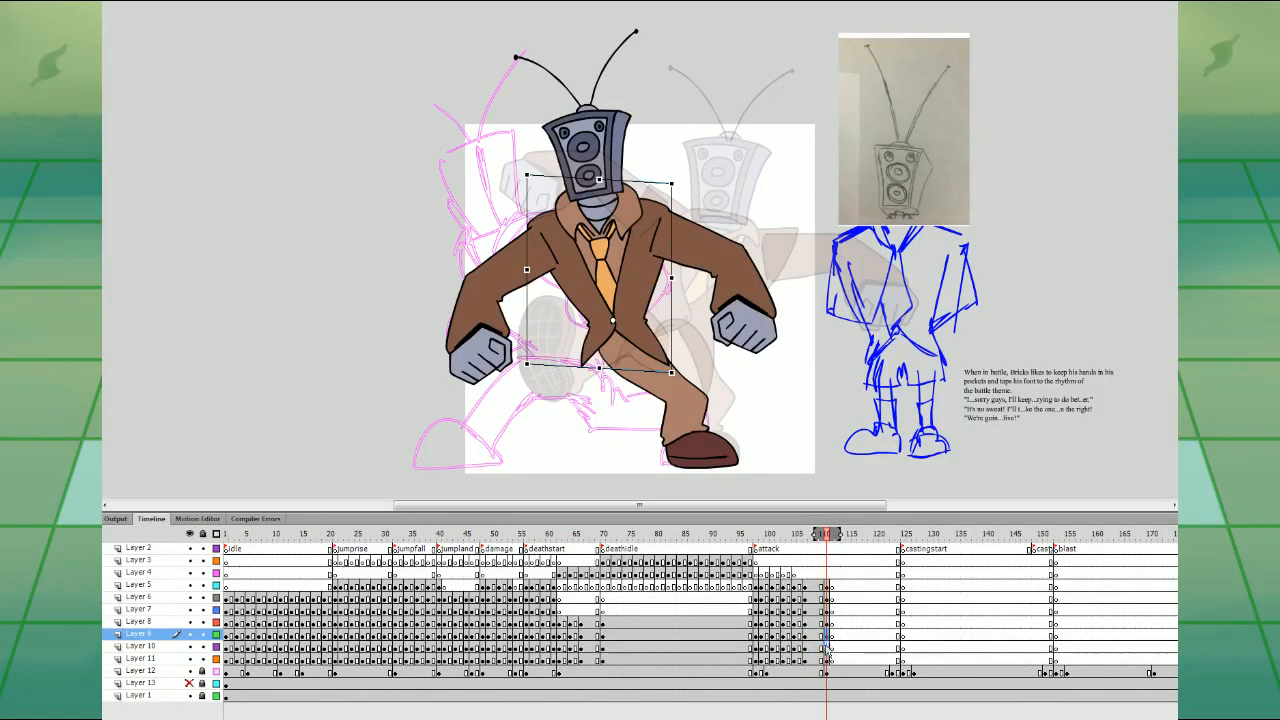
left_click(821, 647)
left_click(821, 635)
key("ctrl+c")
left_click(827, 636)
key("ctrl+shift+v")
- Move the kicking leg to the hips at frame 111, rotate it to step out to the left, and play back the motion
left_click_drag(689, 310, 661, 287)
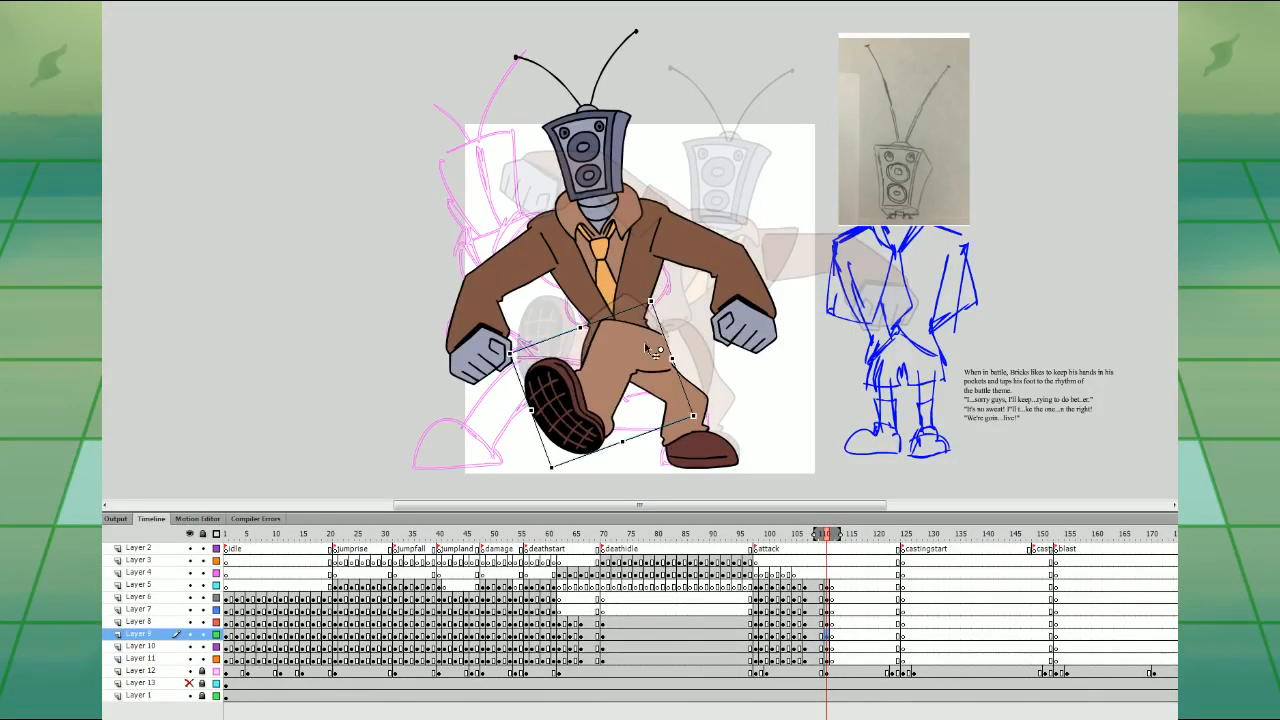
left_click_drag(655, 350, 607, 349)
left_click_drag(486, 411, 406, 431)
left_click_drag(462, 431, 505, 436)
left_click_drag(609, 290, 616, 292)
left_click(829, 574, "shift")
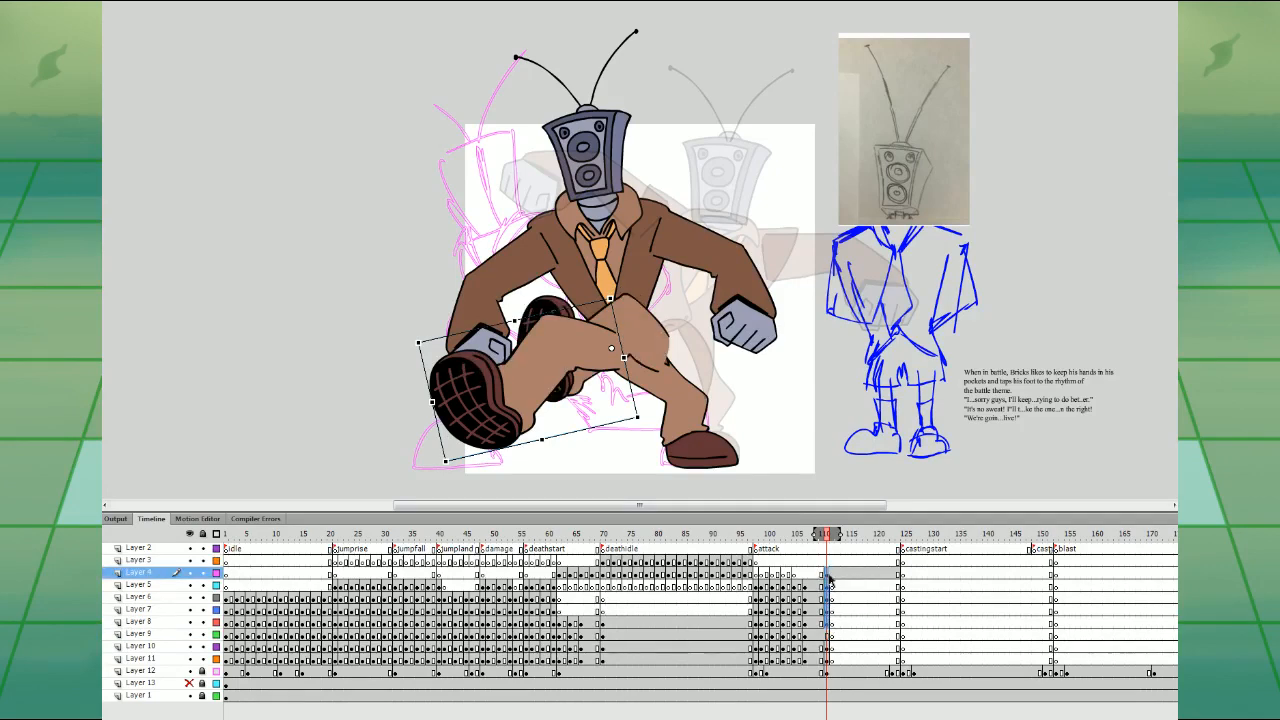
key("period")
key("comma")
key("comma")
key("comma")
key("Return")
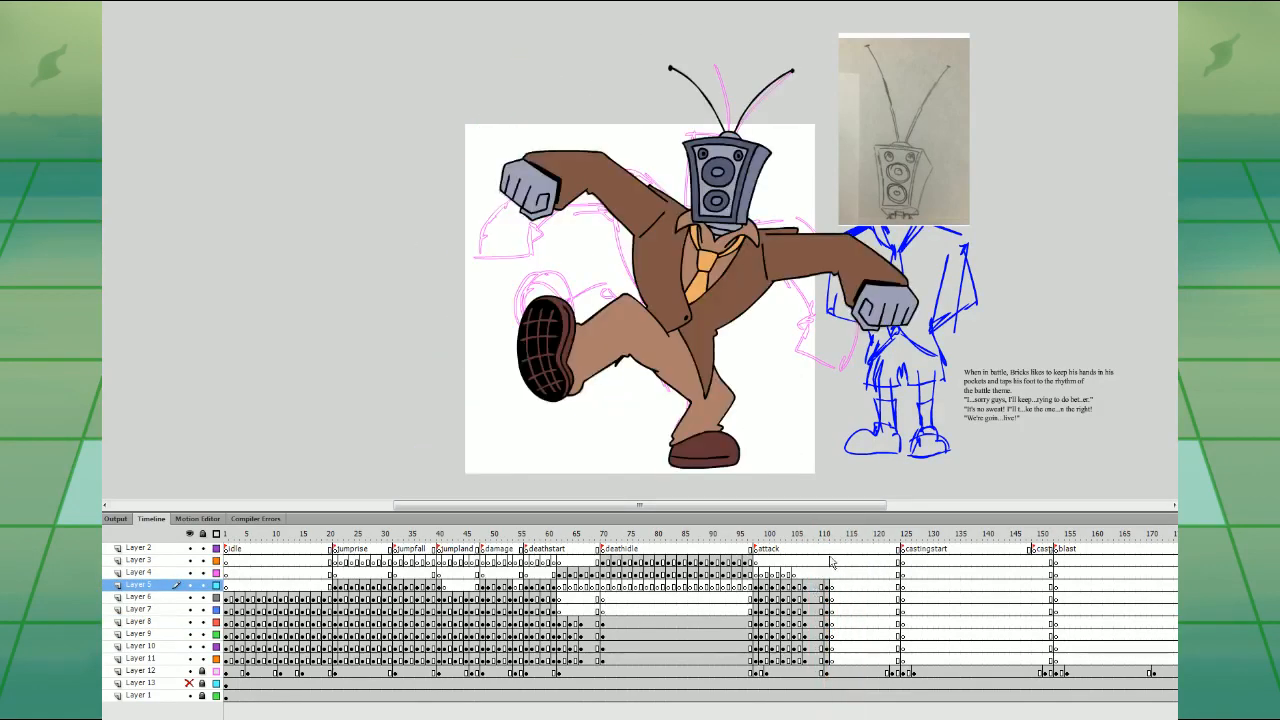
- Tilt the head with its antennae at frame 111 and lower them slightly onto the neck
left_click(826, 573)
left_click_drag(466, 75, 612, 170)
left_click_drag(575, 127, 651, 206)
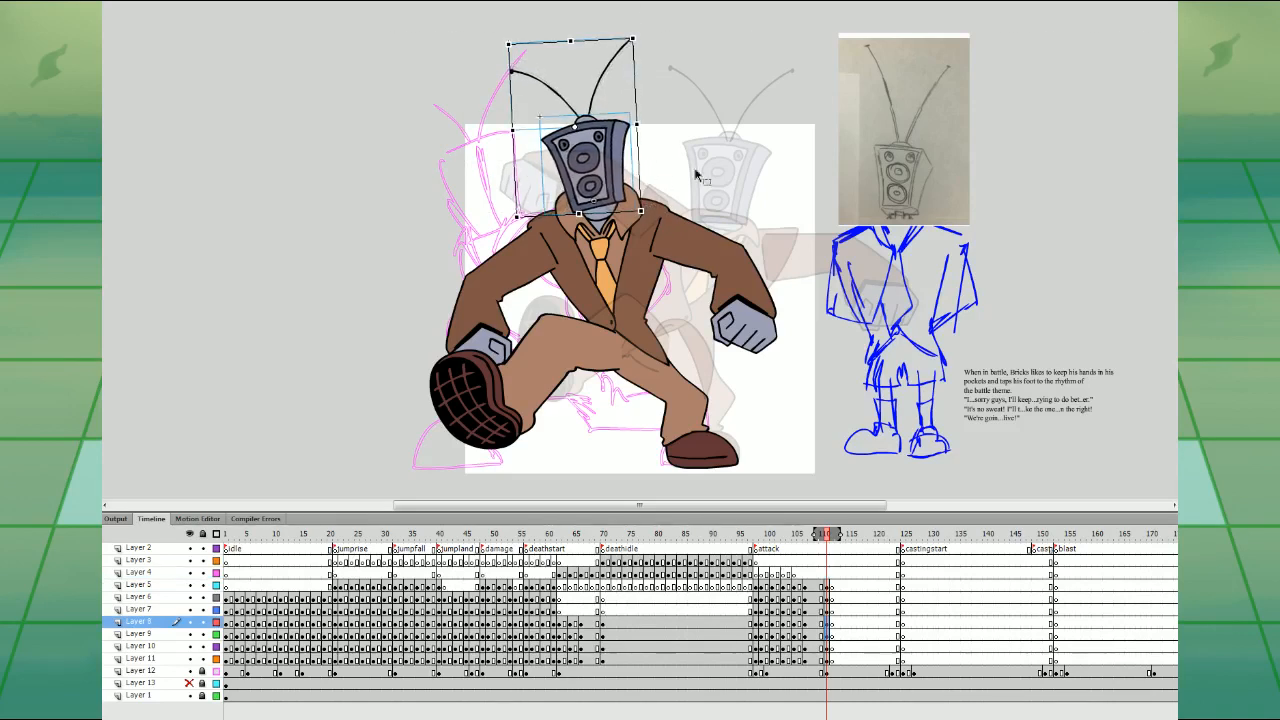
key("Down")
key("Down")
key("Down")
- Rotate the antennae slightly clockwise at frame 111 and play back the attack section
left_click(724, 194)
left_click(605, 76)
left_click_drag(607, 40, 649, 41)
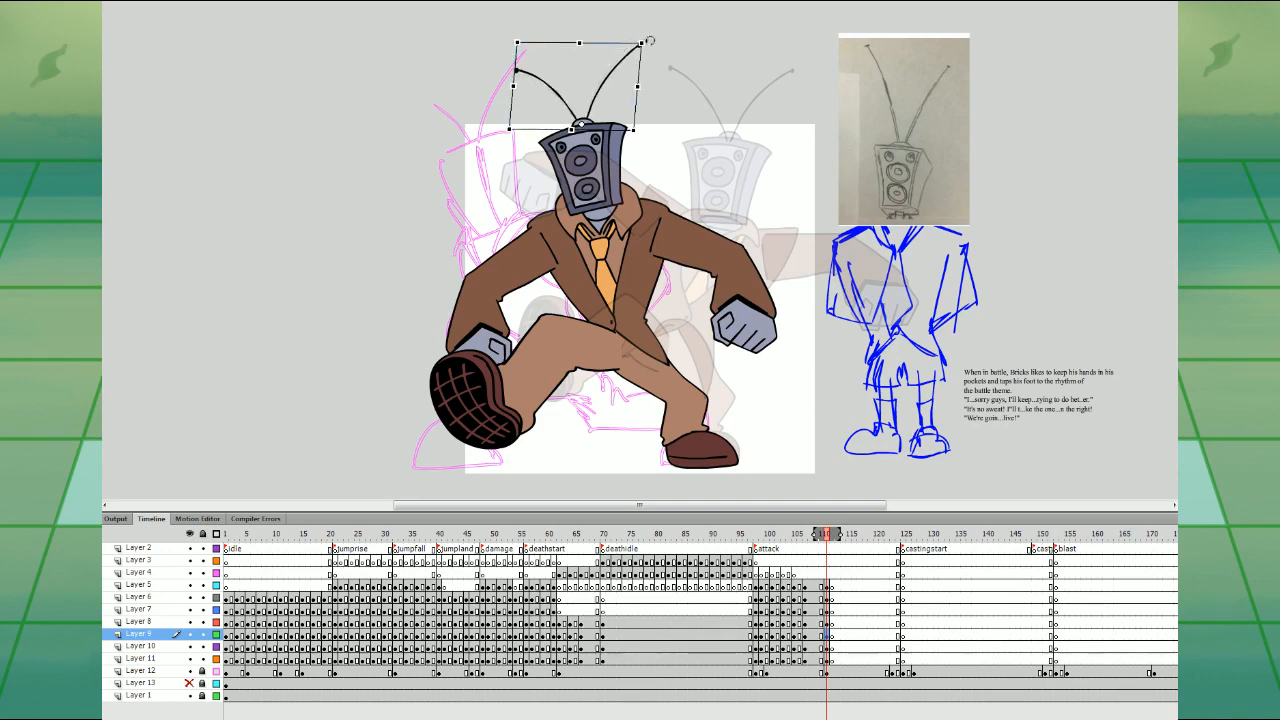
left_click(806, 585)
key("Return")
key("Return")
left_click(817, 572)
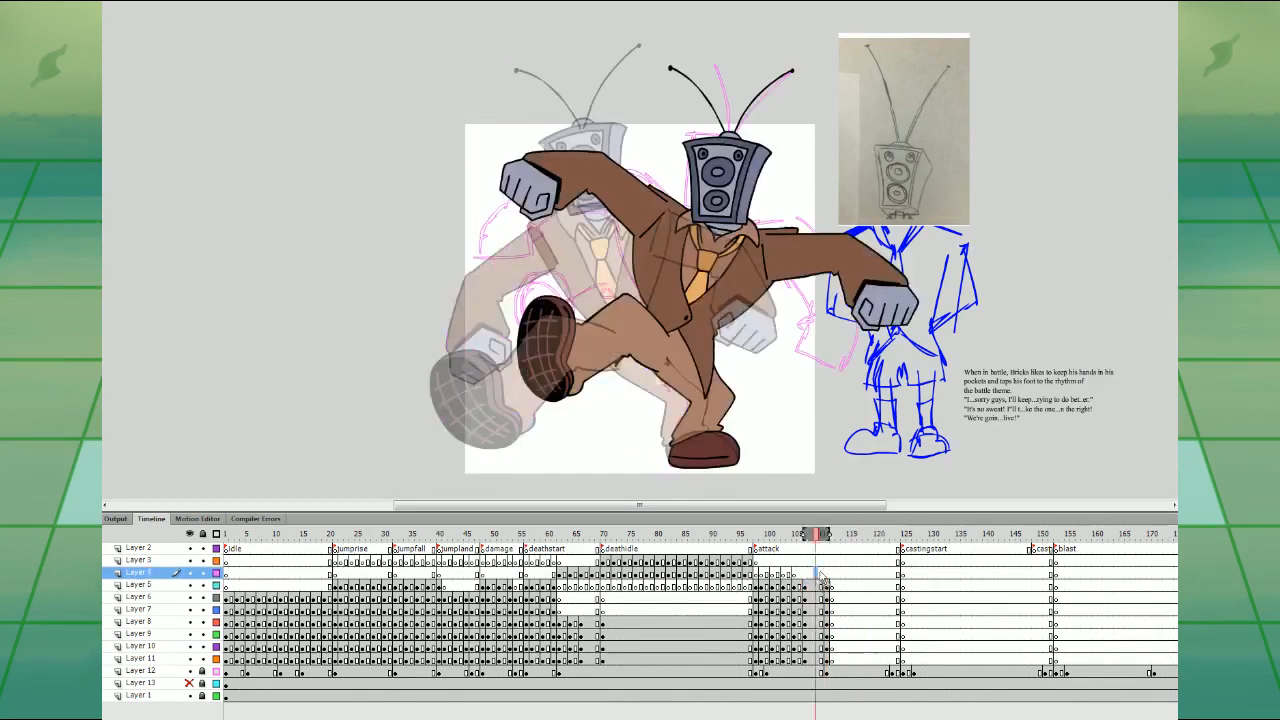
key("Return")
- Copy the crouching pose on Layers 6 to 11 from the jumpland section to frame 112
left_click(491, 573)
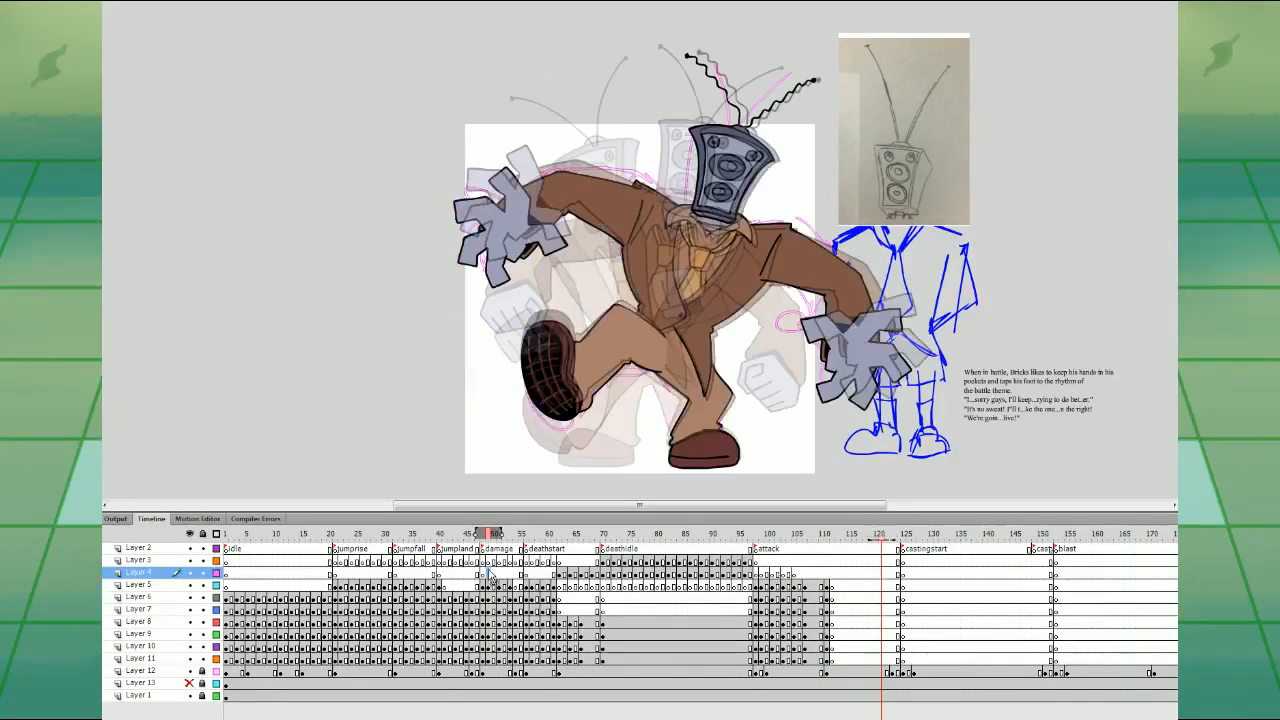
left_click(446, 578)
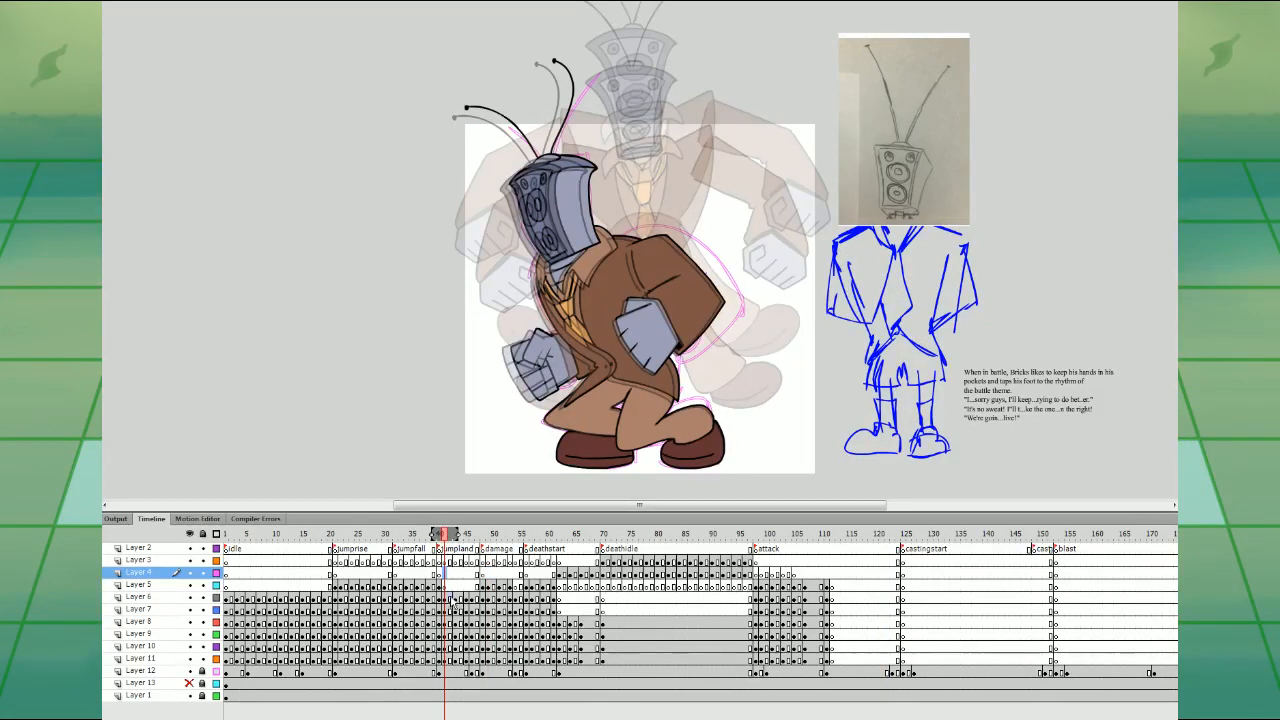
left_click_drag(452, 599, 453, 636)
left_click(462, 610)
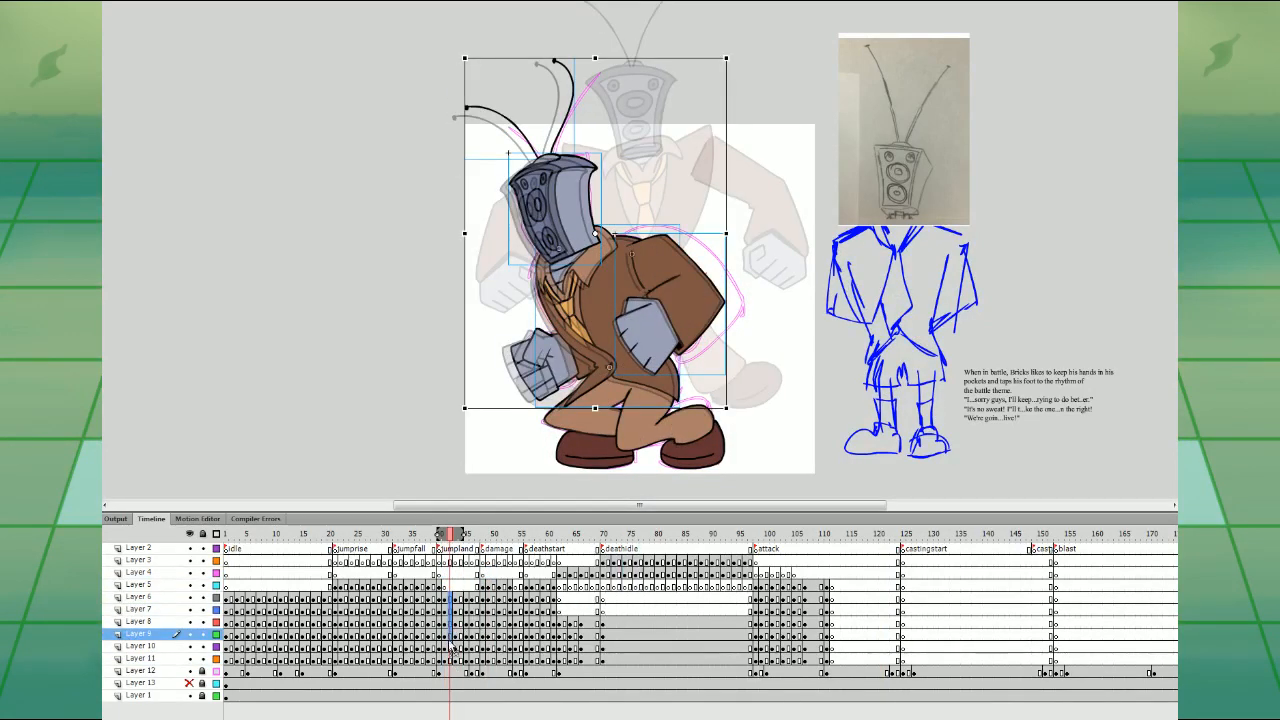
left_click_drag(452, 599, 451, 660)
left_click_drag(833, 600, 833, 600)
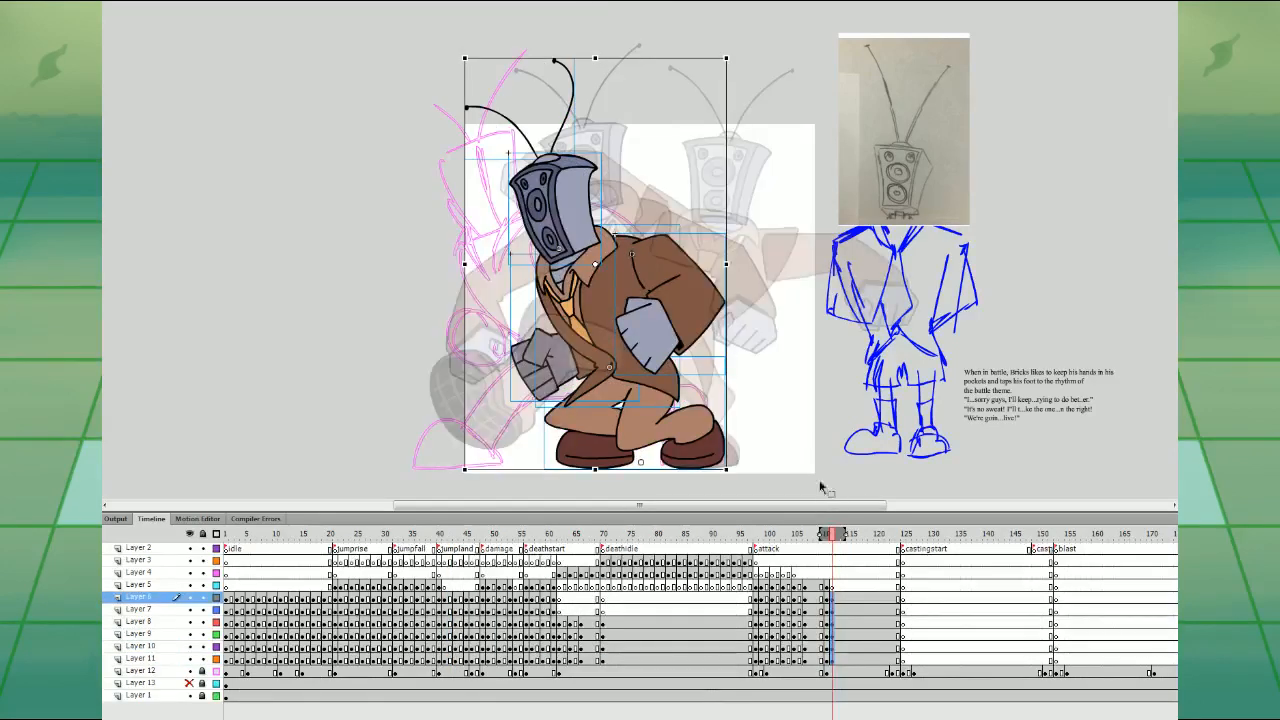
- Delete both legs of the copied crouching pose at frame 112
left_click(823, 487)
left_click_drag(534, 473, 750, 425)
key("Delete")
- Move the crouching upper body up and left at frame 112 to line up with the pink attack sketch
left_click_drag(835, 600, 831, 646)
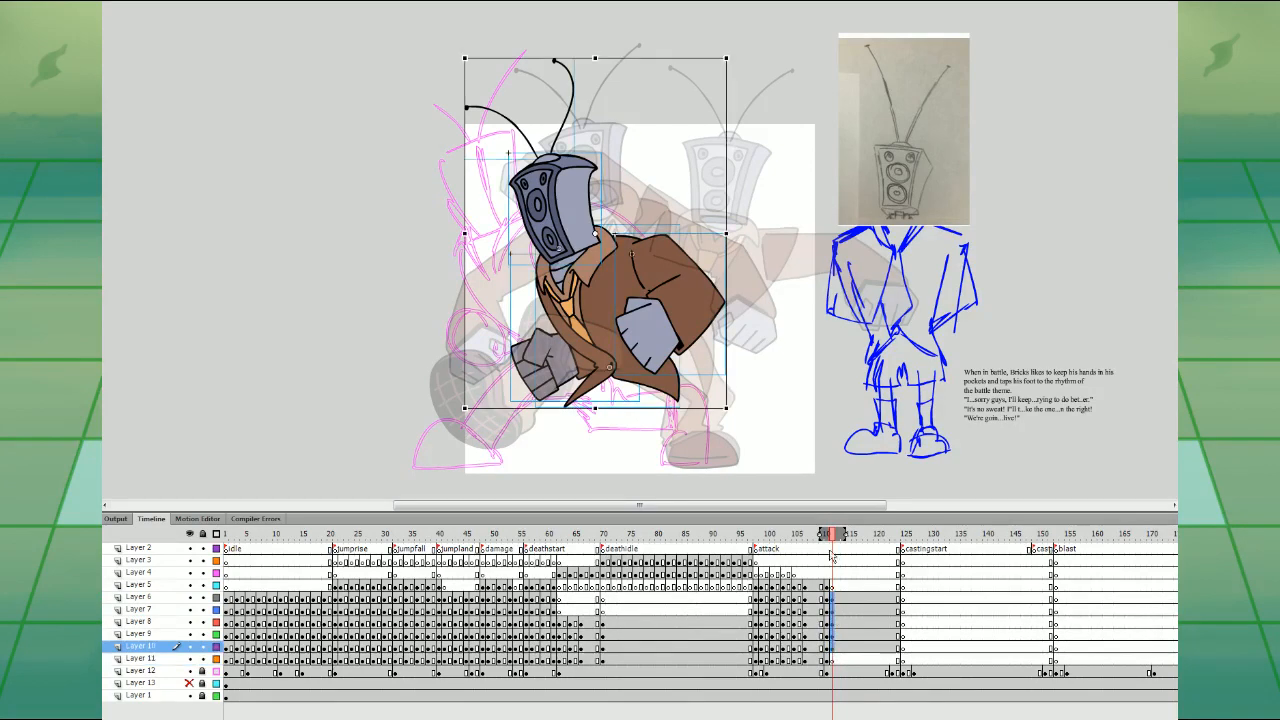
mouse_move(679, 308)
left_mouse_down()
mouse_move(658, 268)
mouse_move(611, 287)
left_mouse_up()
key("Up")
key("Up")
key("Up")
key("Left")
key("Left")
key("Left")
key("Left")
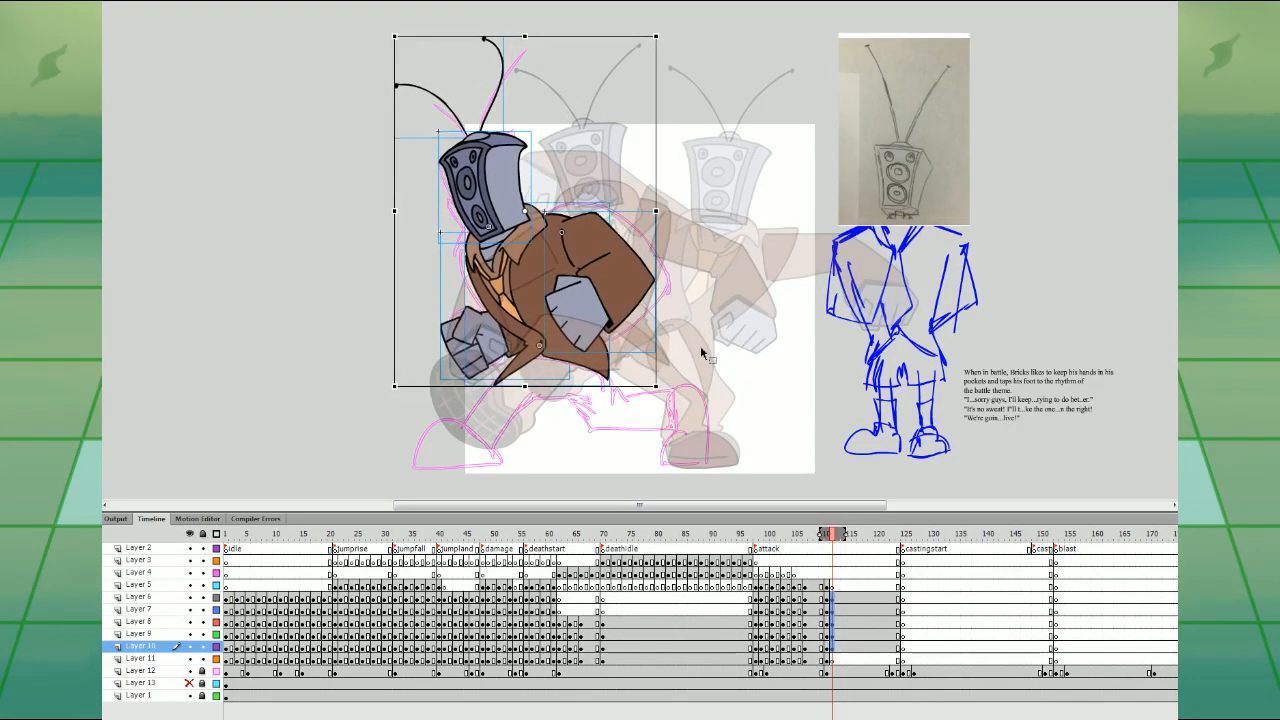
key("Down")
key("Down")
key("Down")
left_click(708, 344)
- Move the Layer 10 keyframe at frame 112 to Layer 5 and insert a blank keyframe on Layer 10
left_click_drag(833, 649, 834, 588)
left_click(833, 650)
key("F7")
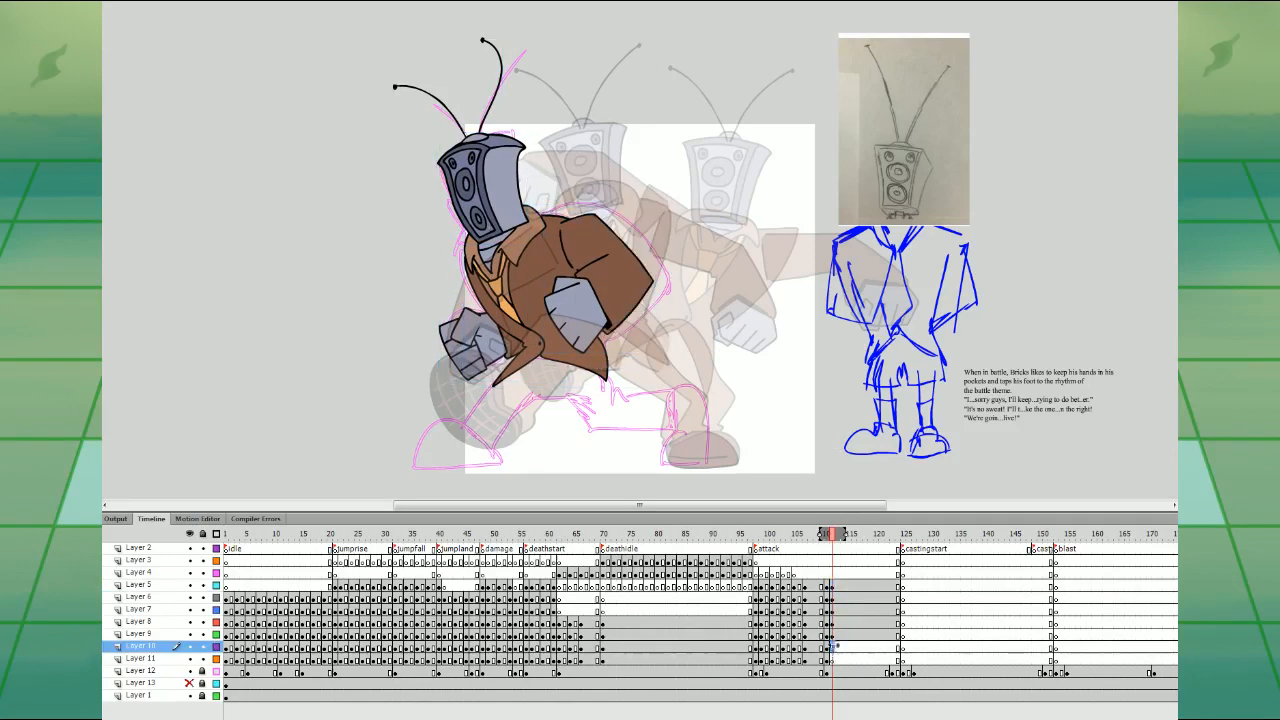
- Outline the rear leg and its shoe with a sole line on Layer 10 at frame 112, following the pink attack sketch
key("ctrl+equal")
left_click_drag(946, 409, 974, 278)
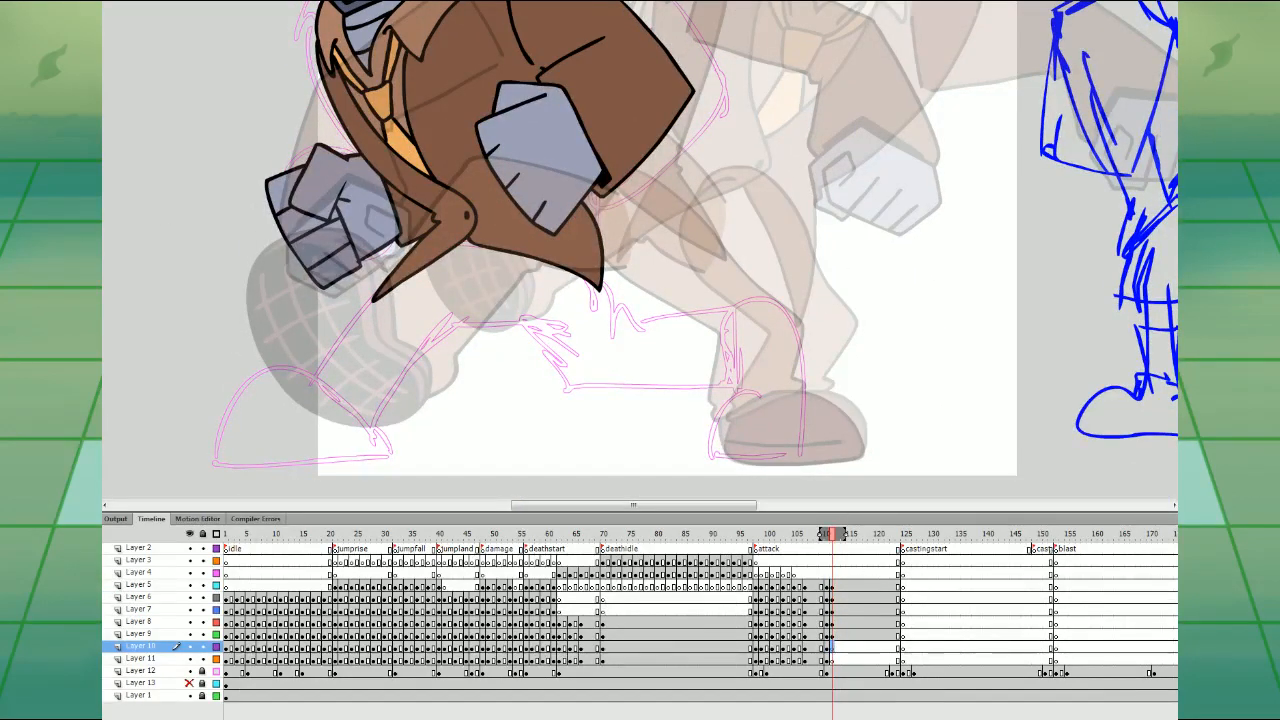
key("n")
left_click(831, 647)
mouse_move(468, 304)
left_mouse_down()
mouse_move(561, 403)
mouse_move(711, 390)
mouse_move(728, 313)
left_mouse_up()
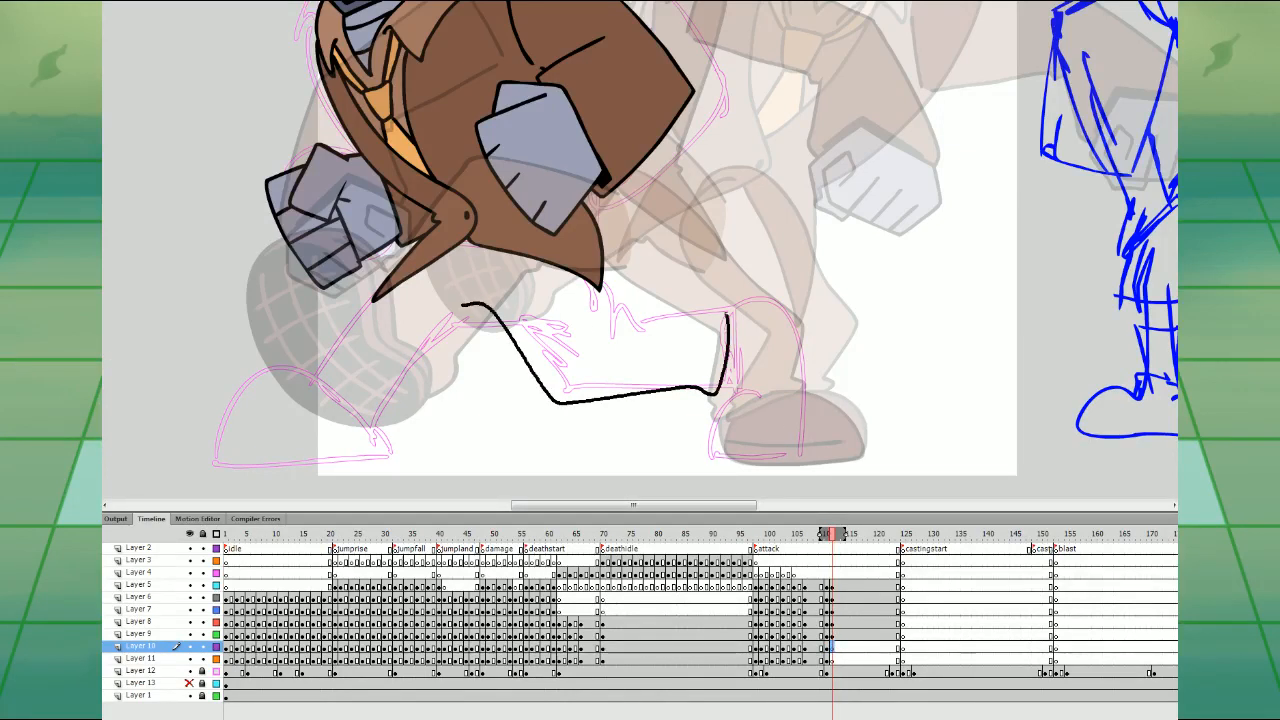
mouse_move(598, 307)
left_mouse_down()
mouse_move(581, 237)
mouse_move(499, 200)
mouse_move(460, 217)
left_mouse_up()
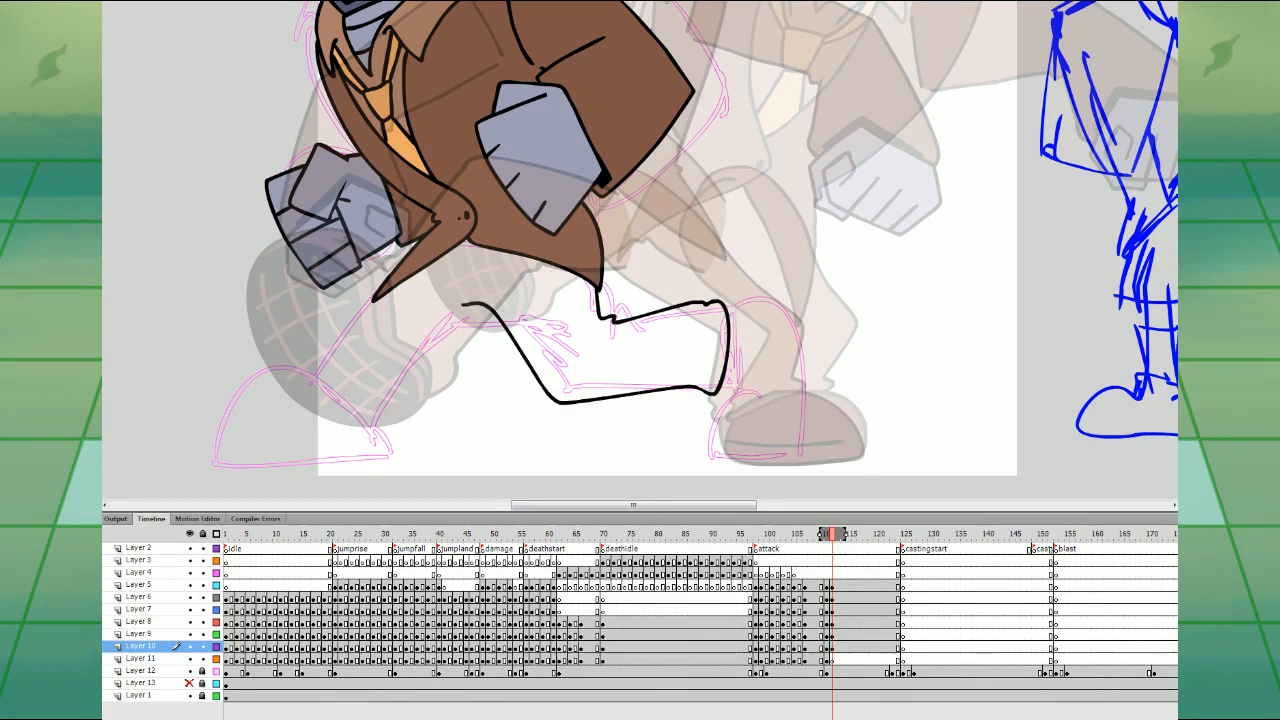
mouse_move(701, 443)
left_mouse_down()
mouse_move(727, 465)
mouse_move(776, 461)
mouse_move(791, 442)
mouse_move(802, 346)
mouse_move(749, 301)
mouse_move(730, 304)
mouse_move(784, 384)
mouse_move(774, 444)
mouse_move(785, 402)
left_mouse_up()
key("ctrl+z")
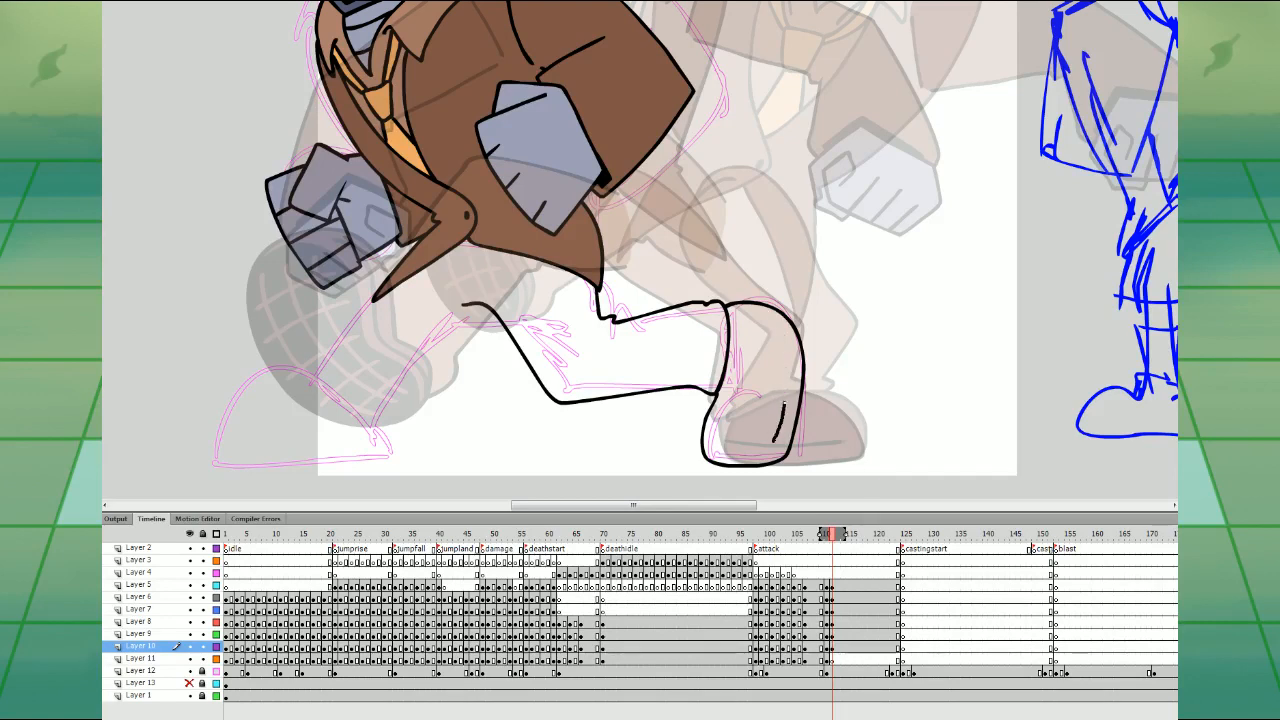
left_click_drag(776, 318, 772, 308)
- Outline the front leg and its shoe with a sole line on Layer 11 at frame 112, following the pink attack sketch
left_click_drag(813, 374, 1030, 346)
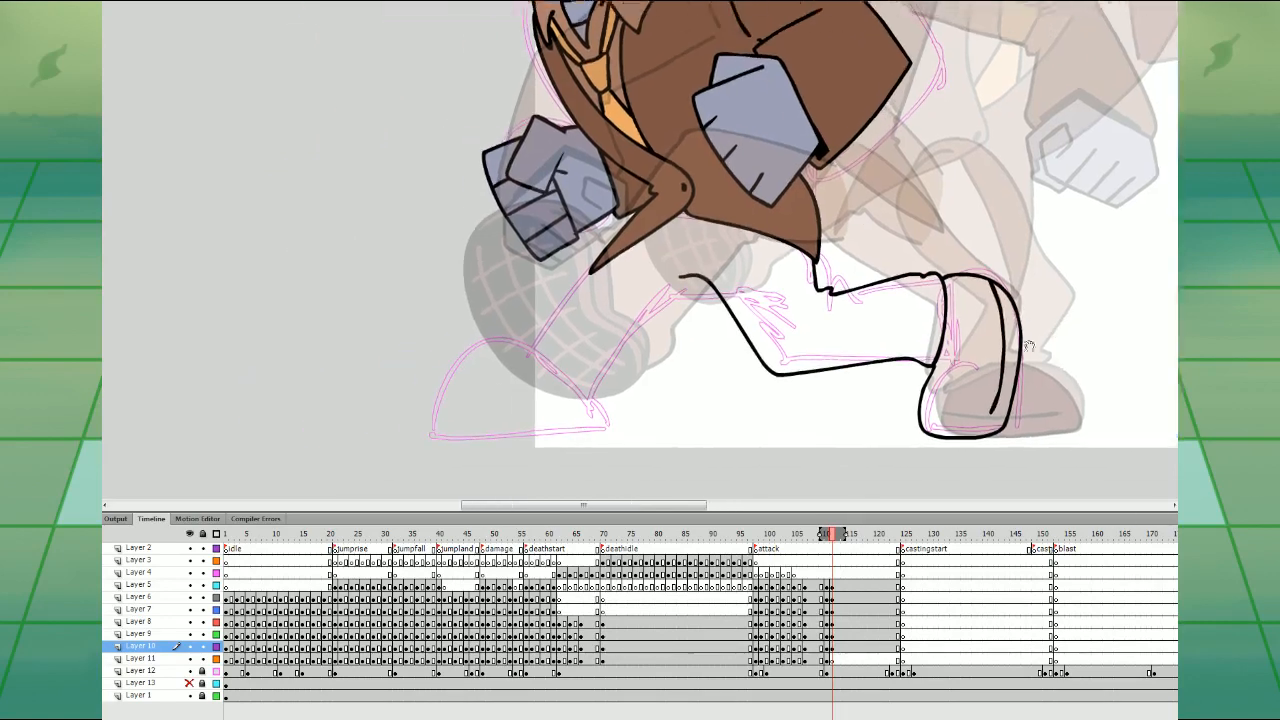
left_click(832, 659)
mouse_move(663, 213)
left_mouse_down()
mouse_move(545, 245)
mouse_move(504, 345)
left_mouse_up()
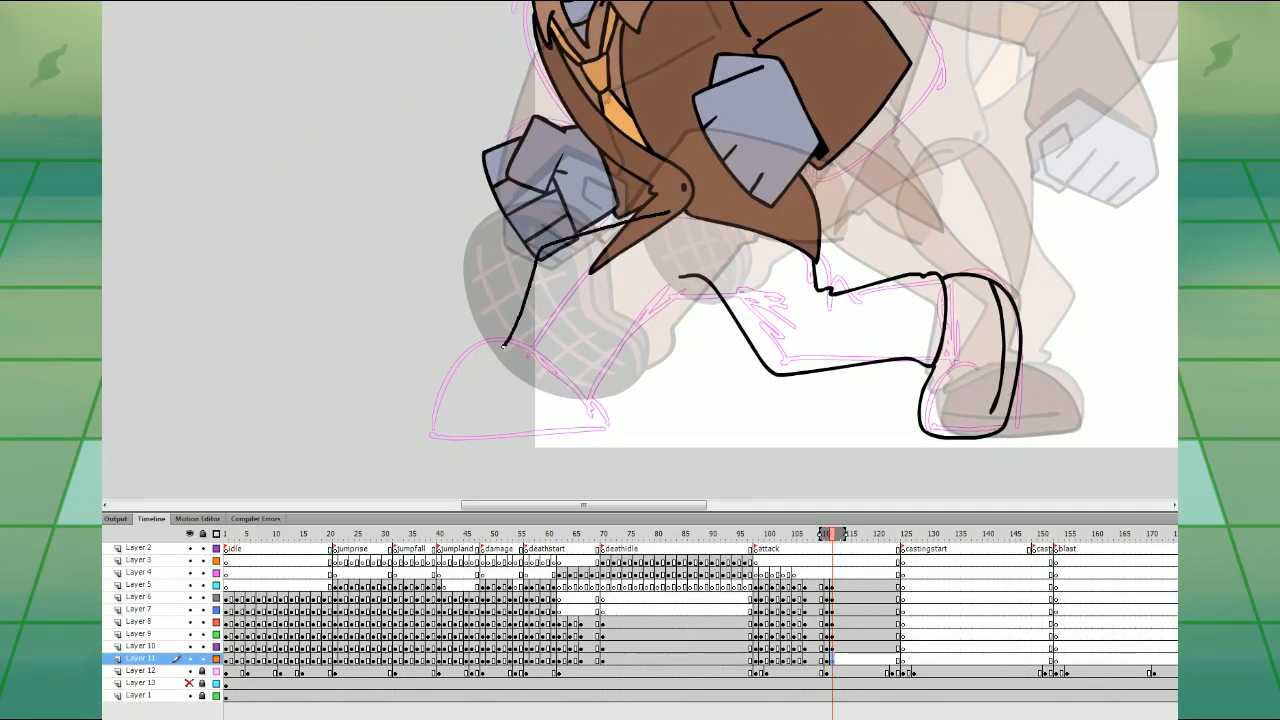
mouse_move(616, 310)
left_mouse_down()
mouse_move(701, 283)
mouse_move(763, 243)
mouse_move(747, 203)
mouse_move(660, 212)
left_mouse_up()
mouse_move(492, 353)
left_mouse_down()
mouse_move(414, 423)
mouse_move(535, 437)
left_mouse_up()
left_click_drag(416, 418, 584, 412)
left_click_drag(1035, 314, 1025, 328)
- Turn off onion skinning and fill the front trouser leg with the suit brown
key("ctrl+minus")
key("ctrl+minus")
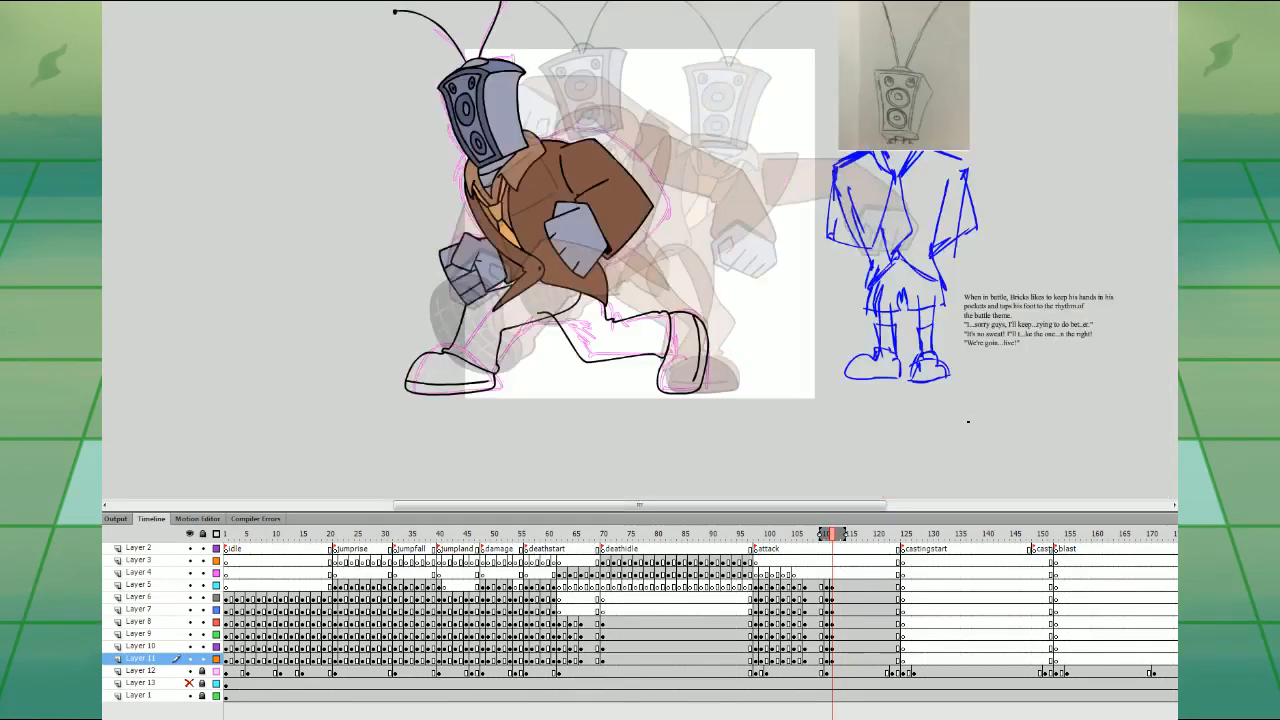
left_click(264, 718)
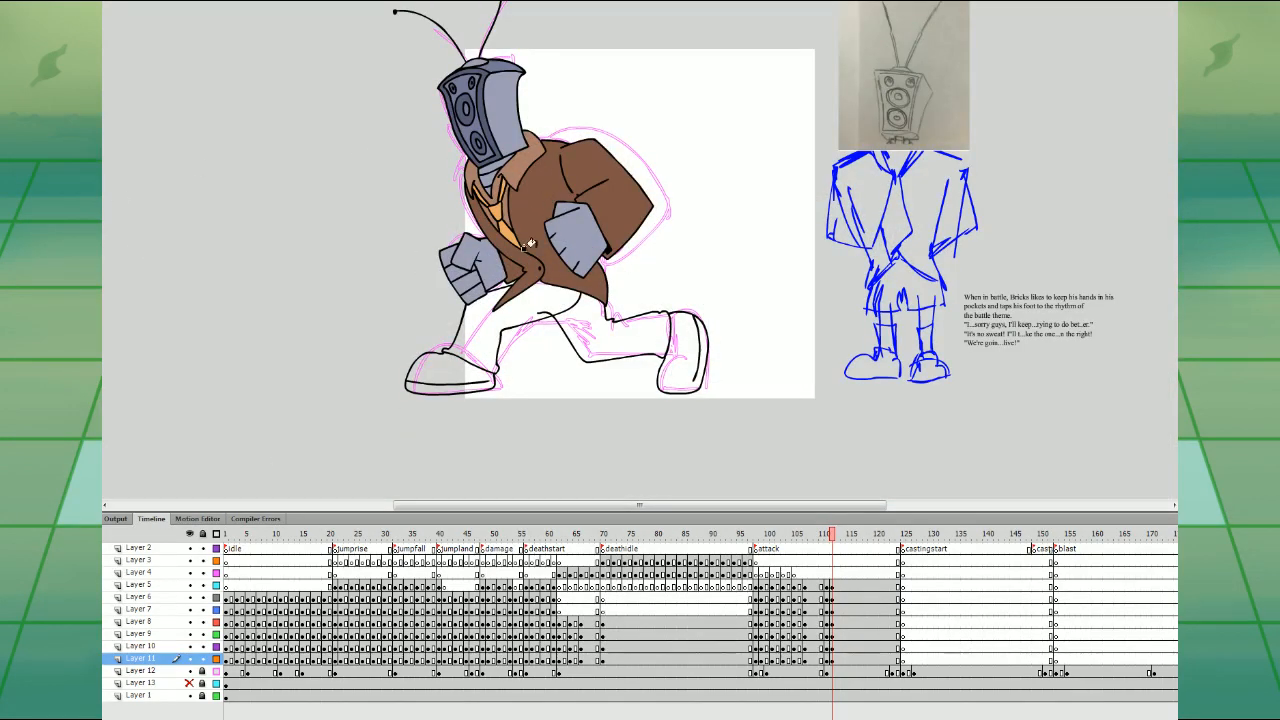
left_click(535, 278)
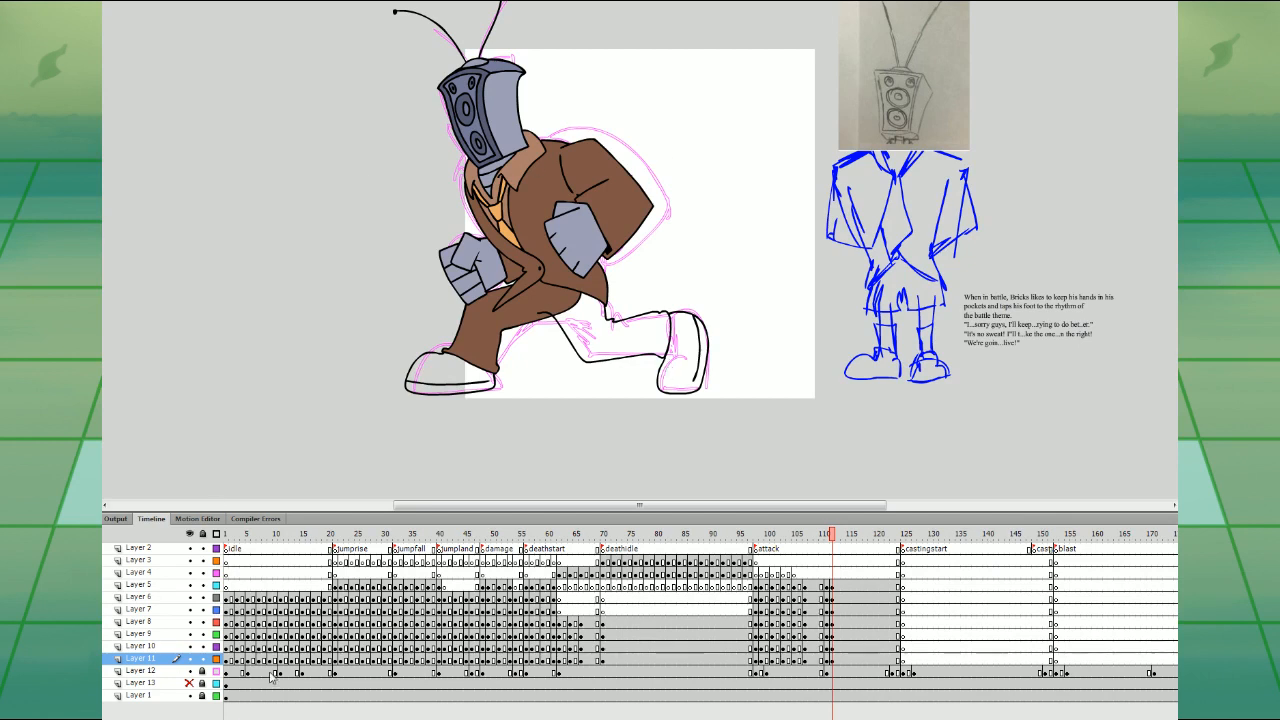
- Close the hip outline of the rear leg on Layer 10 behind the jacket and fill the trouser leg with the suit brown
left_click(841, 652)
key("ctrl+=")
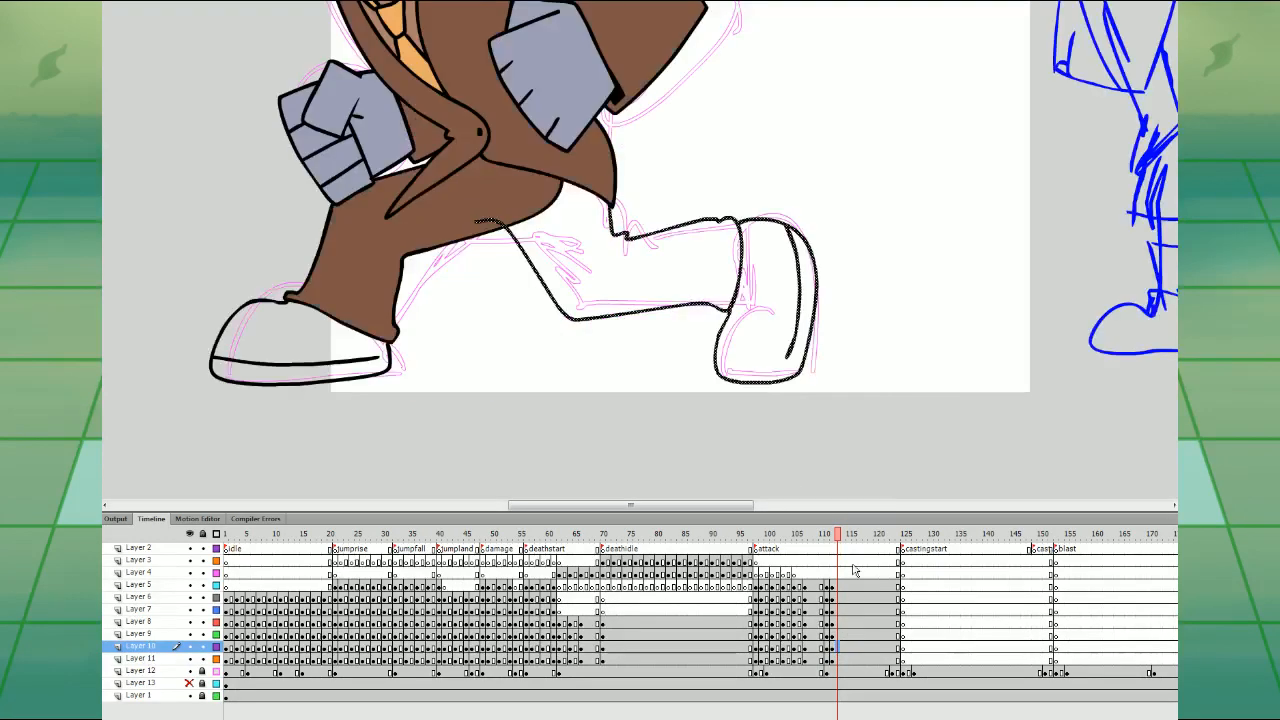
left_click_drag(734, 363, 806, 452)
left_click_drag(216, 598, 219, 637)
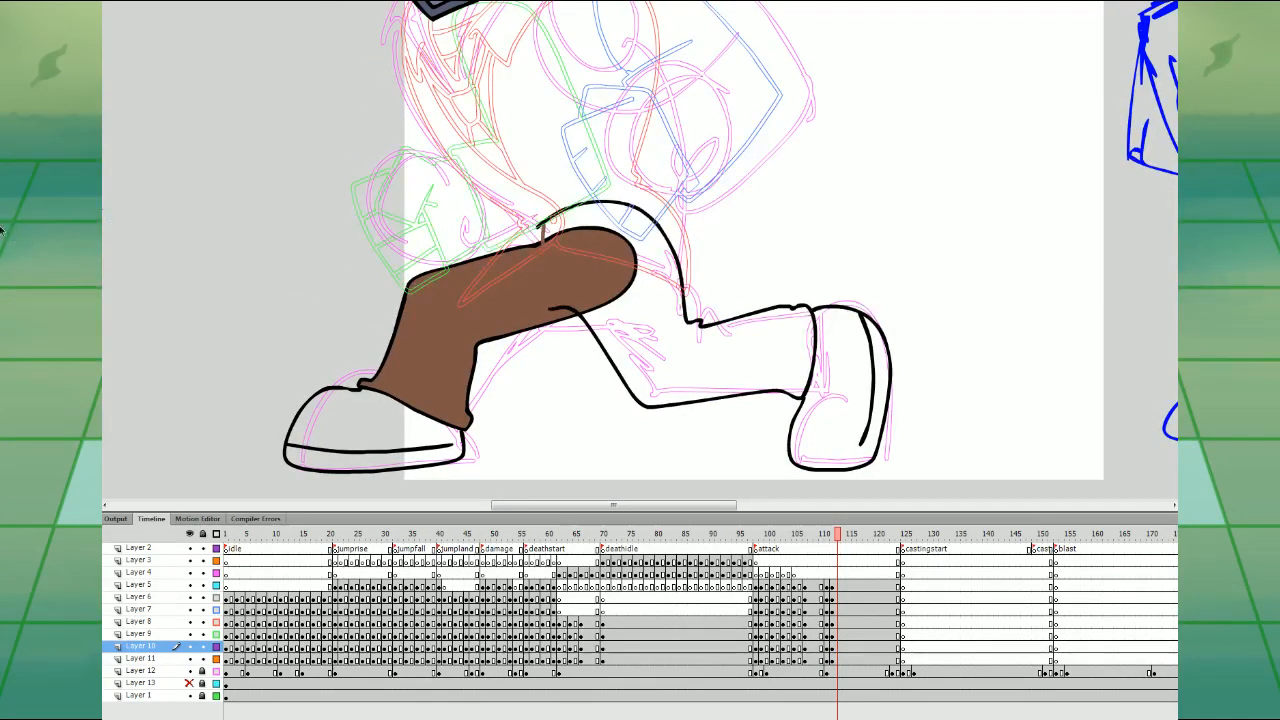
left_click(645, 327)
key("ctrl+minus")
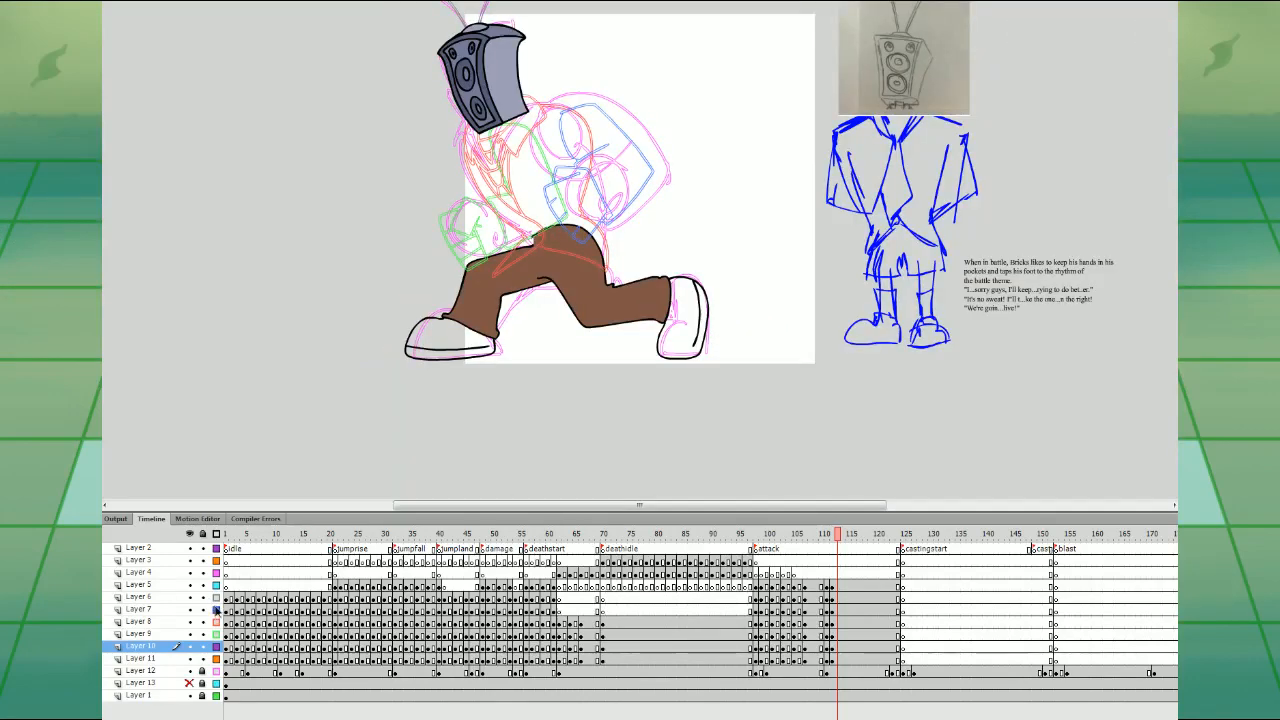
left_click_drag(216, 610, 217, 636)
key("comma")
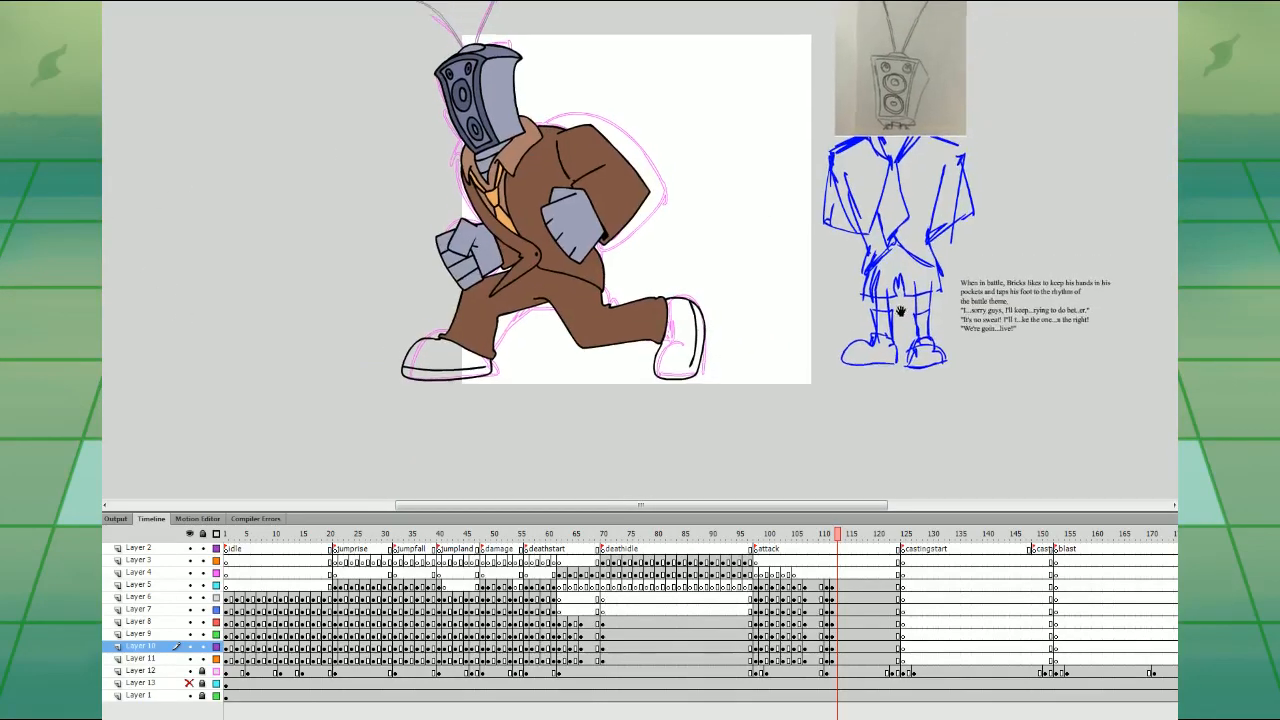
- Fill the rear and front shoes of the attack pose with dark reddish brown
key("comma")
key("period")
left_click(688, 350)
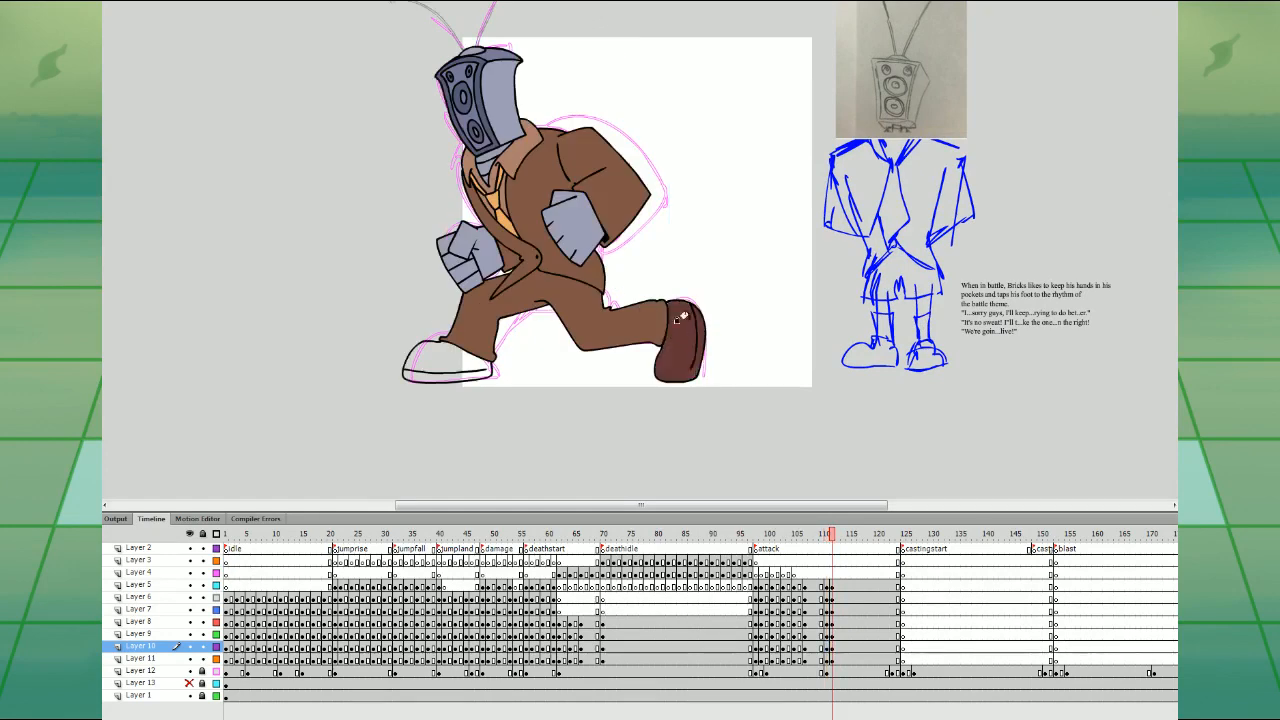
left_click(482, 351)
key("comma")
- Convert the rear leg on Layer 10 and the front leg on Layer 11 into separate symbols
left_click(803, 573)
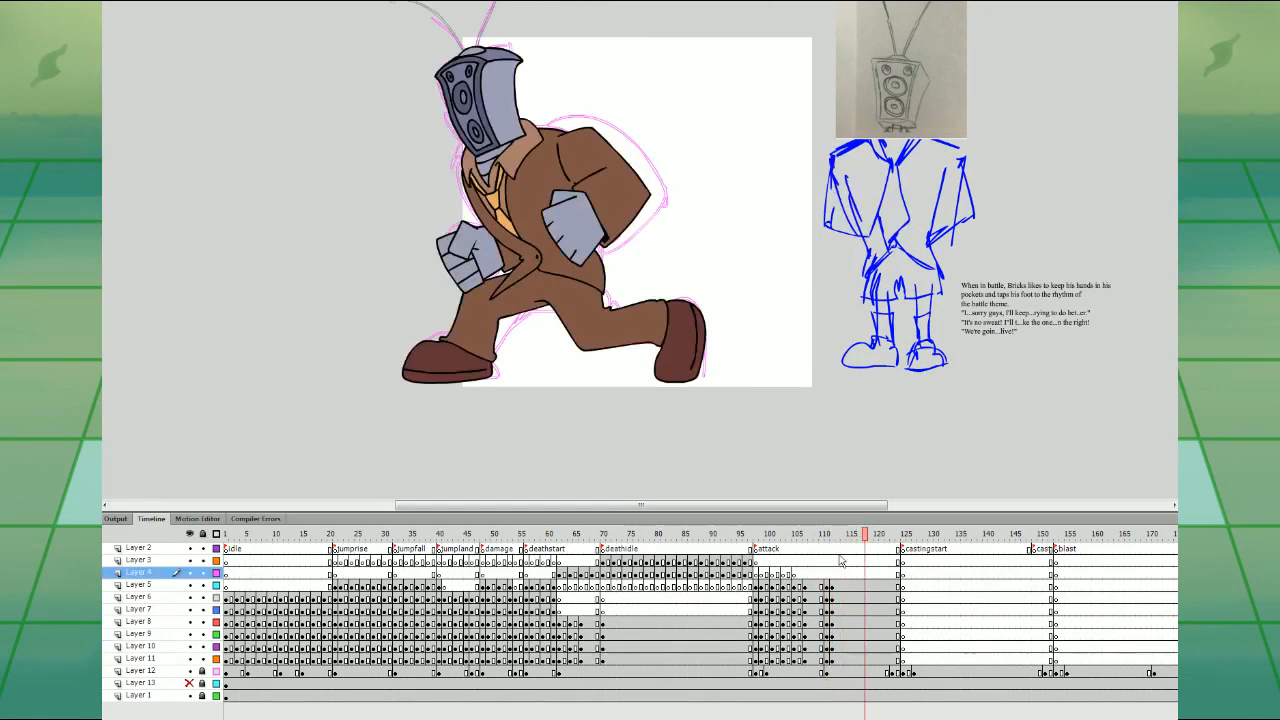
left_click(839, 587)
left_click(842, 637)
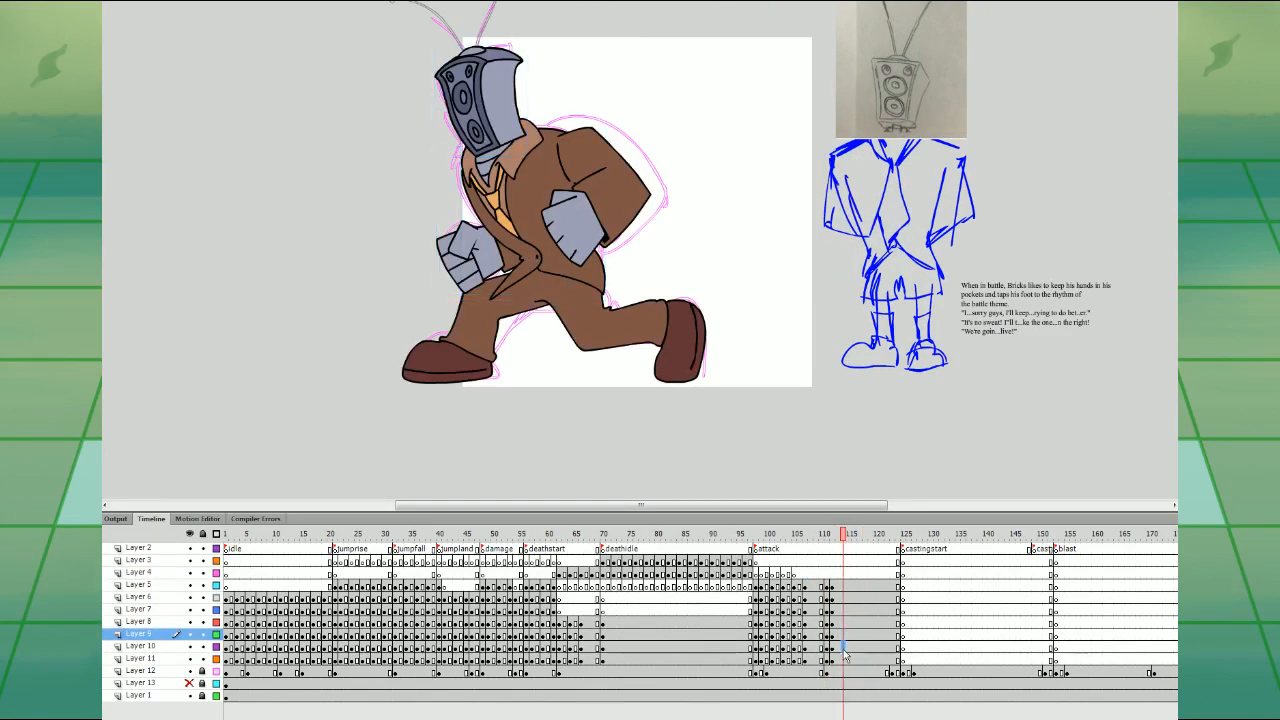
left_click(845, 648)
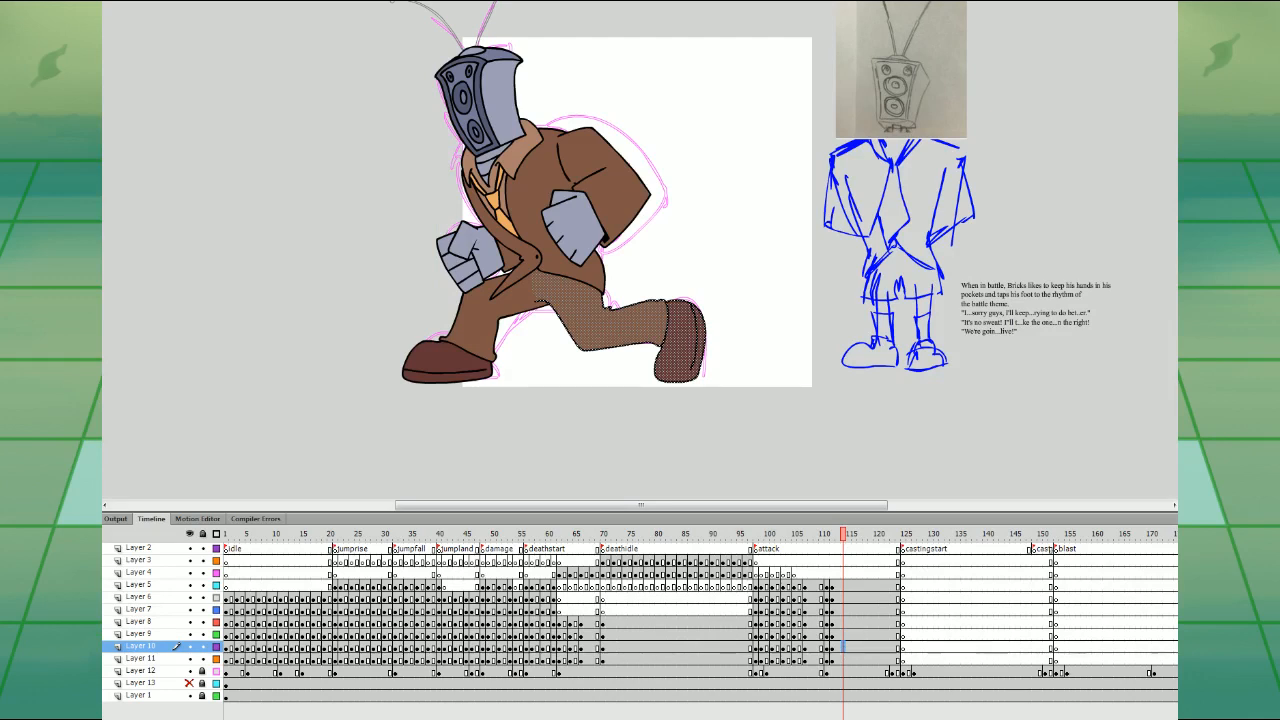
key("Return")
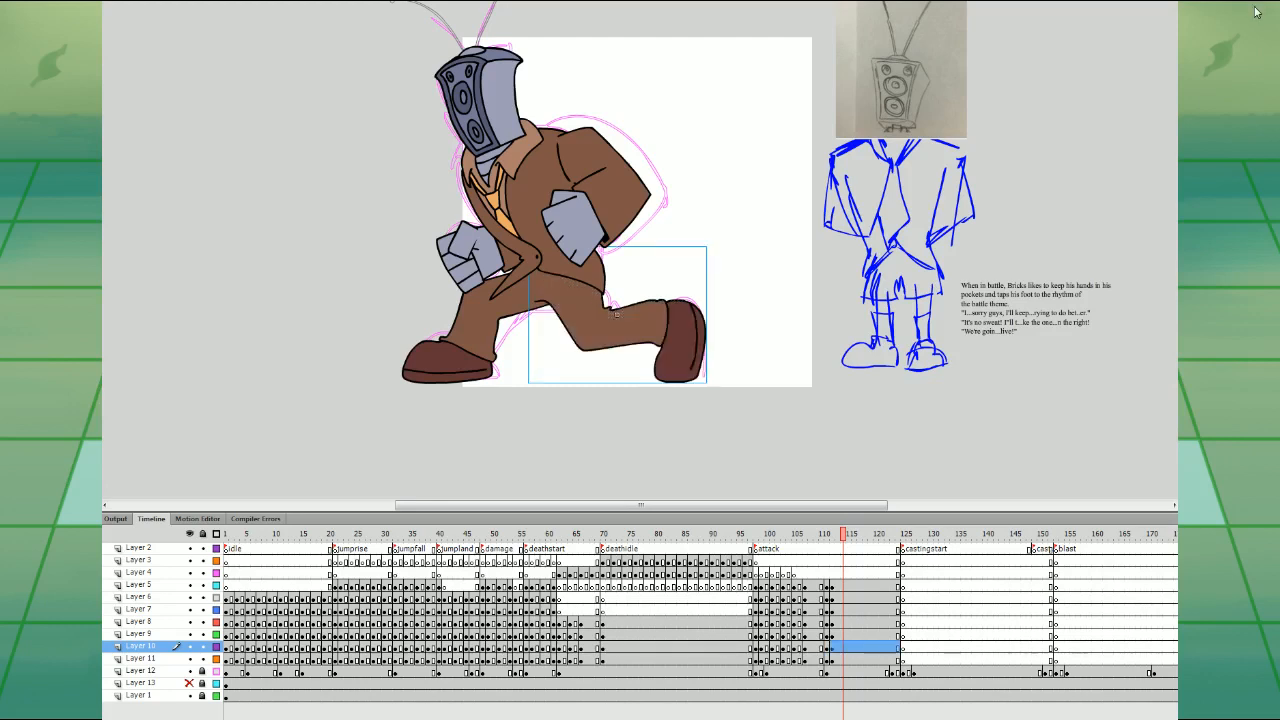
key("q")
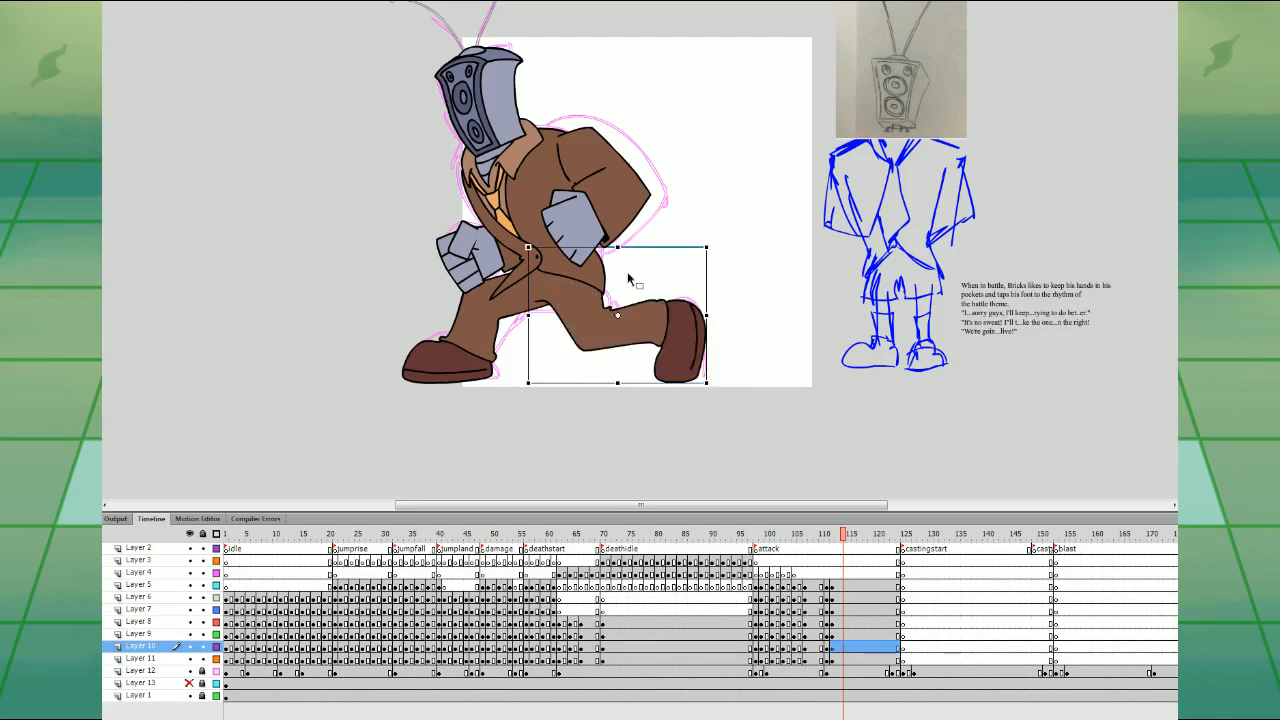
left_click(840, 659)
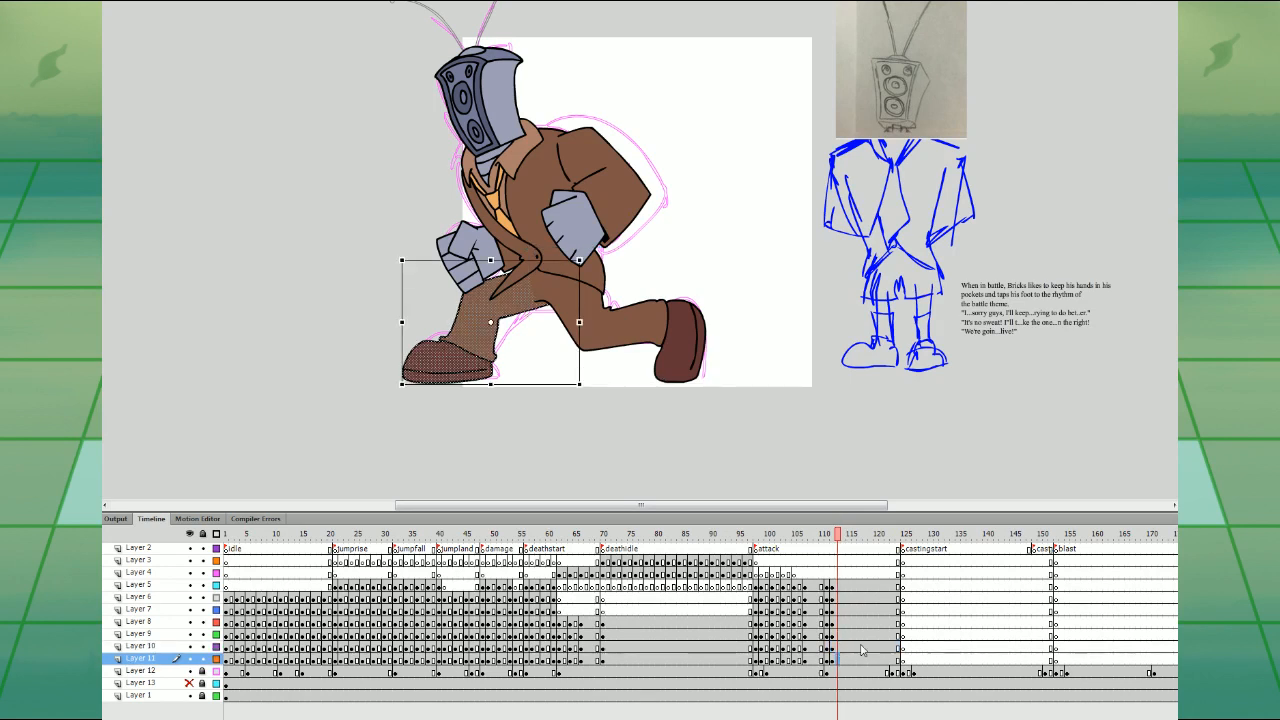
left_click(861, 650)
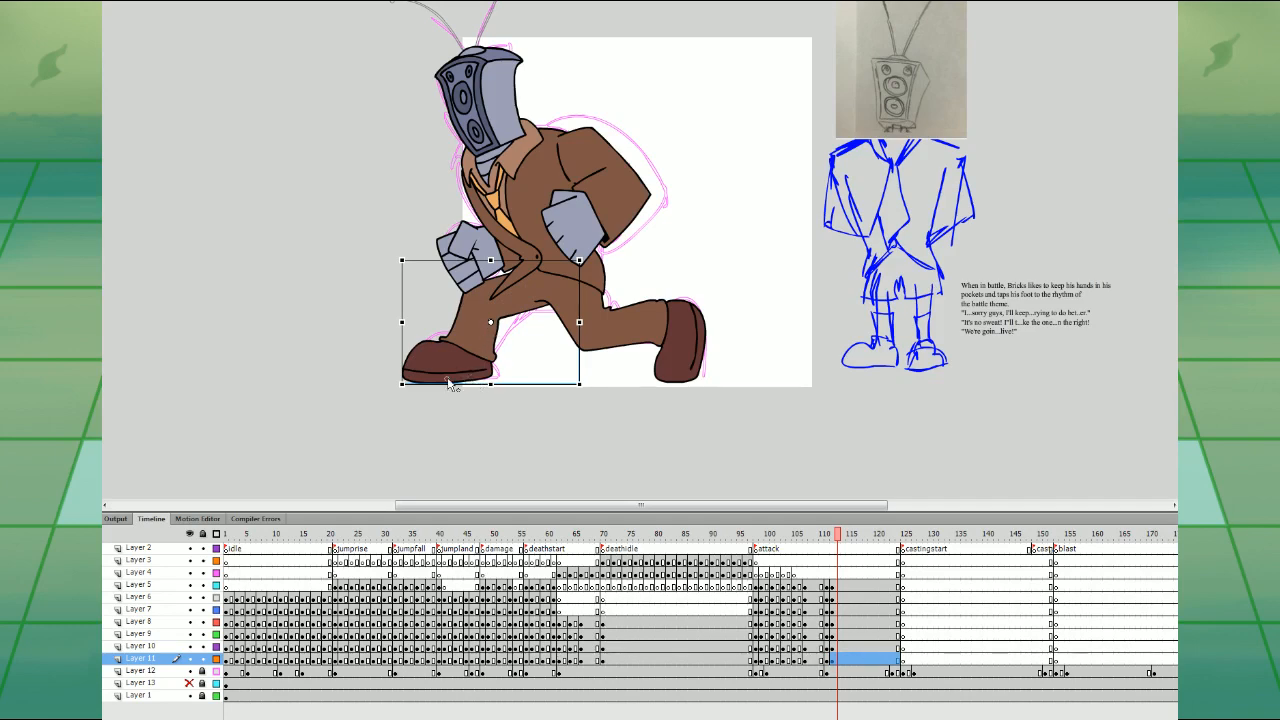
- Turn off outline display for Layer 6 and preview the attack section
left_click(773, 574)
left_click_drag(768, 534, 868, 530)
left_click(216, 598)
left_click(758, 586)
key("Return")
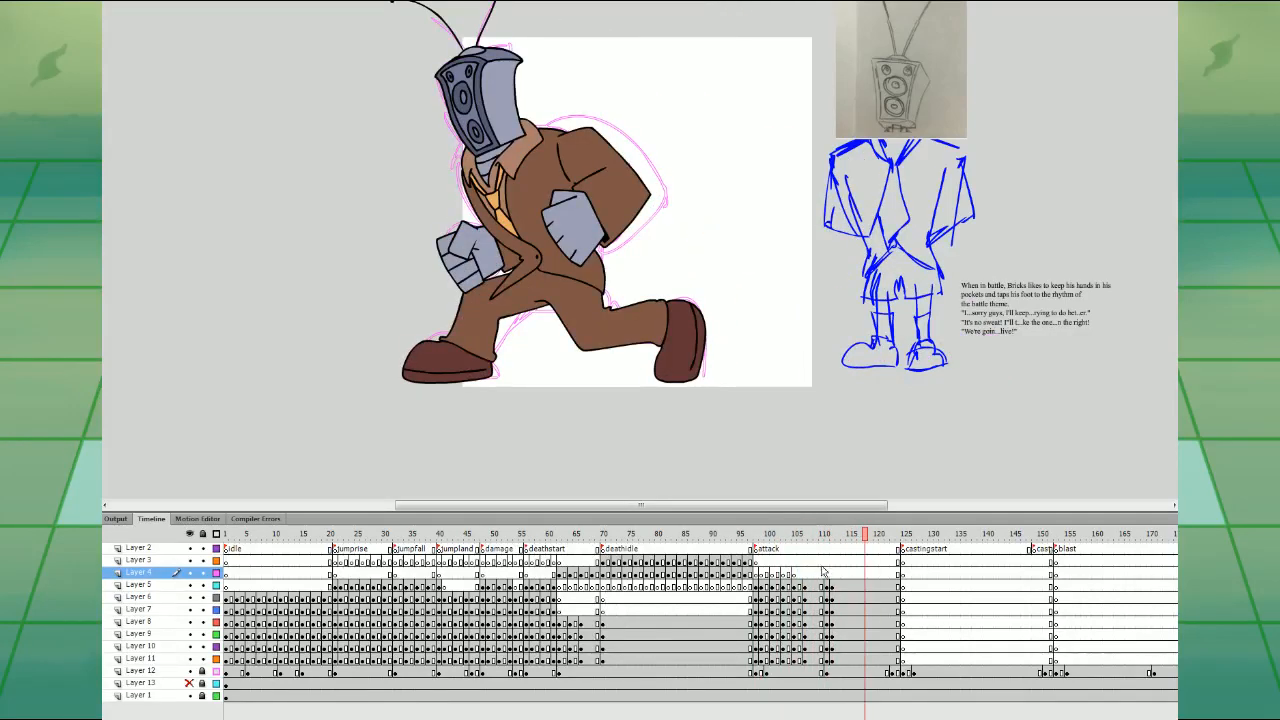
- Insert blank keyframes on Layer 4 at every second frame from 112 to 118
left_click(832, 575)
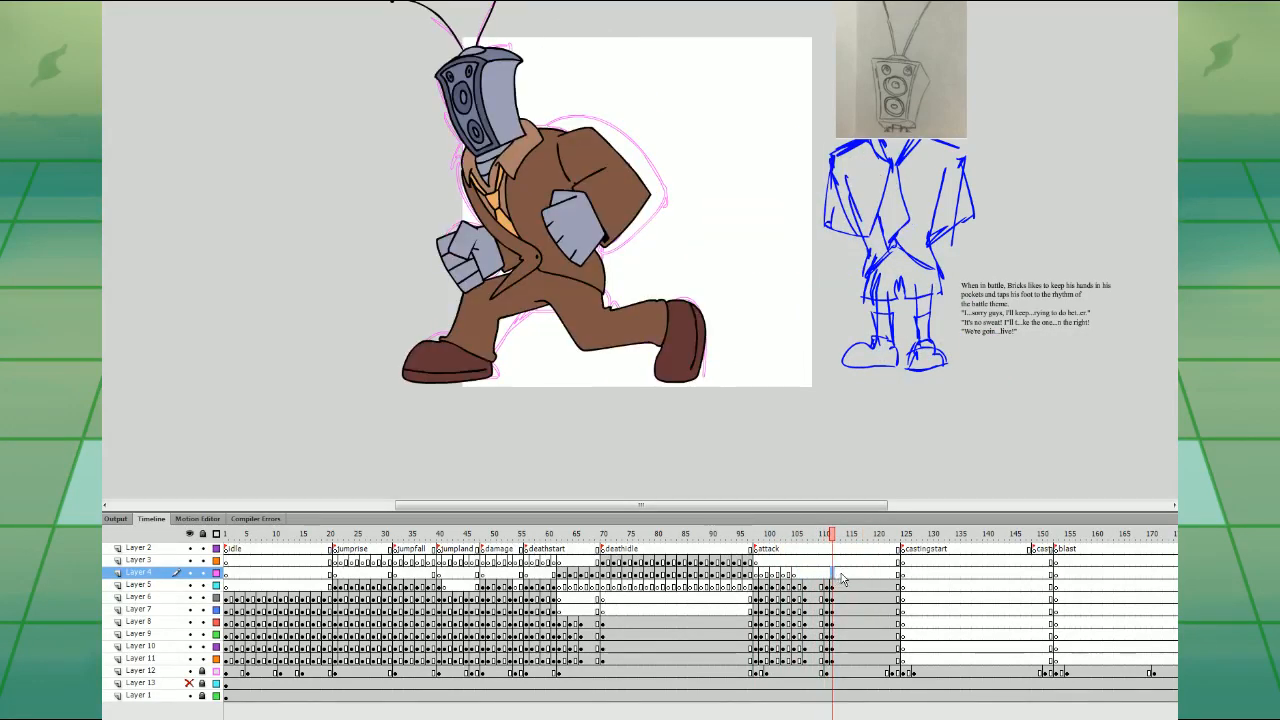
key("F7")
left_click(843, 575)
key("F7")
left_click(854, 574)
key("F7")
left_click(865, 574)
key("F7")
- Insert keyframes at frame 120 on Layers 5 to 11, and skew the tops of both legs to the left at frame 112
left_click(876, 574)
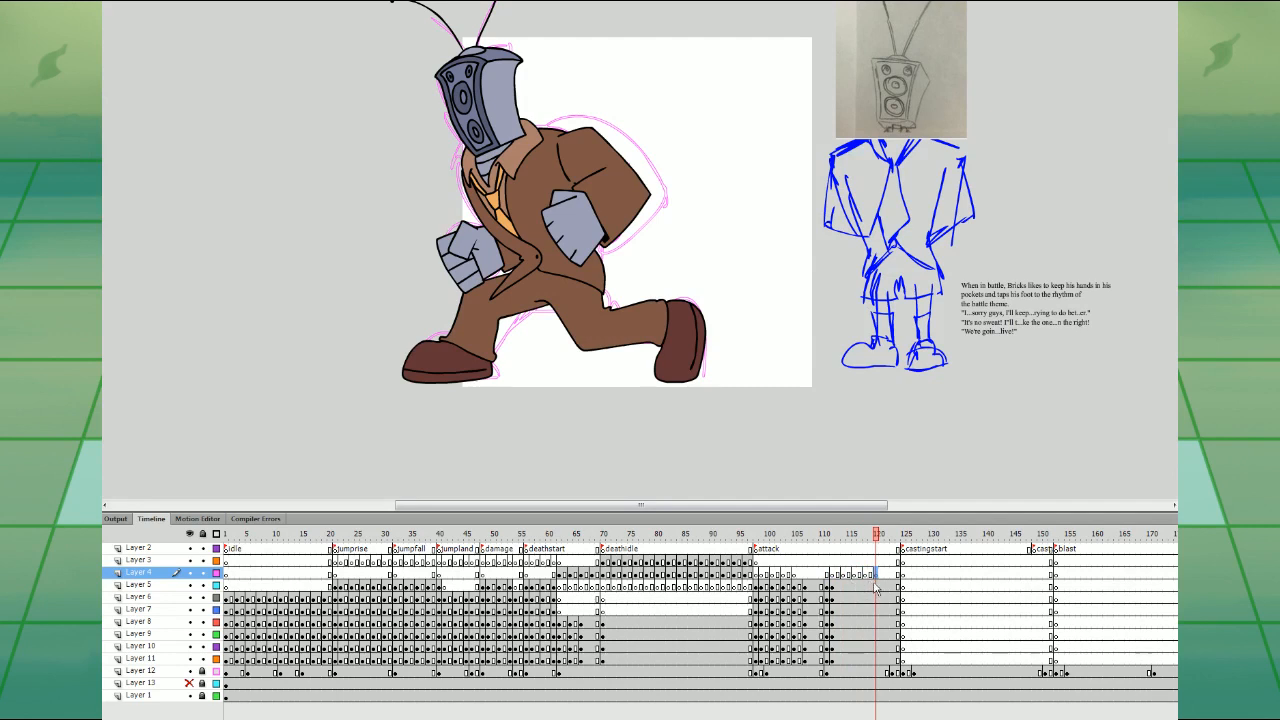
left_click_drag(875, 659, 830, 659)
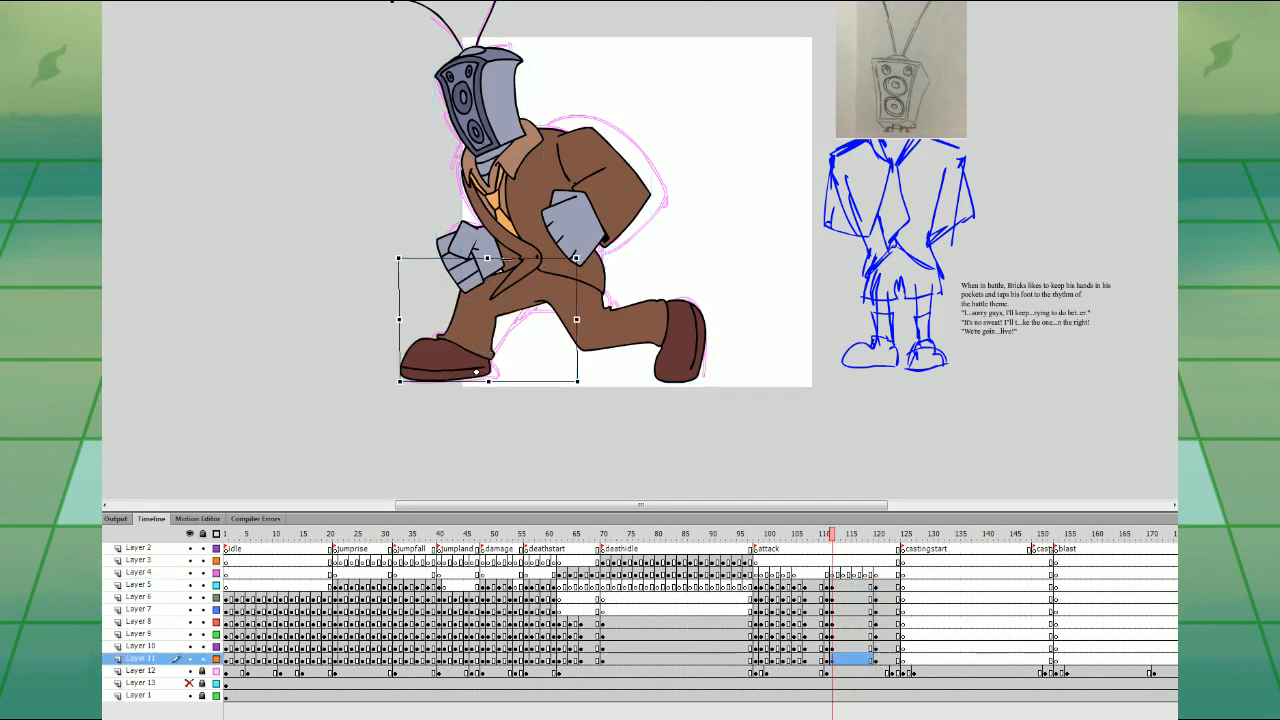
left_click_drag(548, 258, 534, 258)
left_click(590, 320)
left_click_drag(609, 248, 593, 249)
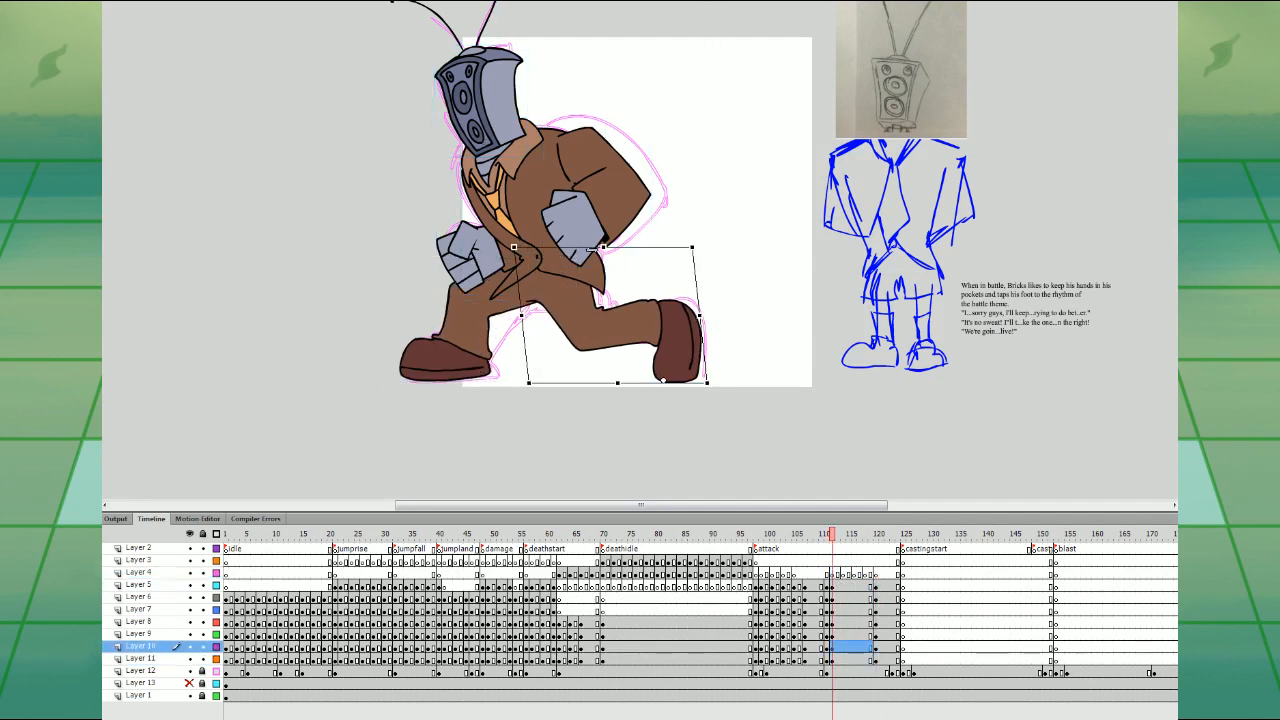
- Shift the head, jacket and arms left at frame 112 to sit over the skewed legs
left_click_drag(358, 108, 606, 191)
left_click(833, 634)
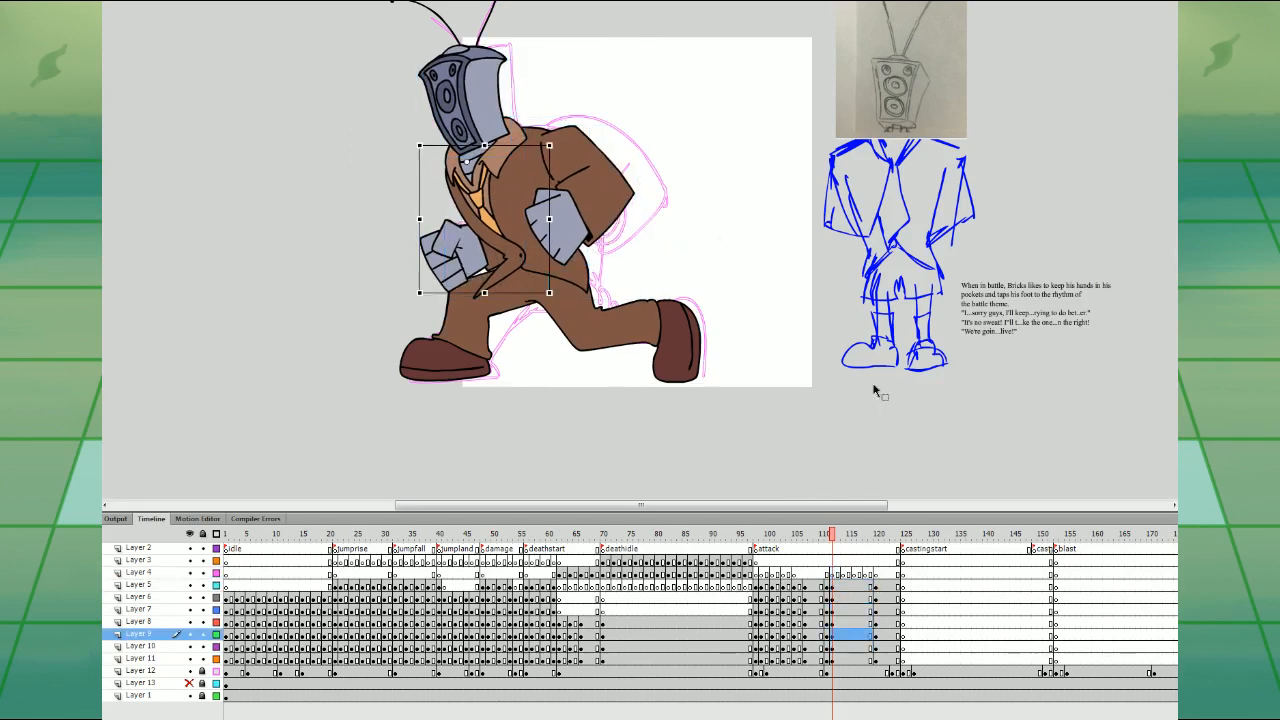
left_click_drag(832, 636, 876, 636)
left_click_drag(876, 636, 877, 563)
left_click_drag(832, 648, 876, 648)
left_click_drag(832, 563, 877, 660)
left_click(838, 575)
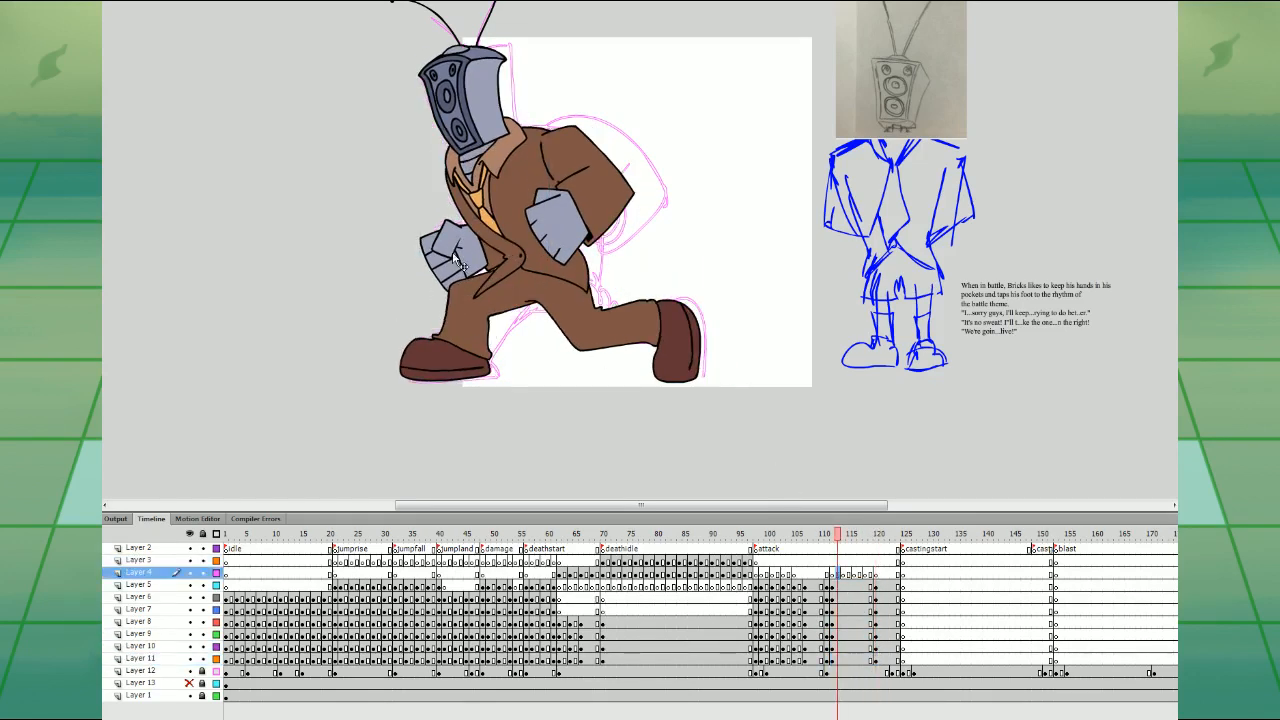
- Rotate the front arm on Layer 9 and the rear arm on Layer 7 clockwise in the frame 112 pose
left_click(456, 257)
left_click_drag(550, 293, 519, 309)
left_click(602, 212)
left_click_drag(636, 247, 617, 292)
- Tilt the head and antennae counterclockwise together in the frame 112 pose and reseat the head on the neck
left_click(487, 116)
left_click_drag(557, 83, 601, 254)
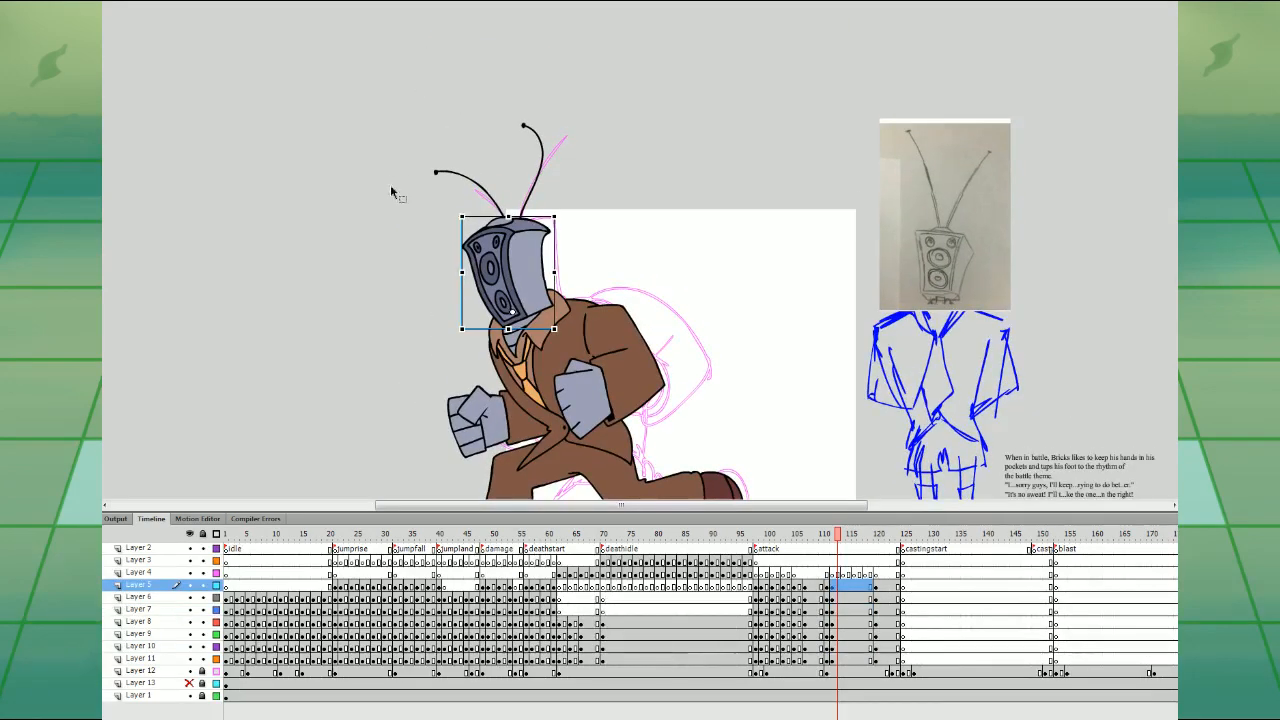
left_click_drag(390, 187, 579, 257)
left_click_drag(566, 329, 583, 311)
left_click_drag(540, 264, 522, 277)
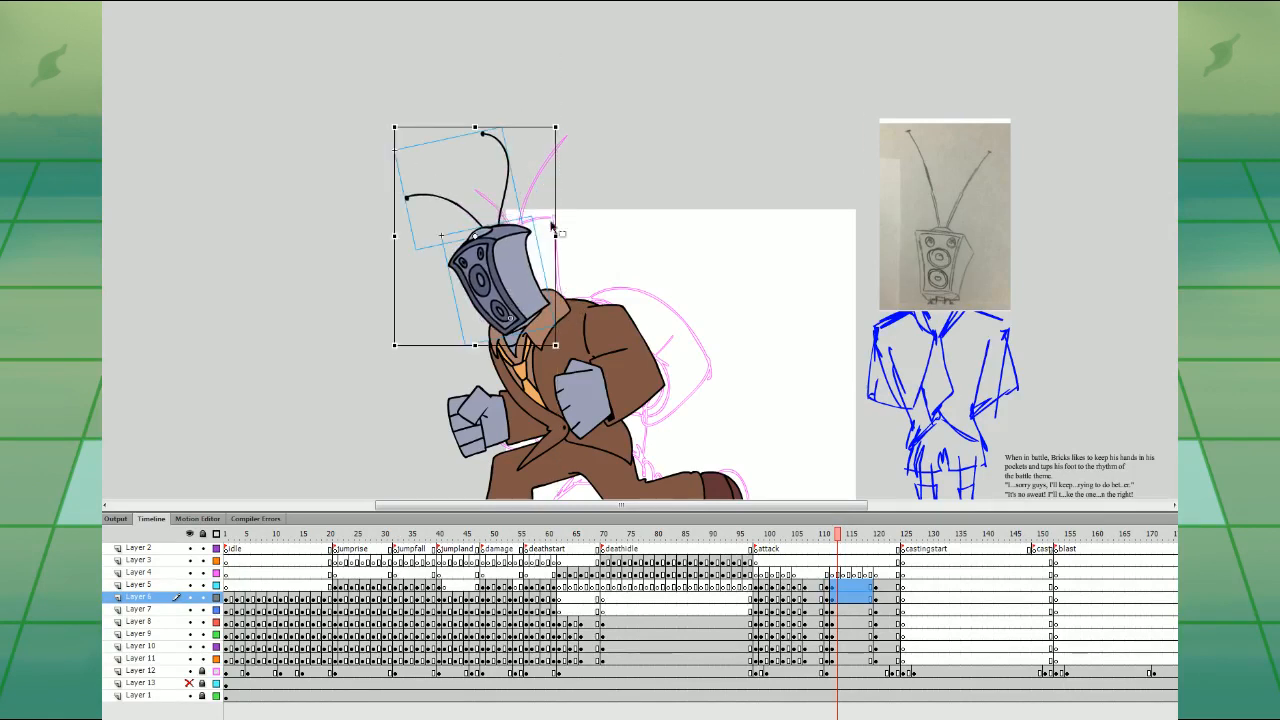
- Rotate the antennae on Layer 6 further counterclockwise on top of the tilted head
left_click(545, 195)
left_click(505, 187)
left_click_drag(506, 122, 476, 166)
left_click(495, 176)
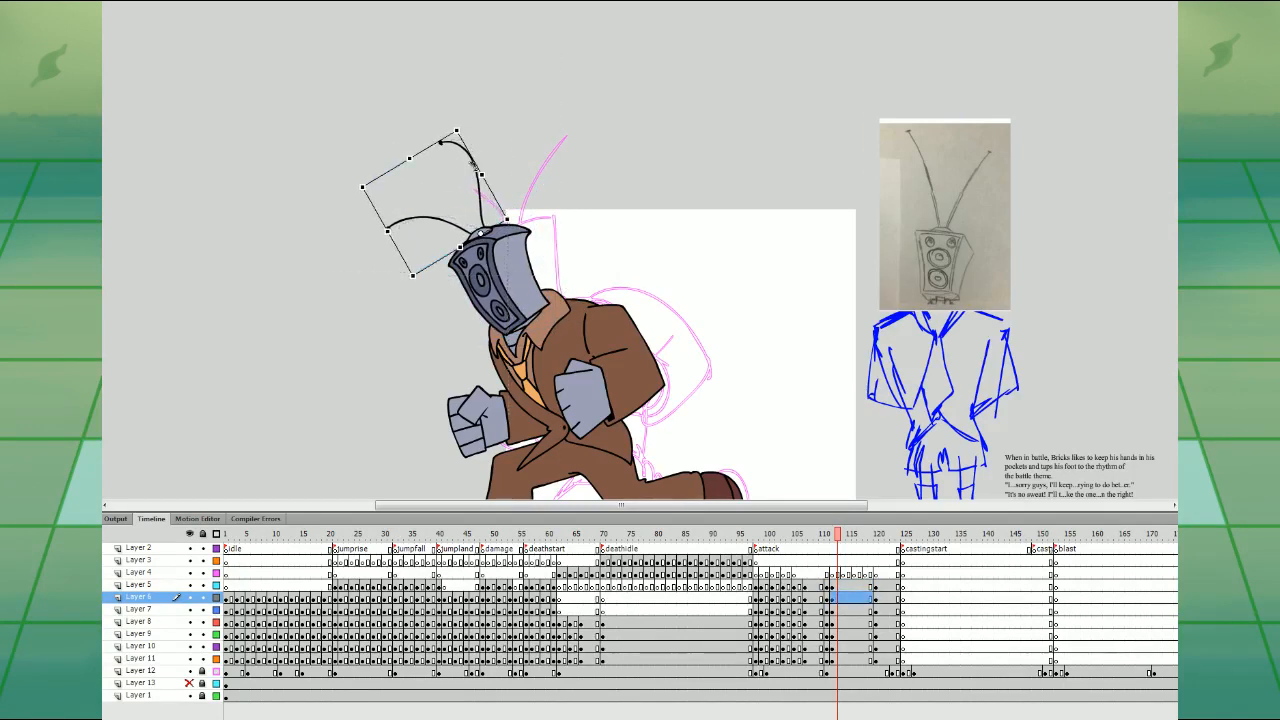
- Check the pose at frame 120 and step through the attack frames to examine the motion into the lunge
left_click(875, 573)
left_click(536, 184)
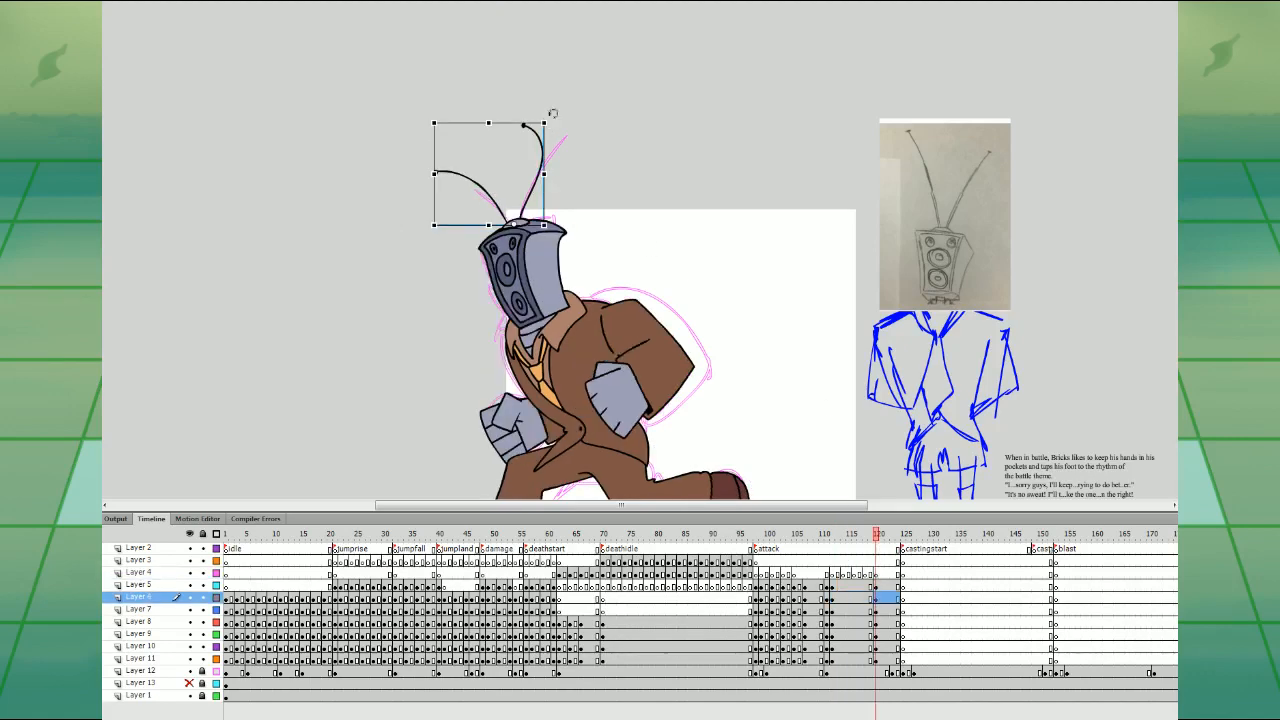
left_click(807, 563)
key("period")
key("period")
key("period")
key("period")
key("period")
key("period")
key("period")
key("period")
key("period")
key("period")
key("period")
key("period")
key("period")
- Rotate the jacket on Layer 8 slightly clockwise in the frame 112 lunge pose
left_click(860, 574)
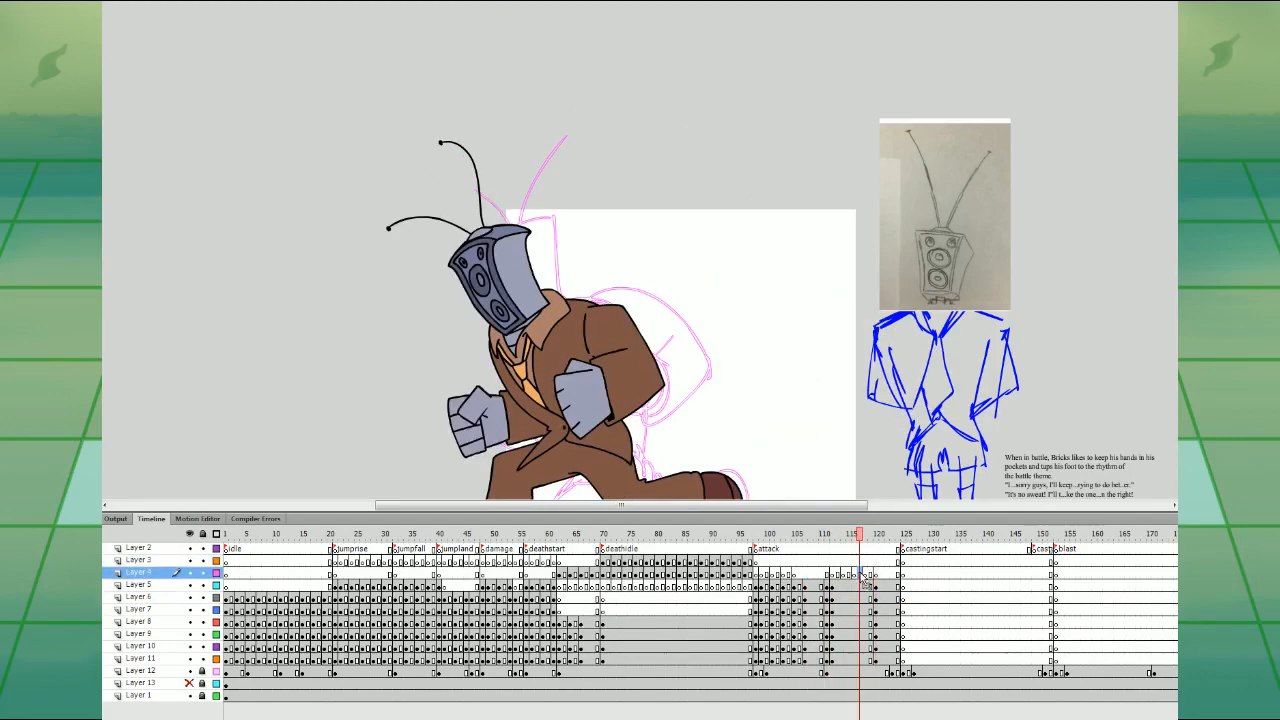
left_click_drag(836, 427, 861, 322)
left_click(603, 226)
left_click(585, 200)
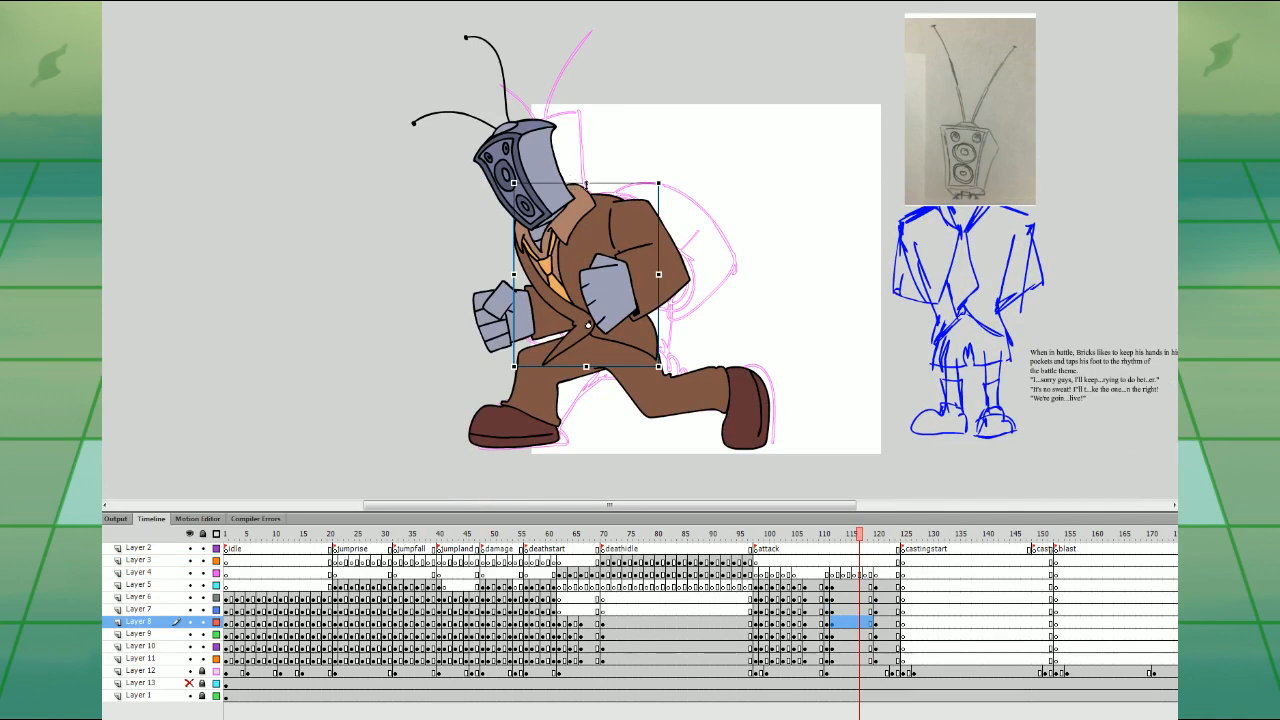
left_click_drag(586, 184, 610, 188)
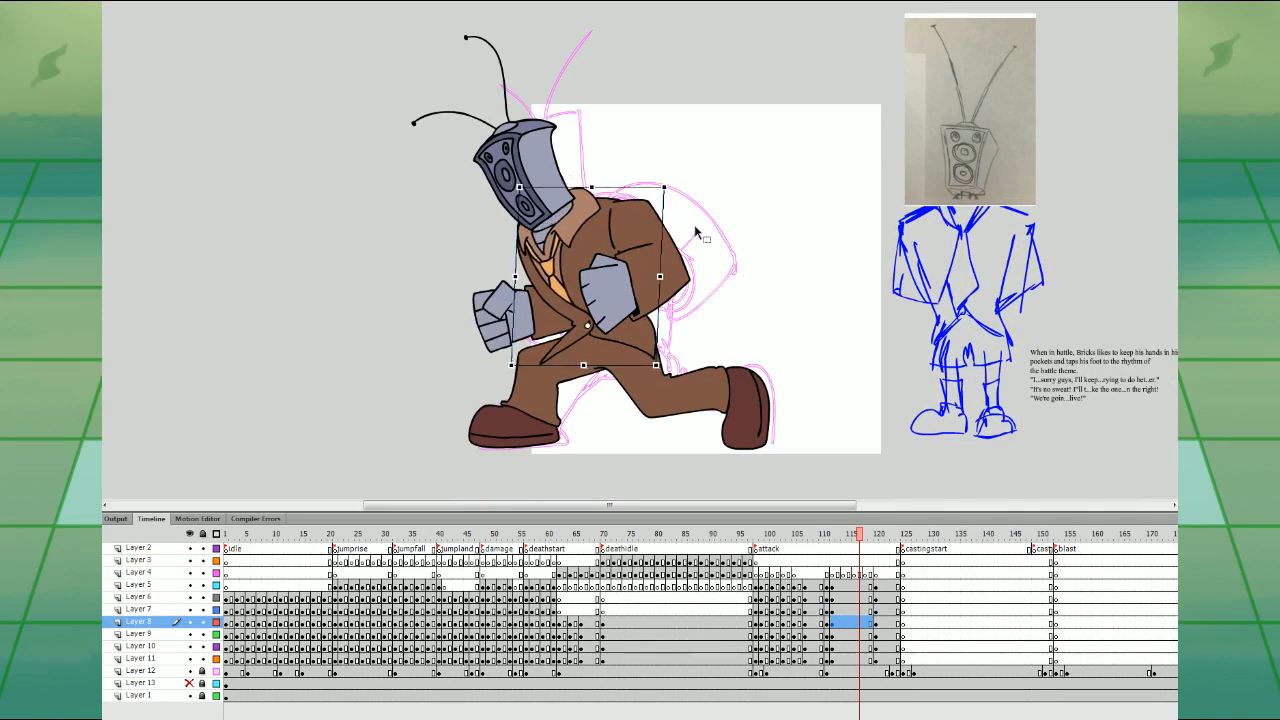
- Create classic tweens on Layers 5 to 11 between the frame 112 and frame 120 lunge poses
left_click(872, 573)
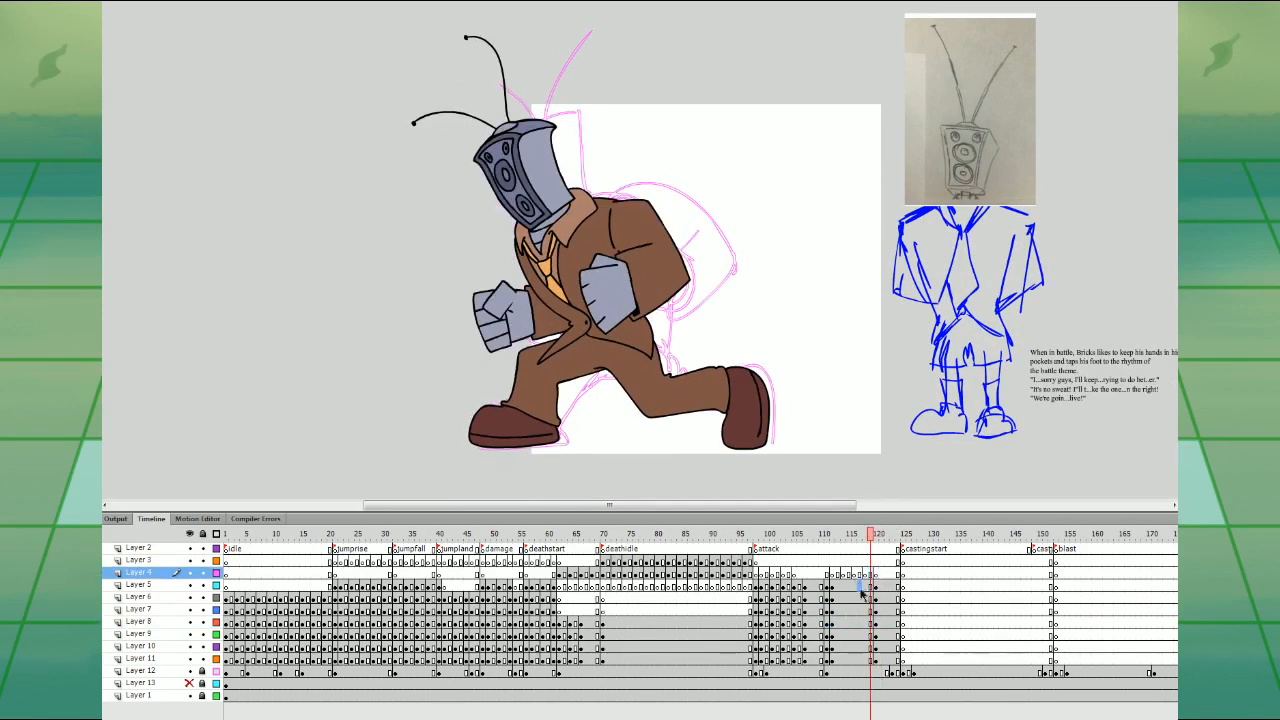
left_click_drag(862, 594, 868, 659)
left_click(960, 332)
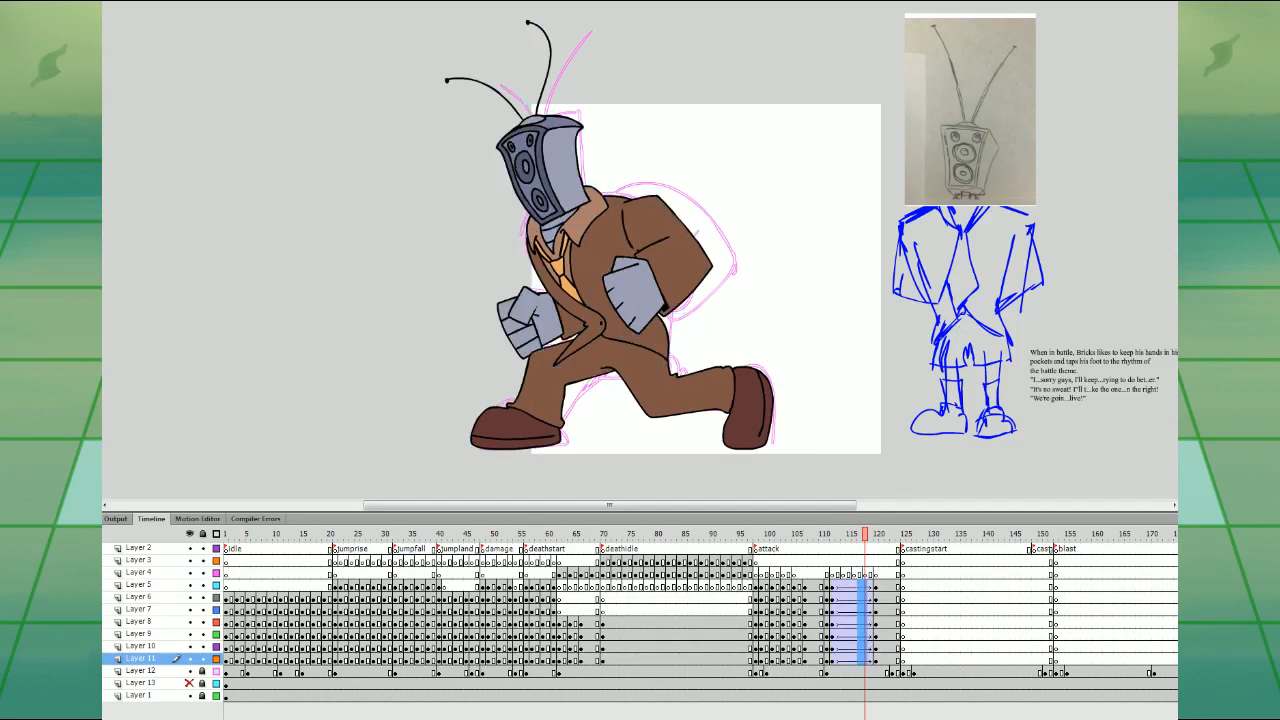
- Play back the attack from several starting frames to examine the tweened lunge from frame 112 to 120
left_click(820, 586)
key("Return")
left_click(820, 574)
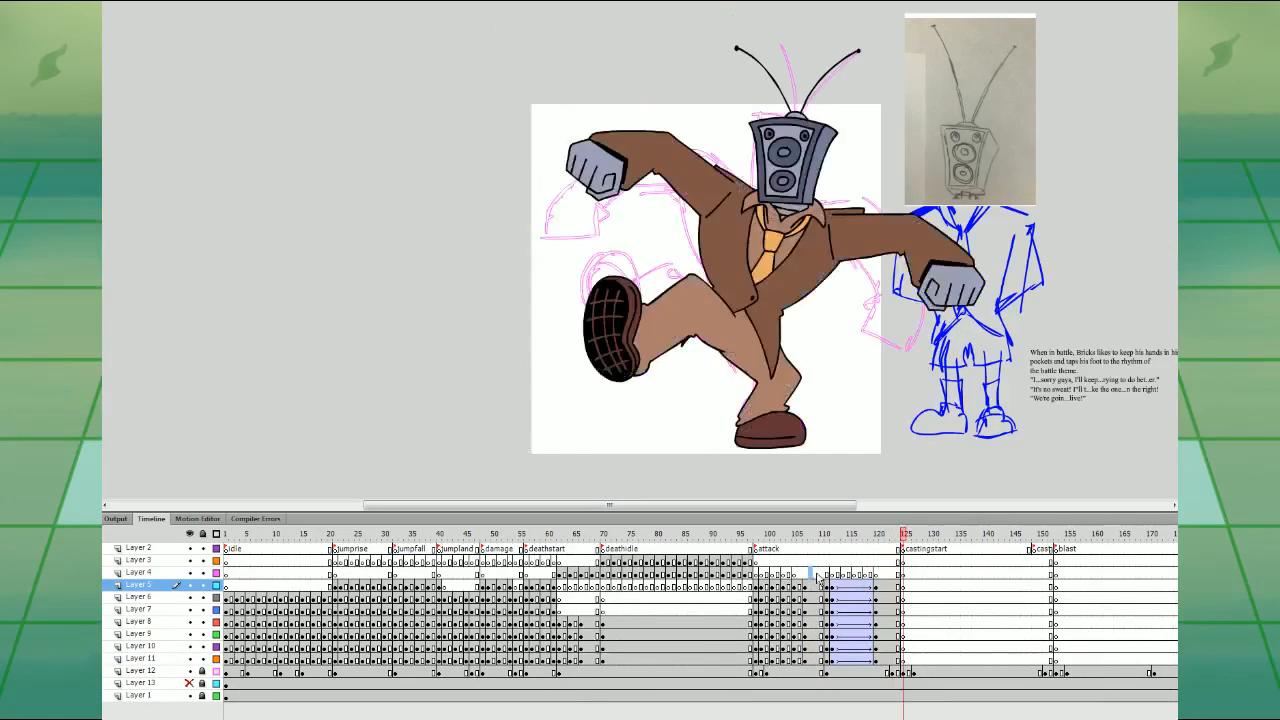
key("Return")
left_click(836, 574)
key("Return")
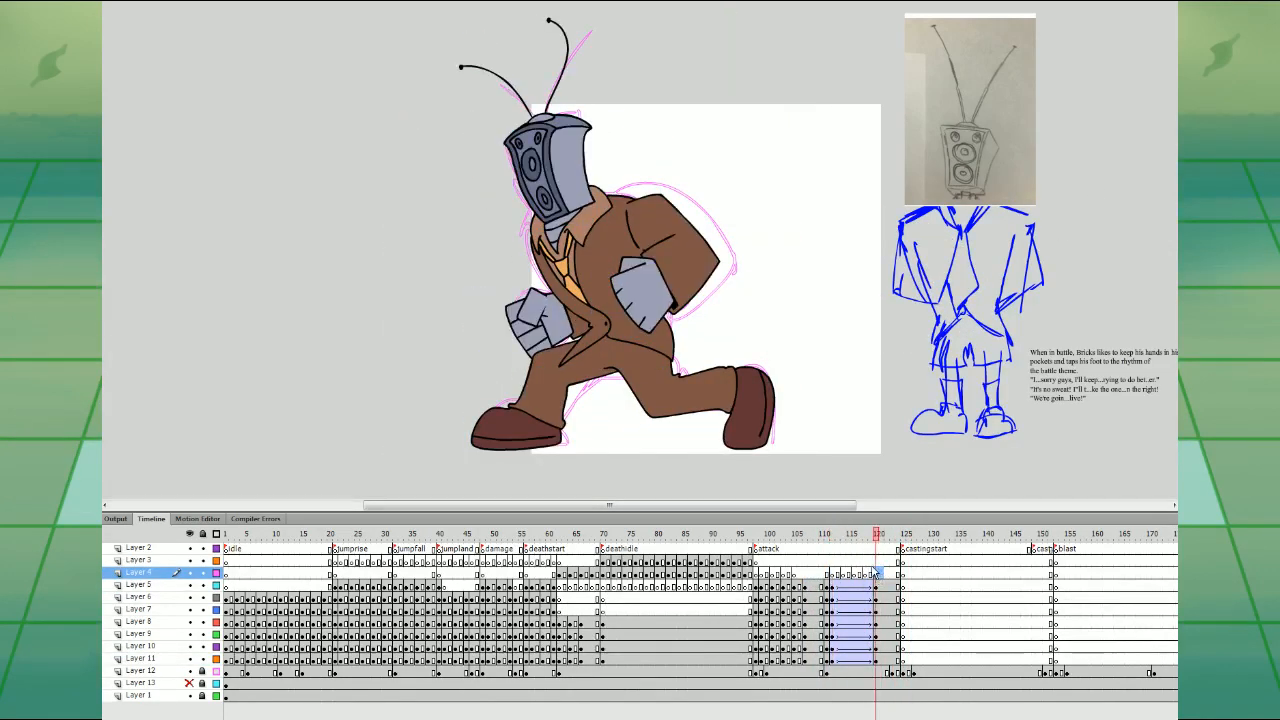
left_click(563, 404)
left_click_drag(448, 322, 441, 329)
left_click(876, 575)
left_click(831, 576)
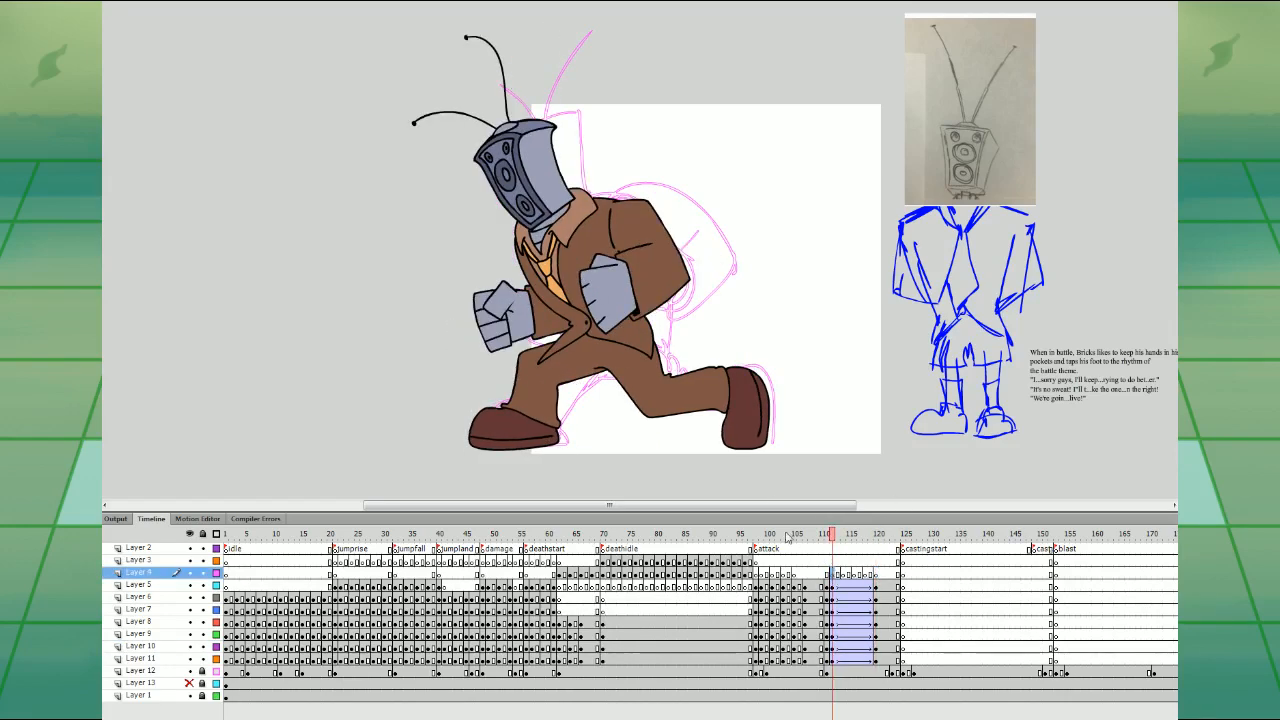
key("Return")
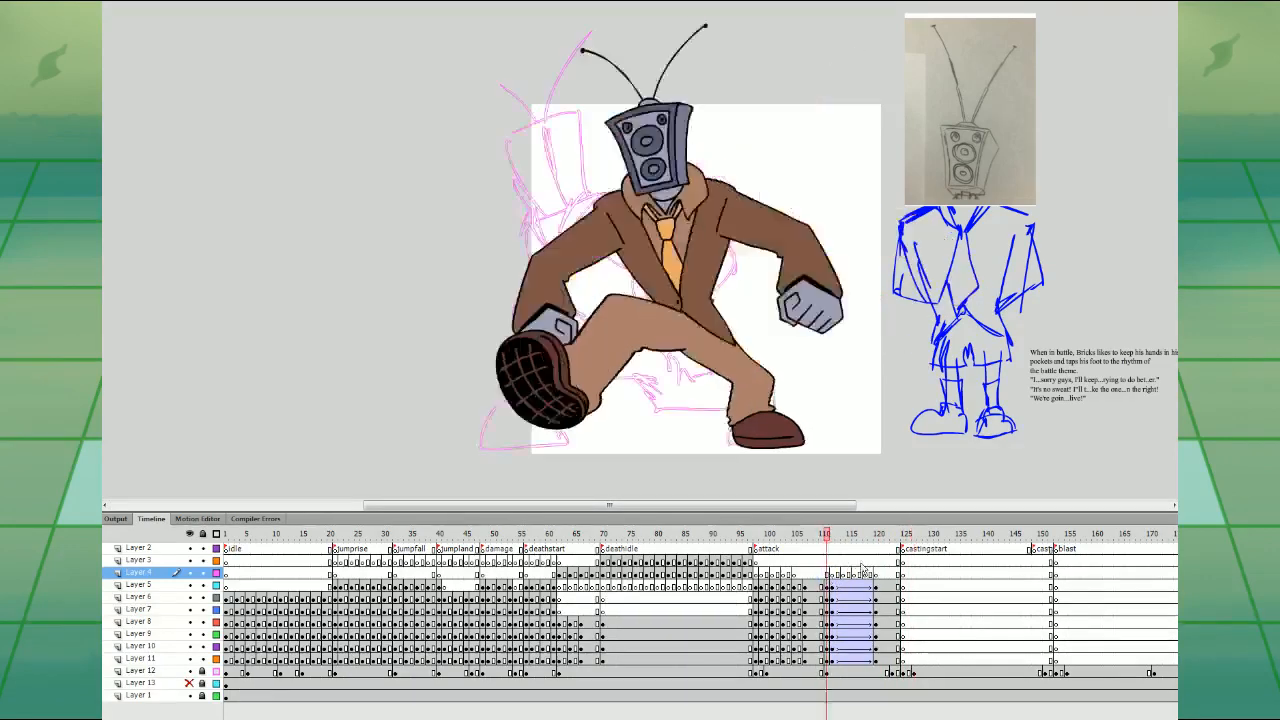
- Convert the tweened frames 112 to 119 on Layers 5 to 11 into keyframes on every second frame without tweening
left_click_drag(831, 585, 870, 660)
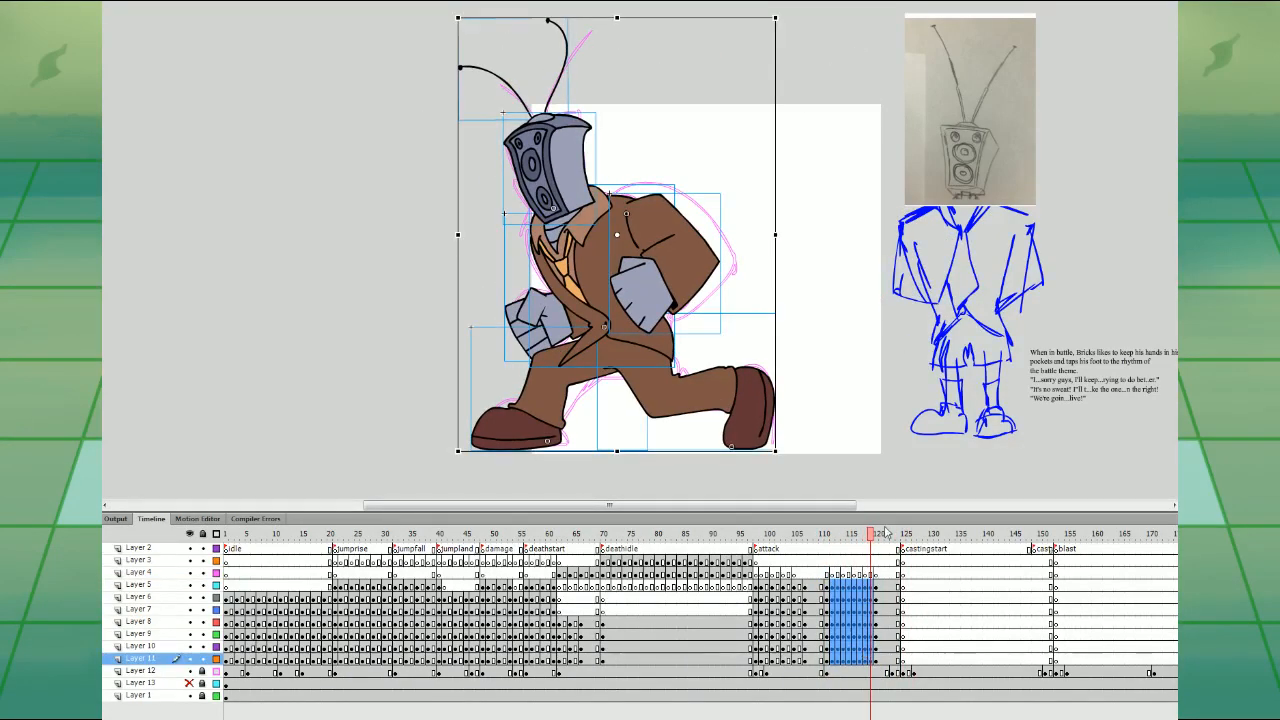
left_click(848, 565)
left_click_drag(843, 586, 842, 660)
left_click_drag(842, 660, 842, 661)
left_click_drag(865, 587, 870, 660)
left_click_drag(870, 660, 865, 660)
key("Return")
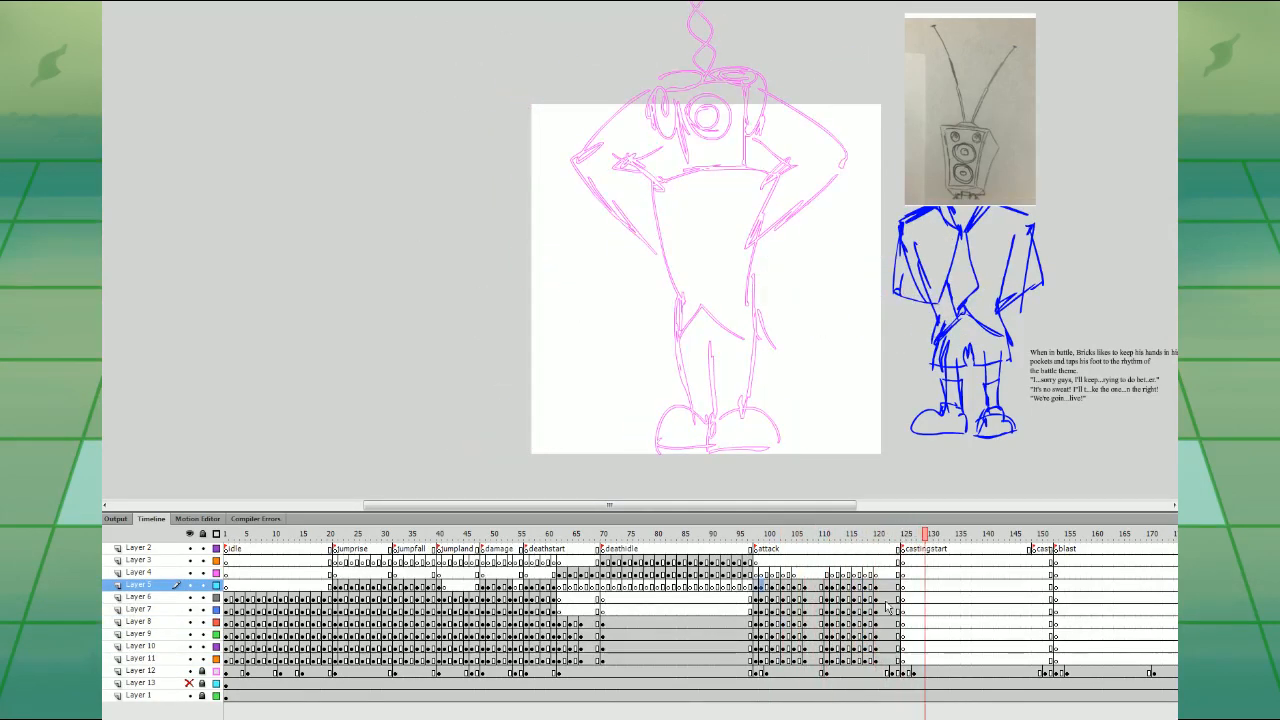
left_click_drag(887, 552, 888, 710)
key("F5")
left_click_drag(893, 660, 893, 590)
key("ctrl+z")
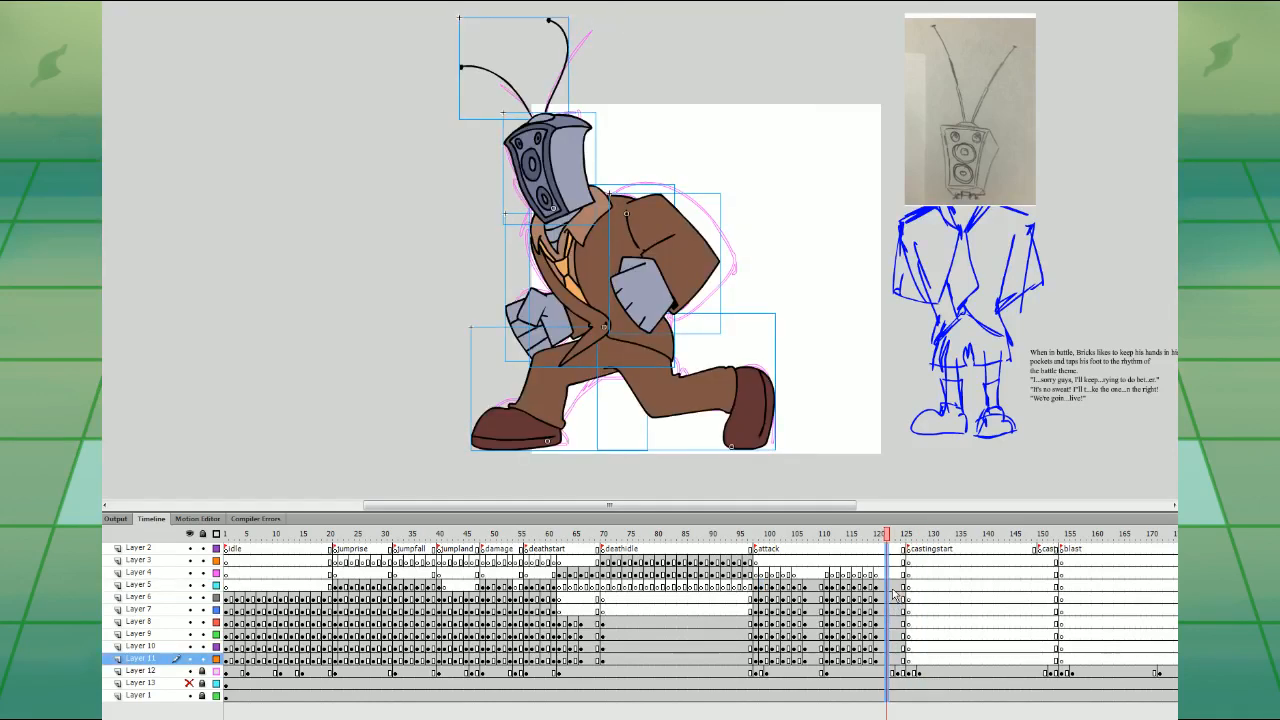
key("ctrl+z")
- Add keyframes at frame 122 and copy the standing idle pose on Layers 6 to 11 into frames 123 and 125
left_click_drag(889, 588, 888, 660)
key("F6")
left_click(872, 471)
left_click_drag(231, 600, 893, 658)
left_click_drag(898, 658, 904, 603)
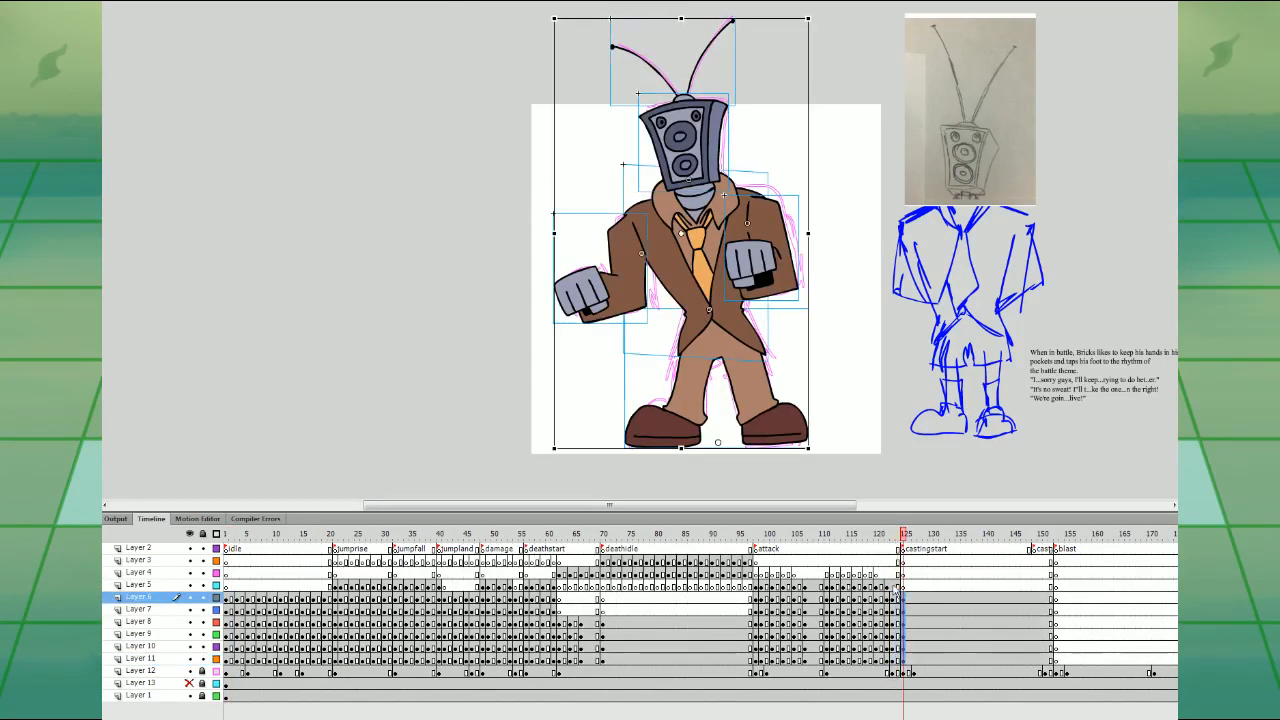
- Turn on onion skinning and widen, slightly rotate and shift the legs toward the lunge in the frame 123 pose
left_click(889, 587)
left_click(893, 575)
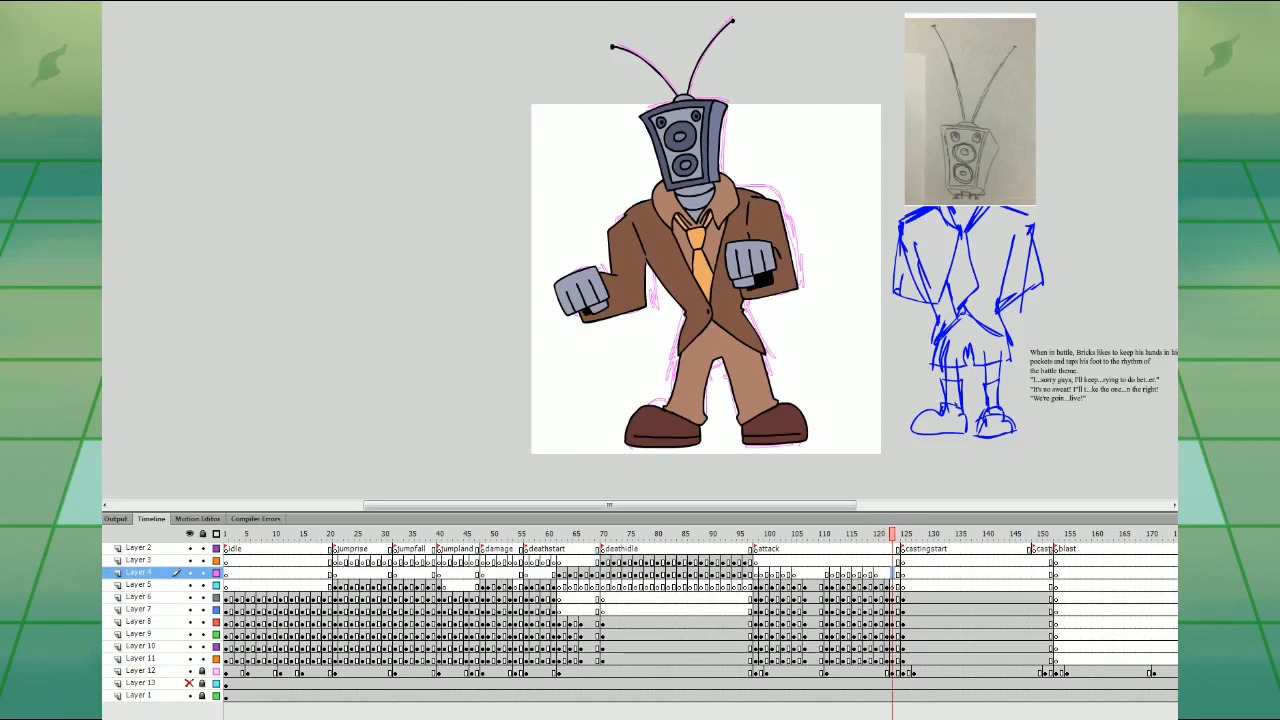
left_click(252, 718)
left_click(752, 367)
left_click_drag(768, 309, 761, 309)
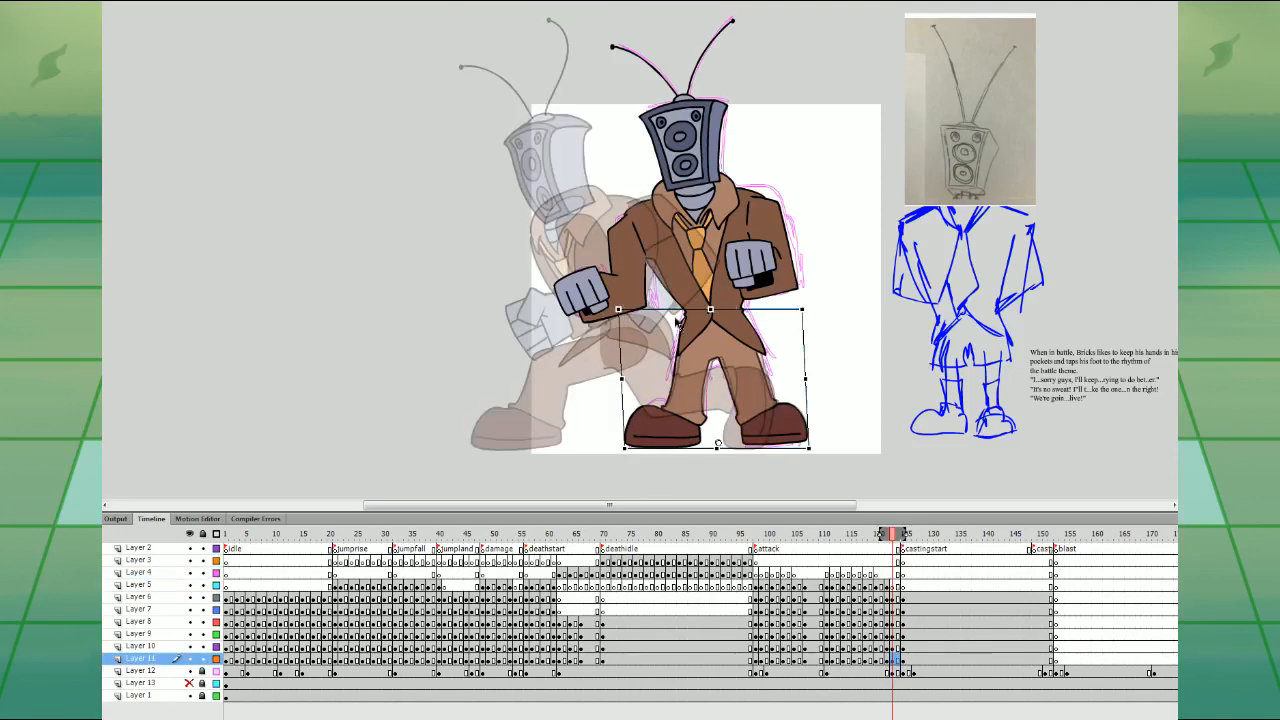
left_click_drag(622, 379, 607, 380)
left_click_drag(802, 309, 810, 318)
key("Left")
key("Left")
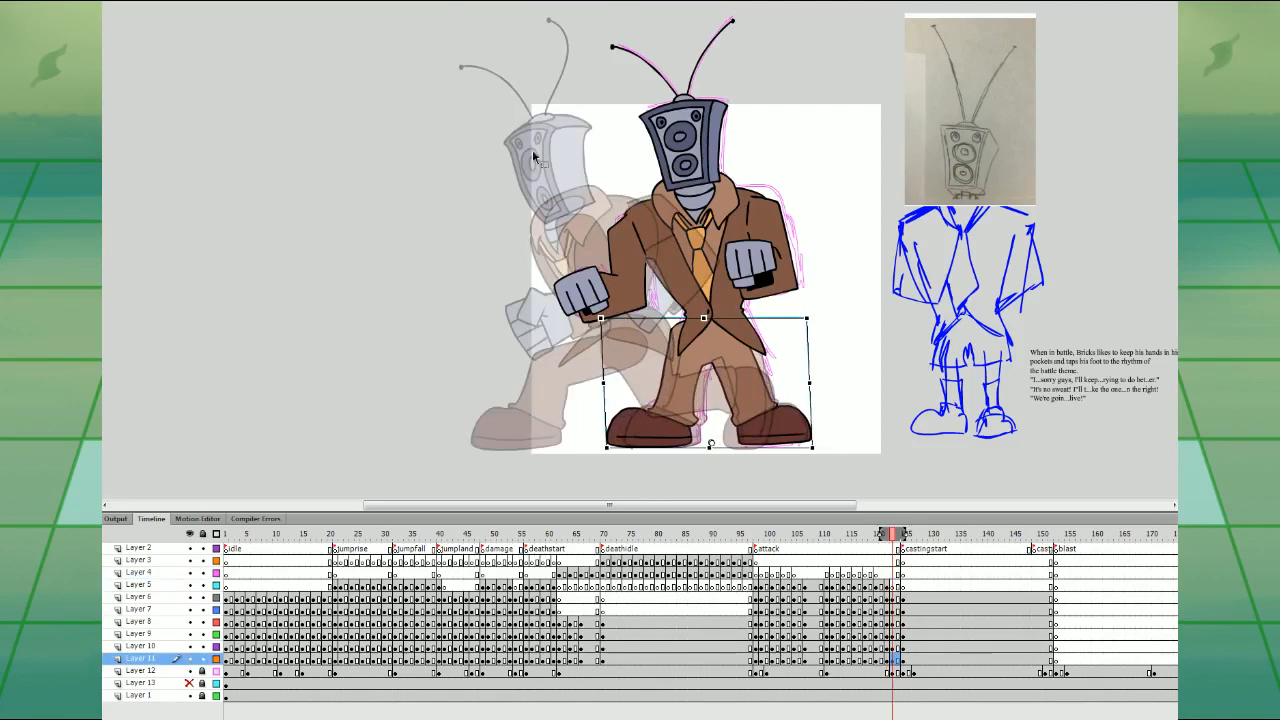
- Rotate the head, jacket and arms together slightly counterclockwise and shift them toward the lunge in the frame 123 pose
left_click_drag(524, 134, 781, 262)
key("Left")
key("Left")
key("Left")
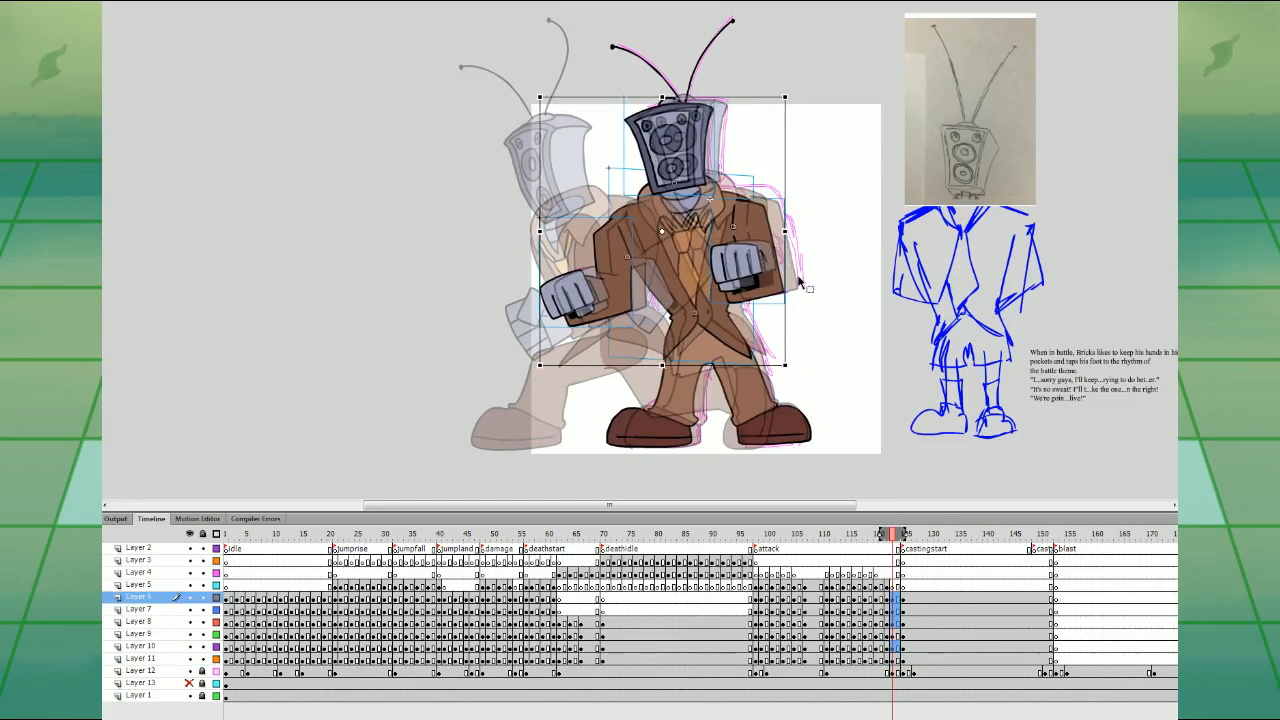
left_click(805, 279)
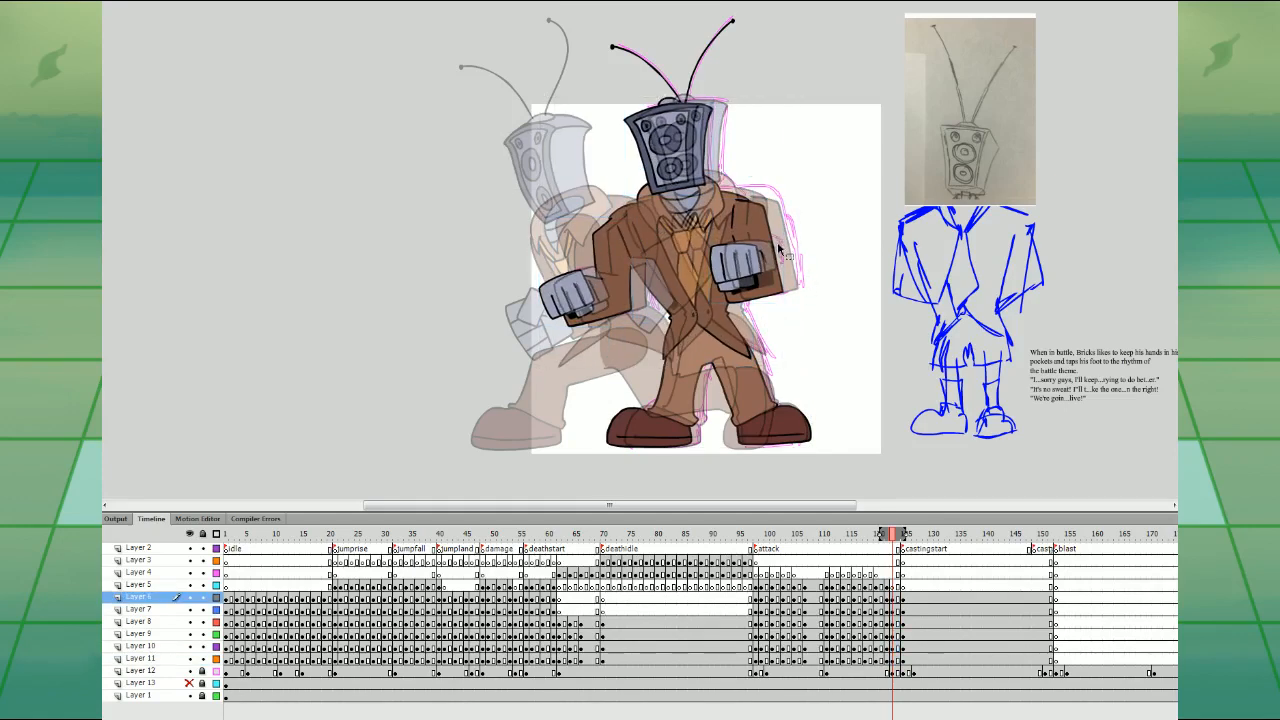
- Rotate both arms inward toward the jacket in the frame 123 pose
left_click(624, 297)
left_click_drag(638, 329, 632, 280)
left_click(748, 271)
left_click_drag(793, 304, 780, 314)
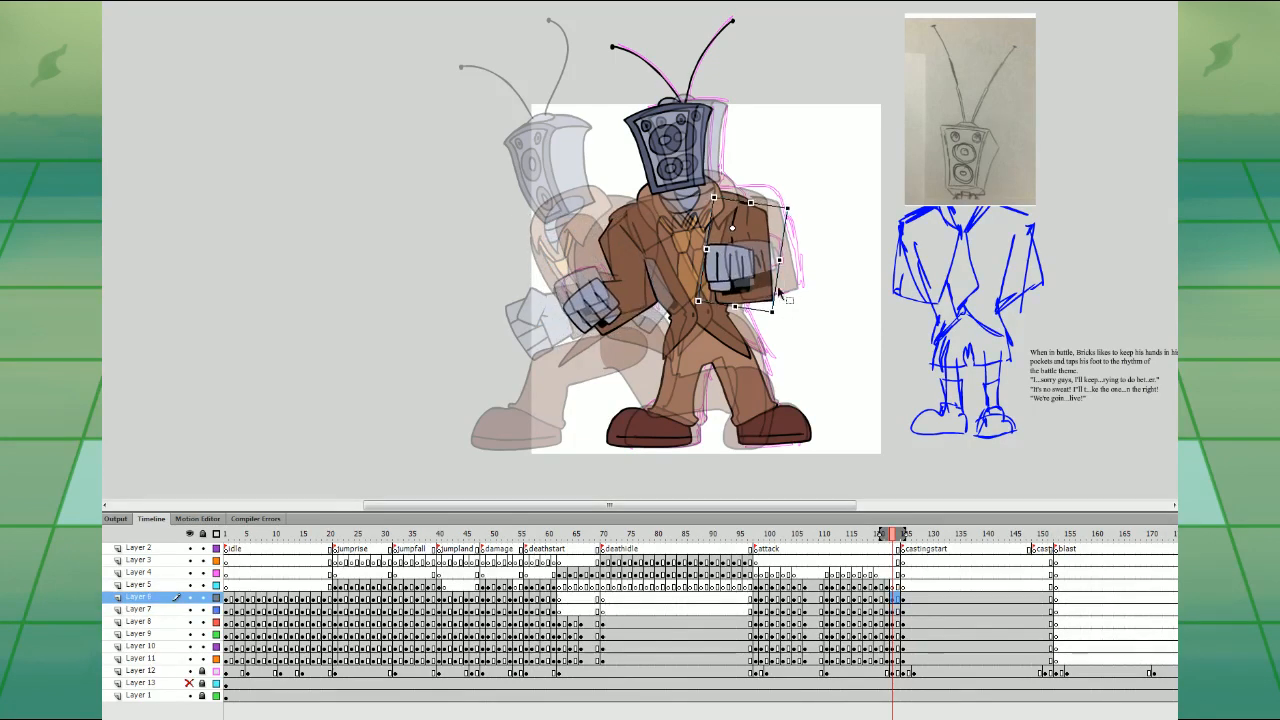
- Tilt the head and antennae counterclockwise in the frame 123 pose, reseat the antennae on the head, and play back the recovery
left_click_drag(591, 101, 676, 55)
key("Down")
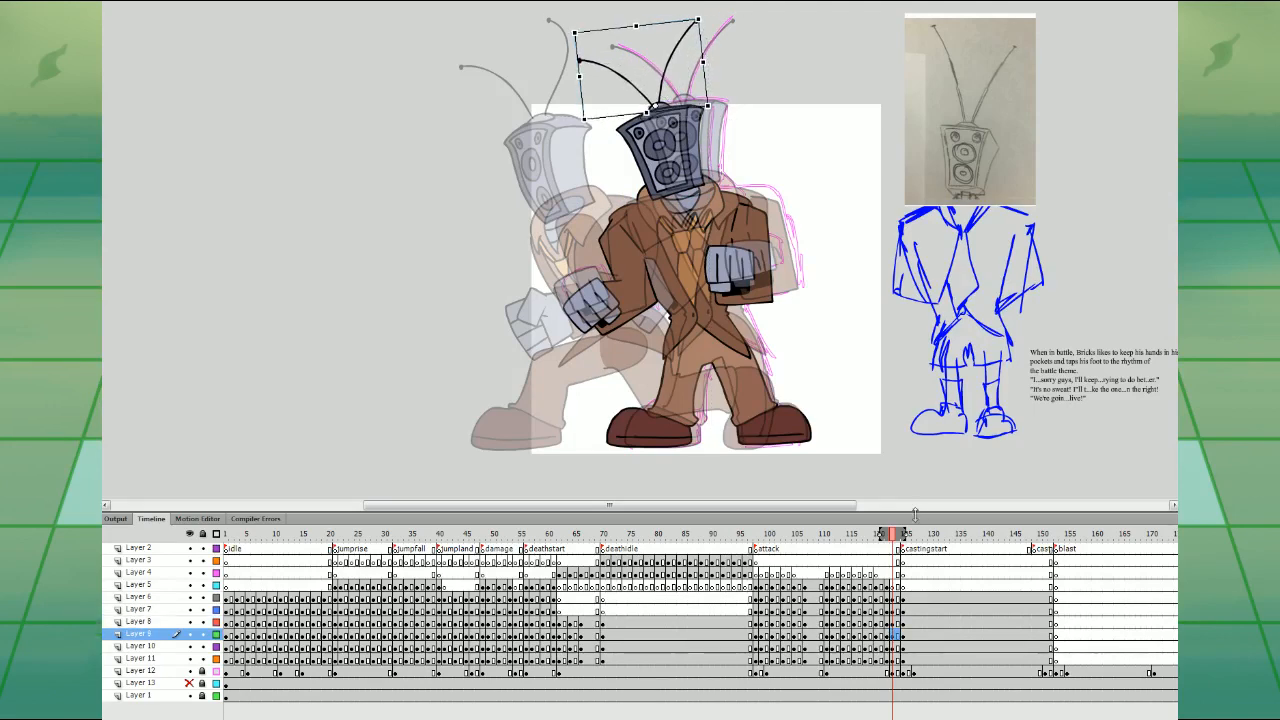
left_click(887, 561)
key("Return")
left_click(885, 584)
key("Return")
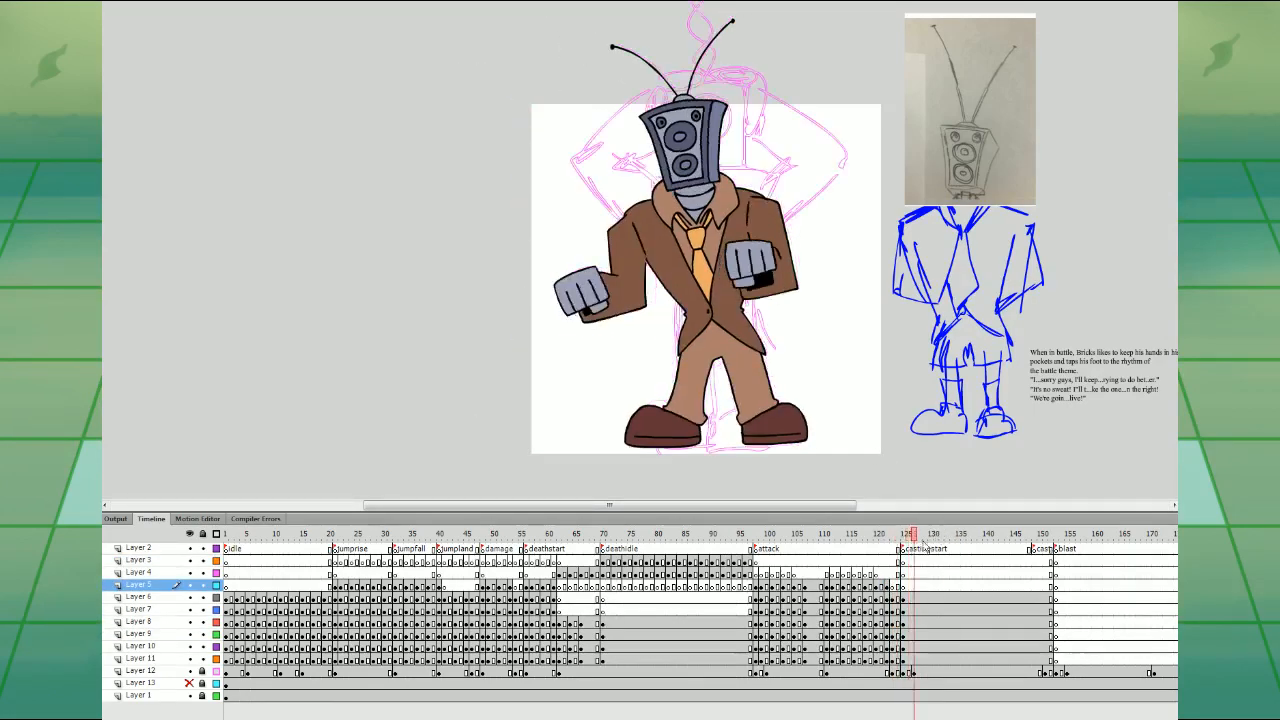
- Rotate the back leg clockwise and pull the front leg in toward the standing pose at frame 122
left_click(882, 575)
left_click(886, 635)
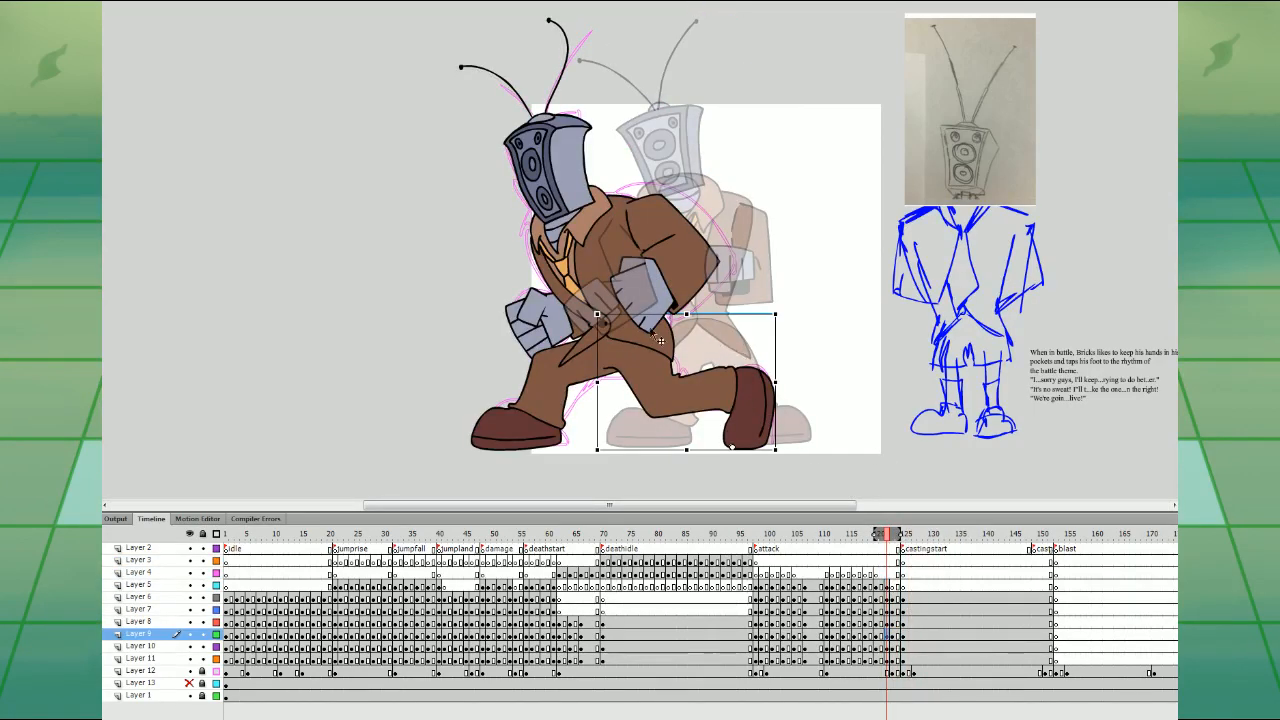
left_click_drag(598, 315, 610, 310)
left_click_drag(748, 312, 796, 316)
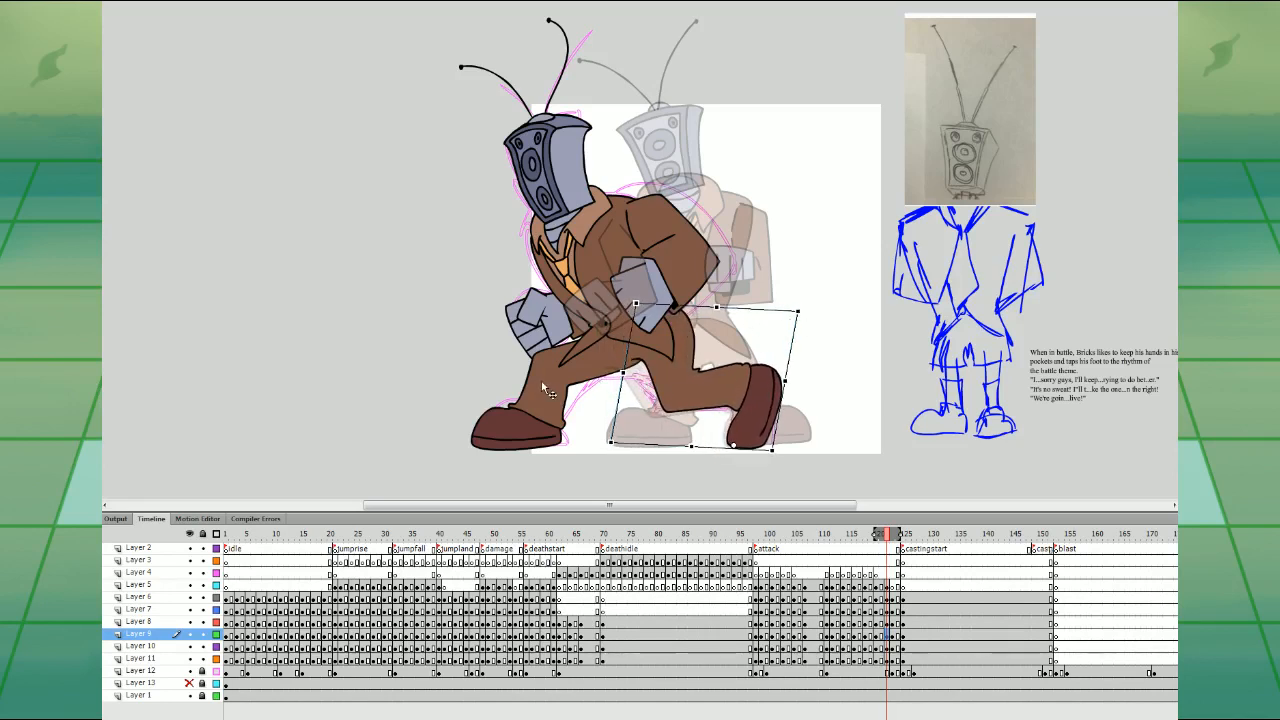
left_click_drag(541, 382, 576, 380)
mouse_move(667, 324)
left_mouse_down()
mouse_move(641, 324)
mouse_move(652, 321)
left_mouse_up()
- Move the upper body, head and antennae together up and back toward the standing pose at frame 122, rotating them slightly clockwise
left_click_drag(418, 132, 720, 260)
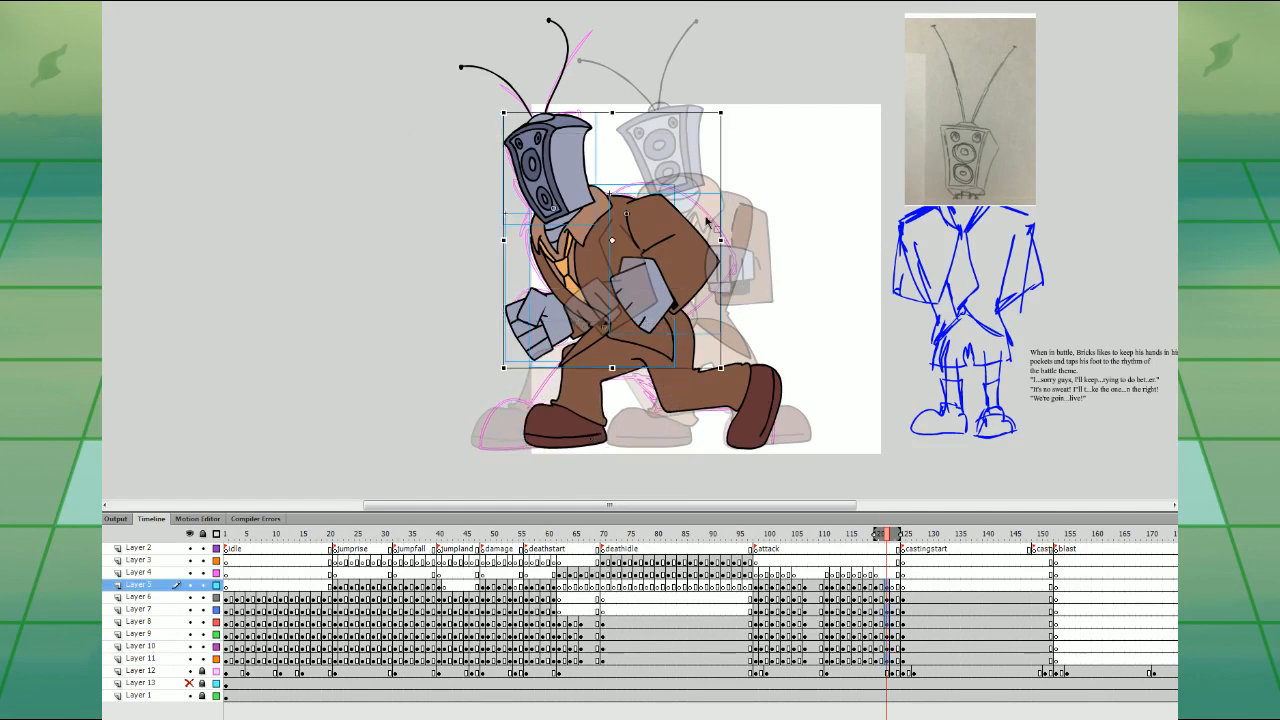
left_click(566, 66, "shift")
left_click_drag(727, 9, 760, 37)
left_click_drag(662, 259, 717, 247)
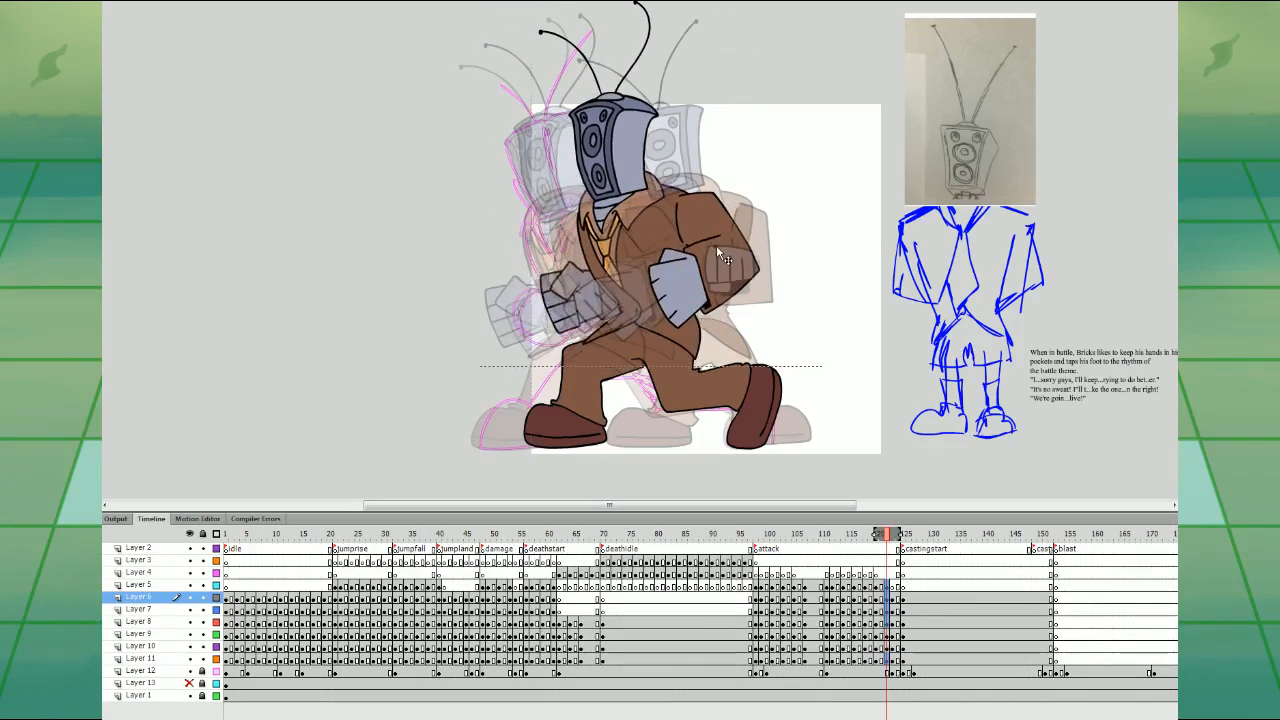
- Rotate both arms clockwise and tilt the head and antennae counterclockwise in the frame 122 pose
left_click(745, 283)
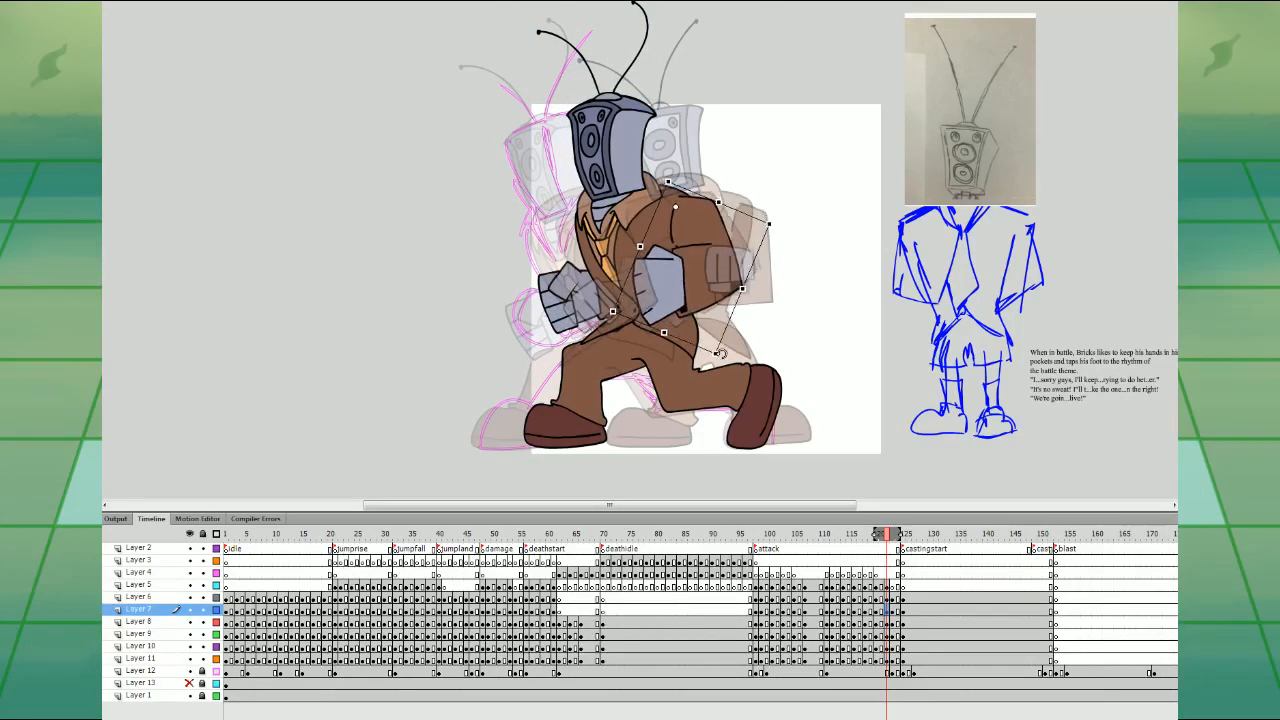
left_click_drag(590, 305, 581, 299)
left_click_drag(518, 55, 622, 152)
left_click_drag(671, 207, 678, 201)
left_click_drag(618, 150, 610, 153)
left_click(670, 79)
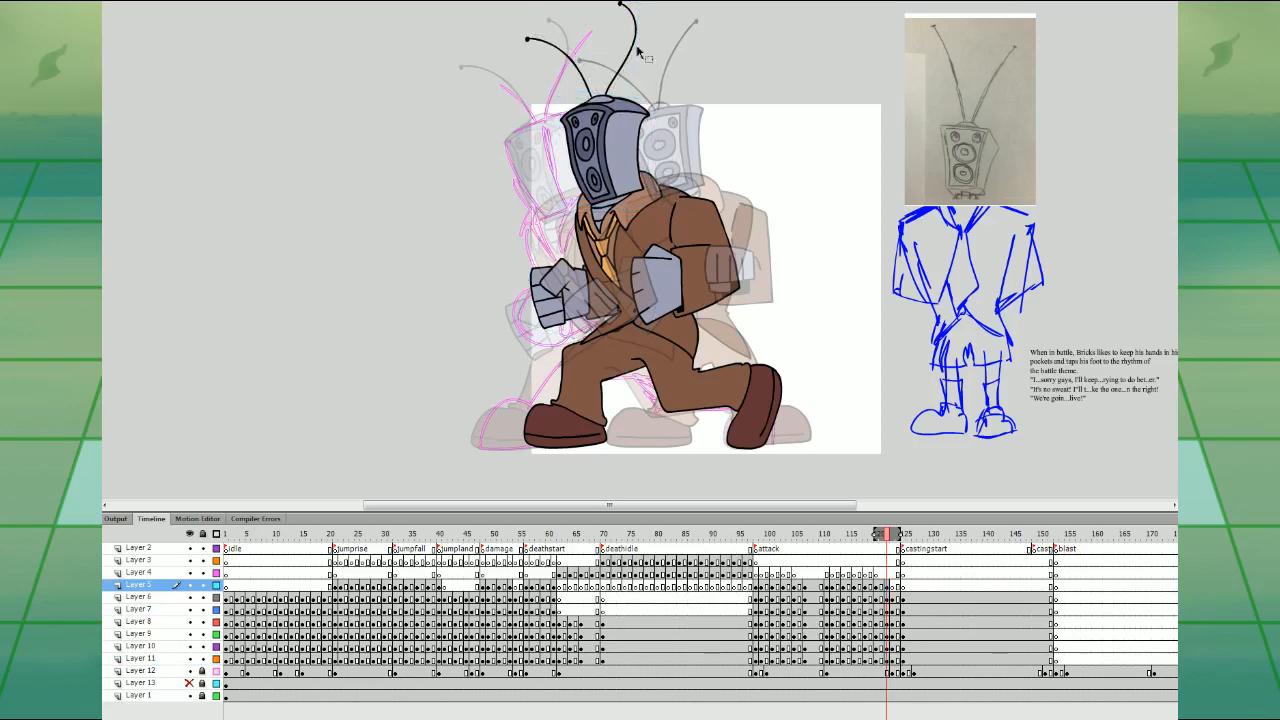
left_click(635, 26)
left_click_drag(643, 6, 636, 11)
- Play back the full animation and the attack sequence, also at a reduced stage size, to examine the recovery into castingstart
left_click_drag(865, 534, 940, 533)
left_click(755, 561)
key("Return")
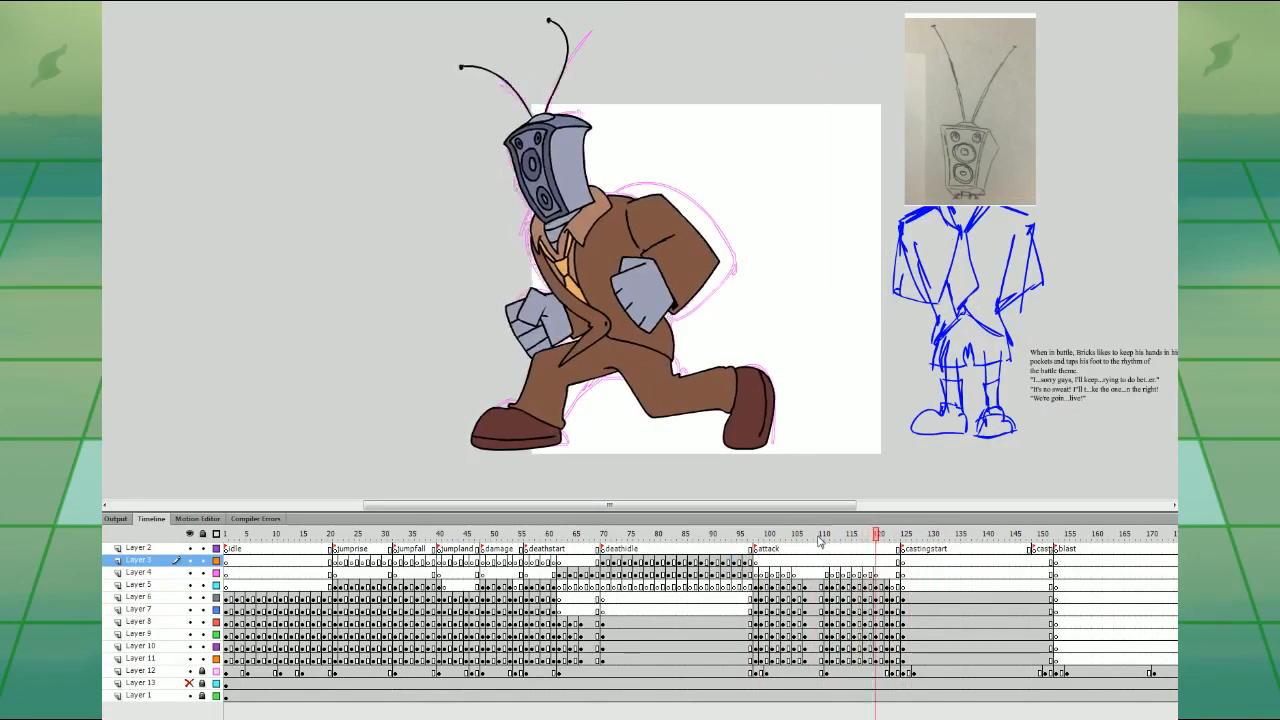
left_click(259, 576)
key("Return")
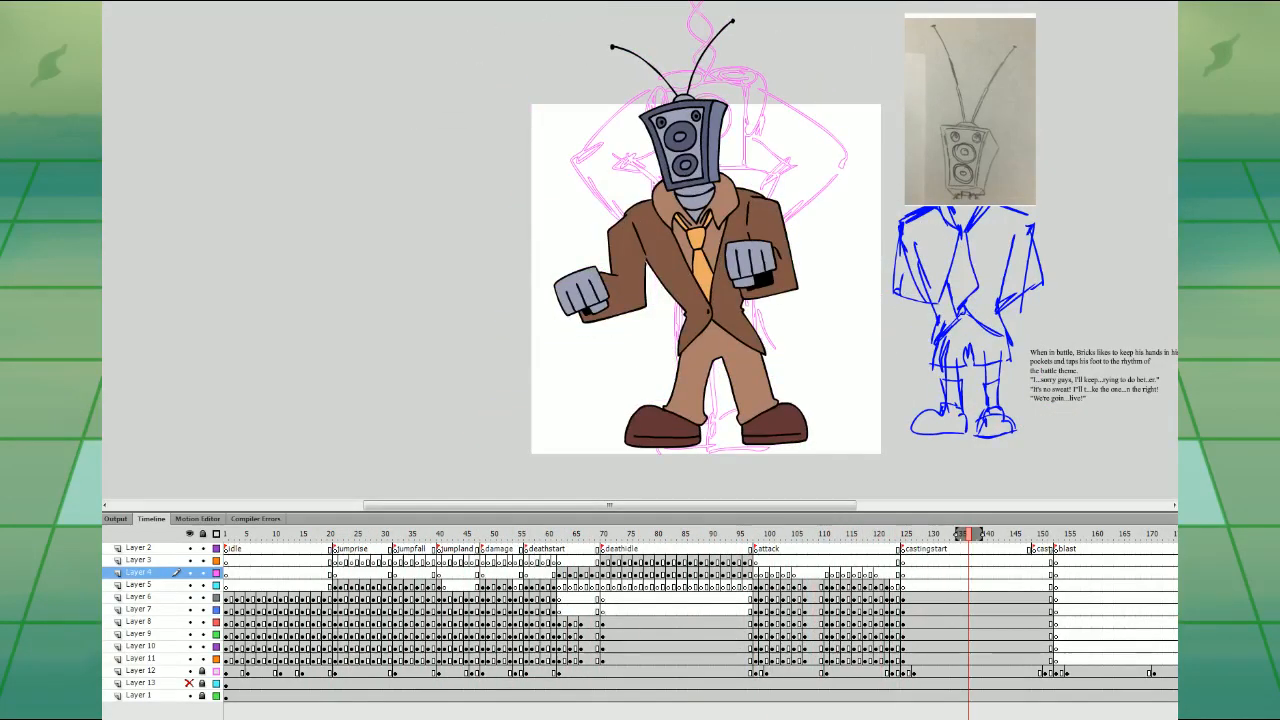
left_click_drag(1040, 712, 1157, 709)
left_click(461, 561)
key("Return")
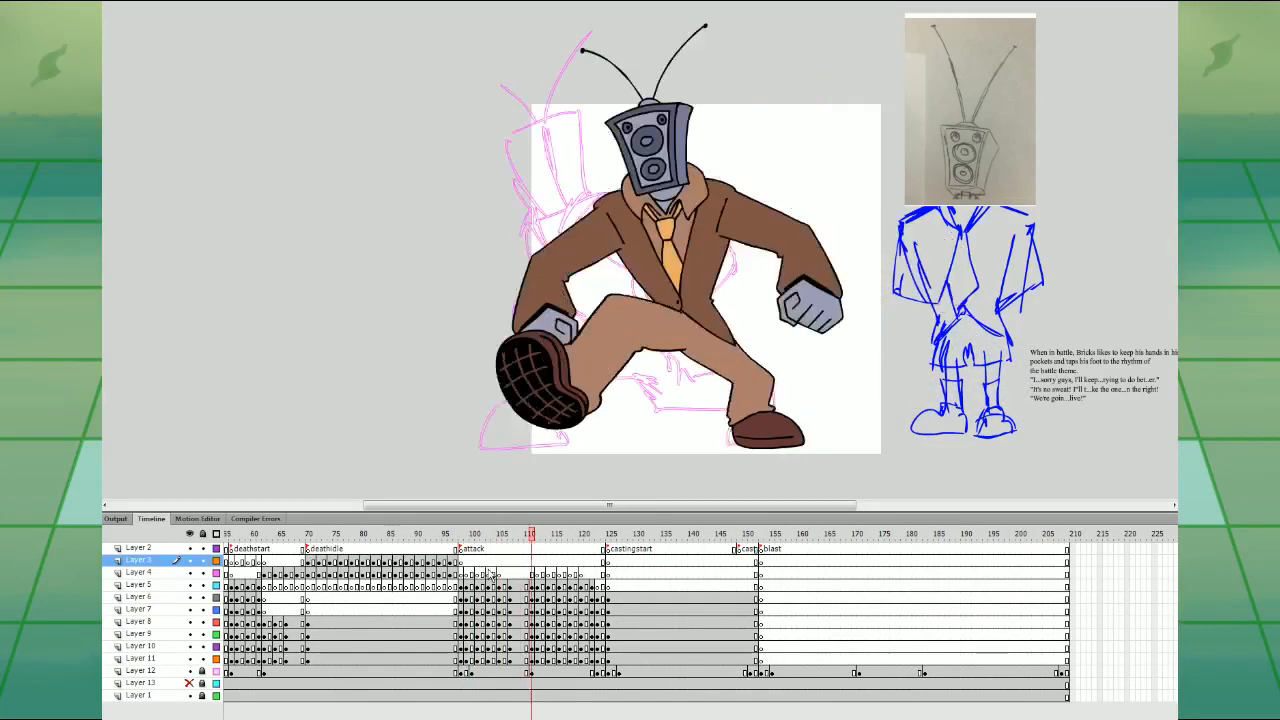
key("Return")
key("ctrl+minus")
key("Return")
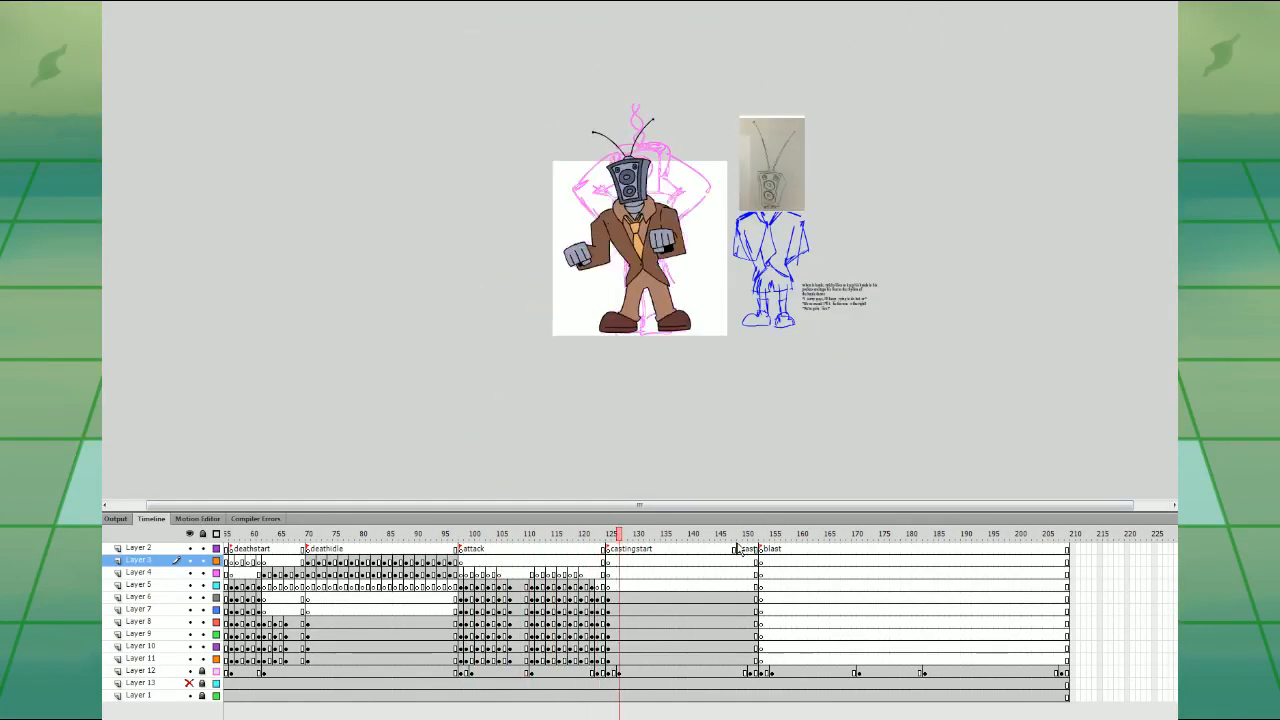
key("Return")
- Insert blank keyframes on Layers 6 to 11 at frame 127 to end the standing pose in castingstart
left_click(624, 585)
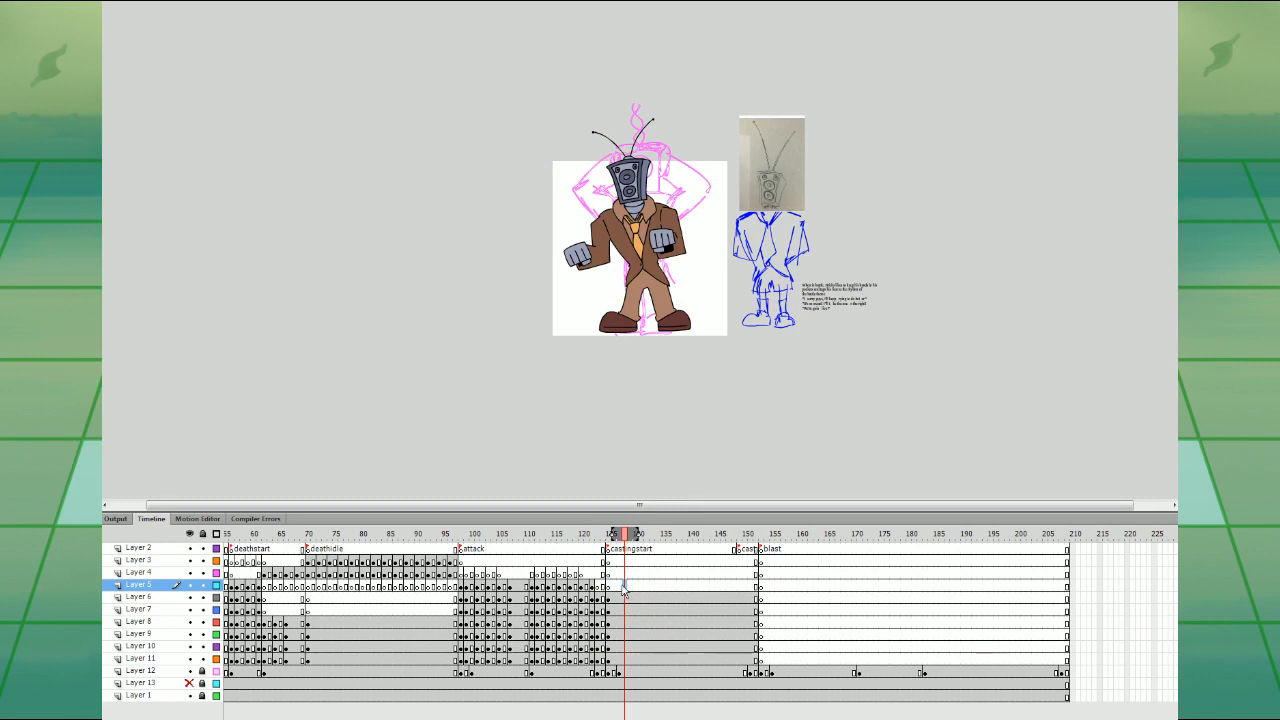
left_click(608, 585)
mouse_move(613, 660)
left_mouse_down()
mouse_move(615, 603)
mouse_move(620, 659)
left_mouse_up()
key("F7")
key("ctrl+equal")
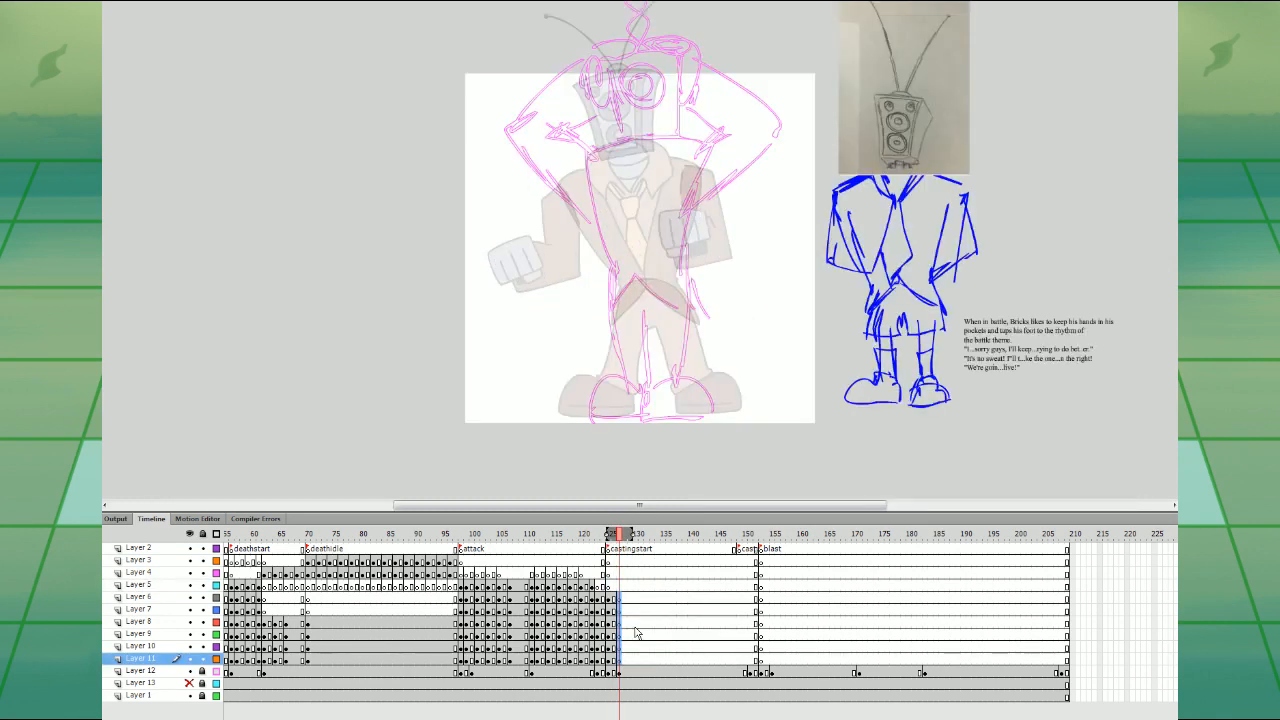
- Examine the rough sketches in castingstart and blast and the attack's kick pose as reference for the castingstart pose
left_click(886, 608)
left_click_drag(785, 440, 798, 485)
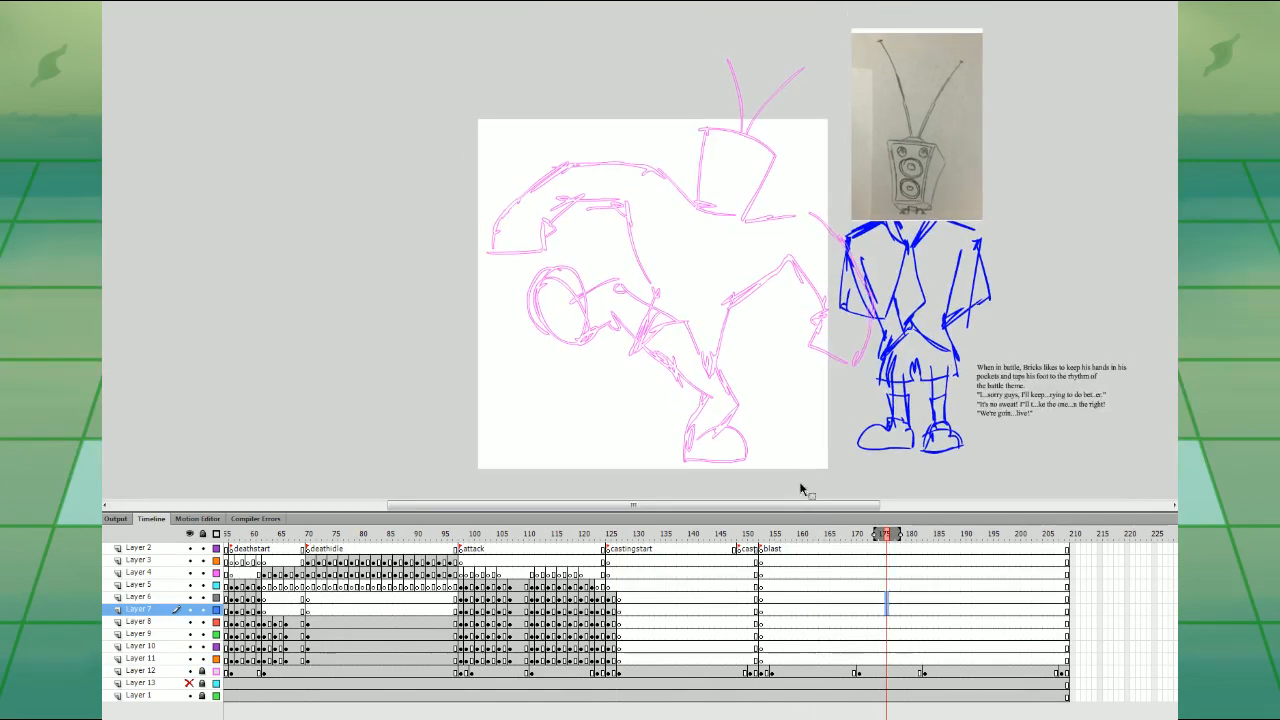
left_click(611, 586)
left_click(636, 534)
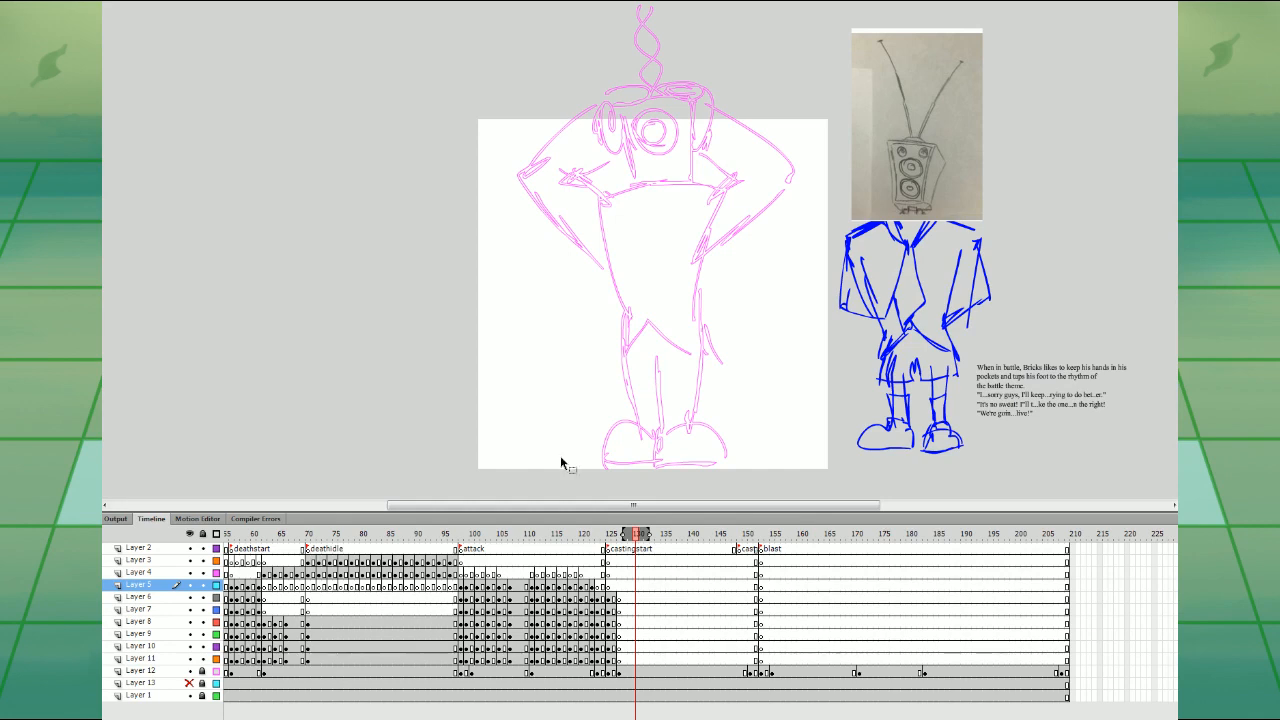
left_click(532, 575)
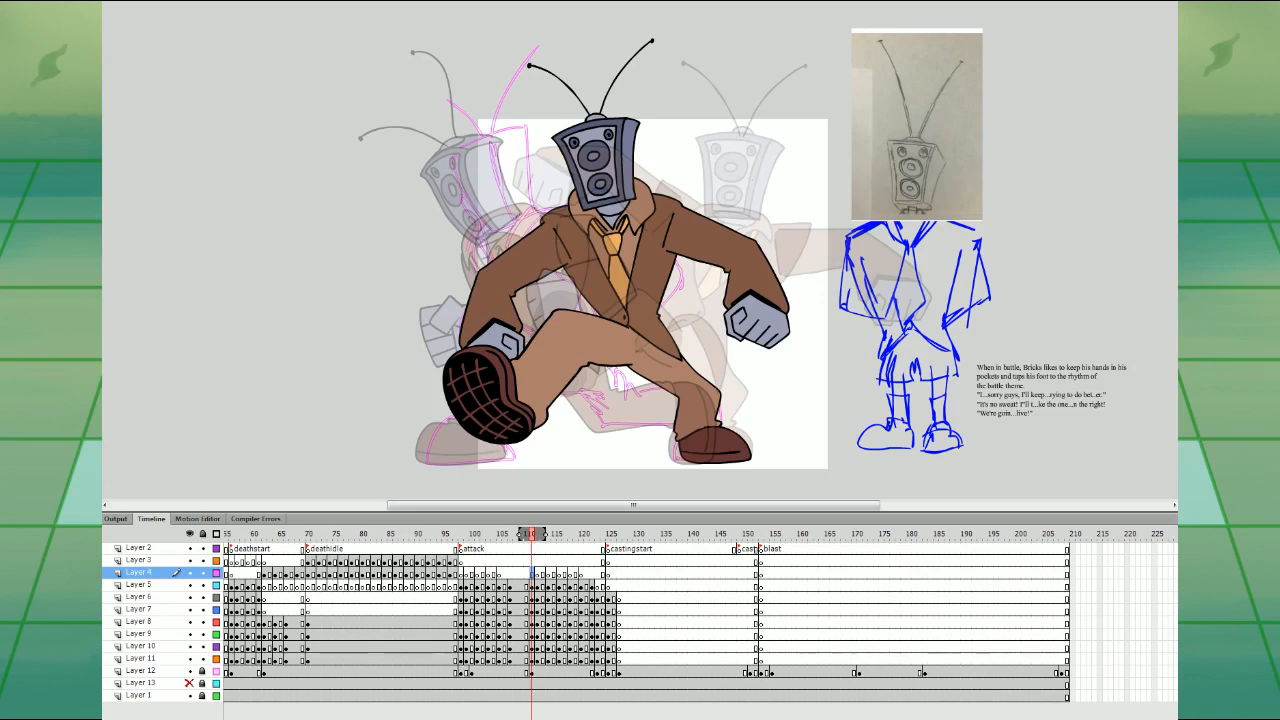
left_click(621, 598)
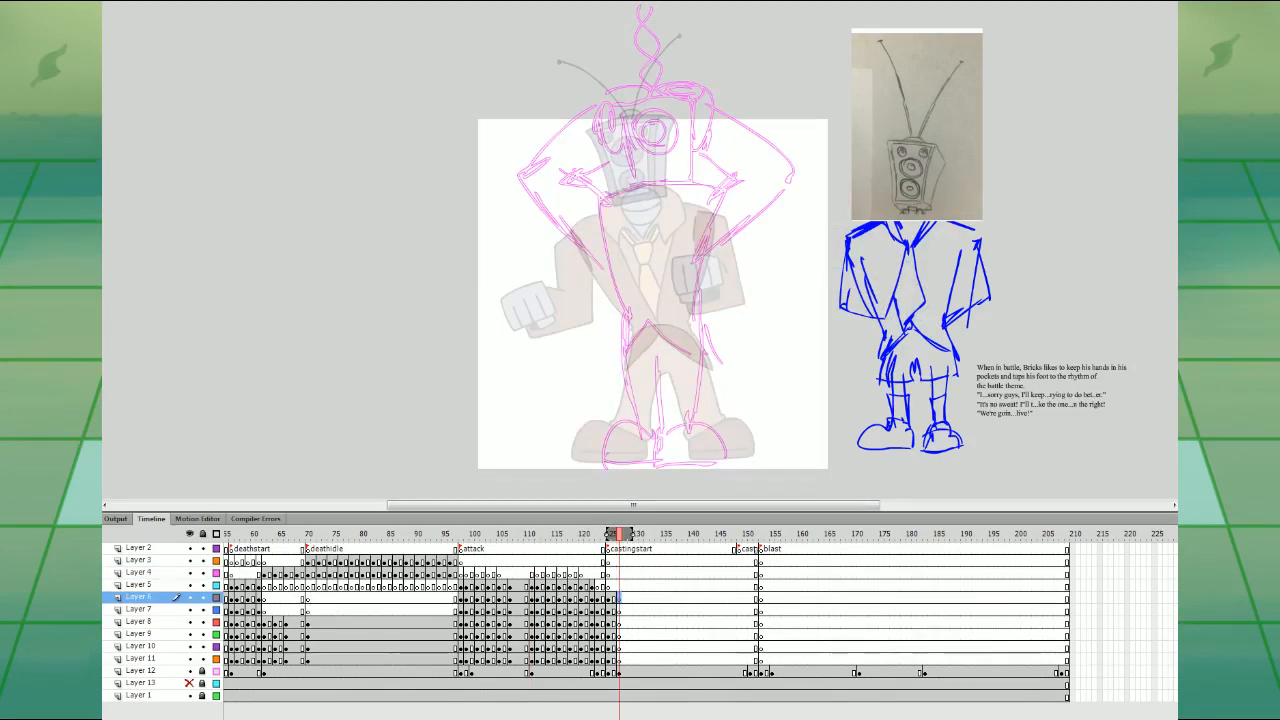
- Copy the jumprise torso into frame 127 of castingstart, place it over the sketch and tilt it slightly clockwise
scroll(415, 600, "left", 5)
left_click(352, 573)
left_click(712, 216)
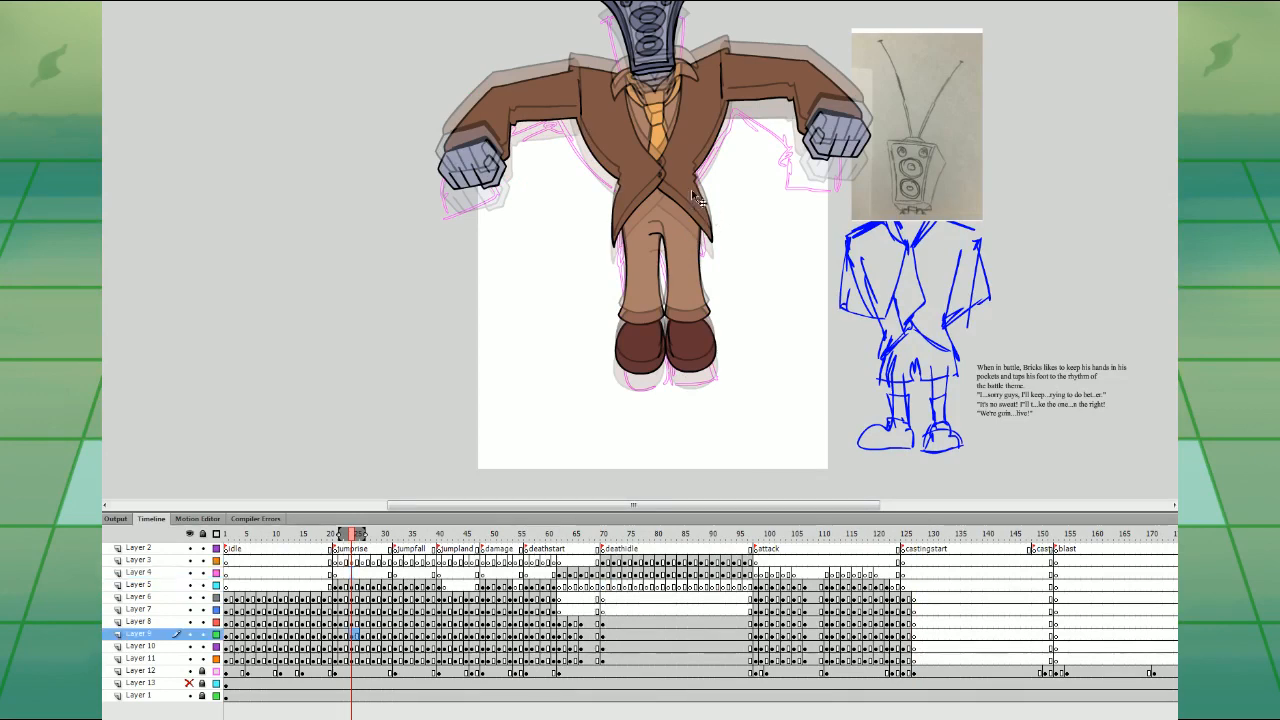
left_click(918, 622)
left_click_drag(681, 233, 693, 254)
left_click_drag(737, 163, 749, 170)
left_click_drag(712, 208, 720, 205)
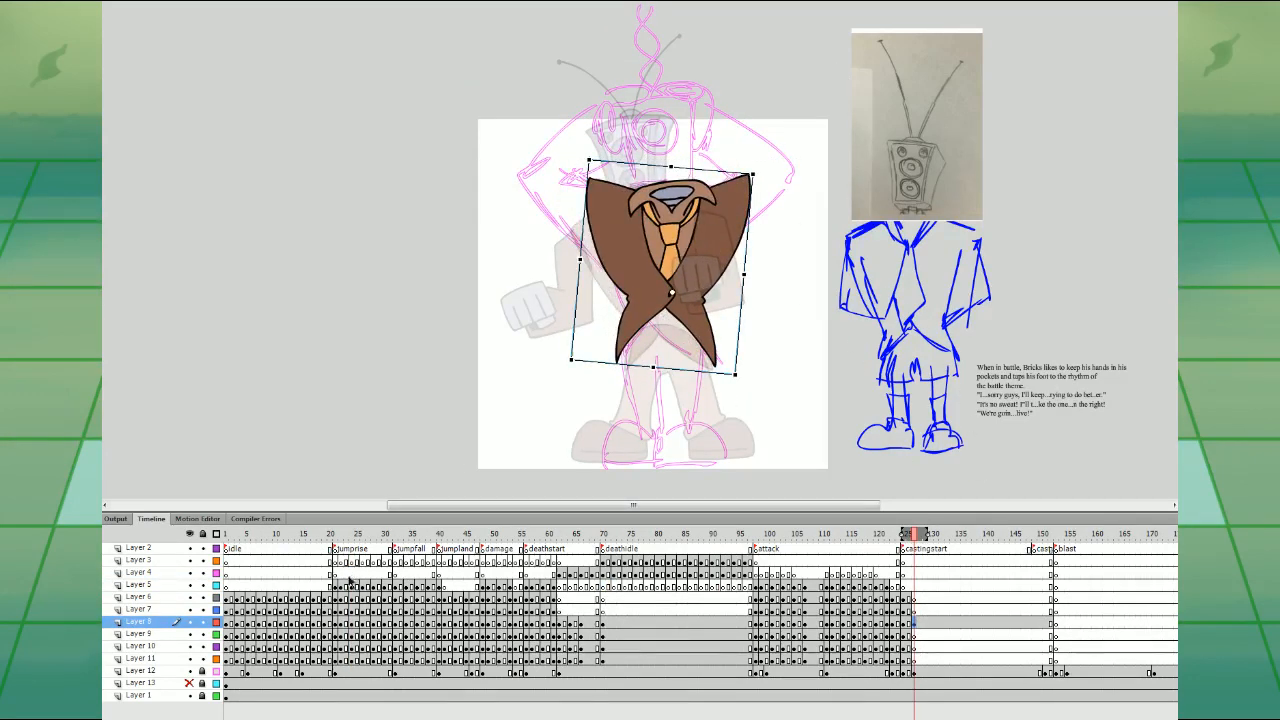
- Copy the head and antennae from jumpfall into frame 127, set them on the torso's collar and tilt them slightly clockwise
left_click(347, 574)
scroll(663, 58, "up", 3)
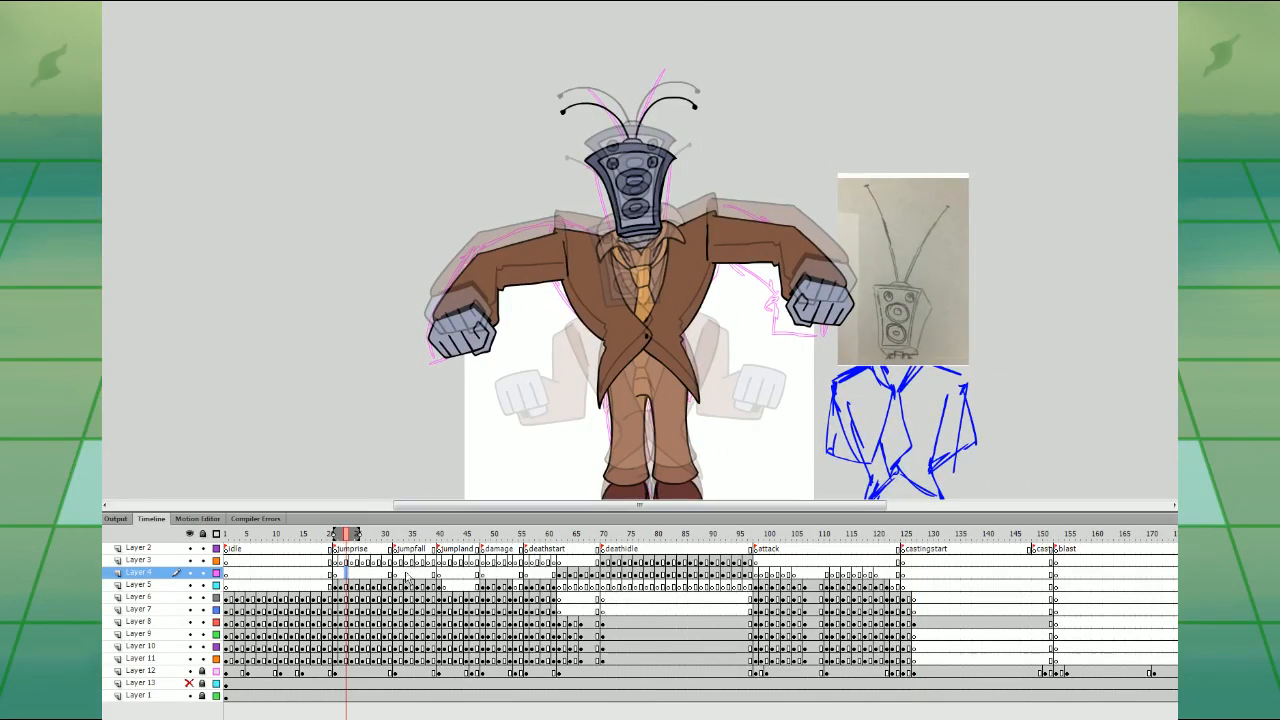
left_click(403, 574)
left_click(406, 575)
left_click_drag(564, 78, 813, 167)
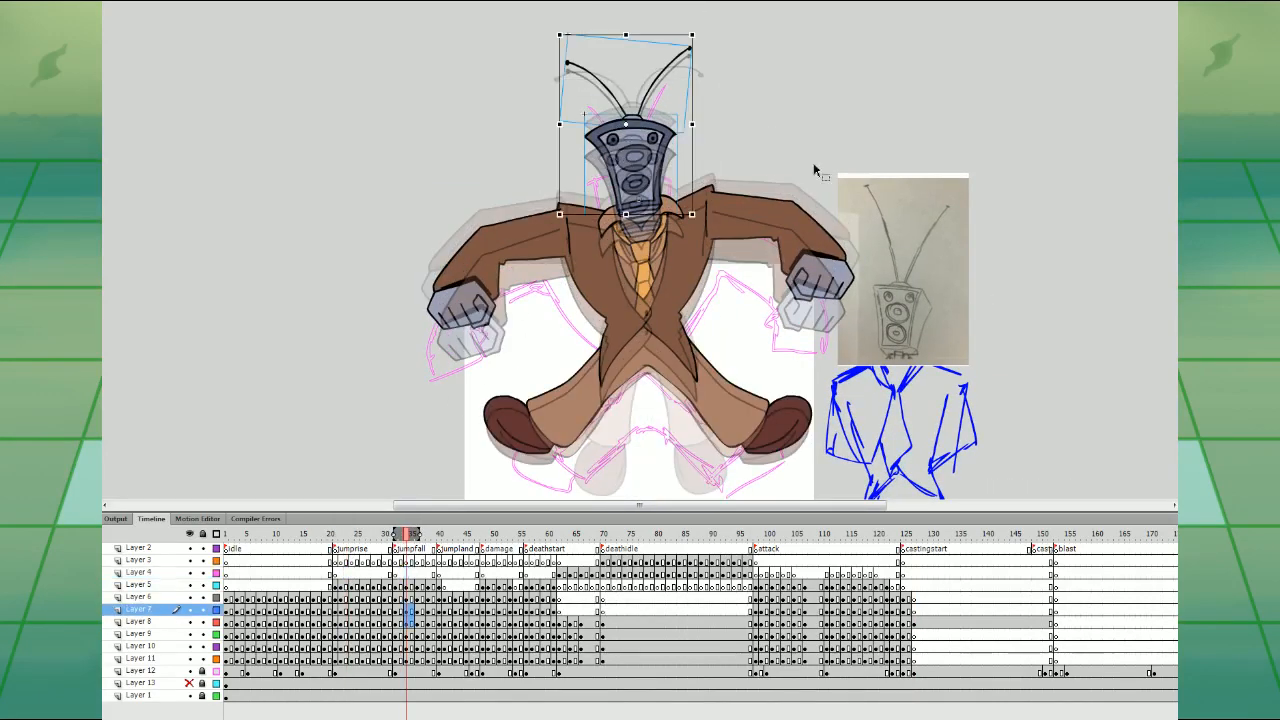
left_click(430, 611)
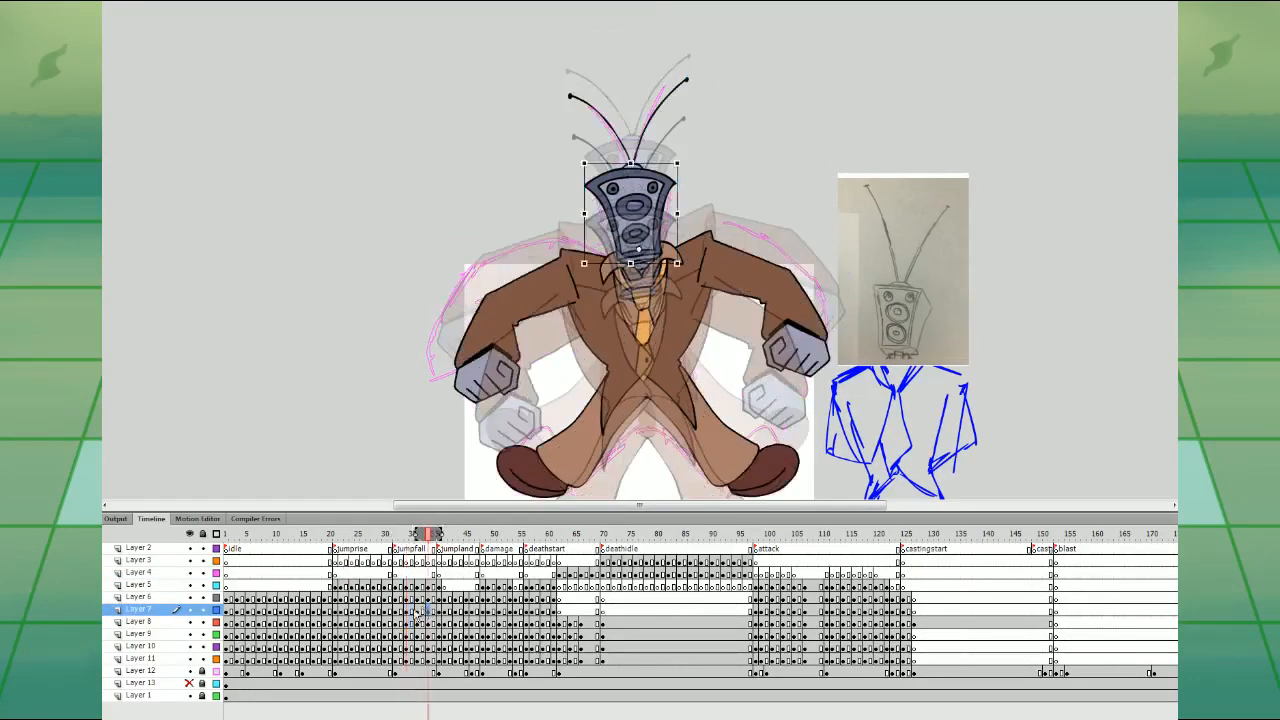
left_click_drag(408, 609, 408, 620)
left_click_drag(408, 620, 915, 609)
left_click_drag(652, 172, 666, 292)
left_click_drag(714, 160, 728, 172)
key("Up")
key("Up")
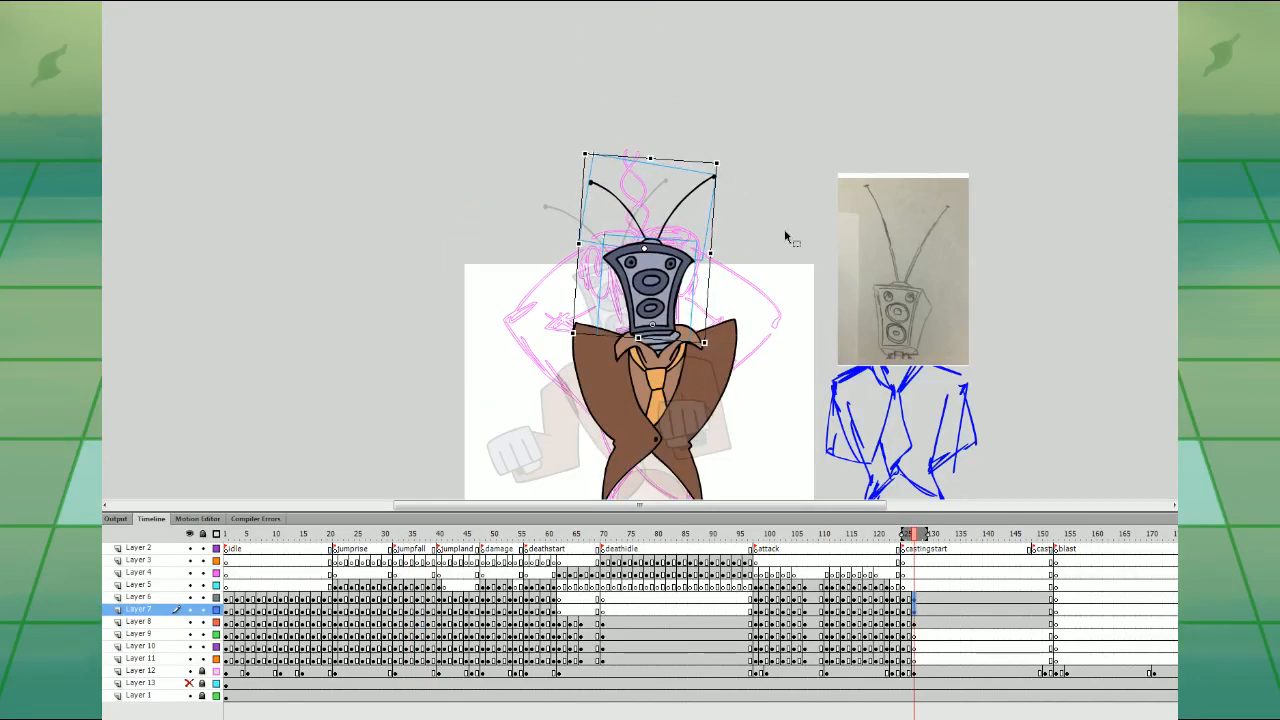
key("Right")
left_click(814, 246)
- Rearrange the frame 127 keyframes across the body-part layers and delete the leftover arms, leaving Layer 11 empty for drawing
left_click_drag(1034, 458, 960, 316)
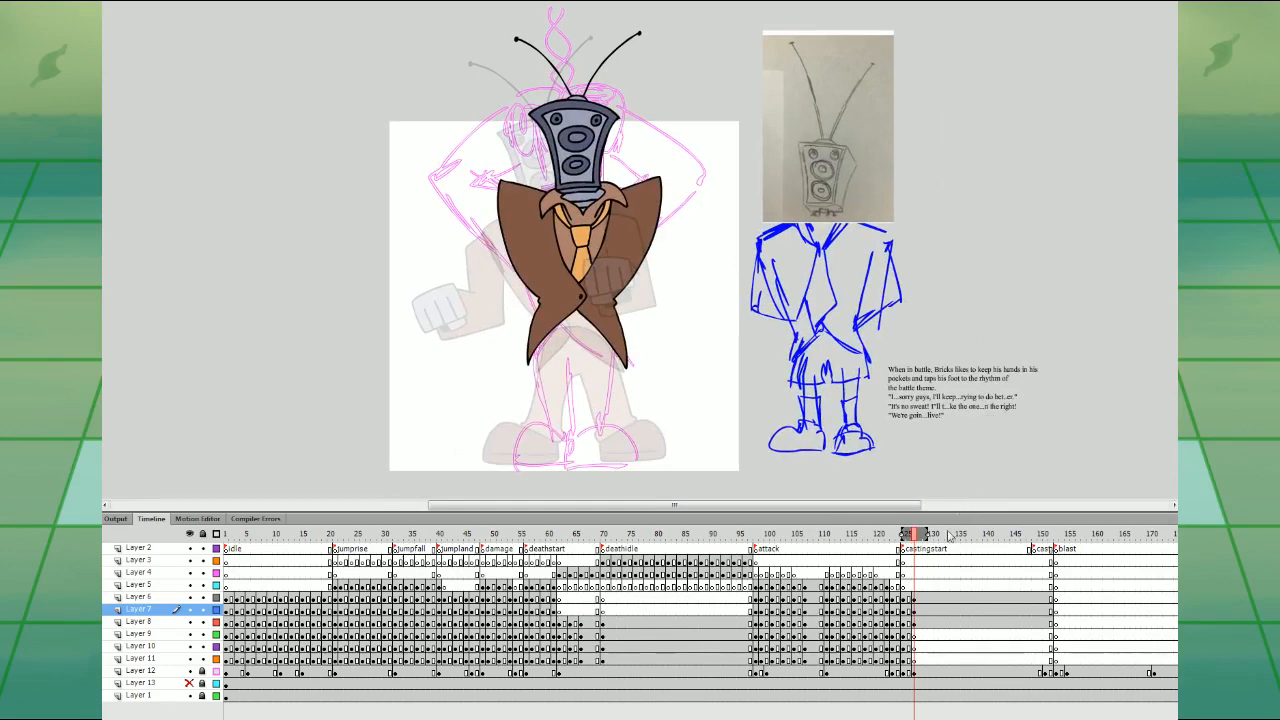
left_click(914, 633)
left_click_drag(914, 598, 916, 636)
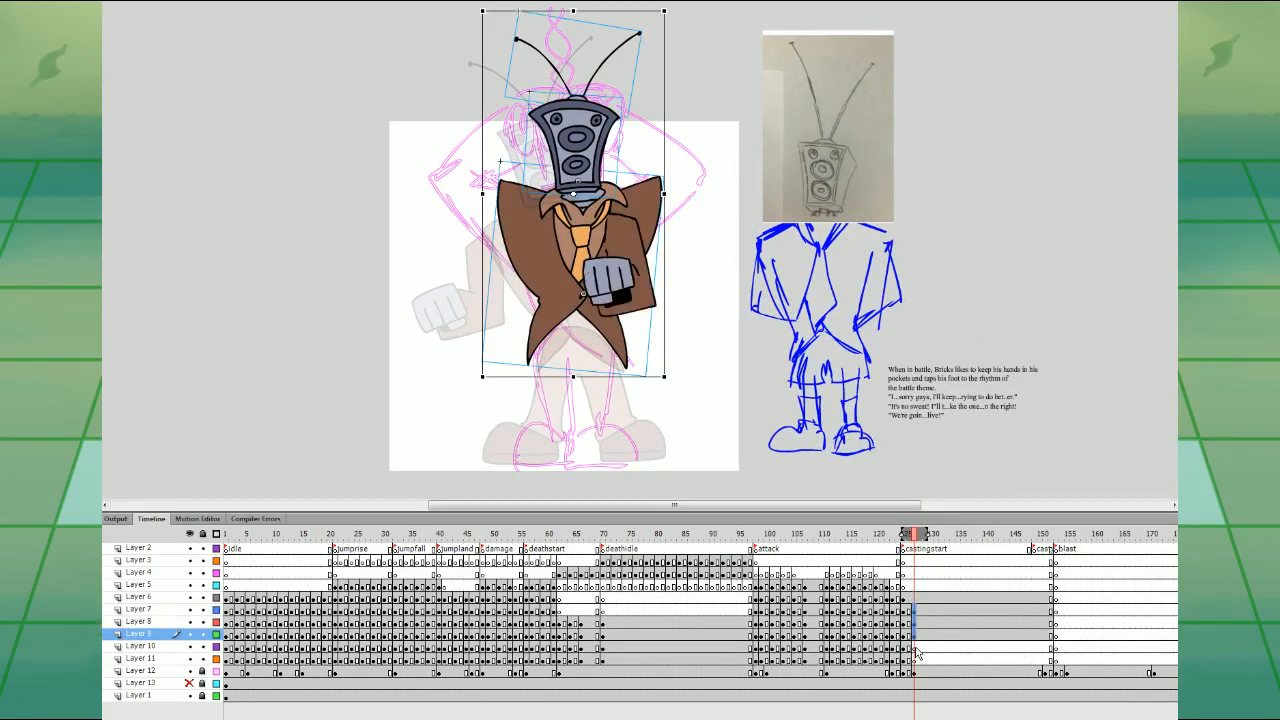
left_click(915, 647)
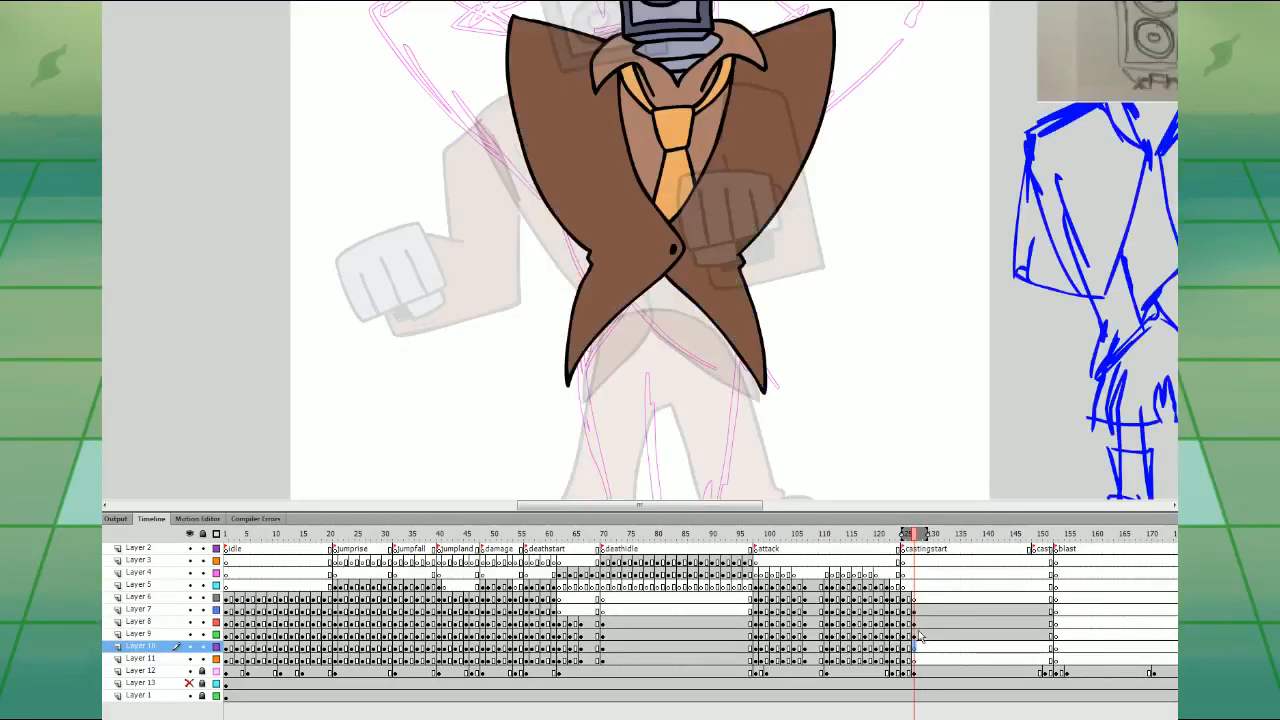
key("ctrl+=")
left_click_drag(915, 636, 915, 648)
left_click(915, 659)
left_click_drag(977, 465, 904, 382)
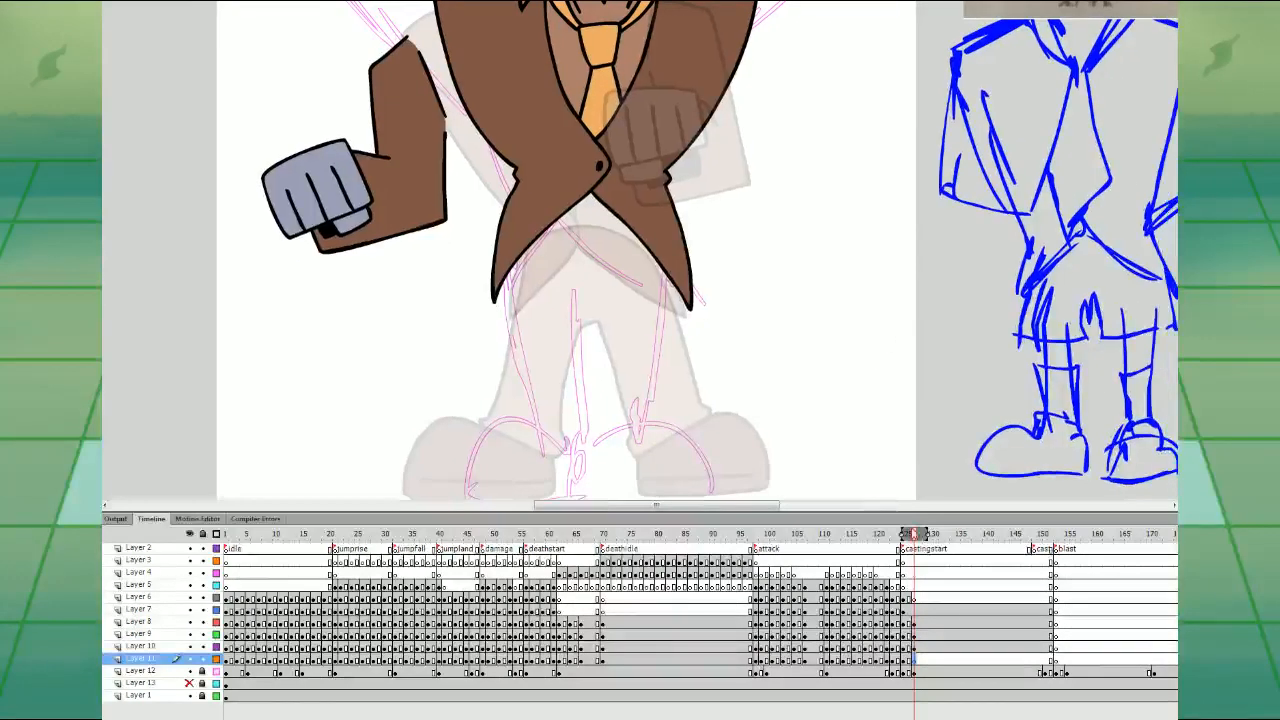
left_click(915, 609)
key("Delete")
left_click(915, 659)
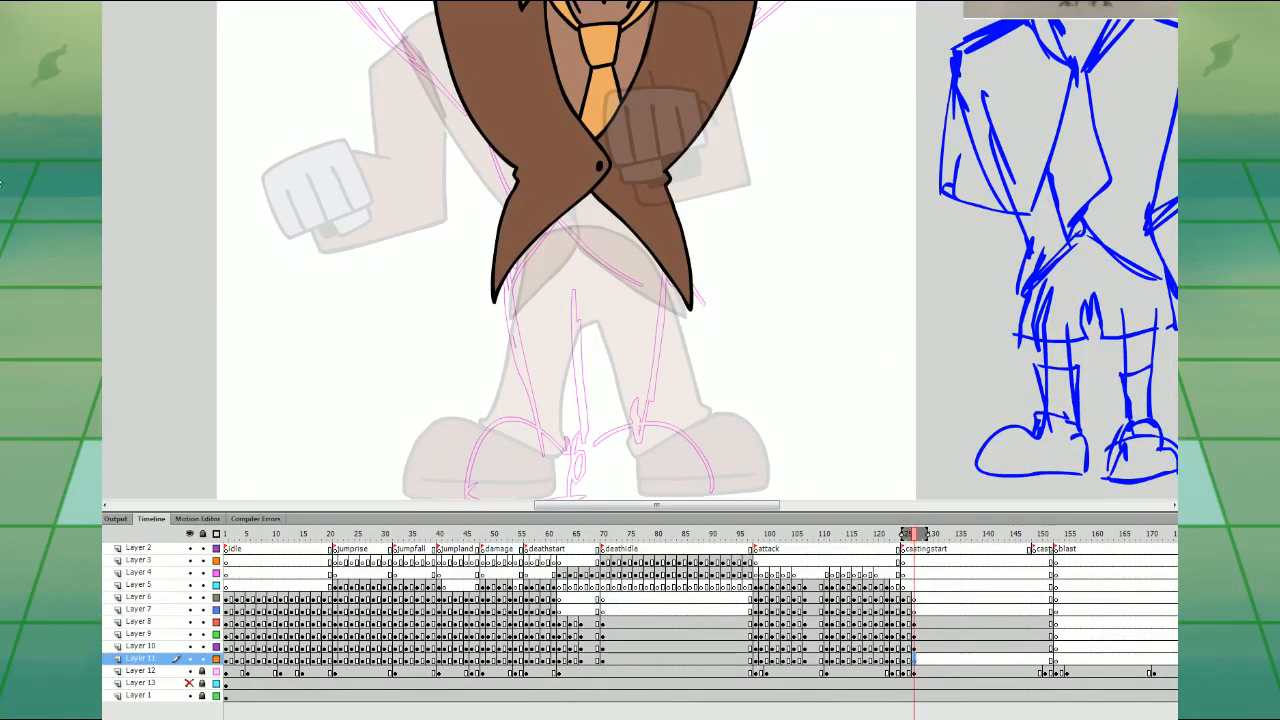
left_click(915, 672)
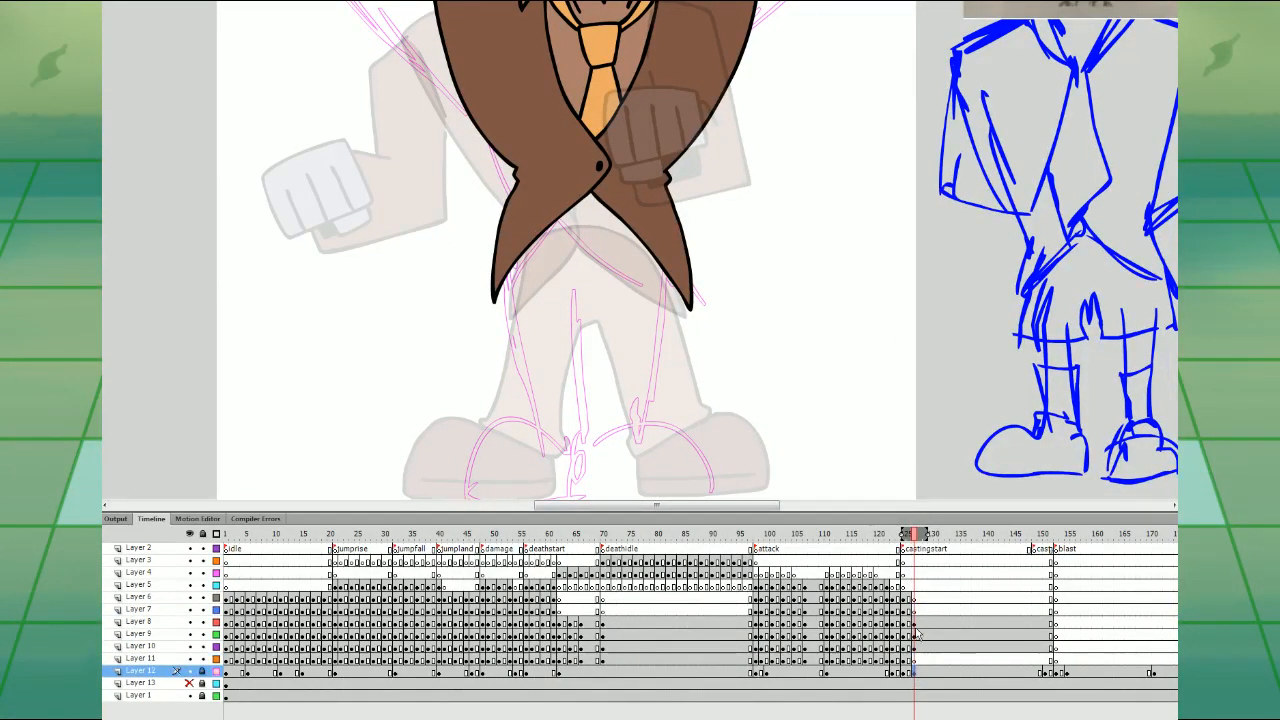
left_click(915, 659)
- Draw the trouser legs with their dividing line and the viewer's-right shoe over the sketch on Layer 11 at frame 127
left_click_drag(901, 426, 919, 388)
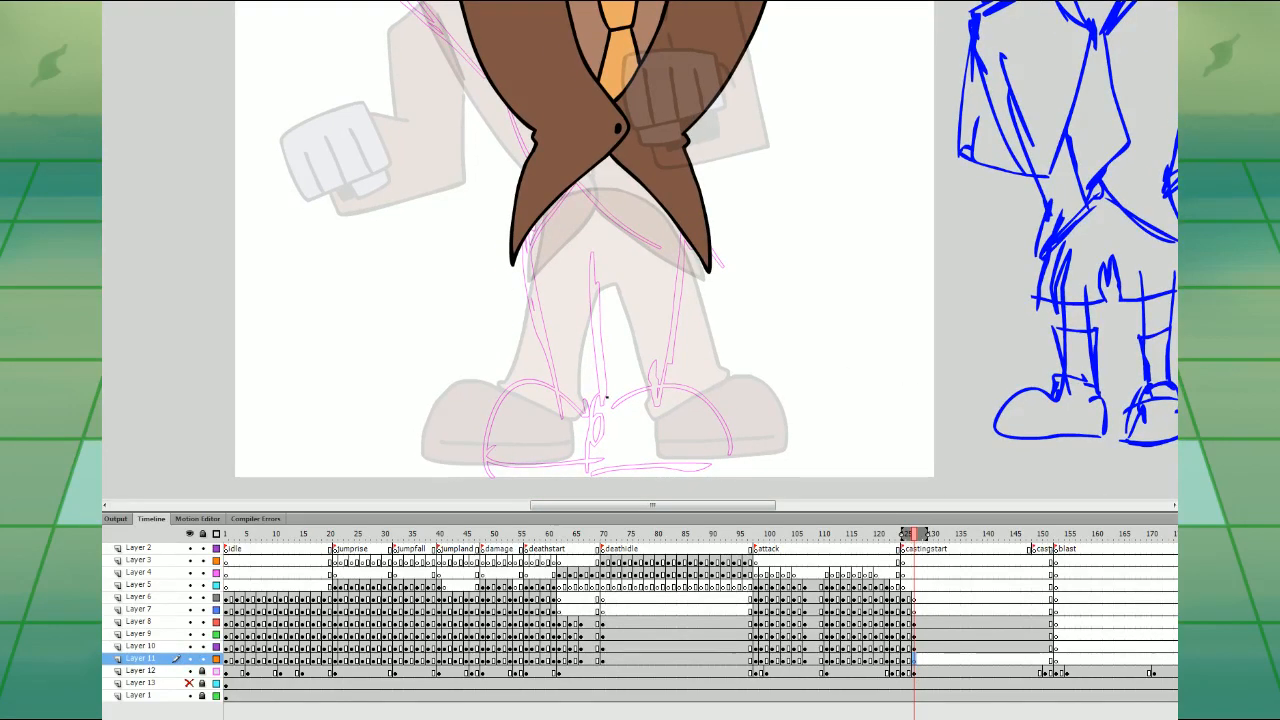
mouse_move(634, 470)
left_mouse_down()
mouse_move(716, 463)
mouse_move(722, 424)
mouse_move(658, 389)
mouse_move(598, 400)
left_mouse_up()
mouse_move(672, 376)
left_mouse_down()
mouse_move(688, 248)
mouse_move(673, 153)
mouse_move(607, 115)
mouse_move(554, 135)
mouse_move(526, 242)
mouse_move(546, 352)
mouse_move(537, 372)
mouse_move(597, 400)
left_mouse_up()
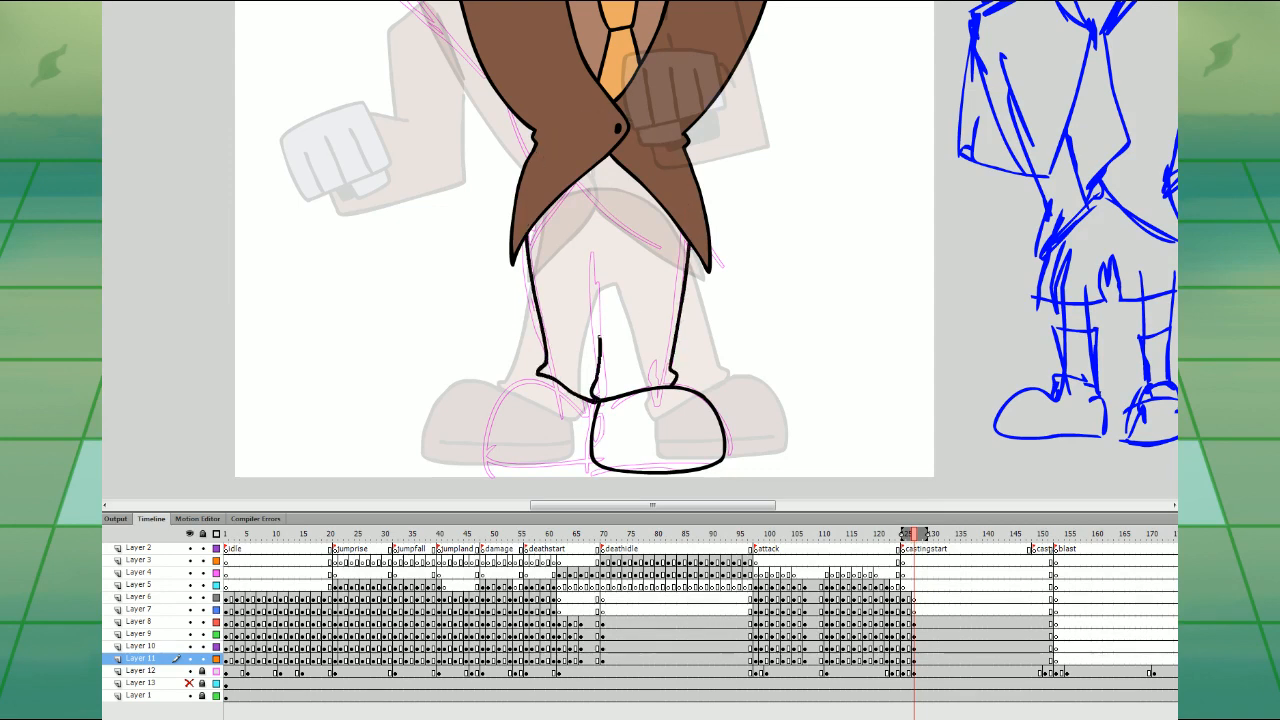
left_click_drag(600, 337, 598, 243)
key("ctrl+z")
left_click_drag(597, 400, 599, 245)
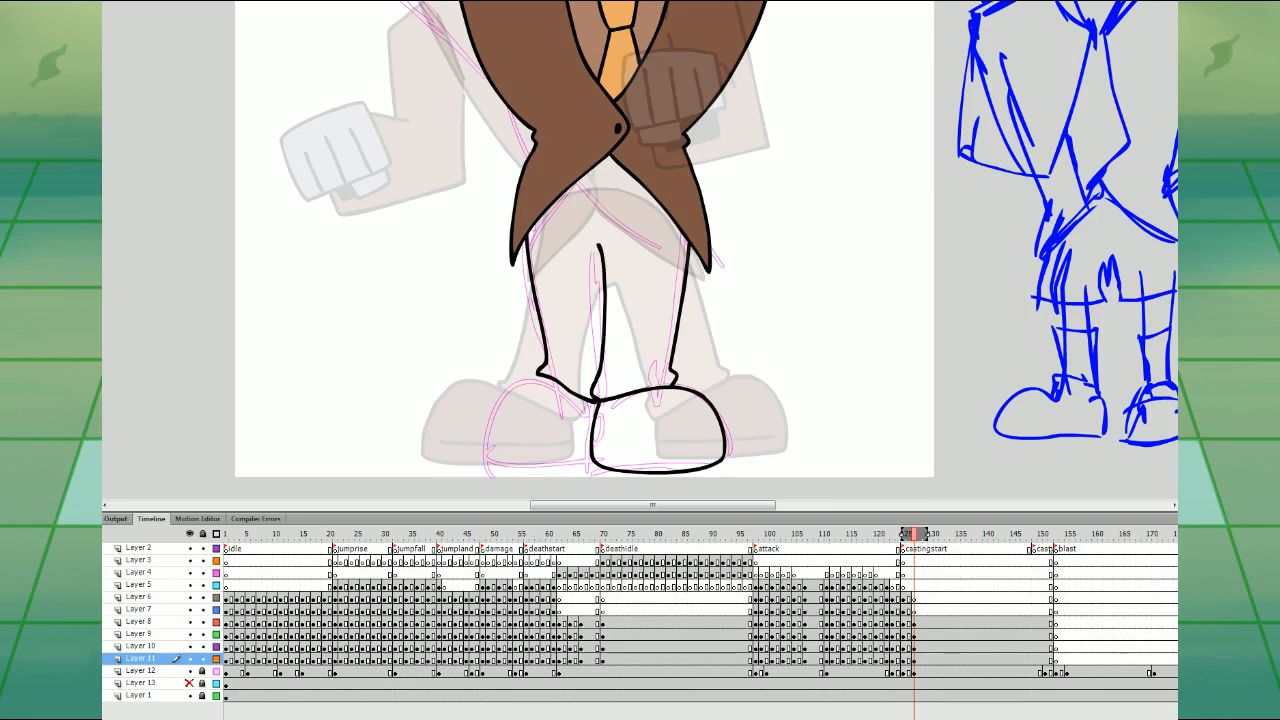
- Draw the viewer's-left shoe outline and add a sole line to both shoes
left_click_drag(594, 452, 698, 447)
mouse_move(570, 392)
left_mouse_down()
mouse_move(491, 380)
mouse_move(468, 450)
mouse_move(506, 465)
mouse_move(592, 462)
left_mouse_up()
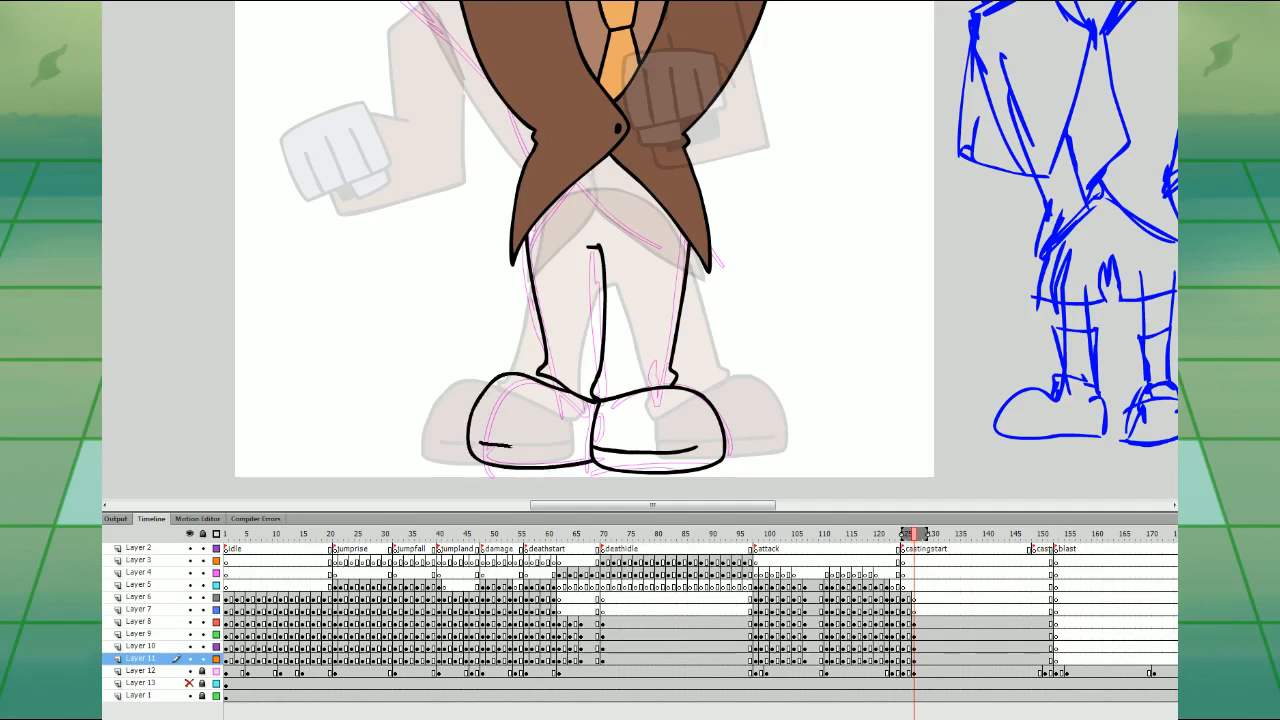
left_click_drag(512, 445, 590, 446)
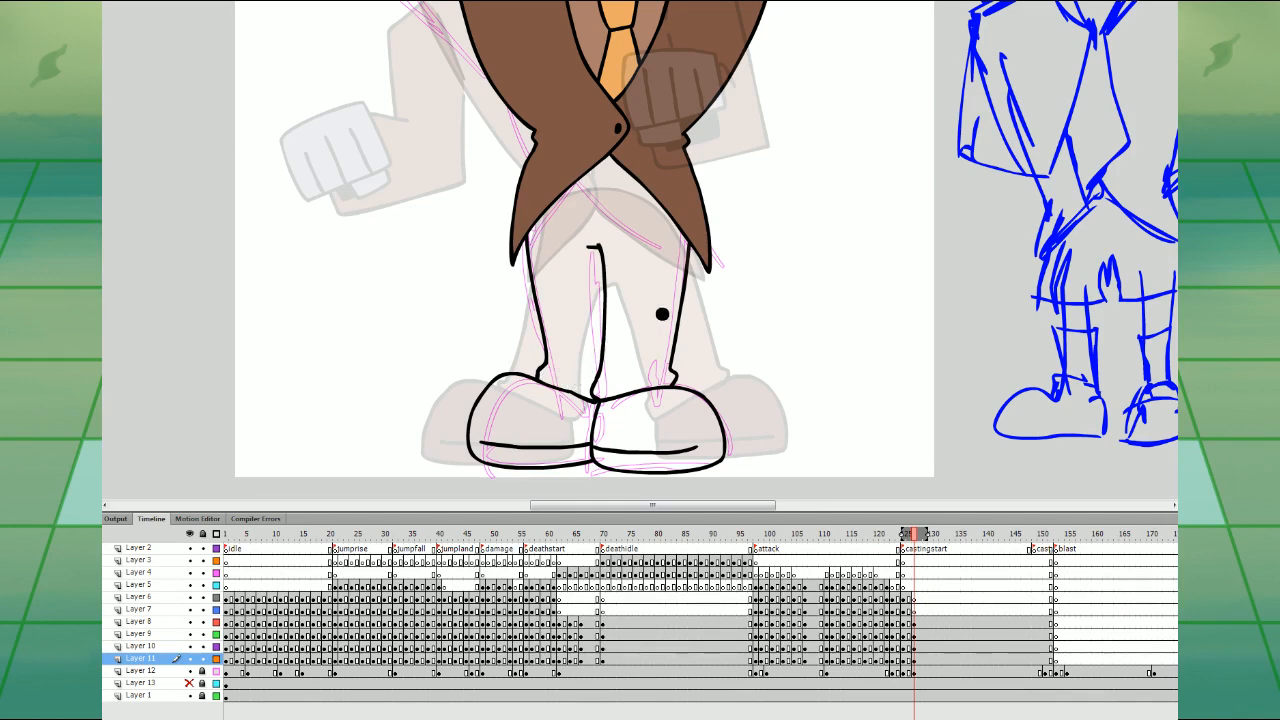
- Compare the frame 127 pose with the previous frame and shift its head and antennae slightly down and to the right
scroll(748, 274, "up", 1)
scroll(752, 300, "up", 3)
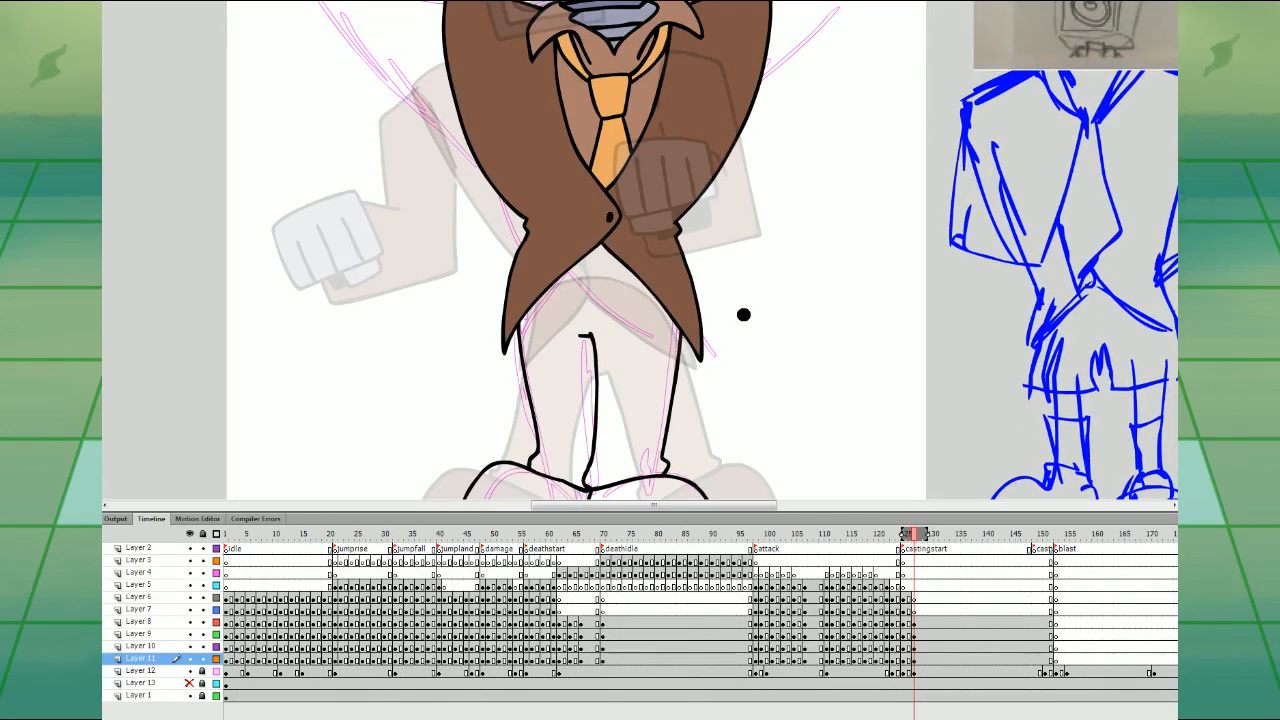
key("ctrl+minus")
key("comma")
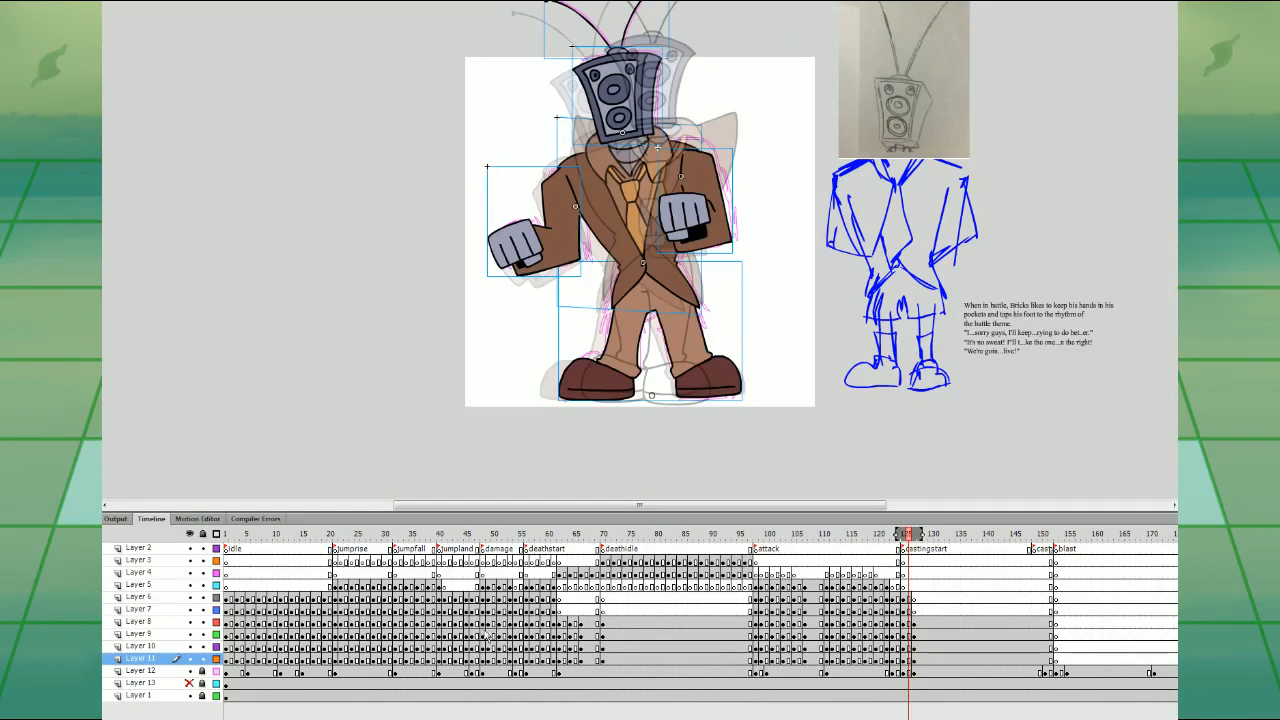
key("period")
left_click(914, 609)
key("ctrl+equal")
key("ctrl+equal")
key("ctrl+equal")
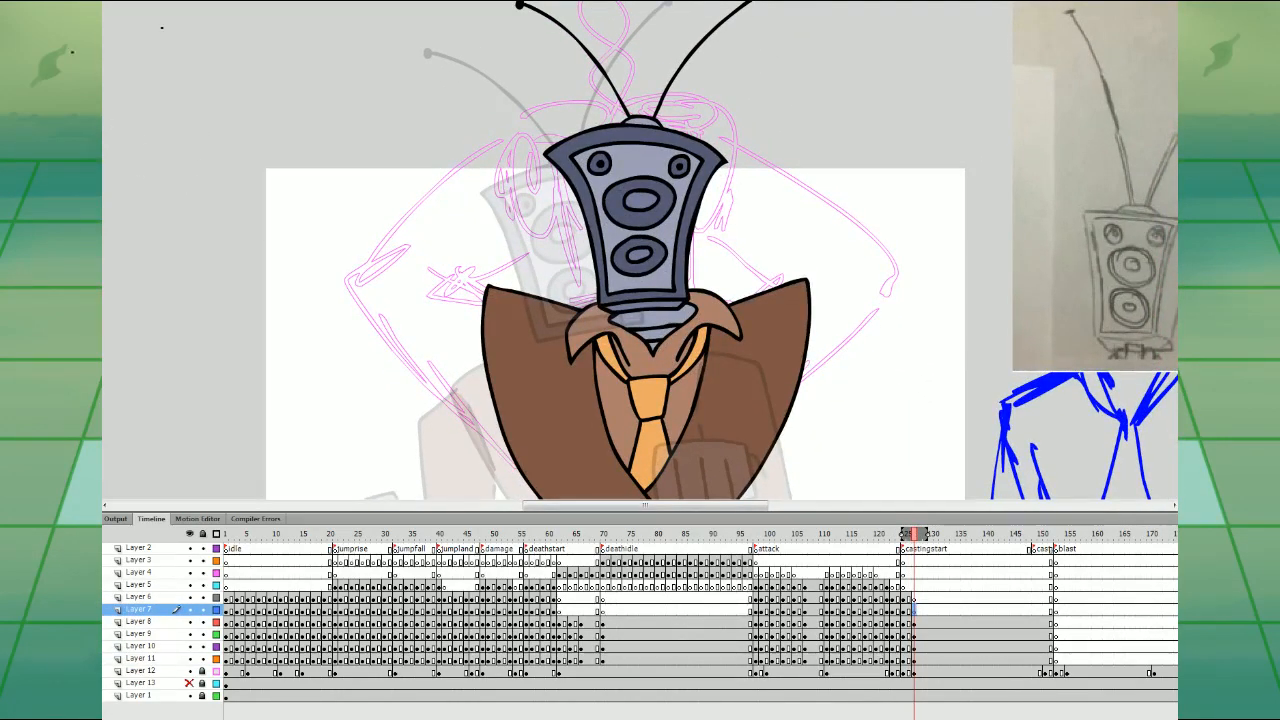
left_click_drag(460, 46, 766, 227)
left_click_drag(677, 193, 685, 199)
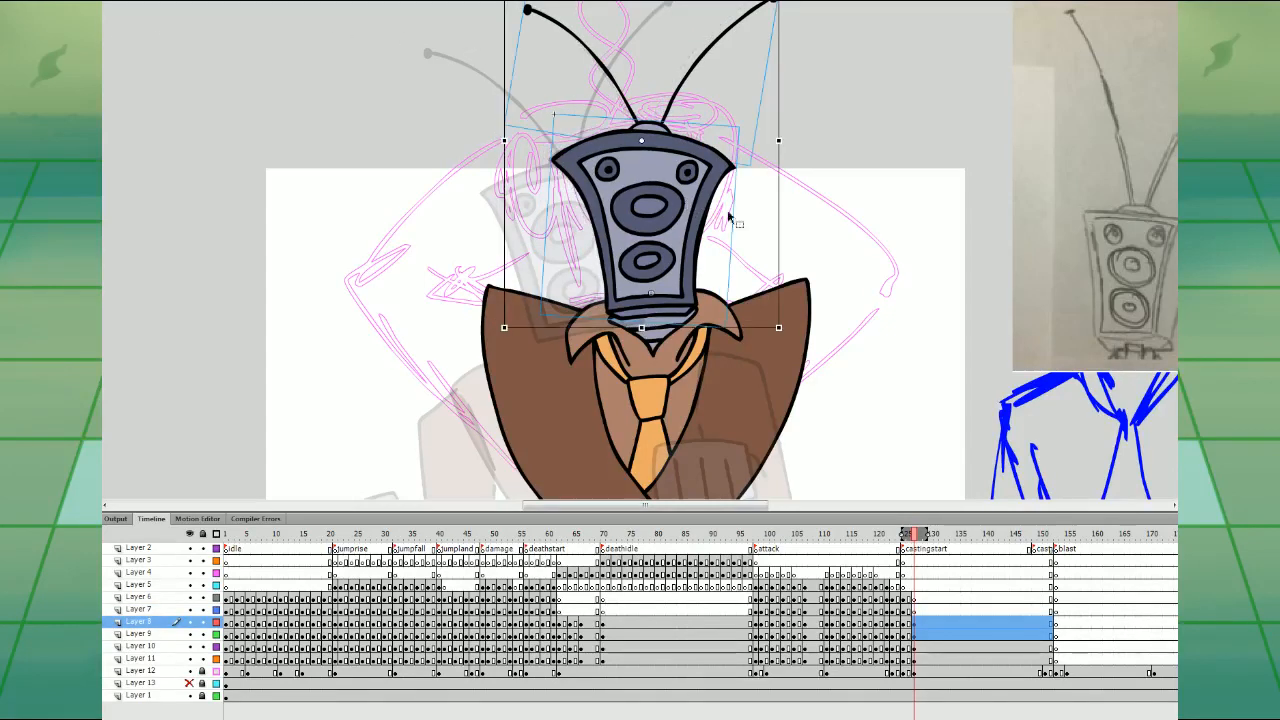
- Insert blank keyframes on Layers 8 and 9 at frame 127 and make Layer 8 active for drawing
left_click(914, 599)
mouse_move(914, 623)
left_mouse_down()
mouse_move(914, 638)
mouse_move(914, 600)
mouse_move(915, 640)
left_mouse_up()
key("F7")
left_click(916, 647)
left_click(914, 623)
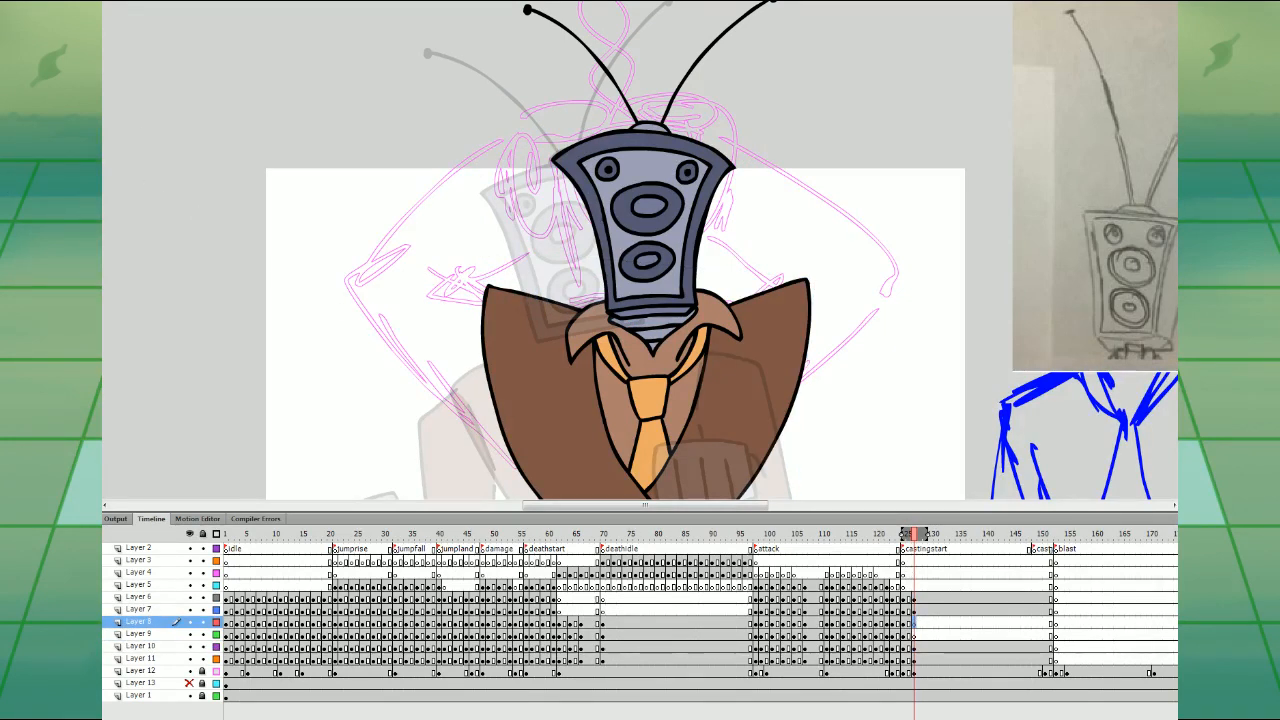
- Draw the viewer's-left hand raised beside the head and its bent sleeve reaching the jacket shoulder on Layer 8 at frame 127
mouse_move(578, 152)
left_mouse_down()
mouse_move(549, 106)
mouse_move(544, 219)
mouse_move(603, 217)
mouse_move(581, 155)
left_mouse_up()
key("ctrl+z")
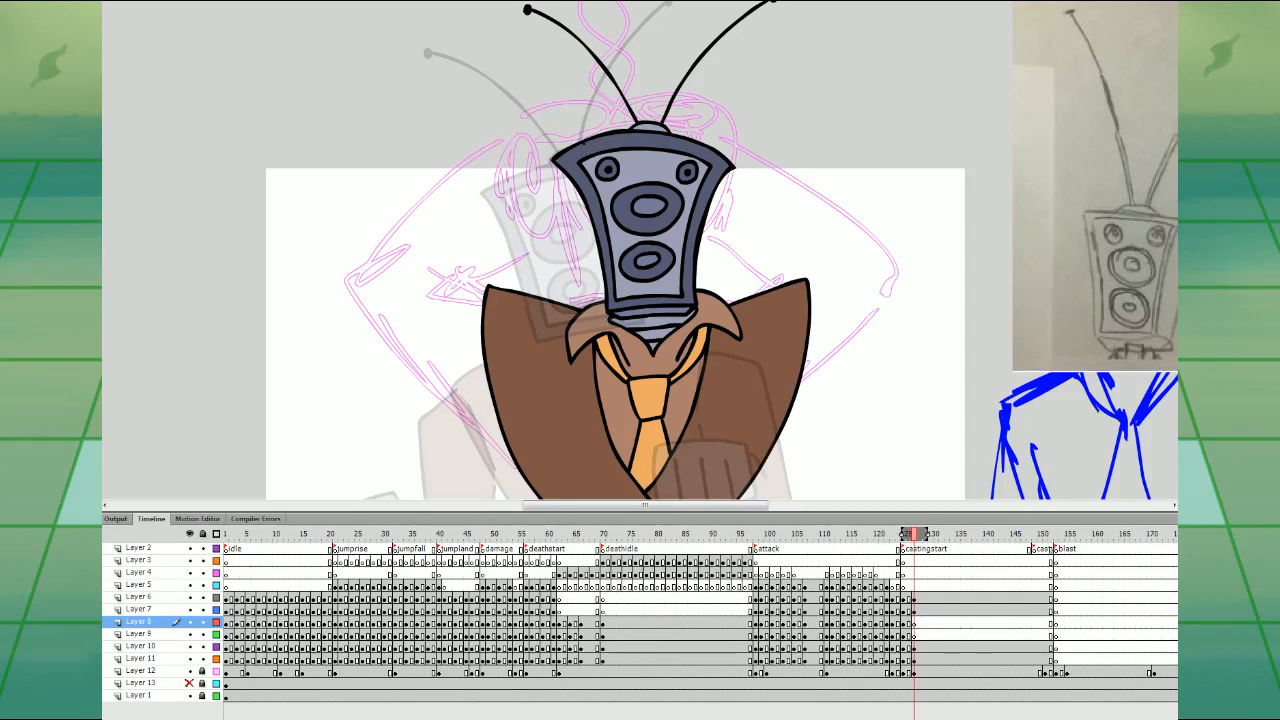
mouse_move(614, 127)
left_mouse_down()
mouse_move(548, 102)
mouse_move(513, 148)
mouse_move(506, 172)
mouse_move(560, 262)
left_mouse_up()
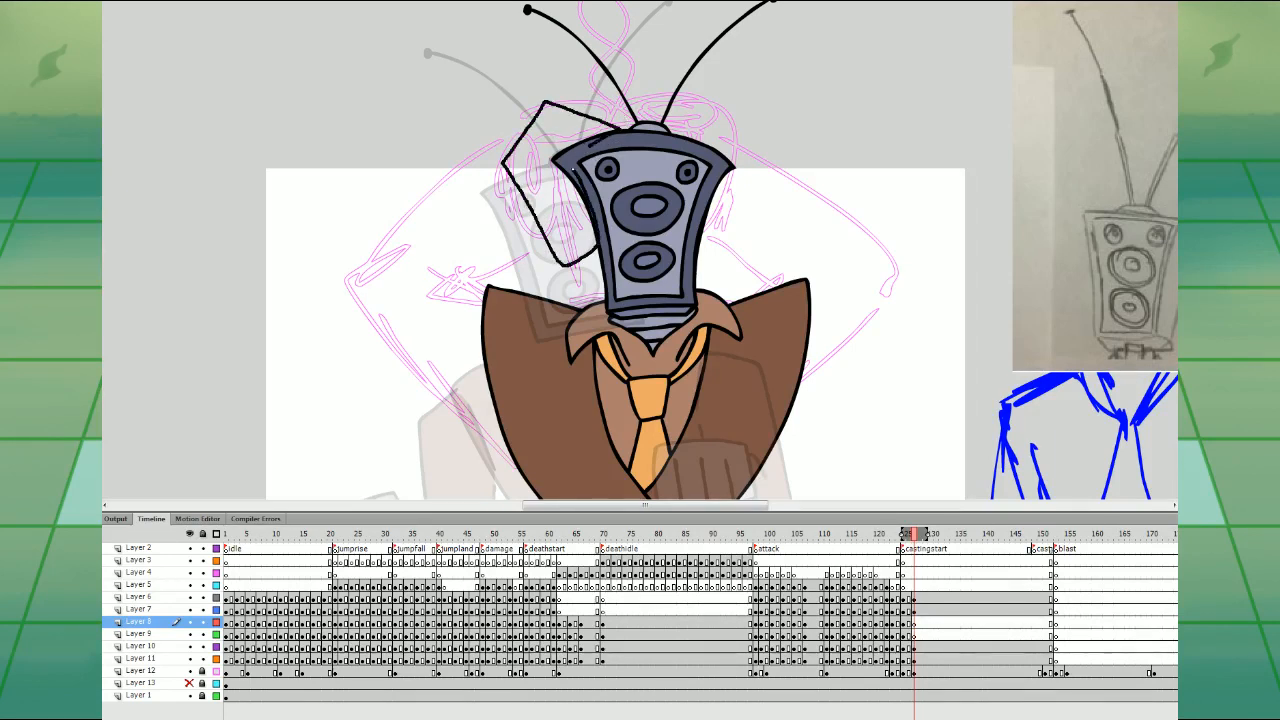
left_click_drag(580, 143, 592, 146)
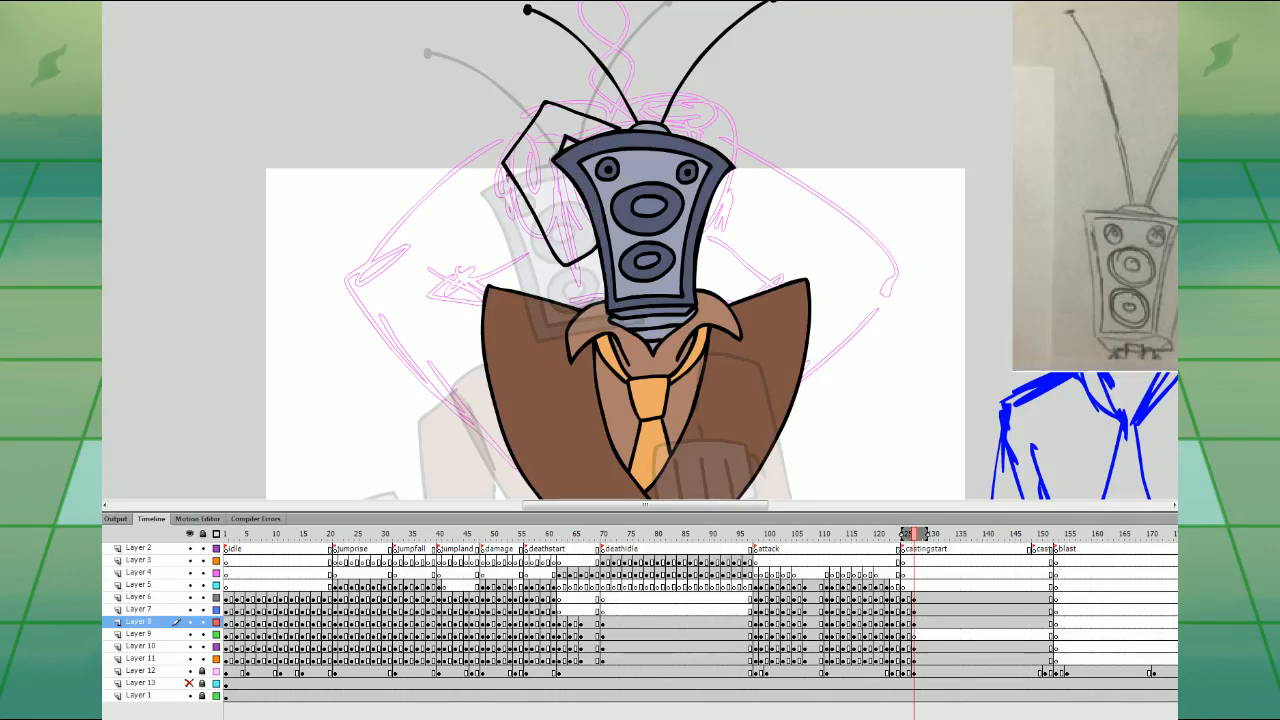
mouse_move(490, 170)
left_mouse_down()
mouse_move(350, 290)
mouse_move(480, 425)
left_mouse_up()
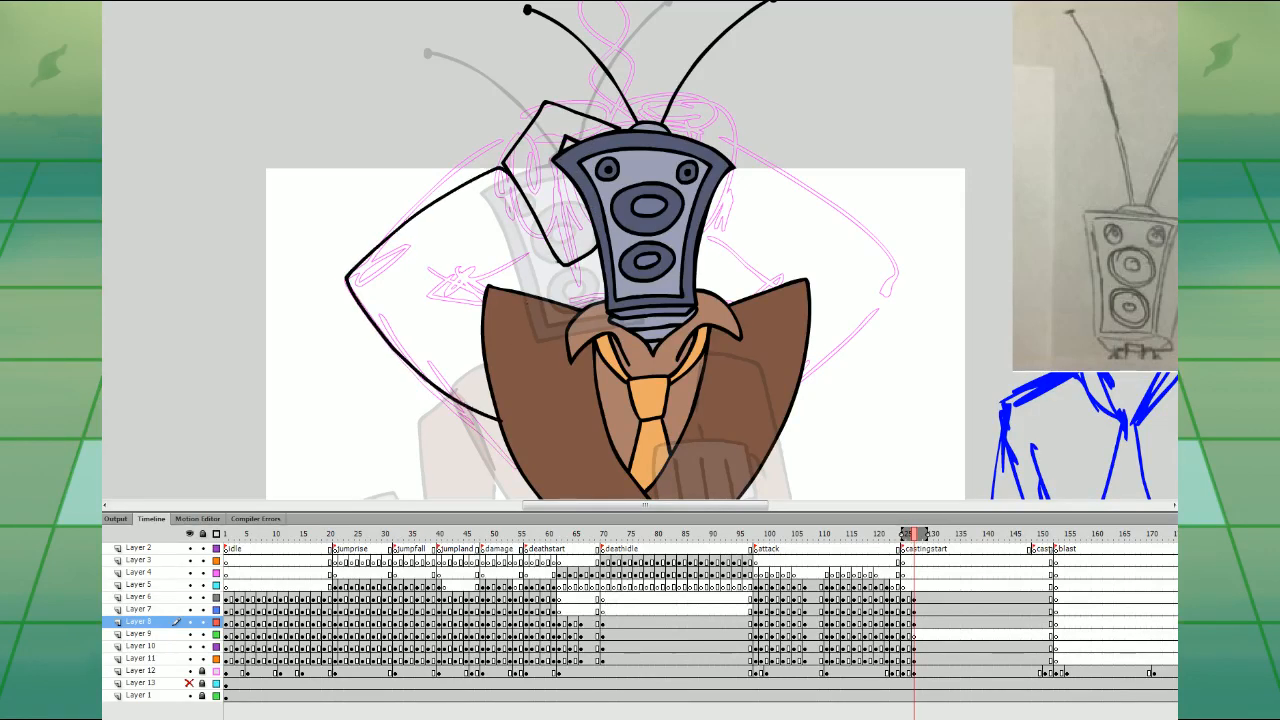
left_click_drag(555, 269, 456, 297)
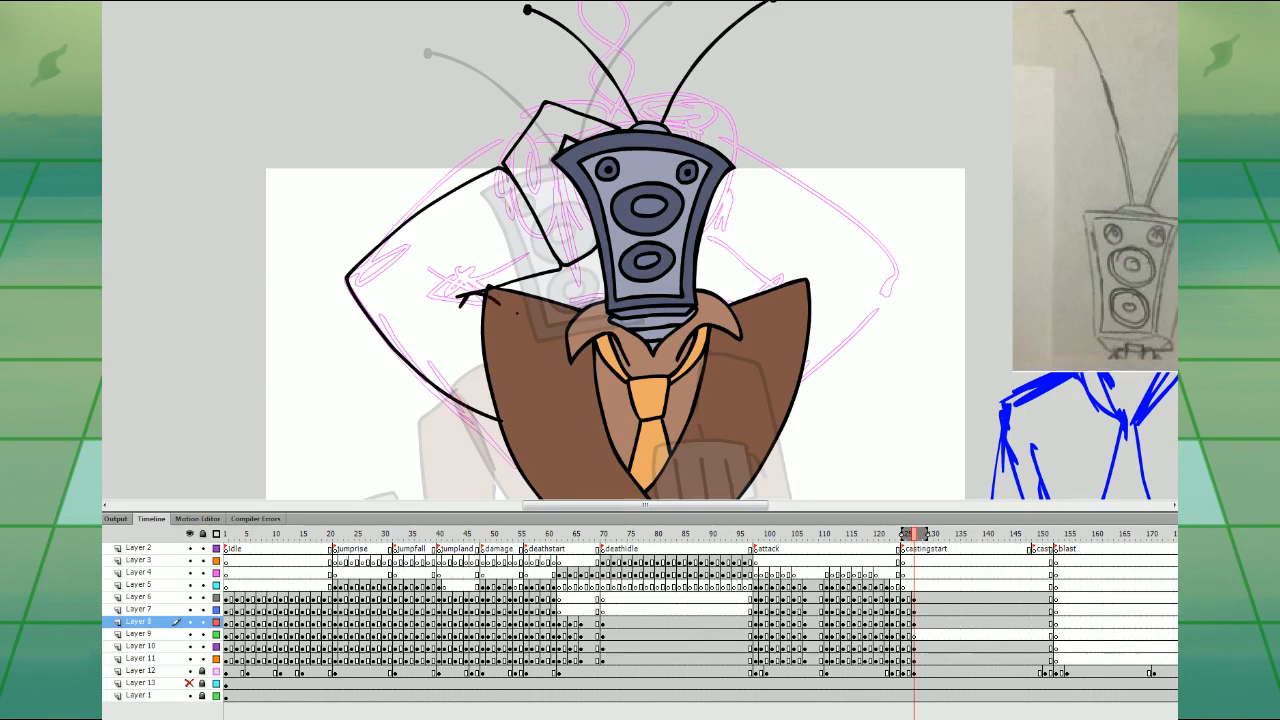
left_click_drag(509, 406, 510, 320)
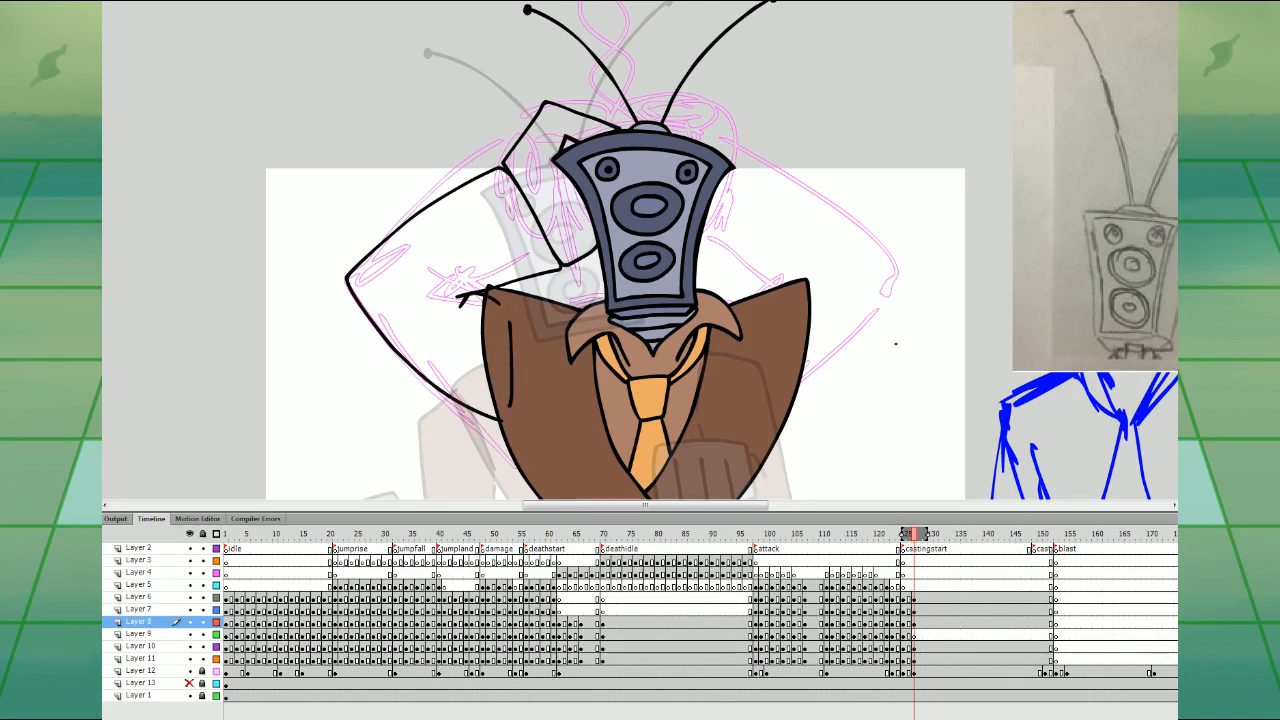
- Nudge the arm outline slightly right and delete the antennae from the head in frame 127
left_click_drag(928, 372, 822, 347)
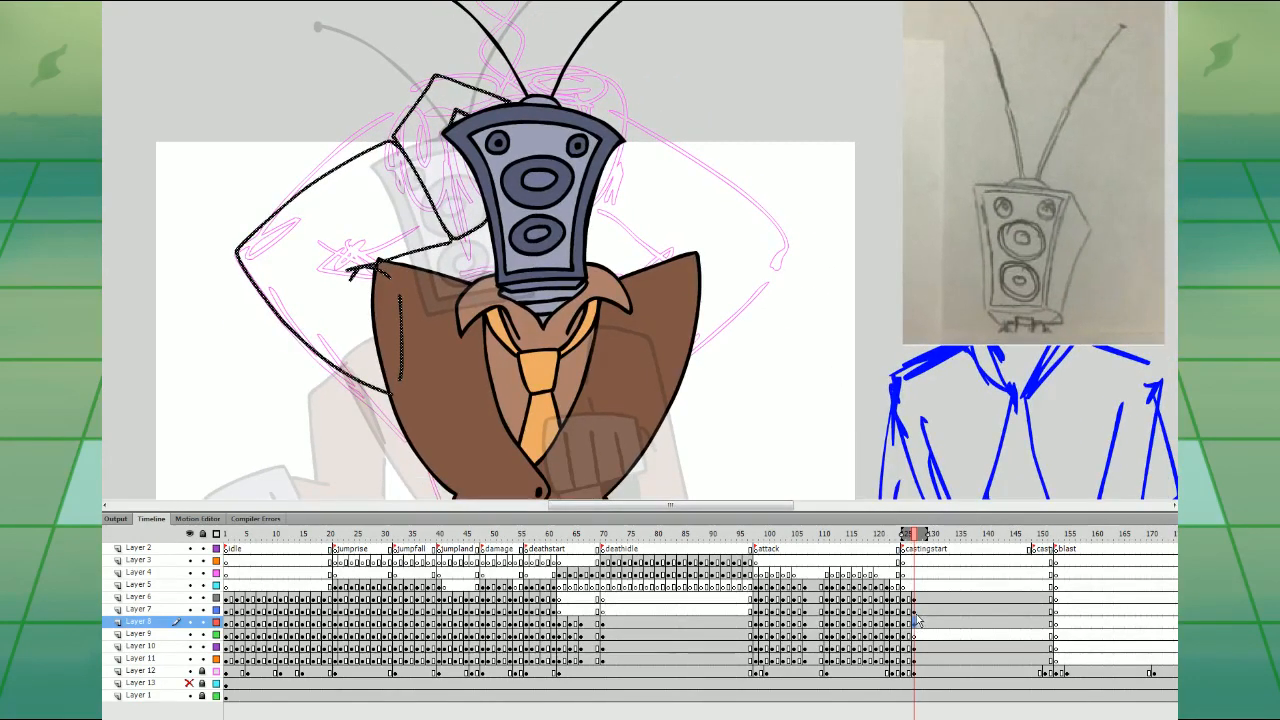
left_click(914, 647)
left_click(915, 659)
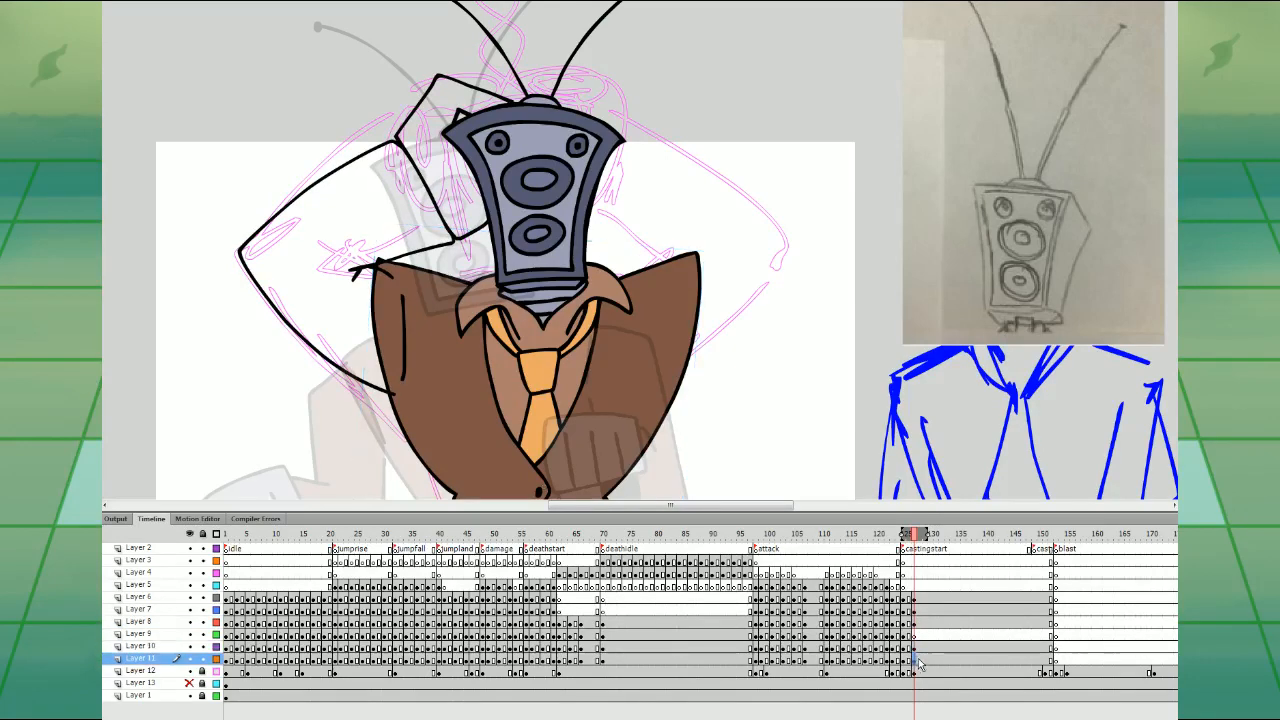
left_click(918, 611)
key("Delete")
left_click(915, 612)
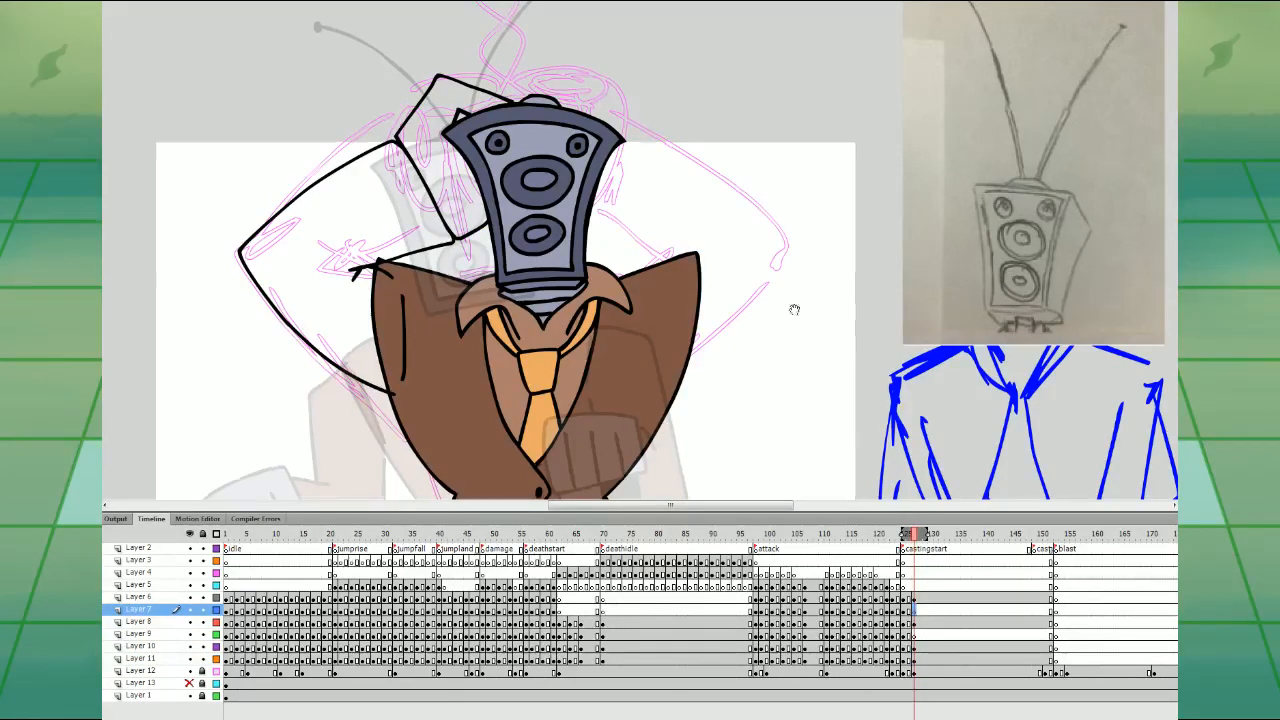
- Draw two curved antennae with ball tips rising outward from the top of the speaker head on Layer 7 at frame 127
left_click_drag(773, 205, 891, 502)
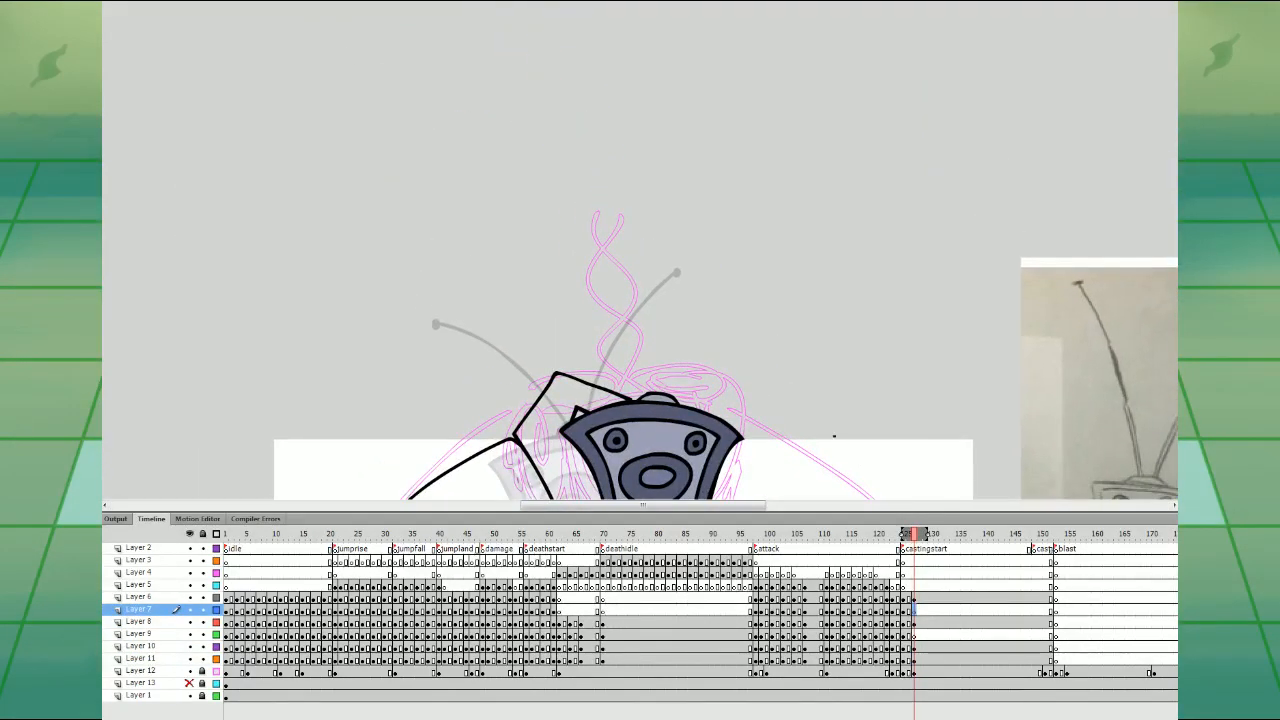
mouse_move(646, 388)
left_mouse_down()
mouse_move(510, 286)
mouse_move(543, 225)
left_mouse_up()
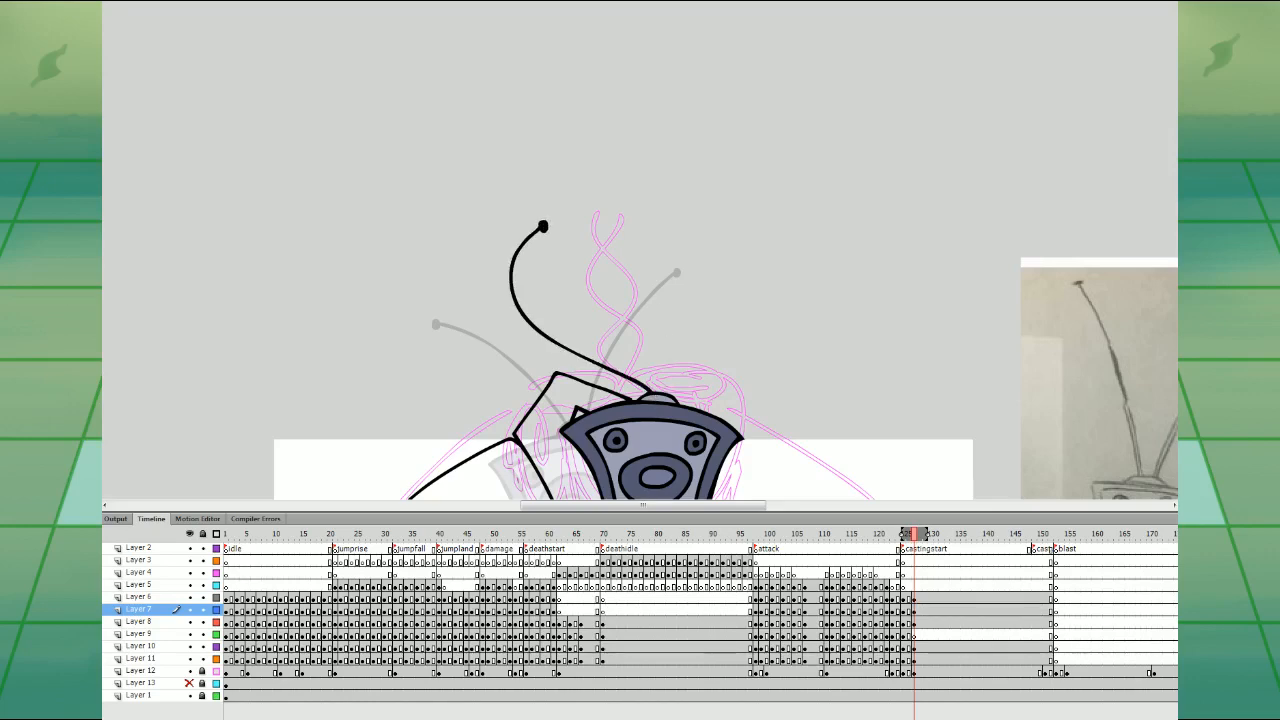
mouse_move(665, 400)
left_mouse_down()
mouse_move(781, 327)
mouse_move(790, 228)
left_mouse_up()
mouse_move(854, 432)
left_mouse_down()
mouse_move(834, 240)
mouse_move(832, 293)
left_mouse_up()
left_click_drag(831, 486, 814, 323)
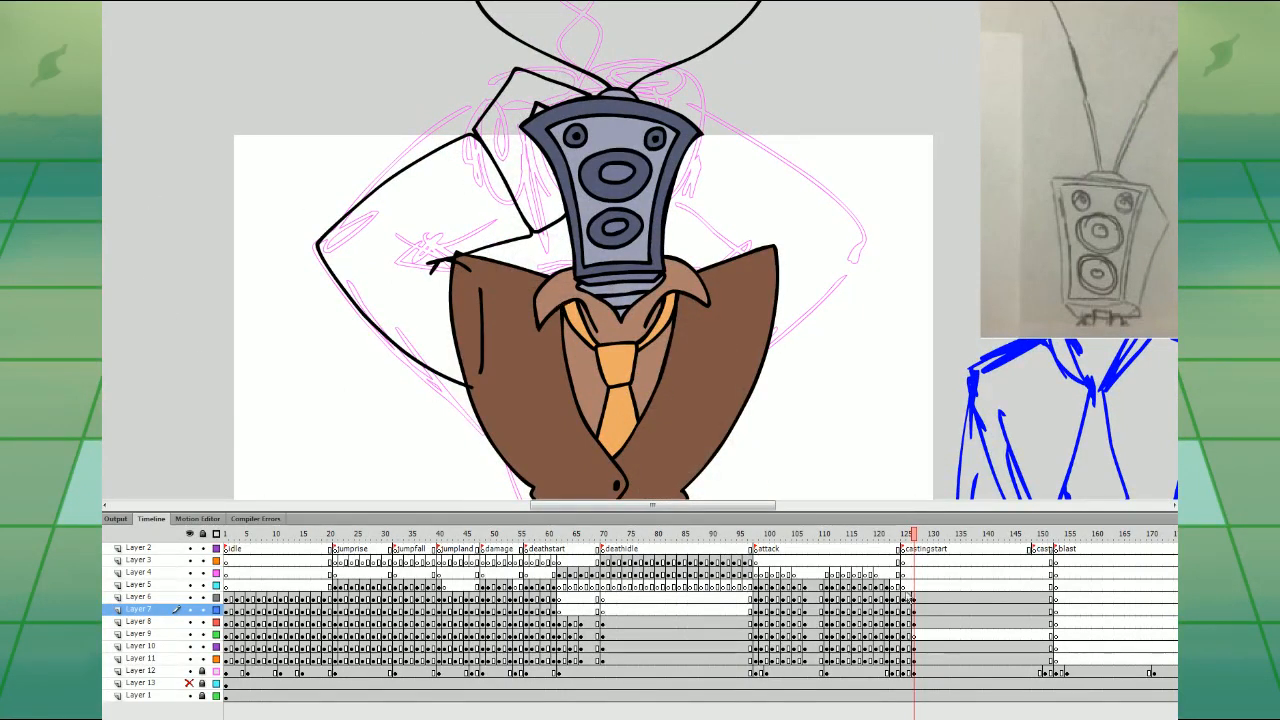
- Fill the raised arm's sleeve with the jacket brown and its hand with the light grey-blue on Layer 8
left_click(913, 598)
left_click(915, 611)
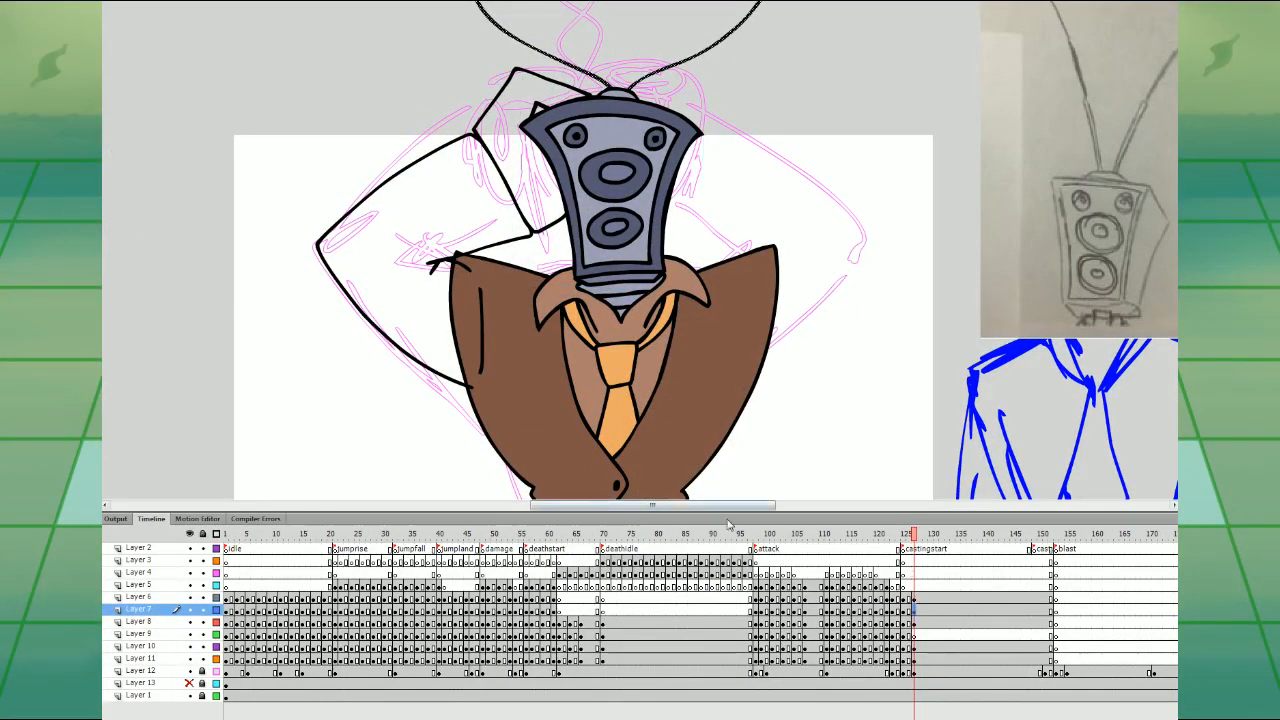
left_click(914, 623)
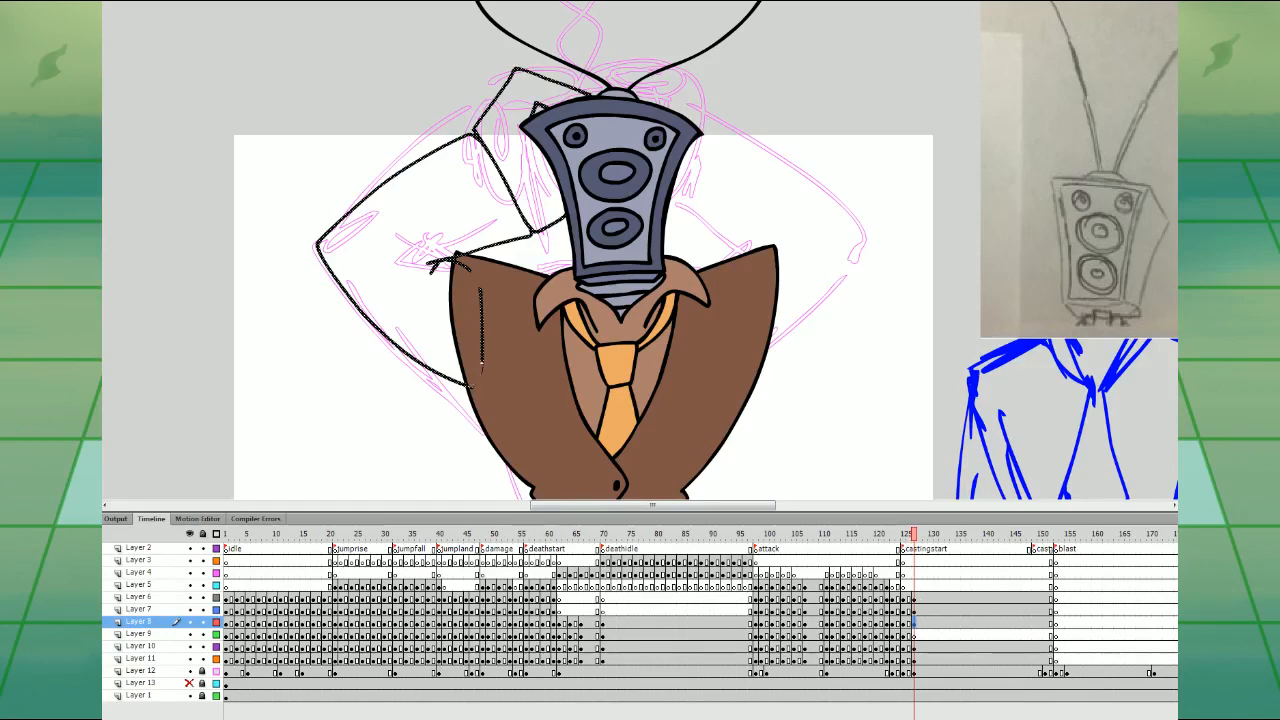
left_click(435, 192)
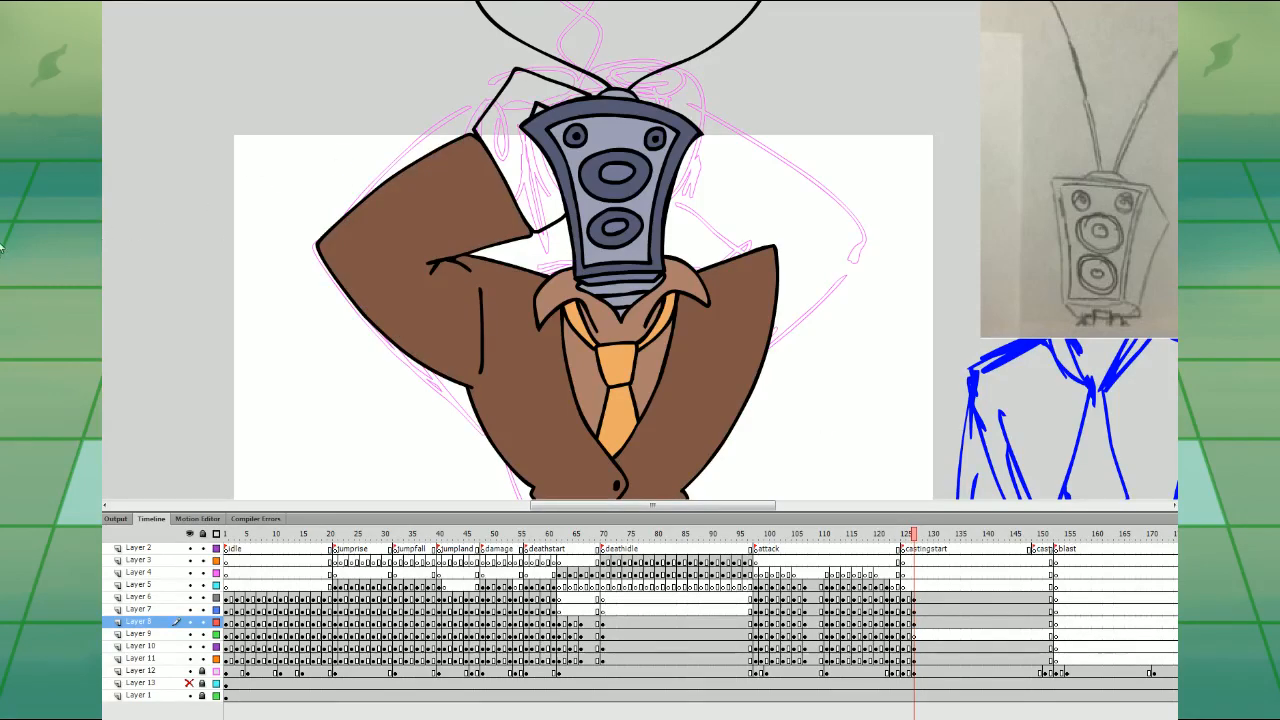
left_click(537, 151)
key("ctrl+minus")
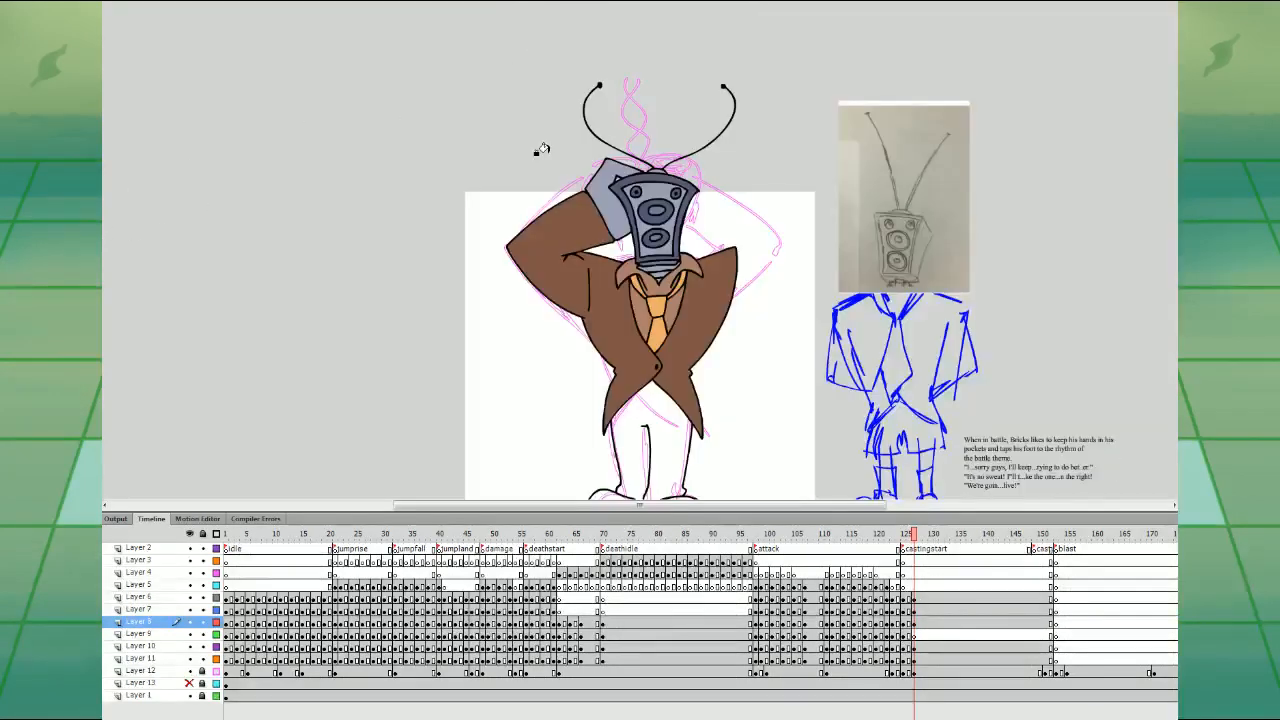
- Fill the trousers light brown and both shoes dark red in the castingstart pose, and compare it with the neighbouring frames
left_click(919, 624)
left_click_drag(626, 335, 618, 285)
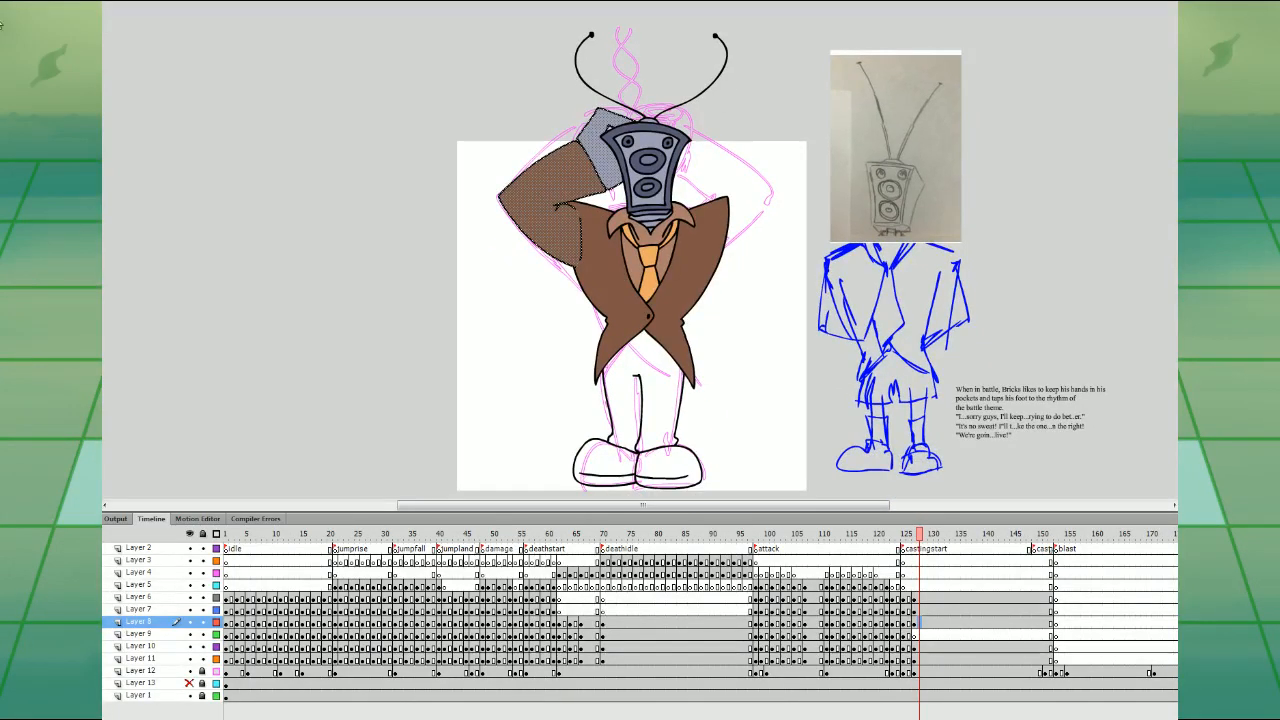
key("Escape")
left_click(628, 267)
left_click(637, 346)
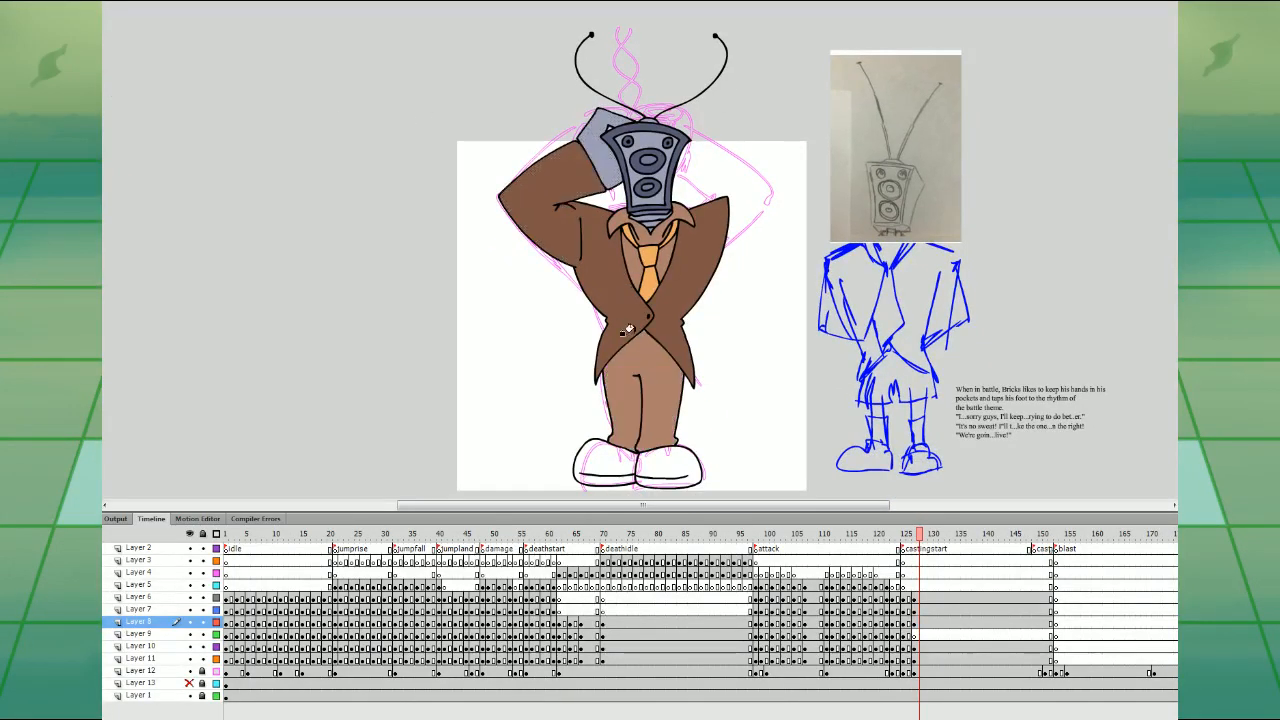
left_click(3, 256)
key("comma")
key("comma")
key("period")
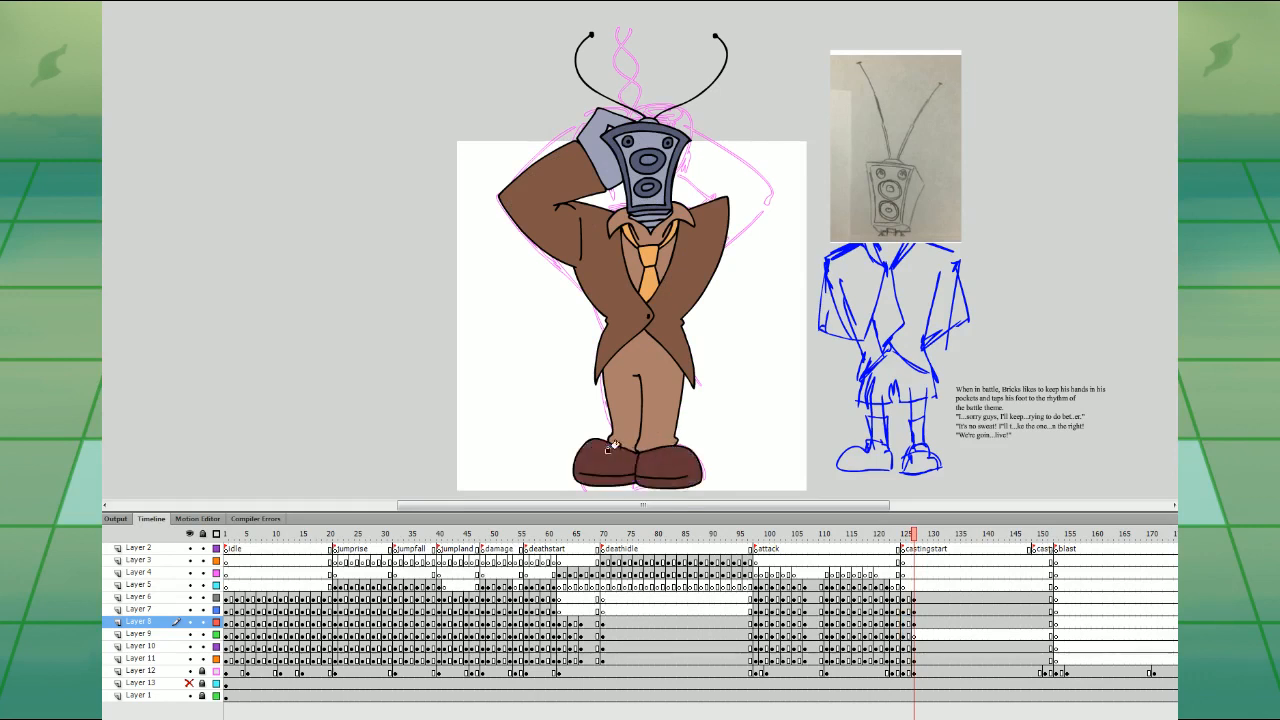
- Convert the raised arm on Layer 8 to a symbol and set its pivot point near the shoulder
left_click(926, 648)
left_click(913, 622)
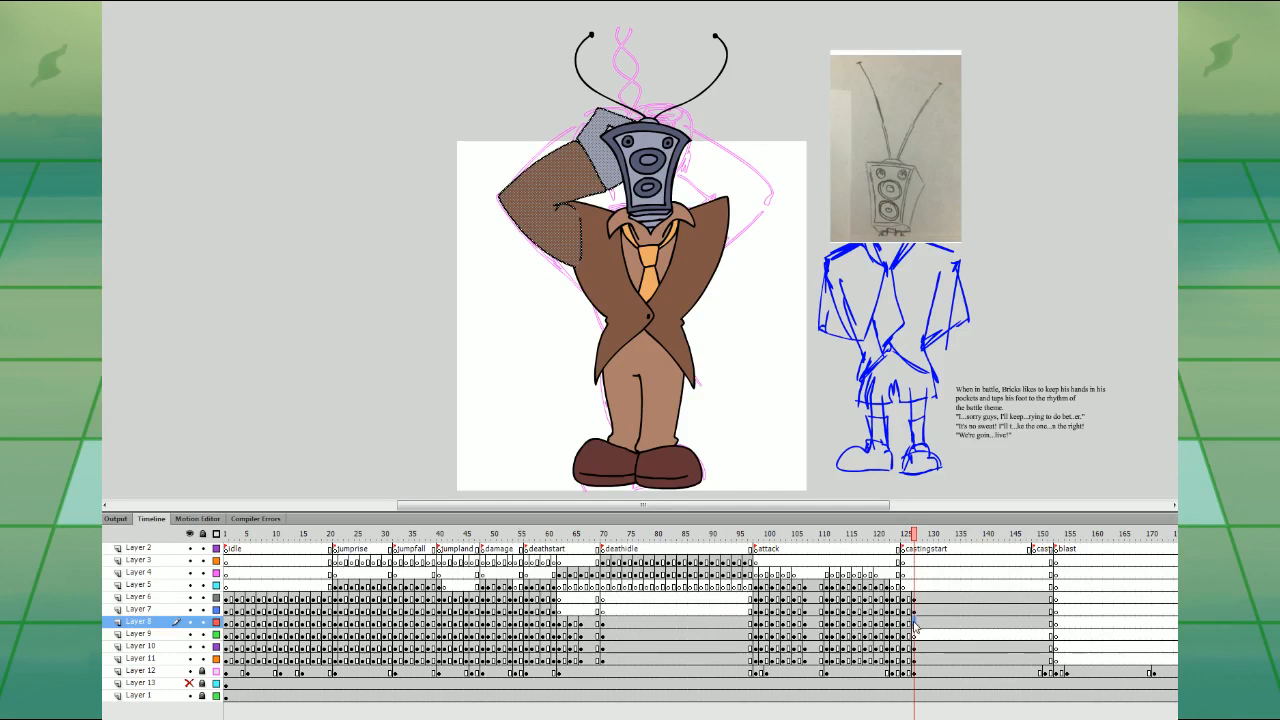
key("F8")
key("Return")
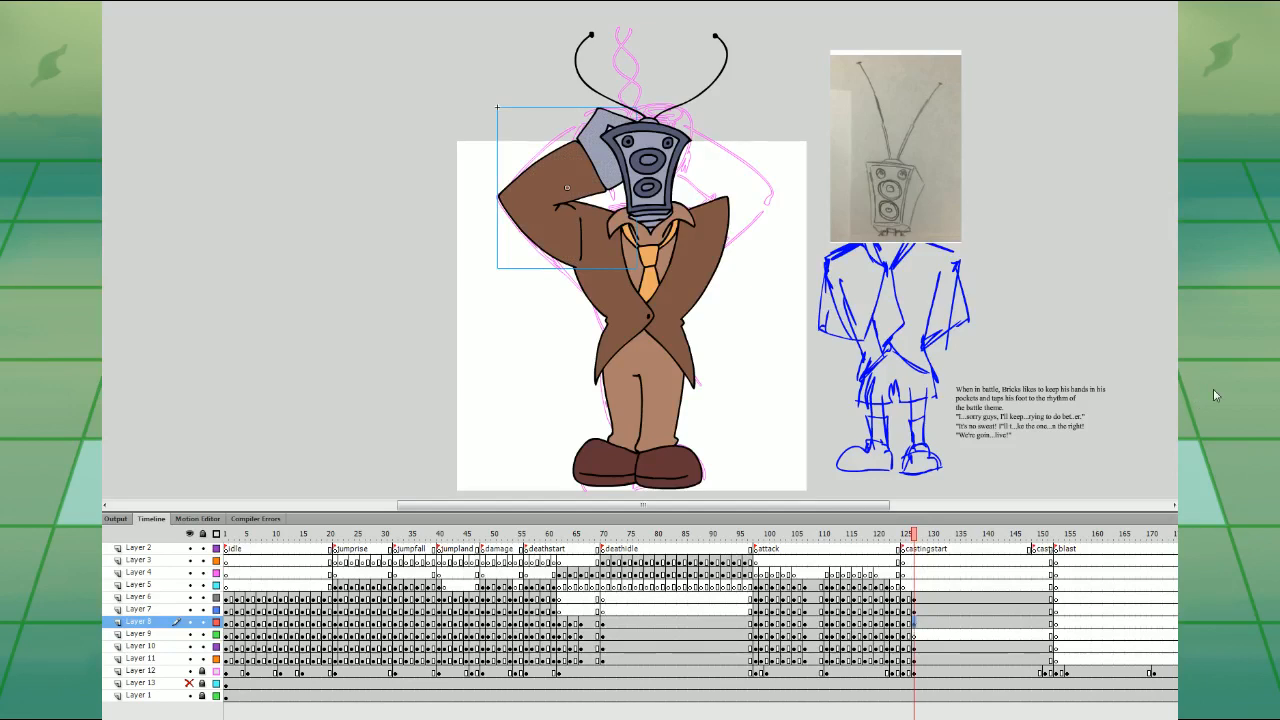
key("q")
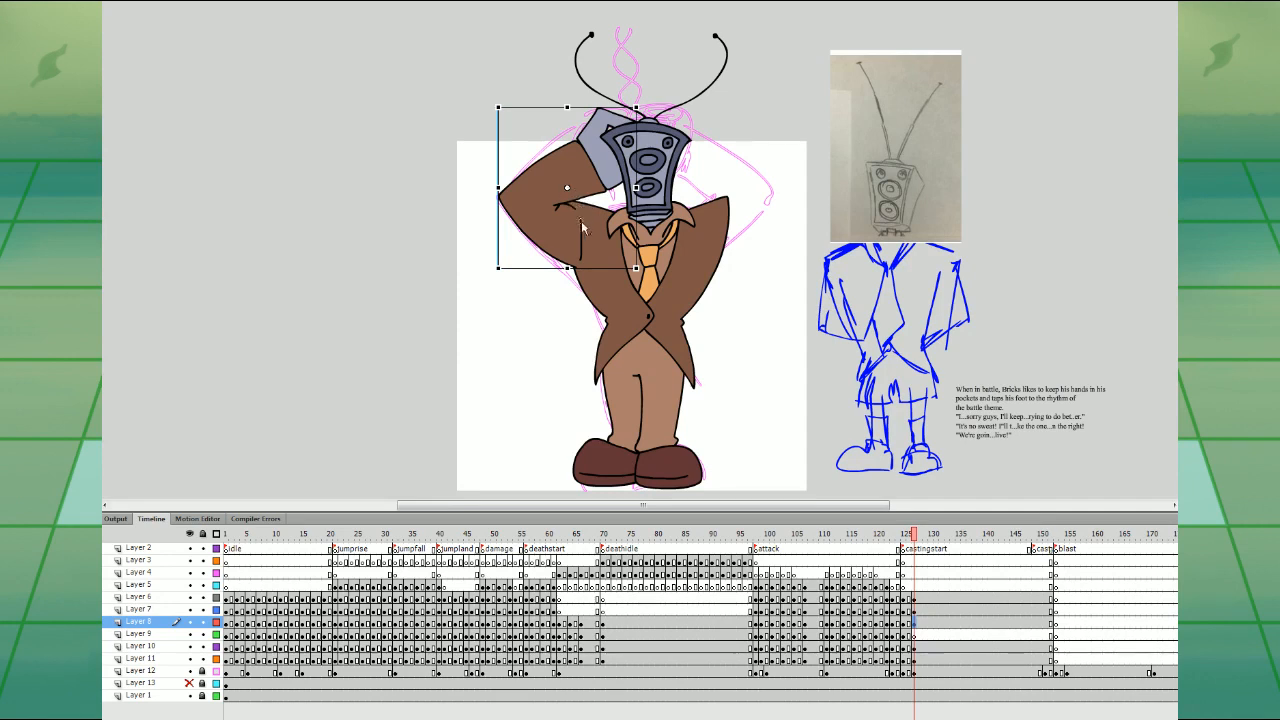
left_click(918, 630)
left_click(918, 622)
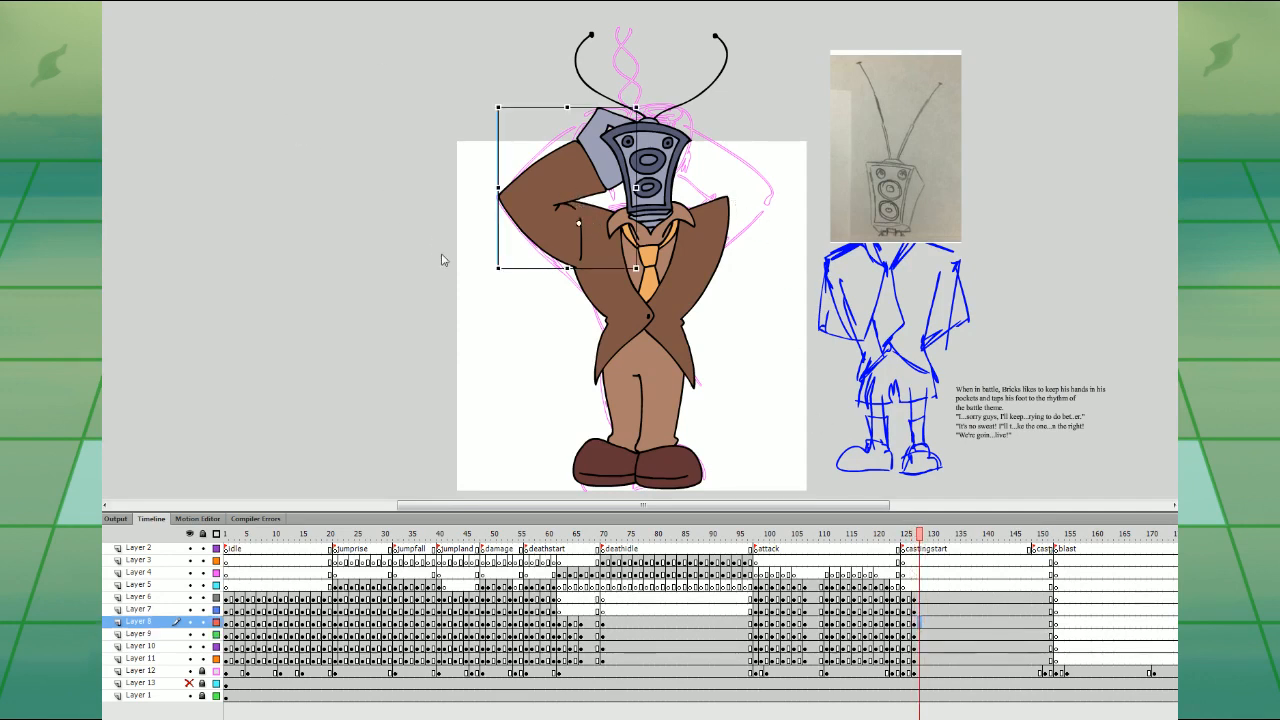
- Duplicate the raised arm, flip it horizontally and place the copy on the opposite shoulder, and play back the animation
key("ctrl+shift+h")
left_click_drag(585, 173, 714, 173)
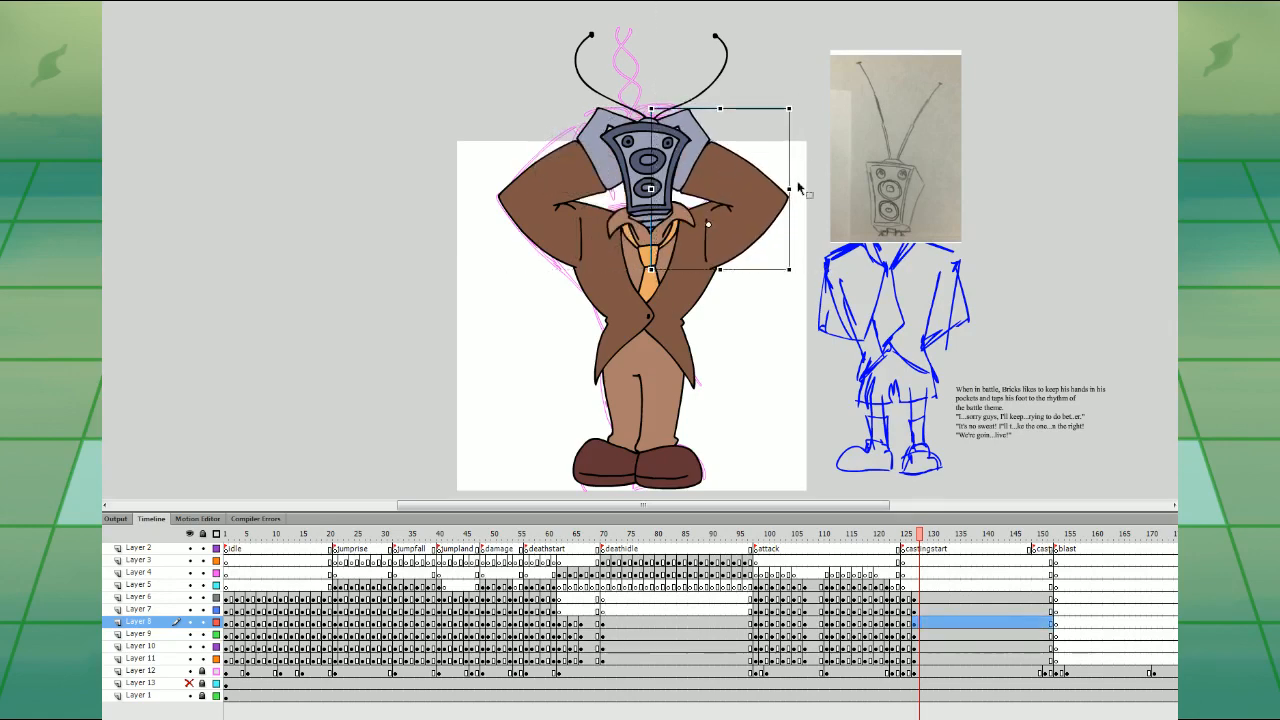
left_click(760, 322)
left_click(904, 573)
key("Return")
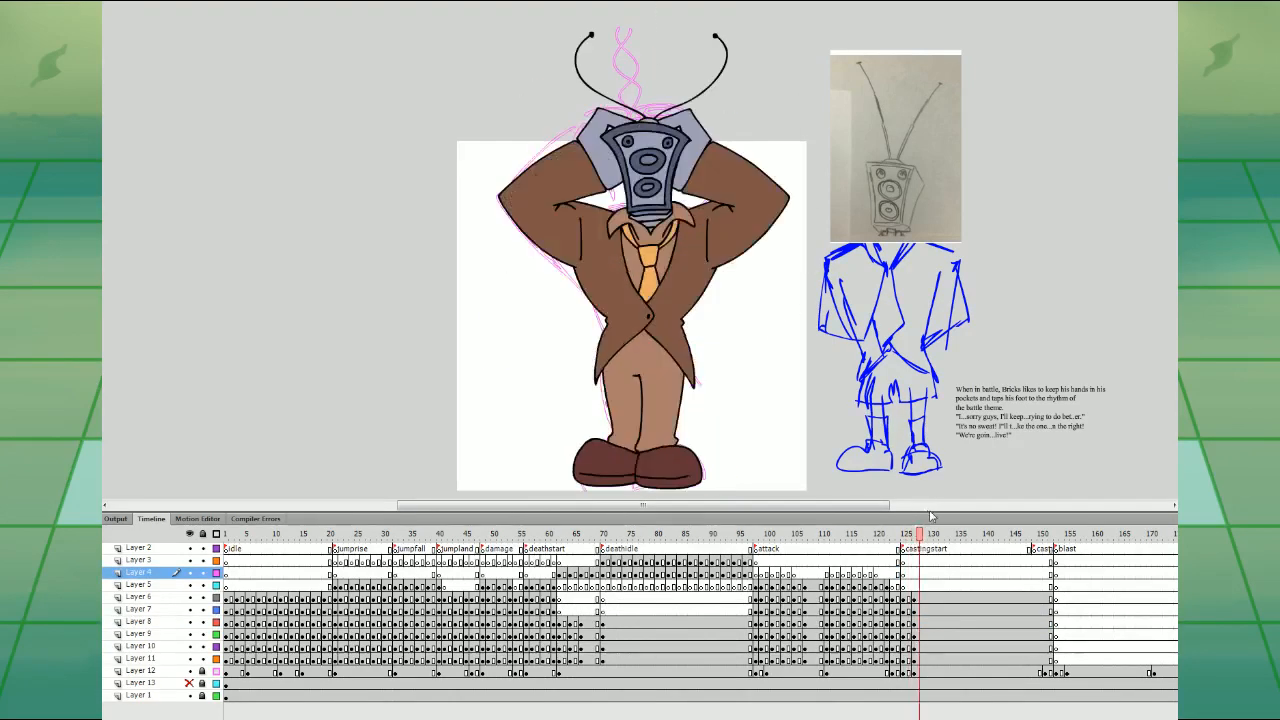
- Delete both arms from the first castingstart pose at frame 125
left_click(904, 586)
left_click(557, 336)
key("Delete")
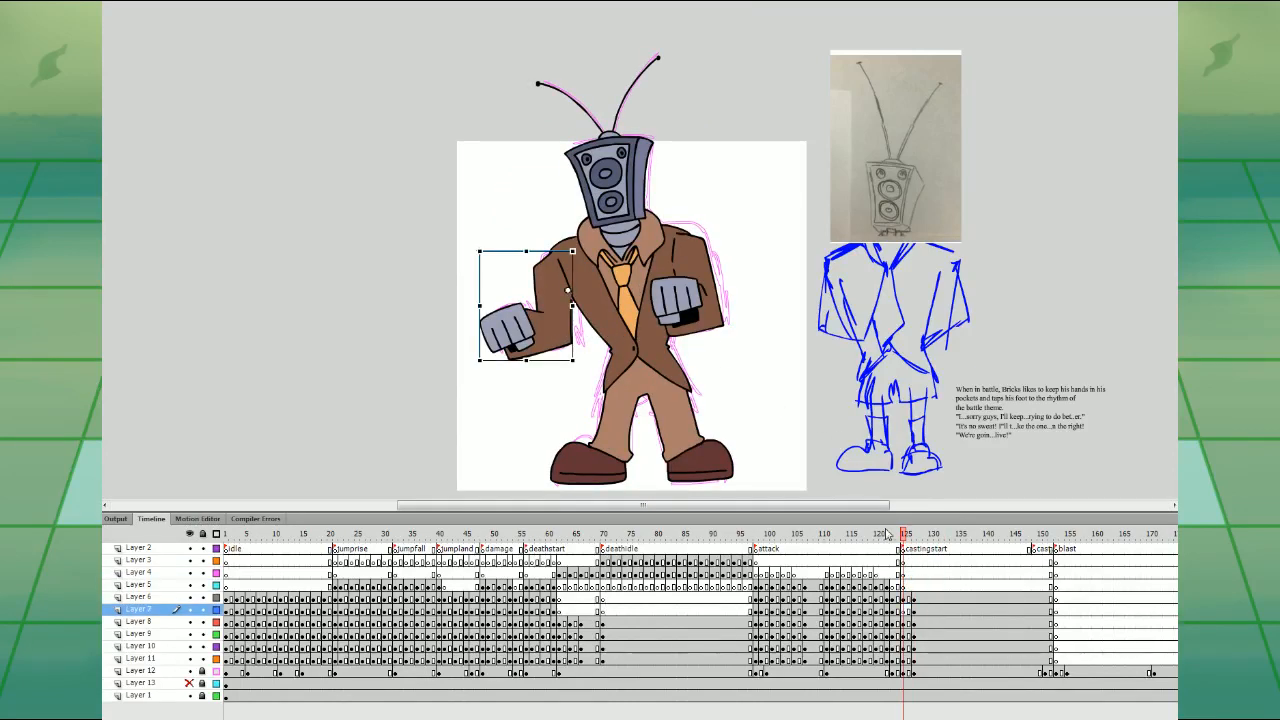
left_click(690, 328)
key("Delete")
left_click(917, 589)
left_click(908, 587)
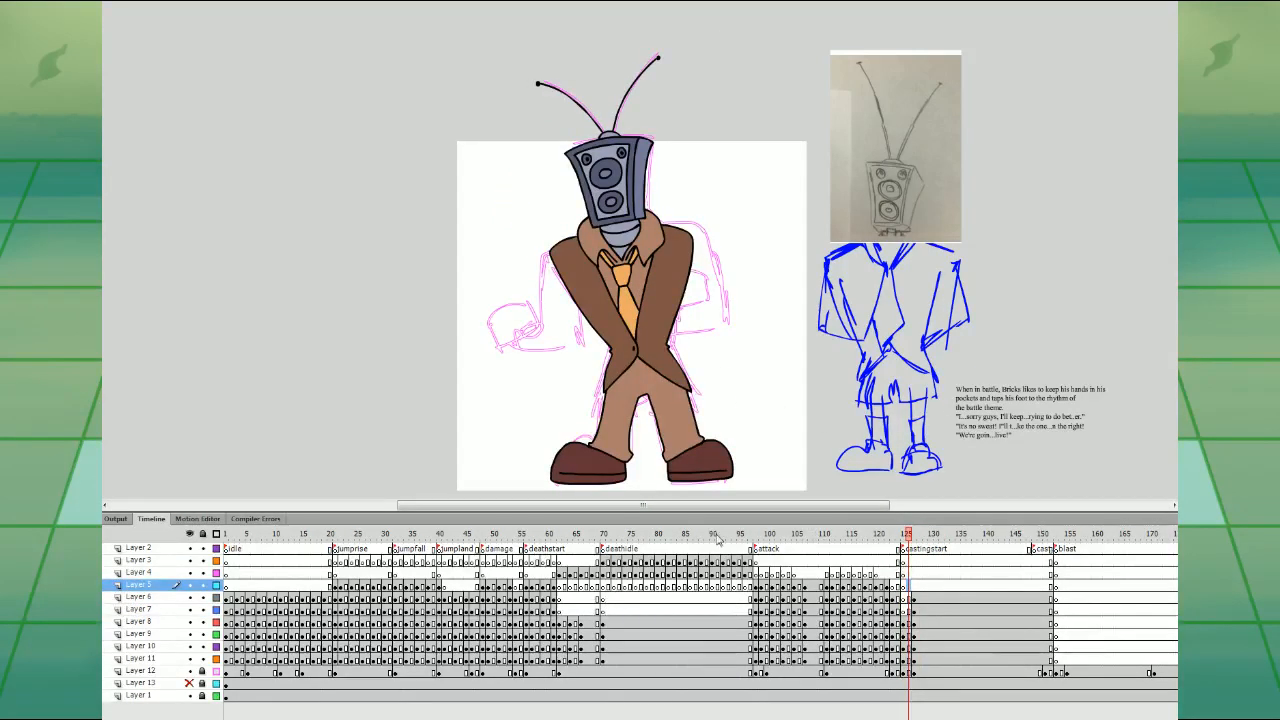
- With onion skinning on, narrow the frame 125 legs so the feet sit closer together and nudge them slightly right
left_click(390, 718)
left_click_drag(734, 346, 725, 340)
left_click_drag(712, 478, 707, 479)
left_click_drag(716, 412, 716, 415)
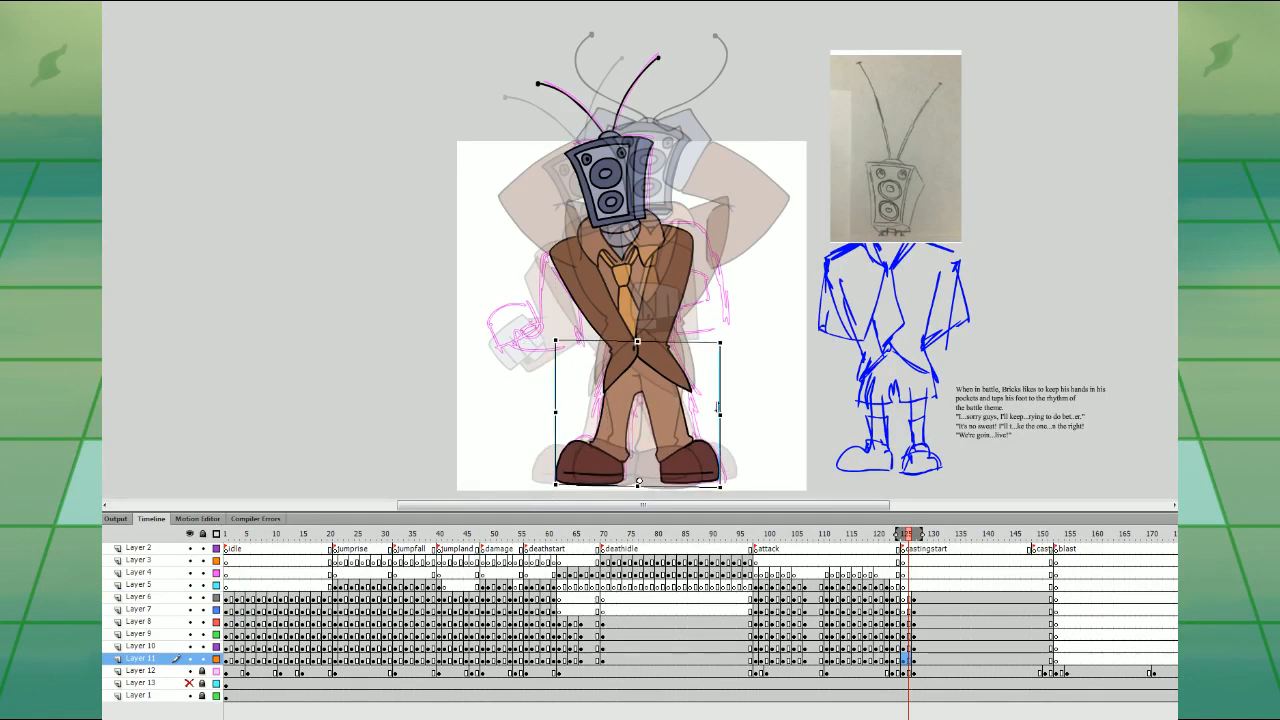
key("Right")
key("Right")
key("Right")
key("Right")
- Rotate the frame 125 torso slightly clockwise and move the head and antennae right, turning them more upright above the collar
left_click(683, 287)
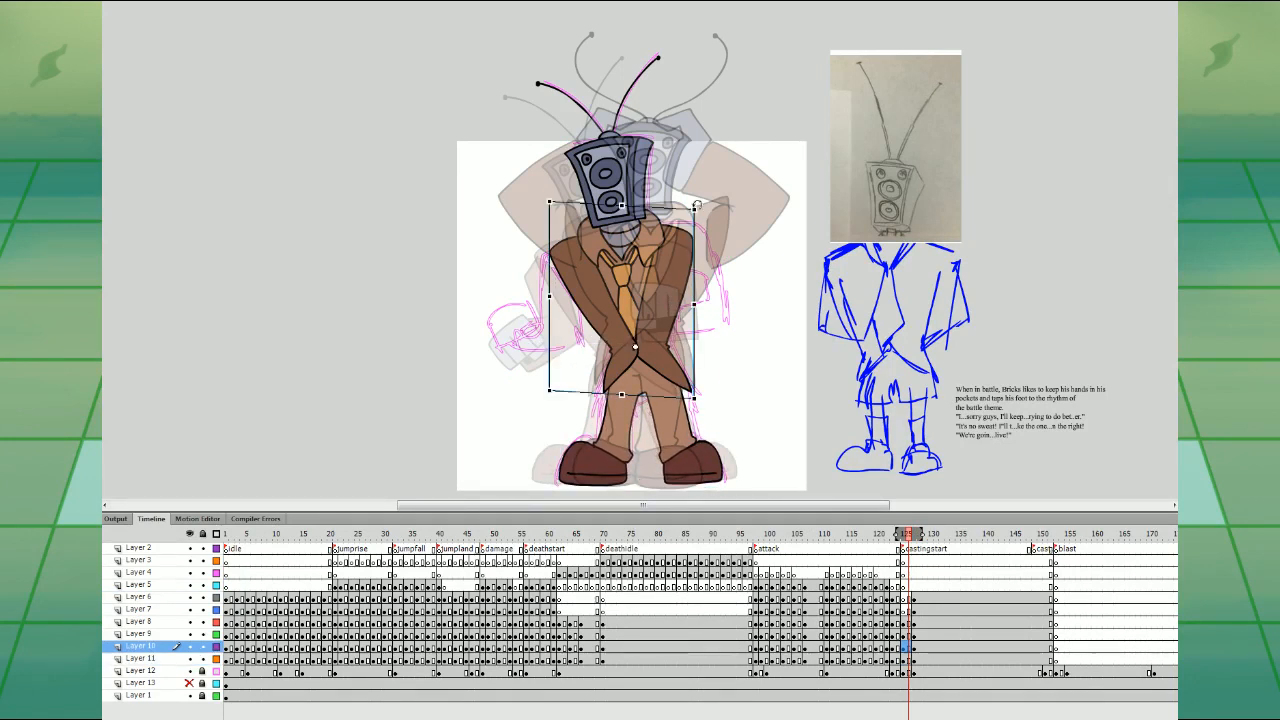
left_click_drag(697, 205, 680, 185)
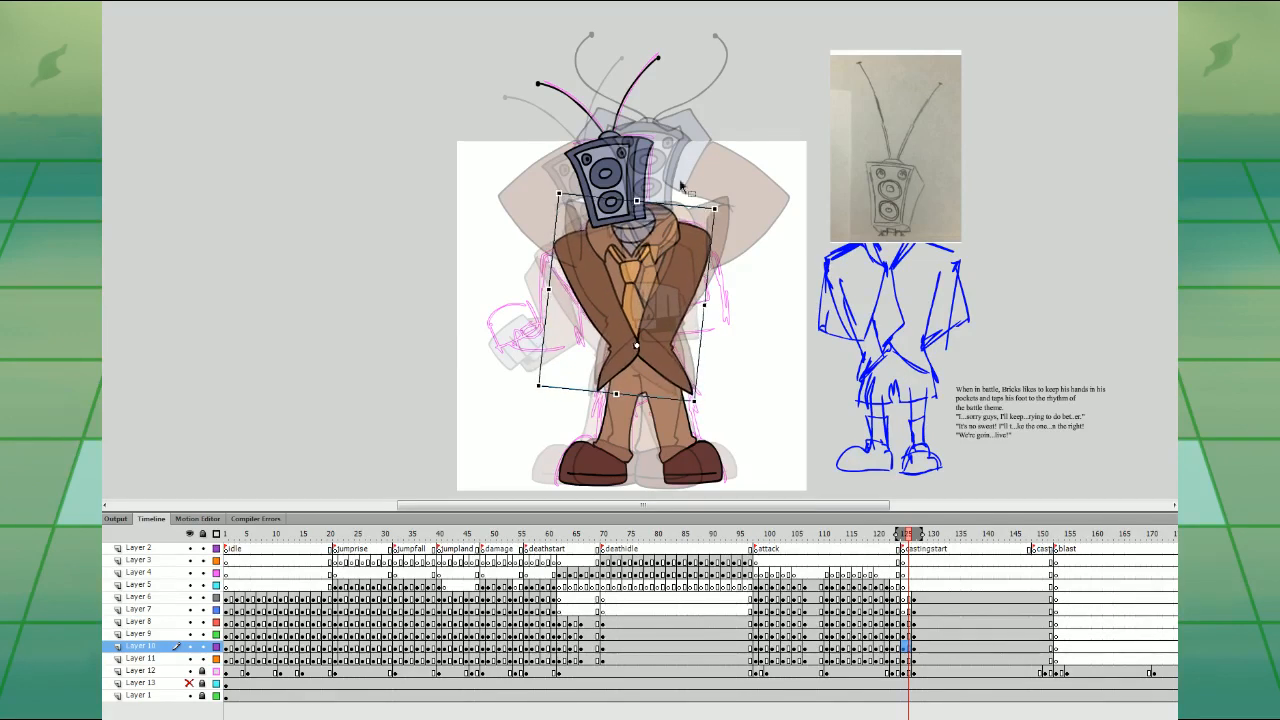
key("Right")
left_click_drag(524, 85, 658, 142)
left_click_drag(665, 51, 674, 60)
left_click_drag(618, 137, 646, 131)
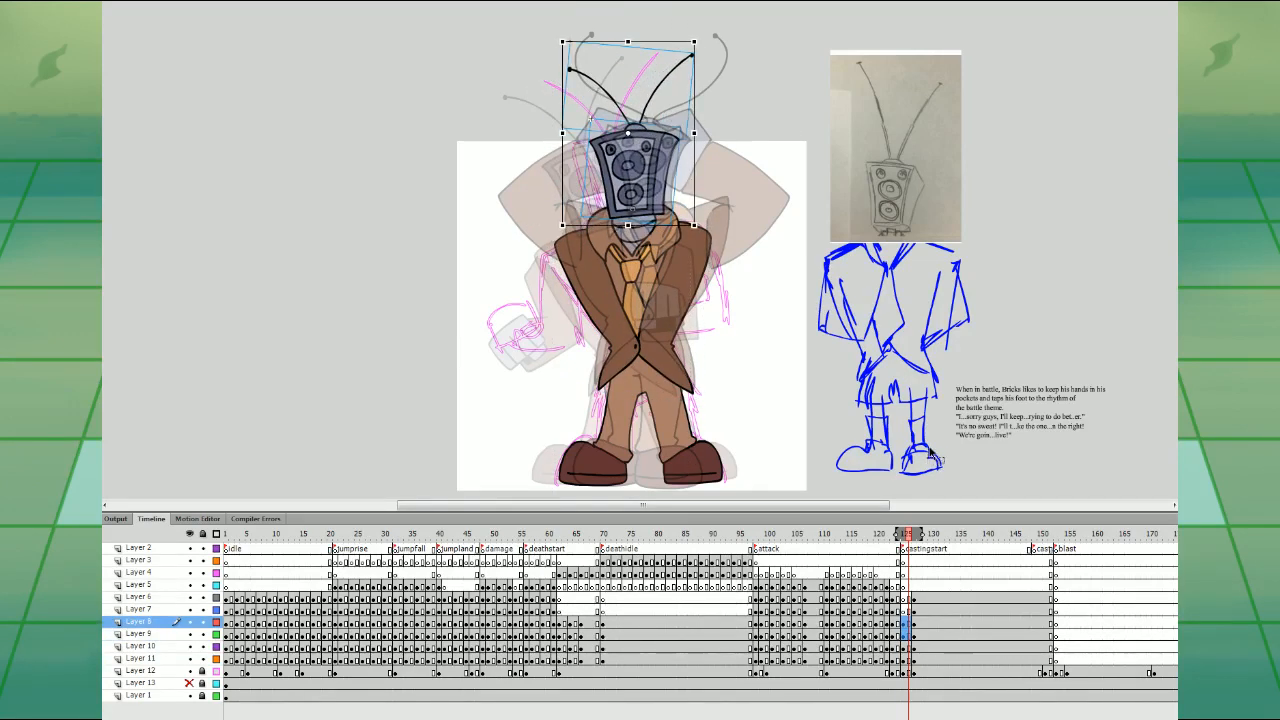
- Copy both outstretched arms from the jumprise animation and paste them in place on Layer 7 at frame 125
left_click(339, 577)
left_click(352, 577)
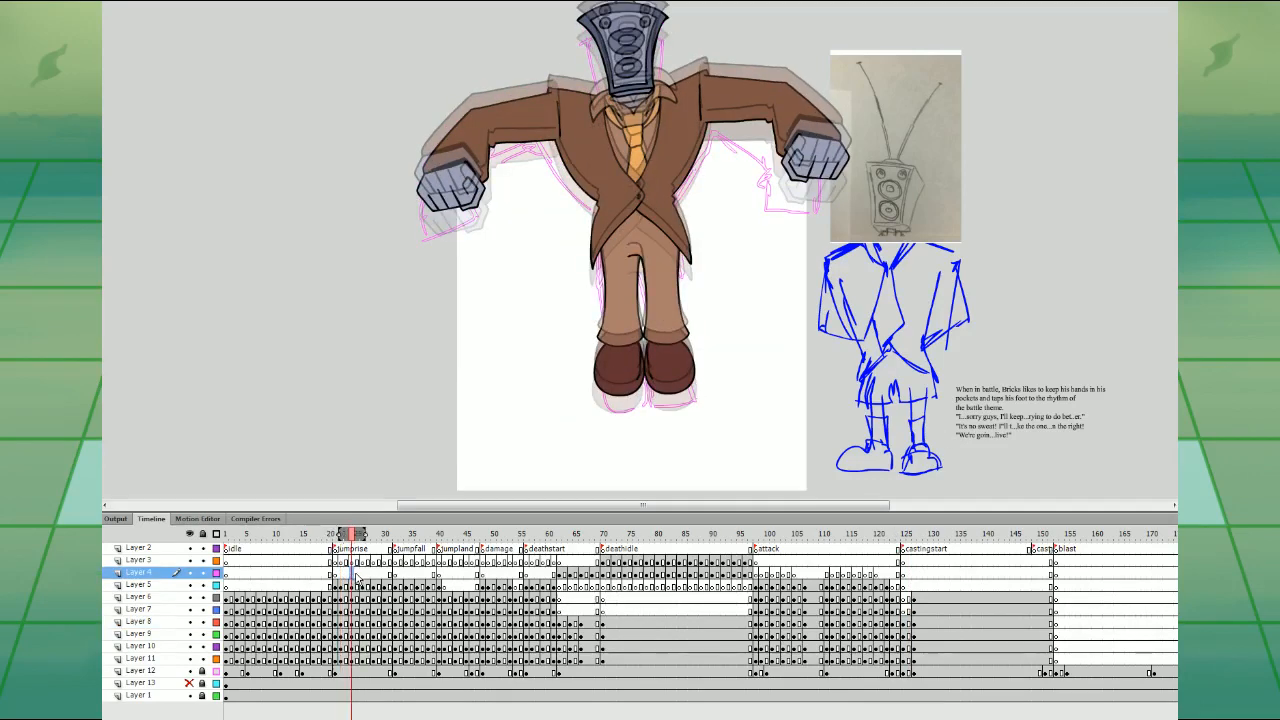
left_click(497, 172)
left_click(357, 597)
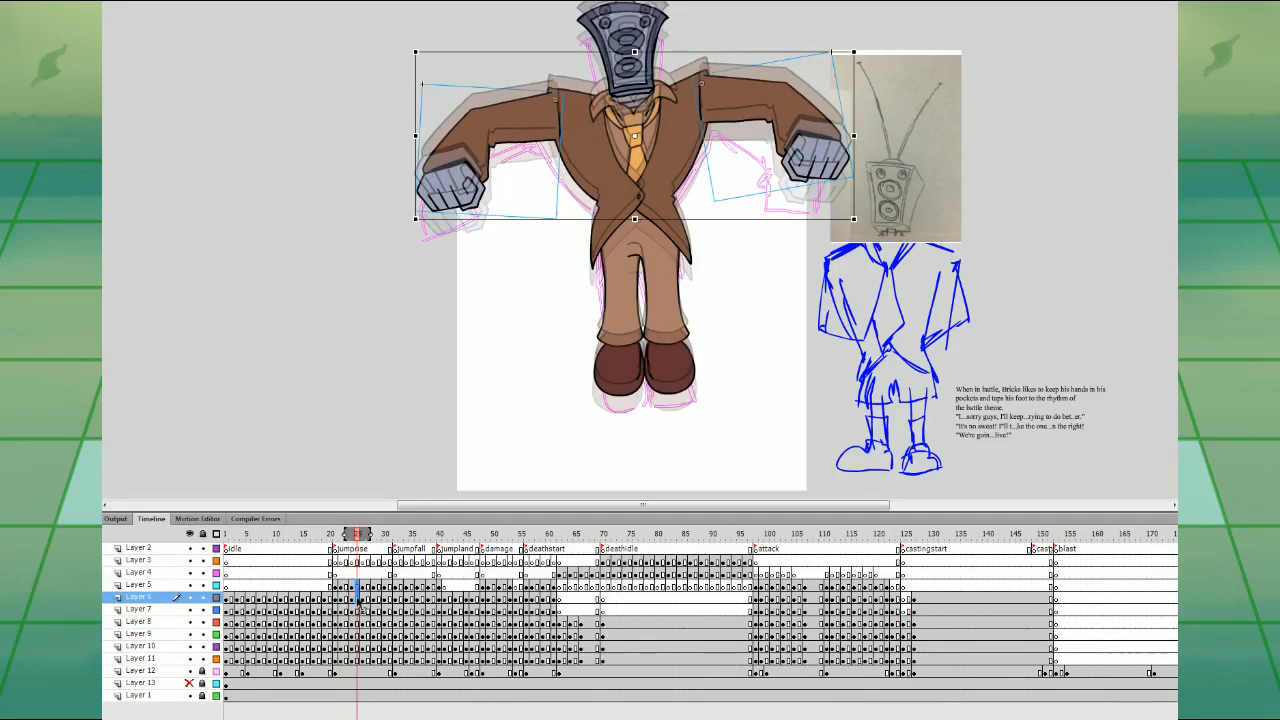
left_click(904, 611)
key("ctrl+shift+v")
- Lower the pasted arms to the jacket shoulders, rotate the viewer's-right arm slightly clockwise and shift the other arm inward
left_click_drag(798, 162, 796, 298)
left_click(820, 348)
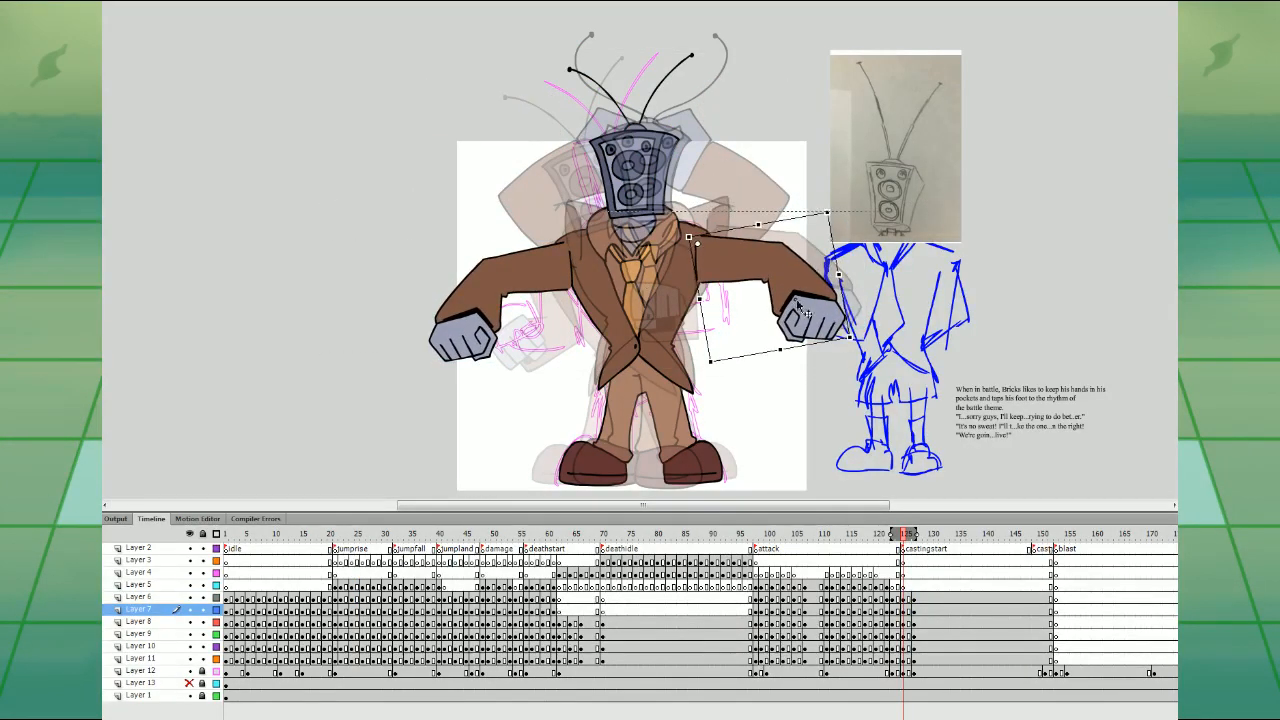
left_click_drag(856, 331, 844, 349)
left_click_drag(552, 281, 557, 281)
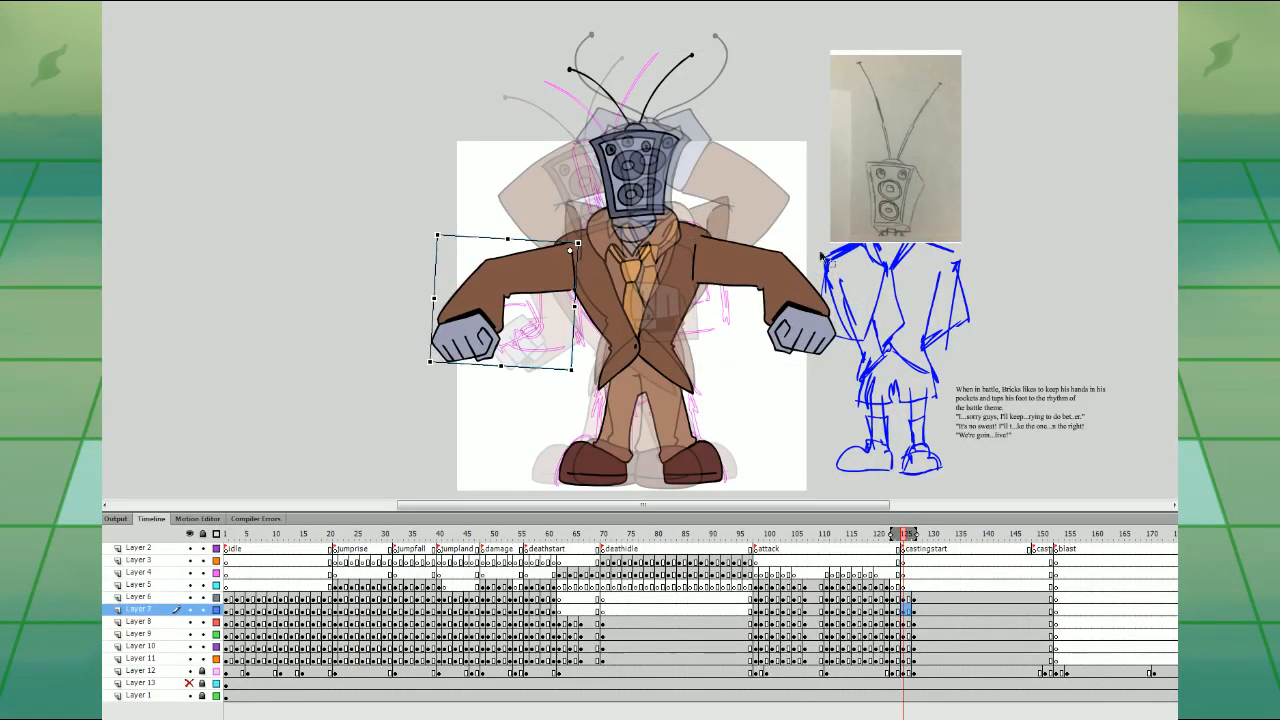
- Preview the transition and move the Layer 6 to Layer 11 keyframes from frame 127 to frame 126
left_click(885, 571)
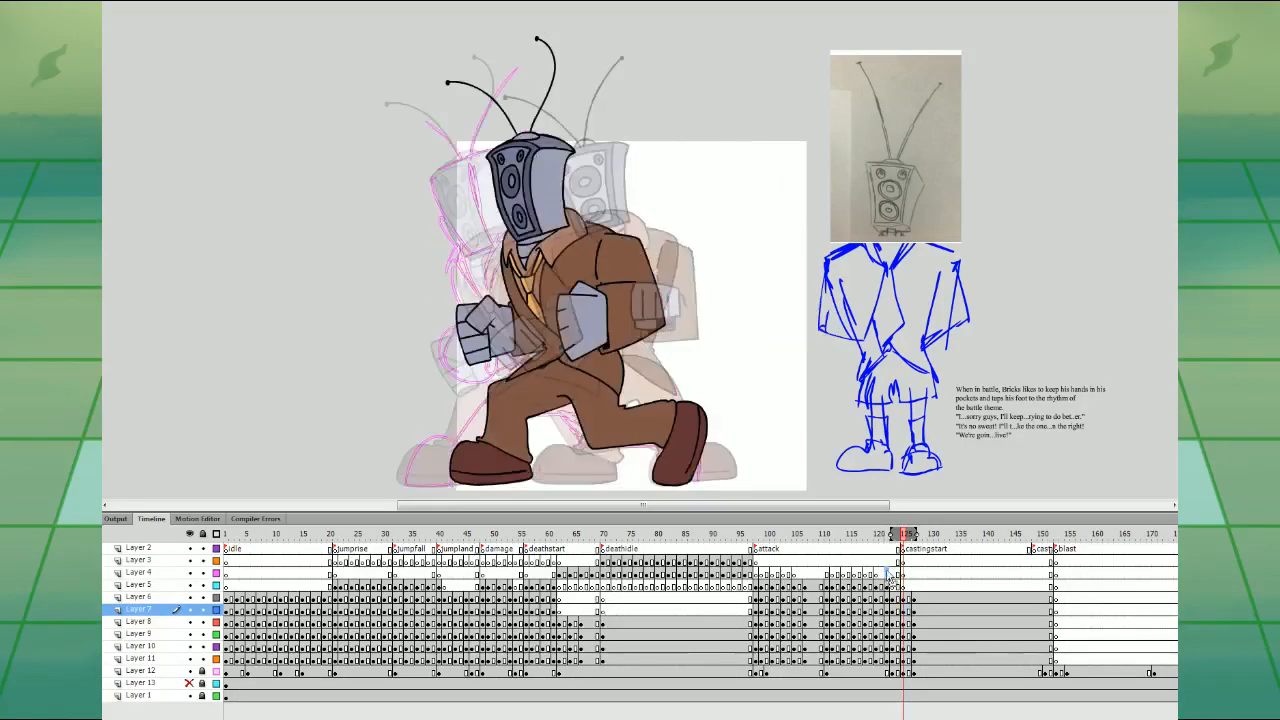
key("Return")
key("Return")
left_click_drag(914, 598, 914, 660)
left_click_drag(914, 660, 908, 660)
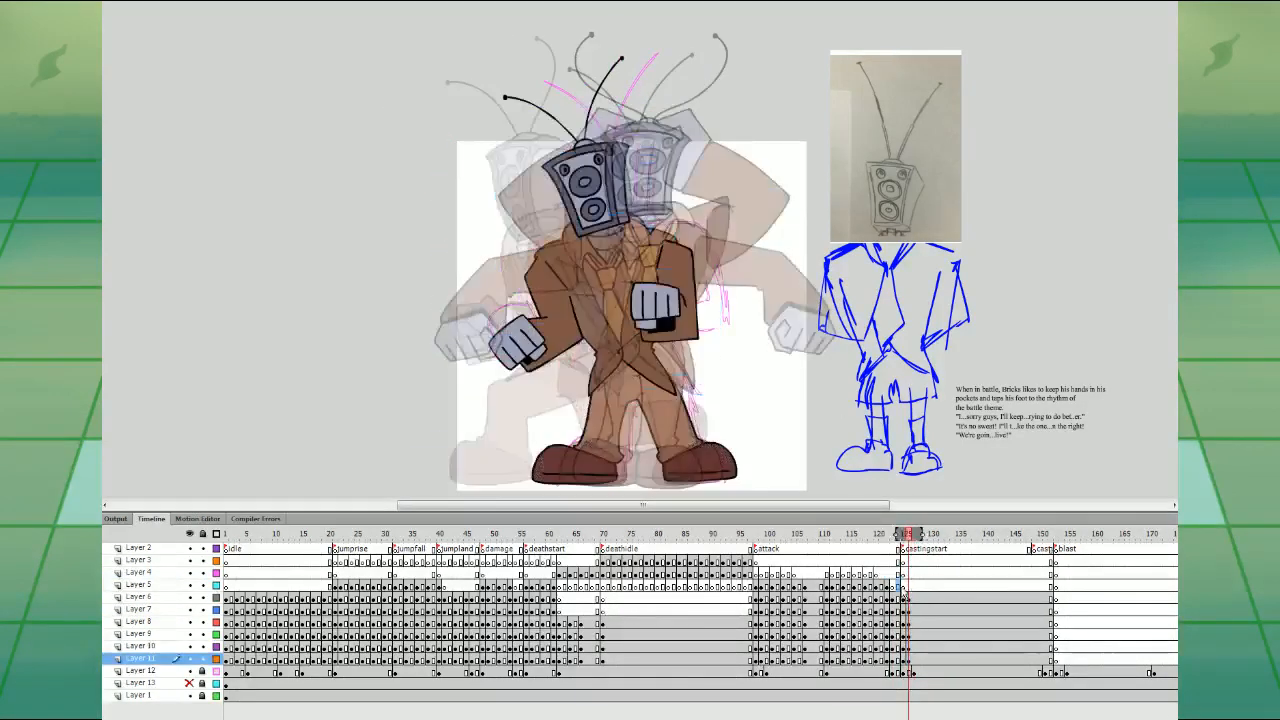
left_click(892, 586)
key("Return")
- Insert additional keyframes on Layer 5 across the start of the castingstart section, up to frame 130
left_click(911, 587)
key("F6")
left_click(920, 587)
key("F6")
left_click(931, 587)
key("F6")
left_click(932, 598)
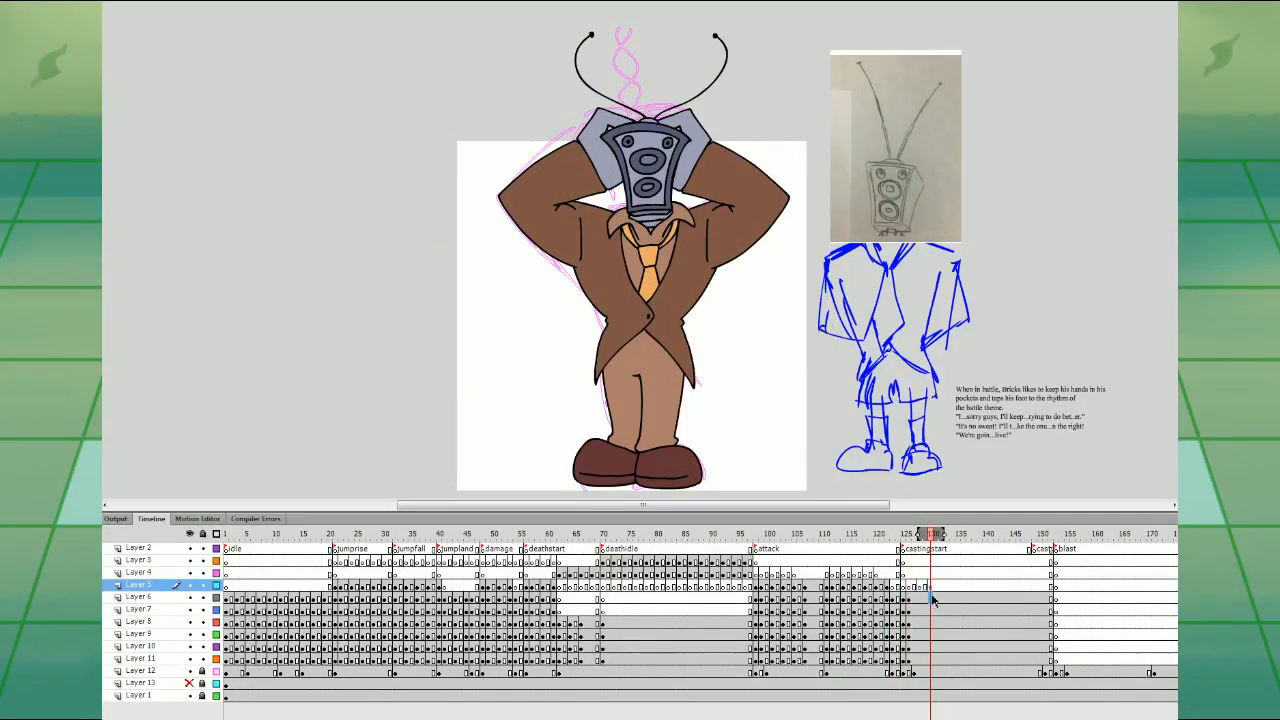
key("F6")
key("ctrl+z")
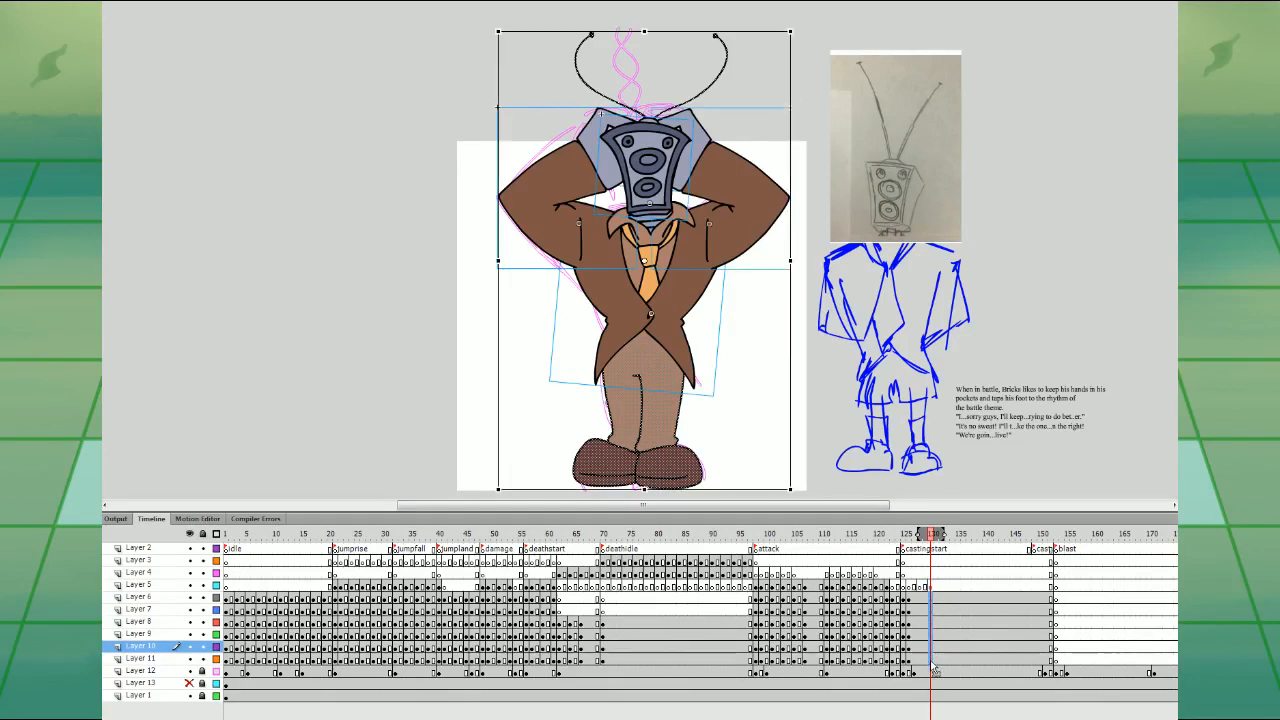
- Group the legs on Layer 11 with their pivot at the feet, and group the two antennae on Layer 7
left_click(931, 659)
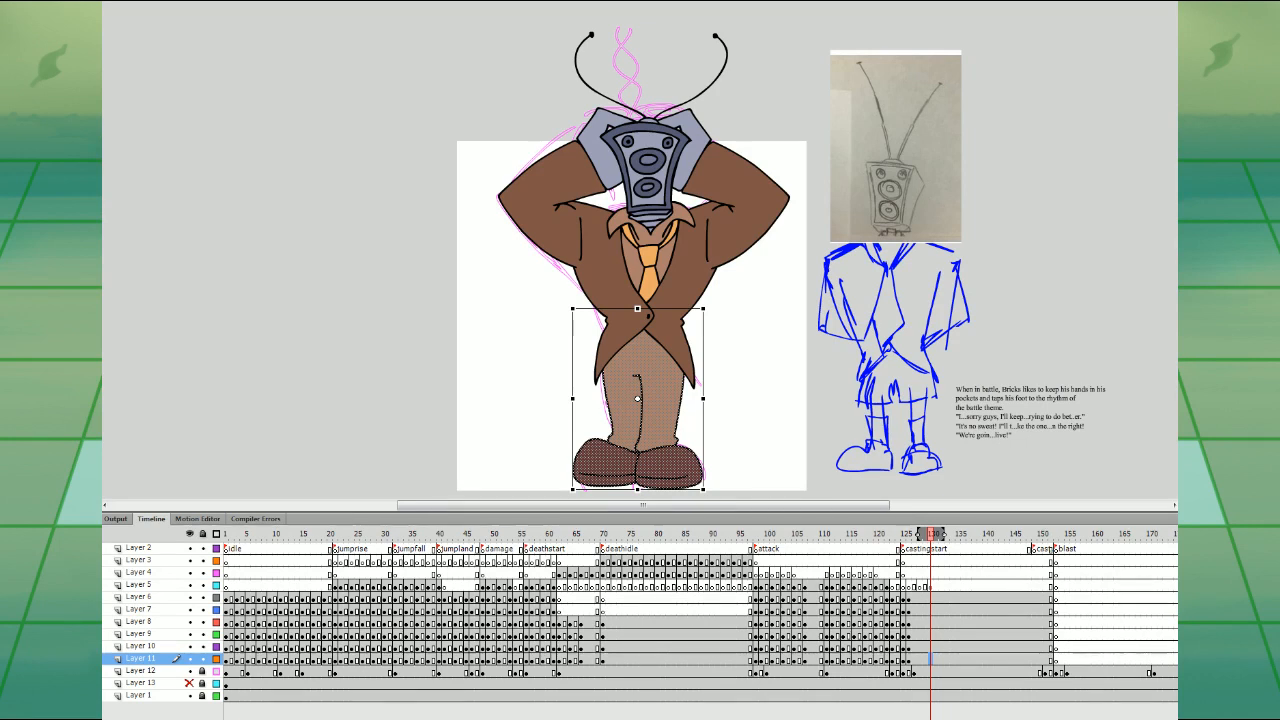
key("ctrl+g")
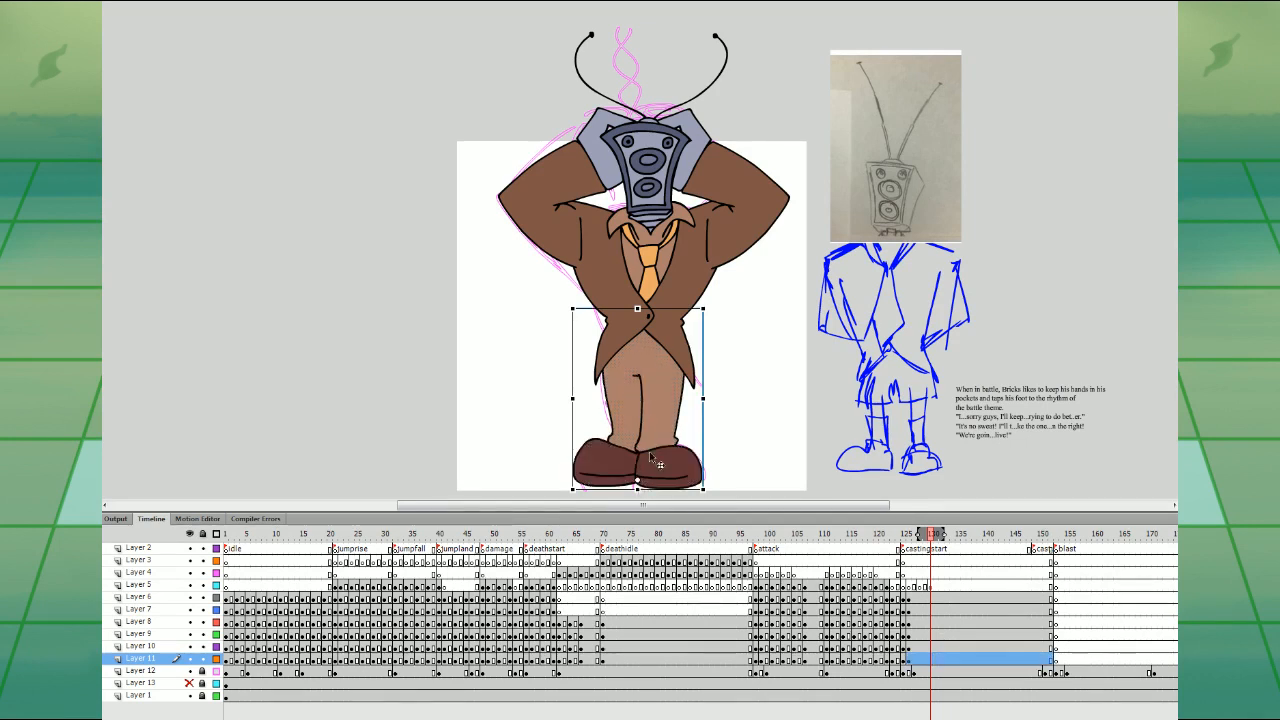
left_click(919, 597)
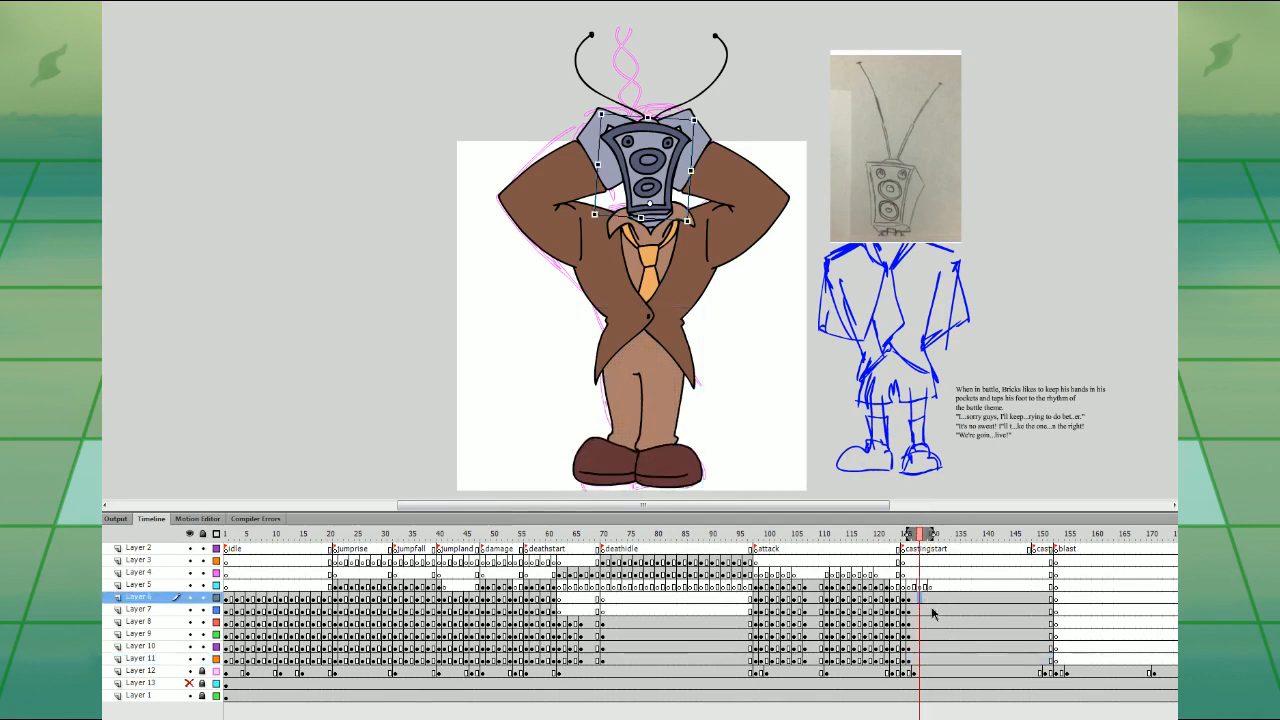
left_click(931, 609)
left_click(936, 620)
left_click(937, 611)
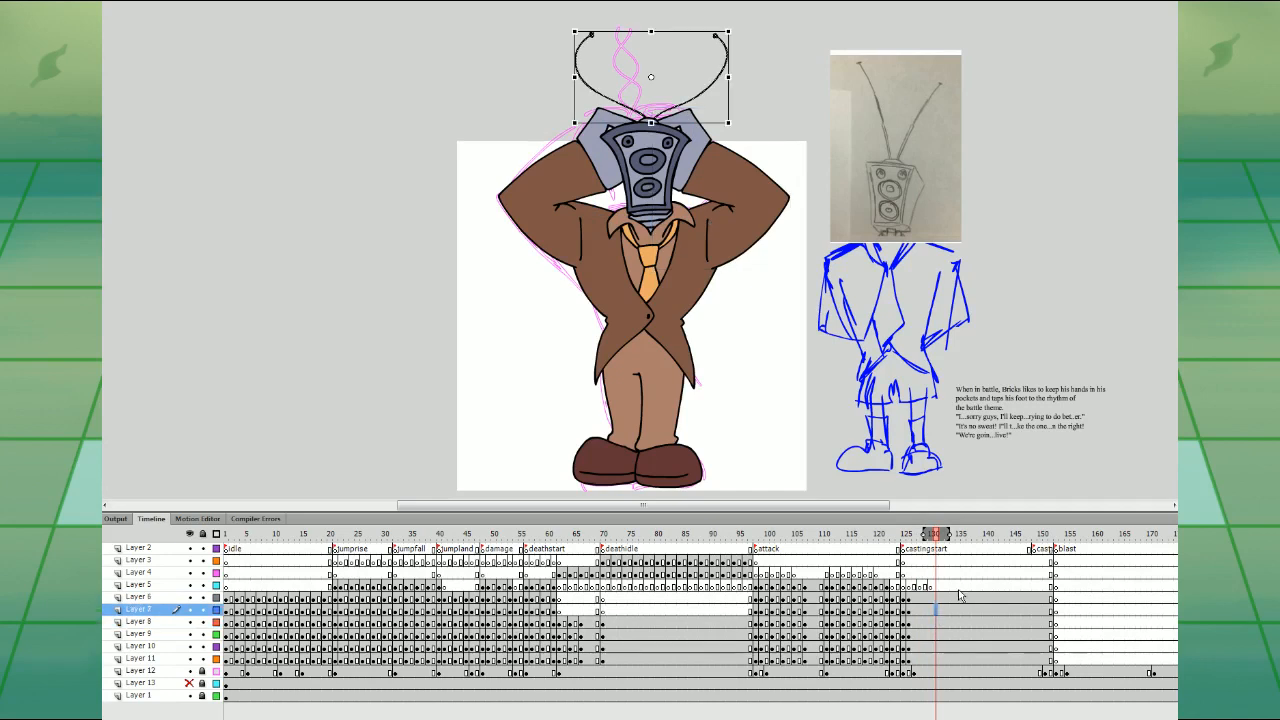
key("ctrl+g")
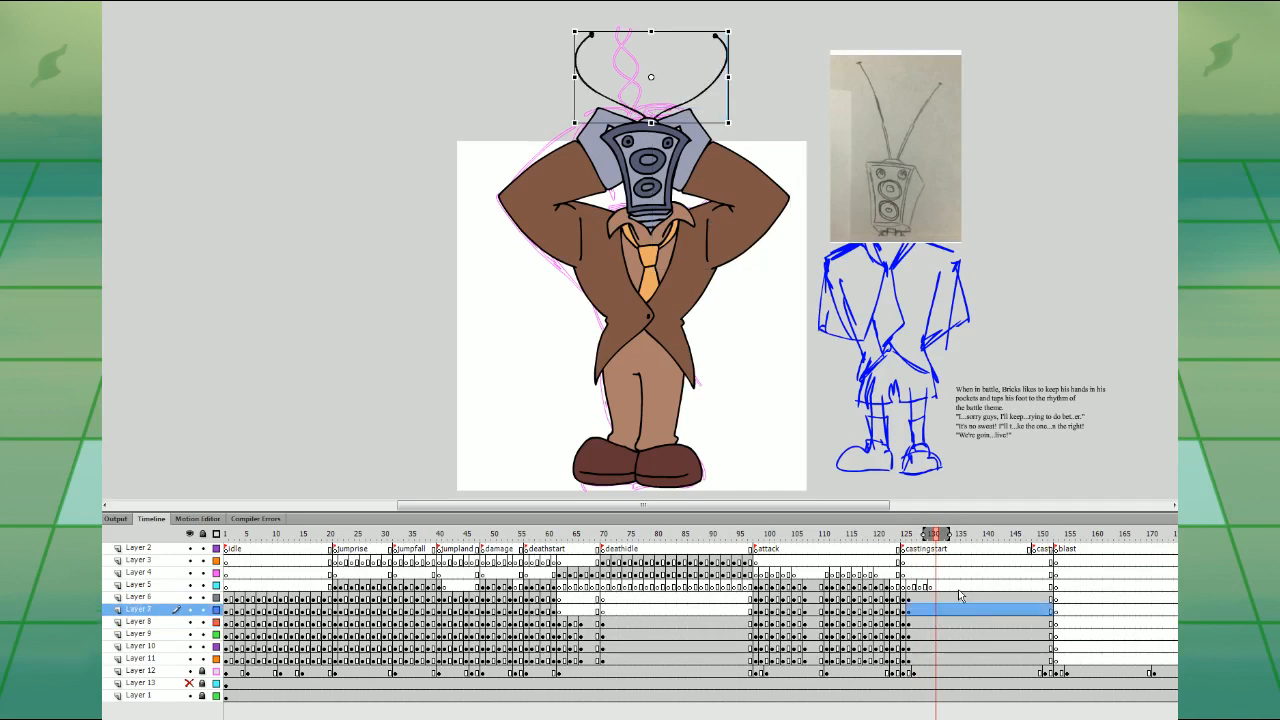
- Step through the castingstart frames and insert keyframes on Layers 6 to 11 at frame 130
left_click(905, 587)
key("period")
key("period")
key("period")
key("period")
key("period")
key("period")
key("period")
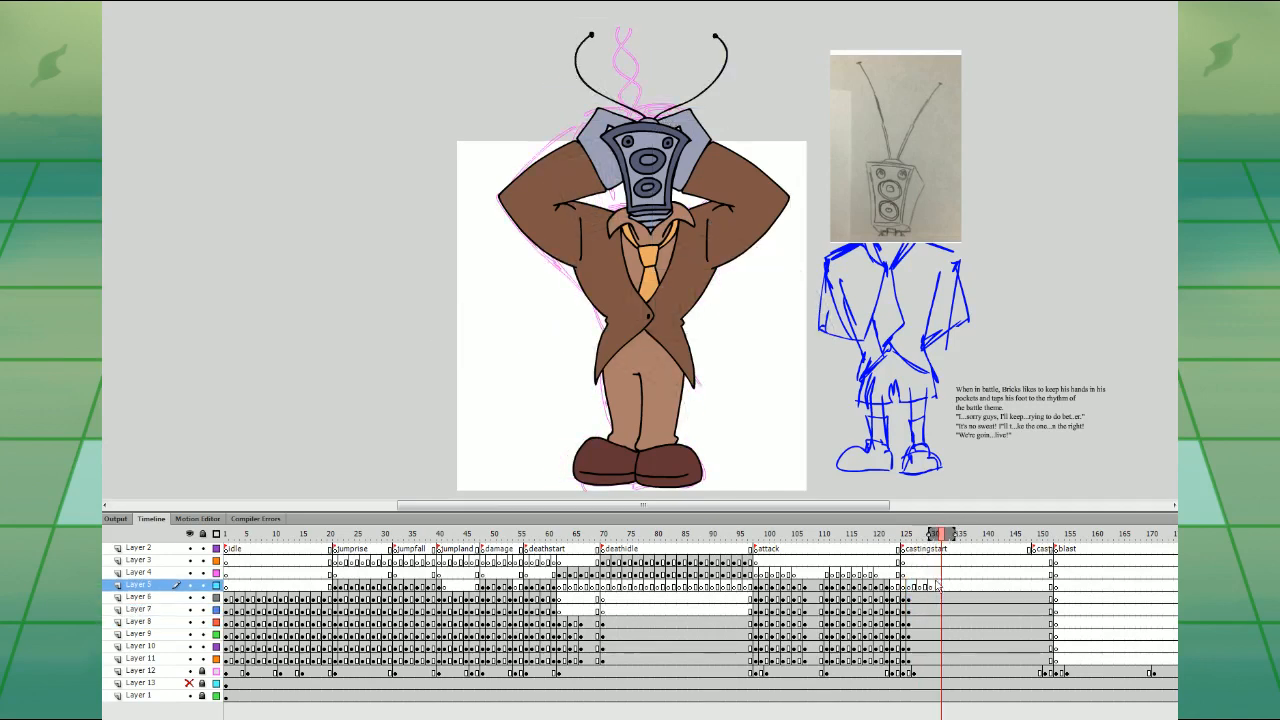
left_click_drag(931, 598, 931, 659)
key("F6")
- In the pose before the frame 130 keyframe, nudge the head and antennae up and spread the antennae slightly wider
left_click(919, 588)
left_click(651, 143)
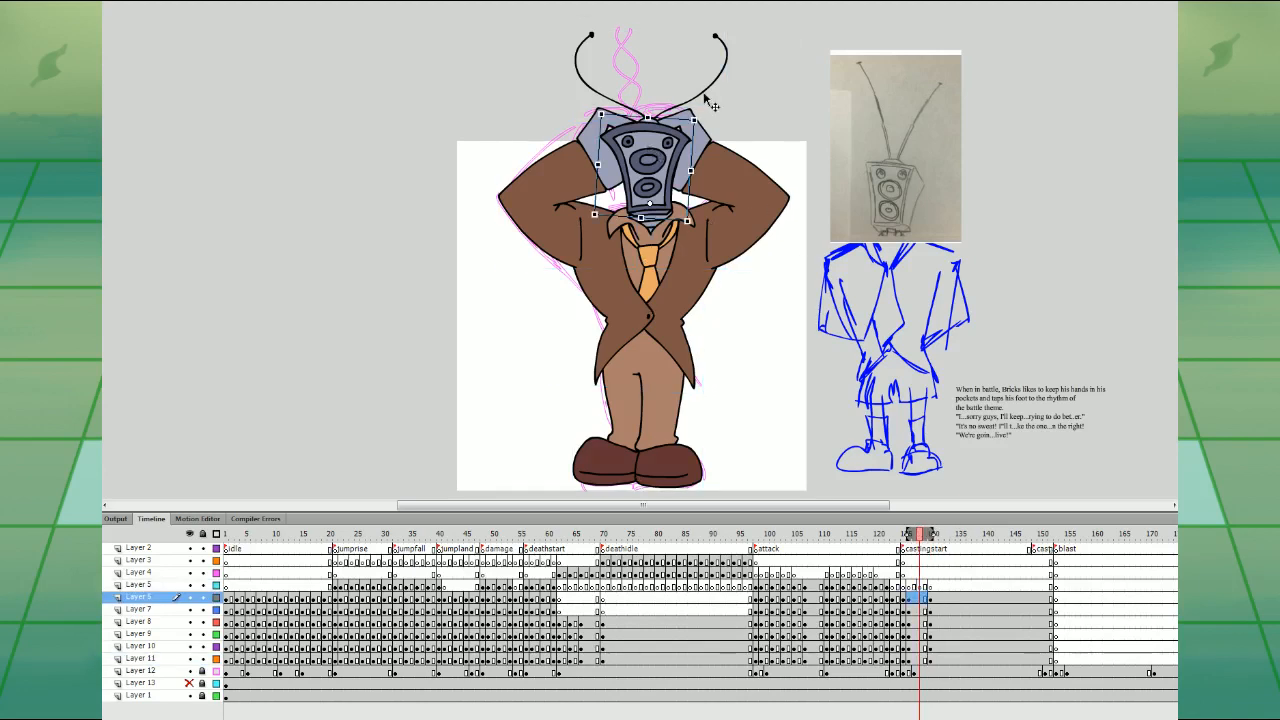
left_click(704, 94, "shift")
key("Up")
key("Up")
left_click(740, 87)
left_click(727, 46)
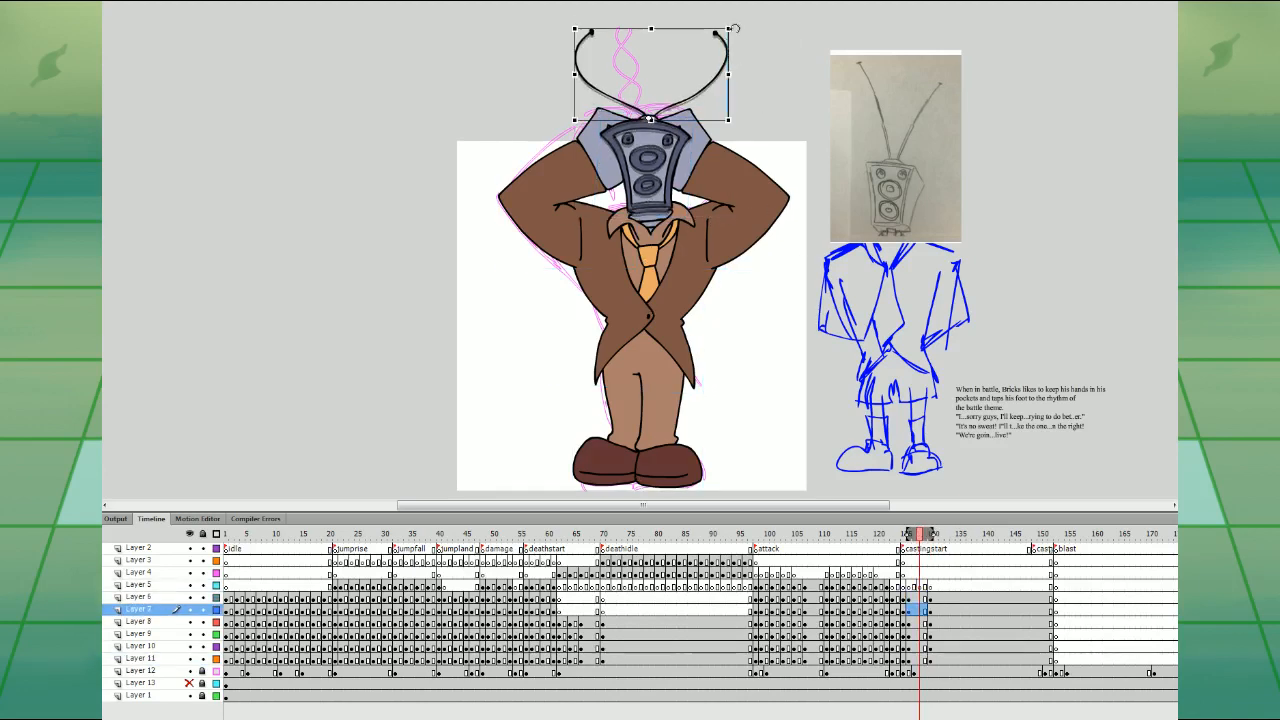
left_click_drag(729, 29, 734, 34)
- In the same pose, skew both arms slightly upward at the elbows and raise the jacket torso a little
left_click(752, 180)
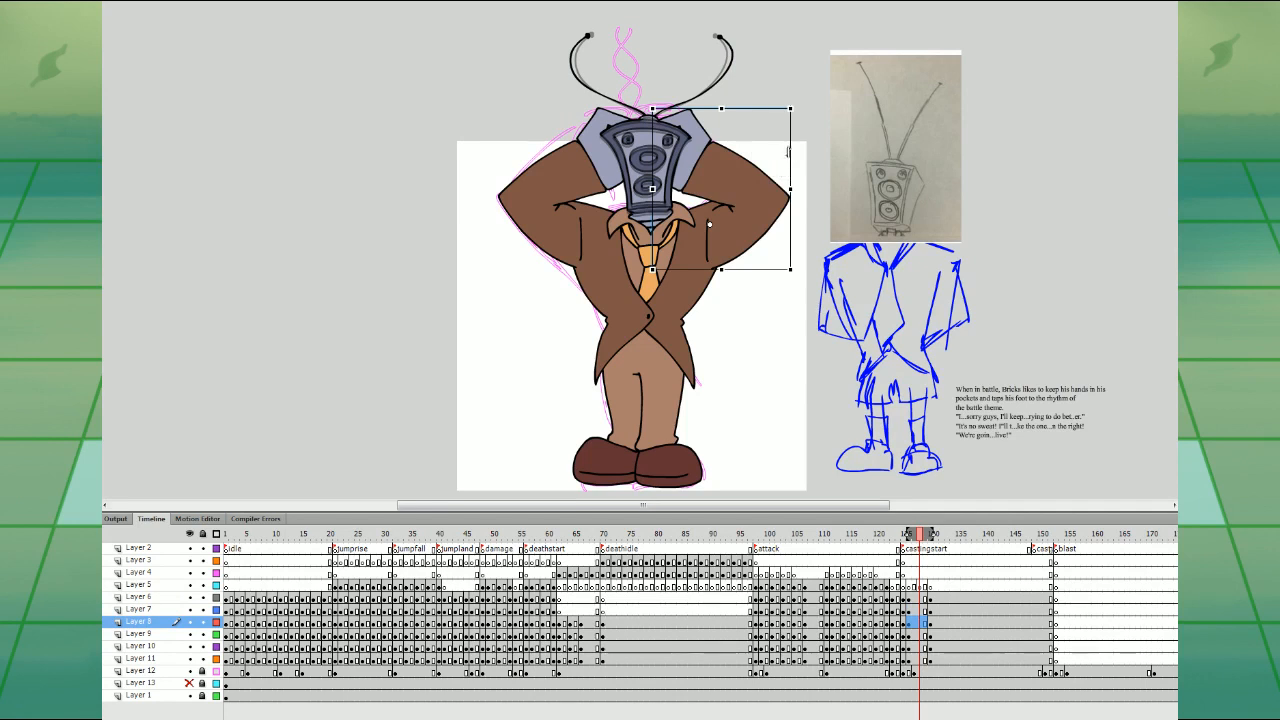
left_click(546, 153)
left_click_drag(499, 145, 502, 131)
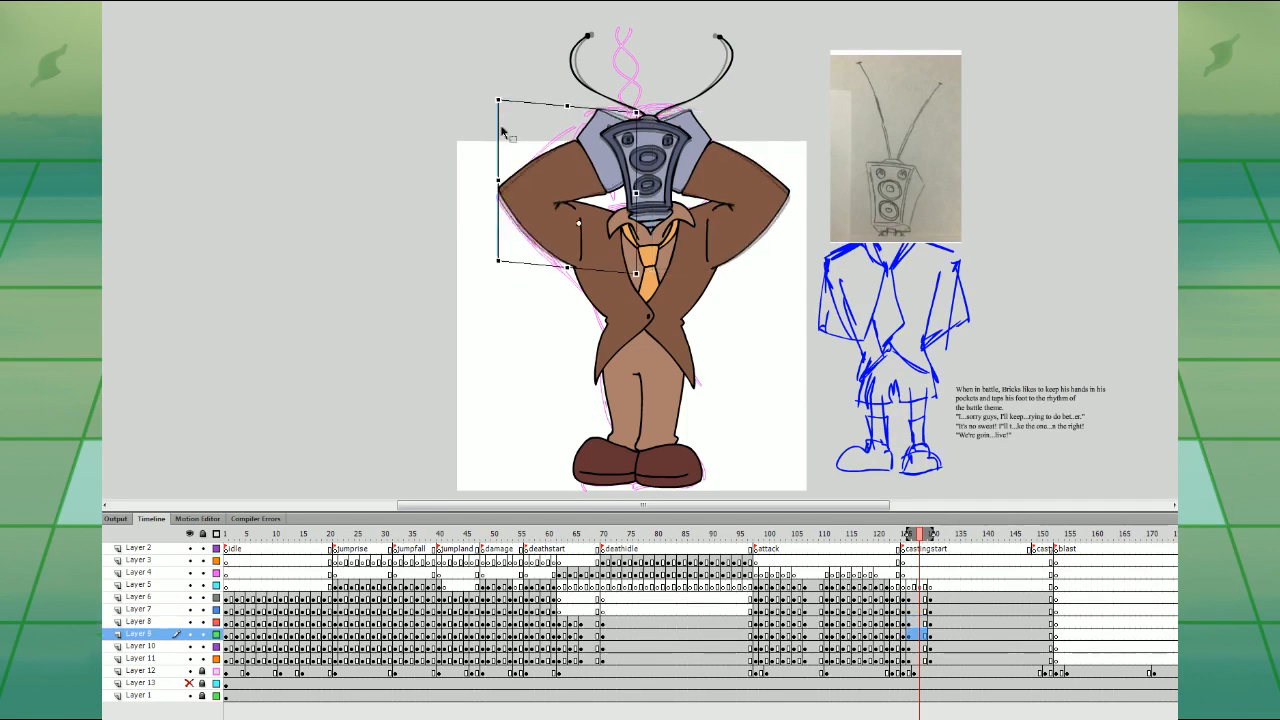
left_click(735, 183)
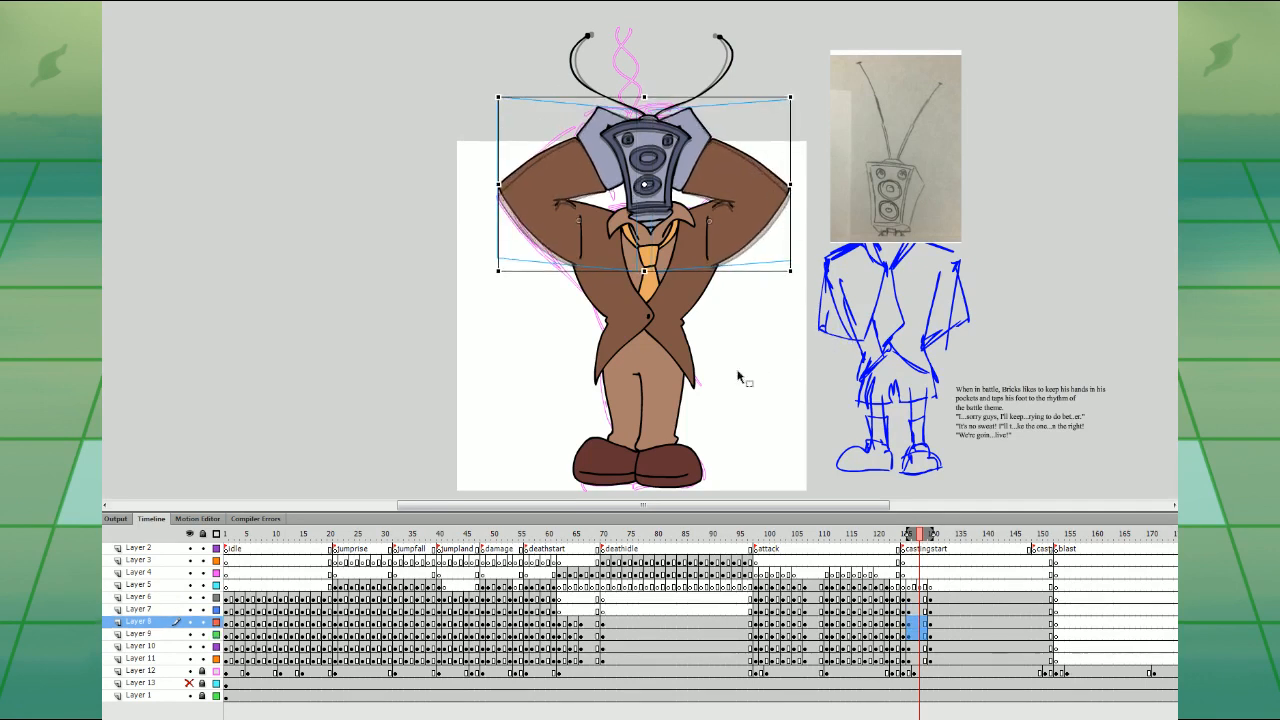
left_click(727, 220)
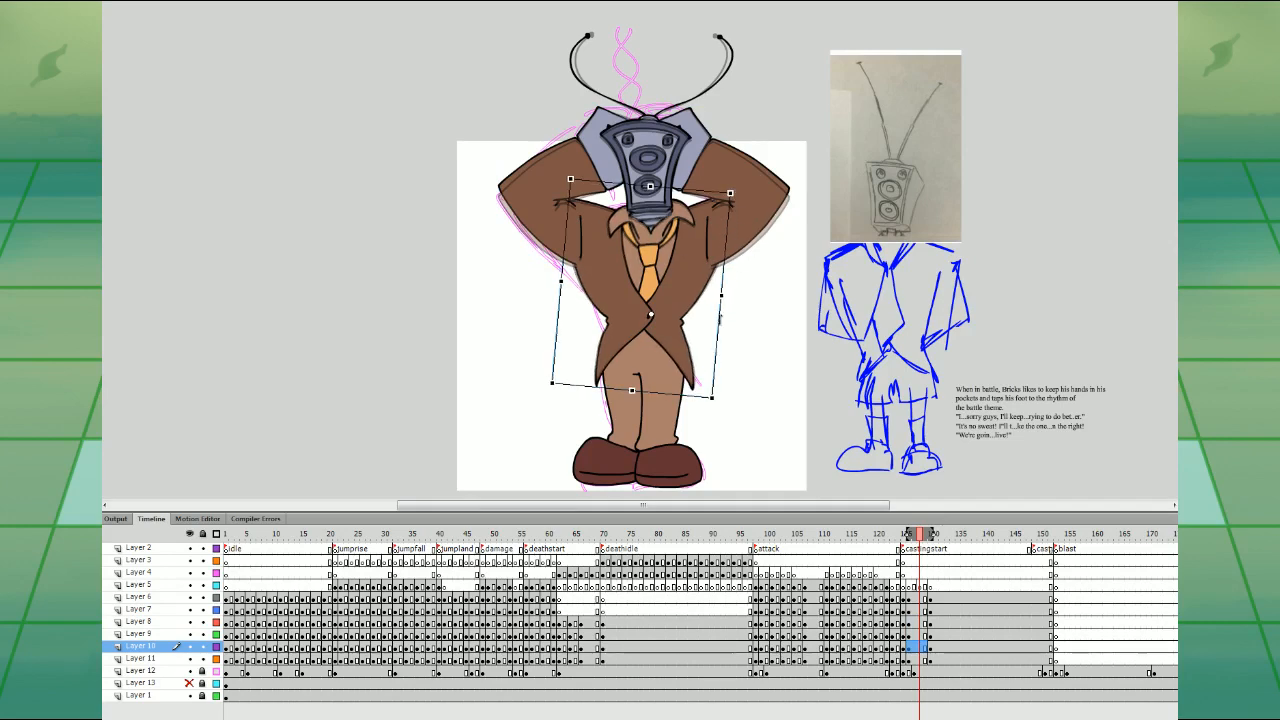
left_click(663, 330)
left_click_drag(637, 305, 638, 304)
- Nudge the head, arms, torso and antennae together up three increments and play the castingstart section
left_click(930, 586)
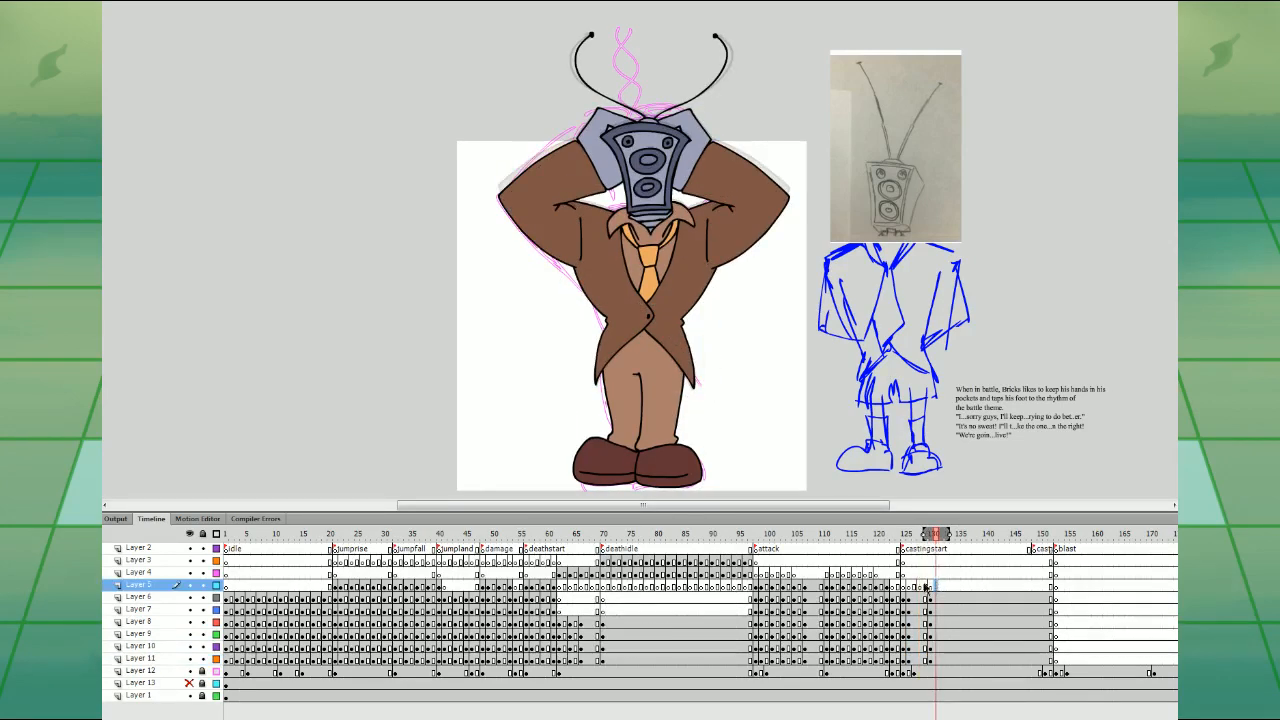
left_click_drag(476, 48, 795, 284)
key("Up")
key("Up")
key("Up")
left_click(903, 586)
key("Return")
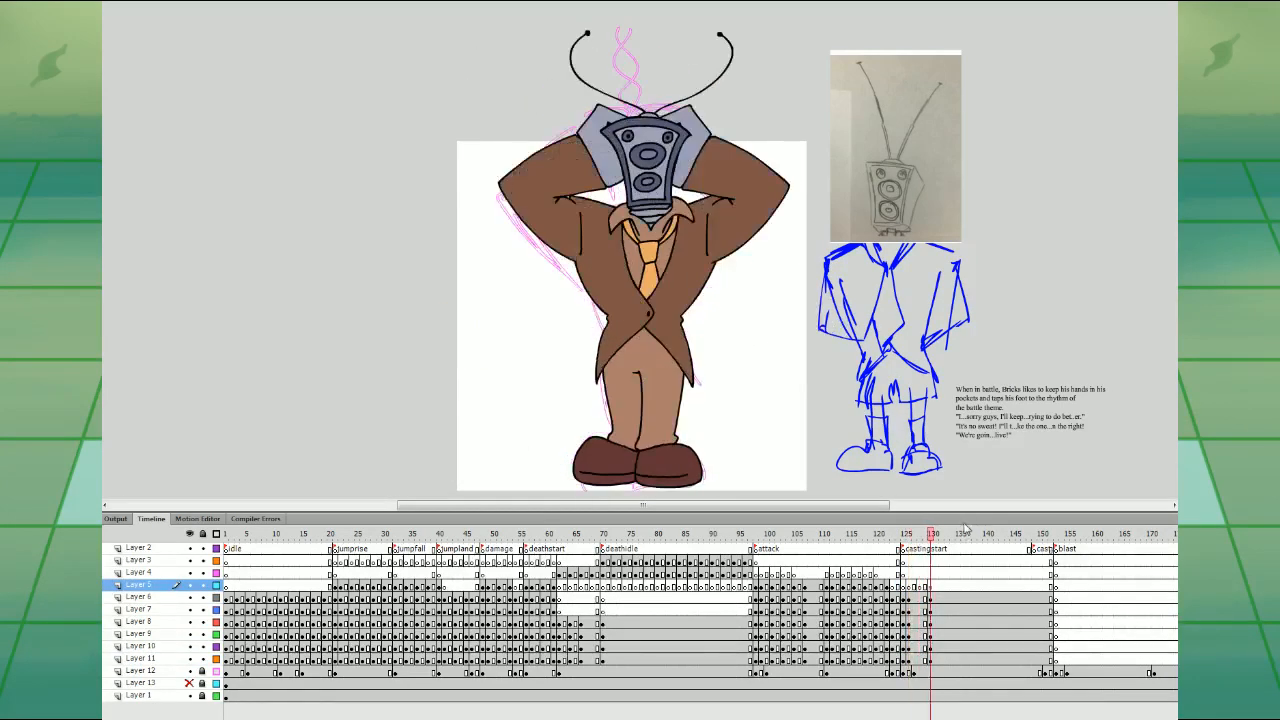
key("Return")
- In the frame 130 pose, nudge the head, arms, torso and antennae together down three increments
left_click_drag(914, 601, 919, 647)
left_click(937, 586)
left_click_drag(473, 303, 796, 60)
key("Down")
key("Down")
key("Down")
- Create classic tweens on Layers 6 to 11 leading into the frame 130 pose and play them back
left_click_drag(920, 600, 922, 659)
key("F3")
left_click(1062, 268)
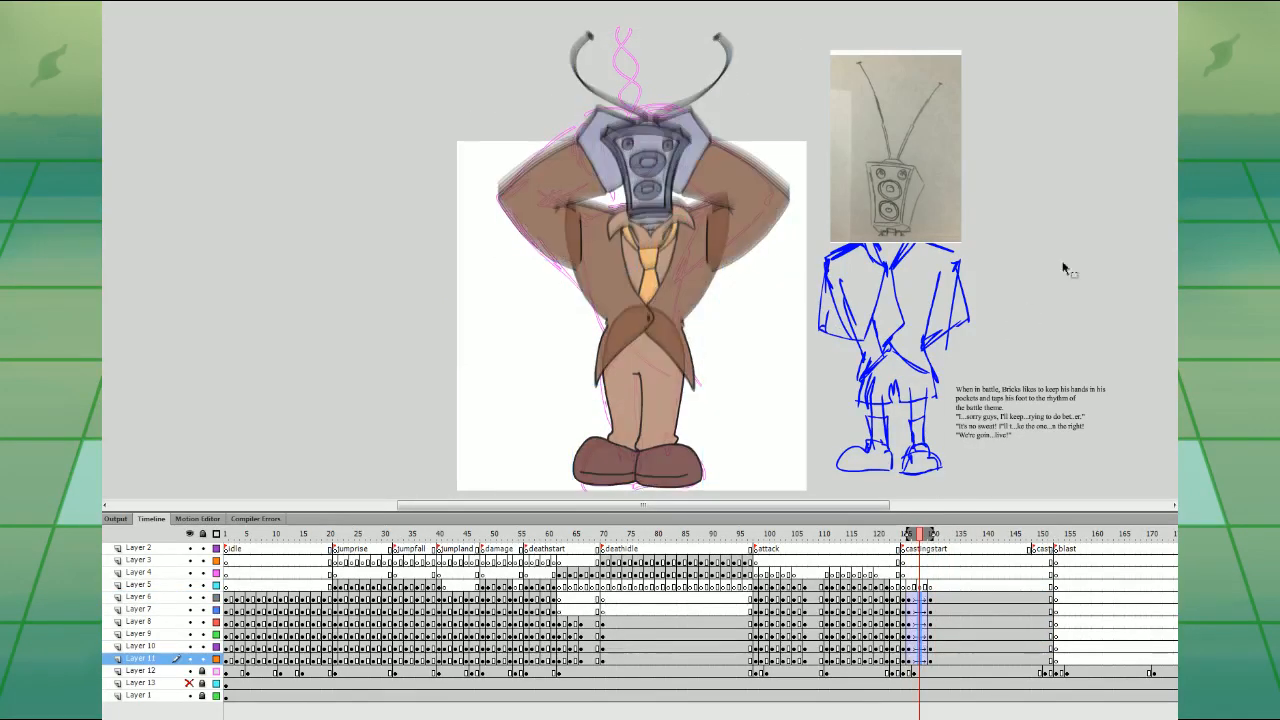
left_click(817, 573)
key("Return")
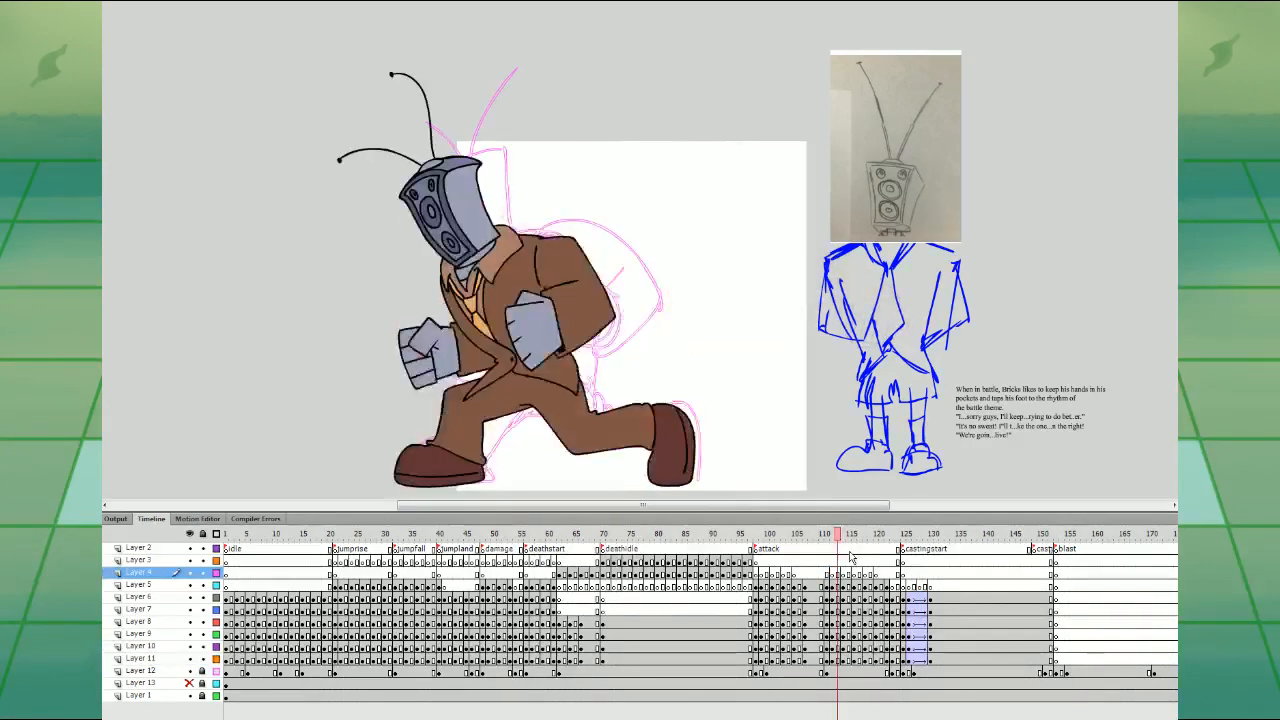
key("Return")
- Convert the tweened frames on Layers 6 to 11 into keyframes and play the castingstart section
left_click_drag(918, 598, 925, 660)
key("F6")
left_click(1002, 250)
left_click(905, 587)
key("Return")
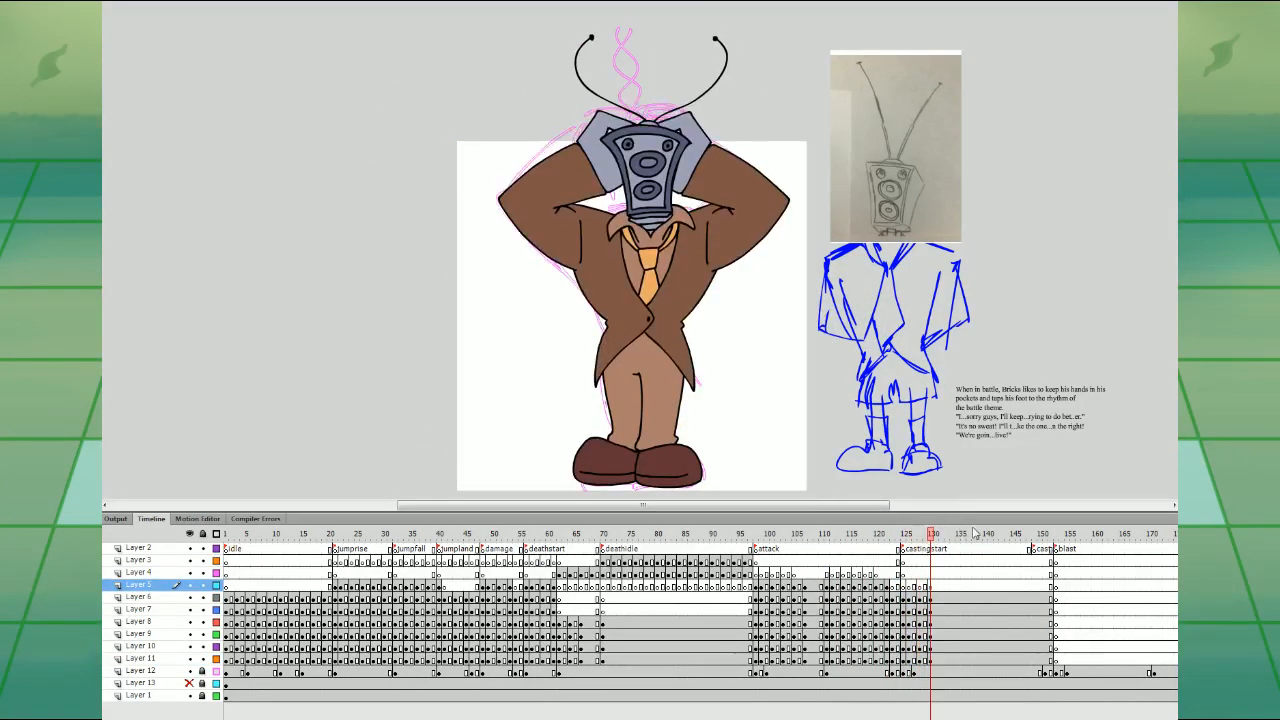
key("Return")
- Add a Layer 7 keyframe at frame 132 and squeeze the two antennae closer together
scroll(1022, 657, "right", 3)
left_click(848, 621)
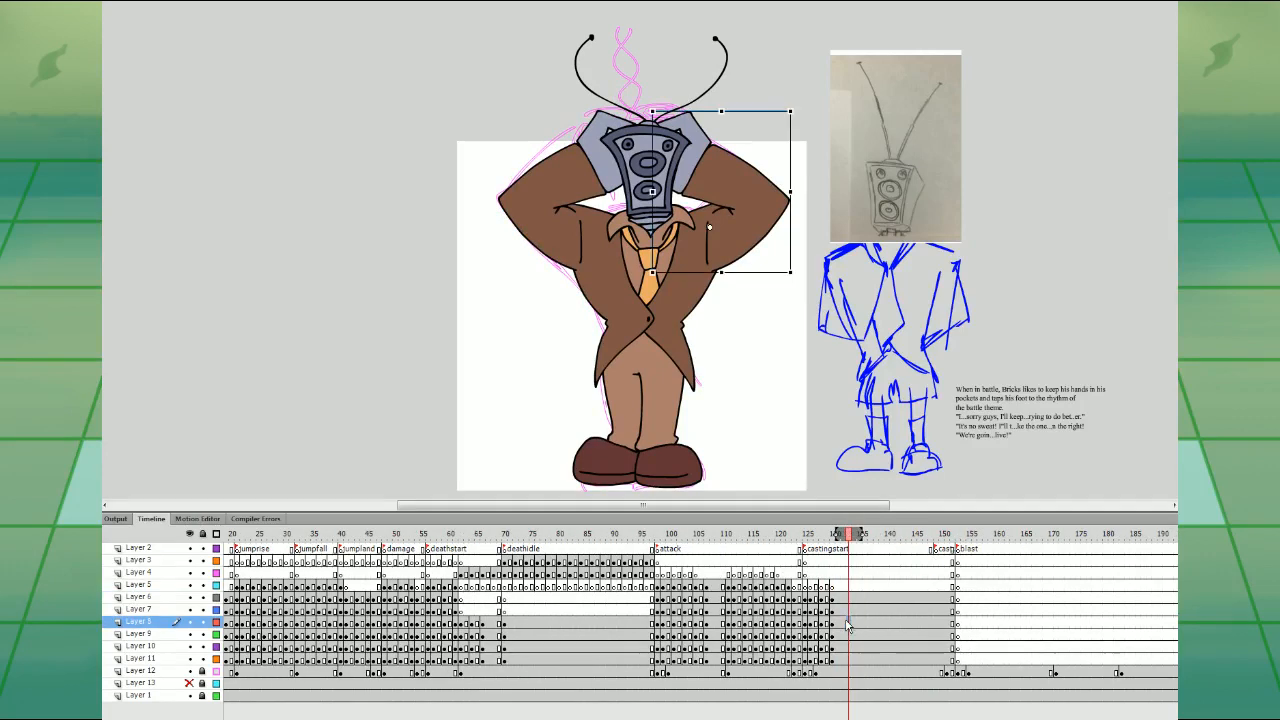
left_click(844, 622)
left_click(844, 612)
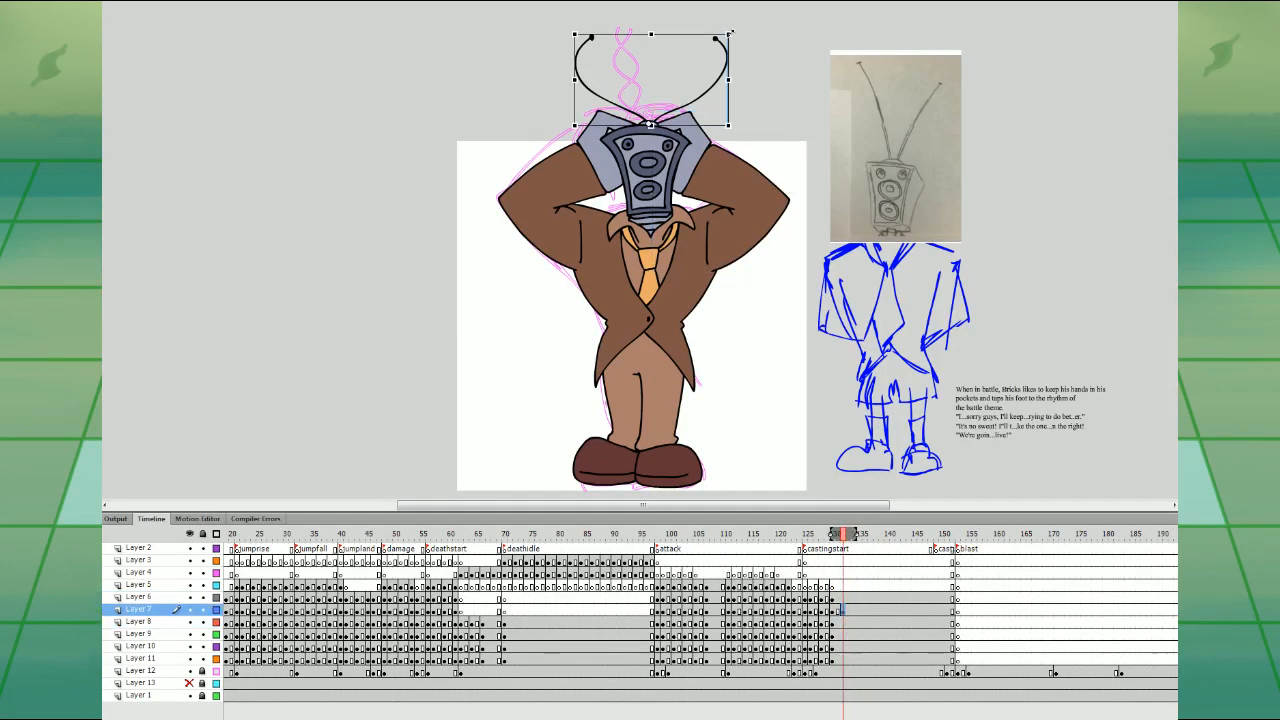
left_click_drag(731, 33, 701, 30)
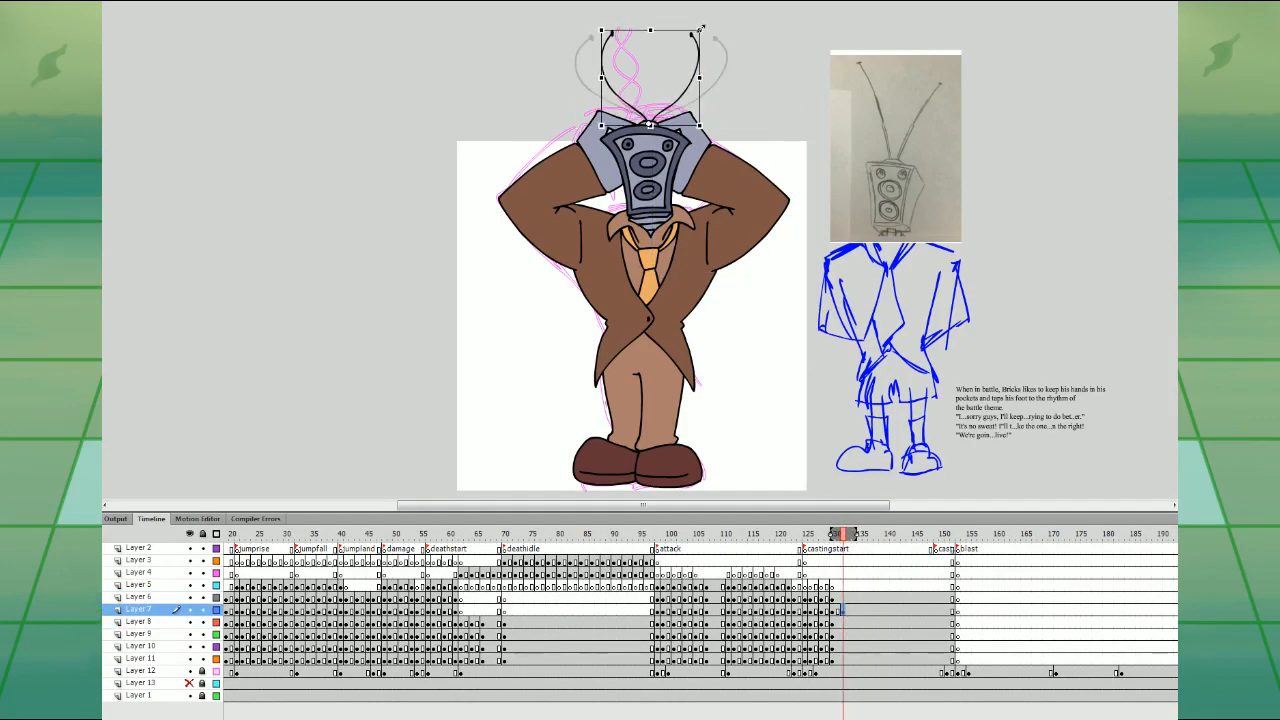
- Insert a blank keyframe on Layer 7 at frame 133 and draw two intertwined antennae with round tips above the head
left_click(849, 611)
key("F7")
key("ctrl+=")
key("space")
left_click_drag(885, 70, 903, 480)
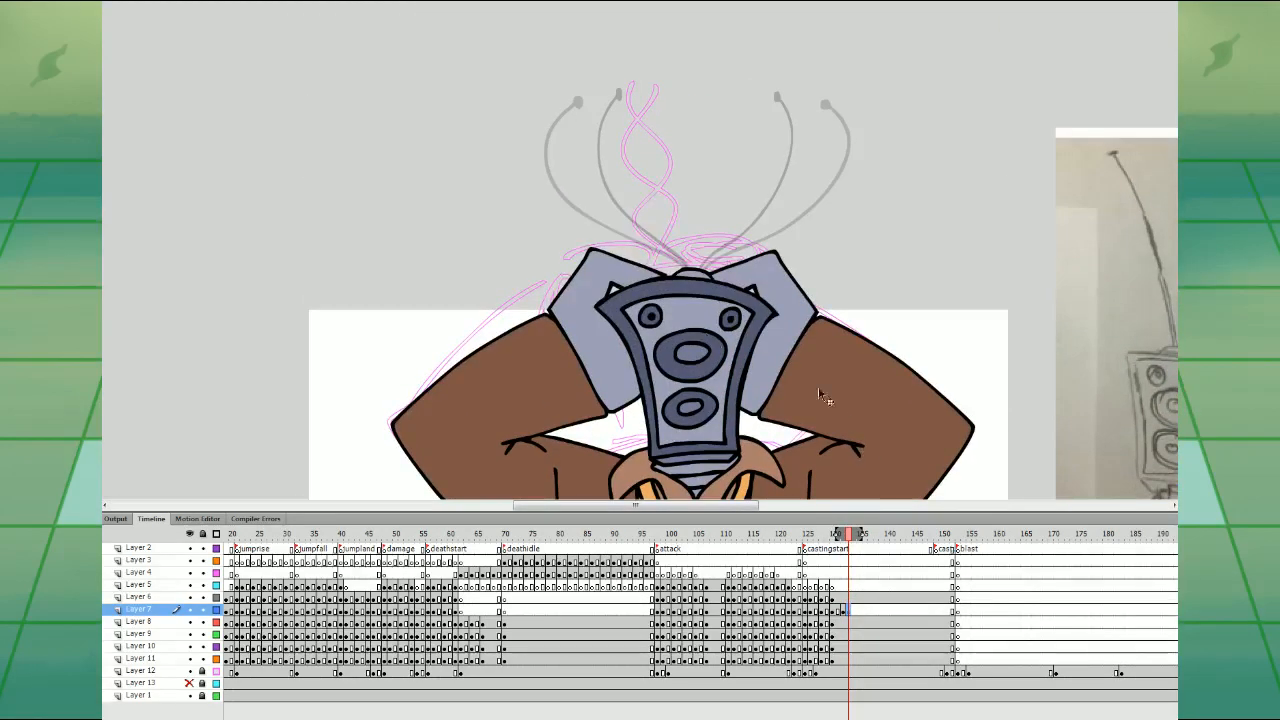
left_click_drag(808, 188, 729, 321)
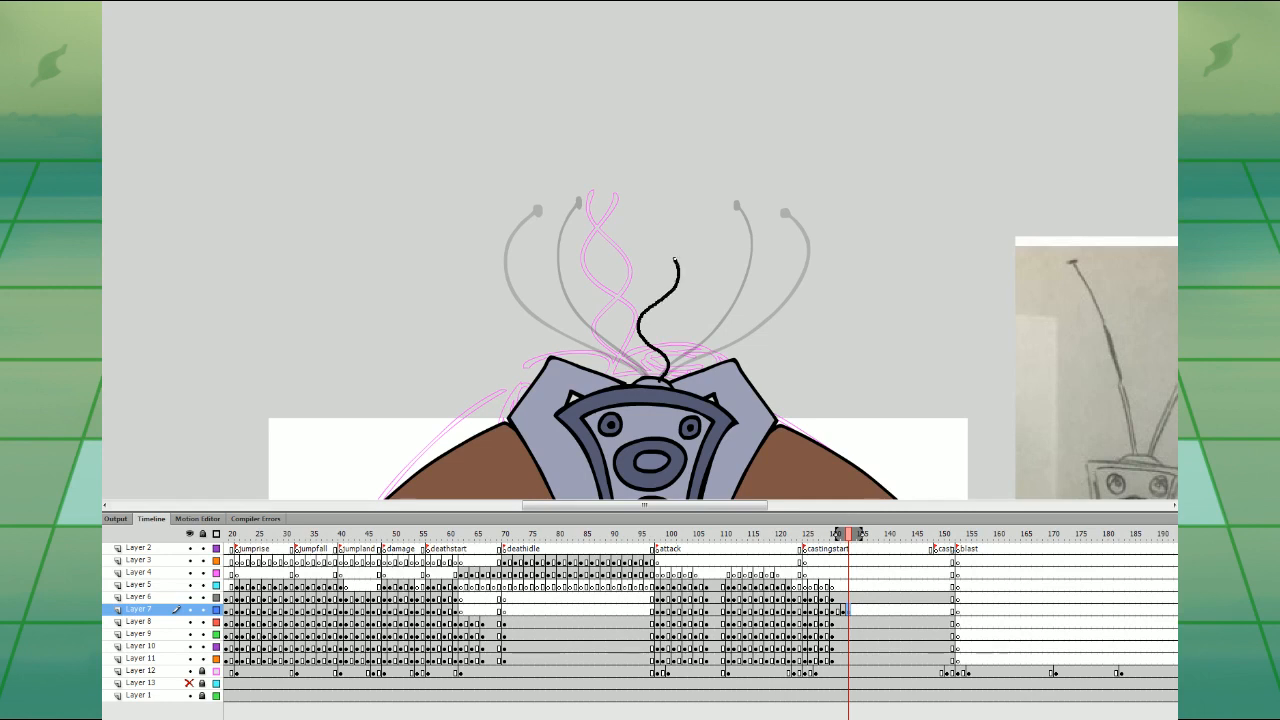
left_click_drag(670, 194, 671, 195)
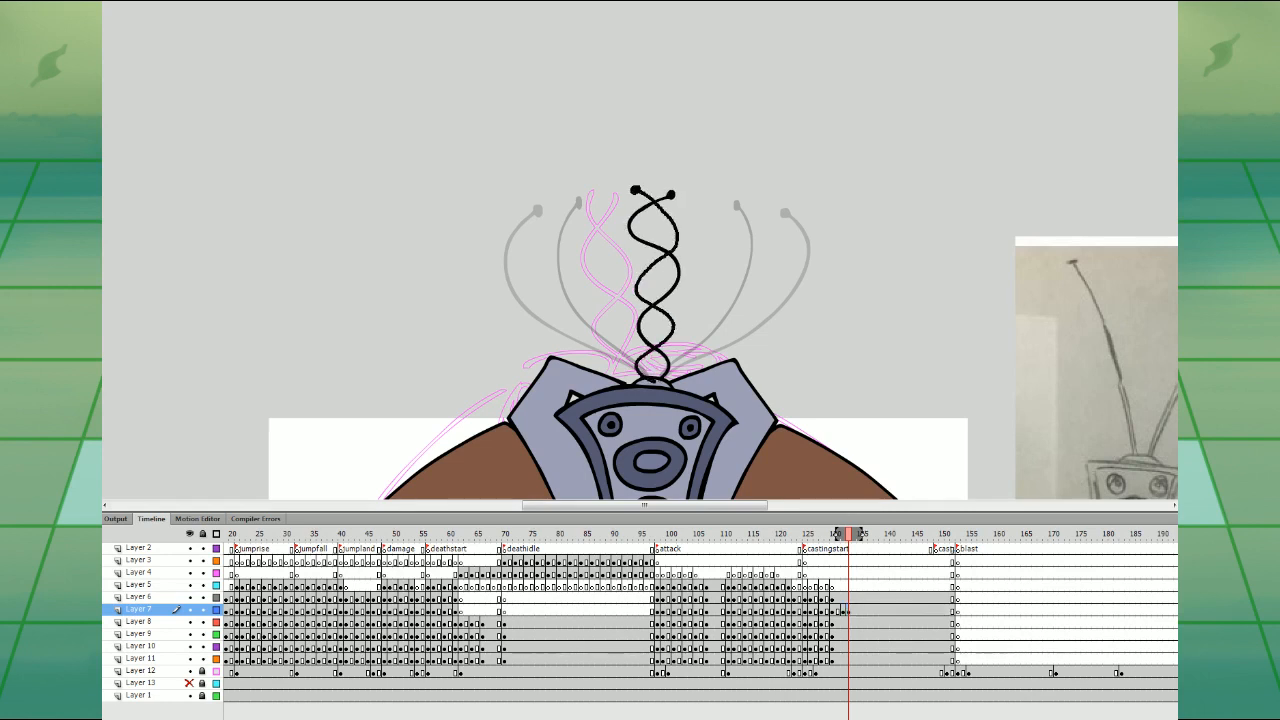
- Convert the twisted antennae to a symbol, place its pivot at the antenna base and play the transition
left_click(851, 610)
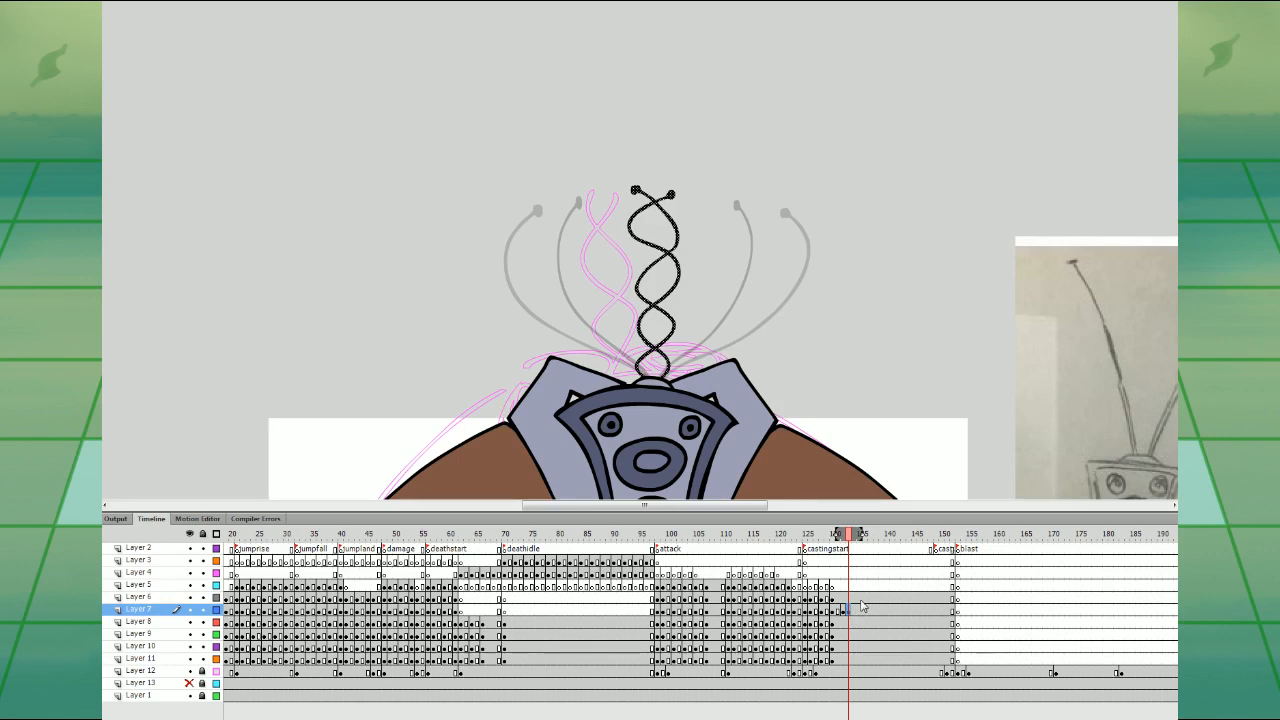
key("F8")
key("Return")
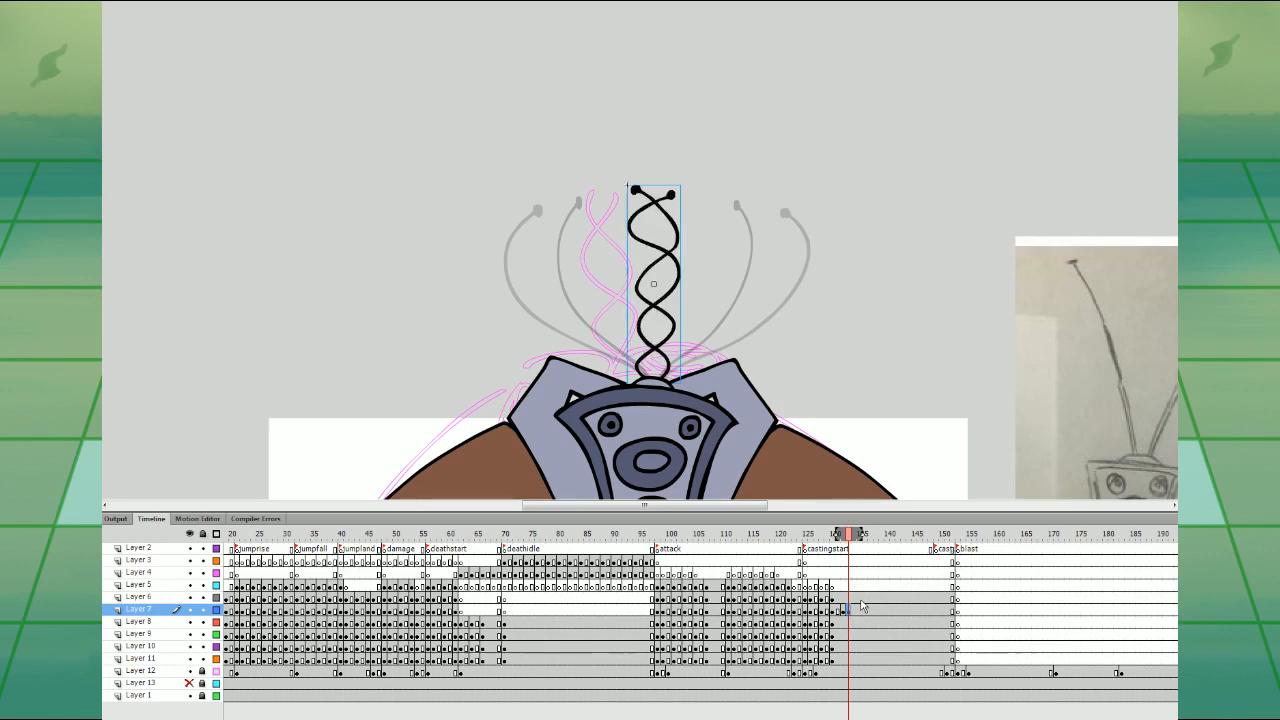
key("ctrl+minus")
key("q")
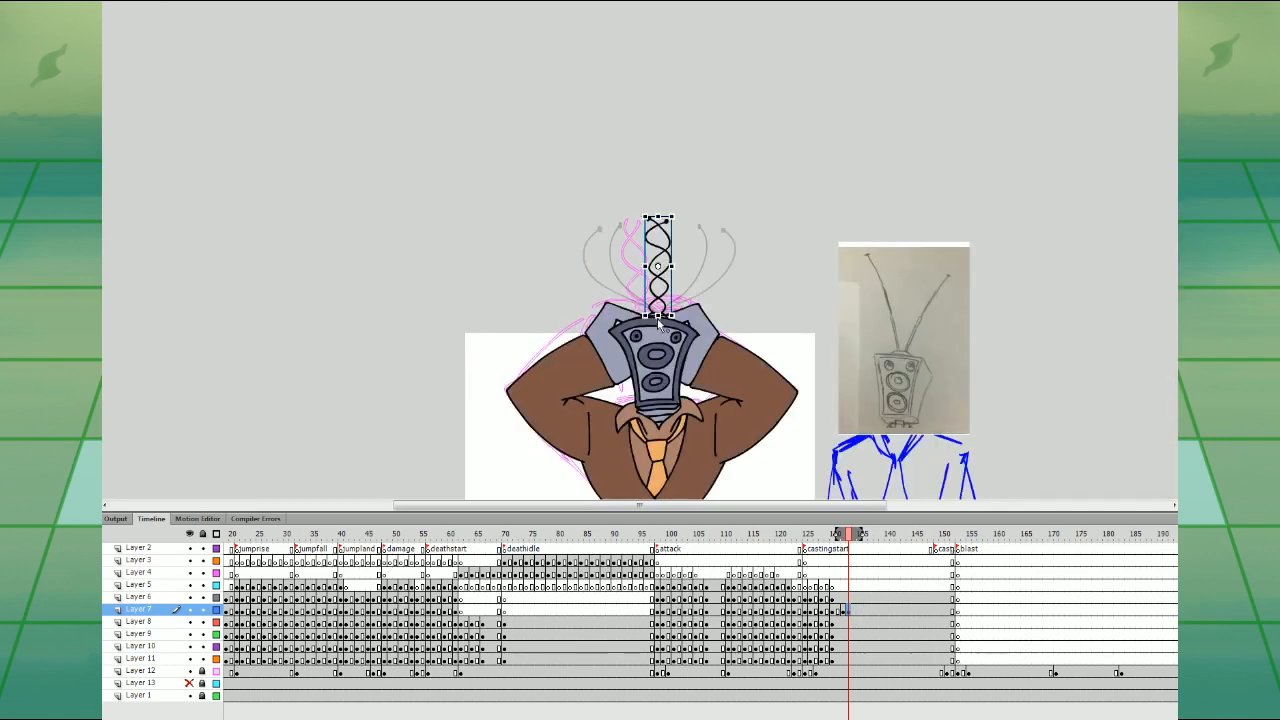
left_click(818, 575)
key("Return")
key("Return")
- Add another Layer 7 keyframe after the twist, widen the twisted antennae slightly in the preceding one and play the animation
left_click(858, 610)
key("F6")
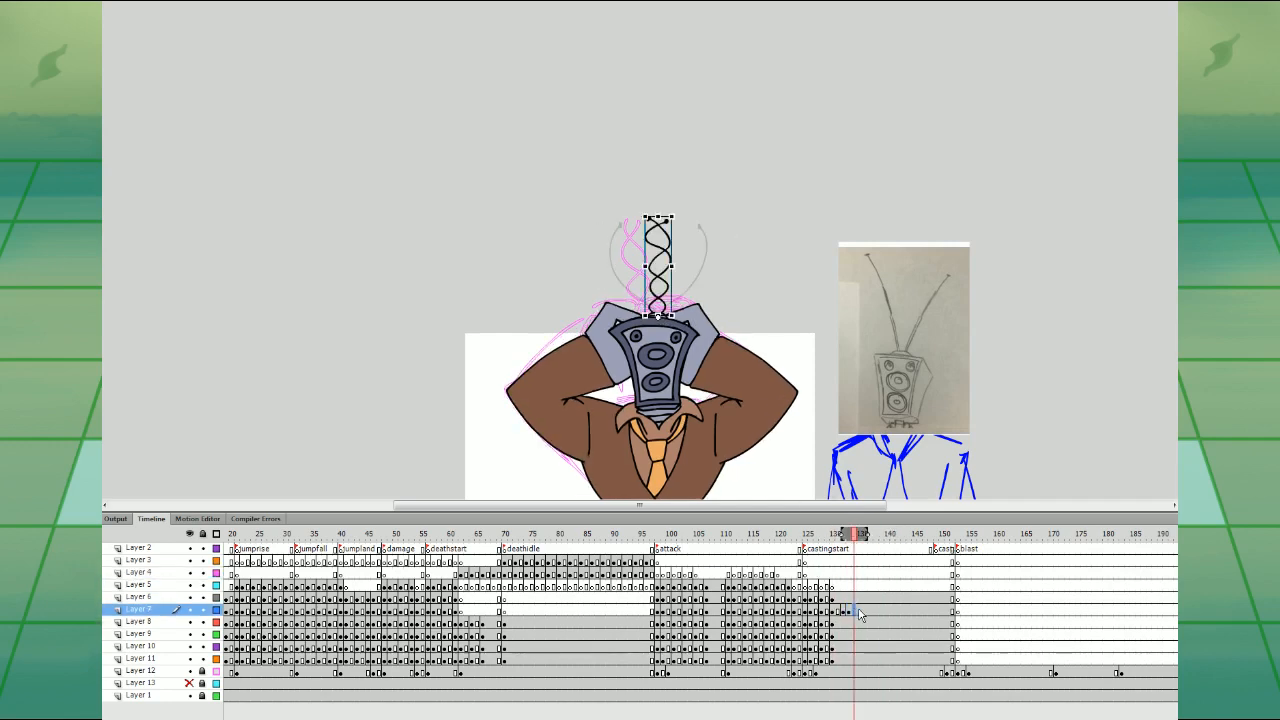
key("comma")
key("comma")
left_click_drag(674, 213, 682, 211)
left_click(819, 586)
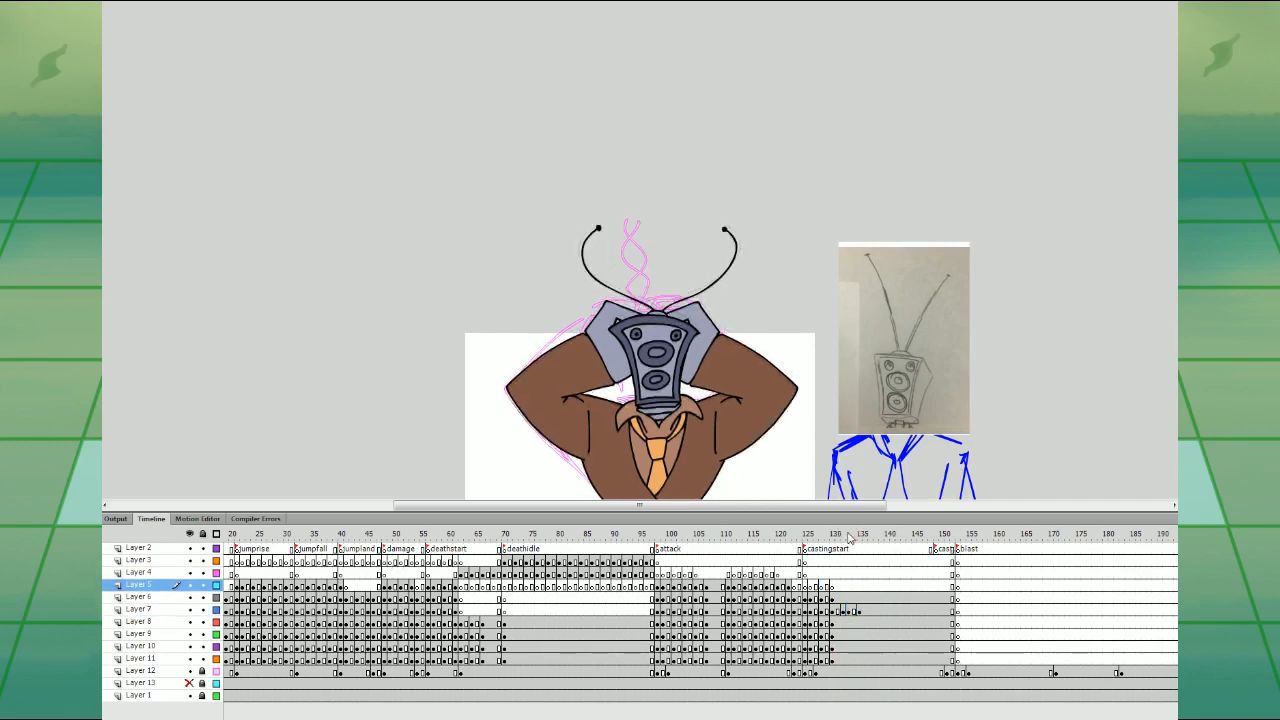
key("Return")
left_click(808, 598)
key("Return")
key("Return")
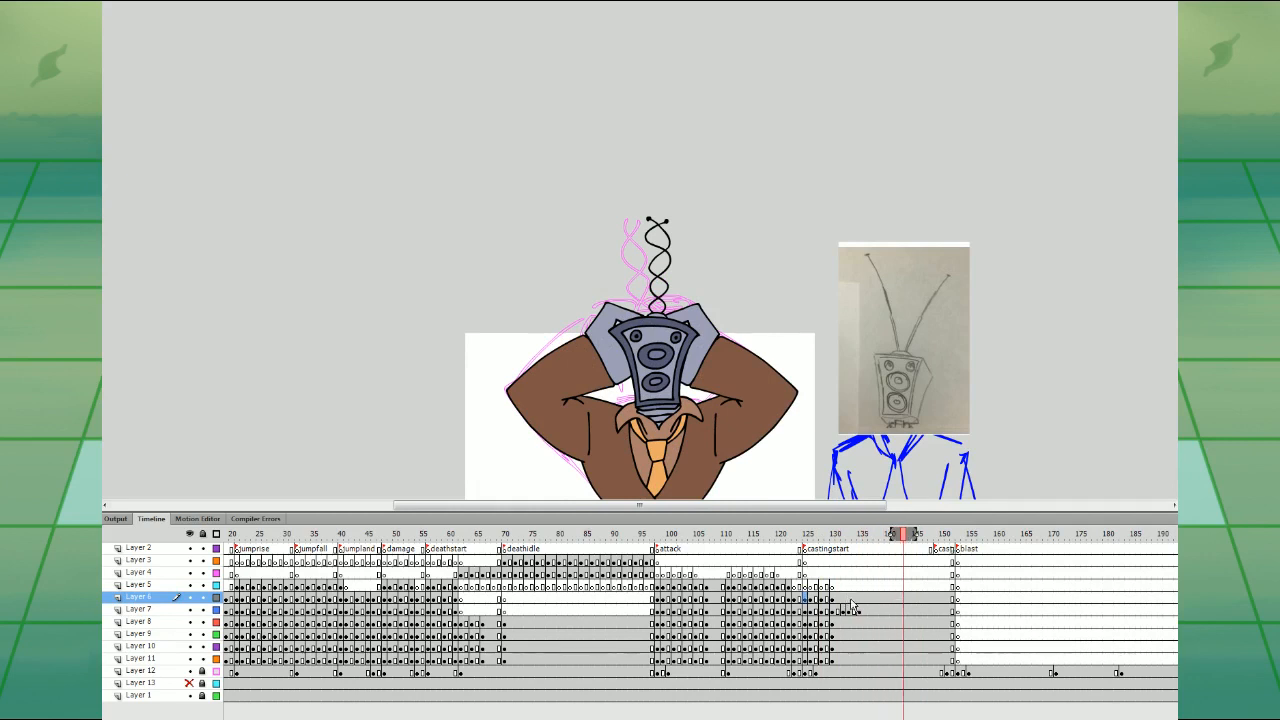
- Add a Layer 7 keyframe at frame 136, make the twisted antennae slightly narrower at frame 135 and play the animation
left_click(859, 611)
left_click_drag(860, 611, 868, 611)
left_click(873, 612)
left_click(861, 611)
key("F6")
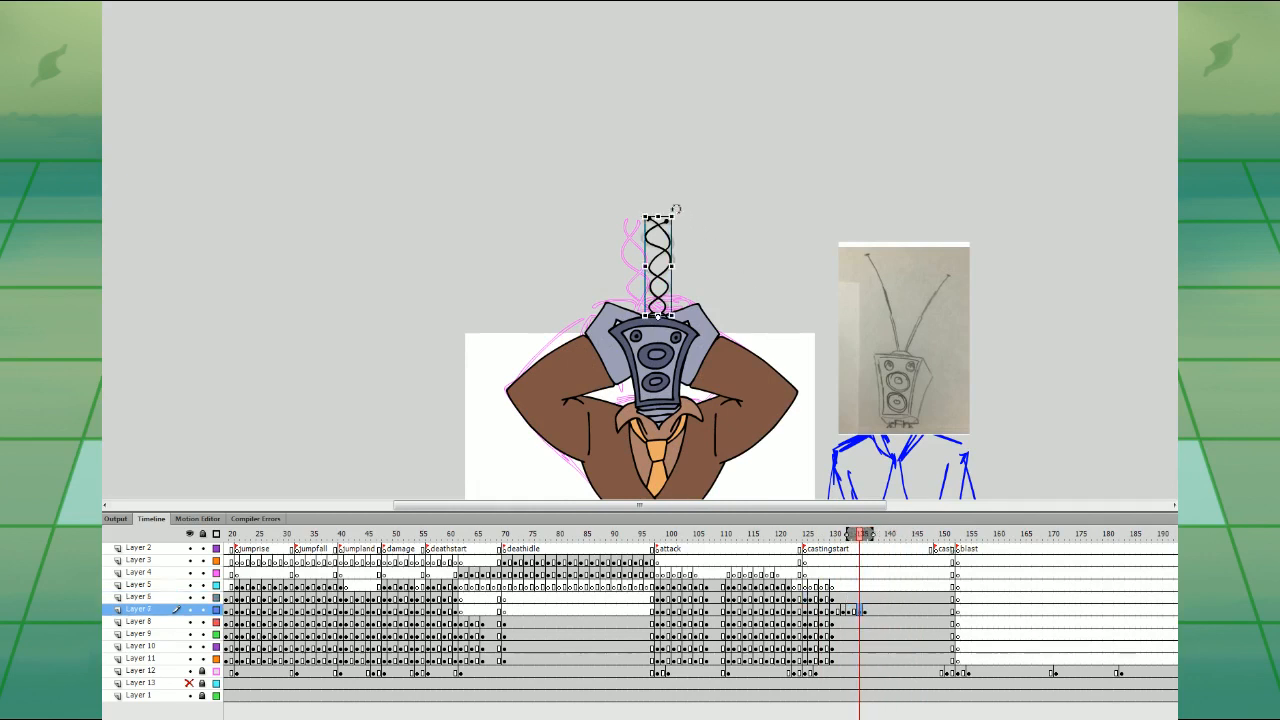
left_click_drag(673, 213, 670, 215)
left_click(806, 574)
key("Return")
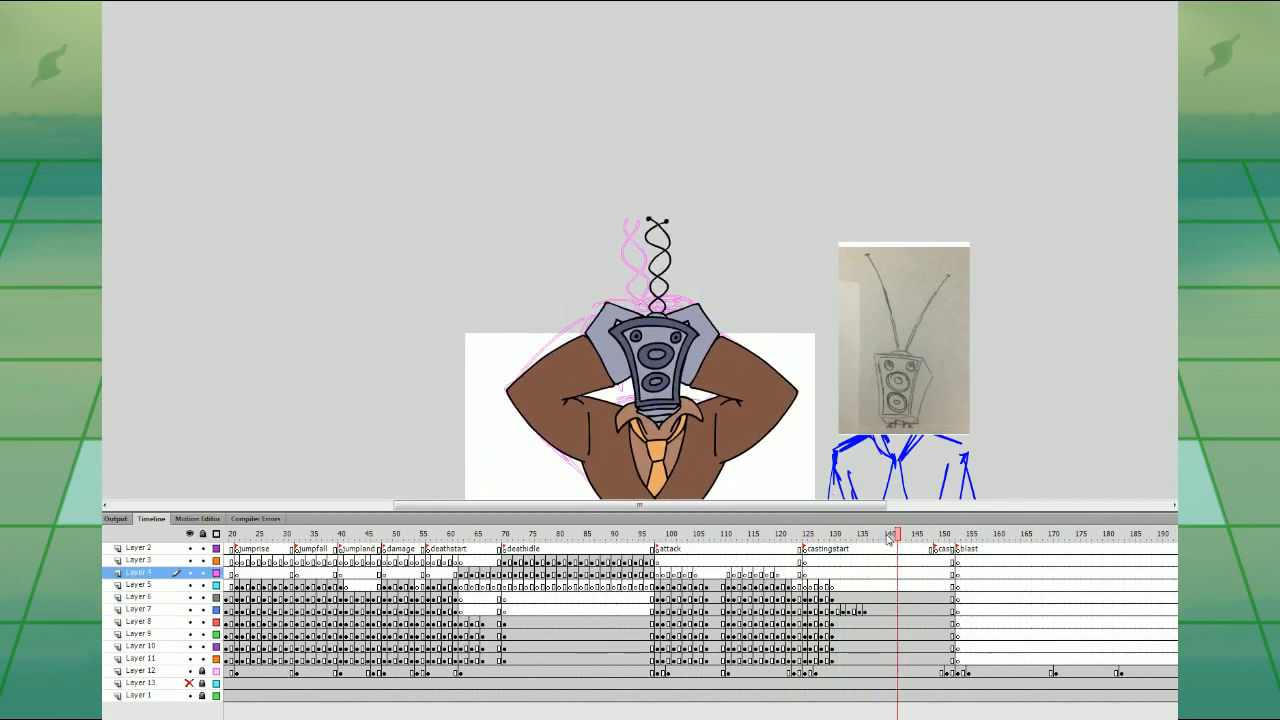
key("Return")
- Widen the twisted antennae slightly more at frame 134 and play from frame 130
left_click(855, 610)
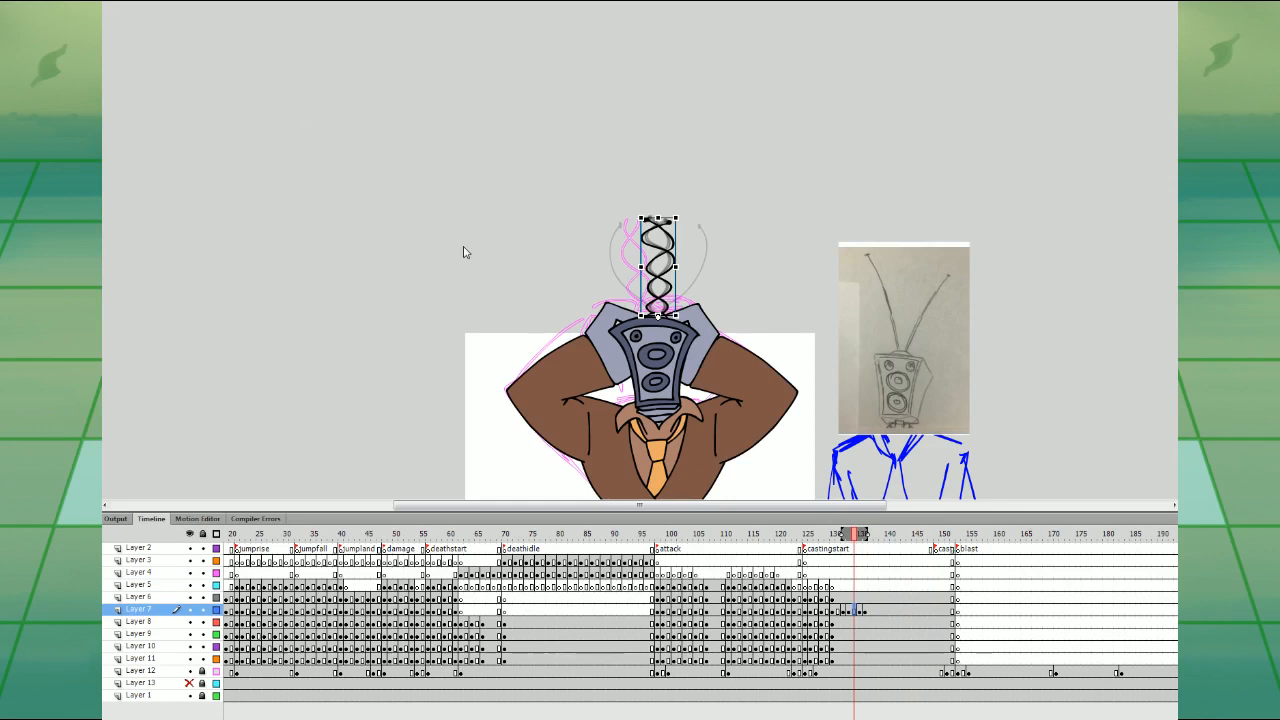
left_click(476, 275)
left_click_drag(676, 218, 680, 217)
left_click(831, 587)
key("Return")
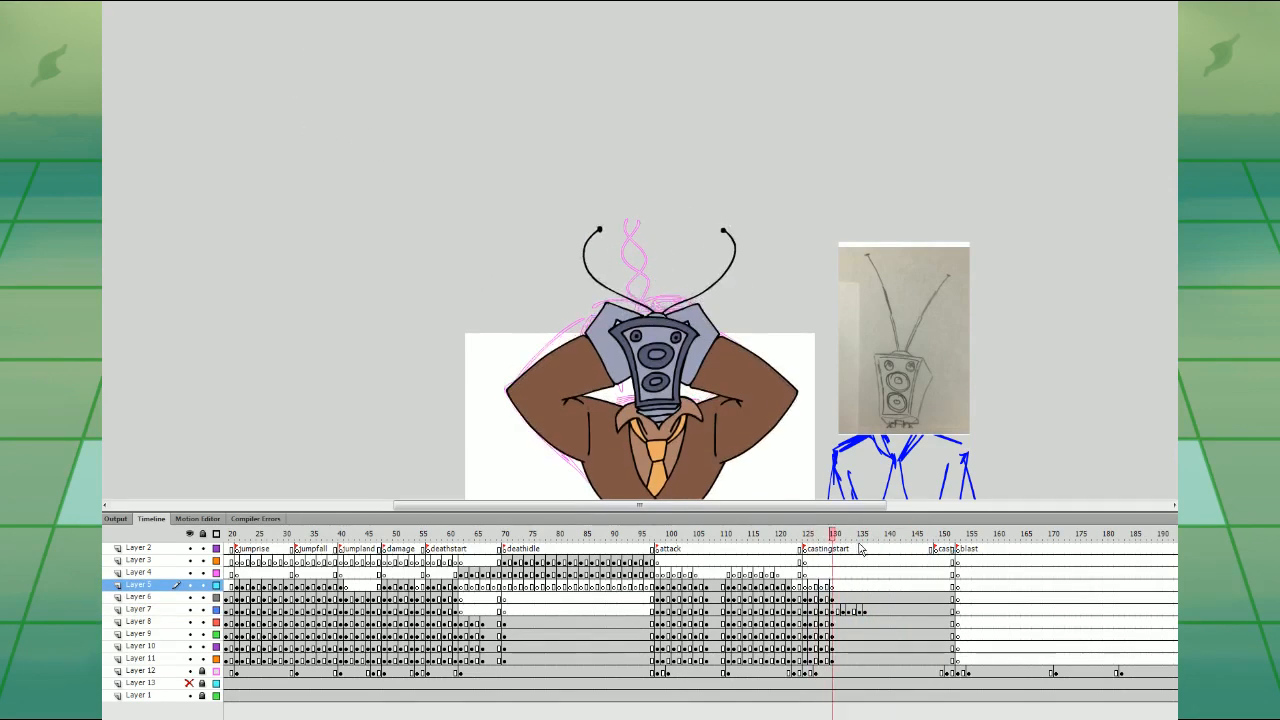
- Move the last Layer 7 antenna keyframe to frame 137 and replay the twist
left_click(868, 610)
left_click_drag(869, 615, 871, 613)
left_click(831, 598)
key("Return")
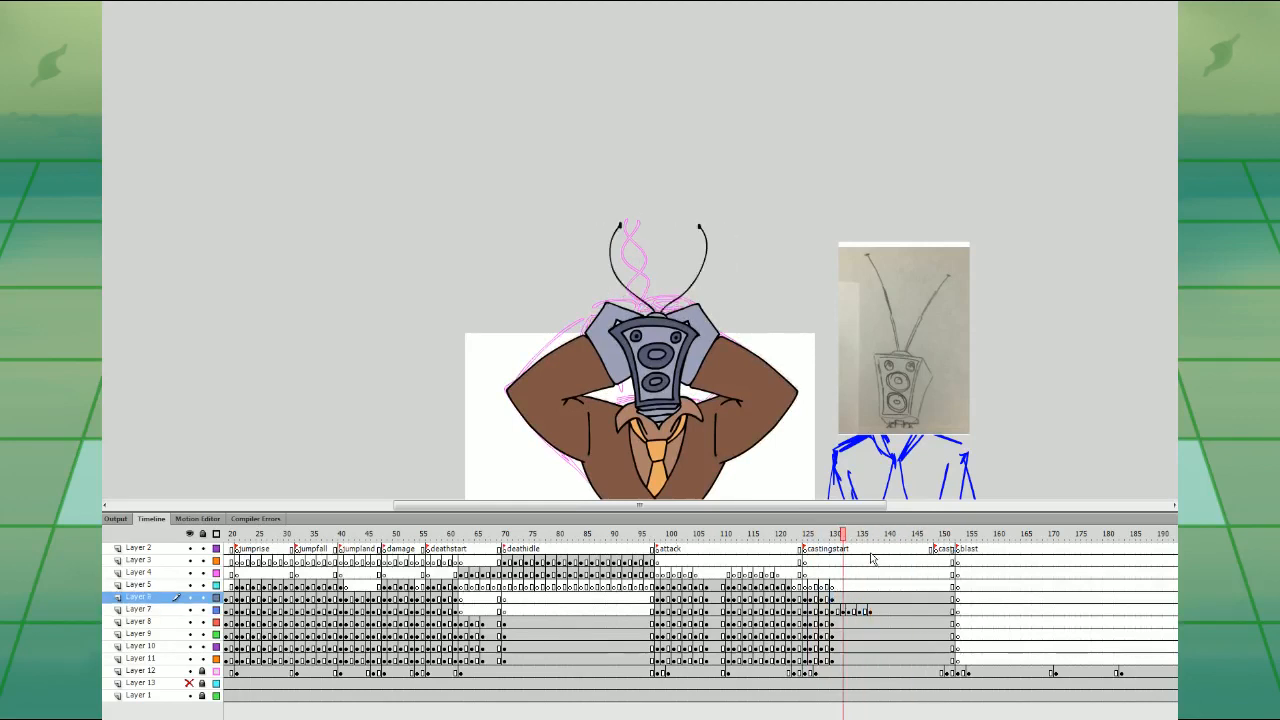
left_click(829, 587)
key("Return")
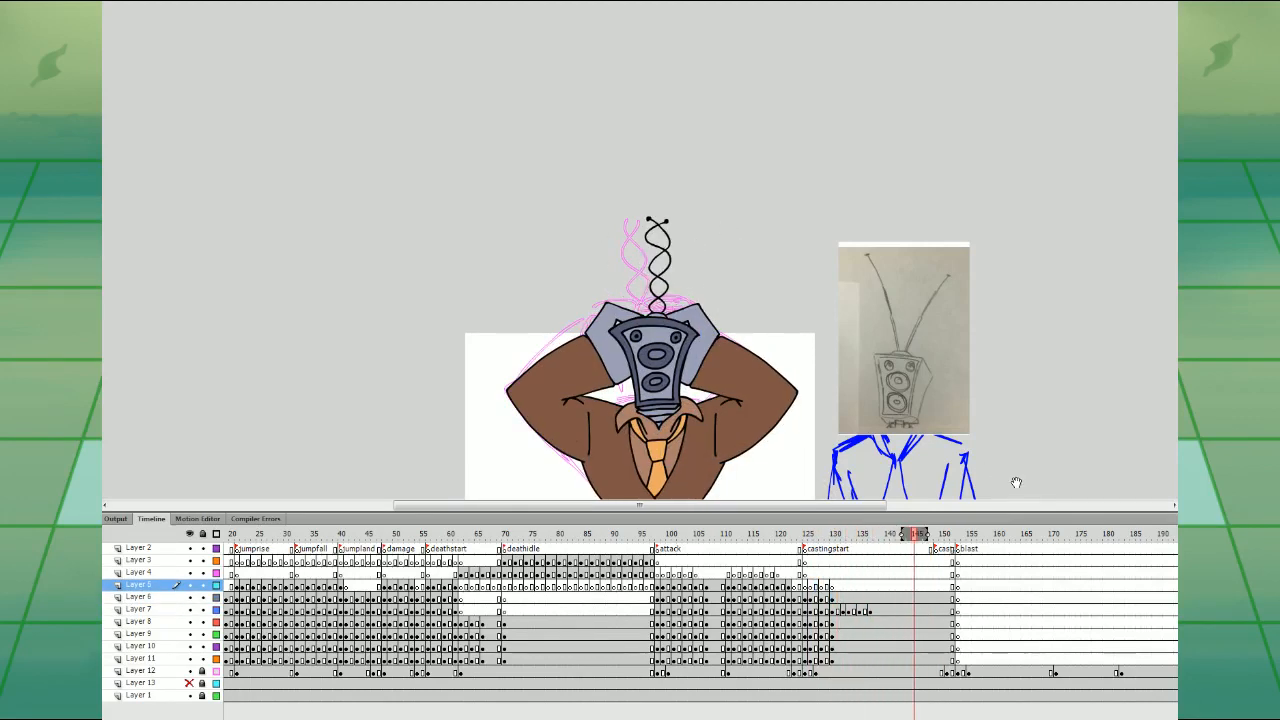
- Retime the twisted-antenna keyframes on Layer 7 so the last falls on frame 138, and play the section
left_click_drag(1014, 479, 987, 338)
left_click_drag(849, 611, 878, 611)
left_click(825, 587)
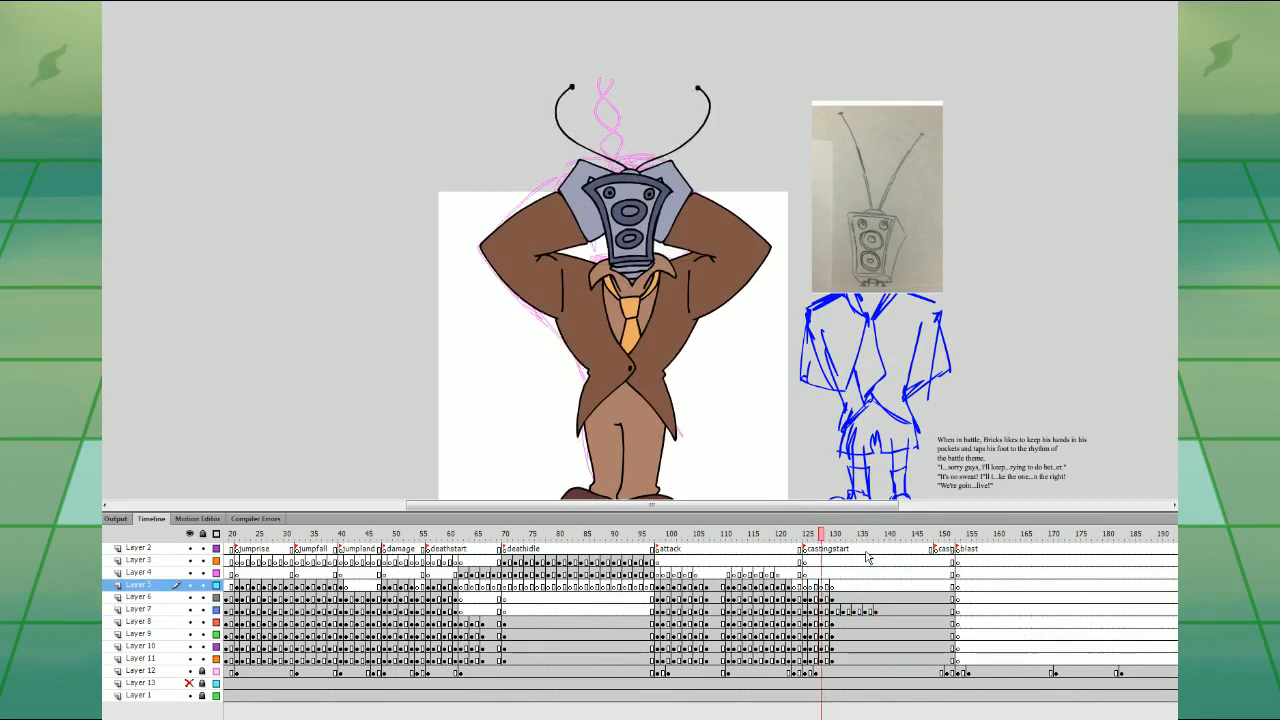
key("Return")
key("Return")
- Add a blank Layer 5 keyframe at frame 140 and insert nine frames across all layers from there
left_click(884, 585)
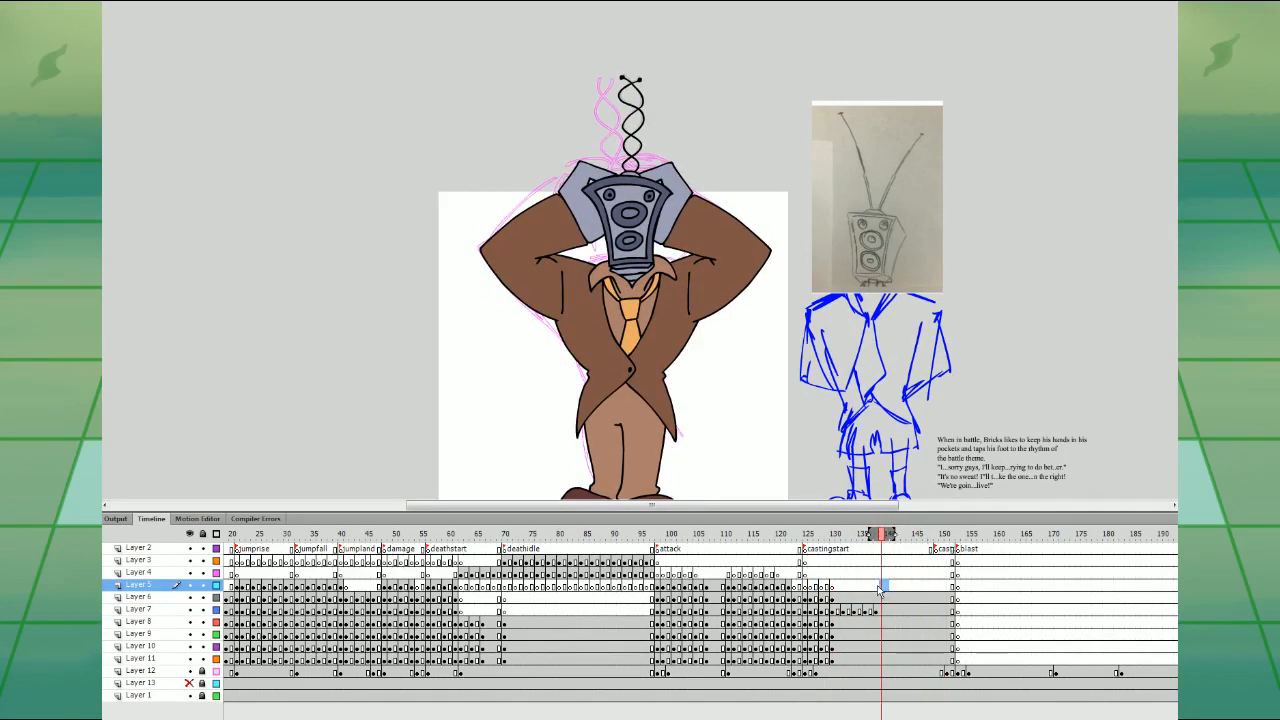
left_click(877, 586)
left_click(882, 586)
left_click_drag(887, 549, 932, 700)
key("F5")
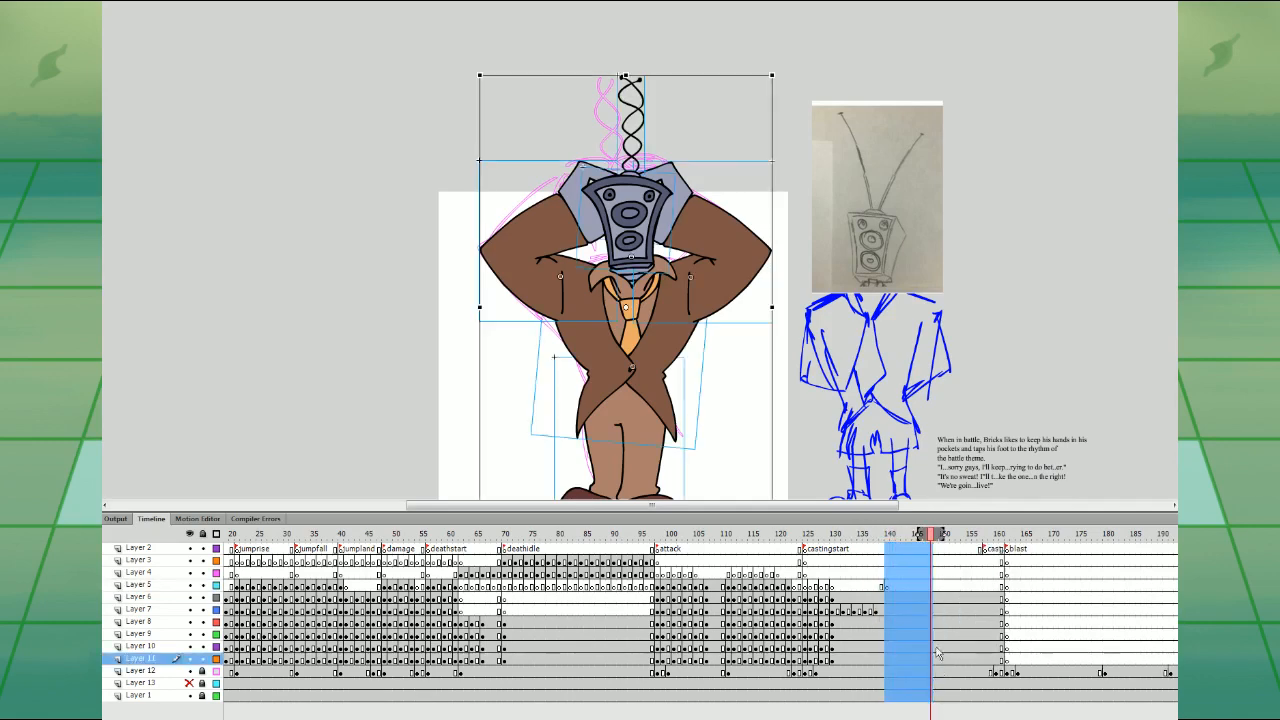
- Draw an oval pulse ring around the upper speaker cone on Layer 5 at frame 140 and fill it dark slate blue
left_click(954, 573)
left_click(885, 587)
key("ctrl+equal")
left_click_drag(917, 366, 905, 416)
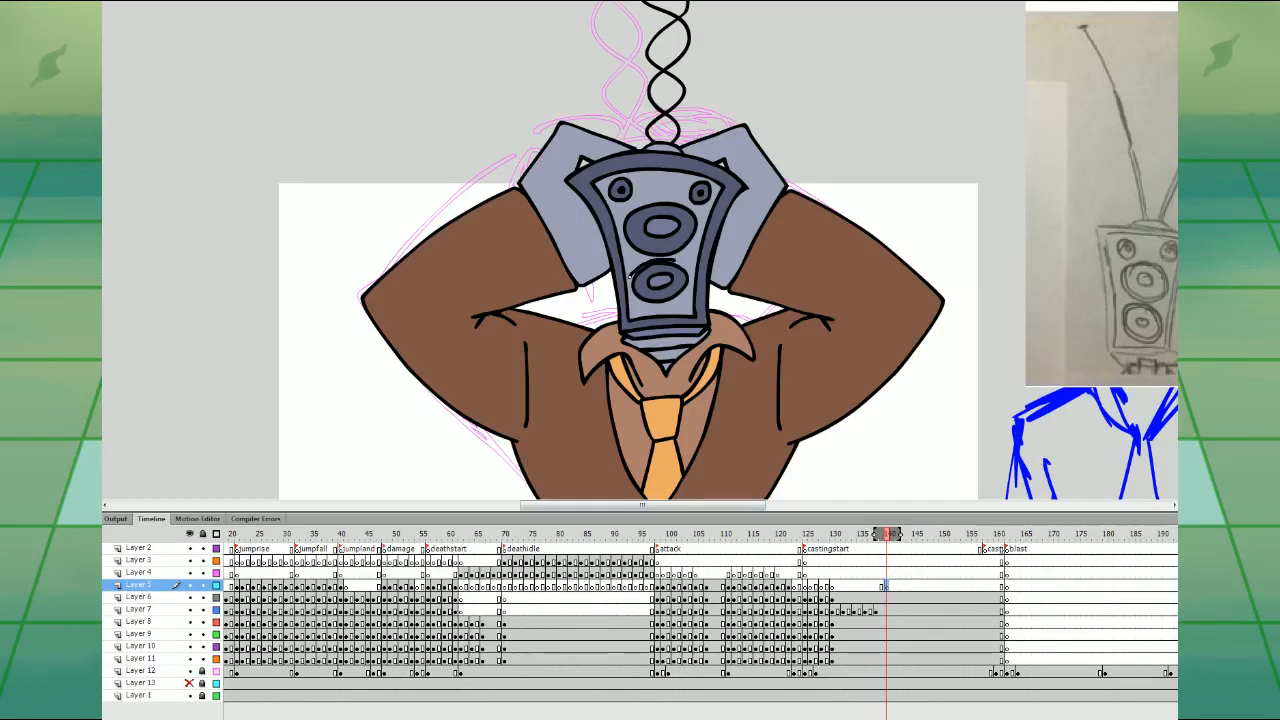
key("ctrl+z")
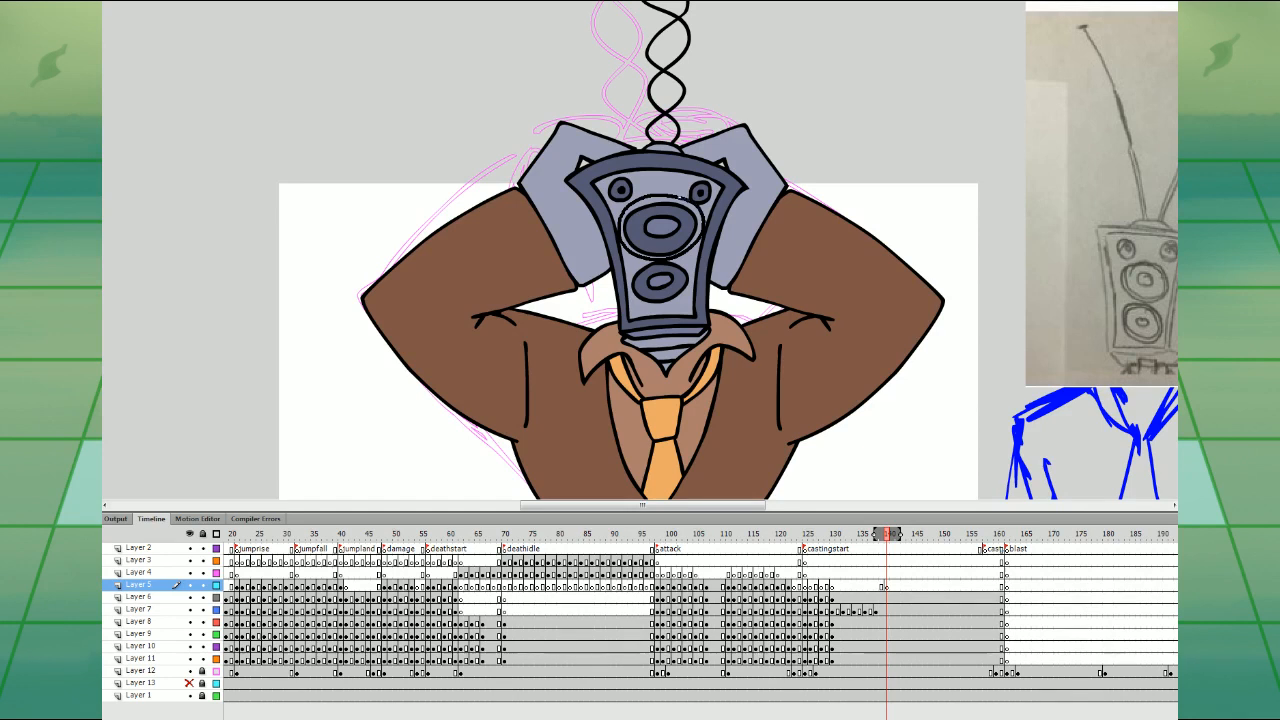
left_click(668, 212)
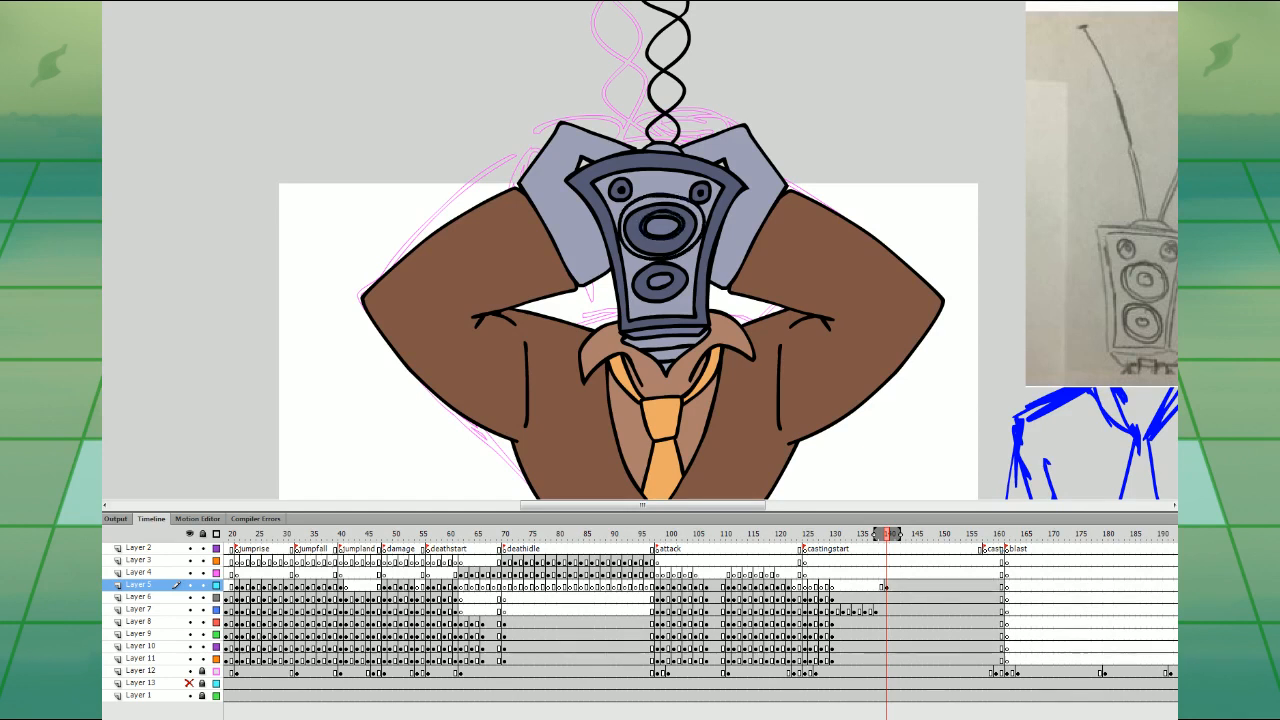
left_click(639, 215)
left_click(637, 205)
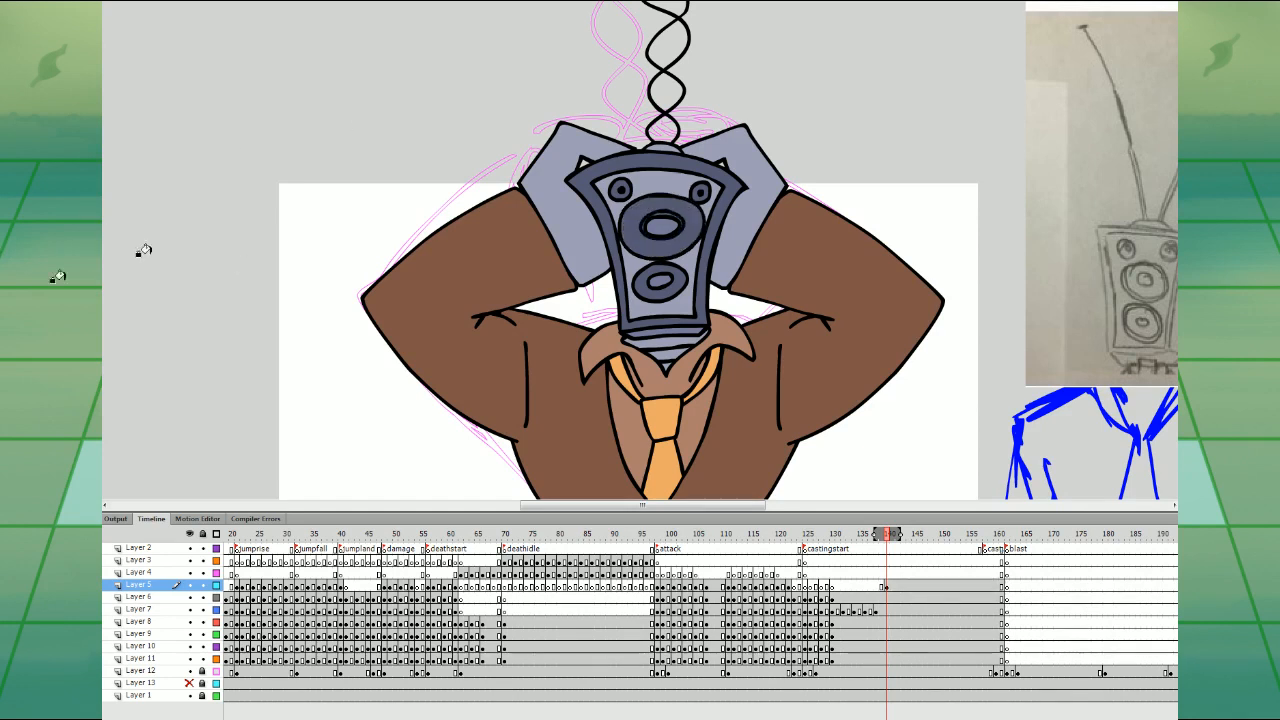
- Copy the speaker ring to frame 141 on Layer 5 and fit the copy over the lower speaker cone
left_click(886, 587)
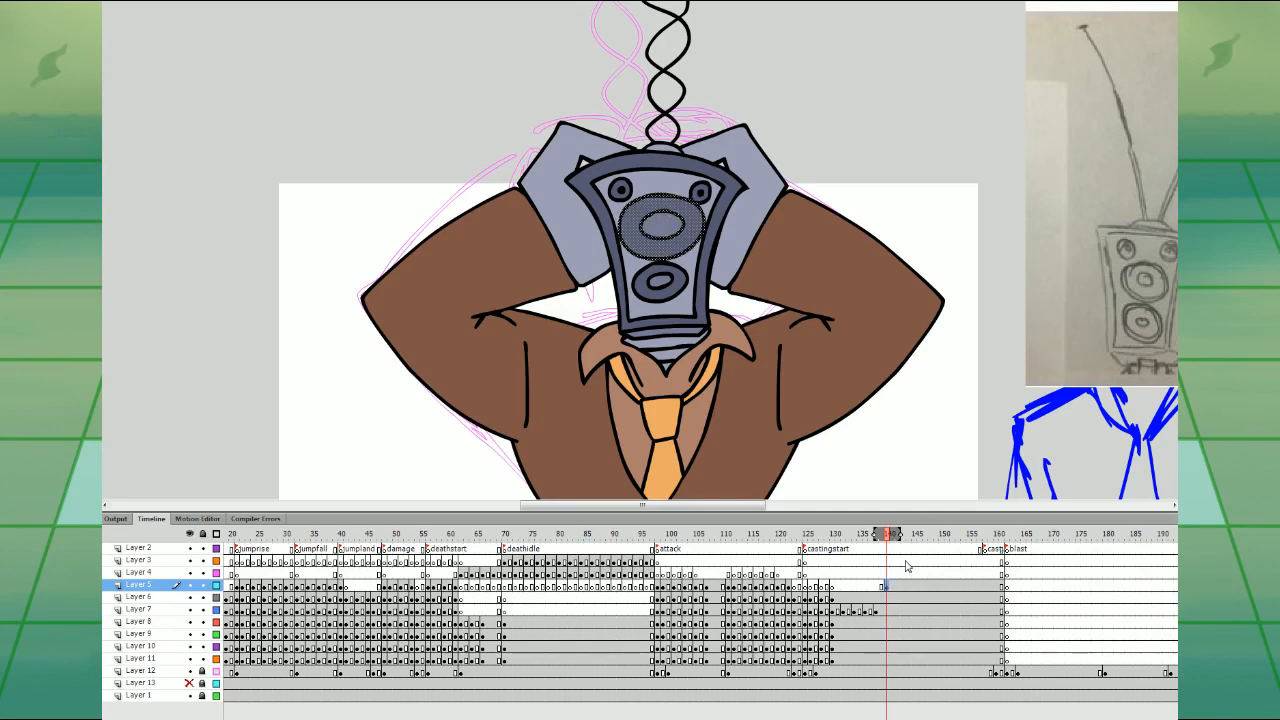
key("q")
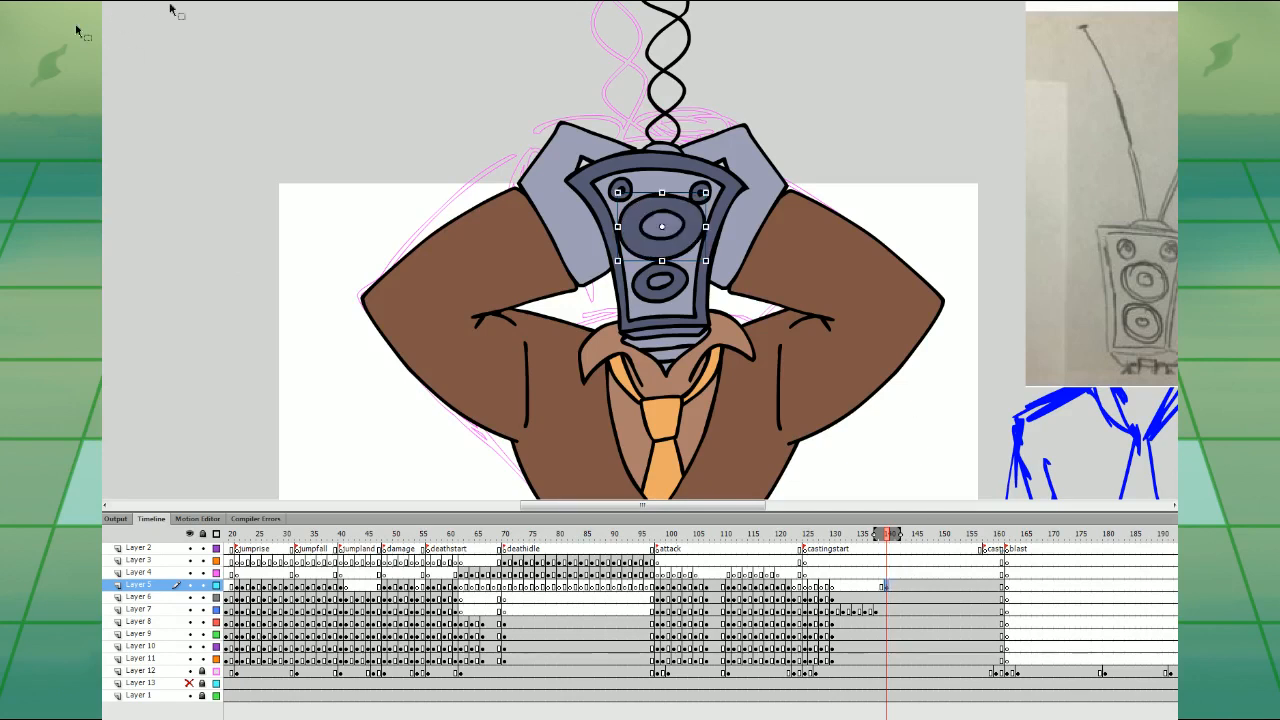
left_click_drag(886, 587, 892, 587)
left_click_drag(662, 210, 699, 251)
key("Down")
key("Down")
key("Down")
key("Right")
key("Down")
left_click_drag(892, 535, 921, 541)
left_click(893, 587)
key("ctrl+minus")
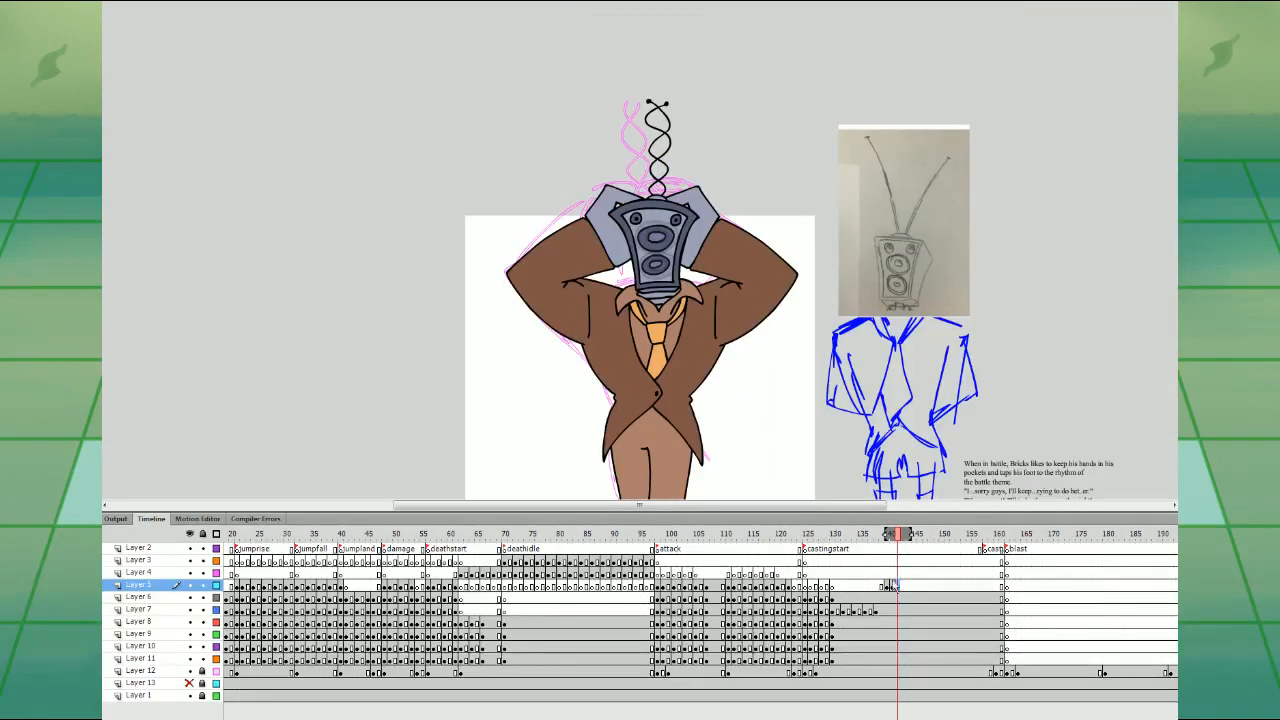
- Repeat the speaker ring keyframes along Layer 5 up to about frame 157
left_click_drag(908, 590, 979, 589)
left_click(915, 589)
key("F7")
left_click(915, 593)
- Insert extra frames across all layers at the end of the speaker pulse to lengthen castingstart
left_click_drag(980, 549, 976, 704)
key("F5")
key("F5")
key("F5")
key("F5")
key("F5")
key("F5")
key("F5")
key("F5")
key("F5")
key("F5")
key("F5")
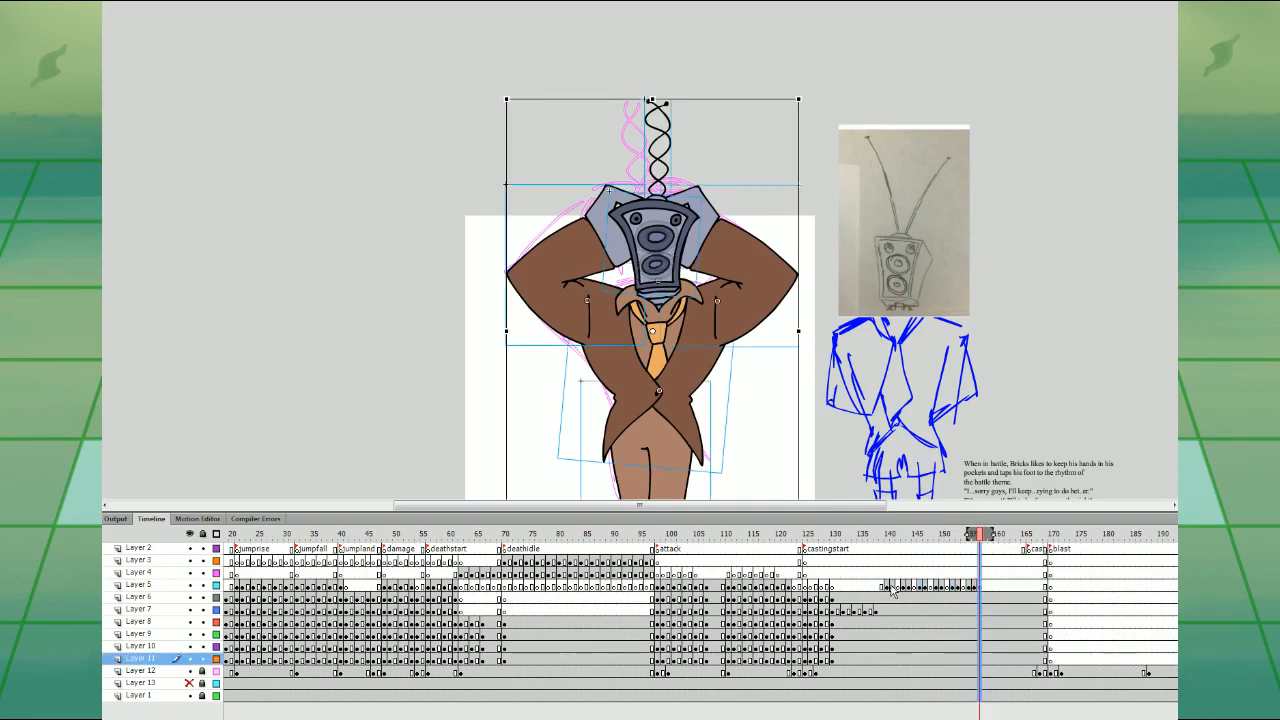
- Extend the repeated pulse keyframes on Layer 5 to about frame 166, trim surplus frames across all layers and play the section
left_click_drag(889, 588, 1040, 708)
left_click(983, 587)
left_click(1047, 587)
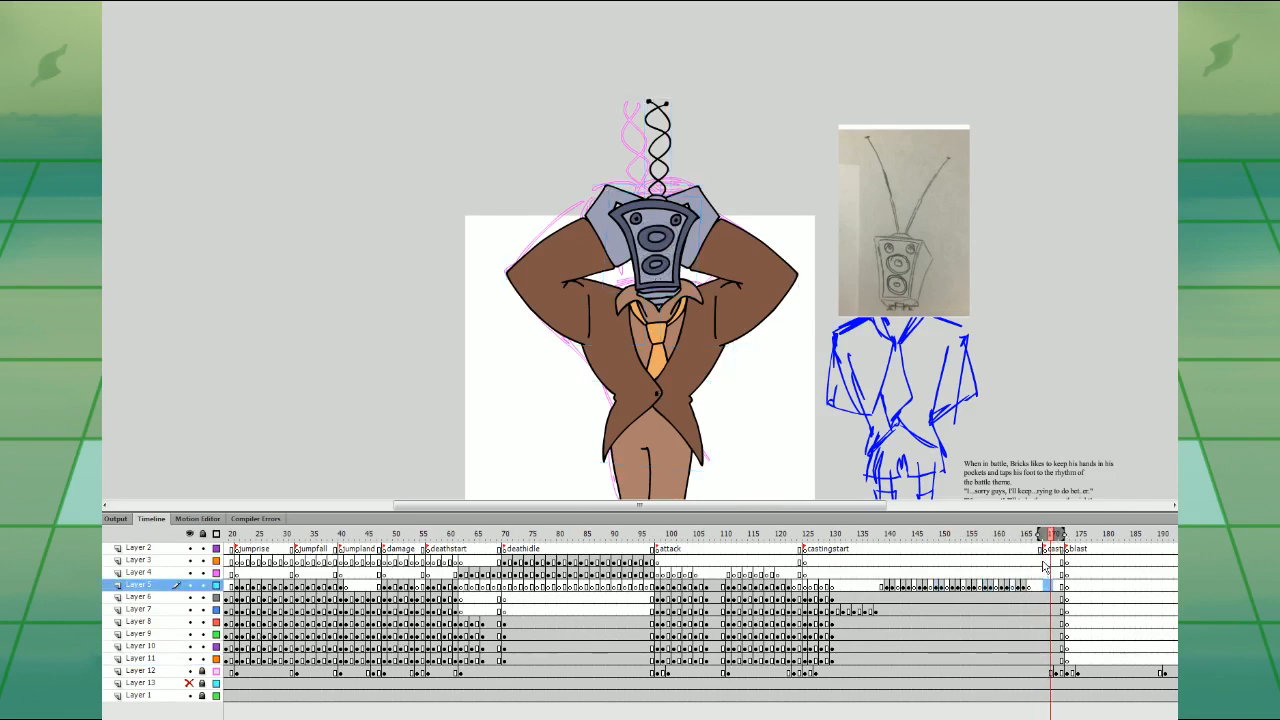
left_click_drag(1039, 561, 1036, 658)
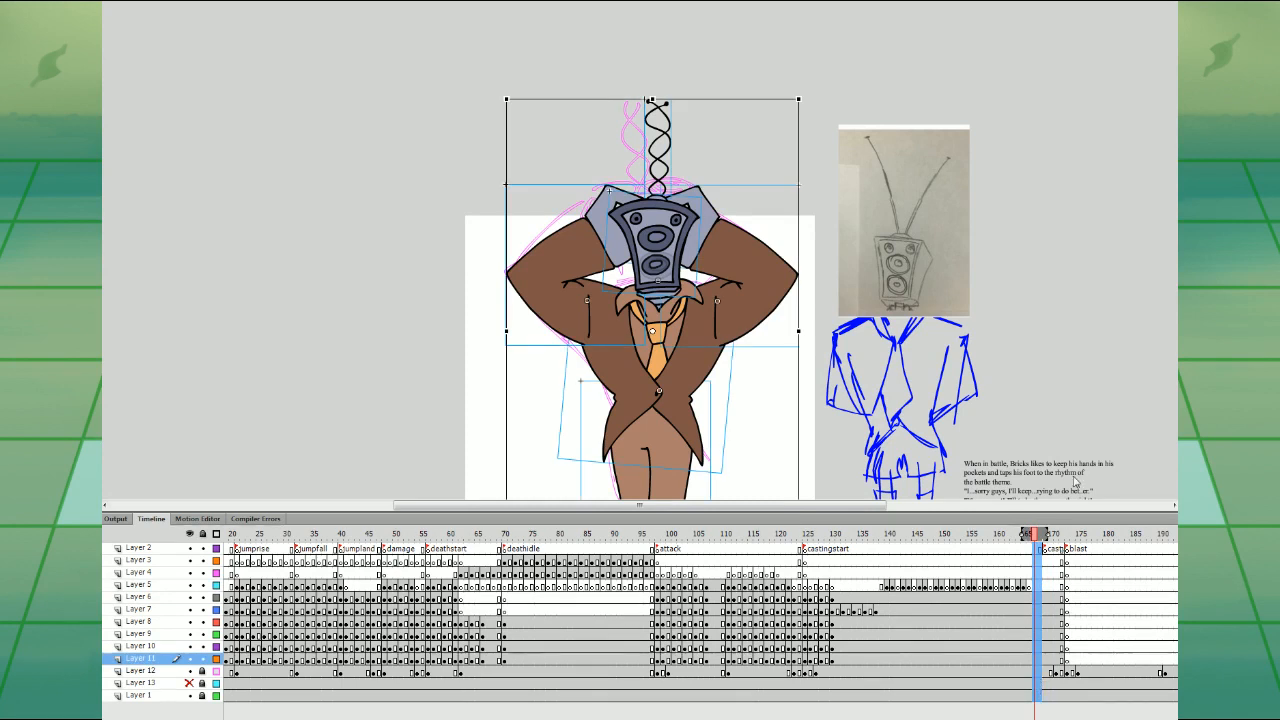
left_click(848, 559)
key("Return")
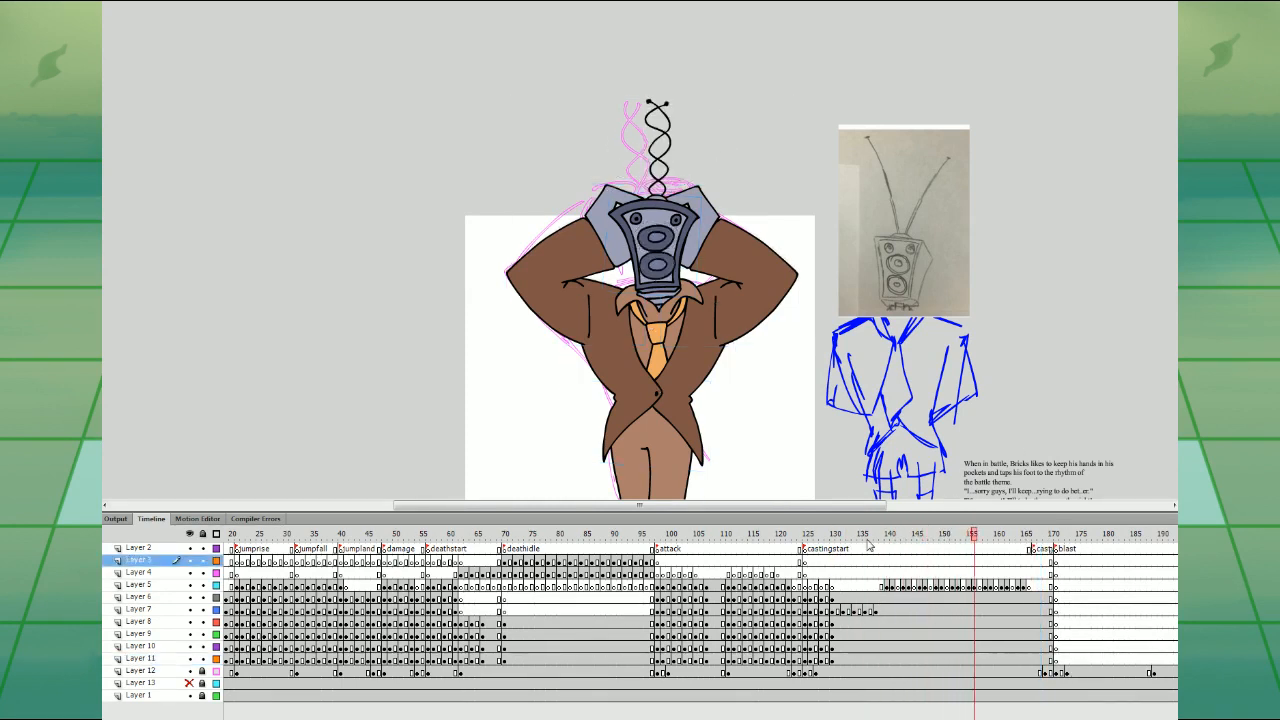
key("Return")
left_click(879, 538)
key("Return")
key("Return")
- Shrink the upper speaker's ring slightly at frame 141 on Layer 5 and play the pulse
left_click(893, 587)
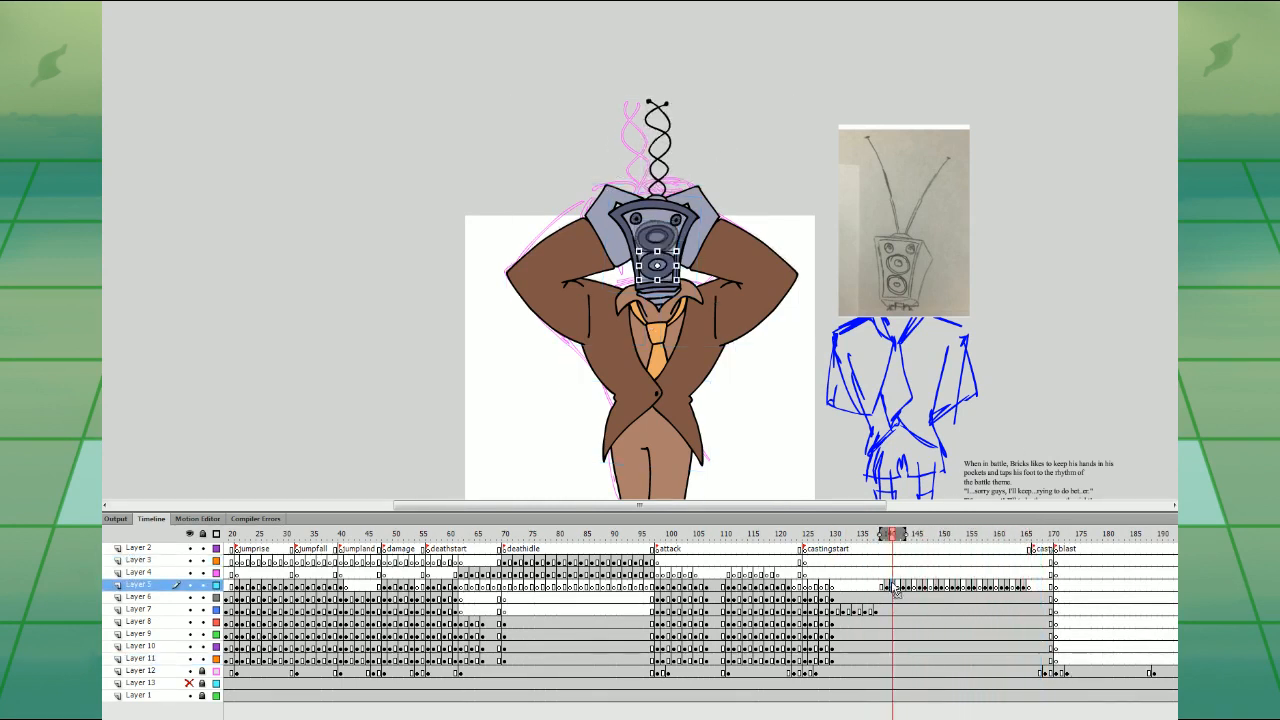
left_click(887, 586)
key("ctrl+equal")
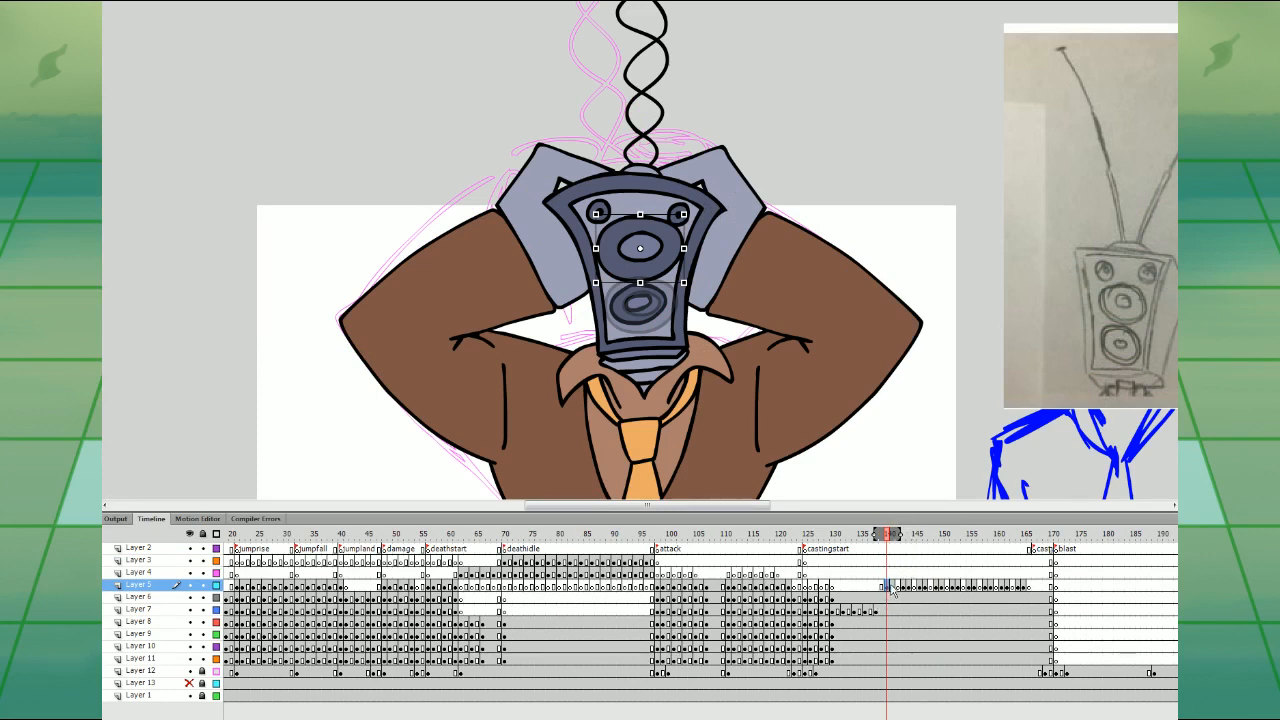
left_click(893, 588)
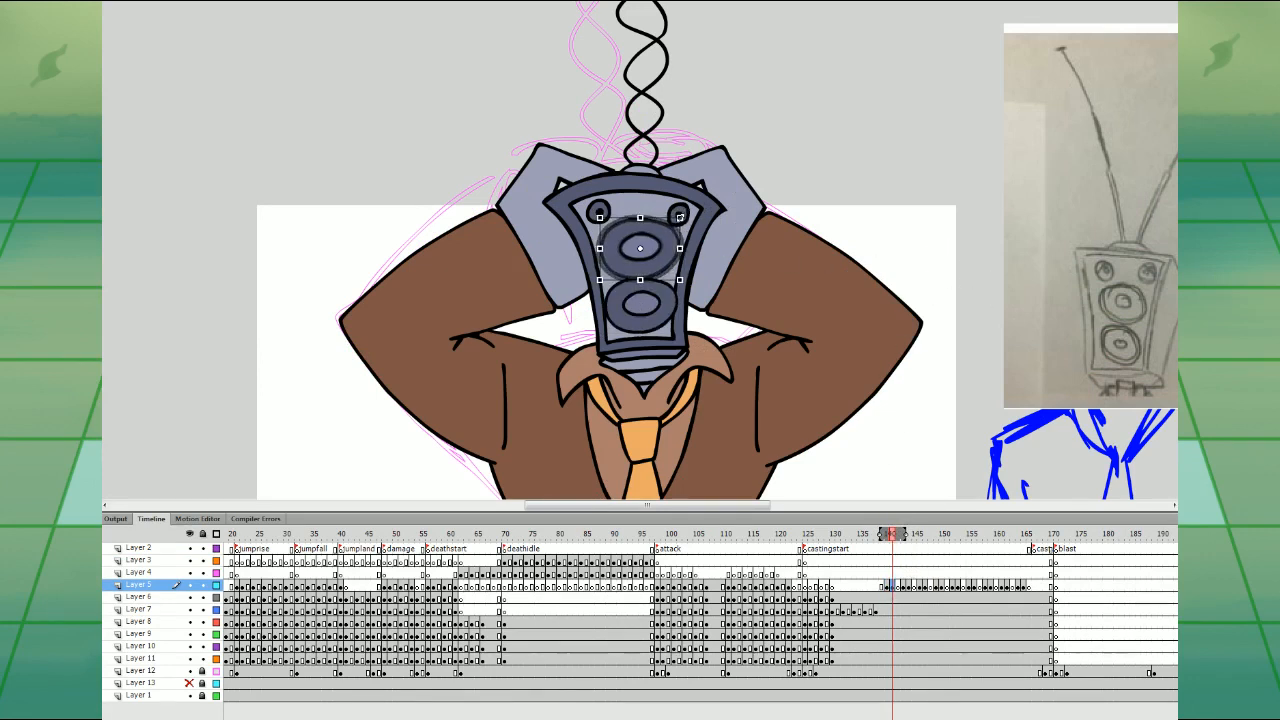
left_click_drag(681, 216, 680, 217)
left_click(878, 559)
key("Return")
key("Return")
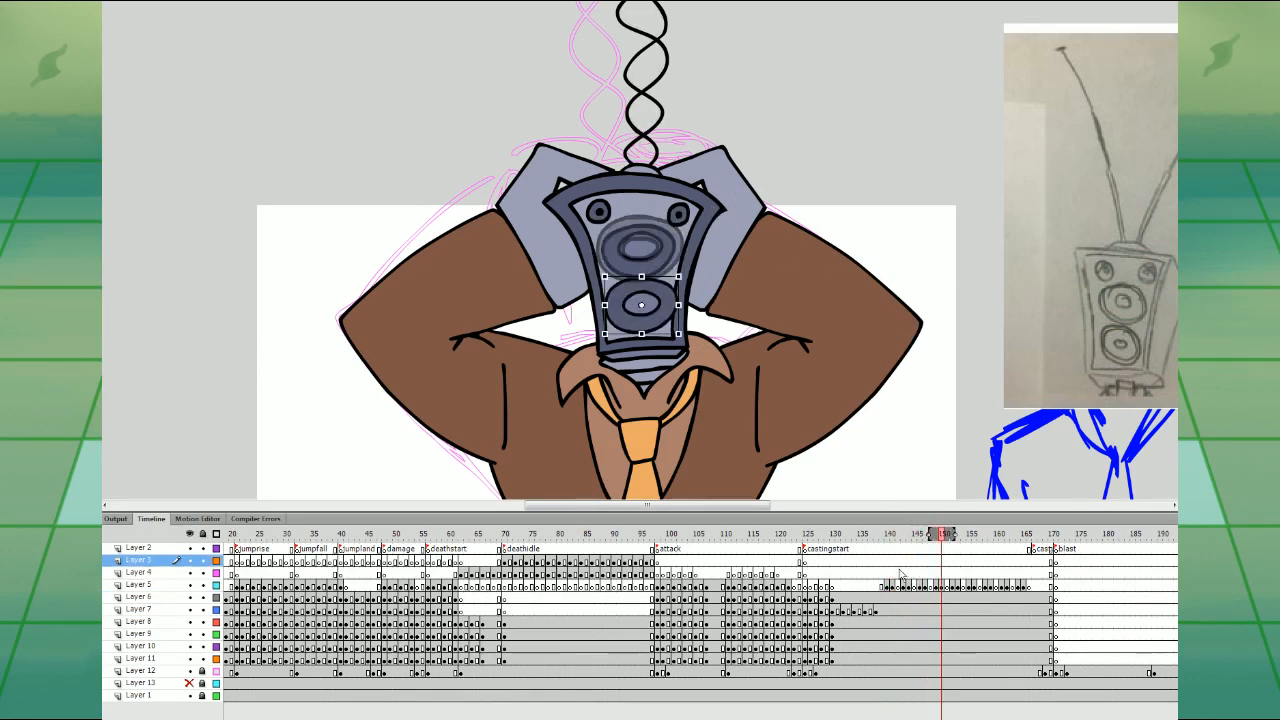
- Copy the lower speaker's ring from frame 141 to frame 142, shrink it around its centre and replay the pulse
left_click(888, 575)
left_click_drag(892, 576, 898, 578)
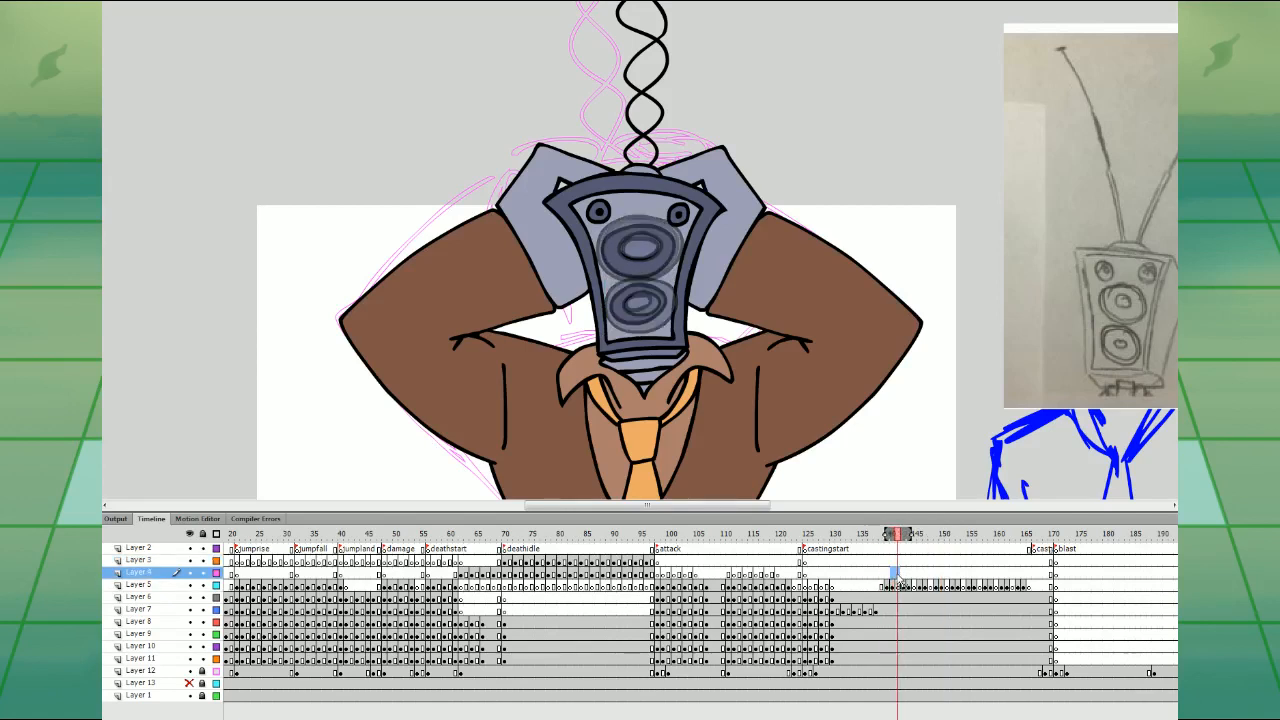
left_click(893, 586)
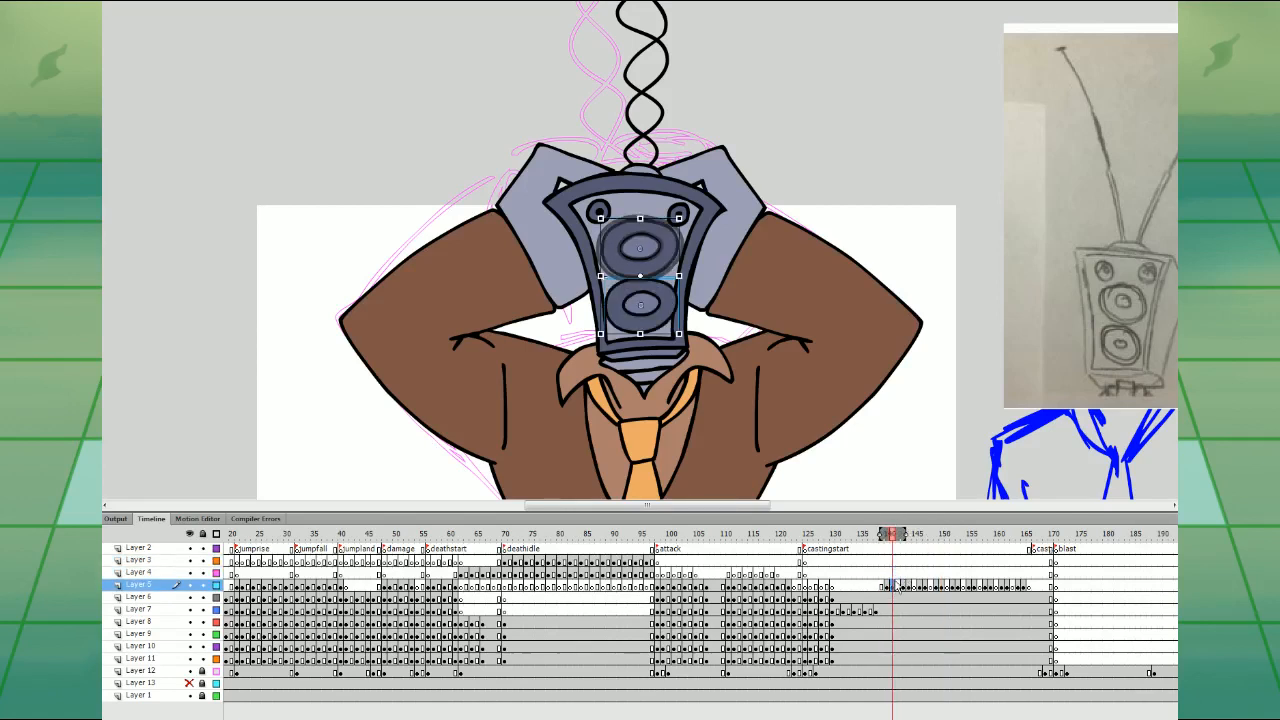
left_click(870, 430)
left_click(668, 324)
left_click(898, 585)
left_click(921, 398)
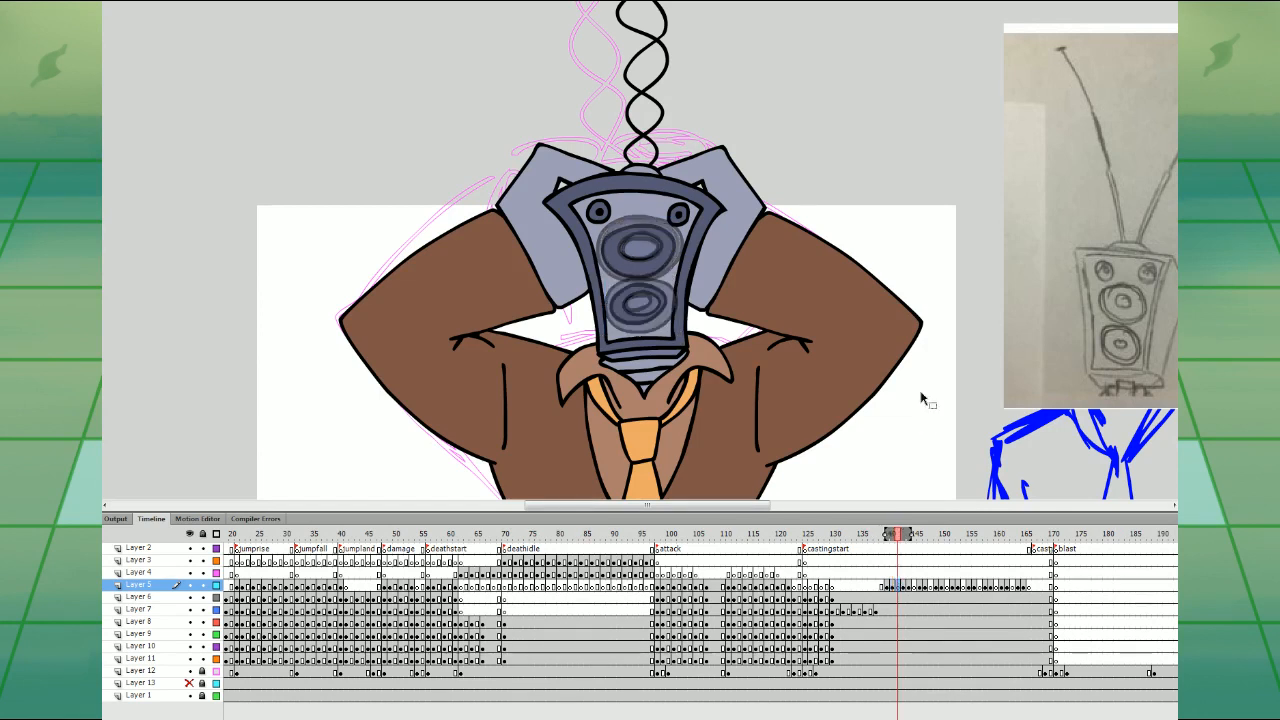
left_click(668, 322)
left_click_drag(682, 276, 678, 280)
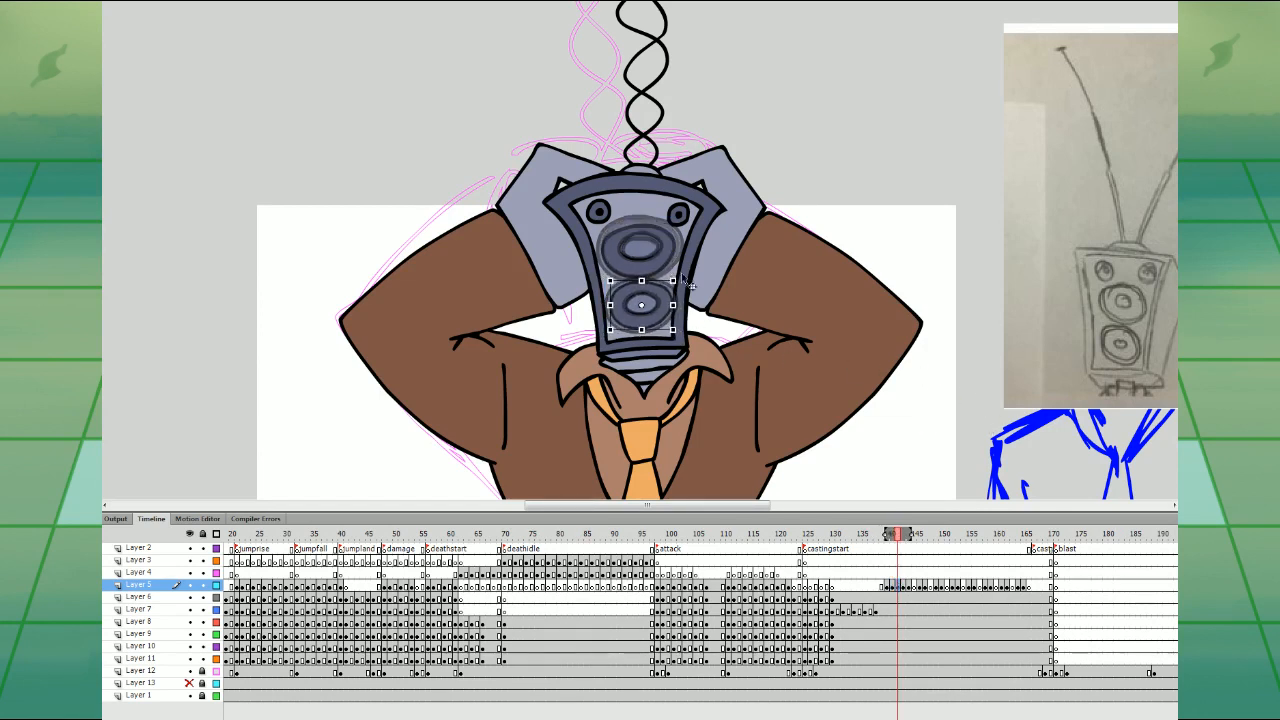
left_click(892, 574)
key("Return")
- Repeat the revised pulse keyframes along Layer 5 to the end of castingstart and play the whole sequence
left_click(909, 587)
left_click_drag(915, 590, 1035, 589)
left_click(1039, 588)
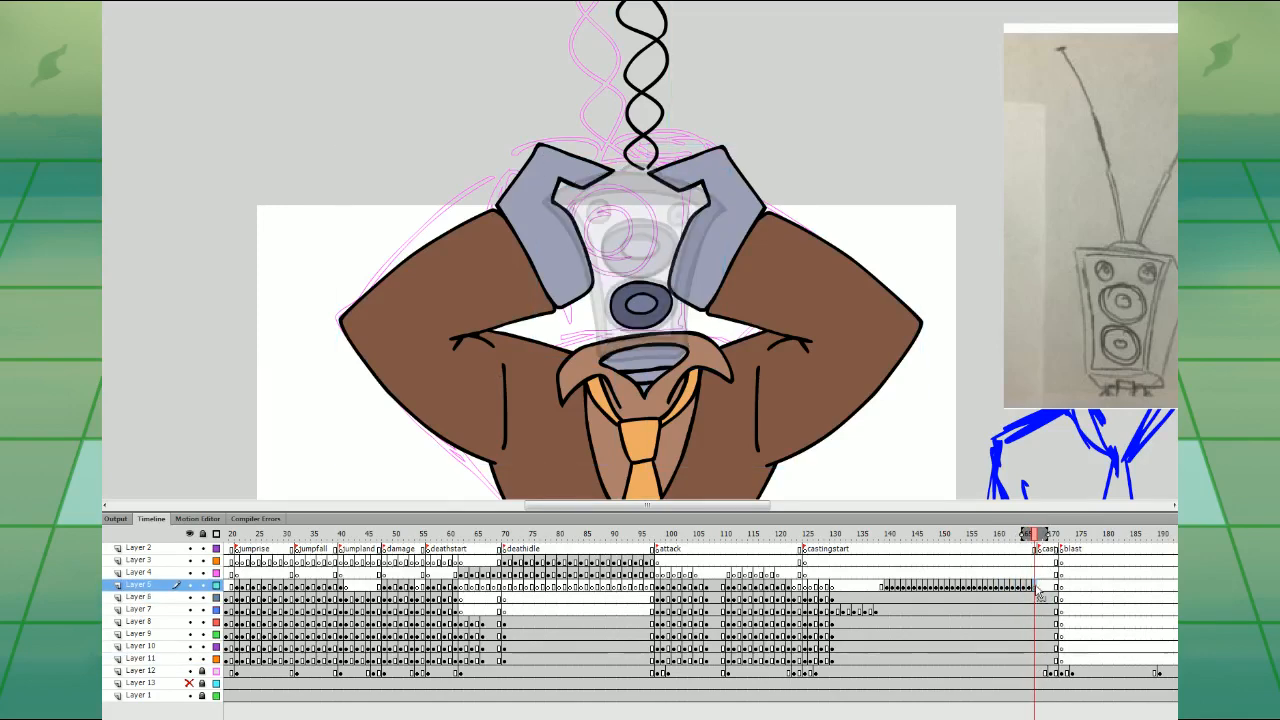
key("ctrl+minus")
left_click(852, 573)
key("Return")
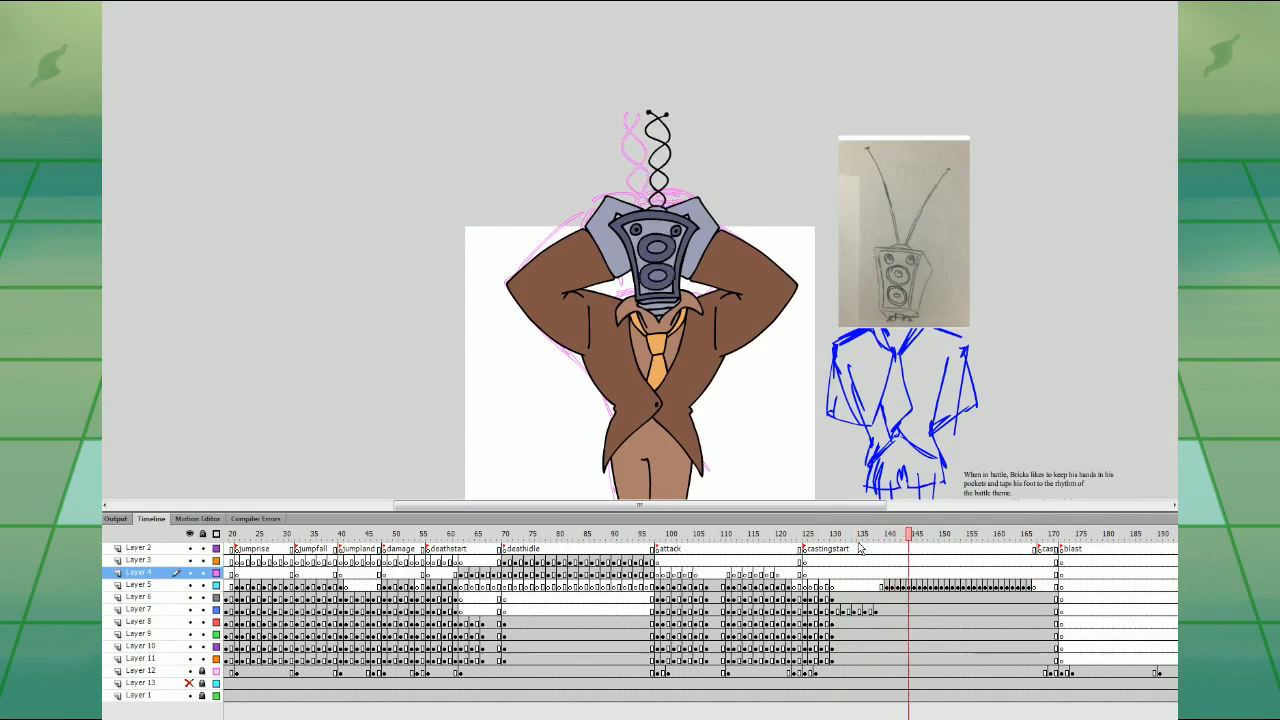
key("Return")
scroll(700, 620, "right", 5)
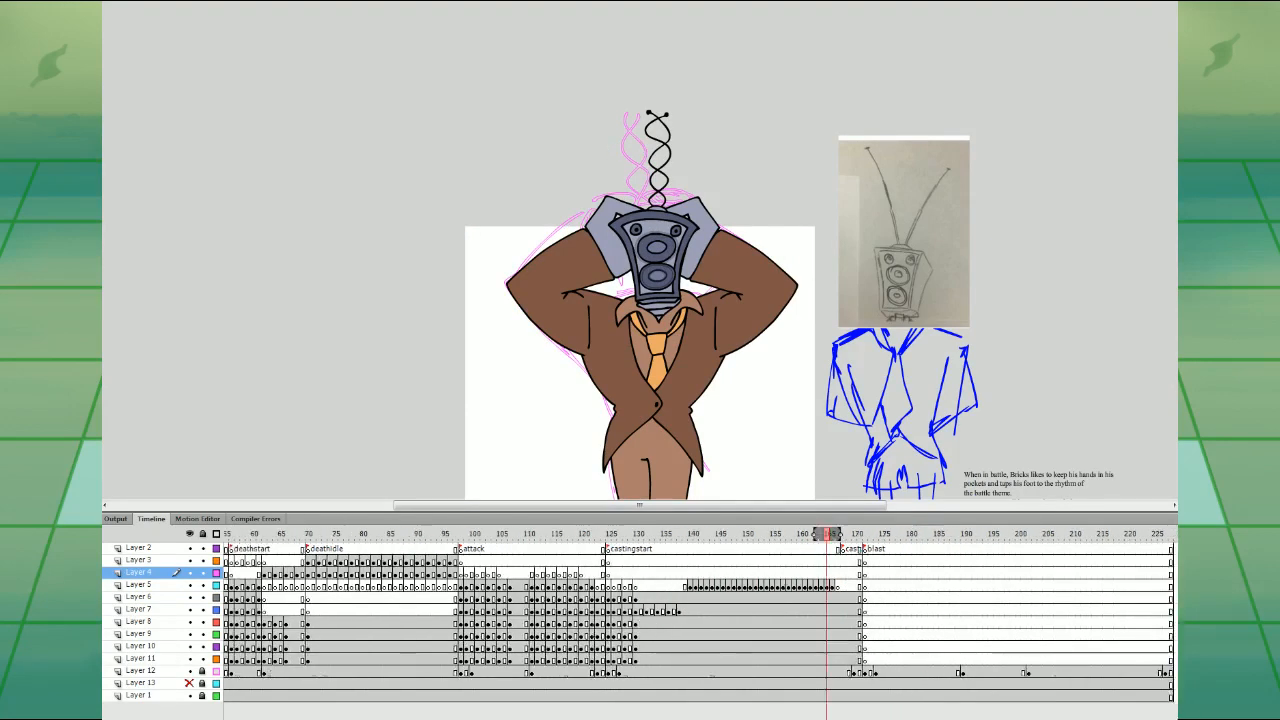
left_click(510, 561)
key("Return")
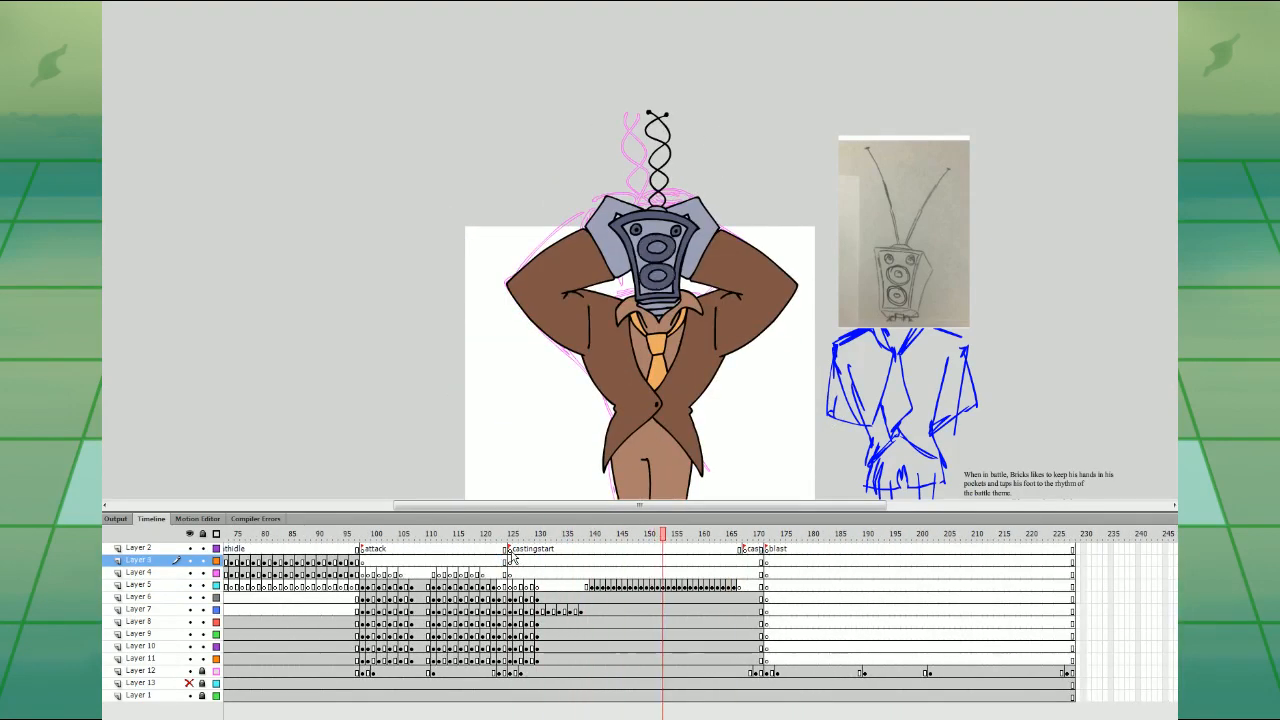
- Add keyframes on Layers 6 to 11 at frame 168, where the next casting label starts
mouse_move(747, 598)
left_mouse_down()
mouse_move(750, 661)
mouse_move(748, 597)
left_mouse_up()
left_click(762, 622)
left_click_drag(793, 376, 803, 328)
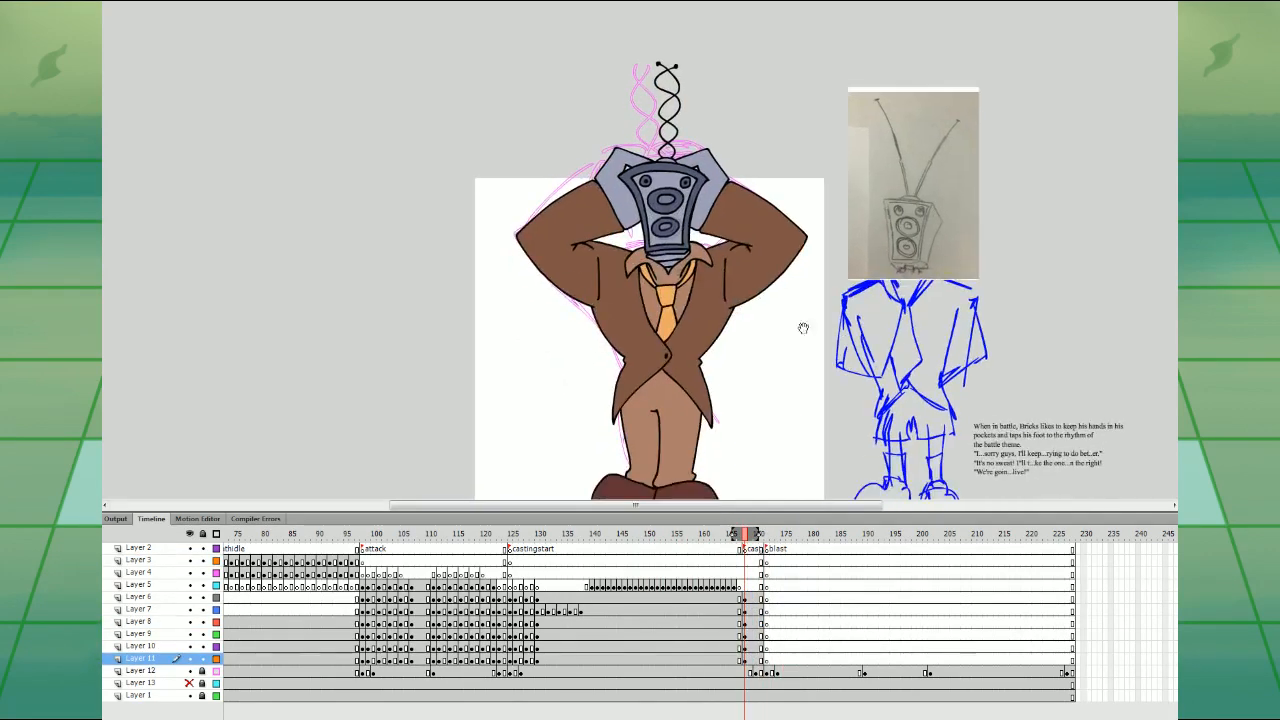
- Replace the twisted antennae at frame 168 with the open, outward-curving pair from earlier in castingstart
left_click(678, 136)
key("Delete")
left_click(550, 626)
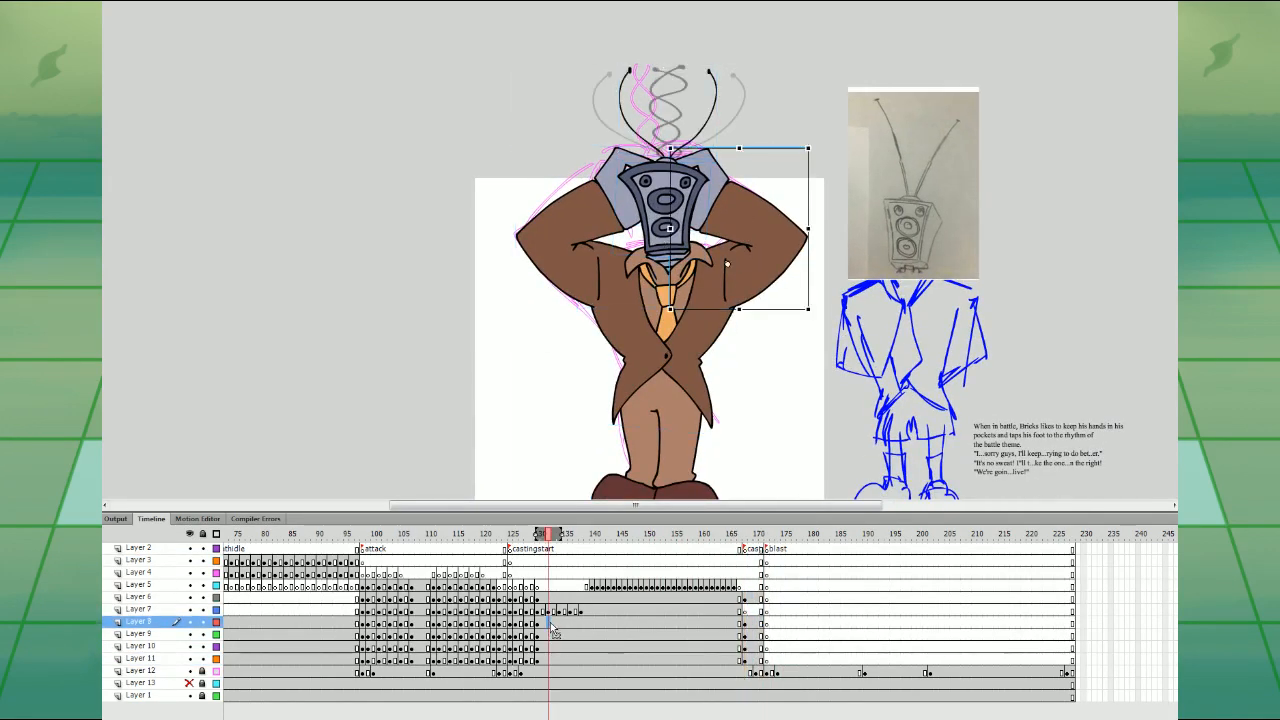
left_click(544, 611)
left_click(549, 611)
left_click(555, 610)
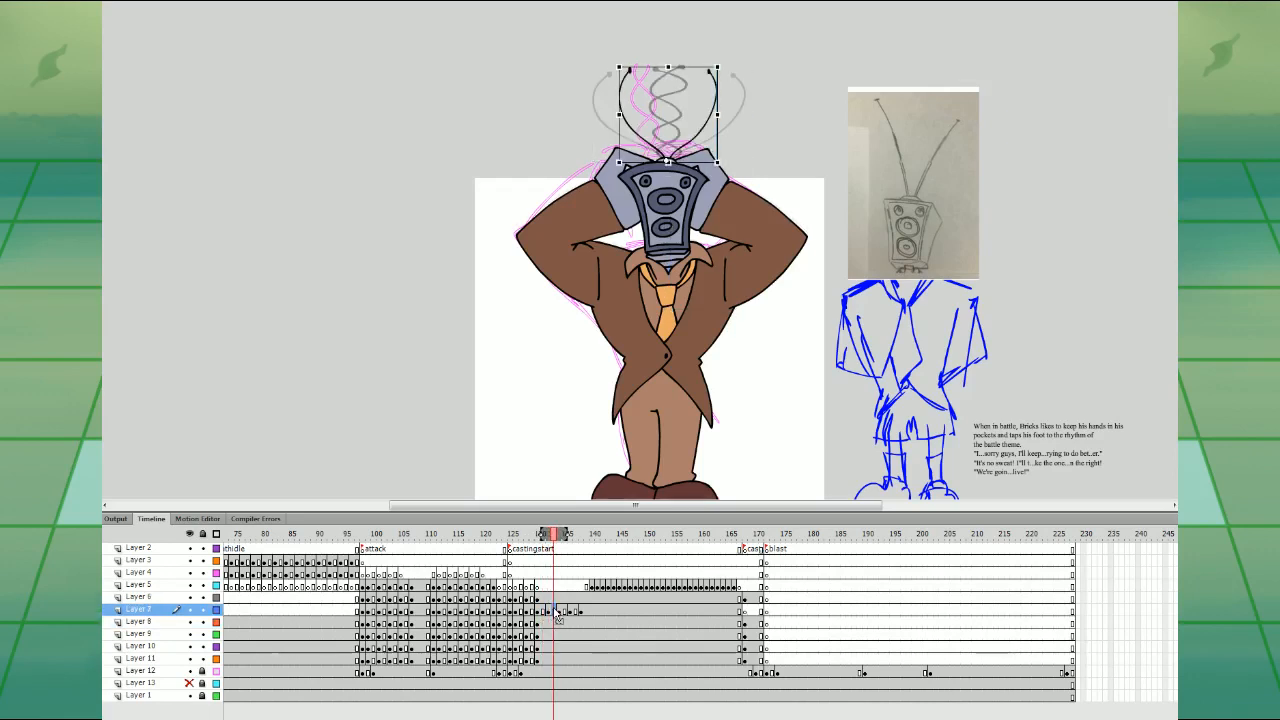
left_click(745, 597)
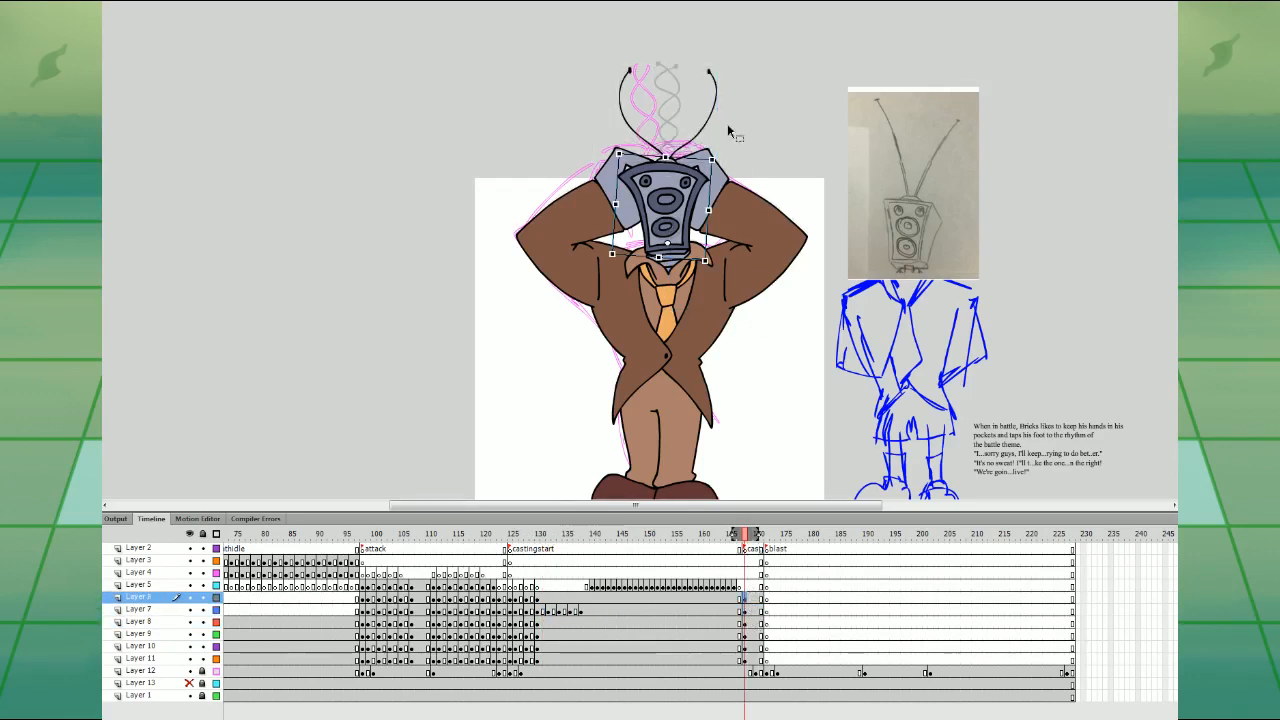
- Rotate both arms outward at frame 168 so the hands move away from the speaker head
left_click(760, 208)
left_click_drag(812, 141, 845, 171)
left_click_drag(782, 214, 788, 217)
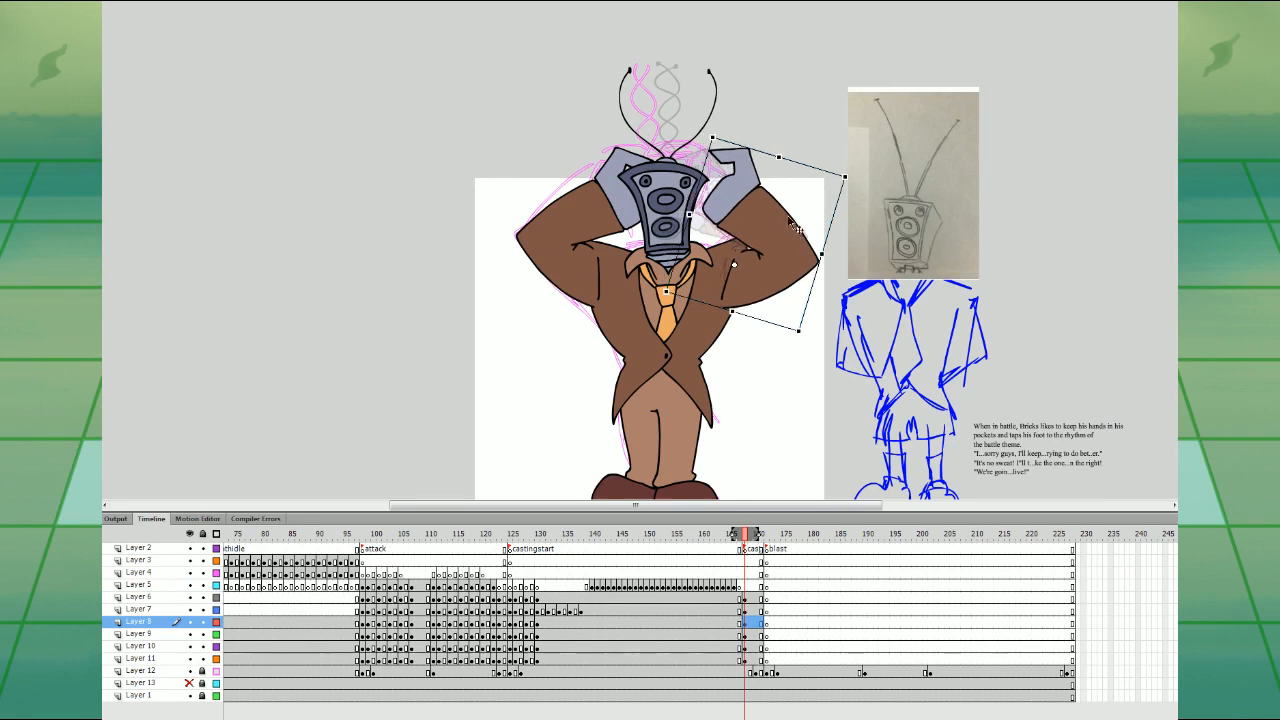
left_click(590, 256)
left_click_drag(656, 143, 631, 138)
left_click_drag(603, 187, 591, 191)
- Tilt the jacket torso slightly at frame 168 and nudge it left and down
left_click(634, 306)
left_click_drag(752, 230, 750, 243)
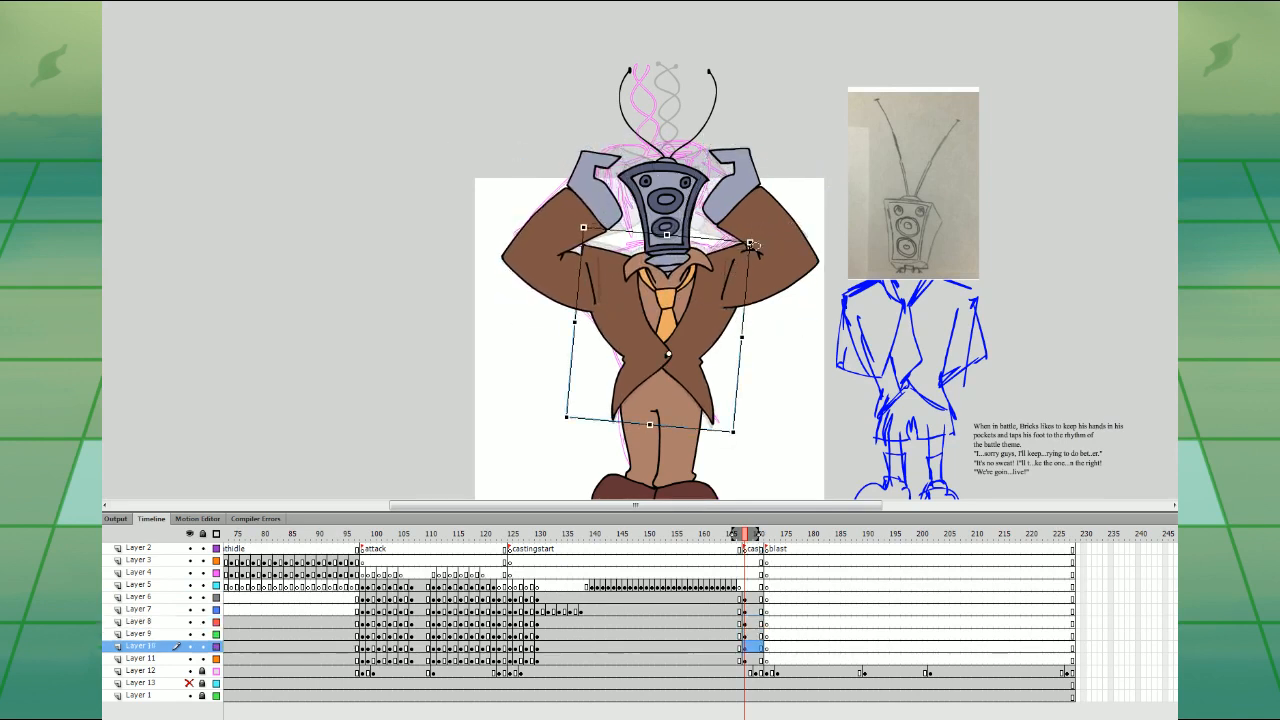
key("Left")
key("Left")
key("Left")
key("Down")
key("Escape")
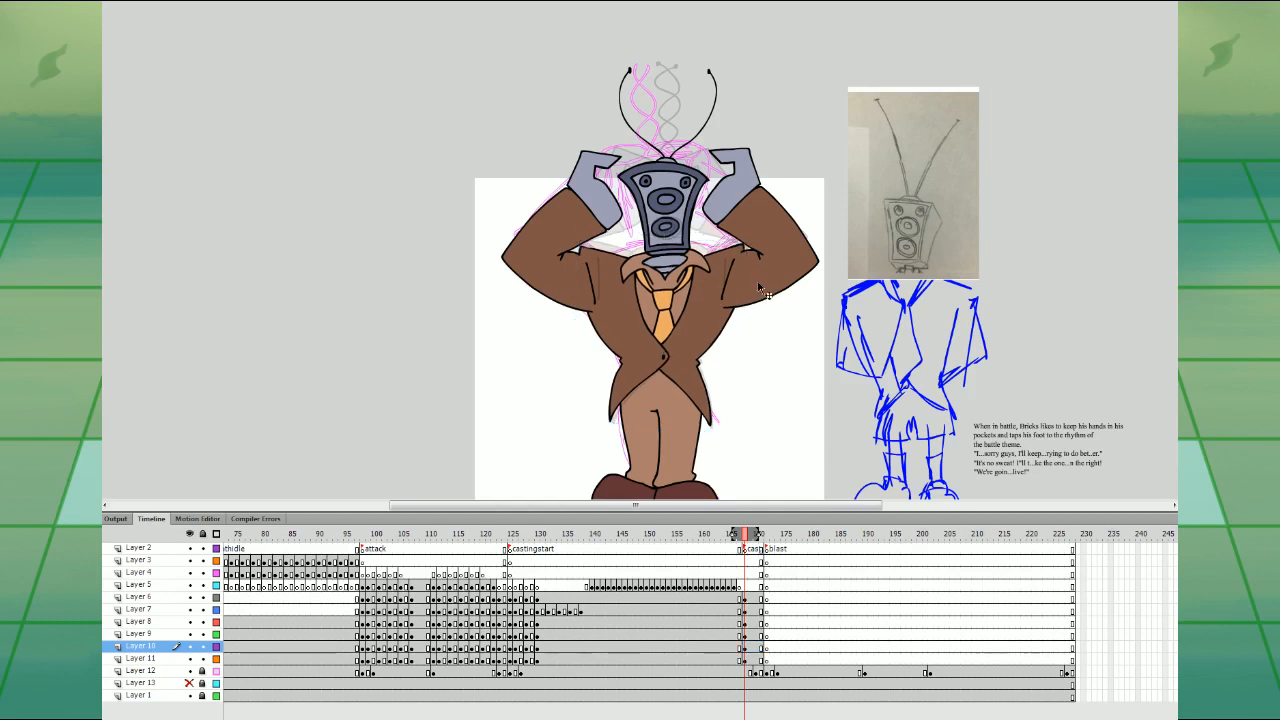
- Select the character's upper body parts at frame 168 and nudge them down together
left_click(711, 373)
left_click_drag(466, 124, 826, 364)
key("Down")
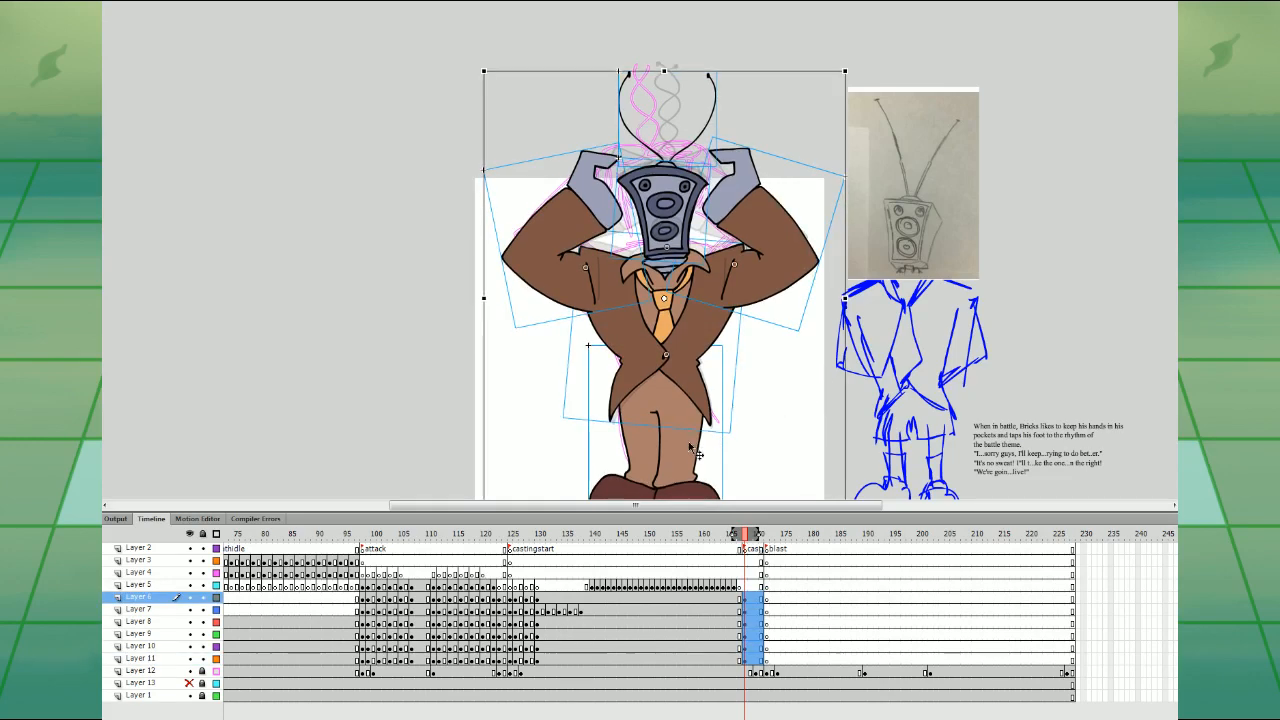
scroll(790, 410, "down", 3)
key("Down")
key("Down")
- Clear the character artwork from Layers 6 to 11 at frame 169
left_click(735, 586)
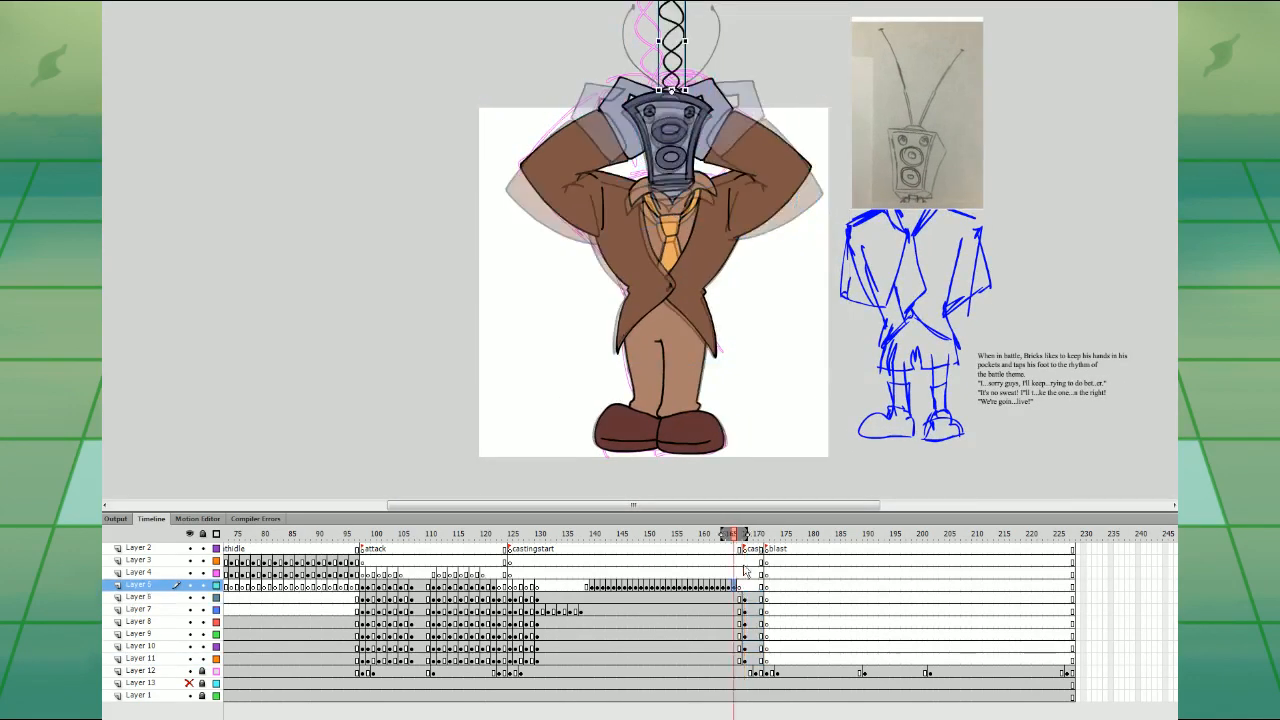
left_click_drag(740, 534, 805, 534)
left_click_drag(752, 598, 750, 658)
key("Delete")
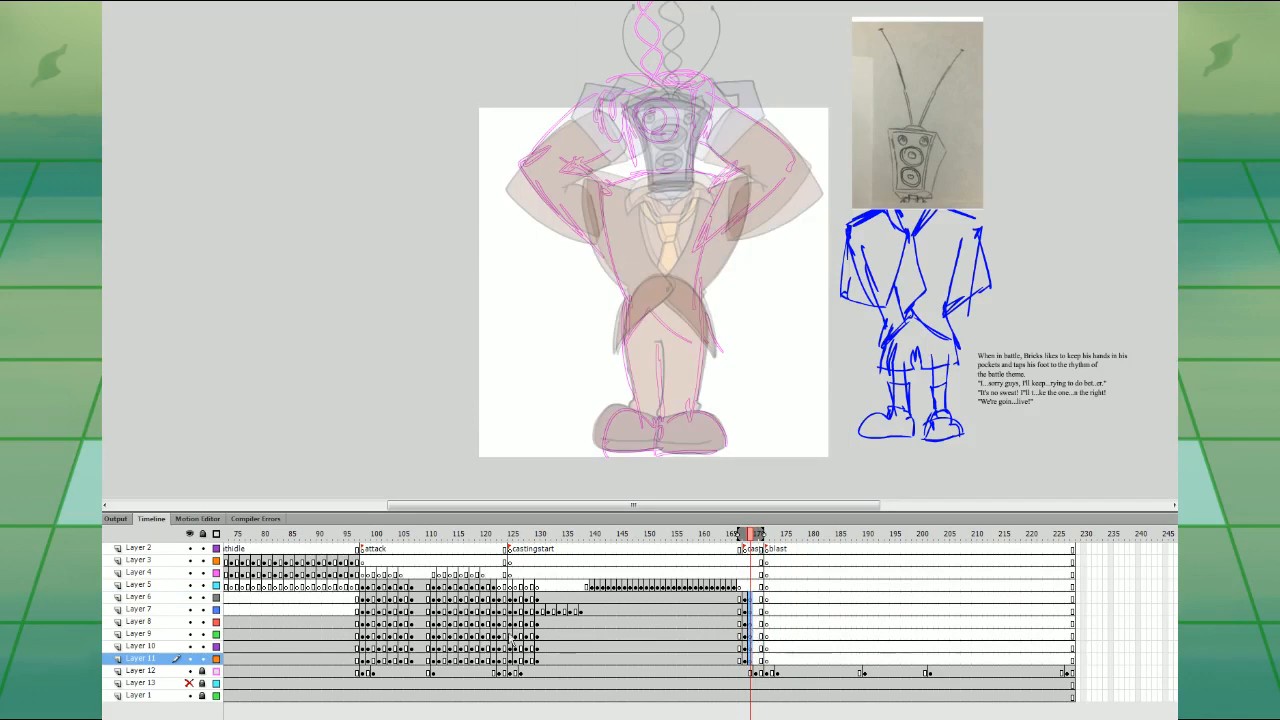
- Copy the clenched-fists standing pose from earlier in the timeline to Layers 6 to 11 just before the blast label
left_click_drag(524, 719, 440, 719)
left_click_drag(231, 658, 232, 600)
left_click_drag(232, 600, 1083, 602)
left_click_drag(953, 603, 953, 603)
left_click_drag(963, 600, 964, 660)
left_click_drag(964, 660, 969, 660)
mouse_move(952, 600)
left_mouse_down()
mouse_move(958, 665)
mouse_move(963, 602)
left_mouse_up()
key("F6")
- At frame 169, replace the arm crossing the torso with a horizontally mirrored copy of the other arm, swung outward at the shoulder
left_click(785, 452)
left_click(746, 437)
left_click_drag(755, 313, 765, 291)
left_click(752, 248)
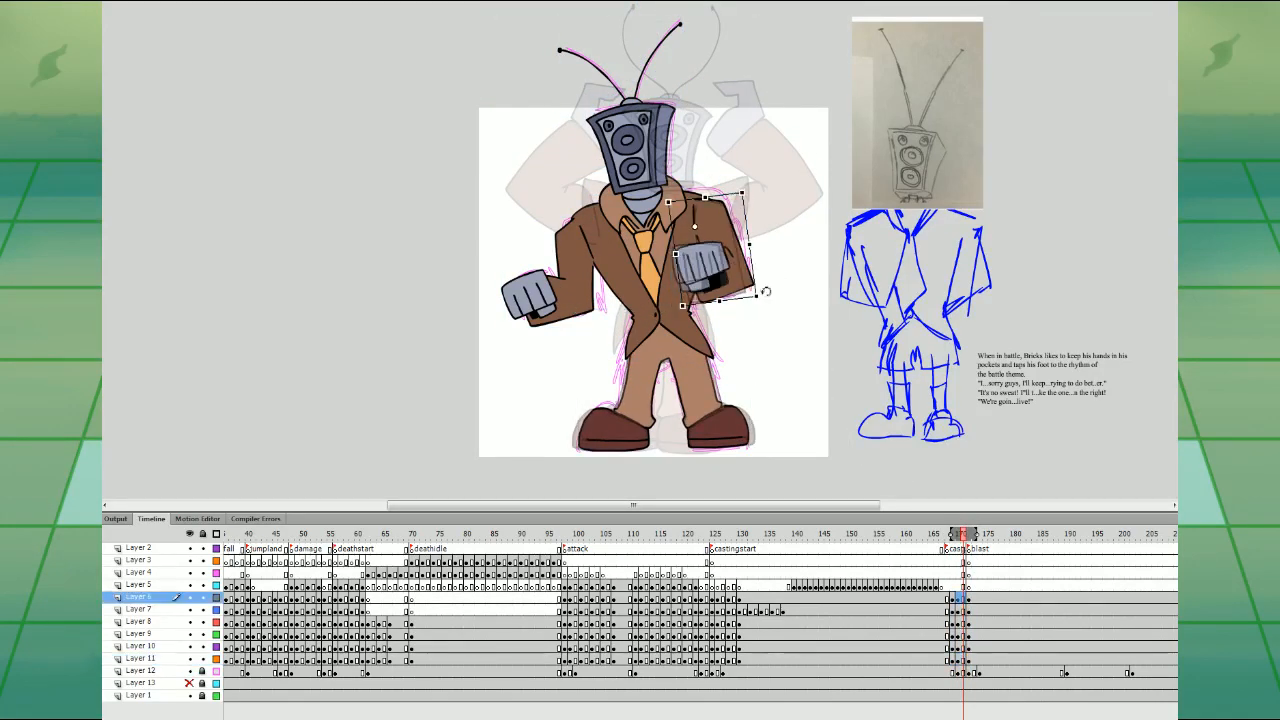
left_click(974, 599)
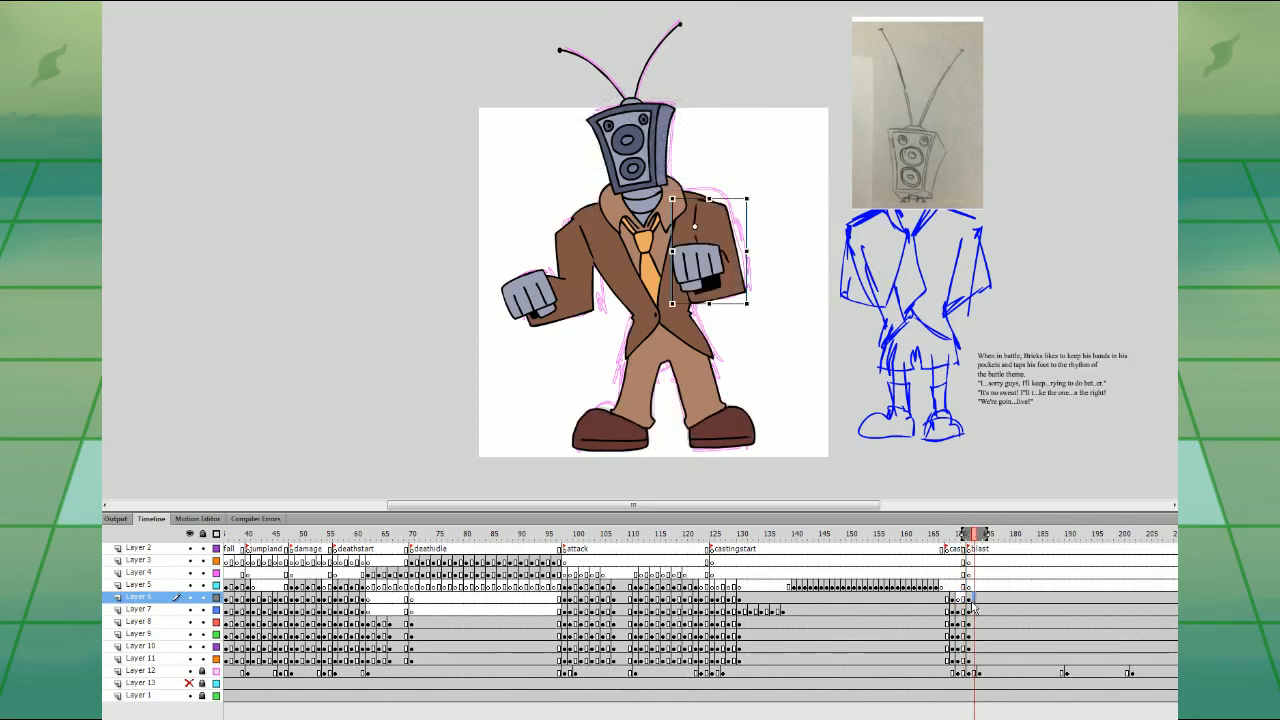
left_click(974, 611)
left_click(958, 598)
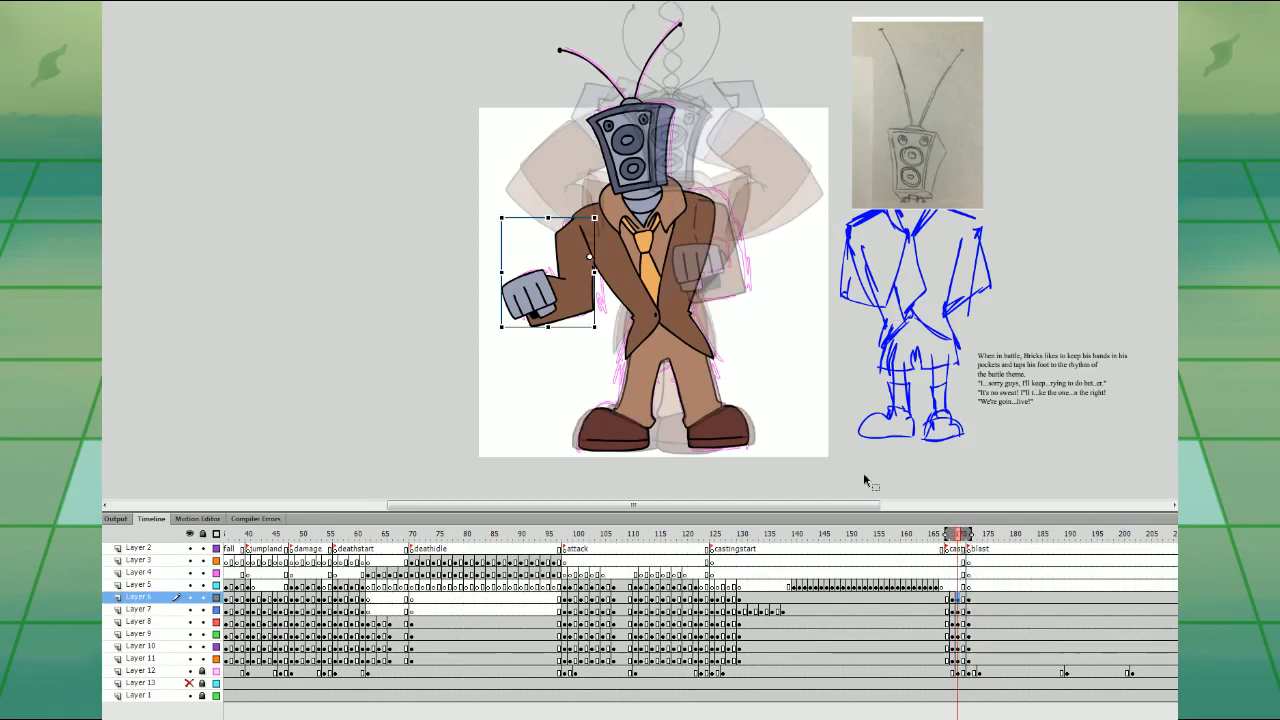
key("ctrl+shift+h")
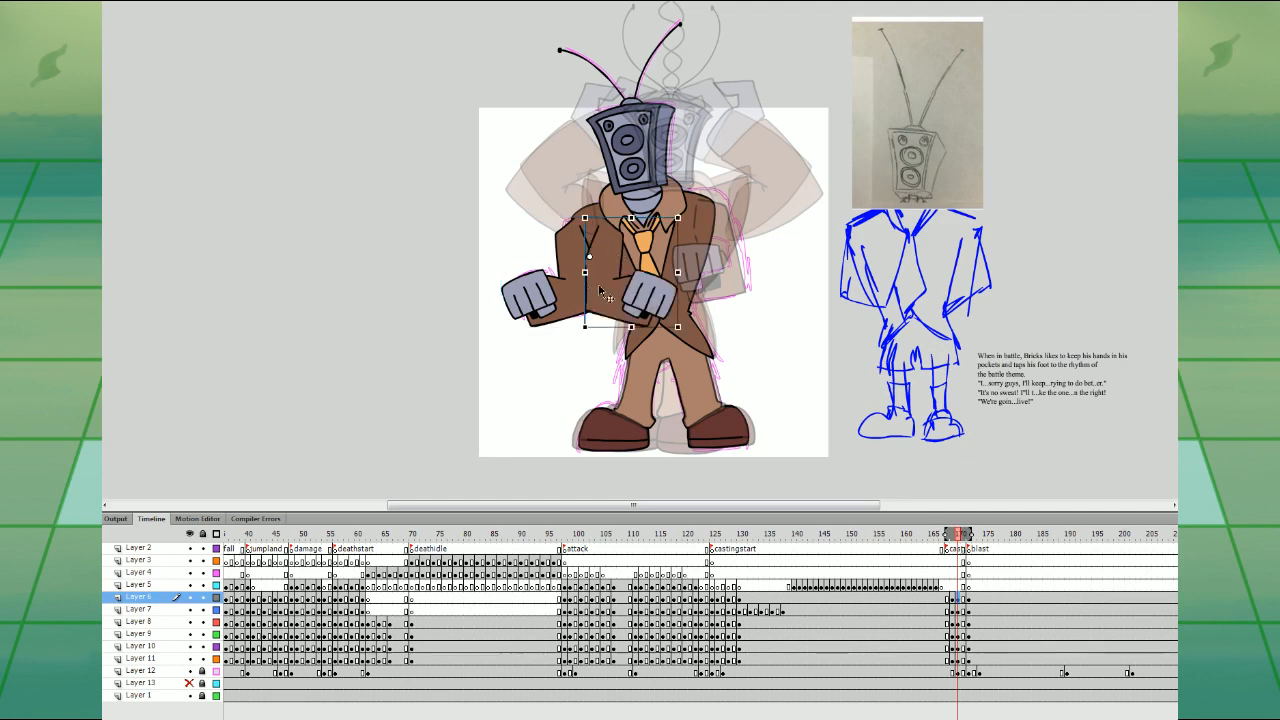
left_click_drag(660, 299, 786, 261)
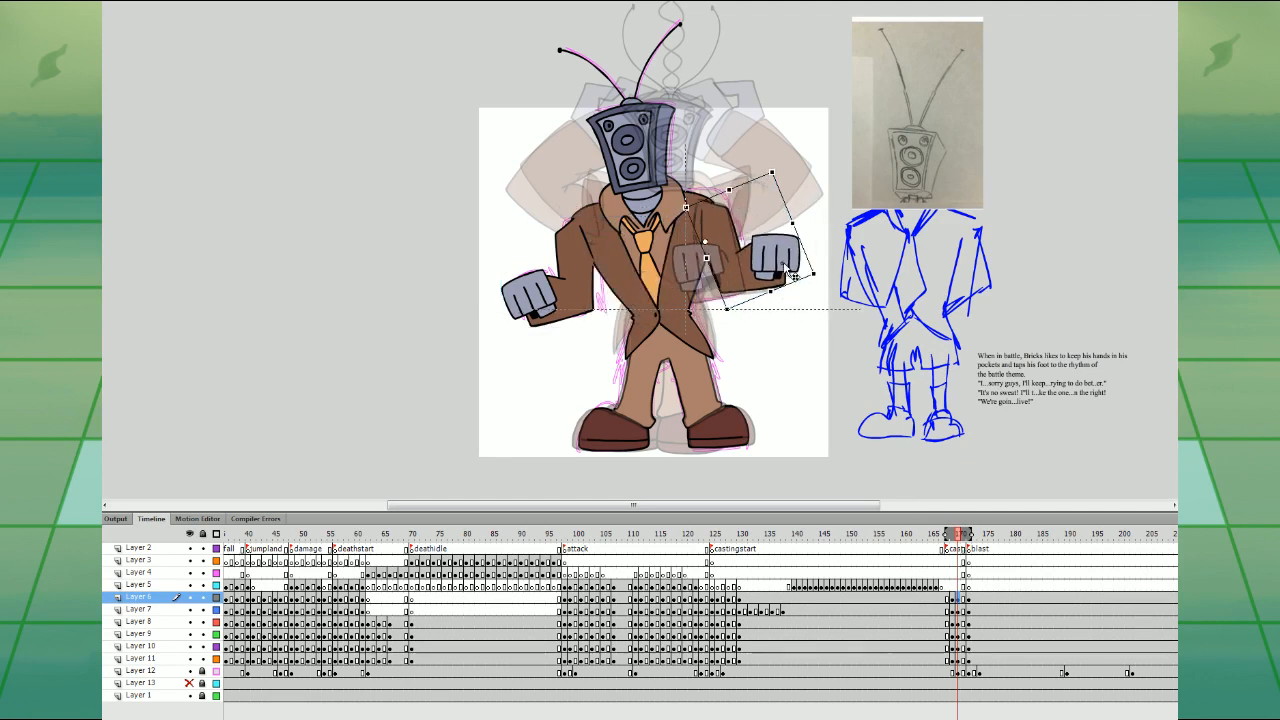
- Rotate the original bent arm slightly upward at frame 169 and straighten the speaker head with its antennae
left_click(583, 282)
left_click_drag(606, 327, 594, 328)
left_click_drag(570, 304, 574, 296)
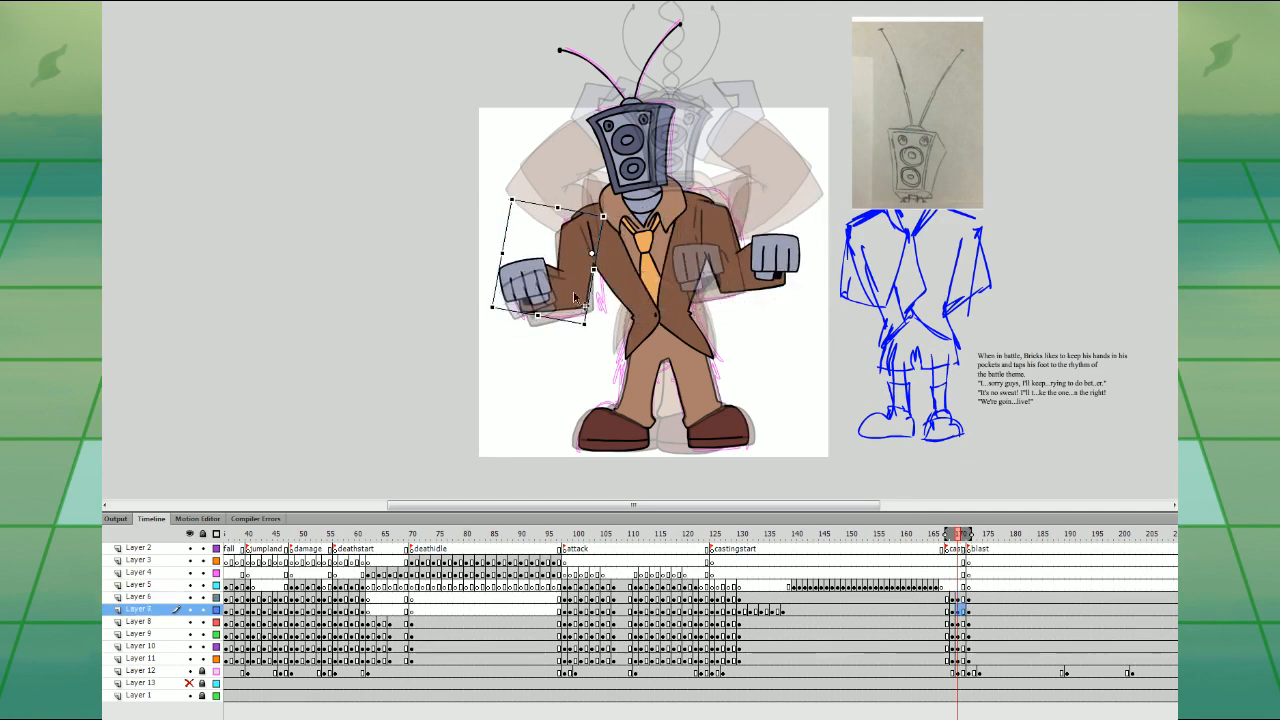
left_click(758, 163)
left_click(647, 131)
left_click_drag(678, 58, 692, 18)
- Select the upper body parts at frame 169, nudge them together, and play back the release
left_click(0, 52)
left_click_drag(452, 16, 836, 284)
left_click_drag(822, 360, 803, 332)
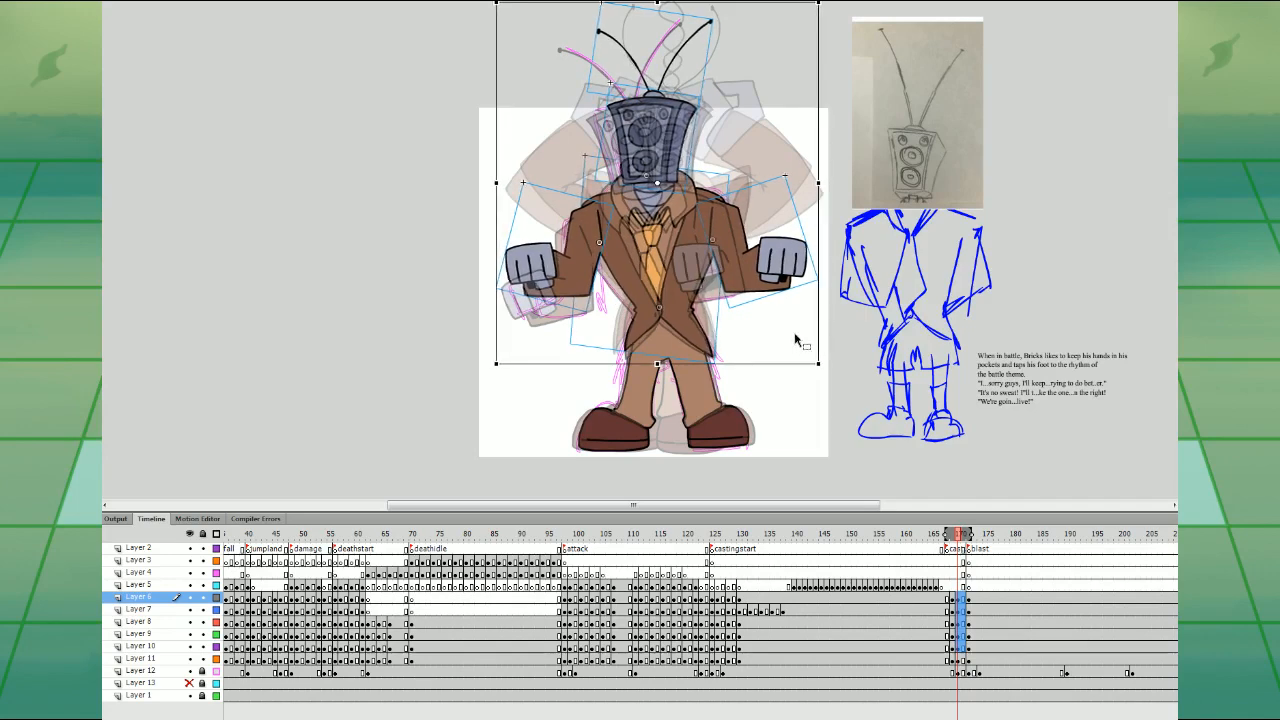
left_click(787, 393)
left_click(938, 572)
key("Return")
- Remove one frame across all layers at the start of the casting label
left_click_drag(988, 526, 950, 579)
left_click(948, 549)
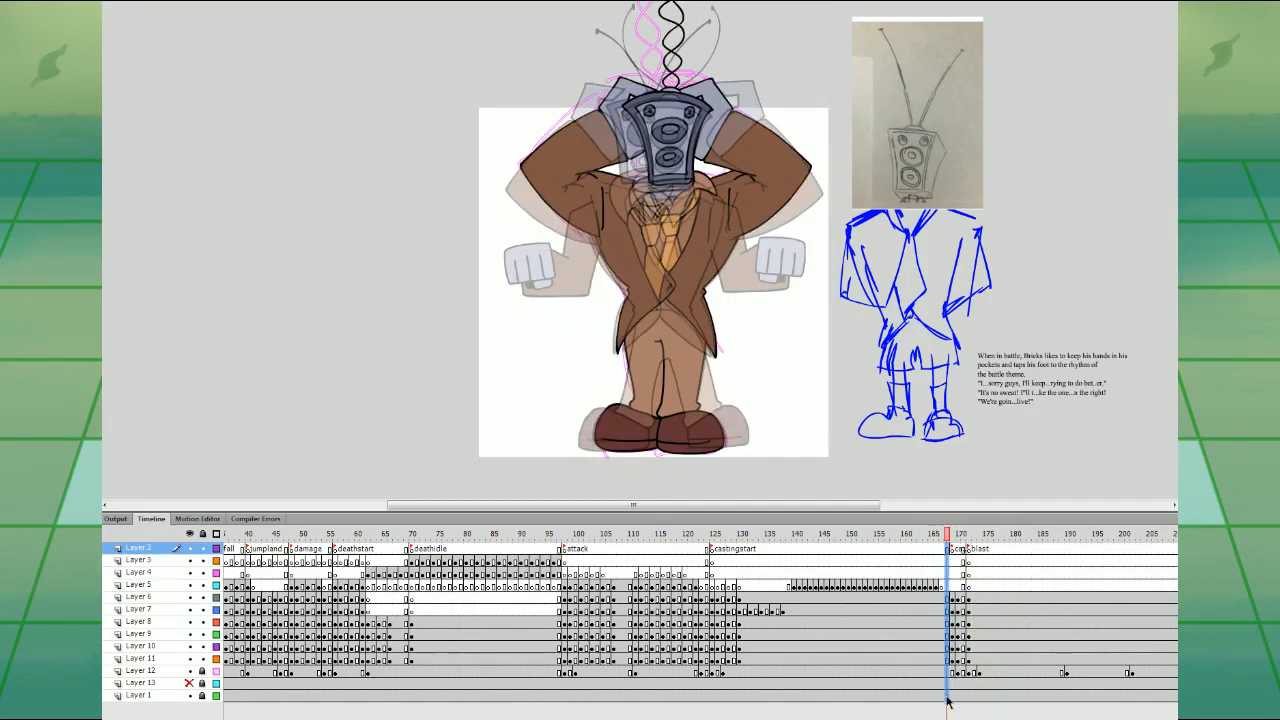
left_click_drag(947, 697, 947, 696)
key("shift+F5")
- Play back the castingstart, casting and blast sections to check the timing of the arm release
left_click(758, 574)
key("Return")
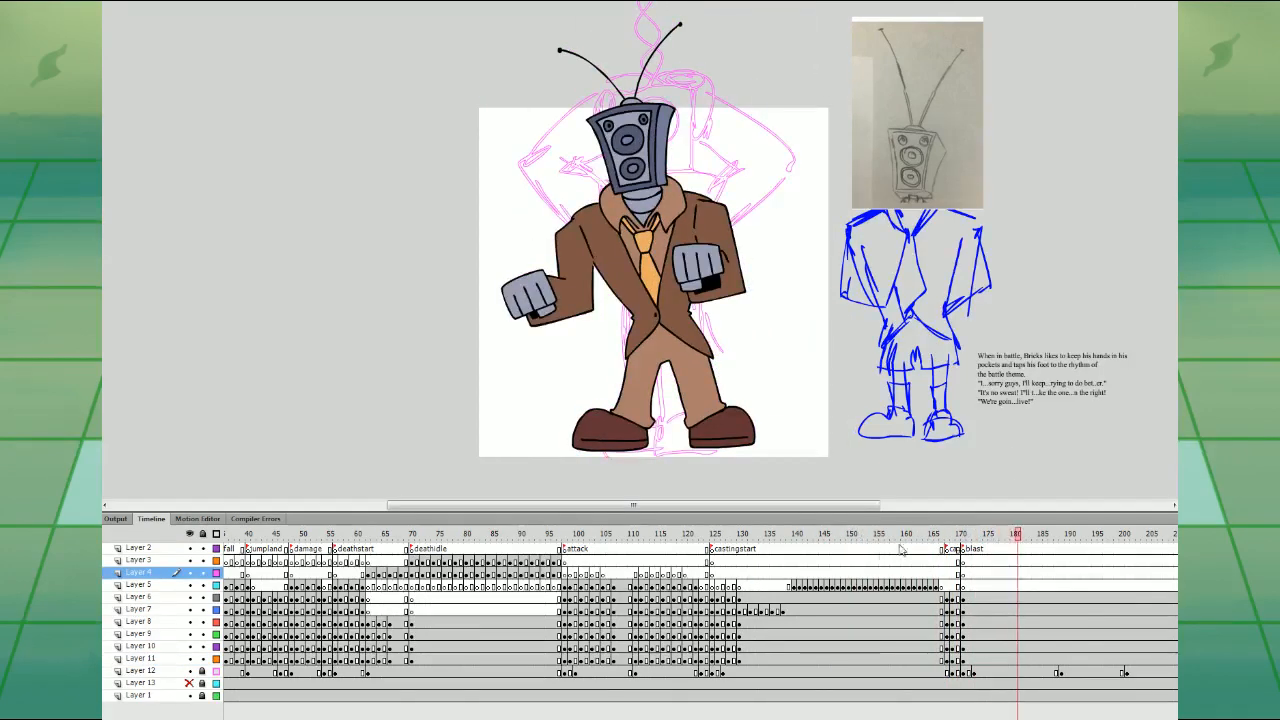
left_click(899, 548)
key("Return")
left_click(697, 558)
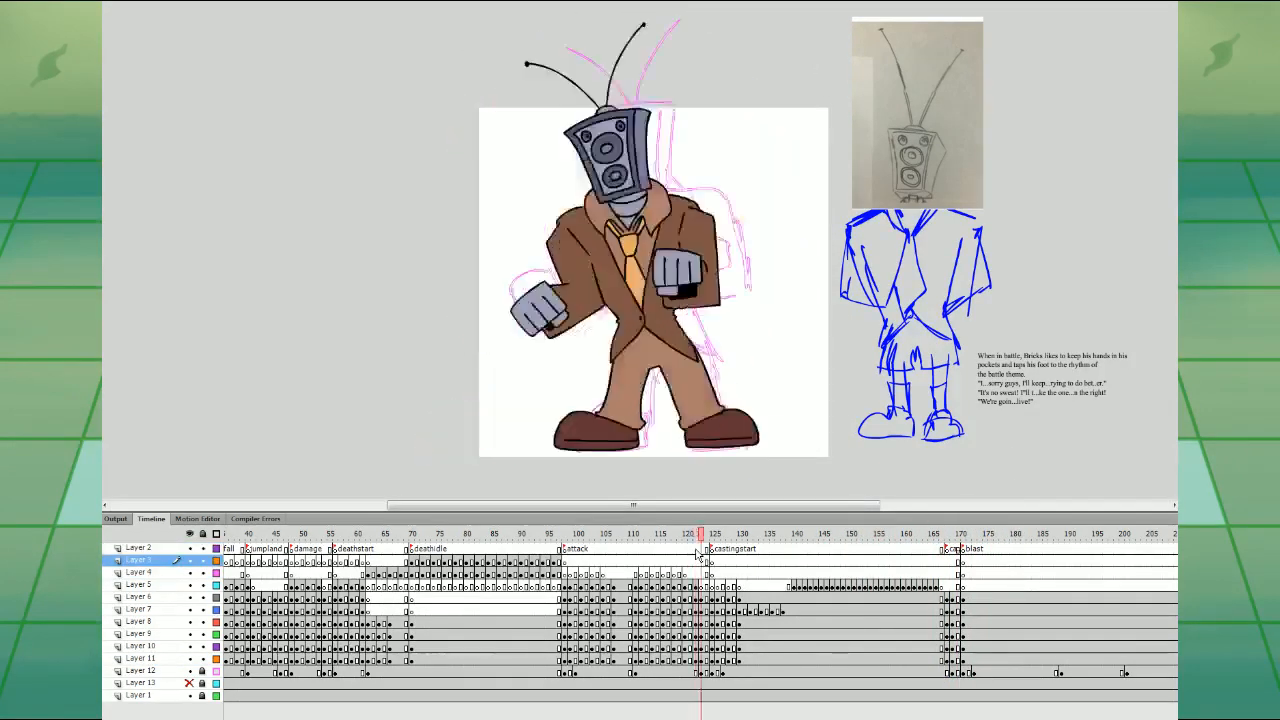
key("Return")
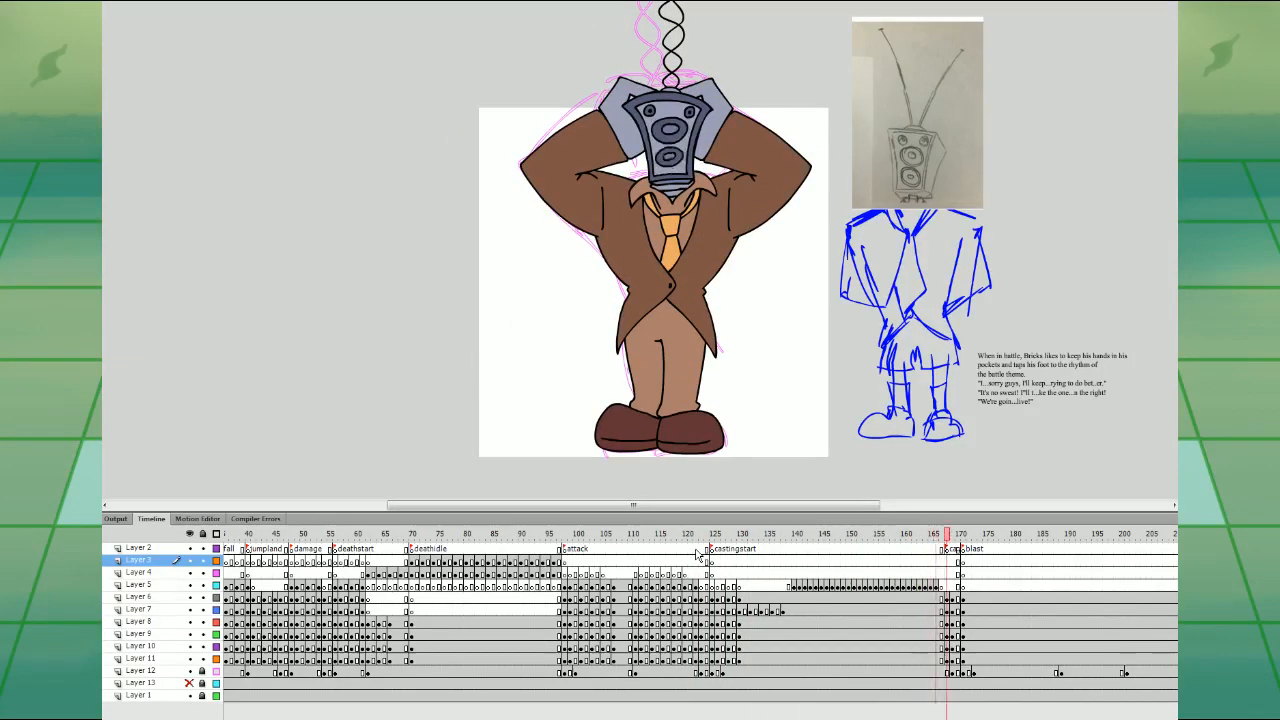
left_click_drag(980, 716, 1137, 712)
left_click(528, 561)
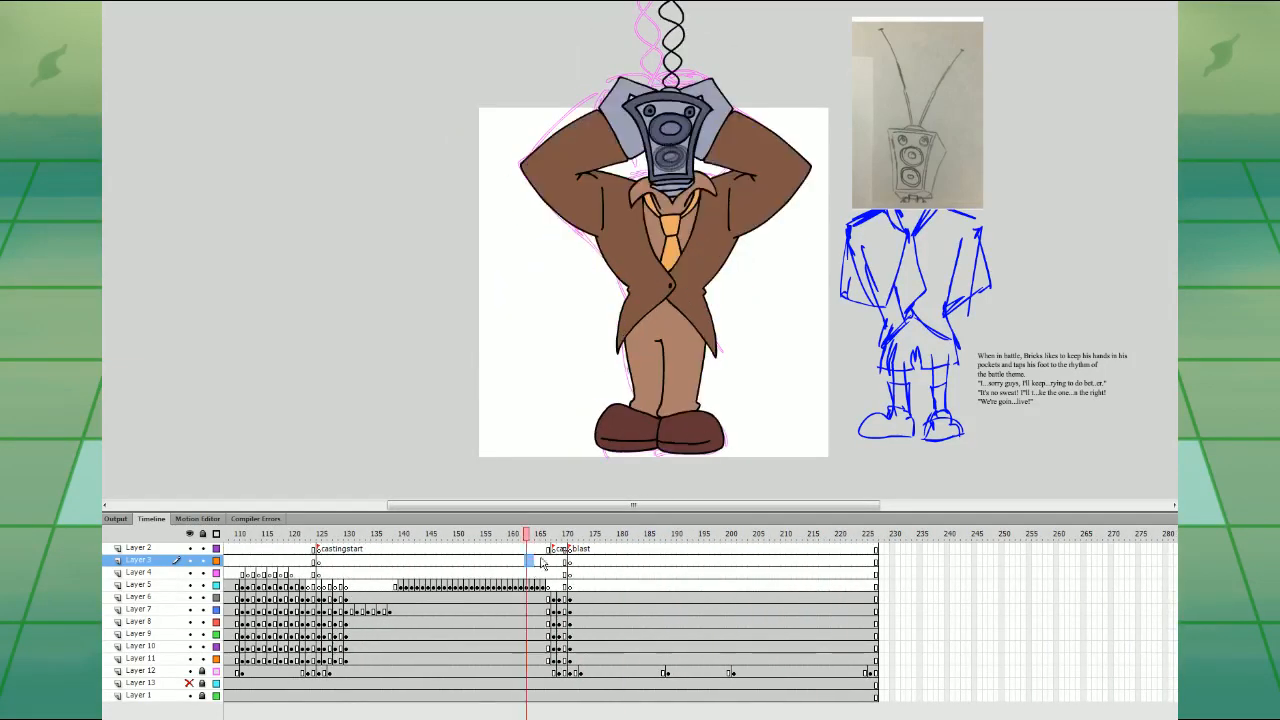
key("Return")
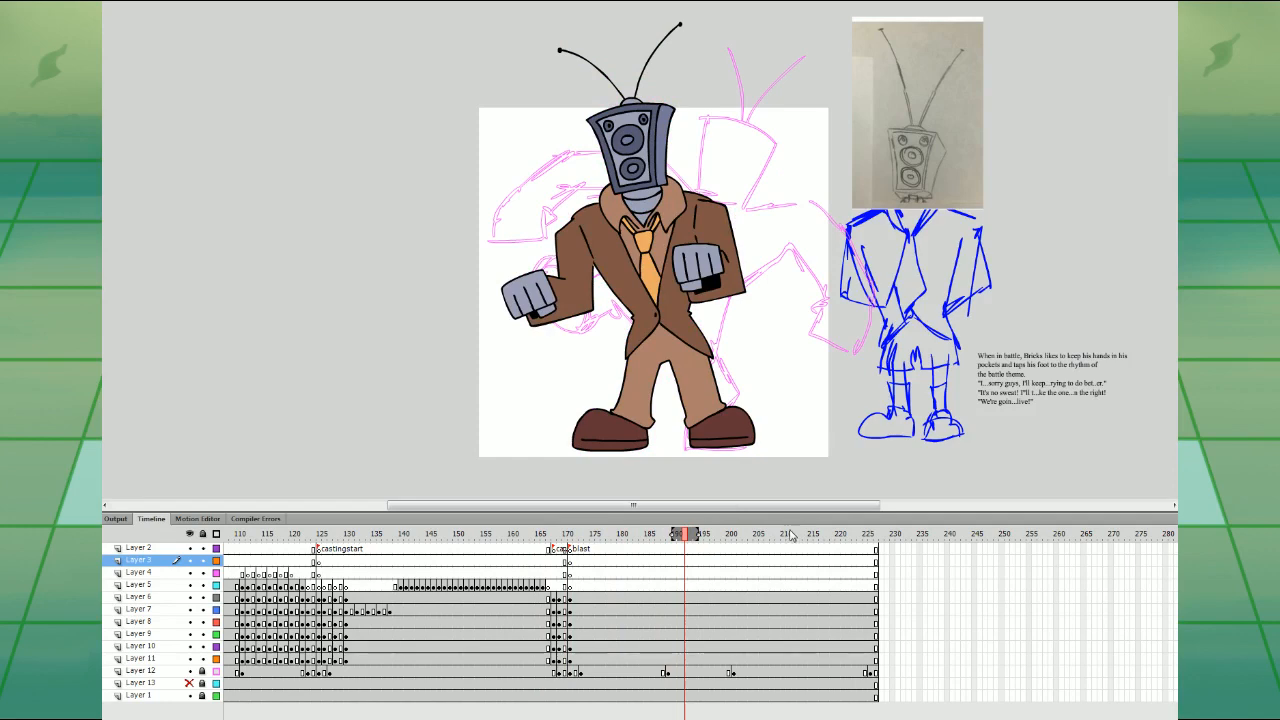
- Copy the castingstart keyframes to the start of the blast section and insert extra frames across all layers
left_click(744, 648)
left_click_drag(320, 658, 714, 689)
left_click(550, 574)
key("Return")
key("F5")
key("F5")
key("F5")
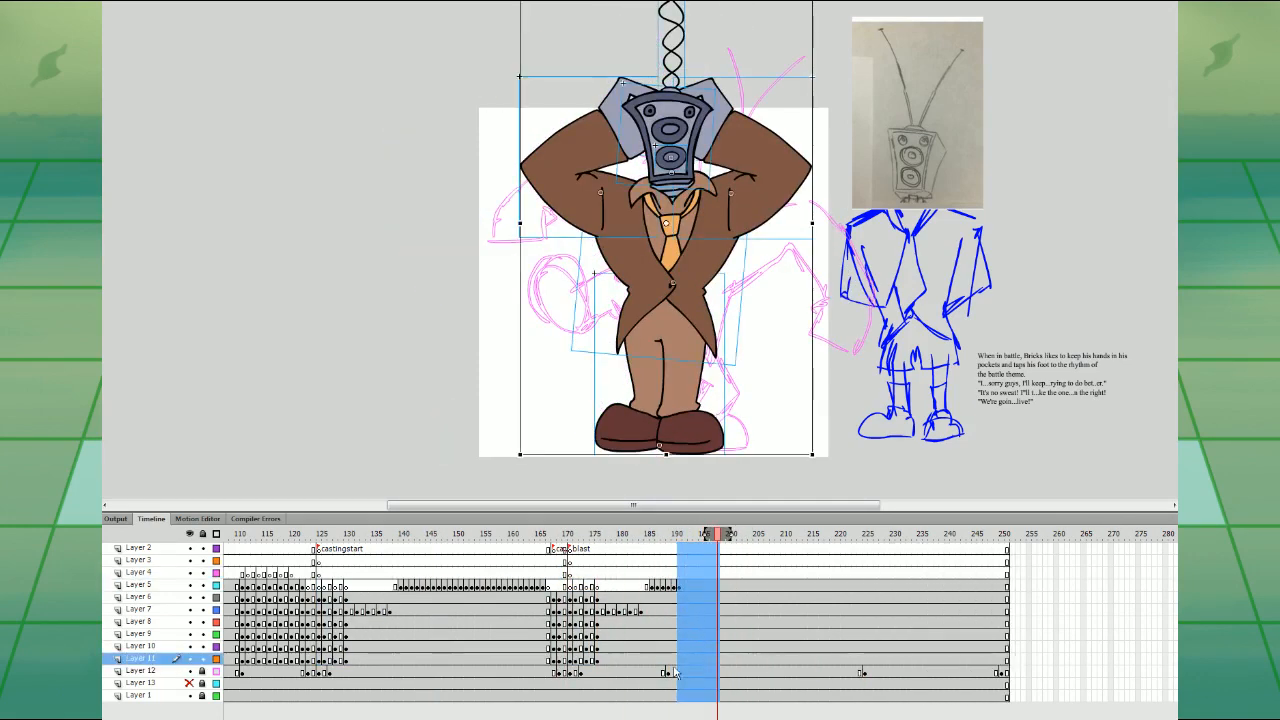
- Clear the copied pulsing speaker-ring keyframes from Layer 5 in the blast section and step through the frames
left_click(673, 671)
left_click(669, 673)
left_click_drag(645, 587, 680, 594)
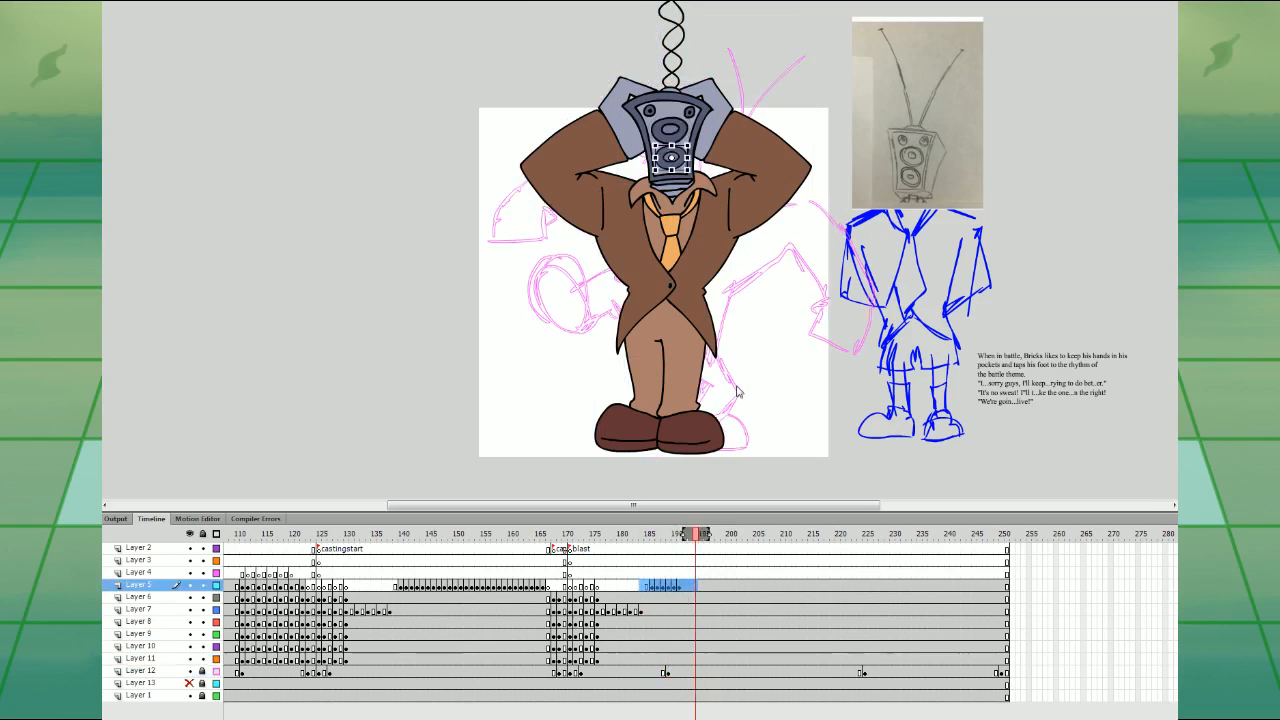
key("shift+F6")
left_click(630, 587)
key("period")
key("period")
key("period")
key("period")
key("period")
key("period")
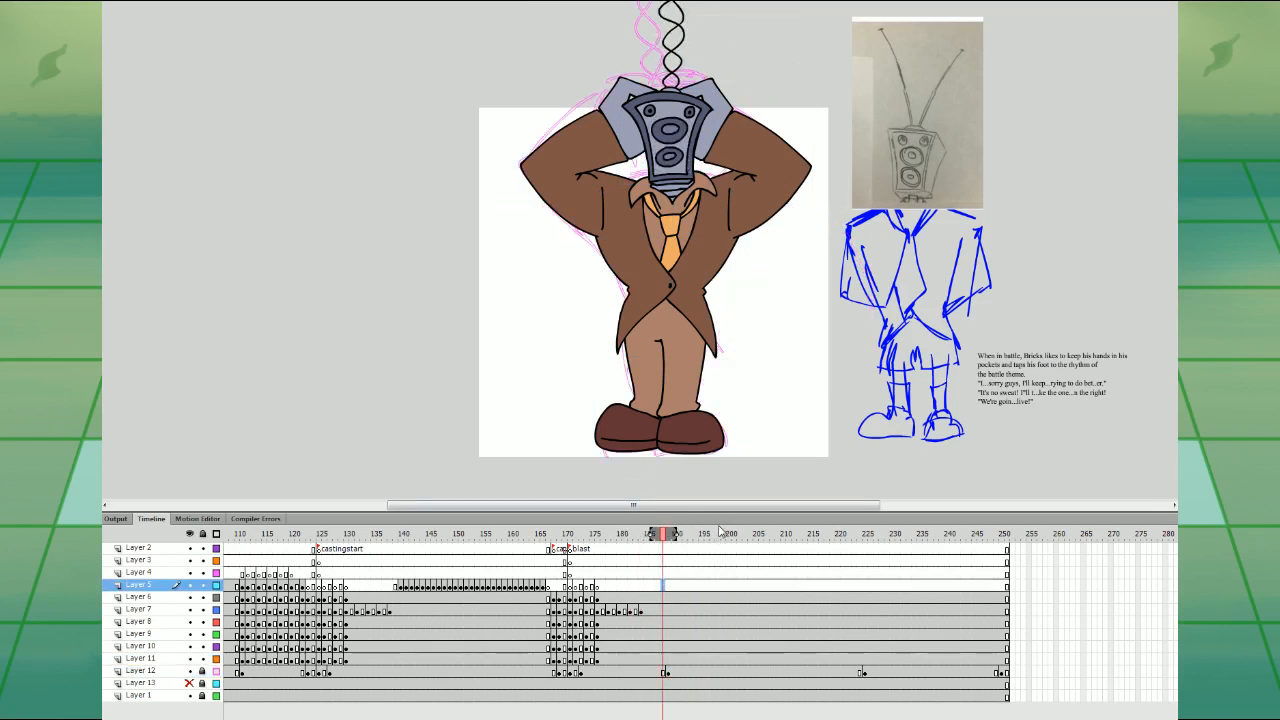
- Insert four frames across all layers just before the next rough-sketch pose in the blast section
left_click_drag(655, 549, 659, 718)
key("F5")
key("F5")
key("F5")
key("F5")
- Copy the hands-releasing pose on Layers 6 to 11 to frame 191 and follow it with blank keyframes
left_click_drag(553, 598, 598, 664)
left_click_drag(690, 661, 687, 661)
left_click_drag(690, 660, 691, 600)
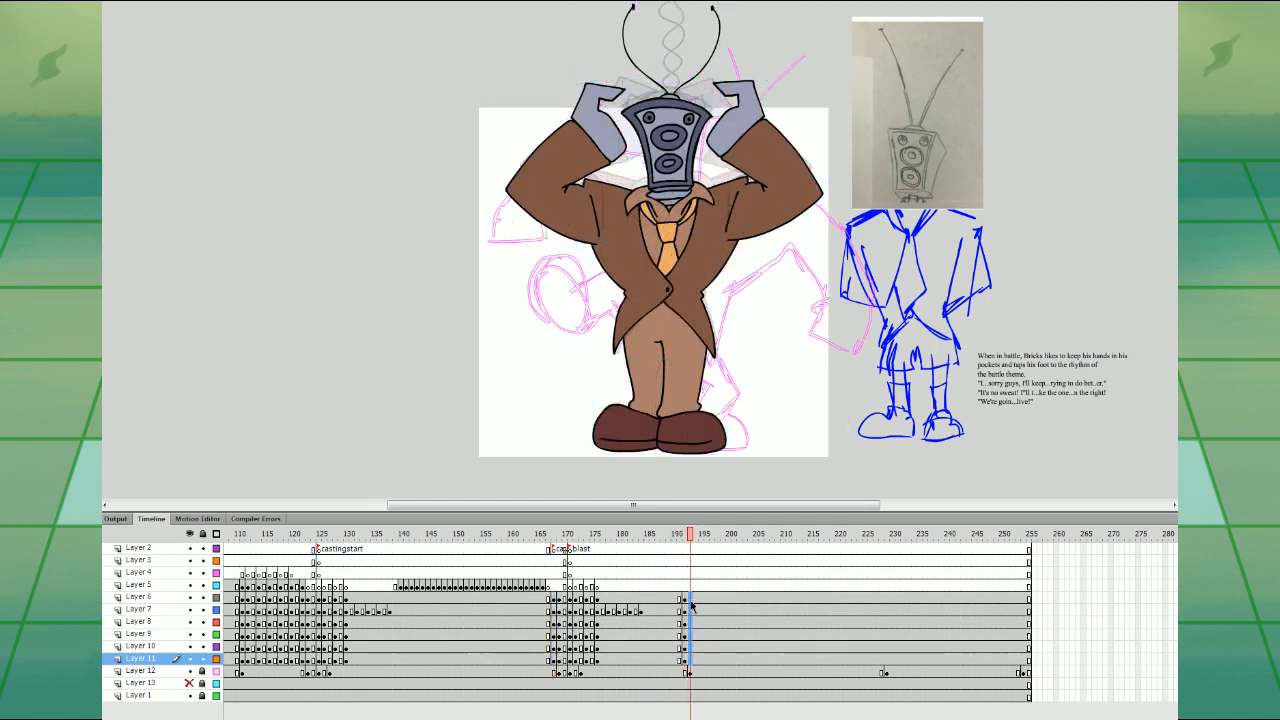
key("F7")
- Copy the attack section's keyframes on Layers 5 to 11 to follow the blast's hand-release pose, and play them back
left_click_drag(671, 717, 610, 717)
left_click(362, 574)
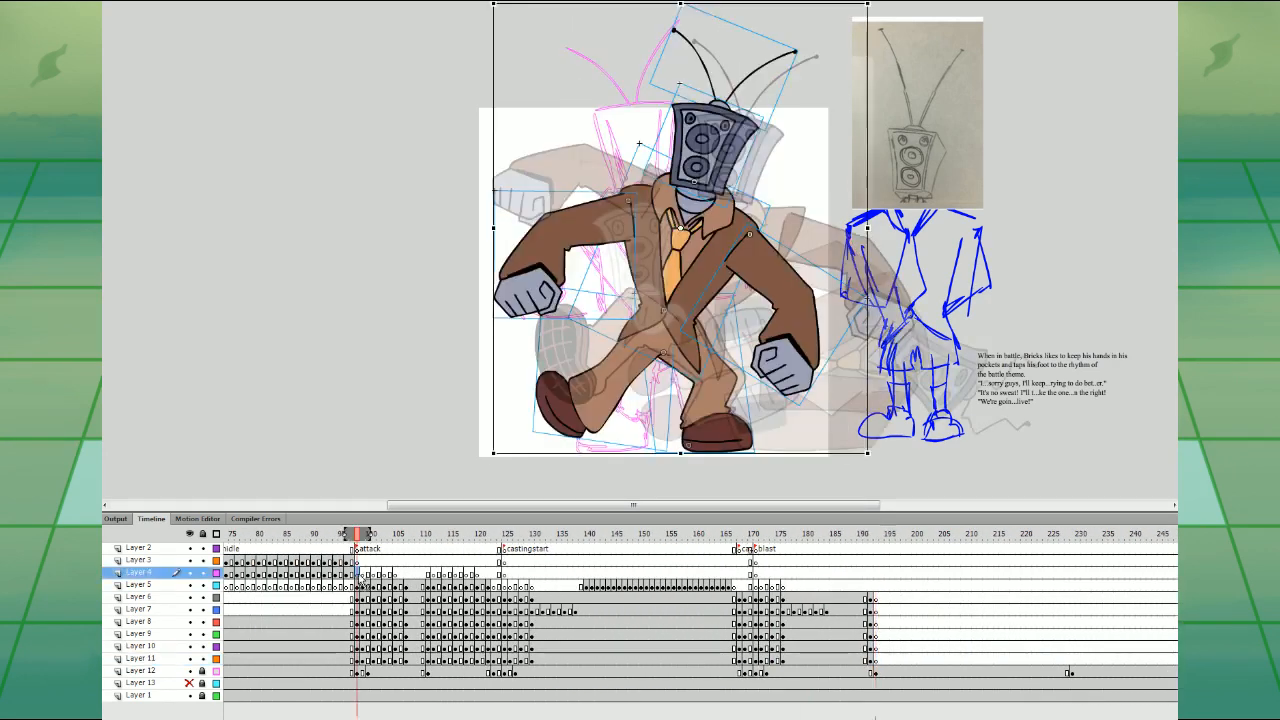
left_click(367, 560)
left_click_drag(357, 584, 1015, 663)
left_click(853, 585)
key("Return")
left_click(866, 562)
key("Return")
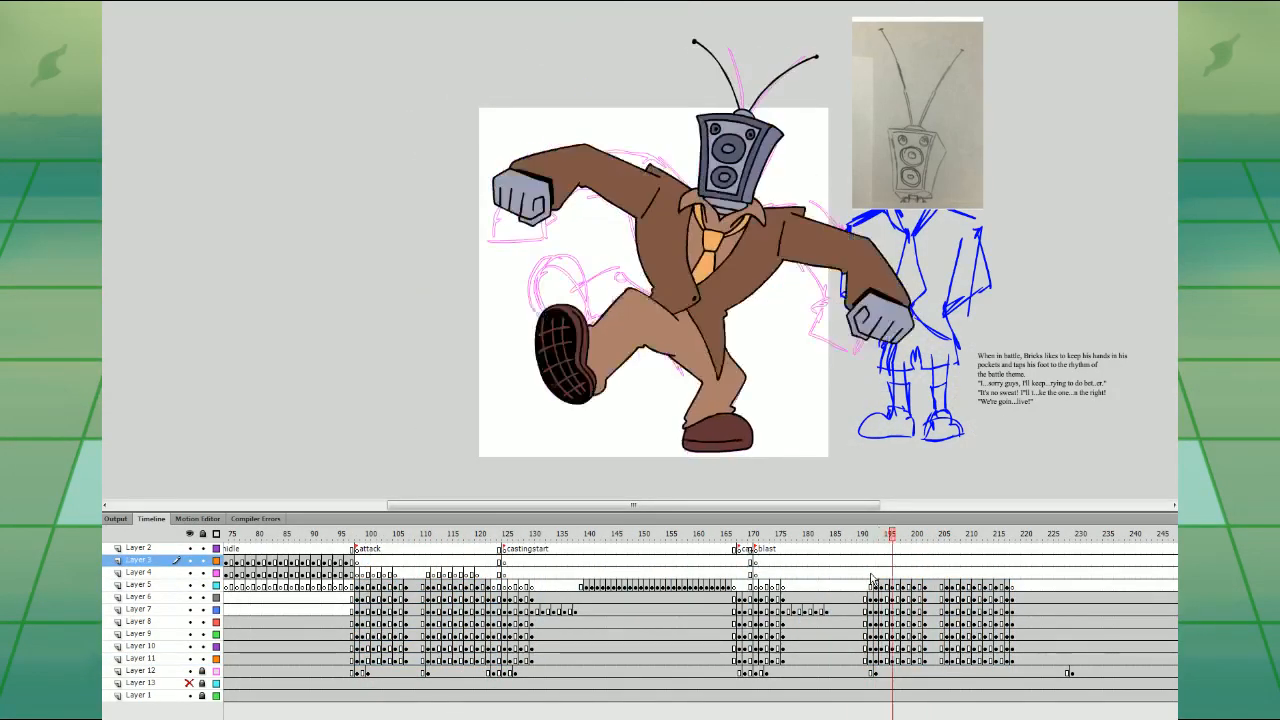
- Delete both arms from the leg-raised pose at frame 192
left_click(867, 573)
left_click(871, 574)
left_click(876, 575)
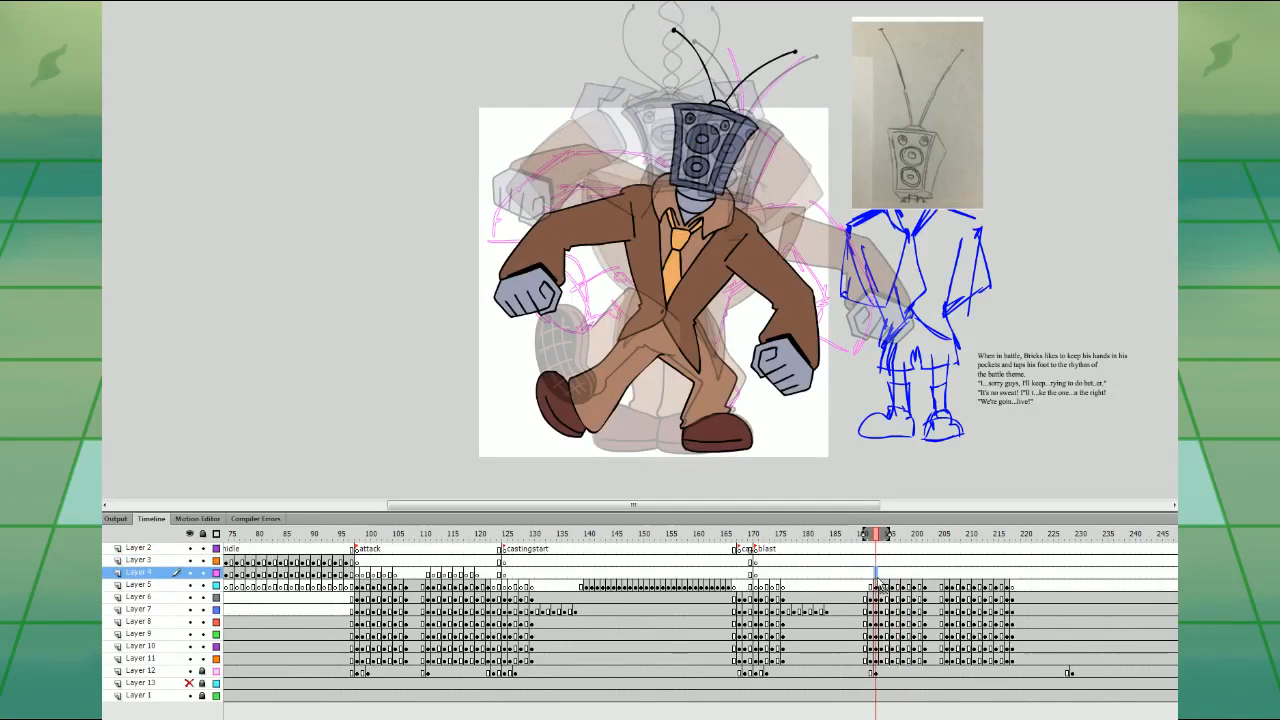
left_click(866, 575)
left_click(871, 581)
left_click(876, 575)
left_click(611, 219)
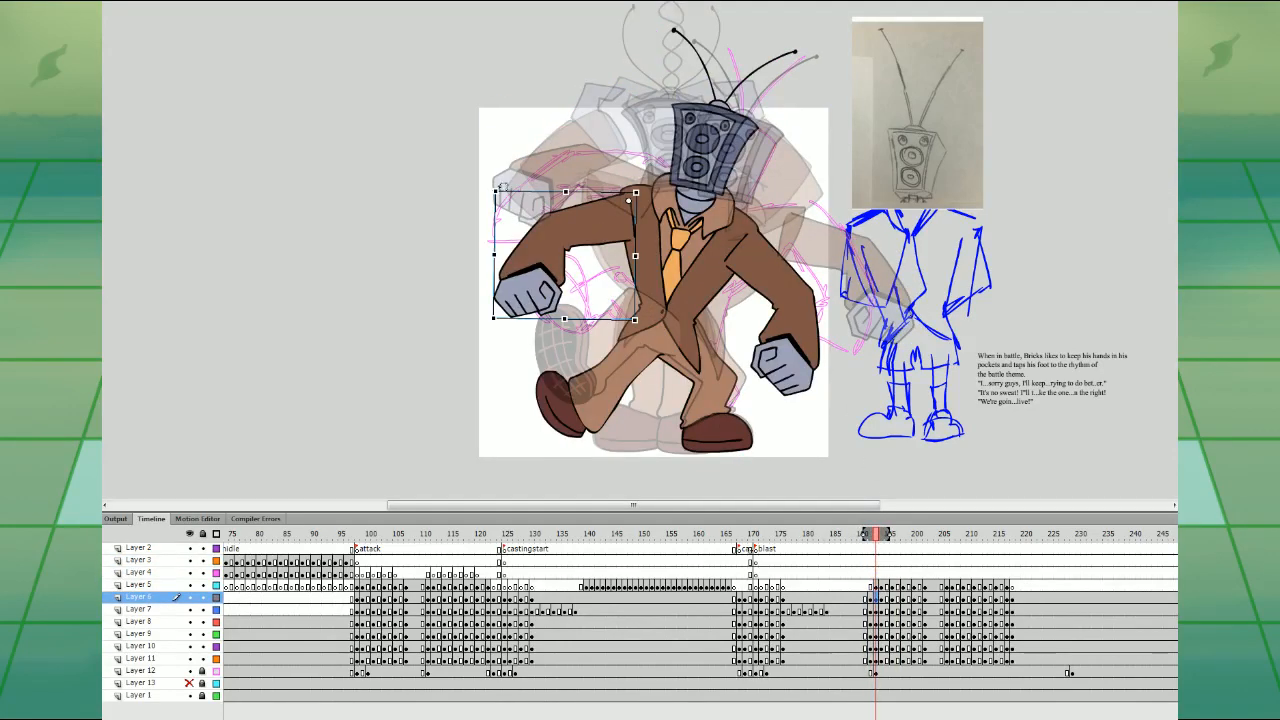
left_click_drag(503, 187, 546, 116)
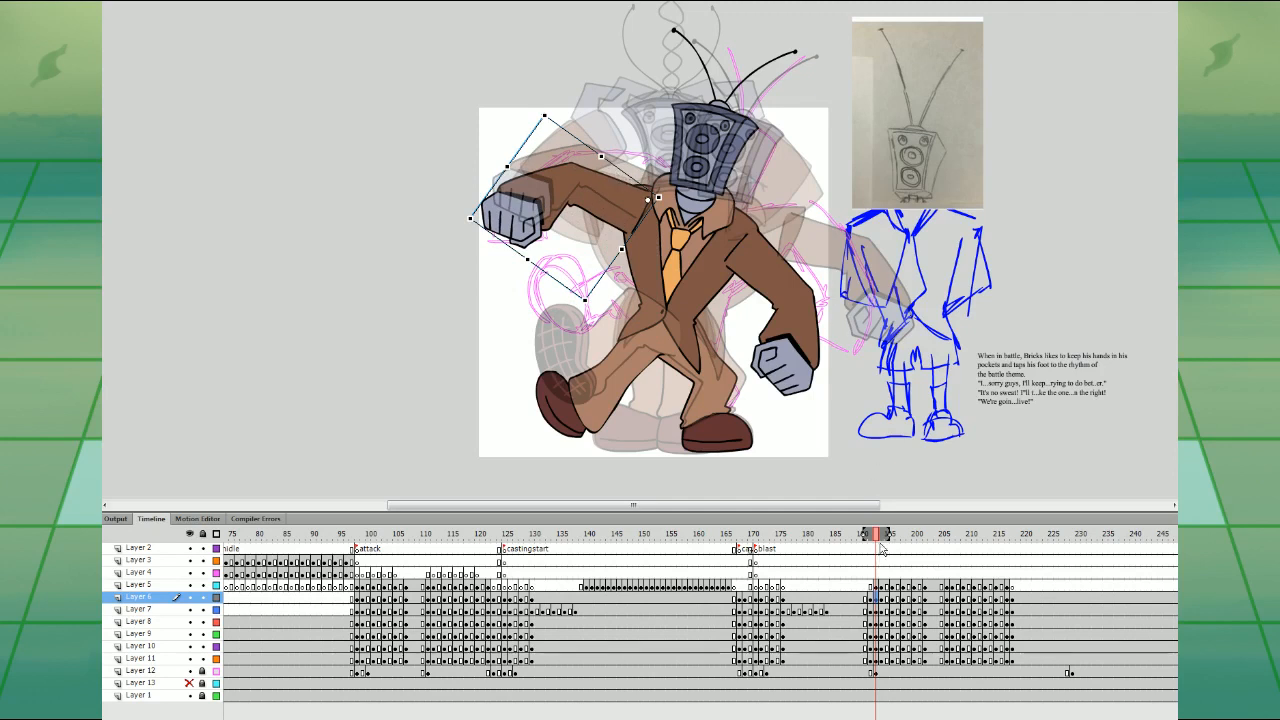
key("Delete")
left_click(764, 238)
key("Delete")
- Copy the two raised arms from frame 191 and paste them onto Layer 5 at frame 192
left_click(870, 599)
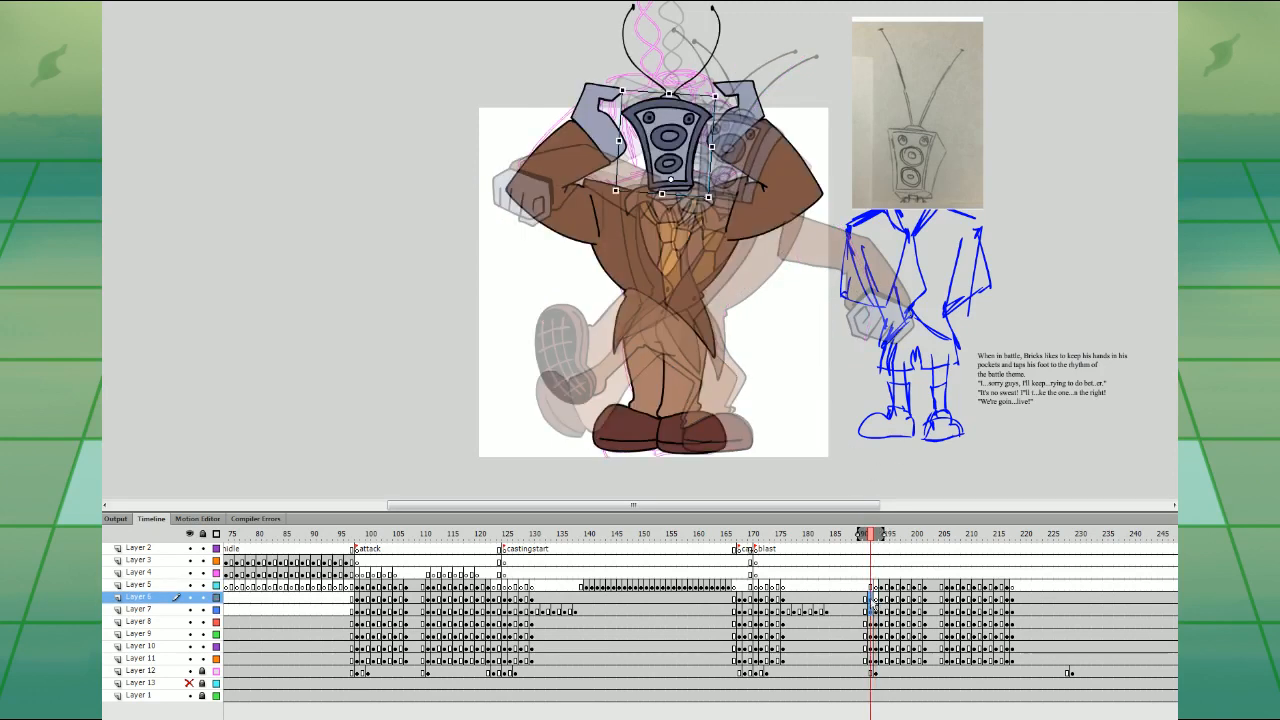
left_click(871, 610)
left_click(873, 622)
left_click(873, 634)
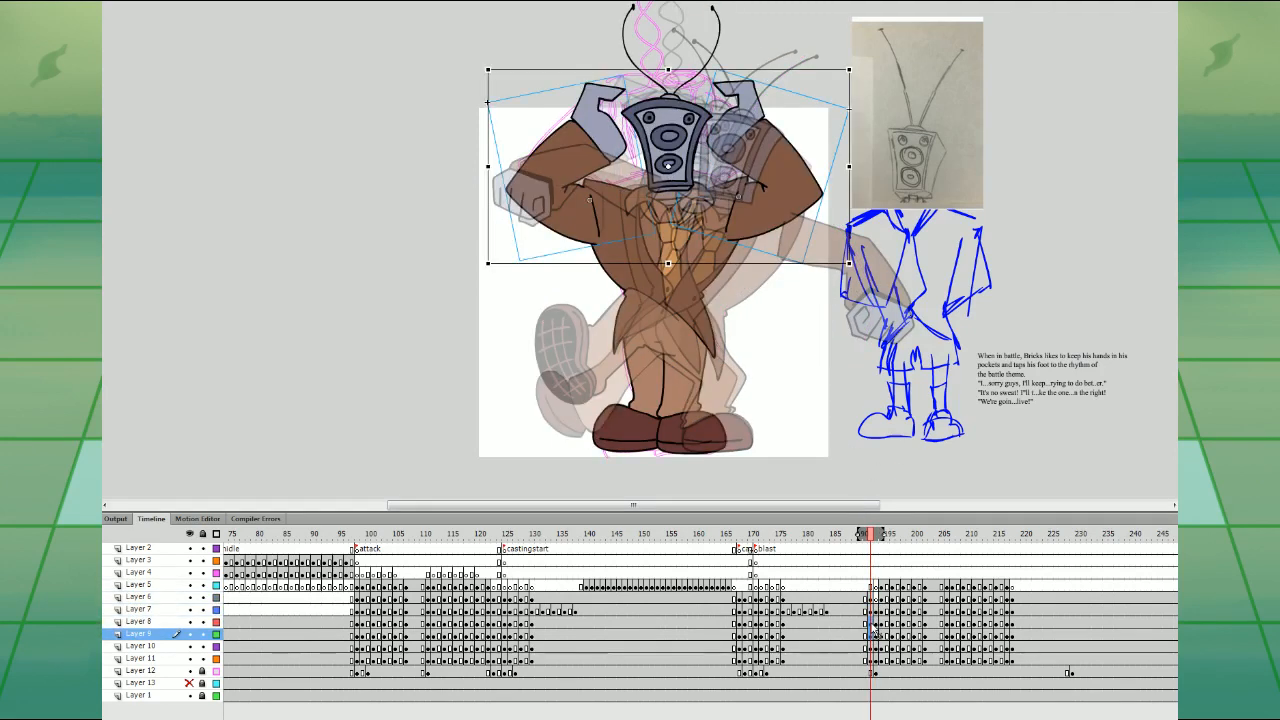
left_click(876, 586)
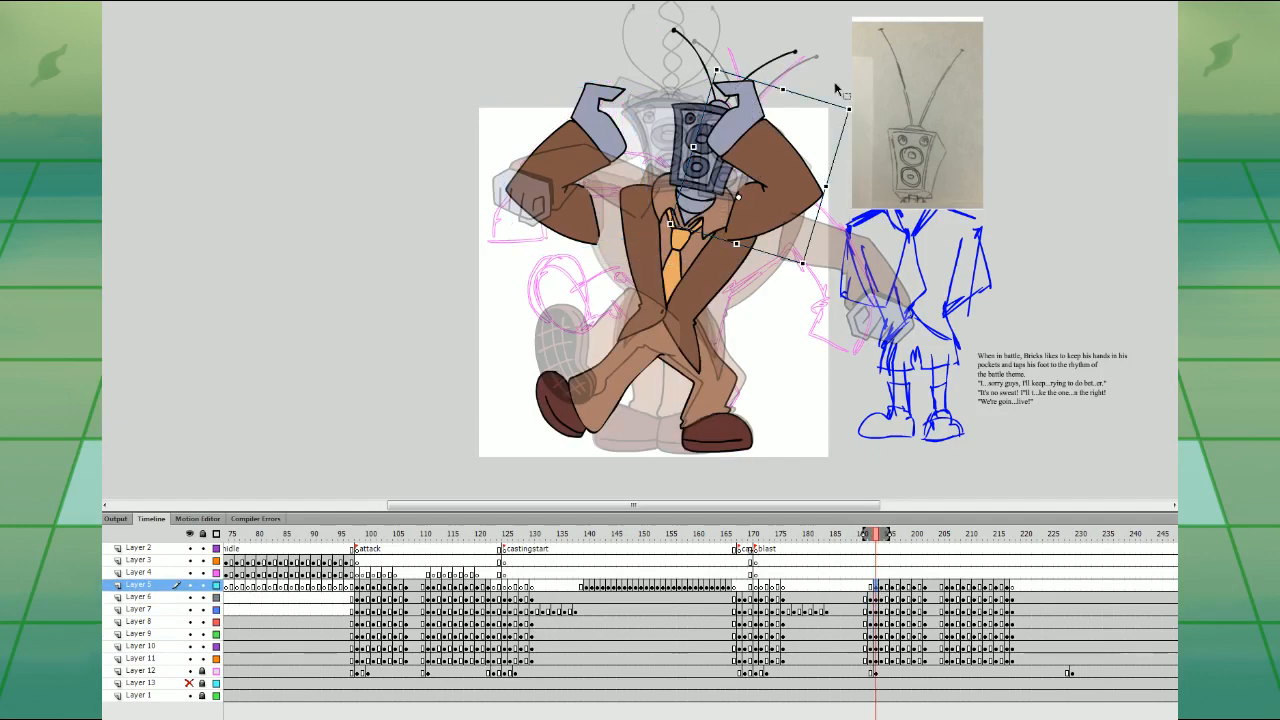
- Rotate and move the two raised arms so they attach to the shoulders of the leaning torso at frame 192
left_click_drag(885, 183, 791, 227)
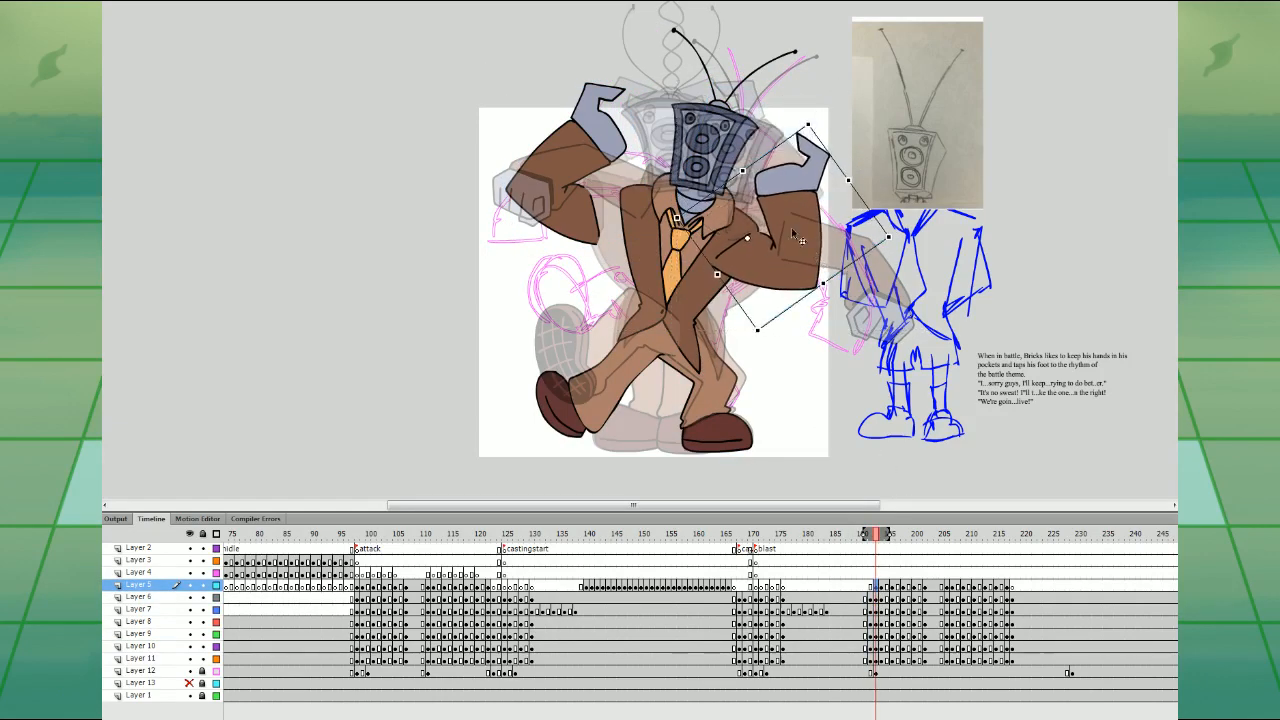
left_click(646, 93)
left_click_drag(628, 71, 564, 69)
left_click_drag(563, 124, 605, 127)
left_click_drag(612, 76, 644, 115)
- Fine-tune the rotation and position of the raised arm beside the head's far side at frame 192, and play back the blast
left_click_drag(811, 278, 816, 275)
left_click_drag(818, 120, 805, 111)
left_click_drag(820, 236, 817, 232)
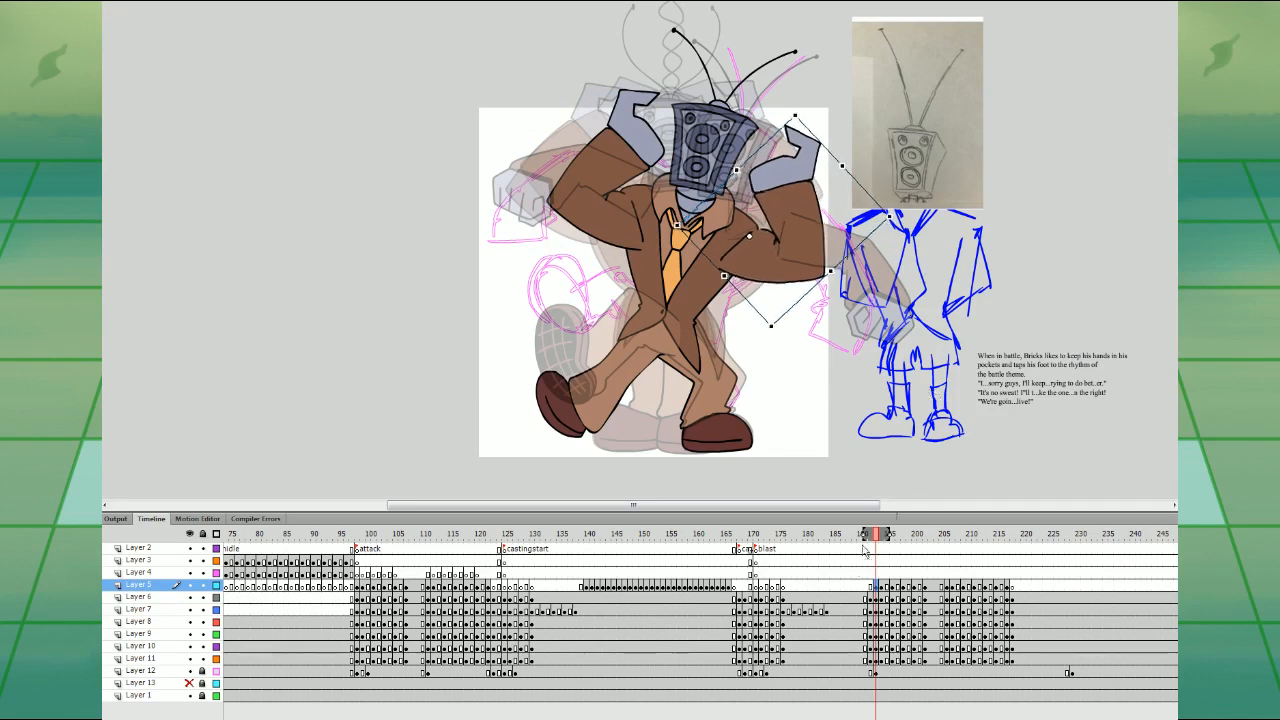
left_click(875, 561)
key("Return")
key("Return")
left_click(875, 573)
key("Return")
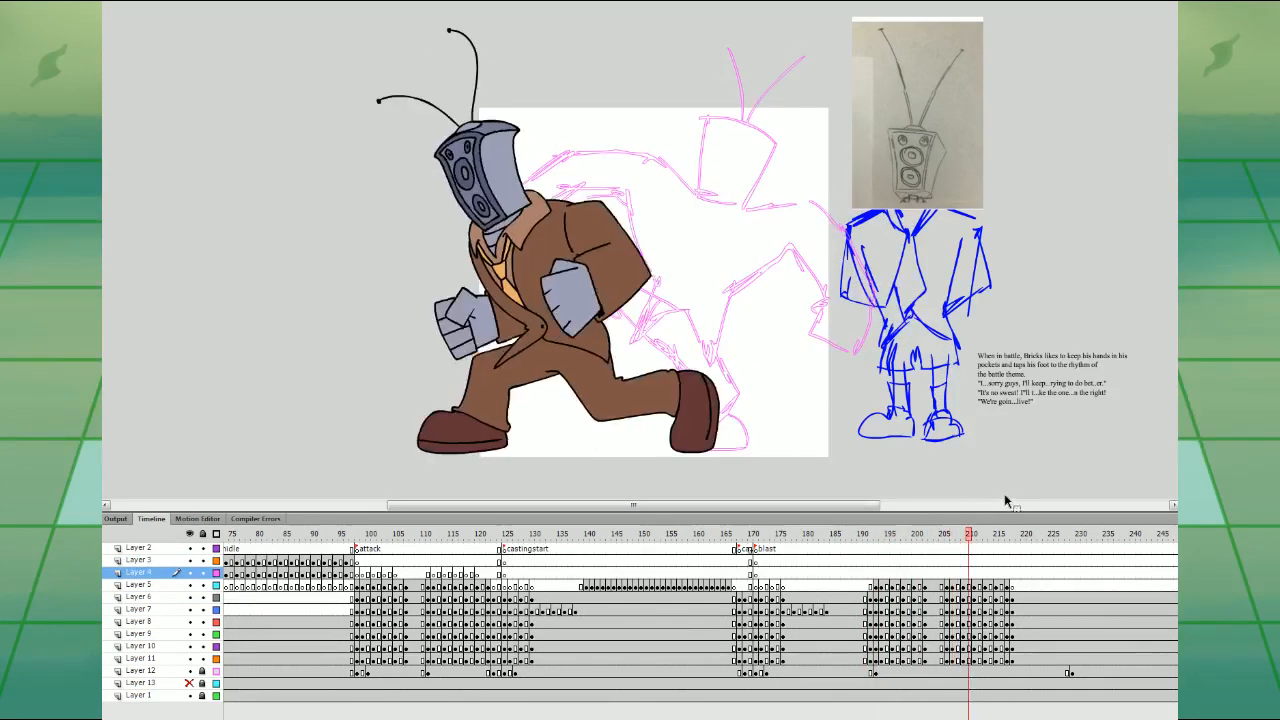
- Shift the closing standing-pose keyframes to about frame 228 and clear the lunge's in-between keyframes on Layers 5 to 11
left_click_drag(1005, 584, 1009, 663)
left_click_drag(1009, 663, 1019, 660)
left_click_drag(959, 574, 990, 660)
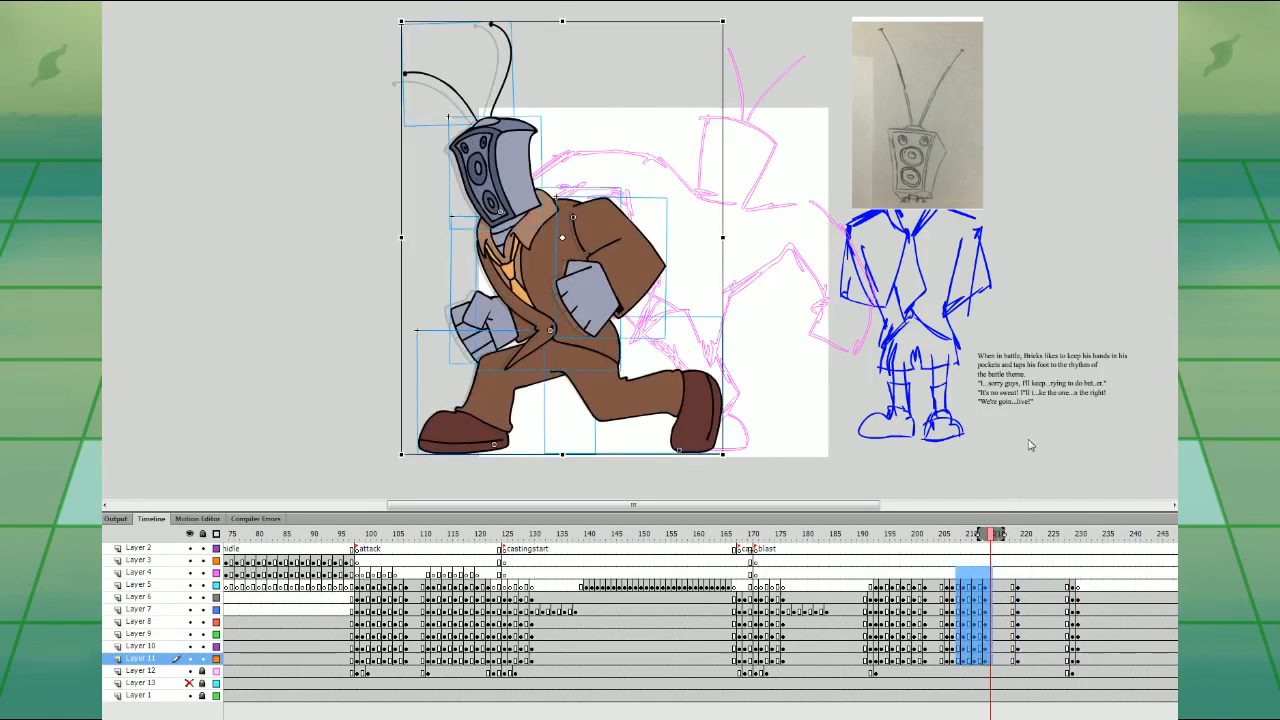
left_click(955, 570)
- Push the lunge pose around frame 207 further forward by swinging both arms and tilting the head and antennae down
left_click(605, 299)
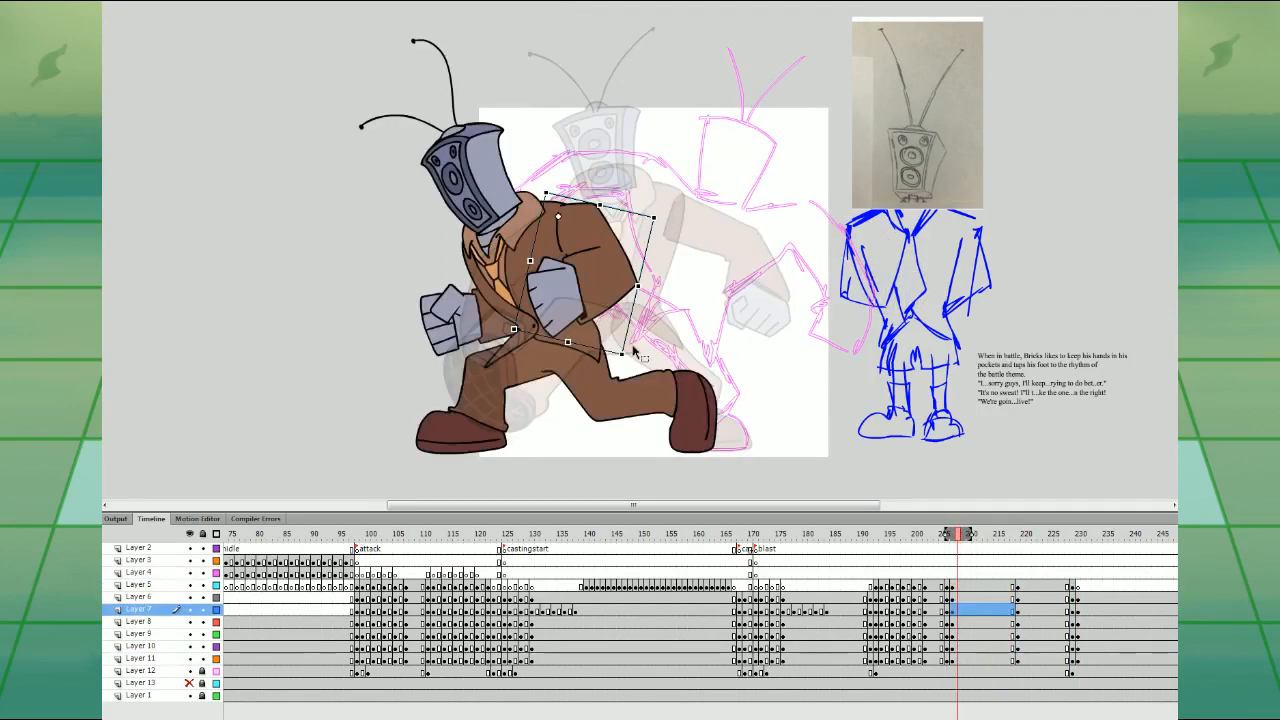
left_click_drag(640, 354, 466, 385)
left_click(482, 323)
left_click(489, 186)
left_click_drag(358, 63, 438, 131)
left_click_drag(498, 156, 489, 161)
left_click(622, 280)
left_click(519, 356)
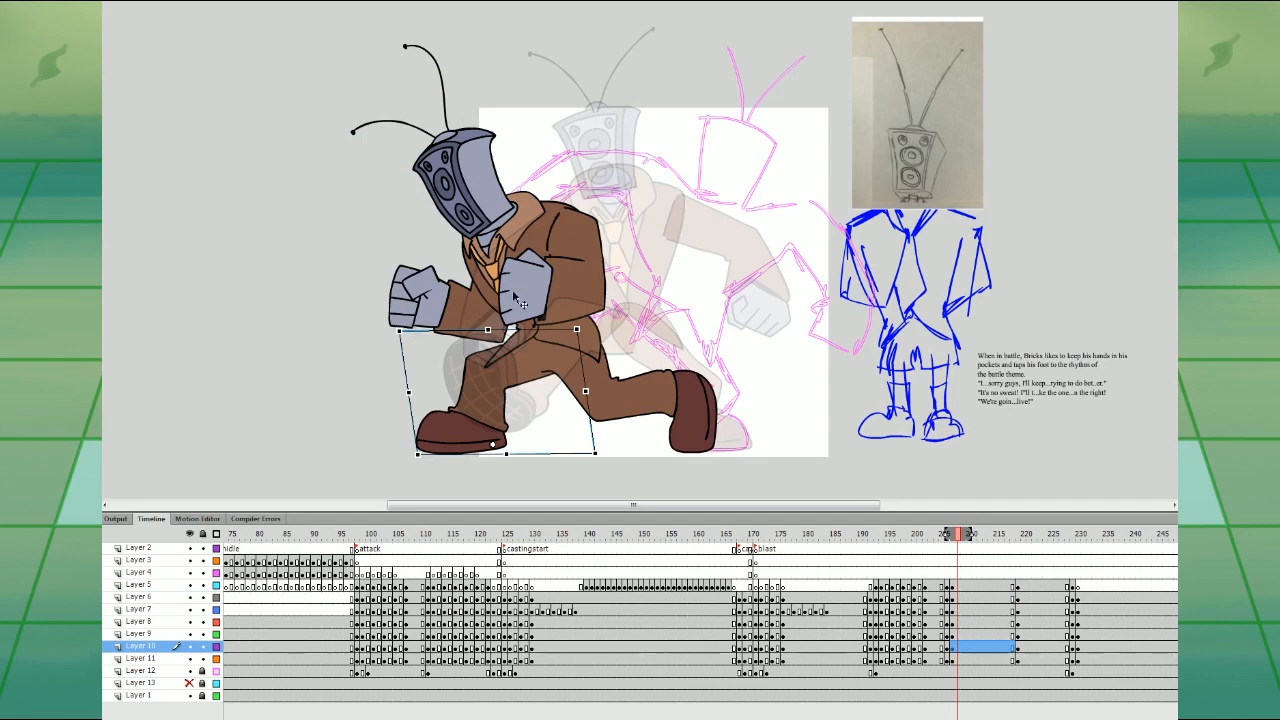
- Create classic tweens on Layers 5 to 11 between the lunge pose and the keyframes near frame 217
left_click(1018, 575)
left_click(1001, 573)
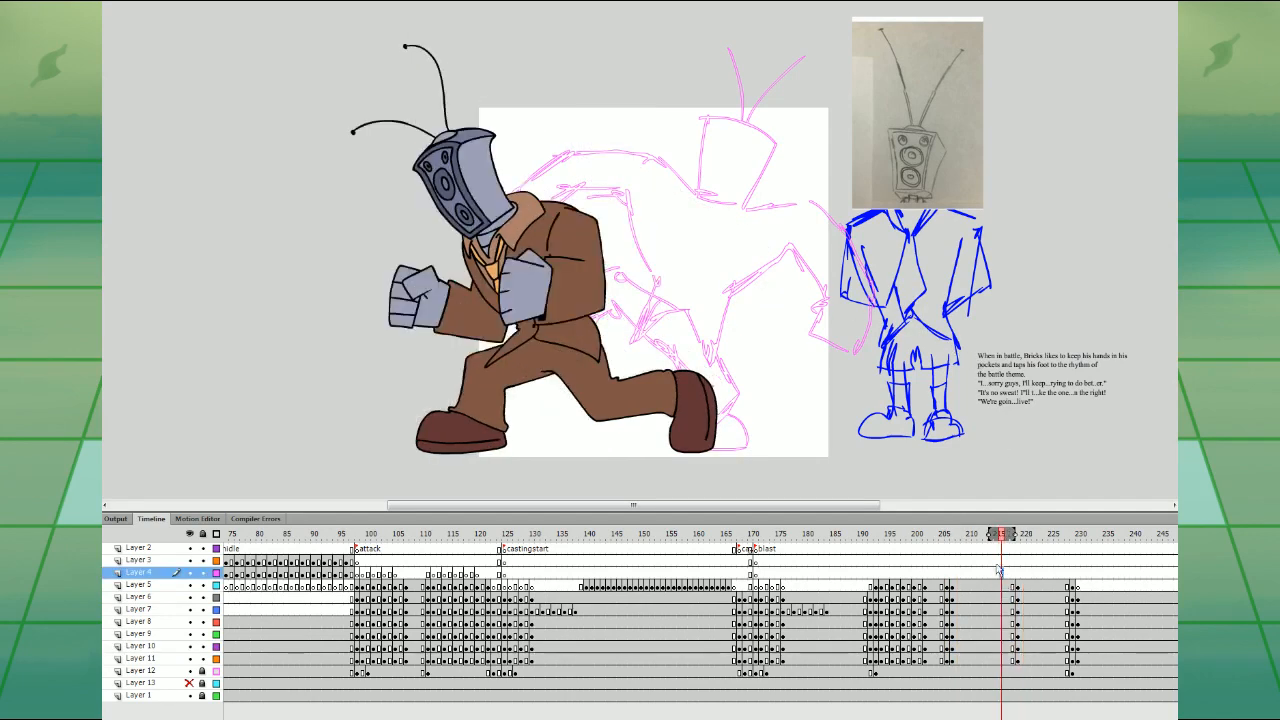
left_click_drag(975, 588, 985, 660)
left_click(1090, 323)
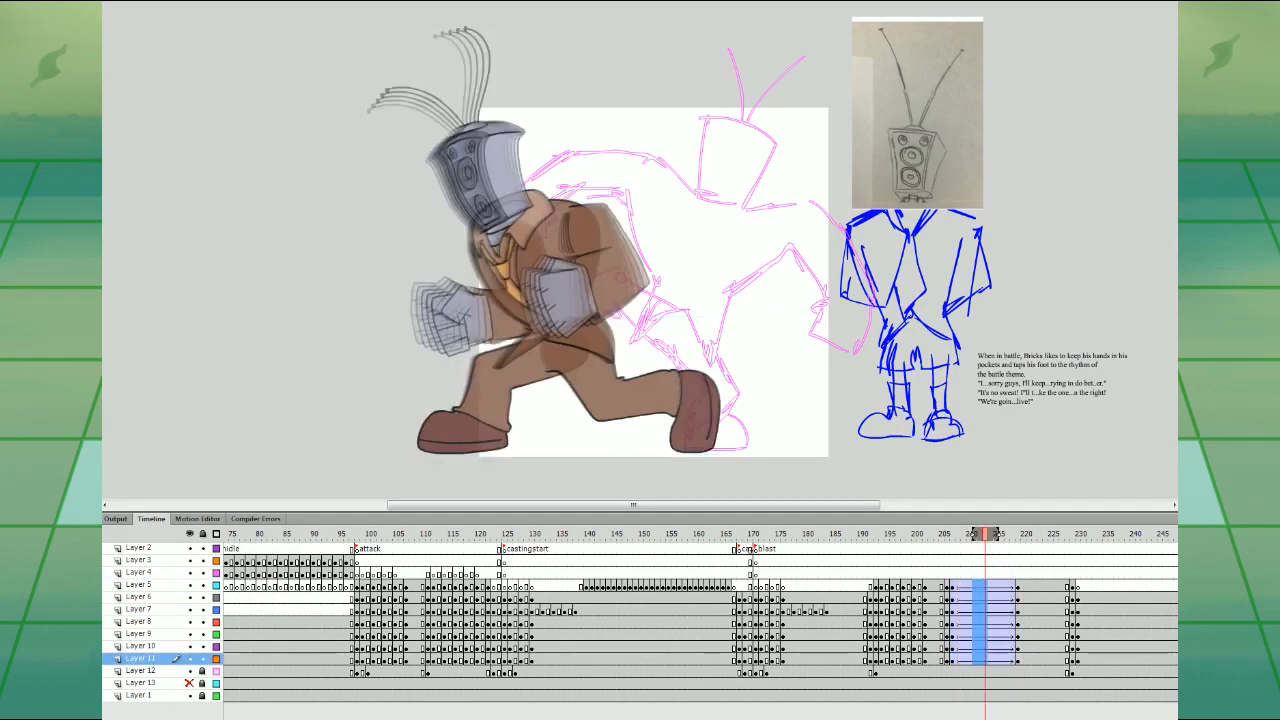
- Convert the tweened lunge frames on Layers 5 to 11 to keyframes, clear alternate ones, and play back the blast
left_click_drag(961, 587, 1013, 658)
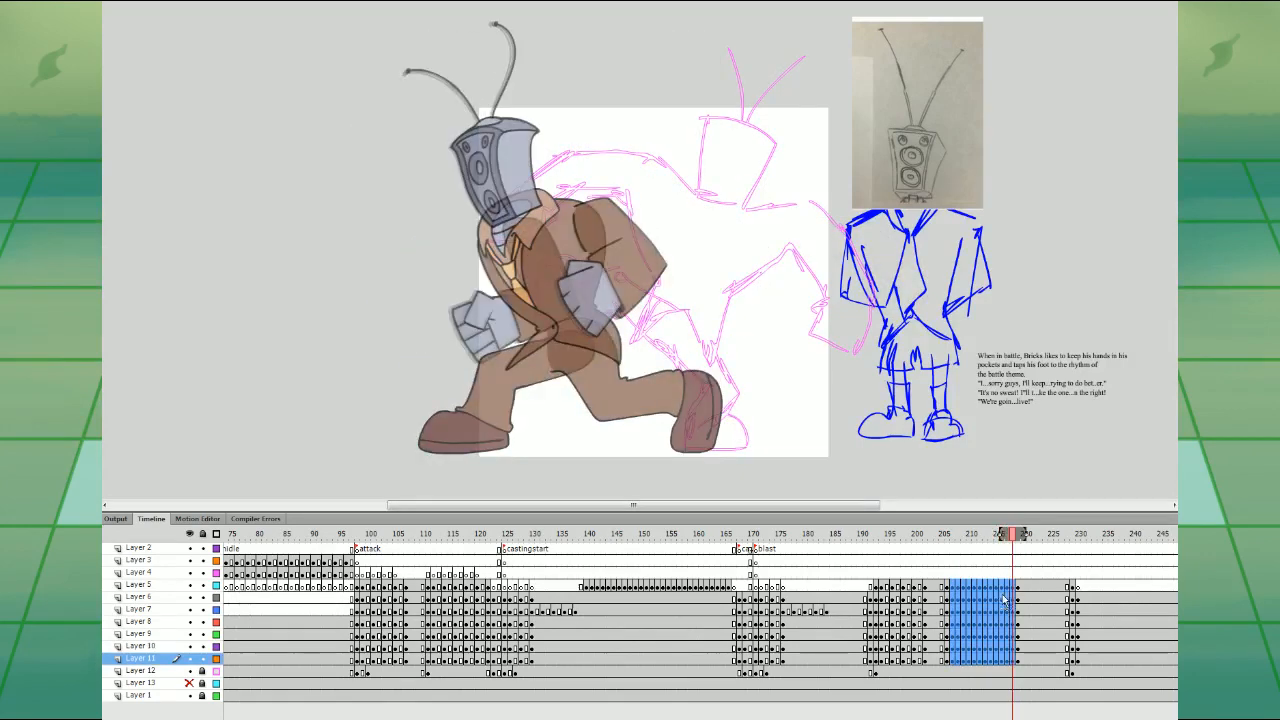
left_click_drag(962, 563, 967, 590)
left_click_drag(986, 659, 1013, 662)
key("shift+F6")
left_click(855, 573)
key("Return")
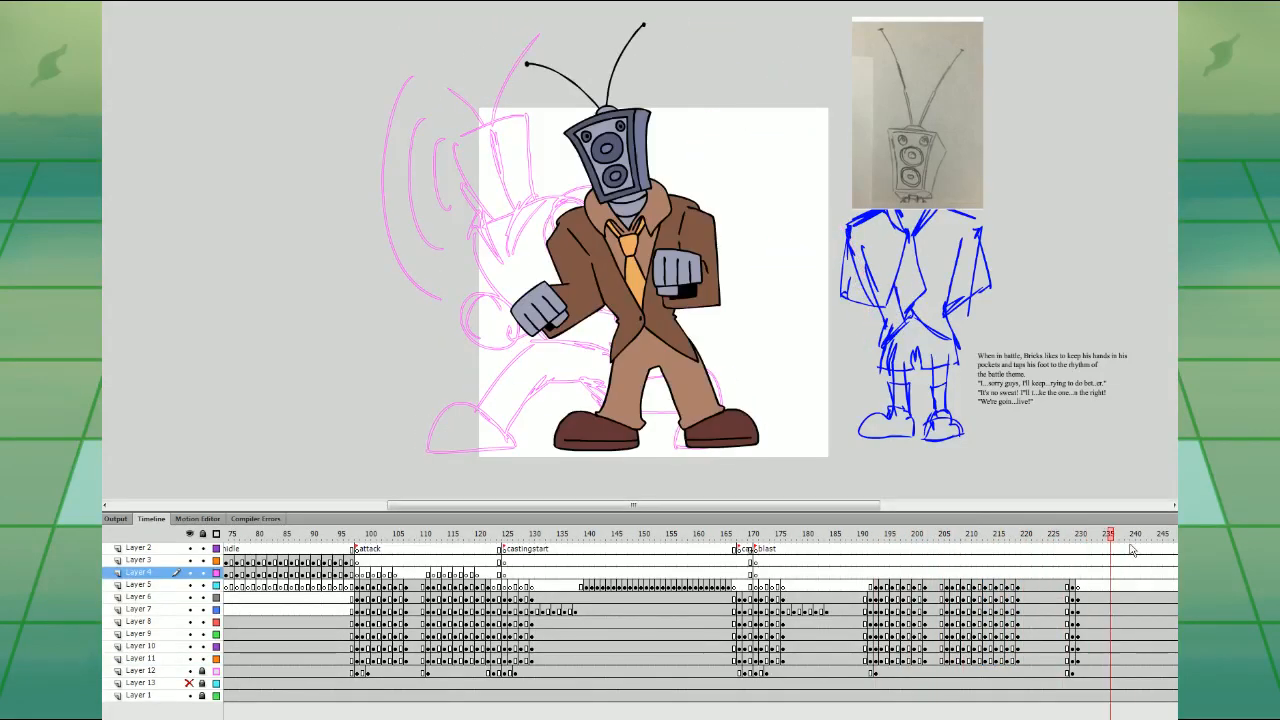
- Draw yellow electric sparks around the antennae on Layer 5, frame by frame on every other frame from about 176 to 188
left_click(788, 588)
left_click(788, 588)
scroll(650, 395, "up", 4)
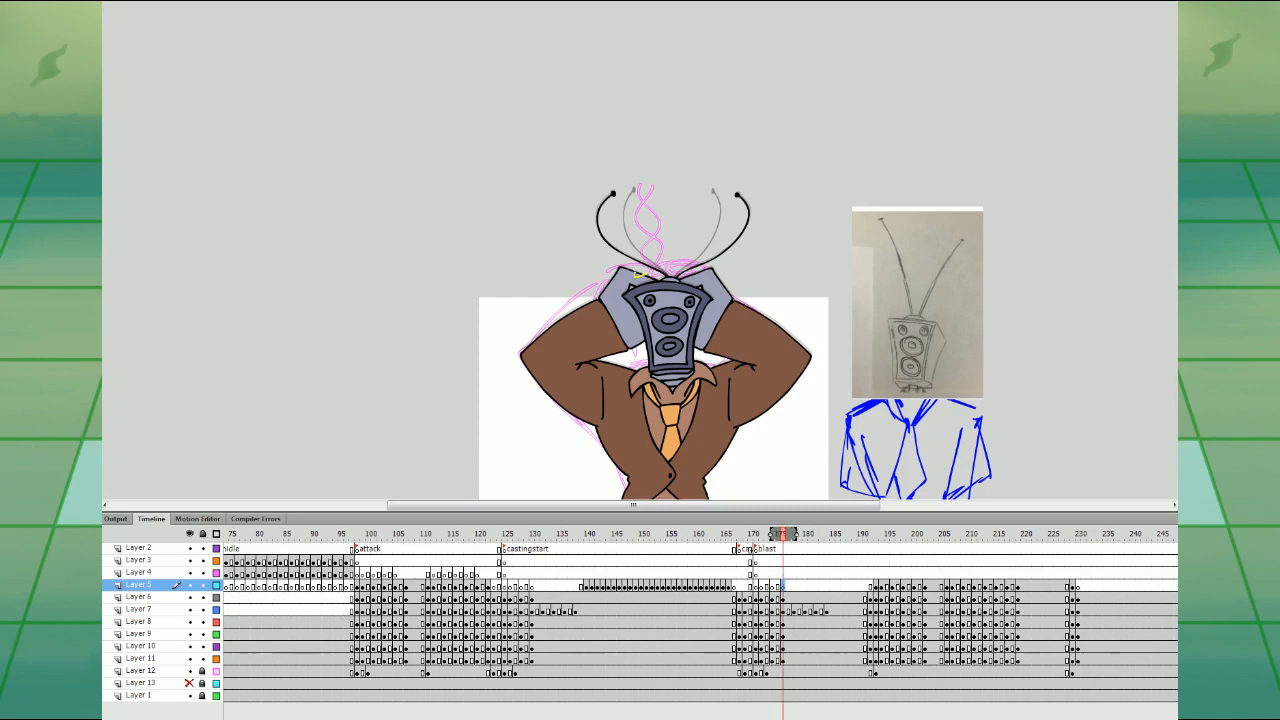
left_click(793, 588)
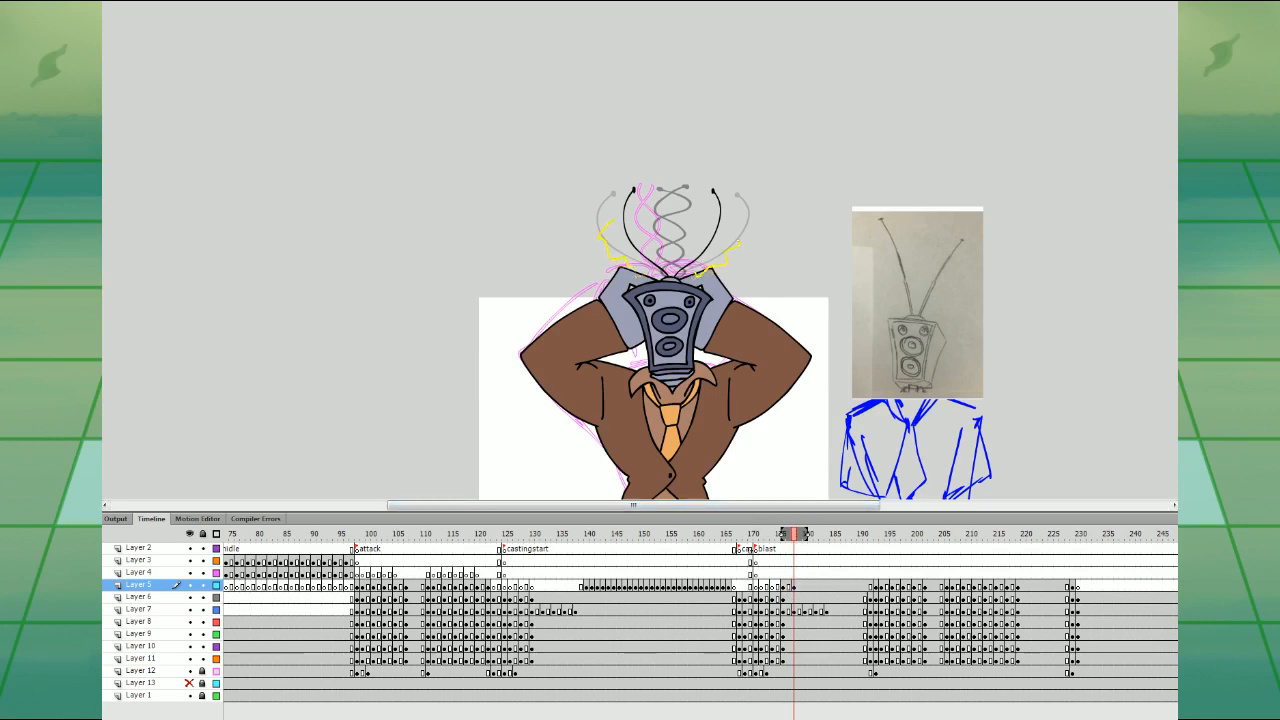
left_click(804, 588)
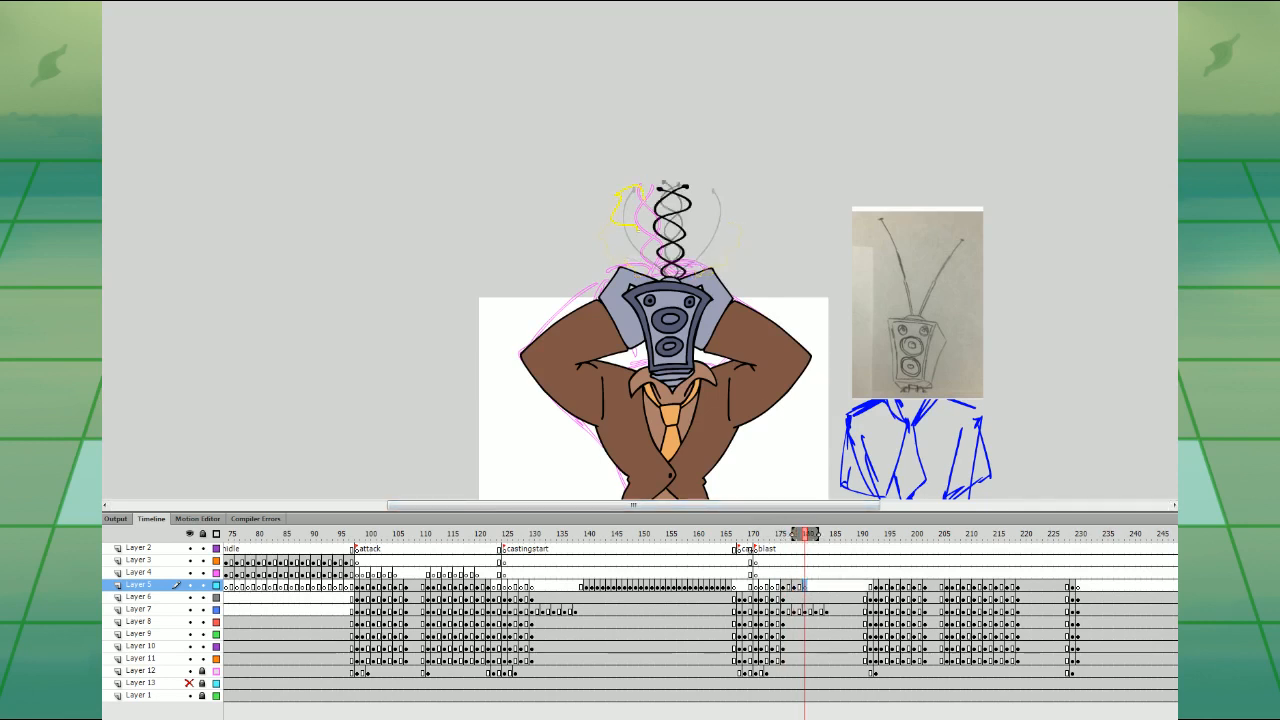
left_click(816, 588)
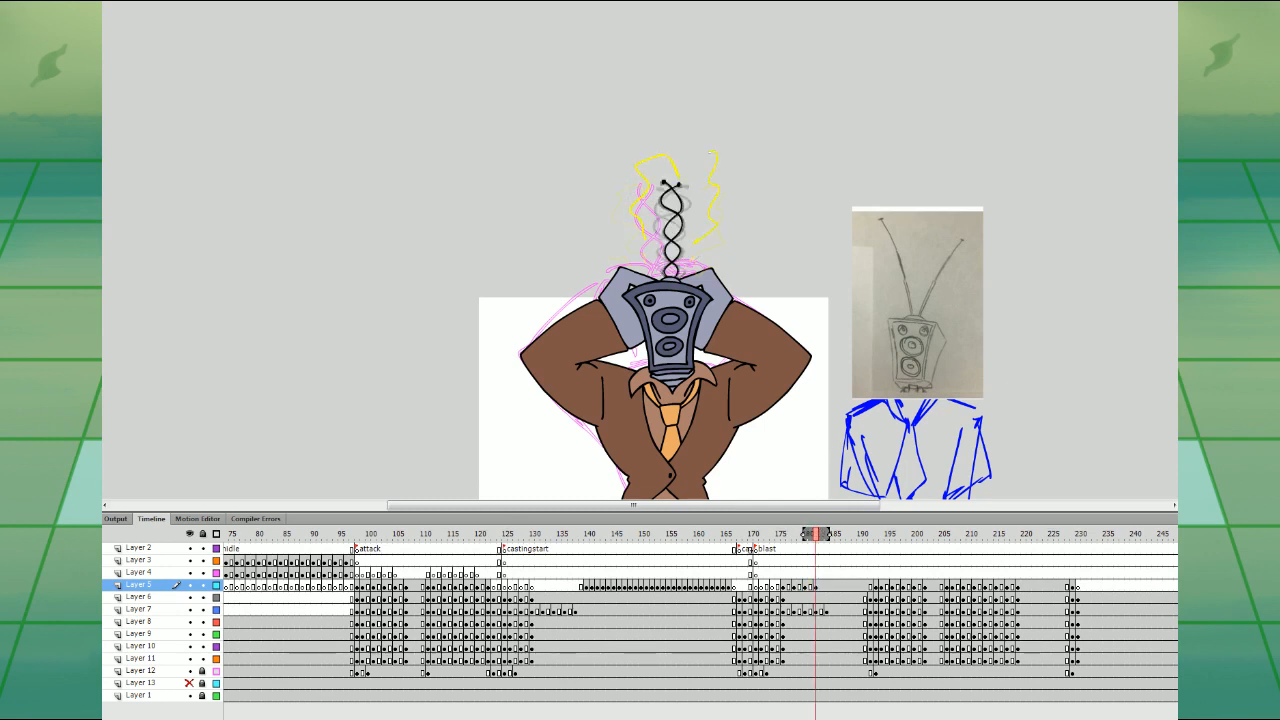
left_click(827, 588)
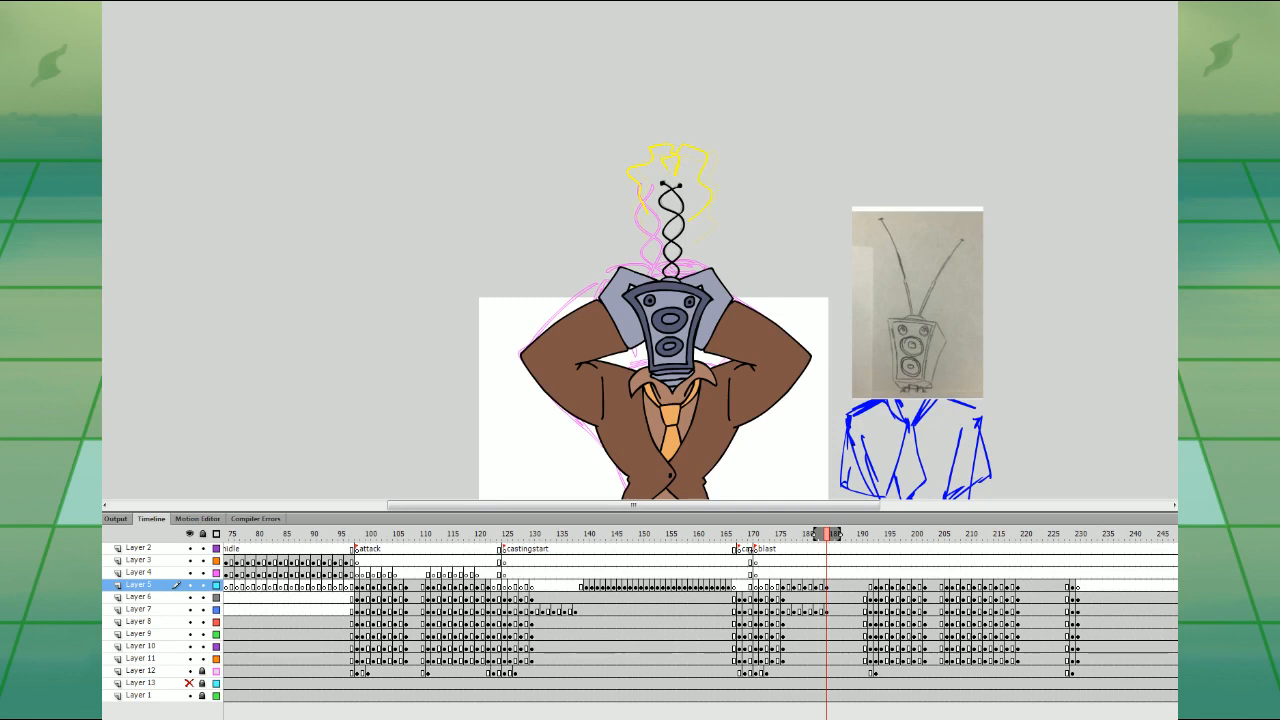
left_click(837, 588)
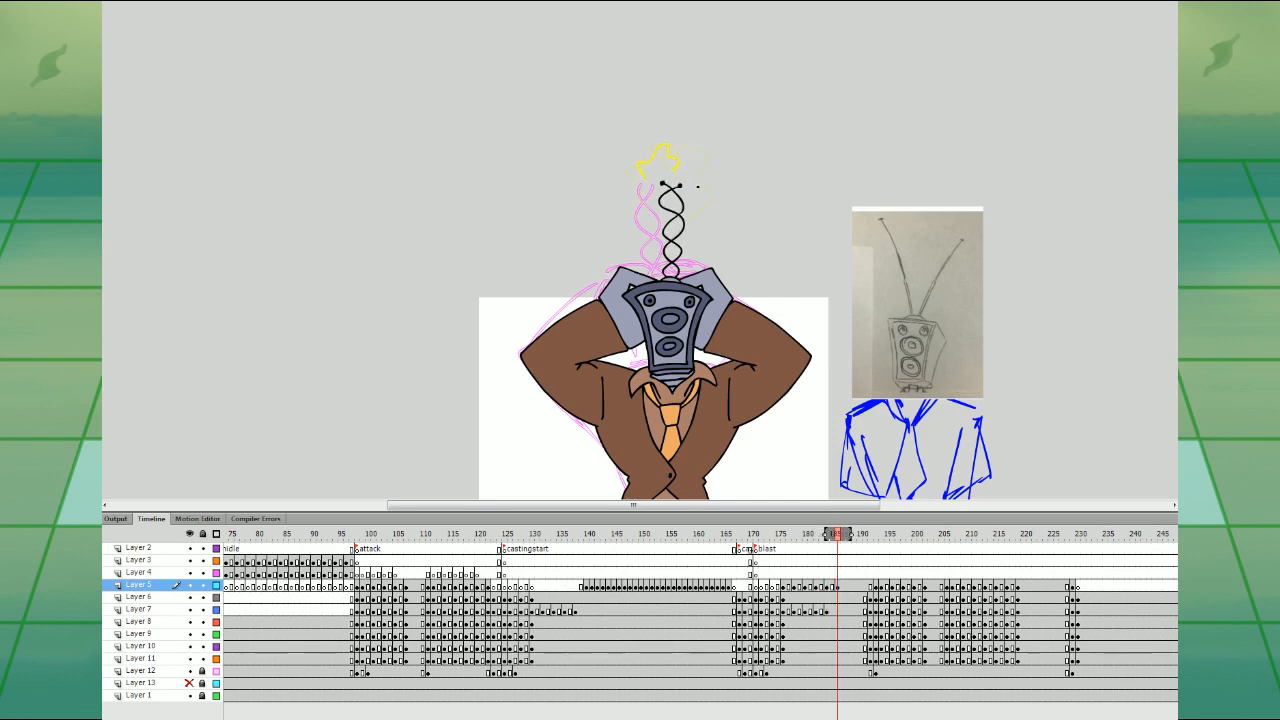
left_click(848, 587)
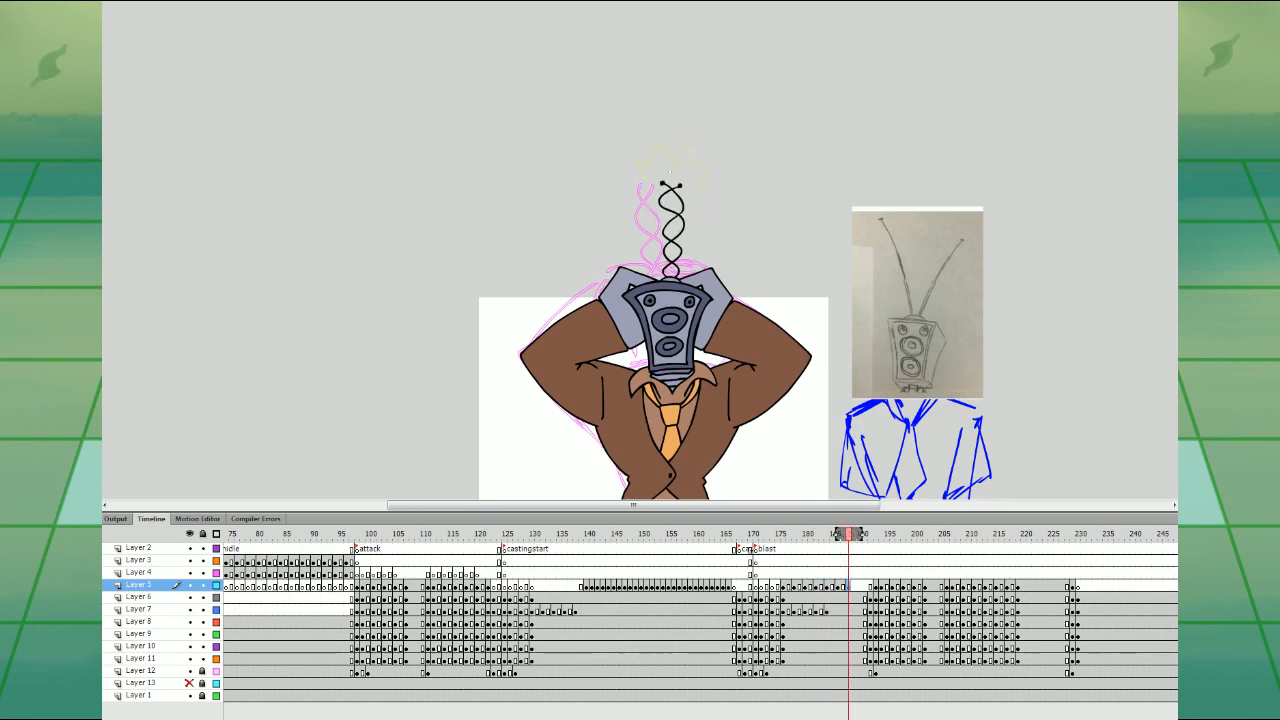
- End the spark effect with a blank keyframe near frame 190 on Layer 5 and play back the blast
left_click(788, 602)
key("Return")
key("Return")
left_click(860, 587)
key("F7")
key("ctrl+a")
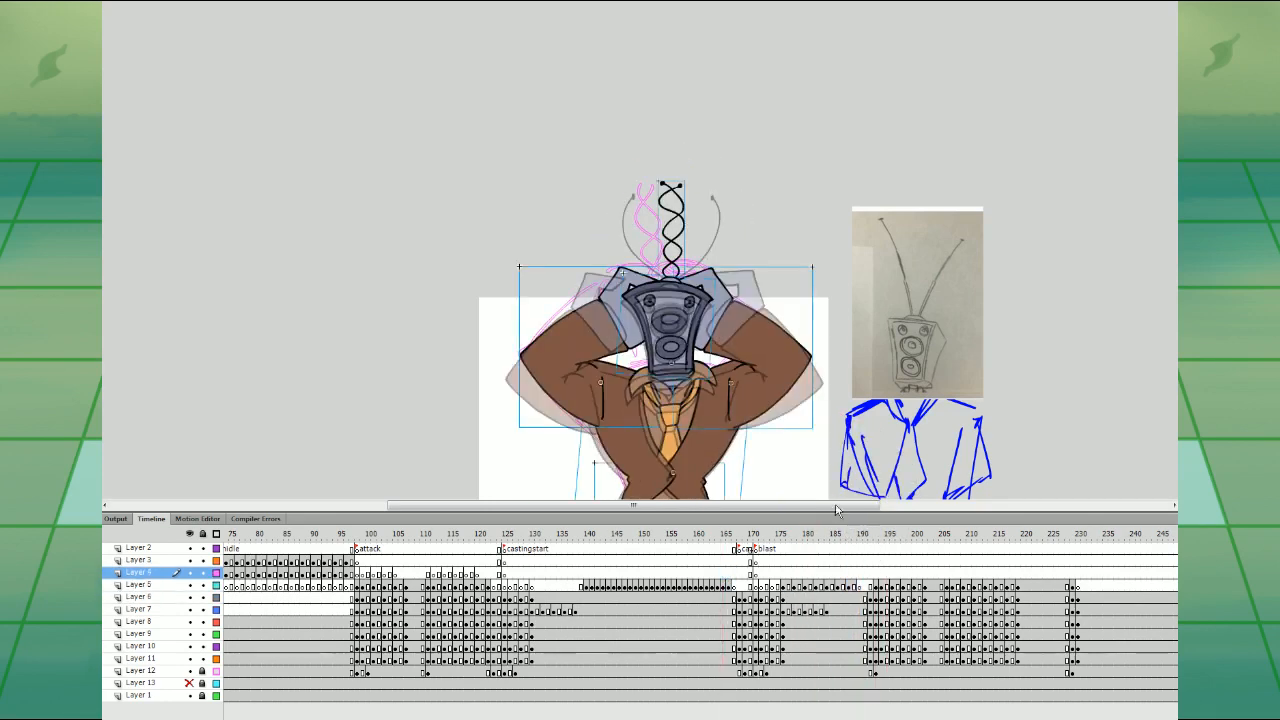
key("Return")
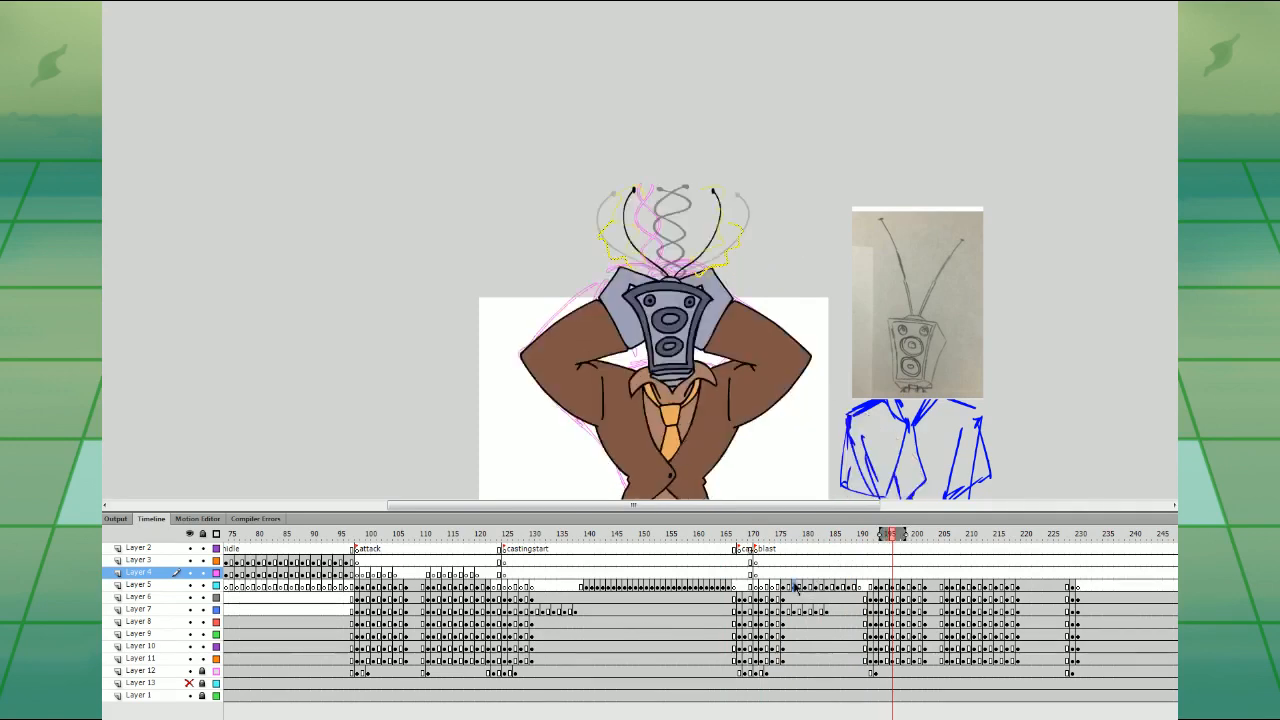
left_click(797, 587)
key("Return")
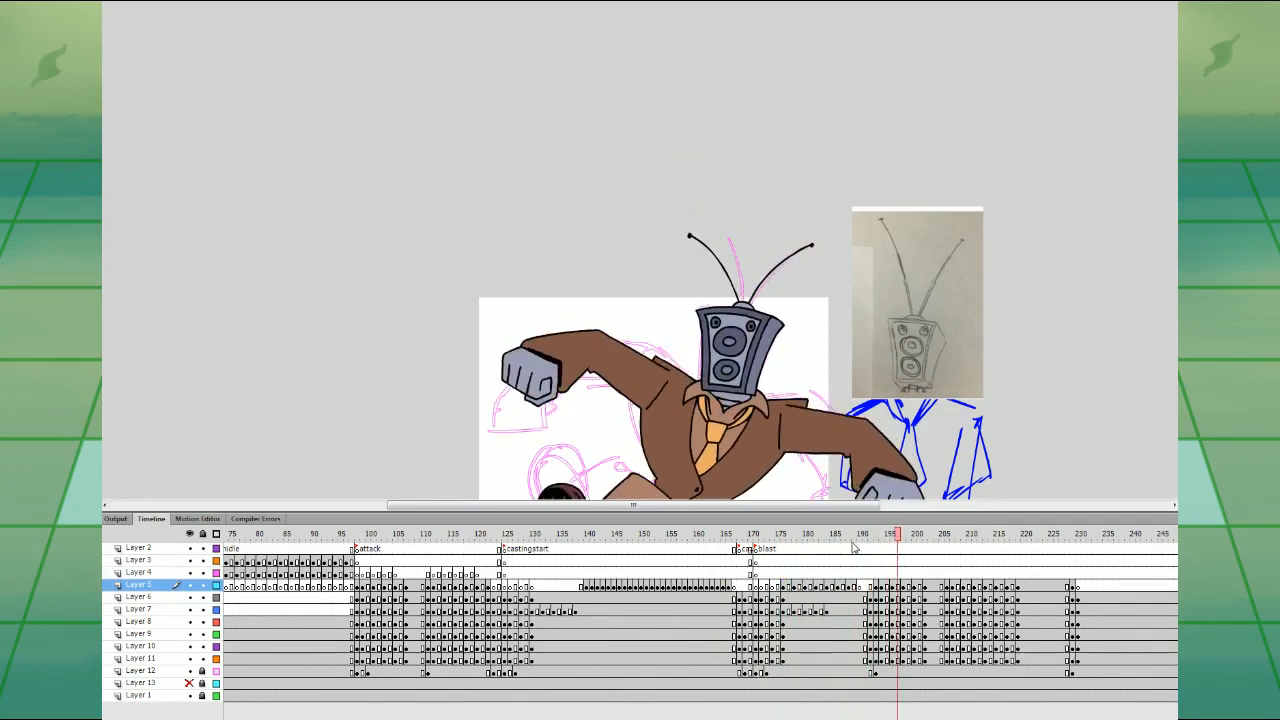
key("Return")
- Tighten the spark timing on Layer 5 by removing the in-between frames so each spark drawing lasts one frame
left_click(783, 587)
left_click(789, 587)
left_click(794, 587)
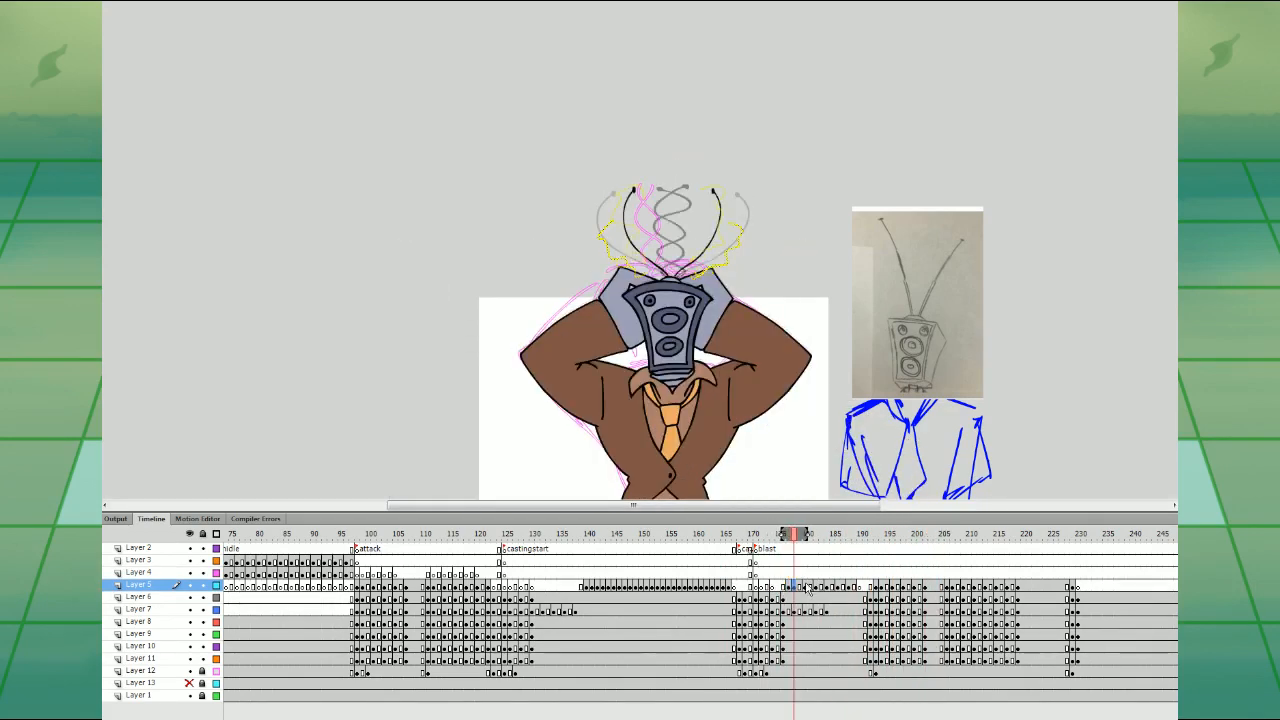
left_click(805, 587)
left_click(790, 587)
left_click(796, 587)
left_click(816, 589)
left_click_drag(816, 590, 831, 587)
left_click(827, 588)
left_click(838, 588)
left_click(849, 588)
left_click(859, 588)
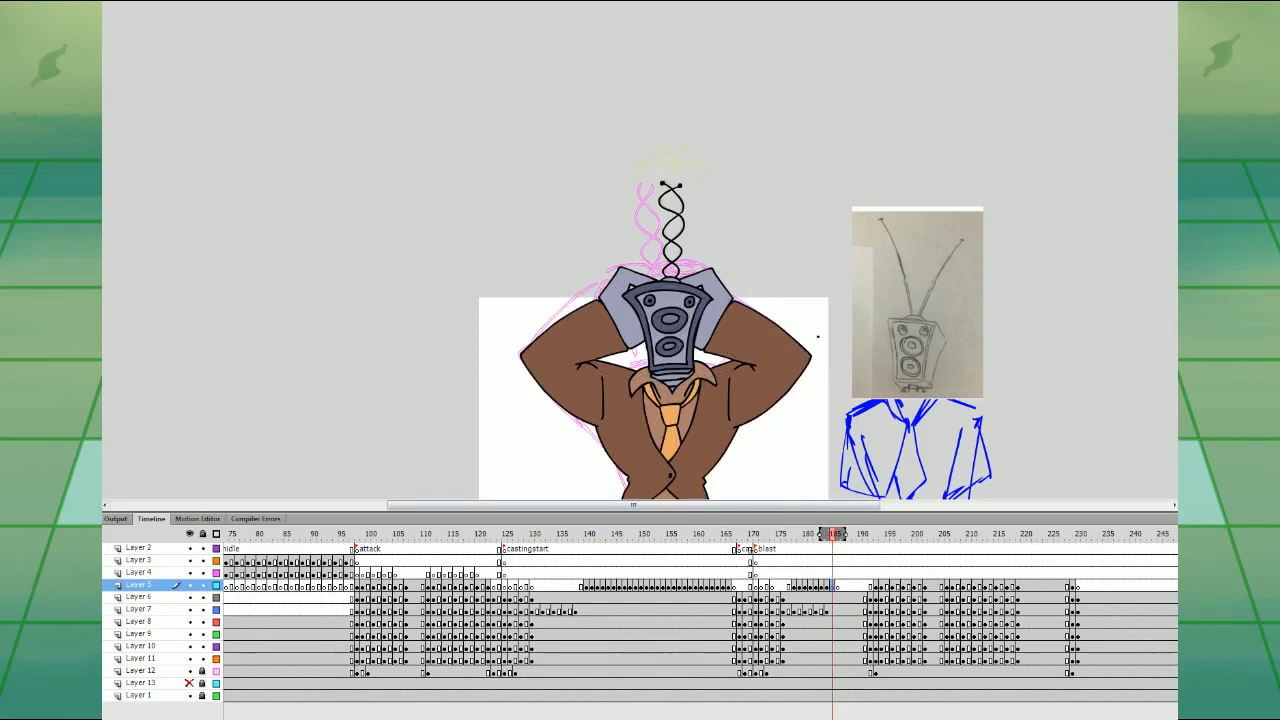
- Replace the spark drawing above the twisted antennae around frame 182 on Layer 5 and play back the sequence
left_click(788, 587)
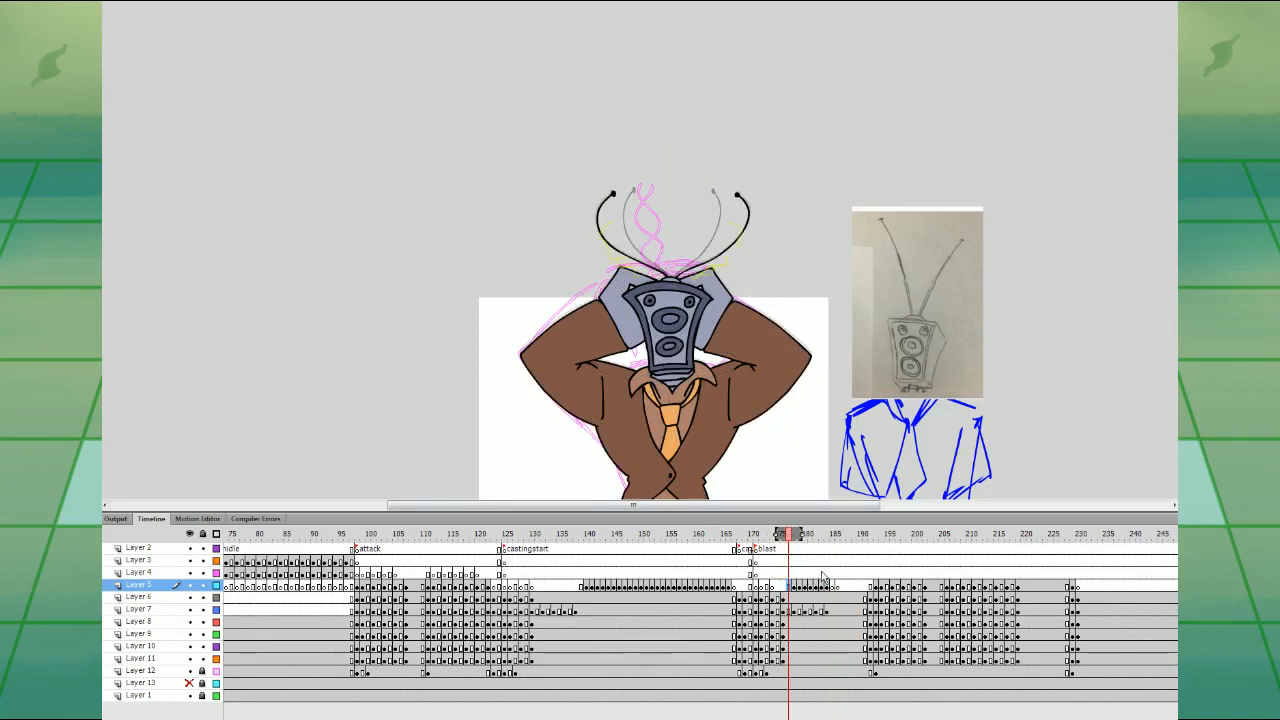
left_click(800, 573)
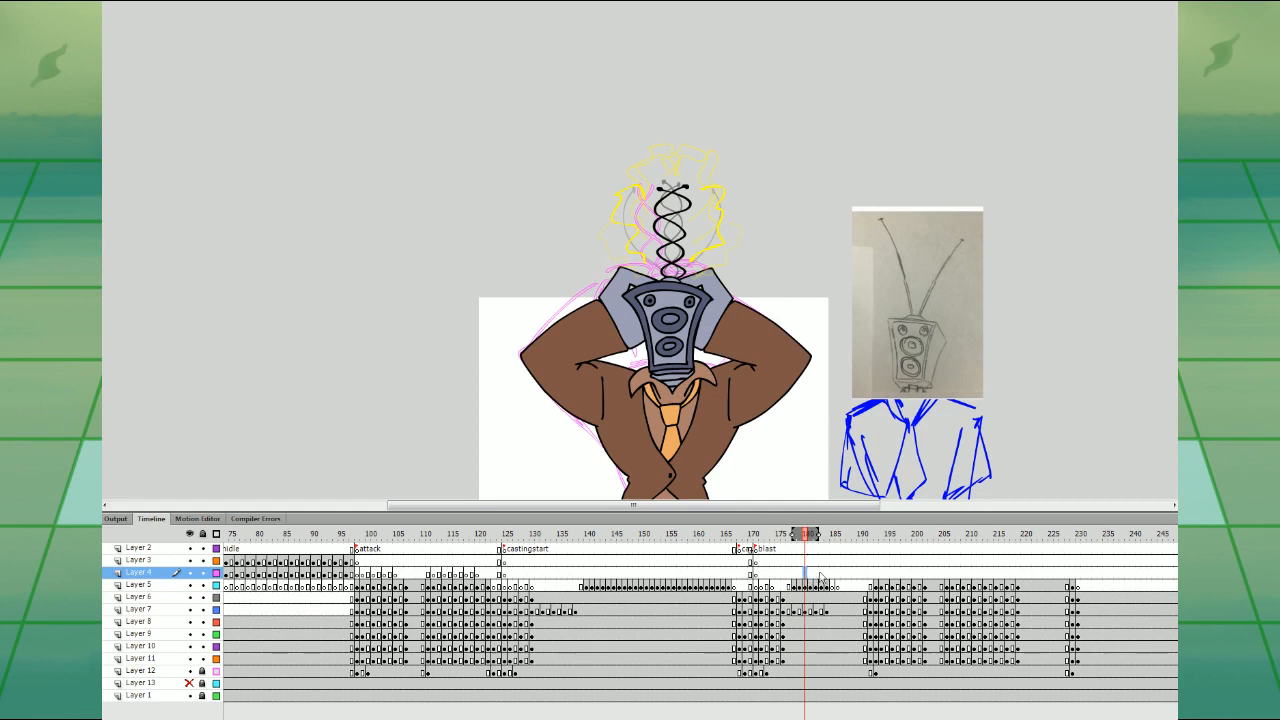
left_click(821, 587)
left_click_drag(817, 587, 832, 587)
left_click(821, 587)
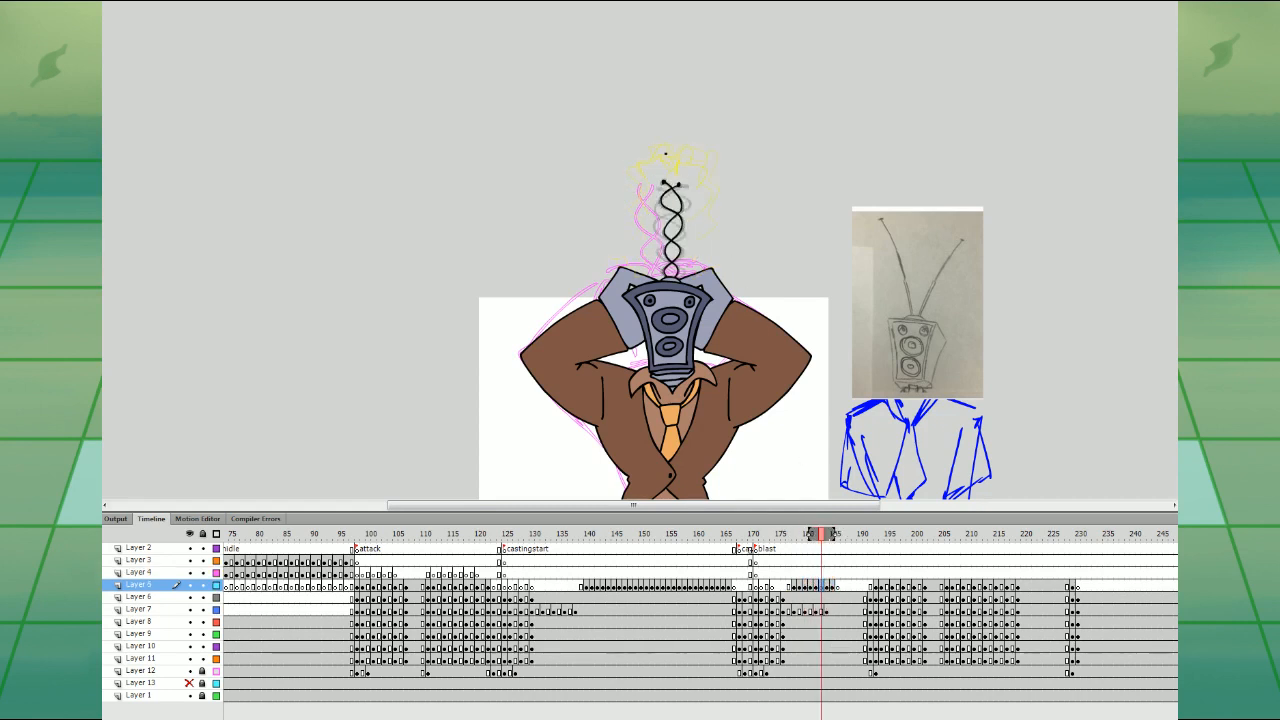
key("Delete")
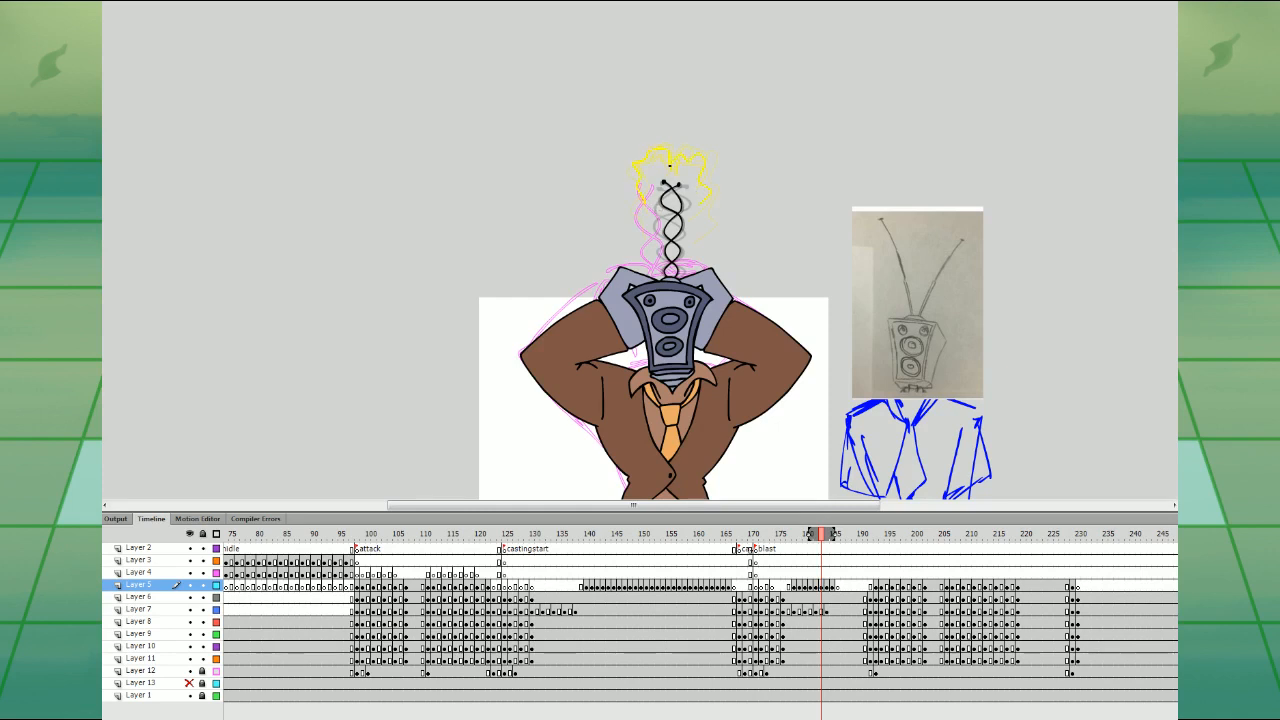
left_click(794, 573)
key("Return")
key("Return")
left_click(776, 573)
key("Return")
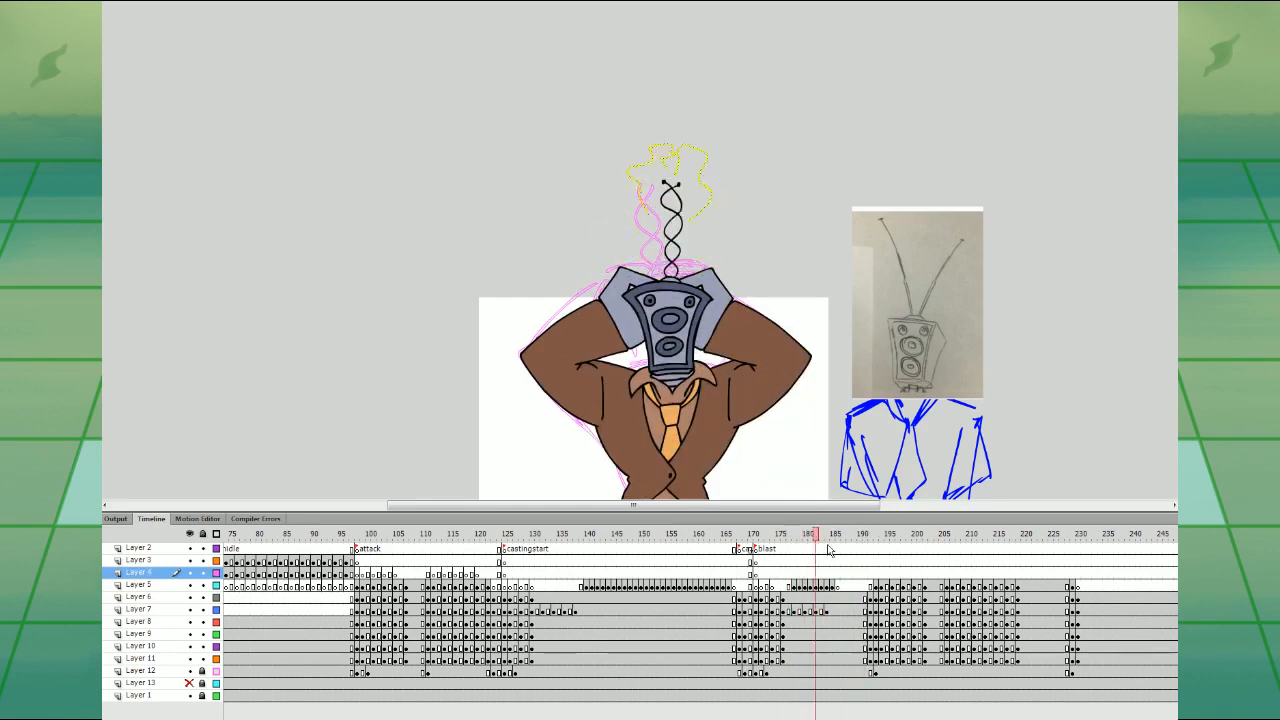
- Insert a blank keyframe on Layer 4 around frame 207 and outline an enlarged central speaker cone bulging out of the head
left_click(946, 575)
left_click(948, 575)
left_click(953, 575)
key("F7")
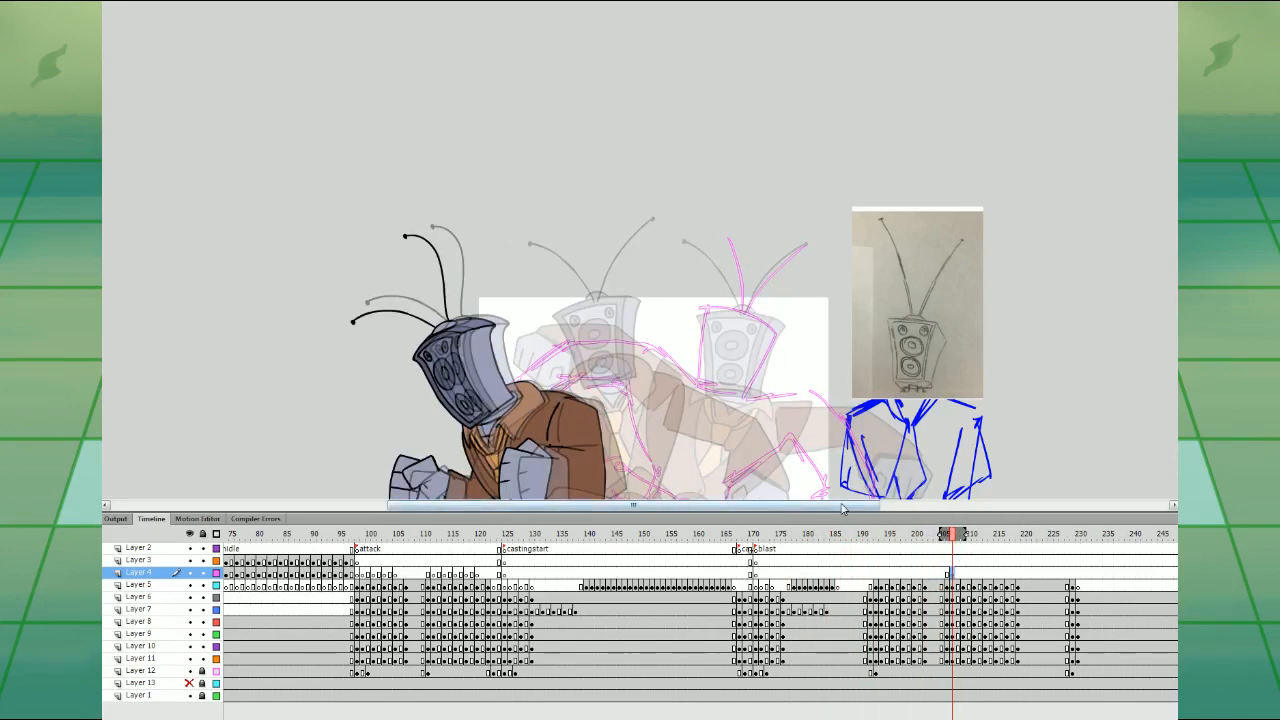
key("ctrl+equal")
key("ctrl+equal")
key("ctrl+equal")
key("ctrl+equal")
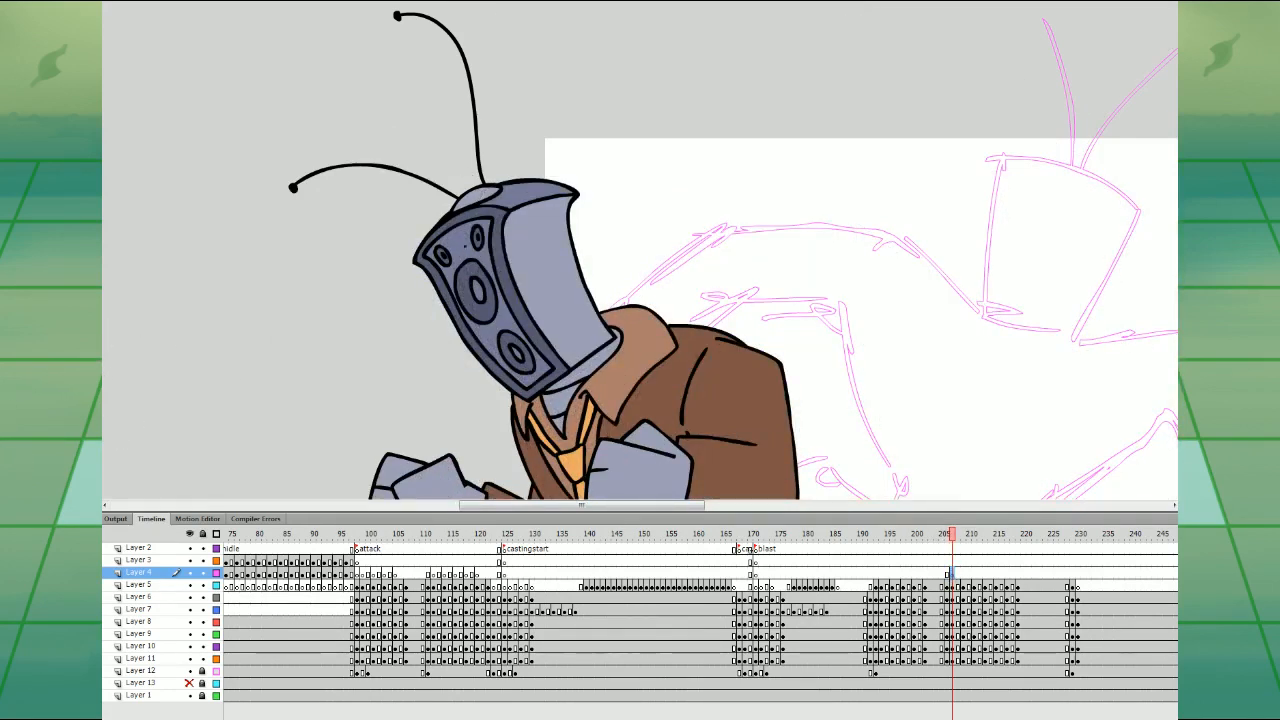
mouse_move(474, 254)
left_mouse_down()
mouse_move(443, 257)
mouse_move(446, 323)
mouse_move(484, 337)
mouse_move(498, 312)
mouse_move(474, 256)
left_mouse_up()
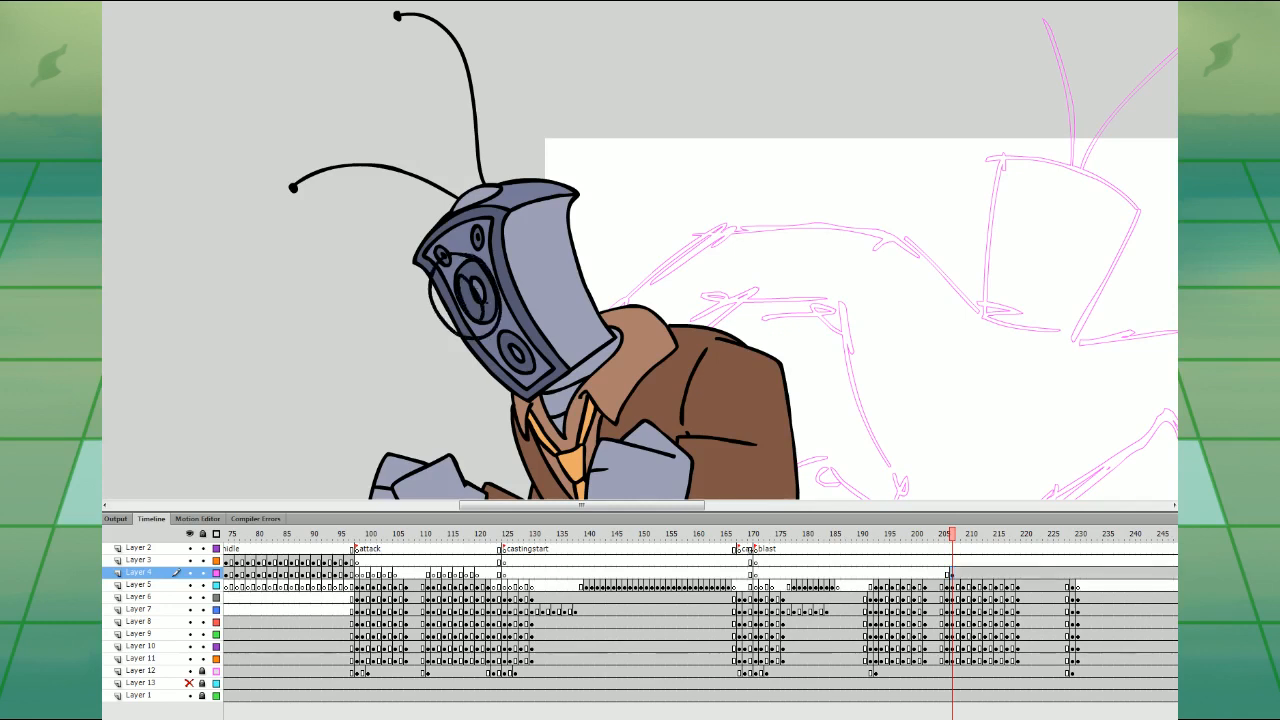
- Outline a bulging lower speaker cone on a new Layer 3 blank keyframe around frame 207 and fill both cones in grey-blue
left_click(953, 562)
key("F7")
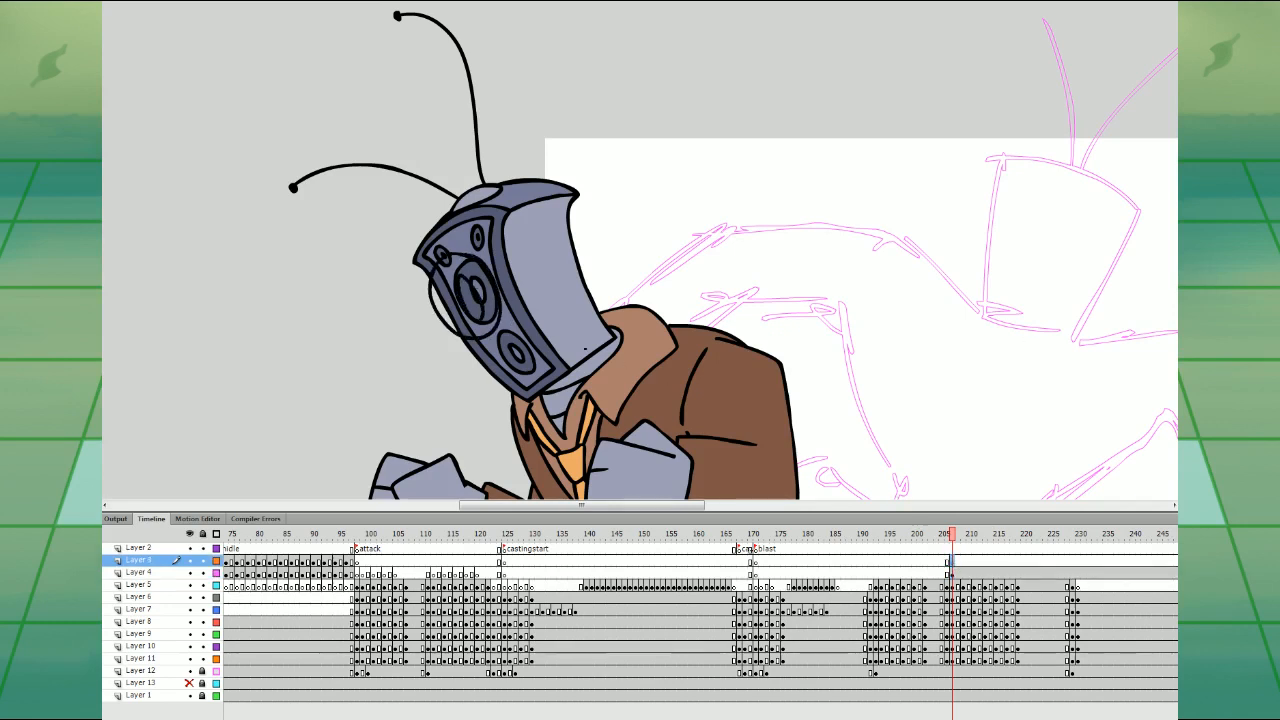
mouse_move(528, 350)
left_mouse_down()
mouse_move(498, 328)
mouse_move(506, 366)
left_mouse_up()
key("k")
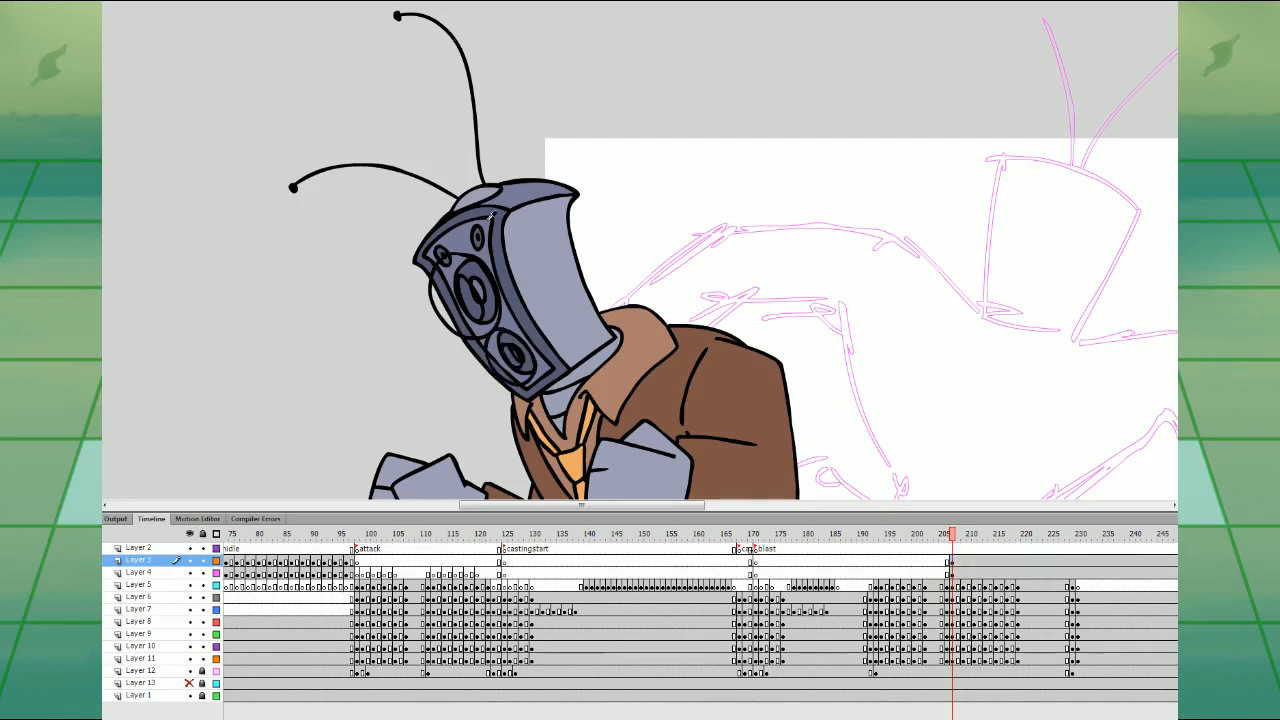
left_click(460, 274)
left_click(499, 334)
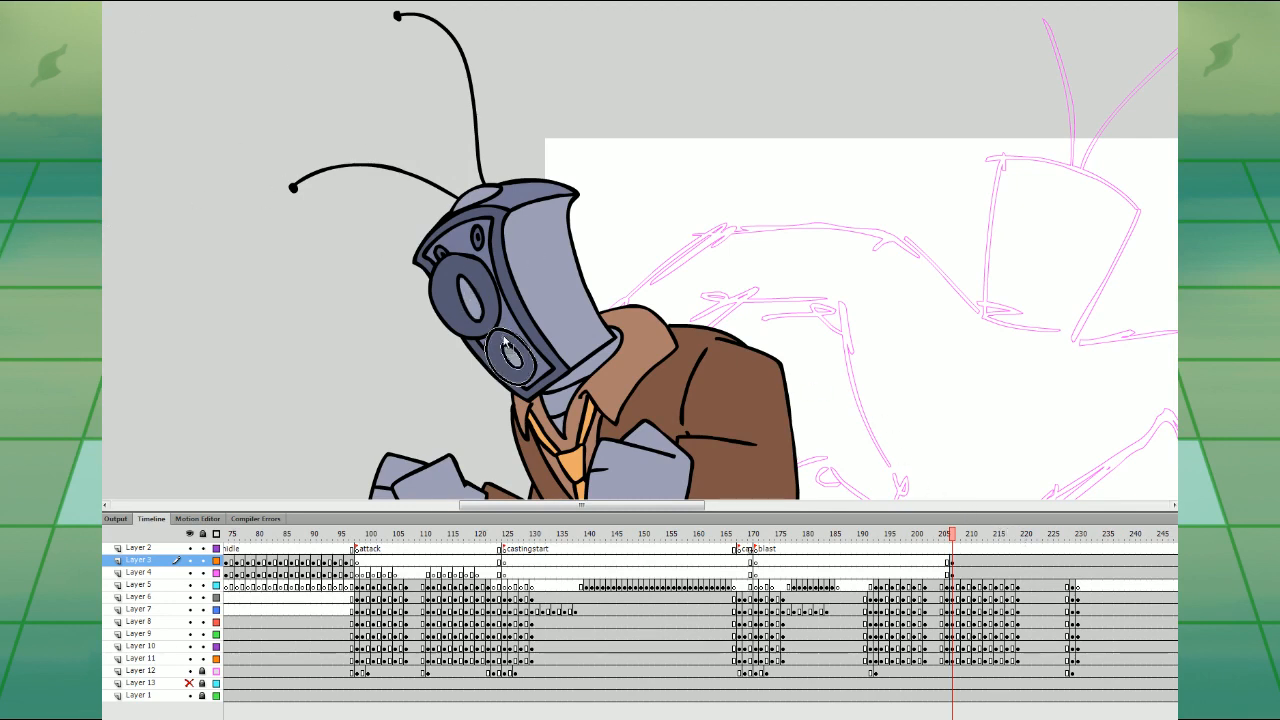
- Select the bulging speaker cones on Layers 4 and 3 at about frame 210 for transforming
left_click(955, 562)
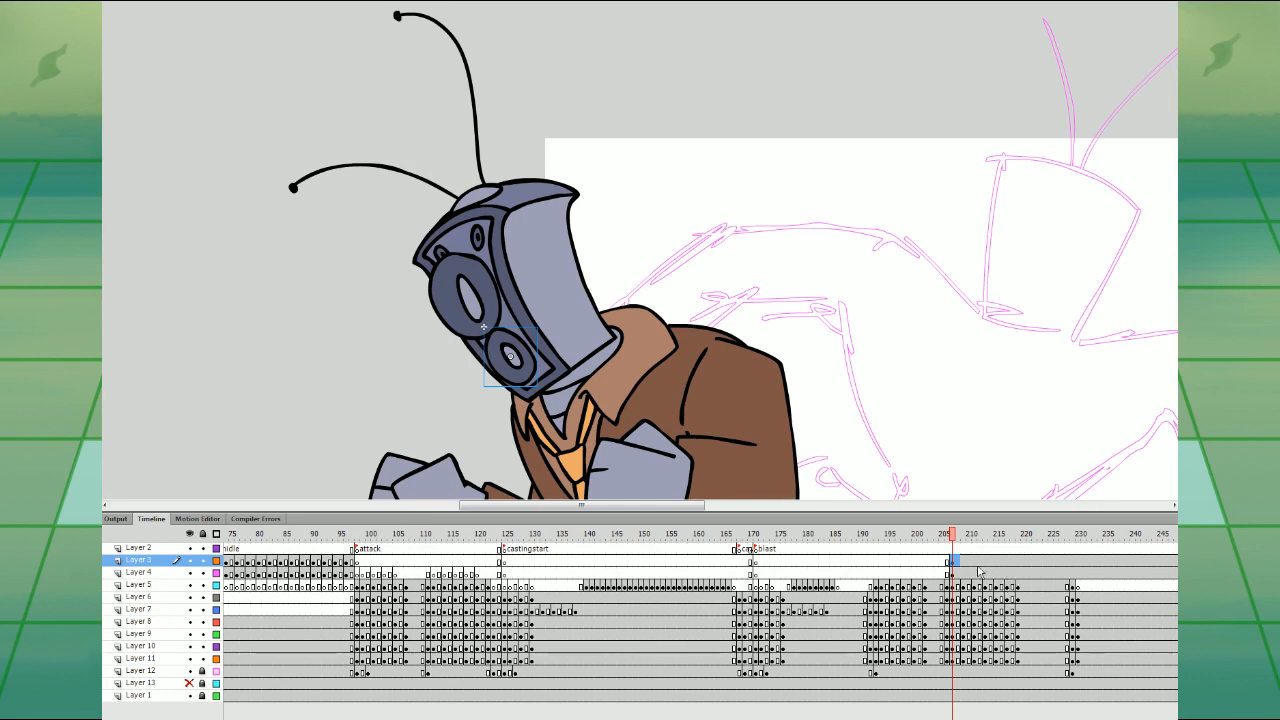
left_click(975, 571)
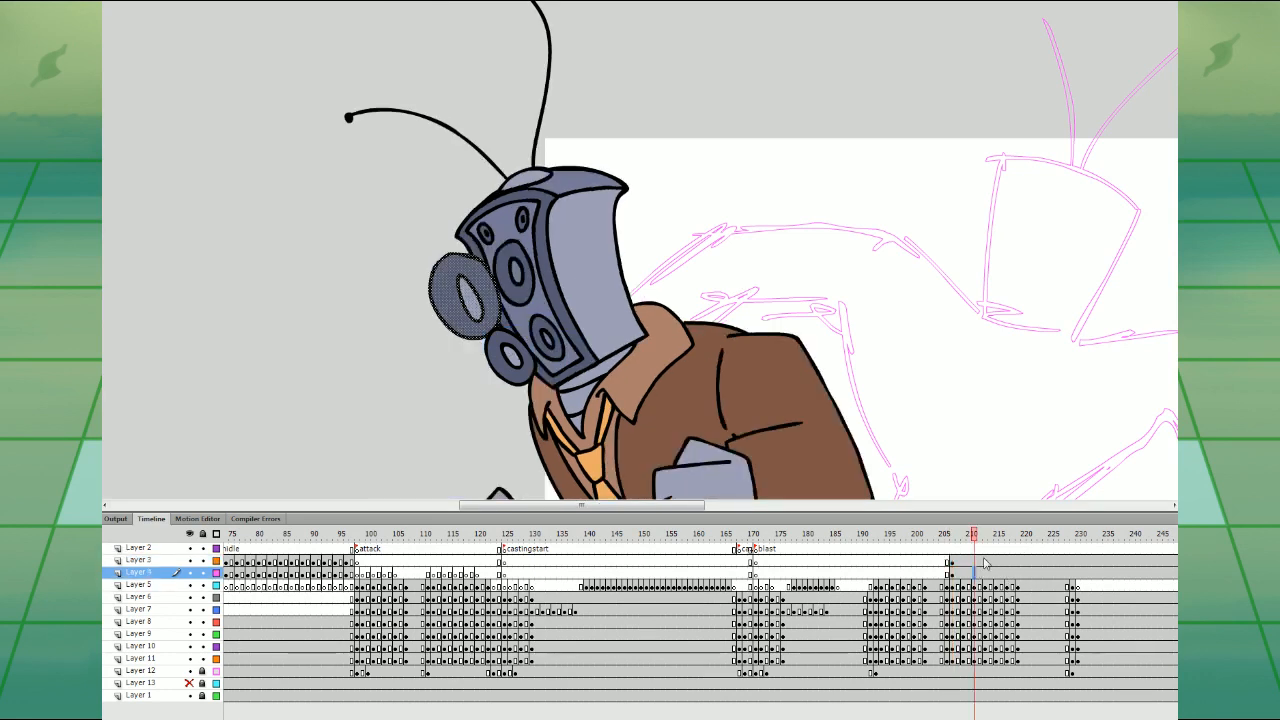
left_click(985, 571)
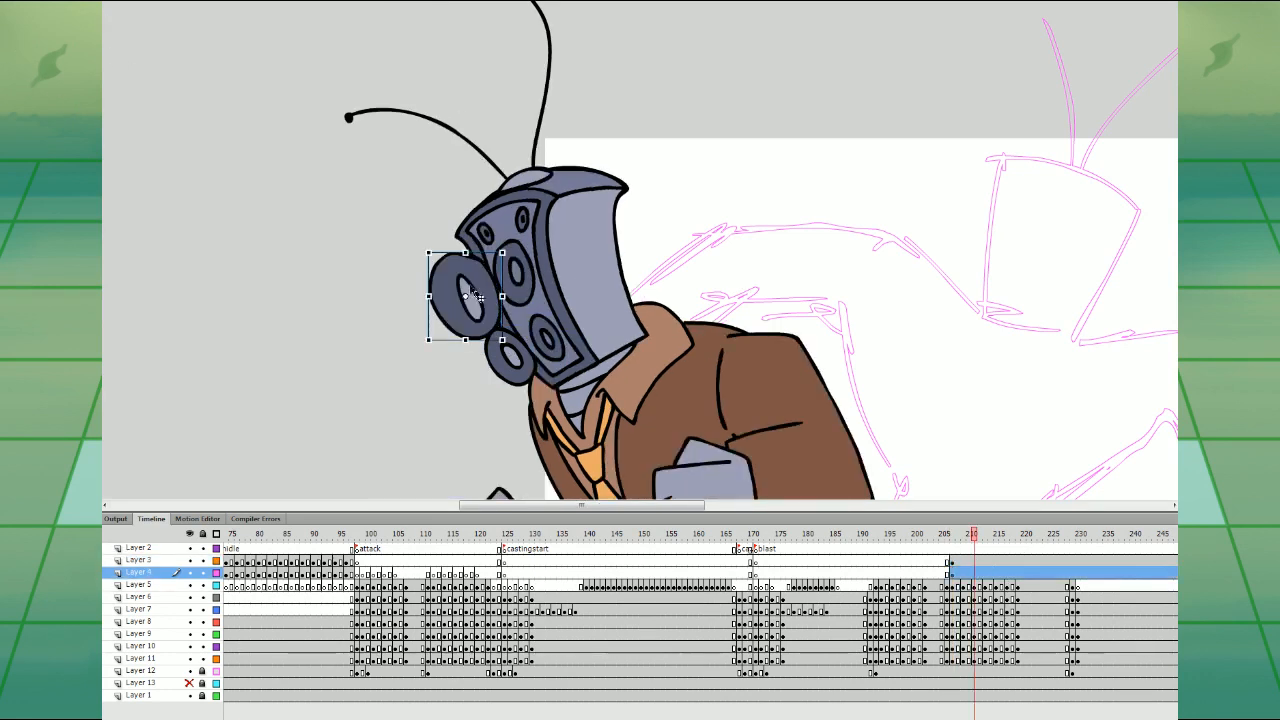
left_click(514, 358)
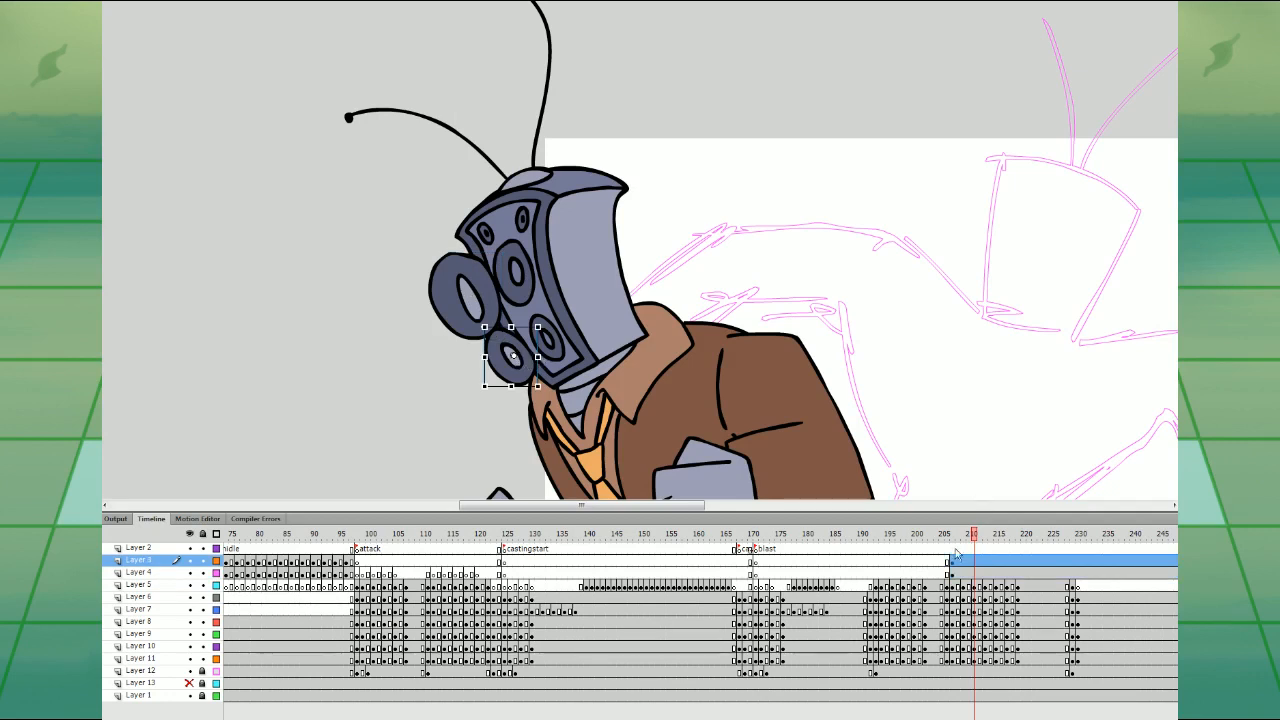
- Add cone keyframes at frame 208 on Layers 3 and 4 and move the protruding speaker cones back onto the tilted speaker head
mouse_move(954, 549)
left_mouse_down()
mouse_move(954, 573)
mouse_move(959, 562)
left_mouse_up()
key("F6")
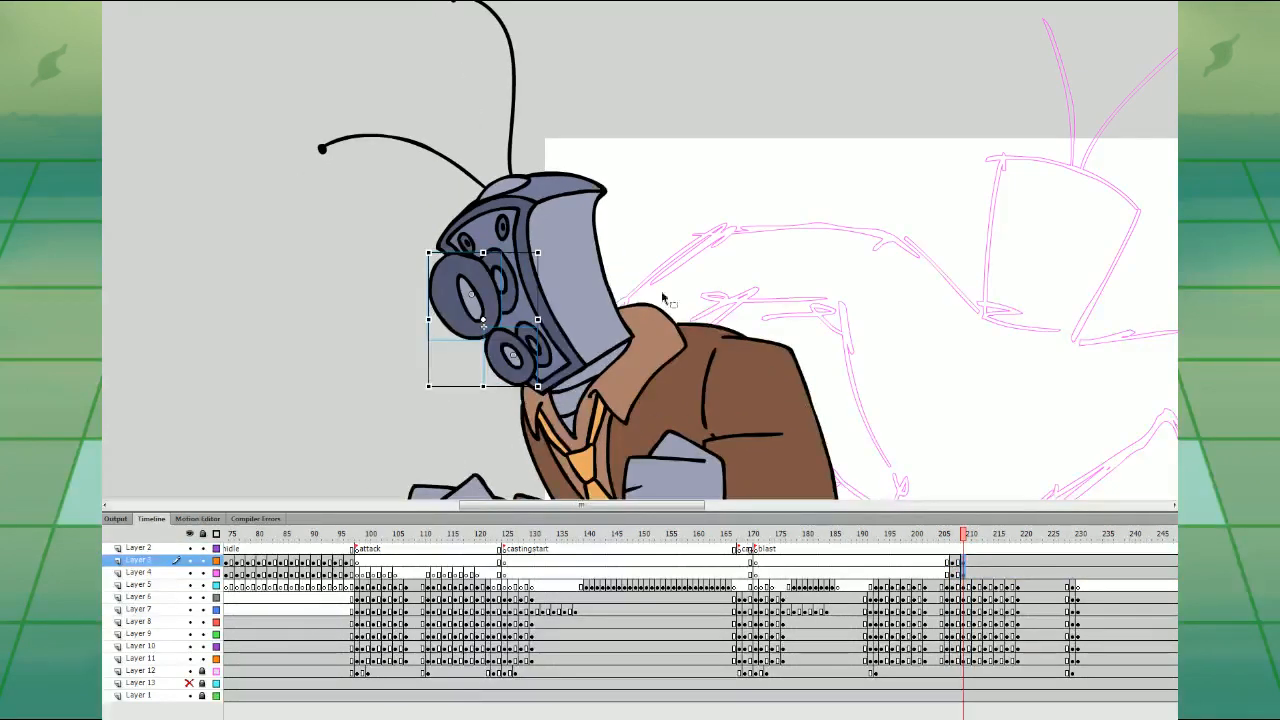
left_click_drag(492, 293, 514, 285)
left_click(641, 236)
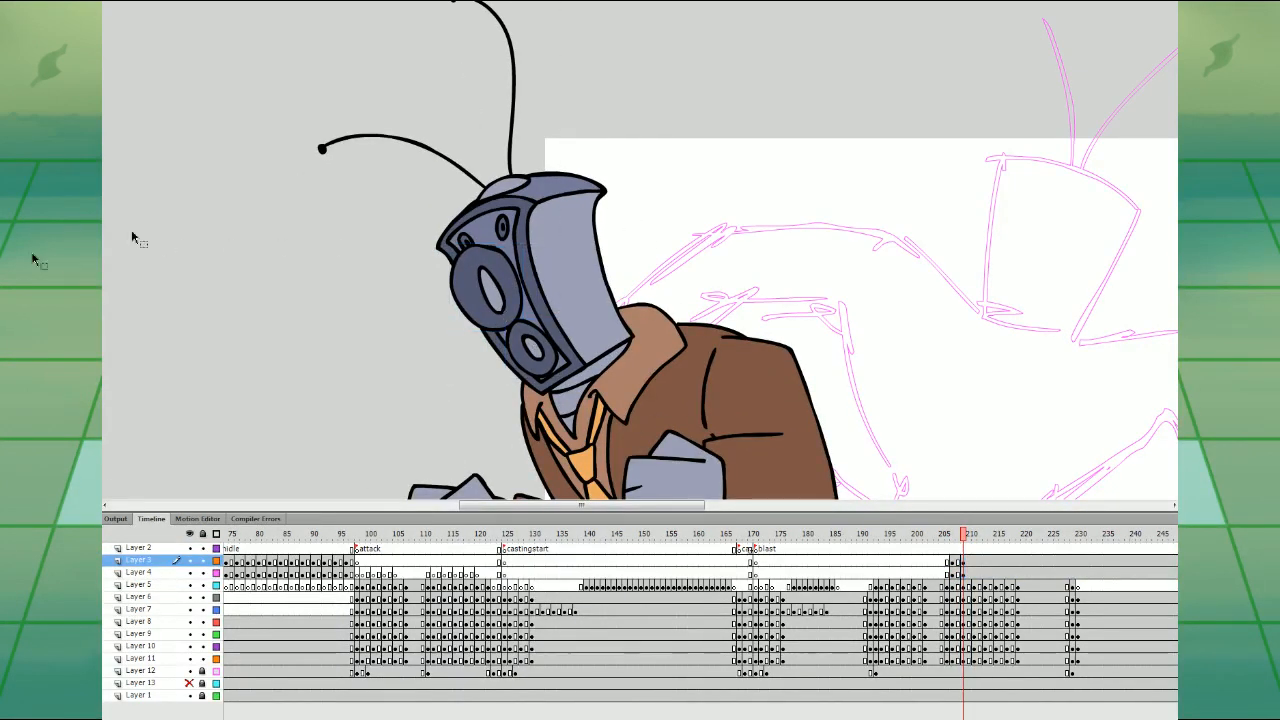
- Edit the large and small speaker cone symbols and darken the fill of their centres
left_click(545, 258)
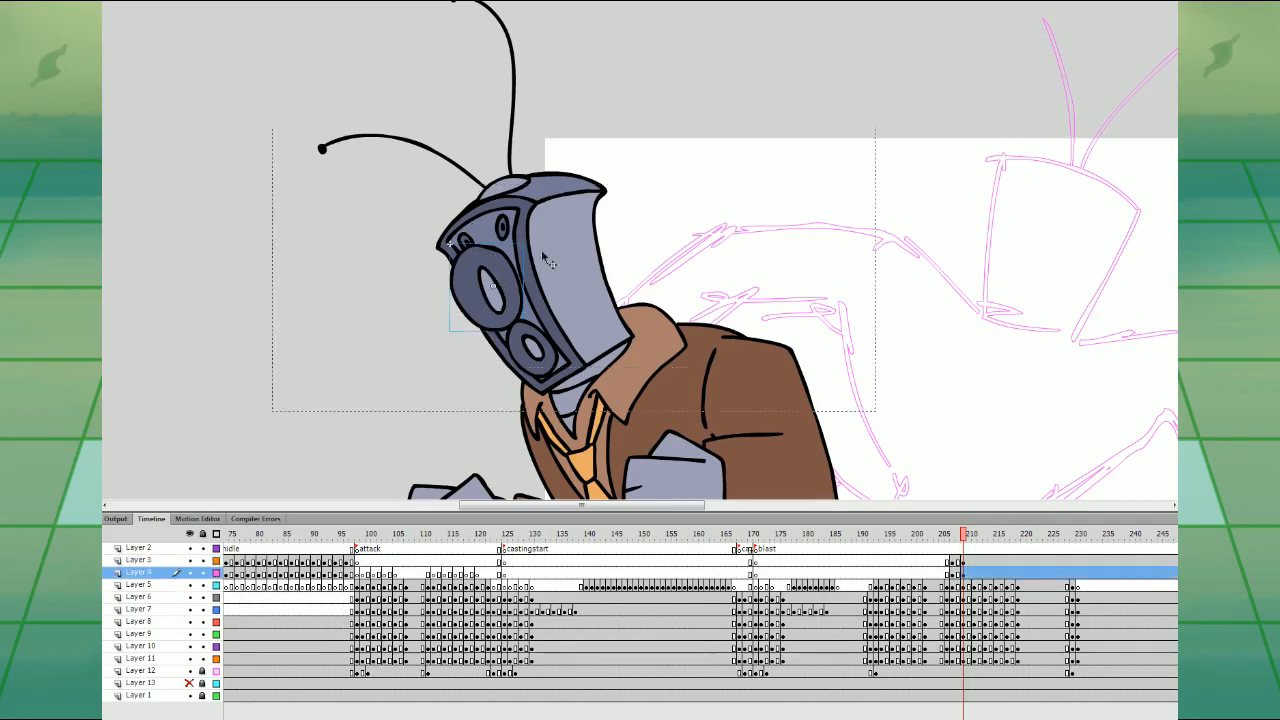
double_click(545, 258)
left_click(486, 288)
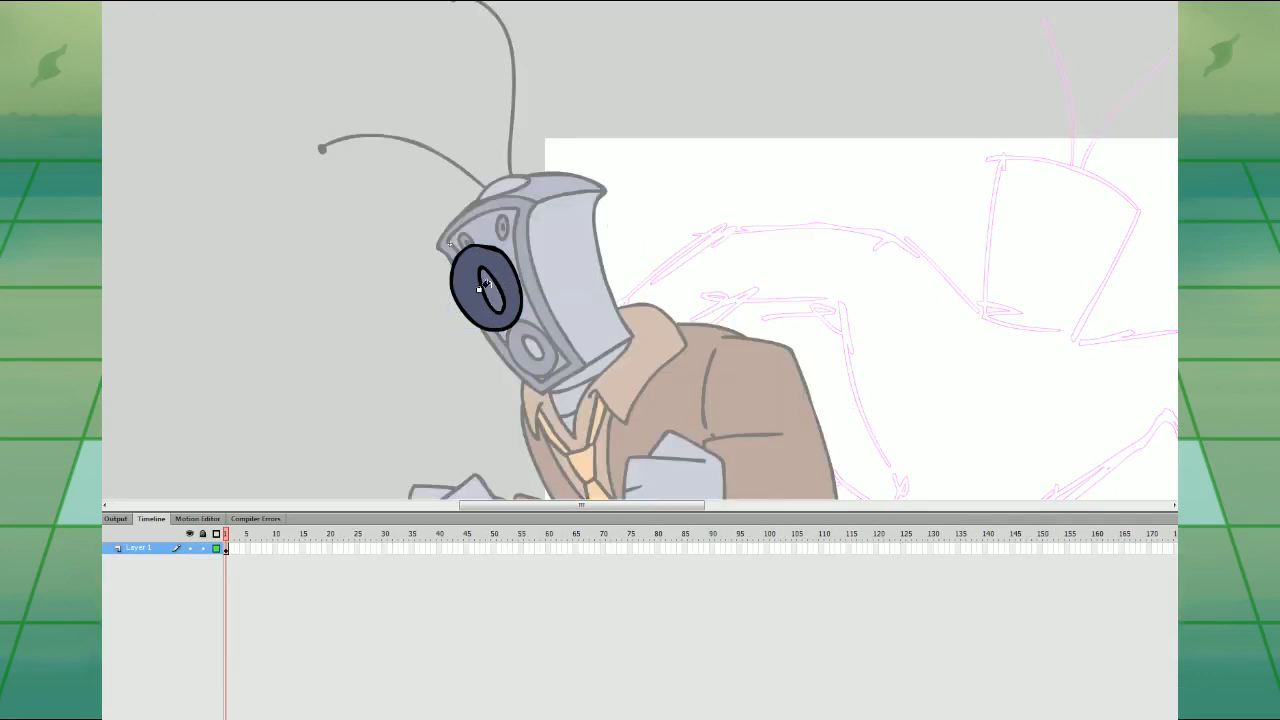
left_click(50, 22)
left_click(534, 342)
double_click(534, 346)
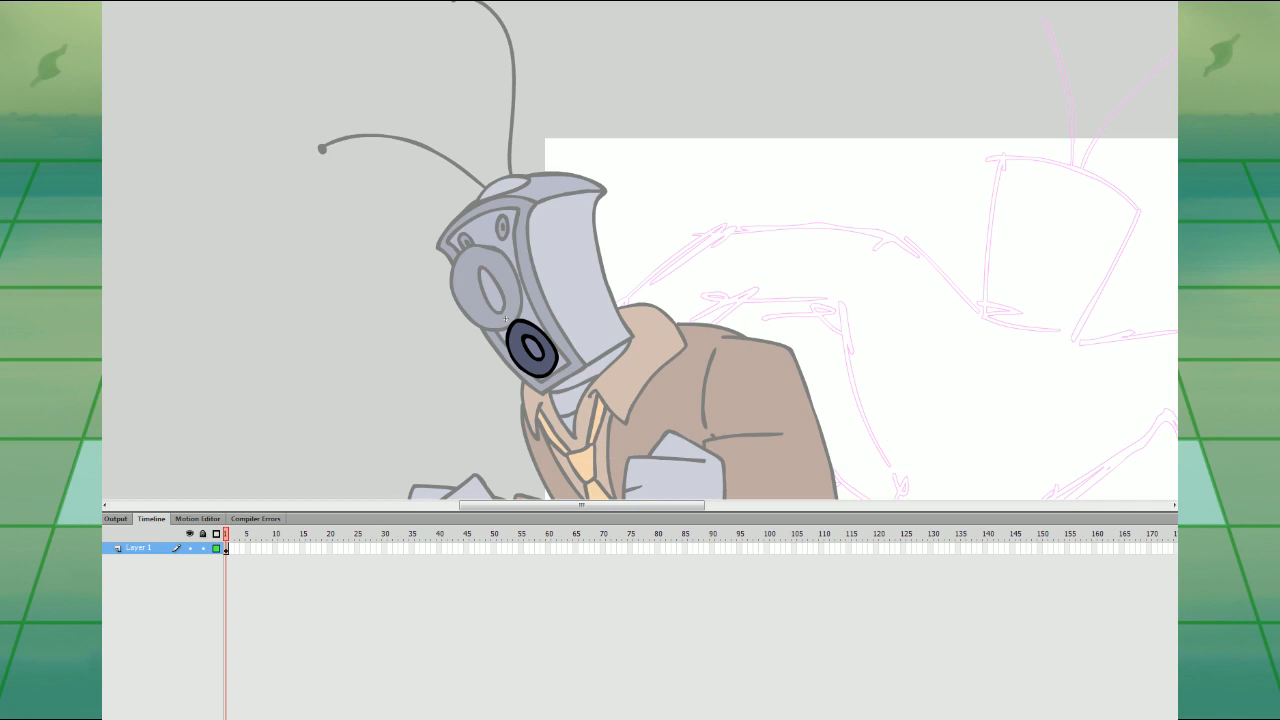
left_click(69, 20)
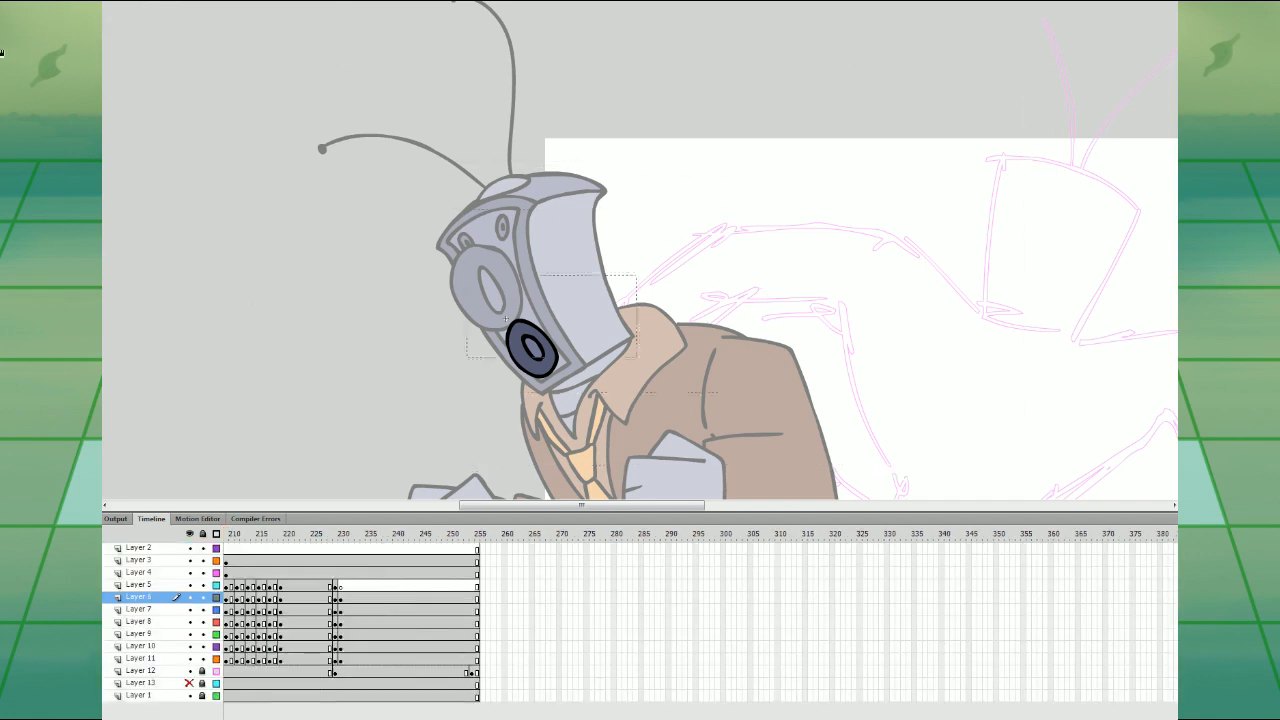
- At frame 208, shrink the large and small speaker cones slightly and align them with the speakers on the tilted head
left_click_drag(640, 718, 600, 718)
key("comma")
key("comma")
key("period")
key("period")
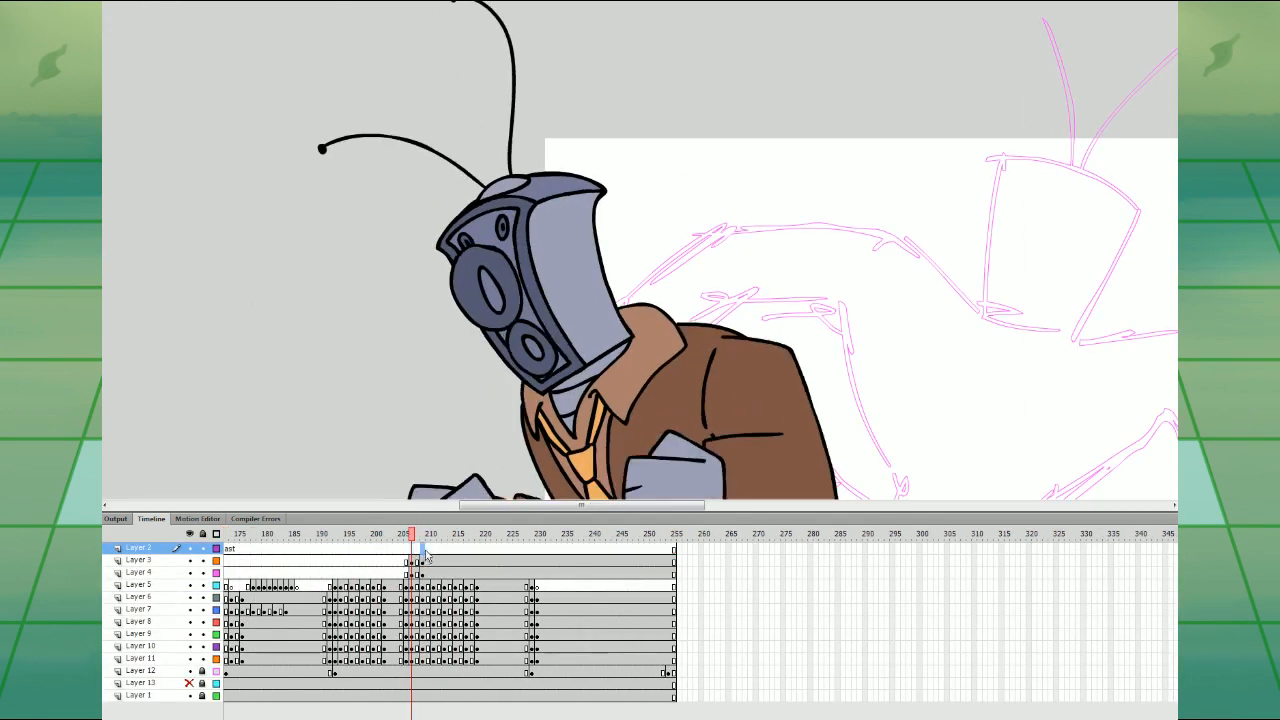
left_click(511, 268)
left_click_drag(523, 244, 535, 246)
left_click(536, 350)
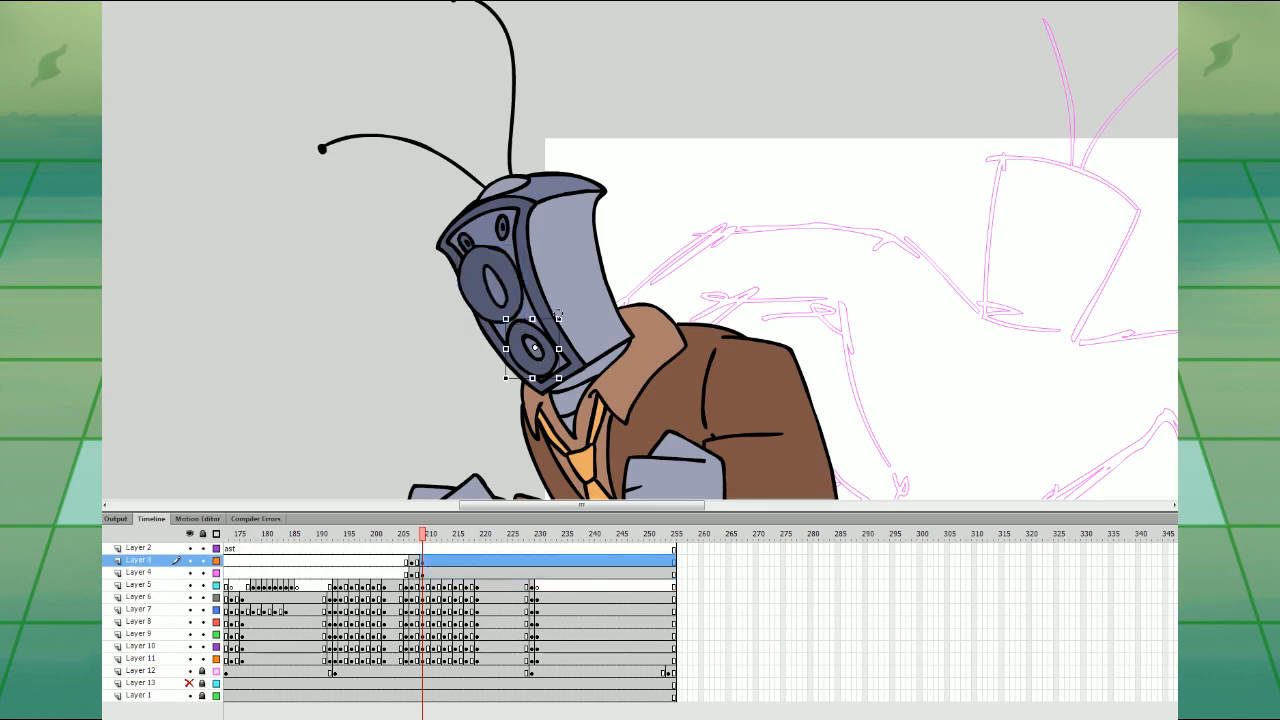
left_click_drag(555, 320, 558, 317)
key("Left")
key("Left")
key("Up")
key("Up")
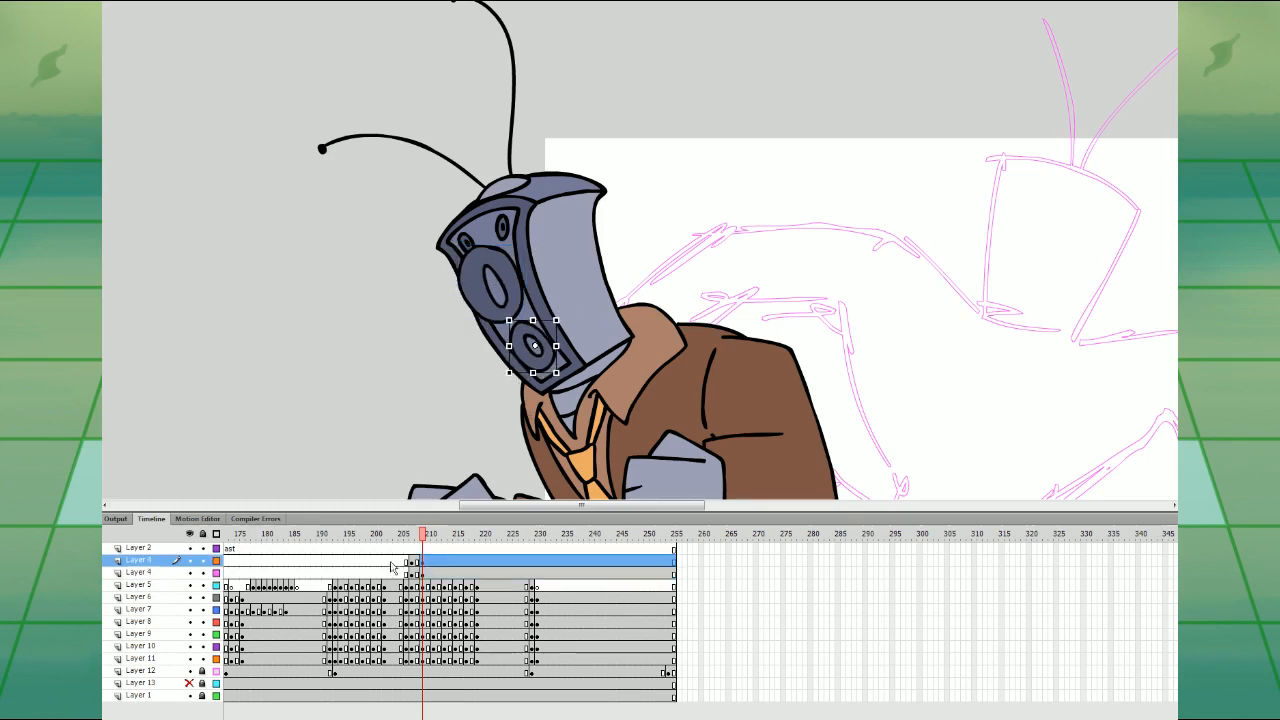
- Insert blank keyframes at frame 210 on Layers 3 and 4 to end the protruding cones
key("period")
key("period")
key("period")
key("period")
key("period")
left_click_drag(433, 574, 434, 562)
key("F7")
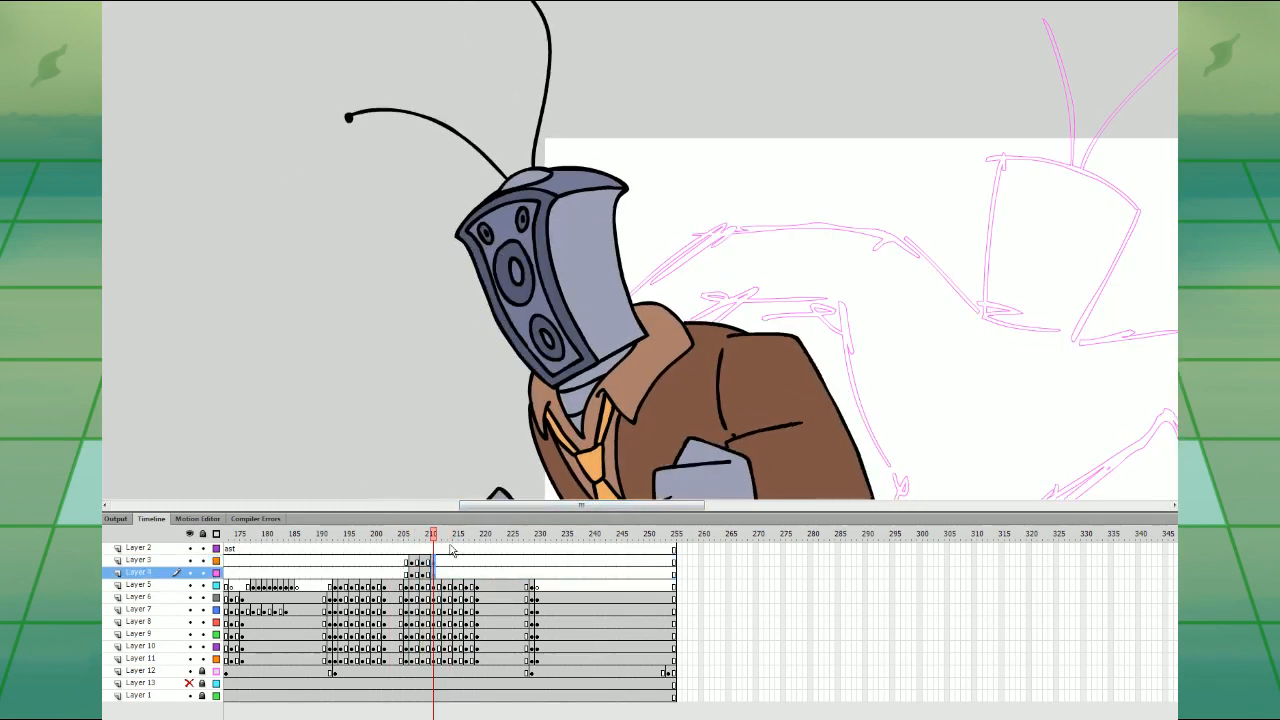
- Play back the blast animation from about frame 205 to check the cone movement
key("ctrl+minus")
left_click(395, 561)
key("Return")
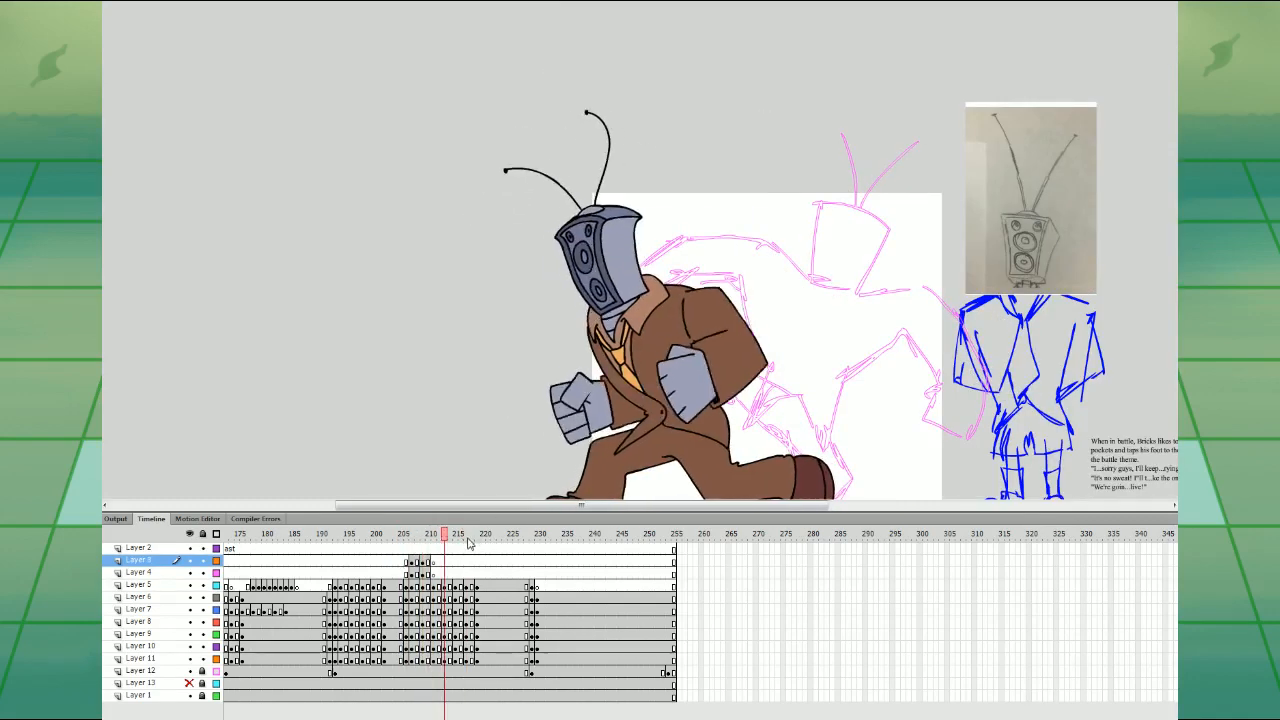
key("Return")
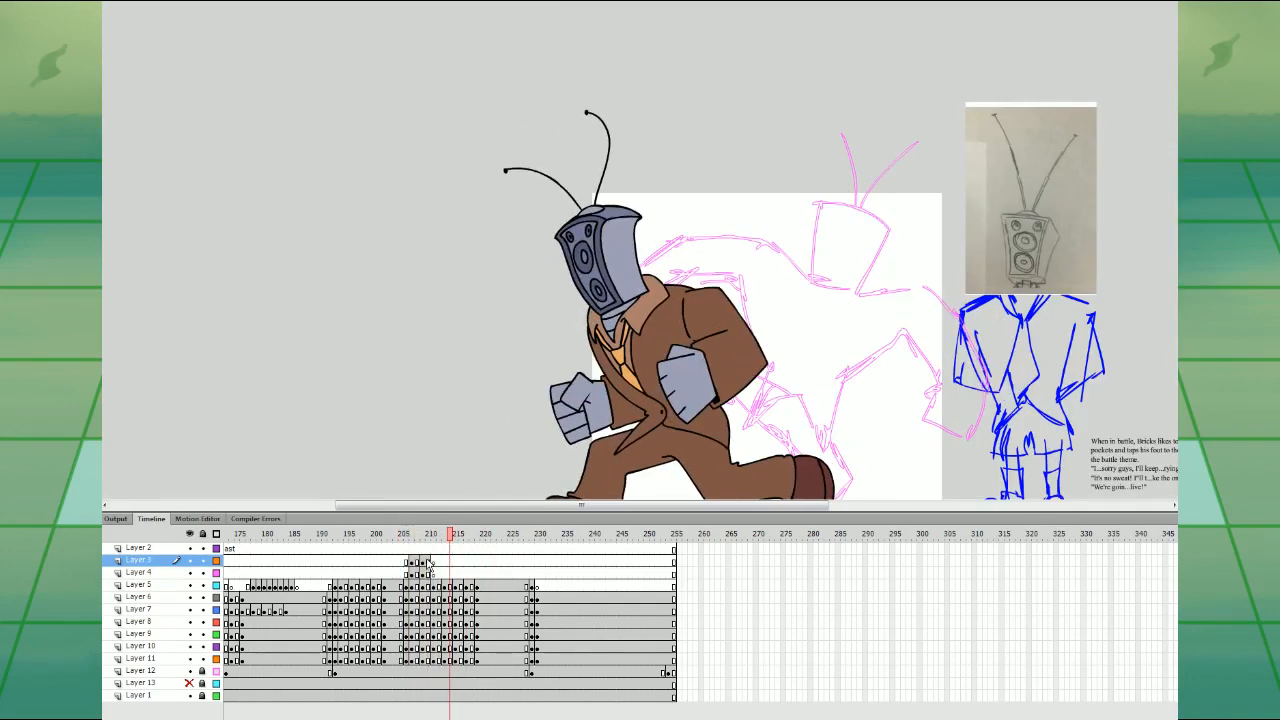
- Extend the cone keyframe sequence on Layers 3 and 4 so it runs to a blank keyframe at frame 212
left_click(423, 572)
left_click_drag(423, 573, 435, 577)
left_click_drag(575, 263, 650, 271)
left_click_drag(411, 535, 422, 574)
key("F7")
key("Delete")
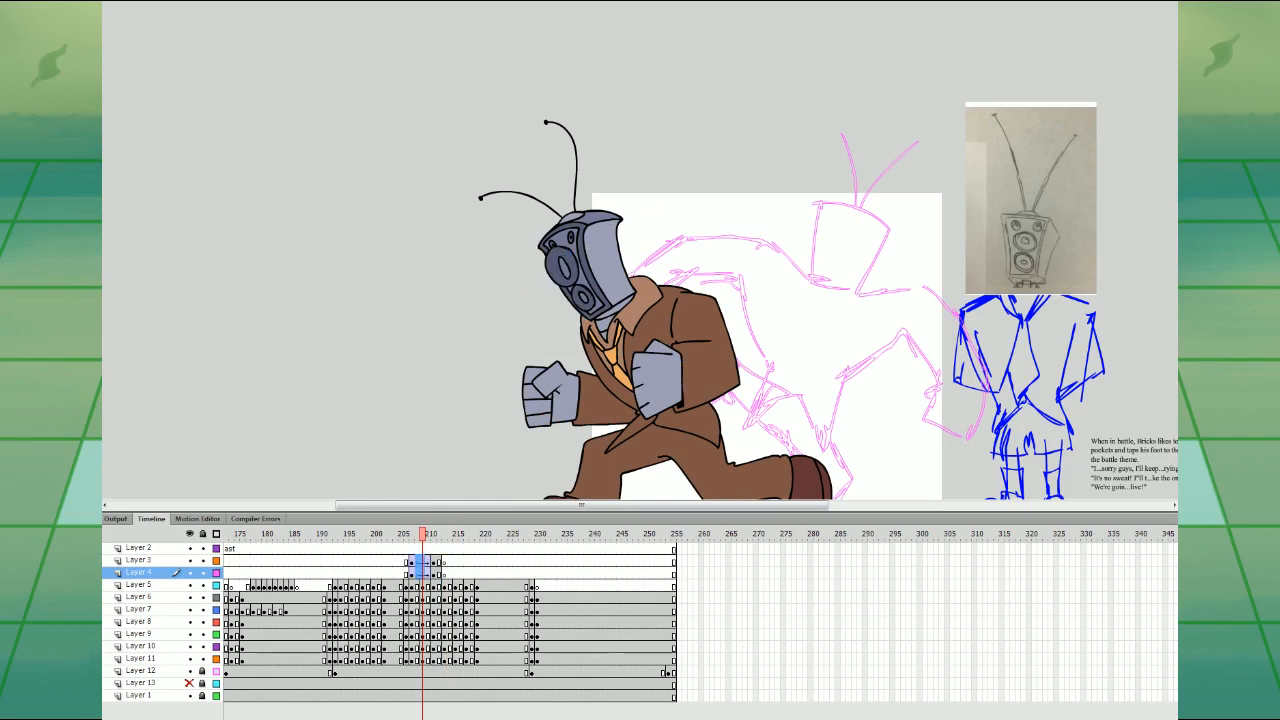
- Set keyframes for the cones at frame 208 on Layers 3 and 4 and nudge the cones to fit the head
left_click_drag(409, 562, 424, 575)
key("F6")
key("Left")
key("Left")
key("Down")
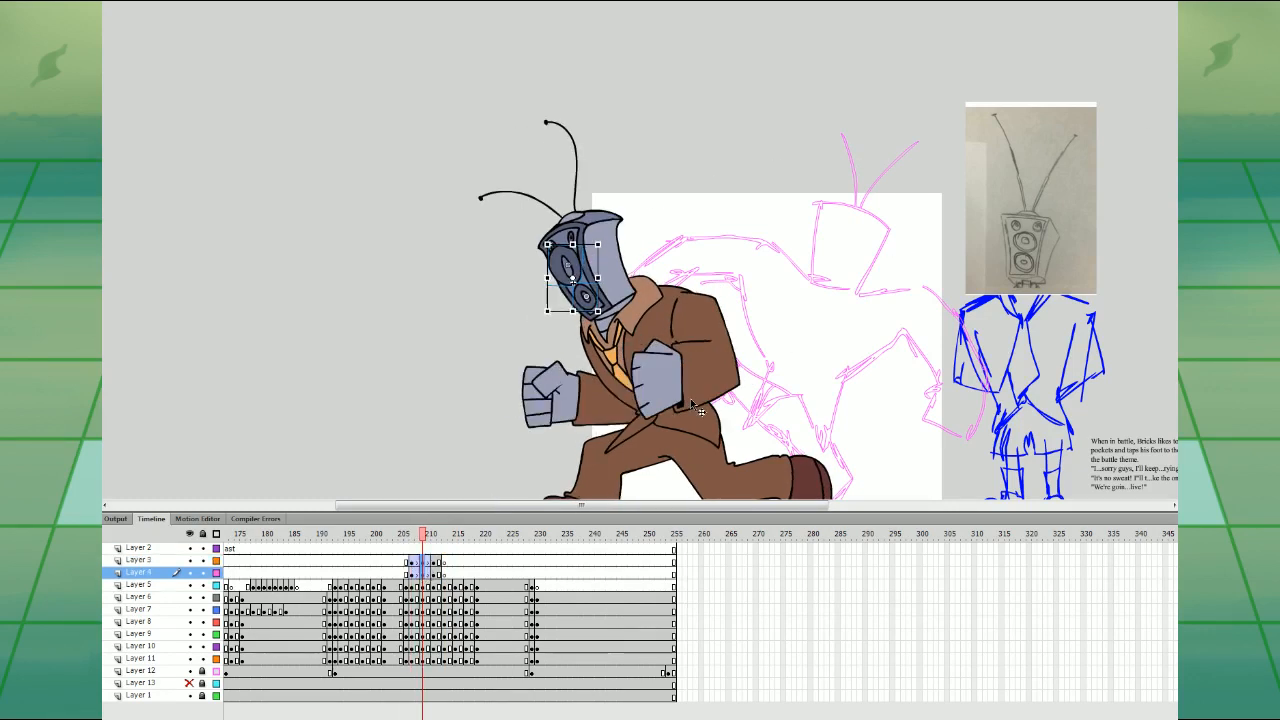
- Play the blast animation from the cone frames through the return to the standing pose to check its timing
left_click(401, 563)
key("Return")
key("Return")
left_click_drag(417, 563, 420, 575)
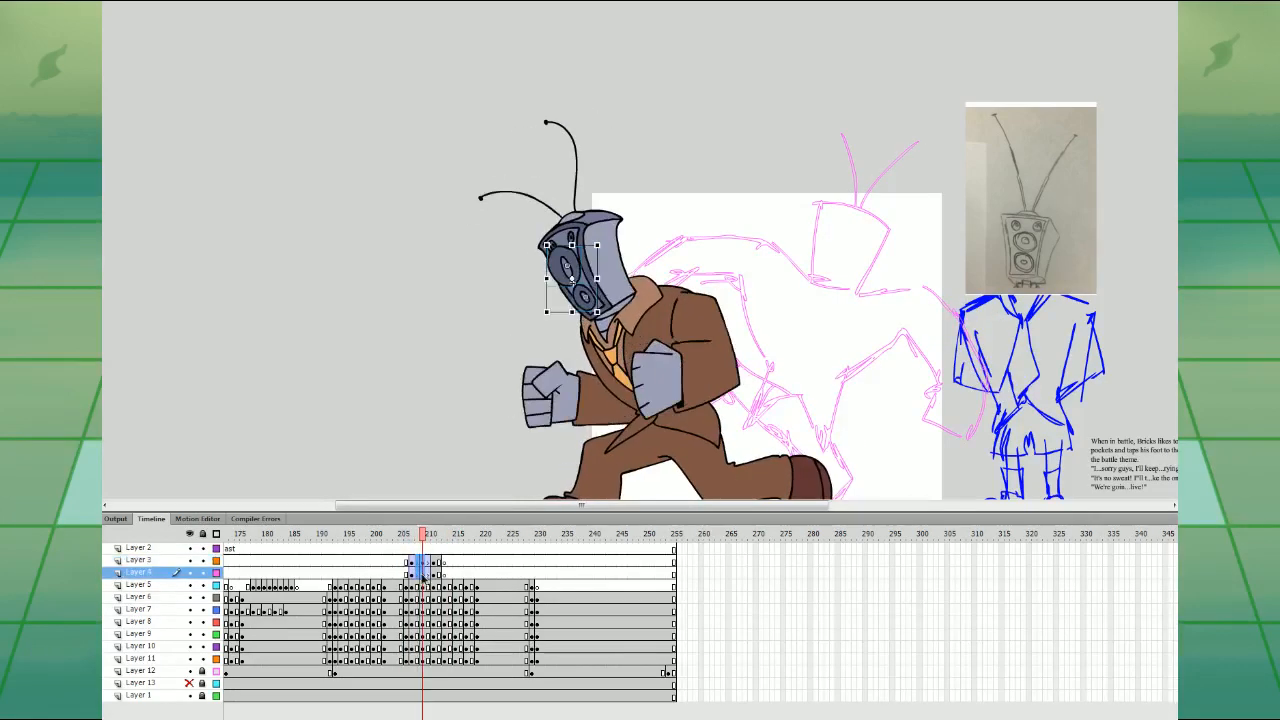
key("Return")
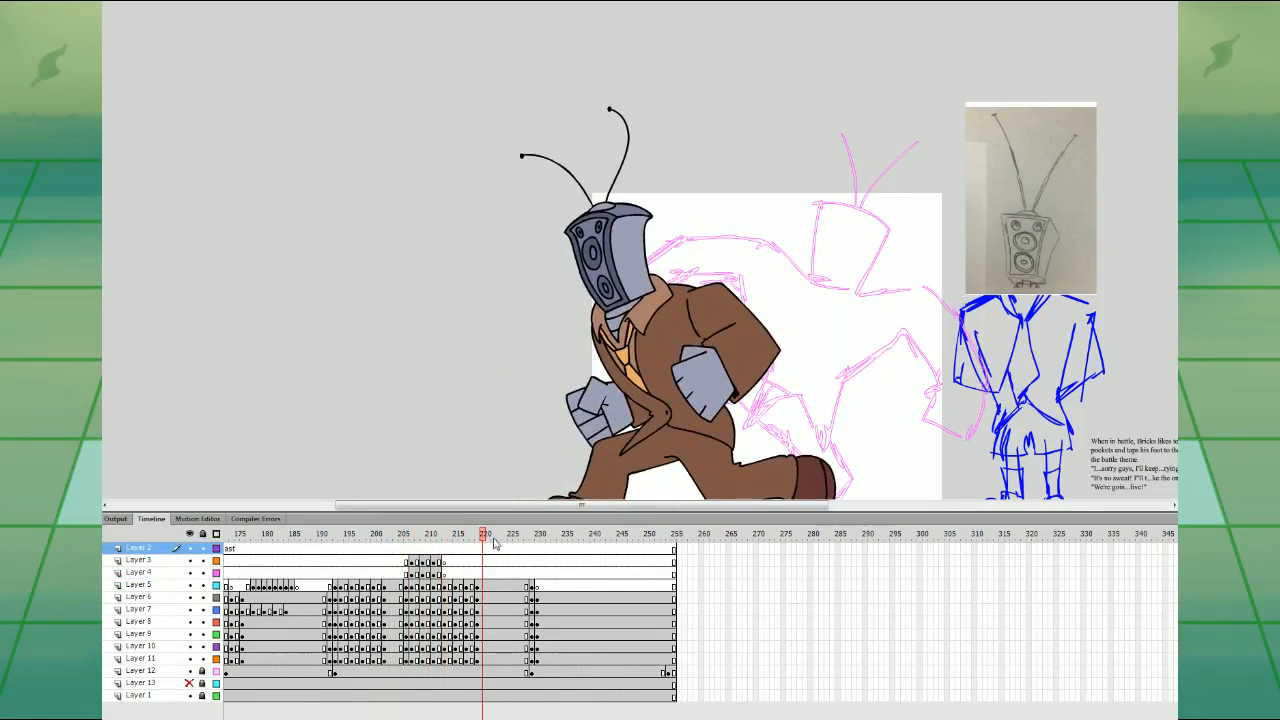
key("Return")
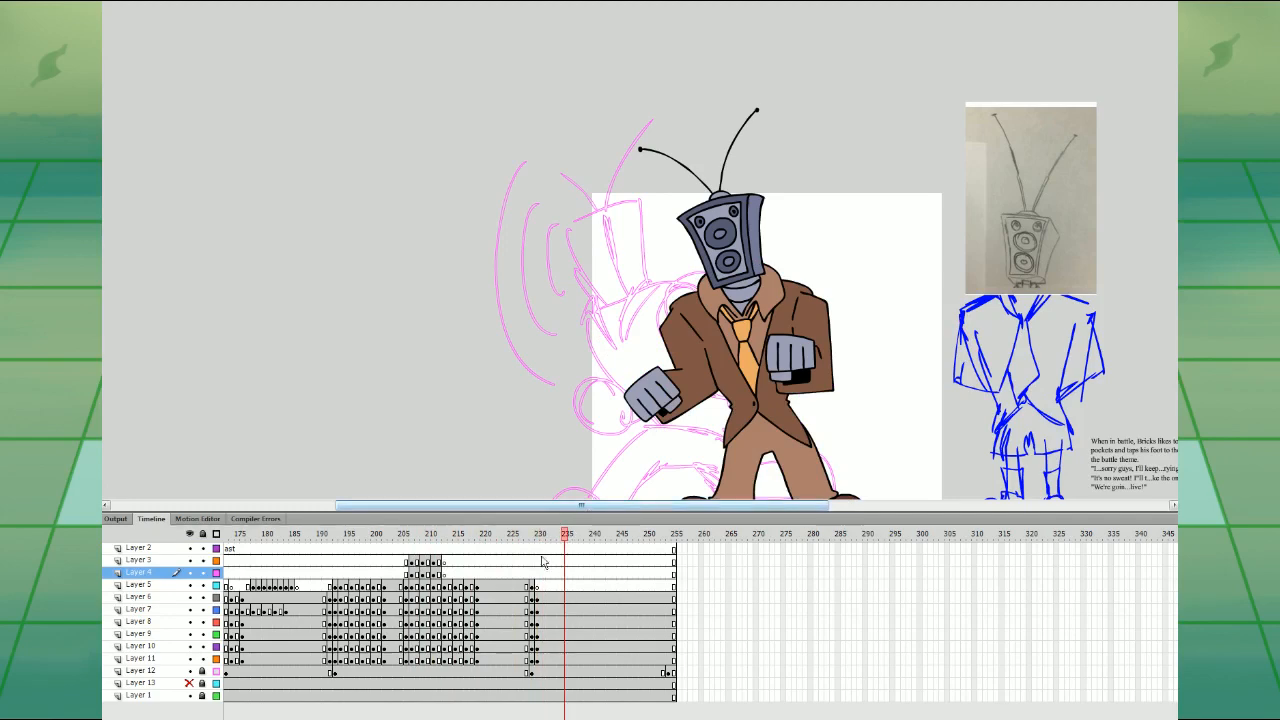
- Shorten the hold before the final standing pose by removing four frames across all layers
left_click_drag(528, 549, 502, 694)
left_click(537, 598)
left_click_drag(526, 549, 511, 706)
key("shift+F5")
- Insert blank keyframes on Layer 4 at frames 218, 220, 222 and 224
left_click(478, 574)
key("F7")
left_click(488, 574)
key("F7")
left_click(499, 574)
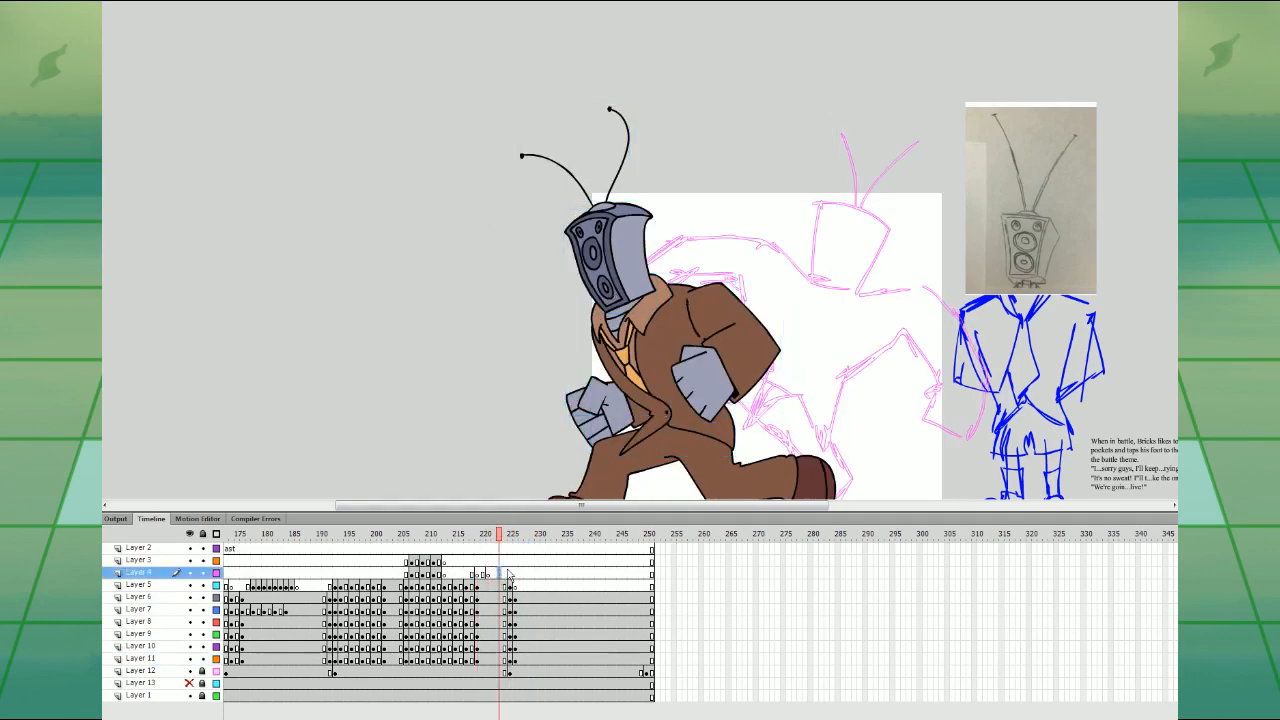
left_click(509, 574)
- Move the last sketch keyframe on Layer 12 to frame 225 and remove all frames from 227 onward on every layer
left_click(647, 673)
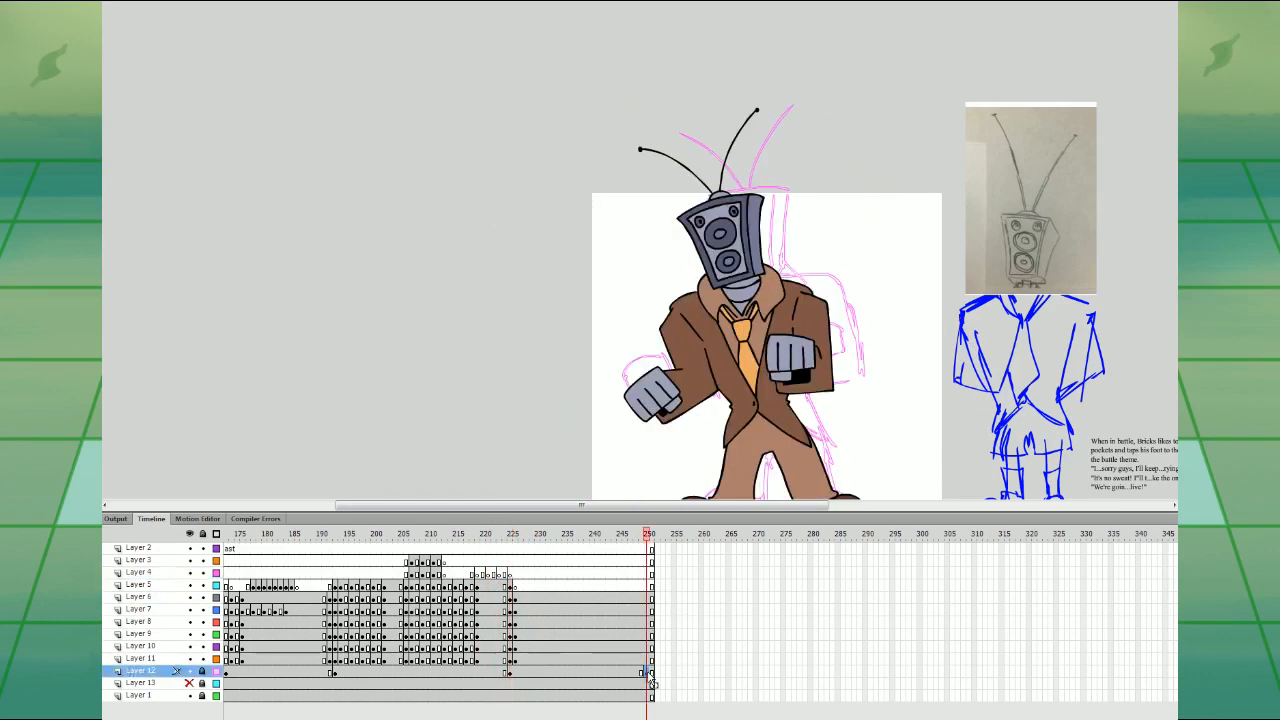
left_click_drag(646, 673, 515, 675)
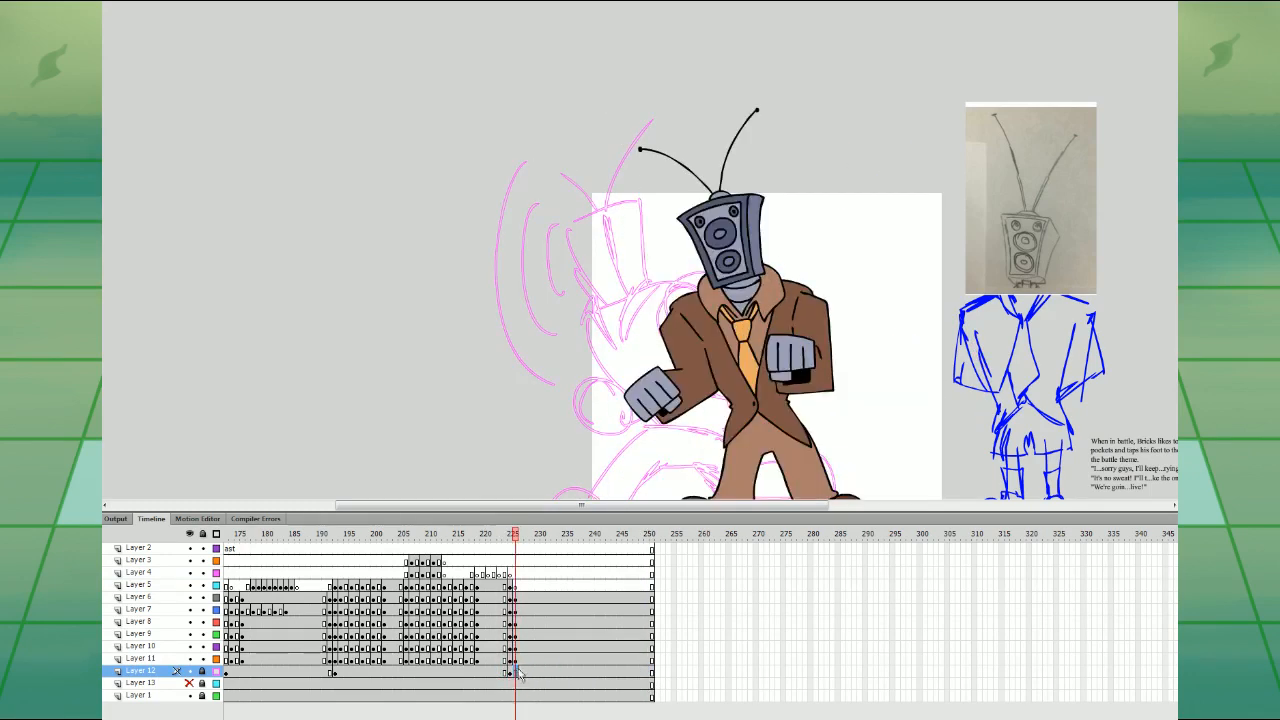
left_click_drag(527, 552, 690, 697)
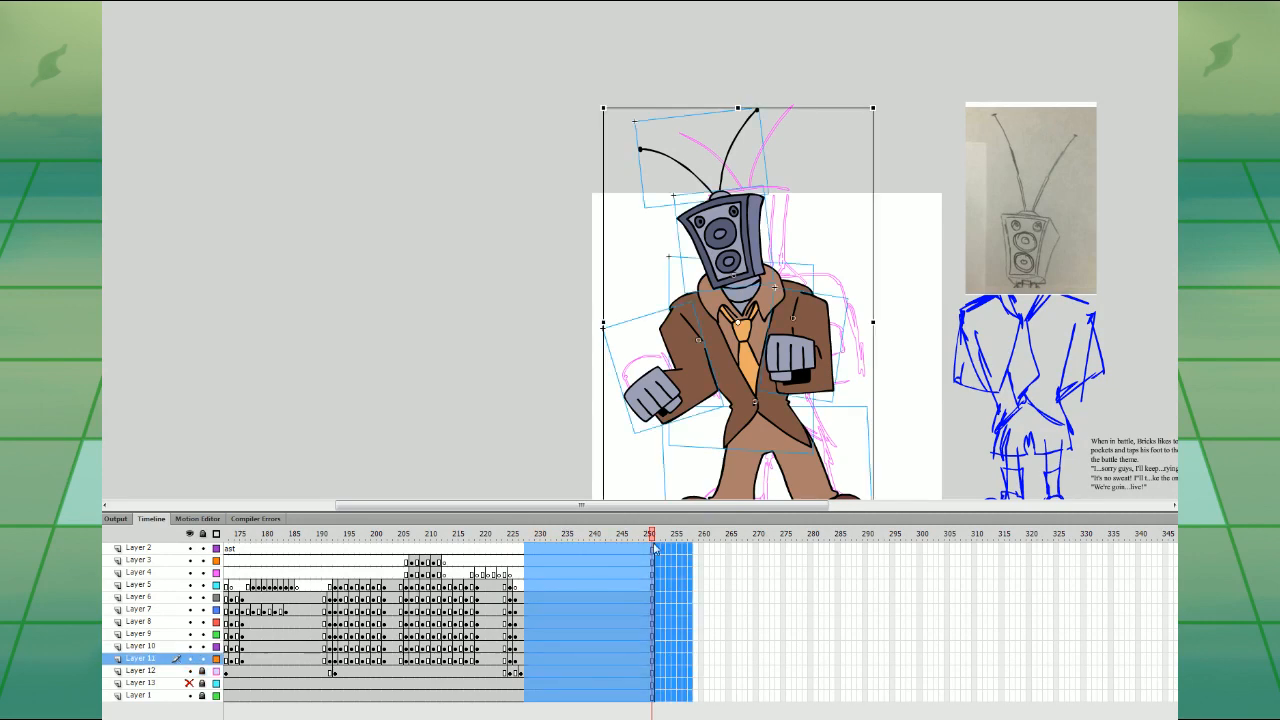
key("shift+F5")
scroll(700, 620, "left", 3)
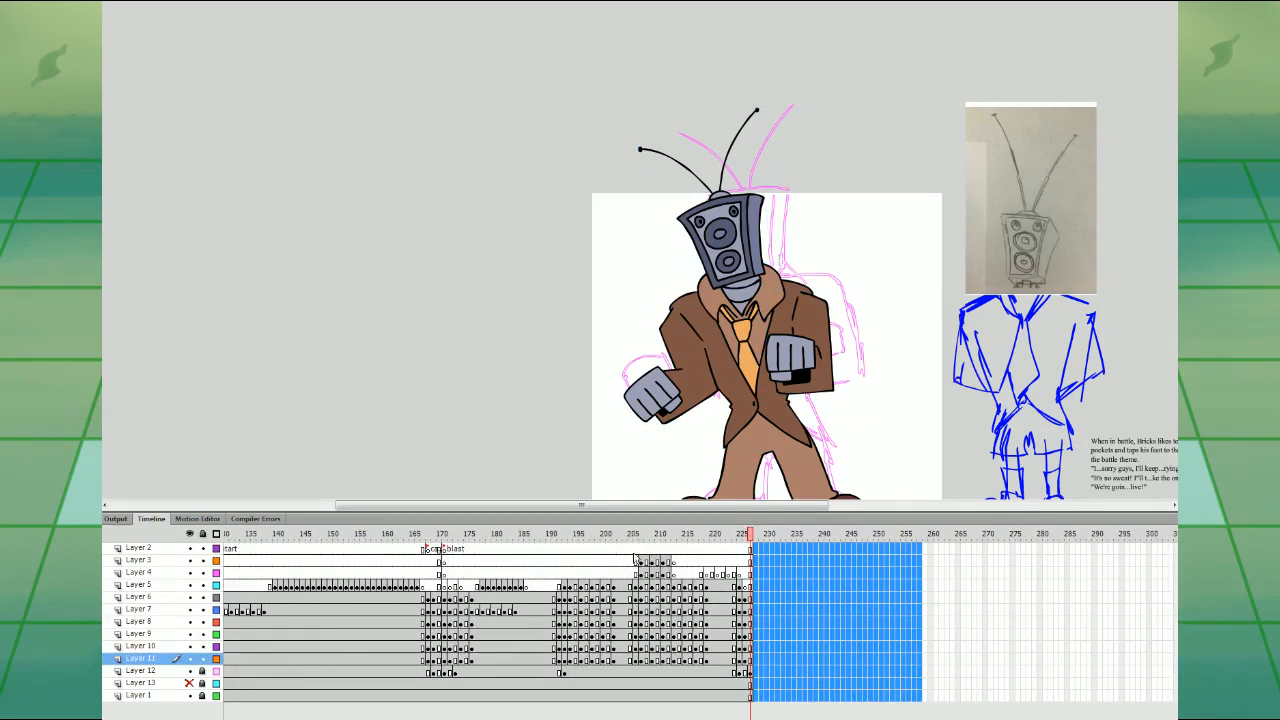
- Cut the cone artwork from the Layer 3 keyframes and paste it in place on Layer 4
left_click_drag(641, 562, 658, 574)
key("Delete")
key("ctrl+shift+v")
key("ctrl+x")
key("period")
key("period")
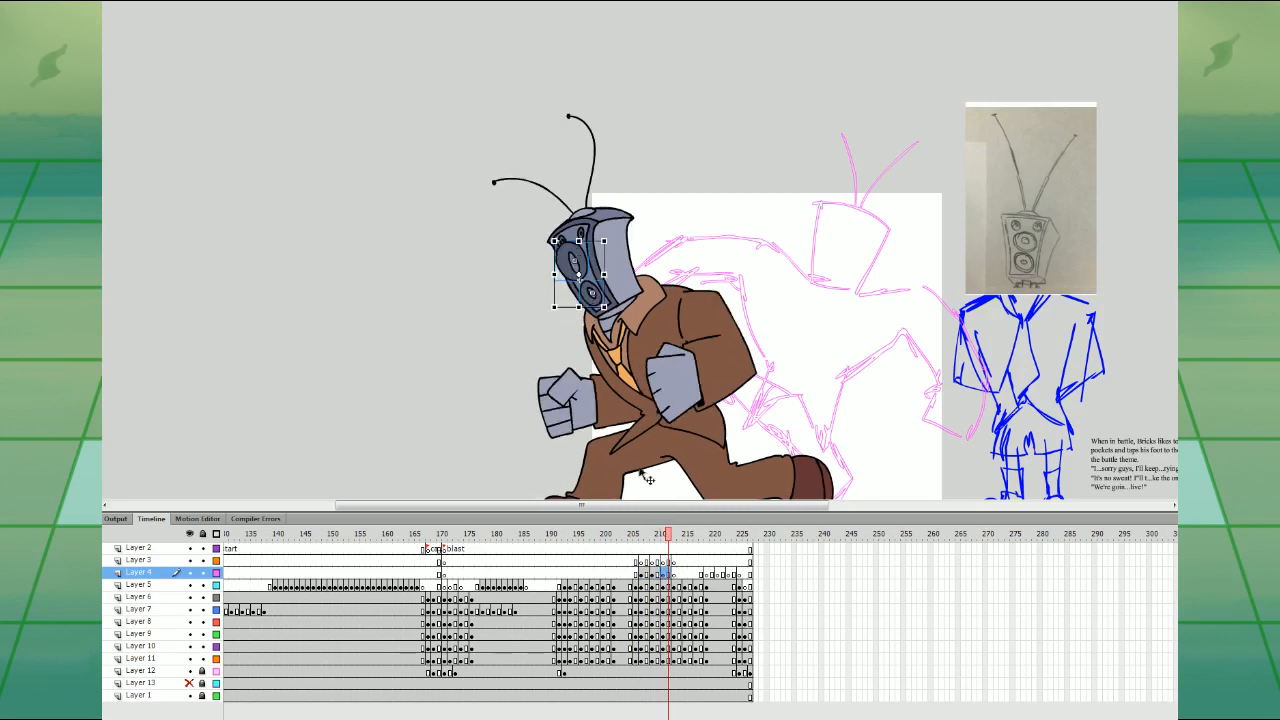
- Draw a tall, narrow yellow ellipse outline in front of the speaker head on Layer 3 at frame 206
left_click(647, 561)
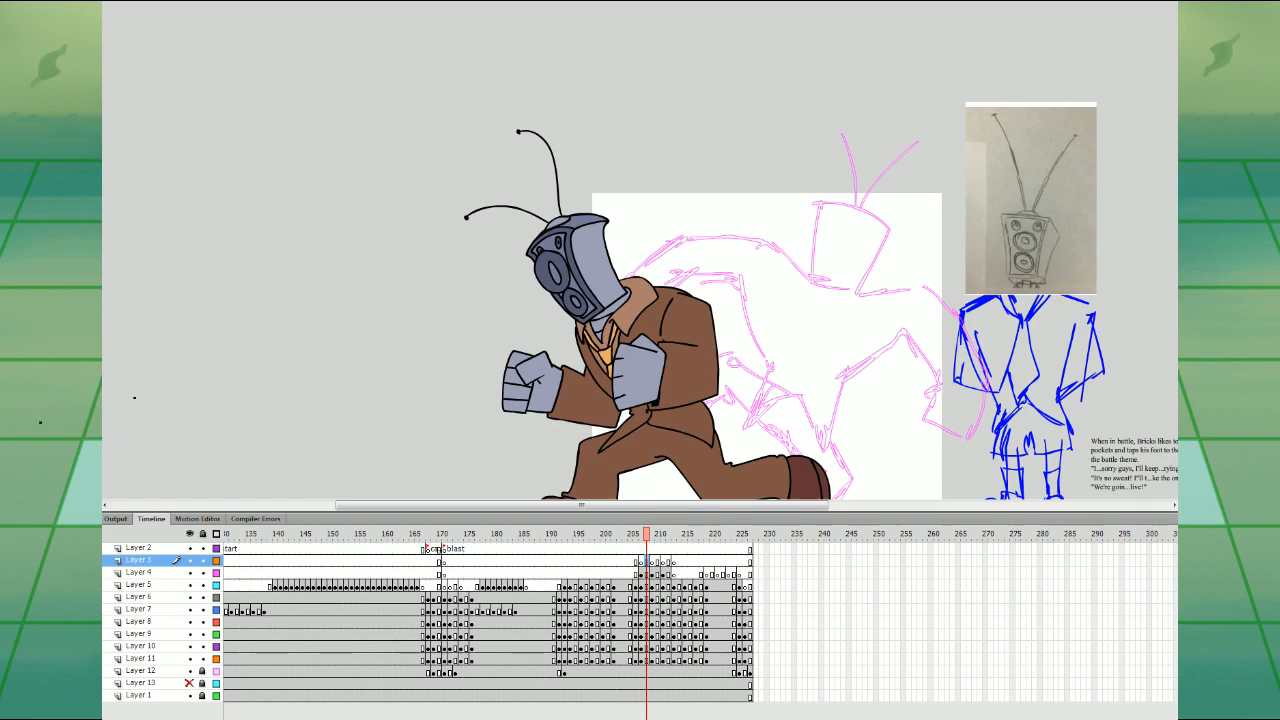
left_click(641, 561)
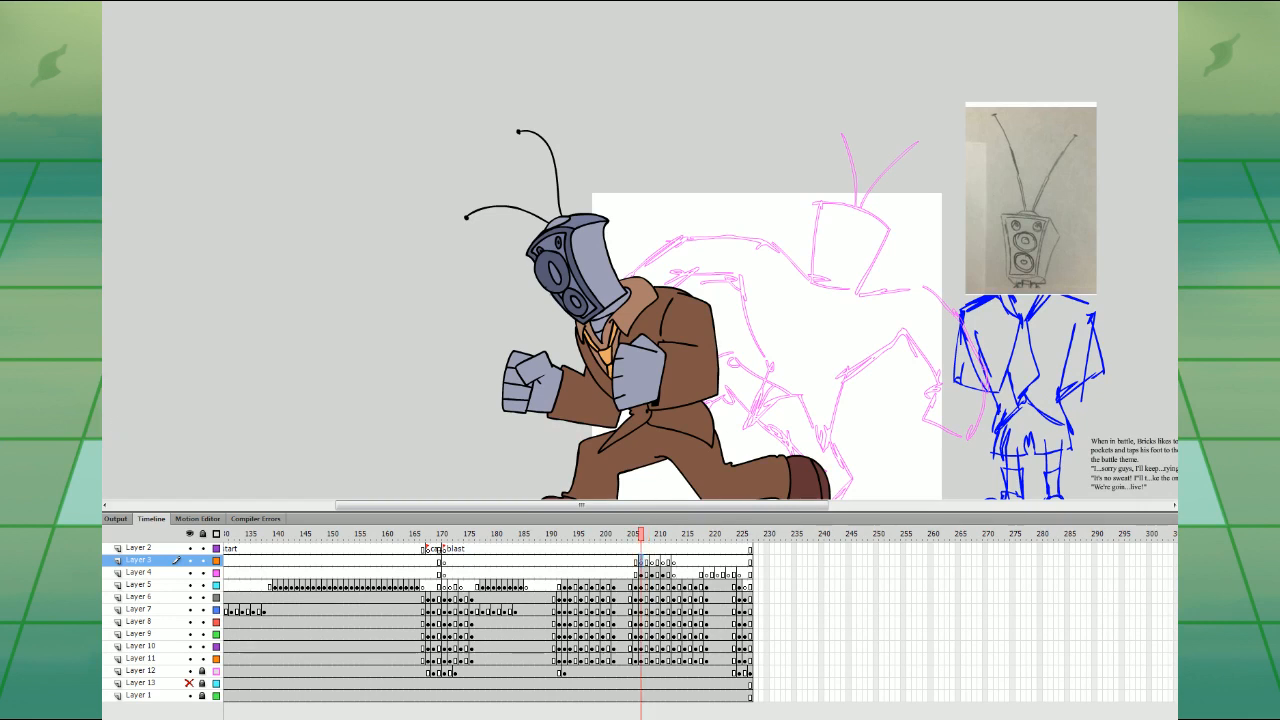
key("ctrl+z")
left_click_drag(400, 174, 401, 323)
key("ctrl+z")
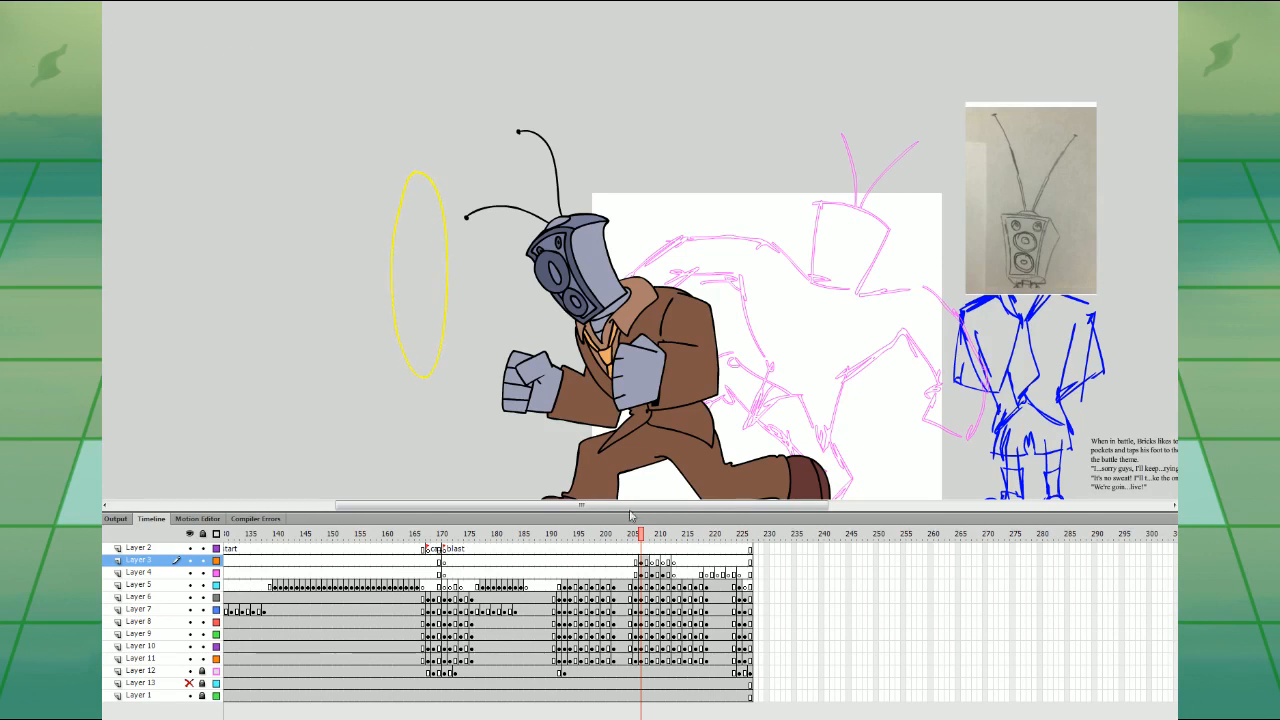
left_click(642, 562)
- Convert the yellow lightning shapes on Layer 5 at frames 178 and 179 to symbols with an orange glow
left_click(484, 584)
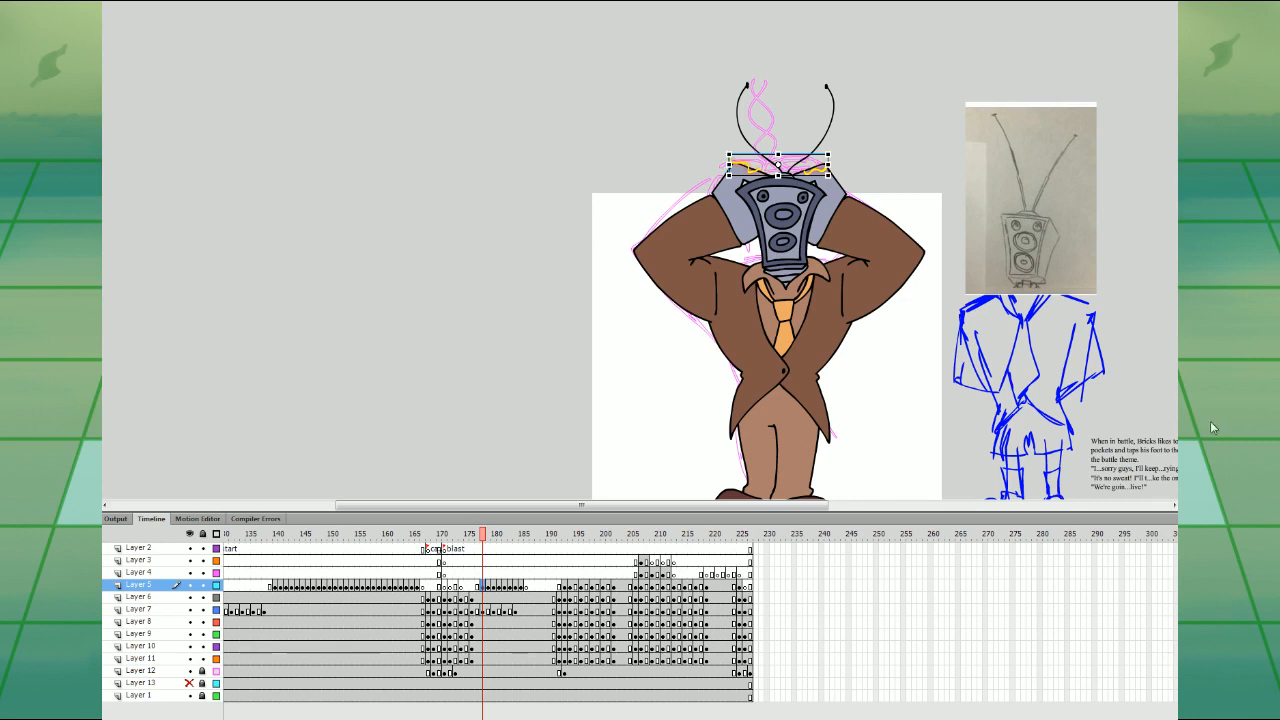
left_click(488, 585)
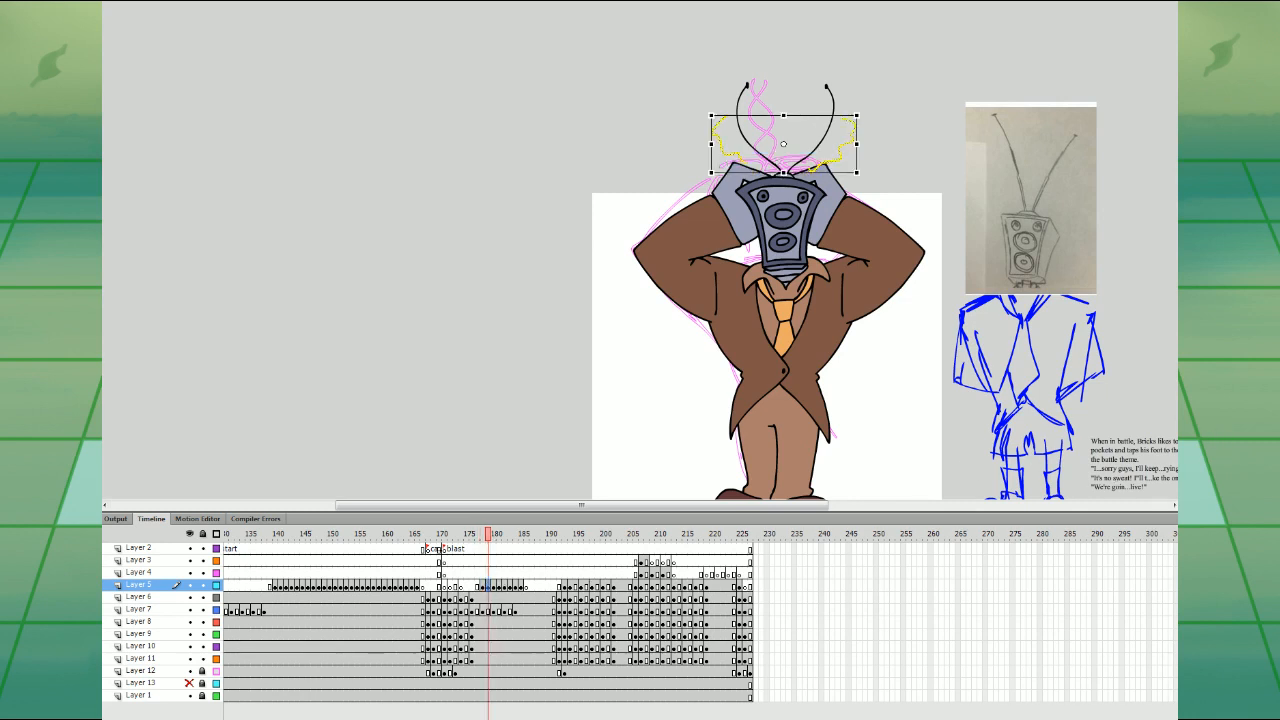
left_click(1212, 438)
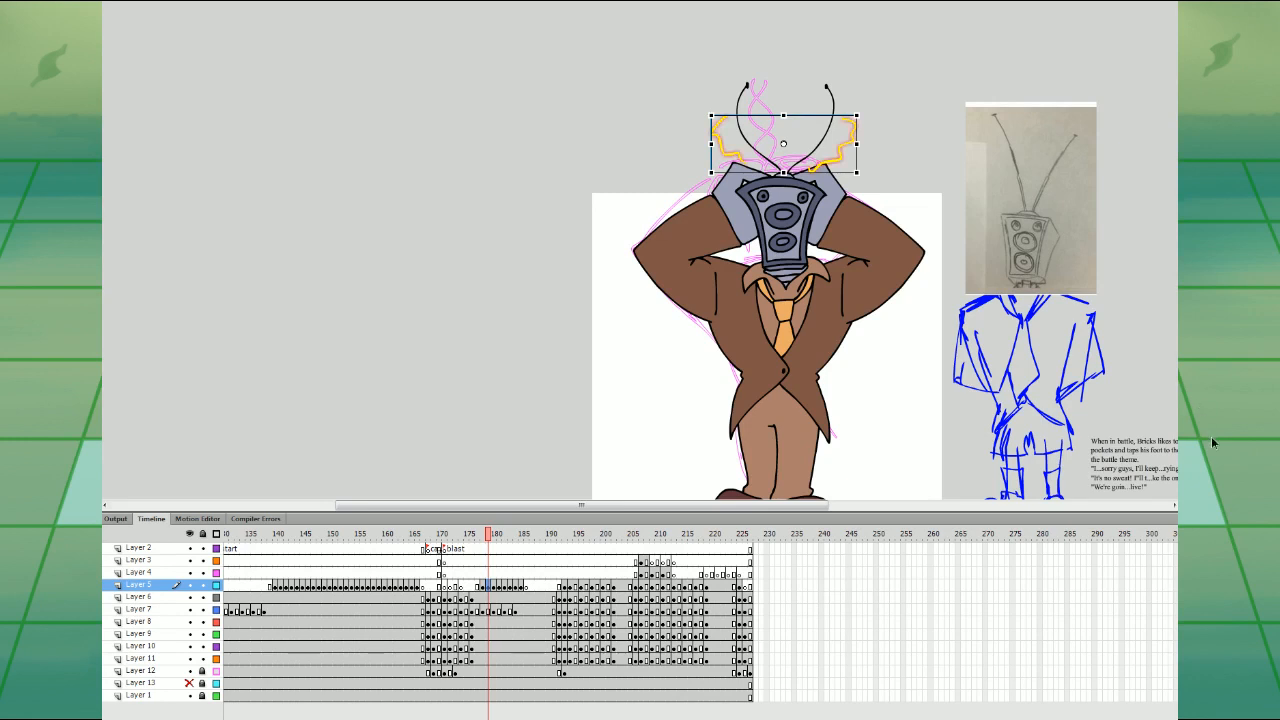
left_click(495, 585)
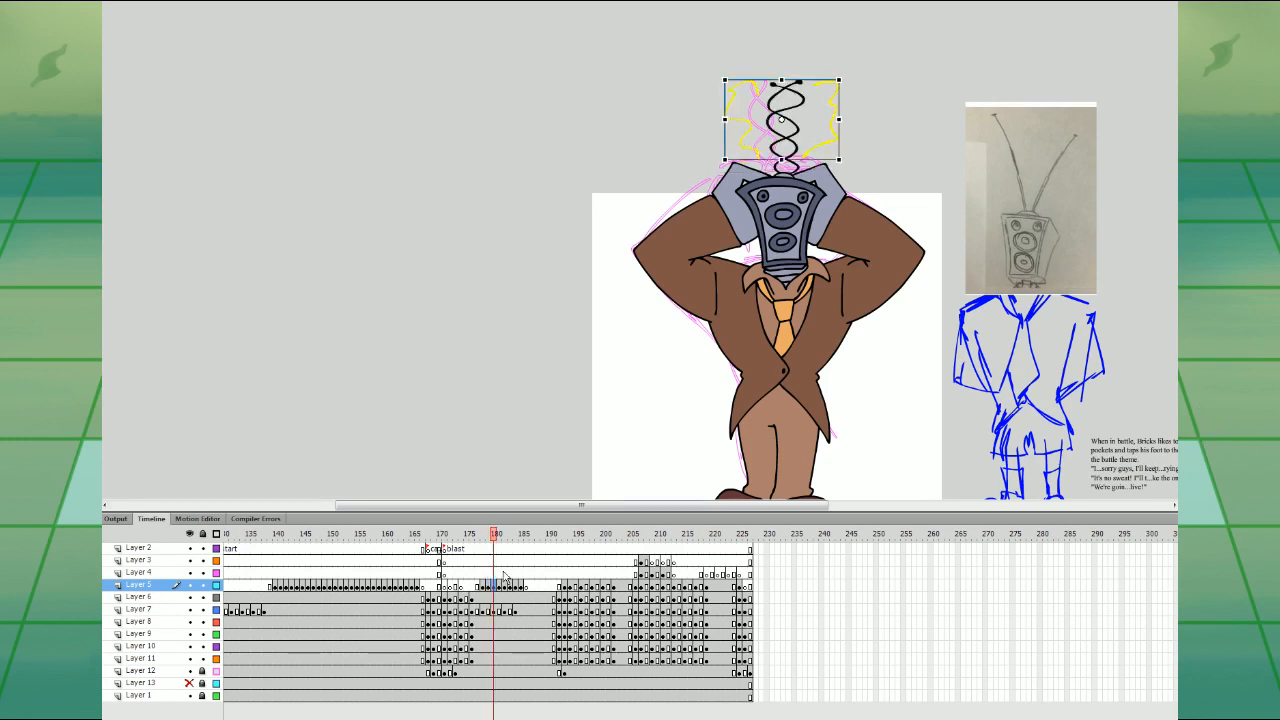
left_click(1195, 455)
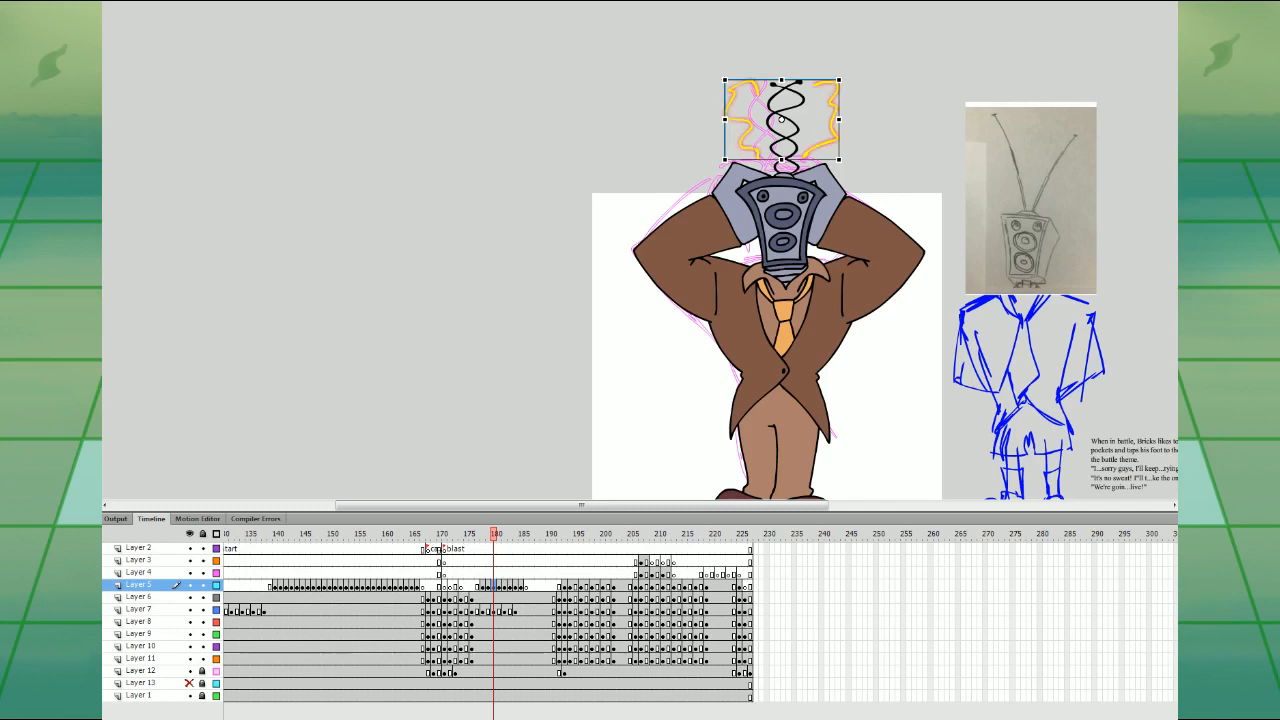
left_click(1195, 455)
- Convert the lightning shapes on Layer 5 at frames 180 and 181 to symbols with the same orange glow
left_click(502, 582)
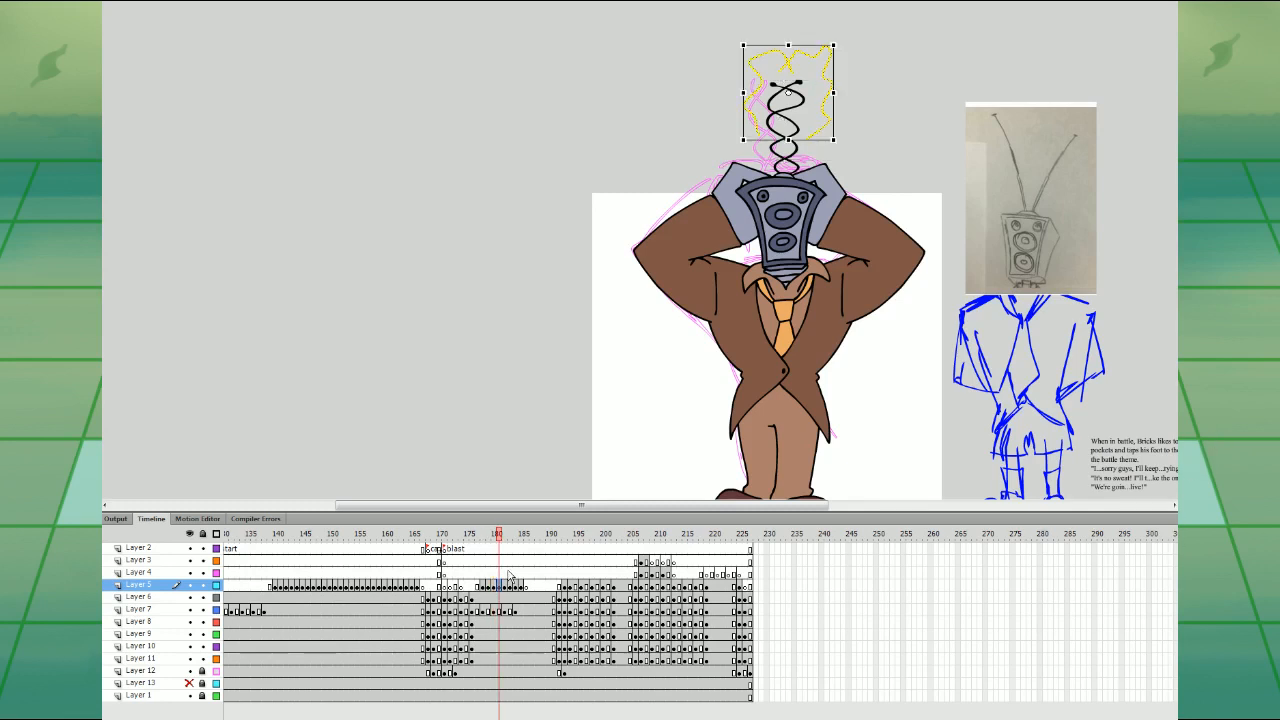
key("F8")
left_click(1205, 456)
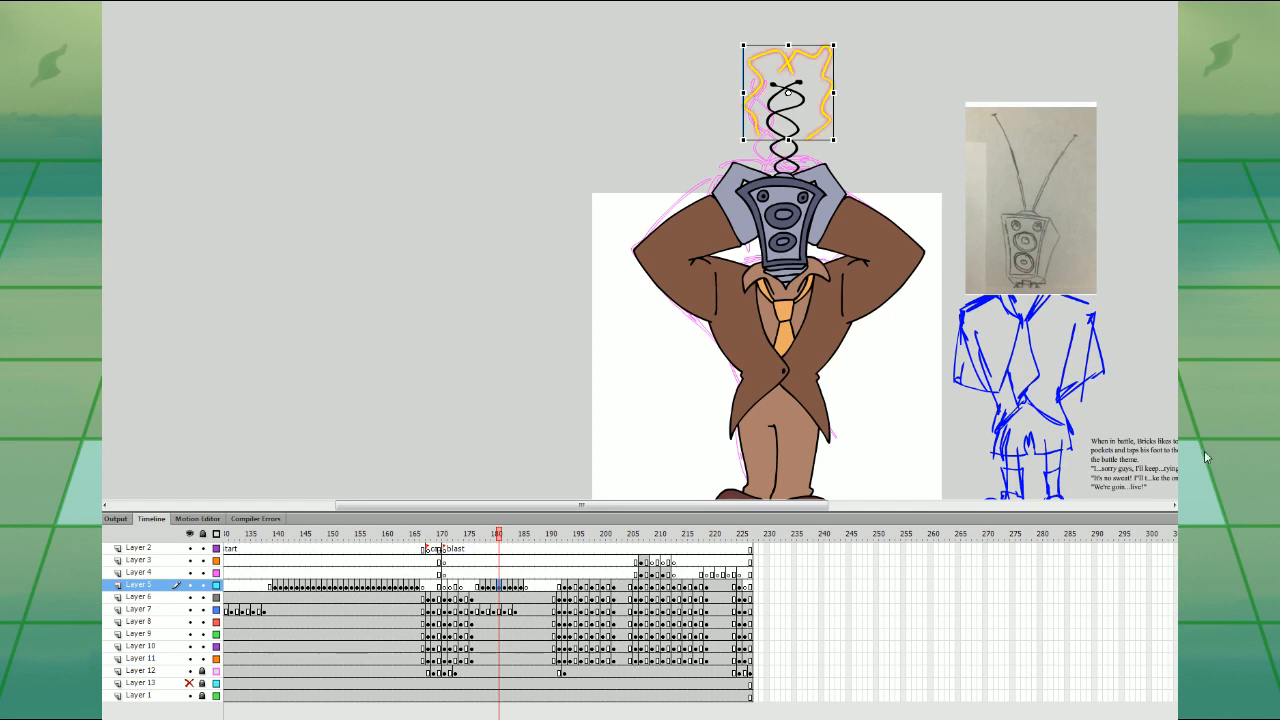
left_click(506, 584)
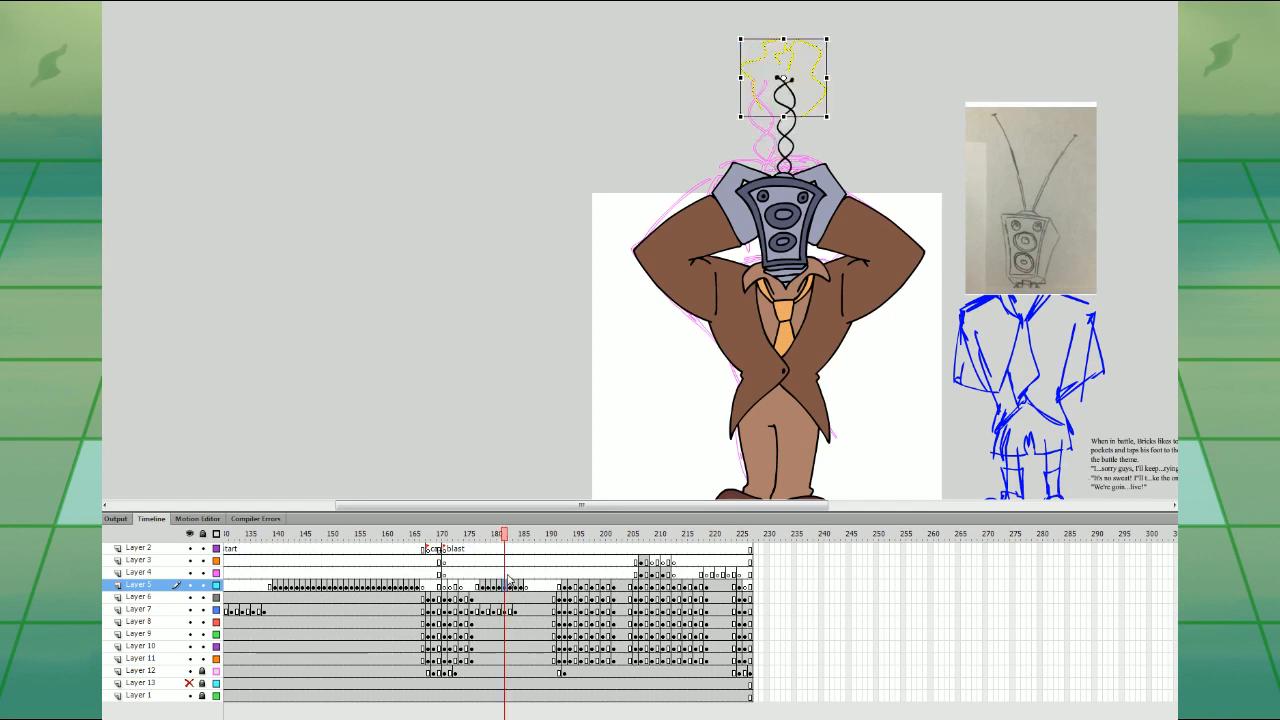
key("F8")
left_click(1205, 456)
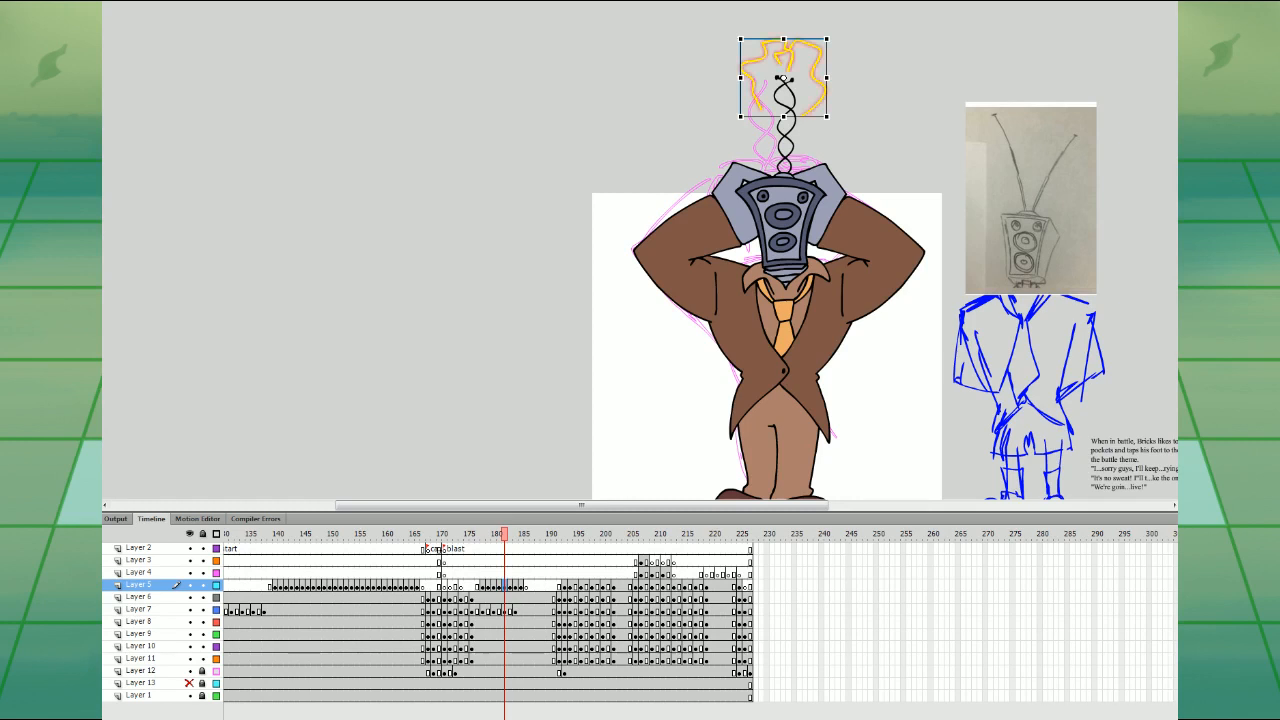
- Convert the yellow lightning shapes on Layer 5 at frames 182, 183 and 184 to symbols with the same orange glow
left_click(510, 586)
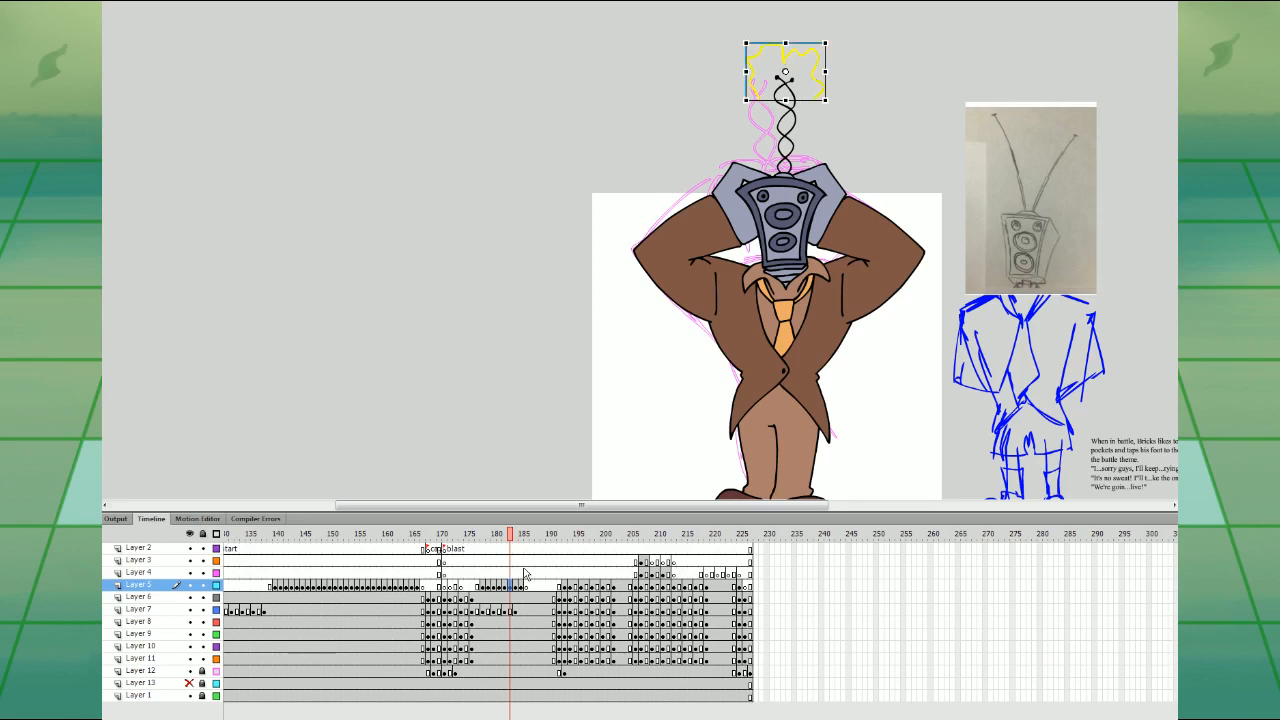
left_click(1204, 523)
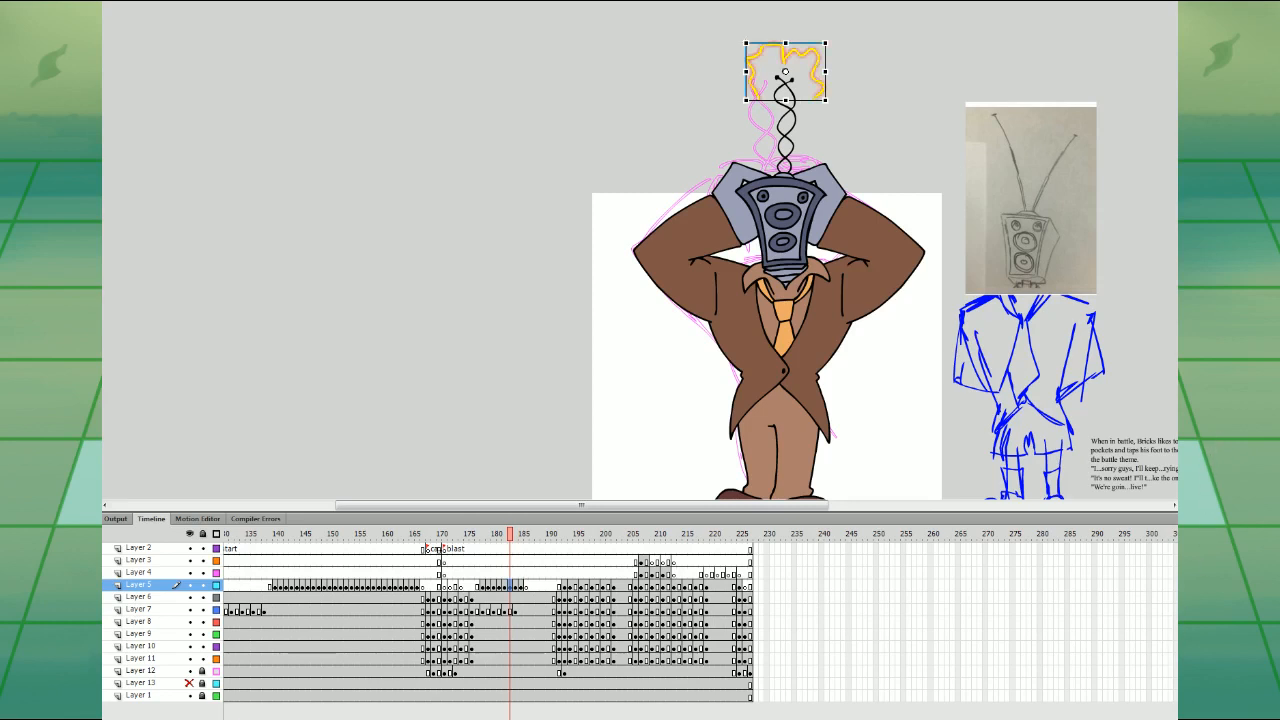
left_click(518, 587)
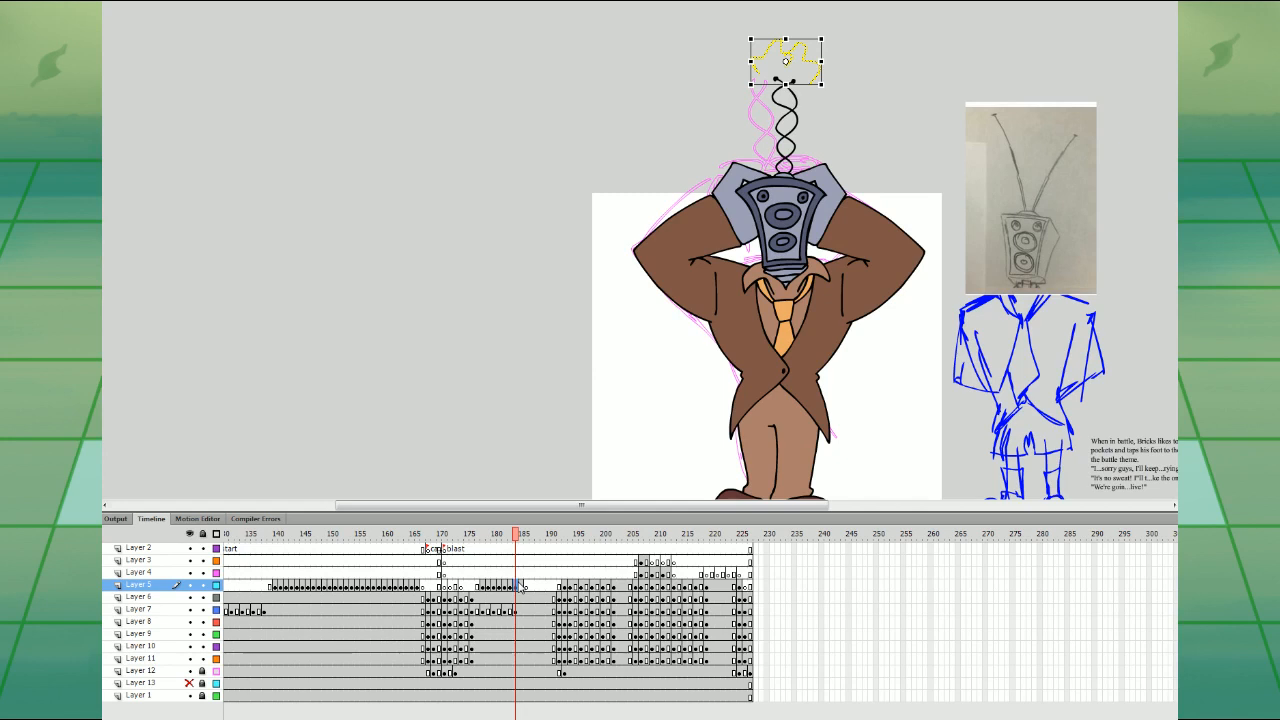
key("ctrl+g")
left_click(523, 587)
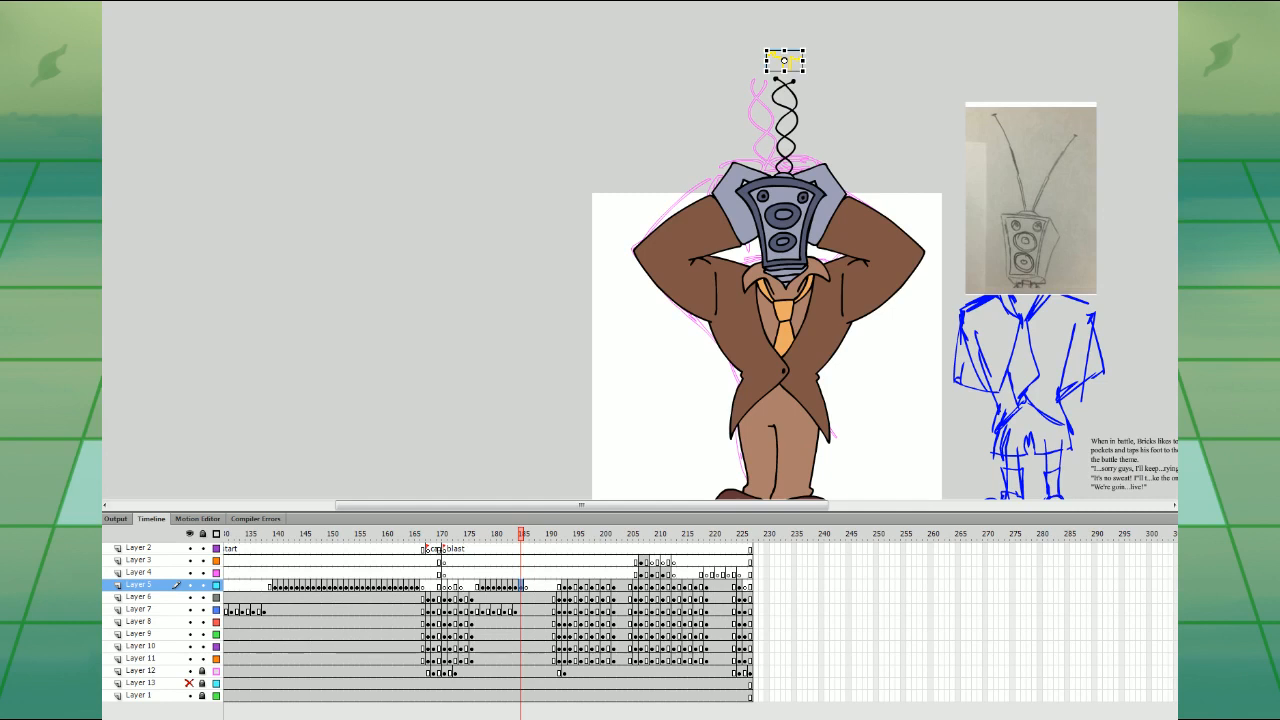
left_click(1193, 399)
- Convert the yellow circle on Layer 3 at frame 206 to a symbol, add a glow and change the glow's orange colour
left_click(640, 561)
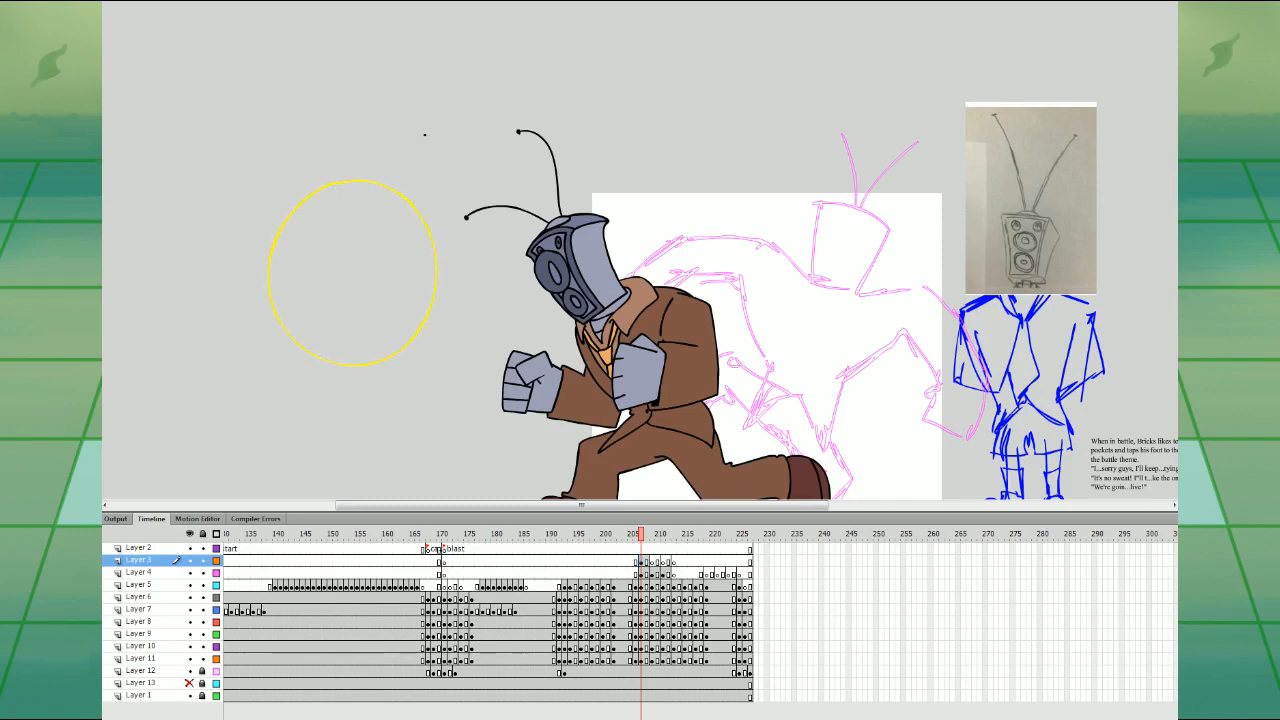
left_click_drag(200, 96, 443, 362)
left_click(462, 348)
left_click_drag(247, 133, 450, 380)
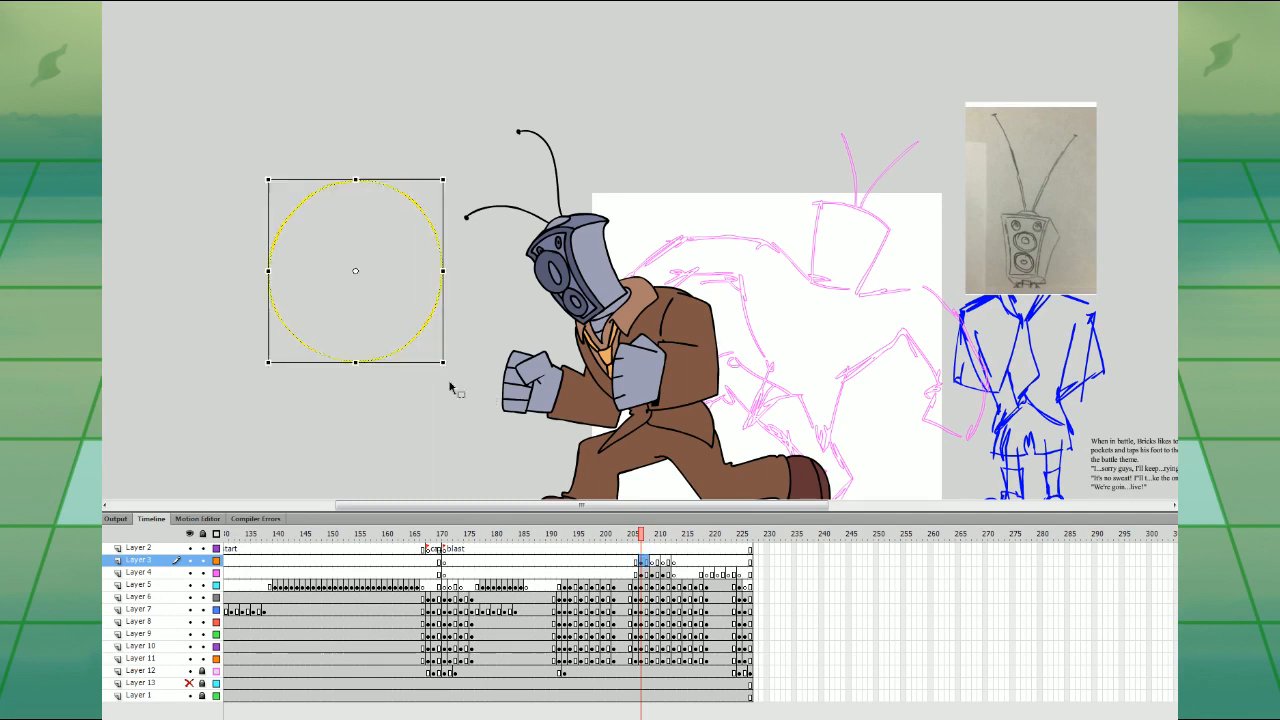
key("period")
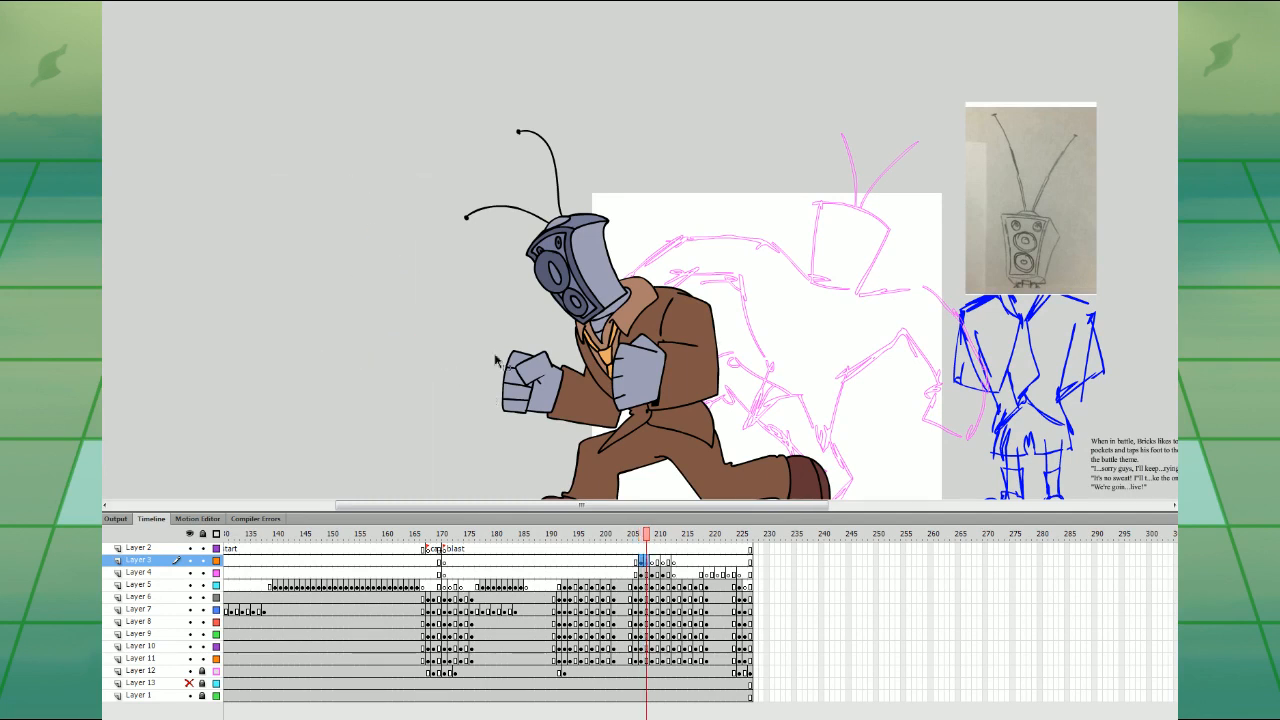
key("comma")
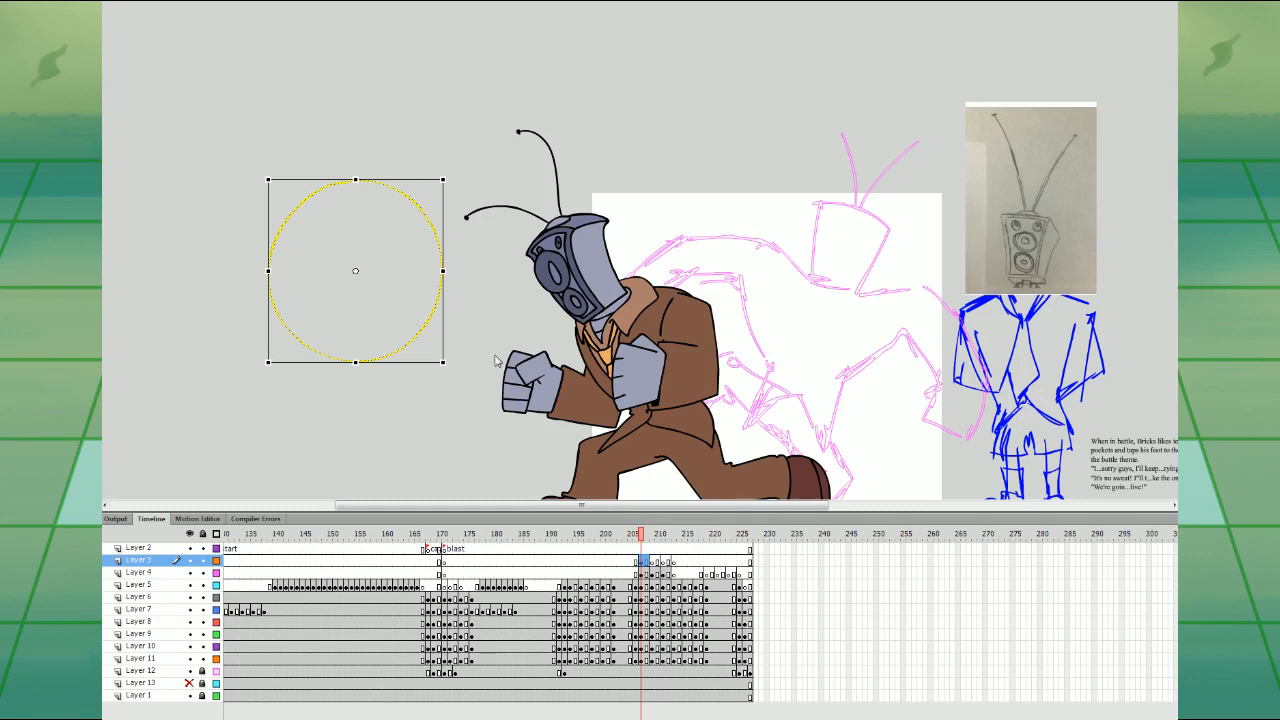
key("ctrl+g")
left_click(1228, 507)
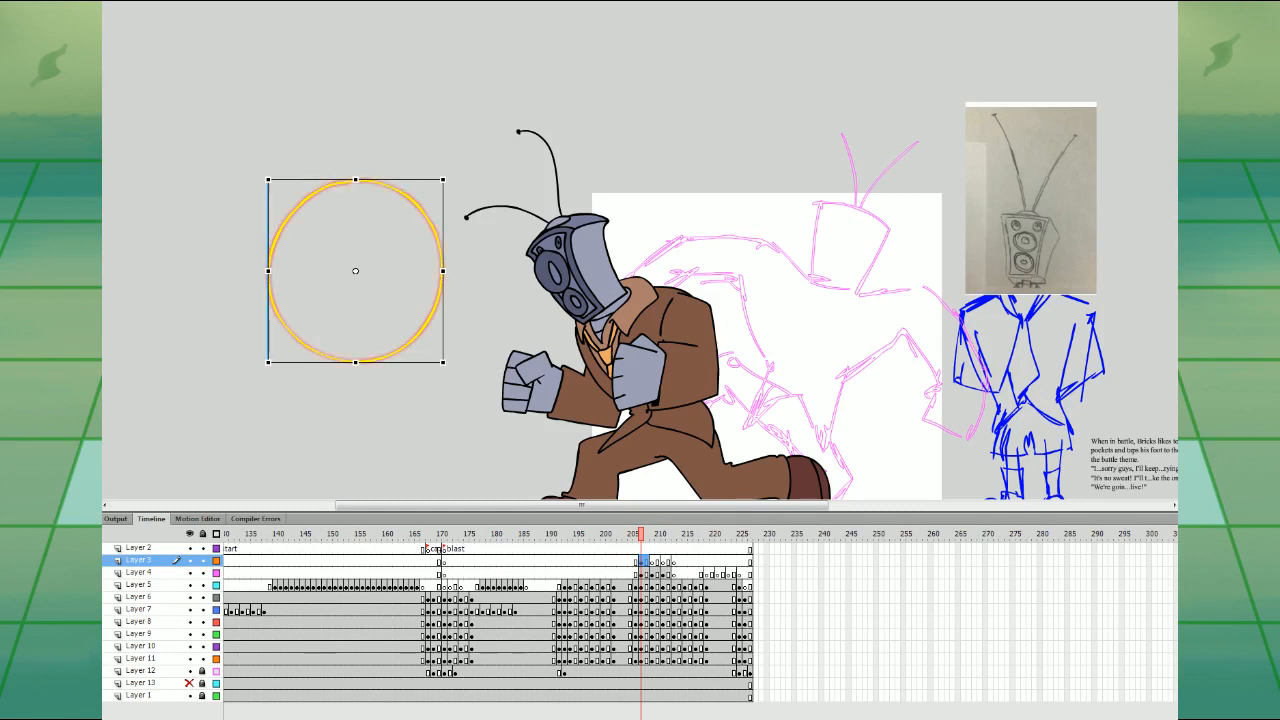
left_click(1228, 460)
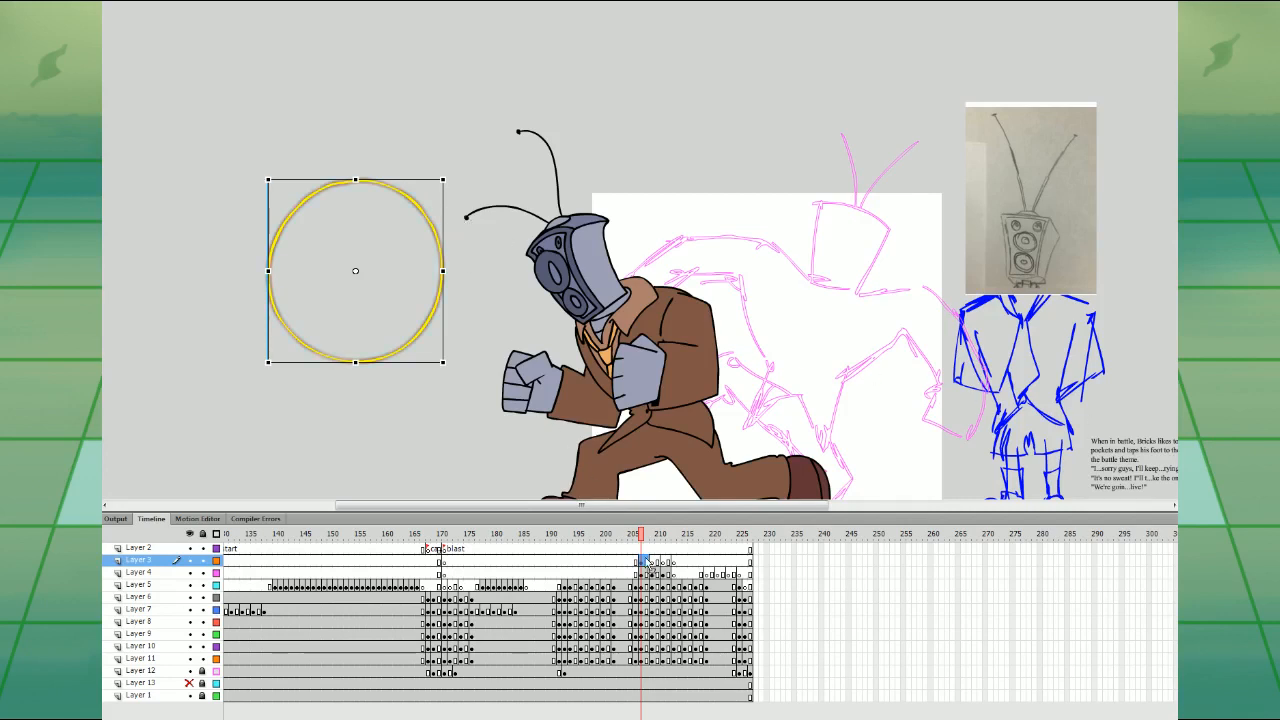
- Move the ring symbol to Layer 4 at frame 139 and shrink it over the character's speaker
left_click(275, 572)
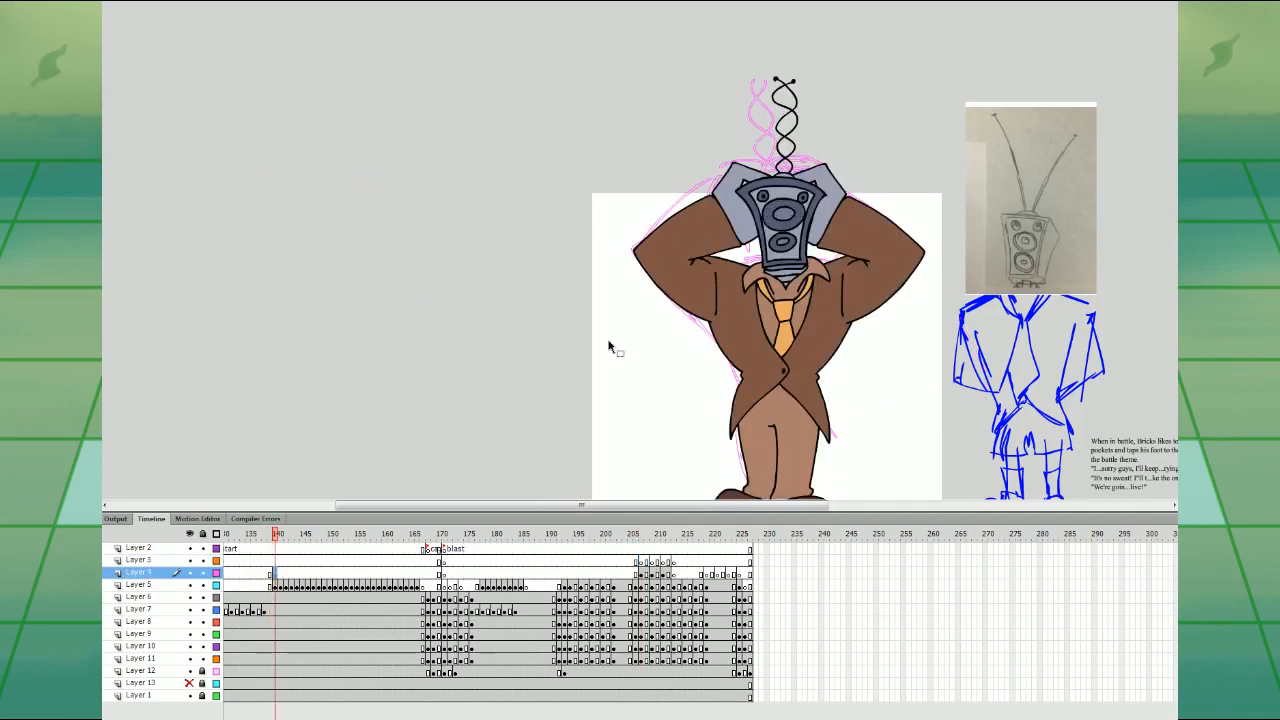
key("ctrl+shift+v")
left_click_drag(758, 233, 798, 201)
- Enlarge the ring around the head at a Layer 4 keyframe on frame 146, make it transparent, and insert a blank keyframe at frame 147
left_click(329, 572)
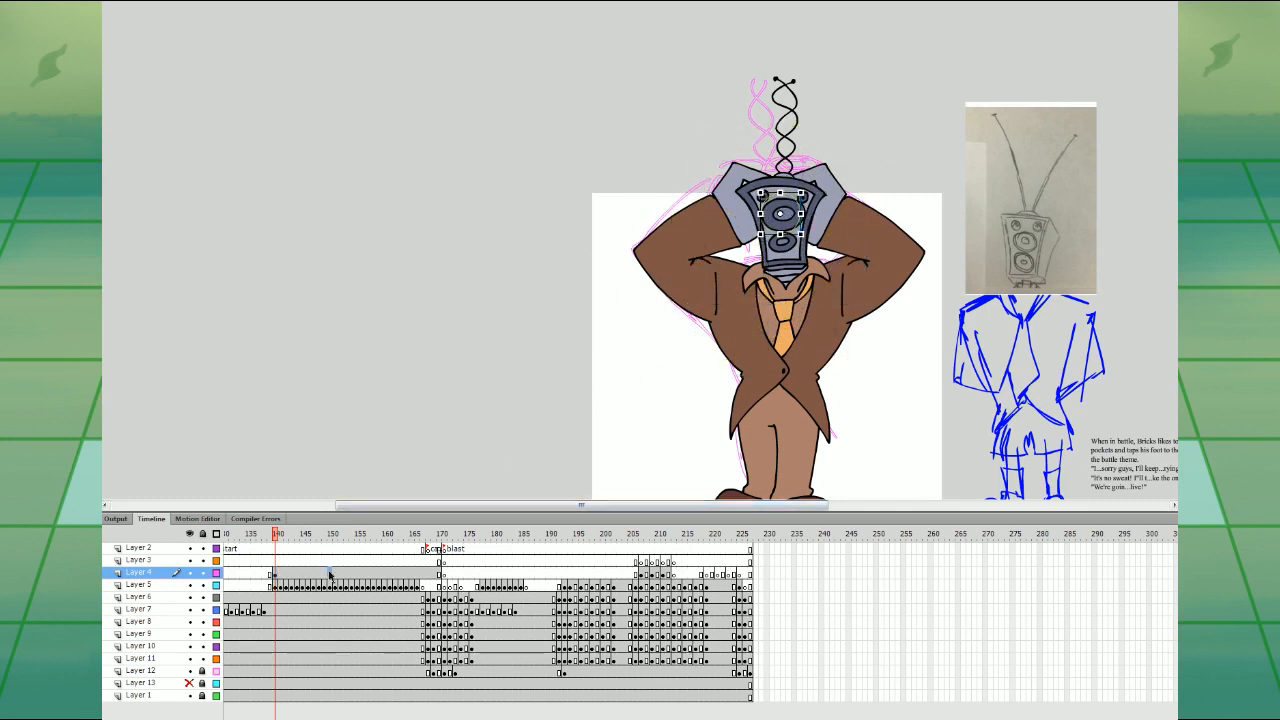
left_click(311, 573)
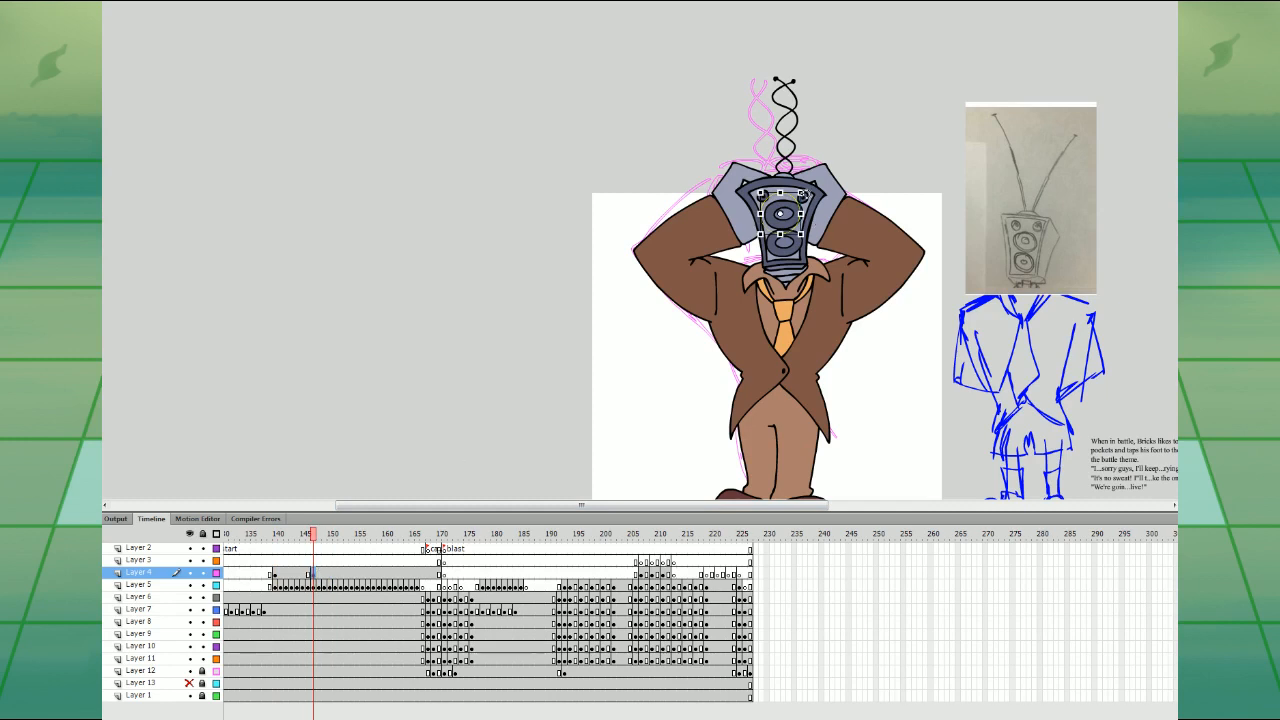
left_click_drag(802, 192, 894, 98)
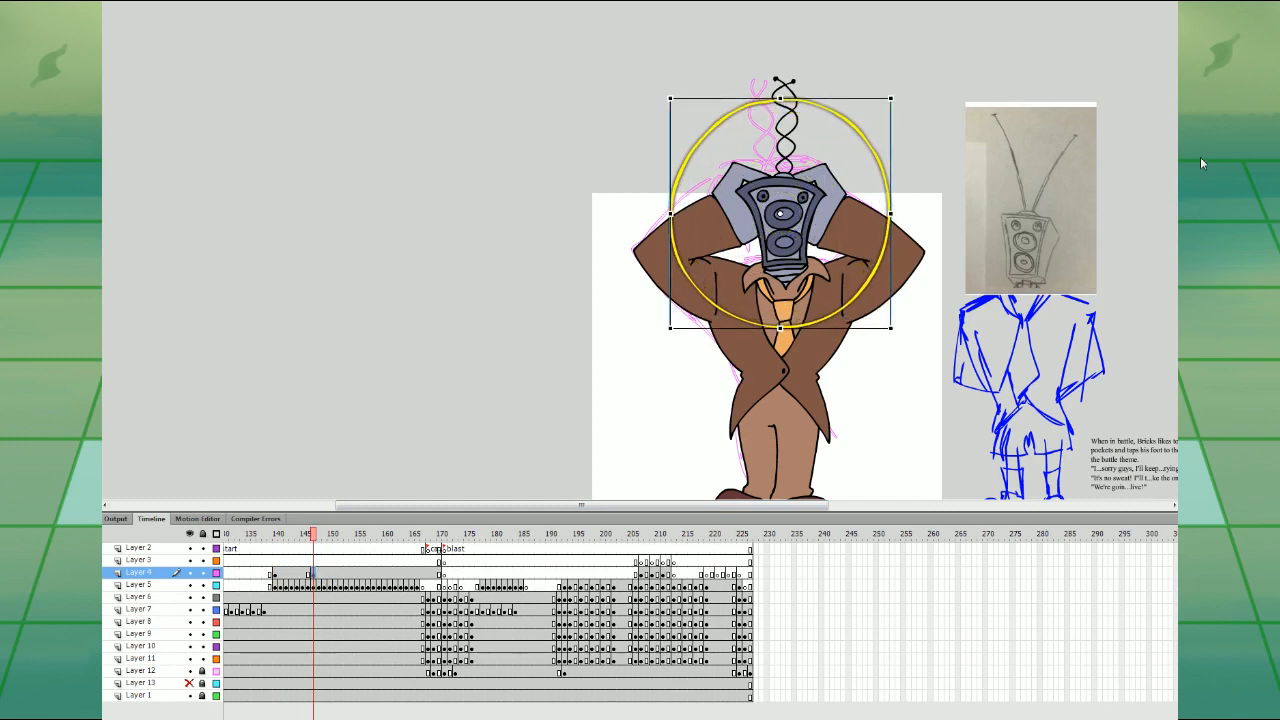
left_click_drag(1208, 225, 893, 312)
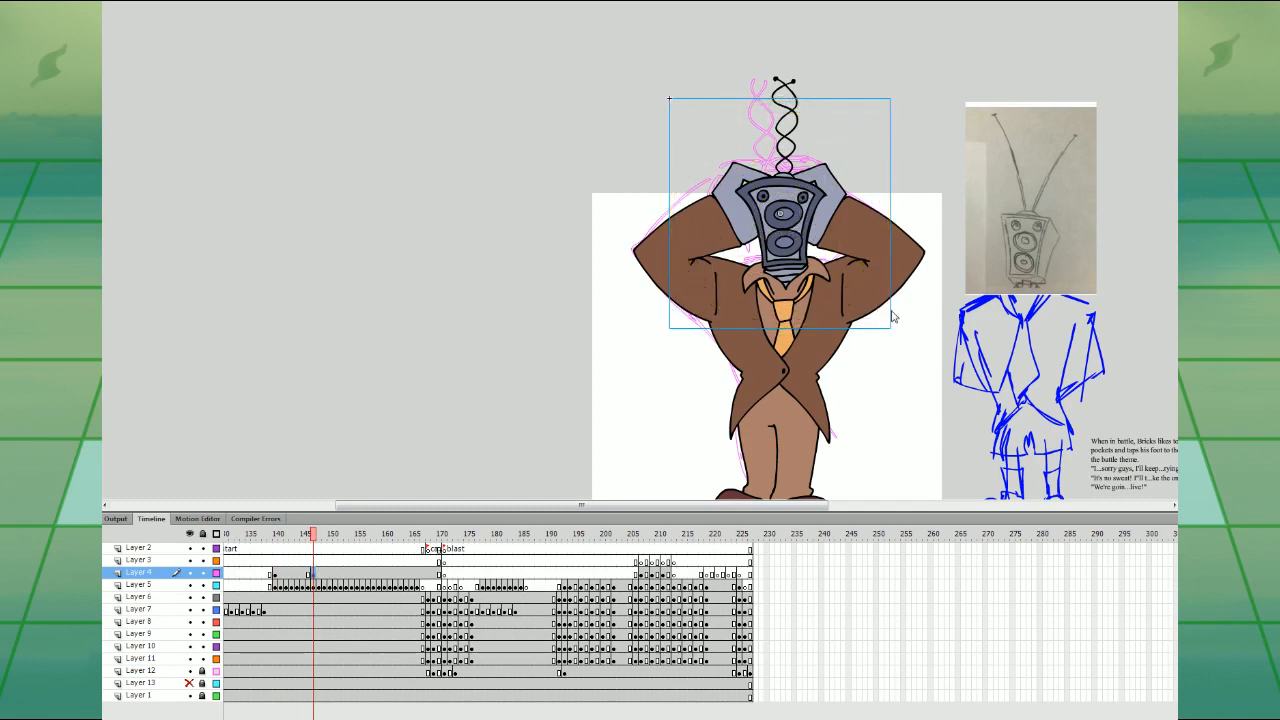
left_click(318, 573)
key("F7")
- Tween the ring on Layer 4, add a visible ring keyframe at frame 143 and play the expansion back
left_click(291, 573)
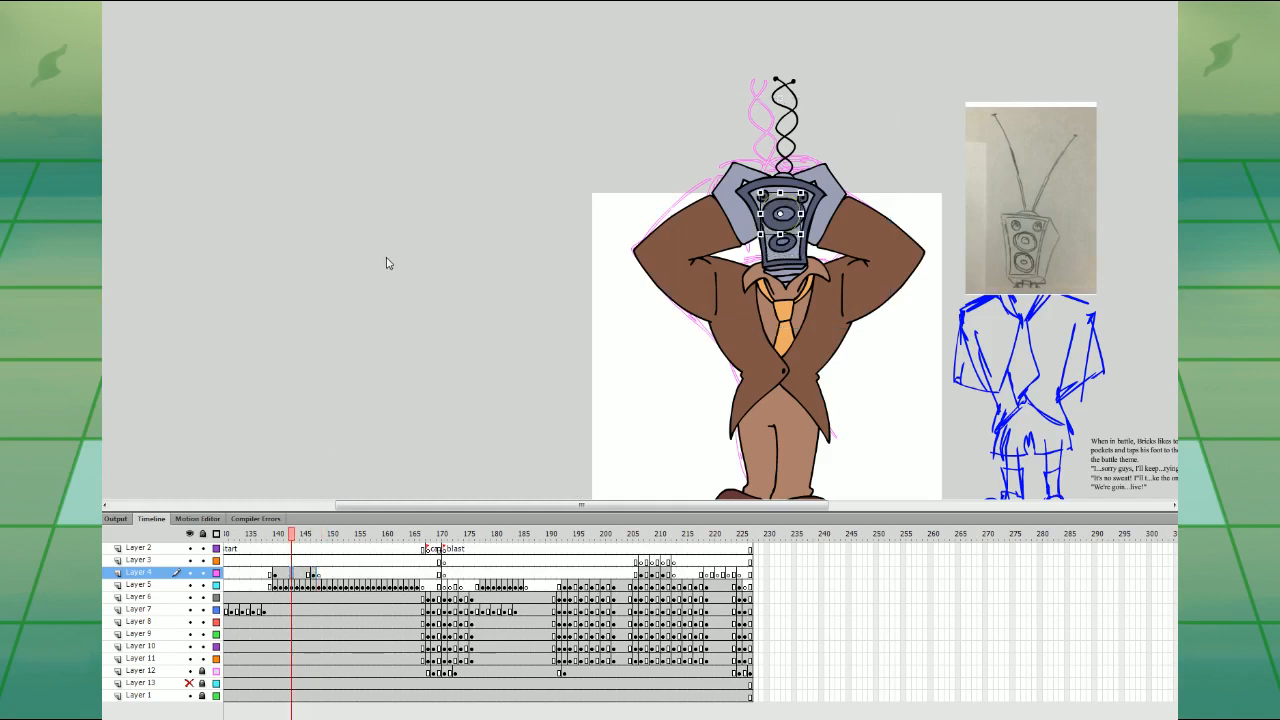
left_click(297, 573)
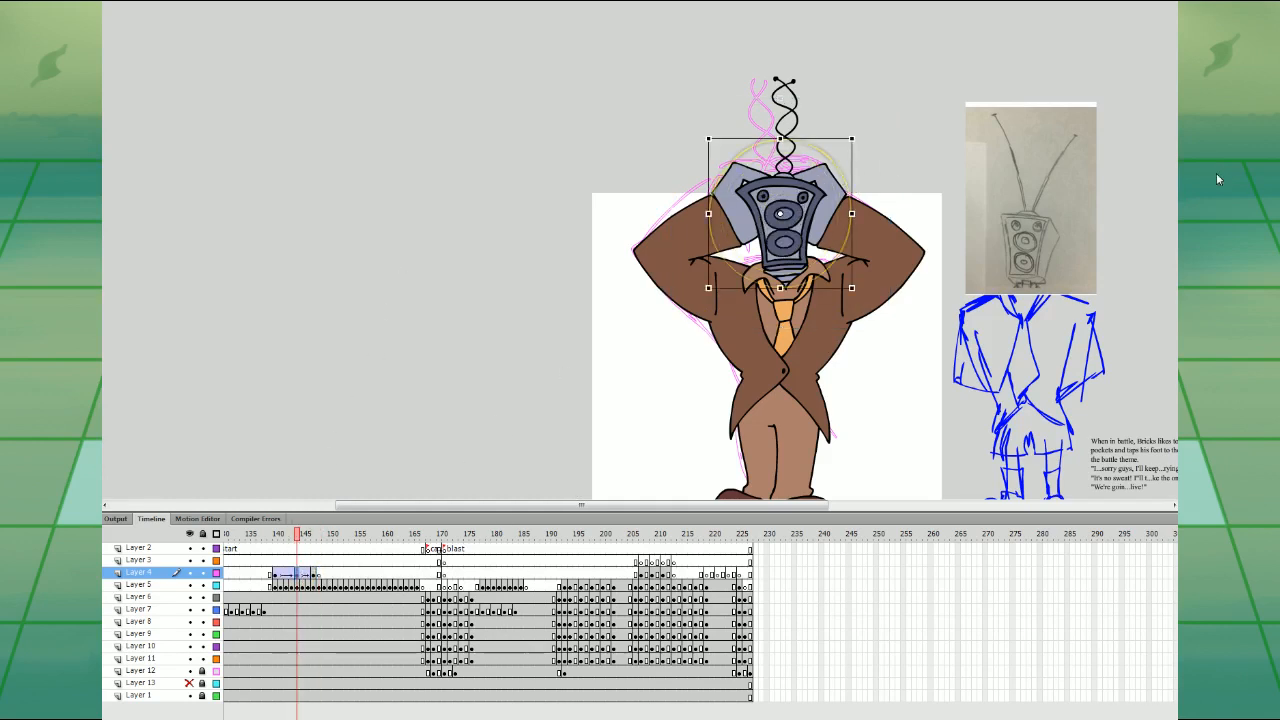
left_click(261, 561)
key("Return")
left_click(259, 534)
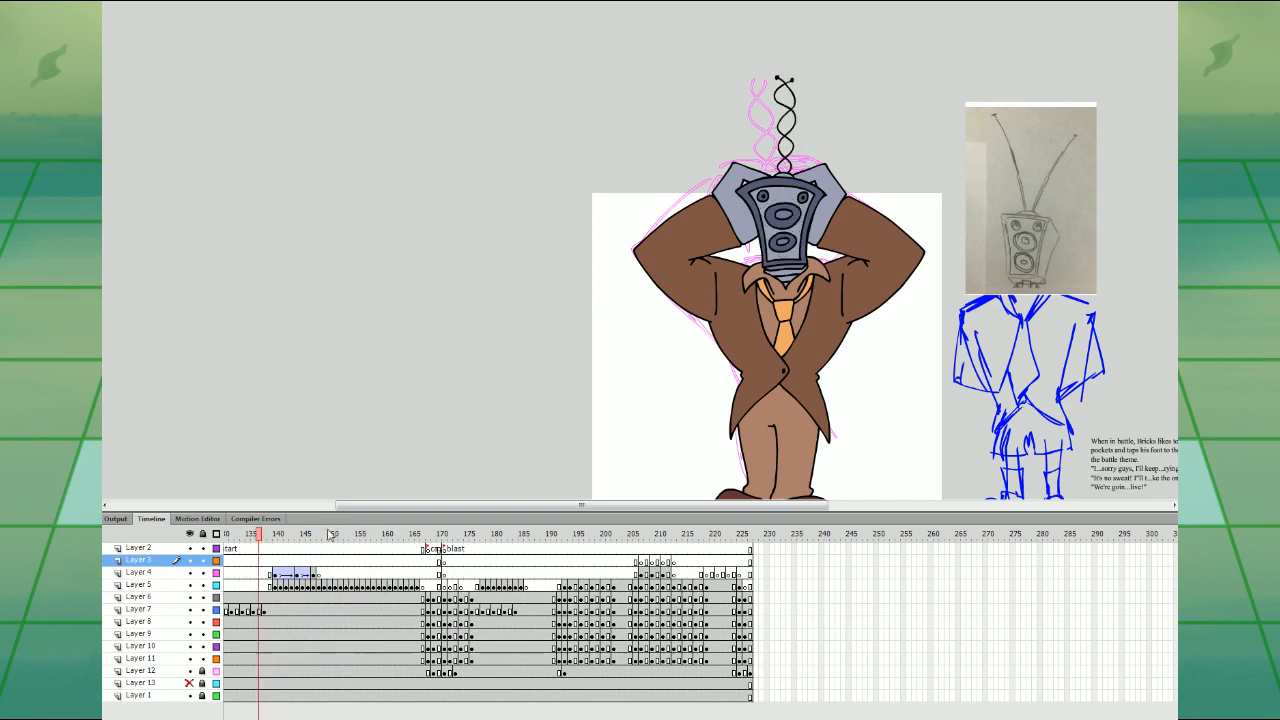
key("Return")
key("Return")
- Repeat the ring tween in staggered copies along Layers 4 and 3, extend all layers by one frame before the blast section, and preview
left_click_drag(275, 573, 341, 565)
left_click_drag(341, 564, 386, 566)
left_click_drag(385, 565, 424, 698)
key("F5")
left_click_drag(429, 549, 430, 585)
key("F7")
key("Return")
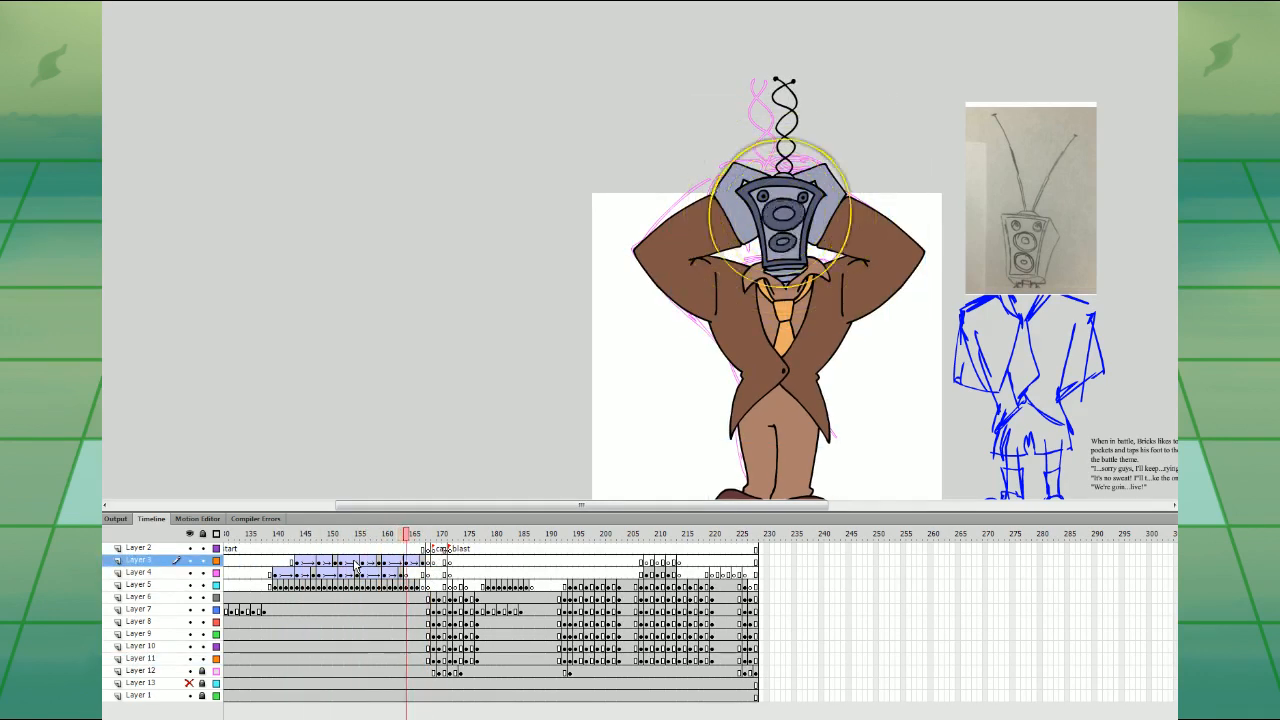
left_click(260, 550)
key("Return")
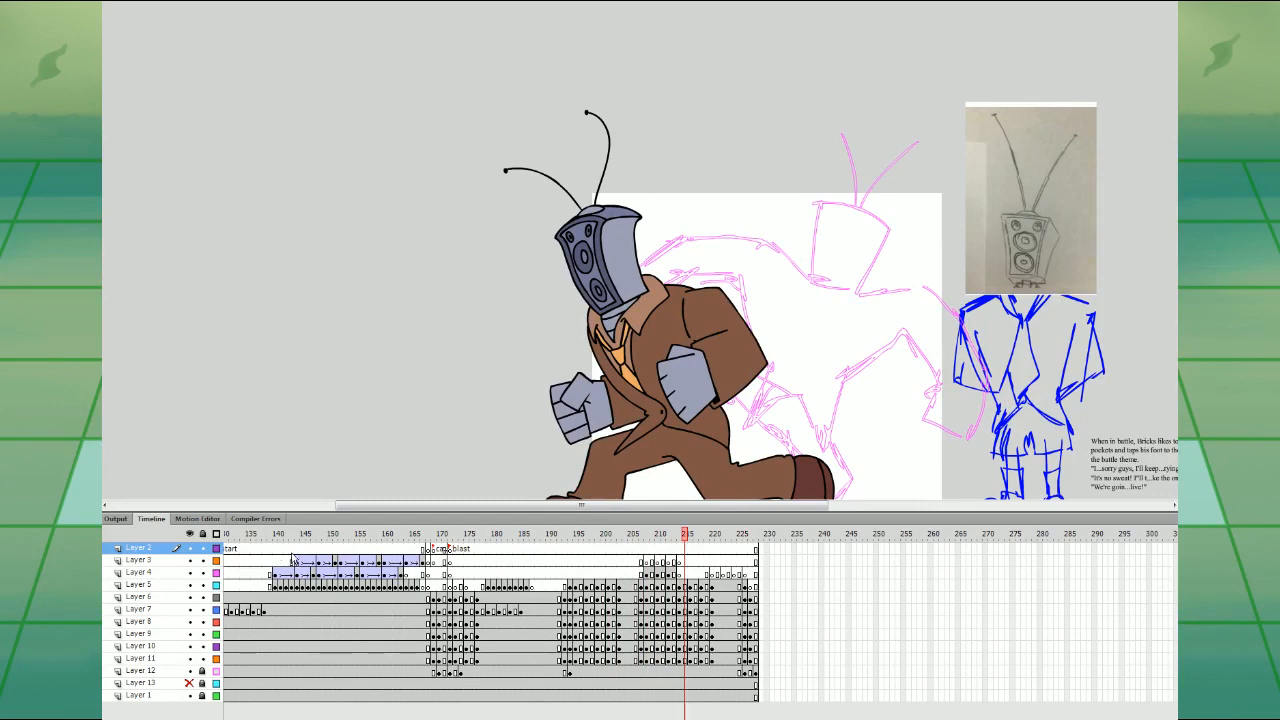
- Copy the ring from Layer 4 to Layer 3 at frame 207, squash it into a narrow faded ellipse and tilt it before the speaker
left_click(278, 573)
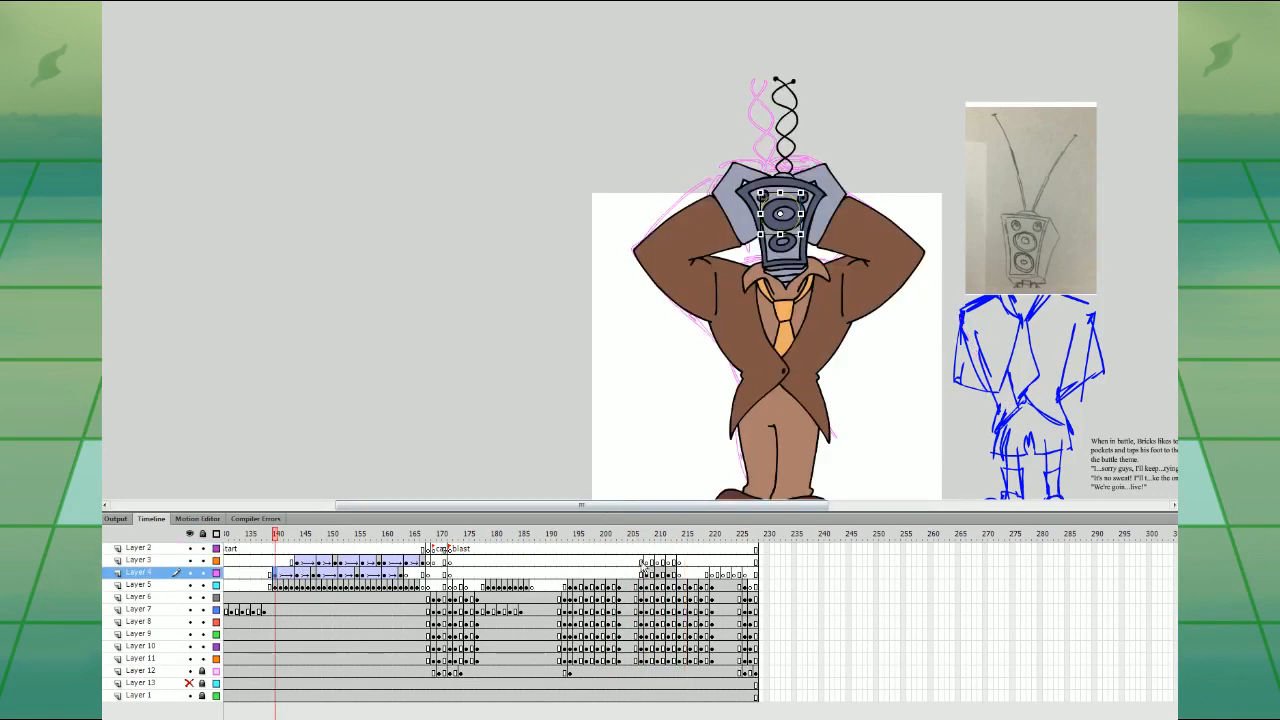
left_click(646, 561)
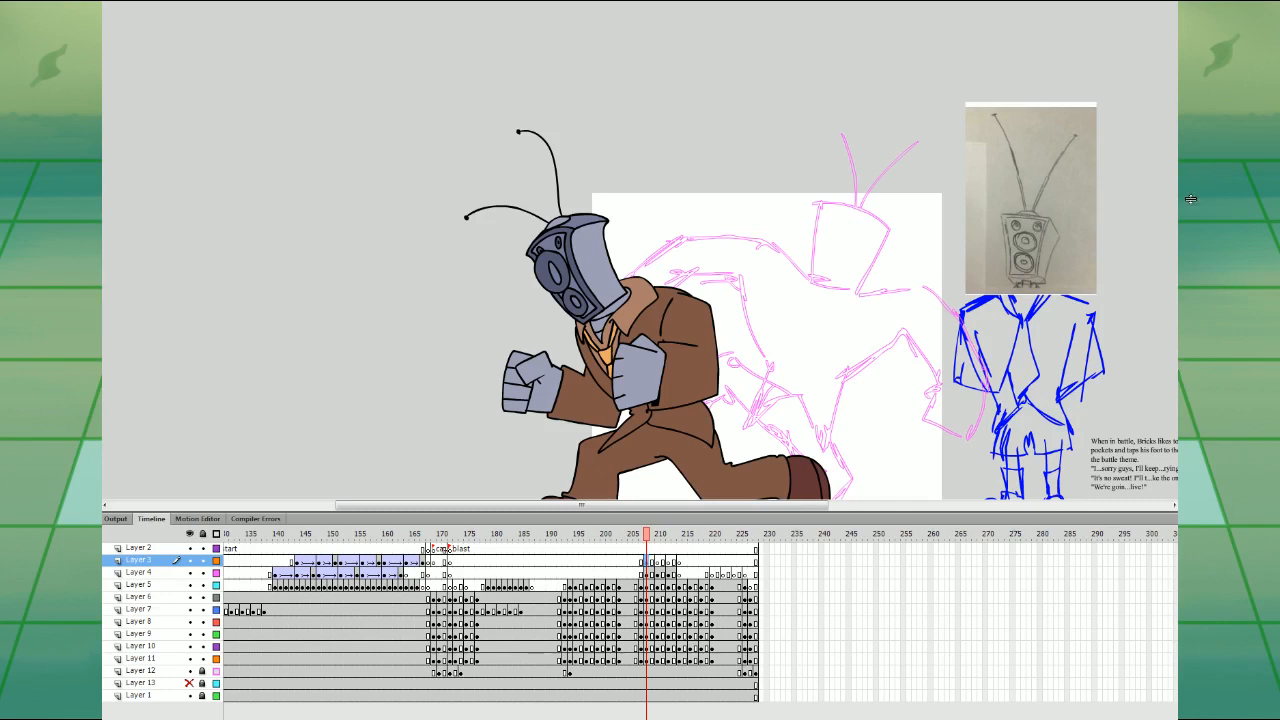
left_click_drag(1191, 210, 478, 338)
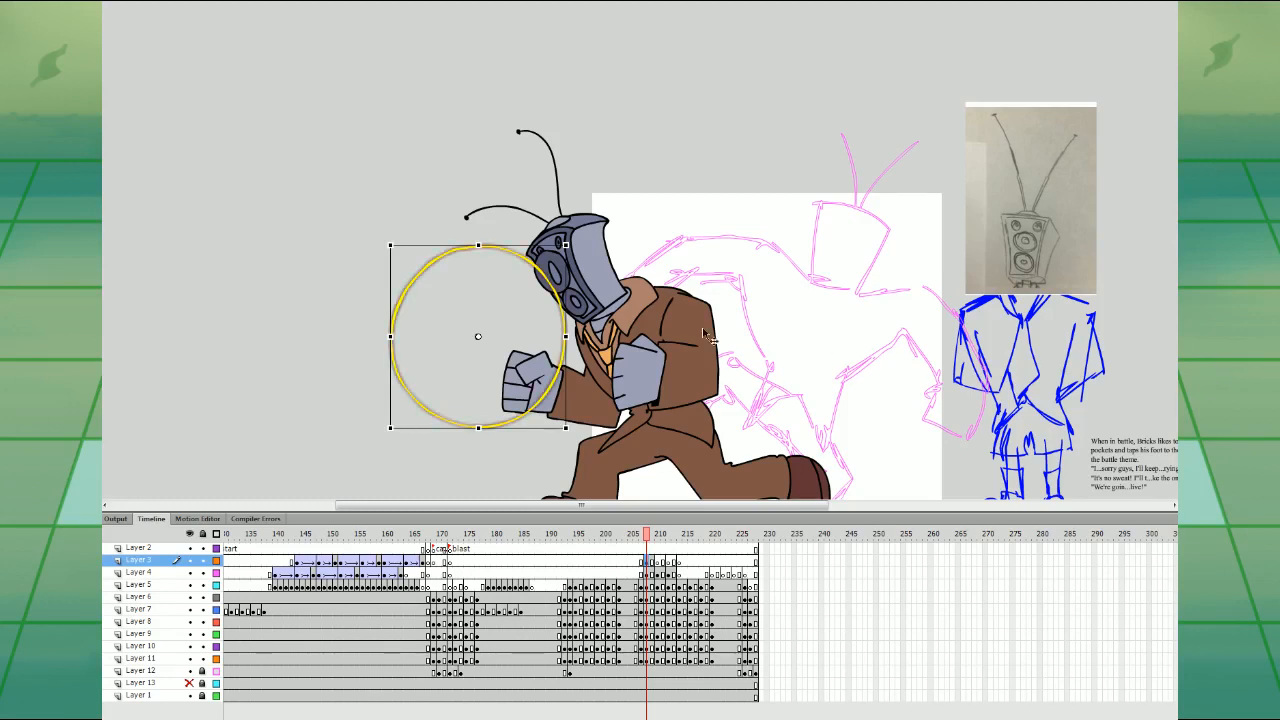
left_click_drag(566, 337, 498, 337)
left_click_drag(506, 240, 514, 203)
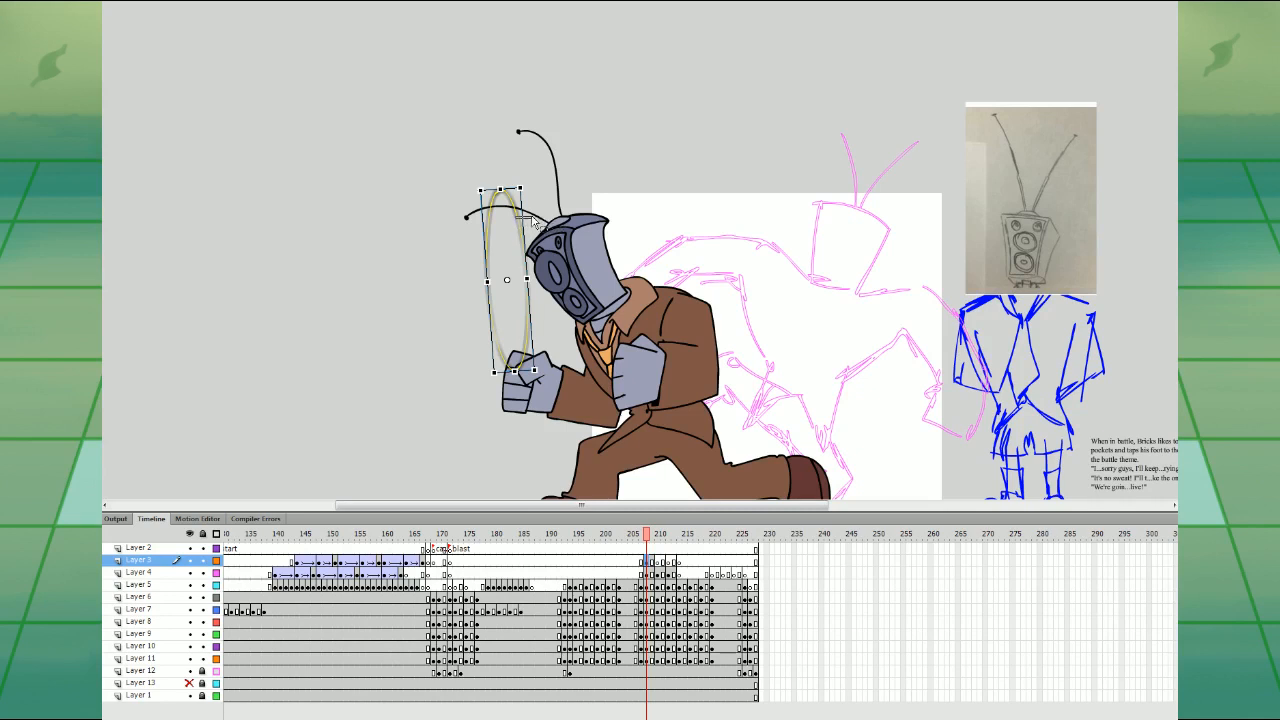
mouse_move(533, 222)
left_mouse_down()
mouse_move(523, 206)
mouse_move(537, 209)
left_mouse_up()
- Clear the Layer 3 keyframes following frame 207 and insert a single new ring keyframe at frame 213
left_click_drag(652, 561, 684, 561)
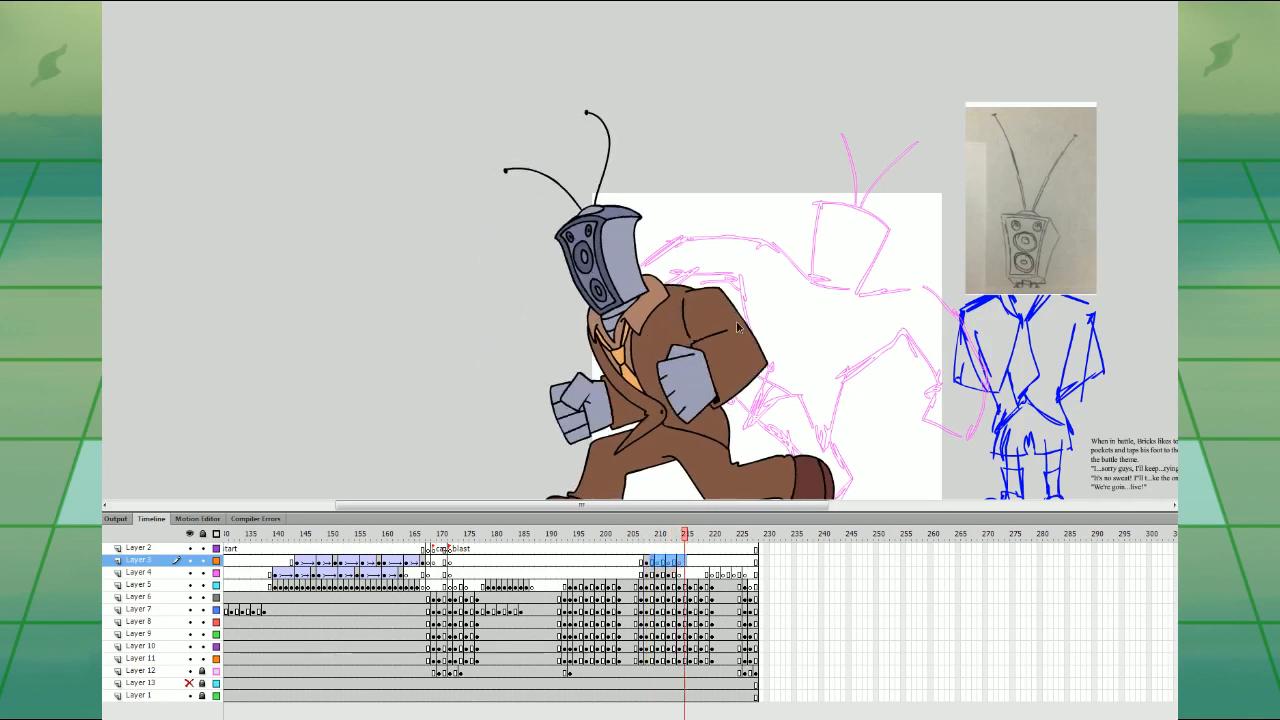
key("shift+F6")
left_click(641, 561)
left_click(647, 561)
left_click(680, 561)
key("F6")
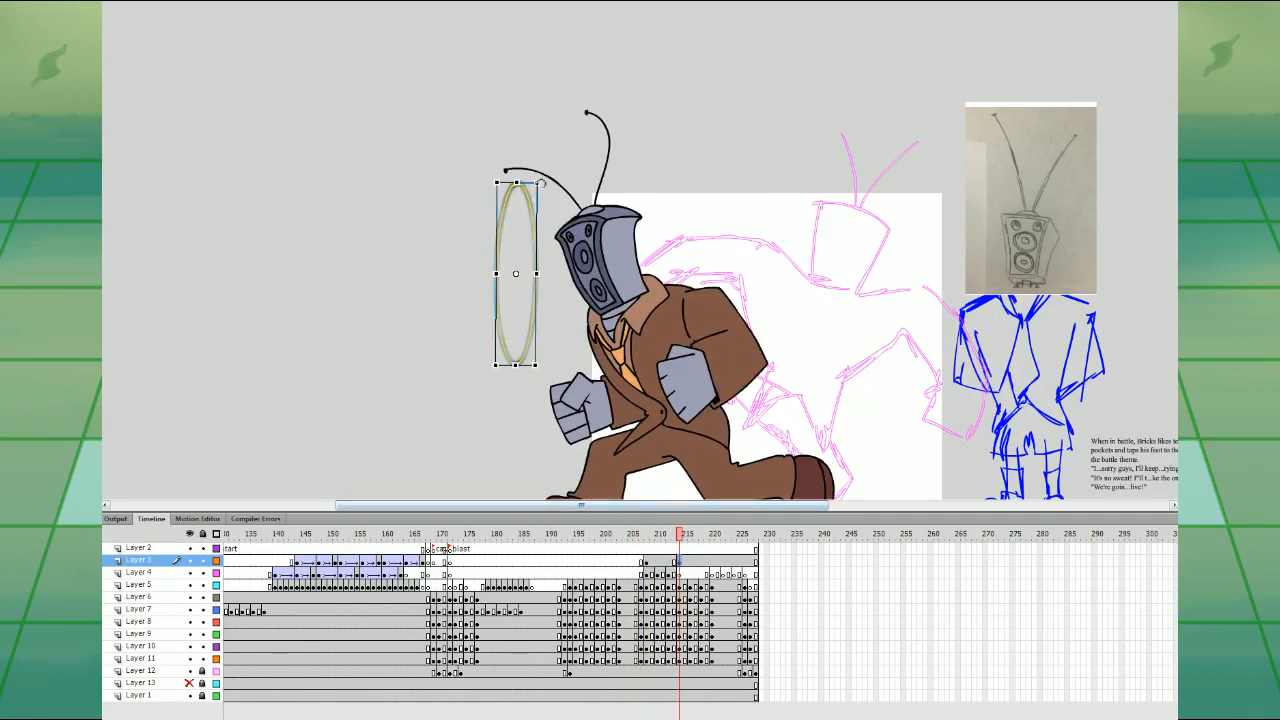
- Enlarge the frame 213 ring, move it well ahead of the character, make it transparent and tween it from frame 207
left_click_drag(540, 183, 398, 160)
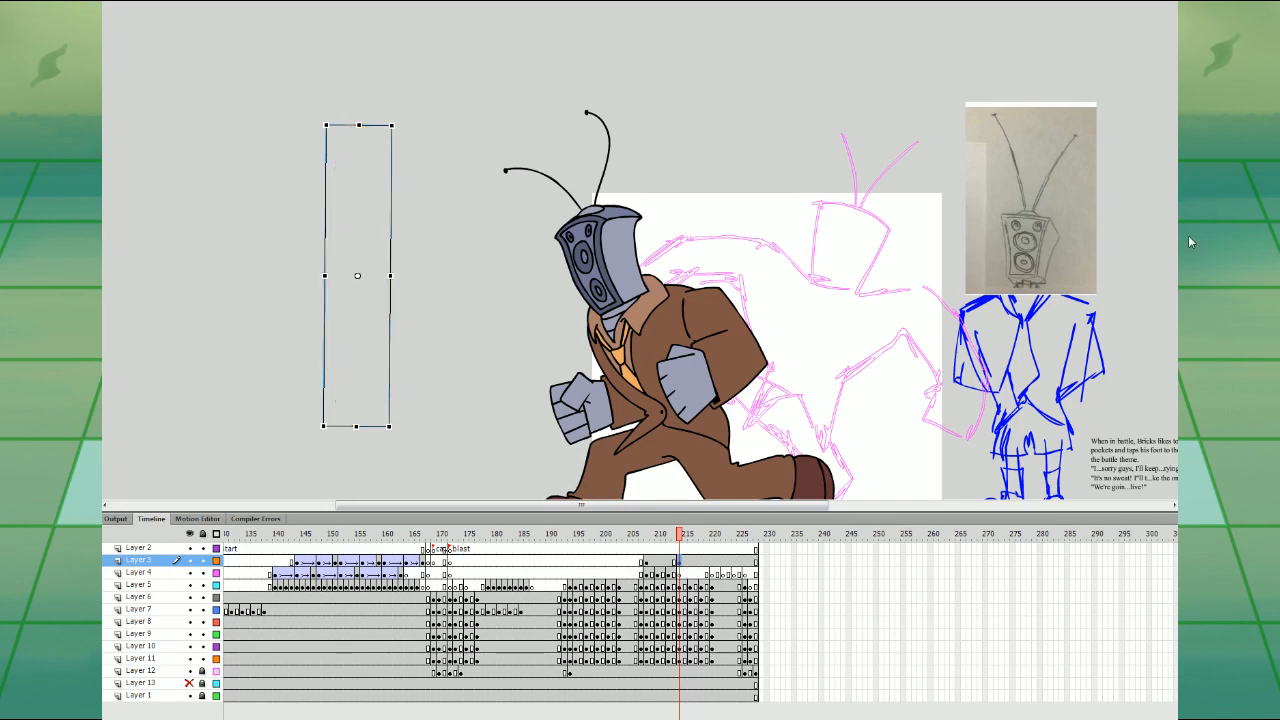
left_click(652, 561)
left_click(748, 241)
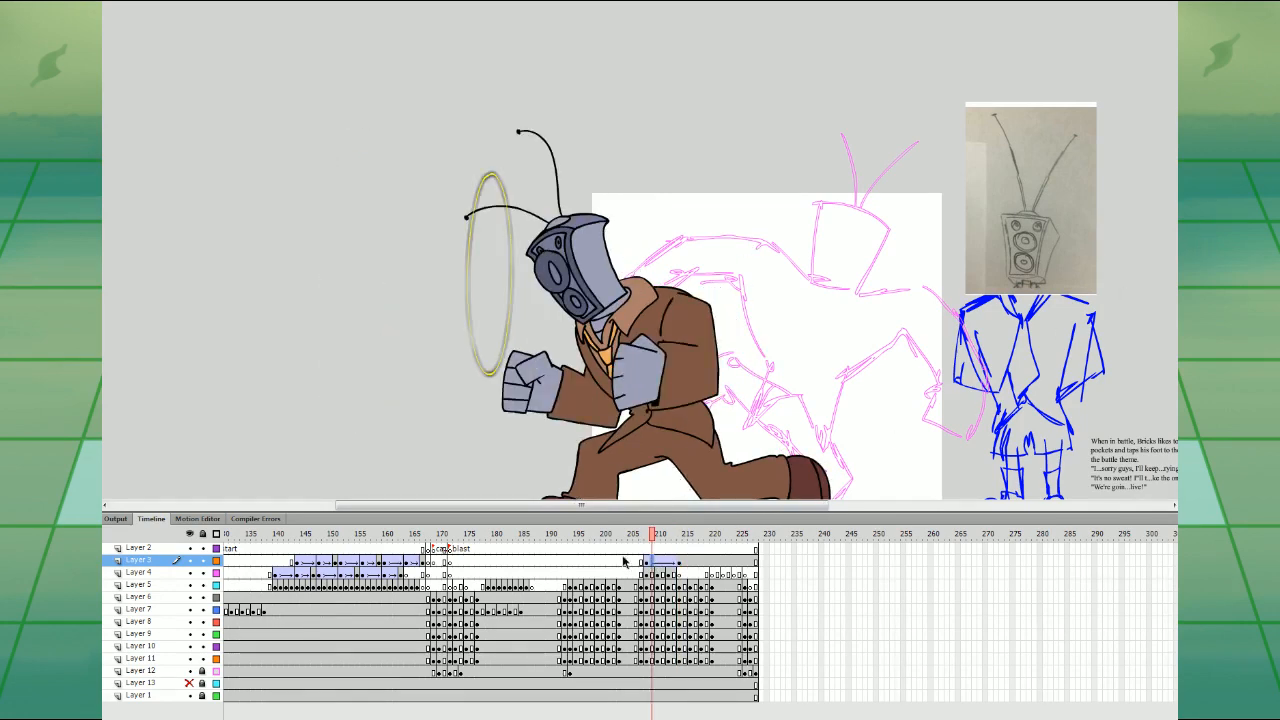
left_click_drag(625, 535, 703, 535)
- Insert a ring keyframe at frame 210 within the Layer 3 tween and a blank keyframe at frame 214
left_click(648, 562)
left_click(653, 562)
left_click(658, 562)
left_click(663, 562)
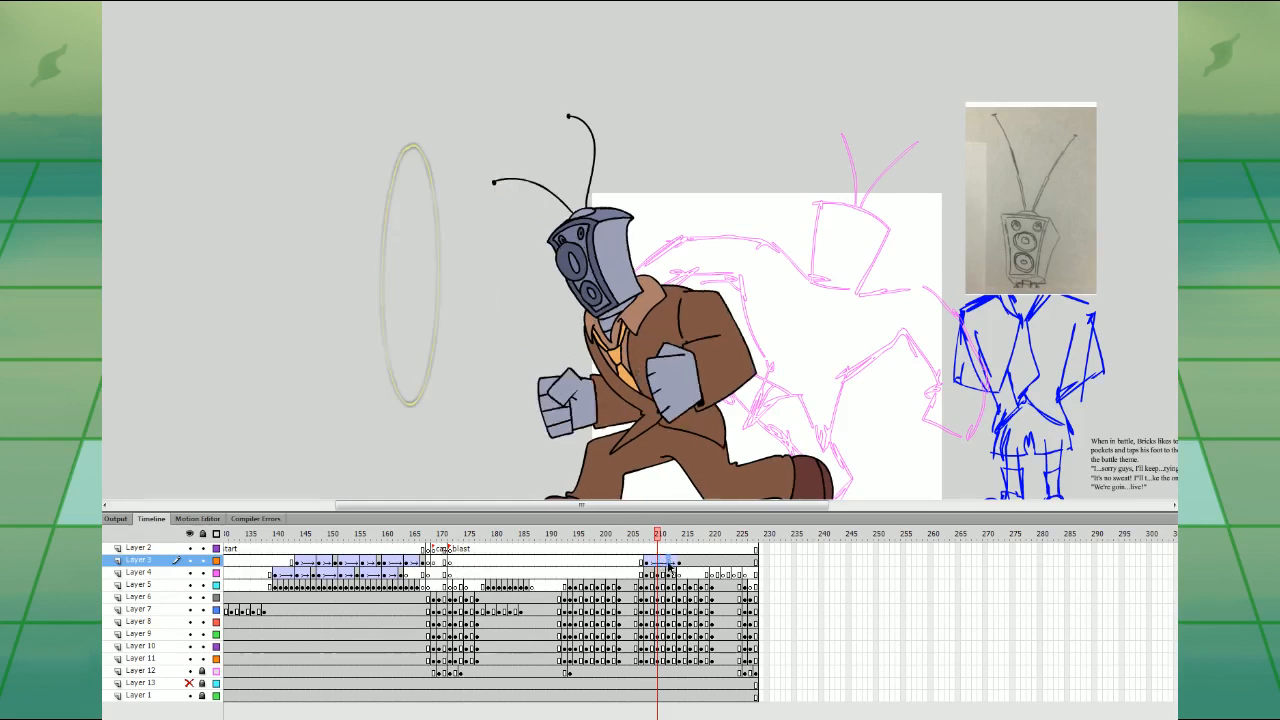
left_click(663, 562)
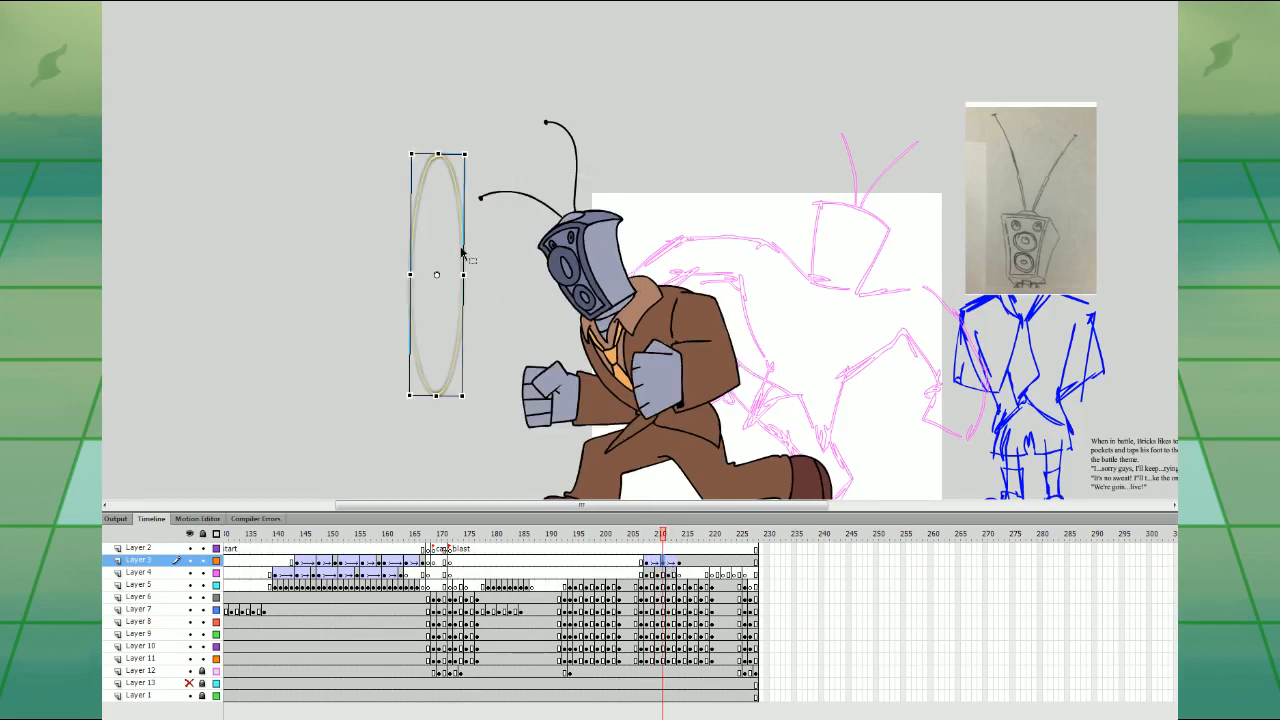
left_click(637, 573)
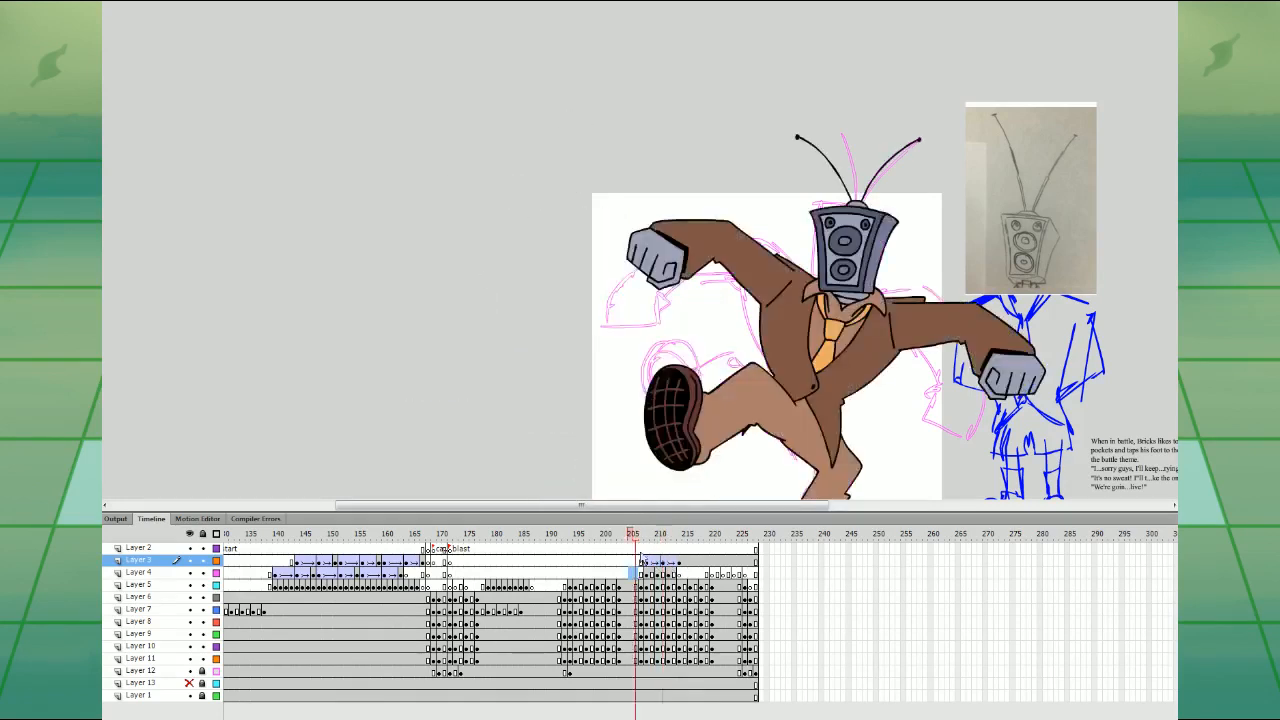
key("Return")
left_click(684, 563)
key("F7")
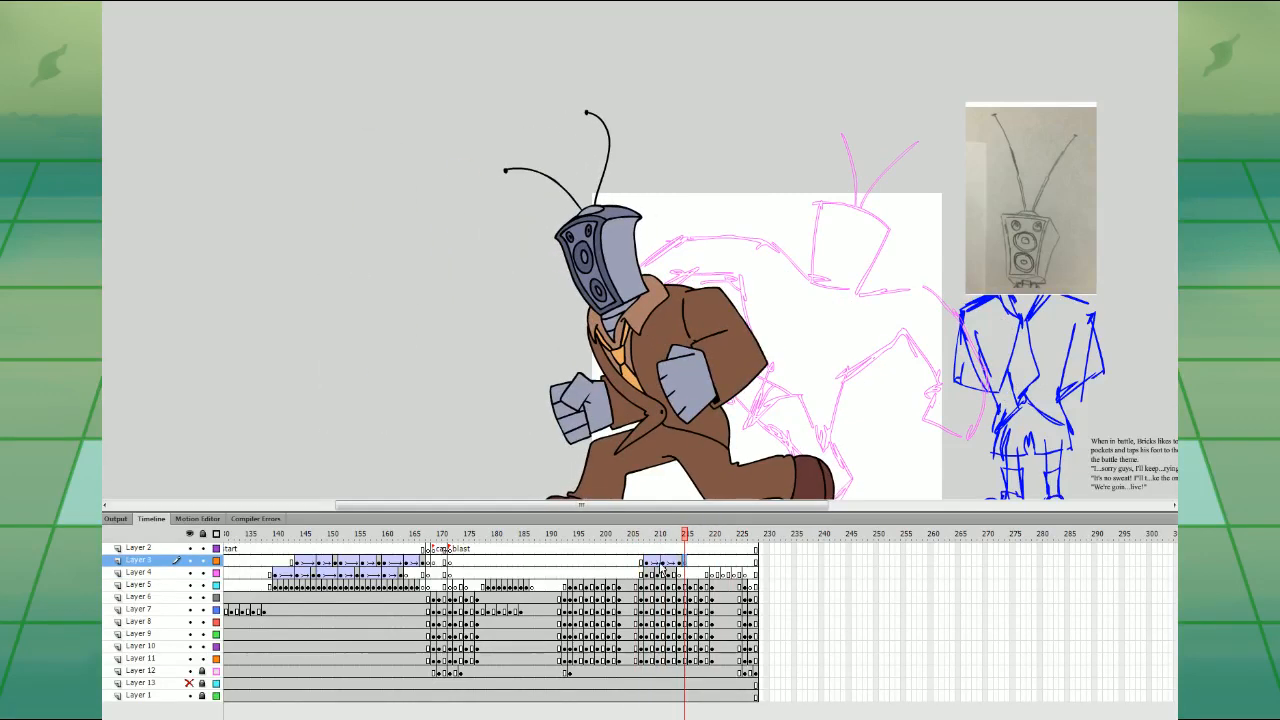
- Place the ring tween inside a symbol, copy it to Layers 2 through 5 with each starting one frame later, and preview
mouse_move(647, 563)
left_mouse_down()
mouse_move(680, 562)
mouse_move(647, 563)
left_mouse_up()
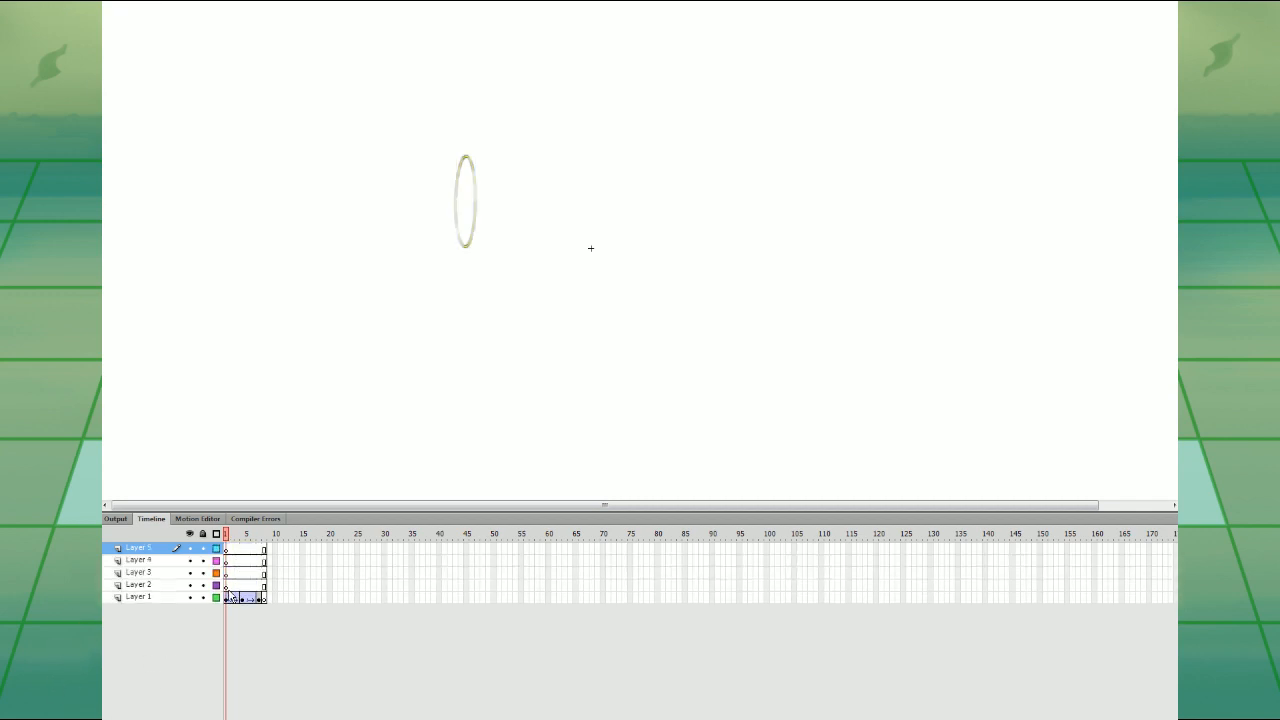
left_click_drag(273, 576, 286, 551)
left_click(226, 562)
key("Return")
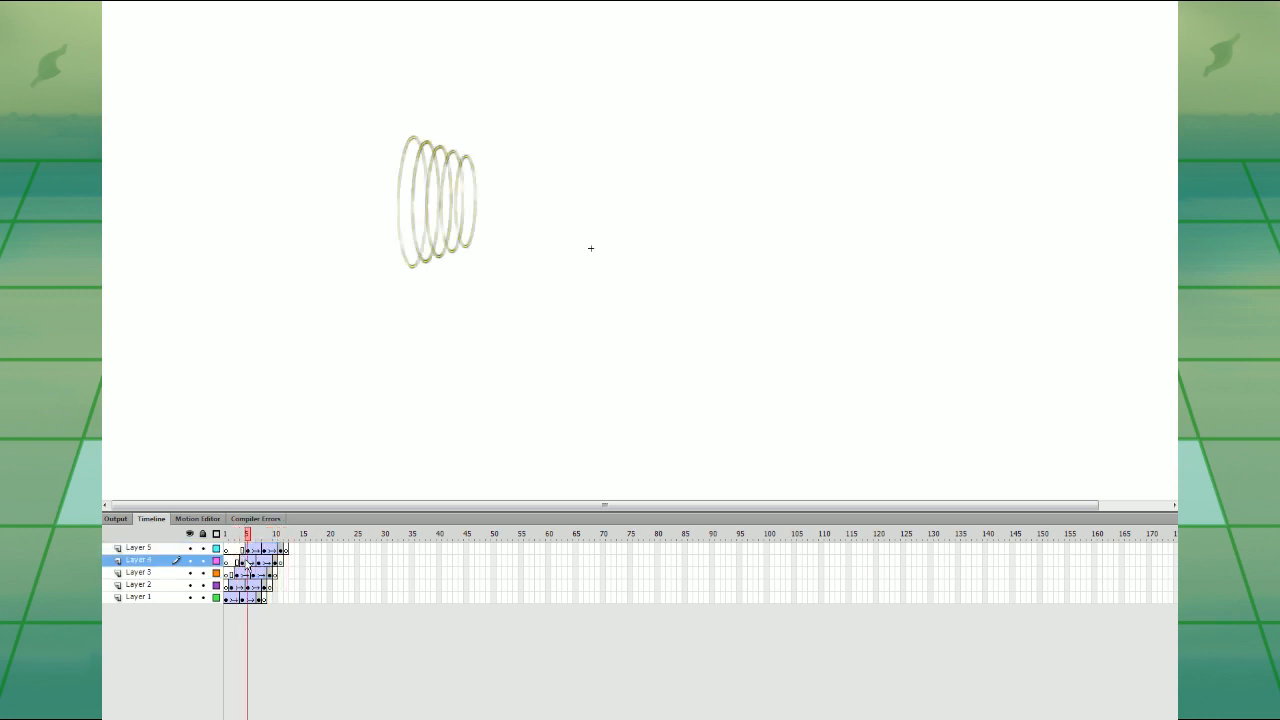
key("Return")
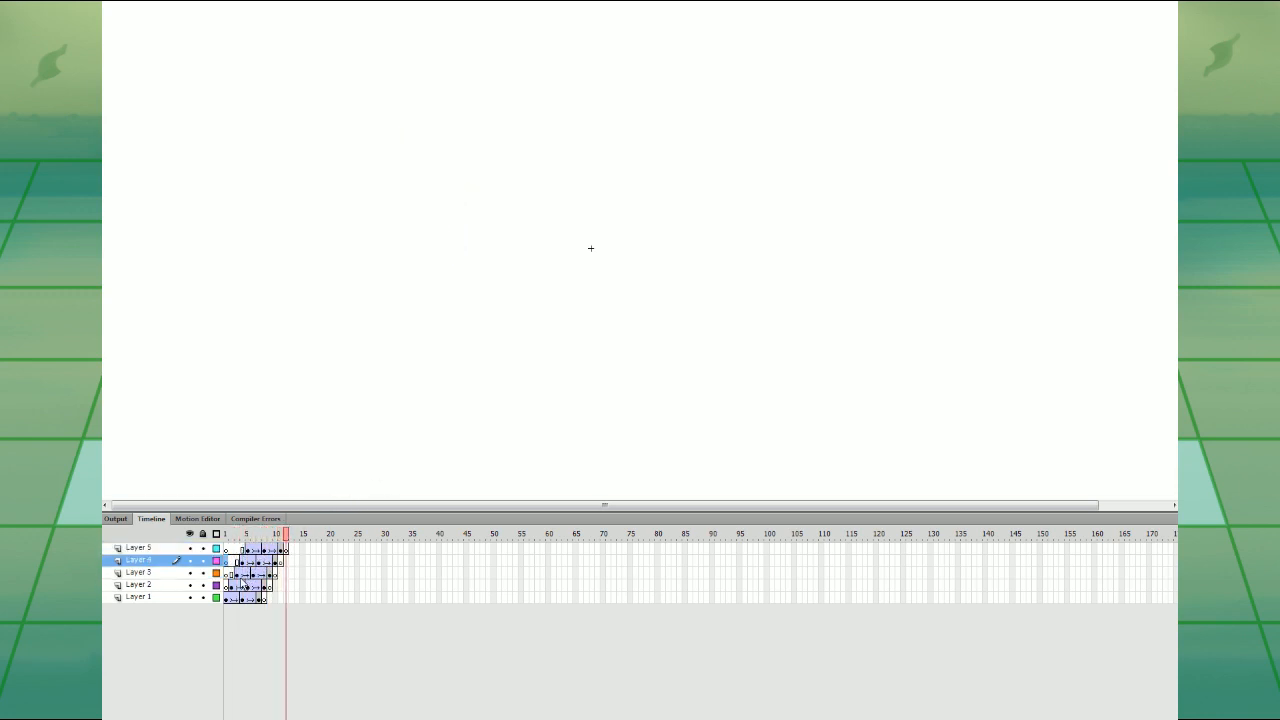
- Lengthen the first ring tween spans on Layers 2 through 5 so their middle keyframes fall progressively later, reaching frame 11 on Layer 5
left_click(232, 584)
left_click(238, 576)
left_click(243, 563)
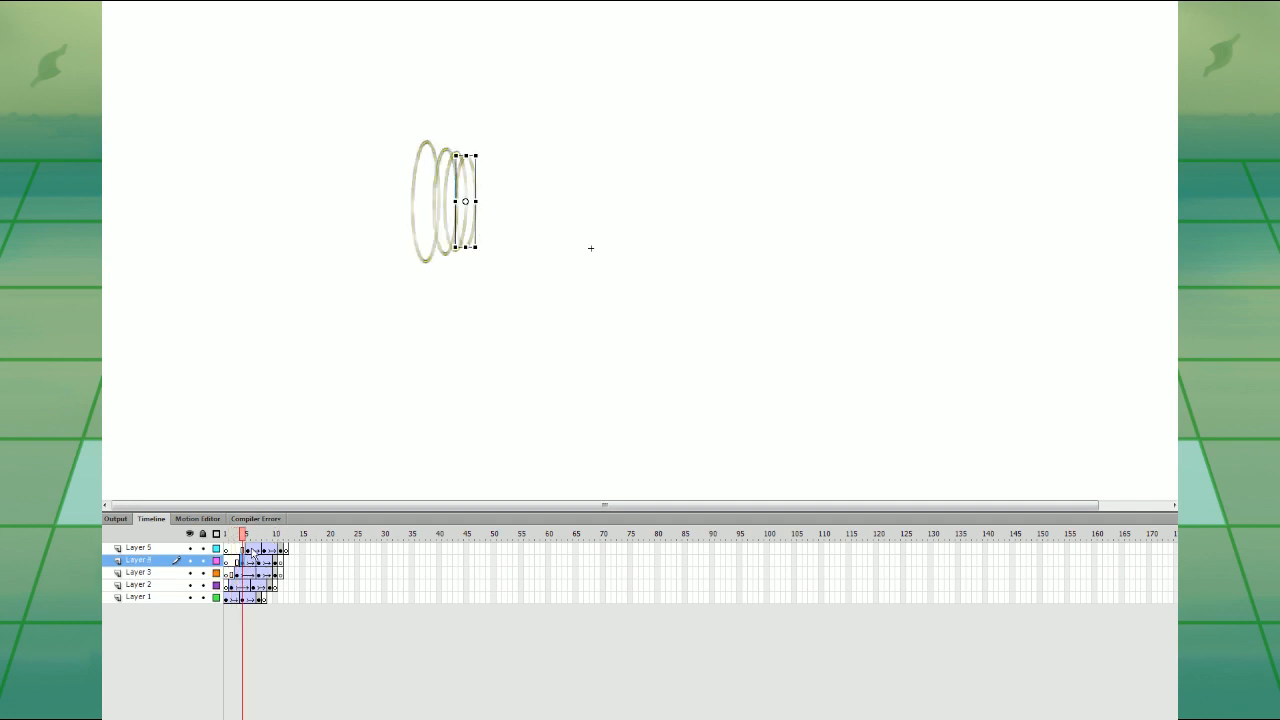
key("F5")
left_click(243, 576)
key("F5")
key("F5")
left_click(248, 563)
key("F5")
key("F5")
left_click(253, 551)
key("F5")
key("F5")
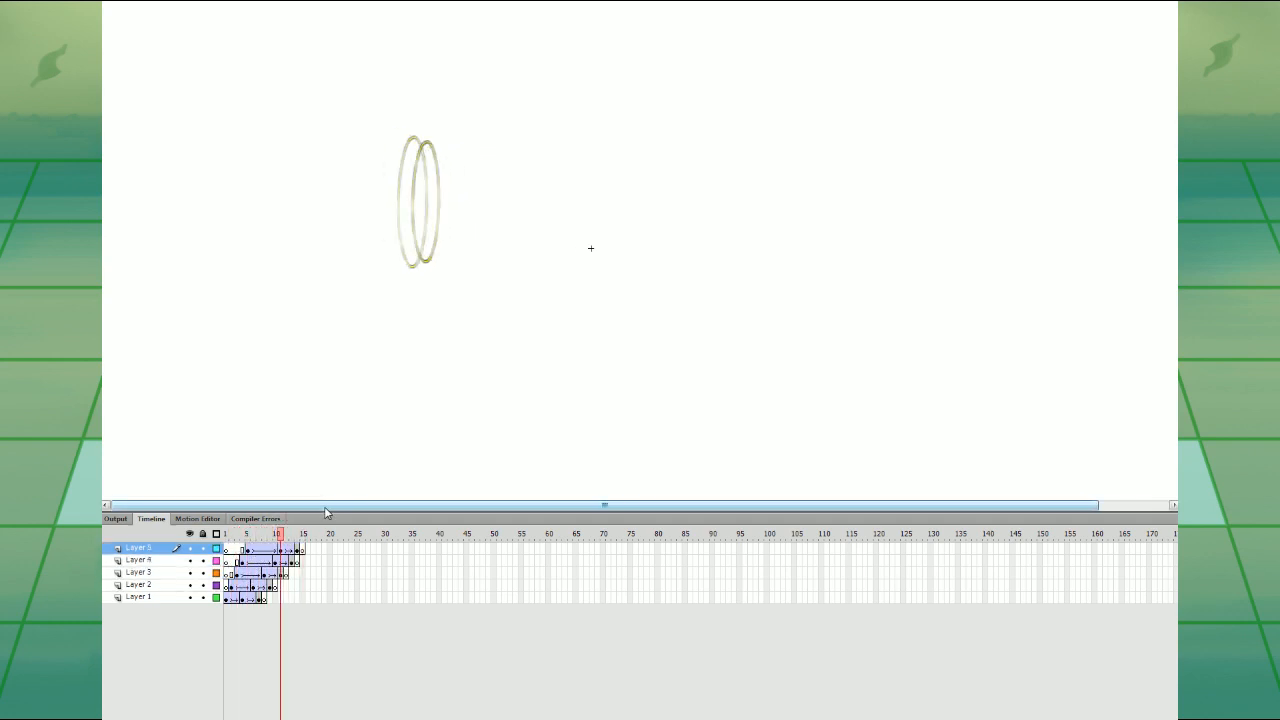
- Make the ring tweens on Layers 2 through 5 all start at frame 1 and preview the motion
left_click(230, 585)
left_click(237, 574)
left_click(242, 562)
left_click_drag(237, 574, 232, 550)
left_click(248, 550)
key("Return")
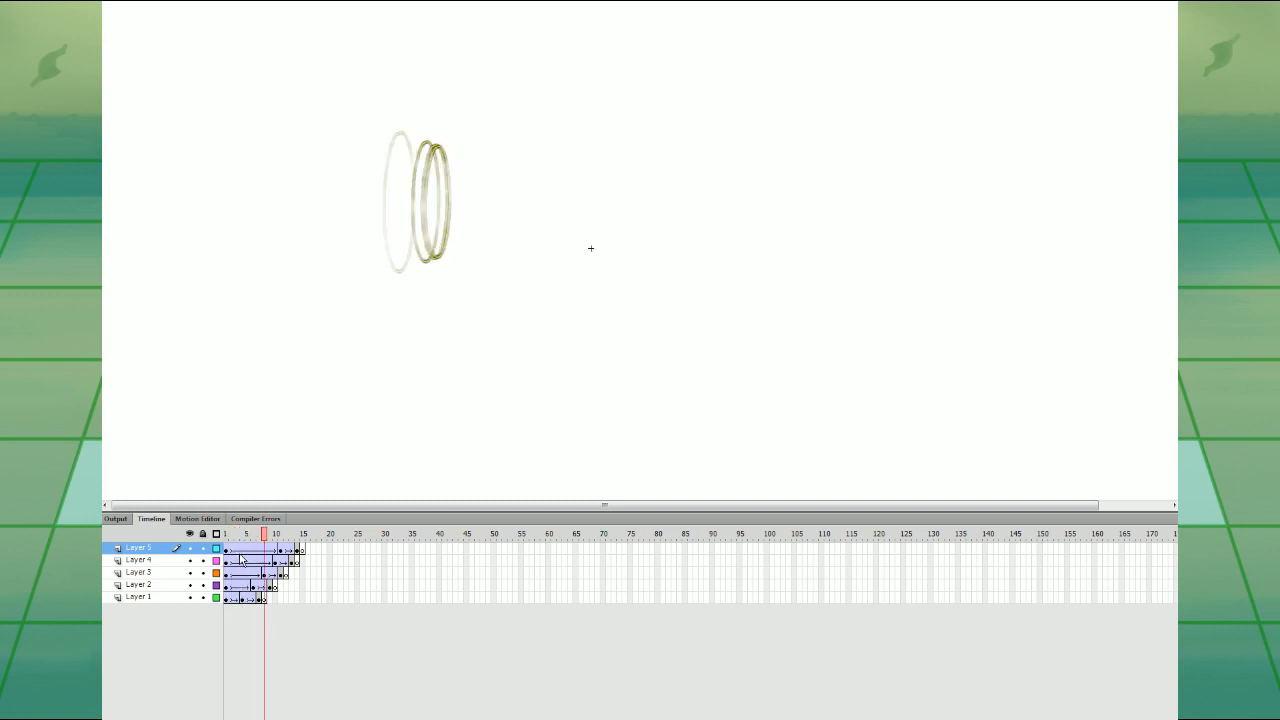
- Check the rings at the middle keyframes of Layers 2 through 5 and play the ring animation from the start
left_click(253, 587)
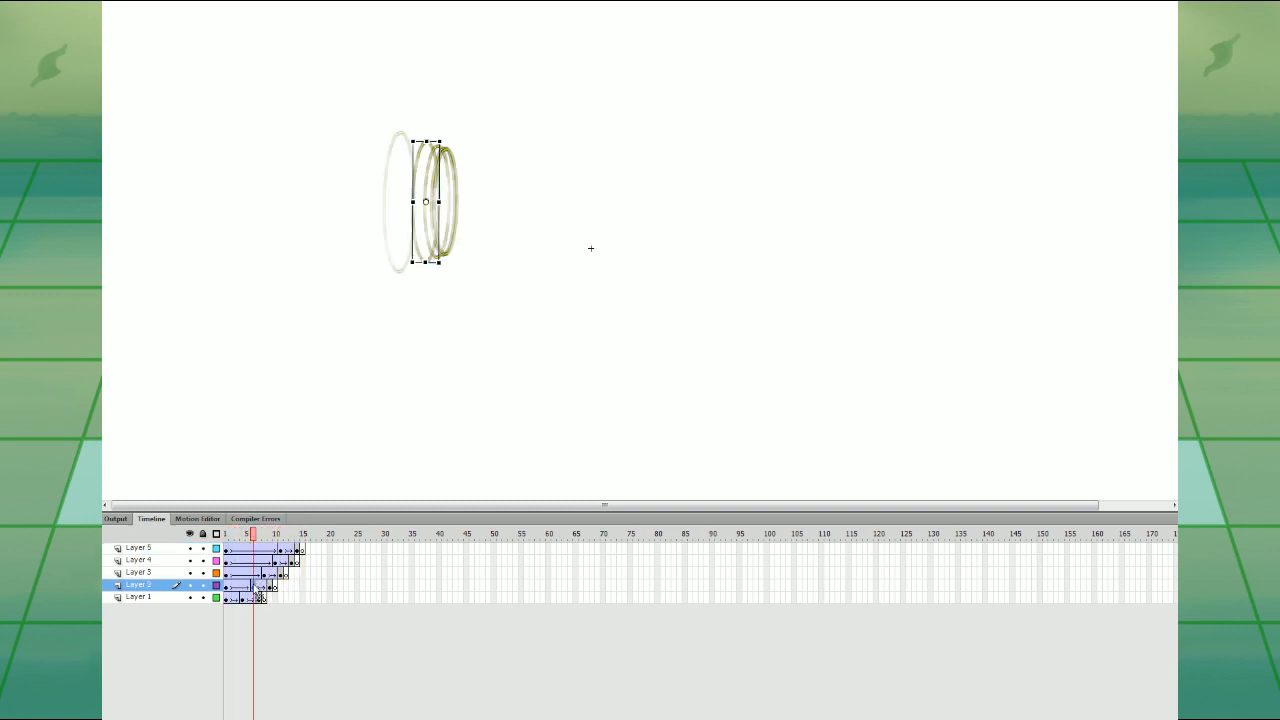
left_click_drag(253, 587, 304, 598)
left_click(264, 575)
left_click(275, 562)
left_click(281, 551)
left_click(264, 562)
left_click(281, 551)
left_click(228, 534)
key("Return")
key("F5")
key("Return")
key("Return")
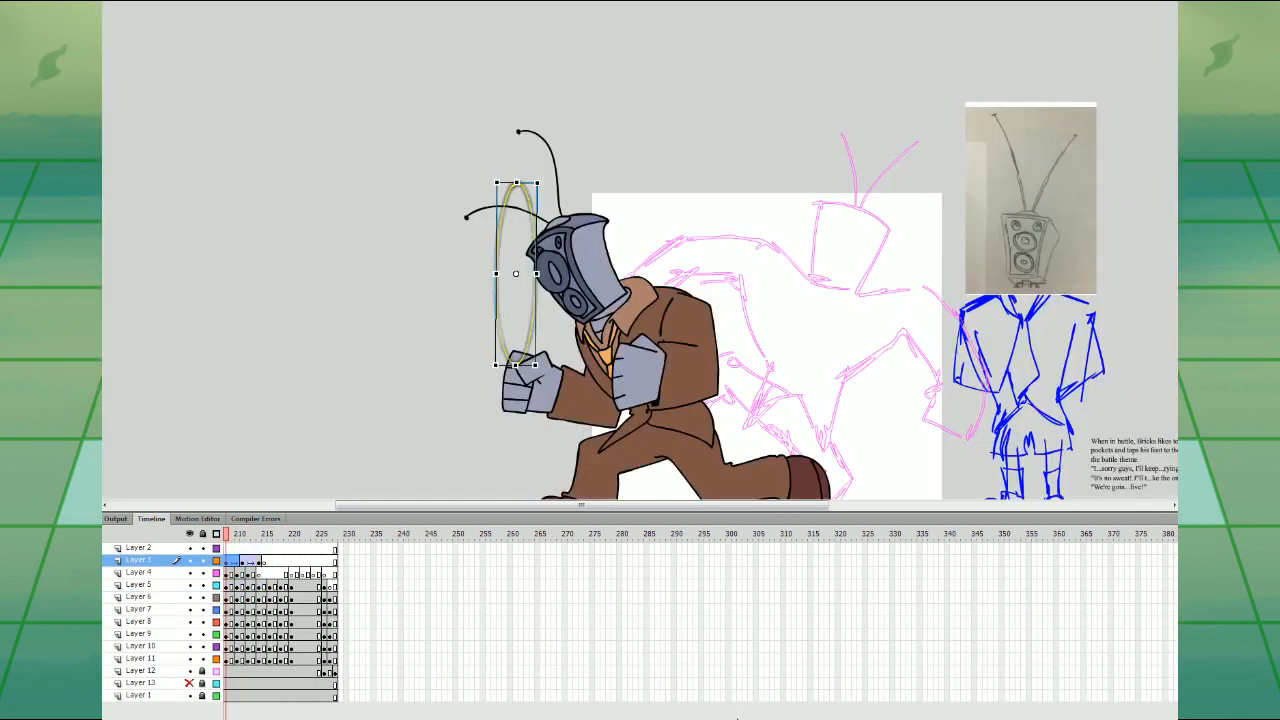
- Replace the Layer 3 ring tween with the multi-ring symbol held from frame 207, clearing the keyframes that follow
left_click_drag(640, 717, 560, 717)
left_click(412, 549)
key("F6")
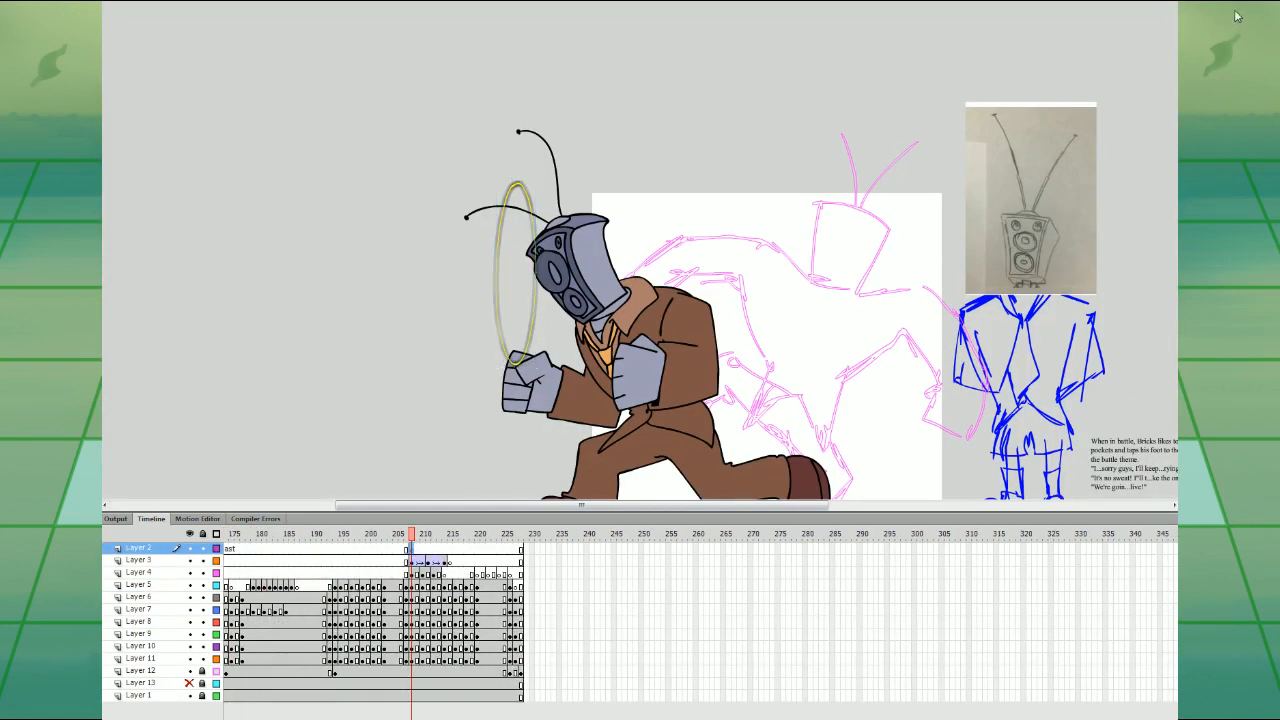
key("ctrl+v")
left_click_drag(702, 162, 527, 201)
left_click_drag(412, 549, 452, 568)
key("shift+F6")
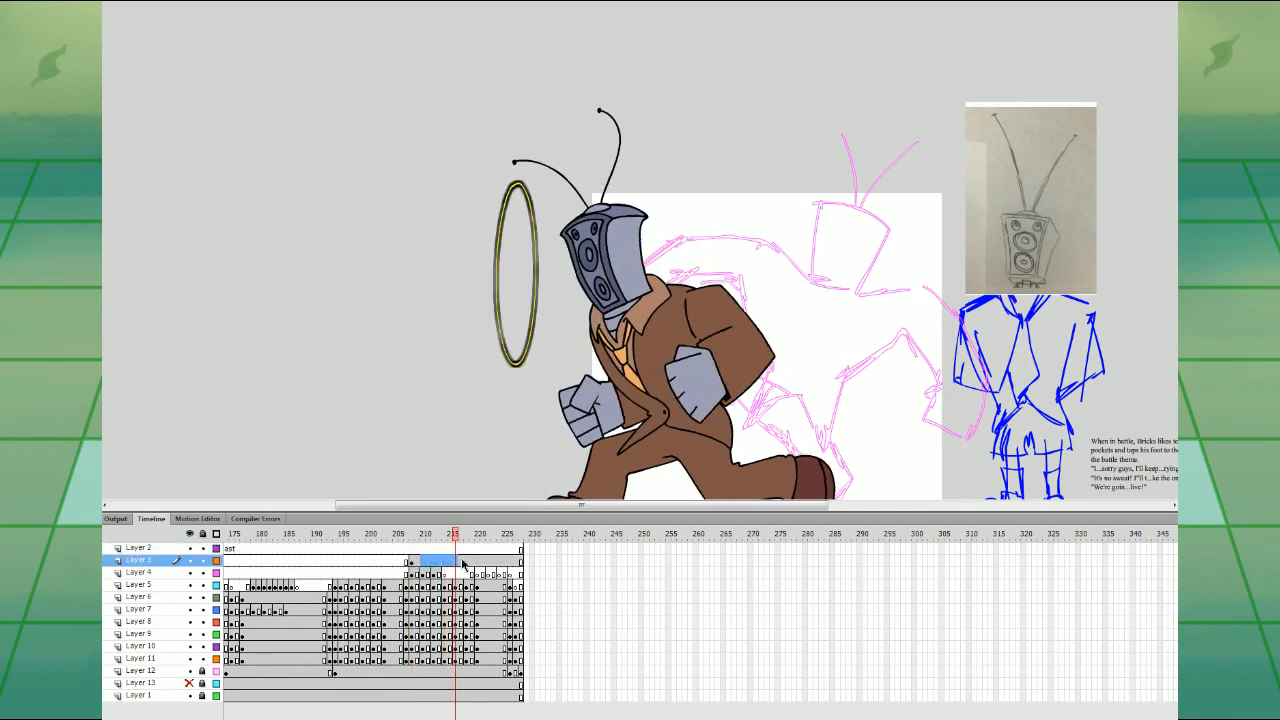
left_click(462, 564)
left_click(456, 564)
left_click(451, 565)
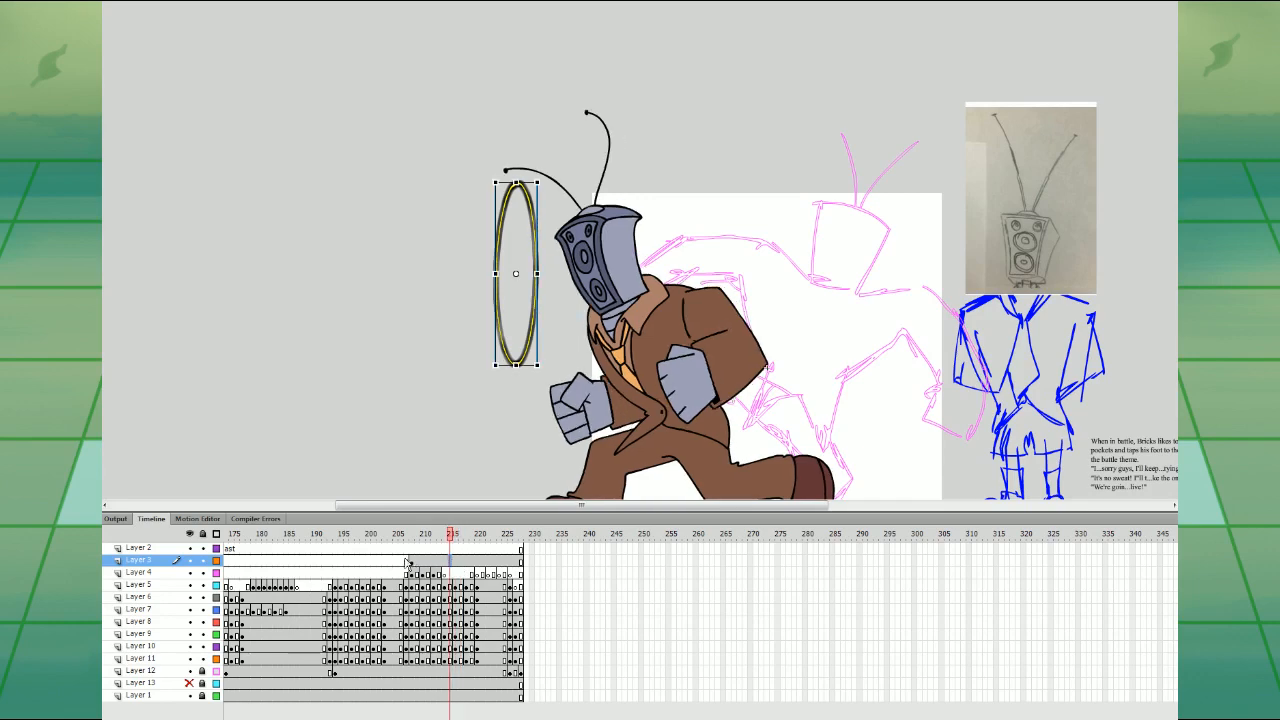
- Change the Layer 3 ring symbol to graphic behaviour so its rings animate along the main timeline, and preview it
left_click_drag(406, 535, 422, 535)
left_click(534, 225)
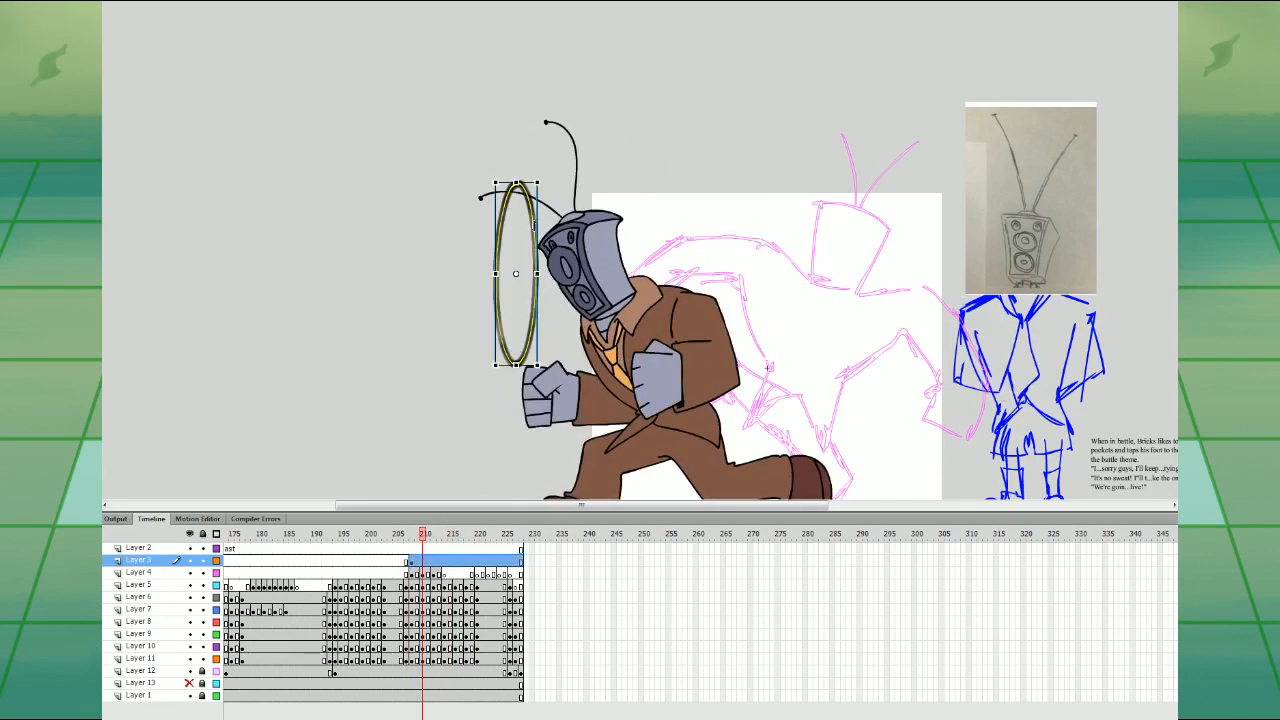
left_click(1229, 92)
left_click(384, 572)
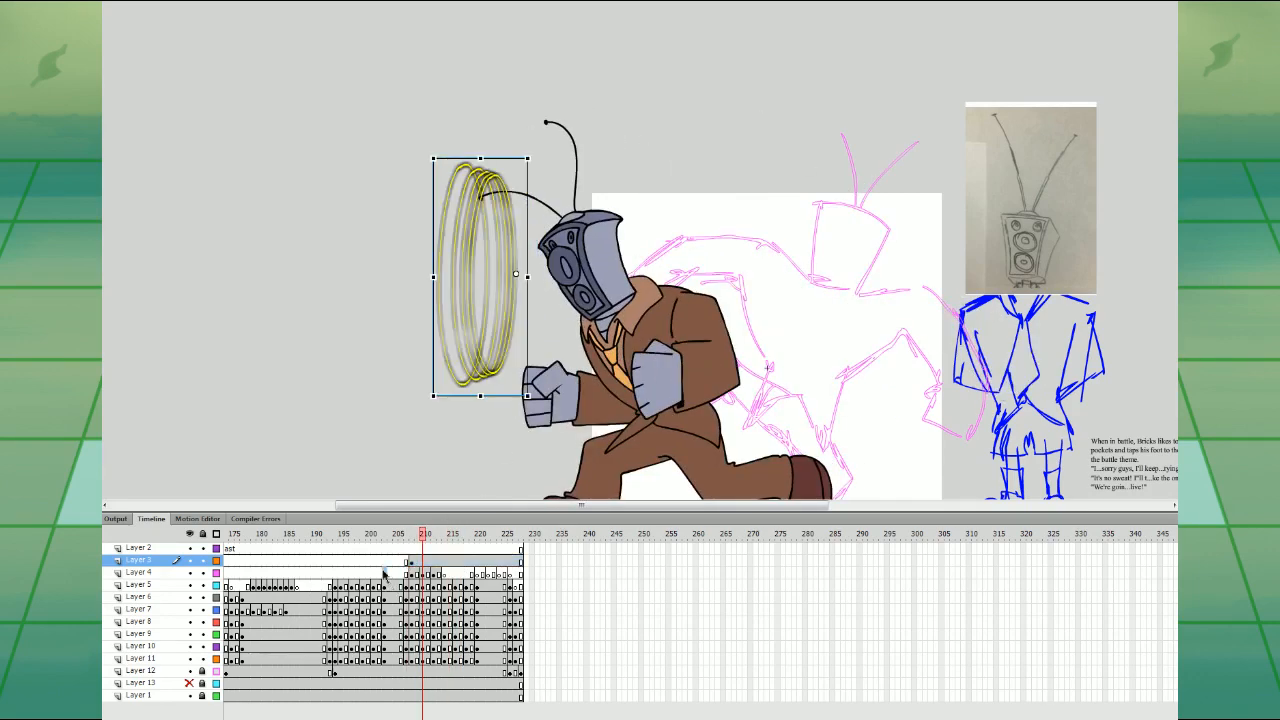
key("Return")
- End the ring symbol on Layer 3 with a blank keyframe at frame 221
left_click(479, 565)
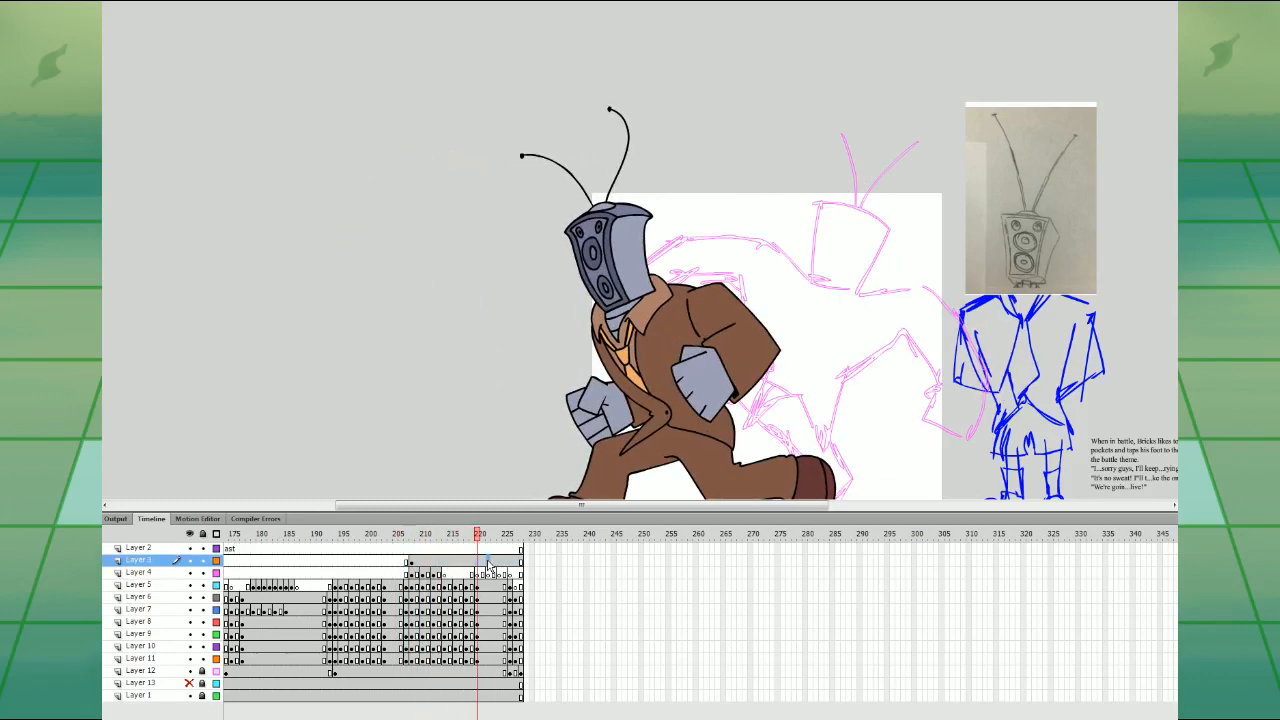
left_click(490, 565)
left_click(496, 566)
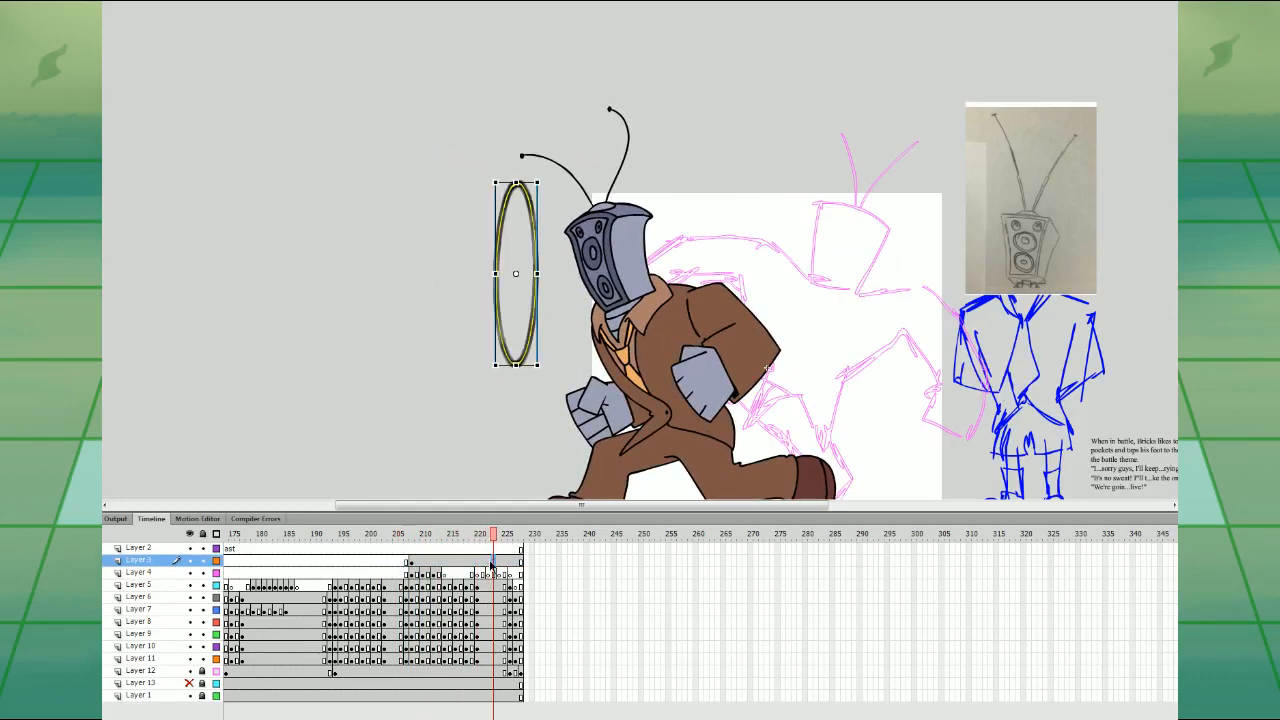
left_click(487, 566)
key("ctrl+minus")
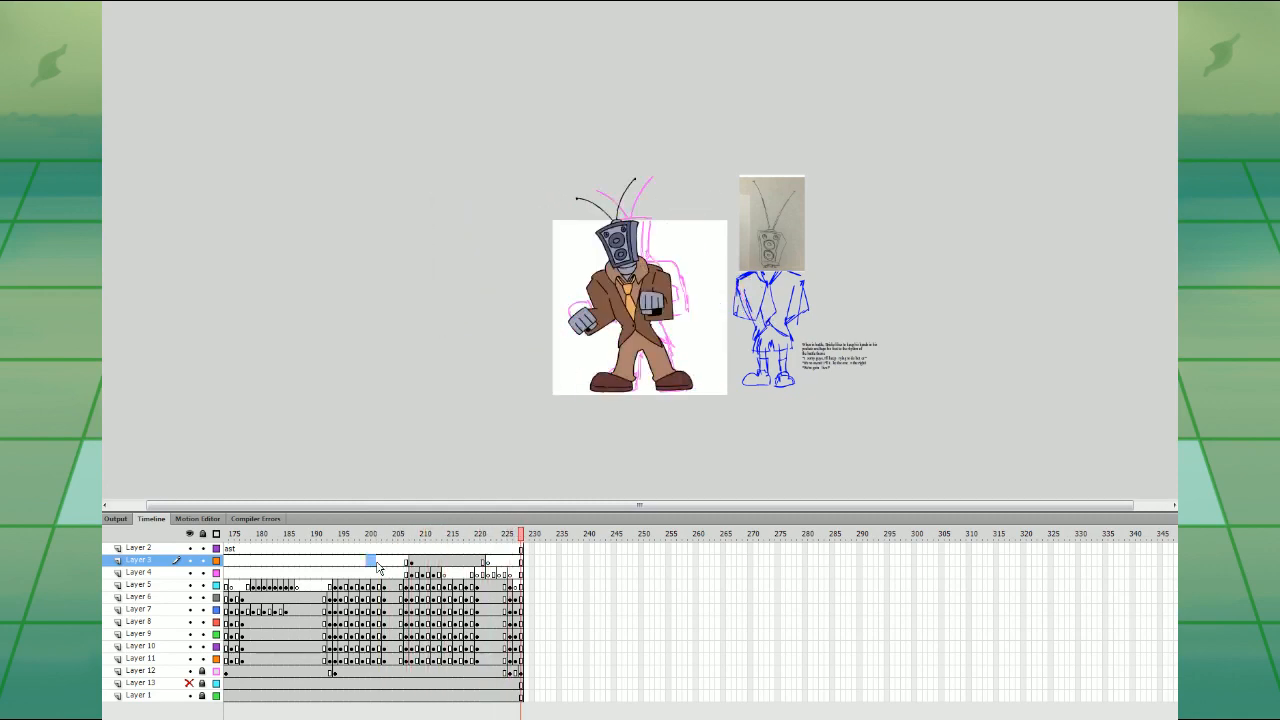
- Play back the character's blast animation together with the sound-wave rings
left_click(395, 560)
key("Return")
left_click(402, 572)
key("Return")
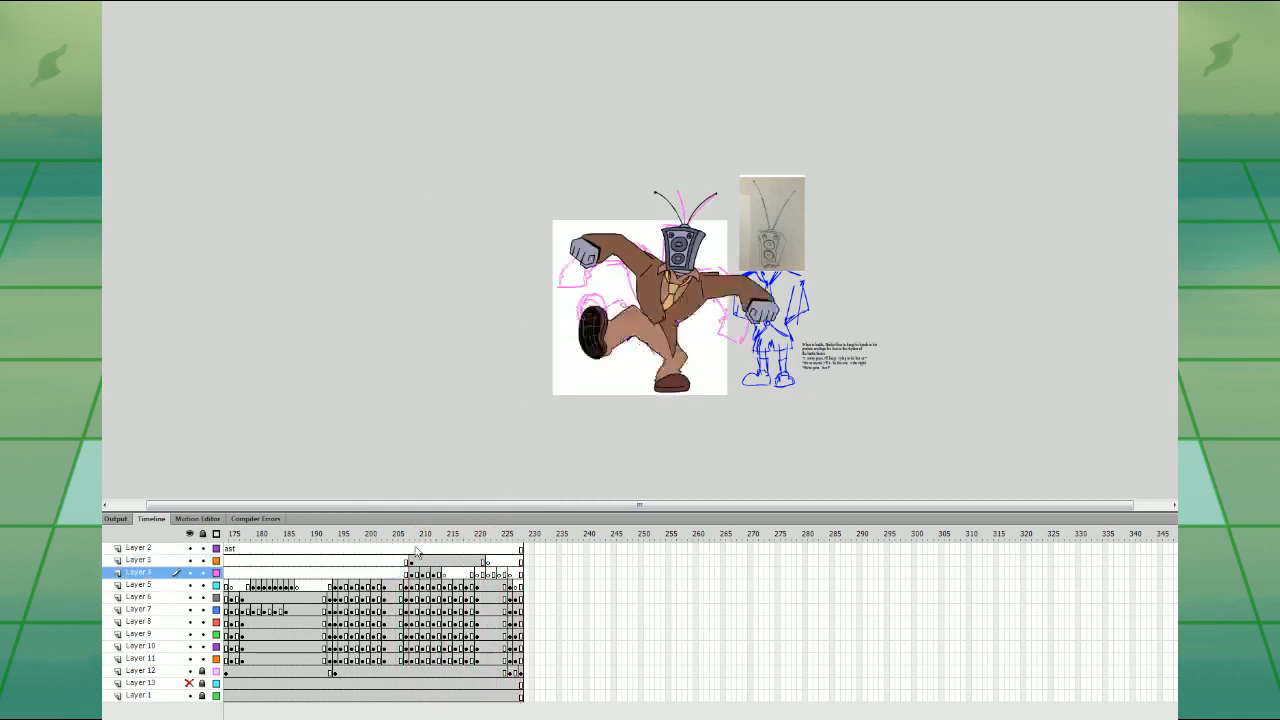
key("Return")
key("Return")
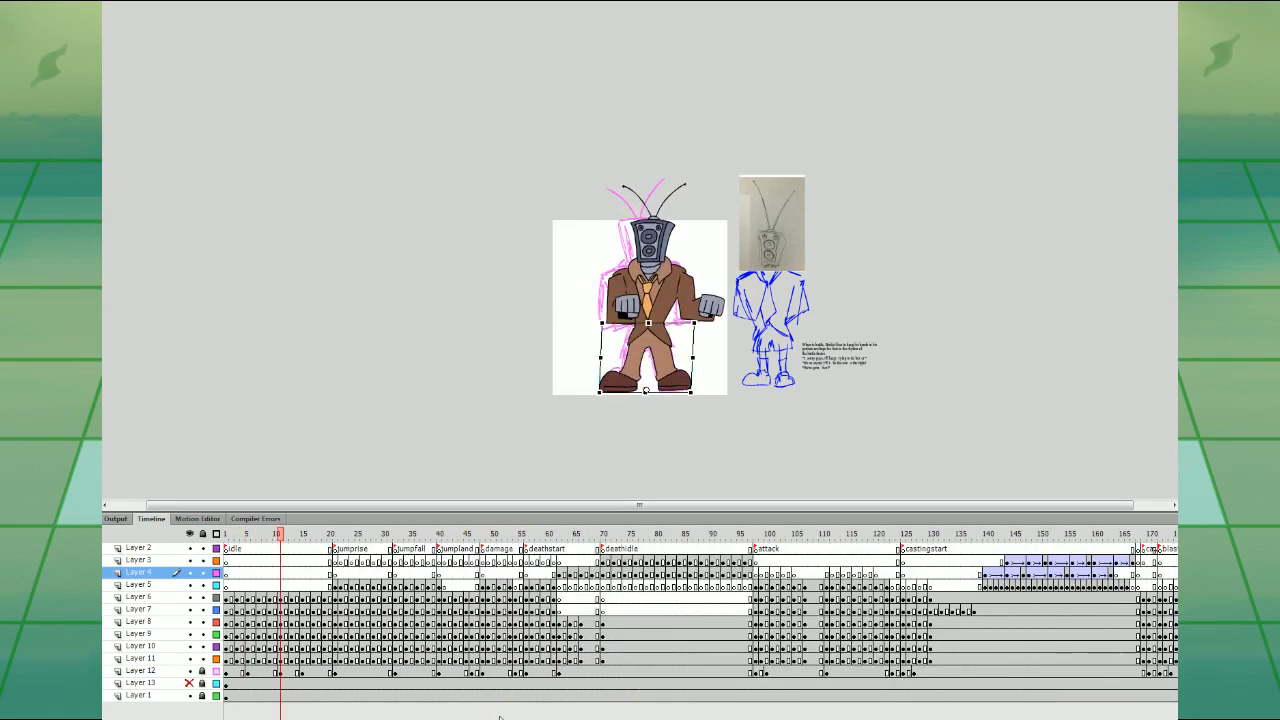
- Replay the blast section and examine the fading rings on Layer 3 around frames 218 to 220
left_click_drag(497, 714, 641, 712)
left_click(443, 551)
key("Return")
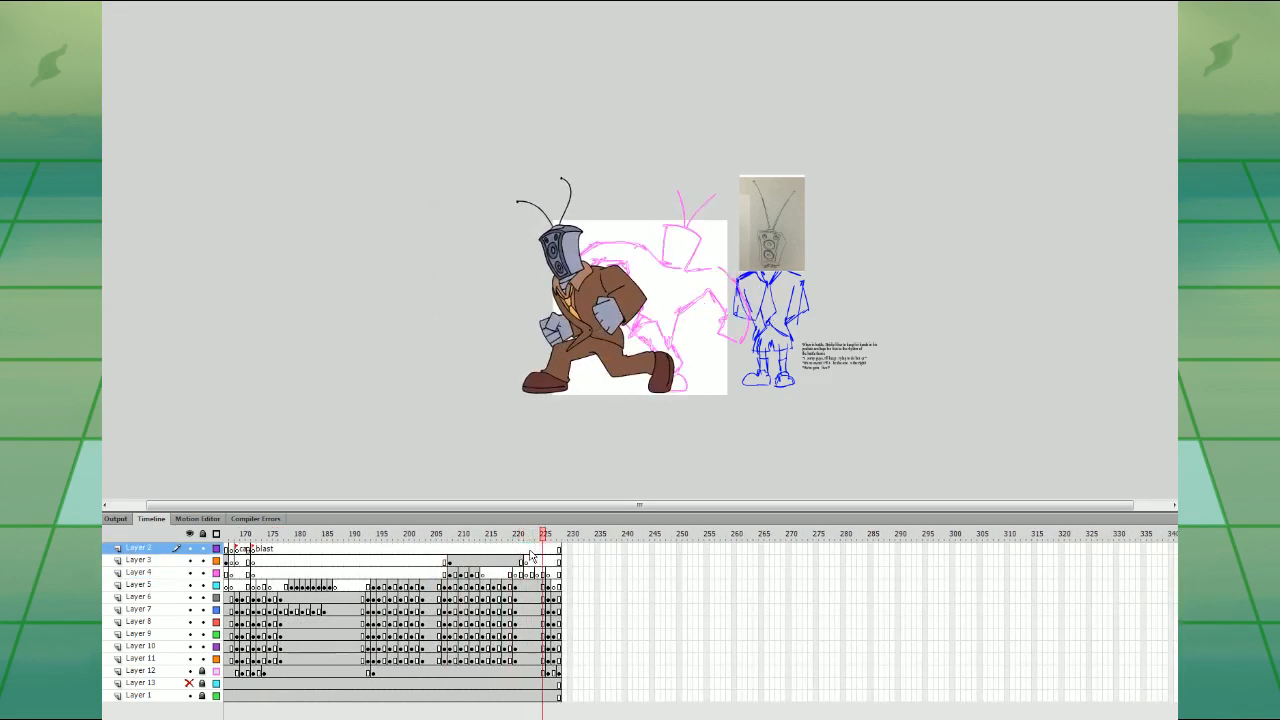
left_click_drag(450, 553, 505, 552)
key("Return")
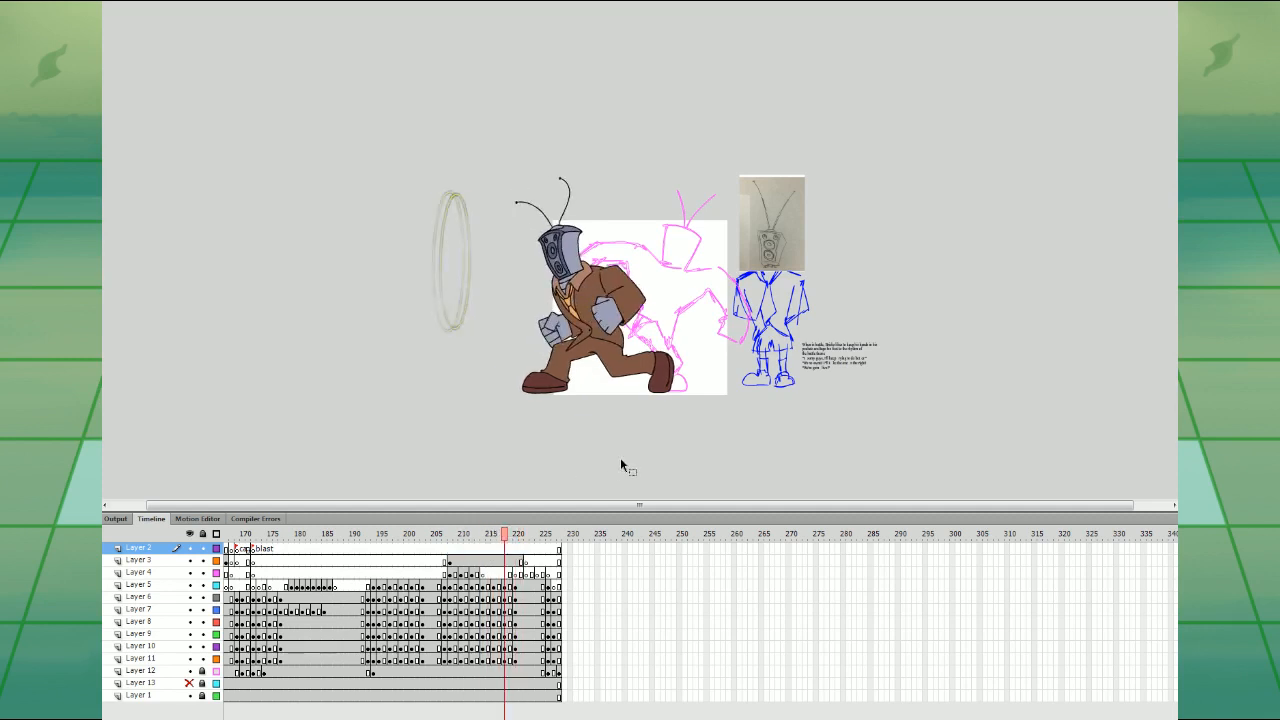
left_click(521, 562)
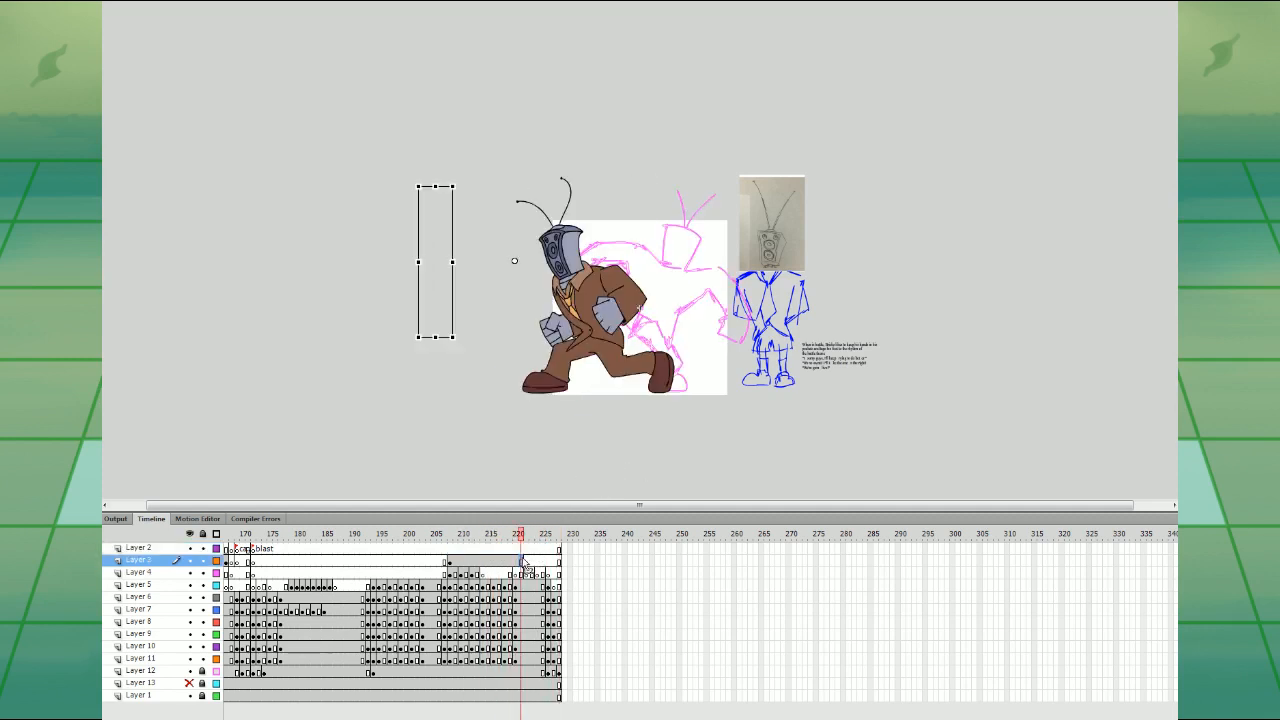
left_click(440, 234)
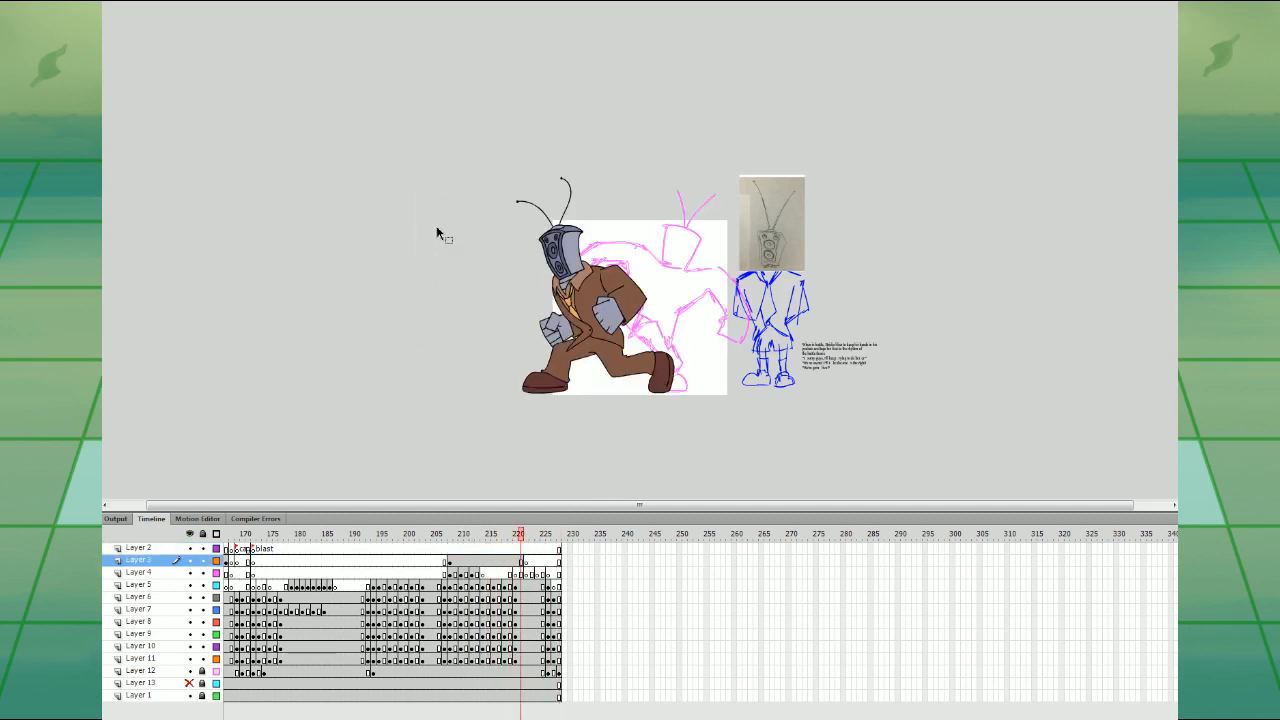
left_click(423, 548)
key("Return")
left_click_drag(437, 718, 235, 718)
left_click_drag(535, 717, 708, 714)
- Set up a new document with a small square stage and paste the round ring into its centre
left_click(641, 549)
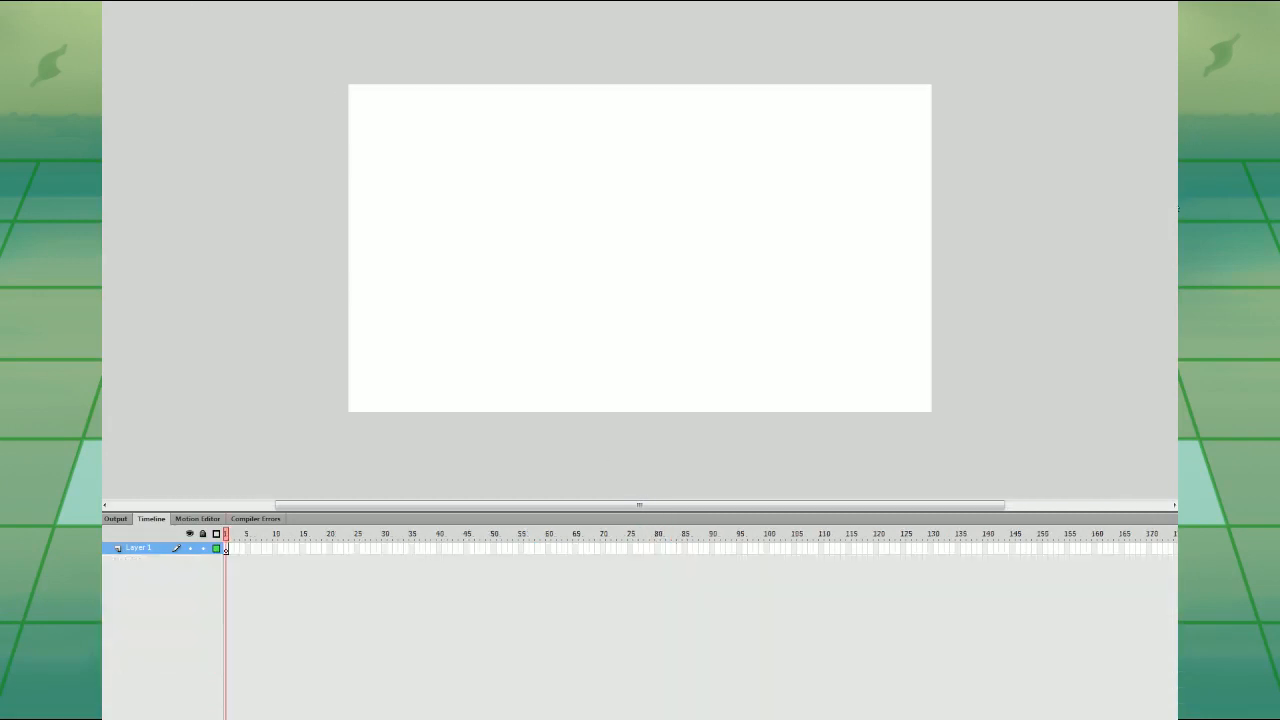
key("Return")
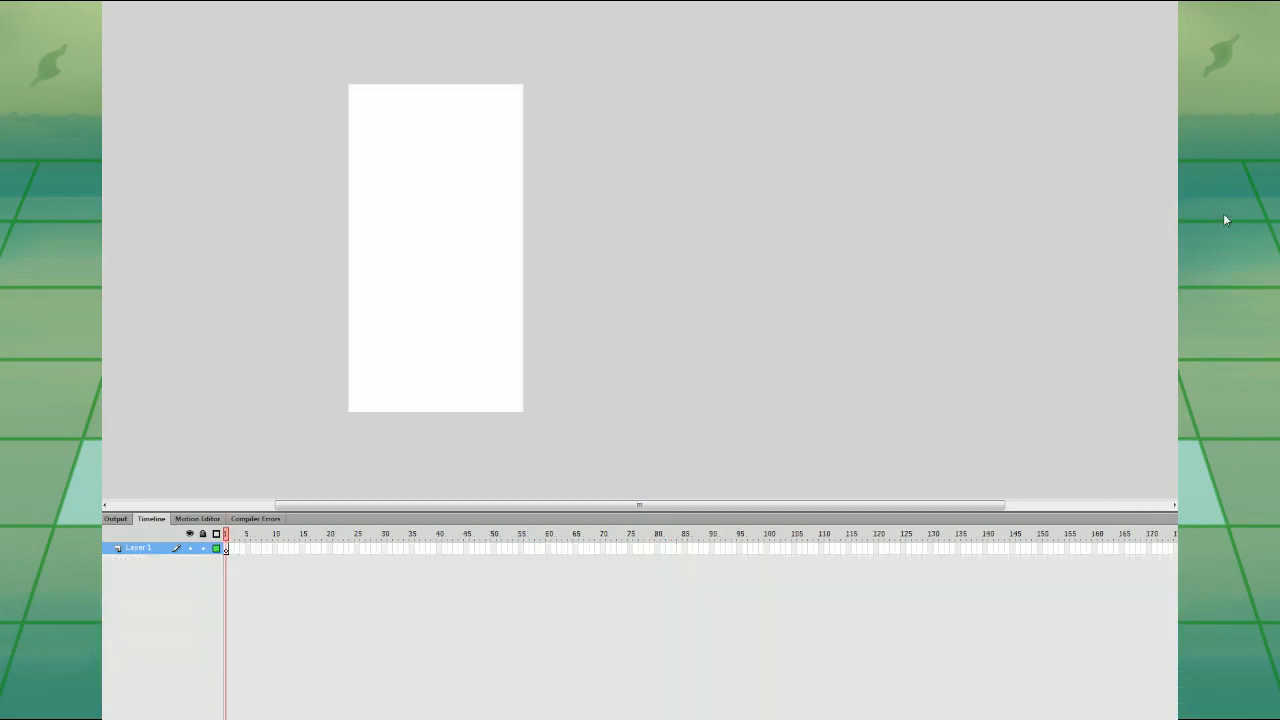
key("Return")
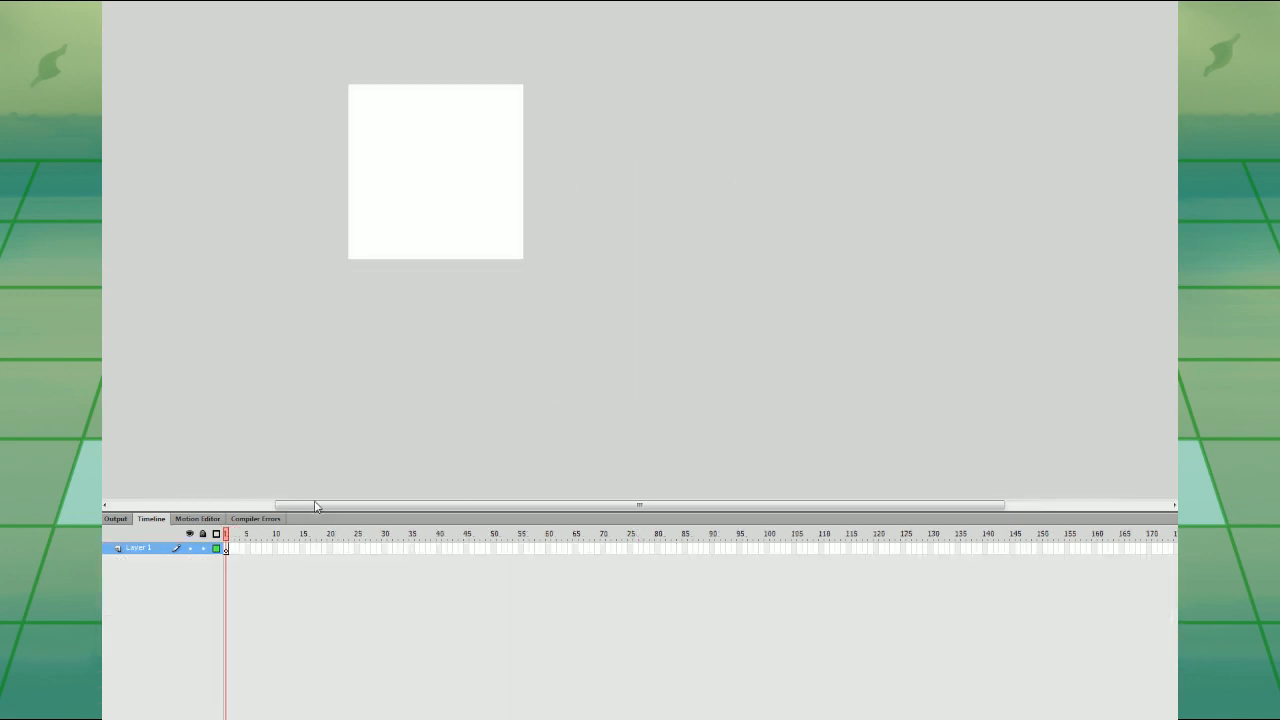
key("ctrl+v")
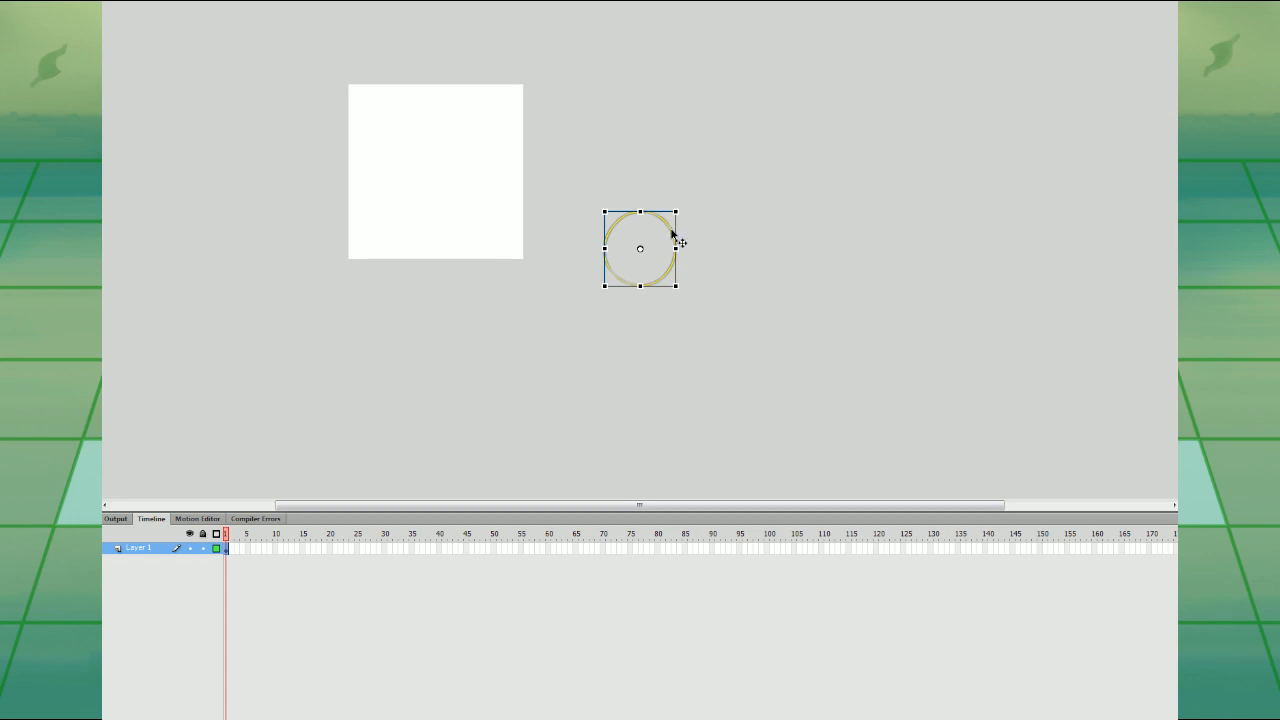
left_click_drag(677, 237, 465, 151)
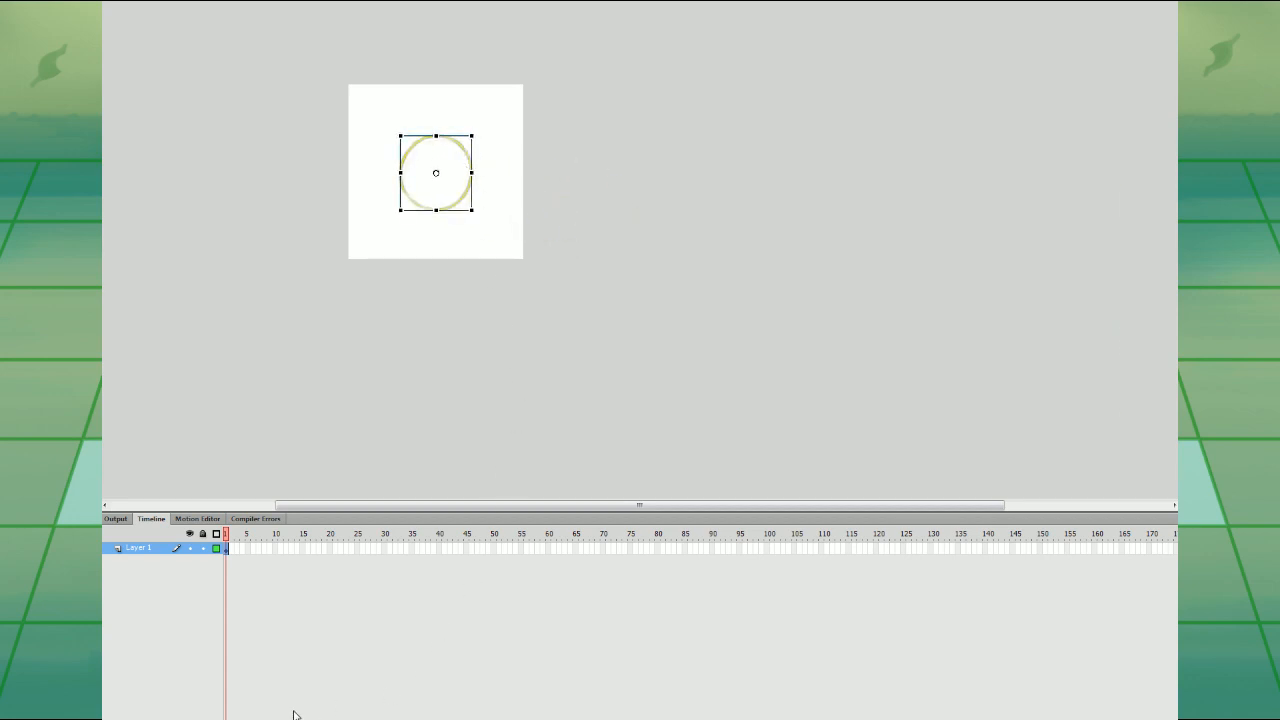
key("ctrl+=")
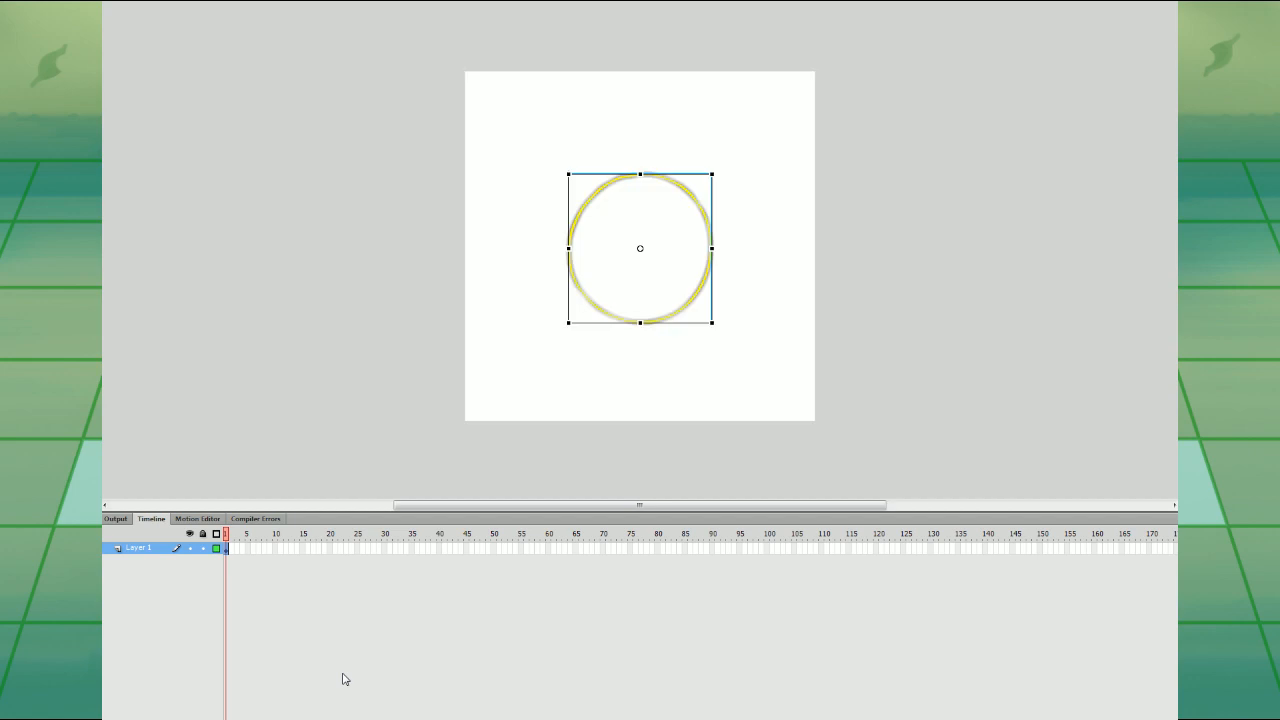
- Tween the ring from a small size at frame 1 to nearly the full stage size at a frame 11 keyframe
left_click(283, 549)
key("F6")
left_click_drag(712, 174, 798, 86)
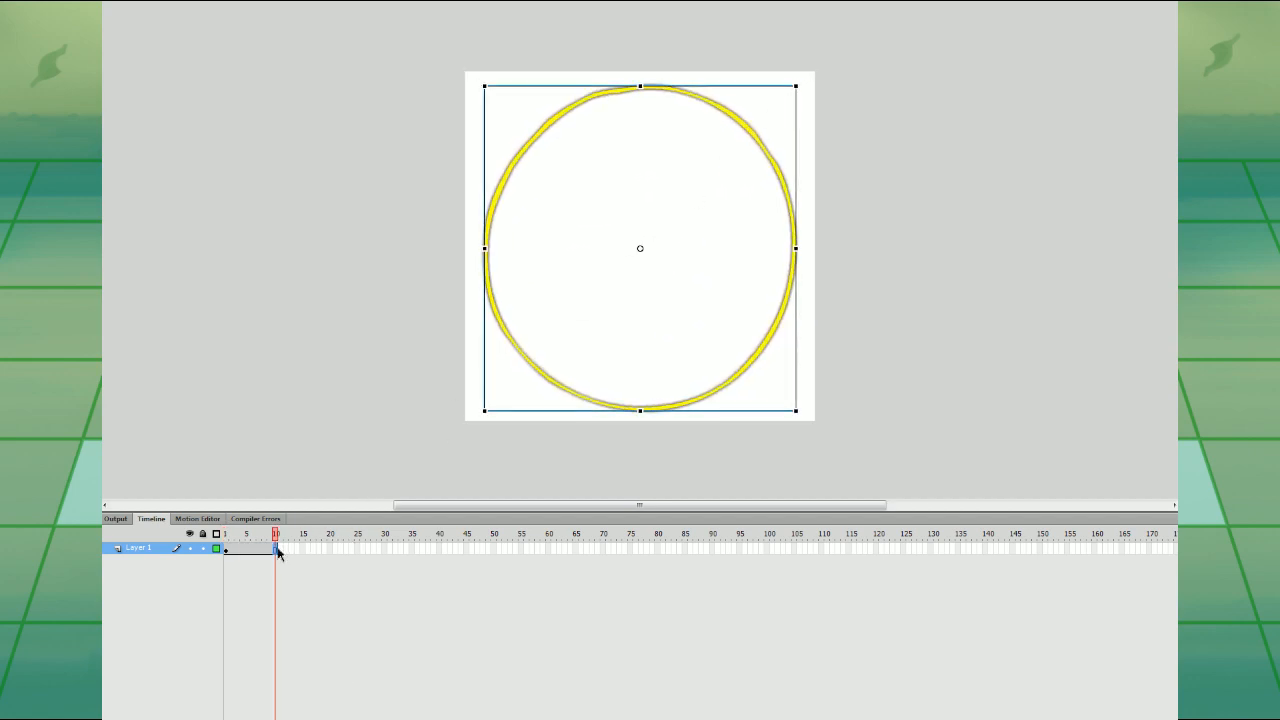
left_click_drag(280, 549, 254, 549)
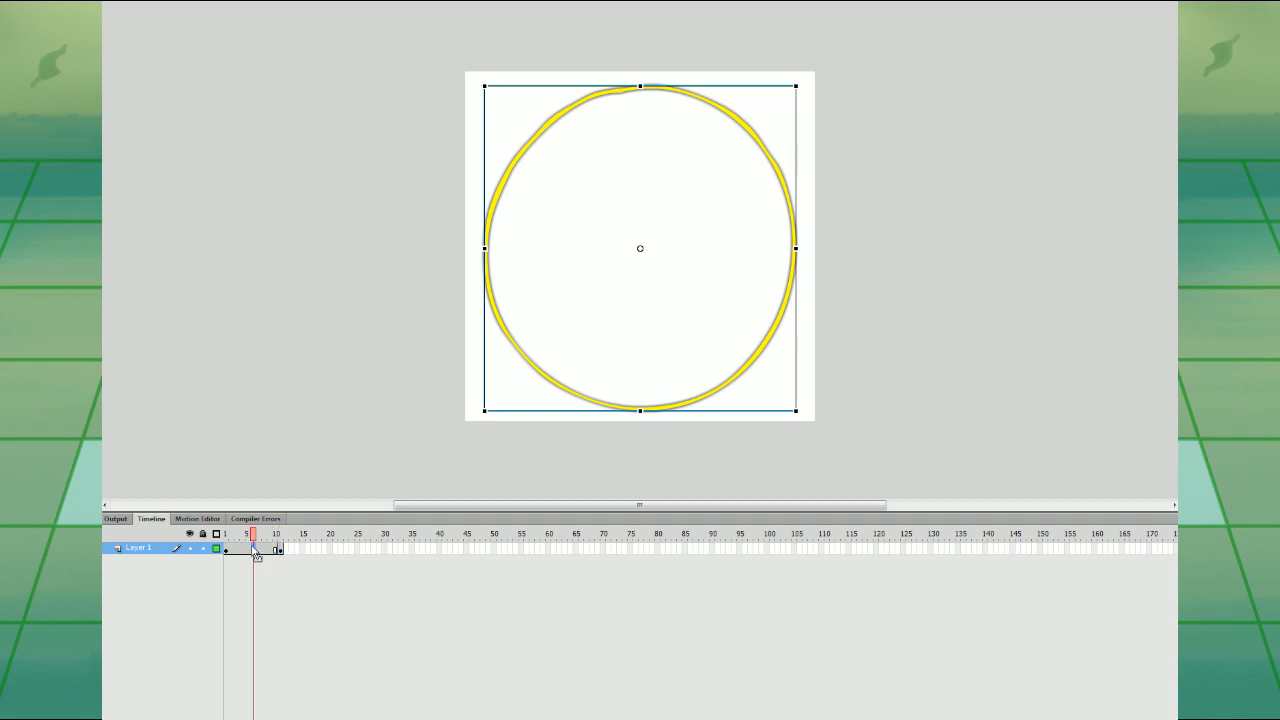
left_click(227, 549)
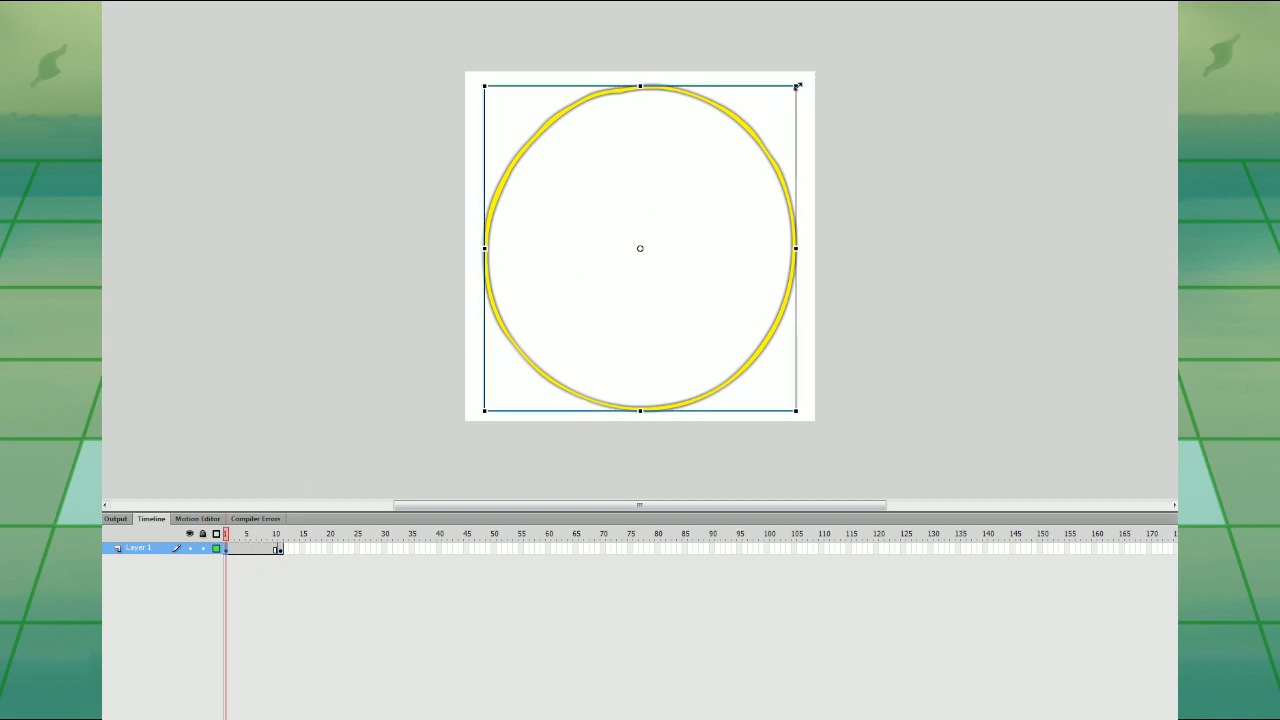
left_click_drag(797, 86, 697, 150)
key("Return")
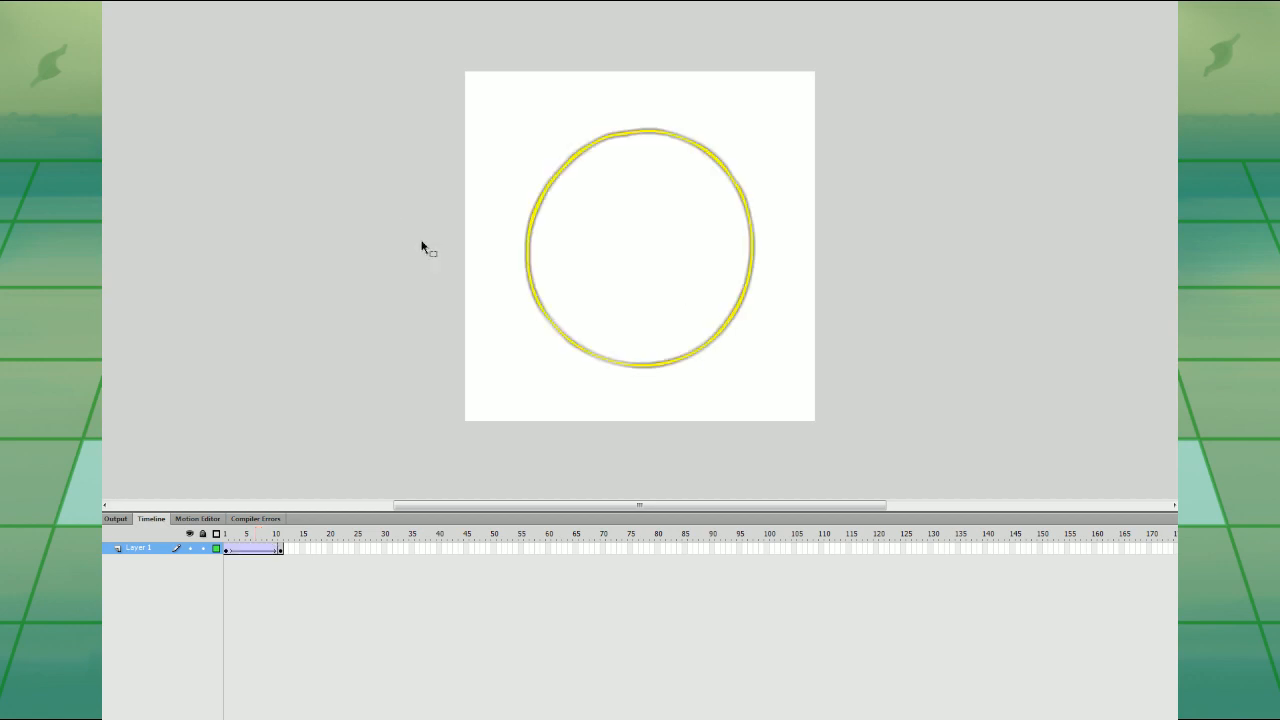
- Add a ring keyframe at frame 8 with full opacity, make the frame 11 ring transparent, and preview the fade
left_click(280, 546)
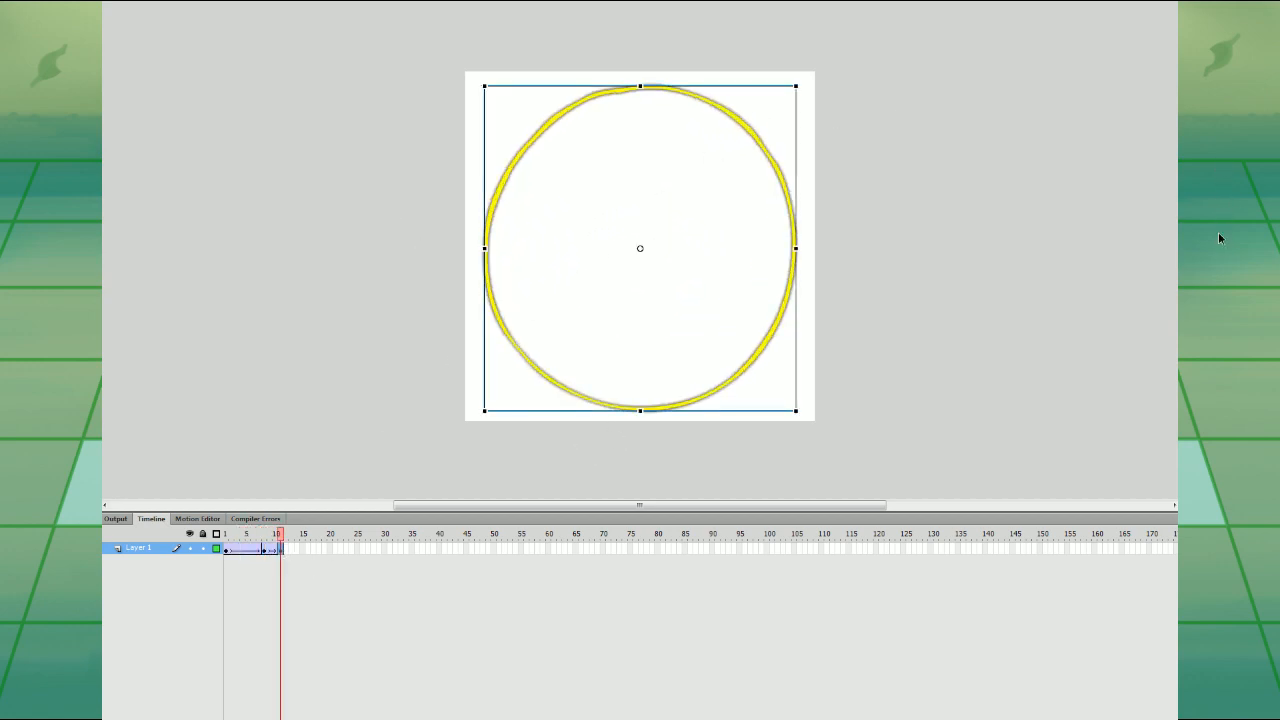
left_click(264, 547)
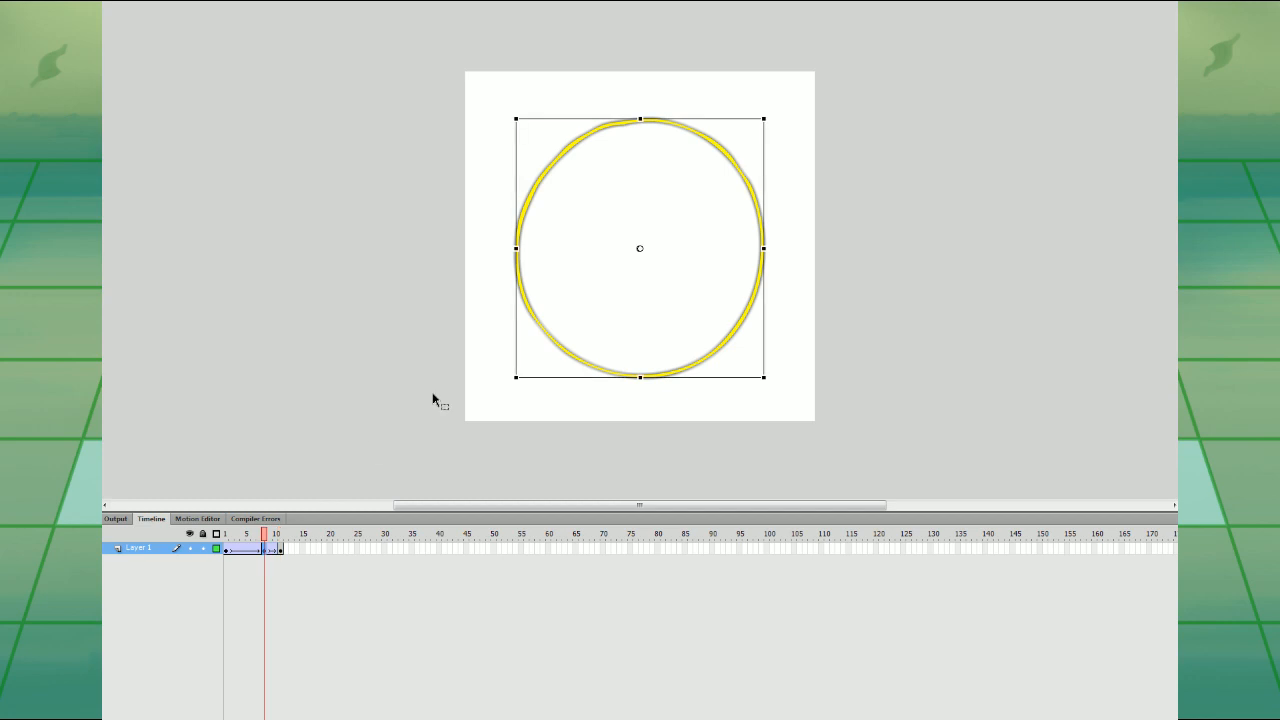
left_click(1223, 327)
left_click(889, 362)
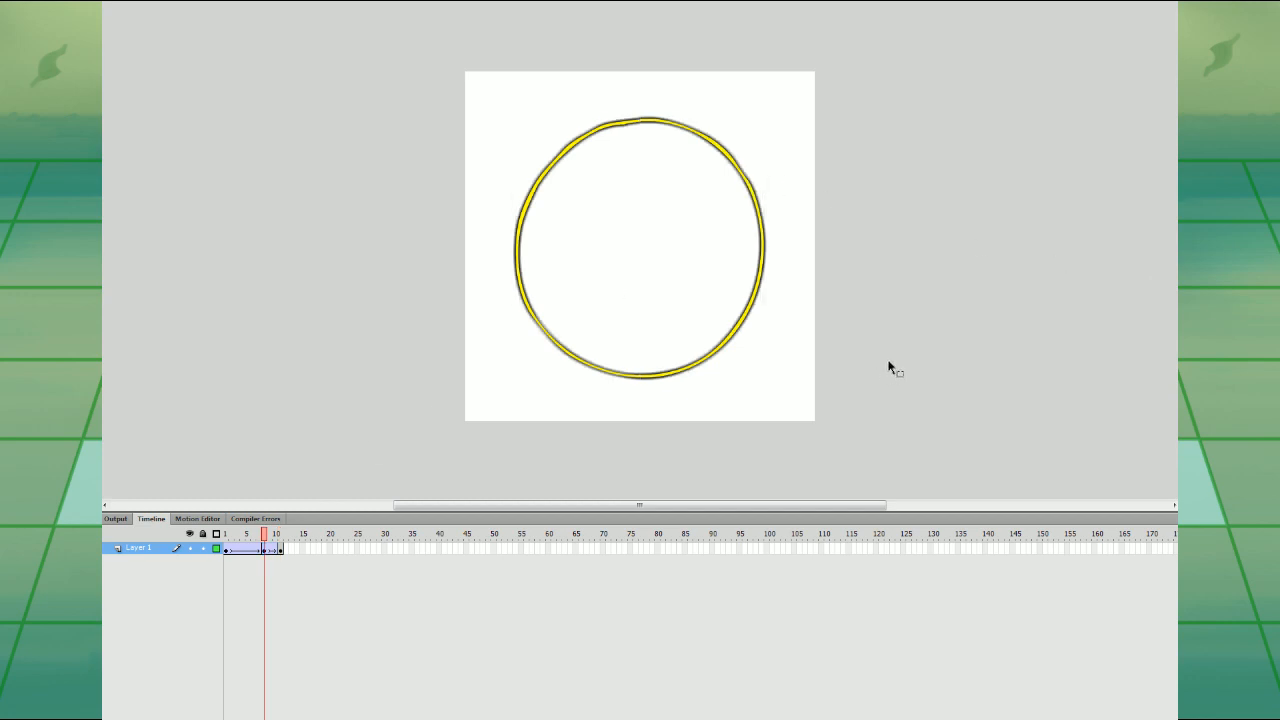
key("Return")
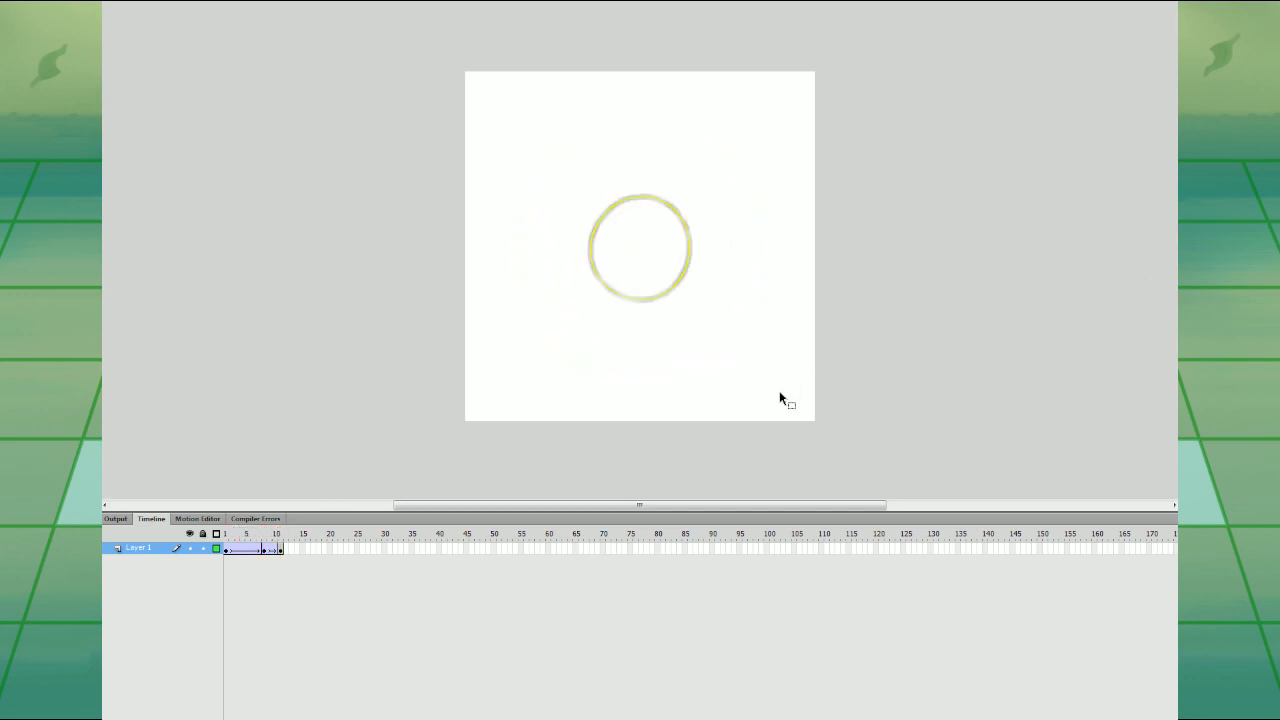
- Add four layers, copy the ring tween to each starting one frame later per layer, and preview the staggered rings
left_click(119, 714)
left_click(119, 714)
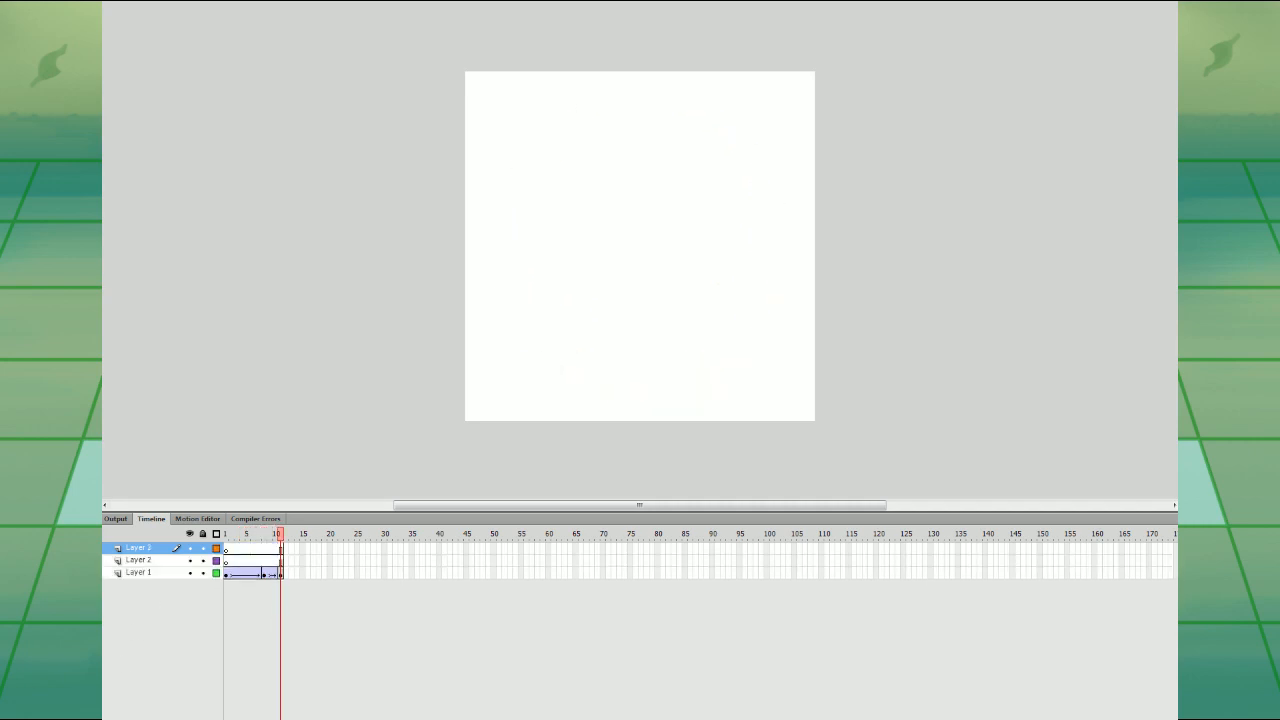
left_click(119, 714)
left_click(119, 714)
left_click_drag(226, 598, 287, 587)
left_click_drag(286, 586, 296, 563)
left_click_drag(301, 562, 306, 550)
key("Return")
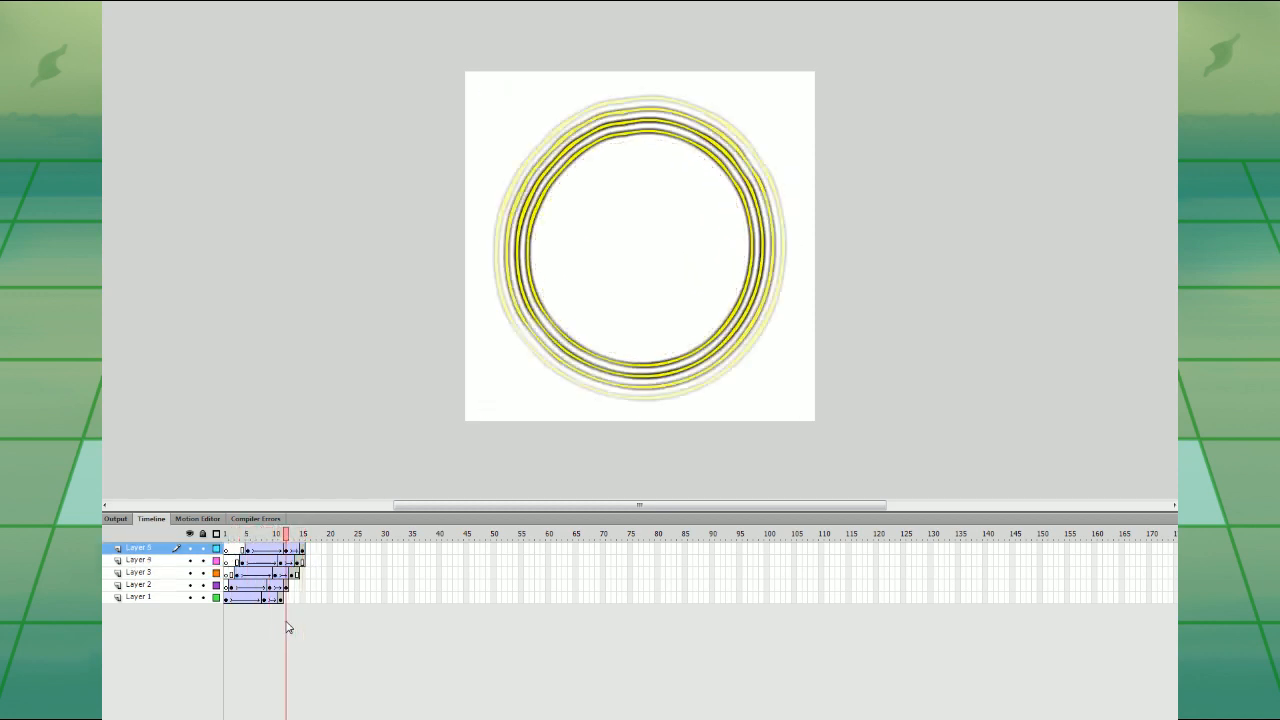
- Move the starting ring keyframes of Layers 2 to 5 to frame 1 and preview the rings
left_click(231, 590)
left_click(237, 575)
left_click_drag(232, 588, 226, 562)
left_click(242, 562)
left_click(243, 550)
left_click(248, 549)
key("Return")
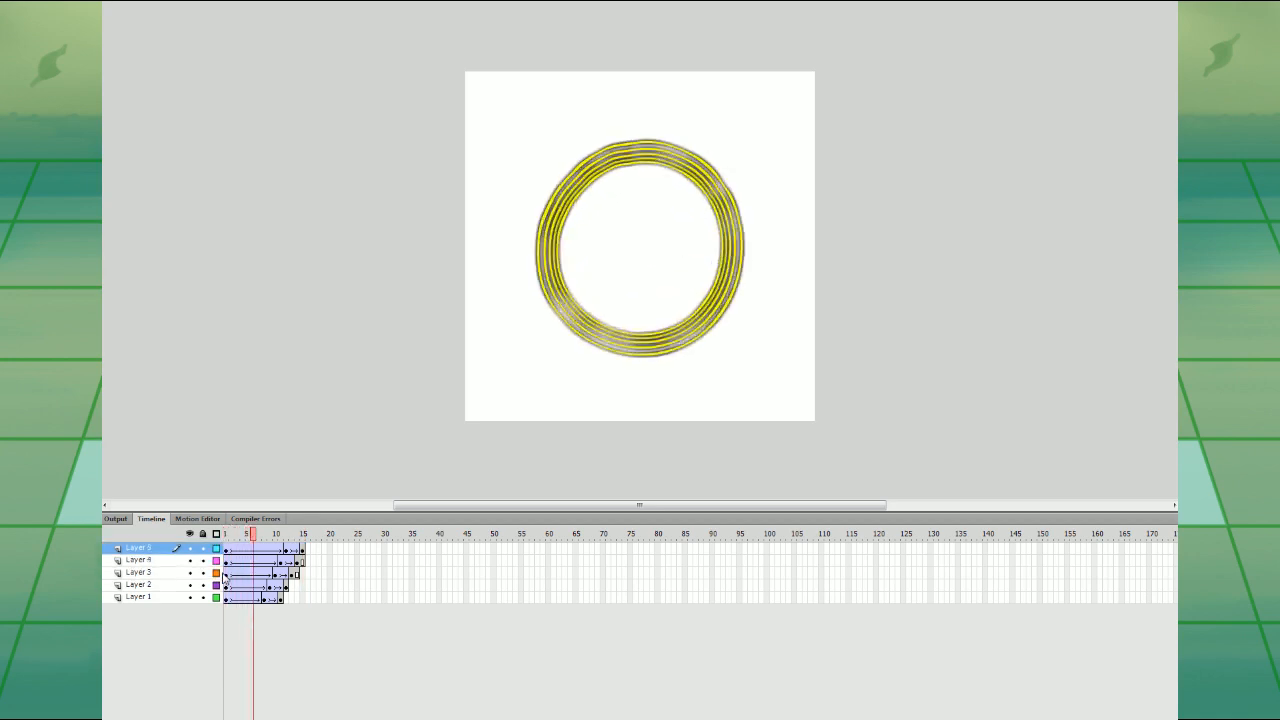
- Extend the shorter ring layers to frame 15, insert a blank keyframe after each ring's fade, and preview
left_click_drag(302, 575, 302, 599)
key("F5")
left_click(286, 599)
key("F7")
left_click(291, 587)
key("F7")
left_click(297, 575)
key("F7")
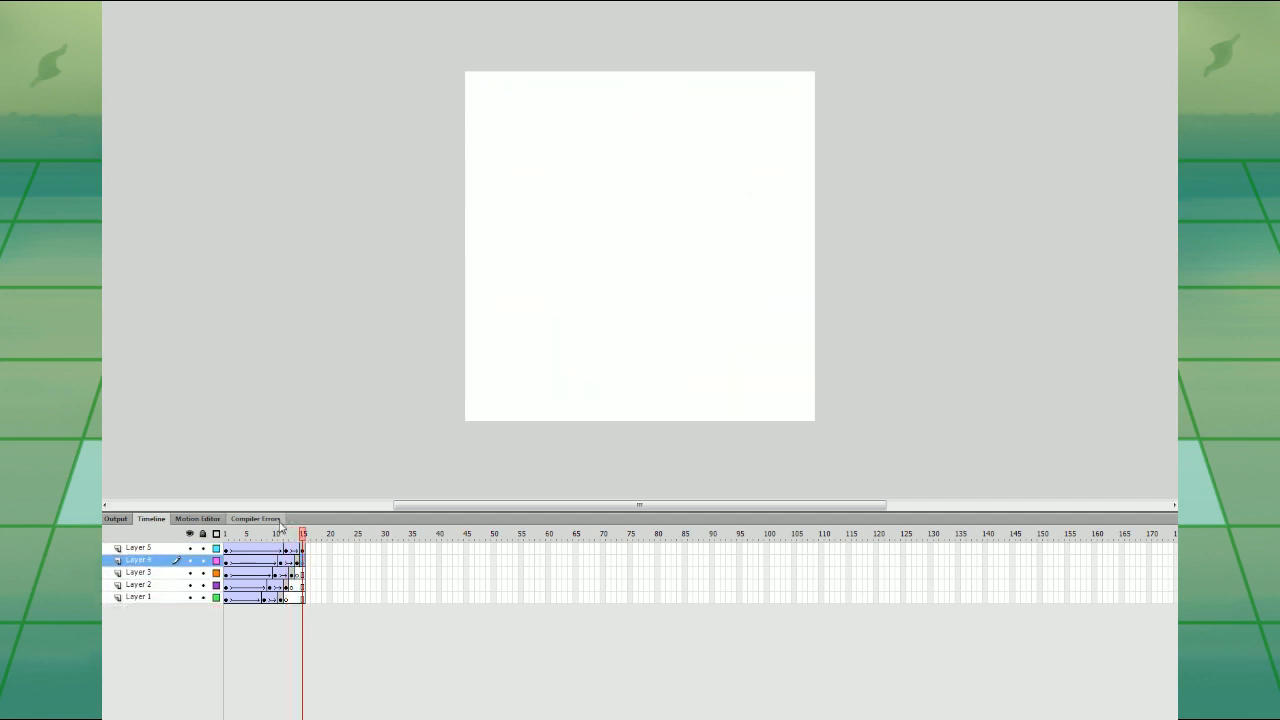
key("Return")
- Add a layer above the rings, extend all layers to frame 43, and start an empty section at frame 16
left_click(150, 549)
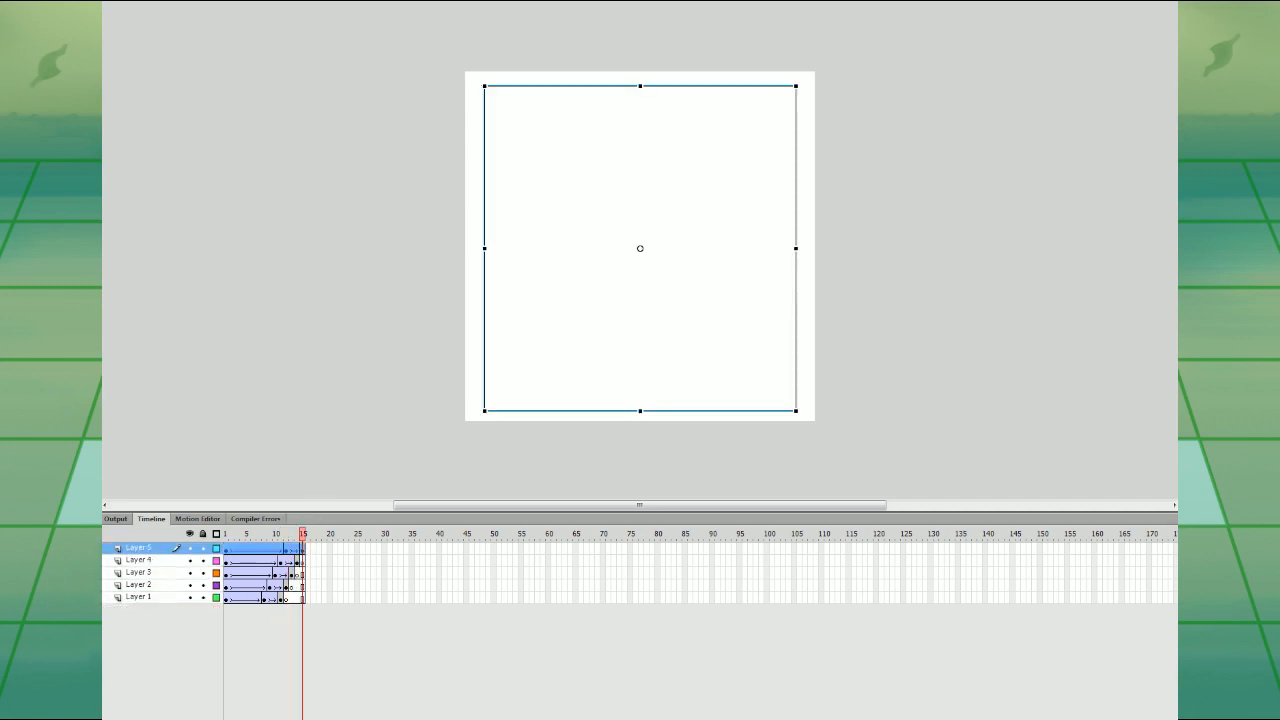
left_click(114, 716)
left_click_drag(308, 550, 308, 611)
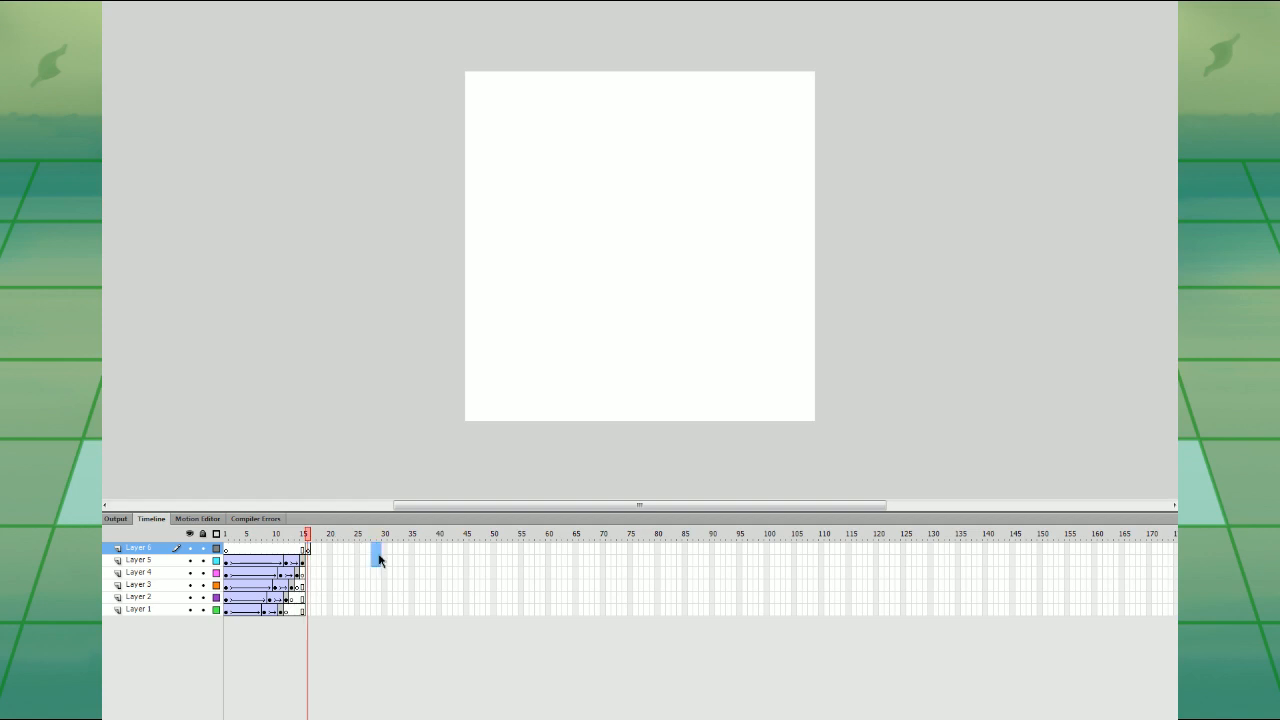
left_click_drag(374, 549, 456, 610)
key("F5")
left_click(306, 561)
left_click(309, 609)
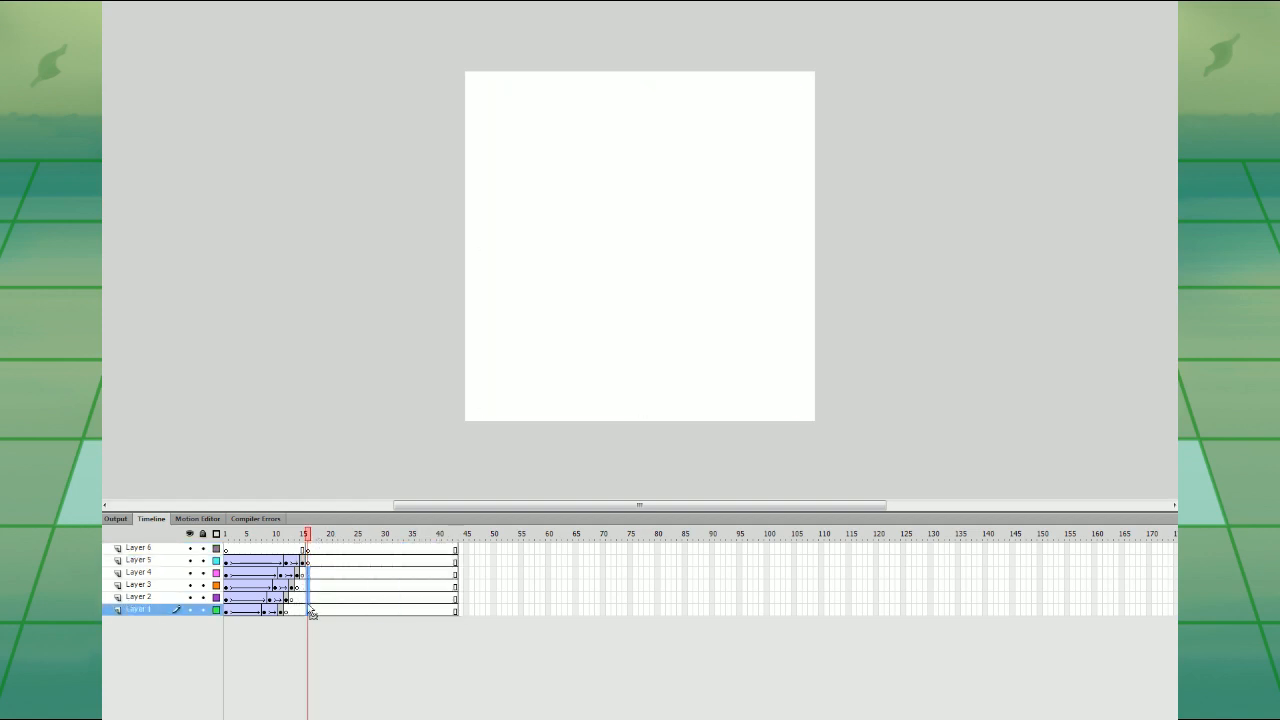
- Shift the empty section's blank keyframes to frame 17, clear Layer 5 at frame 16, and preview
left_click(297, 549)
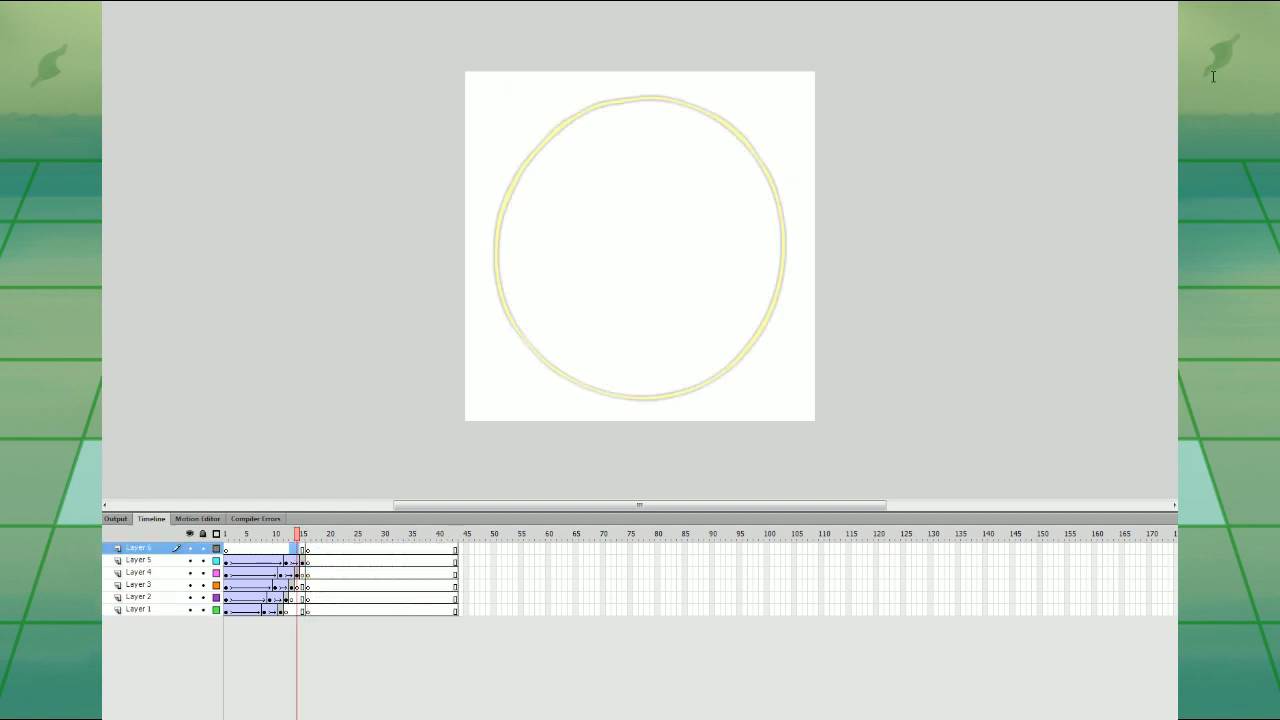
left_click_drag(308, 549, 314, 609)
left_click(308, 561)
key("F7")
left_click(236, 552)
key("Return")
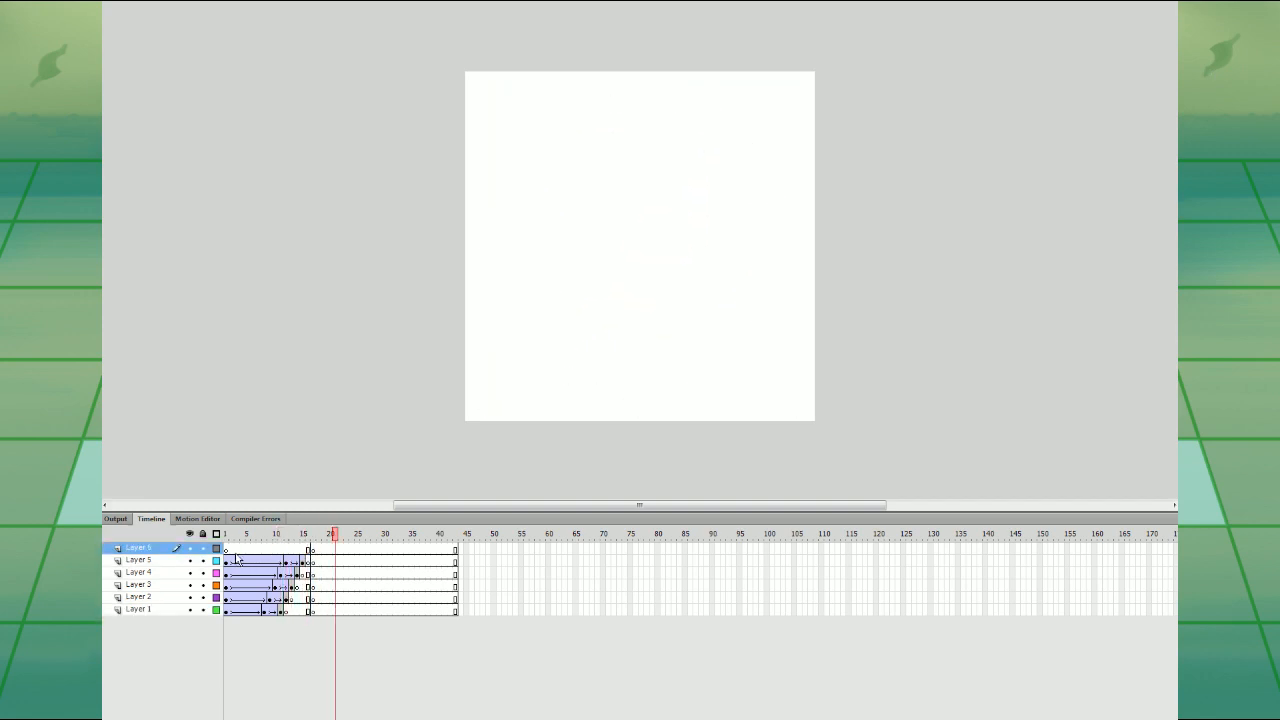
- Label frame 1 soundparalyze and frame 17 soundboost on the top layer, and copy the ring tweens to frame 17
left_click(313, 550)
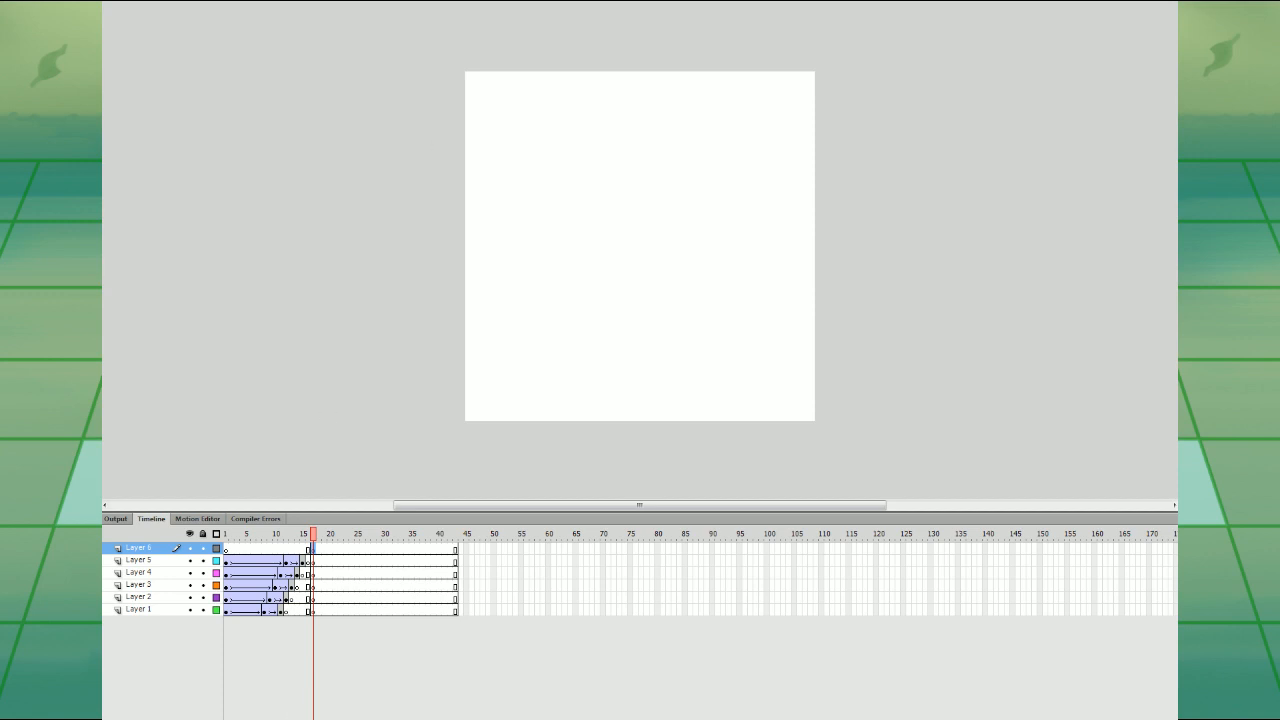
left_click(281, 550)
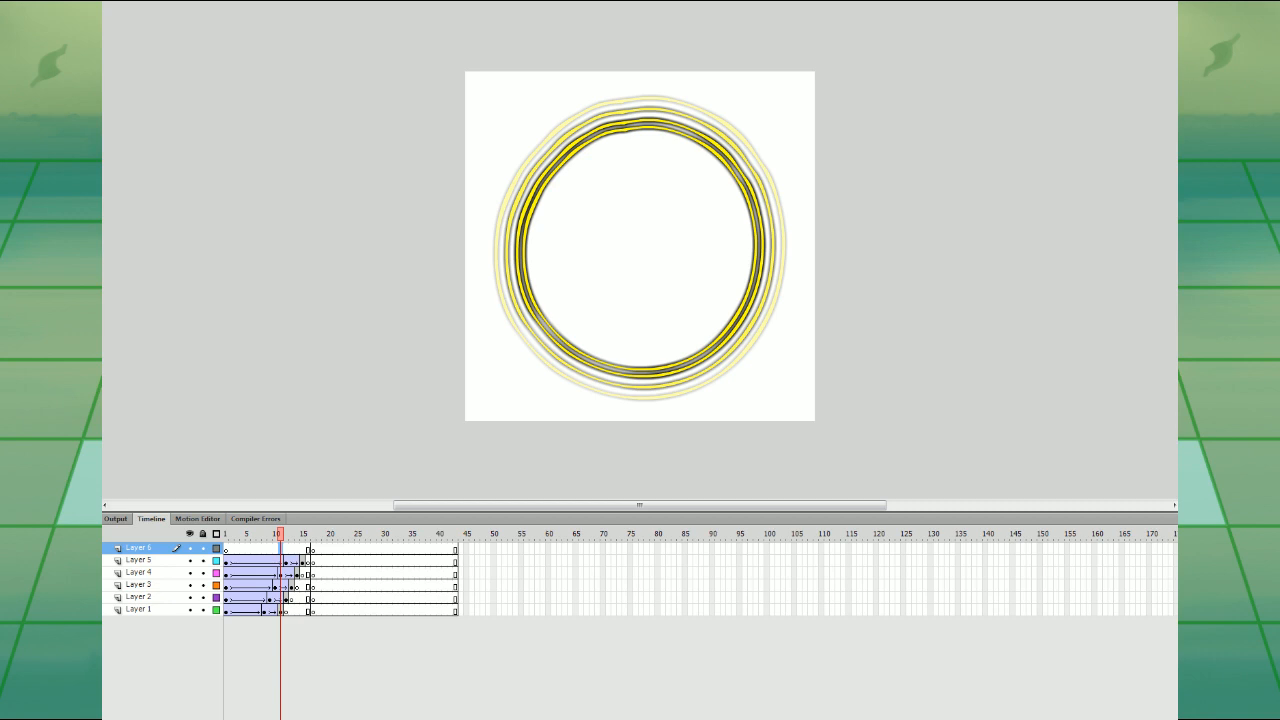
key("Return")
left_click(330, 555)
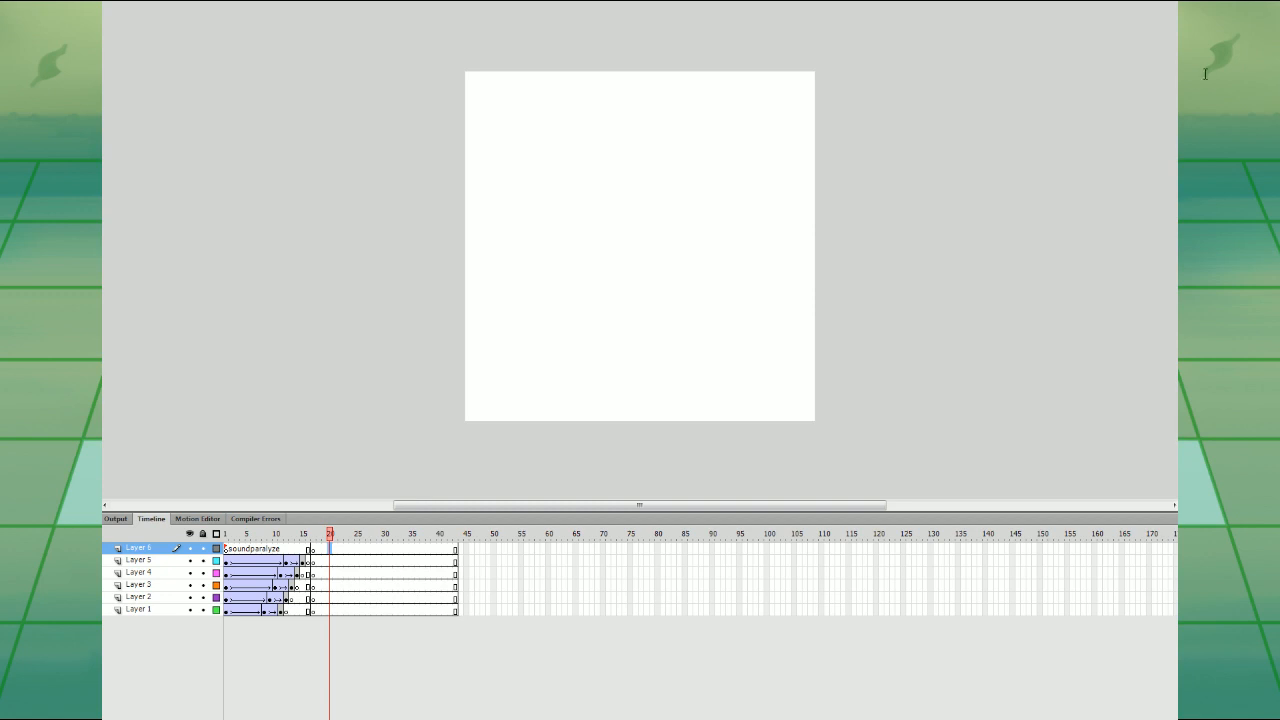
key("Return")
mouse_move(307, 563)
left_mouse_down()
mouse_move(227, 610)
mouse_move(314, 609)
mouse_move(314, 562)
left_mouse_up()
left_click(315, 573)
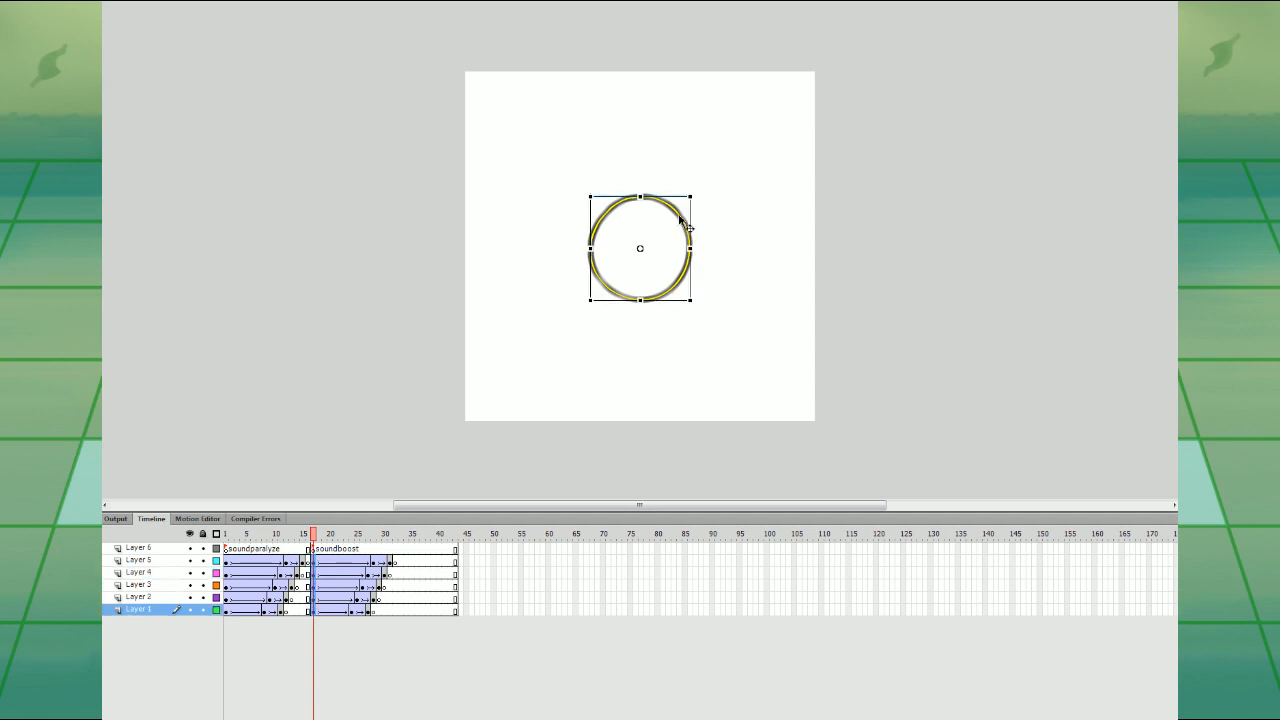
- Tint the rings cyan at the start of the soundboost section and preview the result
left_click(1201, 202)
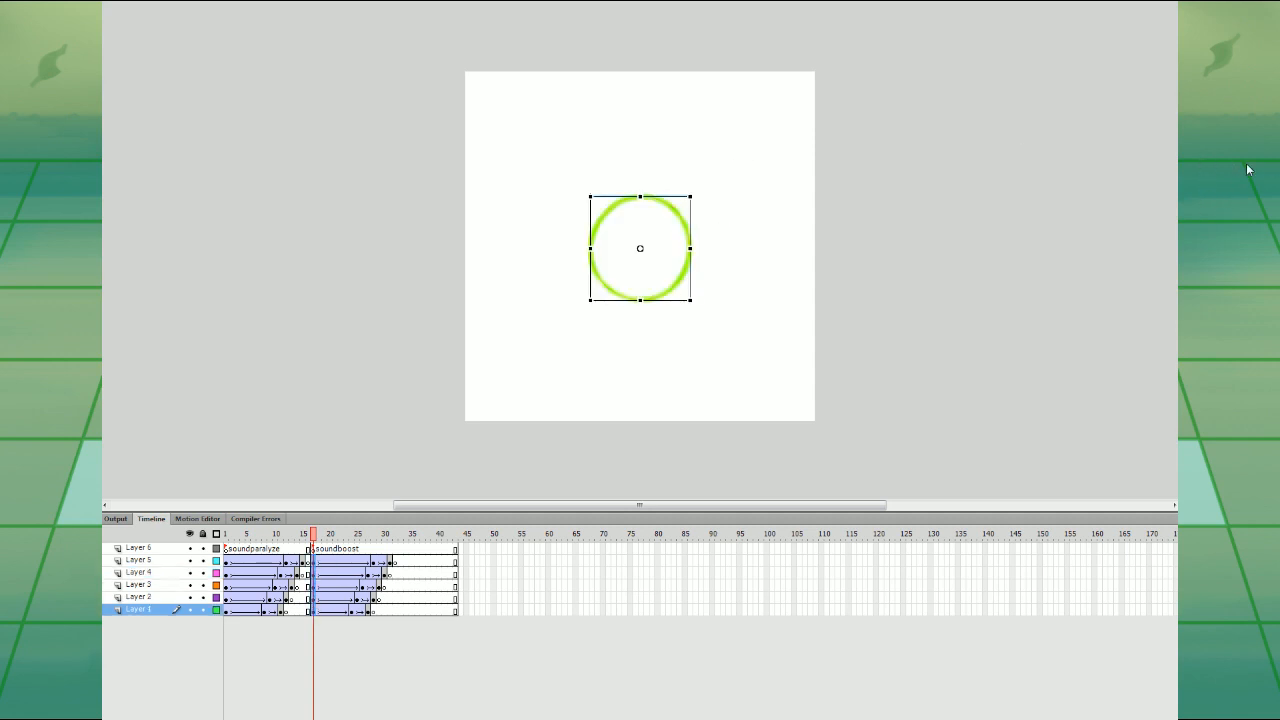
left_click(1247, 165)
left_click(1229, 237)
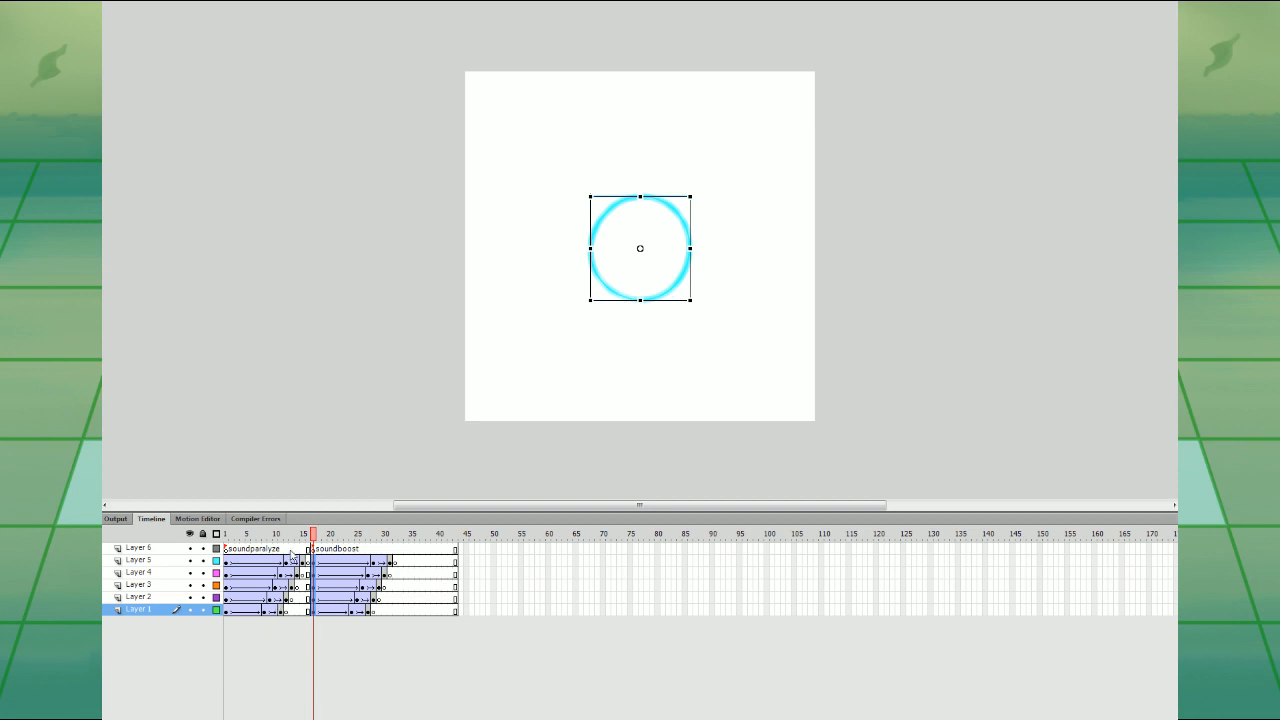
left_click(281, 561)
key("Return")
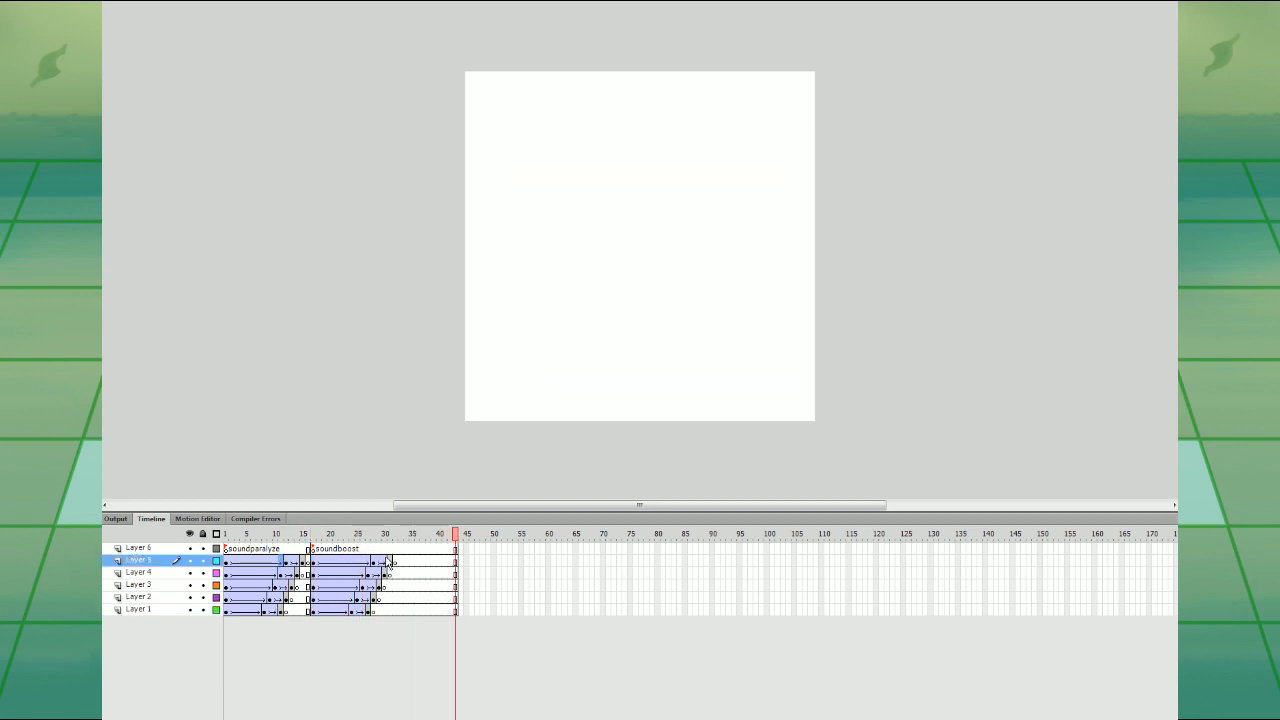
- Tint the middle ring keyframes on all five soundboost layers cyan and preview the section
left_click(375, 562)
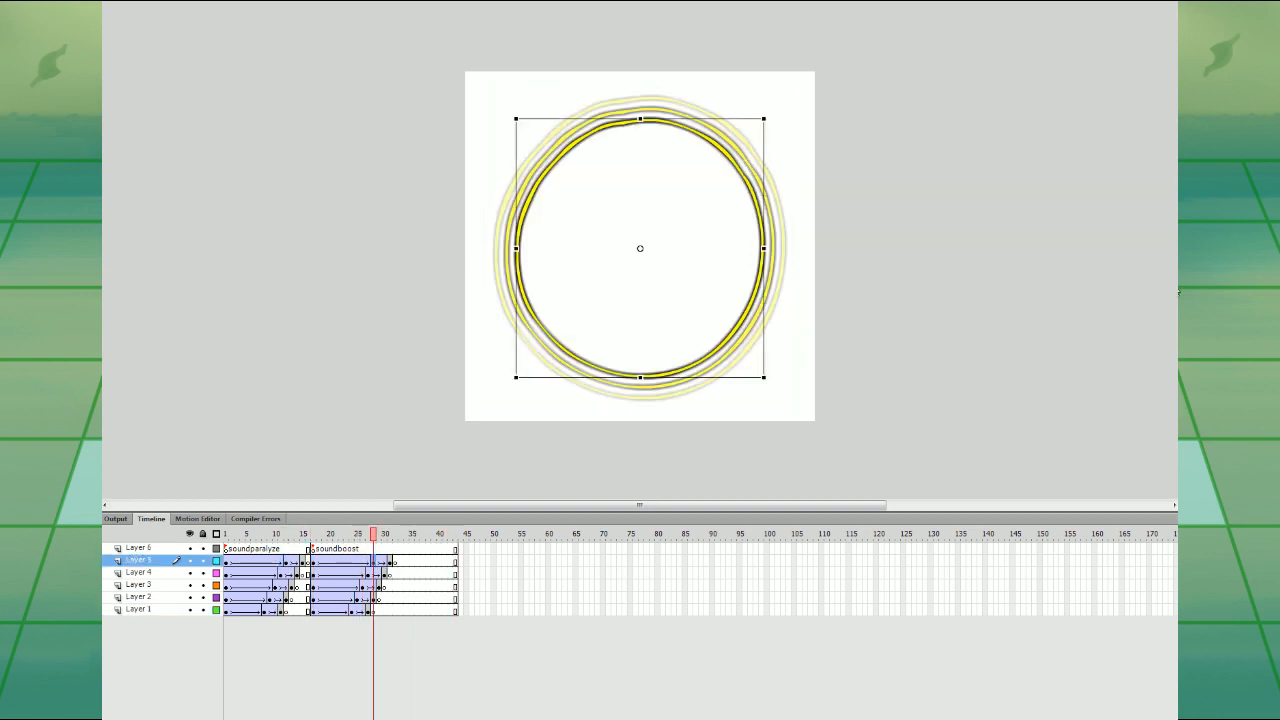
left_click(1216, 201)
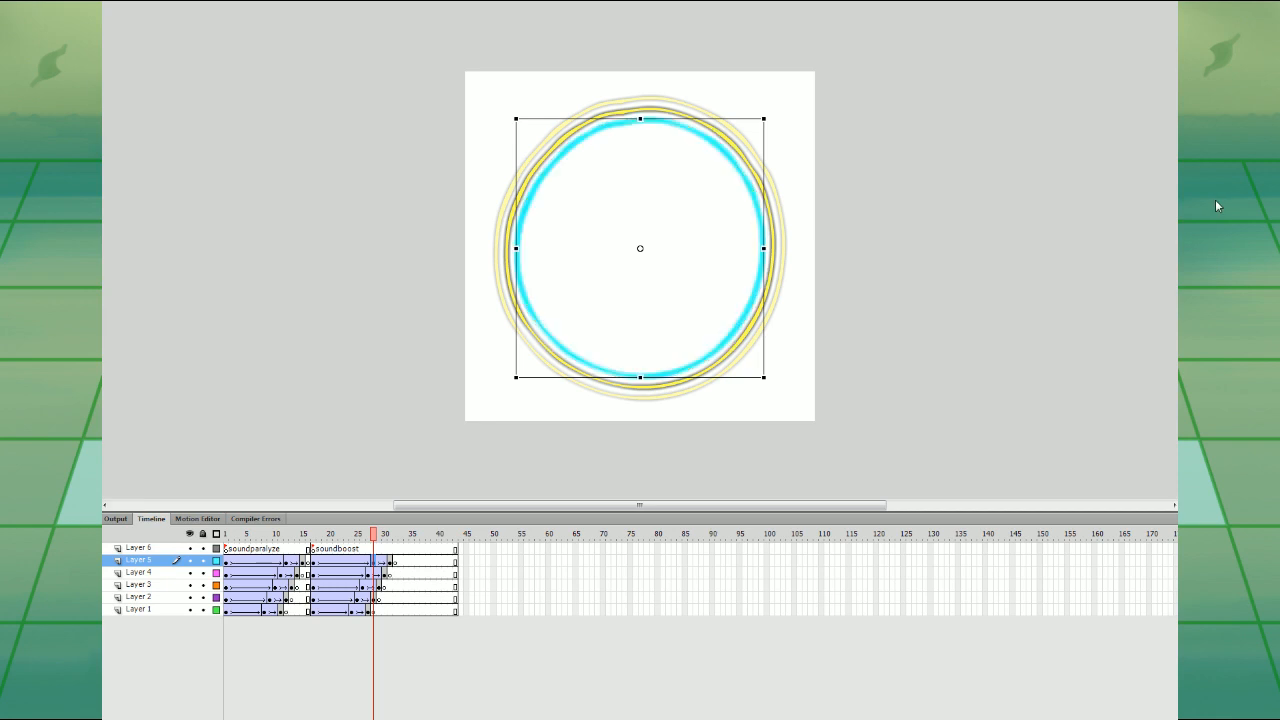
left_click(368, 575)
left_click(362, 587)
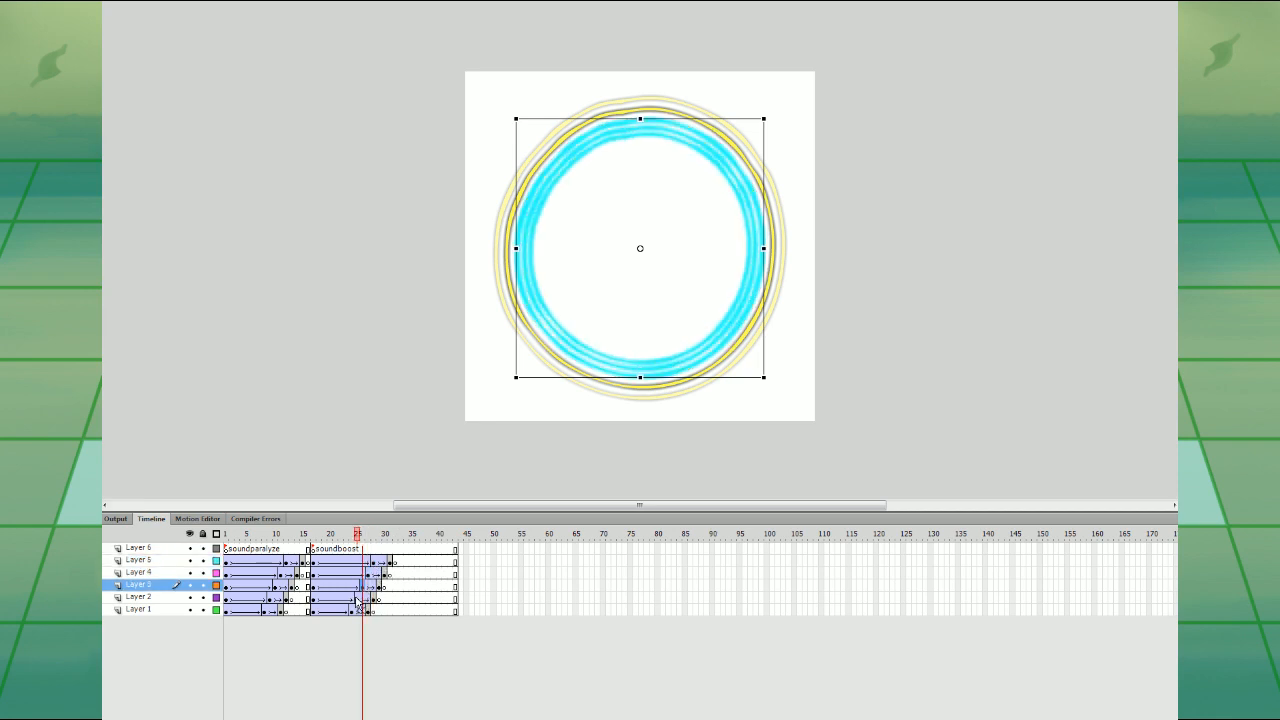
left_click(357, 599)
left_click(351, 611)
left_click(318, 568)
key("Return")
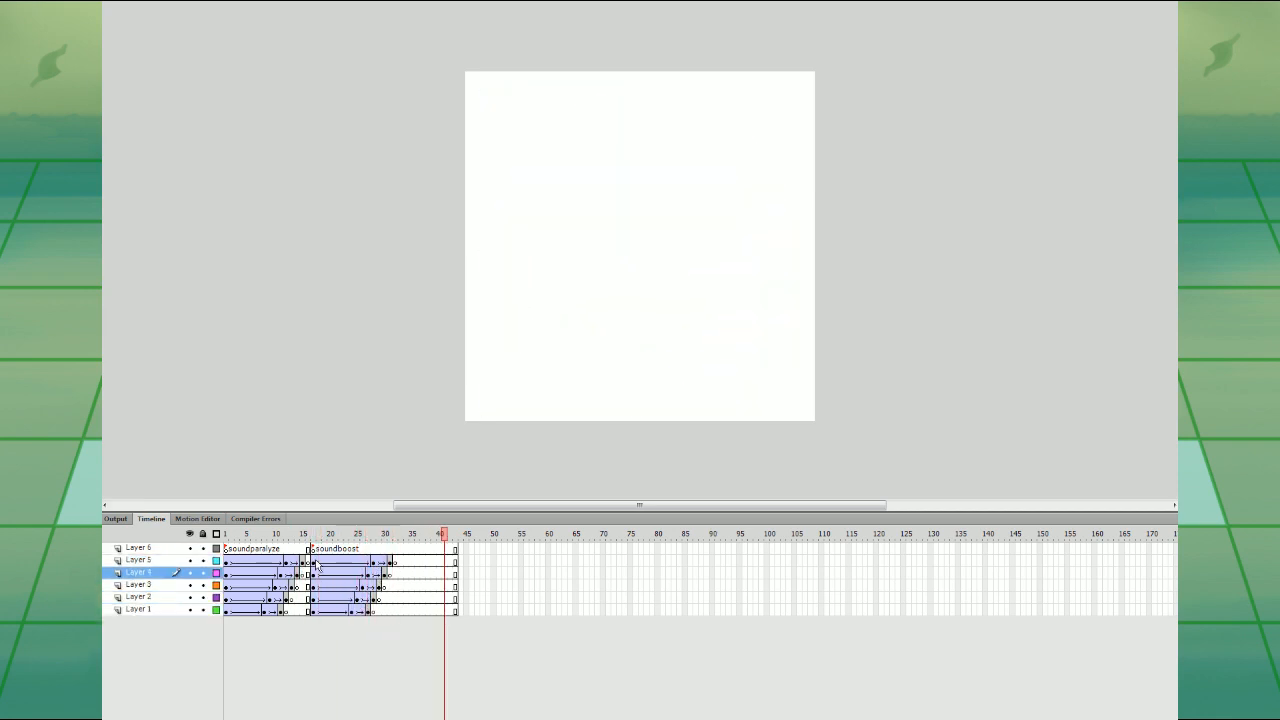
- Replay both ring sections, remove the surplus frames after frame 32 on every layer, and preview again
left_click(395, 563)
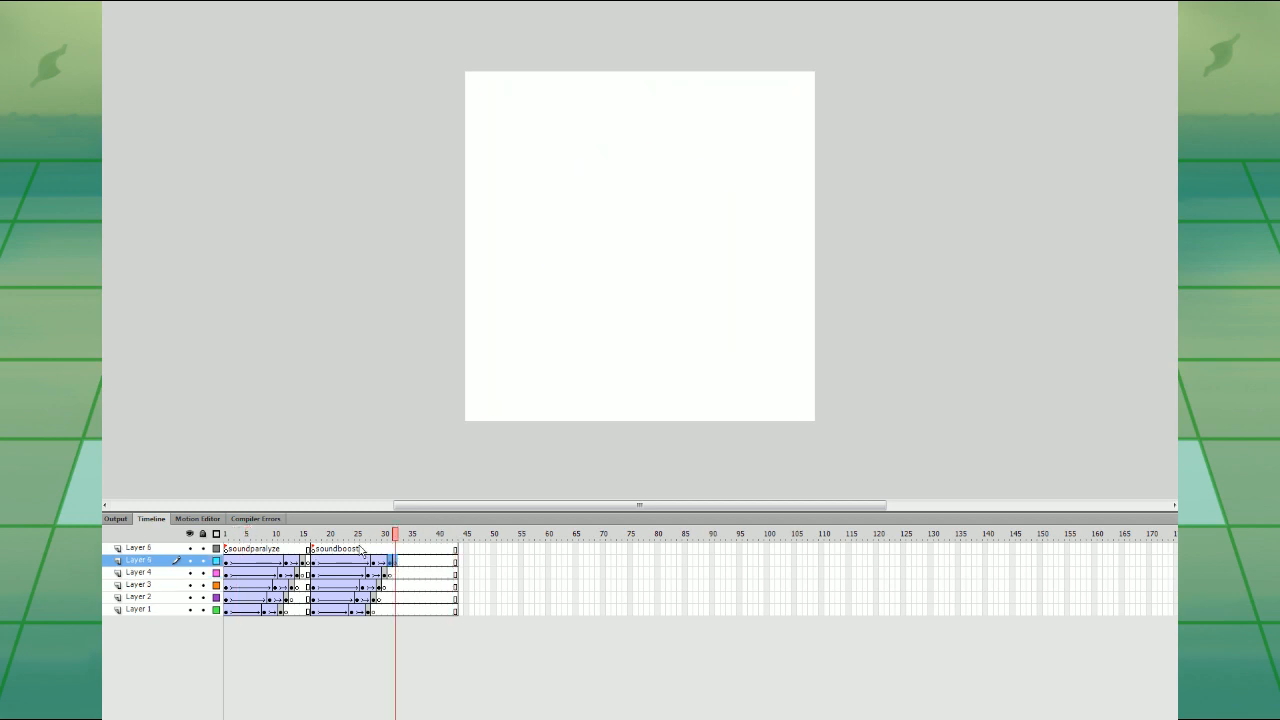
left_click(261, 560)
key("Return")
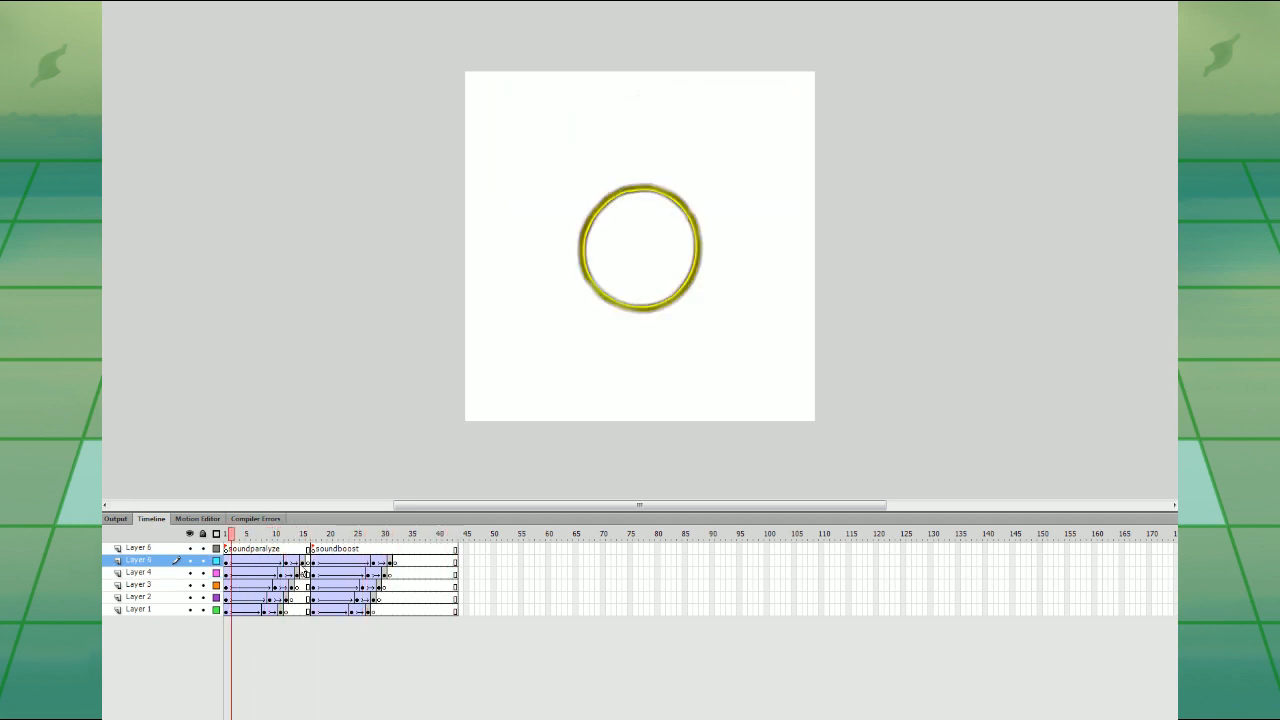
left_click(335, 573)
key("Return")
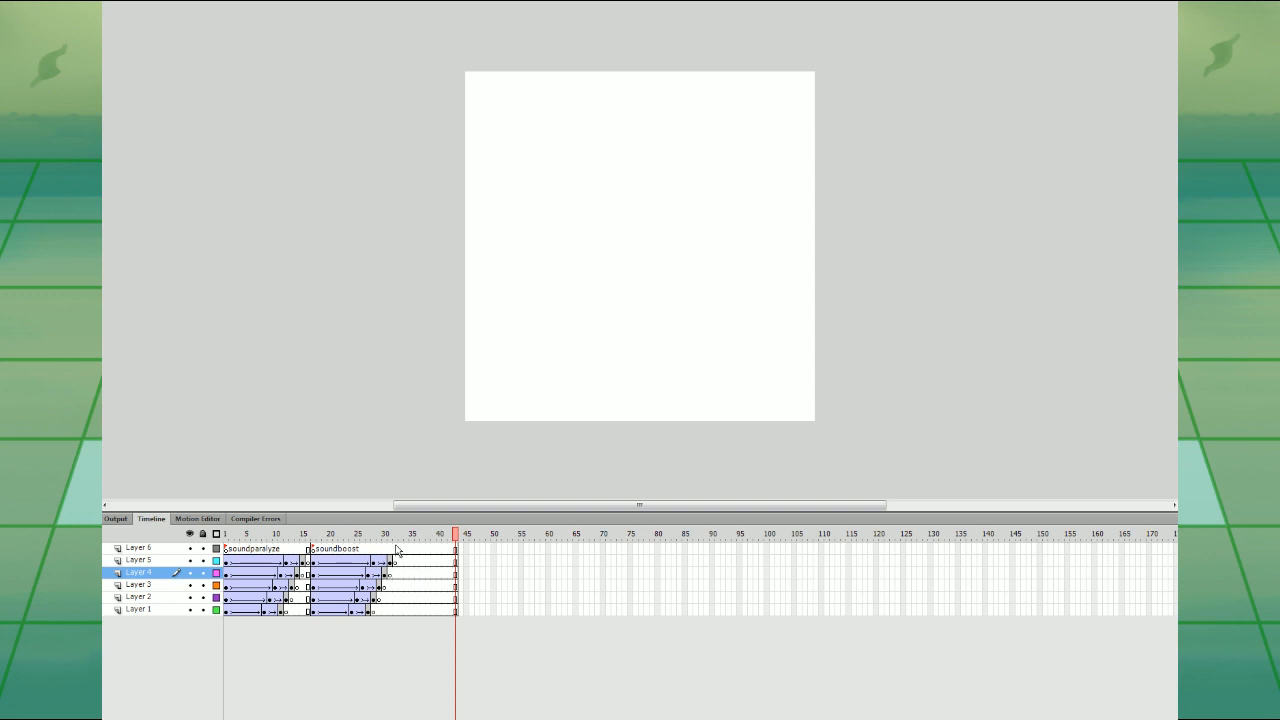
left_click_drag(399, 549, 471, 611)
key("shift+F5")
left_click(908, 297)
key("Return")
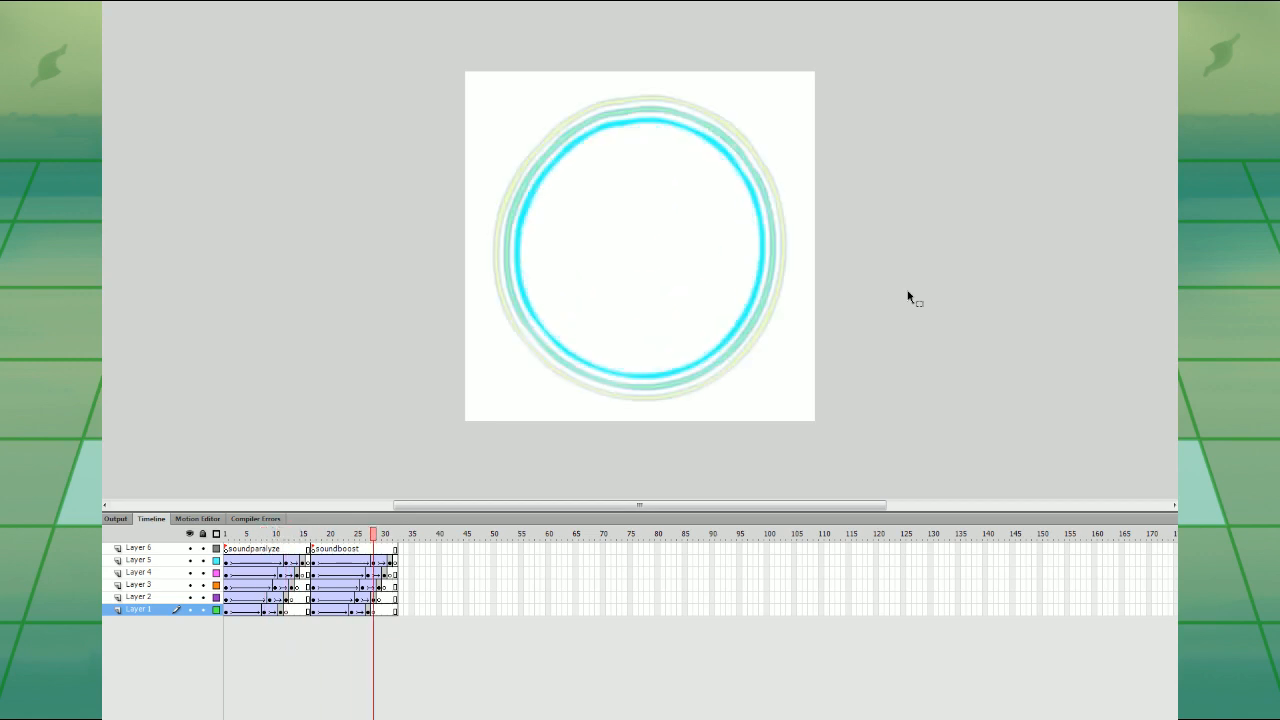
- Move the soundparalyze fade-out keyframes so every ring finishes fading at frame 15, and preview
left_click(286, 610)
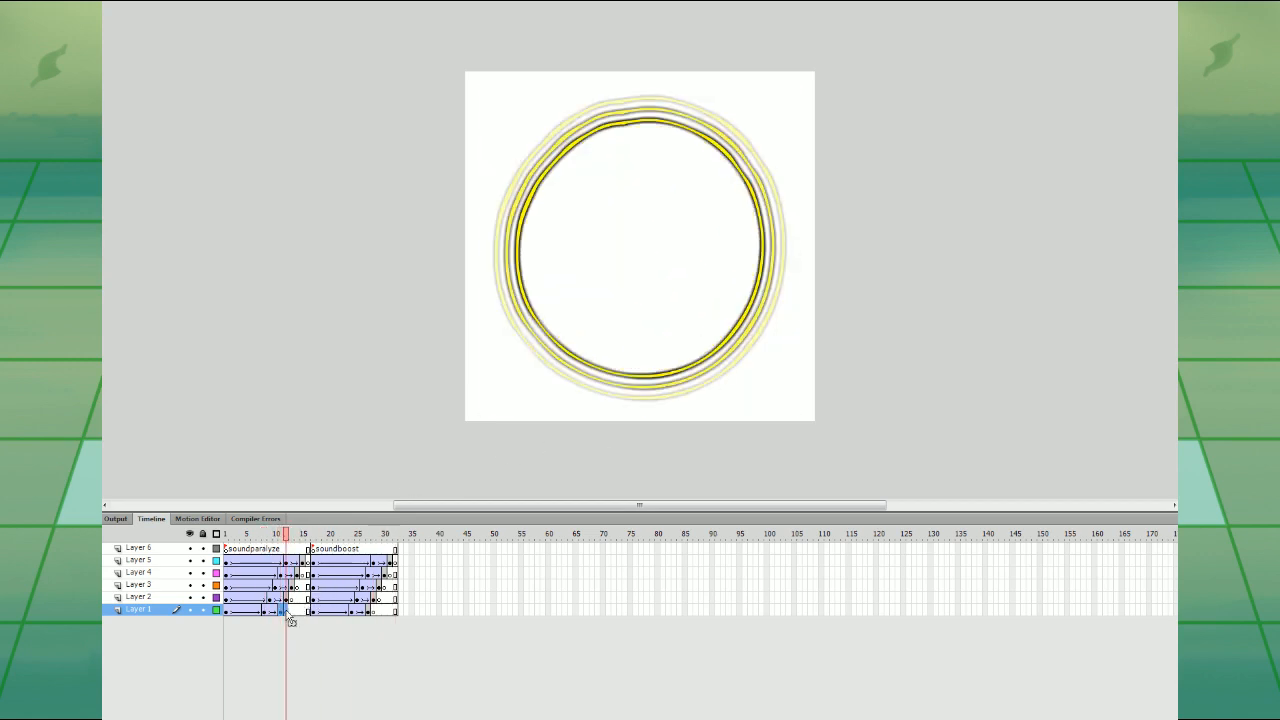
left_click_drag(286, 612, 297, 588)
left_click_drag(297, 588, 308, 588)
left_click_drag(297, 576, 308, 576)
left_click(302, 576)
left_click(268, 574)
key("Return")
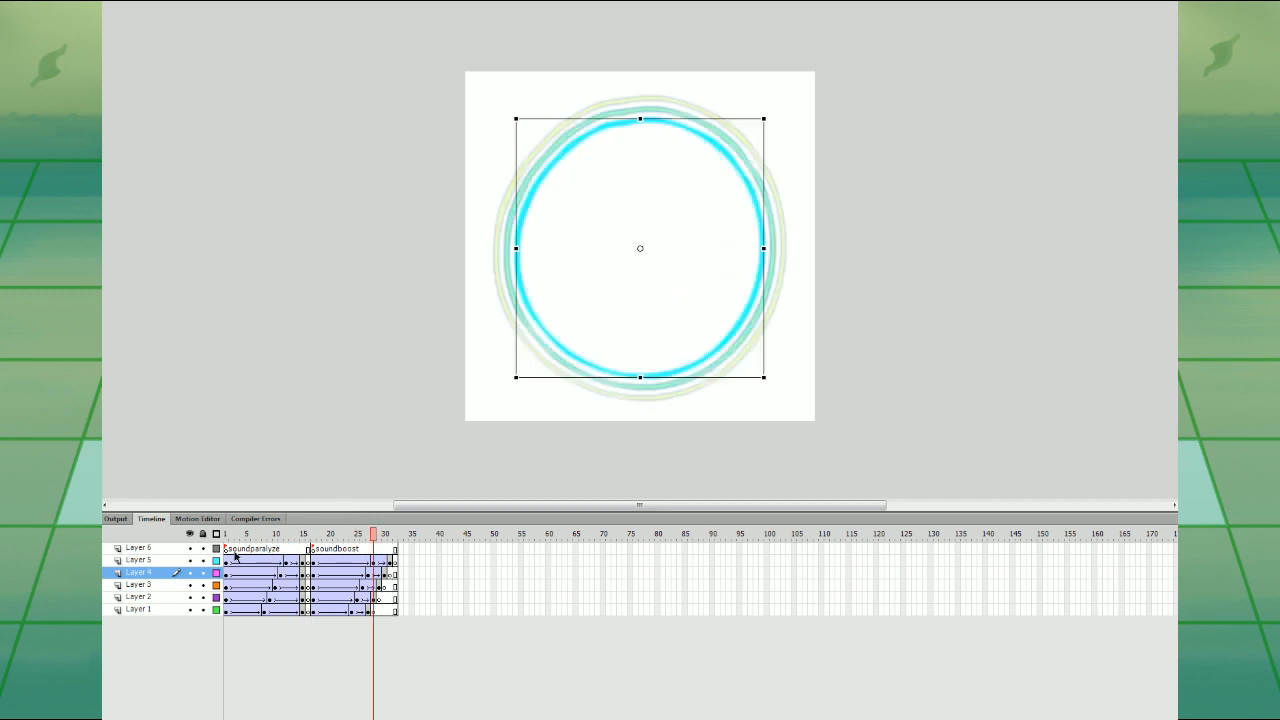
- Move the soundboost fade-out keyframes so every ring finishes fading at frame 31, and test the movie
left_click(370, 612)
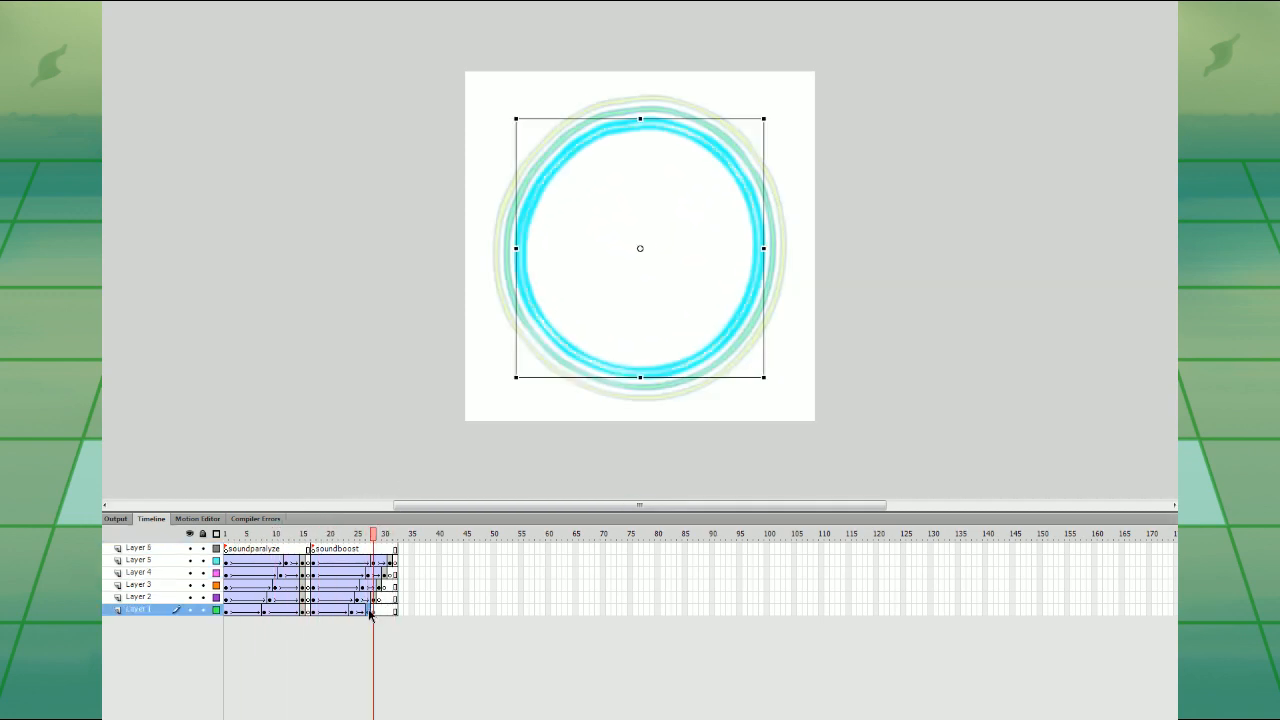
mouse_move(370, 611)
left_mouse_down()
mouse_move(393, 611)
mouse_move(375, 600)
mouse_move(392, 599)
left_mouse_up()
left_click_drag(385, 586, 394, 587)
left_click_drag(390, 574, 391, 572)
key("Return")
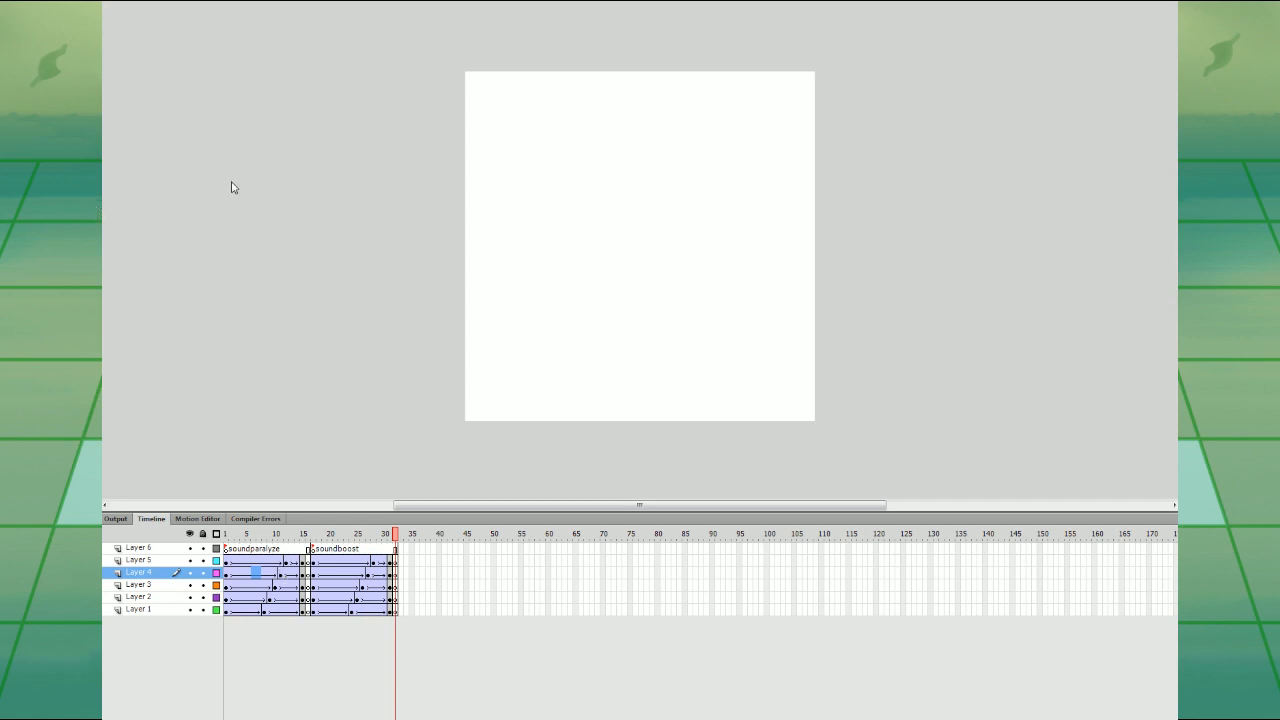
key("ctrl+Return")
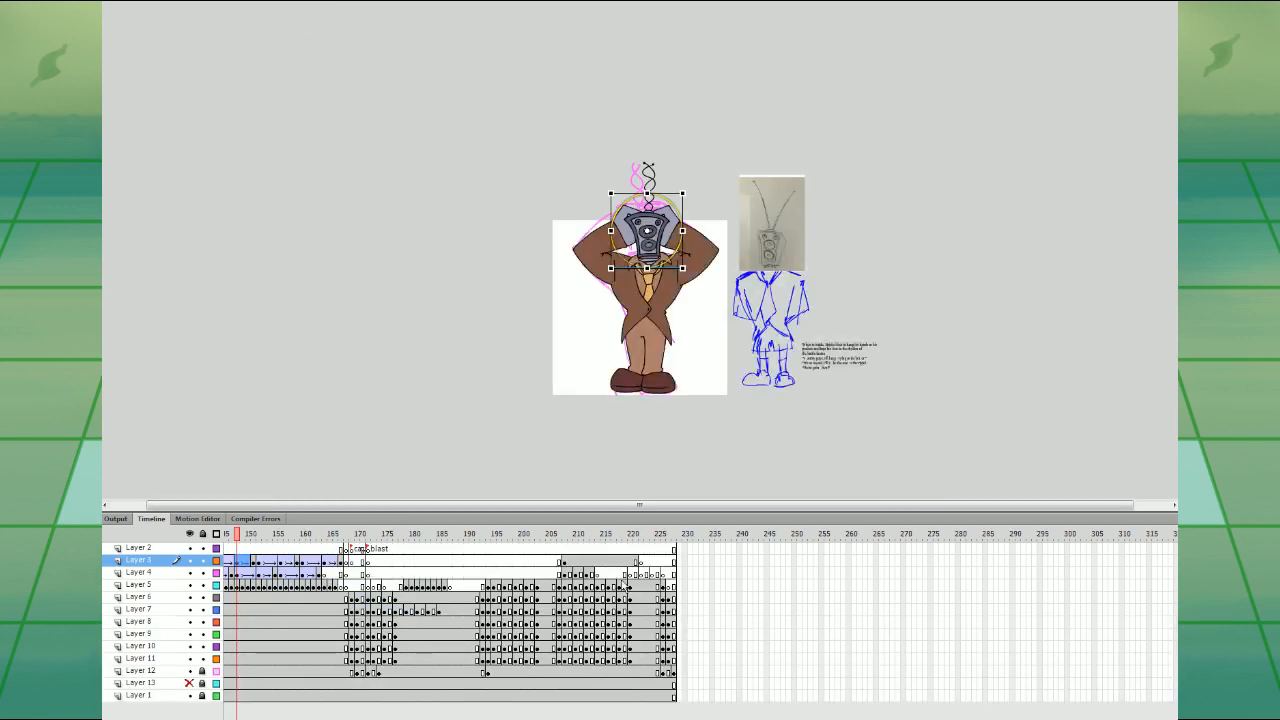
- Open the sound-wave symbol in the character's blast animation, extend every ring's fade to frame 14, and preview it
left_click(603, 561)
double_click(482, 207)
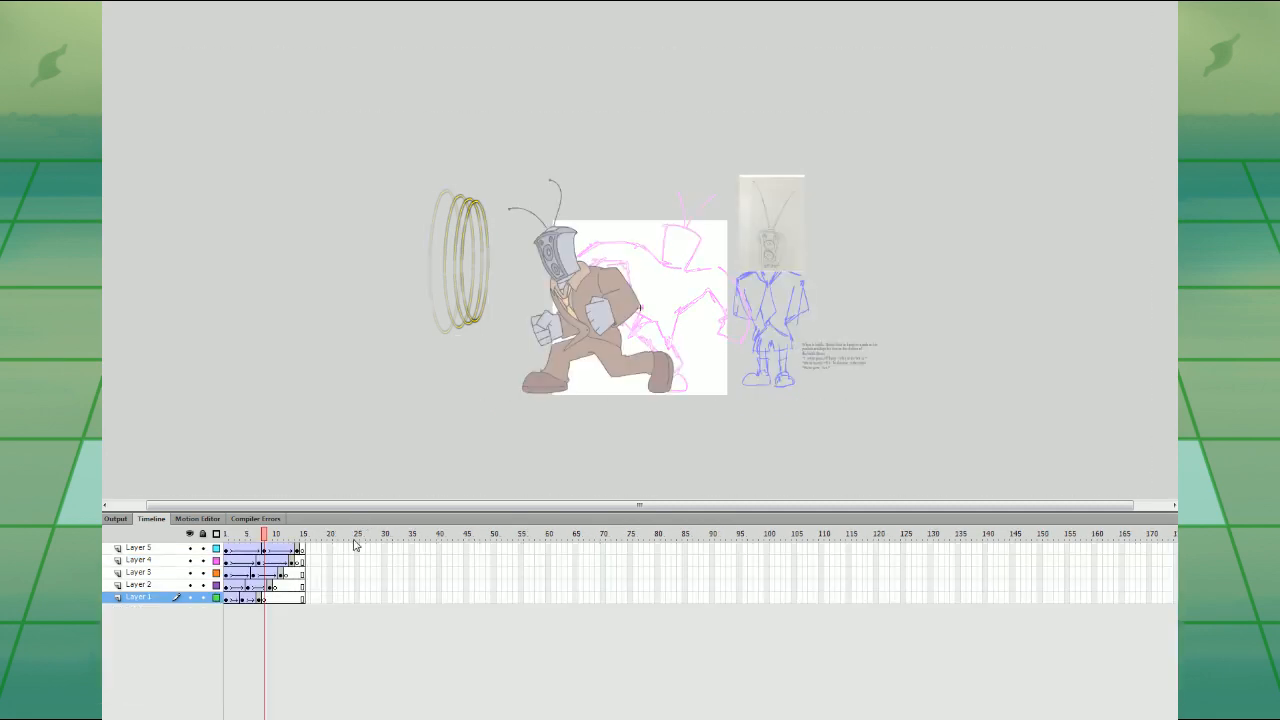
mouse_move(262, 600)
left_mouse_down()
mouse_move(304, 600)
mouse_move(270, 587)
left_mouse_up()
left_click_drag(272, 588, 303, 588)
left_click_drag(281, 575, 286, 575)
left_click_drag(286, 575, 302, 577)
left_click_drag(292, 563, 303, 565)
left_click(240, 551)
key("Return")
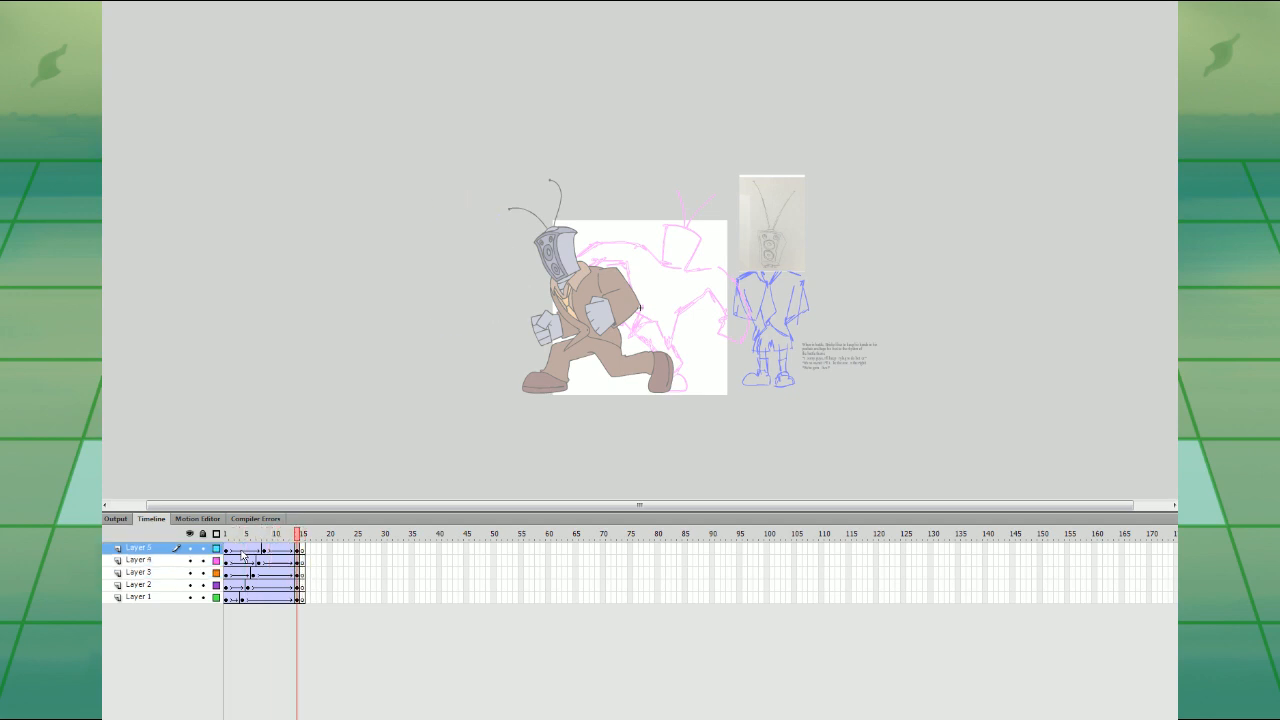
key("Return")
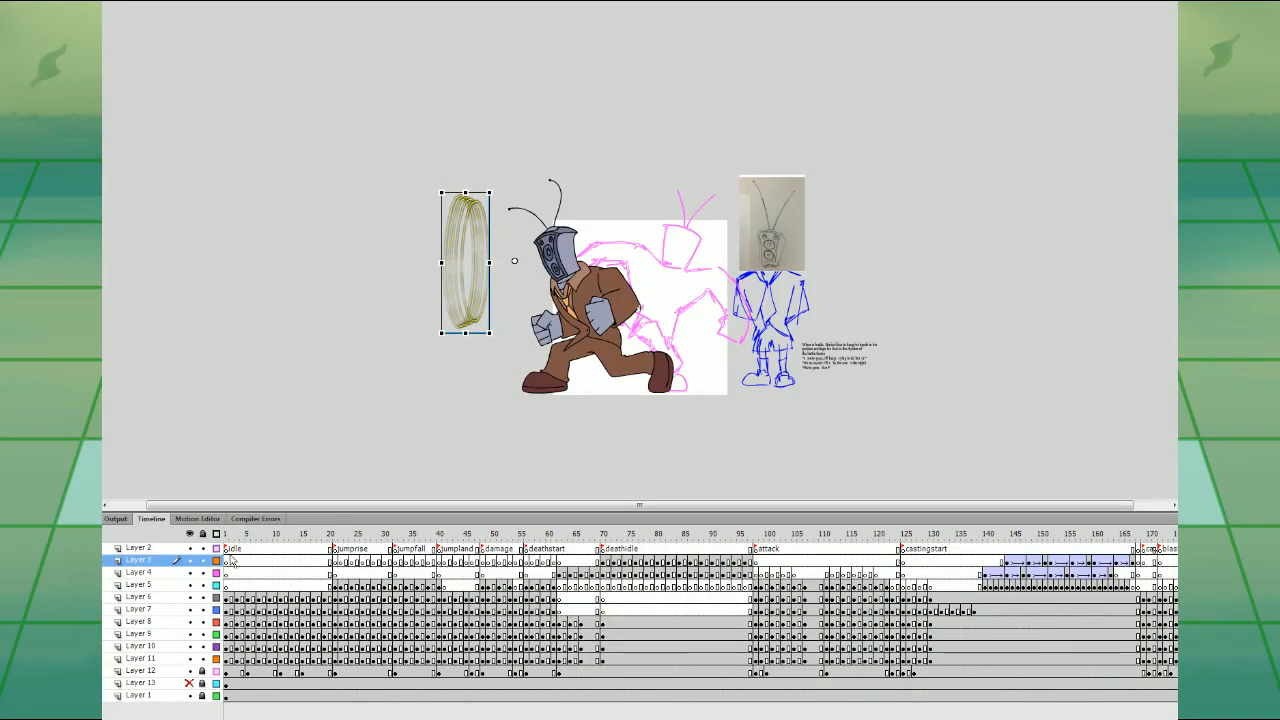
key("Return")
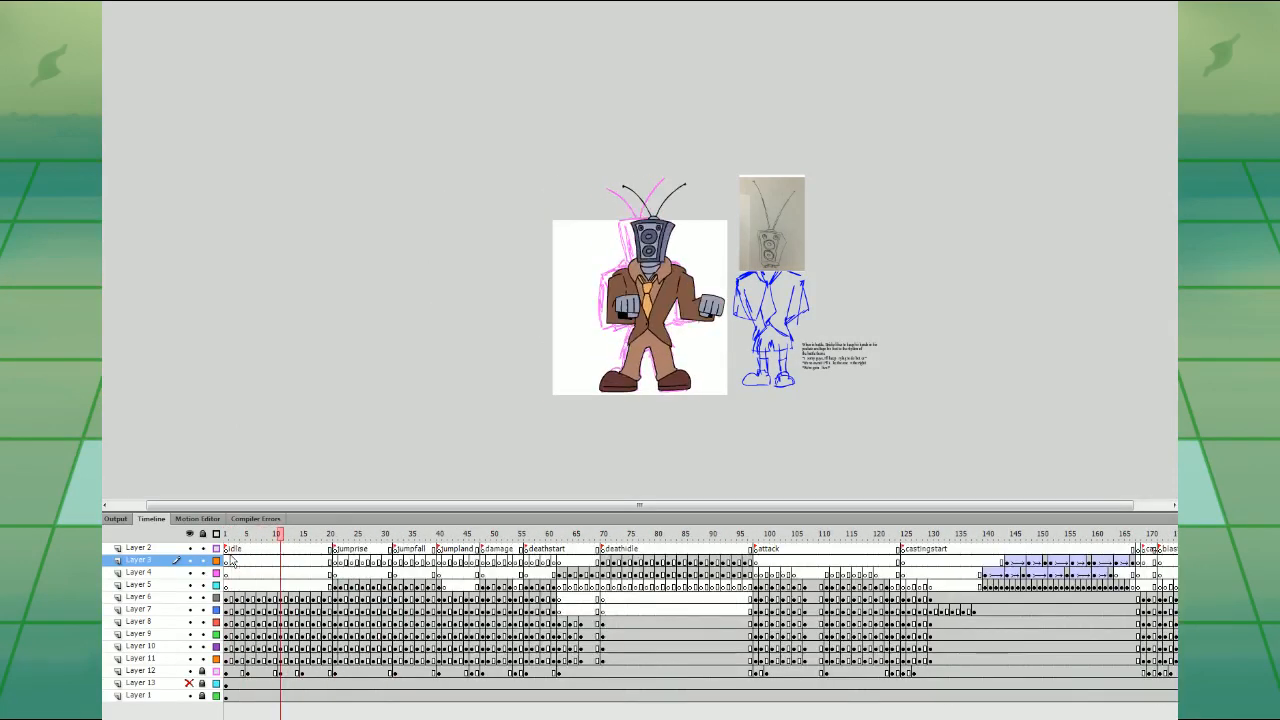
- Copy all frames on Layer 2 through Layer 11 of the character's animation into a clean symbol timeline
key("ctrl+=")
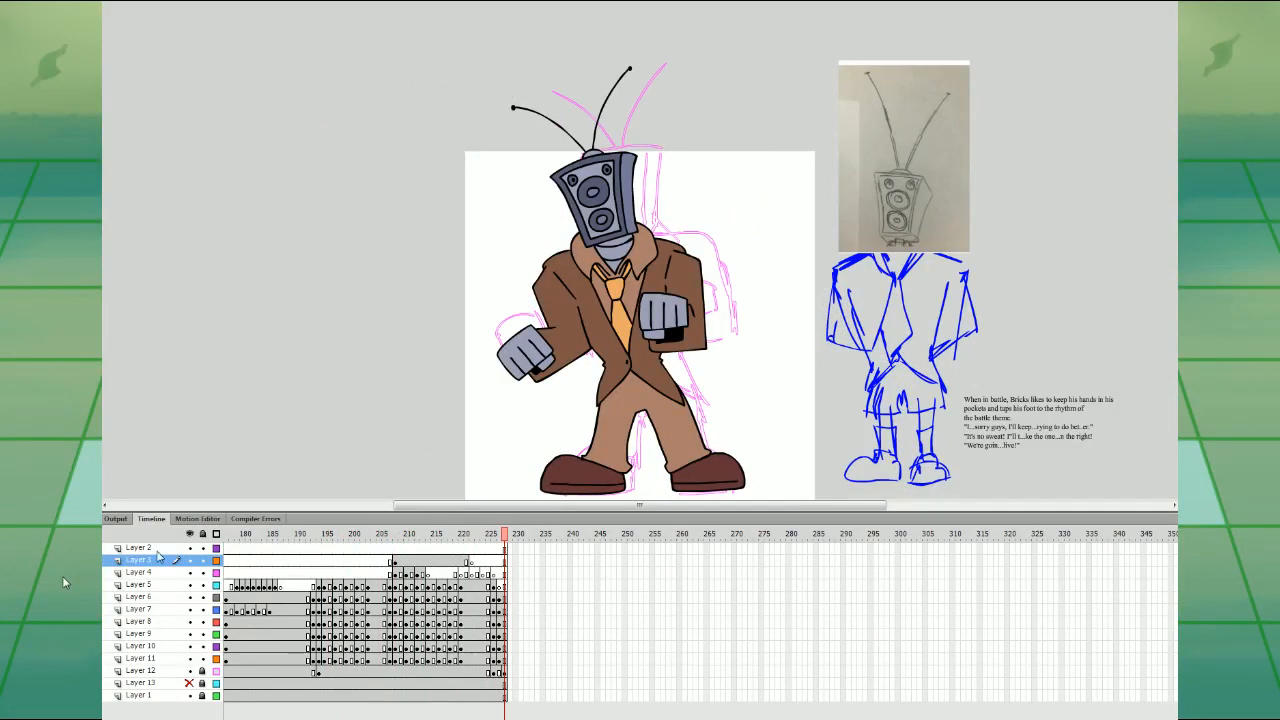
left_click(157, 549)
left_click(172, 660, "shift")
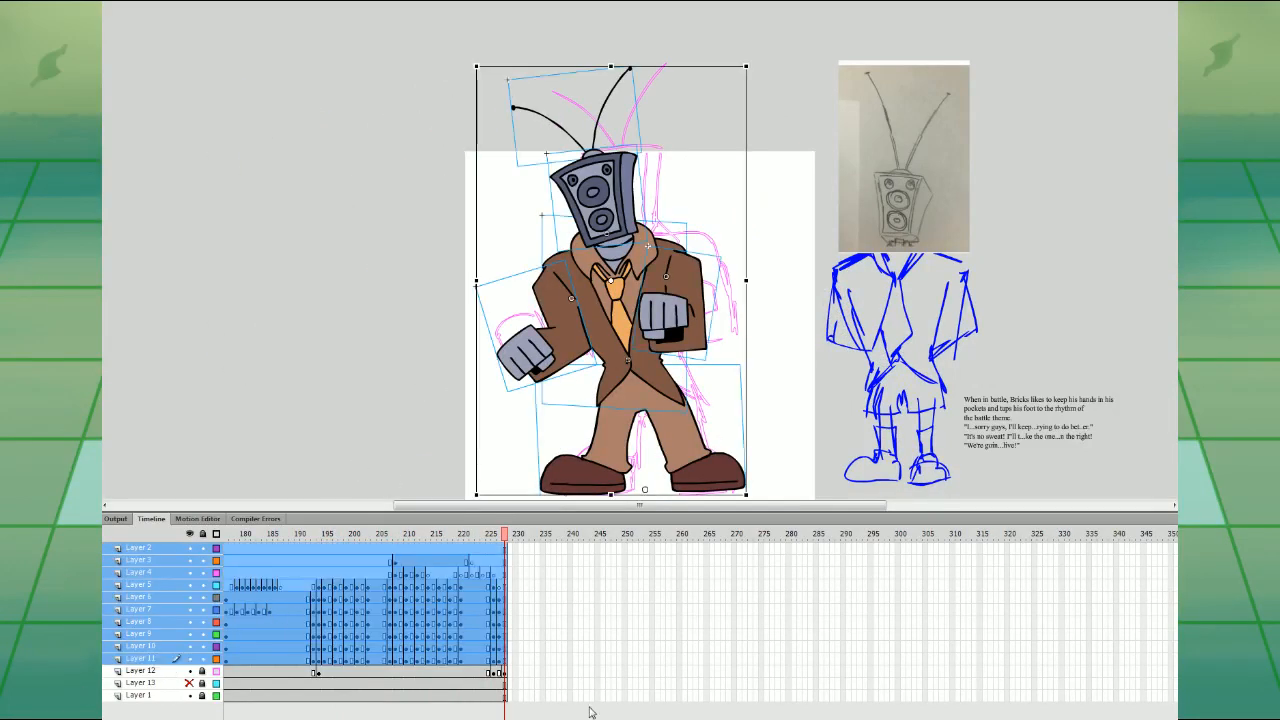
left_click_drag(589, 718, 300, 718)
left_click_drag(249, 534, 176, 528)
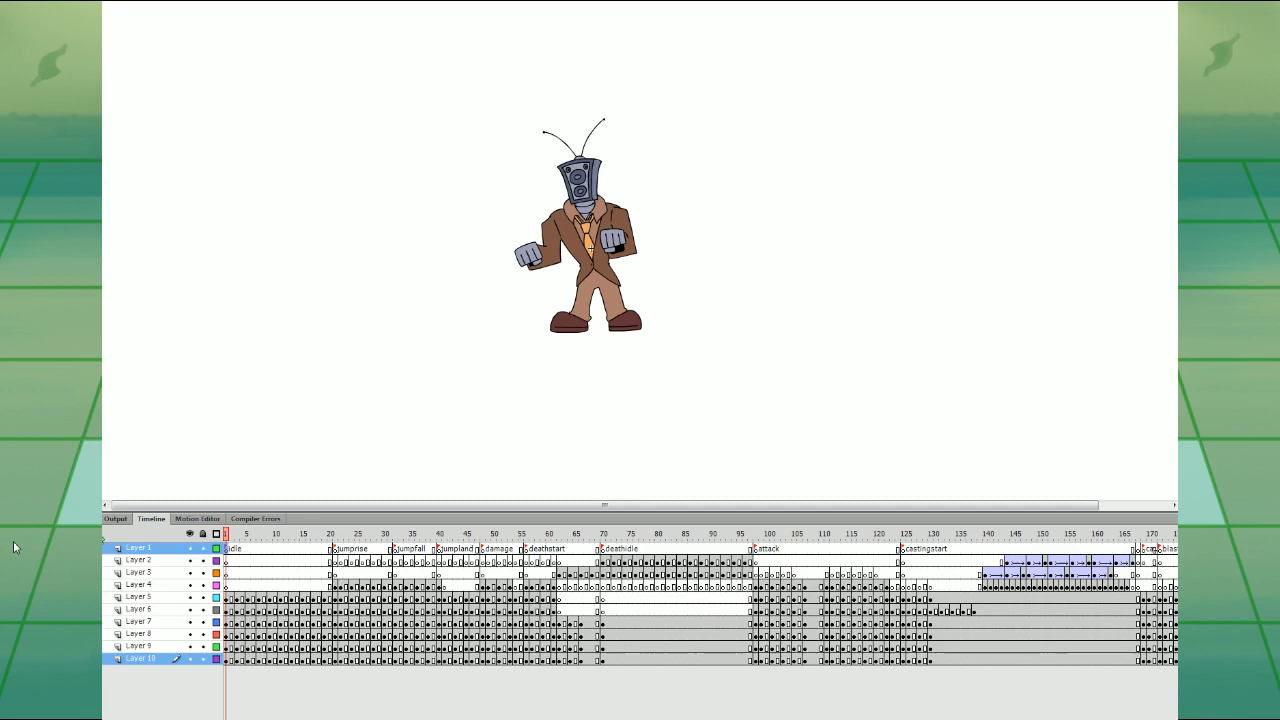
- Copy the label layer into the main timeline, place it between Layer 3 and Layer 2, and resize the stage
left_click(135, 549)
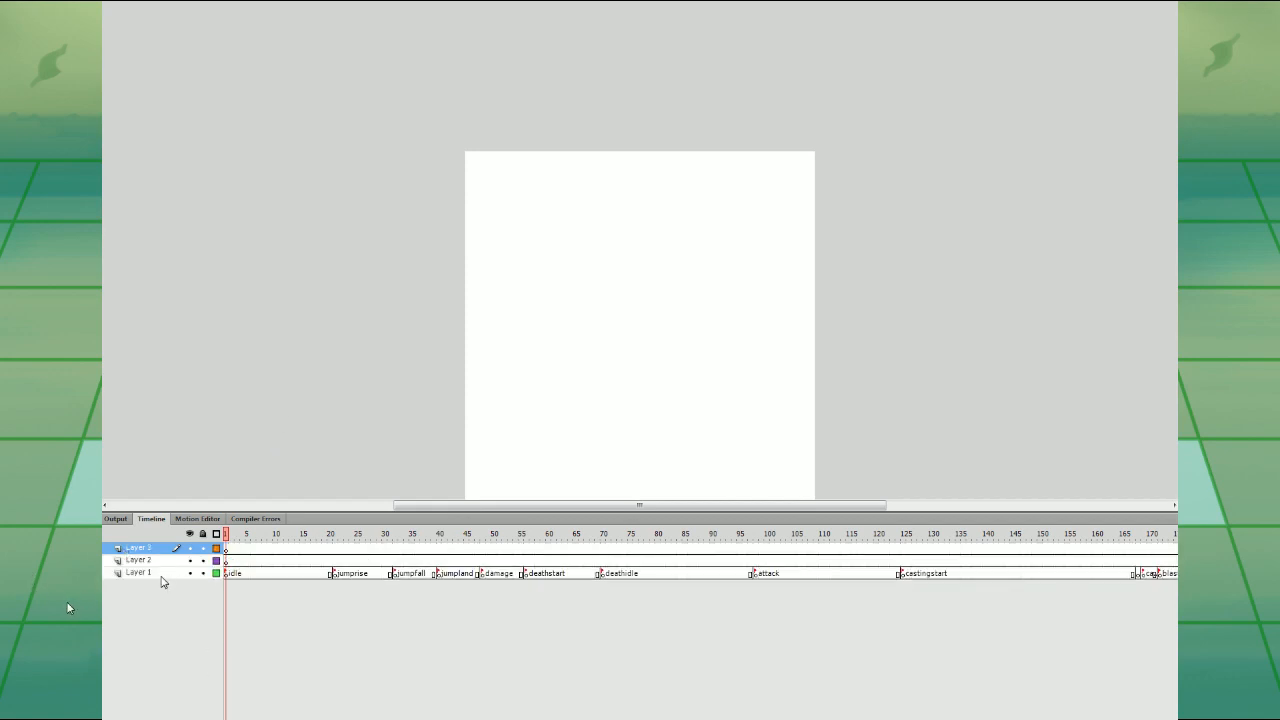
left_click_drag(130, 572, 90, 558)
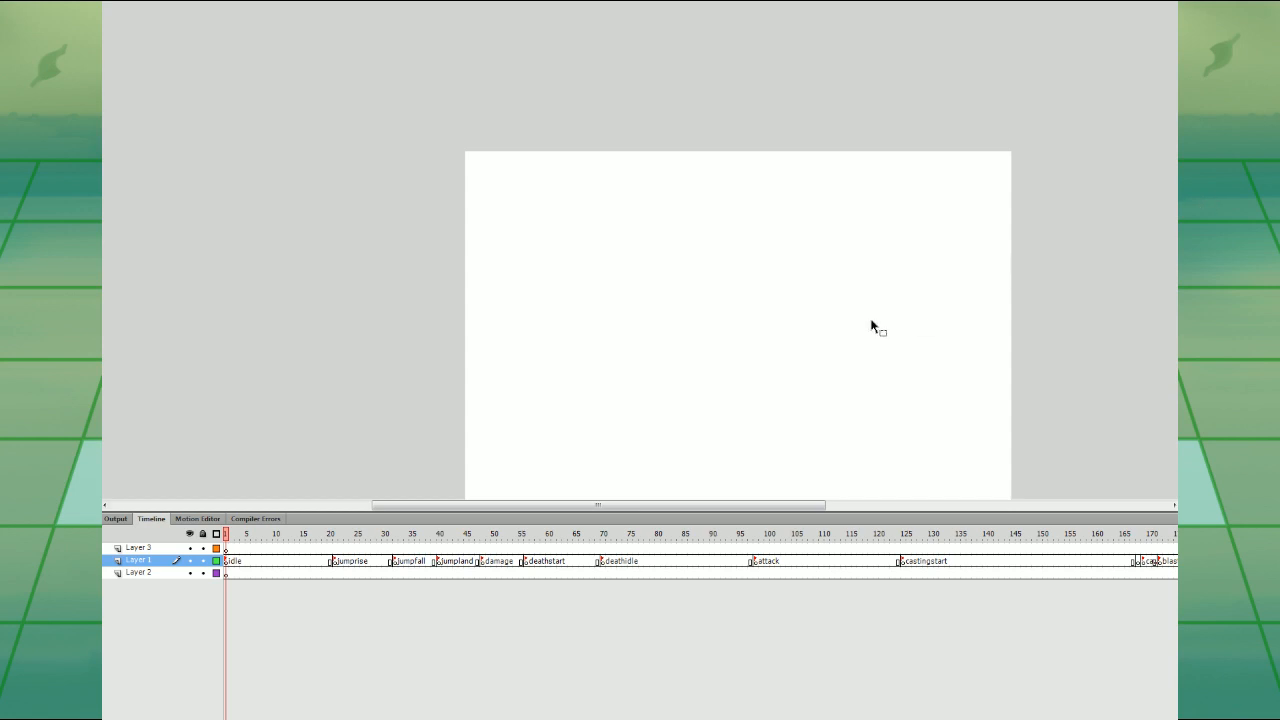
key("ctrl+minus")
scroll(872, 319, "down", 2)
scroll(872, 319, "up", 1)
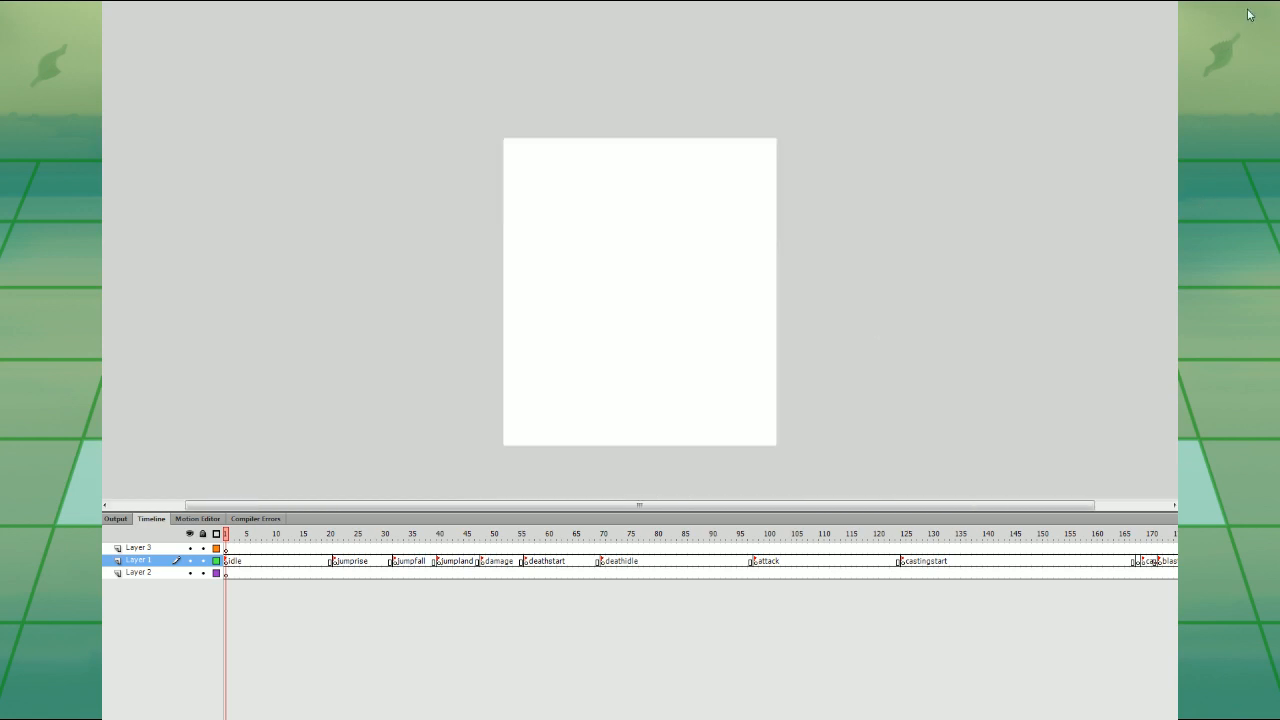
- Try placing the character symbol on the stage in the label layer's idle section
left_click_drag(1172, 358, 692, 322)
left_click(740, 550)
left_click(648, 549)
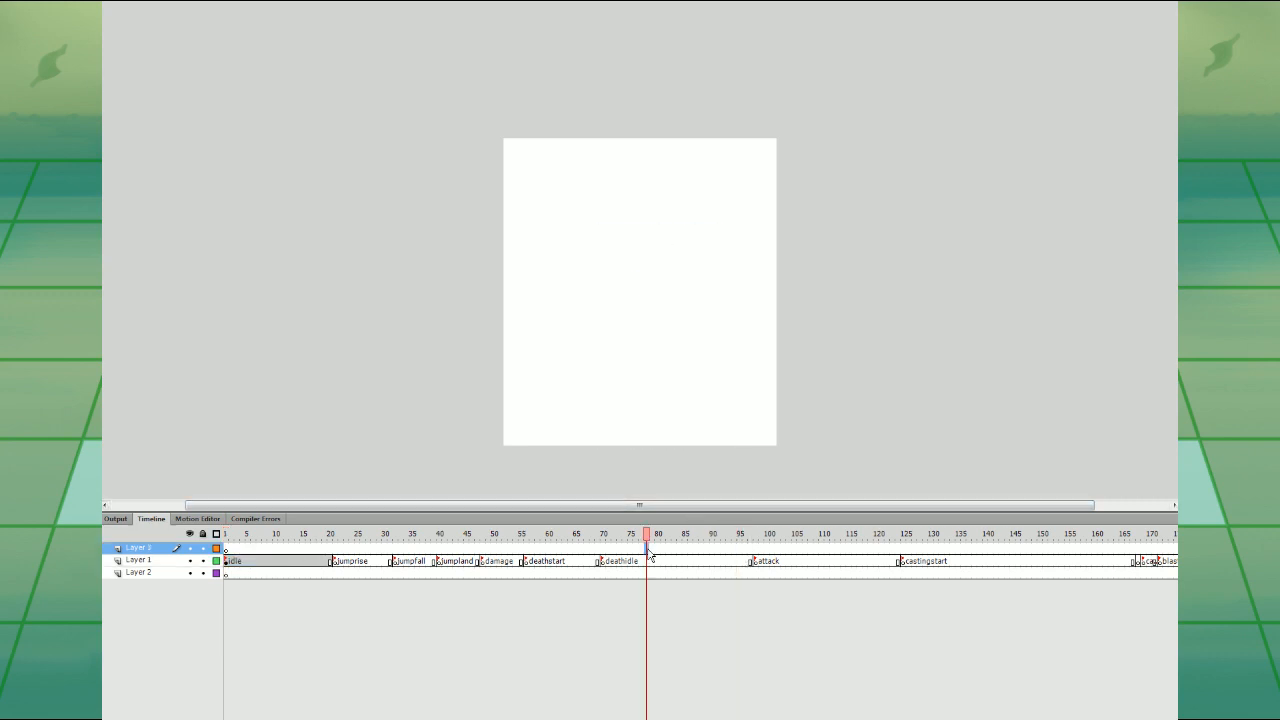
key("ctrl+z")
key("ctrl+z")
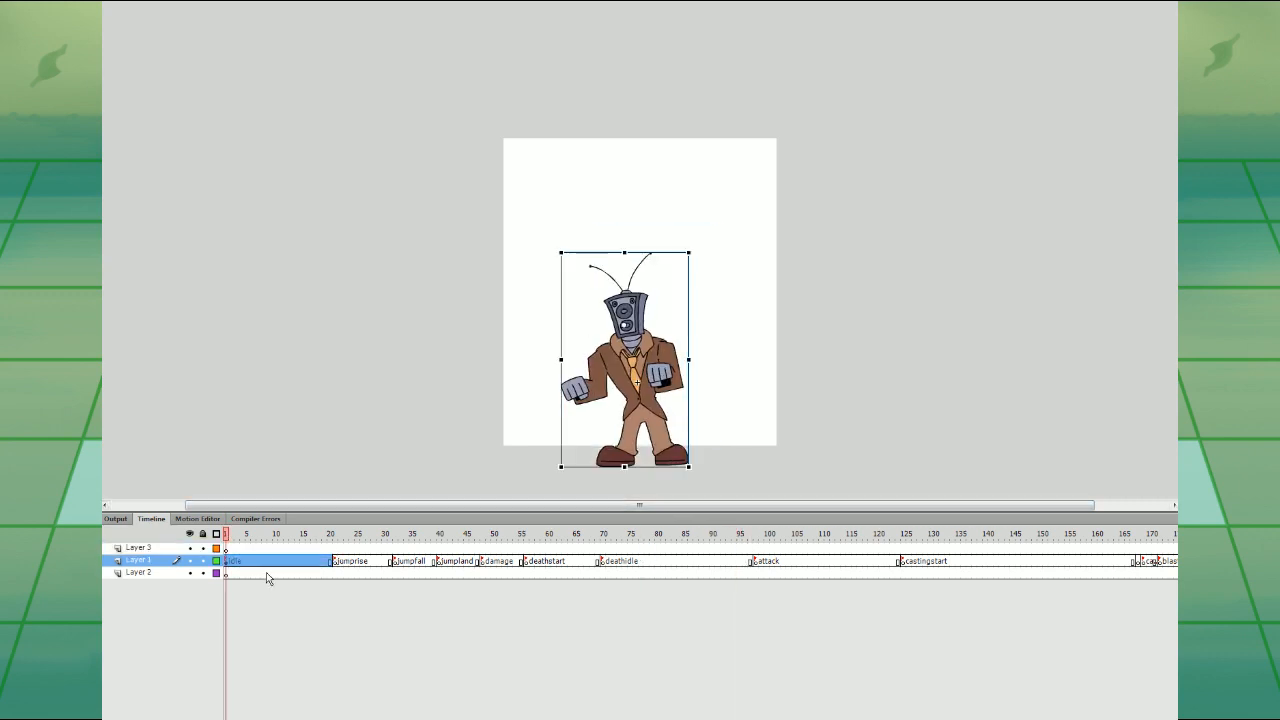
left_click(266, 573)
key("ctrl+z")
- Place the character symbol on Layer 2 with its feet near the stage's lower edge
left_click(266, 573)
left_click_drag(1172, 358, 611, 290)
left_click_drag(713, 305, 643, 329)
key("Escape")
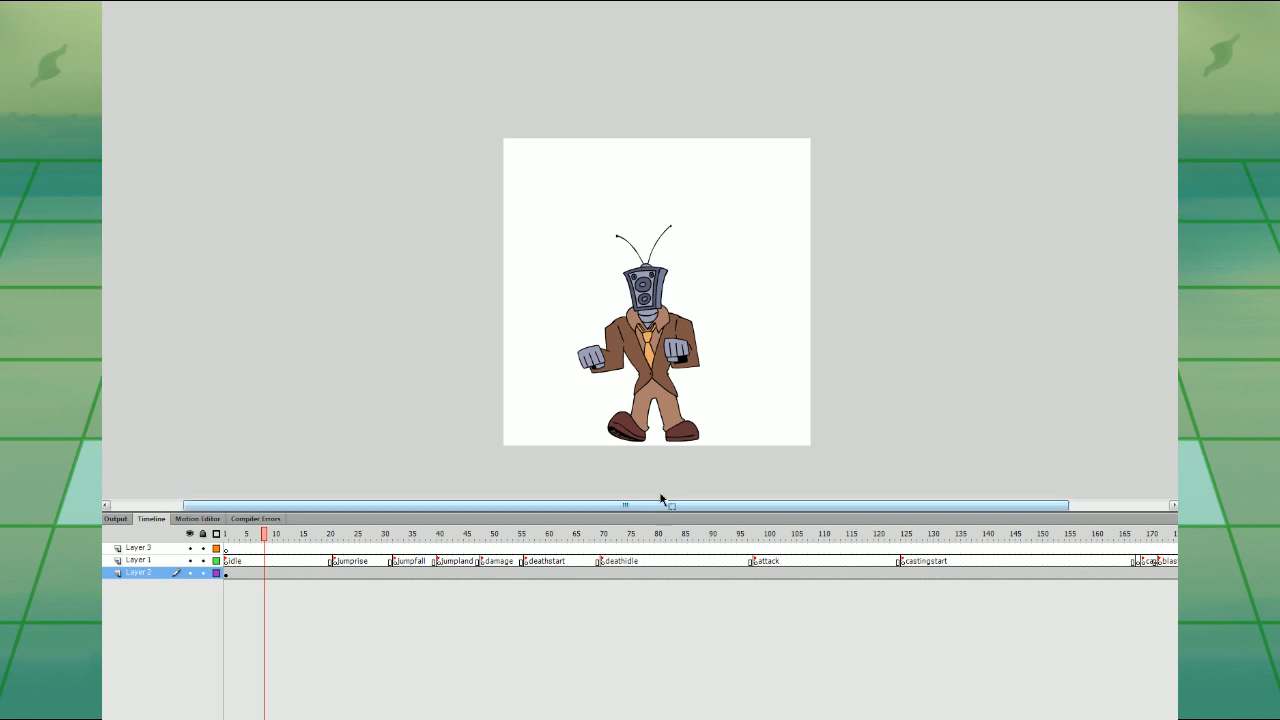
- Play and step through the character's labelled sections, widening the stage to give the motion more room
left_click(630, 548)
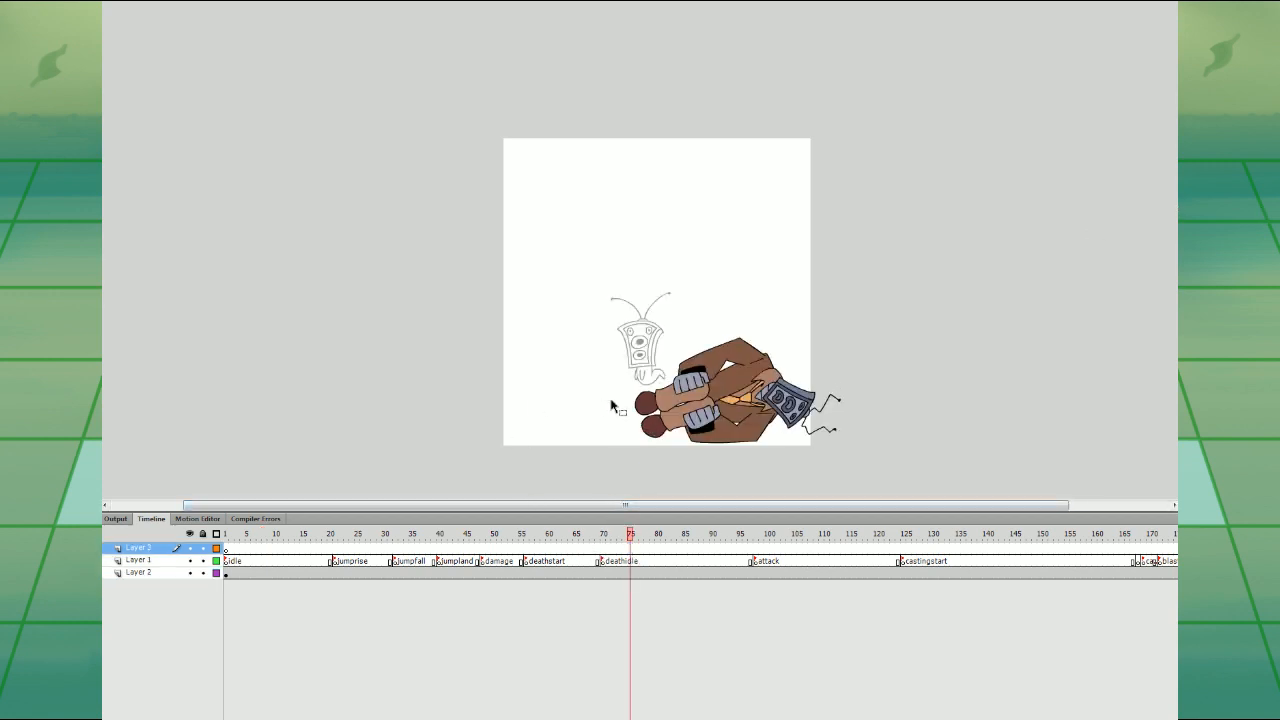
left_click_drag(227, 552, 1163, 555)
key("Return")
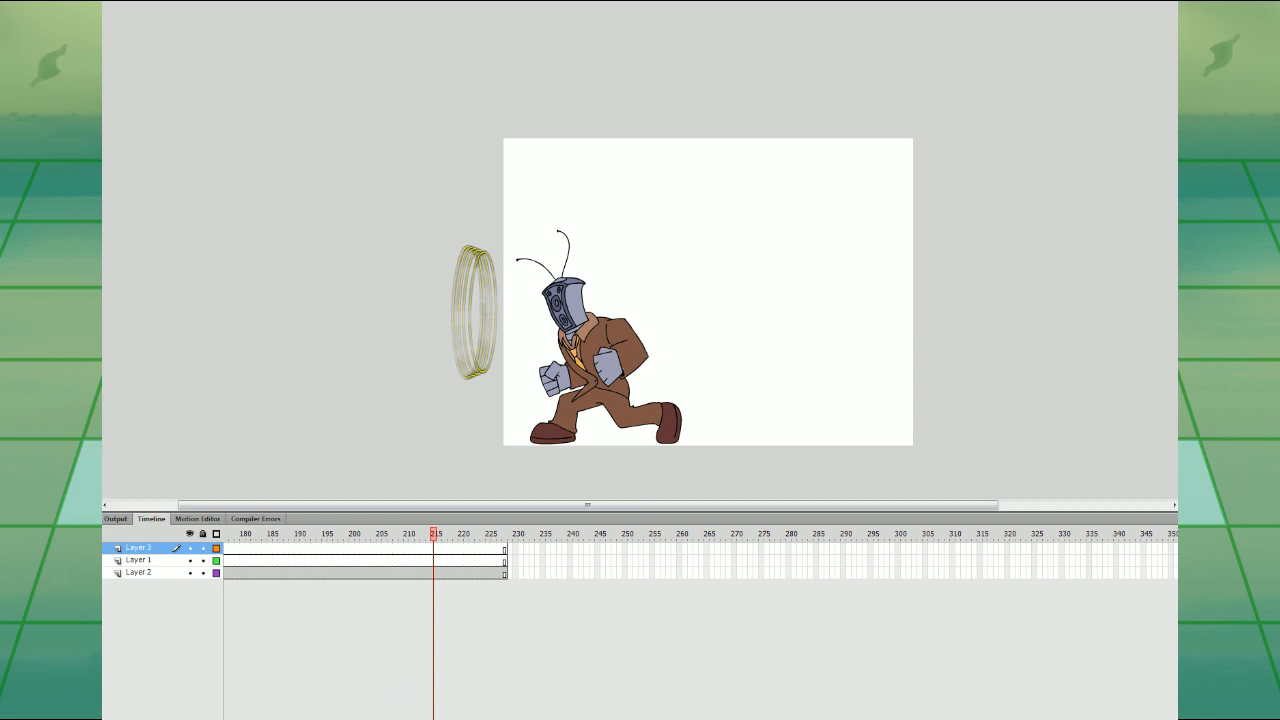
left_click_drag(470, 718, 345, 718)
left_click(380, 574)
left_click(467, 574)
left_click(619, 572)
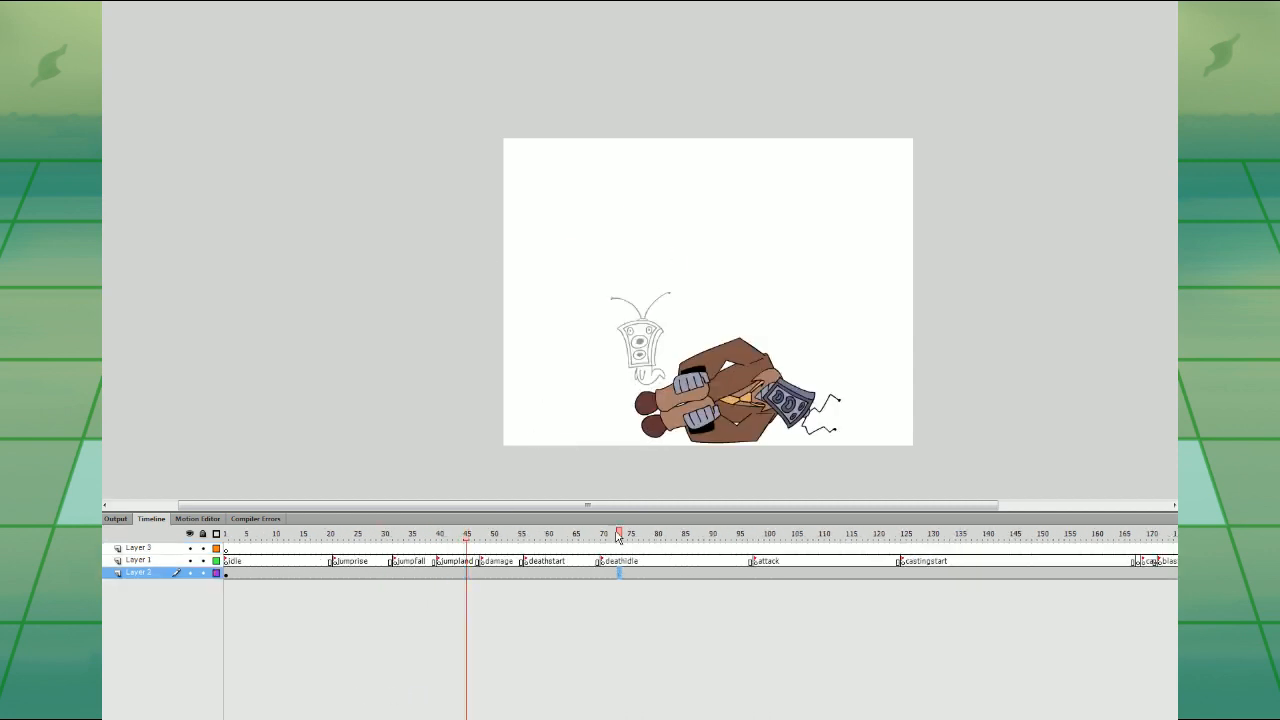
left_click_drag(274, 548, 398, 552)
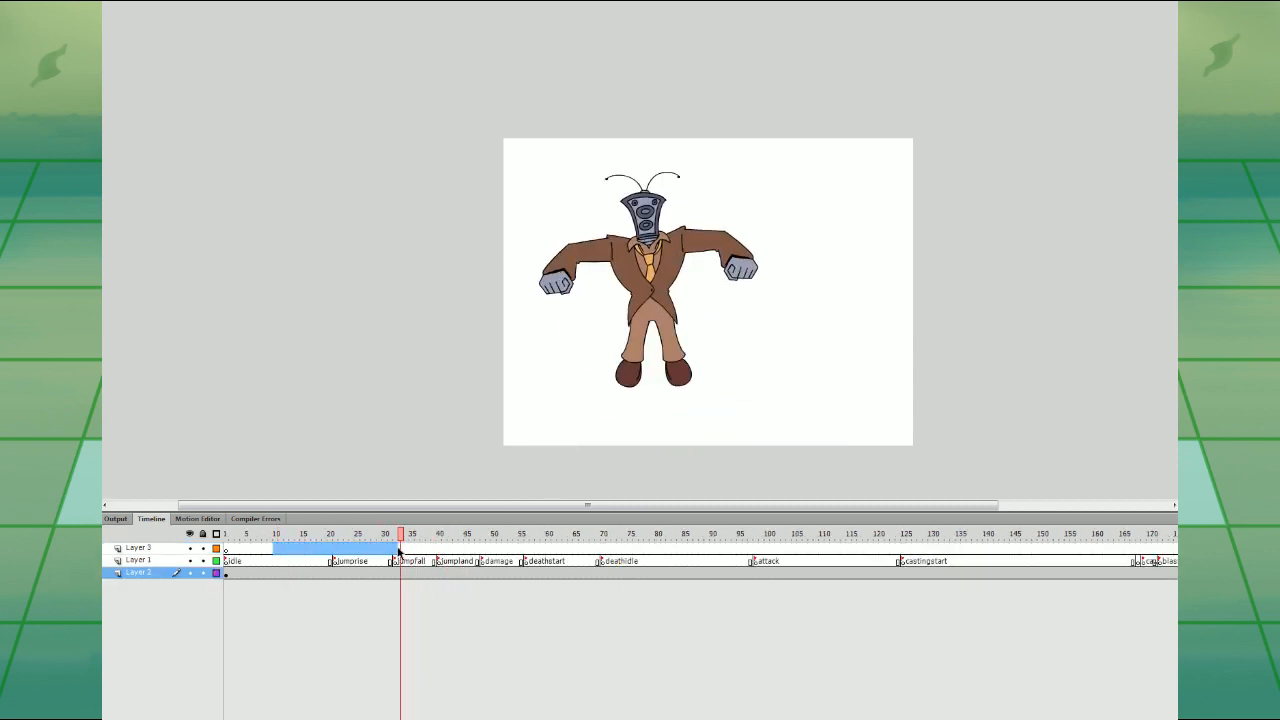
left_click(338, 562)
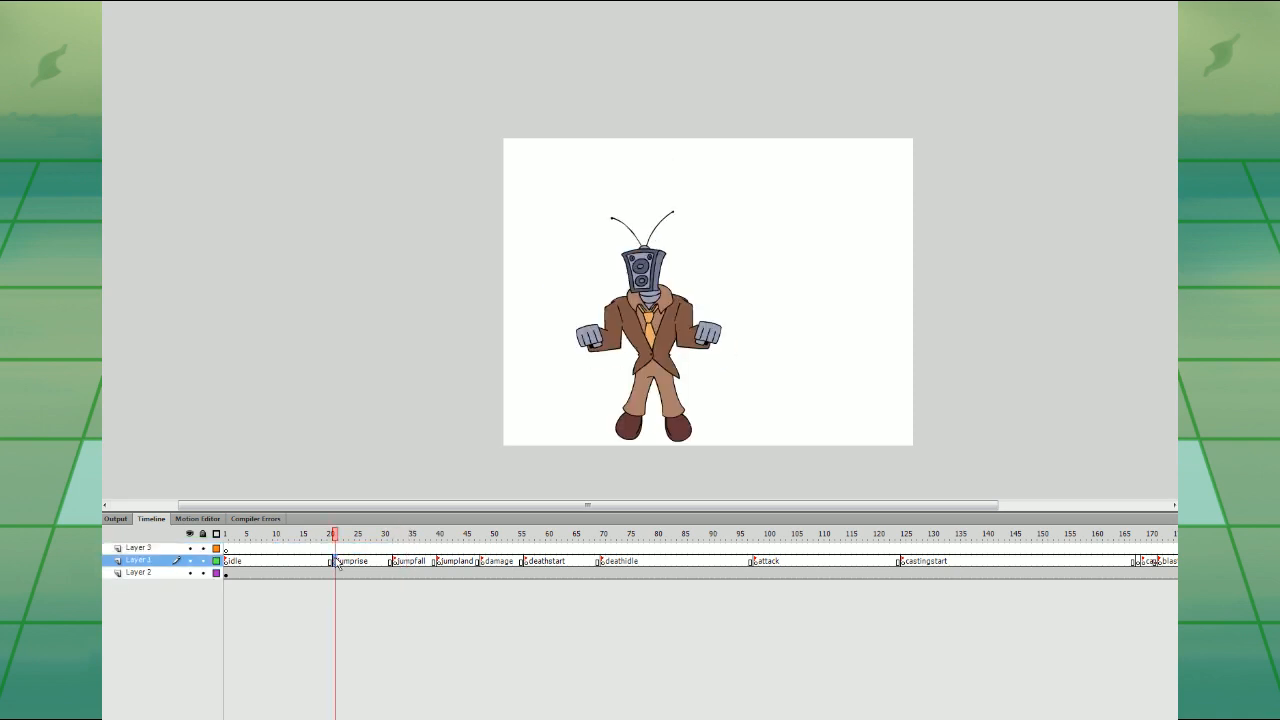
- Shift the character toward the stage's right side, fine-tune it against the deathidle pose, and play the animation
left_click(229, 549)
left_click_drag(640, 372, 719, 372)
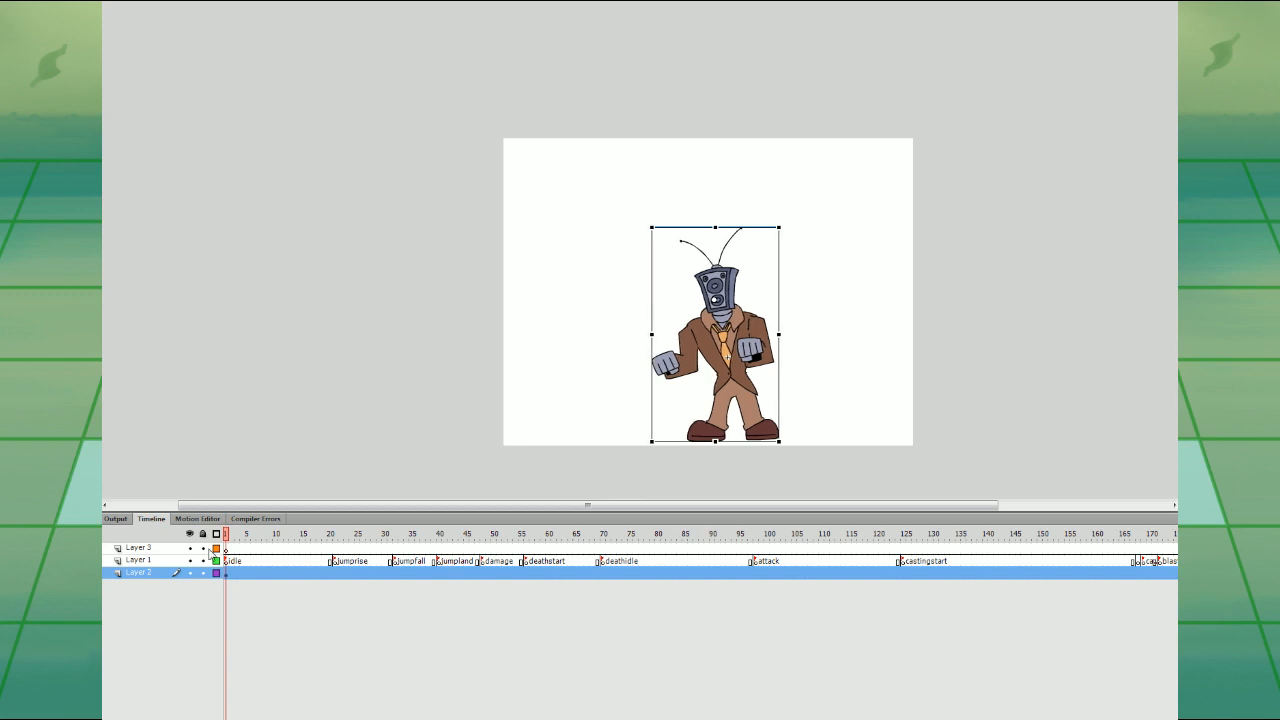
left_click(226, 549)
key("Return")
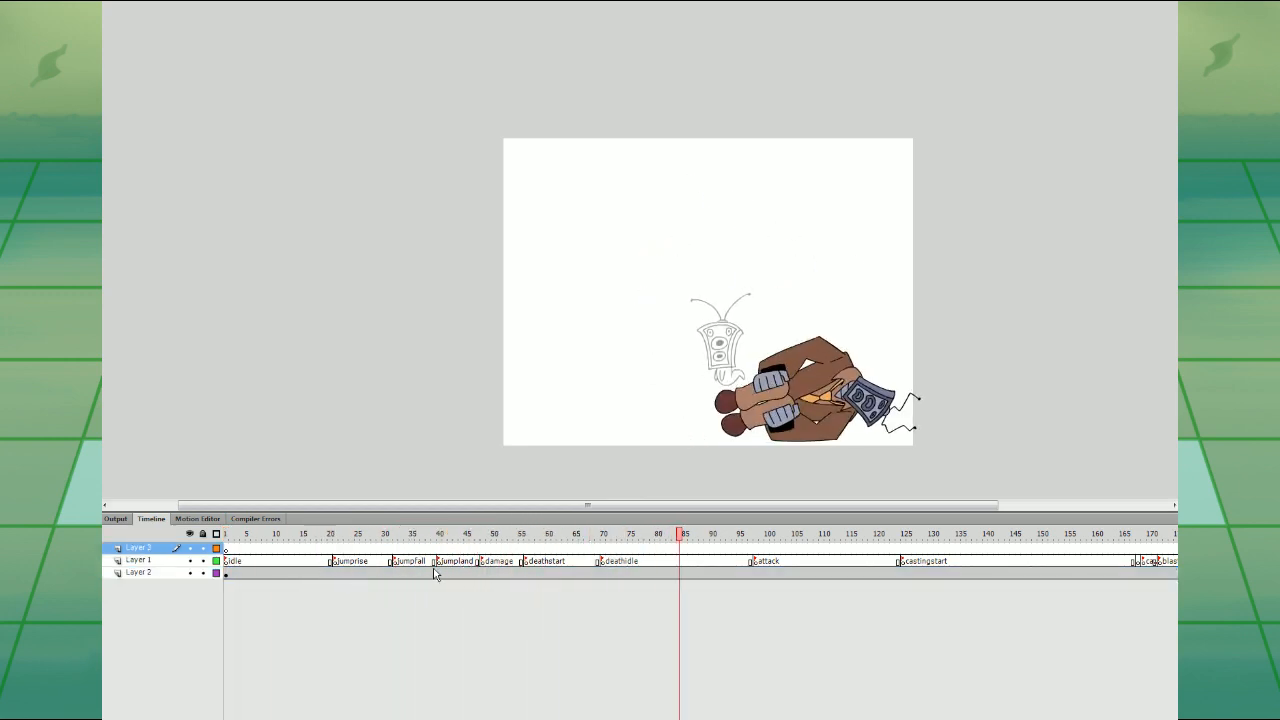
left_click(818, 406)
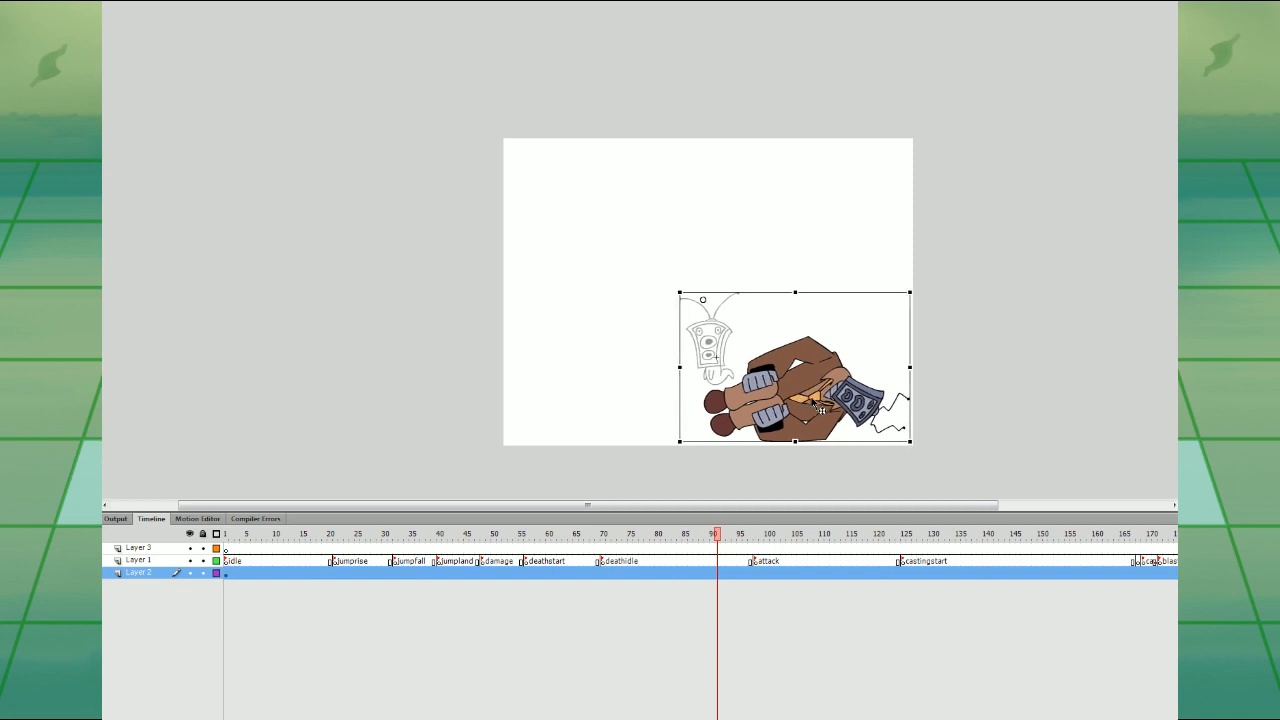
left_click(436, 561)
key("Return")
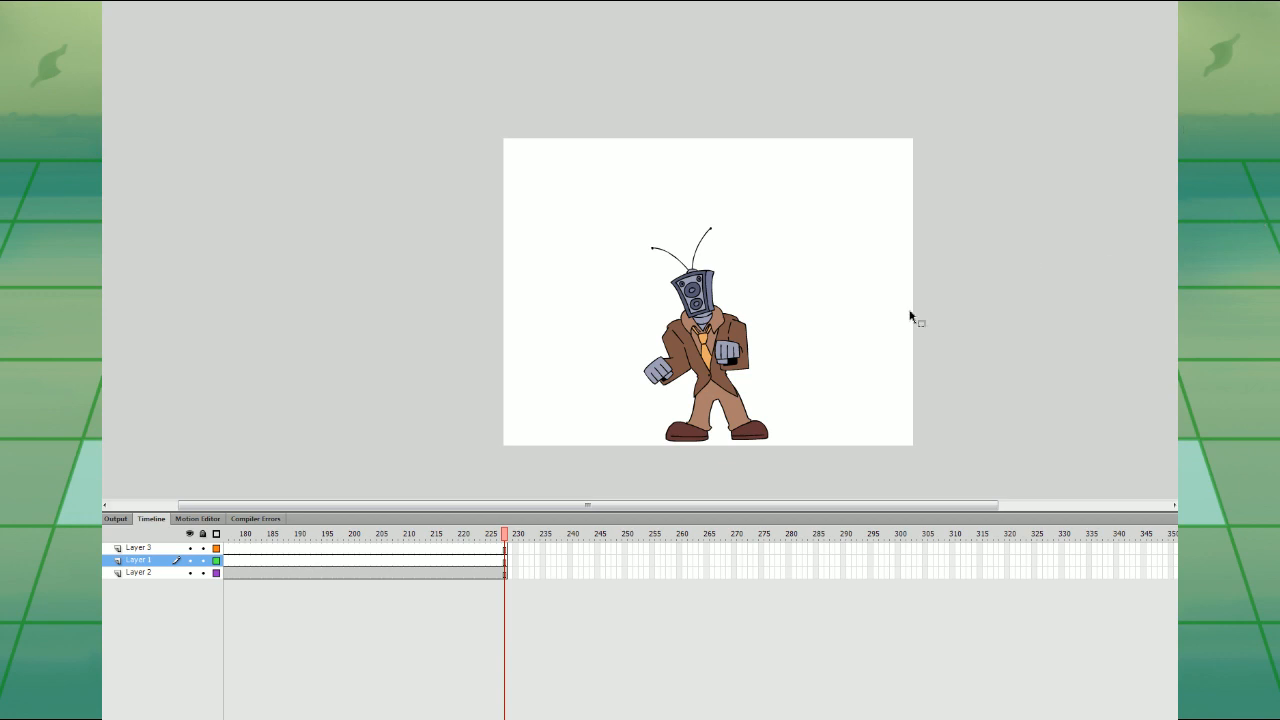
- Step through the blast frames on Layer 2, nudge the character slightly to the right, and replay the ending
left_click(270, 563)
left_click(331, 573)
left_click(383, 573)
left_click(429, 573)
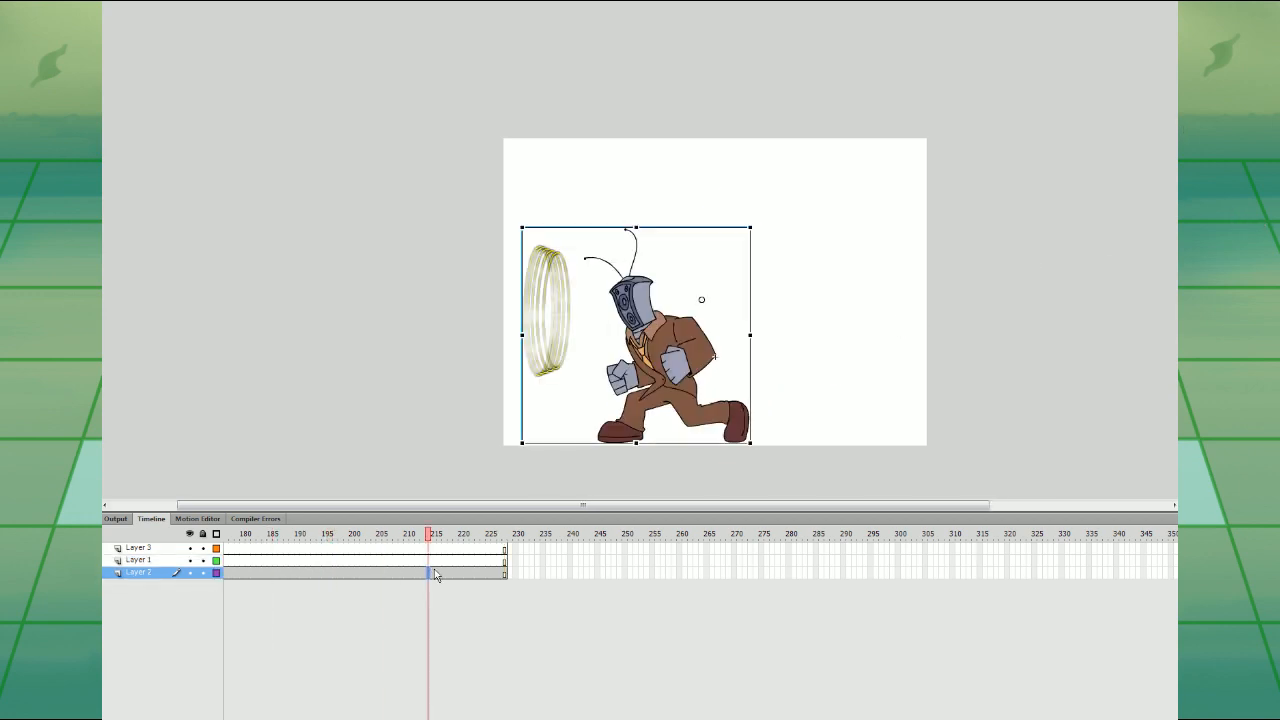
left_click(443, 573)
left_click(457, 573)
left_click(472, 565)
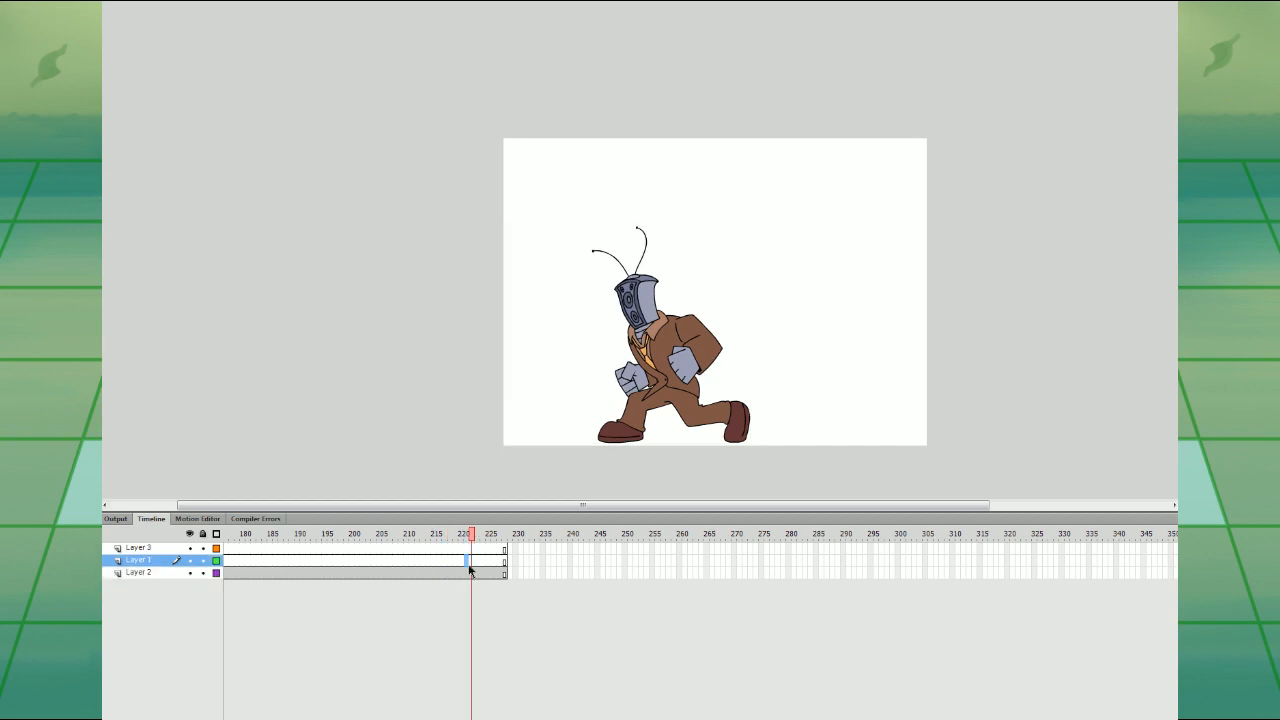
left_click(466, 573)
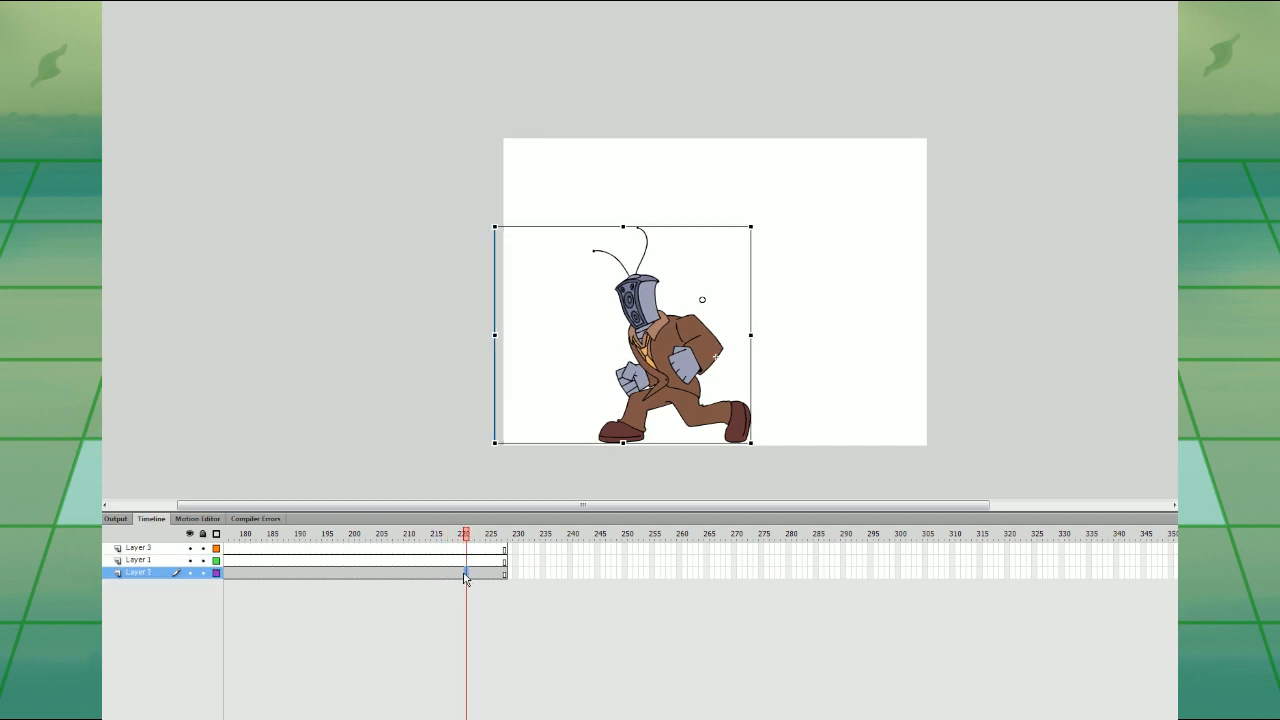
key("Right")
key("Right")
key("Right")
key("Right")
key("Right")
key("Right")
key("Right")
key("Right")
key("Right")
key("Right")
key("Right")
key("Right")
key("Return")
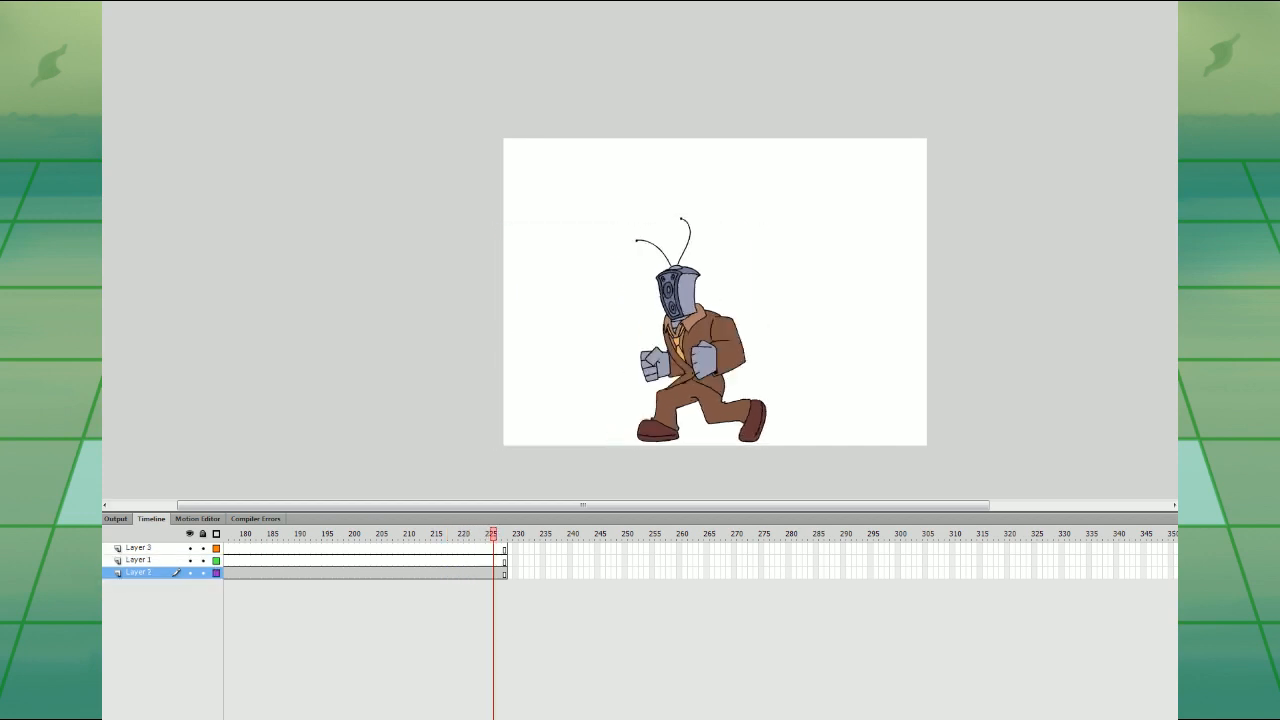
- Reduce the stage height and nudge the character up until its feet rest on the stage's lower edge
left_click(1104, 278)
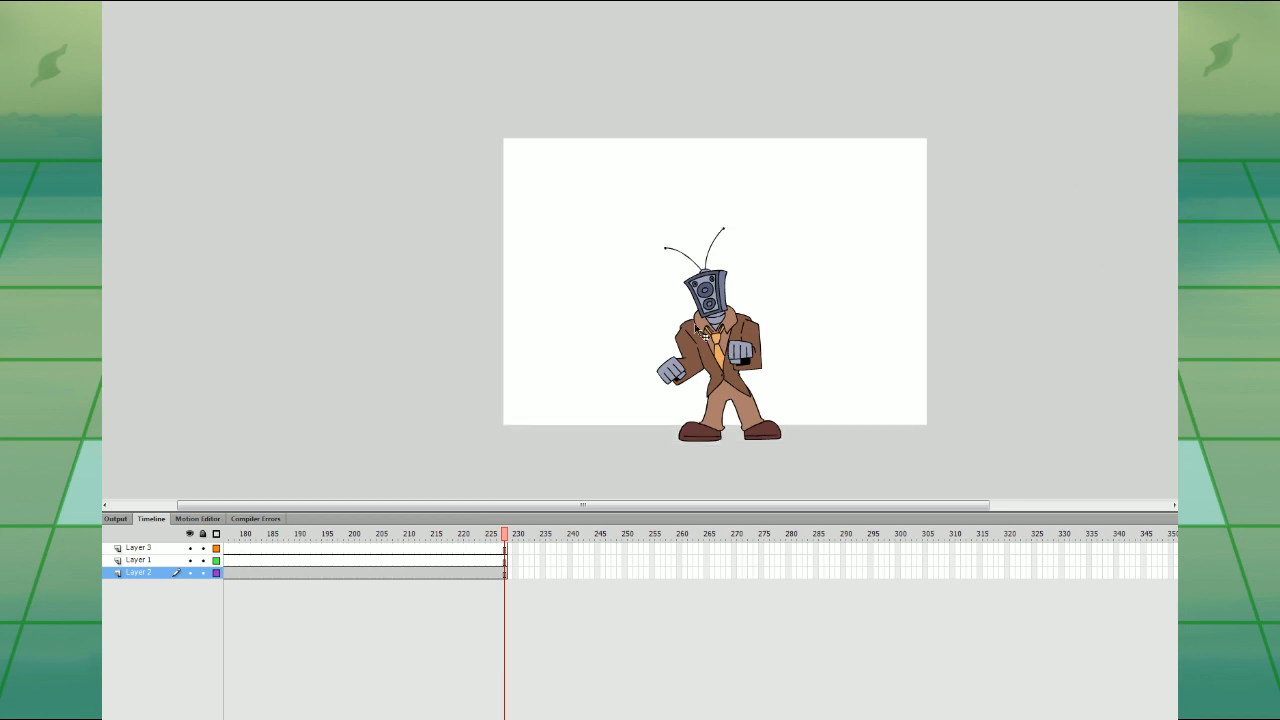
left_click(693, 331)
key("Up")
key("Up")
key("Up")
key("Up")
key("Up")
key("Up")
key("Up")
key("Up")
key("Up")
key("Up")
key("Up")
key("Up")
key("Up")
key("Up")
key("Up")
key("Up")
key("Up")
key("Up")
key("Up")
key("Up")
key("Up")
key("Up")
key("Up")
key("Up")
key("Up")
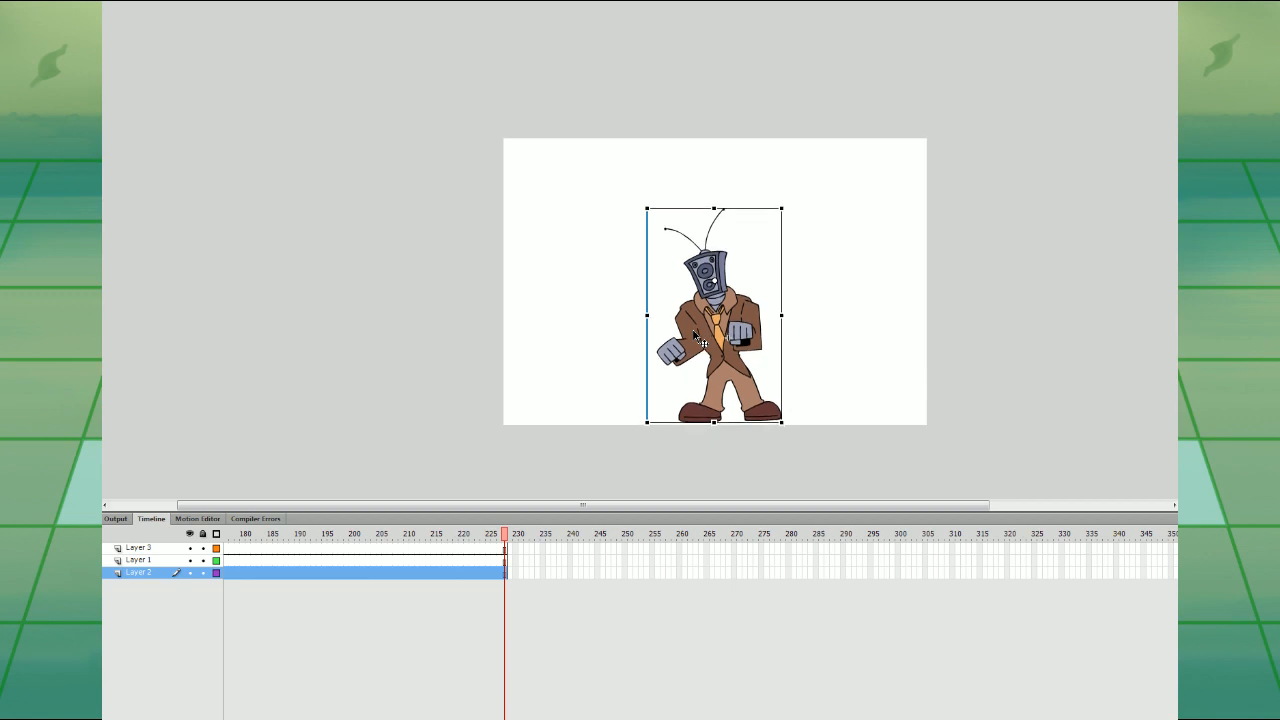
- Play the repositioned character's animation from the first frame to check its placement on the stage
left_click_drag(613, 718, 400, 718)
left_click(411, 549)
key("Return")
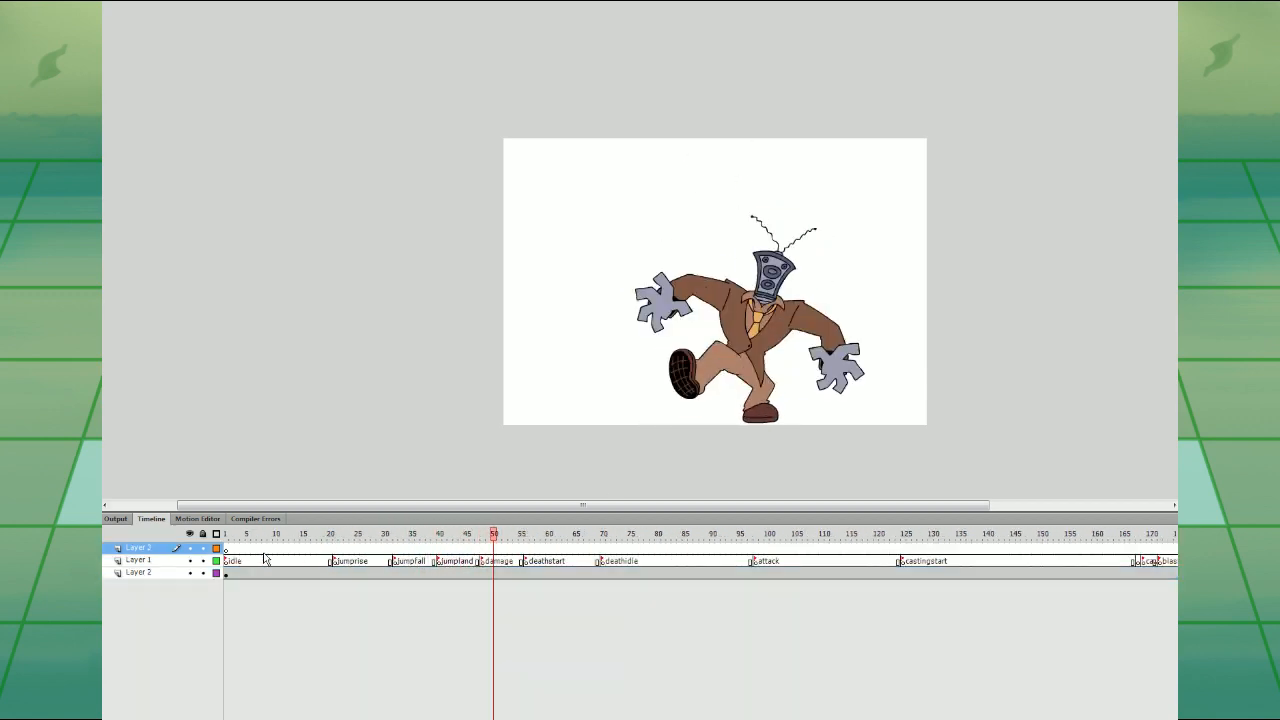
left_click(226, 550)
key("Return")
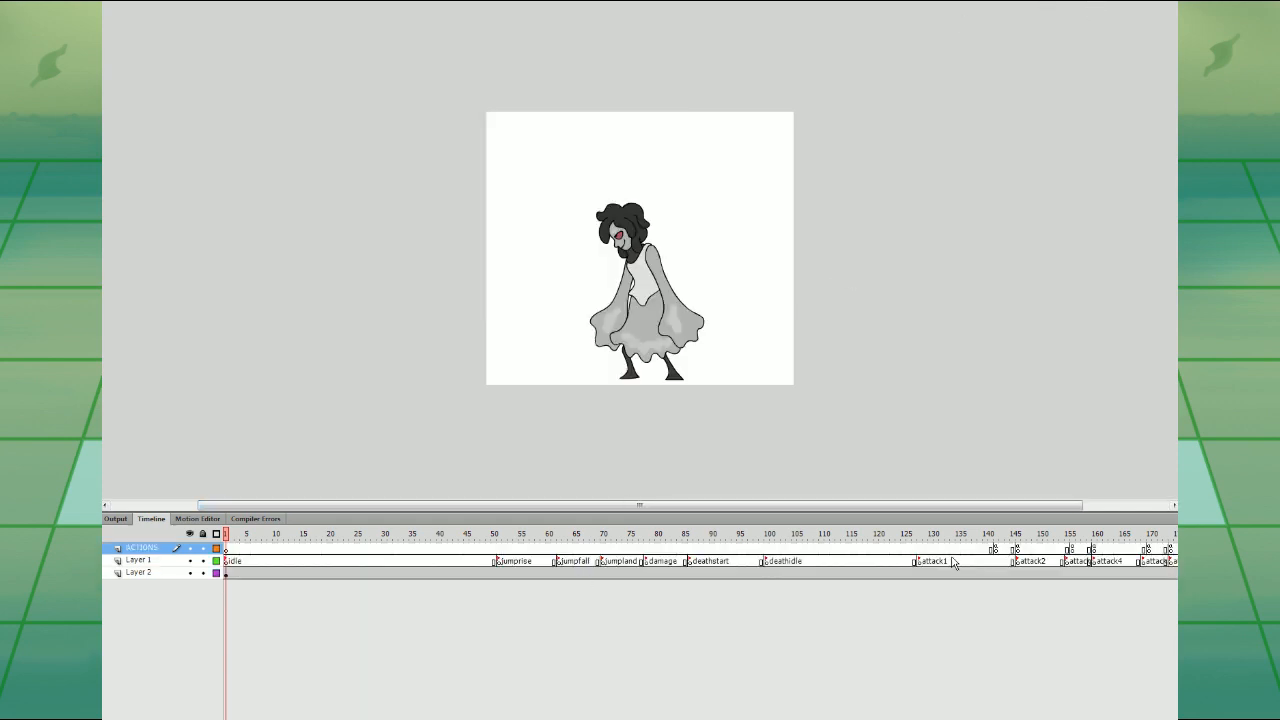
- Check the ghost character's ACTIONS keyframes, rename the speaker character's Layer 3 to ACTIONS, and add a blank keyframe in its attack section
left_click(995, 548)
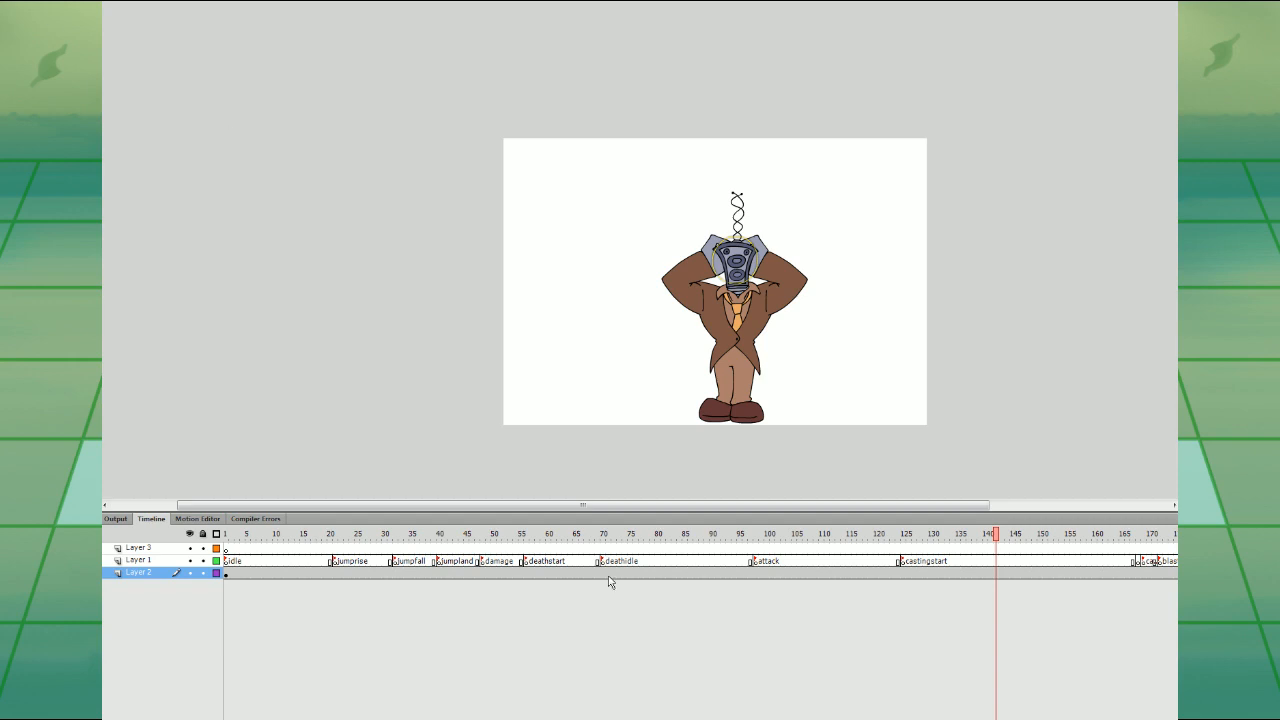
left_click_drag(815, 553, 831, 553)
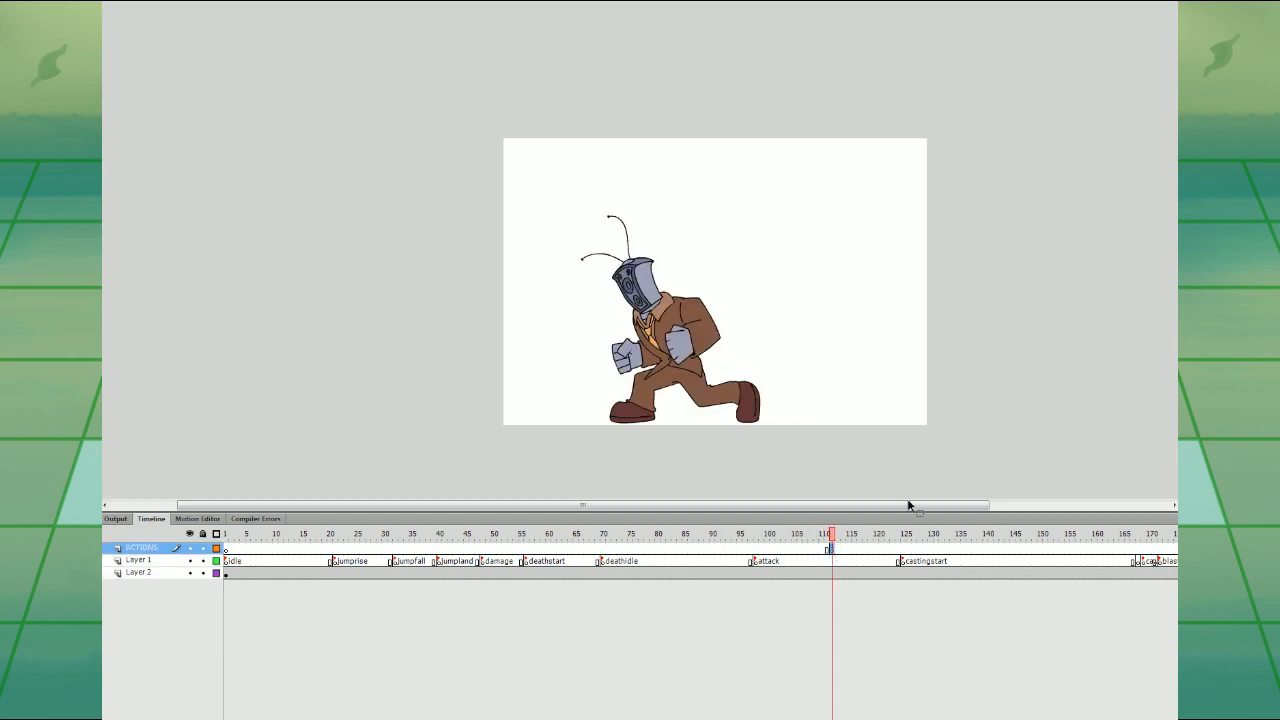
- Inspect the casting frames and remove the surplus label-layer keyframe at the end of the castingstart section
left_click(979, 553)
left_click_drag(985, 558, 1143, 556)
left_click(1149, 561)
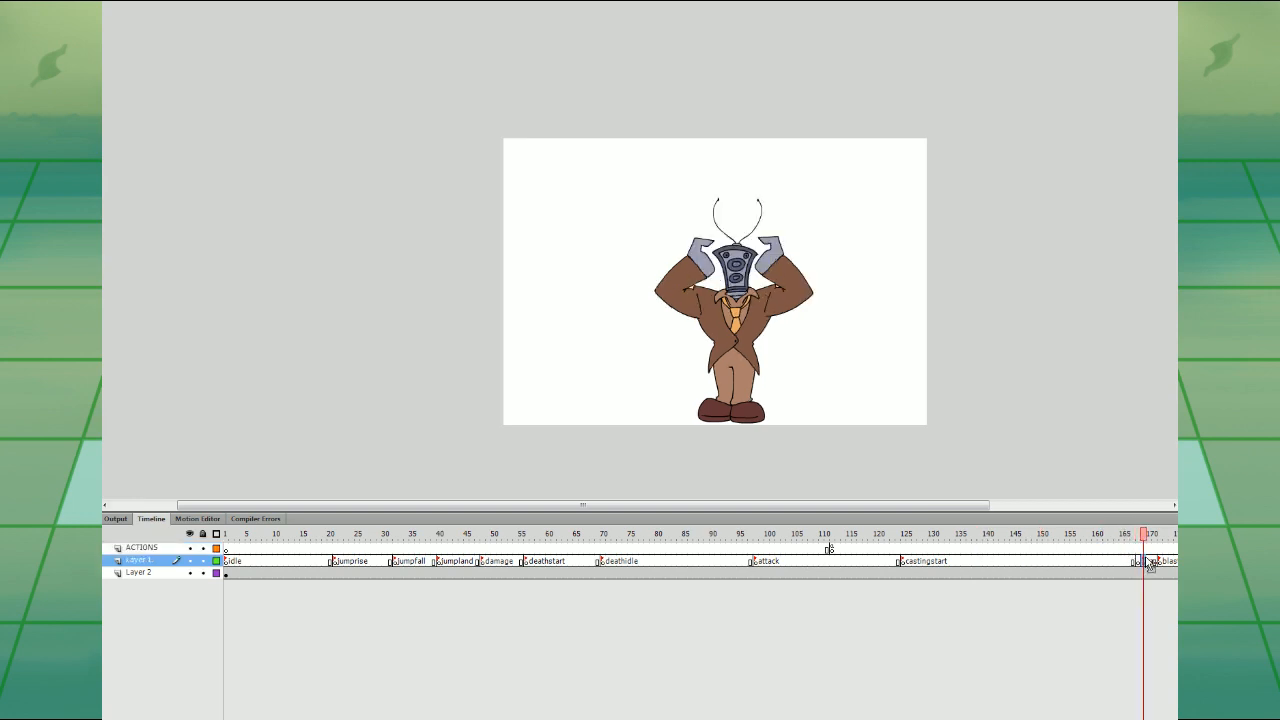
left_click(1142, 563)
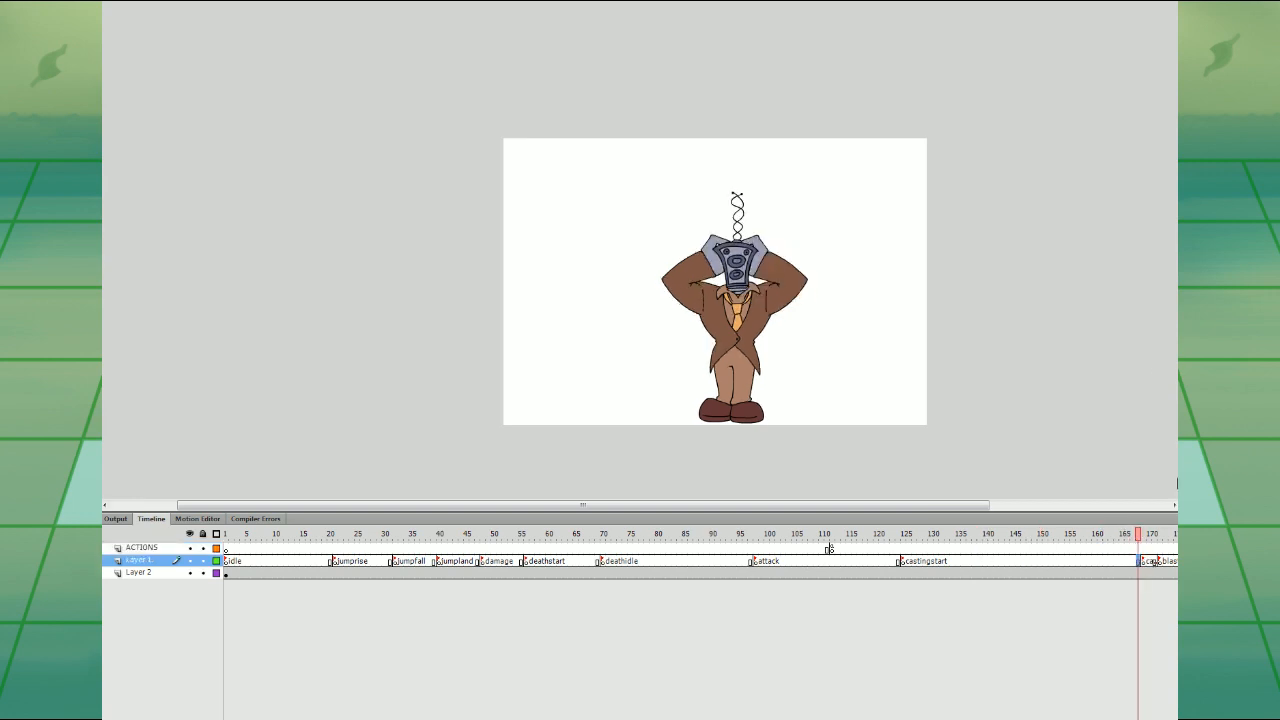
- Add a blank keyframe on the ACTIONS layer where the ring appears in the blast section, and play the rest
left_click_drag(1160, 548, 922, 558)
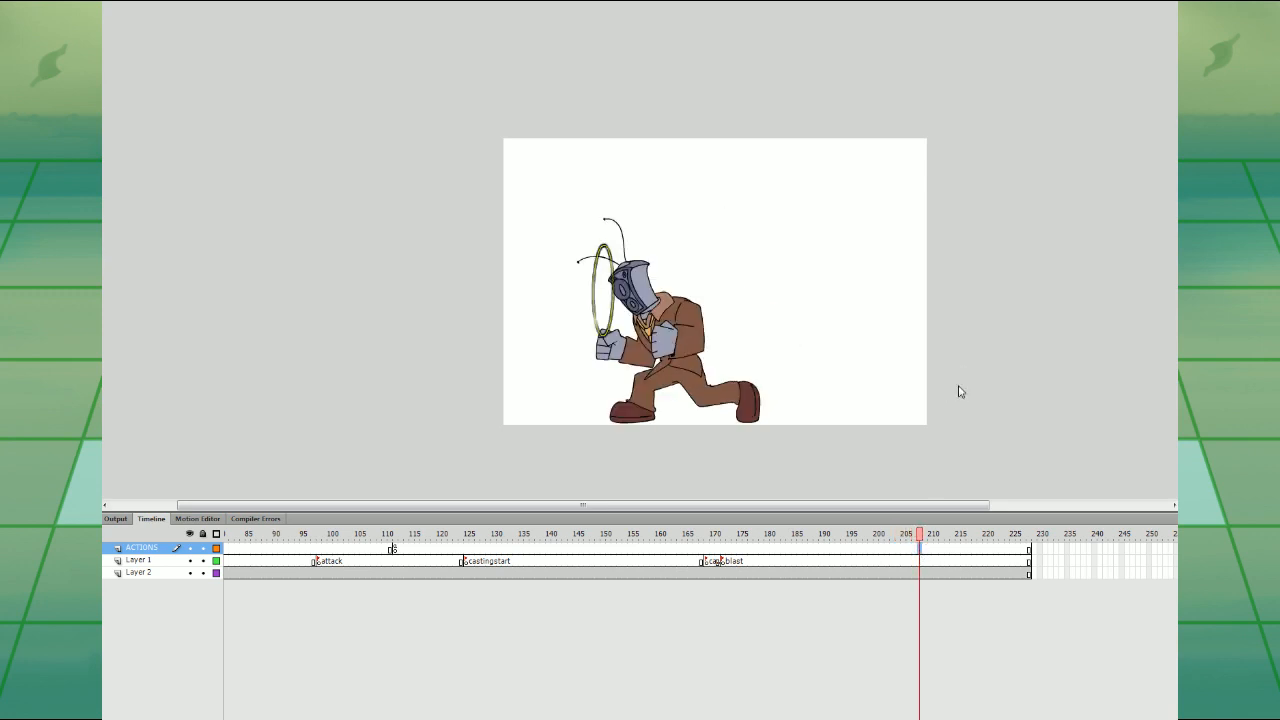
key("Return")
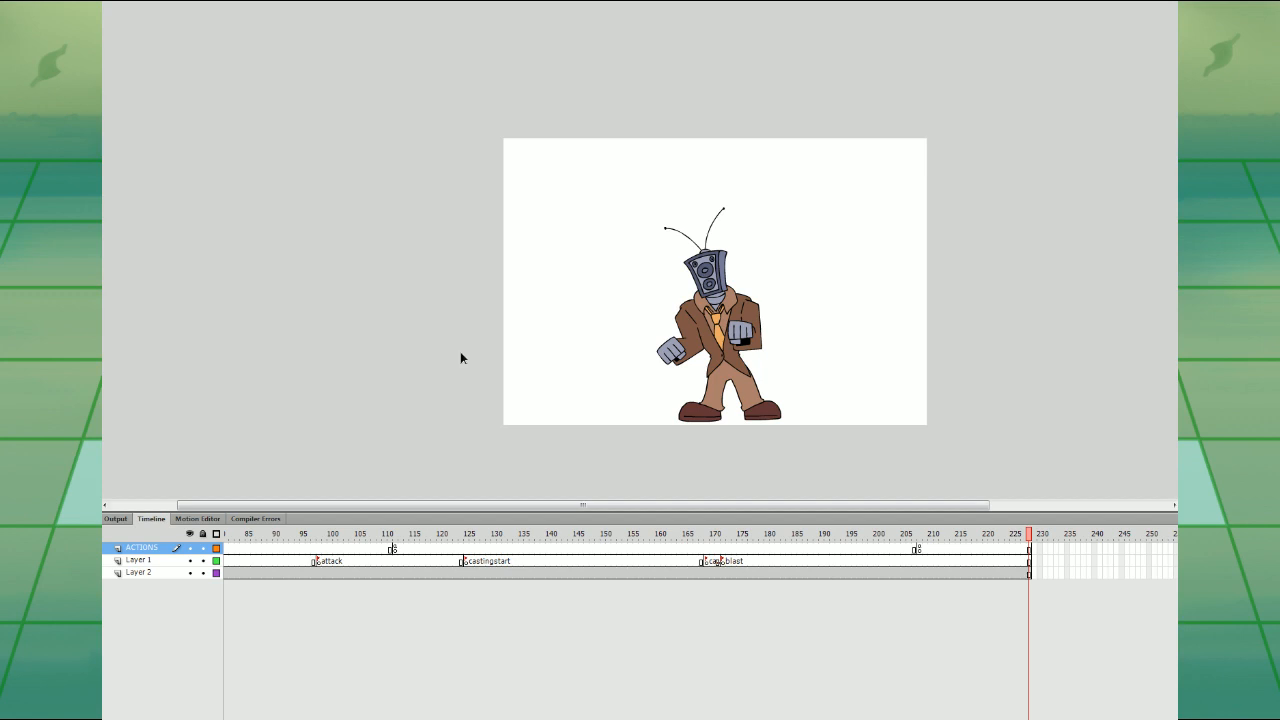
- Sketch the speaker head's rough outline with curved top, tapered sides, cap and antennae on the sketch layer's second frame
left_click(27, 2)
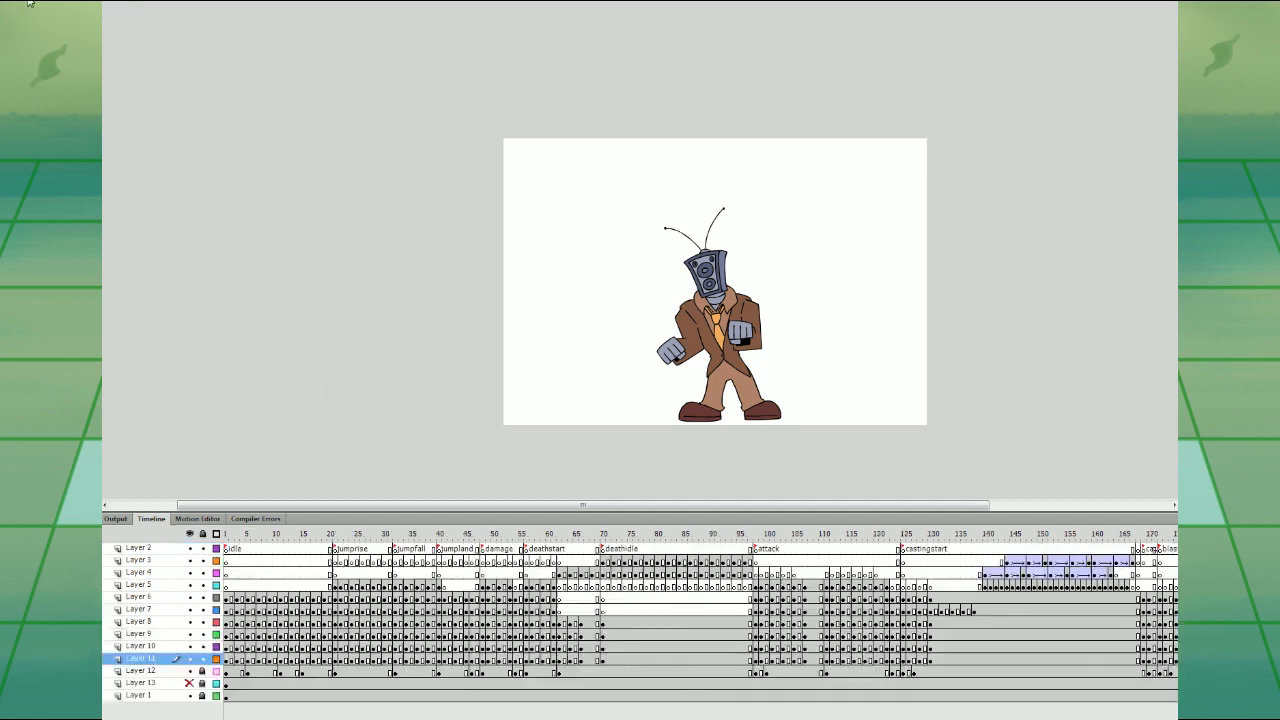
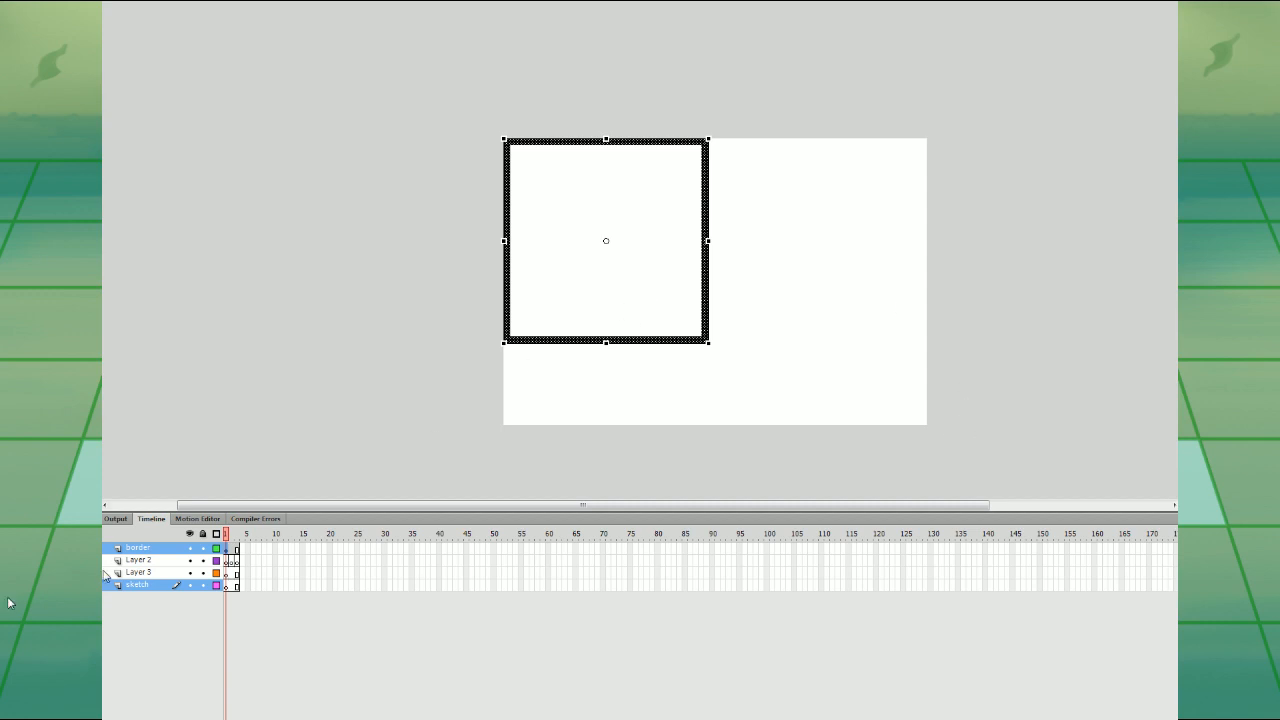
left_click(68, 399)
left_click(237, 582)
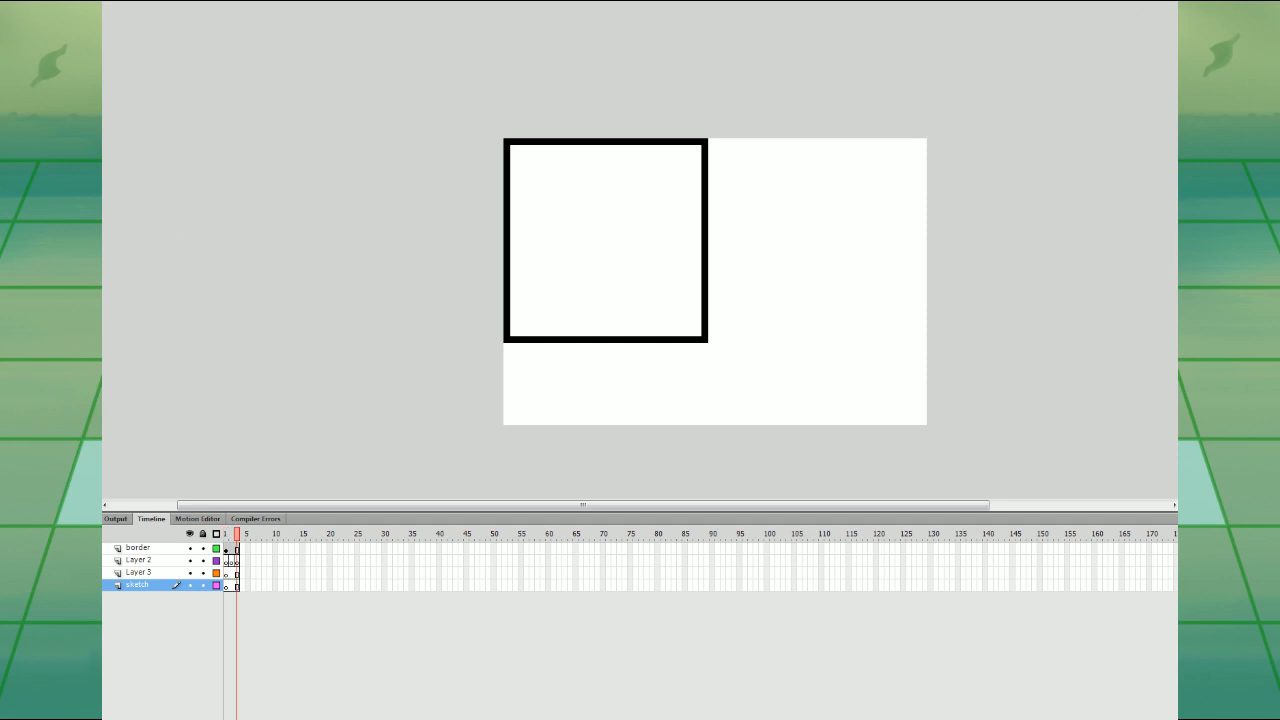
left_click(231, 585)
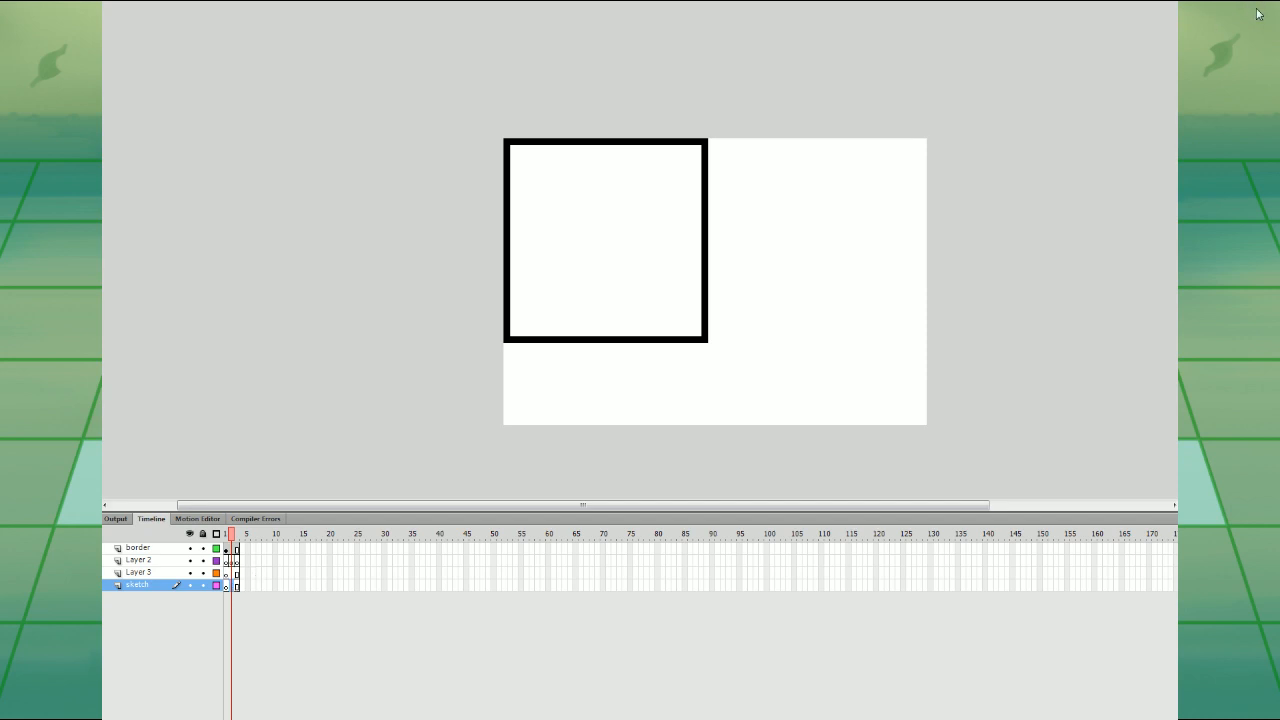
mouse_move(662, 176)
left_mouse_down()
mouse_move(612, 158)
mouse_move(528, 198)
mouse_move(549, 177)
mouse_move(540, 186)
mouse_move(668, 177)
mouse_move(542, 178)
left_mouse_up()
key("ctrl+z")
mouse_move(567, 167)
left_mouse_down()
mouse_move(536, 188)
mouse_move(579, 309)
left_mouse_up()
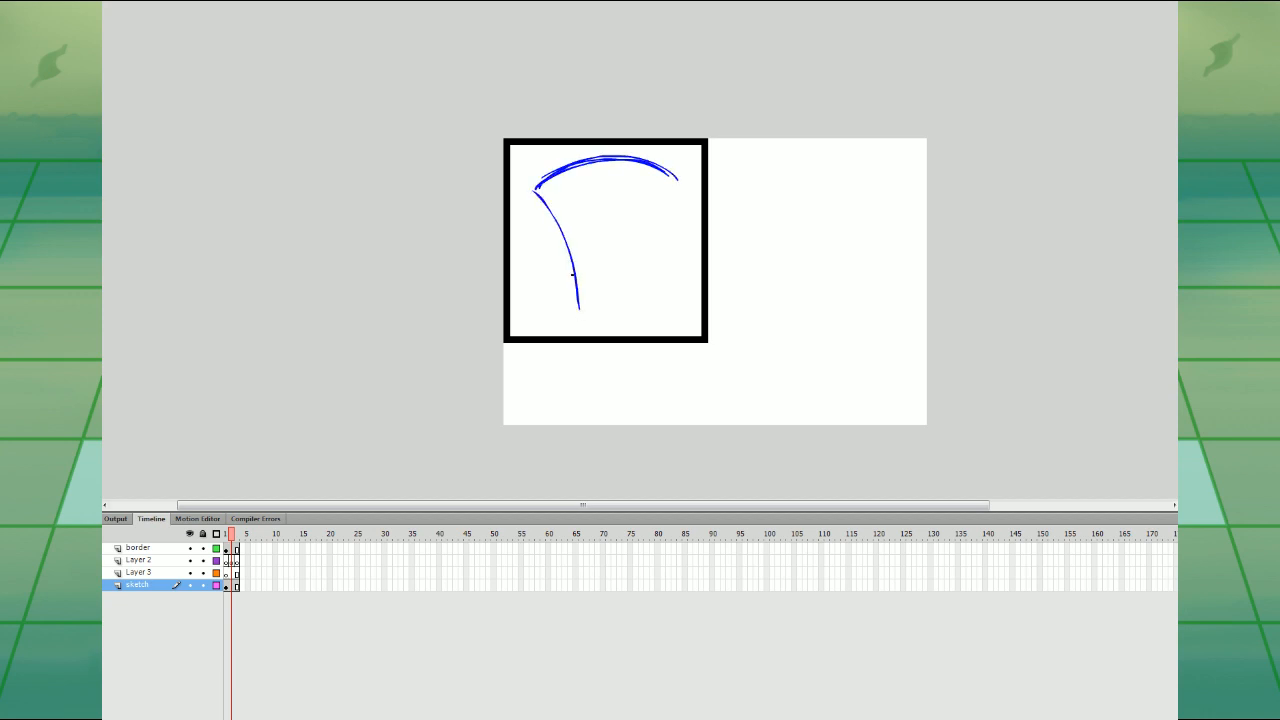
key("ctrl+z")
left_click_drag(537, 192, 568, 305)
mouse_move(565, 250)
left_mouse_down()
mouse_move(567, 325)
mouse_move(654, 324)
left_mouse_up()
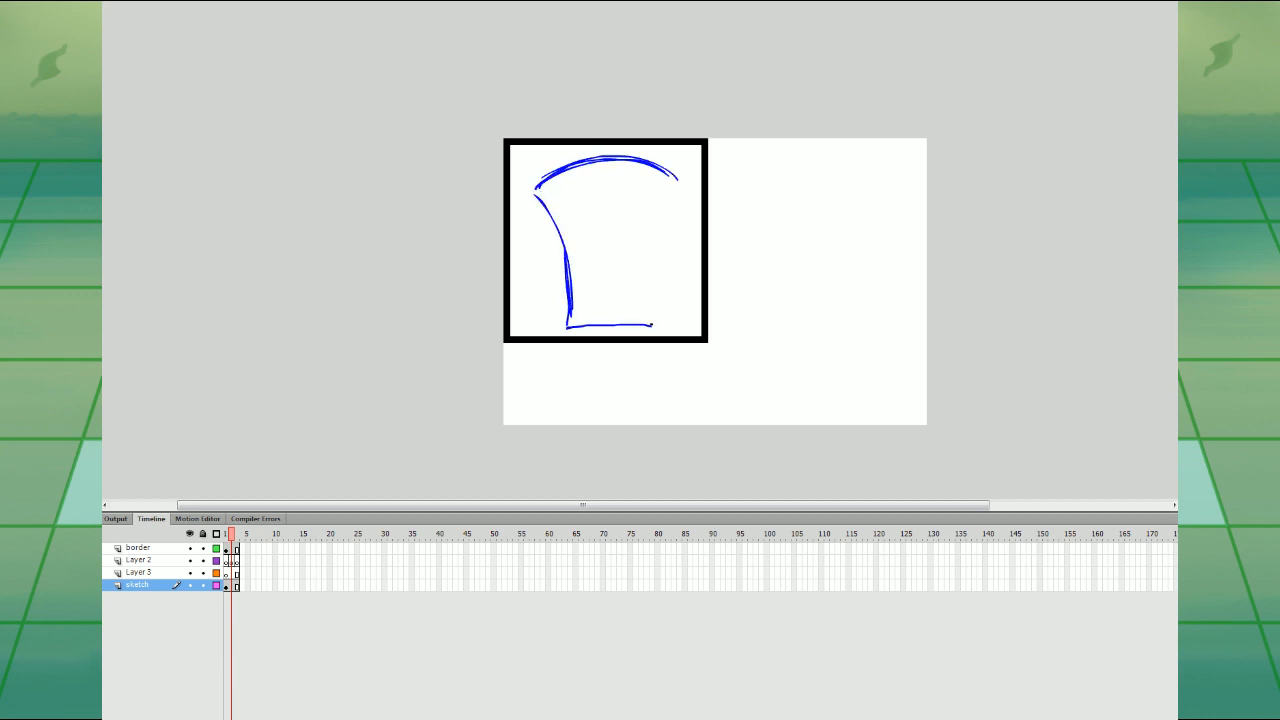
mouse_move(654, 280)
left_mouse_down()
mouse_move(659, 329)
mouse_move(670, 170)
mouse_move(586, 158)
mouse_move(571, 122)
mouse_move(636, 122)
left_mouse_up()
- Nudge the head sketch slightly left and sketch the neck and shoulder lines beneath it
left_click(237, 585)
key("Left")
key("Left")
key("Left")
key("Left")
key("Left")
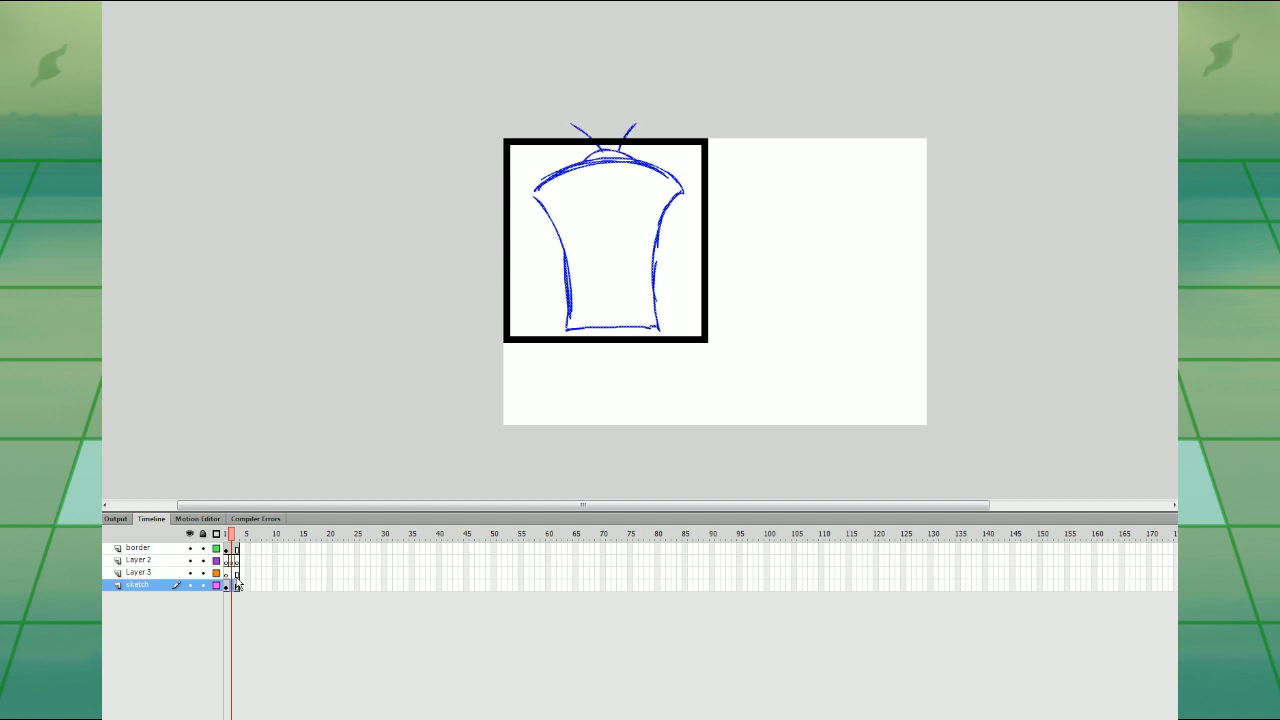
left_click_drag(582, 328, 546, 348)
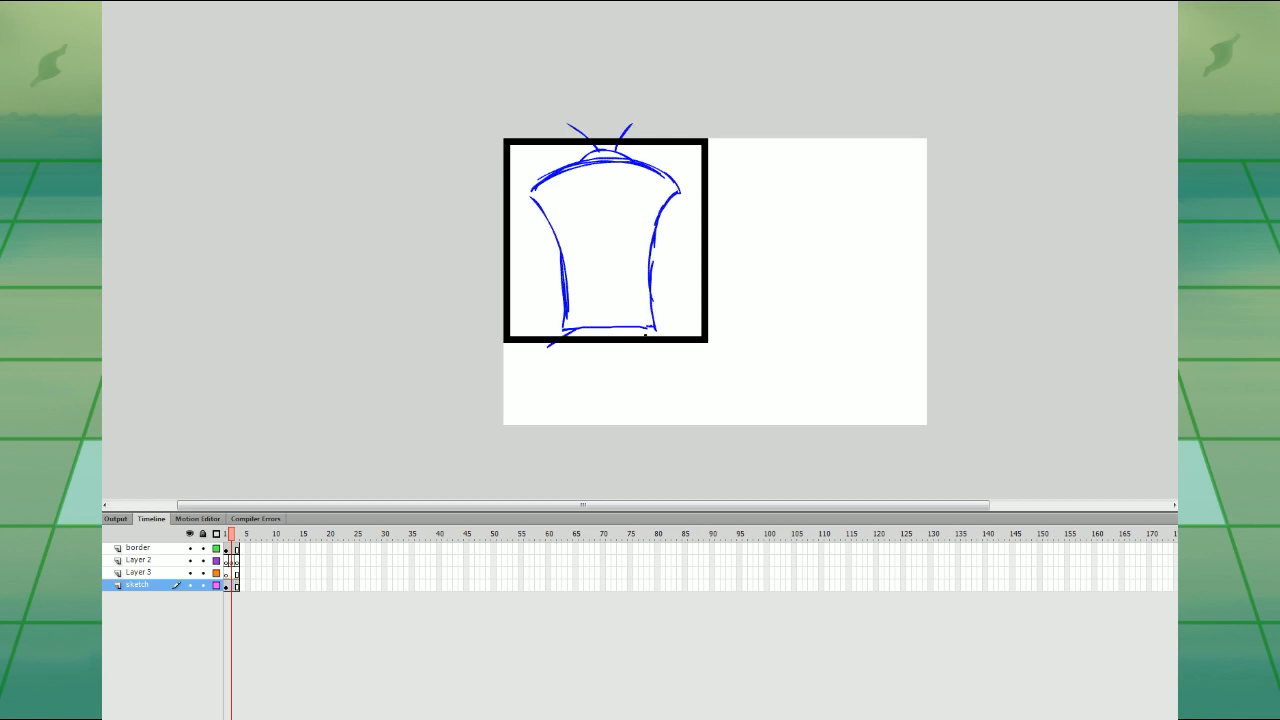
left_click_drag(632, 324, 656, 340)
left_click_drag(526, 337, 568, 318)
left_click_drag(645, 316, 698, 341)
- Sketch the inner front-panel outline parallel to the speaker head's outer edge
mouse_move(650, 181)
left_mouse_down()
mouse_move(594, 170)
mouse_move(538, 193)
left_mouse_up()
key("ctrl+z")
mouse_move(668, 187)
left_mouse_down()
mouse_move(620, 171)
mouse_move(541, 193)
mouse_move(572, 318)
mouse_move(618, 313)
mouse_move(568, 320)
left_mouse_up()
key("ctrl+z")
key("ctrl+z")
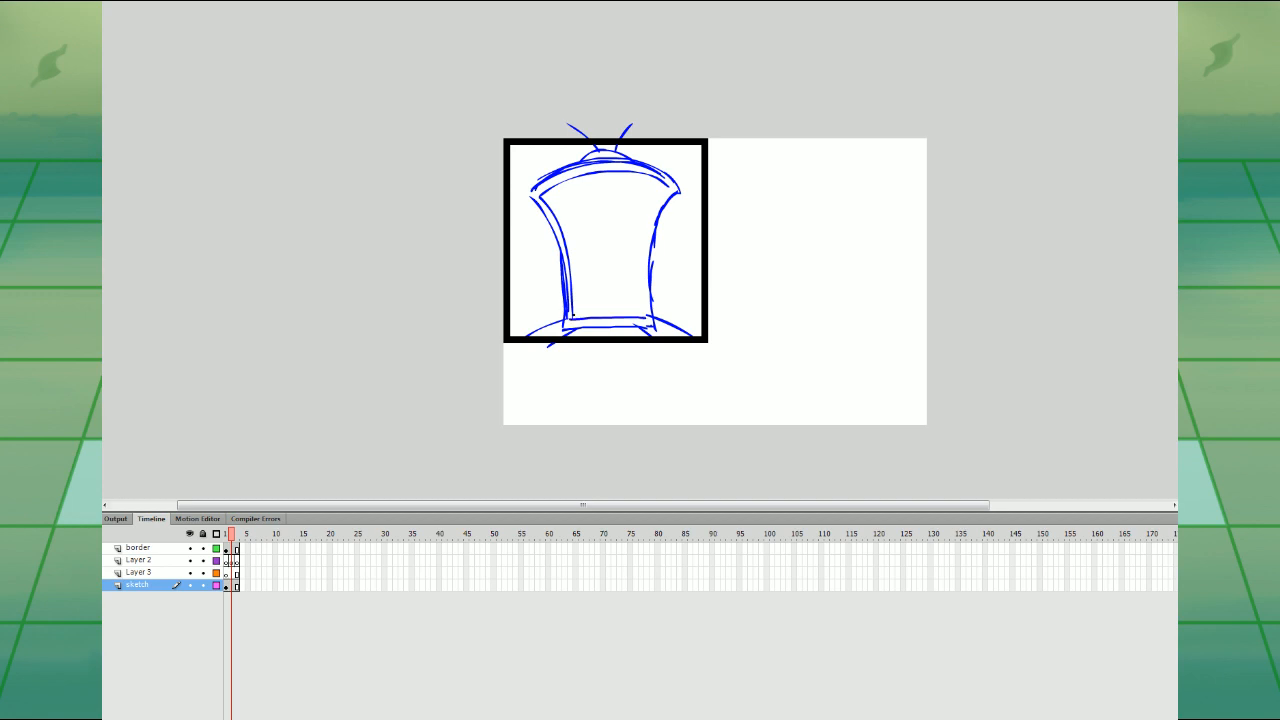
mouse_move(669, 186)
left_mouse_down()
mouse_move(647, 231)
mouse_move(643, 317)
mouse_move(655, 208)
mouse_move(646, 318)
left_mouse_up()
key("ctrl+z")
- Sketch two small round speakers near the head's upper corners and two large speakers with centre circles down the middle
mouse_move(564, 188)
left_mouse_down()
mouse_move(576, 202)
mouse_move(562, 188)
left_mouse_up()
mouse_move(650, 182)
left_mouse_down()
mouse_move(658, 196)
mouse_move(645, 180)
mouse_move(585, 255)
mouse_move(622, 256)
left_mouse_up()
key("ctrl+z")
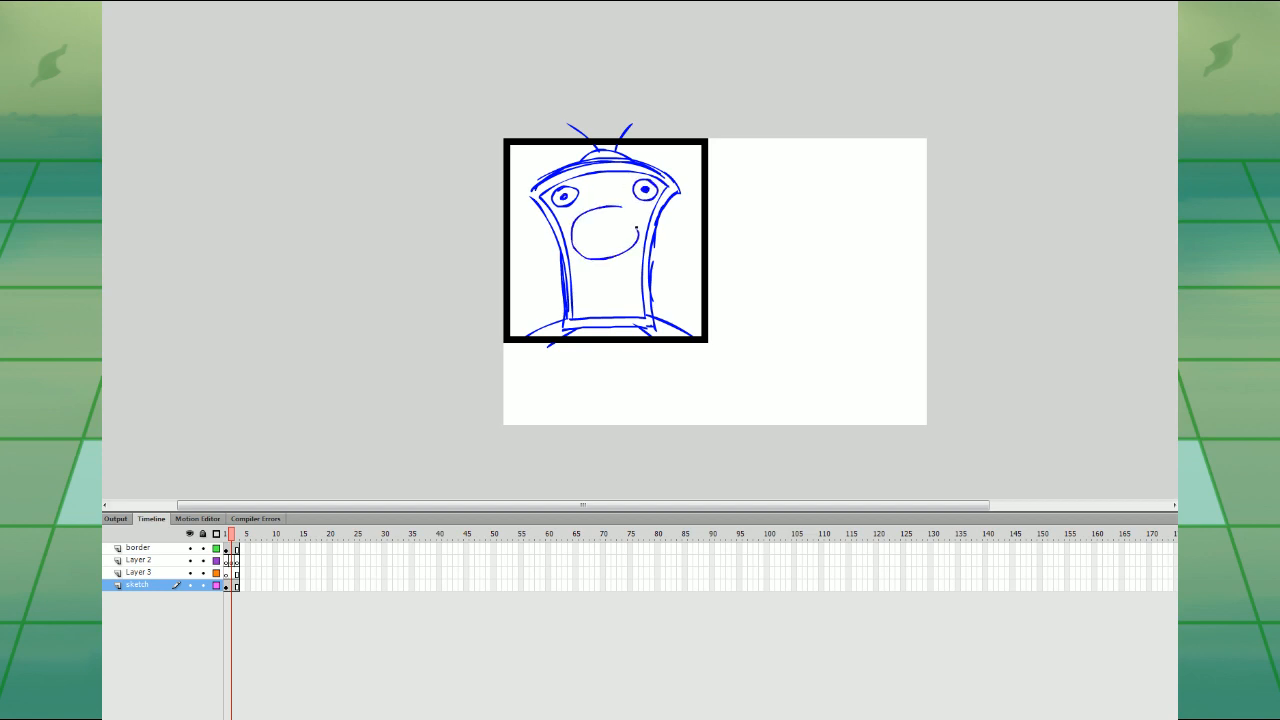
key("ctrl+z")
mouse_move(626, 202)
left_mouse_down()
mouse_move(581, 203)
mouse_move(570, 243)
mouse_move(612, 262)
mouse_move(642, 233)
mouse_move(622, 200)
mouse_move(602, 204)
mouse_move(574, 232)
mouse_move(588, 262)
mouse_move(627, 260)
mouse_move(642, 228)
mouse_move(608, 223)
left_mouse_up()
key("ctrl+z")
mouse_move(602, 268)
left_mouse_down()
mouse_move(626, 270)
mouse_move(594, 310)
mouse_move(603, 271)
mouse_move(607, 311)
mouse_move(621, 271)
mouse_move(580, 284)
mouse_move(624, 312)
mouse_move(622, 268)
mouse_move(614, 297)
mouse_move(616, 283)
mouse_move(599, 298)
mouse_move(612, 284)
left_mouse_up()
key("ctrl+z")
key("ctrl+z")
key("ctrl+z")
key("ctrl+z")
key("ctrl+z")
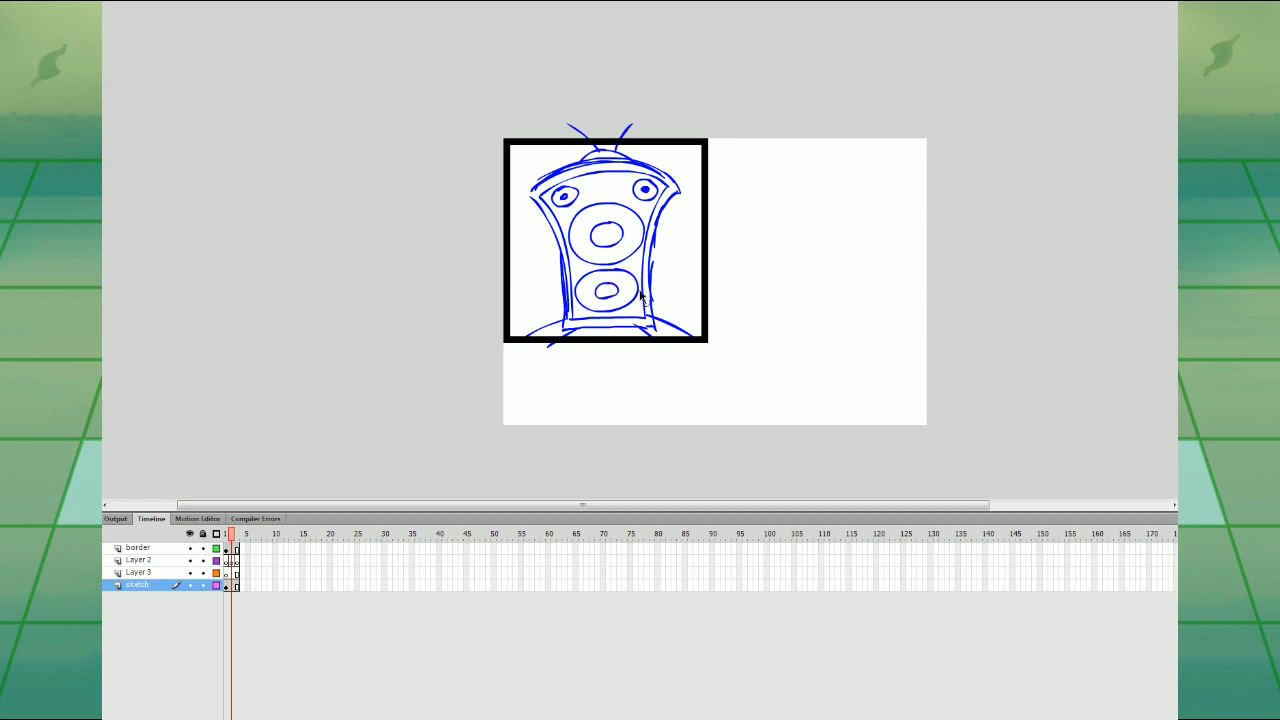
- Display the sketch layer as outlines and make Layer 3 the active drawing layer
key("ctrl+equal")
left_click_drag(533, 338, 626, 397)
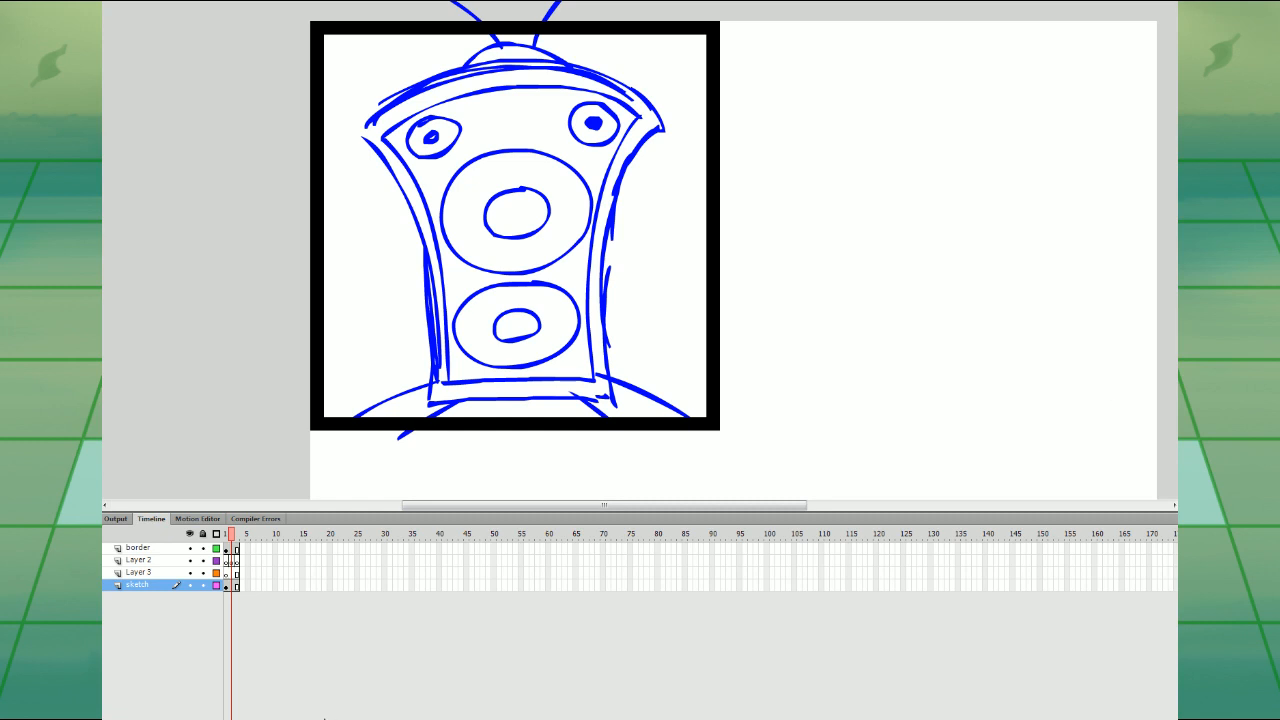
left_click(217, 586)
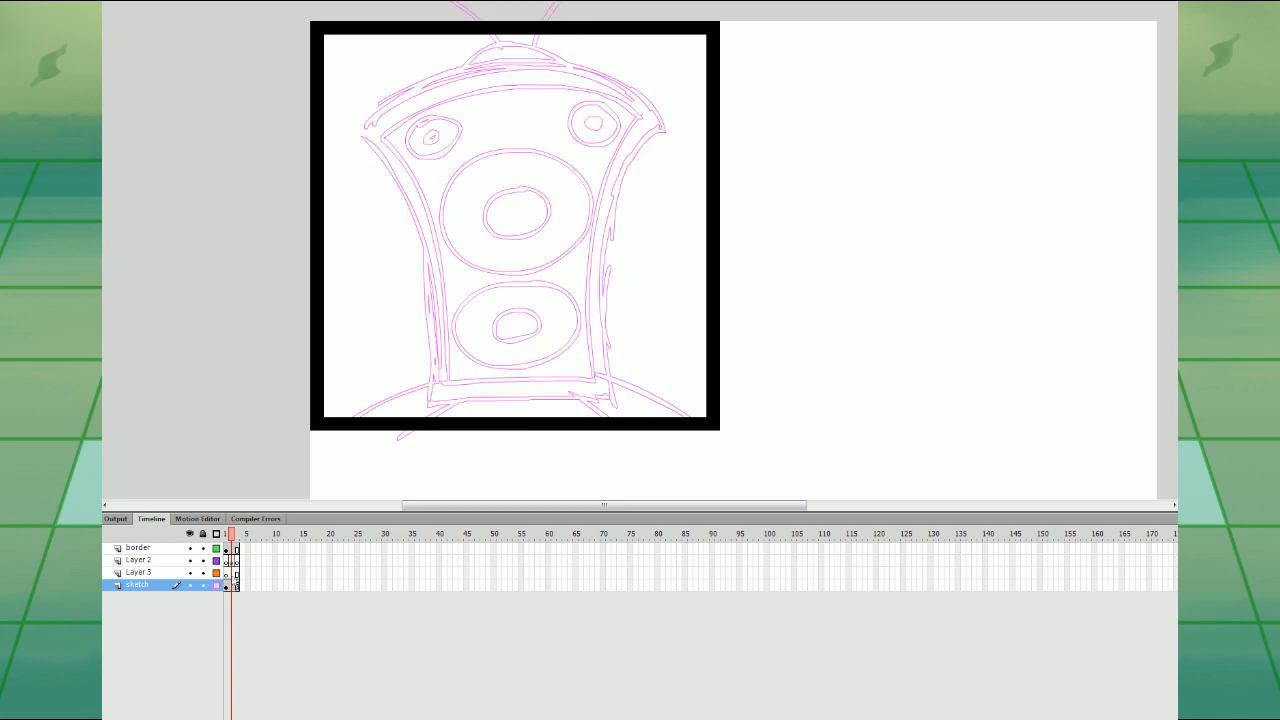
left_click(142, 573)
left_click_drag(668, 297, 680, 321)
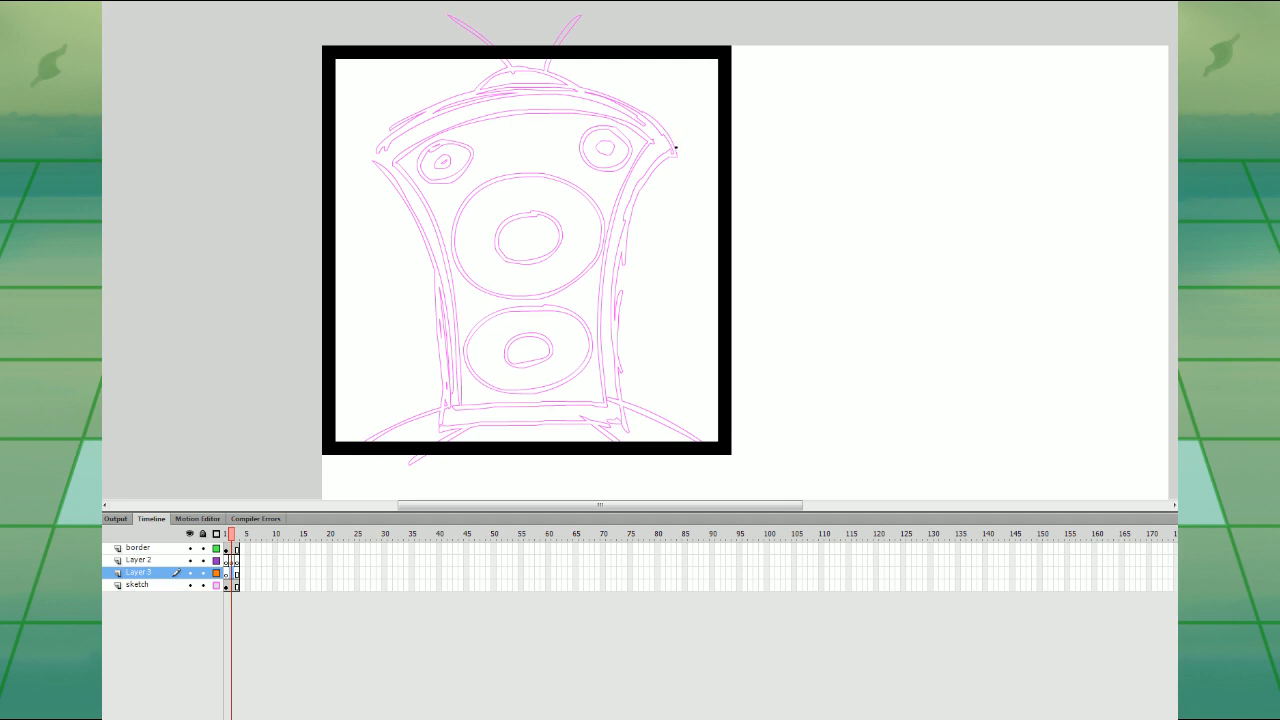
- Ink the speaker head's outer contour in black over the sketch on Layer 3
mouse_move(676, 148)
left_mouse_down()
mouse_move(647, 112)
mouse_move(523, 84)
mouse_move(453, 99)
mouse_move(373, 153)
left_mouse_up()
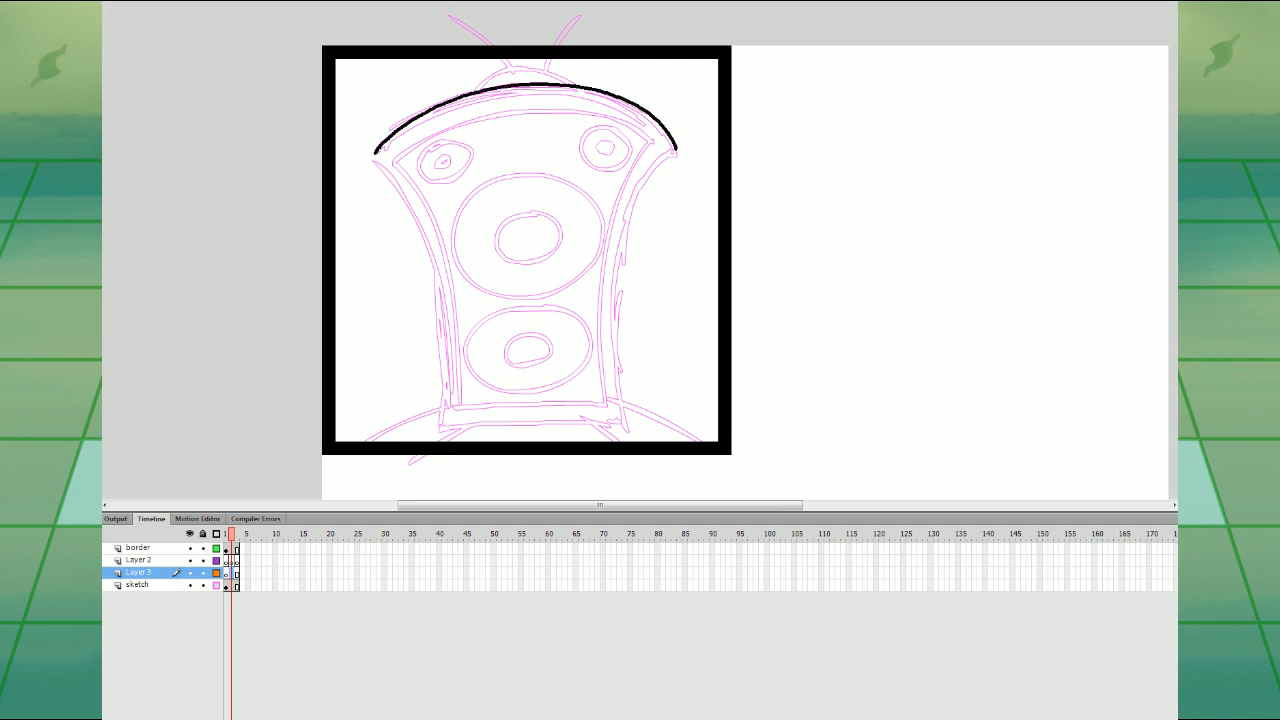
key("ctrl+z")
mouse_move(676, 148)
left_mouse_down()
mouse_move(610, 96)
mouse_move(553, 83)
mouse_move(437, 105)
mouse_move(372, 157)
mouse_move(429, 250)
mouse_move(445, 422)
mouse_move(618, 421)
left_mouse_up()
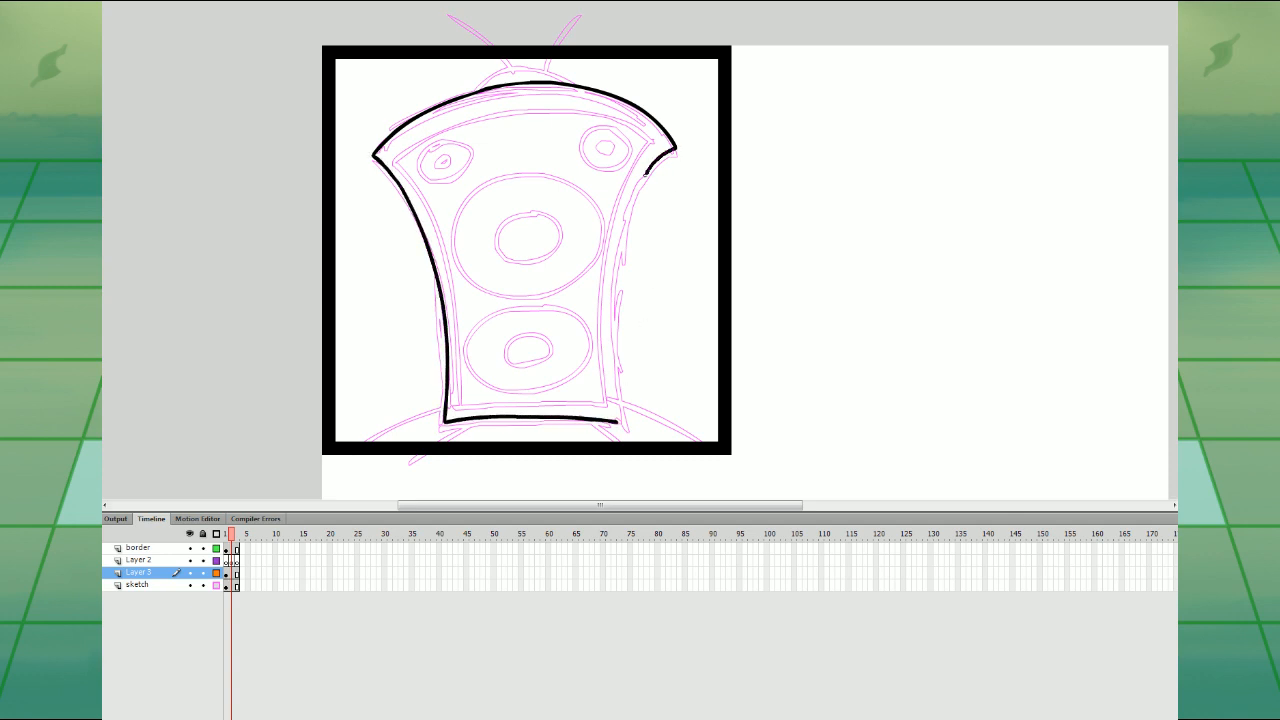
left_click_drag(674, 150, 613, 264)
key("ctrl+z")
mouse_move(674, 150)
left_mouse_down()
mouse_move(626, 222)
mouse_move(611, 312)
mouse_move(617, 420)
left_mouse_up()
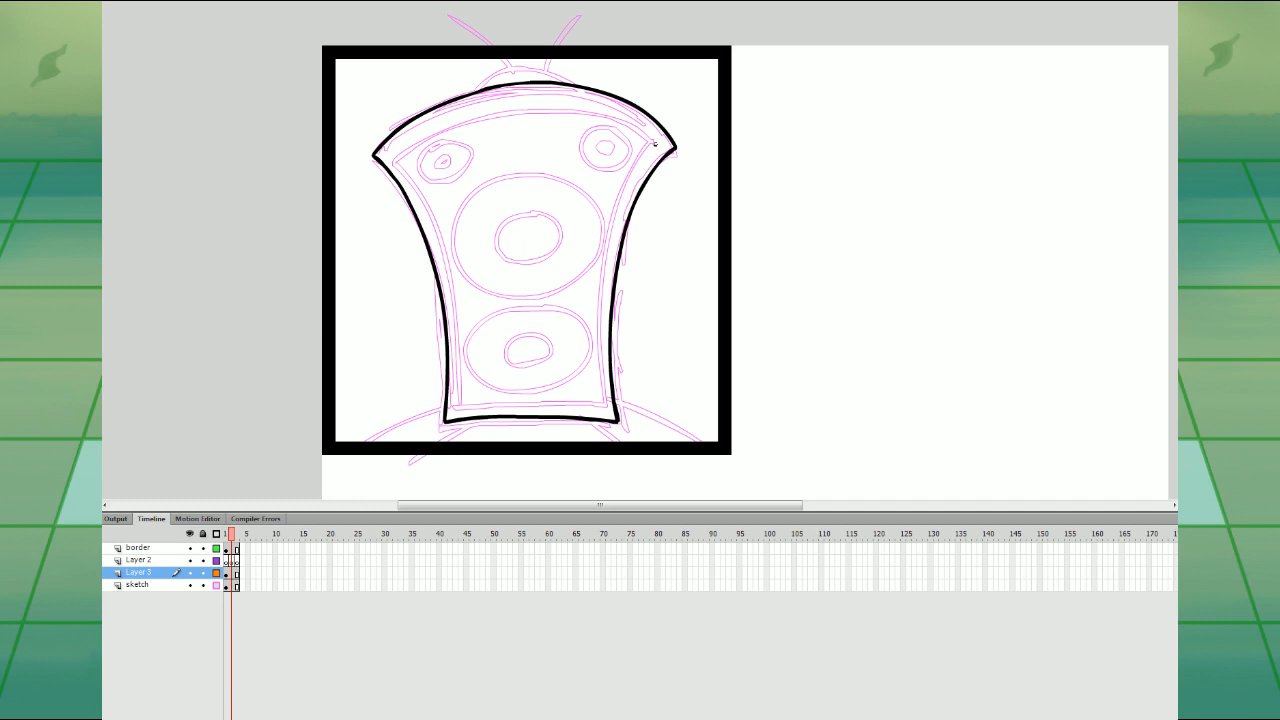
- Ink the inner front-panel contour in black inside the head's outer edge
mouse_move(655, 144)
left_mouse_down()
mouse_move(585, 109)
mouse_move(506, 106)
mouse_move(395, 152)
mouse_move(424, 195)
mouse_move(450, 302)
left_mouse_up()
key("ctrl+z")
mouse_move(396, 153)
left_mouse_down()
mouse_move(441, 240)
mouse_move(459, 406)
left_mouse_up()
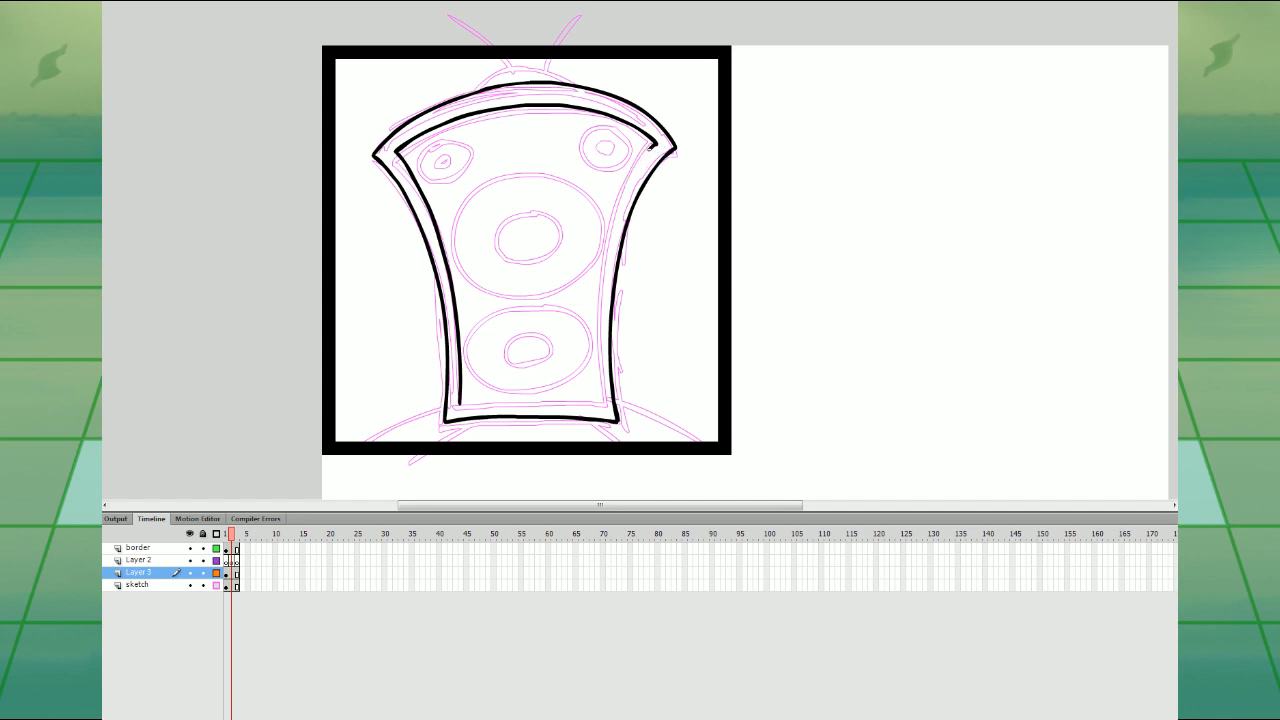
left_click_drag(651, 147, 614, 208)
key("ctrl+z")
mouse_move(656, 145)
left_mouse_down()
mouse_move(600, 266)
mouse_move(599, 405)
mouse_move(459, 404)
left_mouse_up()
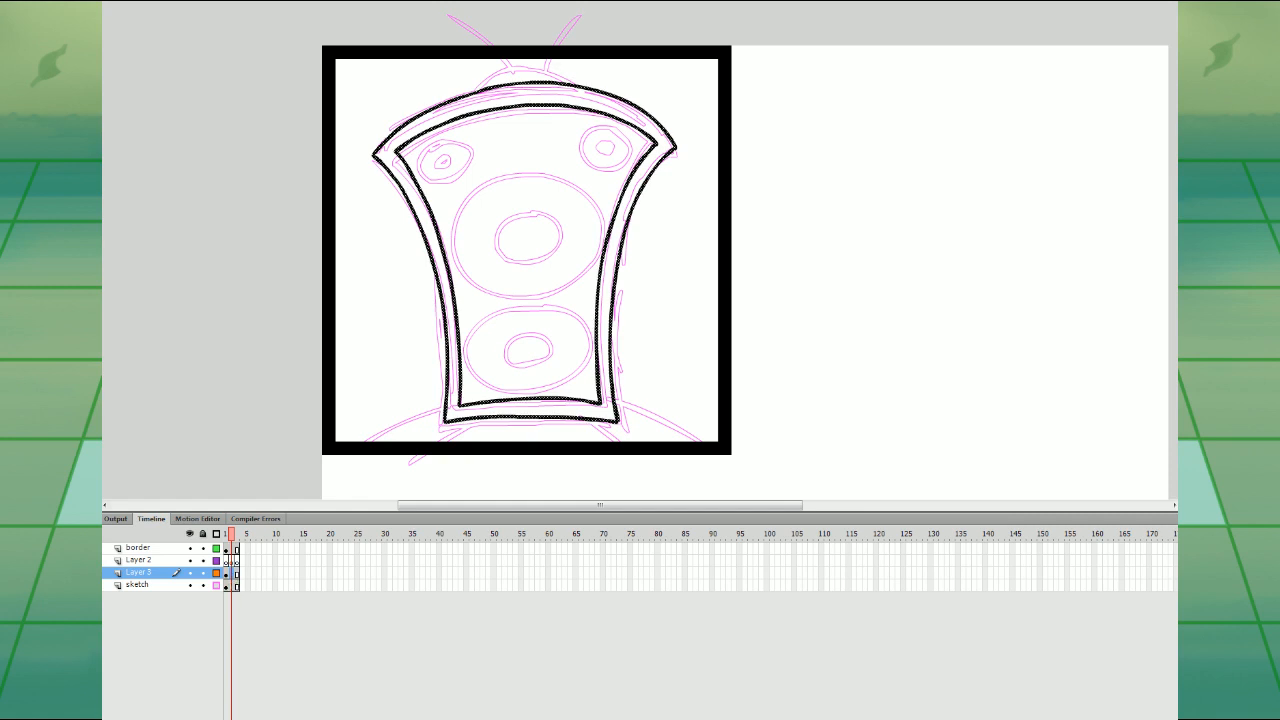
- Ink the rounded cap on top of the head and the bases of its two antennae
mouse_move(569, 83)
left_mouse_down()
mouse_move(503, 71)
mouse_move(481, 89)
left_mouse_up()
key("ctrl+z")
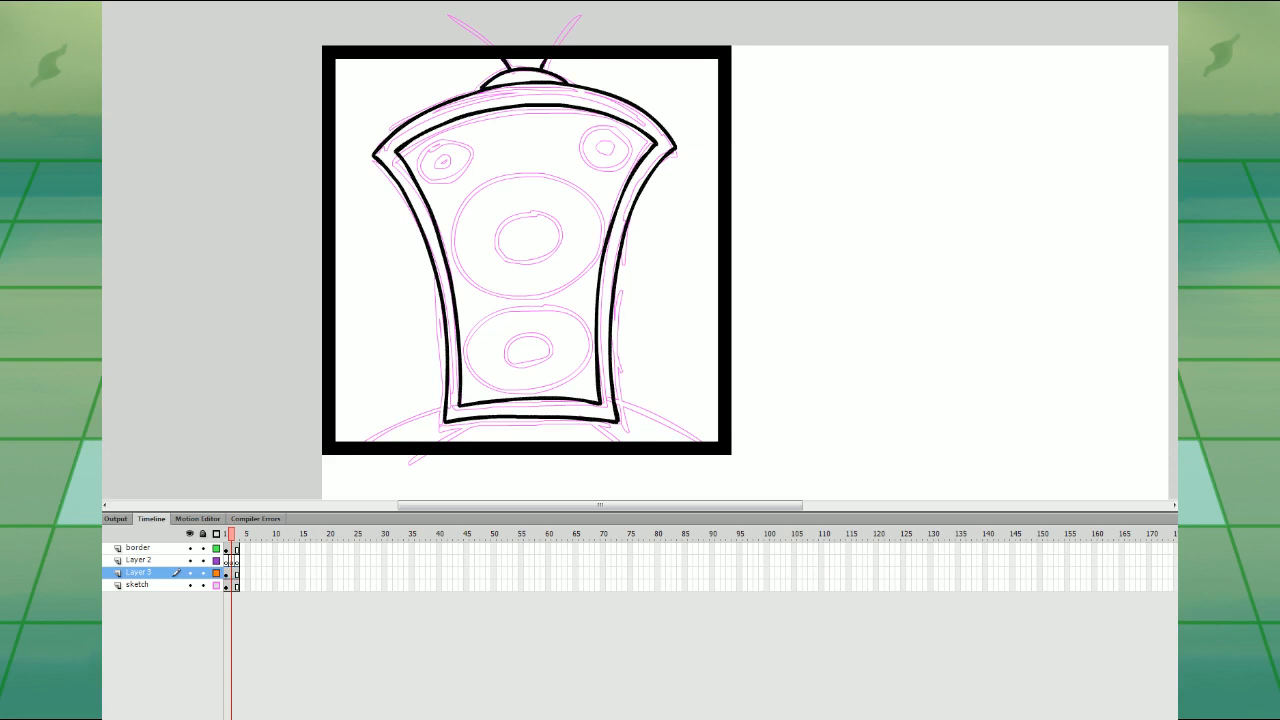
key("ctrl+z")
- Ink the two small round speakers in the head's upper corners with open centre circles
mouse_move(444, 180)
left_mouse_down()
mouse_move(423, 152)
mouse_move(435, 181)
mouse_move(461, 151)
mouse_move(420, 152)
mouse_move(426, 179)
mouse_move(457, 176)
mouse_move(449, 134)
left_mouse_up()
key("ctrl+z")
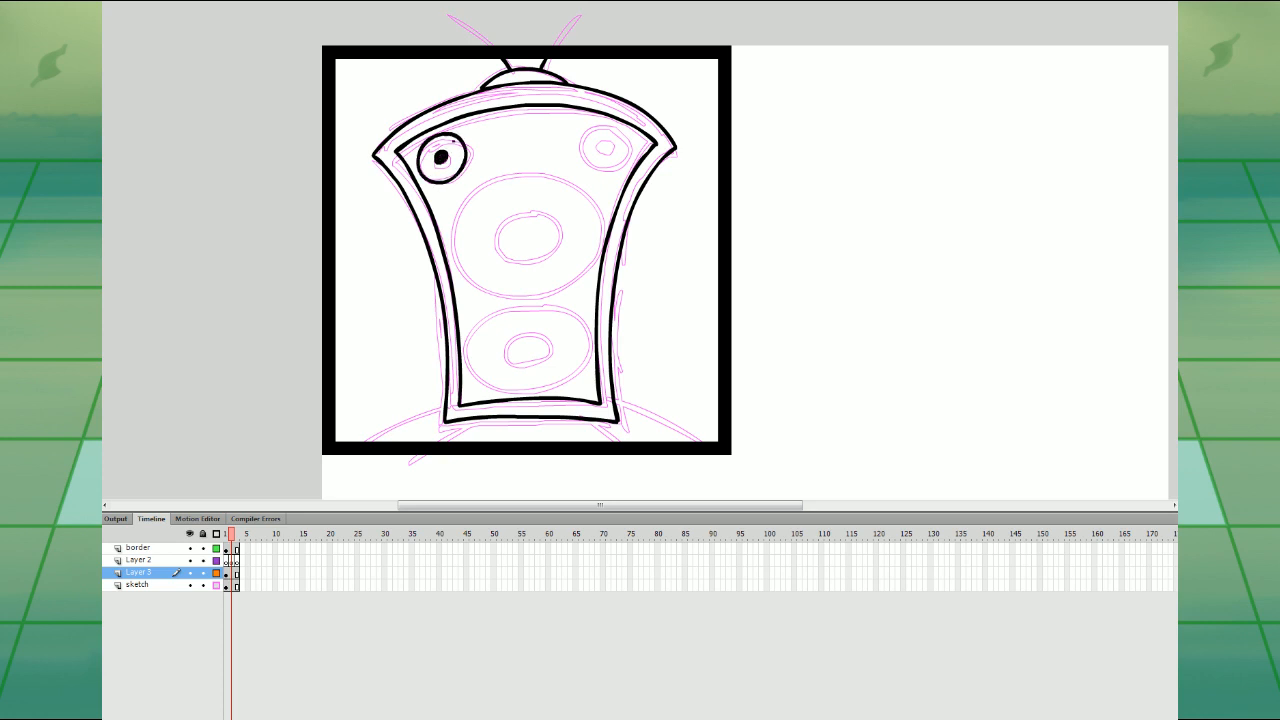
key("ctrl+z")
mouse_move(443, 149)
left_mouse_down()
mouse_move(436, 160)
mouse_move(628, 124)
mouse_move(645, 142)
mouse_move(640, 170)
mouse_move(633, 126)
mouse_move(657, 114)
mouse_move(677, 123)
left_mouse_up()
key("ctrl+z")
key("ctrl+z")
left_click(464, 146)
left_click(695, 172)
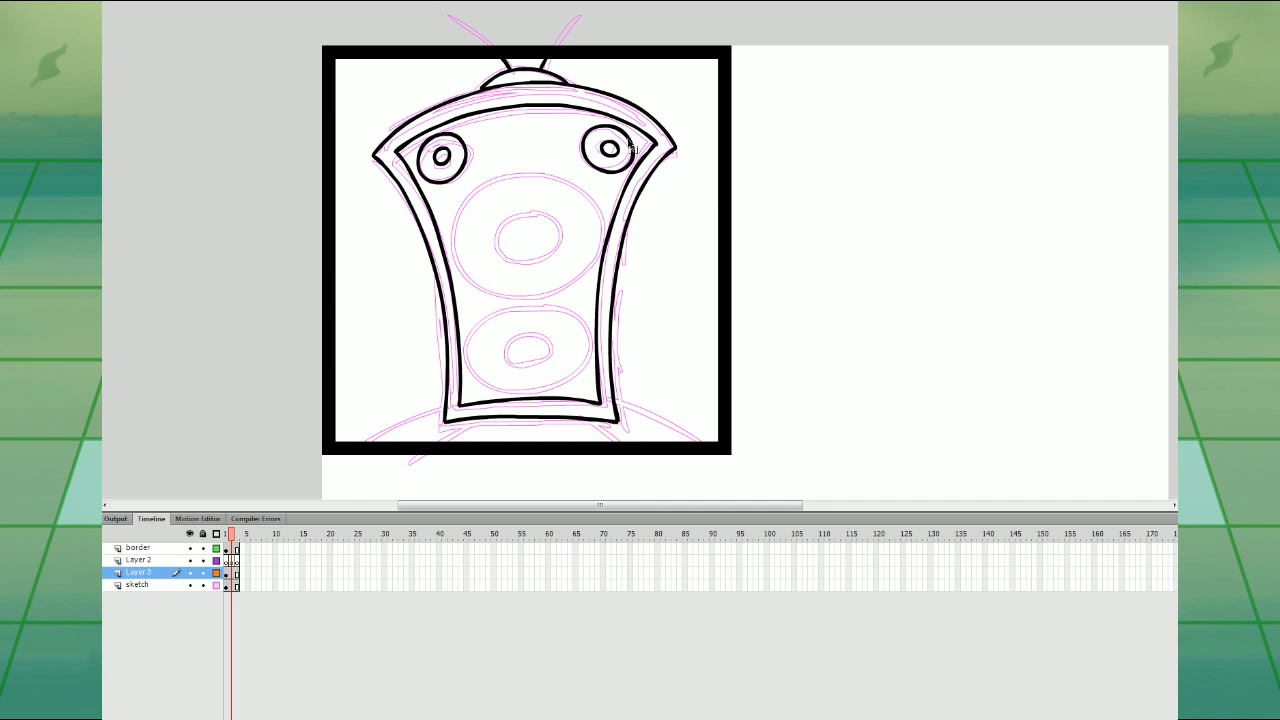
- Rotate the small upper-right speaker slightly clockwise and nudge it up
left_click(609, 149)
left_click_drag(640, 115, 648, 122)
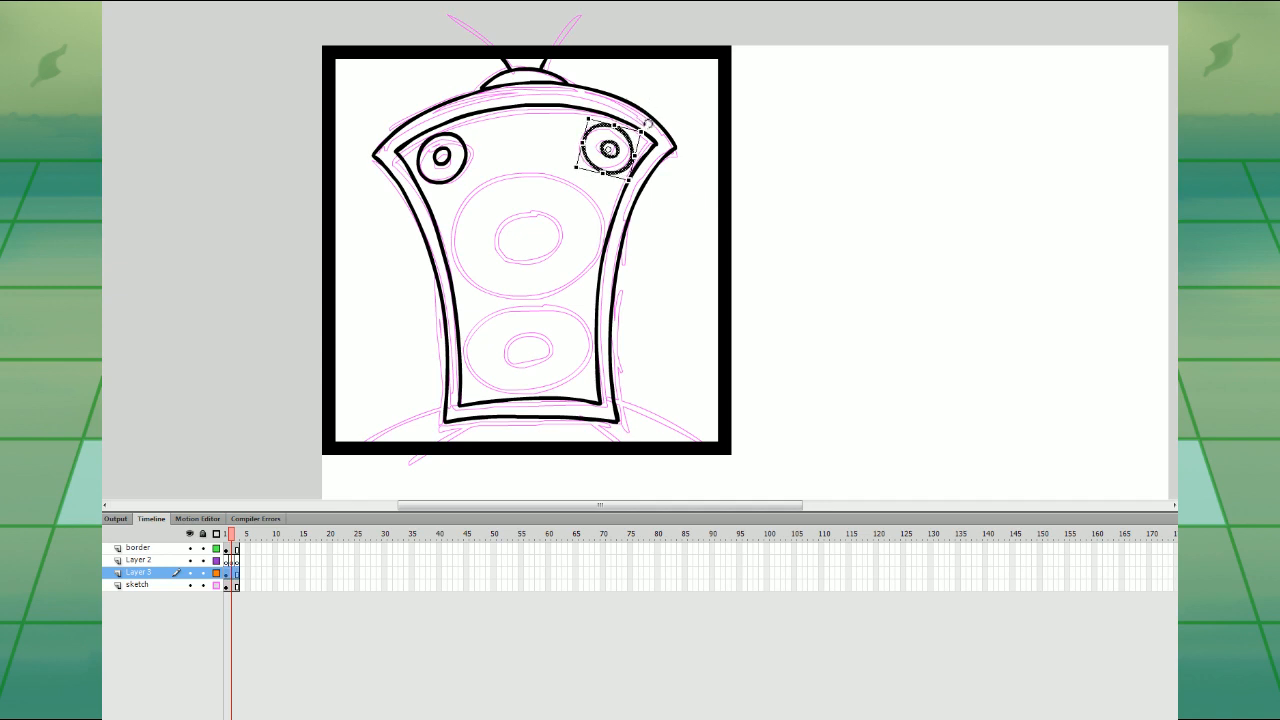
key("Up")
key("Up")
left_click(664, 198)
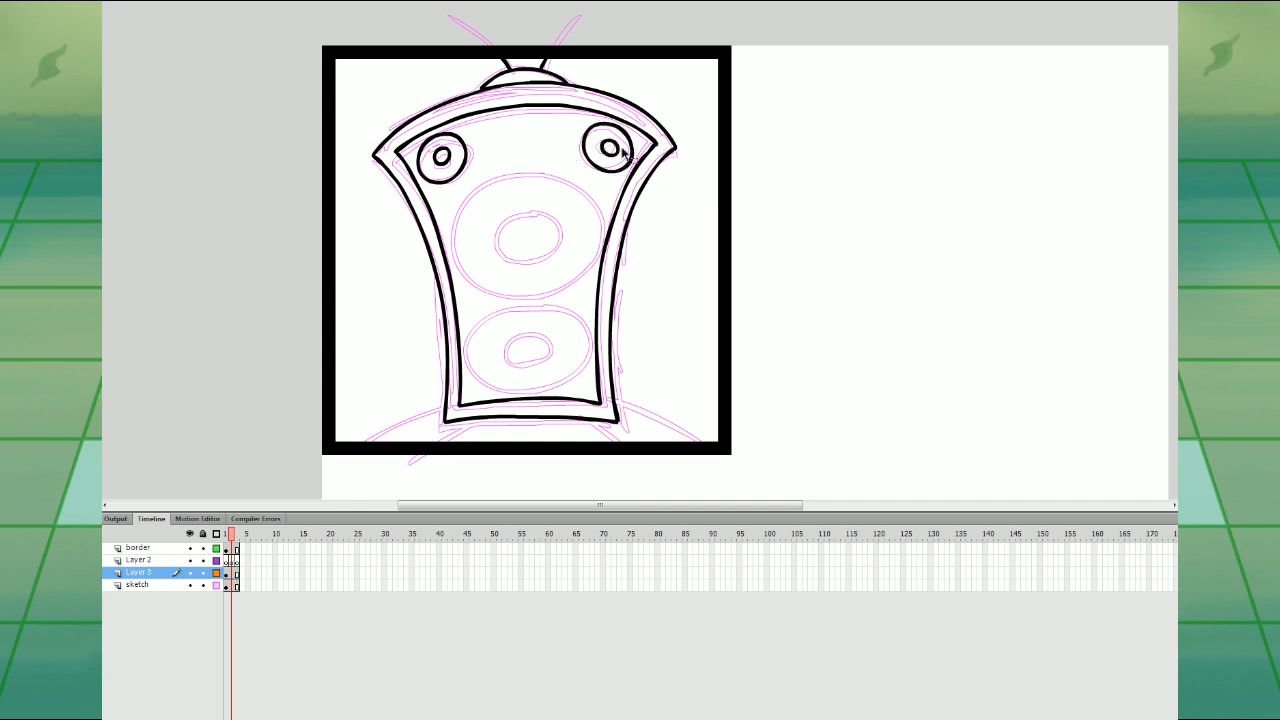
- Shift the centre circle of the small upper-right speaker slightly left and up within its ring
left_click(616, 149)
key("Left")
left_click(673, 190)
left_click(616, 148)
mouse_move(622, 134)
left_mouse_down()
mouse_move(632, 141)
mouse_move(611, 149)
left_mouse_up()
left_click(673, 190)
left_click(668, 174)
- Ink the large middle speaker's outer ring as a closed oval, redrawing strokes until it is even
mouse_move(499, 170)
left_mouse_down()
mouse_move(463, 192)
mouse_move(512, 166)
mouse_move(470, 186)
mouse_move(450, 233)
mouse_move(459, 265)
mouse_move(498, 286)
mouse_move(564, 282)
left_mouse_up()
key("ctrl+z")
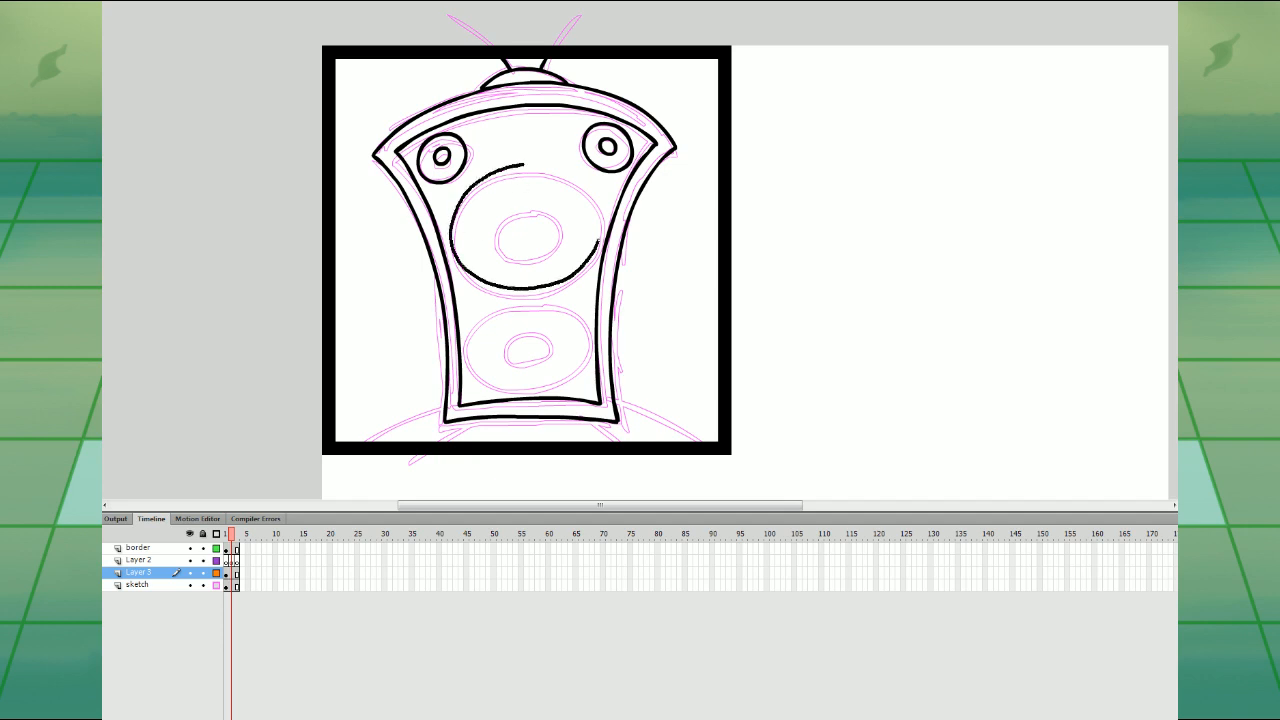
mouse_move(593, 191)
left_mouse_down()
mouse_move(503, 166)
mouse_move(461, 192)
mouse_move(449, 243)
mouse_move(471, 279)
left_mouse_up()
key("ctrl+z")
key("ctrl+z")
mouse_move(524, 162)
left_mouse_down()
mouse_move(491, 169)
mouse_move(453, 205)
mouse_move(448, 249)
mouse_move(485, 180)
mouse_move(457, 215)
mouse_move(457, 258)
mouse_move(516, 288)
left_mouse_up()
key("ctrl+z")
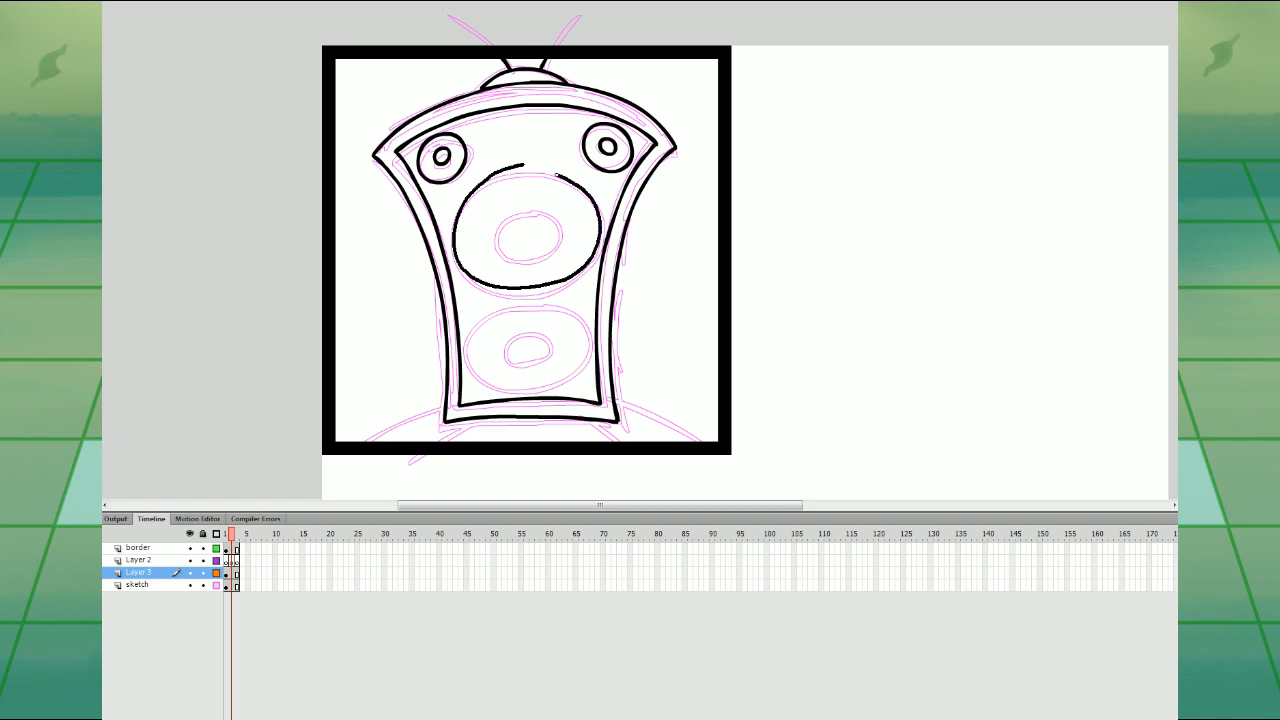
mouse_move(557, 175)
left_mouse_down()
mouse_move(527, 163)
mouse_move(478, 176)
mouse_move(451, 262)
mouse_move(516, 290)
left_mouse_up()
key("ctrl+z")
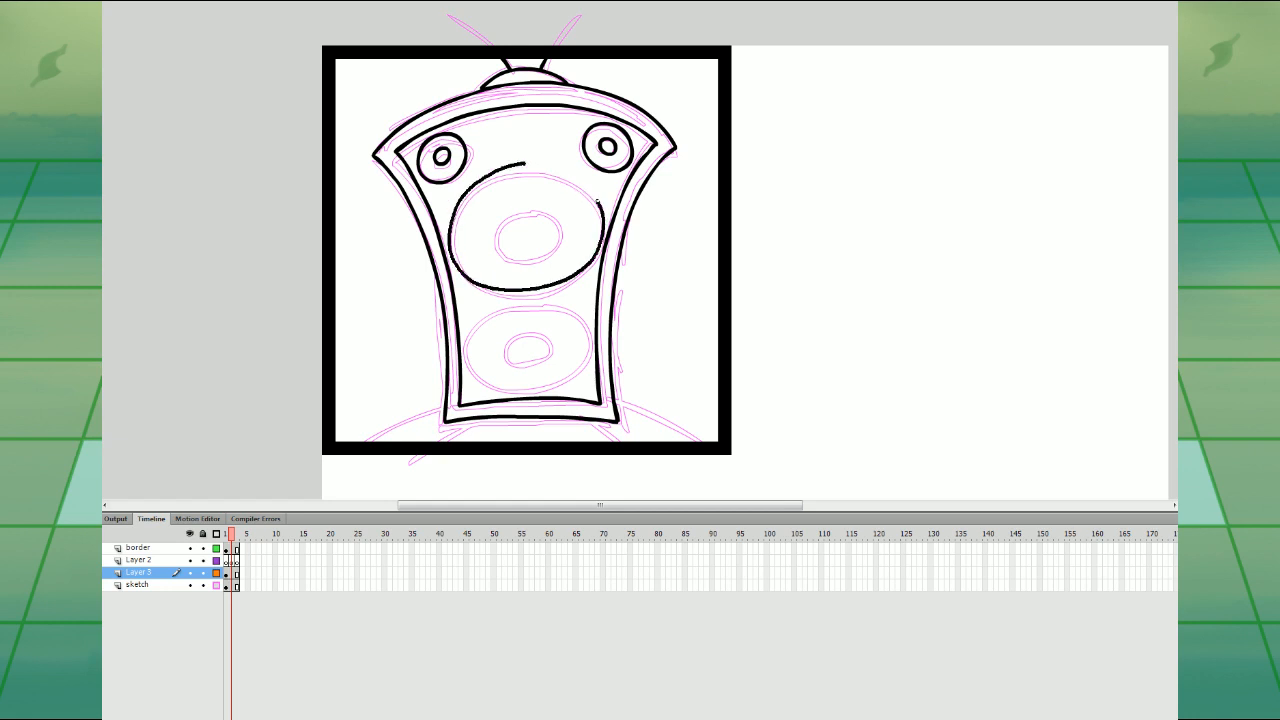
left_click_drag(557, 170, 524, 164)
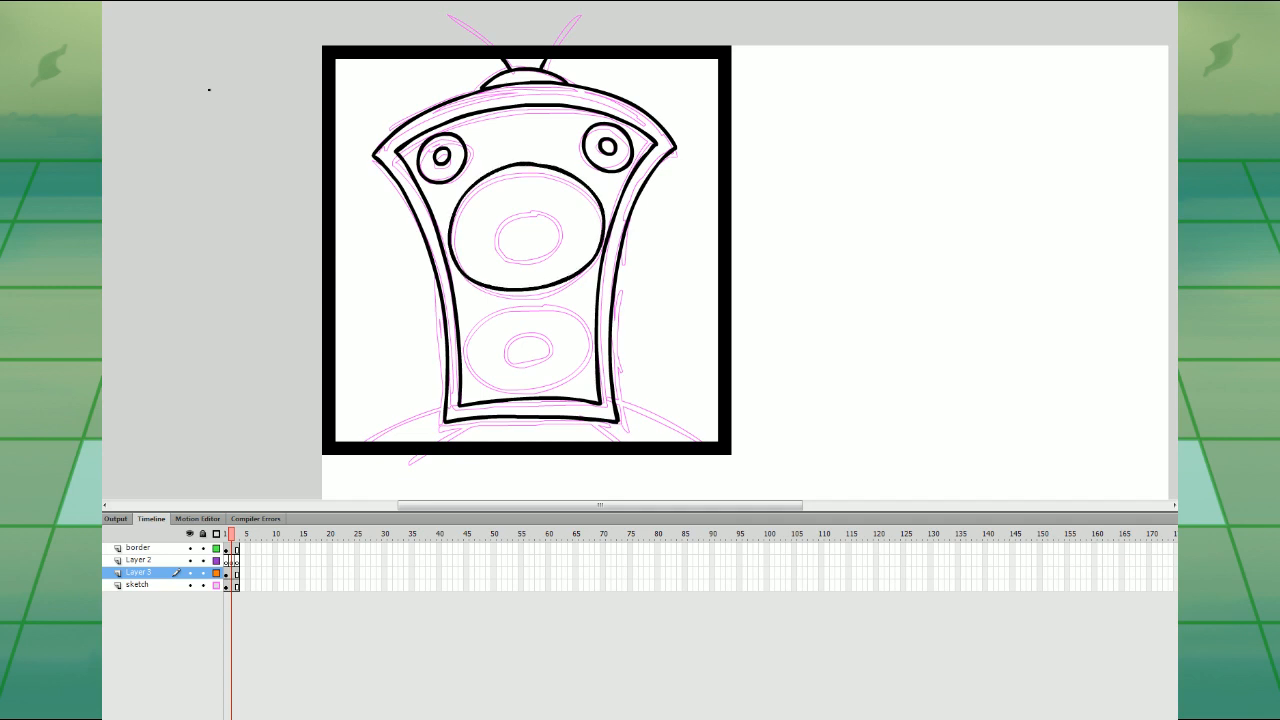
- Smooth the top of the large middle speaker's ring, rotate it slightly, and nudge it up and left
left_click(527, 167)
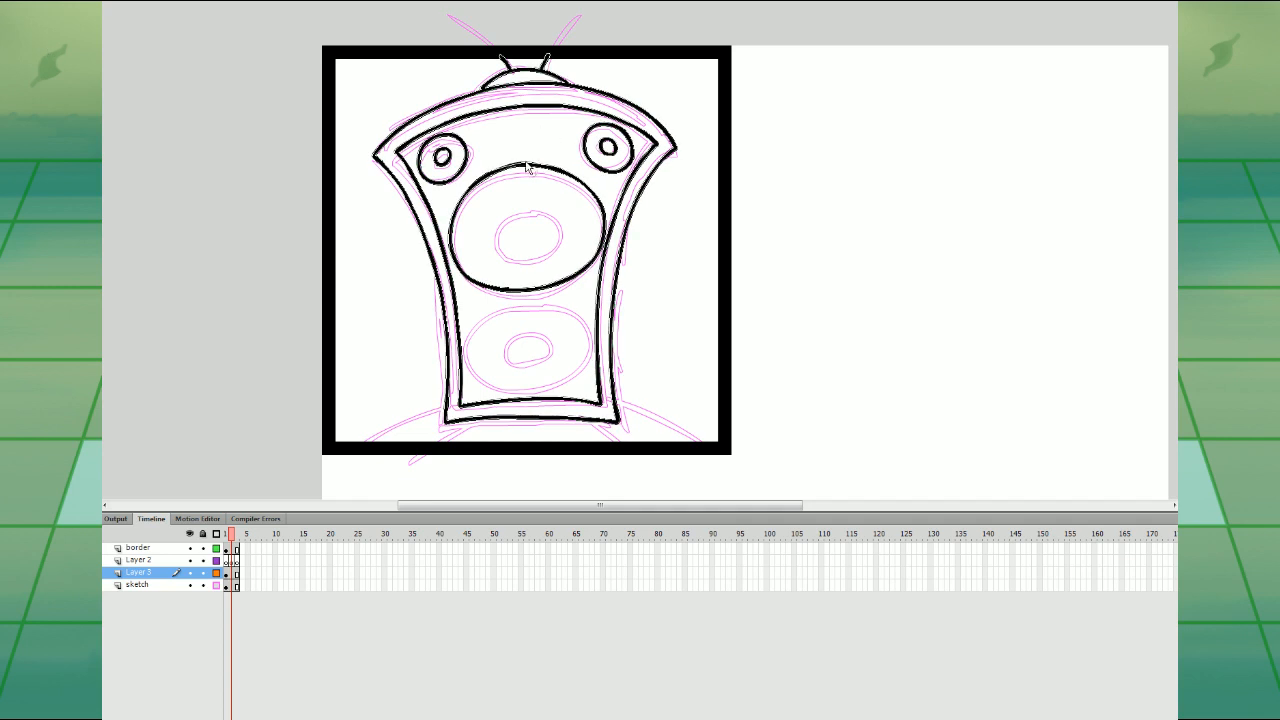
left_click_drag(526, 162, 528, 160)
left_click(560, 173)
key("q")
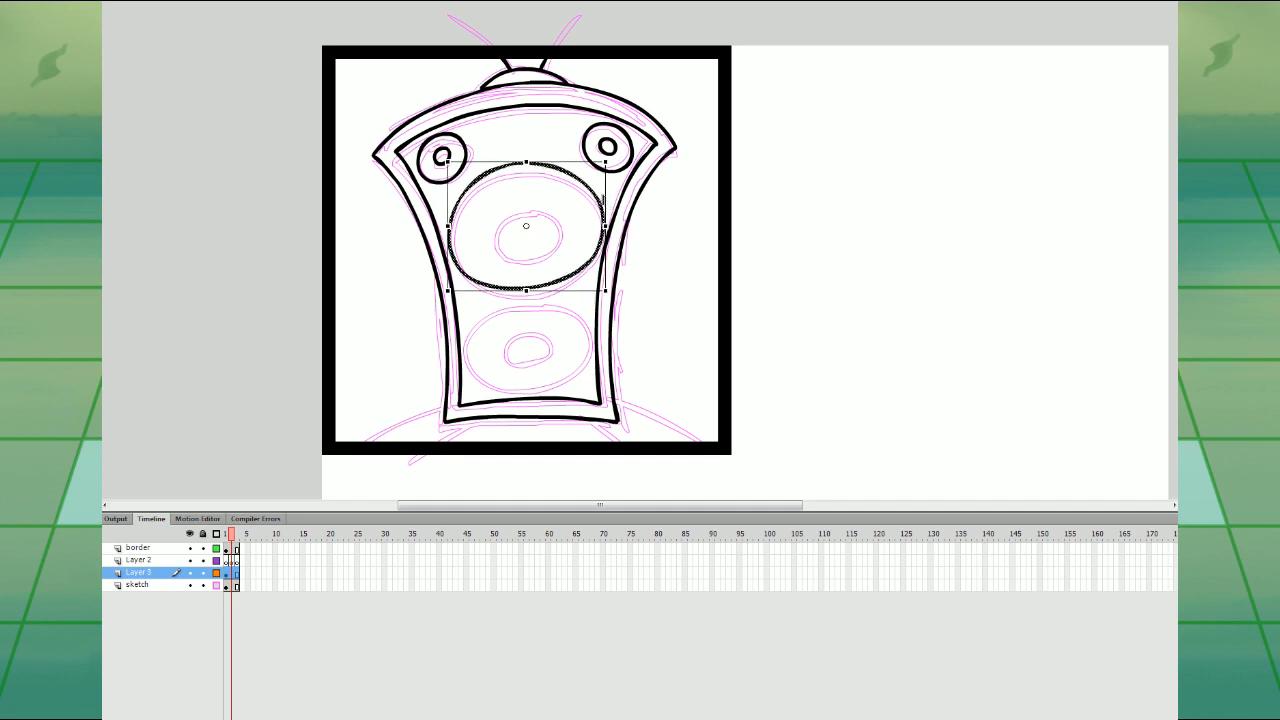
left_click_drag(605, 200, 607, 190)
key("Up")
key("Left")
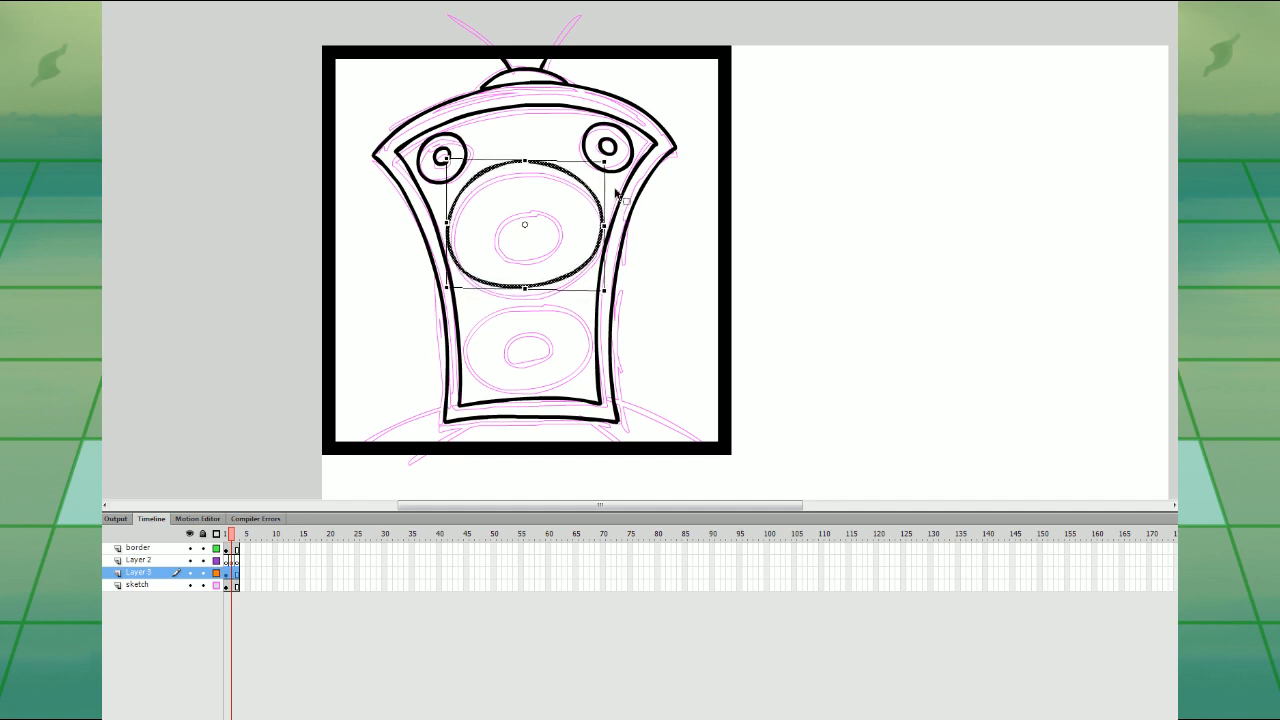
left_click(670, 230)
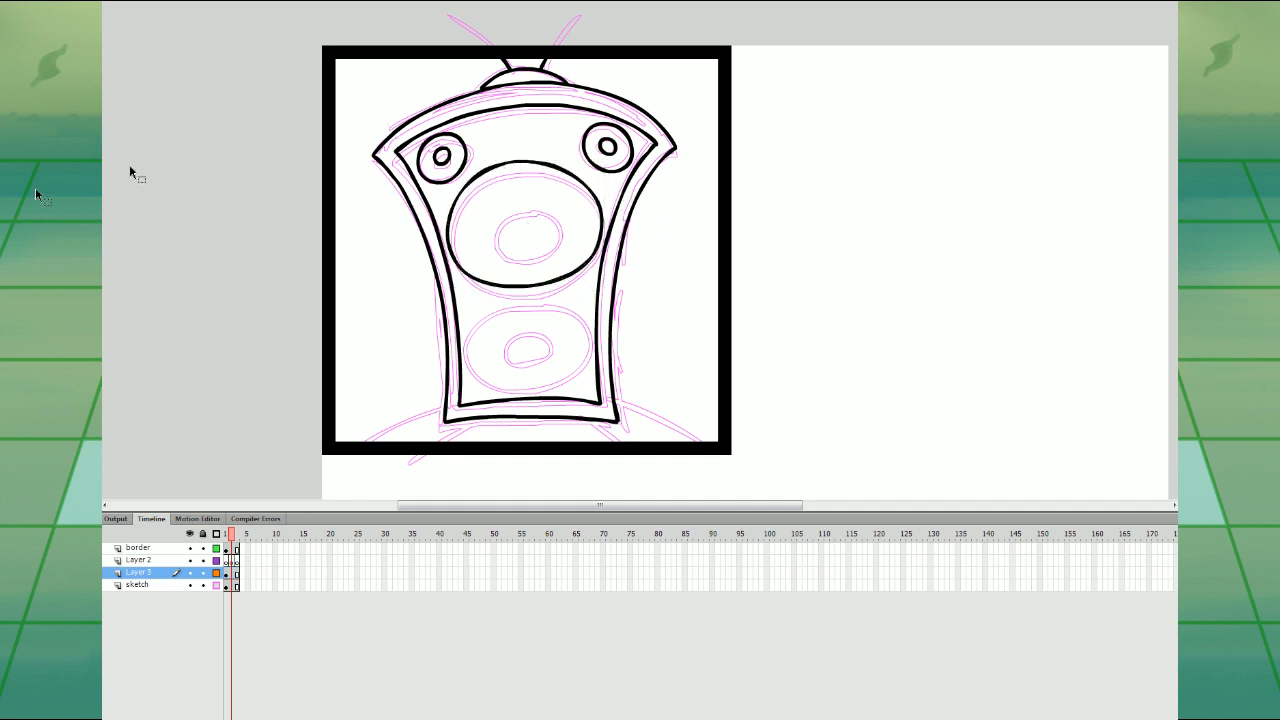
- Ink the large middle speaker's centre circle and nudge it right to centre it in the ring
mouse_move(528, 196)
left_mouse_down()
mouse_move(491, 222)
mouse_move(496, 243)
mouse_move(525, 241)
mouse_move(506, 203)
mouse_move(489, 238)
mouse_move(537, 248)
mouse_move(549, 218)
mouse_move(532, 205)
mouse_move(488, 215)
mouse_move(489, 248)
mouse_move(522, 254)
mouse_move(529, 197)
left_mouse_up()
key("ctrl+z")
key("ctrl+z")
left_click(548, 219)
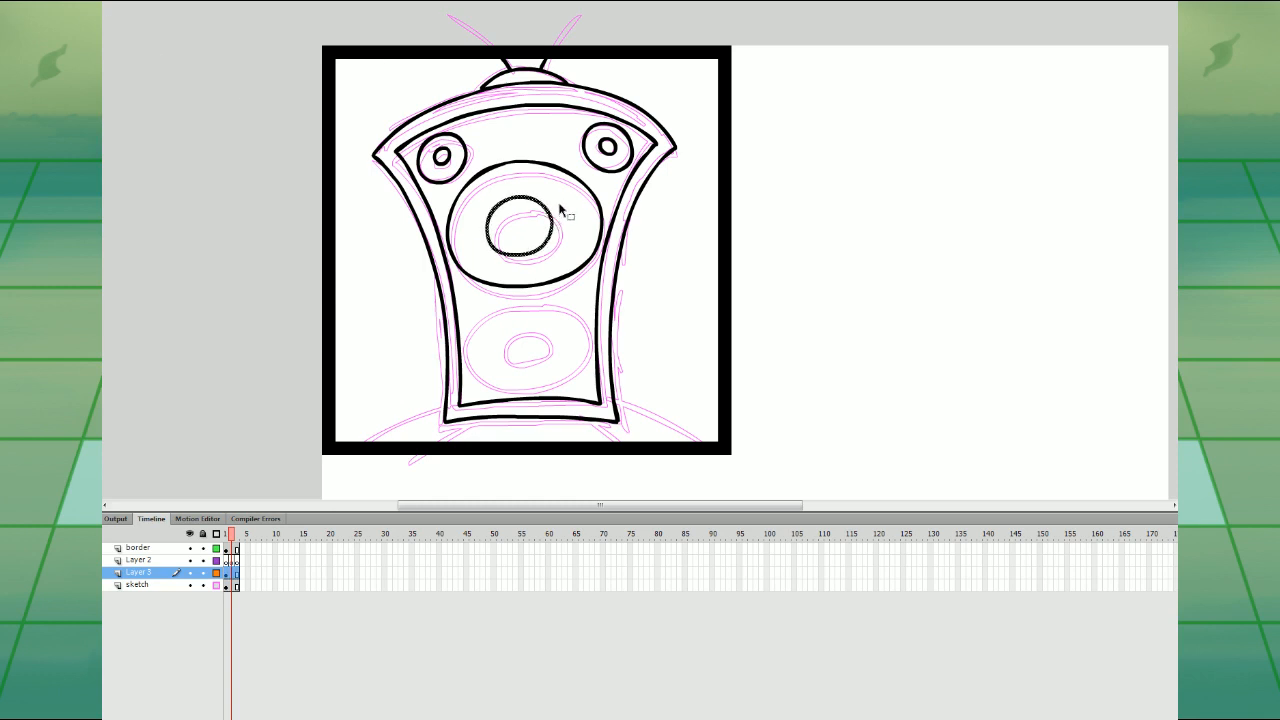
key("Right")
key("Right")
key("Right")
key("Right")
key("Right")
key("Right")
key("Right")
left_click(567, 207)
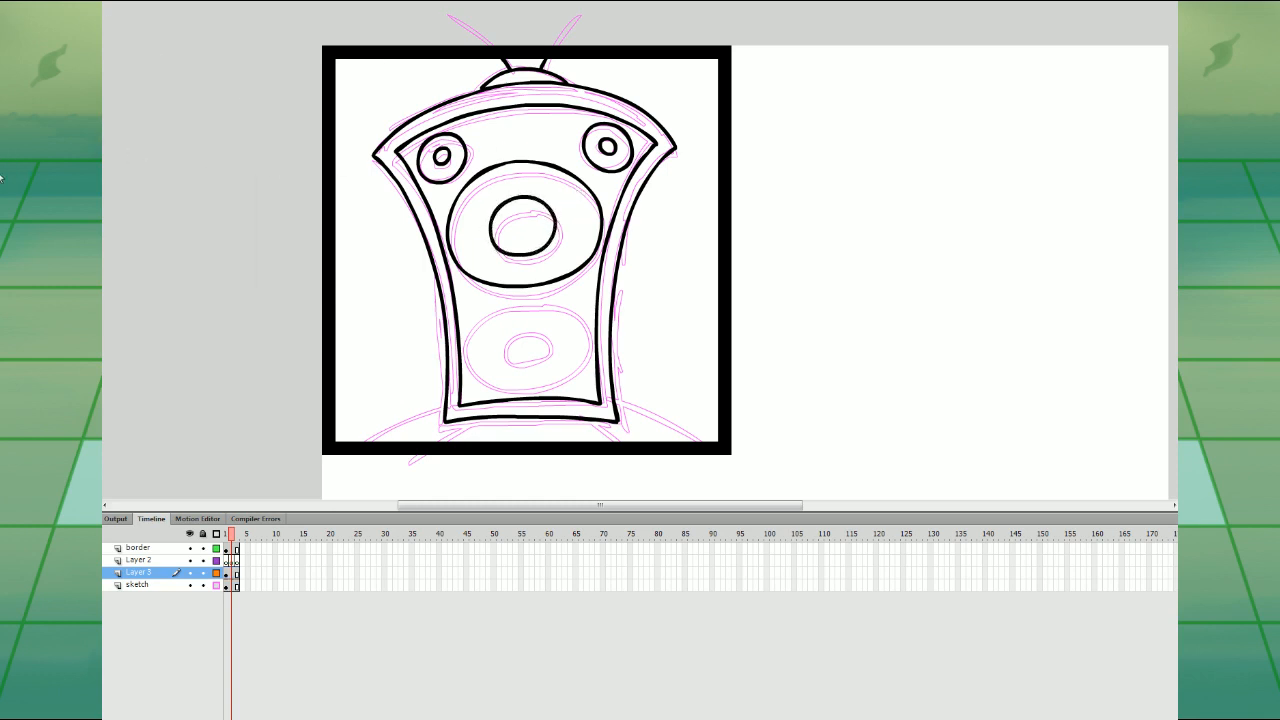
- Ink the lower speaker's outer ring and centre circle as closed ovals over the sketch, redrawing strokes until they are even
mouse_move(524, 299)
left_mouse_down()
mouse_move(493, 308)
mouse_move(469, 343)
mouse_move(472, 368)
mouse_move(505, 385)
left_mouse_up()
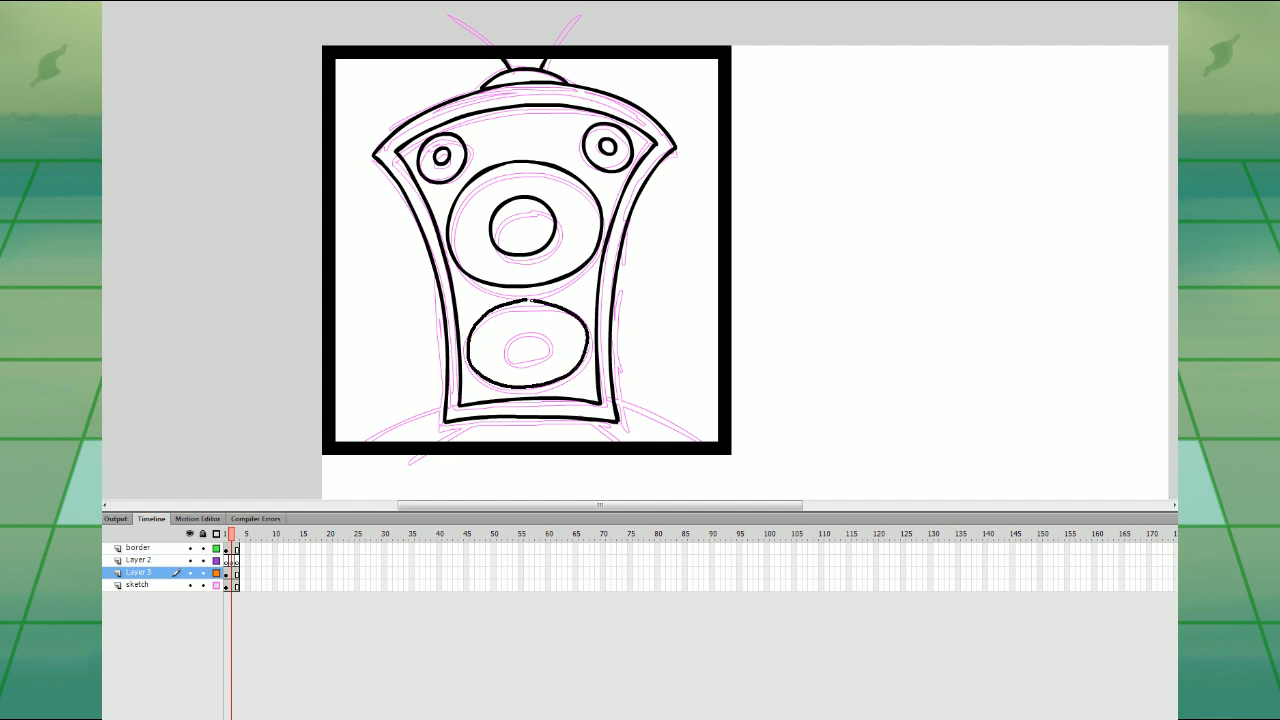
key("ctrl+z")
mouse_move(526, 299)
left_mouse_down()
mouse_move(489, 310)
mouse_move(467, 338)
mouse_move(468, 364)
mouse_move(495, 386)
left_mouse_up()
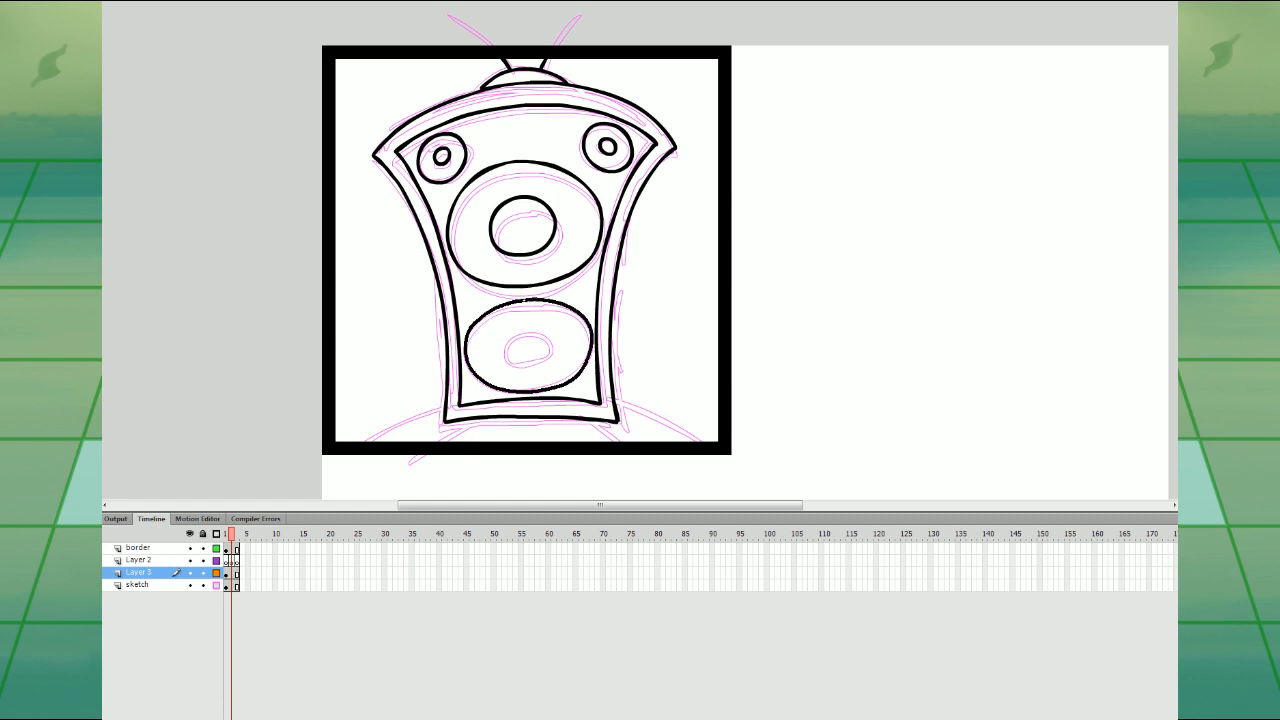
mouse_move(503, 349)
left_mouse_down()
mouse_move(550, 353)
mouse_move(530, 321)
mouse_move(502, 335)
mouse_move(512, 363)
mouse_move(539, 365)
mouse_move(554, 343)
mouse_move(547, 328)
mouse_move(515, 324)
mouse_move(503, 350)
mouse_move(527, 364)
mouse_move(550, 355)
mouse_move(539, 325)
mouse_move(507, 326)
mouse_move(501, 353)
mouse_move(527, 364)
mouse_move(555, 339)
left_mouse_up()
key("ctrl+z")
key("ctrl+z")
key("ctrl+z")
- Nudge the lower speaker's ring slightly left, and its centre circle slightly left and down to centre it
left_click(551, 336)
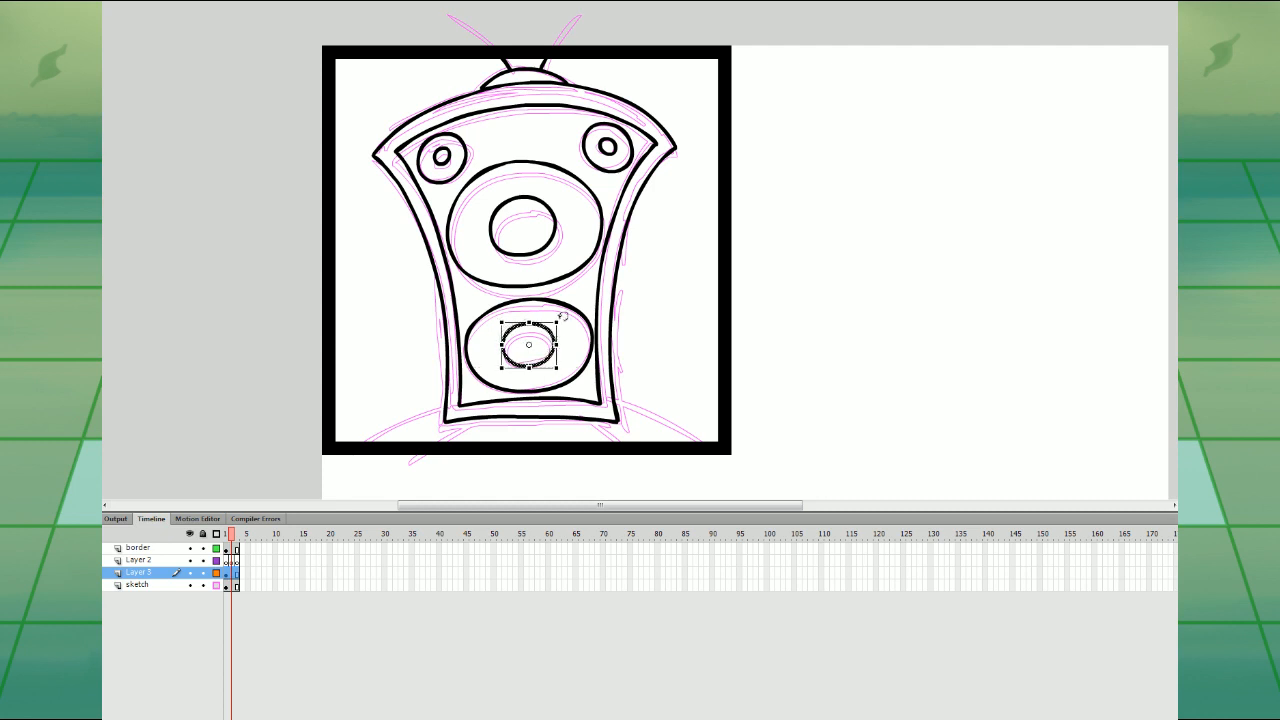
left_click(578, 336)
left_click(590, 330)
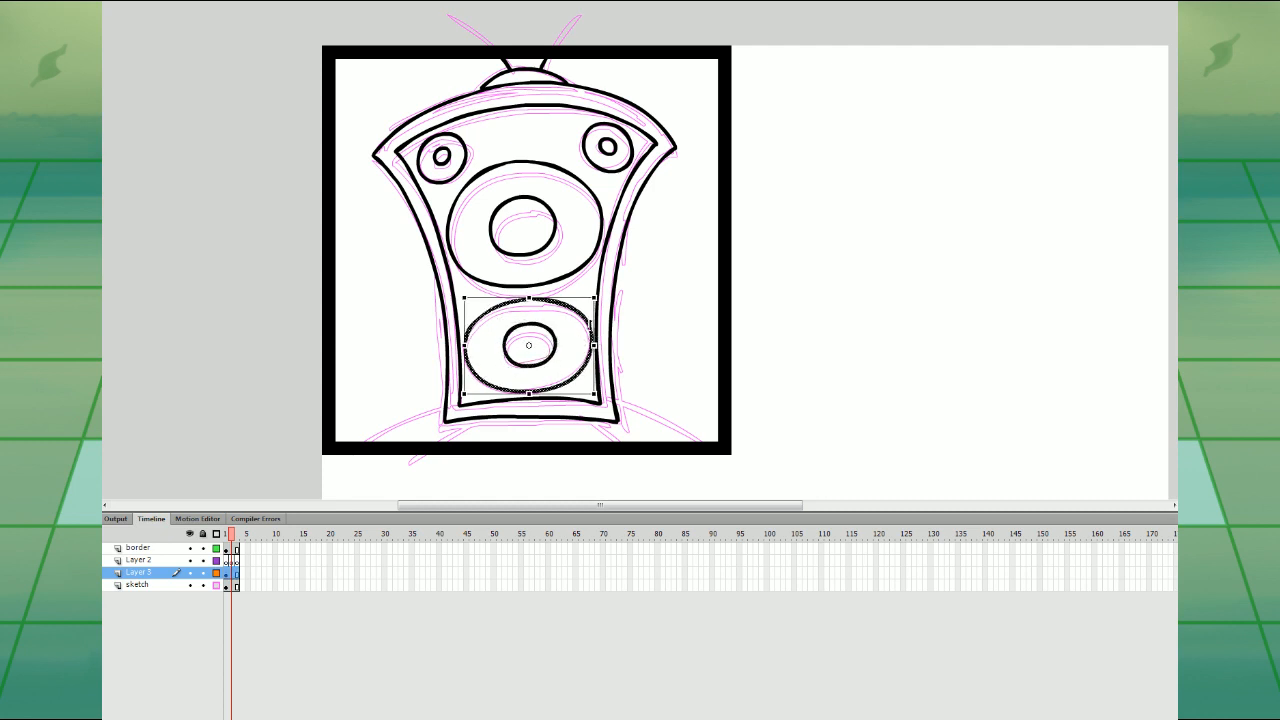
left_click(569, 340)
left_click(555, 343)
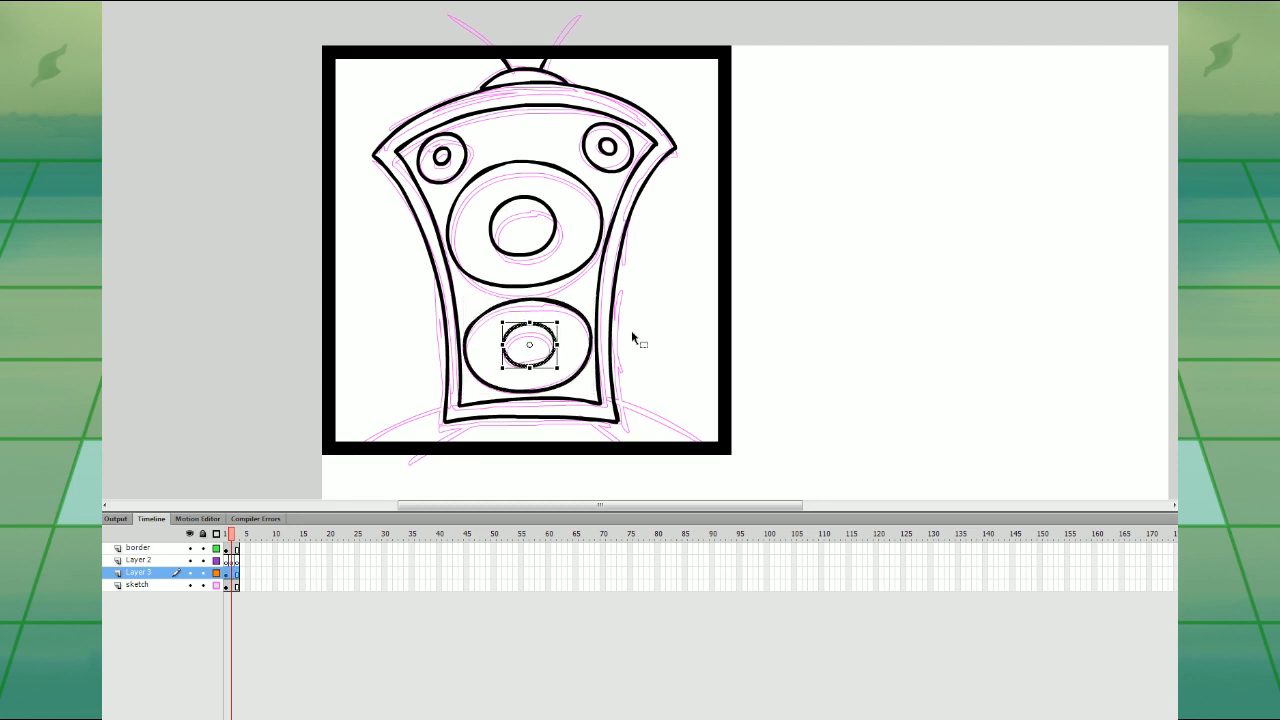
key("Left")
key("Down")
left_click(644, 324)
left_click_drag(681, 347, 682, 320)
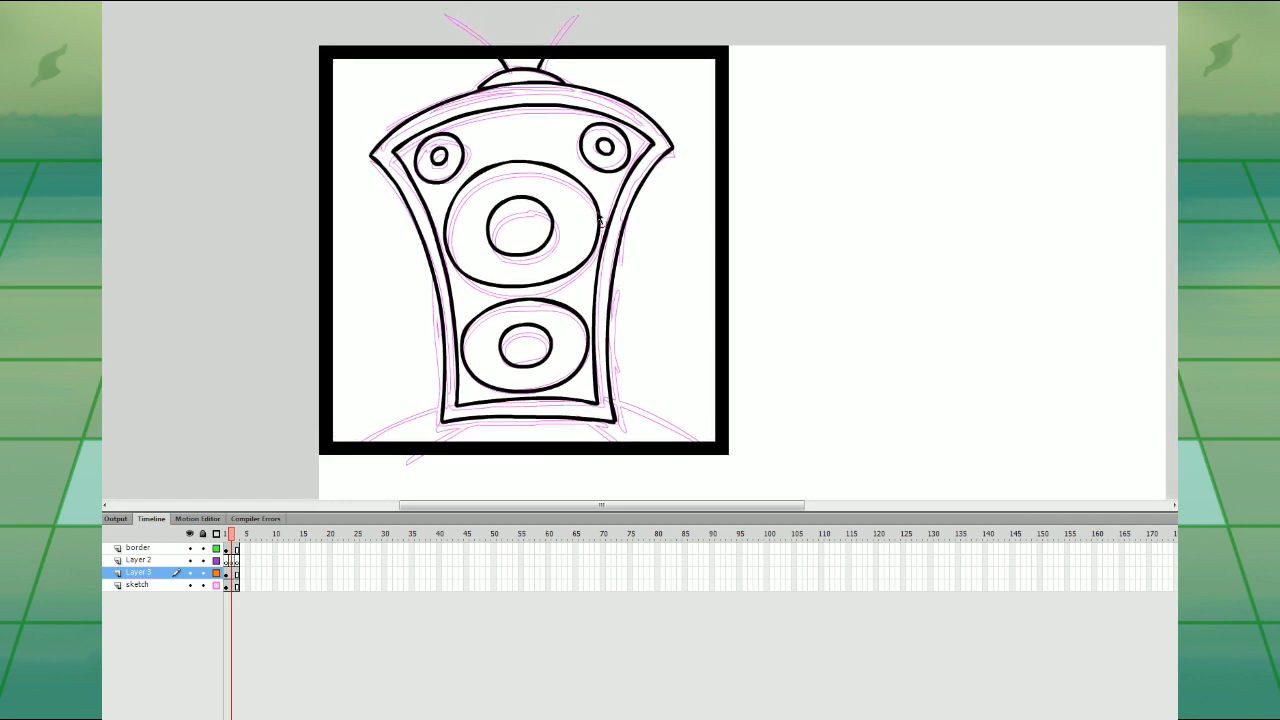
- Nudge the large middle speaker's ring and centre circle together slightly to the right
left_click(599, 212)
left_click(554, 225, "shift")
left_click(649, 250)
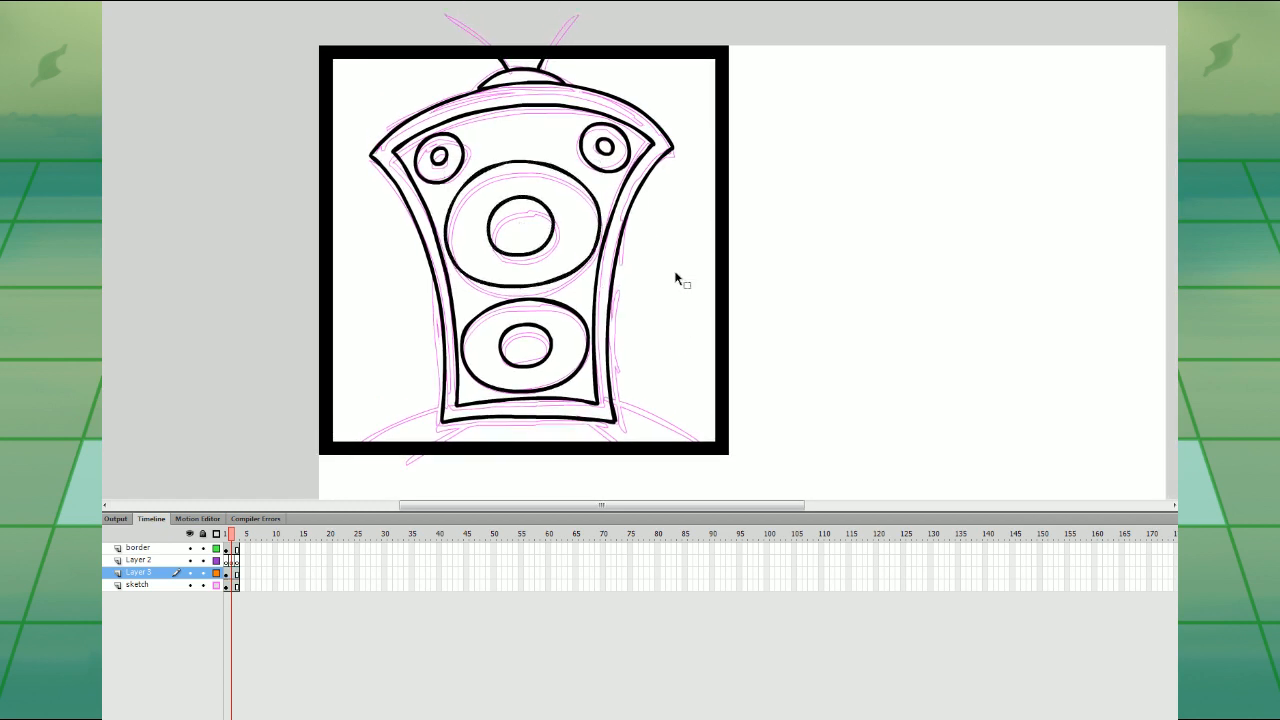
- Ink the neck's sides and lower curve and both shoulder lines below the head, ending at the portrait border
left_click(229, 573)
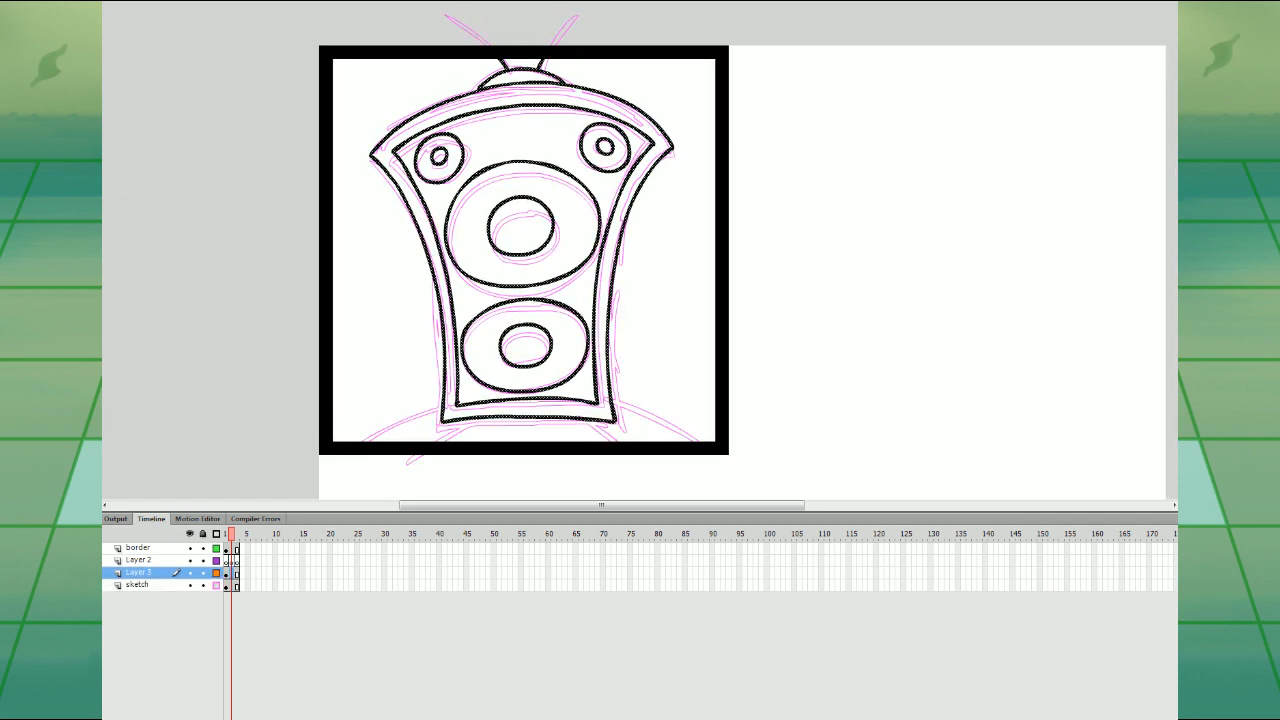
left_click_drag(419, 446, 417, 448)
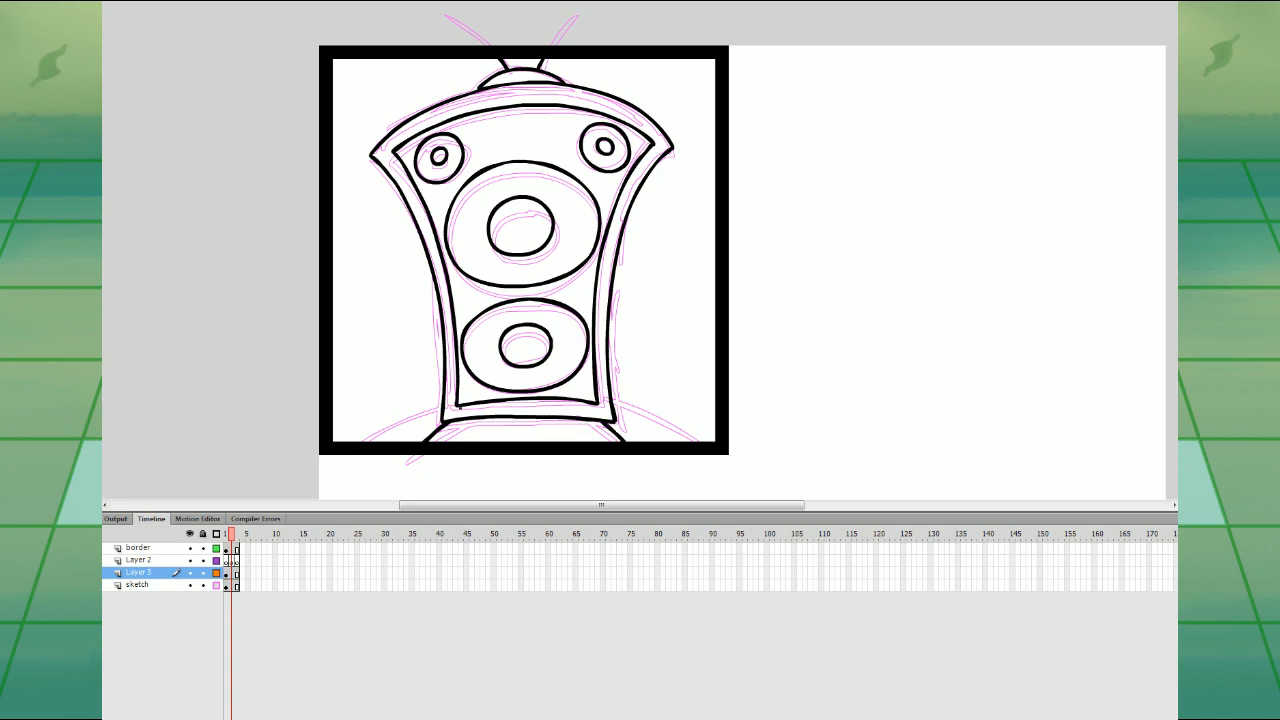
left_click_drag(440, 404, 367, 441)
left_click_drag(616, 404, 692, 442)
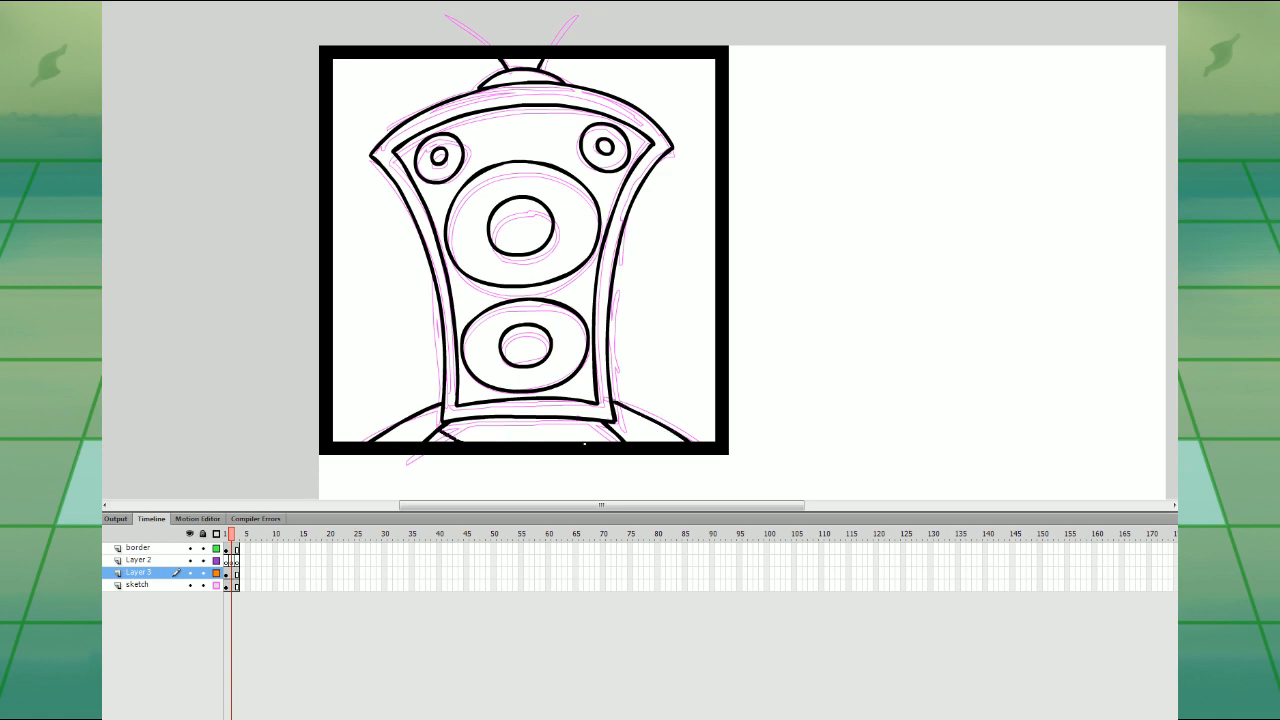
left_click_drag(584, 443, 612, 432)
mouse_move(770, 370)
left_mouse_down()
mouse_move(809, 369)
mouse_move(793, 378)
left_mouse_up()
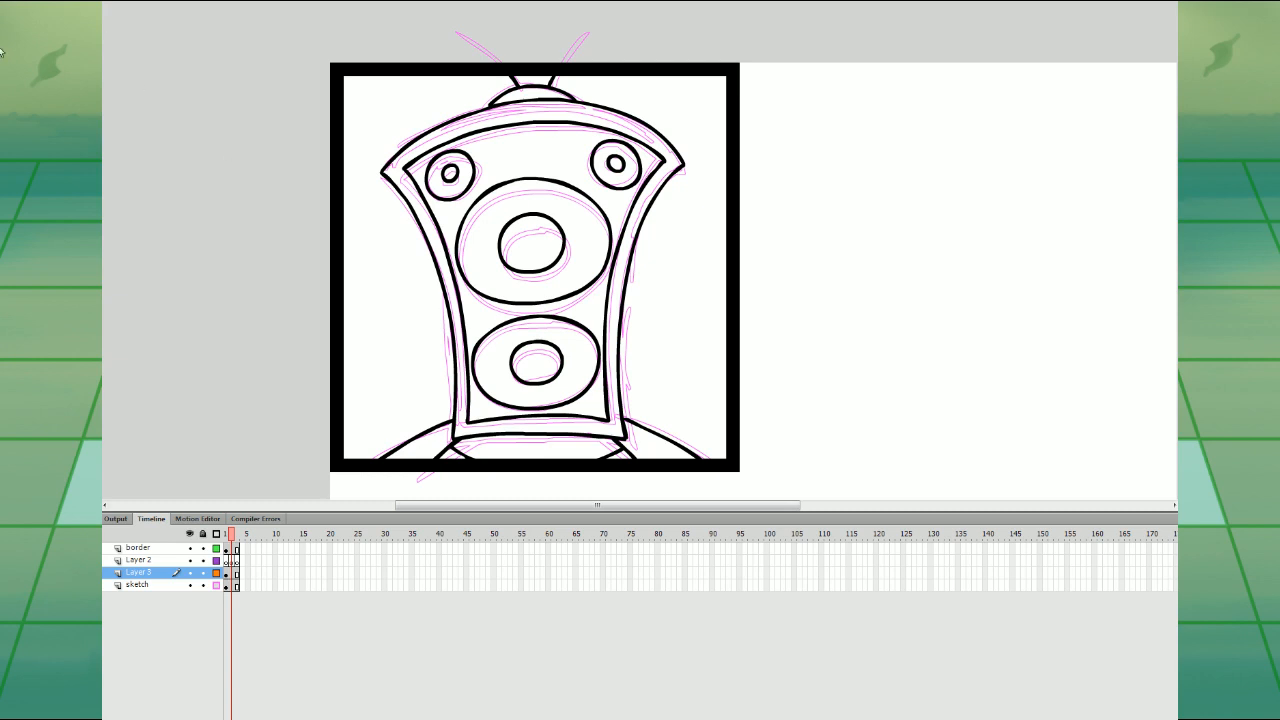
- Cut the large middle speaker from Layer 3 and paste it in place on Layer 2's first frame
left_click(610, 222)
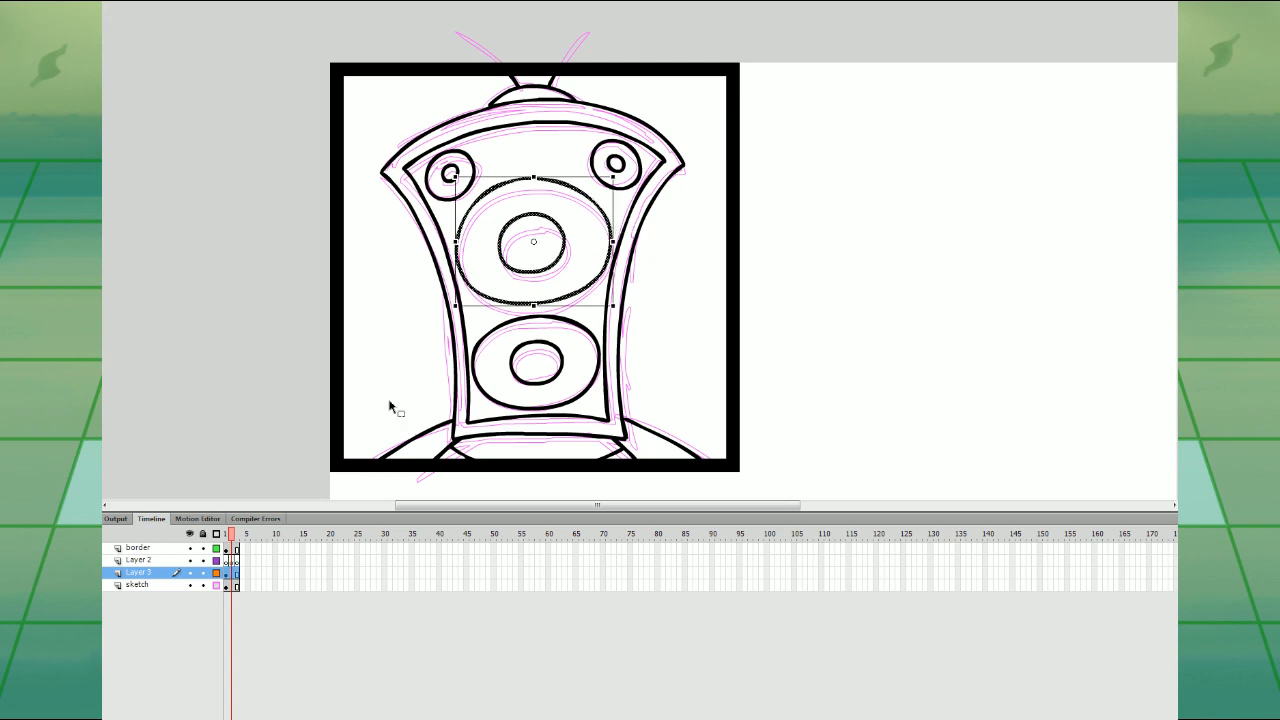
key("ctrl+x")
left_click(227, 560)
key("ctrl+shift+v")
left_click(890, 297)
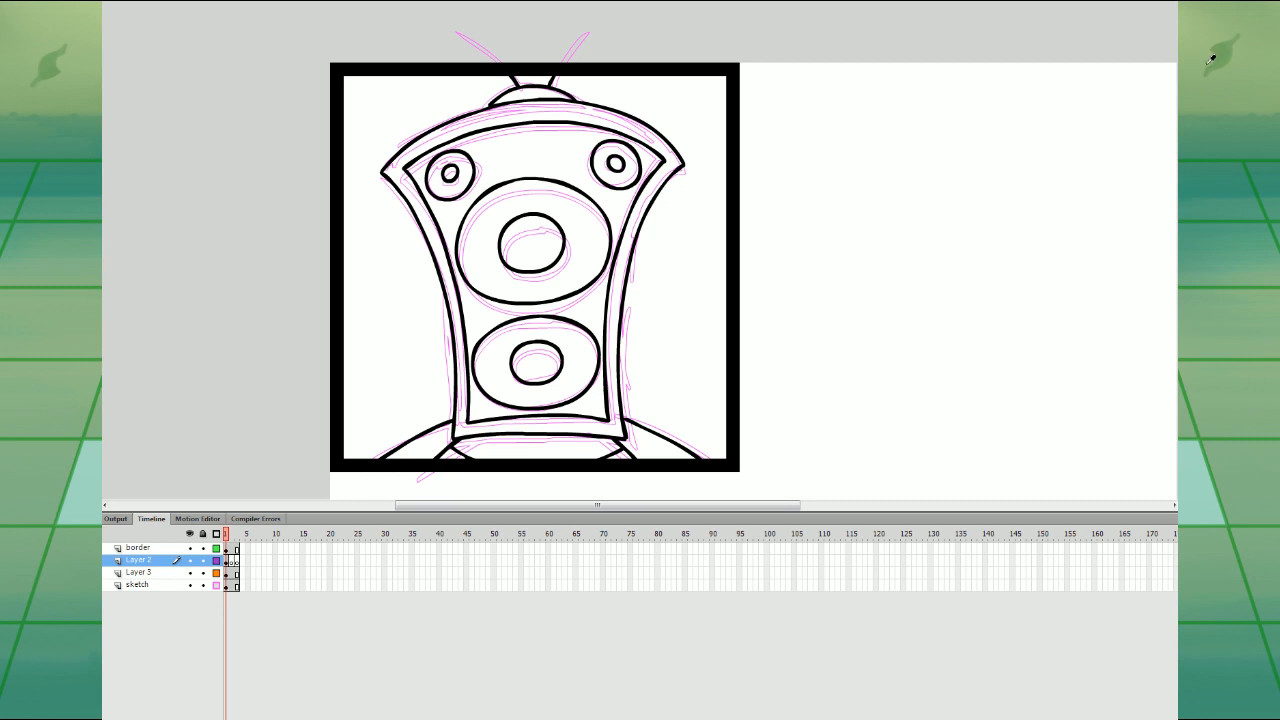
- Fill the large middle speaker's ring and the head's outer frame with dark blue-grey, undoing the stray fill of the whole square
left_click(562, 204)
left_click(658, 162)
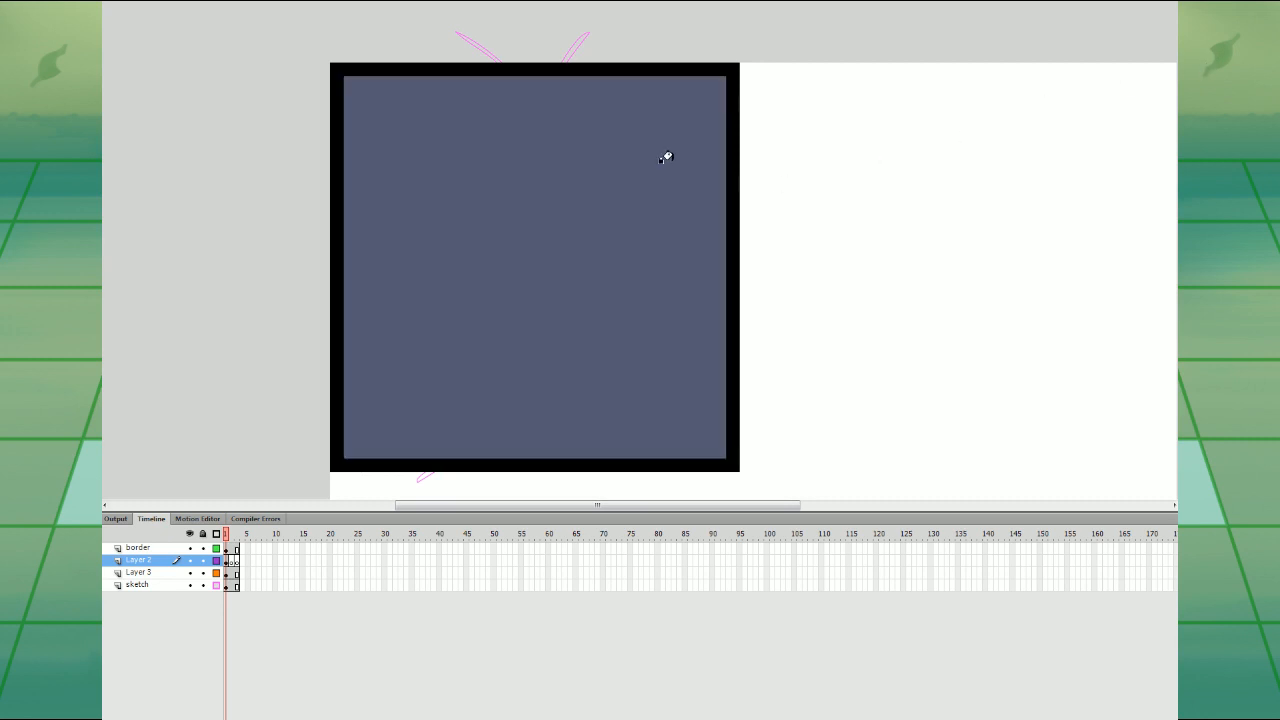
key("ctrl+z")
left_click(607, 300)
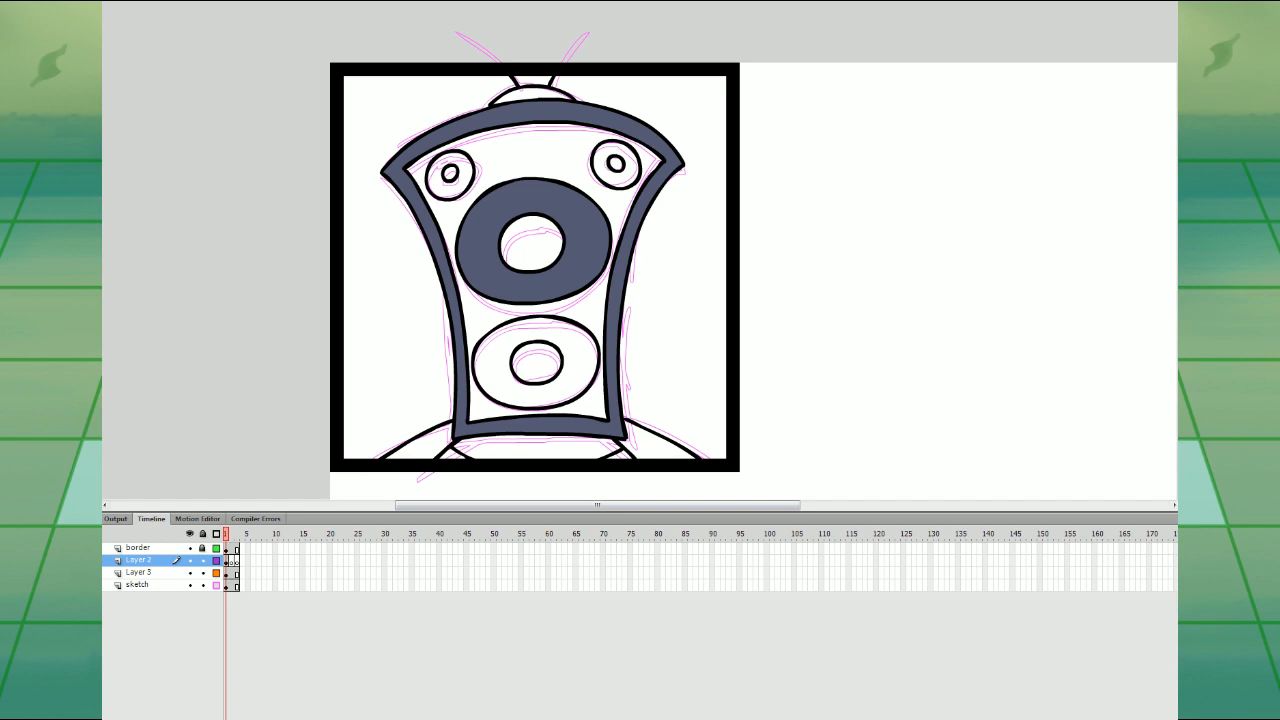
- Fill the face panel and neck with light blue-grey and both shoulders with brown
left_click(562, 174)
left_click(588, 440)
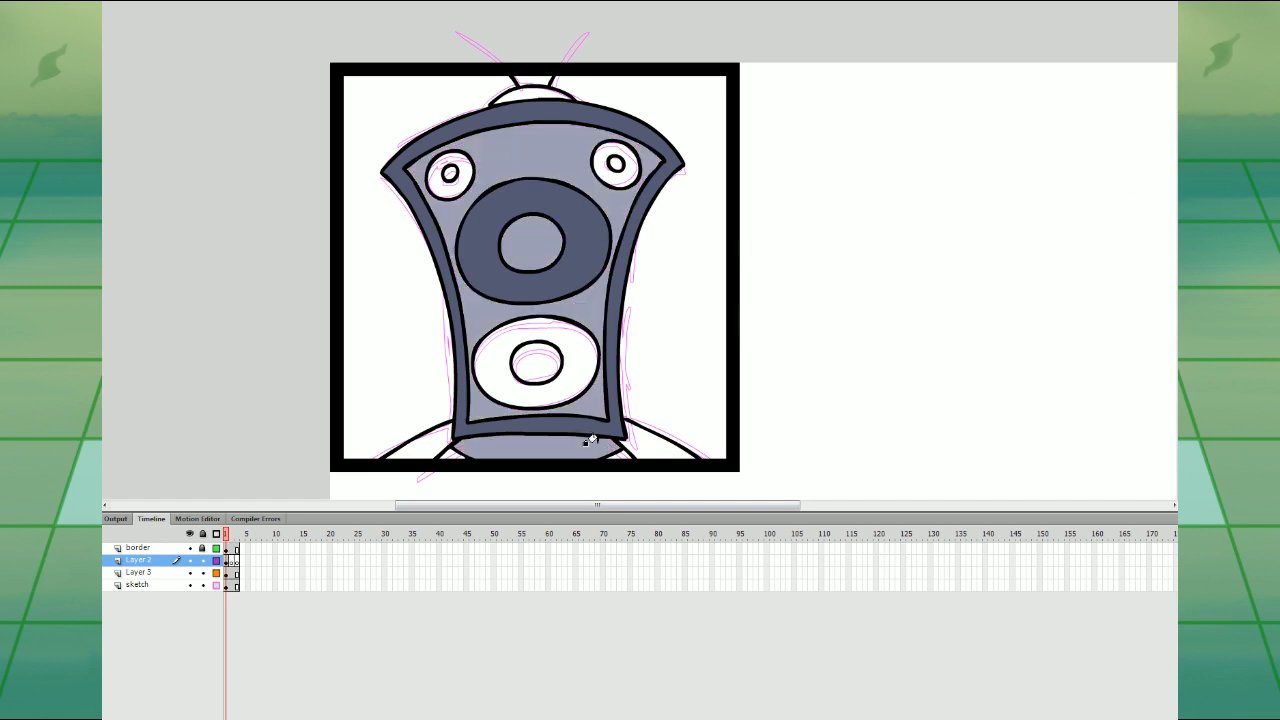
left_click(483, 440)
left_click(622, 437)
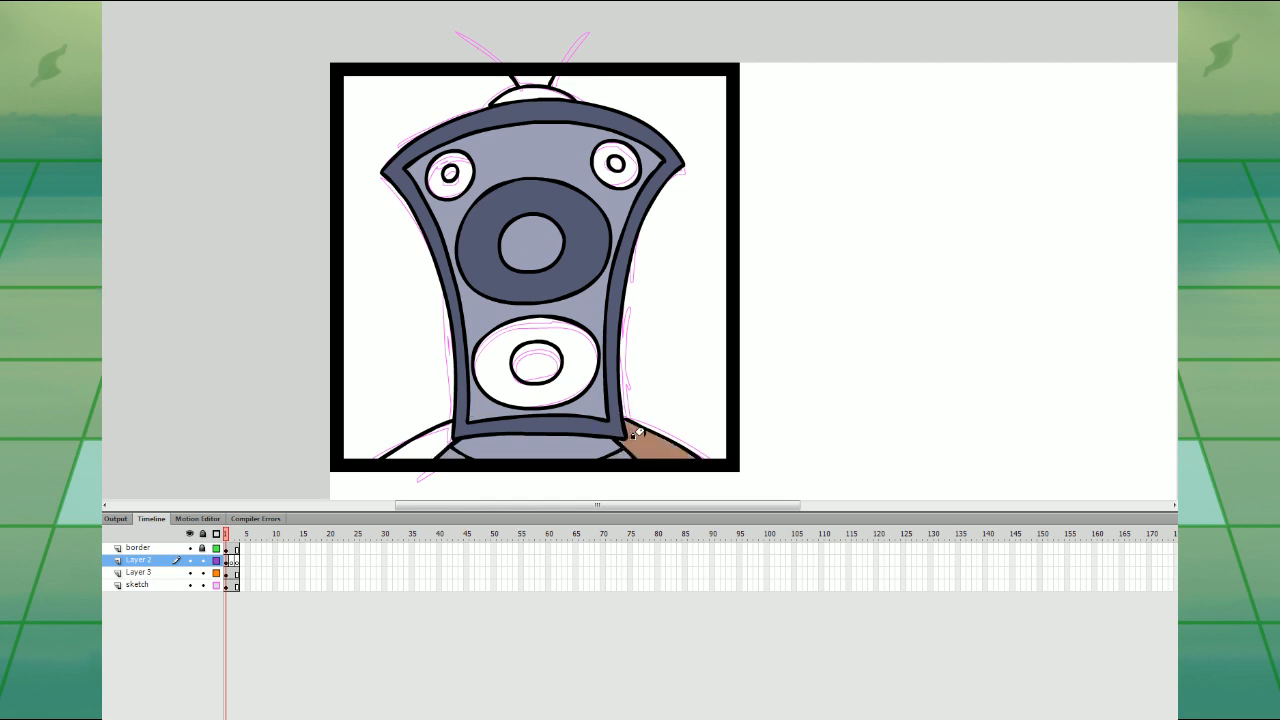
left_click(426, 439)
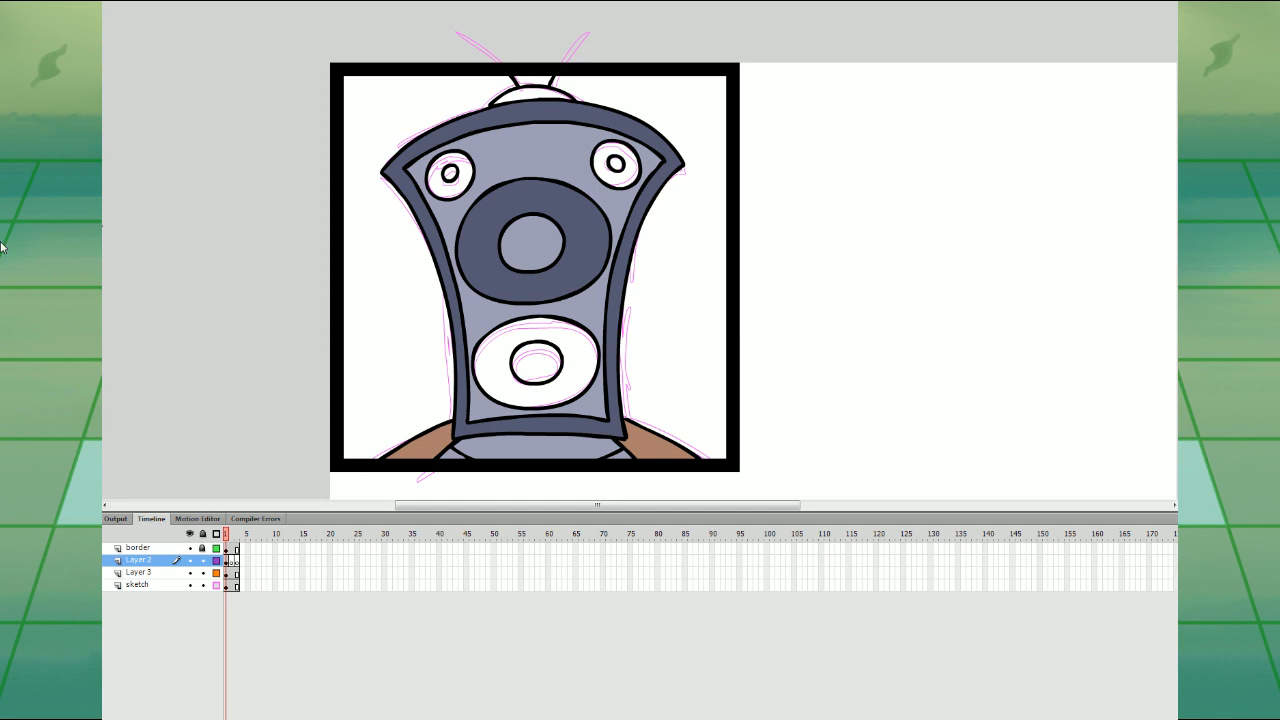
- Fill the two small speakers' rings with dark blue-grey and the antenna base with light blue-grey
left_click(603, 150)
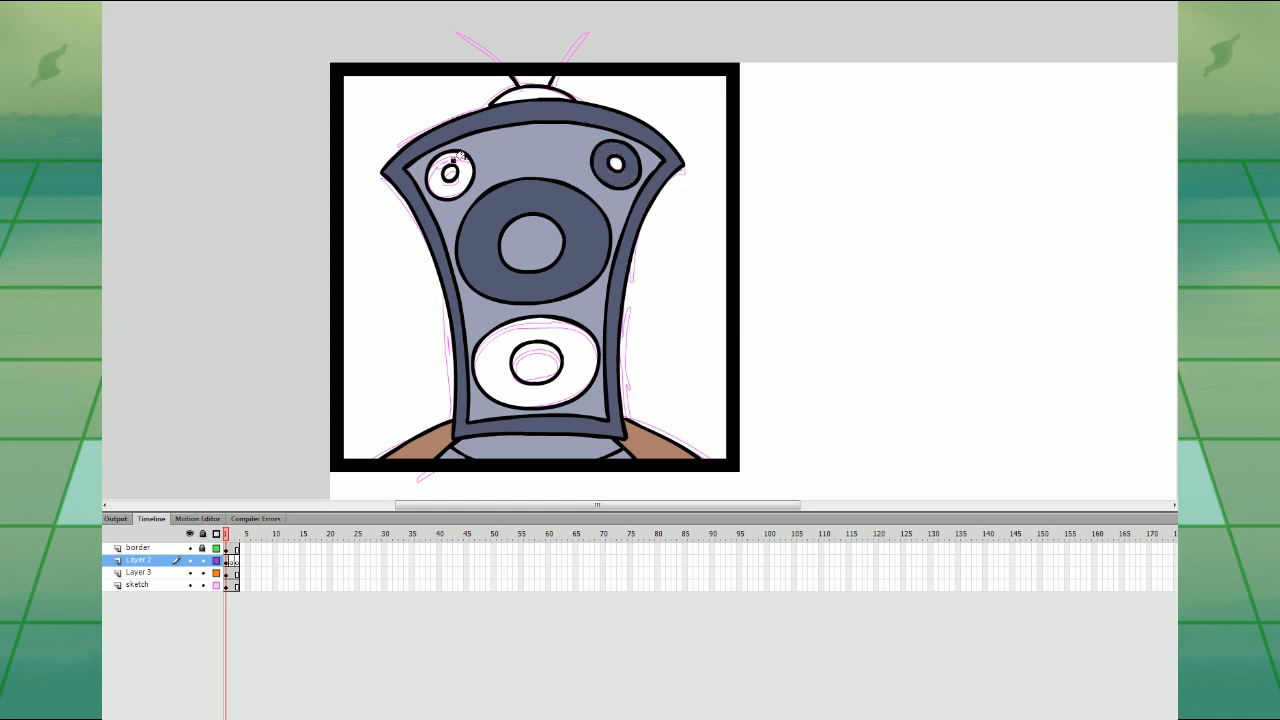
left_click(453, 160)
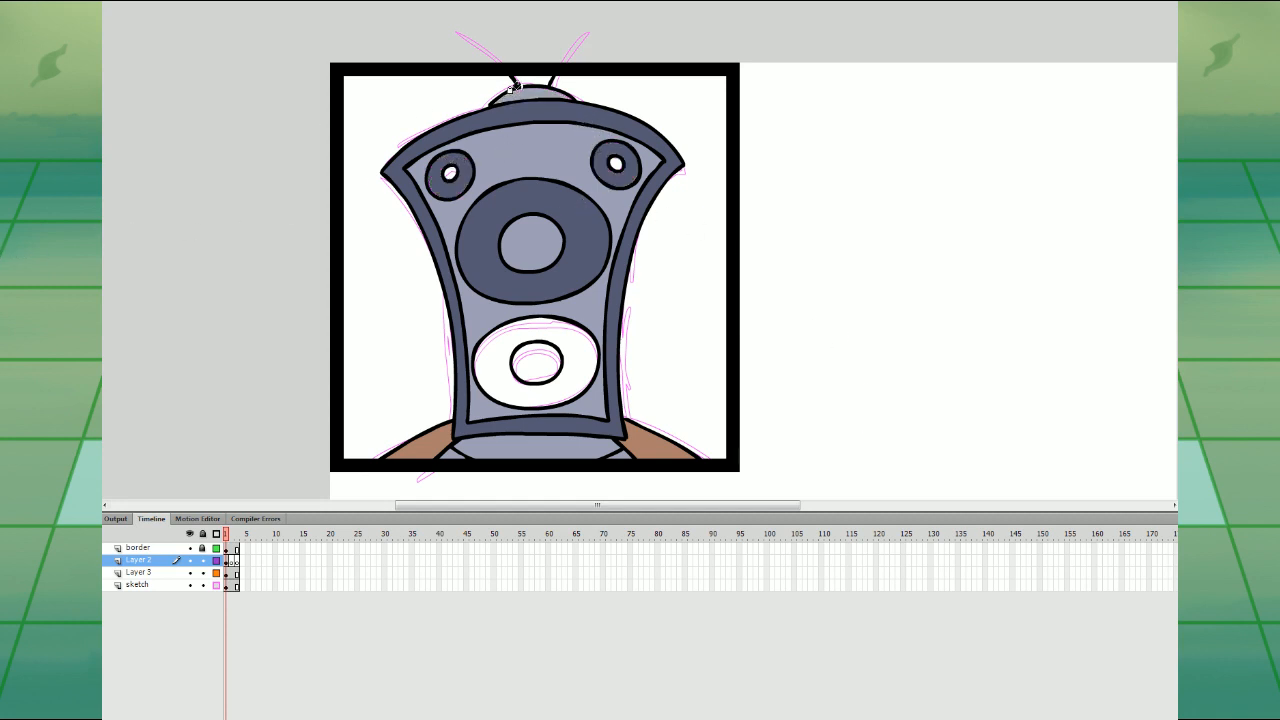
left_click(530, 94)
- Using a temporary full-body character as colour reference, fill all four speaker centres mid blue-grey and the lower ring dark blue-grey
left_click_drag(1214, 60, 963, 225)
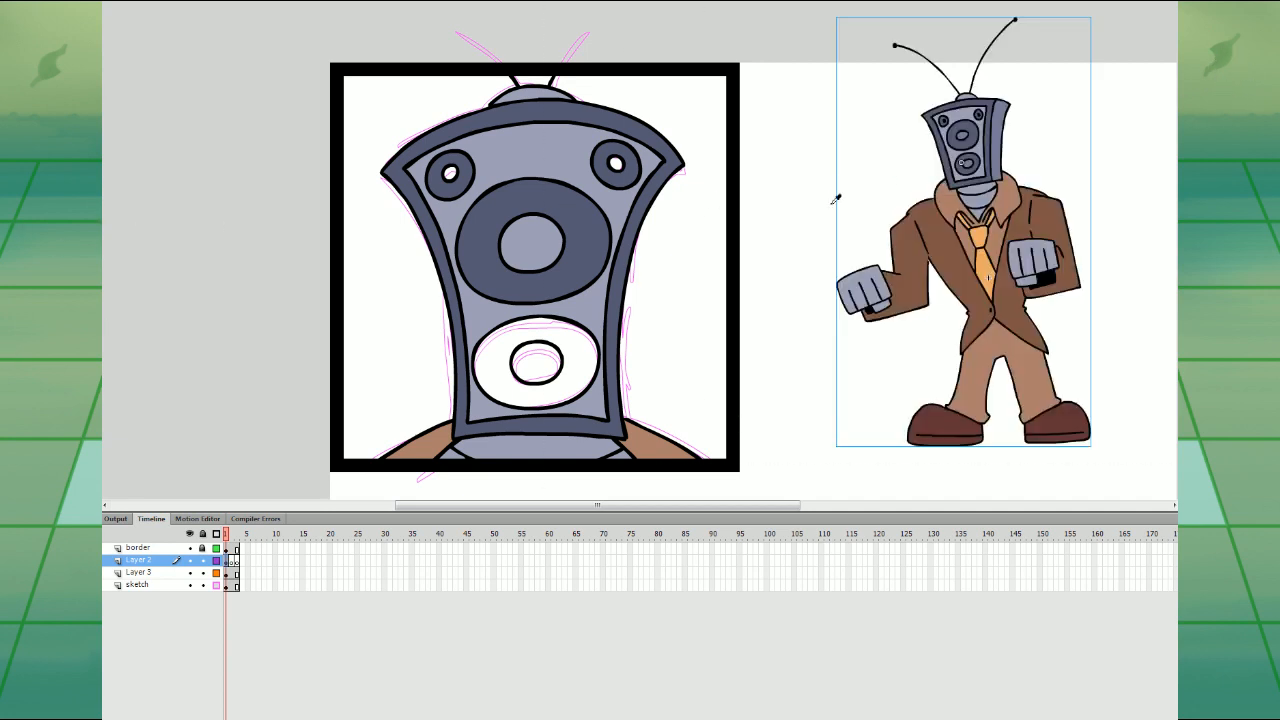
key("Delete")
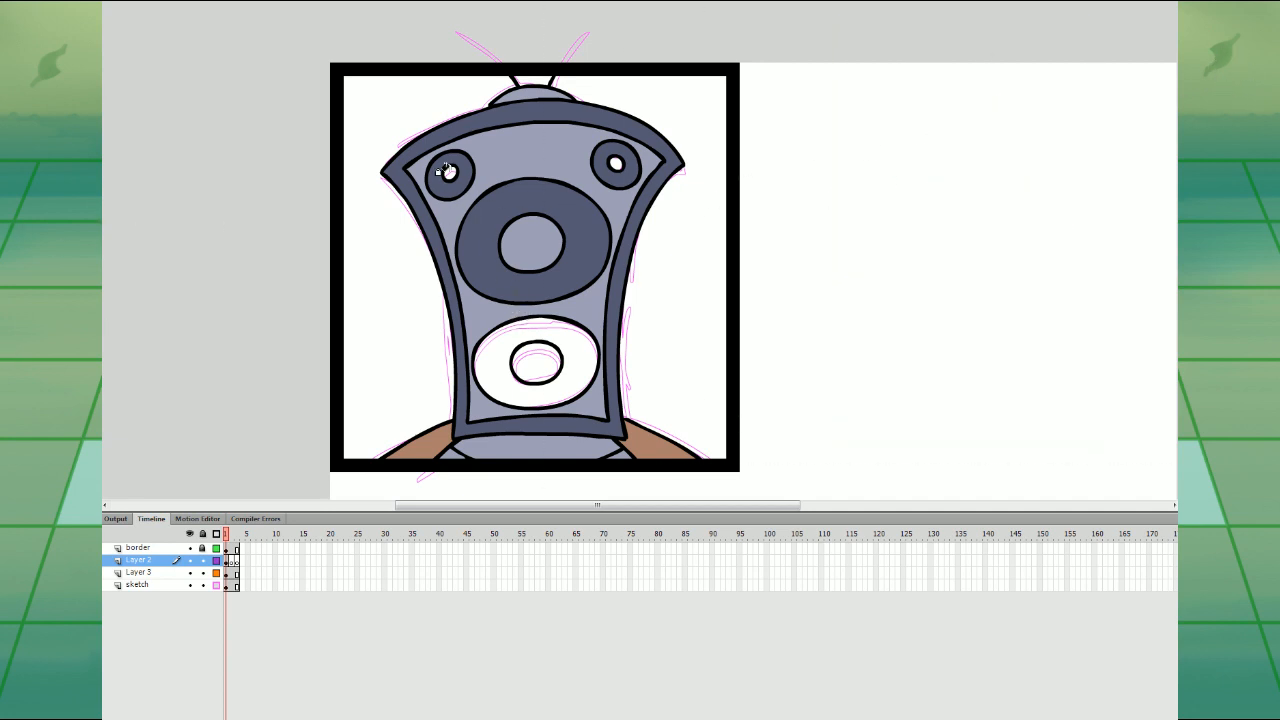
left_click(528, 354)
left_click(449, 173)
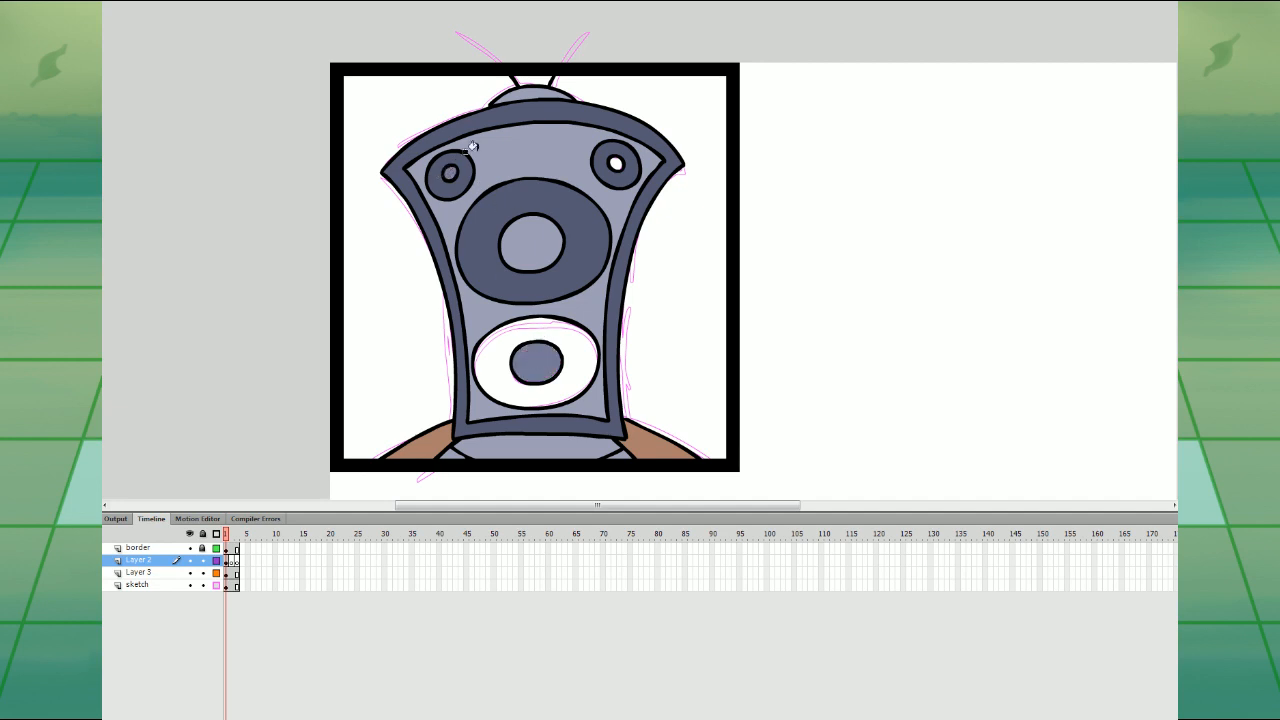
left_click(611, 161)
left_click(531, 220)
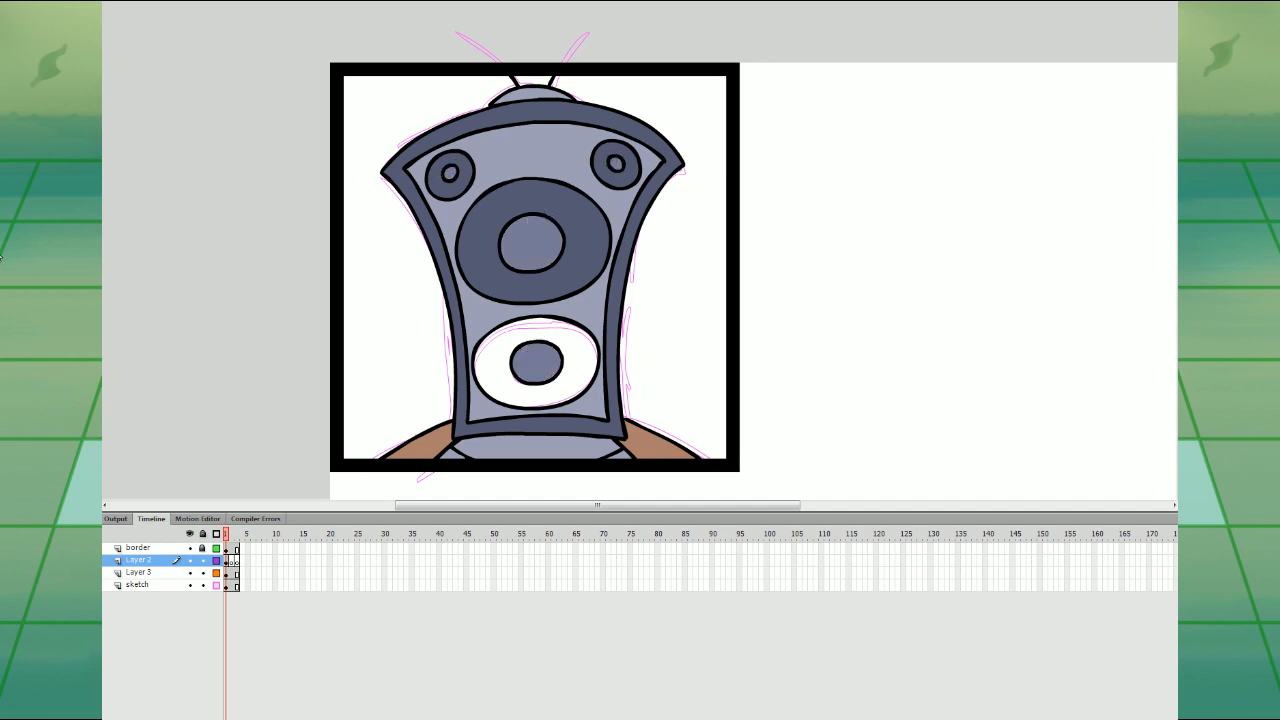
left_click(571, 329)
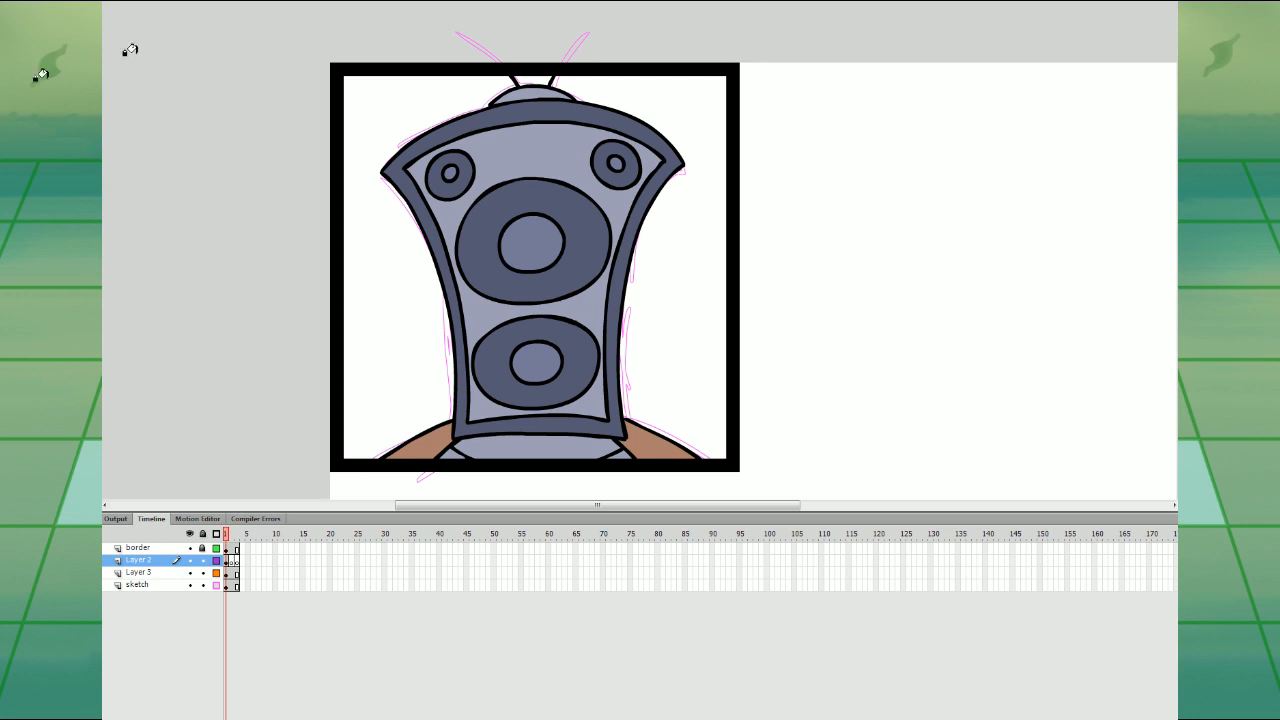
- Extend the large middle speaker on Layer 2 across all three frames and group its artwork
left_click(231, 561)
left_click(233, 561)
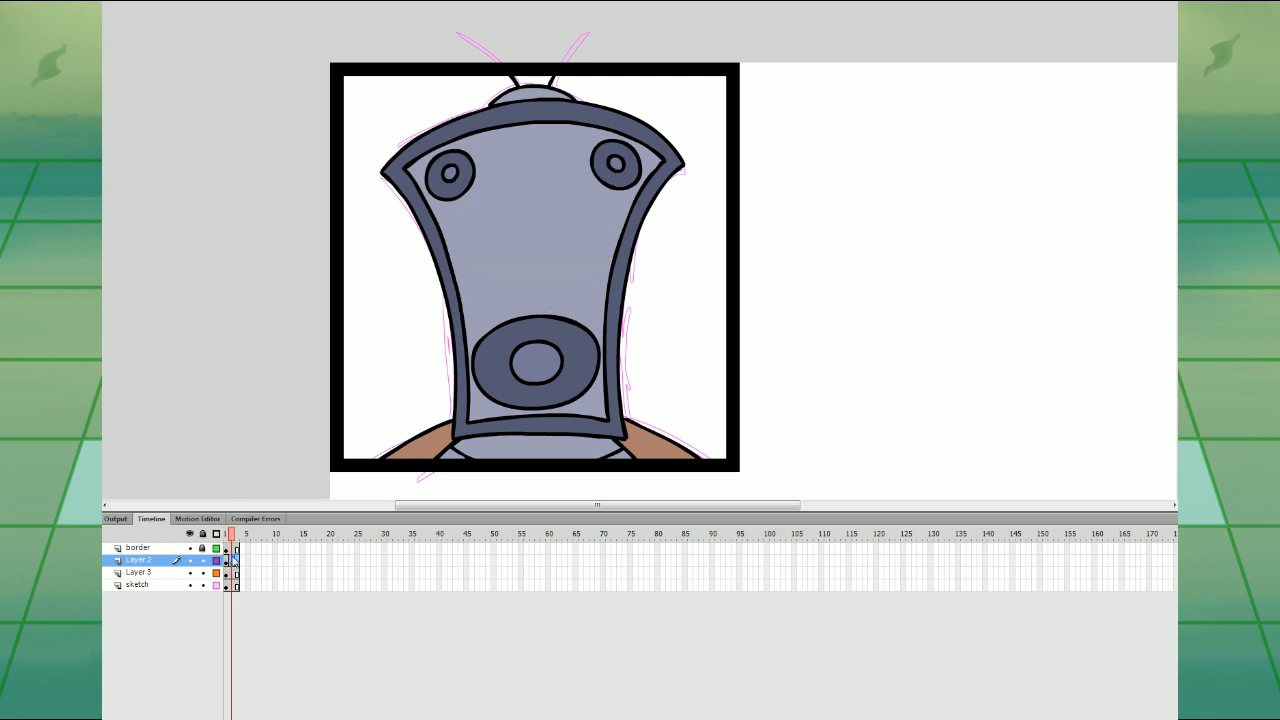
key("ctrl+z")
left_click(236, 560)
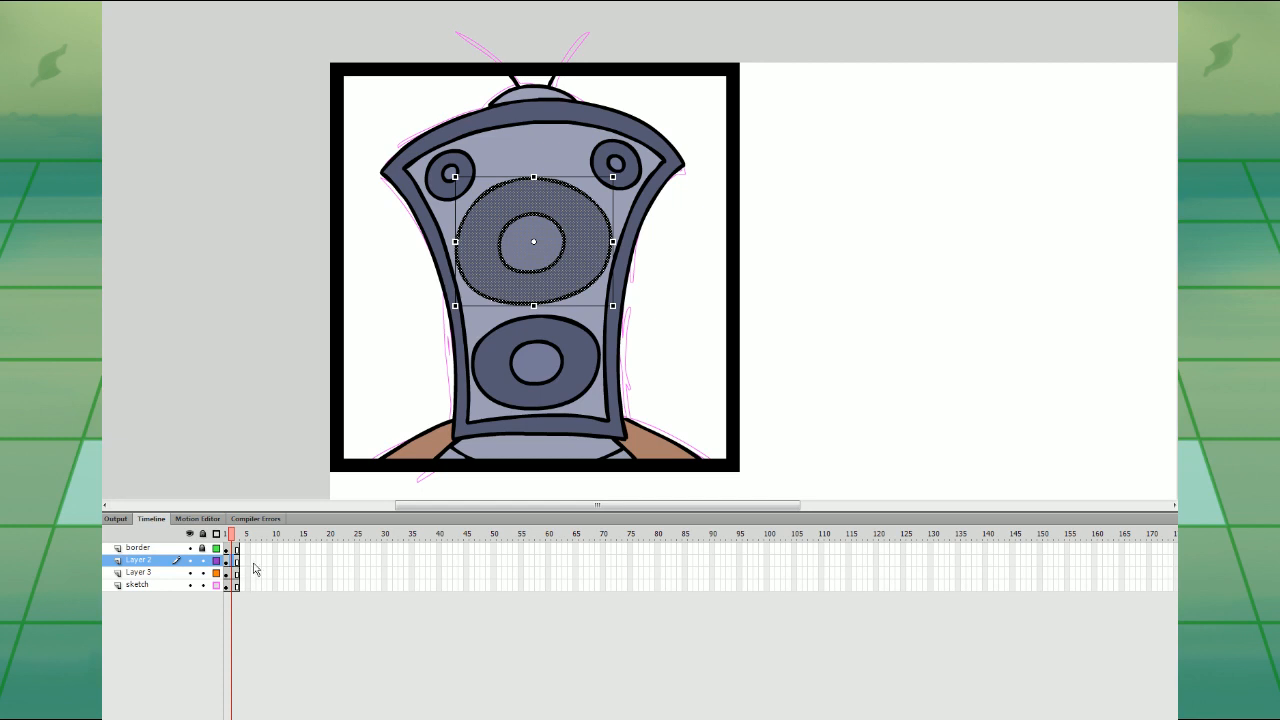
key("ctrl+g")
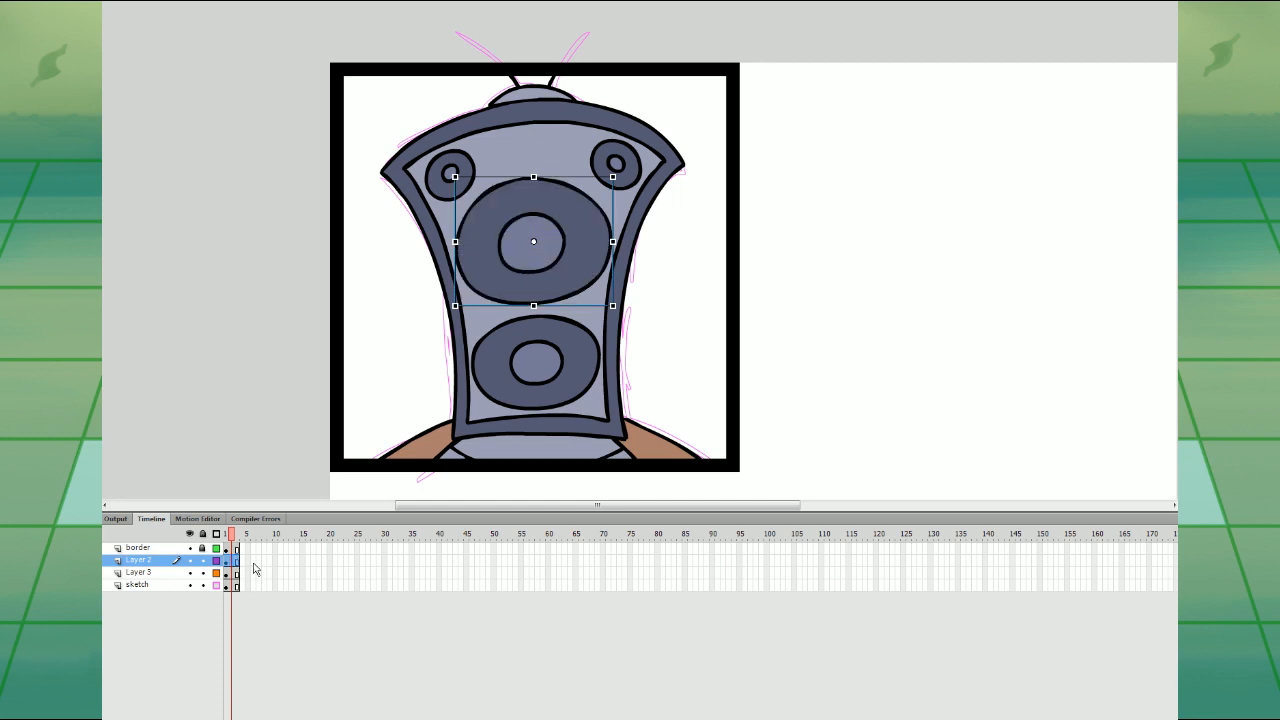
- Add keyframes on Layer 2's second and third frames, enlarge the middle speaker progressively in them, and step through the pulse
left_click(247, 561)
left_click(233, 562)
left_click_drag(612, 177, 620, 169)
key("F6")
left_click(716, 226)
key("comma")
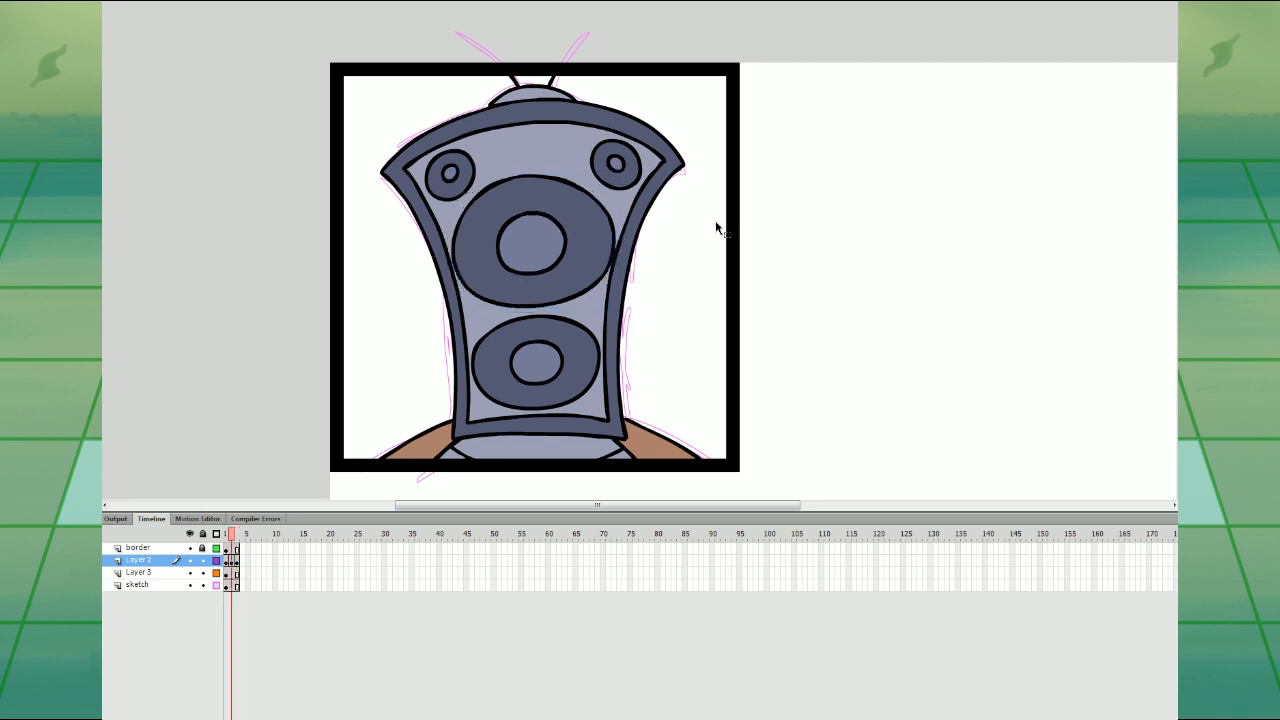
key("comma")
key("period")
key("period")
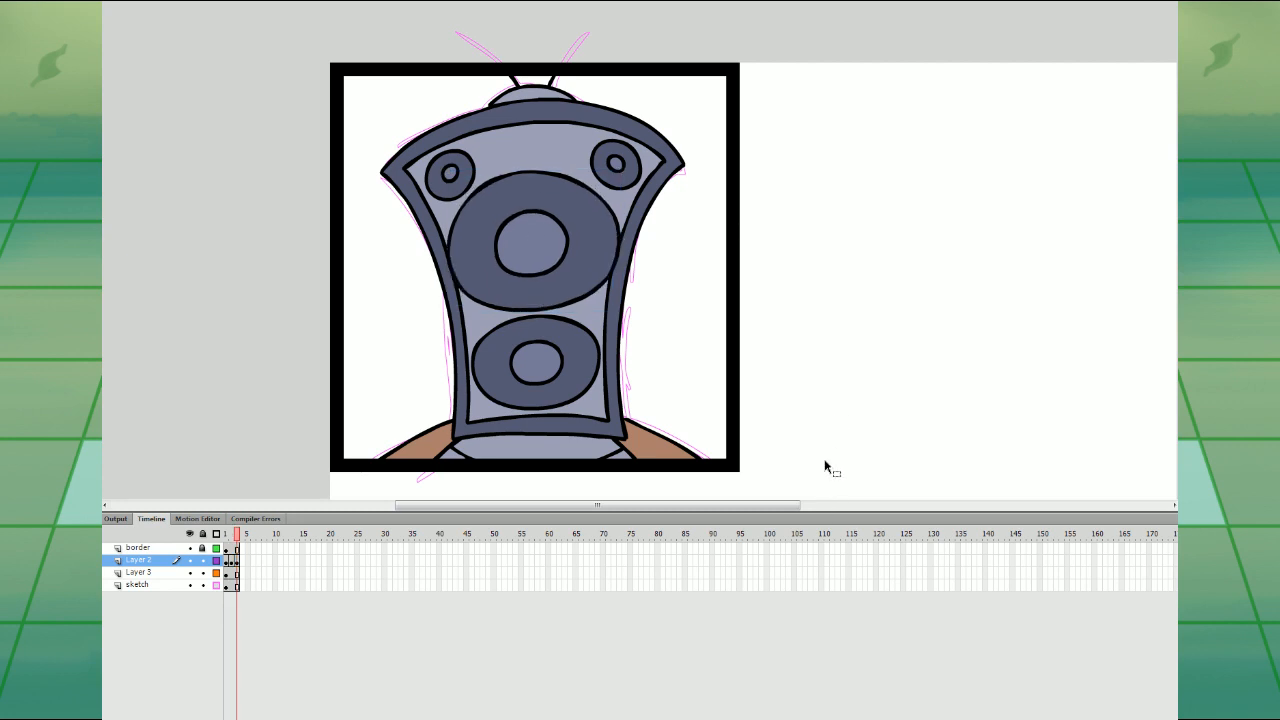
- Delete the rough artwork from the sketch layer
left_click(231, 586)
key("Delete")
key("ctrl+minus")
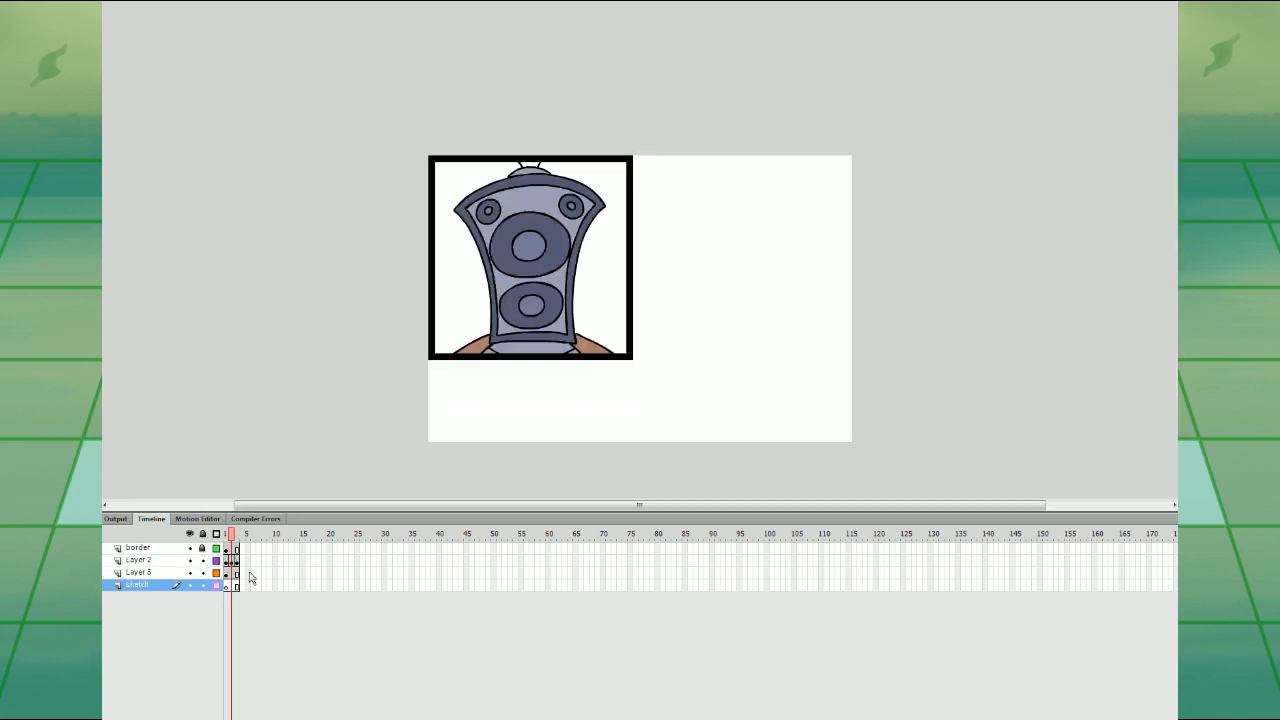
left_click_drag(884, 389, 845, 409)
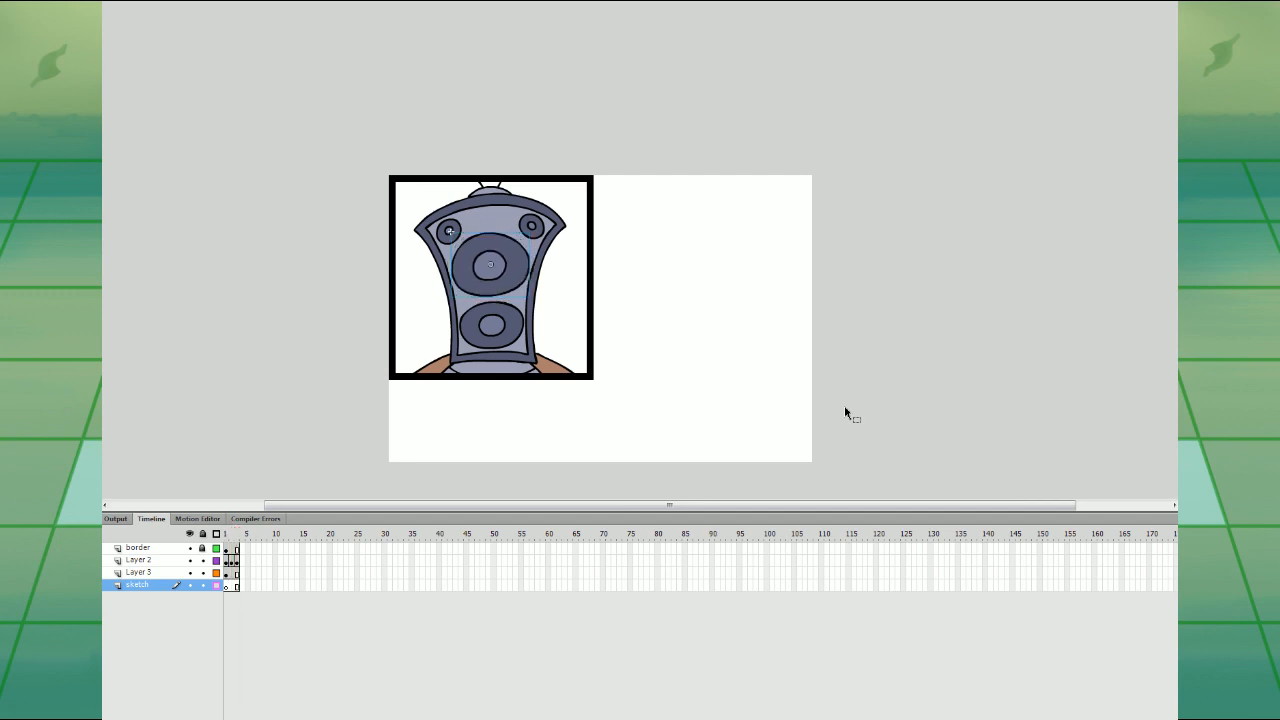
- Copy the head portrait's border and artwork layers into the soundparalyze and soundboost animation file, first clearing that file's old artwork
left_click(226, 573)
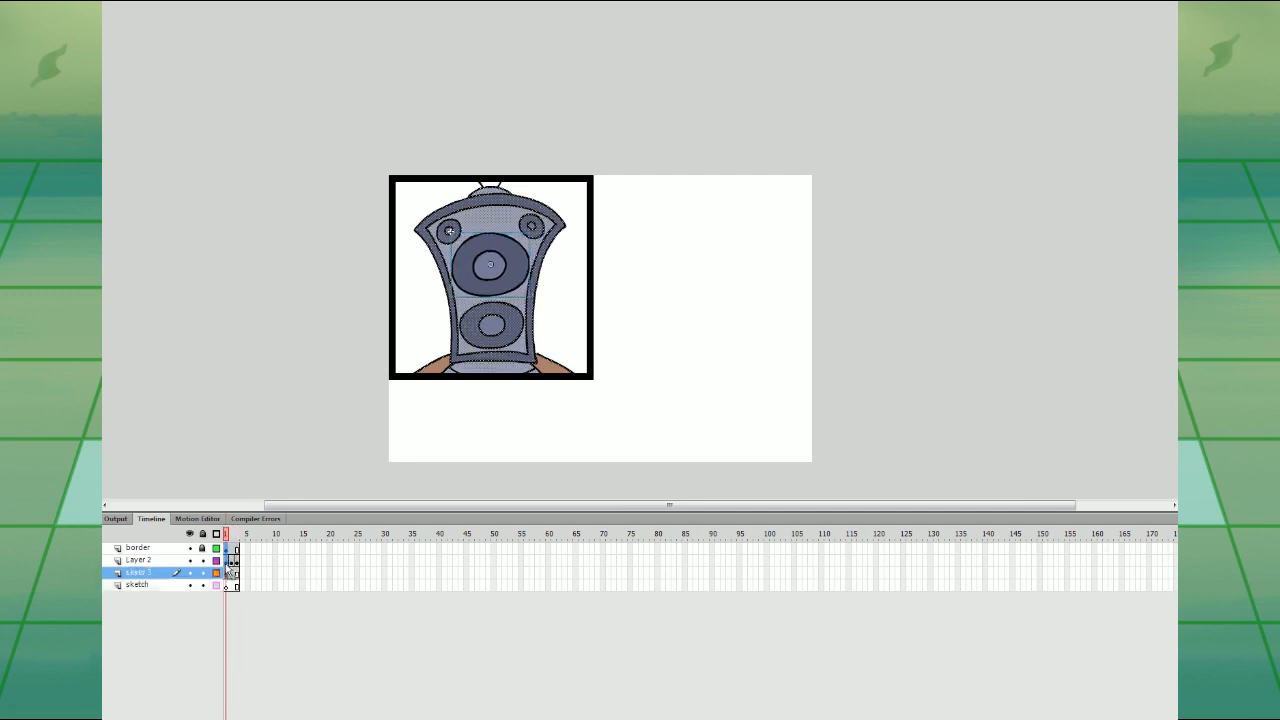
left_click(359, 293)
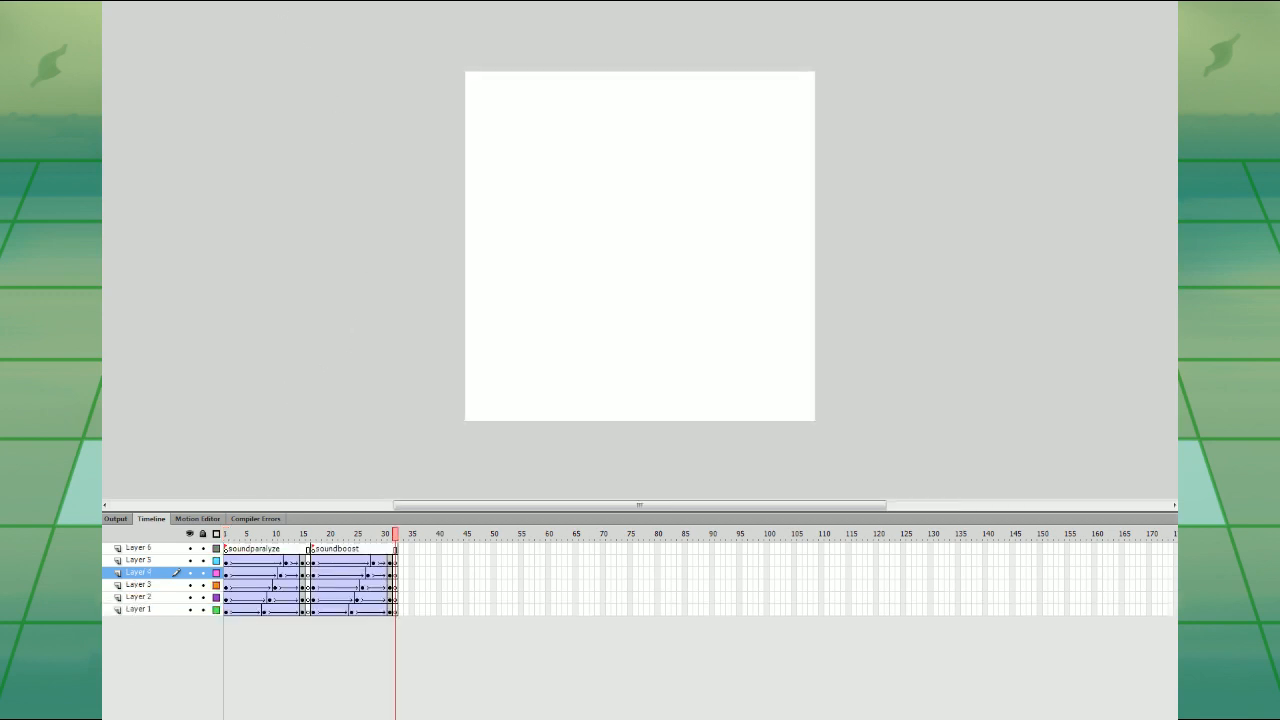
left_click(253, 548)
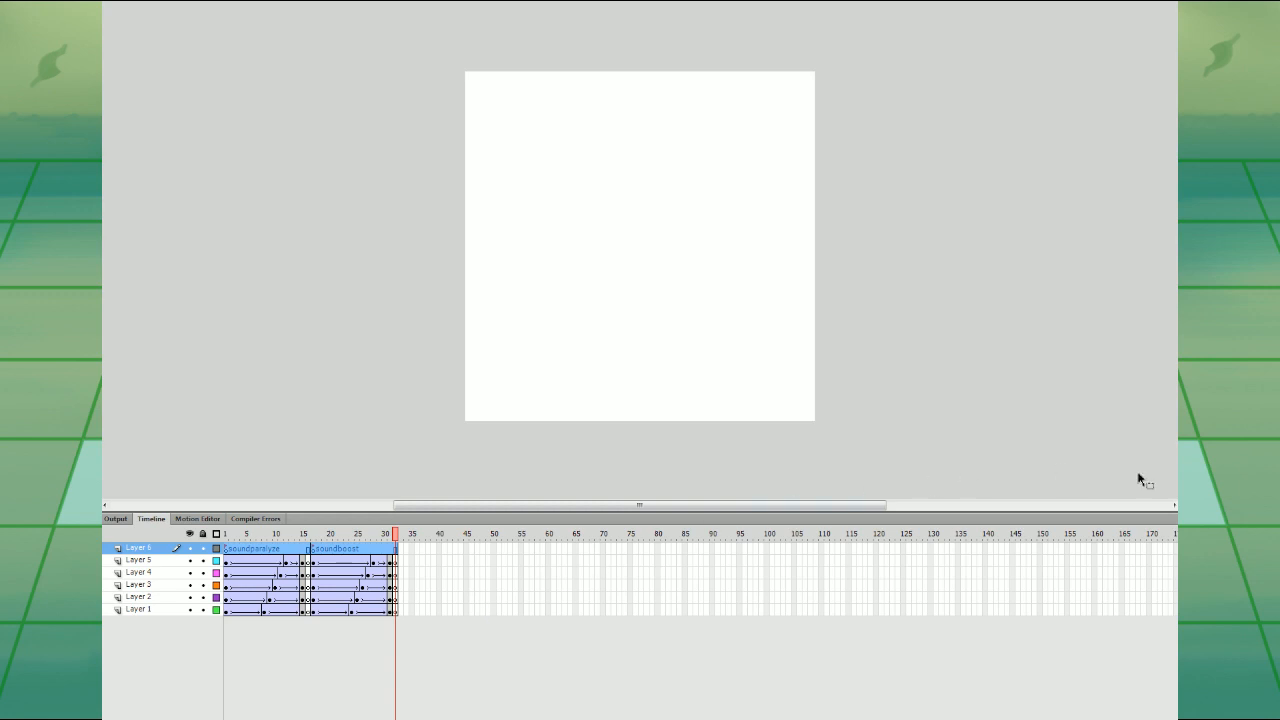
key("Delete")
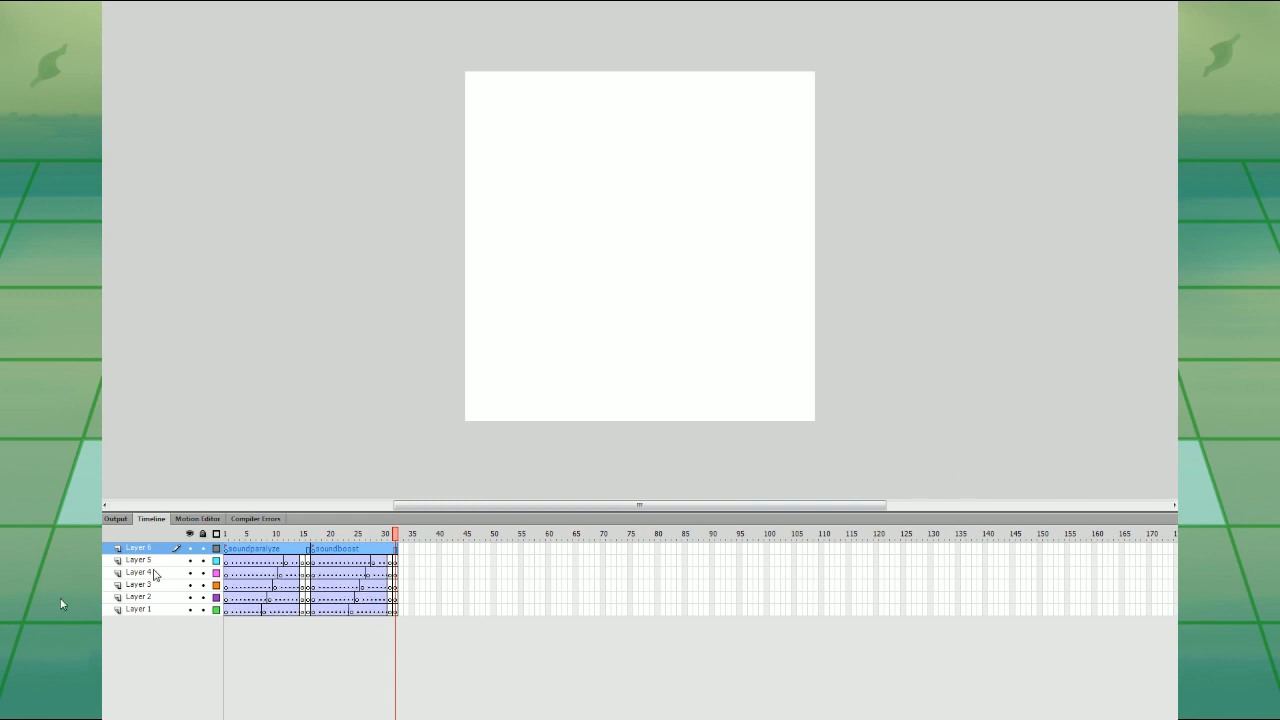
left_click(138, 609, "shift")
key("ctrl+alt+v")
left_click(379, 421)
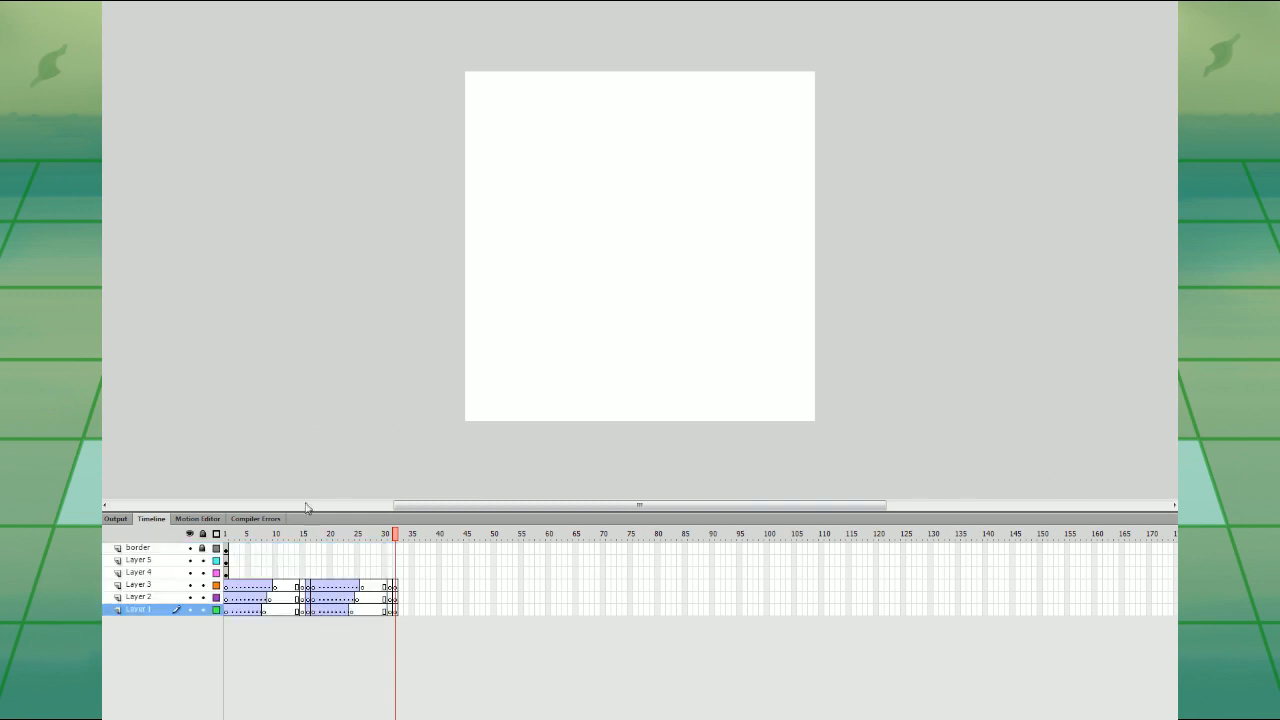
- Remove the leftover Layers 3, 2 and 1 and delete the large middle speaker from Layer 5
left_click(168, 588)
left_click(170, 607, "shift")
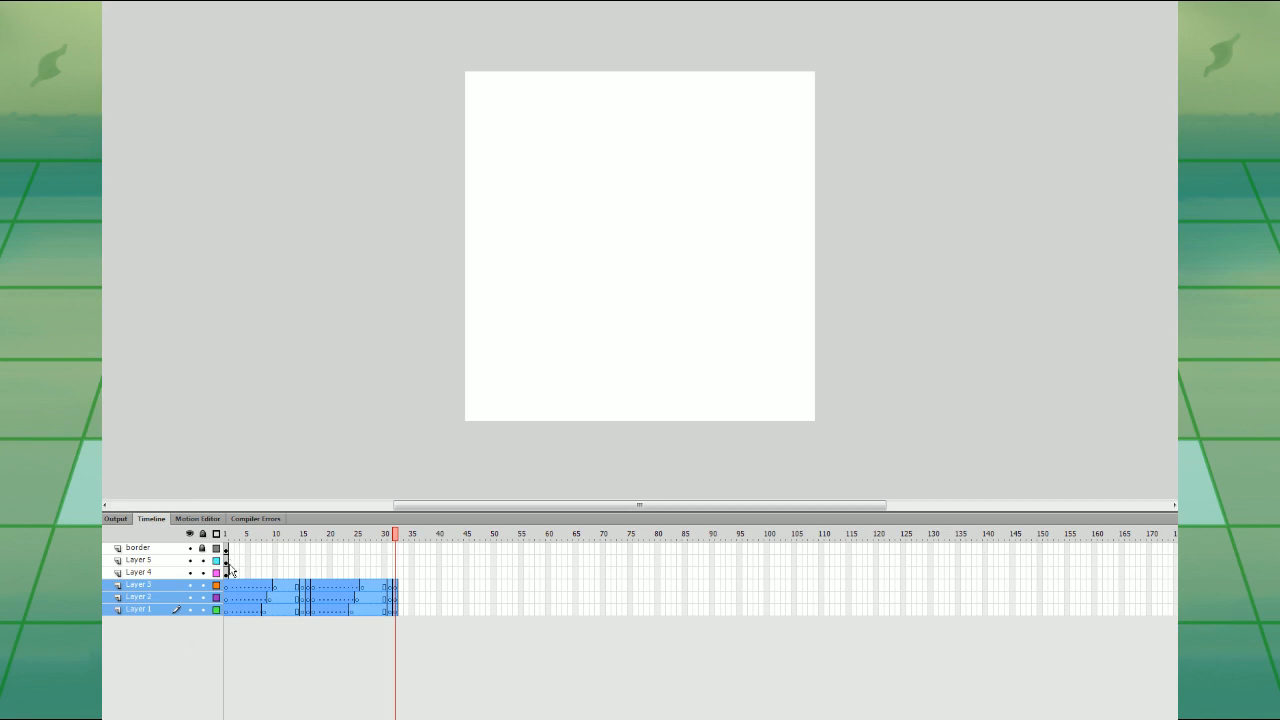
left_click(138, 718)
left_click(226, 562)
key("Delete")
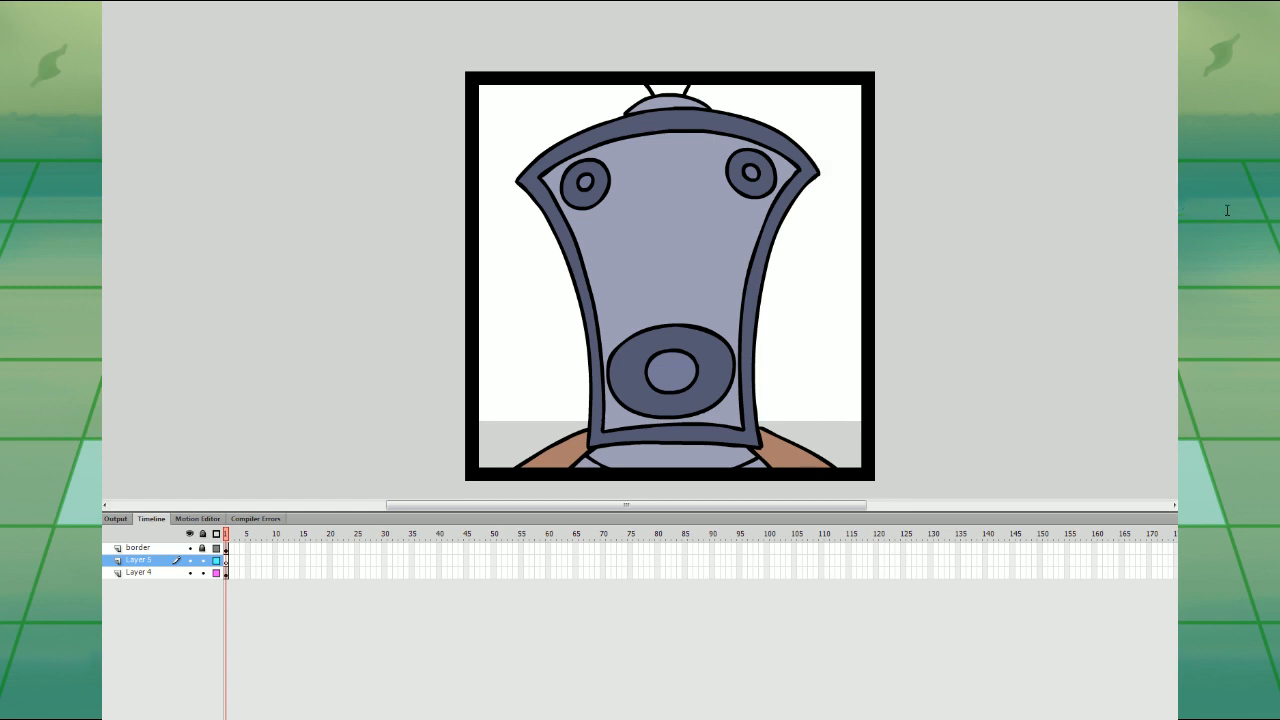
- Return to the animated head portrait and review the middle speaker's pulse on Layer 2
key("ctrl+minus")
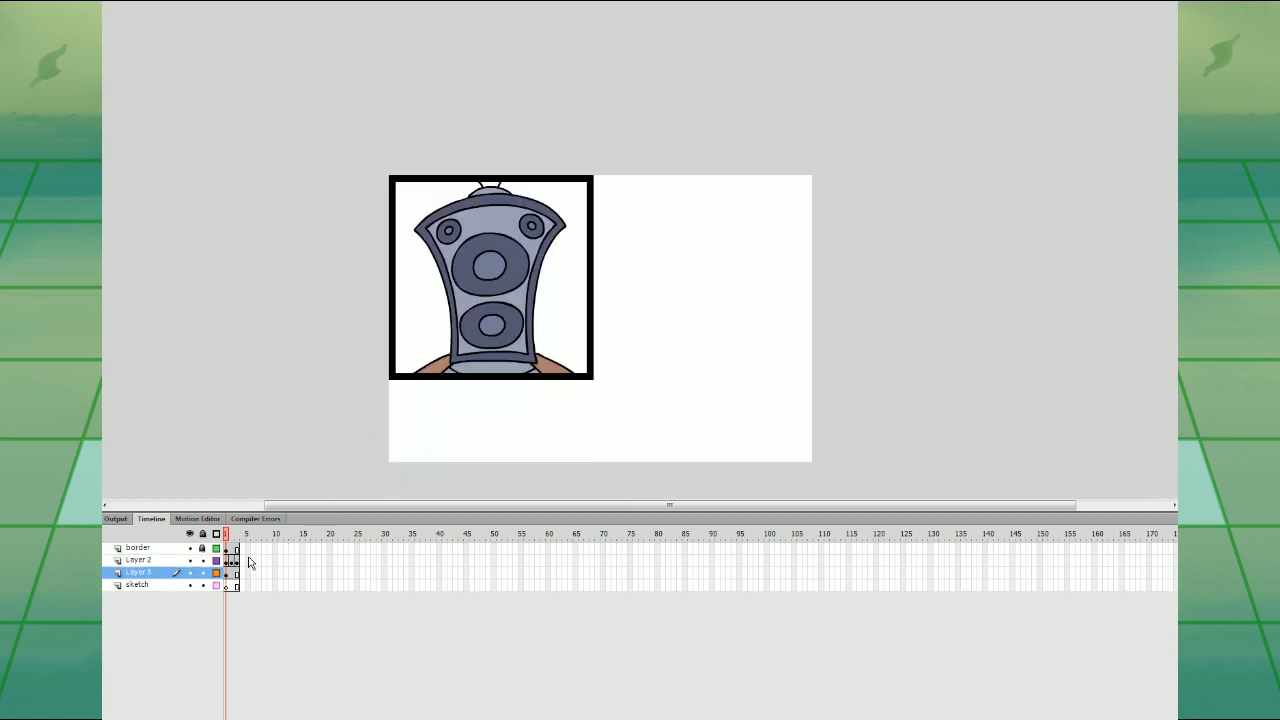
left_click(235, 561)
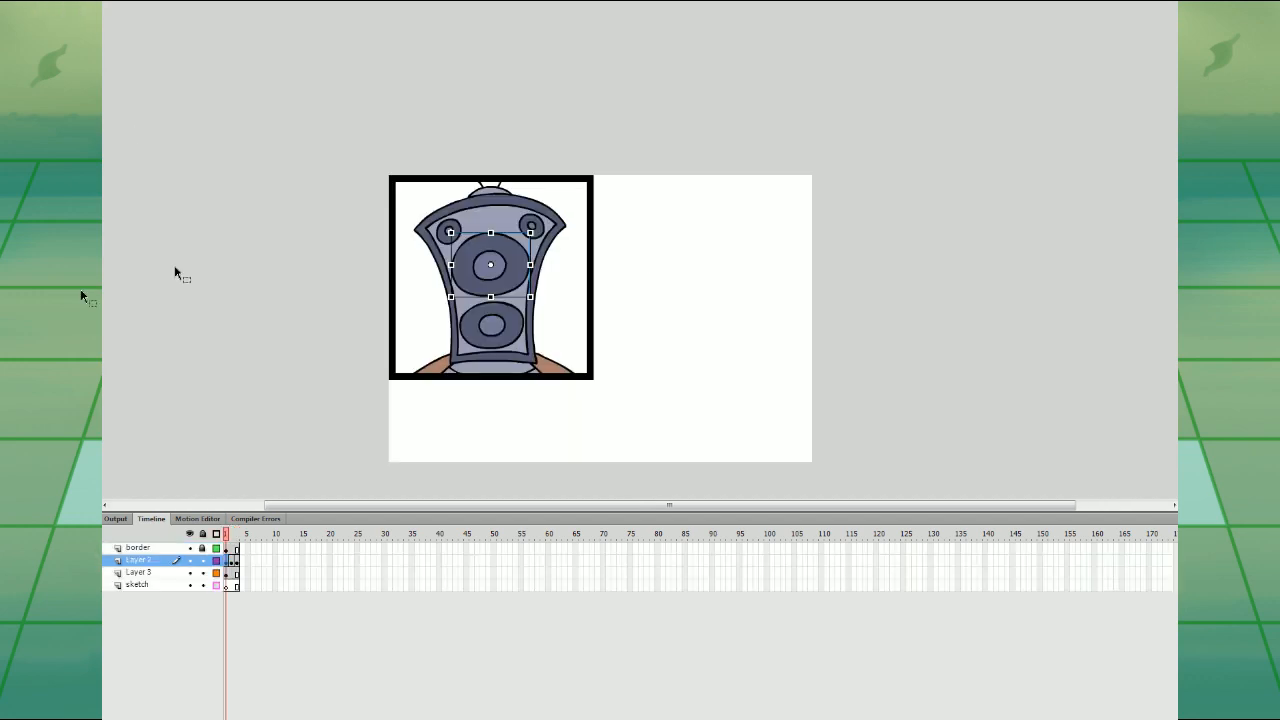
key("Return")
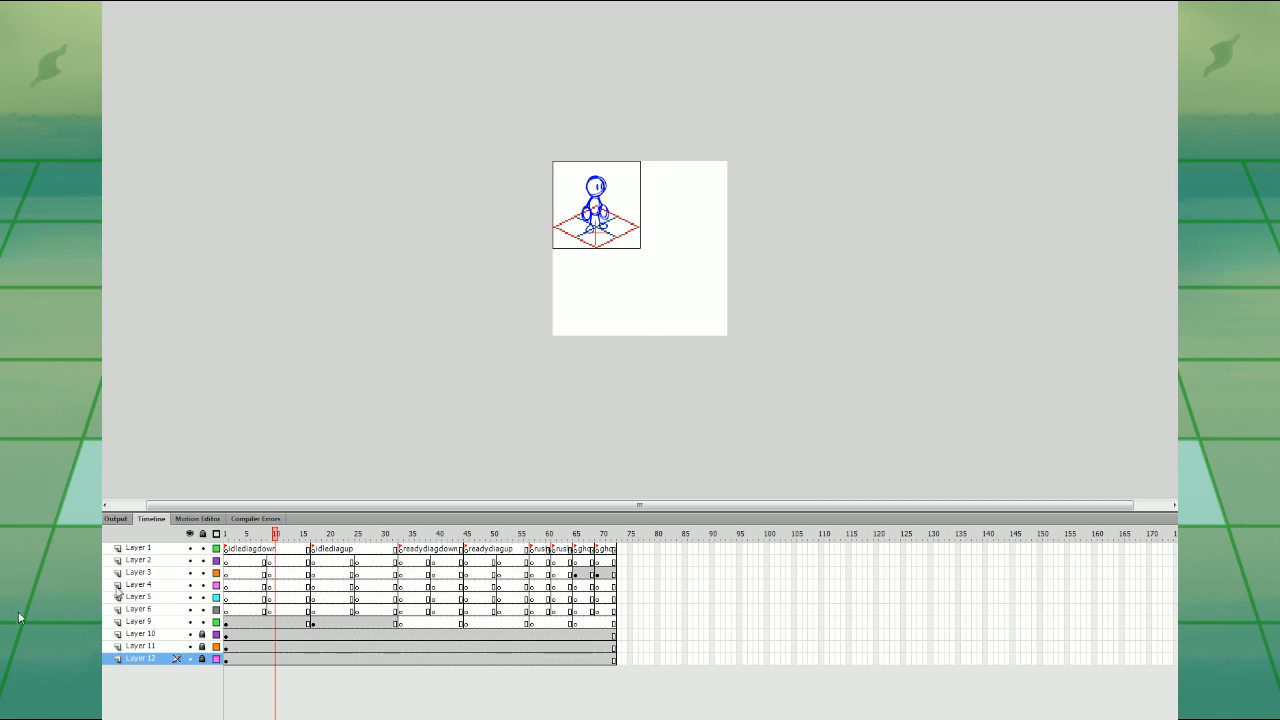
- Copy all layers and labelled frames of the idle, ready and rush template and paste them into a blank document
left_click(175, 549)
left_click(171, 658, "shift")
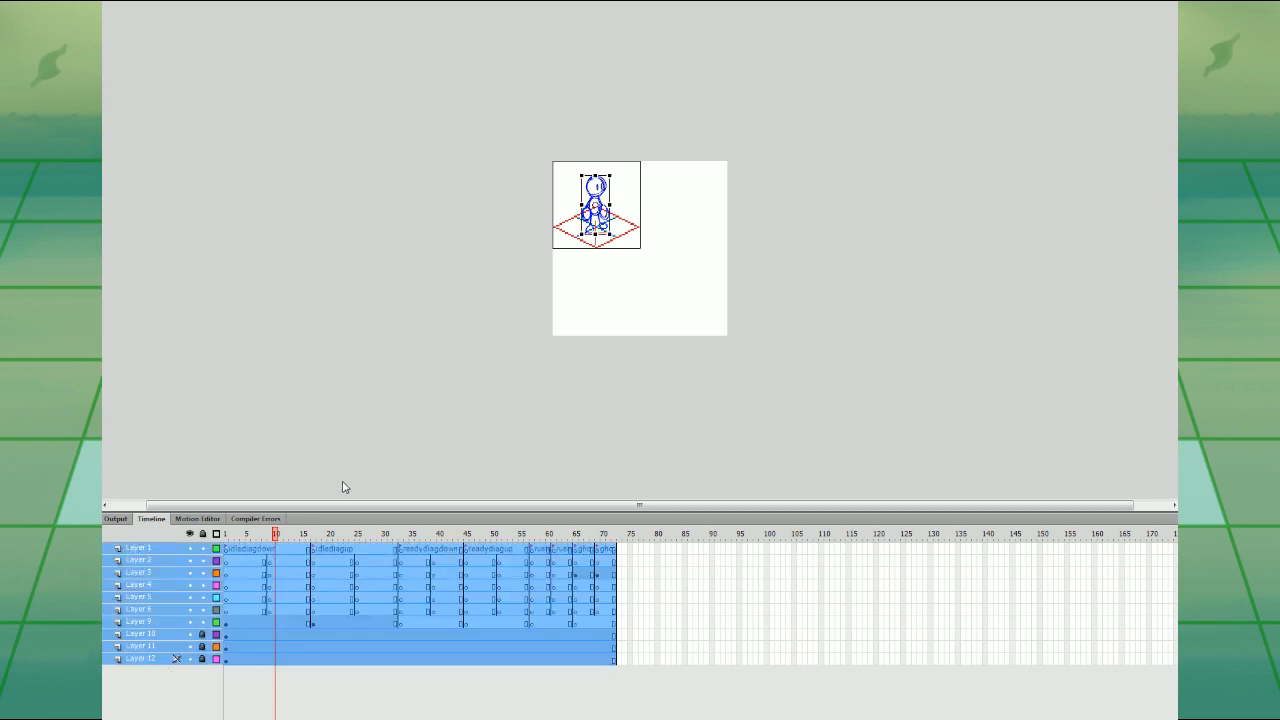
left_click(434, 478)
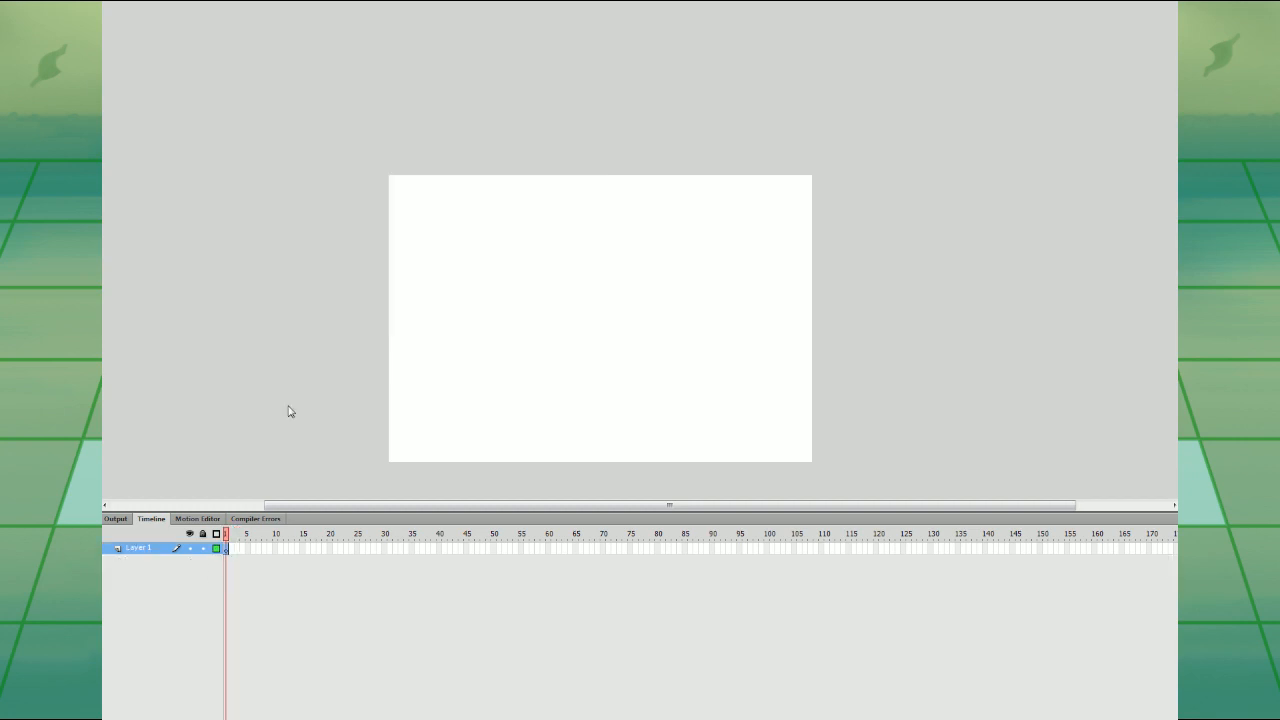
key("ctrl+alt+v")
left_click(258, 360)
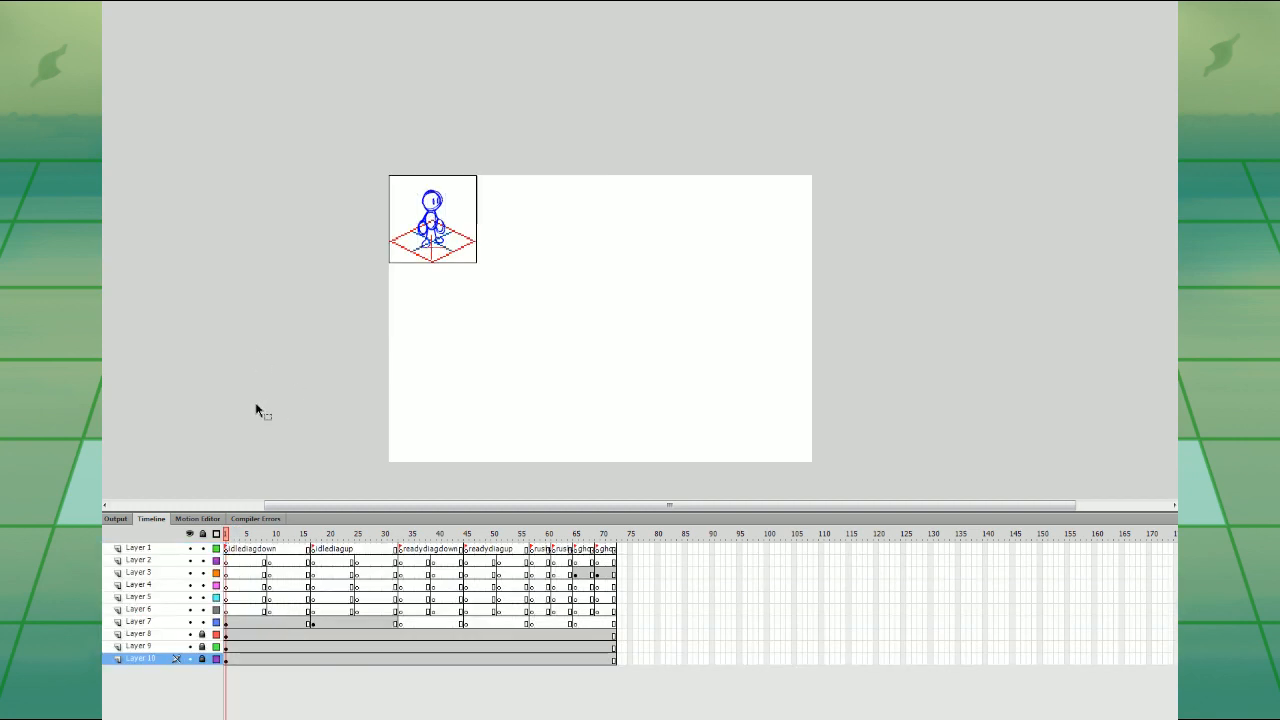
- Show the blue figure guide on Layer 7 as outlines only and frame the bordered sprite box for drawing
left_click(245, 613)
key("ctrl+equal")
left_click_drag(300, 262, 543, 575)
key("ctrl+equal")
left_click_drag(608, 442, 556, 101)
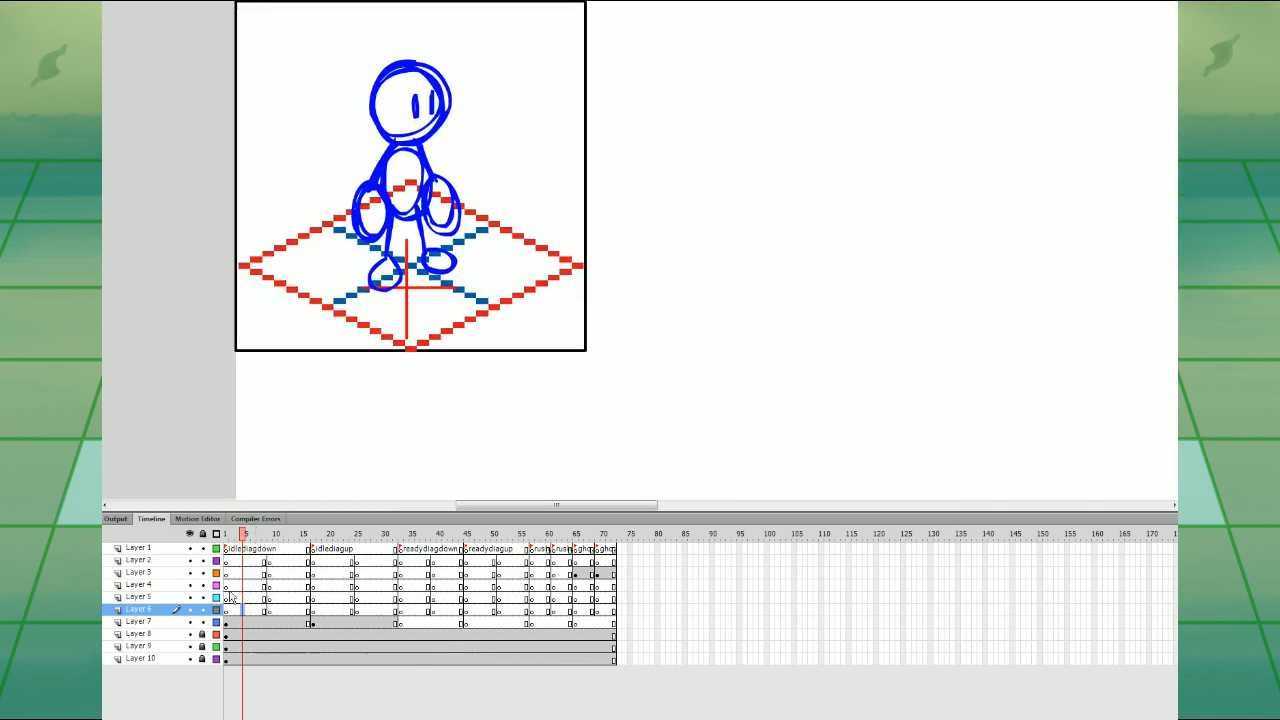
left_click(216, 621)
left_click(237, 609)
left_click(247, 561)
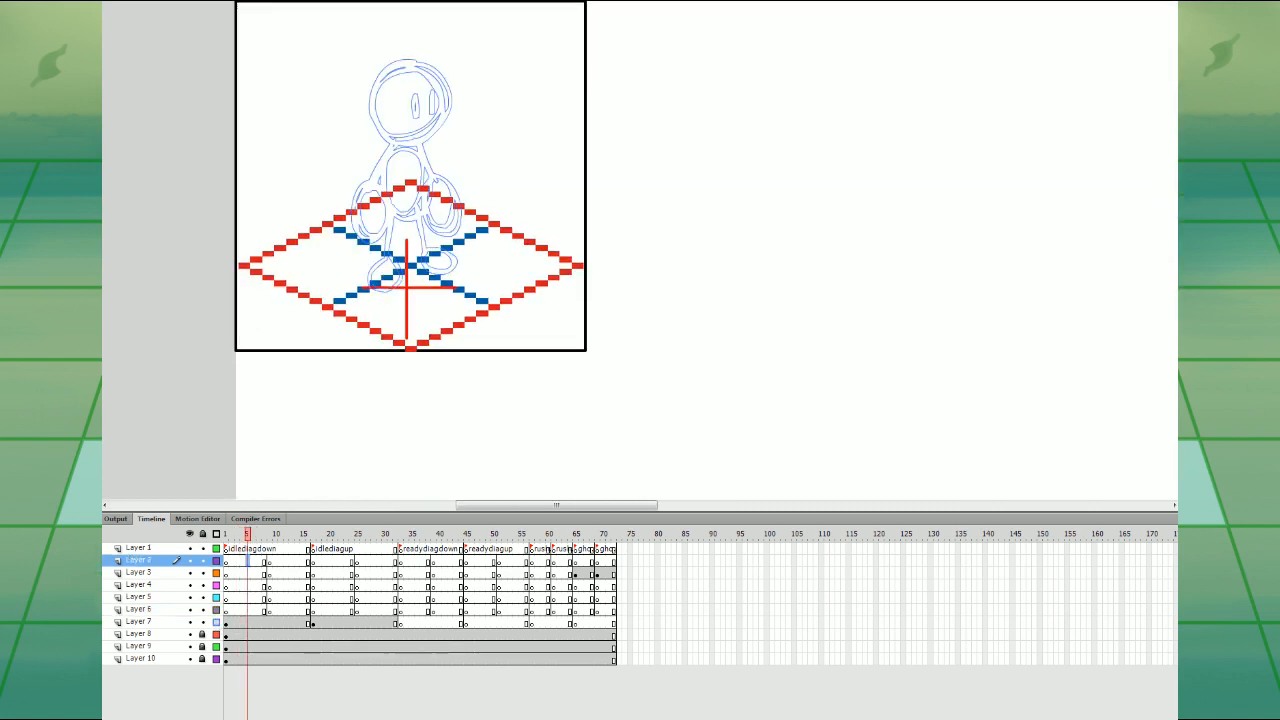
scroll(963, 231, "up", 1)
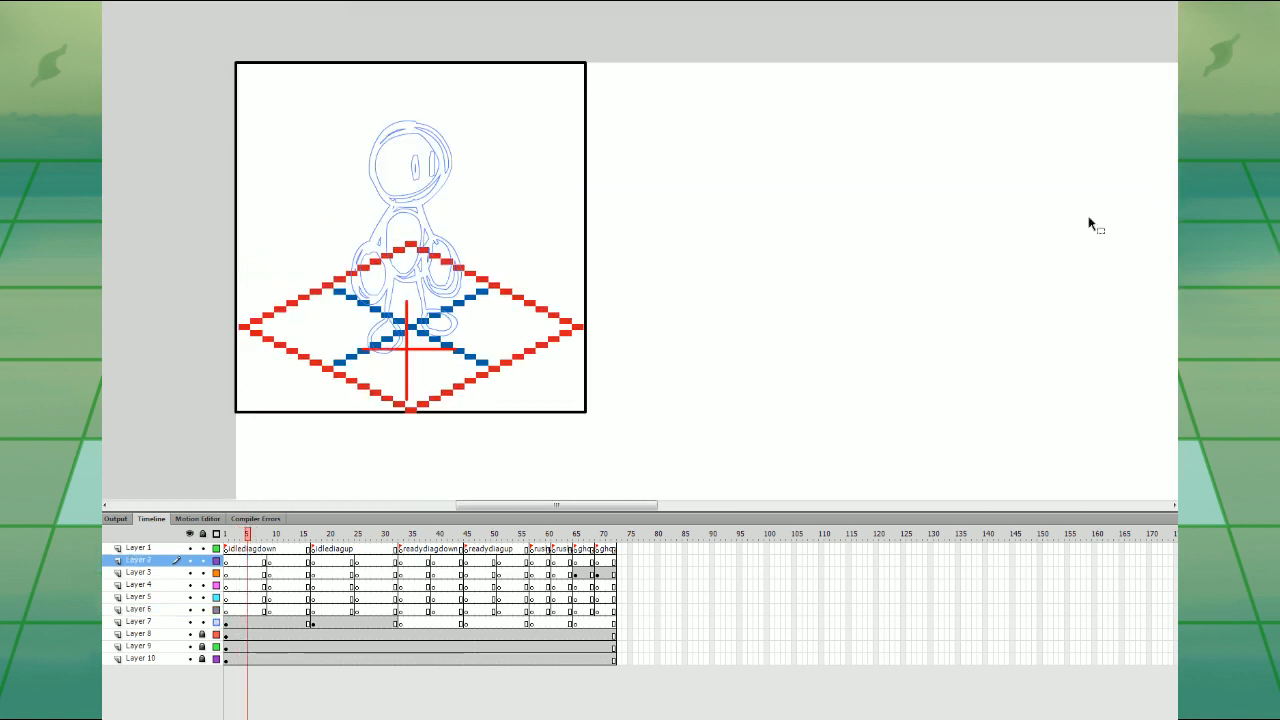
scroll(903, 226, "up", 1)
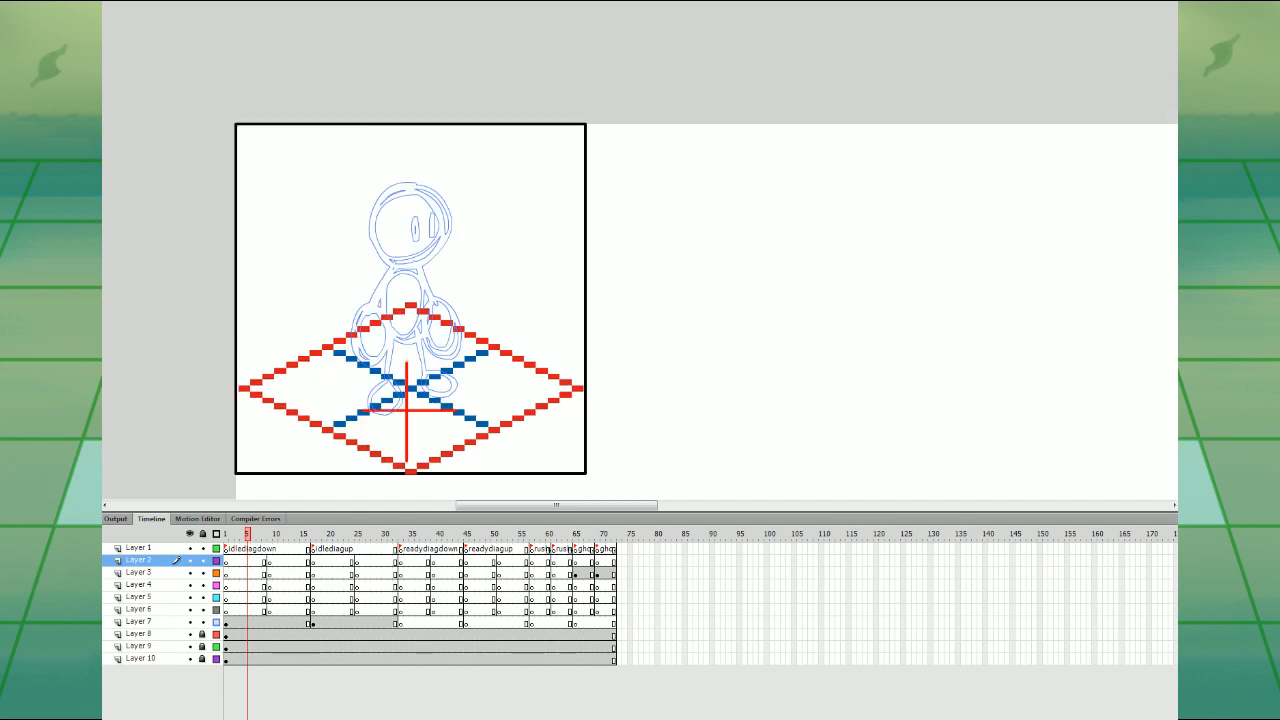
- On Layer 2's first idlediagdown keyframe, ink the tilted speaker head's front face, inner frame and two upper speakers over the guide
left_click(242, 561)
mouse_move(443, 178)
left_mouse_down()
mouse_move(382, 210)
mouse_move(402, 262)
mouse_move(440, 251)
mouse_move(445, 179)
left_mouse_up()
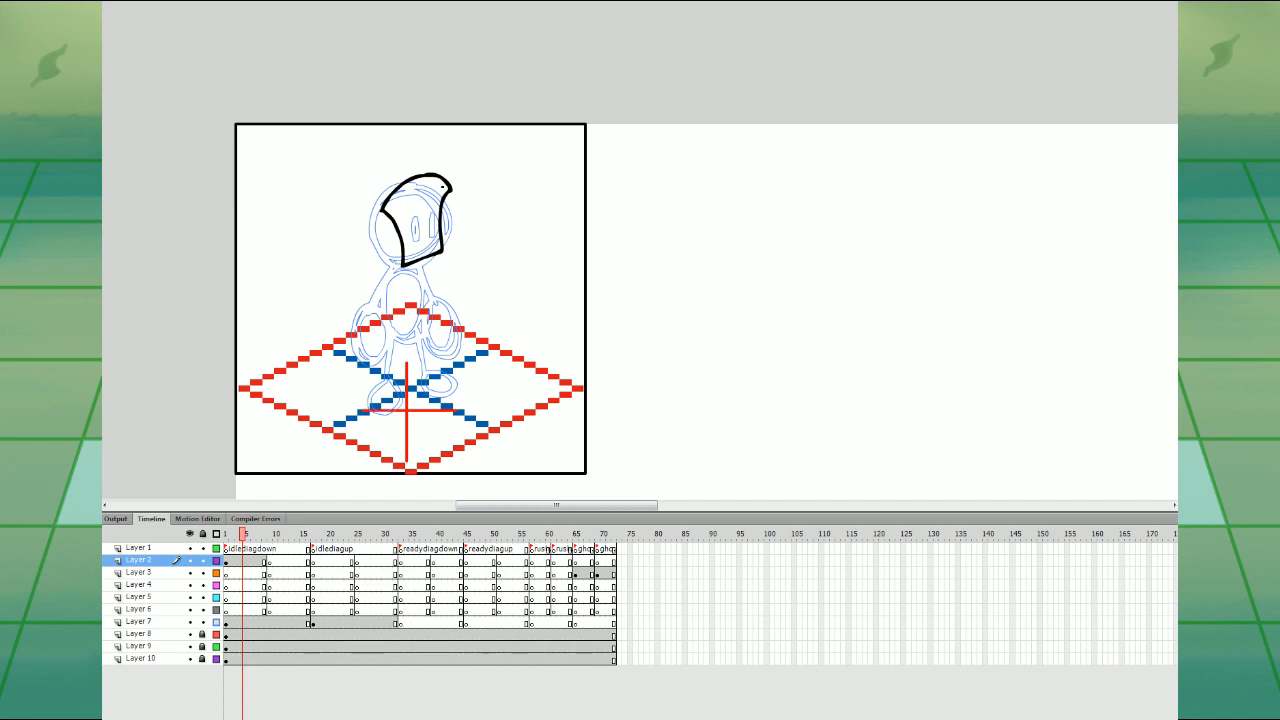
mouse_move(401, 197)
left_mouse_down()
mouse_move(438, 203)
mouse_move(437, 184)
mouse_move(394, 200)
left_mouse_up()
key("ctrl+z")
key("ctrl+z")
key("ctrl+z")
key("ctrl+z")
key("ctrl+z")
key("ctrl+z")
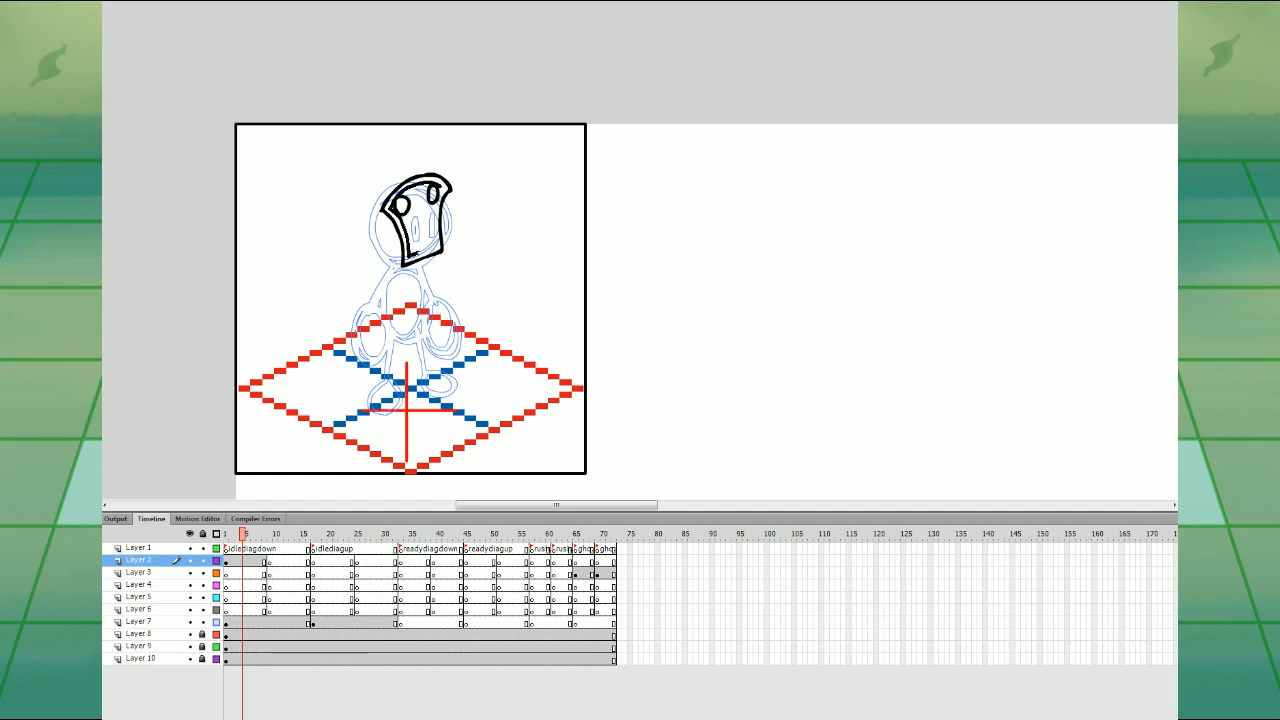
- Ink the large middle speaker and the lower speaker with their centres on the small head's front face
mouse_move(436, 249)
left_mouse_down()
mouse_move(438, 186)
mouse_move(402, 209)
left_mouse_up()
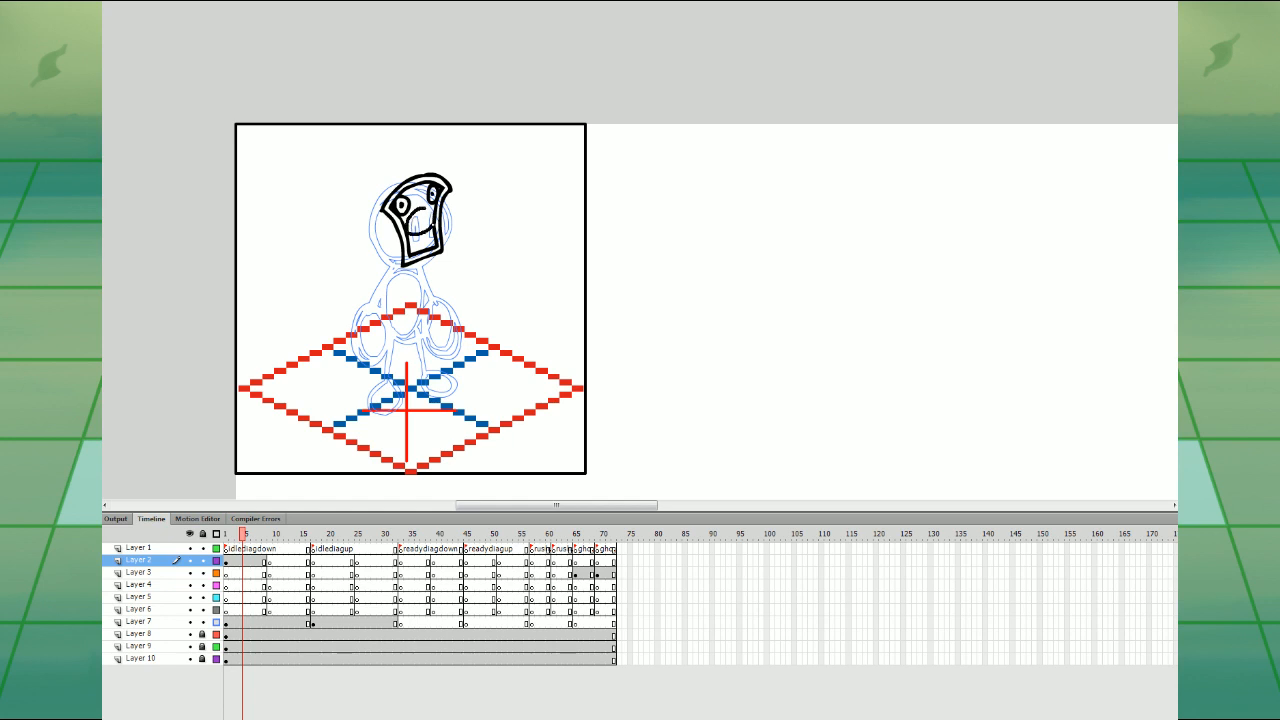
mouse_move(427, 206)
left_mouse_down()
mouse_move(407, 218)
mouse_move(430, 228)
mouse_move(415, 233)
mouse_move(425, 205)
mouse_move(412, 212)
mouse_move(432, 249)
mouse_move(426, 233)
left_mouse_up()
key("ctrl+z")
key("ctrl+z")
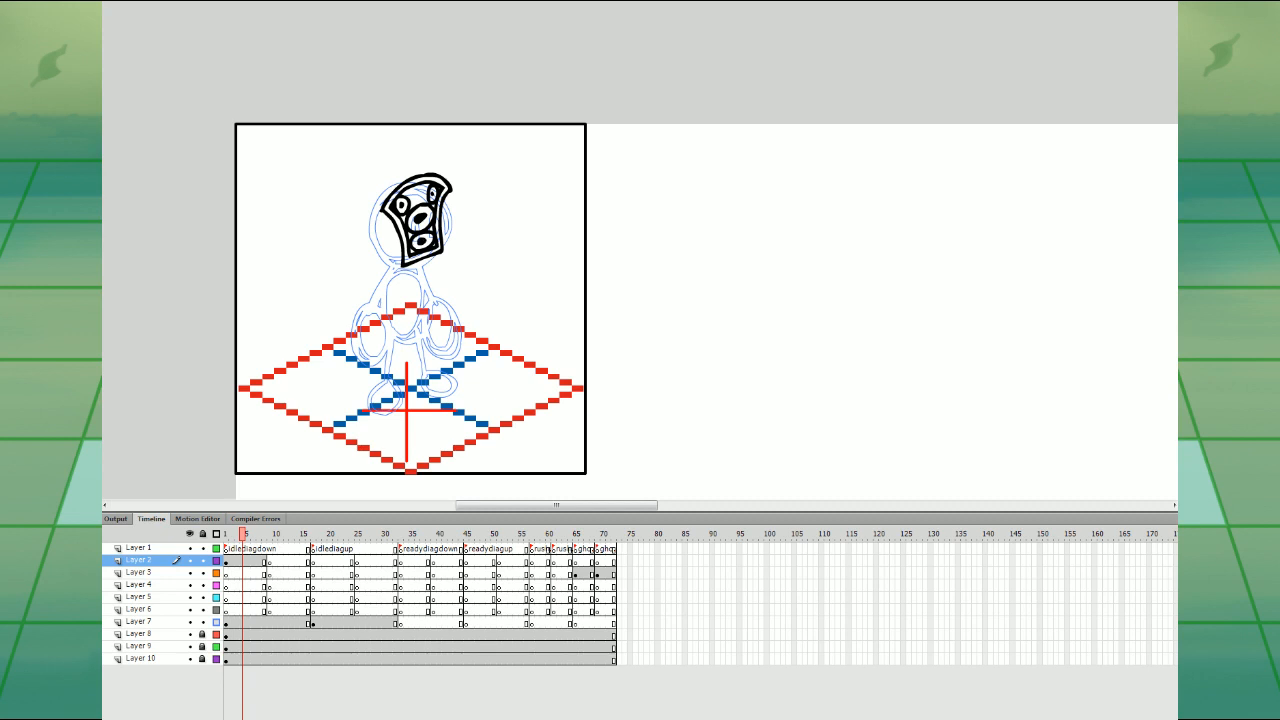
- Ink the head's dome with two ball-tipped antennae and the top and side surfaces of the speaker box
left_click_drag(409, 168, 357, 145)
left_click(424, 138)
mouse_move(385, 175)
left_mouse_down()
mouse_move(360, 199)
mouse_move(403, 266)
left_mouse_up()
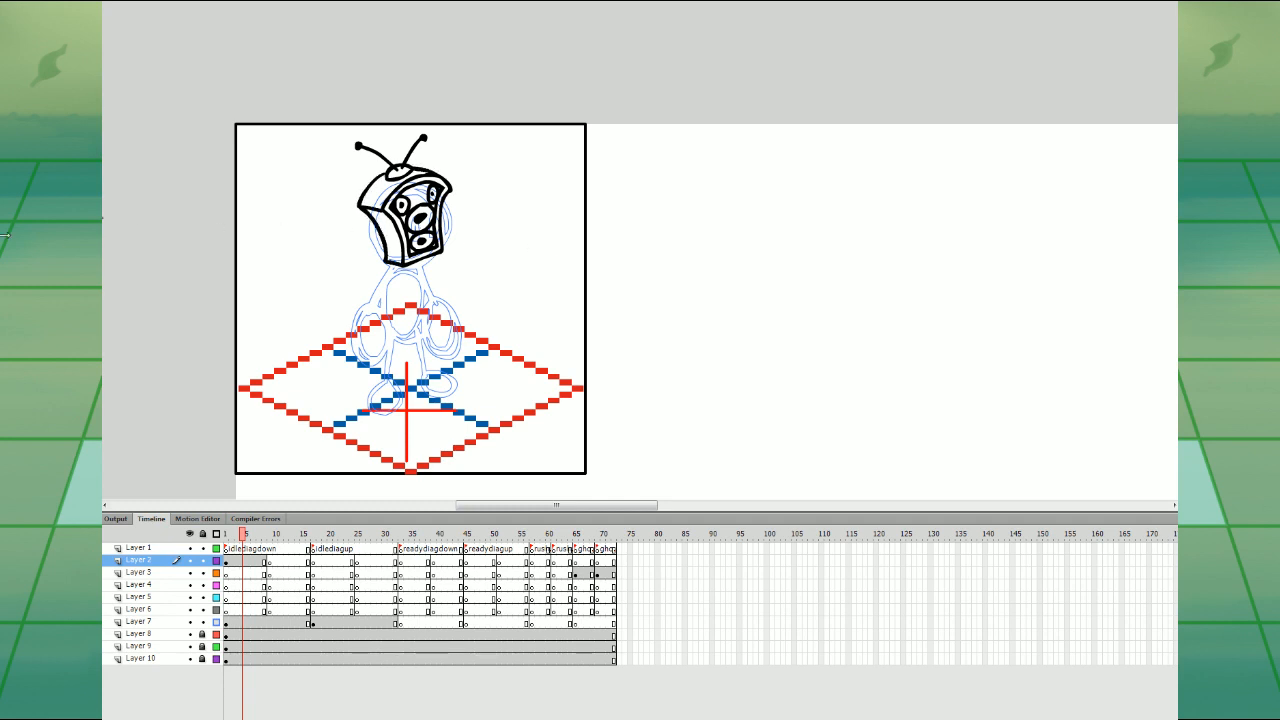
- Paste the full-body character as colour reference and fill the small head's speakers and front frame with its dark blue-grey
key("ctrl+v")
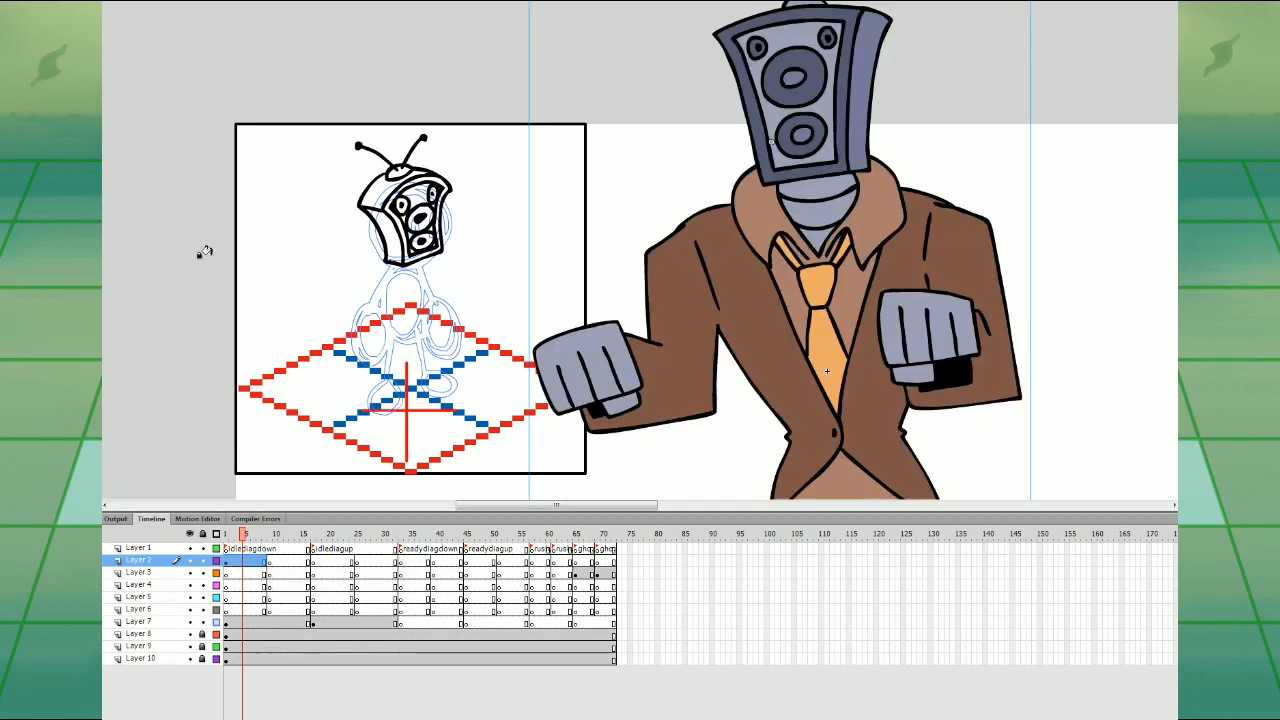
key("i")
left_click(813, 55)
left_click(417, 214)
left_click(399, 203)
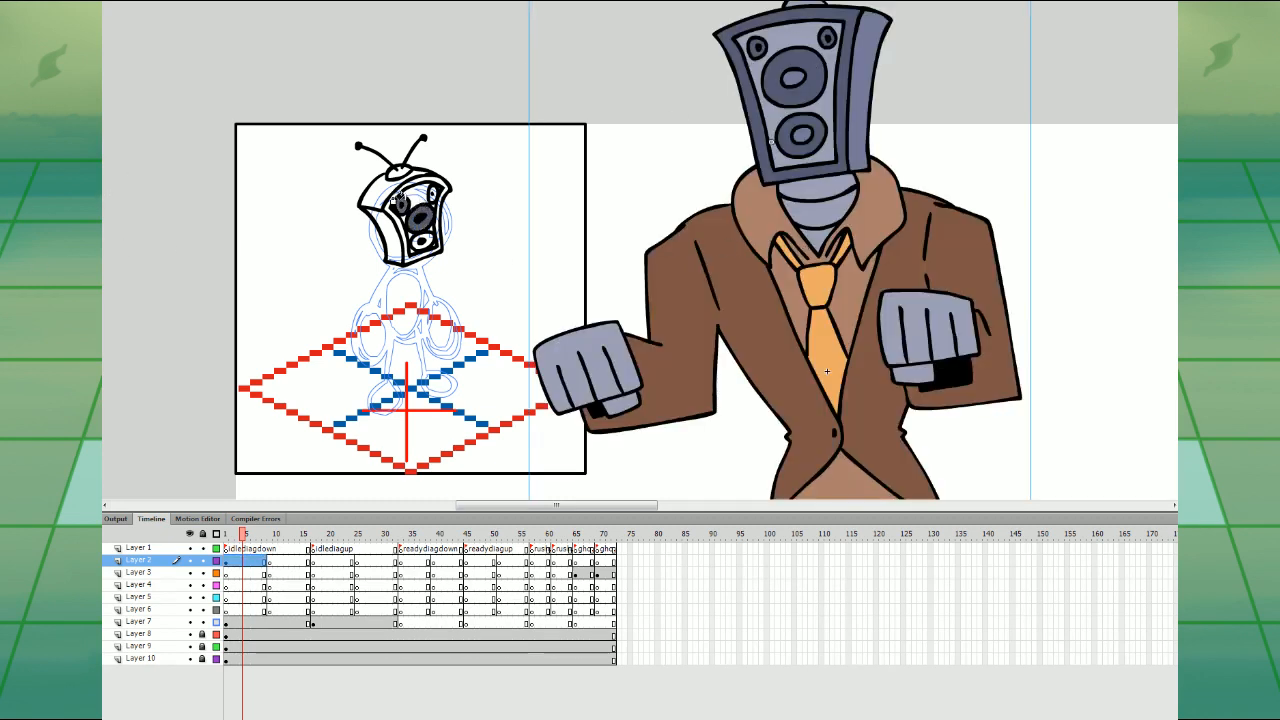
left_click(405, 186)
left_click(431, 200)
left_click(425, 239)
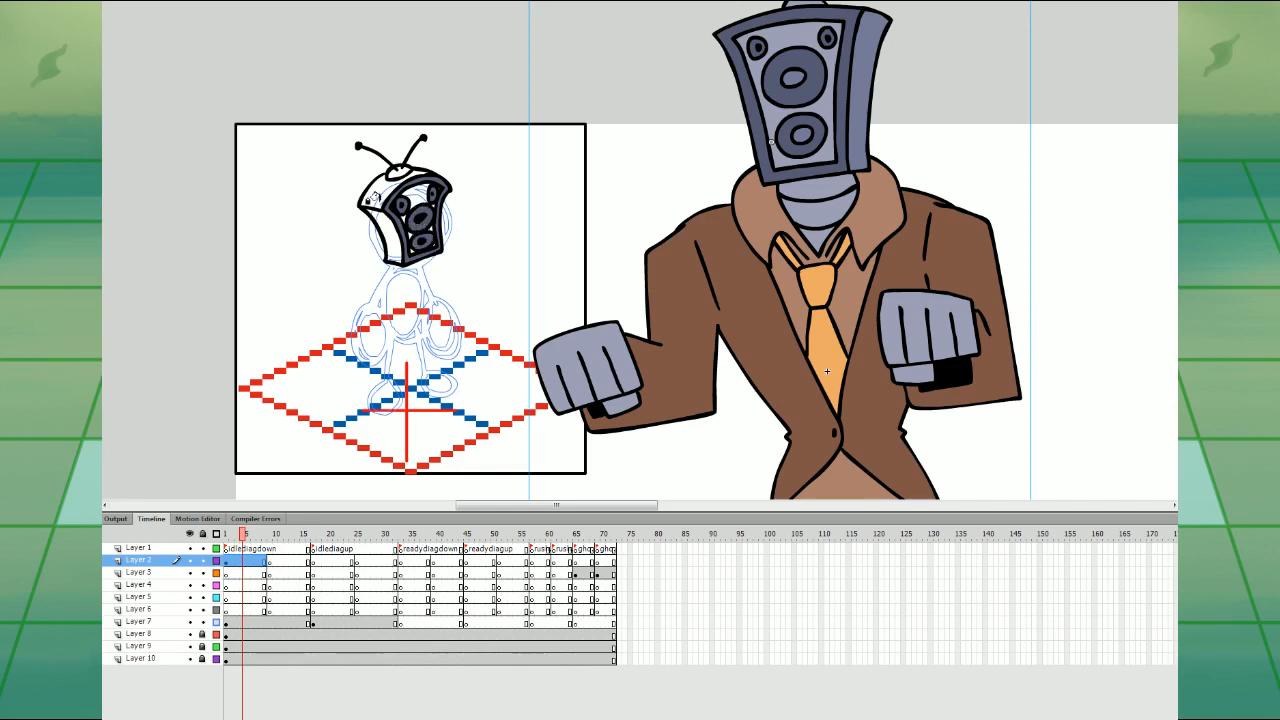
- Fill the small head's dome, front panel, side and top with the light blue-grey sampled from the reference character
left_click(4, 311)
left_click(795, 38)
left_click(397, 173)
left_click(407, 195)
left_click(381, 227)
left_click(402, 231)
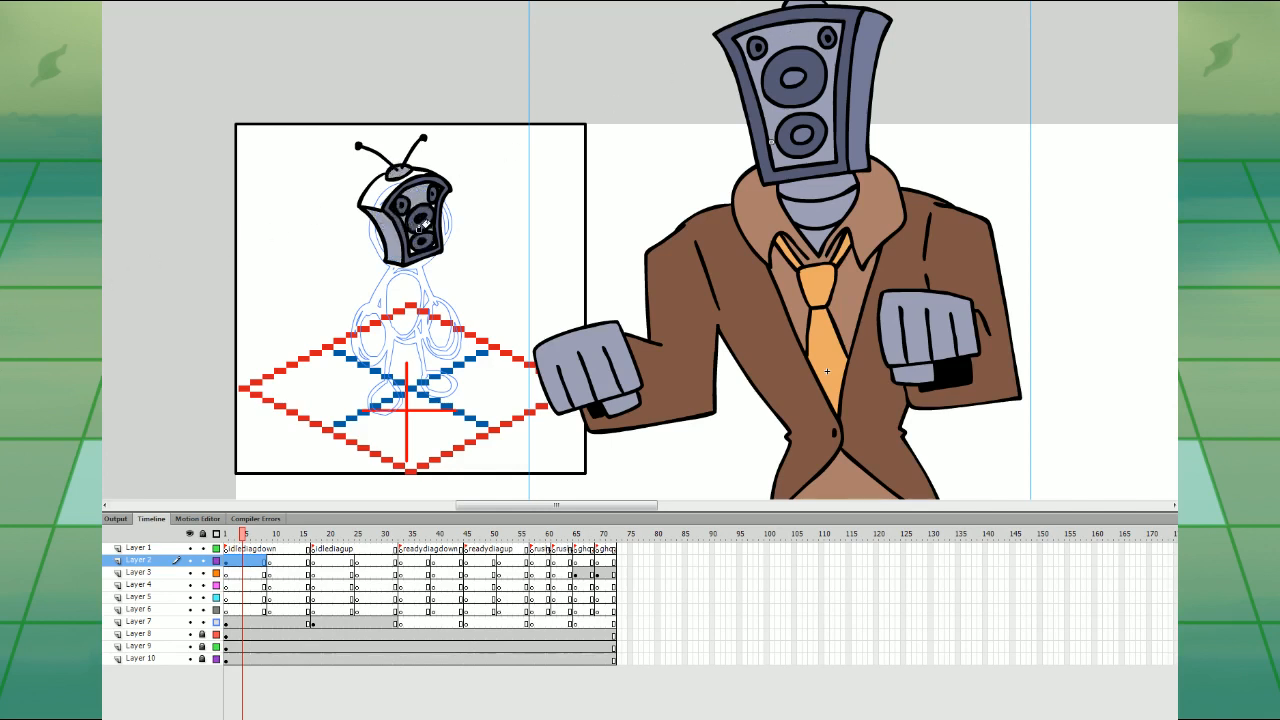
left_click(381, 189)
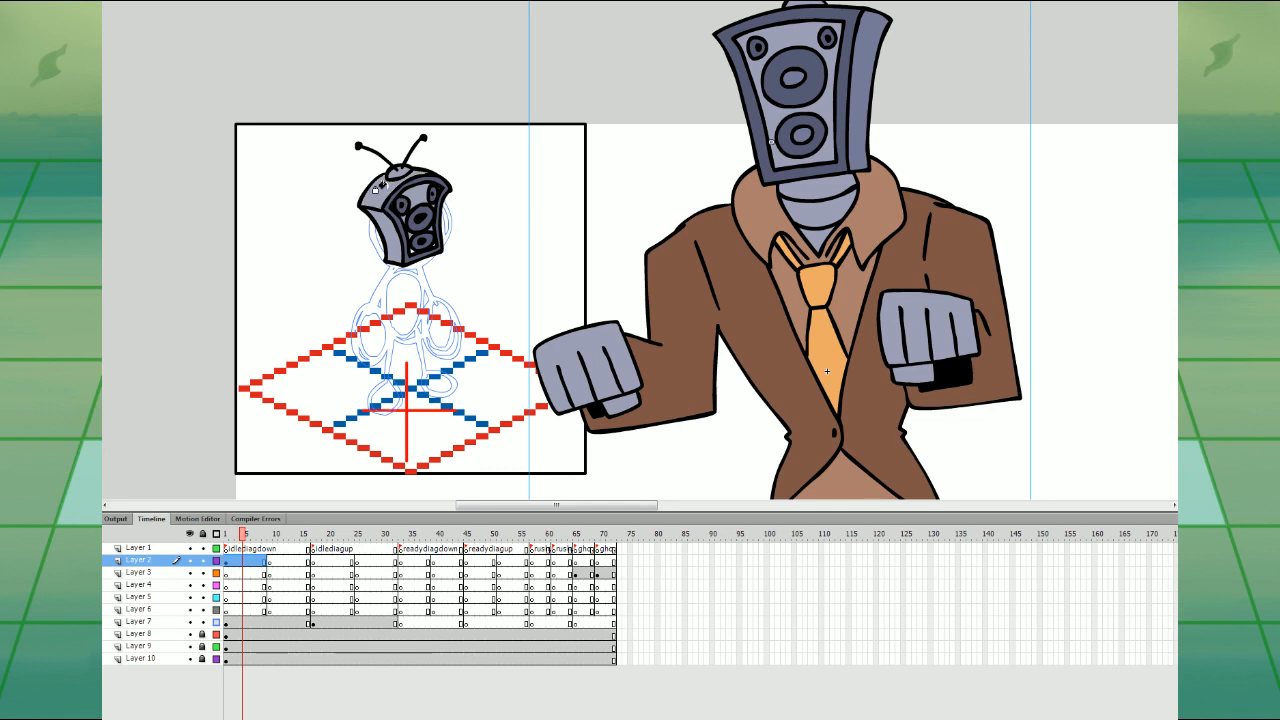
left_click(424, 236)
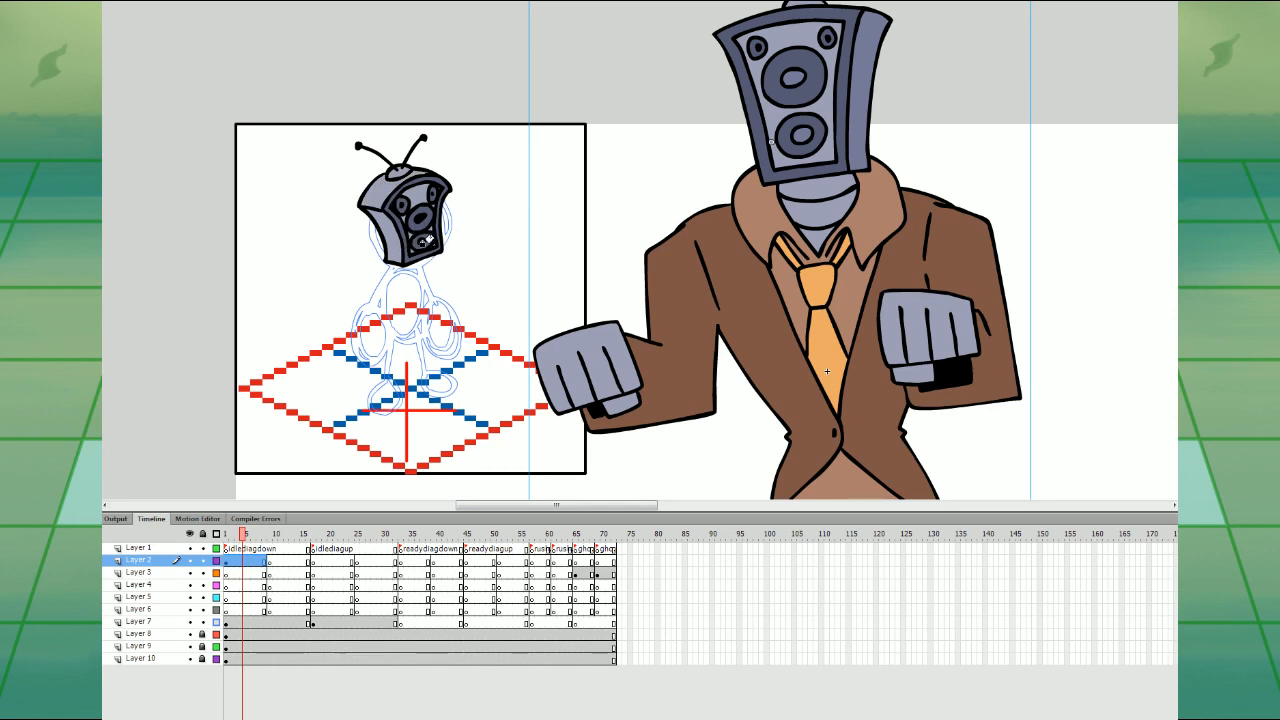
- Fill the head's side panel with the reference's mid blue-grey and delete the full-body reference character
left_click(864, 104)
left_click(377, 222)
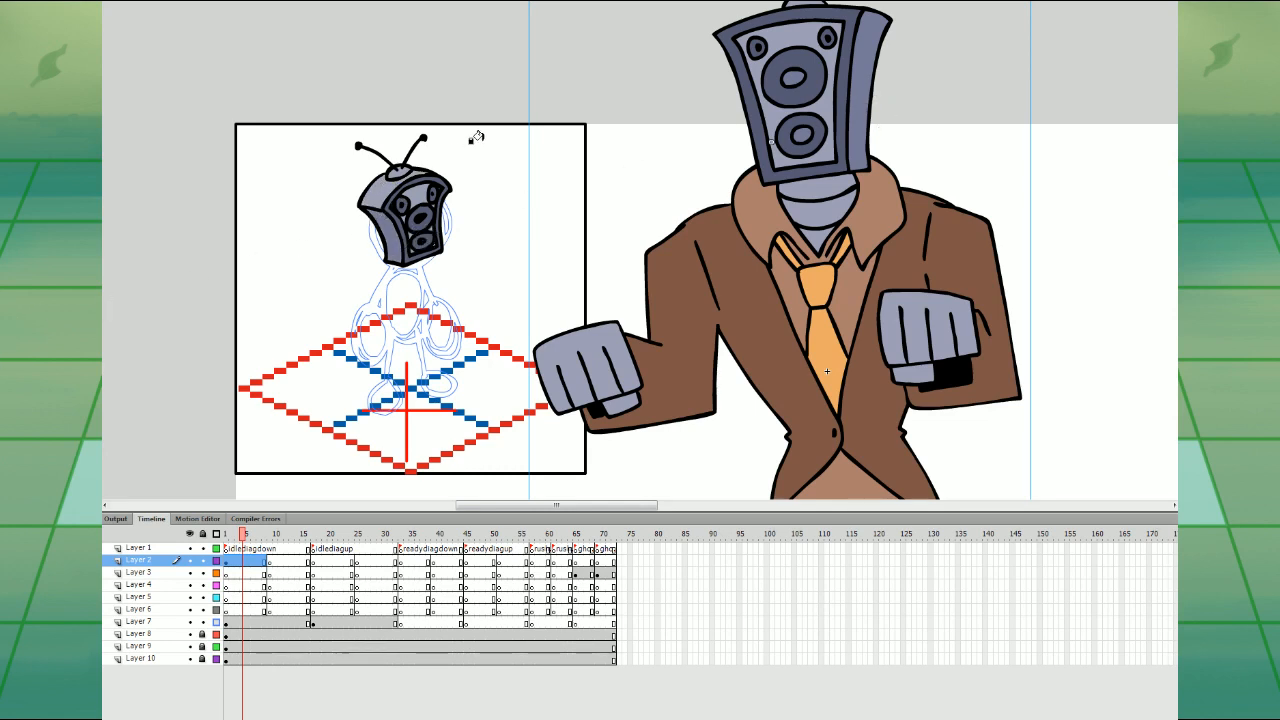
left_click(0, 58)
key("Delete")
- Shrink the finished speaker head slightly on Layer 2 and move it up a little above the figure guide
left_click(232, 562)
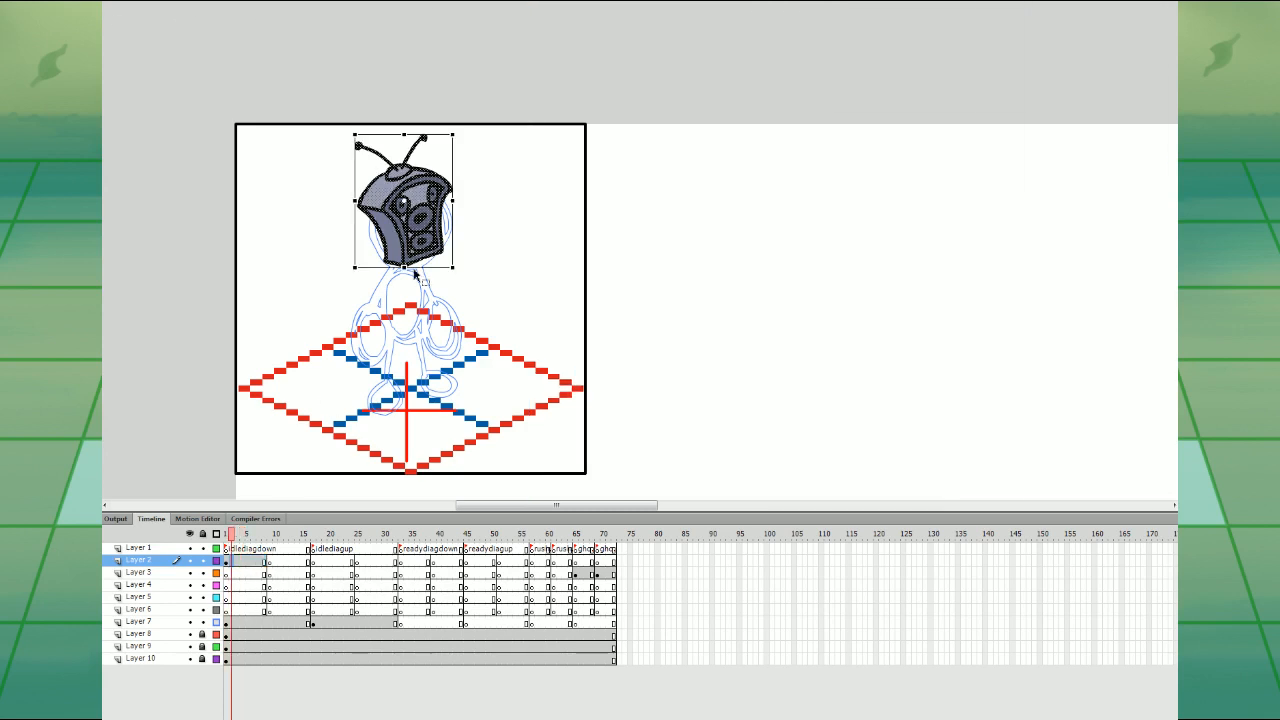
left_click_drag(459, 129, 463, 134)
left_click_drag(412, 184, 412, 177)
left_click(465, 192)
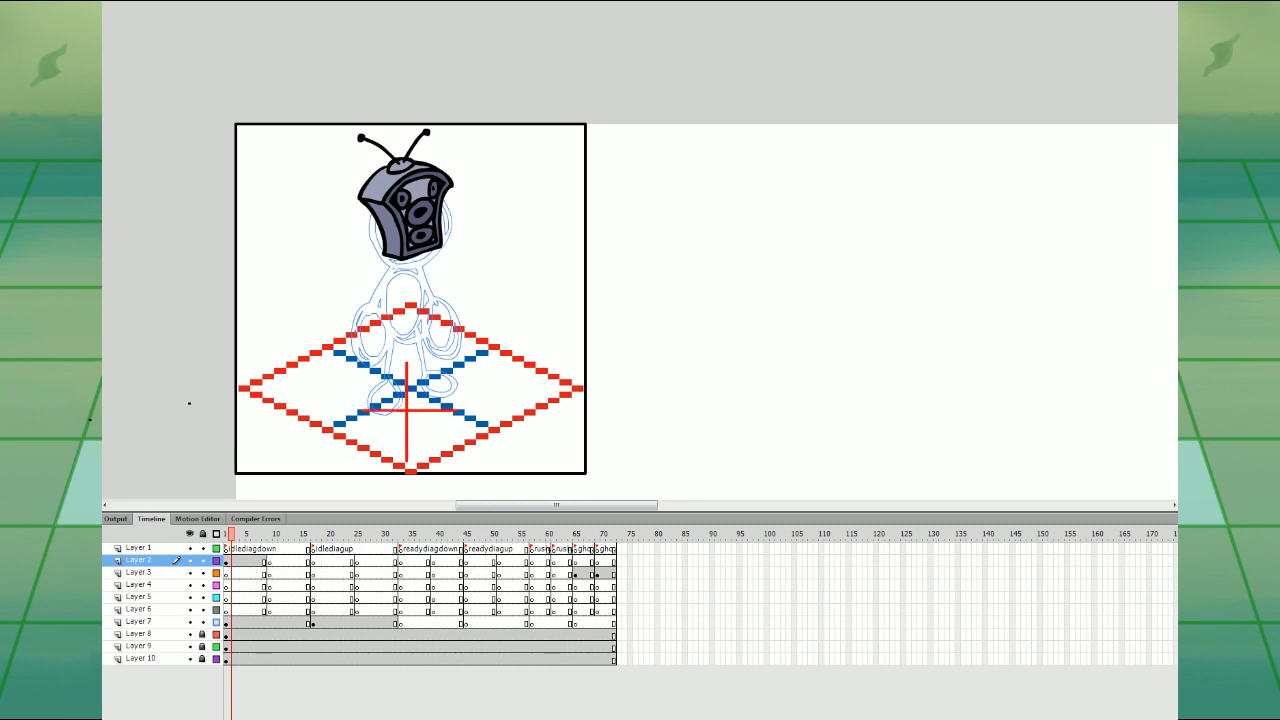
- Ink the jacket collar and necktie below the head on Layer 3's first idlediagdown keyframe
left_click(233, 572)
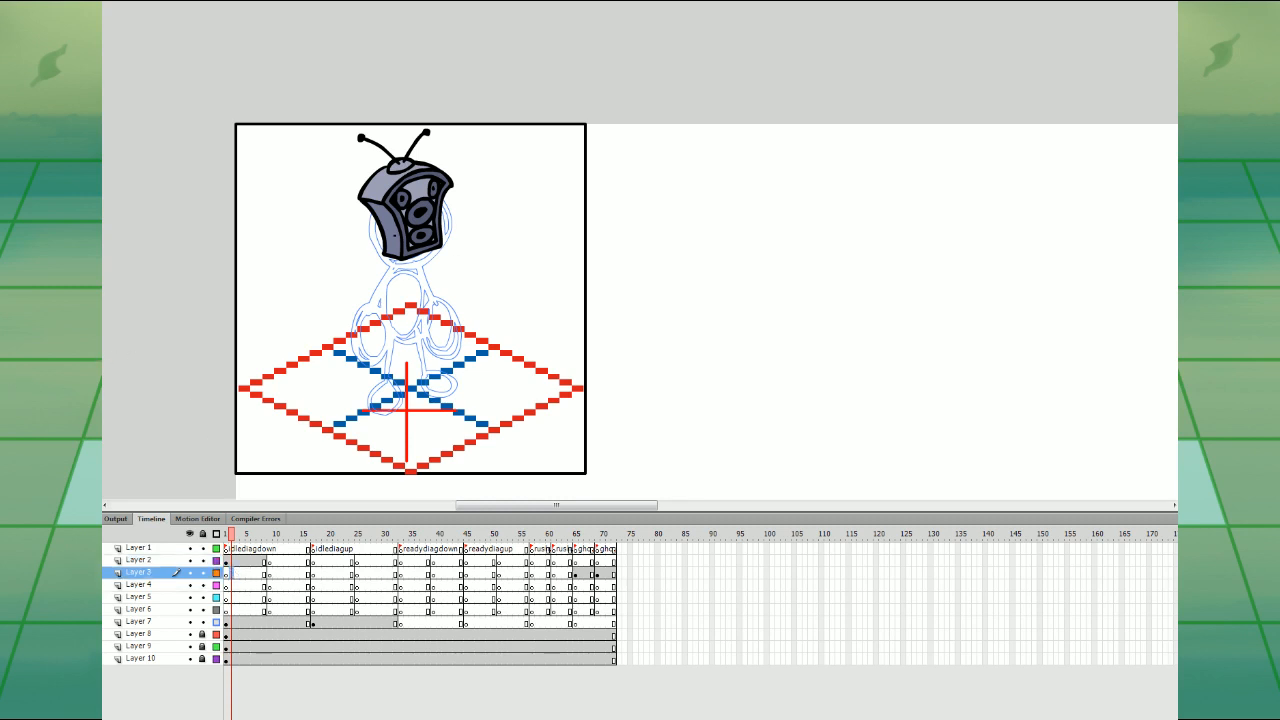
mouse_move(394, 228)
left_mouse_down()
mouse_move(405, 276)
mouse_move(374, 262)
mouse_move(437, 275)
mouse_move(447, 250)
mouse_move(417, 232)
mouse_move(436, 268)
mouse_move(415, 290)
mouse_move(419, 307)
mouse_move(435, 287)
mouse_move(413, 283)
mouse_move(441, 270)
left_mouse_up()
key("ctrl+z")
key("ctrl+z")
key("ctrl+z")
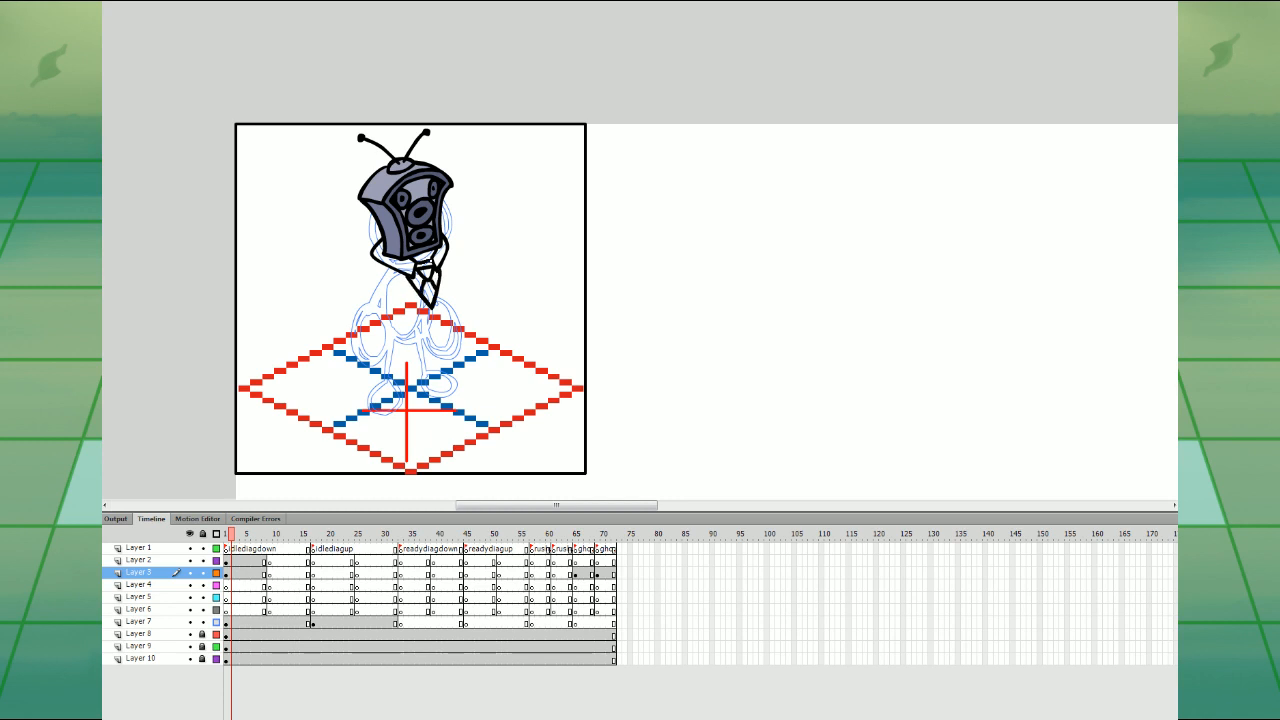
- Ink the jacket's shoulders, sides and pointed lower hem around the tie on Layer 3
key("ctrl+z")
mouse_move(351, 269)
left_mouse_down()
mouse_move(387, 287)
mouse_move(373, 300)
mouse_move(385, 322)
mouse_move(432, 316)
mouse_move(440, 332)
mouse_move(449, 287)
left_mouse_up()
key("ctrl+z")
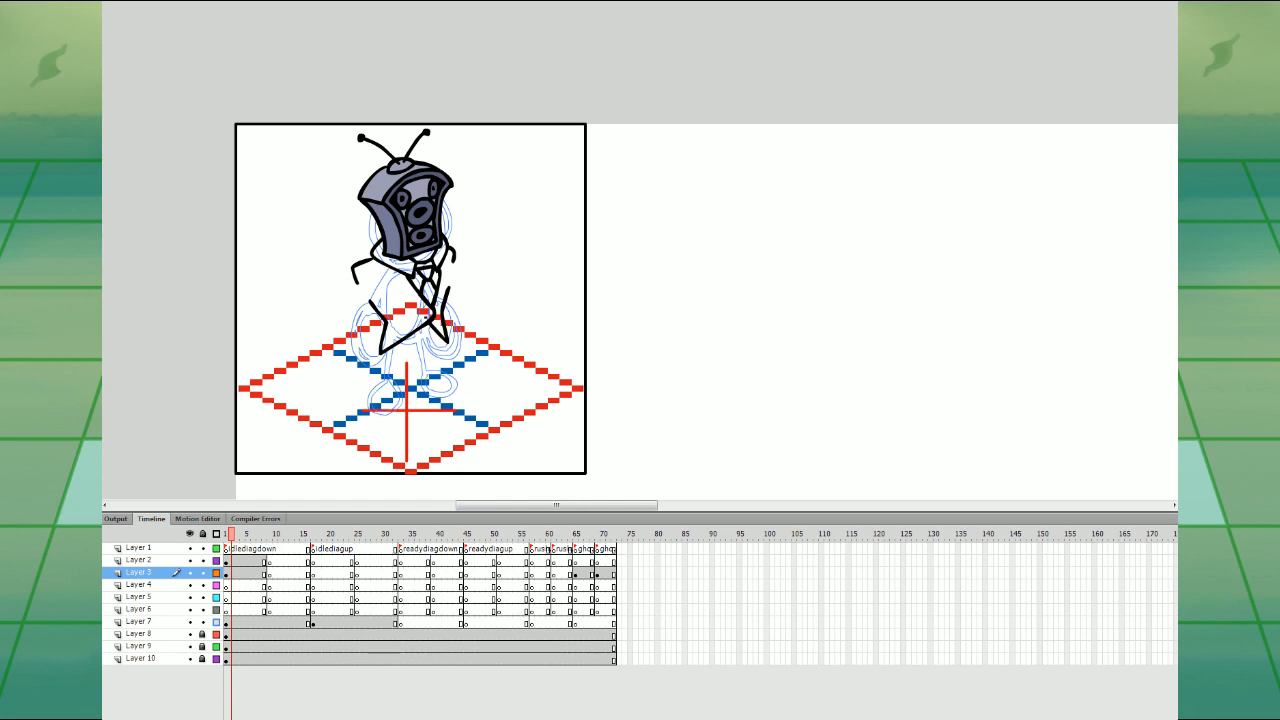
- Ink the character's trousers and two shoes over the guide on Layer 4, undoing unsatisfactory strokes
left_click(236, 584)
mouse_move(388, 320)
left_mouse_down()
mouse_move(378, 376)
mouse_move(402, 381)
mouse_move(418, 345)
mouse_move(425, 379)
mouse_move(437, 377)
mouse_move(436, 343)
mouse_move(388, 326)
left_mouse_up()
mouse_move(380, 384)
left_mouse_down()
mouse_move(404, 402)
mouse_move(403, 386)
mouse_move(404, 404)
mouse_move(401, 386)
mouse_move(454, 396)
mouse_move(444, 378)
mouse_move(434, 394)
mouse_move(445, 375)
mouse_move(458, 390)
mouse_move(446, 372)
left_mouse_up()
key("ctrl+z")
key("ctrl+z")
key("ctrl+z")
key("ctrl+z")
key("ctrl+y")
key("ctrl+z")
key("ctrl+z")
key("ctrl+z")
scroll(513, 331, "up", 2)
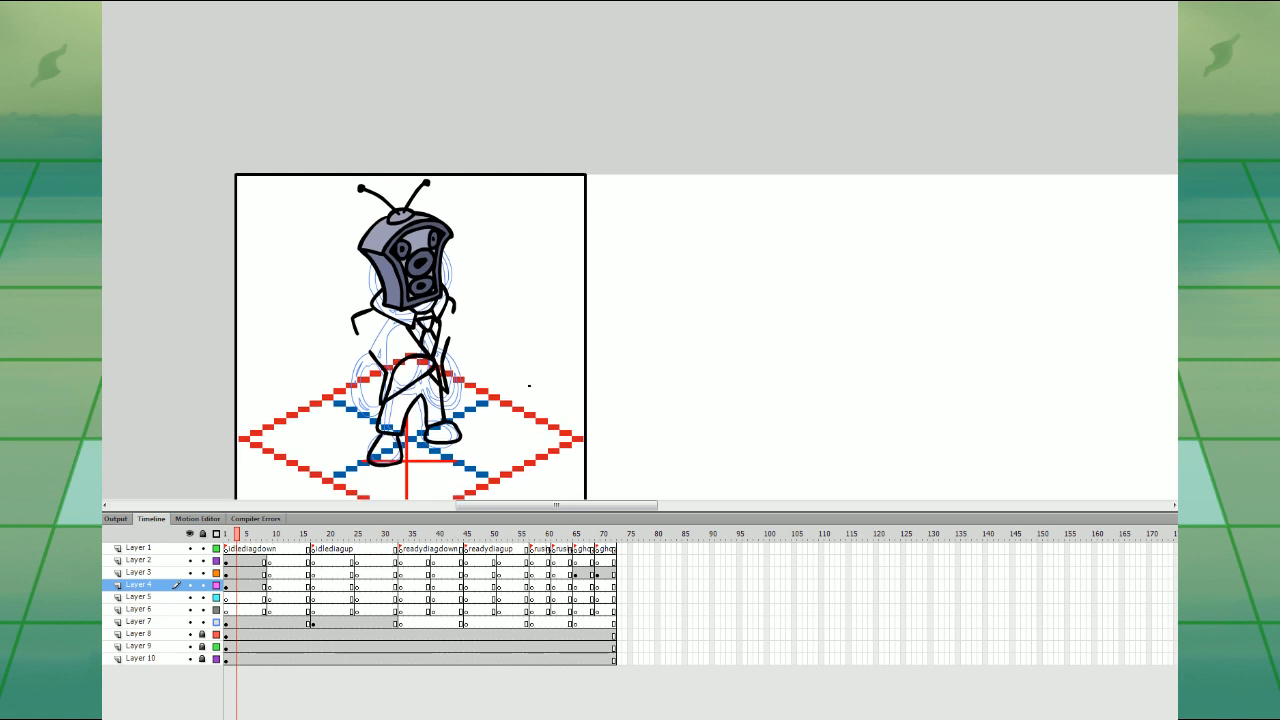
- Ink the two bent sleeves around the jacket's sides on Layer 5's first idlediagdown keyframe, undoing the unsatisfactory stroke
left_click(233, 598)
left_click_drag(357, 320, 345, 356)
key("ctrl+z")
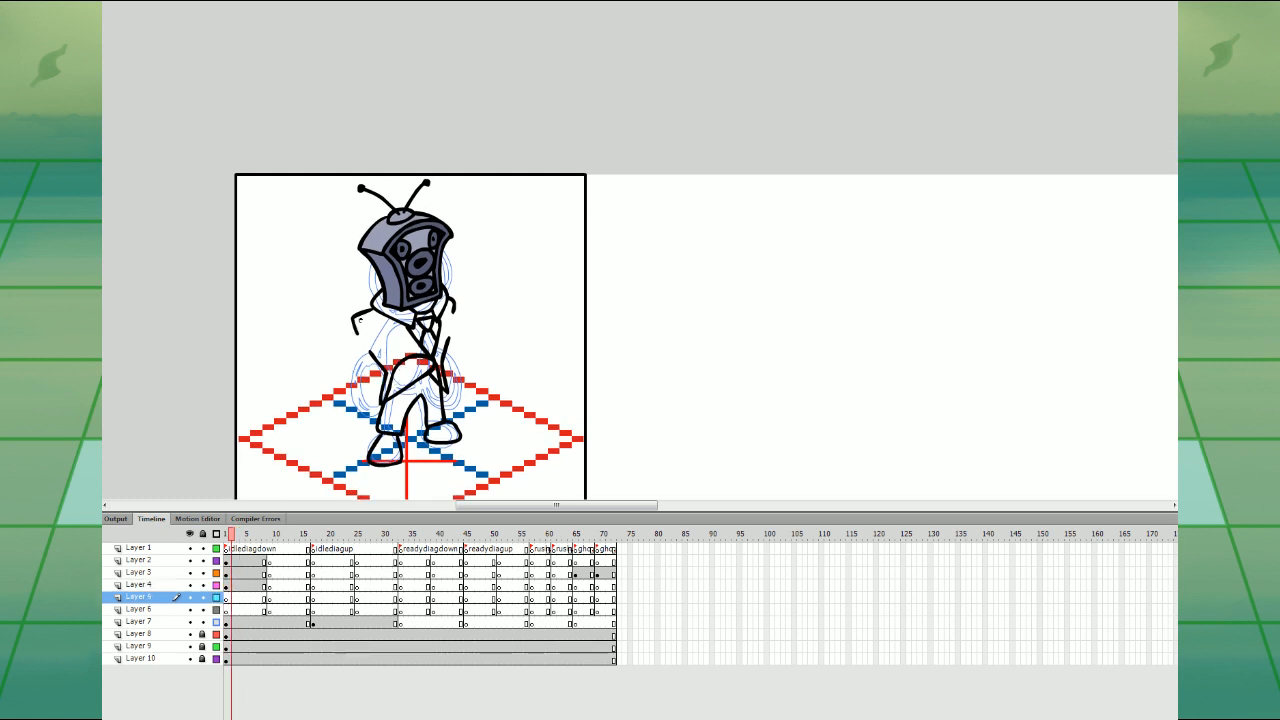
left_click_drag(360, 320, 390, 381)
left_click_drag(460, 339, 452, 366)
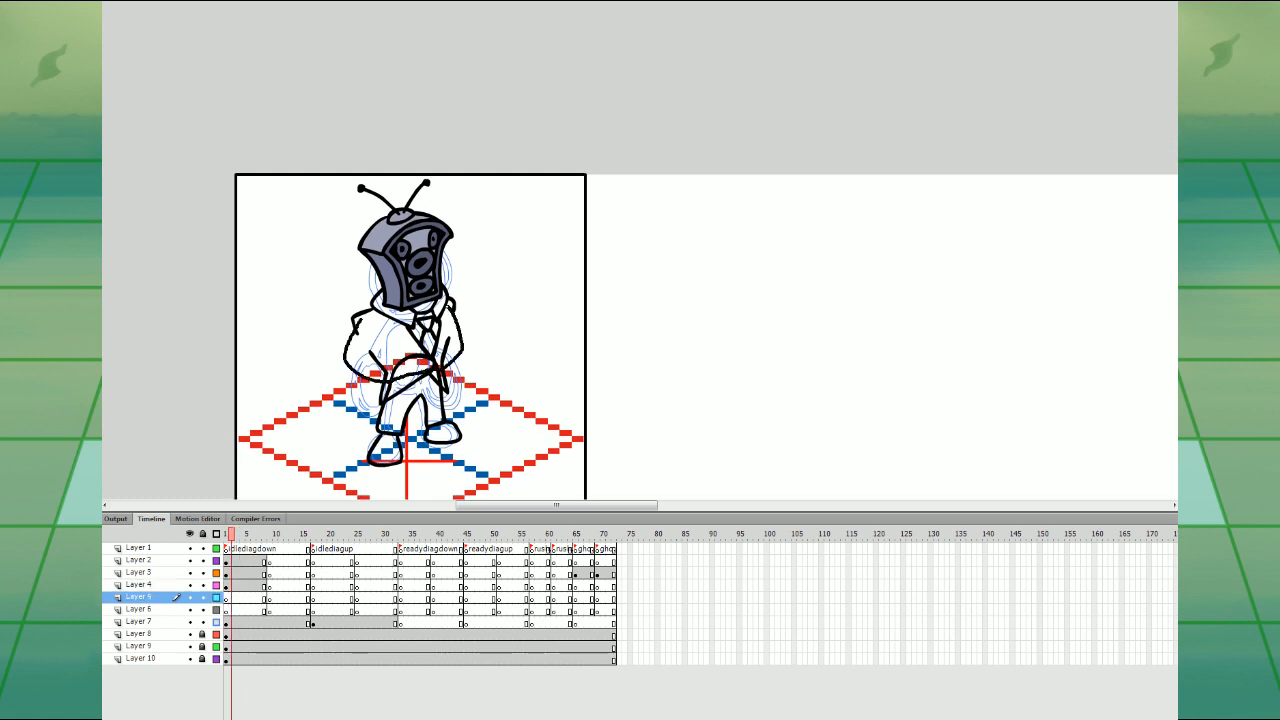
left_click_drag(453, 304, 357, 321)
- Fill the sleeves on Layer 5 and the jacket on Layer 3 with brown
left_click(247, 597)
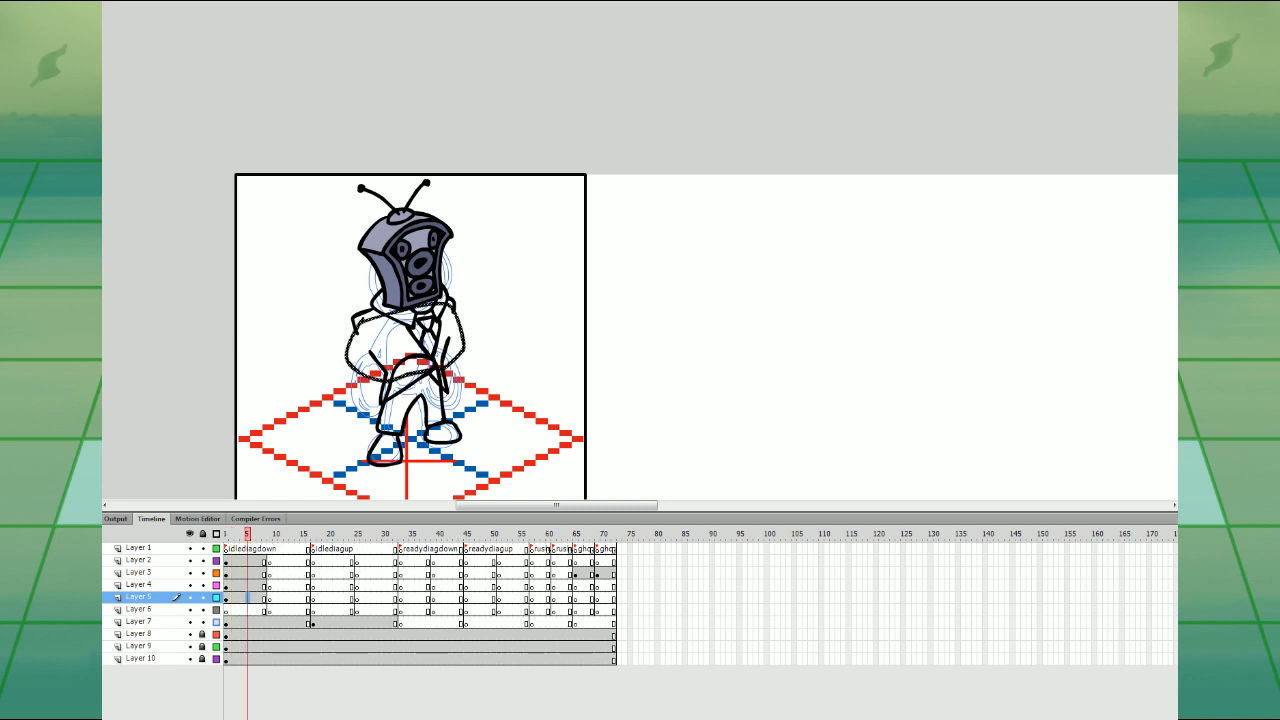
left_click(207, 165)
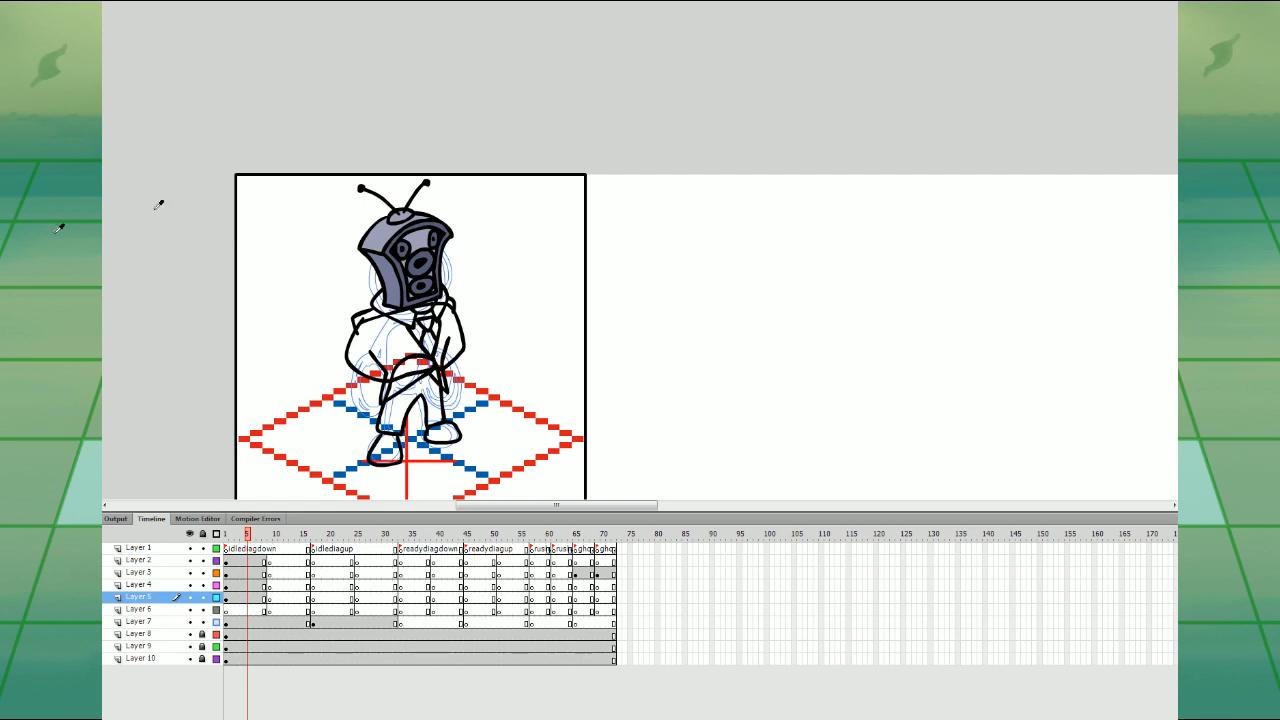
left_click(395, 329)
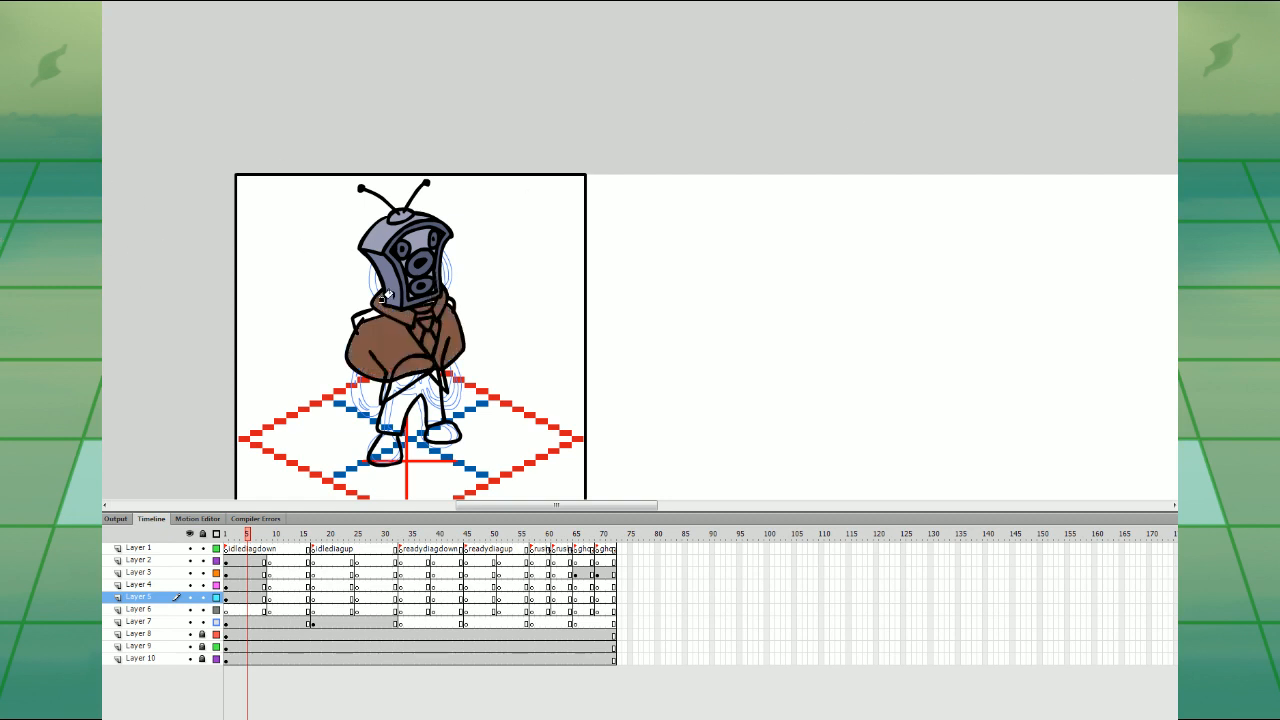
left_click(248, 572)
key("Escape")
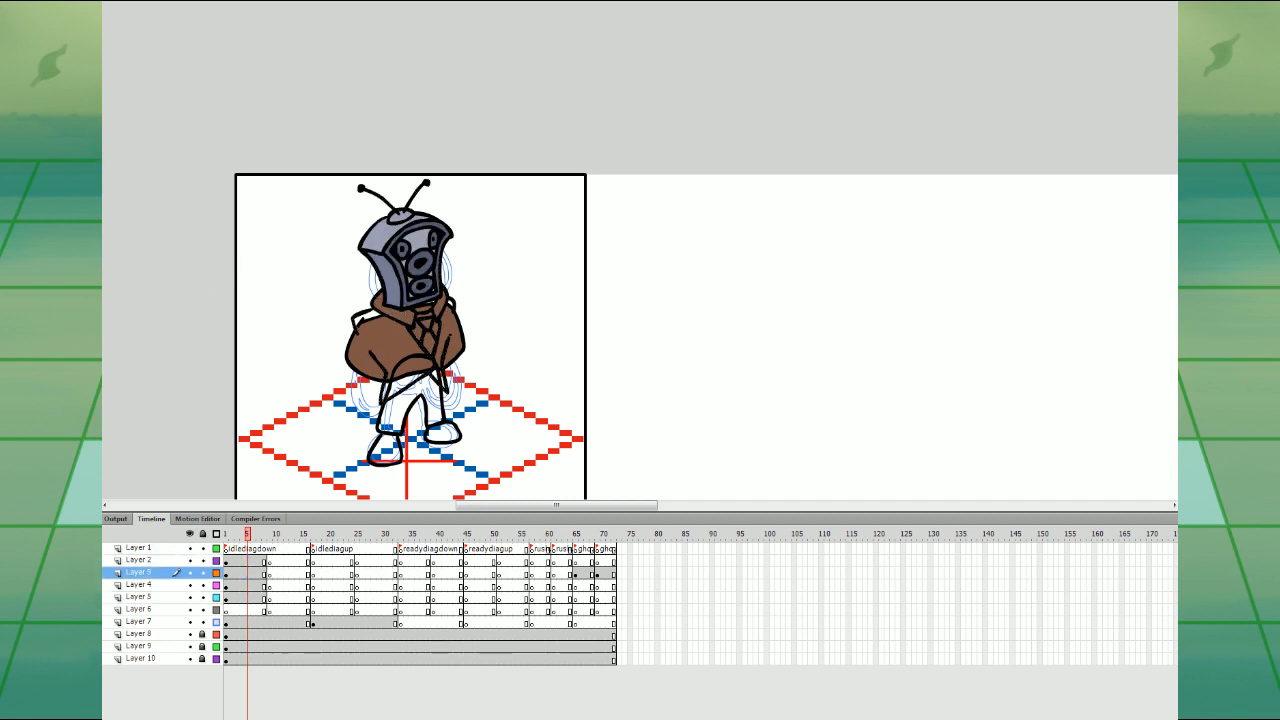
left_click(392, 338)
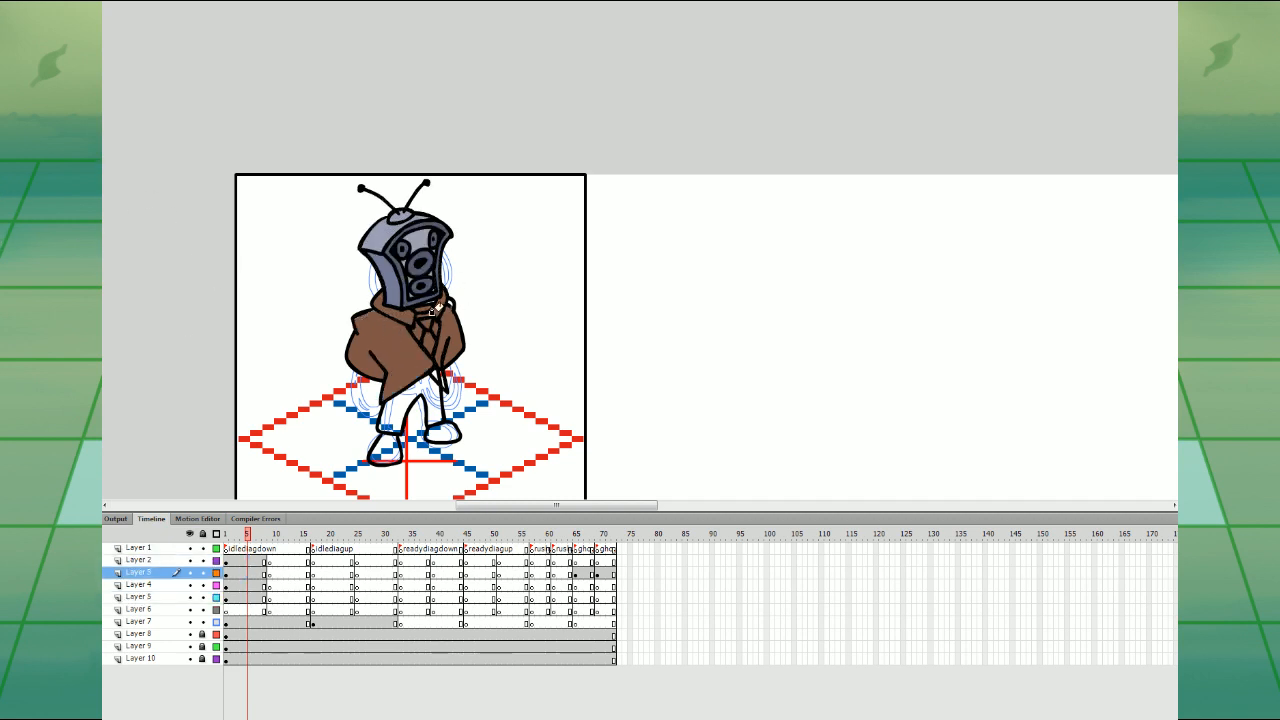
left_click(444, 310)
- Fill the trousers with light brown and both shoes with dark reddish brown
left_click(1, 362)
left_click(414, 372)
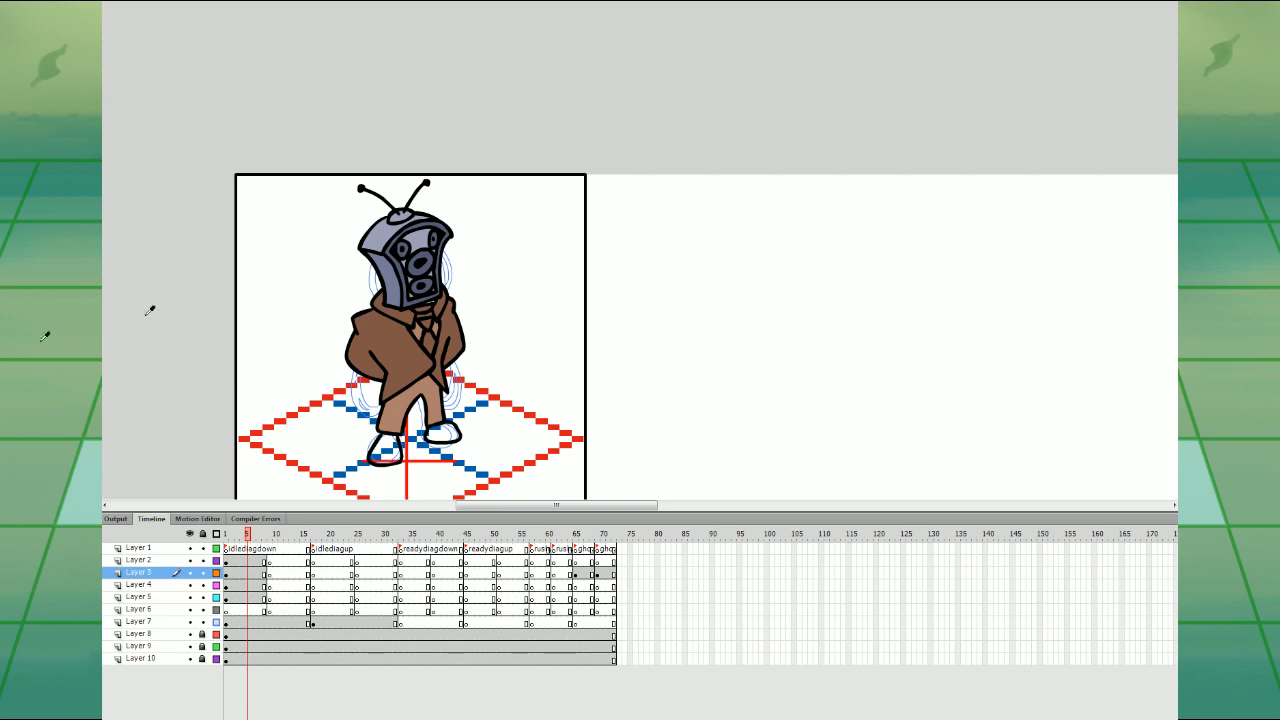
left_click(432, 430)
left_click(383, 447)
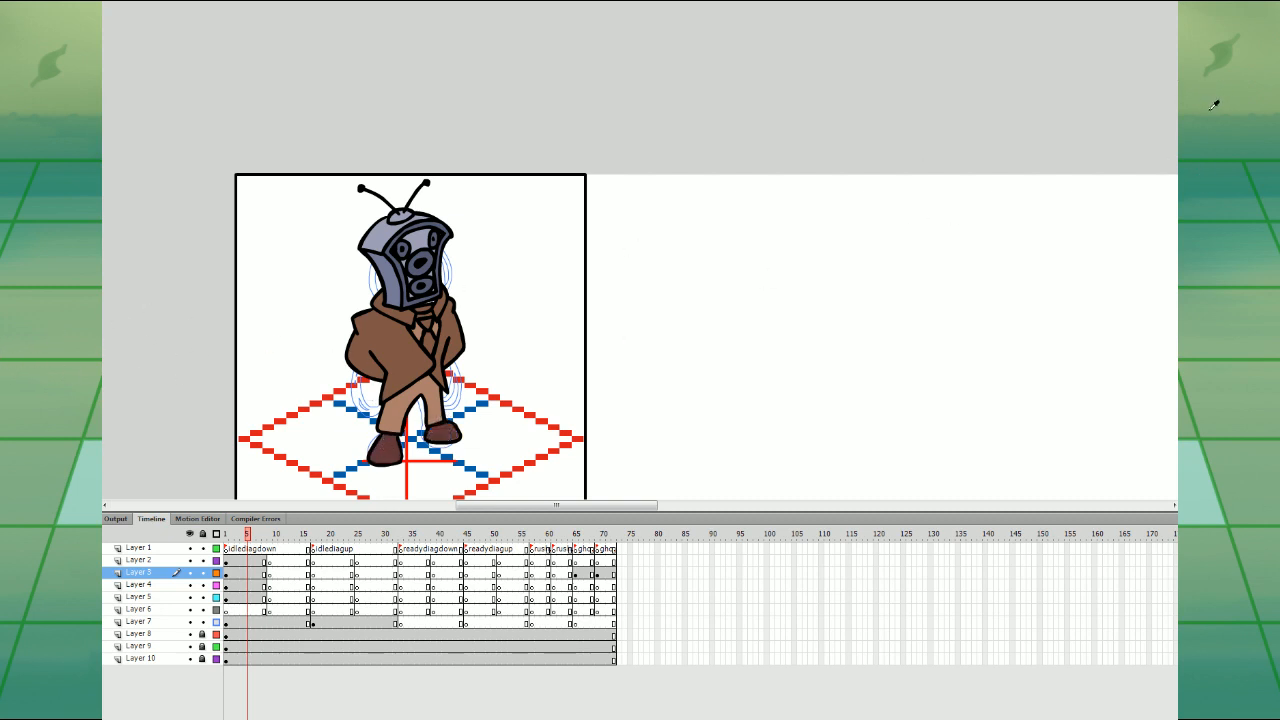
- Fill the necktie with orange and the neck opening above it with grey, undoing misplaced fills
left_click(424, 322)
left_click(420, 336)
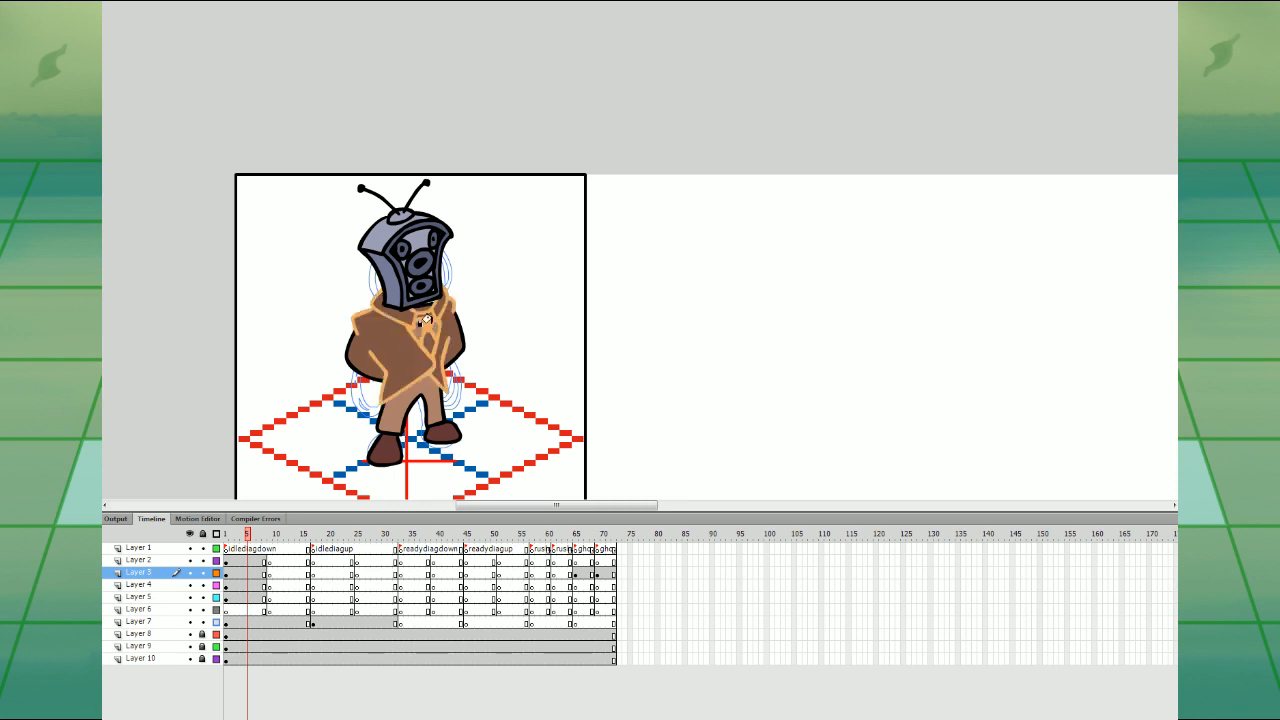
key("ctrl+z")
left_click(426, 338)
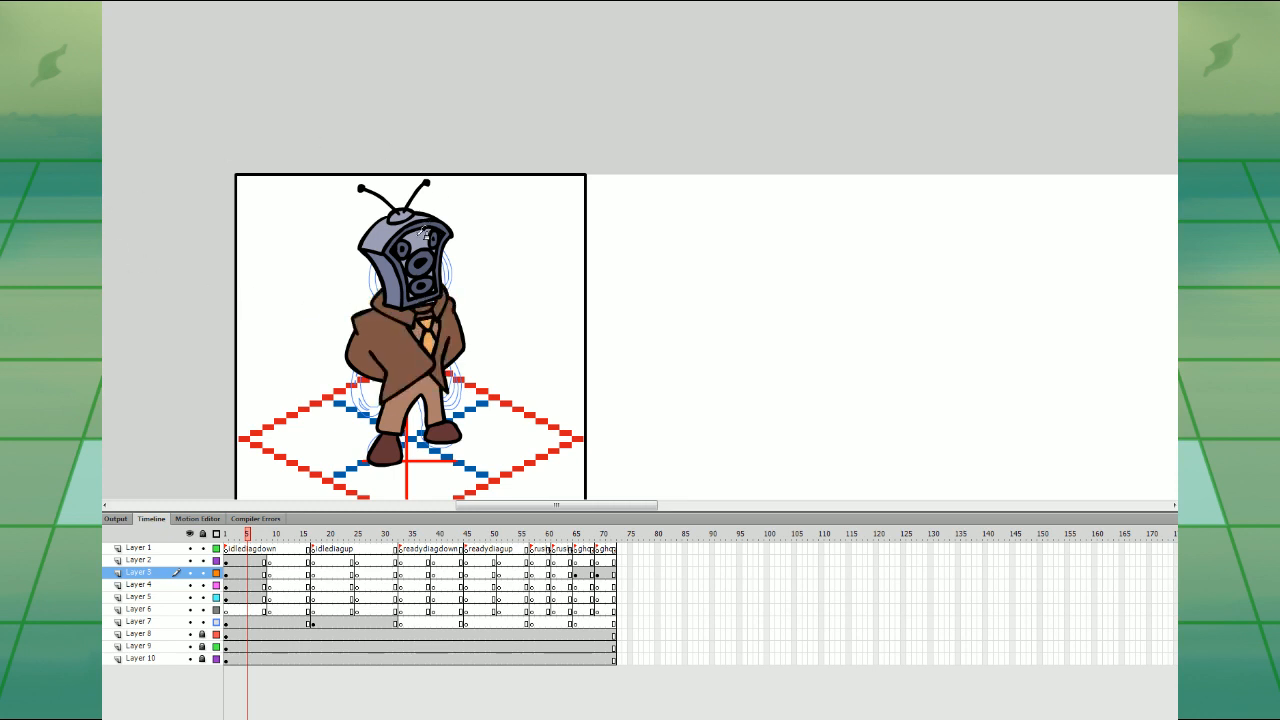
left_click(426, 300)
key("ctrl+z")
left_click(10, 155)
- Copy the coloured idlediagdown drawings on Layers 2 to 5 into the second keyframe at frame 9 and nudge the head down slightly
left_click_drag(265, 597, 271, 567)
left_click(275, 563)
key("Down")
key("Down")
key("Down")
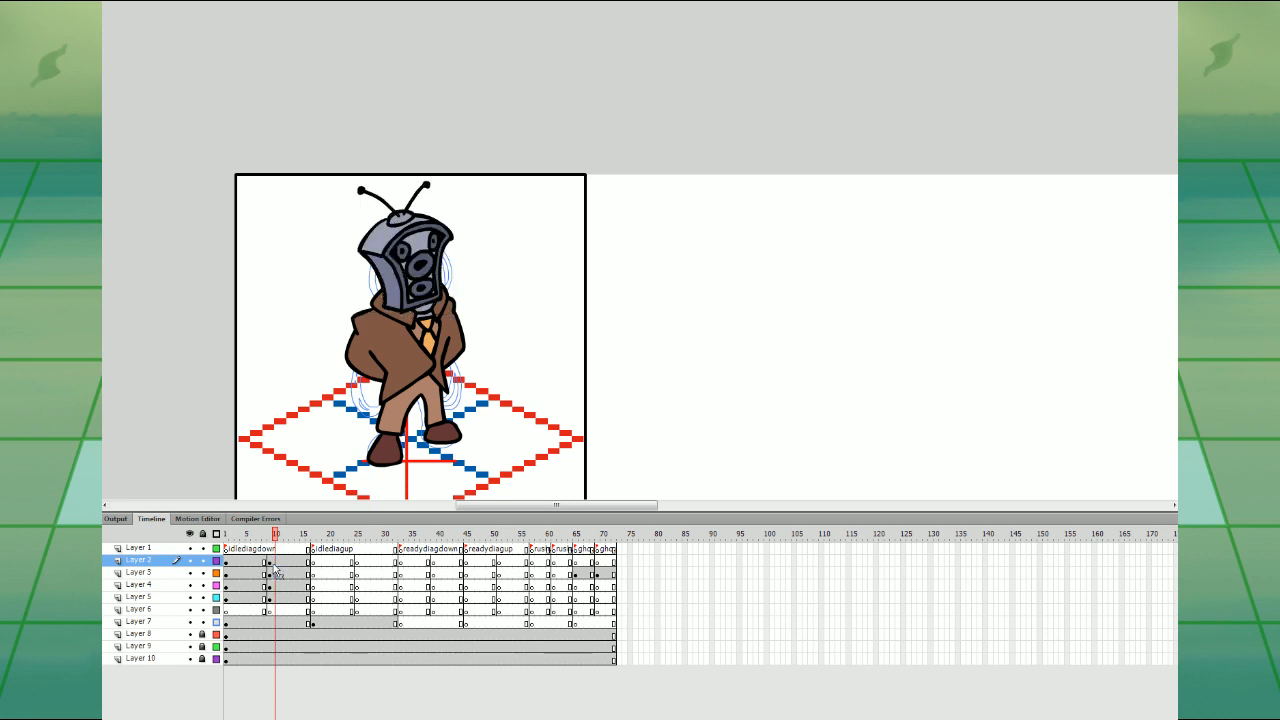
- Skew the lower edge of the sleeves slightly sideways in Layer 5's second idlediagdown keyframe
left_click(445, 300)
left_click(271, 561)
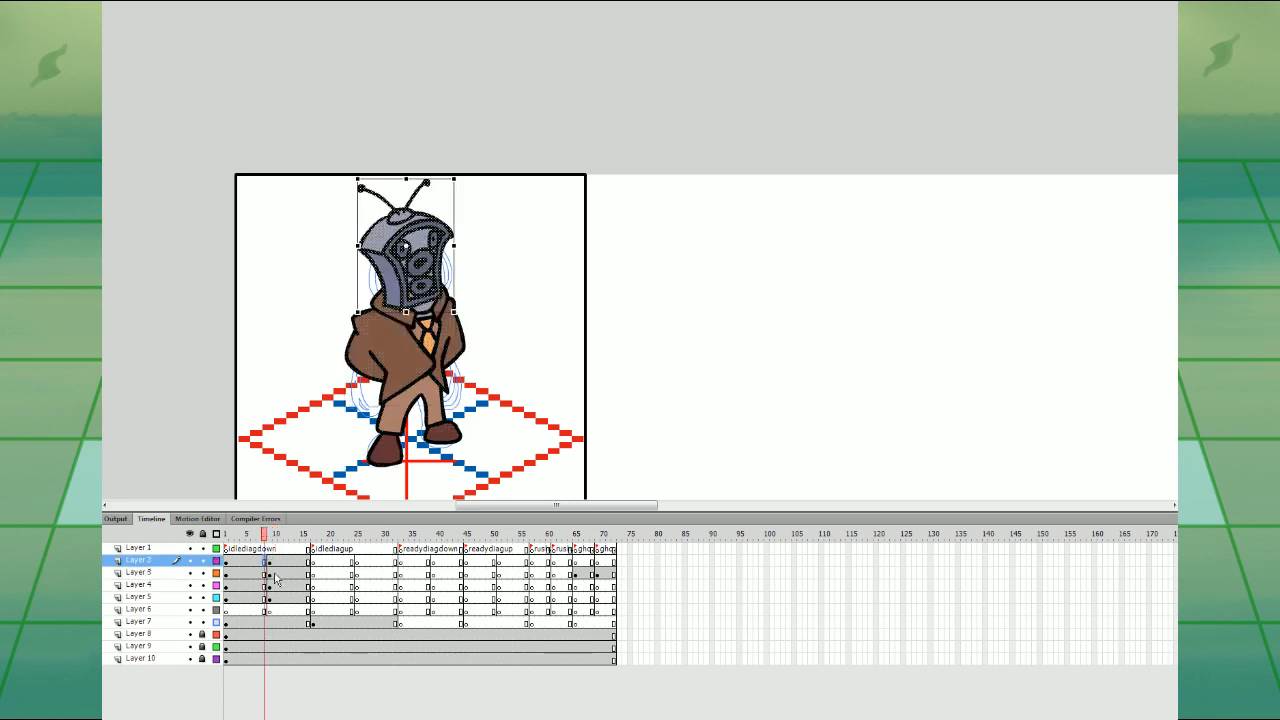
left_click(281, 571)
left_click(280, 598)
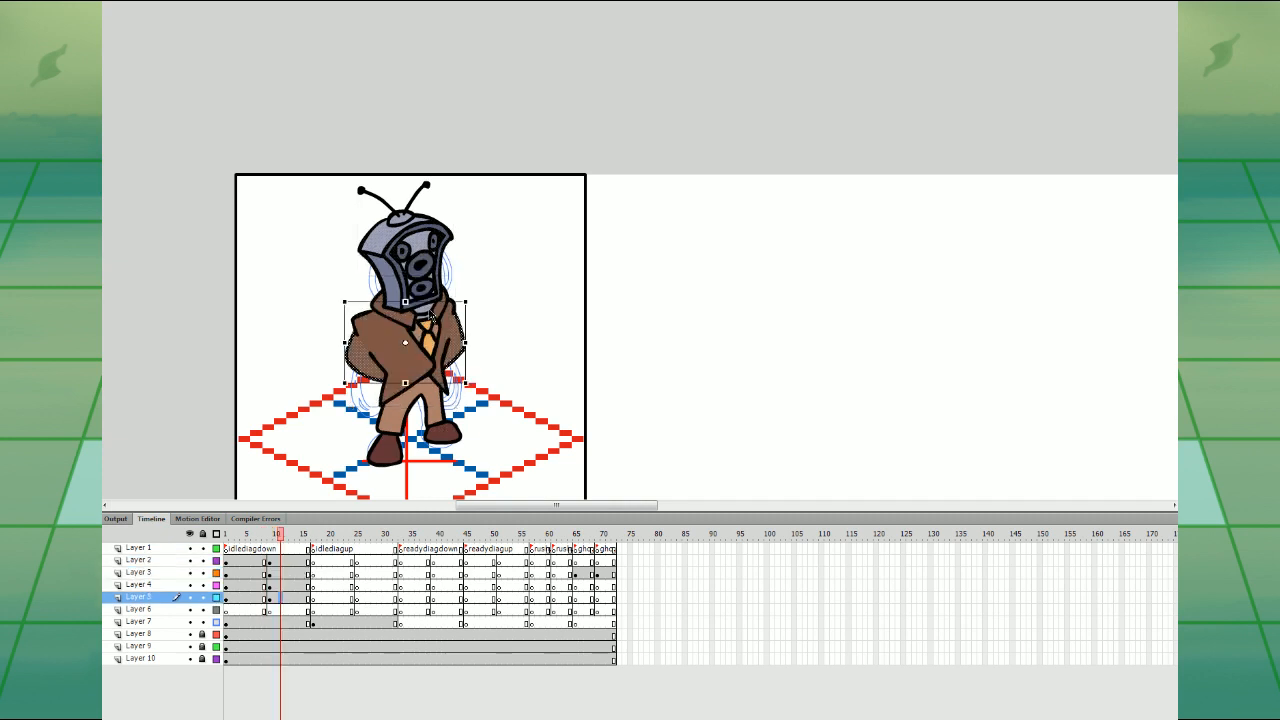
left_click_drag(451, 384, 449, 384)
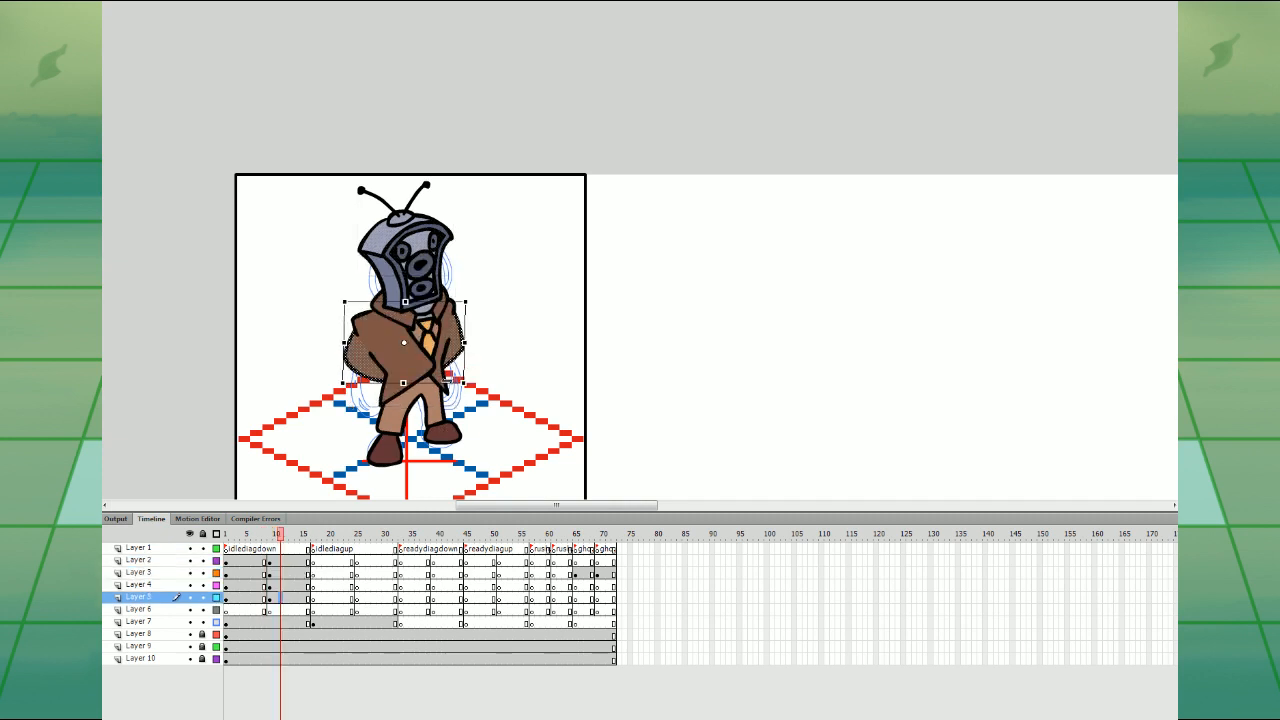
left_click(283, 586)
- Nudge the head and jacket slightly to the right in the second idlediagdown keyframe and play the idle animation
left_click(264, 562)
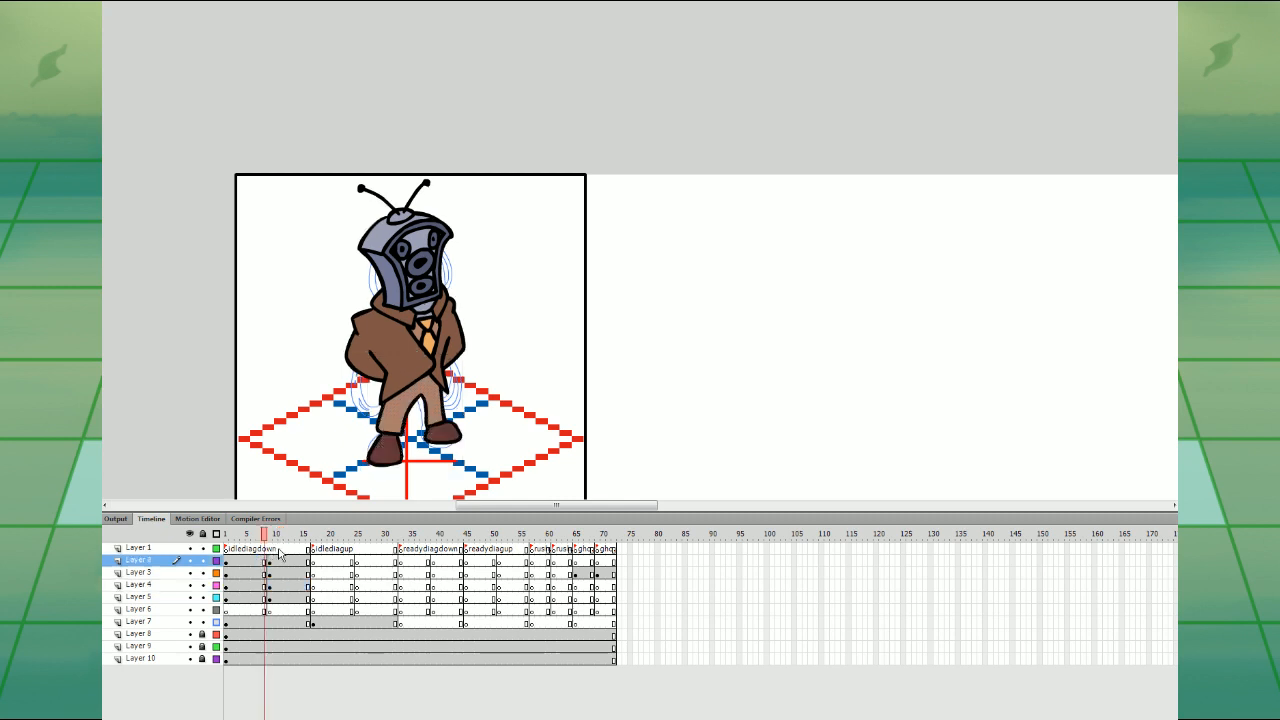
left_click(286, 564)
left_click(292, 566)
left_click(293, 571)
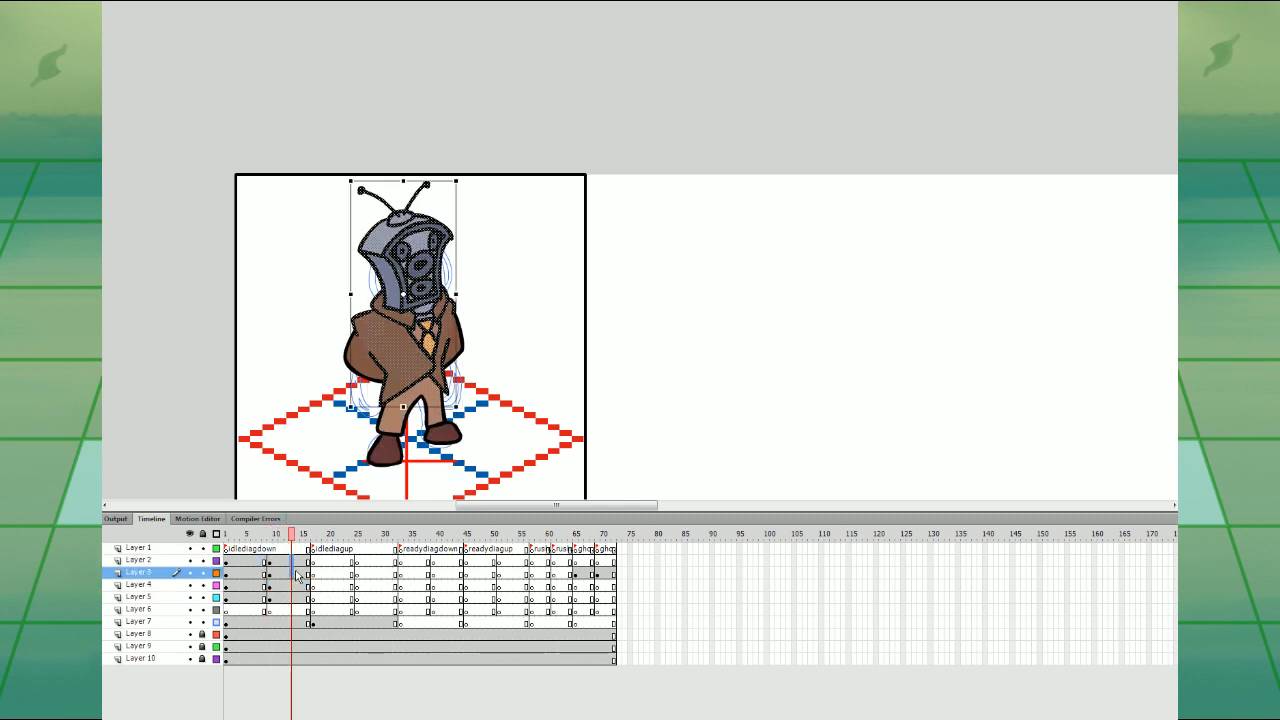
key("Right")
left_click(259, 584)
key("Return")
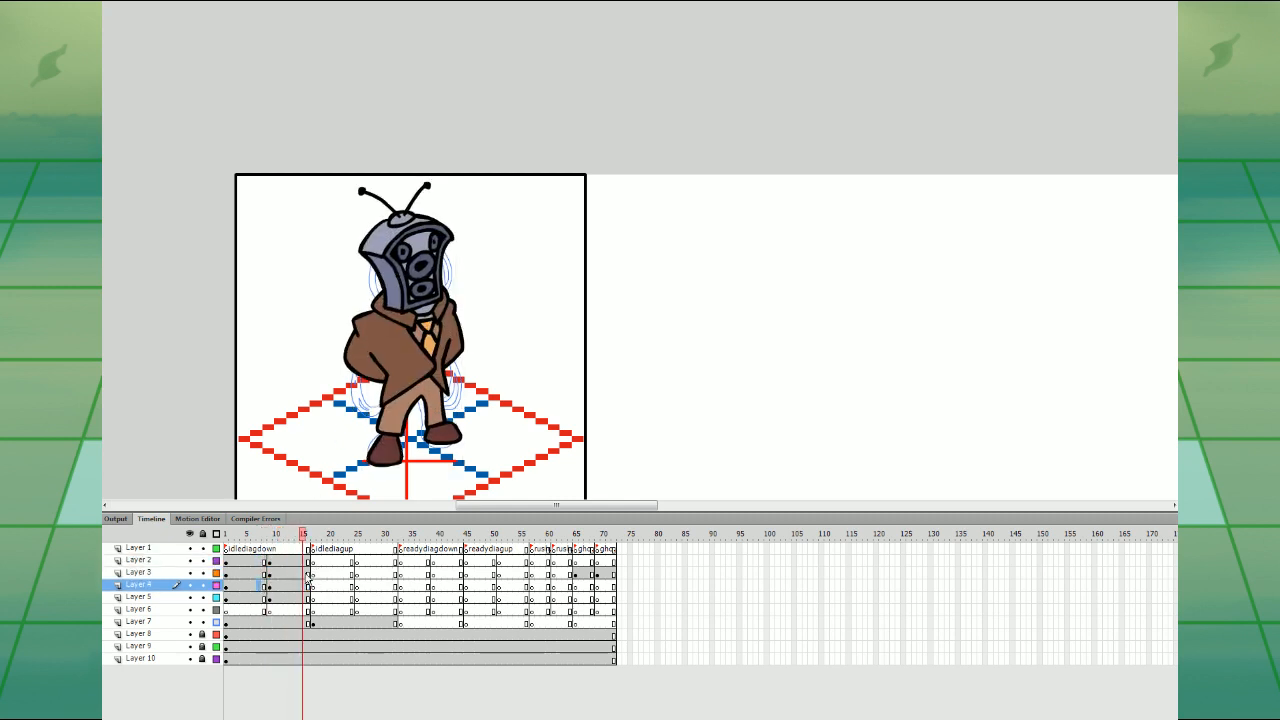
- Copy the coloured sprite on Layers 2 to 5 into idlediagup's second keyframe at frame 25 and turn on onion skinning
left_click_drag(260, 599, 357, 562)
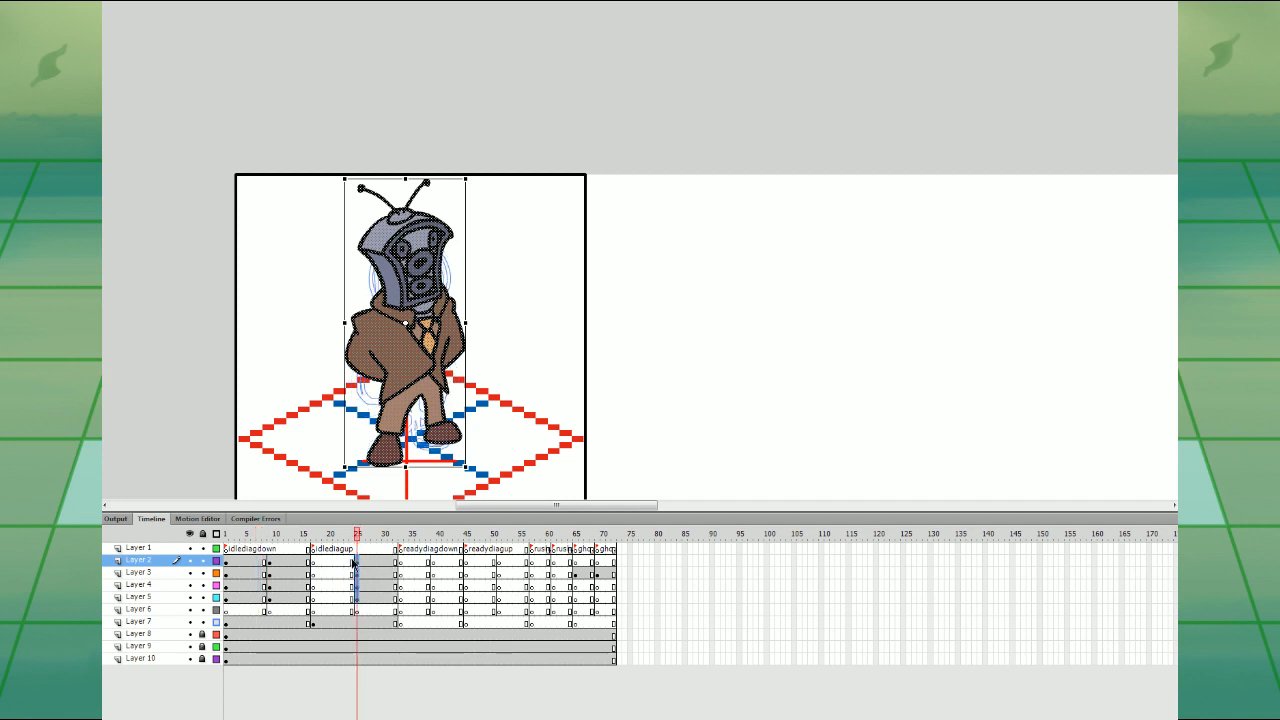
key("comma")
left_click(247, 717)
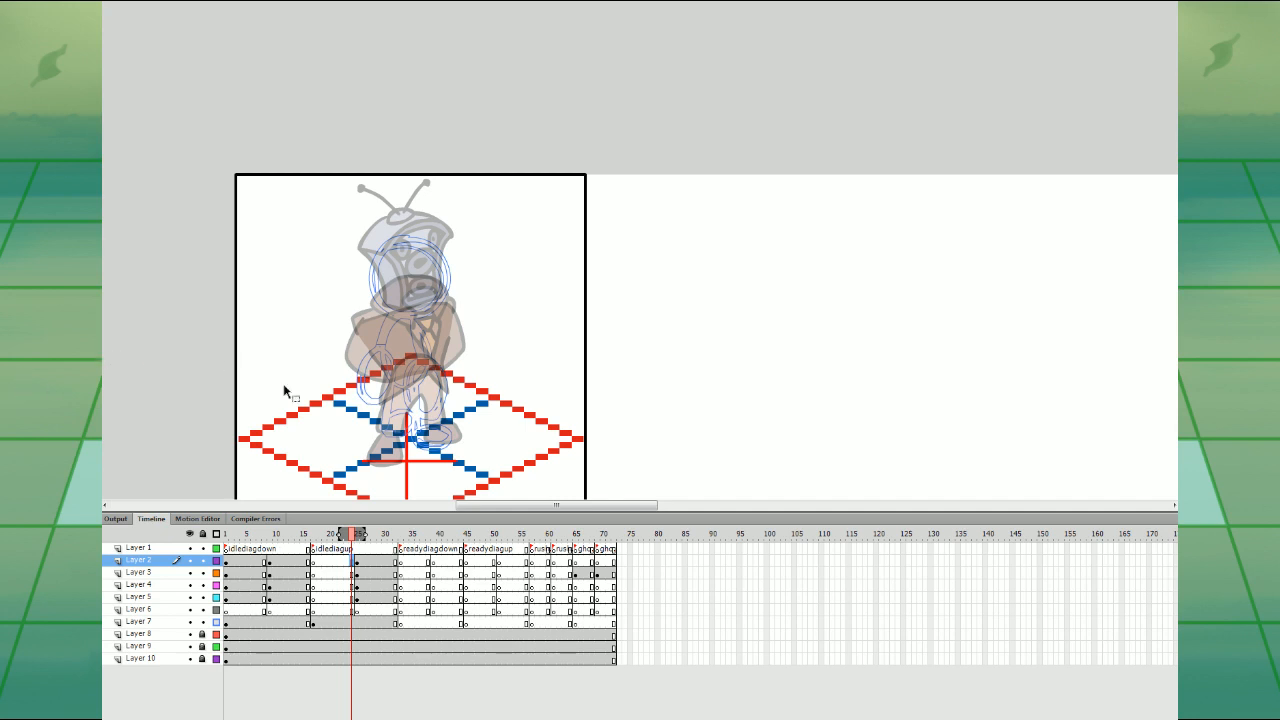
key("comma")
left_click(363, 560)
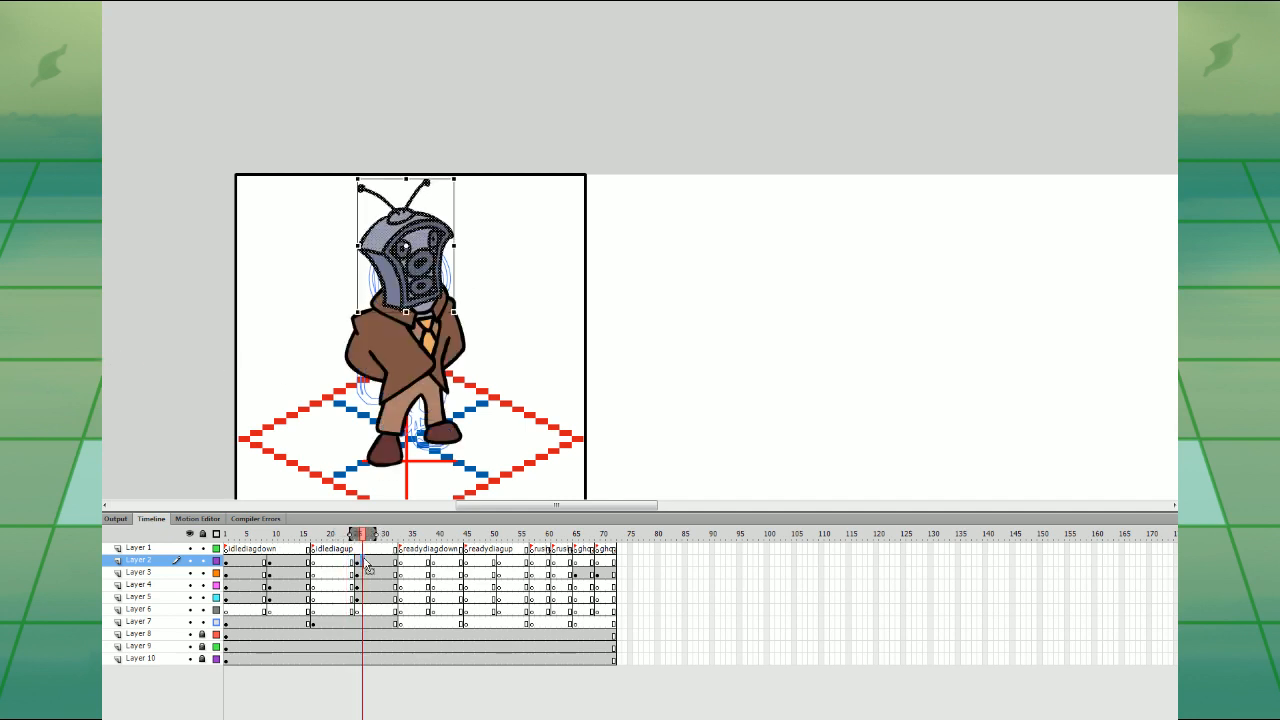
- Copy the speaker head into Layer 2's first idlediagup keyframe, mirror it horizontally, rotate it slightly and nudge it right
left_click(312, 560)
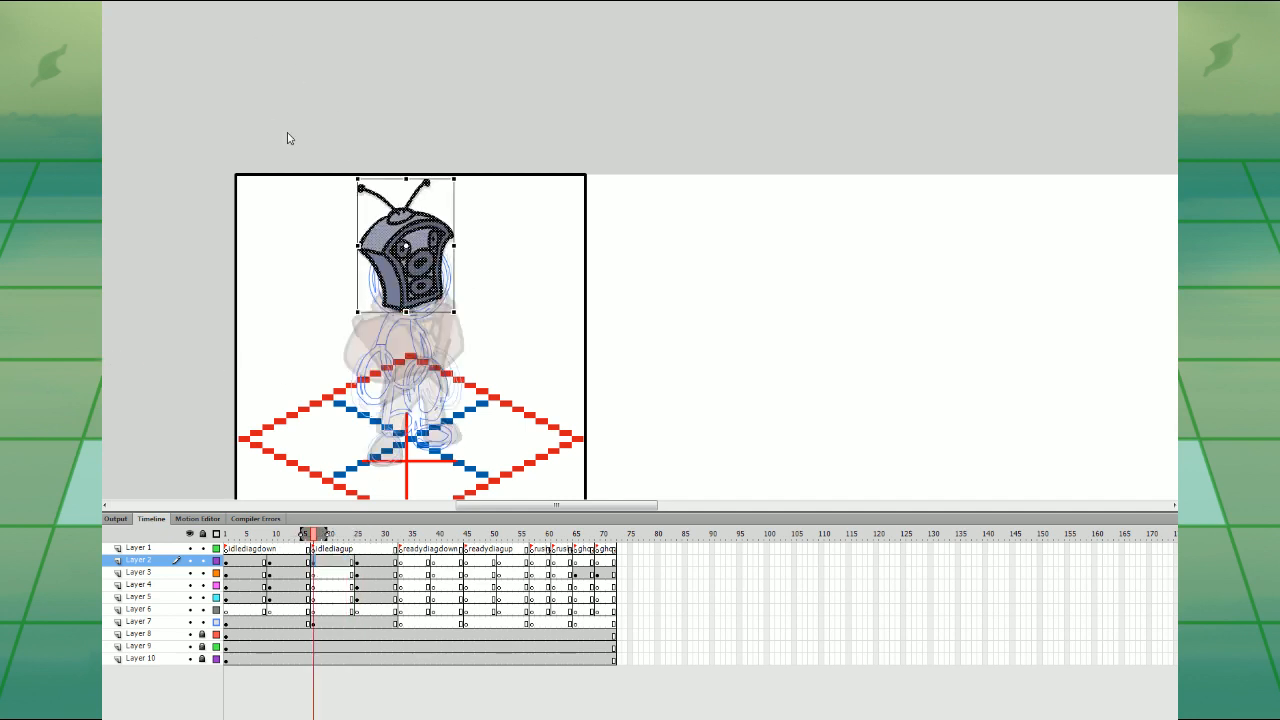
left_click(354, 563)
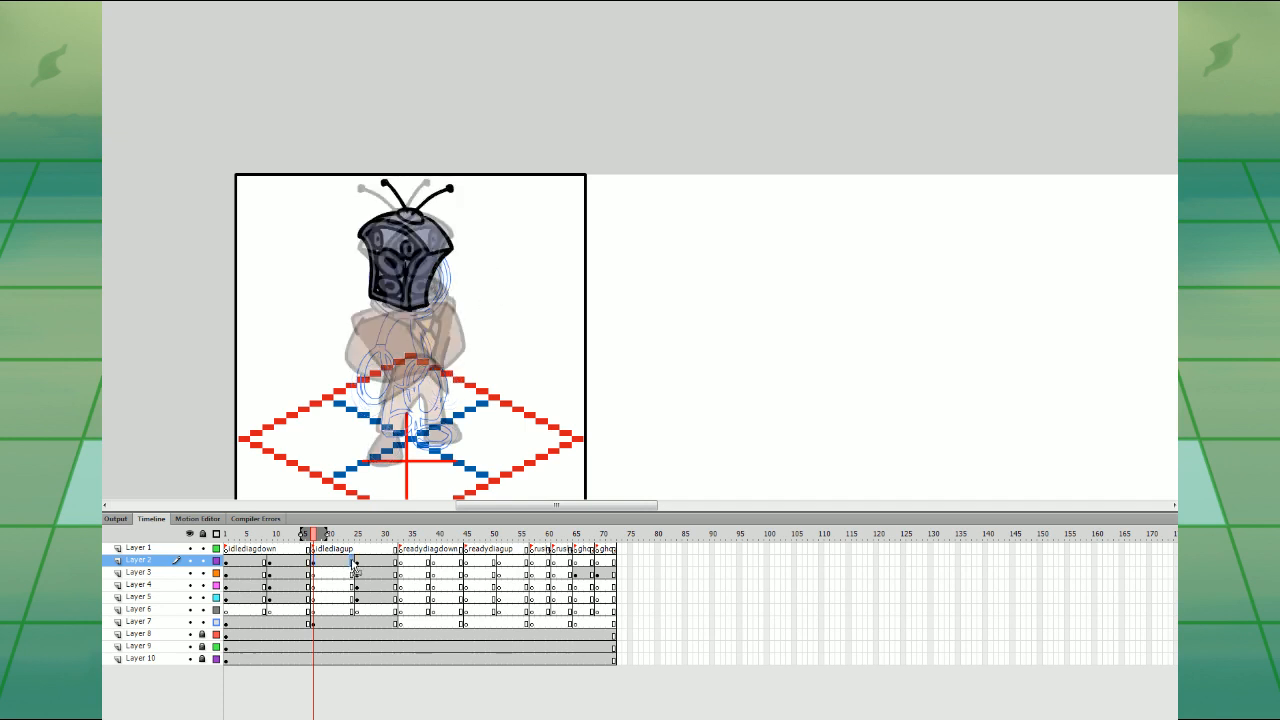
left_click_drag(460, 309, 470, 298)
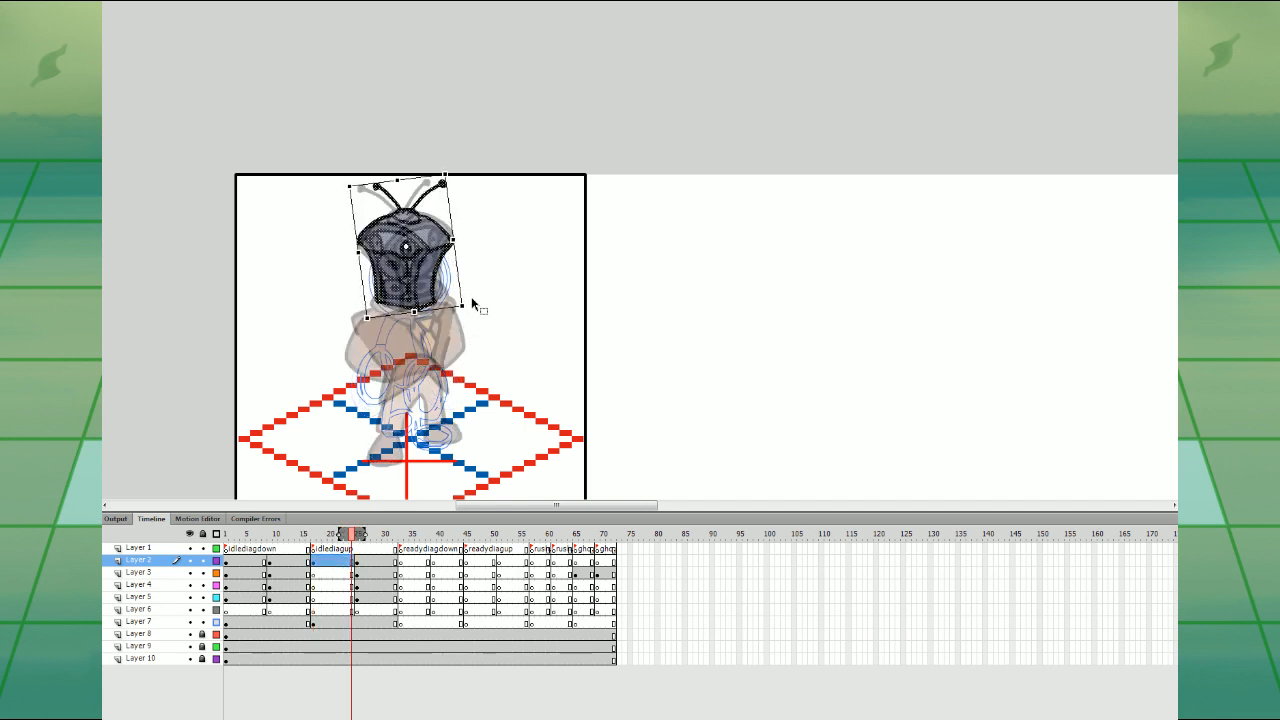
key("Right")
key("Right")
- Keep the mirrored head as a tracing reference in a new Layer 2 keyframe at frame 23 and clear idlediagup's first keyframe
left_click(358, 563)
left_click(352, 563)
left_click(347, 563)
key("F6")
left_click(343, 563)
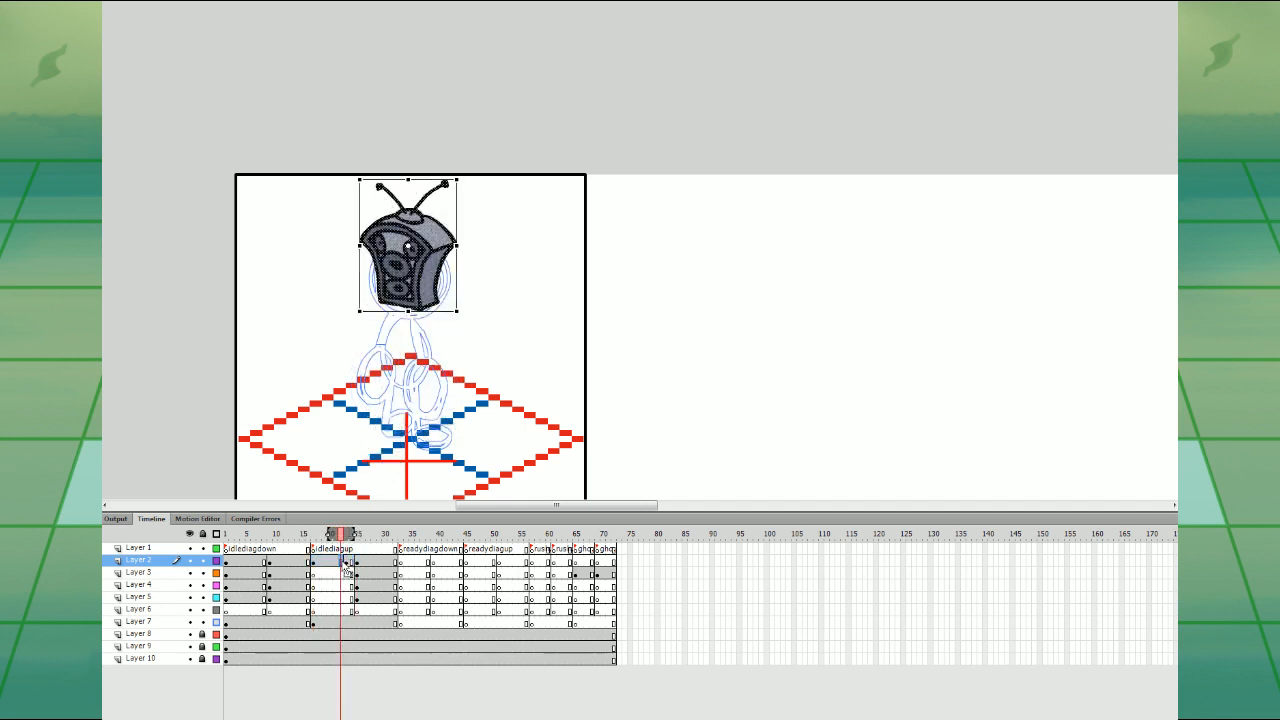
key("Delete")
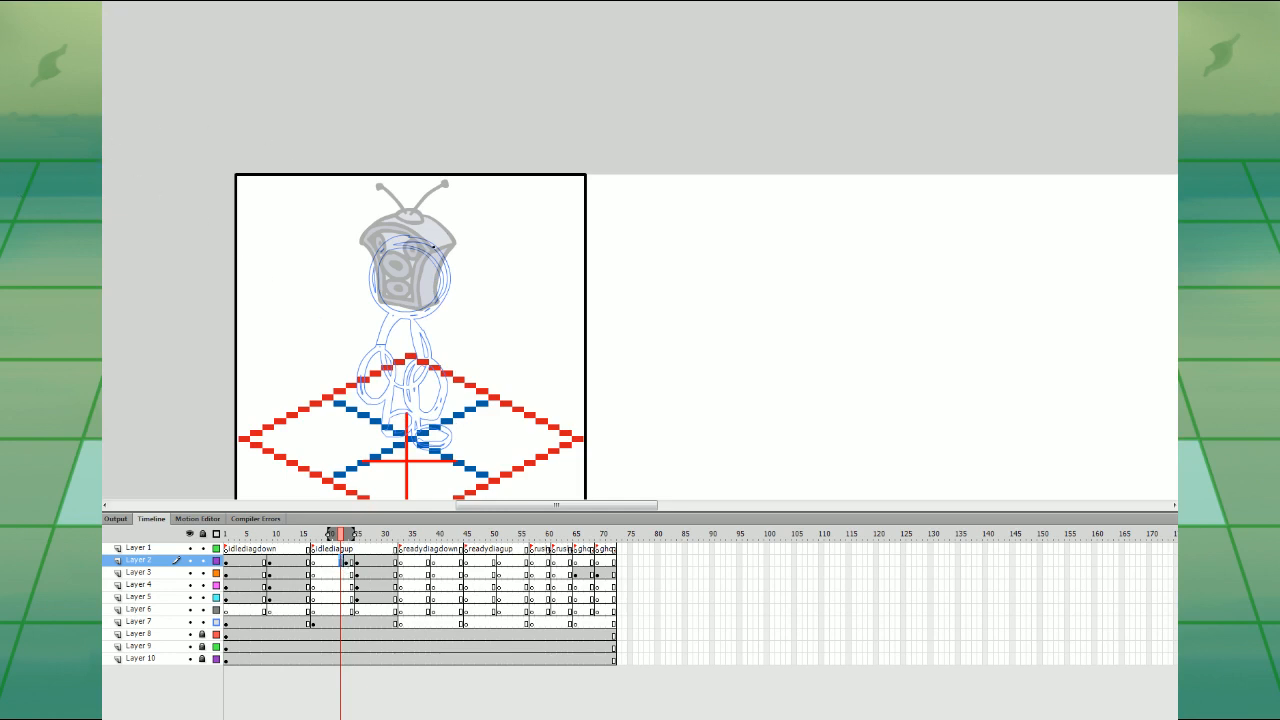
- Ink the back-view speaker head's casing and antennae over the onion-skinned reference on Layer 2, undoing unsatisfactory strokes
left_click_drag(430, 250, 402, 227)
left_click_drag(376, 269, 381, 303)
key("ctrl+z")
left_click_drag(361, 242, 360, 240)
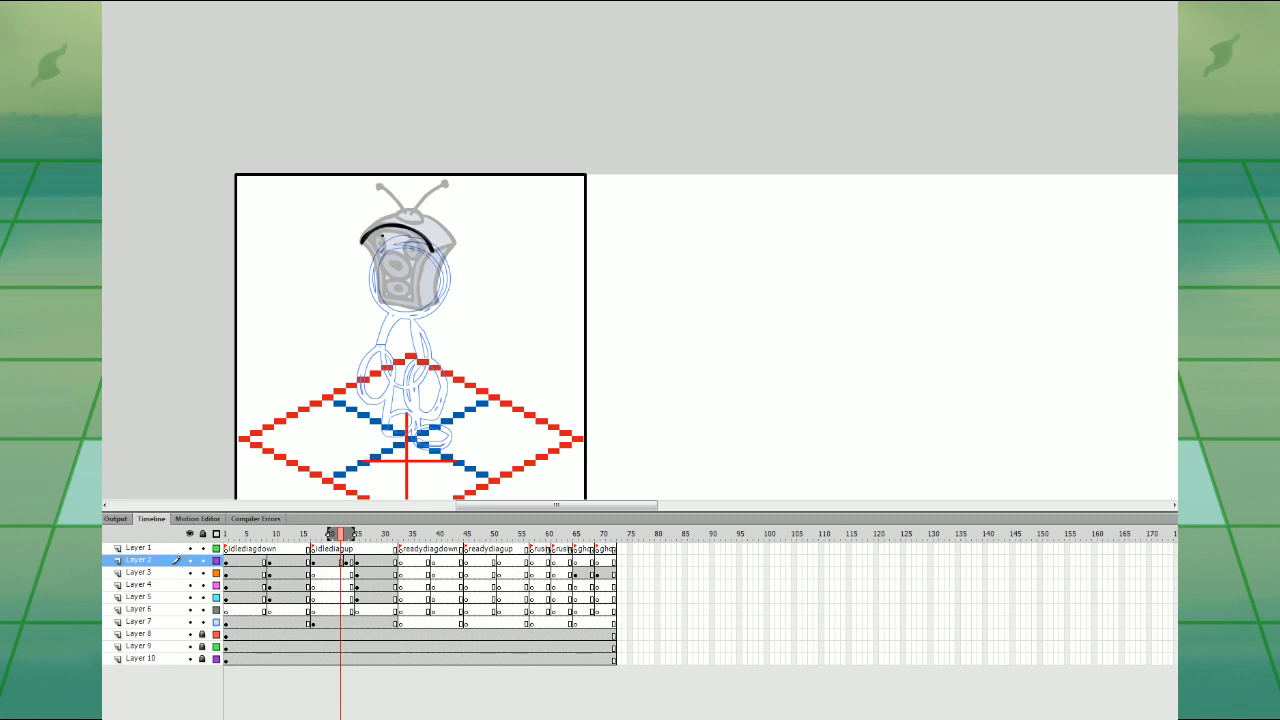
key("ctrl+z")
mouse_move(362, 243)
left_mouse_down()
mouse_move(376, 302)
mouse_move(418, 310)
mouse_move(416, 270)
mouse_move(454, 243)
mouse_move(427, 215)
mouse_move(399, 213)
mouse_move(421, 216)
mouse_move(389, 215)
mouse_move(362, 241)
left_mouse_up()
key("ctrl+z")
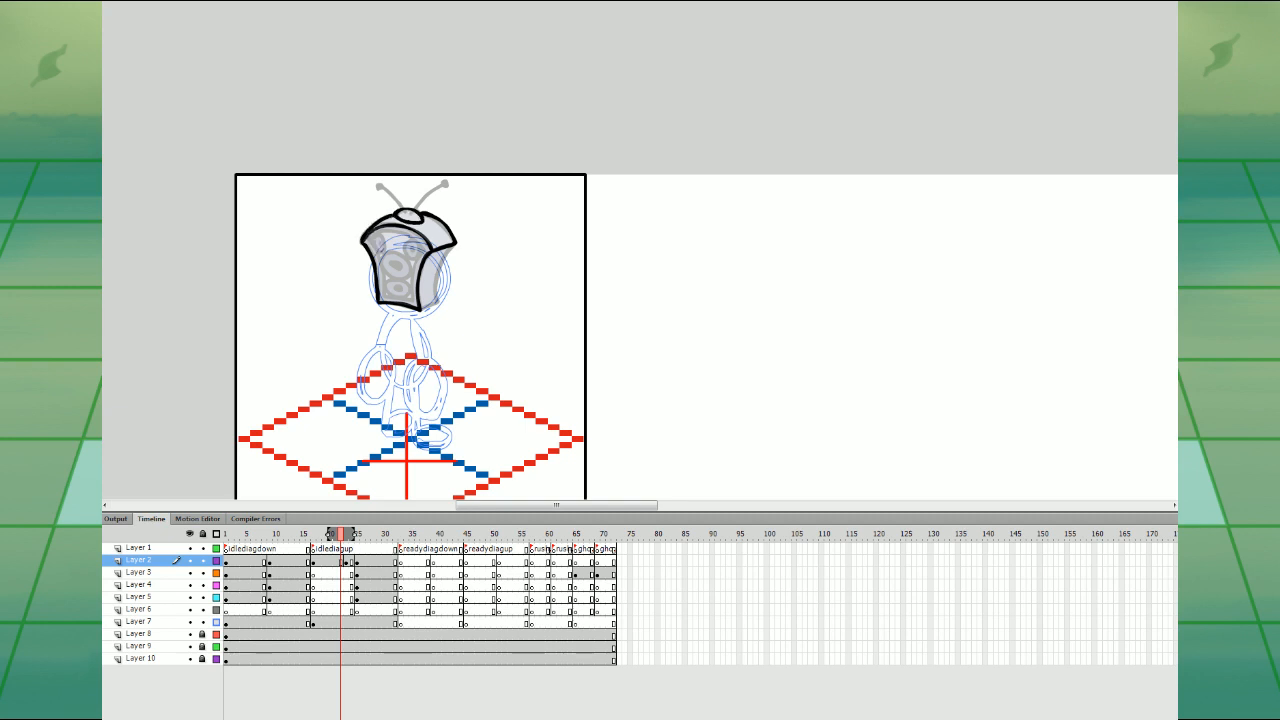
mouse_move(436, 304)
left_mouse_down()
mouse_move(448, 257)
mouse_move(416, 211)
mouse_move(445, 184)
left_mouse_up()
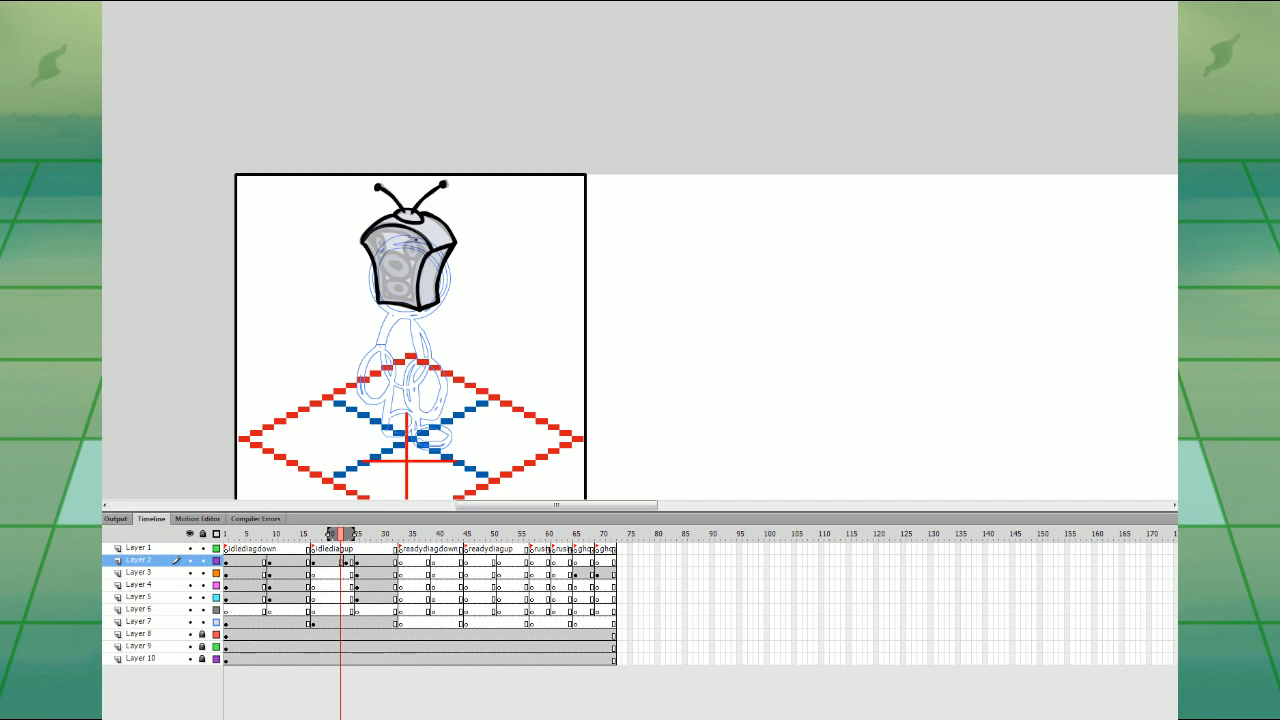
- Ink the inset panel border inside the back-view head's large face and compare it with the reference keyframe
left_click_drag(421, 247, 393, 233)
mouse_move(381, 282)
left_mouse_down()
mouse_move(394, 297)
mouse_move(424, 250)
left_mouse_up()
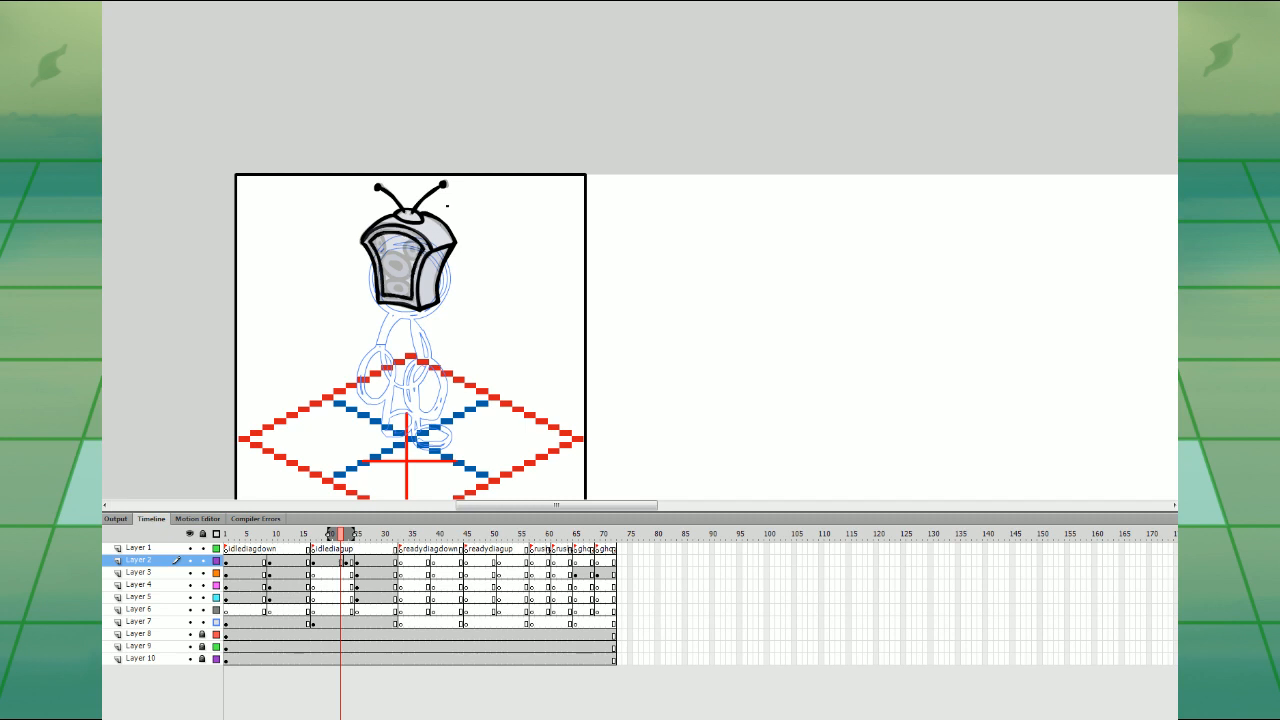
left_click(346, 561)
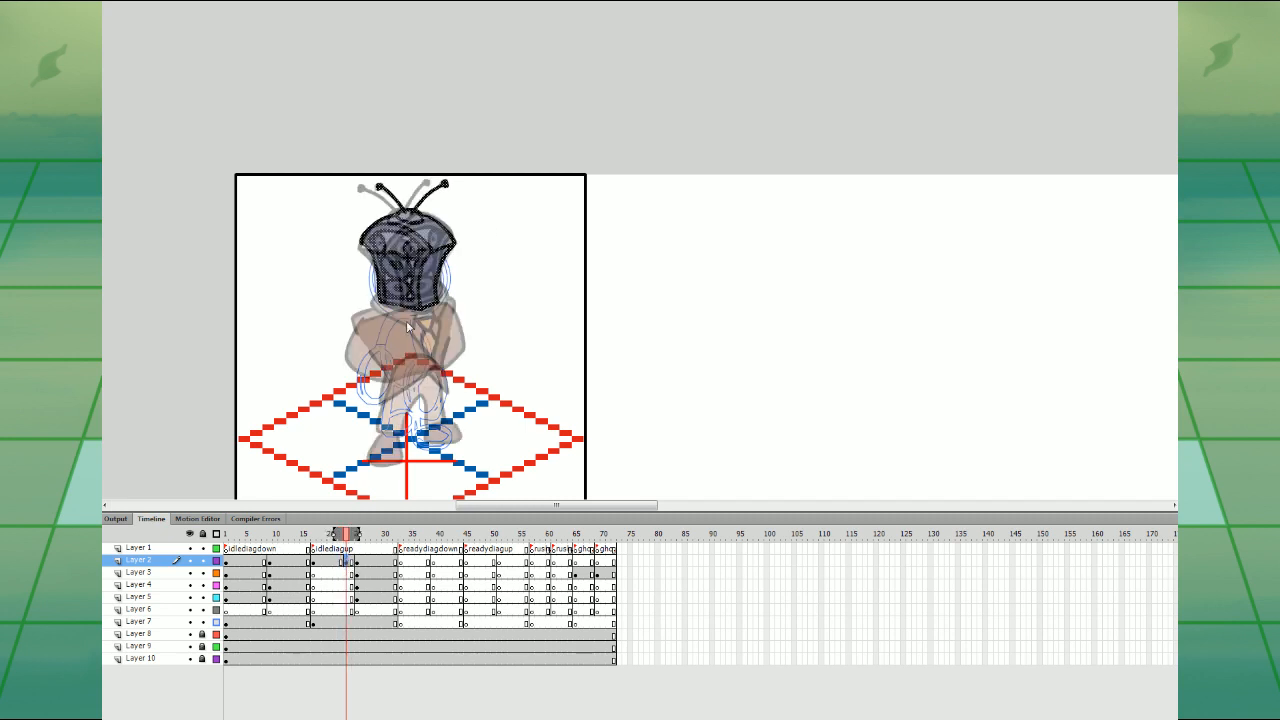
- Ink the back-view jacket's collar, shoulders, sides and notched hem on Layer 3 for idlediagup
left_click(352, 573)
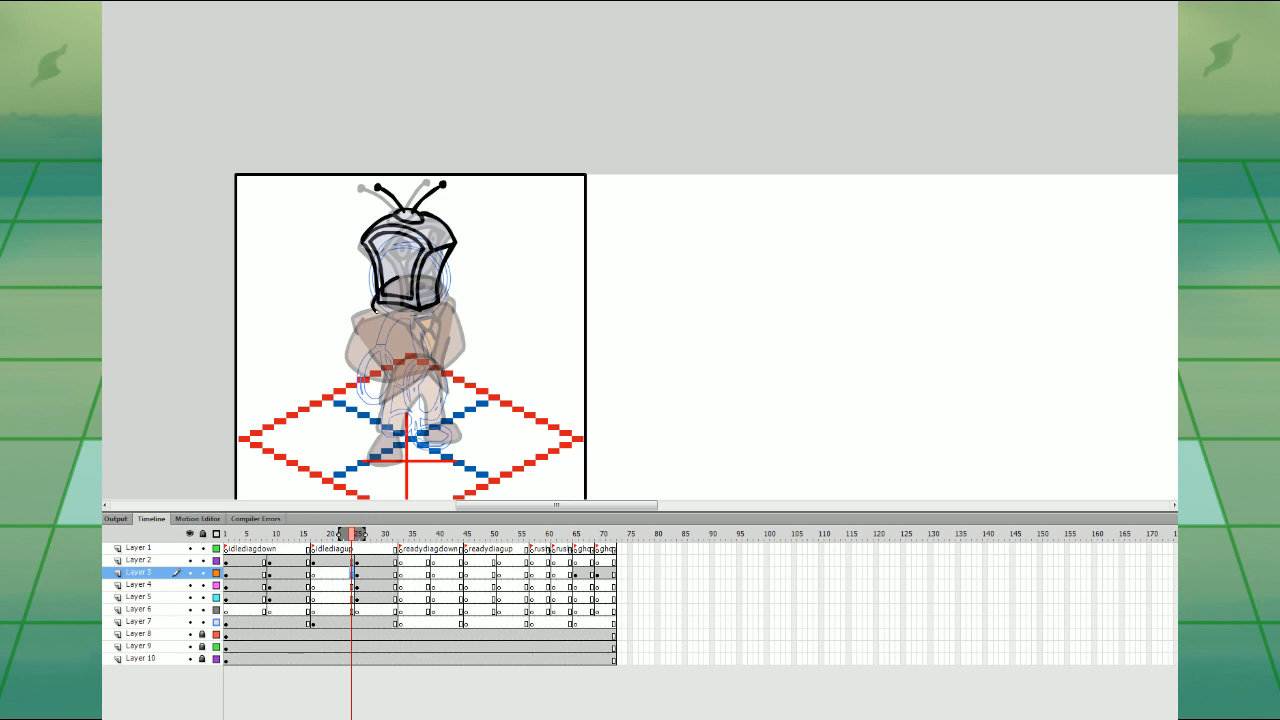
mouse_move(378, 305)
left_mouse_down()
mouse_move(426, 323)
mouse_move(446, 296)
mouse_move(371, 302)
mouse_move(358, 311)
mouse_move(366, 333)
mouse_move(381, 299)
mouse_move(357, 314)
mouse_move(381, 391)
mouse_move(428, 391)
mouse_move(455, 304)
left_mouse_up()
key("ctrl+z")
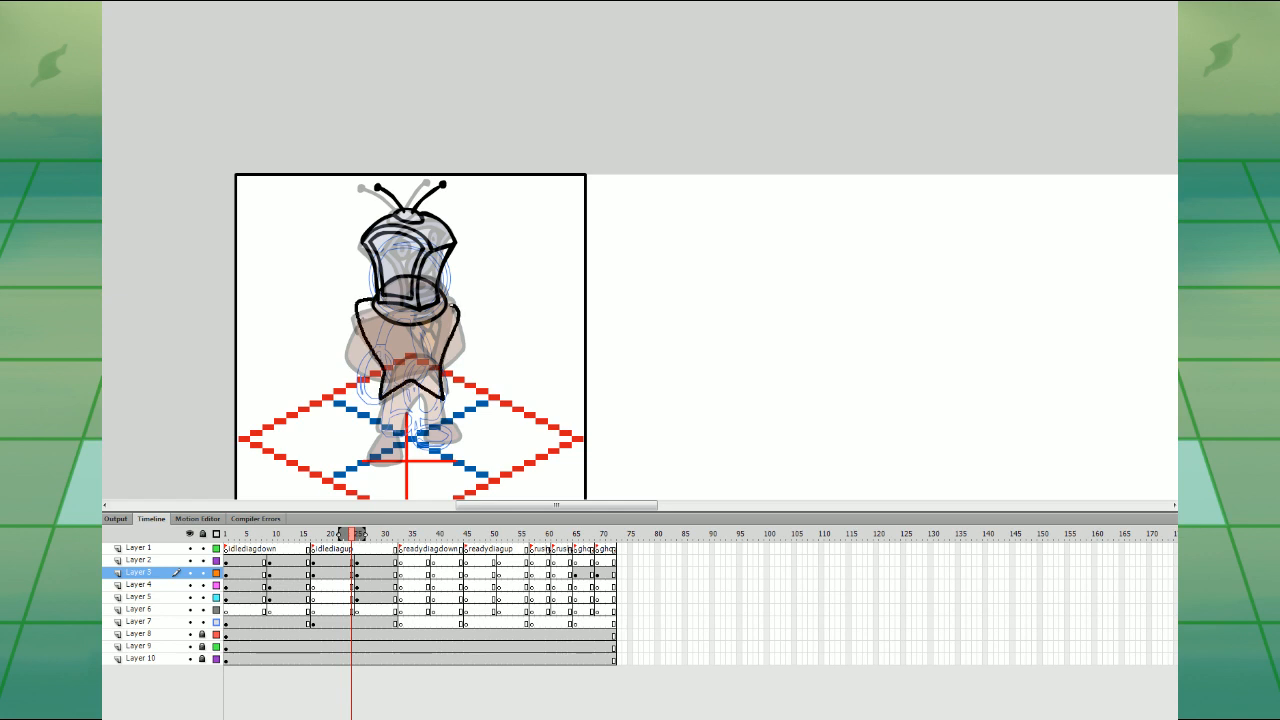
left_click(310, 574)
left_click(313, 576)
left_click_drag(313, 577, 313, 588)
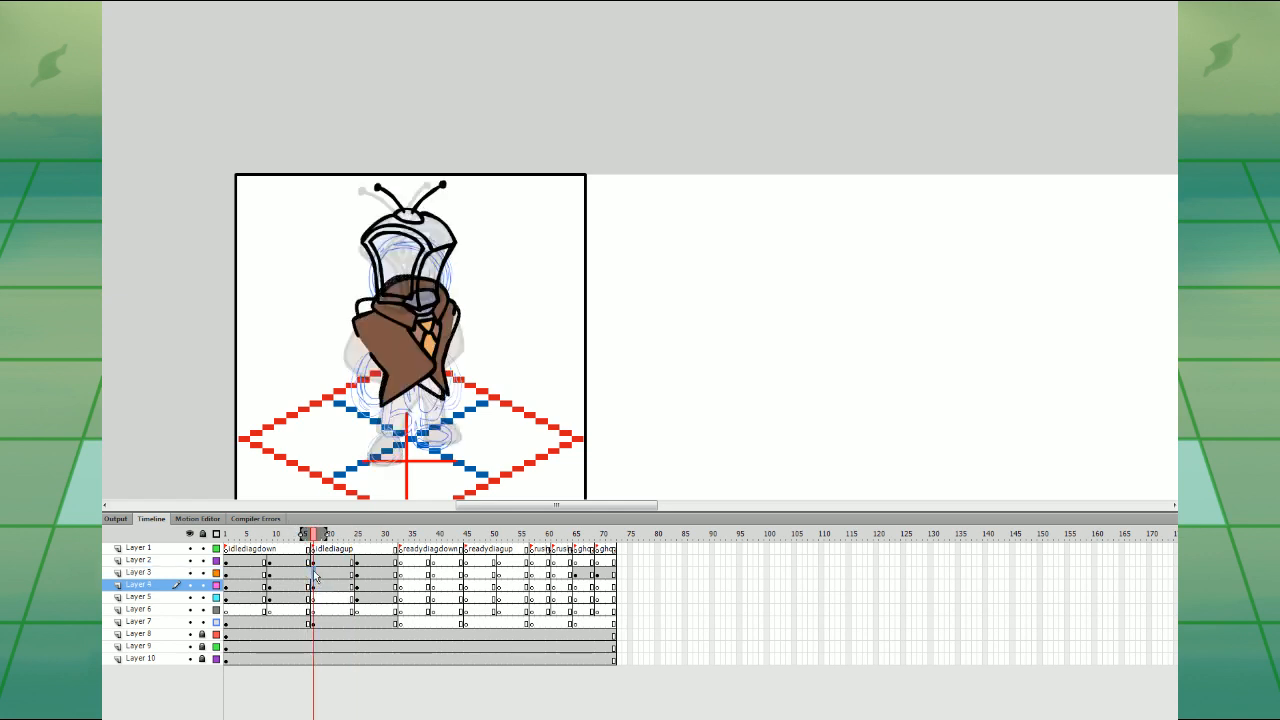
left_click(313, 576)
key("F7")
- Ink the back-view arms, sleeves and hands clasped behind the back on Layer 3 for idlediagup, undoing unsatisfactory strokes
left_click(352, 575)
mouse_move(361, 312)
left_mouse_down()
mouse_move(342, 363)
mouse_move(380, 382)
mouse_move(390, 352)
mouse_move(379, 349)
mouse_move(380, 384)
mouse_move(379, 350)
mouse_move(415, 349)
left_mouse_up()
key("ctrl+z")
key("ctrl+z")
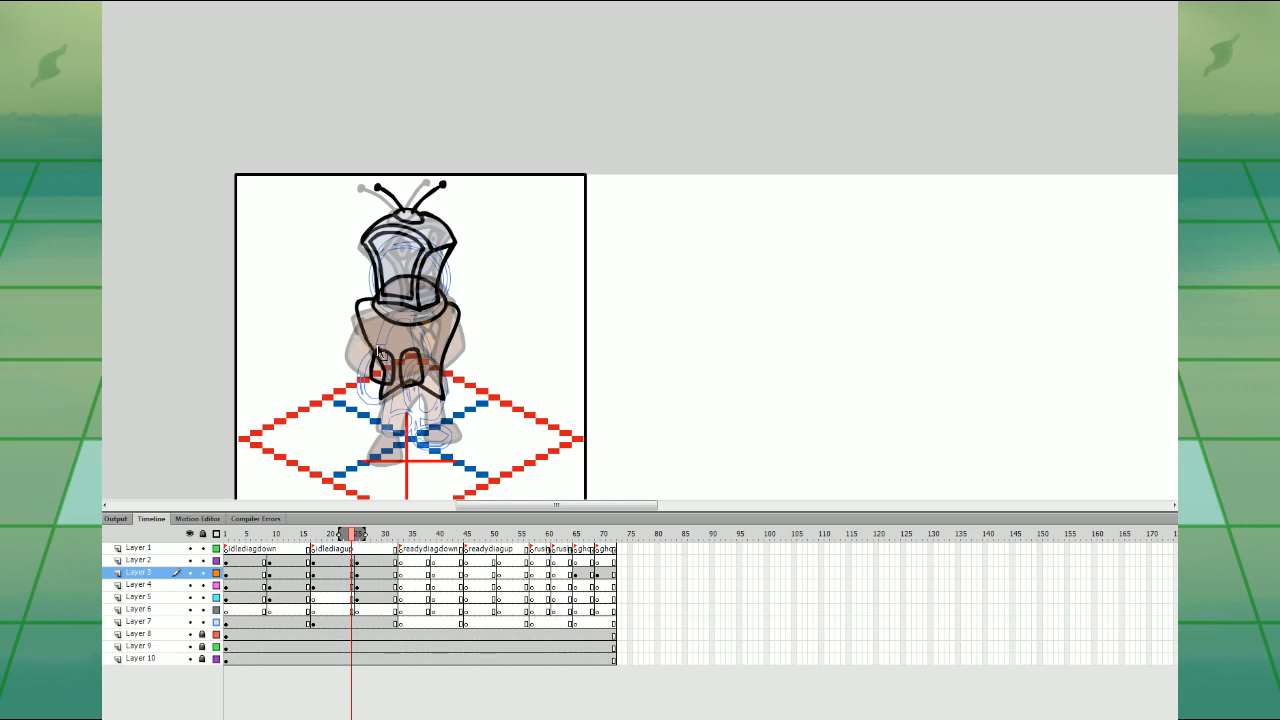
mouse_move(357, 313)
left_mouse_down()
mouse_move(344, 357)
mouse_move(376, 386)
left_mouse_up()
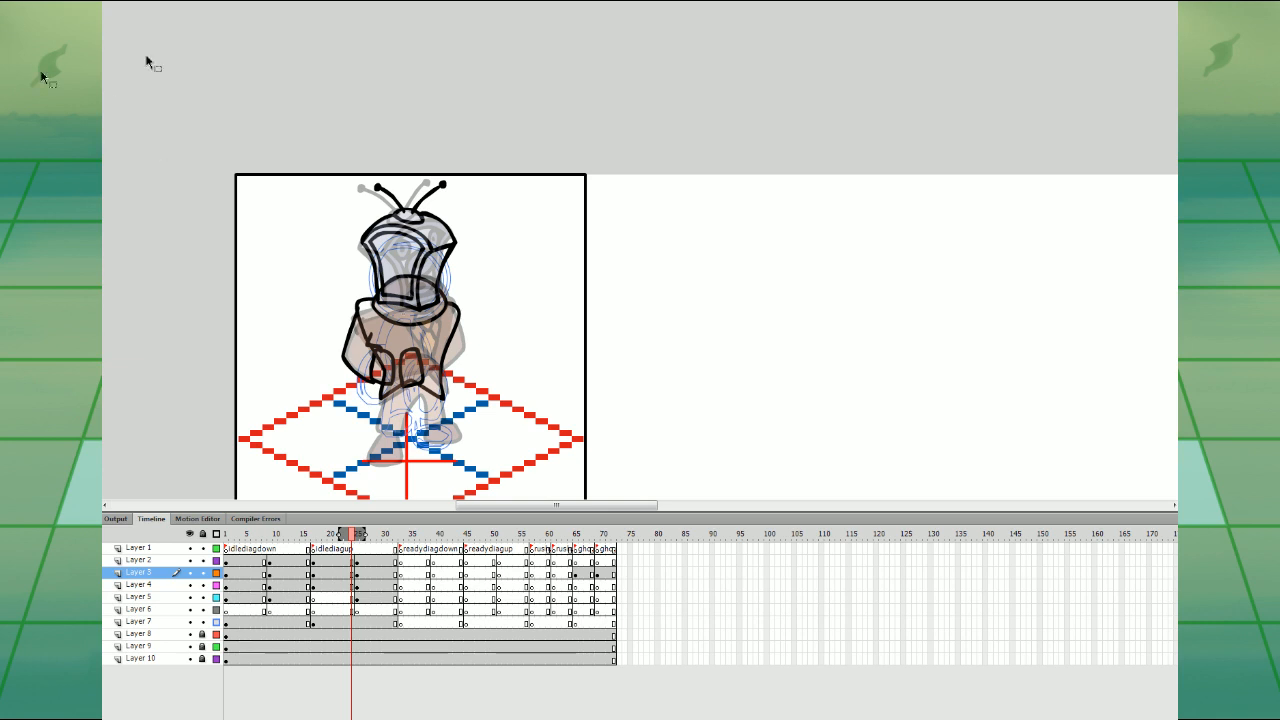
key("ctrl+z")
left_click(348, 573)
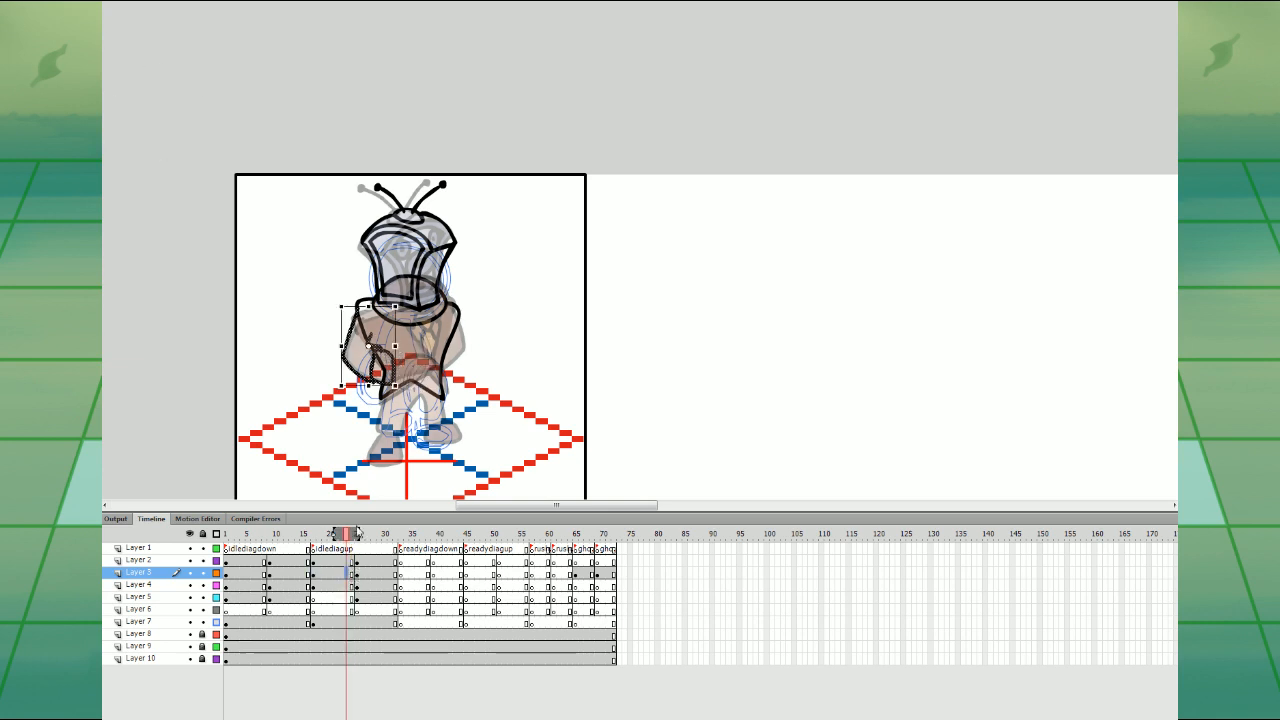
mouse_move(357, 316)
left_mouse_down()
mouse_move(347, 363)
mouse_move(396, 358)
left_mouse_up()
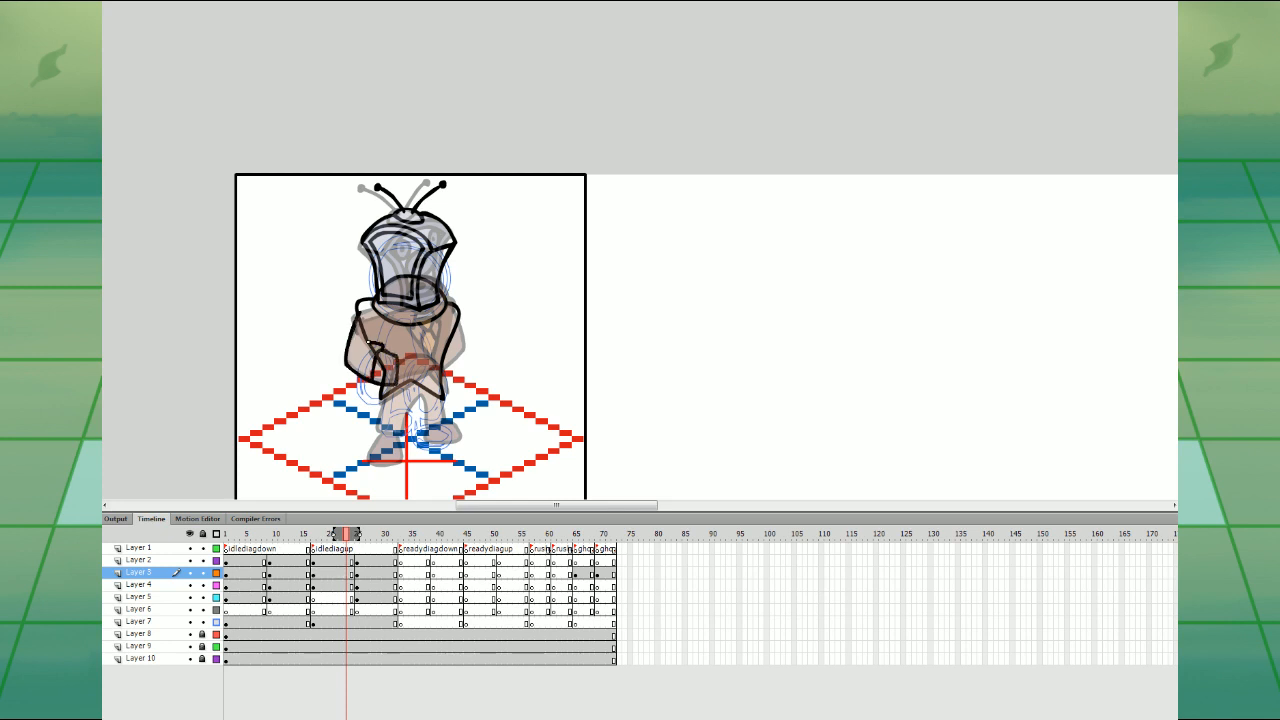
left_click_drag(423, 356, 404, 387)
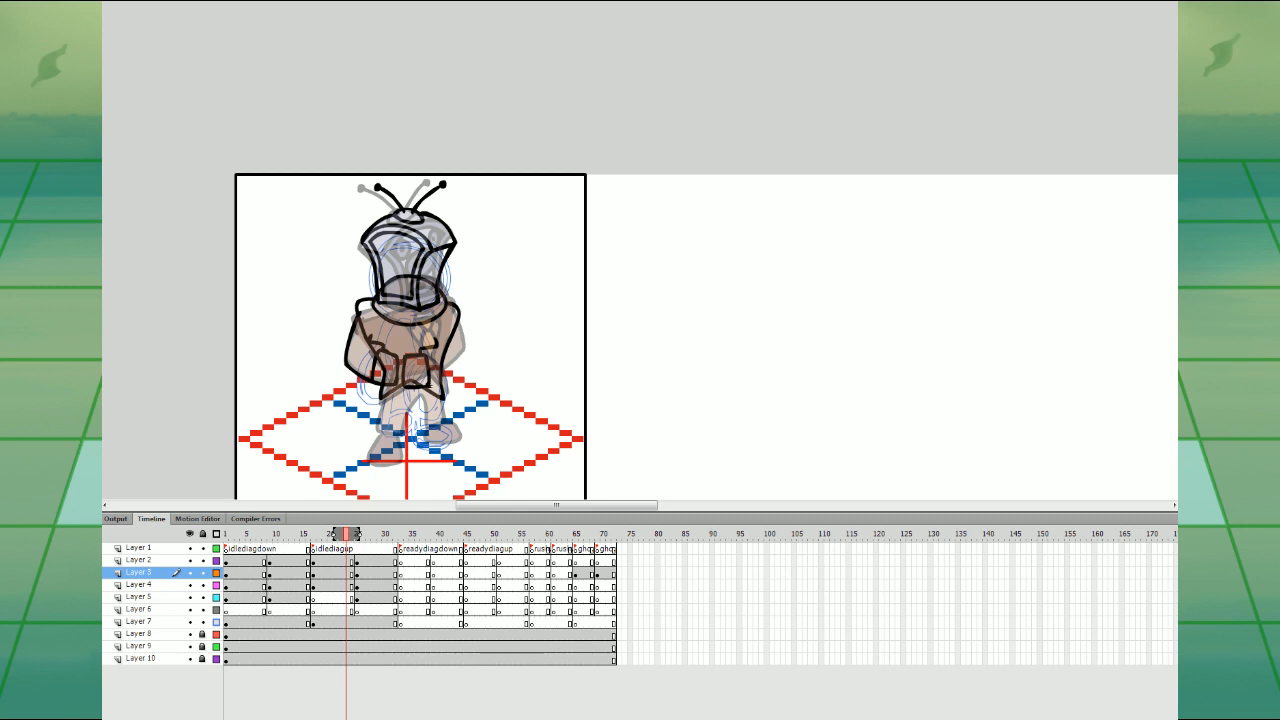
mouse_move(455, 318)
left_mouse_down()
mouse_move(425, 445)
mouse_move(442, 392)
mouse_move(414, 437)
mouse_move(441, 425)
mouse_move(436, 388)
mouse_move(420, 446)
mouse_move(434, 384)
mouse_move(397, 432)
mouse_move(404, 404)
left_mouse_up()
- Ink the back-view trouser legs and both shoes on Layer 5 below the jacket
left_click(352, 597)
key("ctrl+z")
key("ctrl+z")
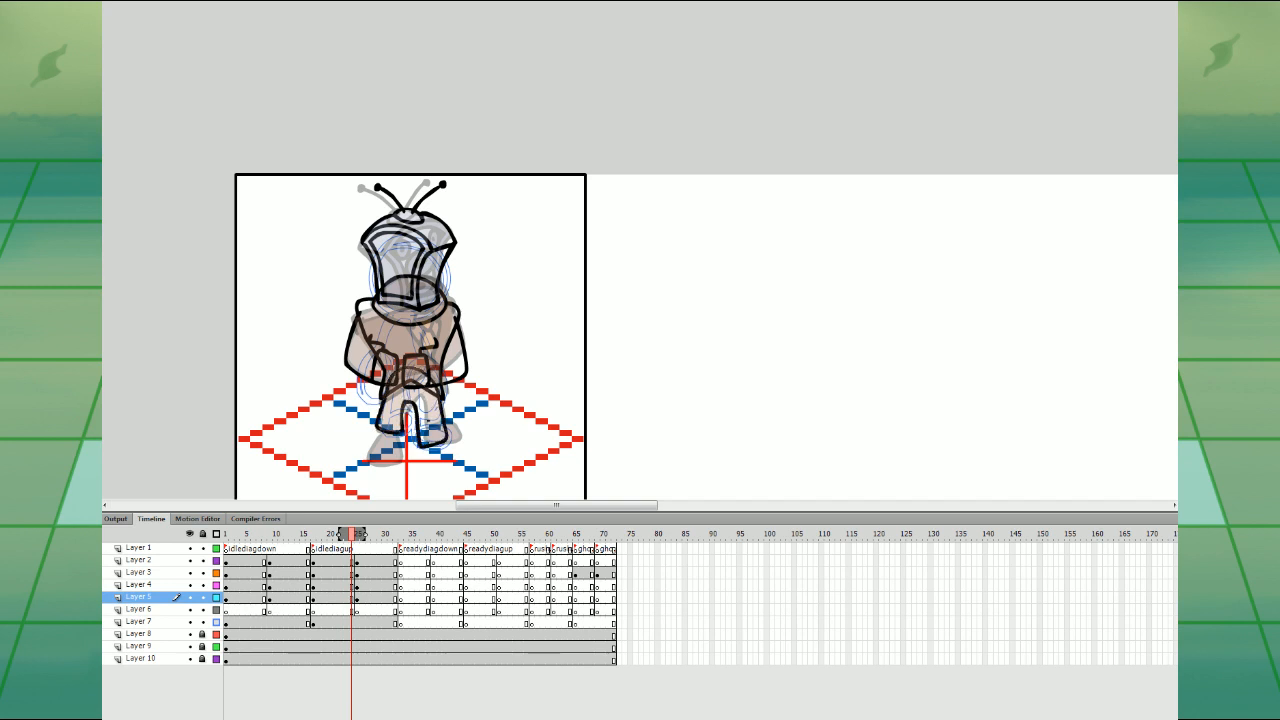
left_click_drag(428, 456, 456, 424)
left_click_drag(378, 431, 409, 426)
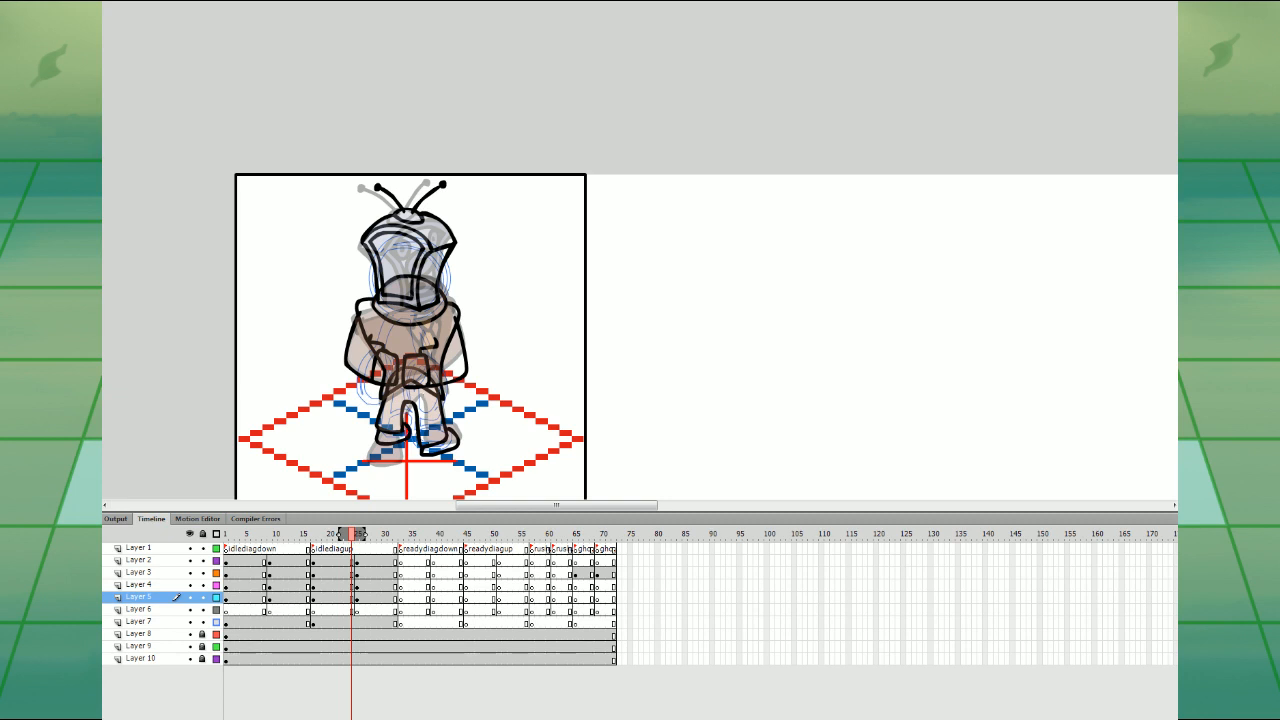
- Turn off onion skinning and fill the back-view head's casing and inset panel with greys sampled from the coloured reference keyframe
left_click(318, 717)
key("period")
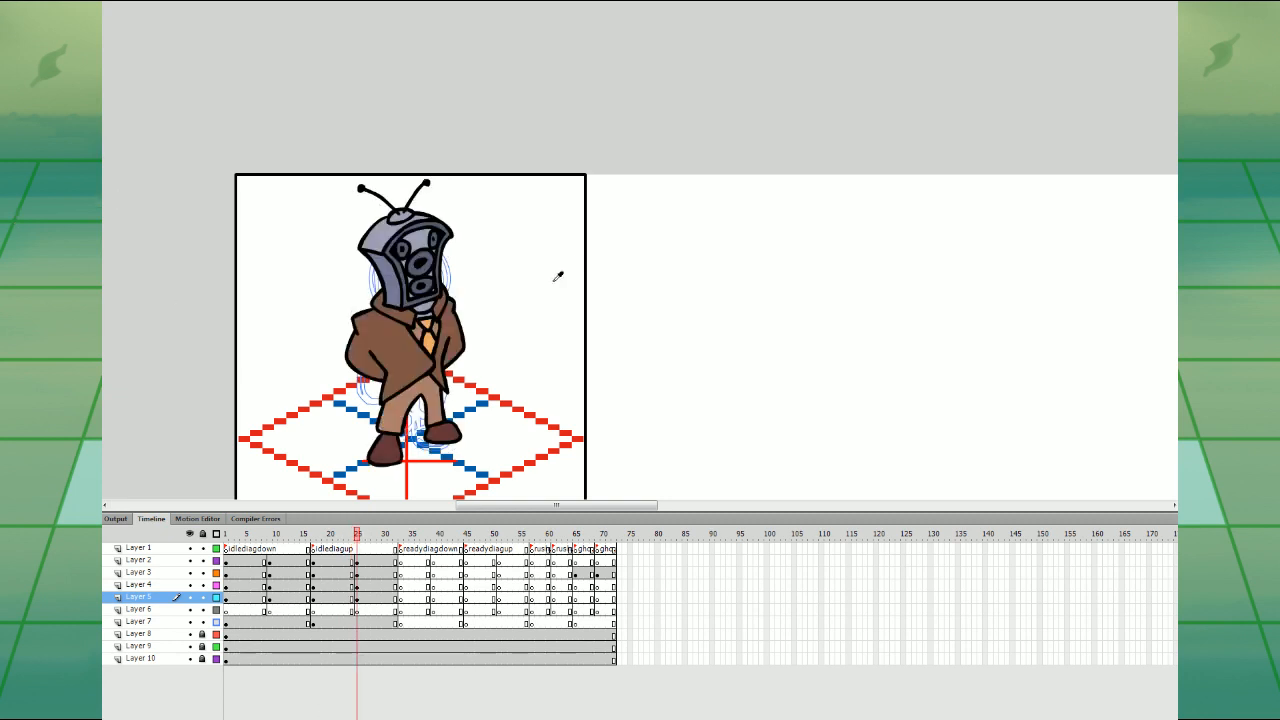
key("comma")
key("period")
key("comma")
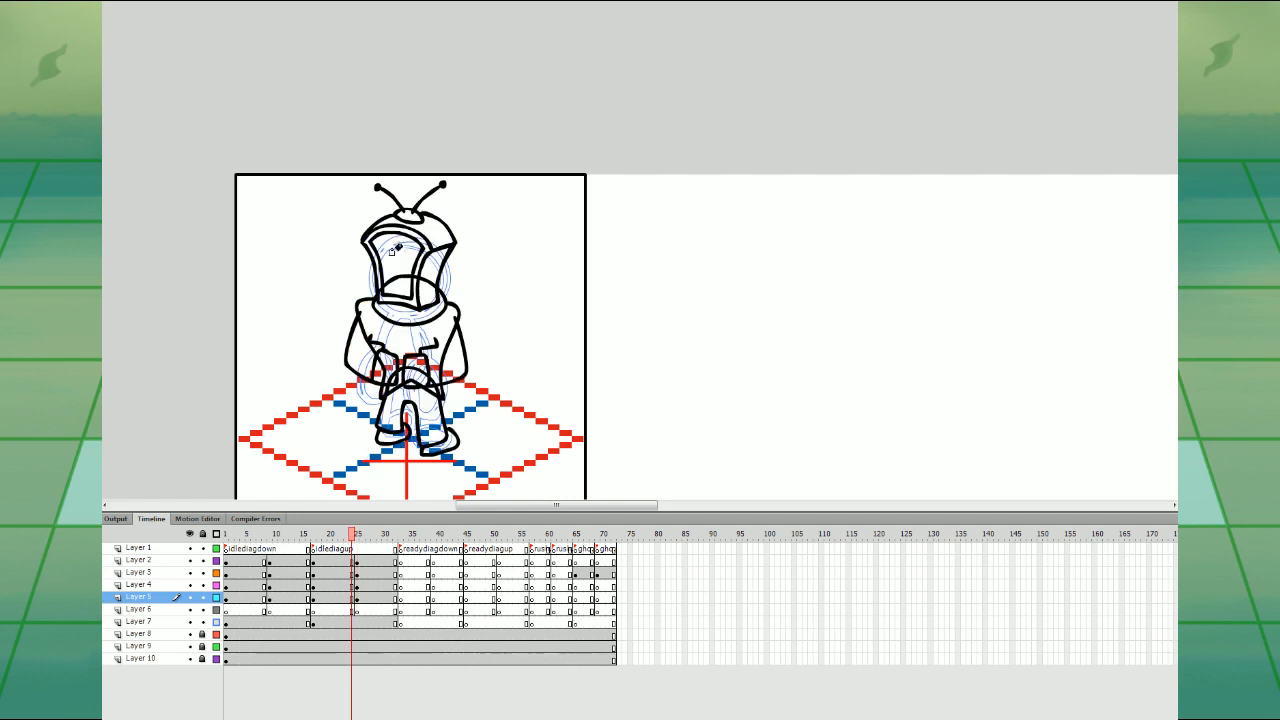
key("period")
key("comma")
key("period")
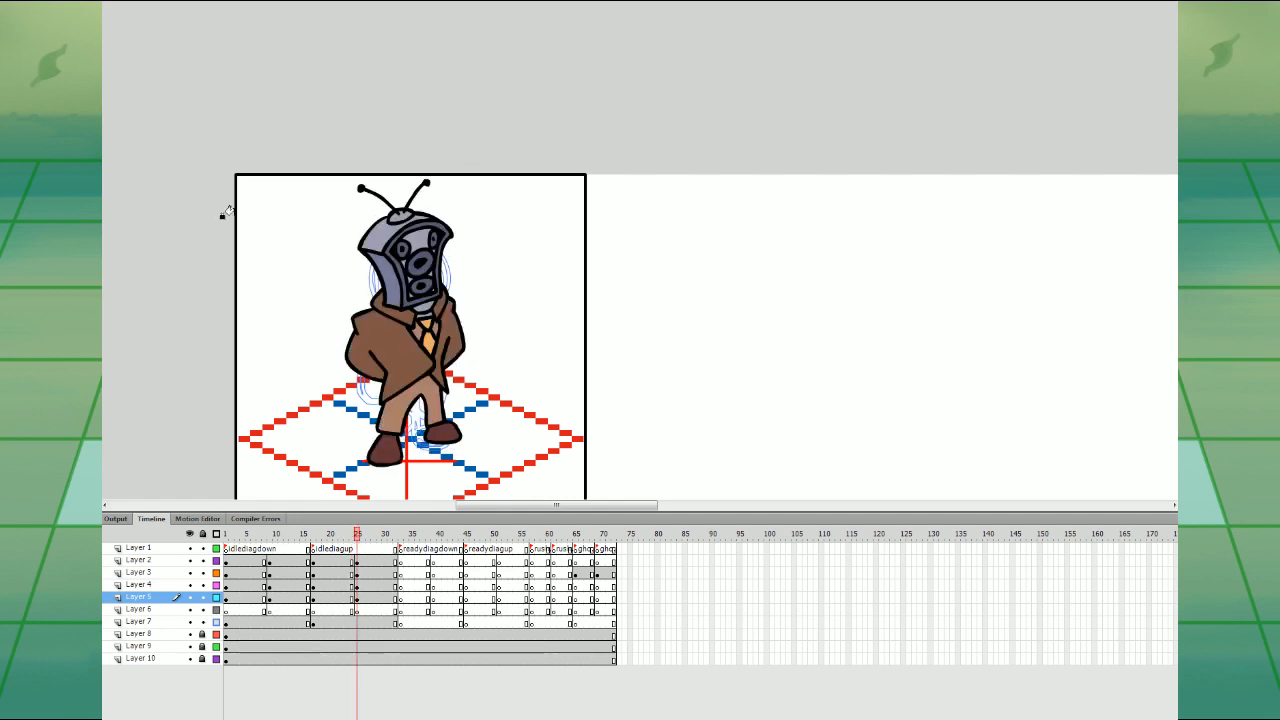
key("comma")
key("period")
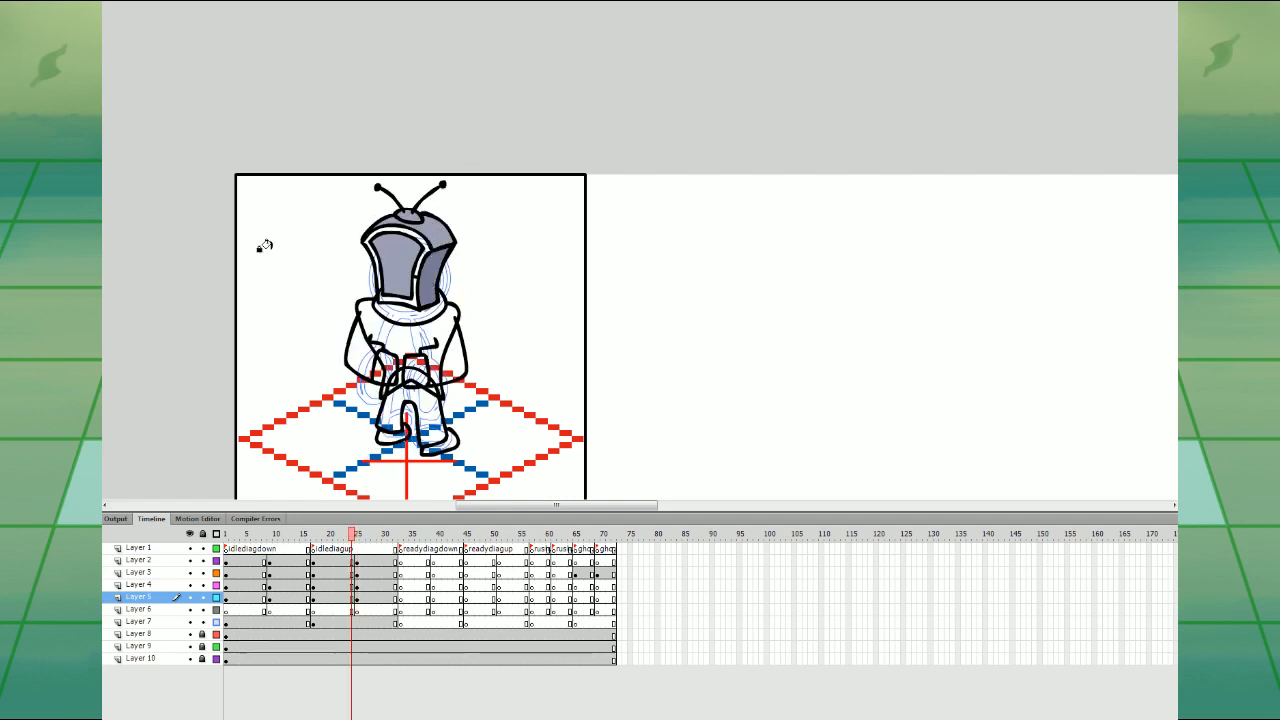
key("comma")
- Fill both clasped hands with grey and the head's inset panel border with dark grey
left_click(414, 368)
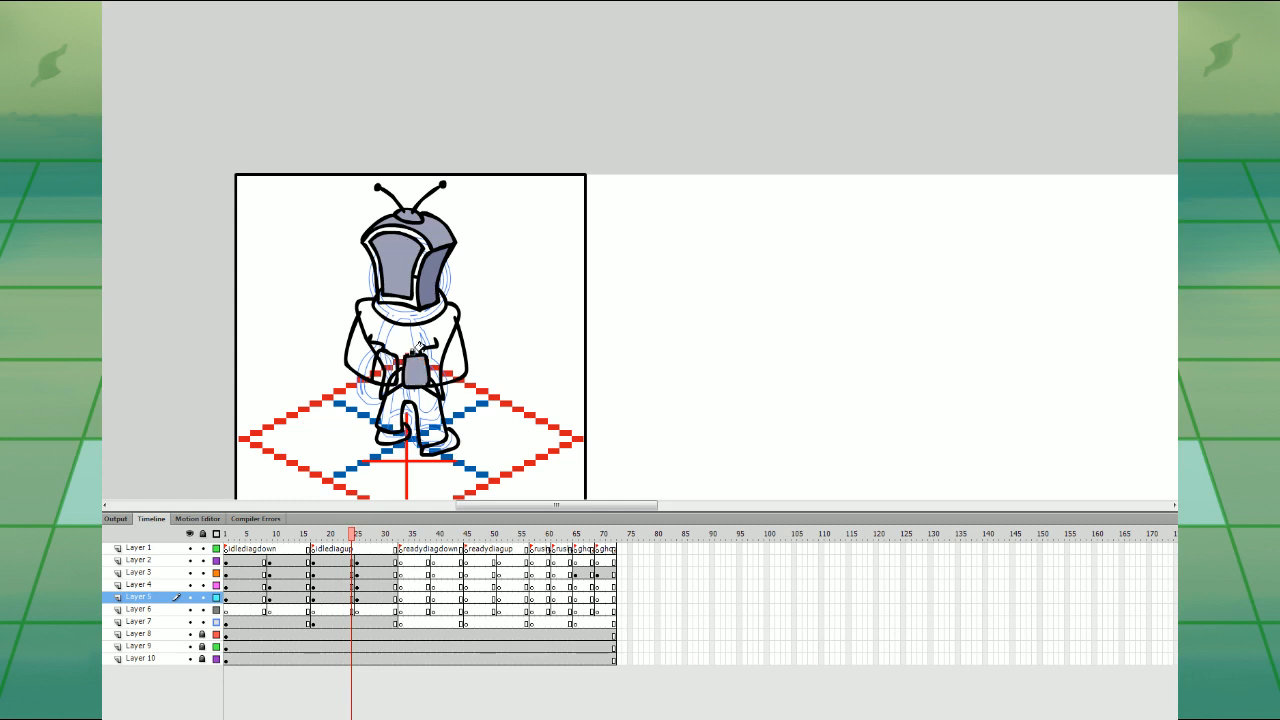
left_click(384, 366)
key("comma")
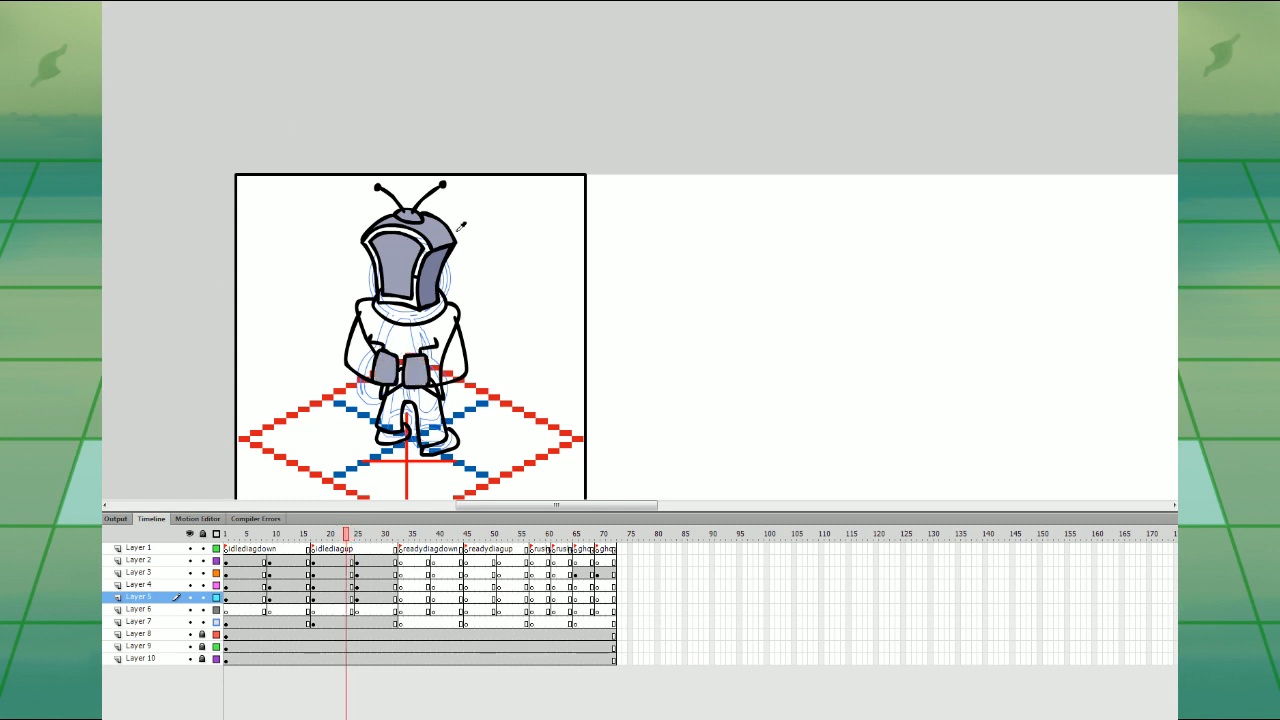
key("period")
key("period")
key("comma")
left_click(408, 232)
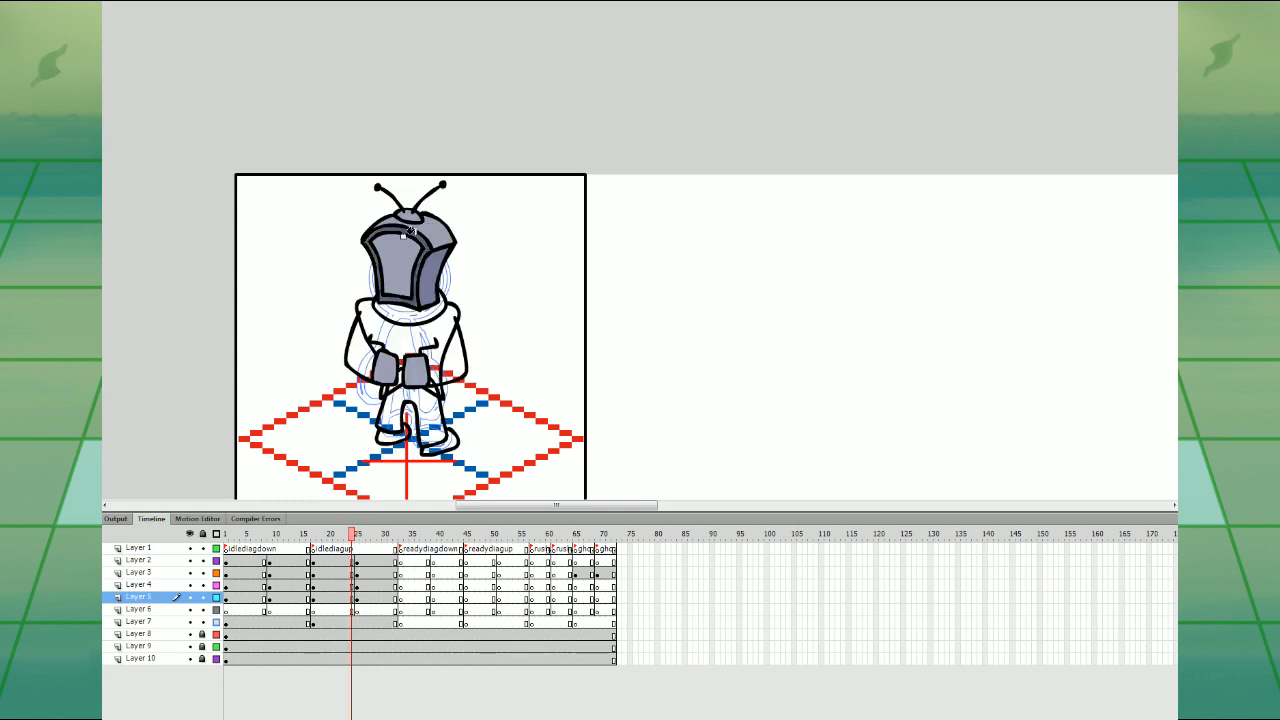
- Fill the back-view jacket and collar brown, the trousers light brown and the shoes dark brown using the reference's colours
key("period")
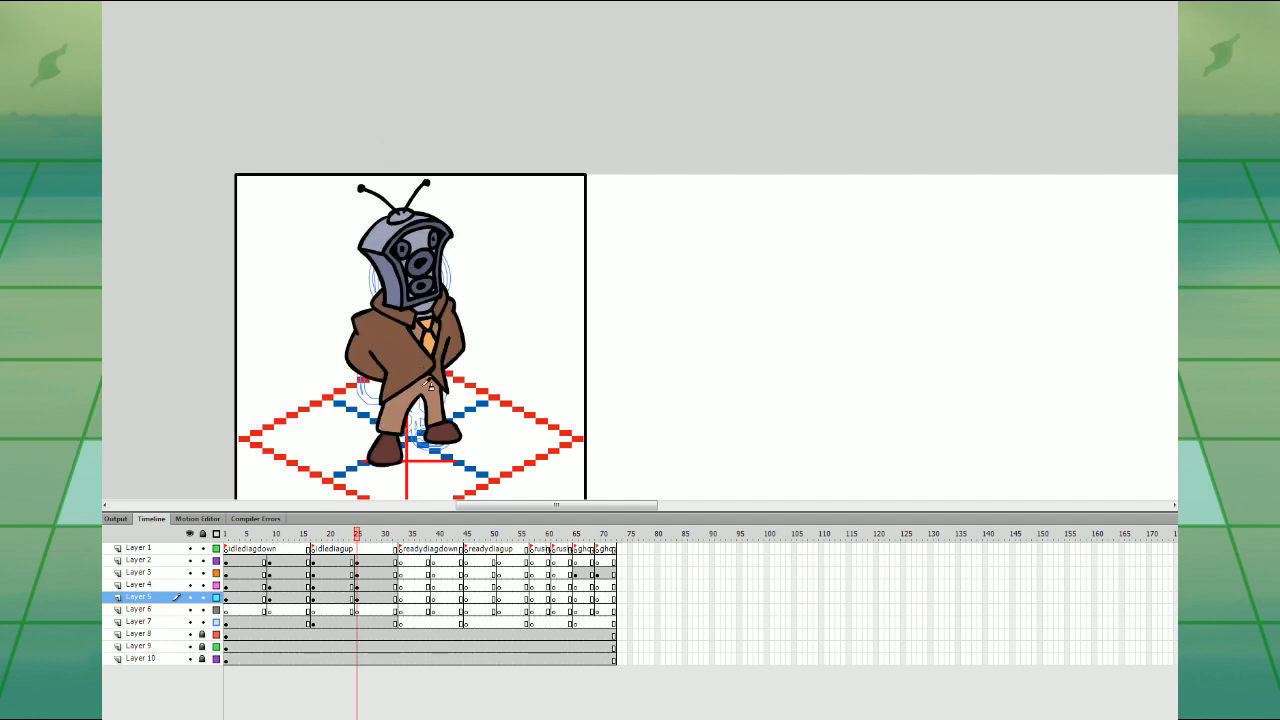
key("comma")
key("period")
key("period")
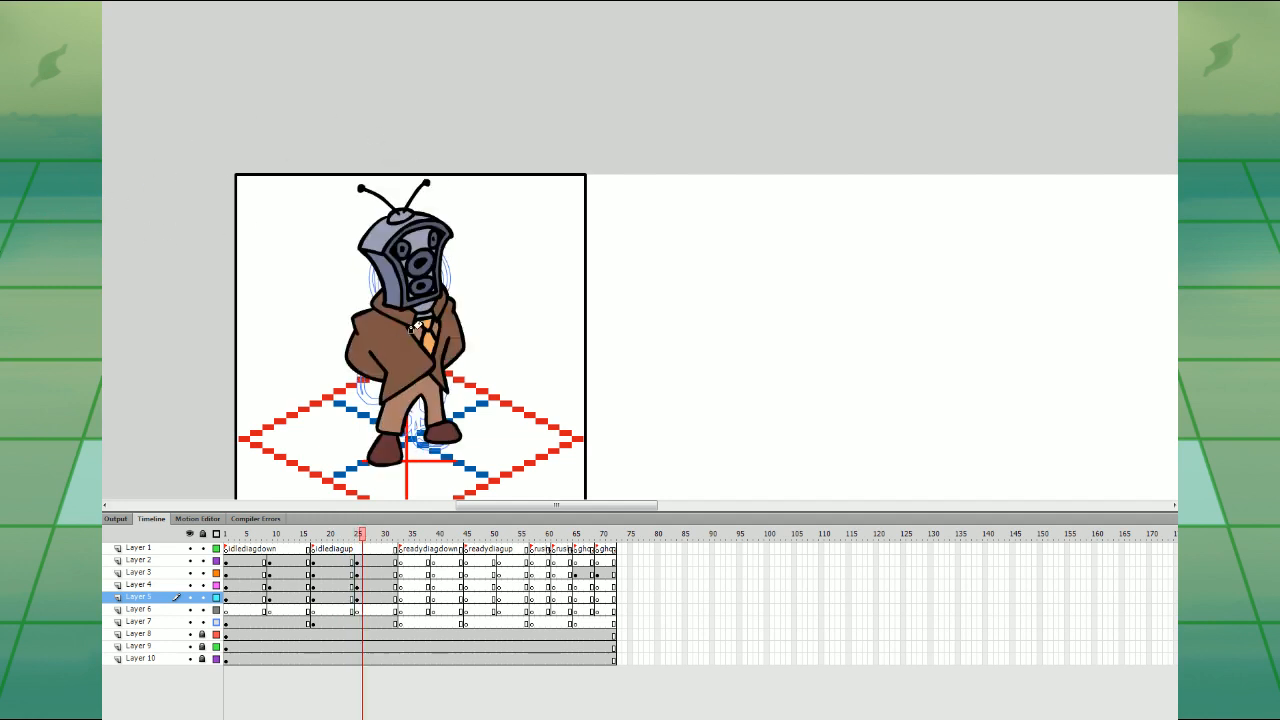
key("comma")
key("comma")
left_click(405, 342)
left_click(408, 316)
key("period")
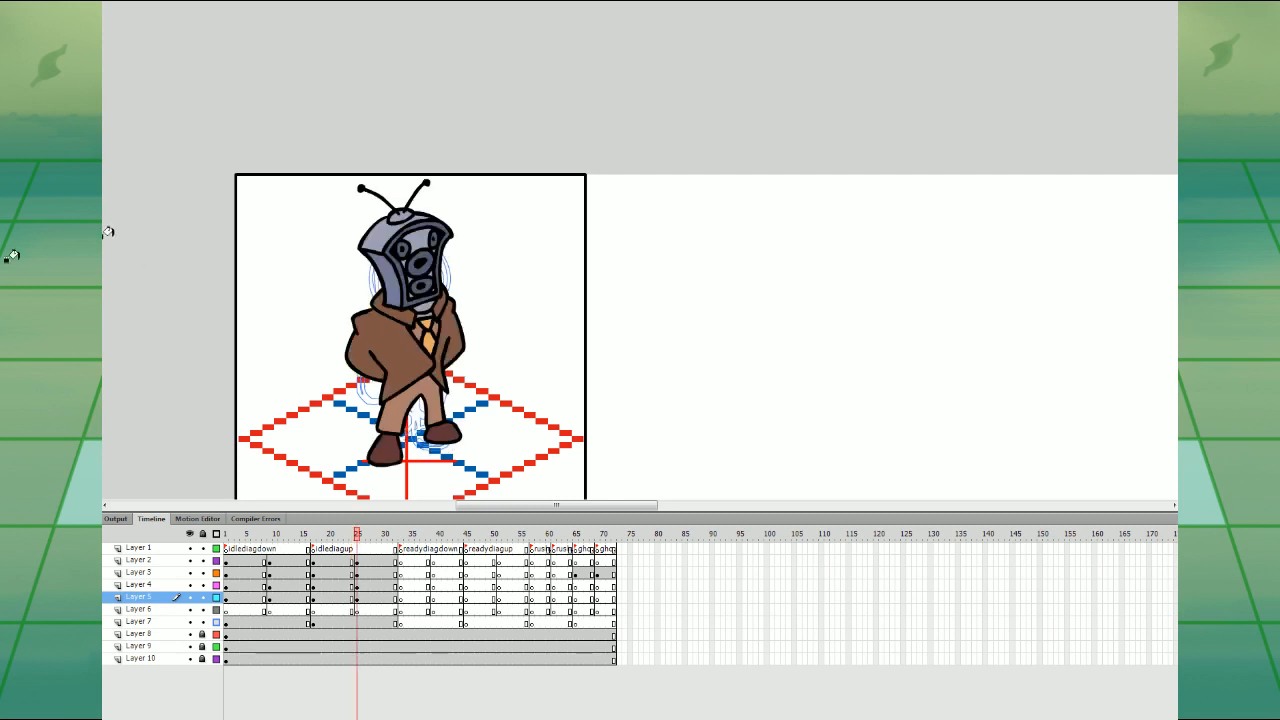
key("comma")
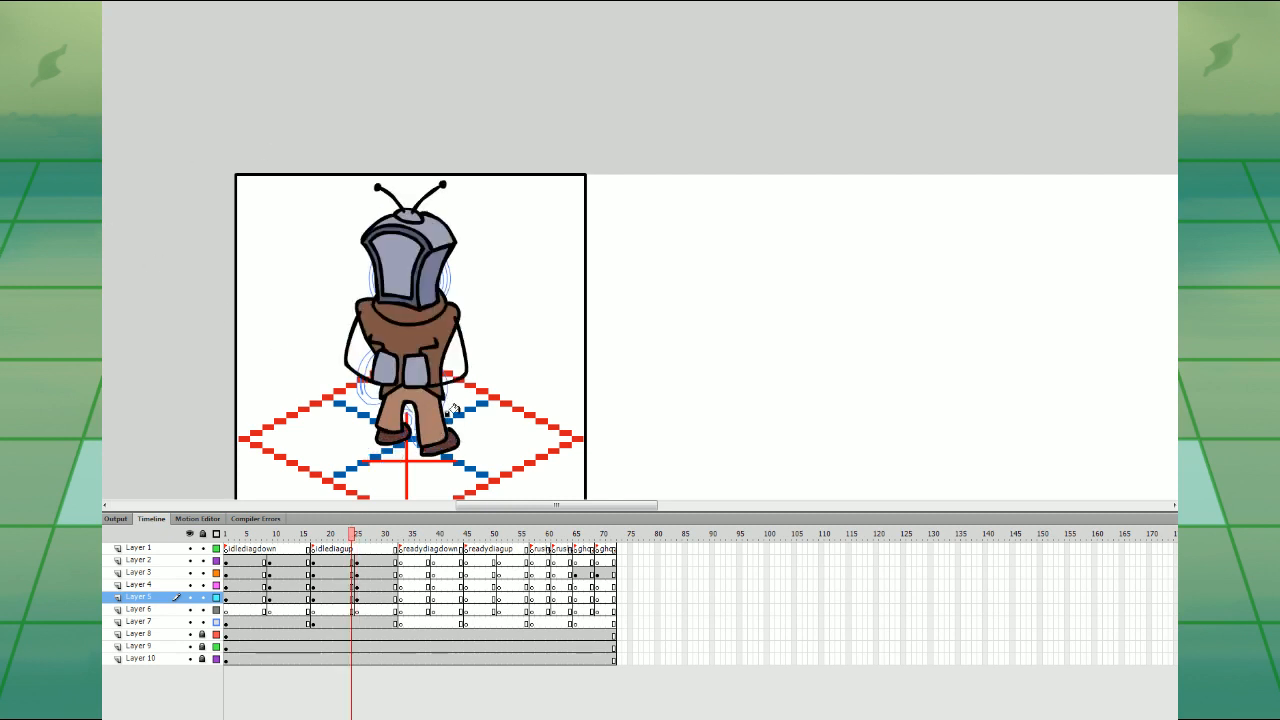
- Fill both back-view sleeves with the jacket's brown on Layer 3
left_click(355, 561)
left_click(355, 572)
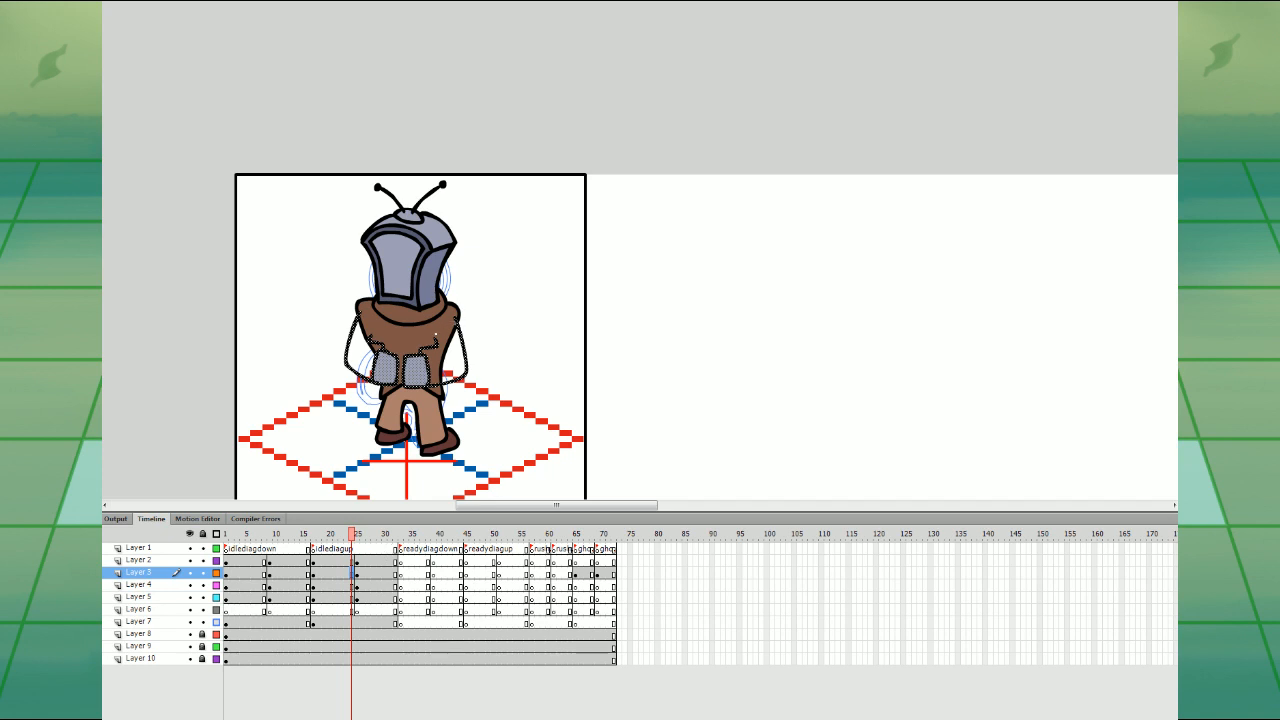
key("Escape")
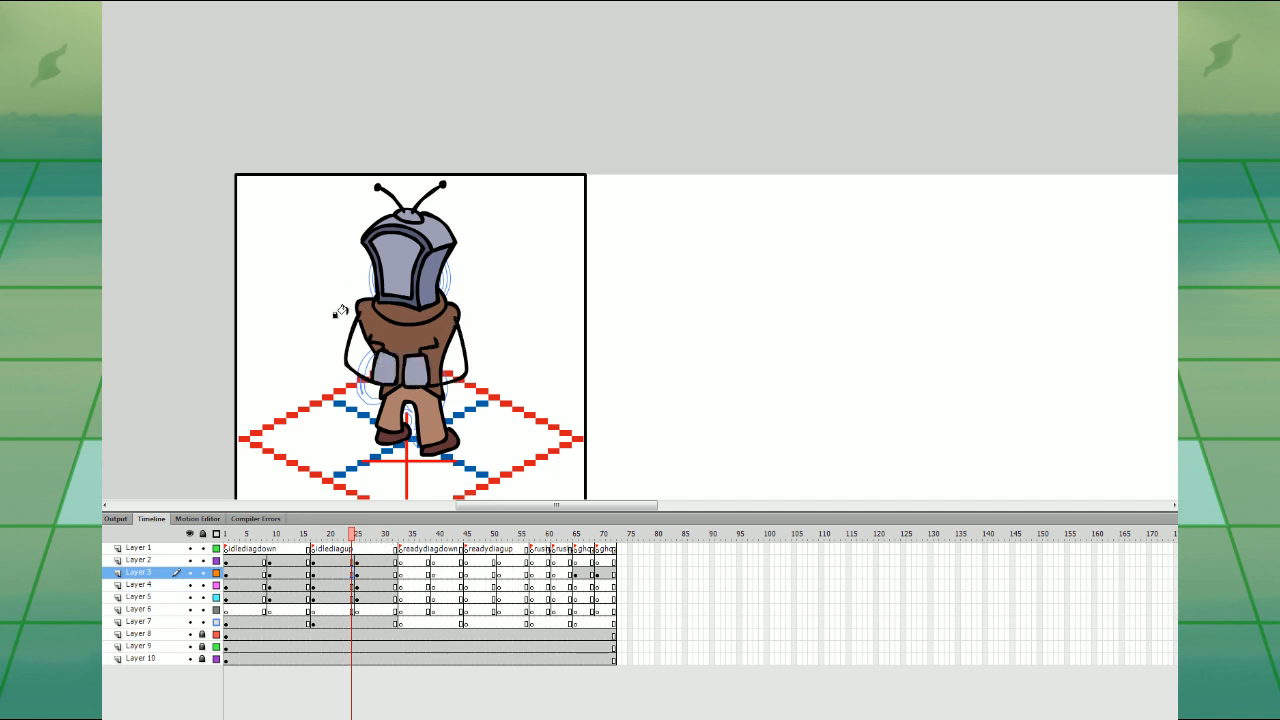
- Copy the coloured back view on Layers 2 to 5 into idlediagup's second keyframe and offset its head and upper body slightly
left_click_drag(354, 597, 358, 562)
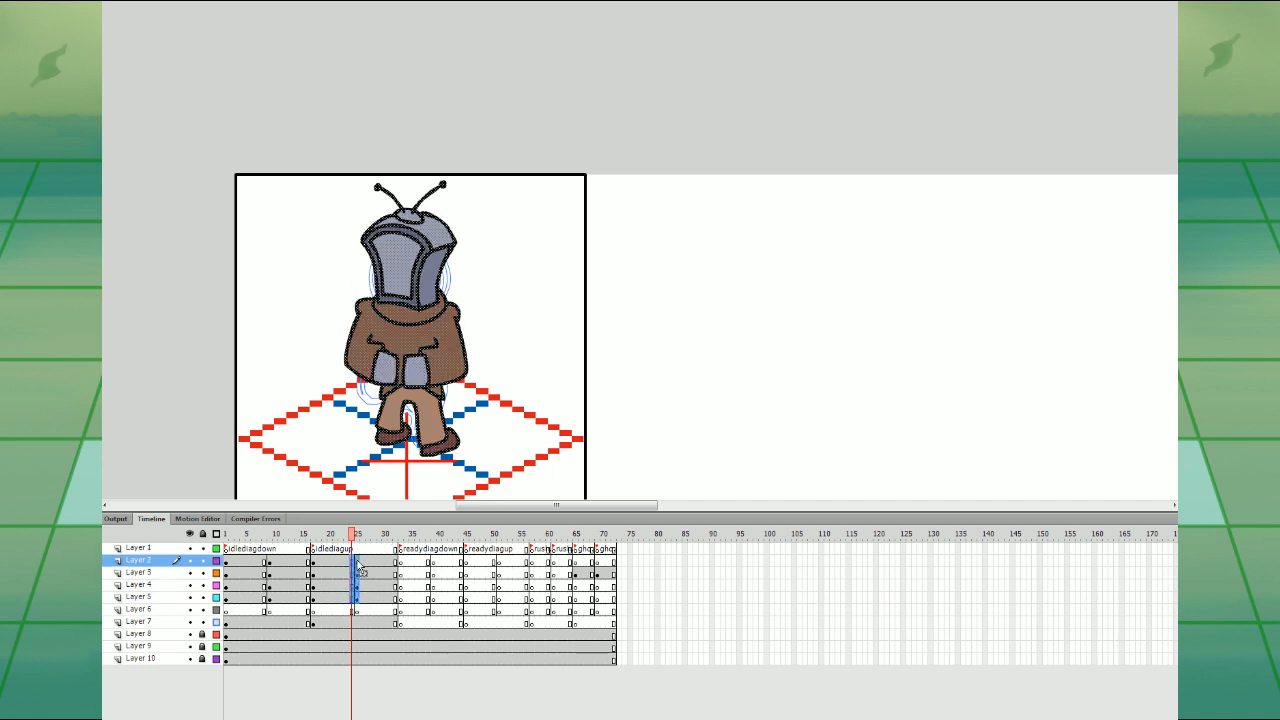
key("q")
left_click(372, 563)
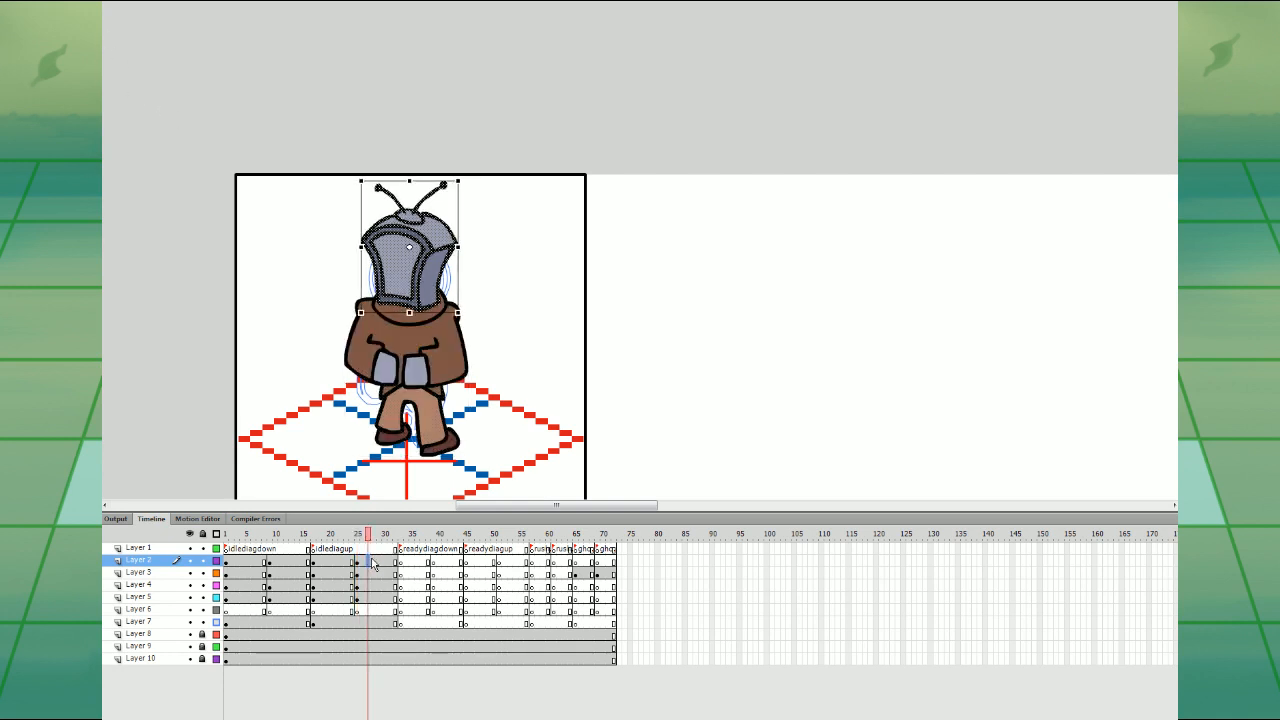
left_click(378, 575)
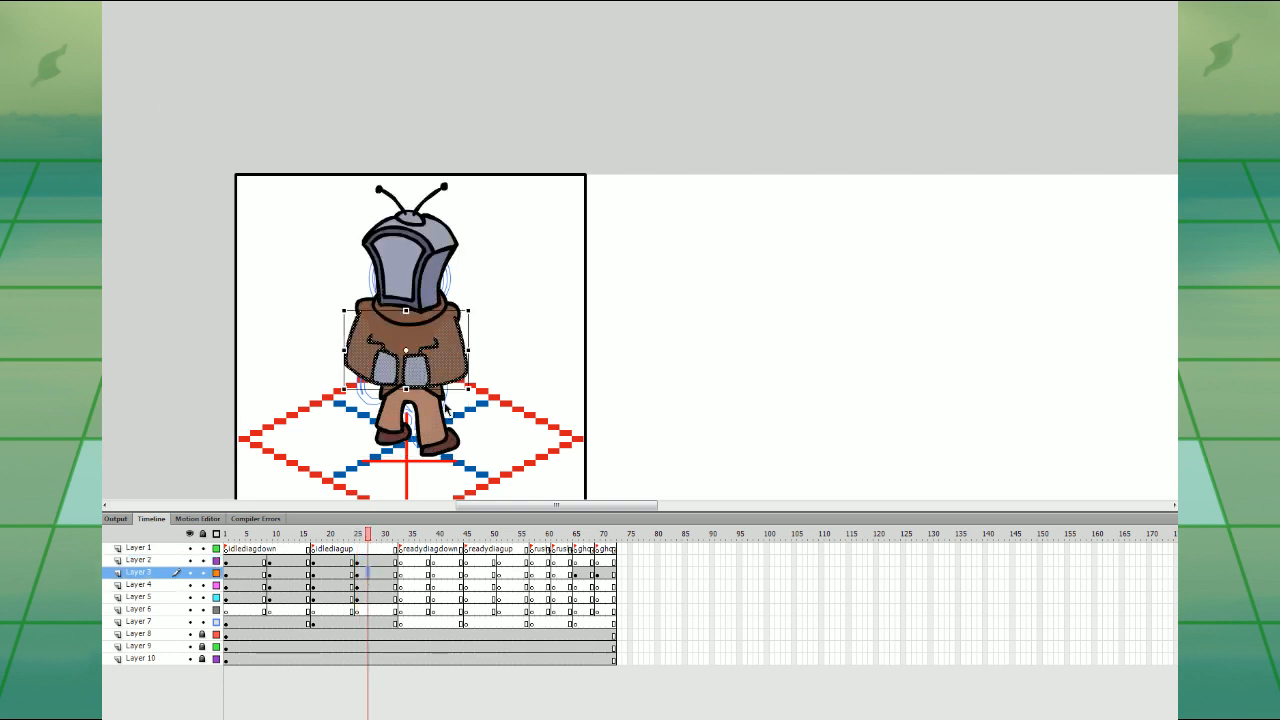
left_click_drag(376, 585, 377, 572)
left_click(376, 596)
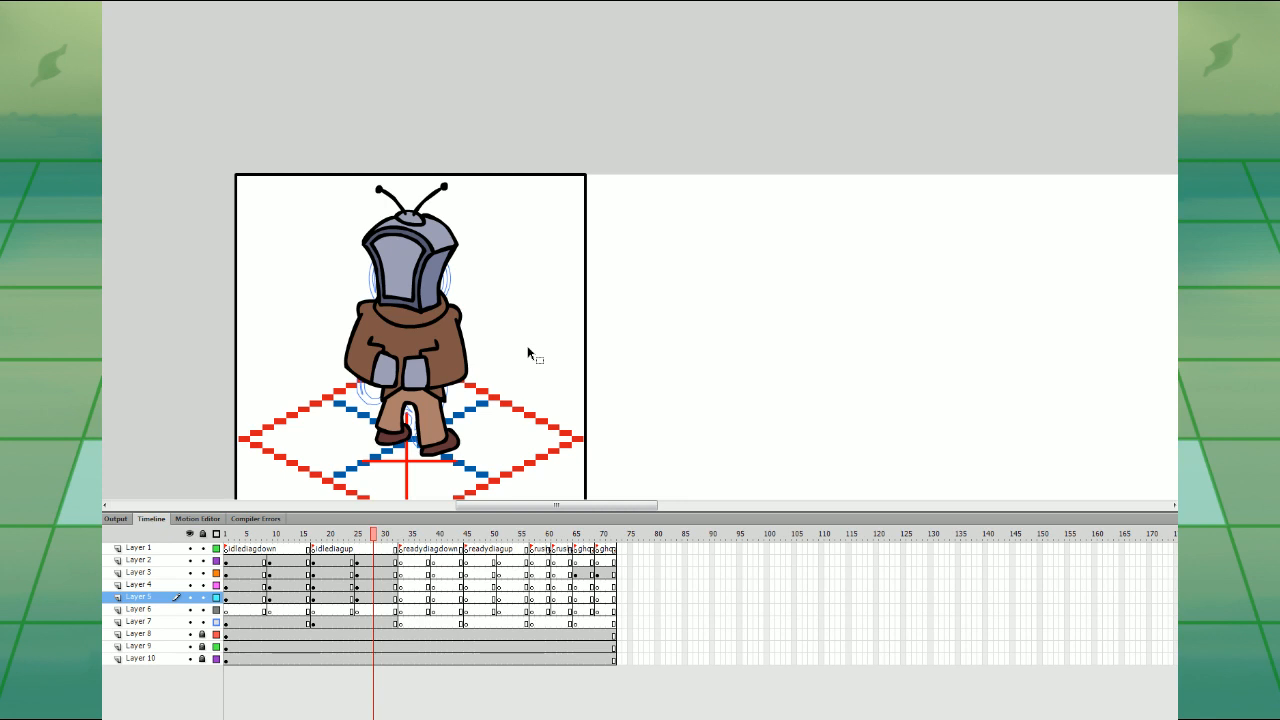
- Copy the coloured front-view idle artwork on Layers 2 to 5 into readydiagdown's second keyframe as a reference
left_click(414, 585)
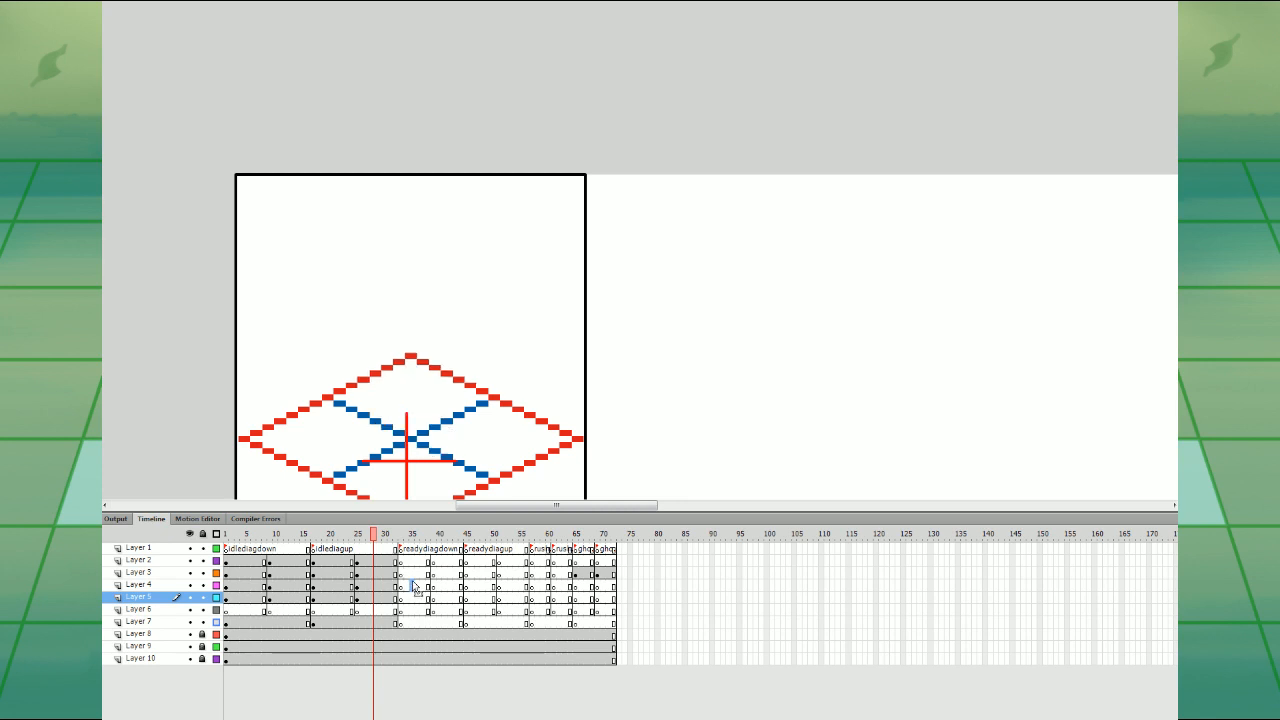
left_click(415, 594)
left_click(374, 586)
left_click(330, 598)
left_click(286, 597)
left_click_drag(248, 597, 437, 567)
left_click(437, 564)
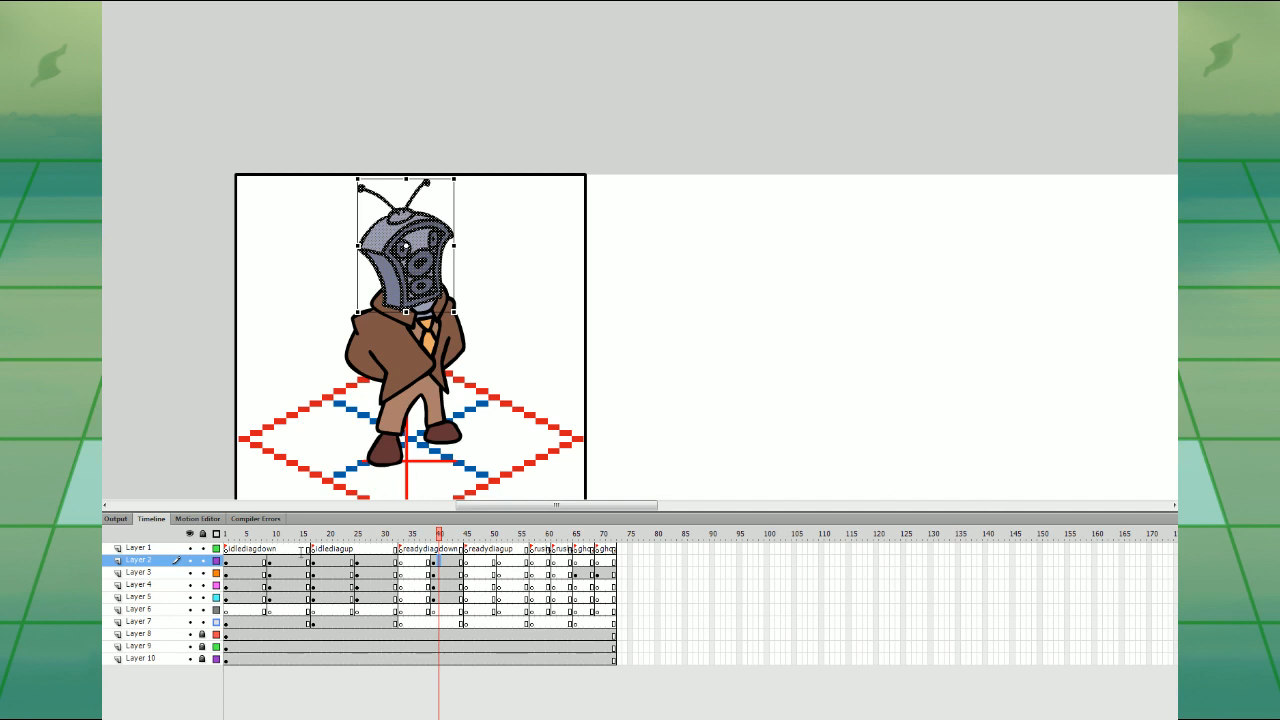
- Set up readydiagdown's first keyframe with only the head and jacket, clearing the Layer 4 and 5 artwork, and enable onion skinning
left_click(441, 598, "shift")
mouse_move(439, 563)
left_mouse_down()
mouse_move(402, 564)
mouse_move(428, 561)
left_mouse_up()
left_click(422, 575)
left_click(424, 586)
key("Delete")
left_click(424, 598)
key("Delete")
left_click(336, 710)
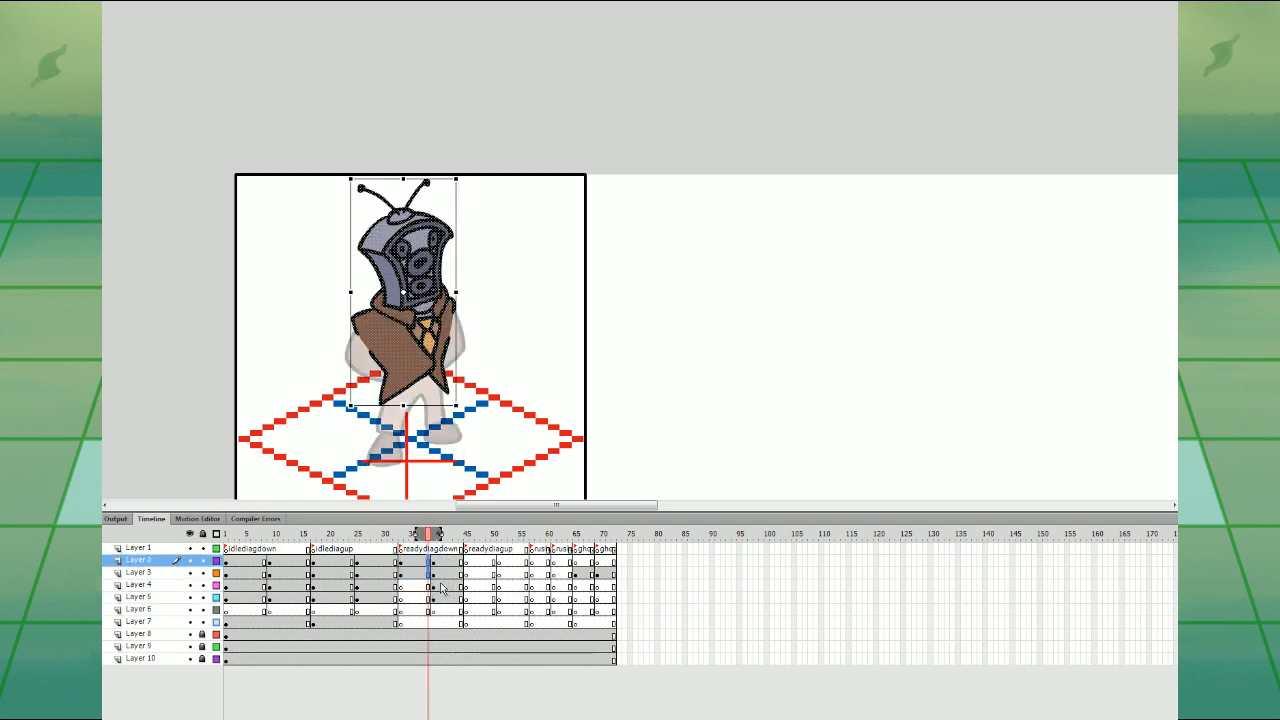
- Rotate and lower the head and jacket slightly in readydiagdown's first keyframe, then tilt the head further and shift it sideways
left_click_drag(464, 176, 473, 182)
left_click_drag(416, 284, 420, 294)
left_click(470, 283)
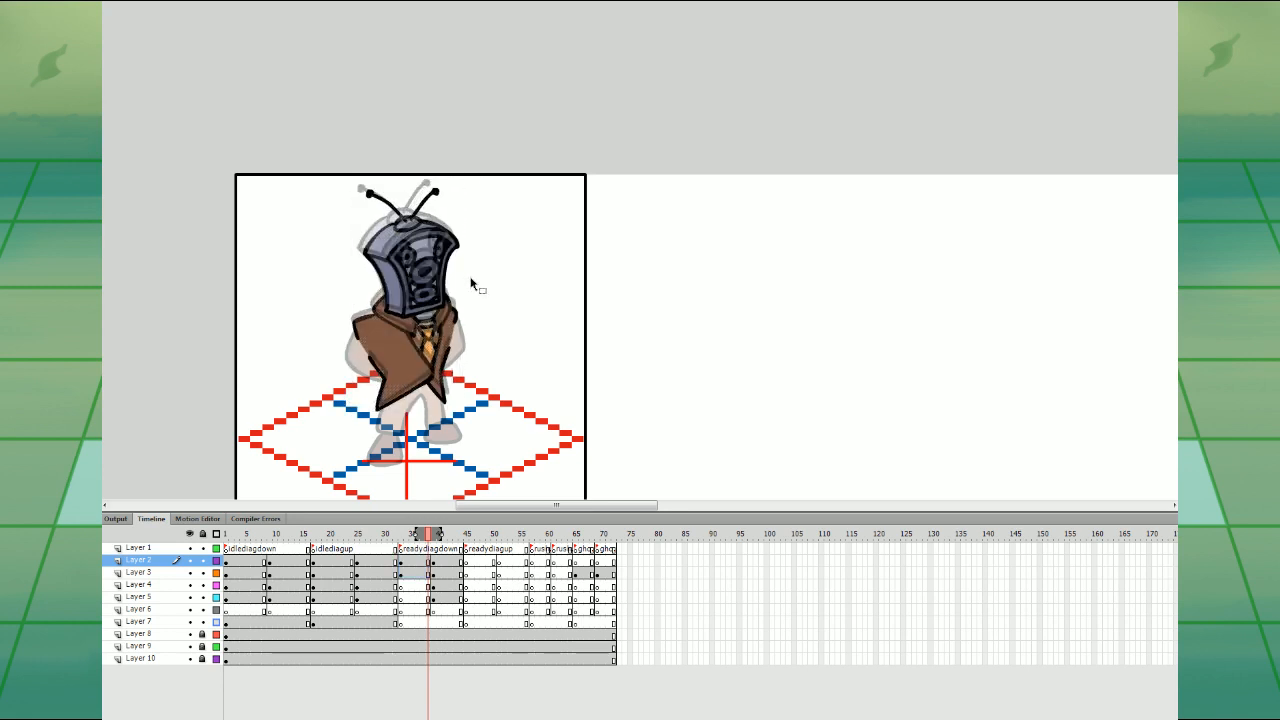
left_click(428, 560)
left_click_drag(466, 186, 471, 191)
key("Right")
key("Right")
key("Right")
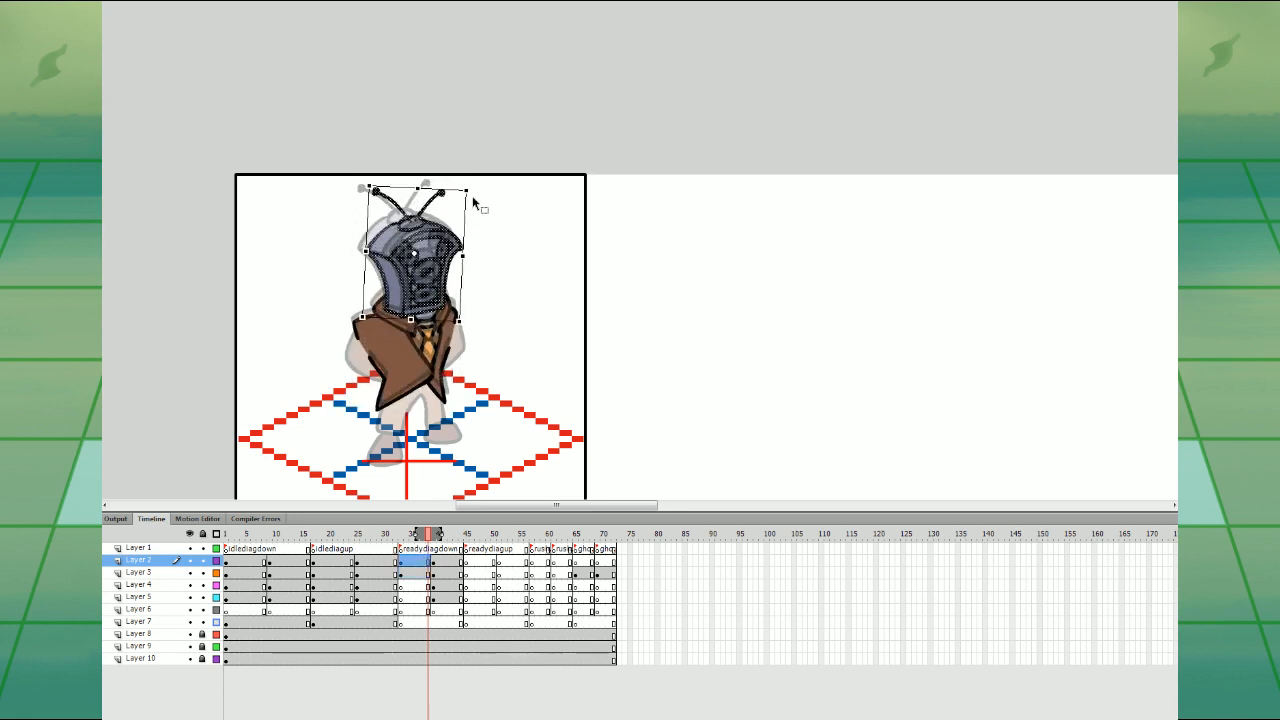
- Ink the ready pose's spread legs and shoes on Layer 5 and its outstretched arm and hand on Layer 4
left_click(428, 585)
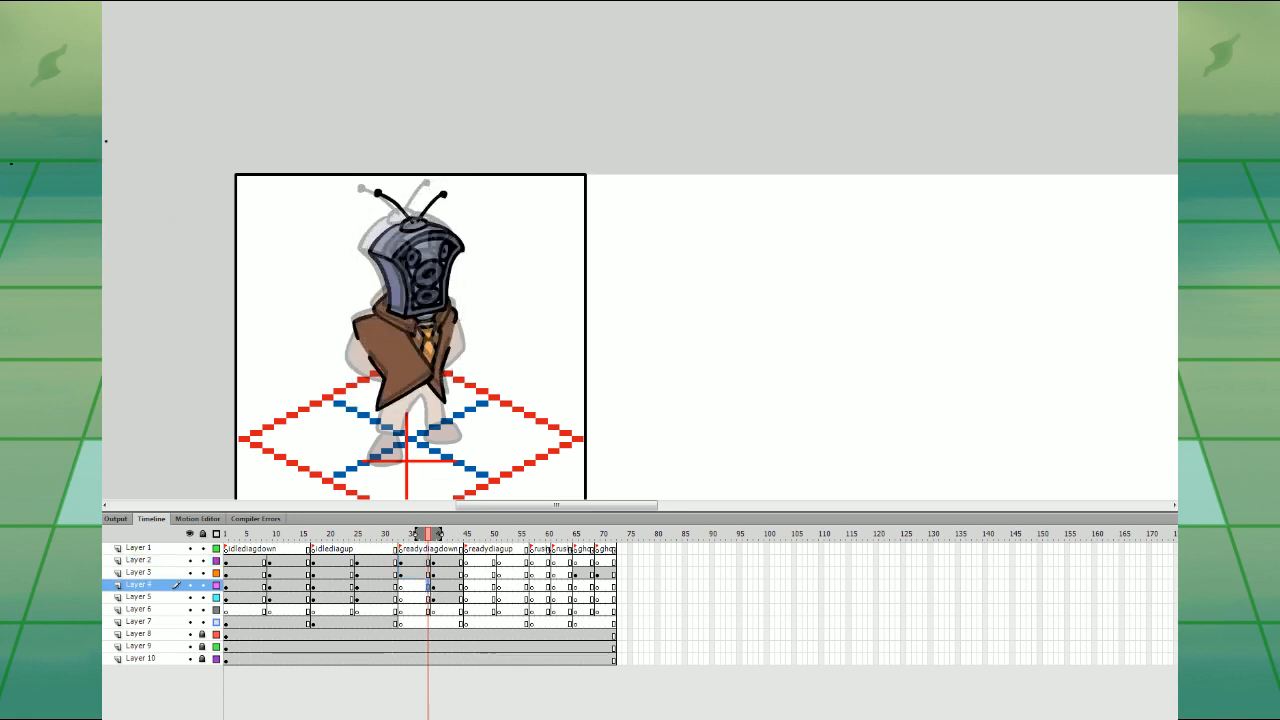
left_click(430, 597)
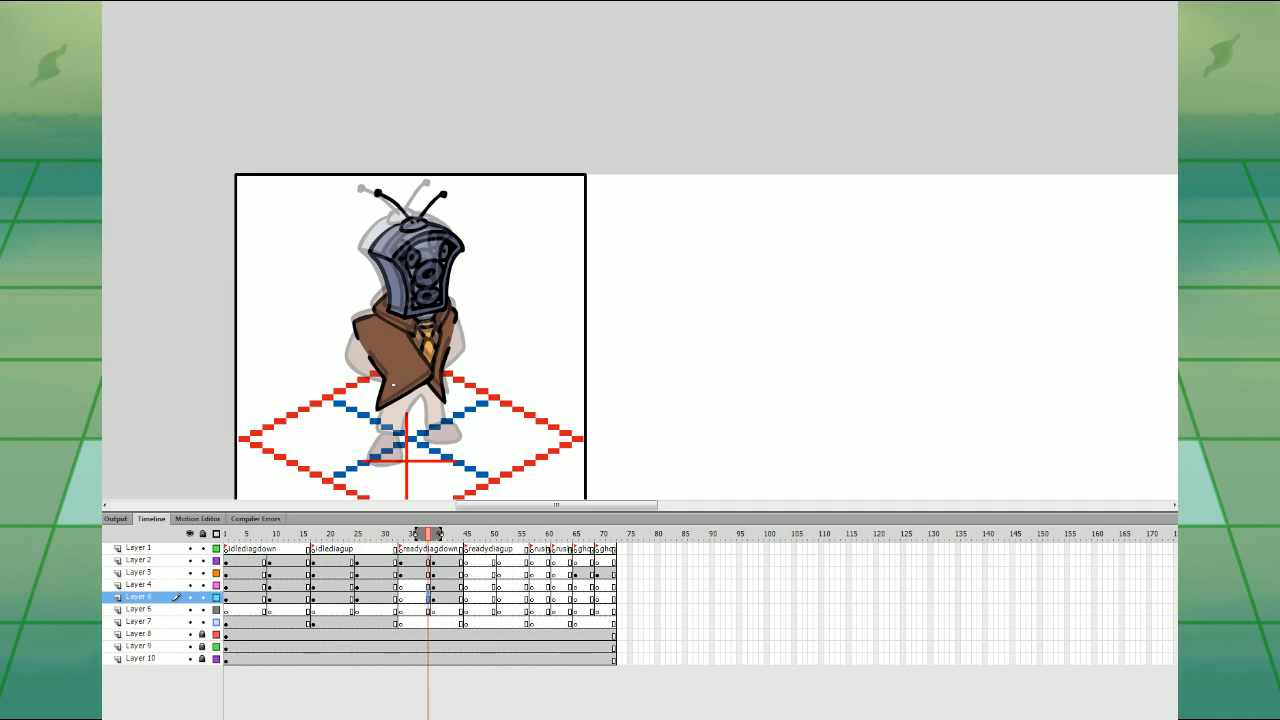
mouse_move(393, 384)
left_mouse_down()
mouse_move(366, 427)
mouse_move(415, 398)
mouse_move(434, 422)
mouse_move(452, 400)
mouse_move(390, 386)
left_mouse_up()
mouse_move(368, 430)
left_mouse_down()
mouse_move(386, 443)
mouse_move(386, 432)
mouse_move(366, 451)
mouse_move(384, 431)
mouse_move(435, 426)
left_mouse_up()
key("ctrl+z")
key("ctrl+z")
left_click(429, 584)
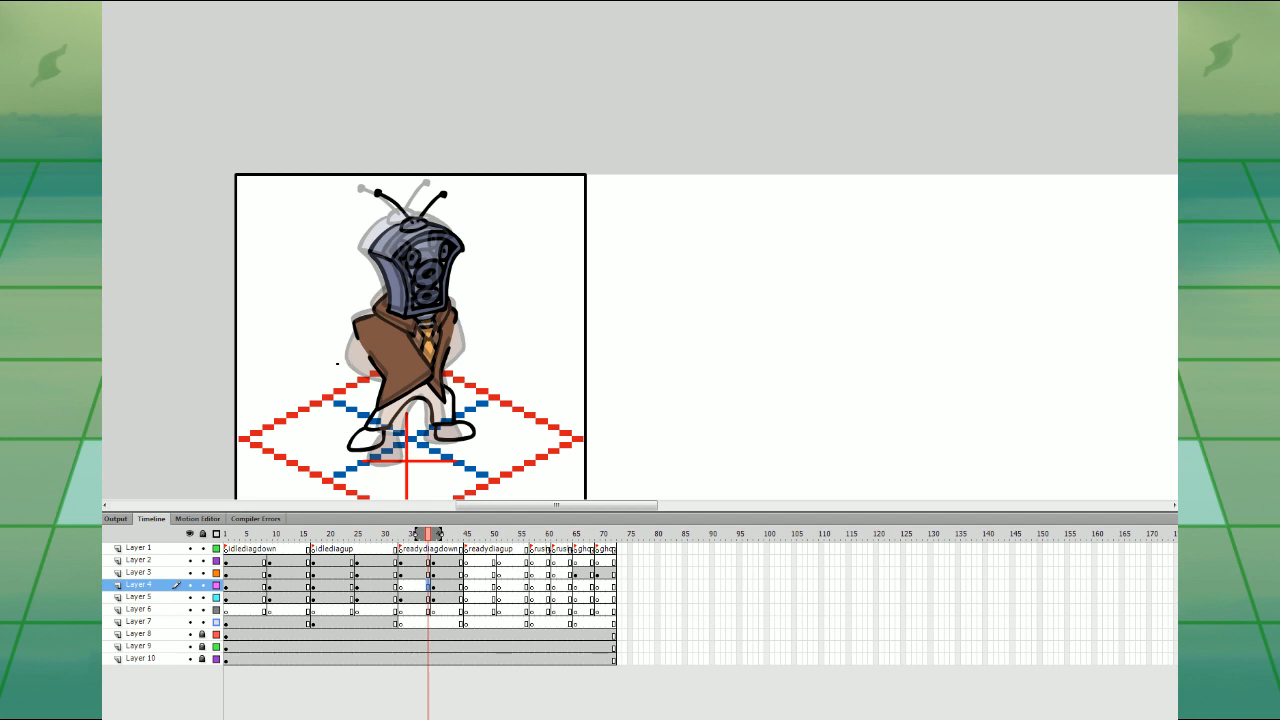
mouse_move(320, 360)
left_mouse_down()
mouse_move(346, 384)
mouse_move(336, 356)
mouse_move(349, 360)
mouse_move(349, 389)
mouse_move(373, 382)
mouse_move(336, 354)
left_mouse_up()
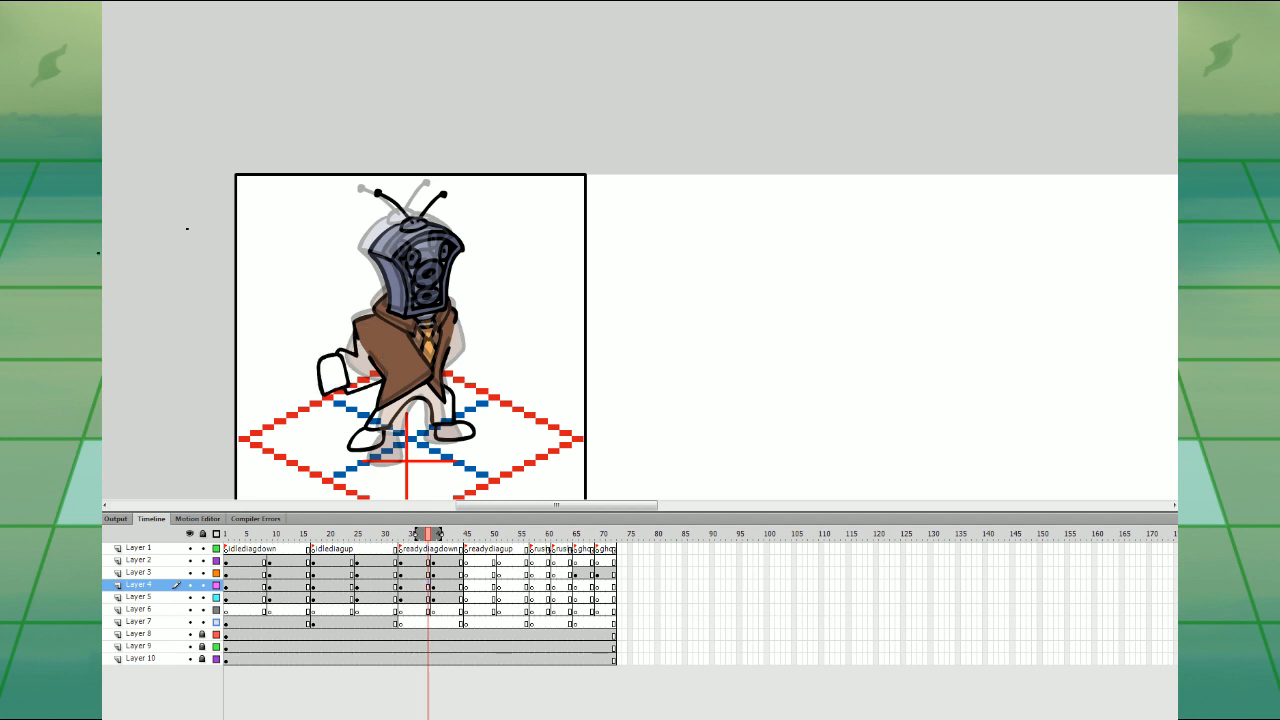
- Turn off onion skinning and fill the ready pose's sleeve brown, hand grey-lavender and trousers tan, sampling colours from readydiagdown's second keyframe
left_click(338, 717)
left_click(418, 341)
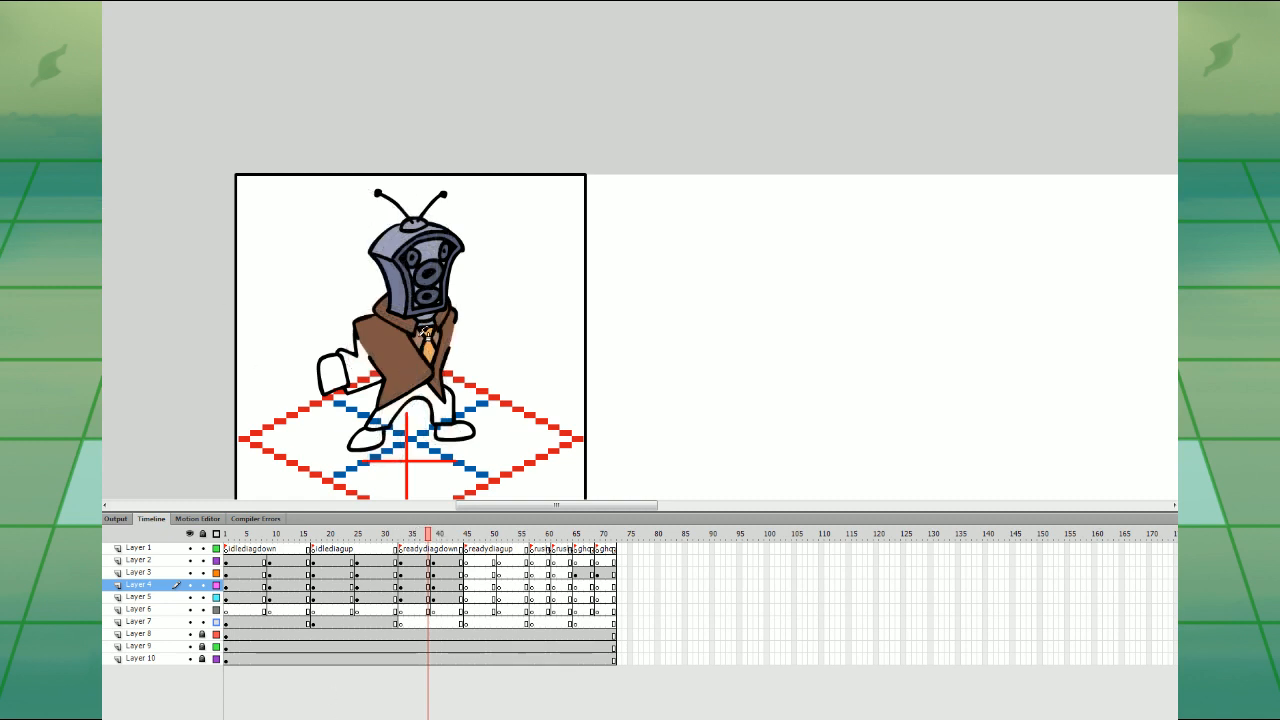
left_click(434, 400)
left_click(331, 374)
left_click(8, 249)
key("comma")
key("period")
key("period")
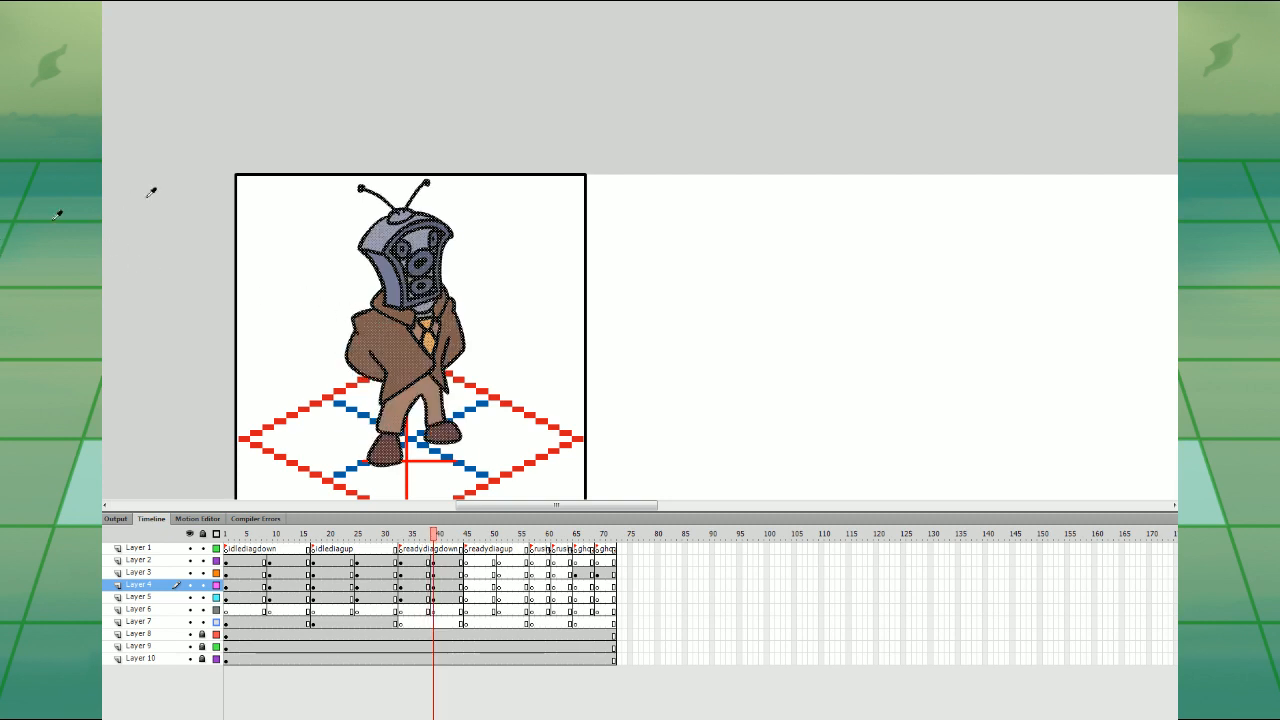
key("comma")
left_click(337, 535)
left_click(433, 533)
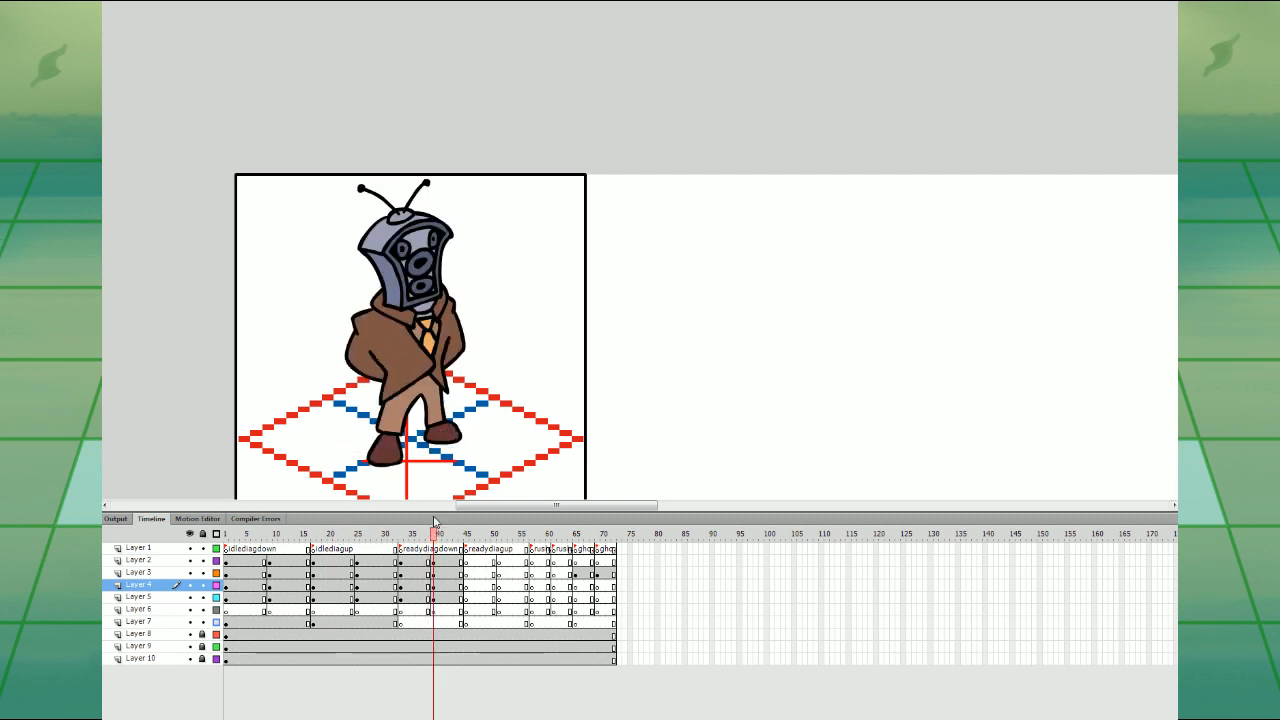
key("period")
key("comma")
key("comma")
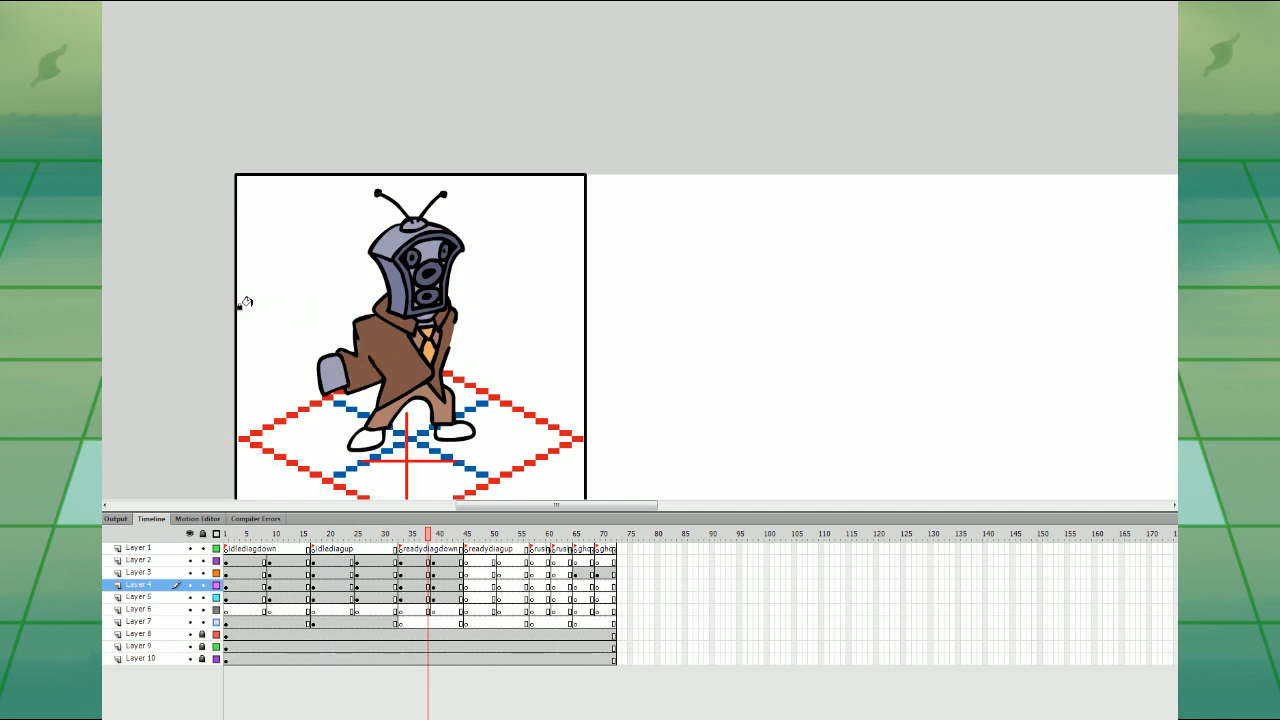
- Fill both of the ready pose's shoes with the dark maroon sampled from the reference keyframe
key("period")
key("comma")
left_click(386, 436)
left_click(452, 432)
- Shift the whole figure on Layers 2 to 5 slightly right and down in readydiagdown's first keyframe, with onion skinning enabled
left_click(433, 598)
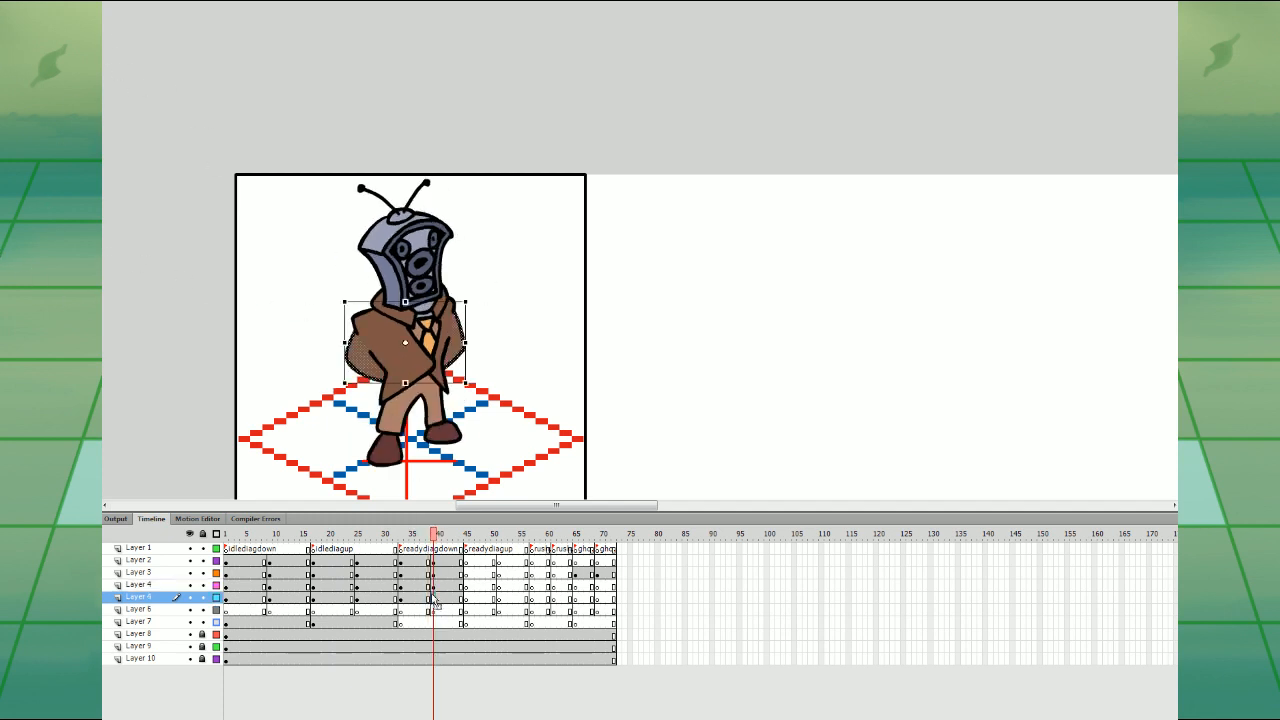
left_click_drag(429, 599, 429, 561)
left_click(250, 719)
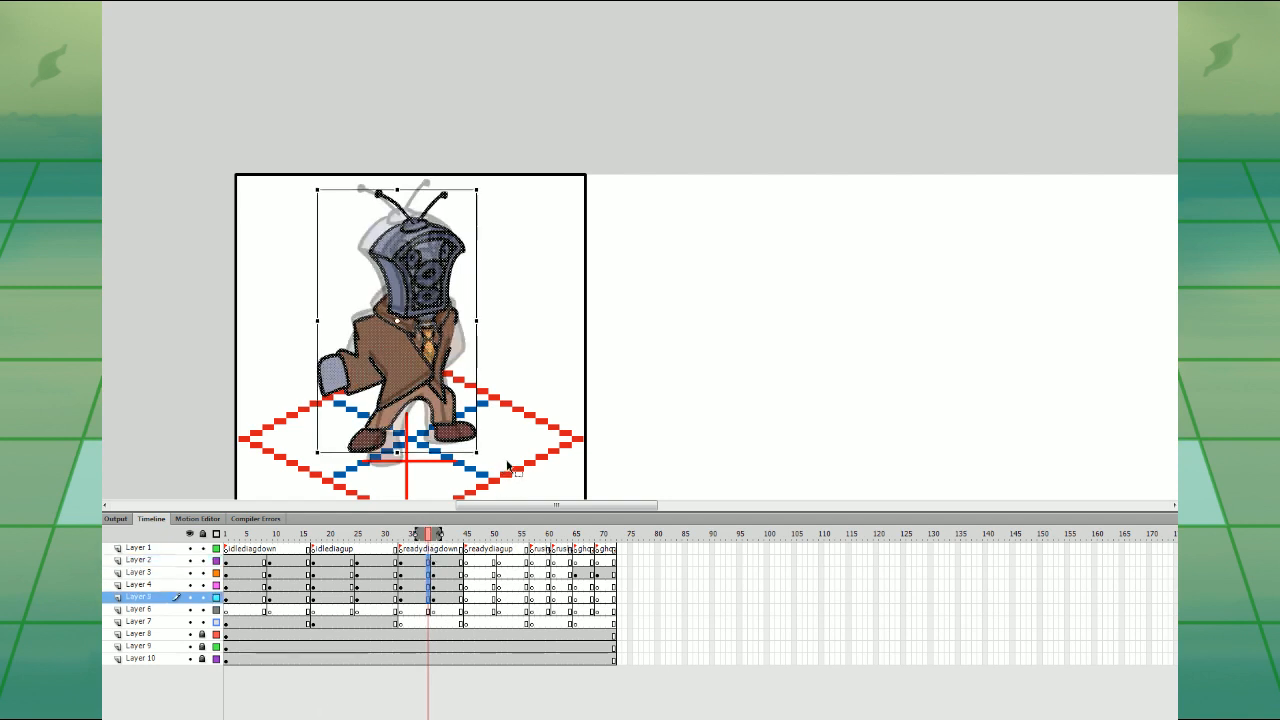
left_click(432, 598)
left_click(431, 585)
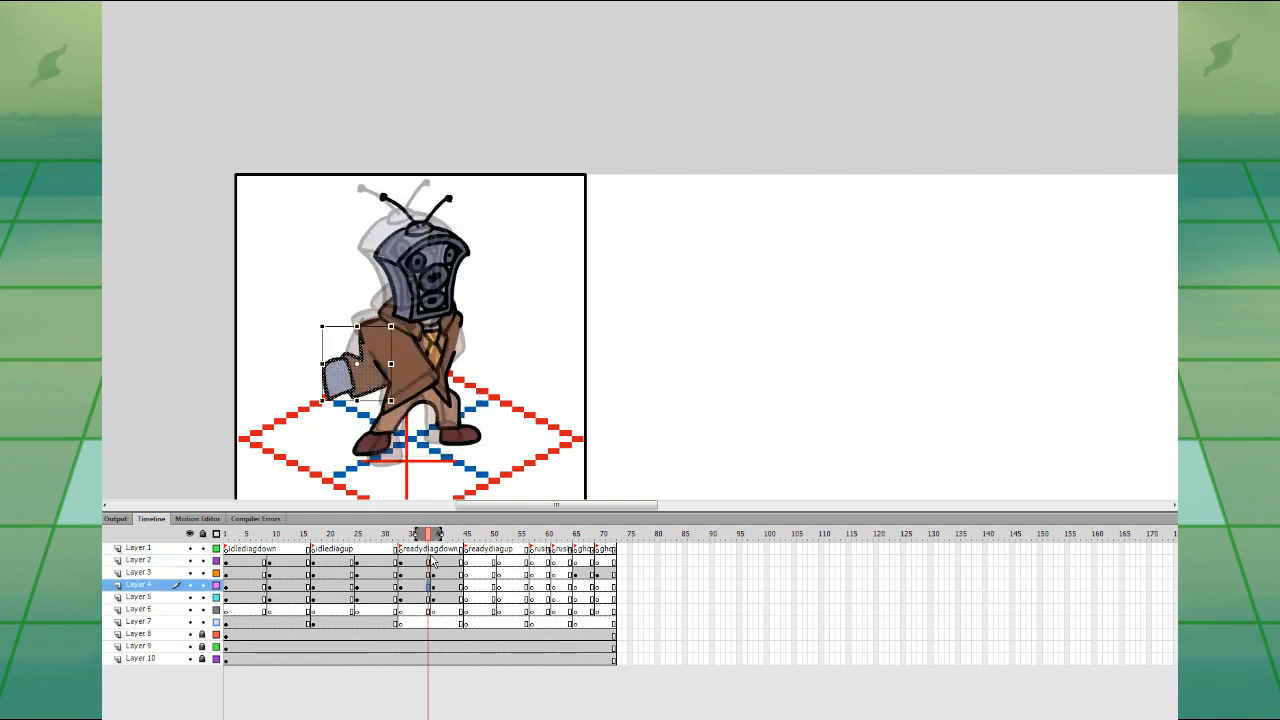
- Duplicate the coloured arm on Layer 4, flip it horizontally, and position and rotate it as the opposite arm
key("ctrl+d")
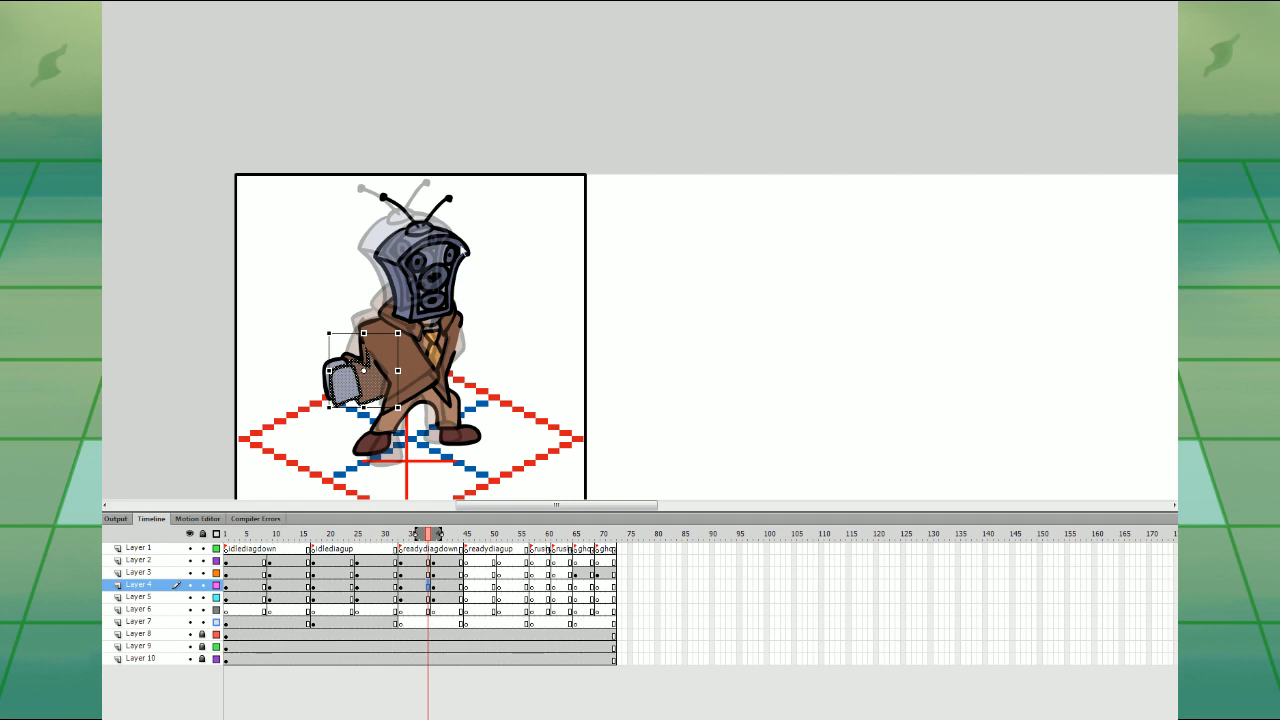
key("ctrl+shift+h")
left_click_drag(388, 371, 495, 357)
left_click_drag(509, 390, 522, 369)
left_click_drag(493, 362, 497, 357)
left_click(535, 353)
- Copy the finished ready pose on Layers 2 to 5 into readydiagdown's second keyframe and nudge its head slightly down and right
left_click_drag(430, 599, 435, 568)
left_click(439, 563)
key("Down")
key("Down")
key("Down")
key("Right")
key("Right")
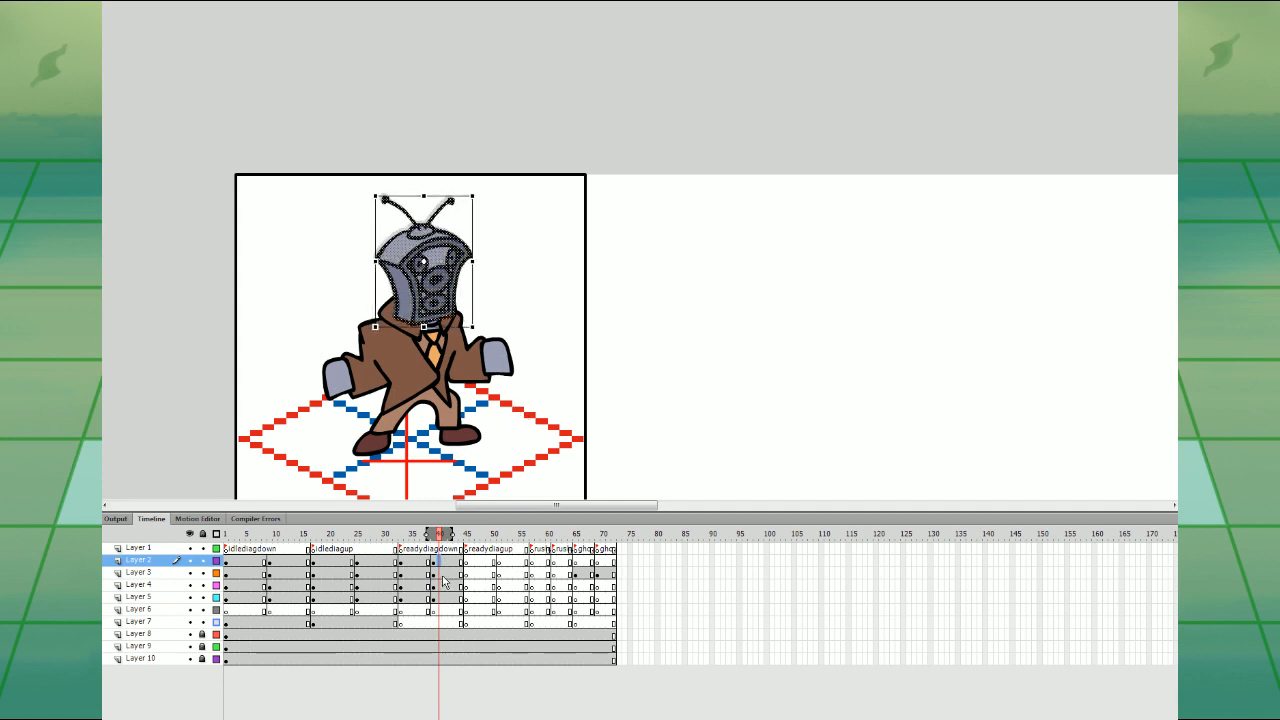
- Skew the tops of the jacket and the legs slightly to the right in readydiagdown's second keyframe
left_click(444, 572)
left_click_drag(446, 286, 450, 286)
left_click(444, 598)
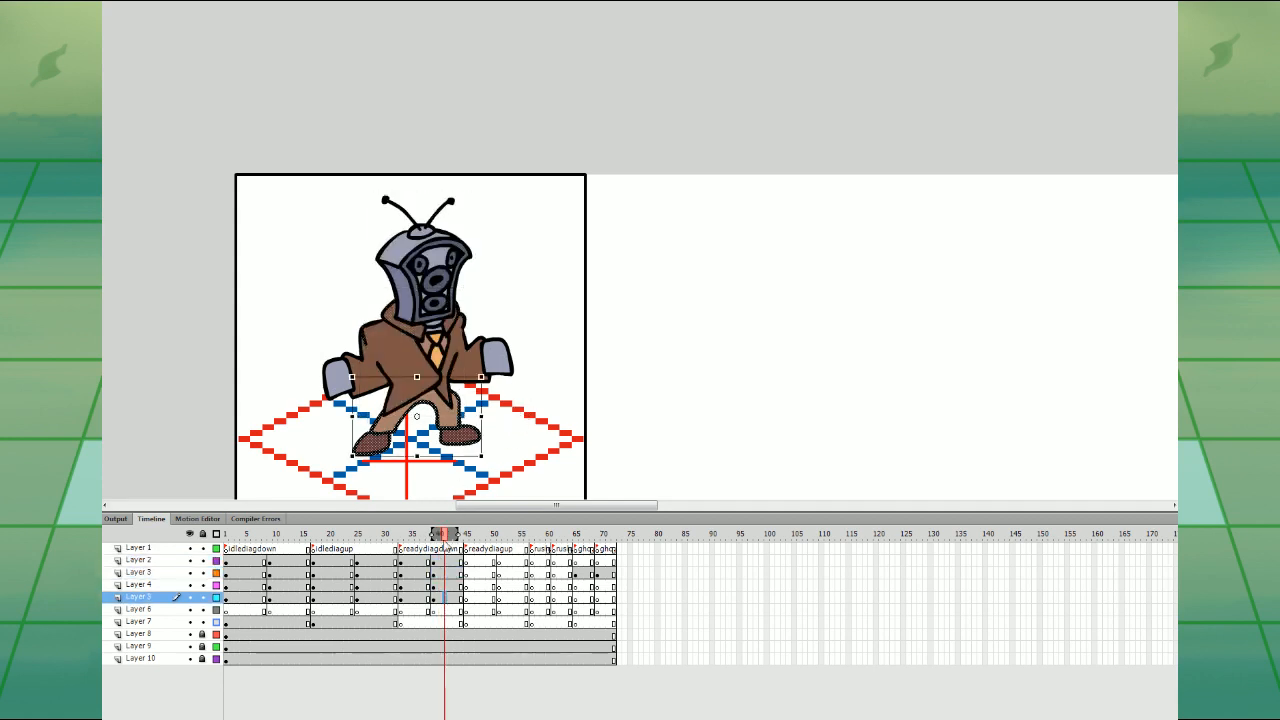
left_click_drag(421, 377, 427, 378)
- Rotate each arm slightly in readydiagdown's second keyframe and compare the motion against the first keyframe
left_click(444, 586)
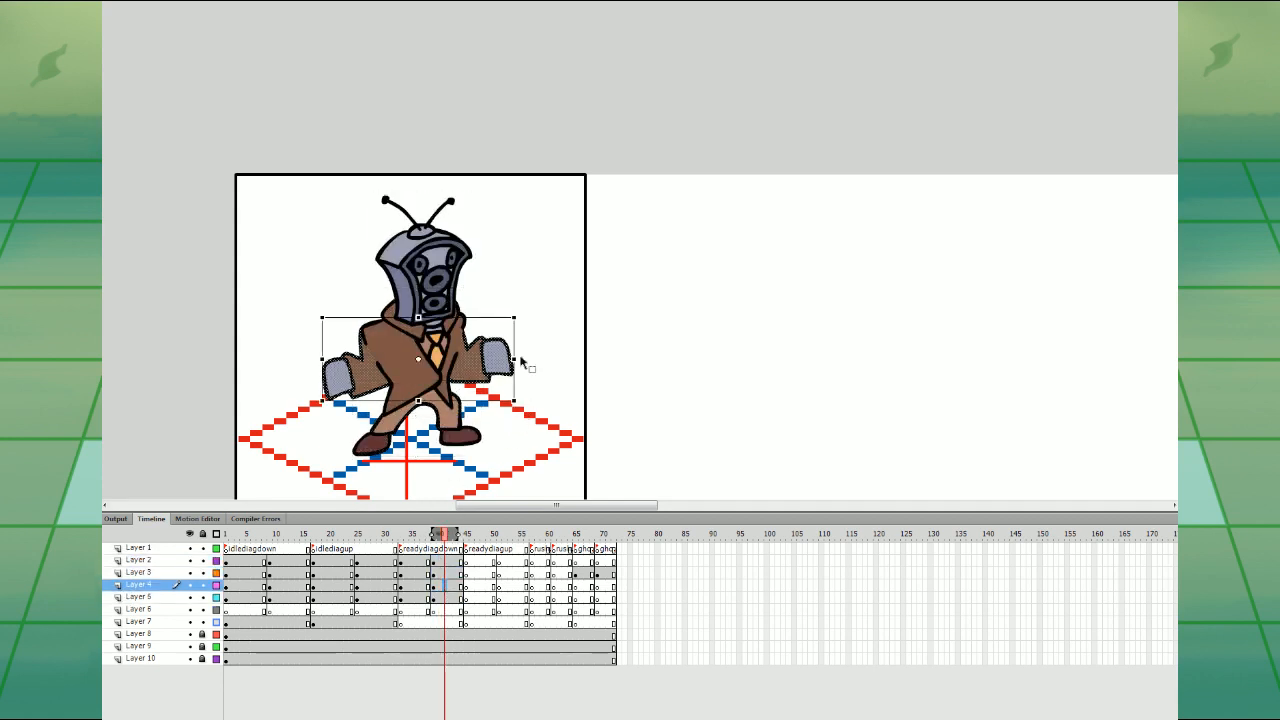
left_click(524, 332)
double_click(506, 346)
left_click_drag(520, 313, 516, 308)
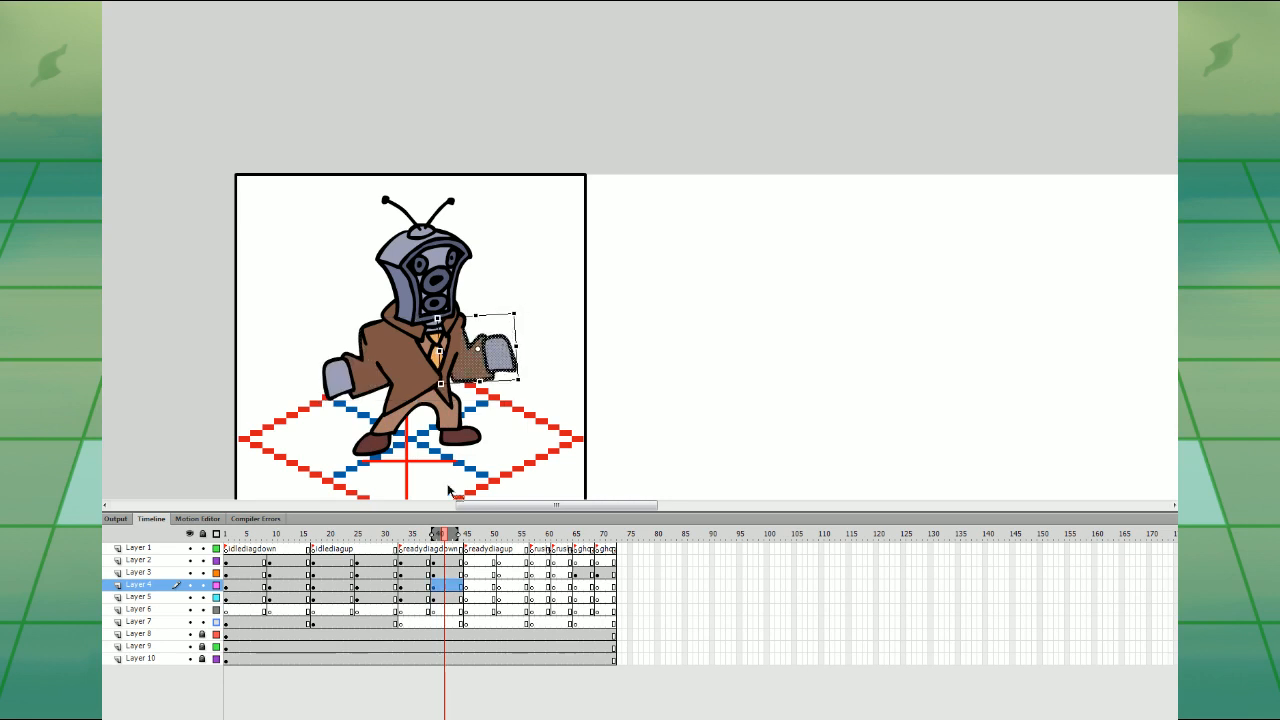
double_click(371, 359)
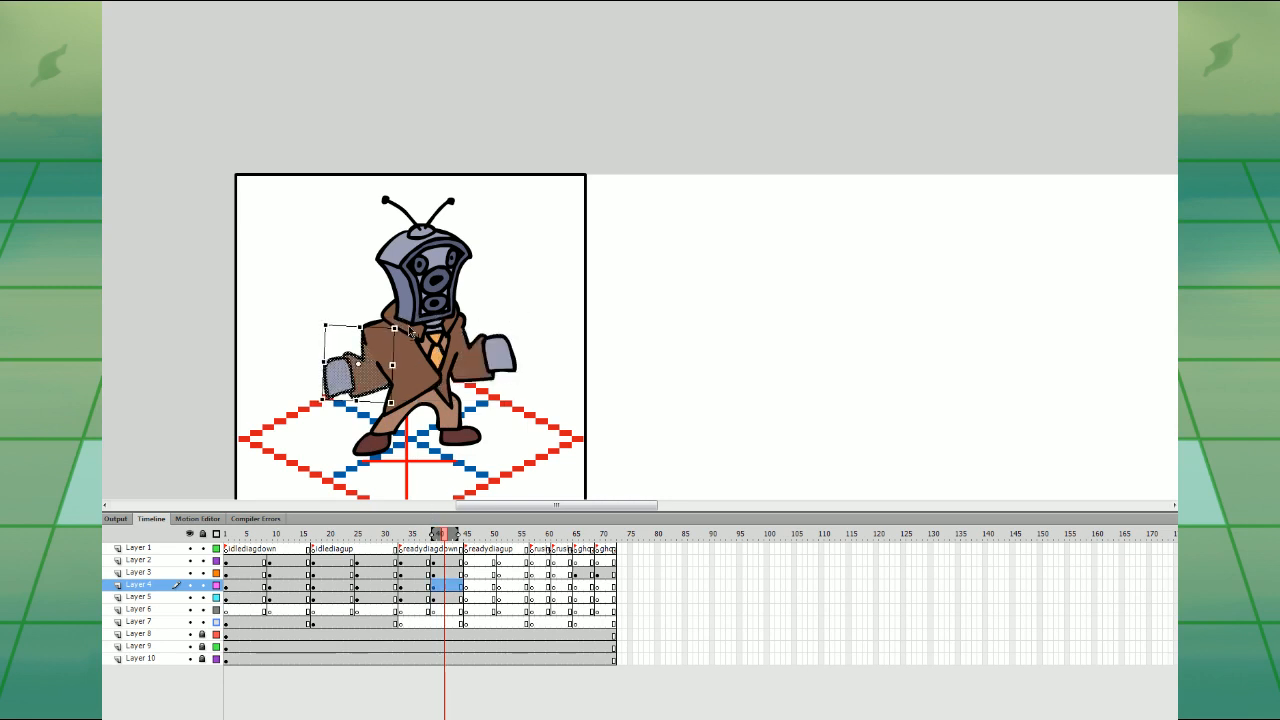
left_click(428, 573)
left_click(438, 573)
left_click(429, 586)
left_click_drag(430, 534, 457, 534)
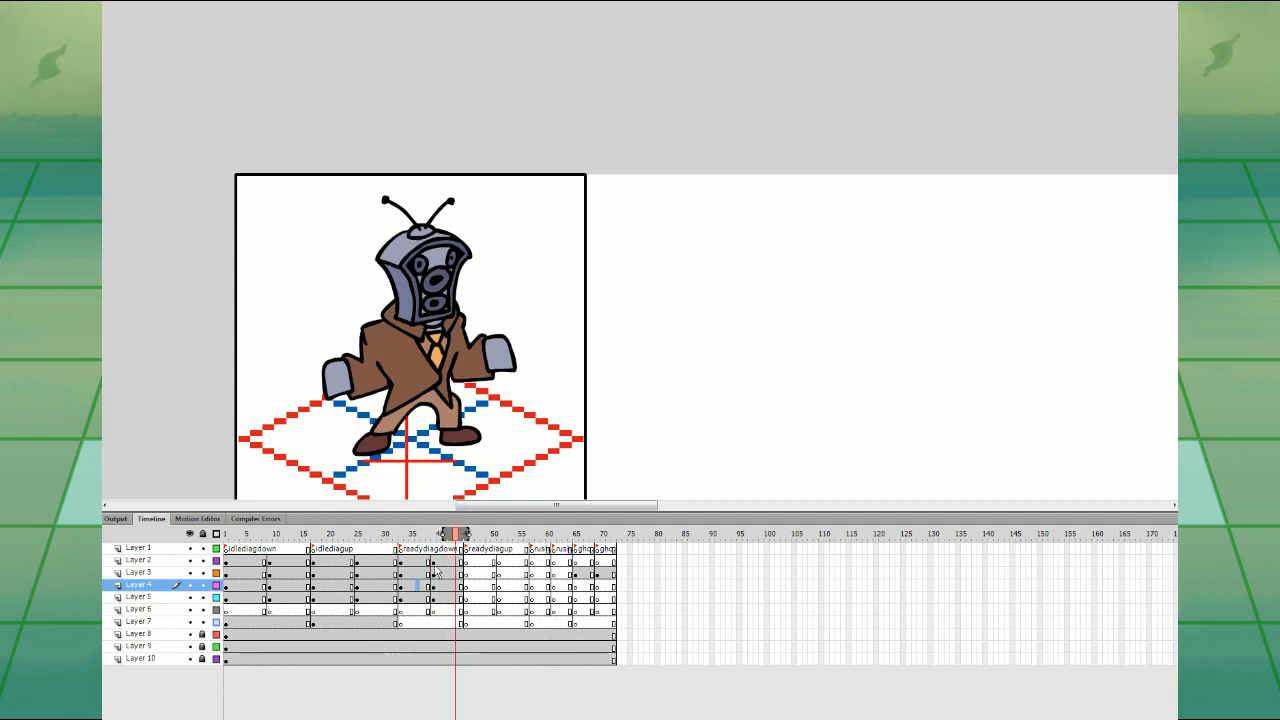
- Copy the back-view idlediagup artwork on Layers 2 to 5 into both of readydiagup's keyframes
left_click_drag(429, 599, 430, 563)
left_click(487, 577)
left_click_drag(347, 598, 347, 563)
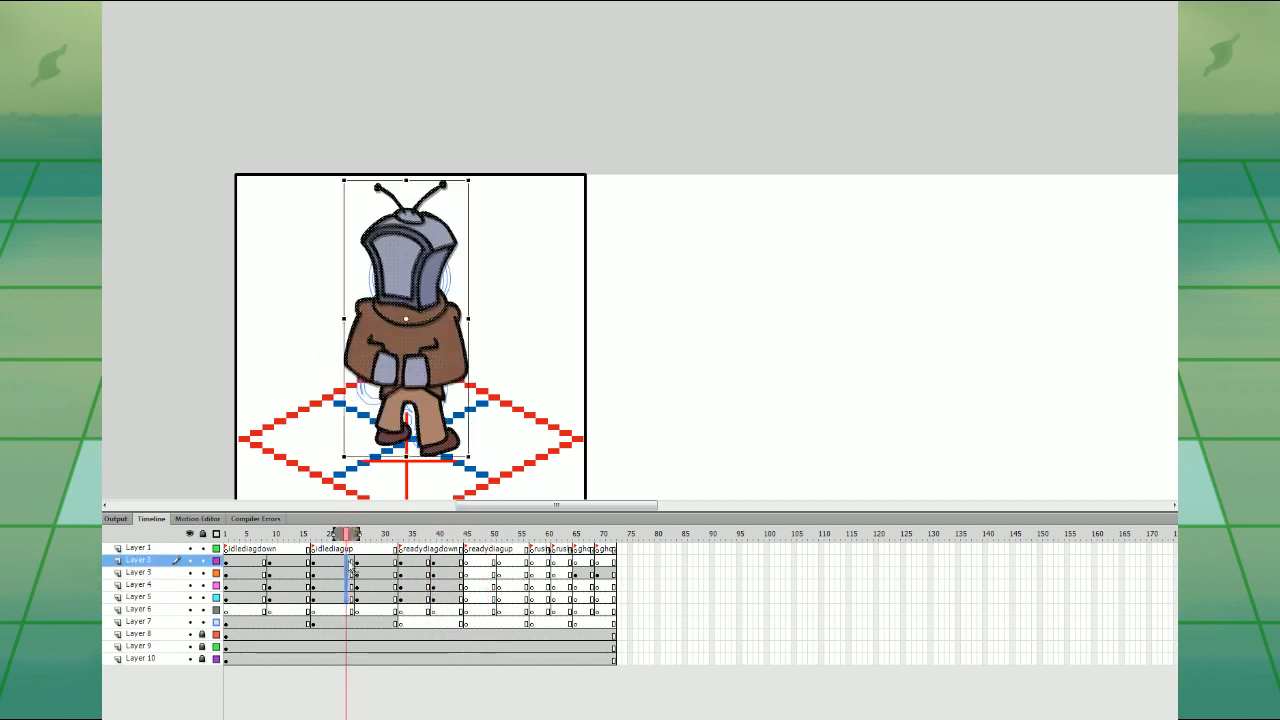
left_click_drag(483, 598, 510, 563)
left_click(506, 575)
mouse_move(510, 564)
left_mouse_down()
mouse_move(467, 564)
mouse_move(495, 563)
left_mouse_up()
left_click(494, 563)
- Clear the arm artwork on Layer 3 and the leg artwork on Layer 5 from readydiagup's first keyframe
left_click(494, 575)
key("Delete")
left_click(494, 599)
key("Delete")
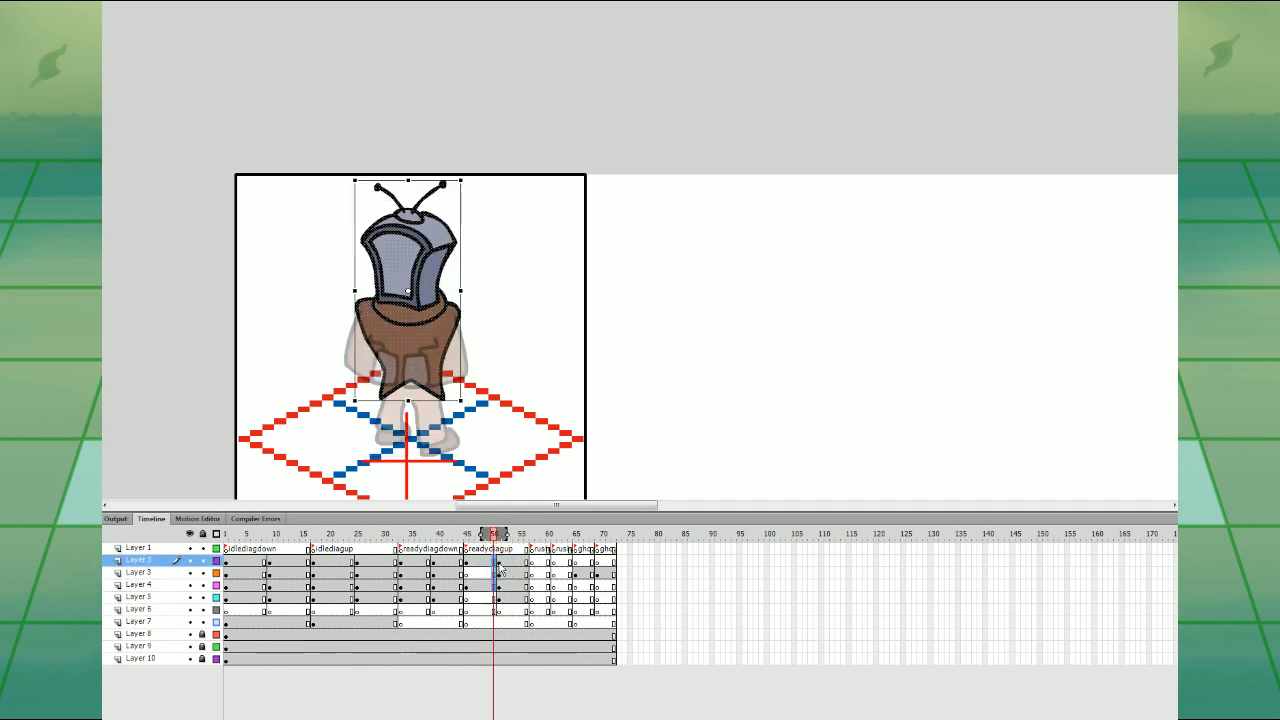
- Shift the head and jacket slightly right and down in readydiagup's first keyframe, then tilt and offset the head a little further
left_click_drag(466, 176, 477, 184)
left_click_drag(428, 265, 437, 270)
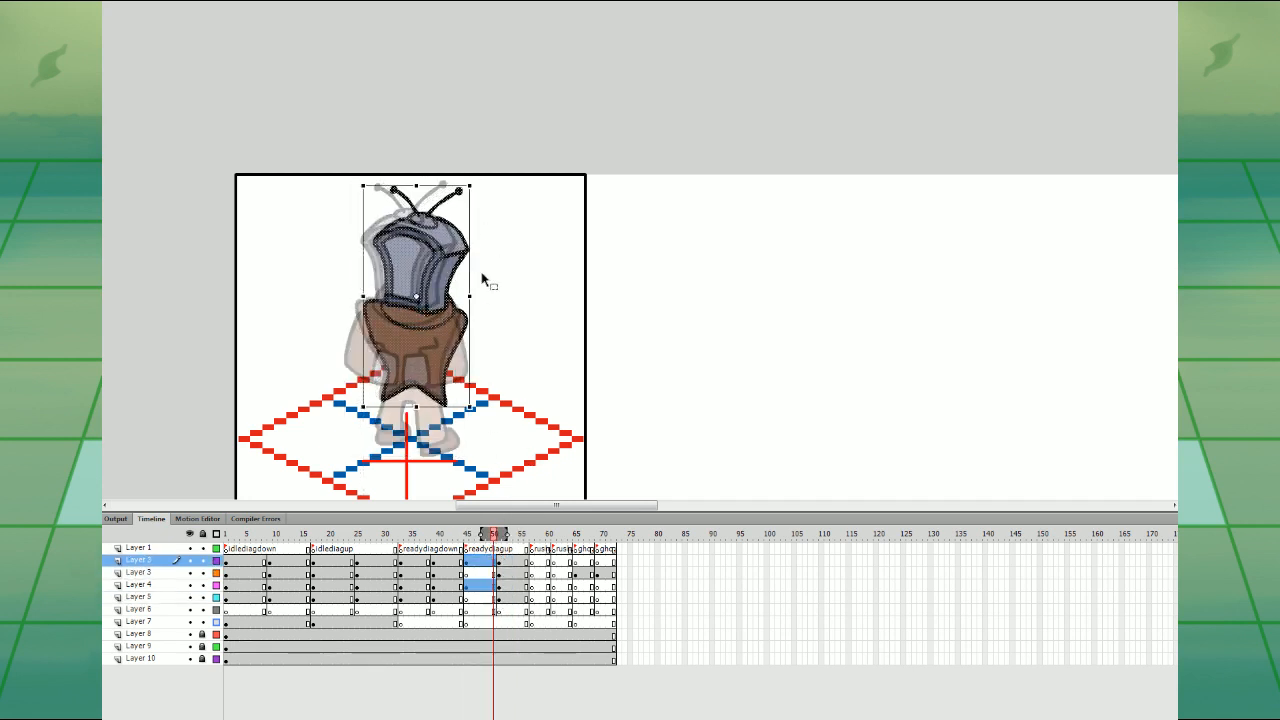
left_click(482, 274)
left_click(490, 564)
left_click(496, 563)
- Ink the back-view ready pose's outstretched arm and hand beside the jacket on Layer 3
left_click(496, 575)
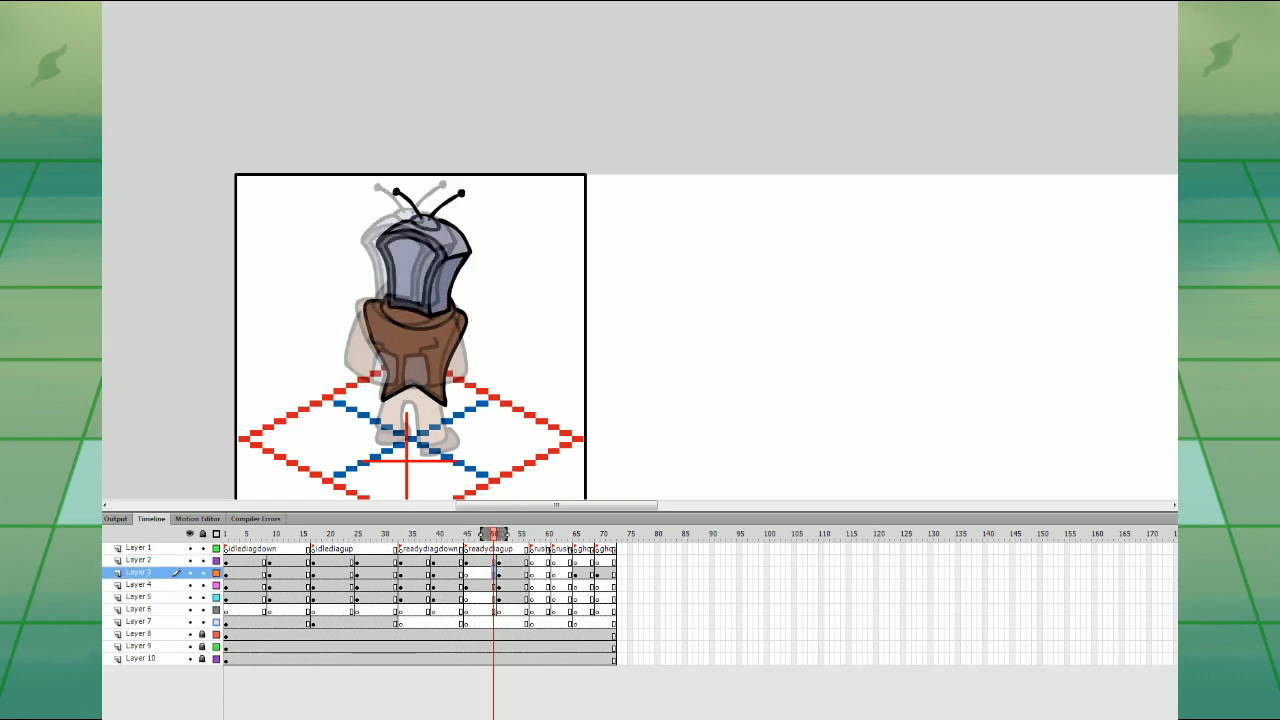
mouse_move(371, 311)
left_mouse_down()
mouse_move(323, 342)
mouse_move(373, 334)
mouse_move(336, 368)
mouse_move(379, 331)
left_mouse_up()
key("ctrl+z")
key("ctrl+z")
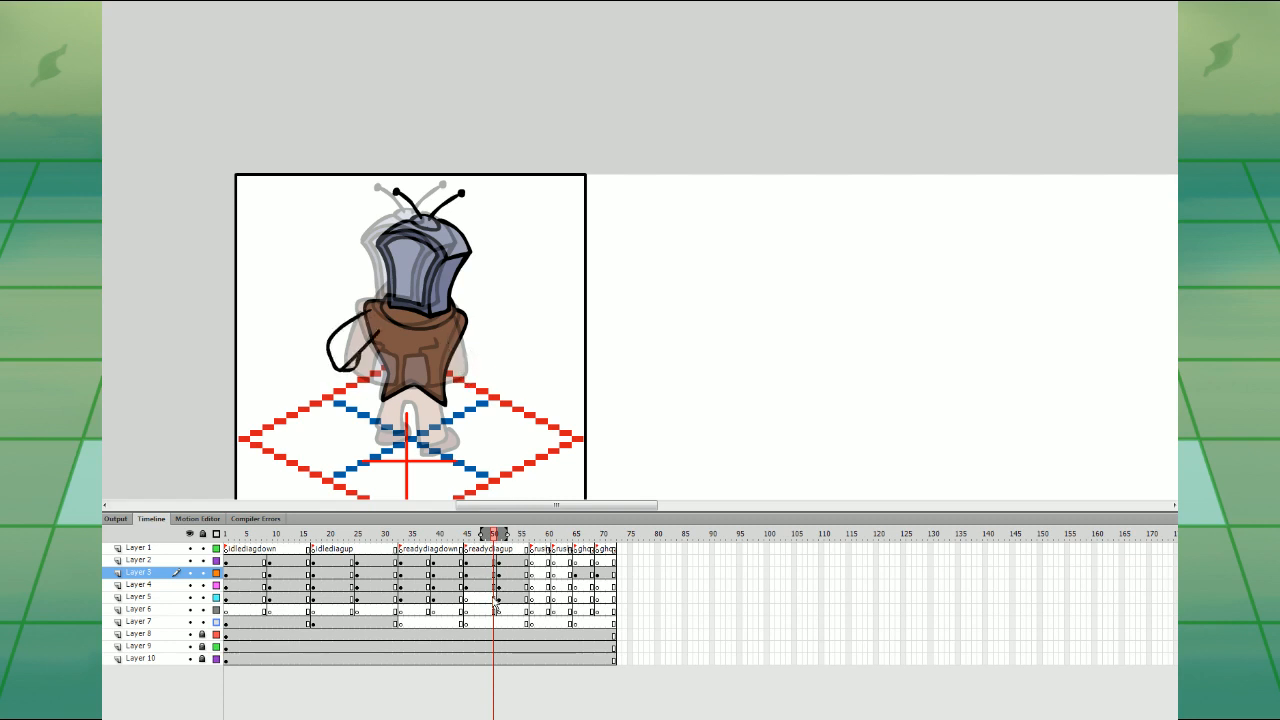
- Ink the back-view ready pose's legs and shoes beneath the jacket on Layer 5
left_click(494, 597)
mouse_move(405, 399)
left_mouse_down()
mouse_move(430, 453)
mouse_move(443, 416)
mouse_move(406, 381)
mouse_move(380, 420)
mouse_move(409, 402)
left_mouse_up()
mouse_move(383, 423)
left_mouse_down()
mouse_move(377, 434)
mouse_move(410, 424)
left_mouse_up()
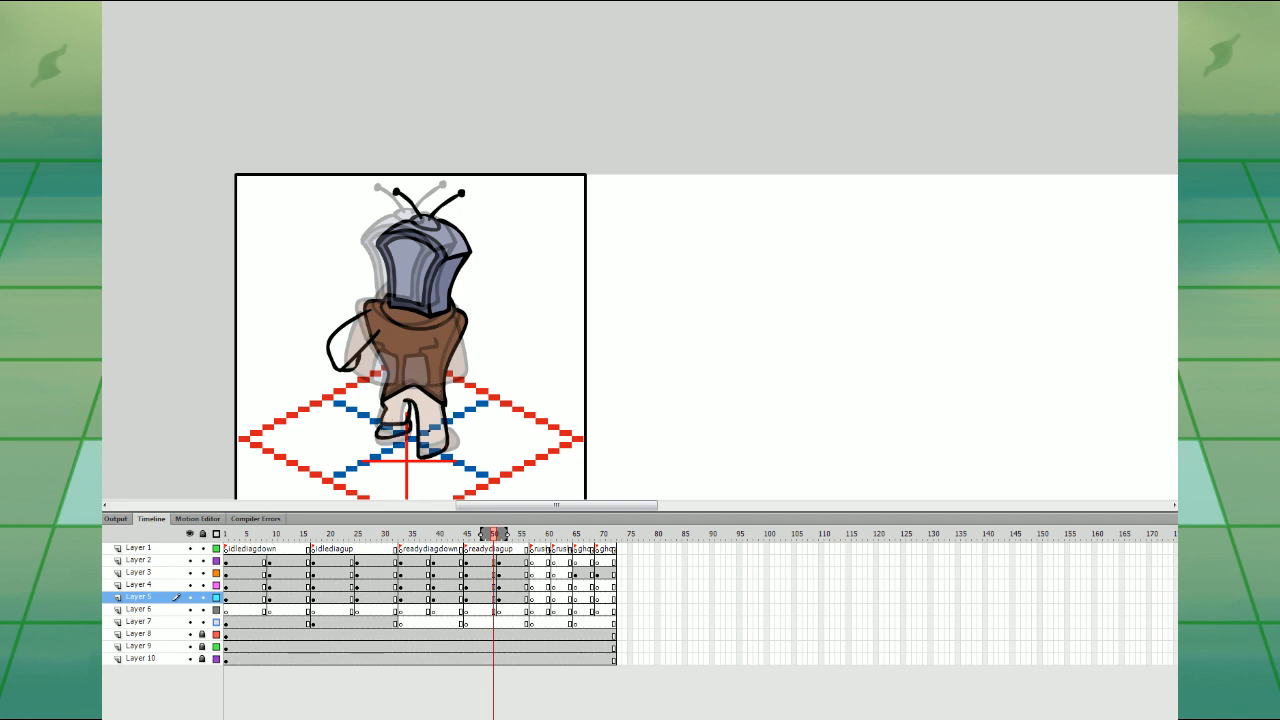
left_click_drag(418, 474, 450, 450)
- Turn off onion skinning and fill the back-view arm's sleeve brown and its hand grey-lavender on Layer 3
left_click(379, 719)
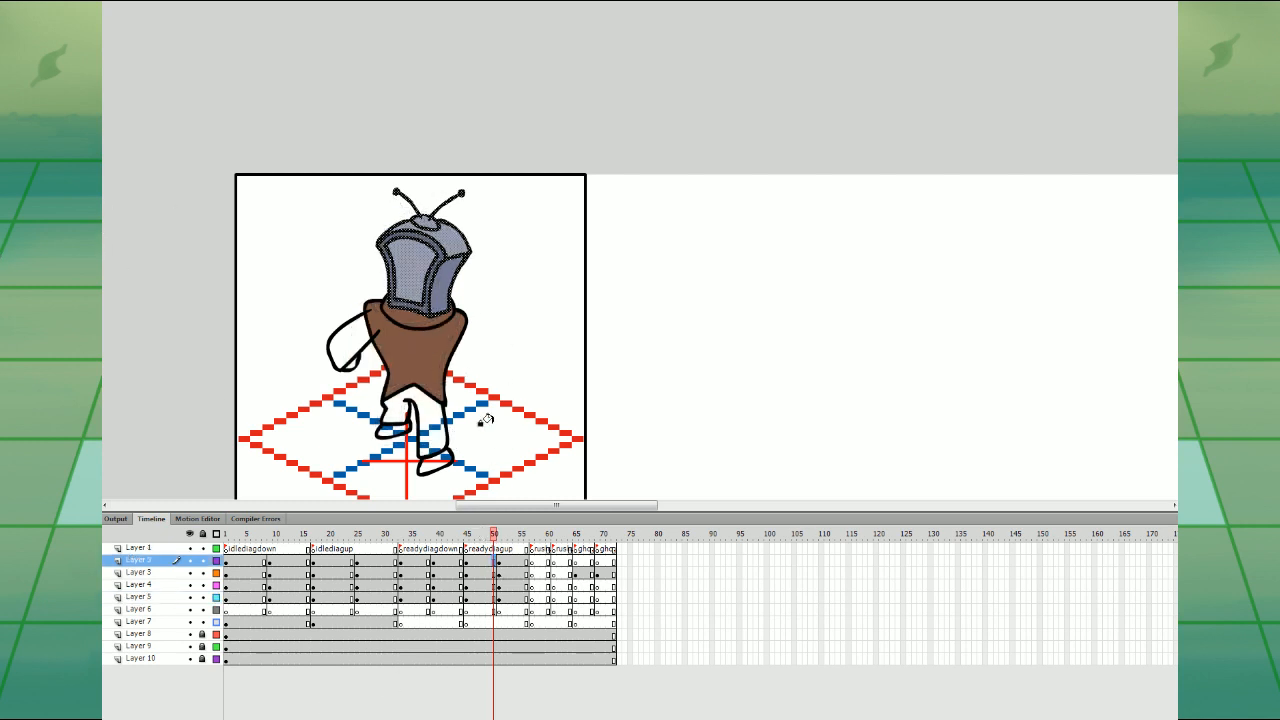
left_click(495, 561)
left_click(497, 573)
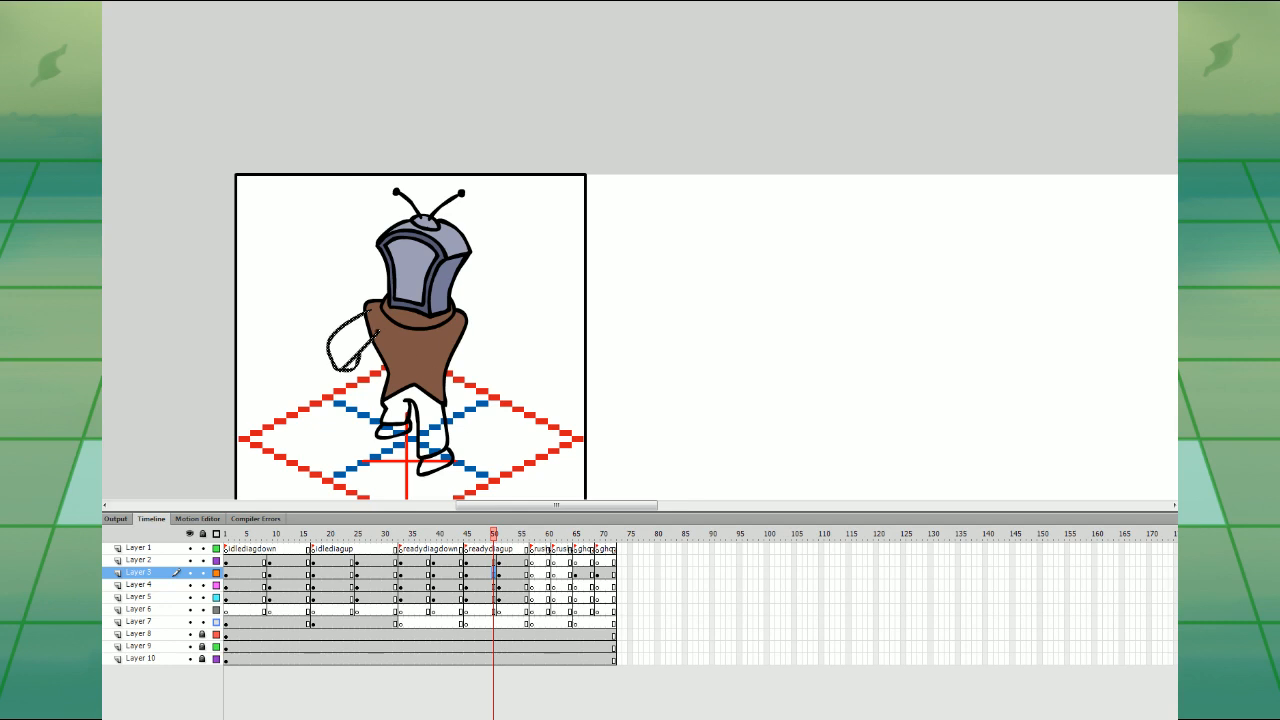
key("k")
left_click(348, 346)
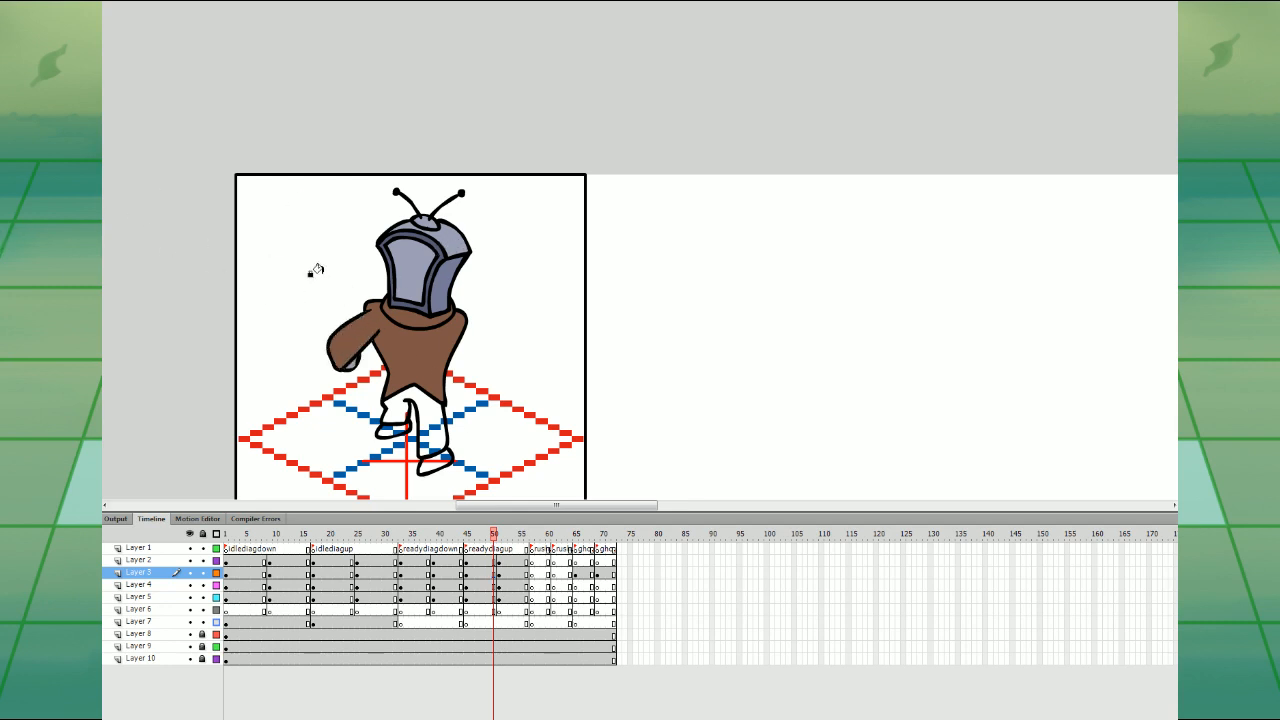
- Fill the back-view ready pose's trousers tan and shoes dark maroon, sampling the colours from readydiagup's second keyframe
key("period")
key("comma")
key("period")
key("comma")
key("period")
key("comma")
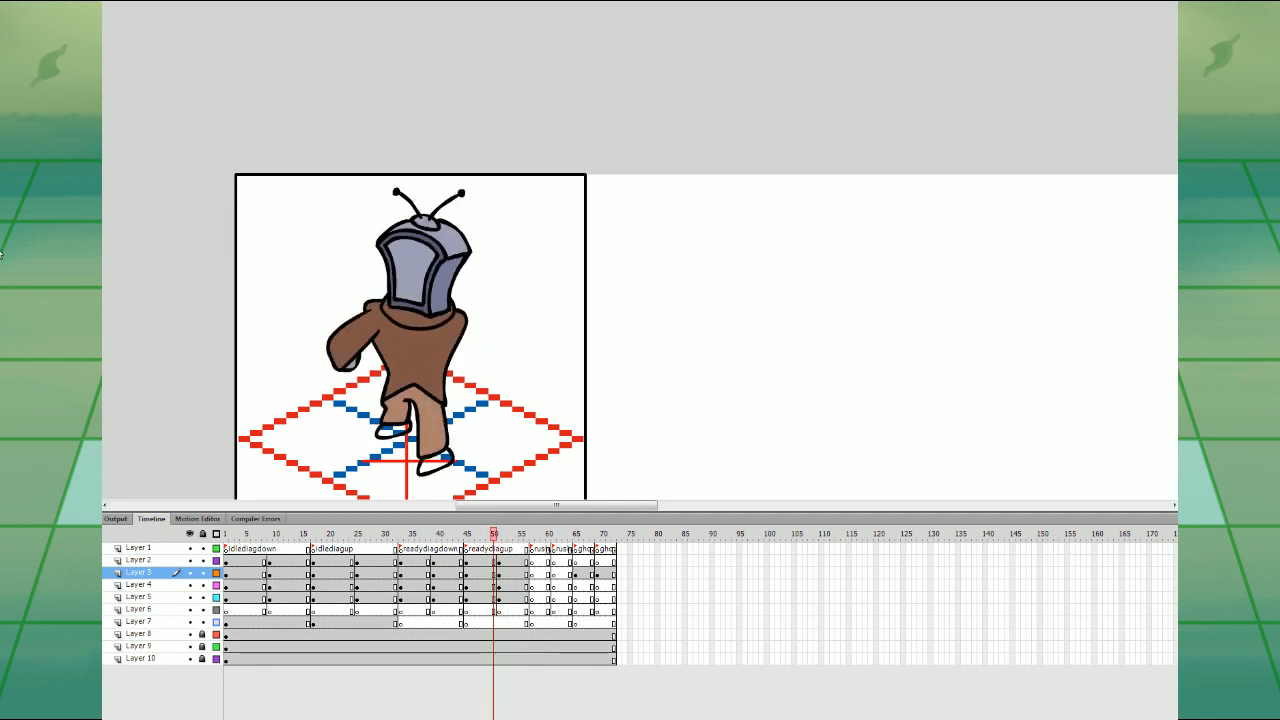
key("period")
key("comma")
- Duplicate the Layer 3 arm, flip it horizontally and rotate it into place as the opposite arm, then start adjusting the original arm
left_click(496, 572)
key("ctrl+d")
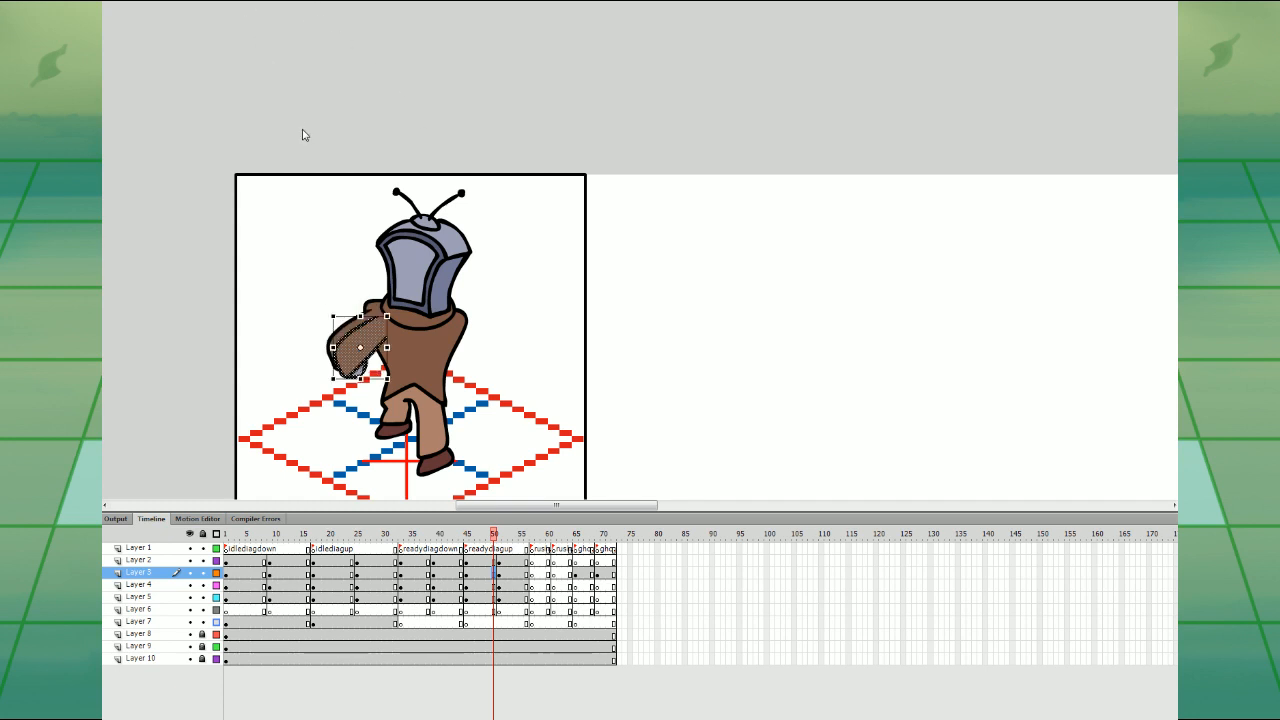
key("ctrl+shift+h")
left_click_drag(372, 354, 491, 359)
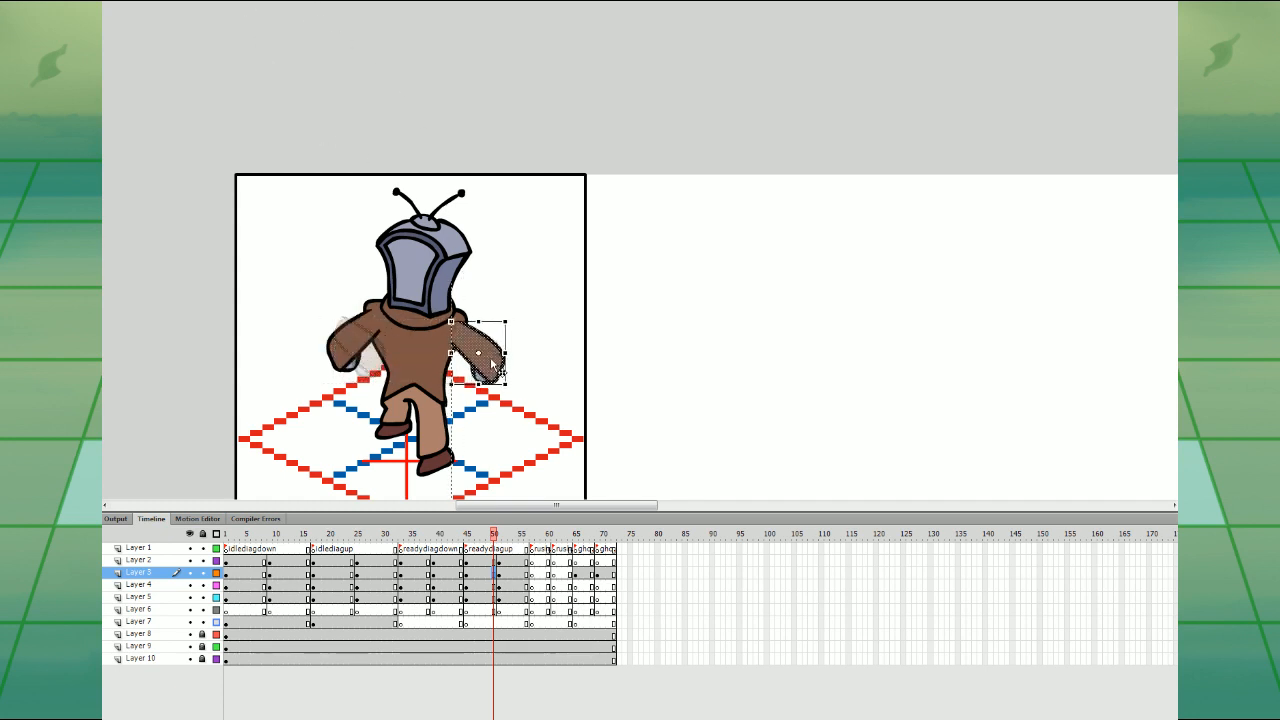
left_click_drag(509, 317, 483, 354)
left_click(519, 344)
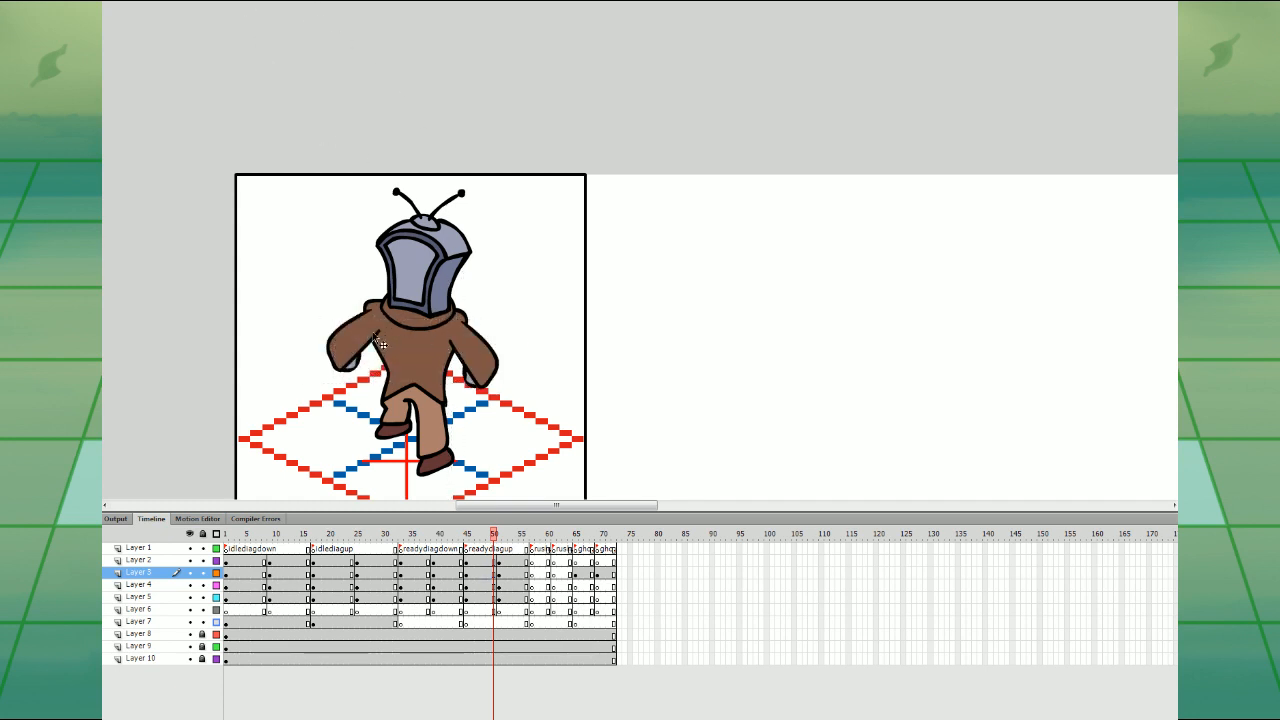
left_click(375, 330)
left_click_drag(377, 331, 383, 345)
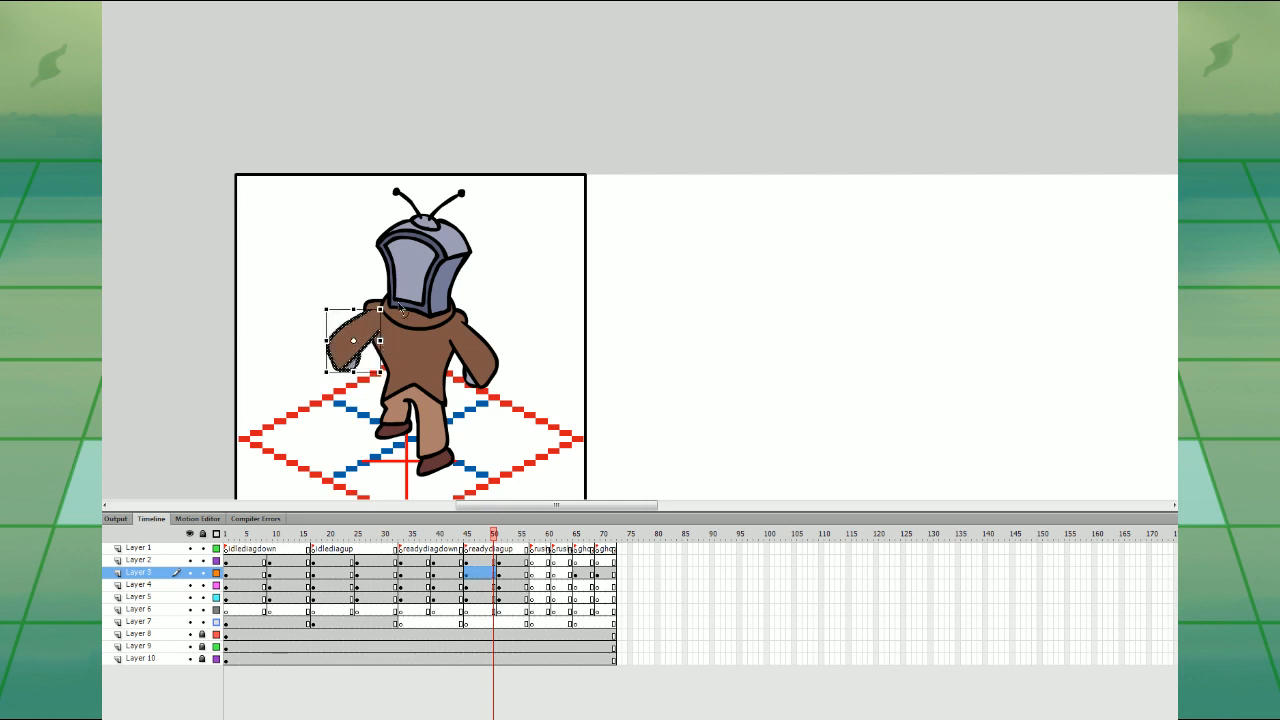
- Rotate the character's left-hand arm slightly outward and nudge it up in the first readydiagup pose
left_click(484, 560)
left_click(488, 572)
left_click(475, 332, "shift")
left_click(475, 347, "shift")
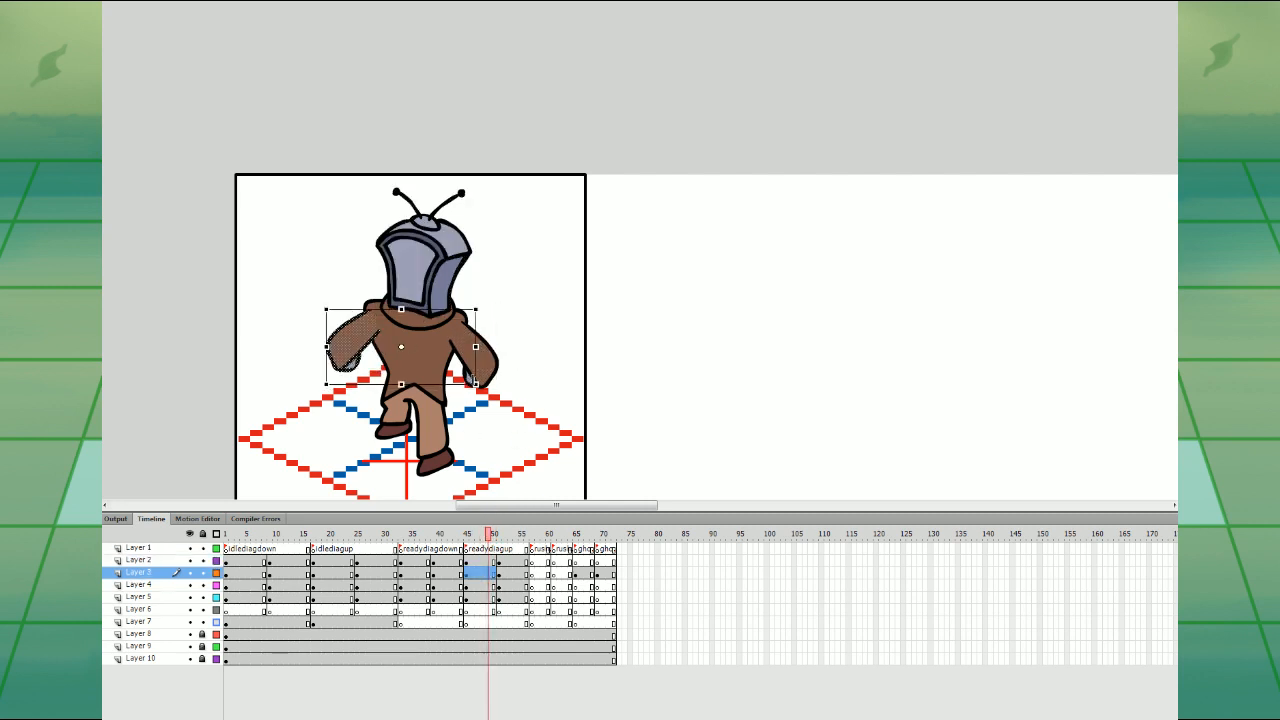
left_click(473, 380, "shift")
left_click_drag(377, 335, 405, 302)
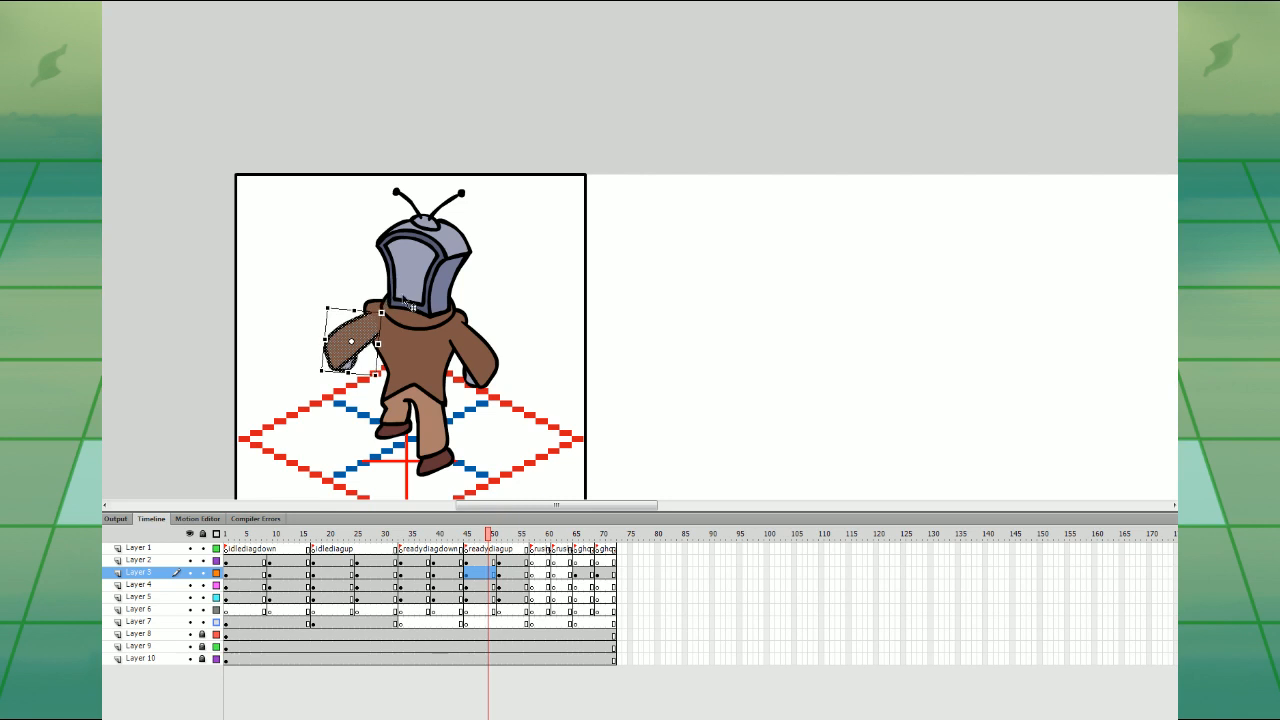
key("Up")
key("Up")
key("Up")
left_click(514, 334)
- Copy the first readydiagup pose to frame 51 and nudge its head, arms and torso down and slightly right
left_click_drag(494, 597, 495, 563)
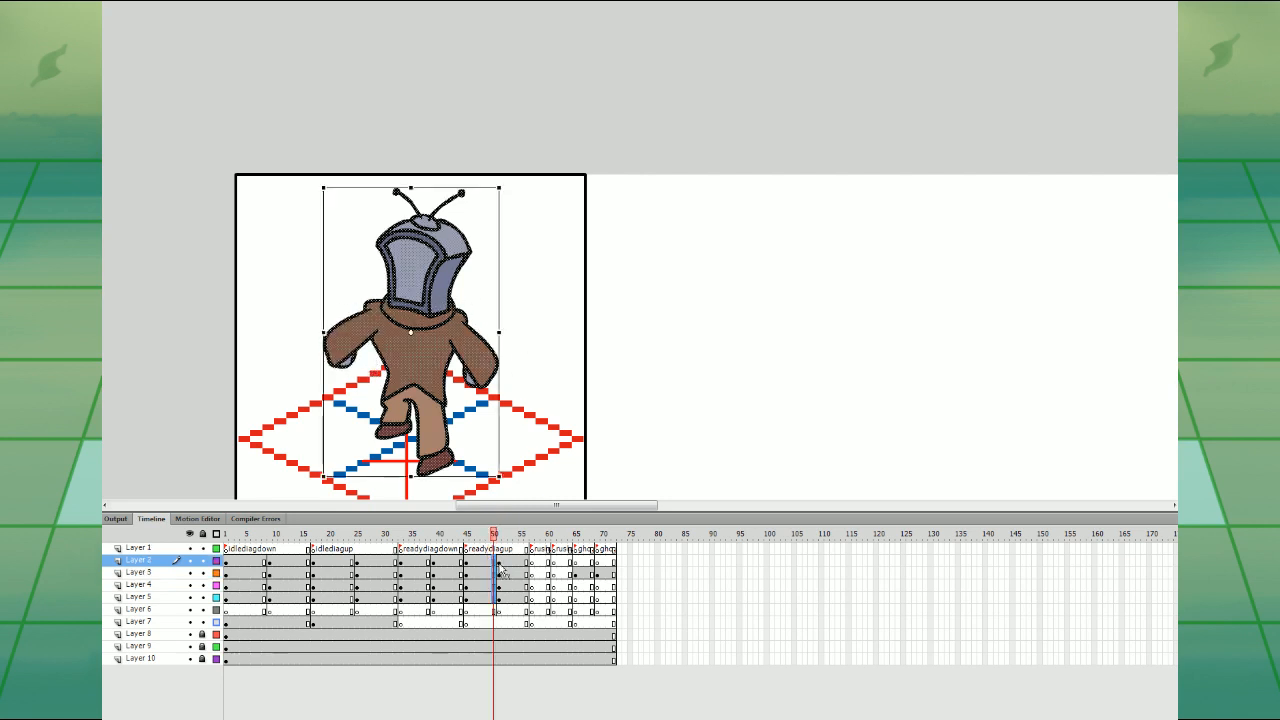
left_click(515, 596)
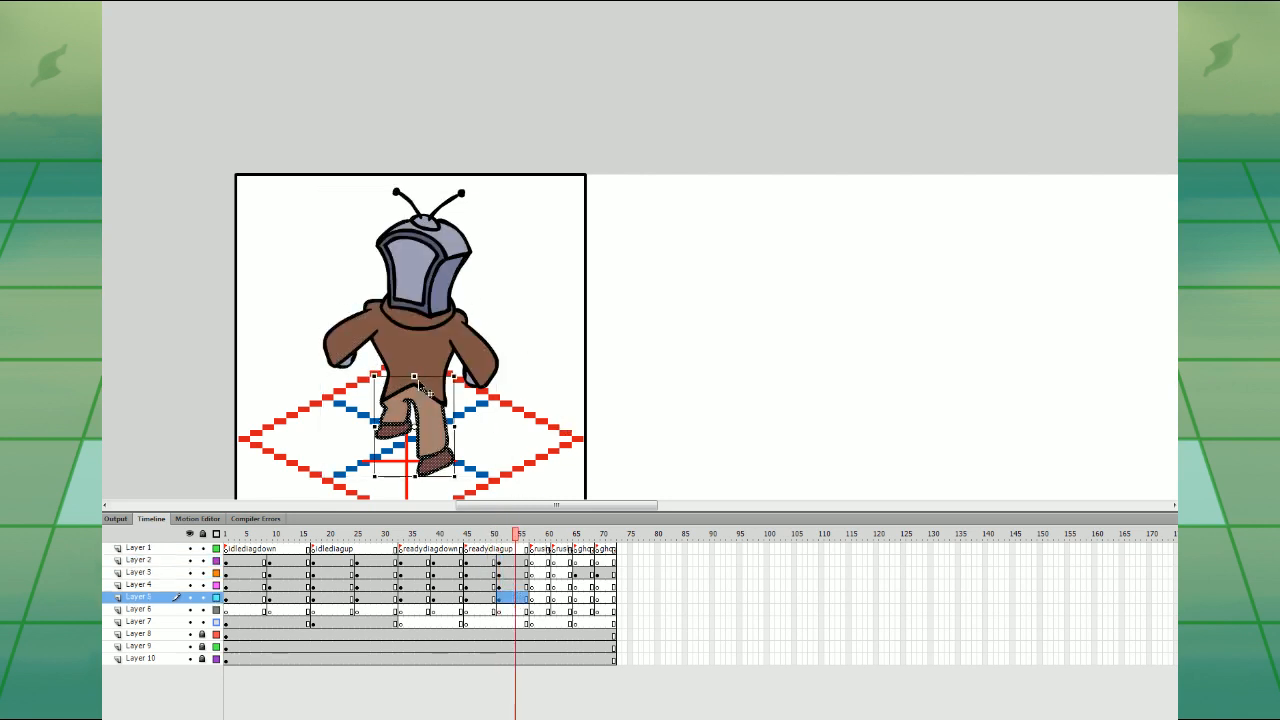
left_click(513, 535)
left_click_drag(513, 585, 515, 562)
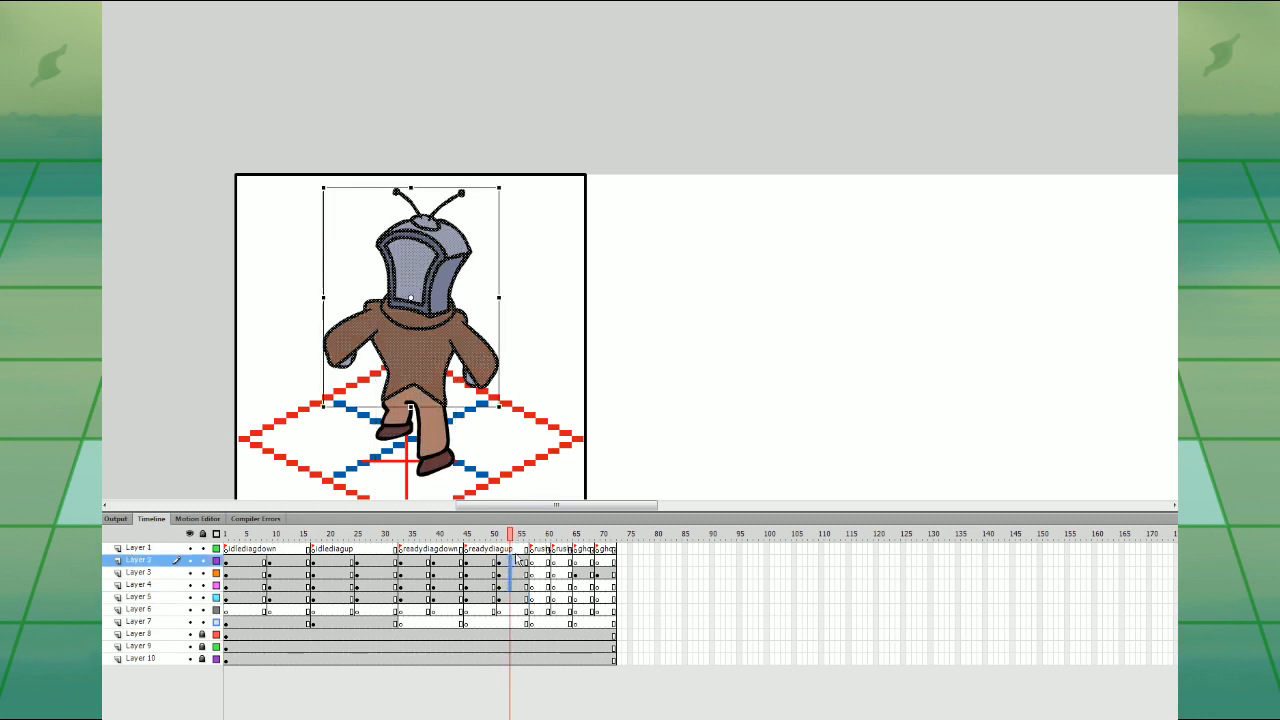
key("Down")
key("Right")
key("Down")
- Rotate both arms slightly outward and shift the head a little right in the second readydiagup pose
left_click(512, 535)
left_click(515, 572)
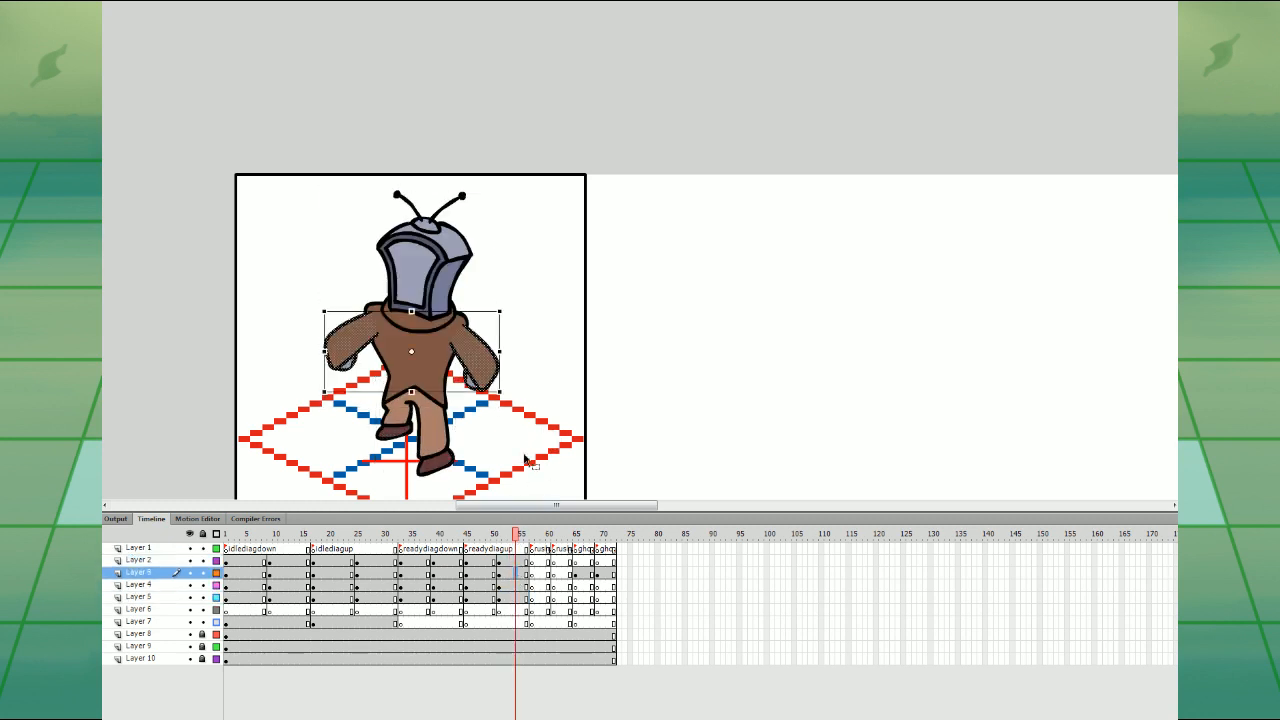
left_click_drag(499, 387, 508, 383)
left_click(355, 326)
left_click_drag(382, 305, 388, 309)
key("Left")
left_click(486, 273)
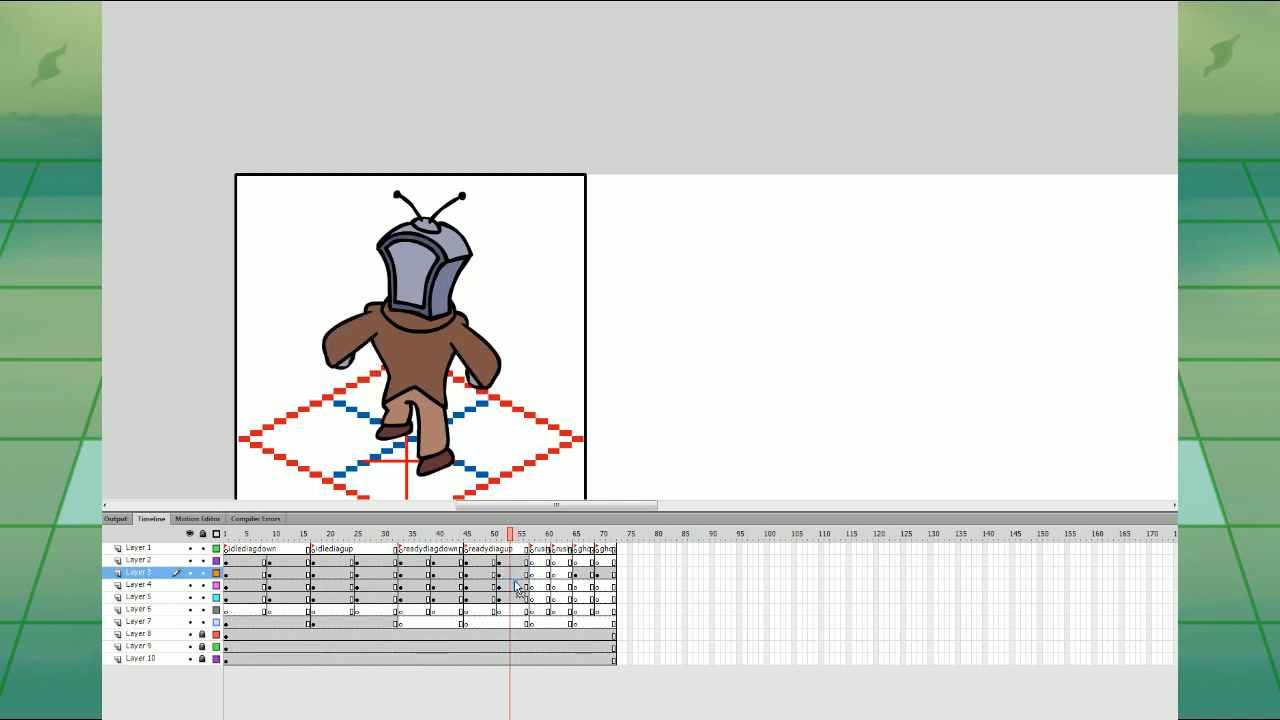
left_click(516, 584)
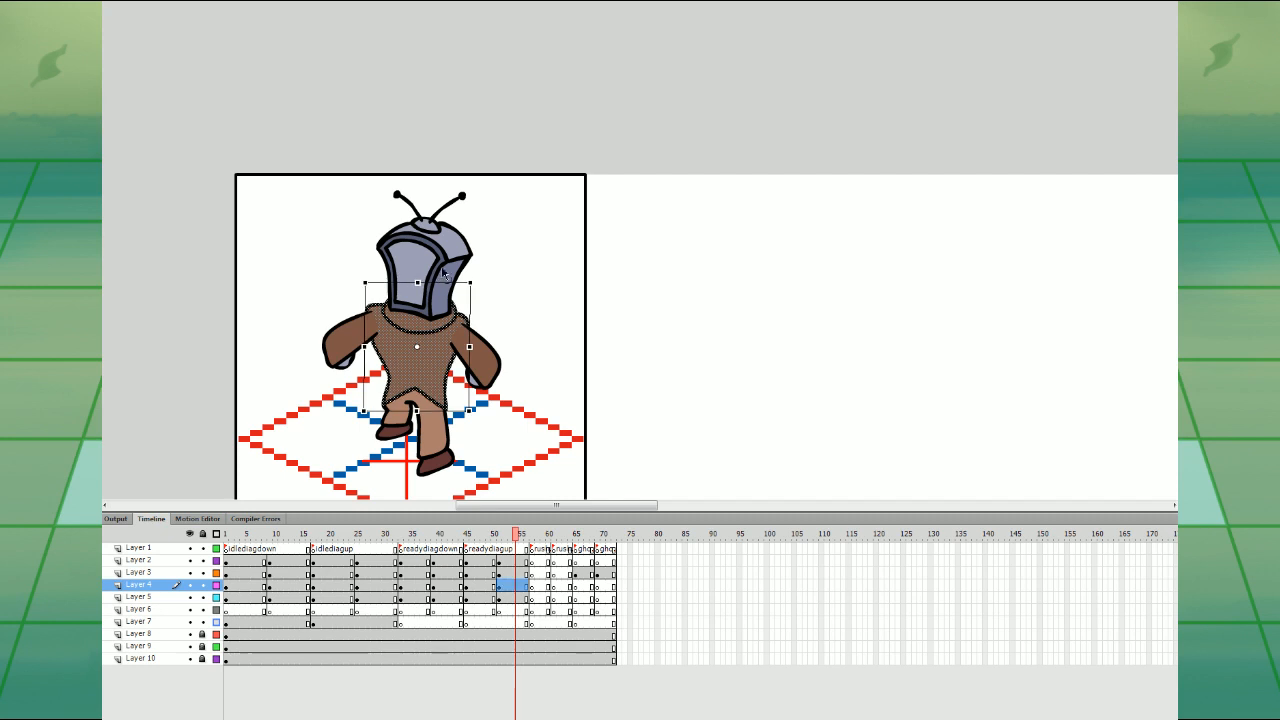
left_click(509, 561)
- Play back the animation and compare the two readydiagup poses
left_click_drag(485, 534, 511, 534)
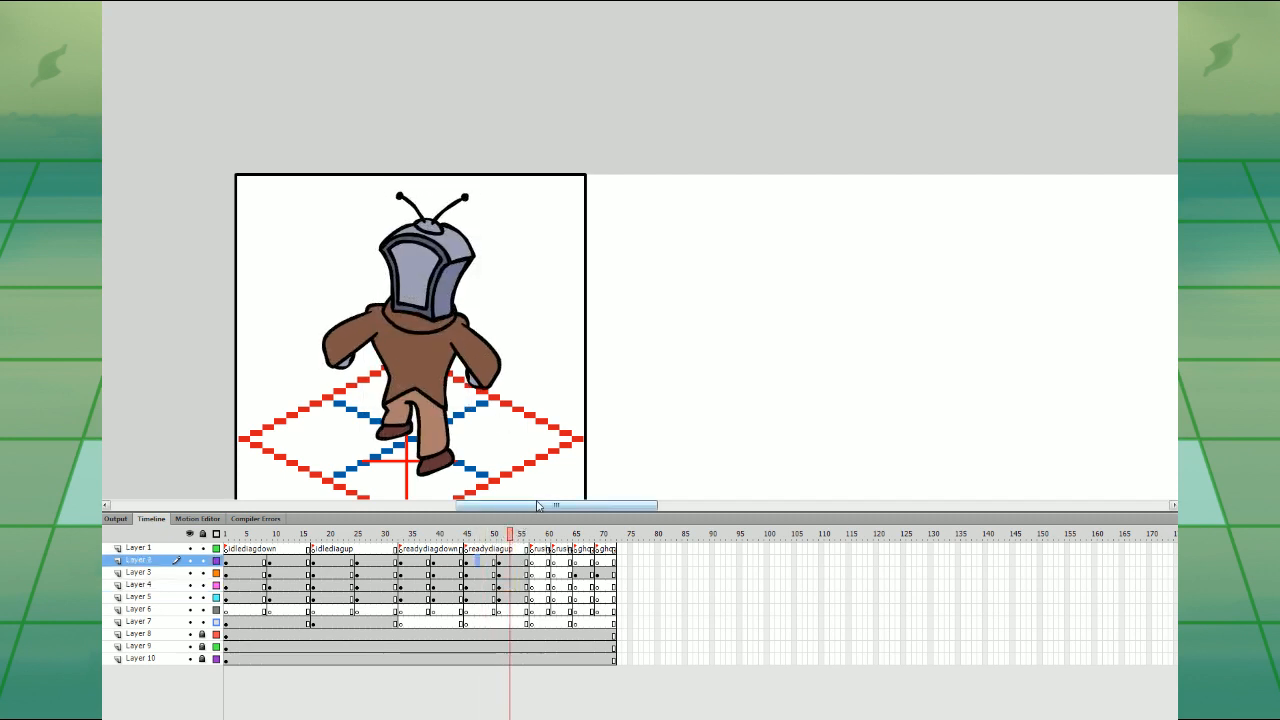
key("ctrl+minus")
left_click_drag(390, 534, 433, 534)
key("Return")
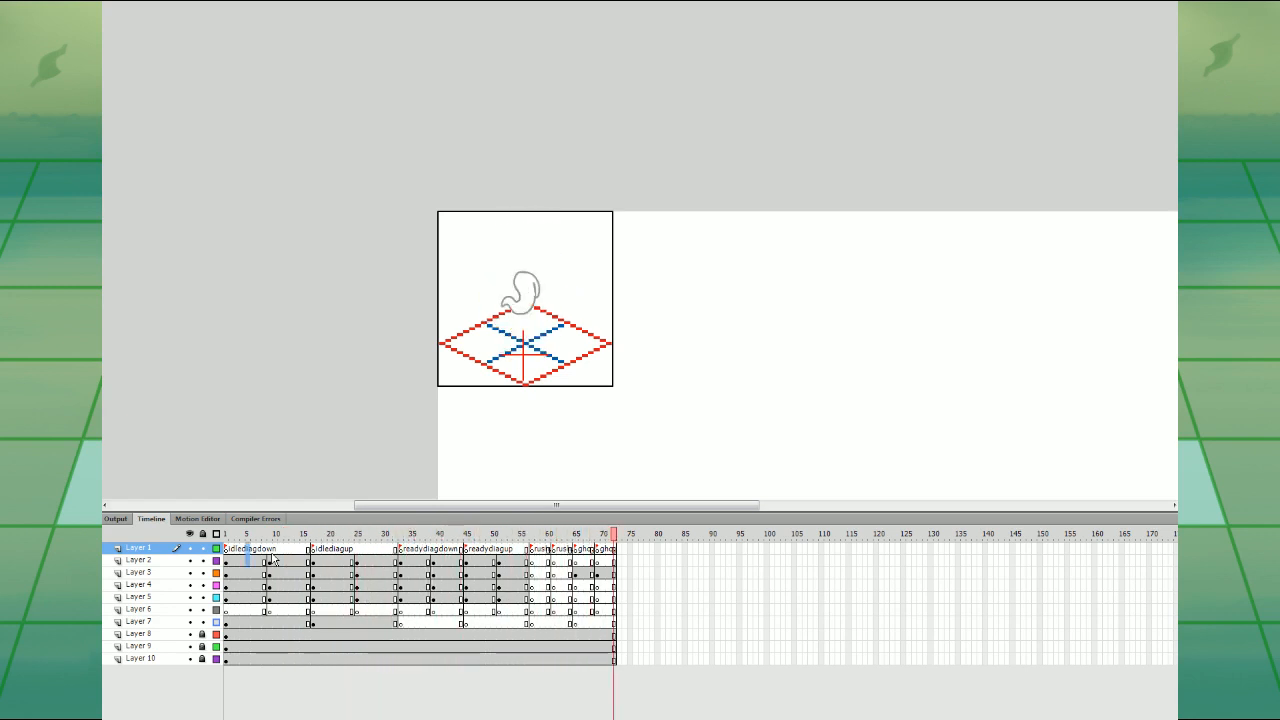
key("ctrl+equal")
left_click_drag(663, 431, 703, 400)
left_click(489, 574)
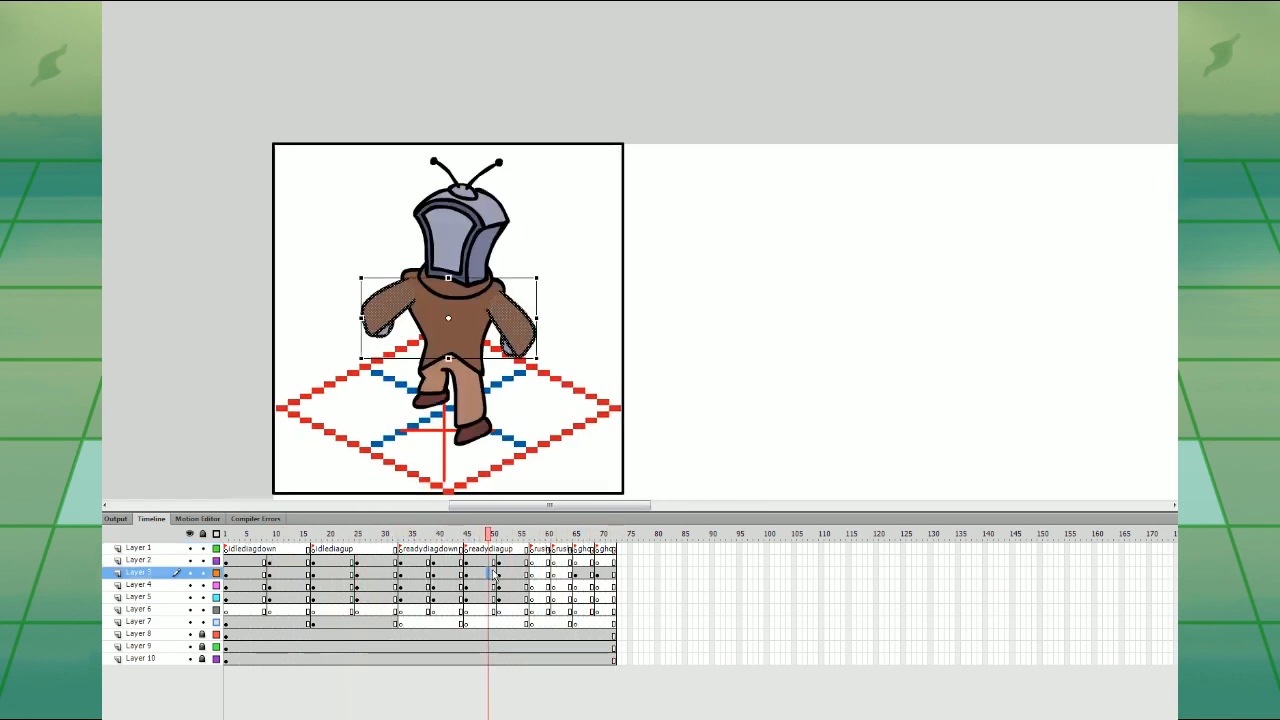
left_click(504, 577)
left_click(489, 576)
left_click(505, 576)
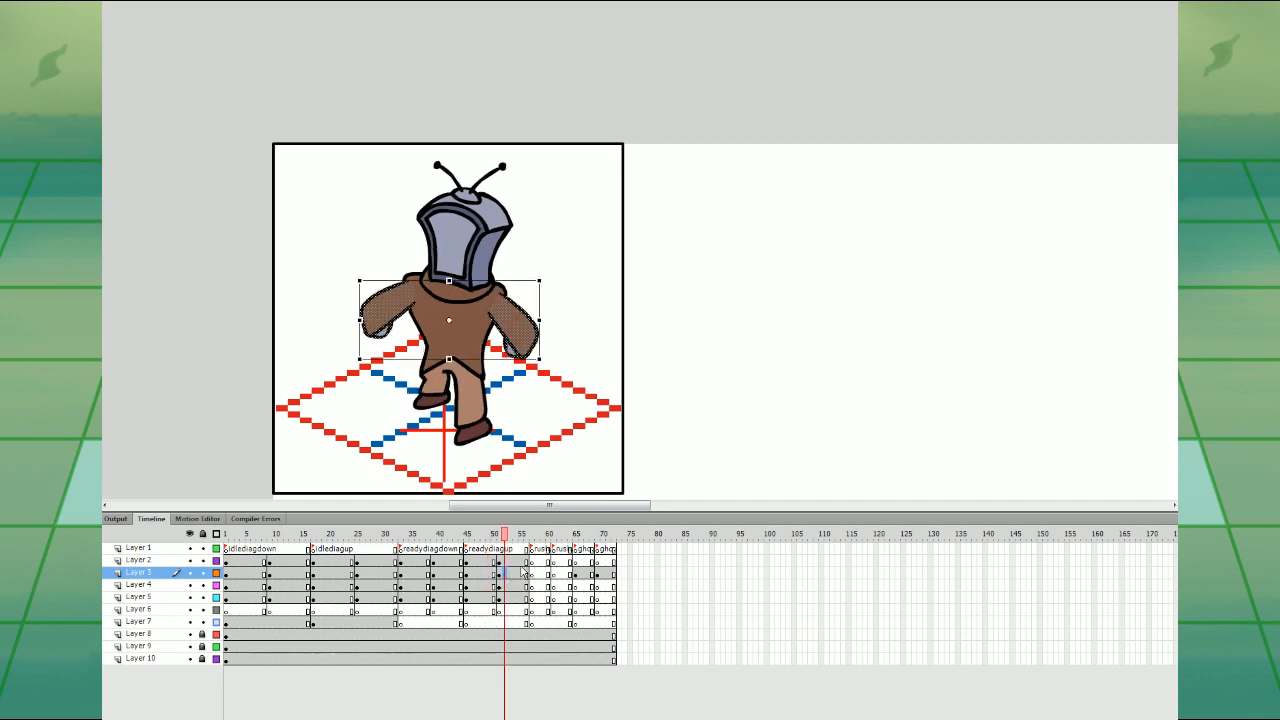
- Copy the readydiagdown pose to the first rush frames, rotate it clockwise and move it right
left_click_drag(417, 562, 546, 594)
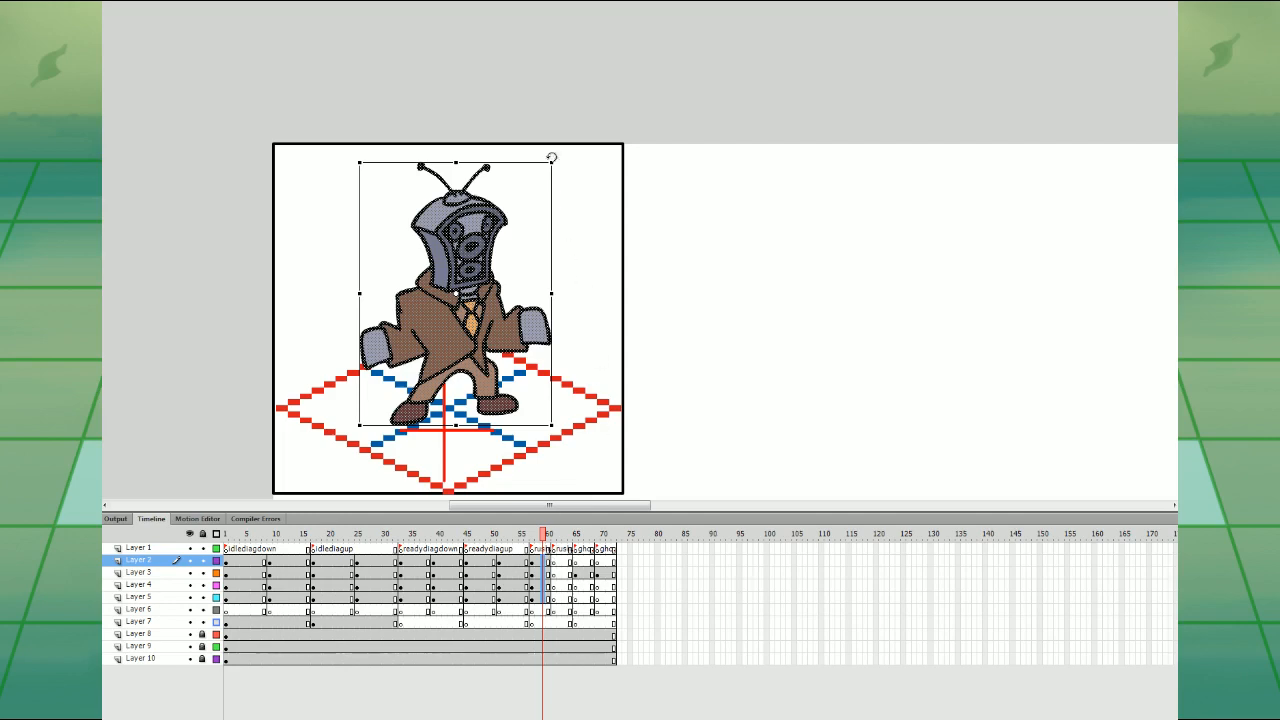
left_click_drag(552, 157, 576, 174)
left_click_drag(488, 252, 524, 258)
left_click(668, 306)
- Delete the arms and legs from the copied rush pose, keeping the head and torso
left_click(543, 588)
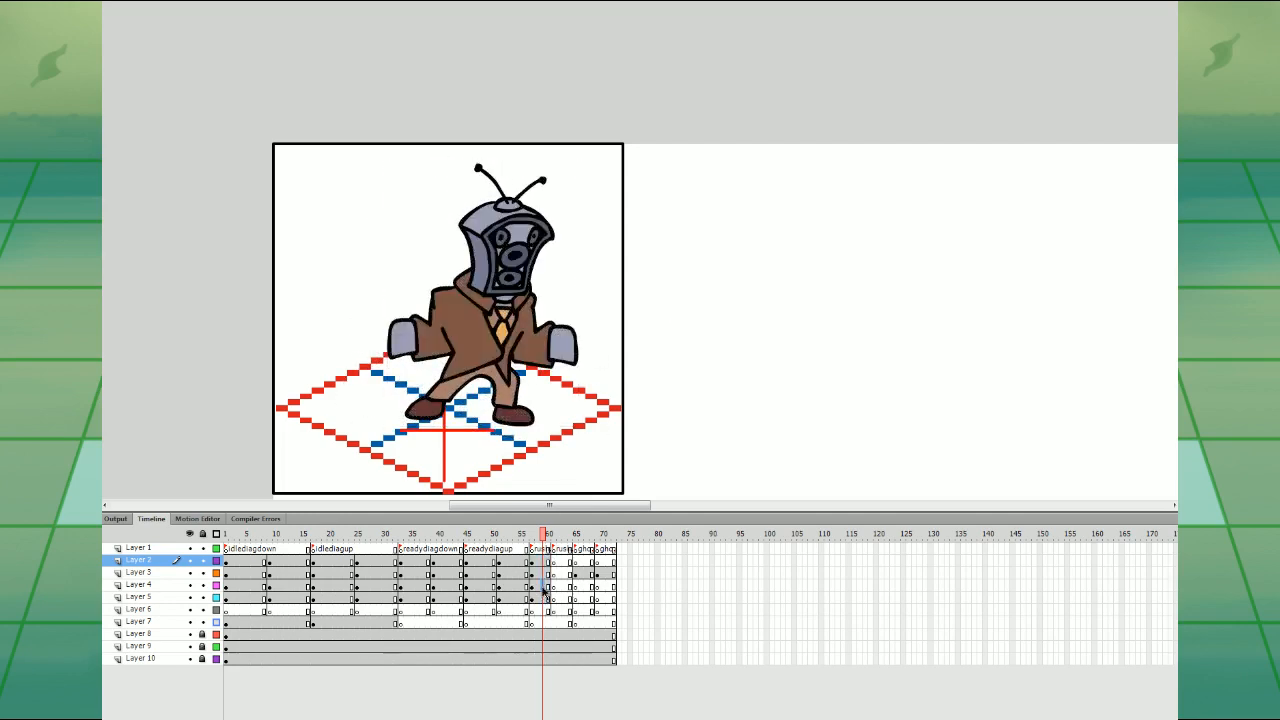
key("Delete")
left_click(543, 597)
key("Delete")
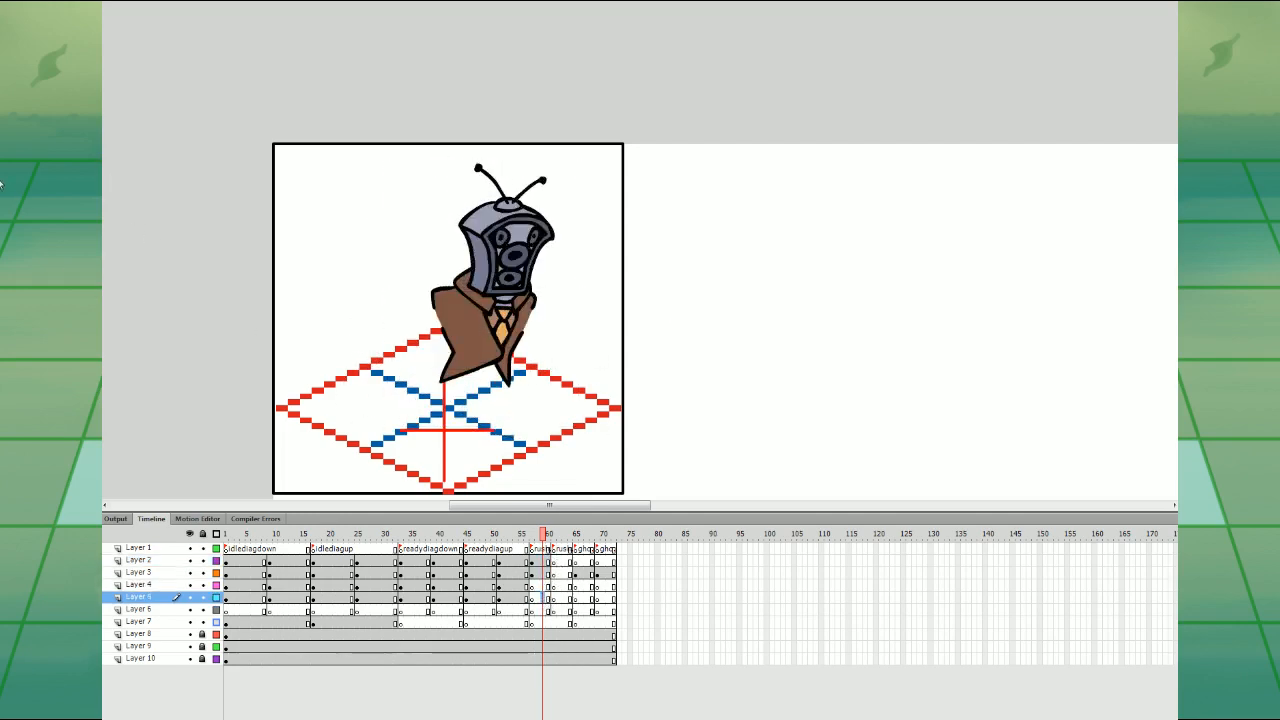
left_click(543, 585)
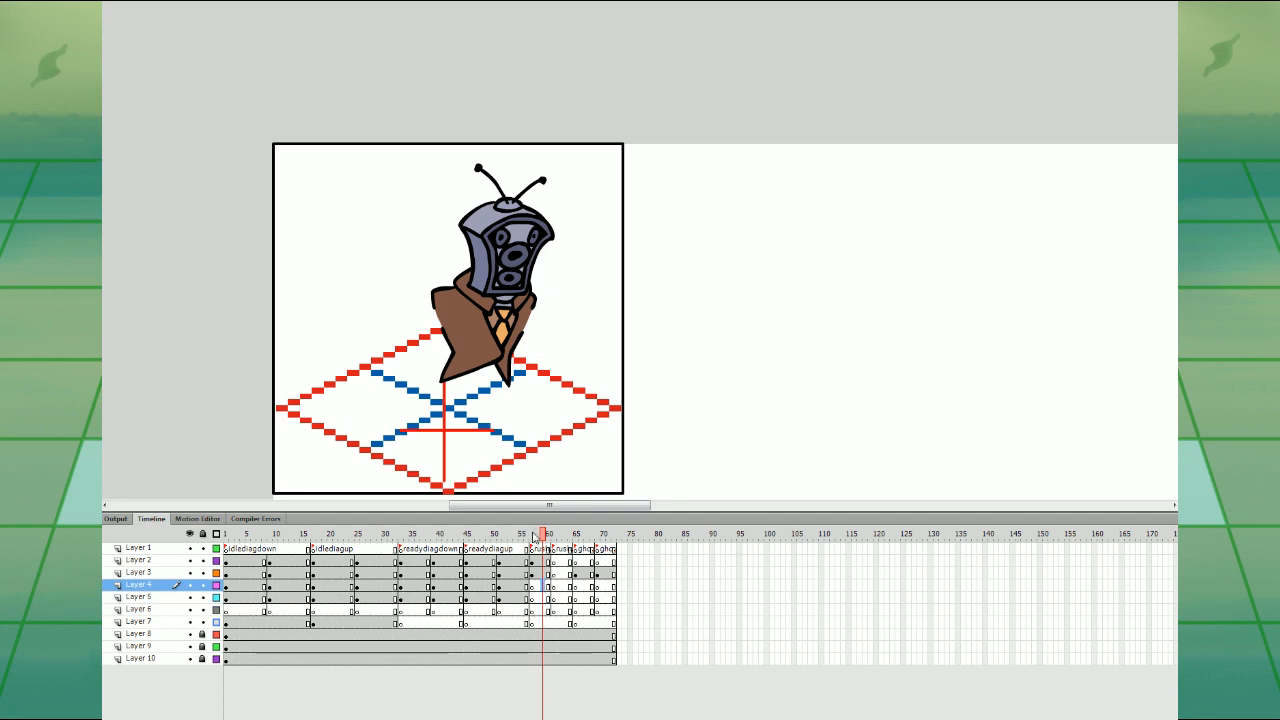
- Move the rush pose's torso from Layer 3 to Layer 4 and insert a blank keyframe on Layer 3 at frame 57
left_click(537, 561)
left_click(532, 573)
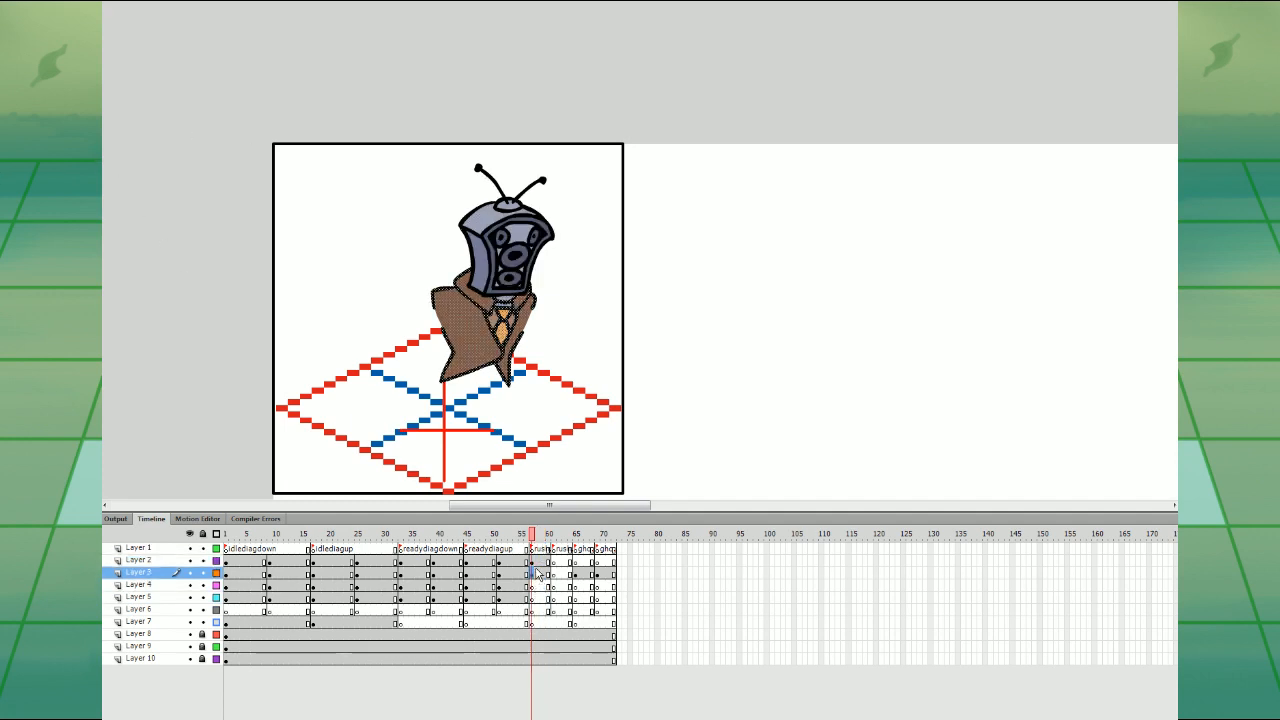
left_click_drag(532, 573, 532, 585)
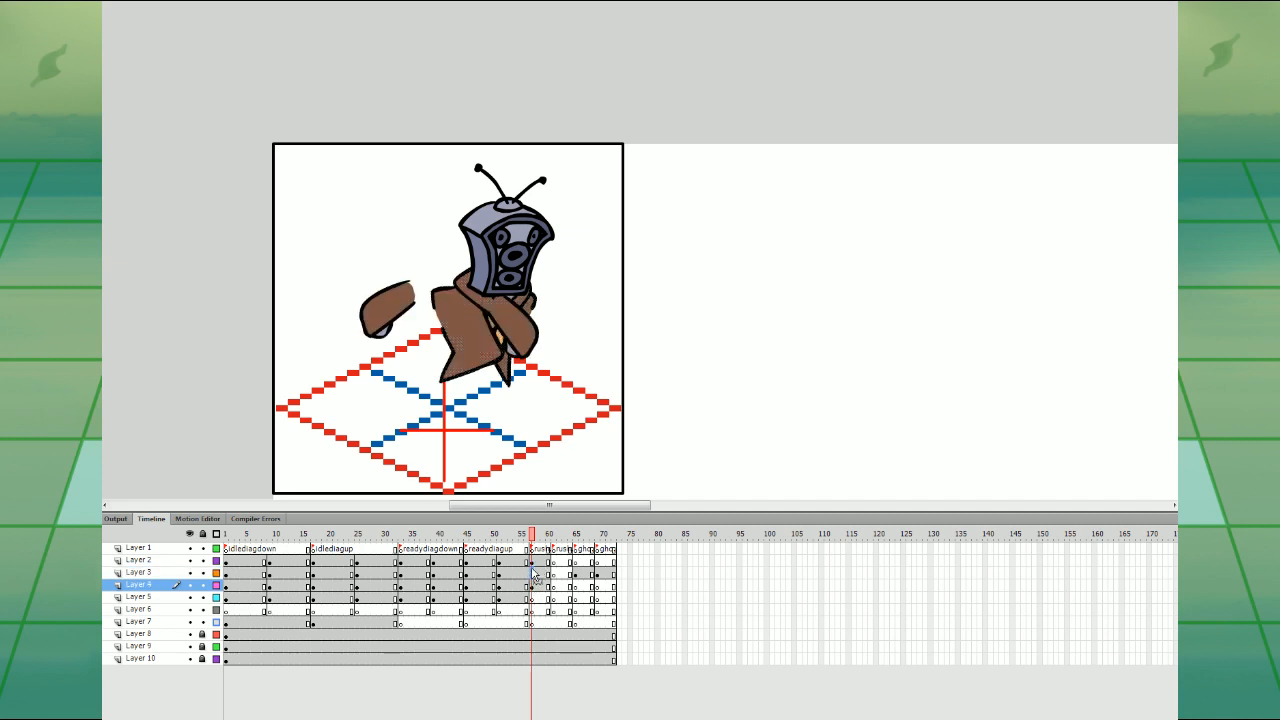
left_click(532, 574)
key("F7")
- Turn on onion skinning and draw the outline of the near arm bent across the chest on Layer 3
left_click(325, 714)
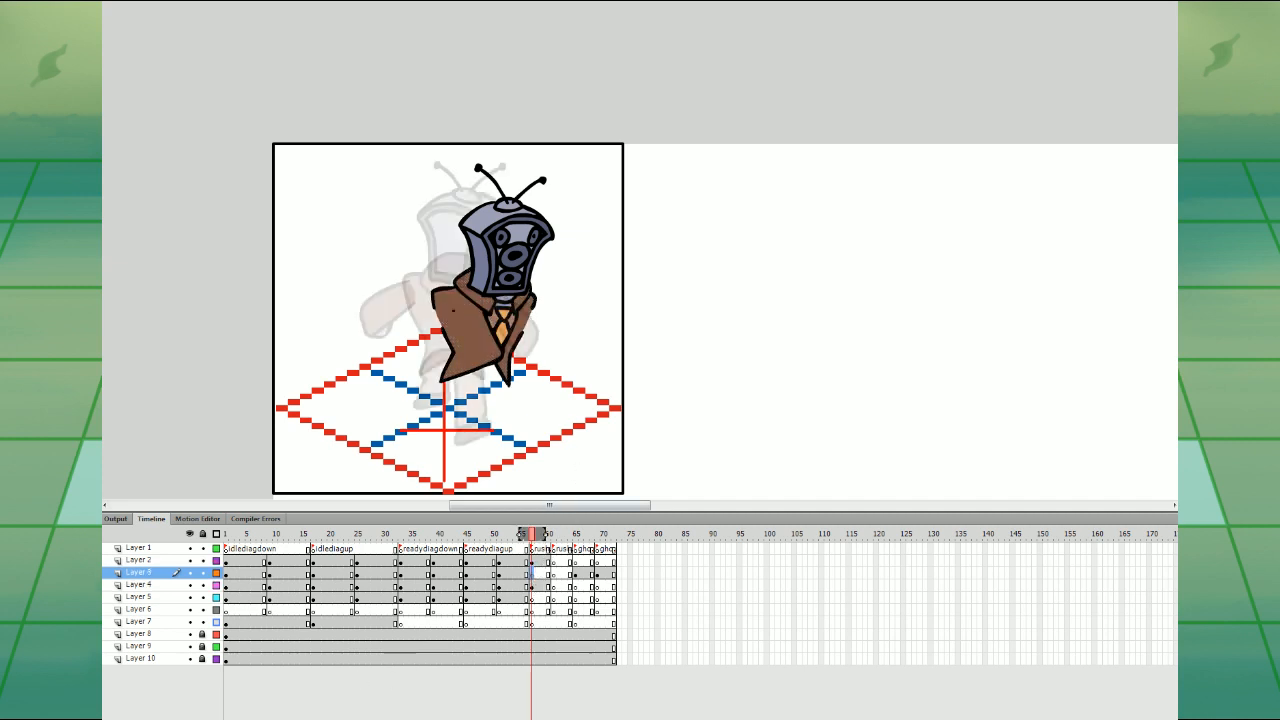
mouse_move(434, 303)
left_mouse_down()
mouse_move(431, 355)
mouse_move(470, 352)
mouse_move(480, 329)
mouse_move(457, 322)
mouse_move(480, 372)
left_mouse_up()
key("ctrl+z")
key("ctrl+z")
left_click_drag(489, 325, 503, 336)
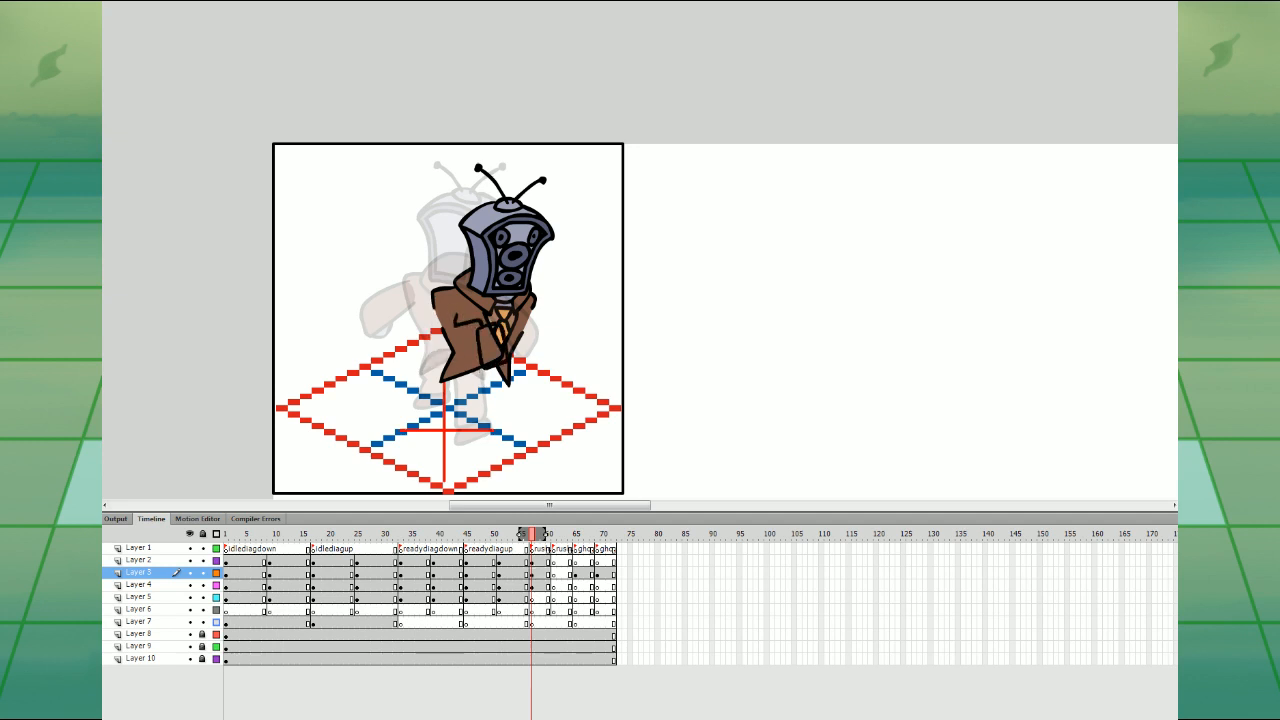
mouse_move(435, 293)
left_mouse_down()
mouse_move(428, 348)
mouse_move(485, 373)
left_mouse_up()
left_click(532, 585)
left_click(533, 573)
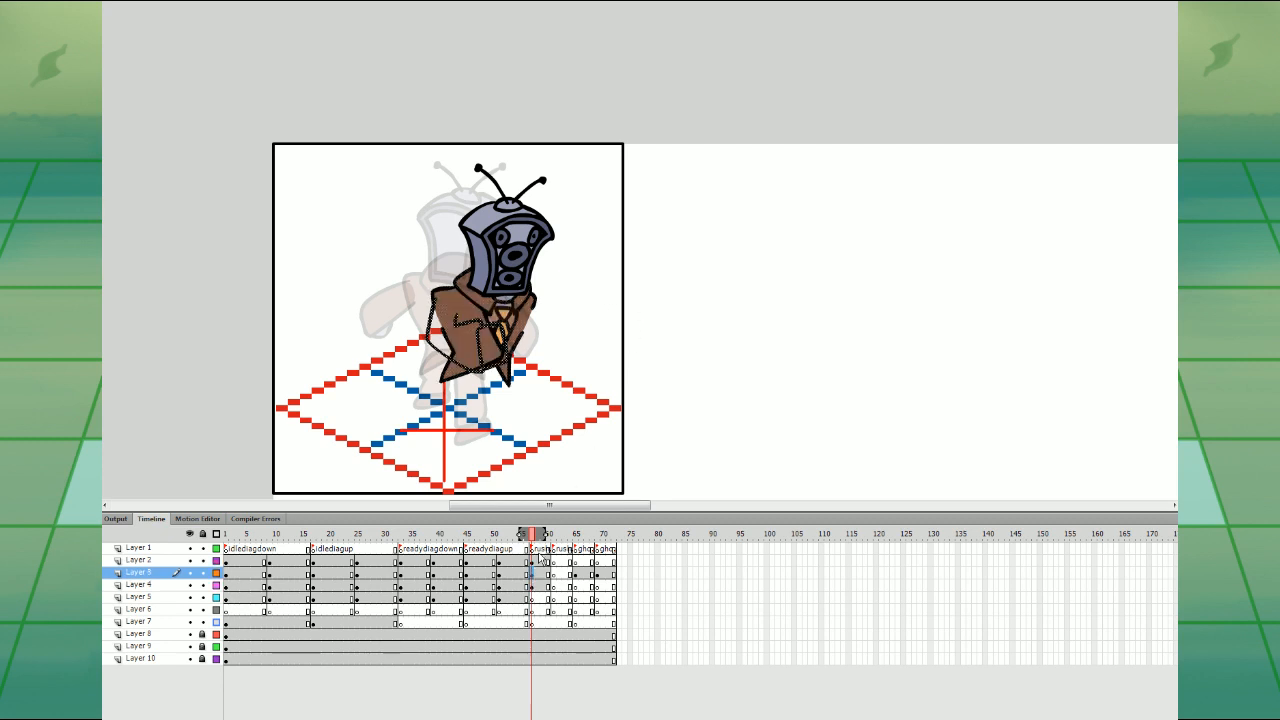
- Draw the outline of the far arm beside the torso on Layer 4 of the rush pose
left_click(534, 586)
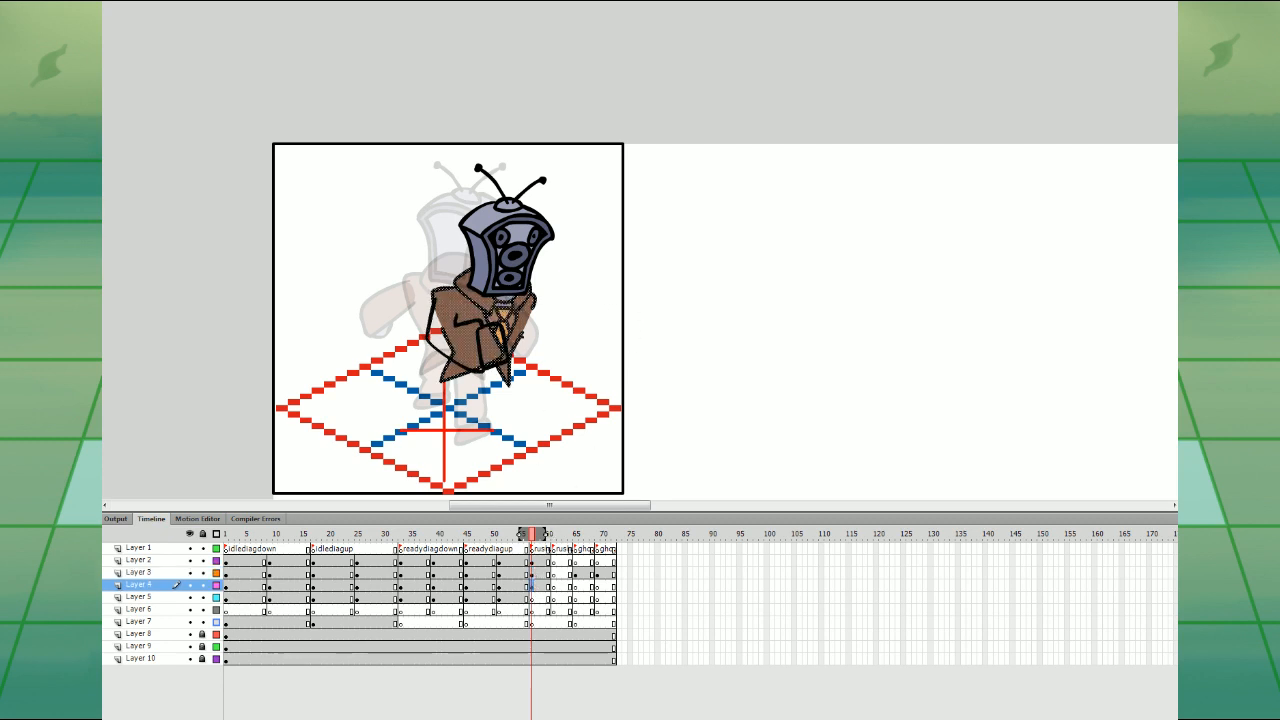
left_click(548, 316)
left_click(540, 318)
mouse_move(532, 302)
left_mouse_down()
mouse_move(528, 322)
mouse_move(532, 300)
left_mouse_up()
key("ctrl+z")
key("ctrl+z")
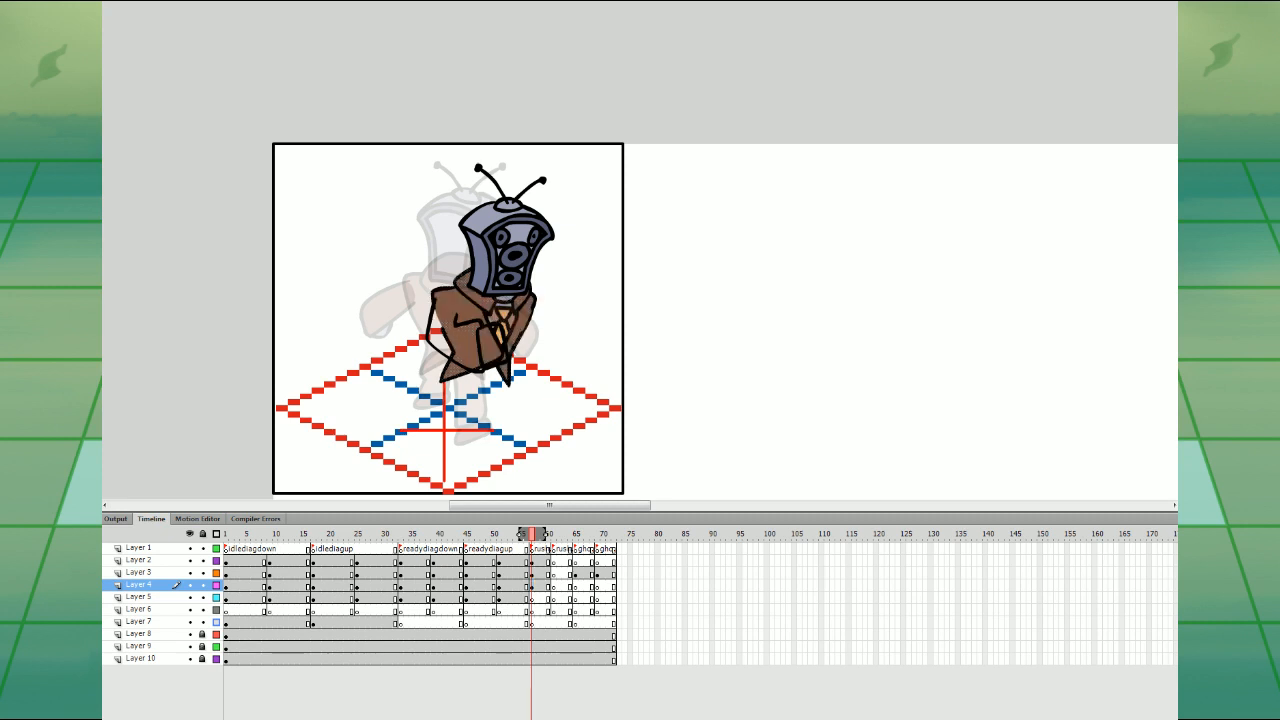
left_click(535, 320)
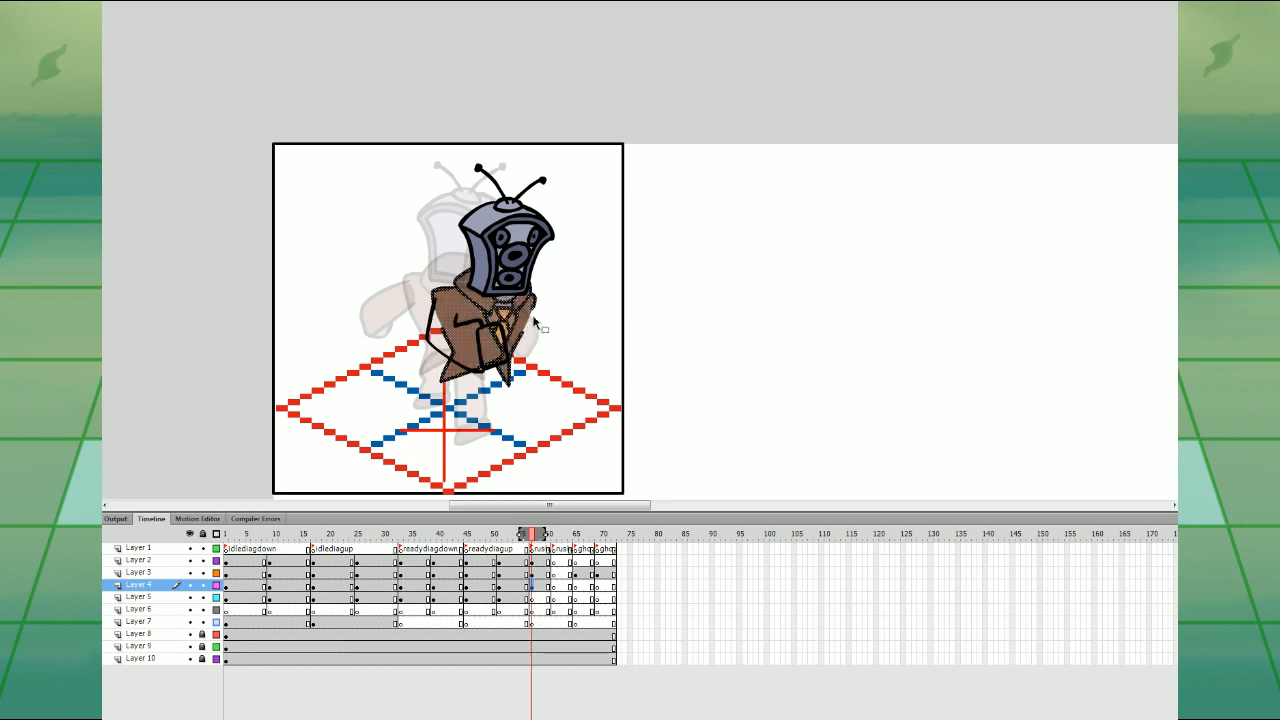
left_click_drag(532, 305, 535, 299)
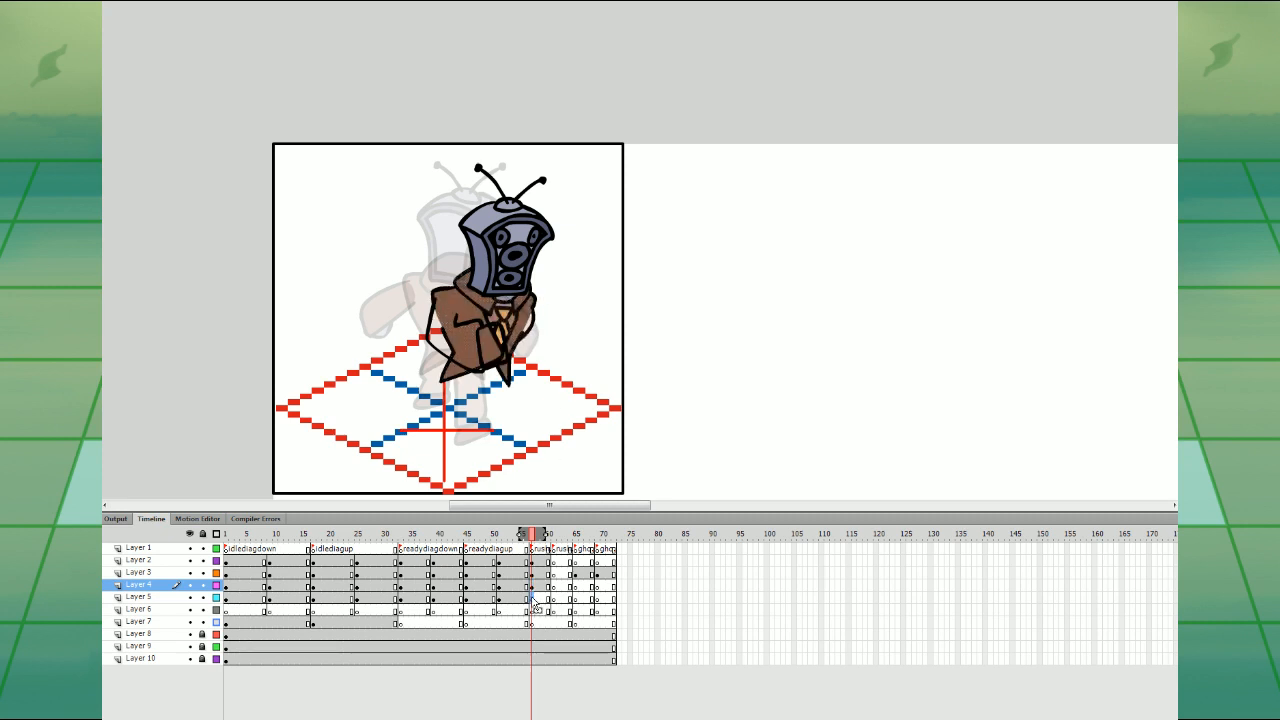
- Draw the outlines of two bent running legs with shoes on Layer 5 of the rush pose
left_click(326, 598)
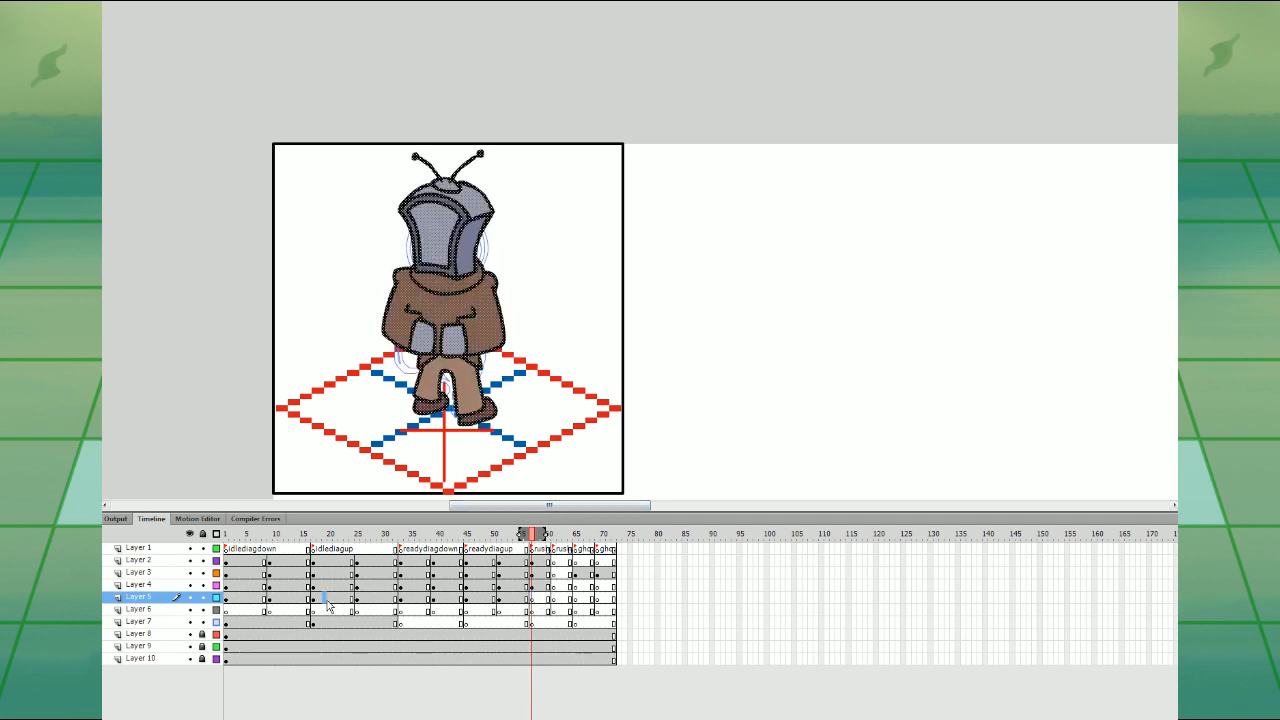
left_click(256, 609)
left_click(544, 597)
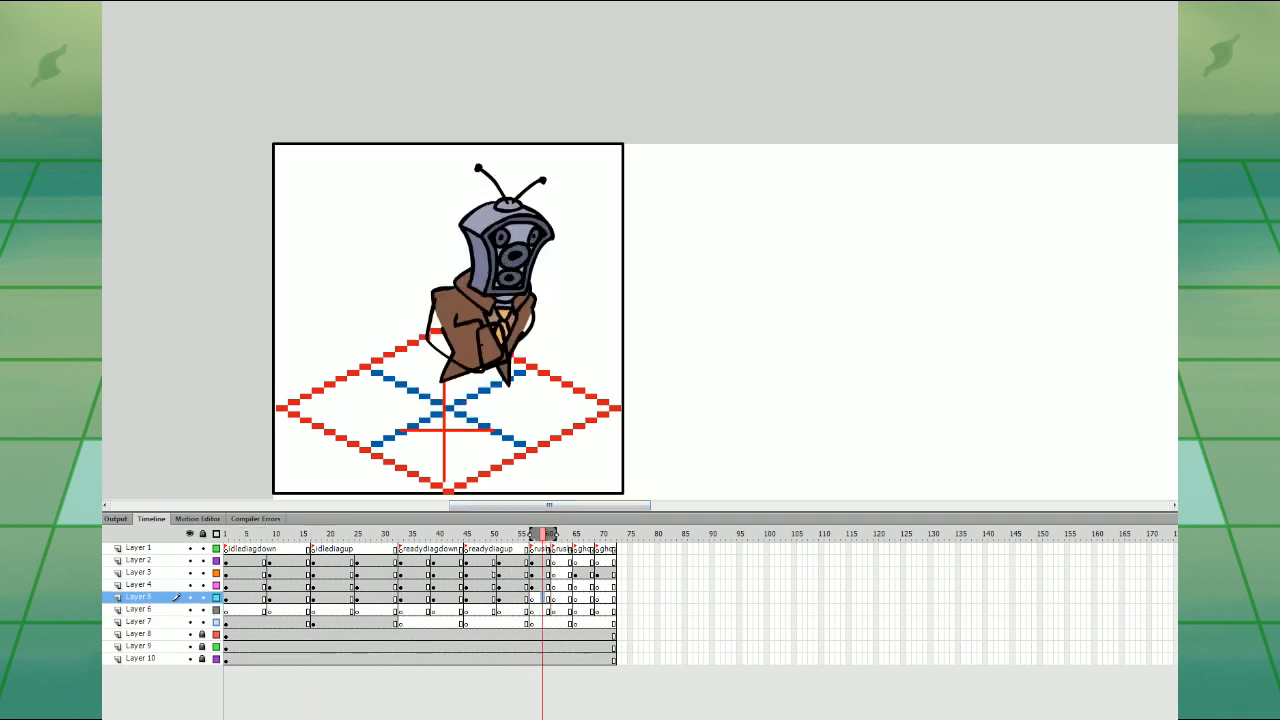
mouse_move(461, 358)
left_mouse_down()
mouse_move(479, 375)
mouse_move(422, 374)
mouse_move(480, 376)
left_mouse_up()
key("ctrl+z")
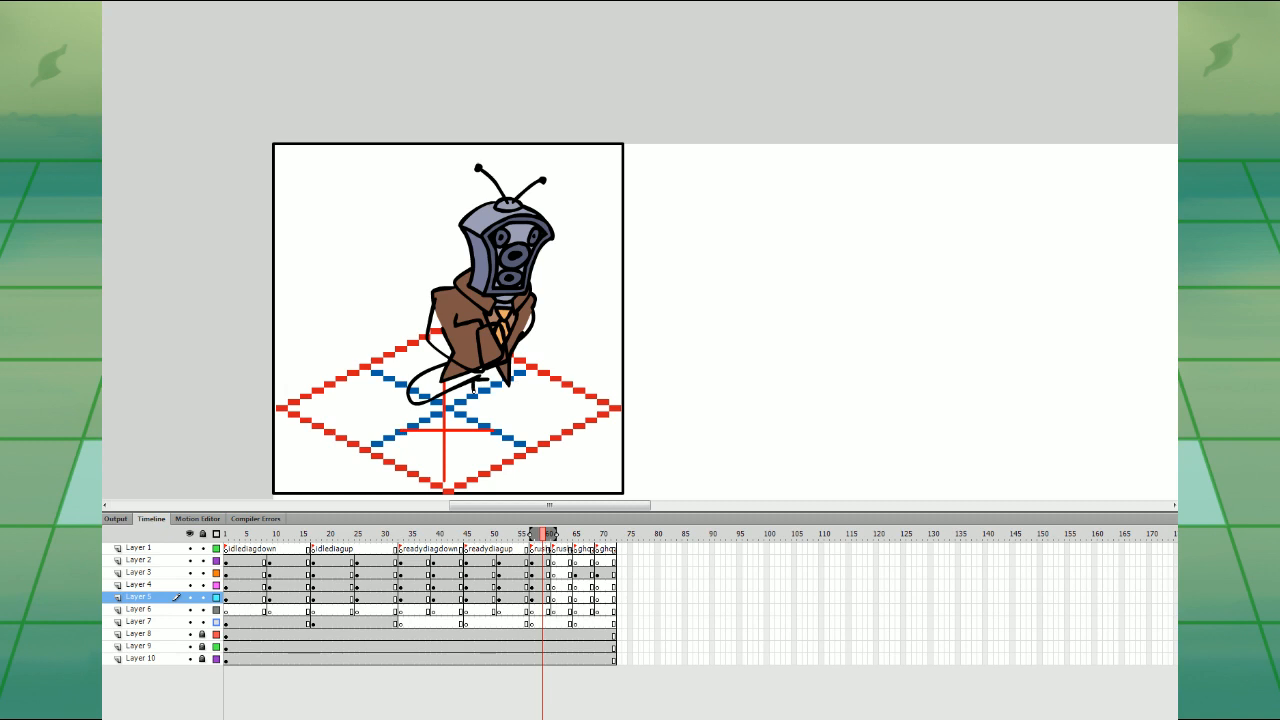
mouse_move(408, 381)
left_mouse_down()
mouse_move(386, 418)
mouse_move(413, 390)
mouse_move(396, 417)
mouse_move(411, 402)
mouse_move(479, 415)
left_mouse_up()
key("ctrl+z")
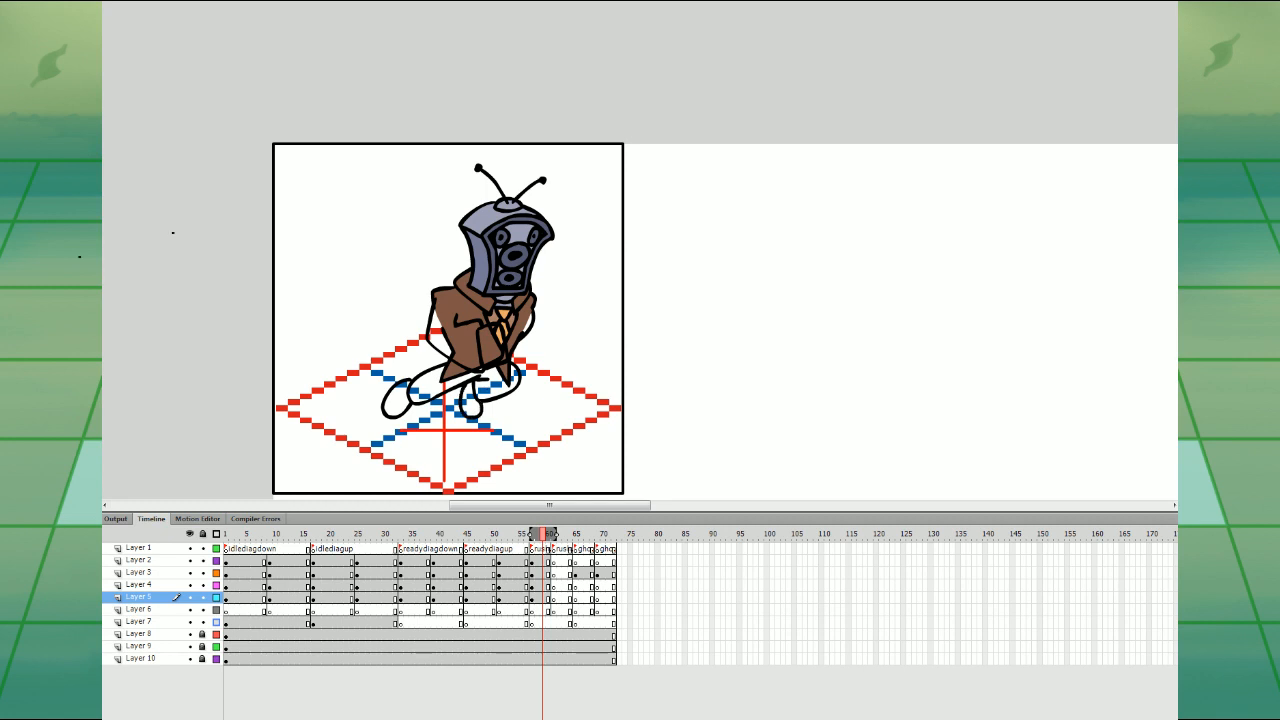
- Fill the near arm with the jacket's brown and turn off onion skinning
left_click(540, 572)
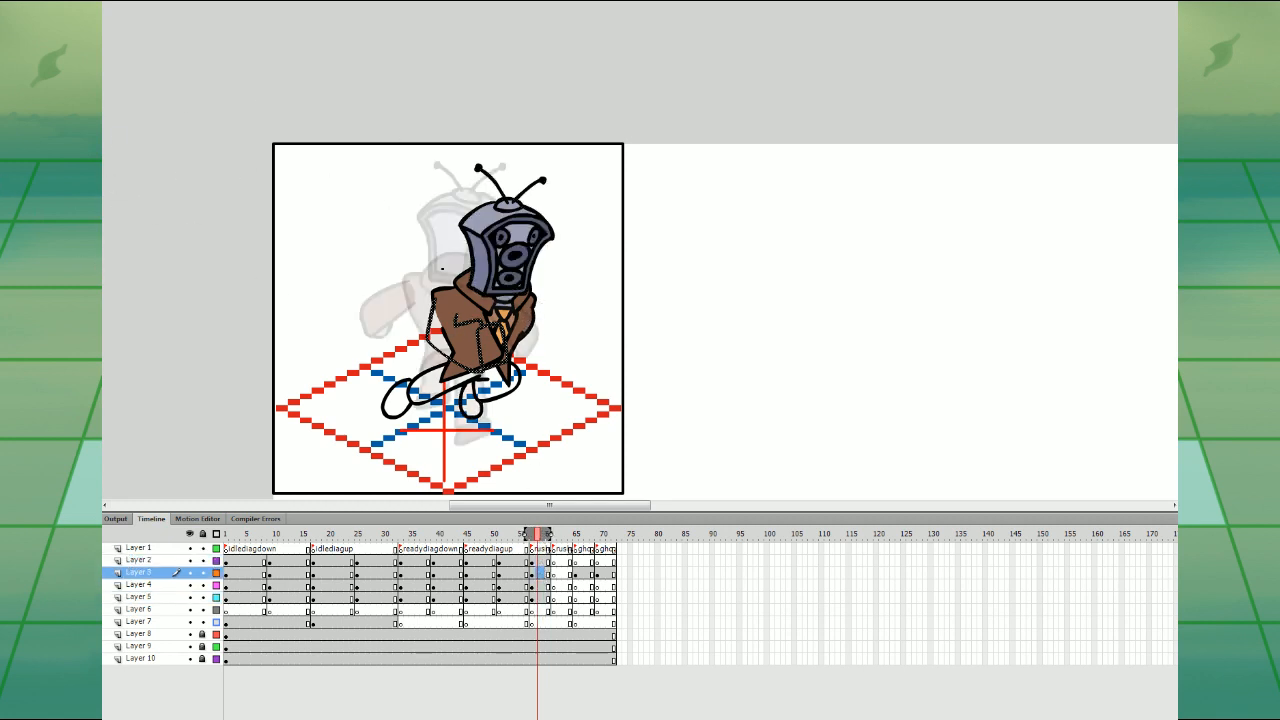
left_click(451, 306)
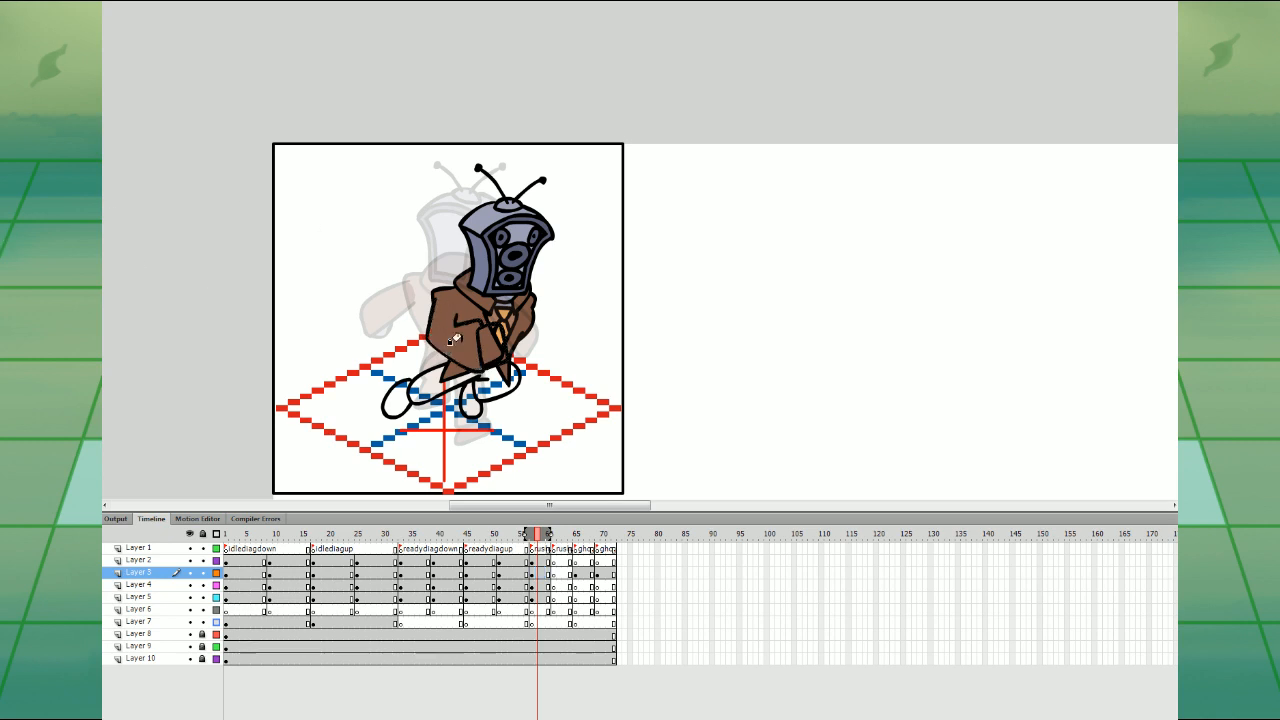
left_click(430, 717)
key("period")
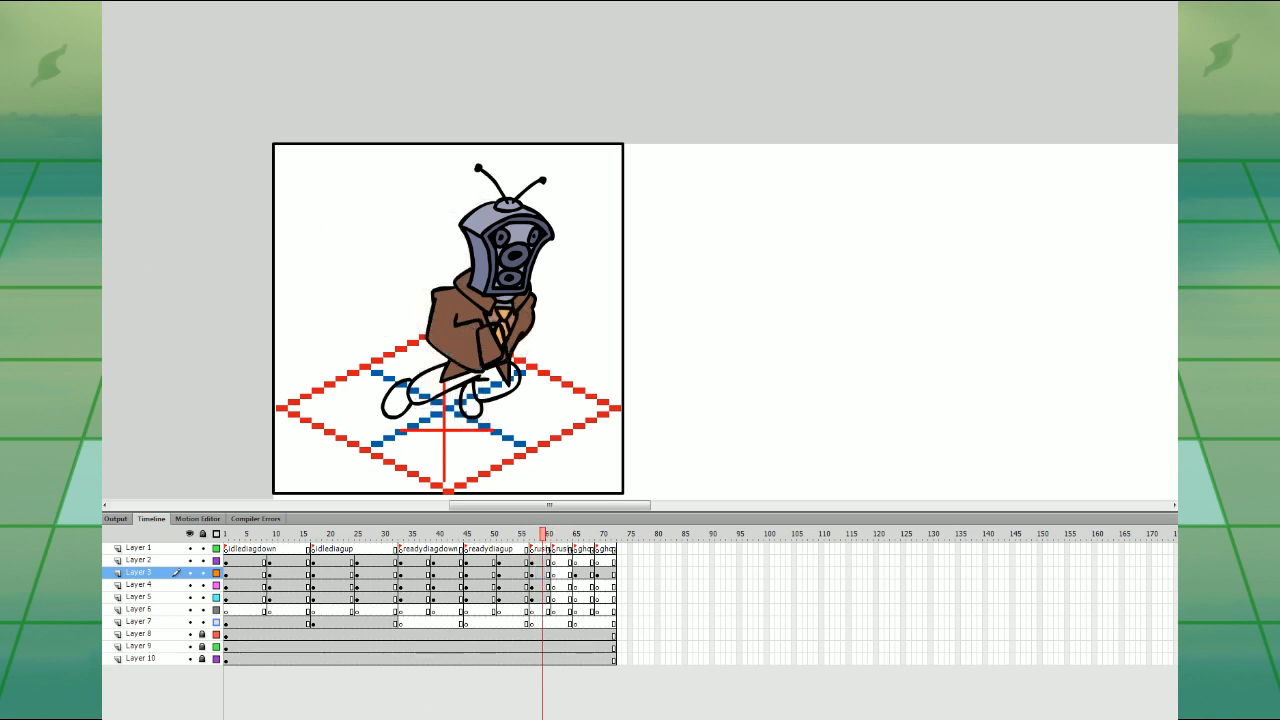
- Fill the rush pose's legs and shoes with the trouser and shoe colours sampled from the readydiagup pose
key("comma")
key("comma")
key("i")
key("comma")
key("period")
key("comma")
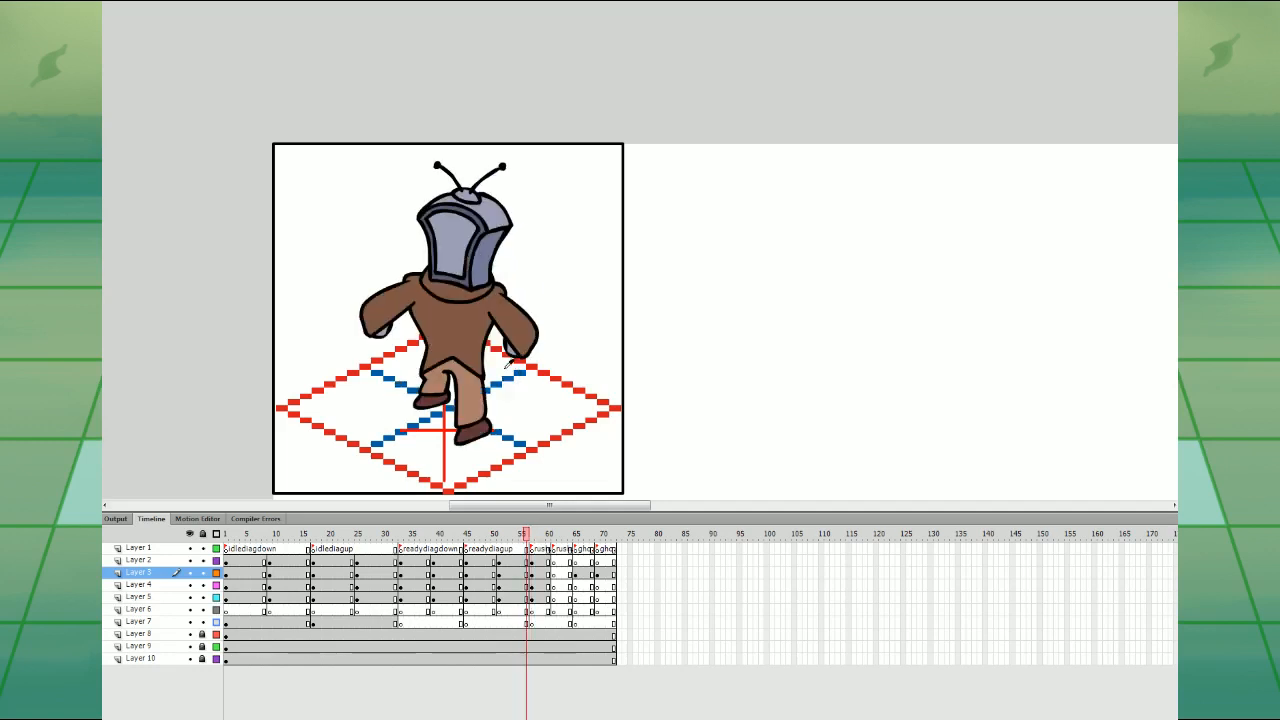
left_click(470, 395)
key("period")
left_click(486, 382)
key("comma")
key("period")
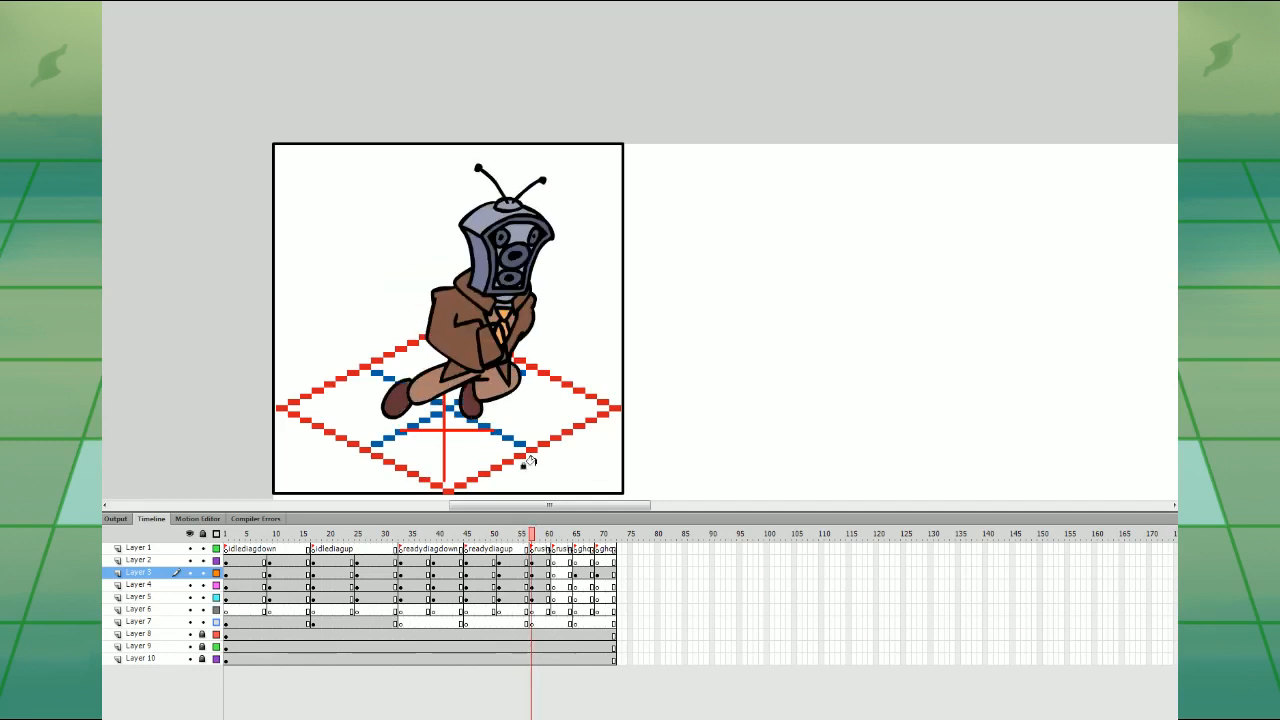
- Move the whole rush pose on Layers 2 to 5 slightly right and down inside the sprite frame
left_click(316, 549)
left_click(410, 551)
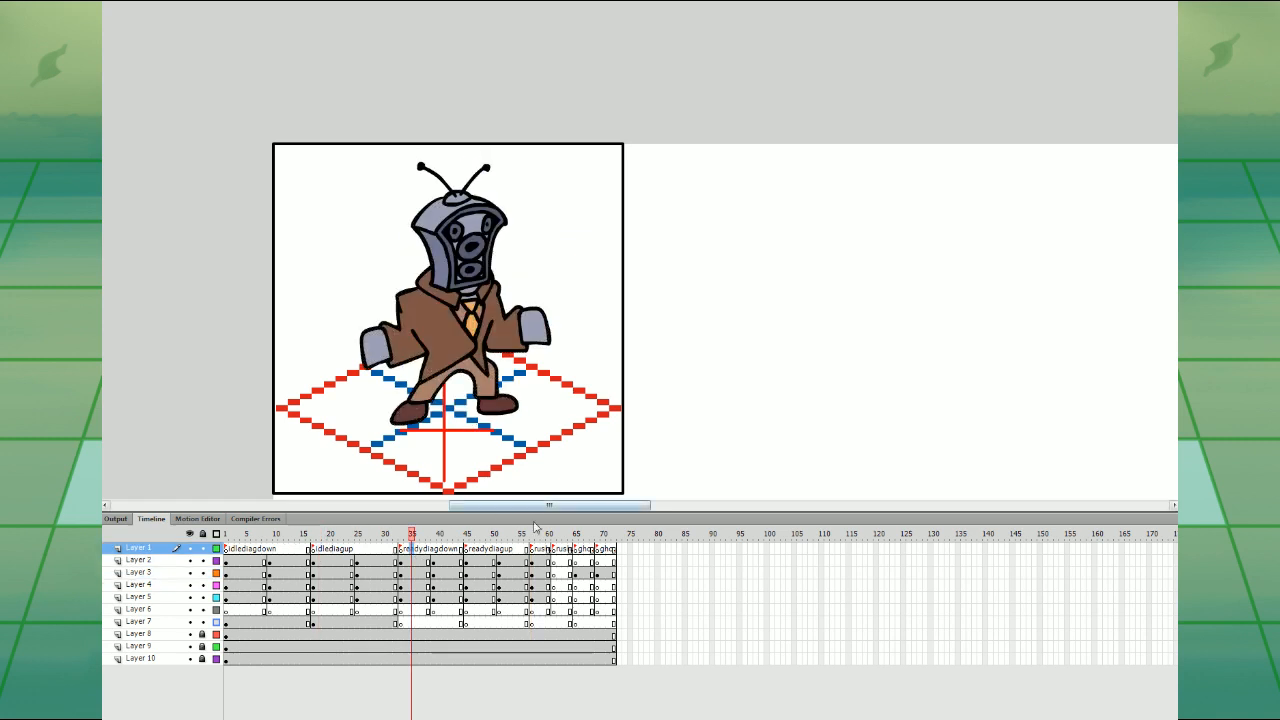
left_click(538, 550)
left_click_drag(544, 598, 544, 562)
left_click(97, 26)
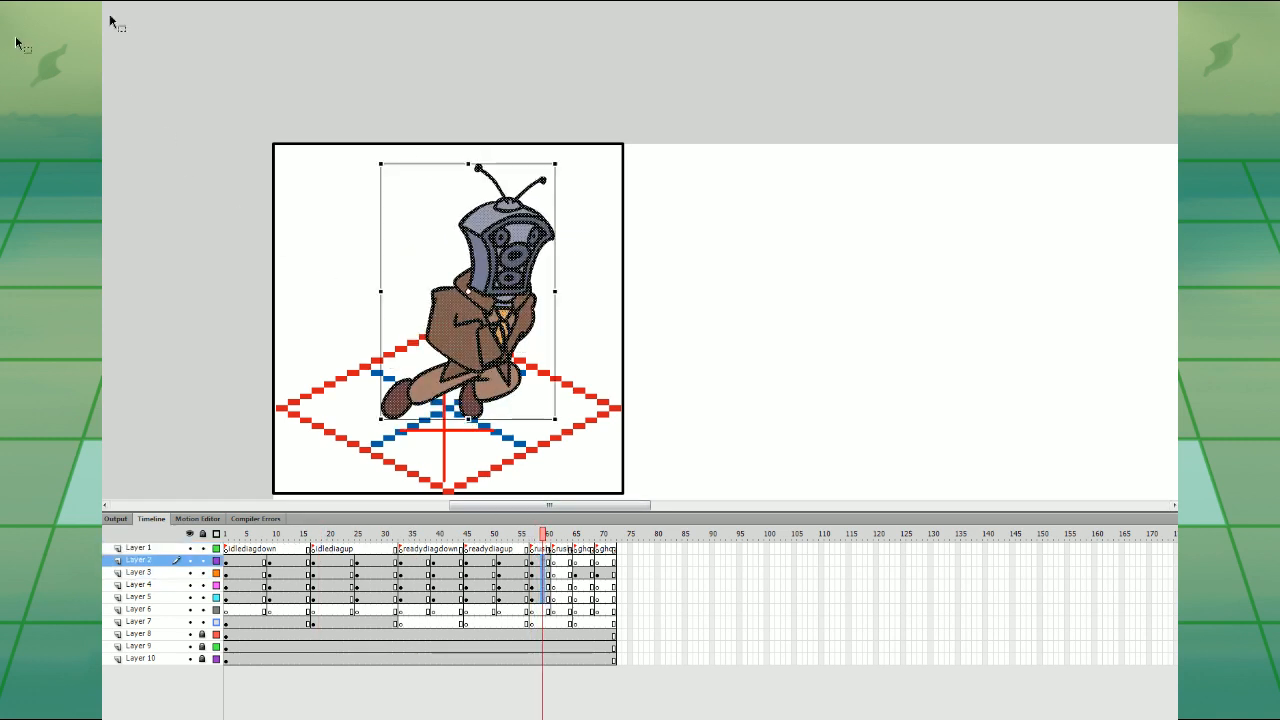
left_click_drag(521, 276, 536, 283)
left_click(586, 260)
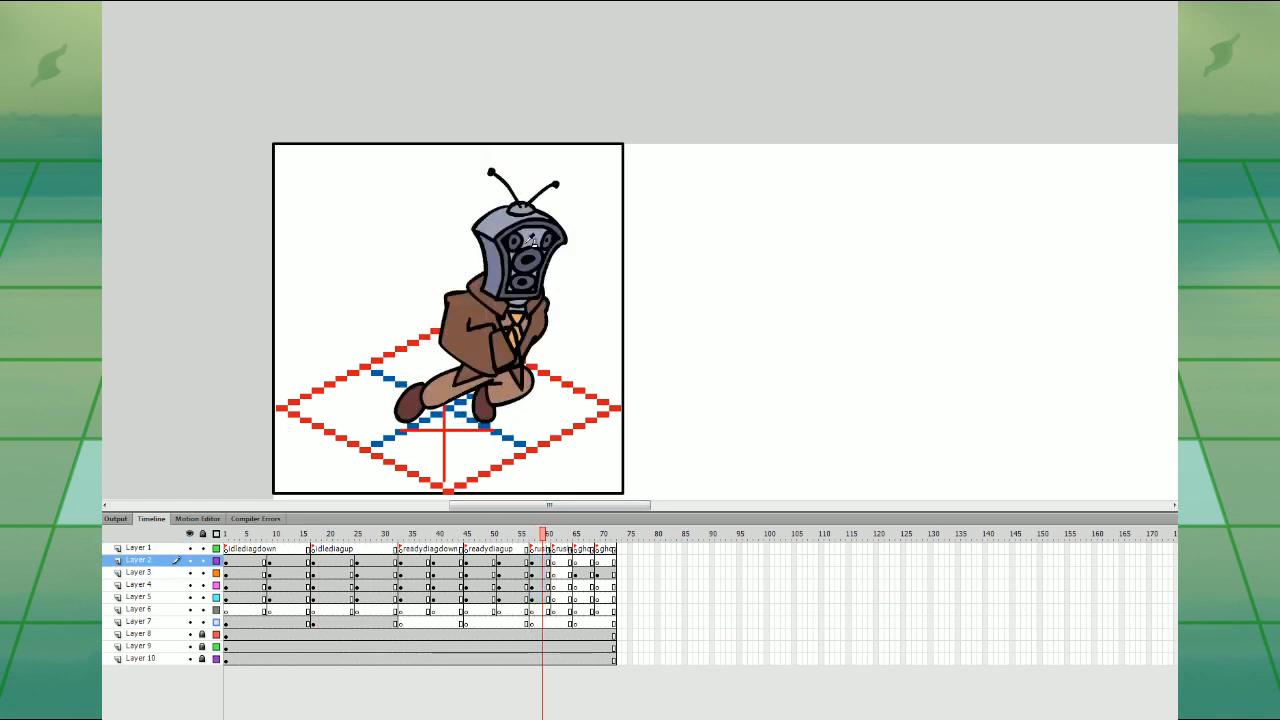
- Add keyframes at frame 59 on Layers 2 to 5, then offset the head and rotate and nudge the near arm right
left_click_drag(545, 599, 547, 566)
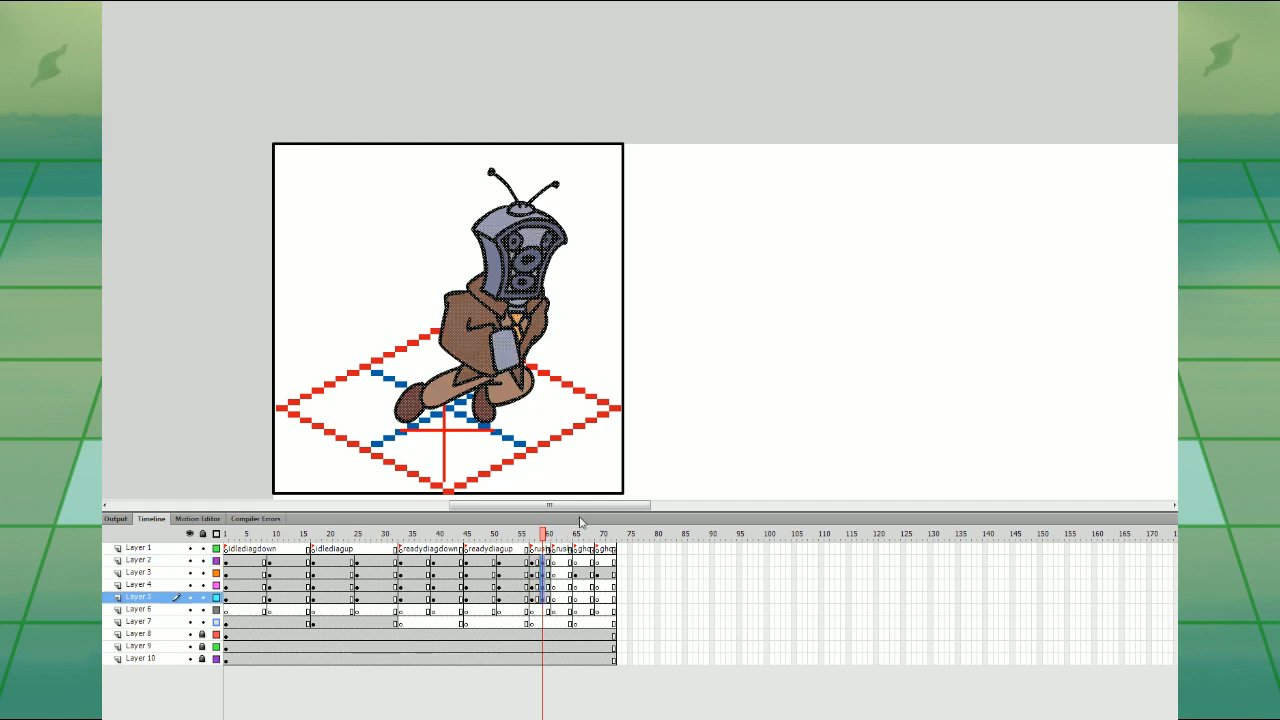
left_click(551, 563)
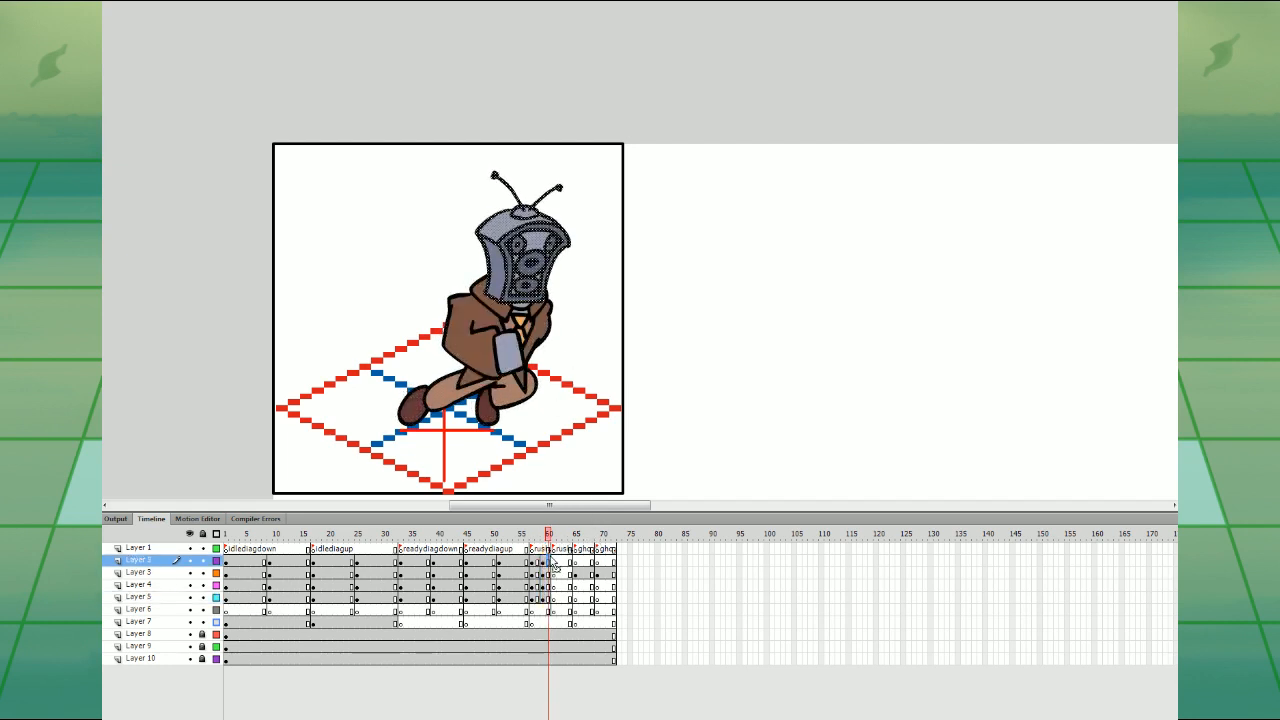
left_click(550, 572)
key("q")
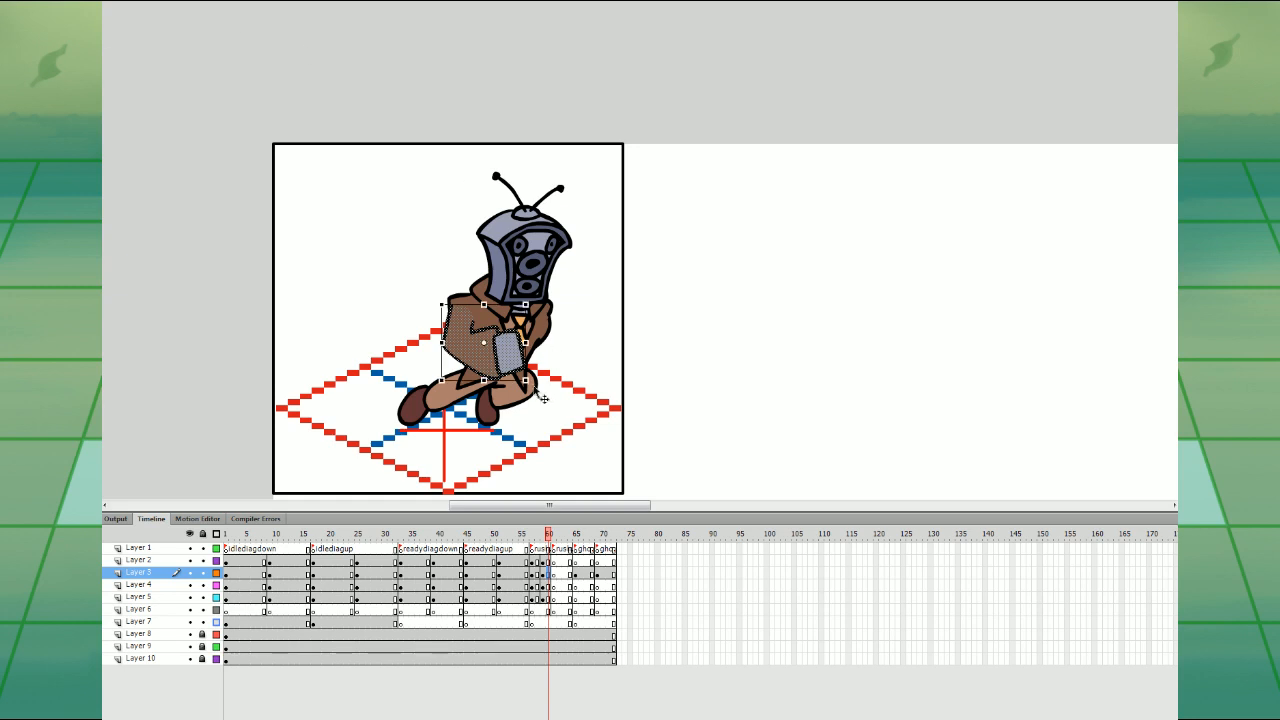
left_click_drag(531, 385, 535, 378)
key("Right")
key("Right")
key("Right")
- Skew the legs on Layer 5 slightly in the new rush keyframe and step through the rush frames
left_click(549, 598)
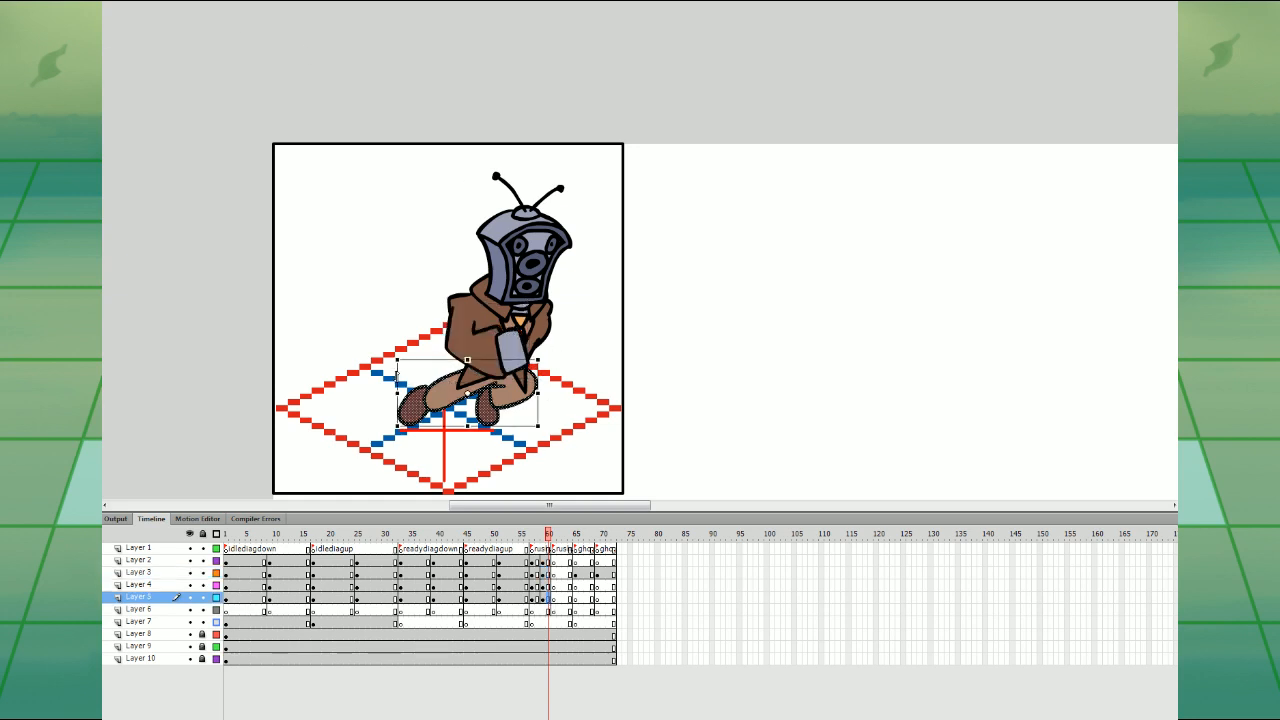
left_click_drag(397, 375, 397, 368)
left_click(532, 573)
key("period")
key("period")
key("period")
key("period")
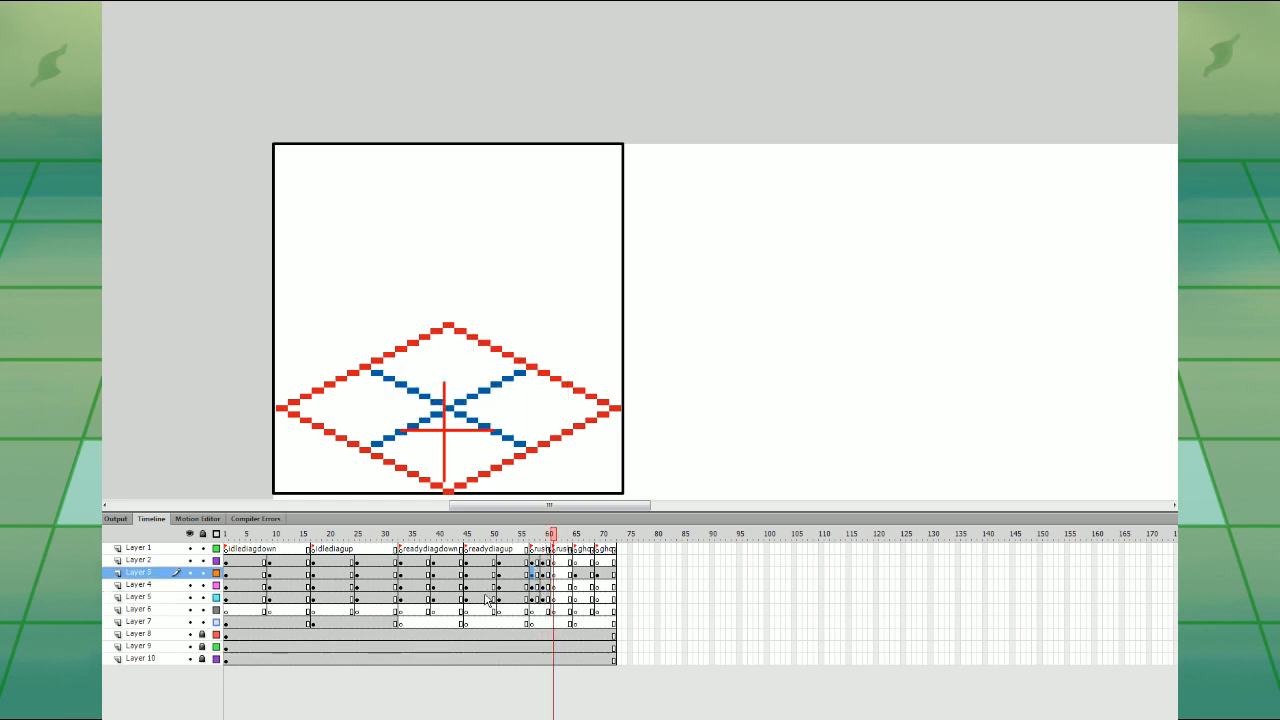
- Copy the readydiagup pose into the second rush section and delete its legs on Layer 5 and arms on Layer 3
left_click(487, 598)
left_click(565, 597)
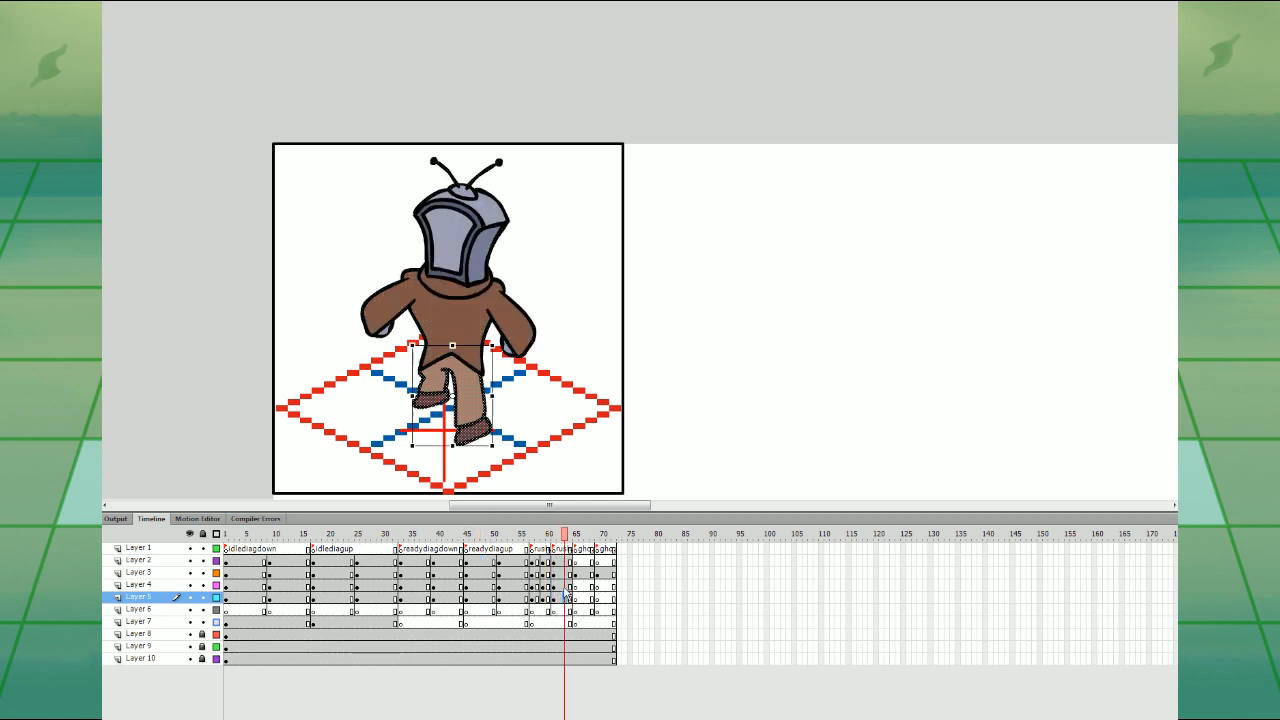
key("Delete")
left_click(566, 561)
left_click(566, 573)
key("Delete")
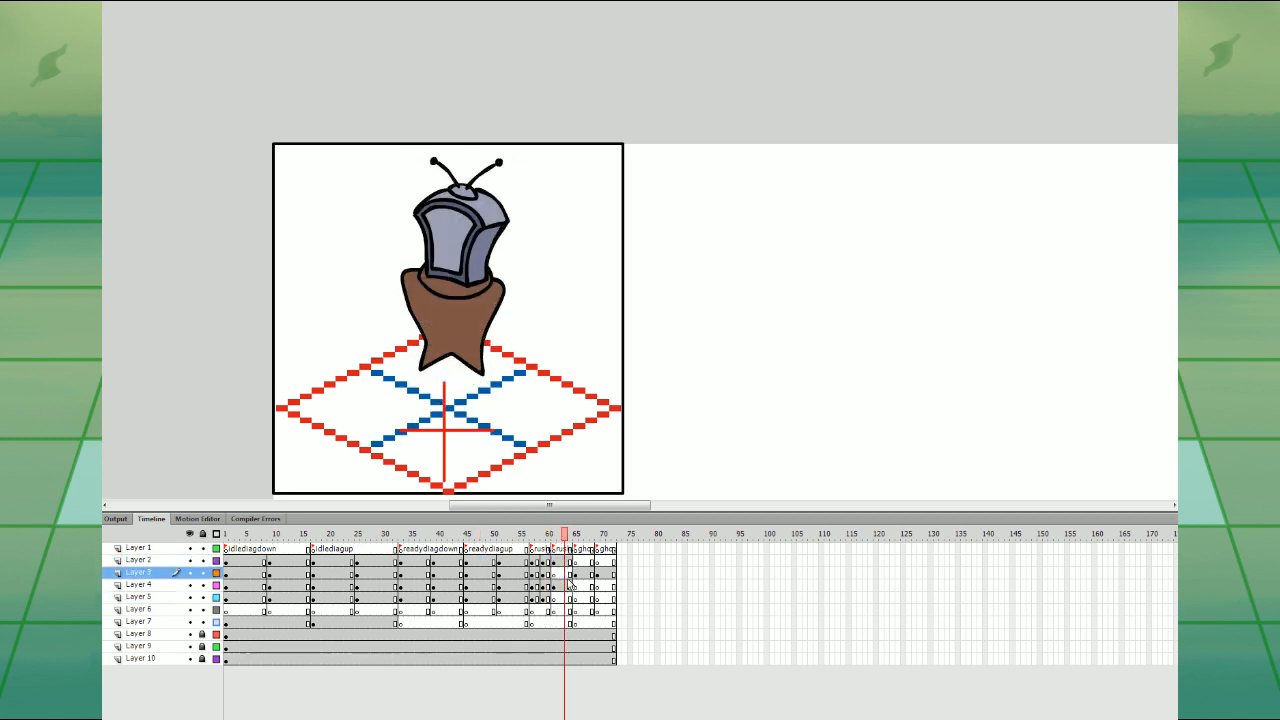
- Tilt the copied head and torso to lean right and shift them right in the second rush pose
left_click(566, 585)
left_click(558, 297)
key("ctrl+a")
left_click_drag(514, 150, 551, 156)
key("shift+Right")
left_click(579, 263)
- Nudge the TV head on Layer 2 a few steps right to line up with the leaning torso
left_click(563, 561)
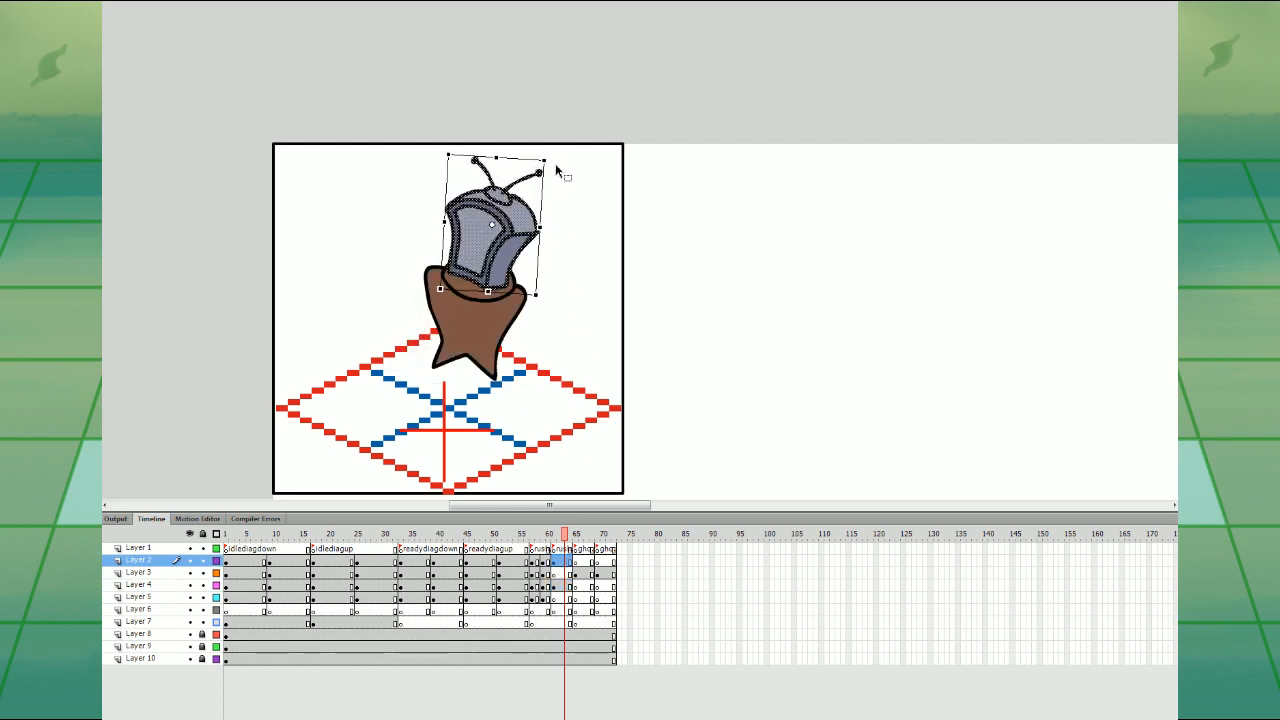
key("Right")
key("Right")
key("Right")
key("Right")
left_click(591, 366)
- Draw the outlines of both outstretched arms and one hand on Layer 3 of the second rush pose
left_click(559, 573)
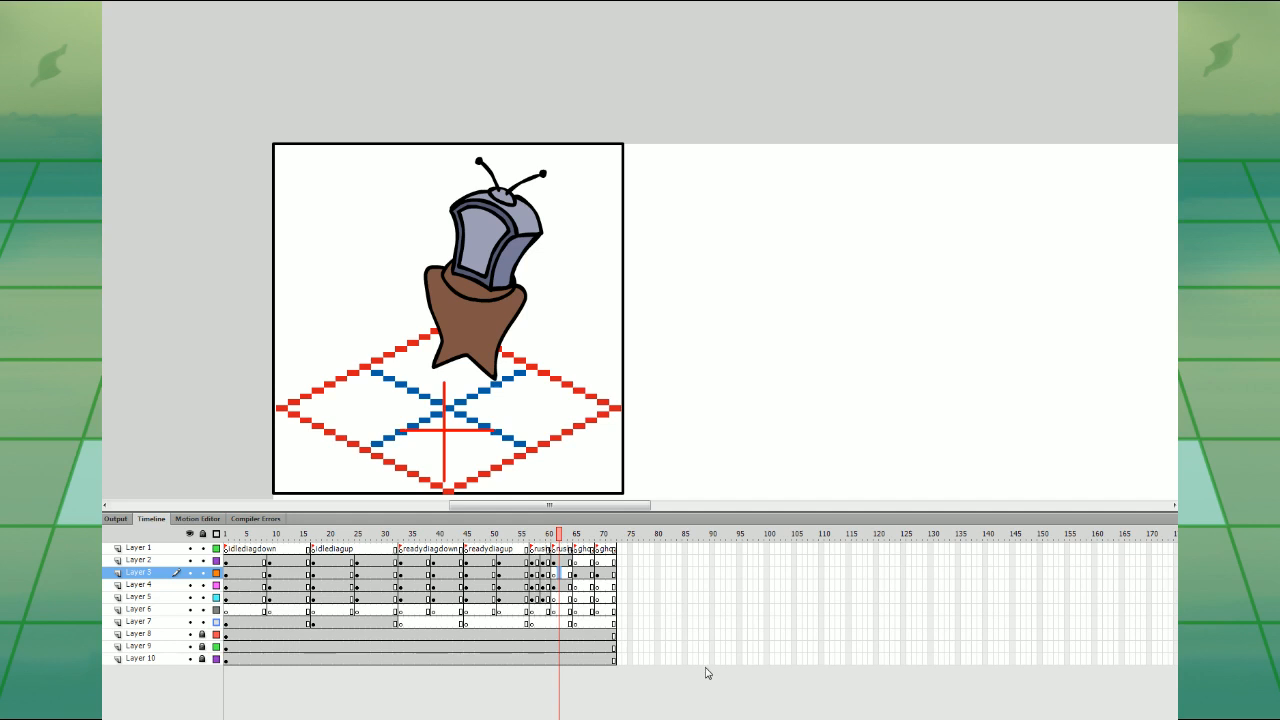
mouse_move(506, 322)
left_mouse_down()
mouse_move(547, 338)
mouse_move(554, 300)
mouse_move(520, 293)
mouse_move(530, 338)
mouse_move(562, 308)
mouse_move(523, 296)
left_mouse_up()
key("ctrl+z")
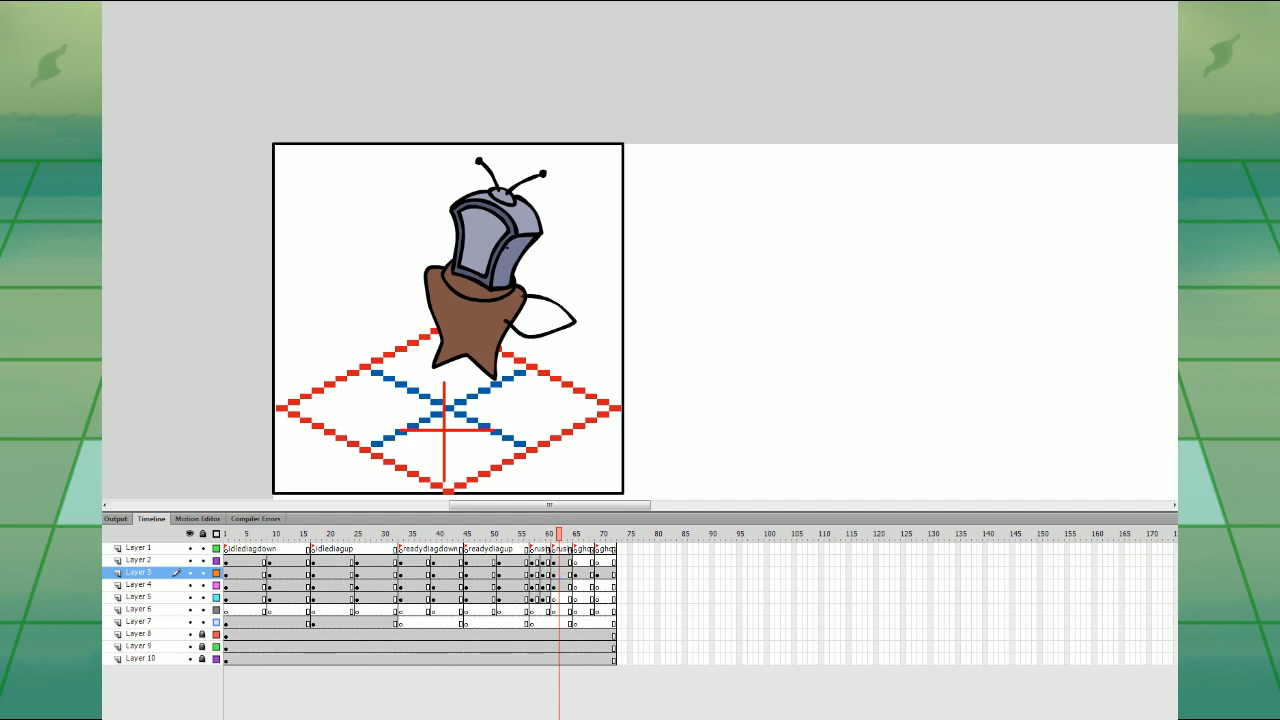
mouse_move(430, 272)
left_mouse_down()
mouse_move(371, 314)
mouse_move(435, 298)
mouse_move(398, 274)
mouse_move(435, 300)
mouse_move(376, 319)
left_mouse_up()
key("ctrl+z")
key("ctrl+z")
- Draw the outlines of the bent running legs and shoe soles on Layer 5 of the second rush pose
left_click(560, 599)
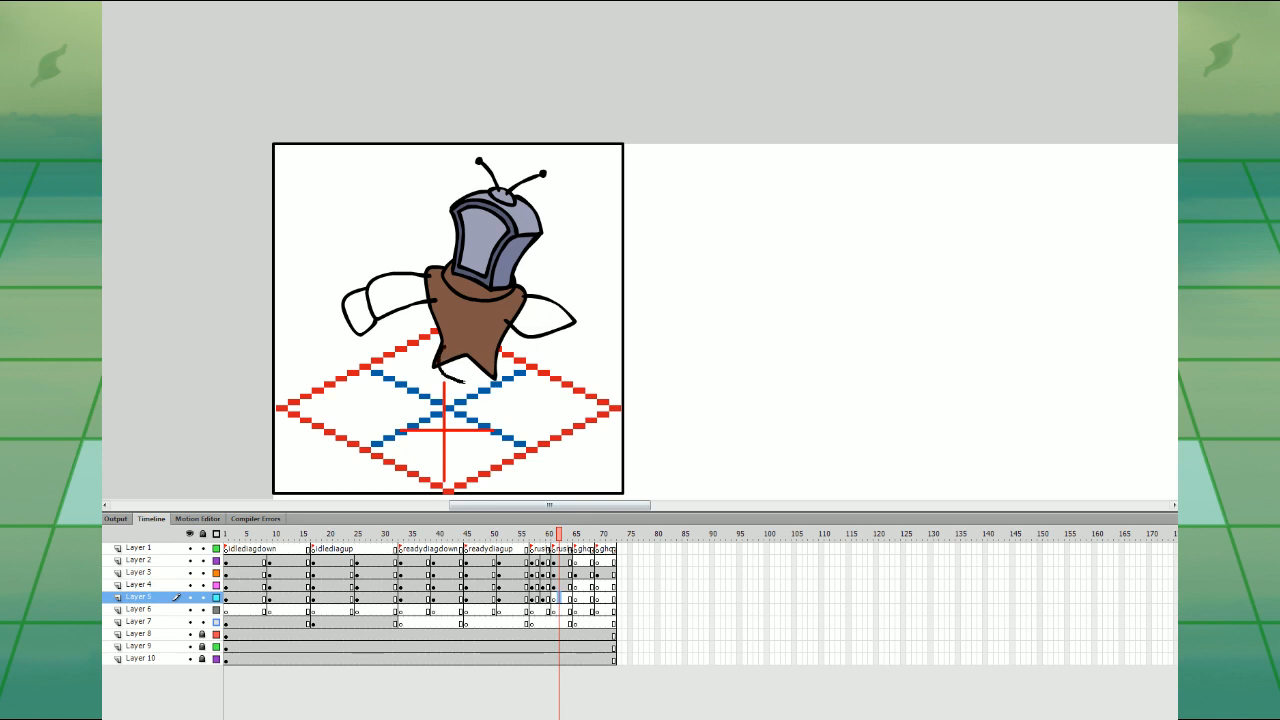
key("ctrl+z")
left_click_drag(437, 404, 434, 420)
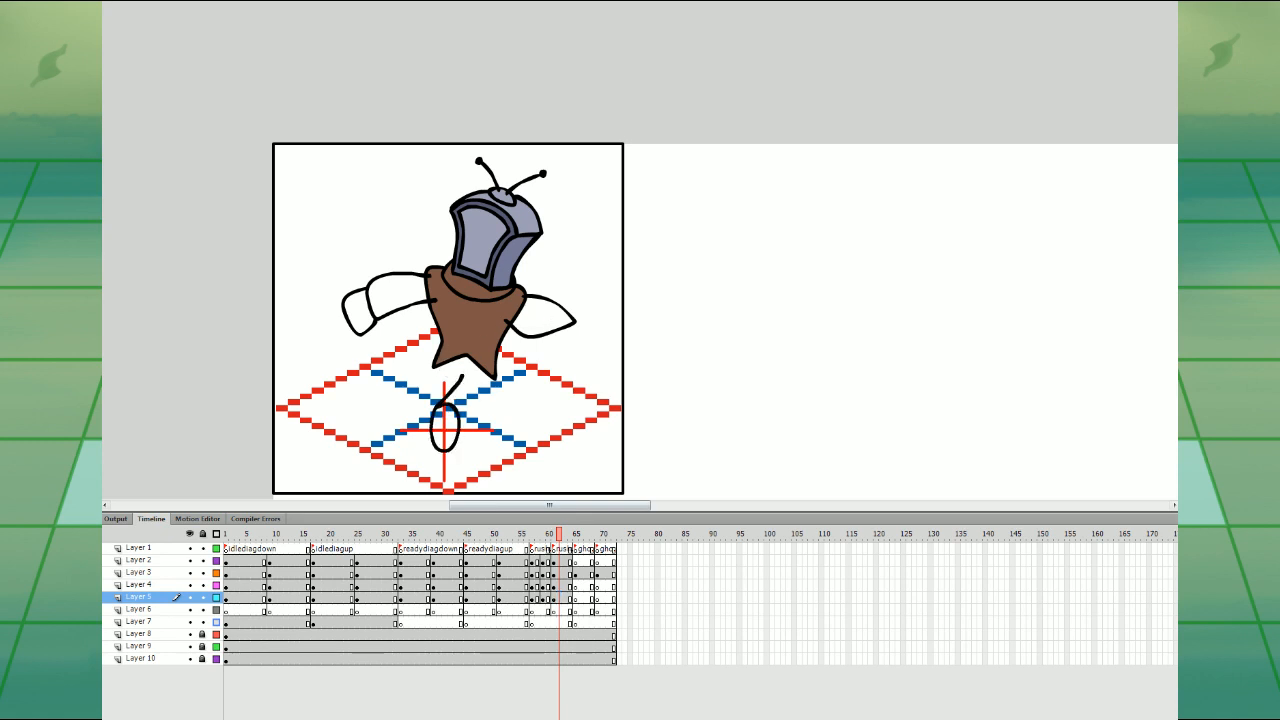
left_click_drag(488, 378, 463, 424)
left_click_drag(432, 376, 439, 401)
key("ctrl+z")
key("ctrl+z")
- Fill both sleeves on Layer 3 with the jacket's brown
left_click(562, 561)
left_click(561, 573)
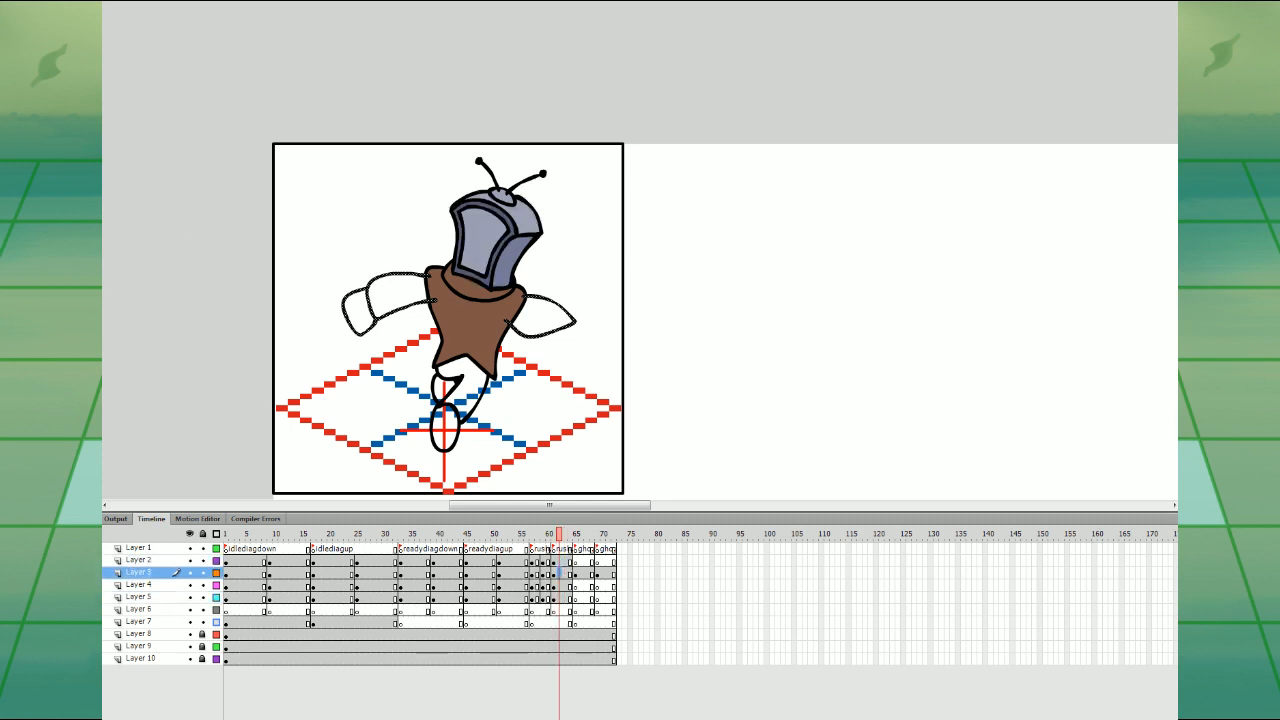
left_click(440, 293)
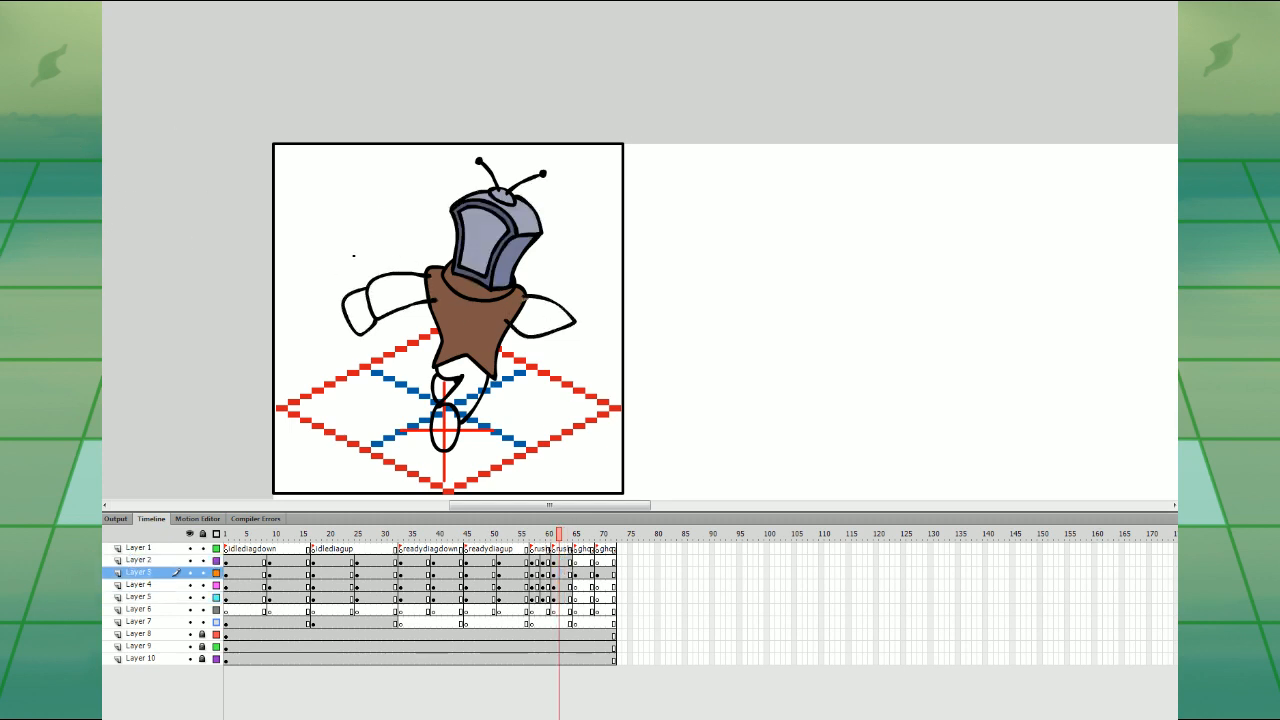
key("k")
left_click(396, 291)
left_click(518, 317)
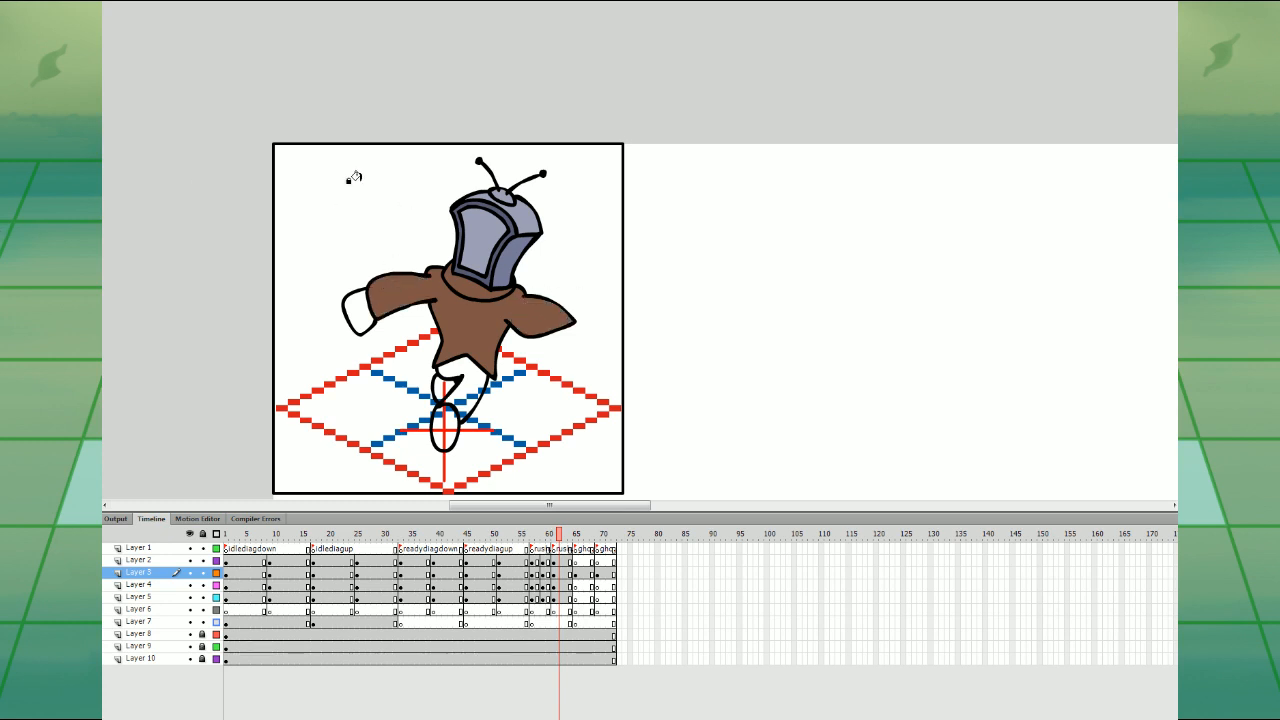
- Round off the pointed end of the handless sleeve and fill the visible hand with the head's light grey
left_click(2, 24)
left_click(560, 330)
left_click(543, 341)
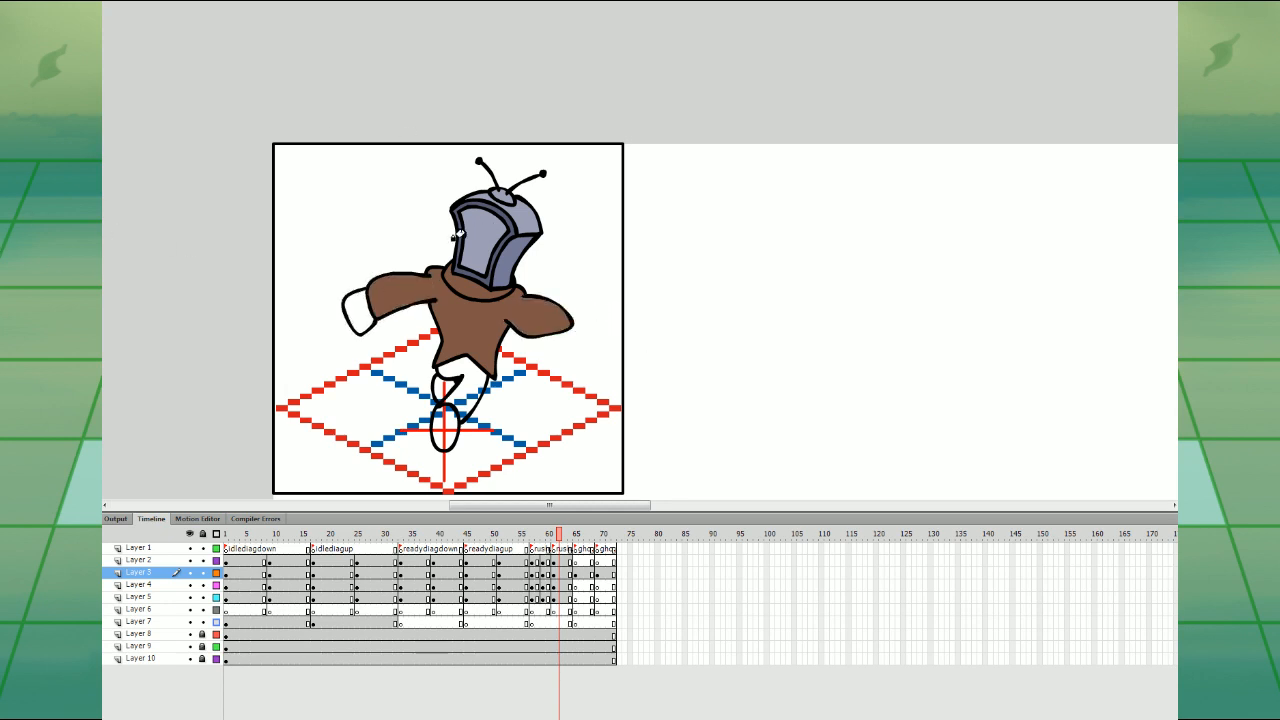
left_click(357, 310)
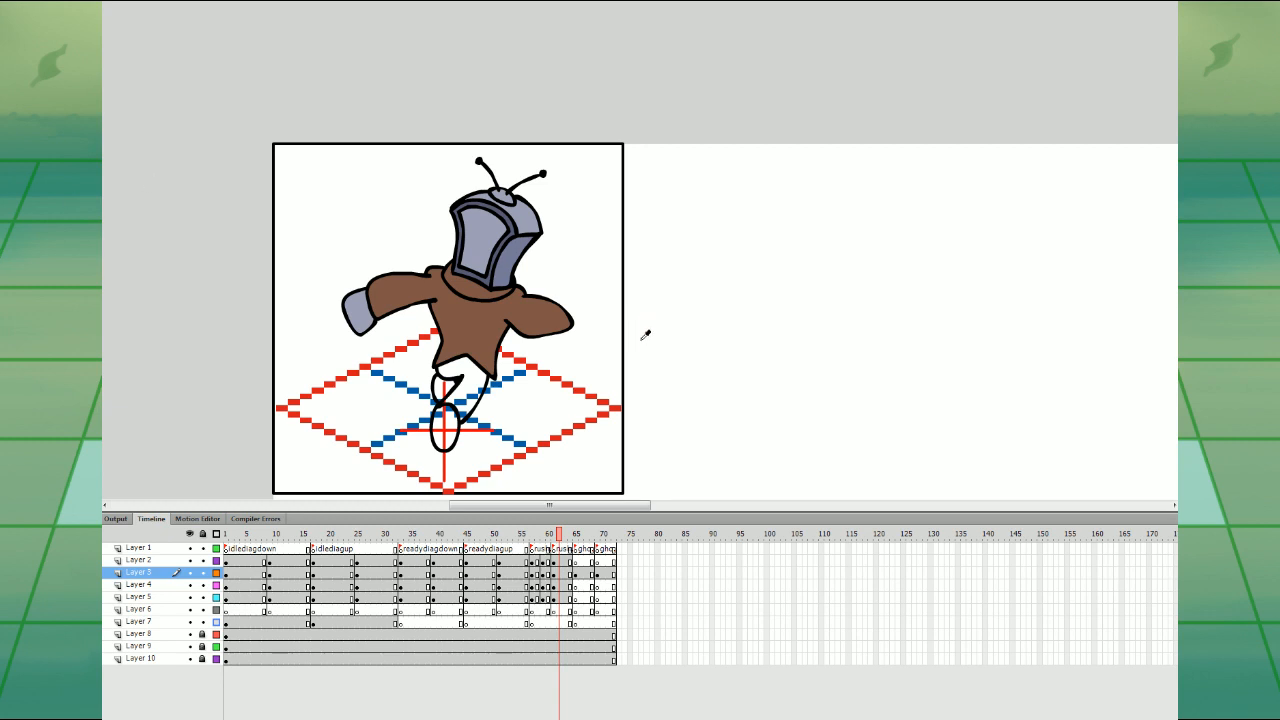
- Fill the second rush pose's trousers and shoes with the colours from the first rush pose
key("comma")
key("comma")
key("period")
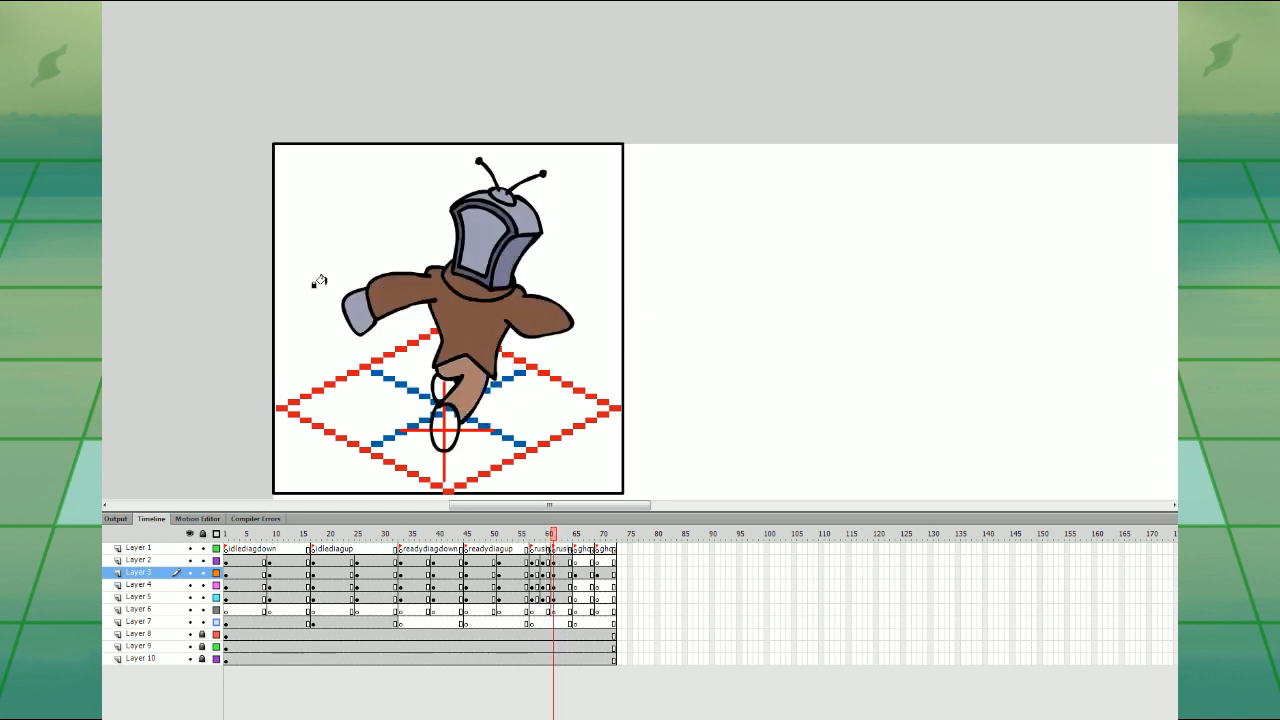
key("comma")
key("period")
left_click(446, 424)
left_click(442, 388)
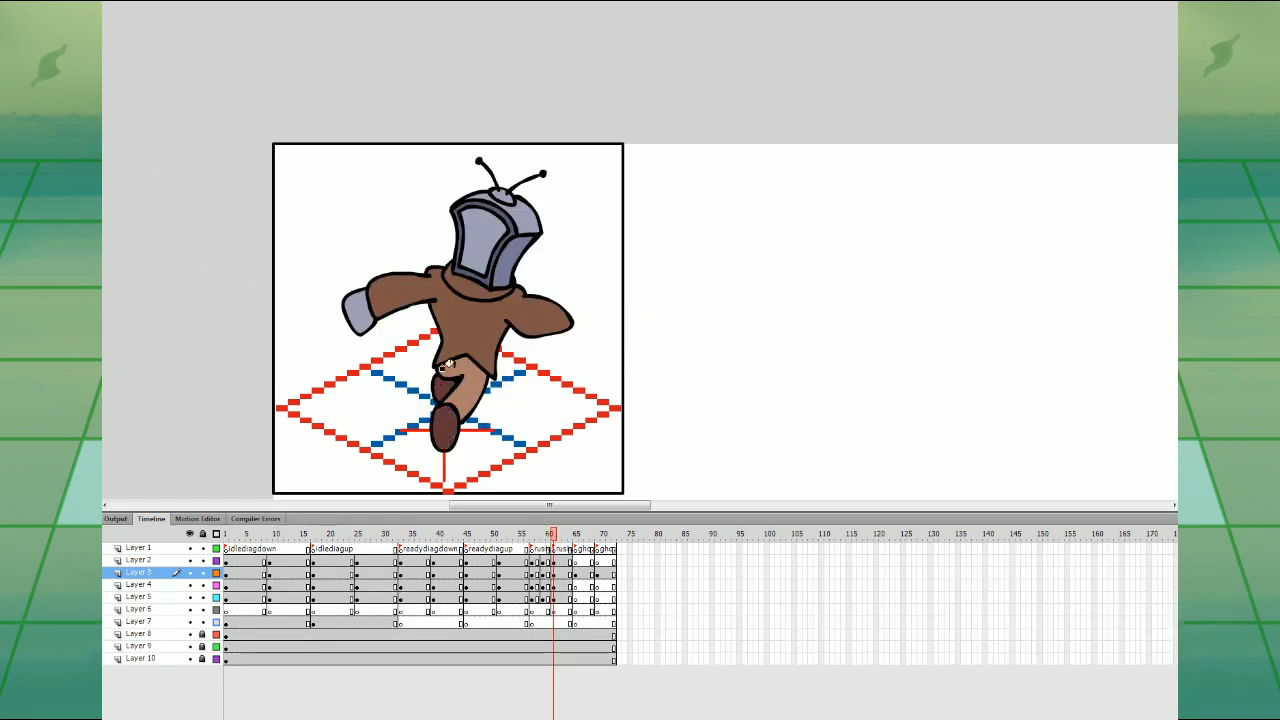
- Add keyframes at frame 63 on Layers 2 to 5 and offset the whole pose slightly right and up
left_click_drag(532, 562, 566, 573)
left_click(567, 597)
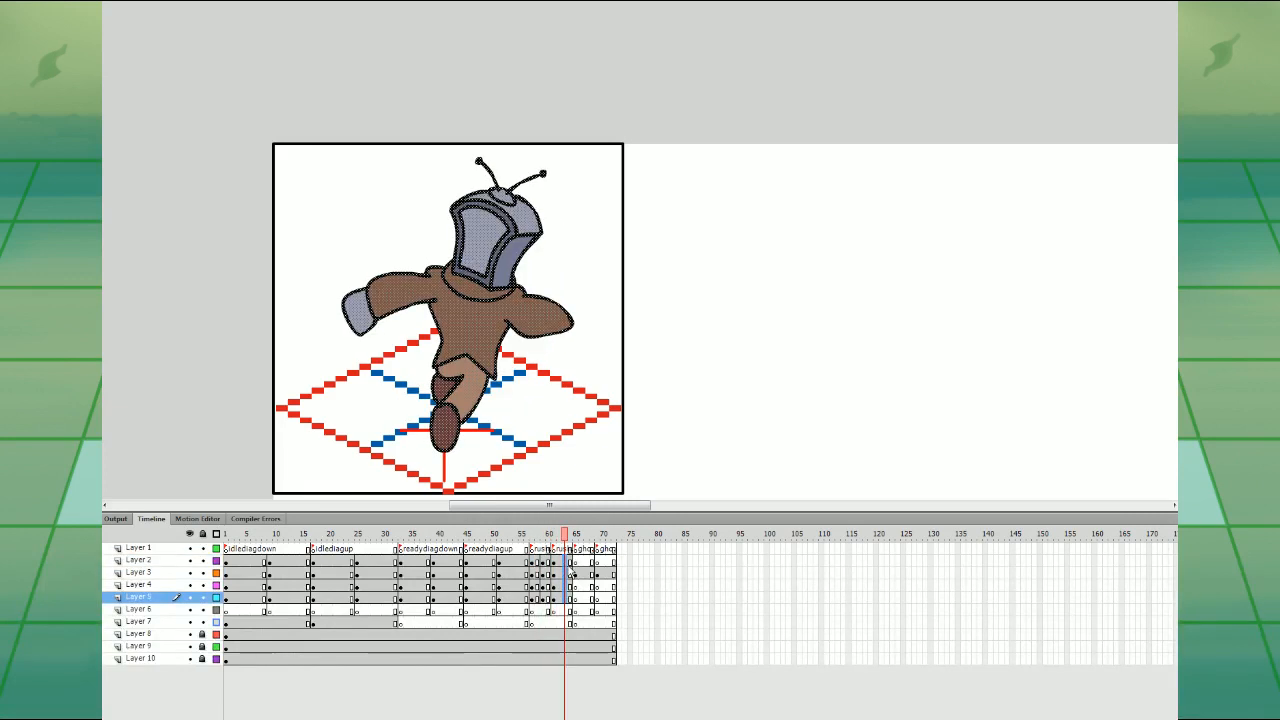
left_click(654, 478)
left_click(476, 550)
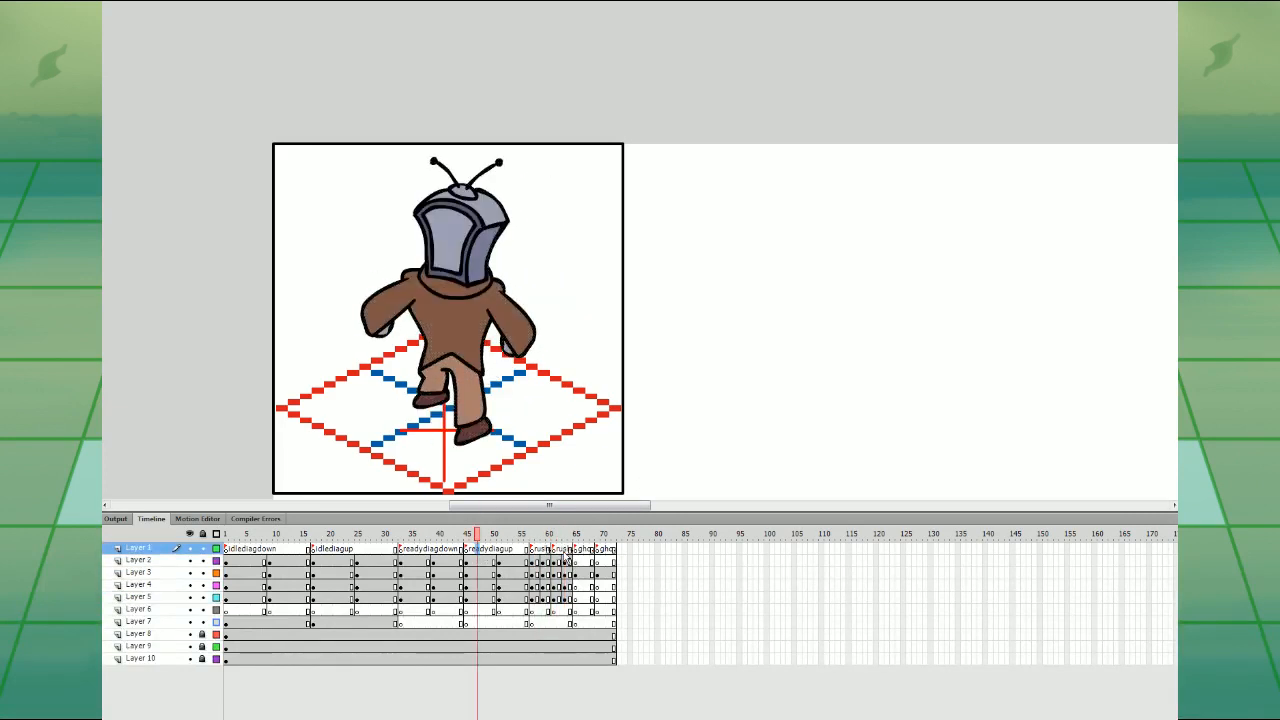
left_click(564, 550)
left_click(565, 561)
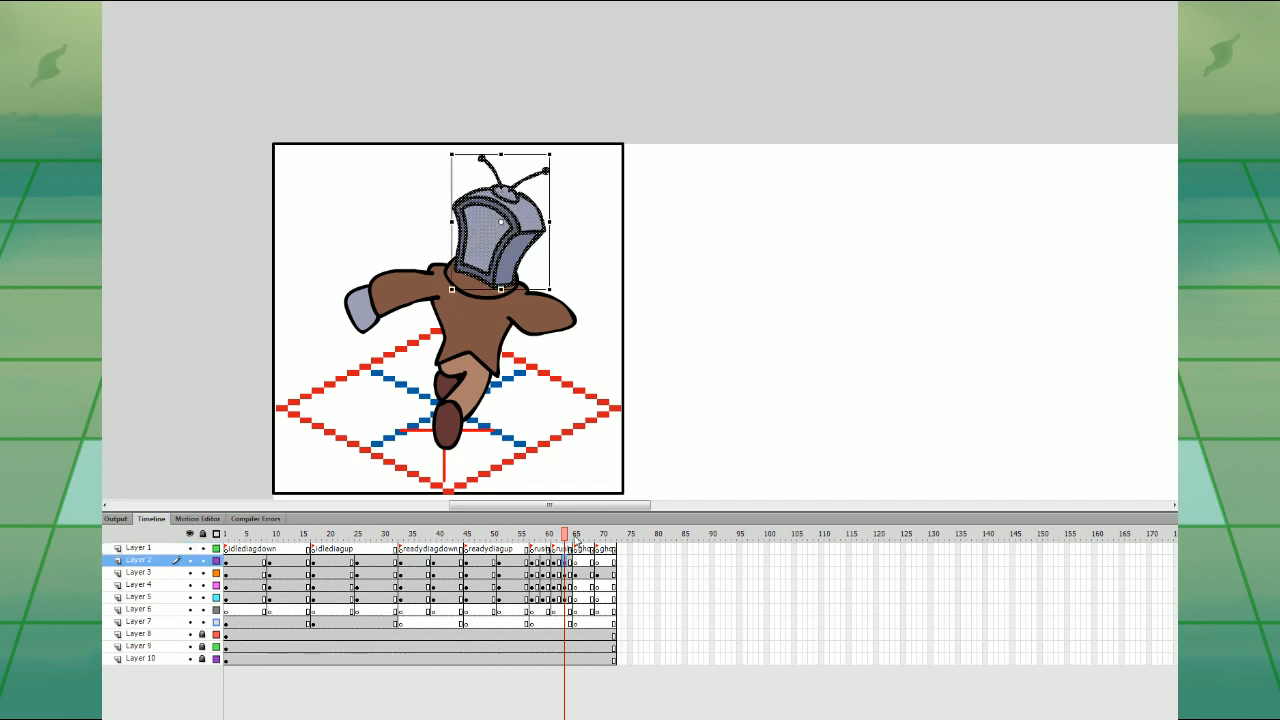
- Skew the outstretched arm with the hand slightly upward on Layer 3 of the new keyframe
left_click(570, 573)
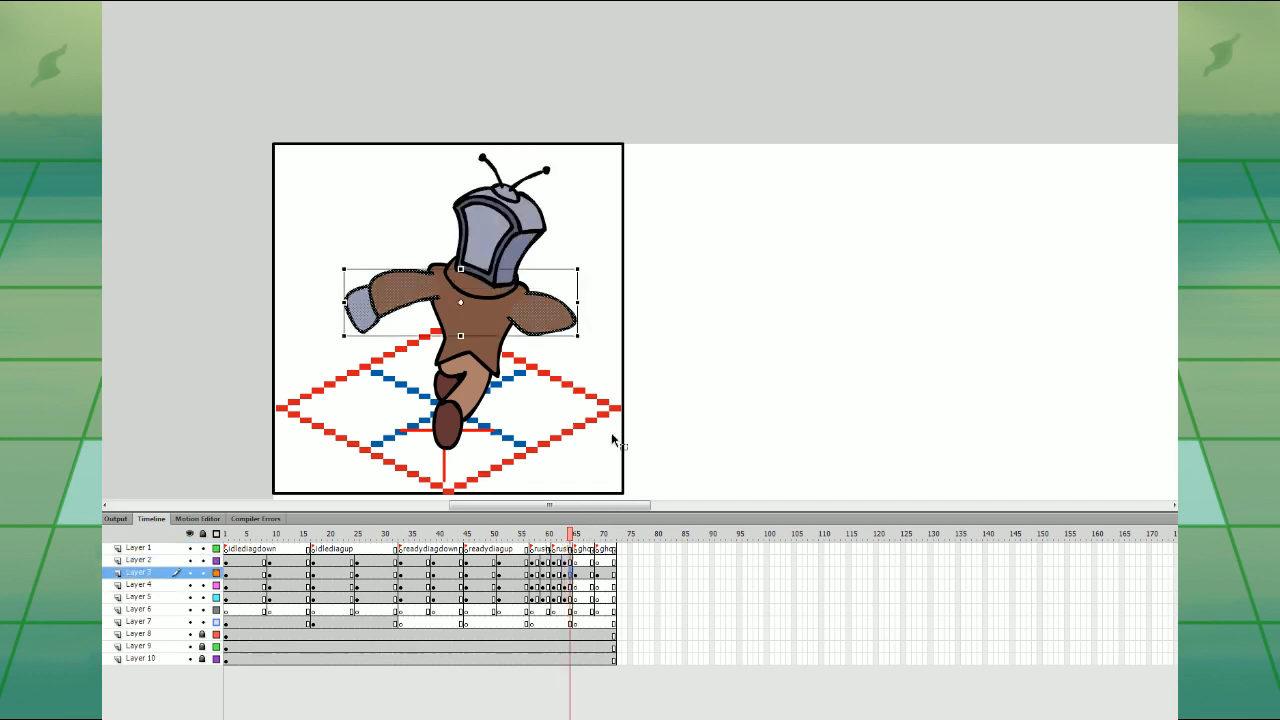
left_click(568, 312)
left_click(589, 379)
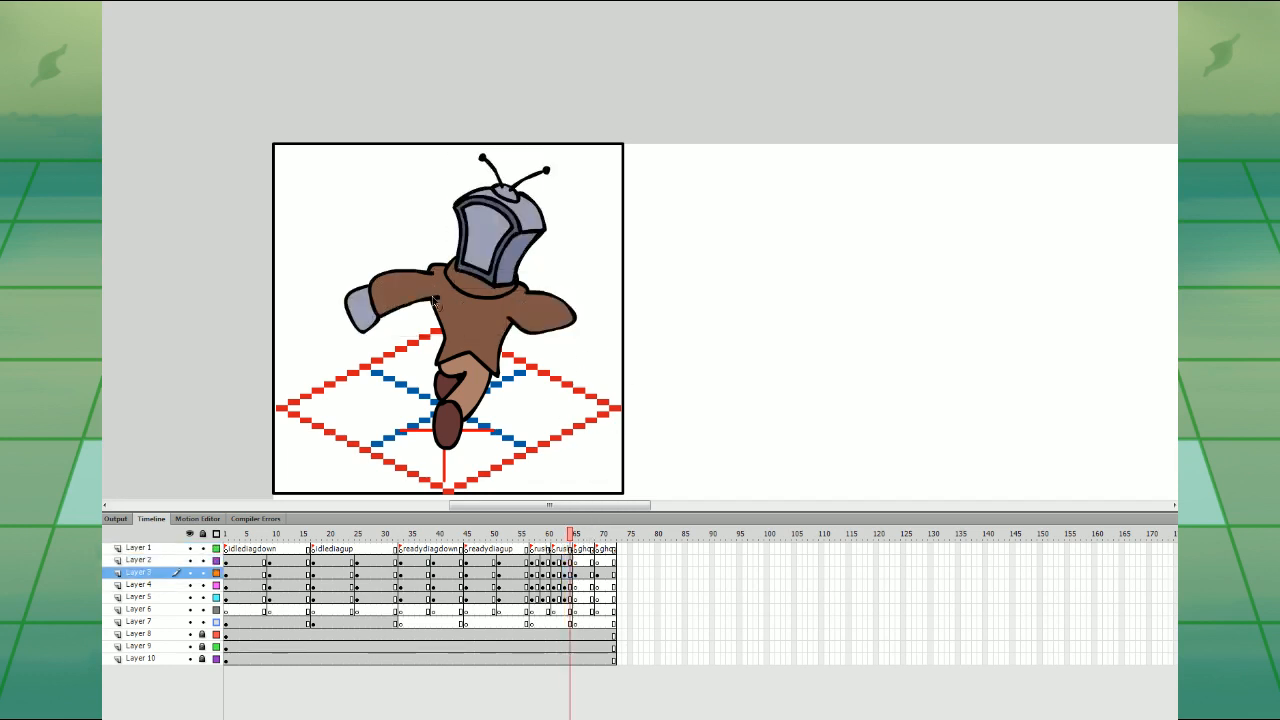
left_click(362, 310)
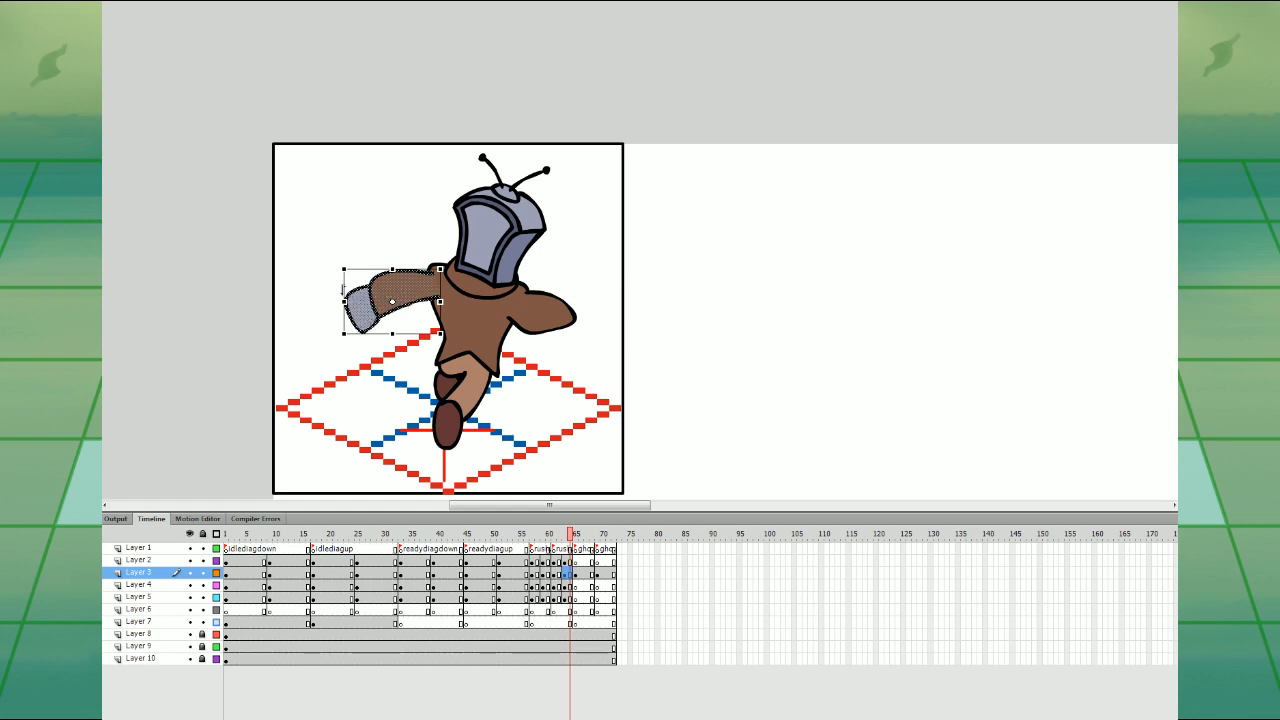
left_click_drag(344, 290, 344, 286)
- Adjust the running legs slightly on Layer 5 of the new rush keyframe
left_click(555, 561)
left_click(565, 562)
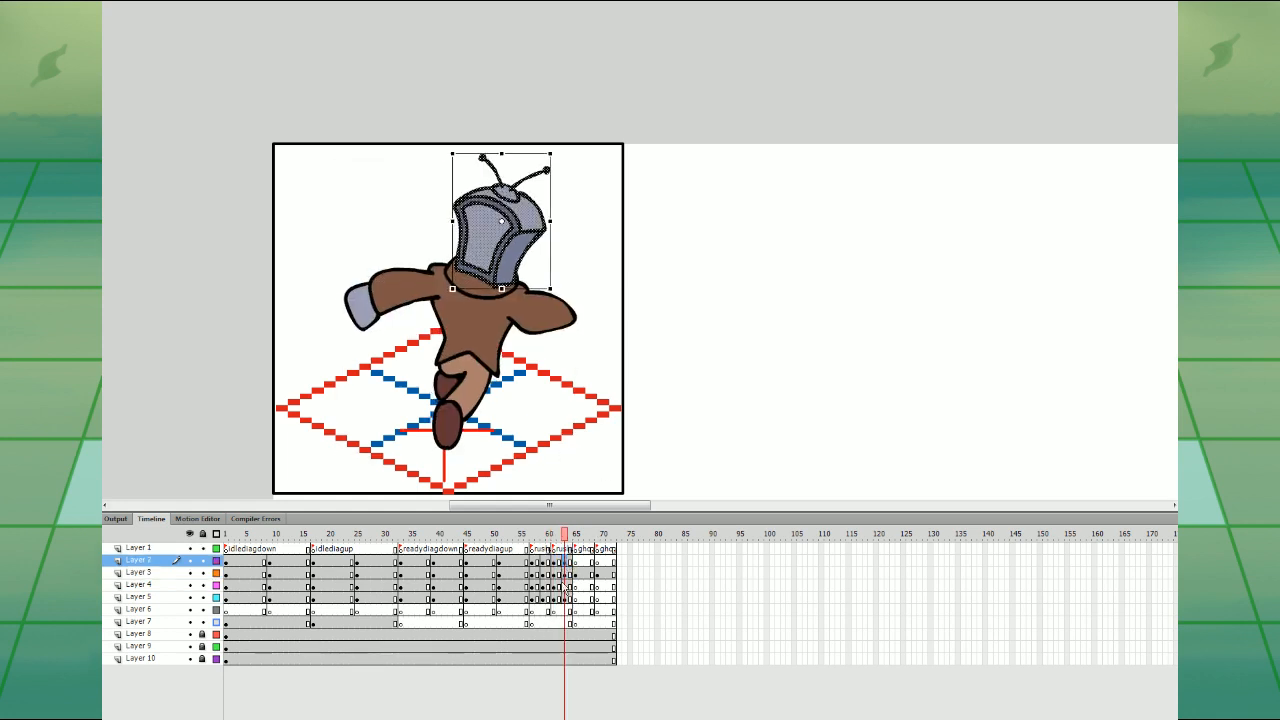
left_click(565, 598)
left_click_drag(483, 449, 476, 448)
left_click(586, 431)
- Copy the TV heads from idlediagdown and idlediagup onto Layer 2 of the two ghost sections
left_click_drag(553, 573, 592, 534)
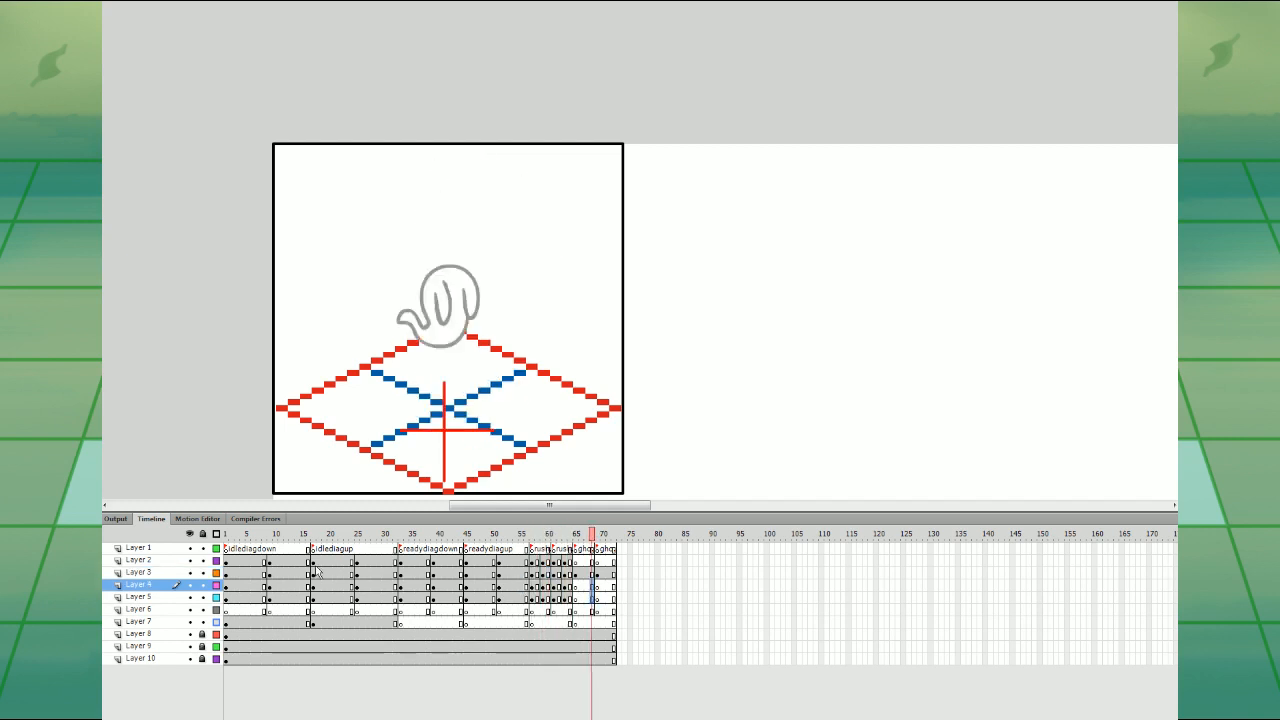
left_click(265, 563)
left_click(576, 561)
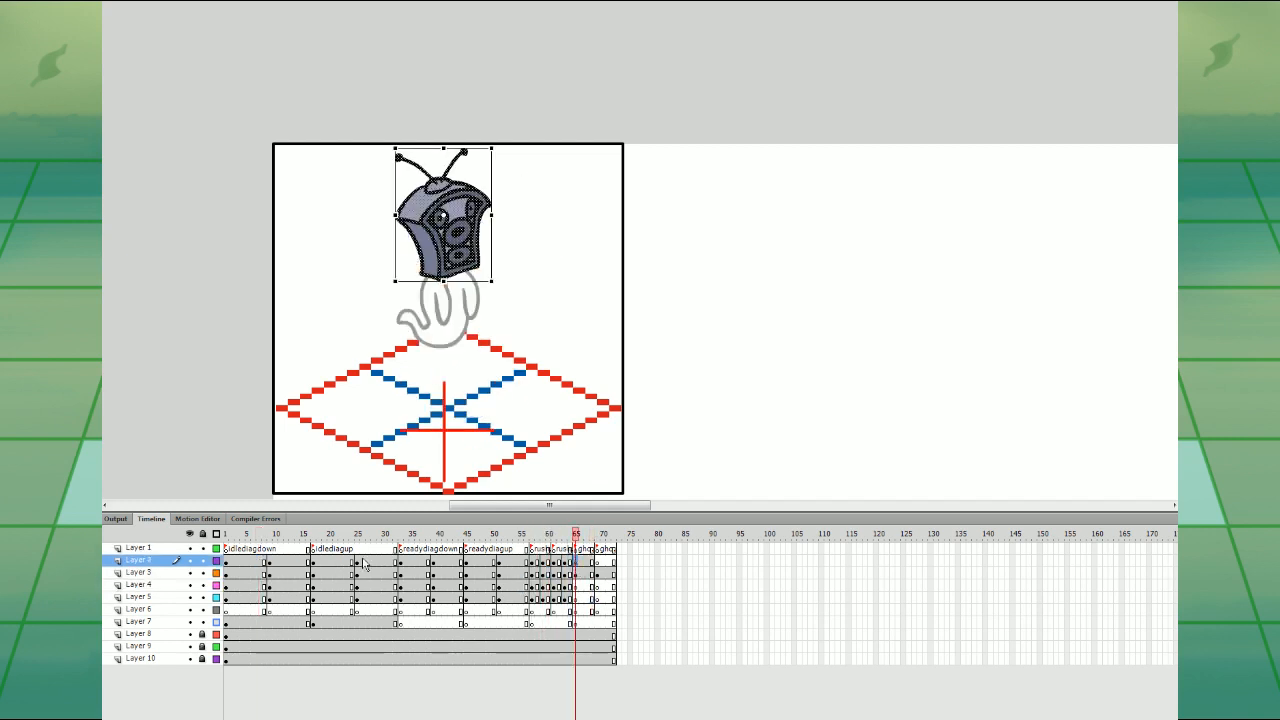
left_click(348, 562)
left_click(584, 562)
- Recolour the first ghost head's outer outlines with the ghost body's grey and its inner face lines with dark grey
left_click(584, 585)
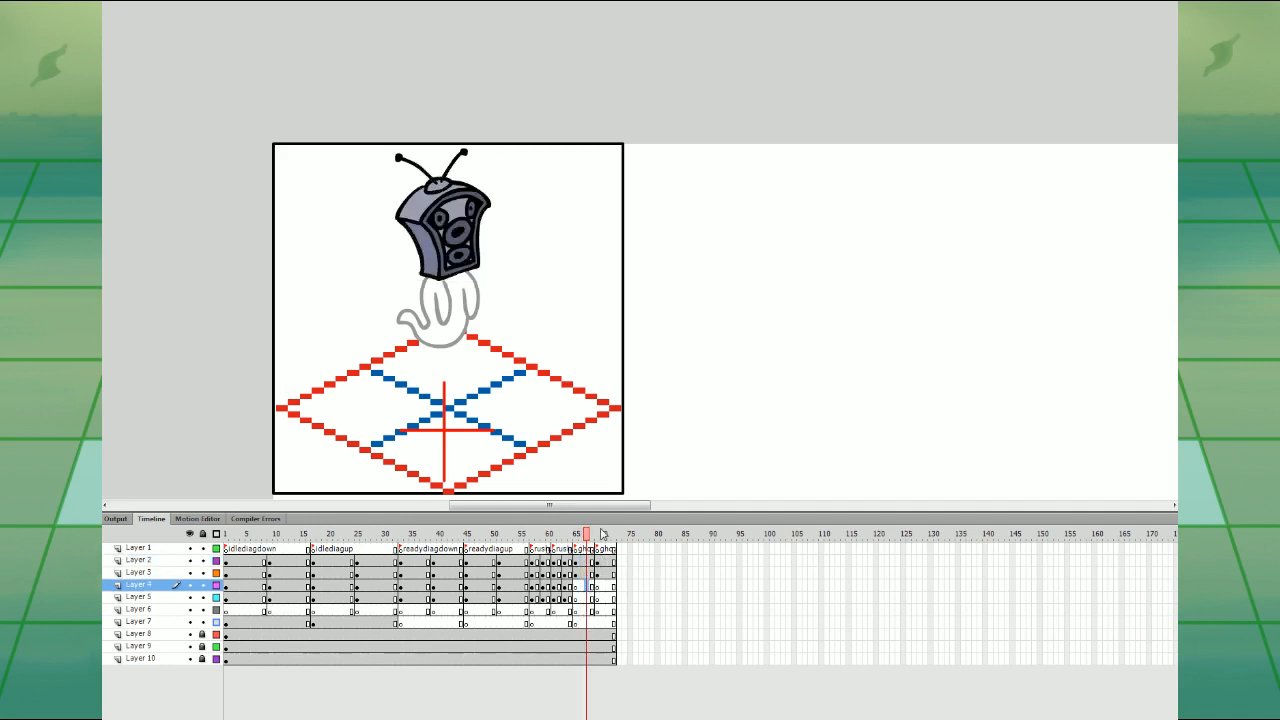
left_click(476, 281)
left_click(476, 250)
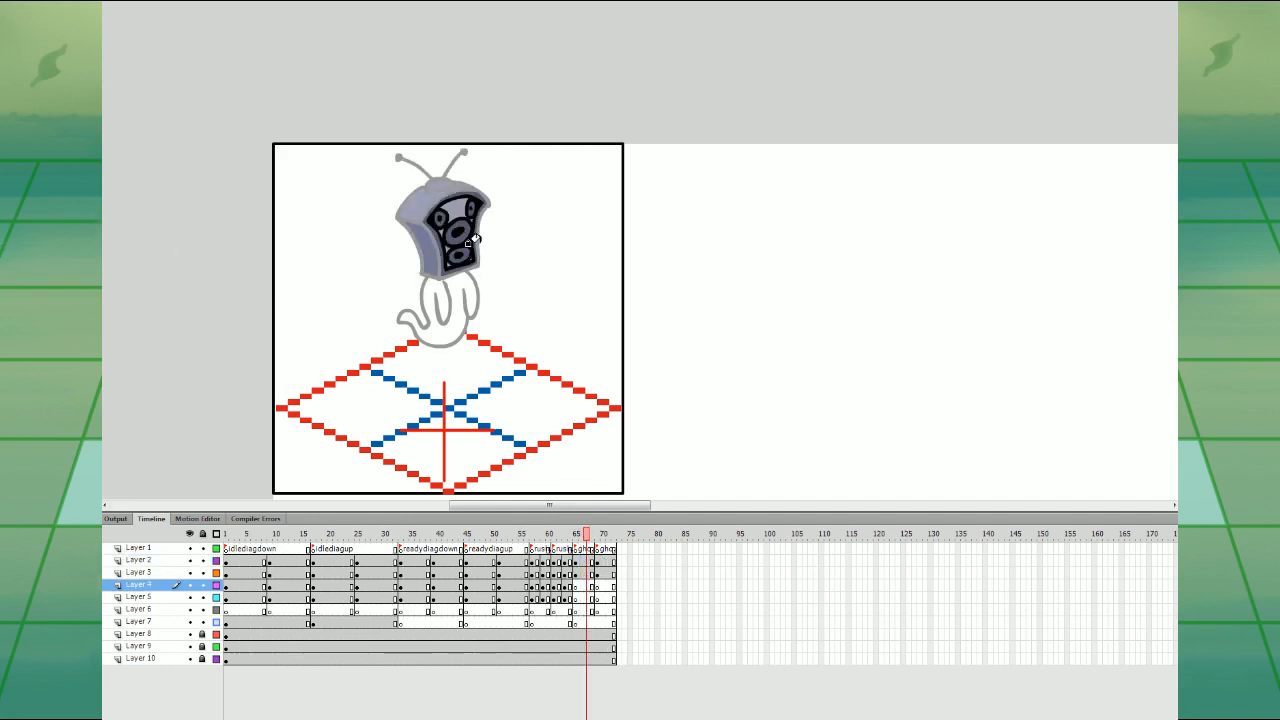
left_click(453, 233)
left_click(455, 217)
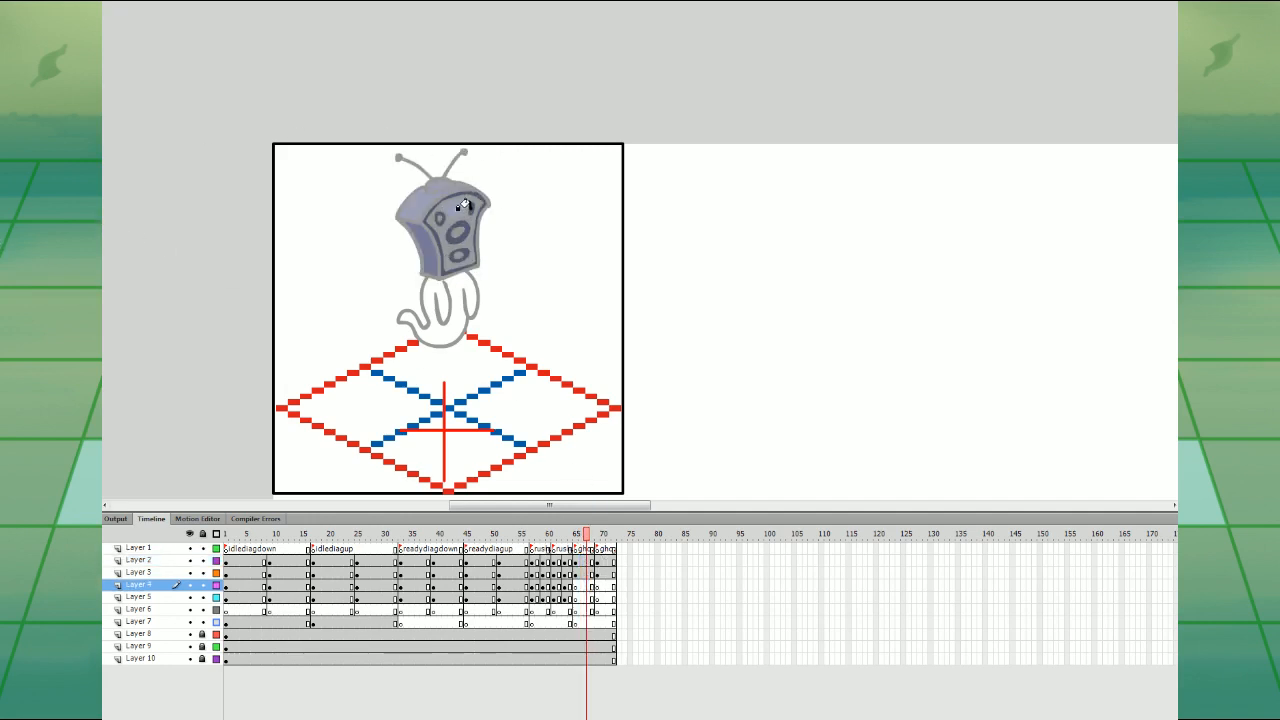
key("period")
key("period")
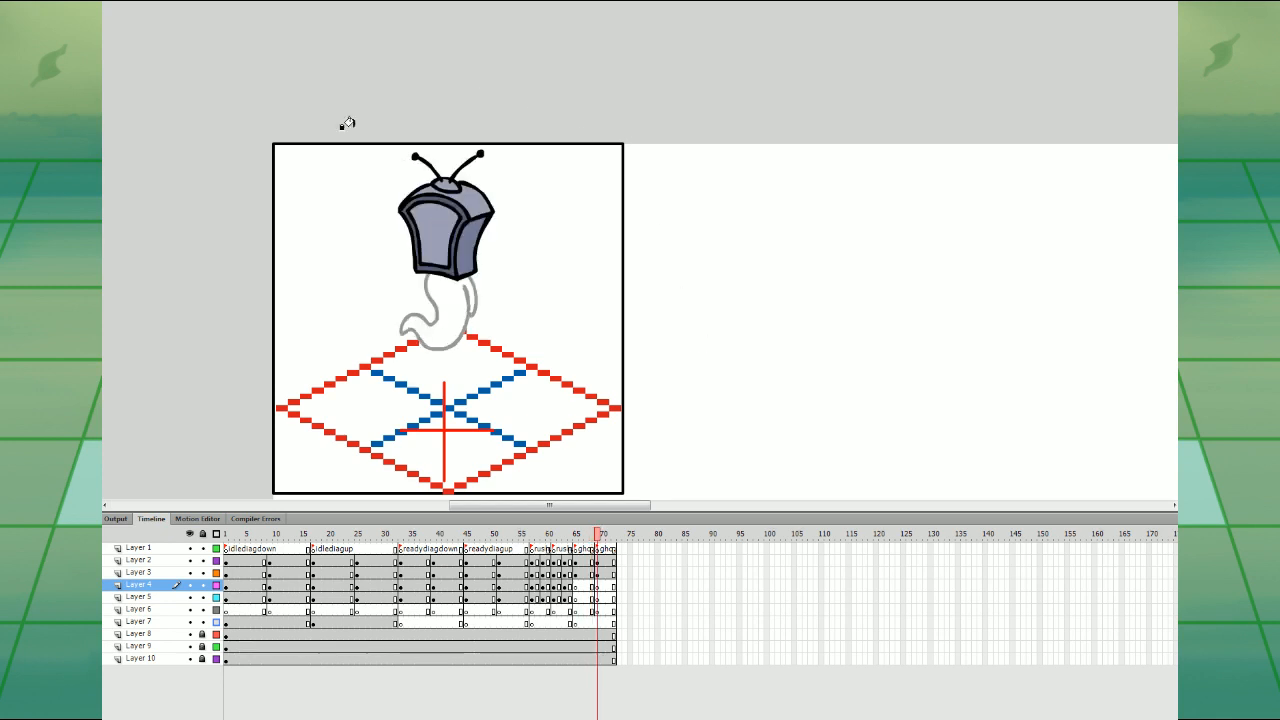
- Recolour the second ghost head's outer outlines with the ghost body's grey and its inner screen lines with dark grey
left_click(466, 157)
left_click(438, 208)
left_click(554, 549)
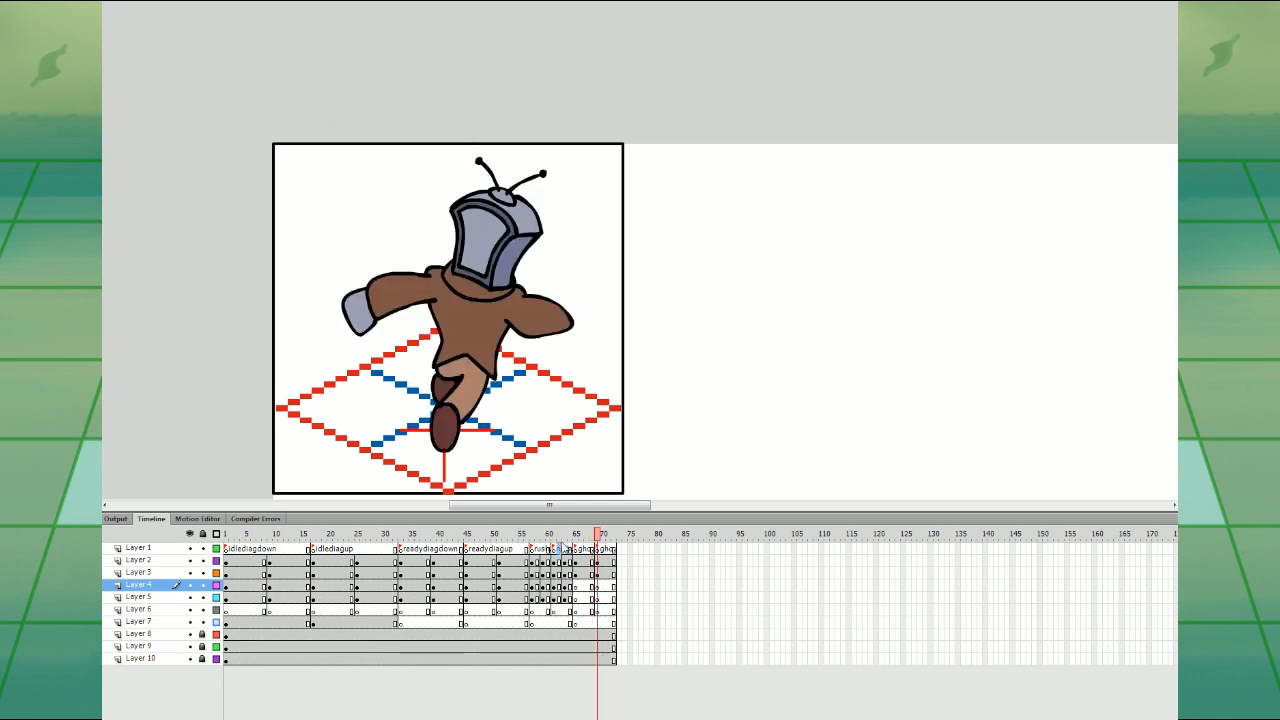
key("Return")
- Fill the first ghost head's casing and face areas with white and recolour its inner face lines with the outline grey
left_click(580, 550)
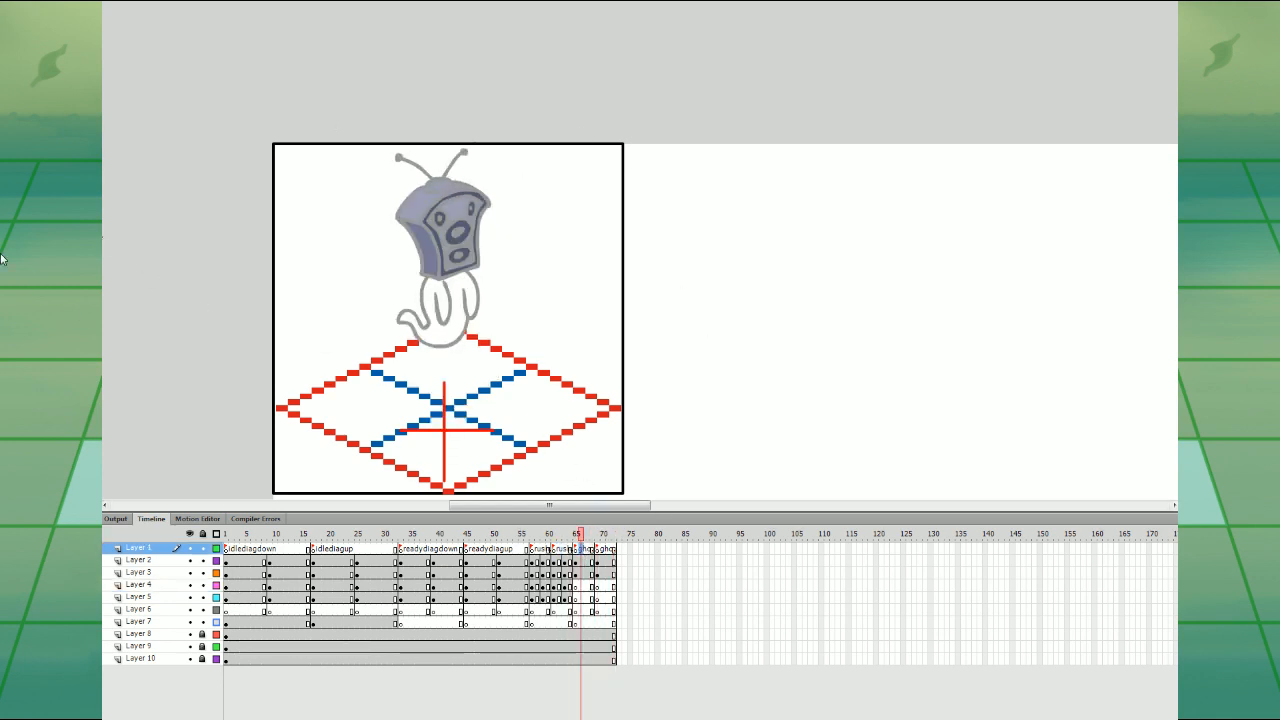
left_click(432, 264)
left_click(414, 211)
left_click(453, 208)
left_click(437, 182)
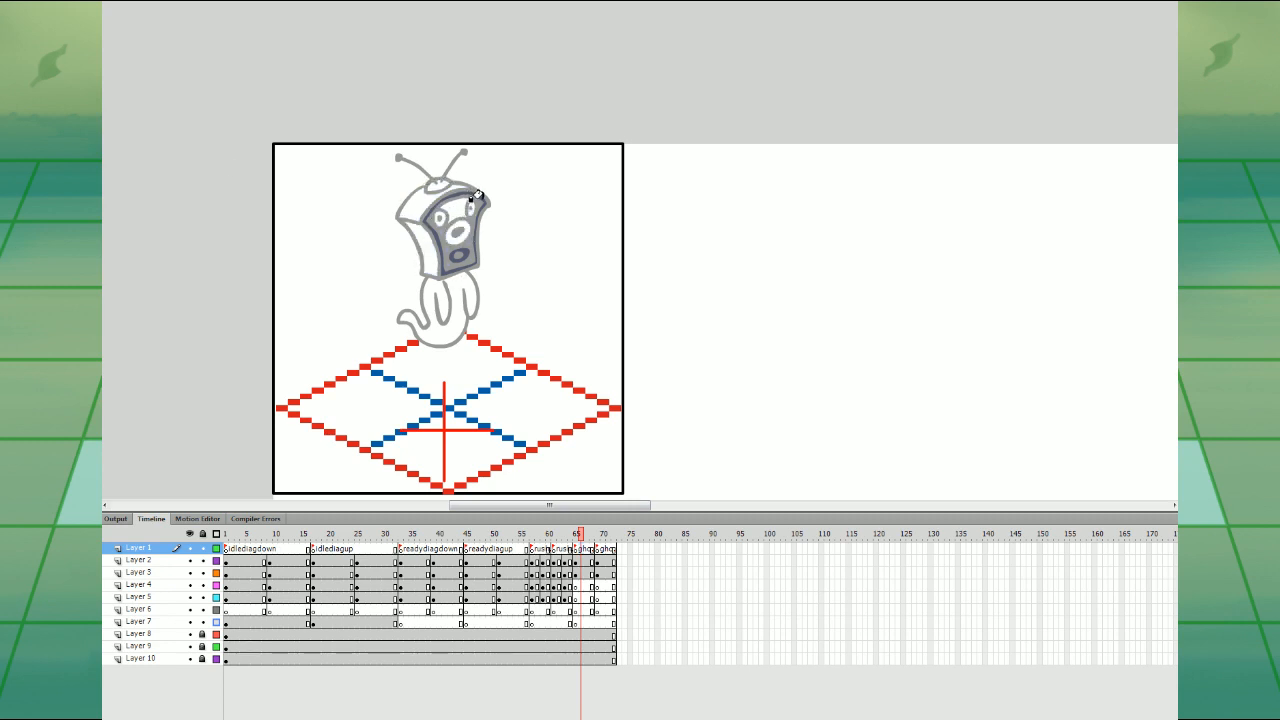
left_click(471, 199)
- Try to fill the remaining grey area around the first ghost head's speakers with white, undoing each fill
left_click(442, 250)
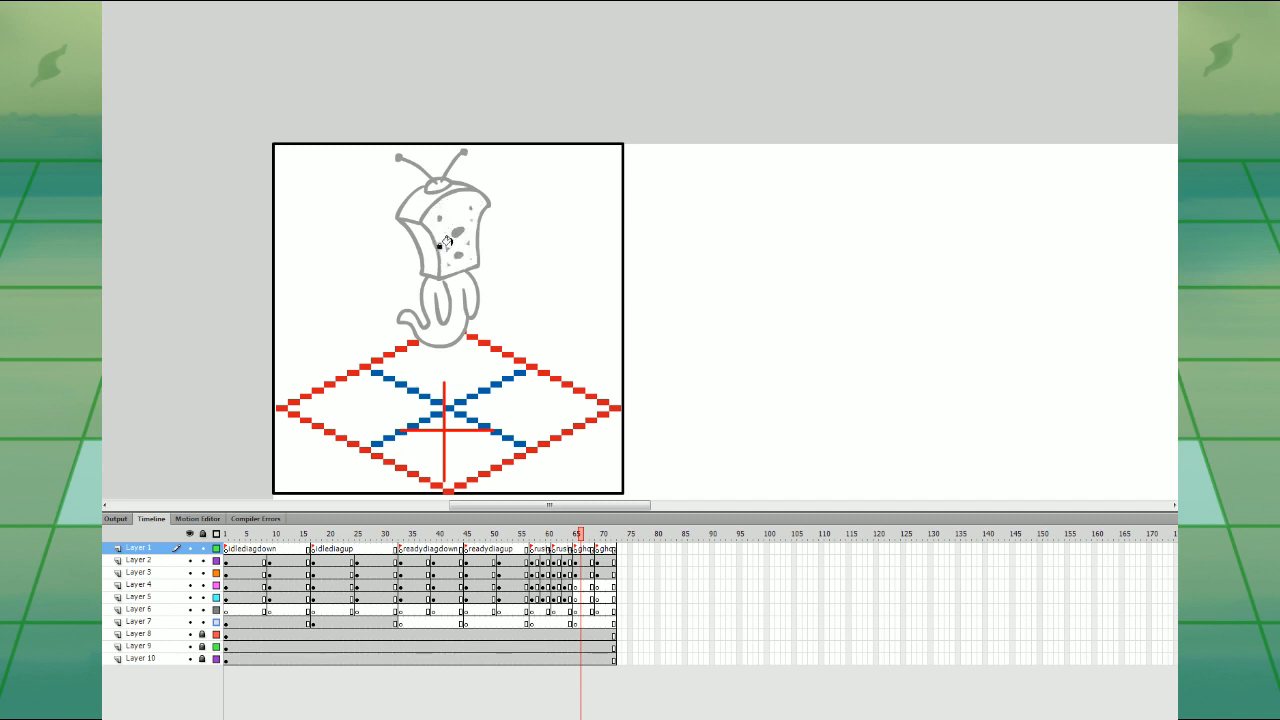
key("ctrl+z")
left_click(458, 244)
key("ctrl+z")
key("v")
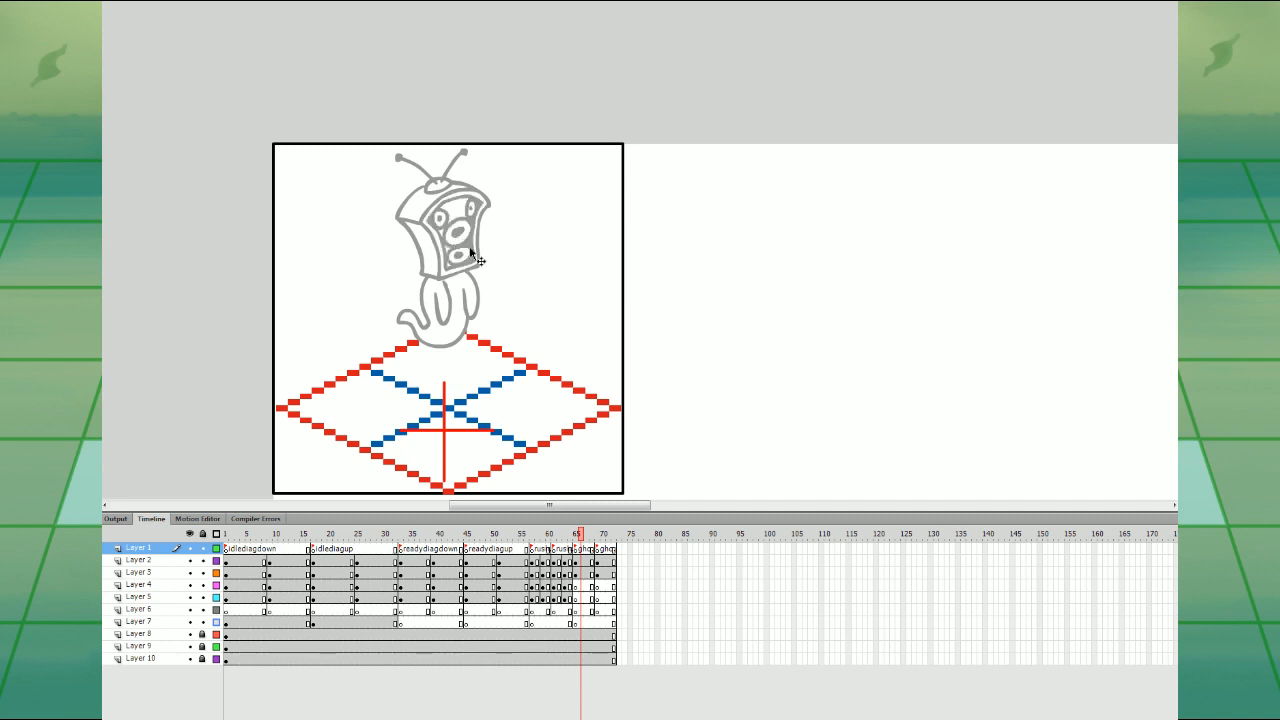
left_click(468, 254)
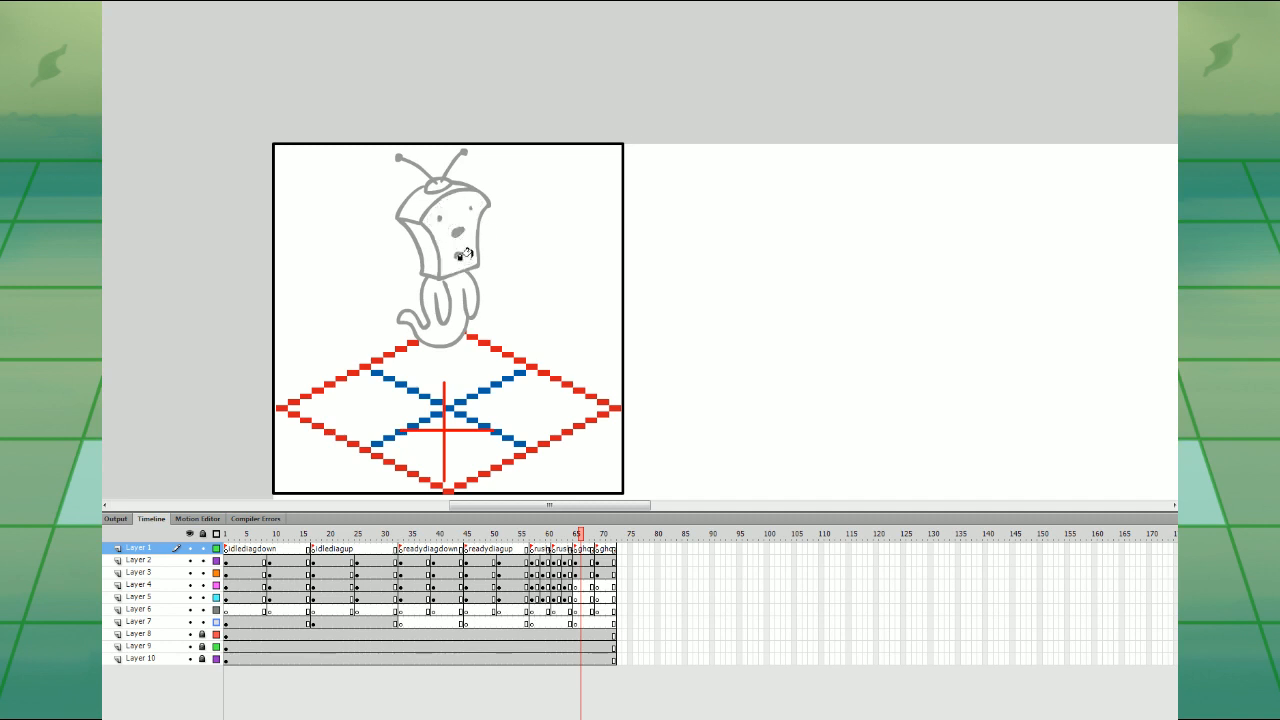
key("ctrl+z")
- Fill the second ghost head's casing and screen with white and play the animation through to the end
key("period")
key("period")
key("period")
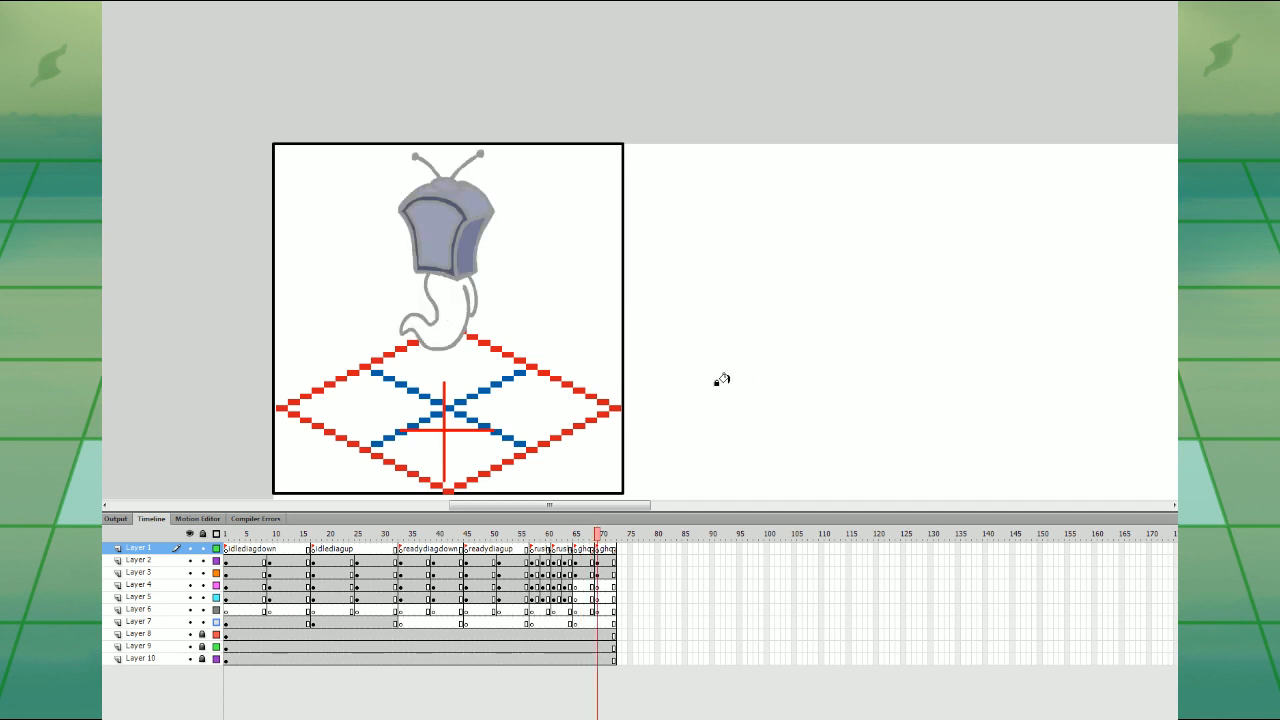
left_click(471, 238)
left_click(442, 226)
left_click(459, 207)
left_click(464, 197)
left_click(449, 182)
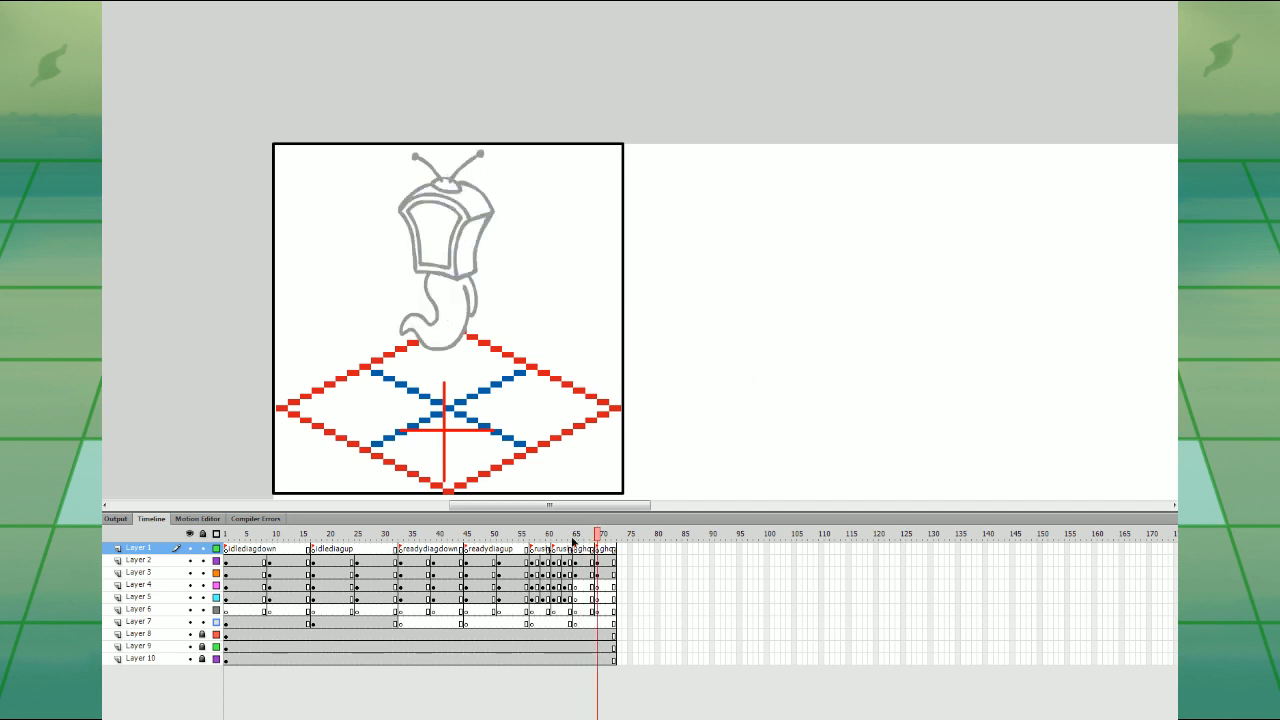
left_click(607, 537)
left_click(575, 558)
key("Return")
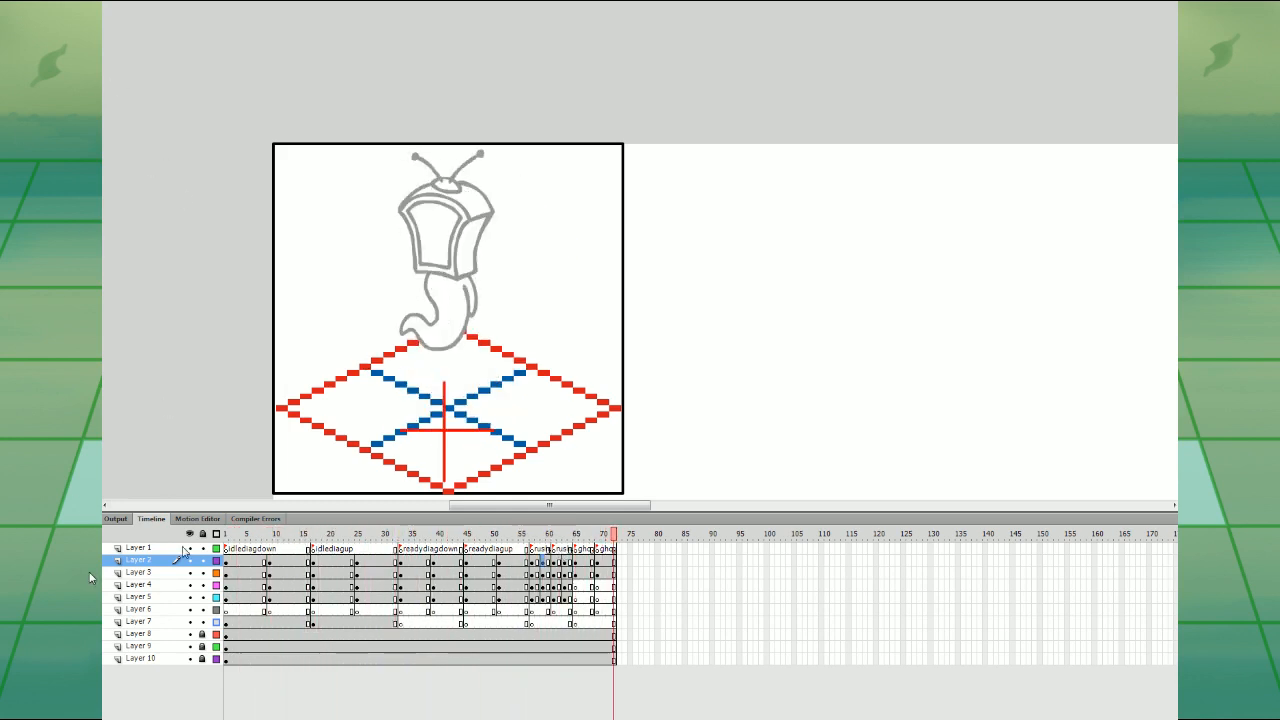
- Copy all frames of Layers 1 to 5 and paste them over the border layer's frames in the other timeline
left_click(243, 585)
left_click(174, 600)
left_click(174, 549, "shift")
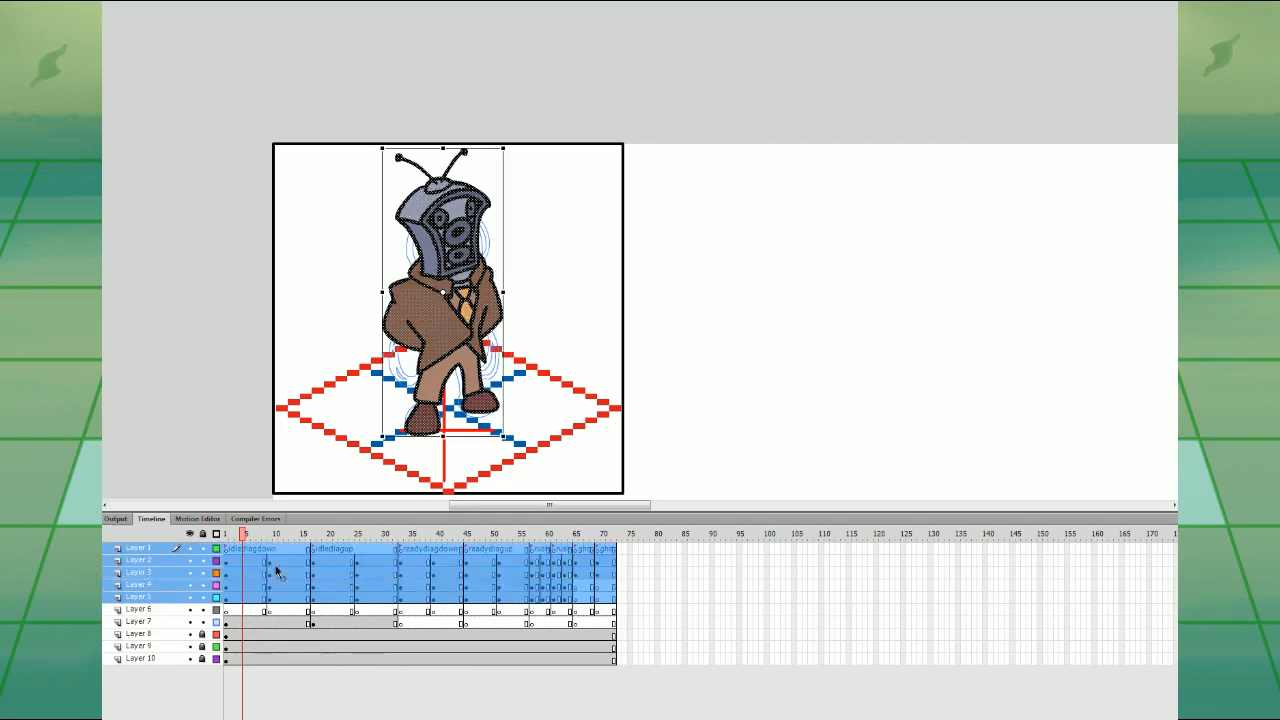
left_click(340, 611)
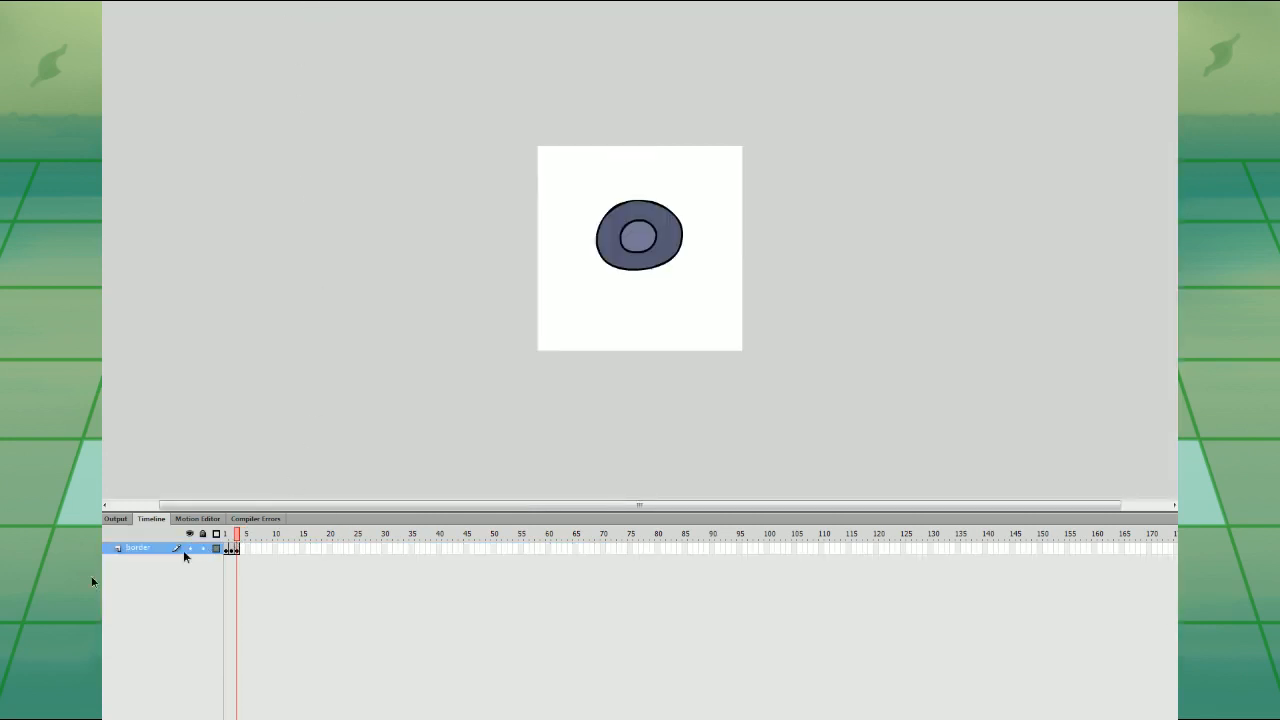
left_click(229, 548)
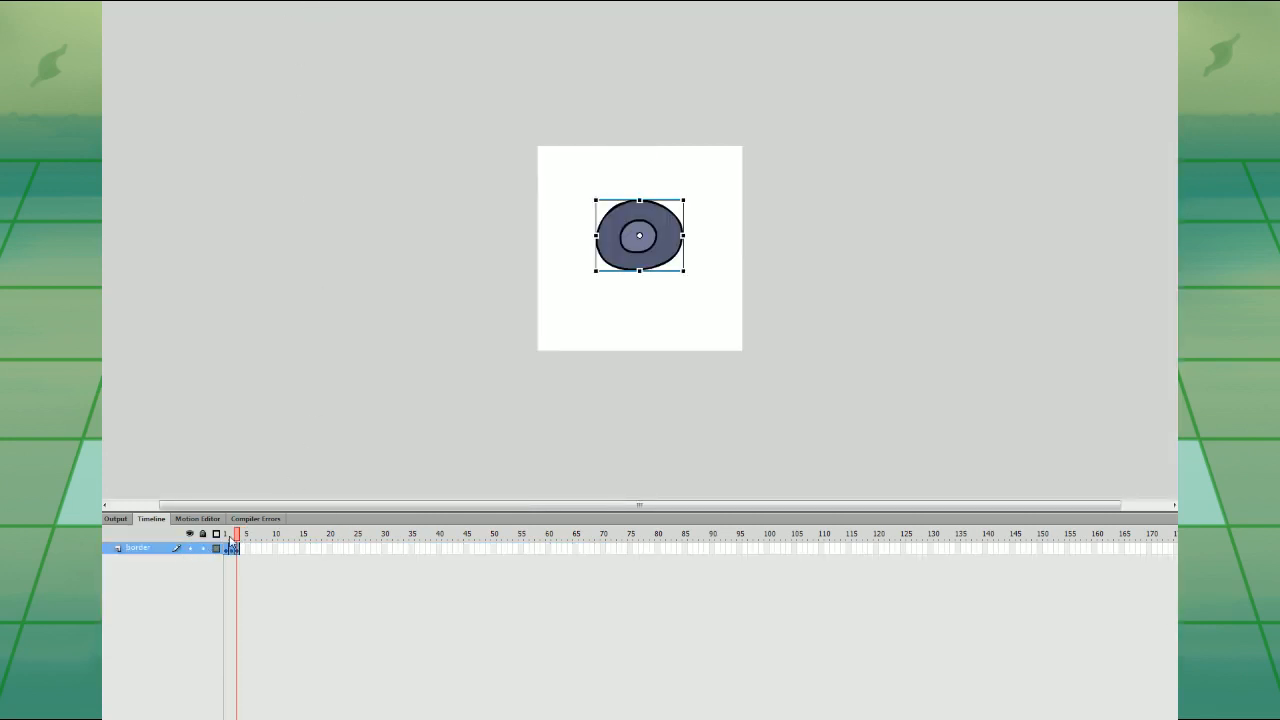
key("ctrl+alt+v")
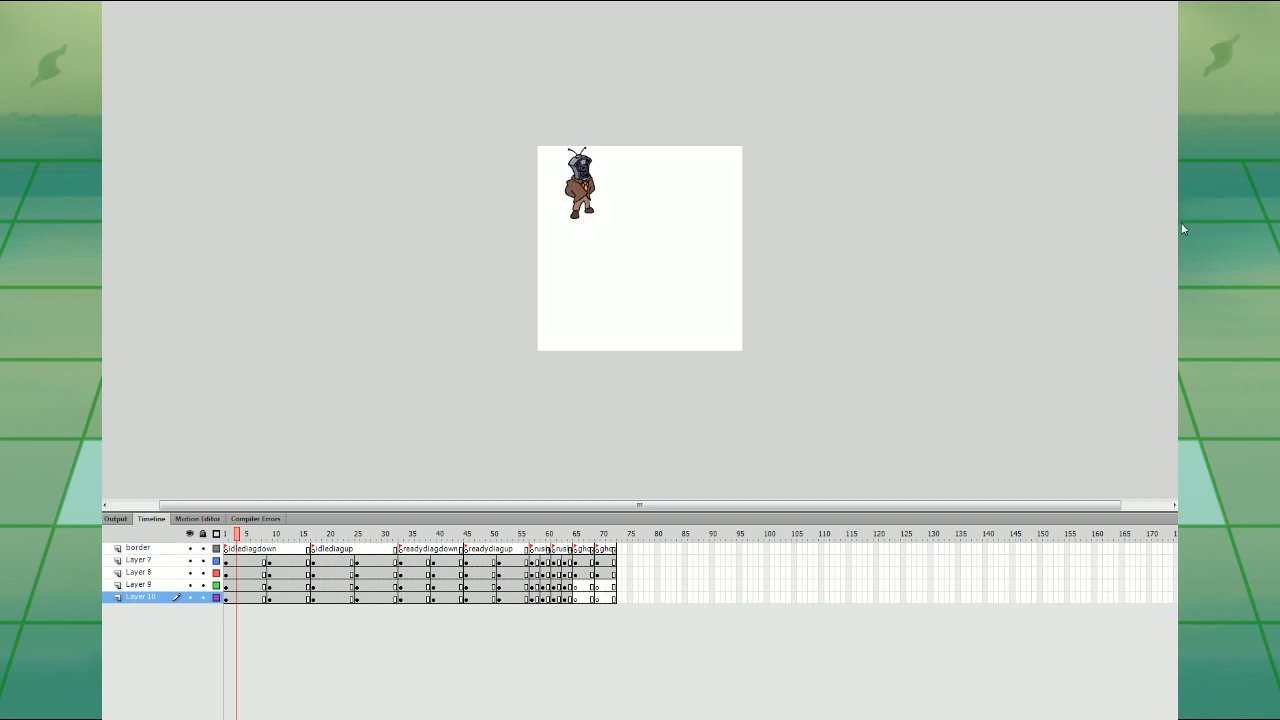
- Reduce the stage's width and height to a small square around the sprite and play the pasted animation
key("Return")
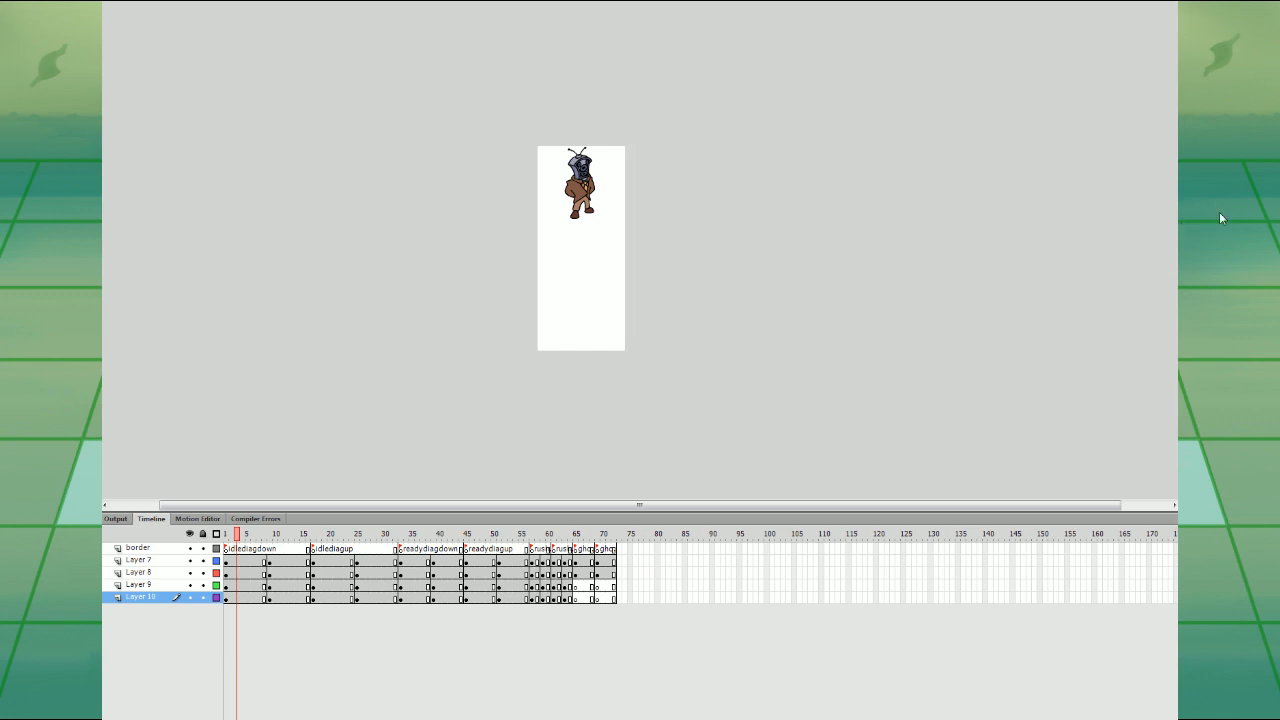
key("Return")
key("Return")
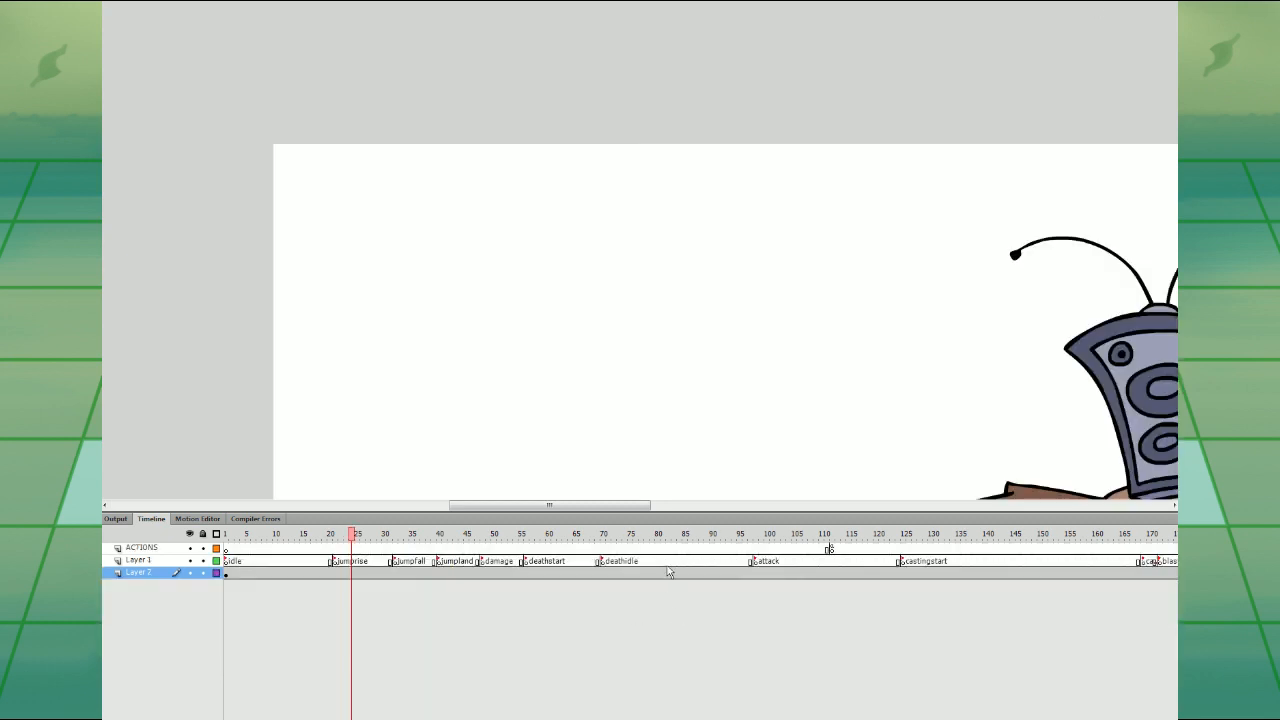
- Examine the full-size speaker-headed character's jump, damage and deathidle animations in its own timeline
key("ctrl+minus")
key("ctrl+minus")
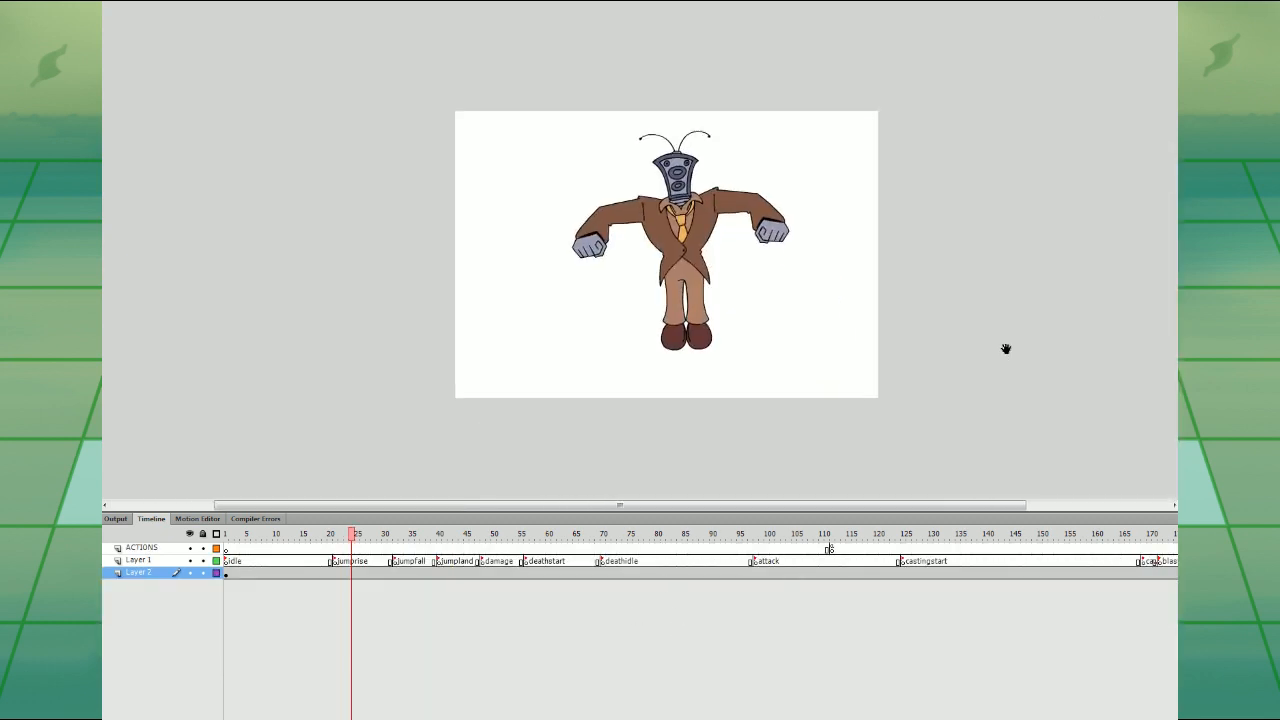
key("Return")
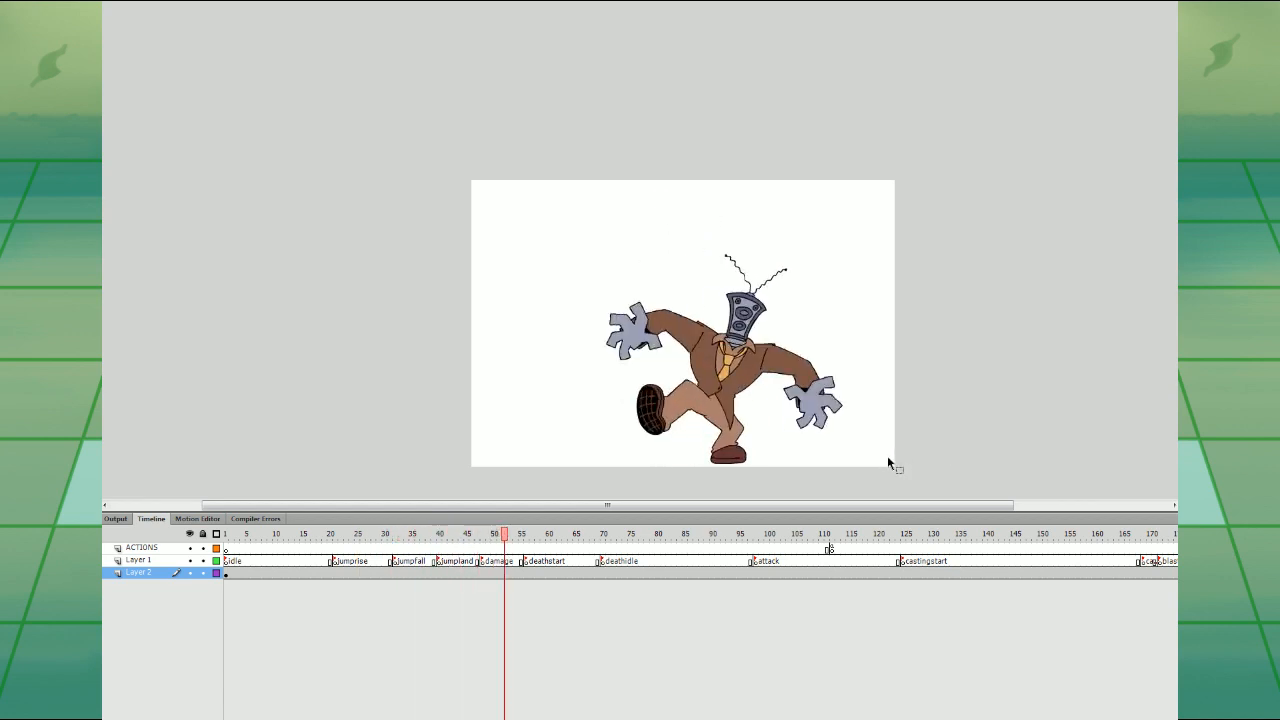
left_click(571, 549)
left_click(511, 549)
left_click(680, 549)
key("ctrl+equal")
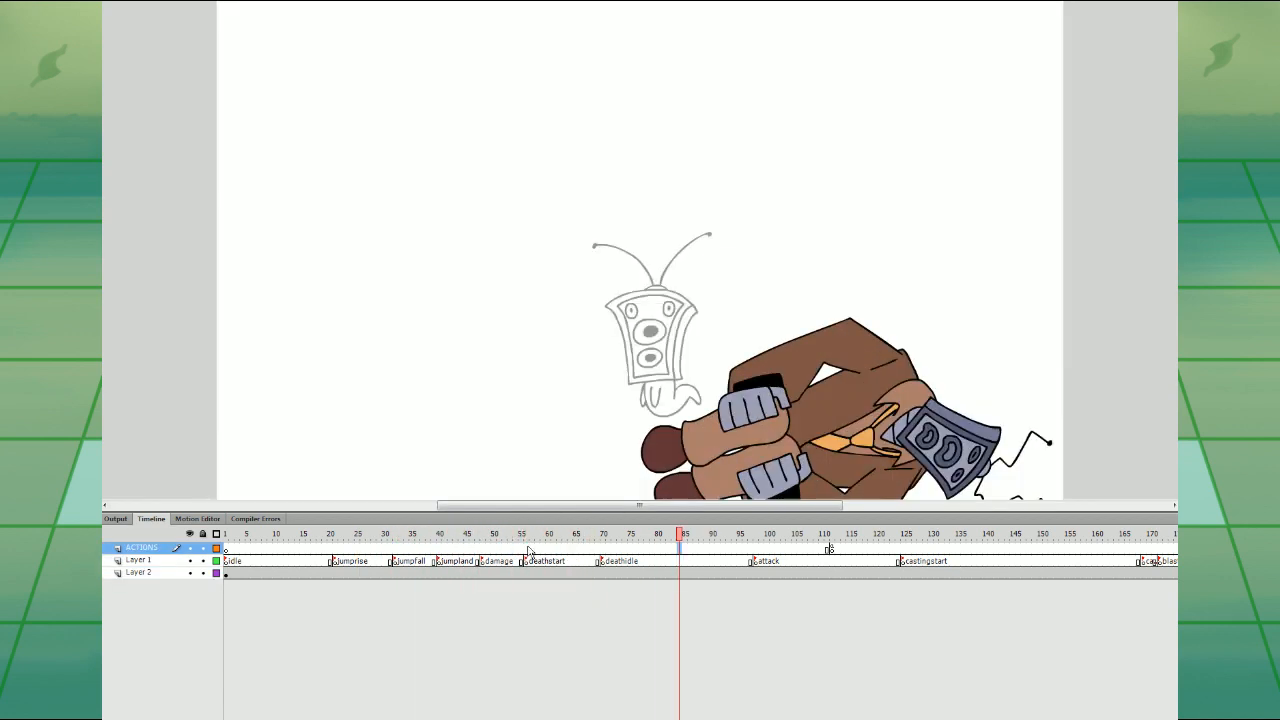
left_click(444, 549)
left_click(488, 549)
scroll(670, 356, "down", 2)
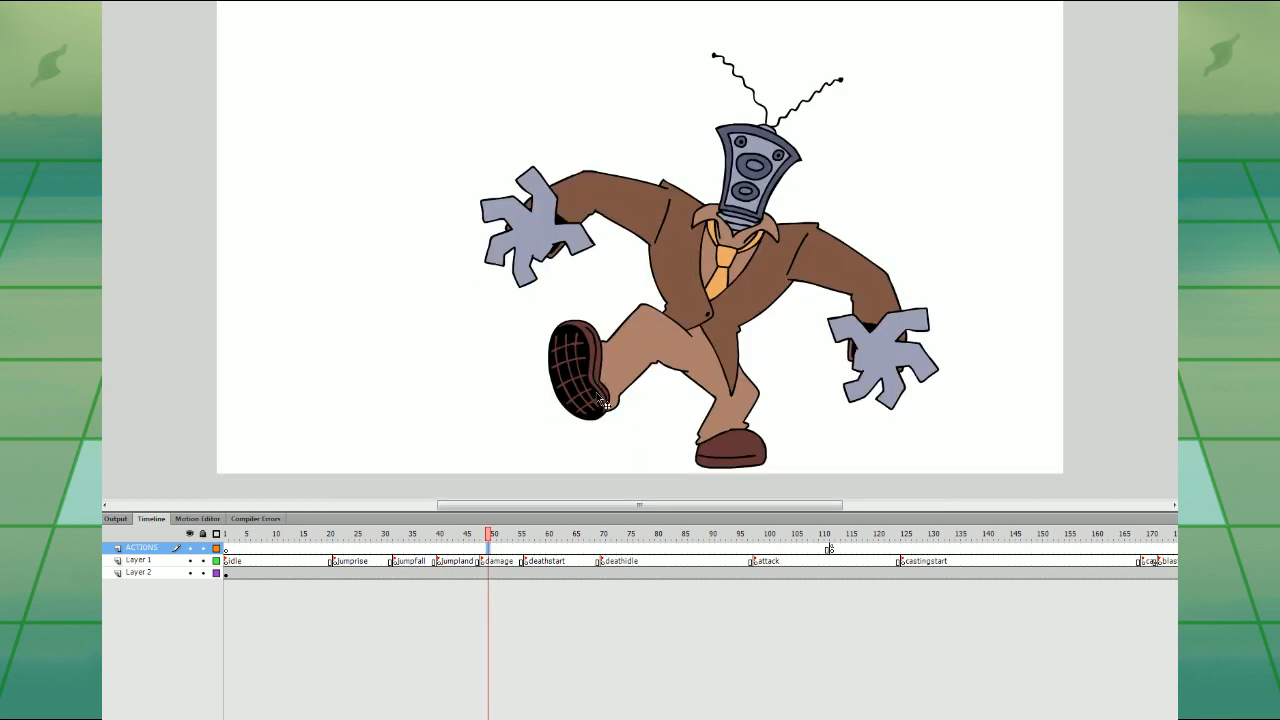
- Play back the full-size character's attack, castingstart and idle animations and compare with the small sprite document
left_click(771, 549)
key("Return")
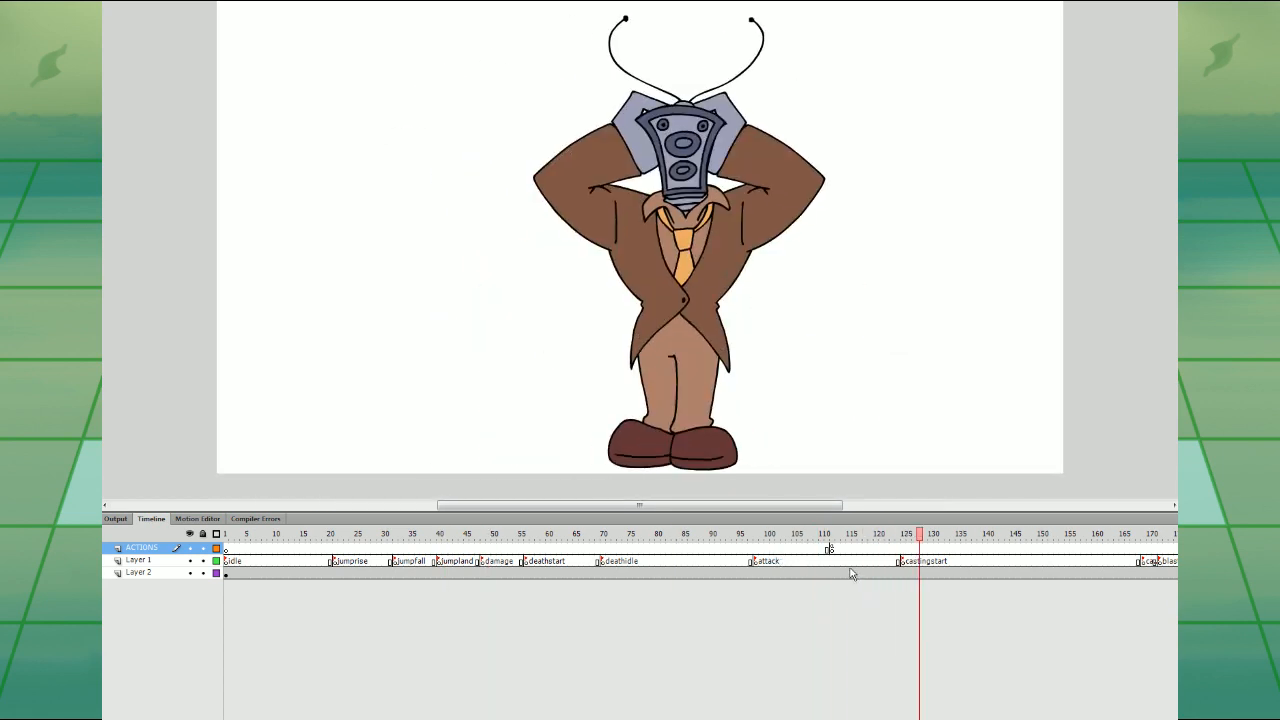
key("Return")
left_click(238, 550)
key("Return")
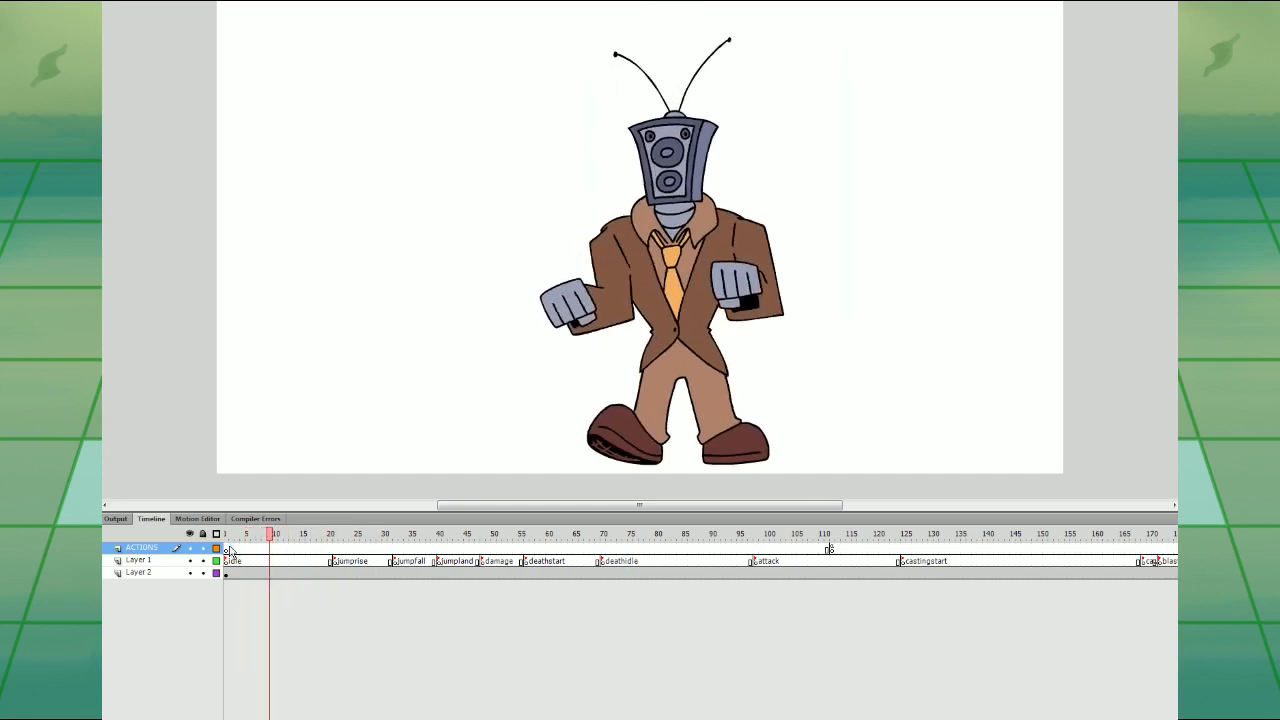
left_click(230, 550)
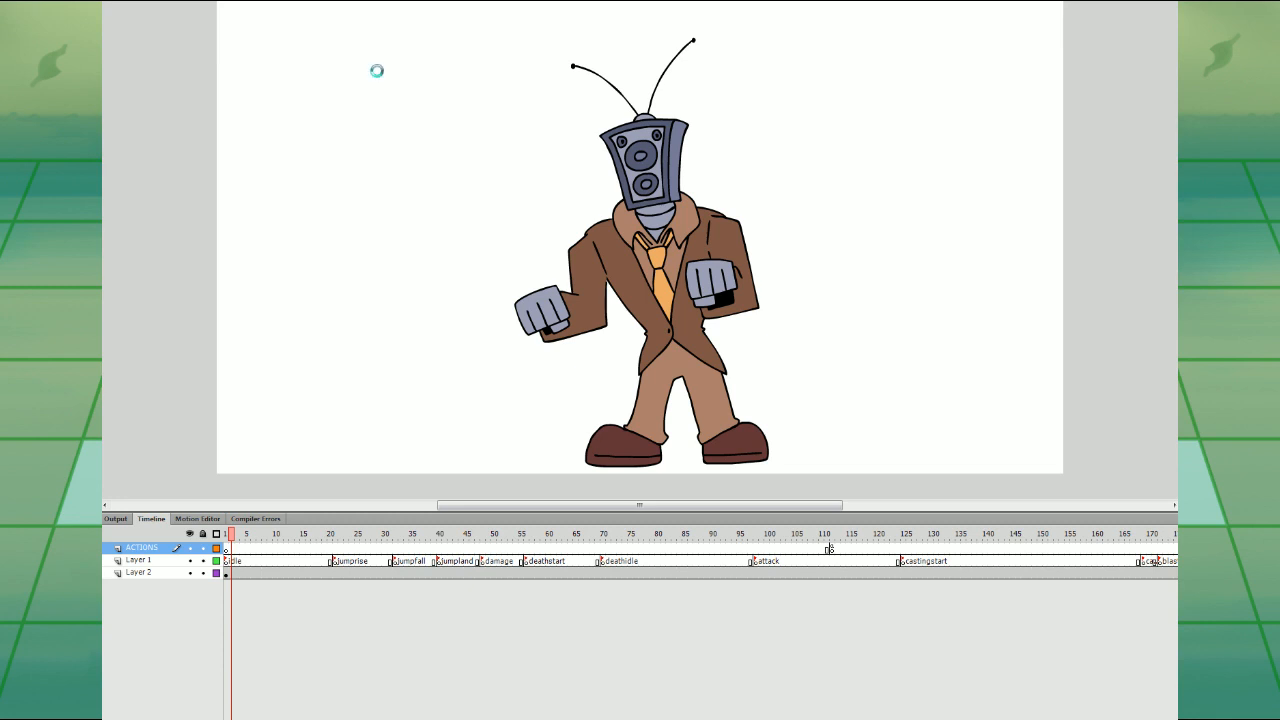
key("ctrl+Tab")
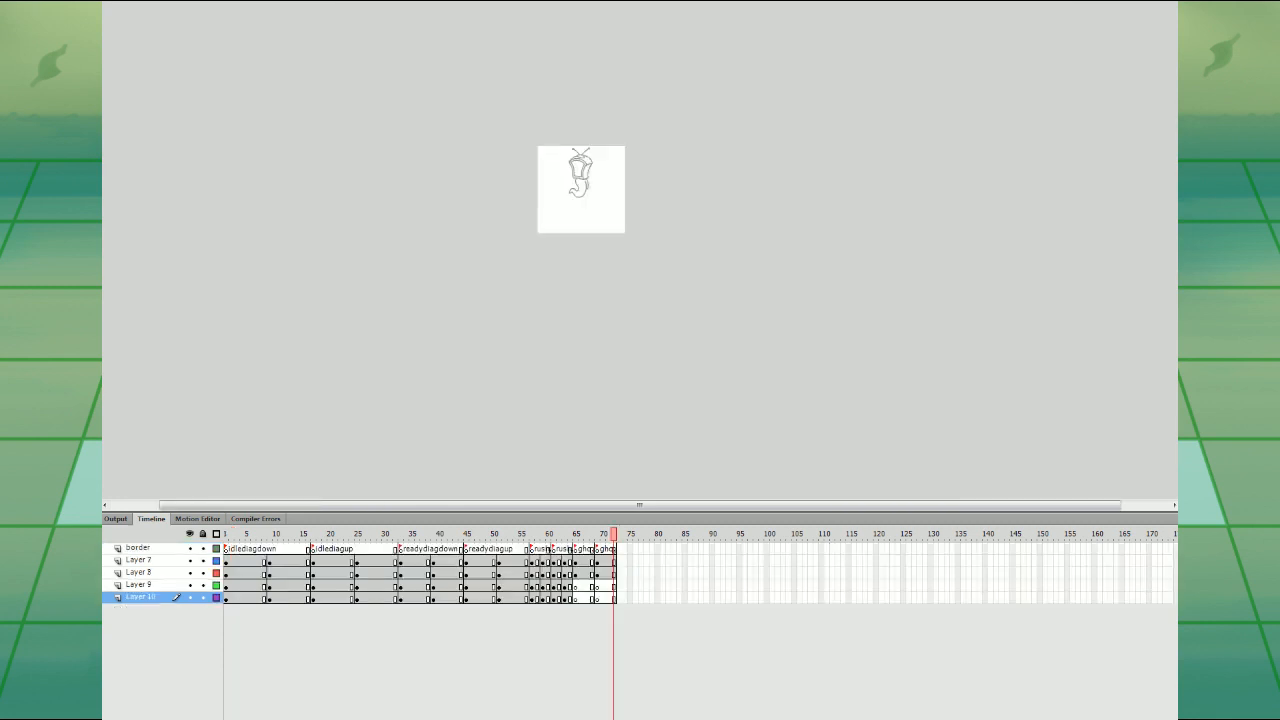
key("ctrl+Tab")
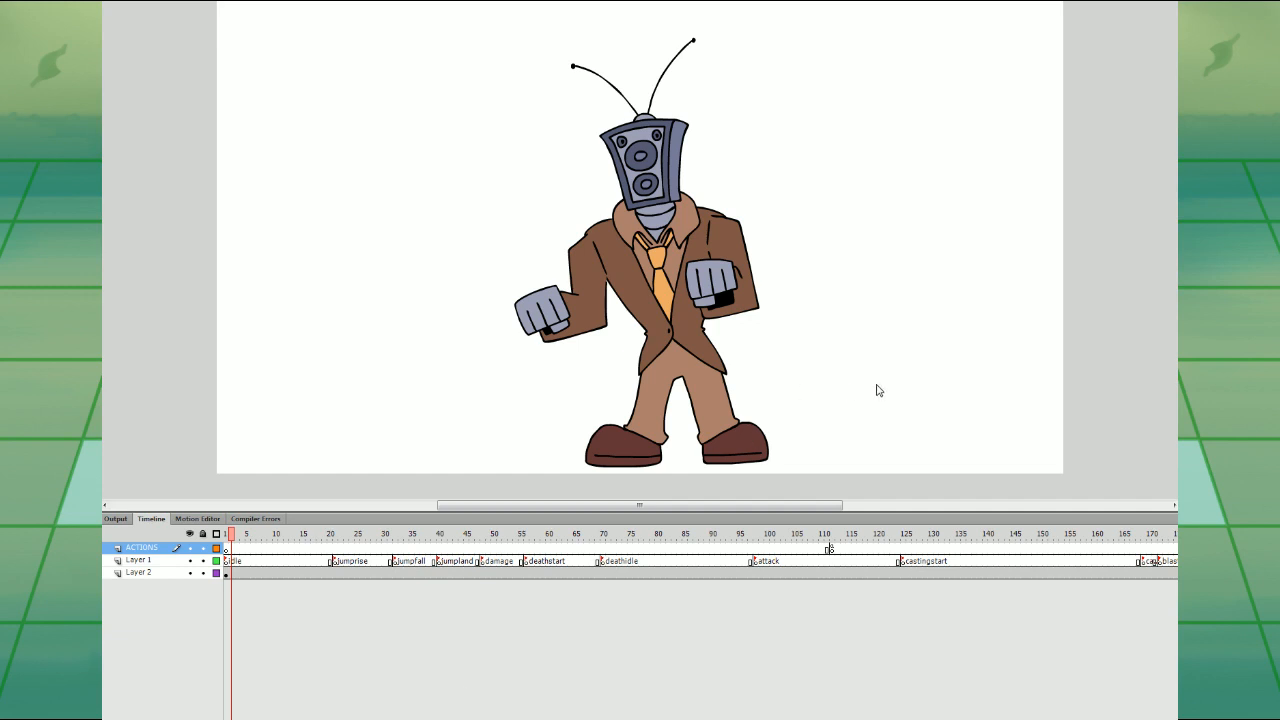
- Switch to the scissors ninja's document, show the sketch on Layer 12 as outlines and lock that layer
left_click(450, 1)
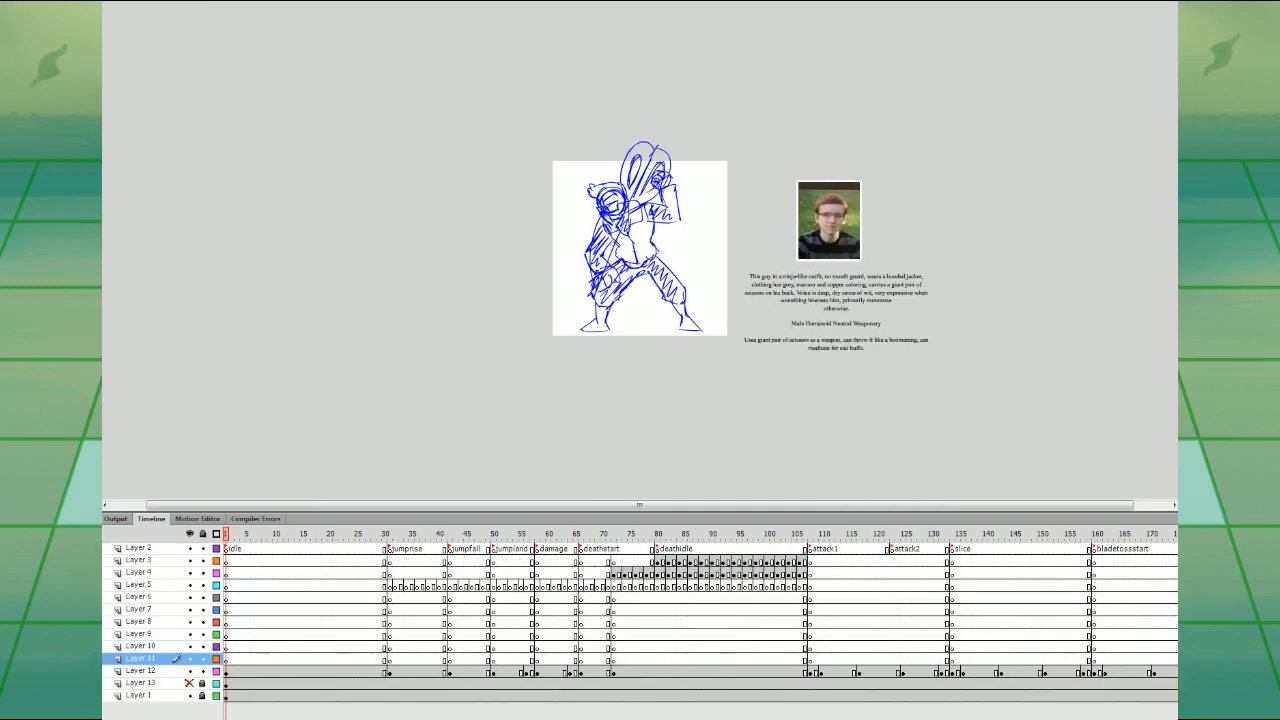
key("ctrl+=")
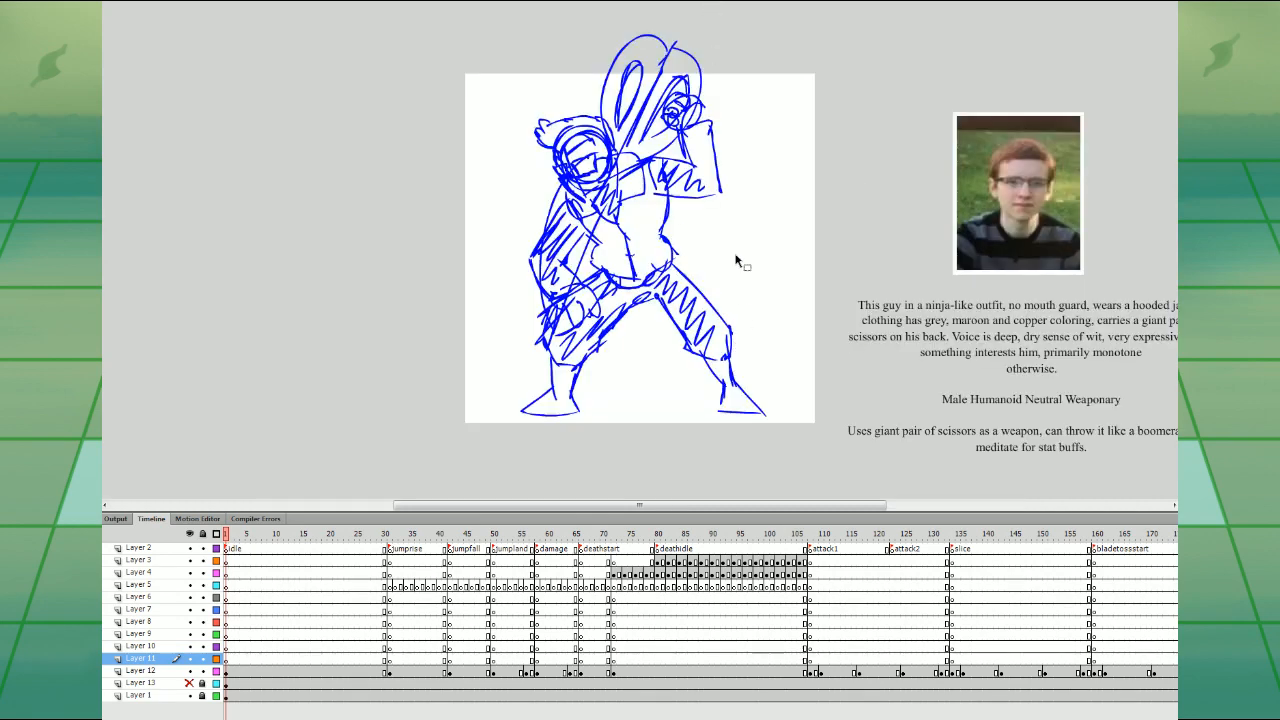
left_click_drag(737, 252, 672, 275)
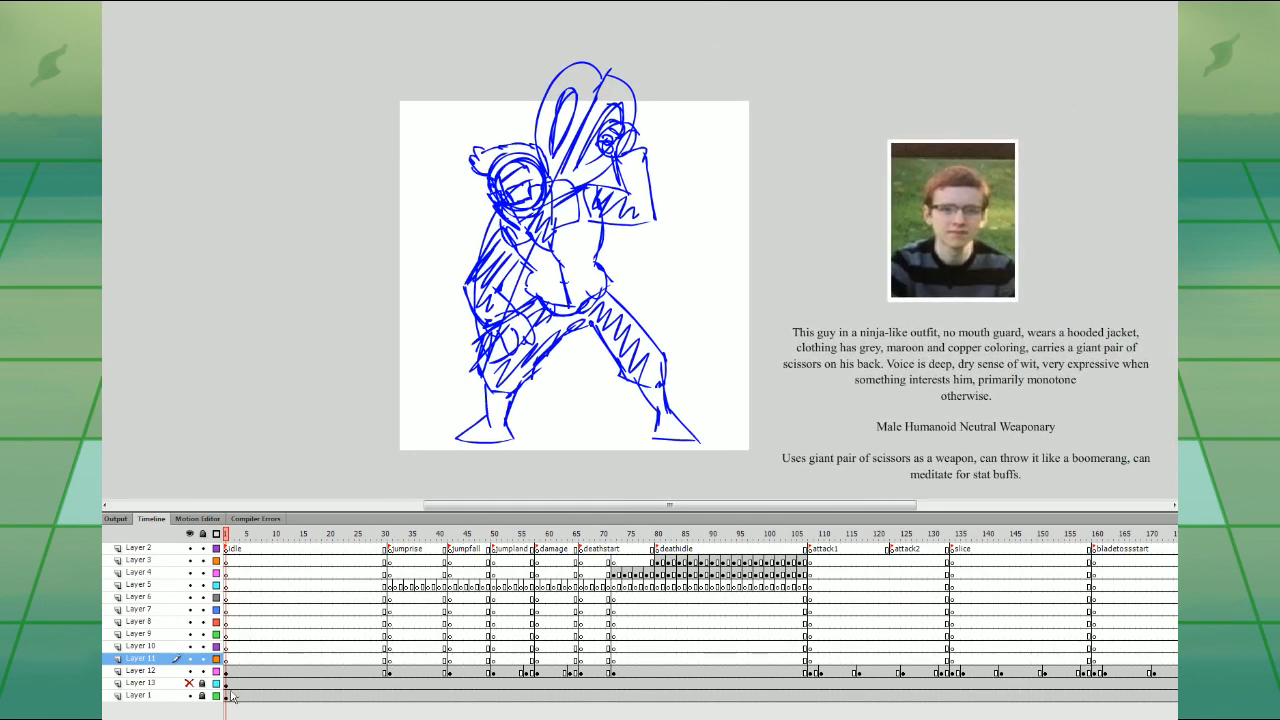
left_click(243, 660)
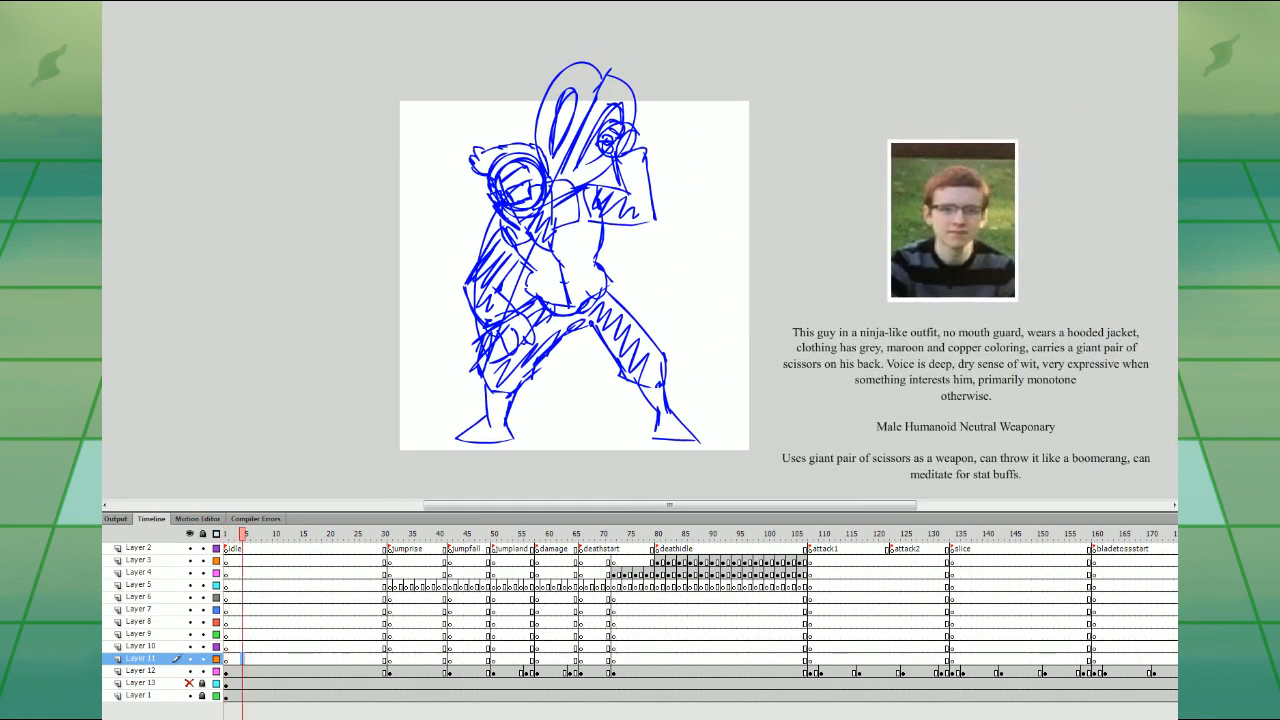
left_click(216, 671)
left_click(202, 671)
left_click(242, 660)
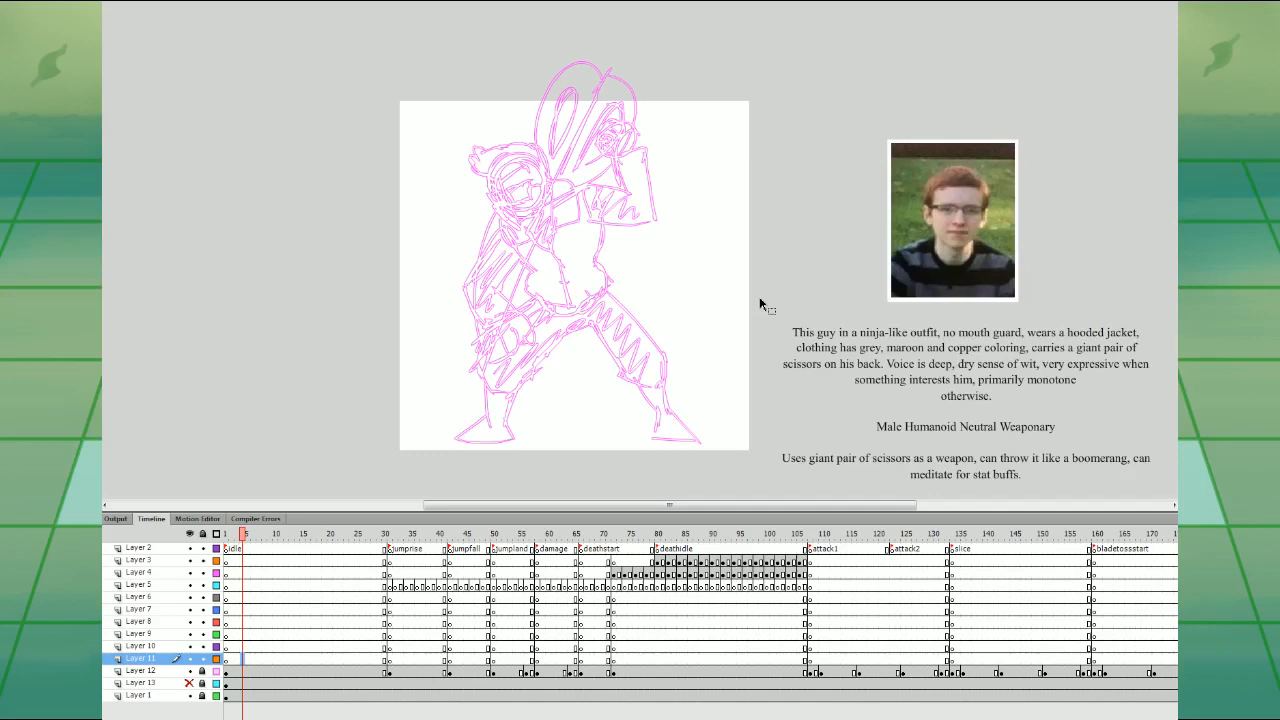
- Unlock Layer 1, shrink the reference photo with its description and move it closer to the stage
key("ctrl+equal")
key("ctrl+minus")
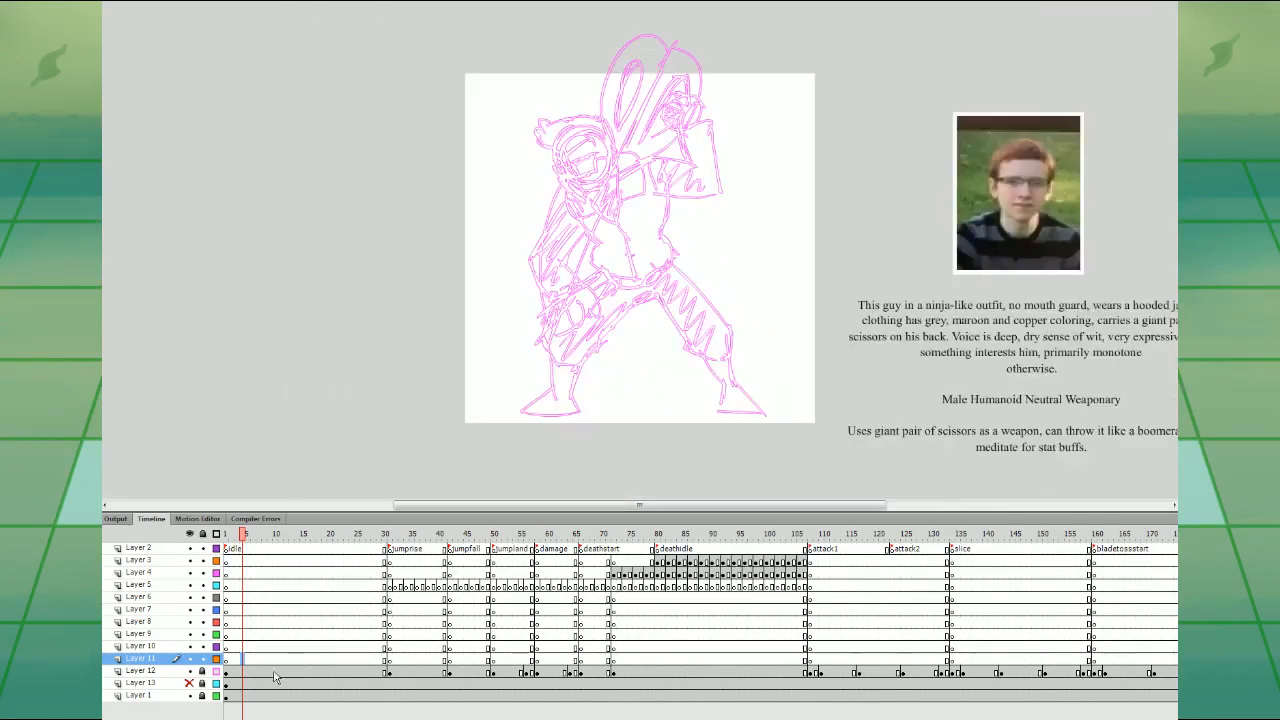
left_click(1025, 245)
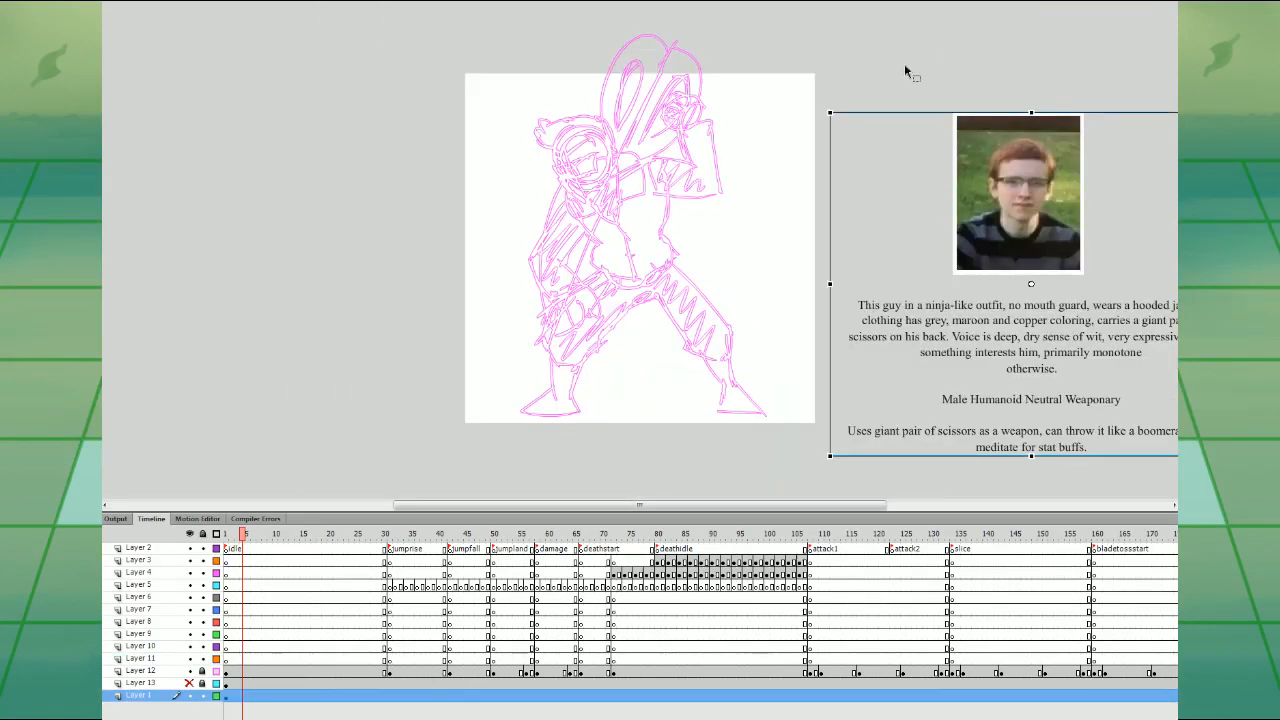
left_click_drag(831, 113, 892, 166)
left_click_drag(1064, 189, 929, 160)
left_click(657, 170)
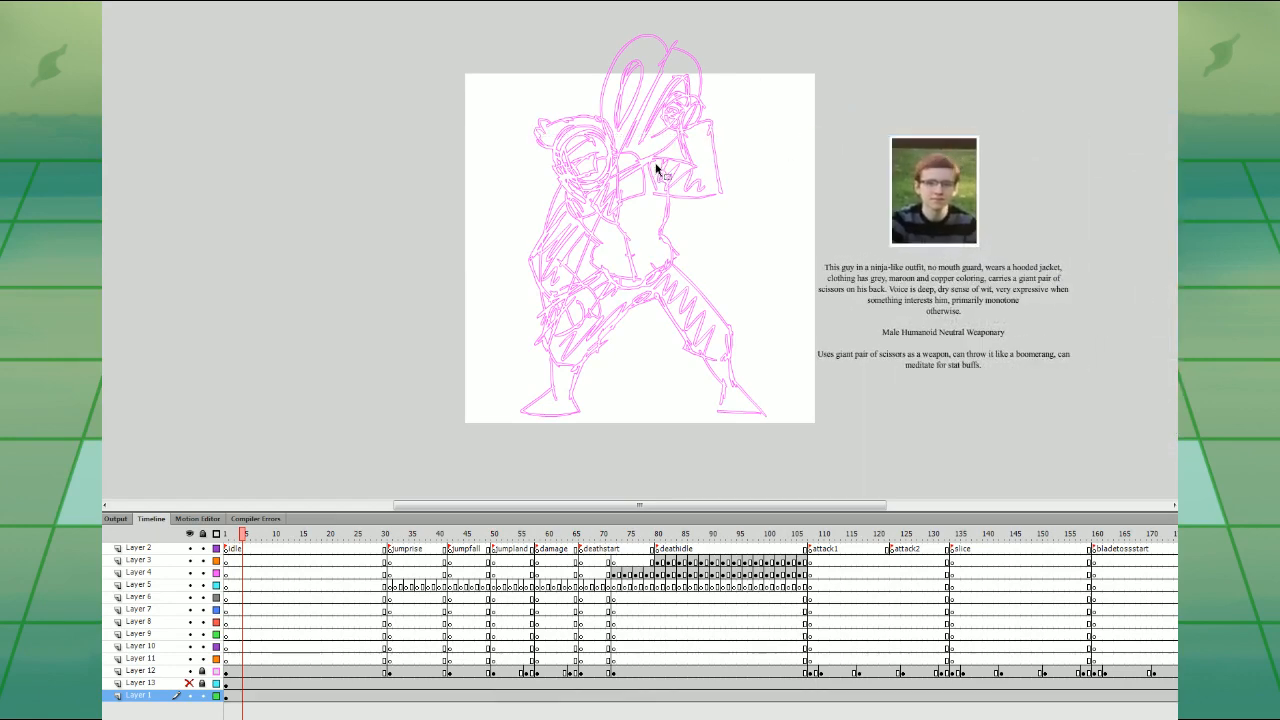
- Ink the ninja's nose and mouth over the sketch in the idle section of Layer 5
key("ctrl+equal")
key("space")
left_click_drag(974, 206, 843, 298)
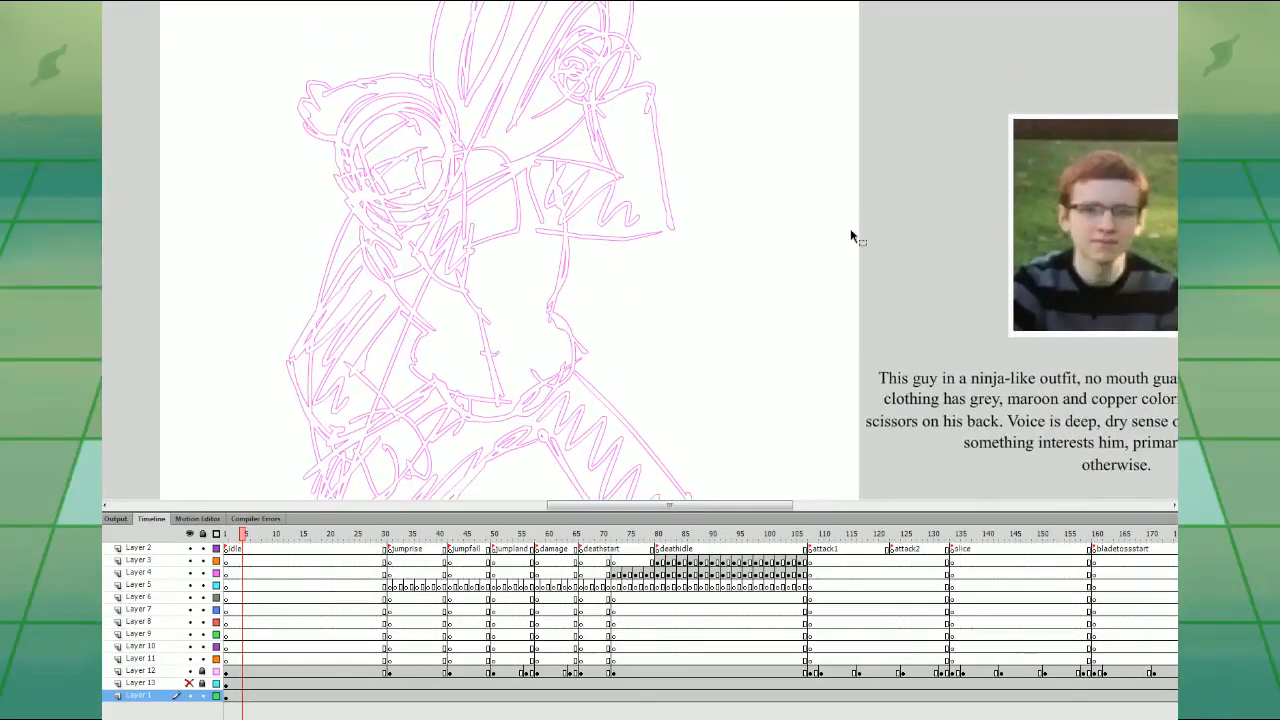
left_click(270, 659)
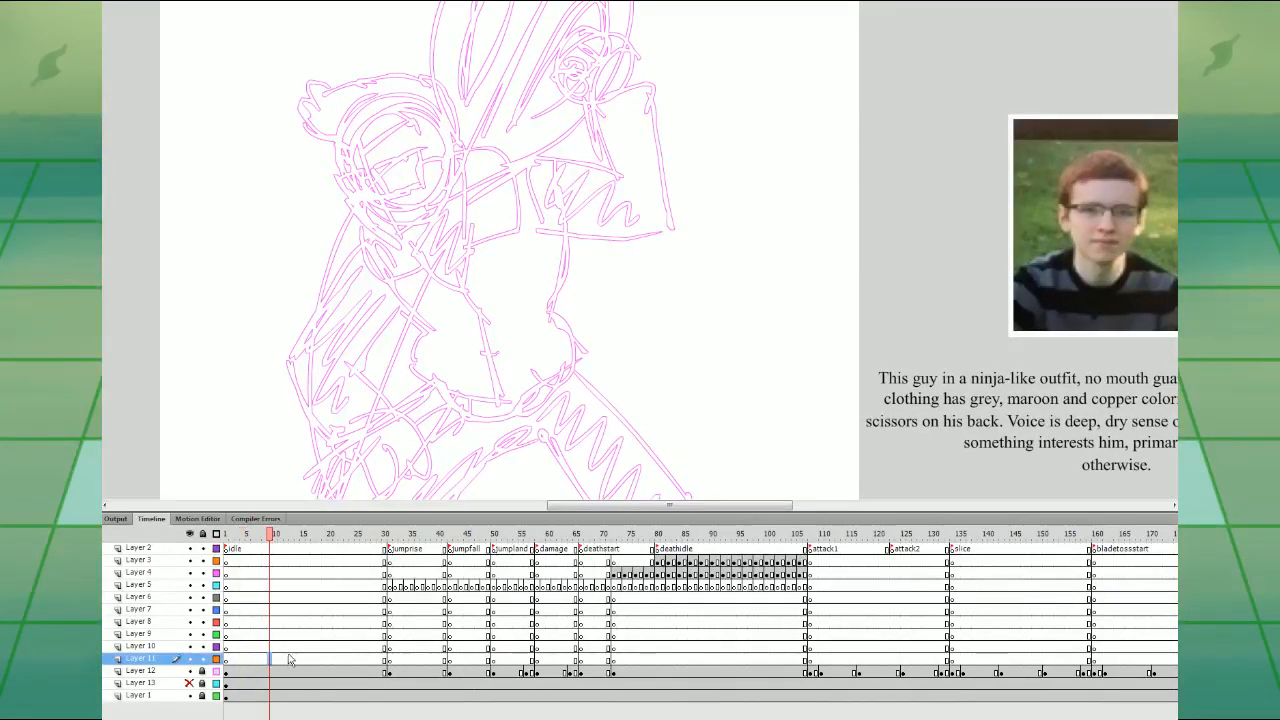
scroll(547, 285, "up", 2)
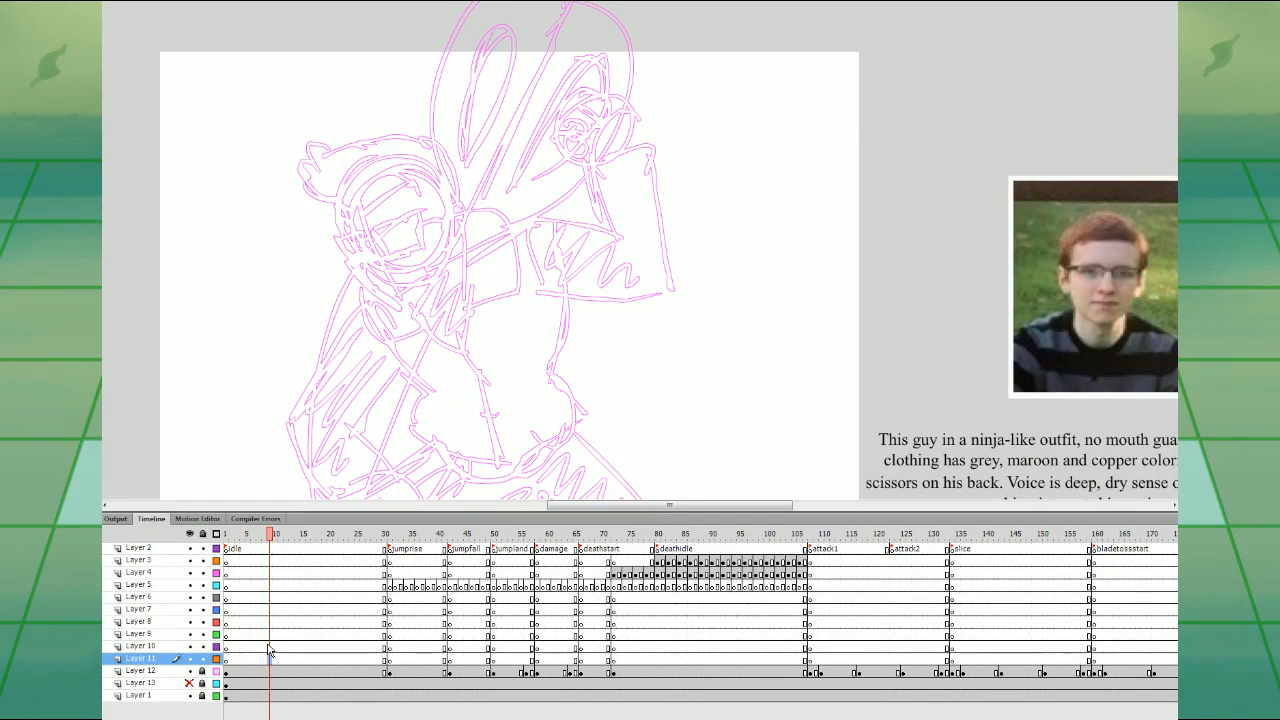
left_click(298, 583)
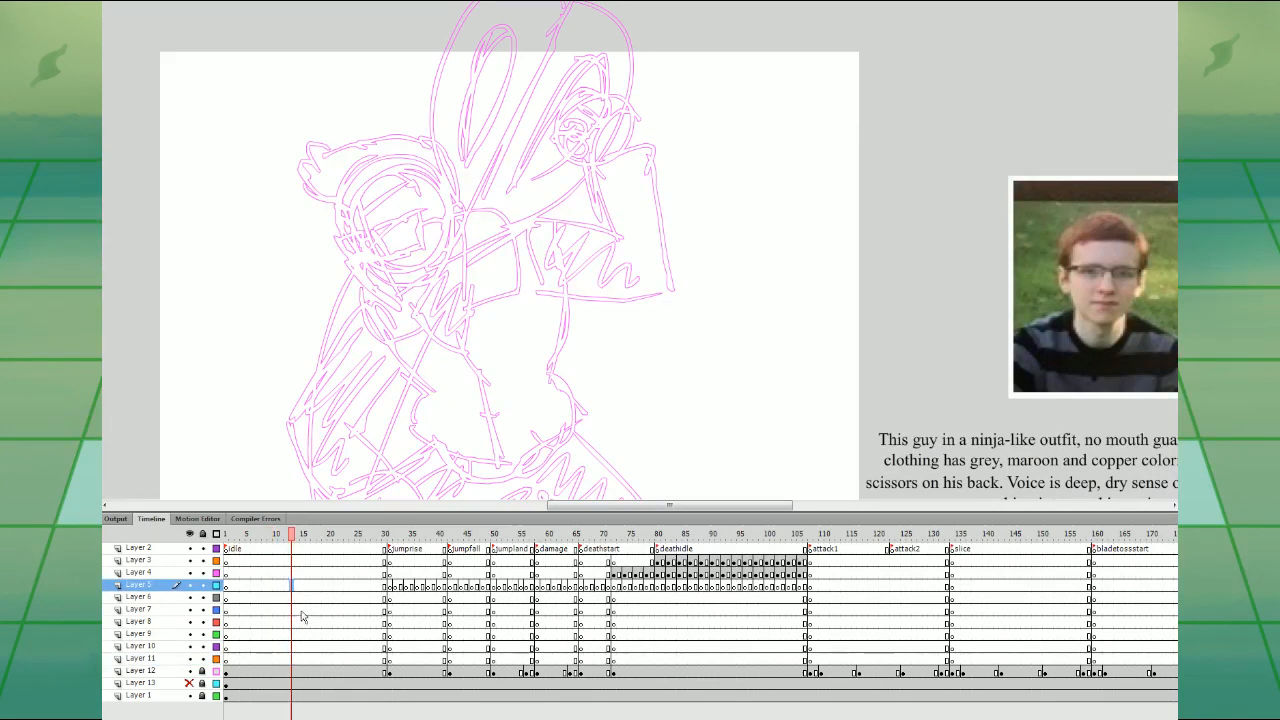
left_click_drag(365, 244, 375, 284)
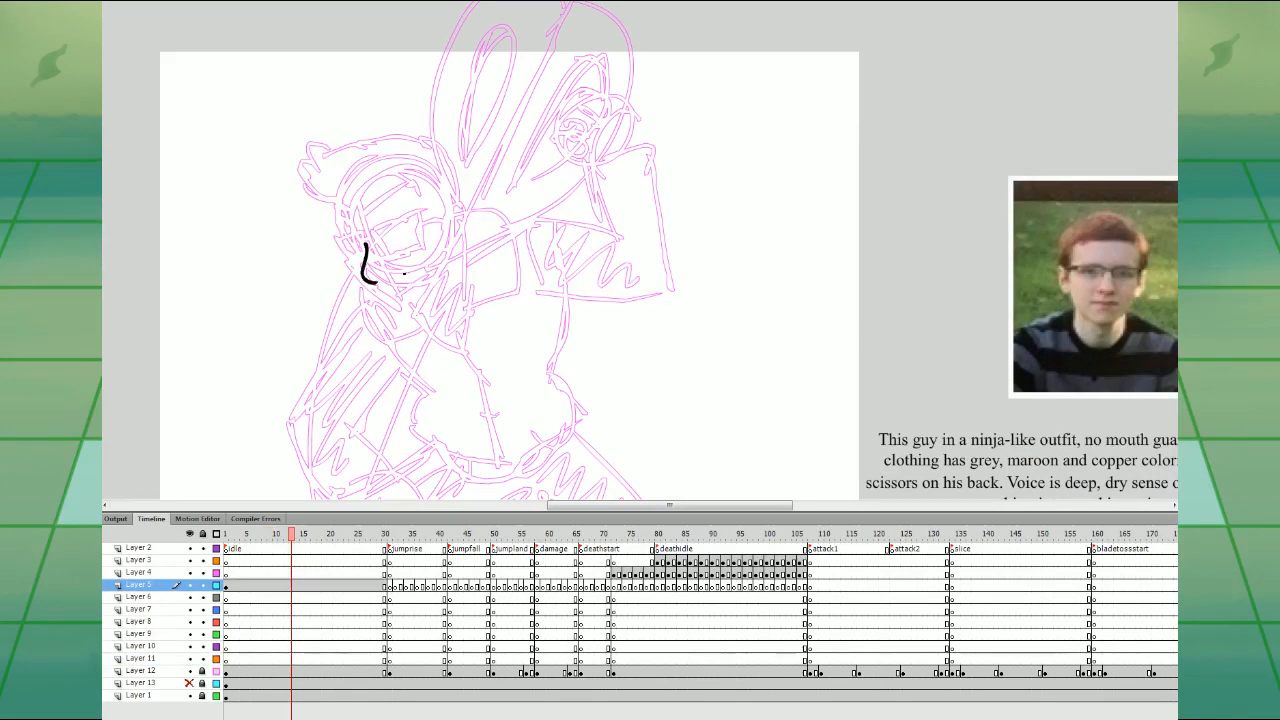
left_click(385, 274)
key("ctrl+z")
key("ctrl+z")
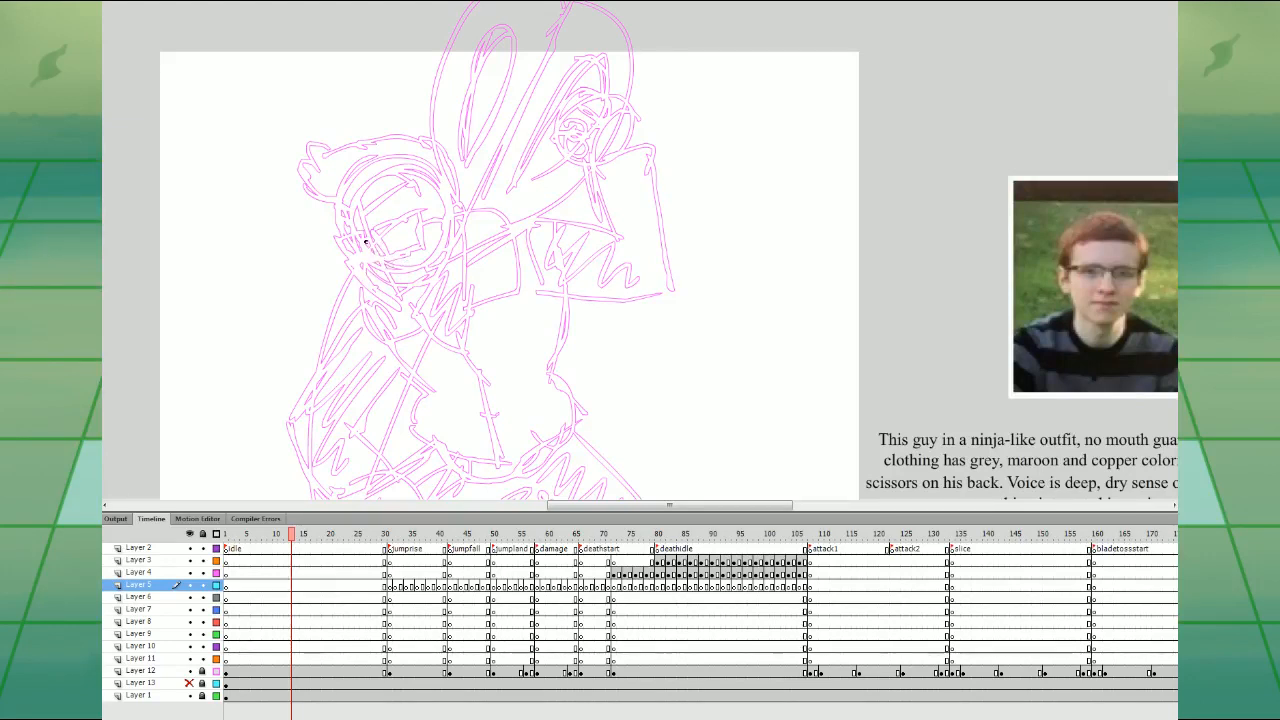
left_click_drag(366, 241, 389, 280)
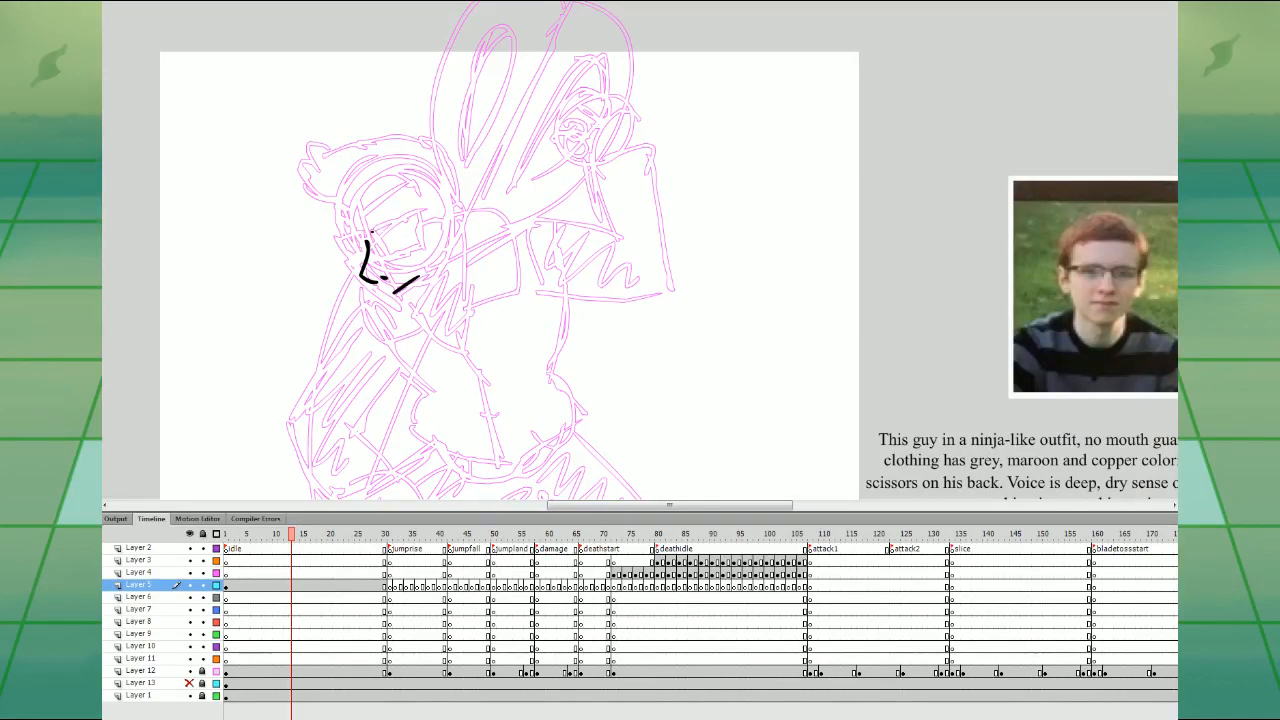
- Ink the lower frames of the glasses, the temple arm and the ear on the ninja's head
mouse_move(390, 253)
left_mouse_down()
mouse_move(422, 232)
mouse_move(421, 215)
mouse_move(353, 255)
mouse_move(335, 242)
mouse_move(367, 258)
mouse_move(341, 253)
mouse_move(363, 231)
left_mouse_up()
key("ctrl+z")
key("ctrl+z")
key("ctrl+z")
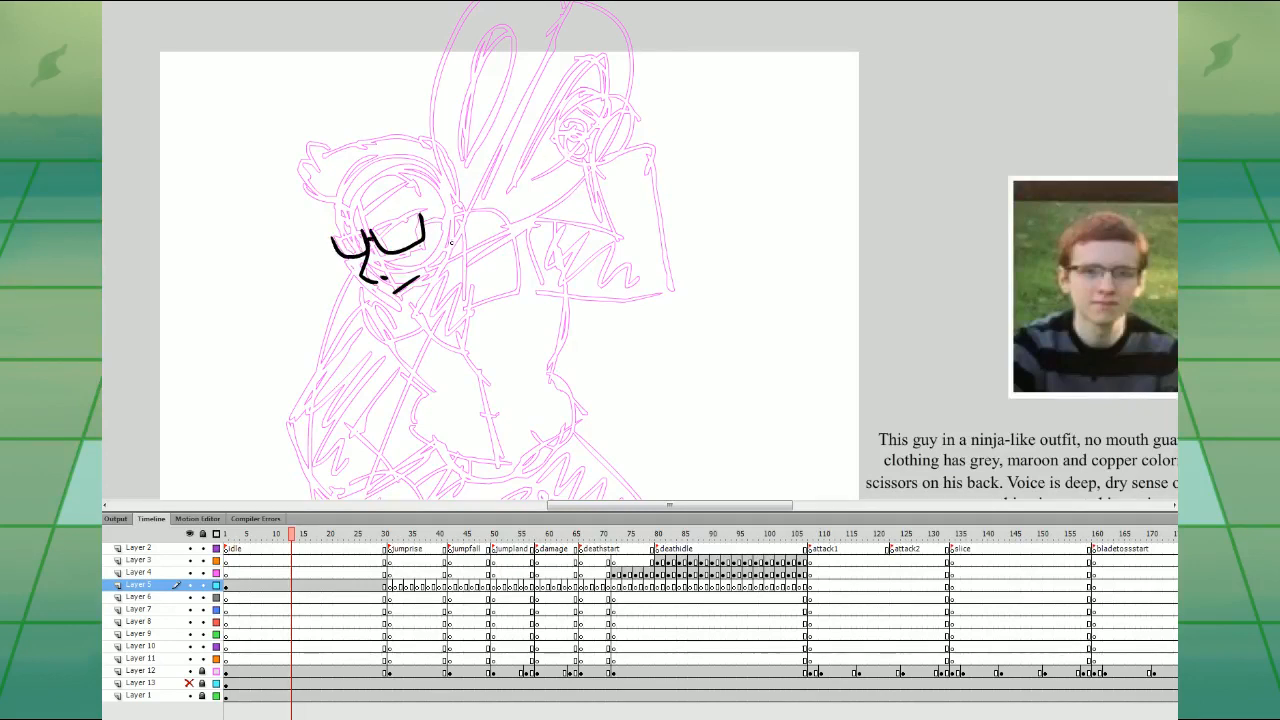
mouse_move(450, 238)
left_mouse_down()
mouse_move(455, 202)
mouse_move(454, 229)
left_mouse_up()
key("ctrl+z")
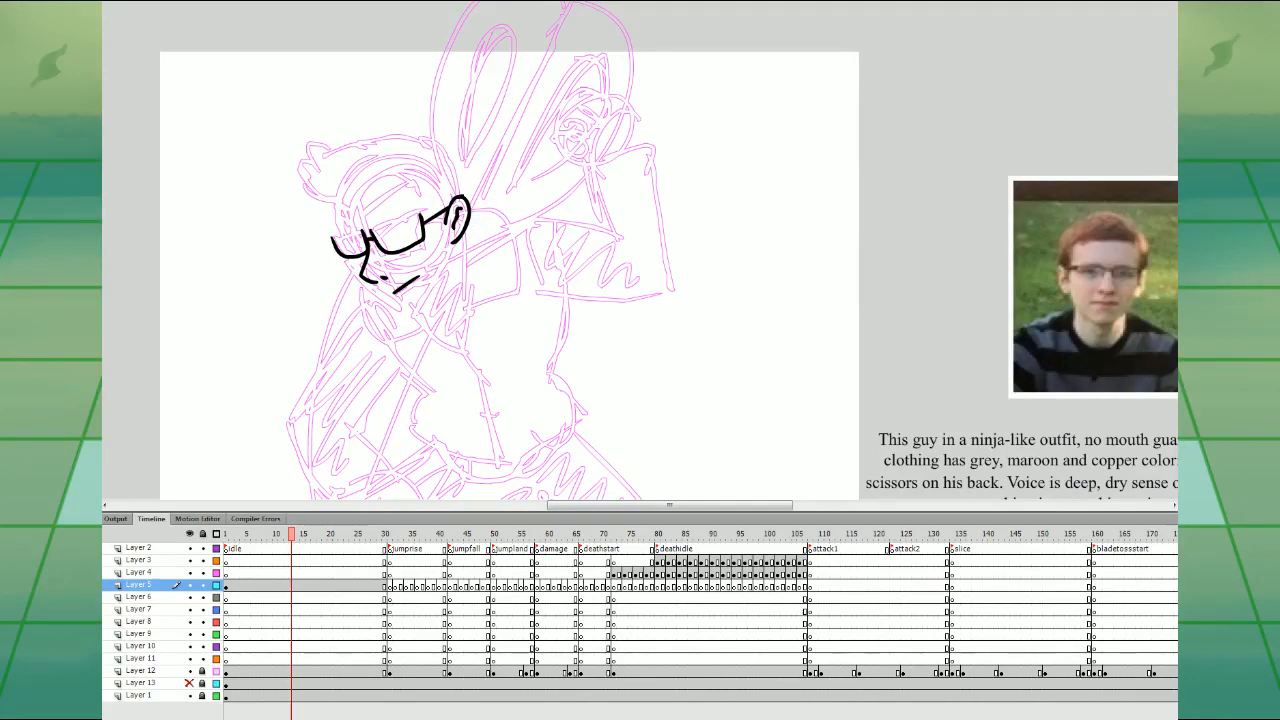
- Ink the swept-up hair, the hairline and the face outline down to the chin
mouse_move(458, 180)
left_mouse_down()
mouse_move(408, 138)
mouse_move(305, 160)
mouse_move(318, 203)
mouse_move(350, 213)
mouse_move(412, 178)
mouse_move(448, 222)
left_mouse_up()
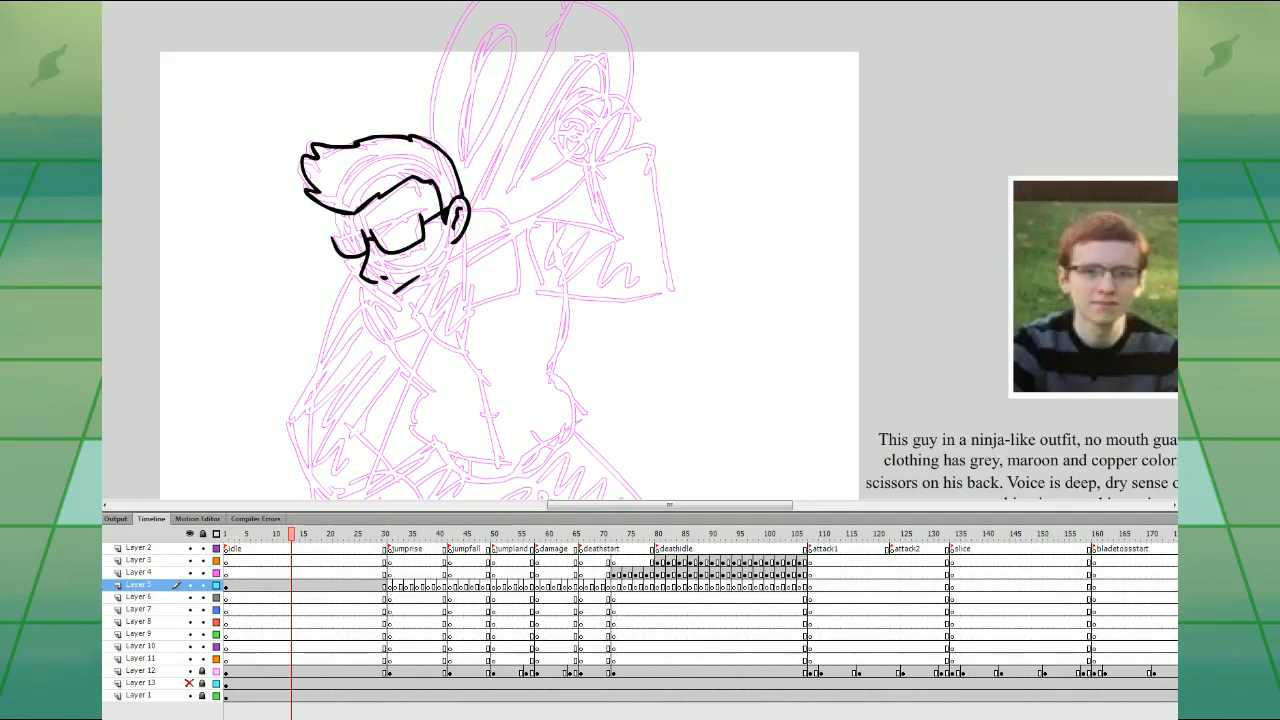
mouse_move(333, 210)
left_mouse_down()
mouse_move(345, 255)
mouse_move(385, 297)
mouse_move(421, 299)
mouse_move(458, 242)
left_mouse_up()
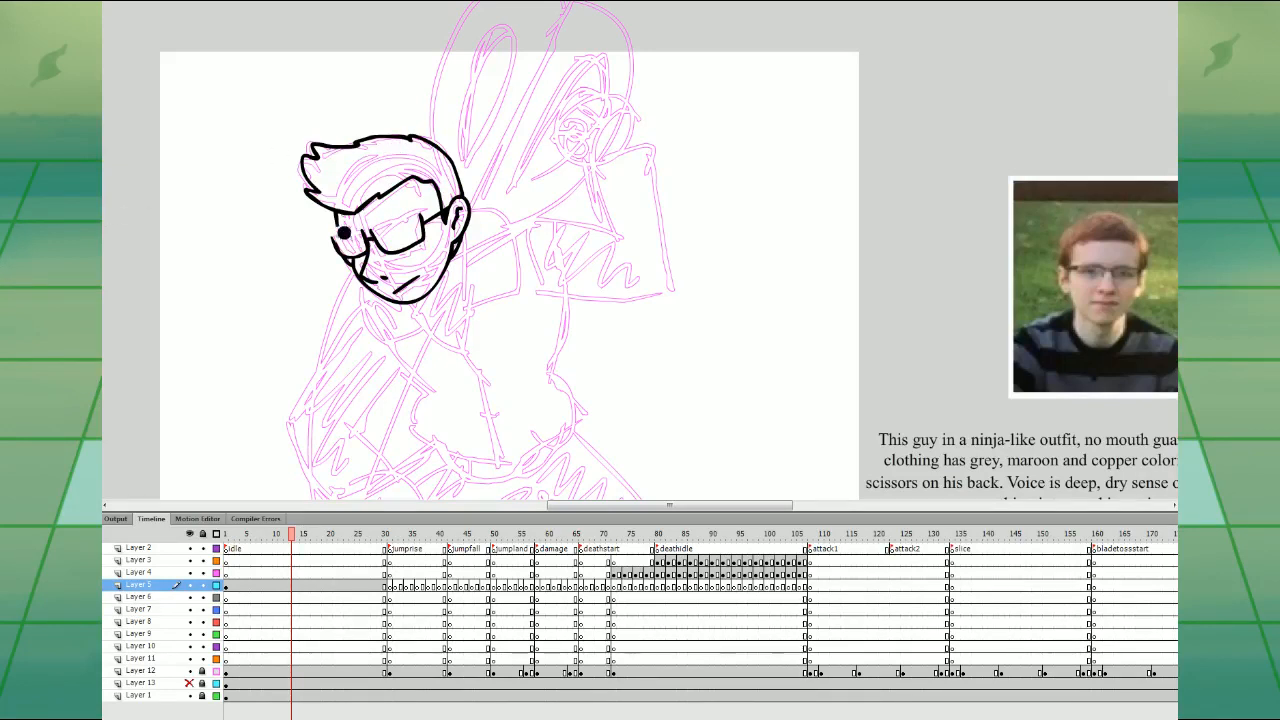
left_click(264, 585)
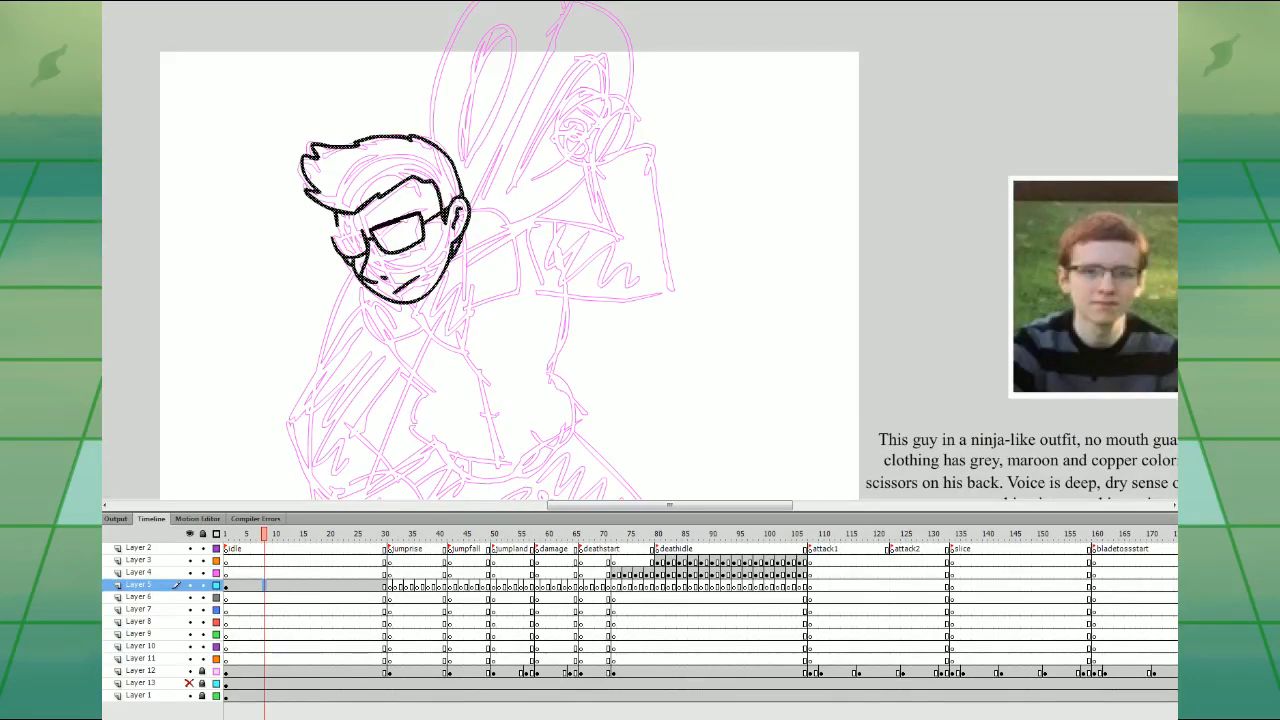
- Ink thick upper rims on the glasses and reshape the lower rim of the larger lens
left_click_drag(416, 216, 349, 231)
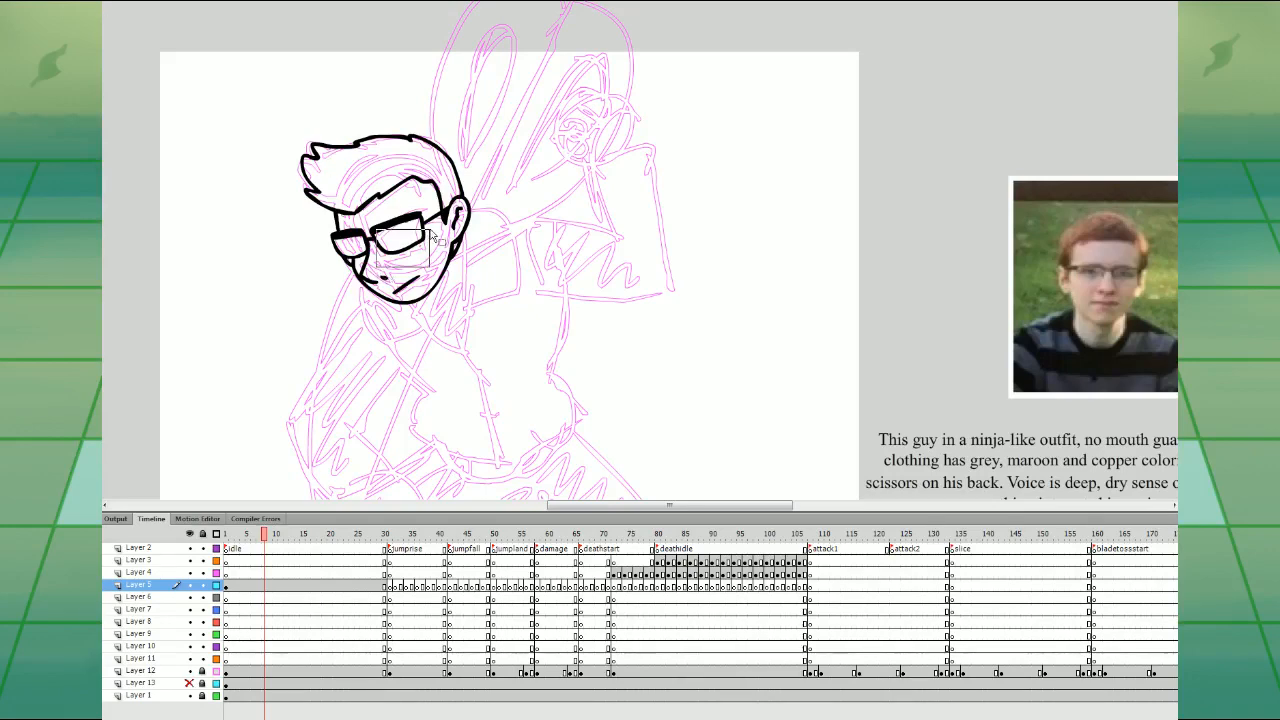
left_click(394, 254)
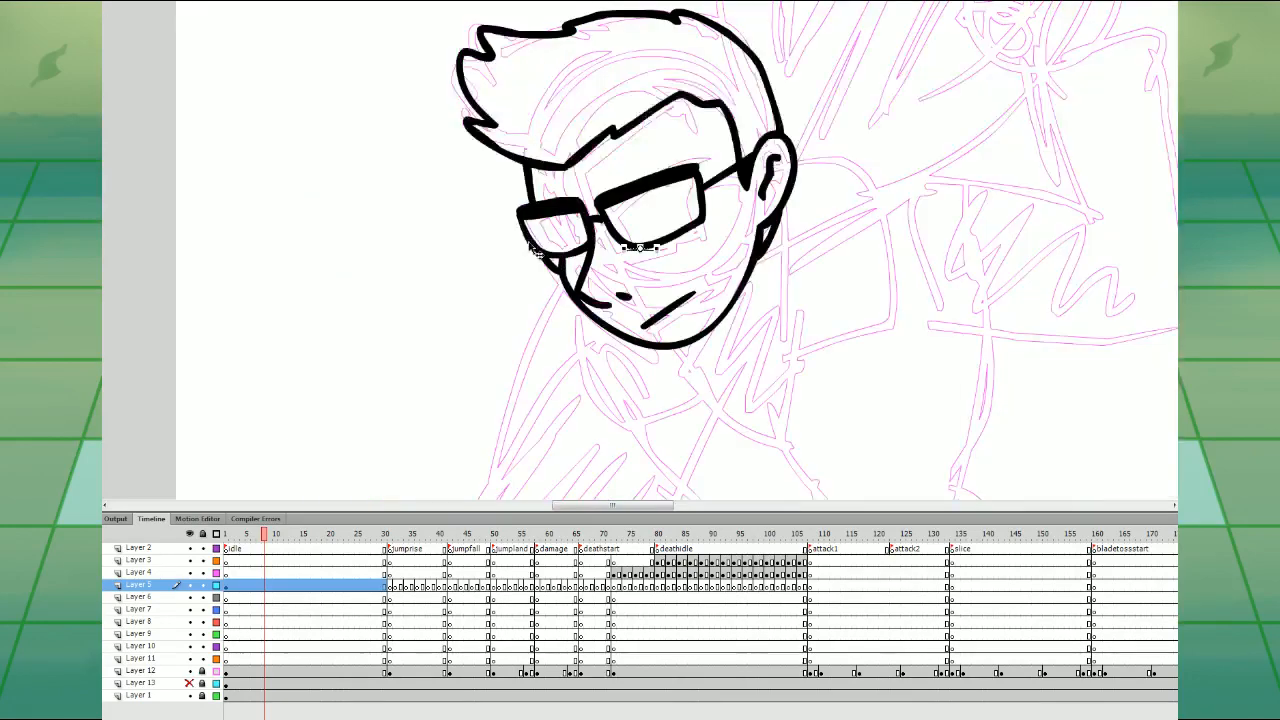
key("ctrl+equal")
left_click_drag(619, 265, 745, 222)
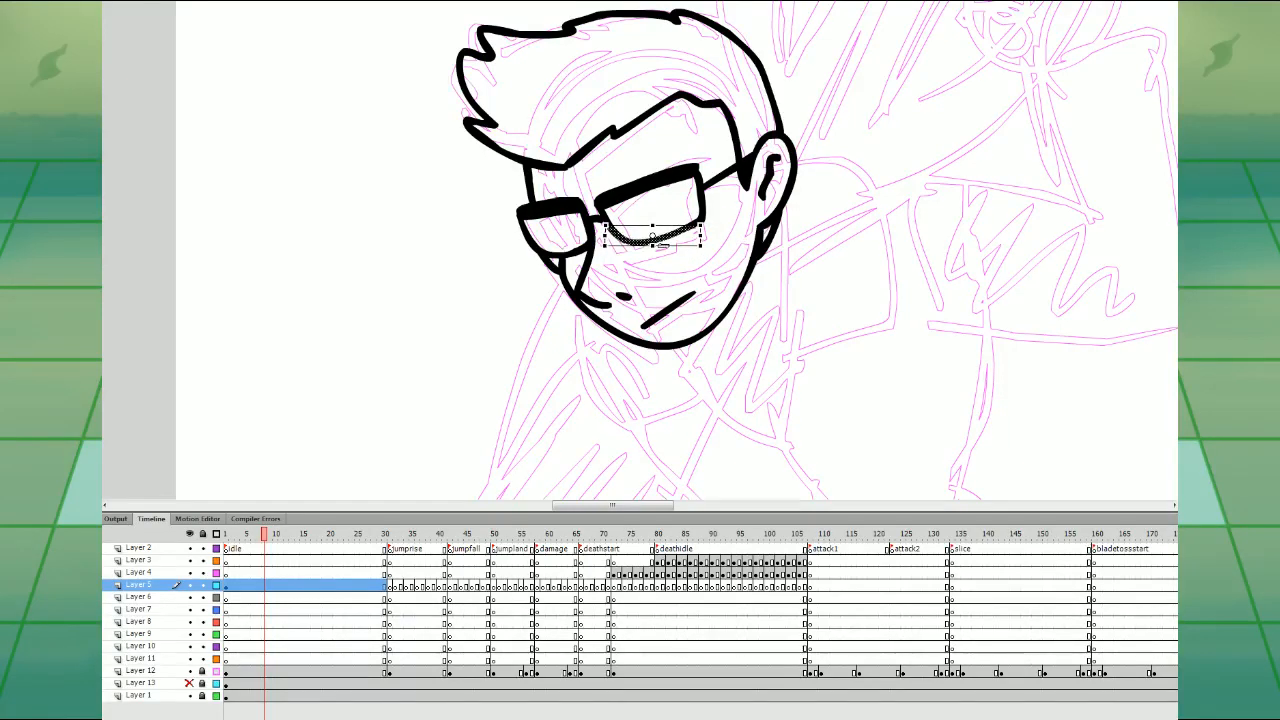
left_click(740, 226)
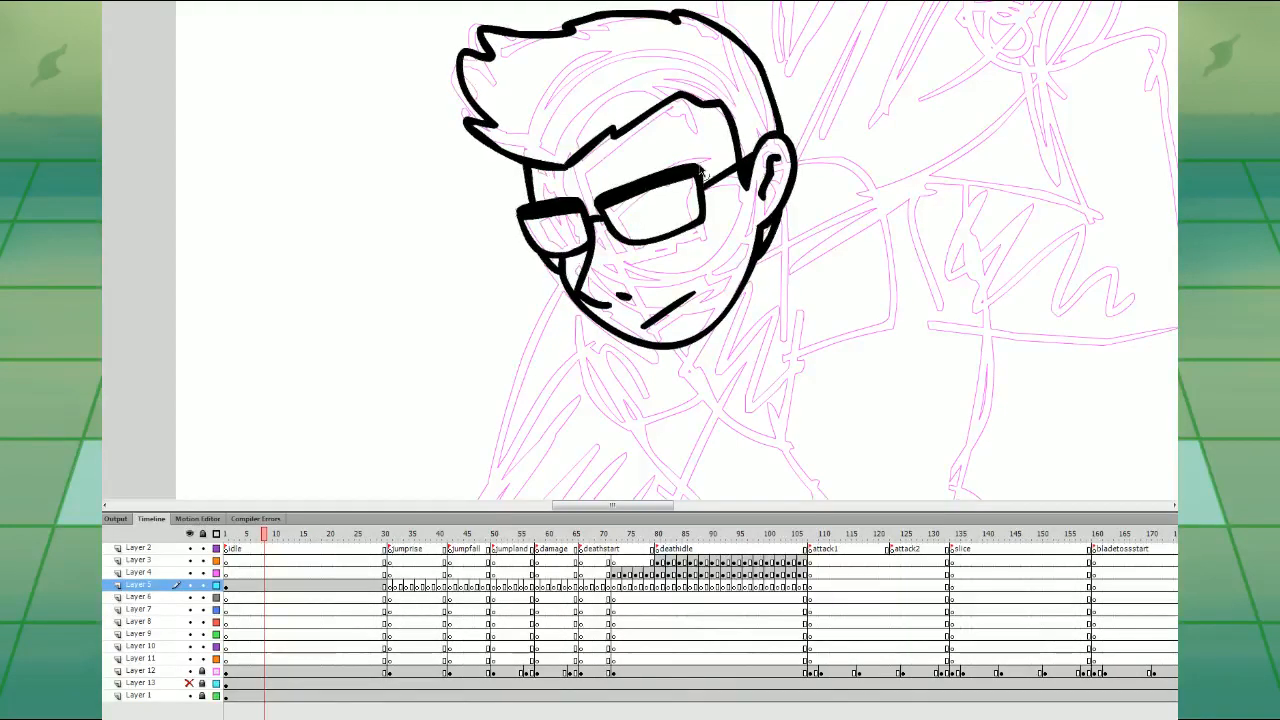
left_click(607, 216)
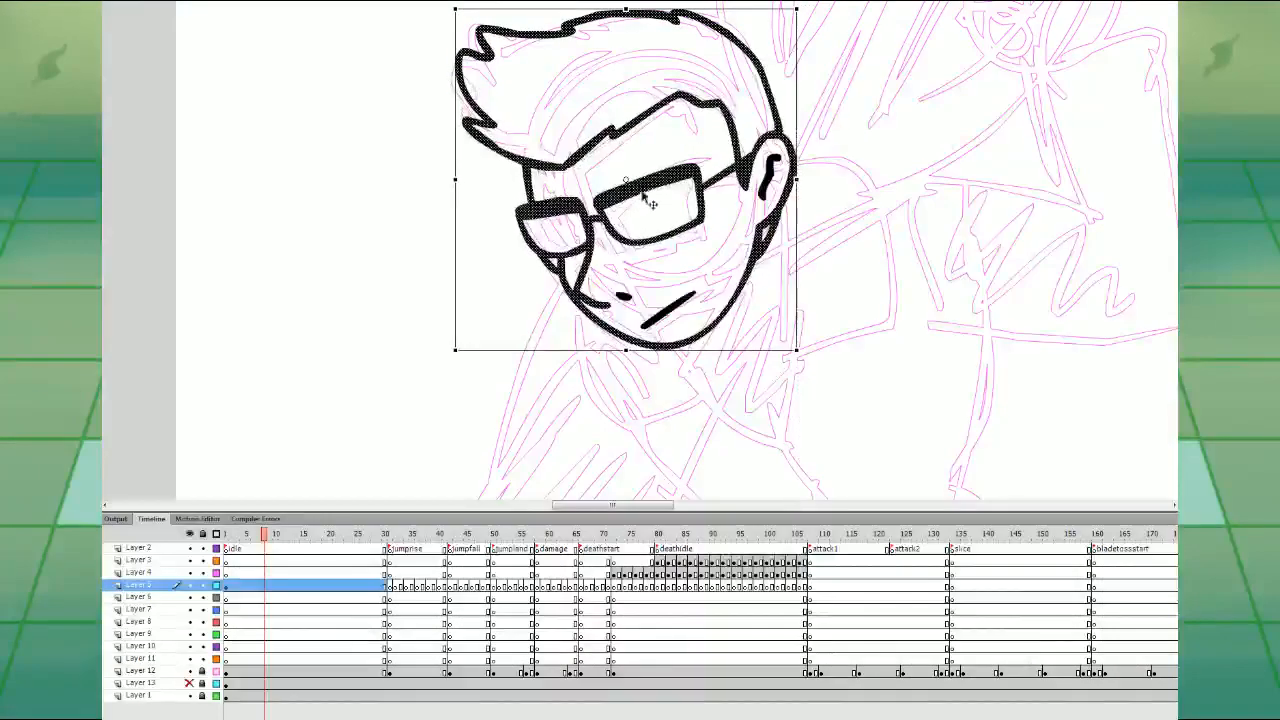
left_click(720, 310)
- Ink the jacket's hood, collar flaps, torso outline and centre seam over the sketch on Layer 7
key("ctrl+minus")
left_click_drag(806, 309, 692, 375)
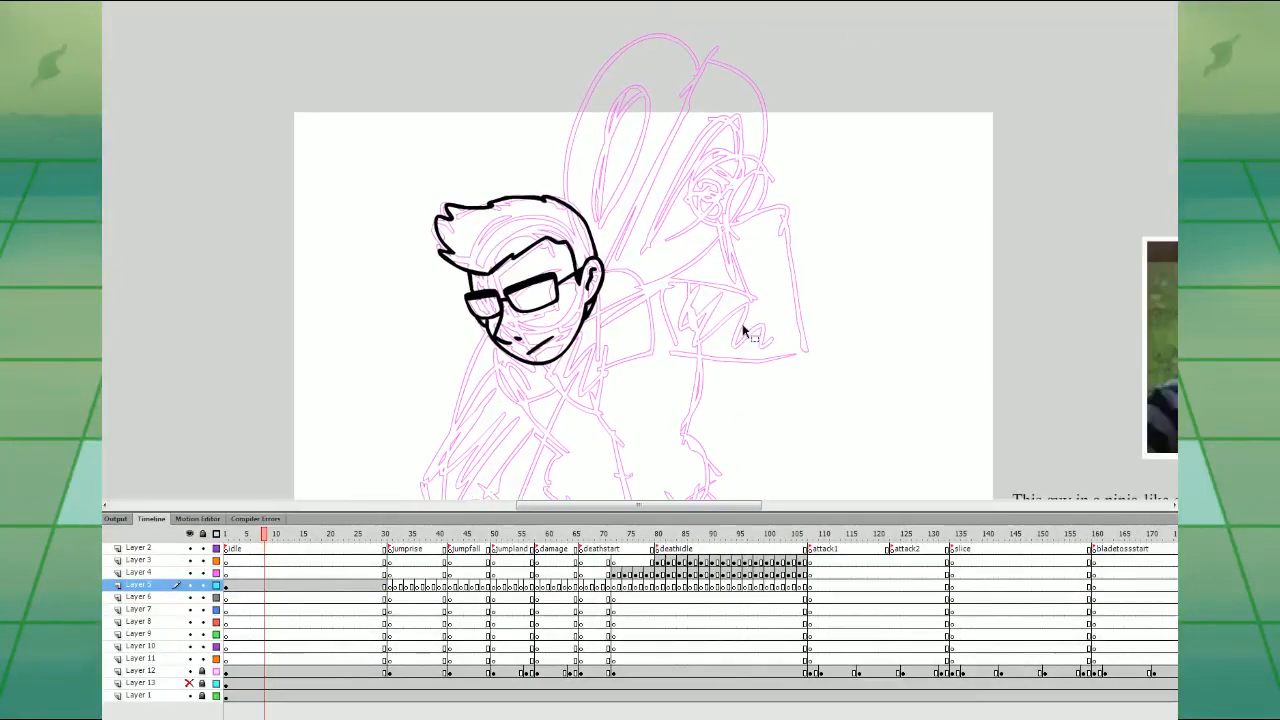
left_click(277, 586)
left_click_drag(806, 366, 651, 264)
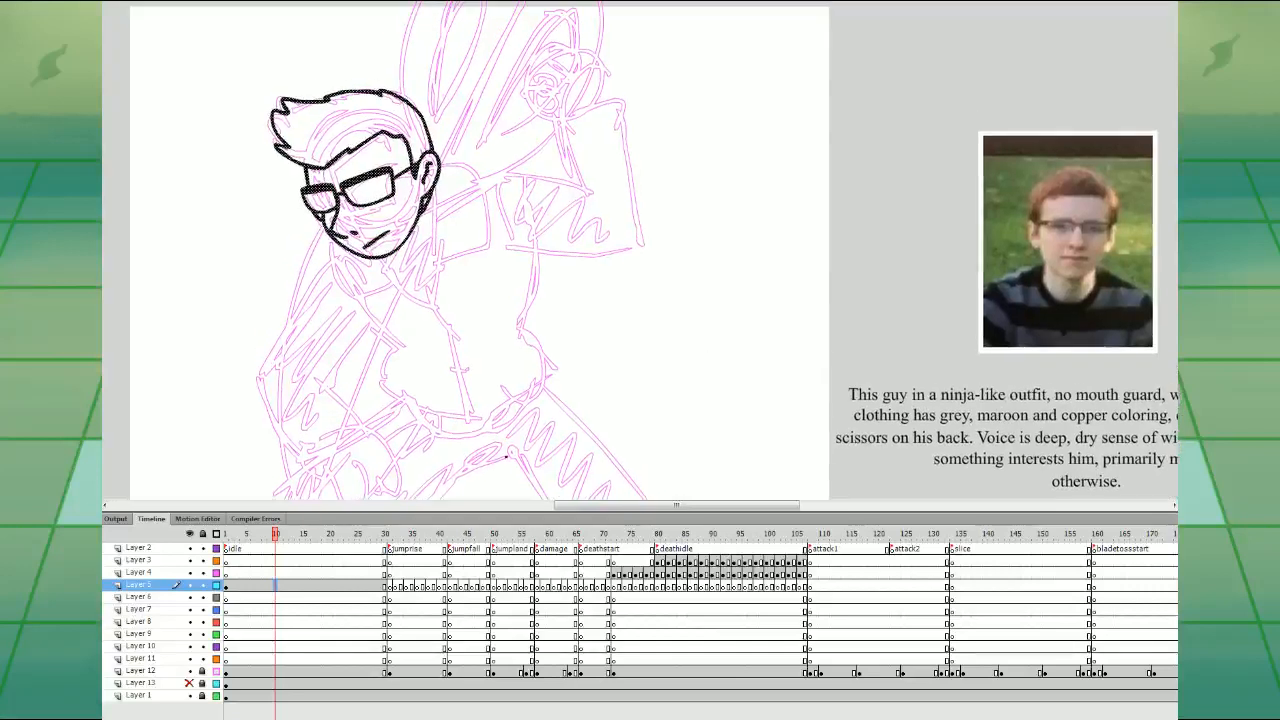
left_click(265, 598)
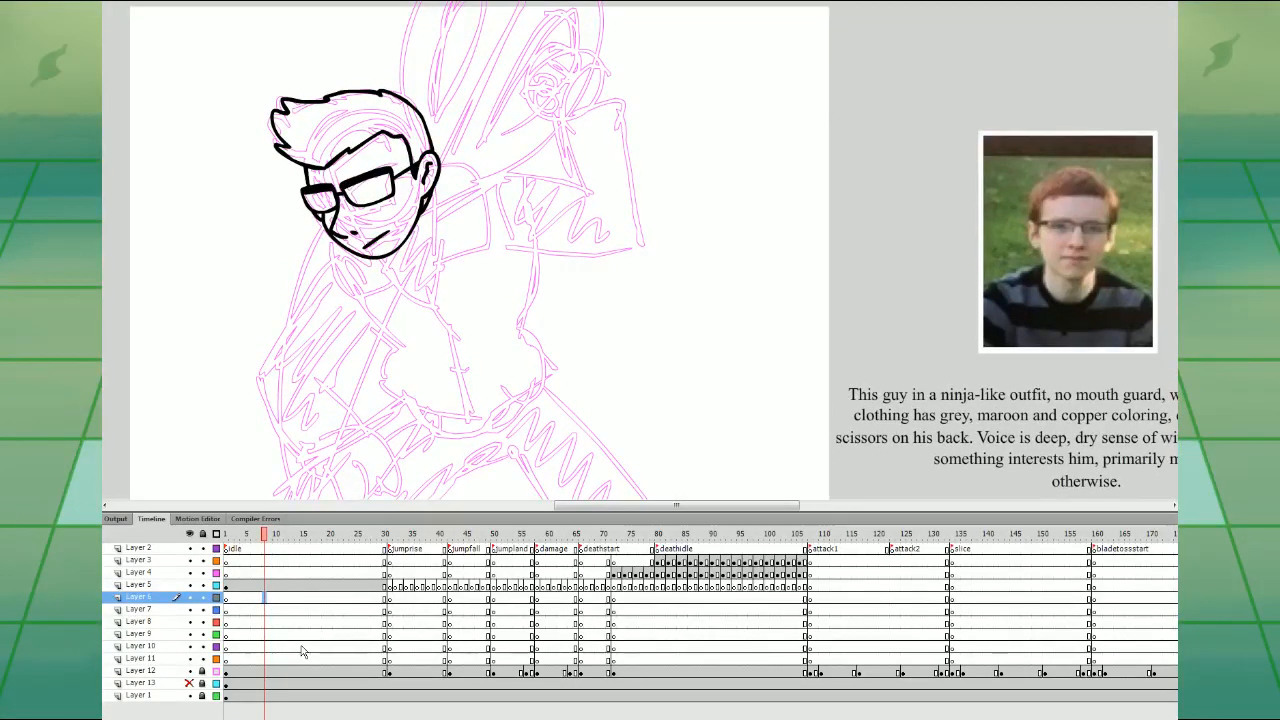
left_click(273, 609)
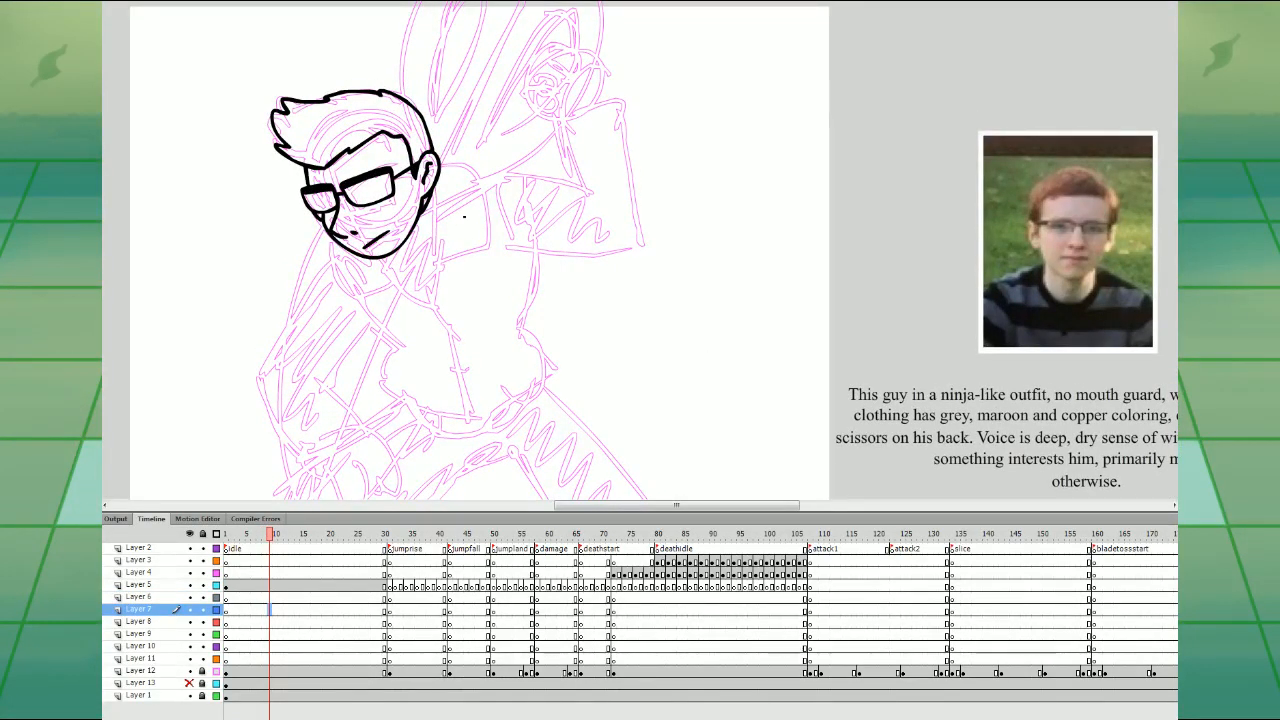
mouse_move(392, 186)
left_mouse_down()
mouse_move(438, 272)
mouse_move(484, 250)
mouse_move(442, 162)
mouse_move(342, 206)
left_mouse_up()
left_click_drag(373, 293, 379, 207)
mouse_move(387, 287)
left_mouse_down()
mouse_move(433, 305)
mouse_move(445, 270)
left_mouse_up()
mouse_move(346, 286)
left_mouse_down()
mouse_move(418, 414)
mouse_move(496, 420)
mouse_move(521, 337)
mouse_move(524, 210)
mouse_move(466, 170)
left_mouse_up()
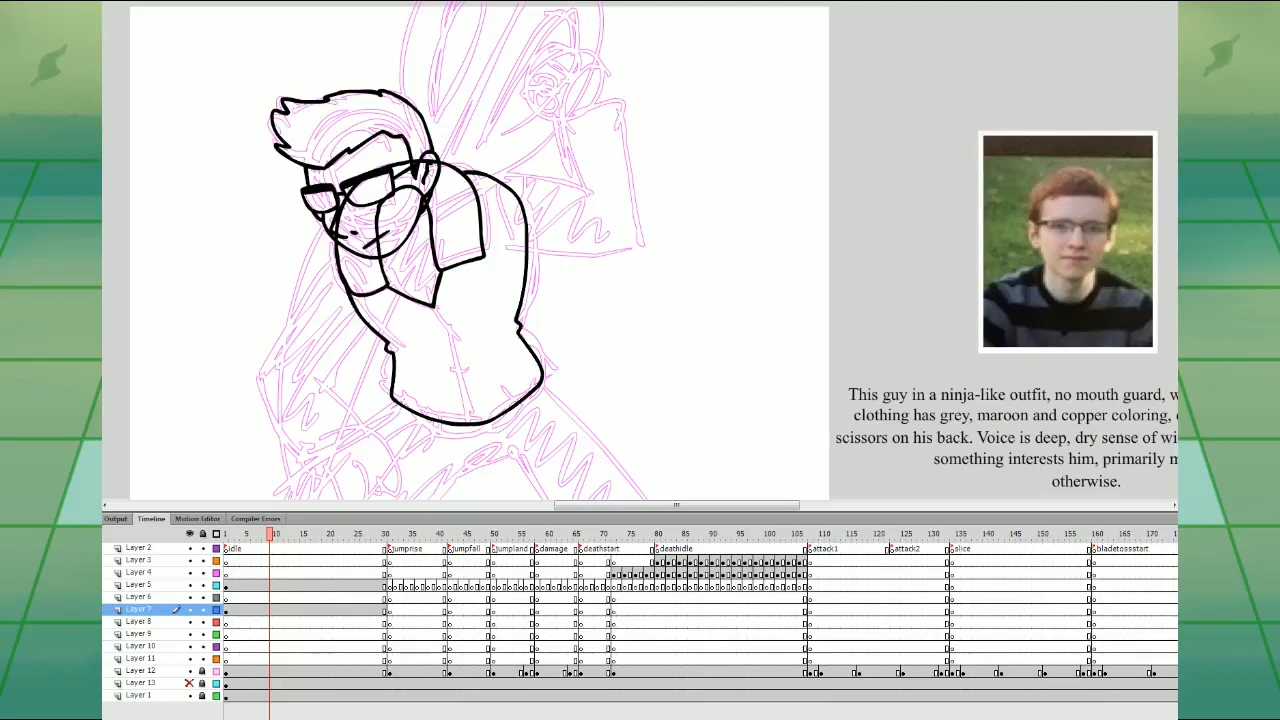
left_click_drag(433, 308, 468, 422)
mouse_move(718, 361)
left_mouse_down()
mouse_move(762, 330)
mouse_move(764, 354)
left_mouse_up()
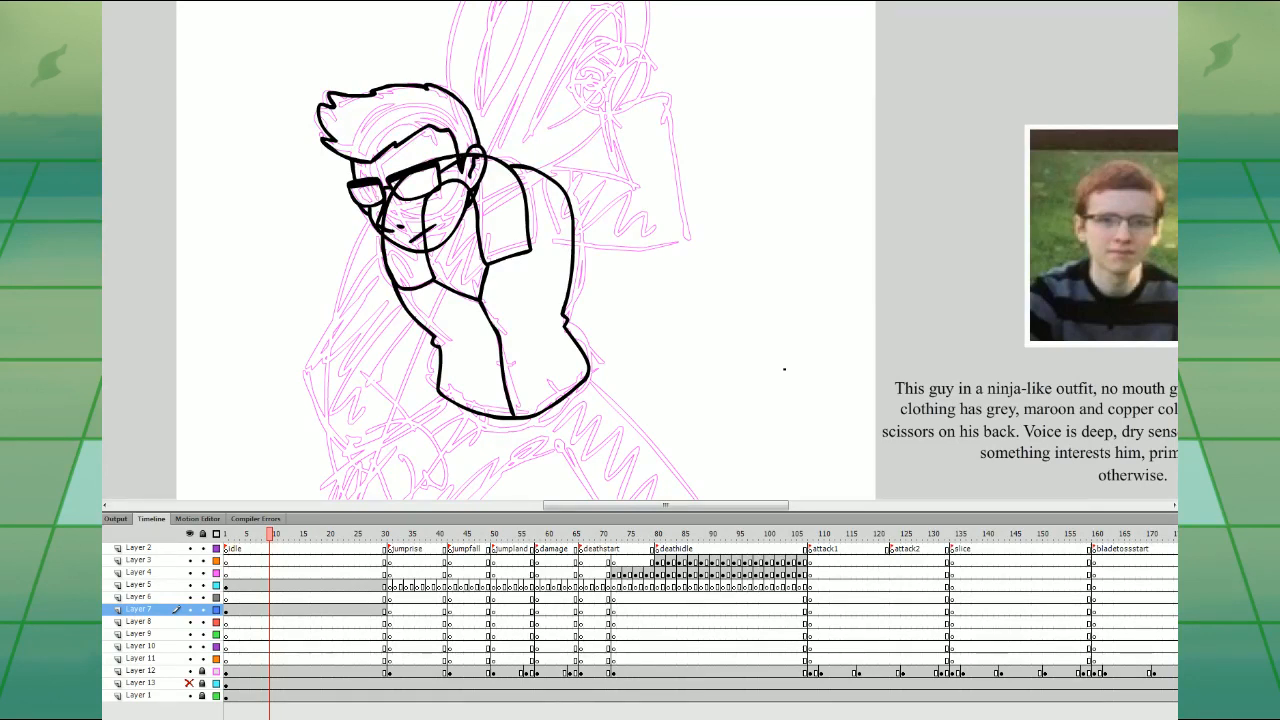
- Try inking the raised arm's sleeve over the sketch on Layer 6, and delete it
left_click(276, 598)
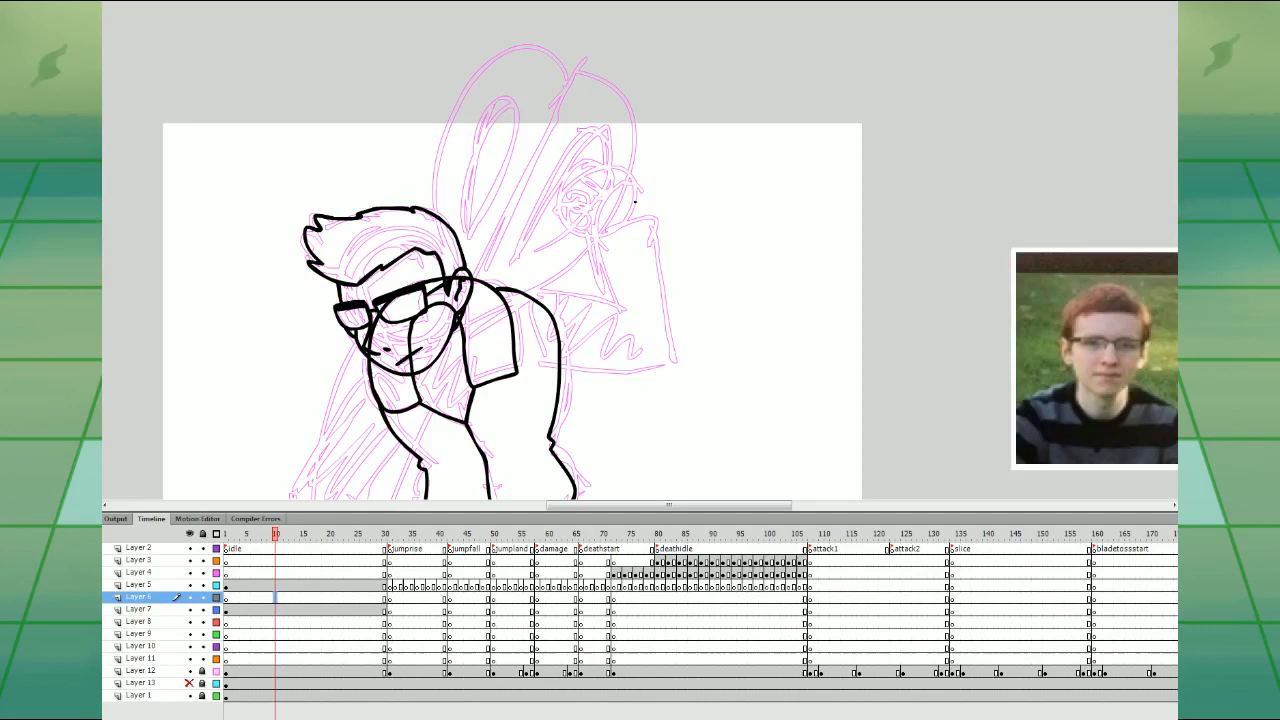
mouse_move(642, 200)
left_mouse_down()
mouse_move(594, 255)
mouse_move(597, 283)
mouse_move(518, 297)
mouse_move(525, 370)
mouse_move(666, 340)
mouse_move(640, 201)
left_mouse_up()
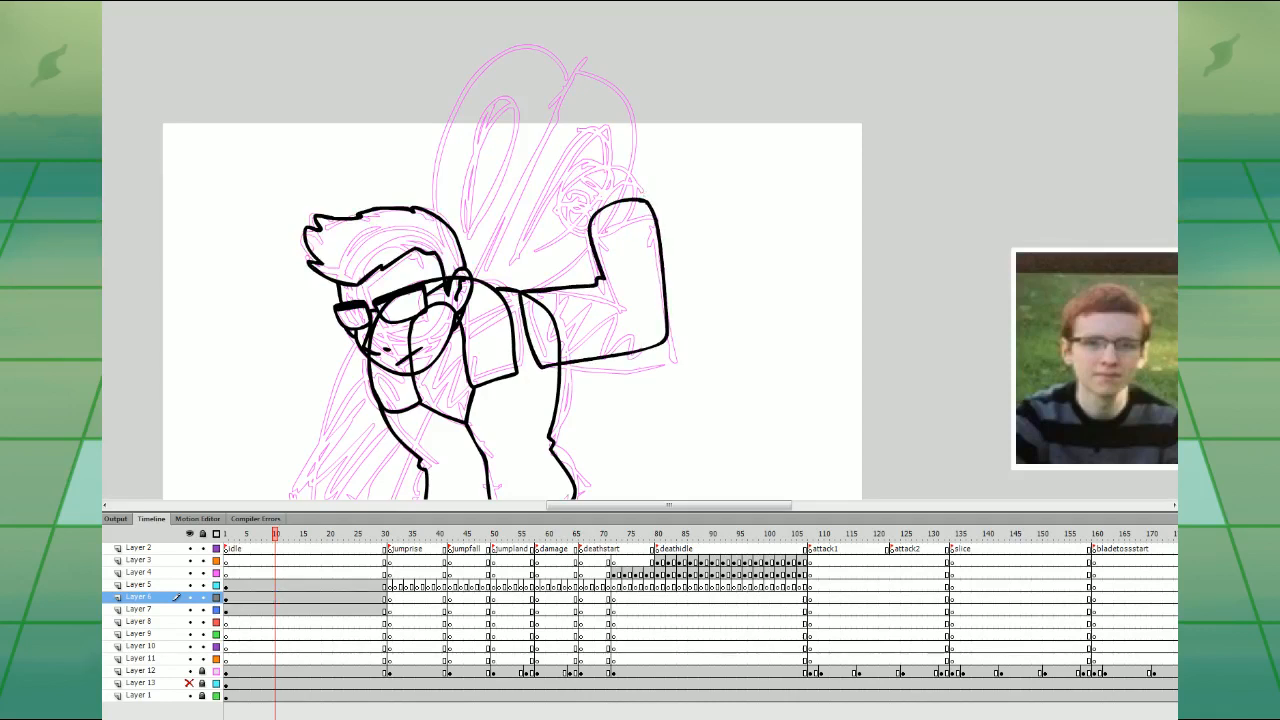
left_click(3, 54)
left_click(624, 200)
key("Delete")
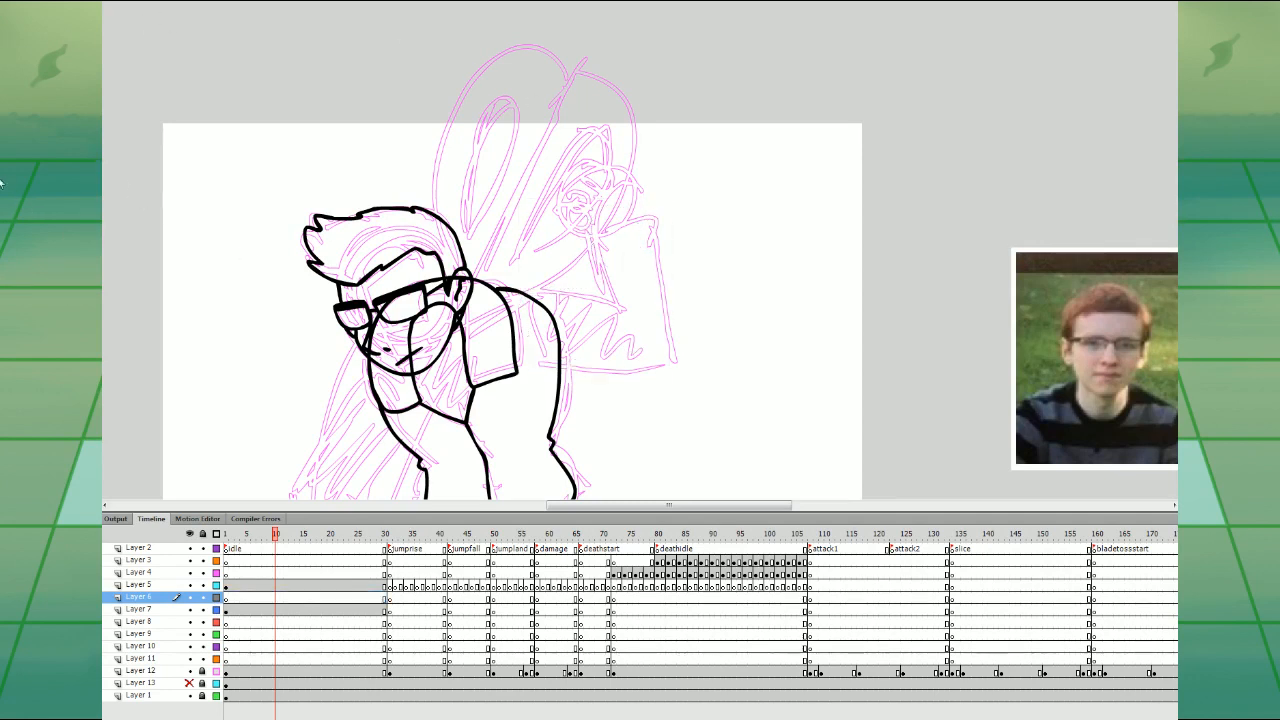
- Ink one upright half of the giant scissors beside the character on Layer 11, with a looped handle and a long curved blade
left_click(281, 659)
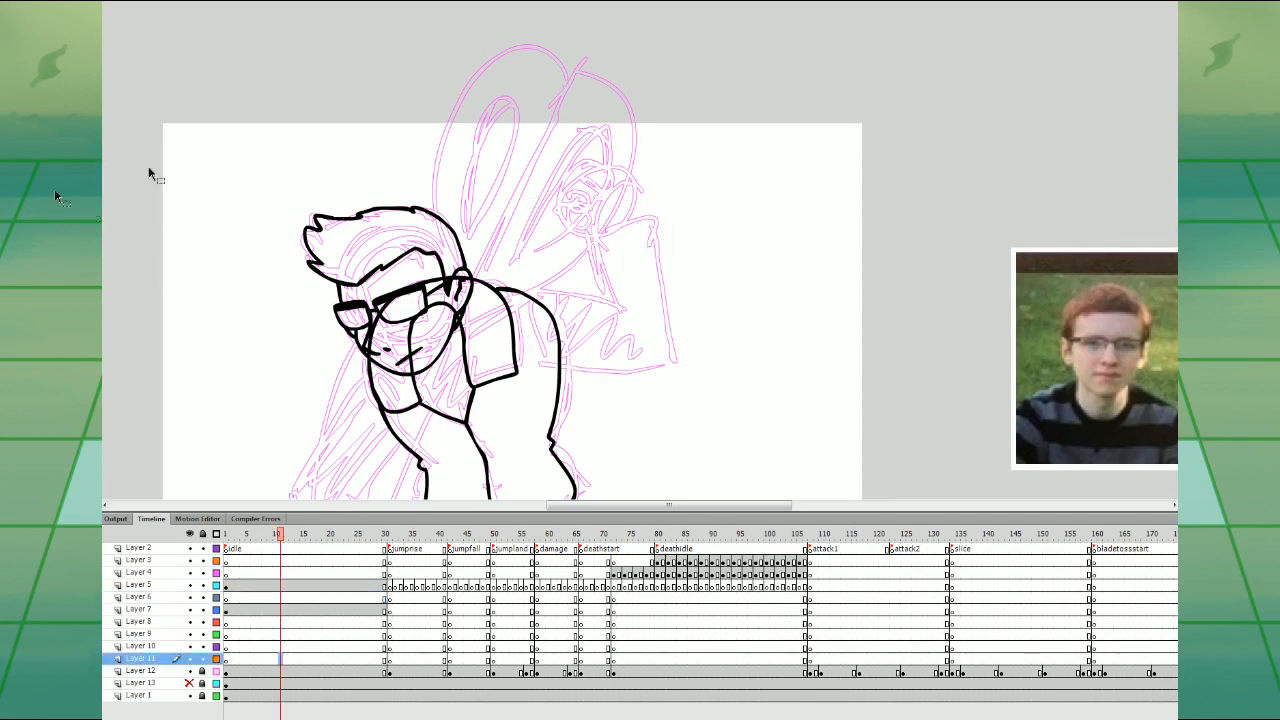
left_click(5, 207)
mouse_move(786, 300)
left_mouse_down()
mouse_move(772, 97)
mouse_move(706, 61)
mouse_move(670, 141)
mouse_move(718, 255)
mouse_move(783, 303)
mouse_move(736, 109)
mouse_move(704, 152)
mouse_move(740, 237)
mouse_move(770, 268)
mouse_move(749, 131)
mouse_move(700, 117)
mouse_move(712, 205)
mouse_move(772, 278)
mouse_move(798, 238)
mouse_move(764, 65)
mouse_move(654, 210)
mouse_move(681, 387)
mouse_move(725, 452)
left_mouse_up()
key("ctrl+z")
mouse_move(730, 70)
left_mouse_down()
mouse_move(731, 460)
mouse_move(744, 474)
left_mouse_up()
key("ctrl+z")
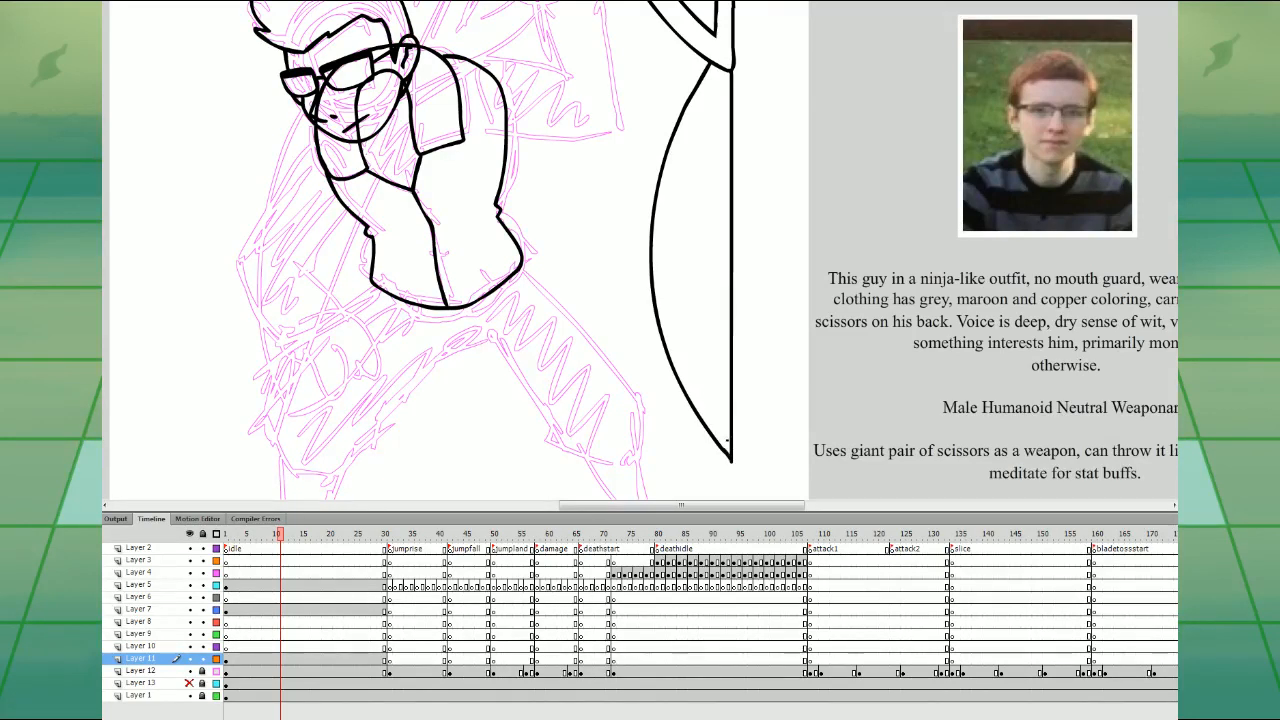
key("ctrl+z")
key("ctrl+z")
mouse_move(725, 452)
left_mouse_down()
mouse_move(742, 472)
mouse_move(731, 461)
mouse_move(716, 67)
mouse_move(708, 434)
left_mouse_up()
key("ctrl+z")
key("ctrl+z")
mouse_move(787, 215)
left_mouse_down()
mouse_move(764, 480)
mouse_move(789, 323)
mouse_move(724, 362)
left_mouse_up()
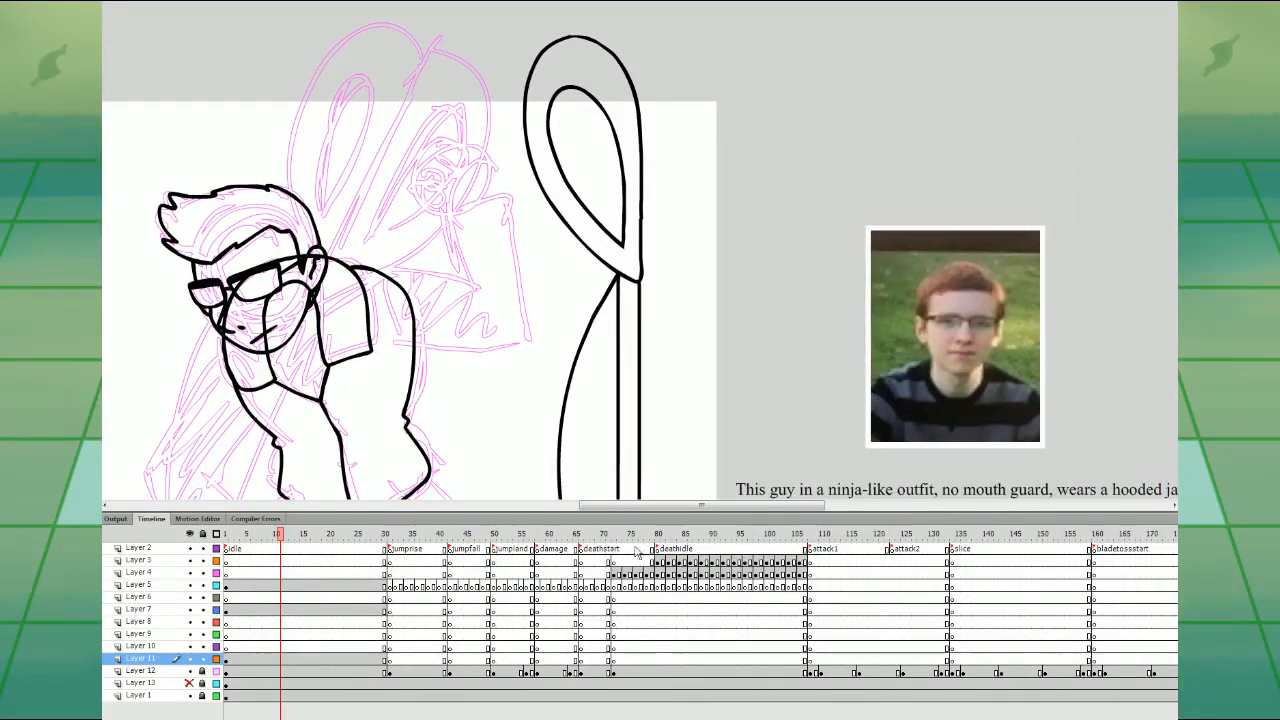
- Fill the scissor handle with copper, the blade's straight spine with dark grey and its curved part with lighter grey
left_click(297, 659)
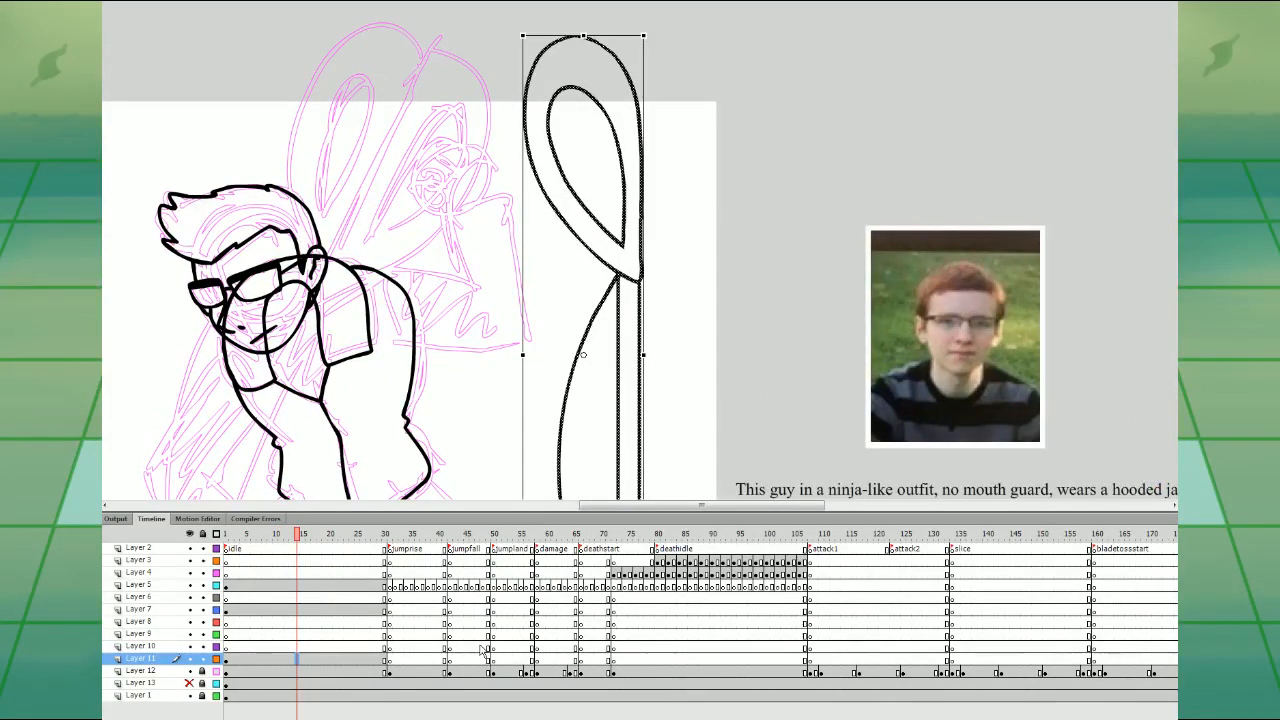
left_click(719, 396)
key("ctrl+minus")
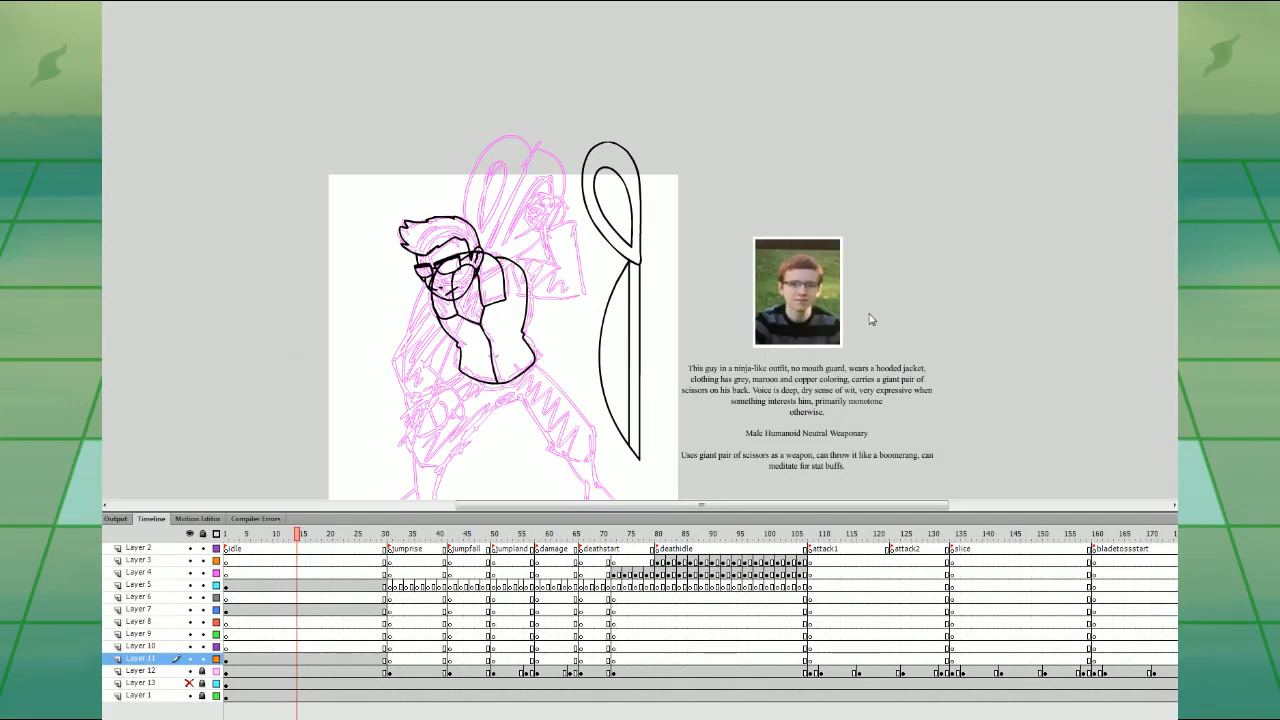
left_click(628, 150)
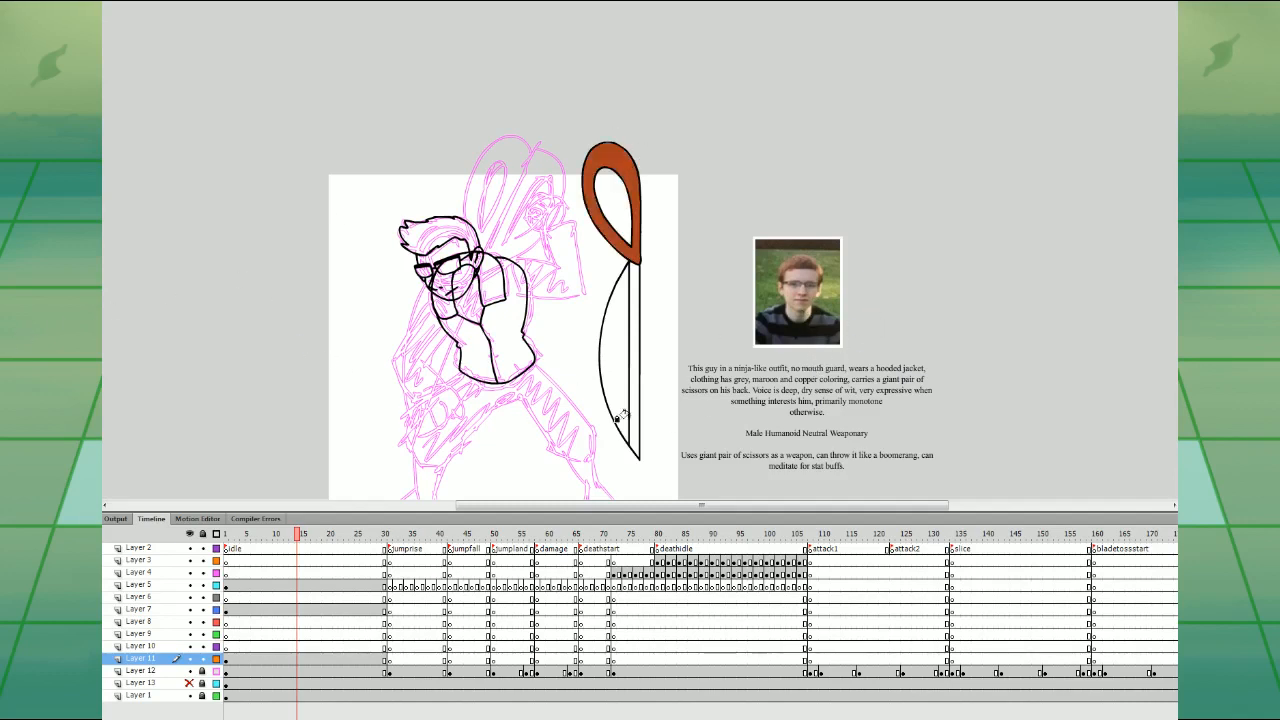
left_click(634, 283)
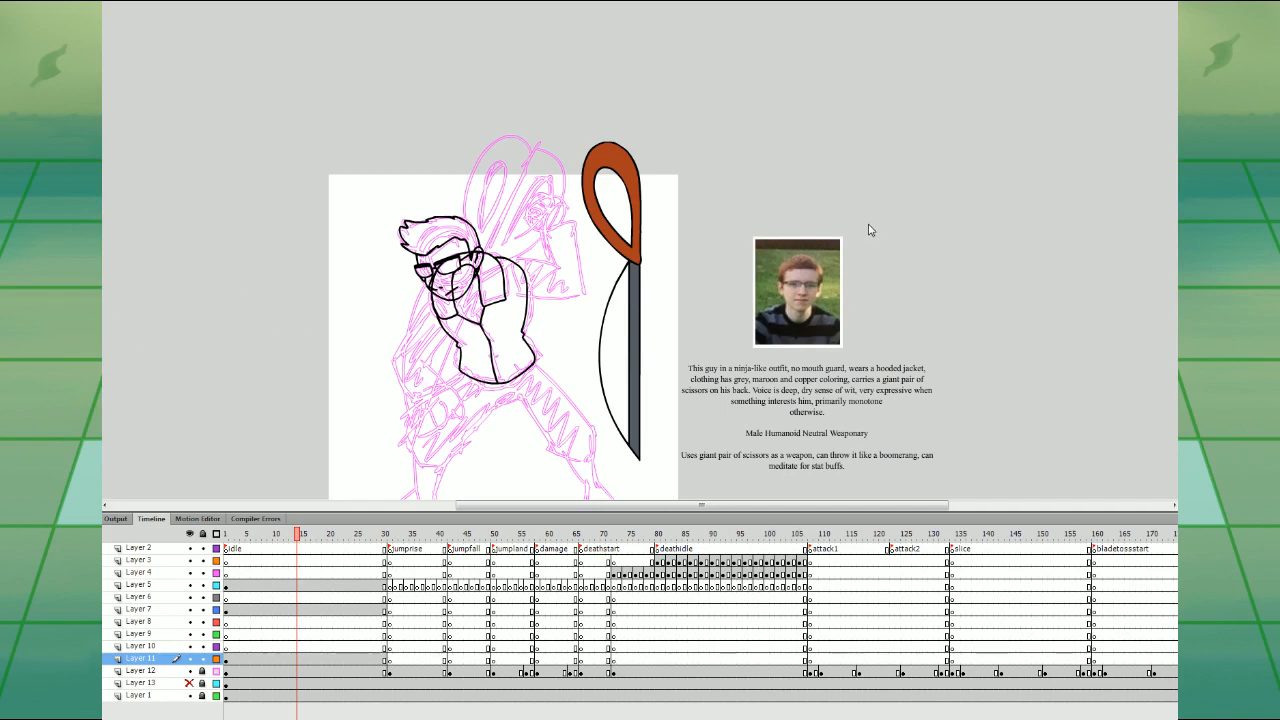
left_click(606, 322)
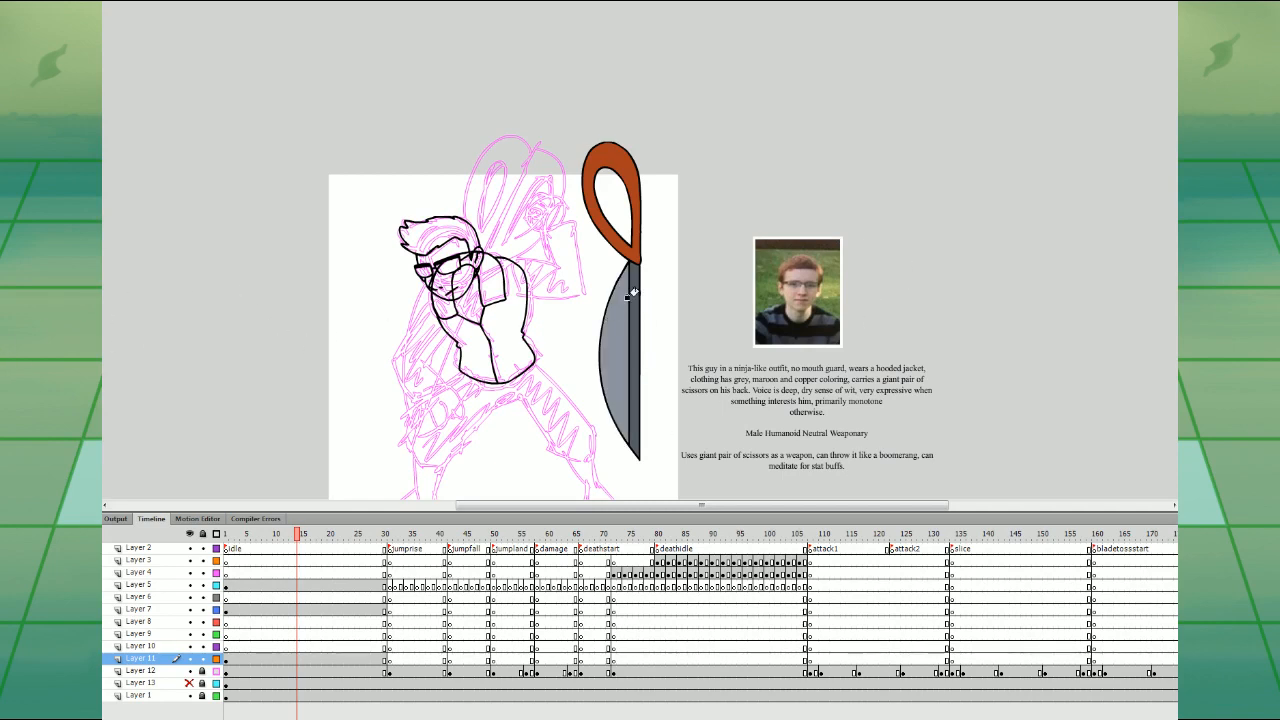
left_click_drag(803, 293, 748, 298)
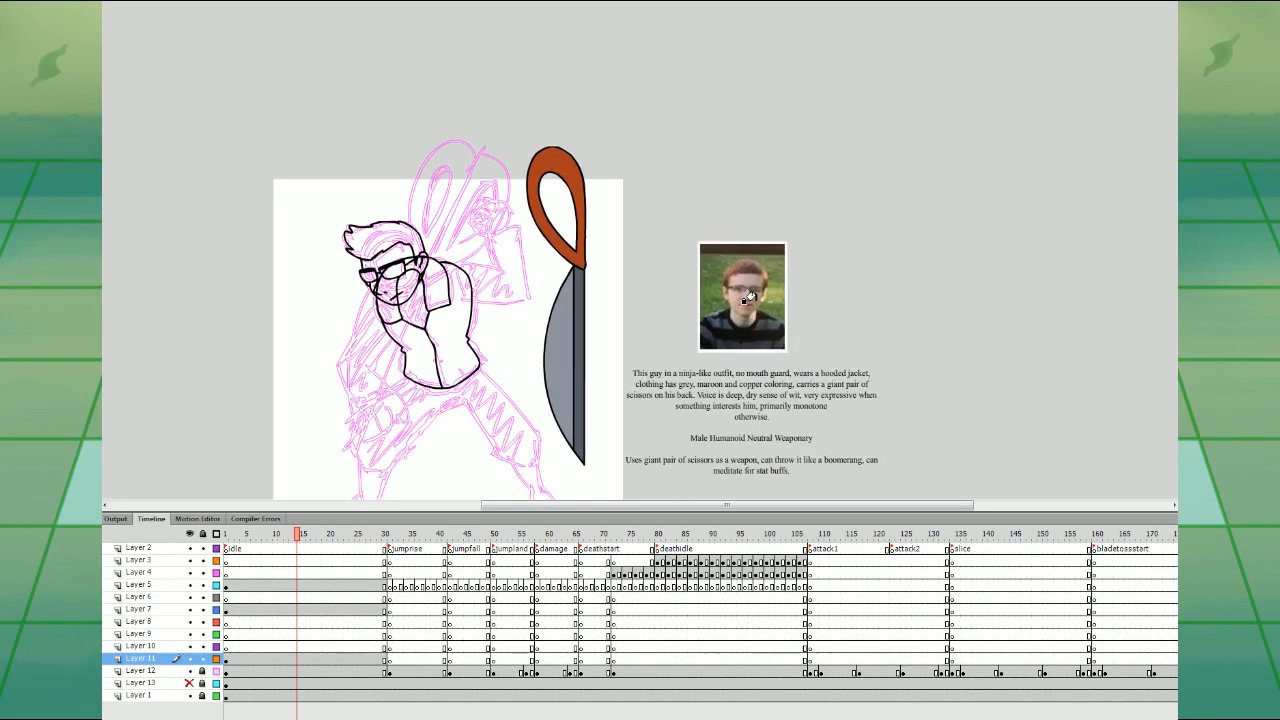
- Convert the scissor half on Layer 11 into a symbol and place its pivot at the joint between handle and blade
left_click(281, 659)
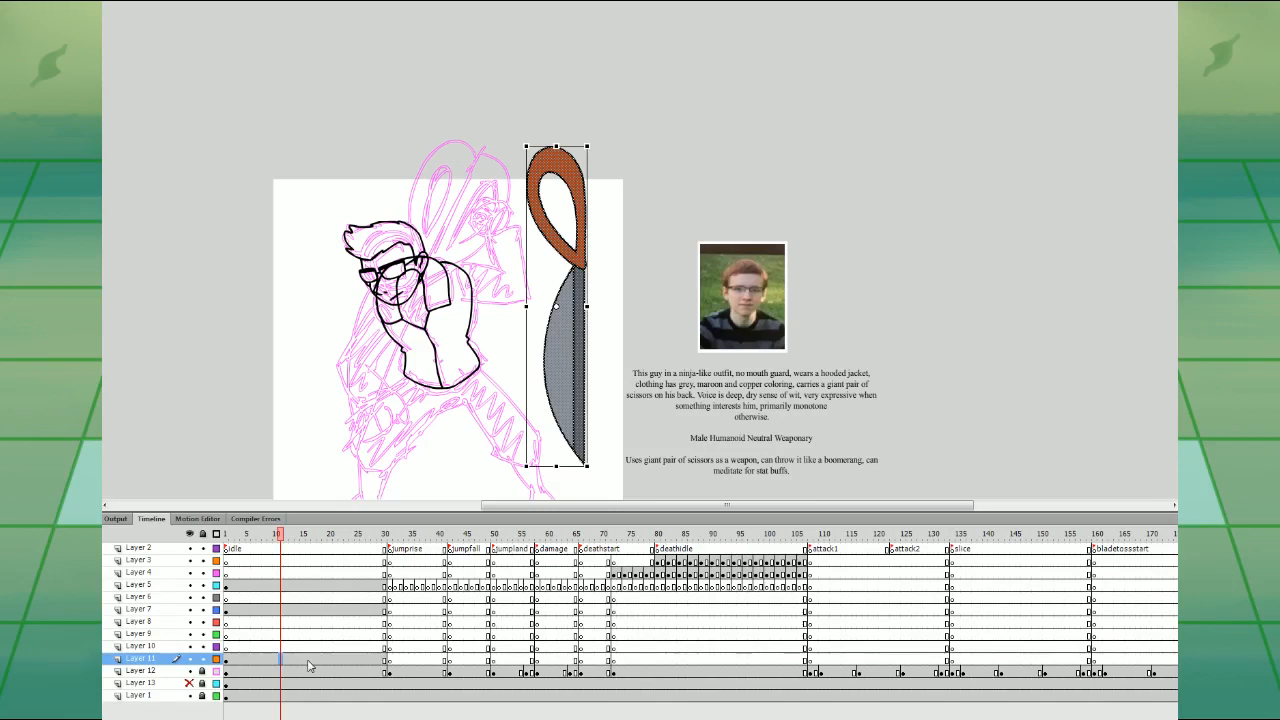
left_click(310, 660)
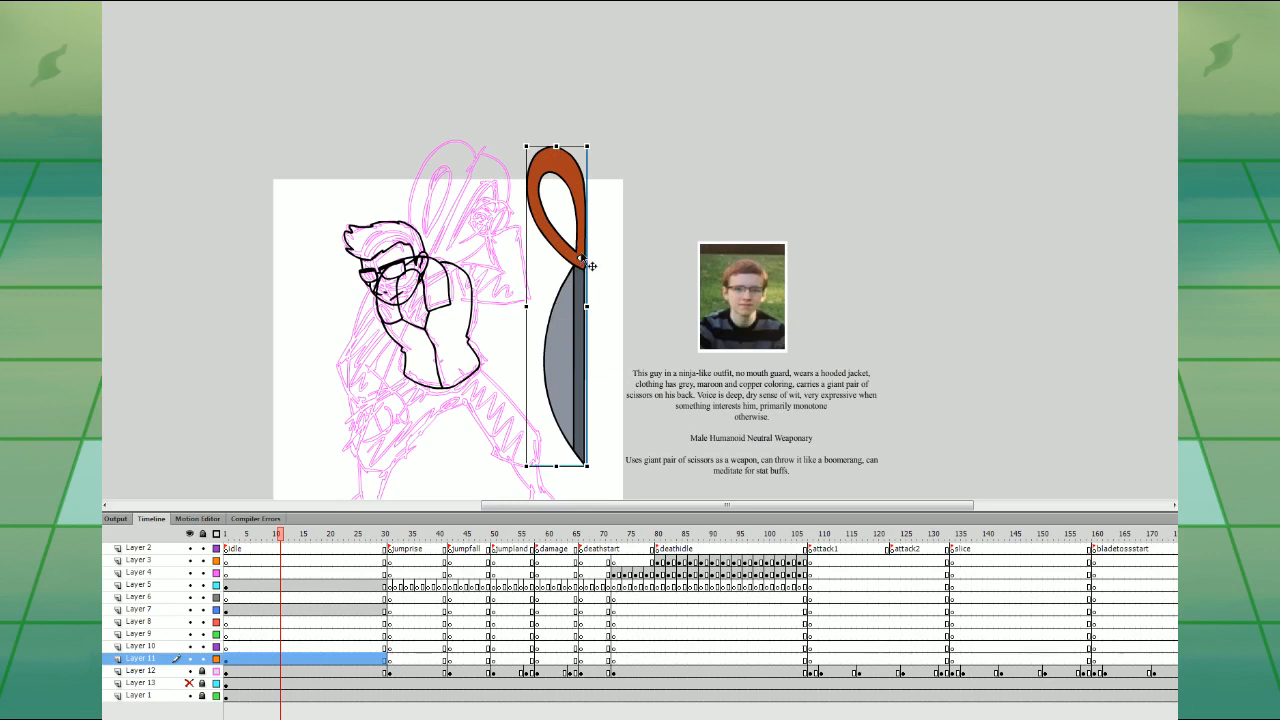
left_click(251, 633)
- Duplicate the scissor half, mirror the copy horizontally and nudge it until both halves meet along the centre line
left_click(258, 659)
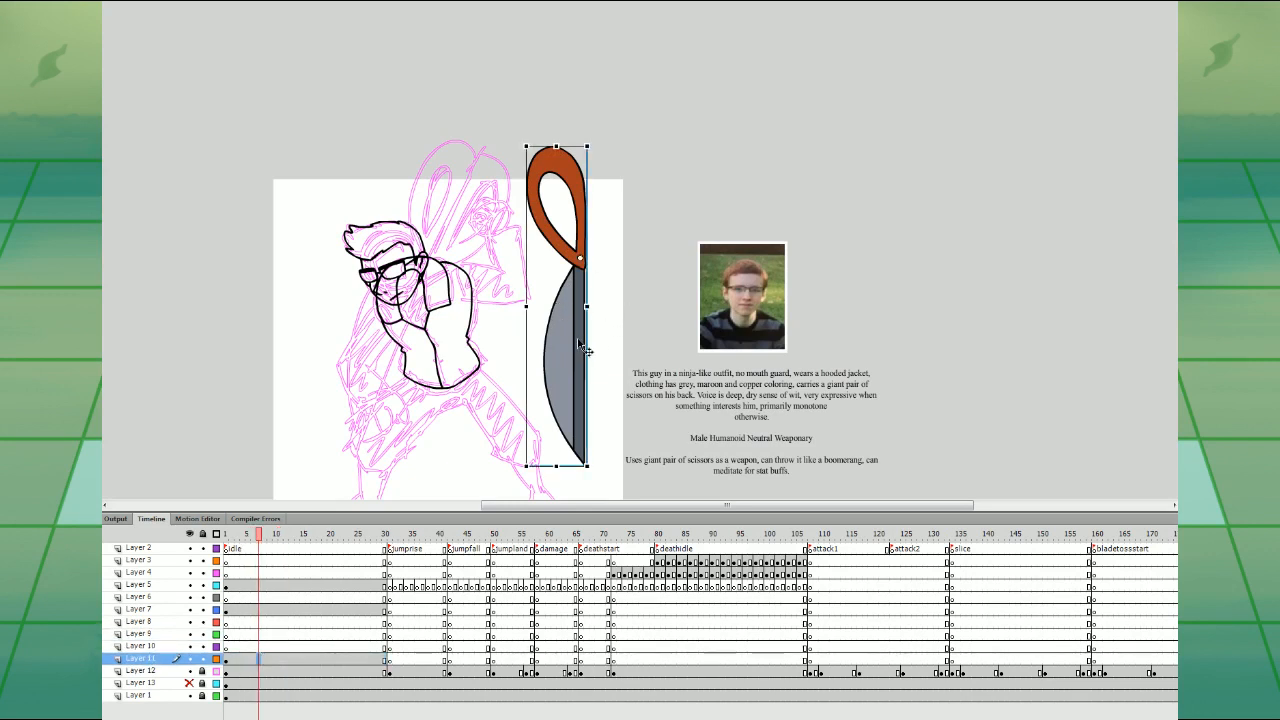
left_click(668, 380)
key("ctrl+z")
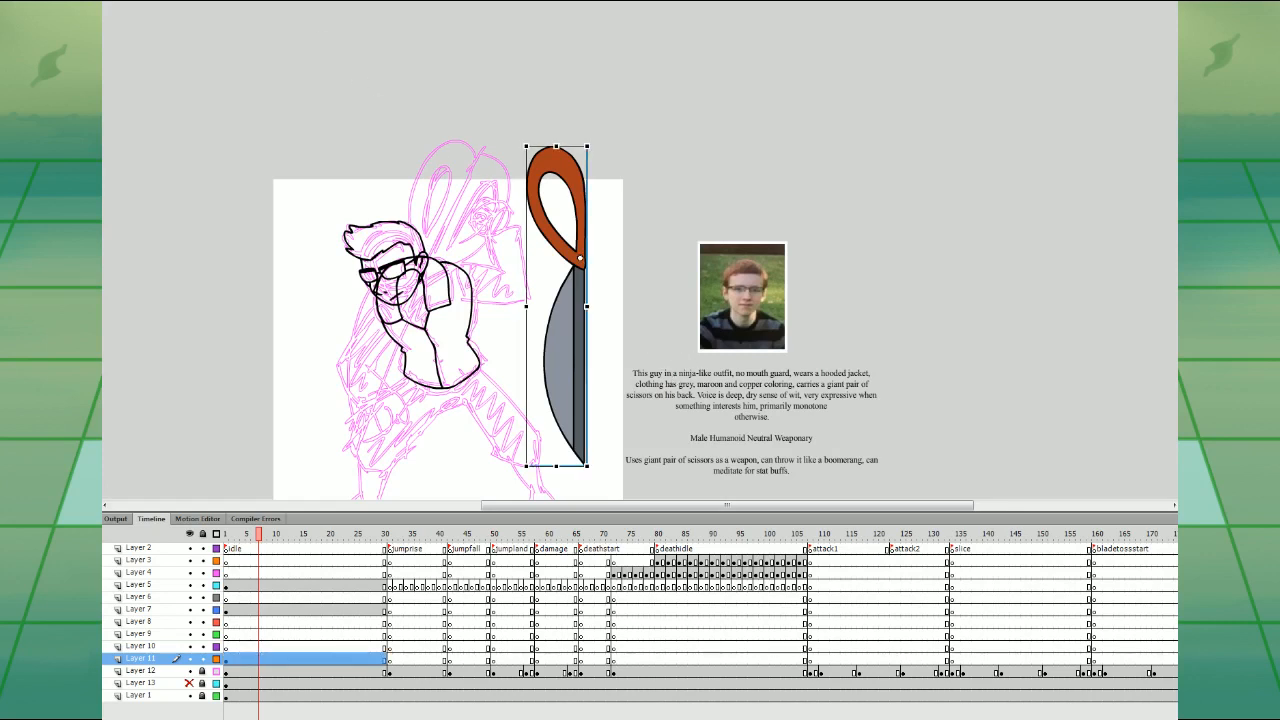
left_click(467, 272)
key("Right")
key("Right")
key("Right")
key("Right")
key("Right")
key("Right")
key("Right")
key("Right")
key("Right")
key("Right")
key("Right")
key("Right")
key("Right")
key("Right")
key("Right")
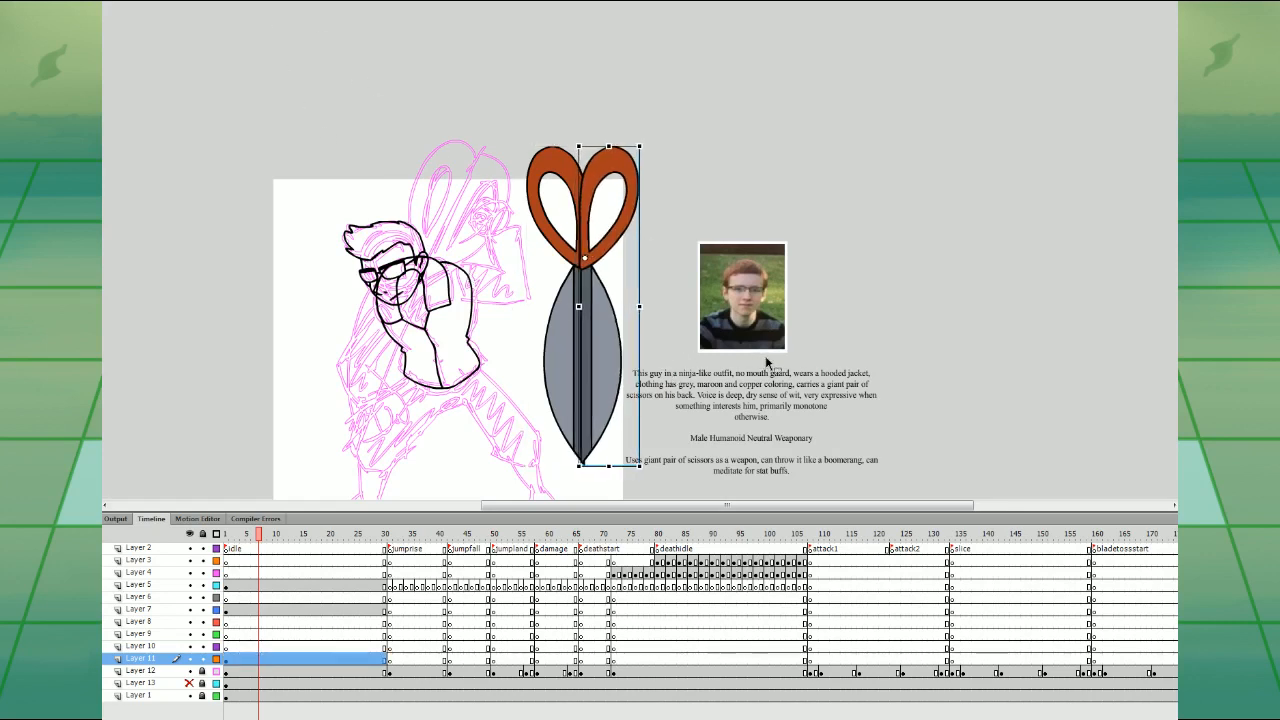
key("Left")
key("Left")
left_click(854, 308)
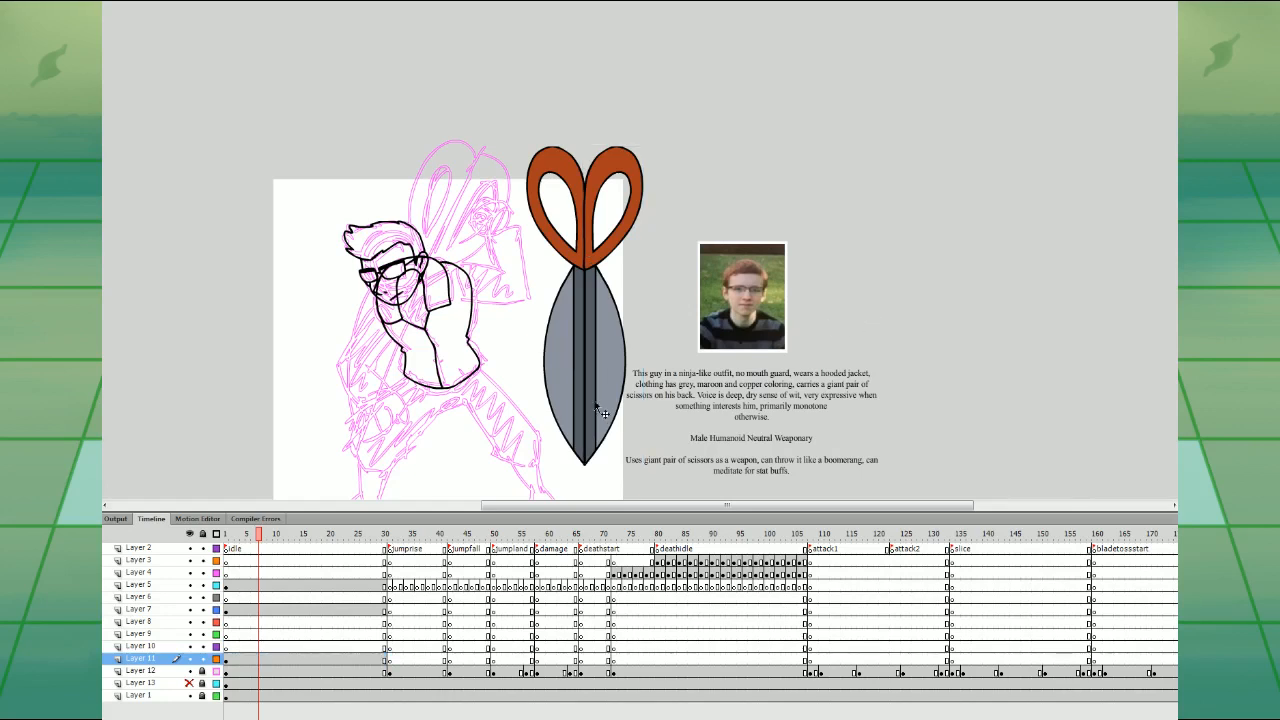
- Combine the two scissor halves into one symbol
left_click(598, 405)
left_click(860, 335)
left_click_drag(541, 285, 601, 236)
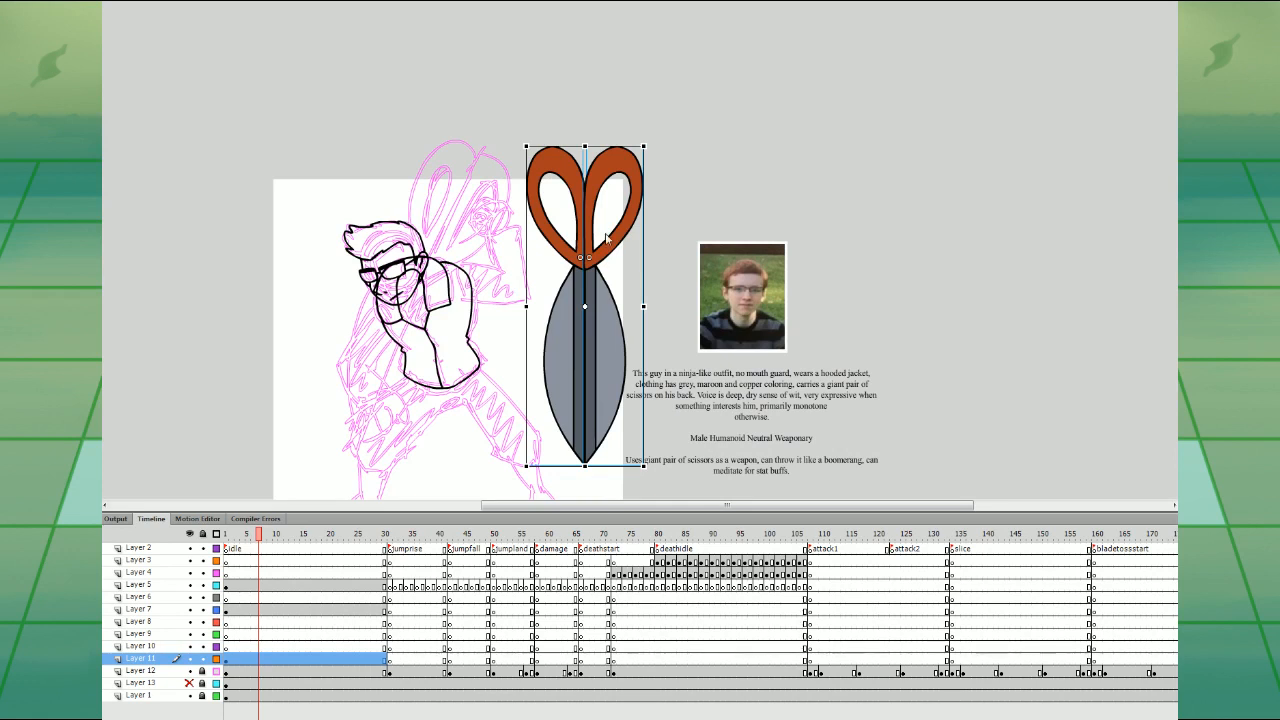
key("ctrl+g")
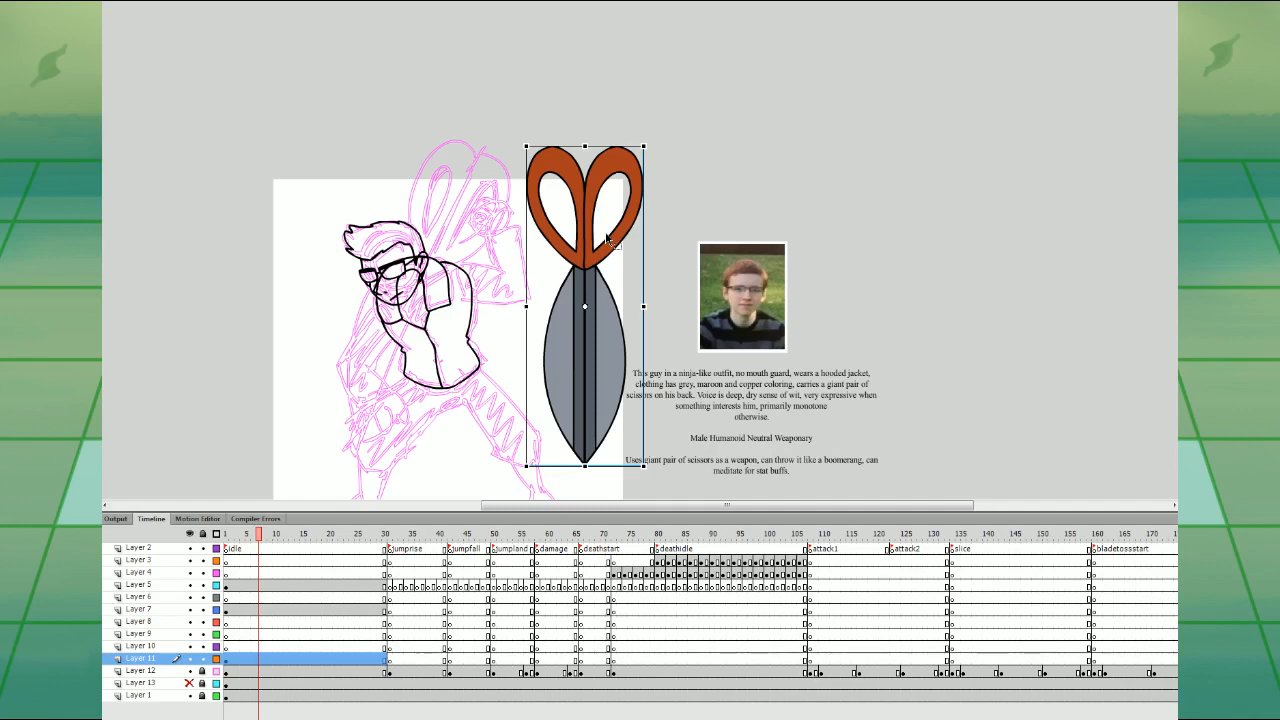
- Ink four curled fingers gripping the lower part of the right-hand scissor handle on Layer 10
left_click(838, 312)
key("ctrl+=")
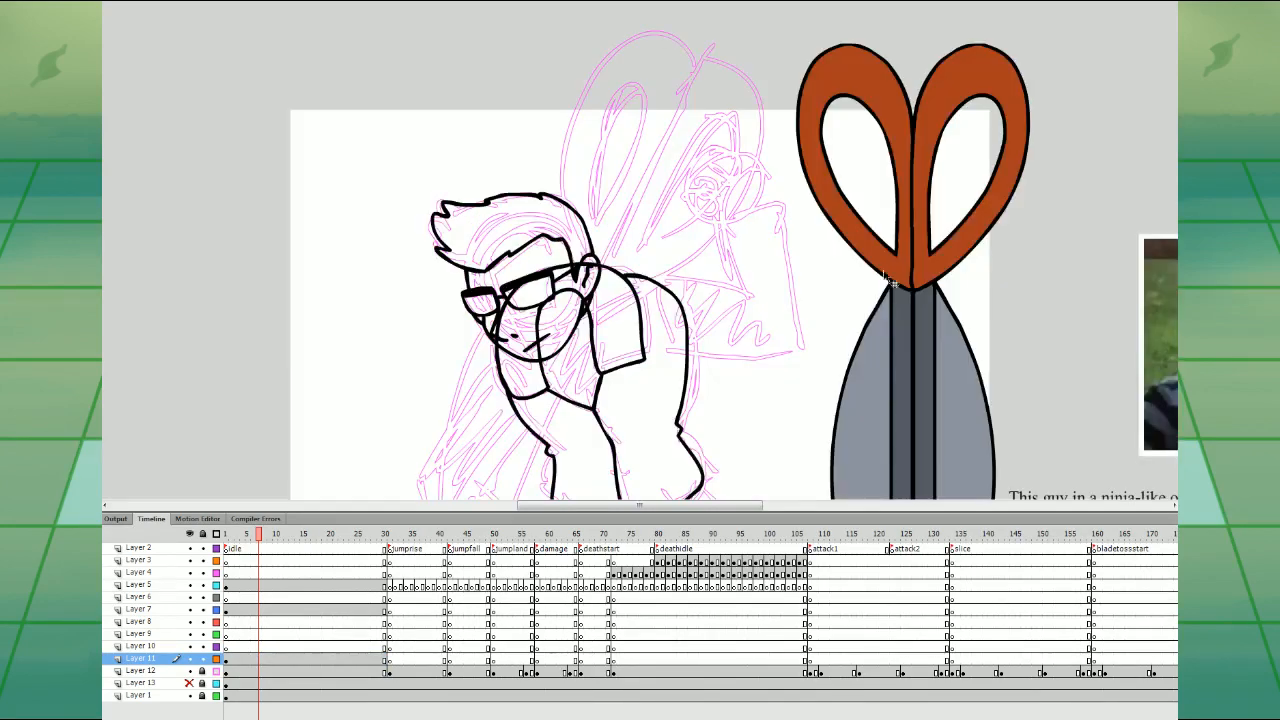
left_click_drag(962, 224, 478, 342)
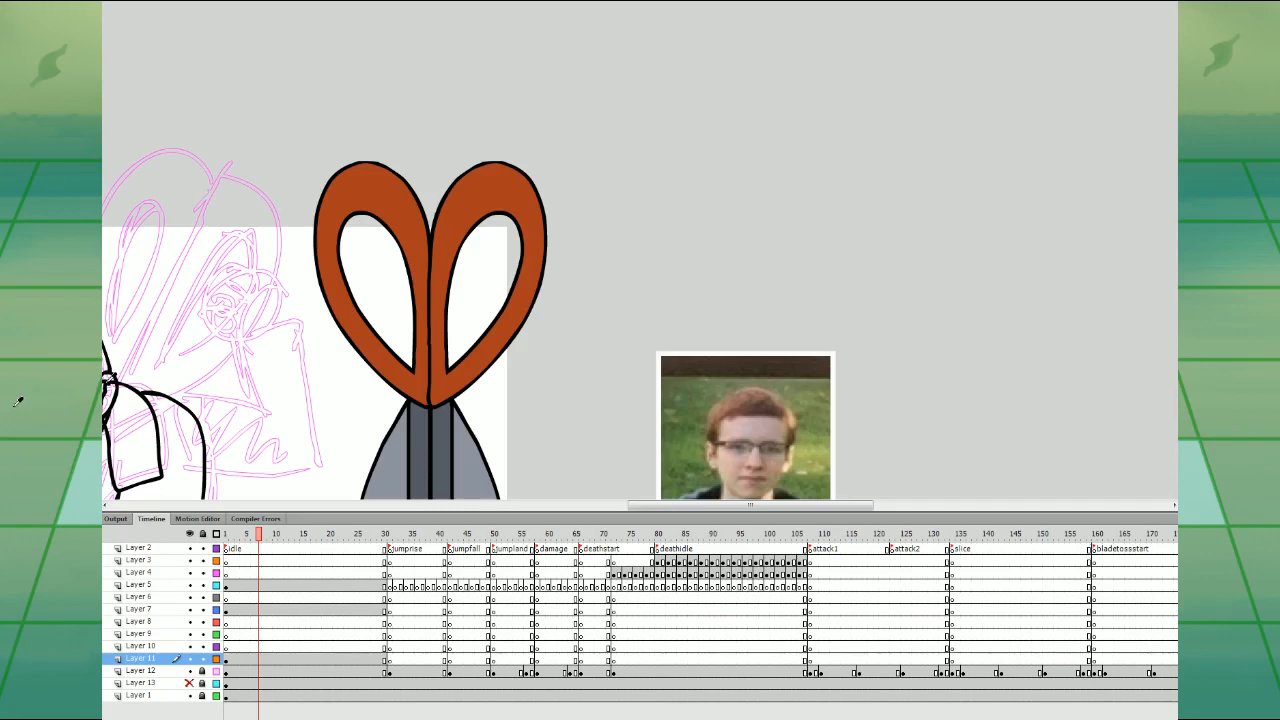
left_click(250, 608)
left_click(254, 588)
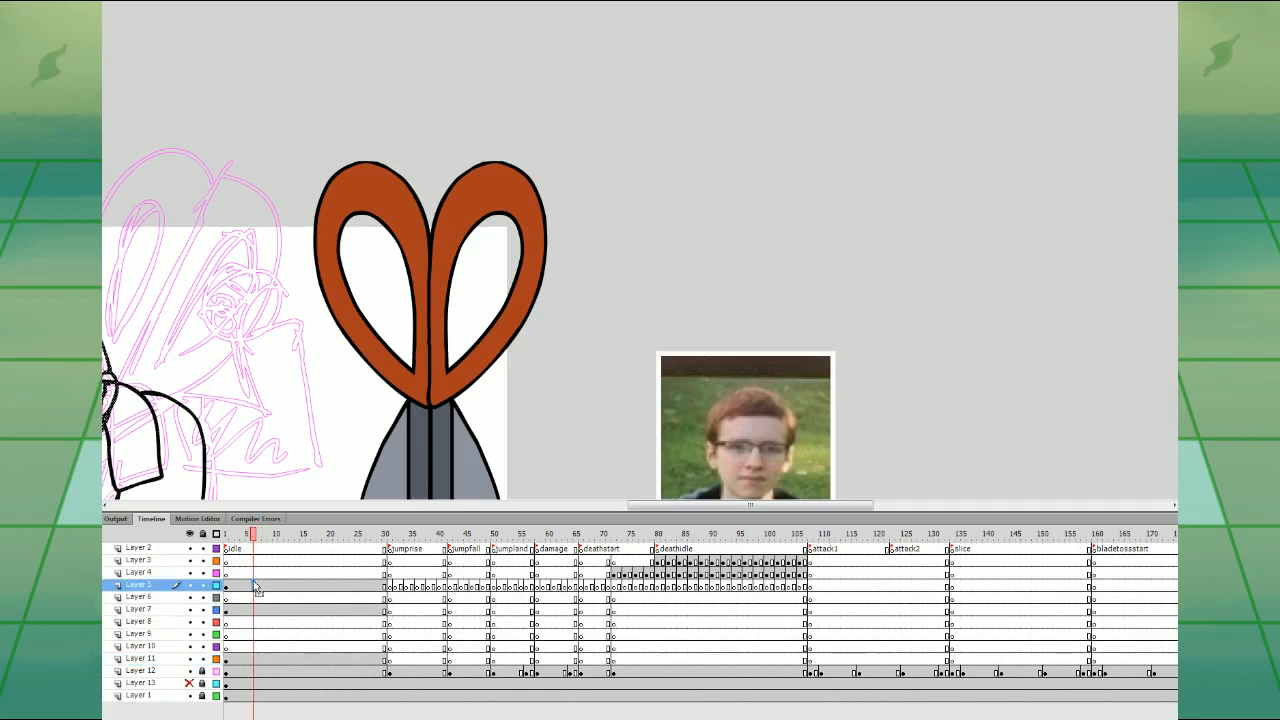
left_click(259, 609)
left_click(263, 658)
left_click(264, 647)
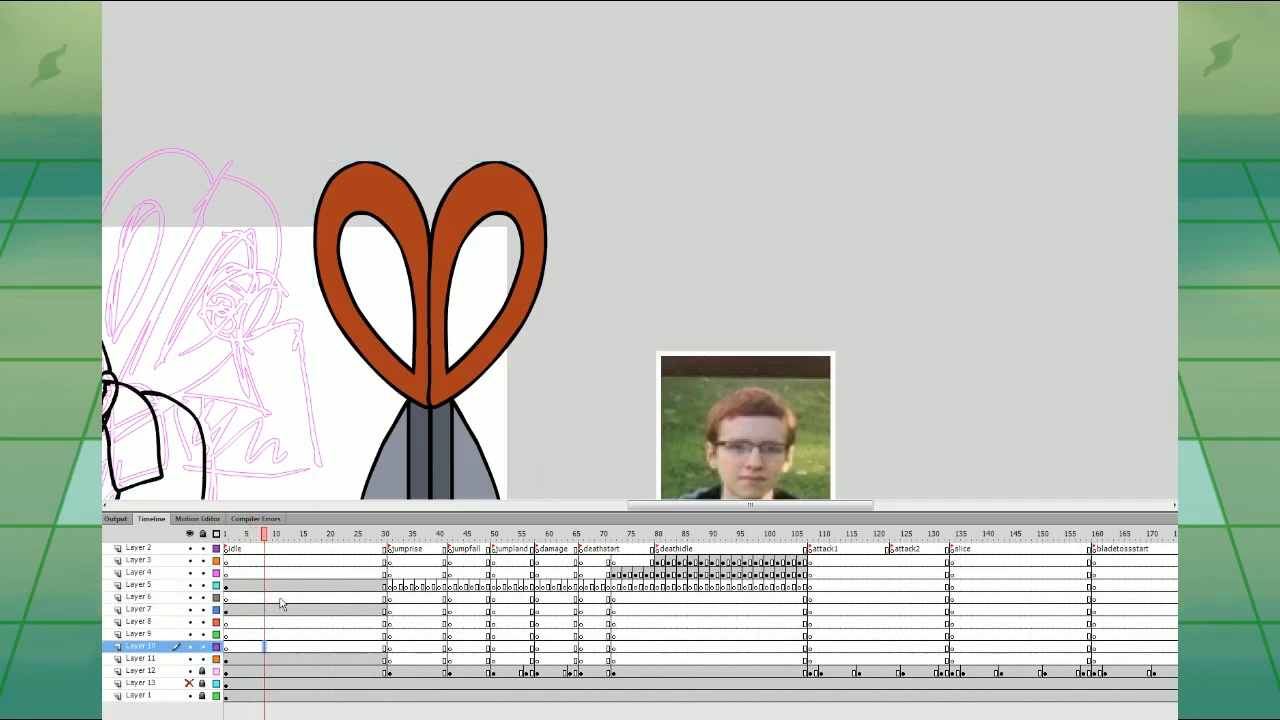
mouse_move(535, 300)
left_mouse_down()
mouse_move(508, 352)
mouse_move(494, 316)
mouse_move(498, 336)
mouse_move(476, 325)
mouse_move(504, 317)
mouse_move(494, 301)
mouse_move(525, 300)
left_mouse_up()
key("ctrl+z")
key("ctrl+z")
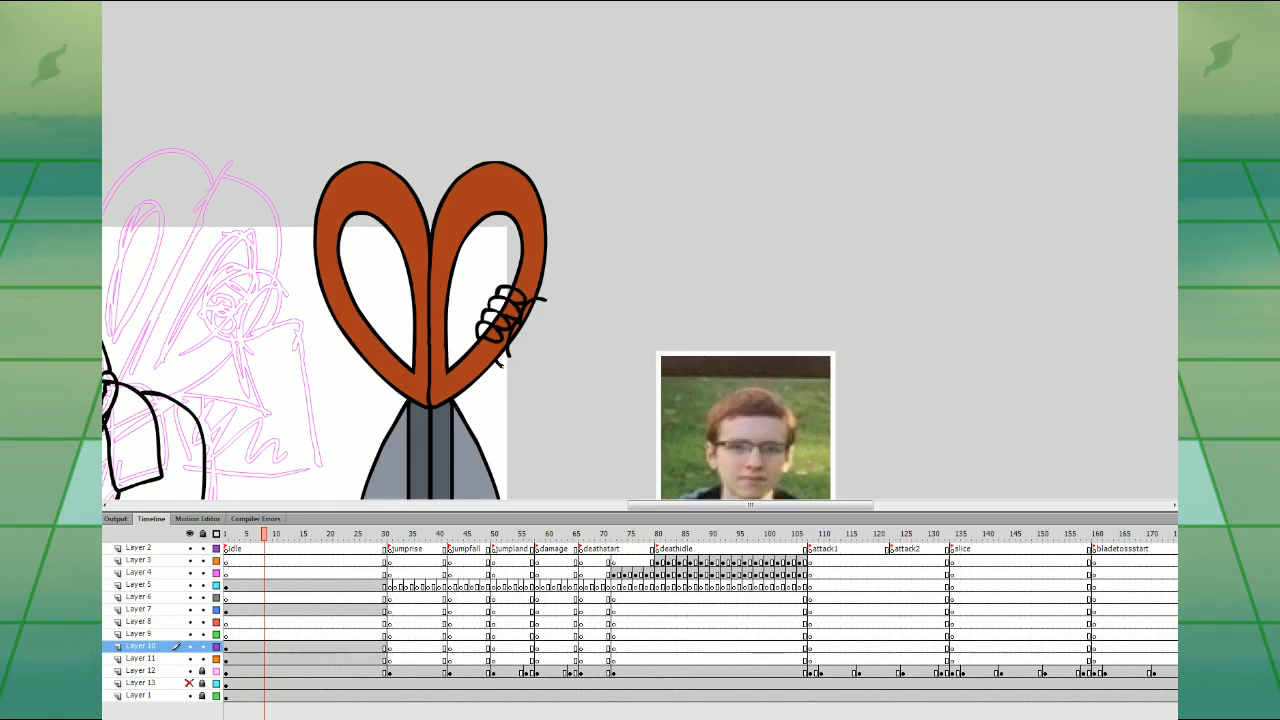
- Ink the rounded palm outline behind the curled fingers, redrawing the strokes until the shape closes
mouse_move(540, 358)
left_mouse_down()
mouse_move(558, 332)
mouse_move(541, 296)
left_mouse_up()
key("ctrl+z")
mouse_move(484, 372)
left_mouse_down()
mouse_move(522, 368)
mouse_move(544, 340)
mouse_move(484, 372)
mouse_move(528, 368)
left_mouse_up()
key("ctrl+z")
left_click_drag(547, 301, 541, 297)
left_click_drag(486, 373, 507, 353)
key("ctrl+z")
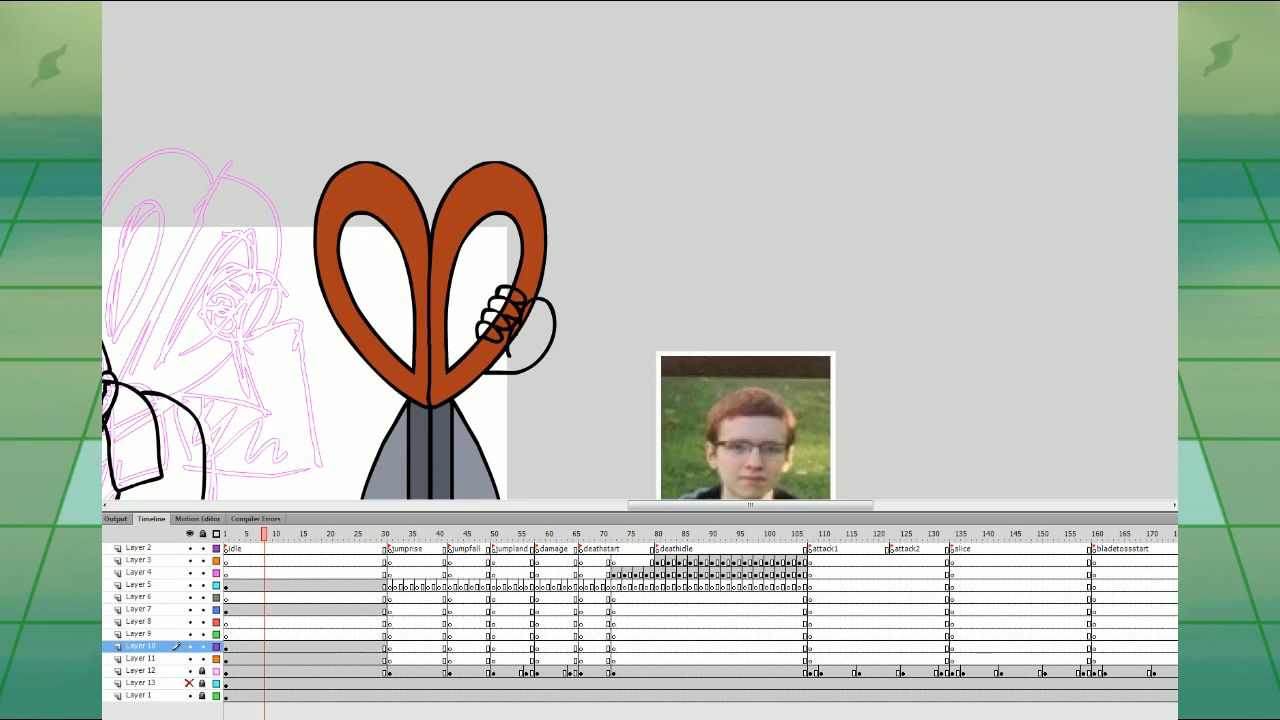
- Fill the gripping hand's palm and four fingers with a pale pinkish skin colour
mouse_move(609, 328)
left_mouse_down()
mouse_move(606, 374)
mouse_move(614, 366)
mouse_move(592, 384)
left_mouse_up()
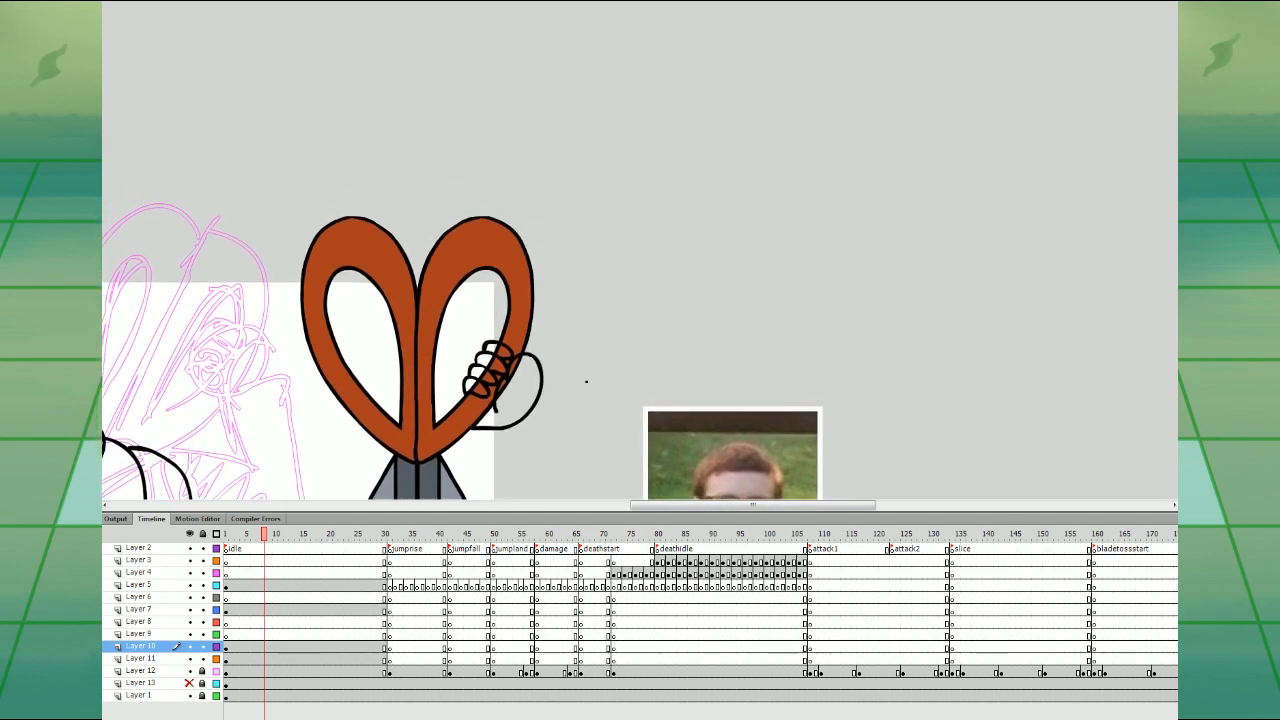
left_click(4, 230)
mouse_move(706, 422)
left_mouse_down()
mouse_move(711, 406)
mouse_move(868, 331)
mouse_move(892, 338)
left_mouse_up()
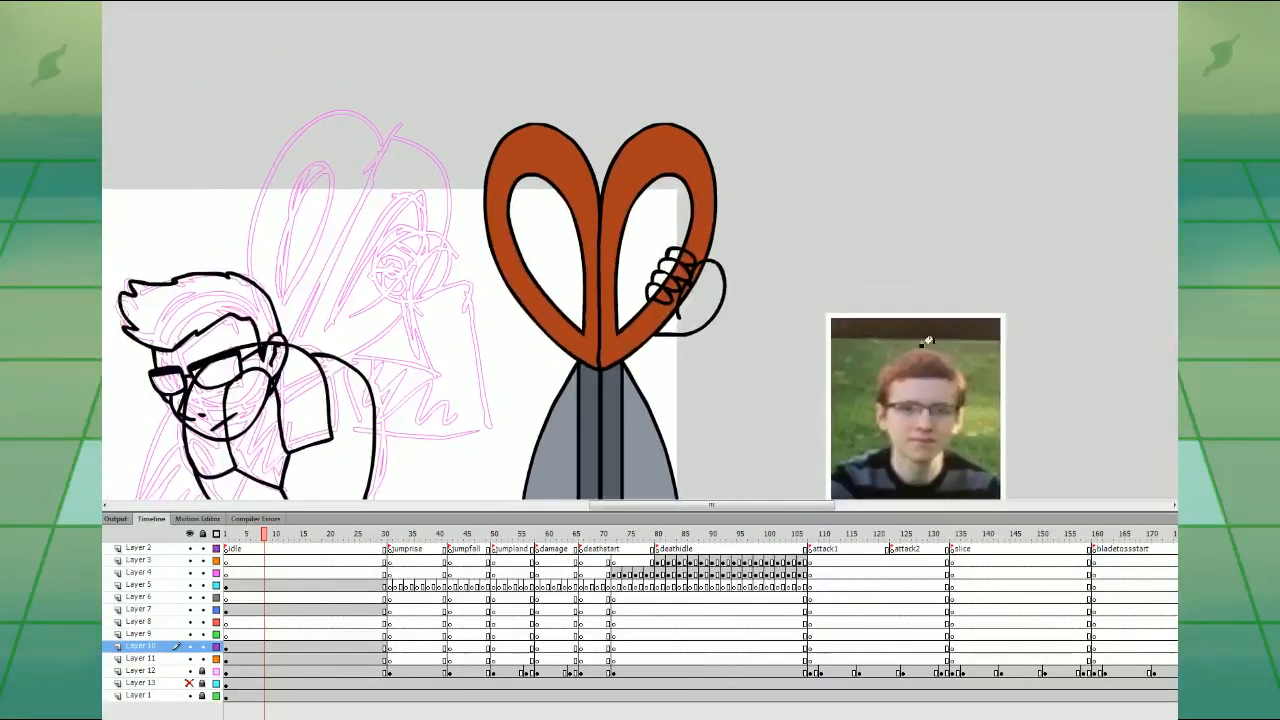
left_click(703, 294)
left_click(669, 269)
left_click(675, 257)
left_click(657, 293)
left_click(664, 281)
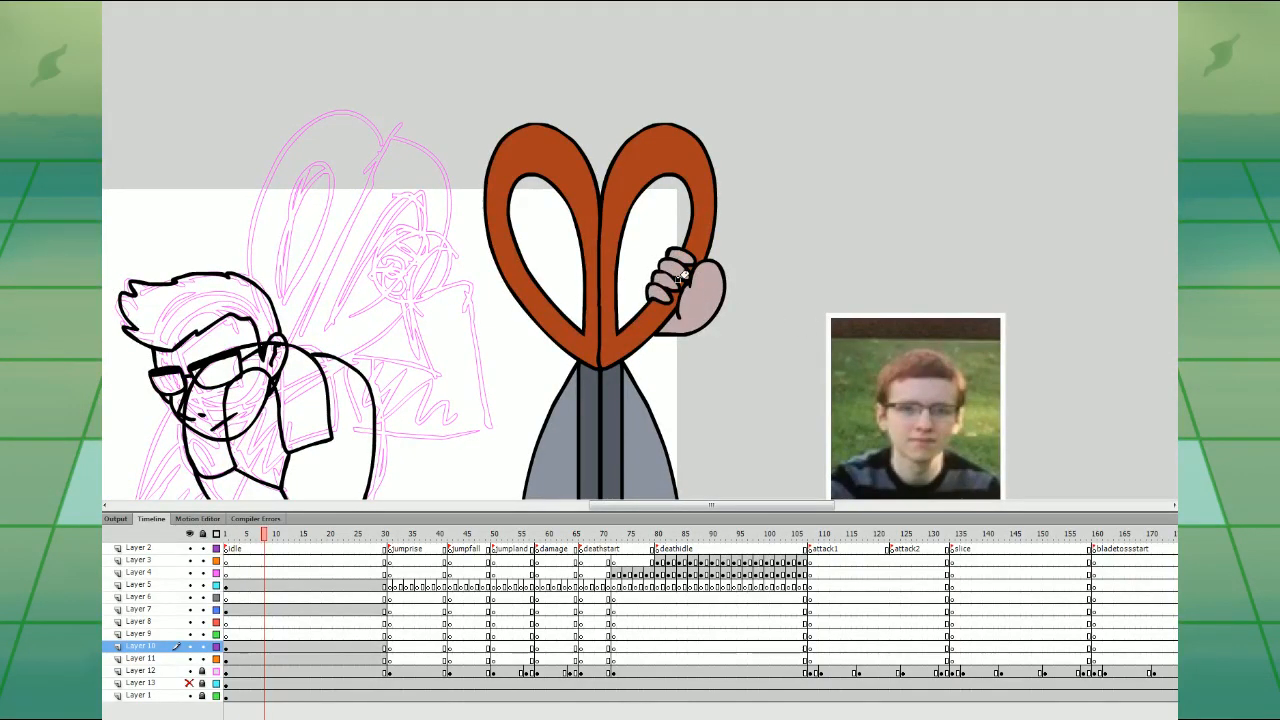
- Combine the hand on Layer 10 and the scissors on Layer 11 into one symbol on Layer 10
mouse_move(901, 310)
left_mouse_down()
mouse_move(725, 354)
mouse_move(715, 392)
left_mouse_up()
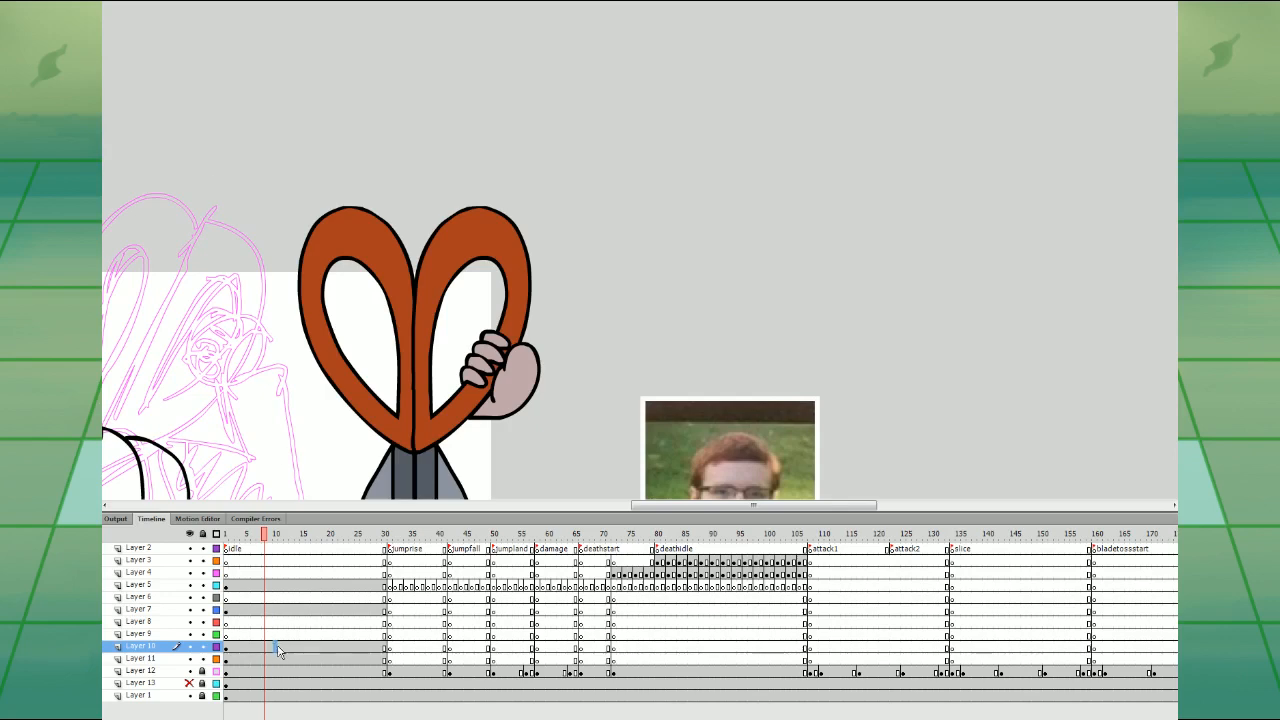
left_click(276, 647)
key("ctrl+minus")
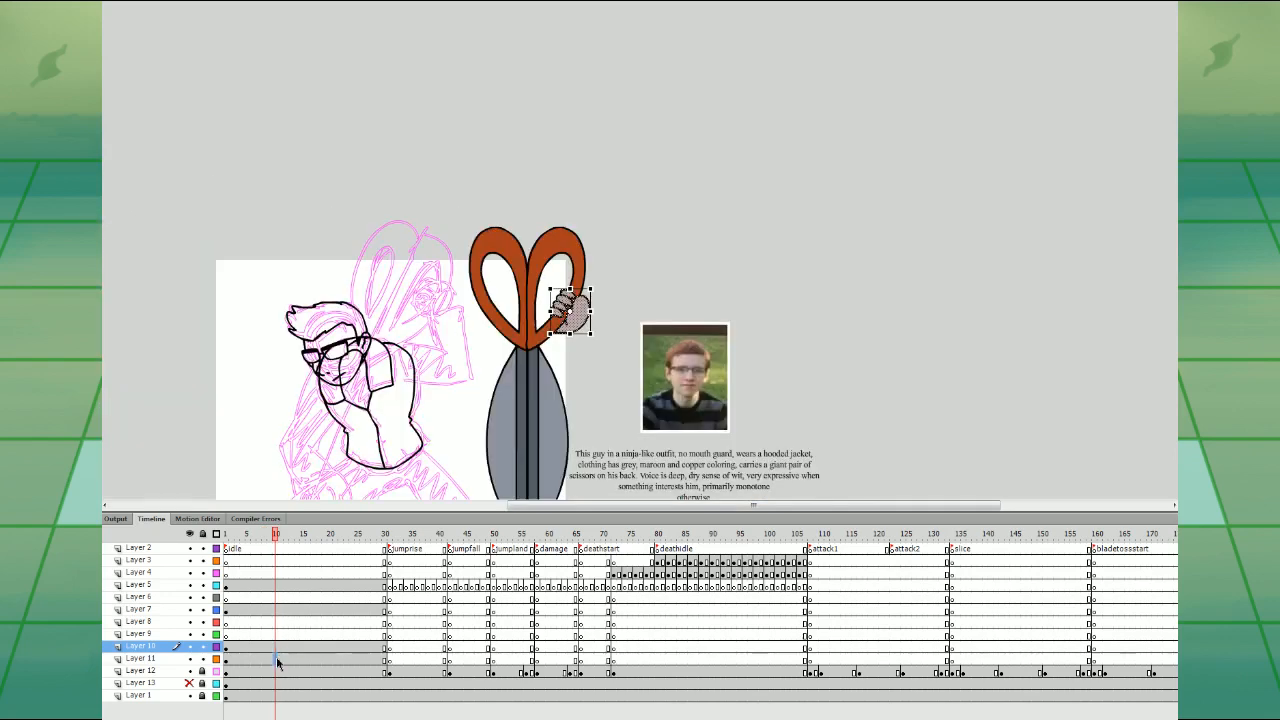
left_click(277, 659)
left_click_drag(838, 298, 822, 332)
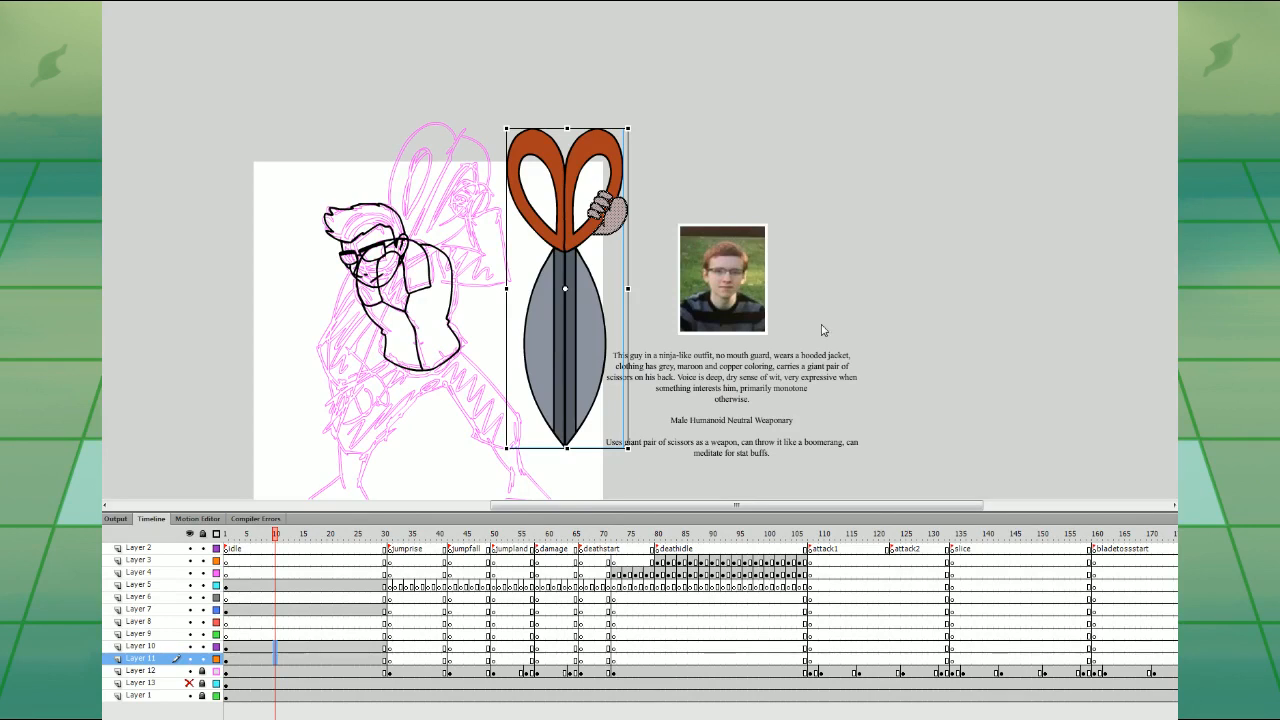
- Inside the combined symbol, distribute the scissors to their own layer beneath the hand, and return to the main timeline
double_click(605, 234)
left_click(613, 160)
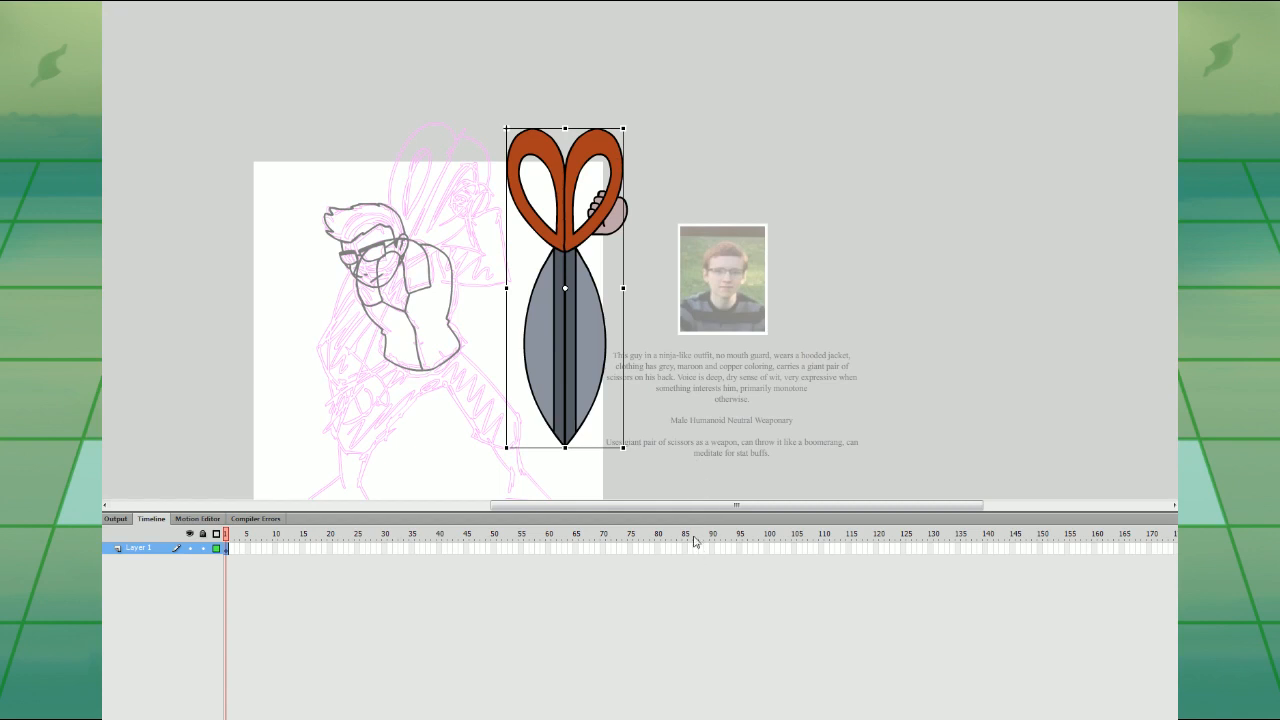
key("ctrl+shift+d")
left_click(741, 367)
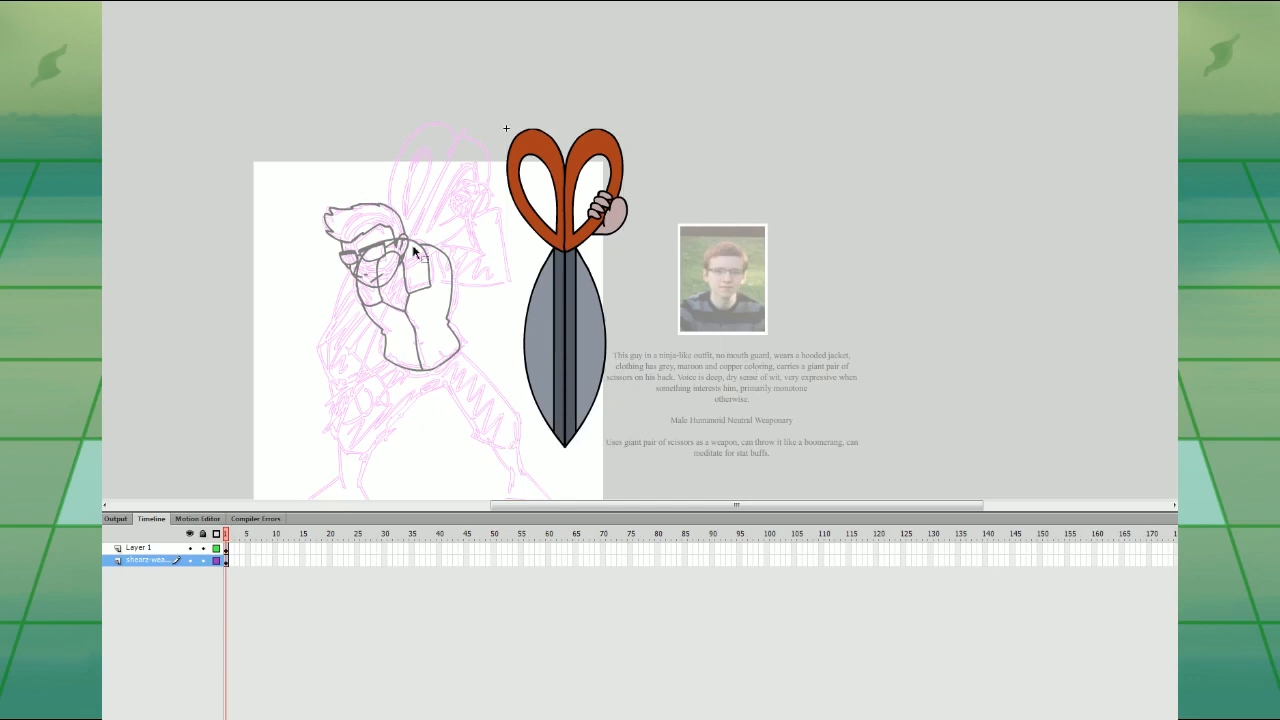
left_click(82, 11)
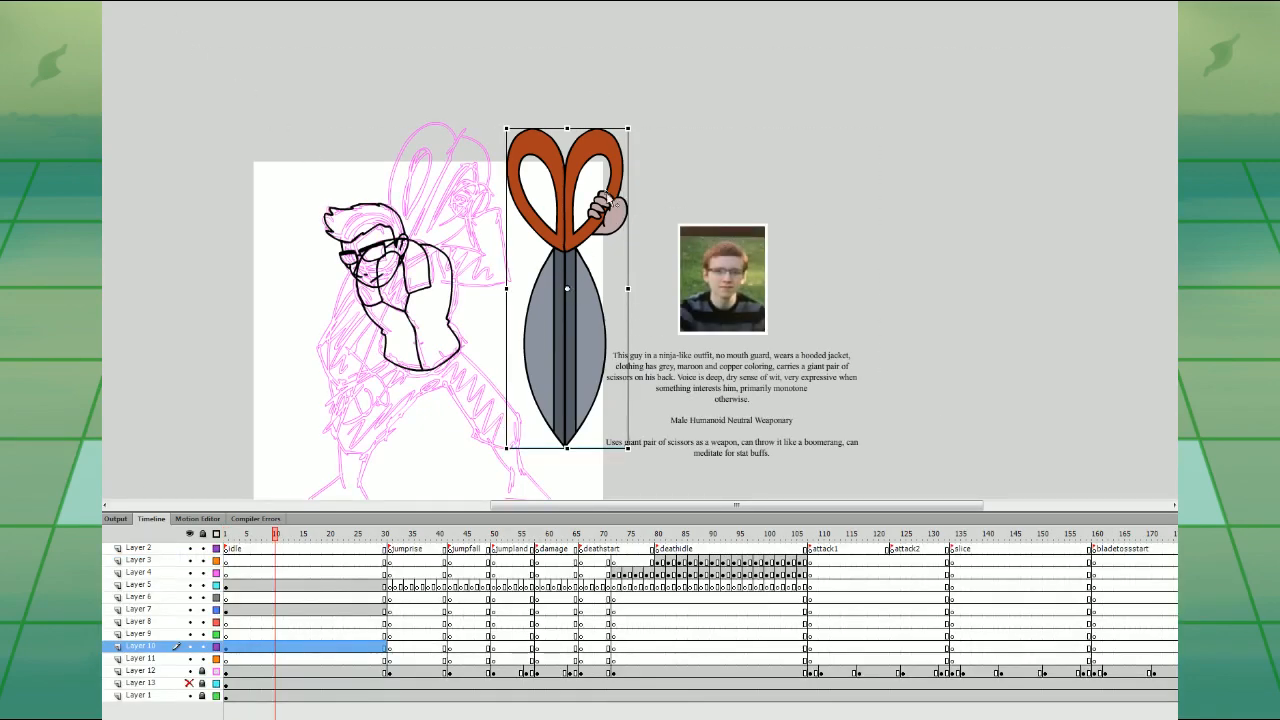
- Rotate the scissors-and-hand symbol diagonally and place it over the character so the hand nears the sketched raised arm
left_click_drag(632, 128, 526, 203)
left_click(553, 222)
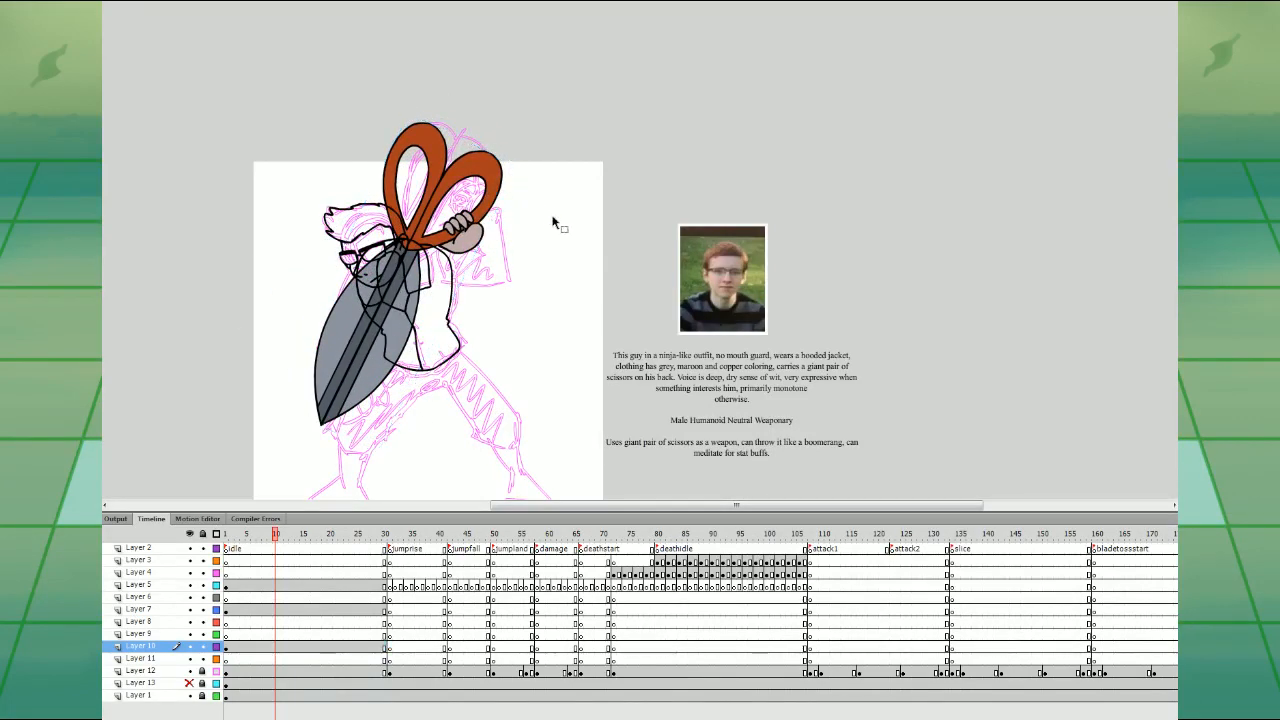
key("ctrl+equal")
left_click_drag(851, 325, 768, 334)
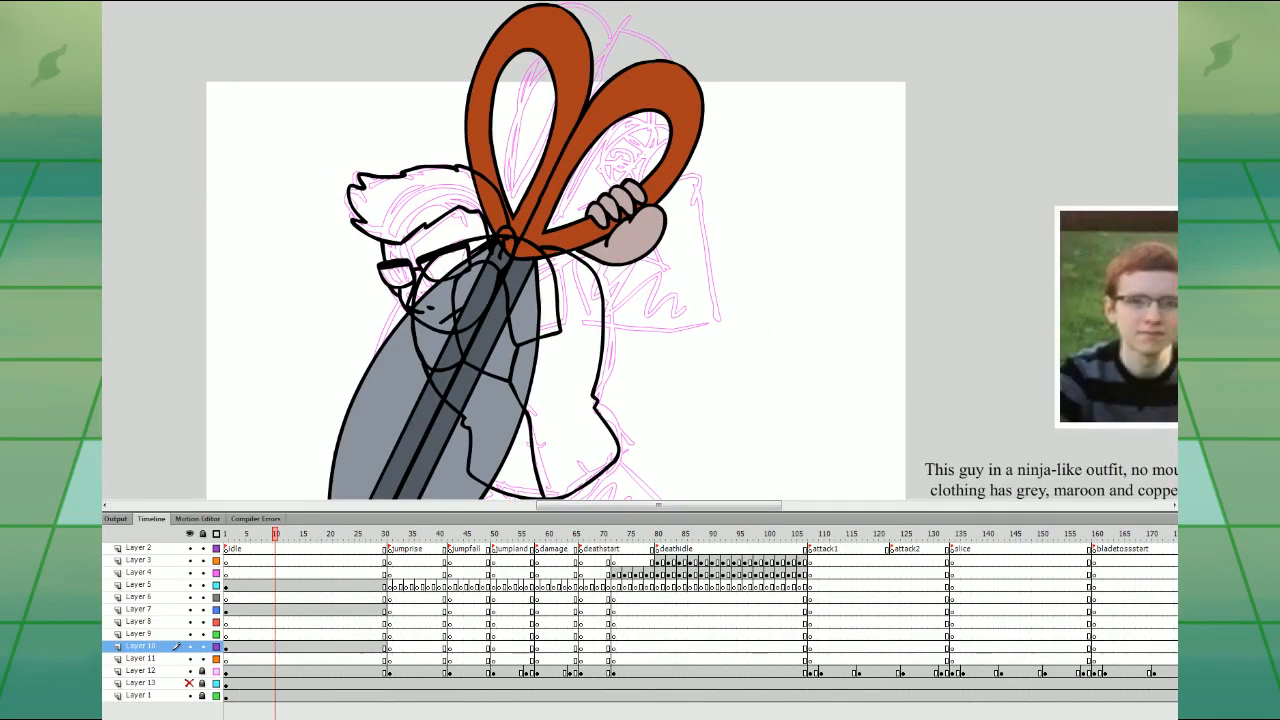
left_click_drag(669, 101, 698, 78)
left_click(763, 91)
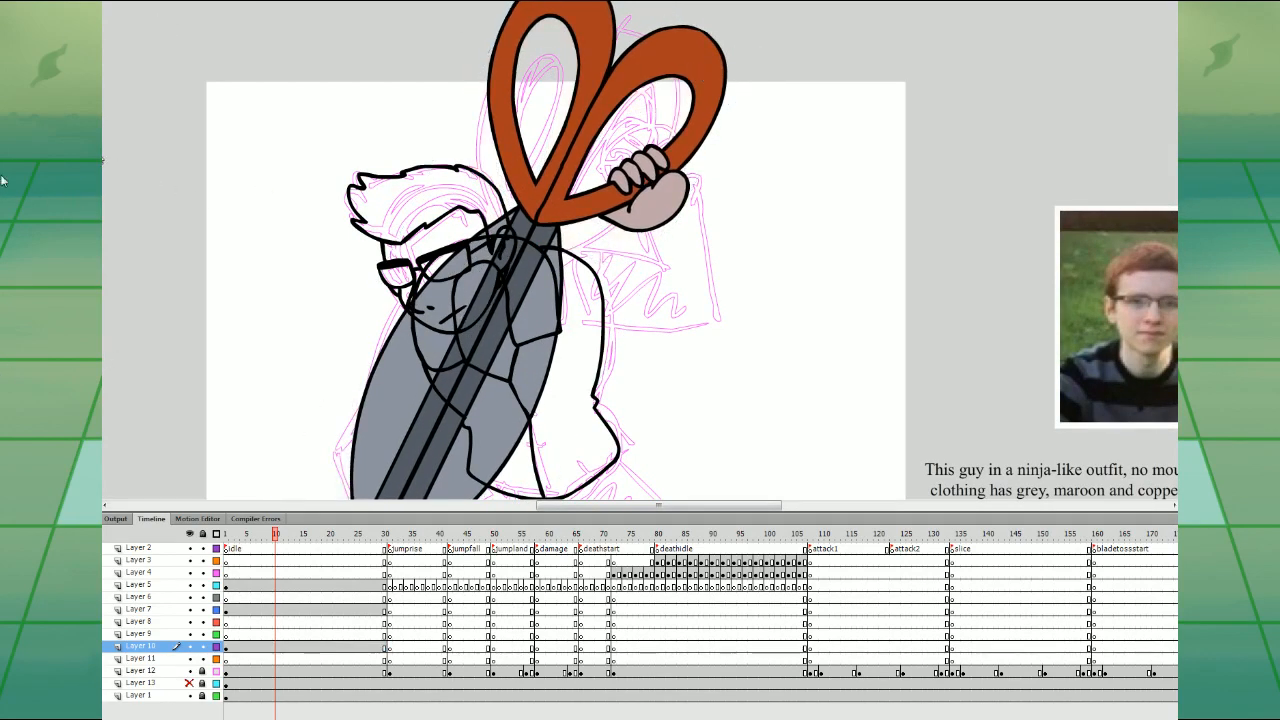
- Ink the raised arm's sleeve on Layer 6, with an oval cuff at the wrist and a bent elbow joining the shoulder
left_click(268, 610)
left_click(275, 599)
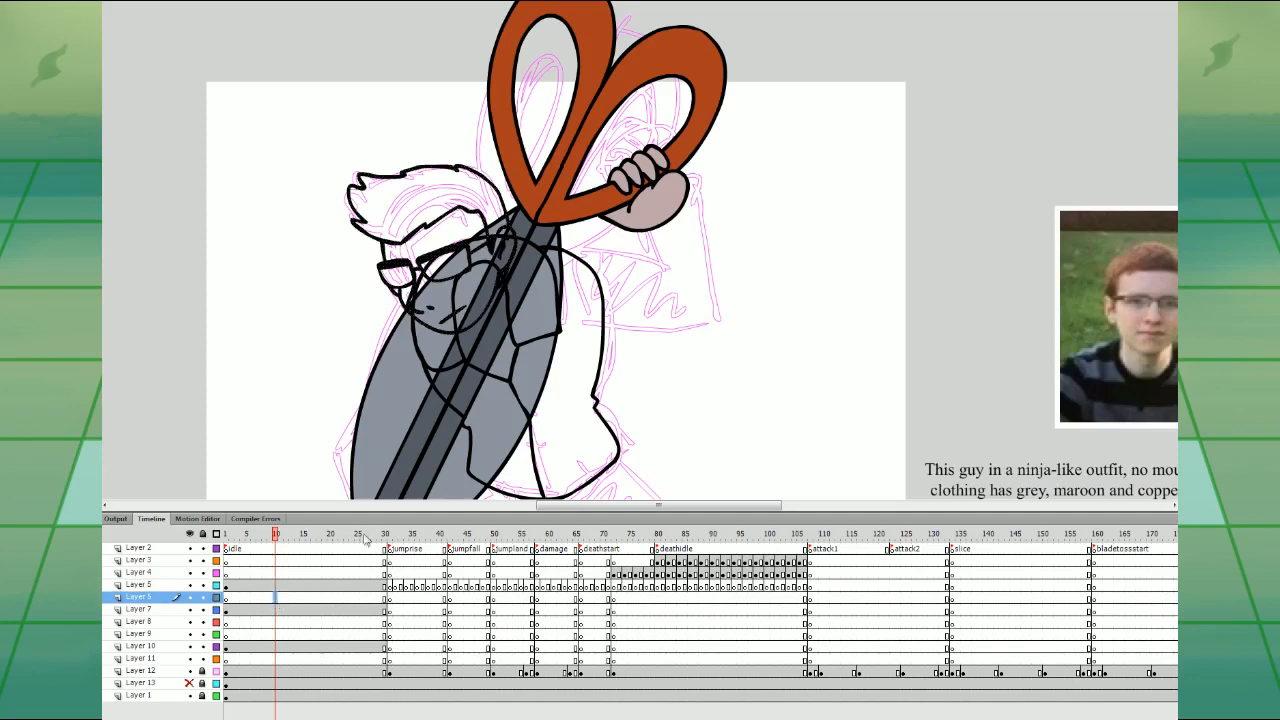
left_click_drag(719, 335, 685, 405)
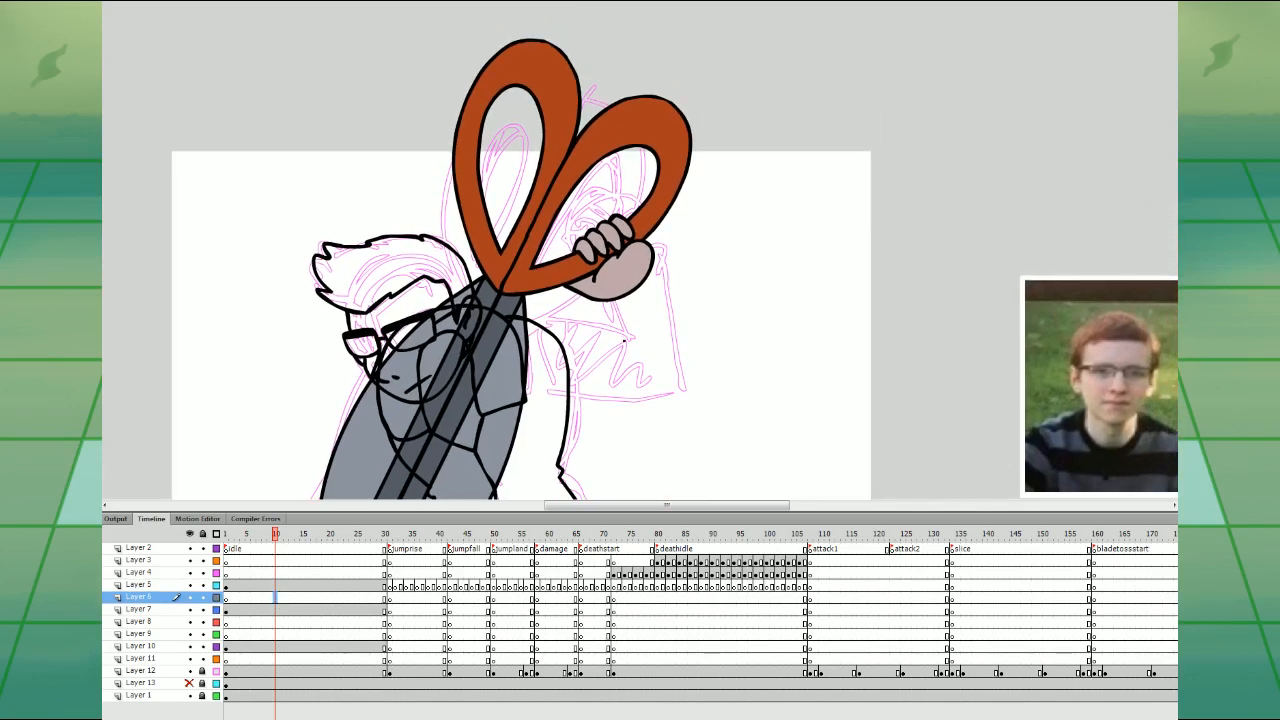
mouse_move(623, 340)
left_mouse_down()
mouse_move(598, 309)
mouse_move(670, 284)
mouse_move(684, 391)
mouse_move(546, 403)
left_mouse_up()
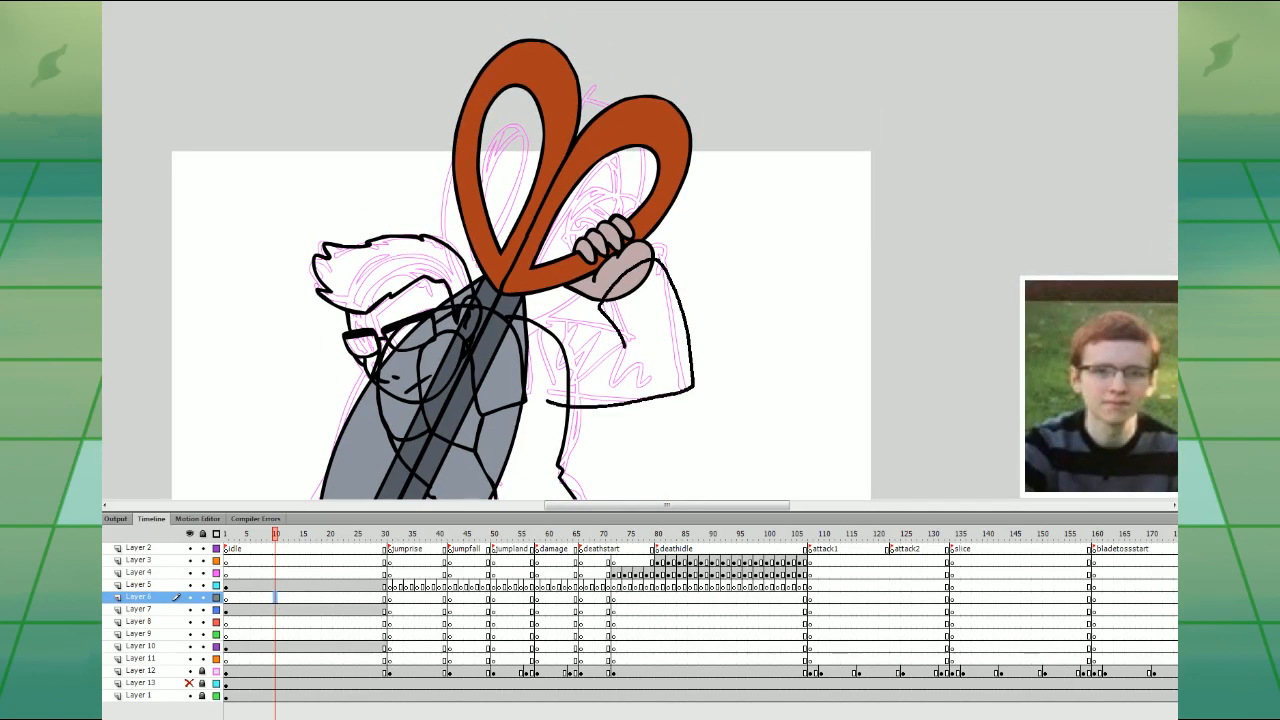
mouse_move(621, 344)
left_mouse_down()
mouse_move(539, 327)
mouse_move(546, 404)
left_mouse_up()
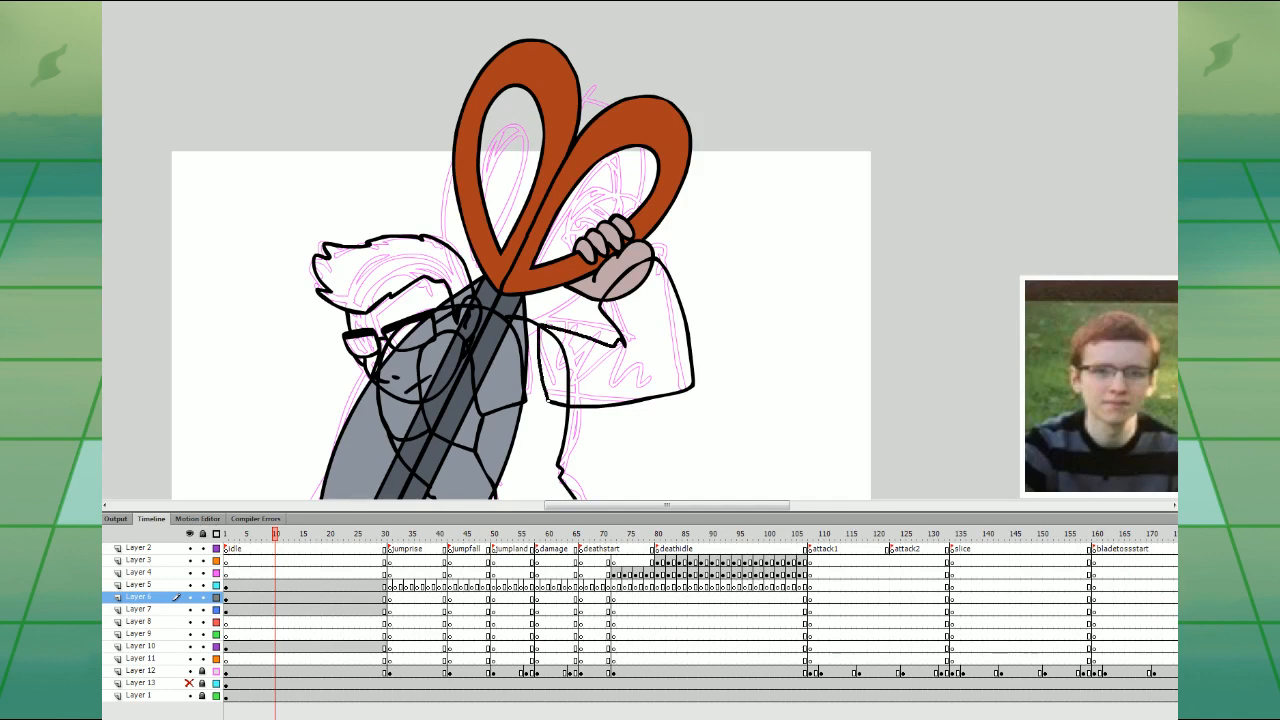
- Ink the lowered arm's sleeve on Layer 8, with an open cuff and four hanging fingers below it
mouse_move(675, 408)
left_mouse_down()
mouse_move(689, 294)
mouse_move(696, 320)
left_mouse_up()
mouse_move(721, 402)
left_mouse_down()
mouse_move(727, 371)
mouse_move(839, 334)
left_mouse_up()
left_click(308, 621)
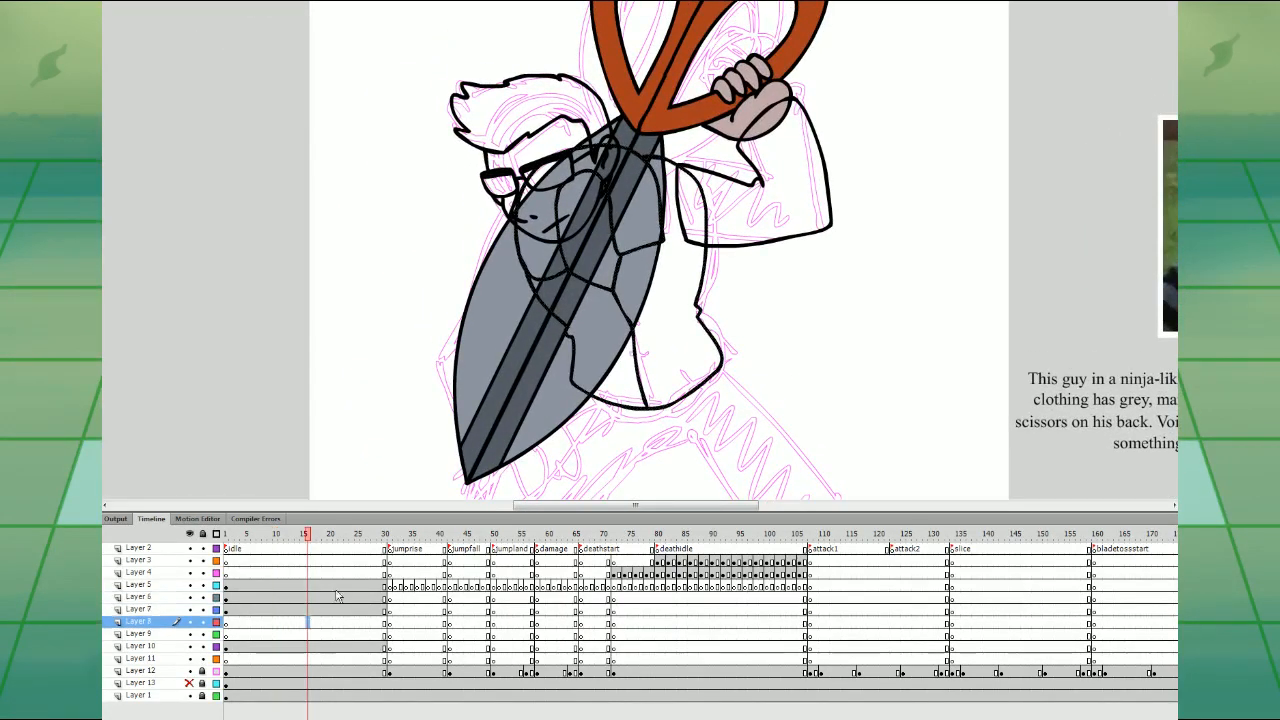
left_click_drag(715, 388, 737, 363)
mouse_move(536, 194)
left_mouse_down()
mouse_move(492, 262)
mouse_move(477, 366)
mouse_move(503, 407)
mouse_move(493, 420)
mouse_move(550, 360)
mouse_move(565, 366)
mouse_move(527, 300)
mouse_move(567, 243)
mouse_move(545, 190)
left_mouse_up()
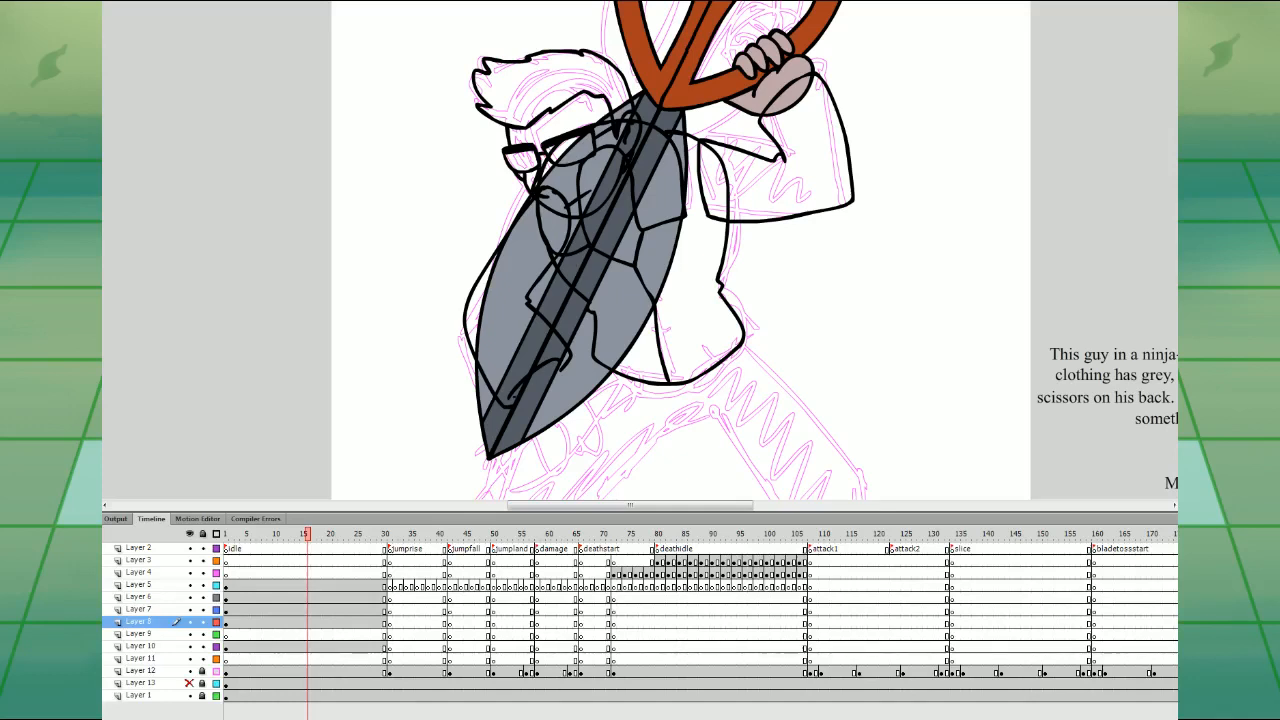
mouse_move(531, 437)
left_mouse_down()
mouse_move(560, 465)
mouse_move(564, 428)
mouse_move(575, 438)
mouse_move(583, 419)
mouse_move(592, 433)
mouse_move(577, 415)
mouse_move(592, 429)
mouse_move(543, 371)
left_mouse_up()
key("ctrl+z")
key("ctrl+z")
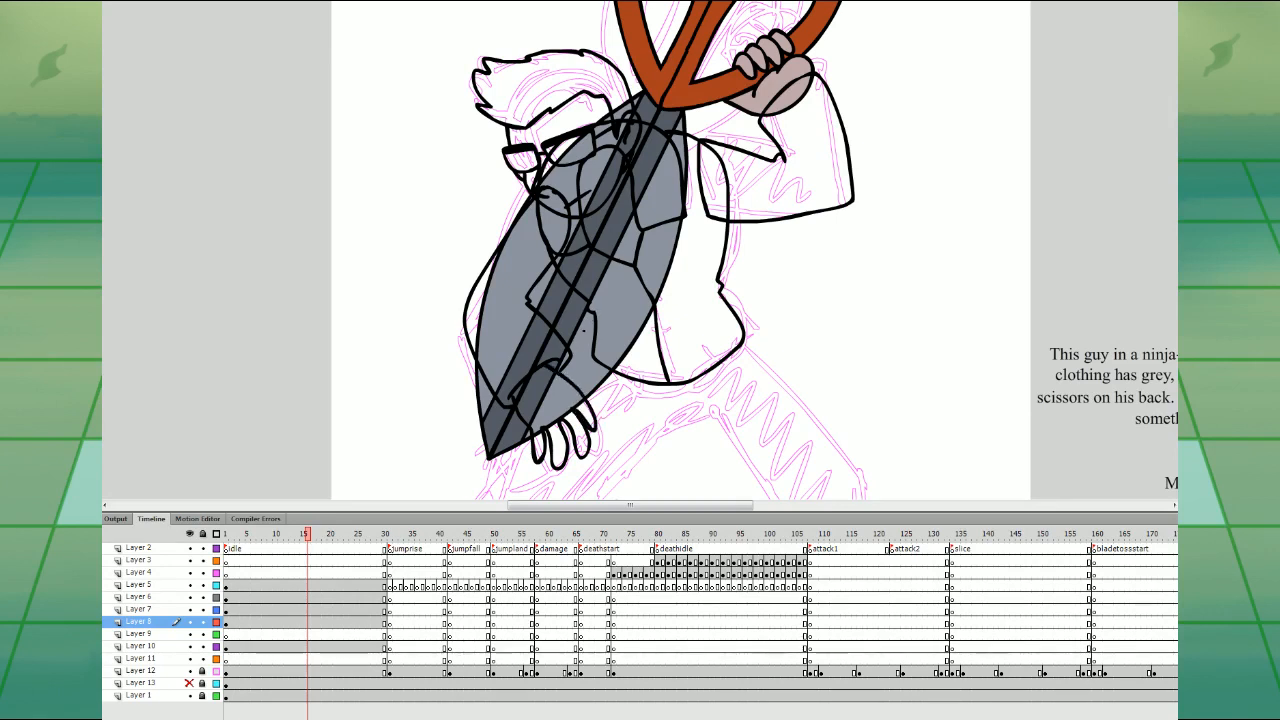
- Ink the baggy trousers on Layer 9, with both bent legs gathered below the knee and a curved waist beneath the jacket
left_click_drag(695, 428, 669, 286)
mouse_move(735, 344)
left_mouse_down()
mouse_move(669, 386)
mouse_move(714, 417)
mouse_move(750, 377)
left_mouse_up()
left_click(301, 623)
left_click(303, 648)
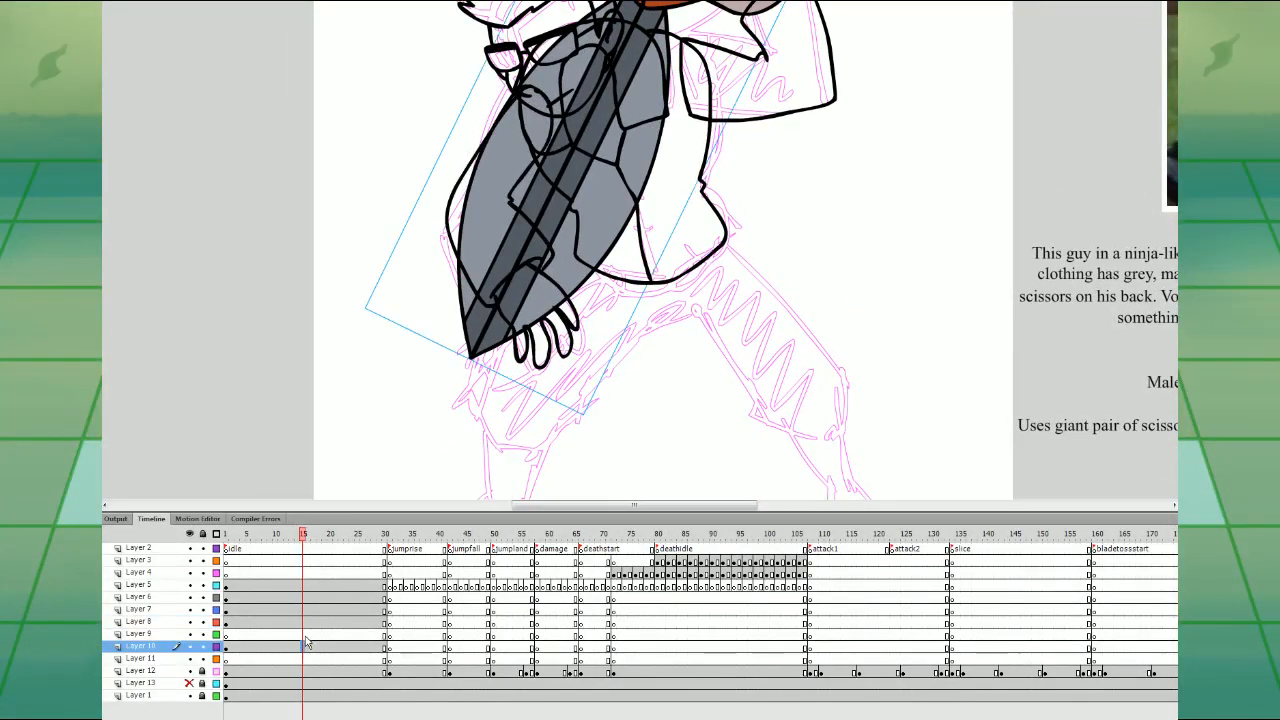
left_click(303, 635)
left_click_drag(828, 358, 769, 266)
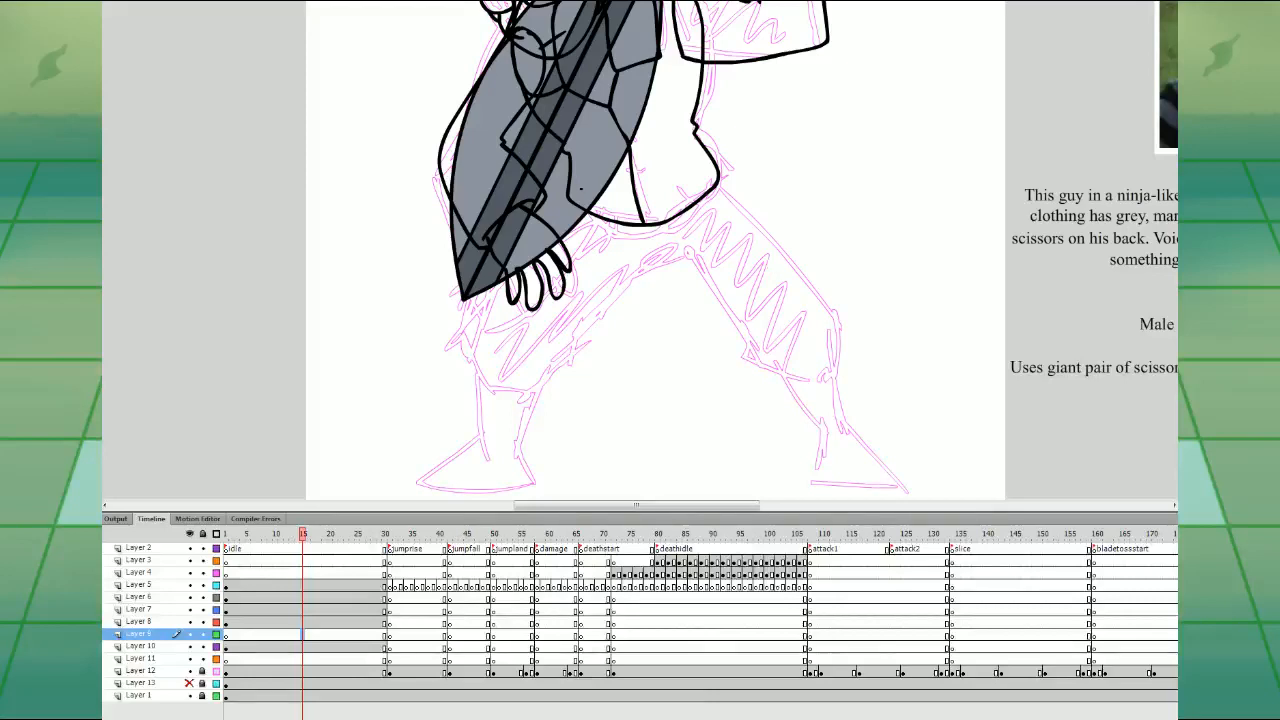
mouse_move(466, 298)
left_mouse_down()
mouse_move(460, 364)
mouse_move(476, 386)
mouse_move(534, 396)
mouse_move(626, 287)
mouse_move(706, 270)
left_mouse_up()
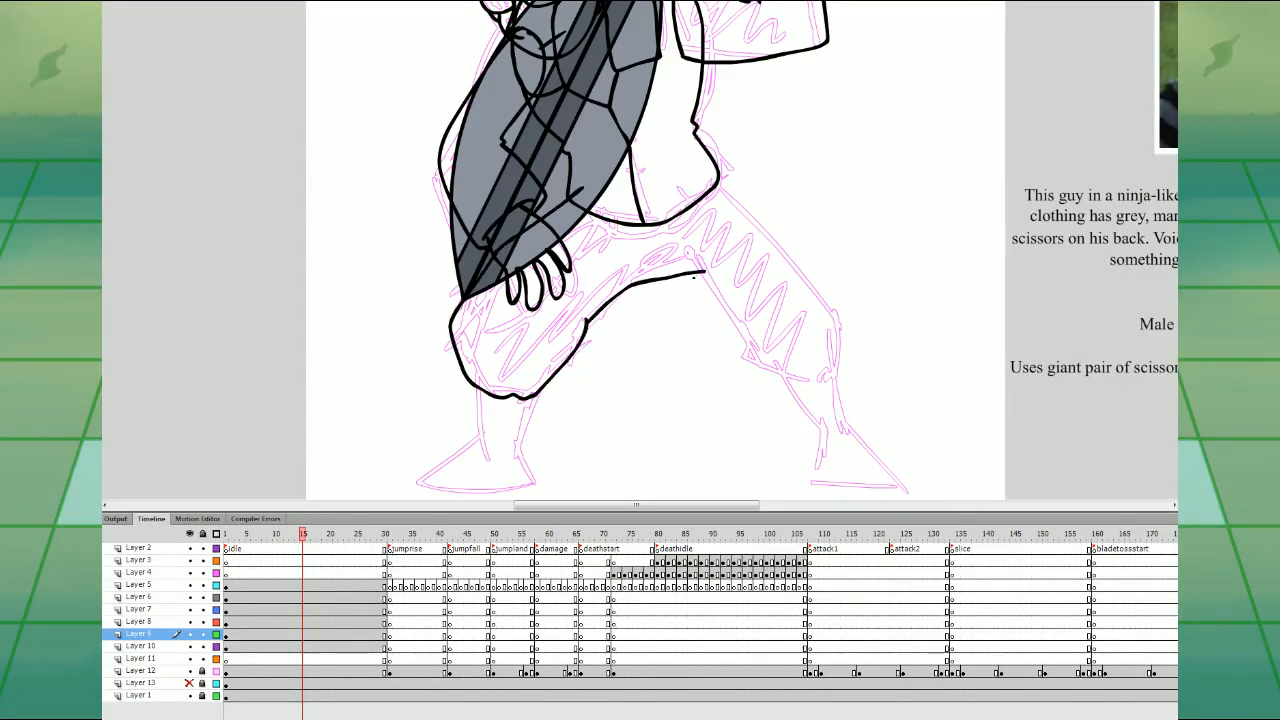
key("ctrl+z")
mouse_move(590, 318)
left_mouse_down()
mouse_move(652, 282)
mouse_move(707, 272)
mouse_move(705, 290)
mouse_move(766, 376)
mouse_move(825, 364)
mouse_move(840, 322)
mouse_move(800, 251)
mouse_move(725, 185)
mouse_move(640, 165)
mouse_move(592, 178)
left_mouse_up()
- Ink both lower legs and pointed shoes below the trouser cuffs, with crossing wrap lines around the ankles
mouse_move(471, 382)
left_mouse_down()
mouse_move(479, 433)
mouse_move(422, 478)
mouse_move(464, 493)
mouse_move(529, 487)
mouse_move(534, 386)
left_mouse_up()
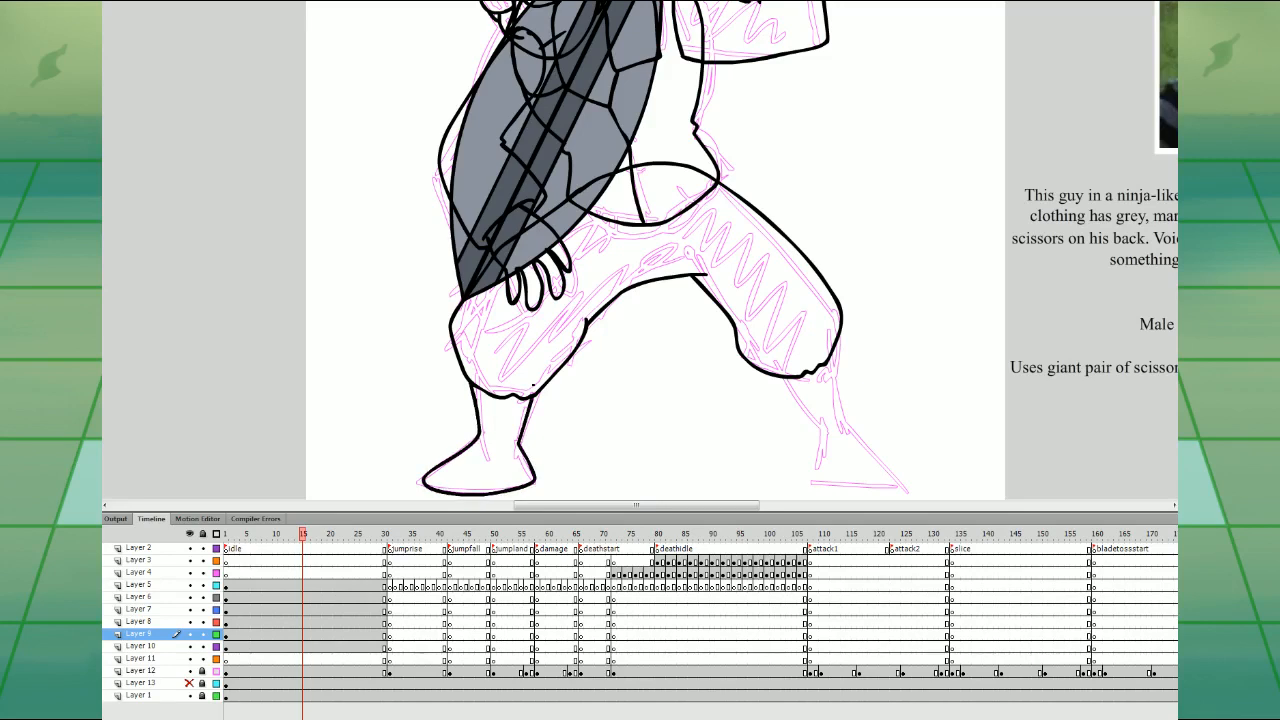
mouse_move(770, 378)
left_mouse_down()
mouse_move(813, 432)
mouse_move(881, 474)
mouse_move(834, 376)
left_mouse_up()
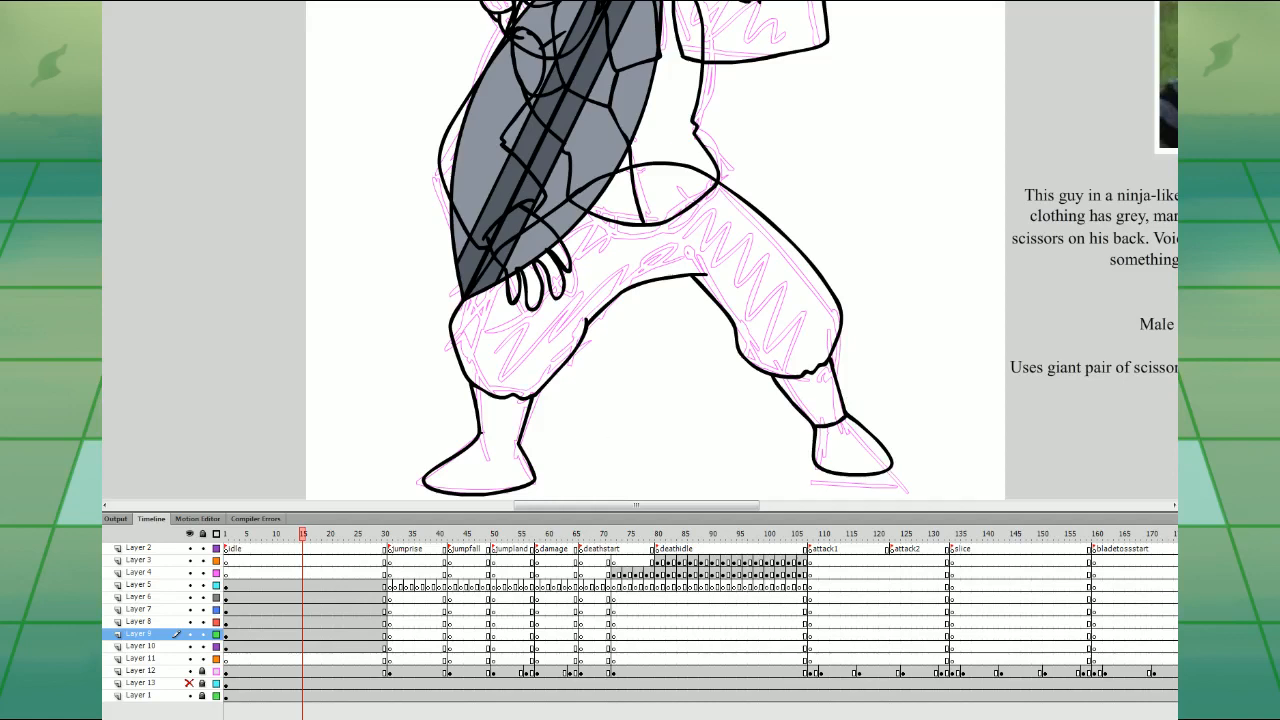
mouse_move(481, 433)
left_mouse_down()
mouse_move(519, 443)
mouse_move(511, 425)
mouse_move(523, 425)
left_mouse_up()
mouse_move(779, 388)
left_mouse_down()
mouse_move(837, 384)
mouse_move(824, 389)
mouse_move(838, 399)
left_mouse_up()
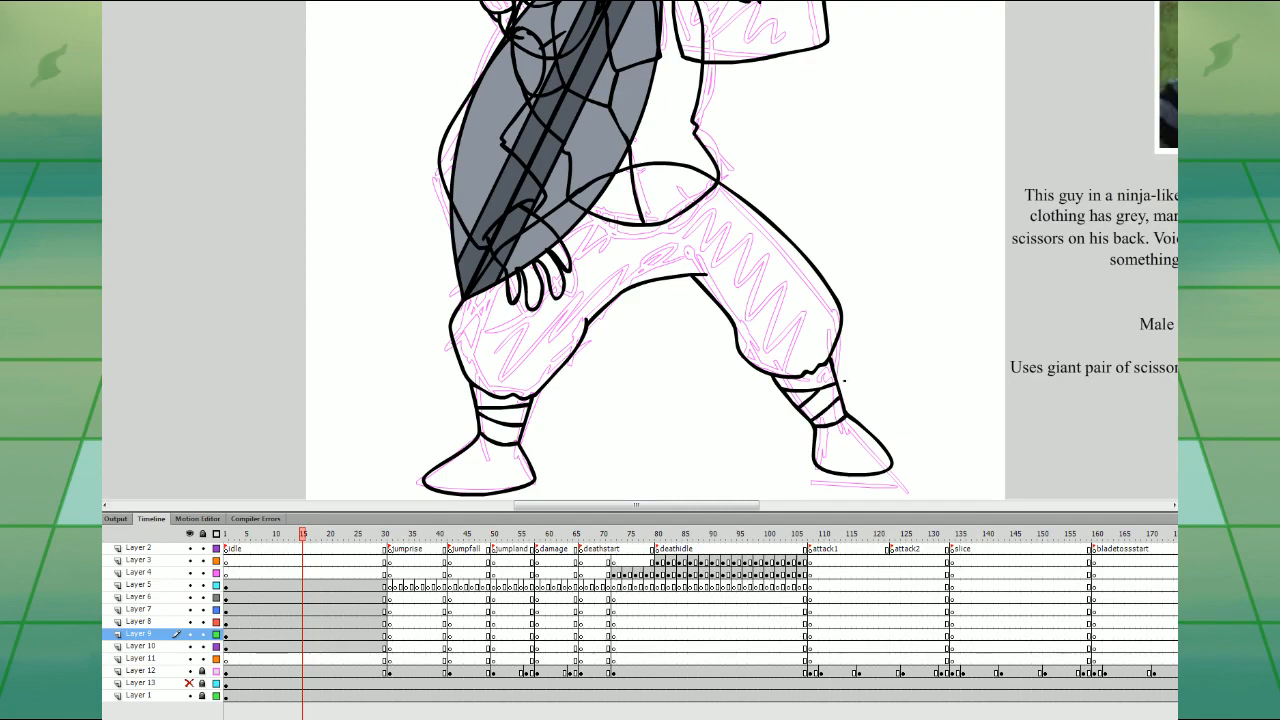
- Fill the lowered hand and its fingers with the raised hand's skin tone
mouse_move(892, 327)
left_mouse_down()
mouse_move(866, 314)
mouse_move(869, 357)
mouse_move(883, 337)
mouse_move(851, 451)
mouse_move(863, 471)
mouse_move(852, 462)
left_mouse_up()
key("ctrl+minus")
left_click_drag(860, 370, 829, 390)
left_click(655, 231)
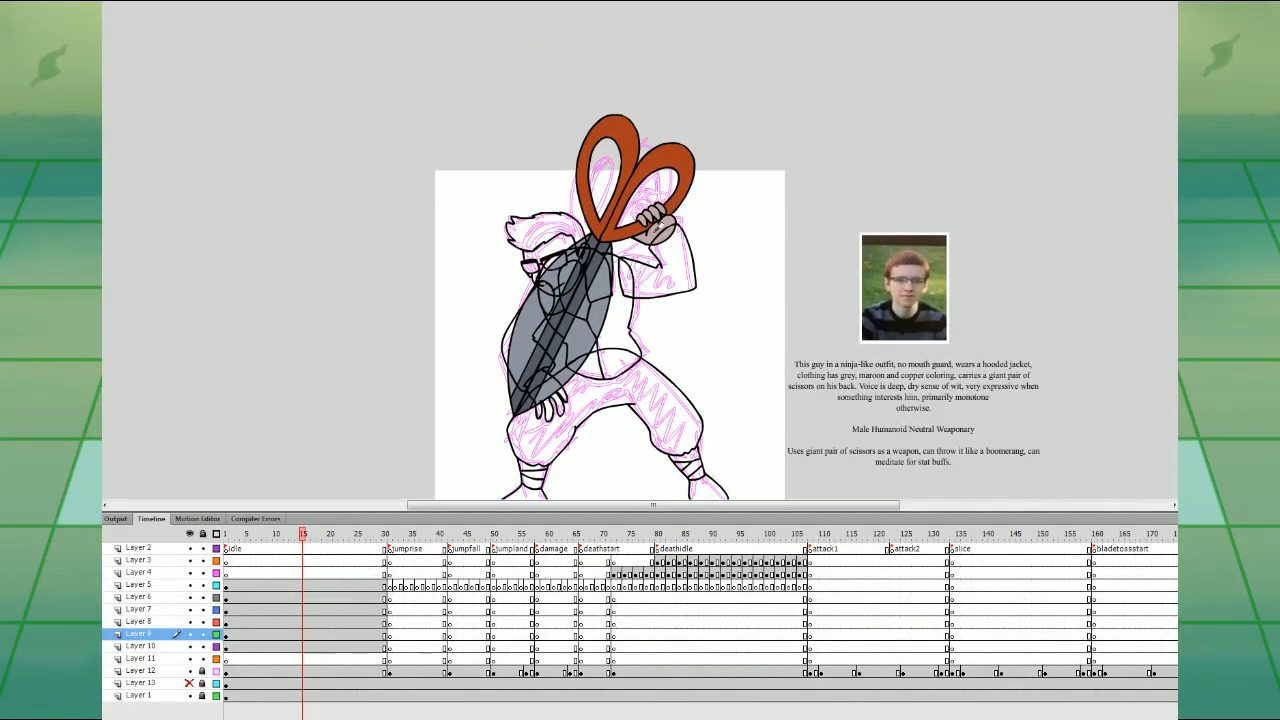
left_click(546, 385)
key("ctrl+z")
left_click(550, 360)
left_click_drag(666, 320, 657, 364)
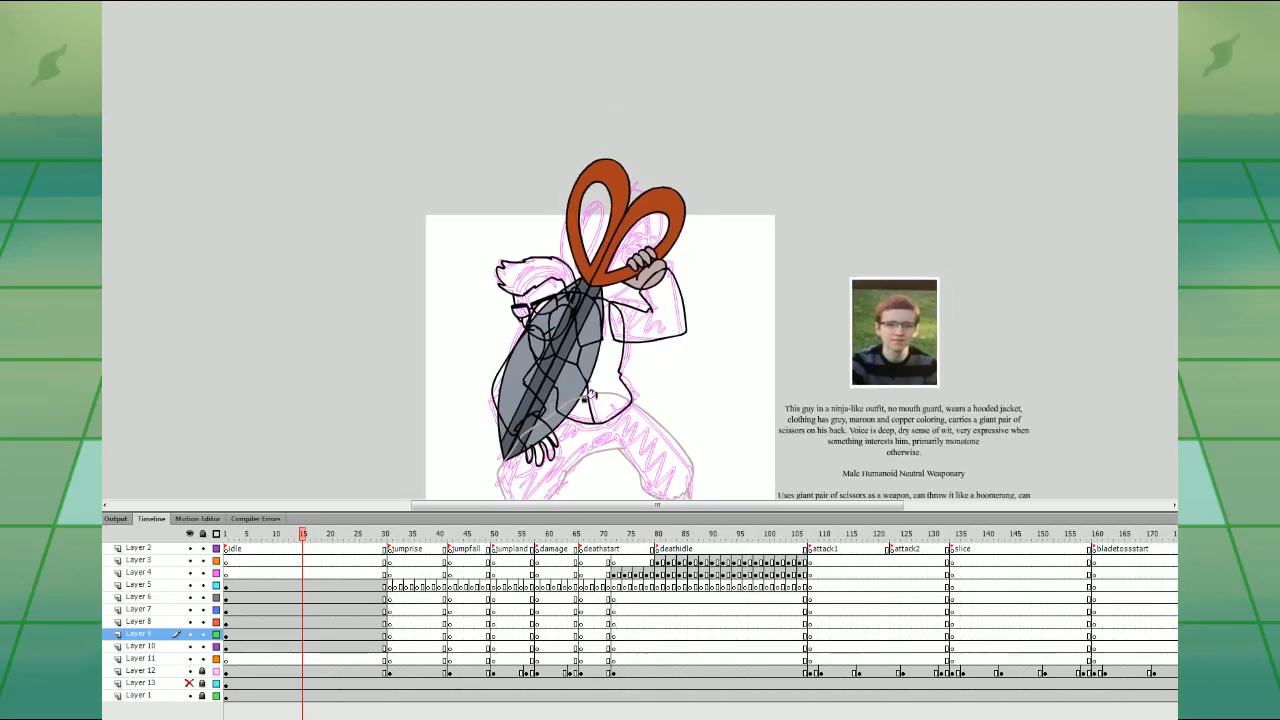
key("ctrl+z")
left_click(532, 430)
left_click_drag(774, 363, 753, 341)
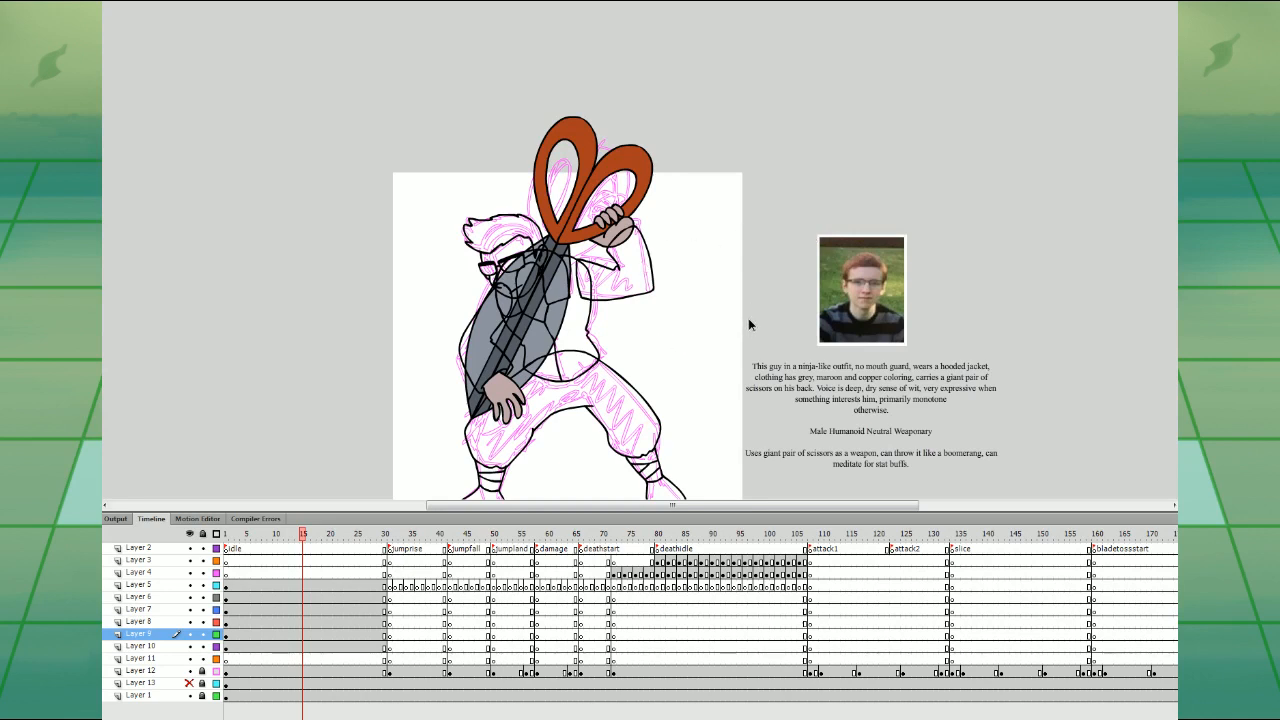
- Fill the jacket and hood sections with dark green
key("k")
left_click(552, 312)
left_click(558, 266)
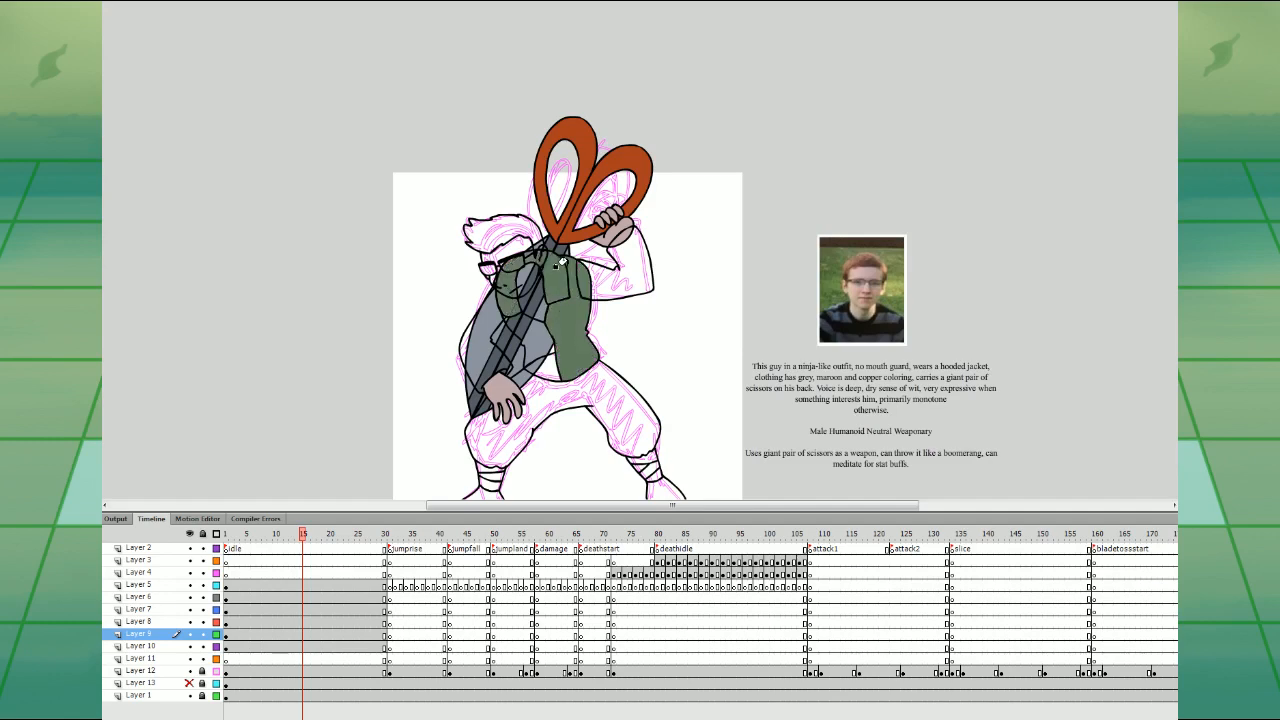
left_click(531, 323)
key("space")
left_click_drag(935, 380, 890, 354)
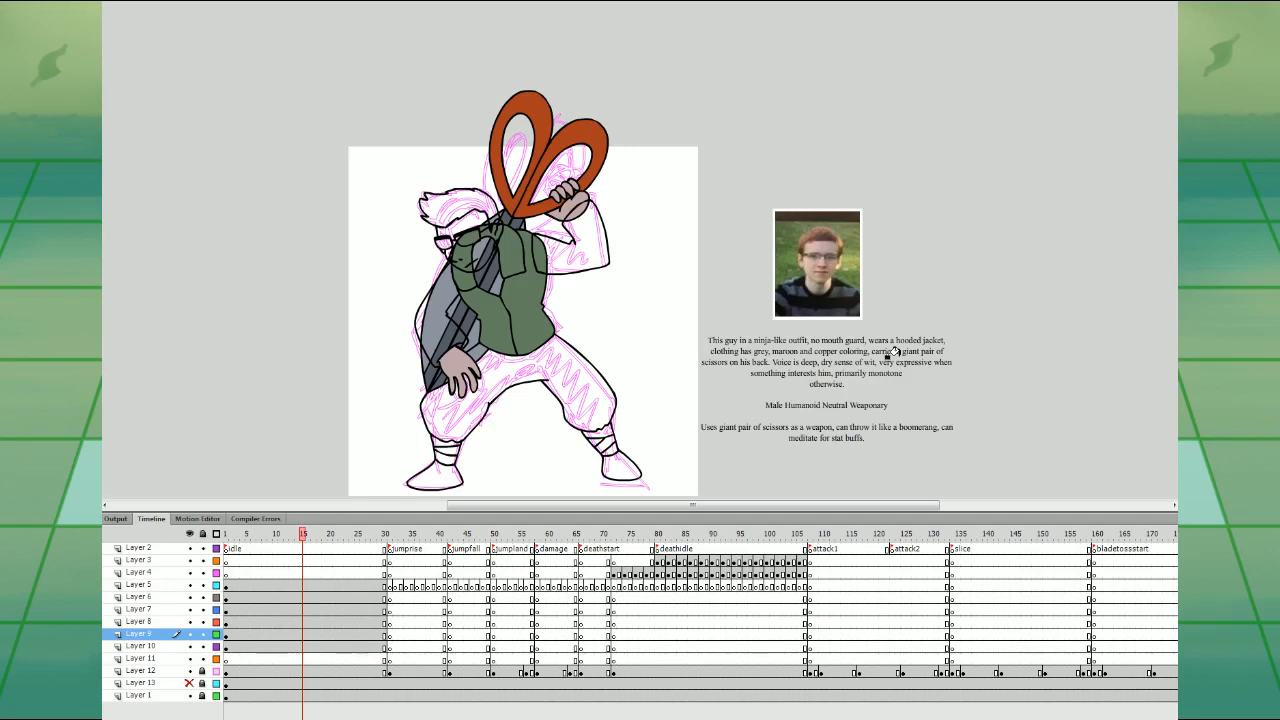
- Recolour the jacket and hood sections copper brown
left_click_drag(1009, 437, 994, 420)
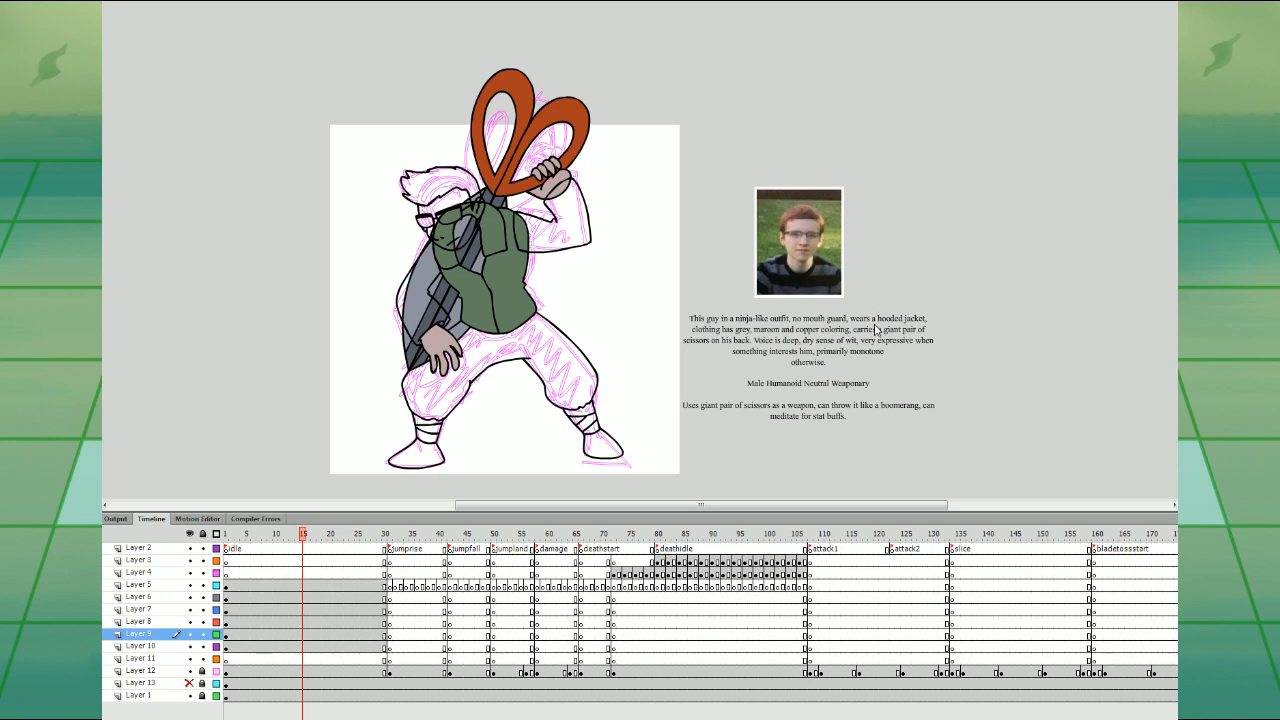
left_click(510, 280)
left_click(470, 300)
left_click(492, 228)
left_click(448, 240)
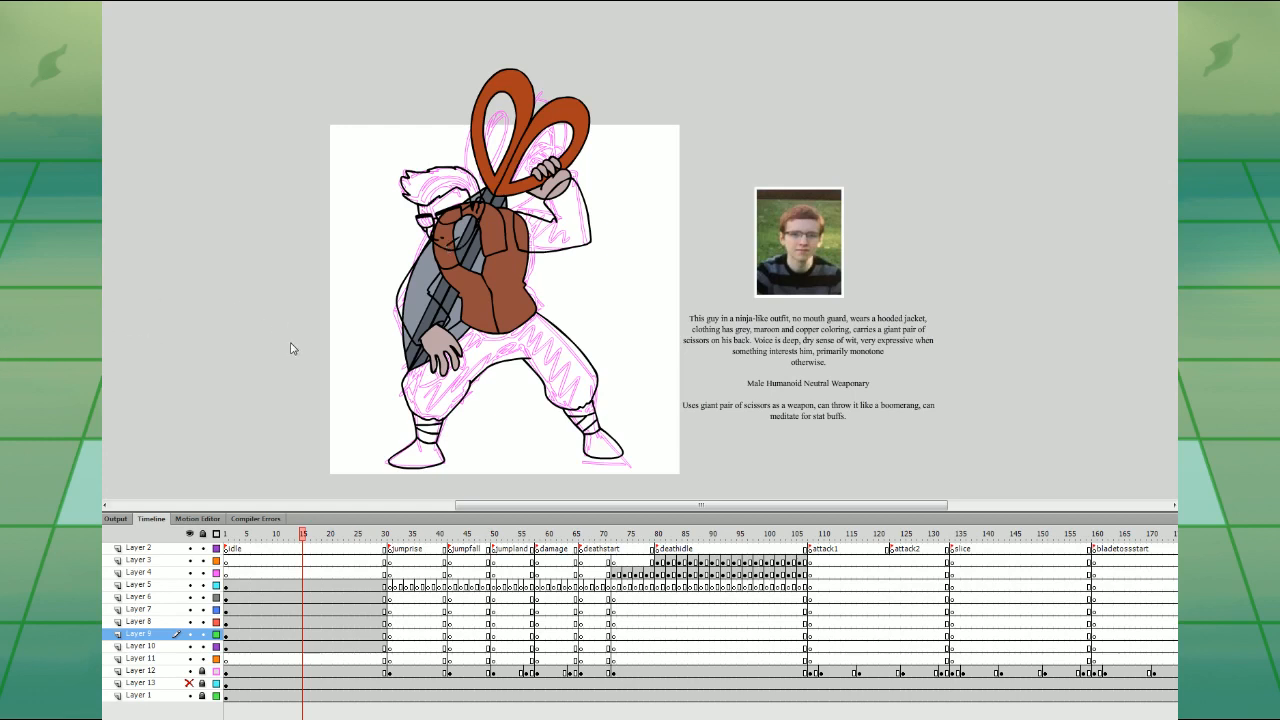
- Fill both sleeves, the undershirt, the trousers and the shoes with dark maroon brown
left_click(420, 300)
left_click(468, 245)
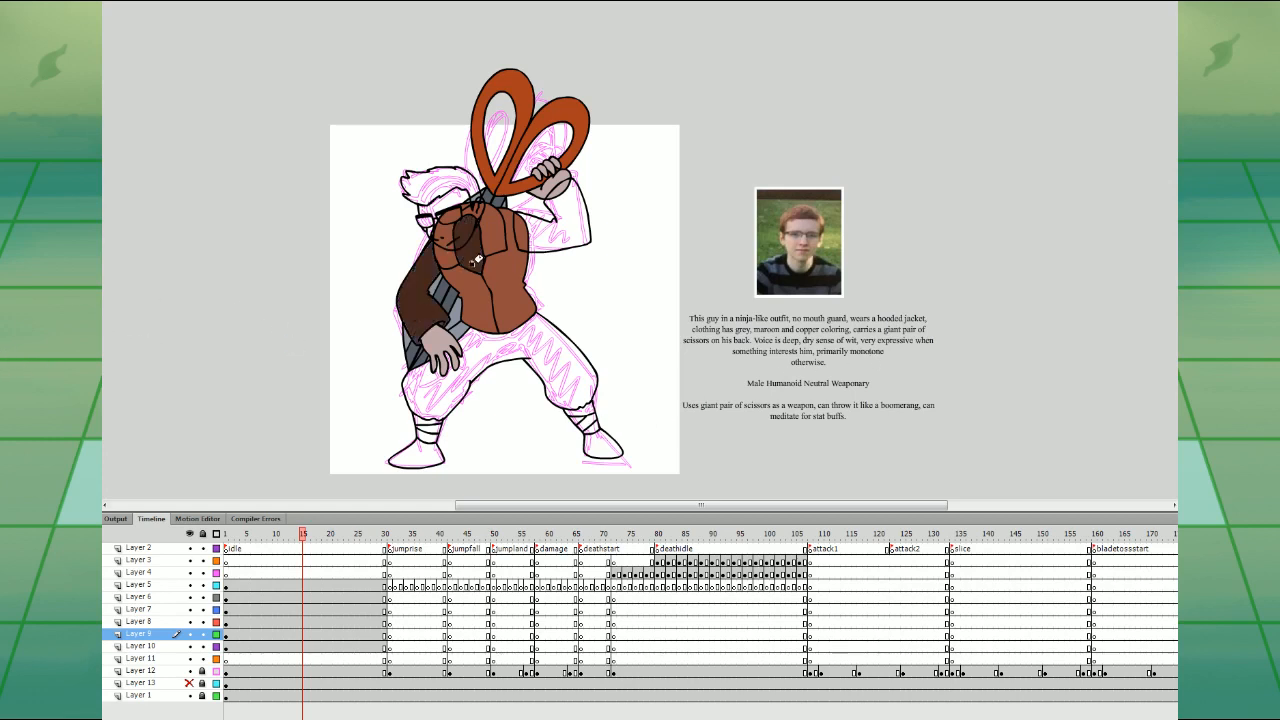
left_click(500, 345)
left_click(550, 235)
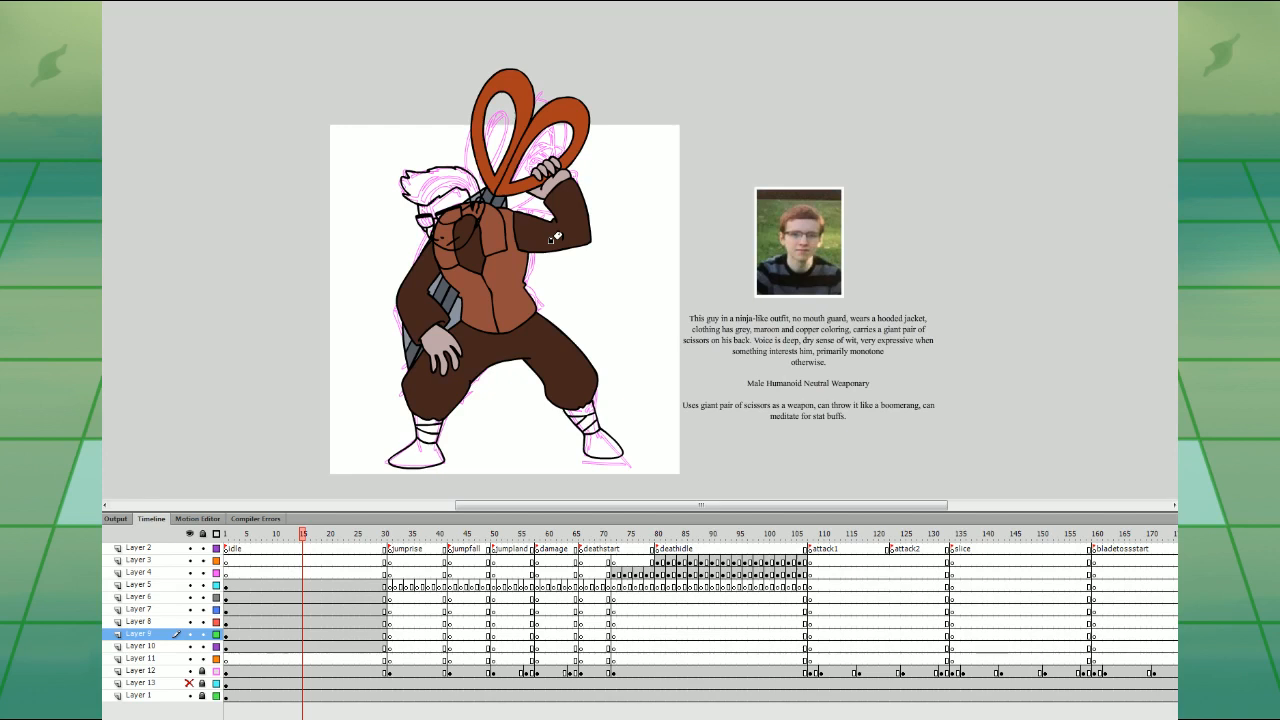
left_click(415, 455)
left_click(610, 443)
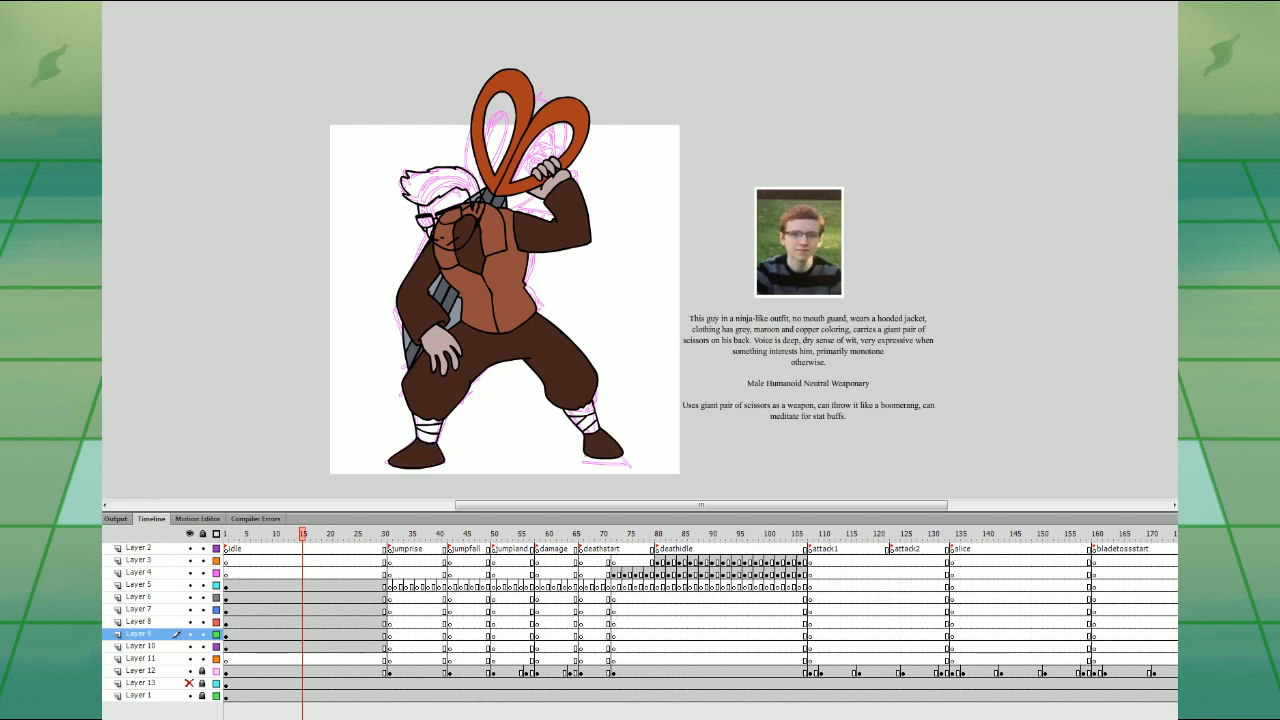
- Fill the forehead with the skin tone and try the same fill on the lower face
left_click(445, 200)
left_click(468, 216)
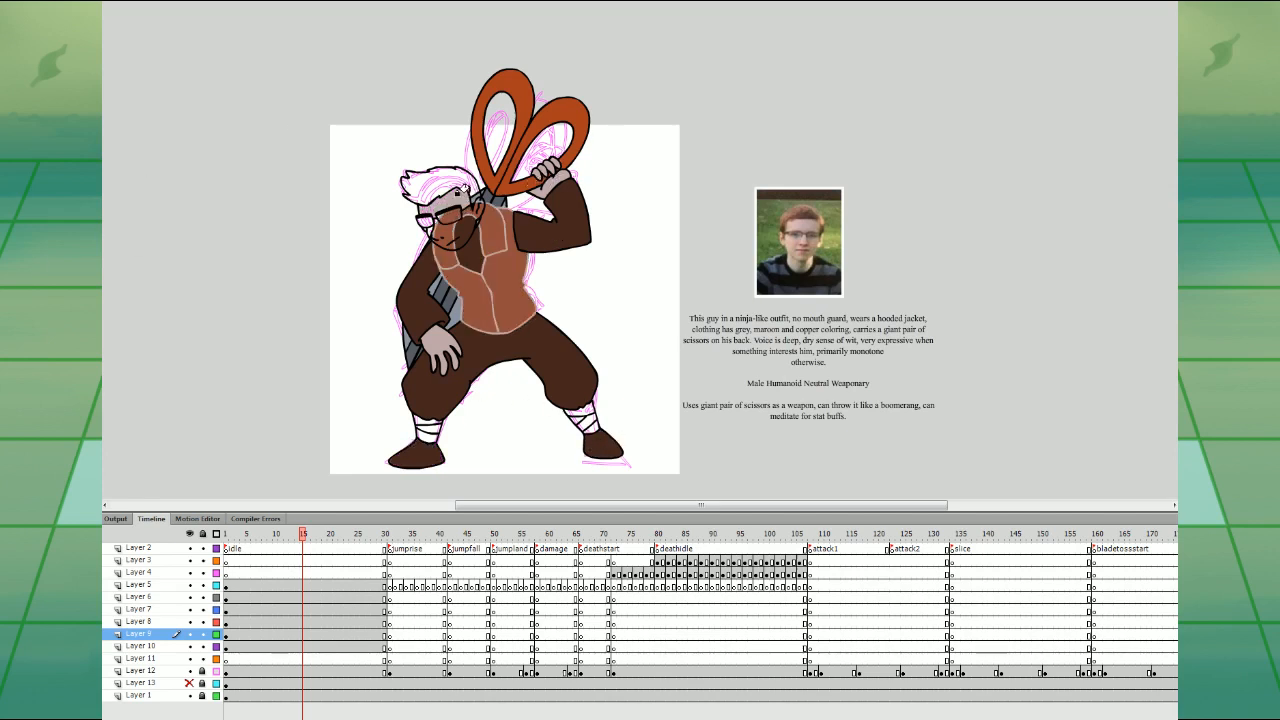
key("ctrl+z")
left_click(470, 213)
key("ctrl+z")
left_click(459, 209)
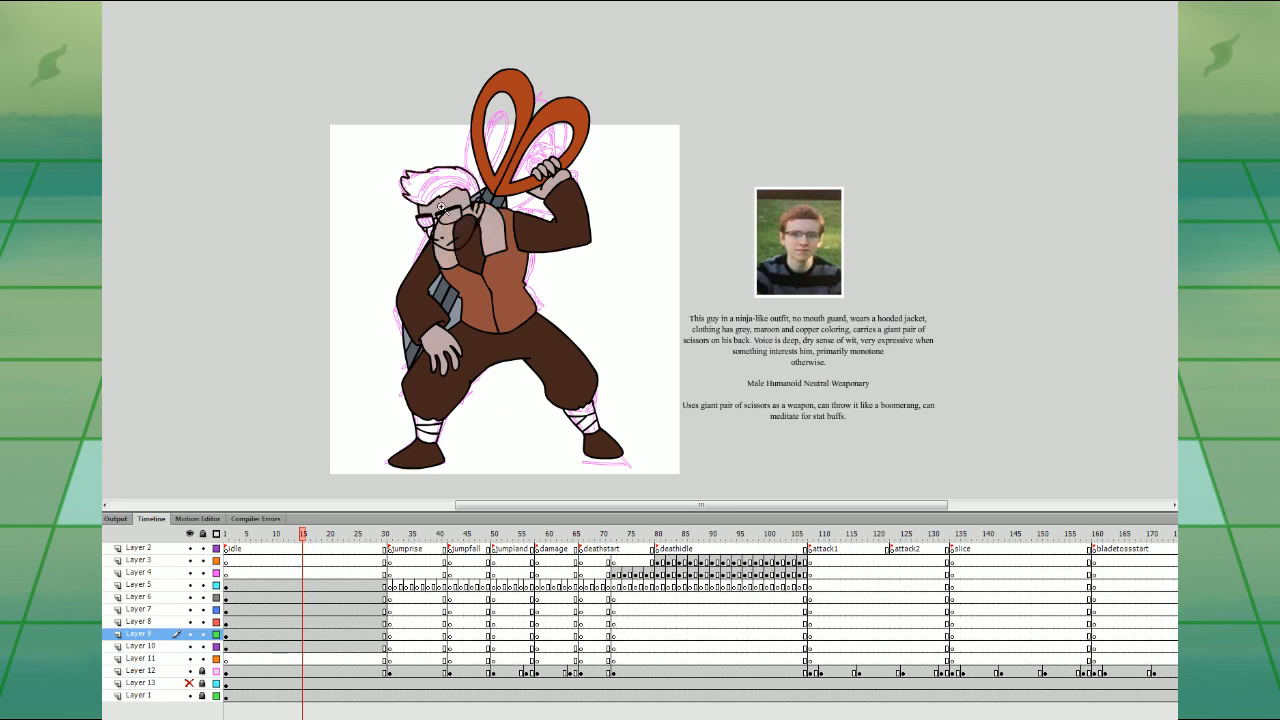
key("z")
left_click(432, 222)
key("k")
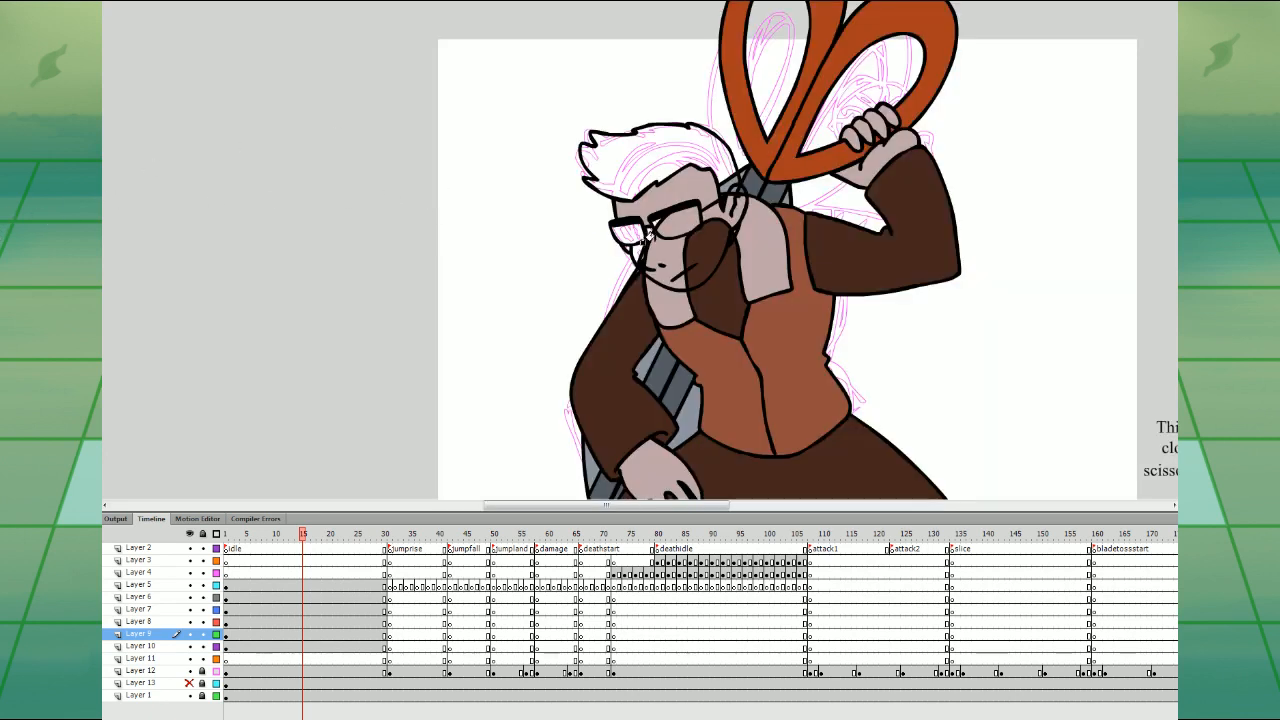
- Undo the stray skin fill, and colour the rest of the face with skin tone and the glasses' lenses white
key("ctrl+z")
left_click(622, 245)
key("ctrl+z")
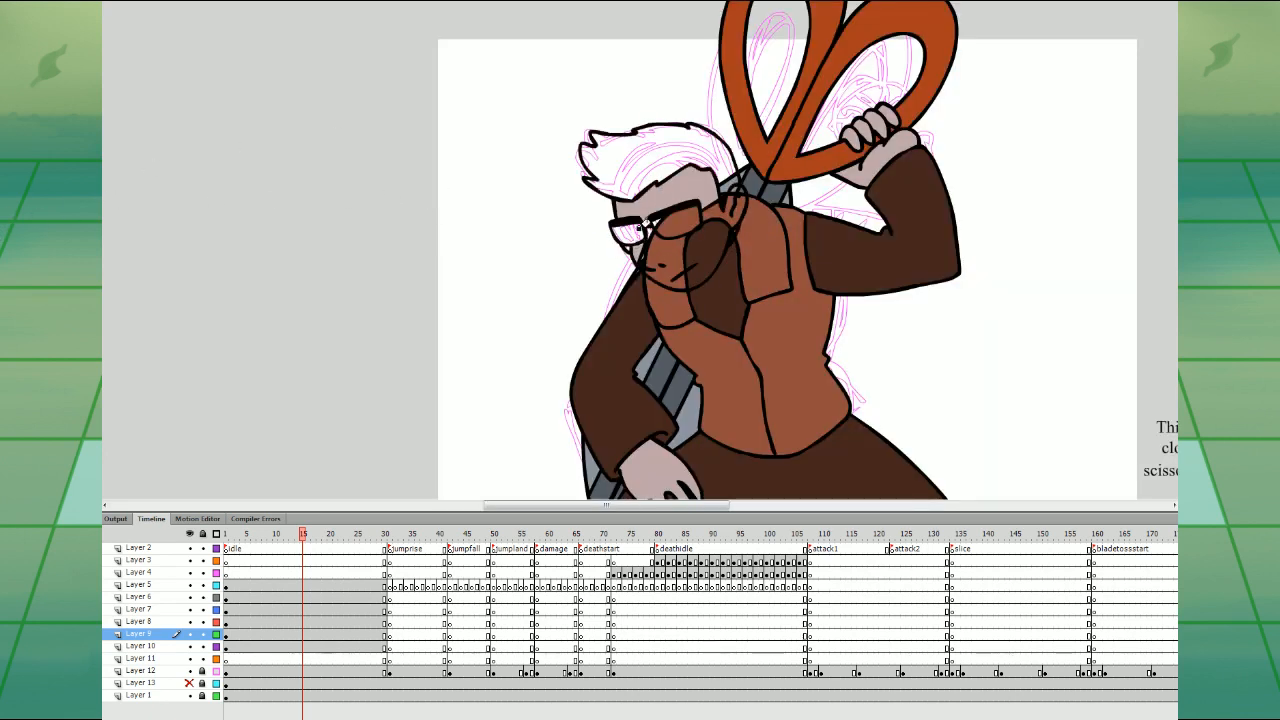
left_click(644, 243)
left_click(625, 248)
left_click_drag(952, 218, 738, 259)
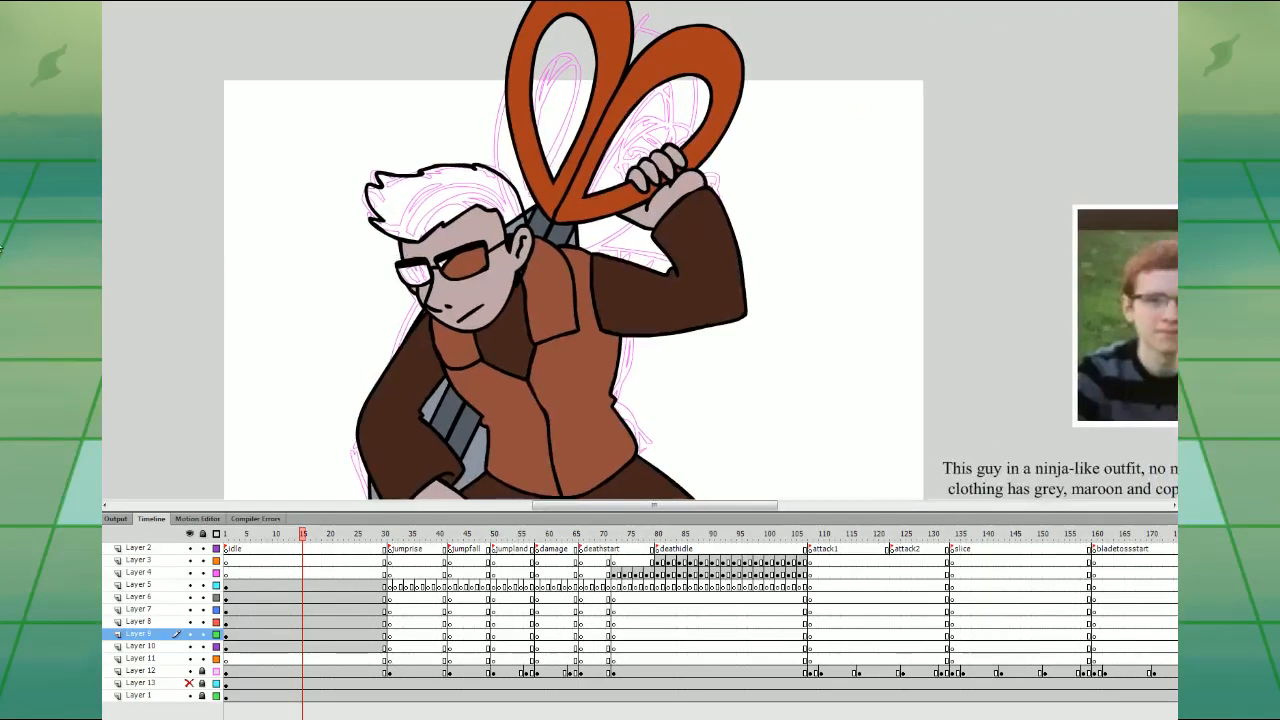
left_click(436, 262)
left_click_drag(949, 480, 772, 475)
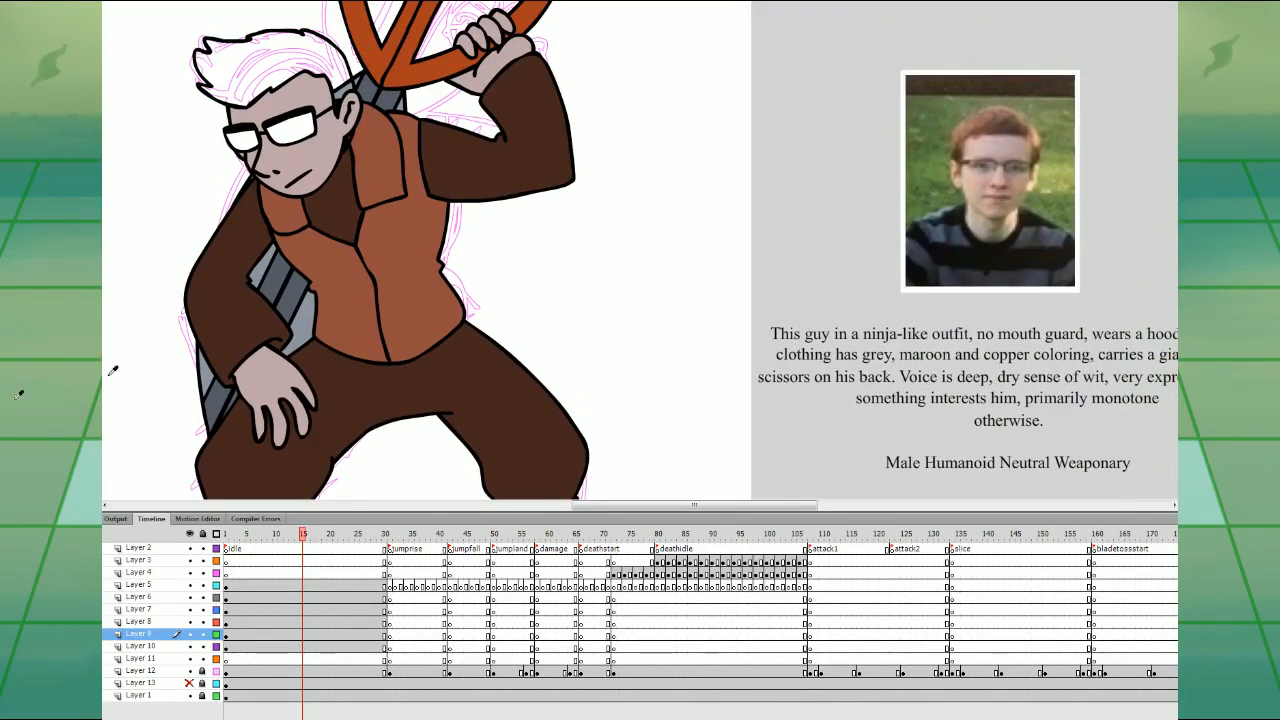
- Draw a curved collar line across the dark undershirt at the neck on Layer 7
left_click(307, 609)
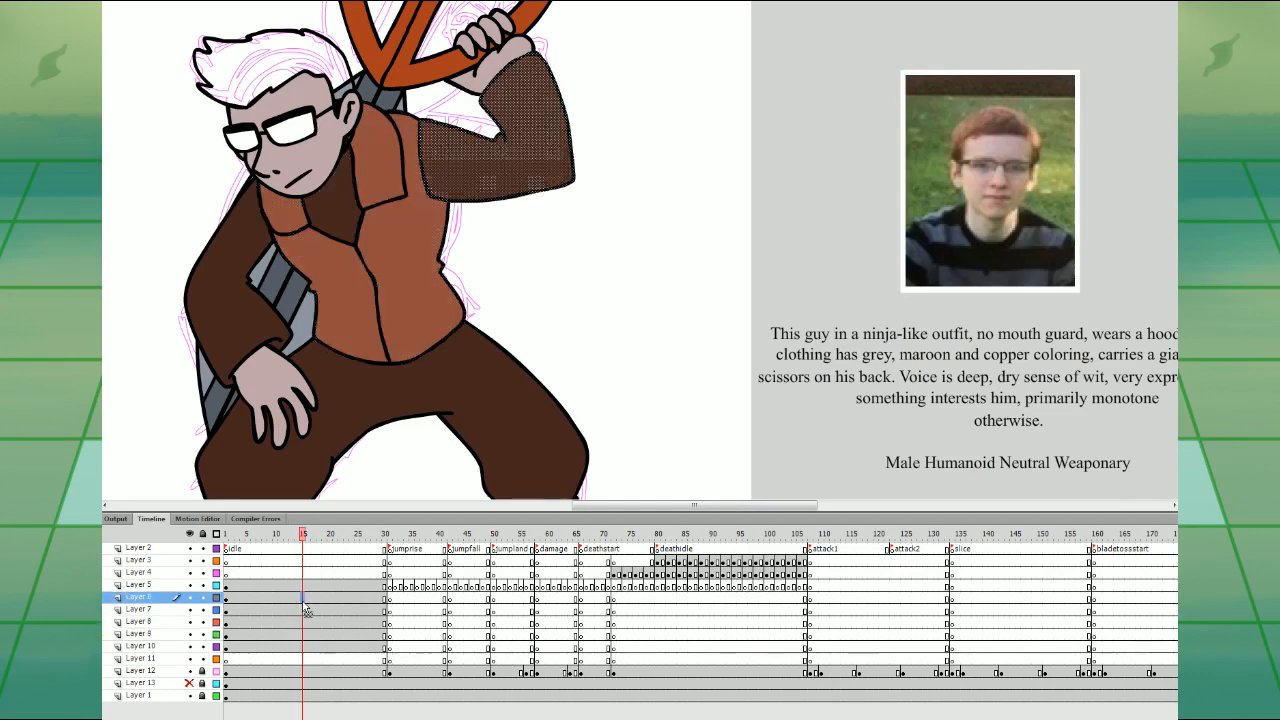
left_click_drag(309, 213, 357, 197)
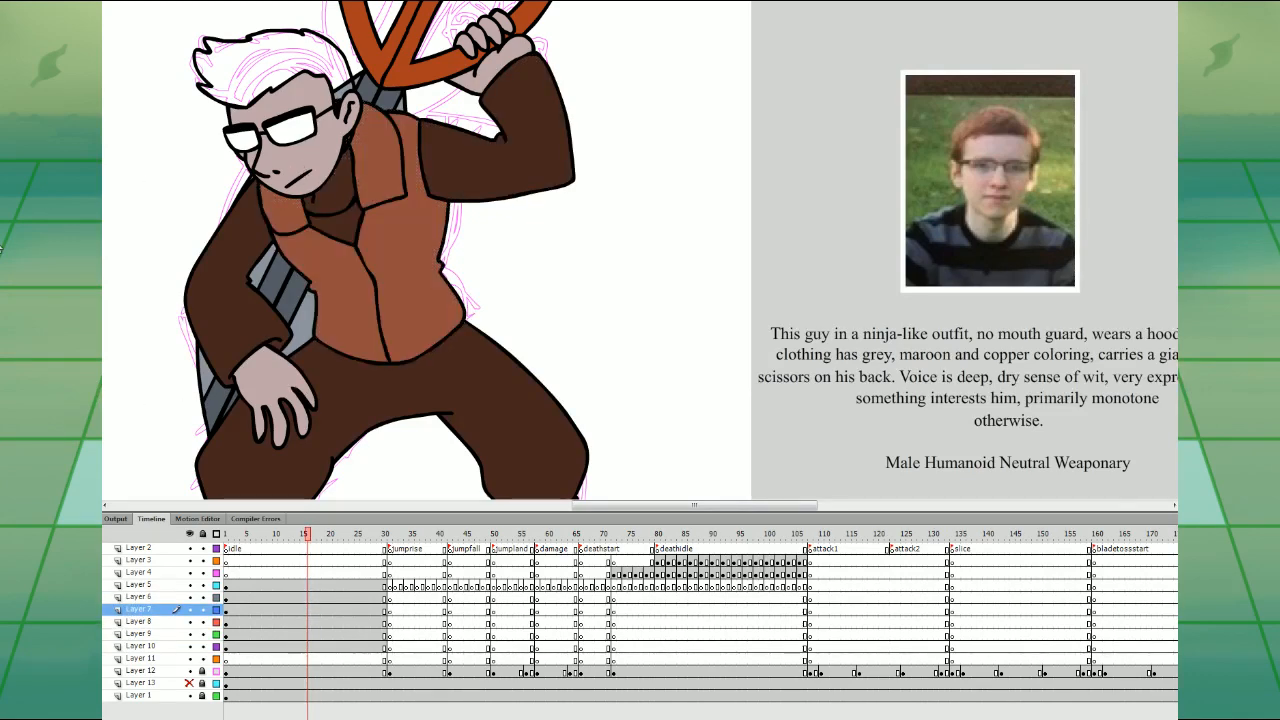
- Fill the hair with light orange
key("ctrl+minus")
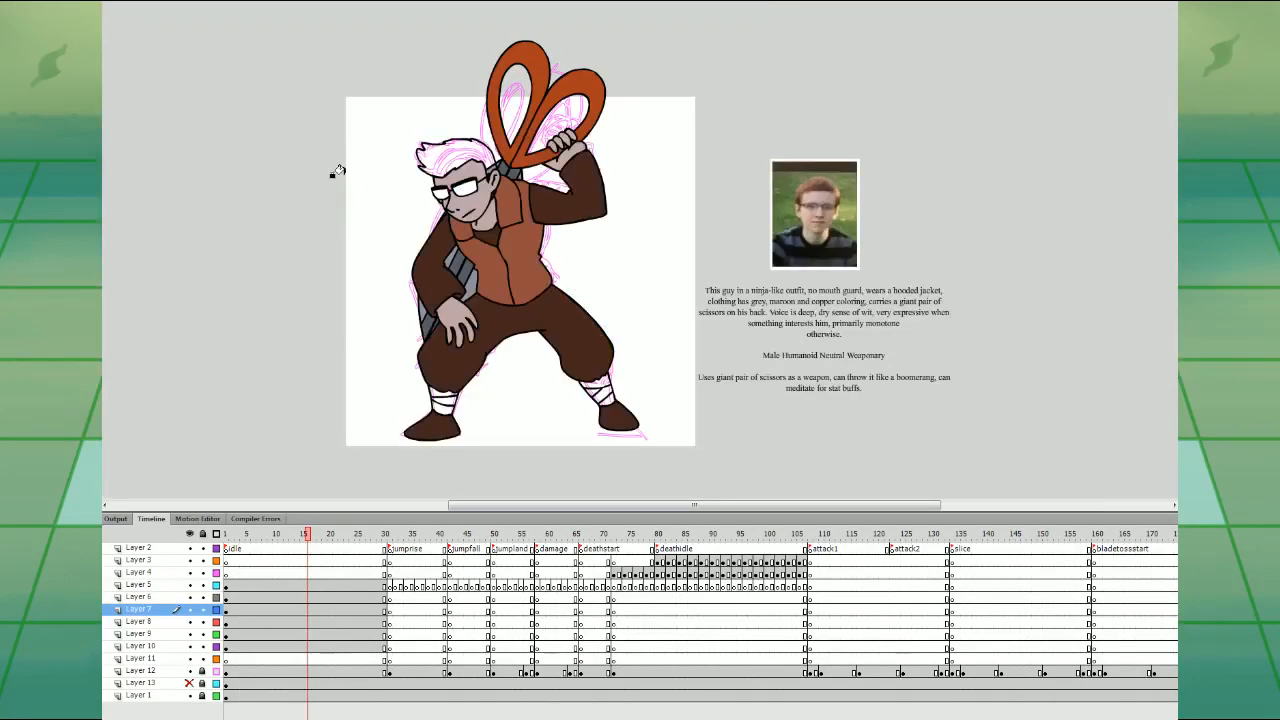
left_click_drag(946, 391, 873, 446)
left_click(5, 331)
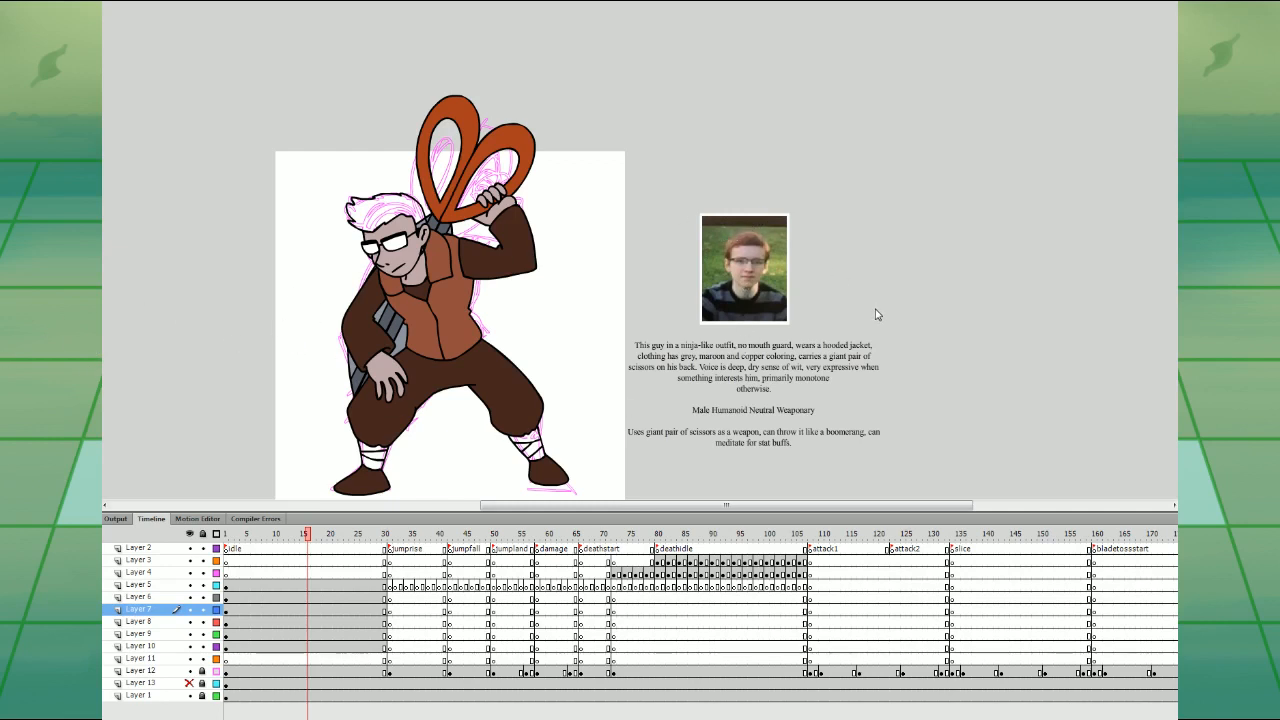
key("k")
left_click(399, 210)
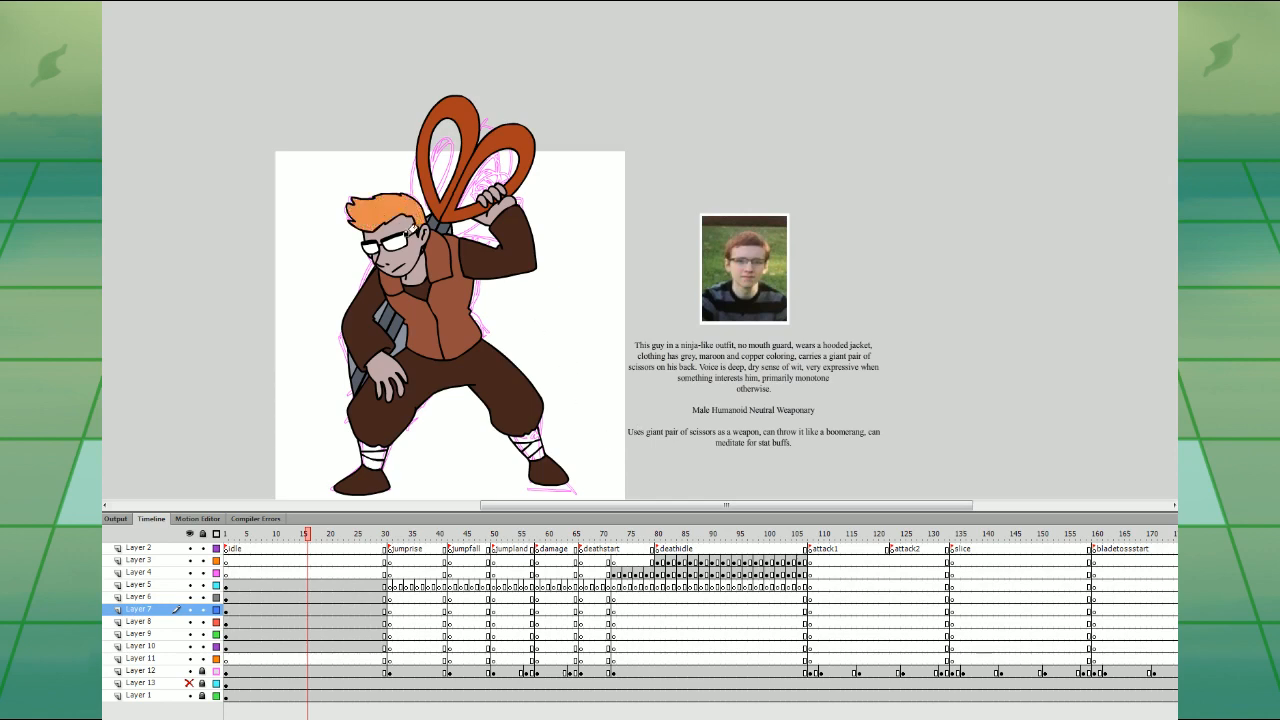
- Recolour the hair golden orange and fill the ankle wraps with off-white
left_click(409, 230)
key("ctrl+z")
mouse_move(789, 338)
left_mouse_down()
mouse_move(823, 342)
mouse_move(841, 328)
mouse_move(876, 374)
left_mouse_up()
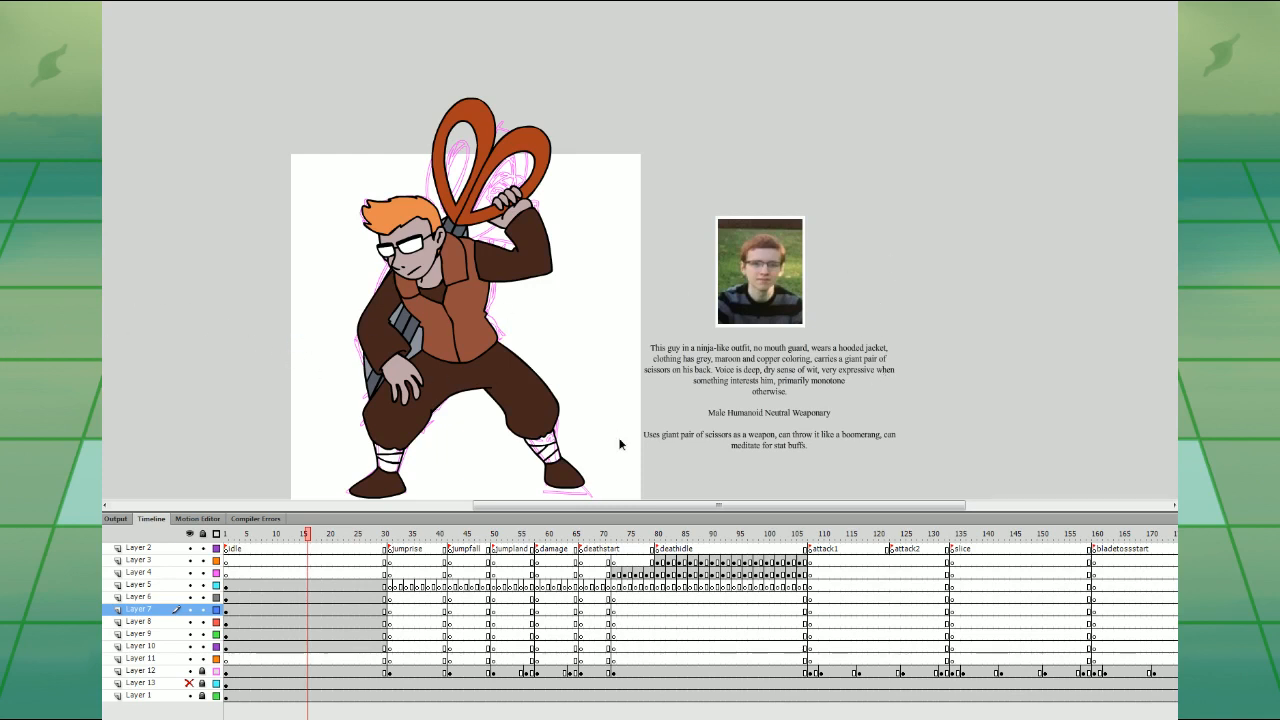
left_click(440, 250)
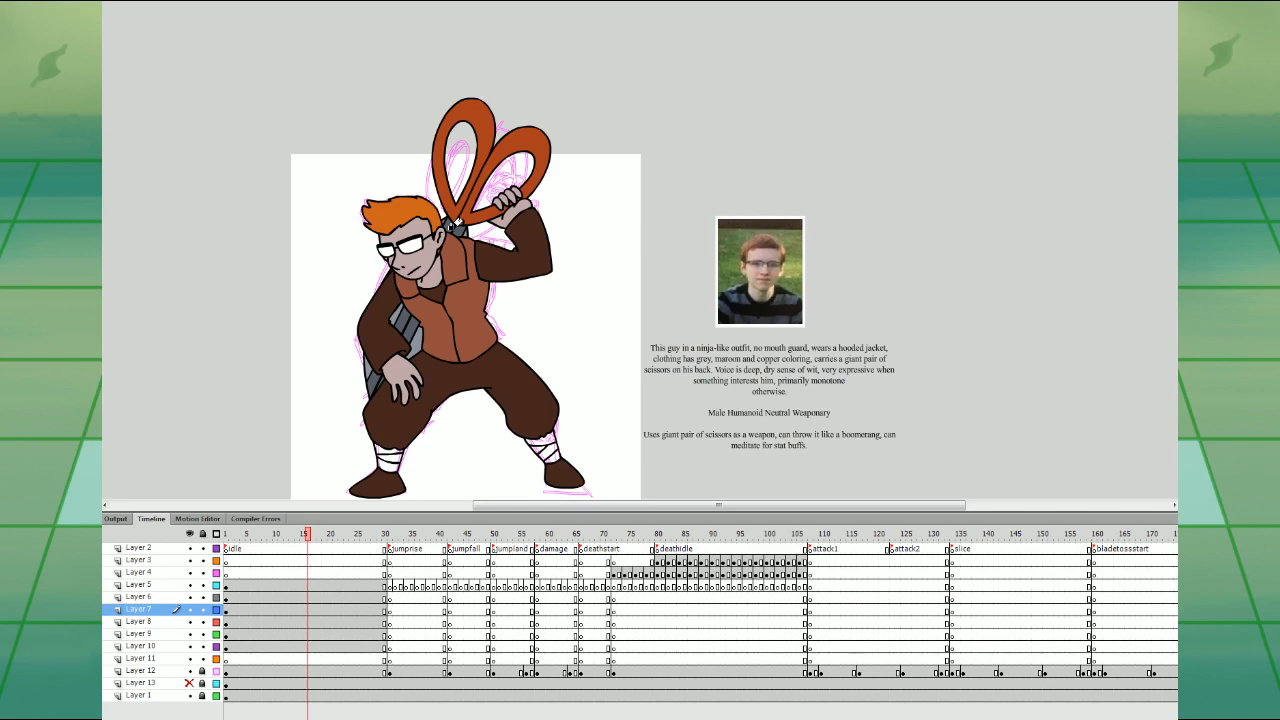
key("i")
left_click(432, 226)
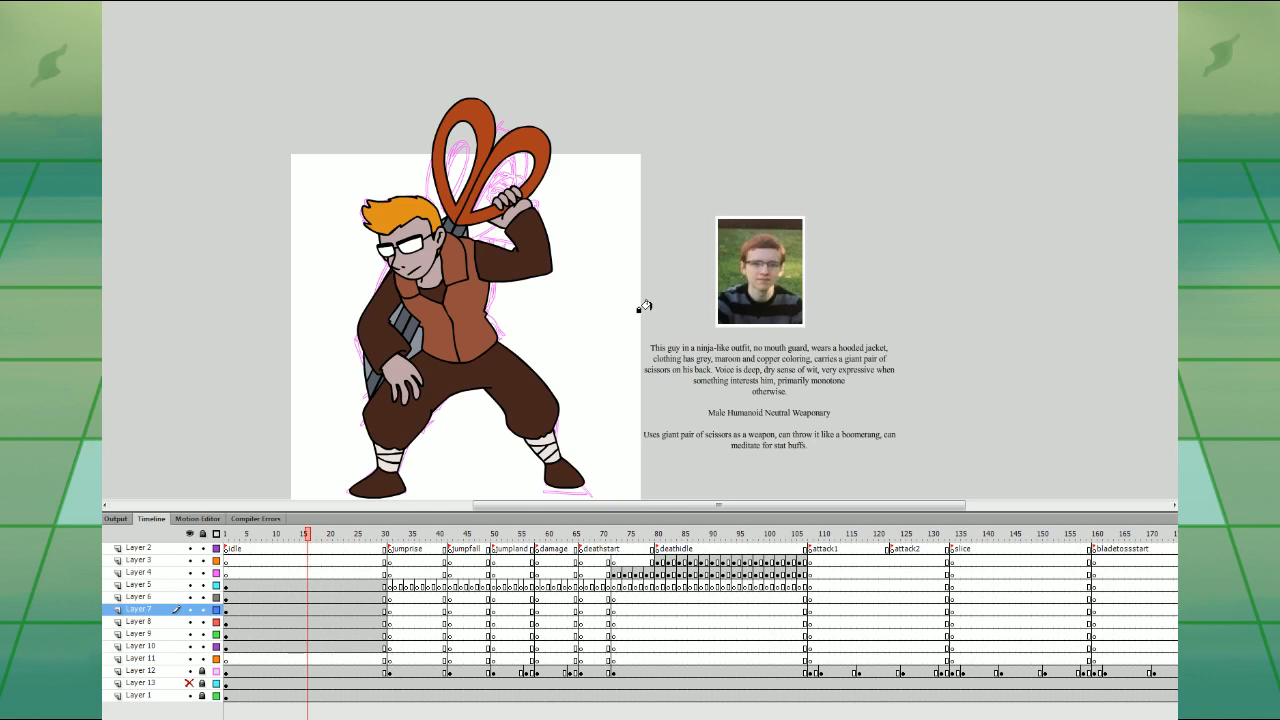
- Group the legs on Layer 9 and move their transformation point down to ground level between the feet
left_click(319, 647)
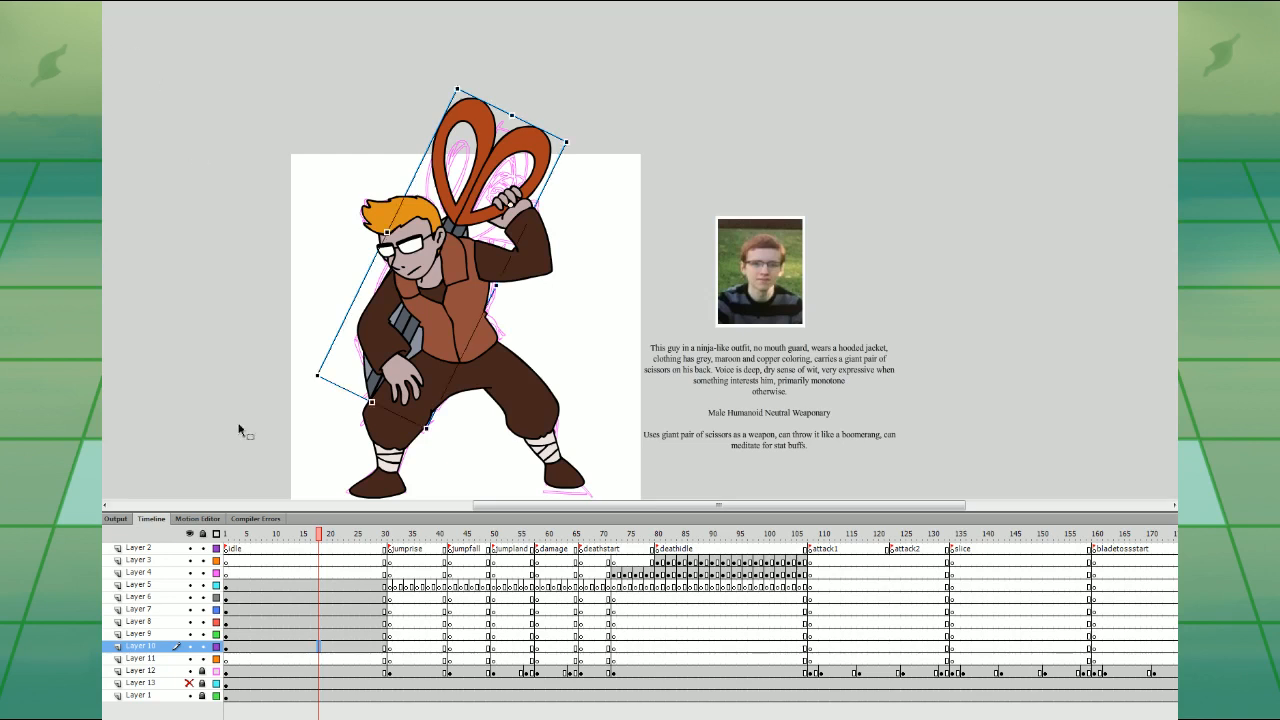
left_click(307, 634)
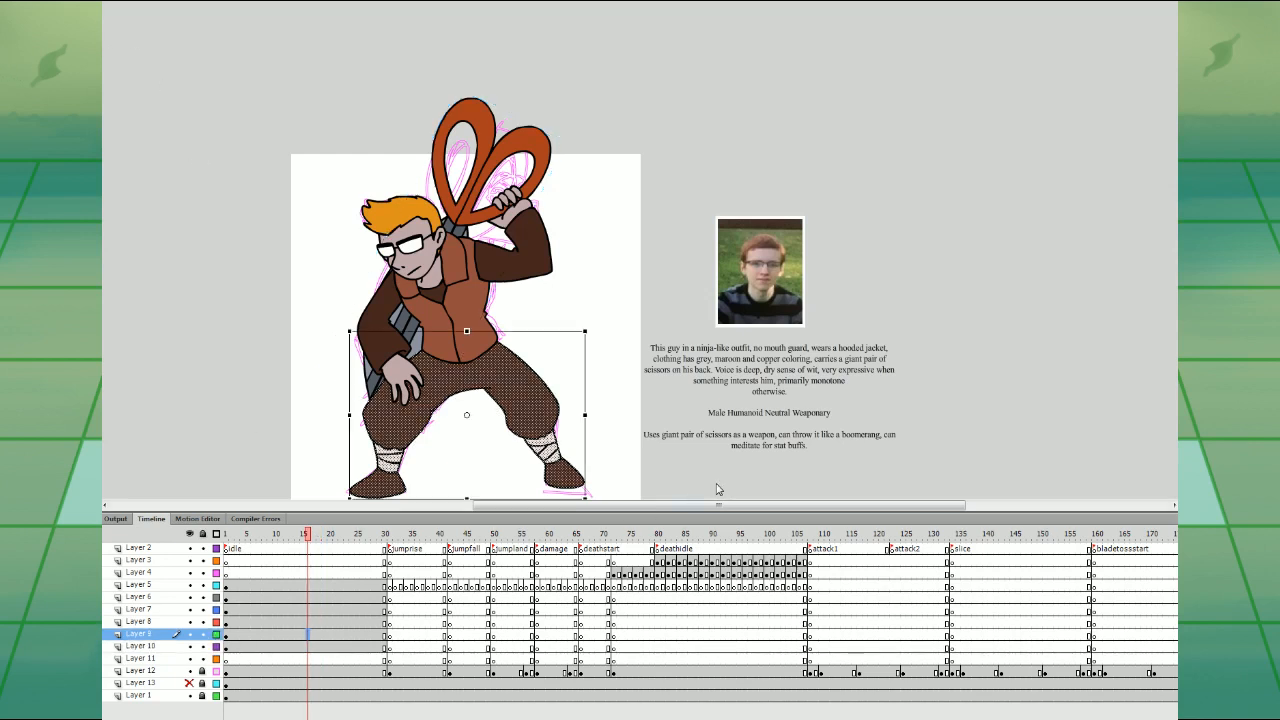
key("ctrl+g")
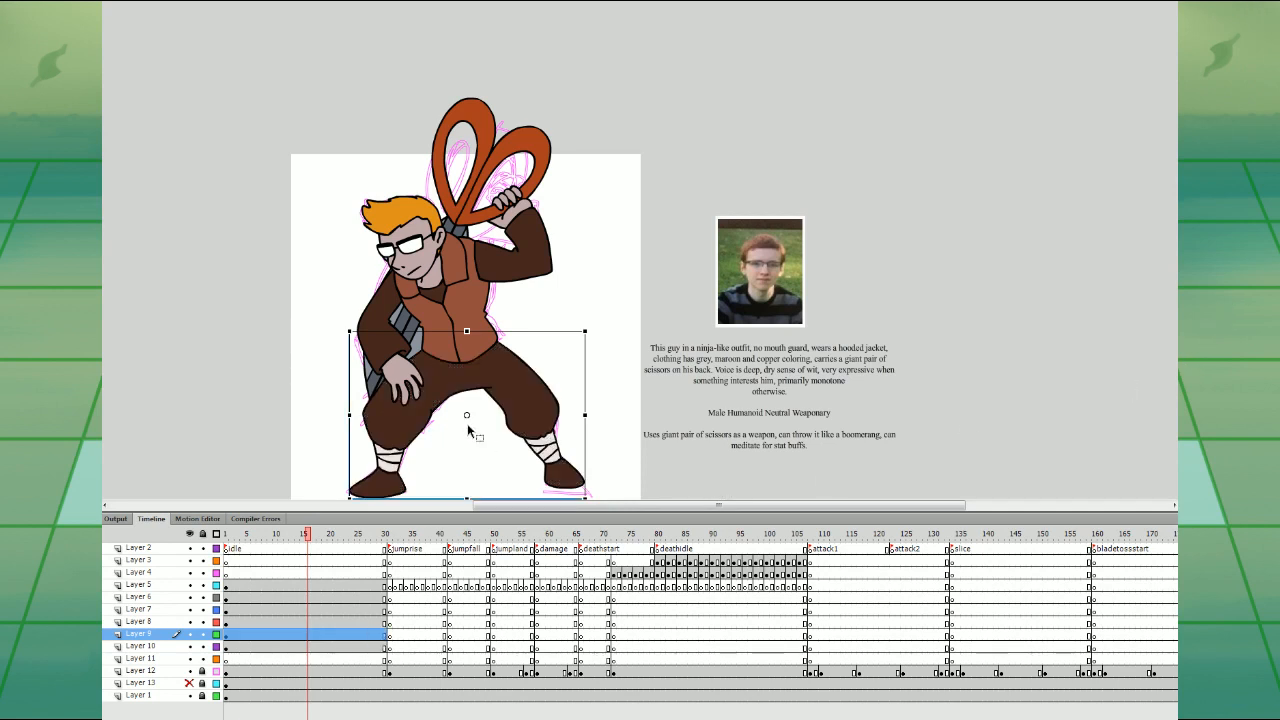
left_click(314, 646)
left_click(316, 634)
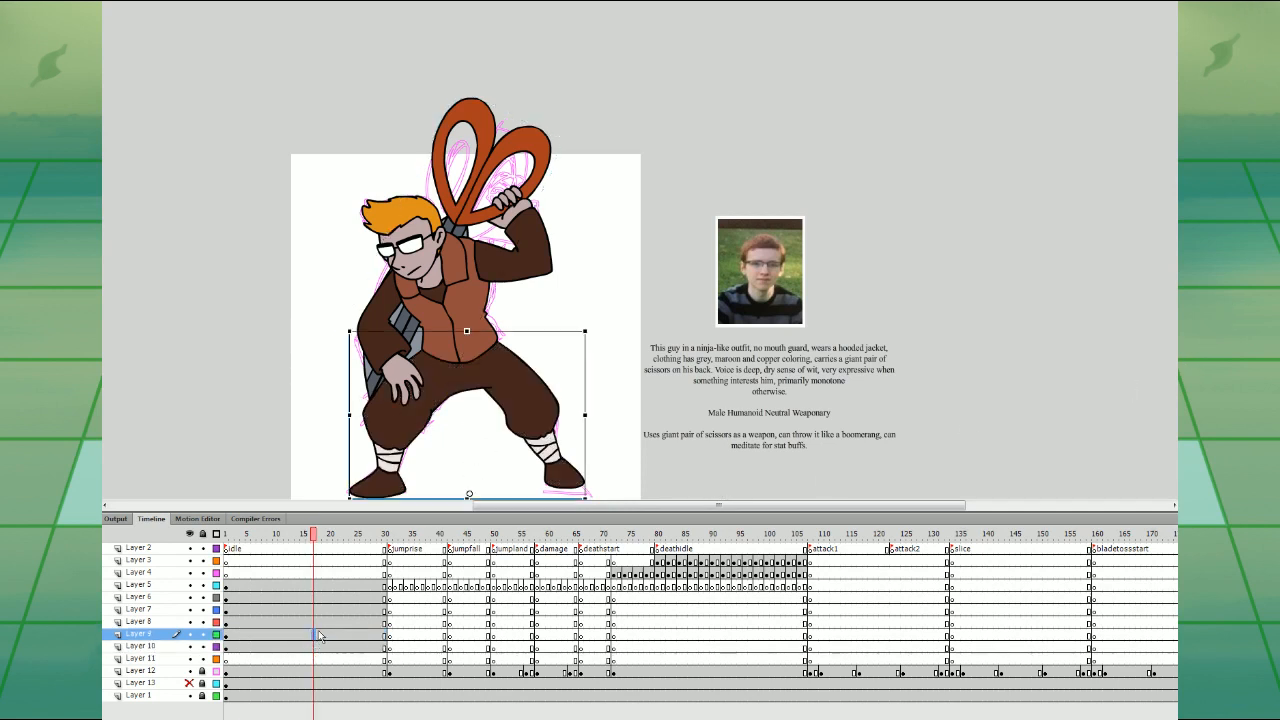
- Group the front arm, torso and raised arm on Layers 8, 7 and 6, placing their transformation points at the shoulders and waist
left_click(318, 621)
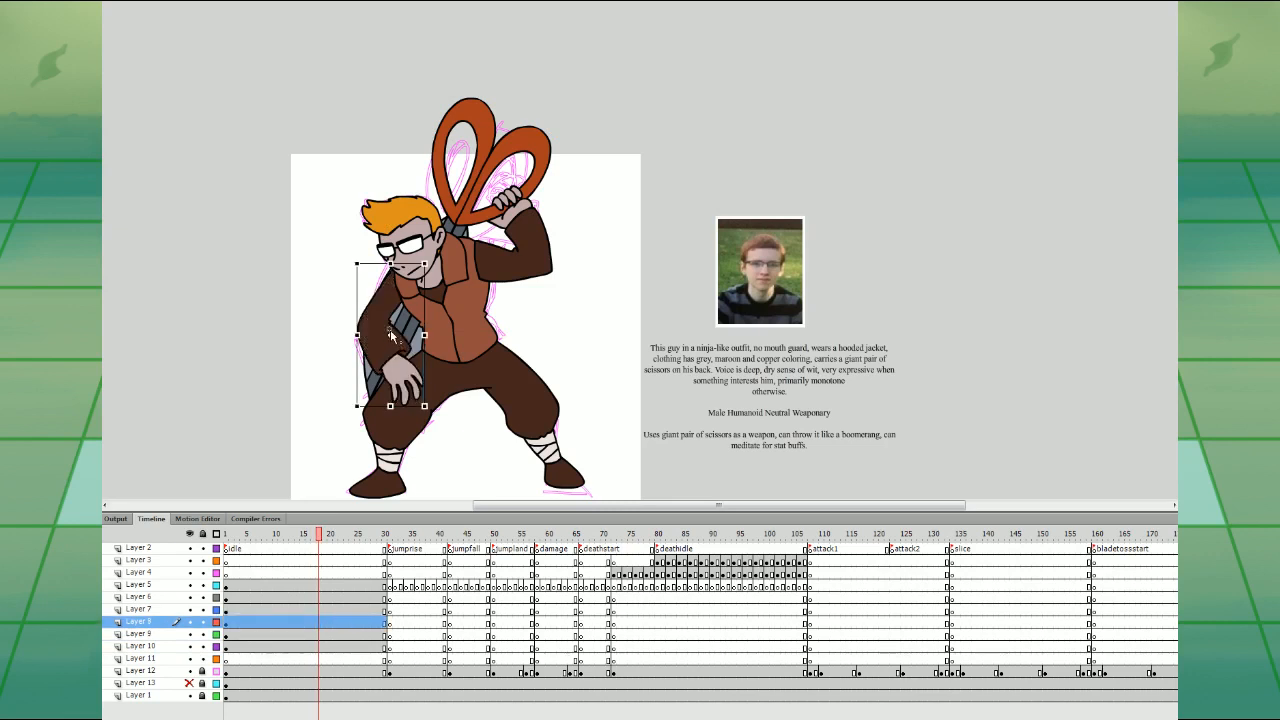
left_click(325, 609)
key("Delete")
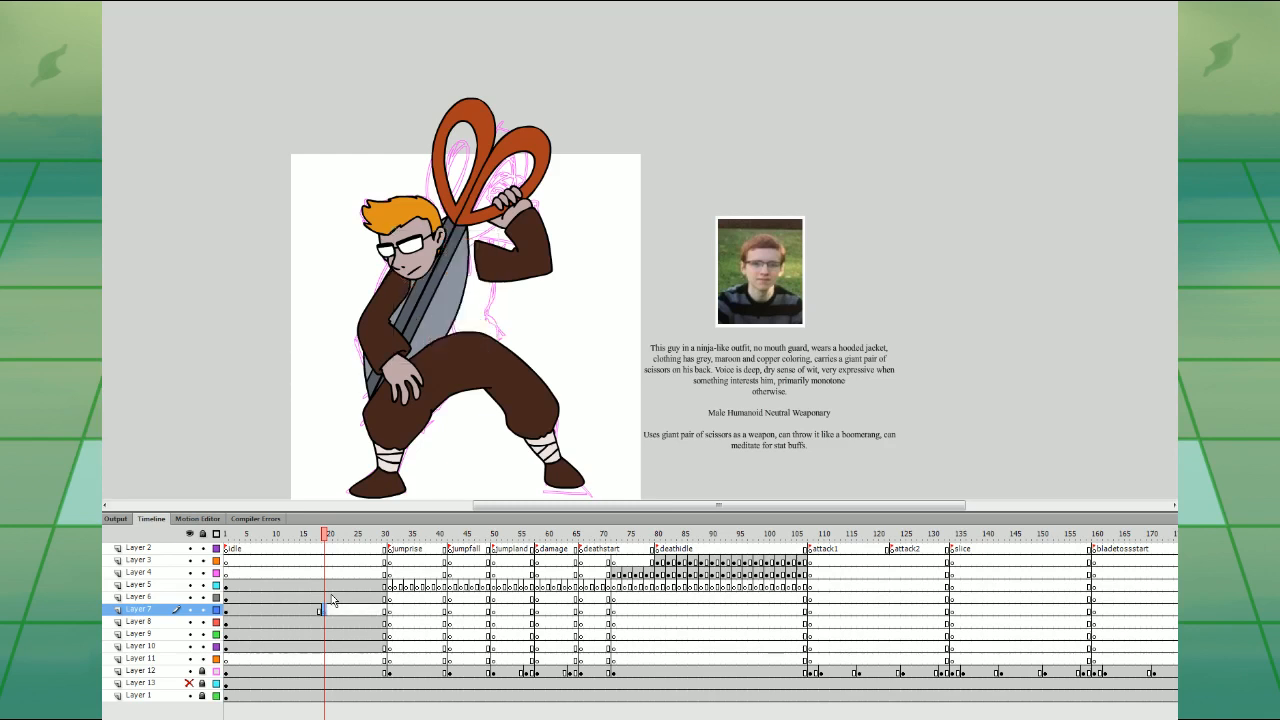
key("ctrl+z")
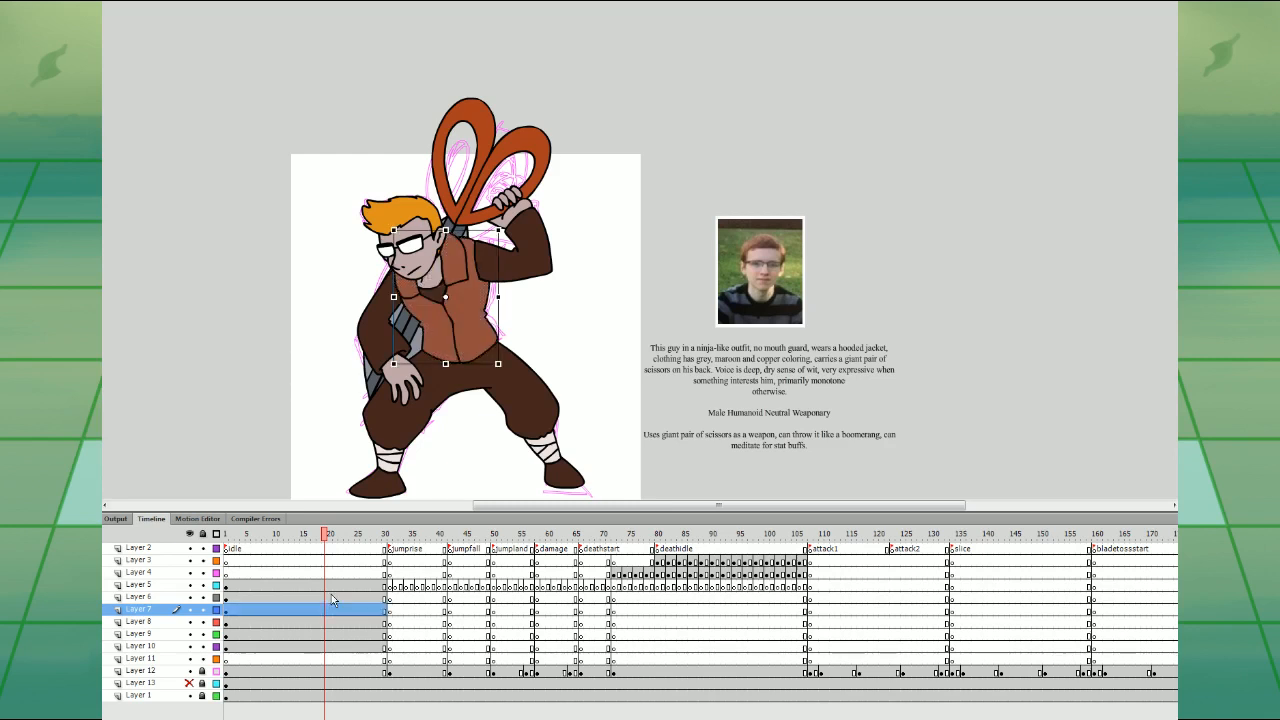
left_click(326, 597)
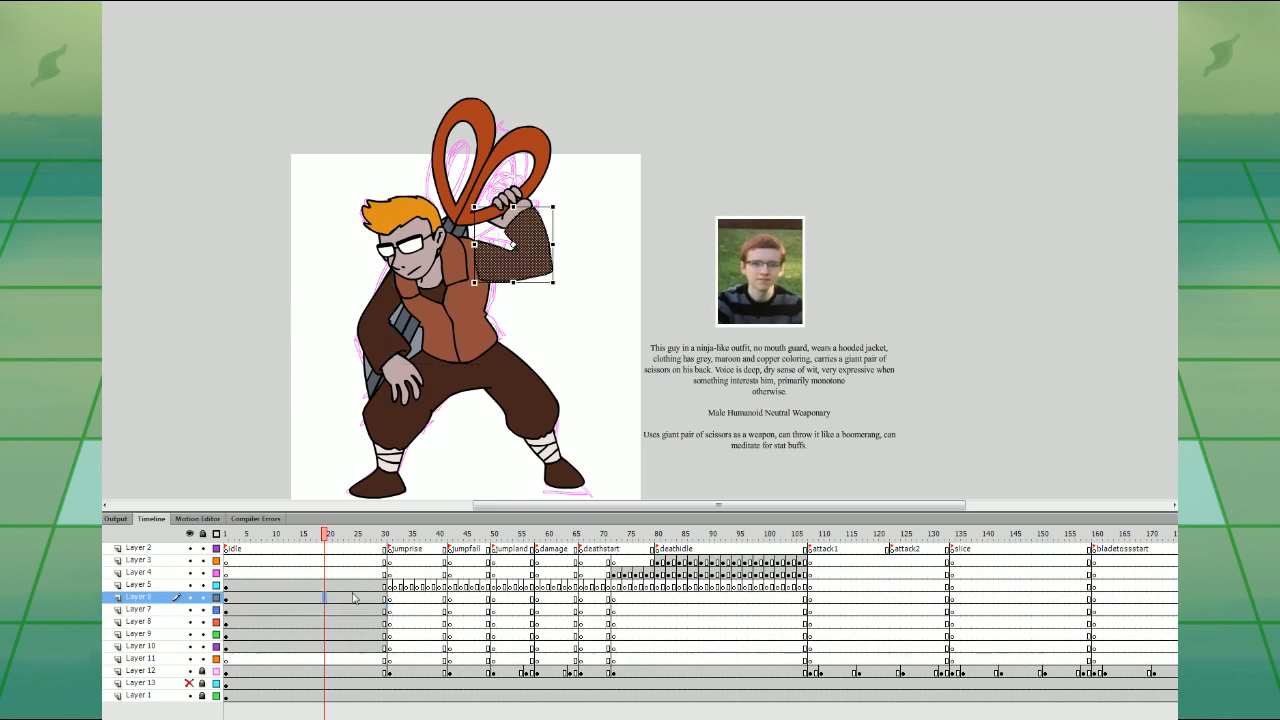
double_click(355, 598)
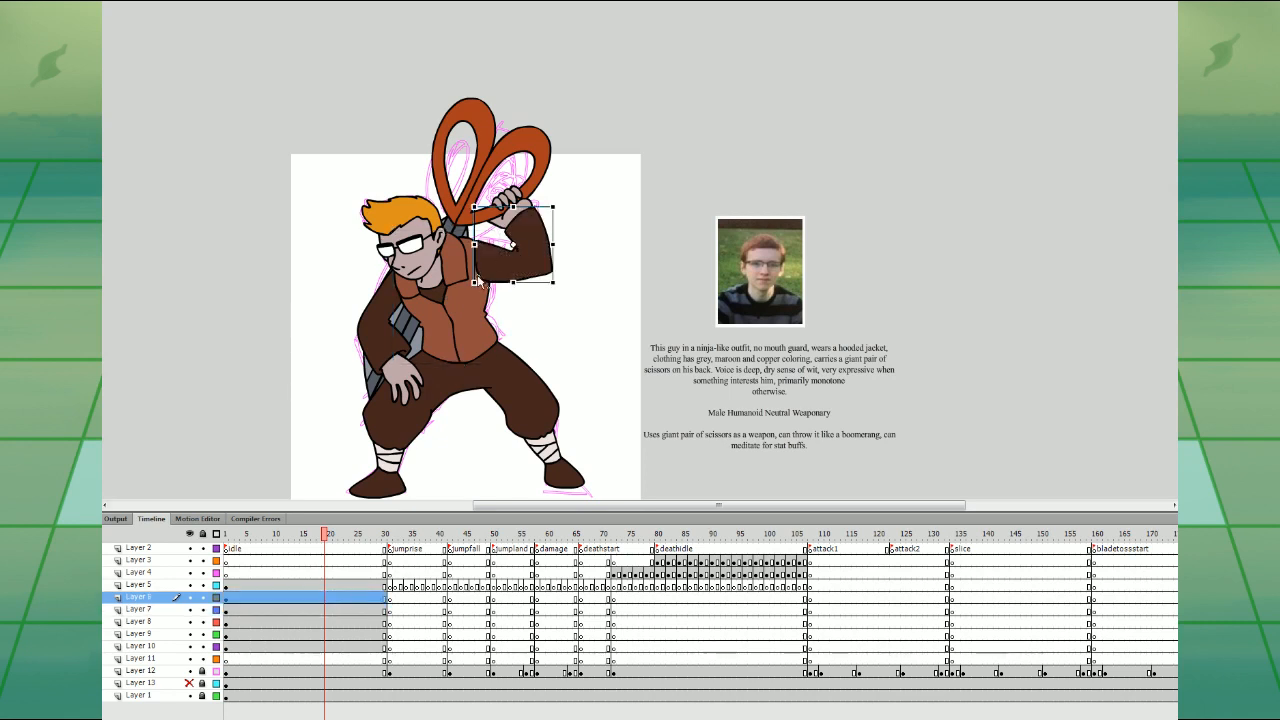
- Draw a slanted, frowning eyebrow above the glasses on Layer 5 and fill it with the hair's golden orange
left_click(336, 586)
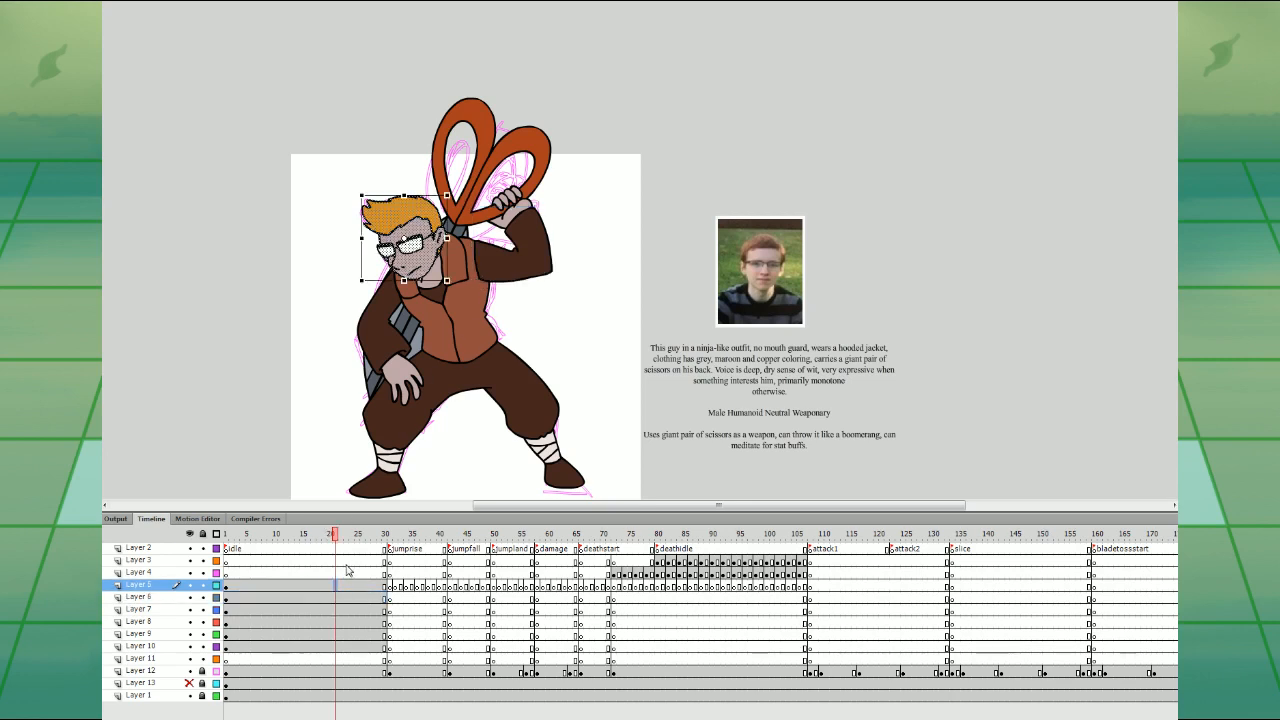
left_click(897, 287)
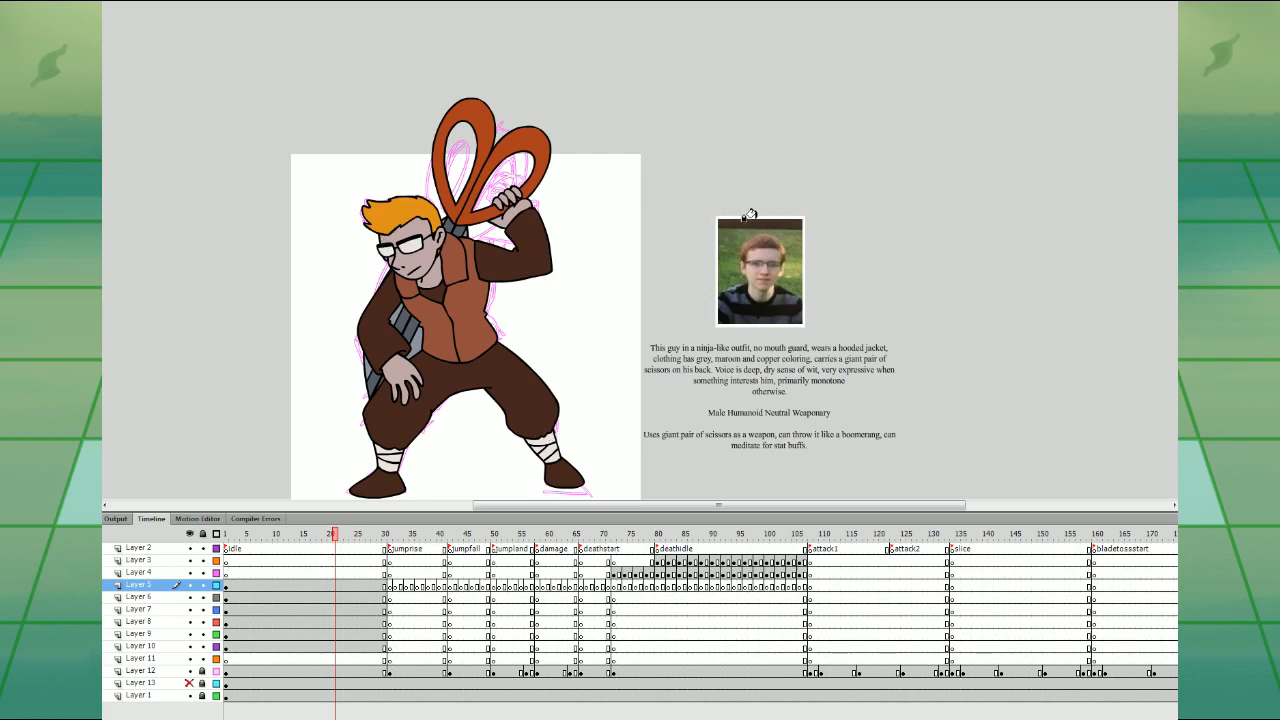
left_click(355, 587)
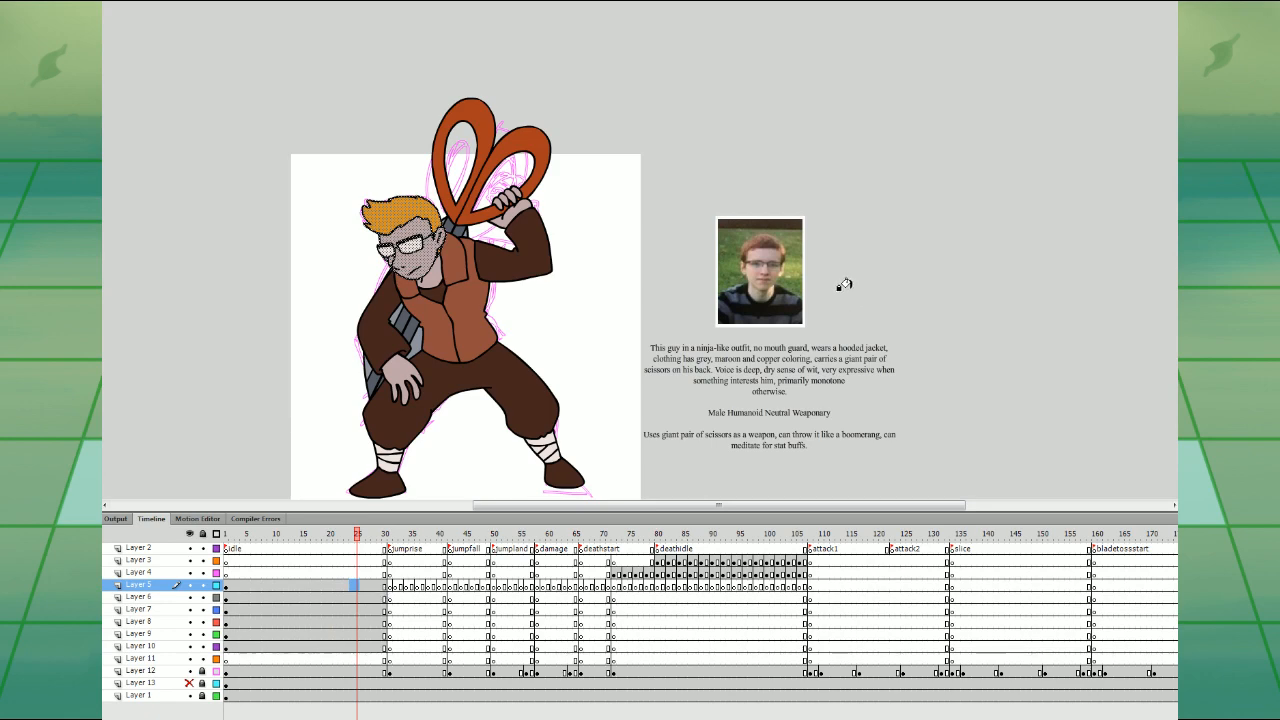
key("ctrl+equal")
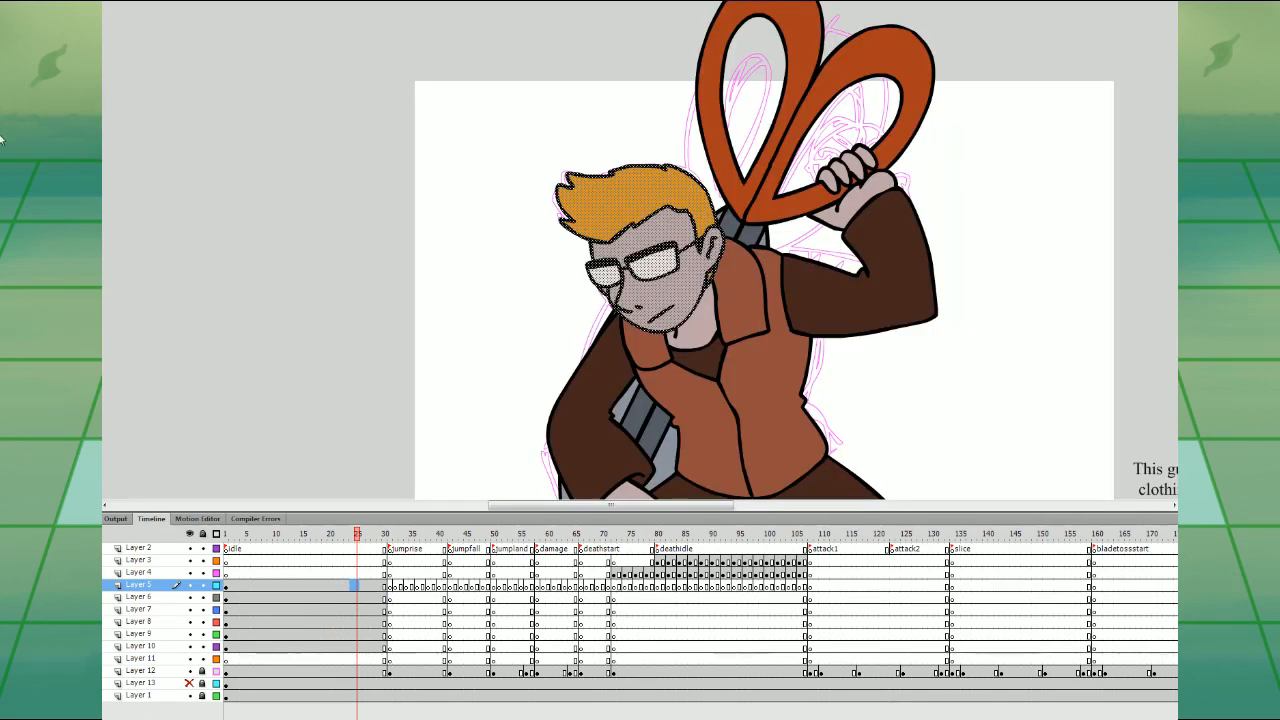
key("v")
left_click(123, 110)
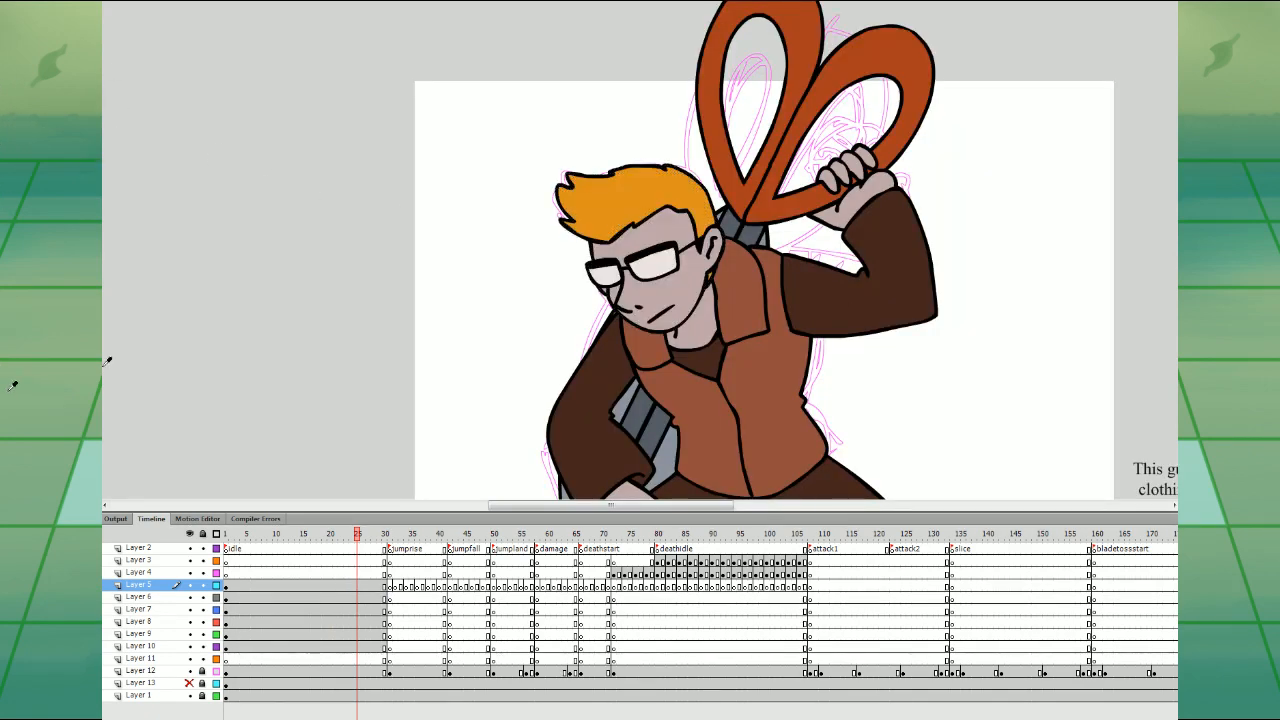
left_click(343, 583)
left_click_drag(664, 224, 634, 251)
key("ctrl+z")
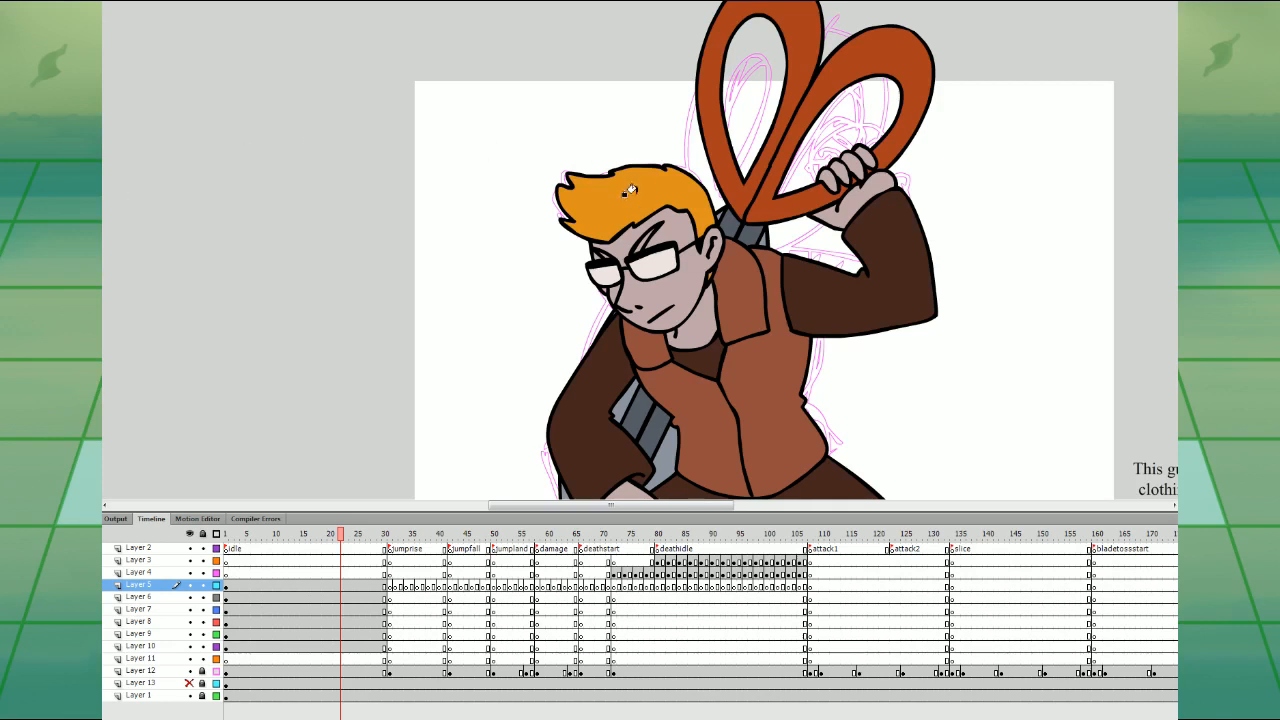
left_click_drag(640, 222, 604, 243)
key("ctrl+minus")
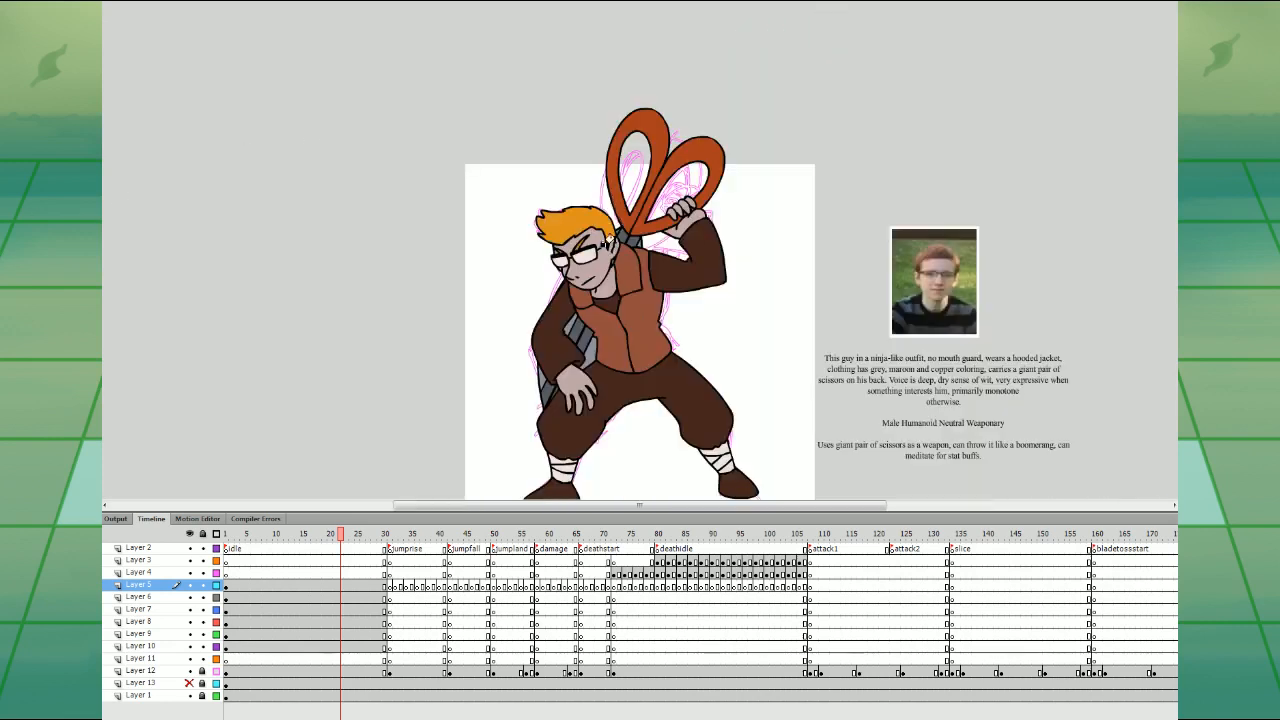
- Group the head artwork on Layer 5 and check the raised arm group on Layer 6
left_click(333, 585)
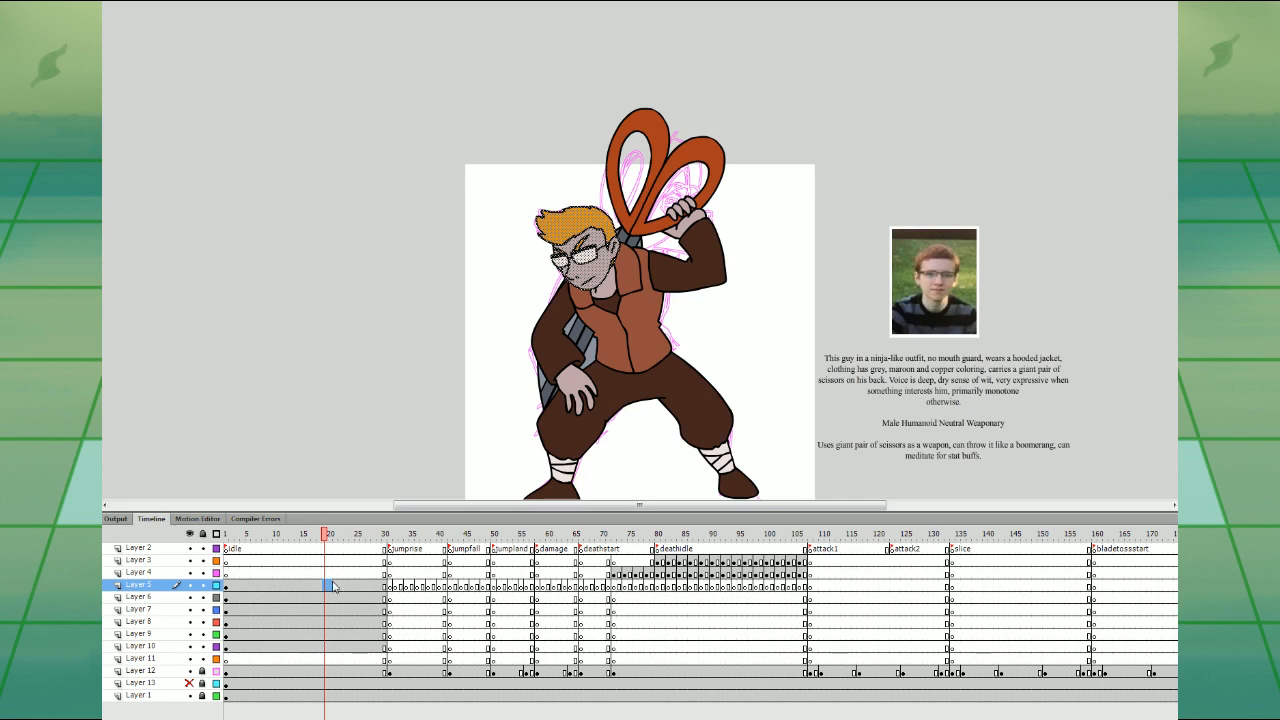
double_click(333, 585)
left_click(362, 597)
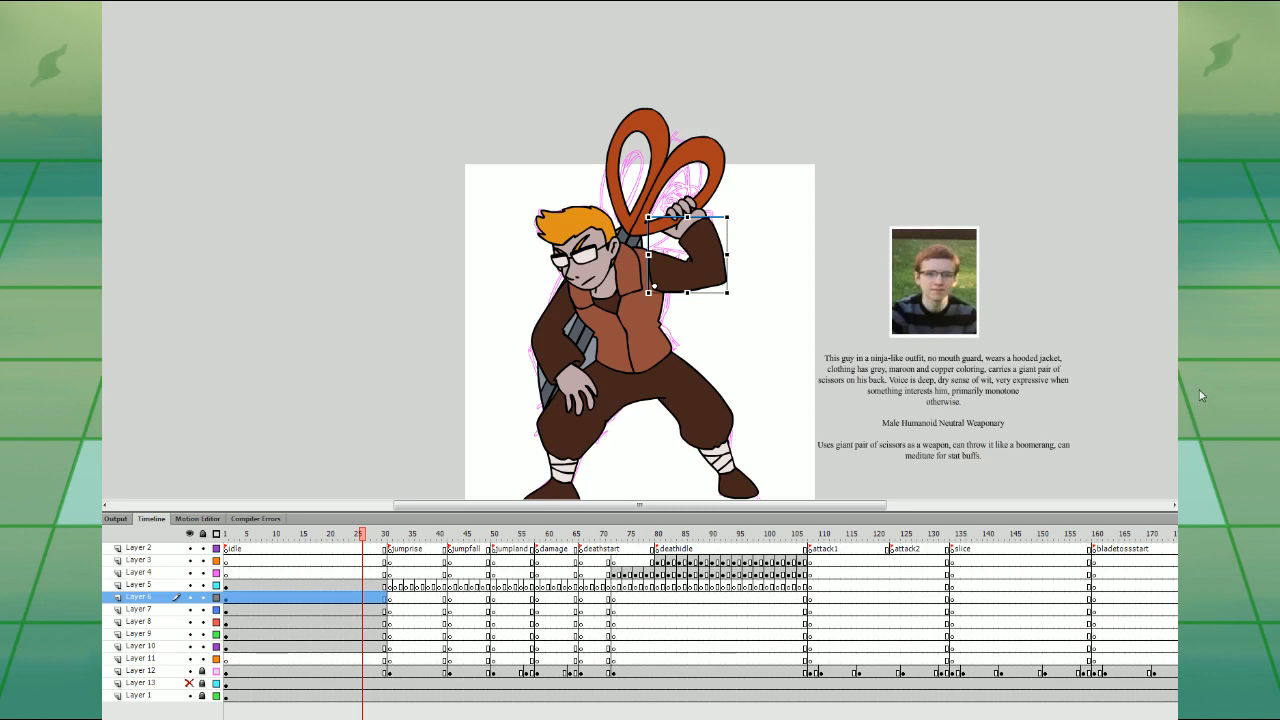
left_click(754, 298)
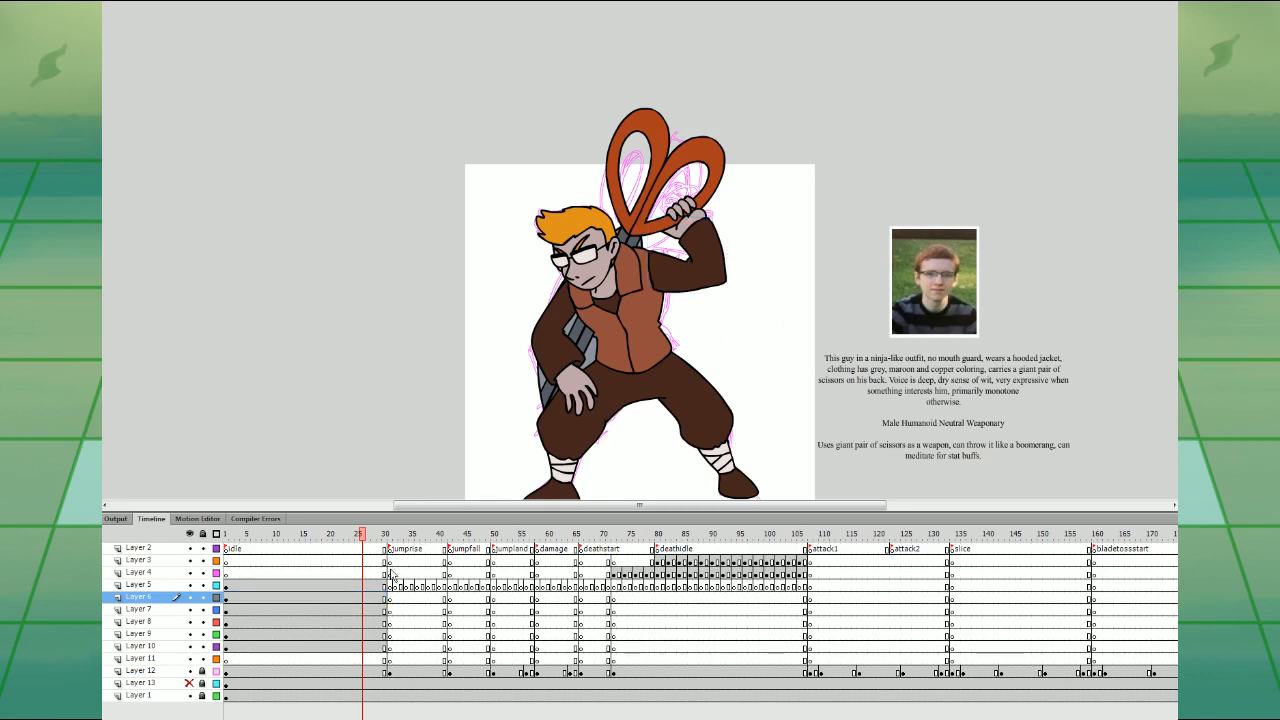
- Extend the idle section by one frame across all layers at frame 30
left_click_drag(385, 586, 385, 647)
left_click_drag(386, 549, 387, 697)
key("F5")
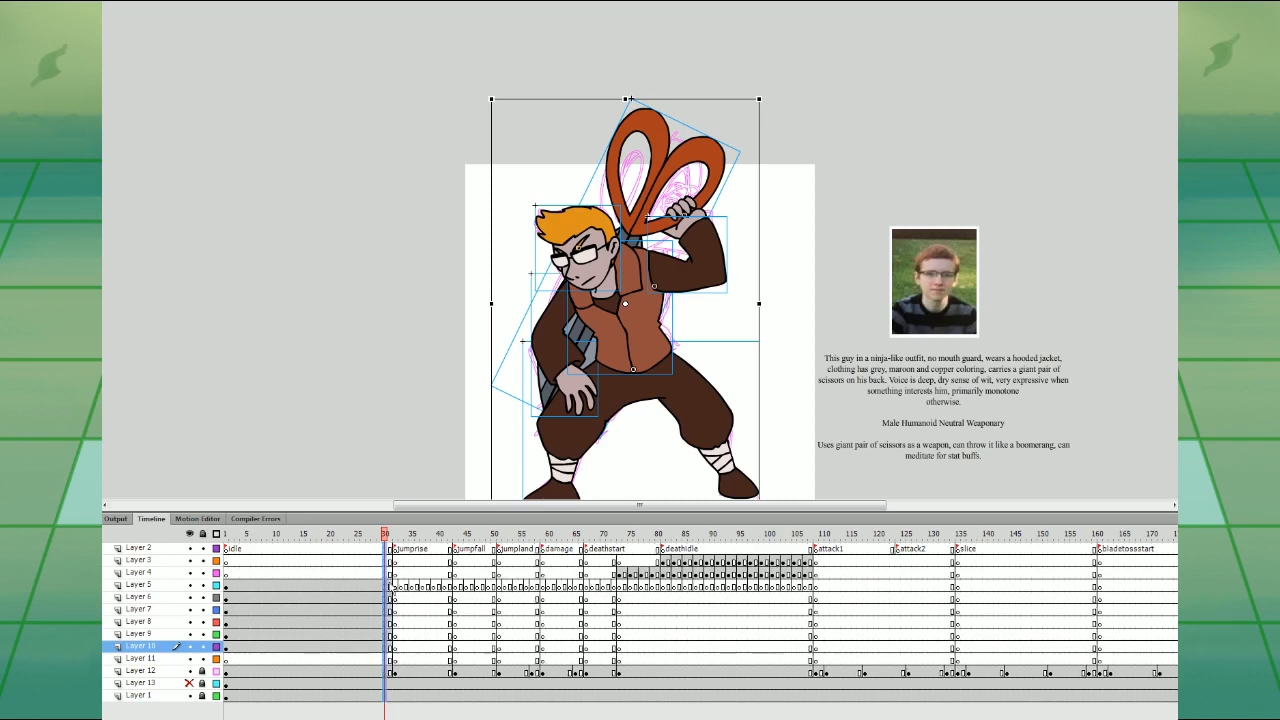
- Add keyframes on Layers 5 to 10 at frames 16, 17 and 31 of the idle section
left_click_drag(390, 586, 391, 647)
key("F6")
left_click_drag(303, 591, 308, 647)
key("F6")
- Skew the legs group slightly at the waist on frame 17, keeping the feet in place
left_click(745, 378)
left_click_drag(732, 388, 731, 351)
left_click(703, 348)
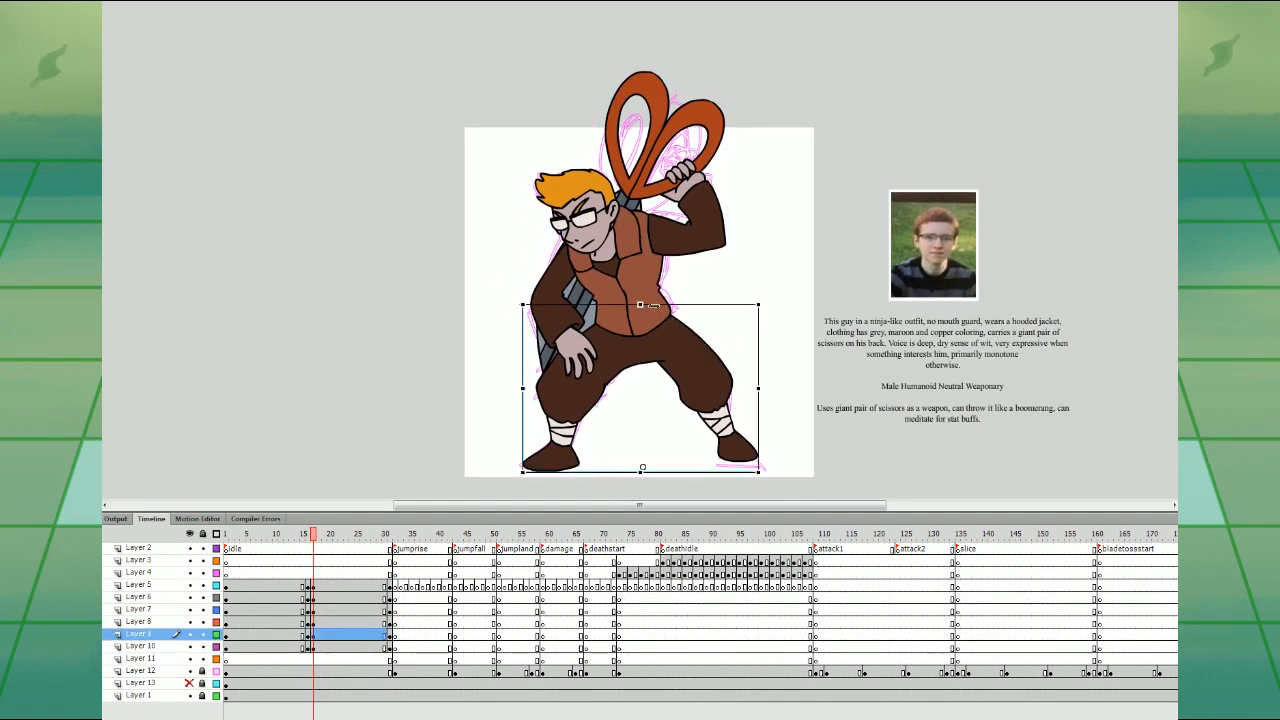
left_click_drag(641, 304, 651, 308)
- Rotate the front arm and the giant scissors slightly on frame 17
left_click(733, 192)
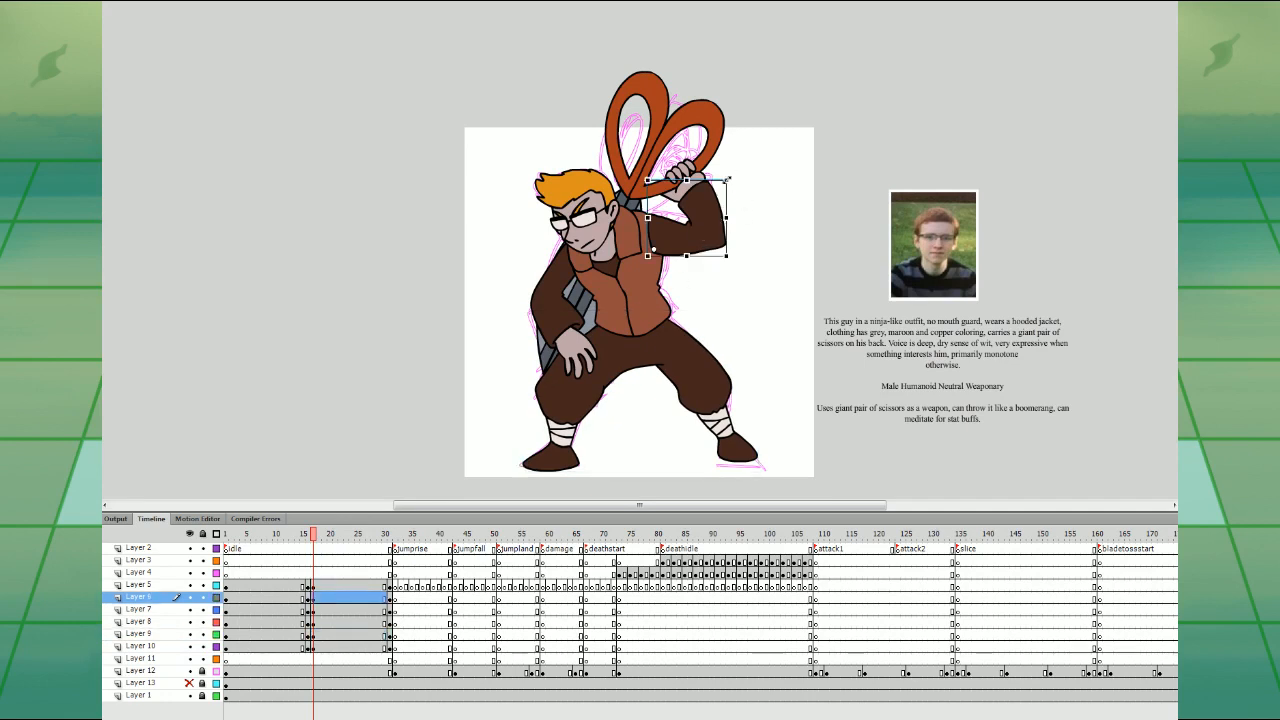
left_click(560, 316)
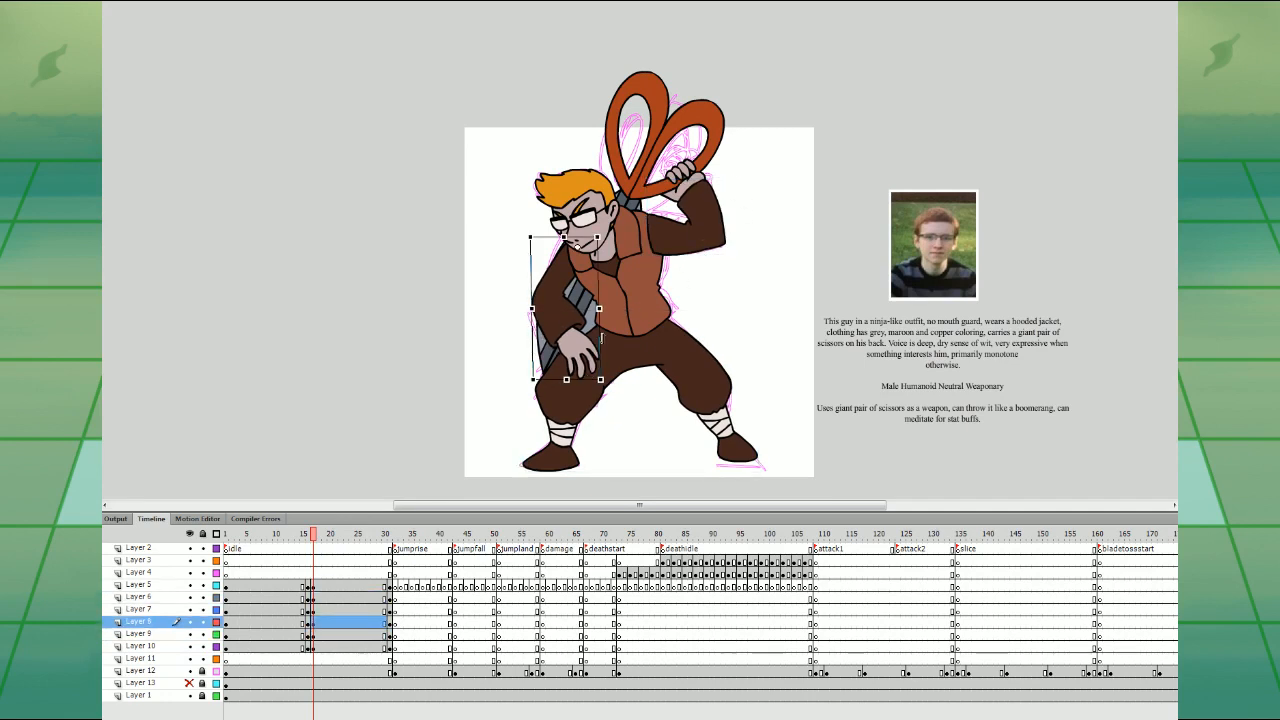
left_click(695, 149)
left_click(724, 125)
left_click_drag(741, 106, 747, 112)
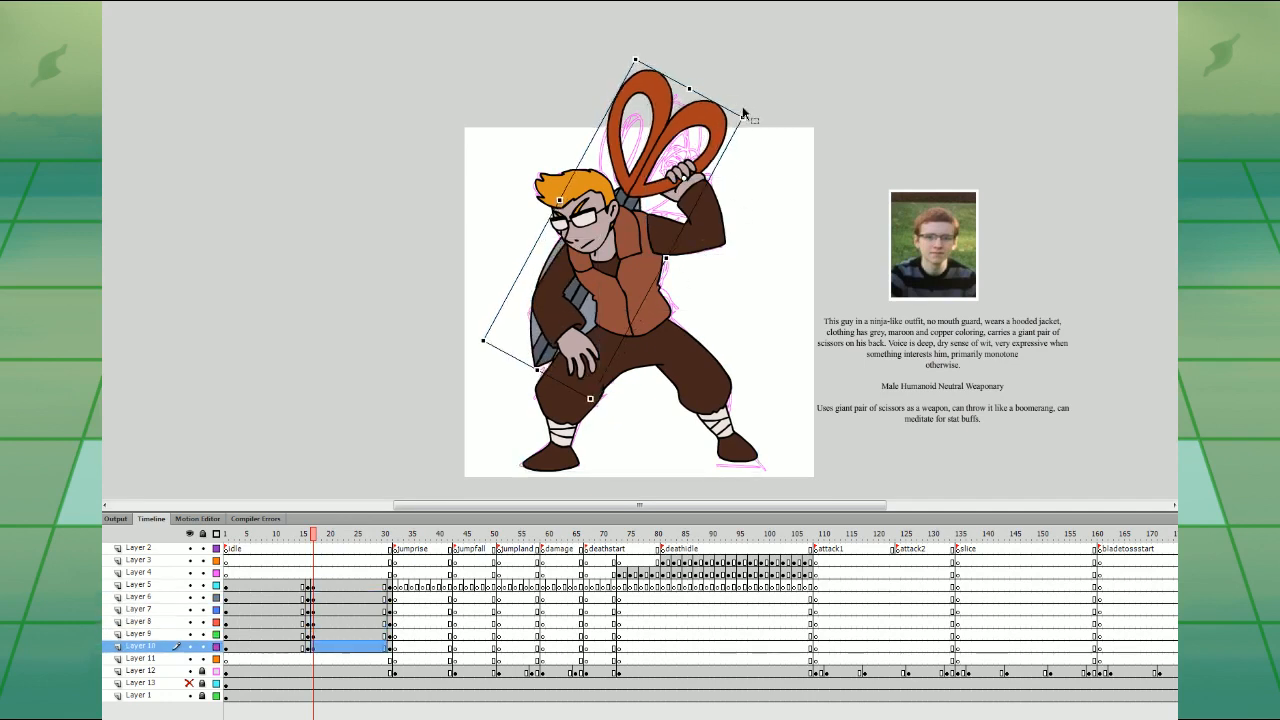
- Compare the idle poses and clear the extra keyframes at frame 16 on Layers 5 to 10
left_click(302, 573)
left_click(313, 573)
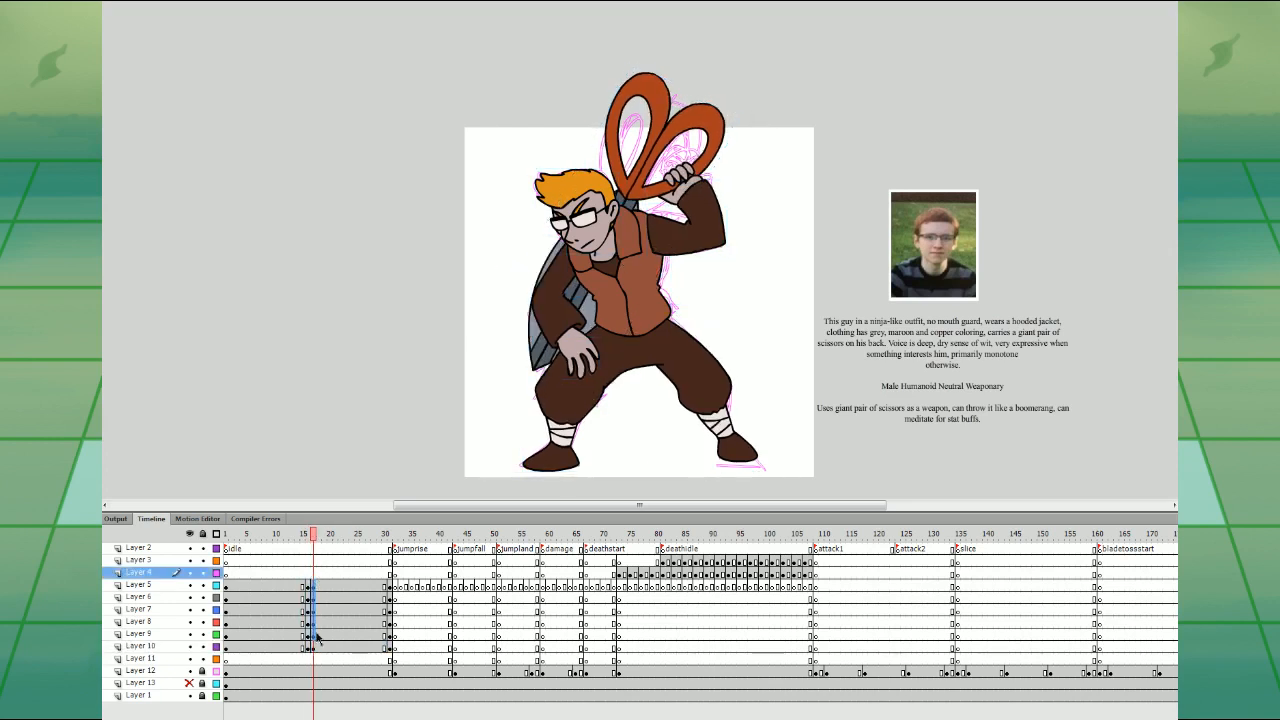
left_click_drag(309, 585, 310, 646)
left_click(380, 397)
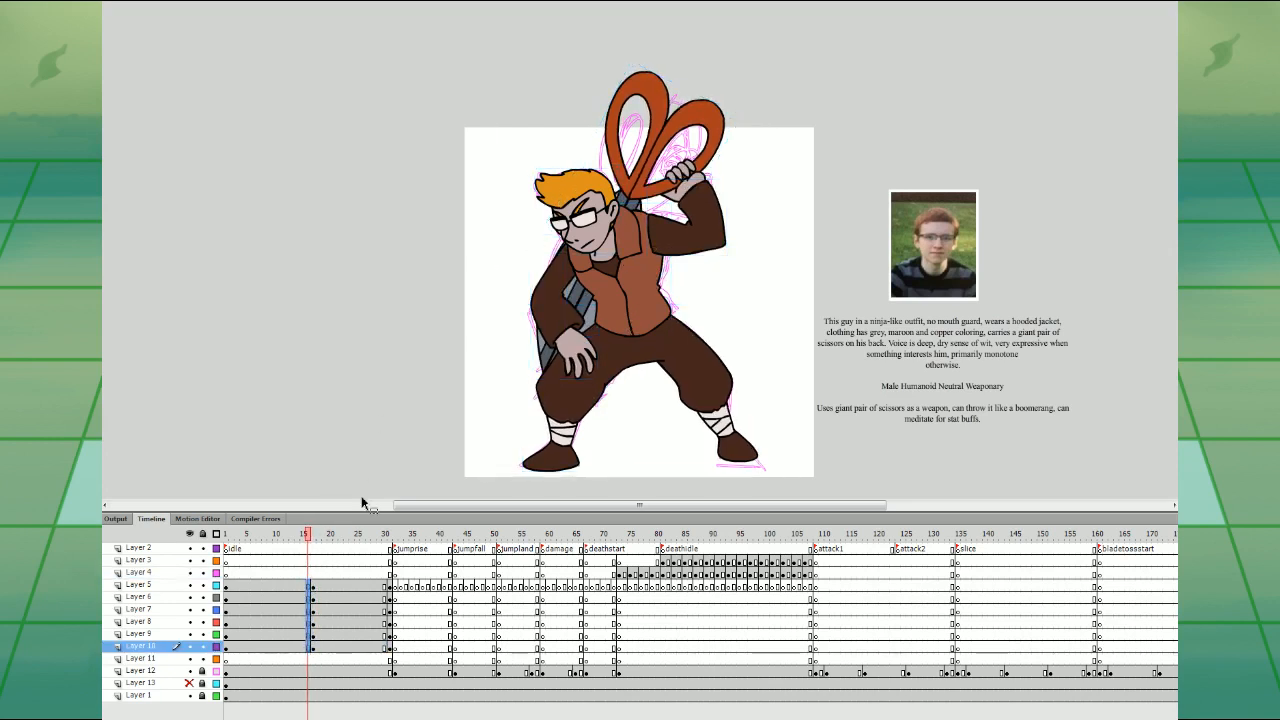
- Lower the head slightly on frame 17 and compare the pose with the preceding frames
left_click(314, 573)
left_click_drag(491, 110, 723, 238)
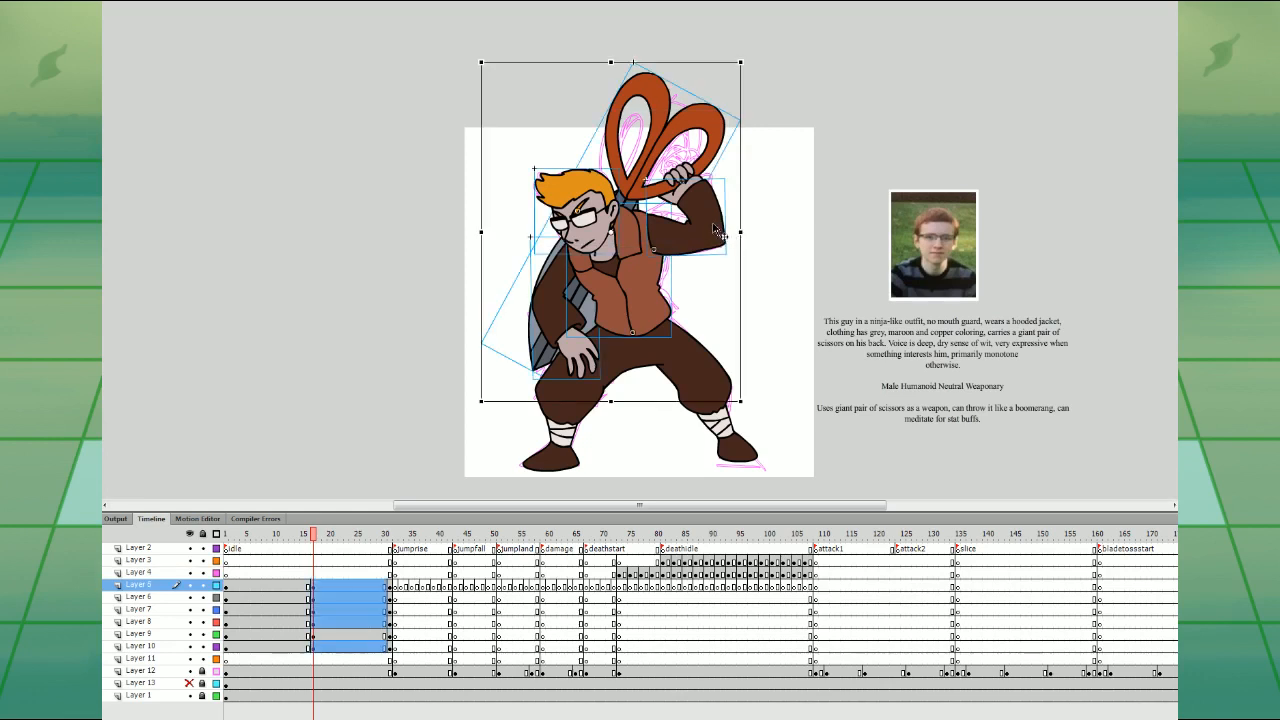
left_click(774, 204)
left_click(592, 218)
left_click(286, 549)
left_click(318, 573)
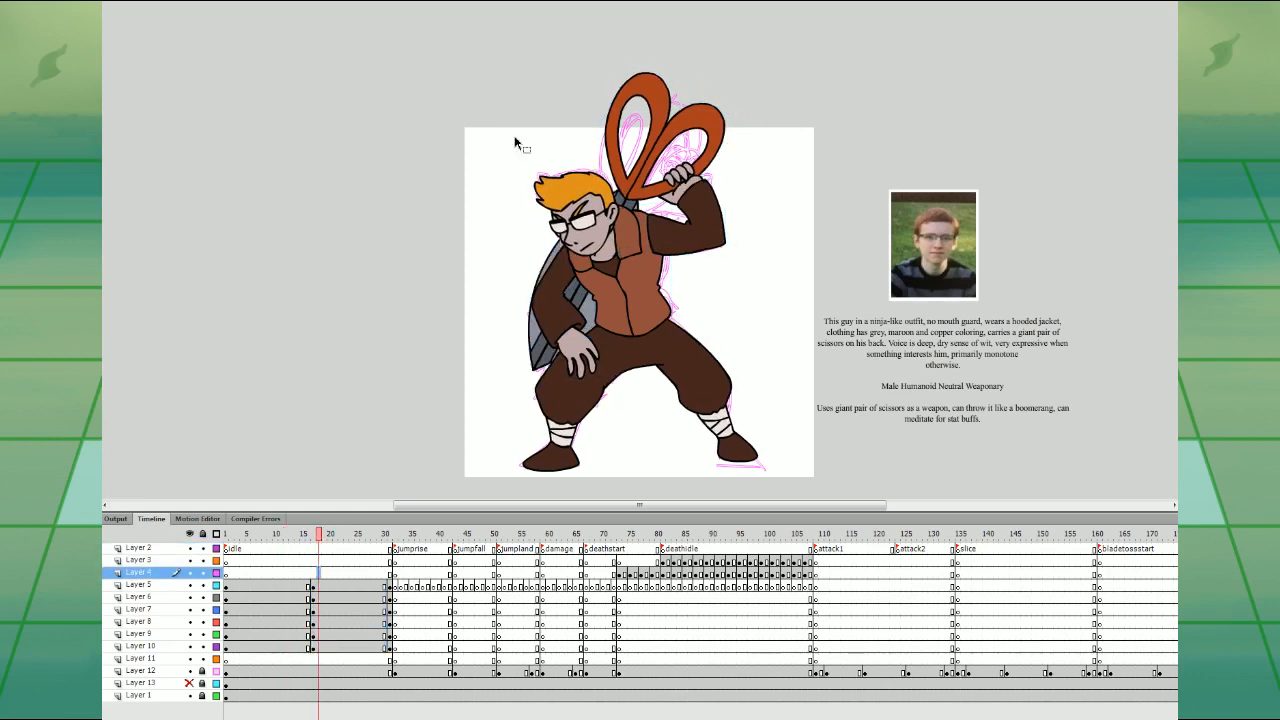
- Nudge the head, torso, arms and scissors together slightly downward on frame 17, leaving the legs where they are
left_click_drag(508, 124, 710, 238)
key("Down")
key("Down")
key("Down")
key("Down")
key("Down")
- Create classic tweens on Layers 5 to 10 across both halves of the idle section
left_click(292, 573)
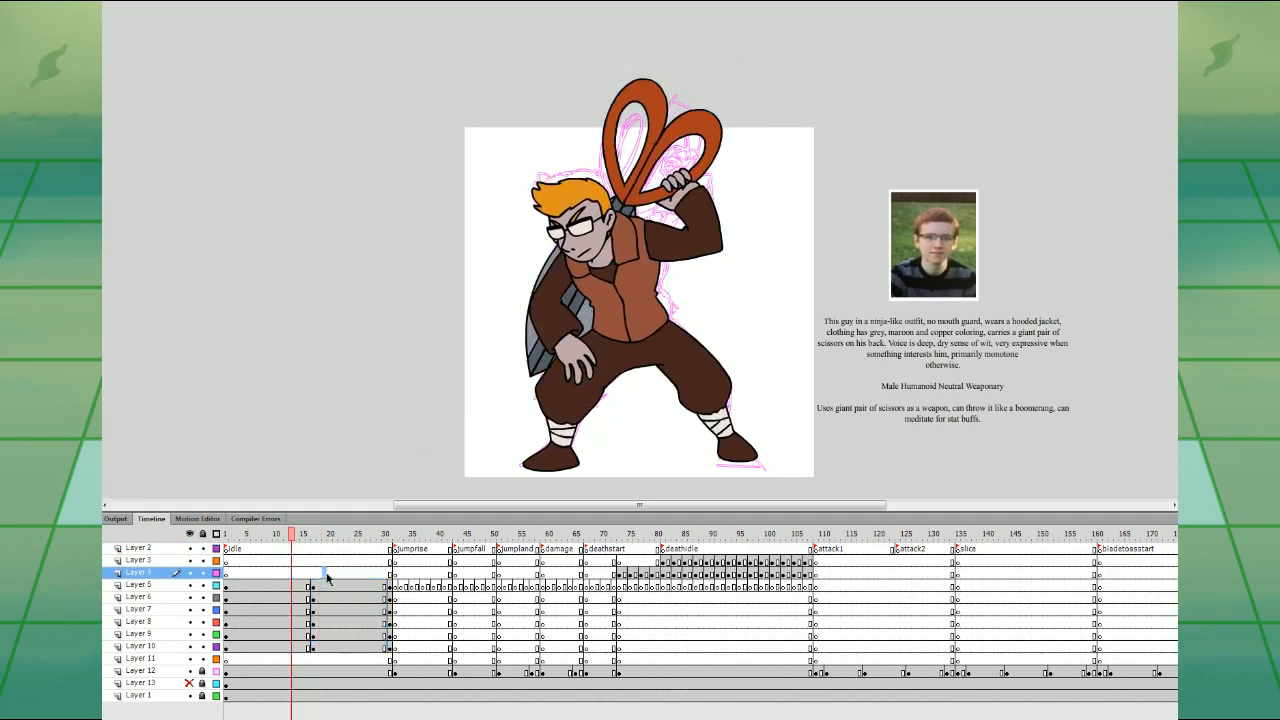
left_click(324, 573)
left_click_drag(303, 586, 324, 647)
left_click(413, 316)
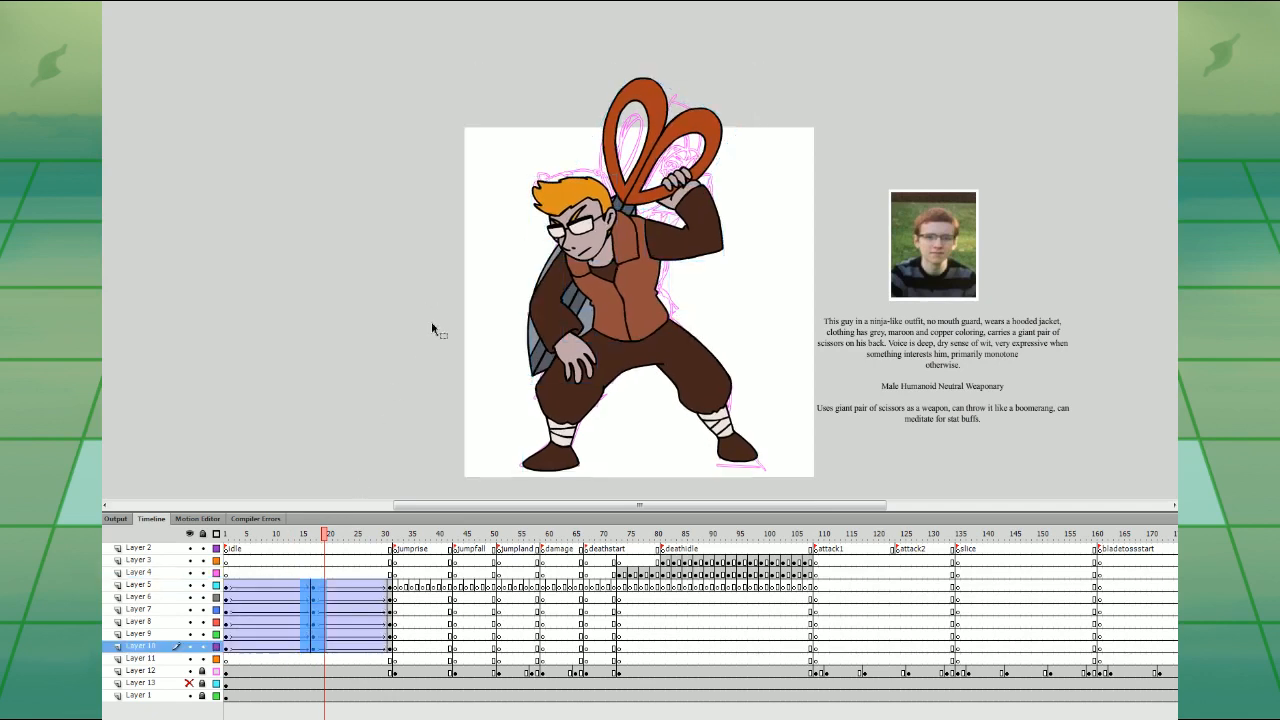
- Add in-between keyframes on Layers 5 to 10 at frames 9 and 24
left_click_drag(267, 587, 267, 647)
key("F6")
left_click_drag(358, 587, 358, 647)
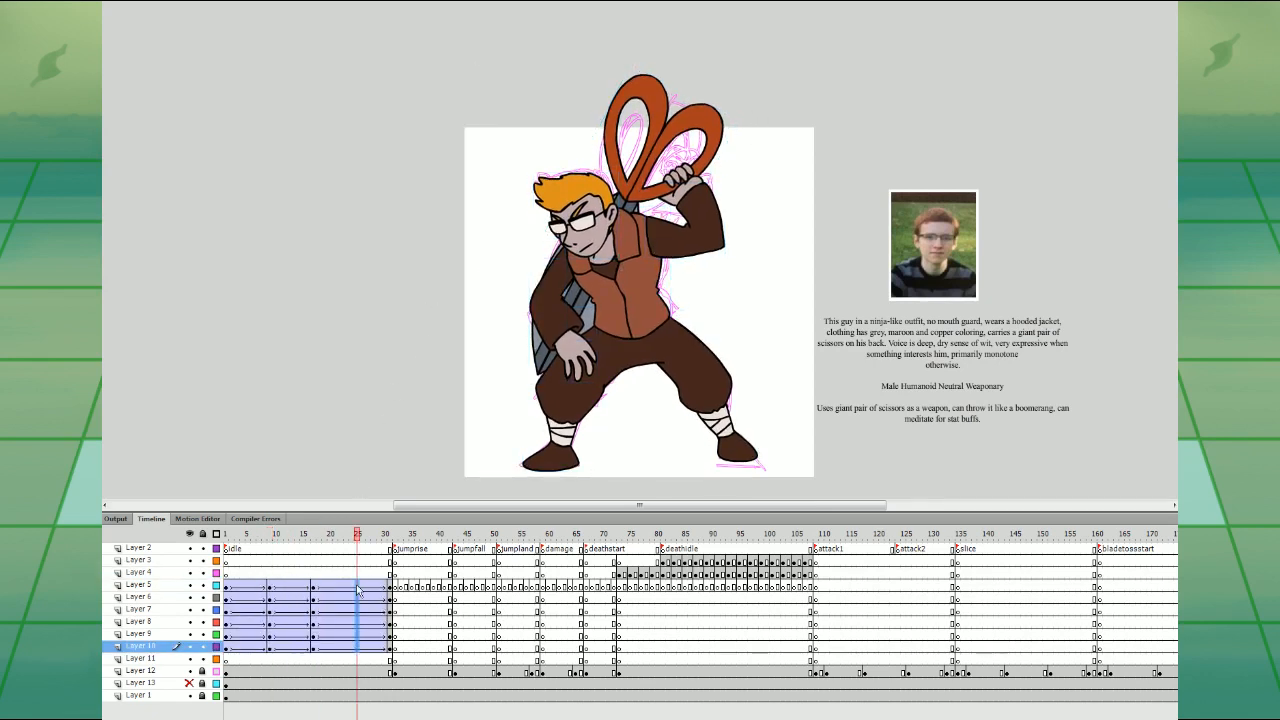
key("F6")
key("ctrl+z")
left_click_drag(353, 587, 353, 648)
key("F6")
- Adjust the easing of the tween segments around the in-between keyframes and play back the idle animation
left_click_drag(248, 648, 296, 648)
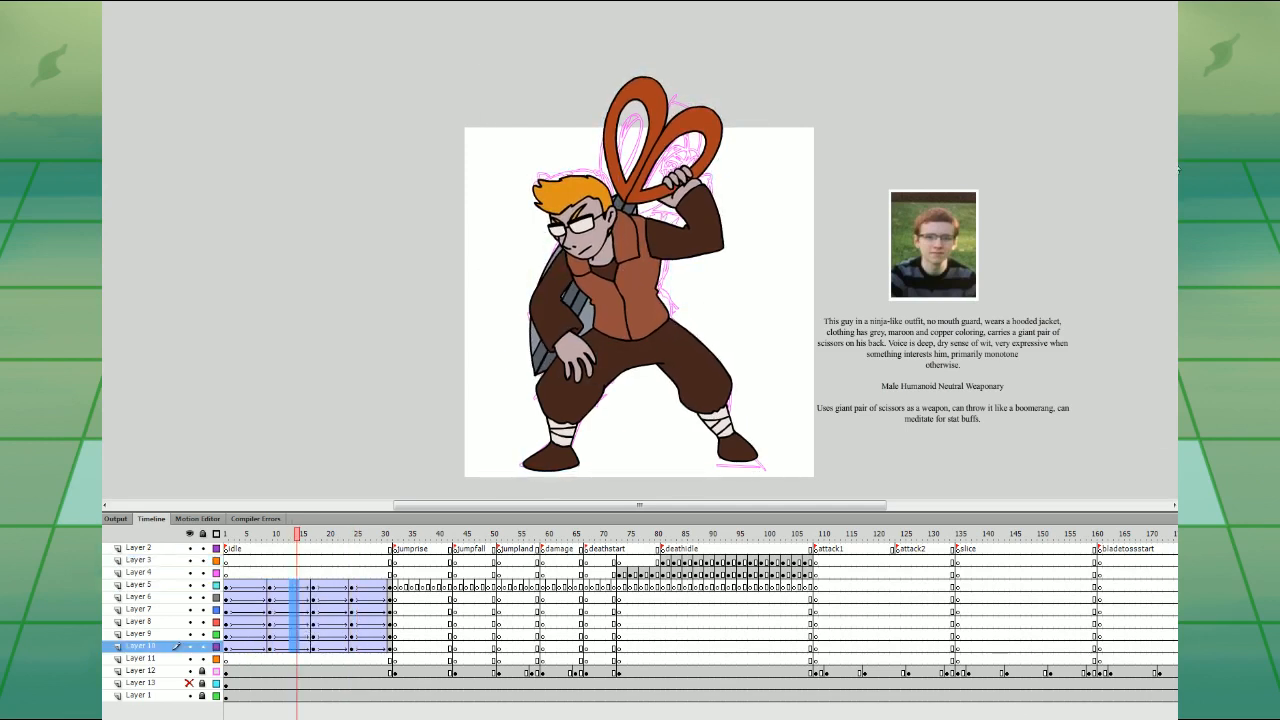
left_click_drag(1267, 14, 1265, 16)
left_click_drag(368, 648, 367, 587)
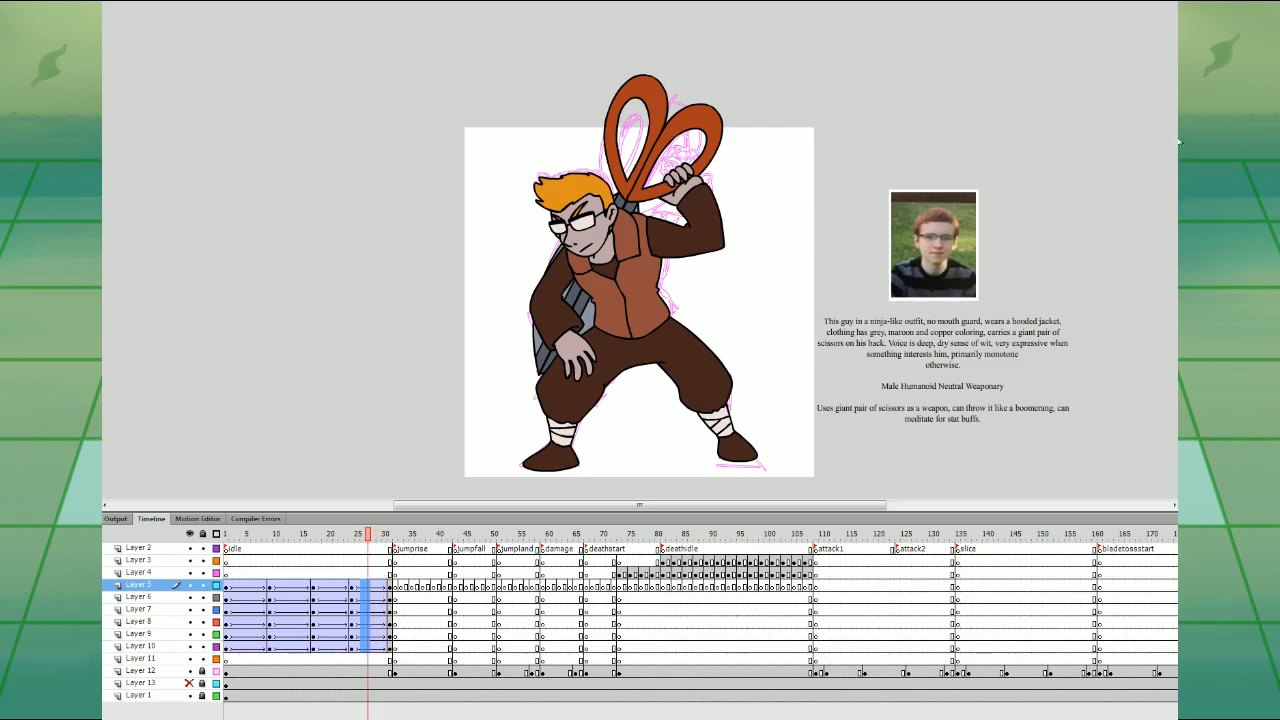
left_click_drag(1177, 141, 1262, 30)
key("Return")
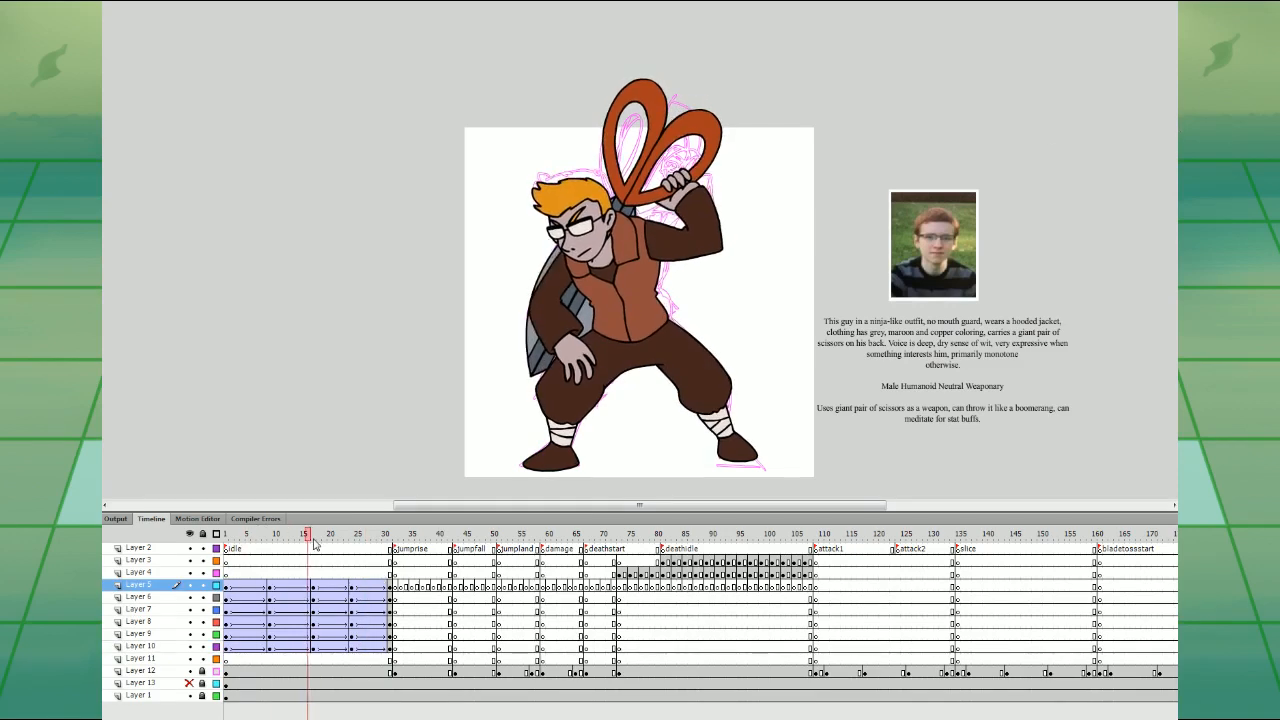
key("Return")
- Clear the in-between keyframes at frames 9 and 24 on Layers 5 to 10
left_click(312, 576)
left_click(585, 363)
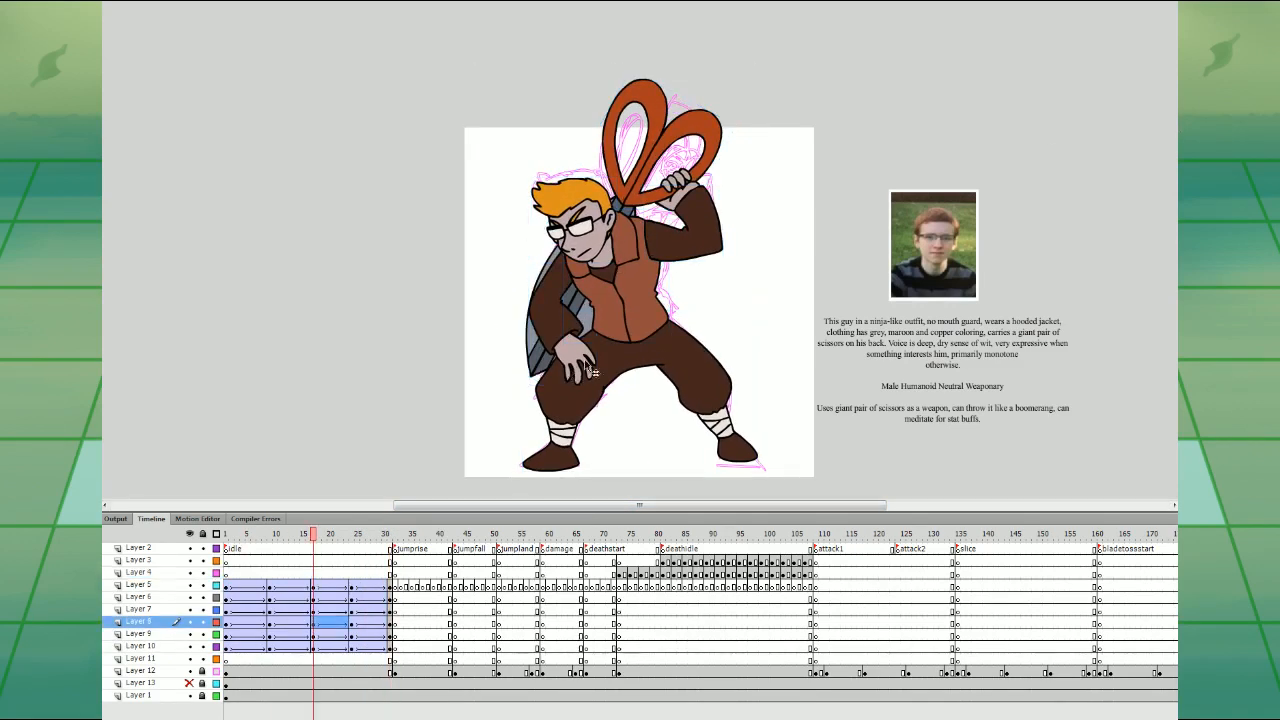
left_click_drag(269, 584, 269, 658)
key("shift+F6")
mouse_move(345, 585)
left_mouse_down()
mouse_move(357, 657)
mouse_move(323, 583)
left_mouse_up()
key("shift+F6")
- Adjust the easing of the two idle tweens on Layers 5 to 10 and play back the animation
left_click(304, 586)
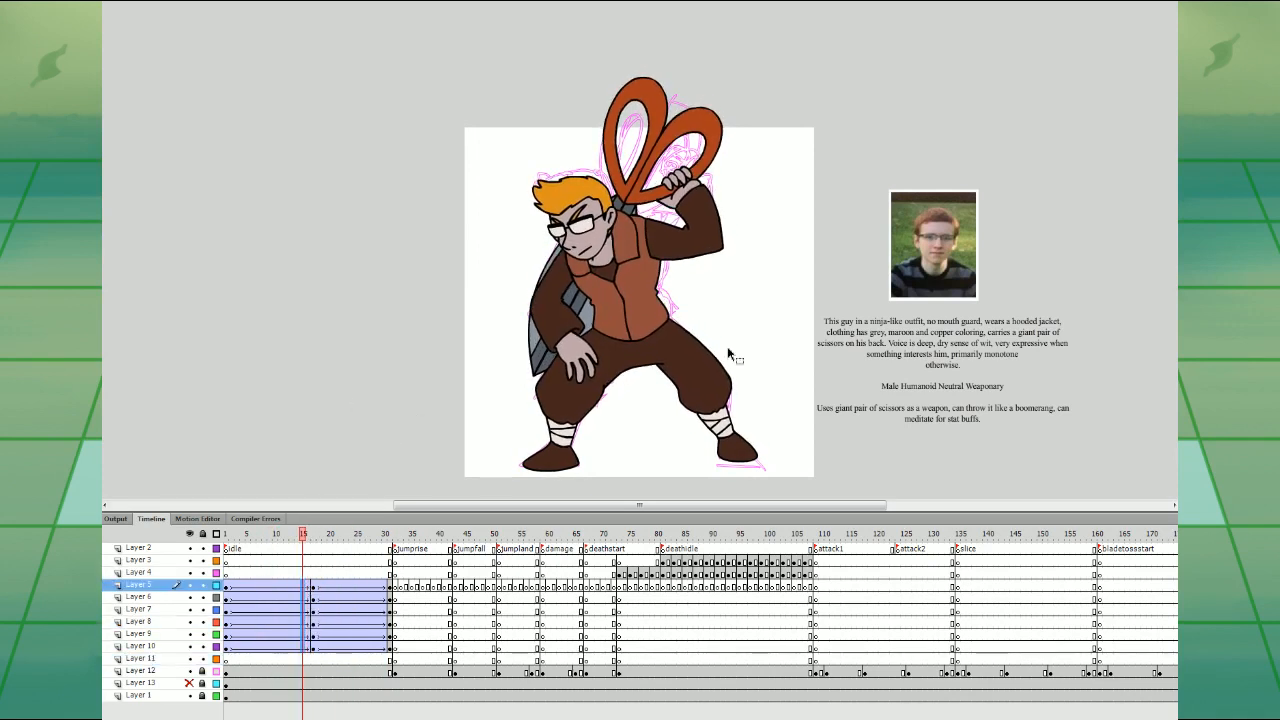
left_click_drag(357, 585, 357, 650)
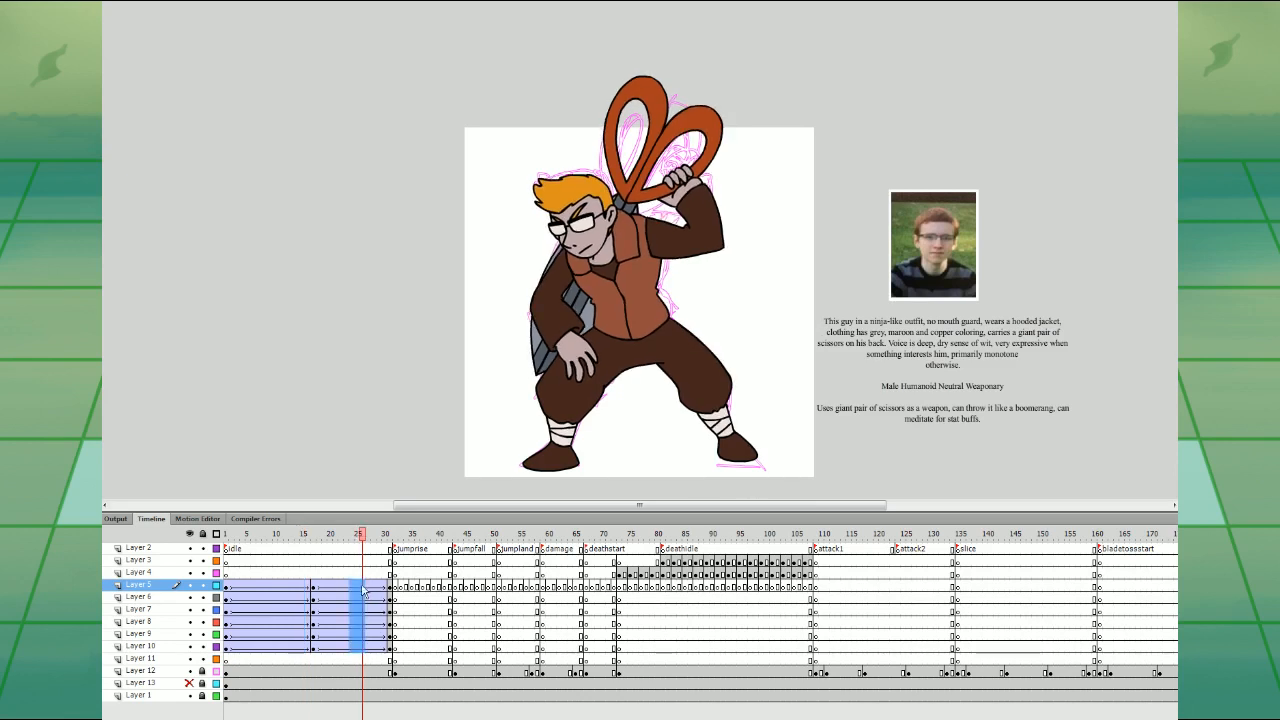
left_click(258, 566)
key("Return")
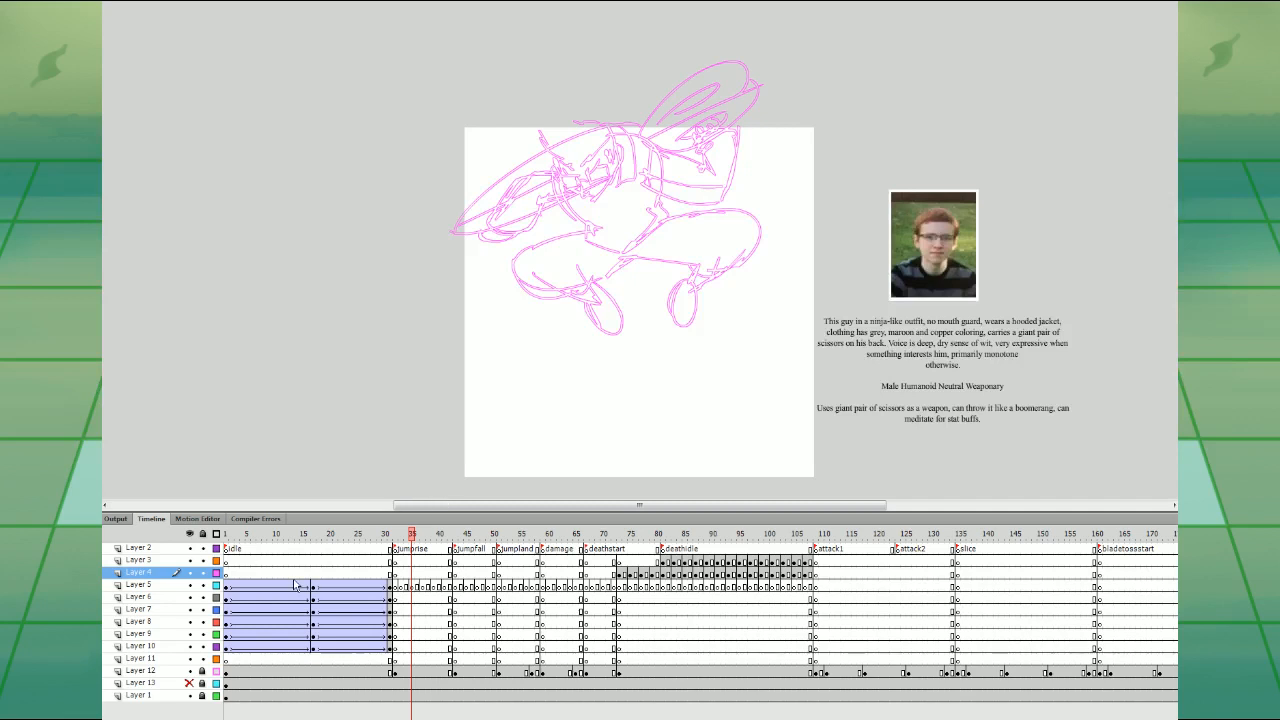
- Insert keyframes at frames 9 and 24 on Layers 5 to 10, midway through each idle tween
left_click_drag(270, 586, 270, 647)
key("F6")
left_click_drag(353, 648, 355, 584)
key("F6")
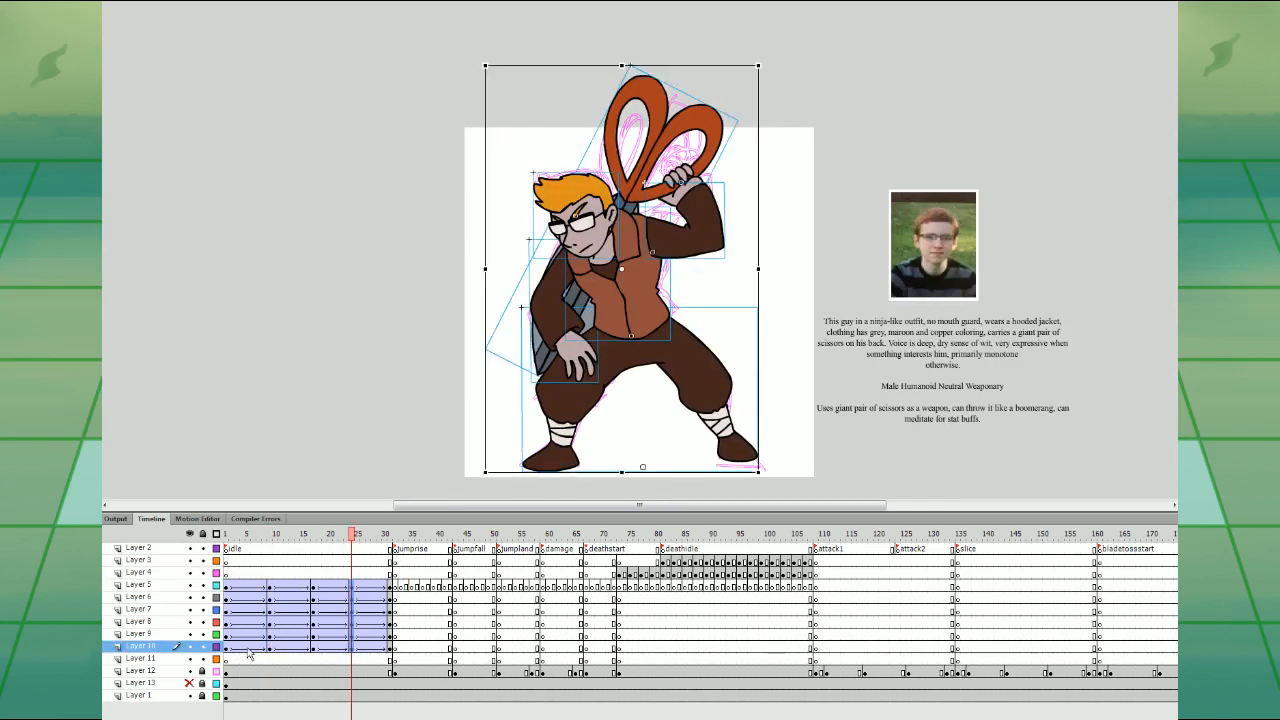
- Scrub through and play back the idle animation on Layers 5 to 10 to check the breathing motion
left_click_drag(249, 653, 374, 649)
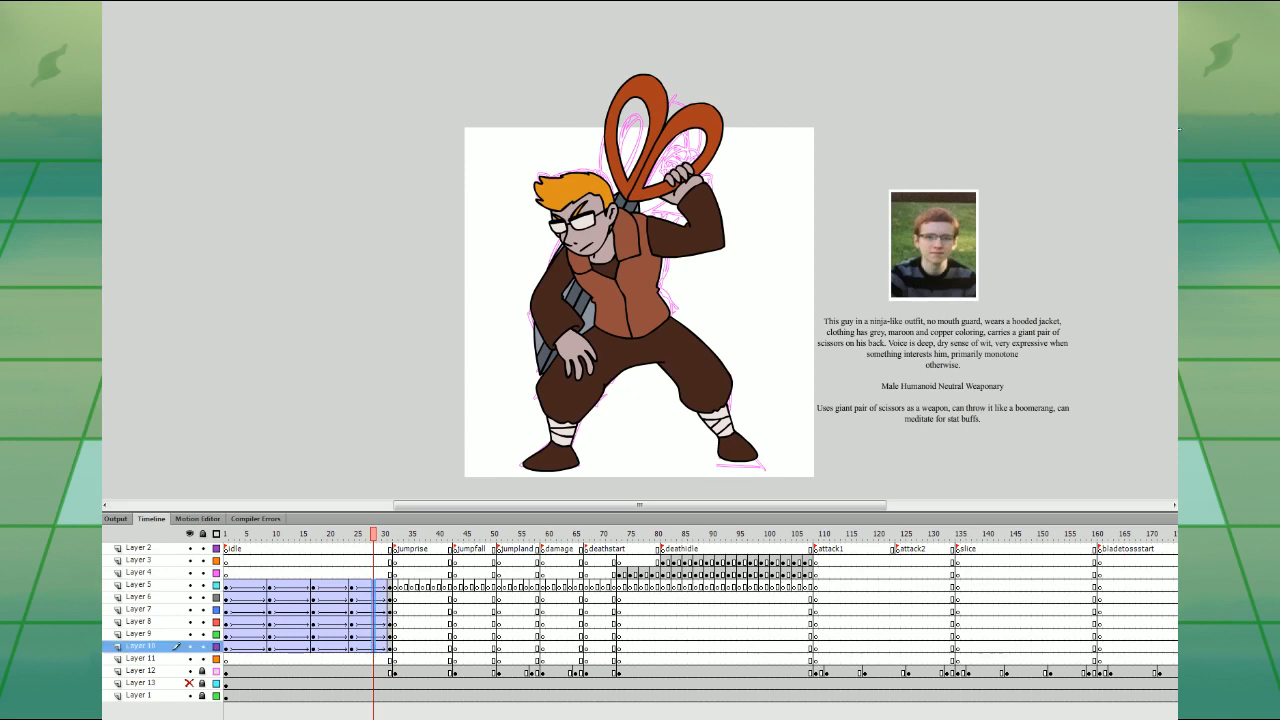
left_click_drag(1180, 129, 1150, 131)
left_click_drag(292, 649, 297, 587)
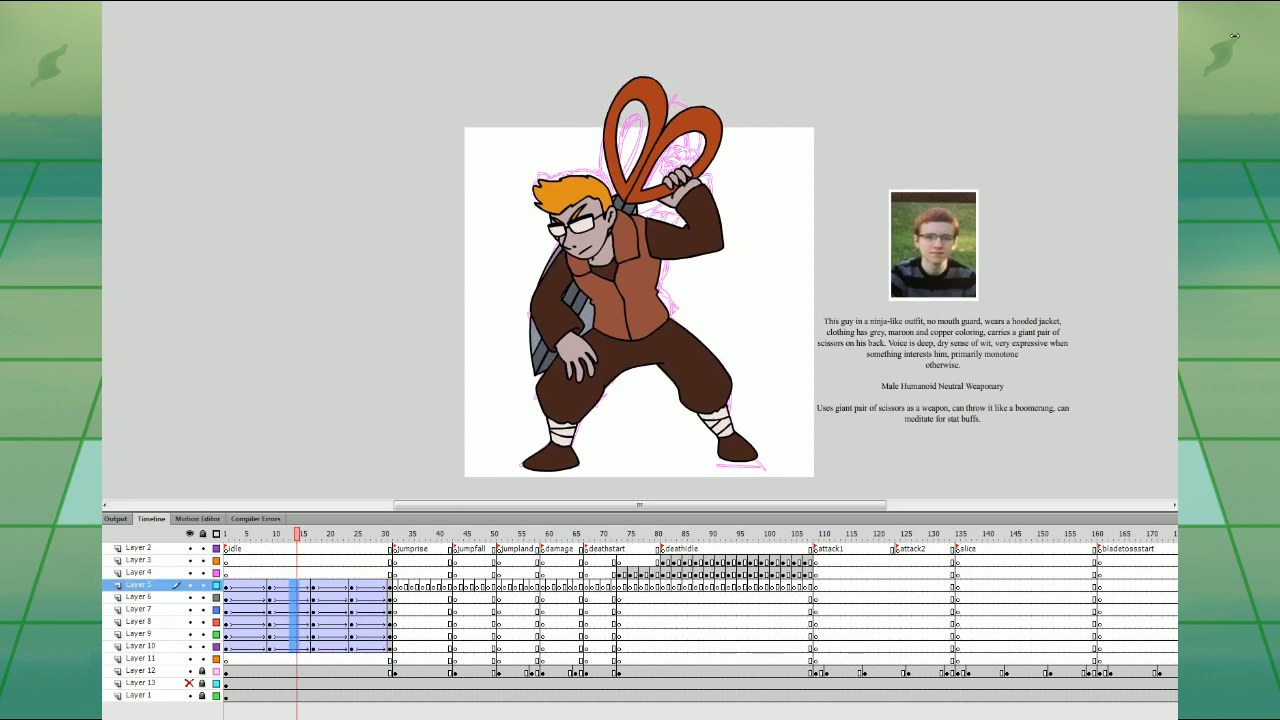
left_click_drag(1235, 36, 1250, 35)
left_click(227, 574)
key("Return")
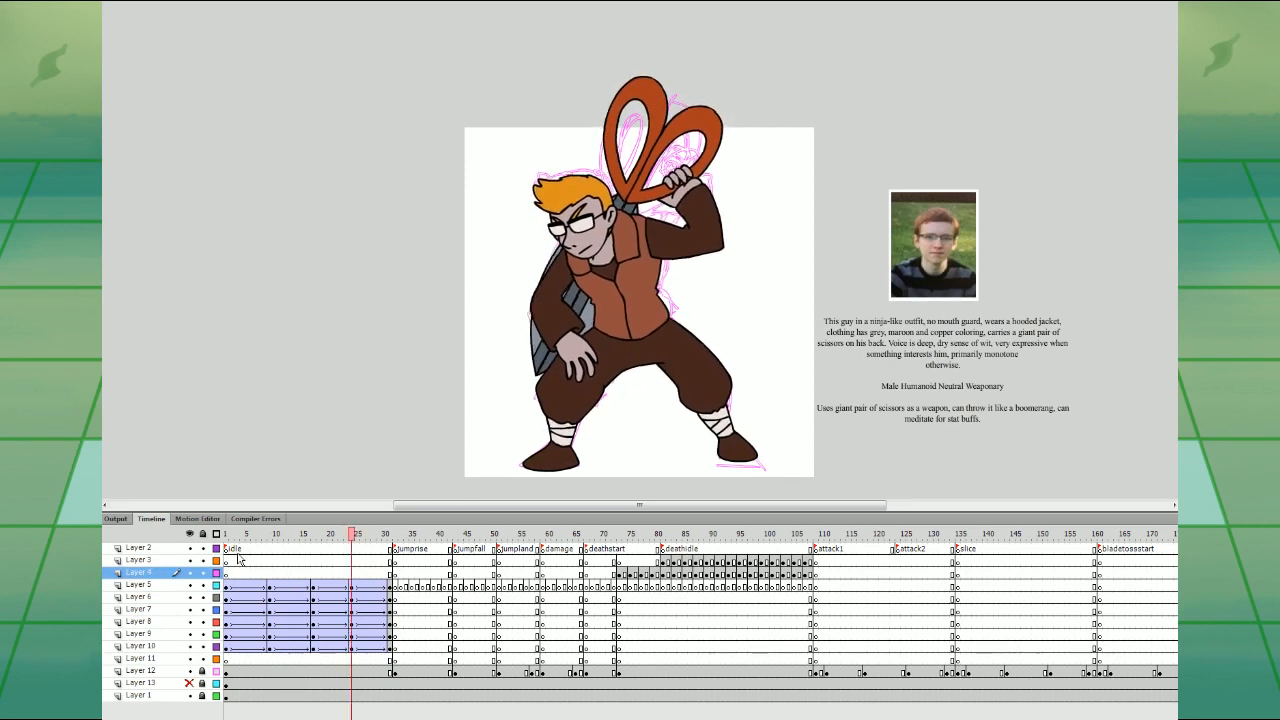
- Convert the idle tween frames on Layers 5 to 10 into keyframes and clear every second one near the start
left_click_drag(227, 587, 386, 648)
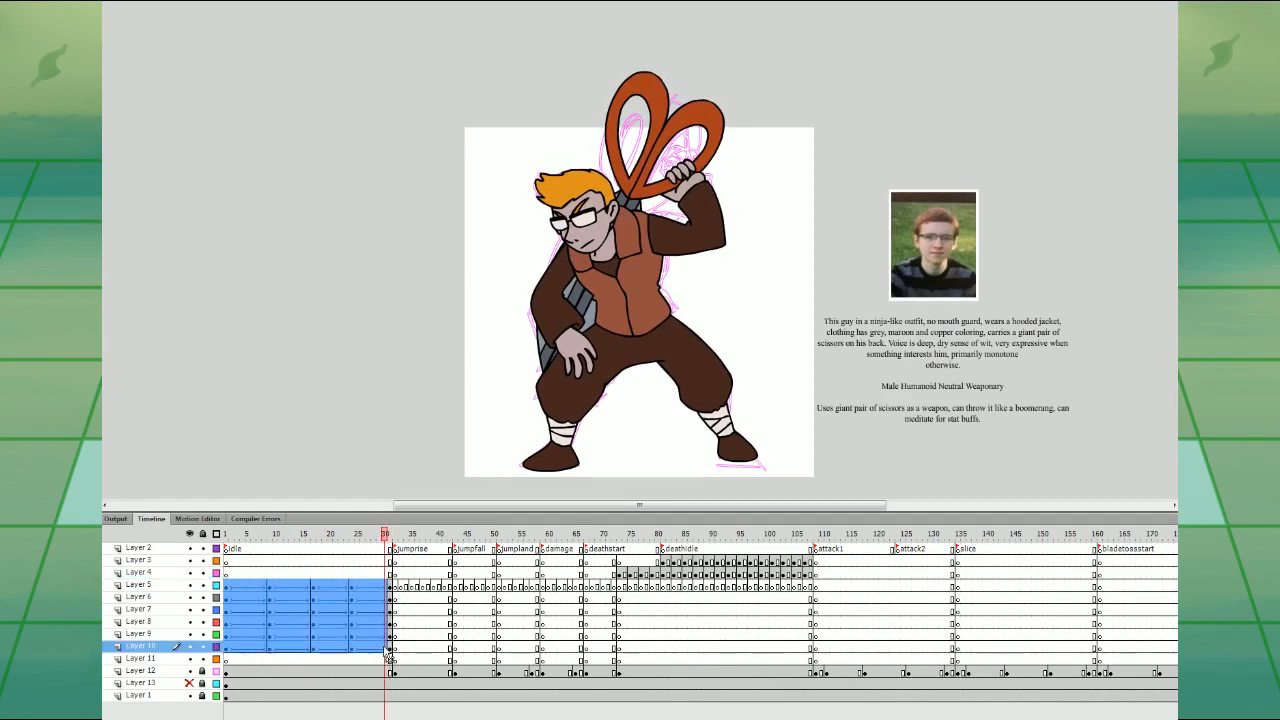
key("F6")
left_click(241, 562)
left_click_drag(233, 587, 243, 648)
key("shift+F6")
key("shift+F6")
mouse_move(254, 587)
left_mouse_down()
mouse_move(257, 648)
mouse_move(262, 600)
left_mouse_up()
key("shift+F6")
left_click(255, 587)
key("ctrl+z")
- Clear every second keyframe through the remaining idle frames on Layers 5 to 10
left_click_drag(281, 647, 341, 589)
key("shift+F6")
key("shift+F6")
key("shift+F6")
key("ctrl+z")
left_click_drag(341, 589, 347, 589)
left_click_drag(369, 588, 363, 647)
left_click_drag(363, 647, 369, 647)
- Remove frame 31 from all layers and move the idle frames down one layer, onto Layers 6 to 11
left_click_drag(386, 646, 390, 695)
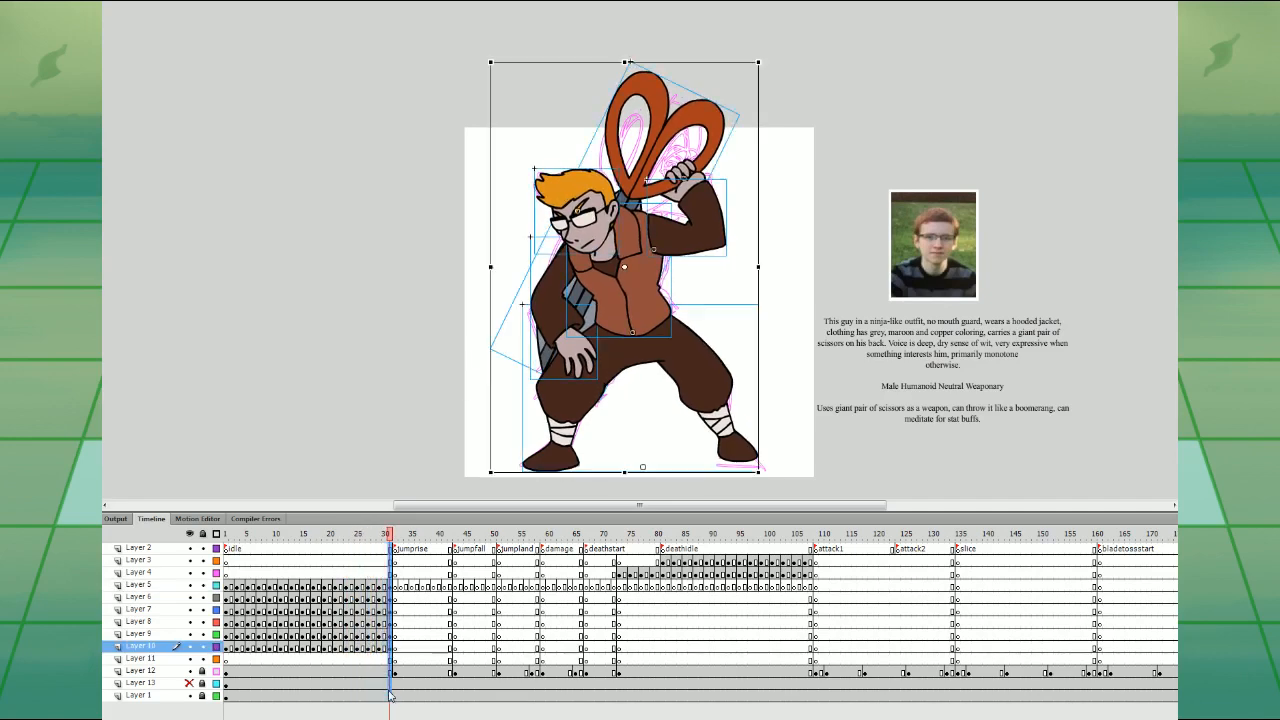
key("shift+F5")
left_click_drag(384, 589, 227, 647)
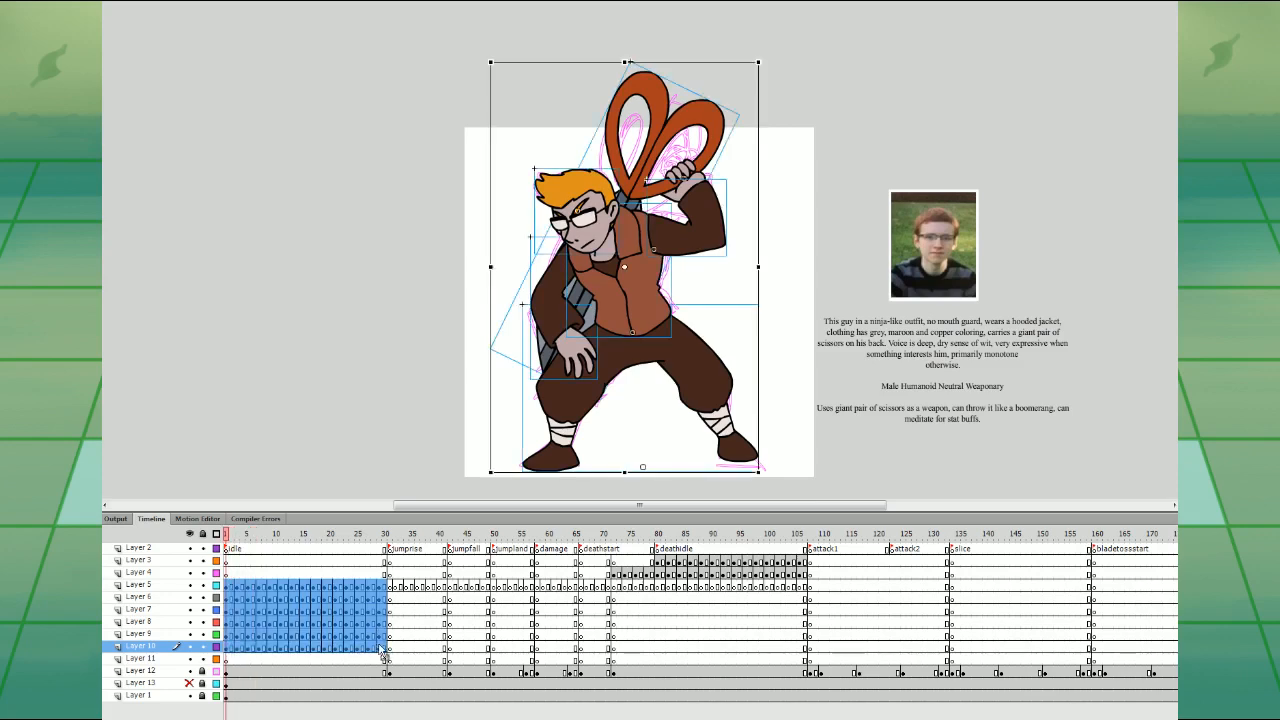
key("alt+i")
key("s")
left_click(379, 647)
left_click_drag(385, 647, 228, 587)
left_click_drag(384, 588, 384, 602)
left_click(228, 586)
key("Return")
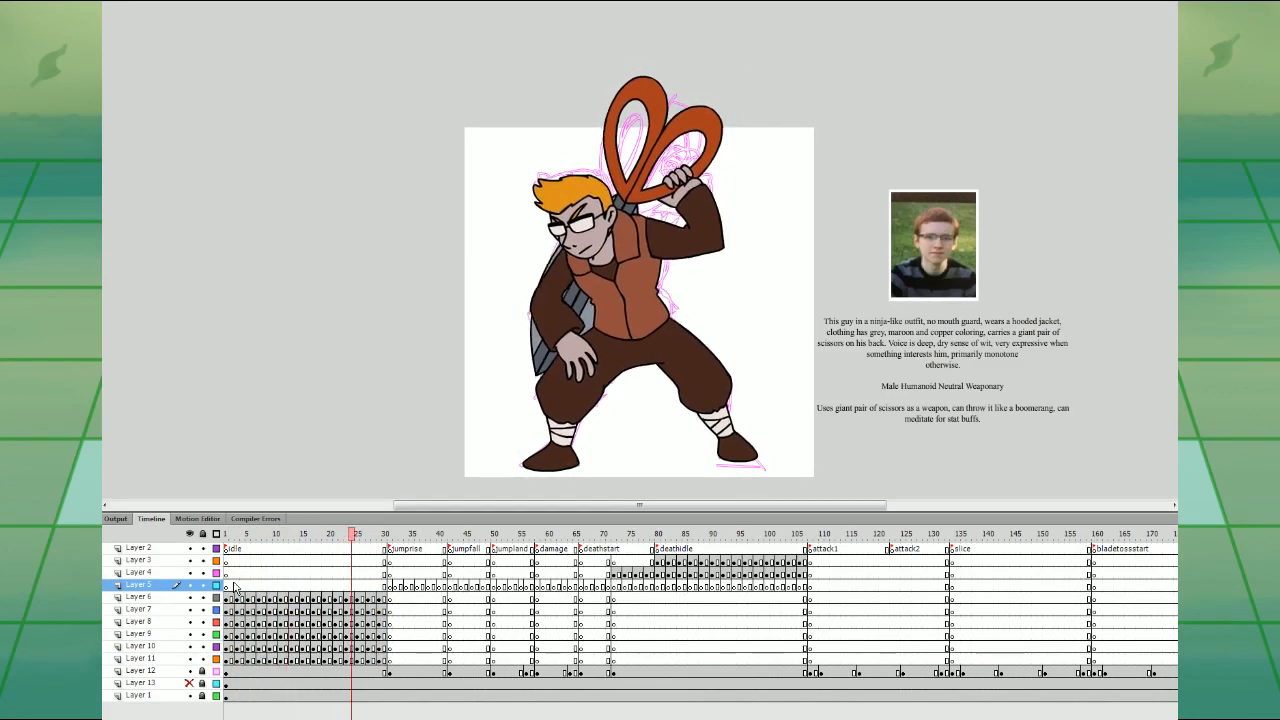
- Copy an idle pose to frame 31 on Layers 6 to 11 and insert blank keyframes at frame 32
left_click(396, 600)
left_click_drag(232, 600, 232, 660)
left_click_drag(232, 660, 391, 662)
left_click_drag(397, 660, 398, 600)
key("F7")
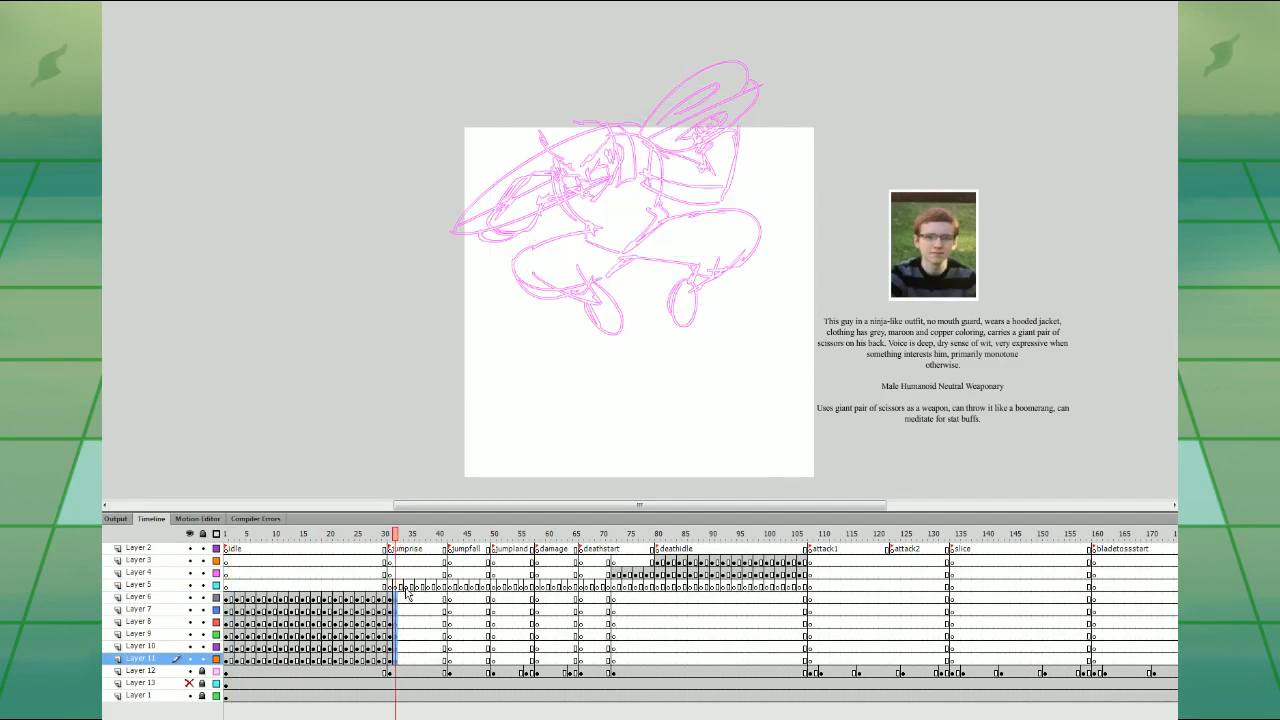
- Turn on onion skinning and start the jumprise head on Layer 6 with the hairline, an ear and the glasses
left_click(402, 599)
left_click(396, 599)
key("ctrl+=")
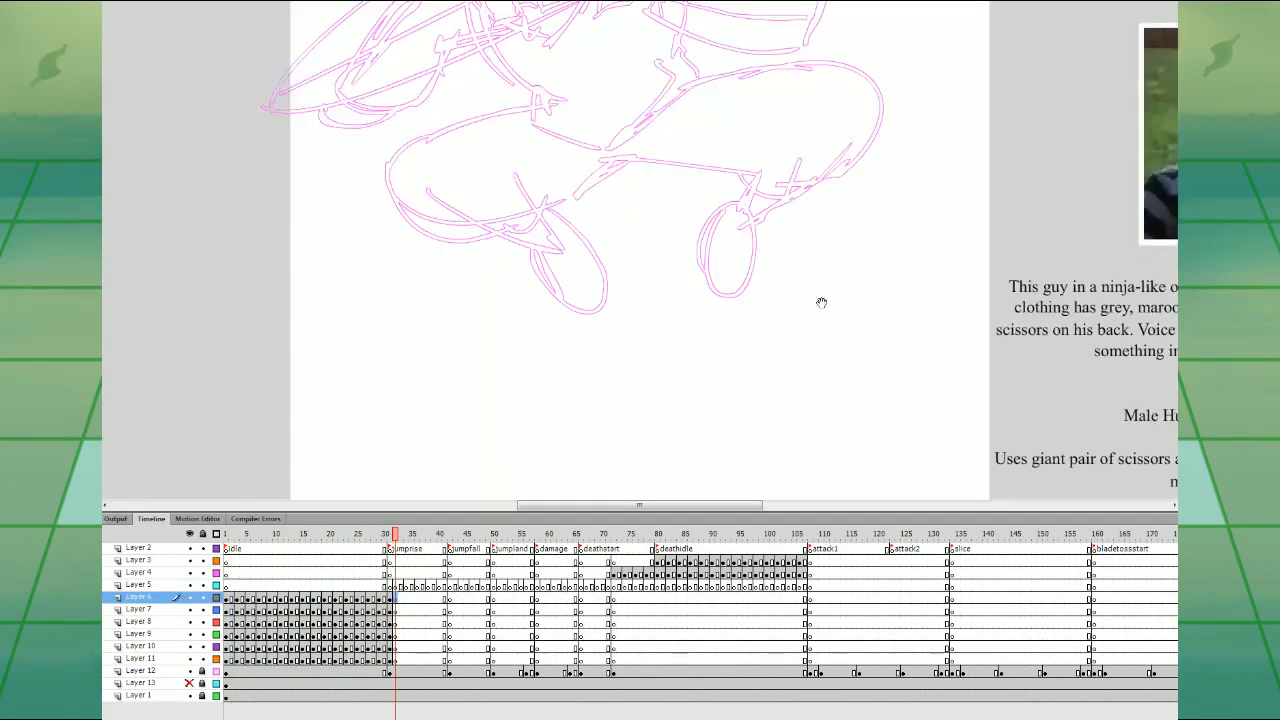
left_click_drag(845, 110, 862, 434)
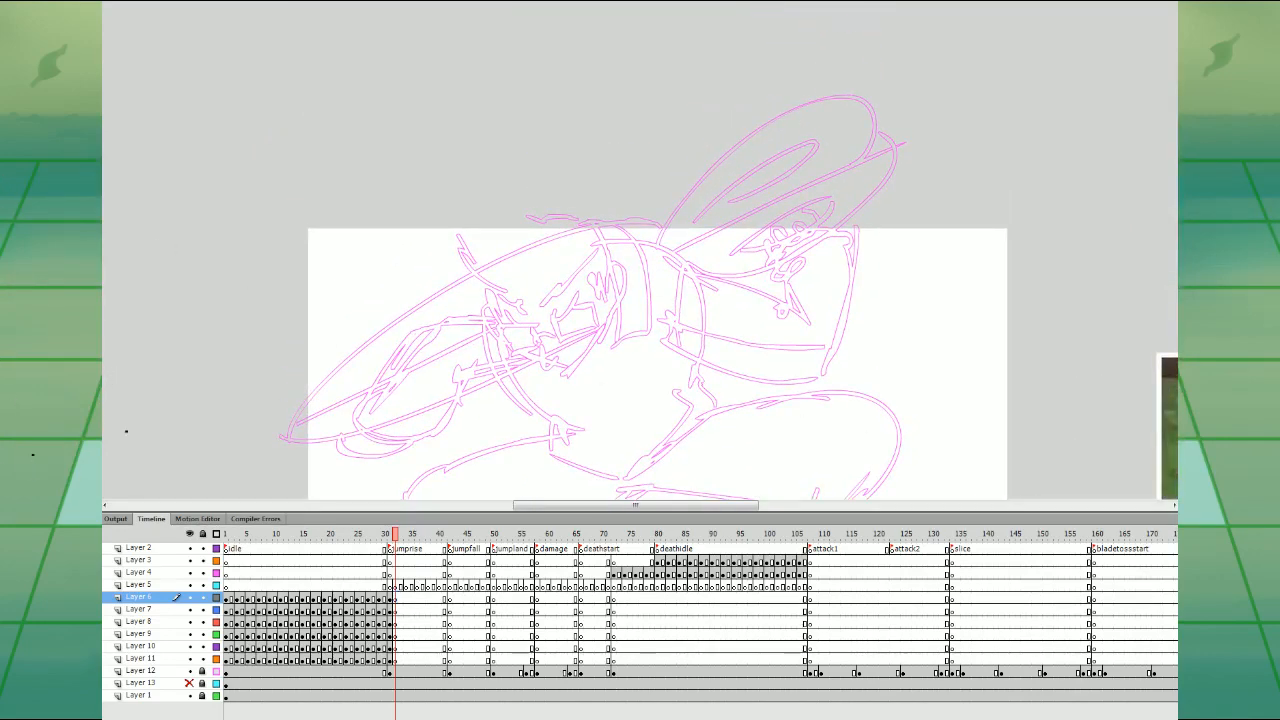
left_click(401, 604)
left_click(334, 709)
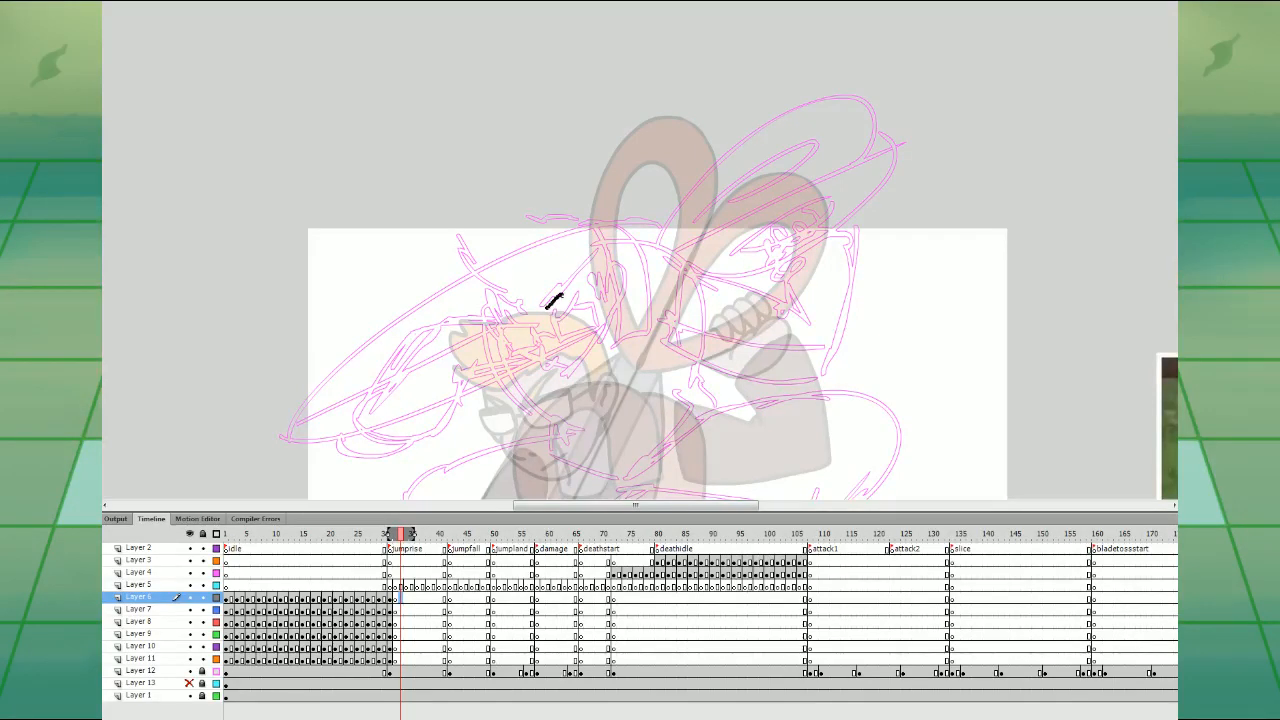
mouse_move(588, 272)
left_mouse_down()
mouse_move(604, 290)
mouse_move(626, 284)
mouse_move(596, 320)
mouse_move(552, 328)
left_mouse_up()
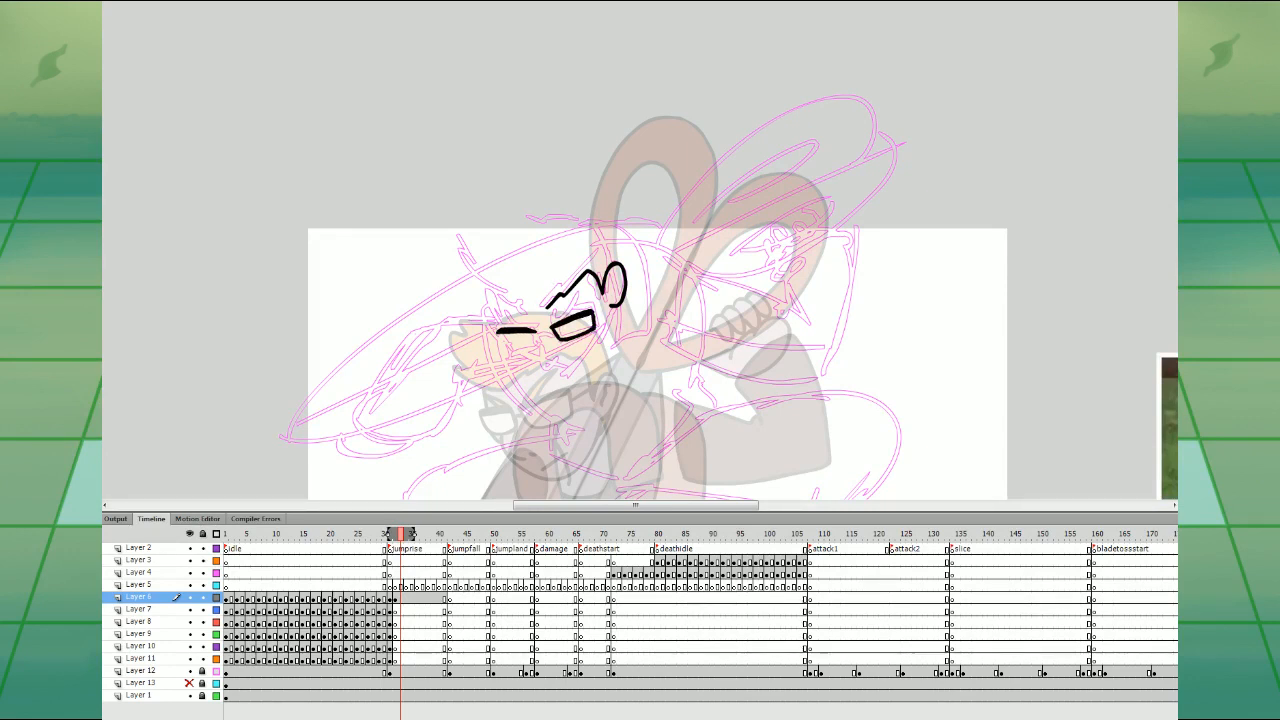
- Complete the glasses, draw the nose and curved jawline, and erase the misplaced ear from the jumprise head
mouse_move(526, 348)
left_mouse_down()
mouse_move(537, 334)
mouse_move(512, 349)
left_mouse_up()
key("ctrl+z")
key("ctrl+z")
mouse_move(537, 340)
left_mouse_down()
mouse_move(552, 334)
mouse_move(555, 368)
left_mouse_up()
key("ctrl+z")
mouse_move(505, 348)
left_mouse_down()
mouse_move(559, 378)
mouse_move(510, 366)
mouse_move(567, 379)
mouse_move(610, 322)
mouse_move(618, 257)
left_mouse_up()
key("ctrl+z")
key("Delete")
key("e")
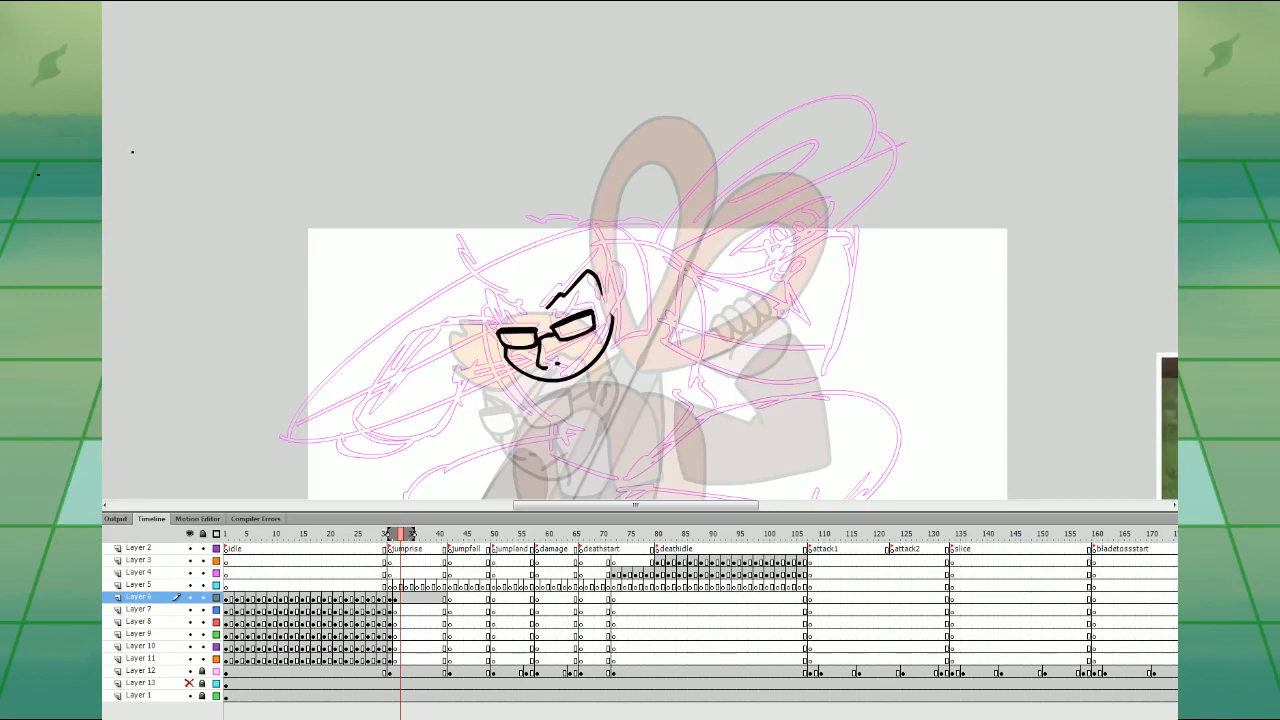
- Draw both ears, the rest of the hairline and a pointed hair tuft above the forehead
mouse_move(613, 315)
left_mouse_down()
mouse_move(621, 280)
mouse_move(603, 294)
mouse_move(603, 270)
left_mouse_up()
key("ctrl+z")
mouse_move(547, 309)
left_mouse_down()
mouse_move(497, 303)
mouse_move(556, 322)
mouse_move(522, 307)
mouse_move(483, 238)
mouse_move(512, 295)
left_mouse_up()
key("ctrl+z")
key("ctrl+z")
left_click_drag(568, 259, 582, 274)
key("ctrl+z")
key("ctrl+z")
mouse_move(564, 263)
left_mouse_down()
mouse_move(486, 246)
mouse_move(503, 348)
left_mouse_up()
key("ctrl+z")
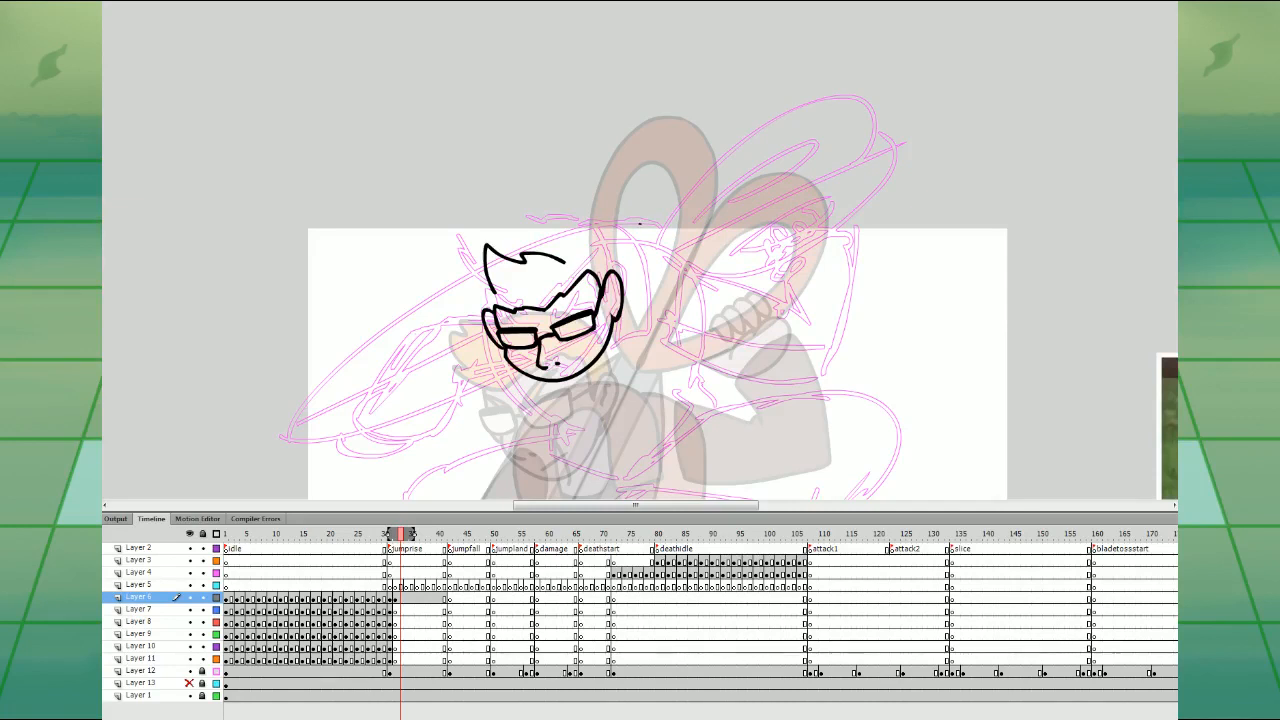
mouse_move(616, 271)
left_mouse_down()
mouse_move(556, 215)
mouse_move(487, 238)
left_mouse_up()
key("ctrl+z")
left_click_drag(598, 236, 519, 223)
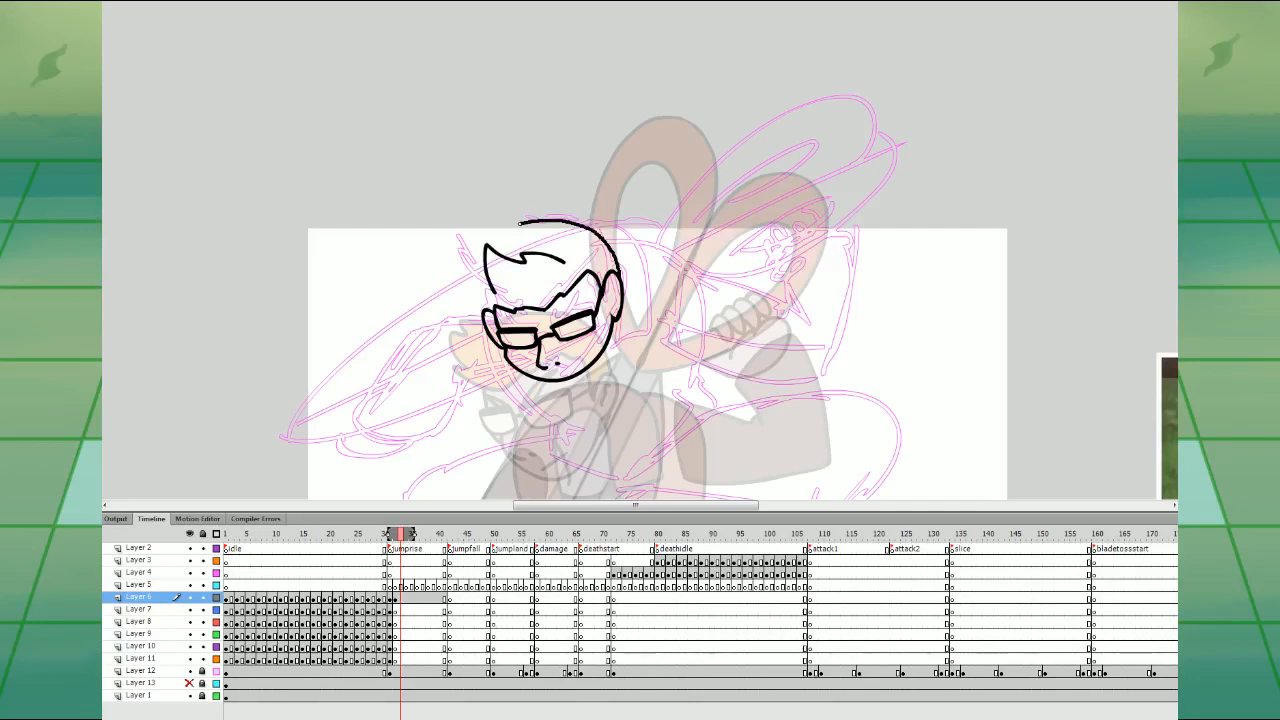
key("ctrl+z")
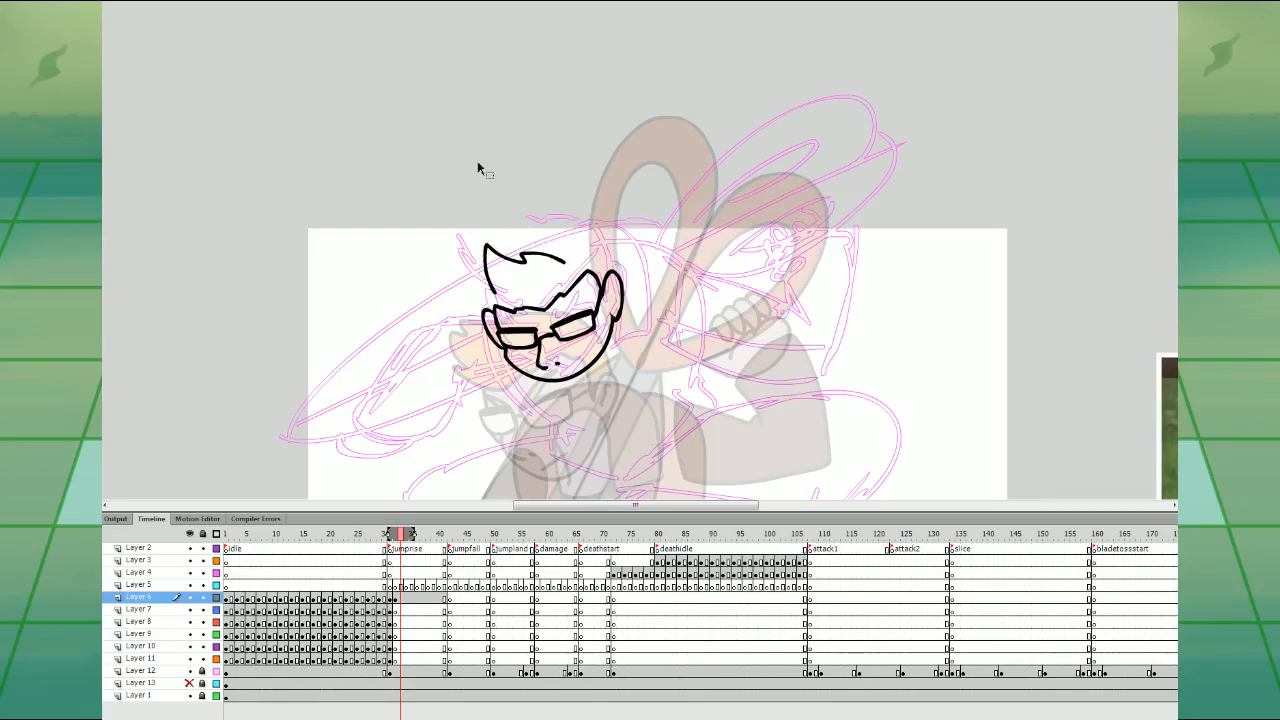
- Move the hair tuft slightly down and to the right on the head
left_click(566, 265)
left_click_drag(563, 265, 568, 270)
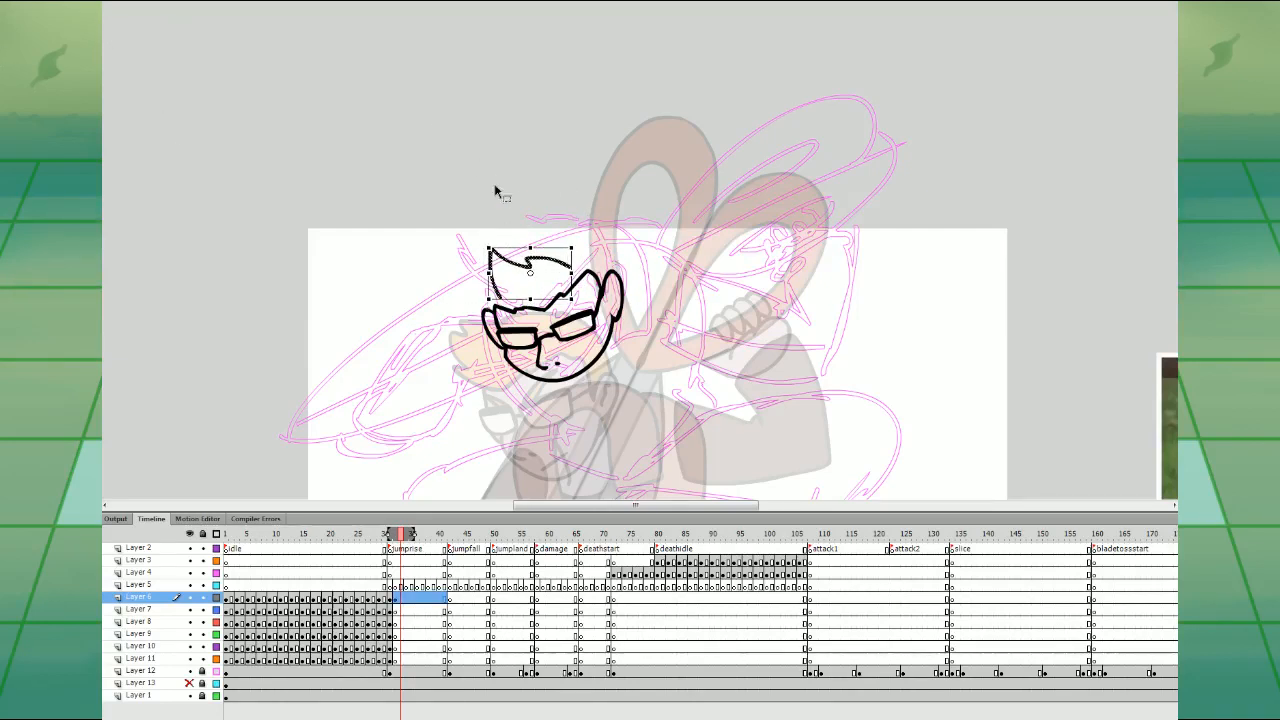
left_click(1, 187)
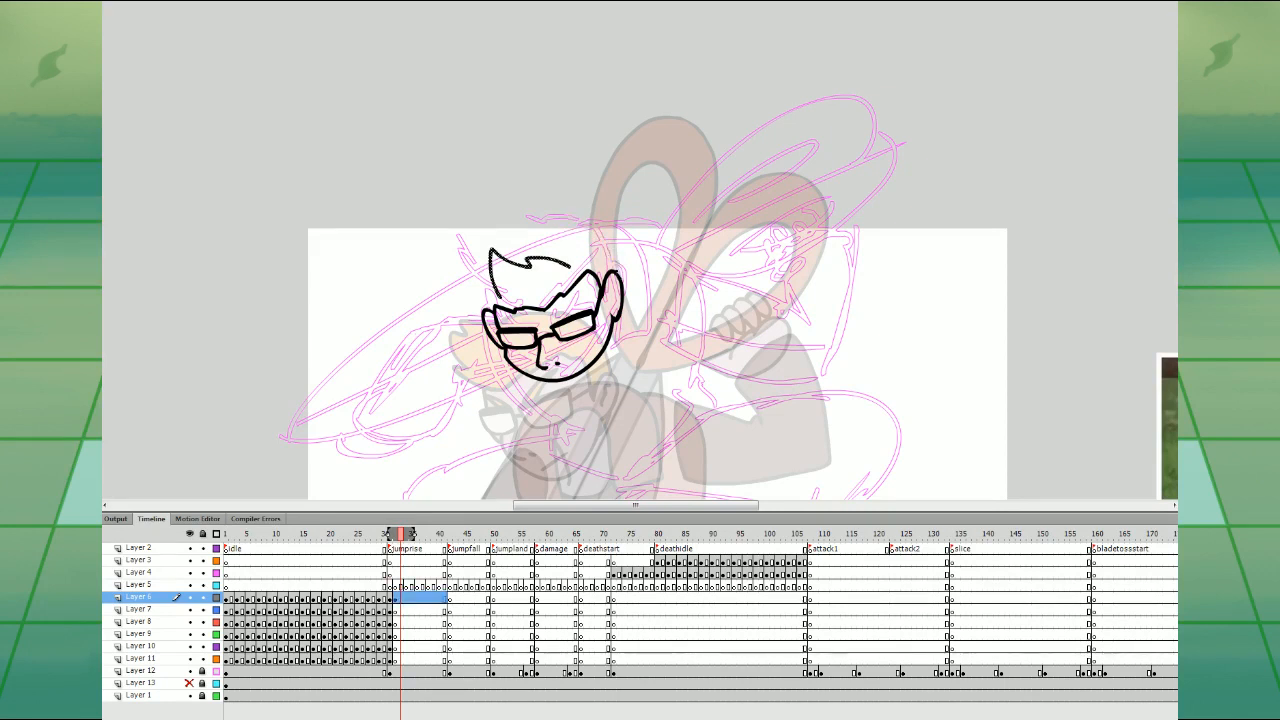
mouse_move(598, 234)
left_mouse_down()
mouse_move(500, 232)
mouse_move(477, 268)
mouse_move(481, 307)
left_mouse_up()
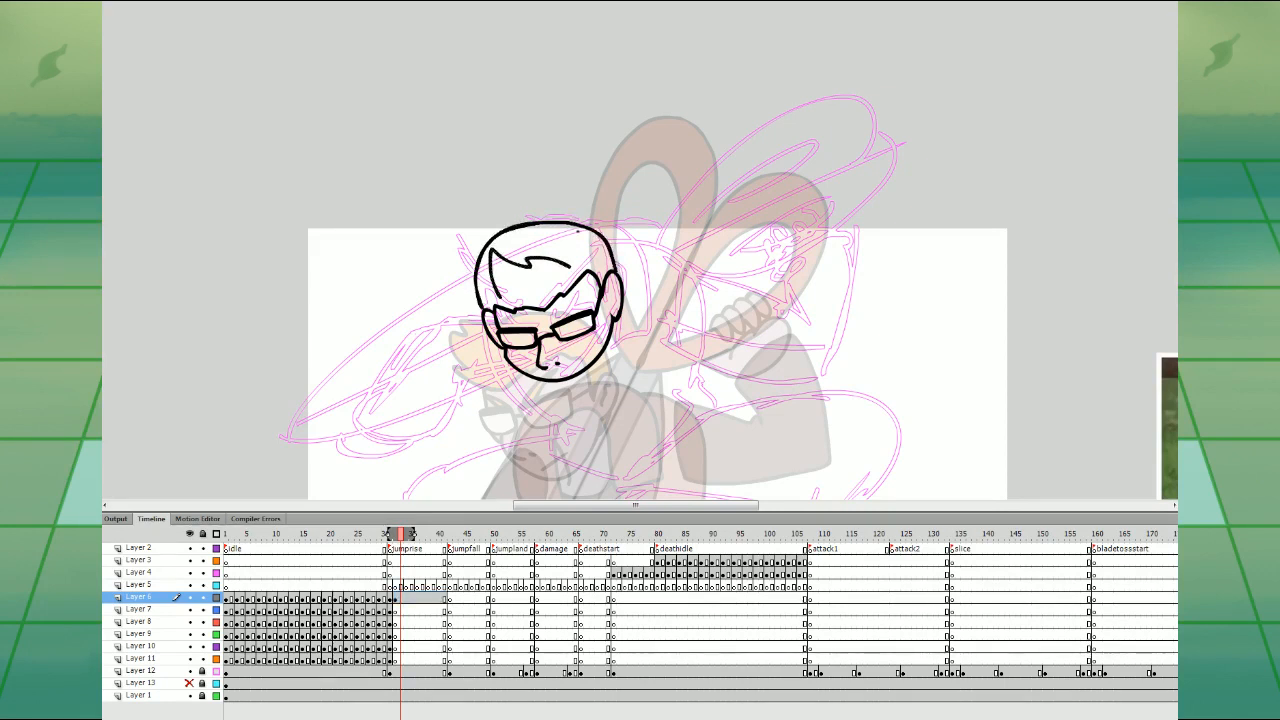
key("ctrl+z")
mouse_move(608, 264)
left_mouse_down()
mouse_move(597, 236)
mouse_move(517, 230)
mouse_move(482, 262)
mouse_move(481, 308)
left_mouse_up()
key("ctrl+z")
- Rotate the hair tuft slightly clockwise so it follows the tilt of the head
left_click(2, 48)
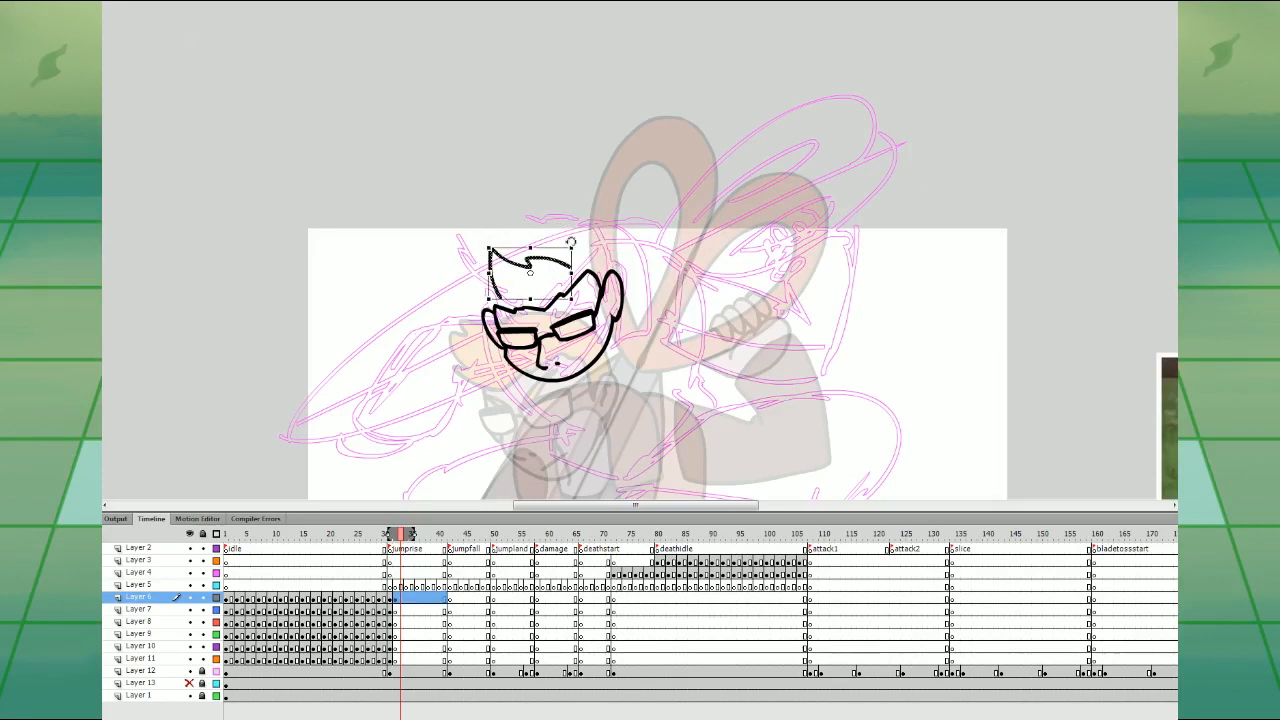
mouse_move(573, 243)
left_mouse_down()
mouse_move(559, 265)
mouse_move(575, 270)
left_mouse_up()
left_click(258, 200)
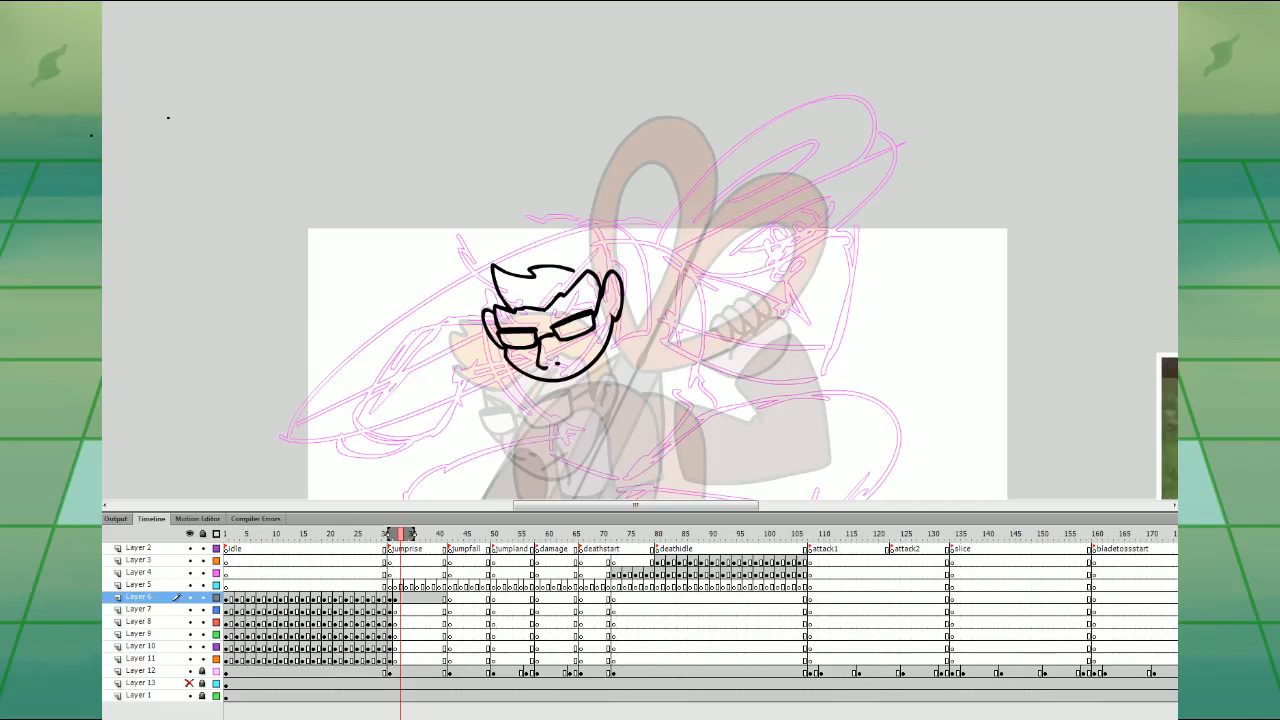
mouse_move(604, 245)
left_mouse_down()
mouse_move(512, 238)
mouse_move(488, 254)
mouse_move(484, 304)
left_mouse_up()
key("ctrl+z")
mouse_move(609, 266)
left_mouse_down()
mouse_move(570, 224)
mouse_move(491, 244)
left_mouse_up()
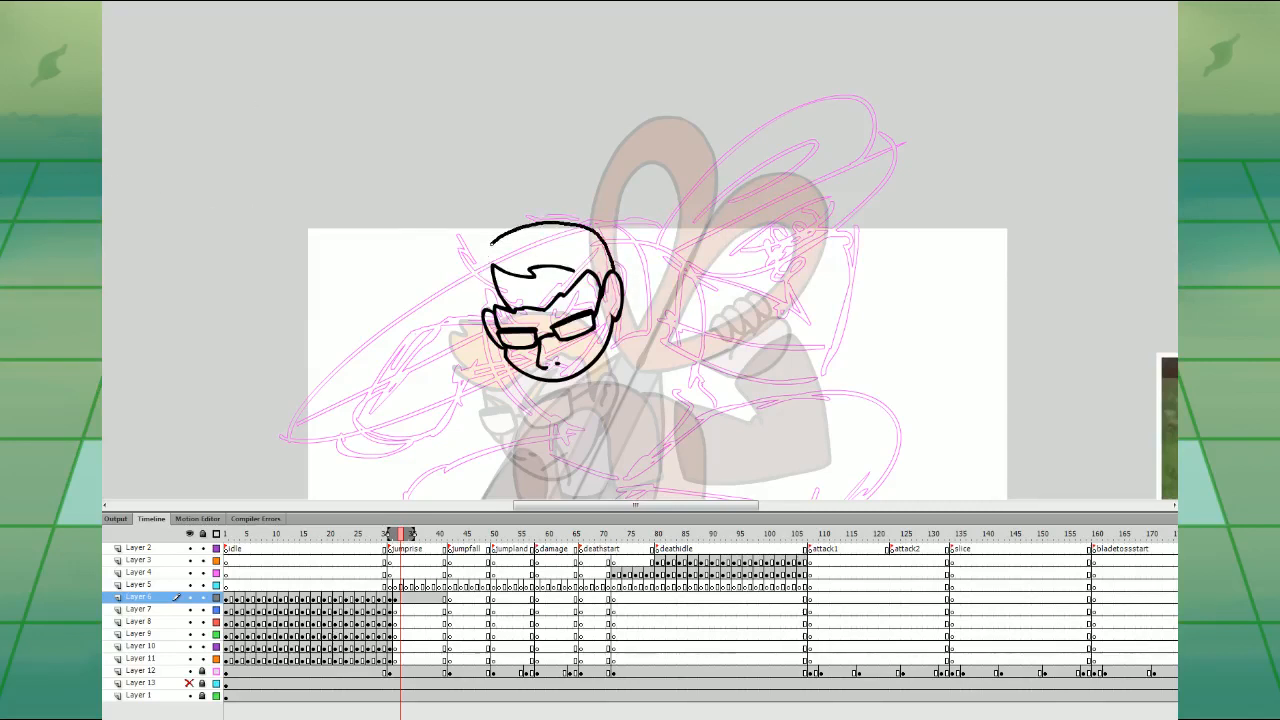
key("ctrl+z")
mouse_move(611, 284)
left_mouse_down()
mouse_move(598, 240)
mouse_move(531, 228)
left_mouse_up()
left_click_drag(484, 304, 486, 308)
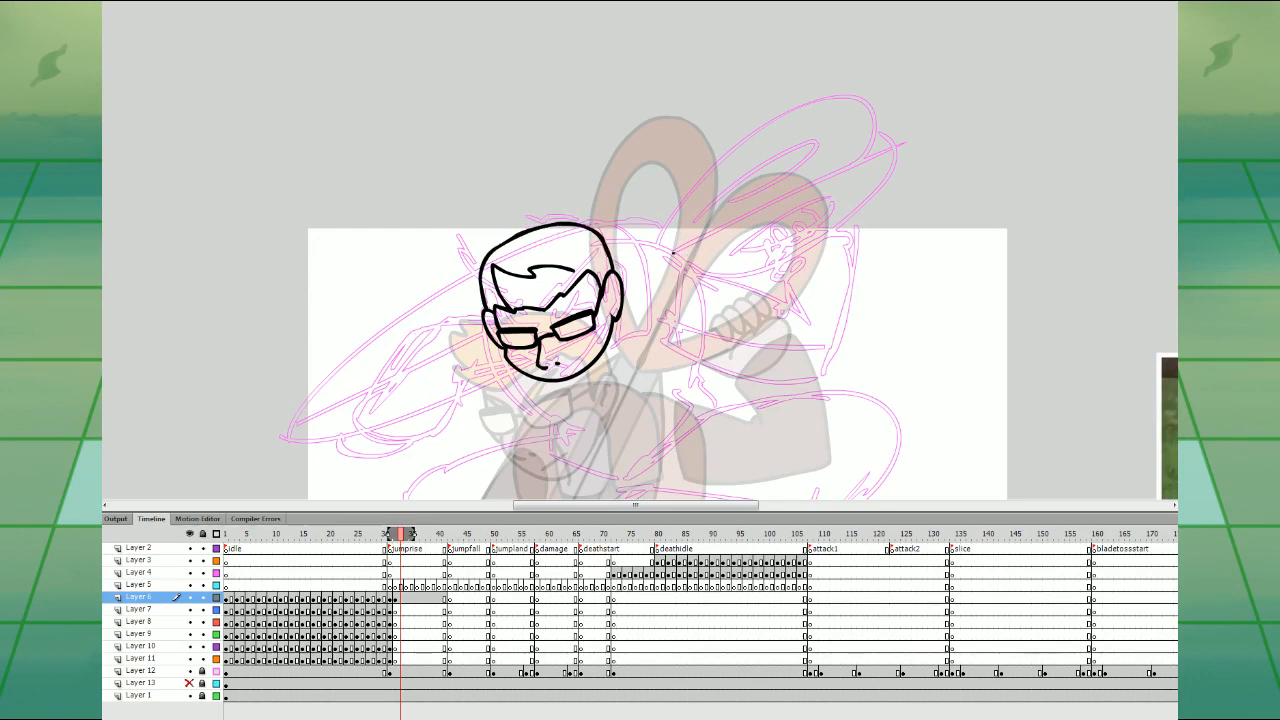
key("ctrl+z")
mouse_move(588, 232)
left_mouse_down()
mouse_move(508, 238)
mouse_move(491, 252)
mouse_move(486, 308)
left_mouse_up()
key("ctrl+z")
mouse_move(618, 276)
left_mouse_down()
mouse_move(594, 230)
mouse_move(518, 231)
mouse_move(481, 257)
mouse_move(486, 306)
left_mouse_up()
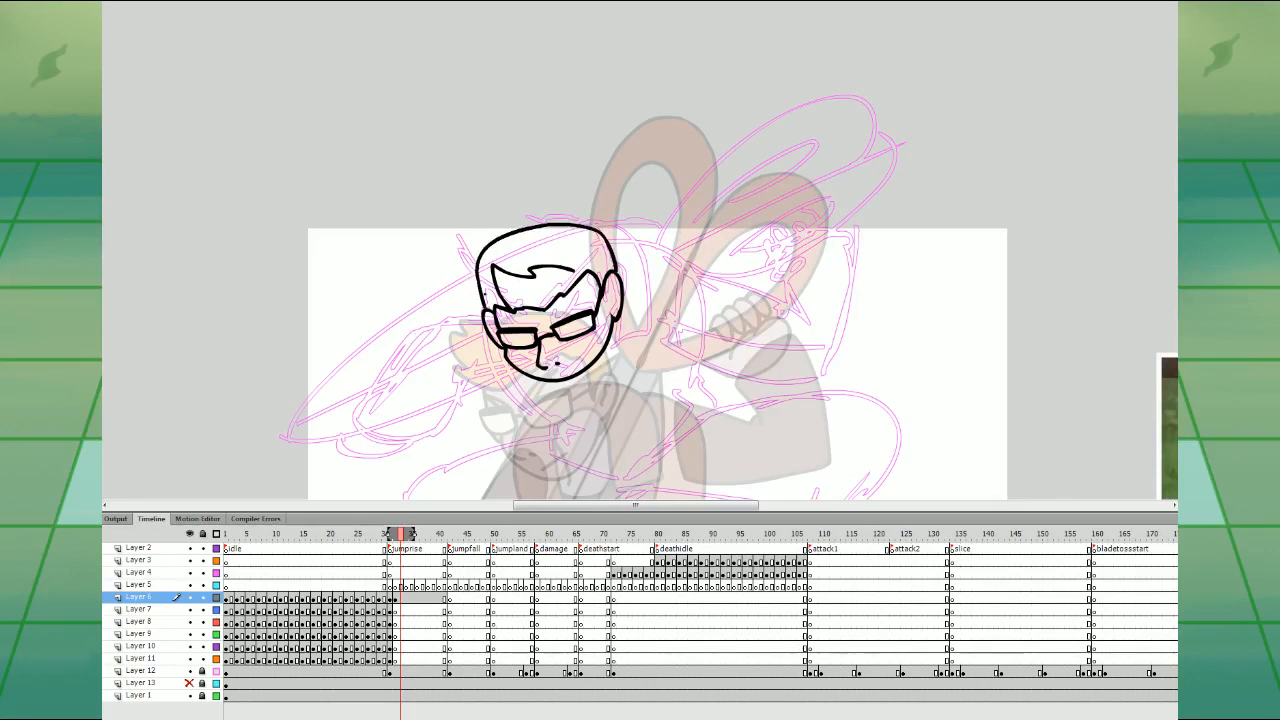
key("ctrl+z")
- Draw the outline over the top of the head and add the inner ear, mouth and angry brow lines
mouse_move(603, 238)
left_mouse_down()
mouse_move(569, 226)
mouse_move(529, 232)
mouse_move(489, 250)
mouse_move(486, 312)
left_mouse_up()
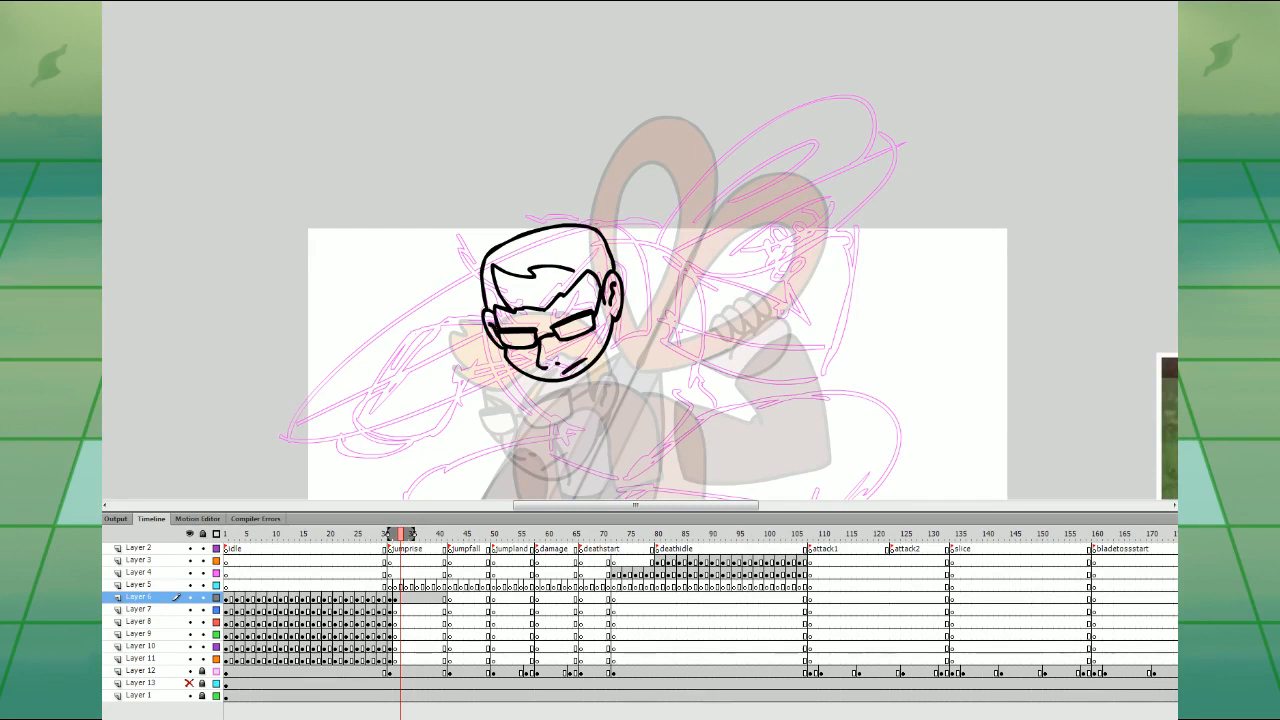
left_click_drag(584, 292, 564, 316)
left_click_drag(762, 417, 729, 350)
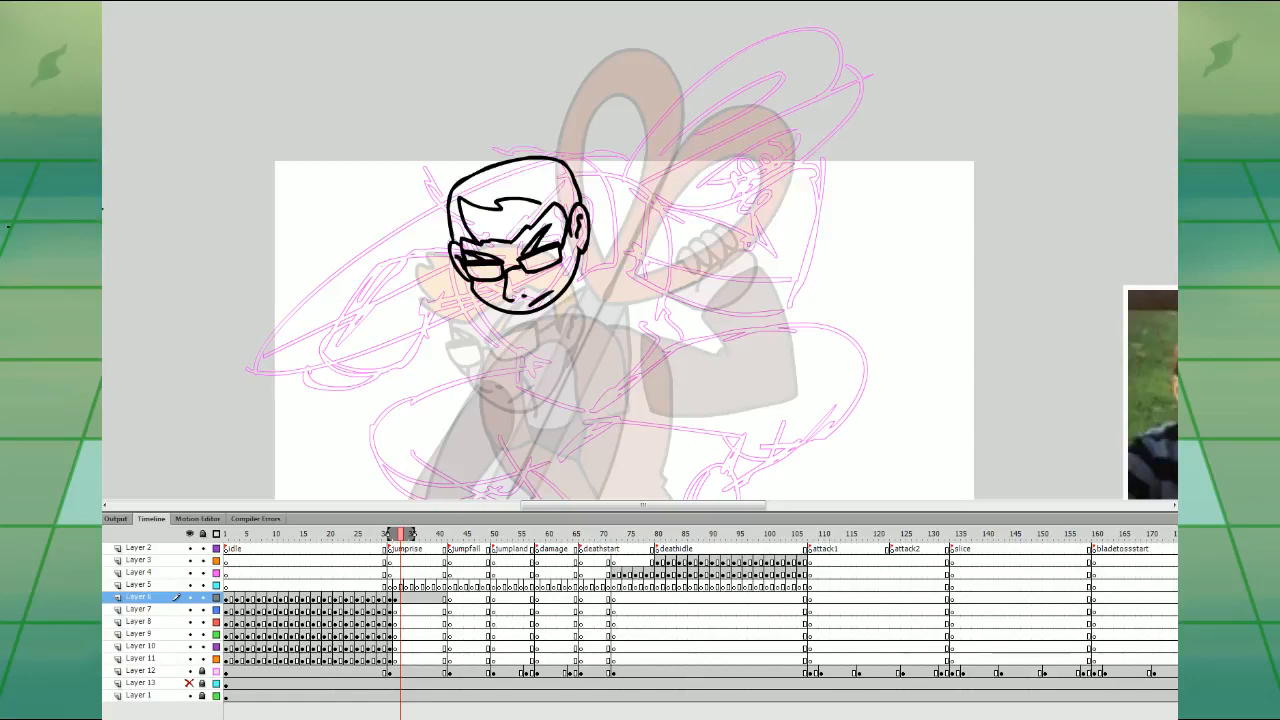
- Erase the hair tuft, redraw it with jagged points, and shift the whole head drawing slightly left
mouse_move(460, 199)
left_mouse_down()
mouse_move(536, 203)
mouse_move(501, 199)
left_mouse_up()
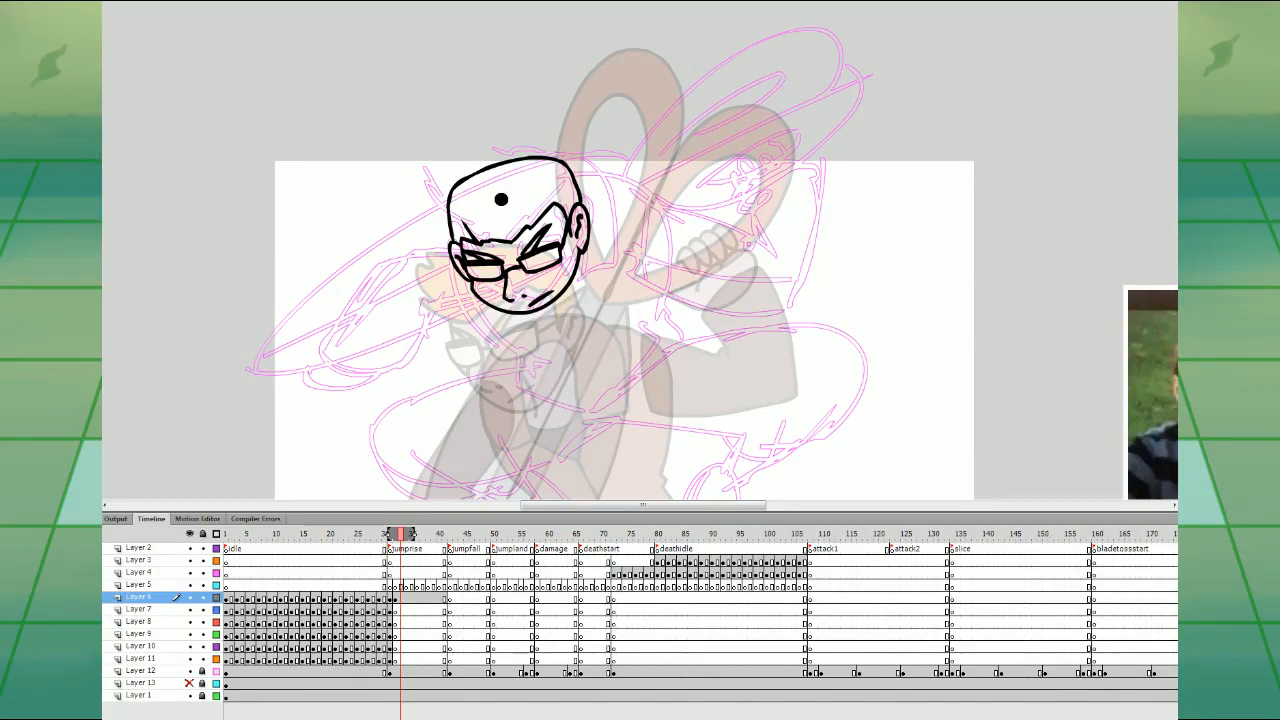
left_click(400, 597)
mouse_move(514, 195)
left_mouse_down()
mouse_move(462, 197)
mouse_move(463, 228)
left_mouse_up()
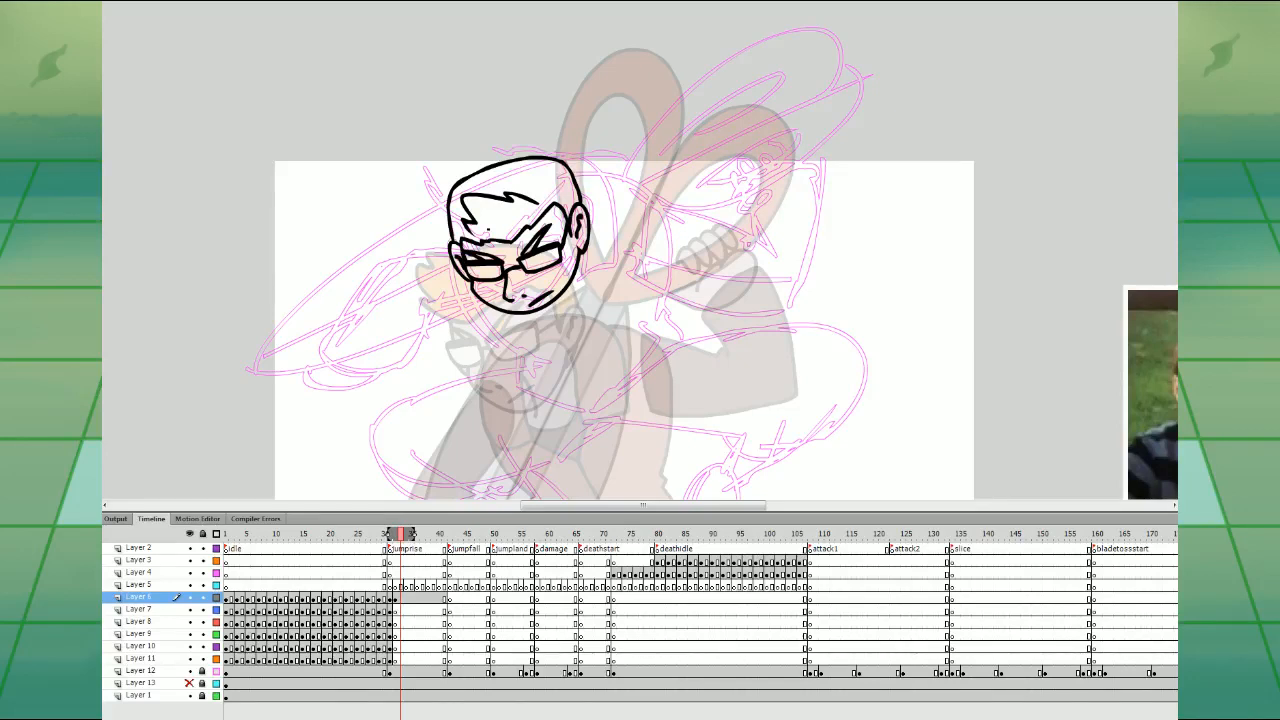
left_click(407, 596)
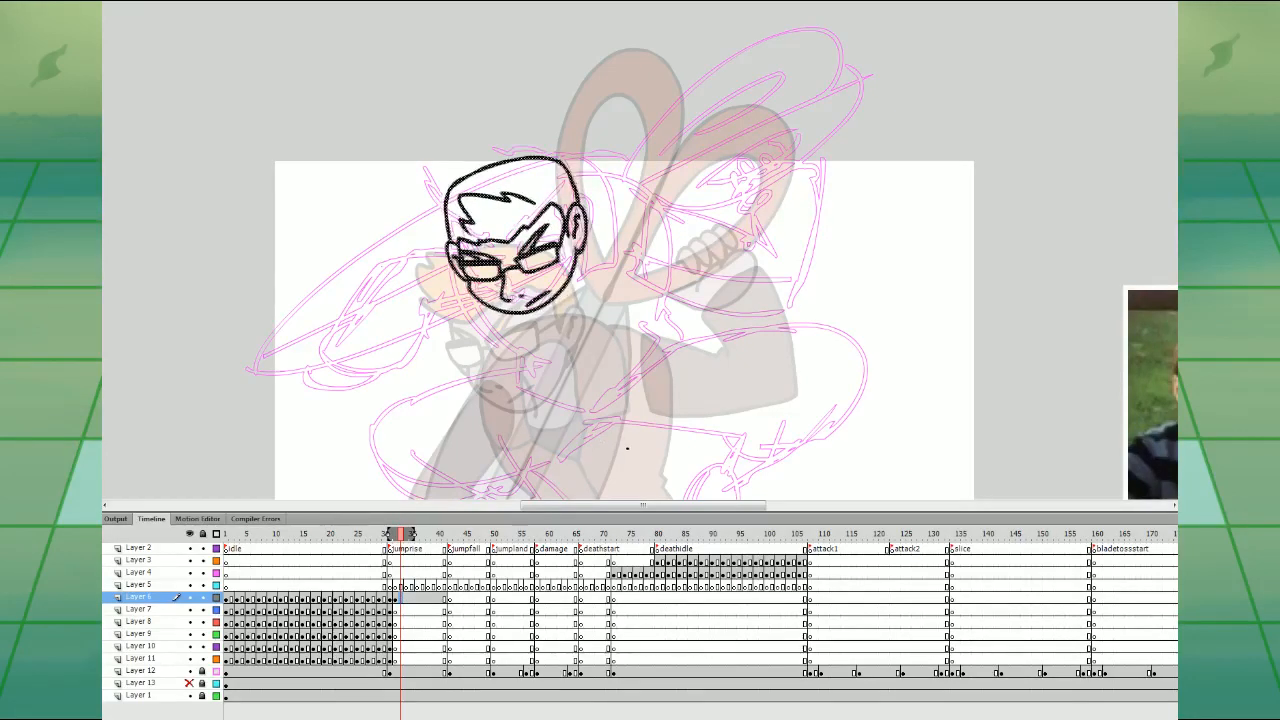
- Draw the hood's outer outline and inner opening around the head on Layer 7
left_click(407, 609)
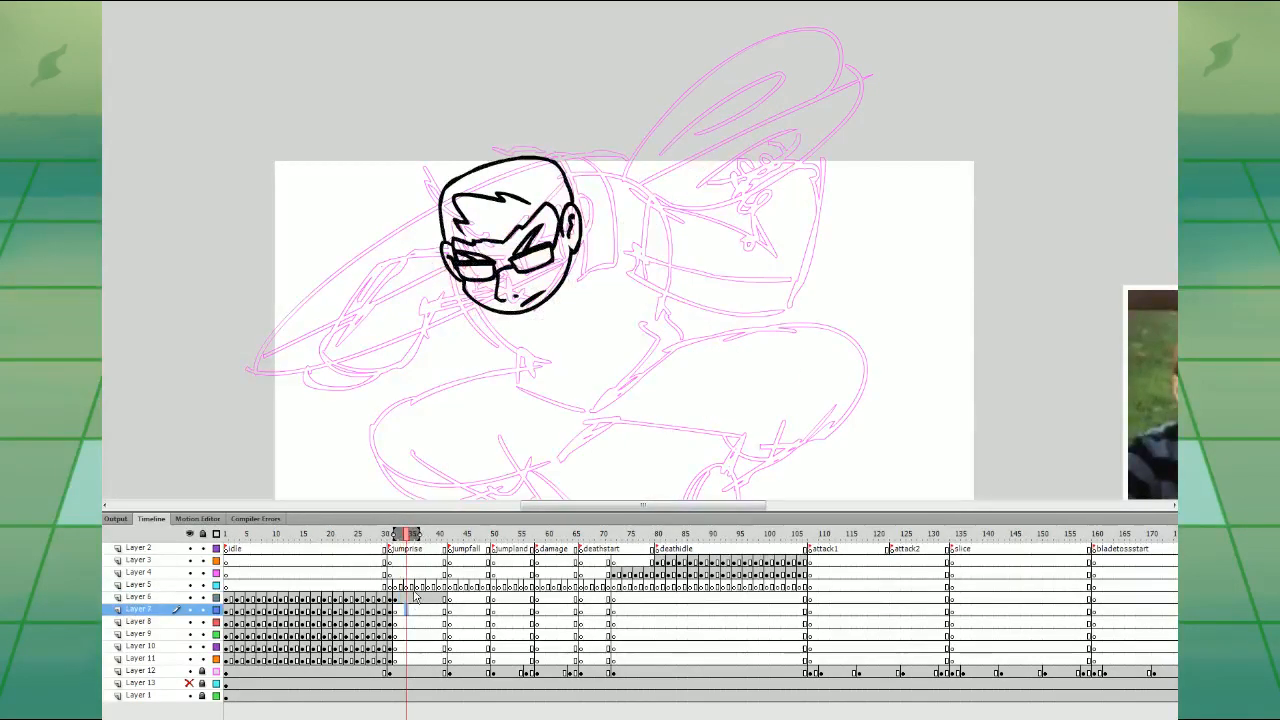
left_click(403, 609)
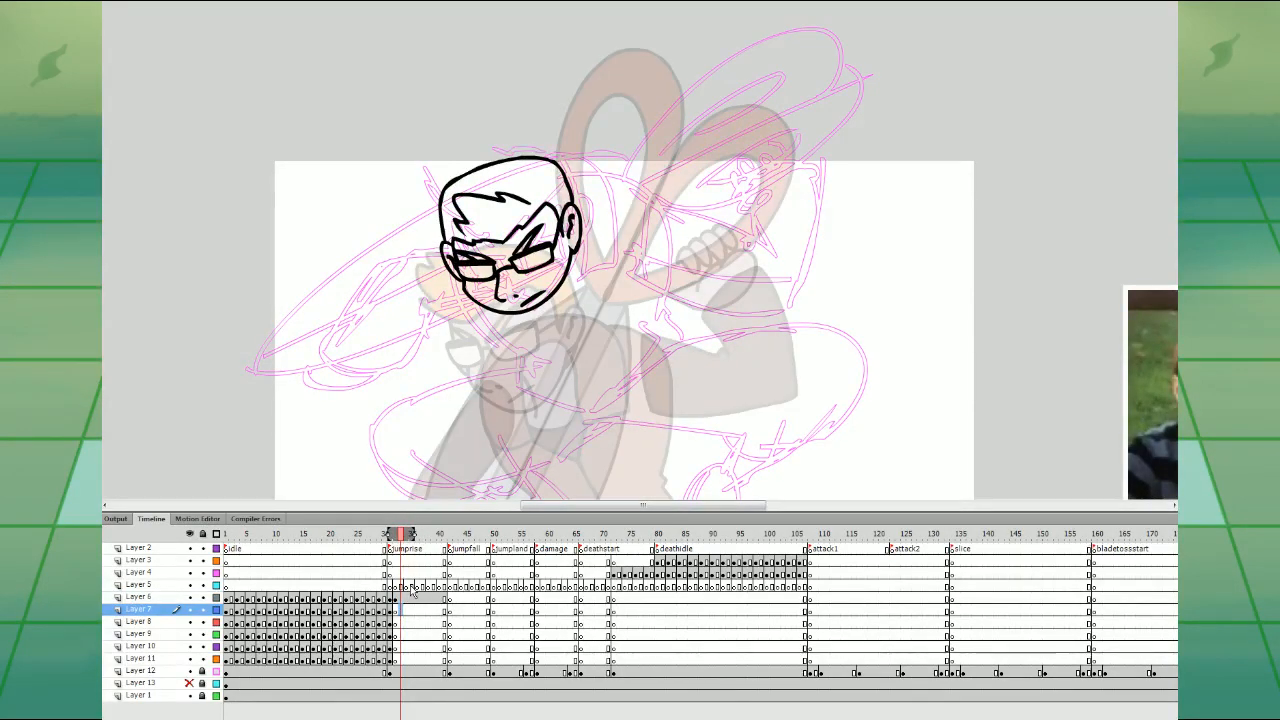
mouse_move(577, 287)
left_mouse_down()
mouse_move(606, 218)
mouse_move(555, 162)
mouse_move(457, 216)
mouse_move(485, 325)
left_mouse_up()
key("ctrl+z")
mouse_move(579, 299)
left_mouse_down()
mouse_move(608, 289)
mouse_move(549, 174)
mouse_move(478, 329)
mouse_move(498, 278)
mouse_move(552, 222)
left_mouse_up()
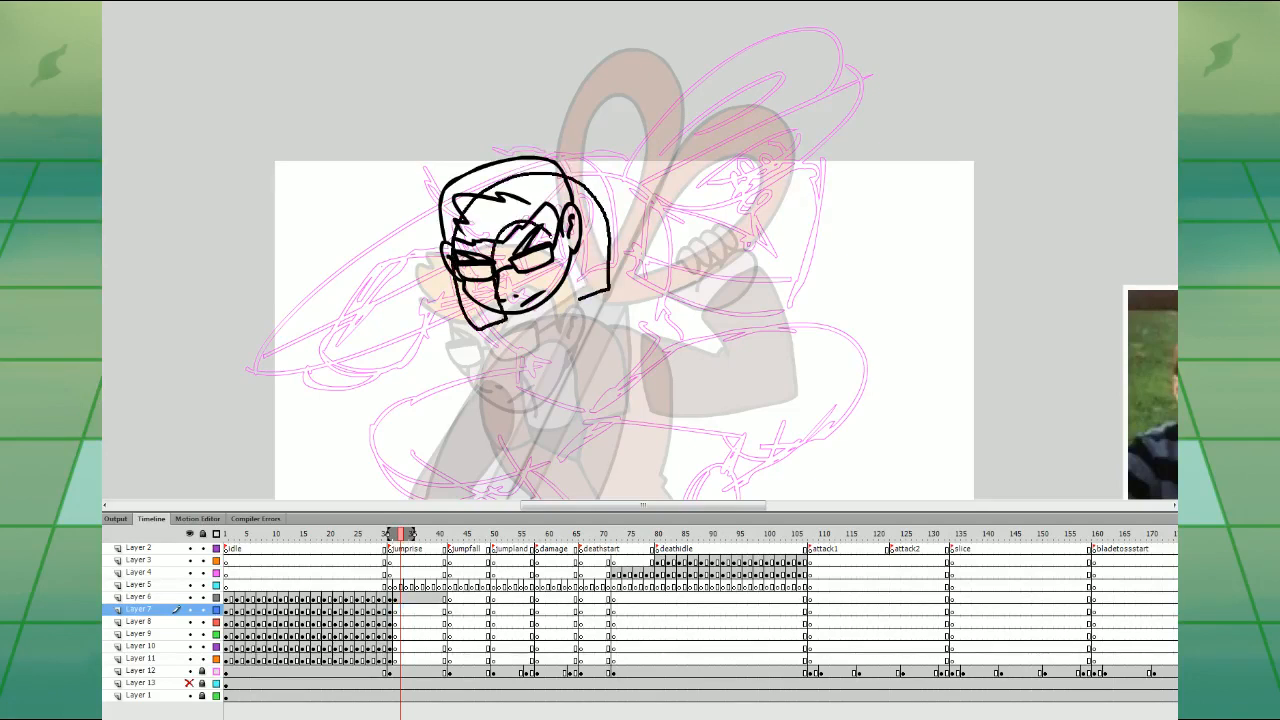
- Draw the pointed front of the hood below the chin and refine its inner neckline on Layer 7
mouse_move(577, 299)
left_mouse_down()
mouse_move(541, 331)
mouse_move(572, 299)
left_mouse_up()
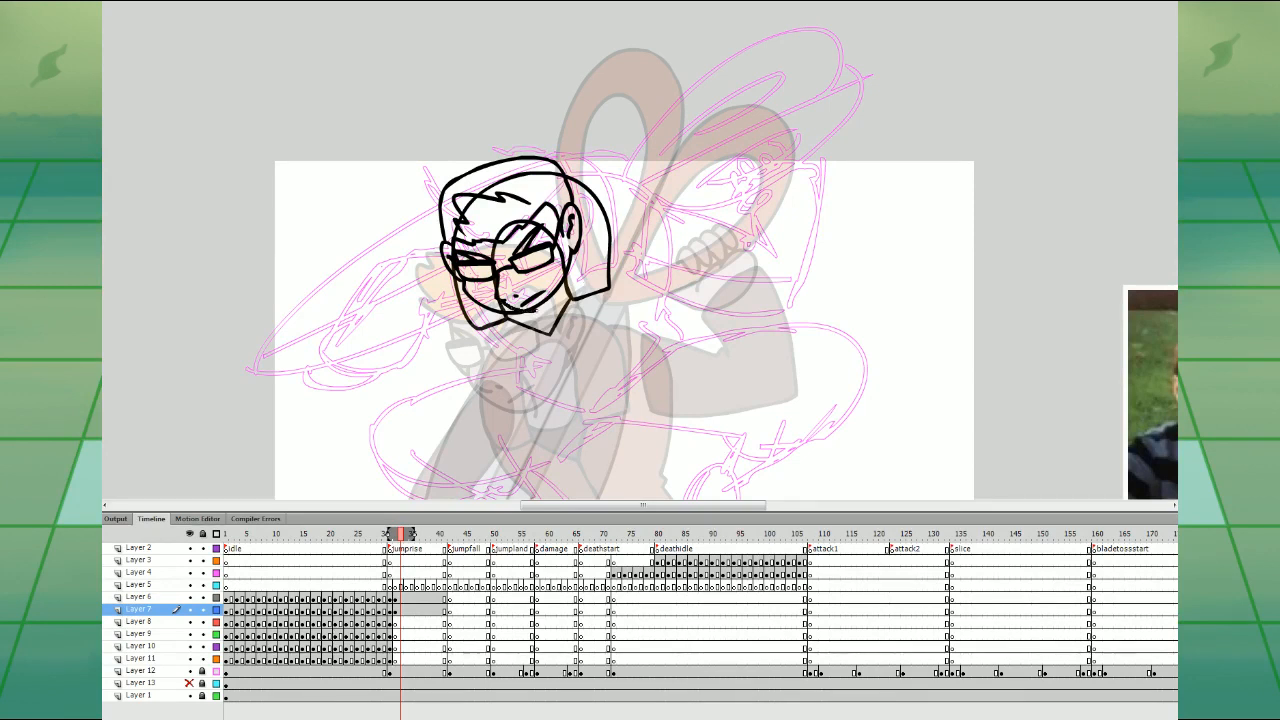
key("ctrl+z")
left_click_drag(503, 298, 555, 293)
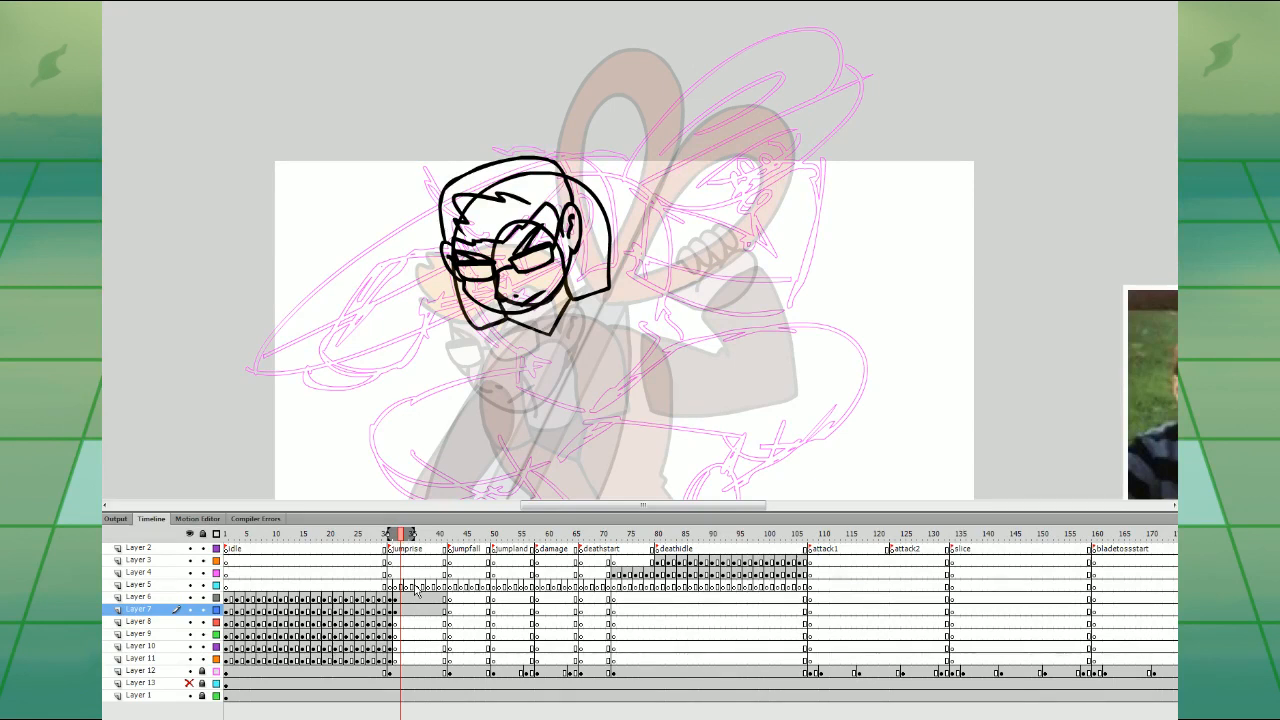
left_click(408, 608)
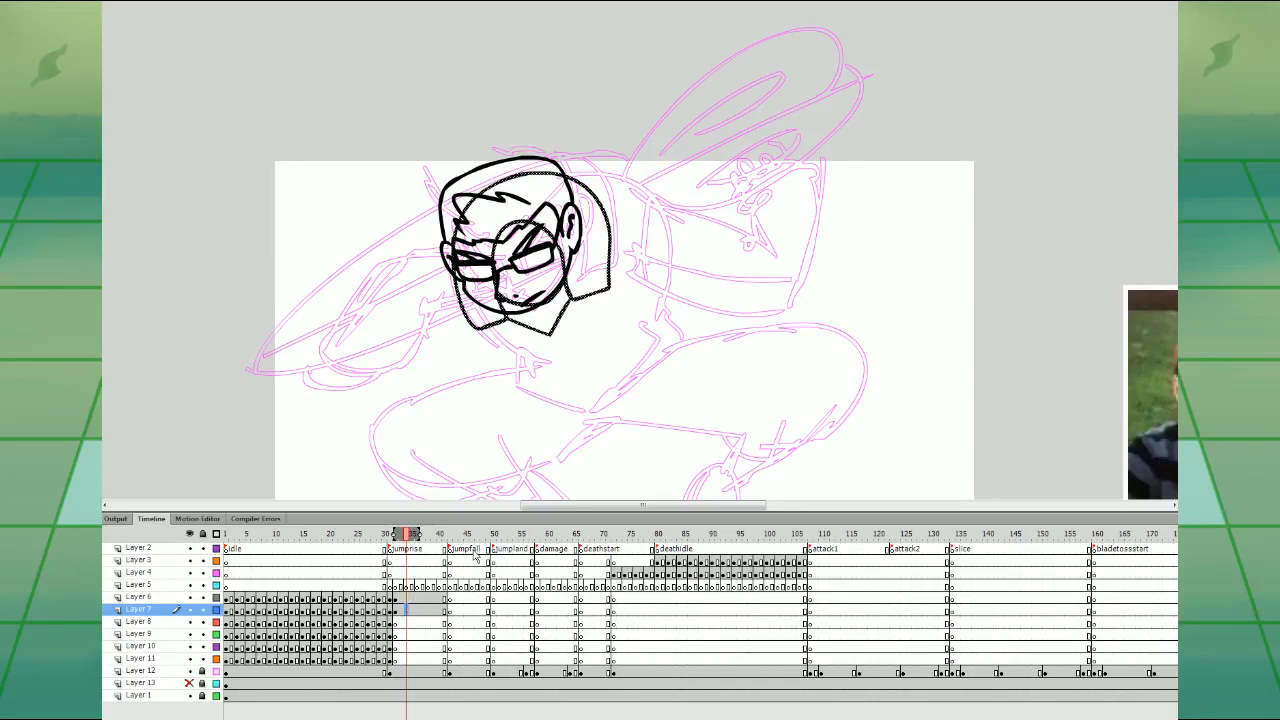
- Draw the jacket's shoulders, side edges, lower edge and front opening below the hood on the jumprise pose
left_click(401, 609)
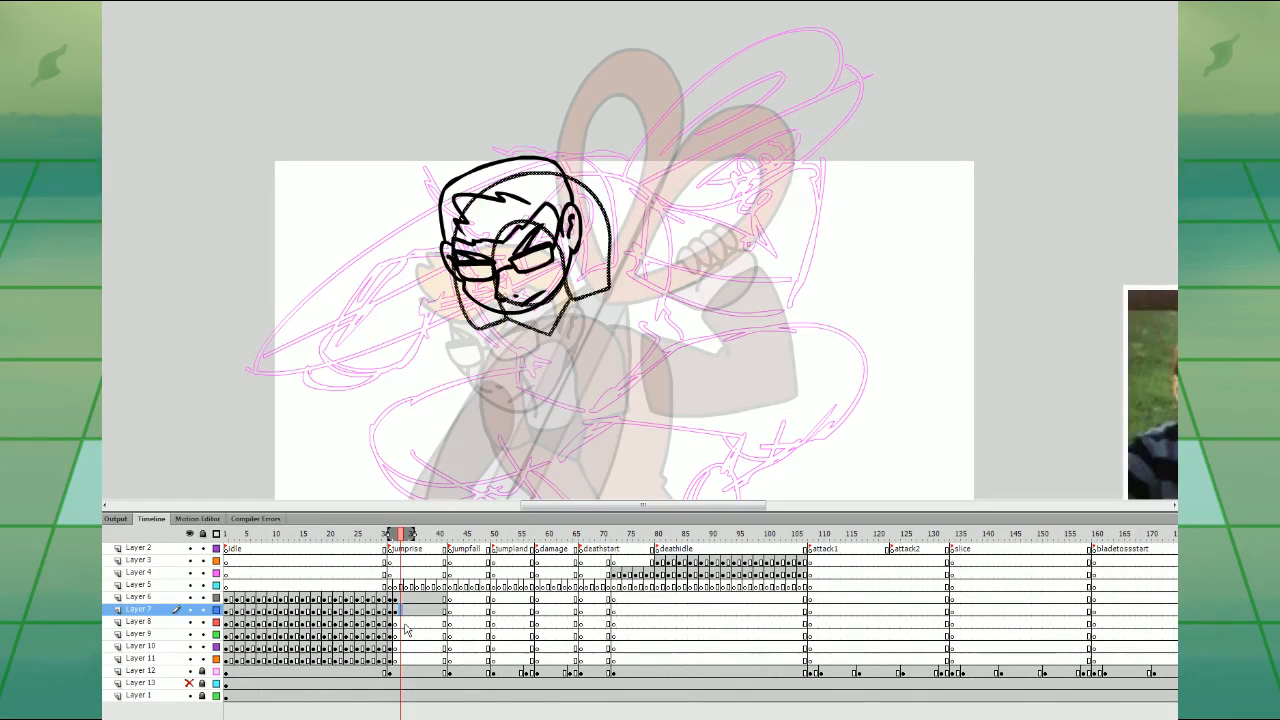
mouse_move(447, 238)
left_mouse_down()
mouse_move(443, 280)
mouse_move(520, 362)
mouse_move(516, 380)
mouse_move(590, 410)
mouse_move(664, 346)
mouse_move(652, 262)
mouse_move(584, 186)
left_mouse_up()
left_click_drag(560, 333, 580, 407)
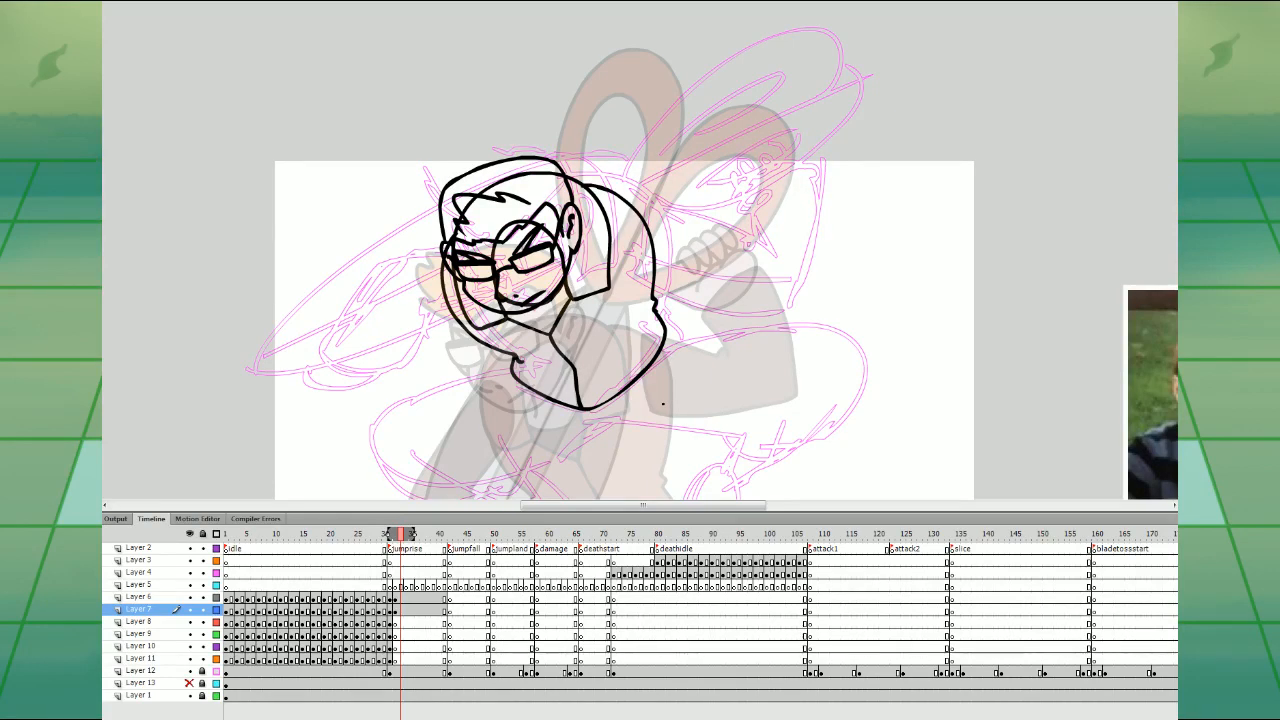
- Move the hood and jacket drawing to Layer 8 and replace the old arm on Layer 7 with a blank keyframe
left_click(396, 611)
left_click_drag(396, 611, 397, 623)
left_click(397, 611)
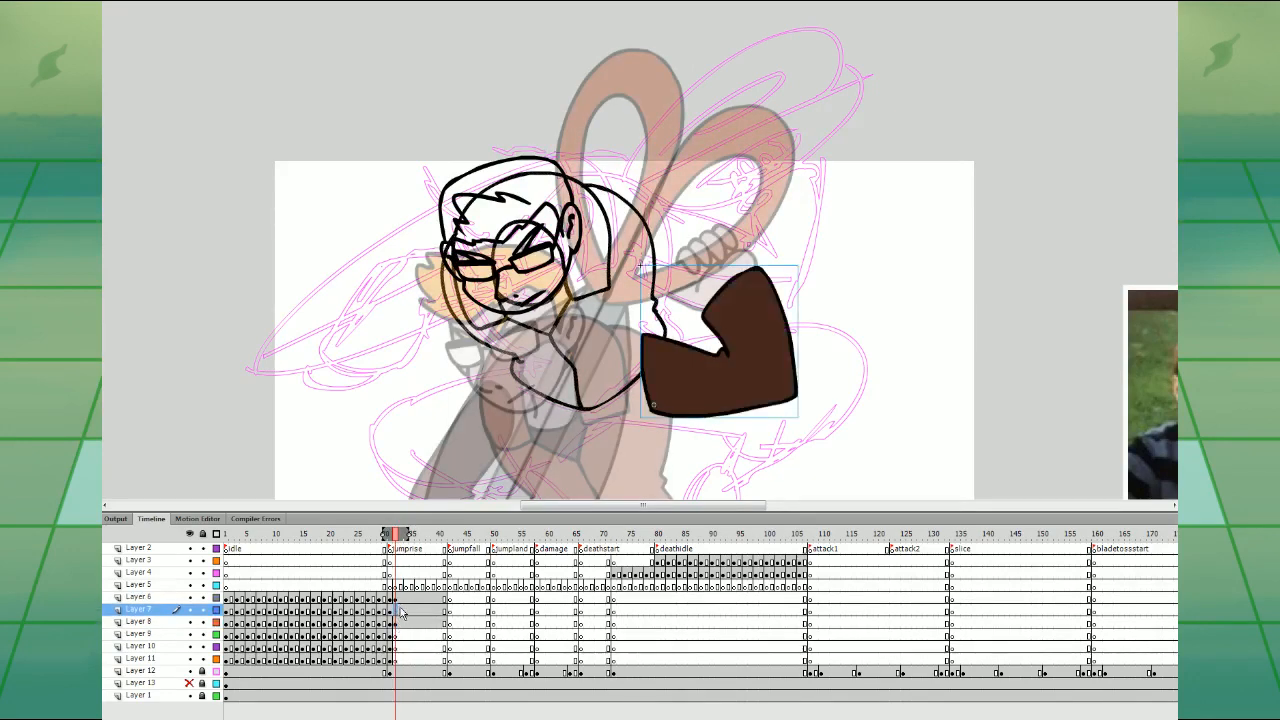
key("F7")
left_click(406, 633)
- Carry the scissors and gripping hand on Layer 11 into the jumprise pose, rotating and raising them to lie diagonally behind the head
left_click_drag(672, 472, 689, 394)
left_click(391, 660)
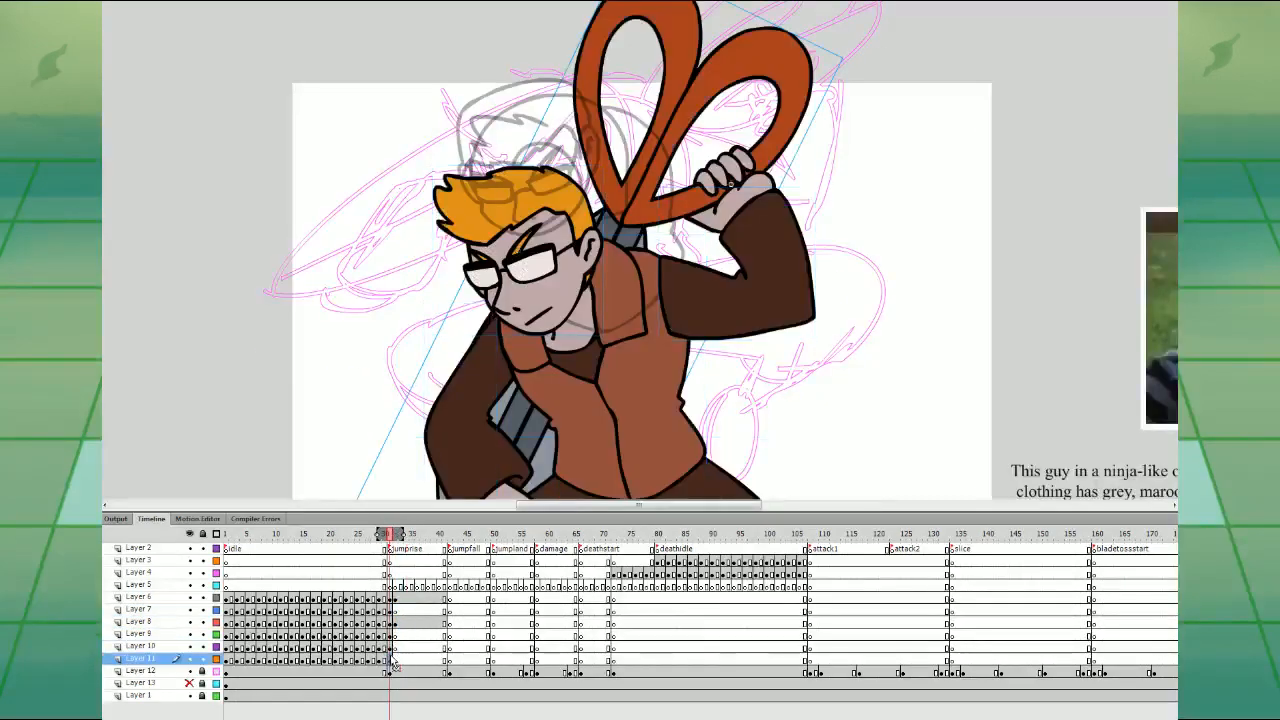
left_click_drag(391, 660, 396, 660)
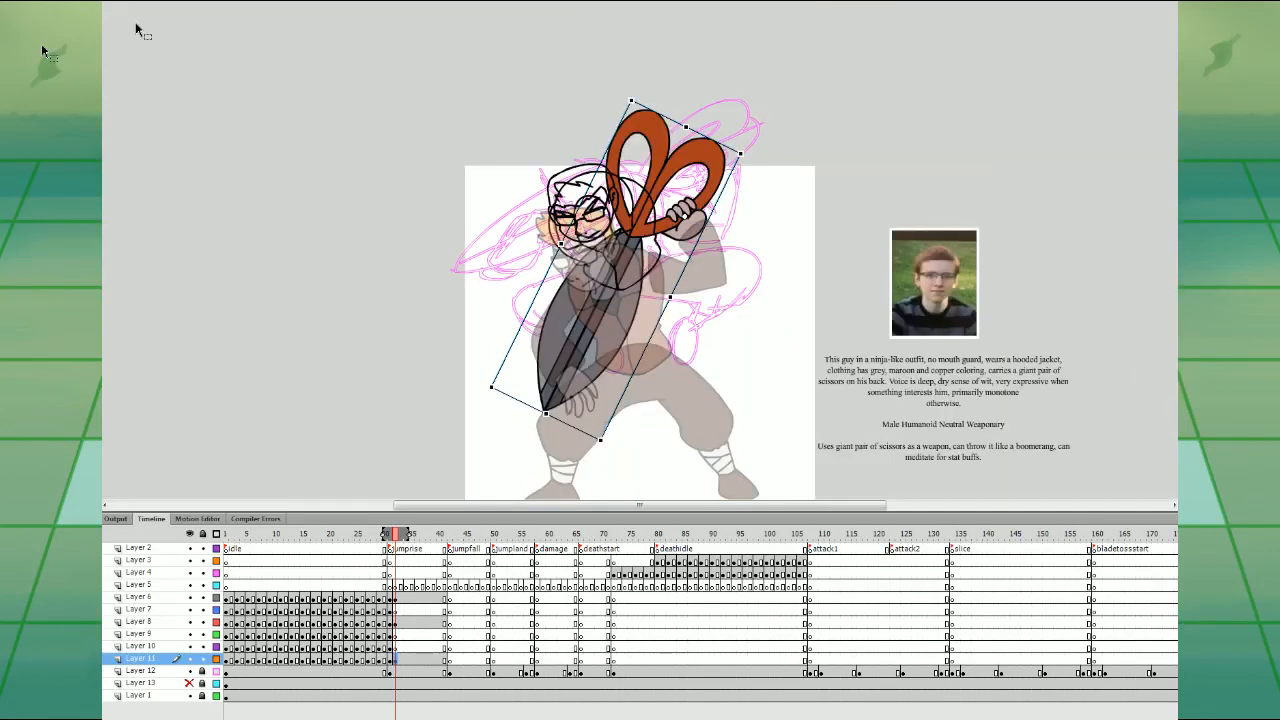
key("ctrl+minus")
left_click_drag(748, 150, 725, 173)
left_click_drag(575, 170, 588, 182)
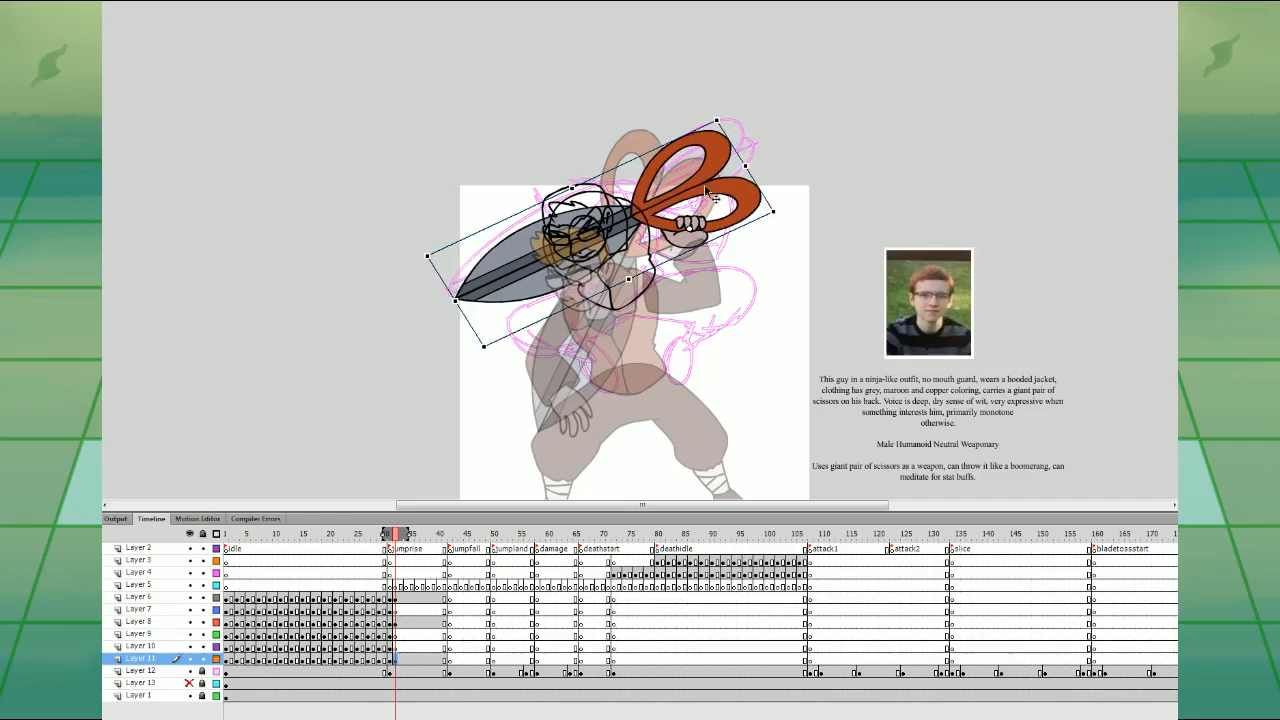
mouse_move(750, 184)
left_mouse_down()
mouse_move(752, 168)
mouse_move(780, 190)
mouse_move(765, 188)
left_mouse_up()
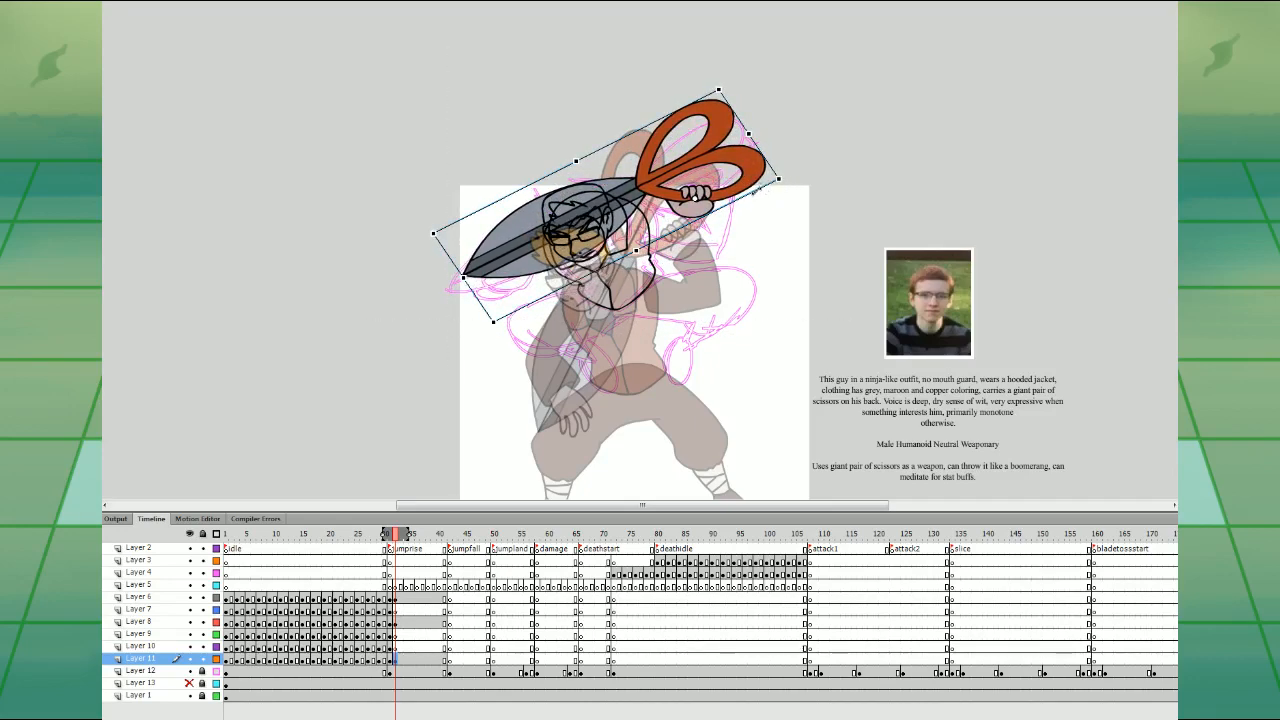
left_click(764, 212)
key("ctrl+equal")
left_click_drag(784, 283, 731, 377)
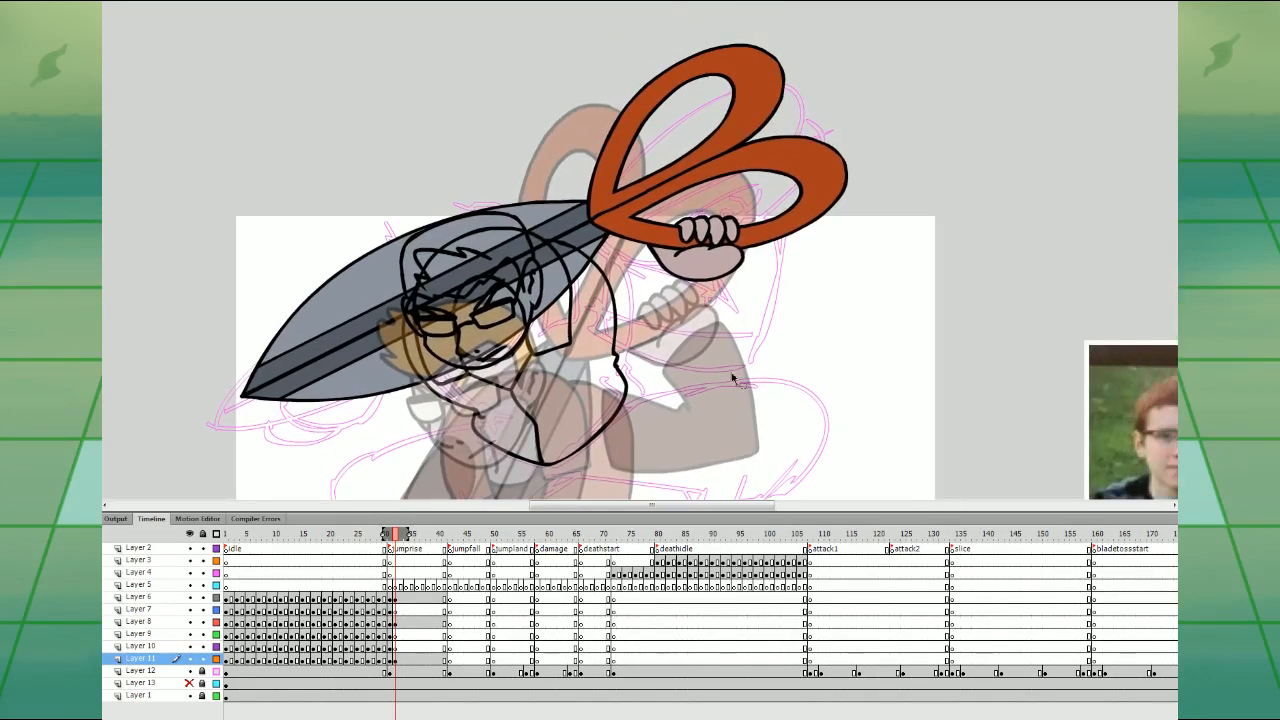
left_click(14, 207)
- Draw the outline of the bent sleeve reaching up to the scissor-gripping hand on Layer 7
left_click(401, 610)
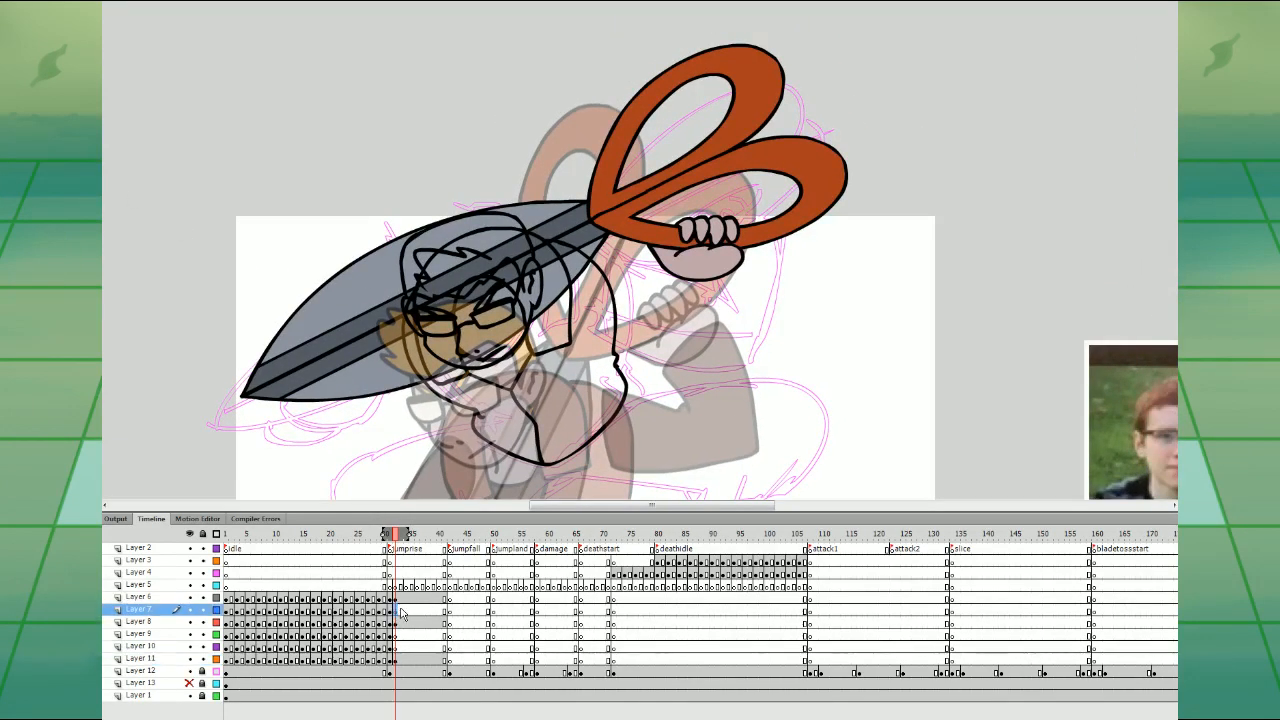
mouse_move(675, 289)
left_mouse_down()
mouse_move(583, 252)
mouse_move(591, 320)
mouse_move(666, 350)
mouse_move(739, 348)
mouse_move(753, 262)
mouse_move(677, 286)
left_mouse_up()
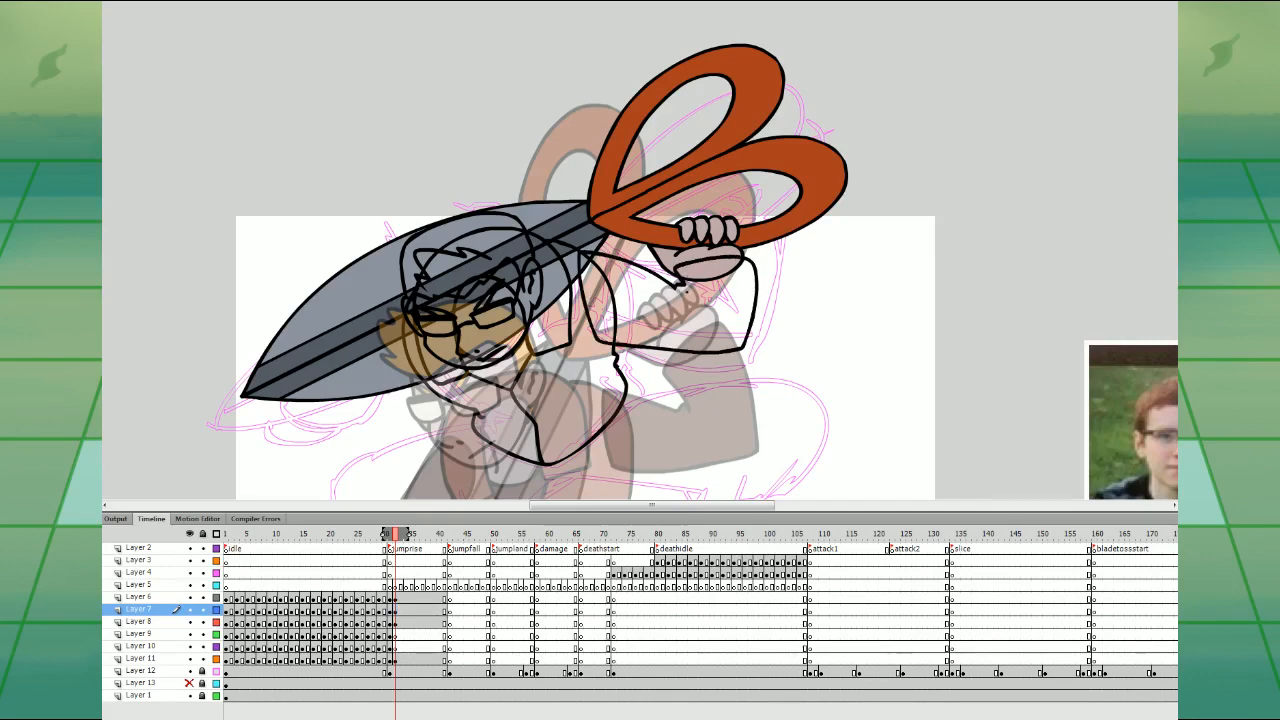
left_click_drag(712, 386, 879, 406)
- Draw the other arm's sleeve and the curved hand outline beneath the scissor blade's tip on Layer 9
left_click(395, 622)
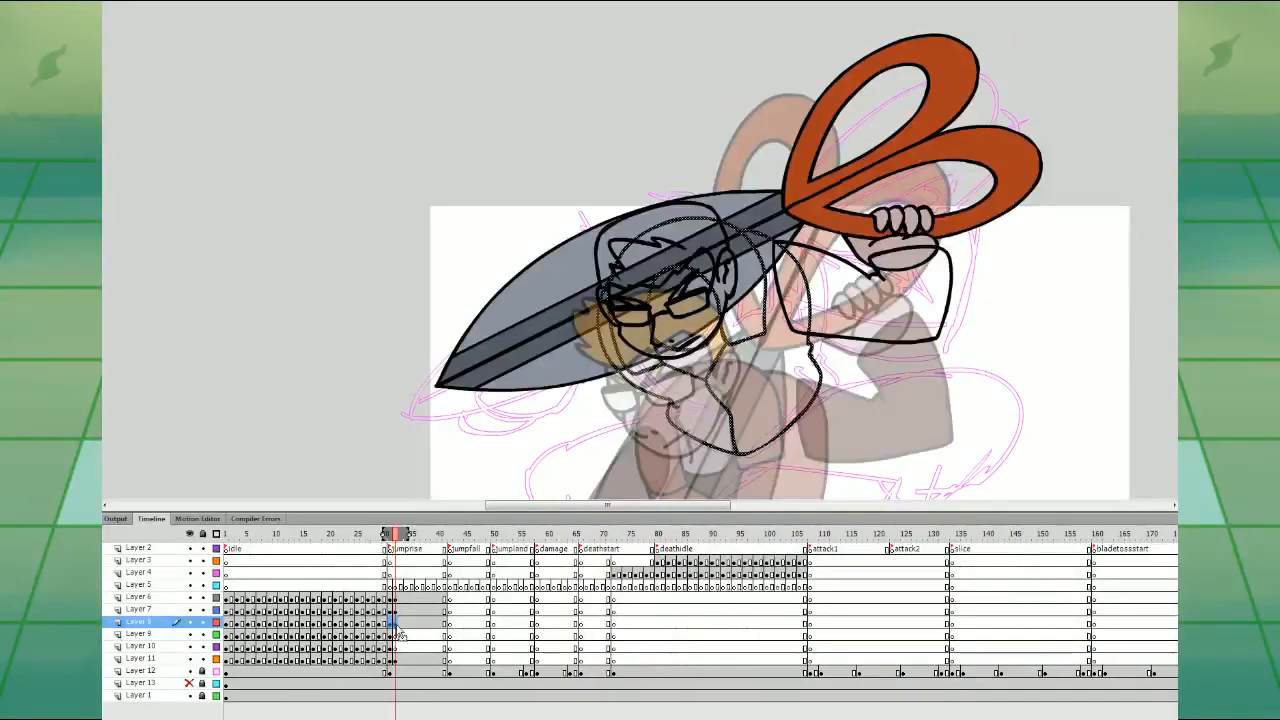
left_click(401, 625)
left_click(396, 634)
mouse_move(596, 289)
left_mouse_down()
mouse_move(534, 366)
mouse_move(530, 416)
mouse_move(606, 360)
mouse_move(626, 276)
mouse_move(612, 277)
left_mouse_up()
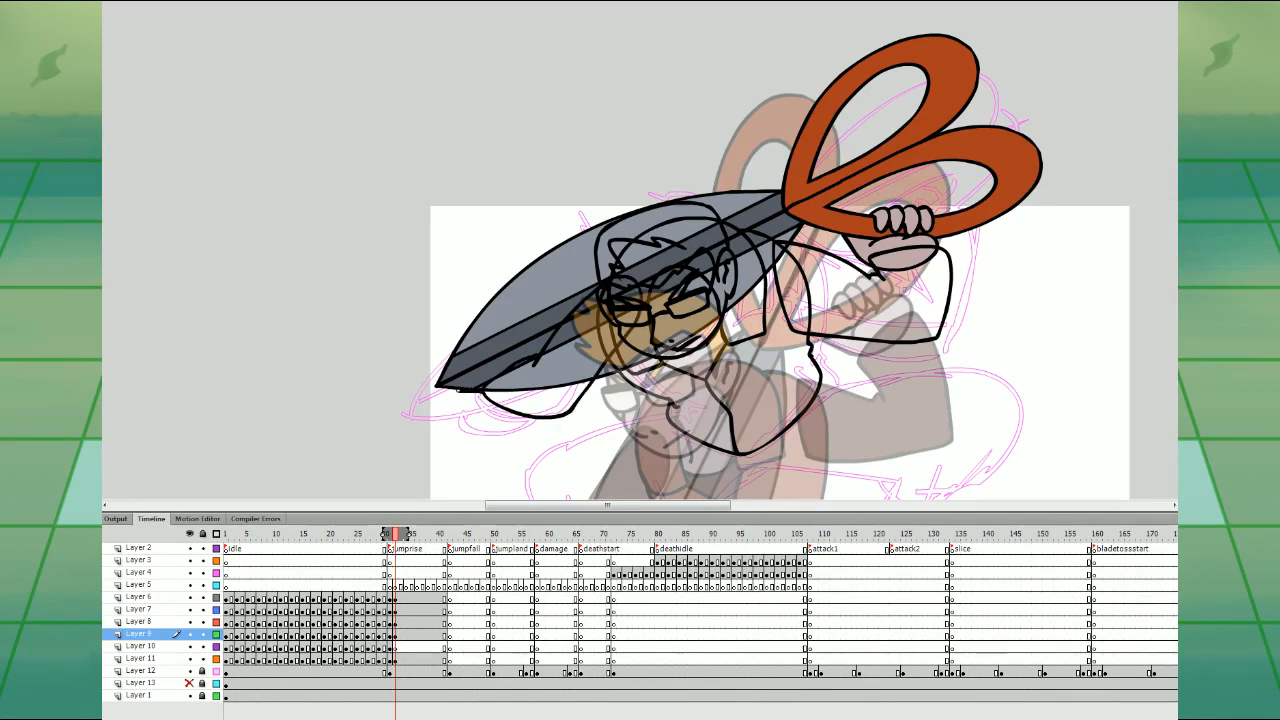
left_click_drag(452, 389, 526, 420)
- Shift the jumprise drawings up so the head sits on Layer 5, and move the blank keyframes to Layer 3
scroll(757, 400, "right", 5)
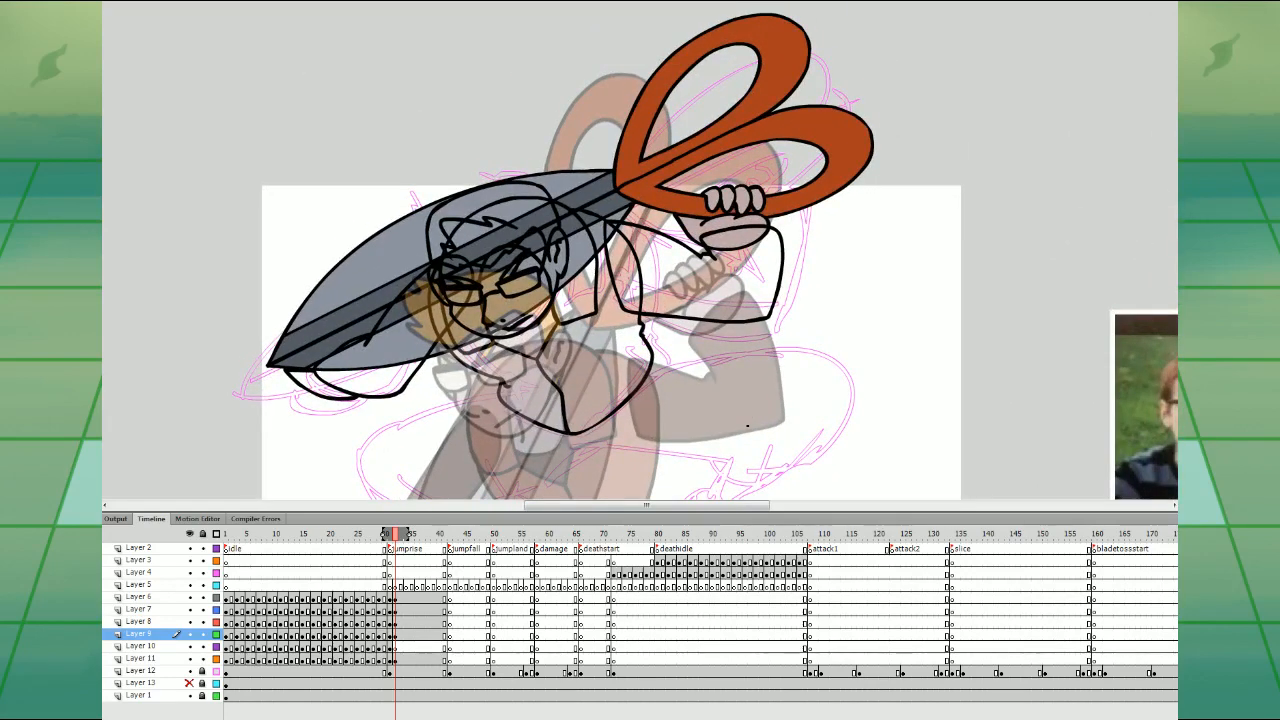
scroll(747, 425, "down", 5)
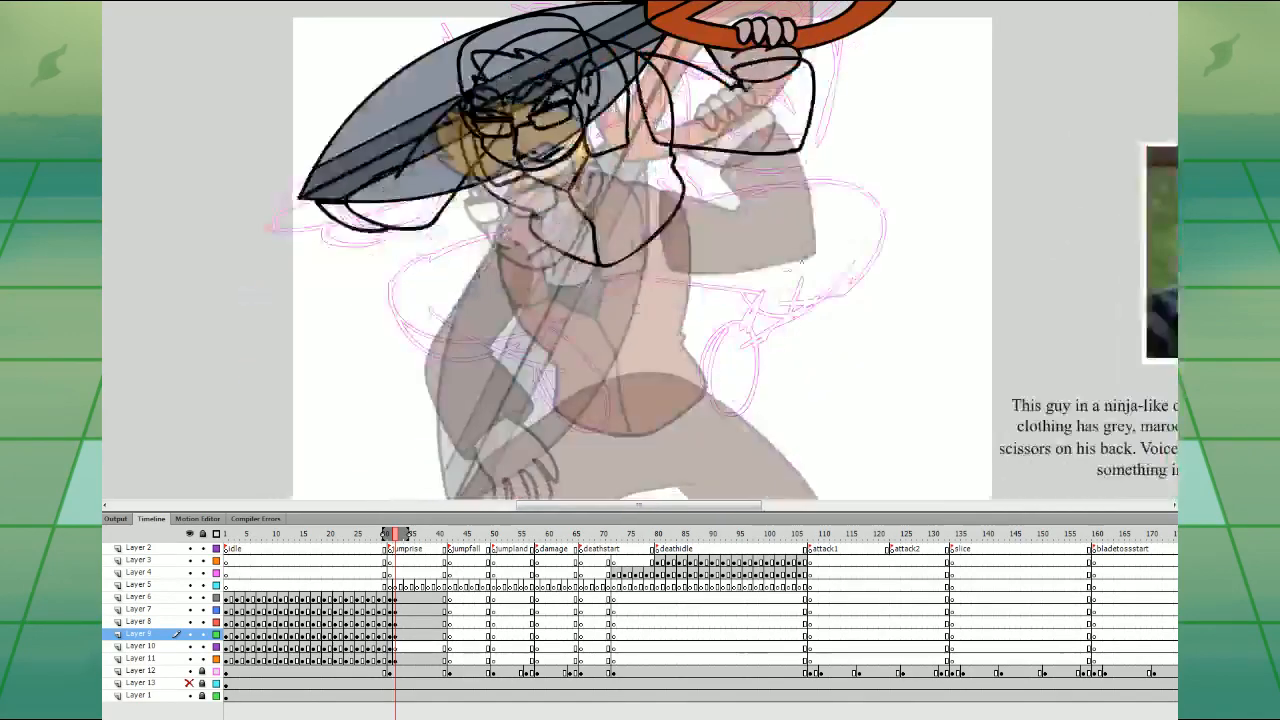
left_click(397, 659)
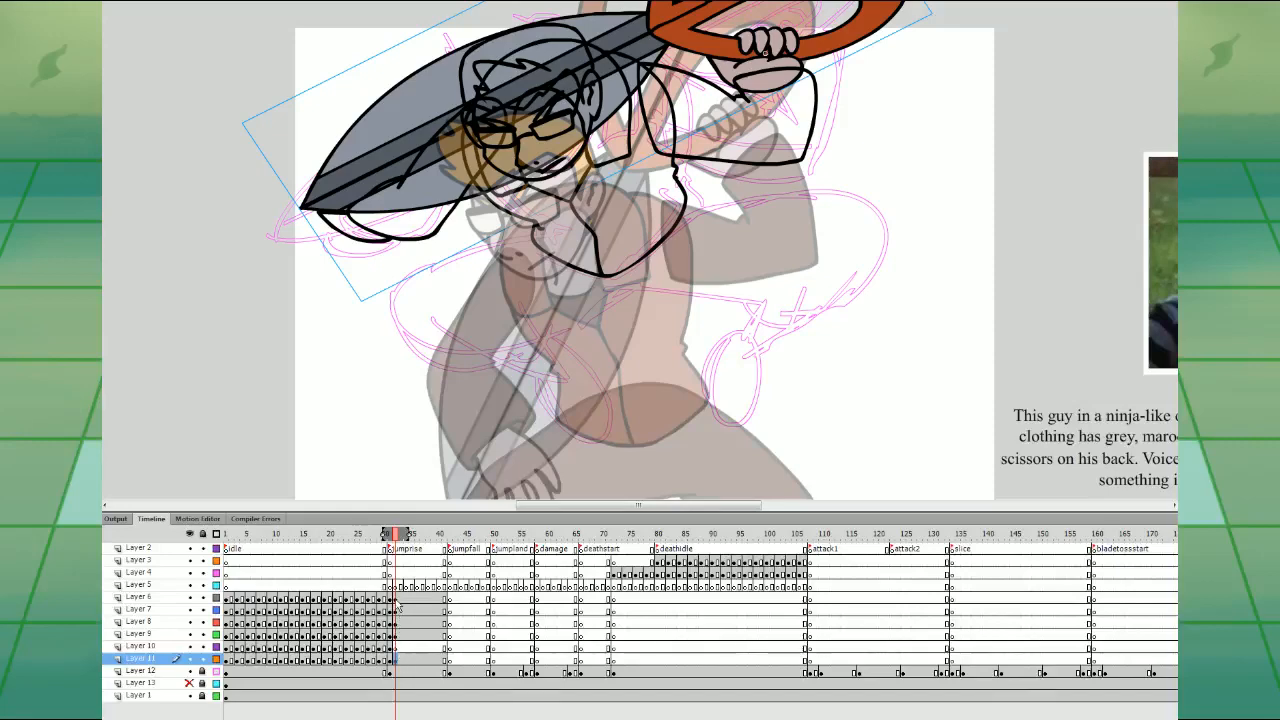
left_click_drag(396, 601, 610, 568)
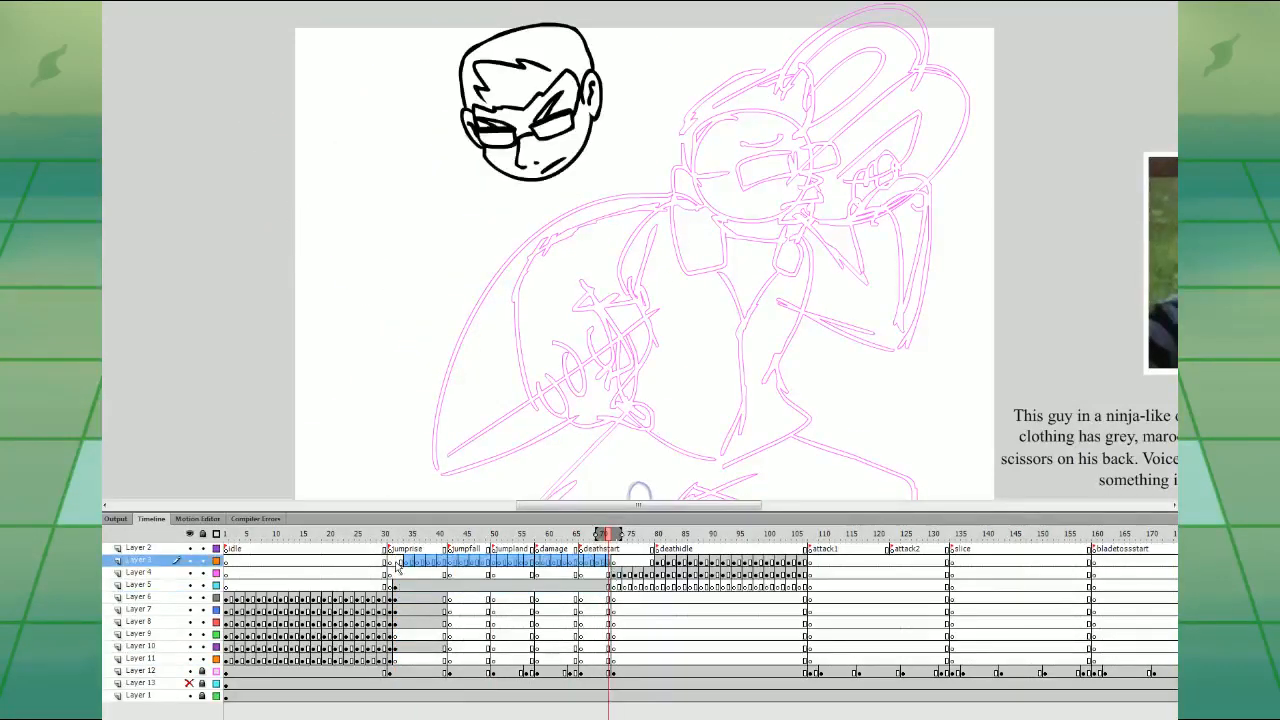
left_click(397, 561)
left_click_drag(450, 577, 581, 576)
left_click_drag(582, 577, 585, 590)
left_click(581, 599)
left_click(422, 587)
- Keep the scissors on Layer 11 and free Layer 9 at the jumprise pose for the leg drawing
left_click(412, 636)
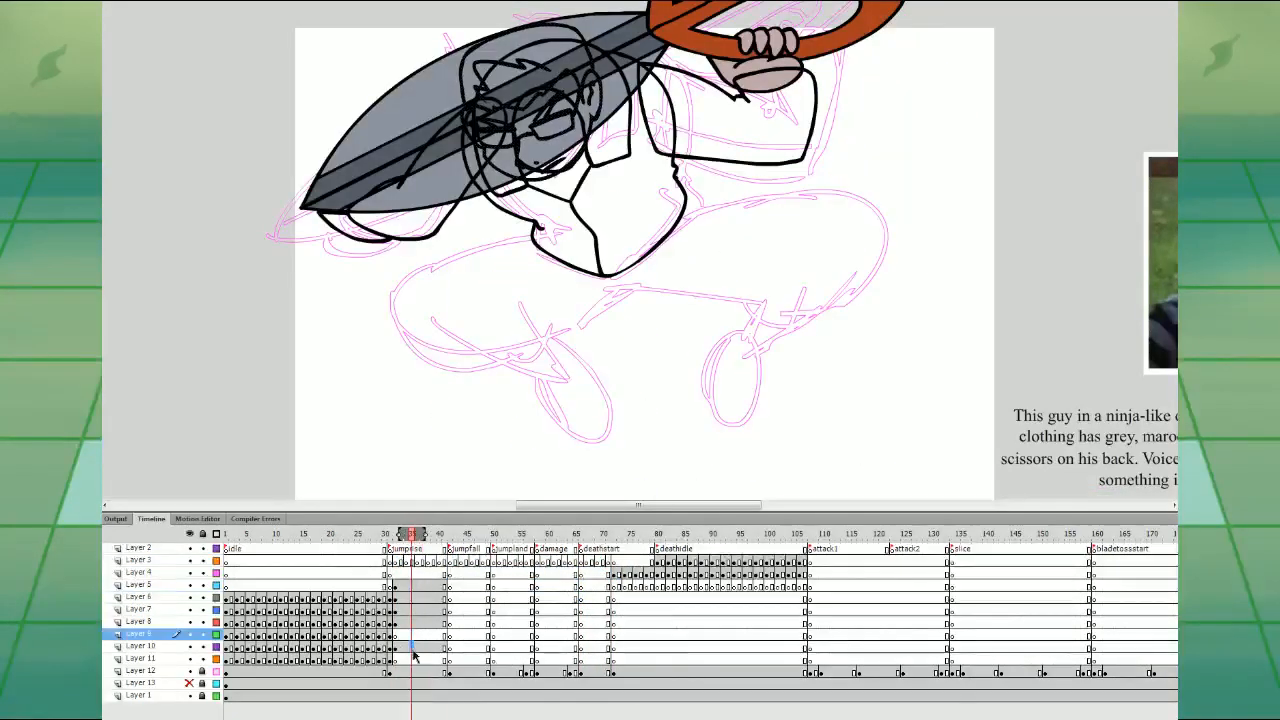
left_click(412, 648)
left_click(396, 636)
left_click(396, 649)
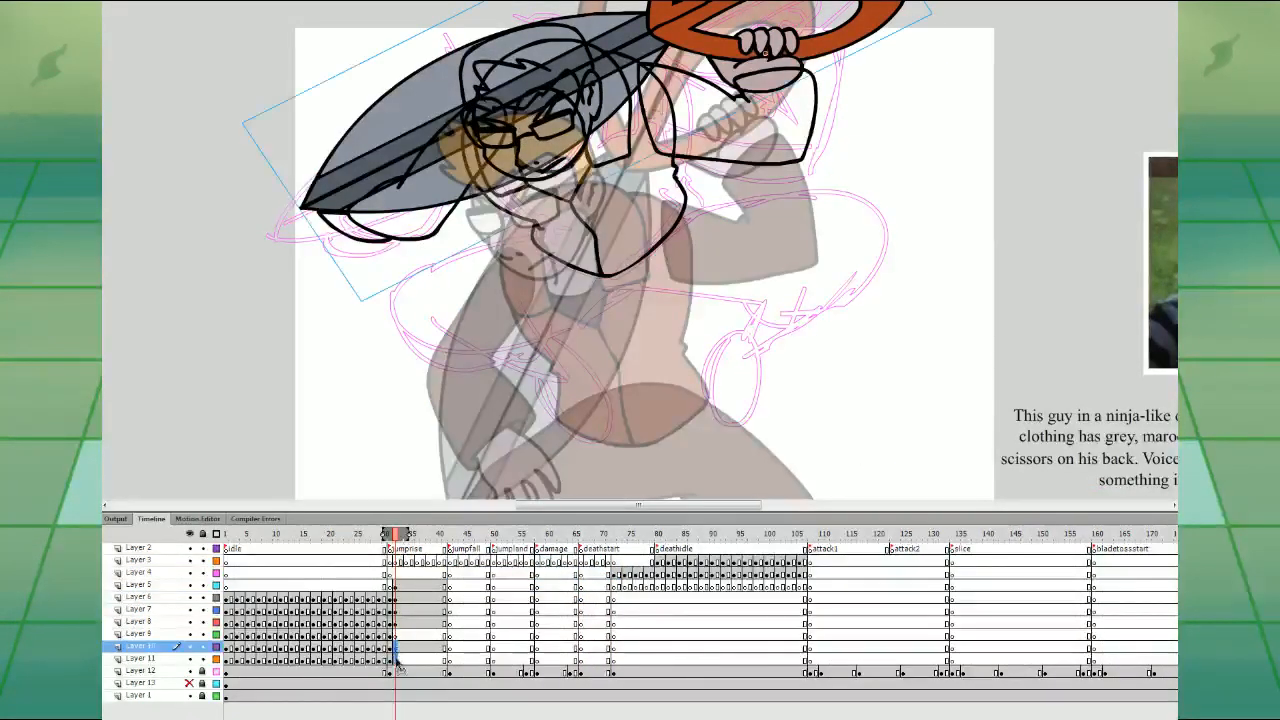
left_click(396, 661)
double_click(397, 648)
left_click(396, 636)
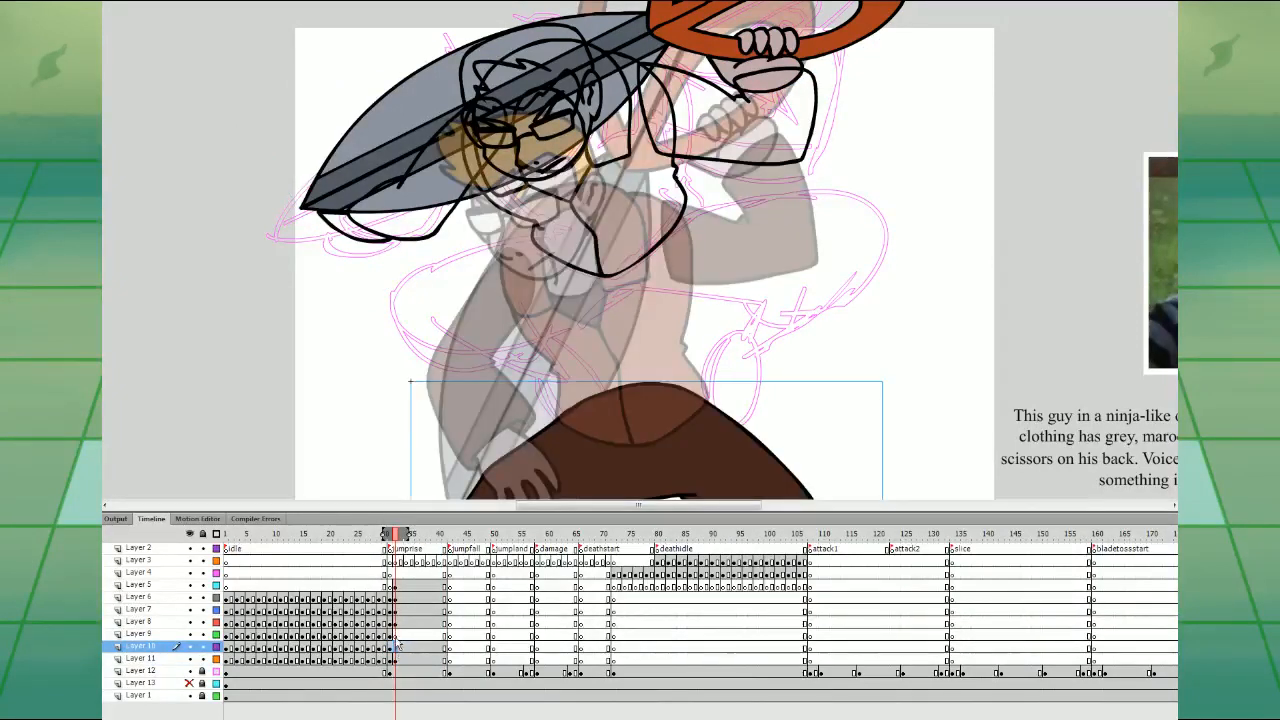
- Draw the bent front leg's outline and its striped ankle wrap on Layer 9, following the rough sketch
left_click_drag(728, 434, 714, 474)
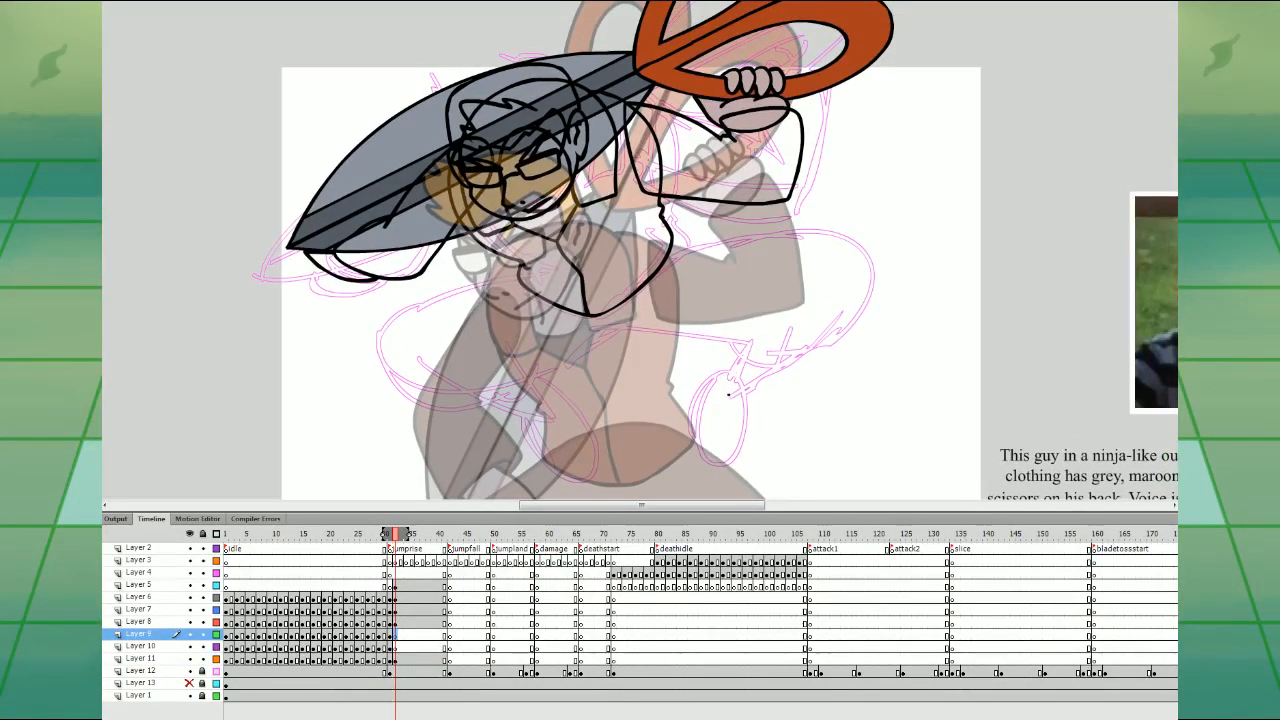
mouse_move(571, 341)
left_mouse_down()
mouse_move(812, 346)
mouse_move(581, 339)
mouse_move(787, 333)
mouse_move(834, 352)
mouse_move(848, 258)
mouse_move(648, 238)
mouse_move(572, 250)
left_mouse_up()
key("ctrl+z")
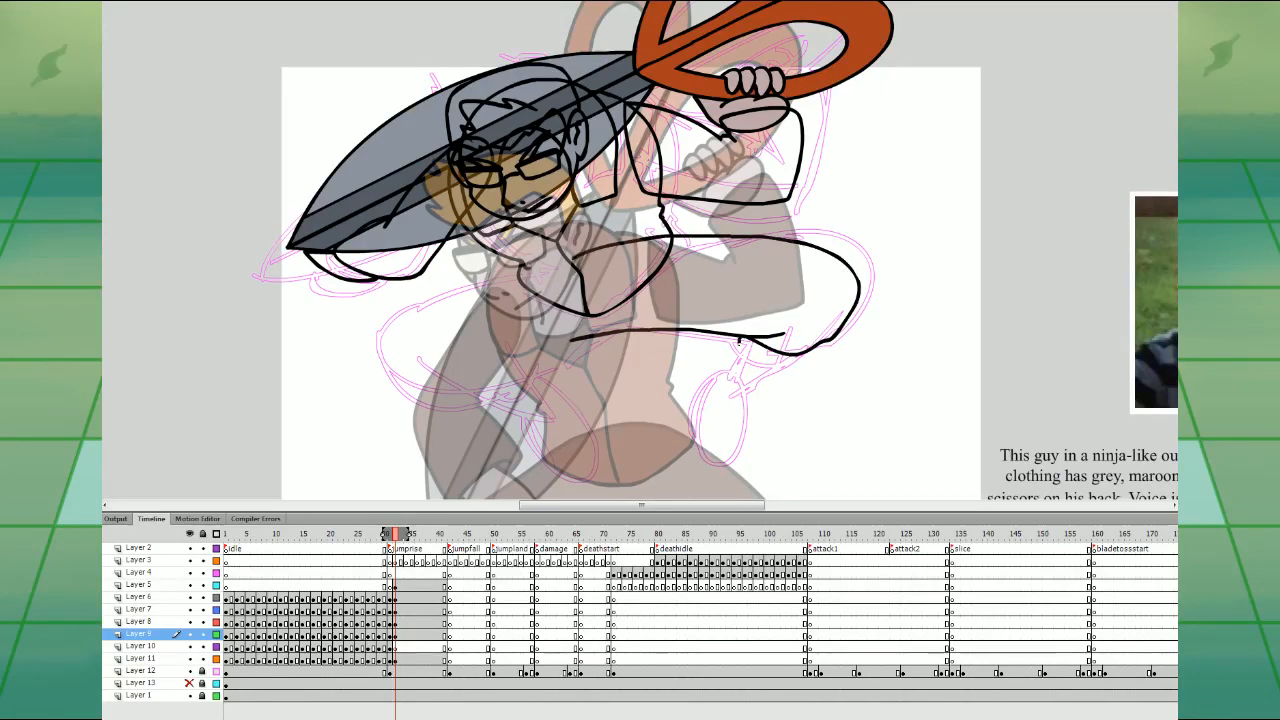
mouse_move(740, 337)
left_mouse_down()
mouse_move(780, 370)
mouse_move(795, 355)
mouse_move(784, 363)
left_mouse_up()
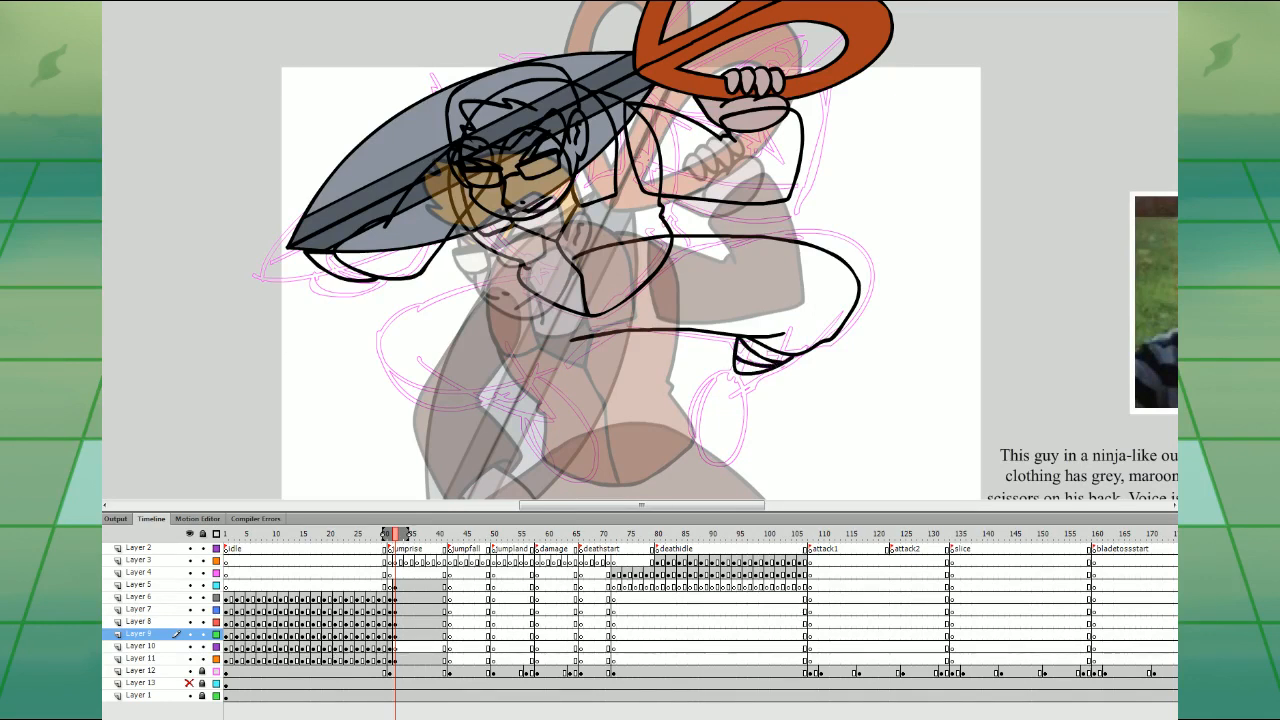
- Draw the rounded foot outline hanging below the ankle wrap, redoing the first attempt
left_click_drag(725, 351, 755, 440)
key("ctrl+z")
mouse_move(734, 346)
left_mouse_down()
mouse_move(706, 431)
mouse_move(755, 437)
left_mouse_up()
left_click_drag(815, 366, 875, 437)
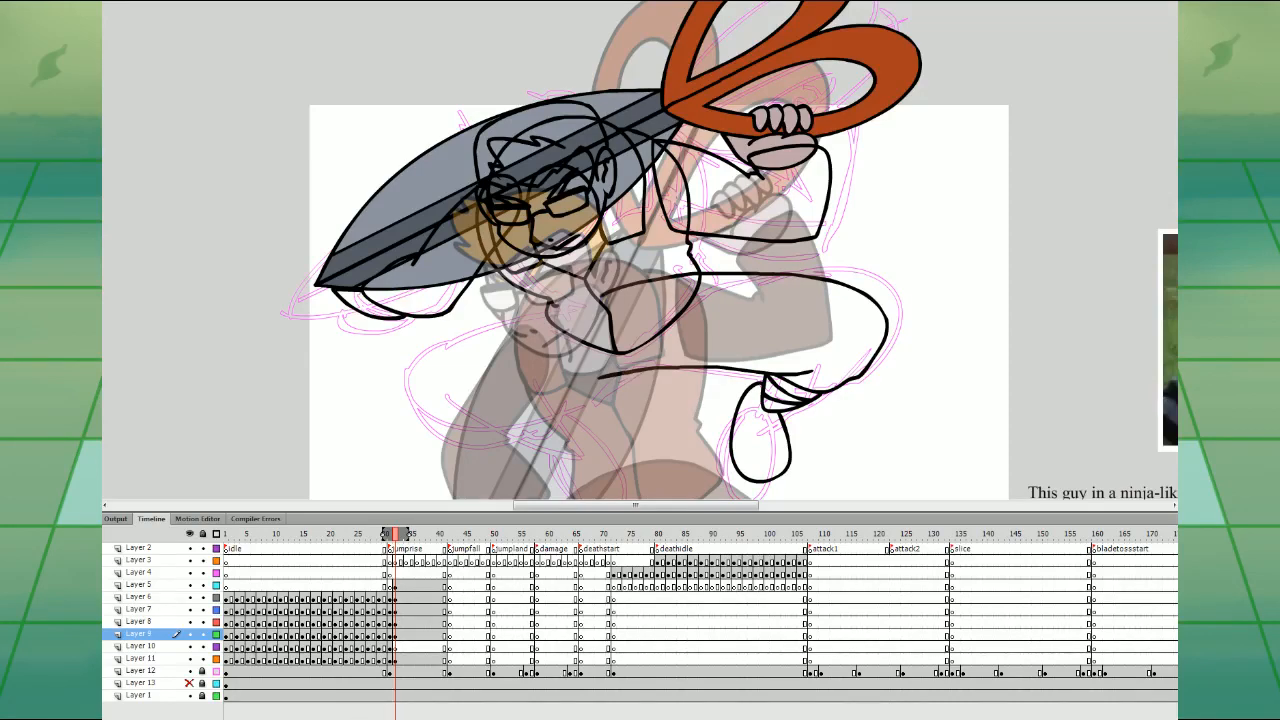
- Turn off onion skinning and show the jumprise pose's frame with Layer 10 active
left_click(262, 719)
left_click(396, 660)
left_click(396, 636)
left_click(390, 648)
key("period")
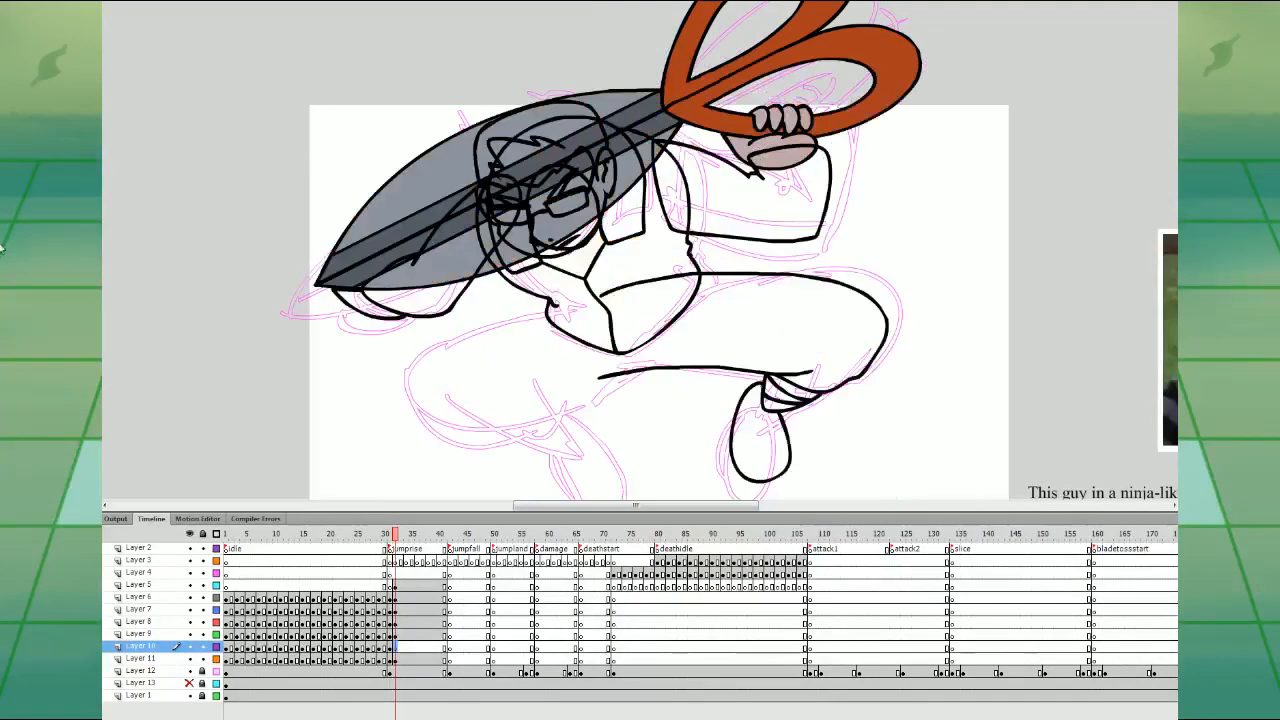
- Fill both glasses lenses and the ankle wrap bands with the off-white sampled from the previous frame's lenses
key("comma")
key("period")
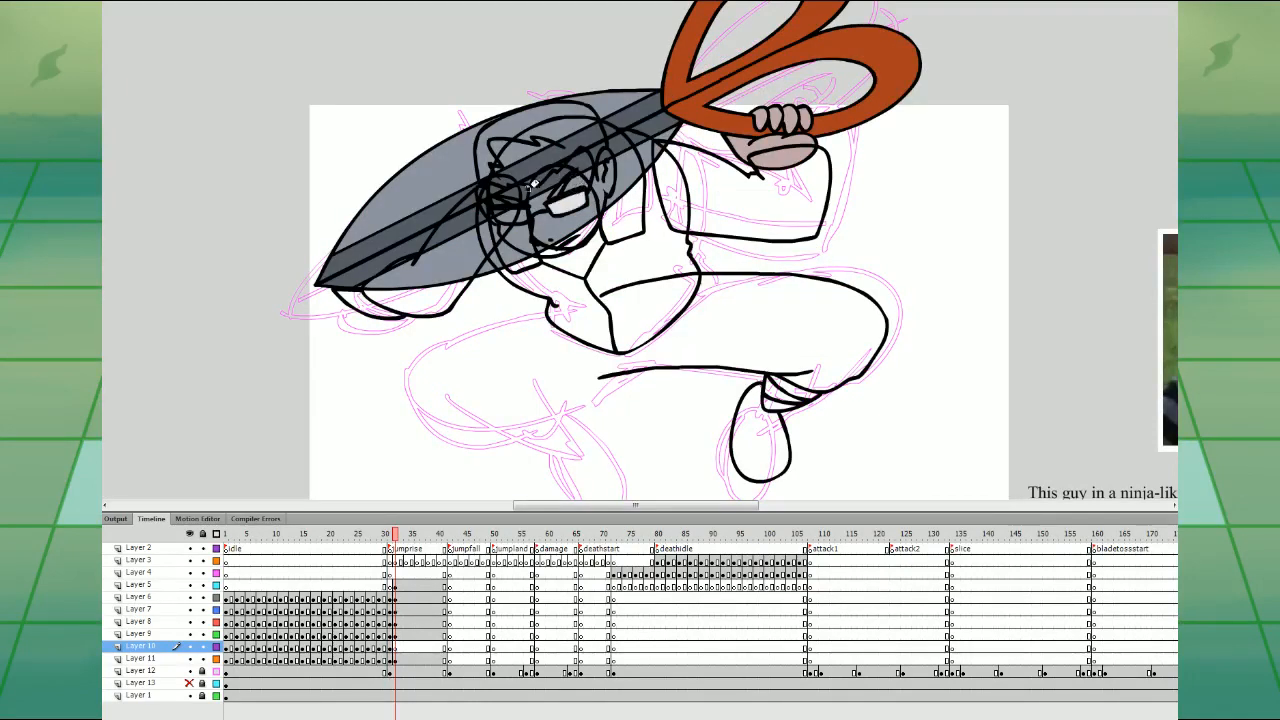
left_click(559, 172)
key("ctrl+z")
left_click(511, 215)
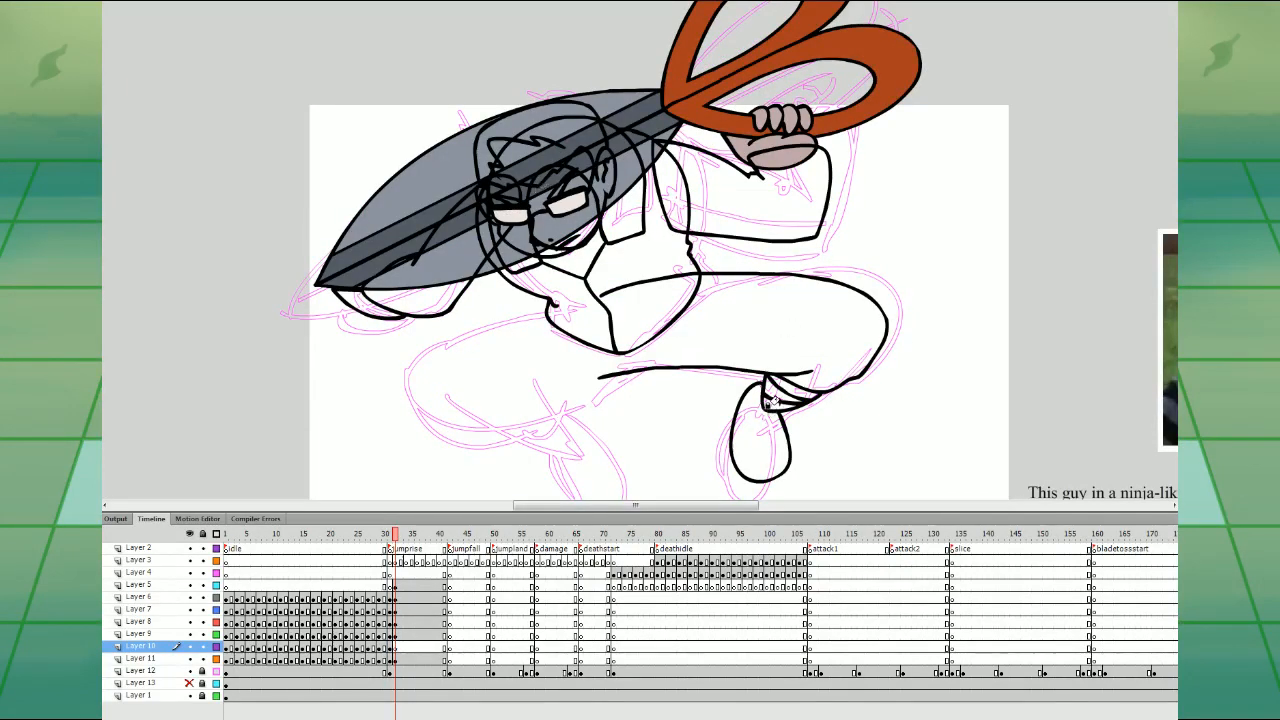
left_click(773, 402)
left_click(779, 394)
left_click(790, 386)
- Fill both sleeves and the undershirt at the neckline with the dark browns sampled from the previous frame
key("comma")
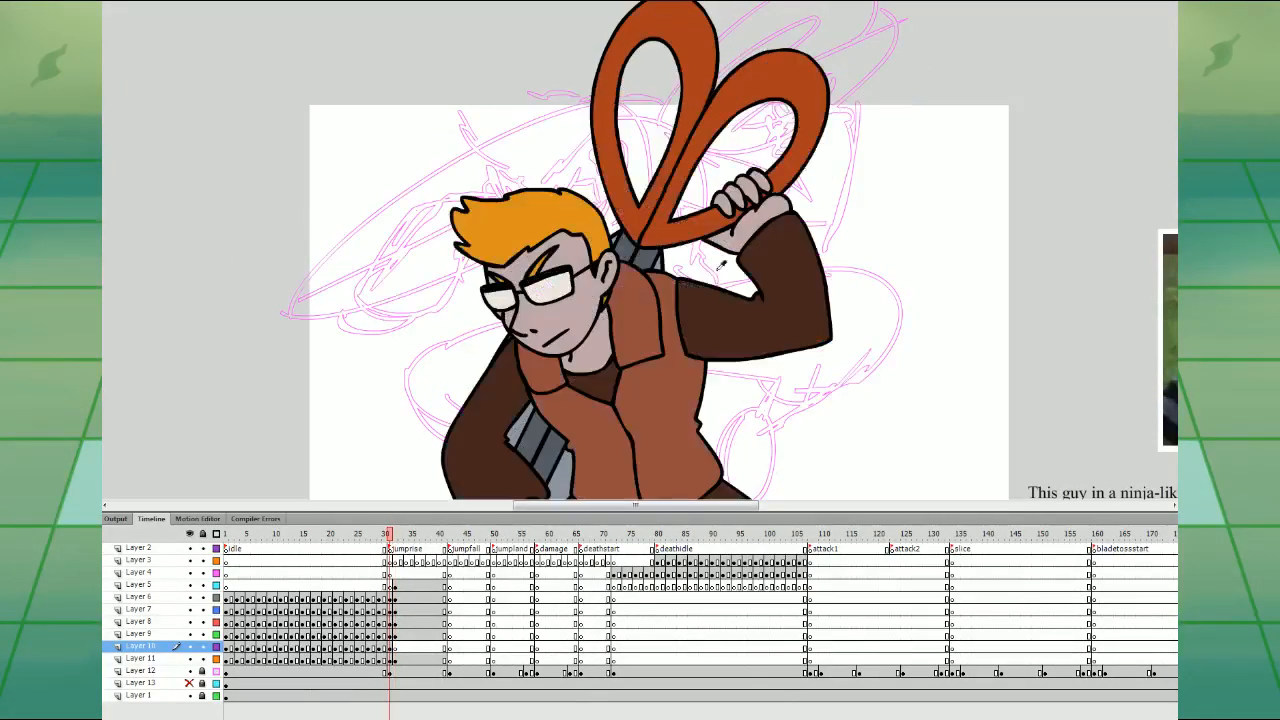
key("period")
left_click(696, 213)
left_click(427, 304)
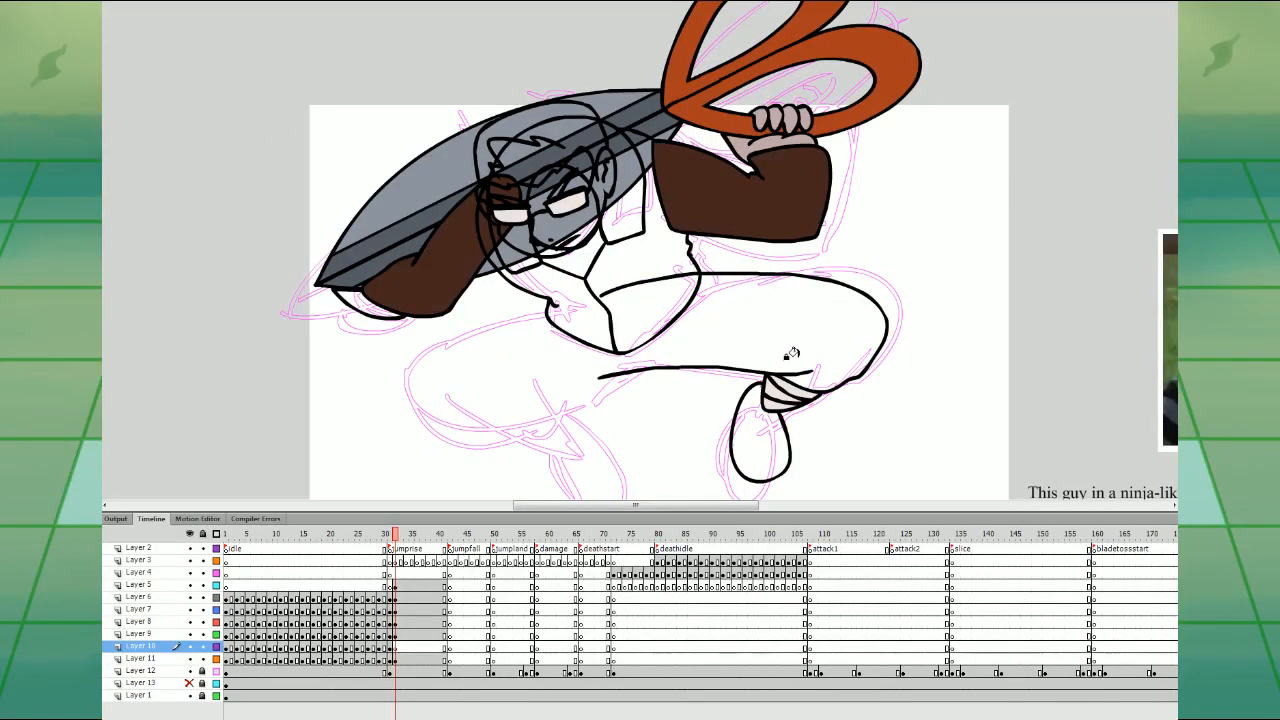
key("comma")
key("period")
left_click(568, 260)
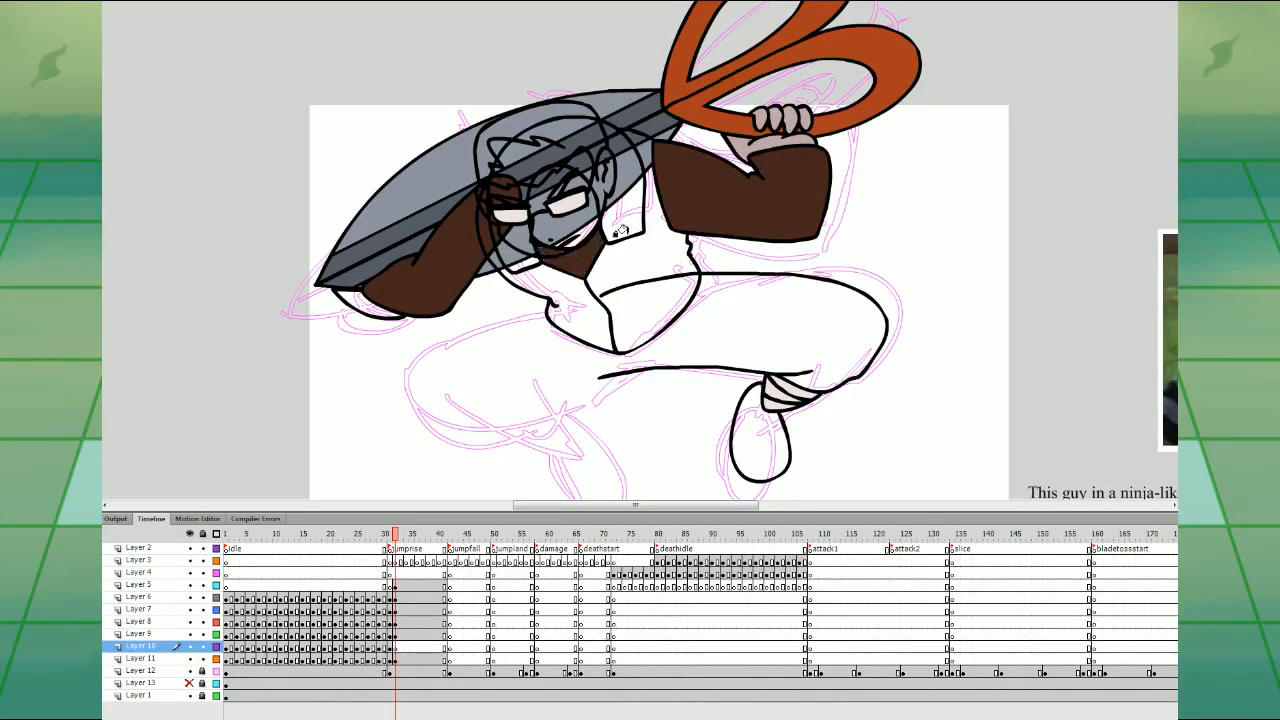
- Close the front leg's open hip end with a dark brown stroke on Layer 9 and fill the leg dark brown
left_click_drag(618, 232, 604, 254)
left_click(396, 635)
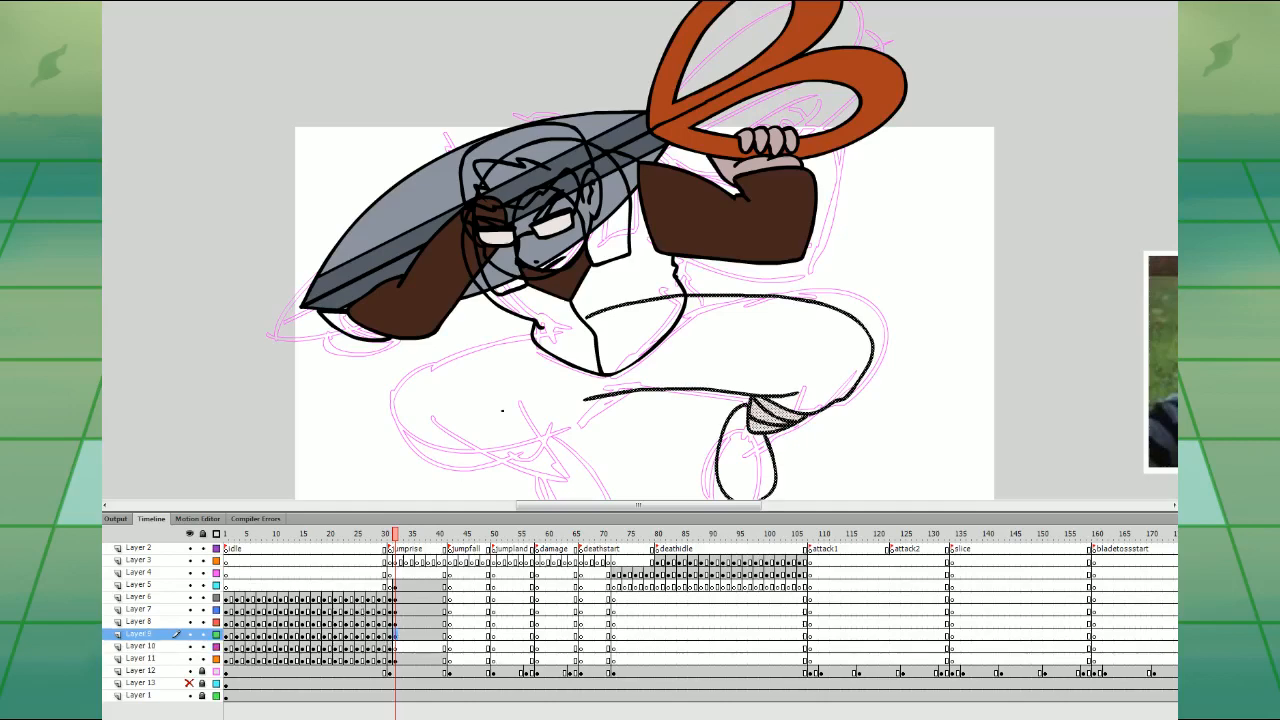
left_click_drag(592, 316, 588, 396)
key("k")
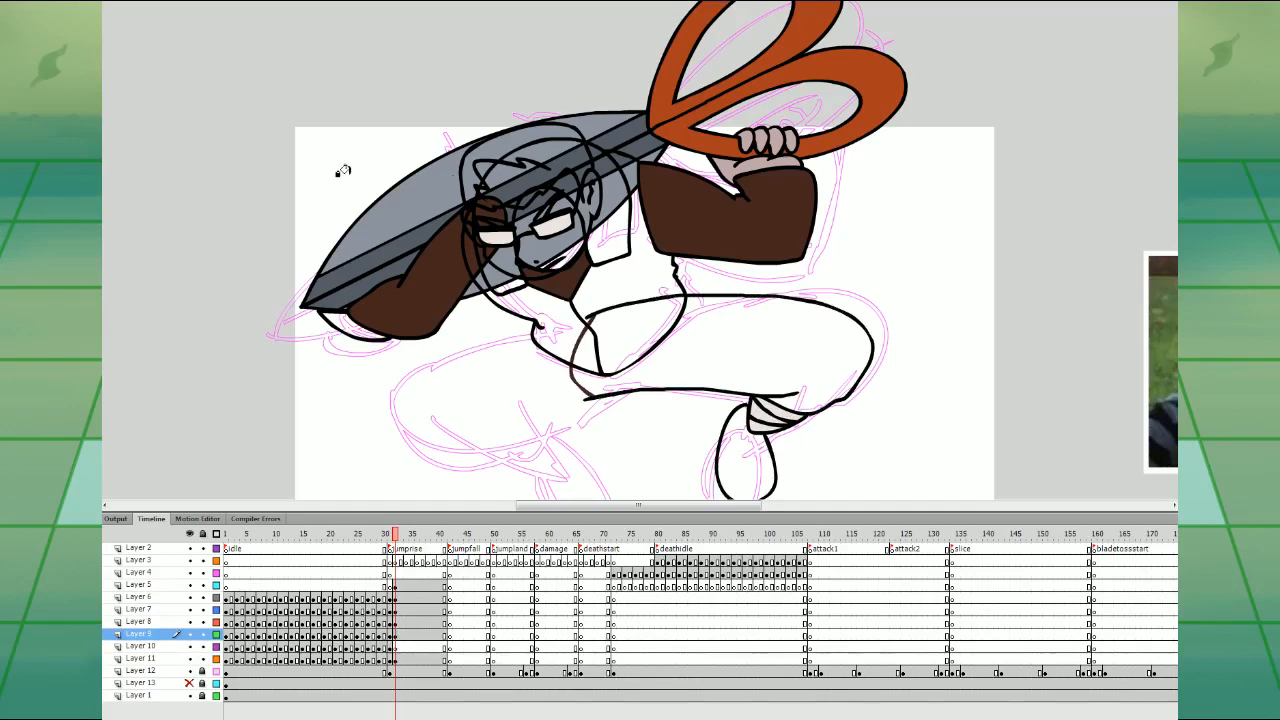
left_click(746, 345)
- Fill the foot below the ankle wrap with the dark brown sampled from the previous frame
scroll(894, 343, "down", 3)
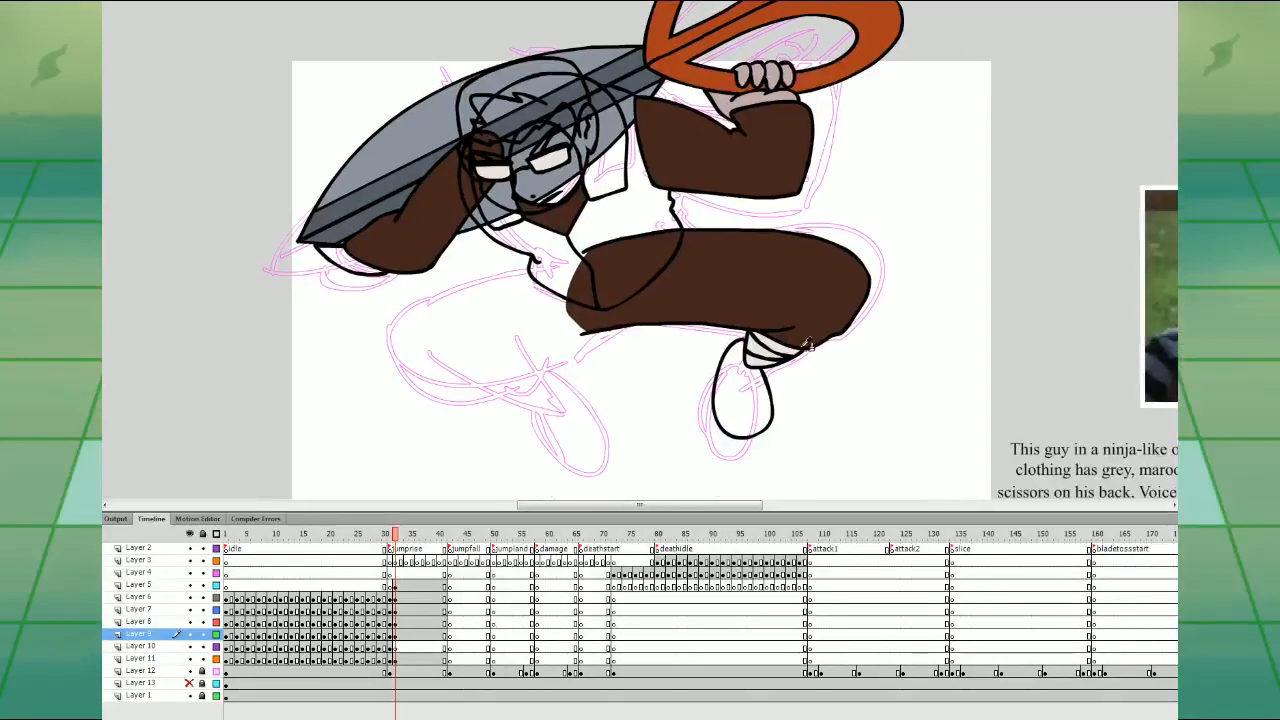
key("comma")
left_click_drag(810, 403, 823, 203)
key("period")
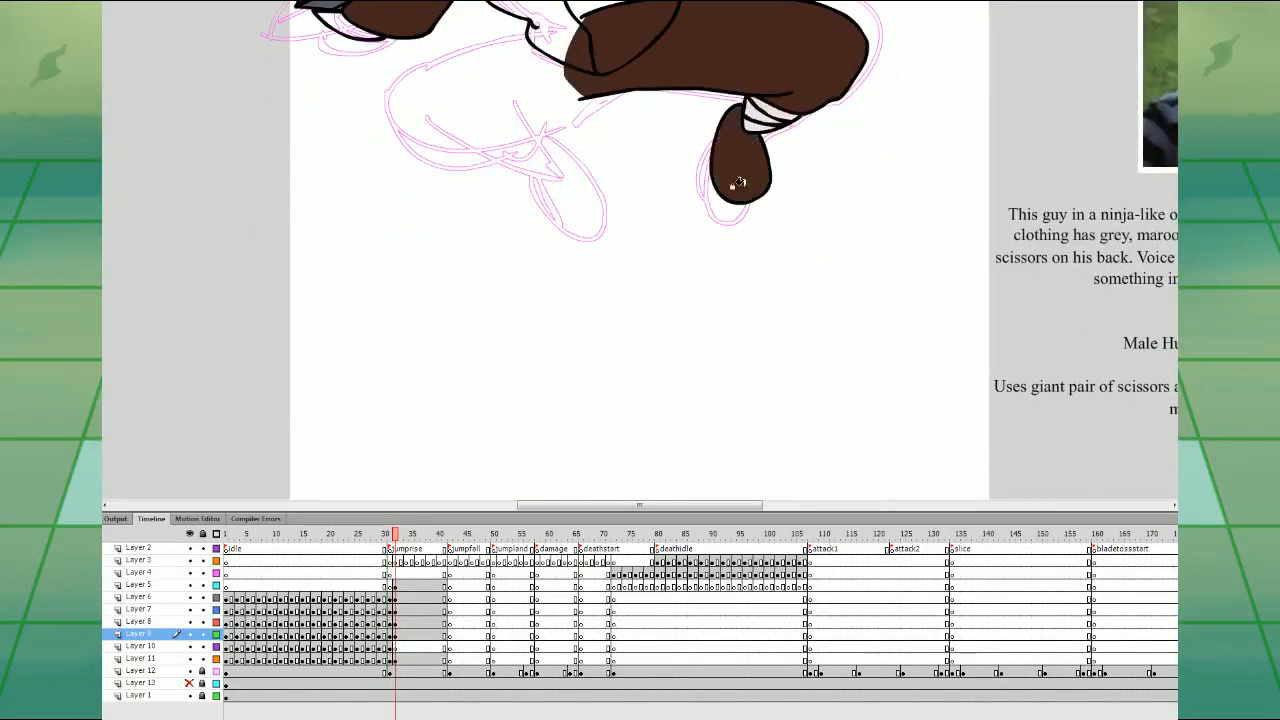
left_click_drag(743, 177, 735, 425)
- Fill the vest and its collar sections in the jumprise pose with the reddish brown sampled from the previous frame
key("comma")
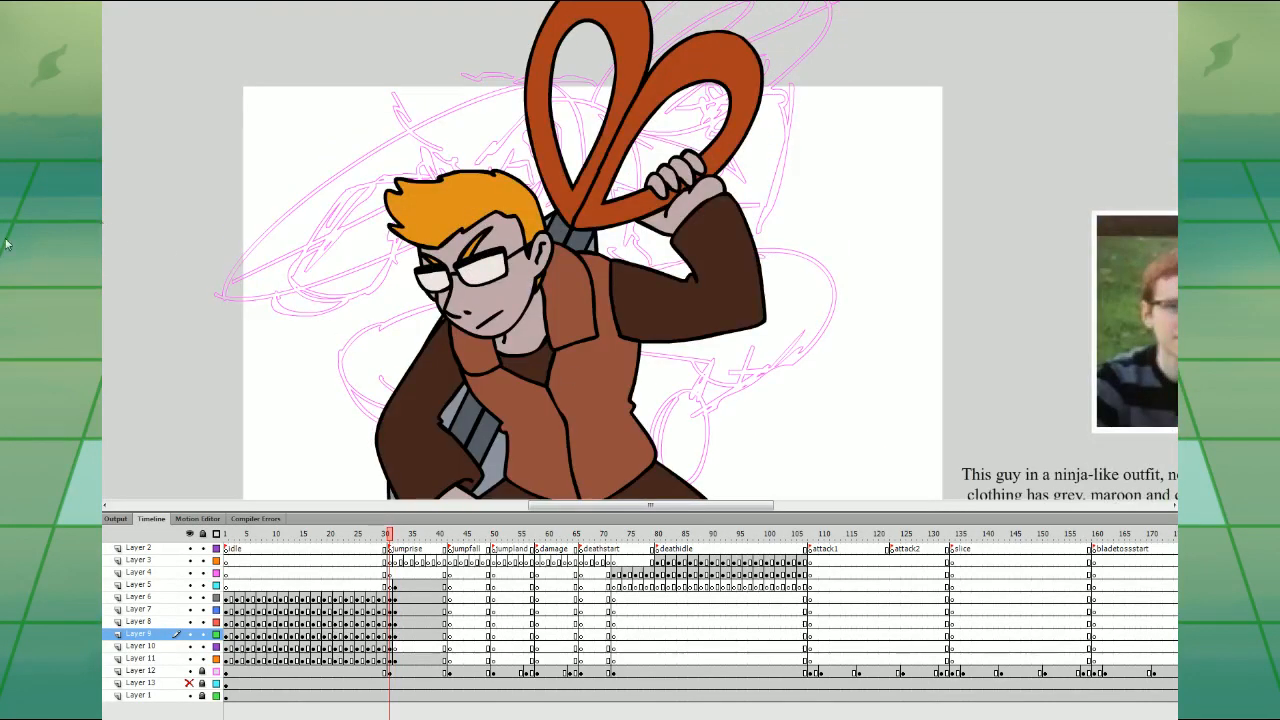
key("period")
left_click_drag(640, 342, 641, 451)
left_click(577, 386)
left_click(547, 313)
key("ctrl+z")
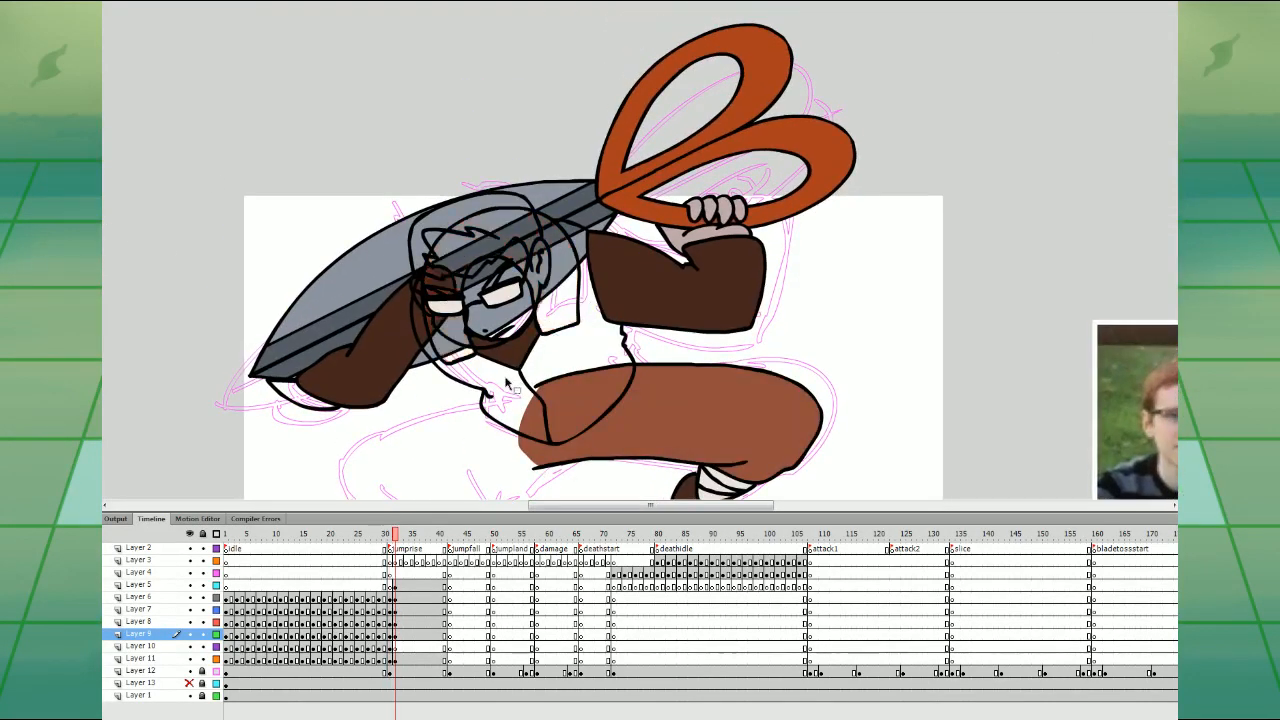
key("ctrl+z")
left_click(508, 381)
left_click(446, 346)
left_click(560, 335)
left_click_drag(642, 330, 644, 287)
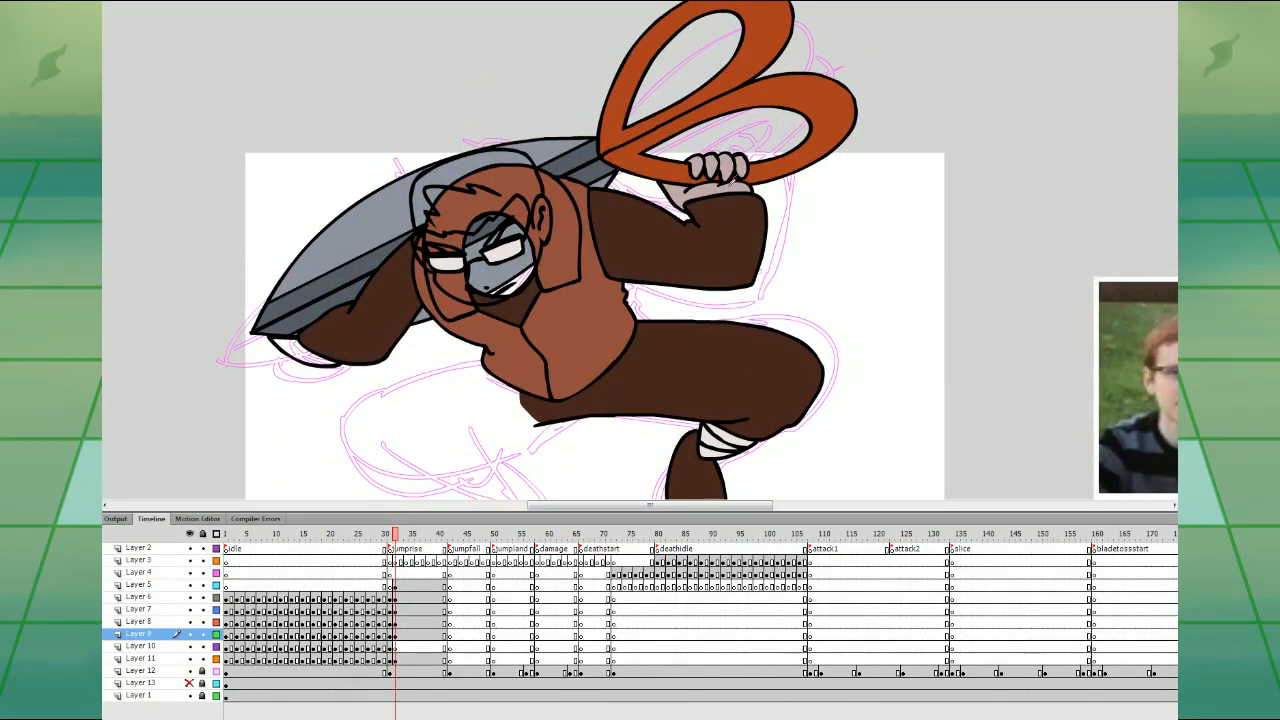
- Fill the remaining face areas, the ear and the lower hand with the greyish skin tone
left_click(508, 278)
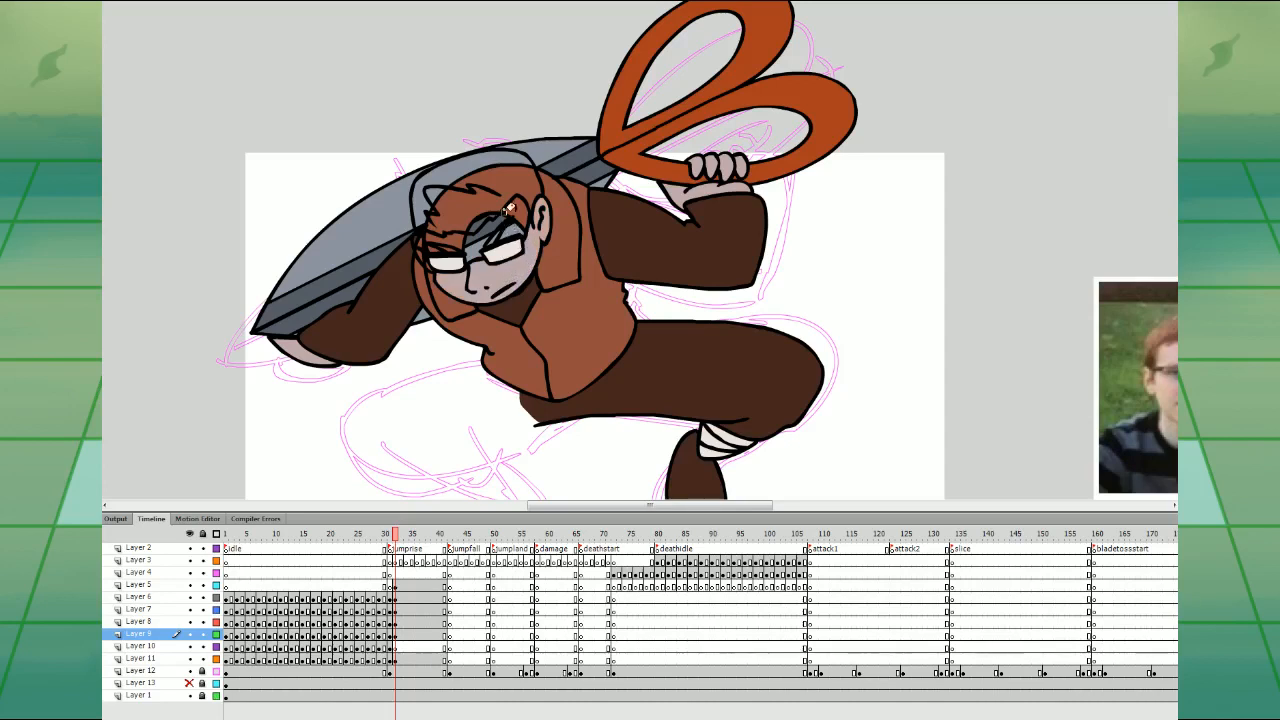
left_click(413, 240)
key("ctrl+z")
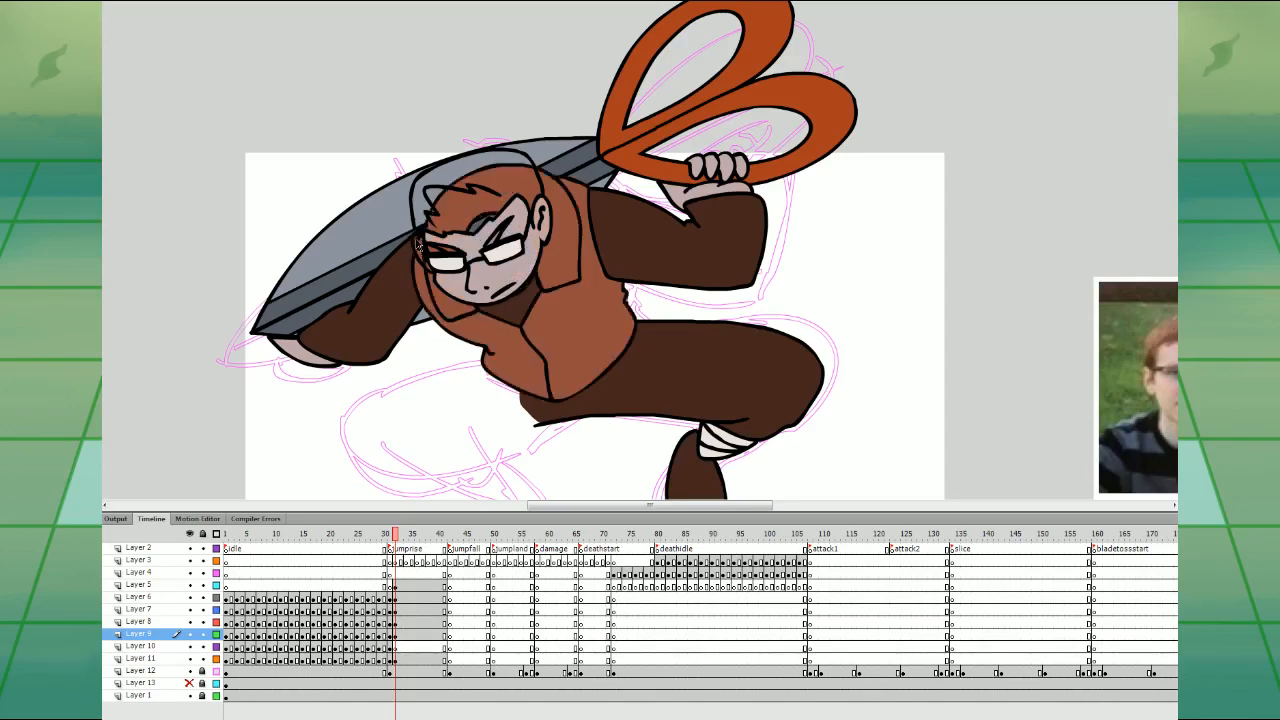
left_click(414, 237)
left_click(419, 246)
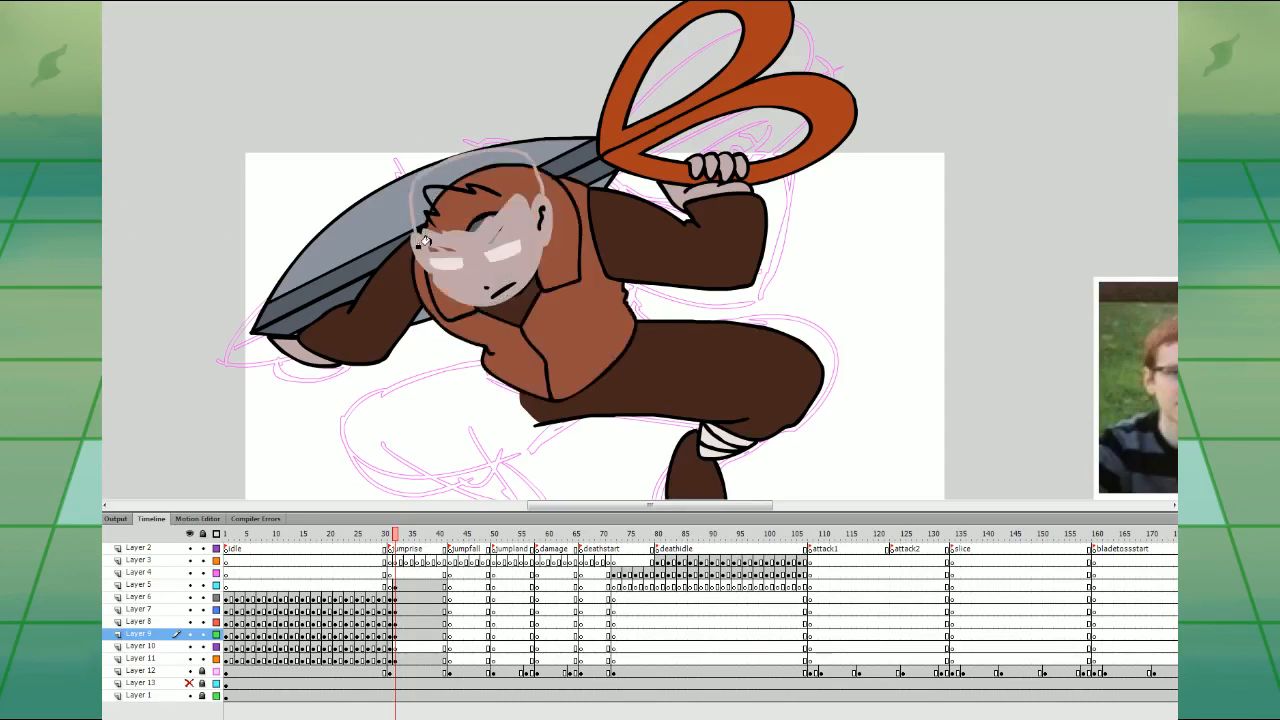
key("ctrl+z")
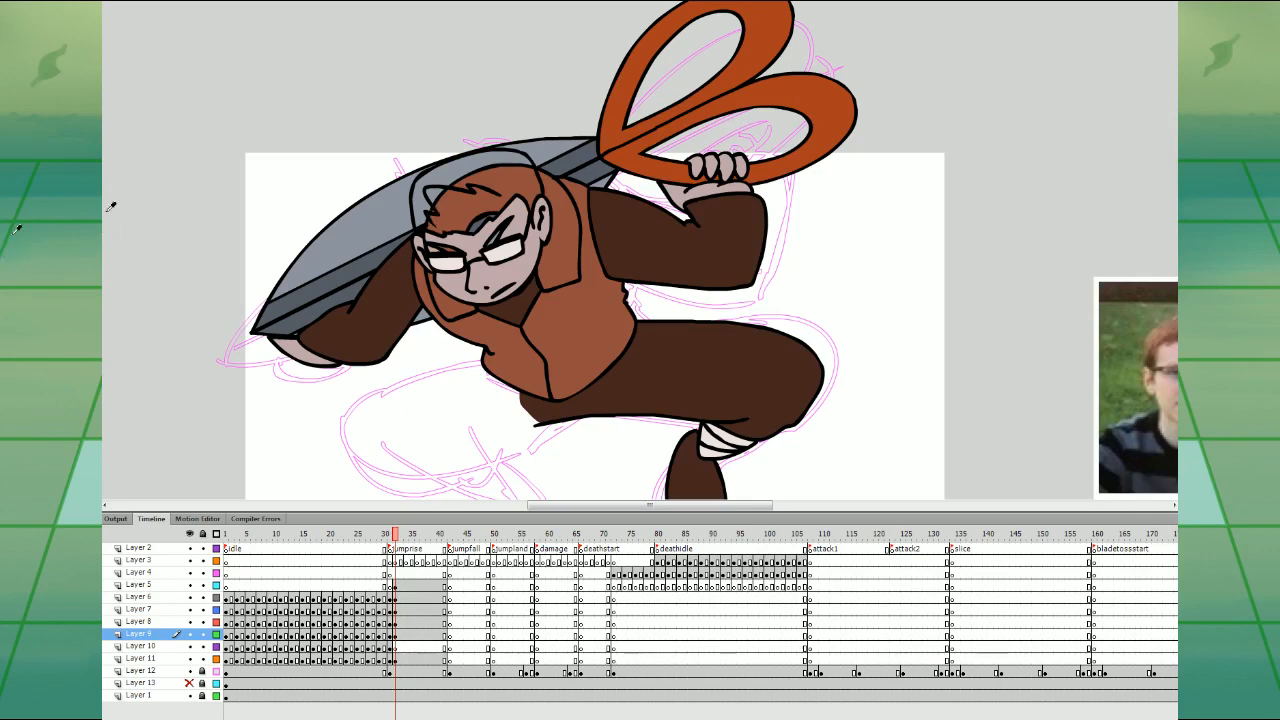
- Fill the hair and eyebrows with the orange sampled from the previous frame's hair and clear away the leftover head construction lines
key("comma")
left_click(526, 262)
key("period")
left_click(477, 186)
key("v")
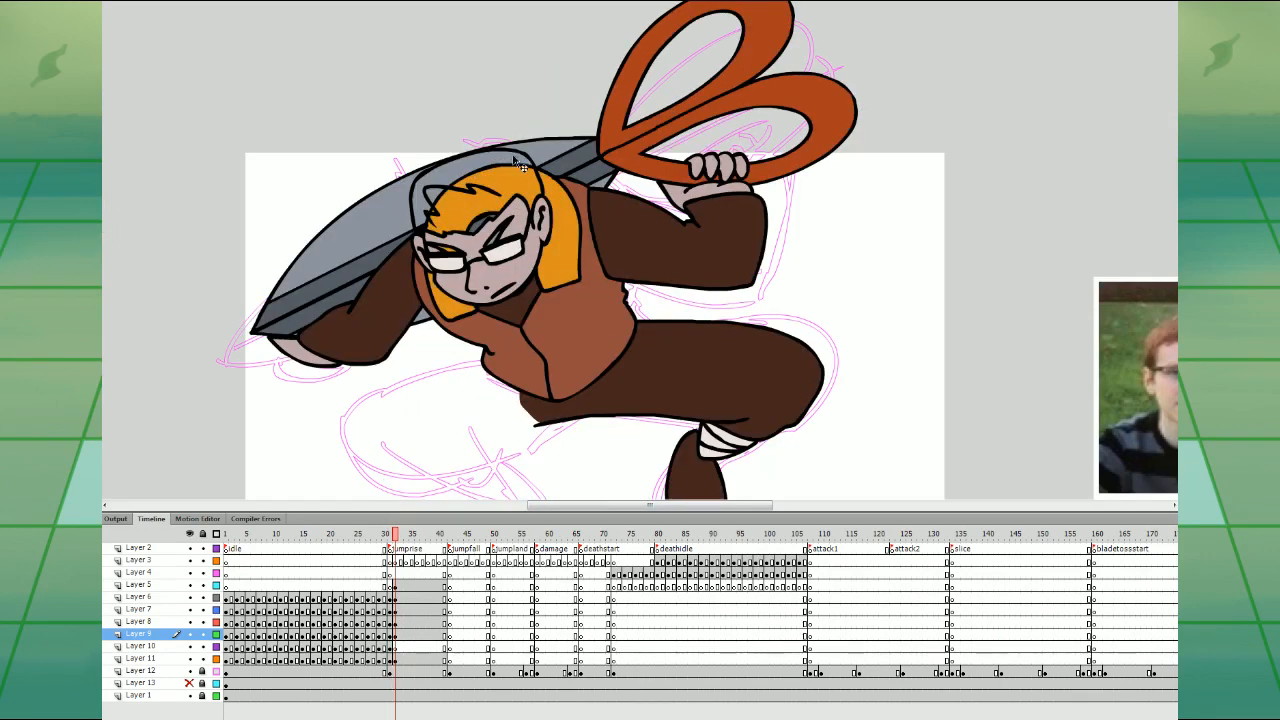
key("ctrl+z")
left_click(514, 158)
left_click(493, 237)
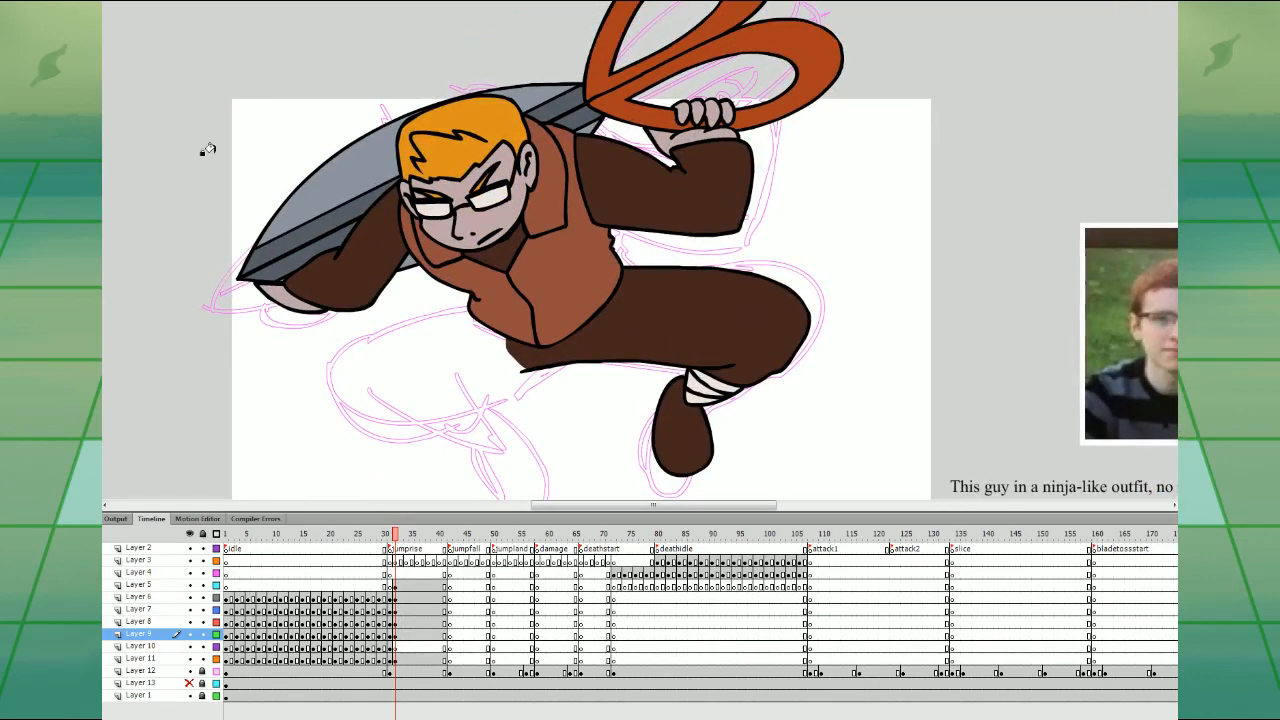
double_click(695, 403)
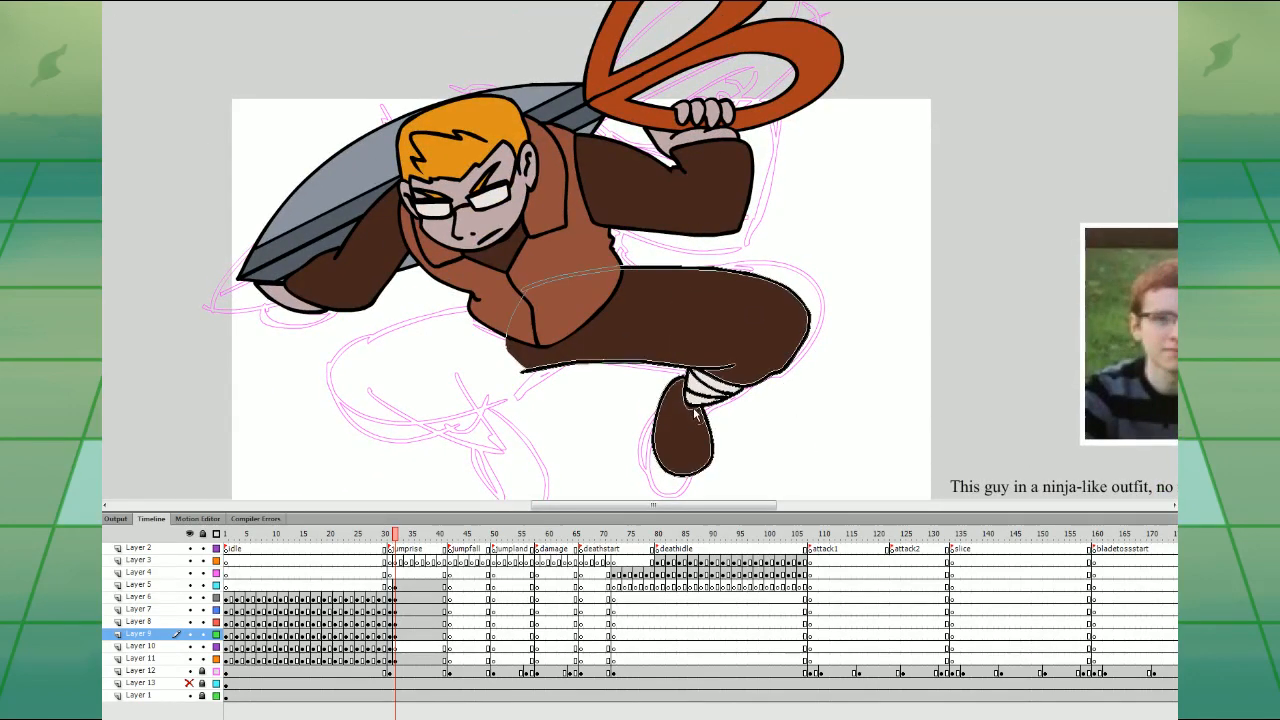
key("ctrl+z")
double_click(696, 403)
left_click_drag(696, 402, 698, 404)
key("ctrl+z")
key("ctrl+z")
key("ctrl+z")
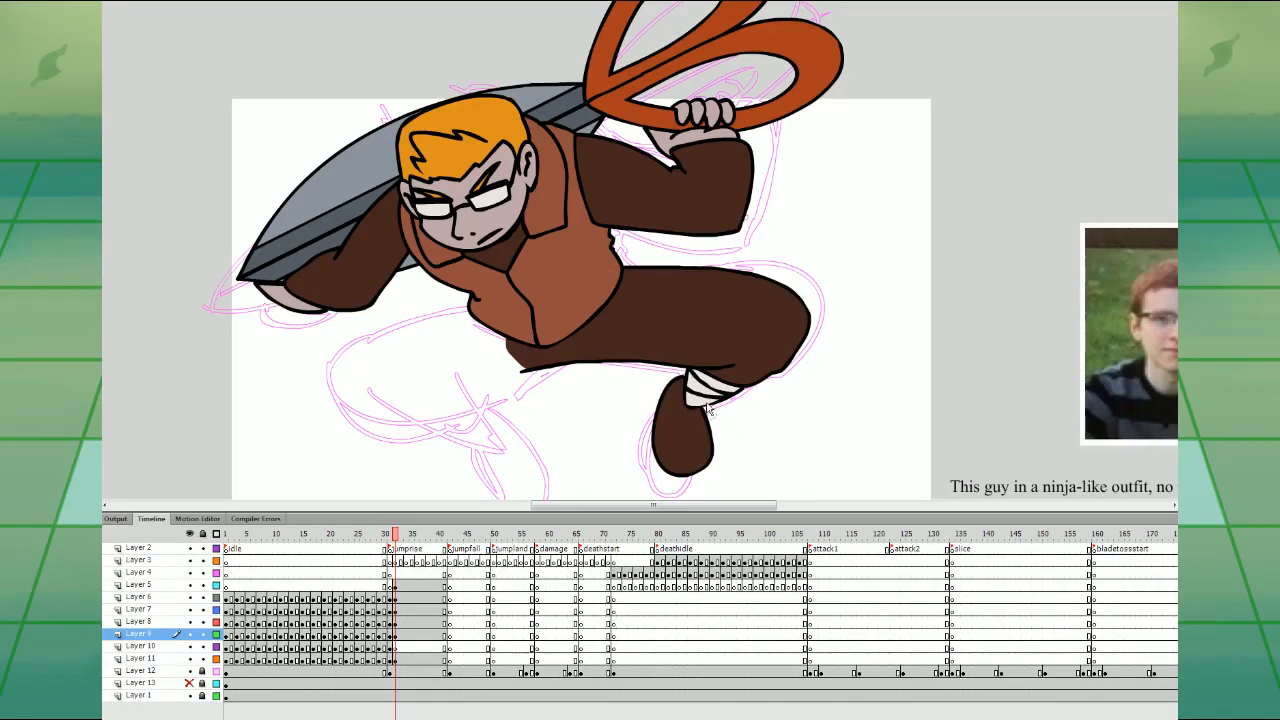
- Group the jumprise head artwork on Layer 5 and the raised sleeve on Layer 6 into separate objects
key("ctrl+minus")
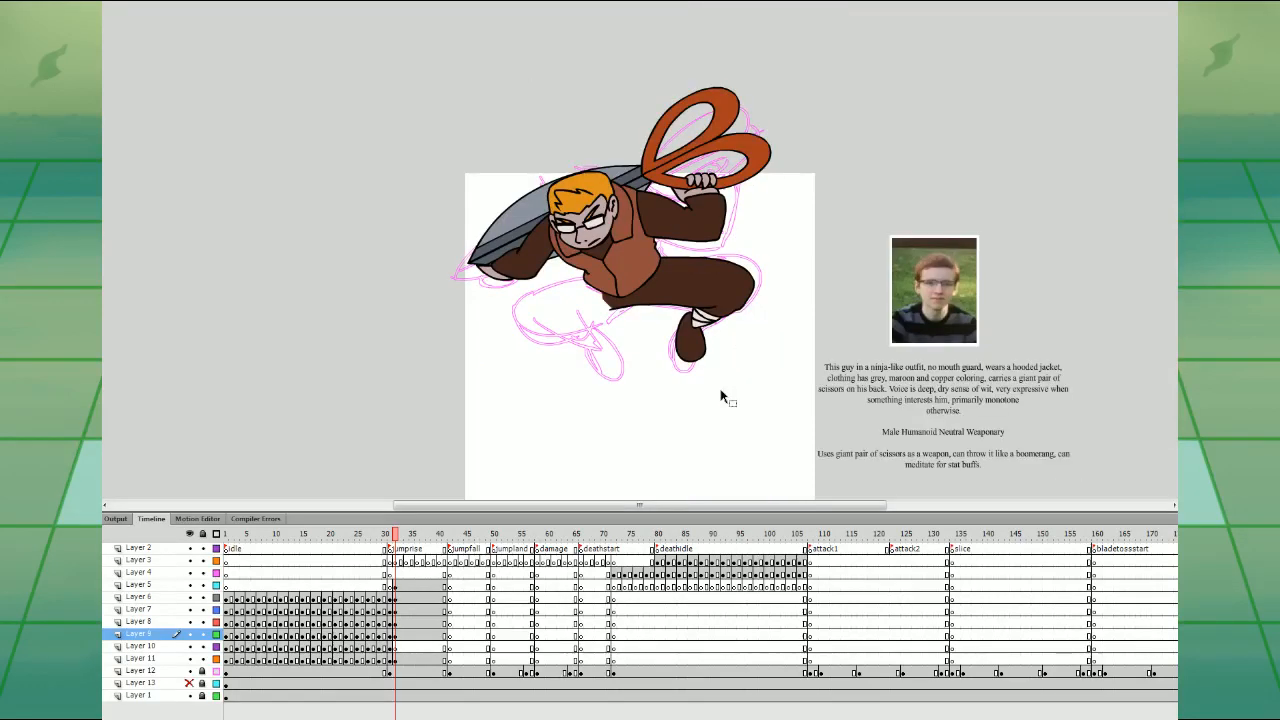
left_click(402, 587)
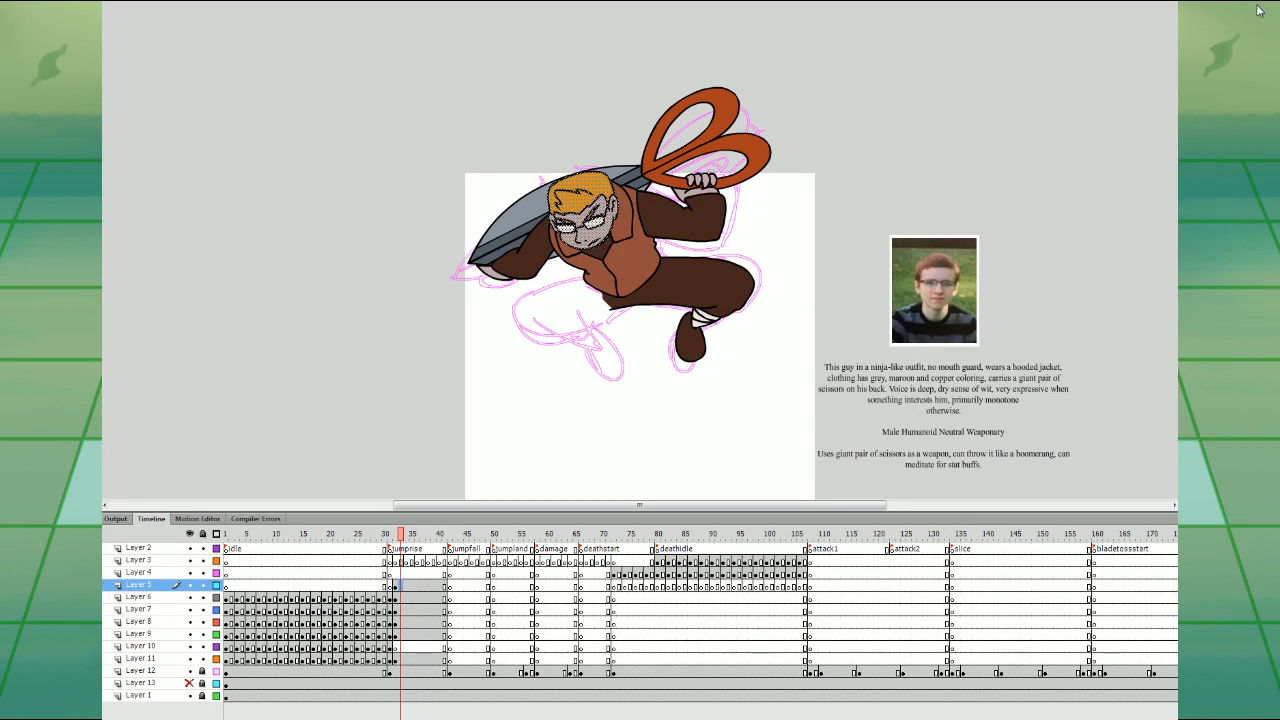
key("ctrl+g")
key("q")
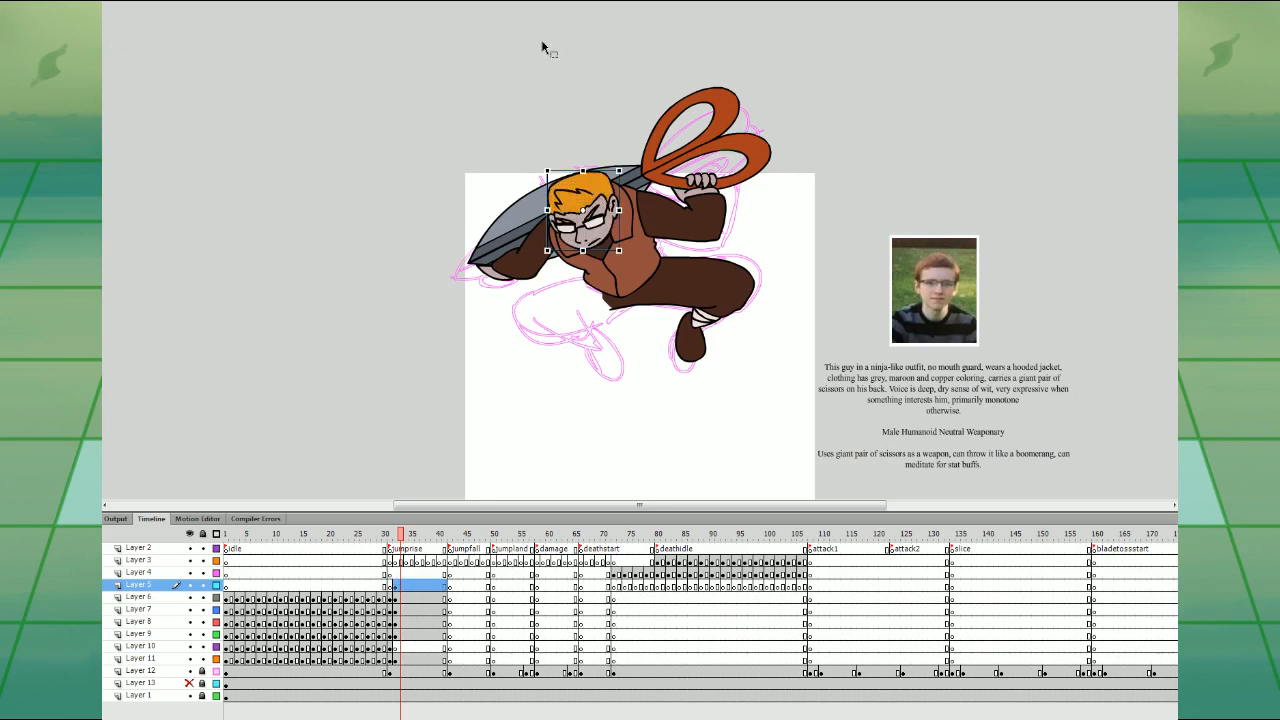
left_click(421, 599)
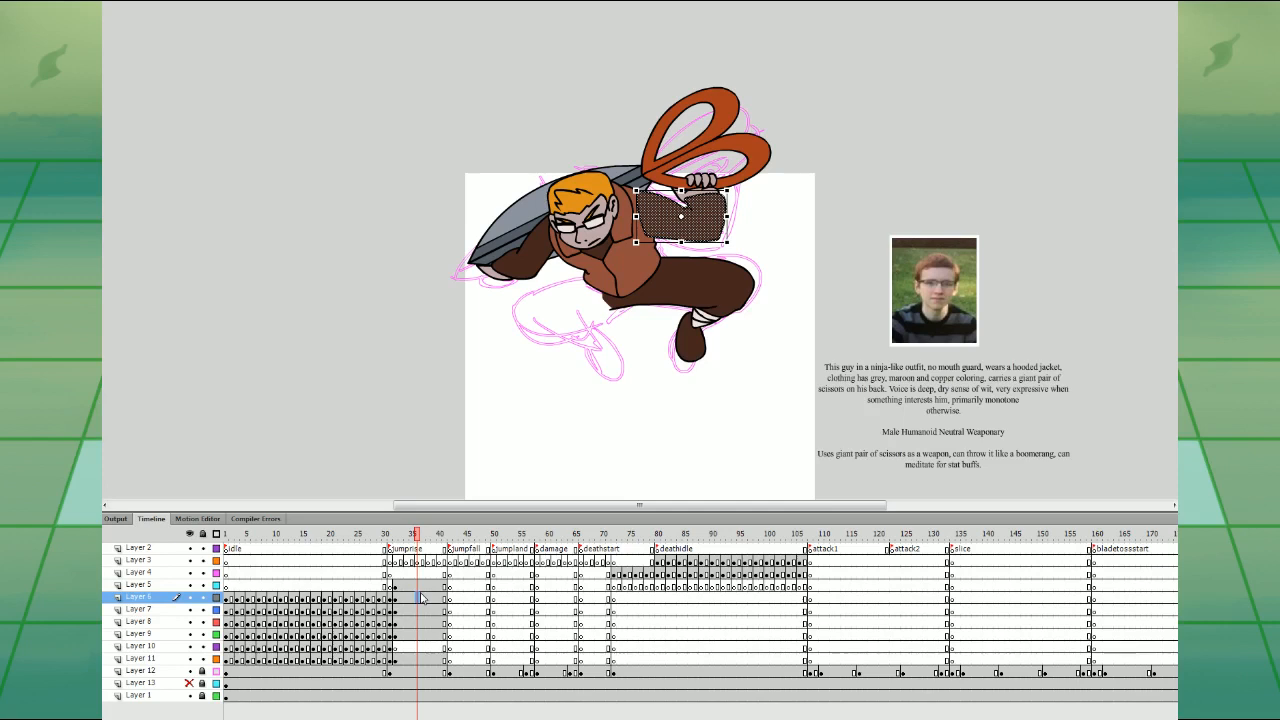
key("ctrl+g")
mouse_move(682, 219)
left_mouse_down()
mouse_move(668, 225)
mouse_move(681, 220)
left_mouse_up()
- Group the torso on Layer 7, the lower arm on Layer 8 and the leg on Layer 9, moving the leg's pivot to the hip
left_click(428, 609)
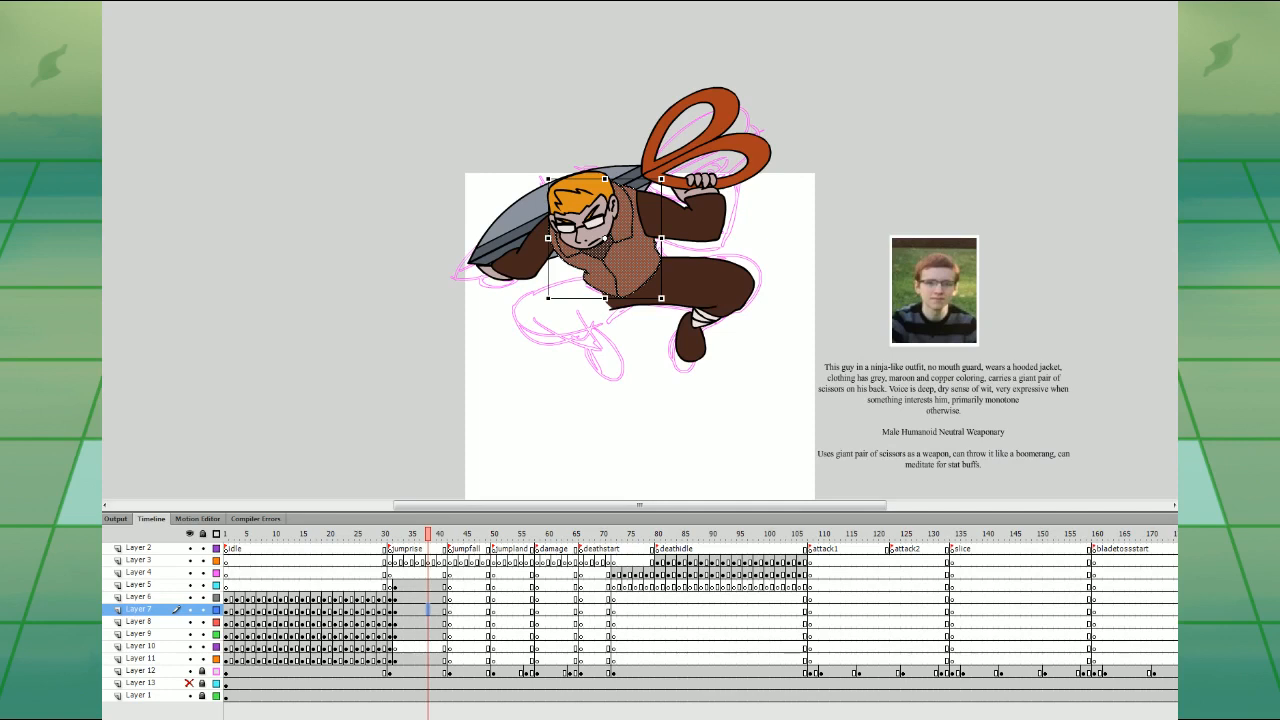
key("ctrl+g")
left_click(430, 621)
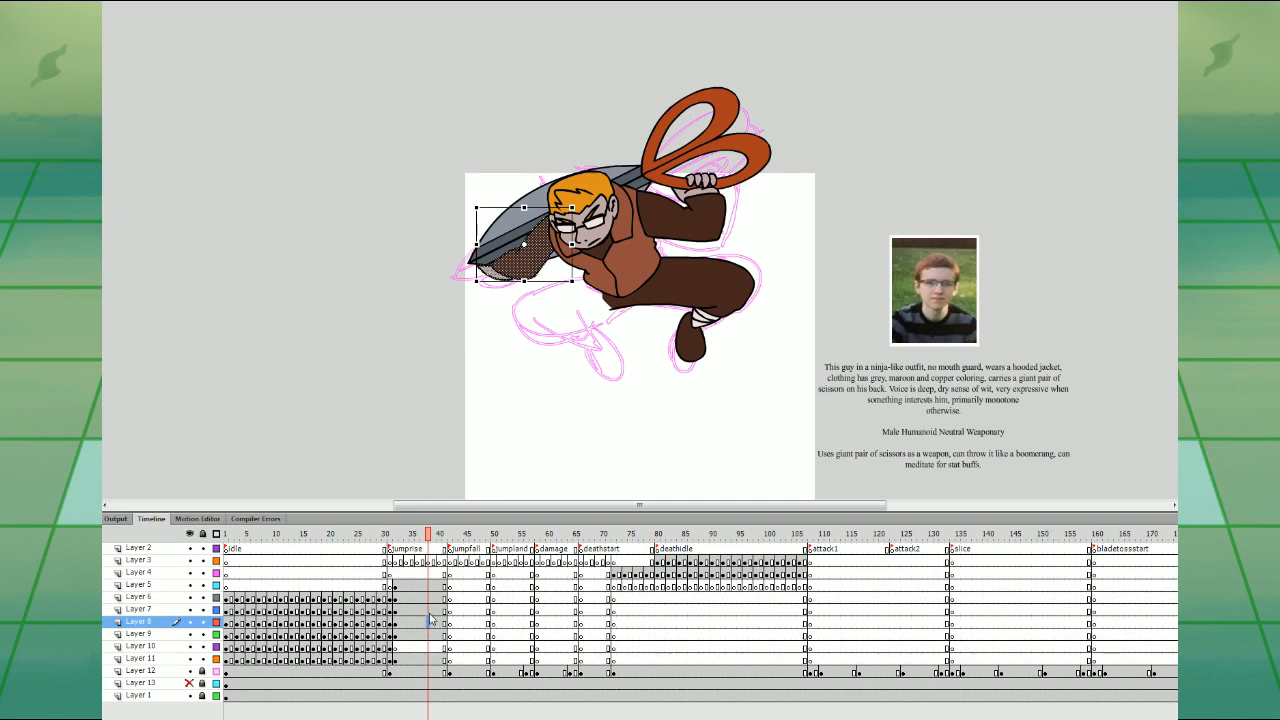
left_click(431, 620)
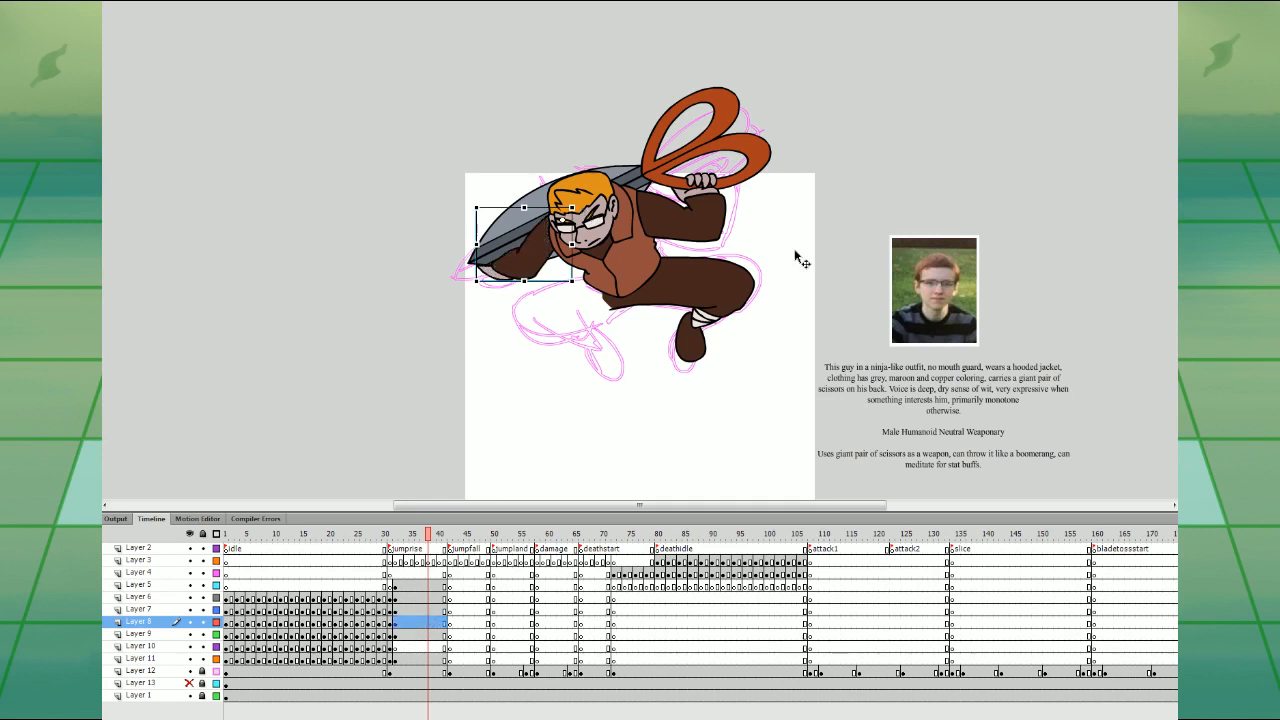
left_click(432, 632)
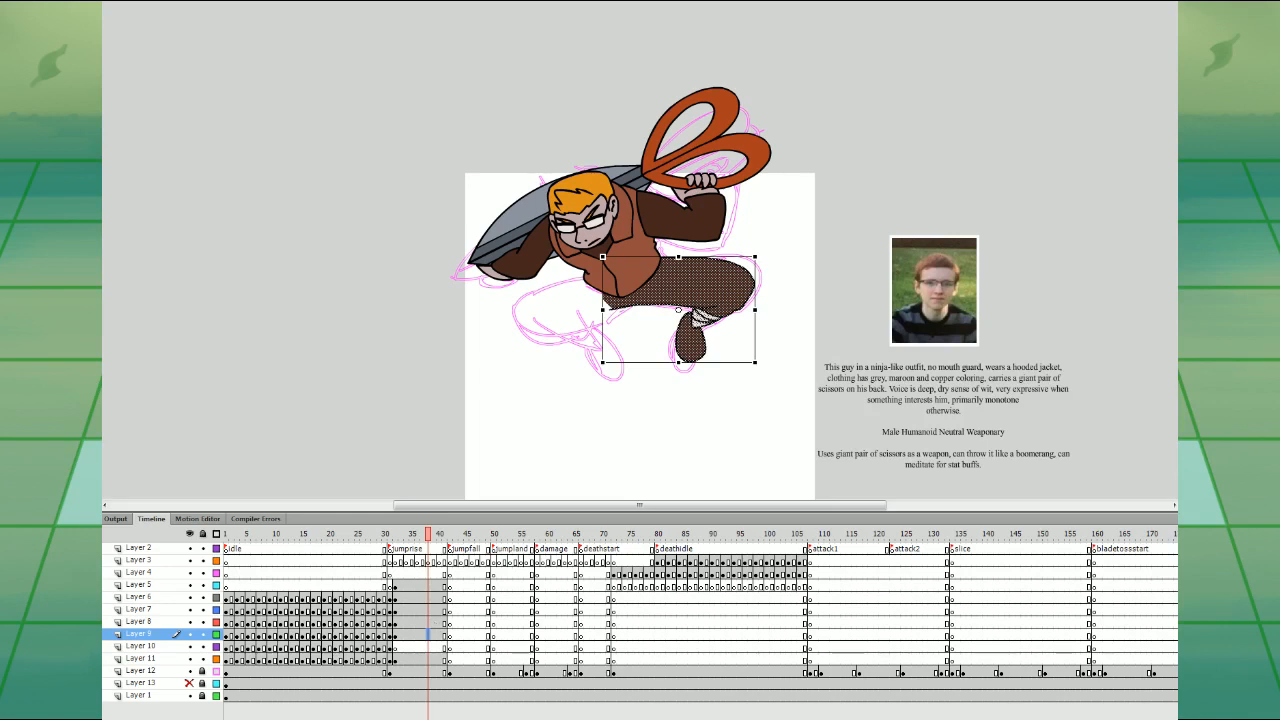
left_click(435, 630)
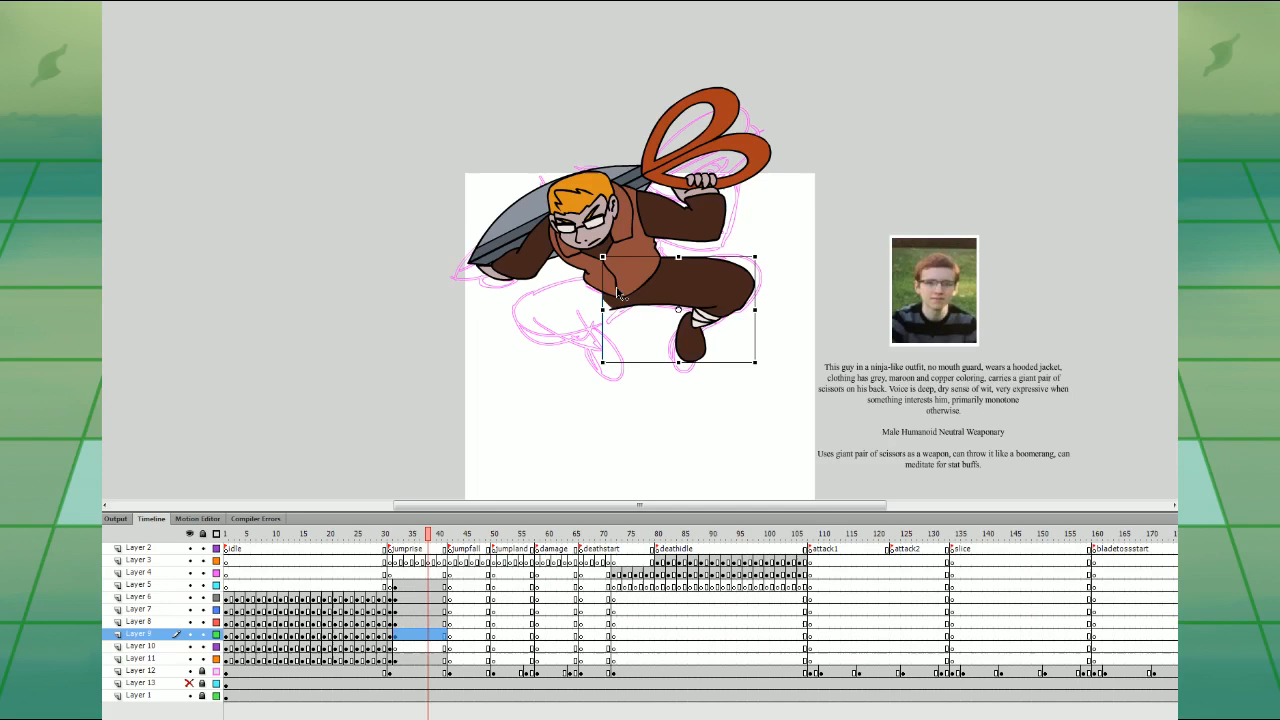
- Copy the leg onto Layer 10, flip it horizontally, rotate it and place it as the opposite leg
left_click(408, 636)
left_click(397, 647)
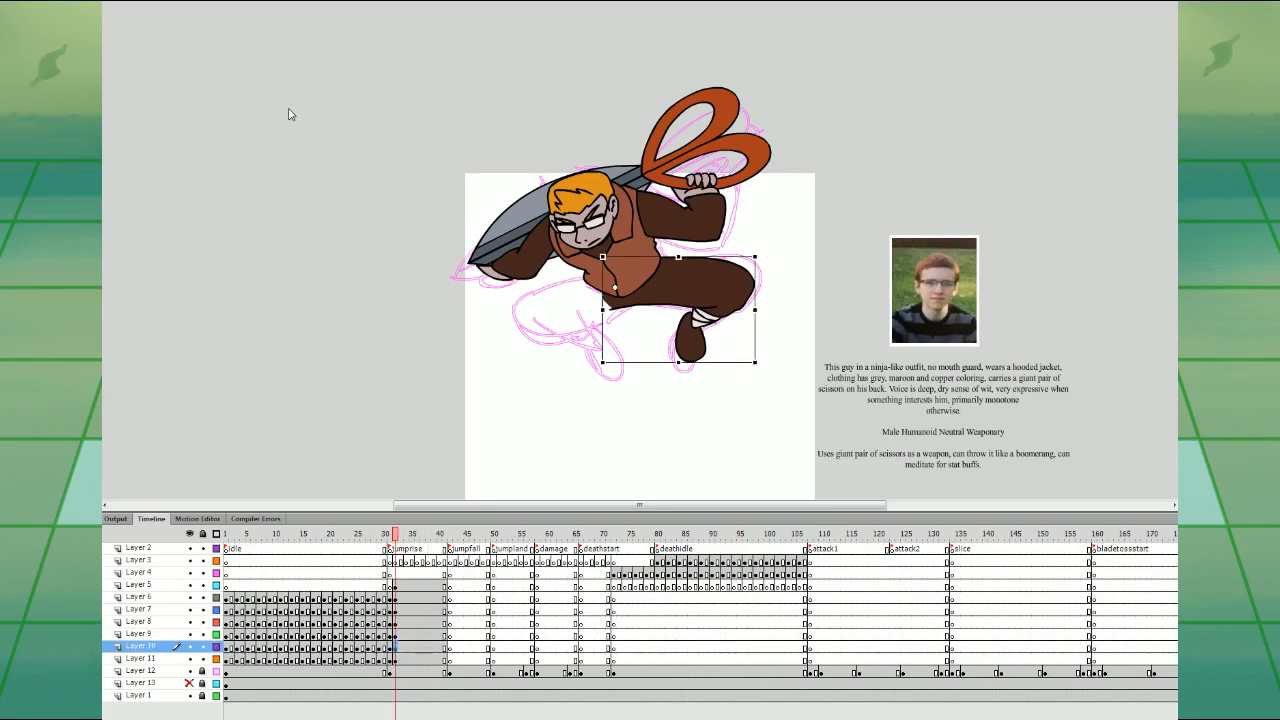
key("ctrl+shift+h")
left_click_drag(628, 360, 655, 340)
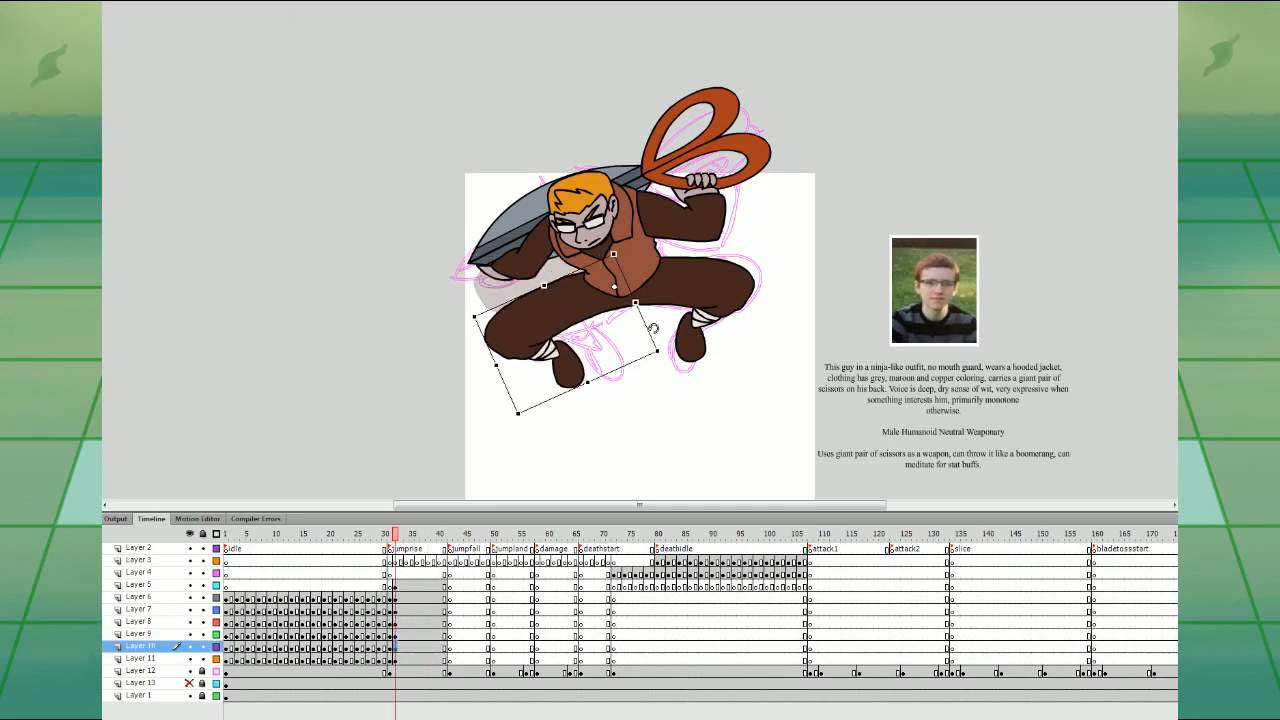
left_click_drag(535, 343, 560, 335)
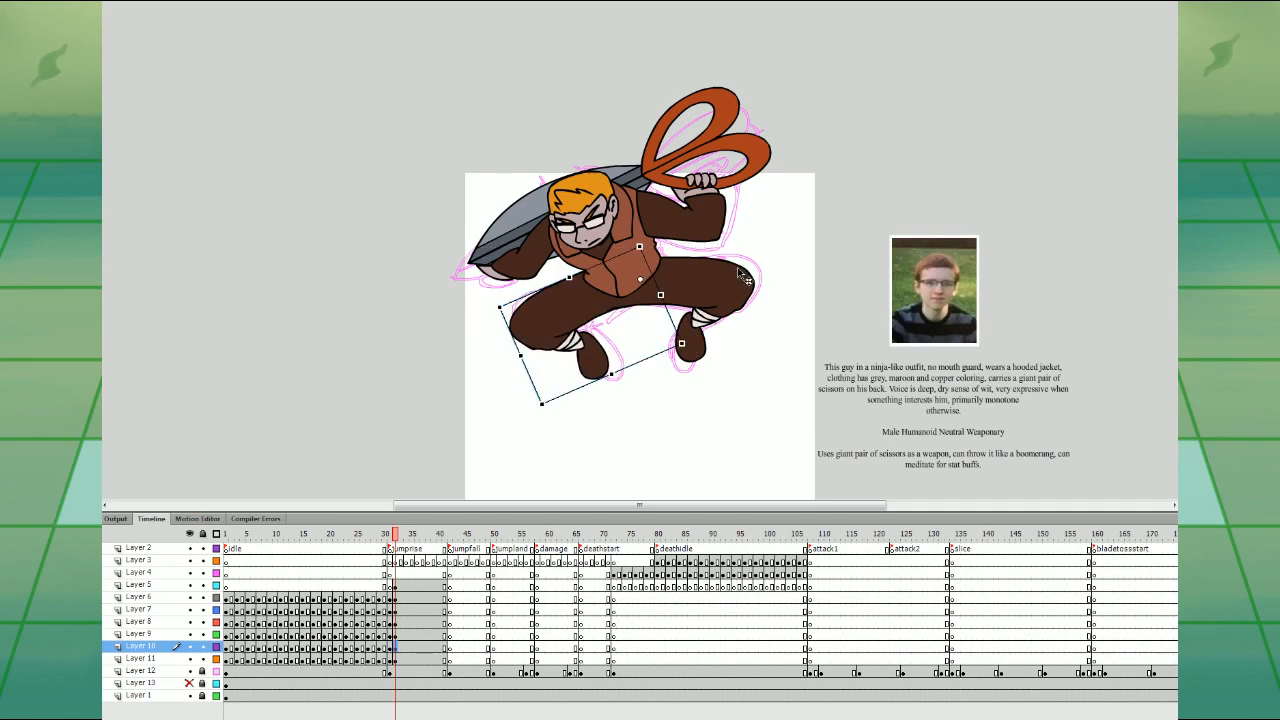
left_click(760, 343)
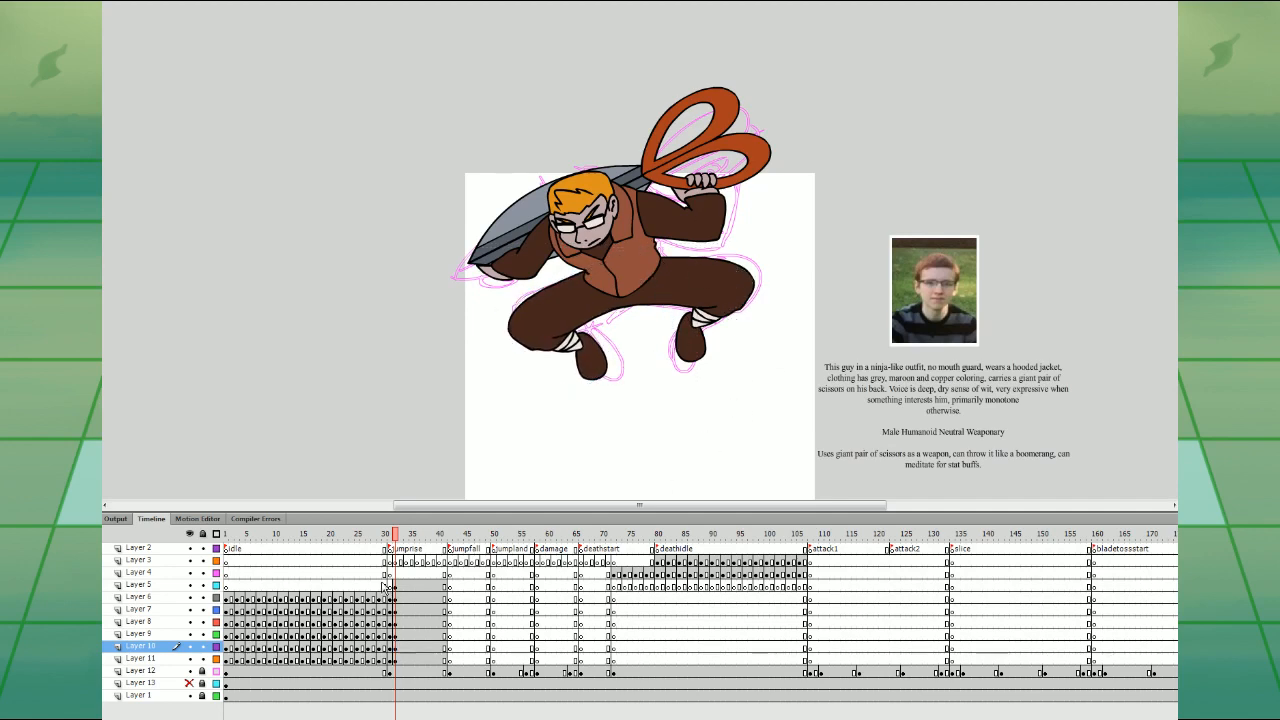
- Delete both standing legs from the first jumprise frame
left_click(409, 583)
left_click(389, 573)
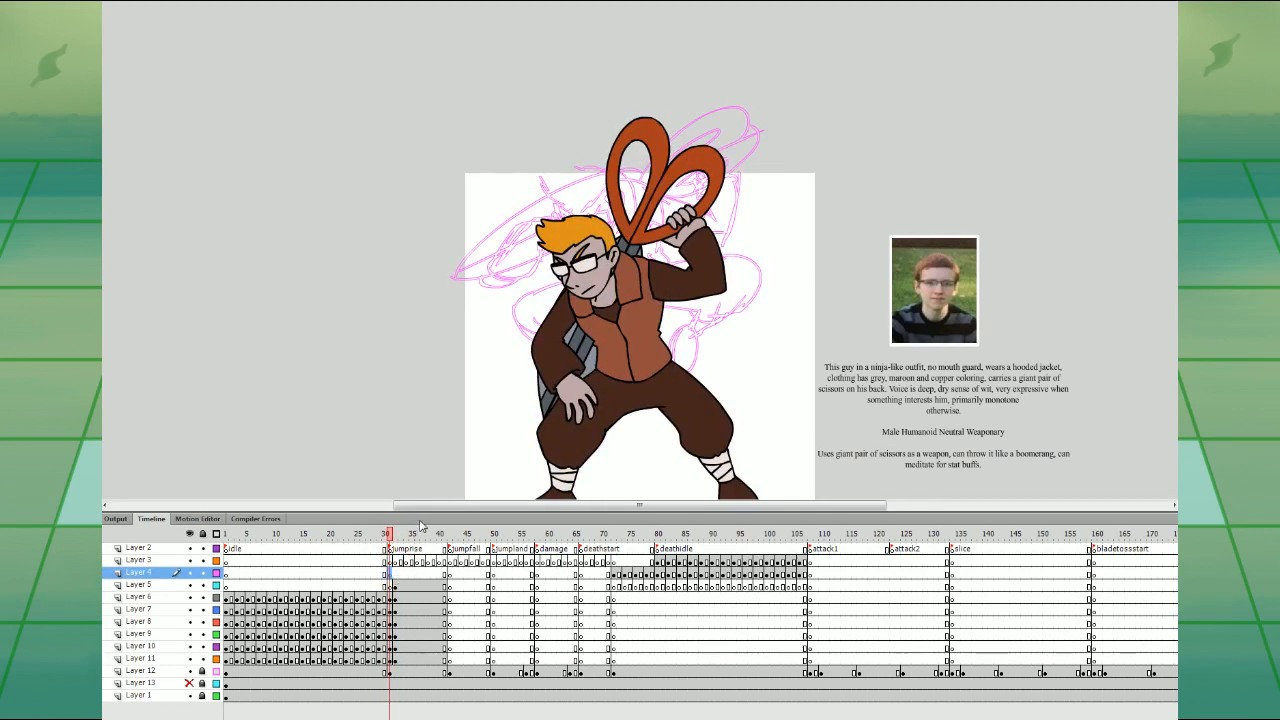
left_click(634, 424)
scroll(634, 424, "down", 2)
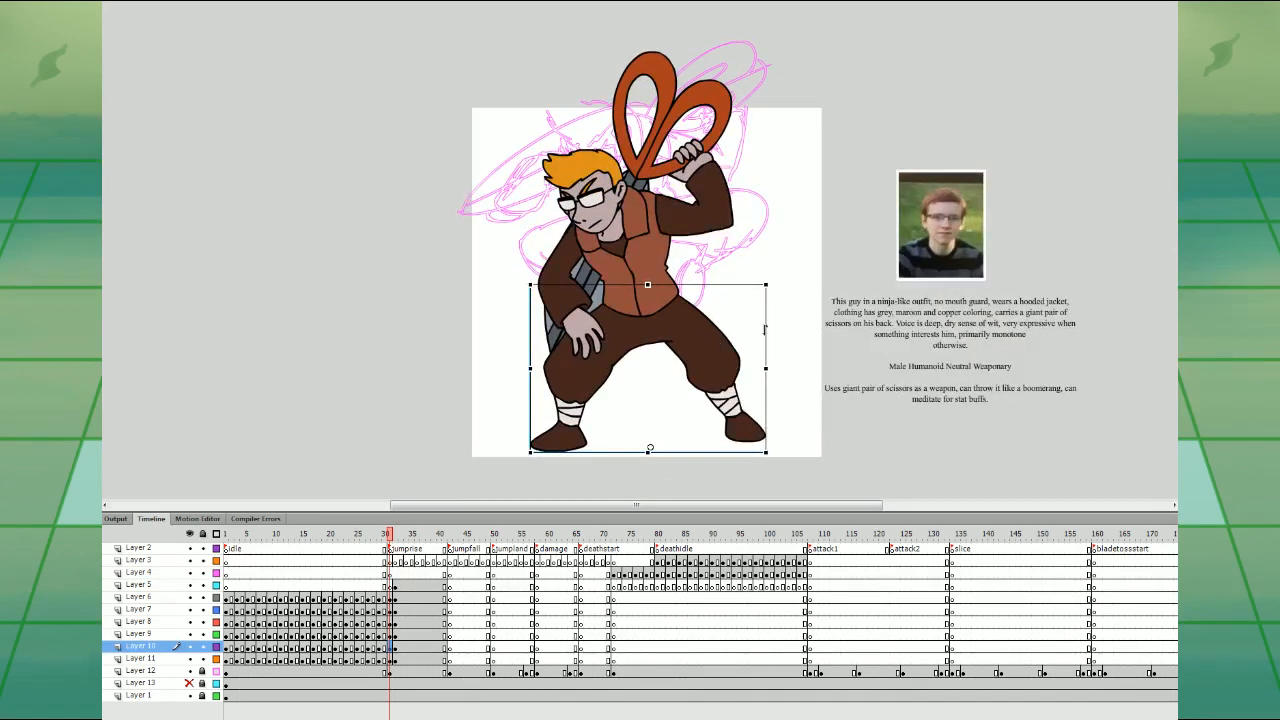
key("Delete")
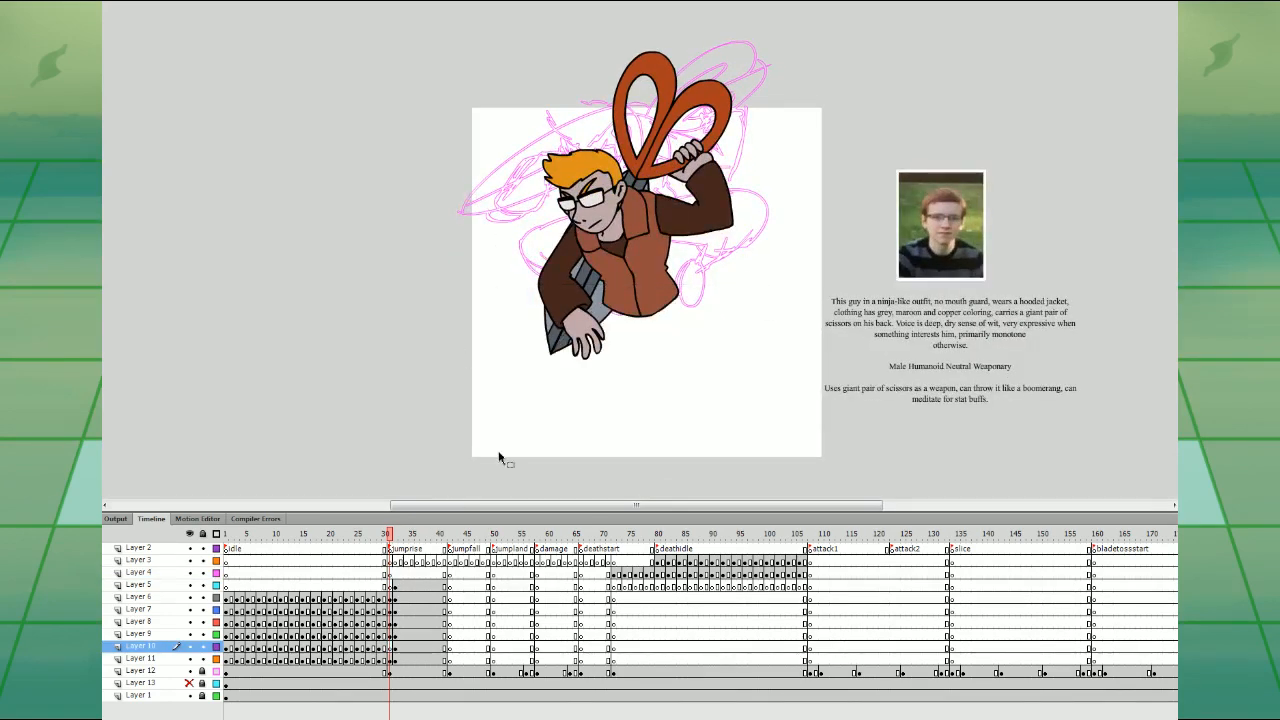
- Turn on onion skinning, tilt the head slightly in the first jumprise frame and nudge it down
left_click(383, 588)
key(".")
key("alt+shift+o")
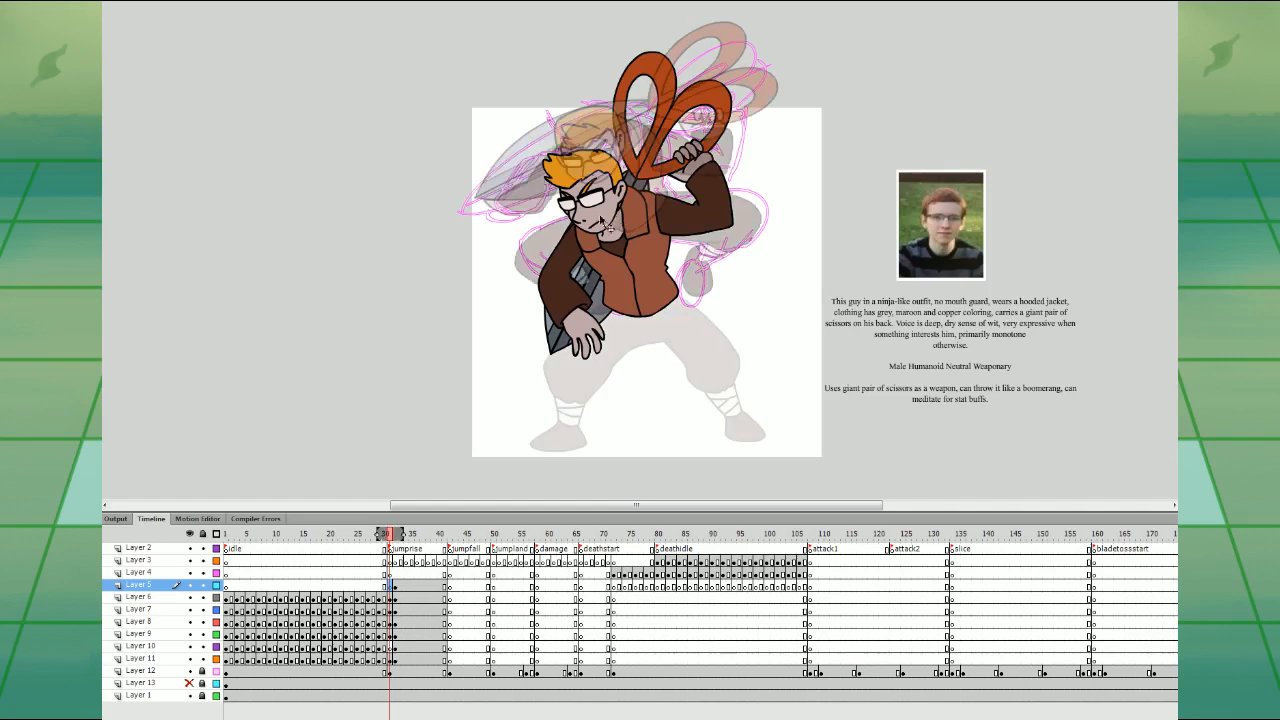
left_click(600, 217)
left_click_drag(633, 141, 625, 136)
key("Down")
key("Down")
key("Down")
key("Down")
key("Down")
key("Down")
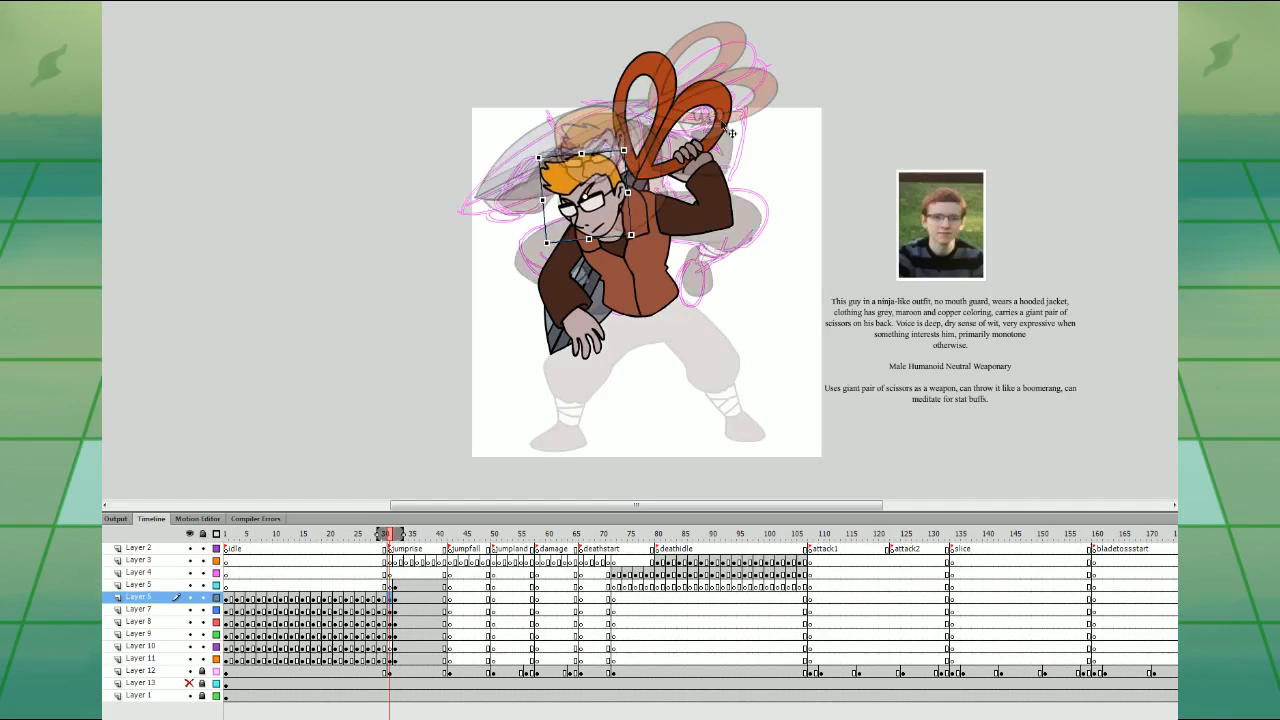
- Rotate the scissors, the raised arm and the lowered arm slightly to start the jumping motion
left_click(726, 114)
left_click_drag(746, 95, 752, 100)
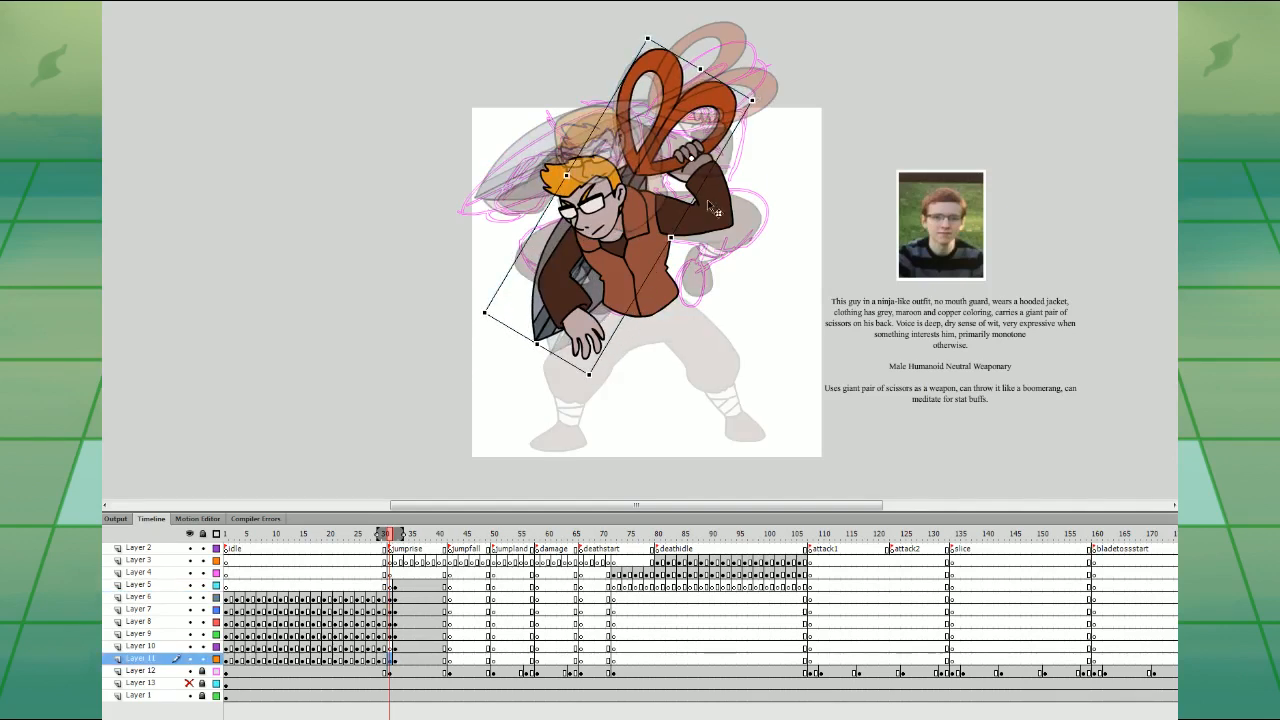
left_click(723, 199)
left_click_drag(744, 236, 742, 230)
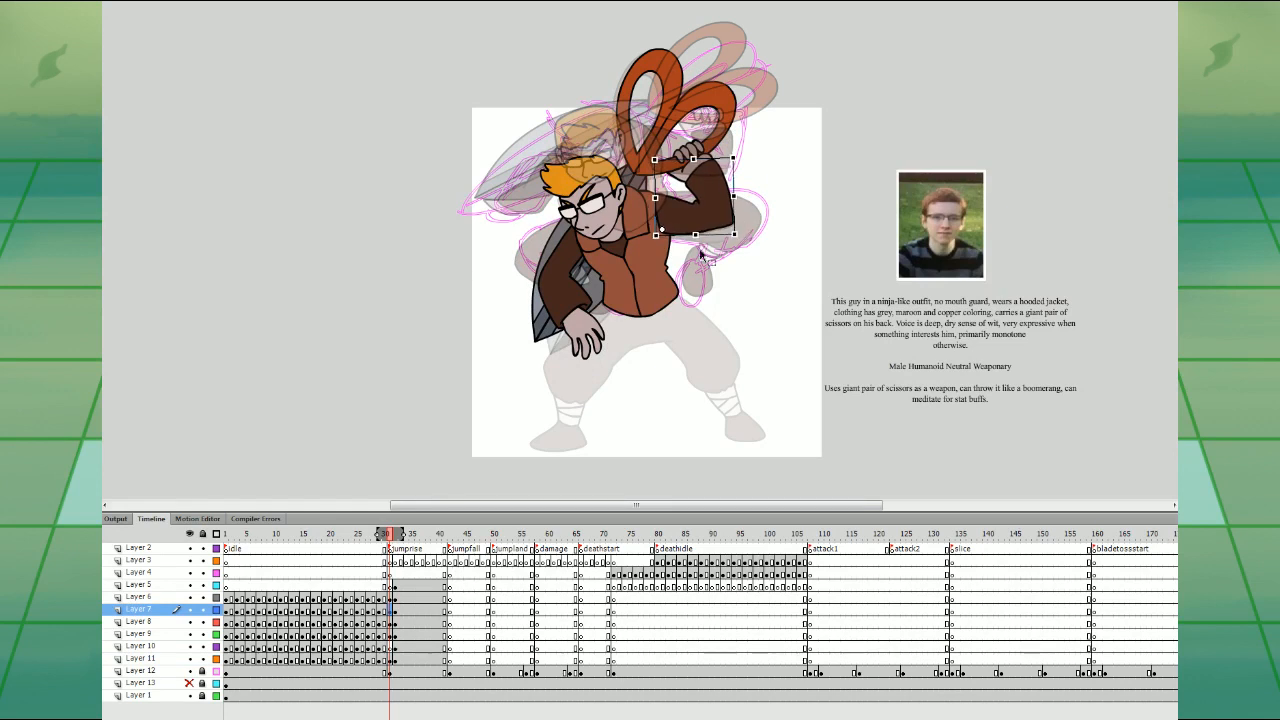
left_click(588, 330)
left_click_drag(600, 358, 586, 343)
- Select the whole upper body with the scissors, move it up and rotate it slightly clockwise toward the next pose
left_click_drag(480, 104, 710, 218)
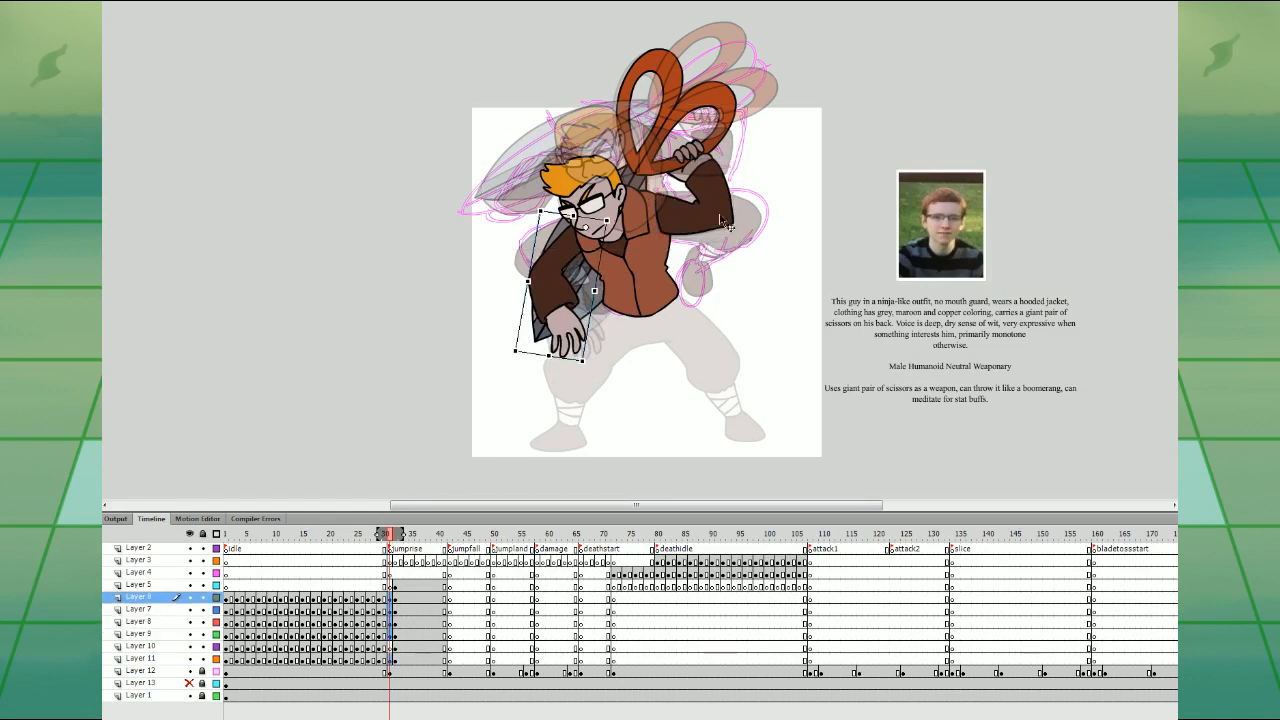
key("shift+Up")
key("shift+Up")
left_click_drag(757, 17, 765, 23)
left_click_drag(703, 170, 707, 166)
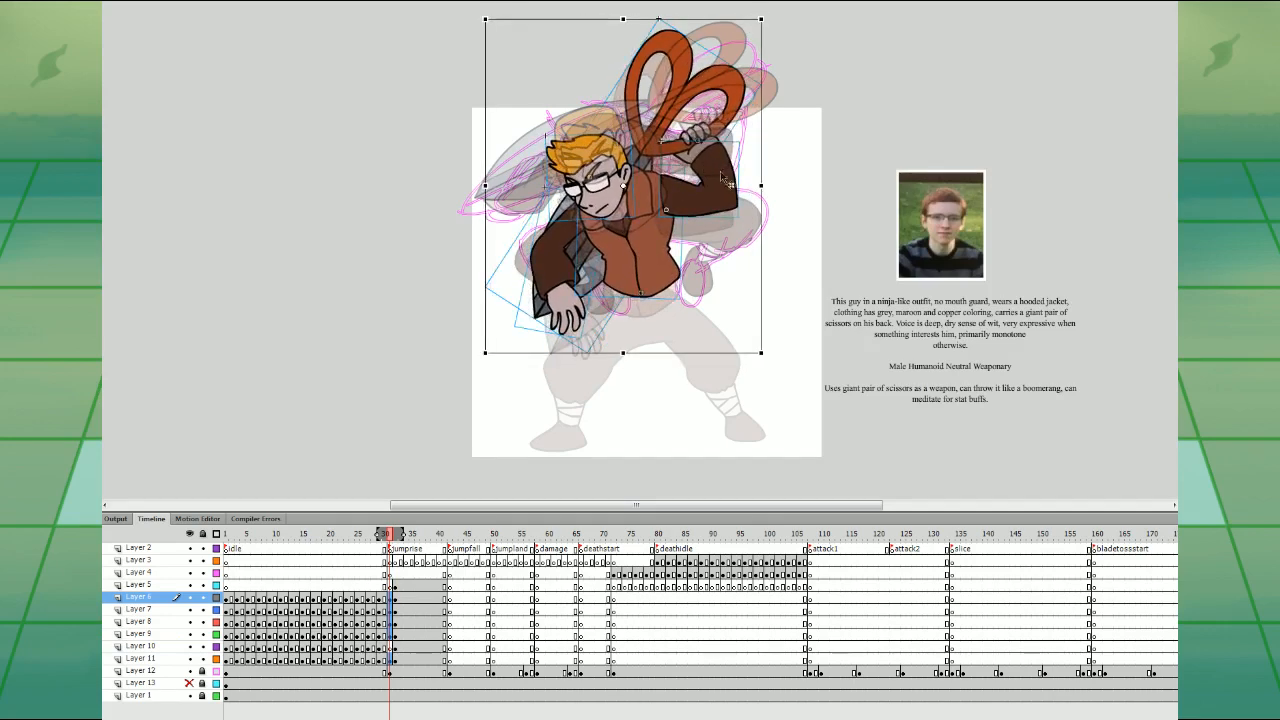
- Copy the bent jumprise legs on Layers 9 and 10 into the first jumprise frame, then lower and rotate them to meet the torso
left_click(395, 648)
mouse_move(390, 636)
left_mouse_down()
mouse_move(391, 589)
mouse_move(401, 646)
mouse_move(389, 650)
left_mouse_up()
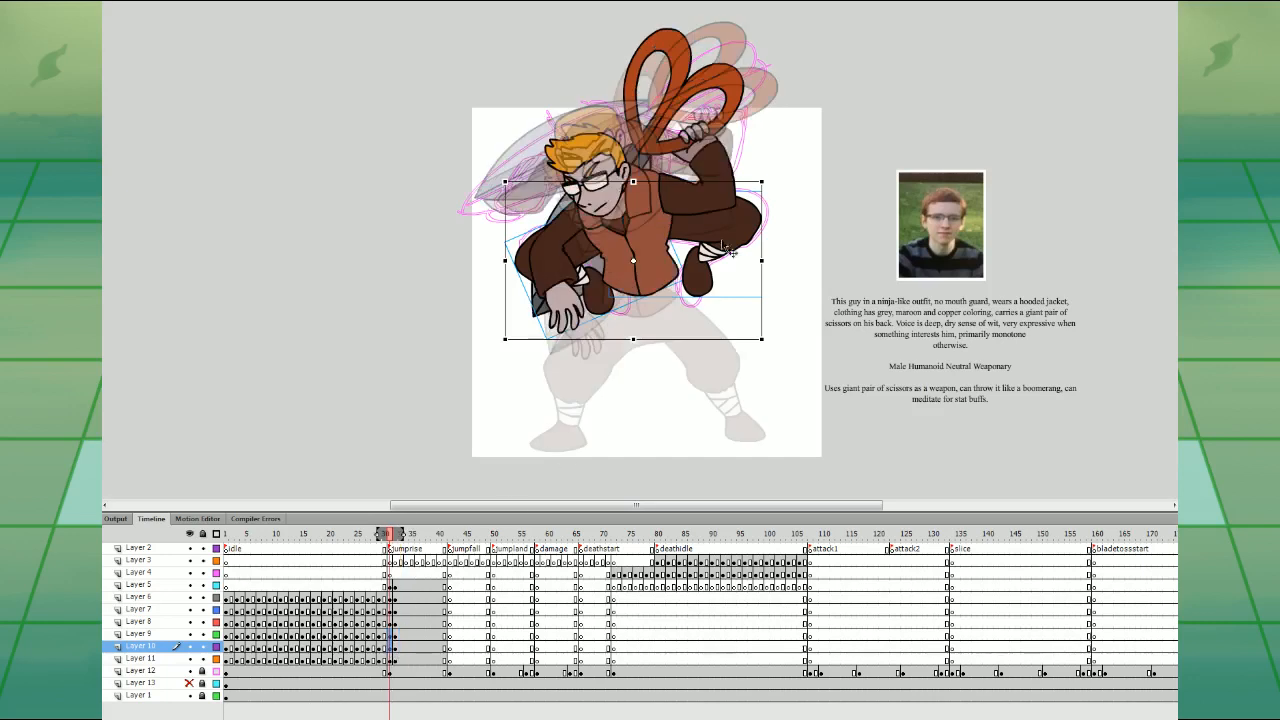
left_click_drag(770, 410, 763, 443)
left_click_drag(765, 303, 743, 322)
left_click(758, 347)
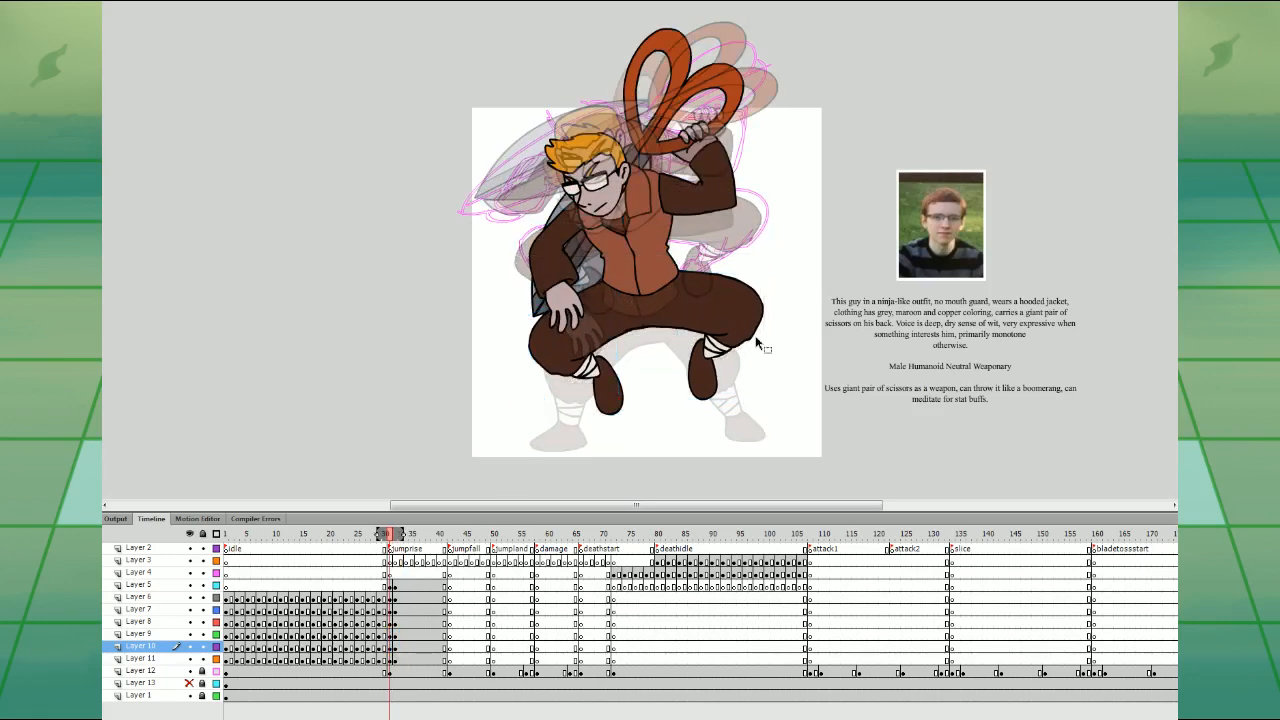
- Rotate the character's screen-right leg slightly inward in the first jumprise frame
left_click(749, 338)
left_click_drag(764, 408, 766, 427)
- Insert keyframes at frame 40 on Layers 5 to 11 and nudge the whole character upward
left_click_drag(362, 573, 440, 655)
key("Up")
key("Up")
key("Up")
key("Up")
key("Up")
key("Up")
key("Up")
key("Up")
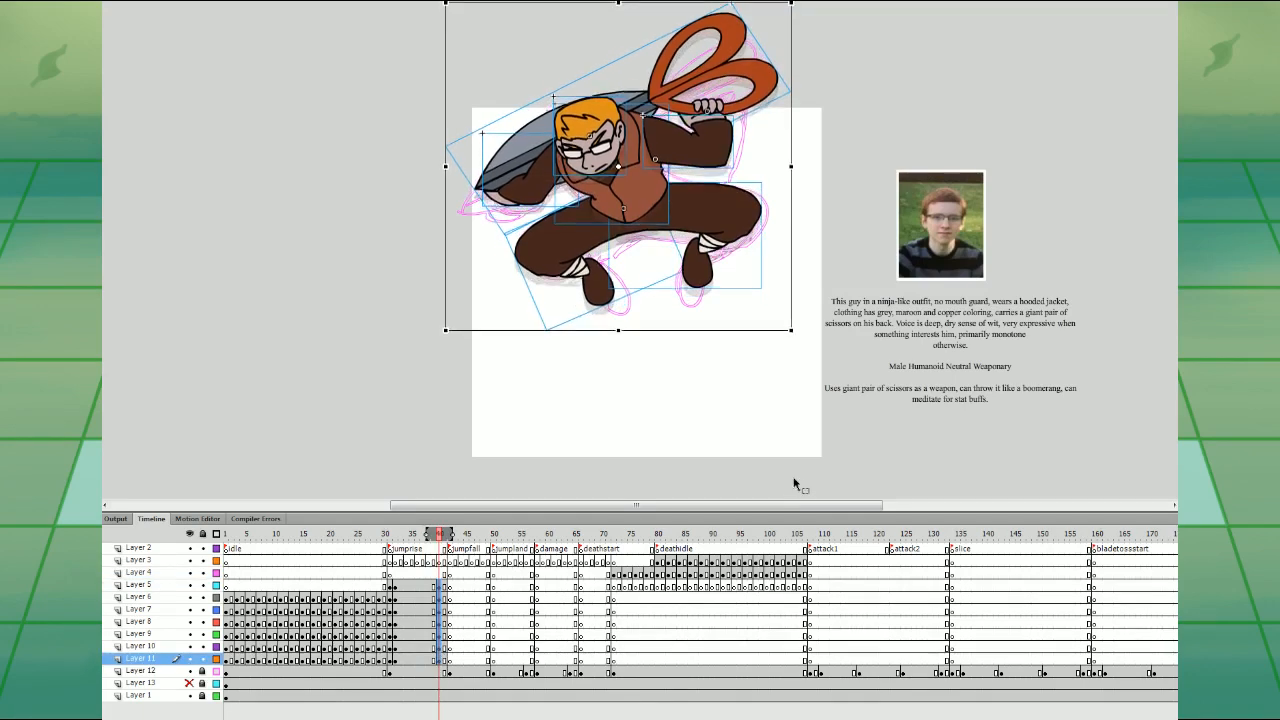
left_click(808, 456)
- Nudge the head up and slightly to the left in the second jumprise pose at frame 32
left_click(390, 574)
left_click(608, 147)
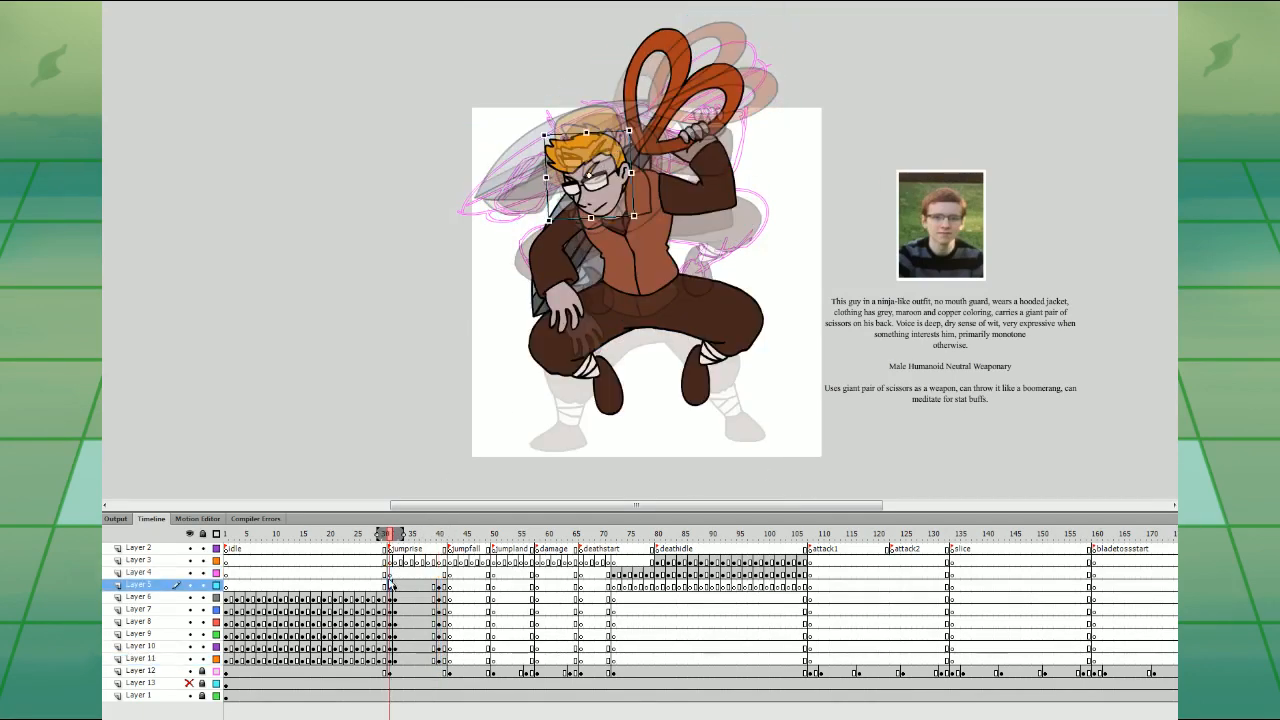
left_click(395, 574)
left_click(606, 138)
key("Up")
key("Up")
key("Up")
key("Up")
key("Up")
key("Left")
key("Left")
key("Left")
key("Down")
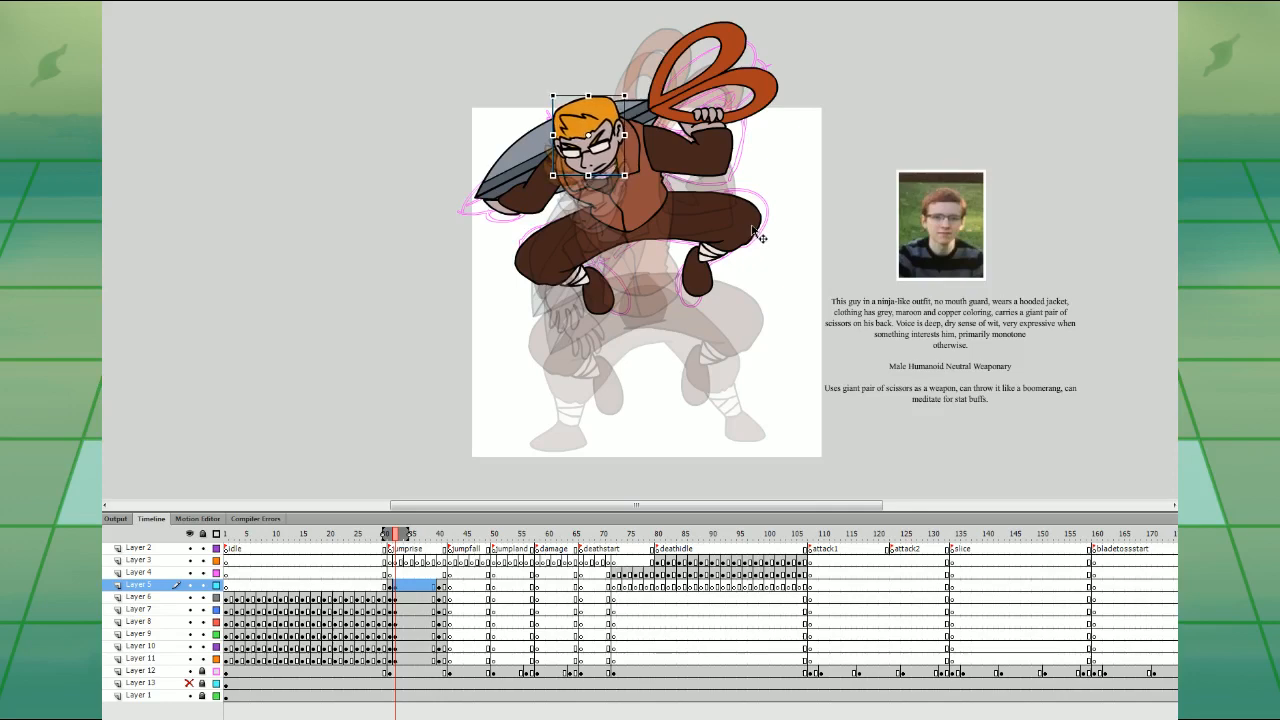
- In the frame 40 pose, rotate the scissors slightly clockwise and swing the lowered arm up to match the blade
left_click(439, 574)
left_click_drag(778, 283, 789, 371)
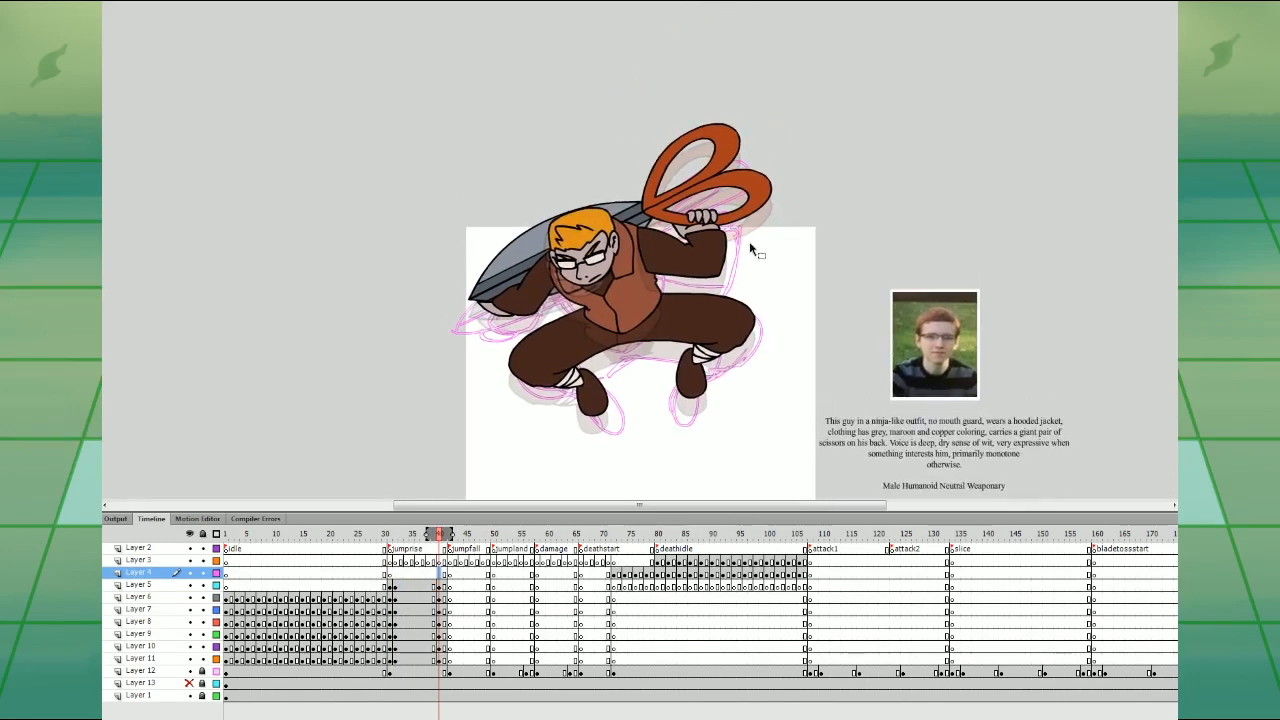
left_click(771, 175)
left_click_drag(736, 112, 752, 125)
left_click(520, 268)
left_click_drag(474, 243, 492, 214)
left_click(498, 261)
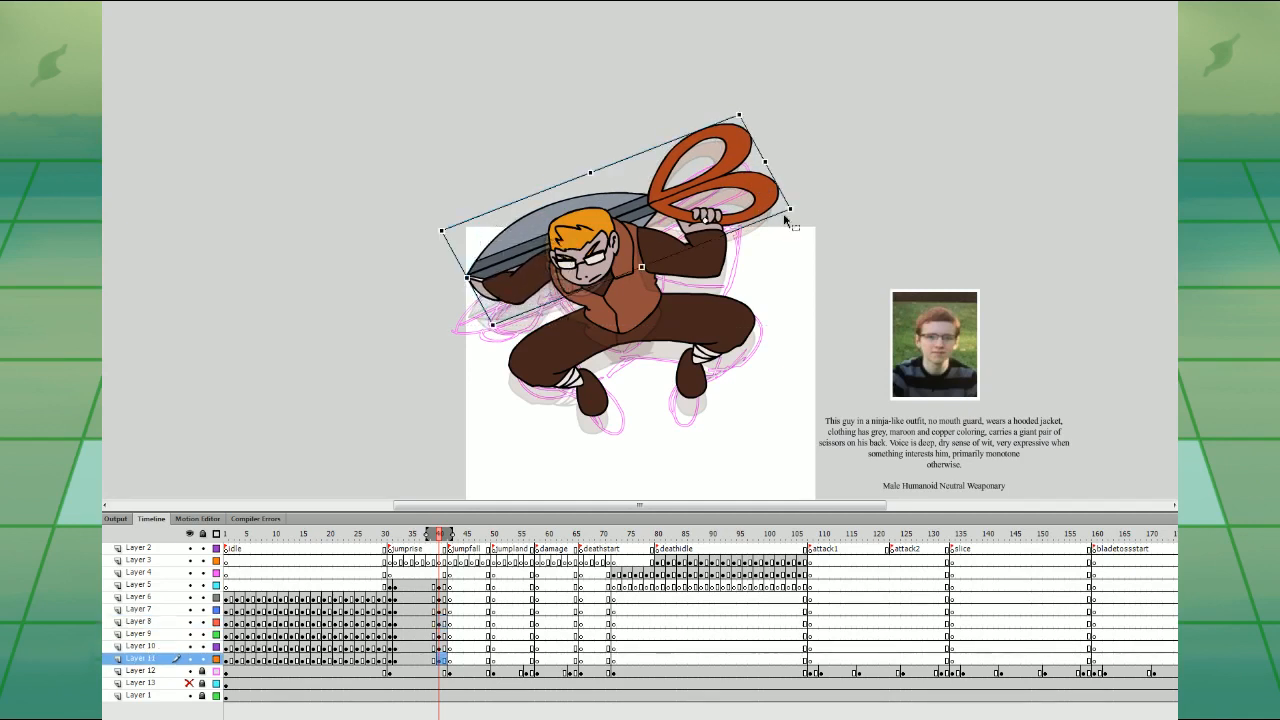
left_click_drag(785, 215, 728, 246)
- Nudge the raised arm down and rotate both legs very slightly in the frame 40 pose
left_click(723, 250)
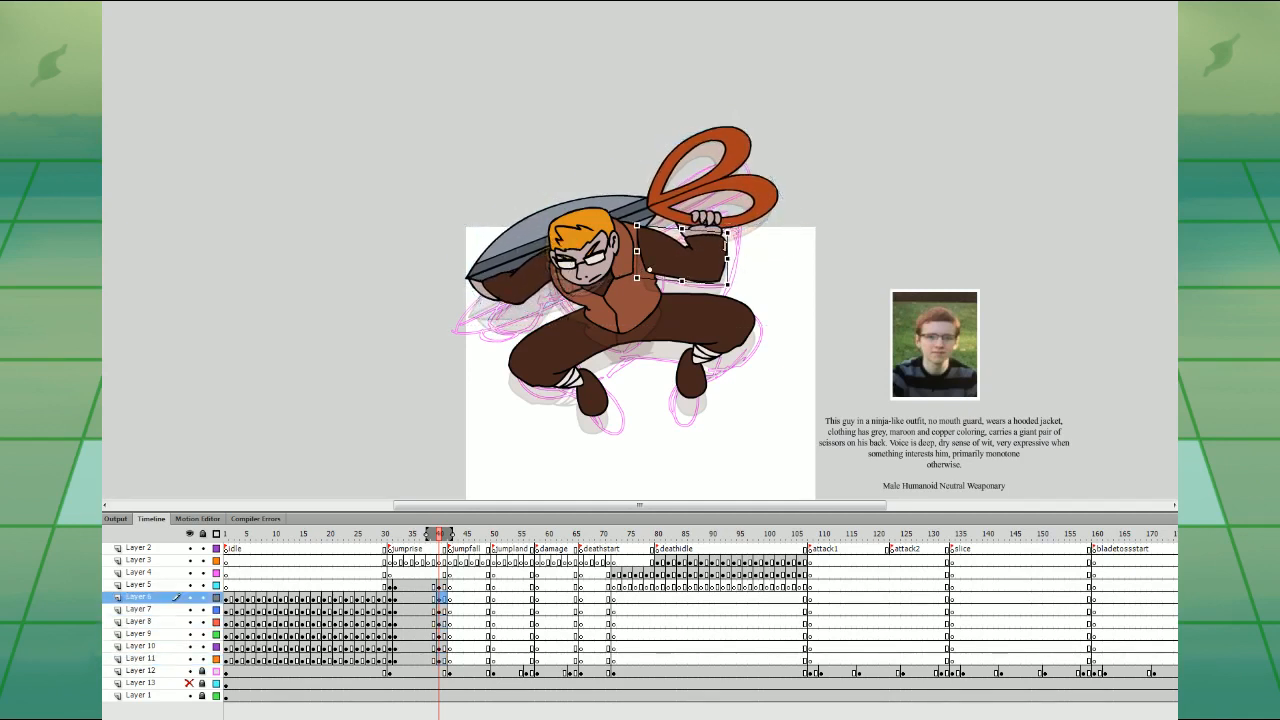
key("Down")
key("Down")
key("Down")
left_click(717, 333)
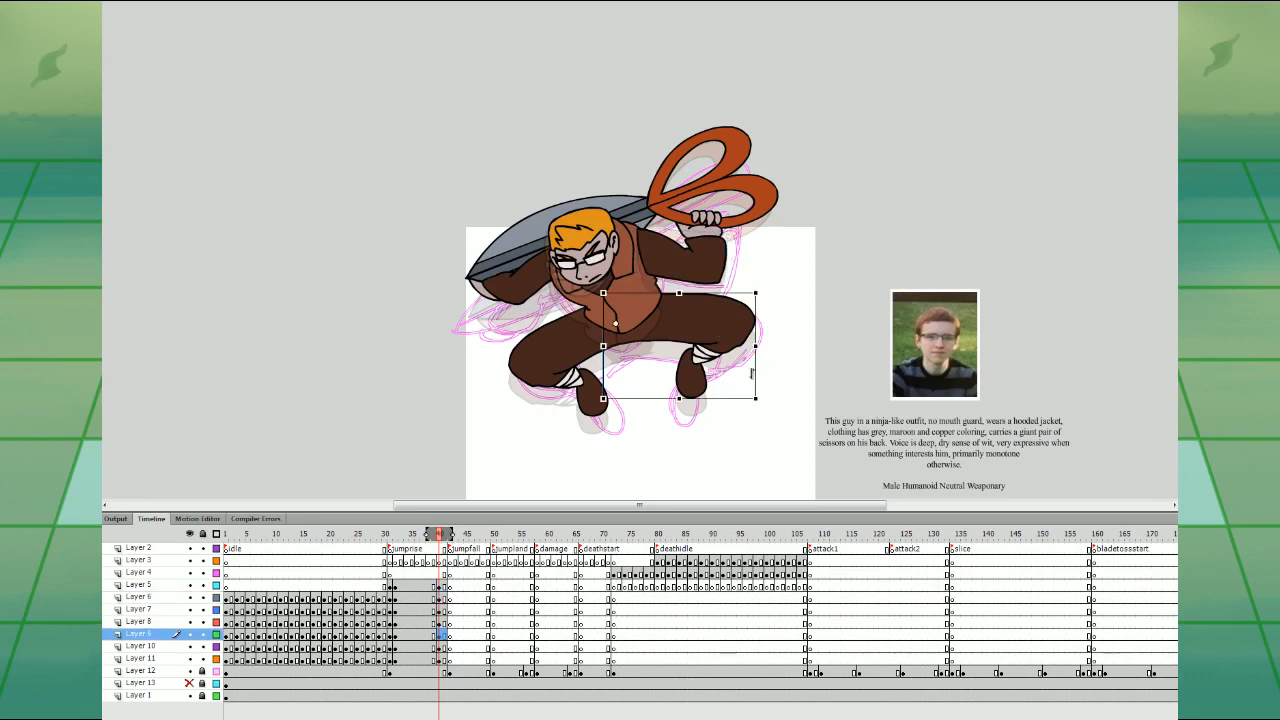
left_click_drag(762, 392, 763, 388)
left_click(598, 389)
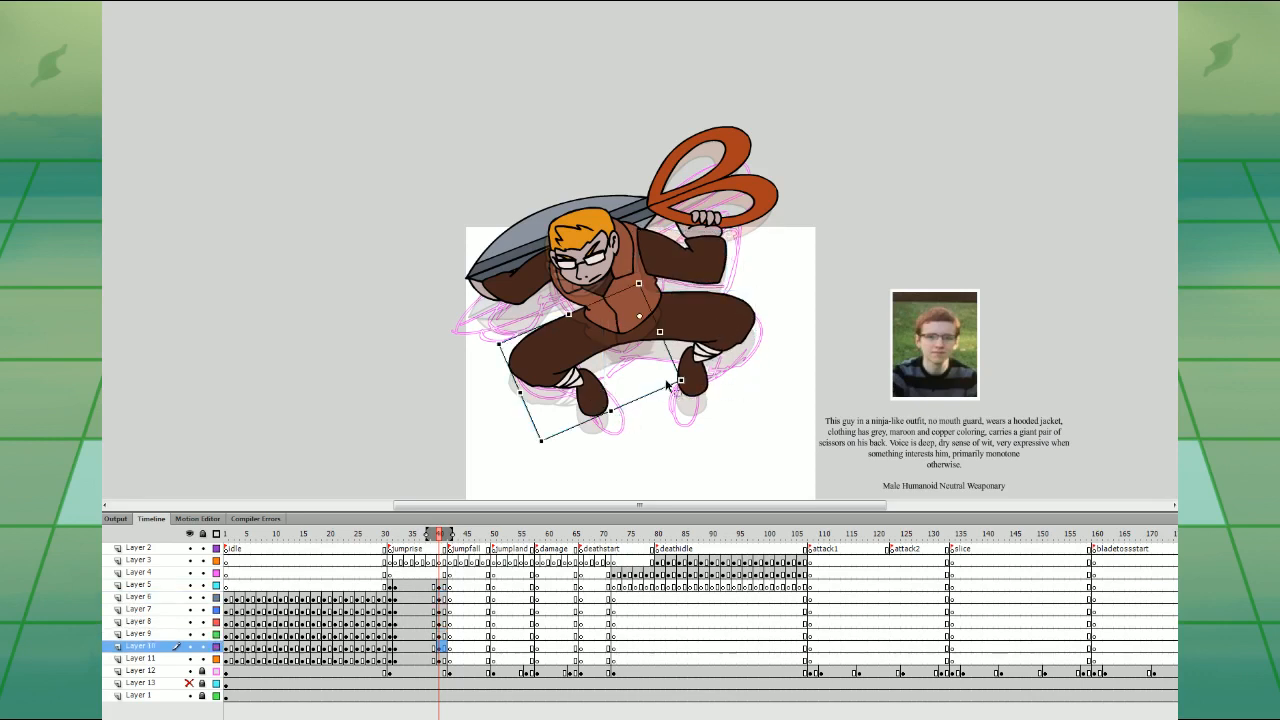
left_click_drag(686, 379, 686, 376)
- Rotate both legs slightly inward in the jumprise pose that starts at frame 32
left_click(401, 574)
left_click_drag(789, 414, 814, 349)
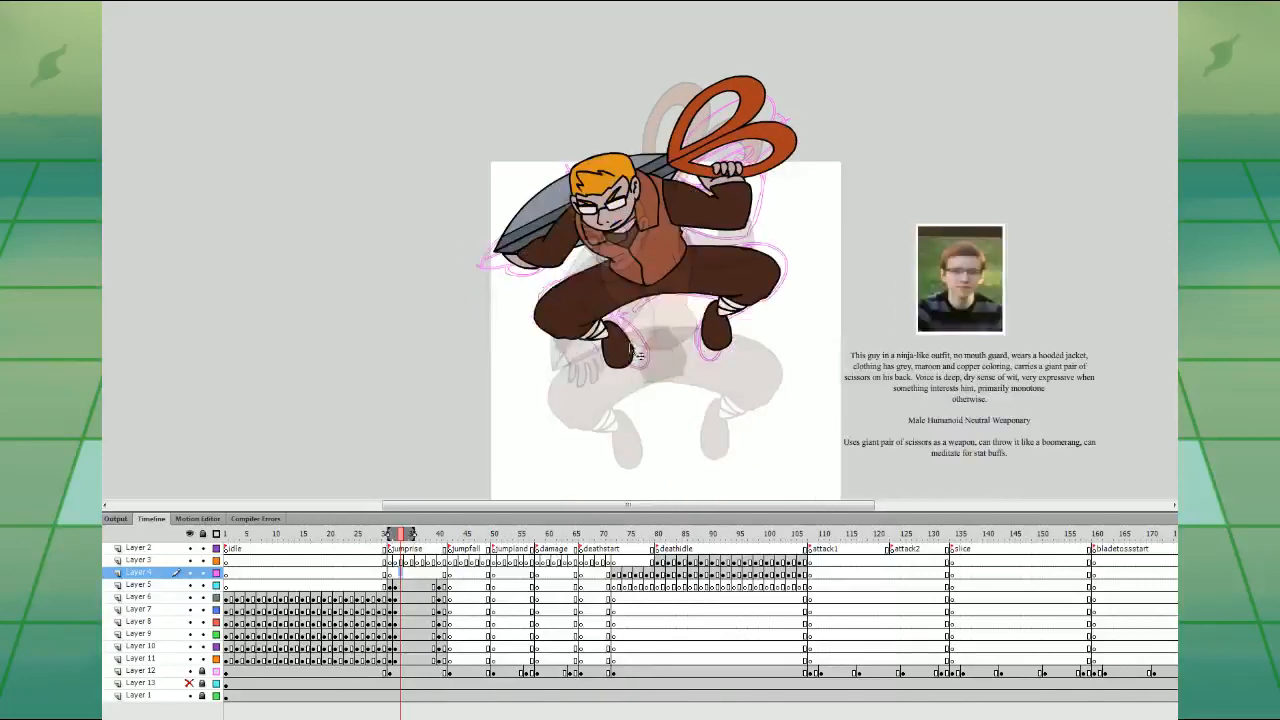
left_click(621, 349)
left_click_drag(717, 331, 721, 326)
left_click(767, 281)
left_click_drag(788, 350, 783, 360)
left_click(804, 345)
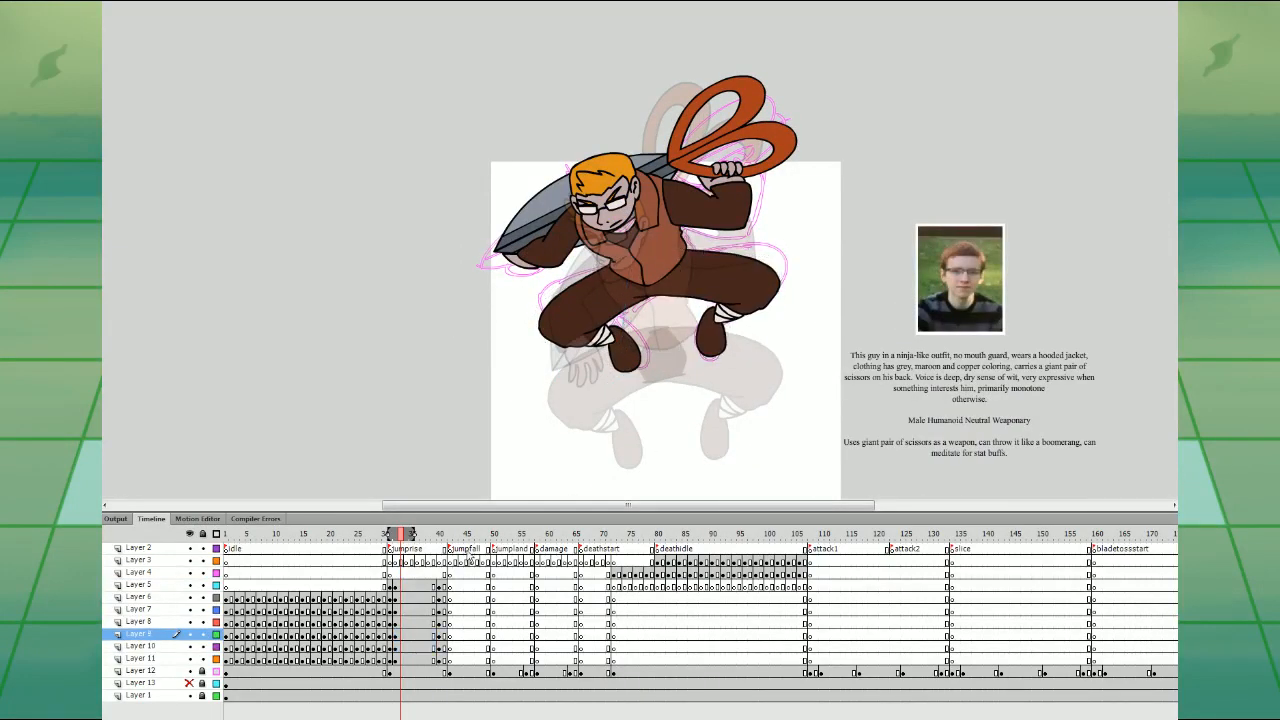
- Turn off onion skinning, touch up the collar area inside the torso symbol and return to the main timeline
left_click(333, 713)
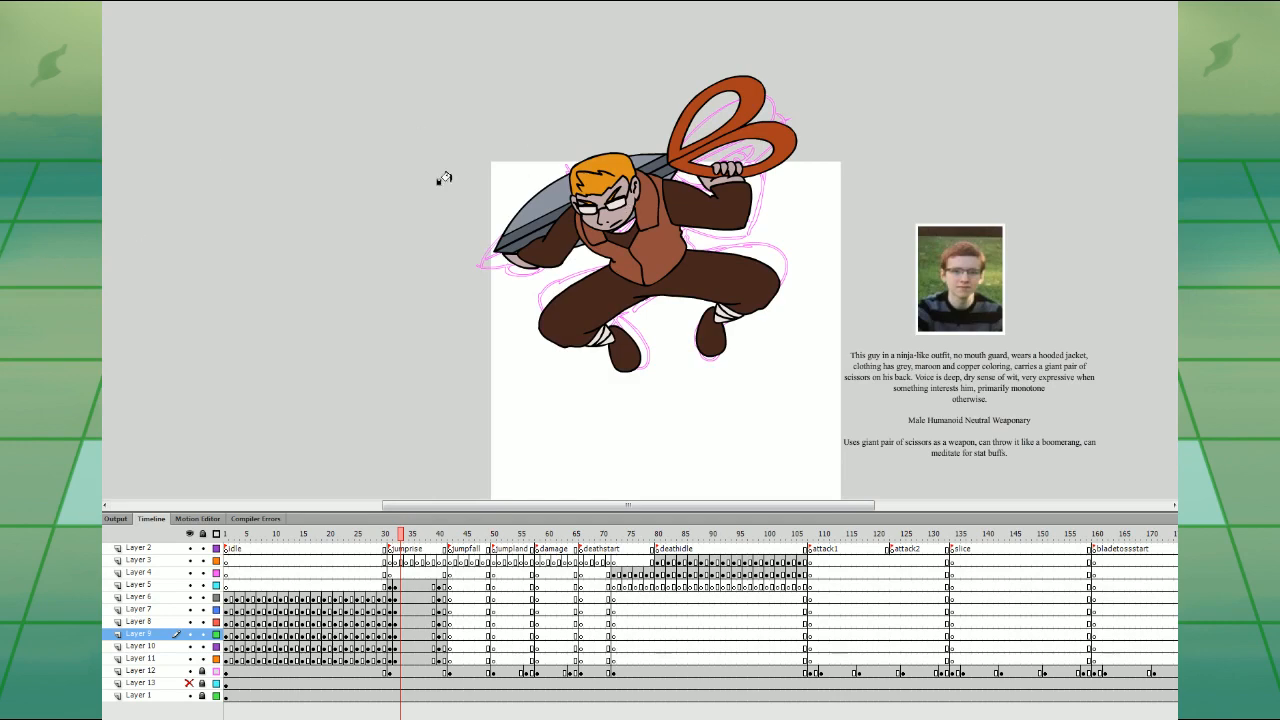
double_click(638, 222)
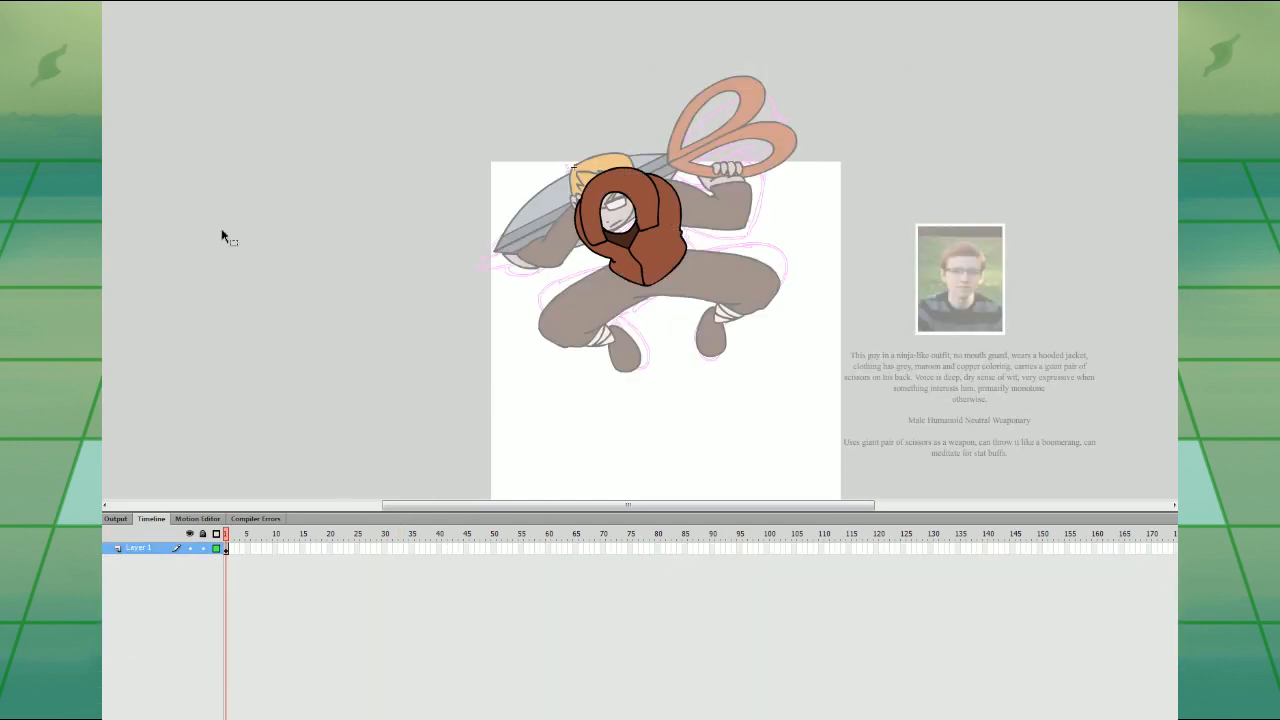
double_click(151, 74)
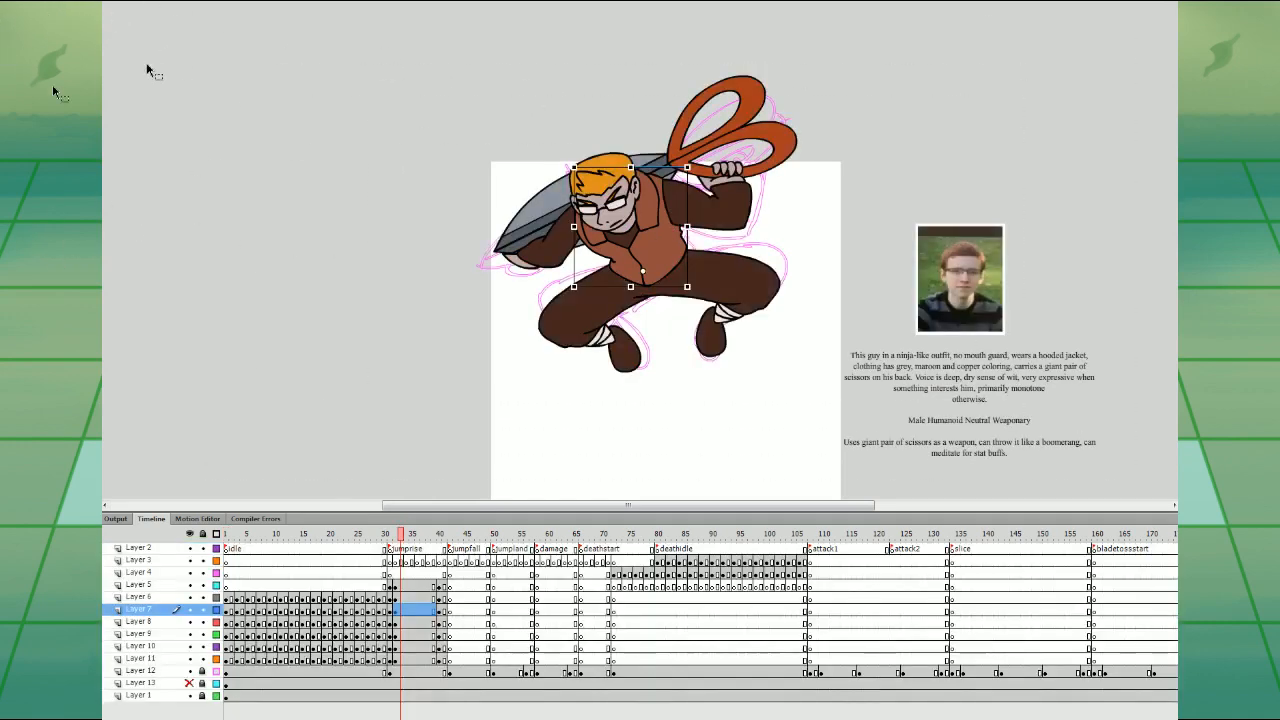
- Clear the keyframes at the start of jumpfall to extend the pose on Layers 5 to 11, and insert blank keyframes at frame 51
left_click(444, 586)
left_click_drag(444, 659, 460, 582)
left_click(648, 476)
left_click(417, 573)
left_click(449, 573)
key("shift+F6")
left_click(505, 587)
left_click_drag(500, 659, 499, 585)
key("F7")
left_click(499, 573)
- Play back the animation from the start of jumprise to check the jump poses
left_click(390, 599)
key("Return")
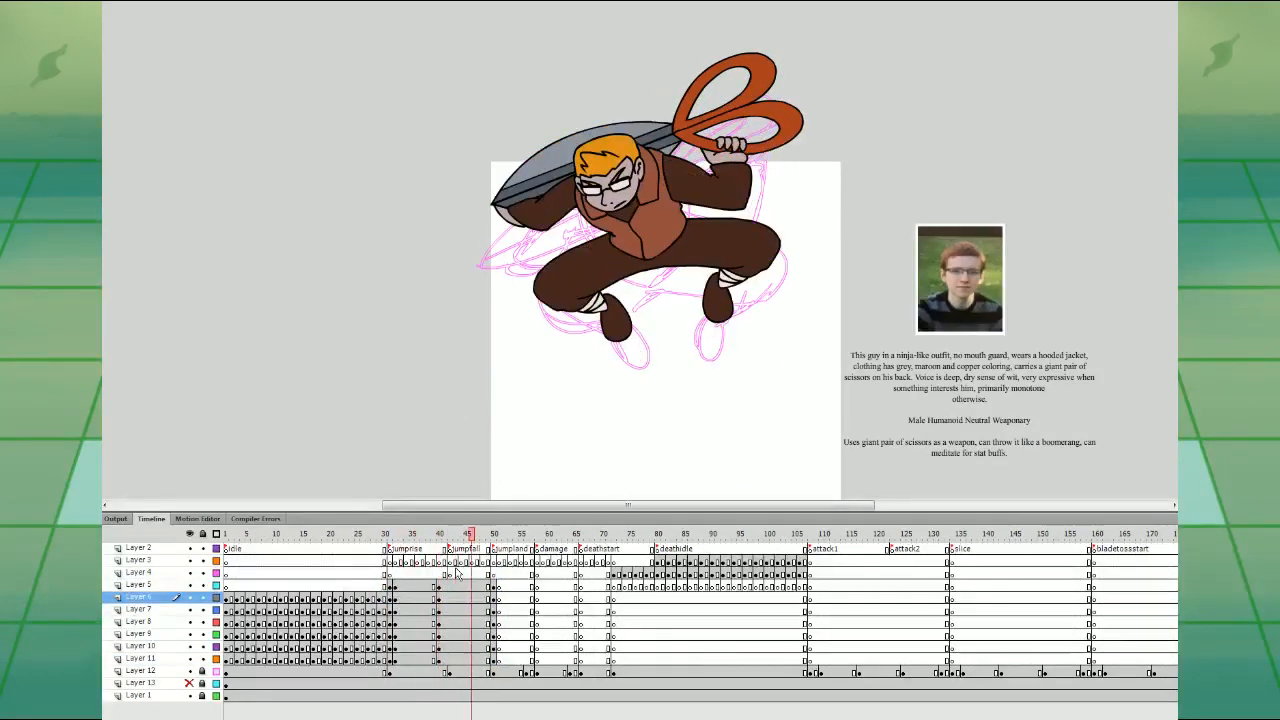
key("Return")
- Add keyframes at frame 50 on Layers 5 to 11 and move the whole character down toward the landing sketch
left_click_drag(494, 659, 494, 587)
left_click_drag(748, 287, 732, 419)
left_click(812, 366)
- Rotate both legs in the frame 50 pose so the feet swing inward beneath the body
left_click(676, 404)
left_click(756, 398)
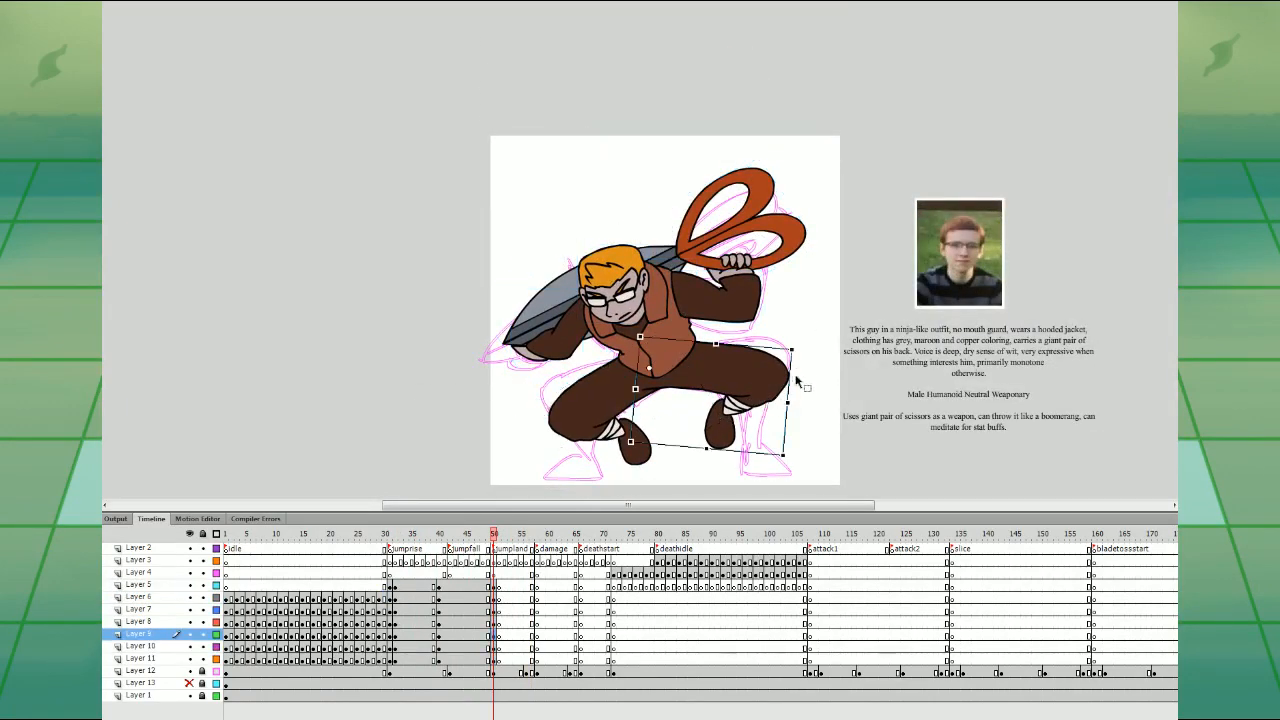
left_click_drag(802, 347, 795, 365)
left_click(592, 414)
left_click_drag(588, 496, 597, 502)
left_click_drag(735, 425, 737, 422)
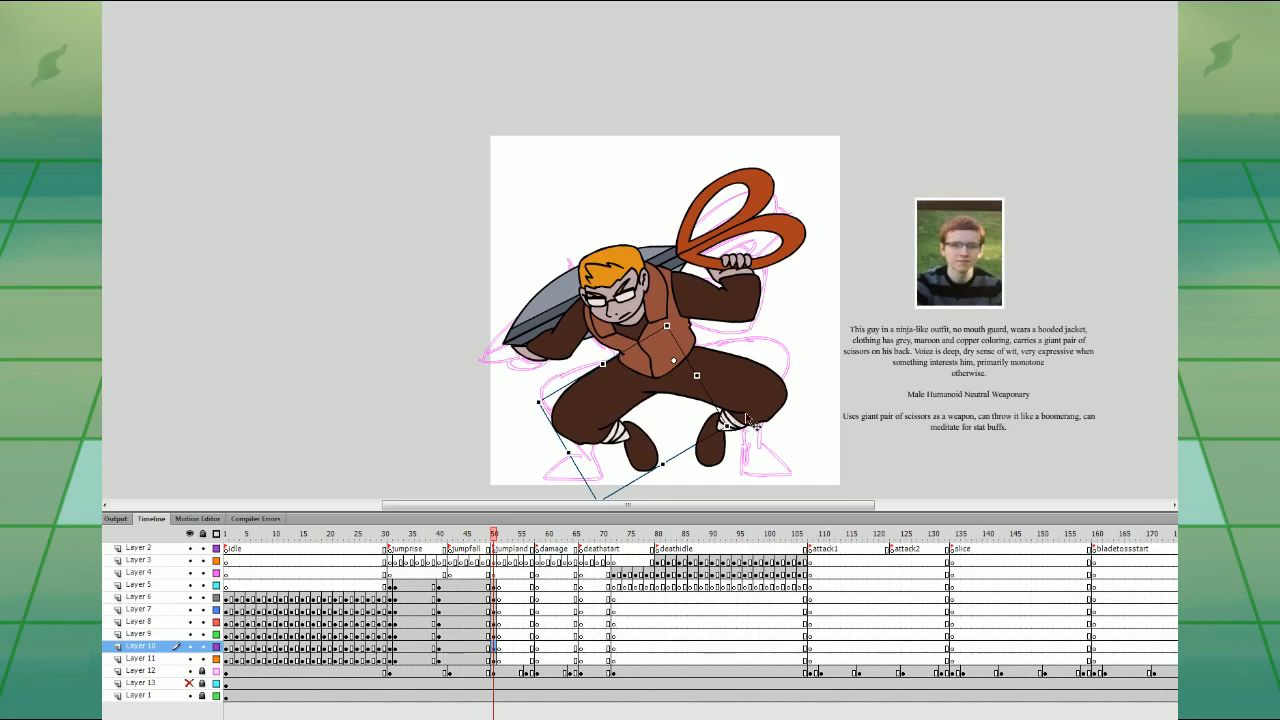
left_click(757, 405)
left_click_drag(779, 485, 783, 478)
left_click(798, 466)
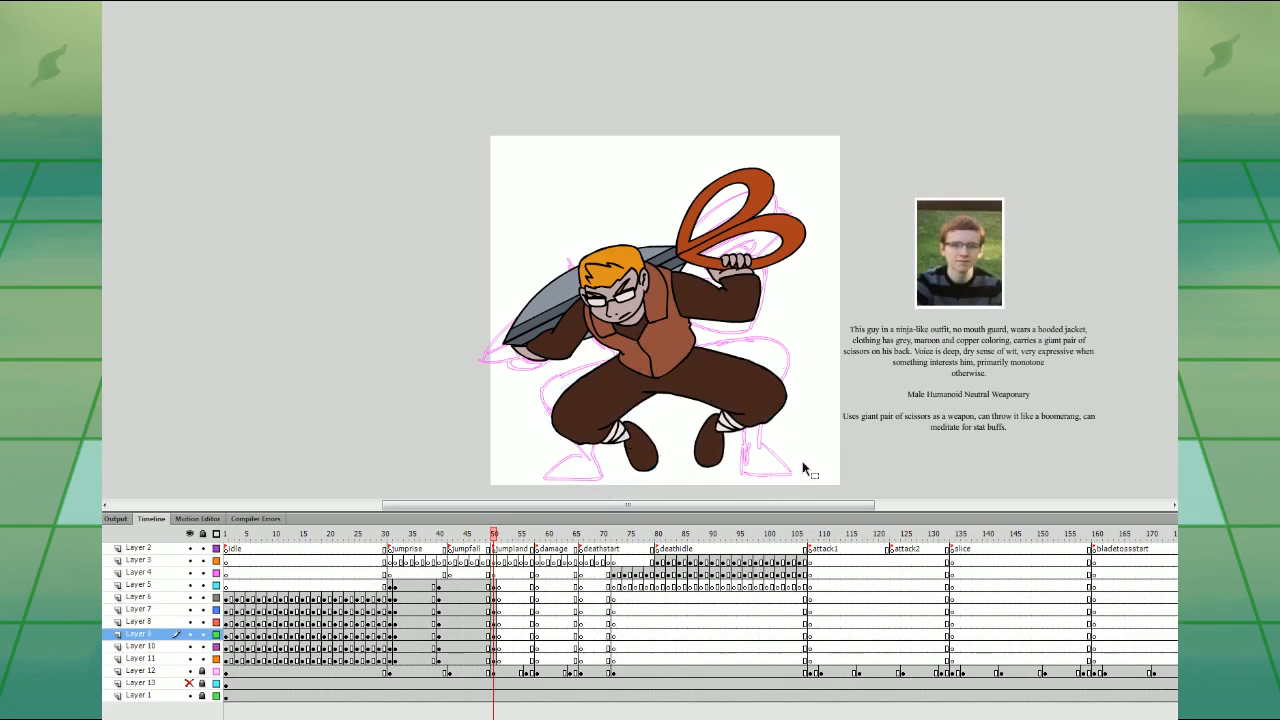
- Compare the head against earlier frames, then raise and tilt it slightly in the frame 50 pose
left_click(645, 292)
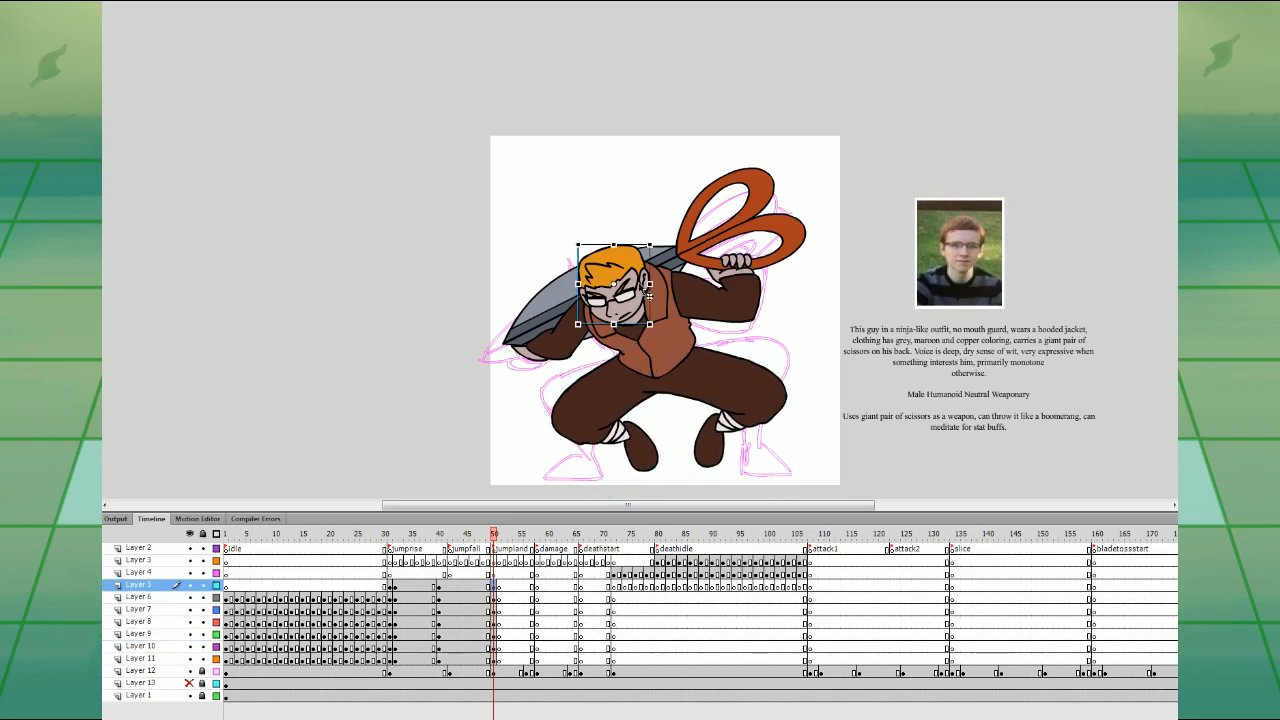
left_click(406, 573)
left_click(461, 573)
left_click(493, 573)
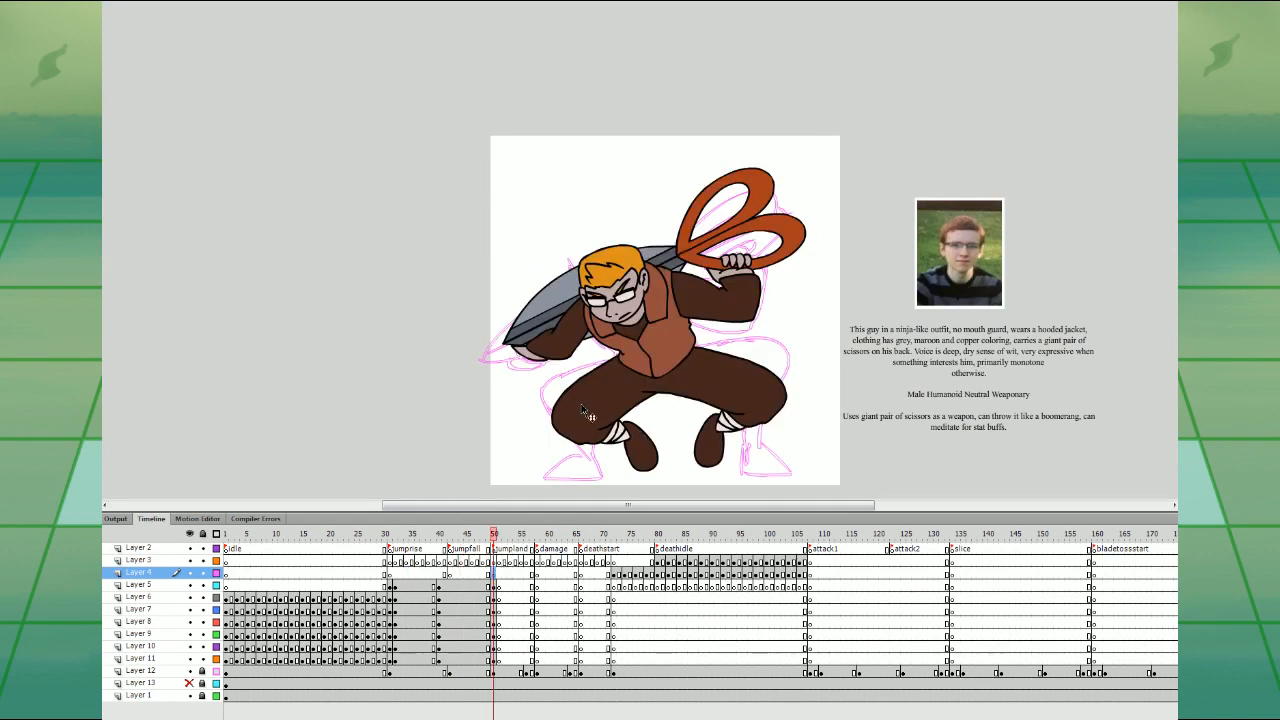
left_click(641, 279)
left_click_drag(641, 279, 655, 241)
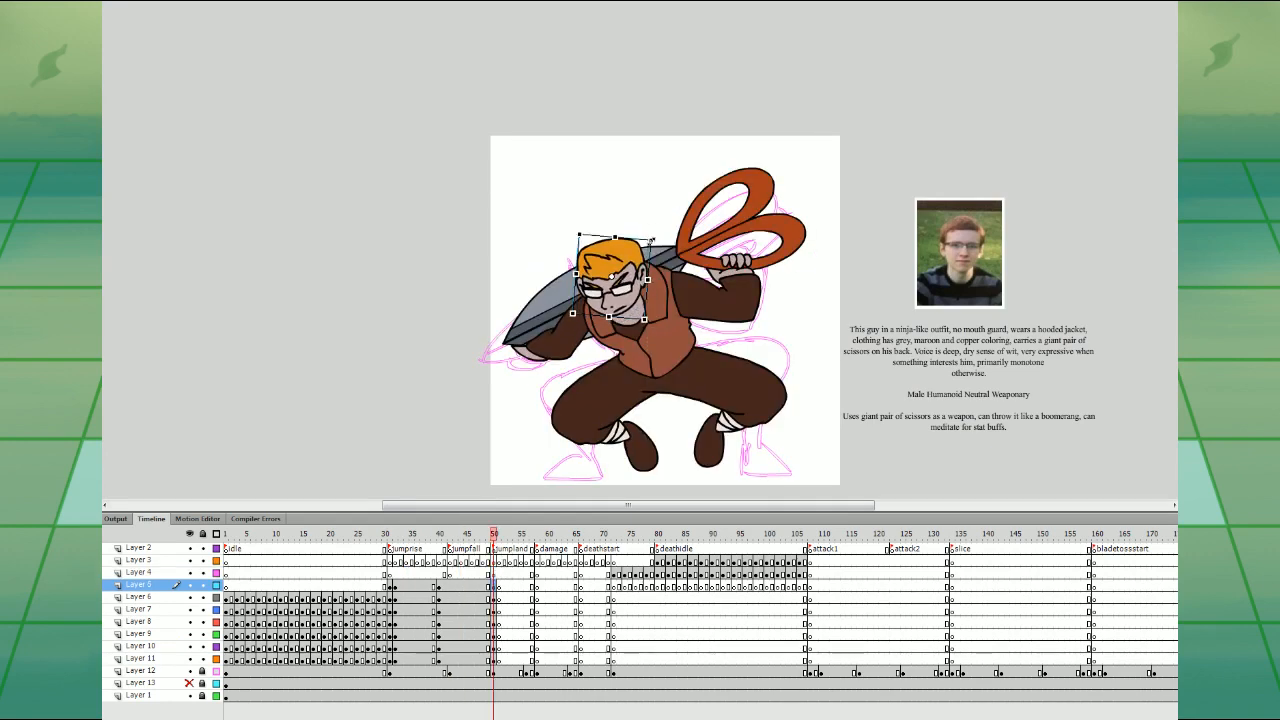
left_click_drag(608, 314, 608, 317)
left_click(421, 574)
left_click(444, 573)
left_click(493, 572)
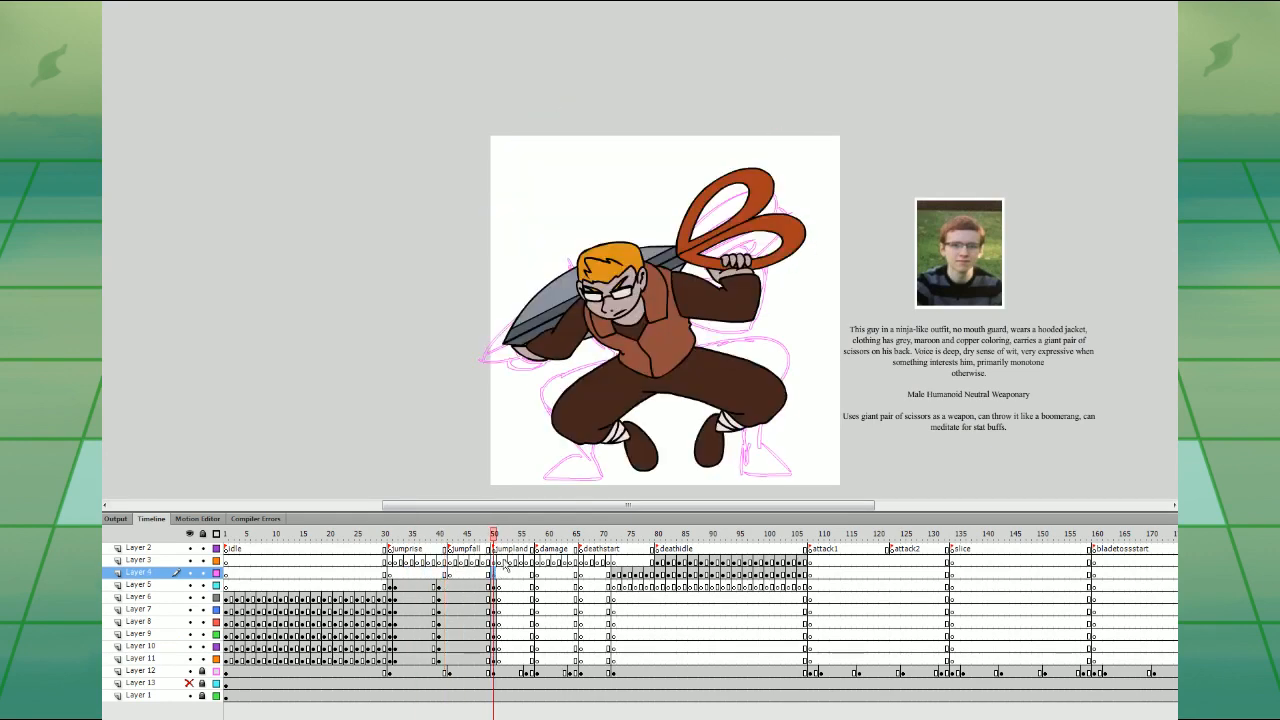
- Select the scissors and both arms in the frame 50 pose and rotate them together slightly clockwise
left_click(684, 331)
left_click_drag(697, 259, 701, 290)
left_click_drag(484, 197, 588, 346)
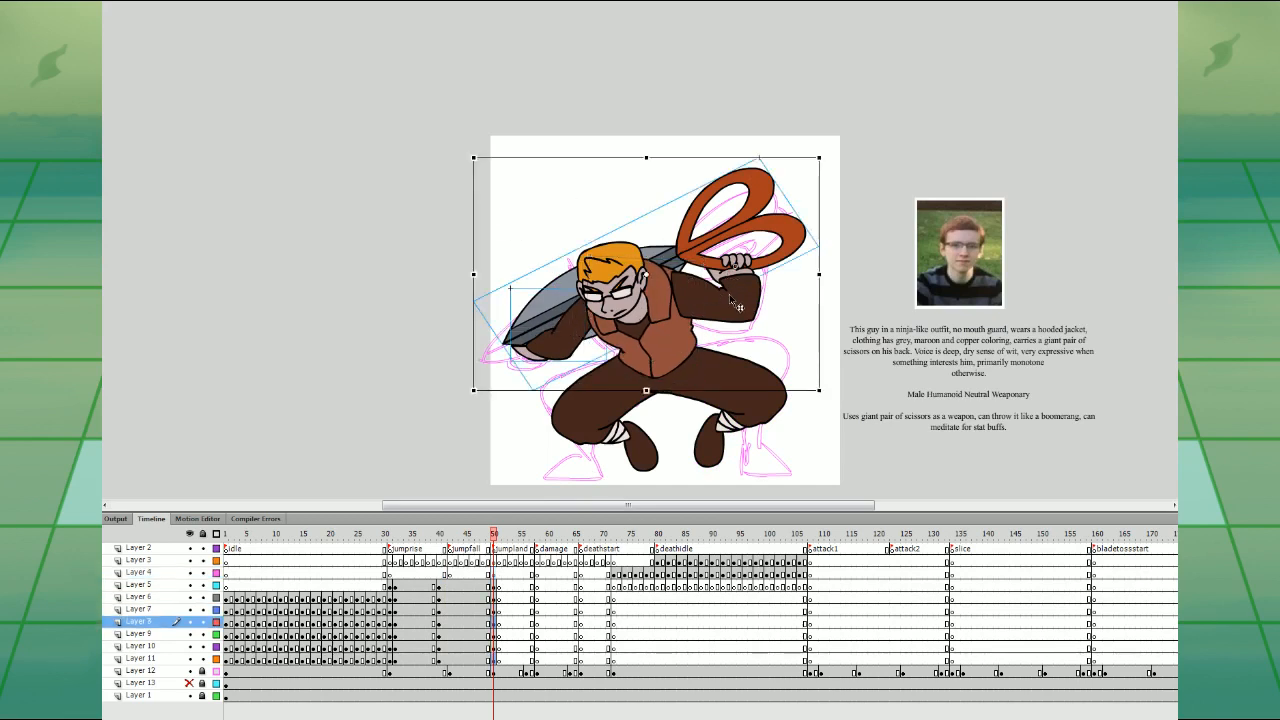
left_click_drag(819, 158, 822, 212)
- Play back the jumpfall section to check the motion into the landing
left_click(467, 573)
key("Return")
key("Return")
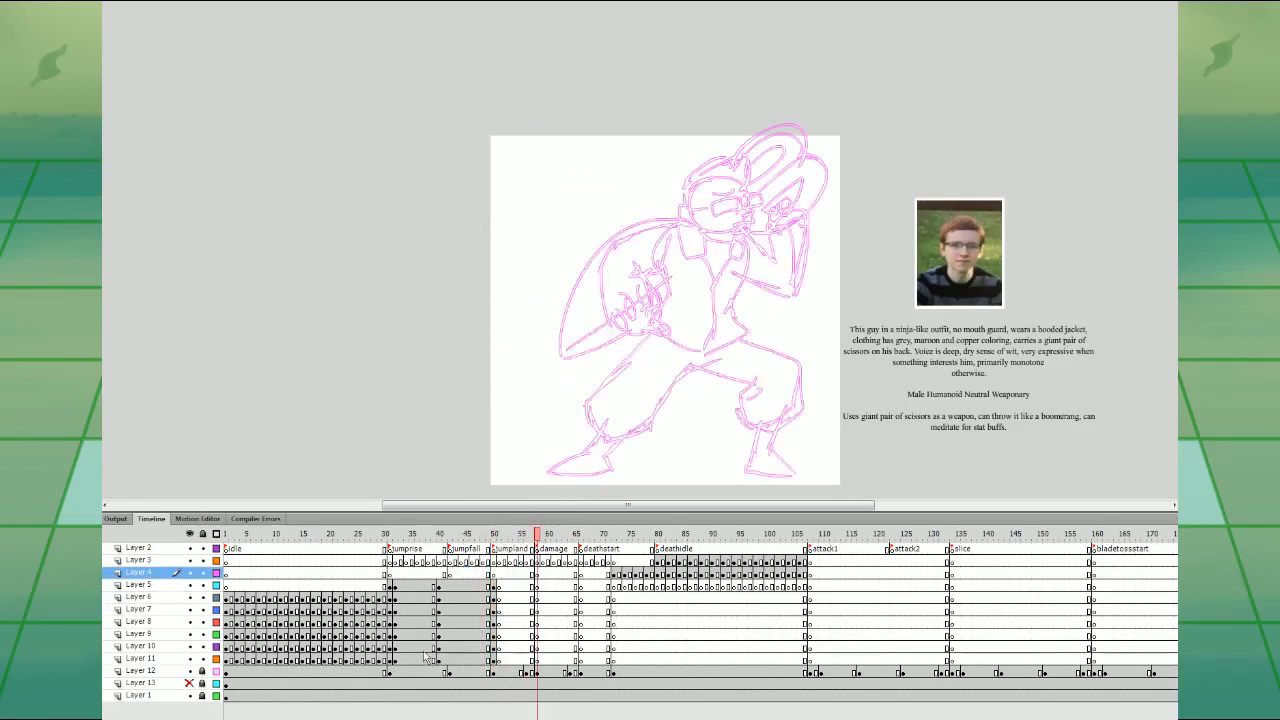
- Create classic tweens on Layers 5 to 11 between the jump poses from frame 32 through frame 50
left_click_drag(425, 655, 439, 600)
left_click(522, 270)
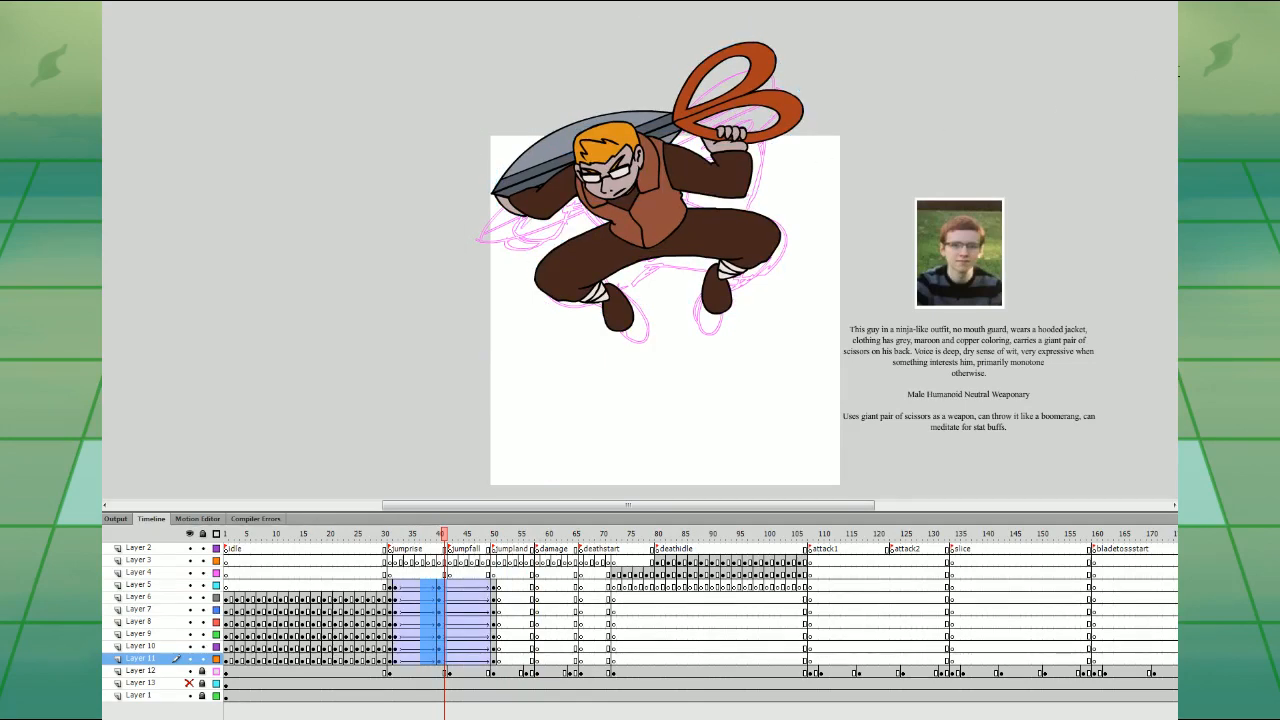
- Play back the tweened jumprise and jumpfall frames to check the character's jump motion
key("Return")
left_click_drag(467, 587, 472, 658)
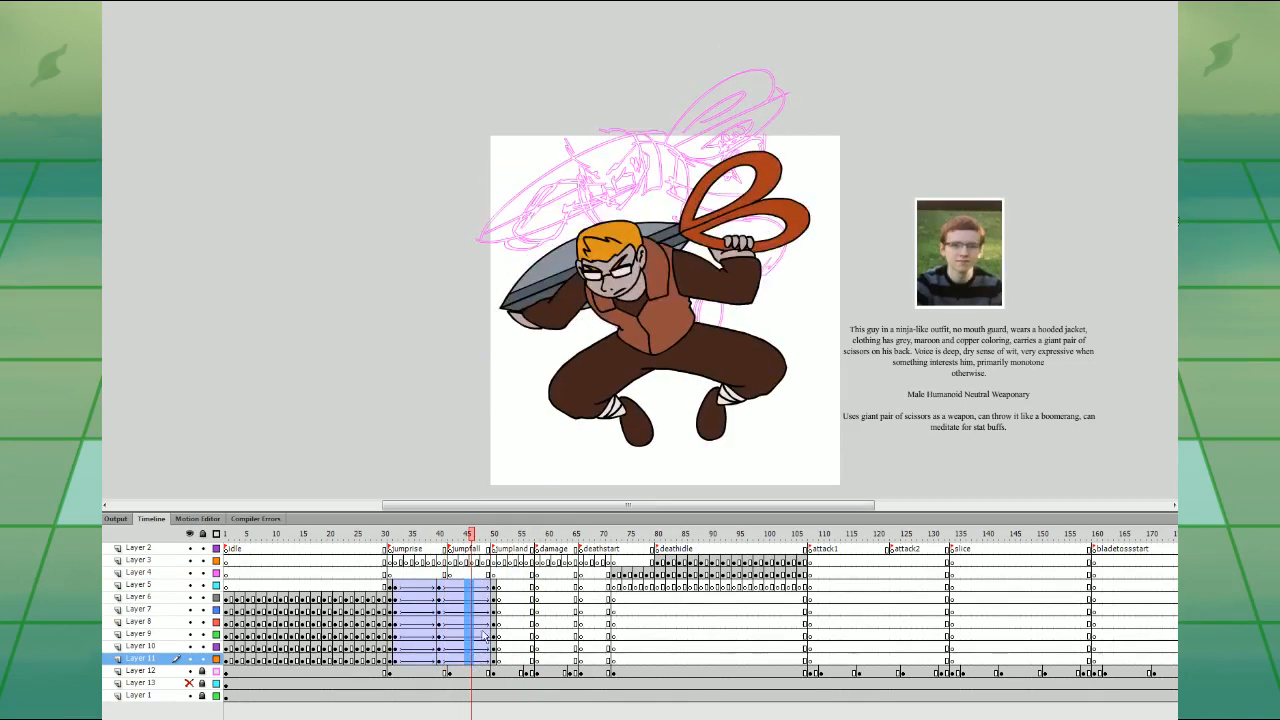
key("Return")
left_click(389, 574)
key("Return")
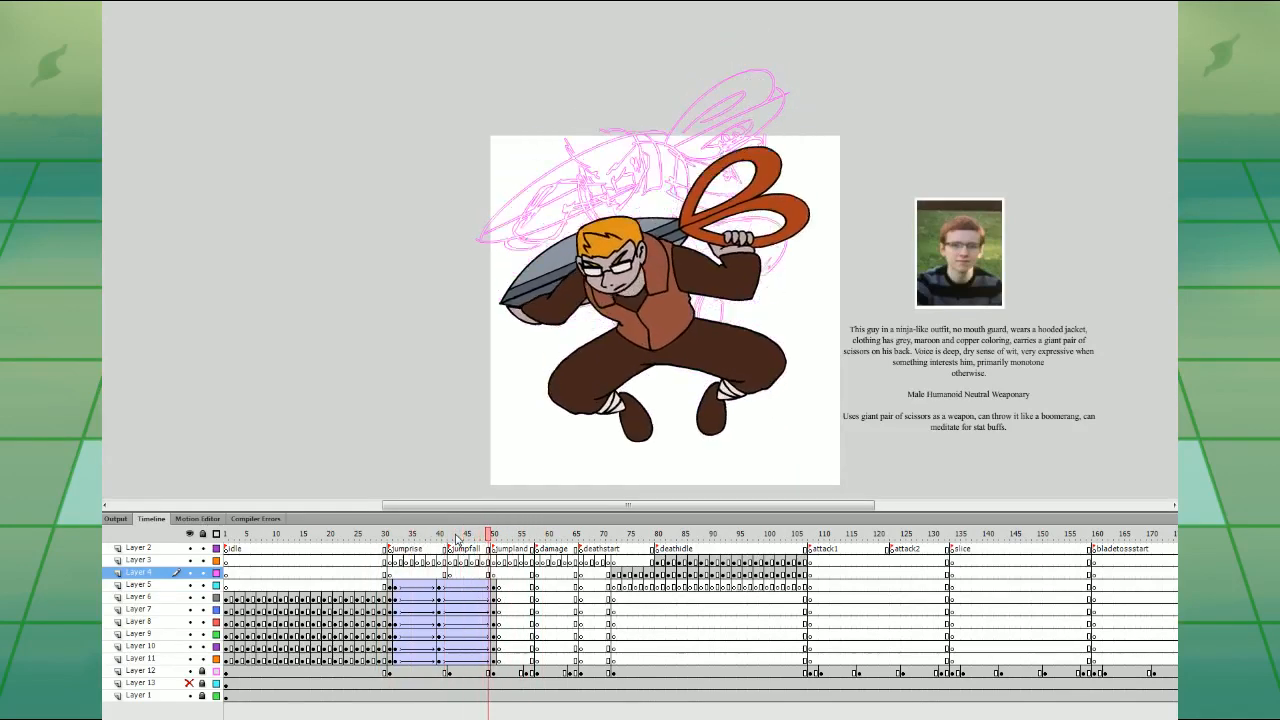
- Convert the jump tweens at frames 32 to 49 on Layers 5 to 11 into keyframes and clear every other keyframe
left_click_drag(395, 587, 489, 660)
key("F6")
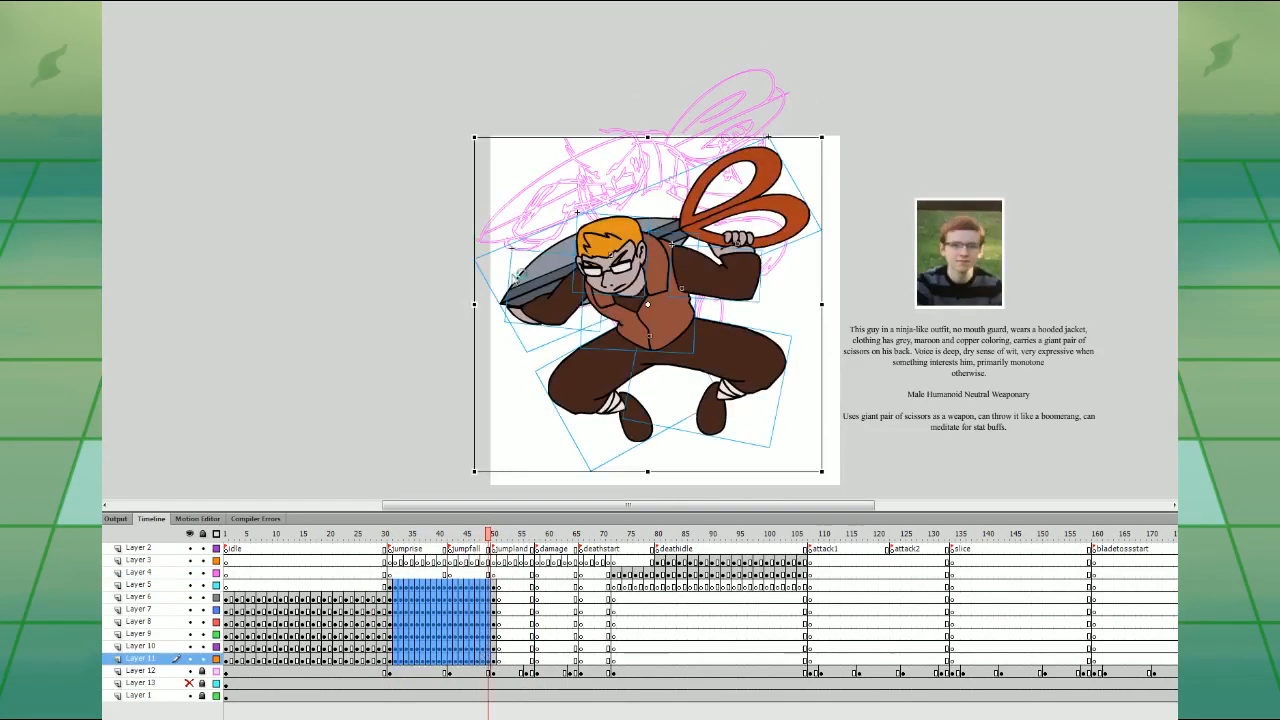
left_click(409, 564)
left_click_drag(409, 587, 409, 660)
key("shift+F6")
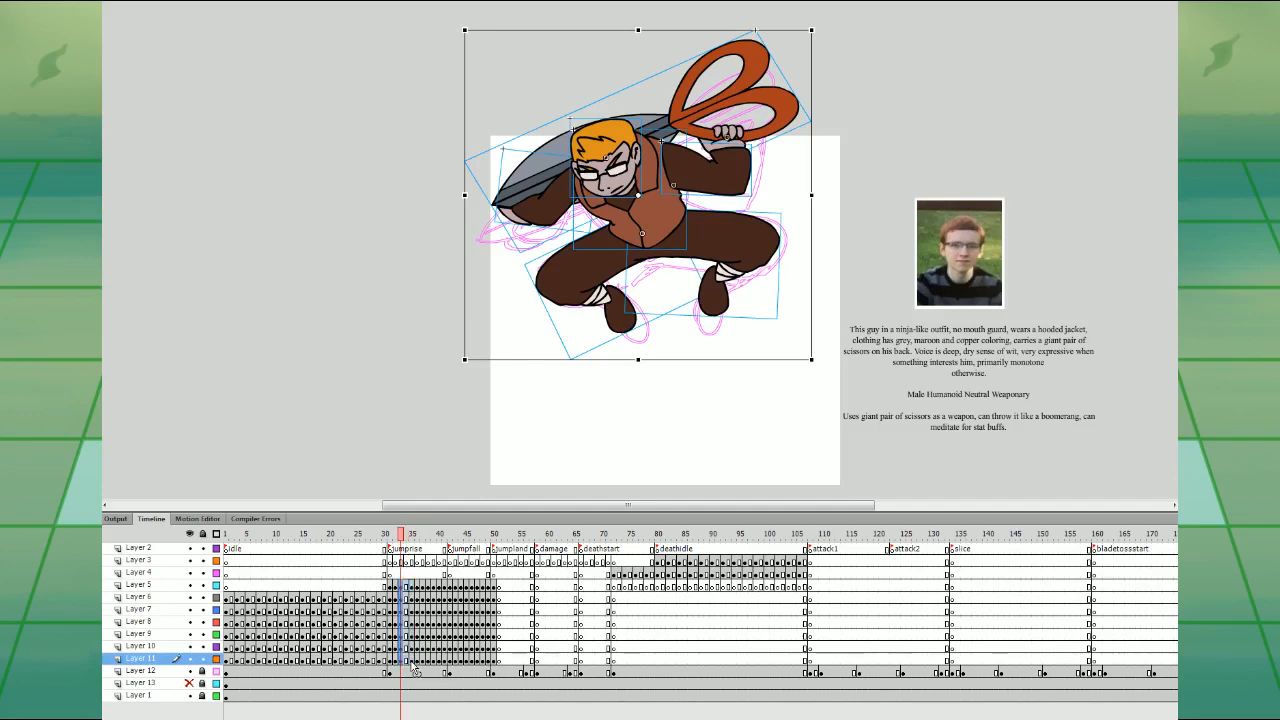
left_click_drag(423, 588, 455, 588)
key("shift+F6")
key("shift+F6")
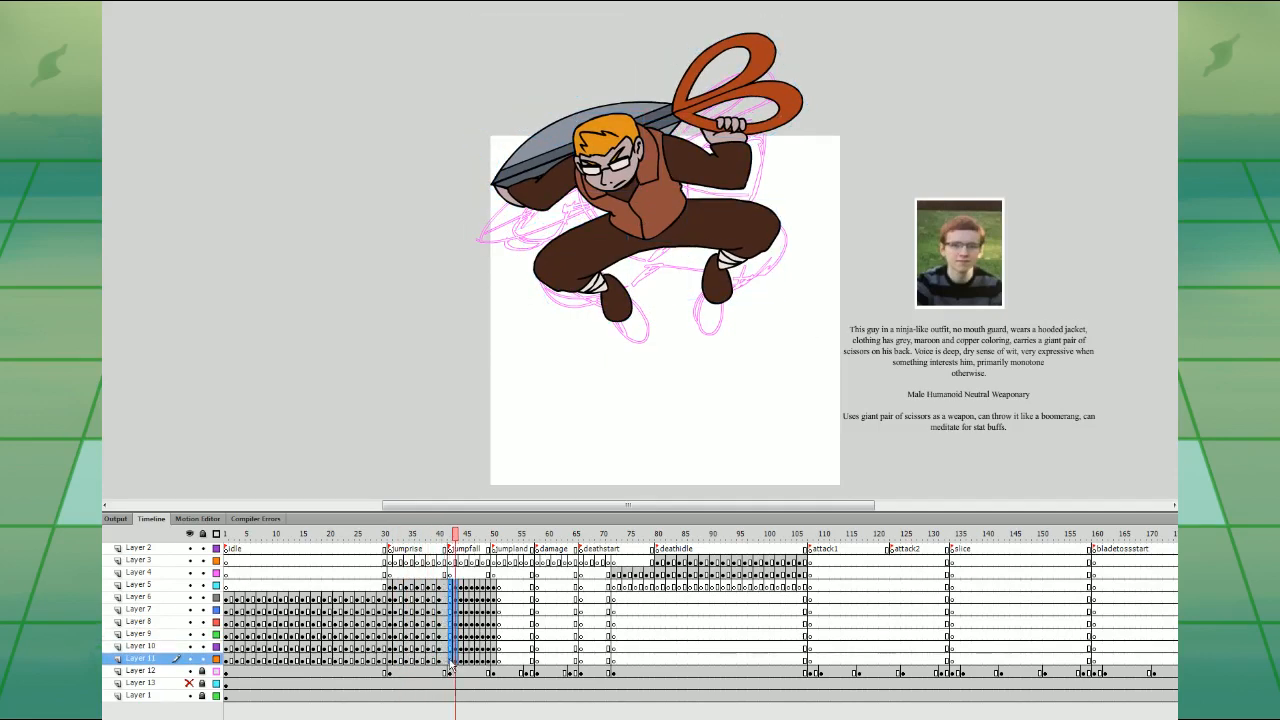
key("shift+F6")
mouse_move(472, 659)
left_mouse_down()
mouse_move(472, 587)
mouse_move(489, 658)
left_mouse_up()
key("shift+F6")
- Play back the jump animation and compare the last jumpfall frame with the rough sketch at the start of jumpland
left_click(380, 547)
key("Return")
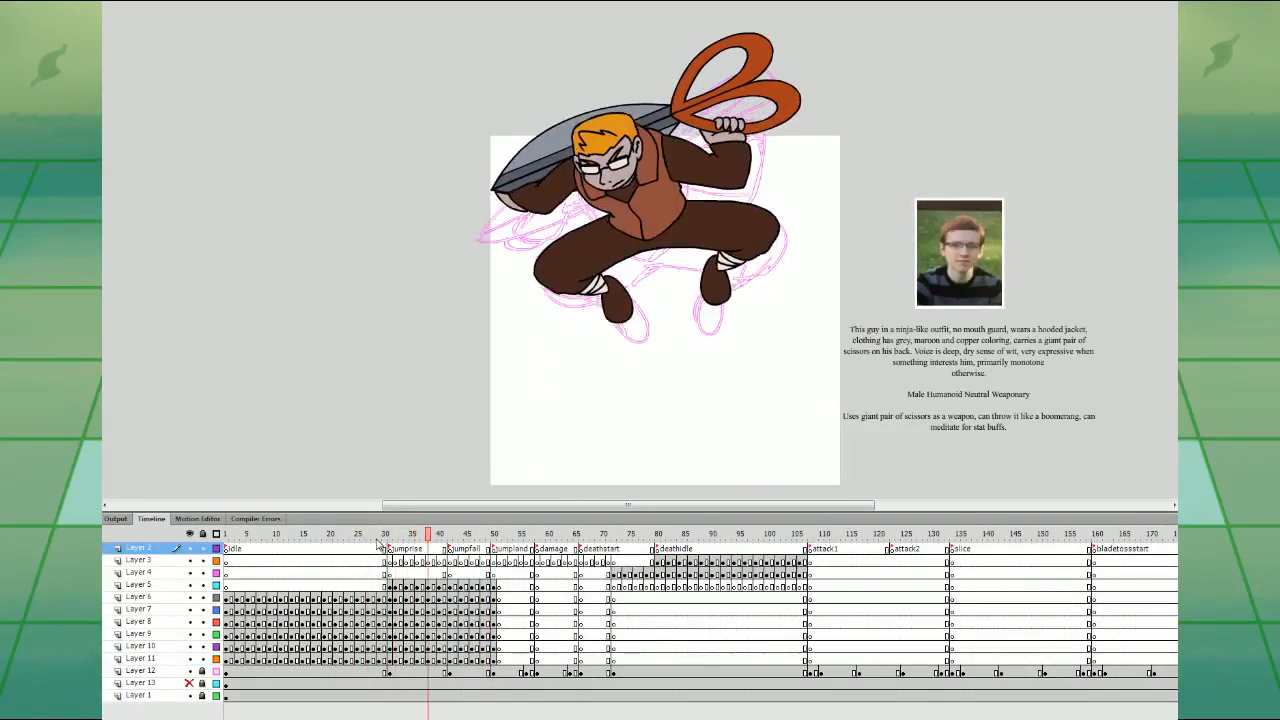
left_click(239, 588)
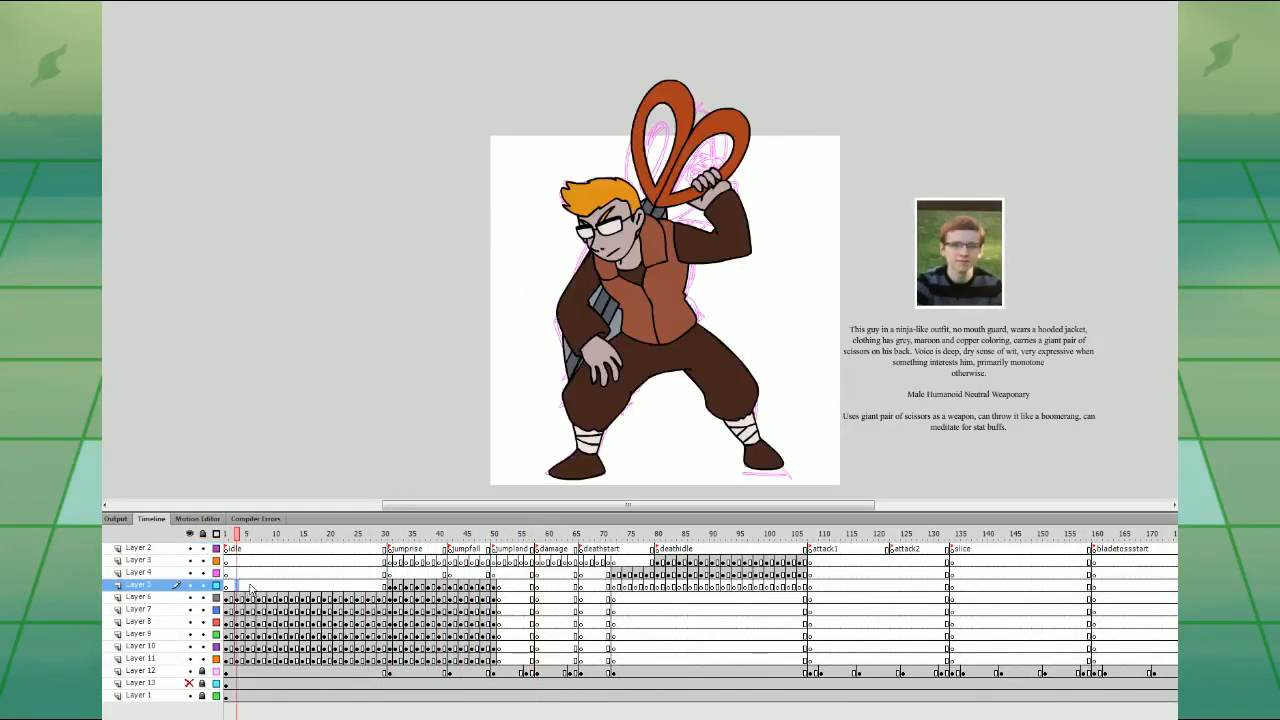
key("Return")
left_click(493, 574)
left_click(510, 573)
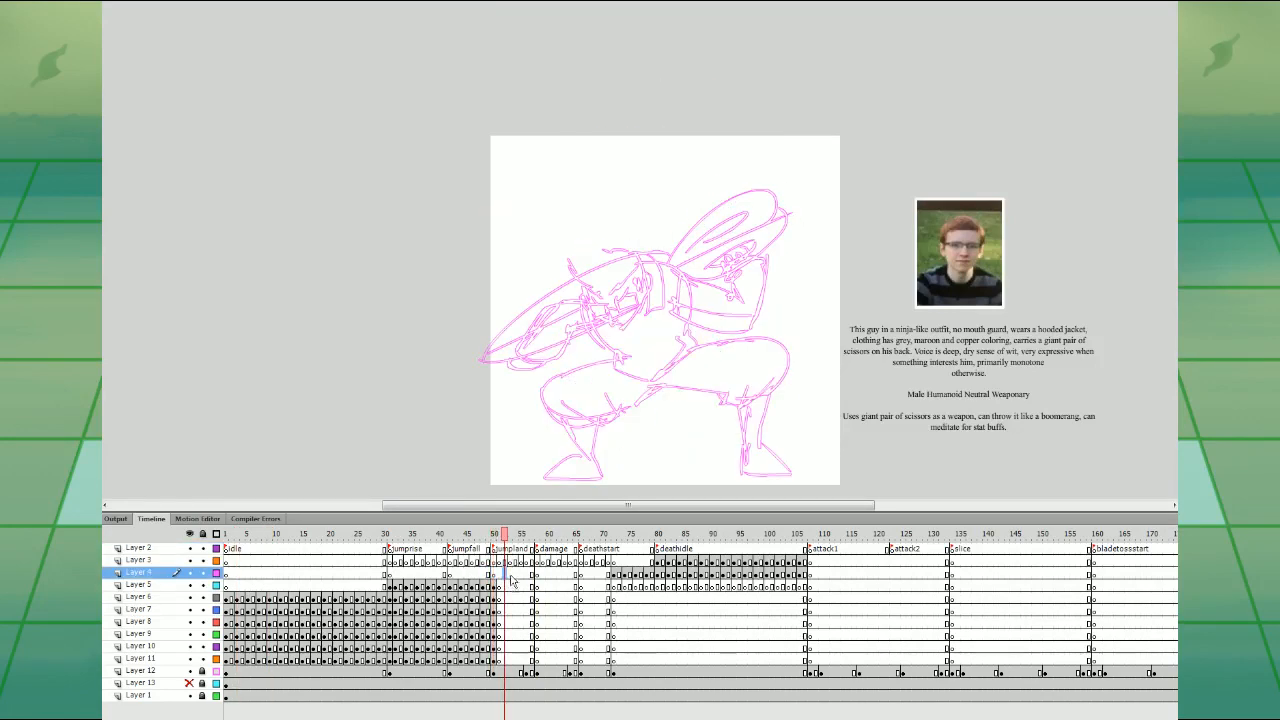
left_click(487, 575)
left_click(502, 575)
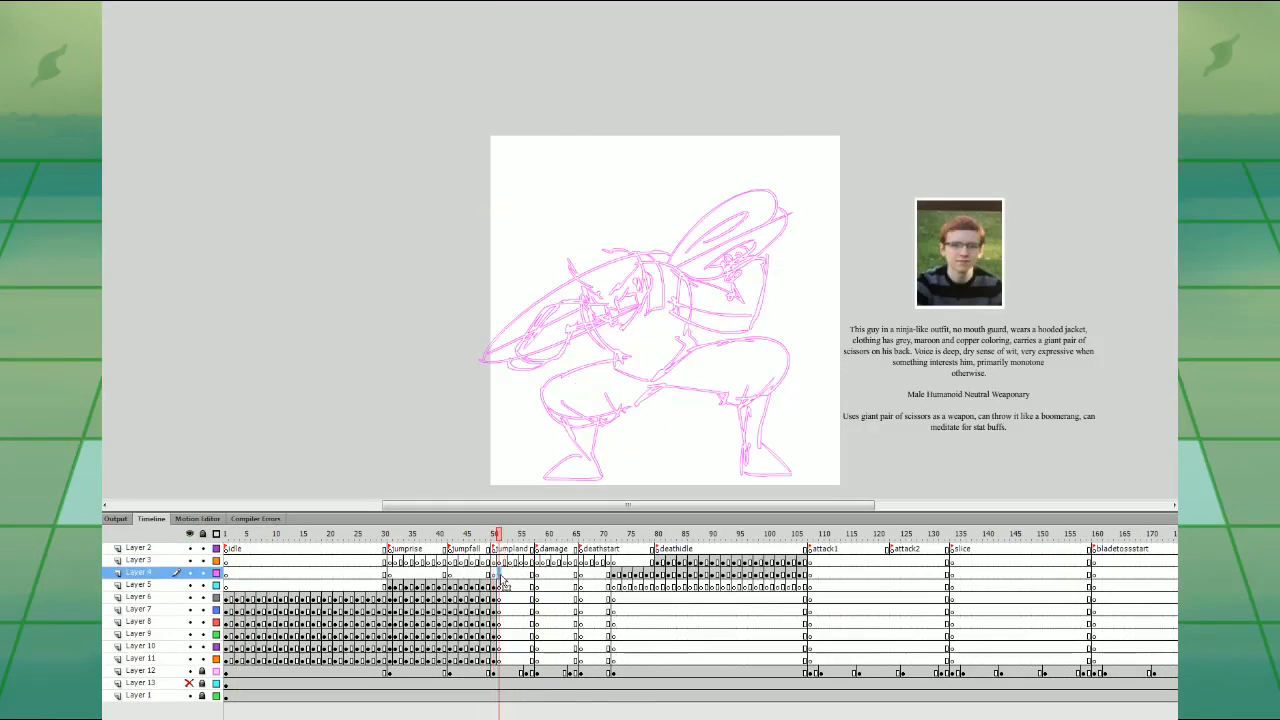
left_click(485, 575)
left_click(503, 575)
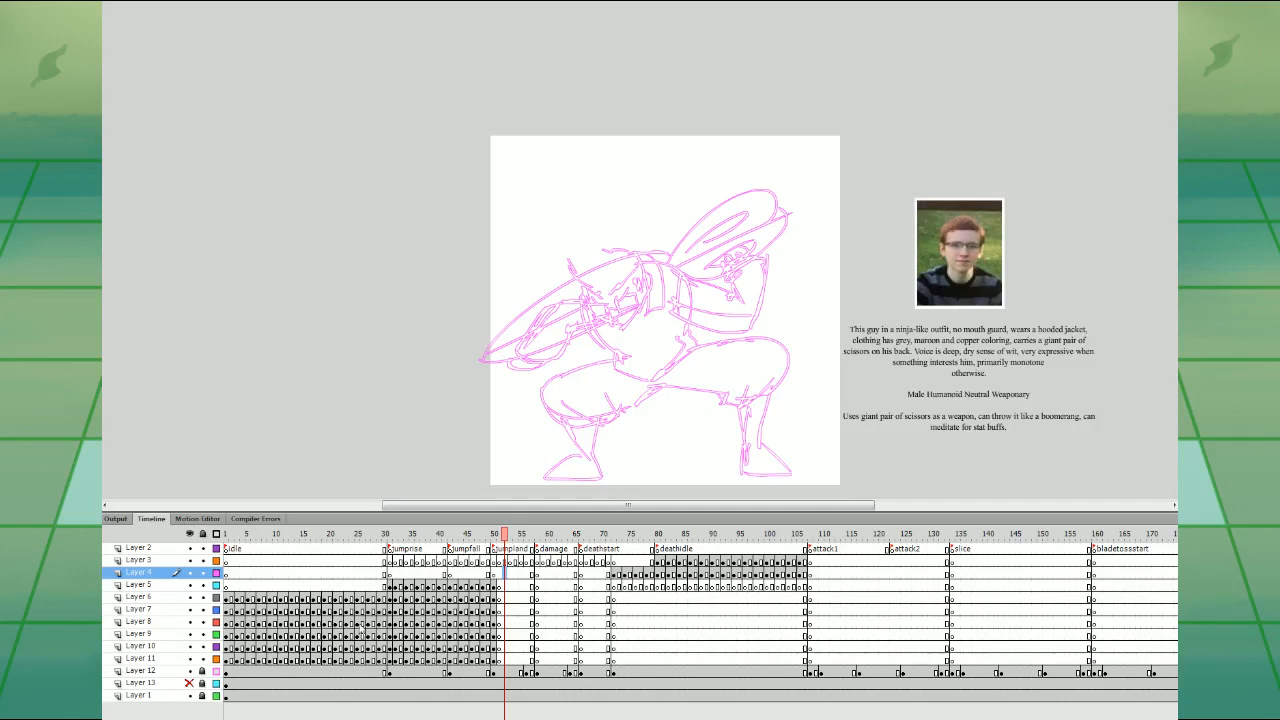
- Copy the crouched jump pose to frame 51 and the idle pose to frame 55 across the character layers
left_click_drag(232, 600, 231, 660)
left_click_drag(231, 660, 501, 602)
key("v")
key("ctrl+z")
left_click(505, 600)
- Delete both legs from the crouched pose at the start of jumpland
left_click(729, 417)
left_click(646, 384)
key("Delete")
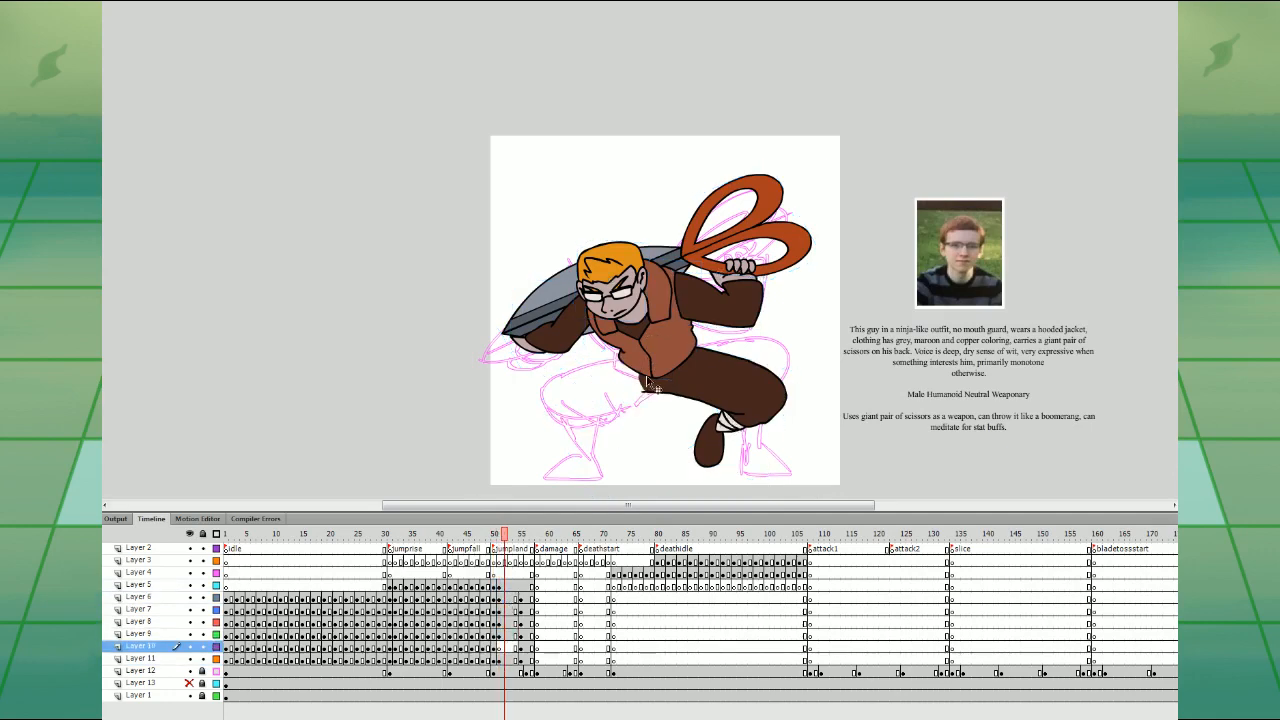
left_click(741, 353)
key("Delete")
- Add a keyframe at frame 55 on Layer 5 and clear its contents
left_click(521, 588)
key("F6")
left_click_drag(505, 587, 505, 622)
left_click(521, 588)
key("Delete")
- Rotate the arm holding the scissor handles downward and turn the scissors to nearly horizontal in the landing pose
key("q")
left_click(771, 300)
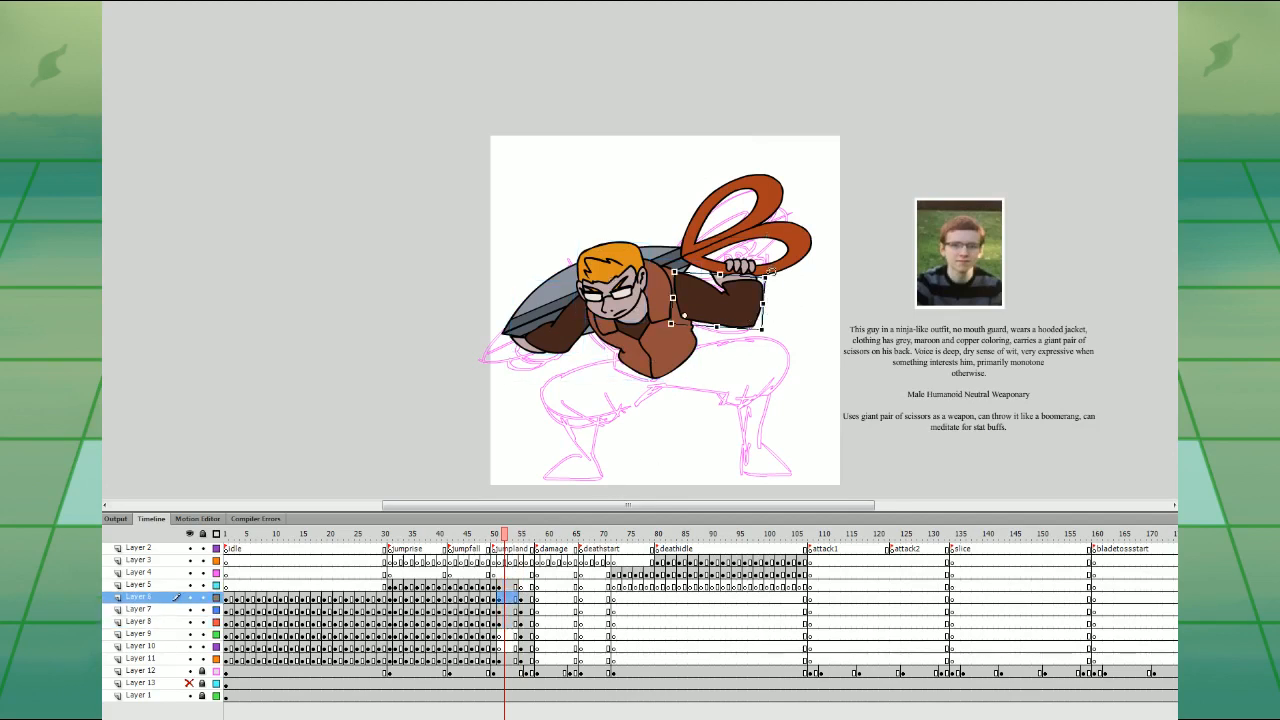
left_click(800, 205)
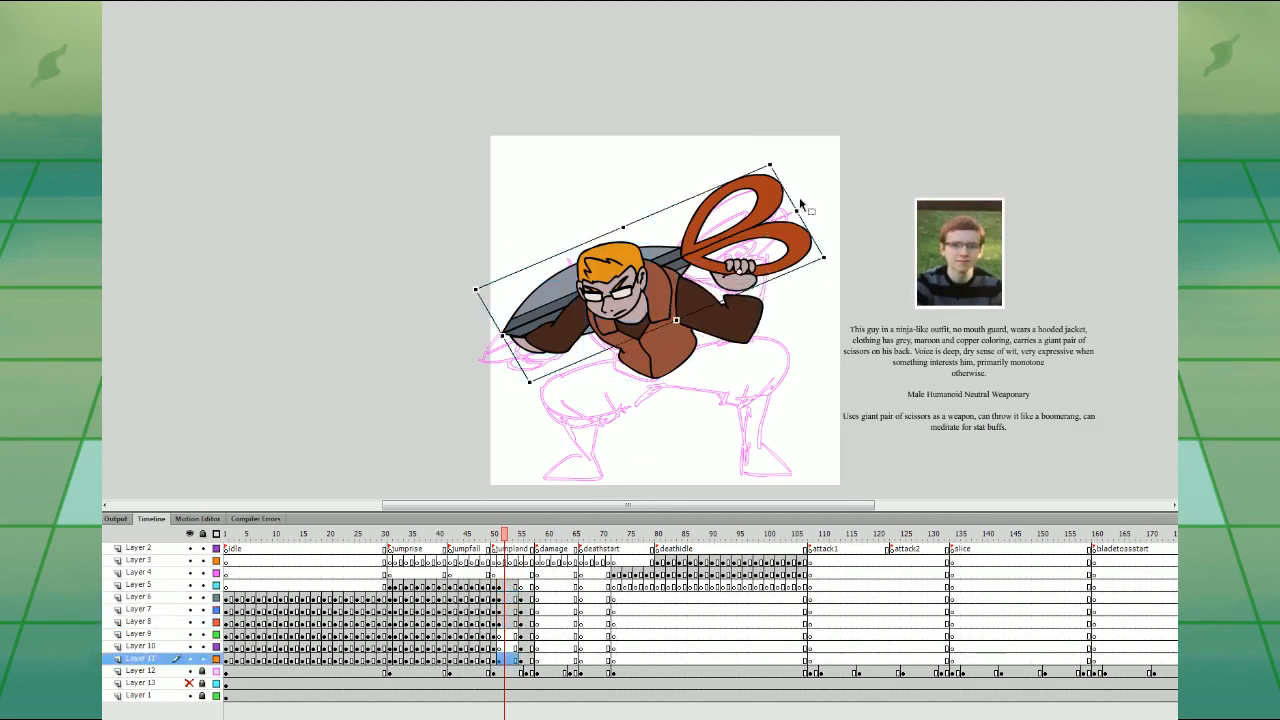
left_click_drag(800, 205, 772, 243)
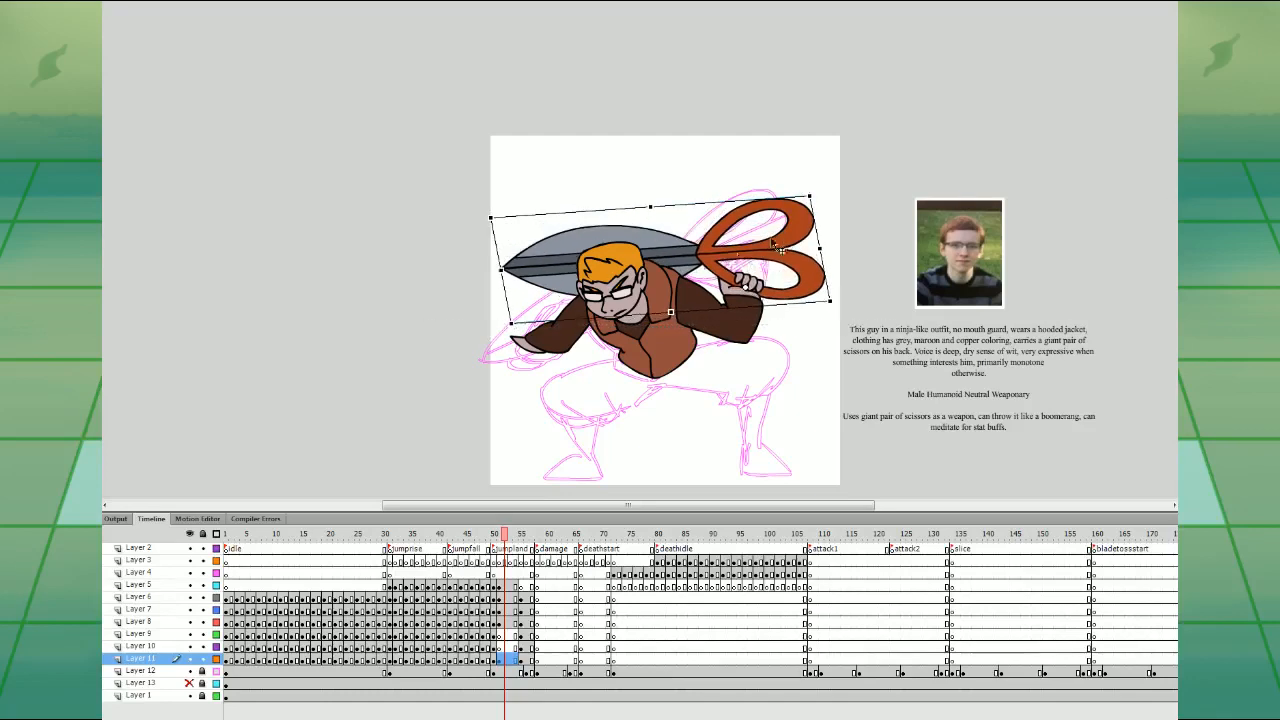
- Rotate the arm on Layer 8 upward so its hand meets the scissor blades
left_click(598, 302)
left_click_drag(605, 356, 575, 338)
left_click_drag(632, 290, 635, 317)
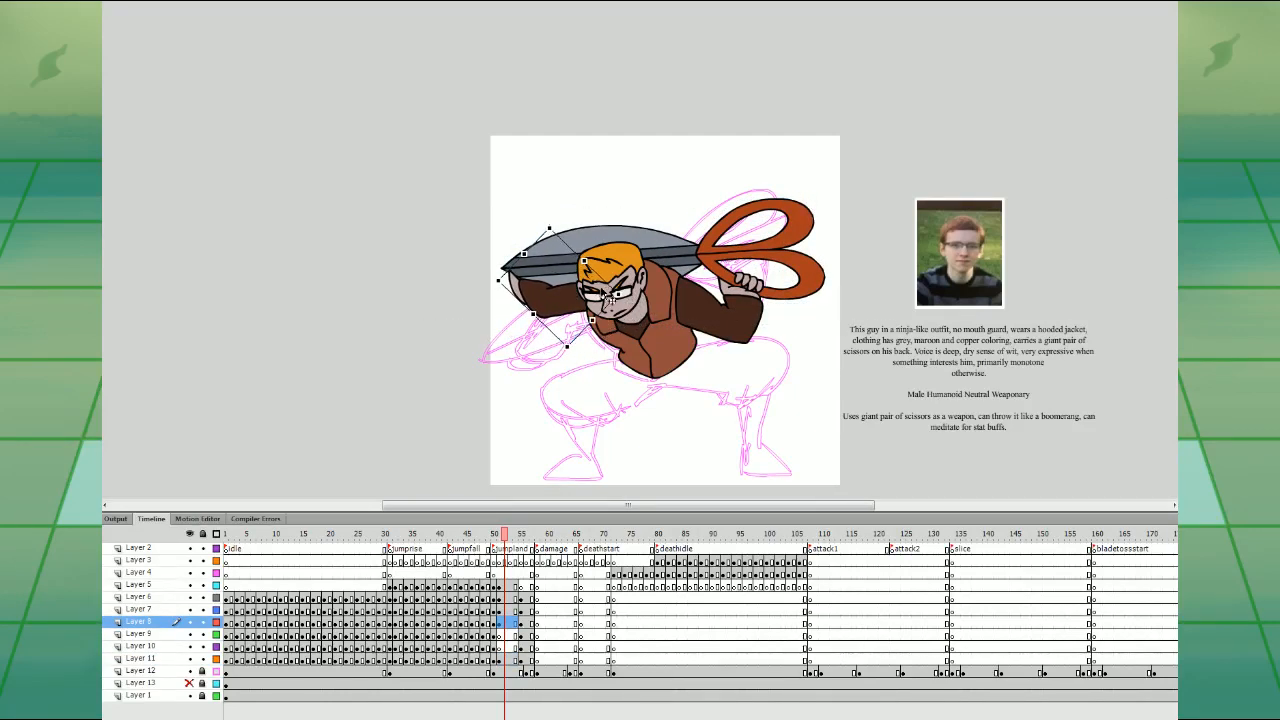
left_click_drag(530, 246, 538, 283)
left_click(811, 301)
- Select the head, torso, arms and scissors in the jumpland pose and rotate them together slightly counterclockwise
left_click(490, 573)
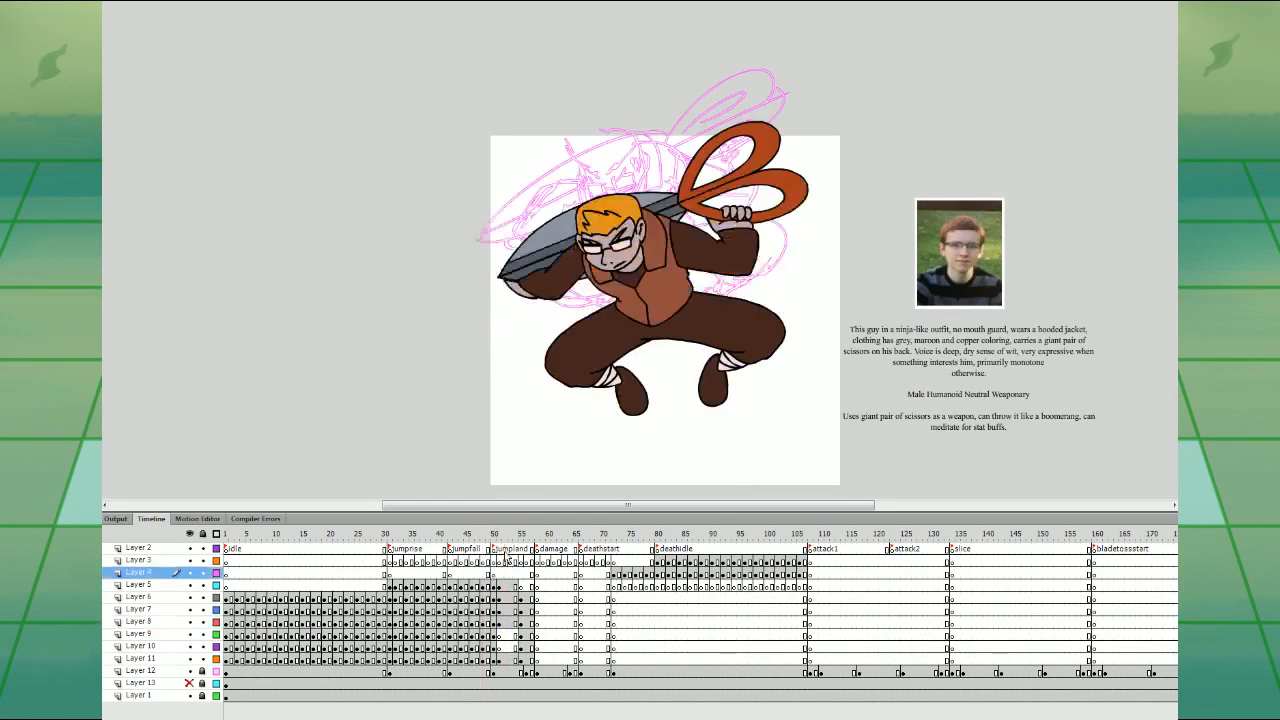
left_click(517, 571)
left_click(495, 575)
left_click_drag(497, 583, 512, 624)
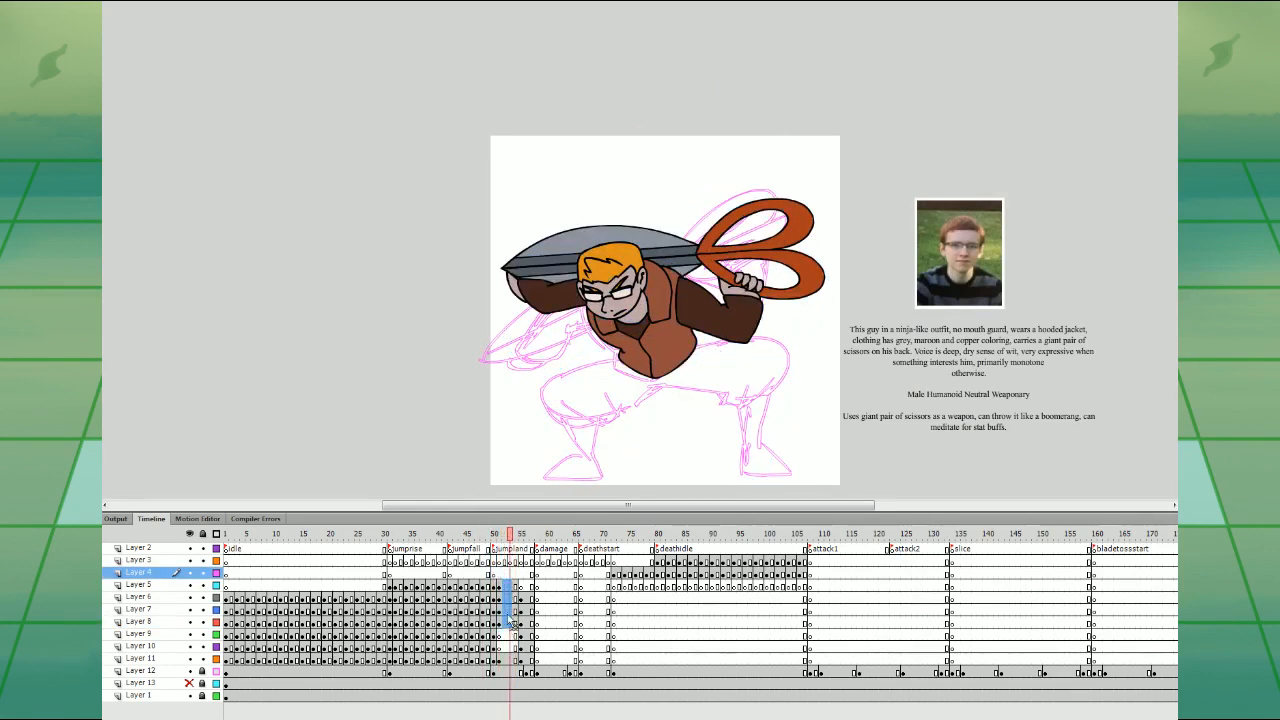
key("shift+Up")
key("shift+Right")
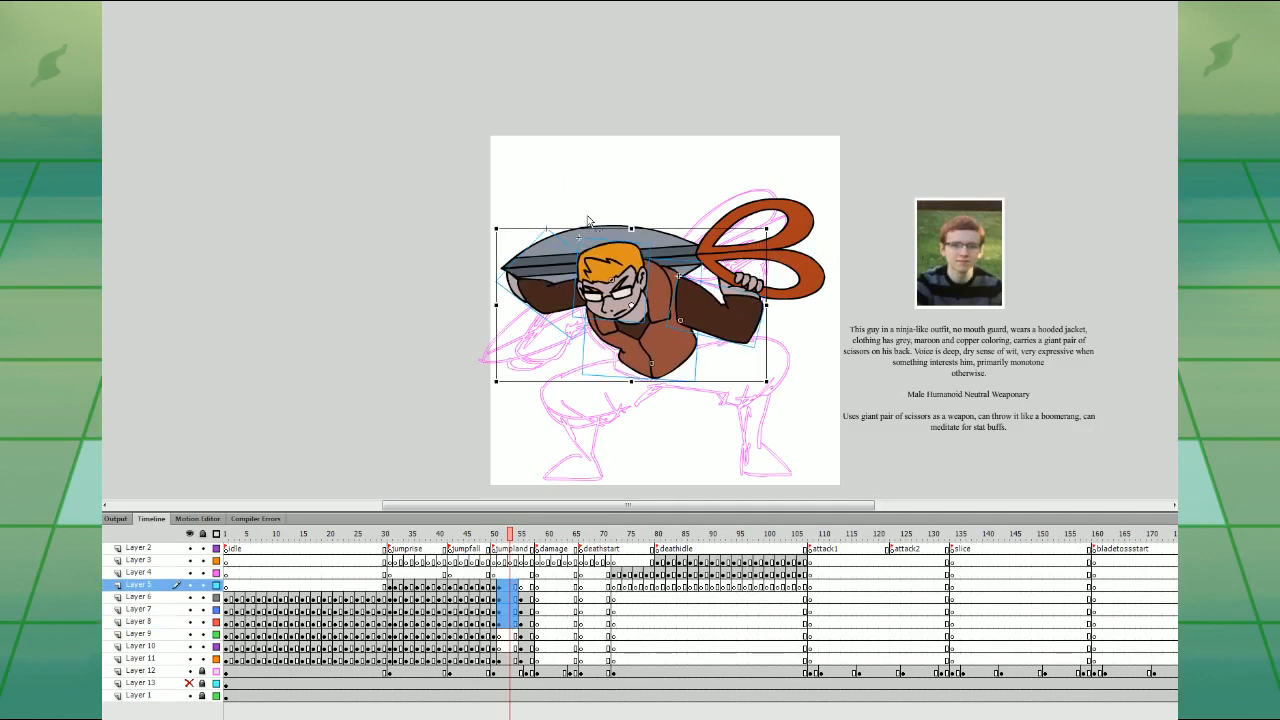
left_click(773, 250, "shift")
left_click(1, 32)
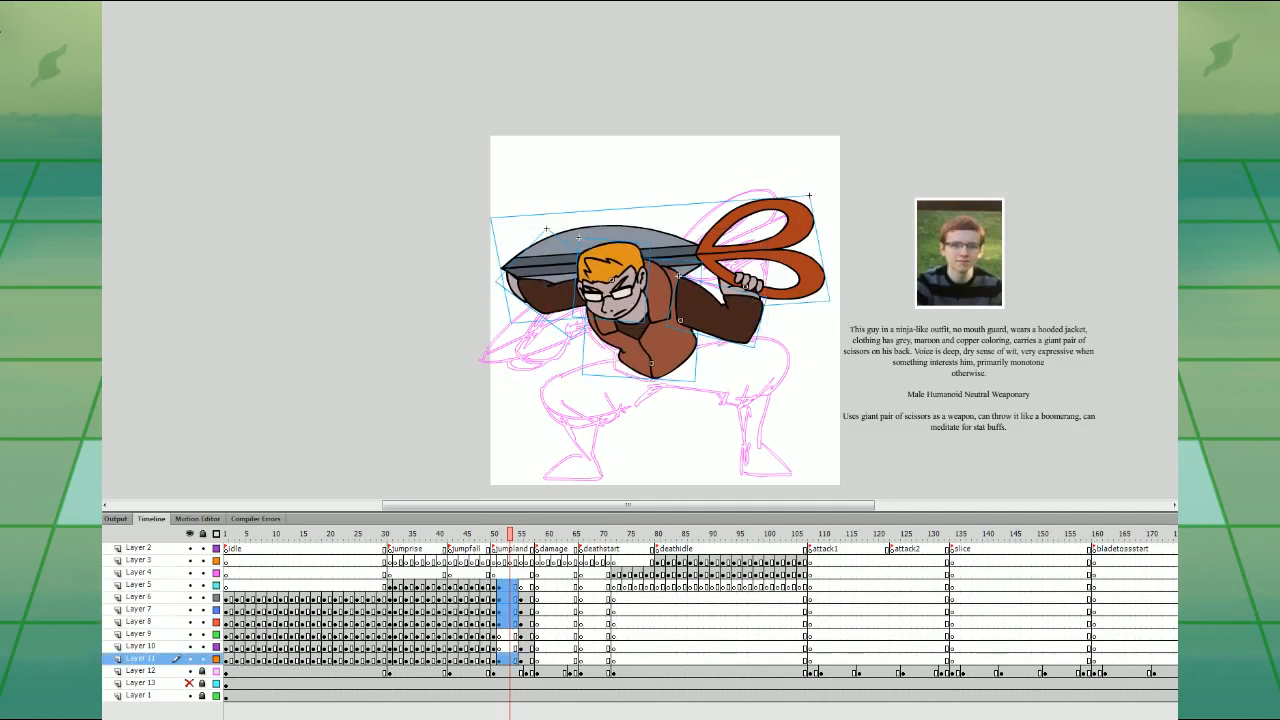
key("q")
left_click_drag(838, 193, 814, 160)
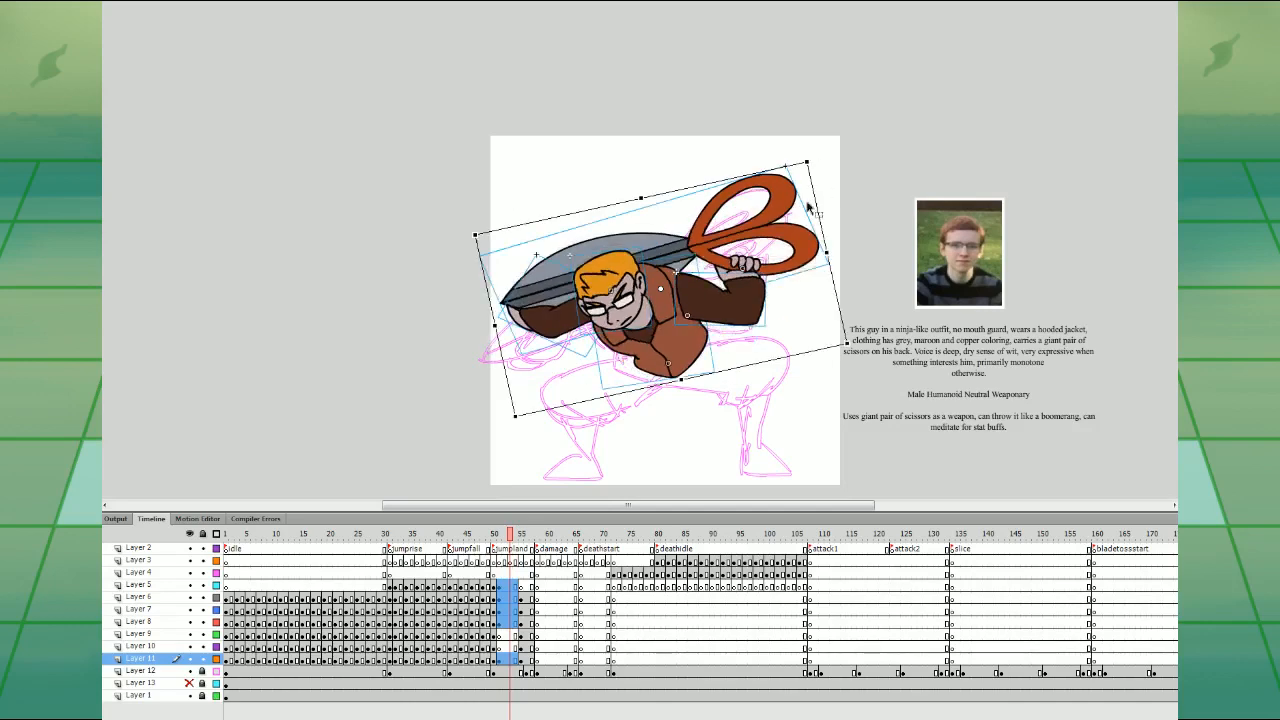
- Shift the rotated upper body and scissors slightly down to fit the landing pose
left_click_drag(755, 296, 747, 300)
key("Down")
key("Down")
key("Down")
key("Right")
key("Right")
key("Right")
- Move the head slightly right and down over the torso at frame 51, and play back the fall into the landing
left_click(494, 573)
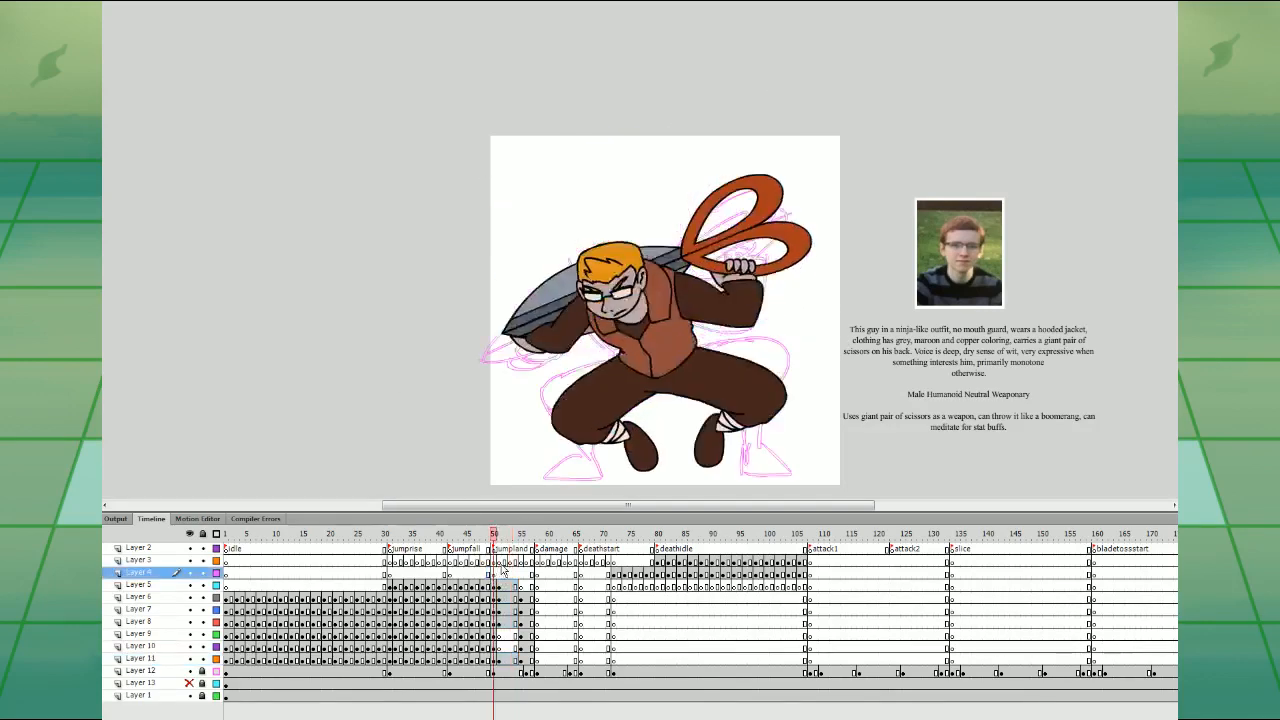
left_click(525, 573)
left_click(495, 576)
left_click(500, 573)
left_click(505, 585)
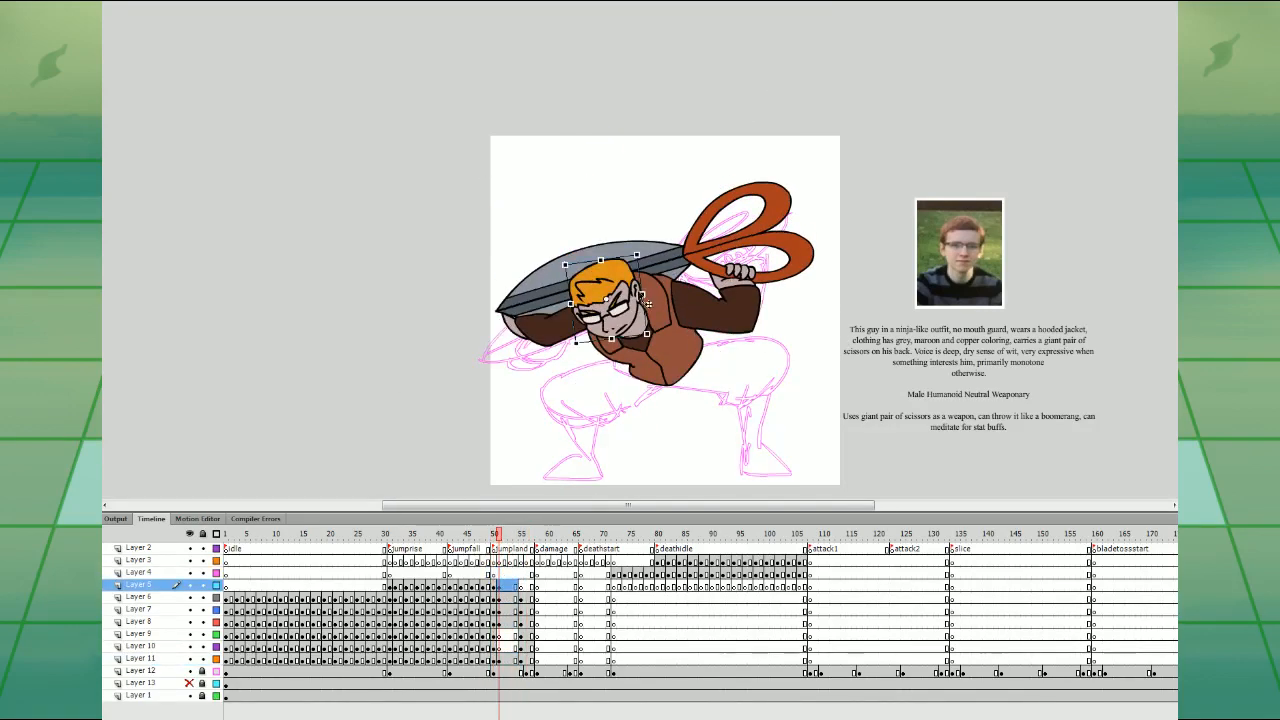
left_click(636, 296)
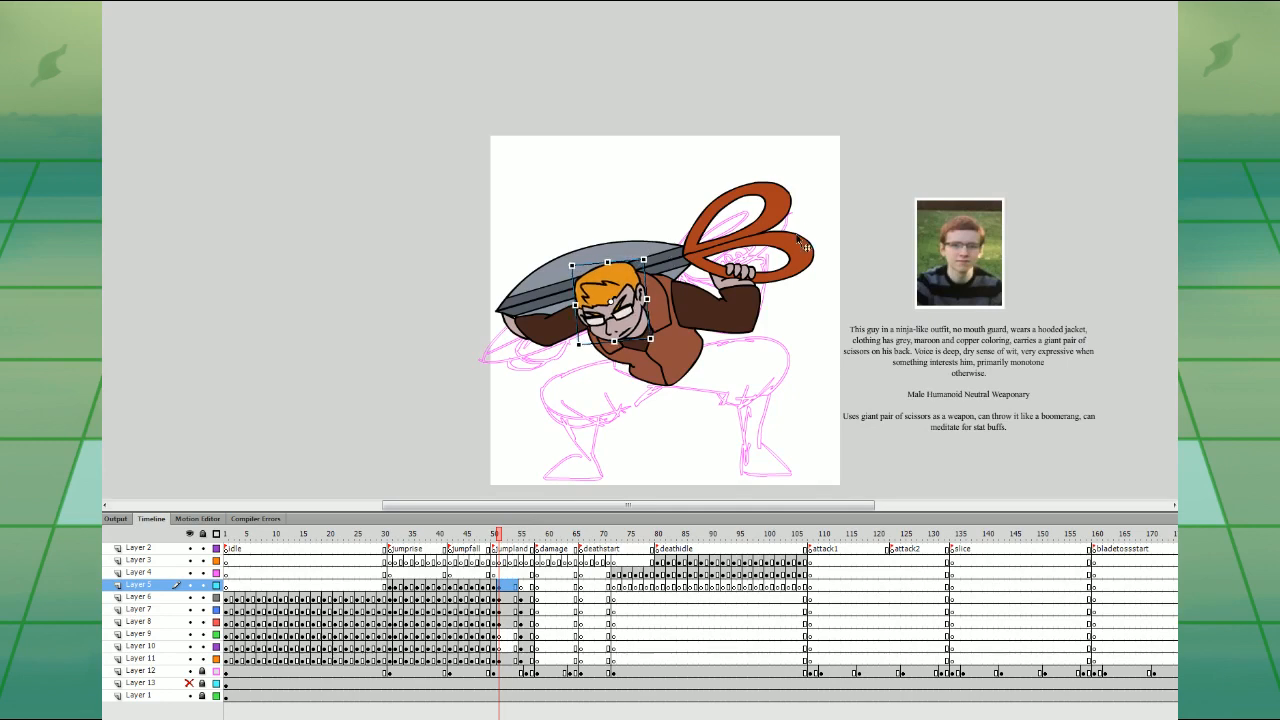
left_click(799, 241)
left_click(468, 574)
key("Return")
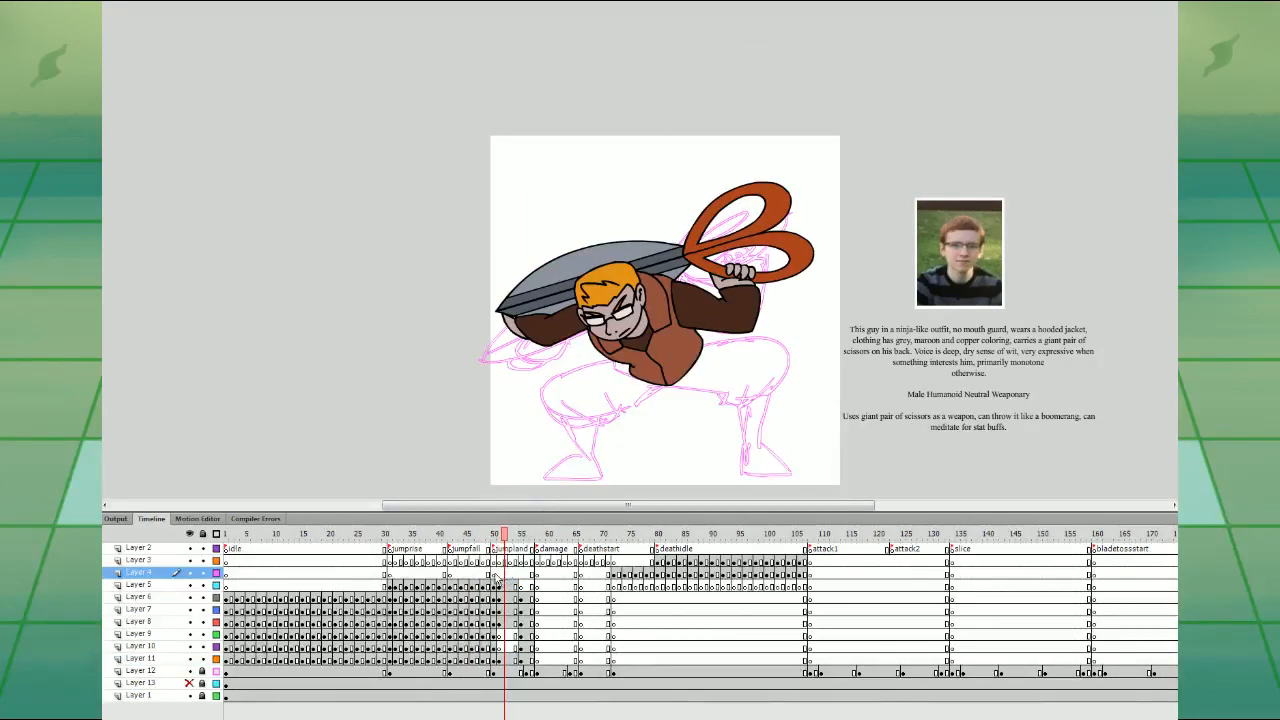
- Nudge the upper body and scissors slightly up and left at frame 52 on Layers 5 to 11
left_click(494, 574)
left_click(500, 574)
left_click_drag(495, 586, 496, 659)
left_click(505, 659)
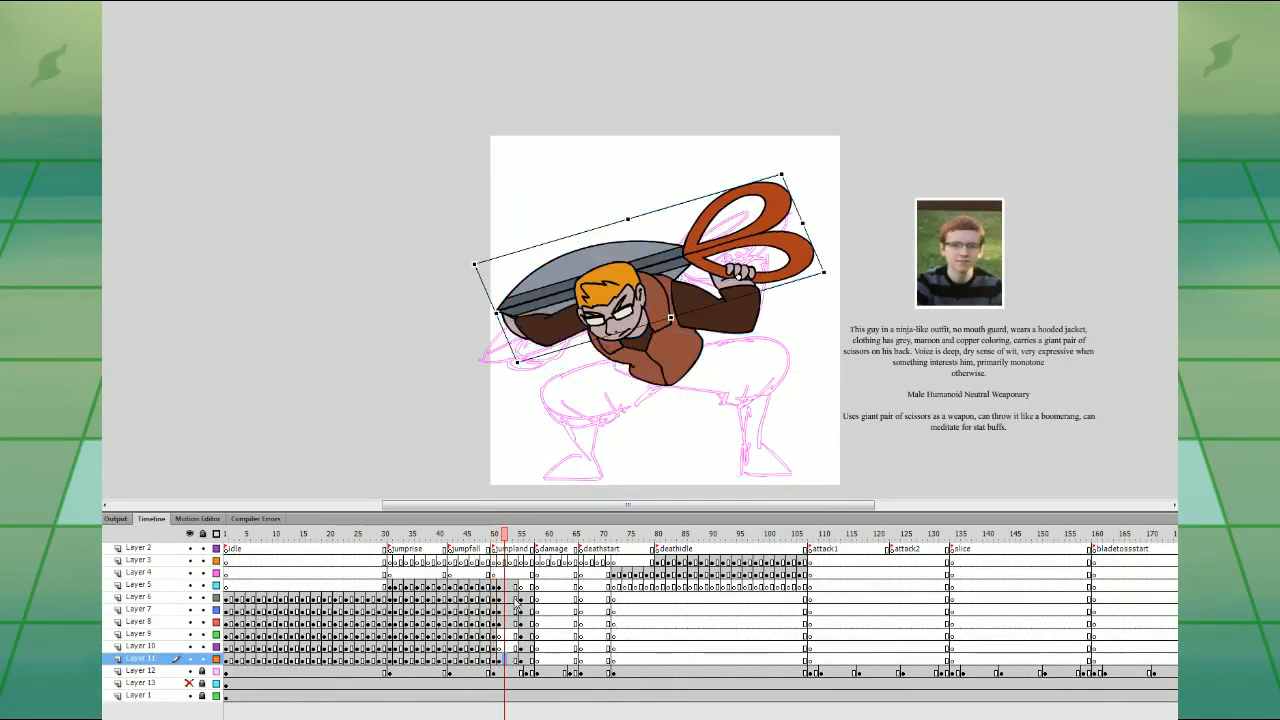
left_click_drag(506, 586, 506, 659)
key("Up")
key("Up")
key("Up")
key("Up")
key("Left")
key("Left")
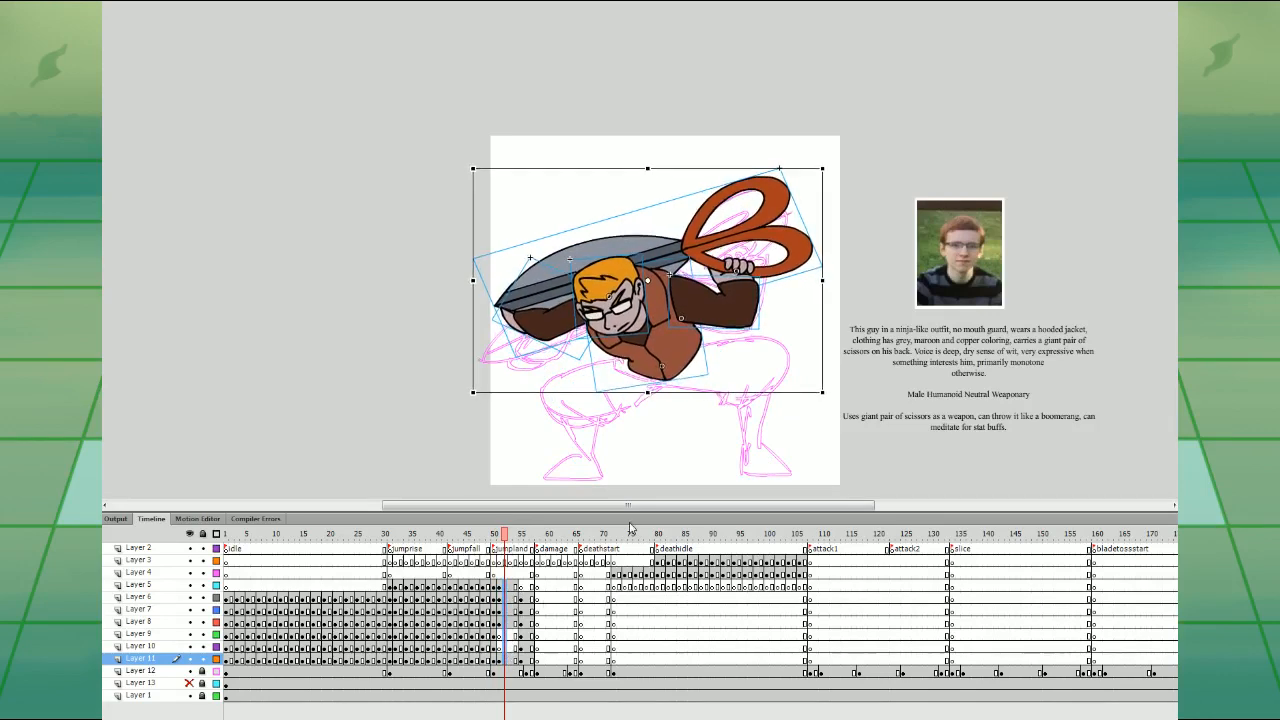
- Play back the landing and check the idle pose that follows it
left_click(478, 597)
key("Return")
left_click(500, 634)
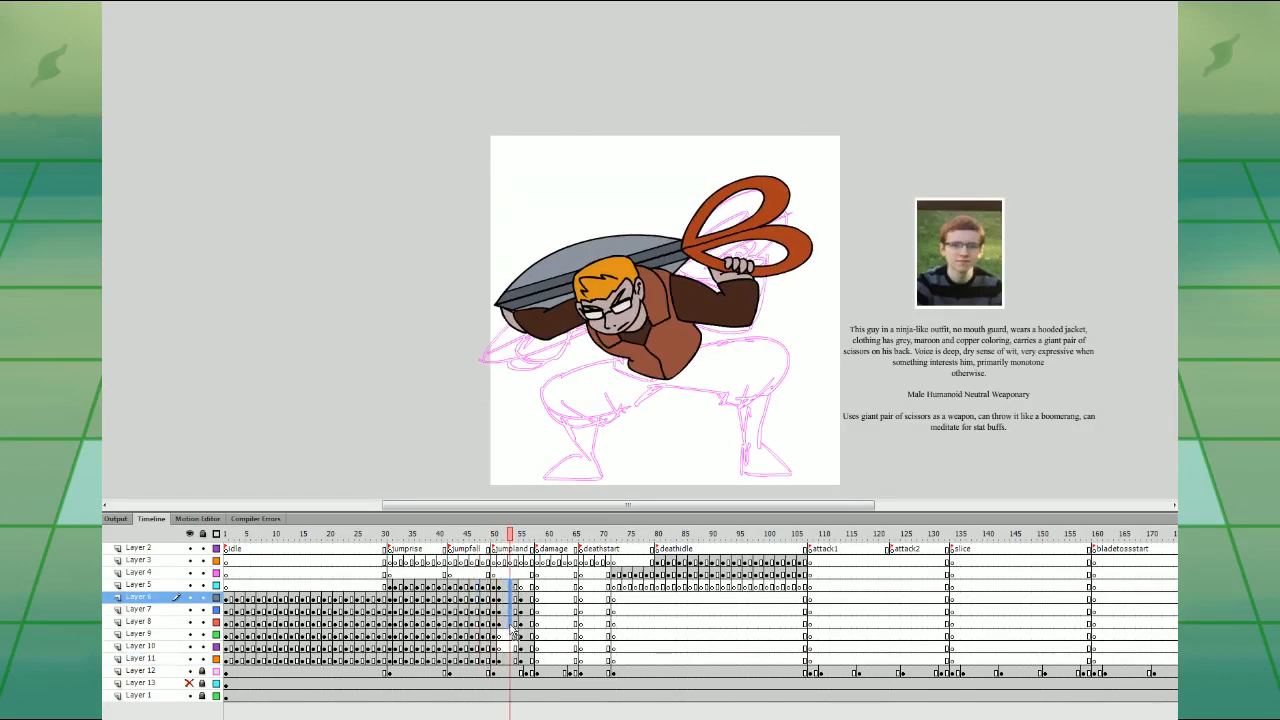
left_click(530, 636)
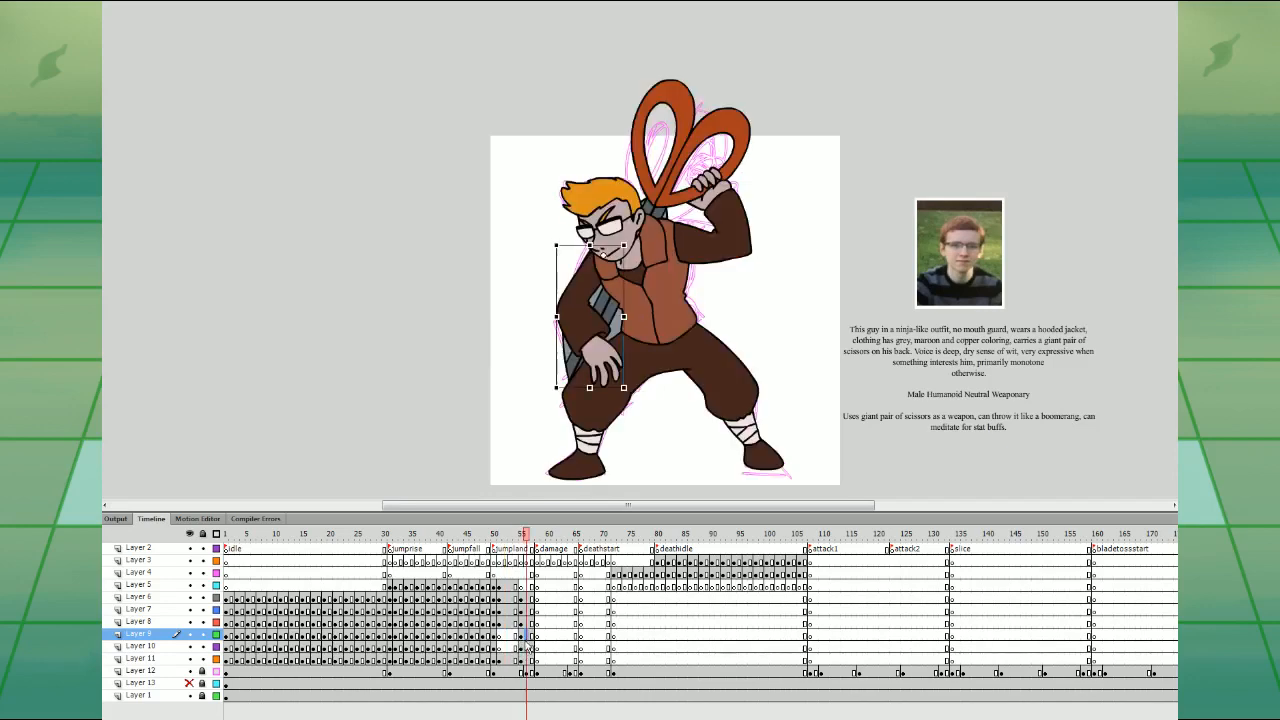
- Turn on onion skinning and go to frame 54 on Layer 9 for drawing the landing legs
left_click(512, 636)
key("ctrl+equal")
left_click_drag(931, 457, 902, 312)
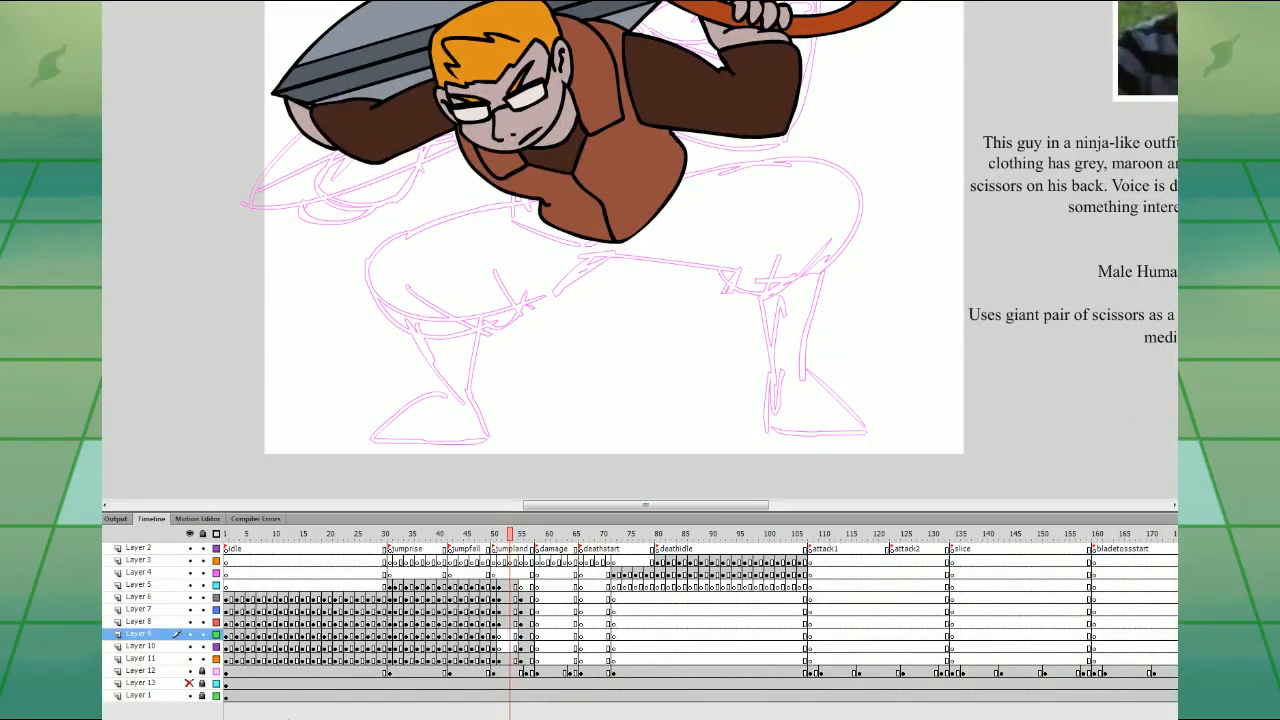
key("alt+shift+o")
left_click(516, 634)
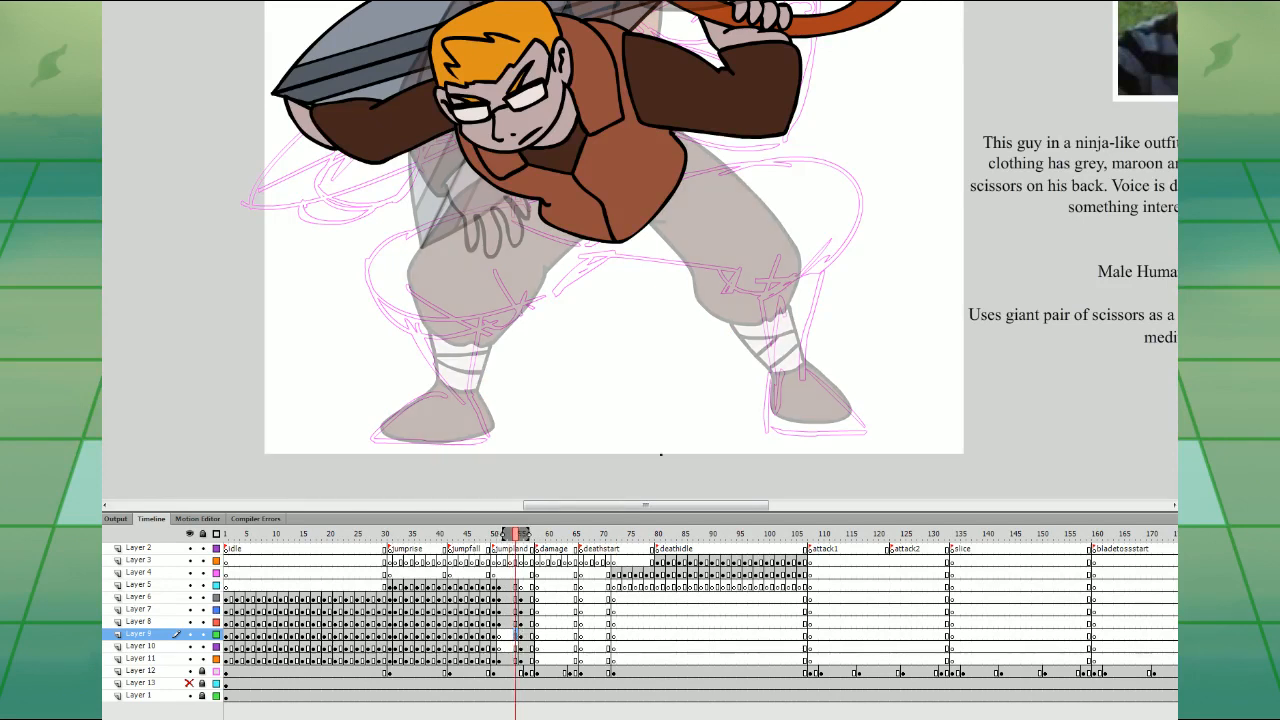
- Draw the outline of the wide, crouching trousers over the rough sketch at frame 54 on Layer 9
mouse_move(544, 210)
left_mouse_down()
mouse_move(456, 215)
mouse_move(368, 276)
left_mouse_up()
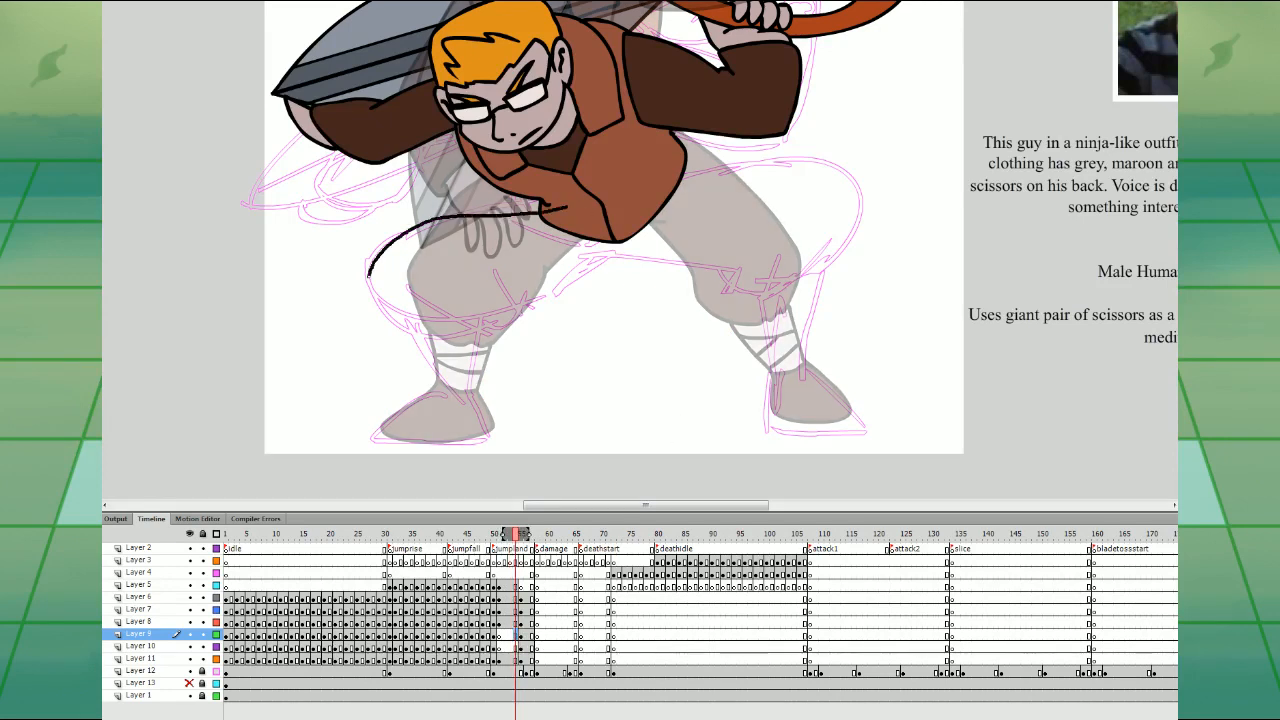
left_click_drag(603, 288, 717, 276)
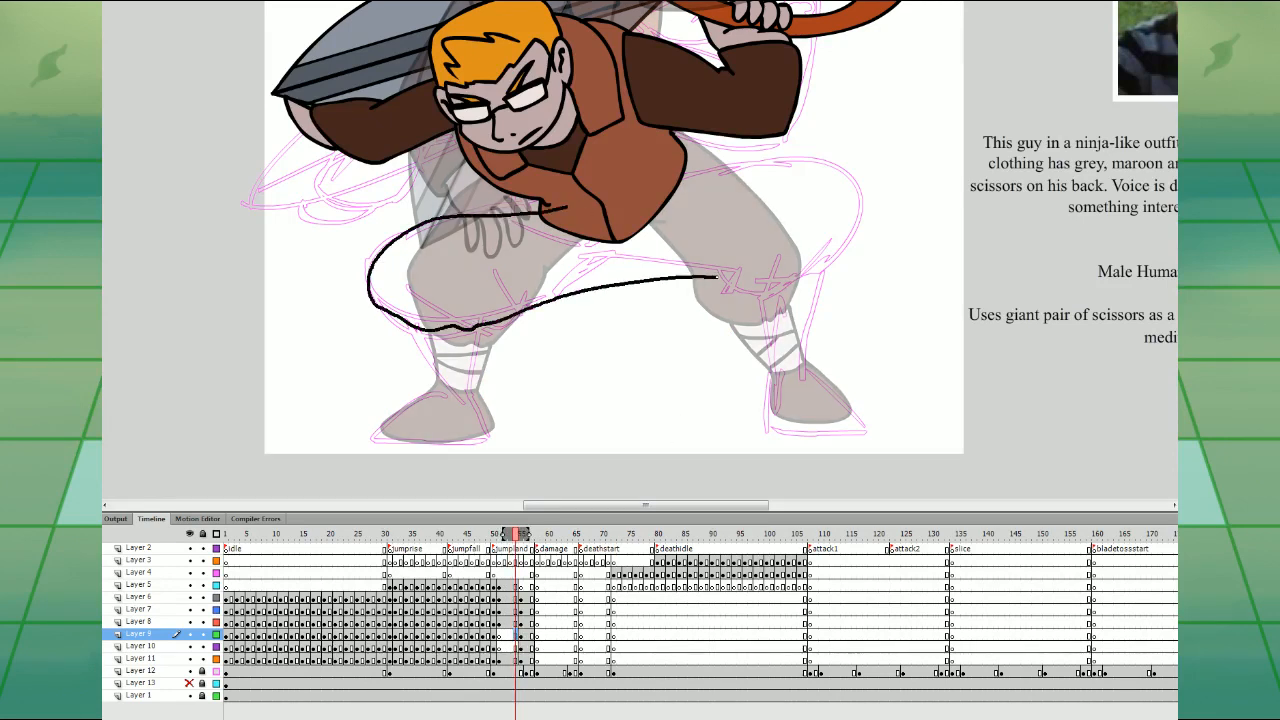
mouse_move(841, 264)
left_mouse_down()
mouse_move(852, 218)
mouse_move(816, 184)
left_mouse_up()
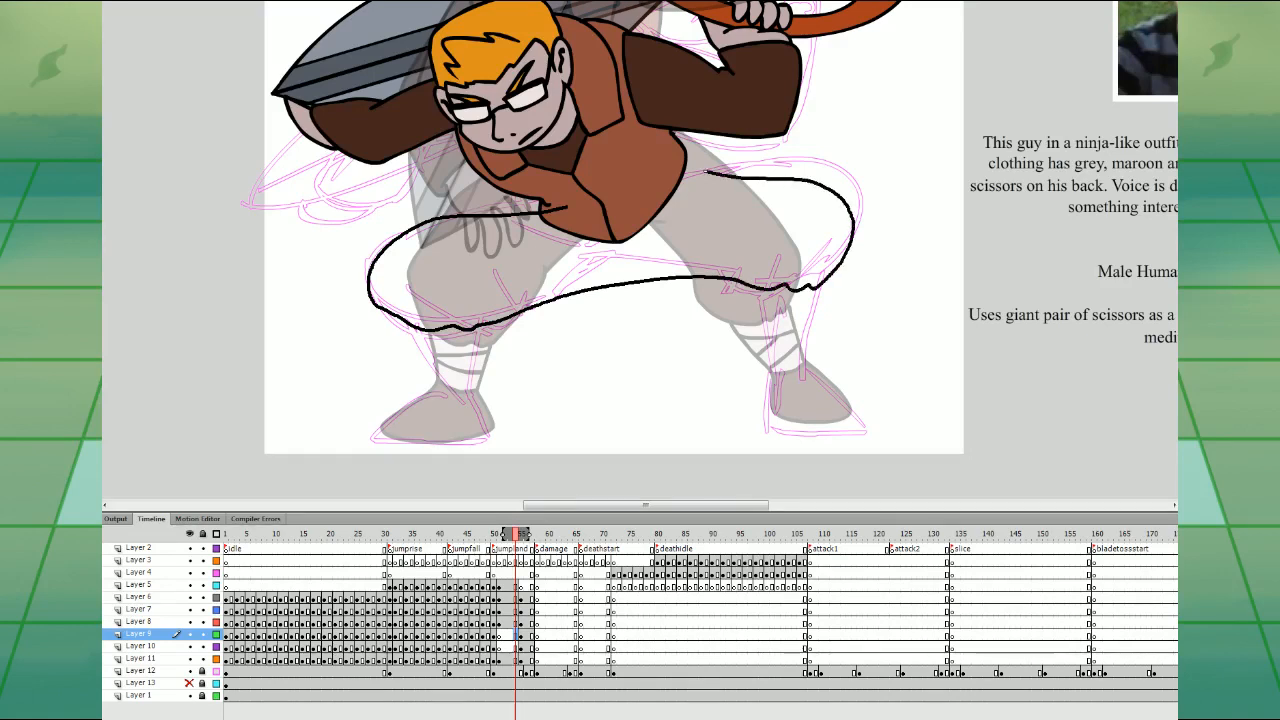
mouse_move(706, 172)
left_mouse_down()
mouse_move(663, 161)
mouse_move(550, 205)
left_mouse_up()
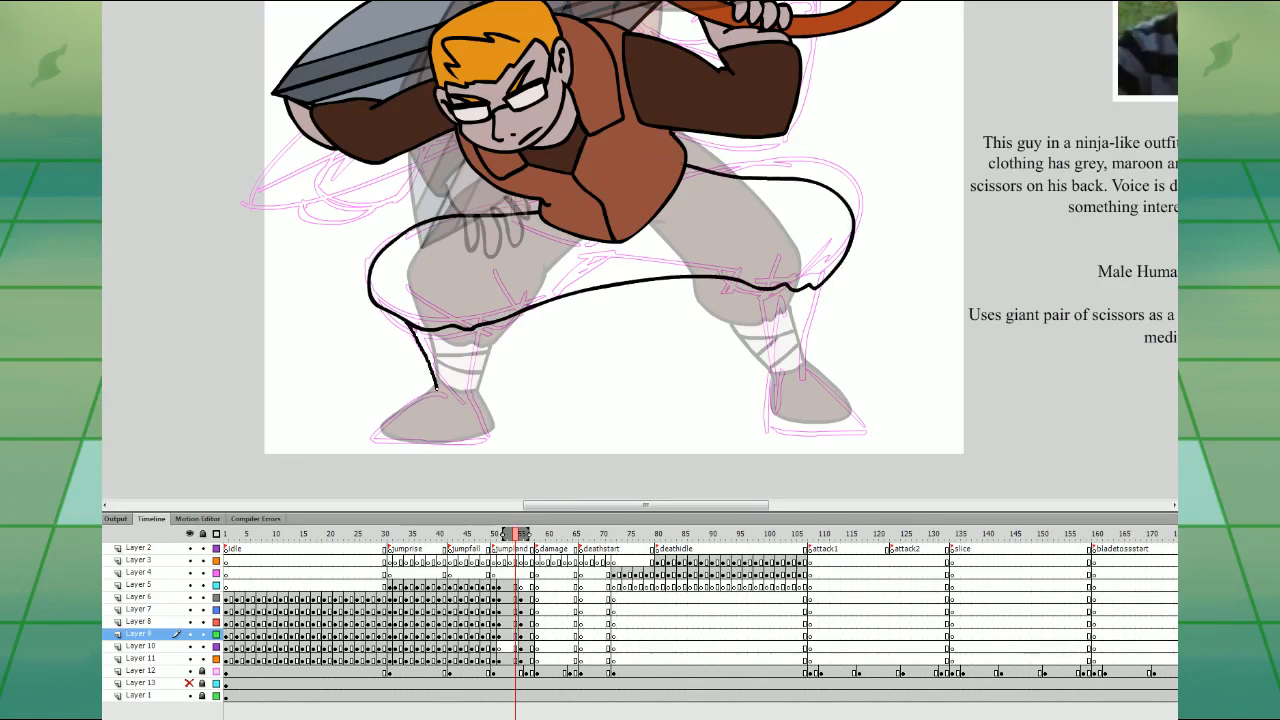
- Draw both shins and shoes below the trousers and add the wrap lines across the ankles
mouse_move(420, 443)
left_mouse_down()
mouse_move(485, 429)
mouse_move(479, 320)
left_mouse_up()
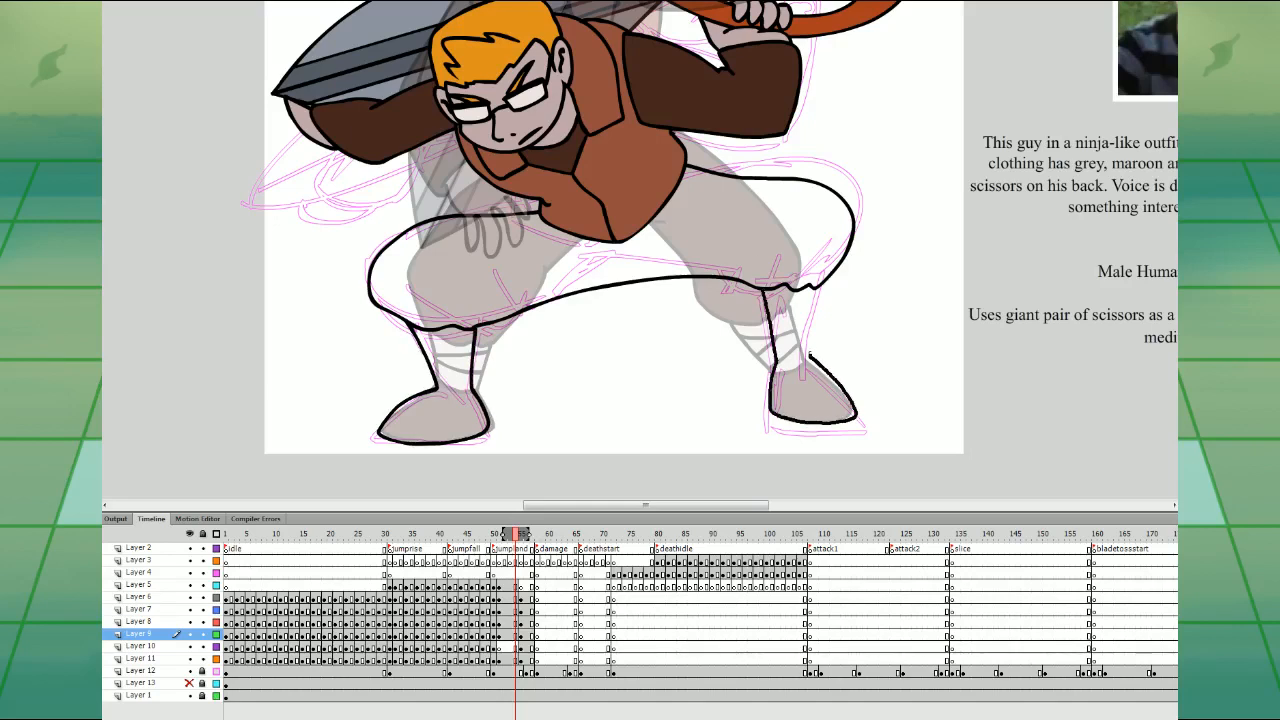
left_click_drag(820, 285, 812, 358)
left_click_drag(768, 305, 818, 314)
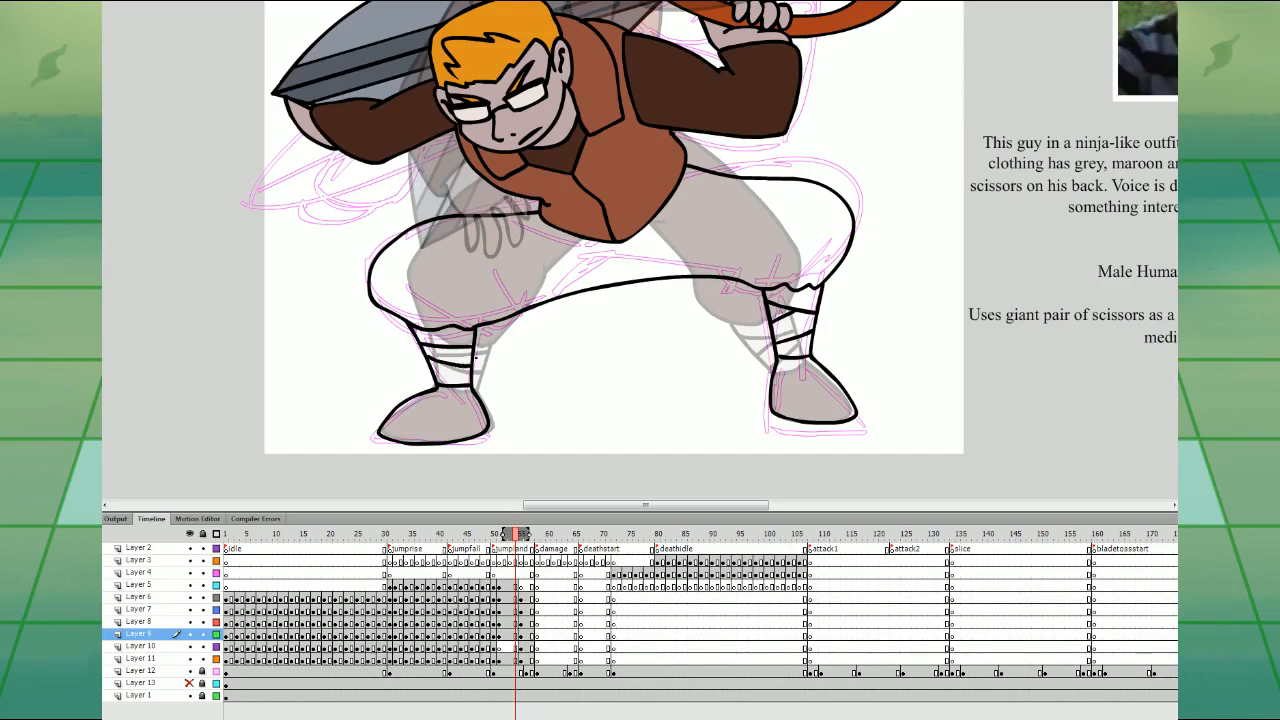
left_click_drag(810, 373, 802, 465)
- Turn off onion skinning and fill the trousers and shoes dark brown and the ankle wraps off-white
key("ctrl+1")
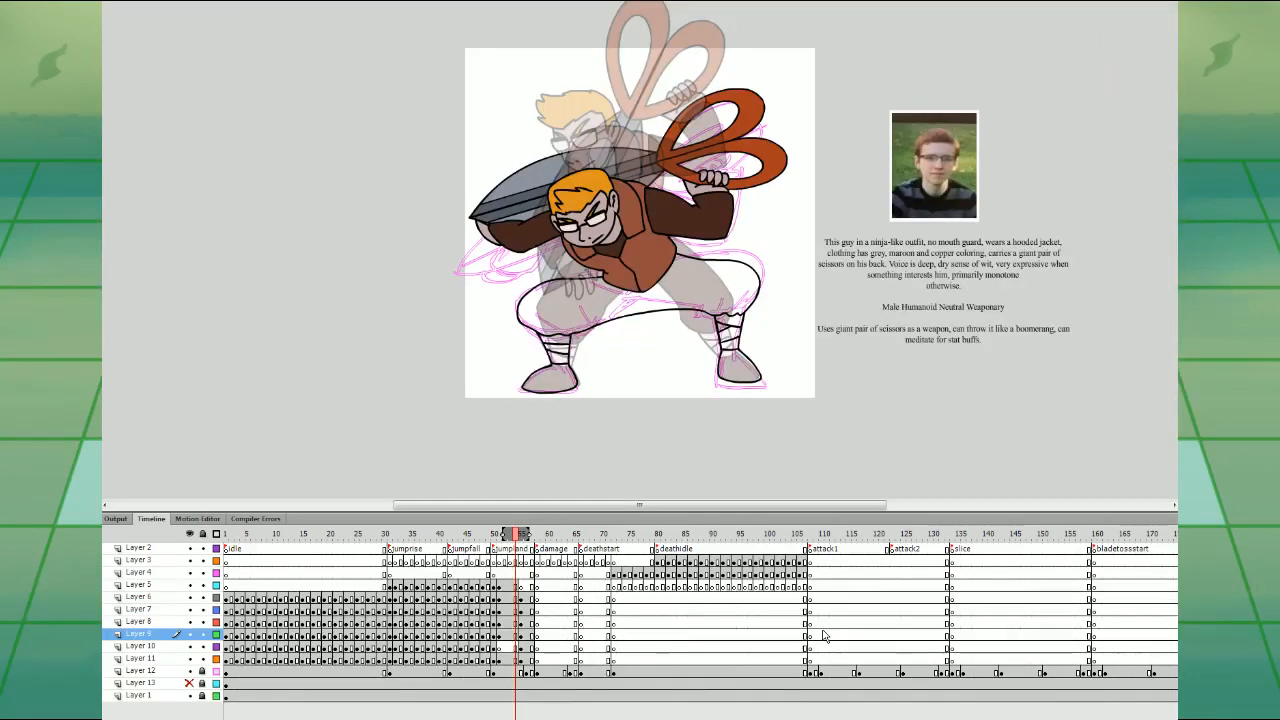
left_click(262, 717)
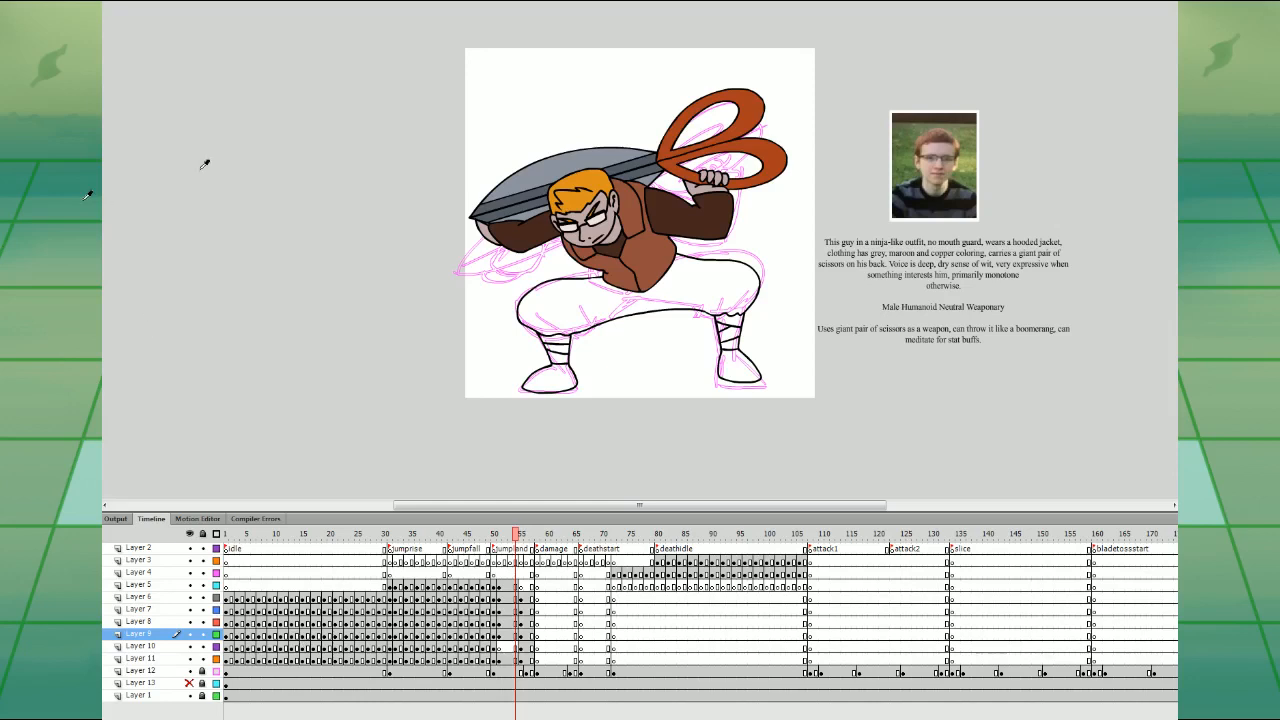
left_click(693, 286)
left_click(738, 366)
left_click(550, 372)
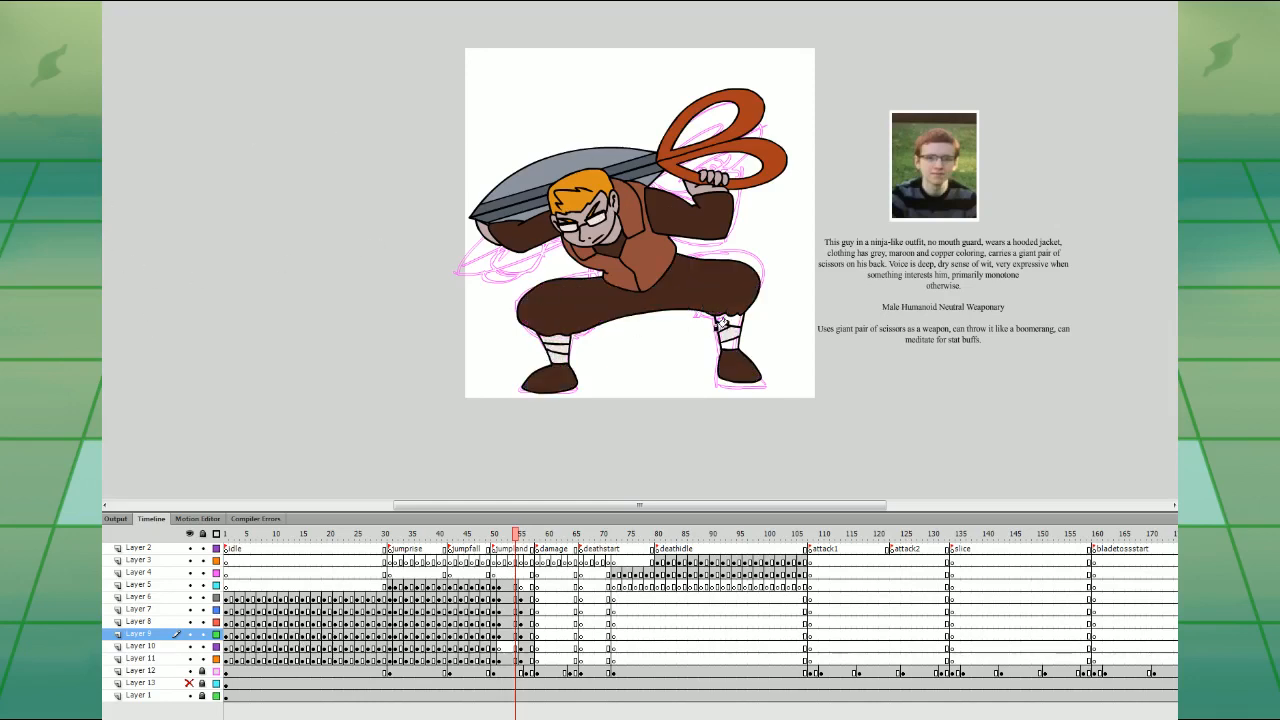
- Group the crouching legs and move their transformation point to the bottom centre between the feet
left_click(517, 635)
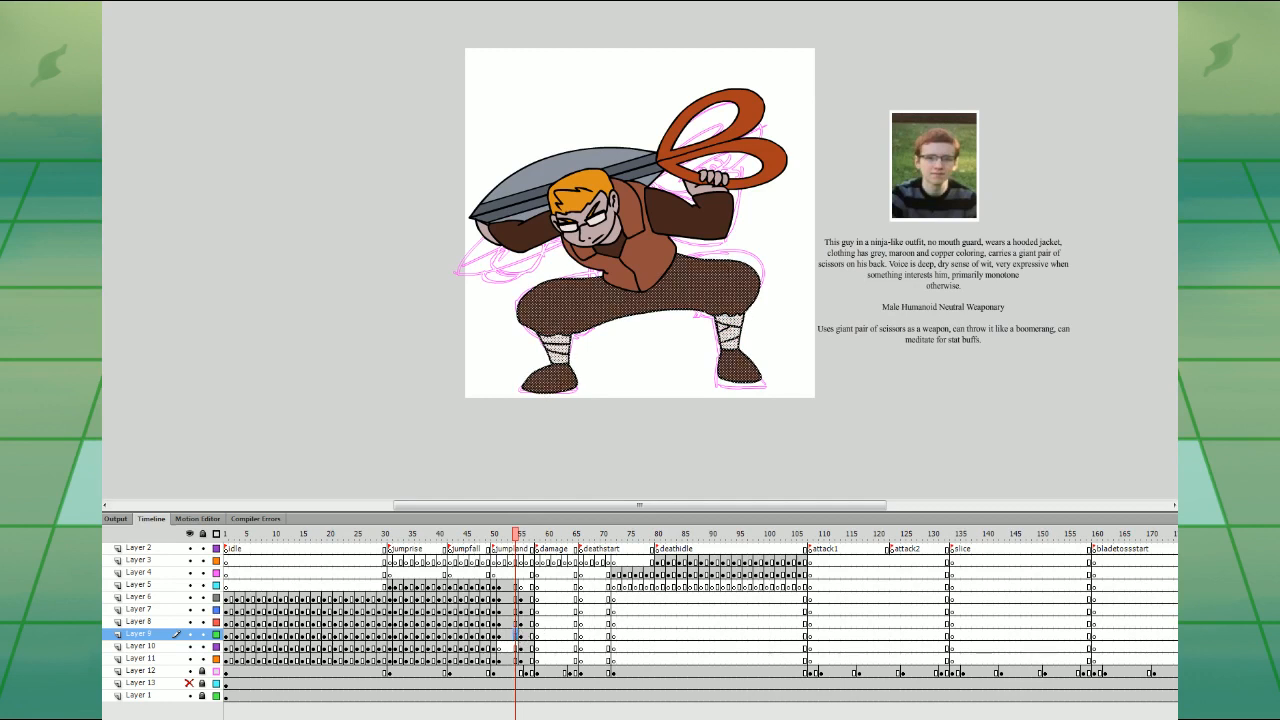
key("ctrl+g")
key("q")
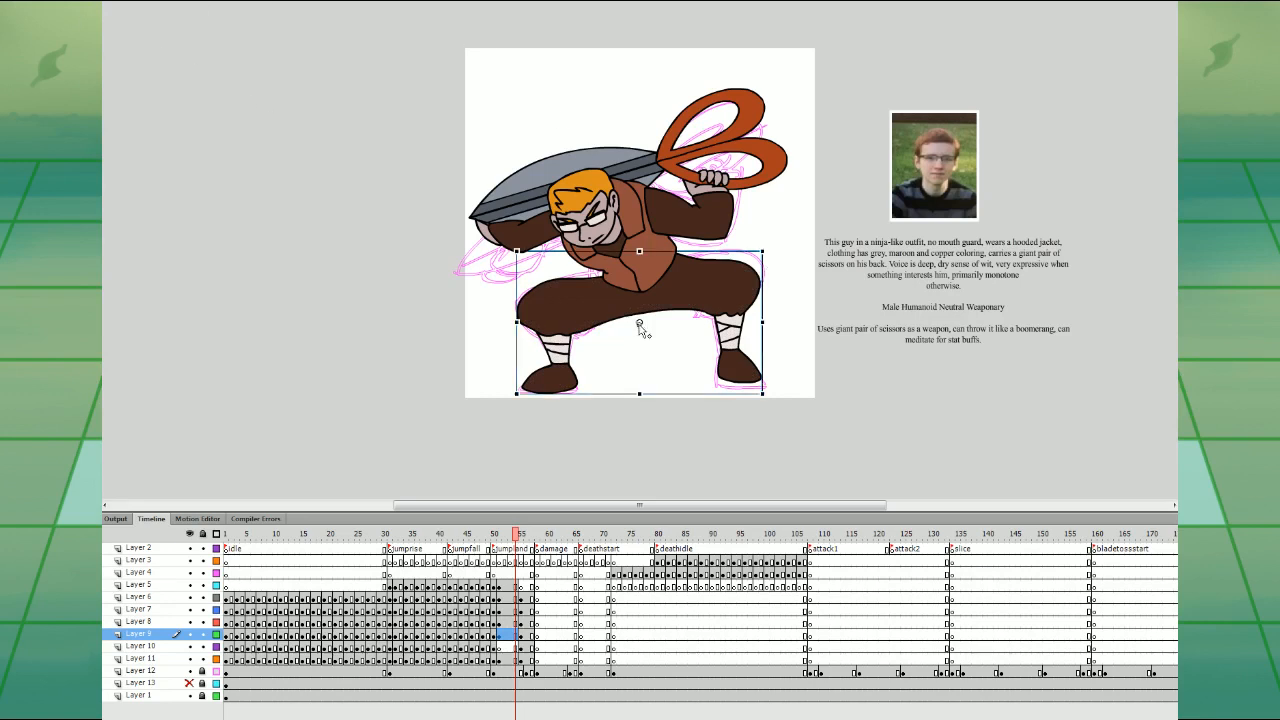
- Move the frame 51 contents of Layers 5 to 9 one layer down and add keyframes at frame 53 on the character layers
left_click_drag(508, 588, 501, 636)
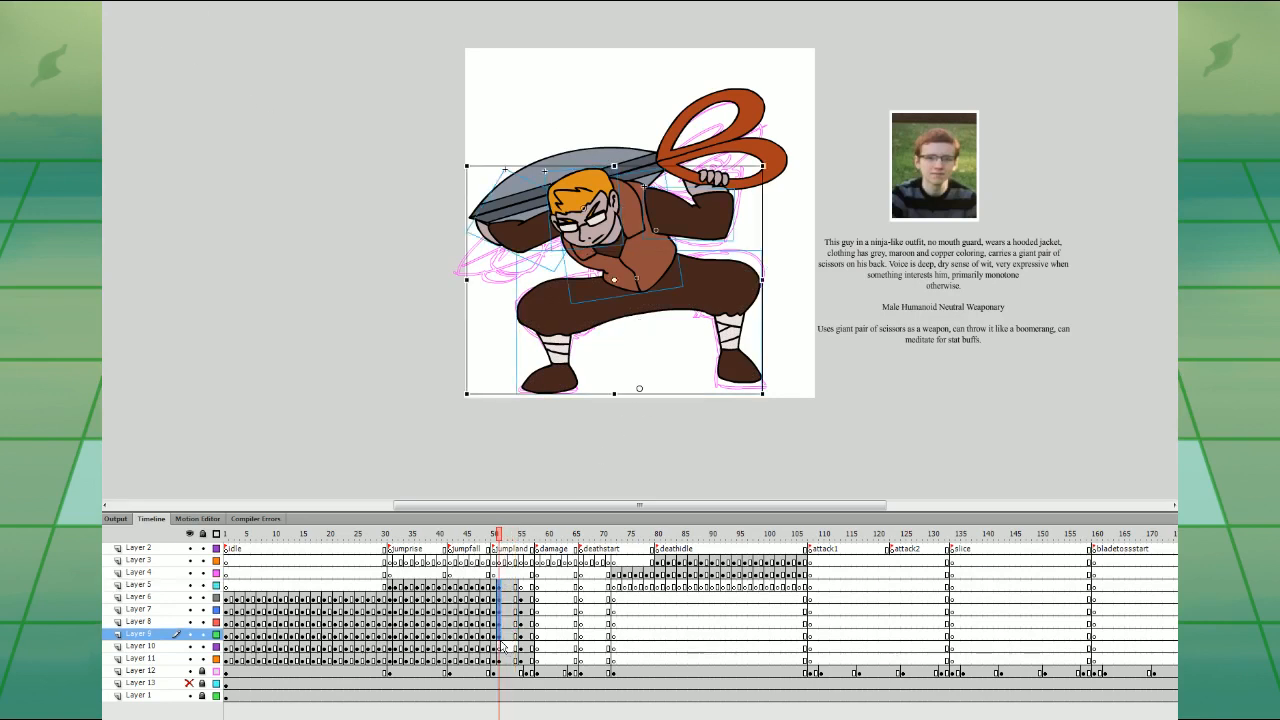
left_click(502, 647)
left_click_drag(510, 588, 513, 659)
key("F6")
- Nudge the upper body and scissors slightly down and left at frame 53, and squash the legs slightly wider and lower
left_click(499, 586)
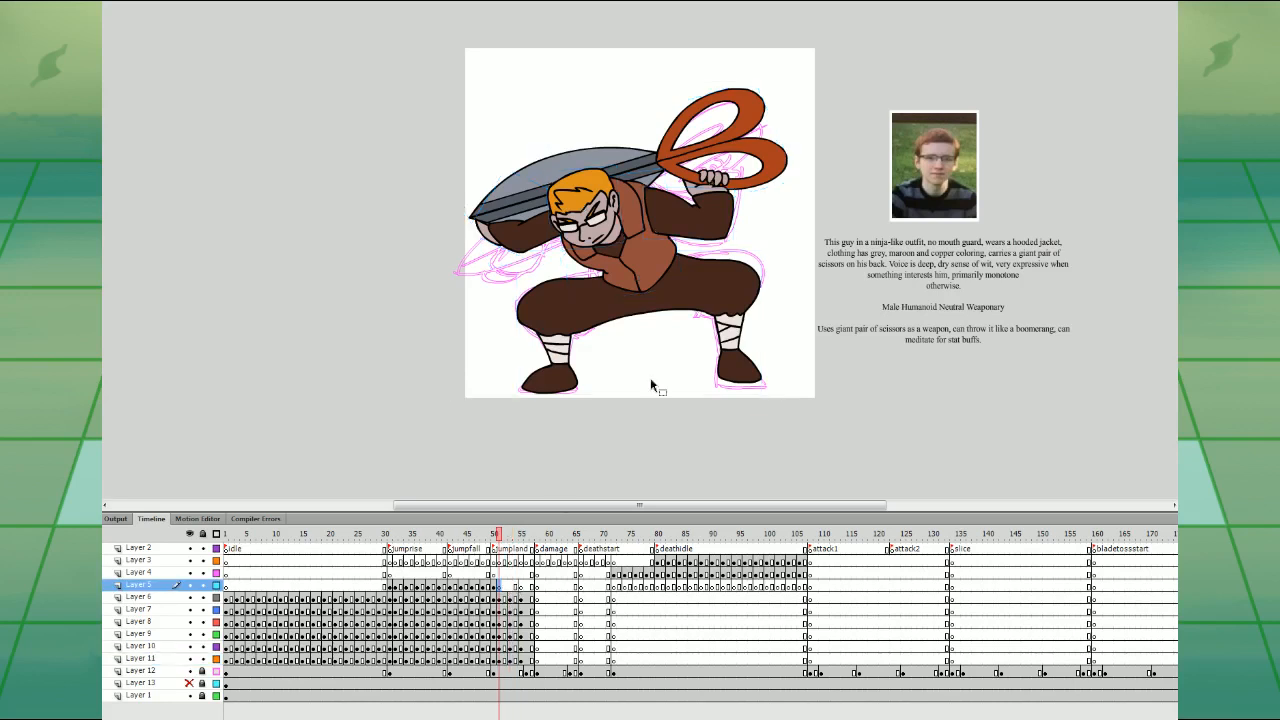
left_click(512, 586)
left_click(512, 647)
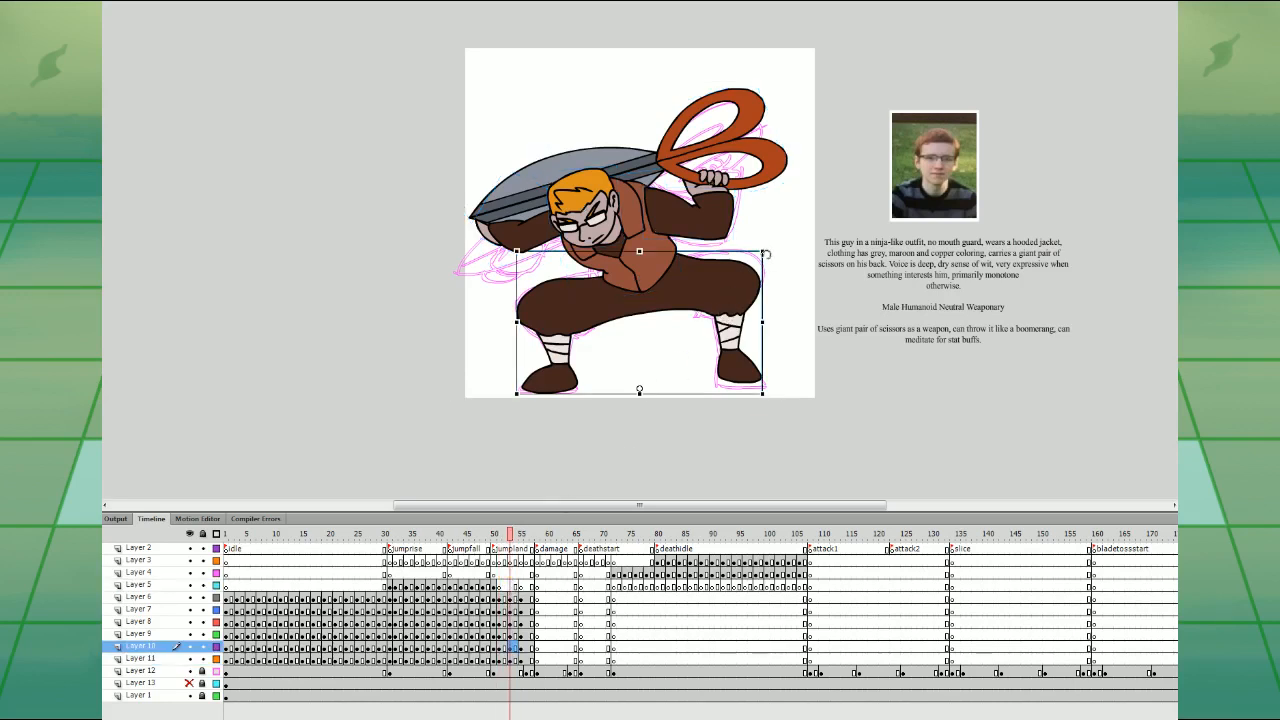
left_click_drag(484, 118, 734, 216)
key("Down")
key("Down")
key("Down")
key("Down")
key("Left")
left_click(769, 256)
- Adjust the arm on the blade side and rotate the scissors slightly to match the lowered pose at frame 53
left_click(719, 236)
left_click(492, 231)
left_click_drag(495, 203, 490, 200)
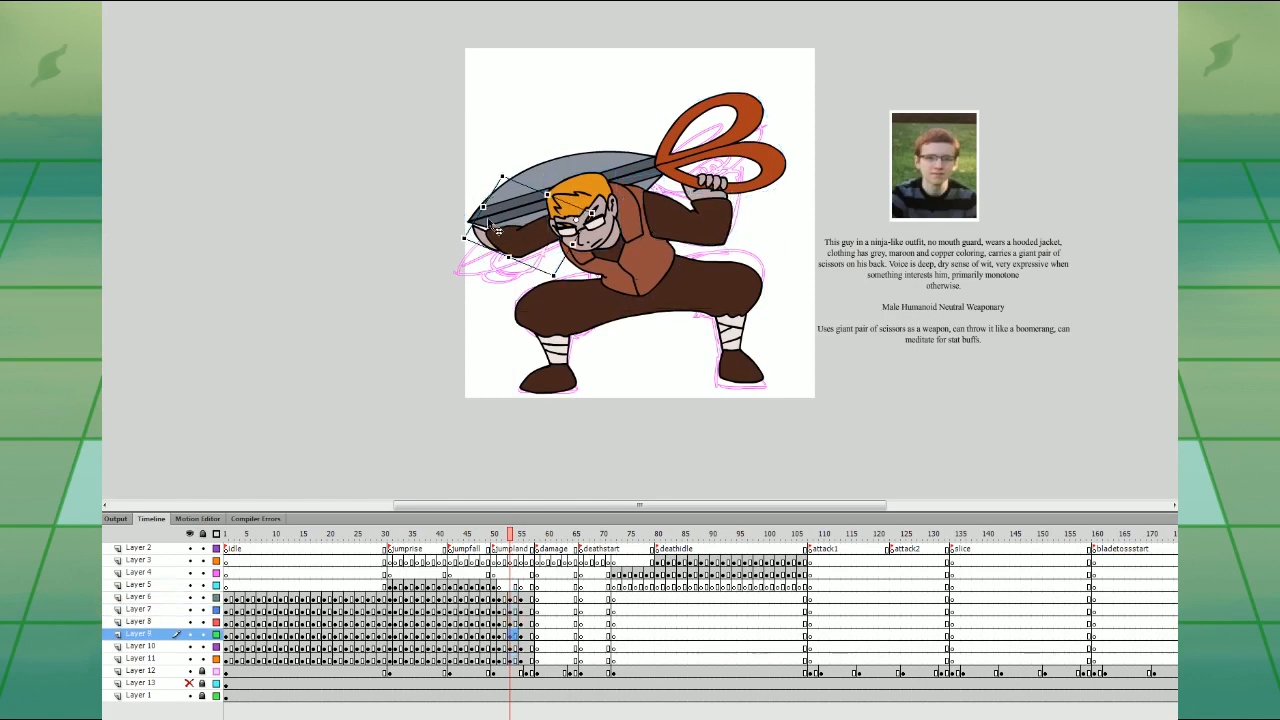
left_click(662, 157)
left_click_drag(782, 194, 778, 203)
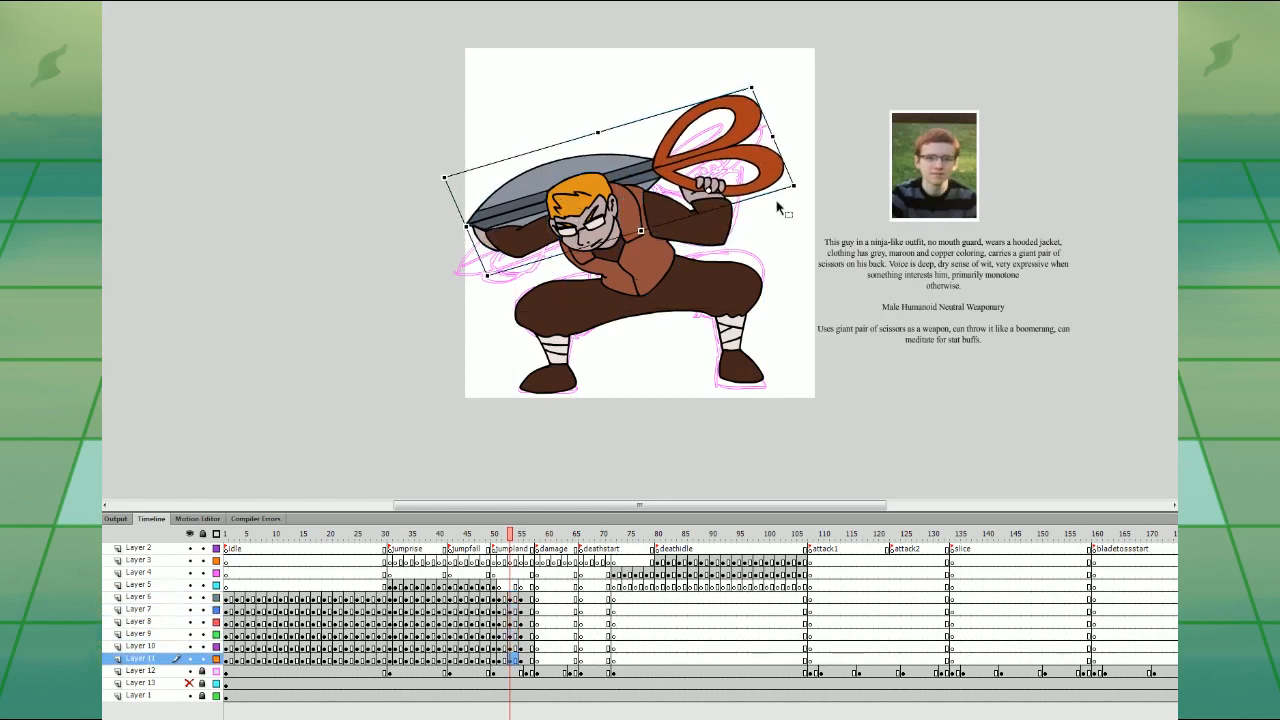
- Scrub through the end of the fall and the jumpland frames to check the crouch motion
left_click(478, 574)
left_click(495, 585)
left_click_drag(497, 535, 516, 560)
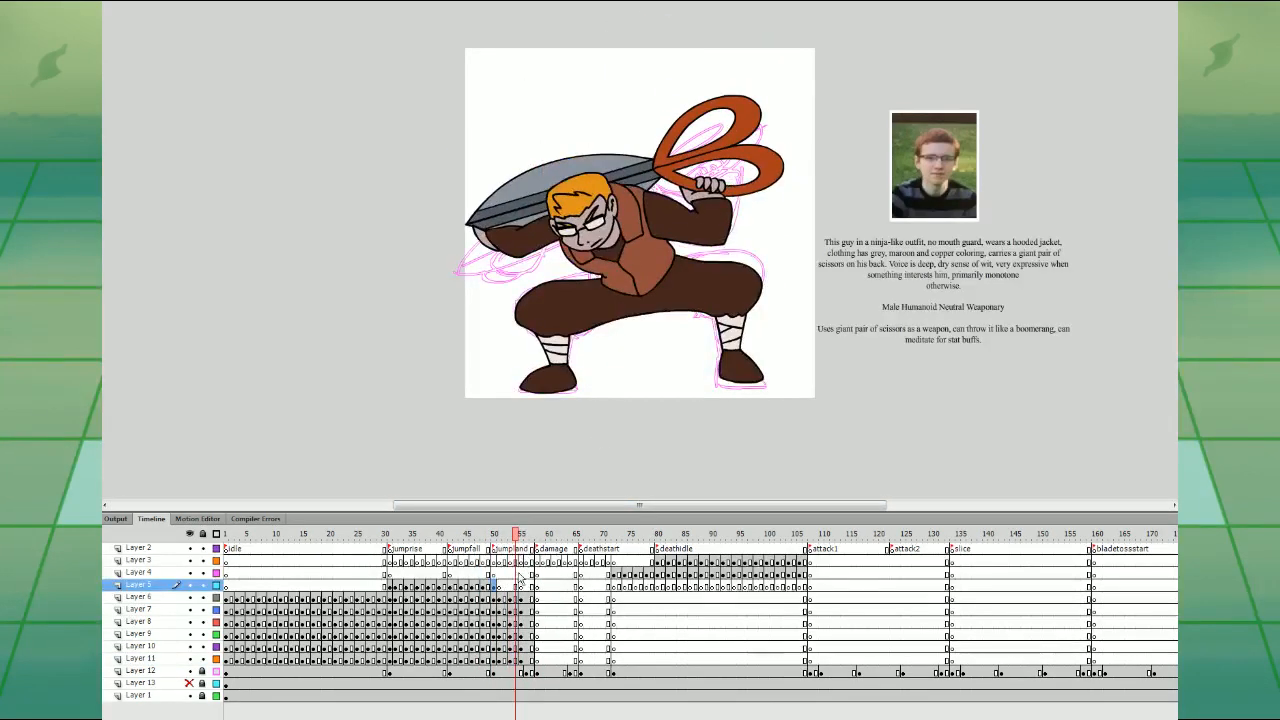
left_click(510, 586)
left_click(602, 248)
left_click_drag(622, 256, 663, 276)
left_click(489, 574)
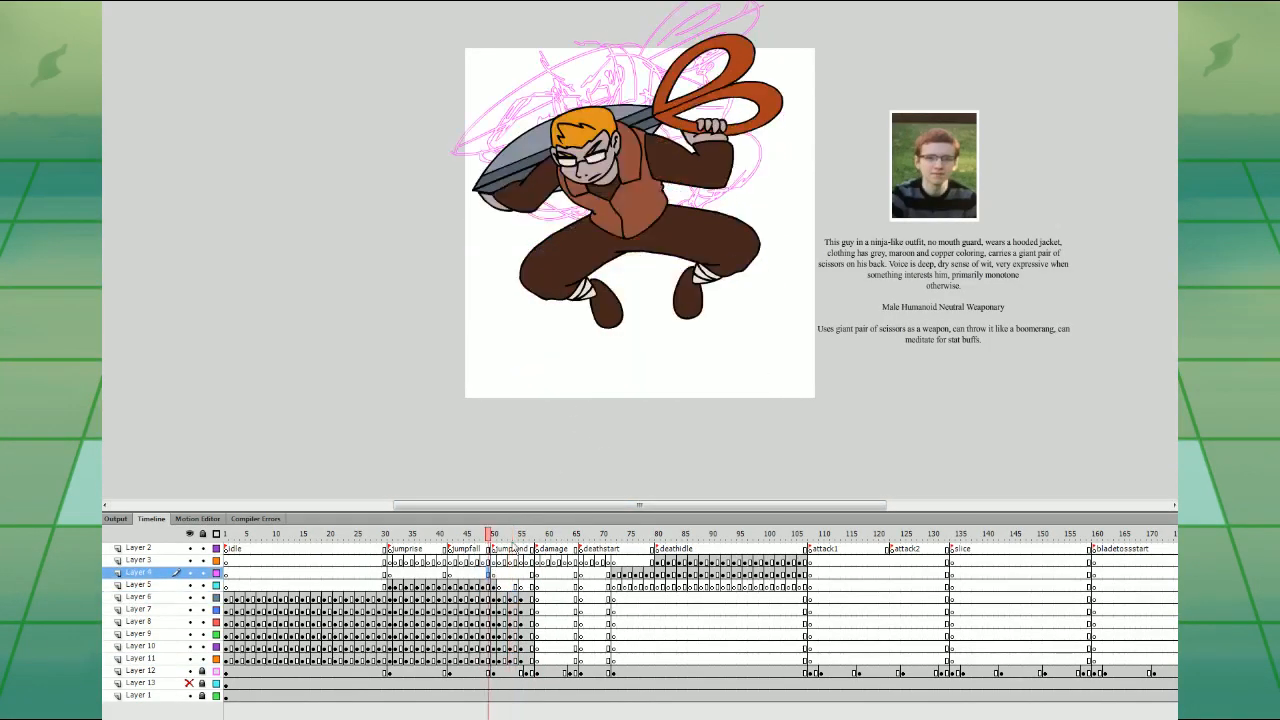
left_click_drag(490, 535, 563, 560)
- Set up keyframes on Layers 6 to 11 so the crouched pose is editable at frame 55, ahead of the idle pose
left_click_drag(532, 600, 527, 660)
left_click(538, 635)
key("F6")
left_click_drag(517, 599, 521, 661)
left_click(521, 663)
left_click(689, 451)
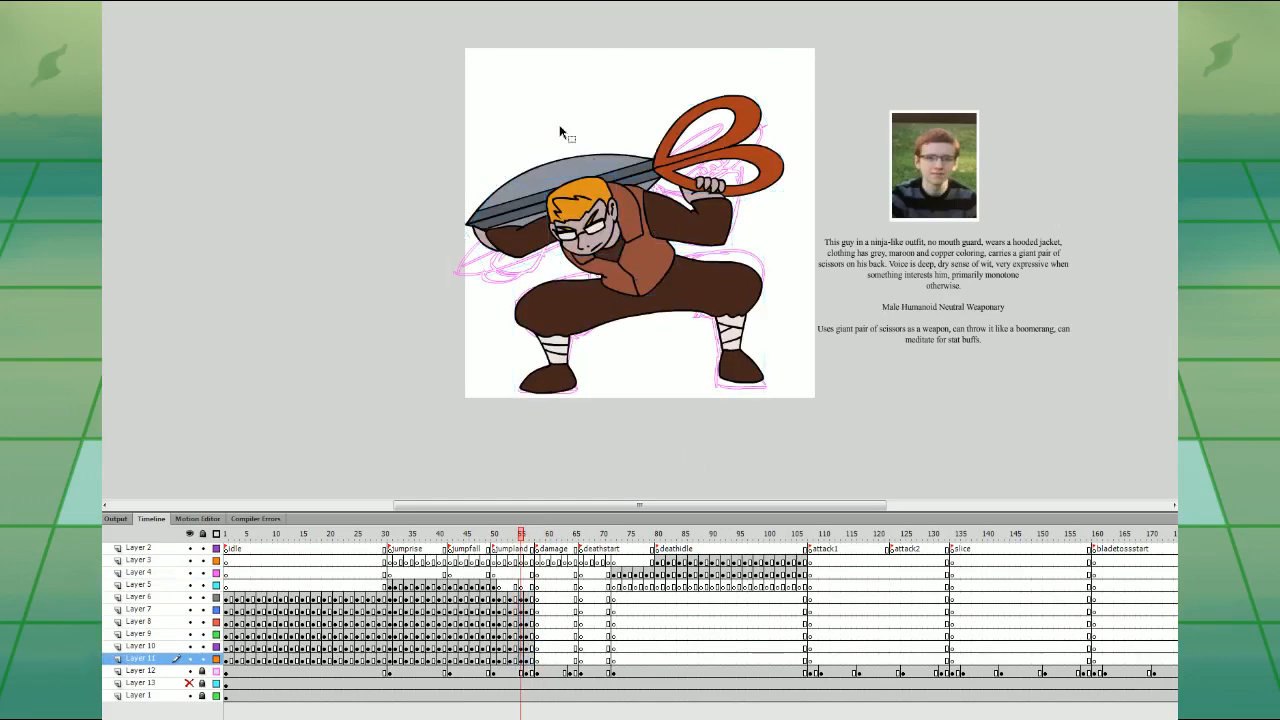
- Delete the arm holding the blade at frame 55, and rotate the scissors counterclockwise so the blade tip drops
left_click(757, 152)
left_click(557, 243)
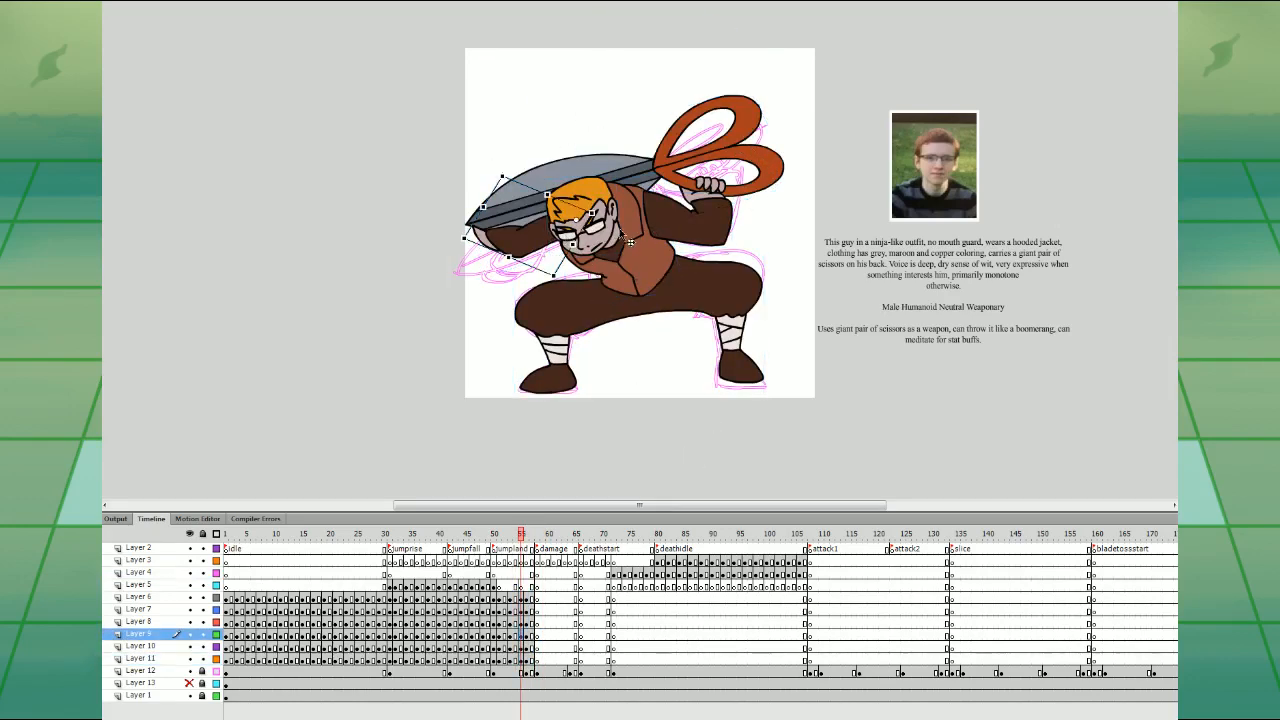
key("Delete")
left_click(765, 165)
left_click_drag(766, 98, 750, 77)
left_click_drag(736, 111, 738, 123)
- Rotate the raised arm and lift the head at frame 55, and tilt the whole upper body and scissors up and right
left_click(717, 227)
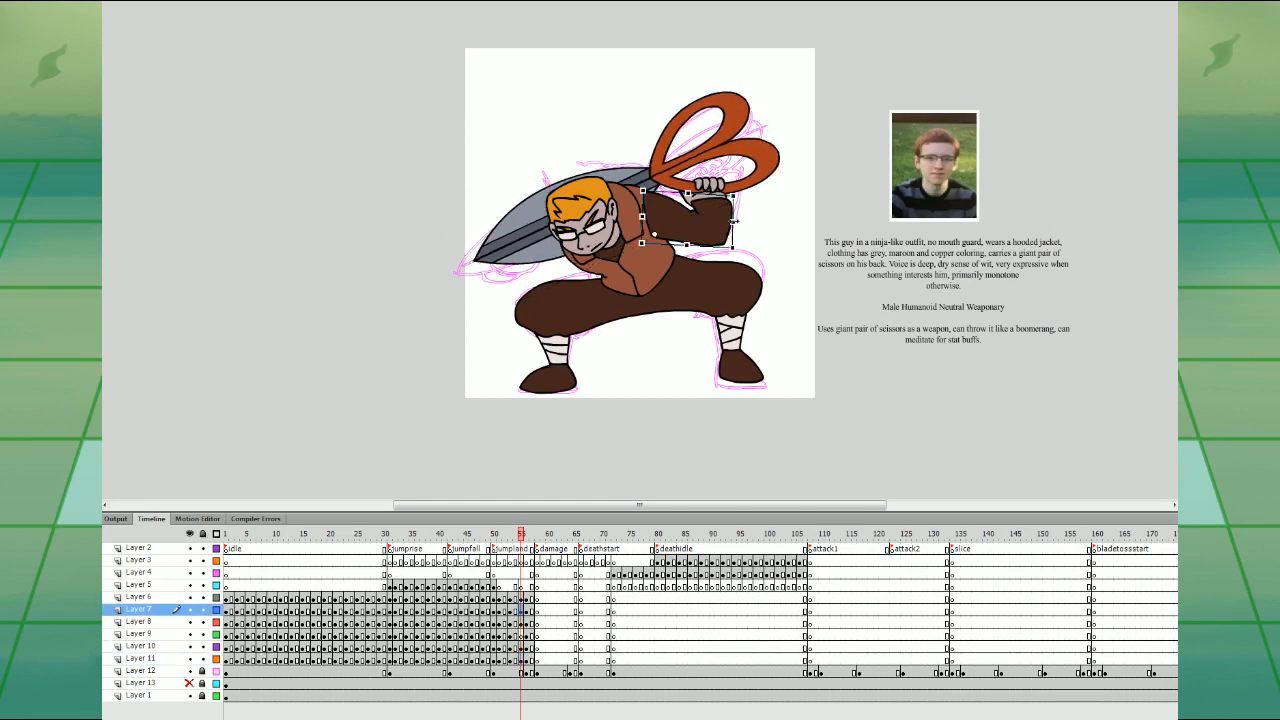
left_click_drag(739, 198, 731, 229)
left_click_drag(605, 216, 609, 205)
left_click_drag(528, 105, 747, 215)
left_click_drag(797, 74, 809, 80)
left_click_drag(743, 192, 750, 174)
- Turn on onion skinning, make the legs narrower and taller at frame 55, and play back the landing
left_click(686, 309)
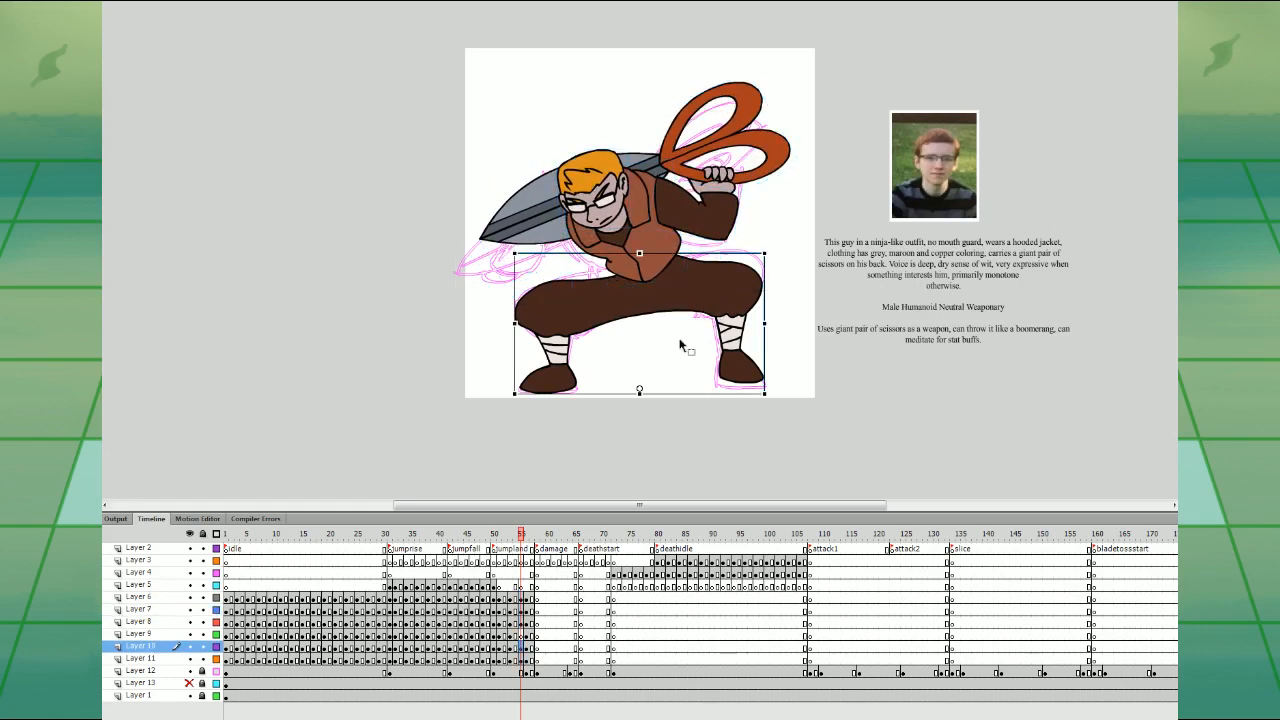
left_click(338, 707)
left_click_drag(765, 249, 760, 237)
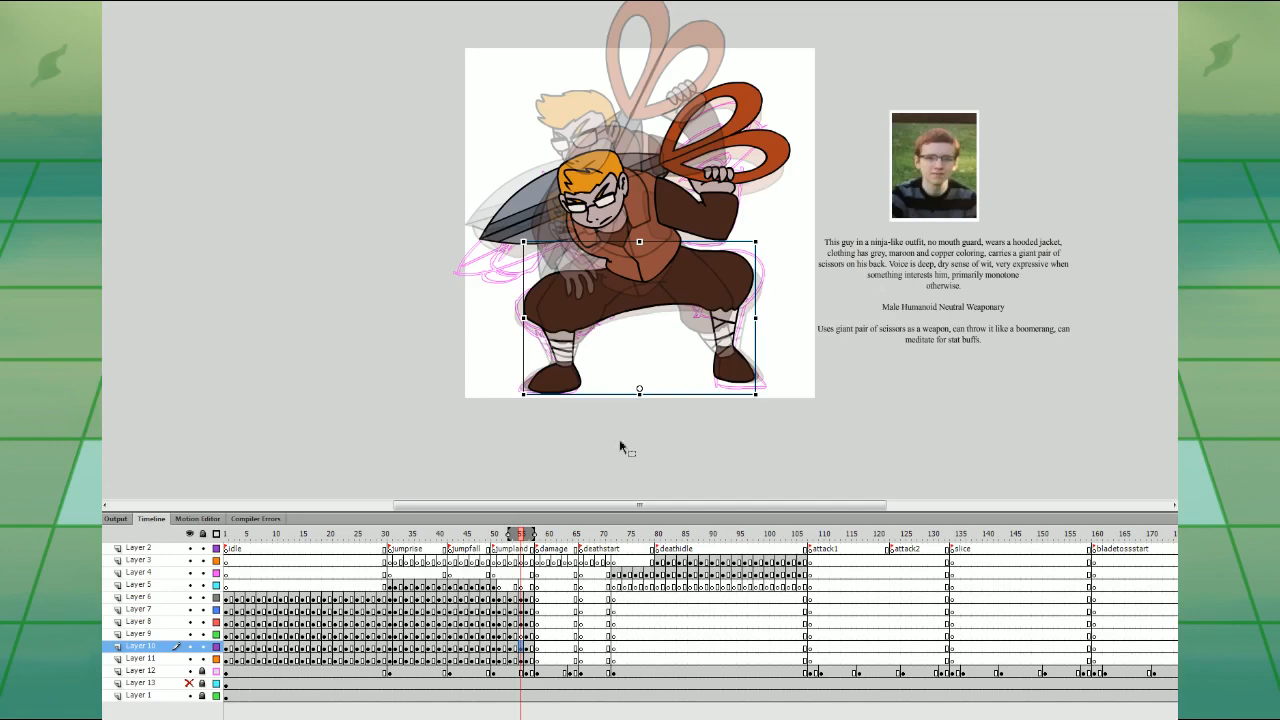
left_click(494, 587)
key("Return")
key("Return")
- Copy the idle pose's lowered arm on Layer 9 to frame 55 and rotate it outward from the torso
left_click(530, 622)
left_click(529, 634)
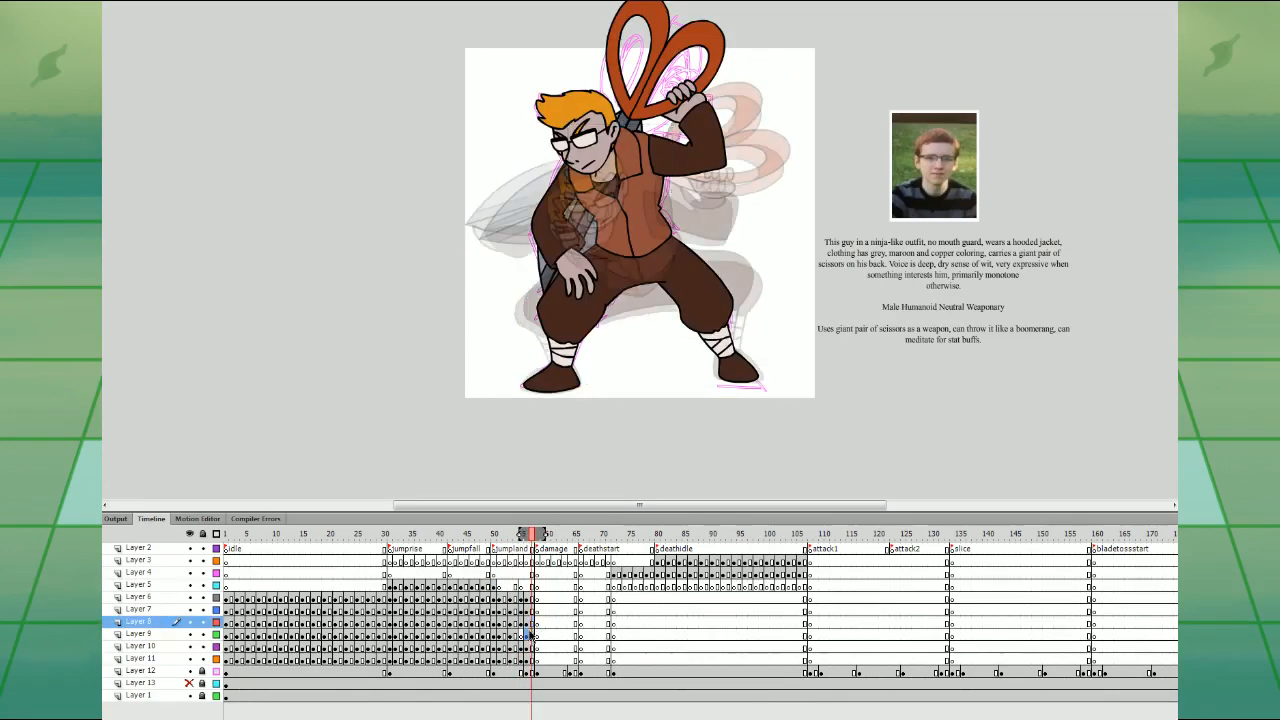
left_click(528, 634)
left_click(532, 635)
left_click(521, 635)
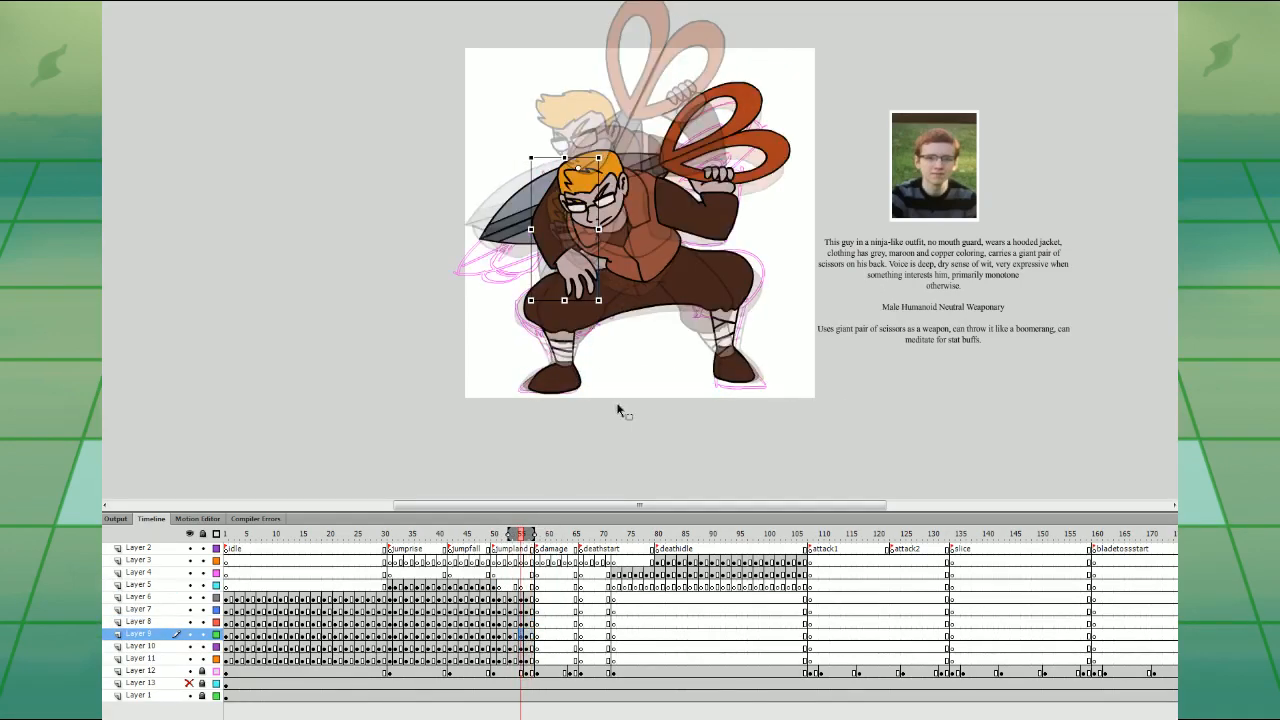
mouse_move(603, 301)
left_mouse_down()
mouse_move(562, 330)
mouse_move(532, 328)
left_mouse_up()
left_click_drag(530, 280, 526, 276)
- Review the landing and the damage sketch, and copy the idle pose on Layers 6 to 11 to frame 58
key("period")
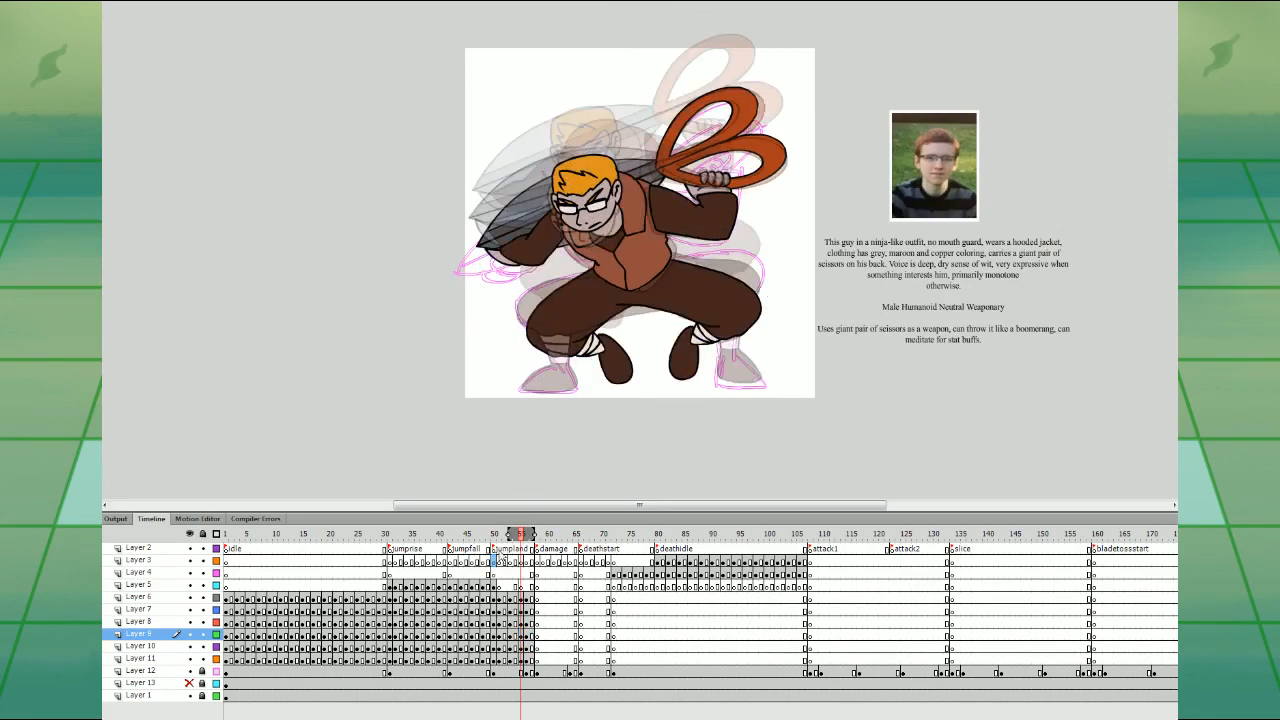
left_click(544, 532)
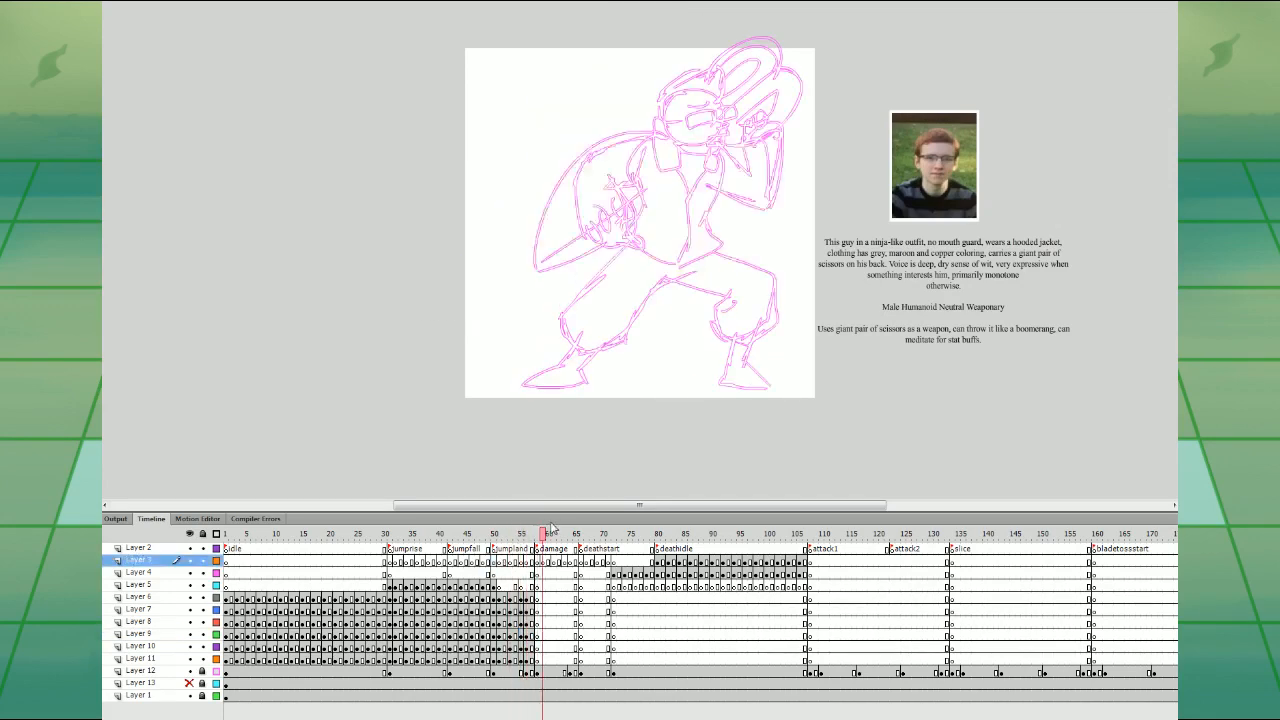
left_click_drag(553, 528, 590, 531)
left_click(532, 586)
left_click(553, 584)
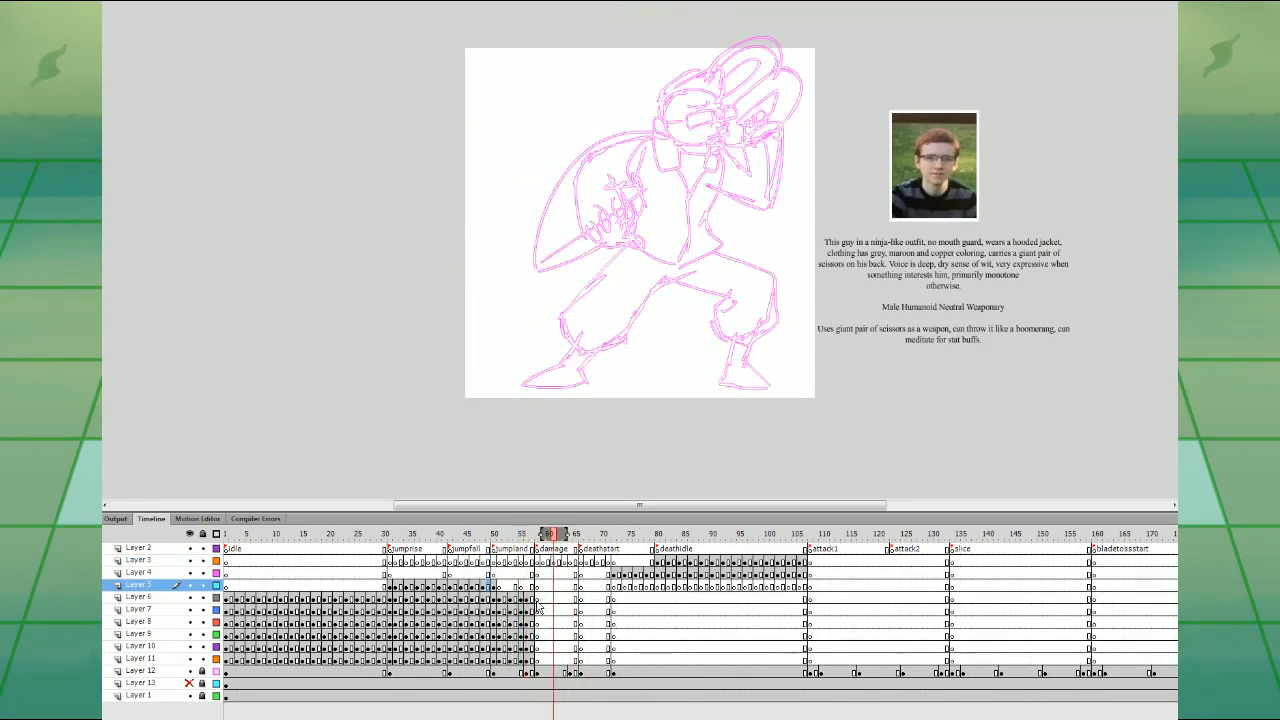
left_click_drag(532, 599, 538, 662)
- Make the legs slightly narrower and taller at frame 57 and rotate the lowered arm slightly
left_click(532, 586)
left_click(731, 296)
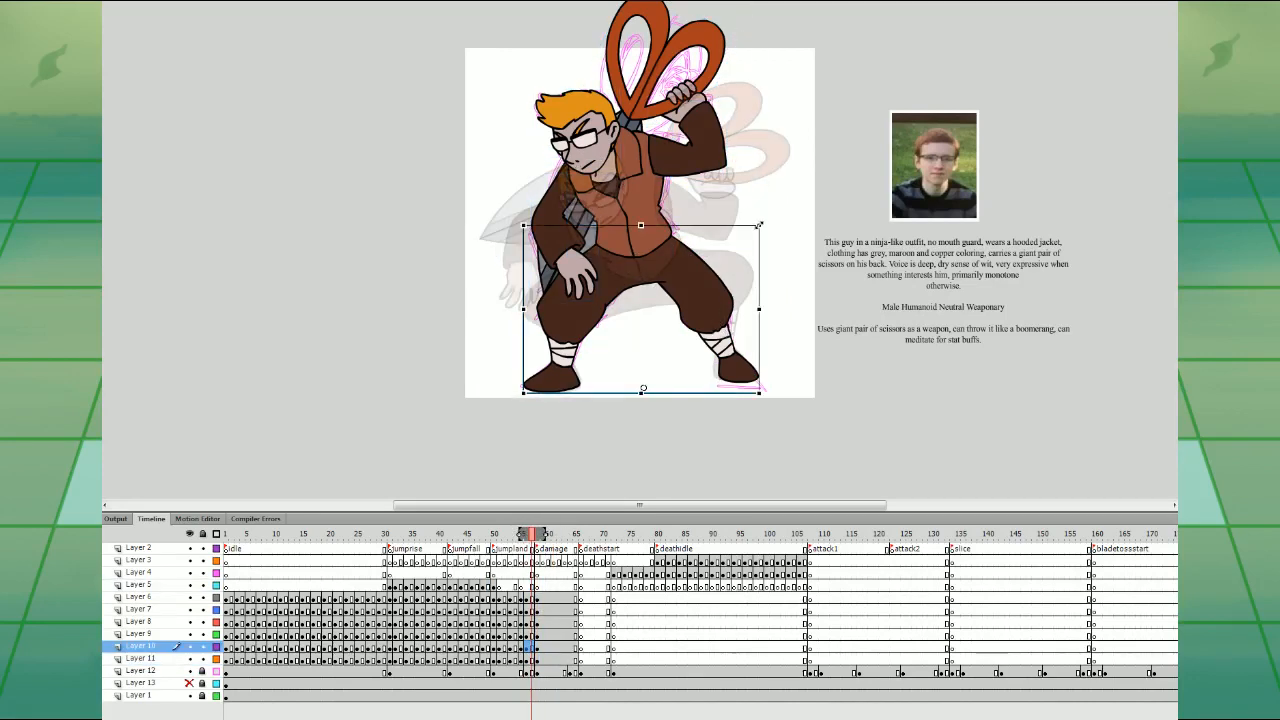
left_click_drag(760, 225, 757, 222)
left_click(766, 207)
left_click(606, 300)
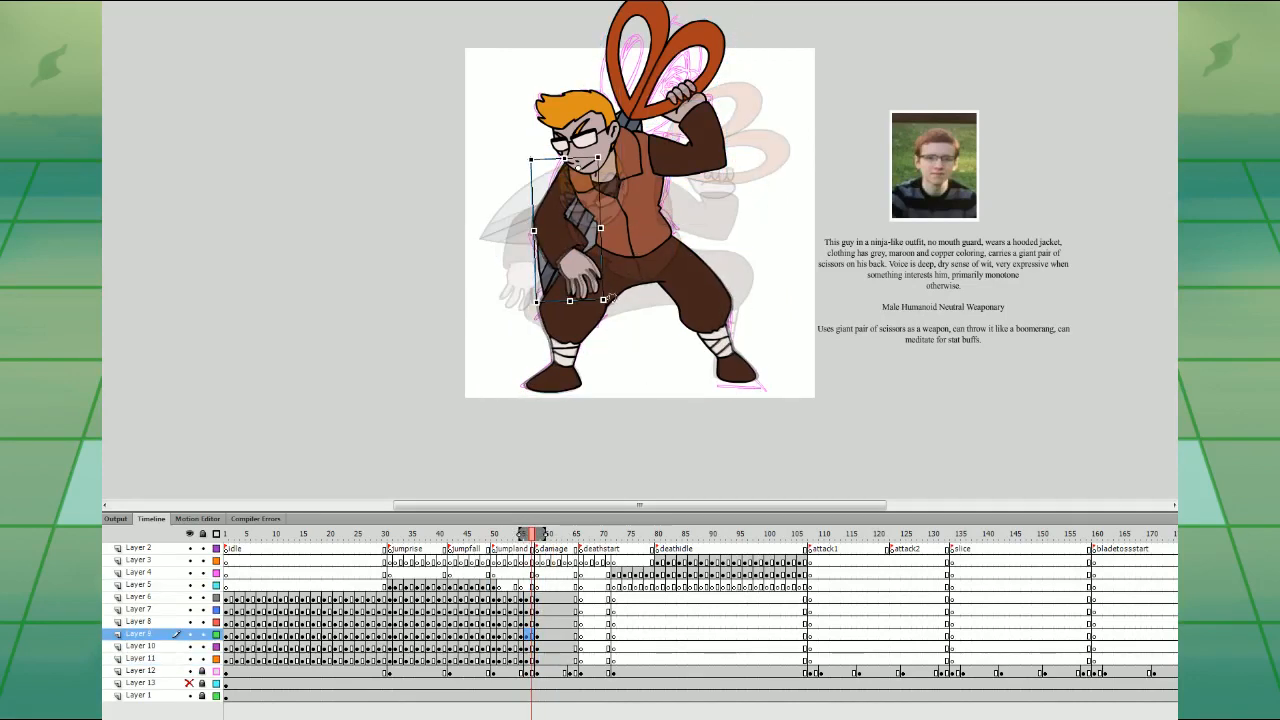
- Adjust the raised arm at frame 57 and rotate the scissors slightly clockwise behind the character
left_click(704, 162)
left_click_drag(735, 95, 731, 100)
left_click(714, 75)
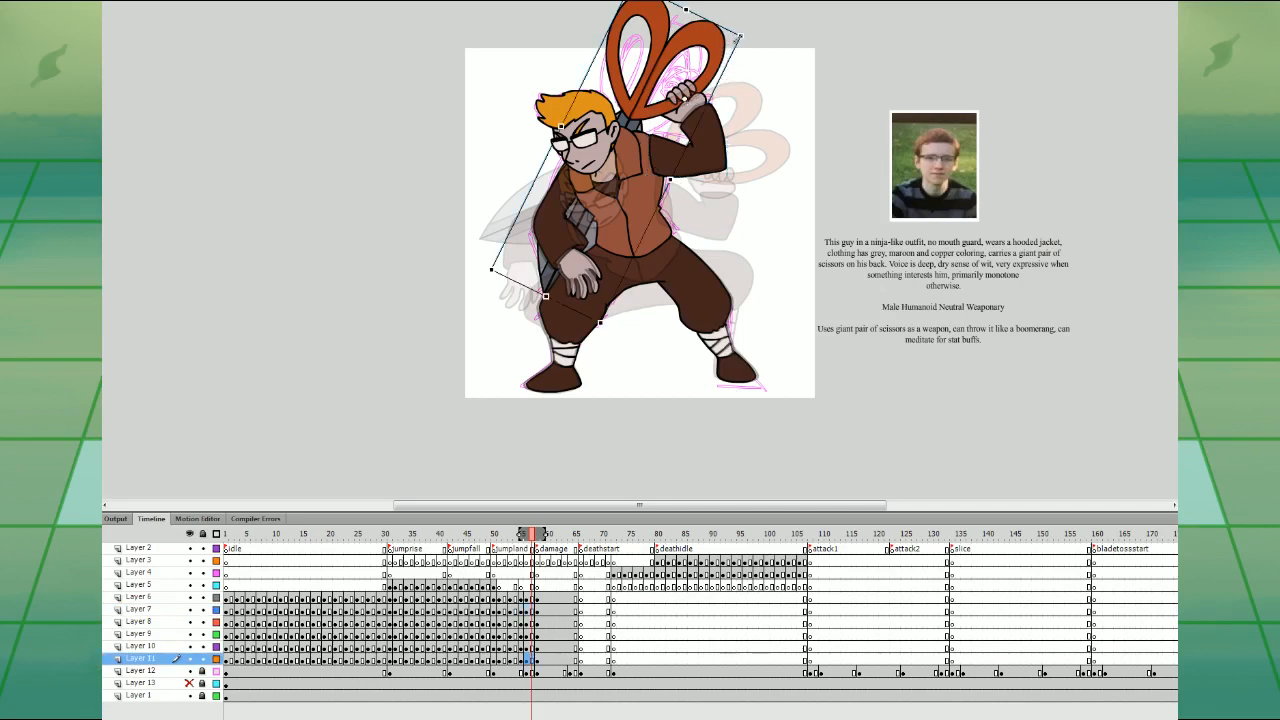
left_click_drag(743, 34, 751, 43)
- Shift the upper body and scissors slightly down at frame 57, and play back the landing
left_click(608, 118)
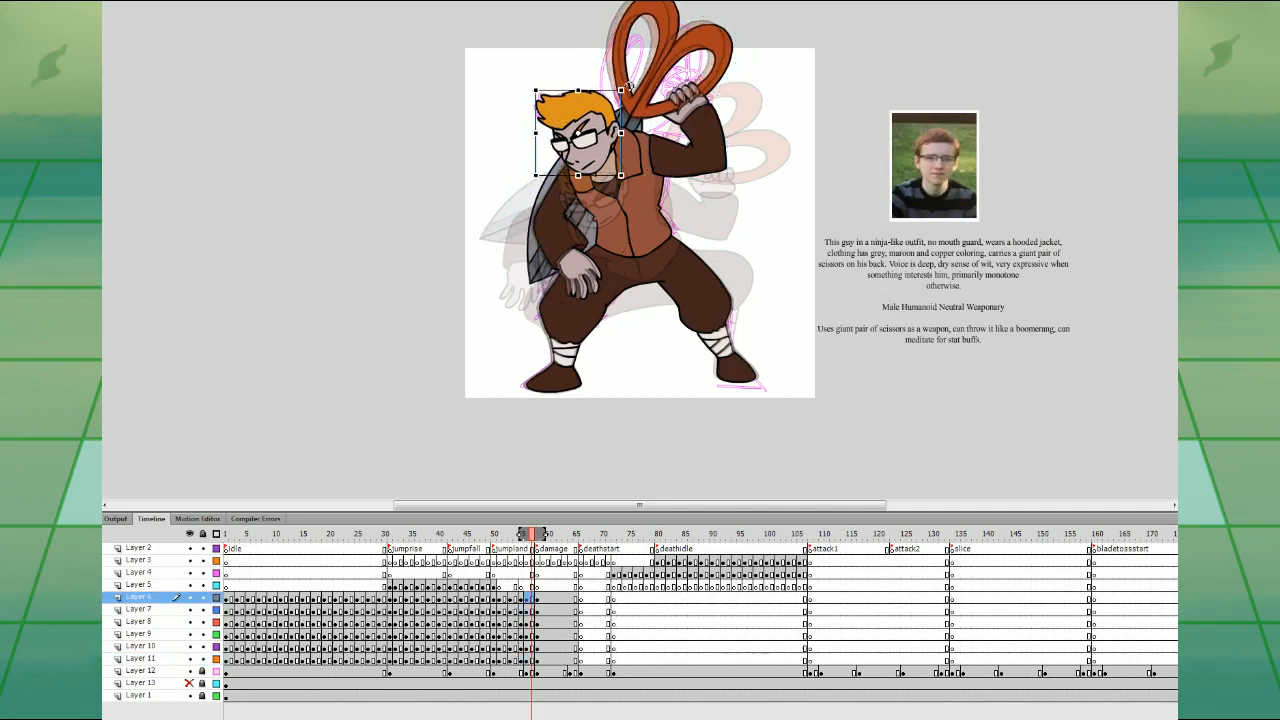
left_click_drag(492, 44, 720, 266)
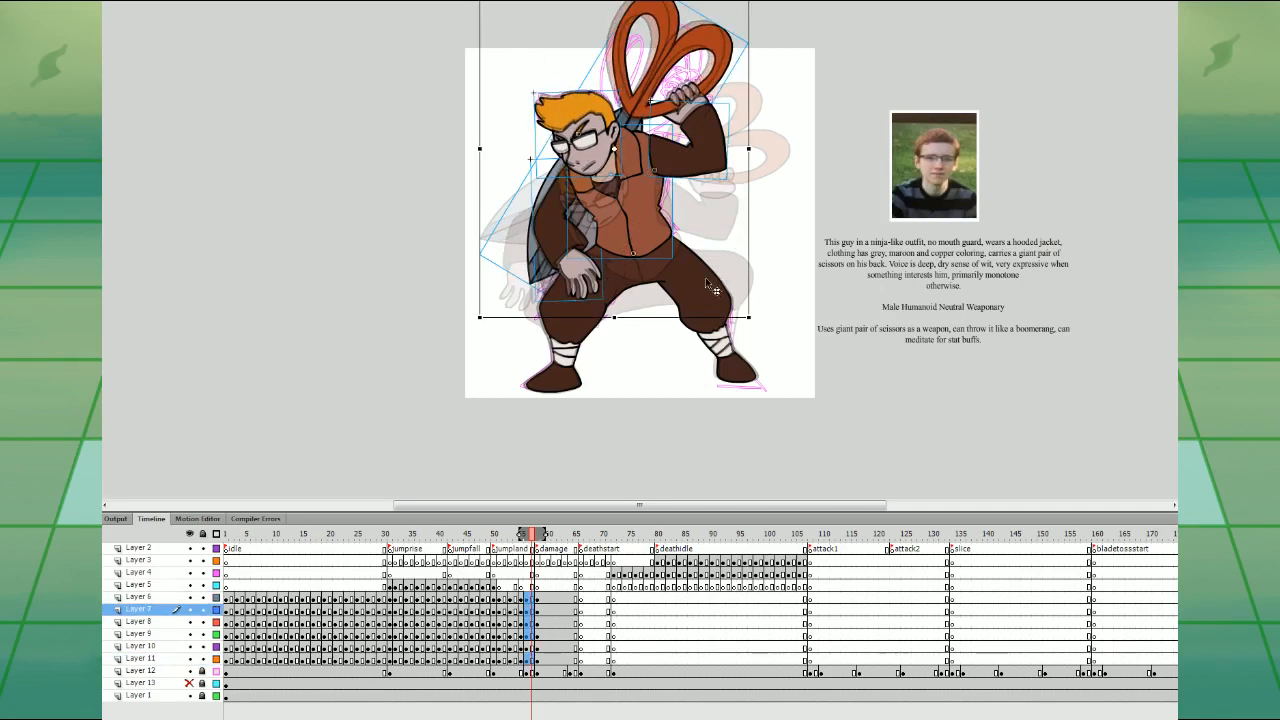
left_click(706, 284)
left_click_drag(642, 223, 643, 232)
left_click_drag(480, 51, 764, 194)
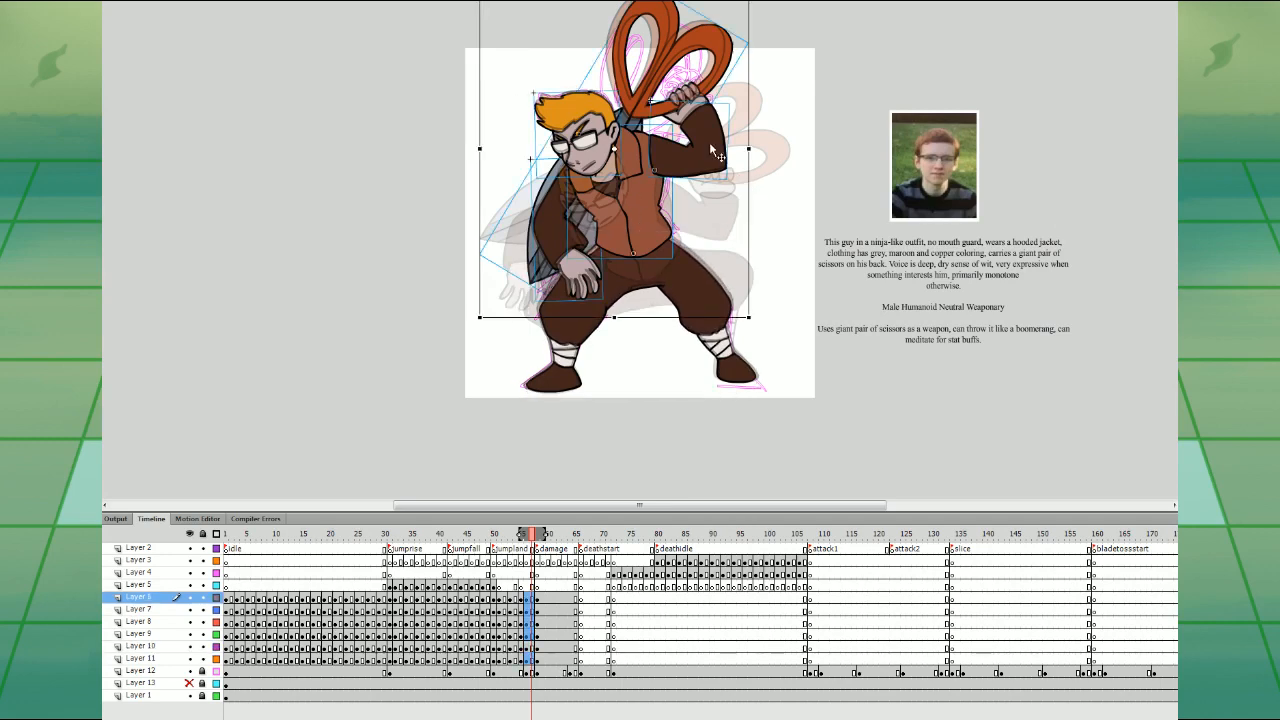
left_click_drag(709, 143, 708, 151)
key("Return")
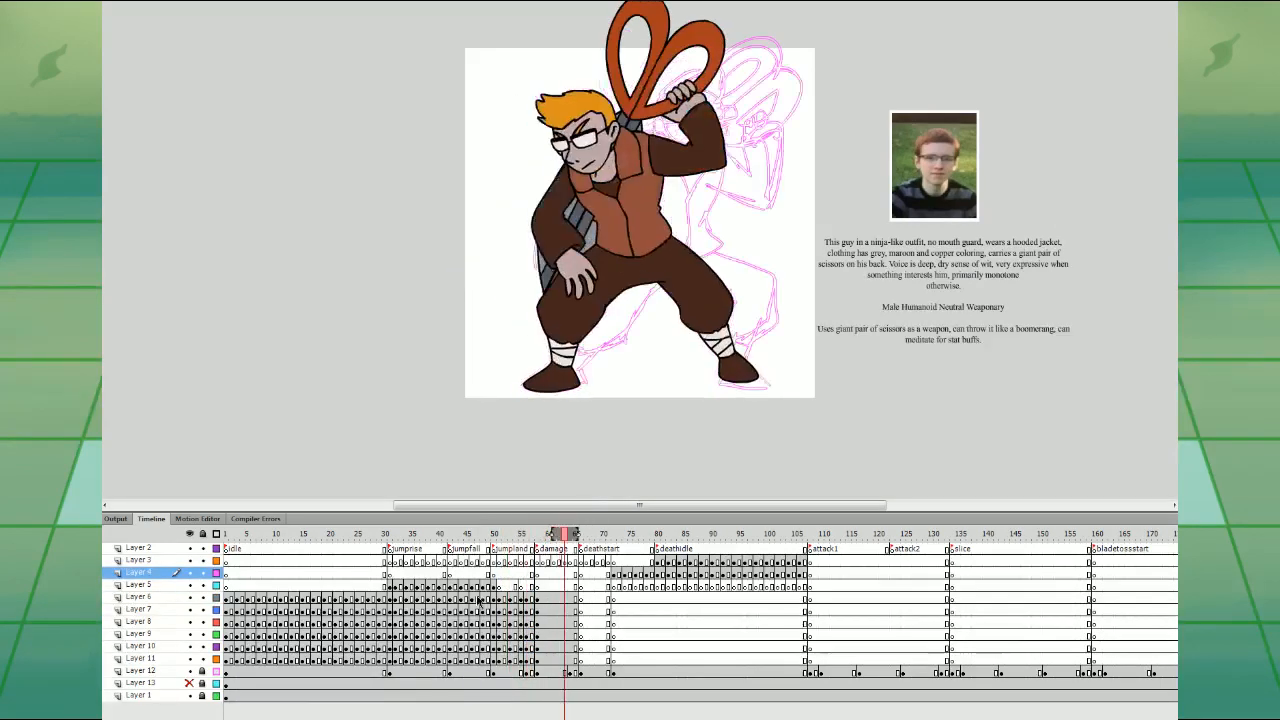
- Rotate the lowered arm on Layer 9 slightly clockwise at frame 57 and play back the jump and landing
left_click(499, 599)
key("Return")
key("Return")
left_click(532, 587)
left_click(581, 279)
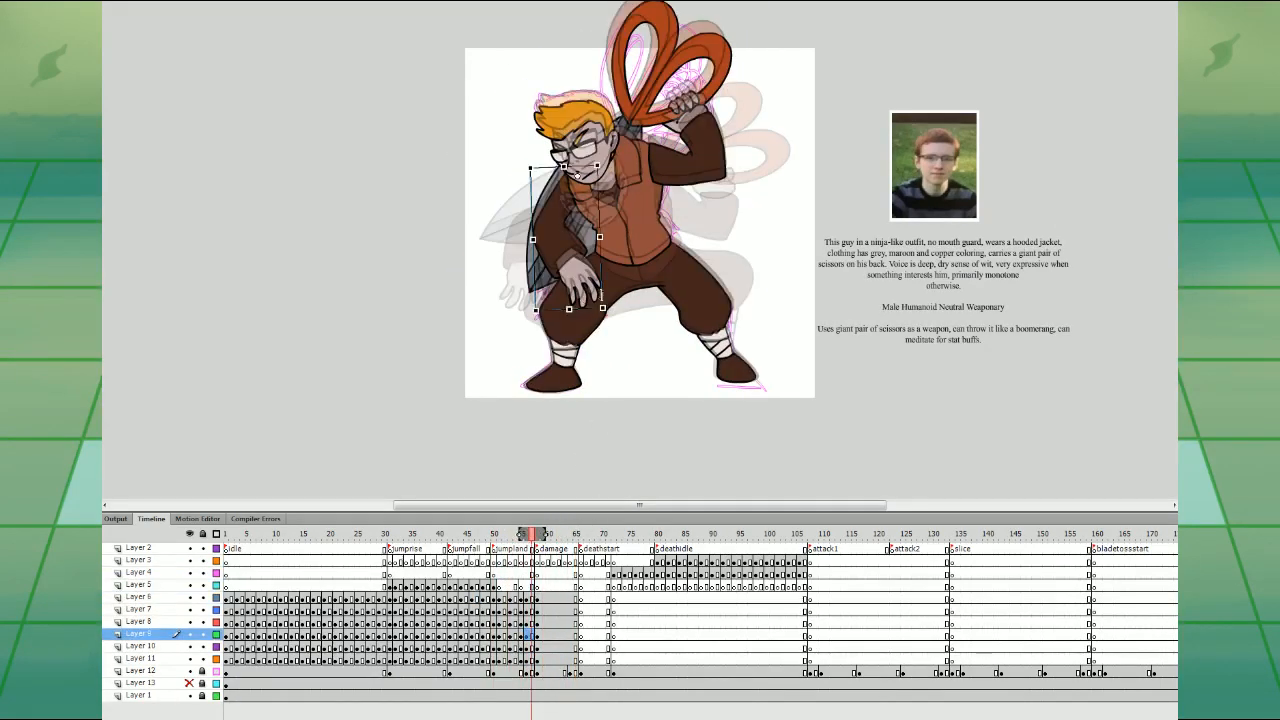
left_click_drag(602, 297, 590, 328)
left_click(434, 575)
key("Return")
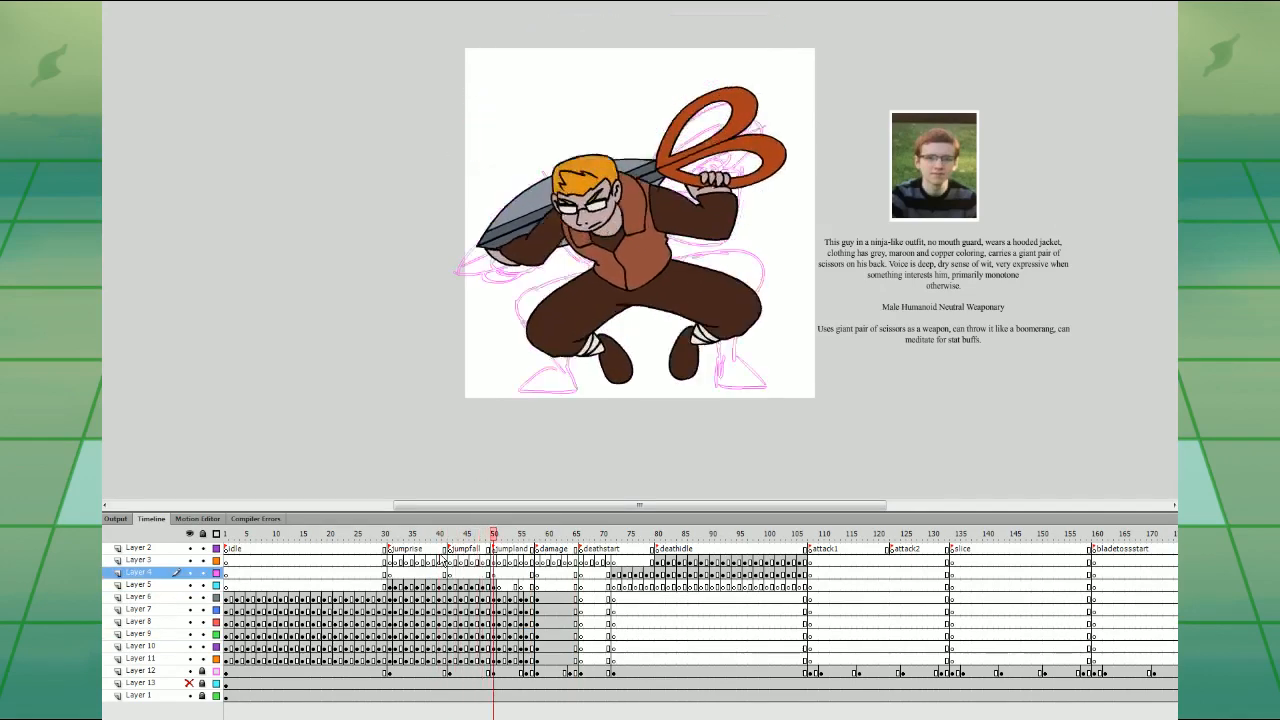
left_click(411, 573)
key("Return")
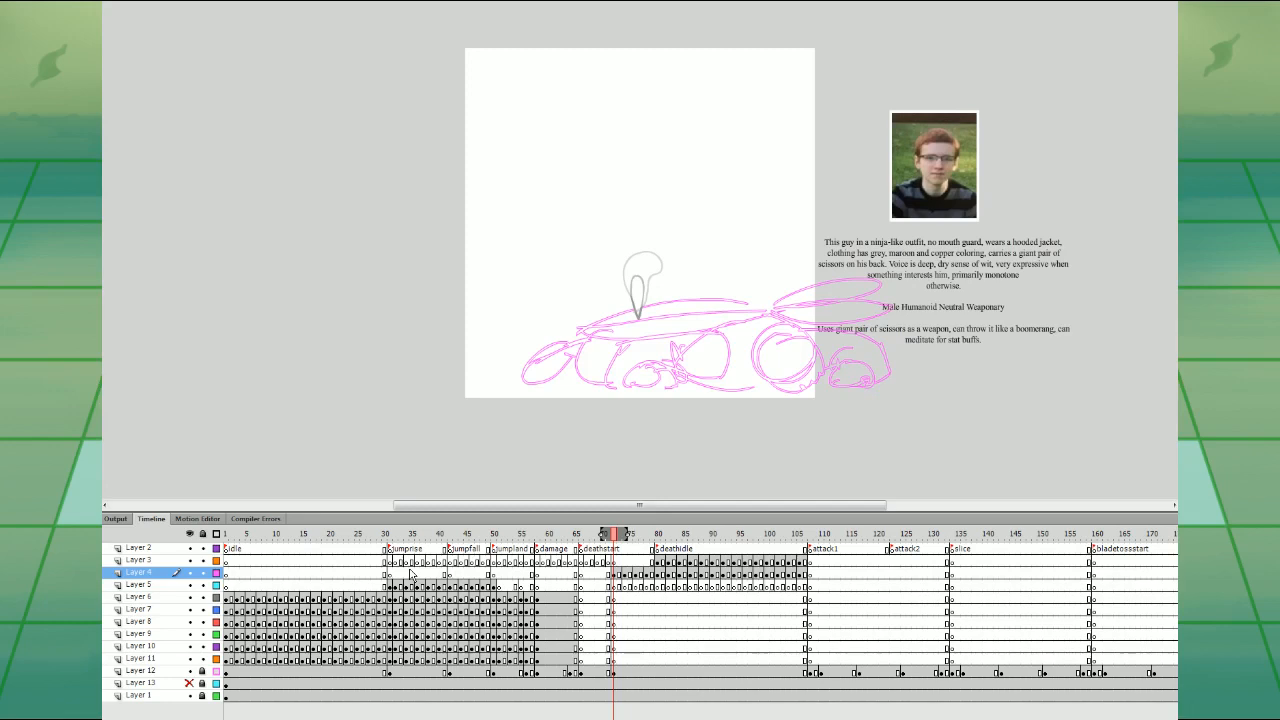
- Copy the pose on Layers 6 to 11 to the end of the damage section and keep only the scissors at frame 59
left_click_drag(230, 603, 545, 605)
left_click(555, 599)
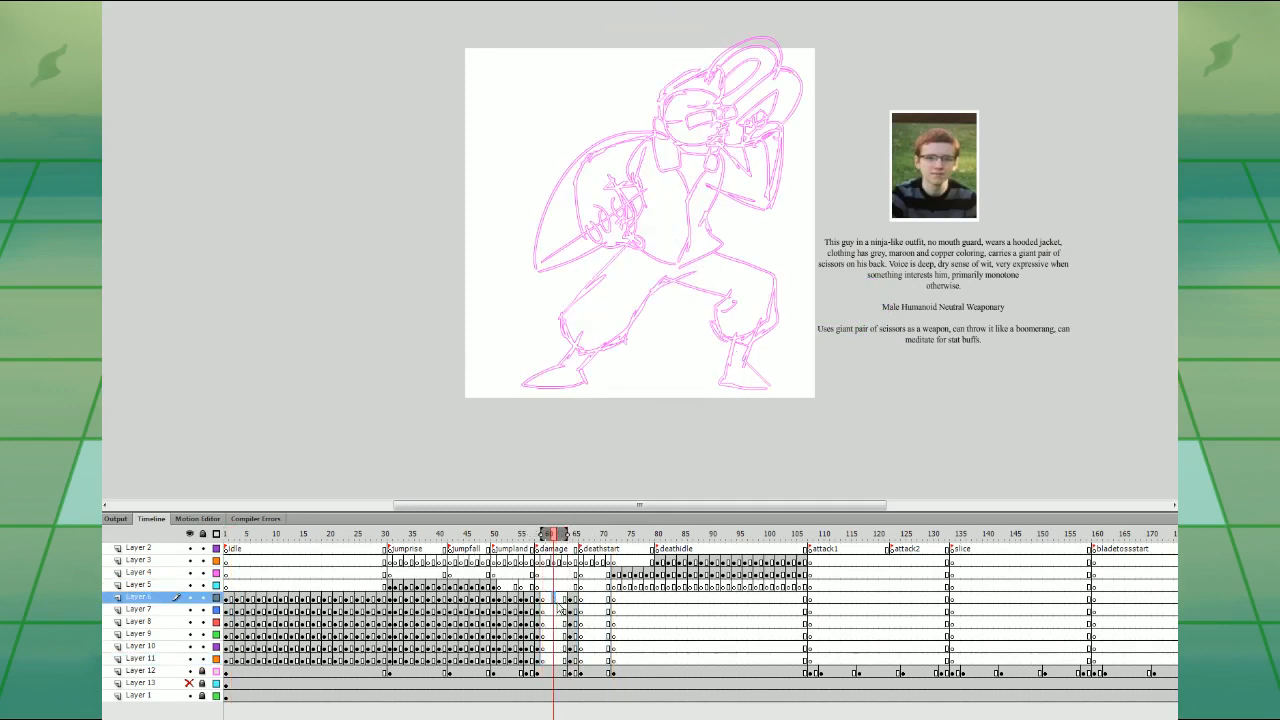
left_click(539, 647)
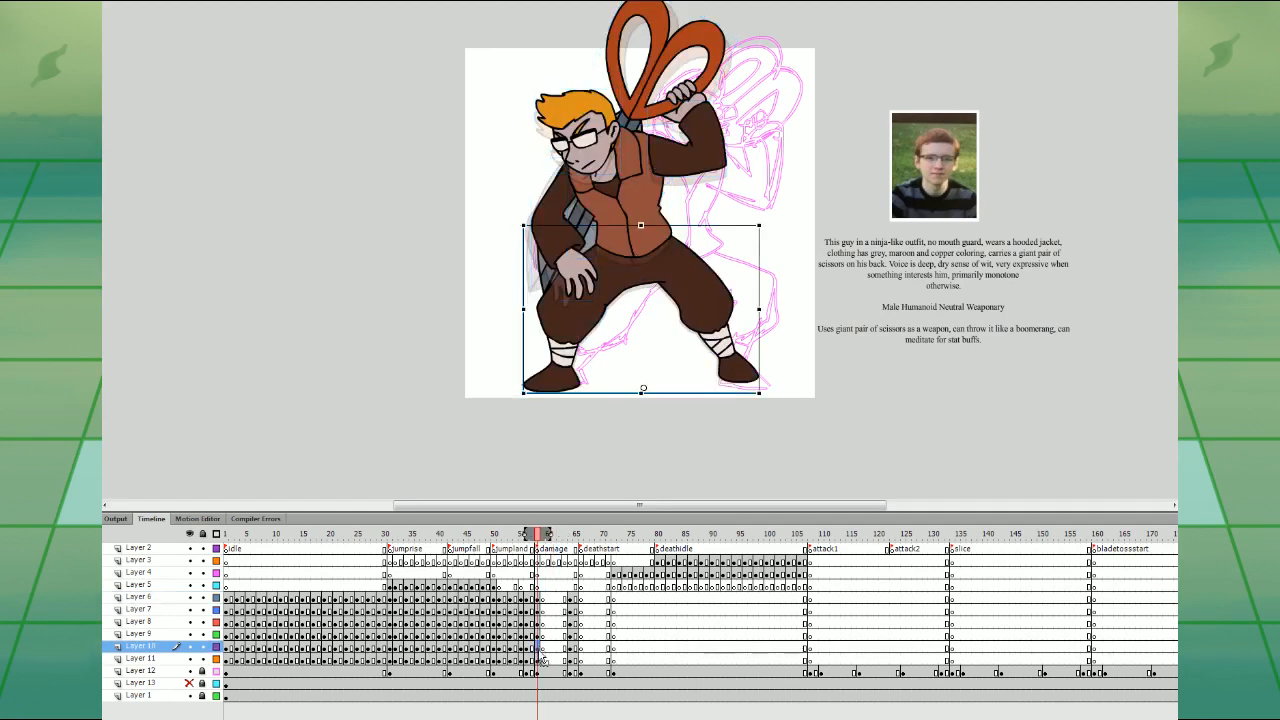
left_click(540, 660)
left_click(541, 660)
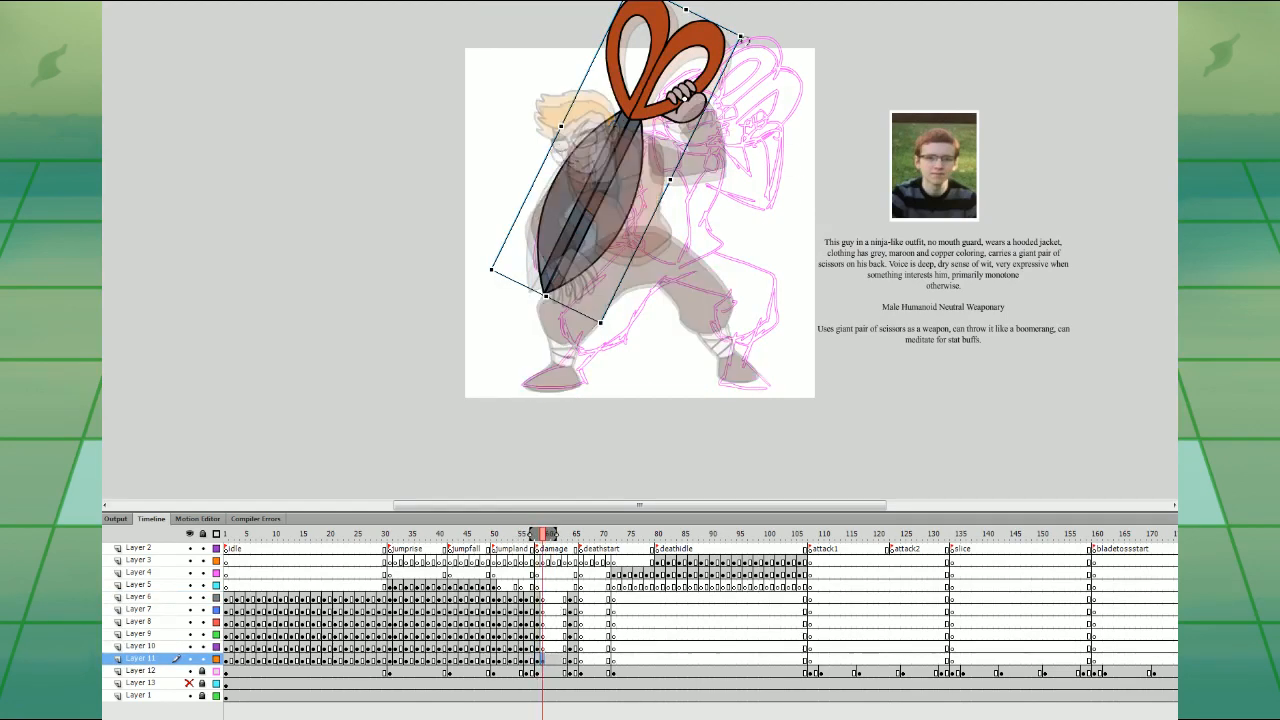
- Rotate the scissors at frame 59 clockwise to match the damage sketch and display Layer 11 as outlines
left_click_drag(746, 38, 803, 96)
key("space")
left_click_drag(802, 253, 758, 355)
left_click(553, 598)
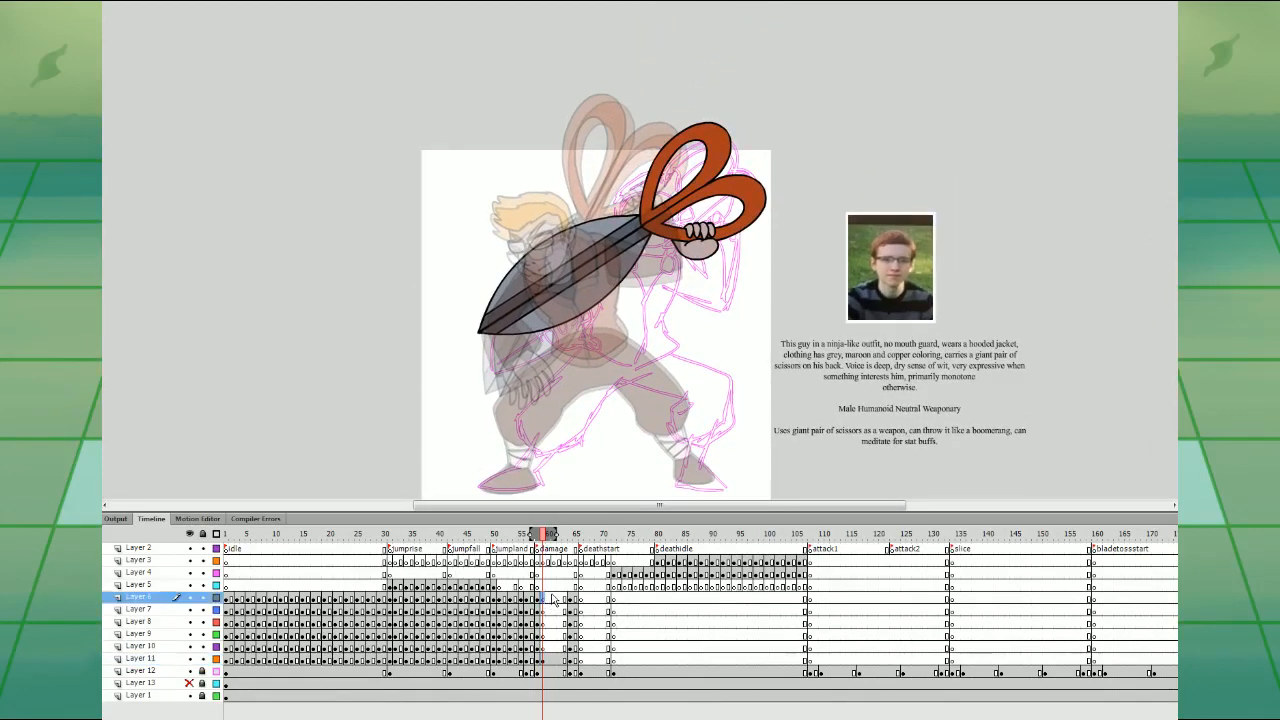
key("ctrl+equal")
key("space")
left_click_drag(811, 280, 627, 471)
left_click(216, 660)
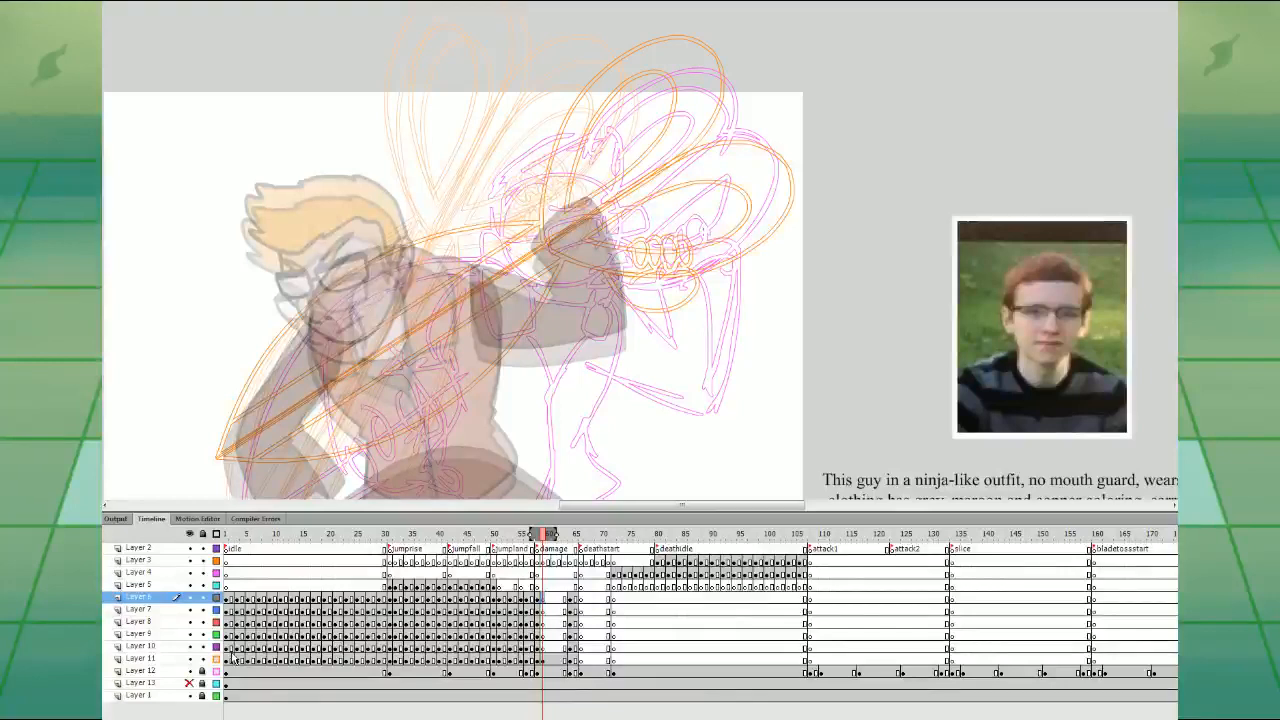
- Draw the ninja's glasses, eyebrows, nose, mouth and front hair on Layer 6 at frame 60, following the damage sketch
left_click(550, 597)
left_click_drag(759, 357, 766, 401)
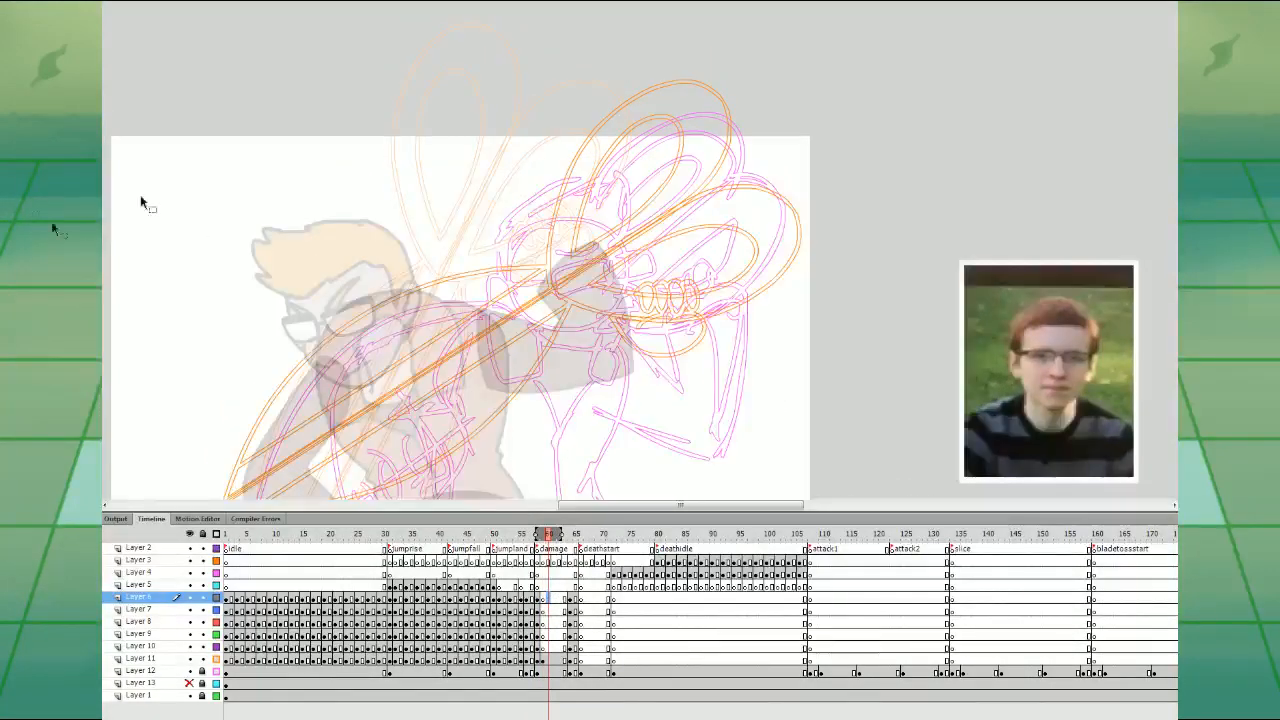
key("i")
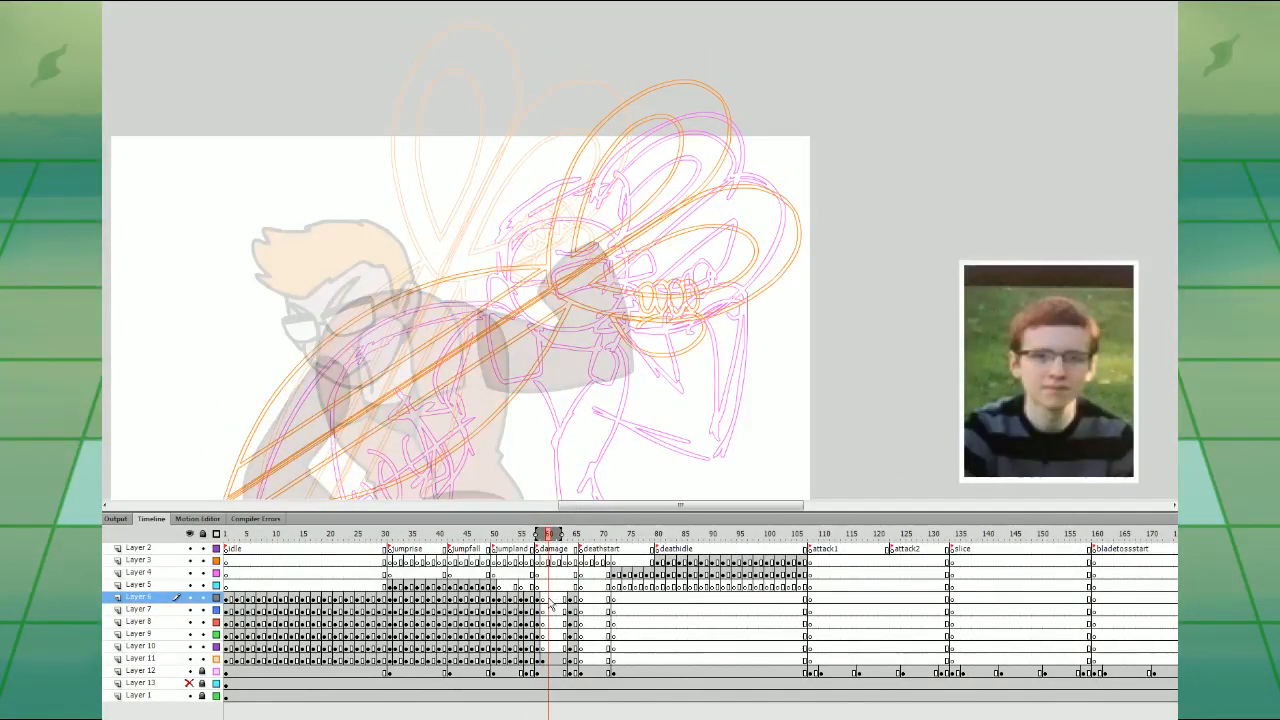
mouse_move(620, 279)
left_mouse_down()
mouse_move(625, 309)
mouse_move(595, 331)
mouse_move(615, 336)
left_mouse_up()
mouse_move(606, 261)
left_mouse_down()
mouse_move(556, 270)
mouse_move(609, 262)
mouse_move(566, 290)
mouse_move(598, 288)
mouse_move(615, 263)
mouse_move(641, 272)
mouse_move(616, 249)
mouse_move(628, 246)
mouse_move(621, 176)
mouse_move(562, 191)
left_mouse_up()
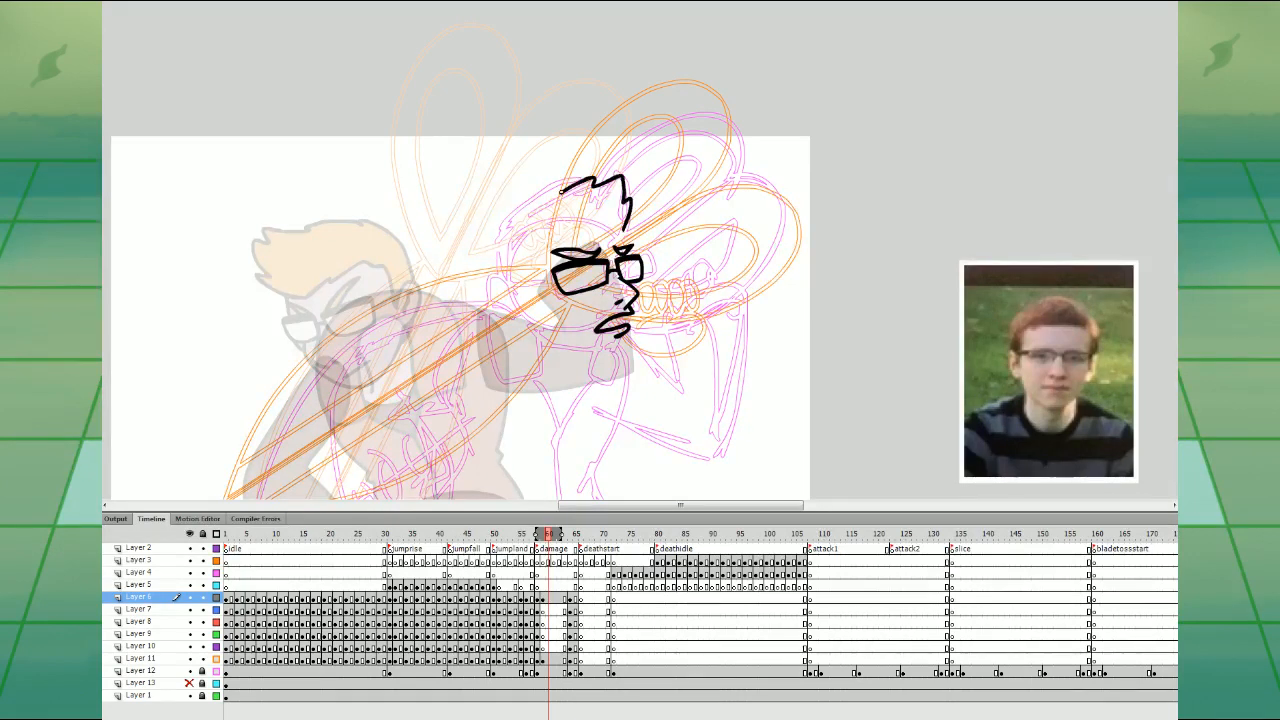
- Draw the ear, back of the hair, hairline and jaw to complete the damage pose's head outline
mouse_move(495, 242)
left_mouse_down()
mouse_move(495, 271)
mouse_move(533, 321)
mouse_move(529, 290)
left_mouse_up()
key("ctrl+z")
key("ctrl+z")
key("ctrl+z")
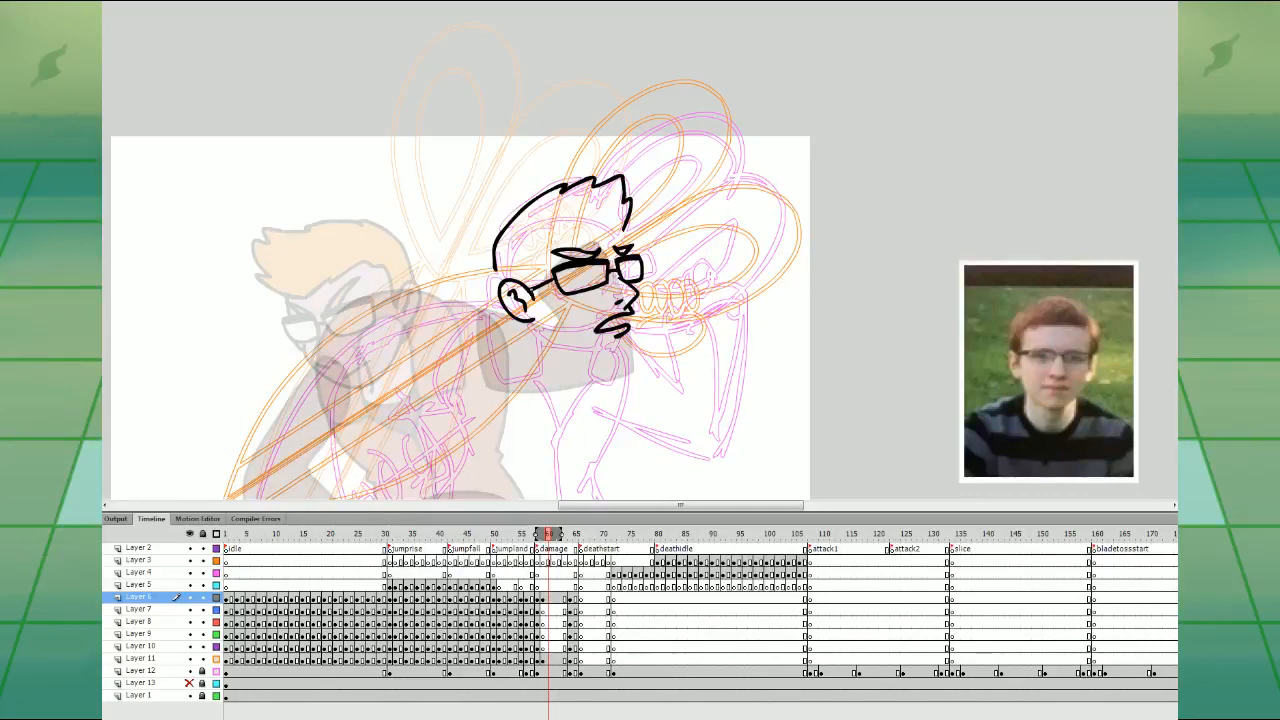
left_click_drag(526, 258, 531, 300)
mouse_move(555, 237)
left_mouse_down()
mouse_move(588, 238)
mouse_move(496, 262)
mouse_move(493, 290)
mouse_move(518, 328)
mouse_move(621, 338)
left_mouse_up()
key("ctrl+z")
mouse_move(543, 337)
left_mouse_down()
mouse_move(609, 349)
mouse_move(621, 338)
left_mouse_up()
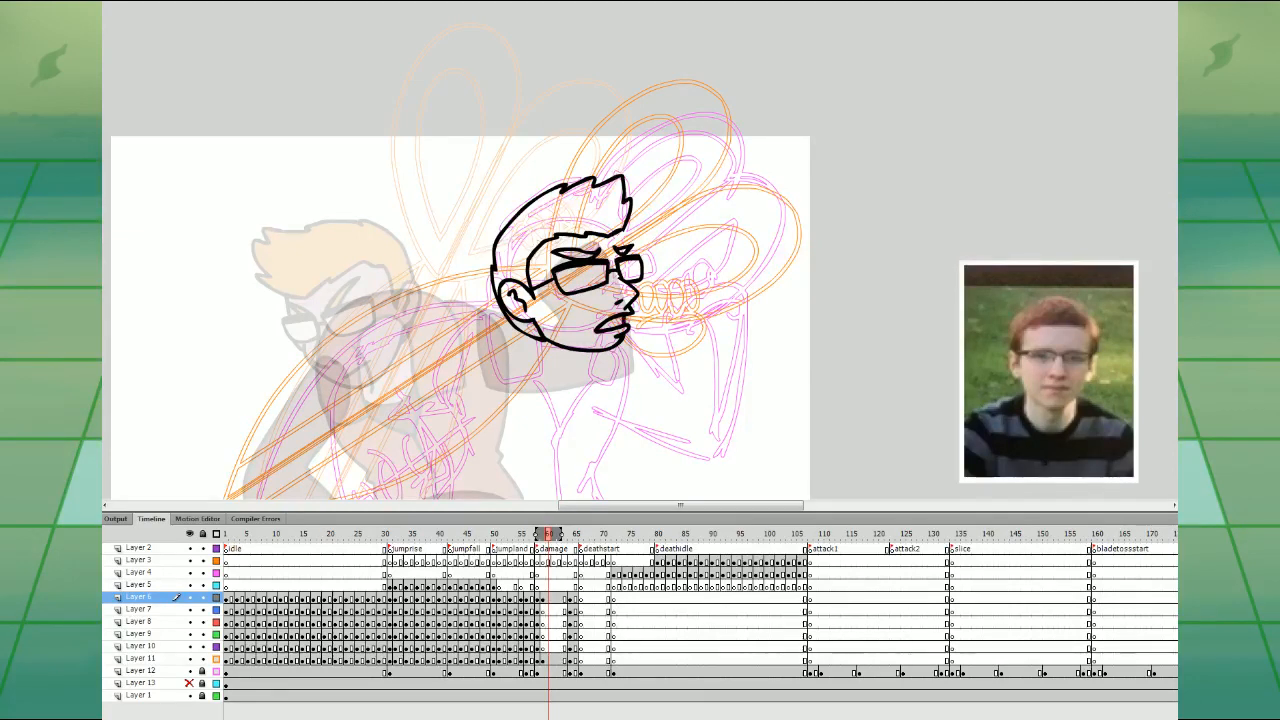
left_click_drag(622, 232, 631, 249)
- Nudge the whole head drawing slightly right and up at frame 60
scroll(642, 260, "down", 3)
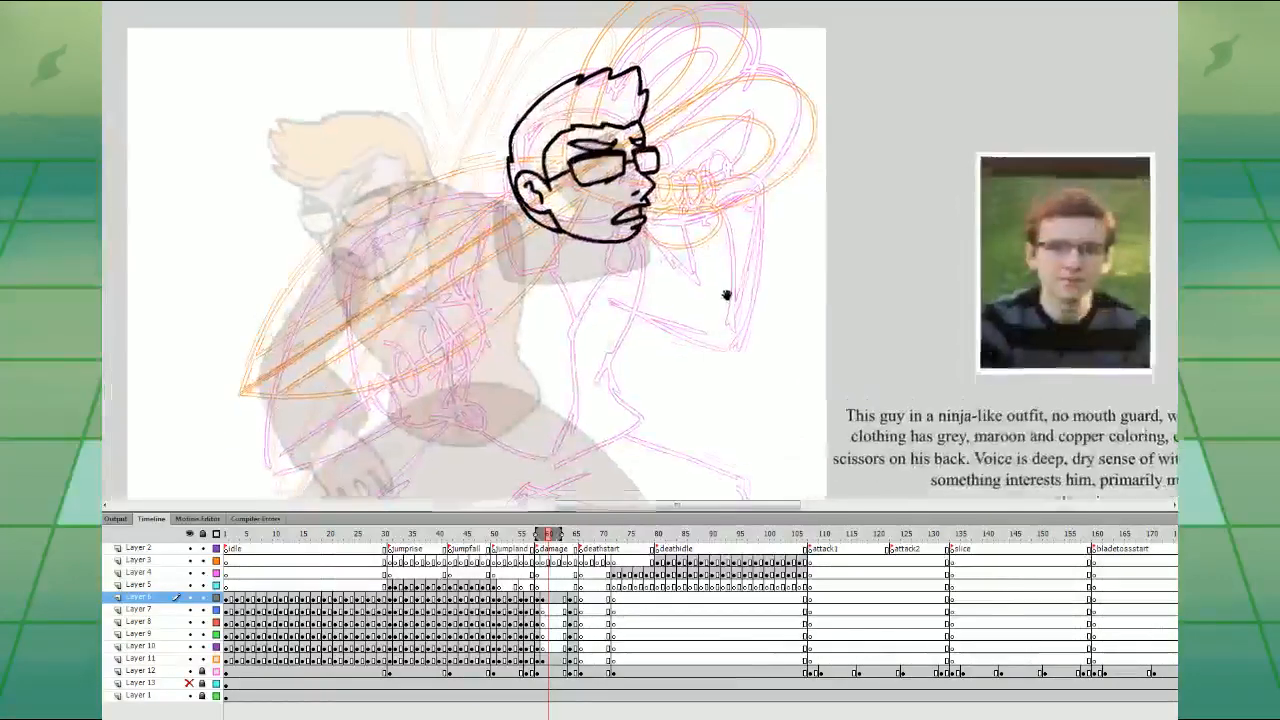
left_click(549, 598)
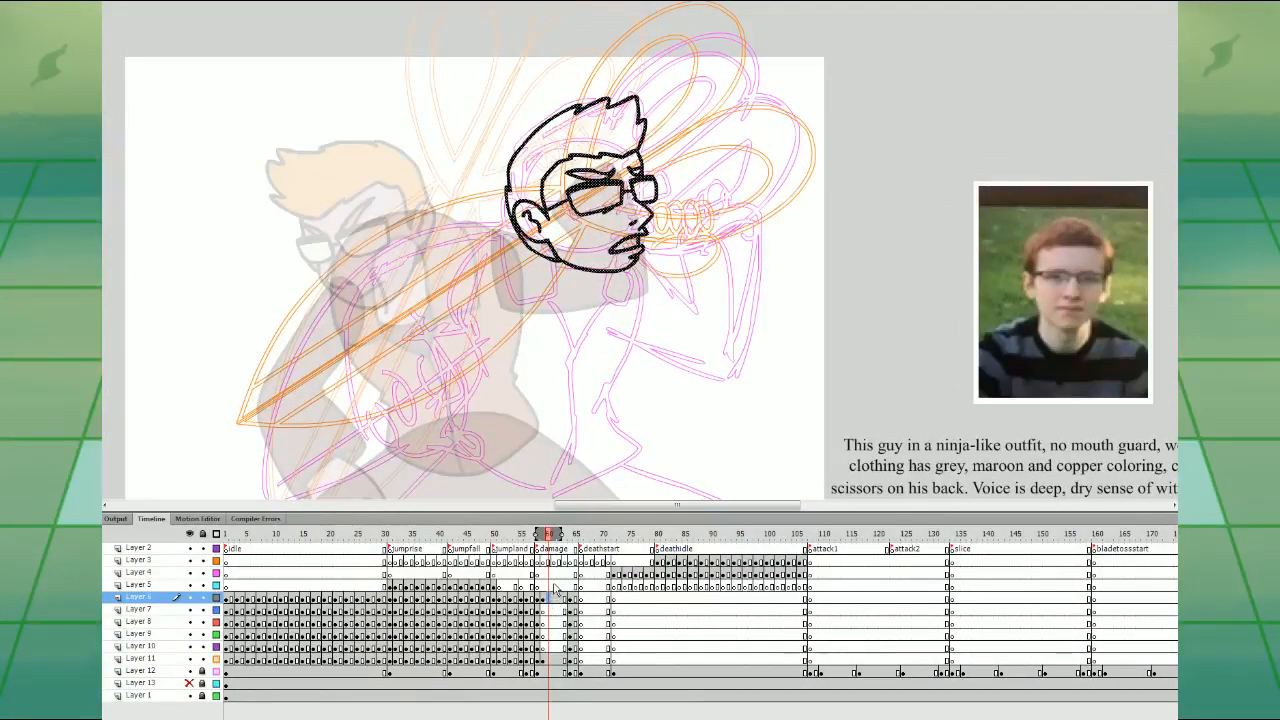
key("Right")
key("Right")
key("Right")
key("Right")
key("Right")
key("Right")
key("Right")
key("Right")
key("Right")
key("Up")
key("Up")
key("Up")
key("Up")
key("Up")
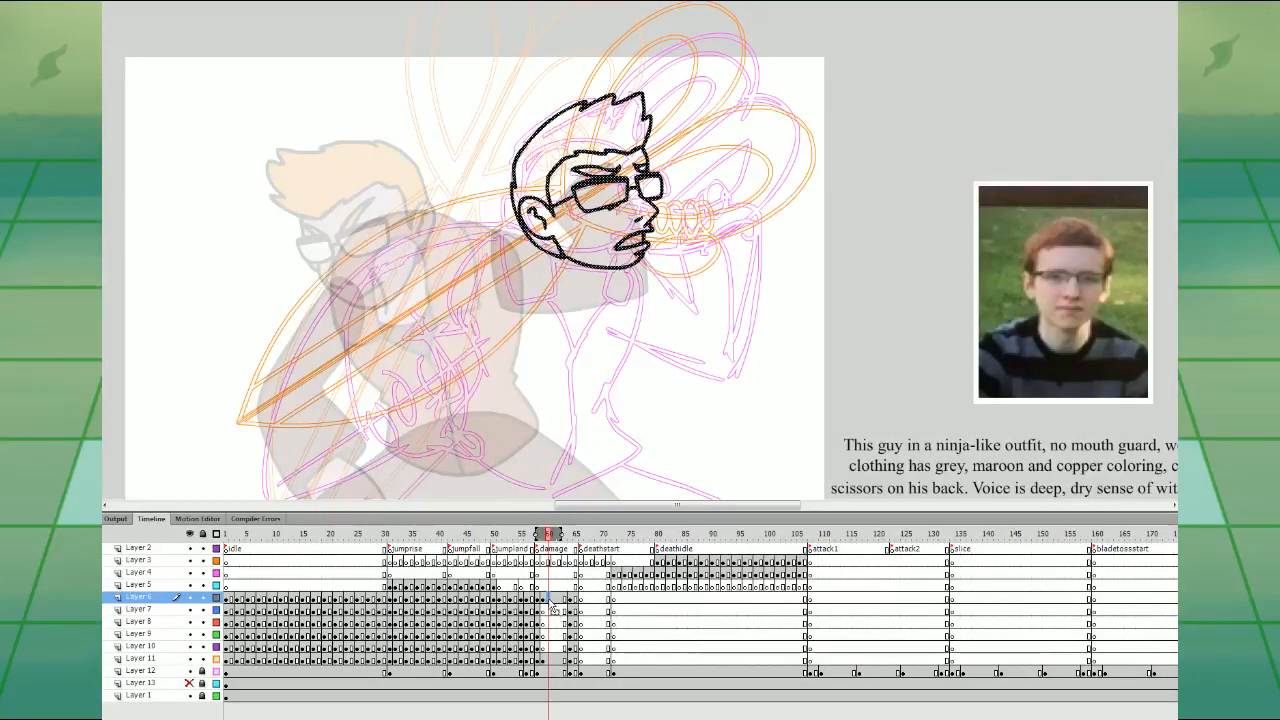
- Draw the neck and the pointed jacket collar below the head on Layer 7 at frame 60
left_click(553, 611)
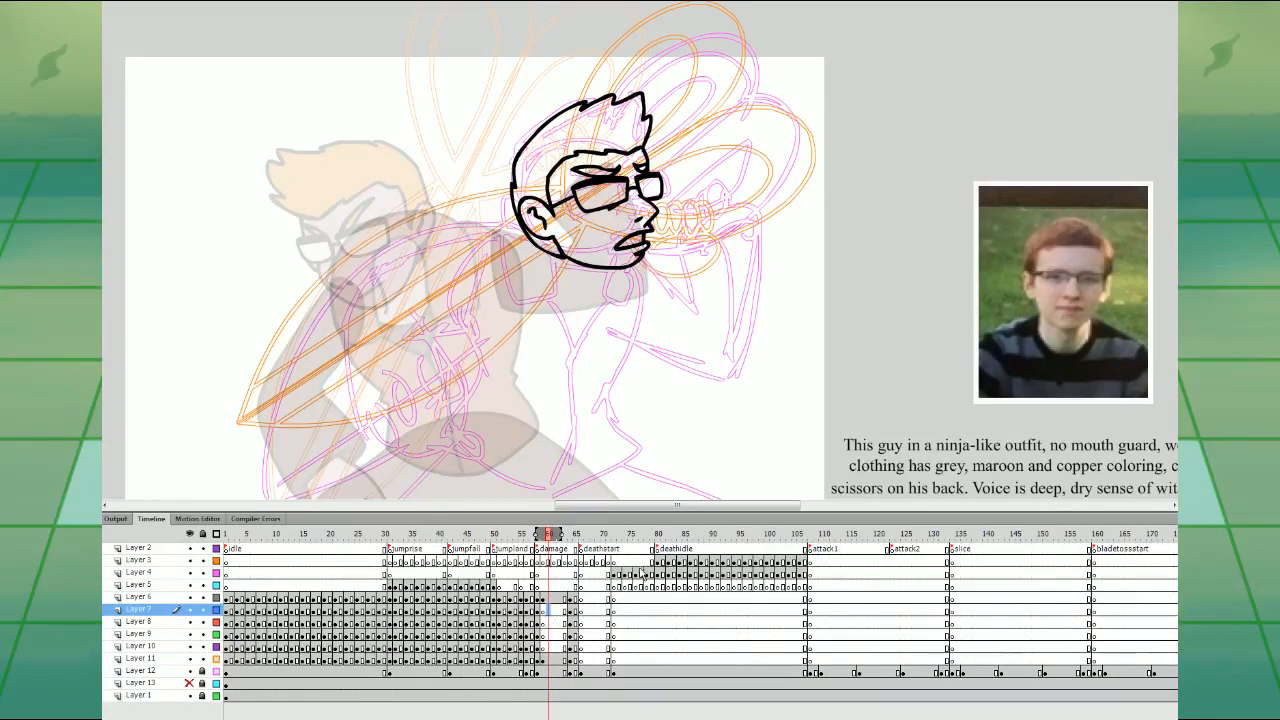
mouse_move(520, 306)
left_mouse_down()
mouse_move(548, 302)
mouse_move(550, 252)
mouse_move(612, 262)
mouse_move(631, 310)
mouse_move(613, 209)
mouse_move(500, 245)
mouse_move(519, 307)
mouse_move(594, 320)
mouse_move(608, 300)
mouse_move(554, 288)
mouse_move(602, 246)
mouse_move(617, 259)
mouse_move(601, 246)
left_mouse_up()
key("ctrl+z")
key("ctrl+z")
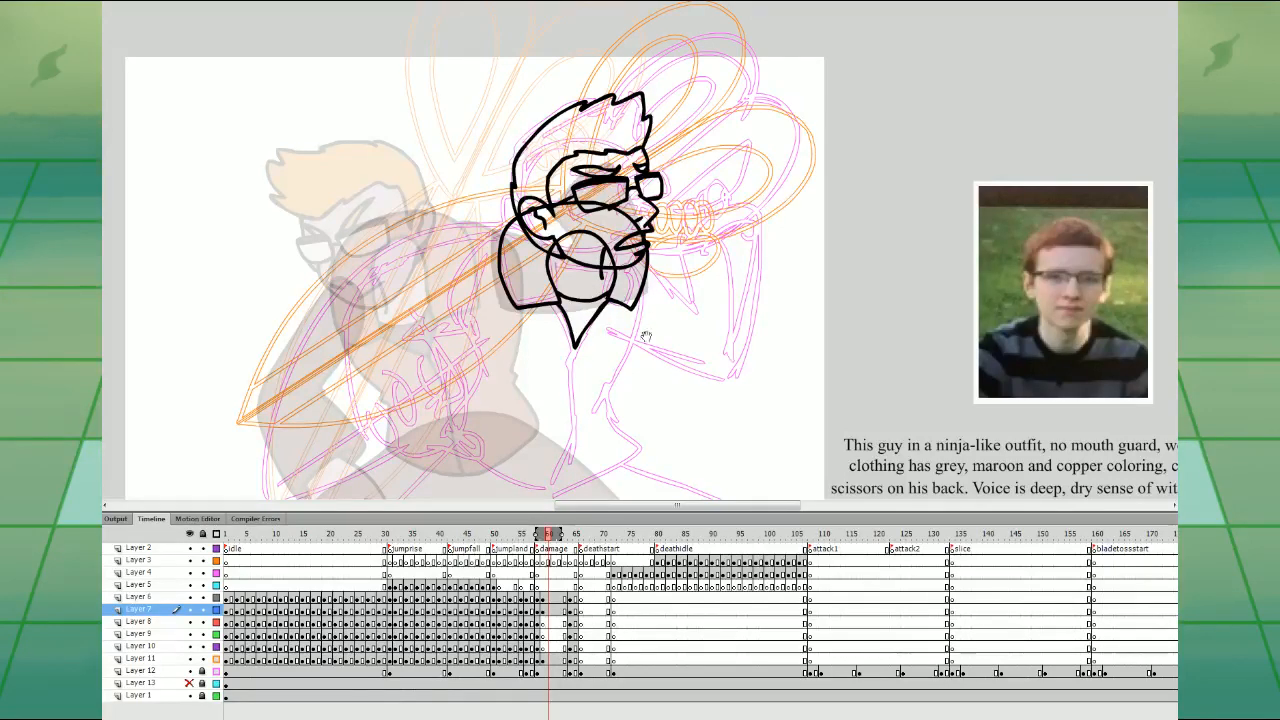
- Draw the vest's outer outline from the shoulders down to the rounded hem, following the damage sketch
mouse_move(699, 382)
left_mouse_down()
mouse_move(743, 320)
mouse_move(748, 347)
left_mouse_up()
left_click(549, 609)
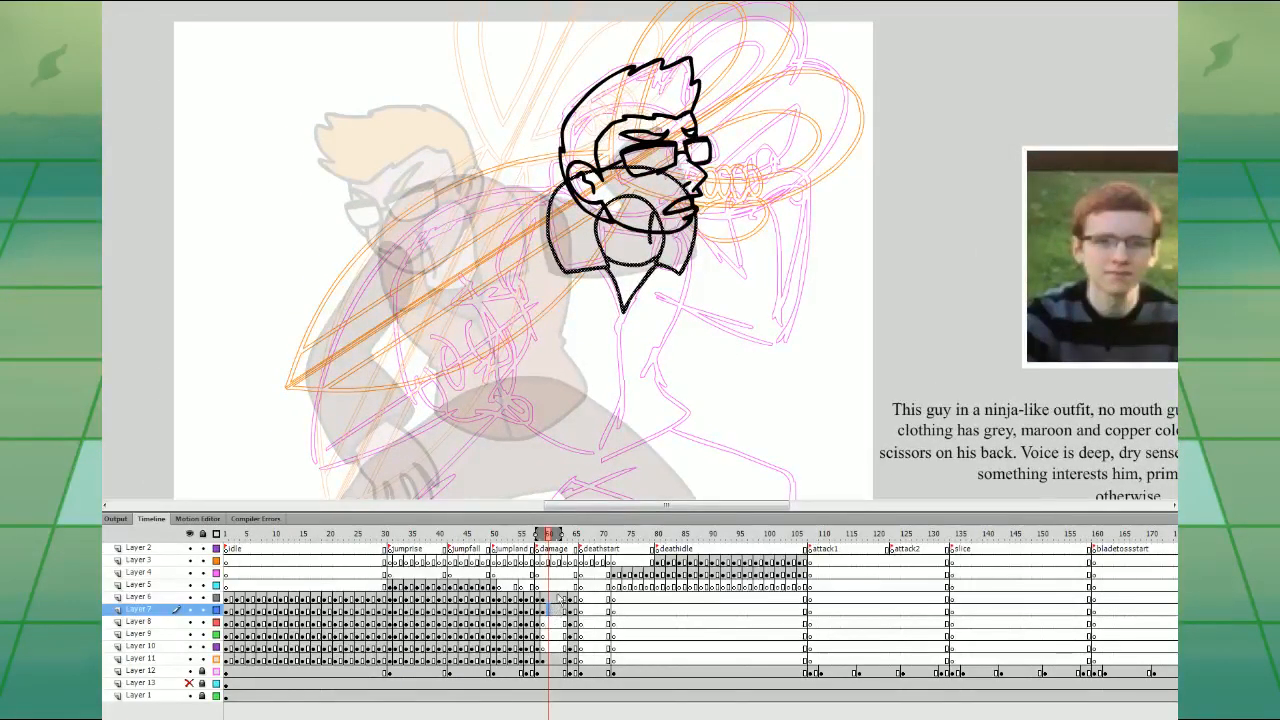
mouse_move(548, 198)
left_mouse_down()
mouse_move(502, 272)
mouse_move(521, 323)
mouse_move(504, 385)
mouse_move(530, 420)
mouse_move(598, 450)
mouse_move(655, 425)
mouse_move(652, 352)
mouse_move(700, 236)
left_mouse_up()
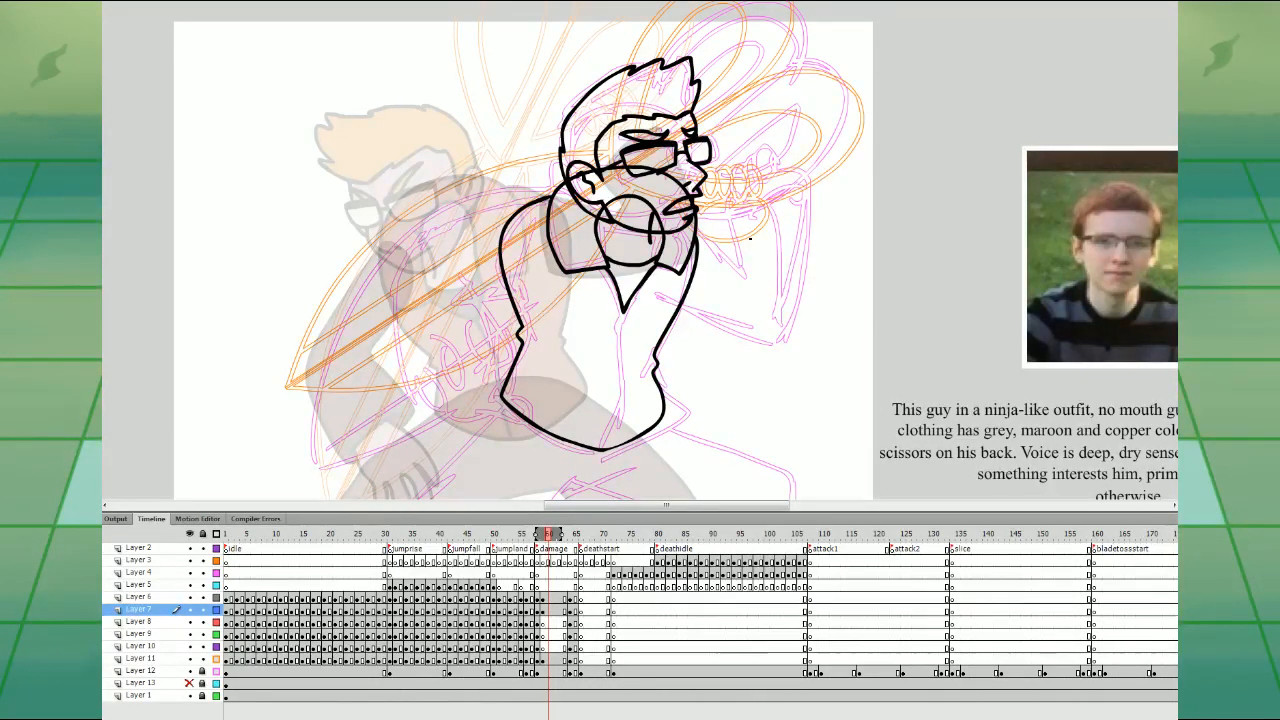
- Move the scissors on Layer 11 slightly up and to the right at frame 60
left_click(550, 659)
key("q")
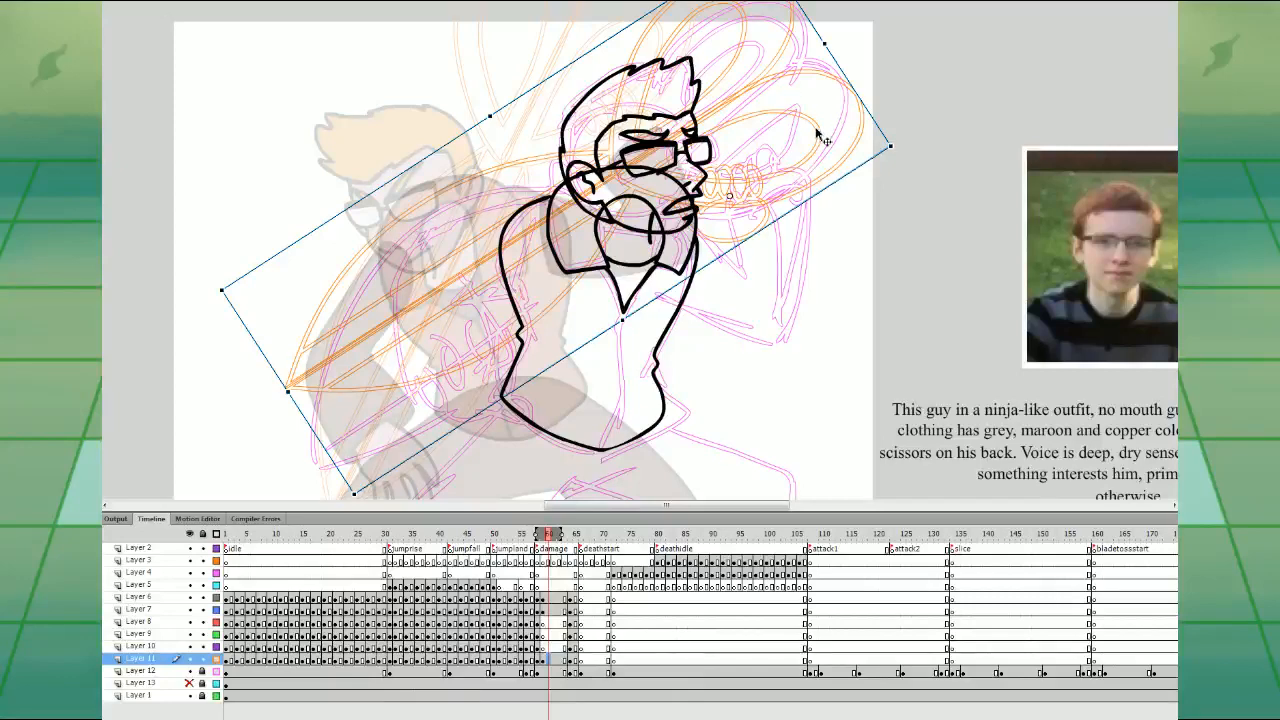
left_click_drag(817, 130, 825, 119)
left_click(837, 209)
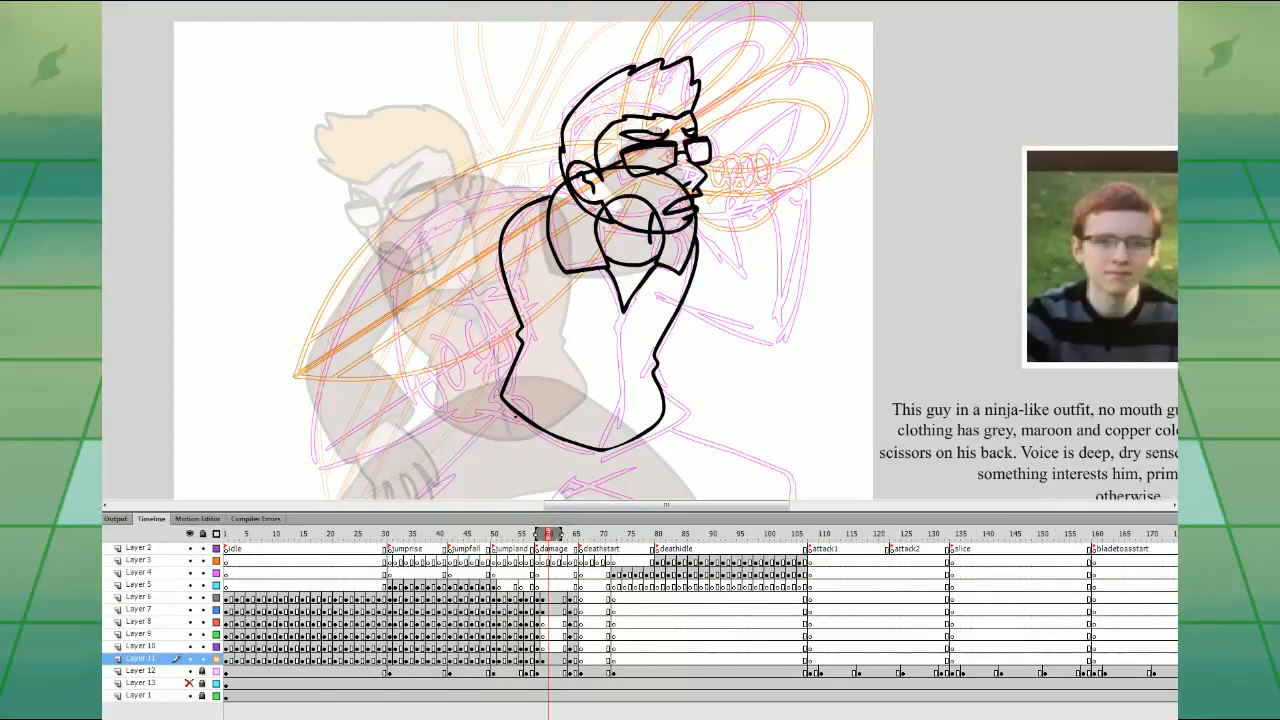
- Draw the near hand with its curled fingers, palm and thumb against the vest on Layer 6
left_click(553, 603)
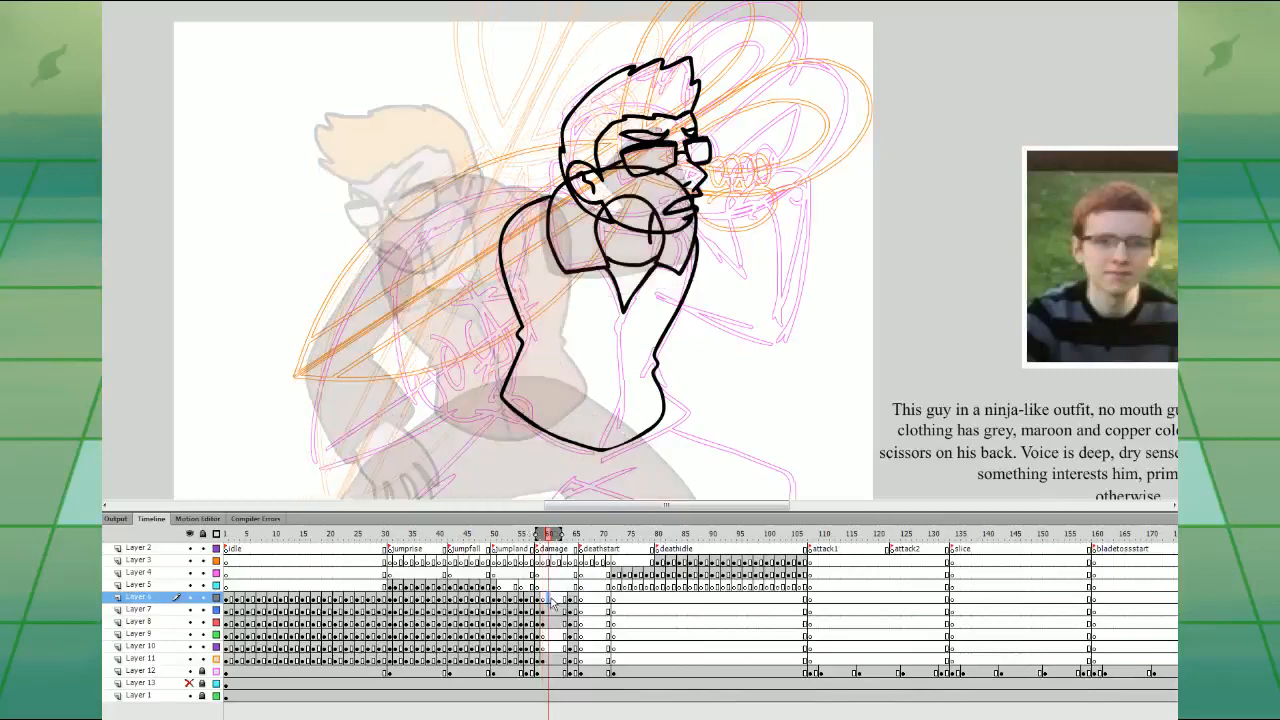
mouse_move(503, 349)
left_mouse_down()
mouse_move(521, 362)
mouse_move(496, 339)
mouse_move(482, 367)
mouse_move(481, 325)
mouse_move(484, 370)
mouse_move(478, 330)
left_mouse_up()
key("ctrl+z")
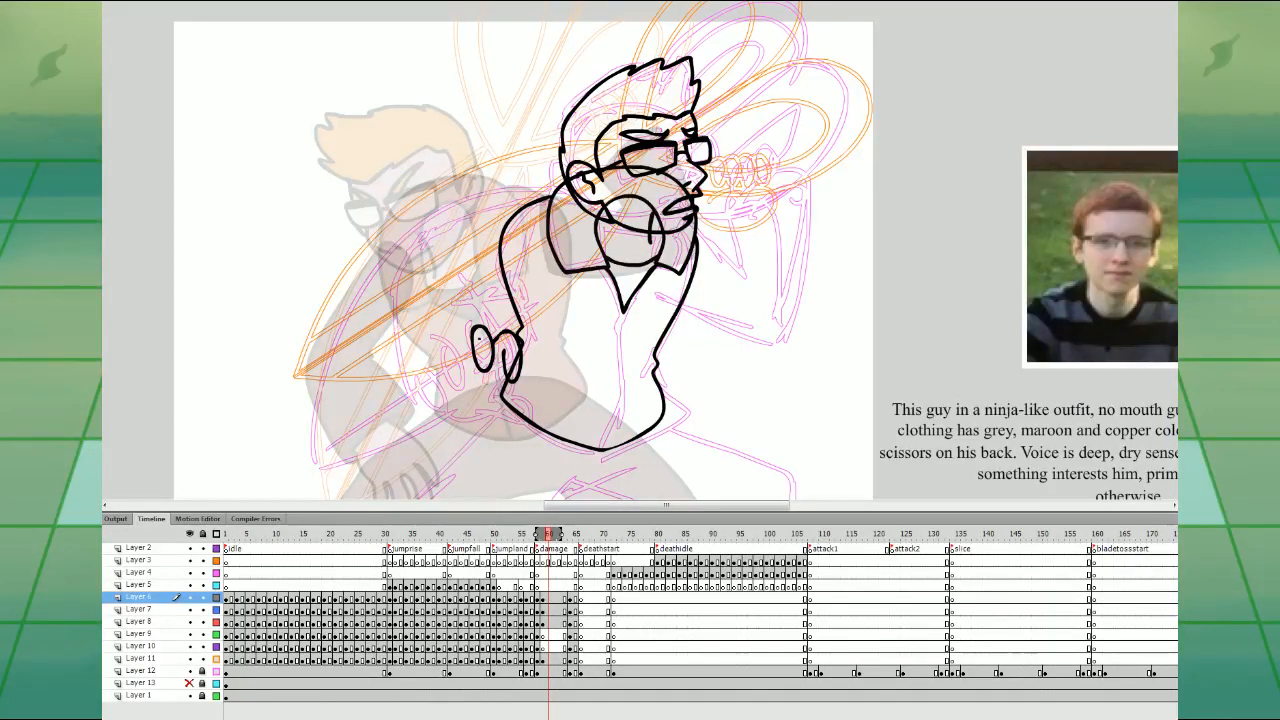
mouse_move(469, 352)
left_mouse_down()
mouse_move(472, 386)
mouse_move(474, 372)
mouse_move(438, 400)
mouse_move(460, 394)
left_mouse_up()
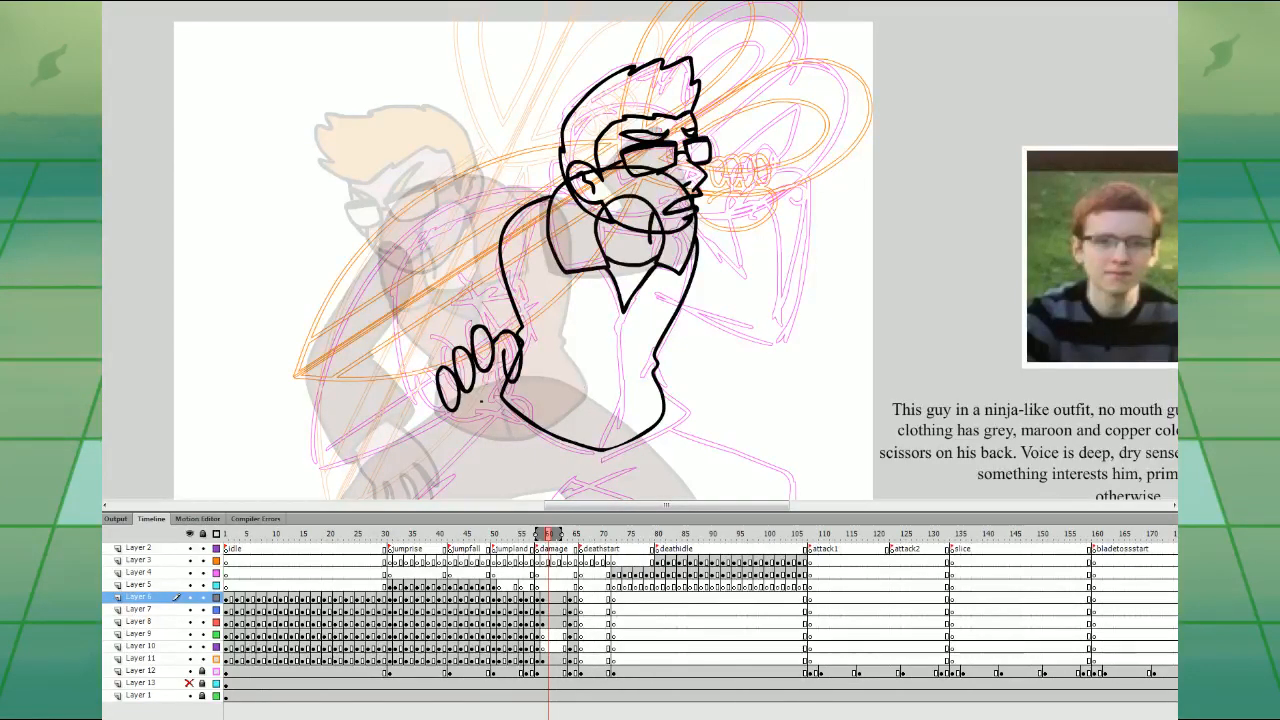
mouse_move(451, 411)
left_mouse_down()
mouse_move(515, 423)
mouse_move(512, 386)
mouse_move(535, 401)
mouse_move(504, 388)
mouse_move(486, 405)
left_mouse_up()
key("ctrl+z")
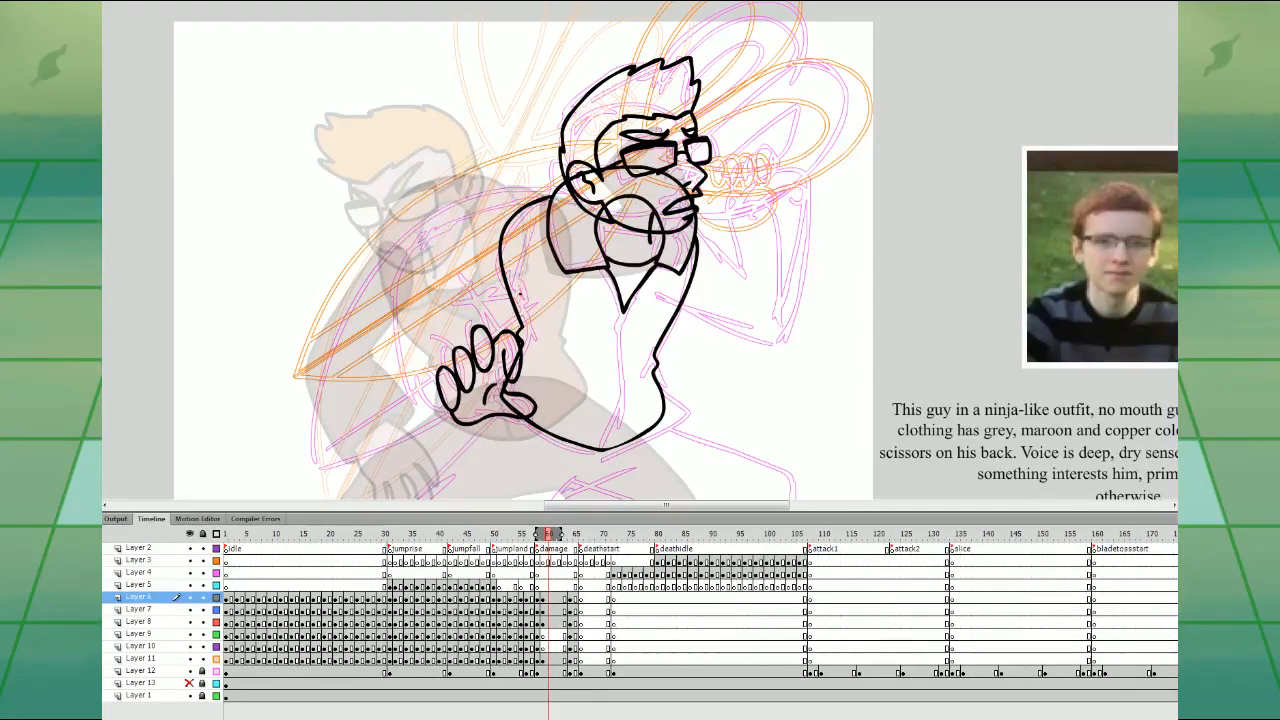
- Draw the near arm's sleeve from the shoulder around to the hand, including the inner elbow
mouse_move(518, 210)
left_mouse_down()
mouse_move(446, 250)
mouse_move(416, 404)
left_mouse_up()
key("ctrl+z")
mouse_move(516, 212)
left_mouse_down()
mouse_move(424, 273)
mouse_move(440, 402)
left_mouse_up()
mouse_move(498, 333)
left_mouse_down()
mouse_move(480, 292)
mouse_move(530, 240)
mouse_move(534, 206)
left_mouse_up()
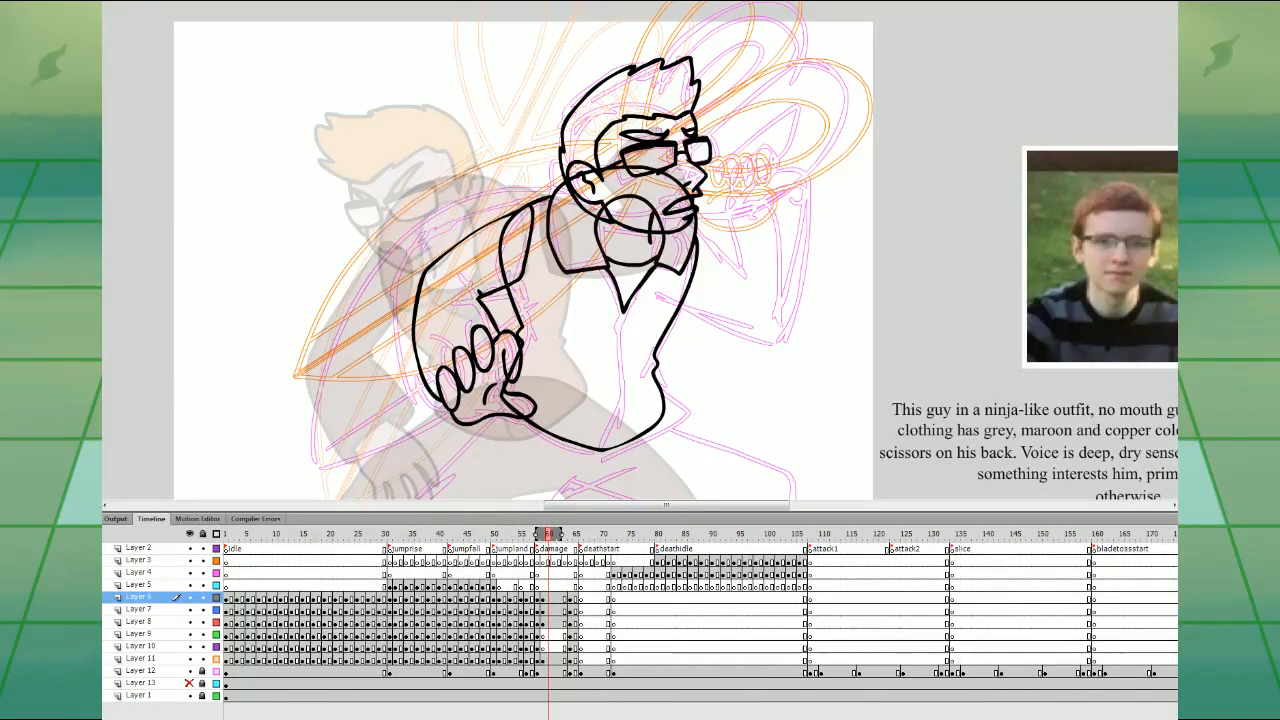
- Nudge the near arm and hand drawing slightly left and down on Layer 6
left_click(549, 599)
key("Left")
key("Left")
key("Left")
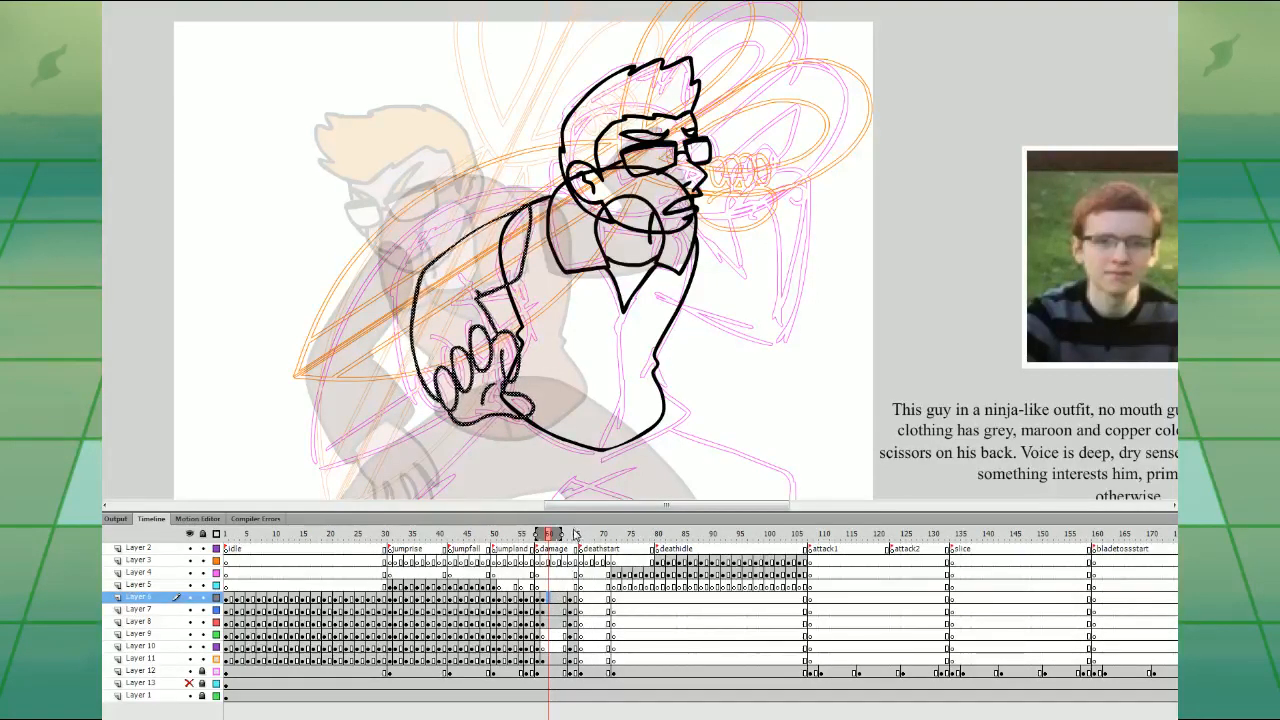
key("Down")
key("Down")
key("Down")
key("Escape")
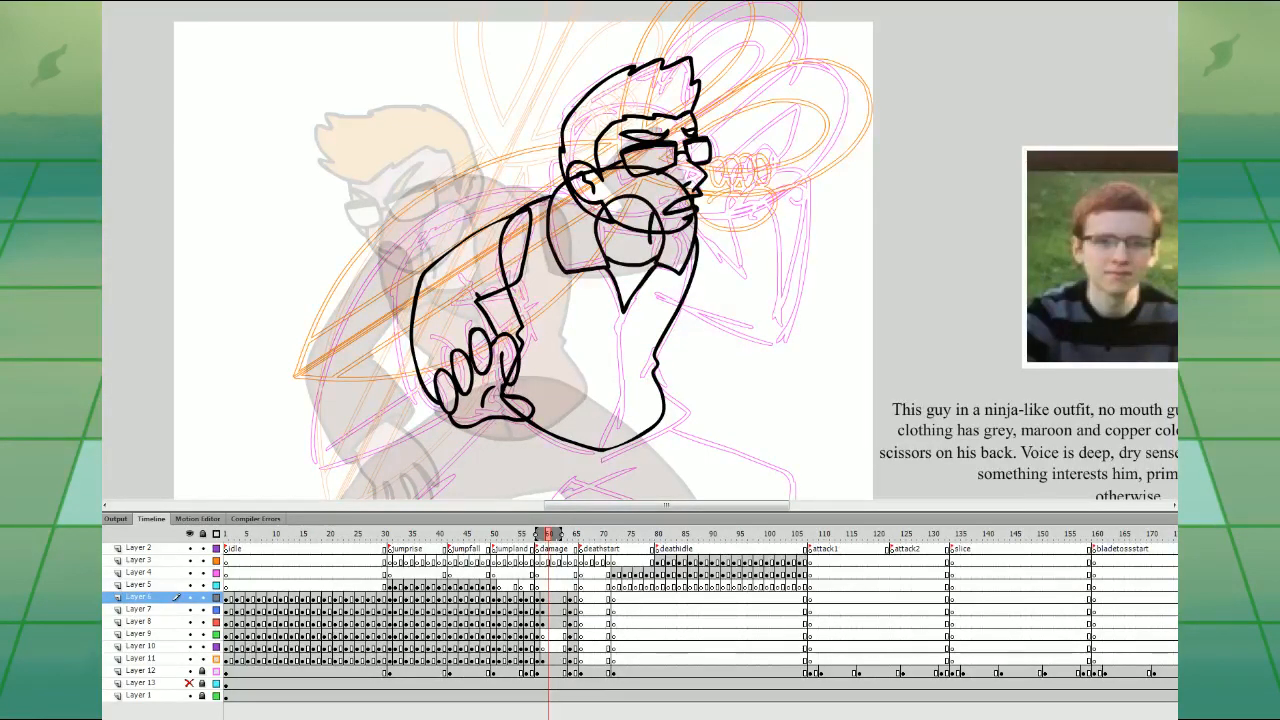
- Draw the vest's front opening line from the collar point to the hem on Layer 8
left_click(549, 621)
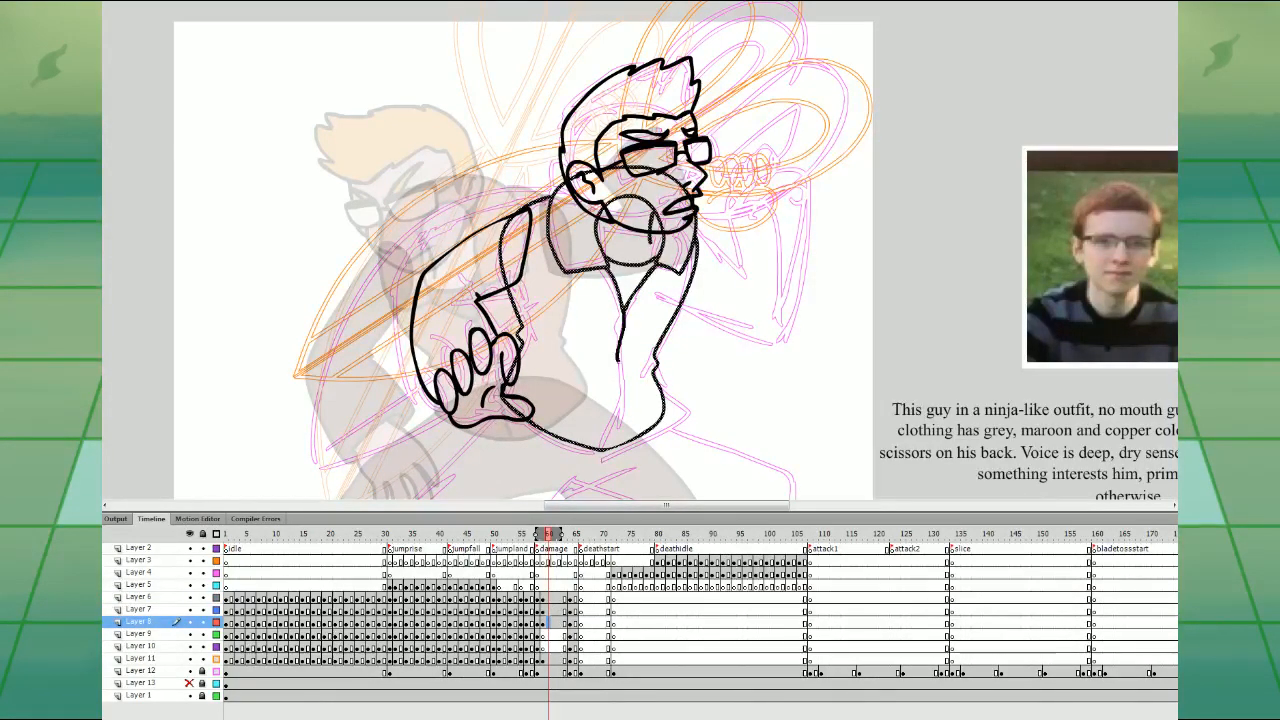
key("Escape")
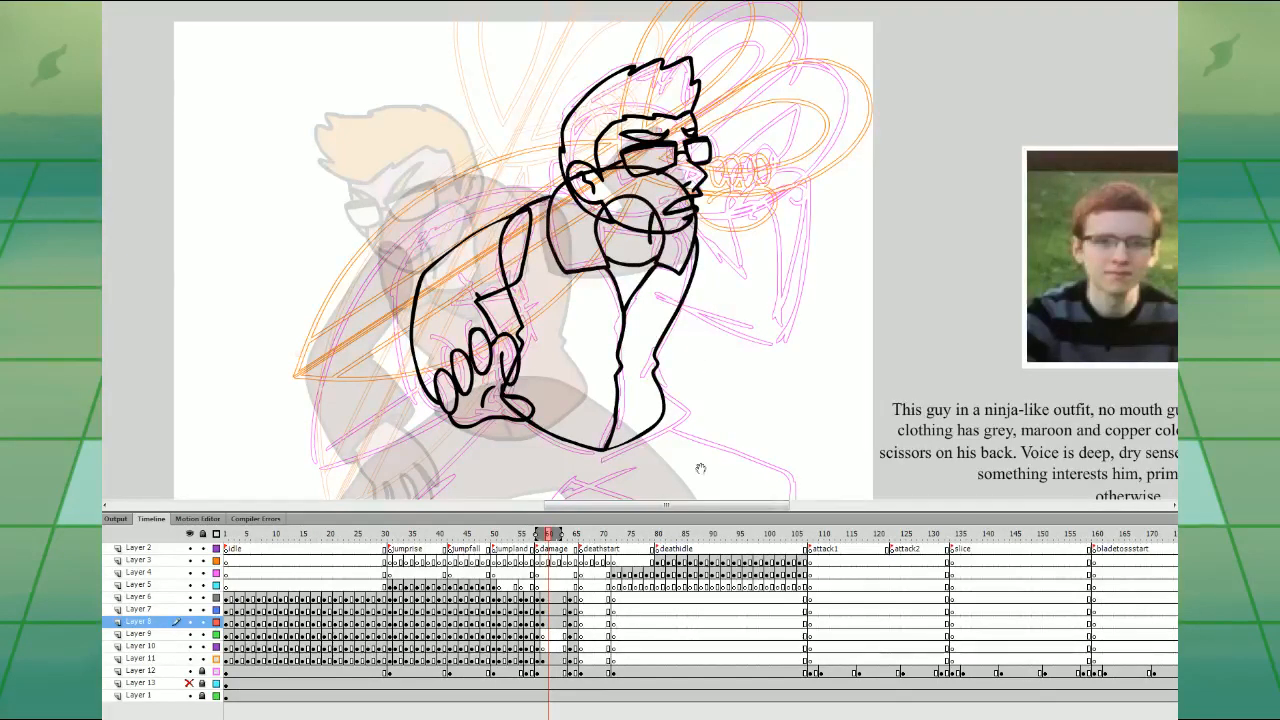
- Draw the outline of the baggy trousers in a wide stance on Layer 10 at frame 60, following the sketch
mouse_move(697, 466)
left_mouse_down()
mouse_move(777, 280)
mouse_move(809, 278)
mouse_move(771, 322)
left_mouse_up()
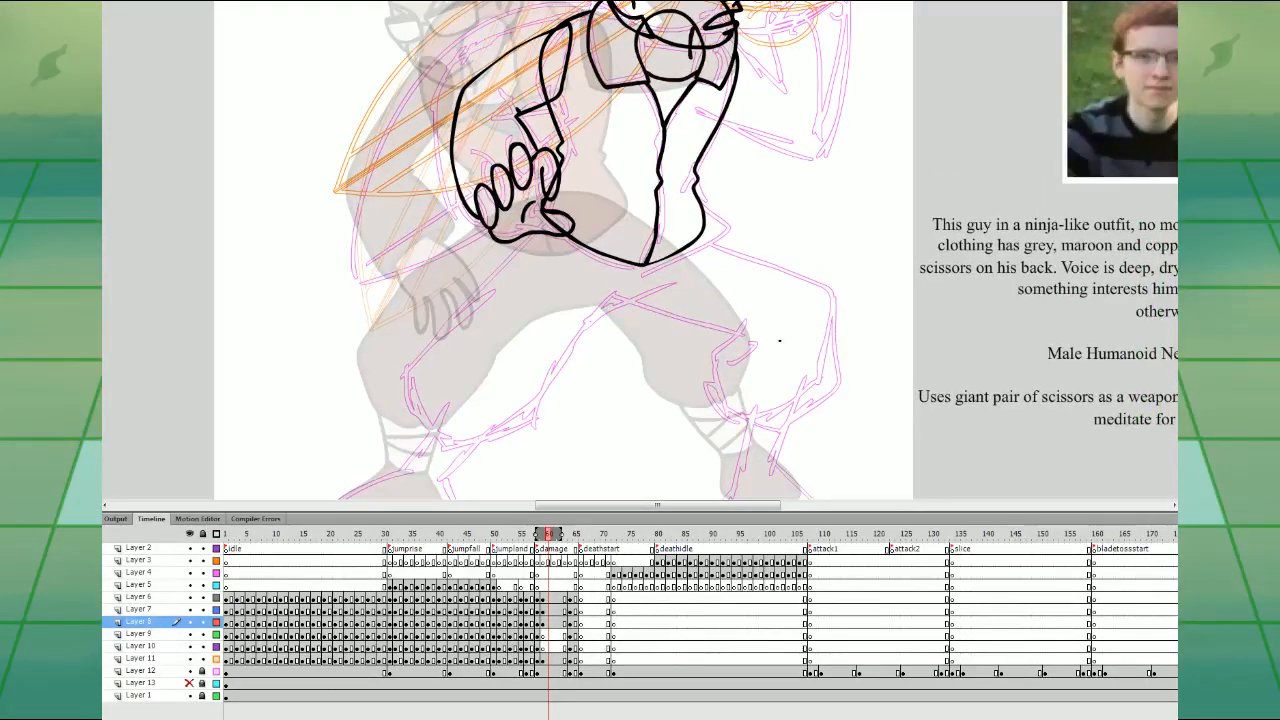
left_click(549, 597)
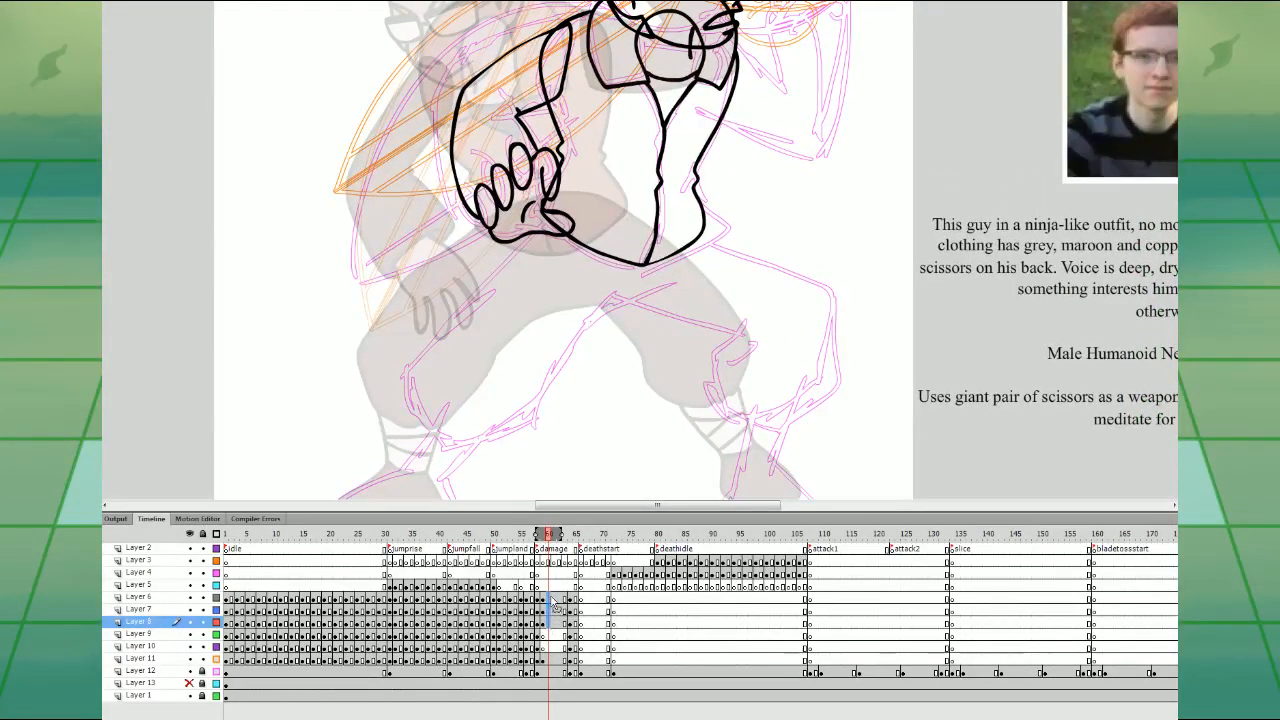
left_click(549, 646)
left_click_drag(634, 456, 687, 413)
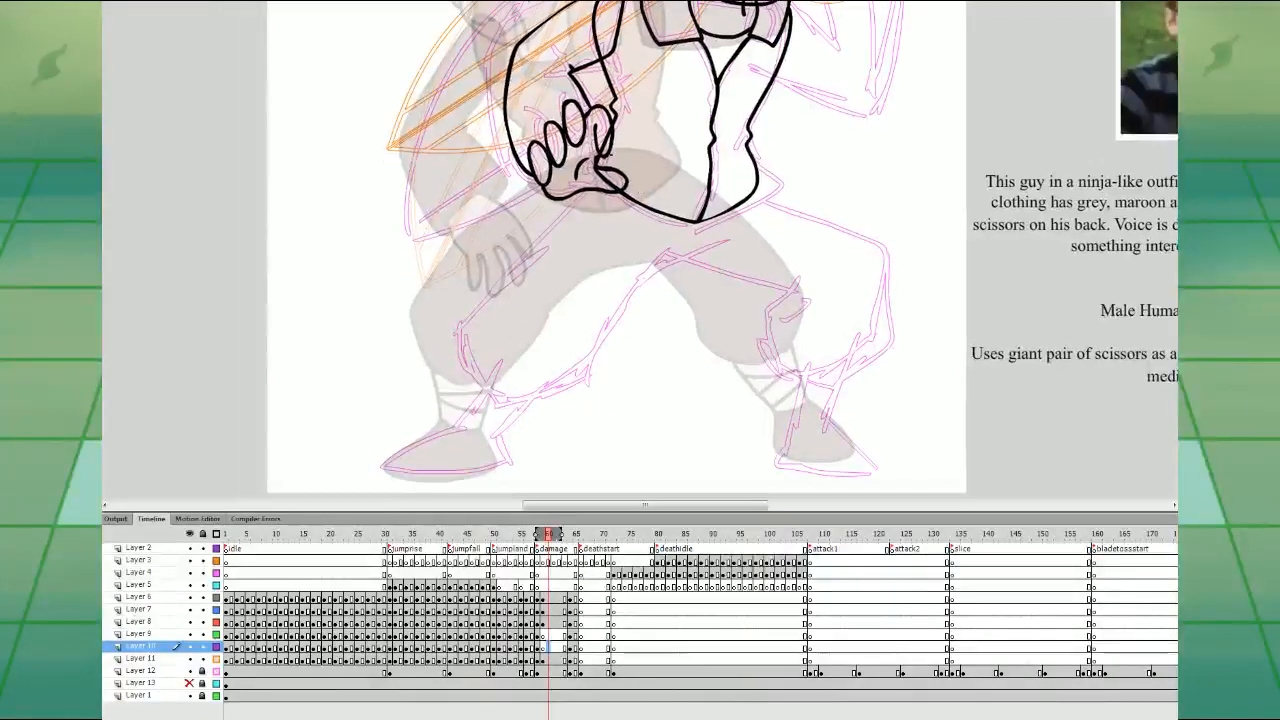
mouse_move(610, 160)
left_mouse_down()
mouse_move(456, 350)
mouse_move(520, 400)
mouse_move(568, 378)
mouse_move(720, 243)
mouse_move(806, 295)
mouse_move(793, 358)
mouse_move(888, 300)
mouse_move(862, 232)
mouse_move(718, 163)
mouse_move(610, 156)
left_mouse_up()
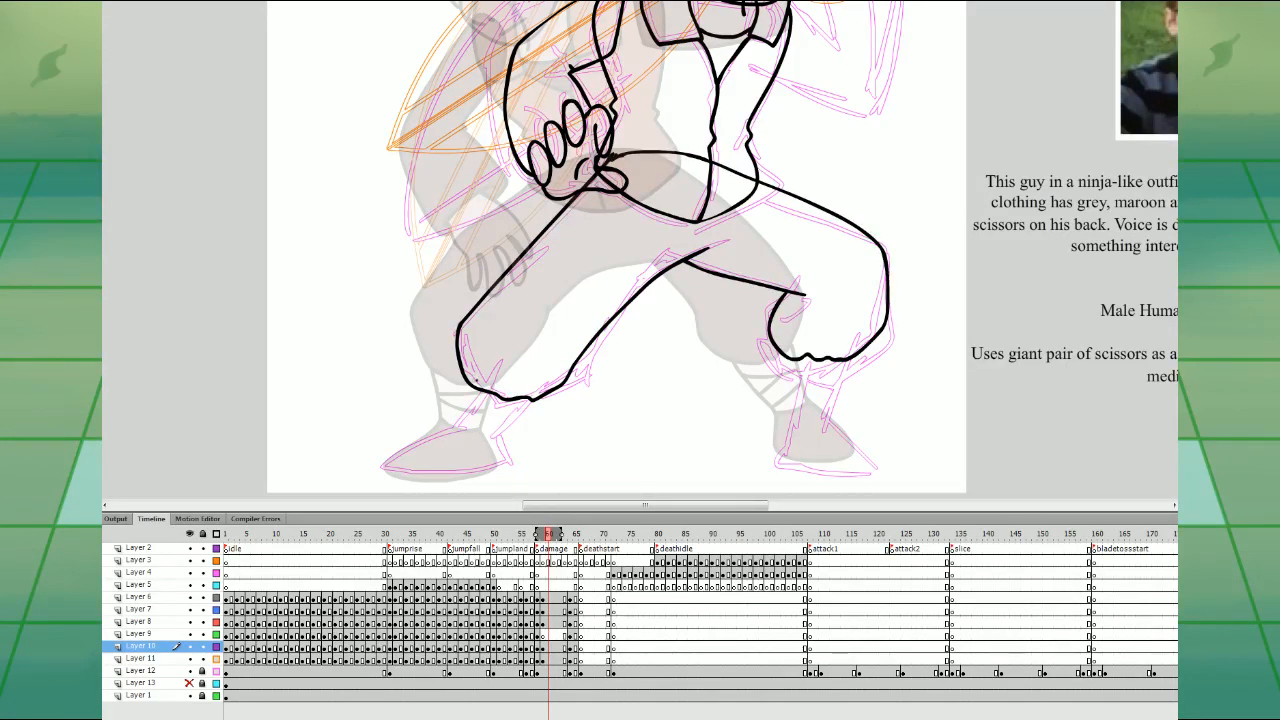
- Draw the wrapped ankles with crossing bandage lines below both trouser cuffs, following the sketch
mouse_move(488, 436)
left_mouse_down()
mouse_move(530, 398)
mouse_move(462, 422)
mouse_move(506, 422)
mouse_move(528, 400)
left_mouse_up()
key("ctrl+z")
key("ctrl+z")
mouse_move(788, 360)
left_mouse_down()
mouse_move(800, 411)
mouse_move(846, 360)
mouse_move(808, 376)
mouse_move(838, 380)
mouse_move(806, 401)
mouse_move(832, 393)
mouse_move(776, 451)
left_mouse_up()
key("ctrl+z")
key("ctrl+z")
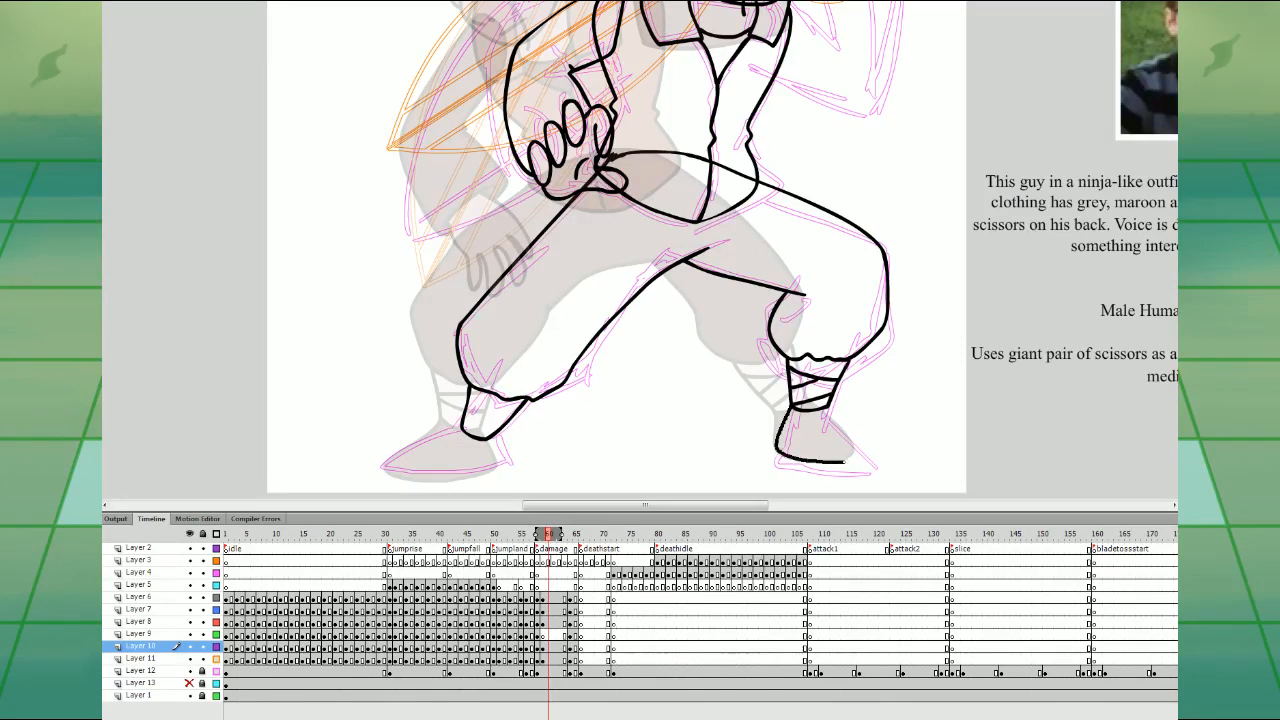
- Draw the outlines of both shoes beneath the wrapped ankles on Layer 10
left_click_drag(829, 410, 828, 409)
mouse_move(424, 441)
left_mouse_down()
mouse_move(427, 483)
mouse_move(493, 470)
mouse_move(488, 438)
mouse_move(405, 458)
mouse_move(442, 484)
mouse_move(503, 471)
mouse_move(463, 430)
mouse_move(398, 468)
mouse_move(464, 483)
mouse_move(519, 406)
mouse_move(507, 424)
left_mouse_up()
key("ctrl+z")
key("ctrl+z")
key("ctrl+z")
- Draw the far arm's bent sleeve on Layer 9, from the vest around the elbow up to the wrist beneath the gripping hand
left_click_drag(770, 300, 717, 441)
mouse_move(745, 378)
left_mouse_down()
mouse_move(731, 423)
mouse_move(668, 485)
left_mouse_up()
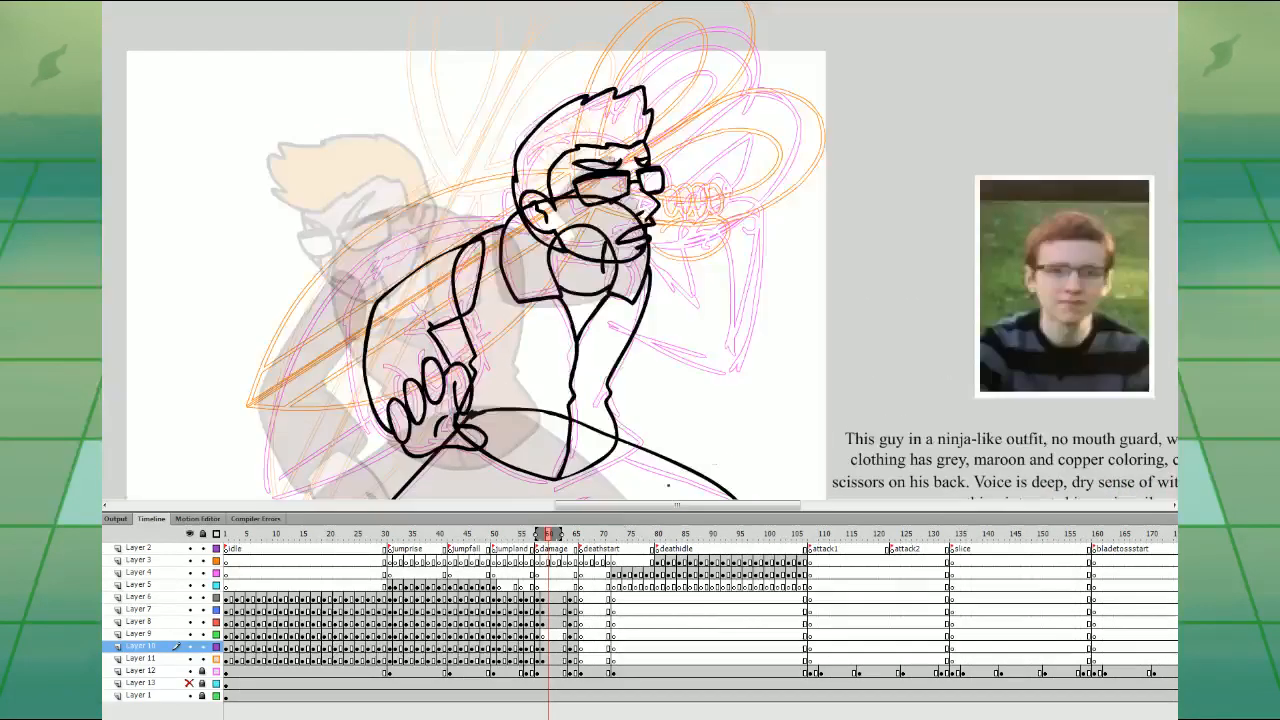
left_click(551, 635)
left_click_drag(813, 391, 803, 431)
left_click_drag(694, 354, 640, 291)
key("ctrl+z")
mouse_move(694, 355)
left_mouse_down()
mouse_move(647, 303)
mouse_move(627, 318)
mouse_move(629, 386)
mouse_move(715, 396)
mouse_move(719, 281)
left_mouse_up()
key("ctrl+z")
mouse_move(697, 351)
left_mouse_down()
mouse_move(674, 330)
mouse_move(597, 366)
mouse_move(737, 408)
mouse_move(725, 283)
mouse_move(665, 305)
mouse_move(663, 330)
left_mouse_up()
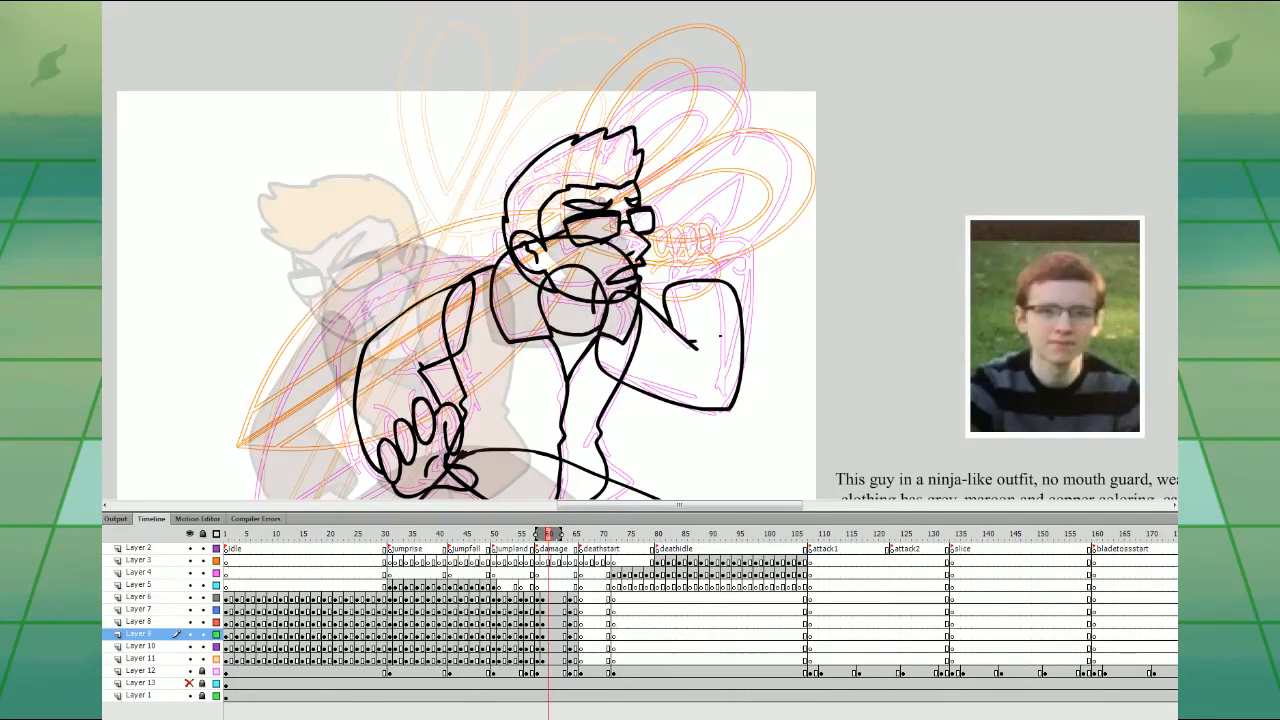
- Switch the scissors layer, Layer 11, from outline display to full colour in the damage pose
left_click_drag(768, 357, 814, 399)
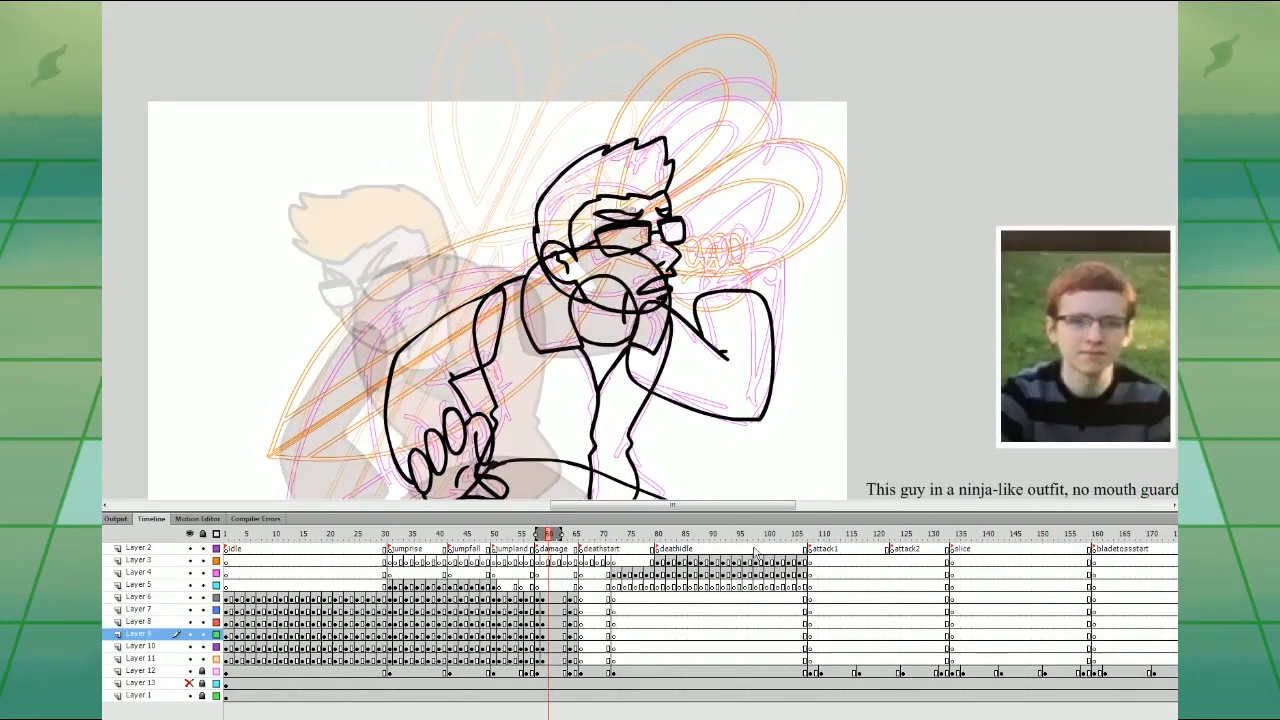
left_click(553, 660)
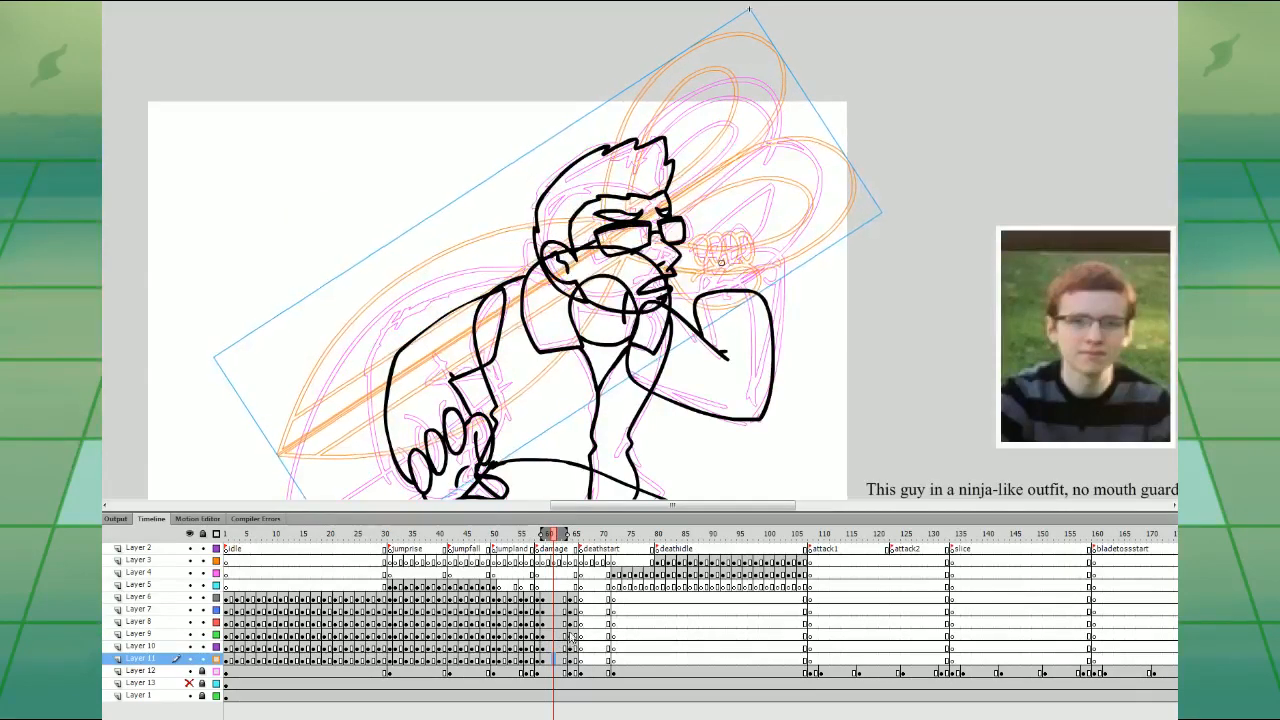
left_click(216, 660)
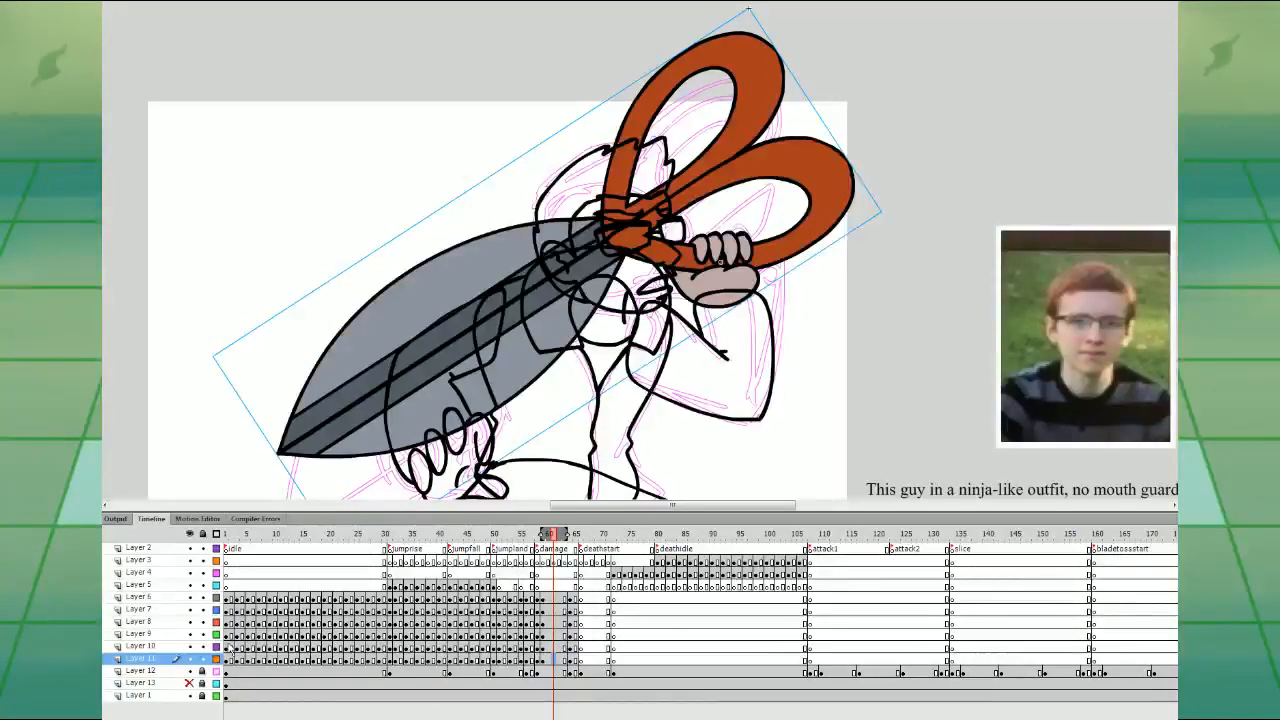
- Nudge the scissors and gripping hand on Layer 11 slightly down and left to meet the far arm's wrist
key("Left")
key("Down")
key("Down")
key("Down")
key("Down")
key("Down")
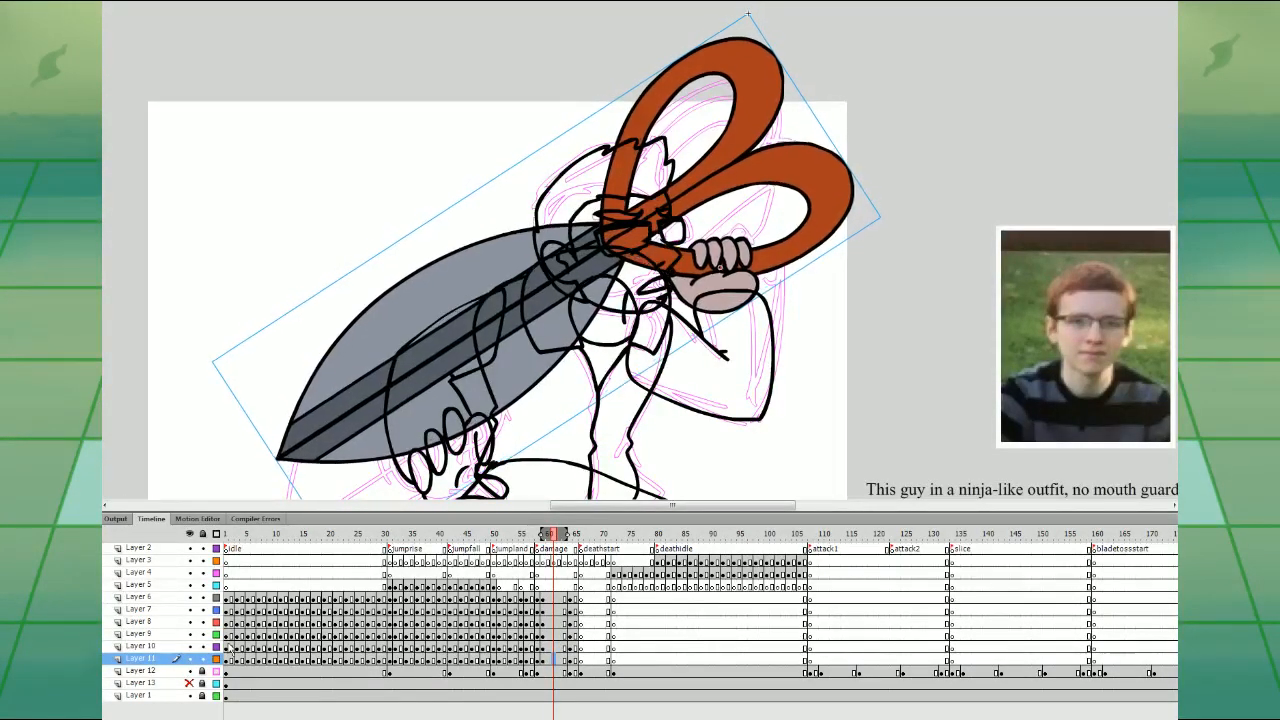
key("Left")
key("Left")
key("Left")
key("Left")
key("Down")
key("Down")
key("Down")
key("Down")
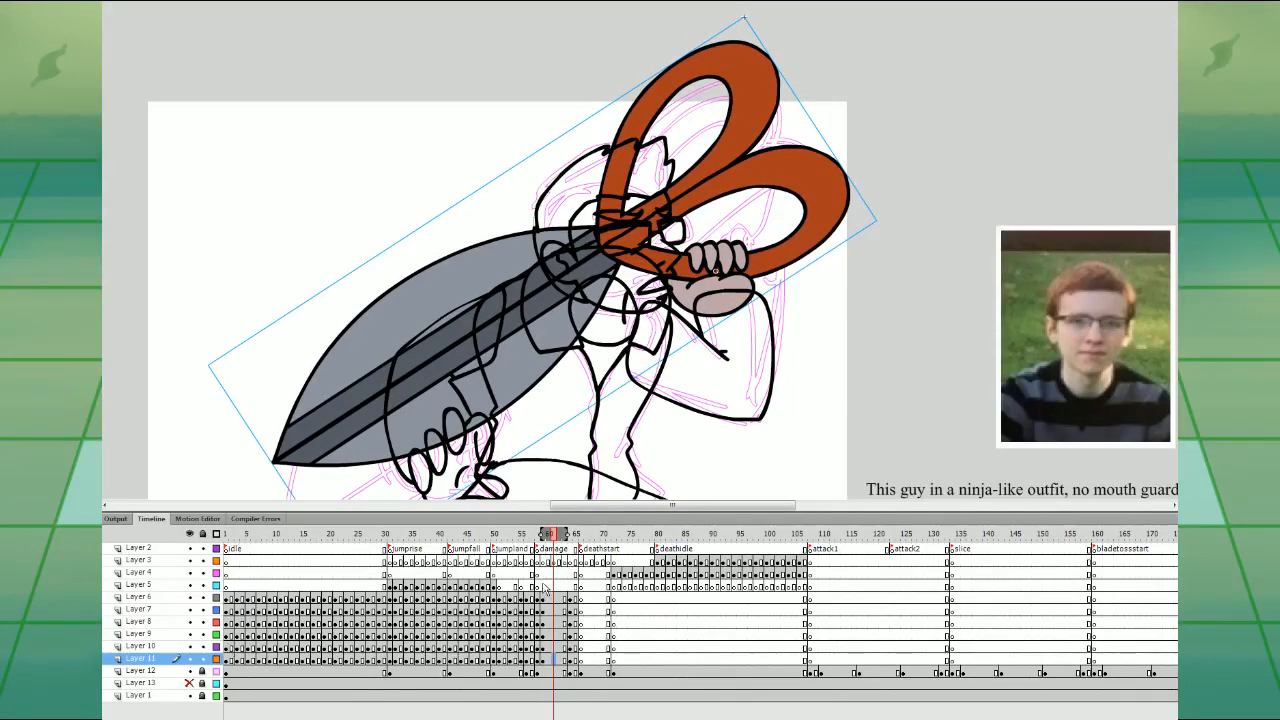
- Fill the damage pose's hair and eyebrow with the orange sampled from the previous frame's hair
left_click(540, 586)
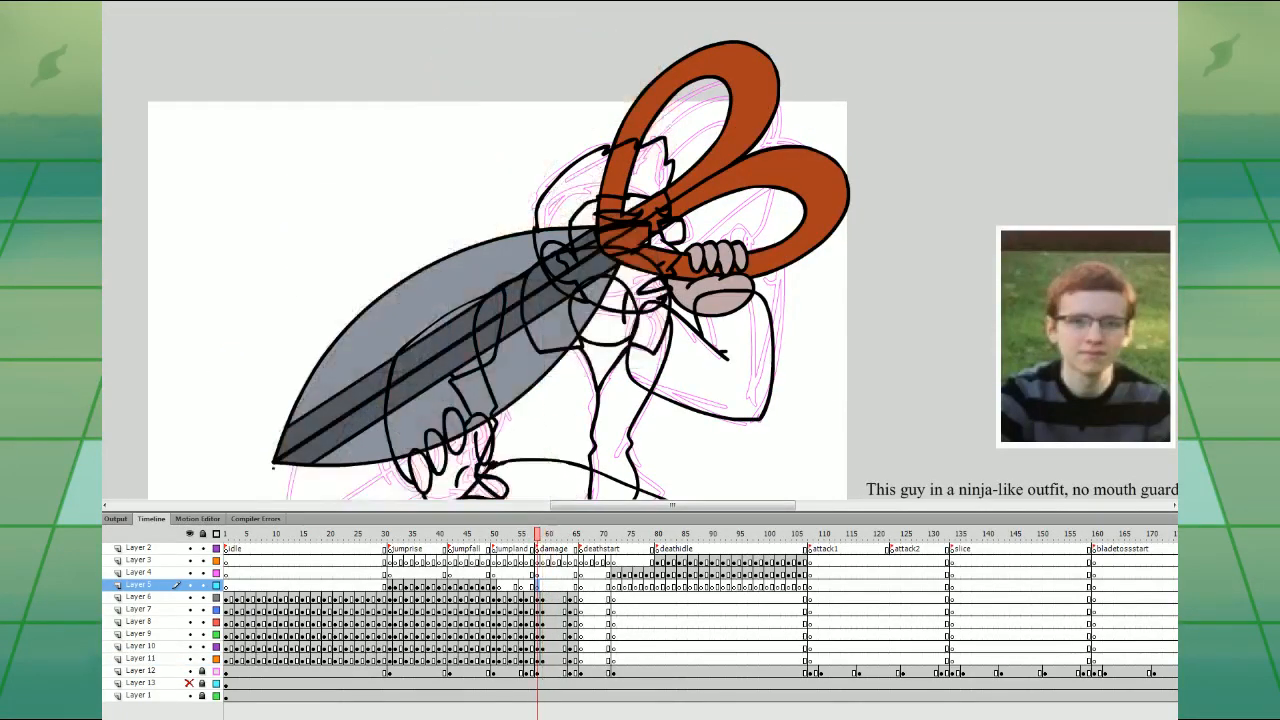
key("i")
left_click(406, 205)
key(".")
left_click(607, 180)
left_click(619, 217)
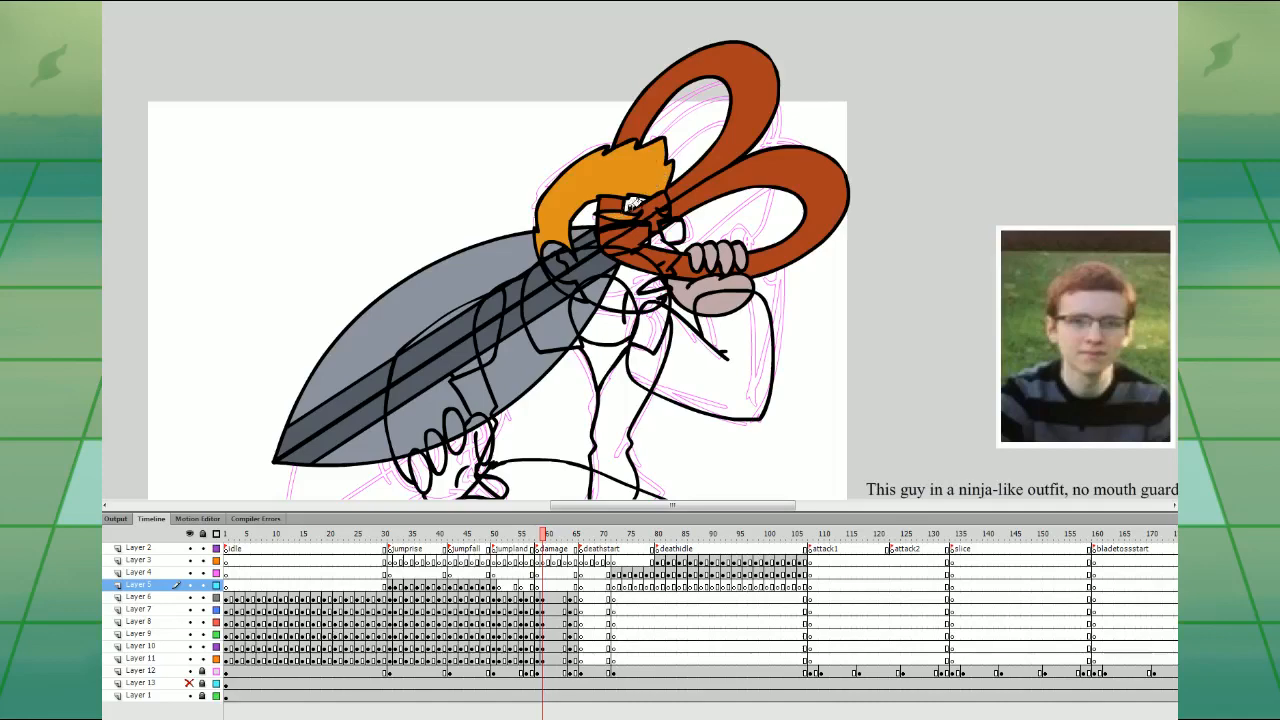
- Fill the near hand, its fingers and the neck with the skin tone sampled from the previous frame
key("comma")
key("period")
key("comma")
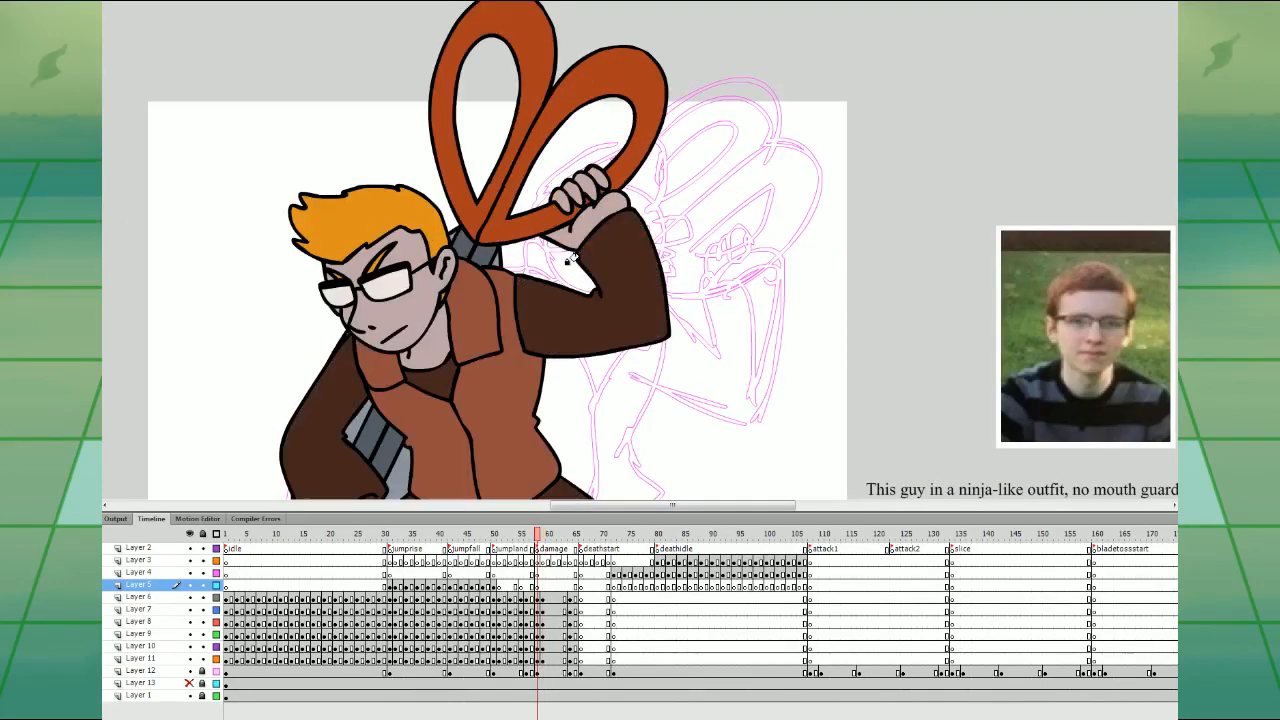
key("period")
left_click_drag(458, 445, 482, 383)
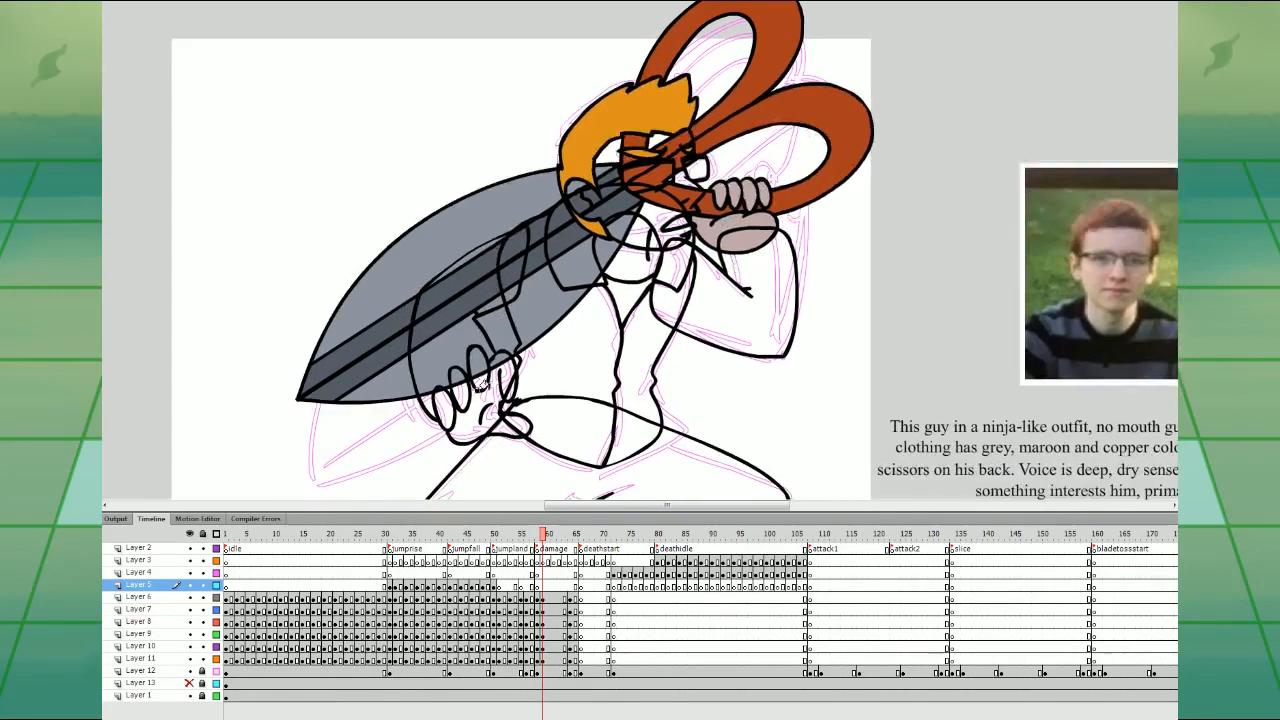
left_click(486, 398)
left_click(477, 377)
left_click(456, 394)
left_click(440, 408)
left_click(622, 243)
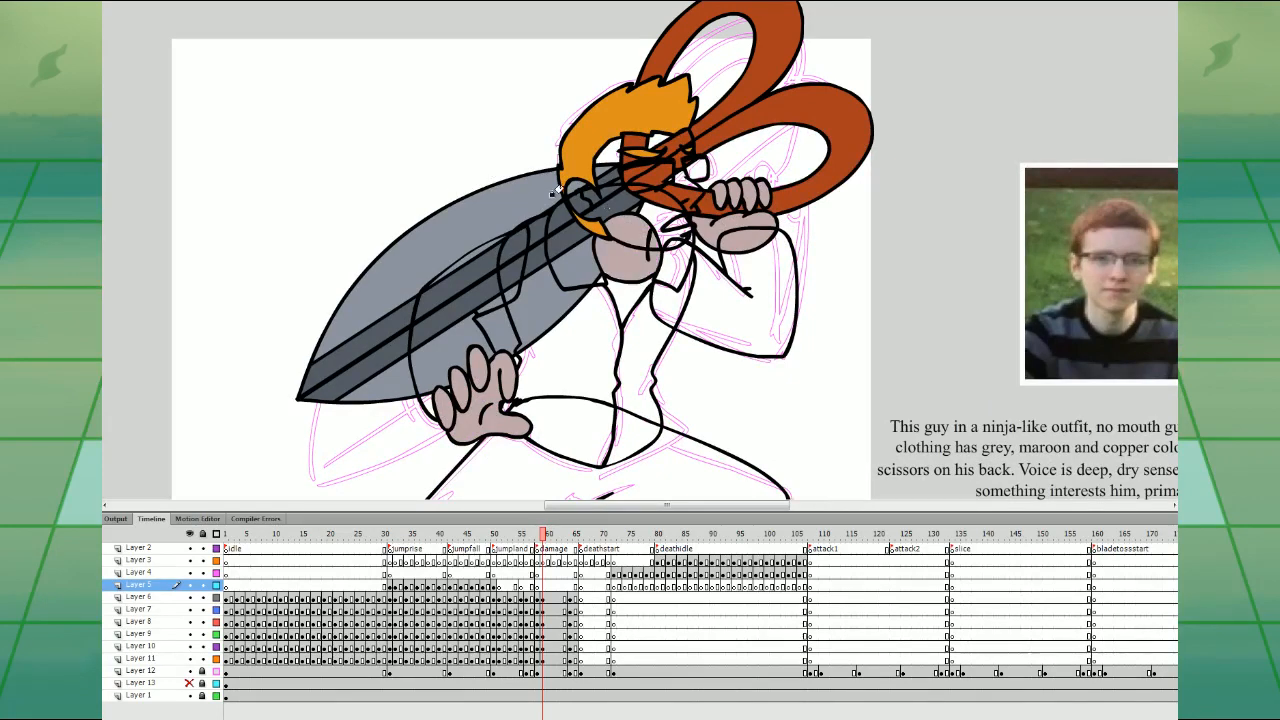
- Fill the vest's collar and both front halves with the reddish brown sampled from the previous frame's vest
key("comma")
left_click(510, 273)
key("period")
left_click(576, 269)
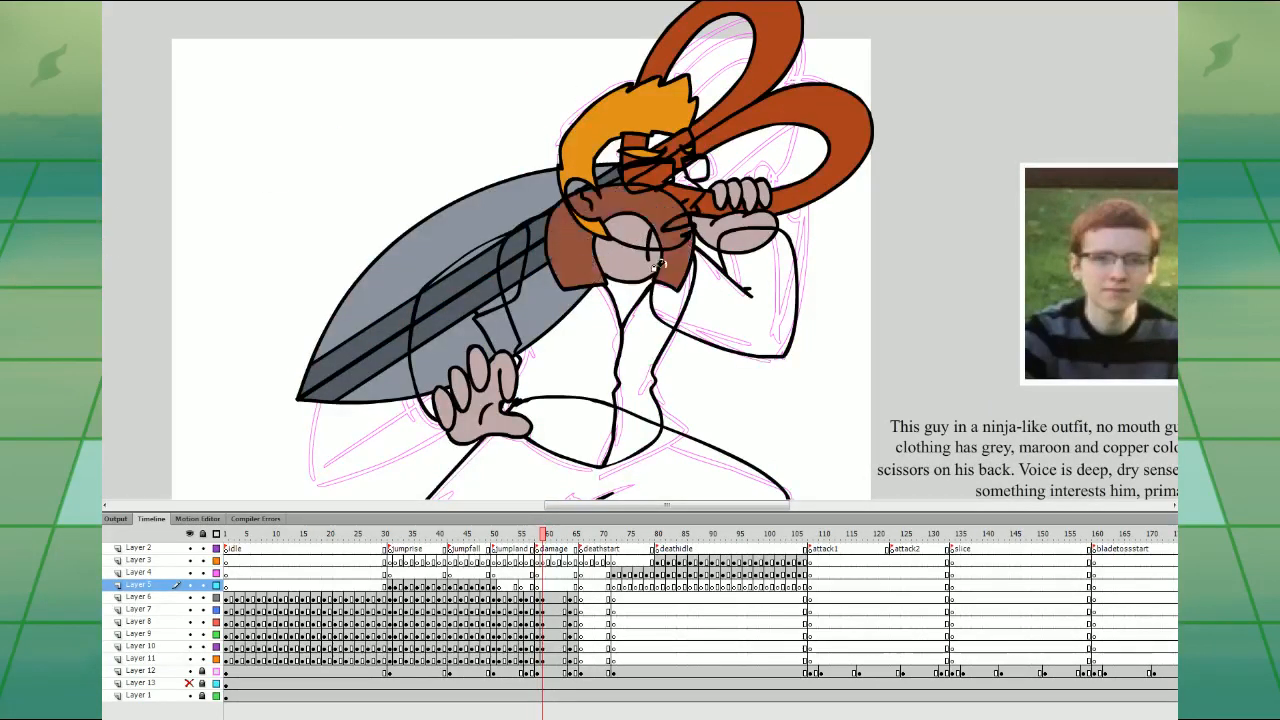
left_click(645, 325)
left_click(605, 332)
- Fill the trousers, undershirt, both sleeves and both shoes with the dark brown sampled from the previous frame's trousers
left_click_drag(246, 395, 242, 218)
key("comma")
left_click(612, 300)
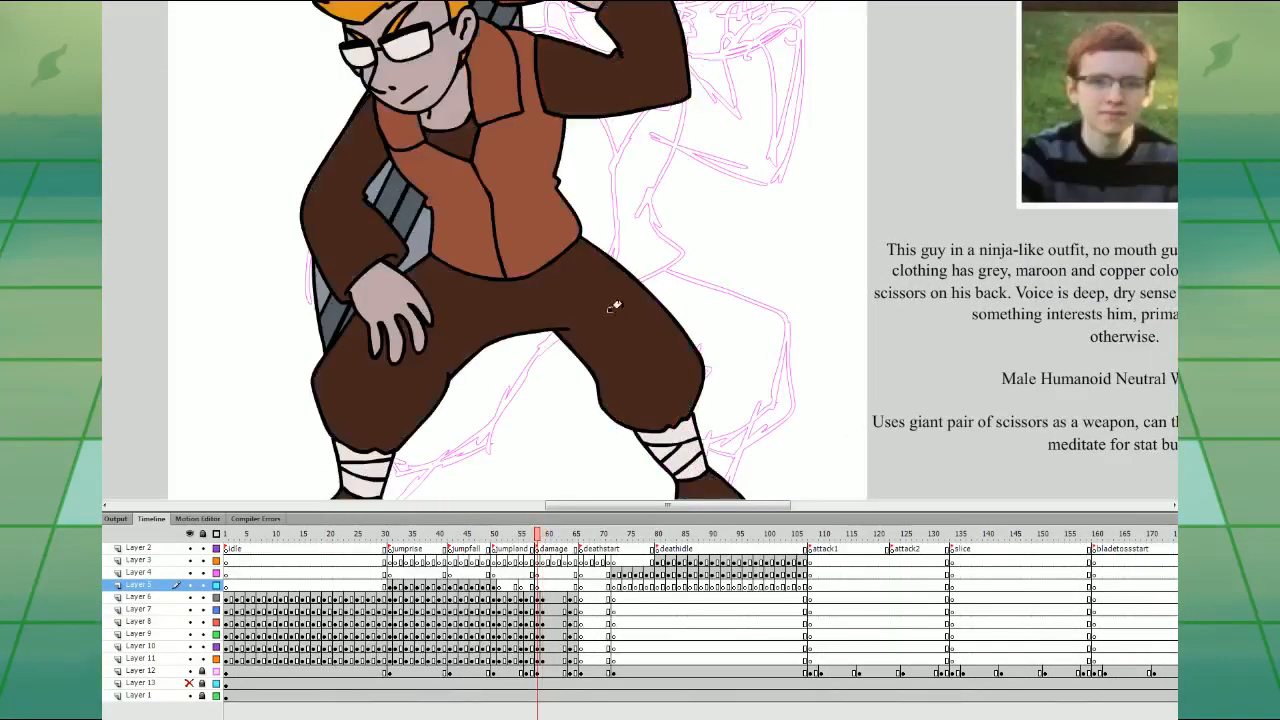
key("period")
left_click(657, 348)
left_click(623, 126)
left_click(492, 108)
left_click(709, 133)
left_click_drag(746, 311, 764, 234)
left_click(732, 430)
left_click(398, 438)
- Fill the bandage wraps on both ankles with the off-white sampled from the previous frame's wraps
key("comma")
left_click_drag(768, 289, 748, 303)
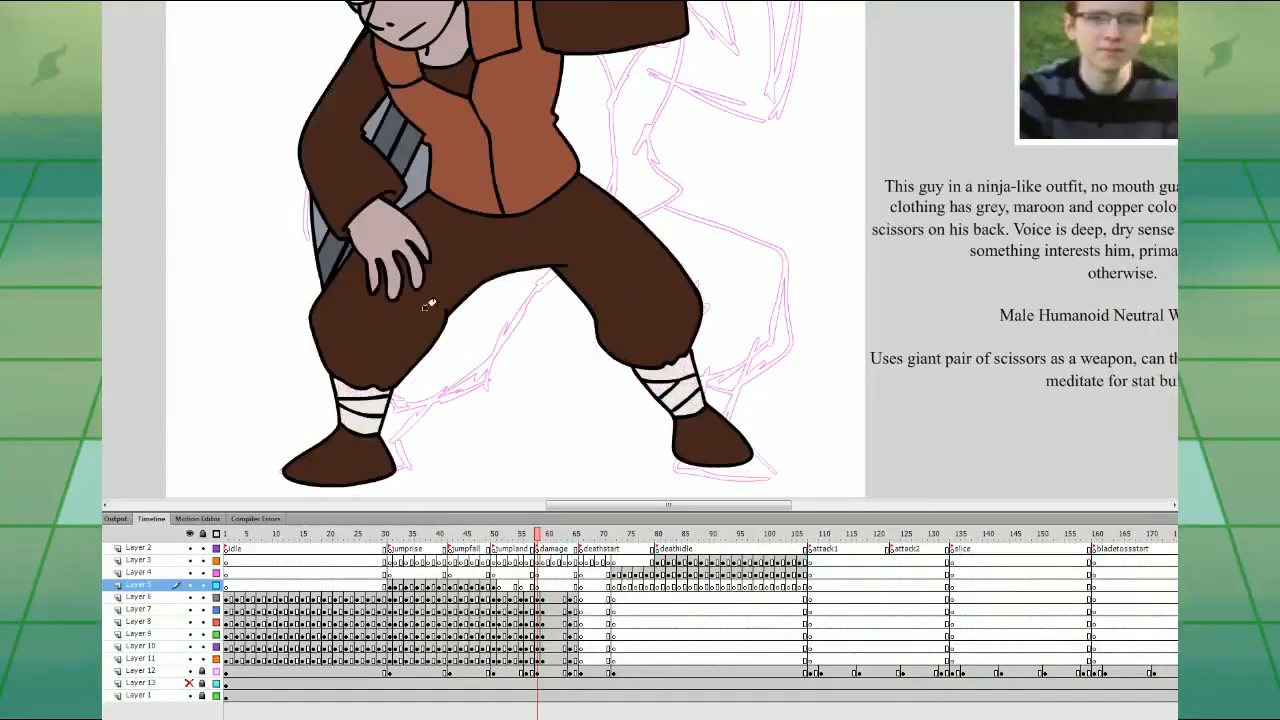
left_click(357, 402)
key("period")
key("comma")
key("period")
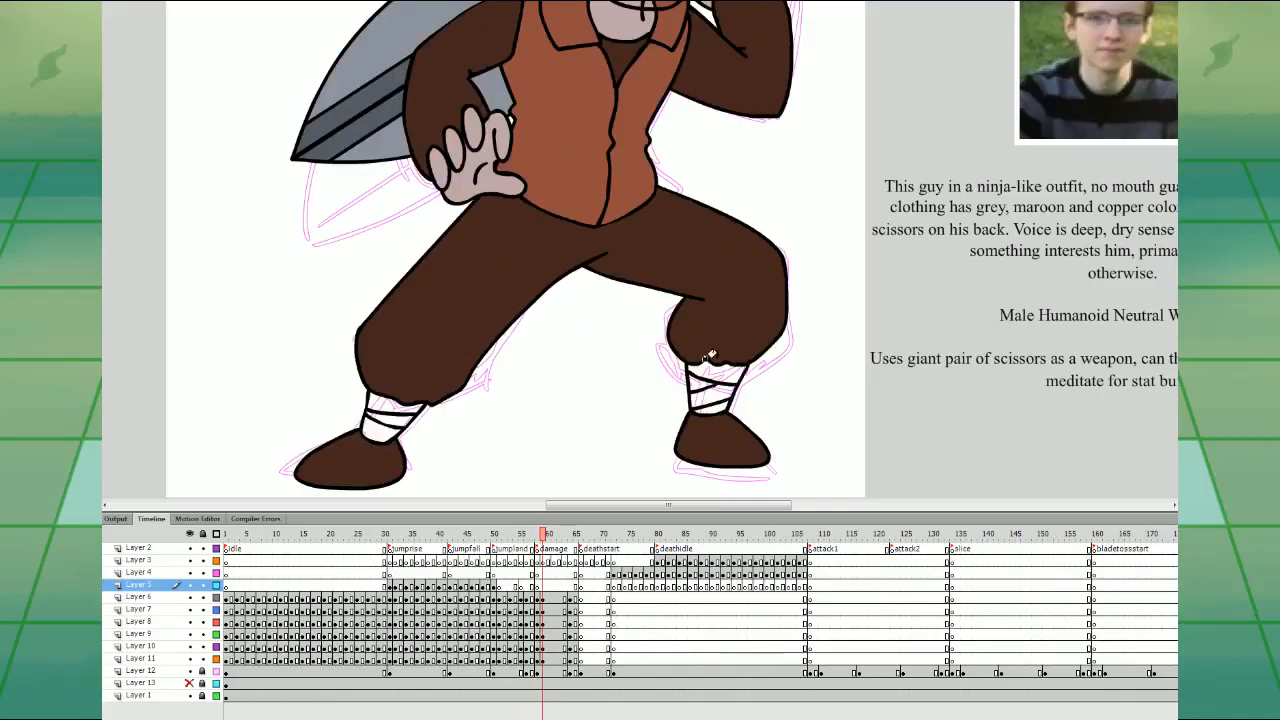
left_click(371, 431)
left_click(386, 403)
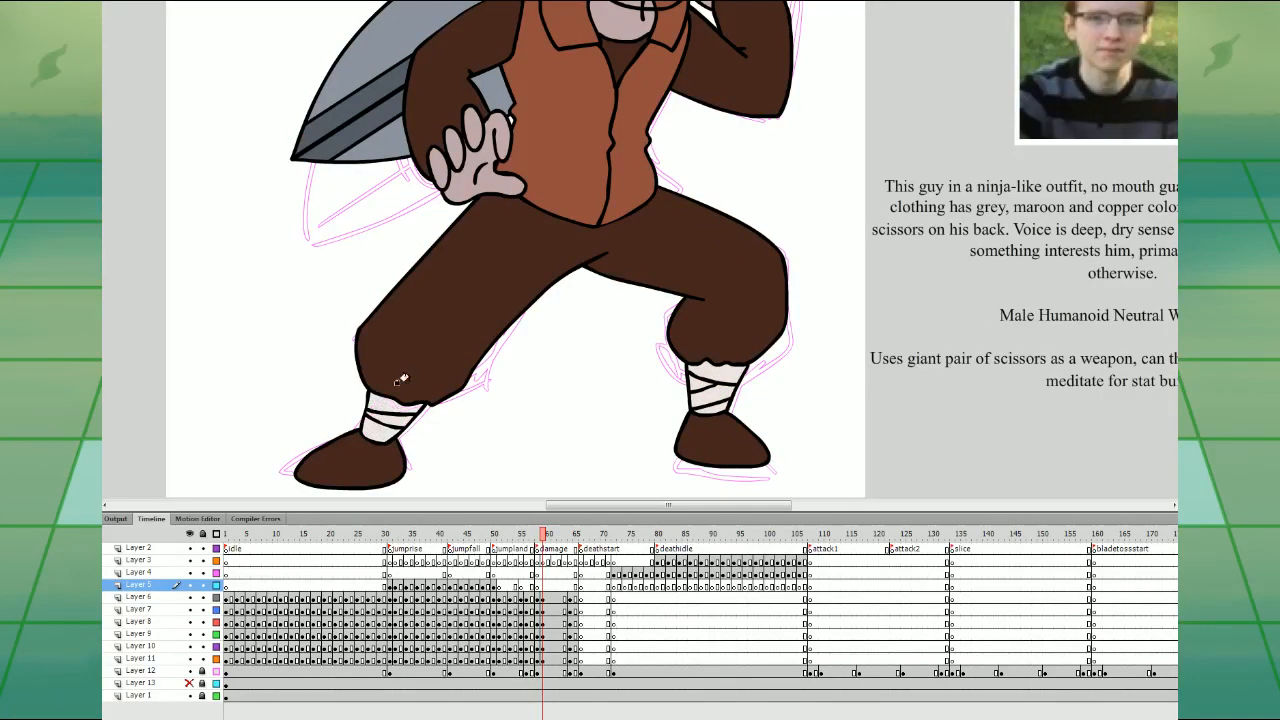
- Colour the head by filling the glasses lenses and teeth off-white and the face and ear with the skin tone
left_click_drag(450, 190, 405, 456)
left_click(600, 173)
key("ctrl+z")
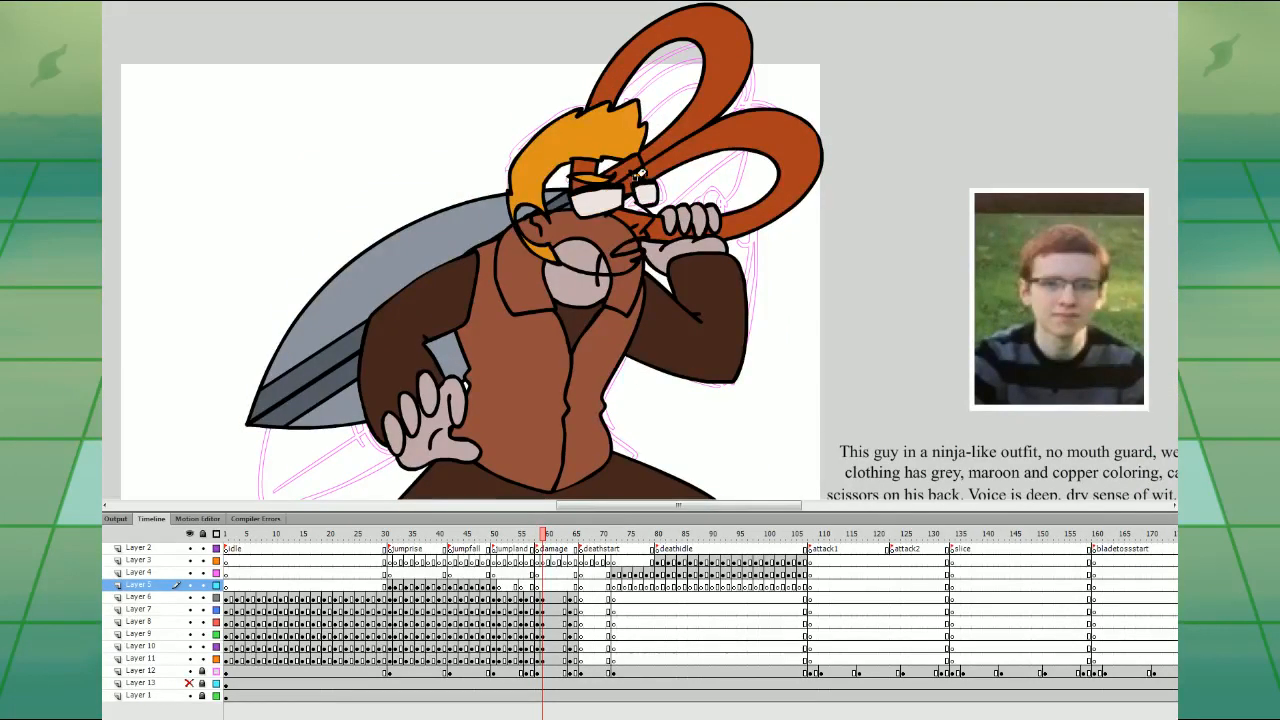
left_click(633, 240)
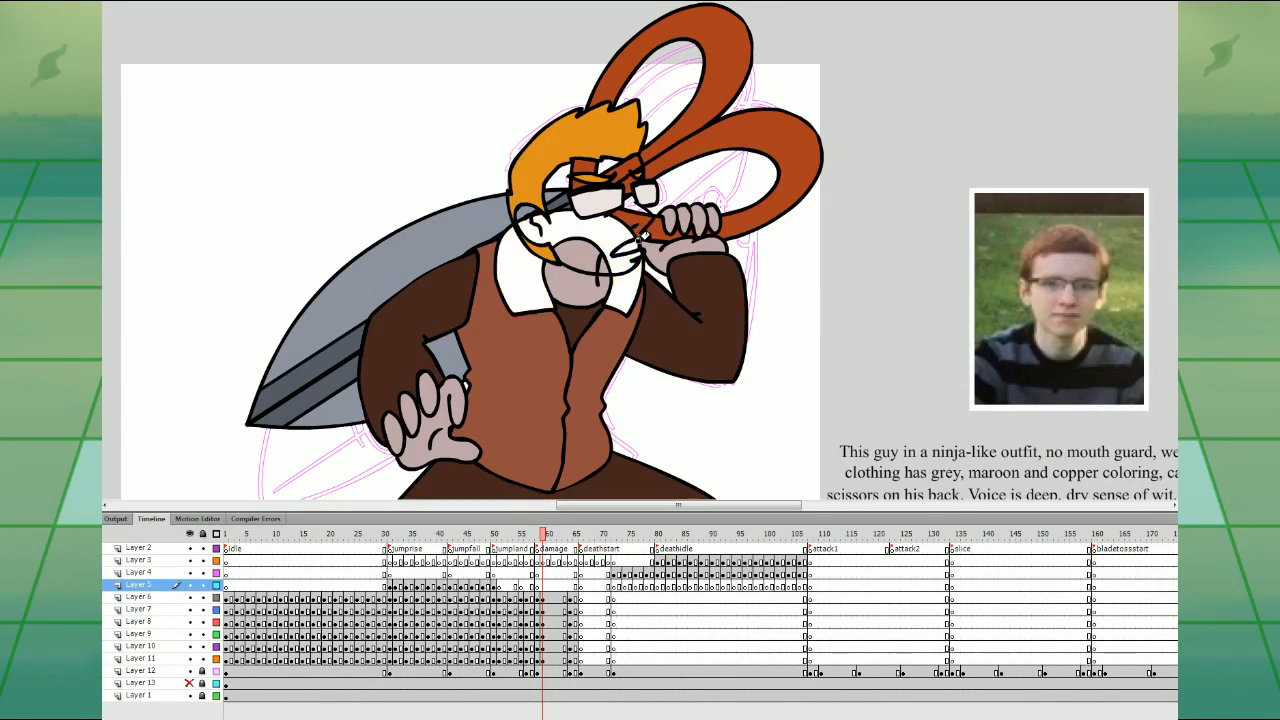
left_click(640, 249)
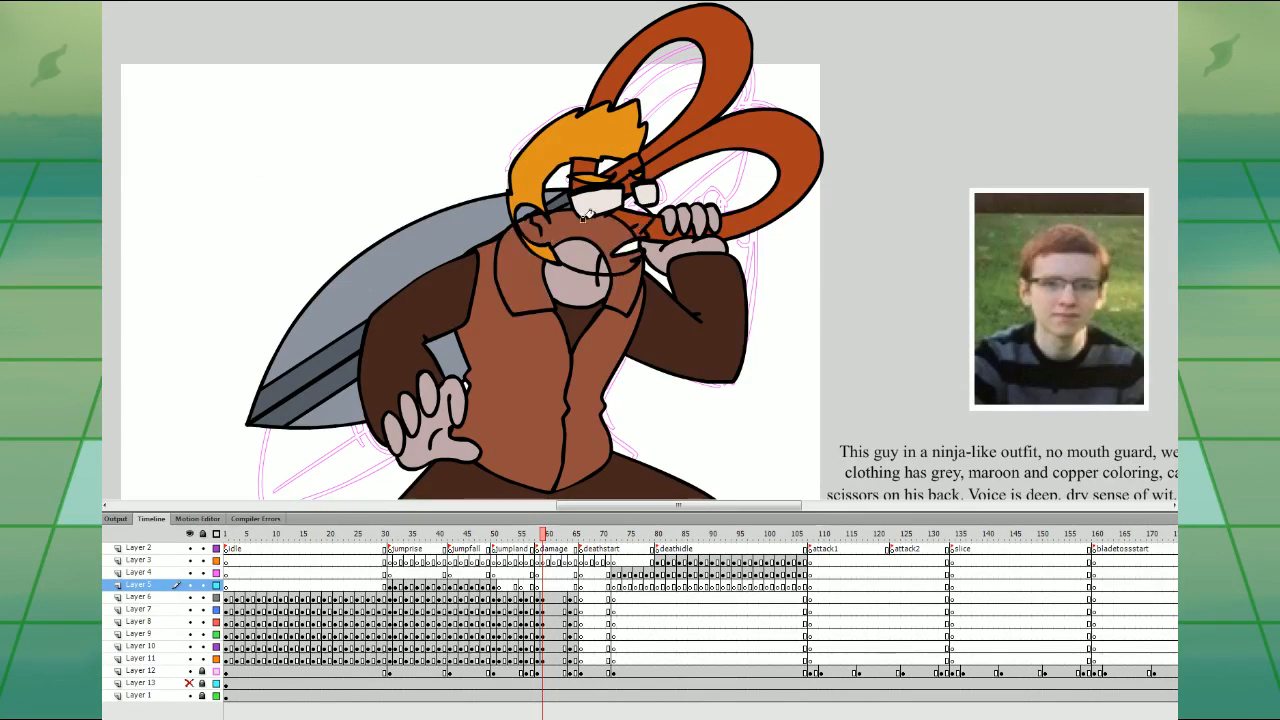
key("ctrl+z")
key("ctrl+z")
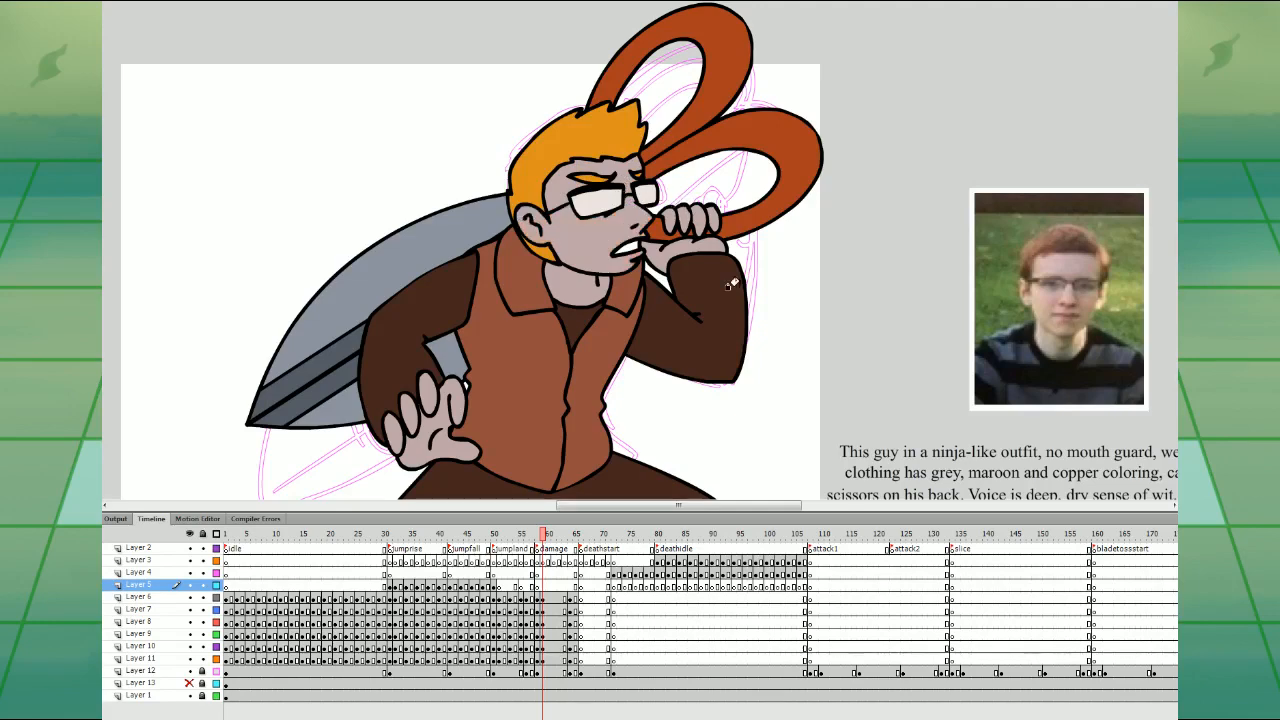
- Group the near arm drawing on Layer 6 and move its transformation point to the shoulder
key("ctrl+minus")
left_click_drag(780, 393, 690, 335)
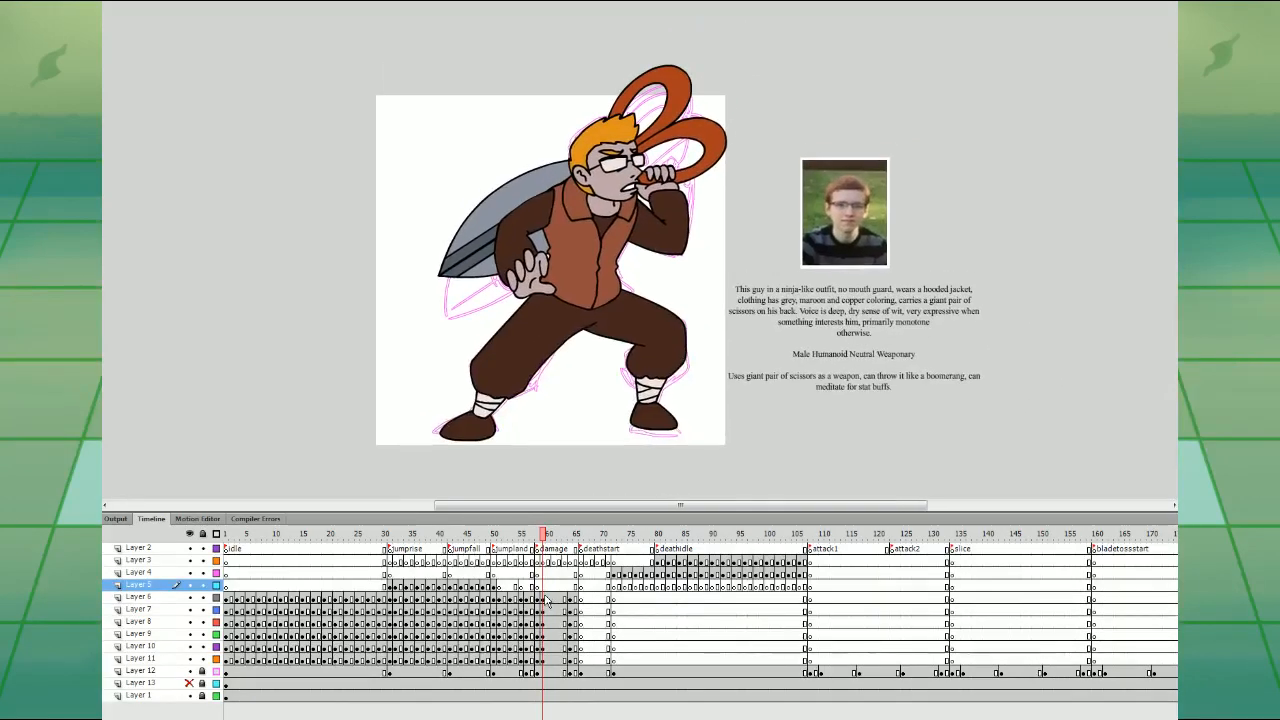
left_click(545, 598)
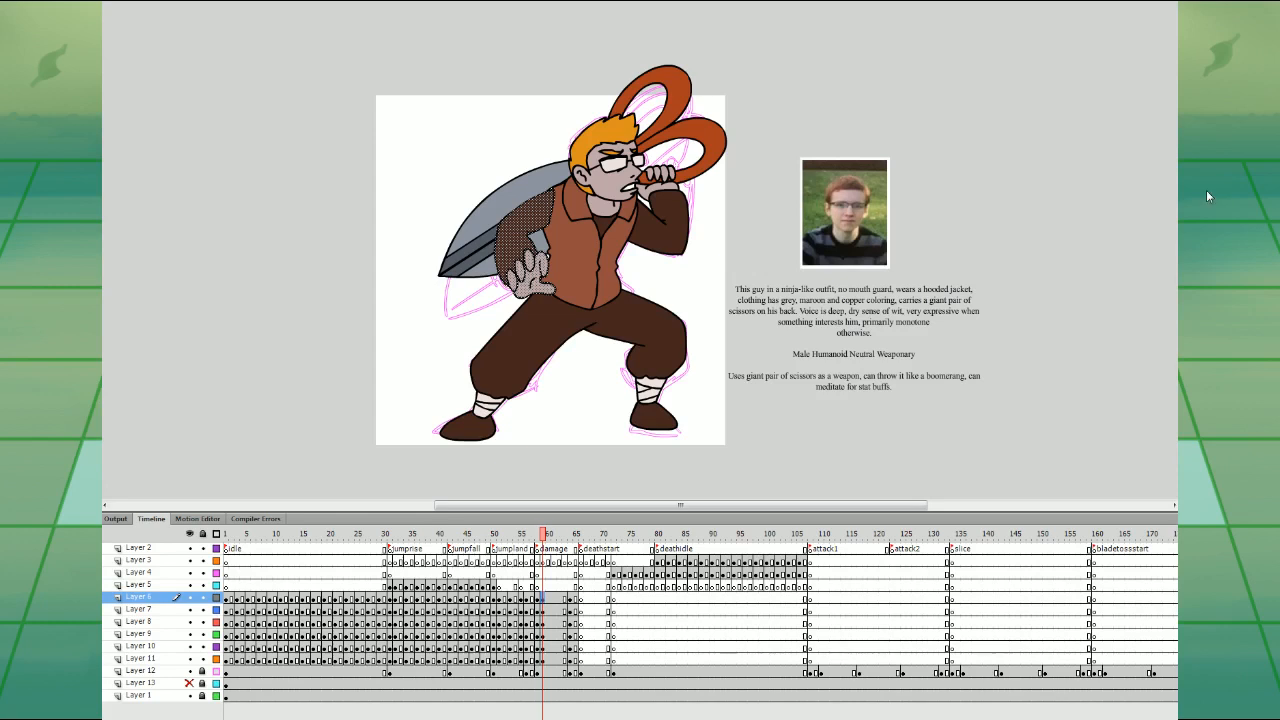
key("ctrl+g")
left_click(3, 44)
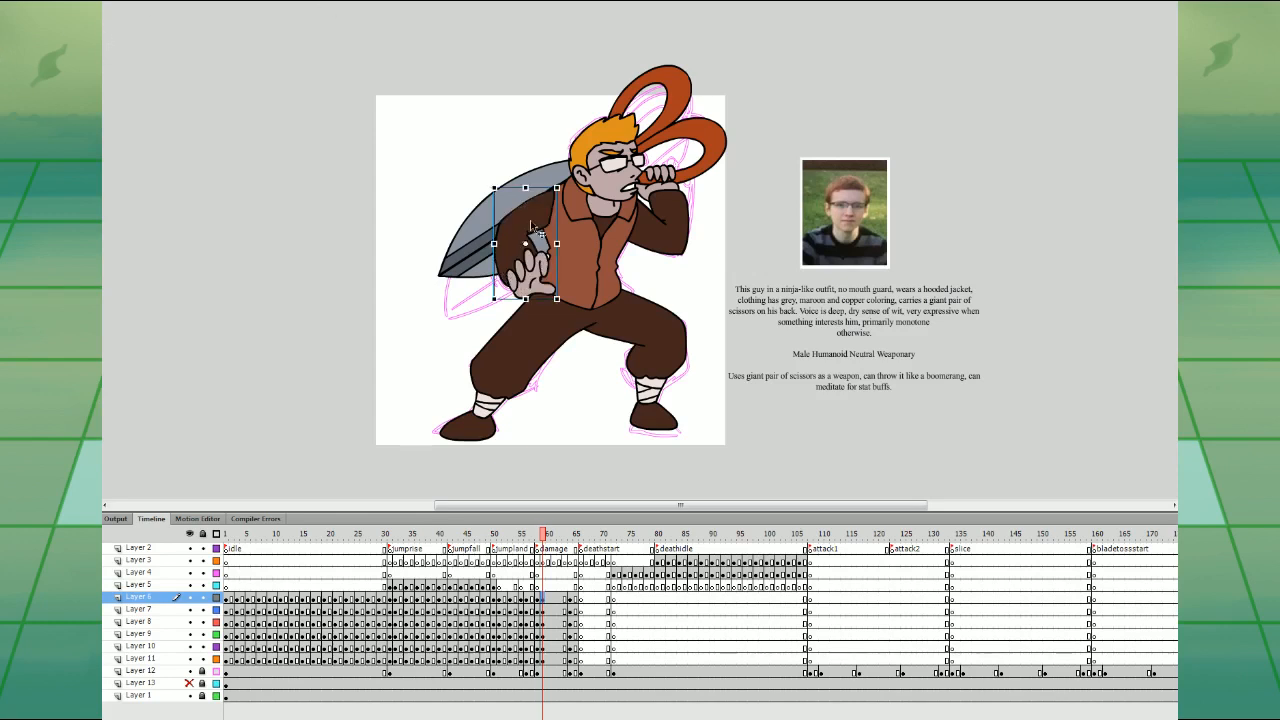
left_click_drag(525, 243, 555, 197)
left_click(466, 573)
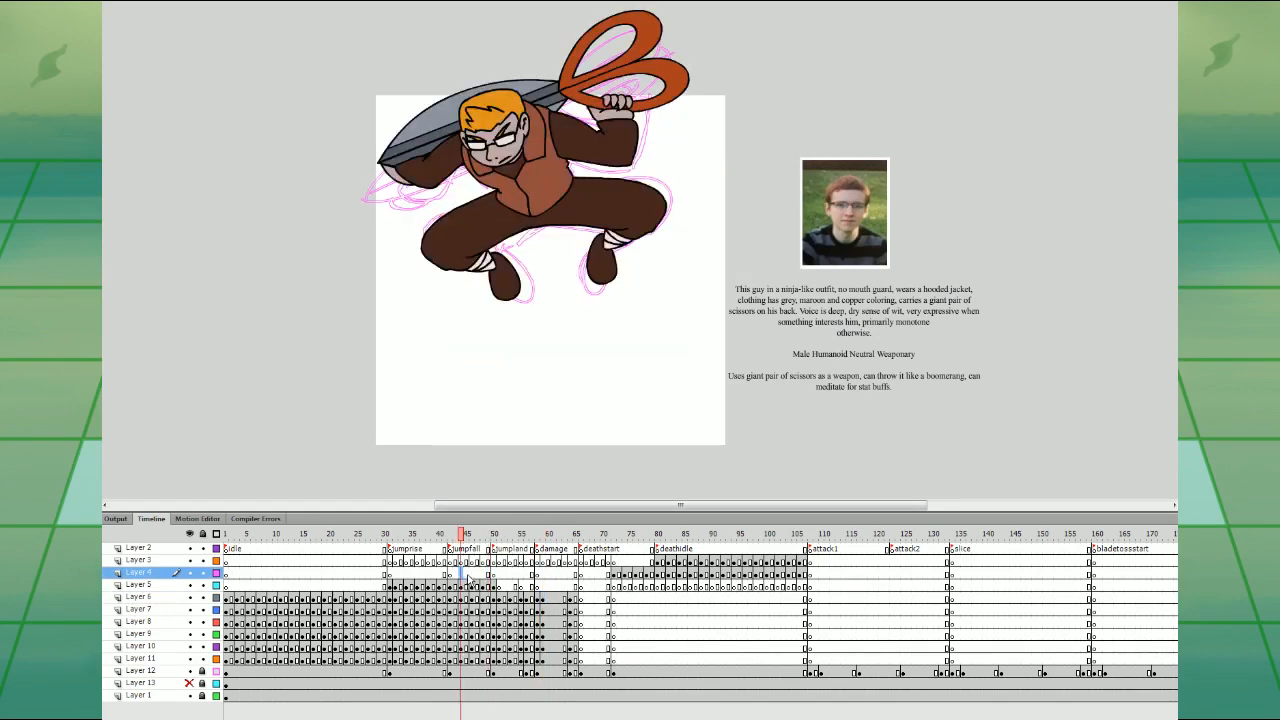
left_click(511, 573)
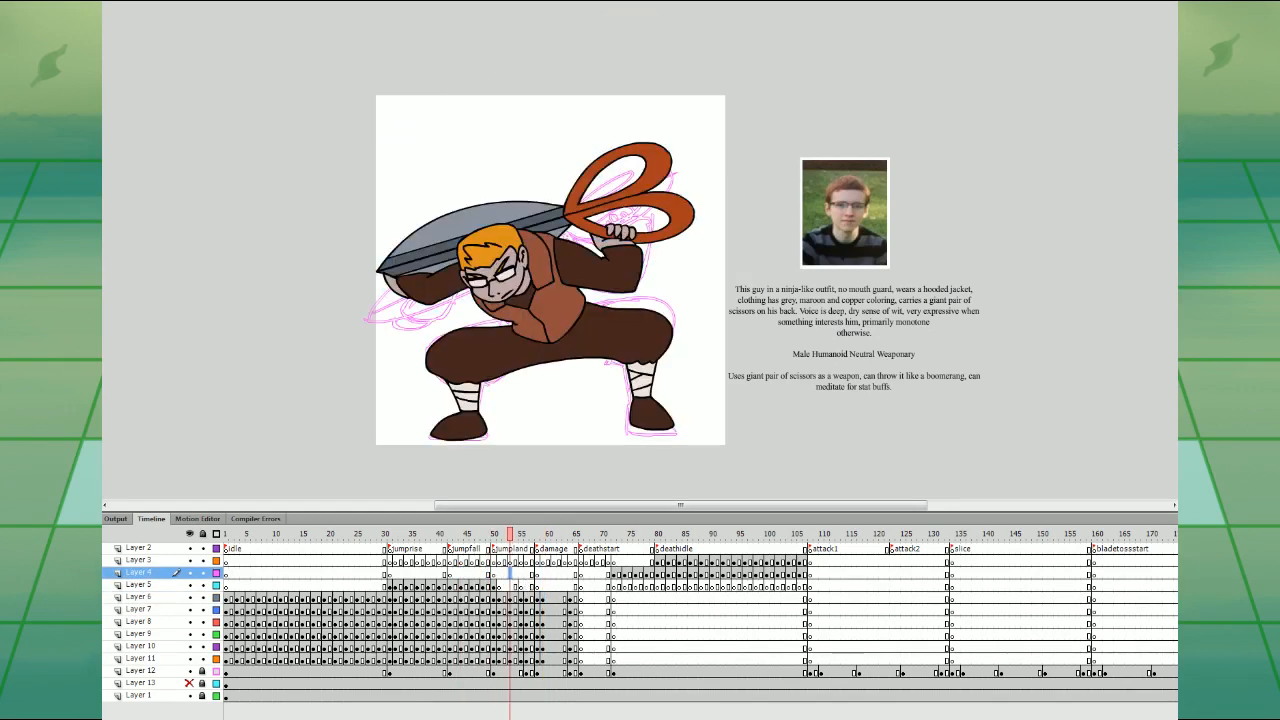
left_click_drag(365, 580, 567, 594)
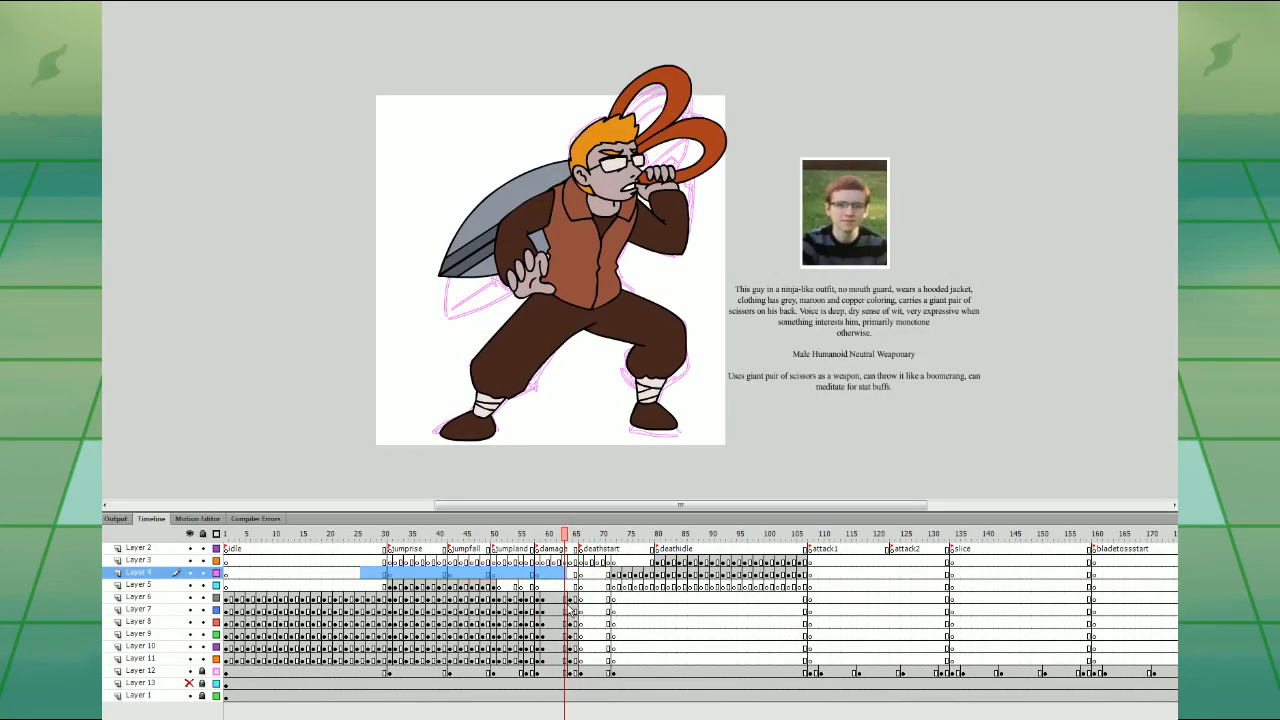
- Group the head drawing on Layer 7 and the vest drawing on Layer 8 in the damage pose
left_click(570, 609)
left_click(554, 609)
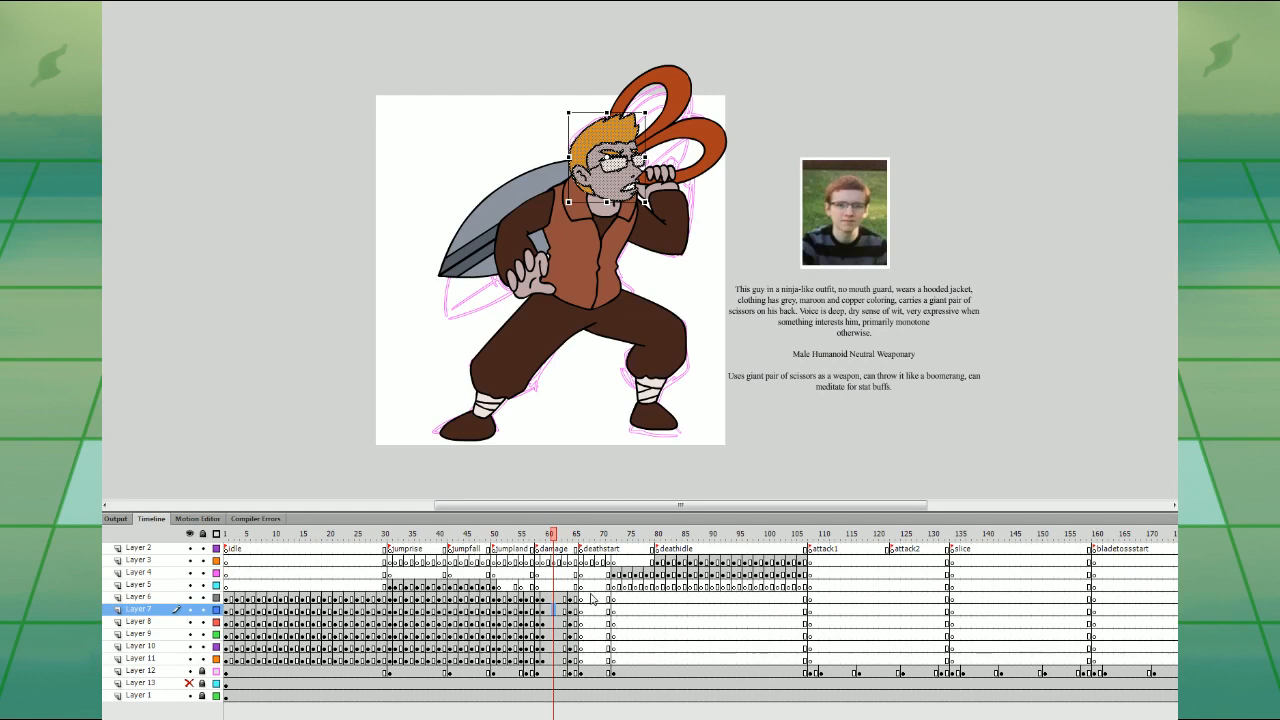
left_click(555, 622)
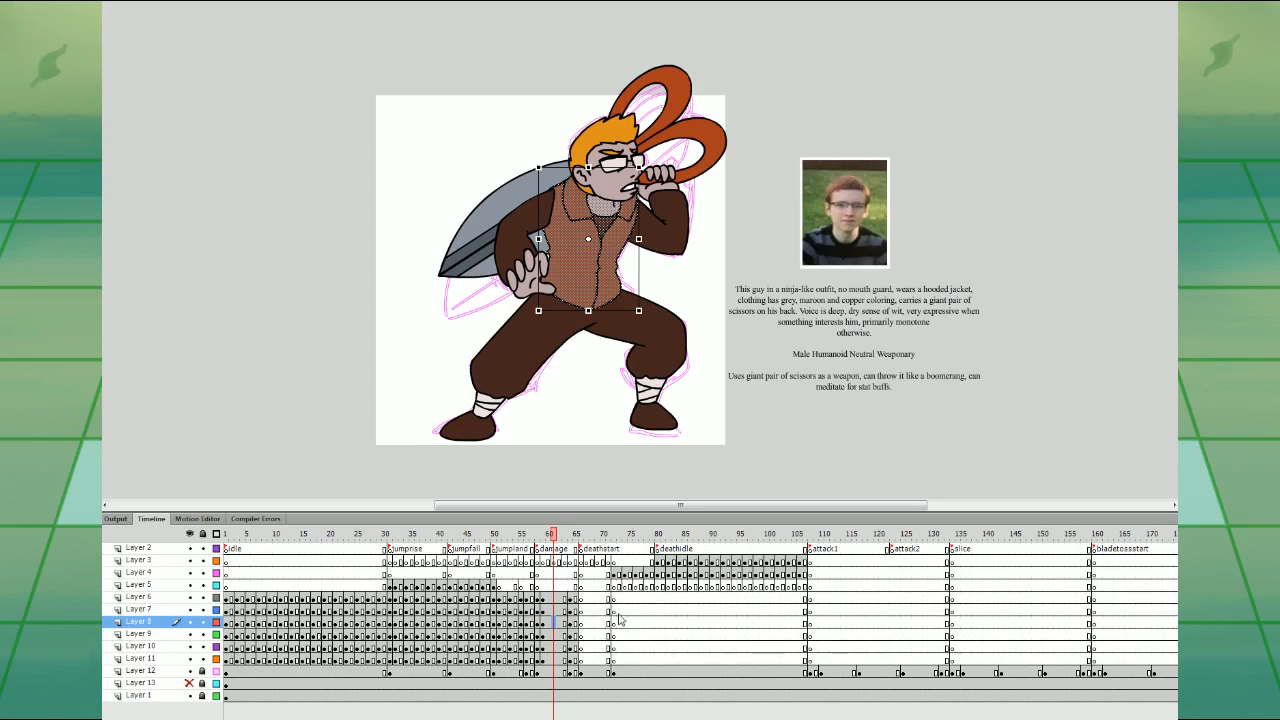
left_click(595, 245)
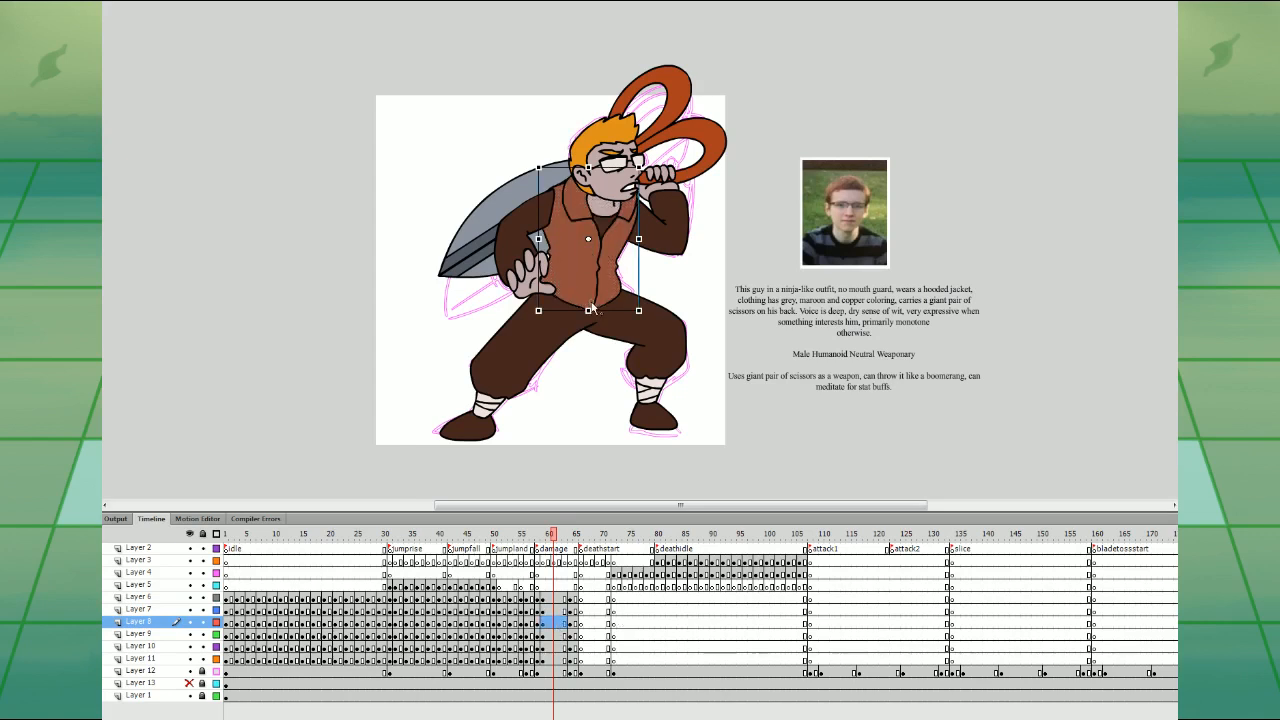
- Group the far arm drawing on Layer 9 and the legs drawing on Layer 10 in the damage pose
left_click(562, 634)
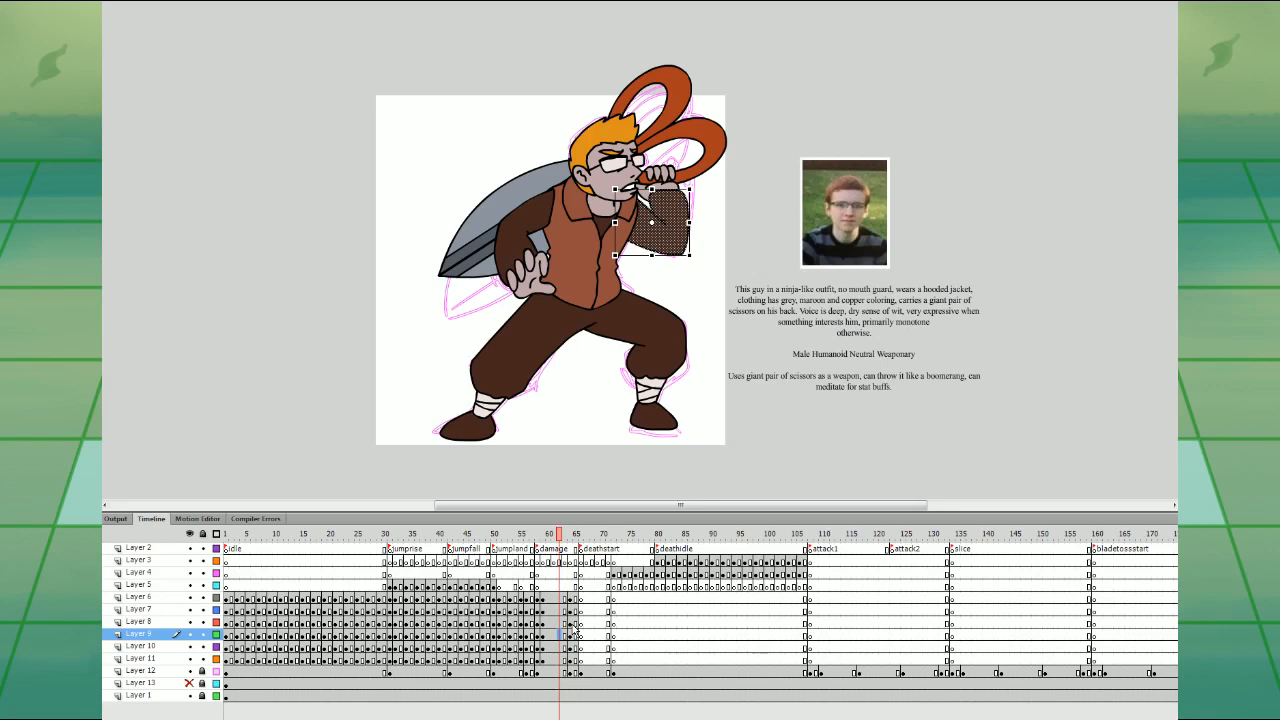
left_click(660, 228)
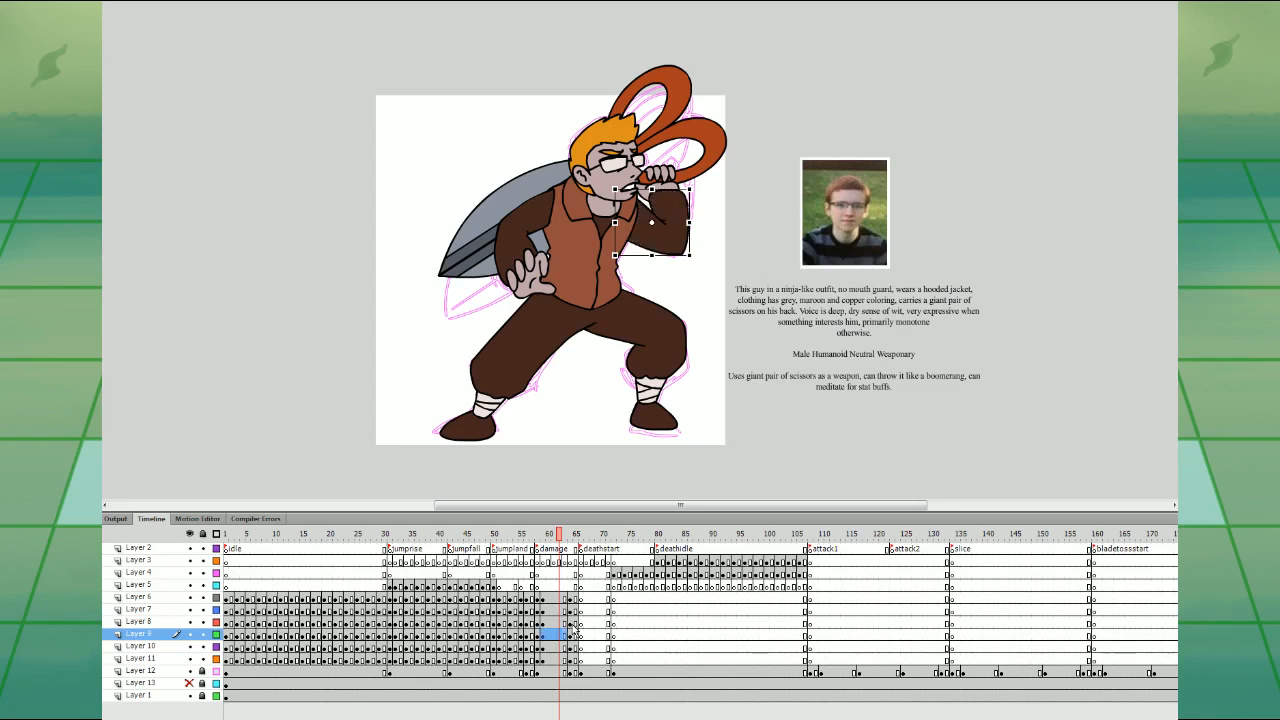
left_click(553, 647)
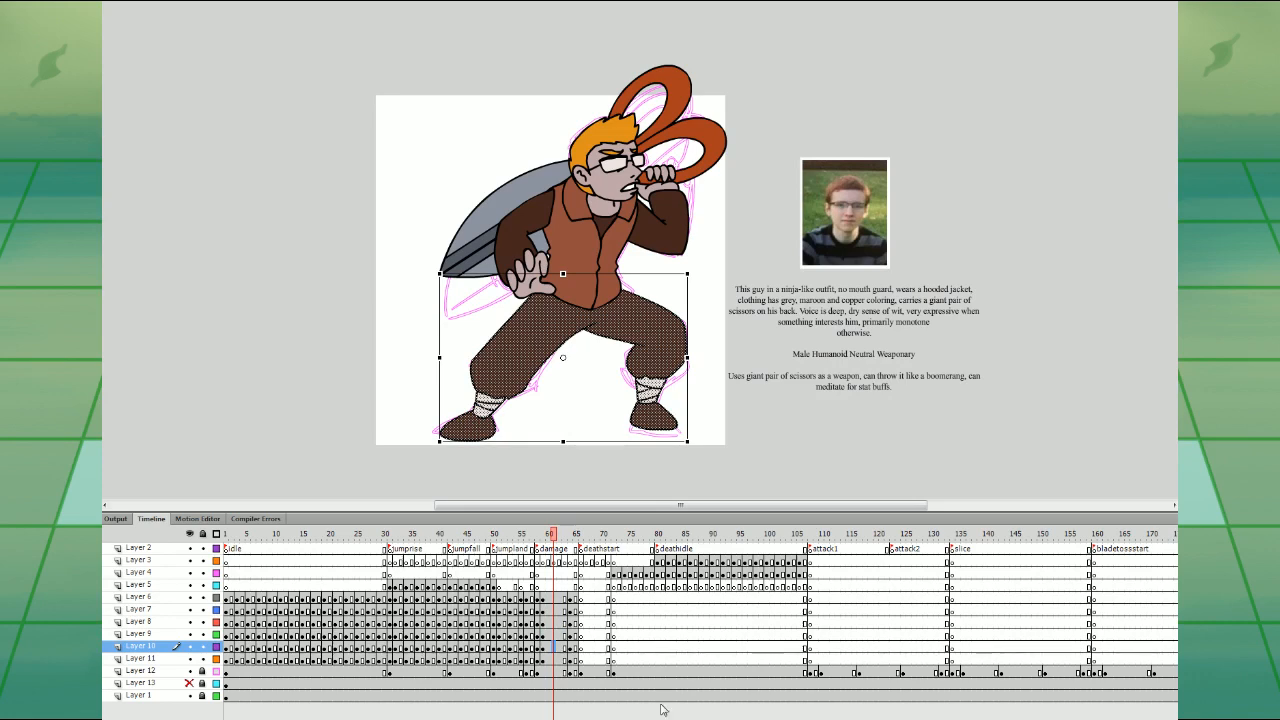
key("ctrl+g")
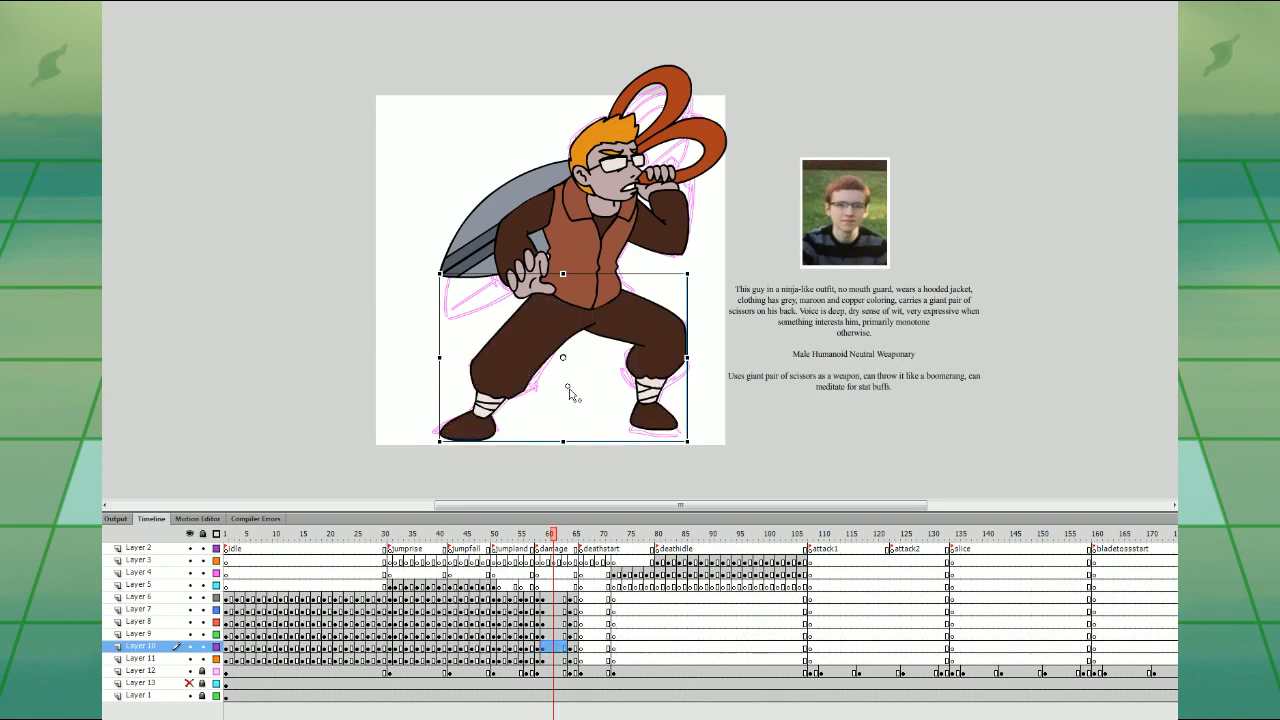
- Insert keyframes at frame 61 on Layers 6 to 11 so the damage pose can change there
left_click(538, 583)
left_click_drag(538, 533, 566, 533)
left_click_drag(554, 600, 552, 646)
key("F6")
left_click(538, 586)
left_click(554, 659)
key("F6")
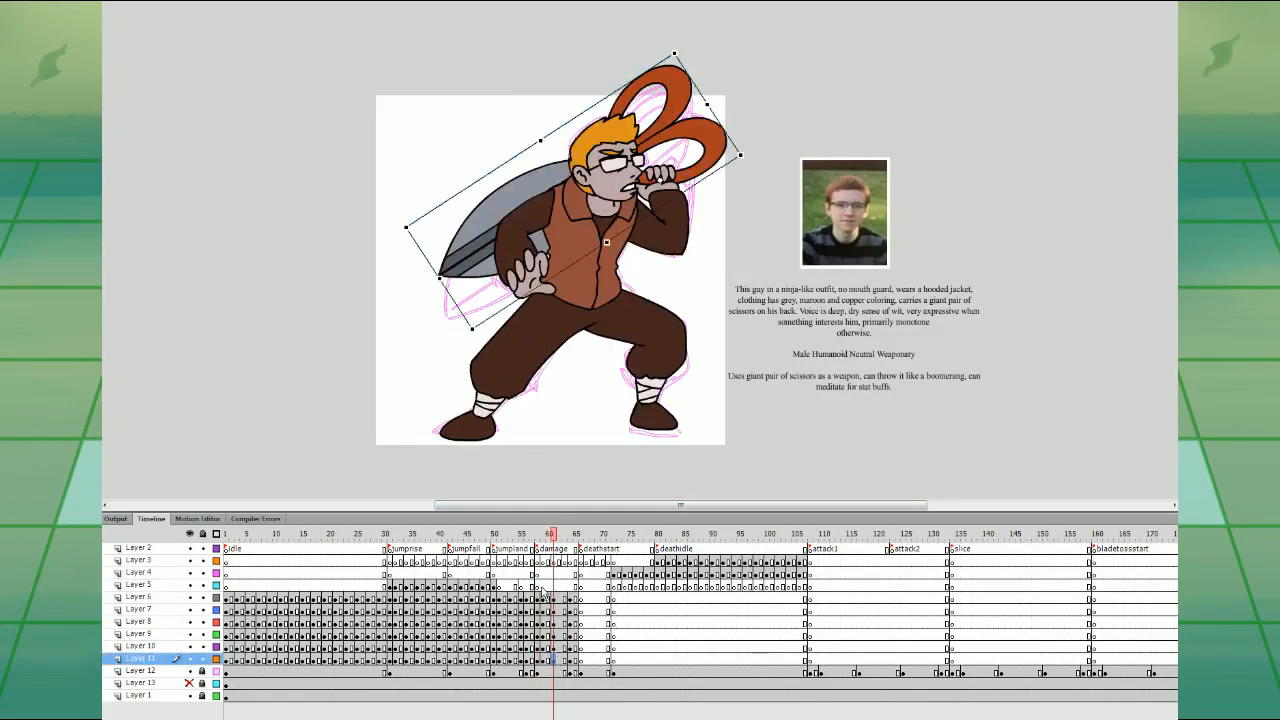
- Turn on onion skinning and skew the legs toward the hurt pose at frame 58, keeping the feet planted
left_click(538, 588)
left_click(340, 718)
left_click(624, 314)
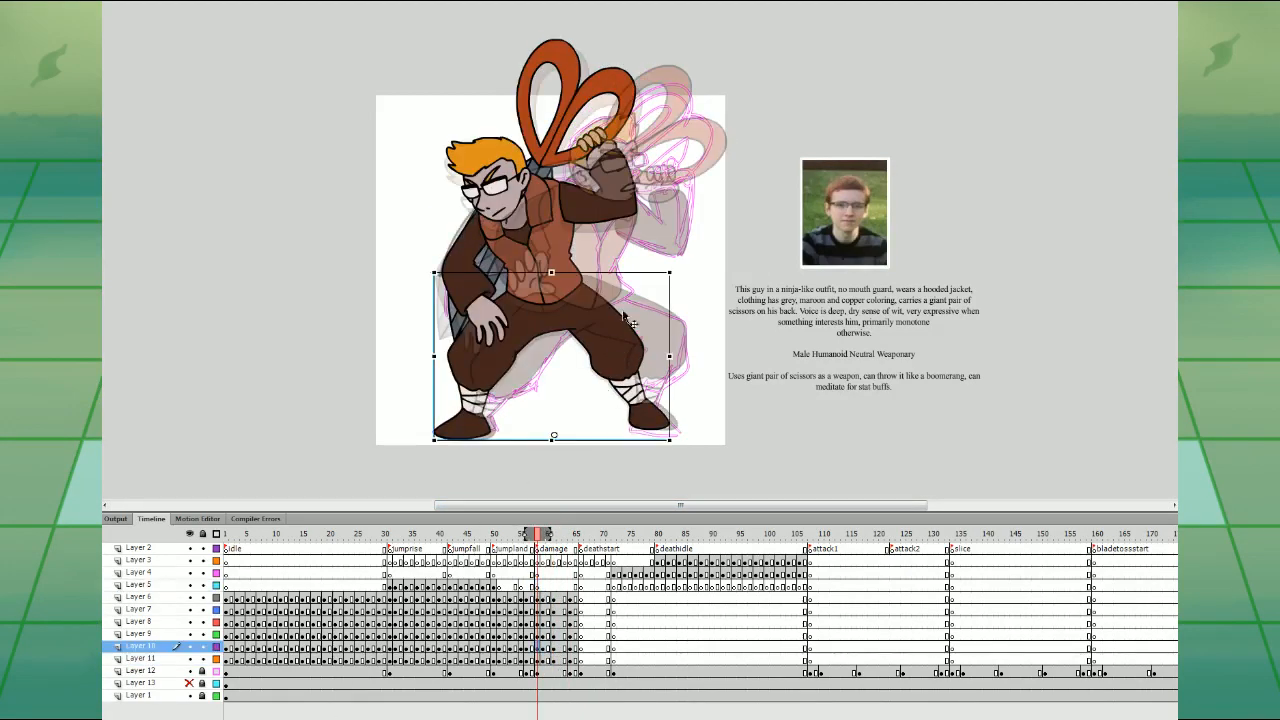
left_click_drag(609, 273, 627, 273)
- Rotate all the upper body parts at frame 58 clockwise and shift them right toward the hurt pose
left_click_drag(397, 104, 638, 232)
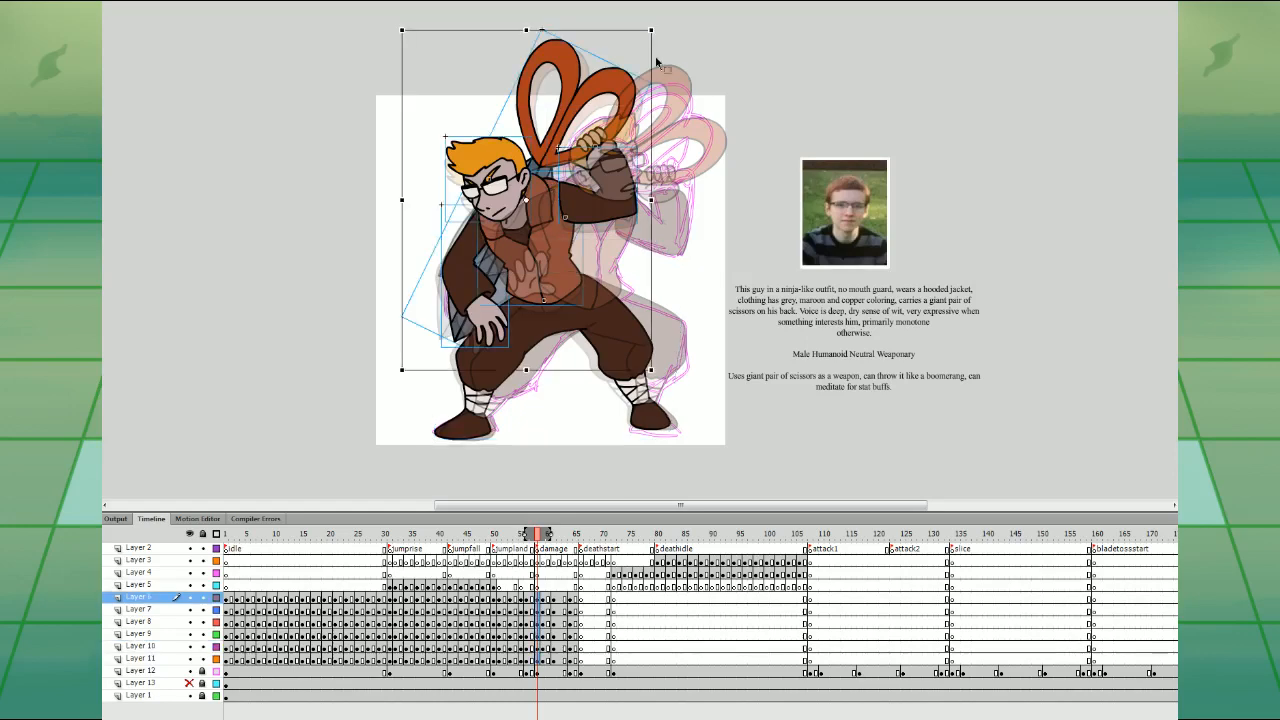
left_click_drag(657, 26, 675, 35)
left_click_drag(624, 189, 647, 191)
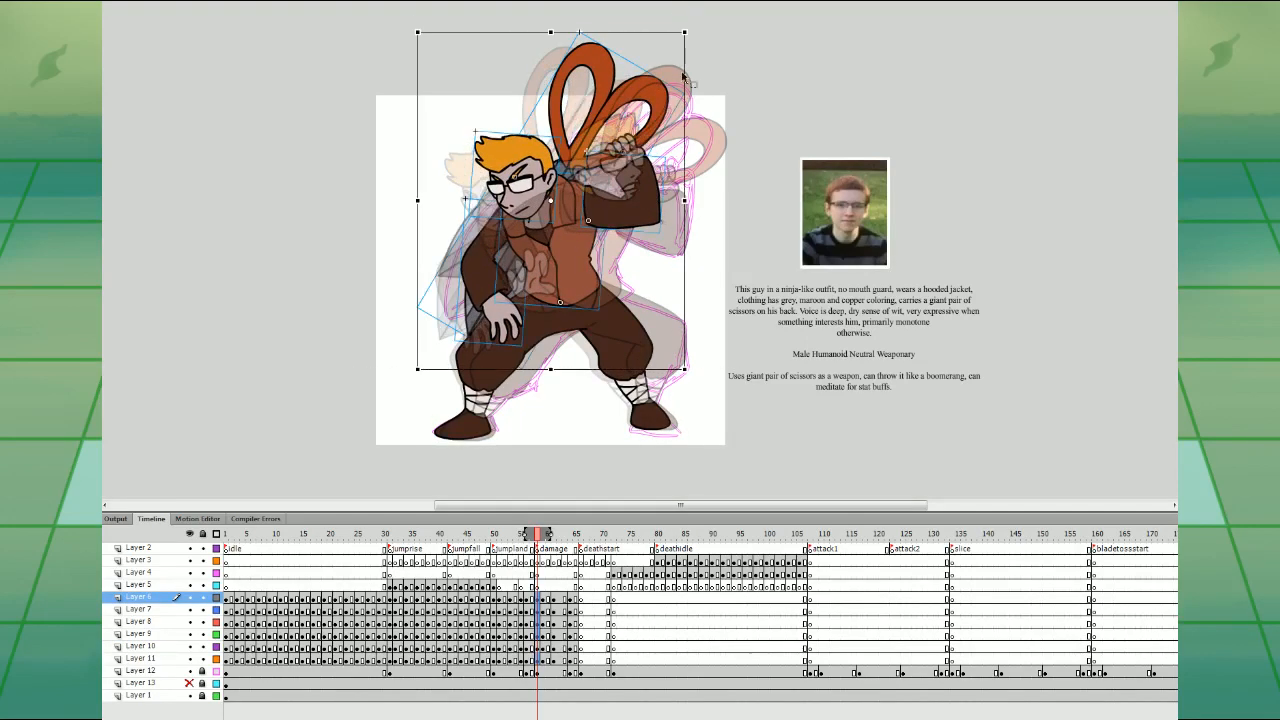
left_click_drag(687, 30, 699, 42)
key("Right")
key("Right")
key("Right")
key("Right")
key("Right")
key("Right")
left_click(700, 96)
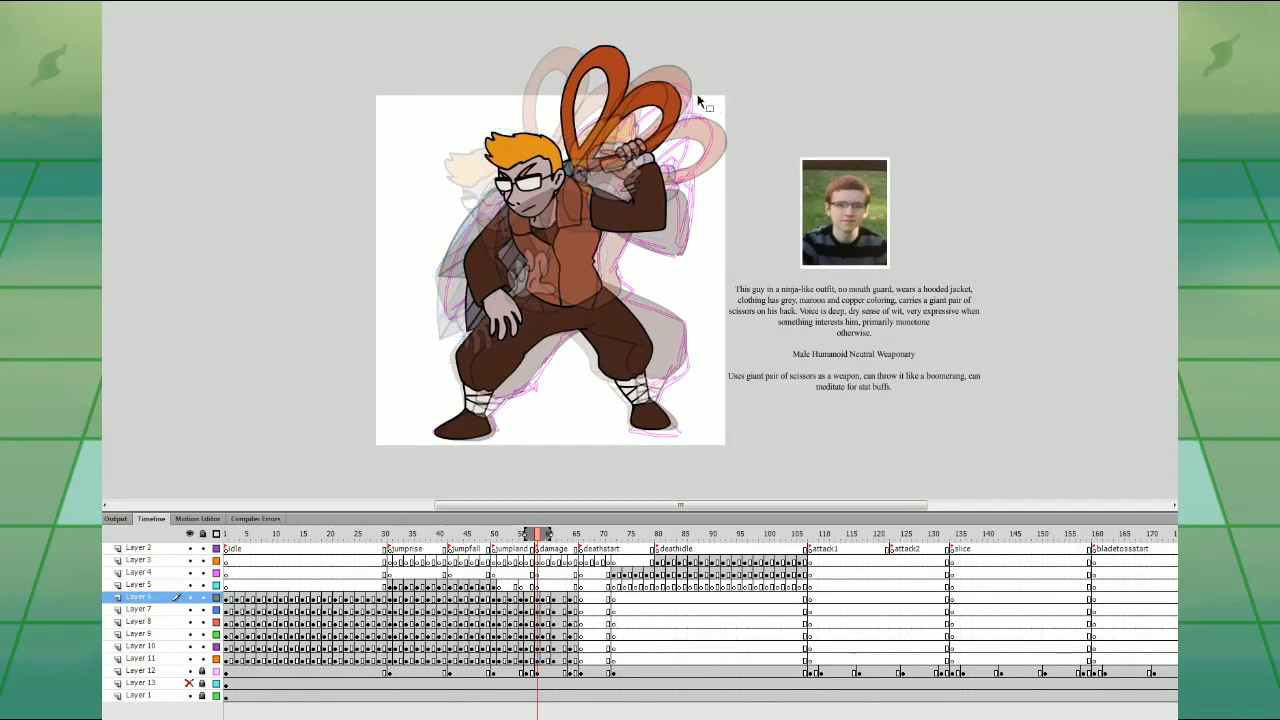
- Rotate the scissors at frame 58 clockwise, nudge them left and down, and adjust the raised arm to match
left_click(677, 98)
left_click_drag(701, 95, 708, 105)
key("Left")
key("Left")
key("Down")
key("Down")
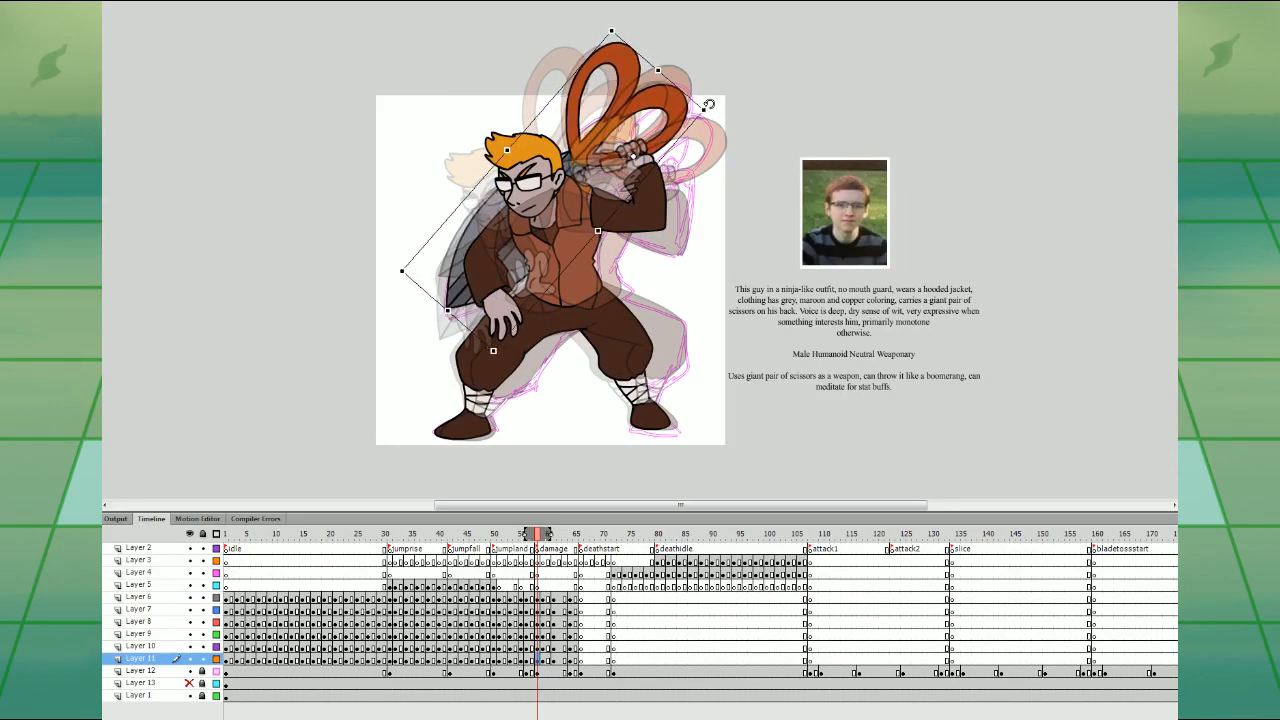
left_click(642, 165)
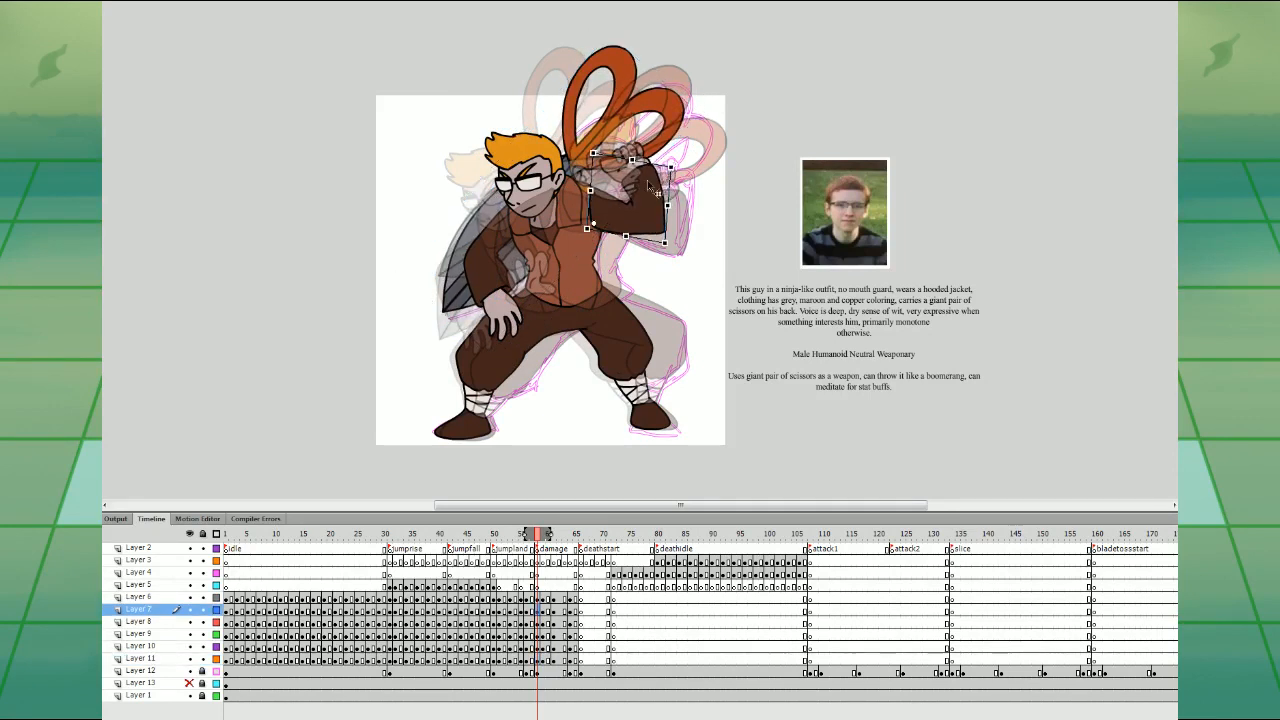
- Tilt the head at frame 58 slightly clockwise and nudge it left and down so it drags behind the body
left_click(573, 153)
left_click_drag(578, 132, 579, 135)
key("Left")
key("Left")
key("Left")
key("Down")
key("Down")
key("Down")
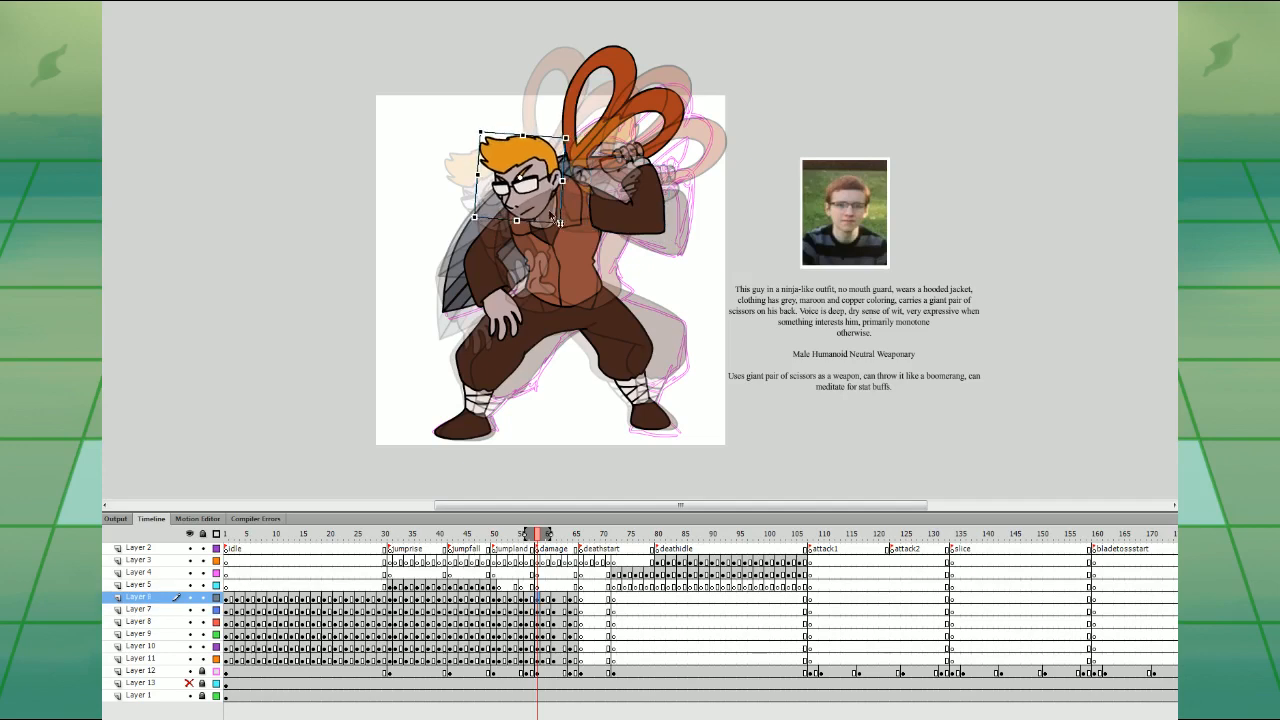
- Rotate the lowered arm at frame 58 clockwise about the shoulder and preview the damage motion
left_click(498, 268)
left_click_drag(531, 340, 524, 345)
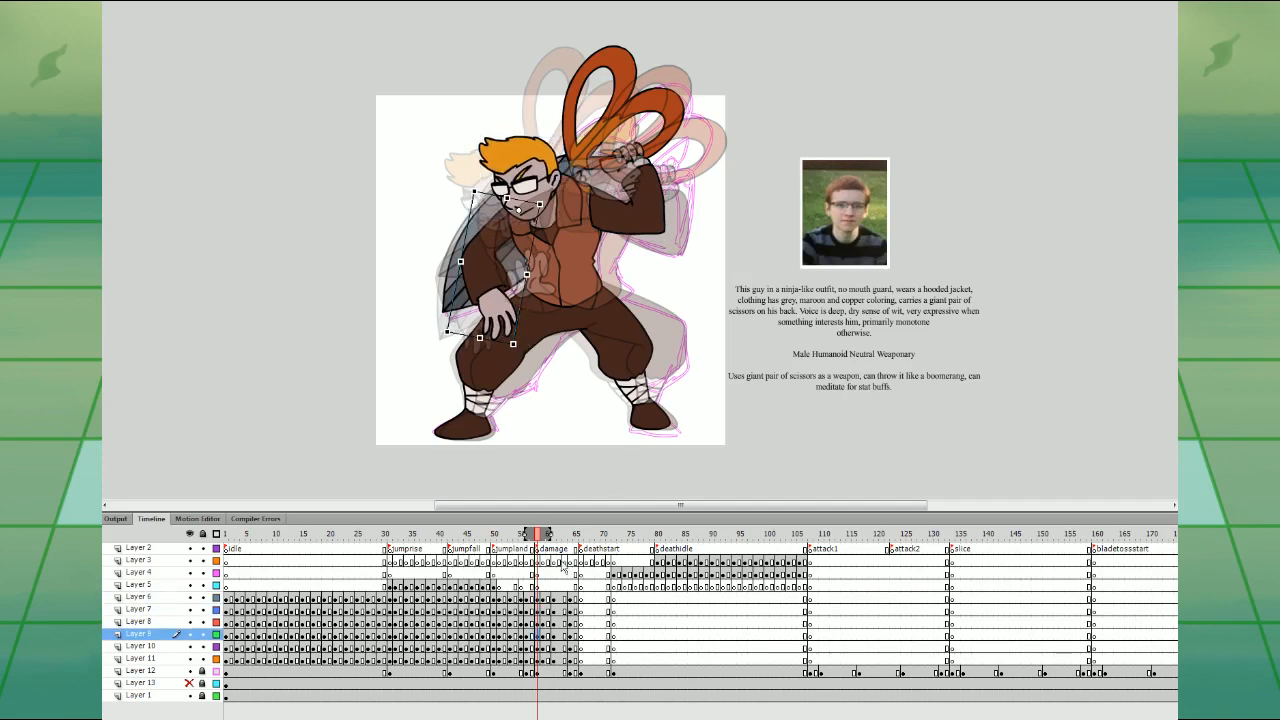
left_click(523, 587)
key("Return")
key("Return")
- Skew the hurt pose's legs slightly further right at frame 61
left_click(536, 588)
left_click(542, 588)
left_click(548, 588)
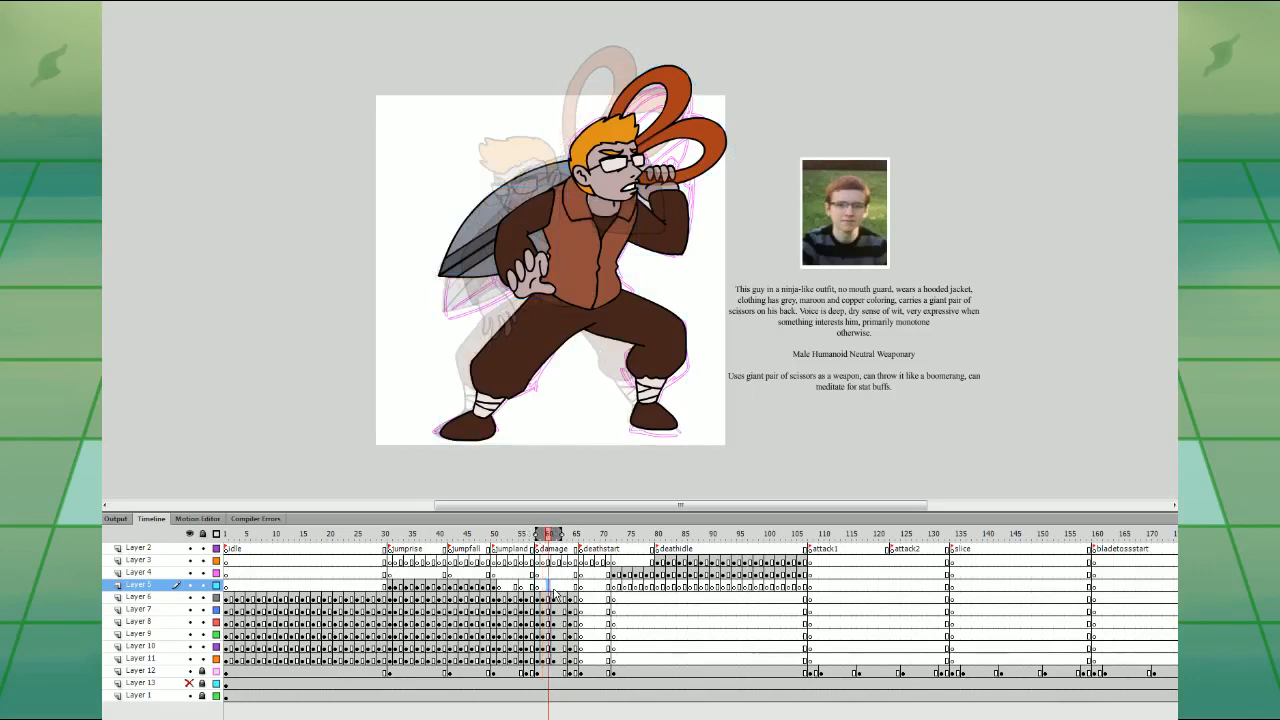
left_click(553, 588)
left_click(664, 372)
left_click_drag(647, 273, 651, 273)
- Rotate the hurt pose's upper body slightly clockwise at frame 61 and nudge it right and down
left_click_drag(478, 91, 682, 182)
left_click_drag(748, 50, 752, 55)
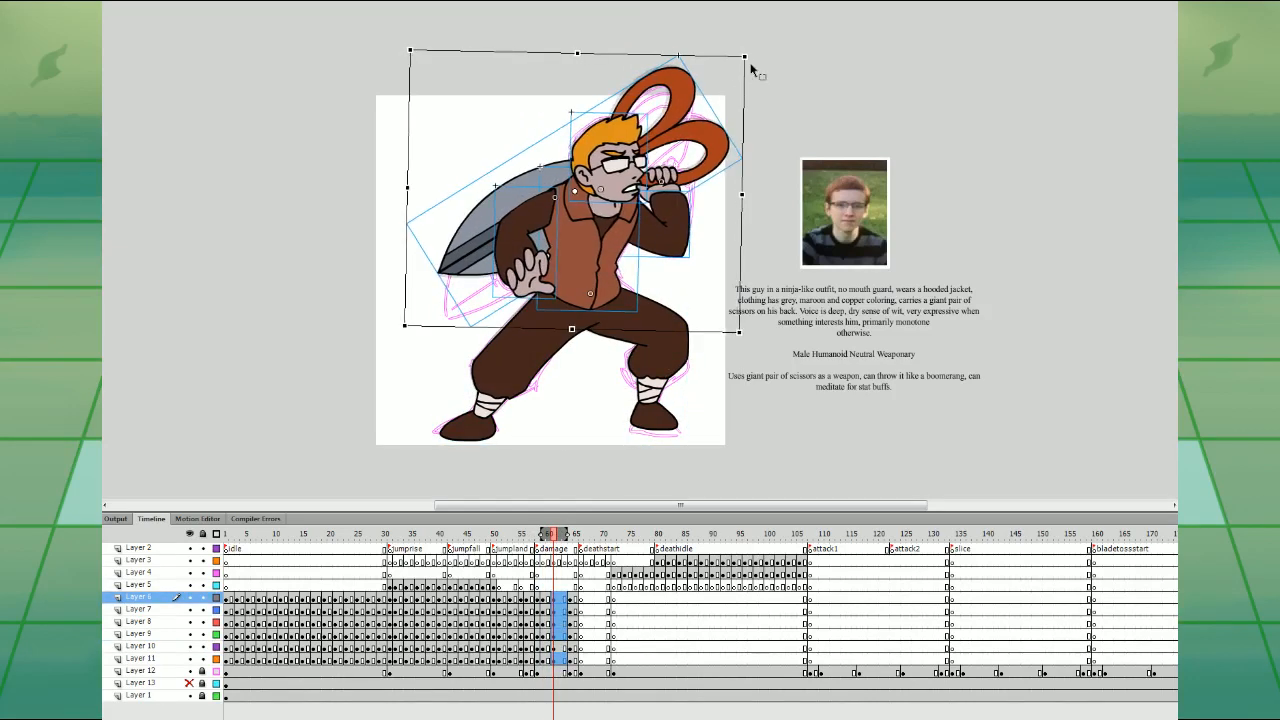
key("Right")
key("Right")
key("Right")
key("Down")
key("Down")
- Offset both arms at frame 61 with small rotations and rotate the scissors slightly counterclockwise
left_click(698, 218)
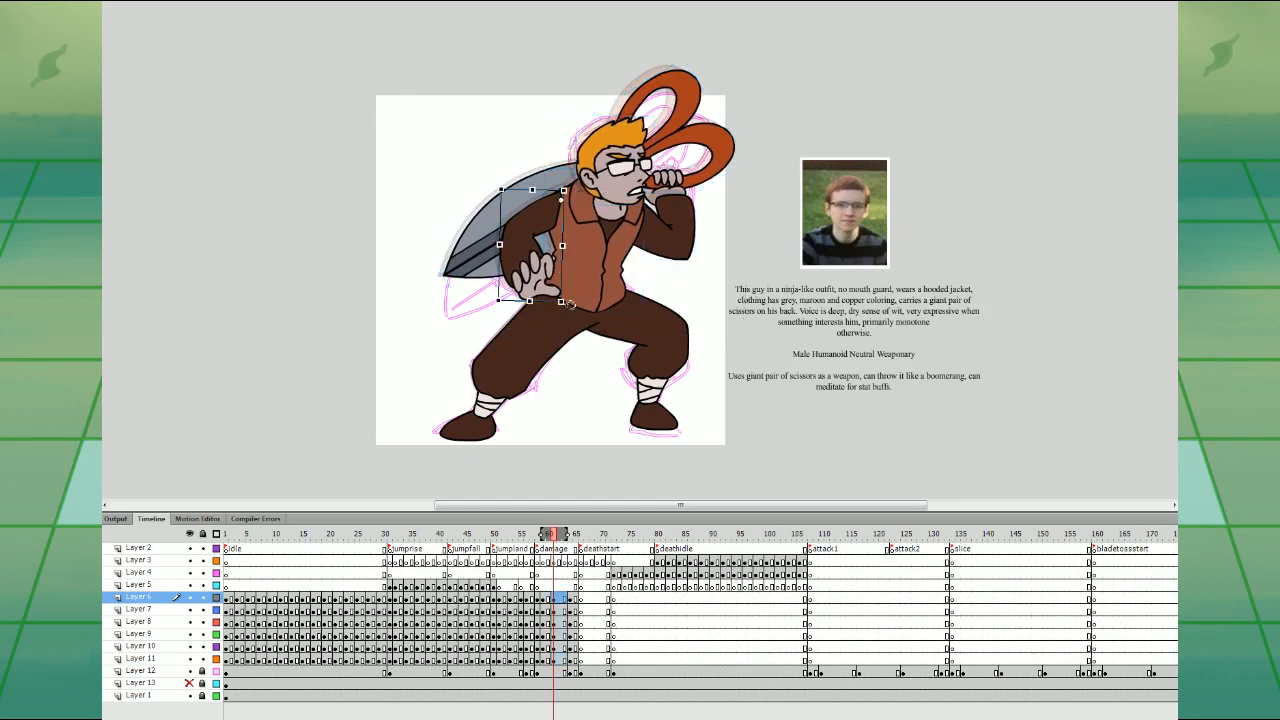
left_click(700, 237)
left_click_drag(701, 238, 700, 250)
left_click(704, 162)
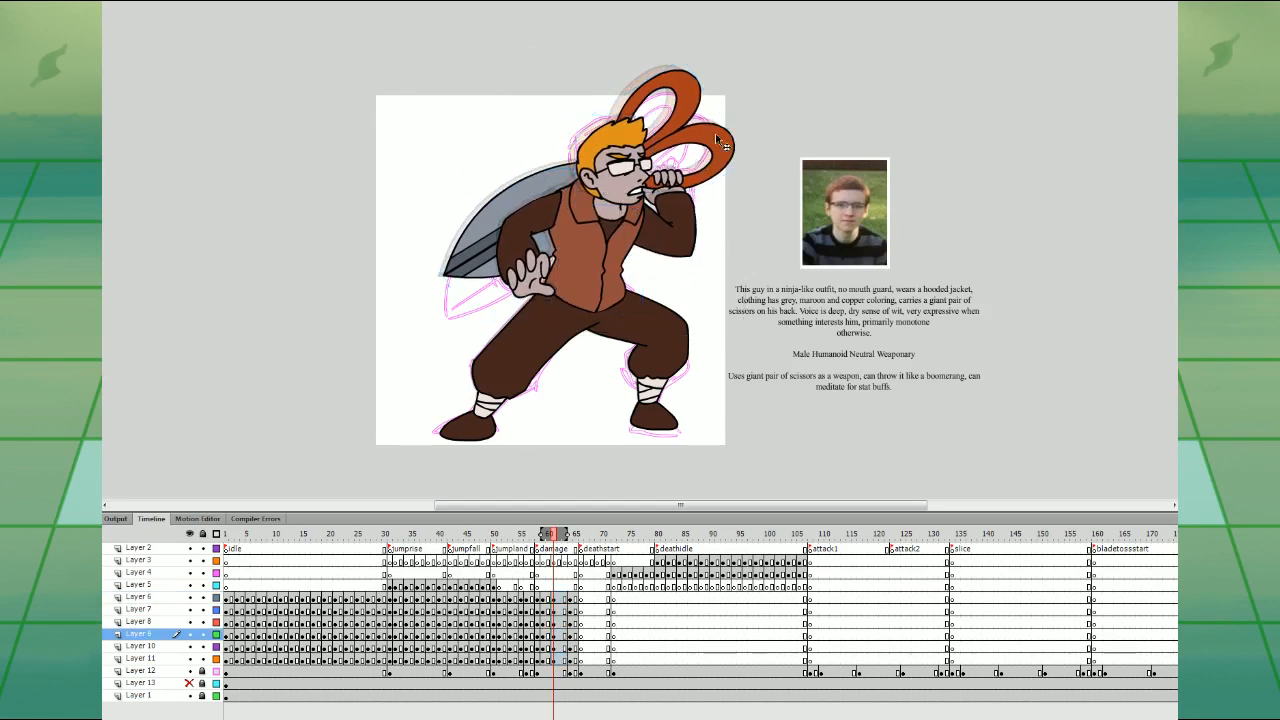
left_click_drag(695, 60, 691, 52)
left_click_drag(707, 110, 706, 114)
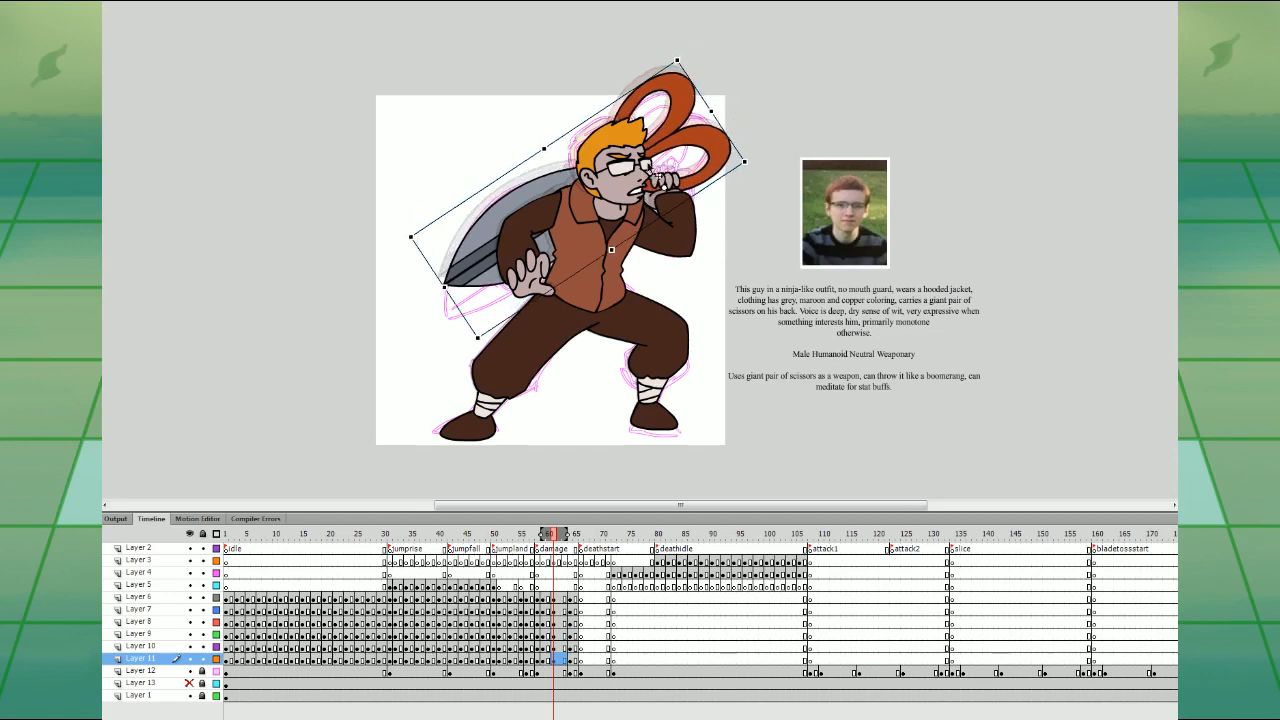
- Nudge the head right at frame 61 and preview the damage animation
left_click(629, 174)
key("Right")
key("Right")
key("Right")
key("Right")
left_click(530, 584)
key("Return")
key("Return")
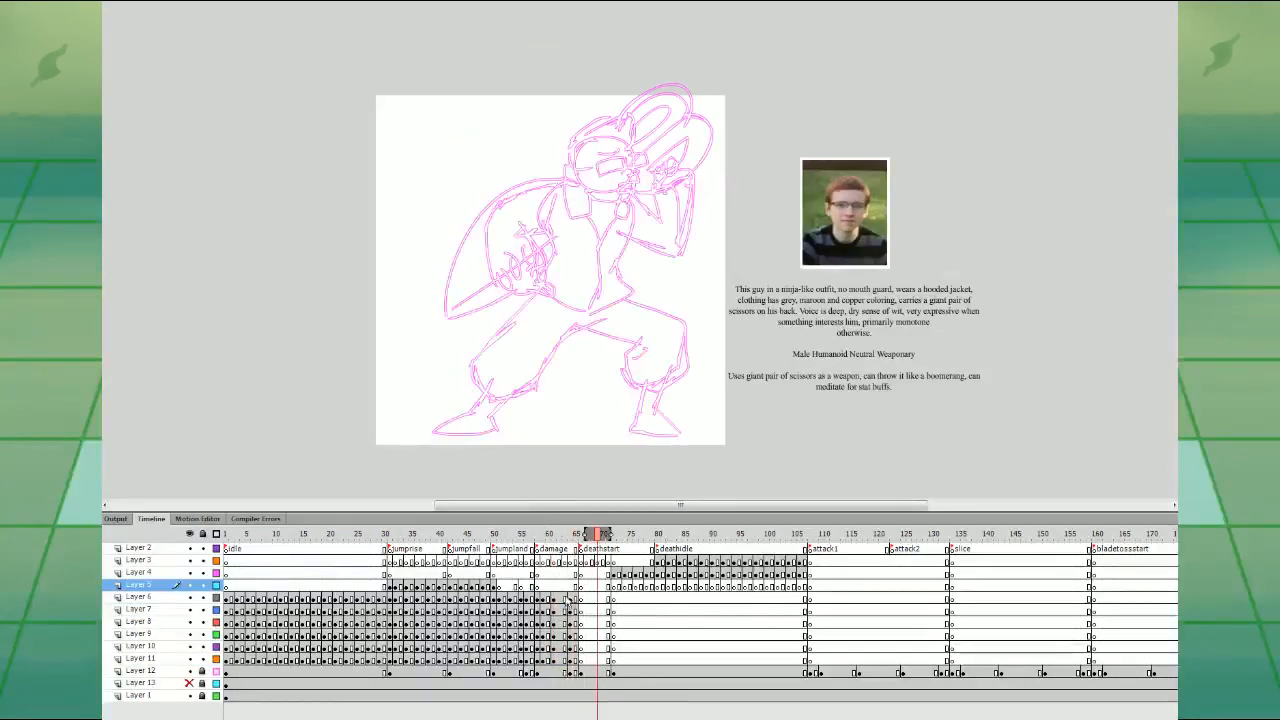
- Insert keyframes at frame 63 on Layers 6 to 11 and skew the legs back to the left
left_click_drag(566, 598, 567, 664)
left_click(691, 451)
left_click(654, 328)
left_click_drag(641, 274, 630, 273)
- Rotate everything except the legs counterclockwise at frame 63 and move it left toward the idle pose
key("ctrl+a")
left_click(670, 332, "shift")
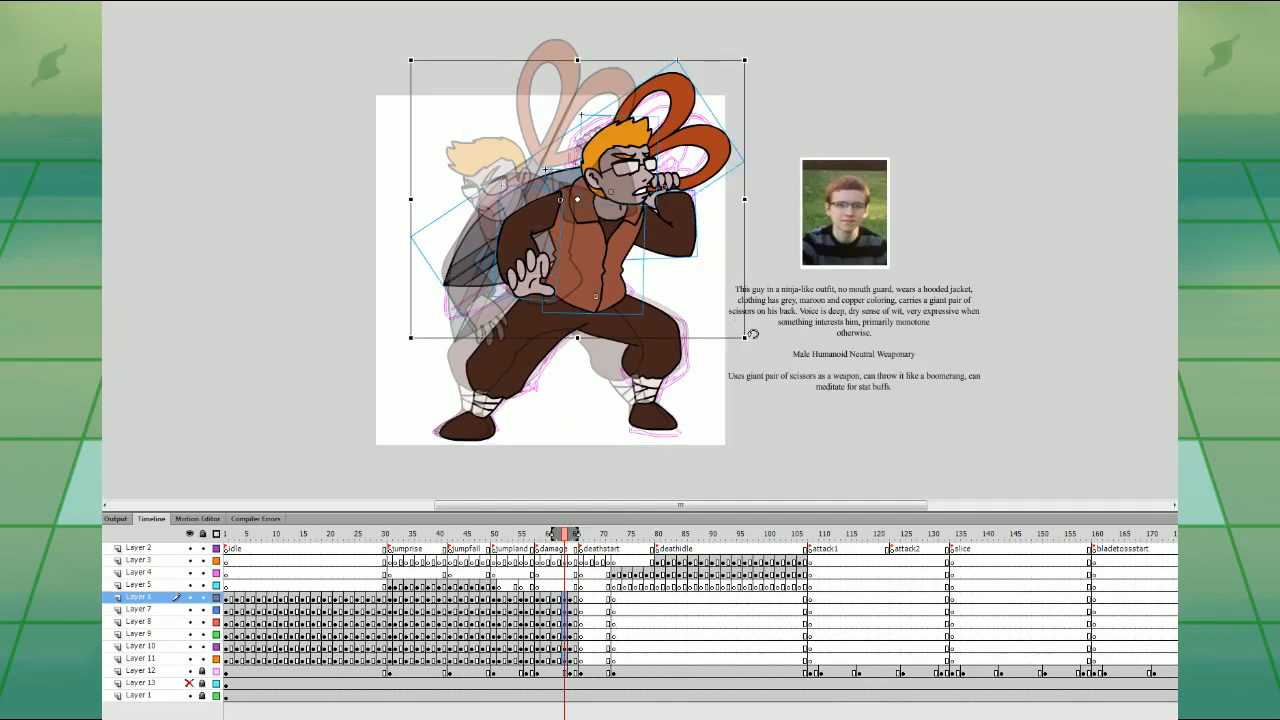
left_click_drag(751, 335, 757, 321)
left_click_drag(613, 286, 589, 286)
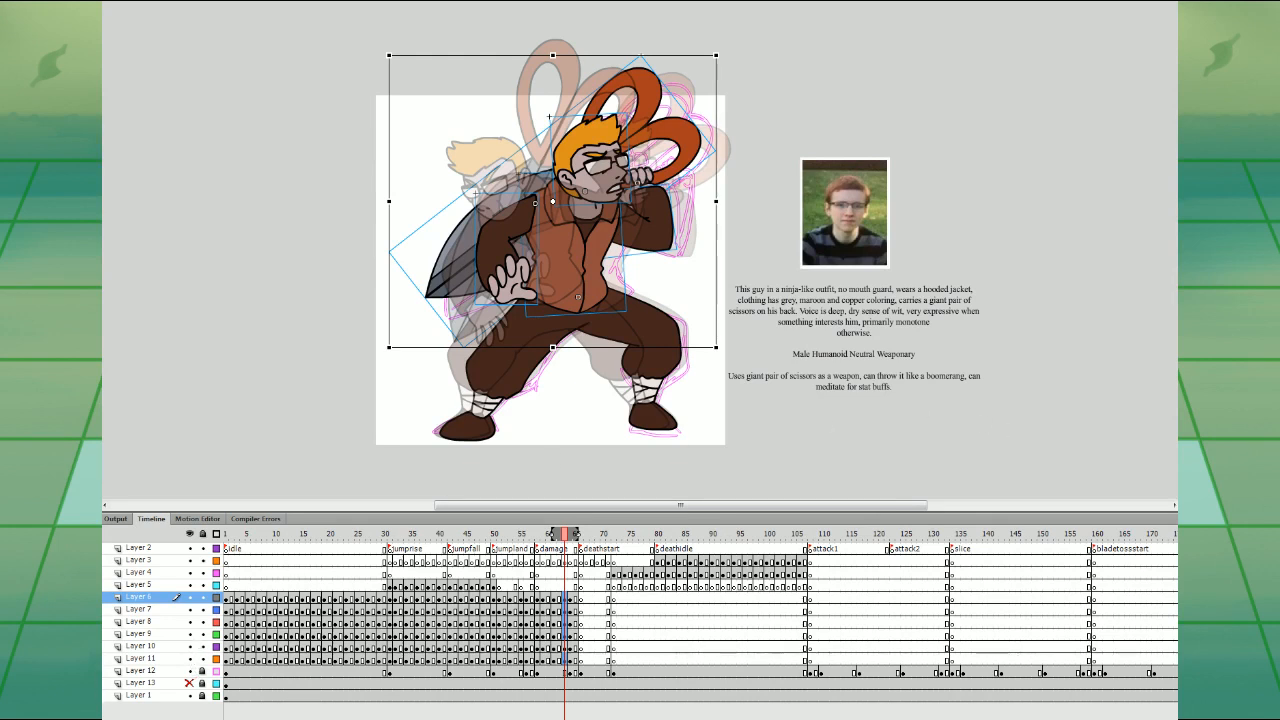
- Skew the legs at frame 63 further left toward the idle stance
left_click(562, 586)
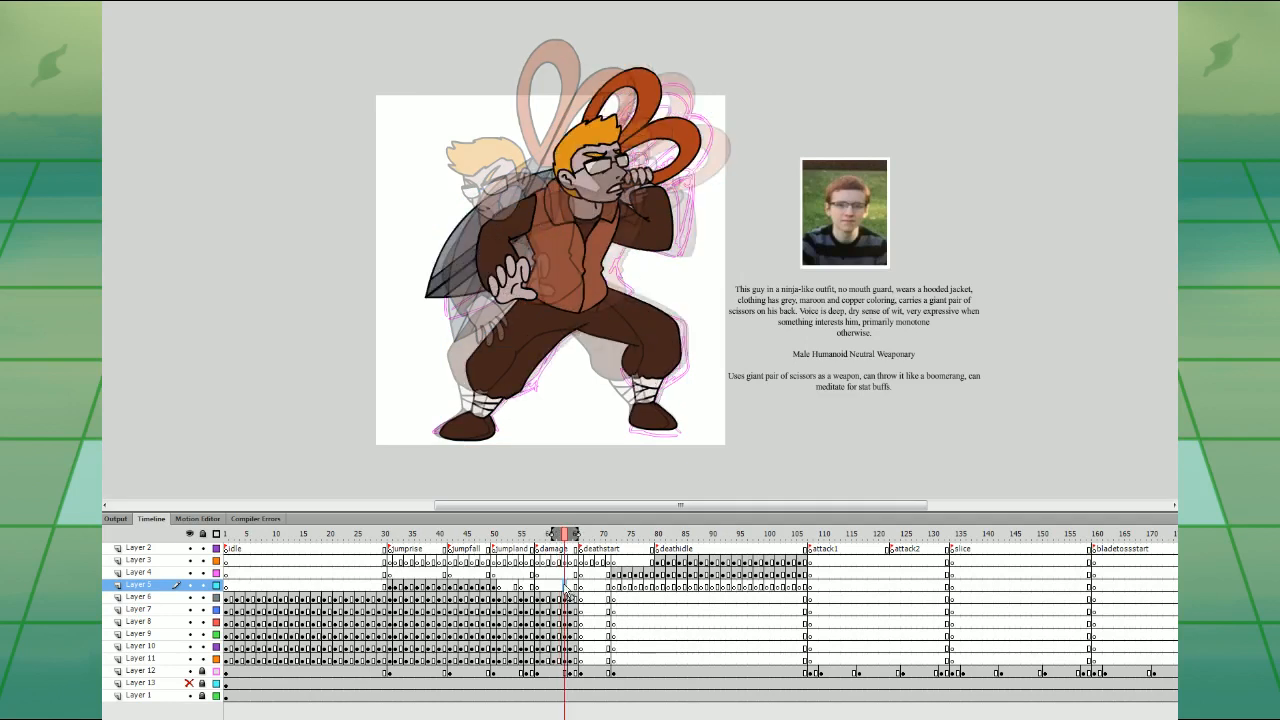
left_click(643, 330)
left_click_drag(651, 273, 624, 273)
left_click(683, 259)
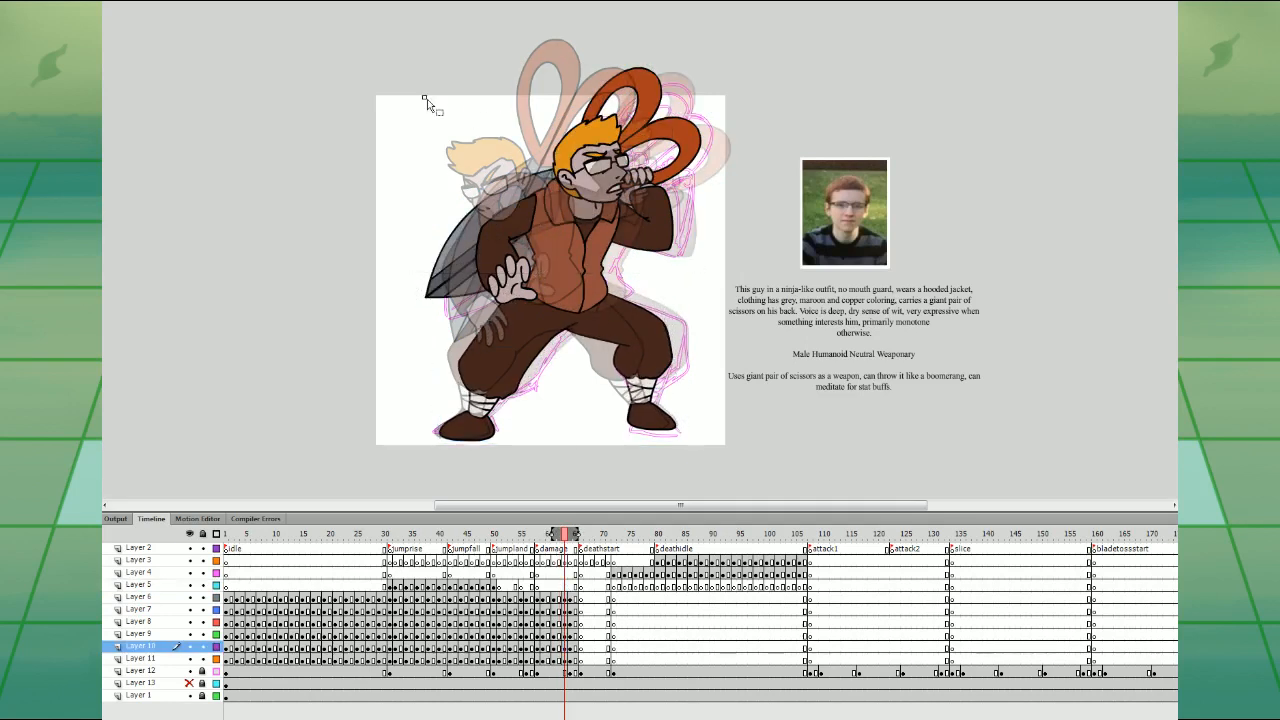
- Shift the upper body parts at frame 63 further left and rotate them counterclockwise again
left_click_drag(425, 98, 680, 254)
key("shift+Left")
key("shift+Left")
left_click_drag(704, 347, 715, 332)
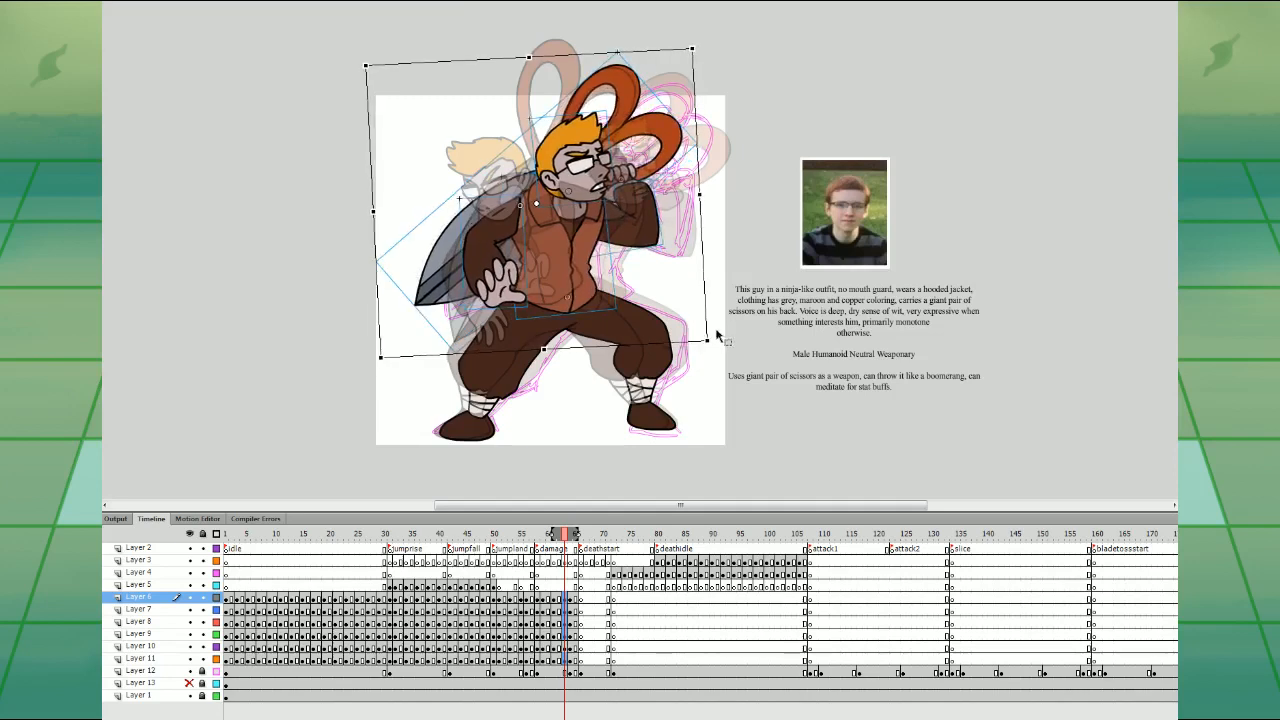
left_click(726, 338)
- Rotate the far arm clockwise and the scissors counterclockwise at frame 63, repositioning the scissors in the hand
left_click(656, 224)
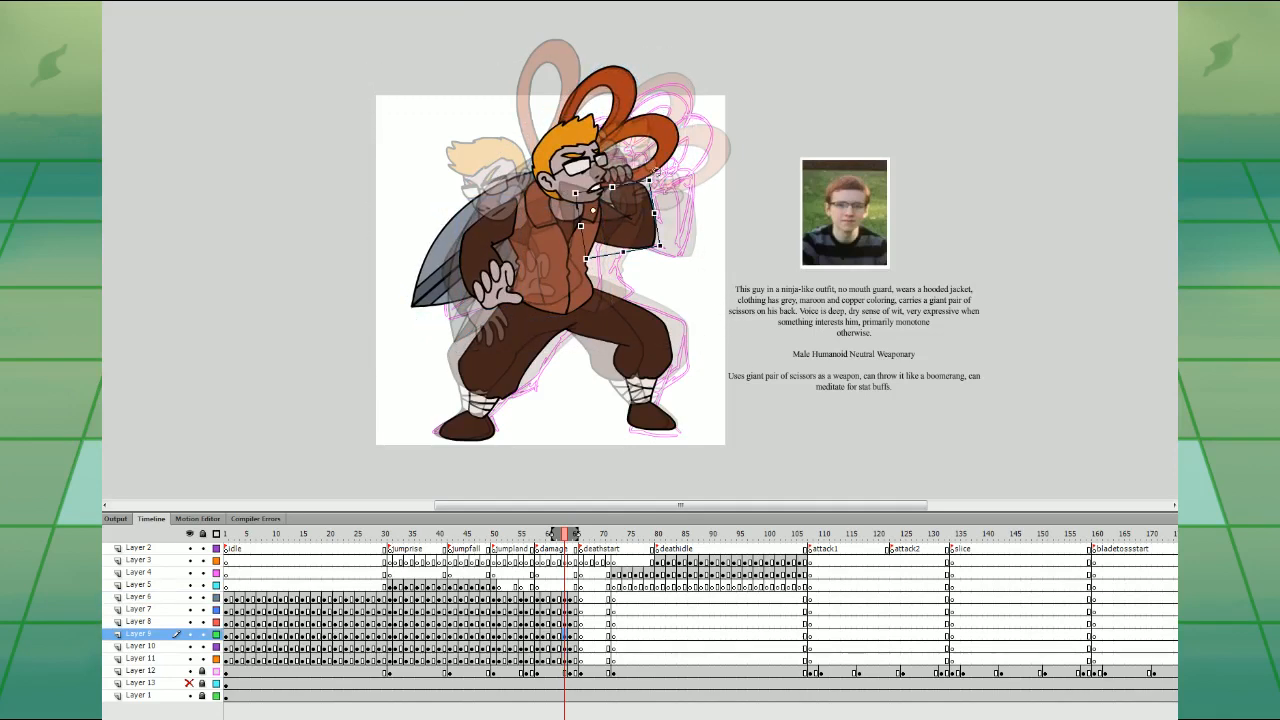
left_click_drag(657, 172, 663, 187)
left_click(672, 143)
left_click_drag(626, 52, 615, 46)
left_click_drag(667, 137, 673, 134)
- Tilt the head clockwise and the near arm counterclockwise at frame 63, and preview the return to idle
left_click(594, 177)
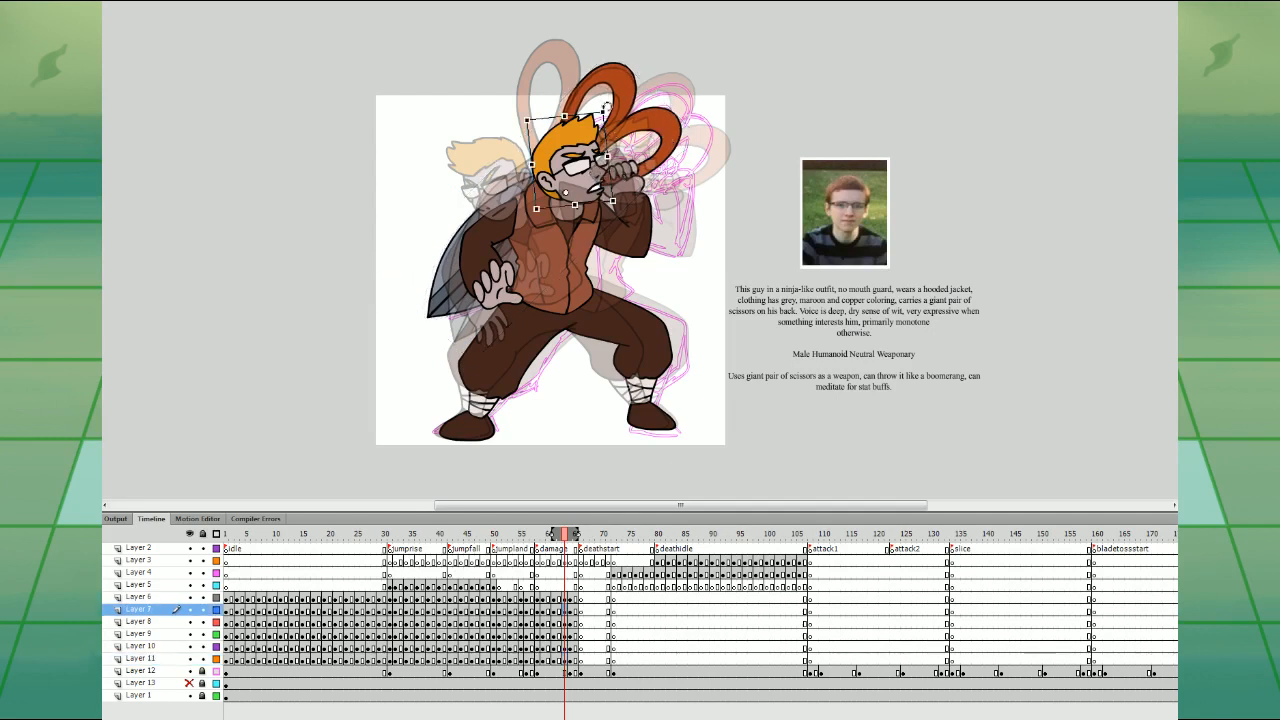
left_click_drag(606, 107, 612, 113)
left_click_drag(580, 168, 576, 166)
left_click(497, 268)
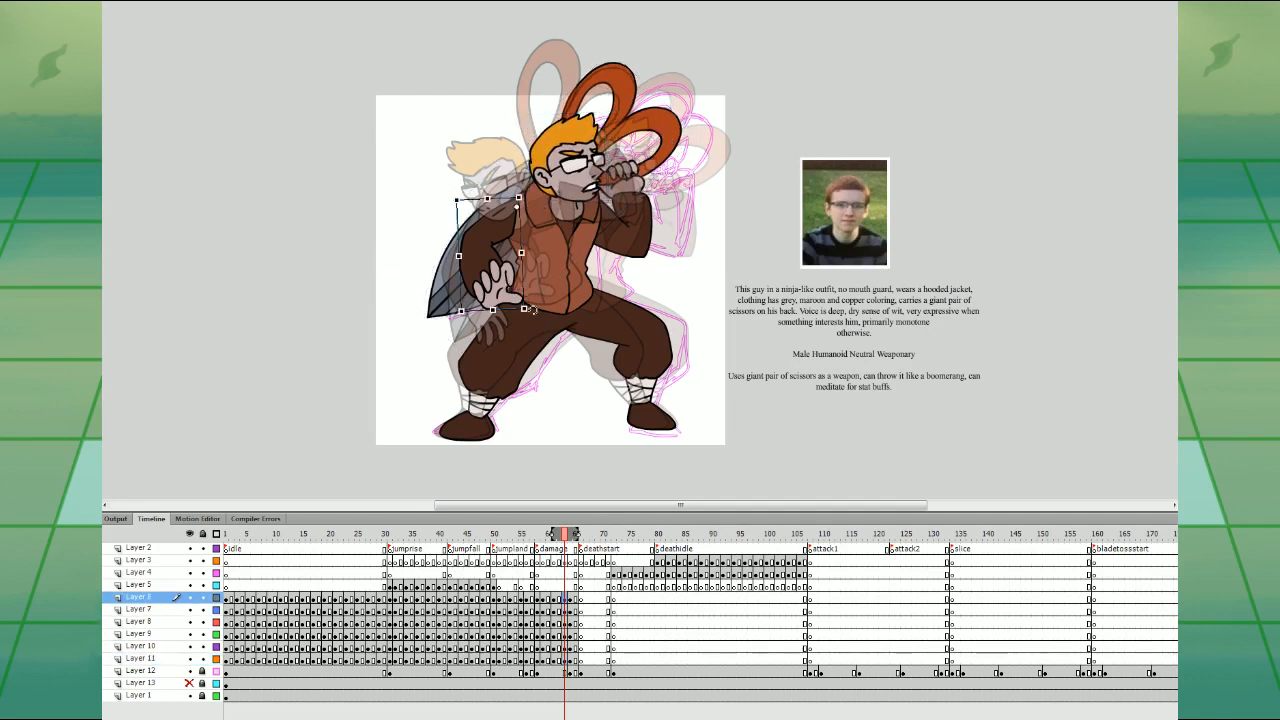
left_click_drag(533, 310, 538, 304)
left_click(517, 377)
left_click_drag(613, 275, 533, 281)
left_click(521, 583)
key("Return")
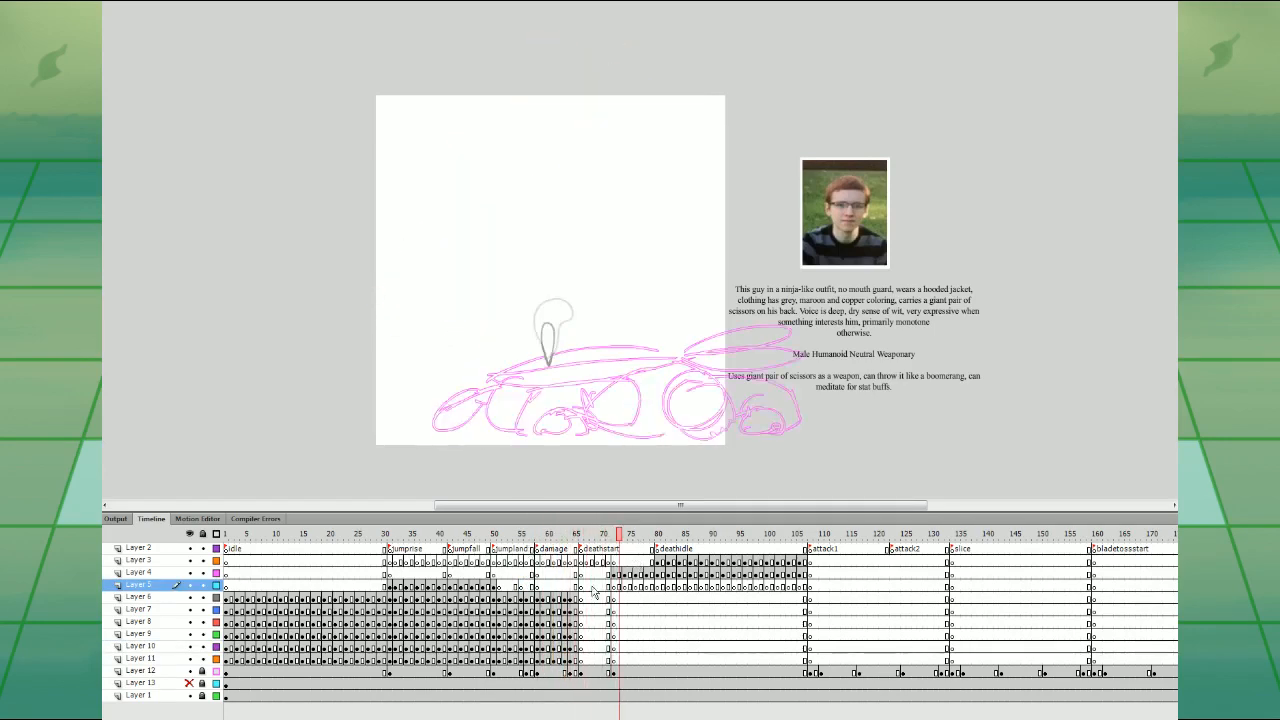
key("Return")
- Select the closing damage frames on Layers 6 to 11 and skew the idle legs slightly right
left_click_drag(575, 598, 581, 659)
left_click(575, 599)
left_click(620, 365)
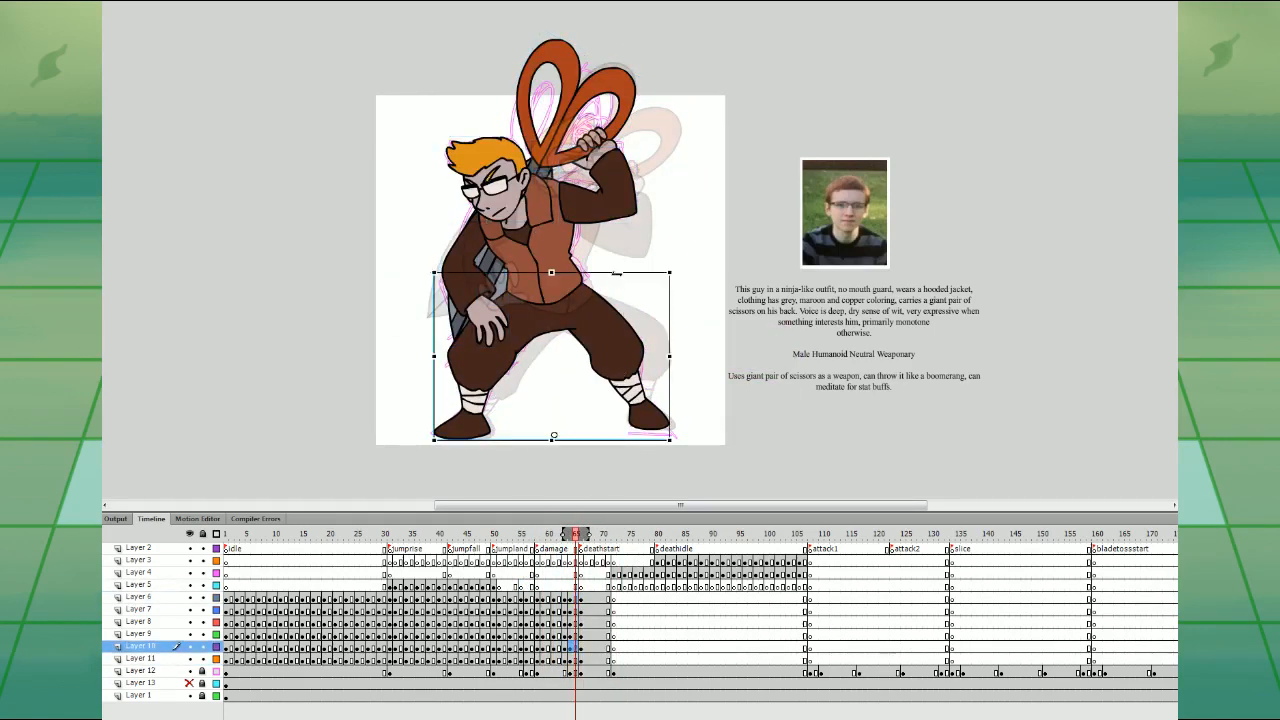
left_click_drag(617, 273, 625, 273)
- Rotate the lowered arm and the scissors slightly clockwise in the closing damage pose
left_click(495, 323)
left_click_drag(516, 350, 510, 351)
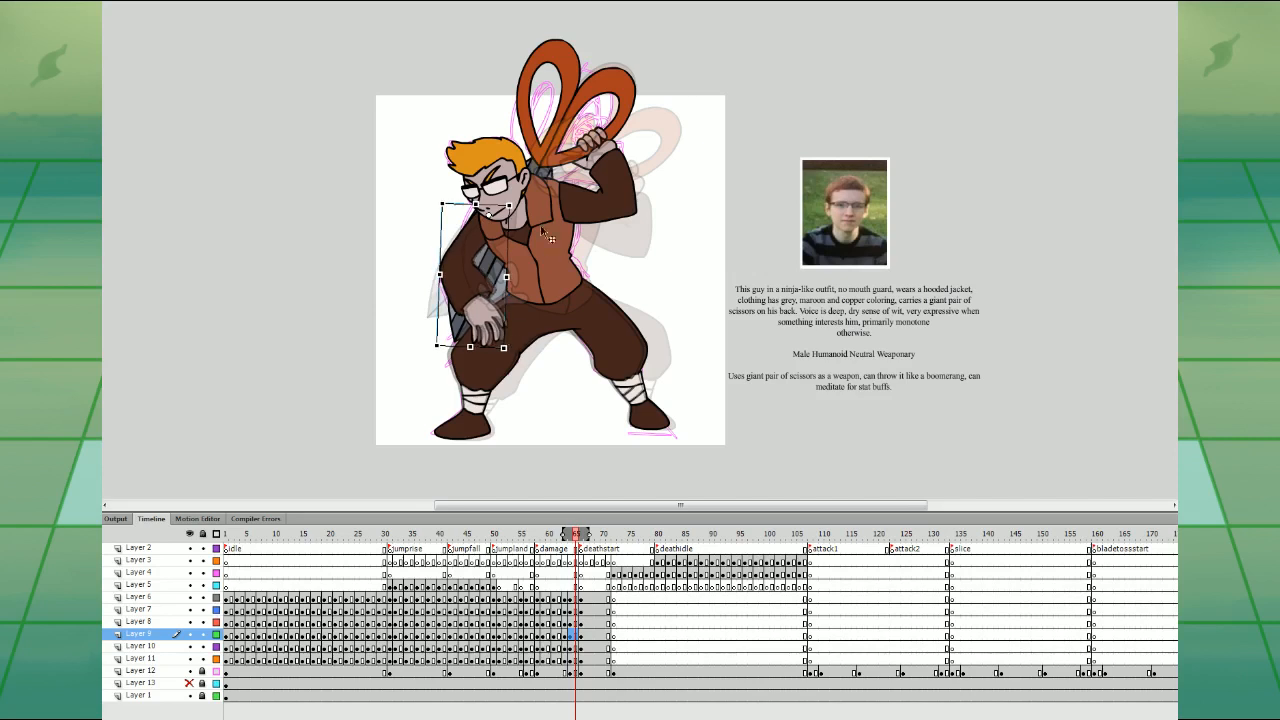
left_click(603, 87)
left_click_drag(653, 74, 658, 83)
left_click(515, 178)
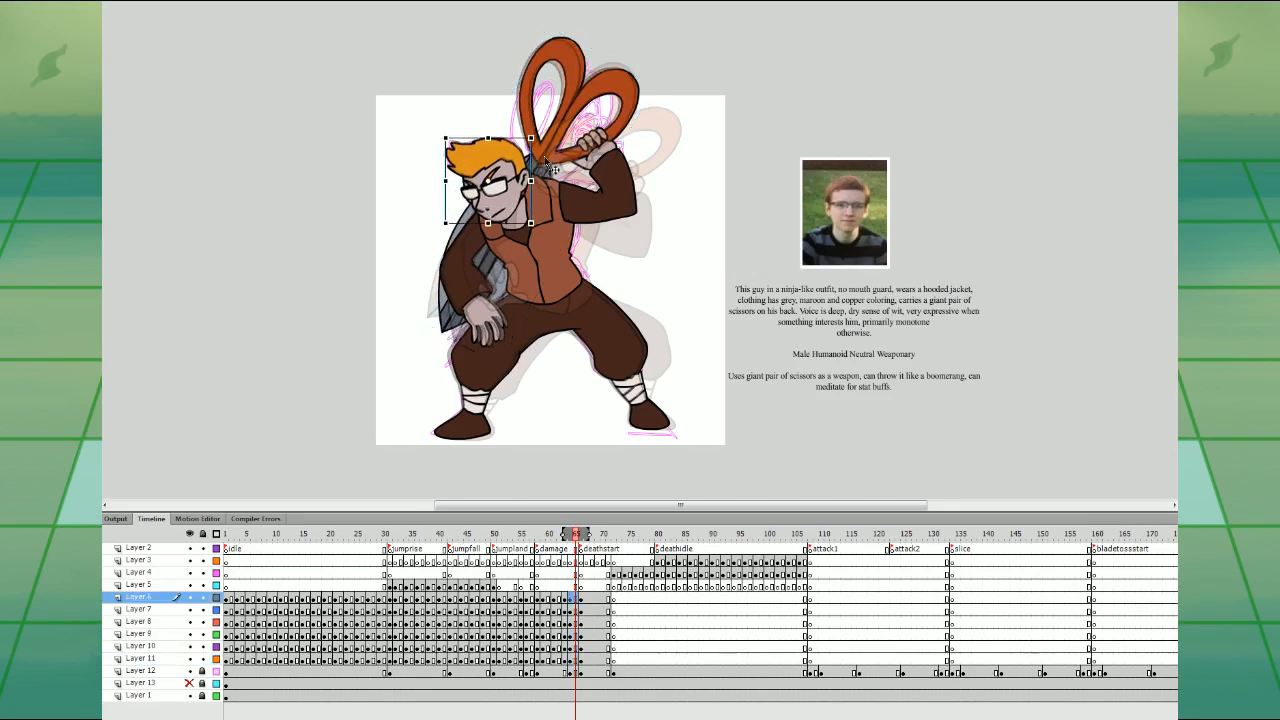
- Rotate the raised arm slightly clockwise and shift the upper body parts right in the closing damage pose
left_click(622, 180)
left_click_drag(638, 160, 639, 168)
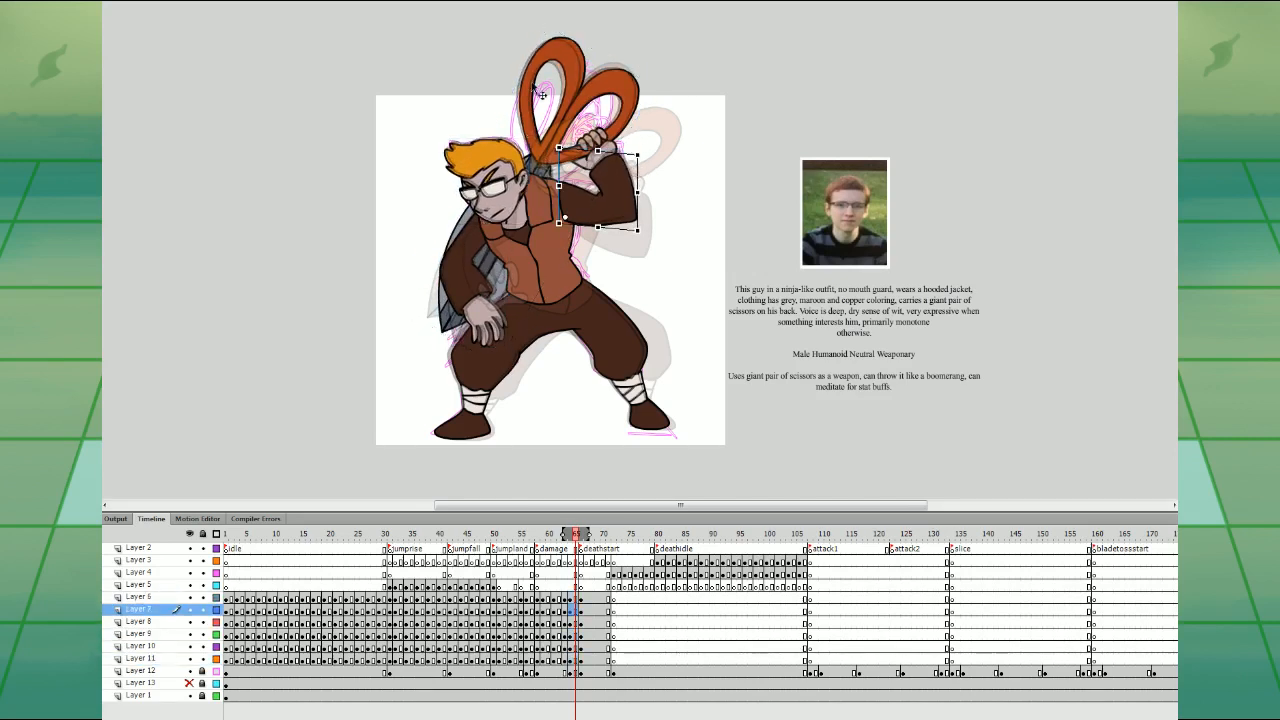
left_click(579, 83)
left_click_drag(593, 82, 591, 84)
left_click_drag(397, 81, 631, 211)
- Play back the idle, jump and damage animations to examine the timing and the transition back to idle
left_click(536, 574)
key("Return")
left_click(522, 598)
key("Return")
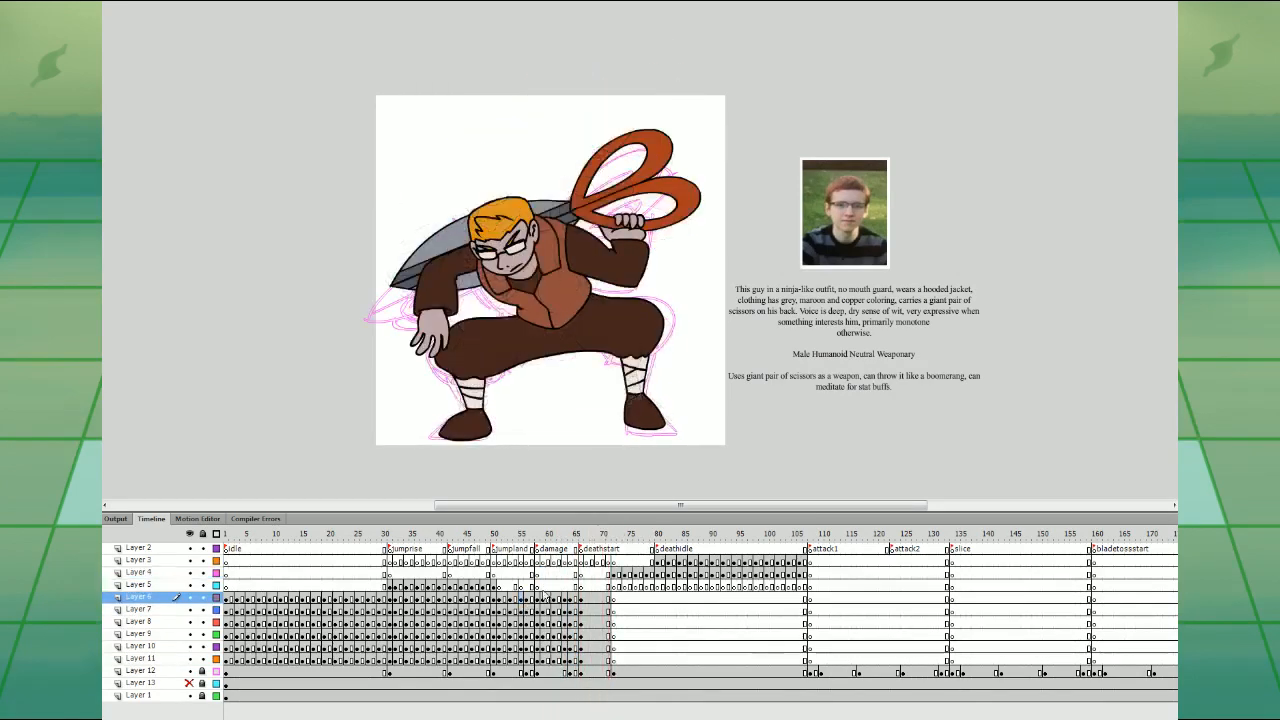
key("Return")
left_click(575, 586)
key("comma")
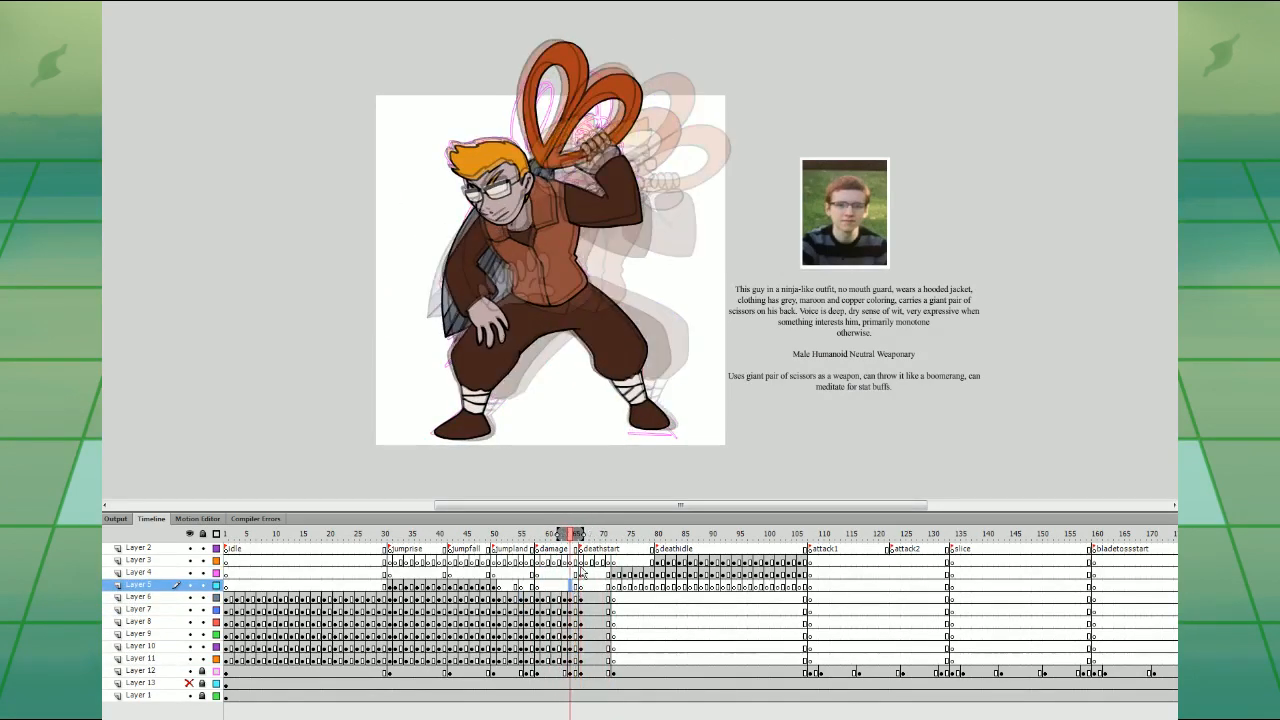
left_click(510, 610)
key("Return")
key("Return")
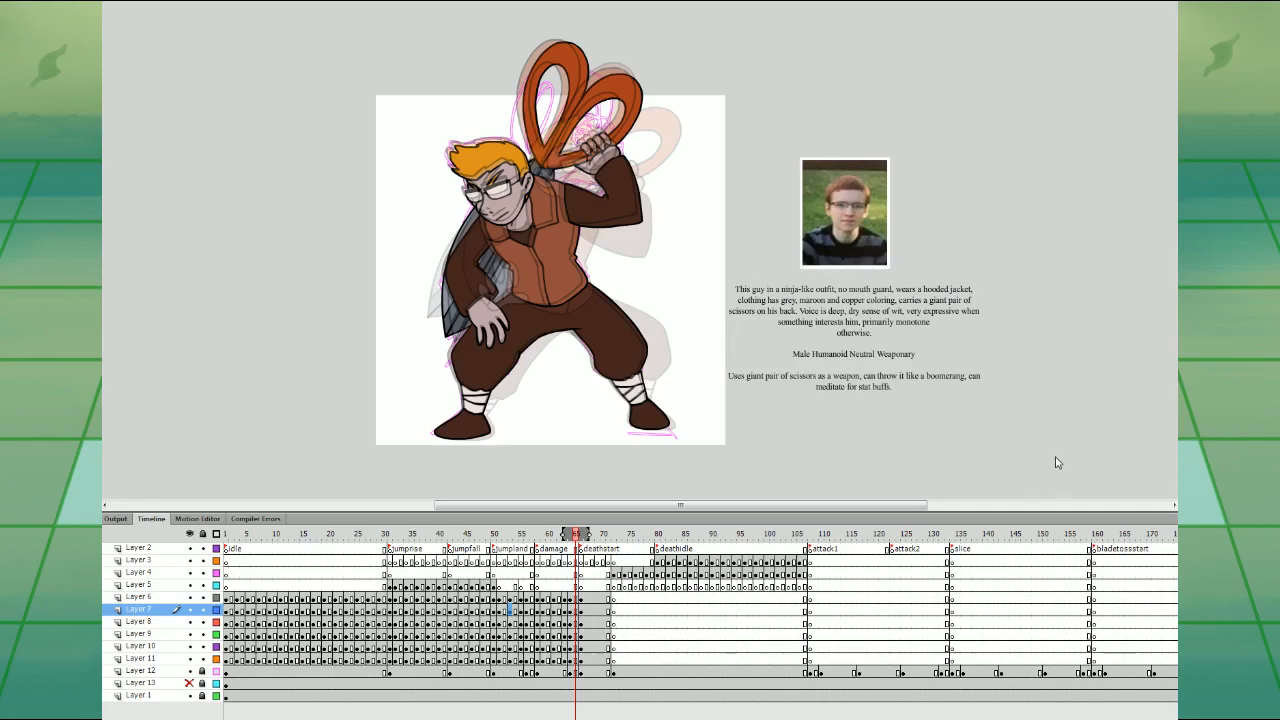
left_click(456, 586)
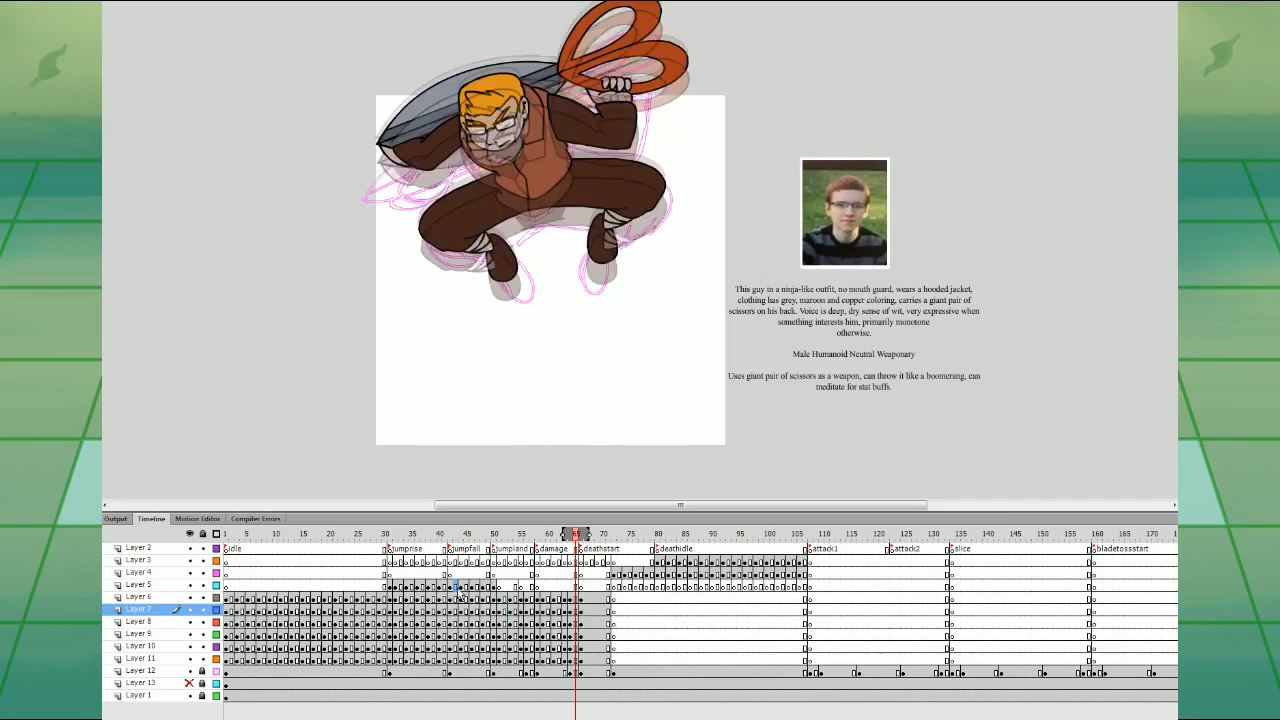
key("Return")
left_click(287, 573)
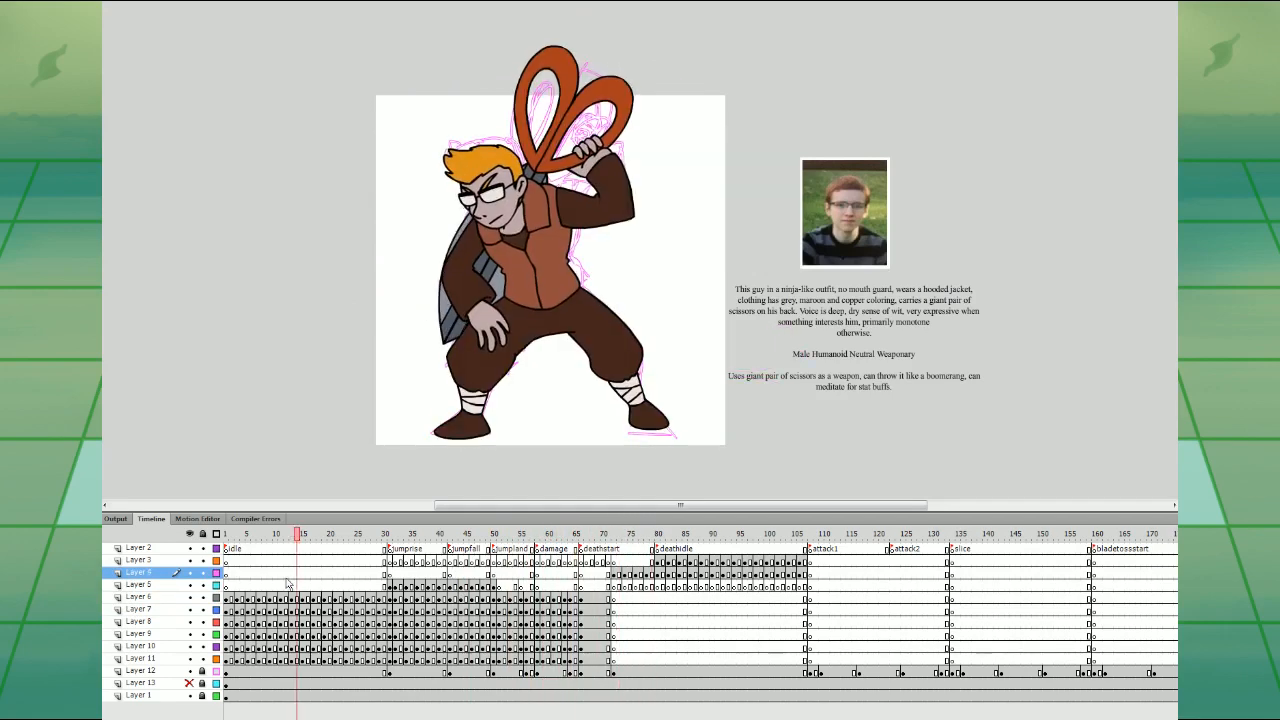
key("Return")
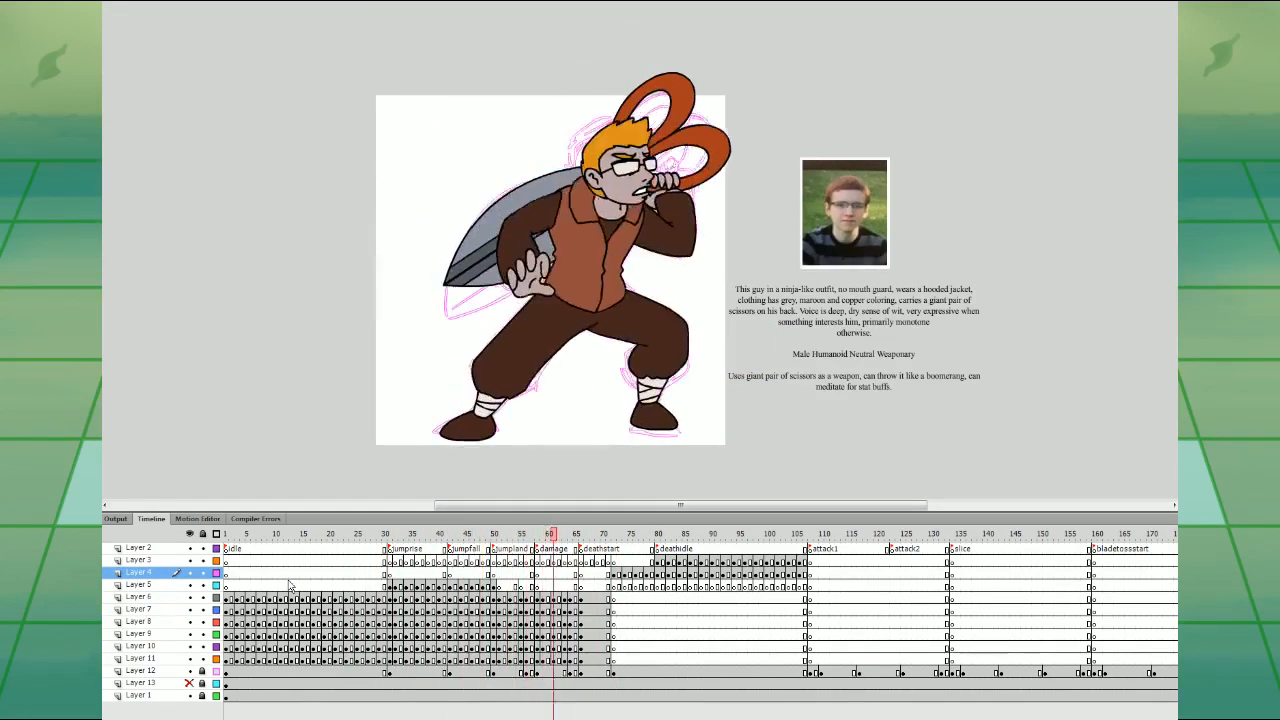
- Copy the damage pose frames on Layers 6 to 11 into the deathstart section, filling it through frame 71
left_click(583, 600)
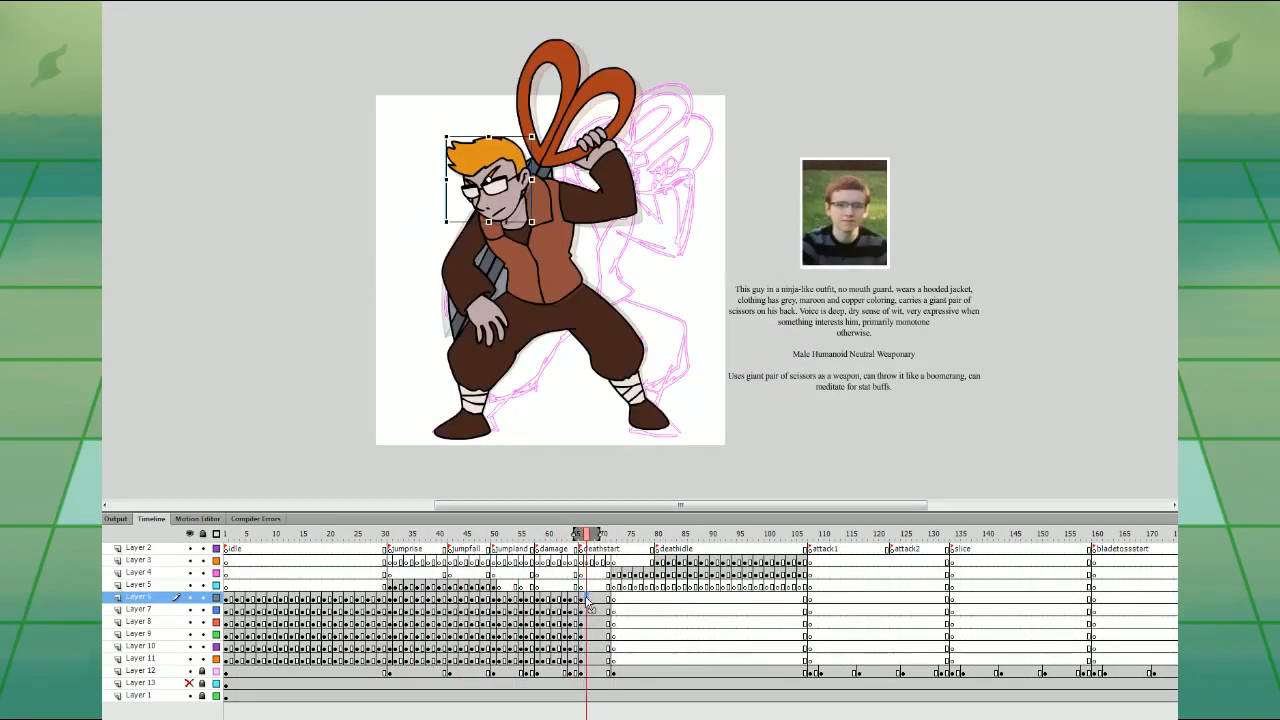
left_click_drag(538, 599, 558, 656)
left_click_drag(553, 622, 602, 615)
left_click_drag(608, 659, 613, 608)
left_click(613, 601)
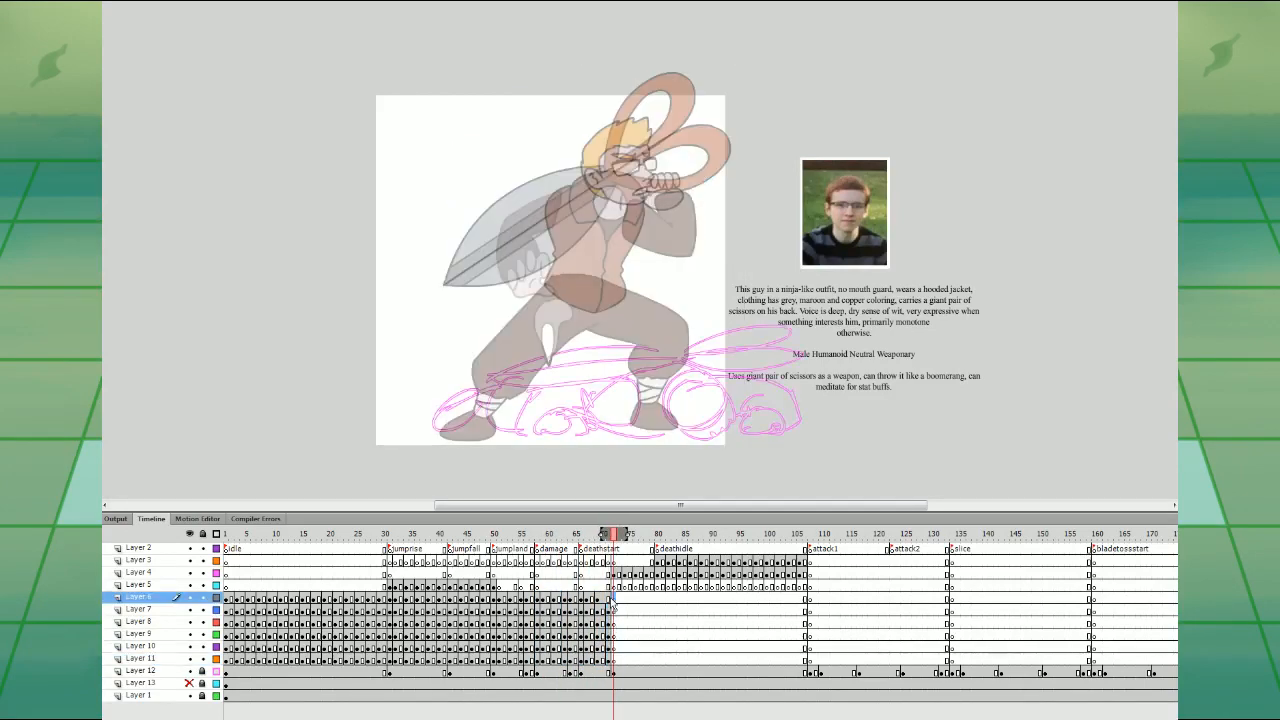
- Keyframe frame 71 on Layers 6 to 11, tilt the ninja clockwise and shift him right, and delete the standing legs
left_click(609, 600)
key("F6")
left_click_drag(609, 660, 612, 603)
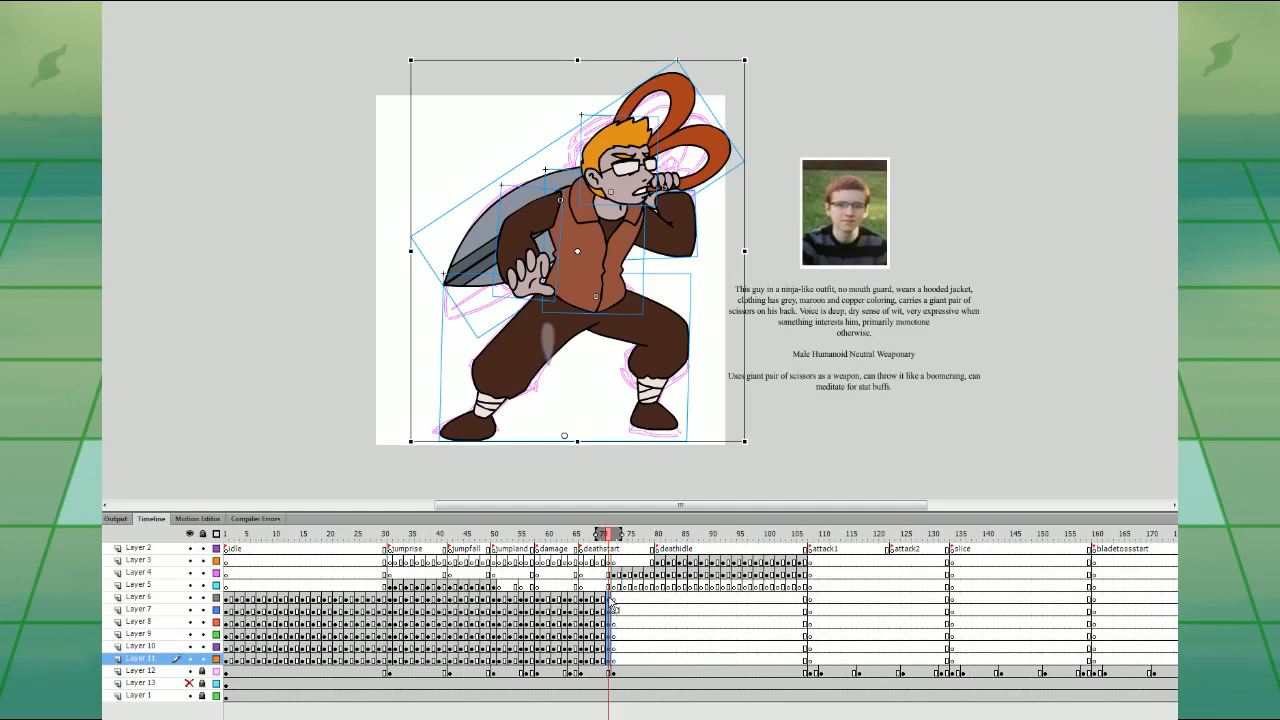
left_click_drag(750, 56, 770, 218)
left_click(704, 388)
left_click(688, 394)
key("Delete")
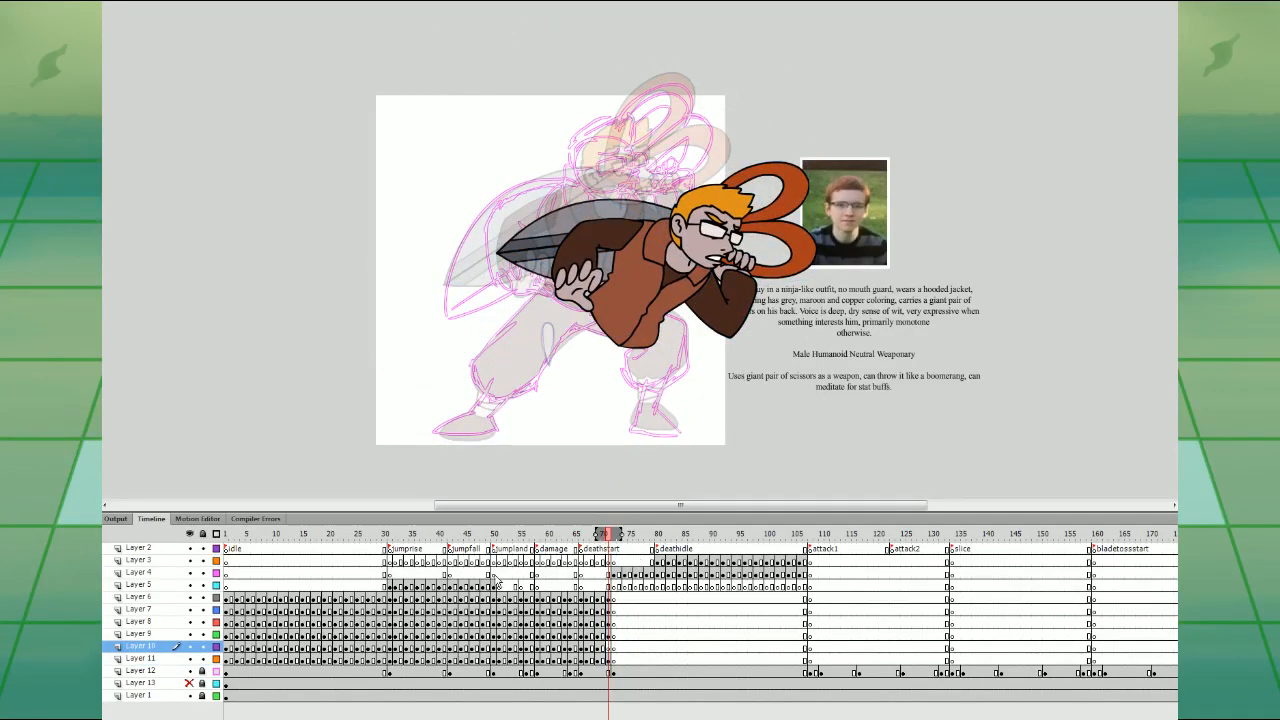
- Copy the bent legs on Layers 9 and 10 from the jumpfall pose into frame 71 and position them under the tilted torso
left_click(456, 575)
left_click(612, 232)
left_click(490, 251, "shift")
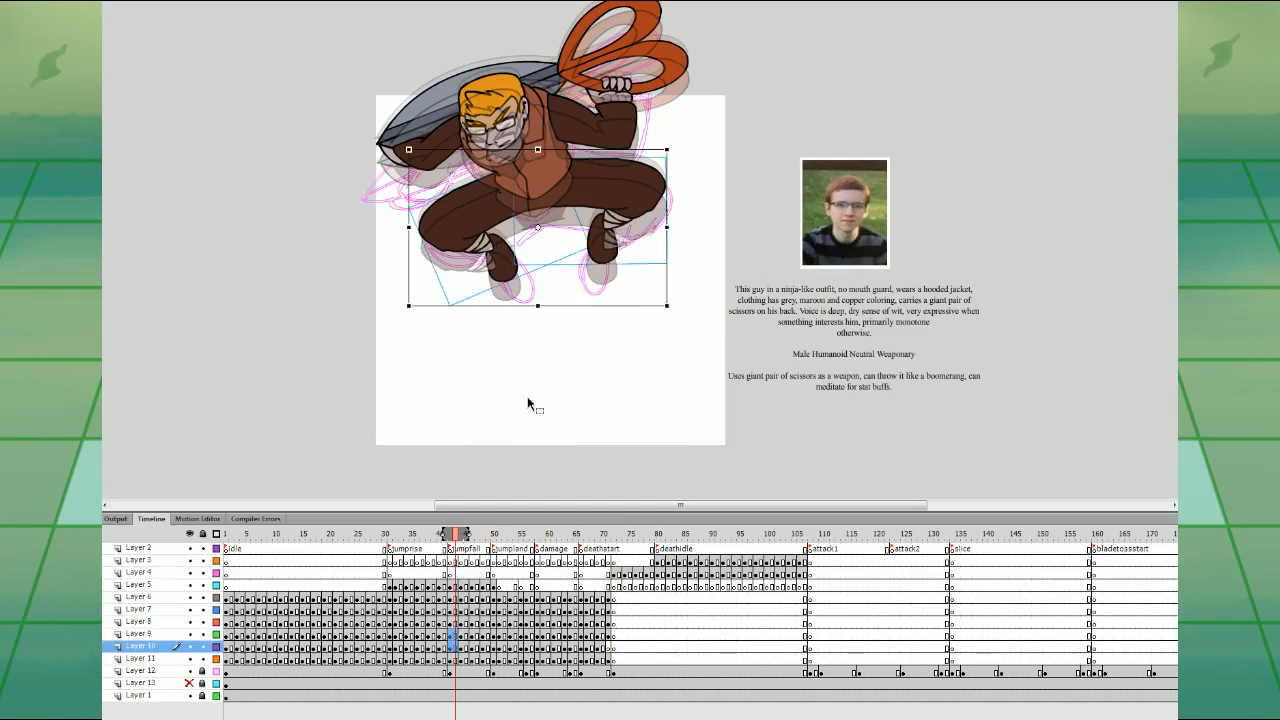
left_click(475, 621)
left_click_drag(455, 646, 455, 635)
left_click_drag(455, 645, 610, 599)
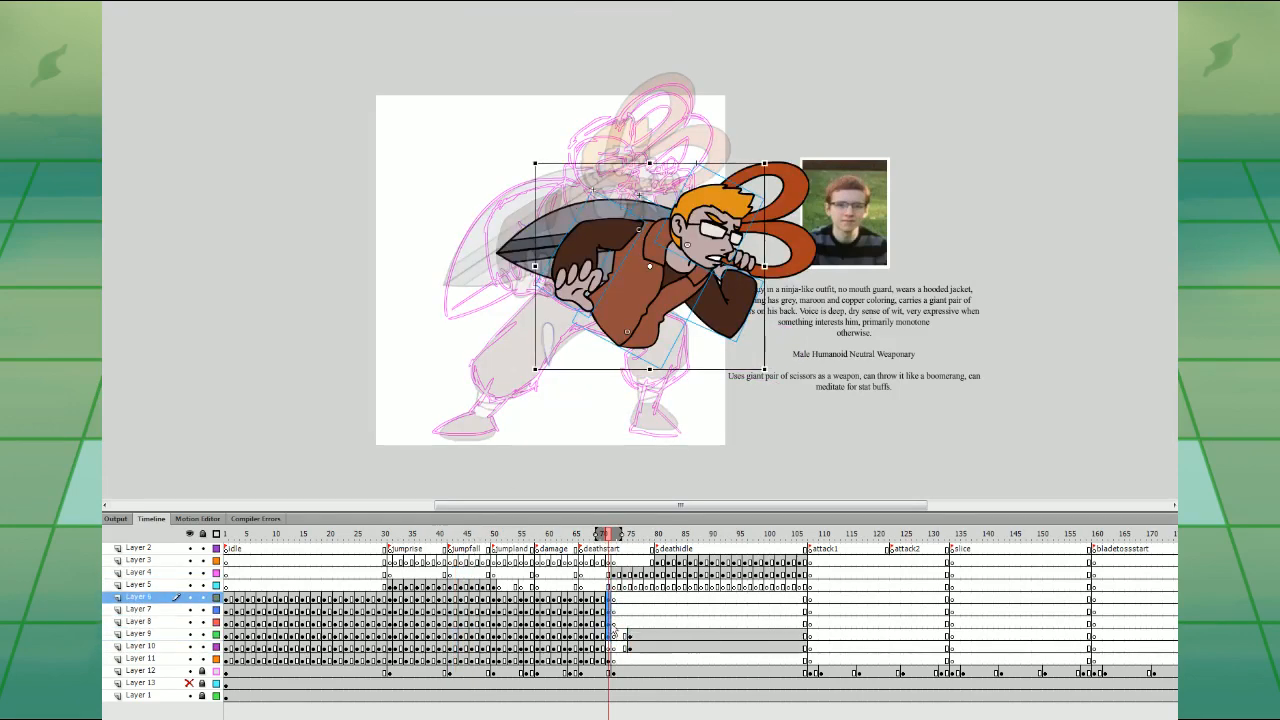
left_click(623, 646)
left_click(609, 646)
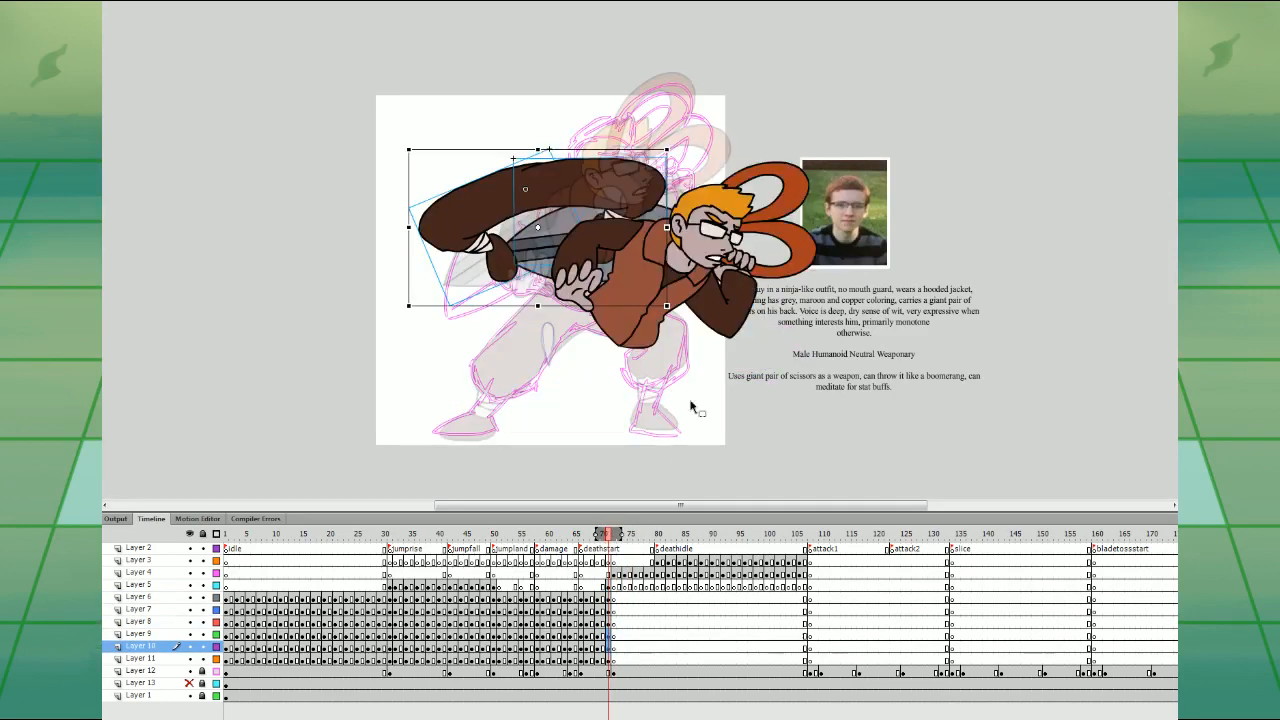
left_click(465, 269)
left_click_drag(594, 192, 606, 328)
- Rotate the lowered arm, the raised arm and the scissors slightly counterclockwise in the crouched death pose
left_click(621, 297)
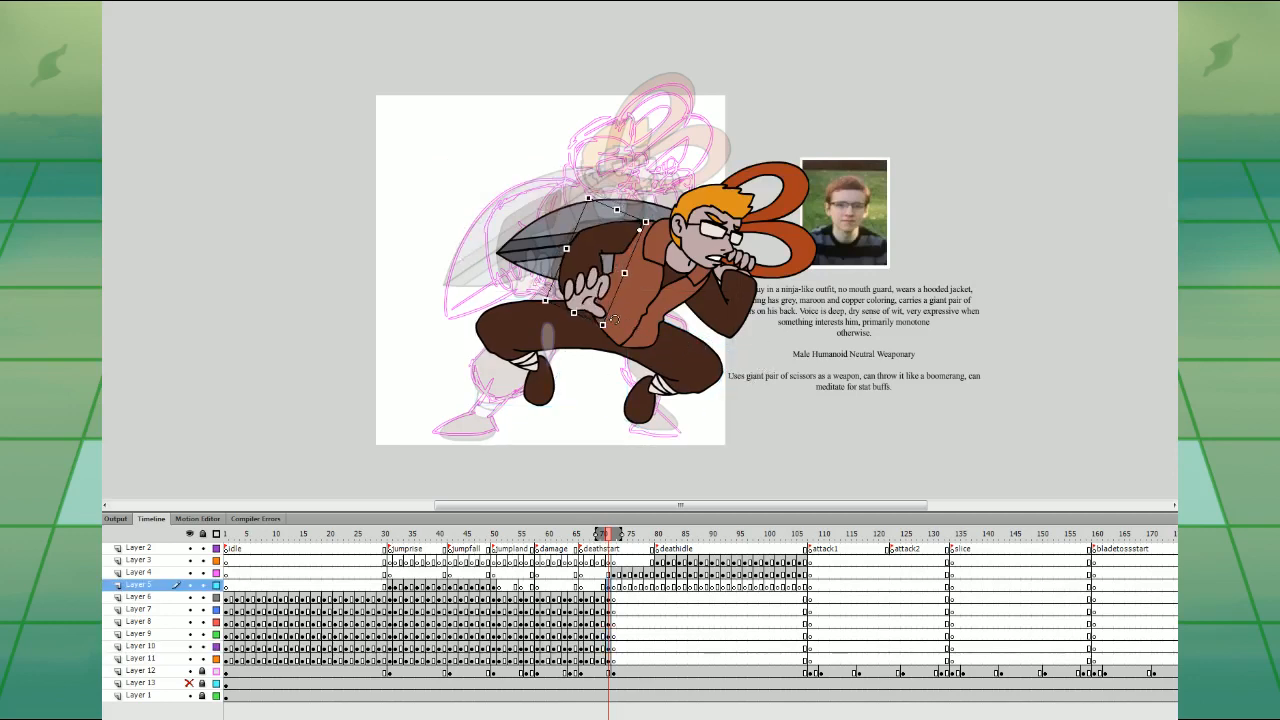
left_click(735, 315)
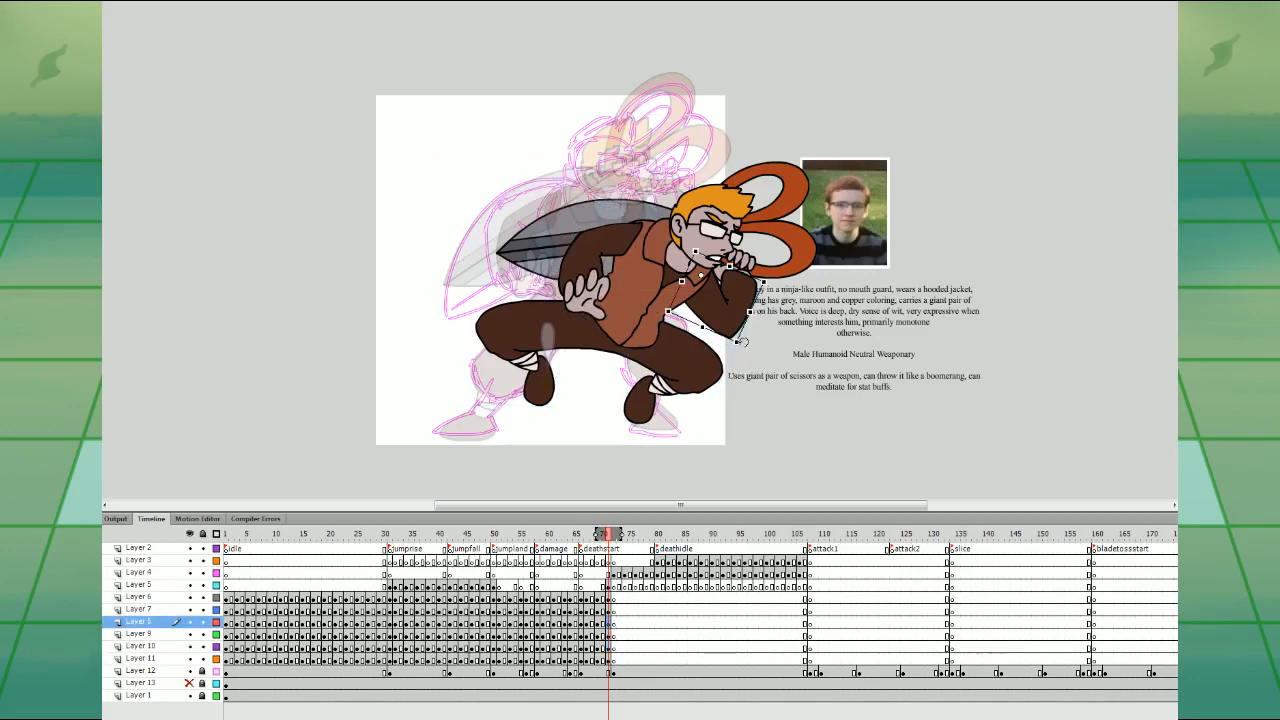
mouse_move(797, 263)
left_mouse_down()
mouse_move(822, 238)
mouse_move(800, 254)
left_mouse_up()
left_click(705, 235)
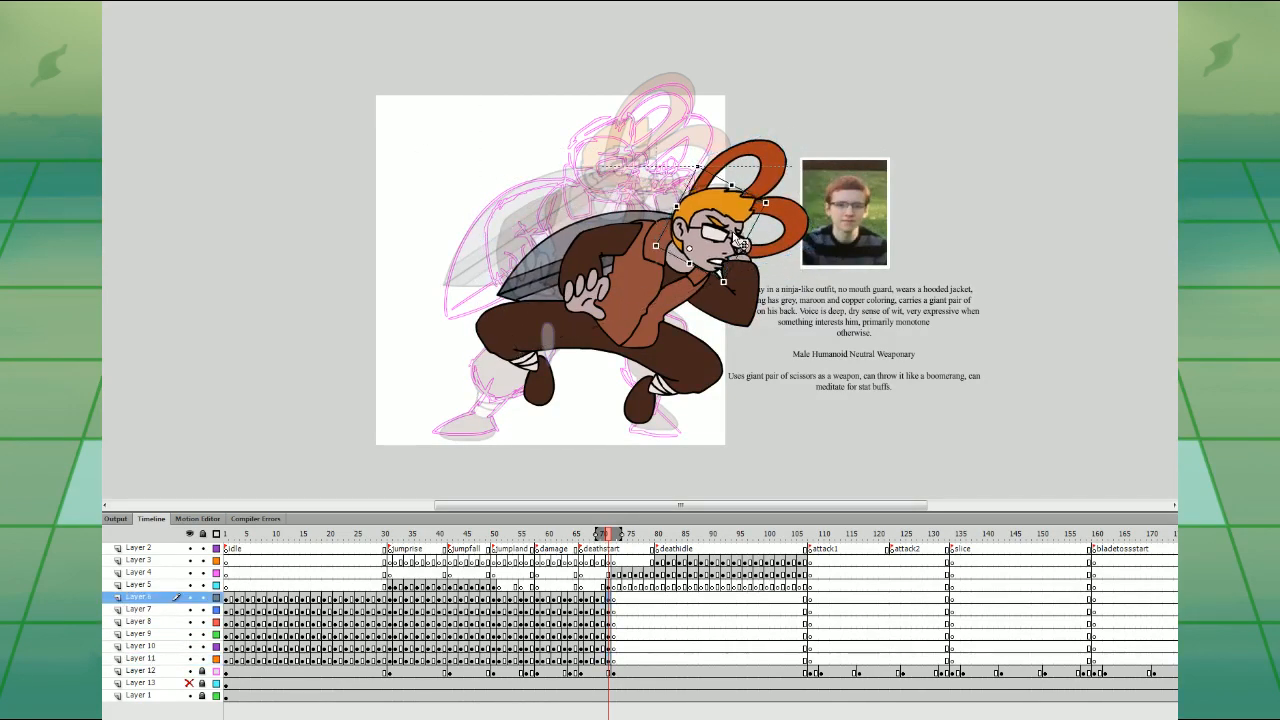
- Insert blank keyframes on Layers 6 to 11 where the deathidle section starts, at frame 80
left_click(580, 574)
left_click_drag(587, 534, 646, 534)
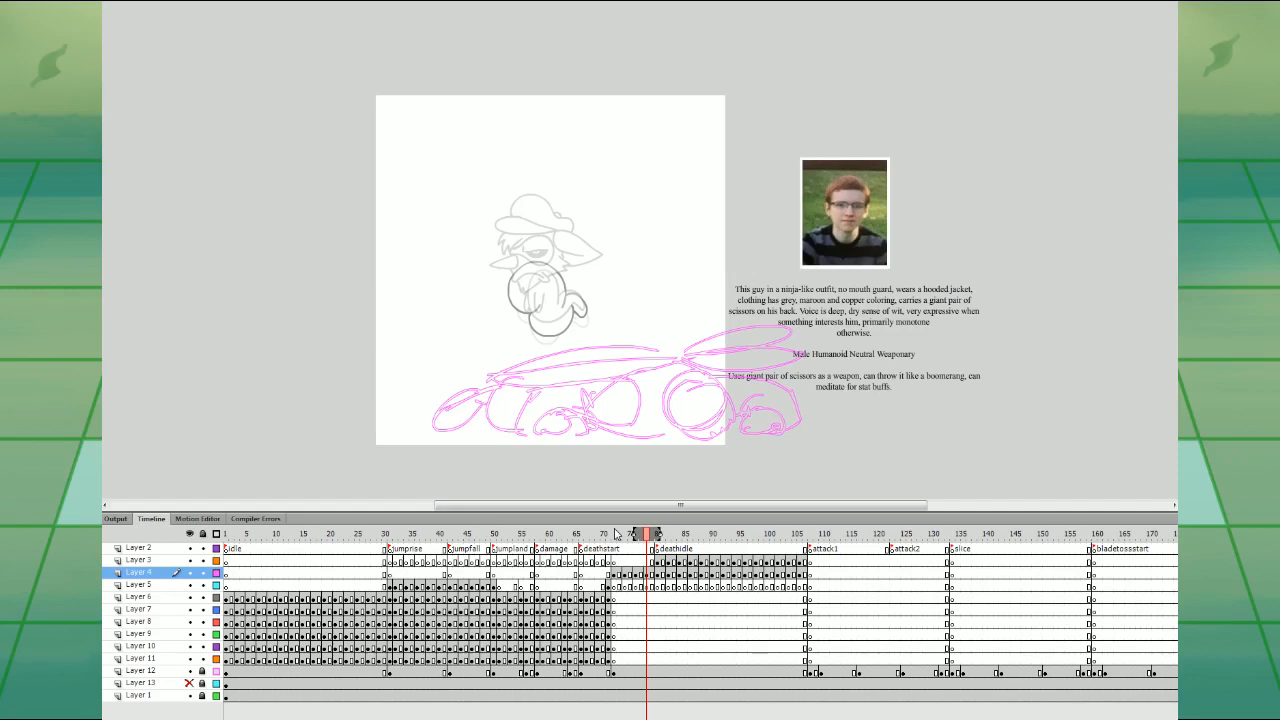
left_click(608, 586)
left_click_drag(609, 534, 652, 534)
left_click_drag(657, 588, 657, 658)
left_click(619, 659)
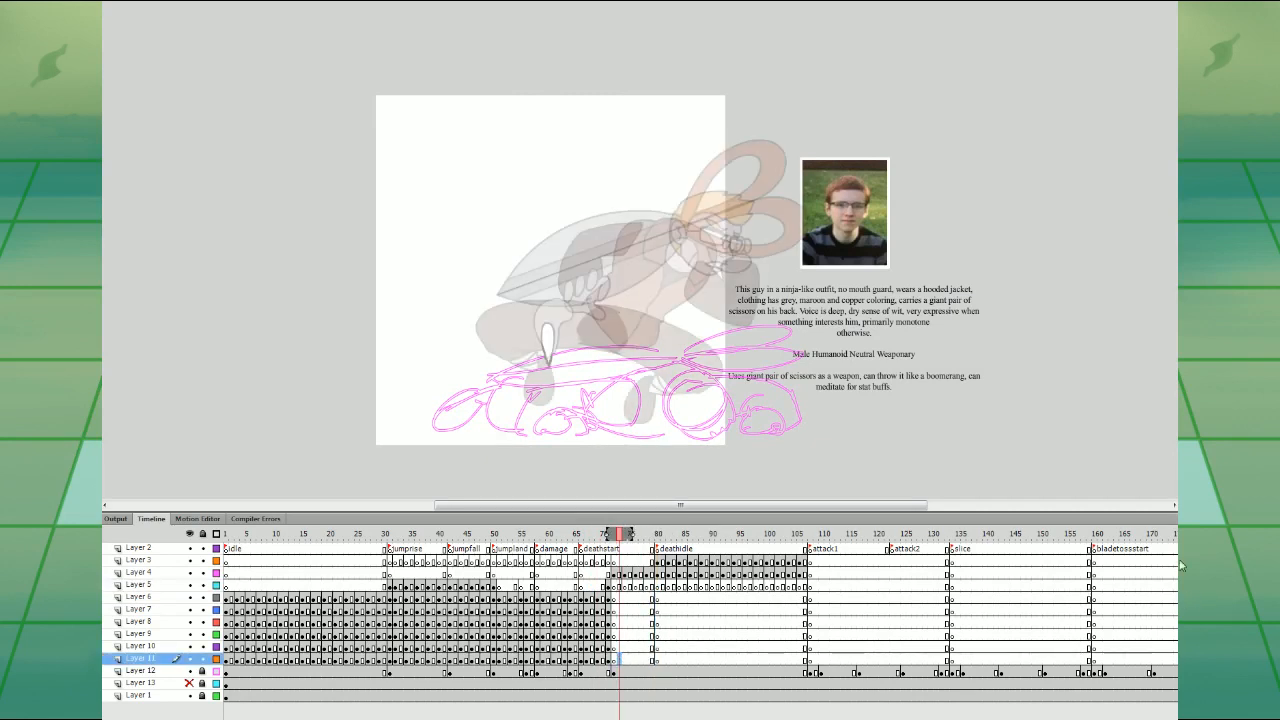
- Place a copy of the scissors on Layer 6 after frame 71 and rotate them nearly flat over the lying-body sketch
left_click(631, 659)
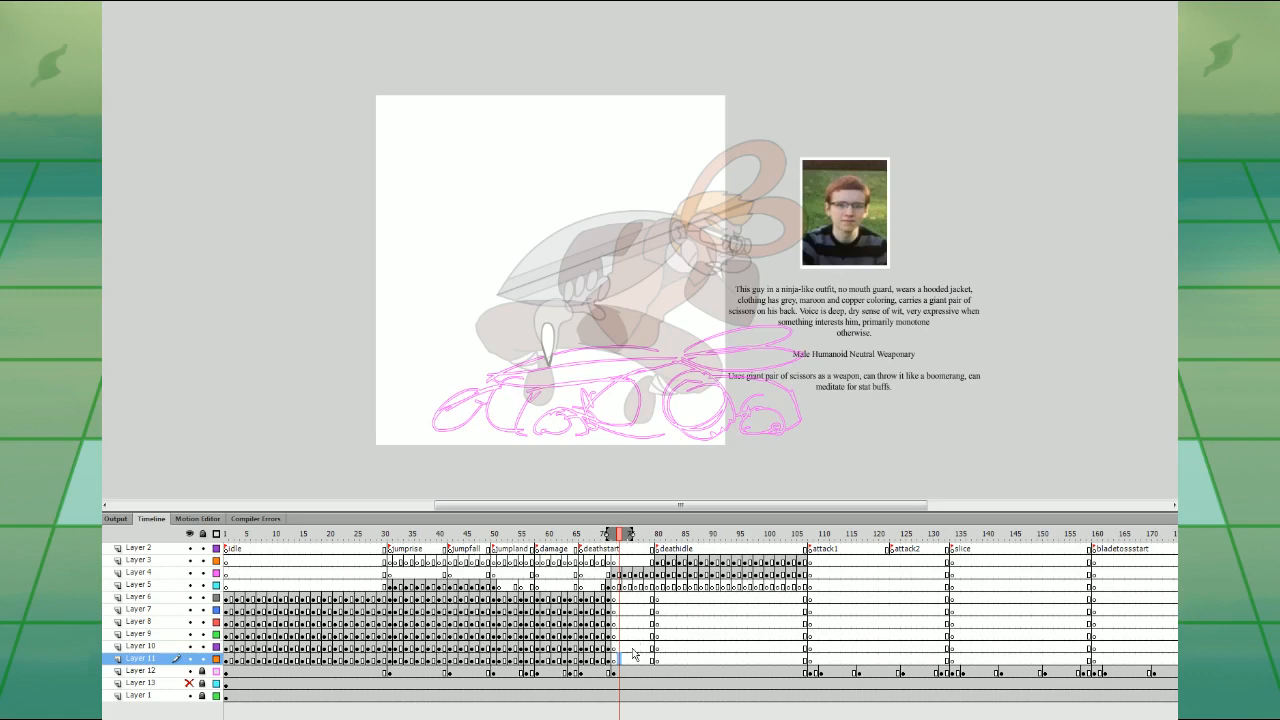
left_click(624, 598)
left_click_drag(1253, 103, 632, 394)
left_click_drag(698, 227, 812, 423)
left_click_drag(785, 311, 785, 342)
left_click(830, 420)
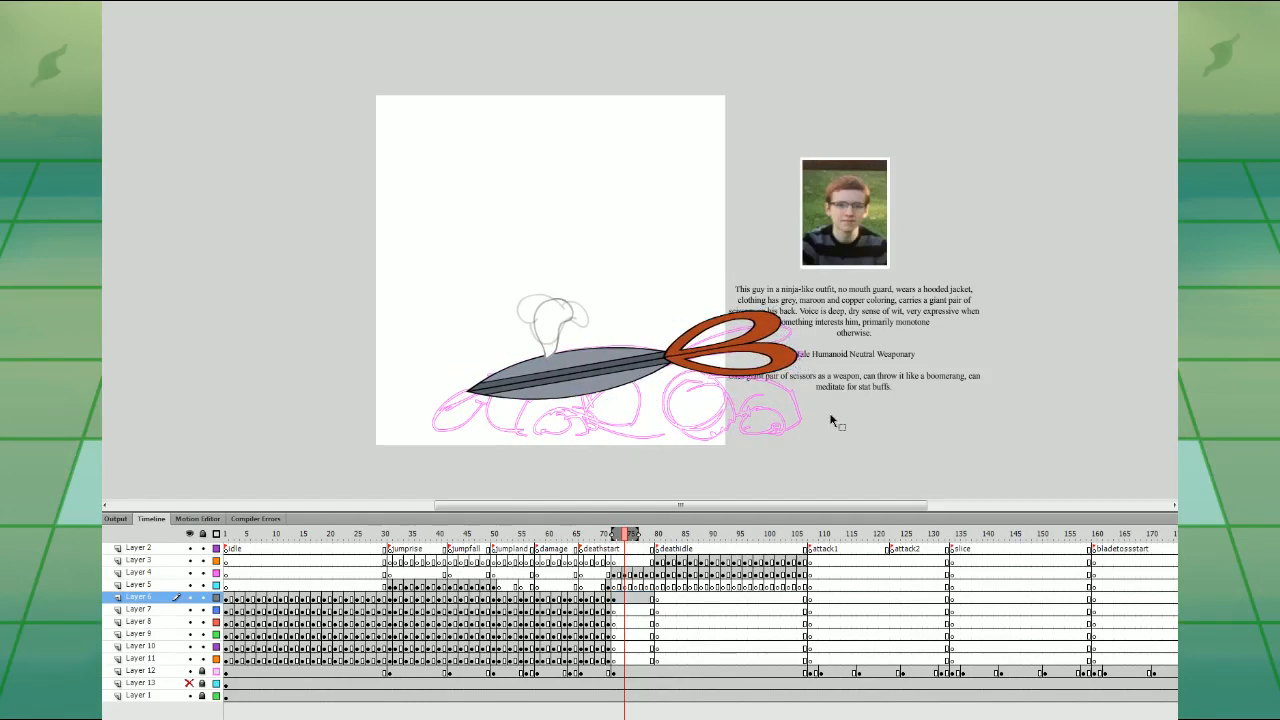
- Move the fallen scissors from Layer 6 down to Layer 7, leaving Layer 6 blank for drawing
key("ctrl+equal")
left_click_drag(1046, 483, 925, 411)
left_click(614, 595)
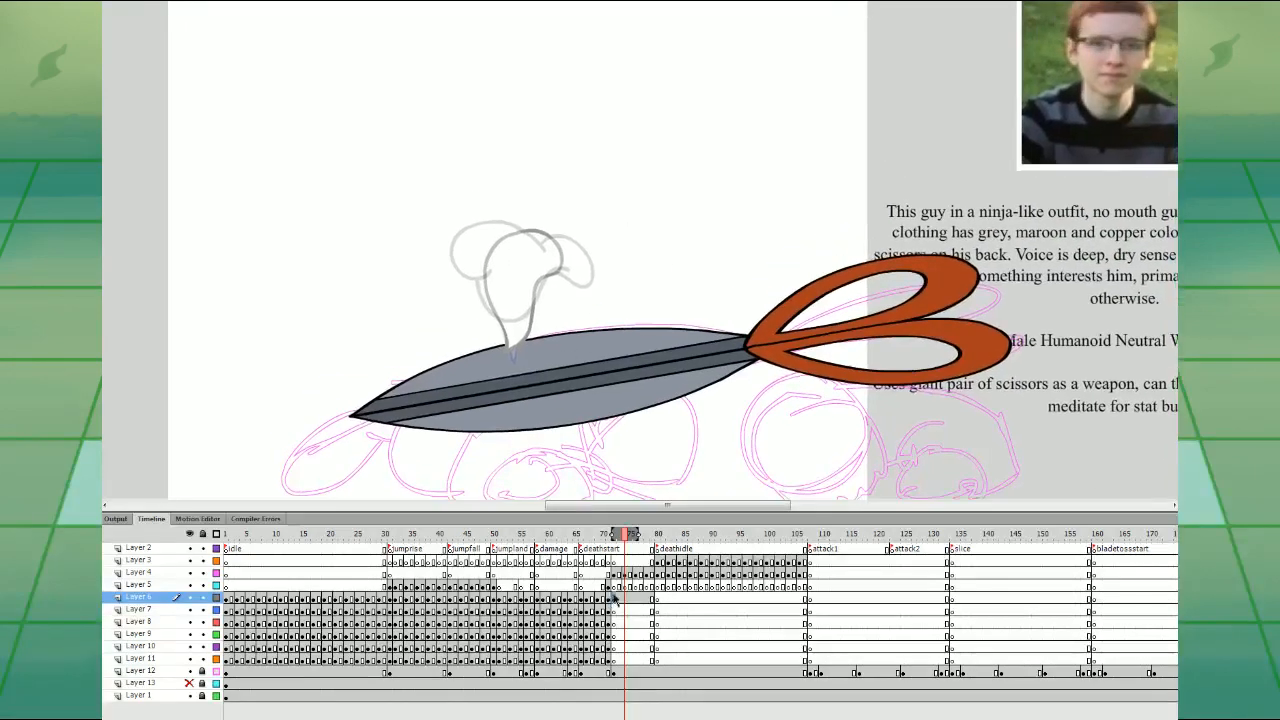
left_click_drag(614, 597, 614, 610)
left_click(614, 598)
key("F7")
key("period")
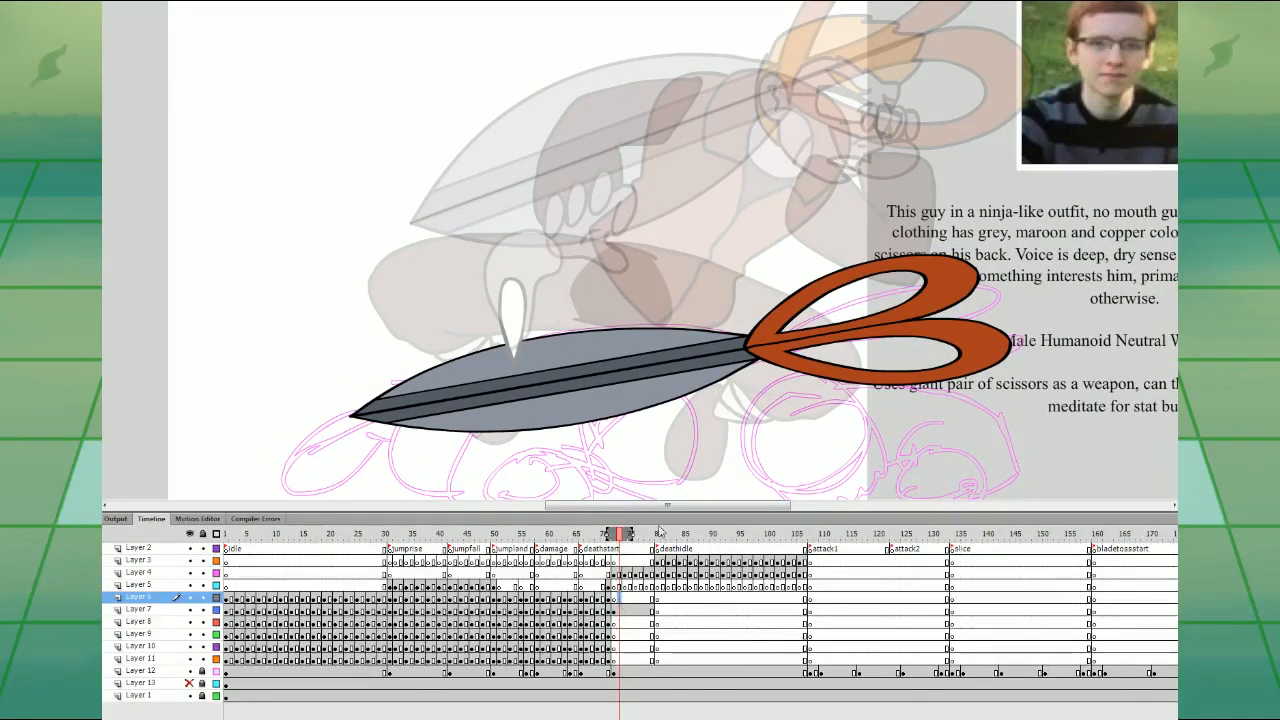
- Outline the fallen head with its ear and ragged hair edge on Layer 6, and move the scissors down to Layer 8
left_click_drag(816, 432, 806, 372)
mouse_move(725, 391)
left_mouse_down()
mouse_move(772, 436)
mouse_move(819, 450)
mouse_move(865, 436)
mouse_move(880, 394)
mouse_move(866, 350)
mouse_move(800, 314)
mouse_move(767, 322)
mouse_move(734, 359)
mouse_move(733, 396)
left_mouse_up()
key("ctrl+z")
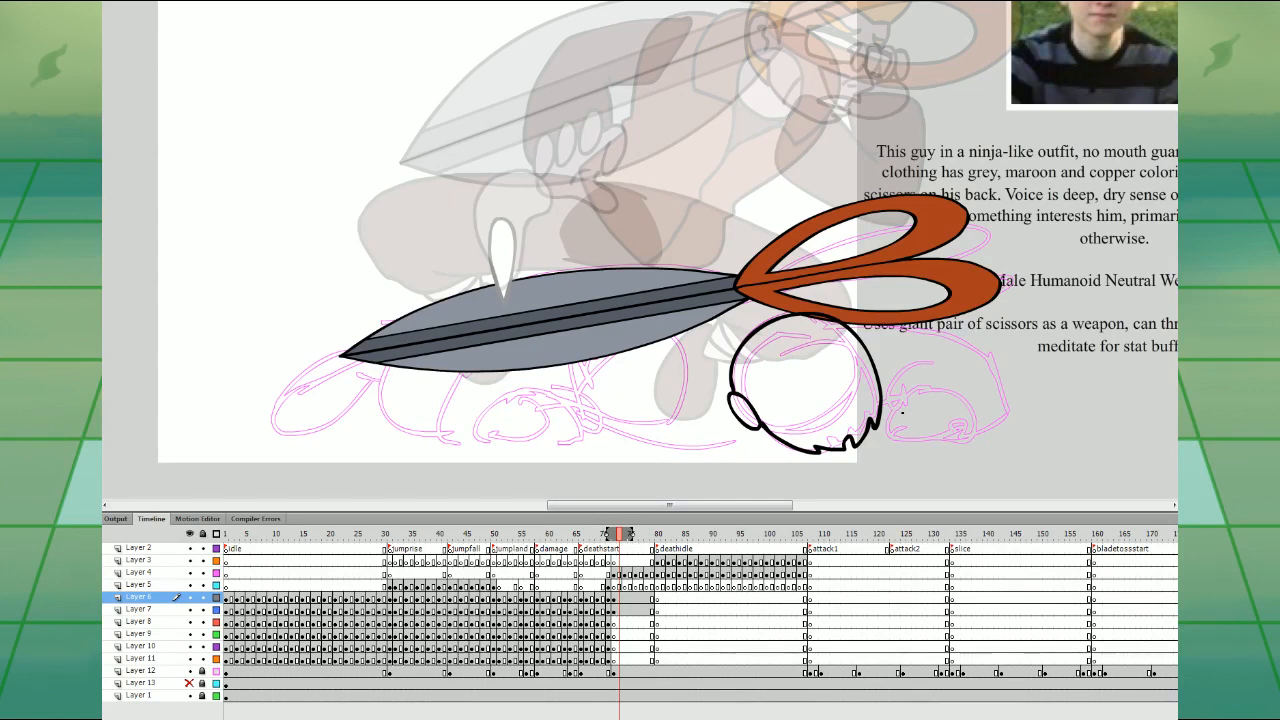
left_click(624, 622)
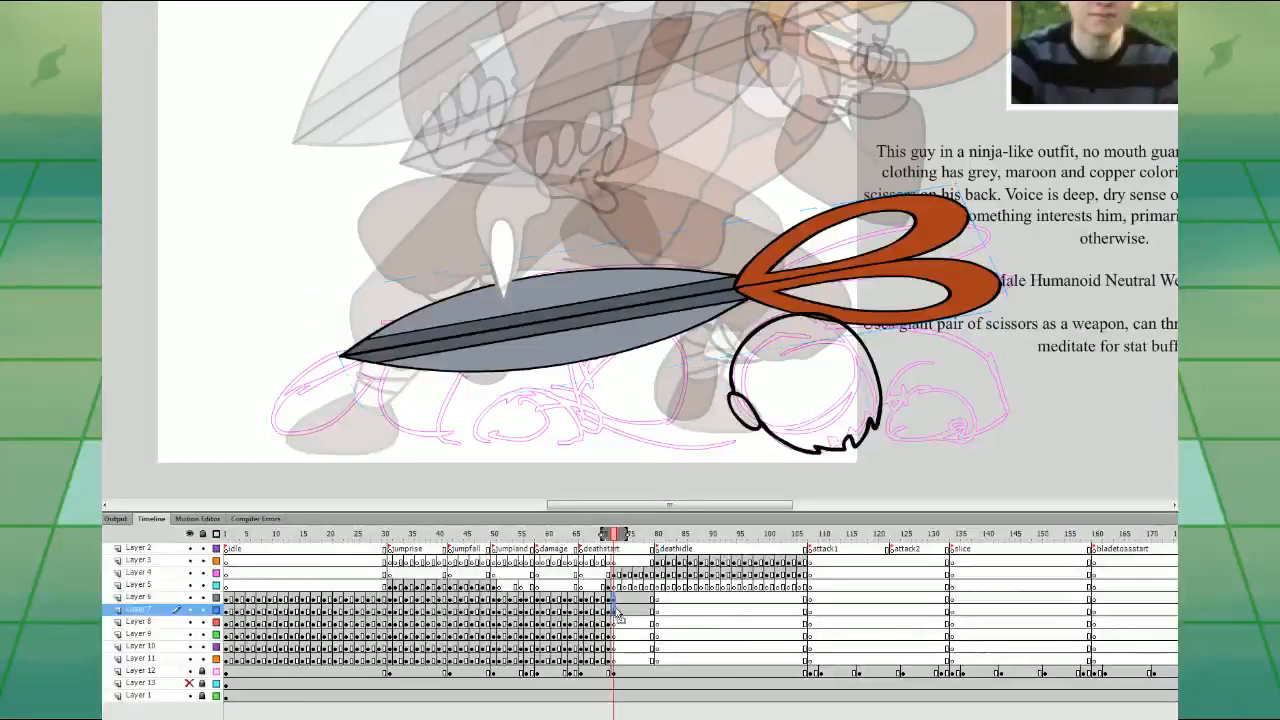
left_click(620, 597)
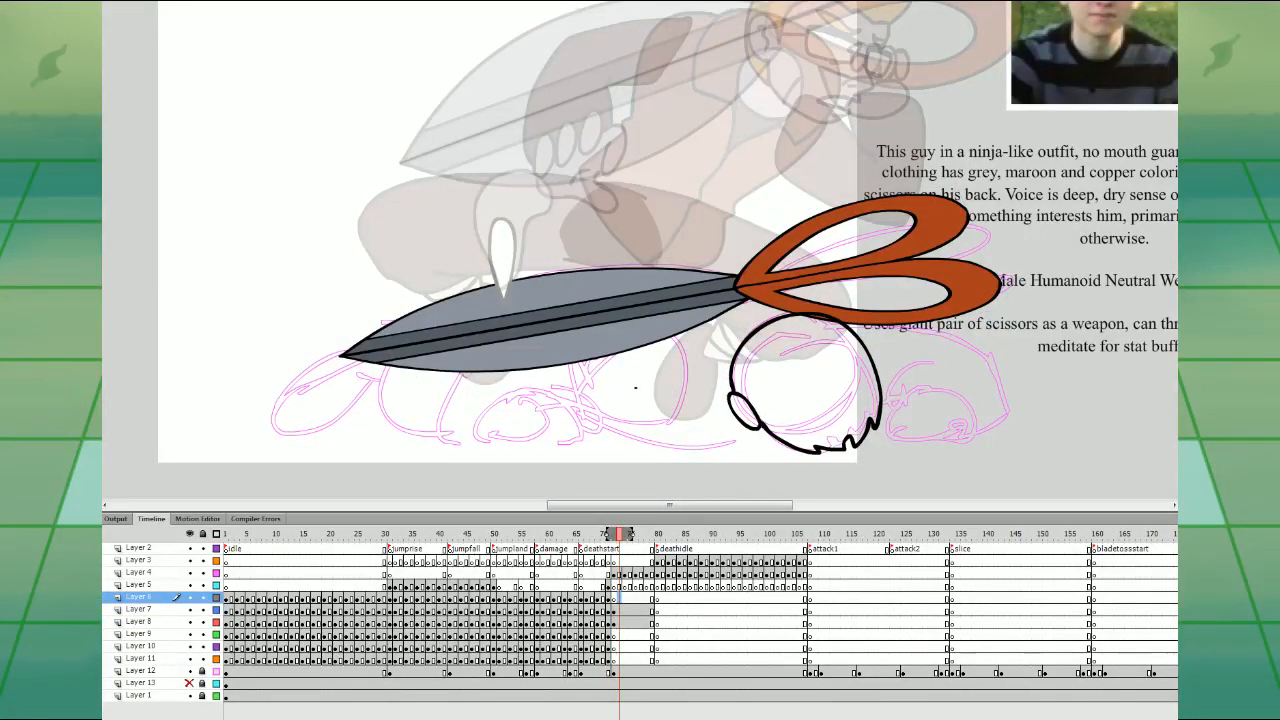
- Draw the limp hand with its cuff and the bent arm outline beneath the scissors blade on Layer 6
mouse_move(508, 401)
left_mouse_down()
mouse_move(513, 441)
mouse_move(546, 448)
mouse_move(542, 431)
mouse_move(564, 446)
mouse_move(549, 421)
mouse_move(580, 446)
left_mouse_up()
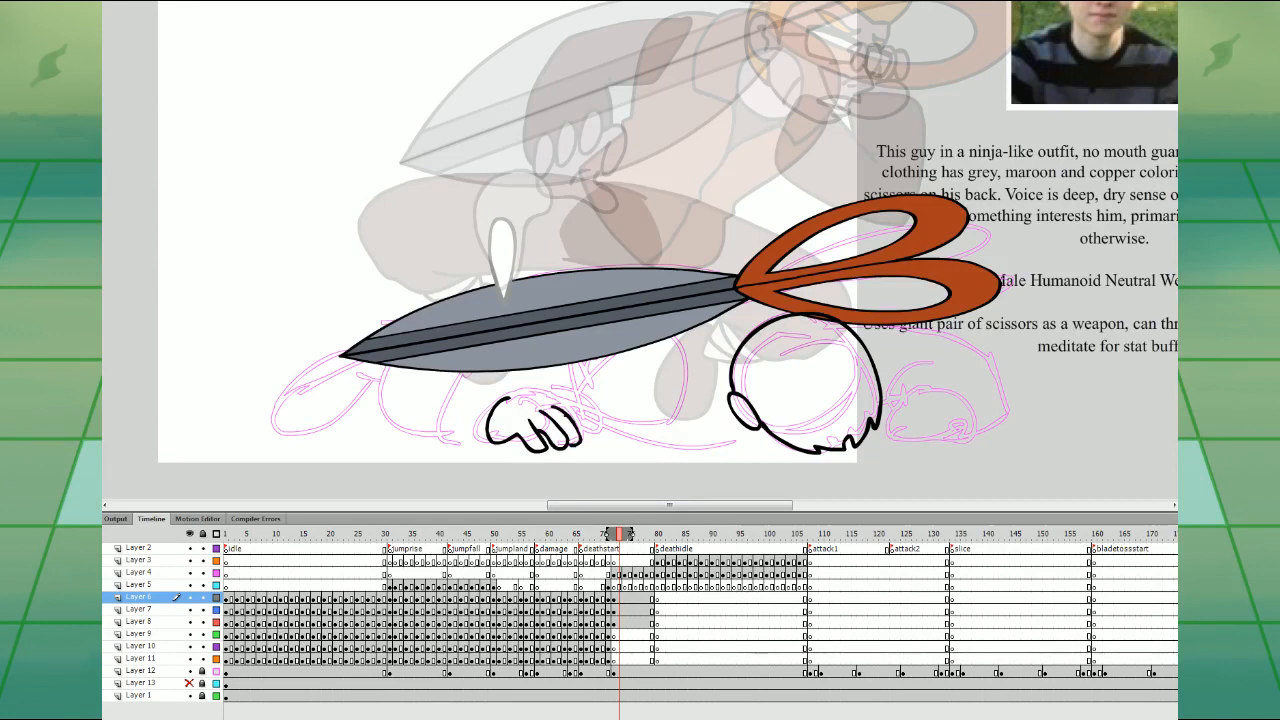
mouse_move(512, 398)
left_mouse_down()
mouse_move(566, 399)
mouse_move(645, 333)
mouse_move(456, 385)
mouse_move(496, 447)
left_mouse_up()
key("ctrl+z")
mouse_move(590, 413)
left_mouse_down()
mouse_move(645, 335)
mouse_move(448, 410)
mouse_move(492, 448)
left_mouse_up()
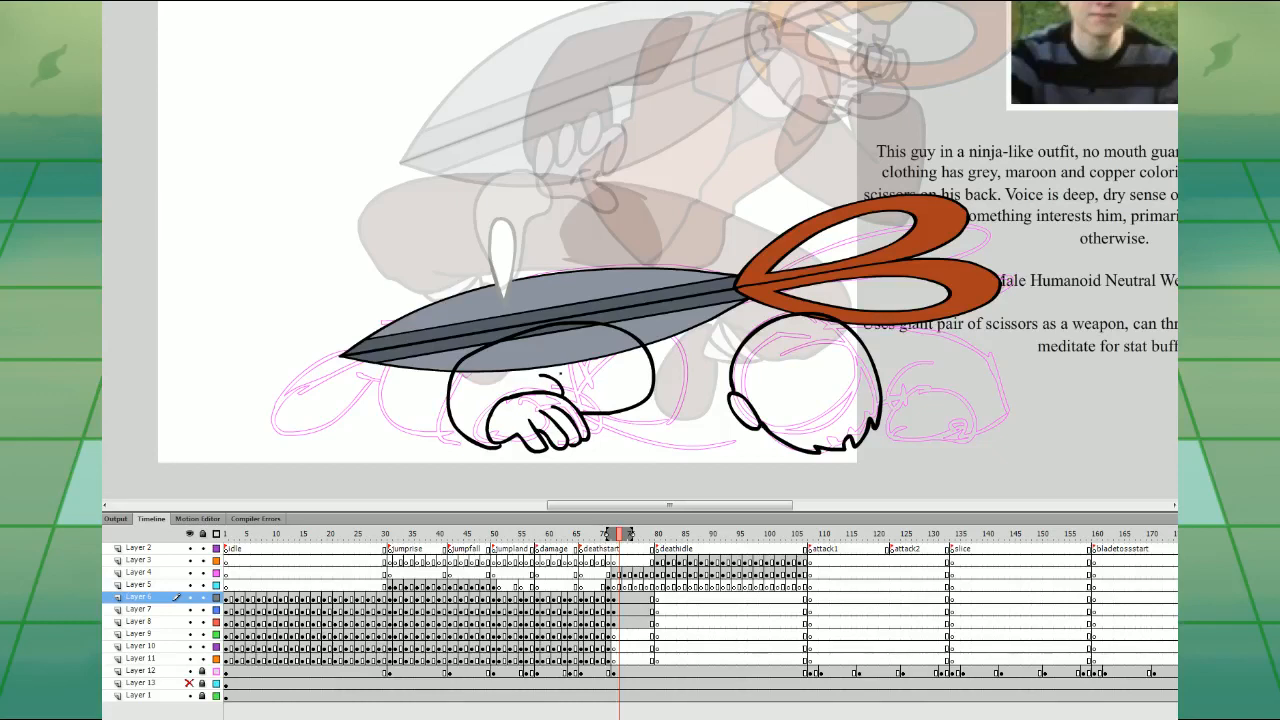
key("ctrl+z")
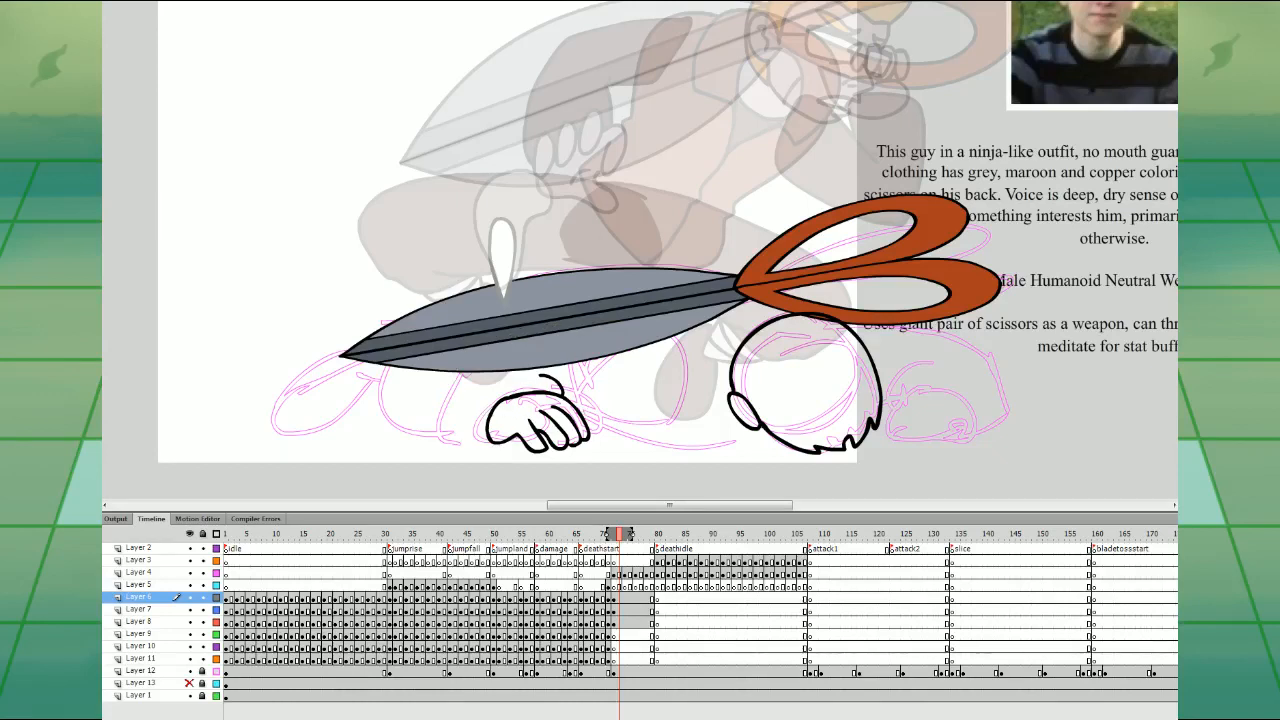
mouse_move(484, 438)
left_mouse_down()
mouse_move(471, 363)
mouse_move(581, 322)
mouse_move(656, 343)
mouse_move(653, 385)
mouse_move(572, 401)
left_mouse_up()
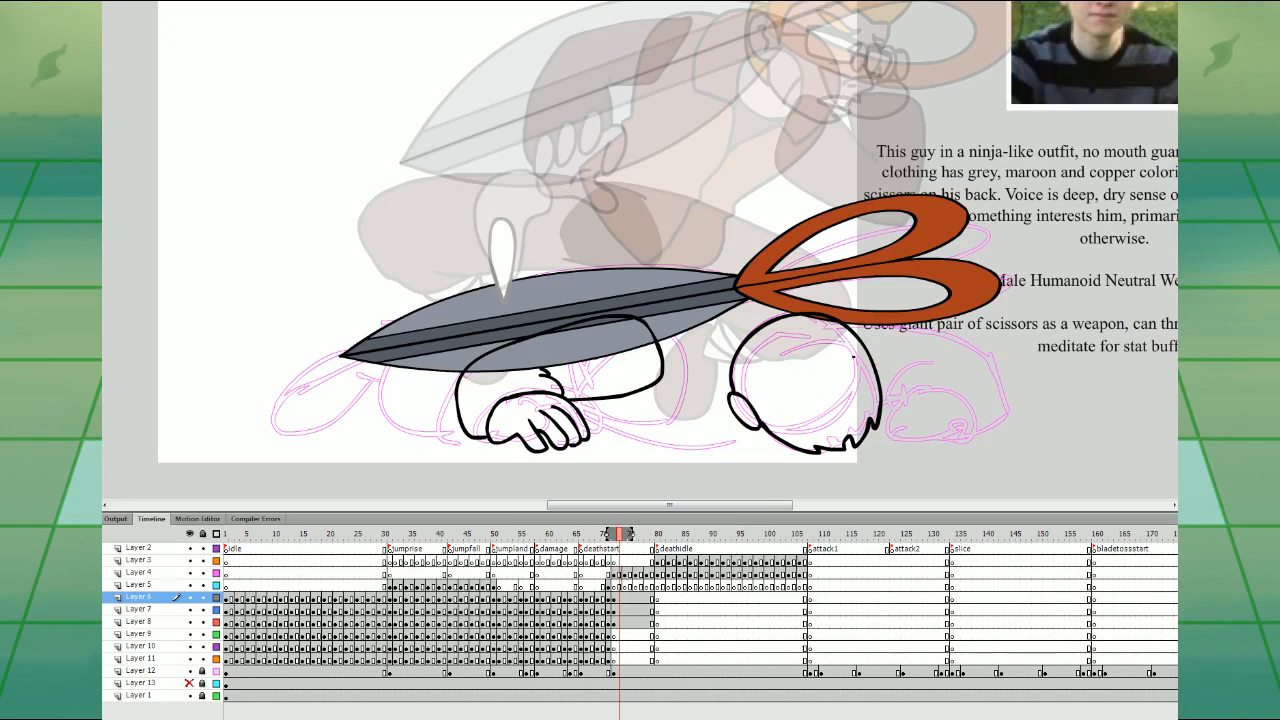
- Shift the whole arm and hand outline slightly right and down
left_click(662, 355)
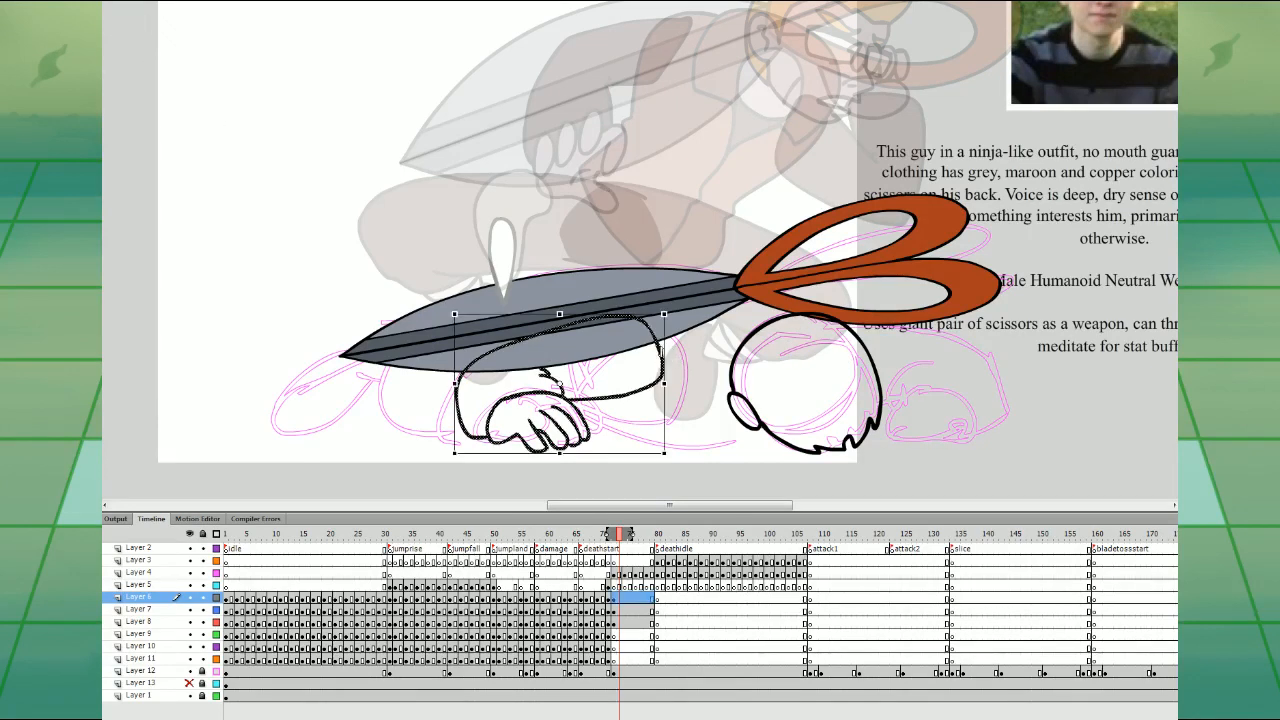
left_click(677, 357)
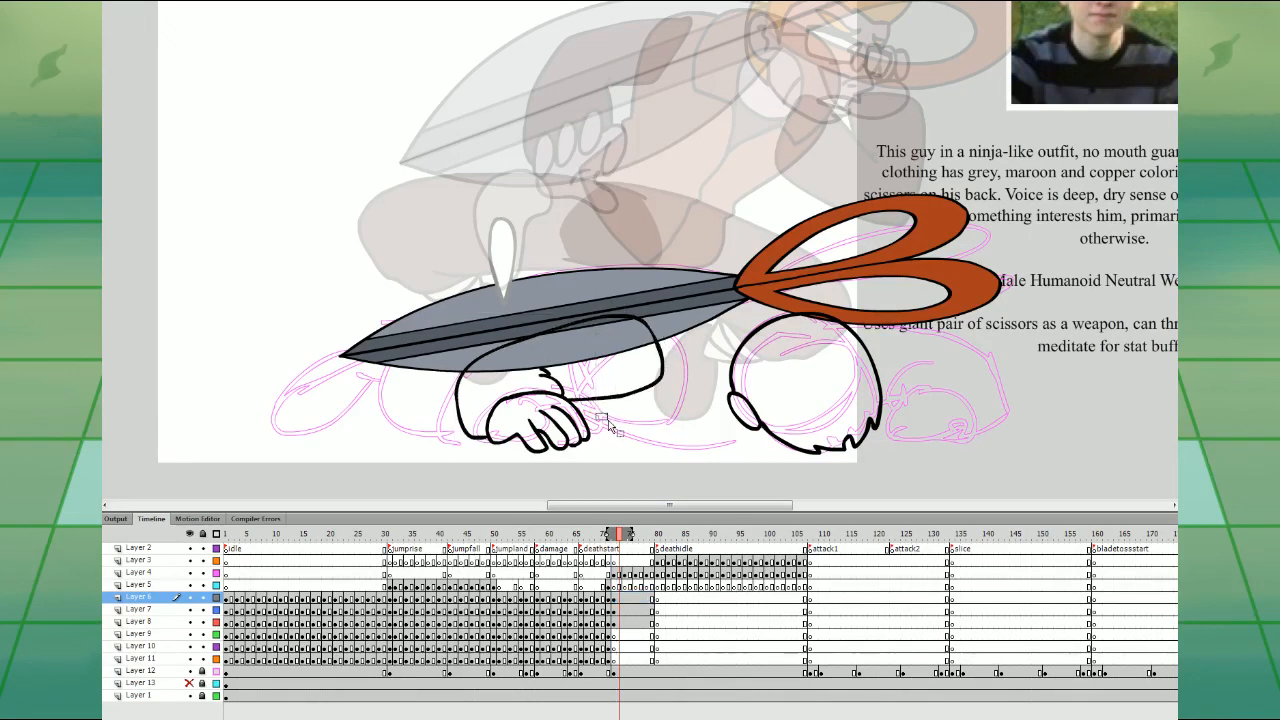
left_click(662, 370)
left_click_drag(664, 352, 684, 363)
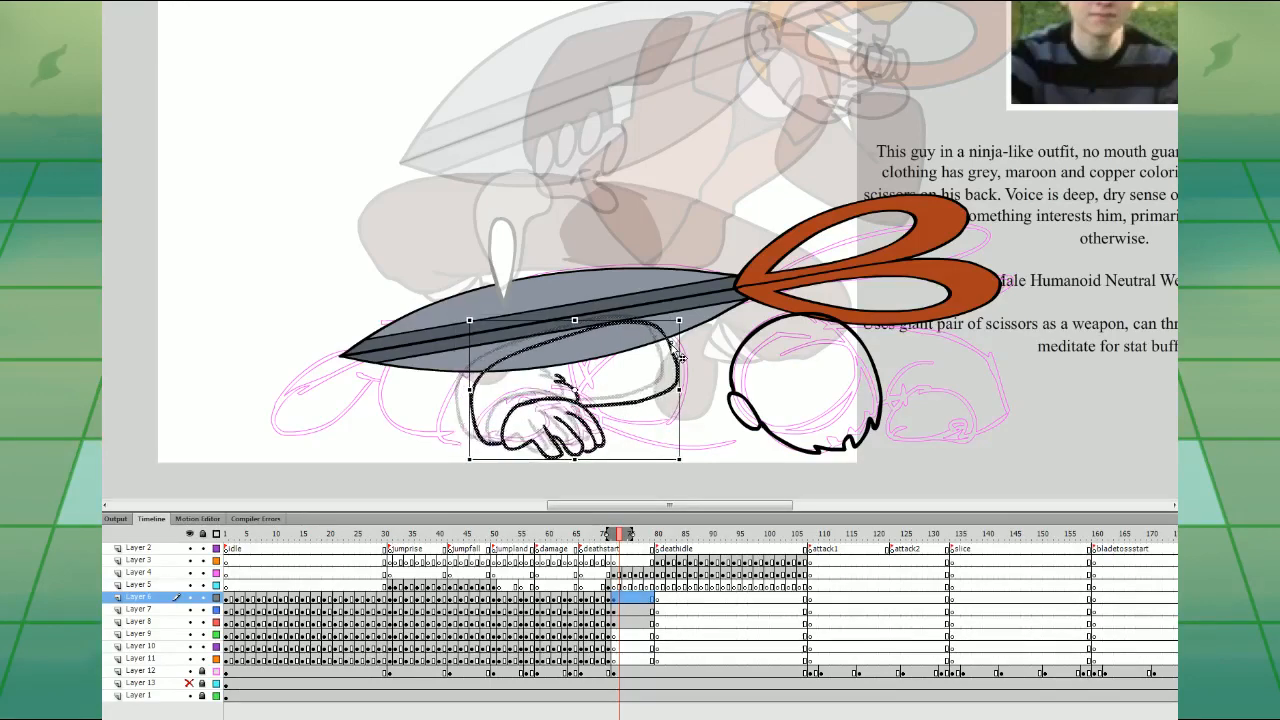
left_click(960, 418)
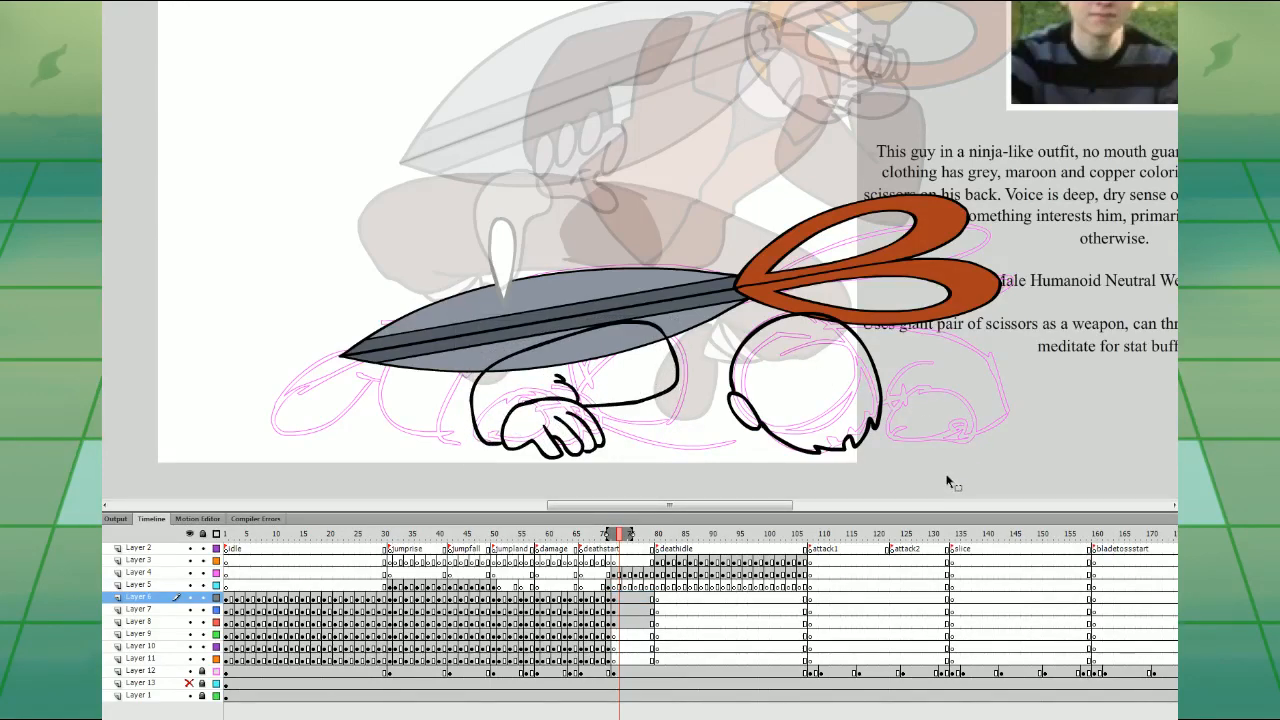
- Try to lower the upper edge of the arm outline slightly by reshaping that part of the line
left_click_drag(598, 413, 609, 311)
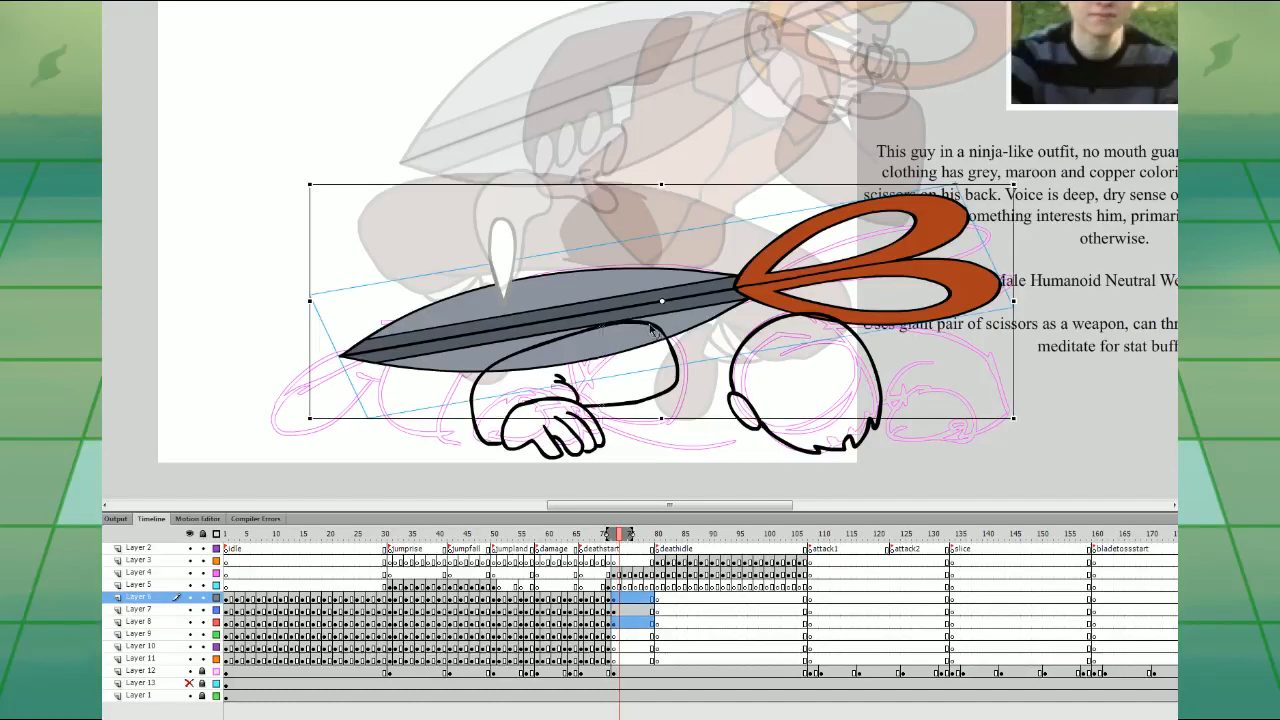
left_click(655, 311, "shift")
left_click(665, 333, "shift")
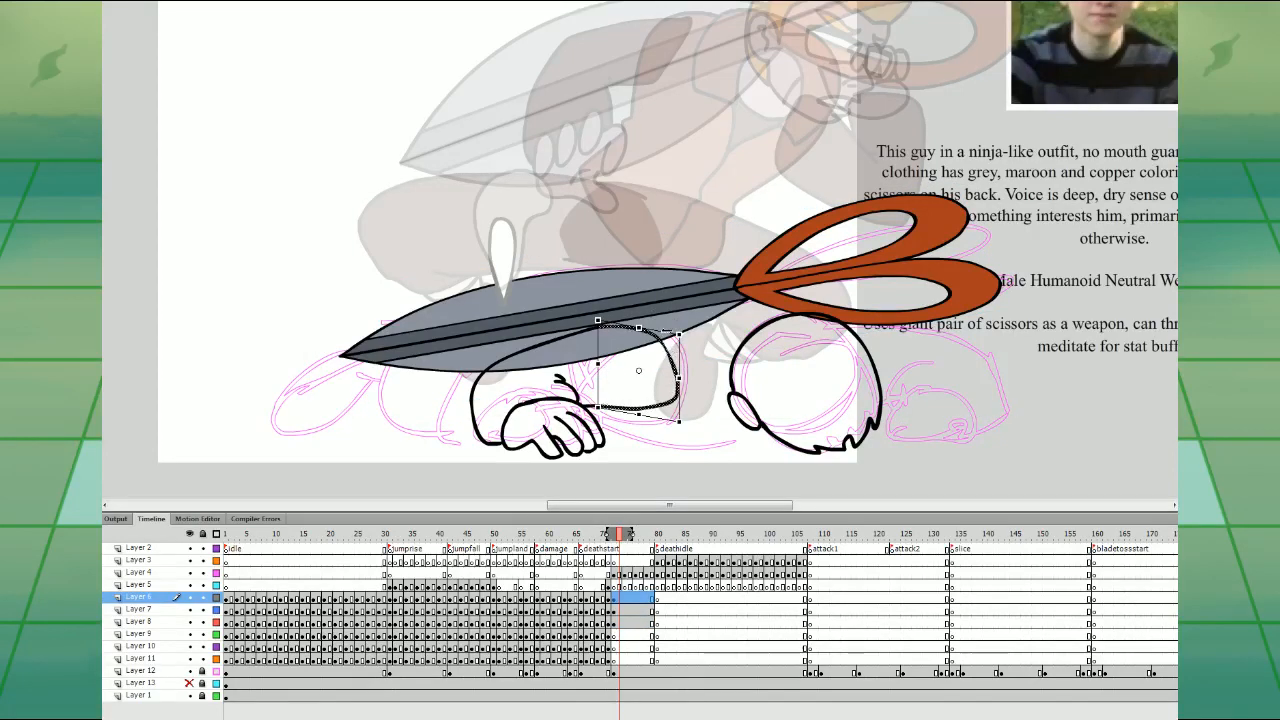
left_click(665, 328)
left_click_drag(410, 262, 692, 376)
left_click(686, 322, "shift")
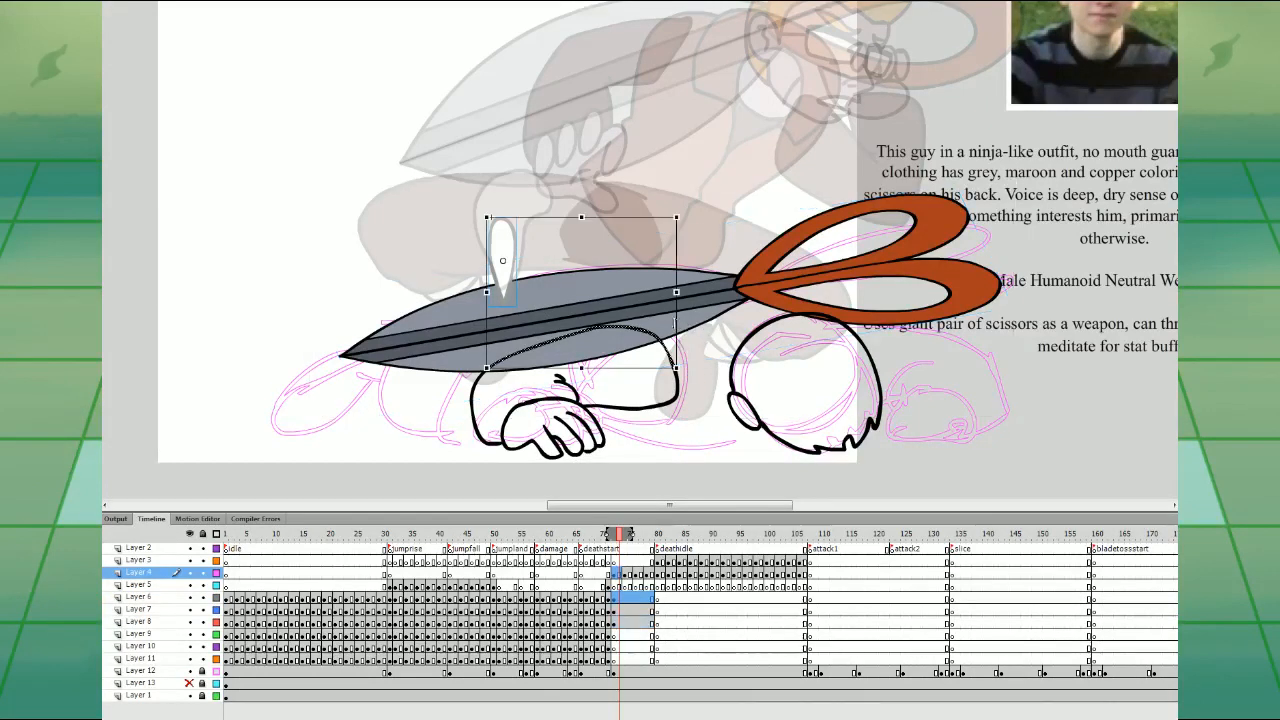
left_click(508, 264, "shift")
left_click_drag(584, 325, 584, 332)
left_click(693, 368)
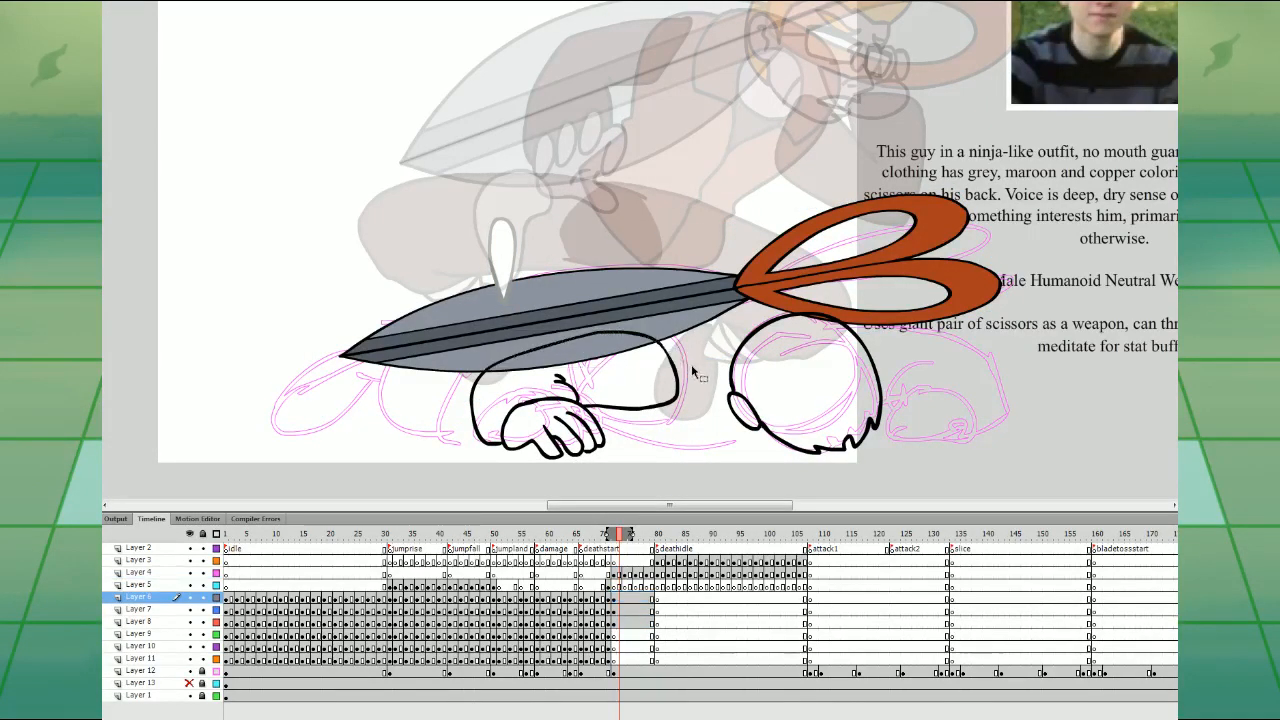
- Rotate the arm drawing slightly clockwise and remove the upper arm outline, keeping only the hand and cuff lines
left_click(677, 377)
left_click_drag(681, 326, 685, 333)
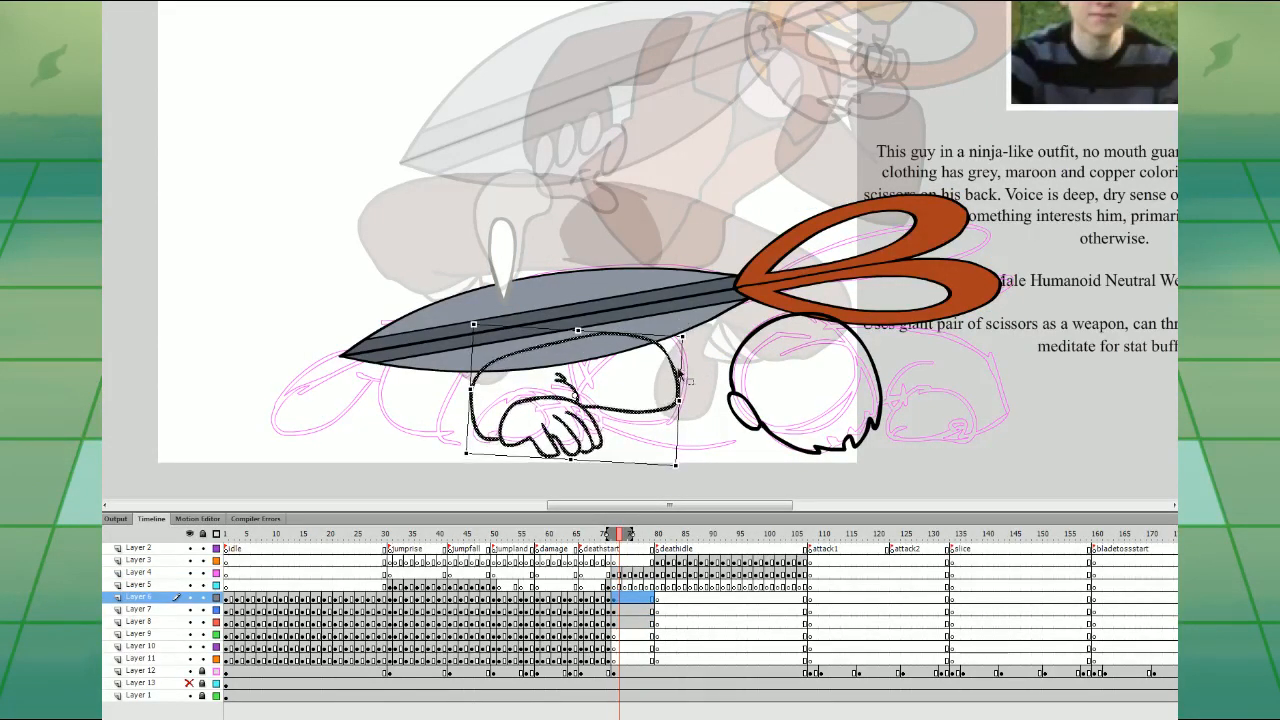
left_click(699, 351)
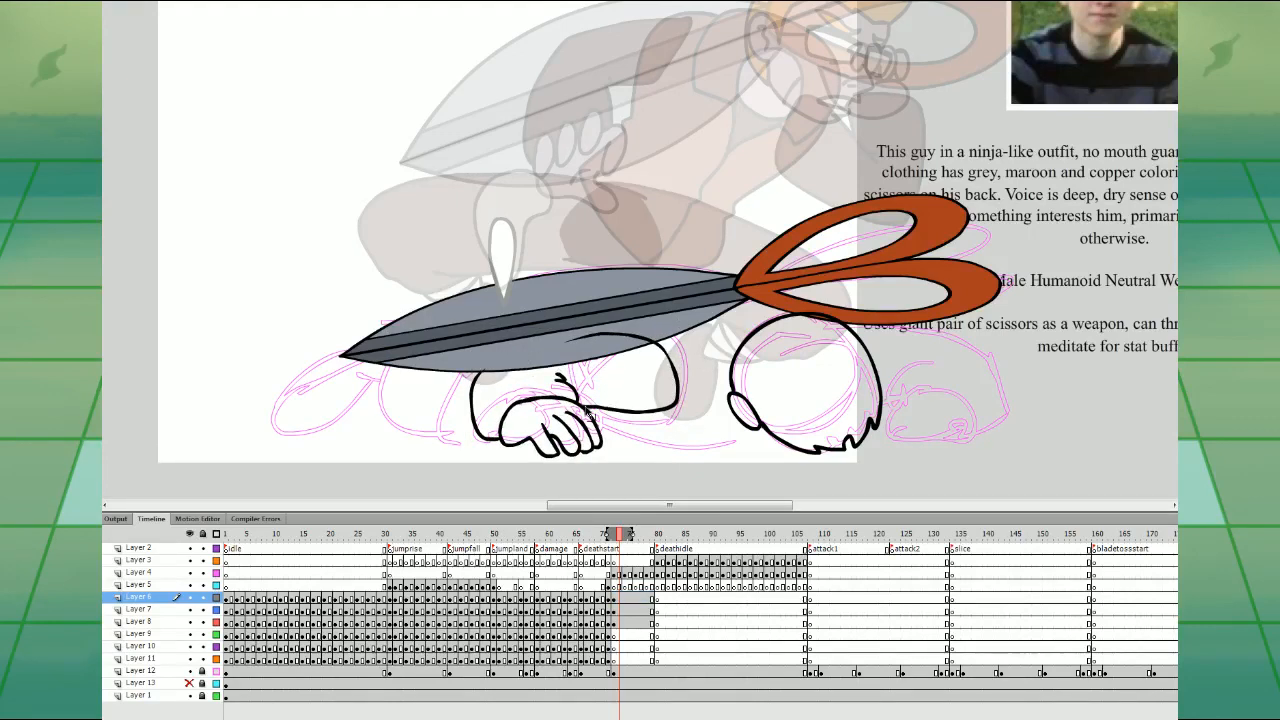
left_click(617, 404)
key("Delete")
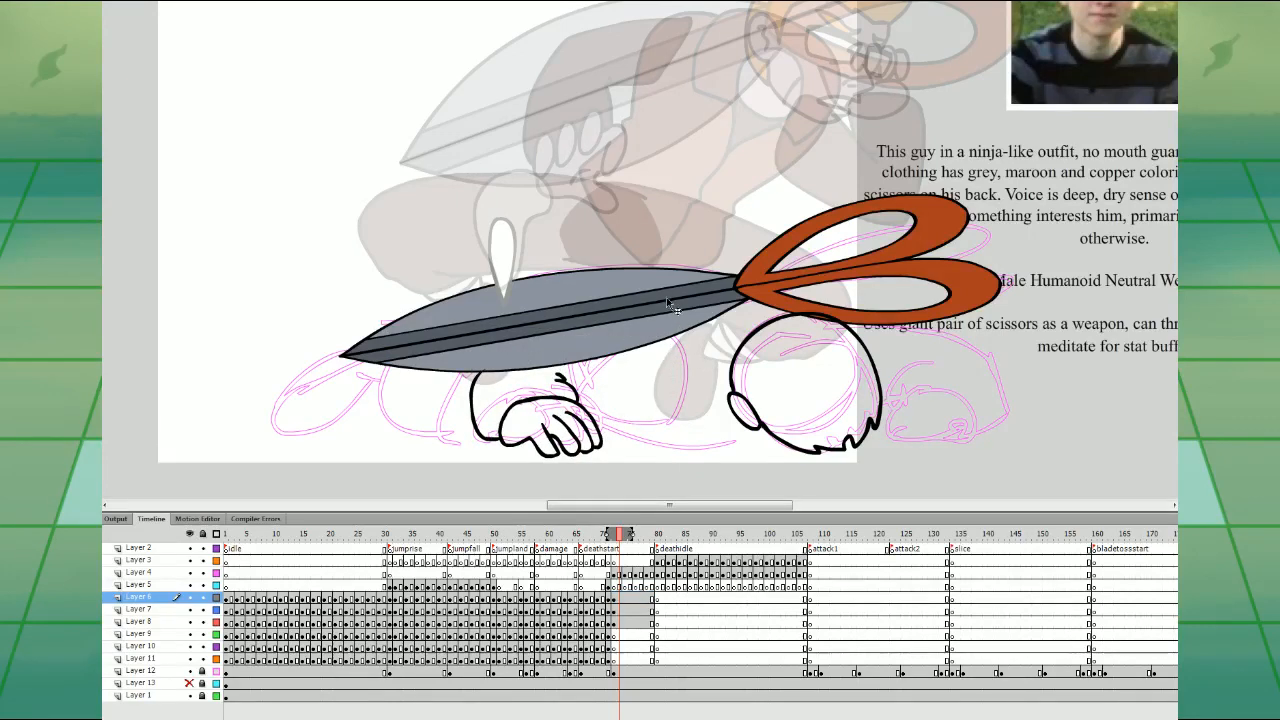
- Nudge the remaining hand and cuff lines right and slightly down, without moving the head outline
left_click(620, 598)
key("Right")
key("Right")
key("Right")
key("Right")
key("Right")
key("Right")
key("Right")
key("Right")
key("Right")
key("Down")
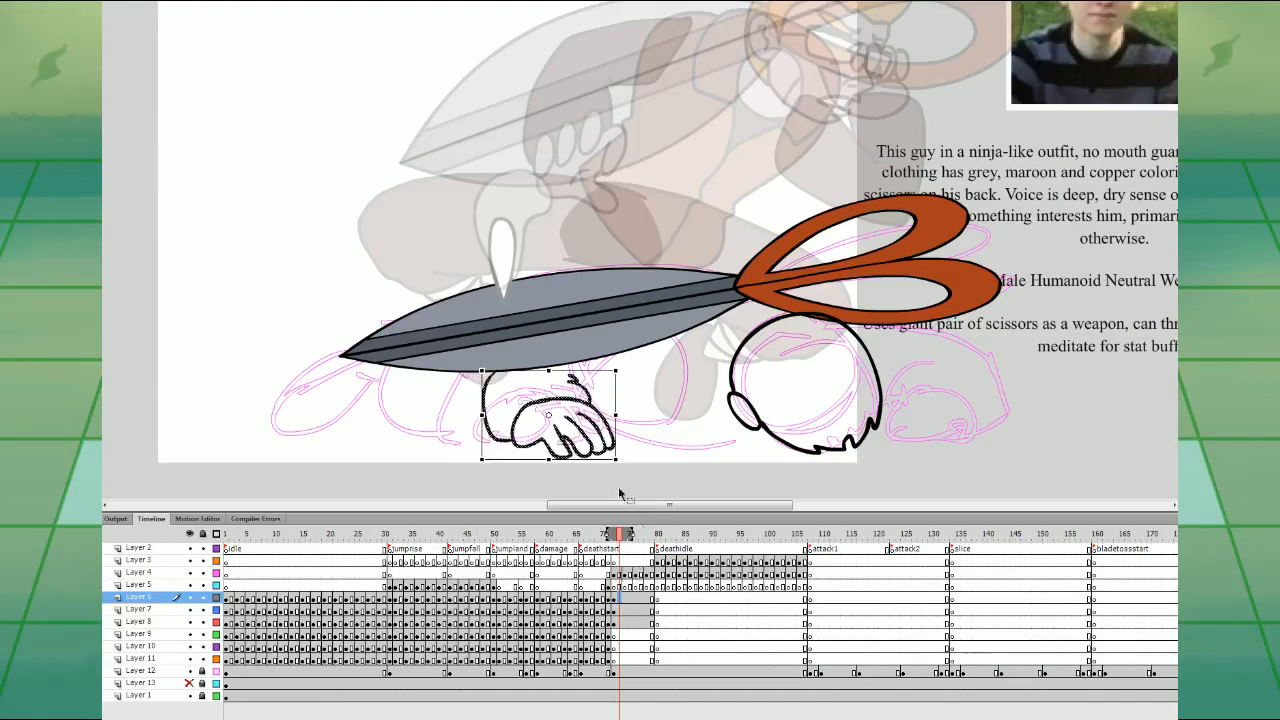
- Draw the near sleeve outline from the cuff up to a rounded shoulder, joining it to the existing hand lines
key("b")
mouse_move(602, 420)
left_mouse_down()
mouse_move(658, 414)
mouse_move(690, 342)
mouse_move(548, 340)
mouse_move(495, 373)
mouse_move(512, 430)
left_mouse_up()
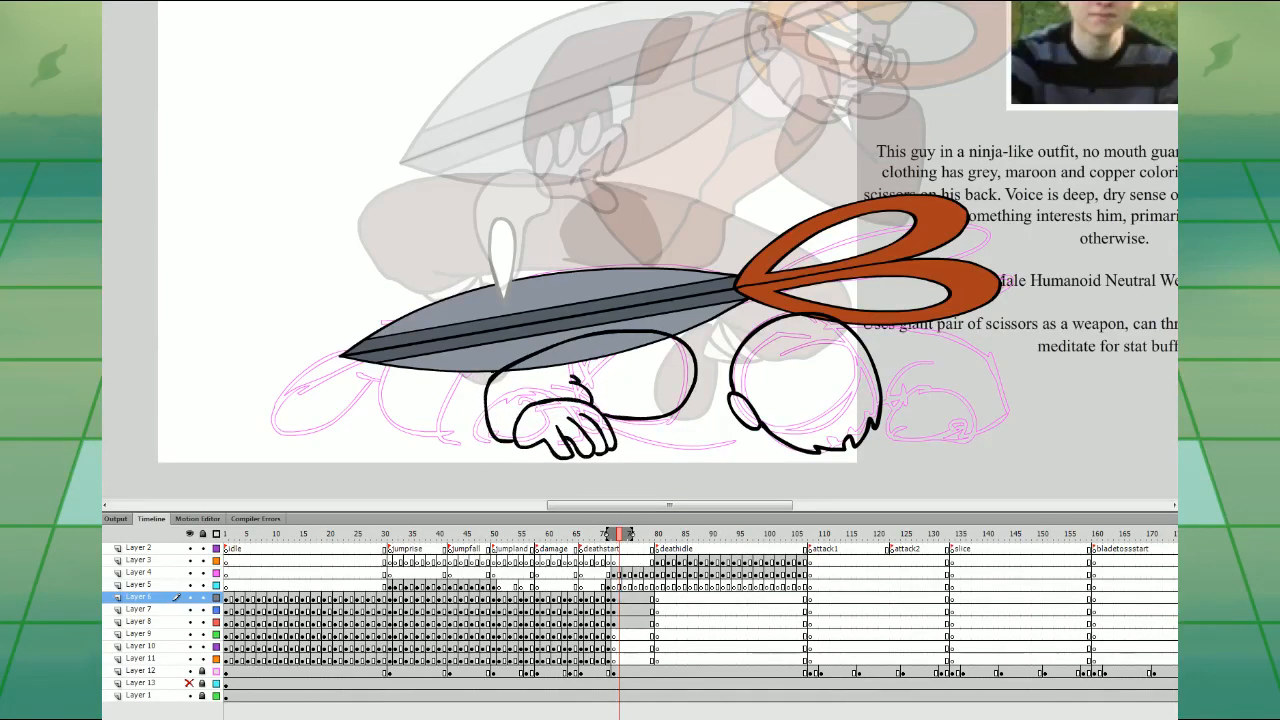
left_click(620, 635)
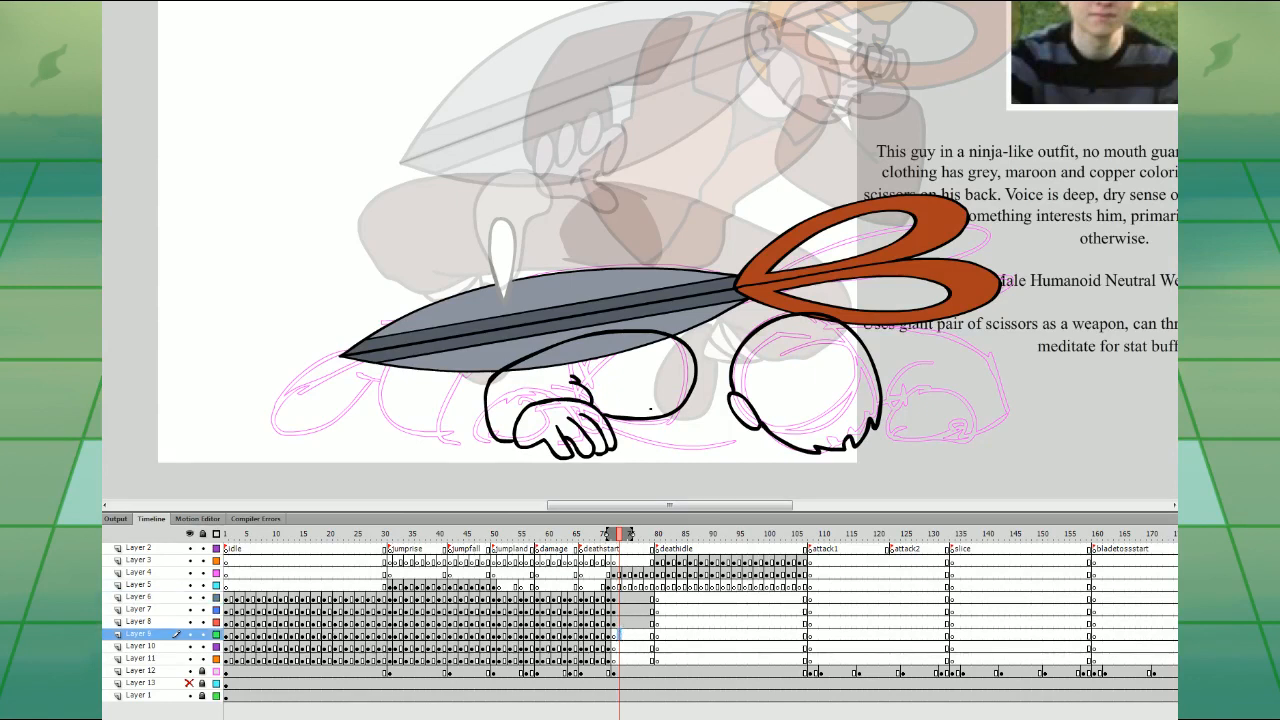
- Narrow the rounded shoulder end of the near arm outline on Layer 6, keeping the hand and cuff lines as drawn
left_click(630, 611)
left_click(631, 598)
key("q")
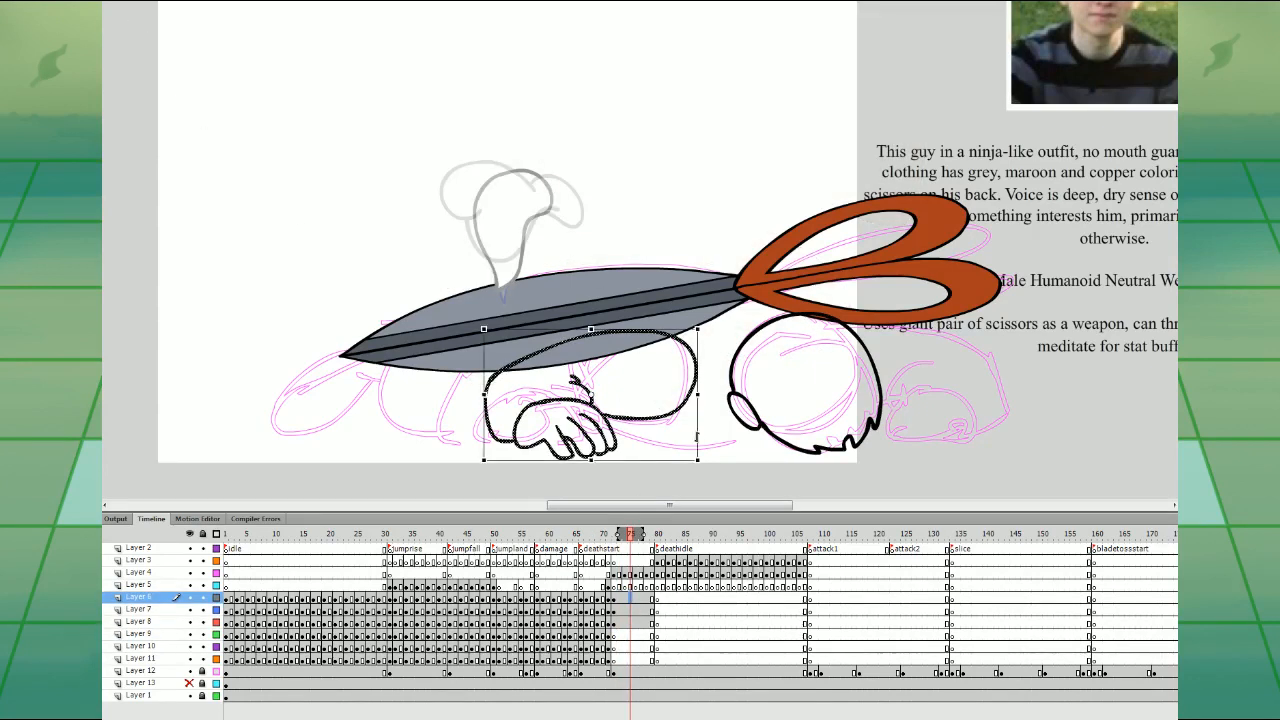
left_click_drag(620, 429, 625, 313)
left_click(660, 331, "shift")
left_click(697, 377, "shift")
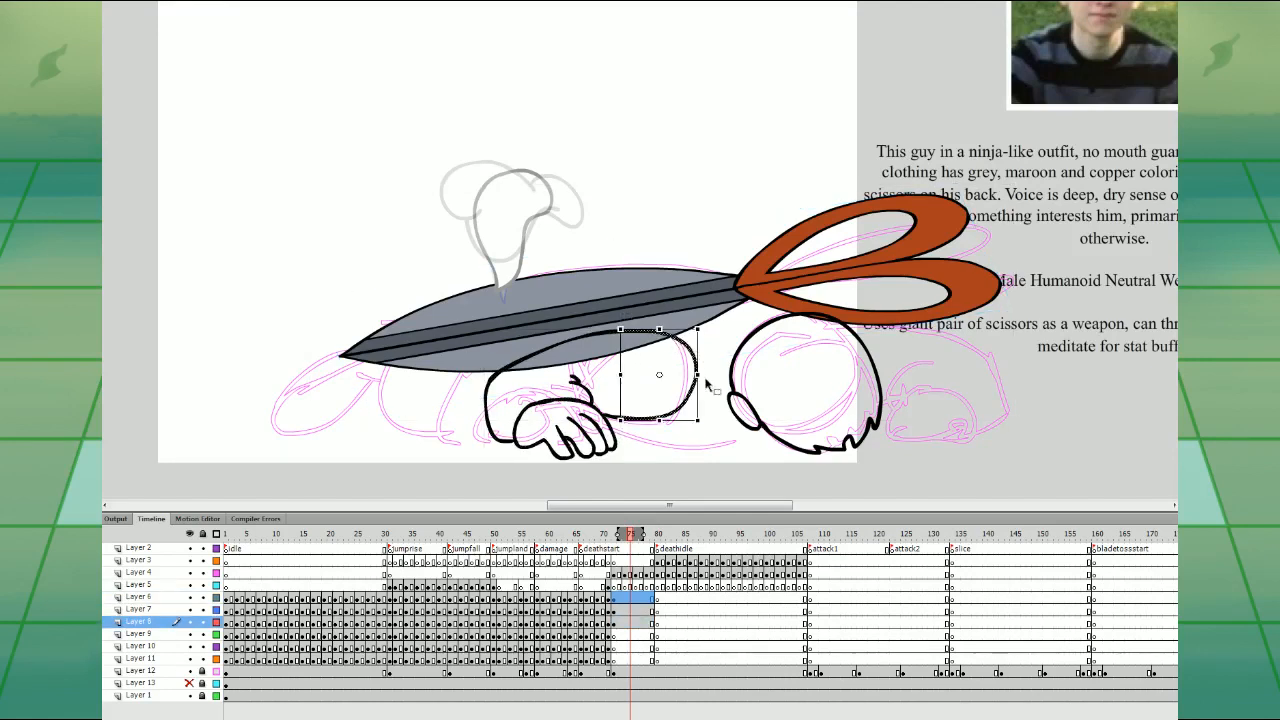
left_click_drag(698, 375, 678, 375)
left_click(714, 369)
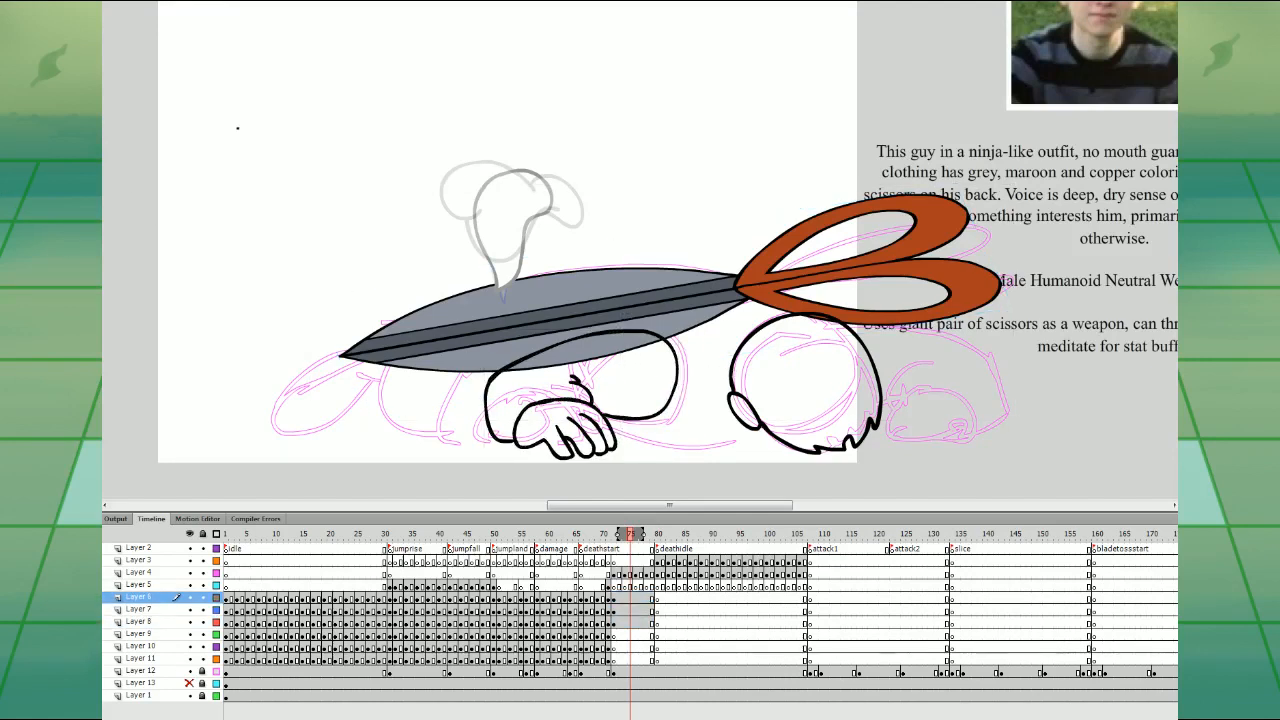
- Draw the curved hood outline wrapping around the neck beside the head on Layer 9
left_click(624, 625)
left_click(625, 634)
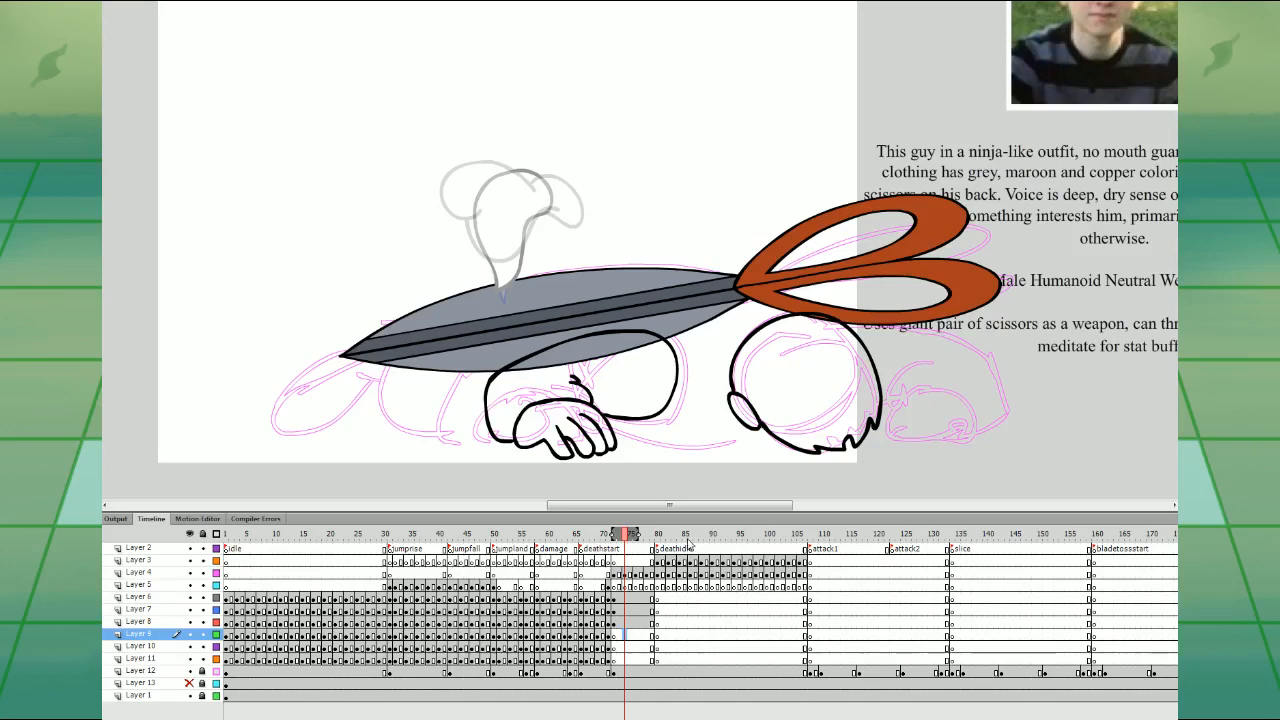
left_click(621, 625)
left_click(625, 635)
mouse_move(800, 325)
left_mouse_down()
mouse_move(682, 378)
mouse_move(732, 440)
mouse_move(770, 358)
mouse_move(818, 406)
mouse_move(804, 326)
left_mouse_up()
left_click_drag(730, 429, 764, 424)
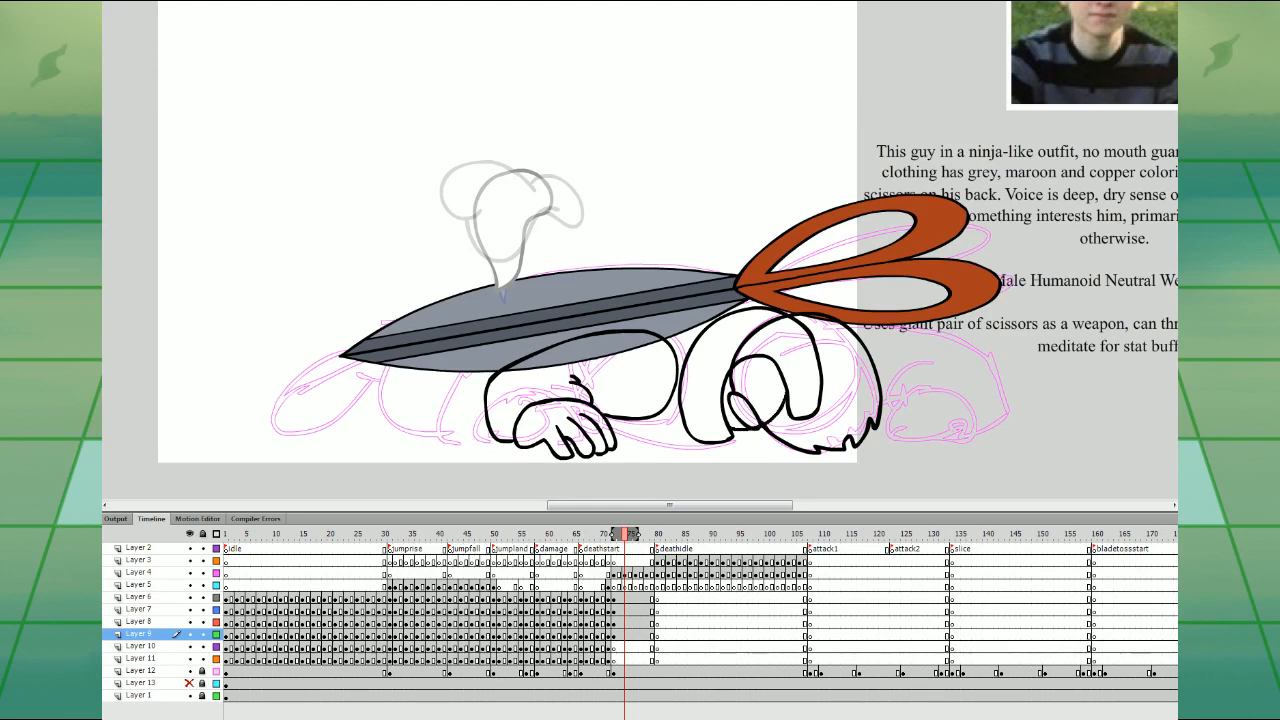
left_click(4, 20)
left_click_drag(728, 433, 731, 436)
- Draw the torso outline on Layer 9, running from behind the near arm along the ground to the hood
left_click(630, 635)
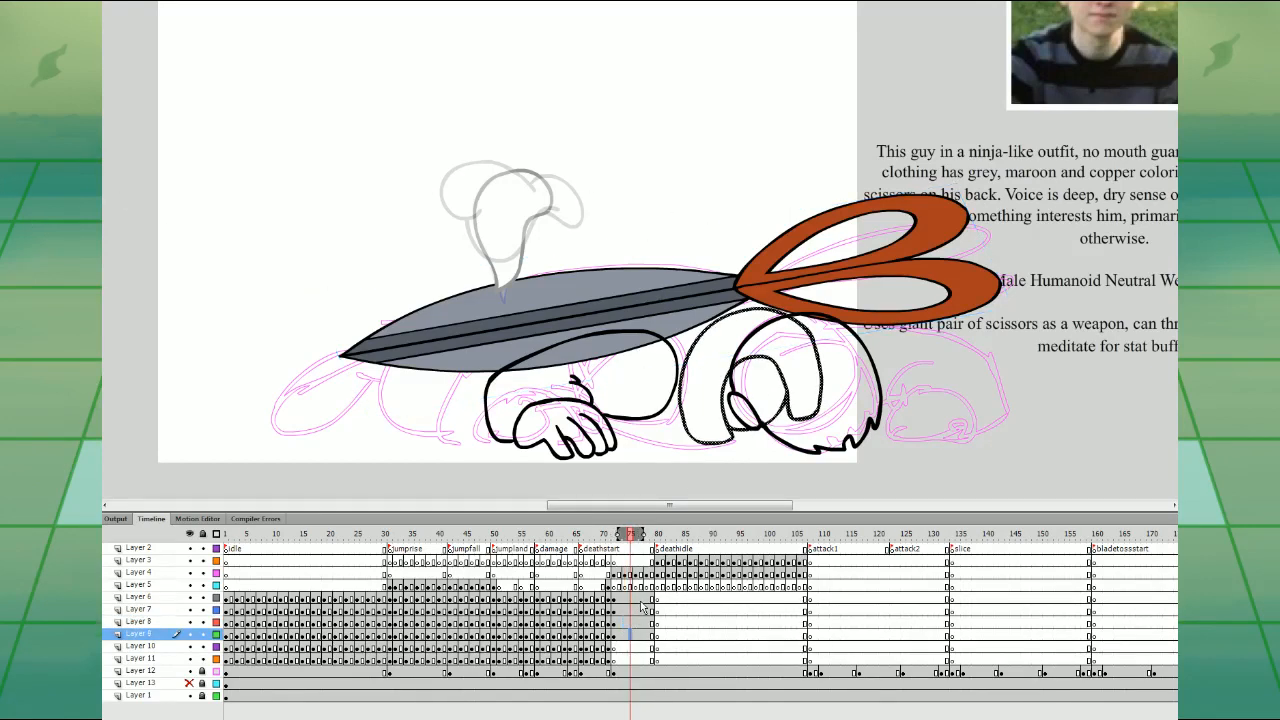
mouse_move(738, 287)
left_mouse_down()
mouse_move(634, 293)
mouse_move(579, 312)
left_mouse_up()
mouse_move(562, 390)
left_mouse_down()
mouse_move(698, 450)
mouse_move(779, 428)
left_mouse_up()
key("ctrl+z")
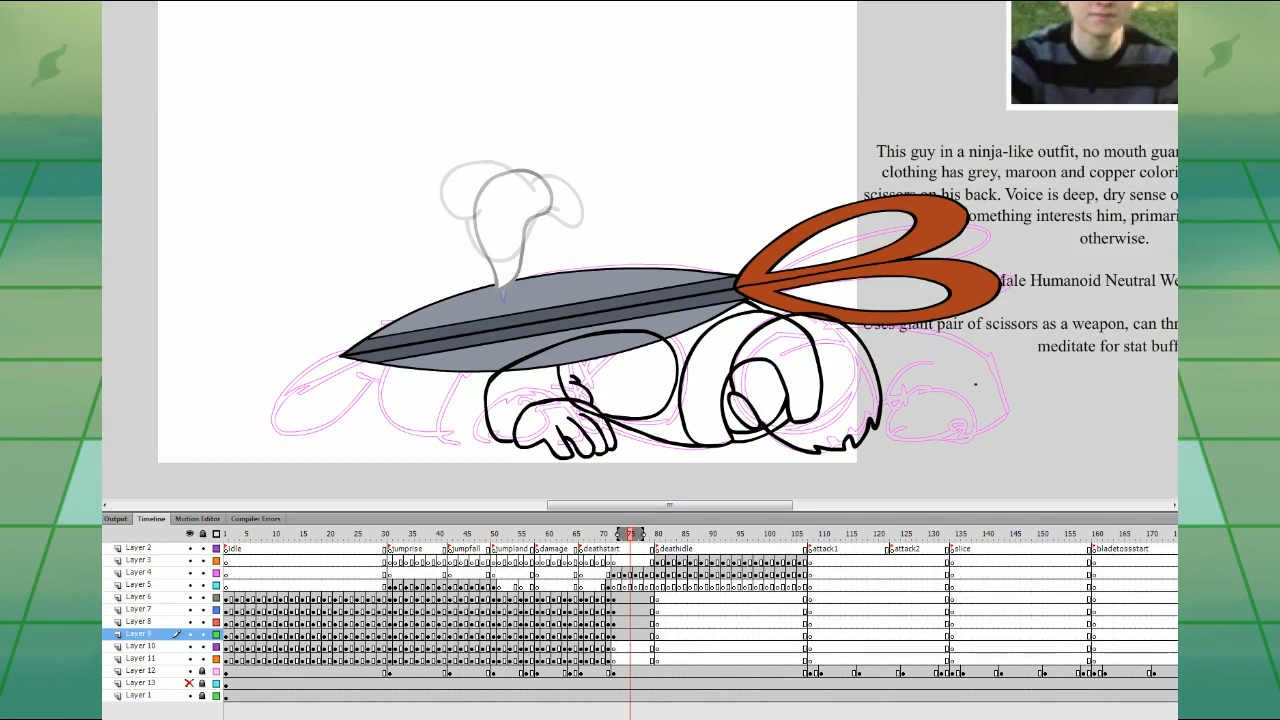
- Draw the far hand with its fingers and the bent sleeve reaching out beyond the head on Layer 10
left_click(630, 647)
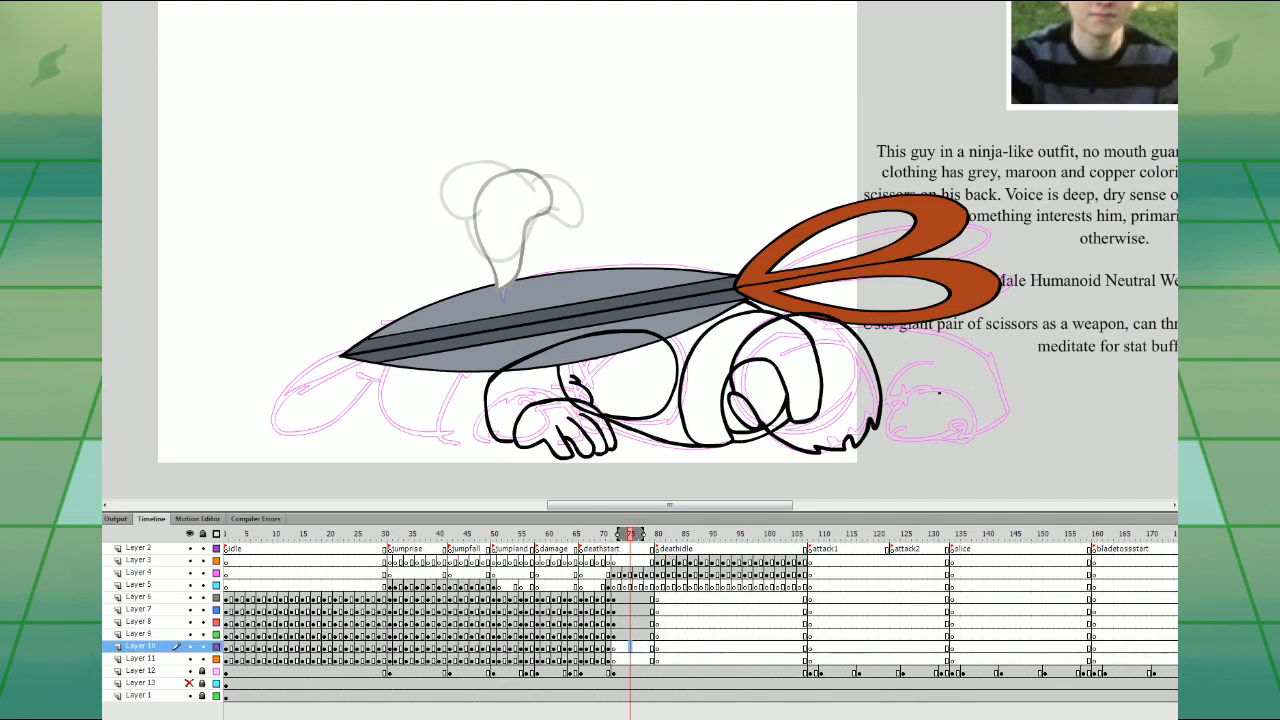
mouse_move(962, 393)
left_mouse_down()
mouse_move(886, 413)
mouse_move(900, 439)
mouse_move(912, 411)
mouse_move(912, 440)
mouse_move(946, 443)
mouse_move(952, 415)
mouse_move(956, 437)
mouse_move(966, 430)
mouse_move(960, 396)
left_mouse_up()
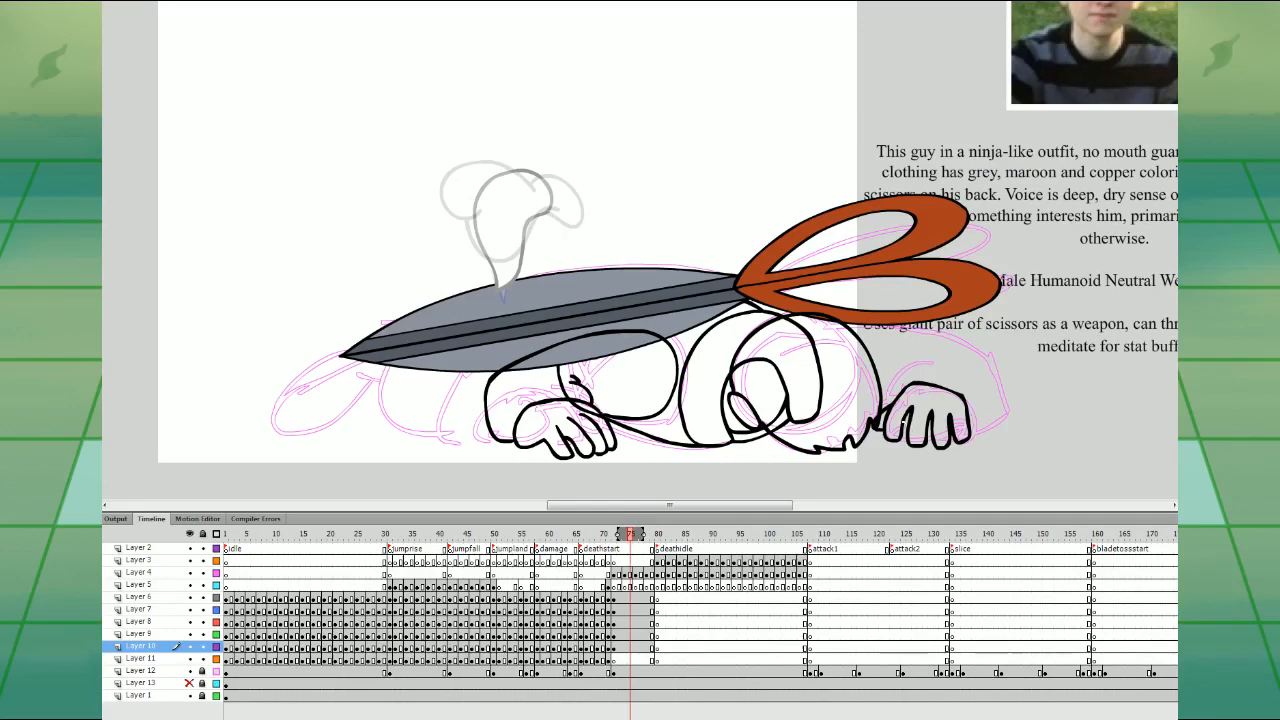
mouse_move(984, 424)
left_mouse_down()
mouse_move(987, 394)
mouse_move(970, 360)
mouse_move(866, 325)
mouse_move(794, 328)
mouse_move(770, 394)
mouse_move(830, 396)
mouse_move(918, 366)
left_mouse_up()
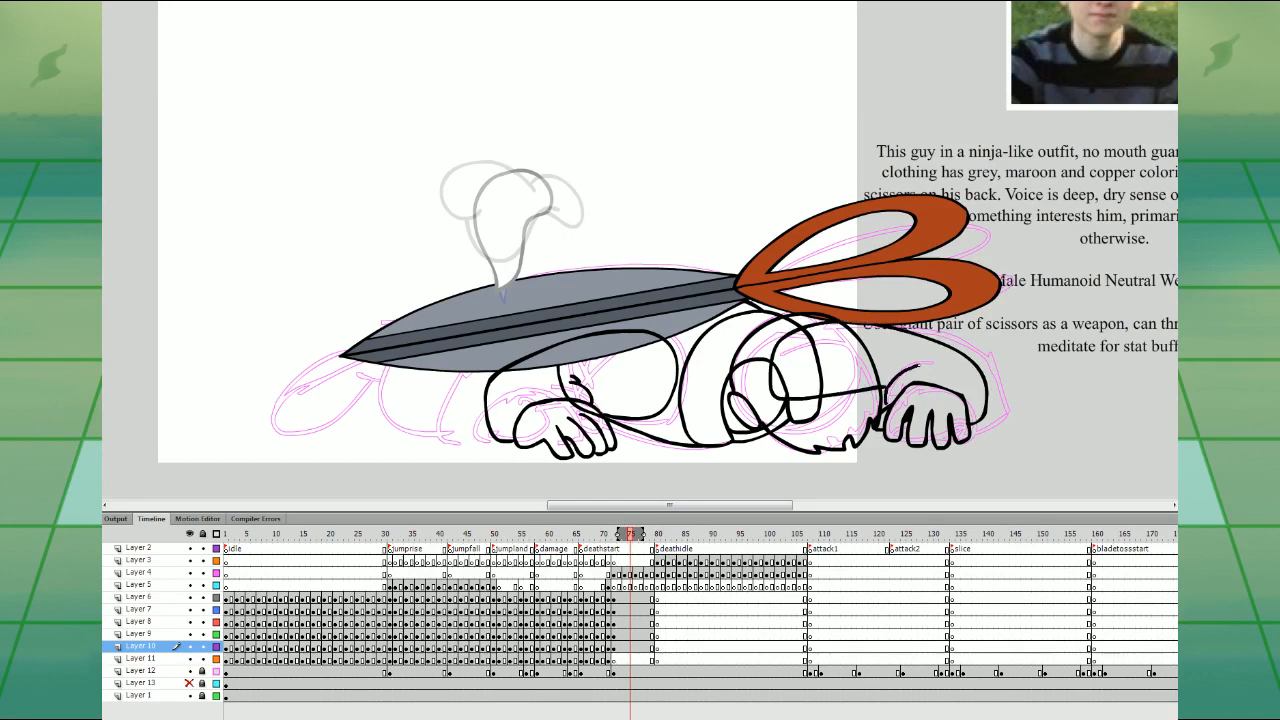
key("ctrl+z")
left_click_drag(885, 407, 918, 362)
- Try to draw the leg outline beneath the scissor blades on Layer 11
left_click_drag(959, 403, 980, 458)
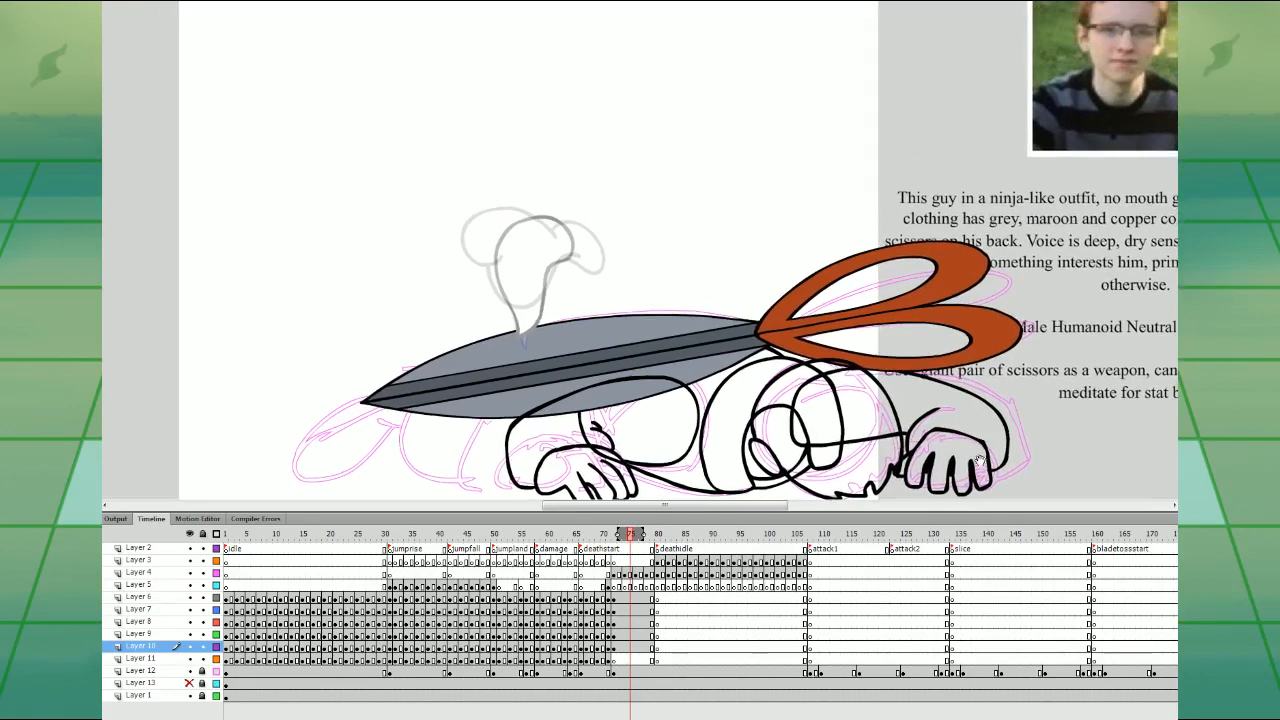
left_click(625, 659)
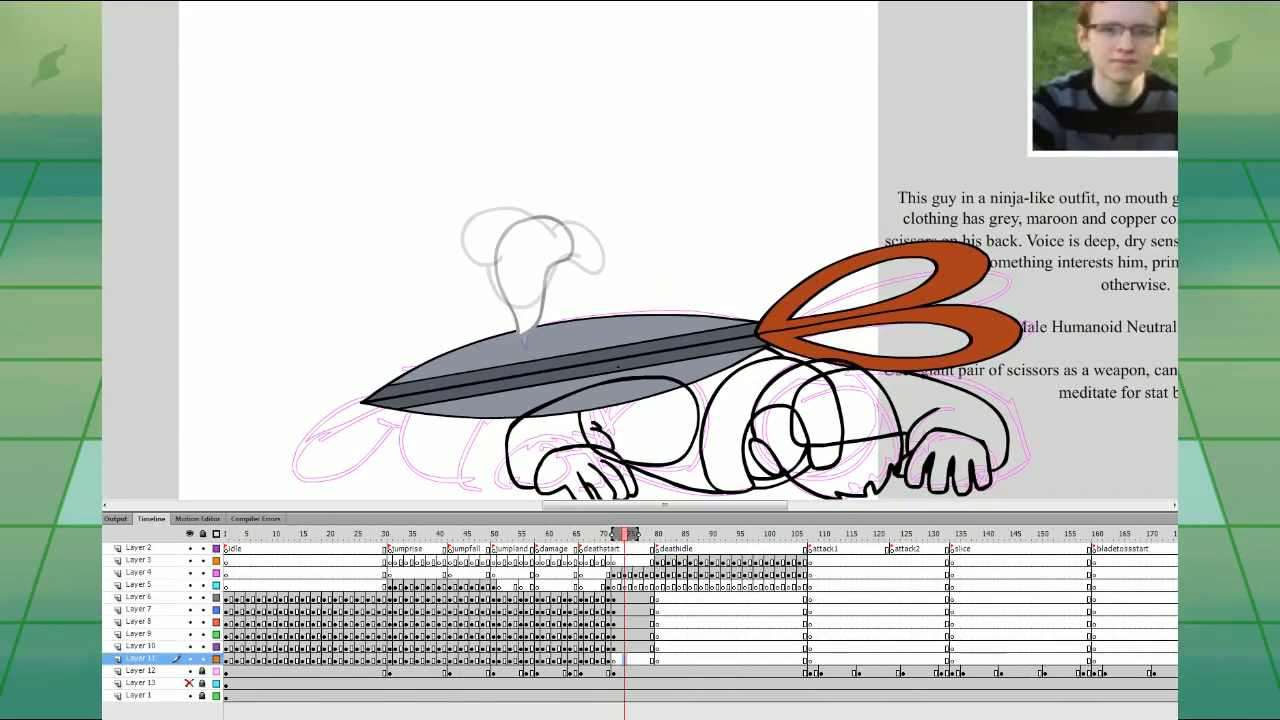
mouse_move(614, 368)
left_mouse_down()
mouse_move(446, 402)
mouse_move(452, 474)
left_mouse_up()
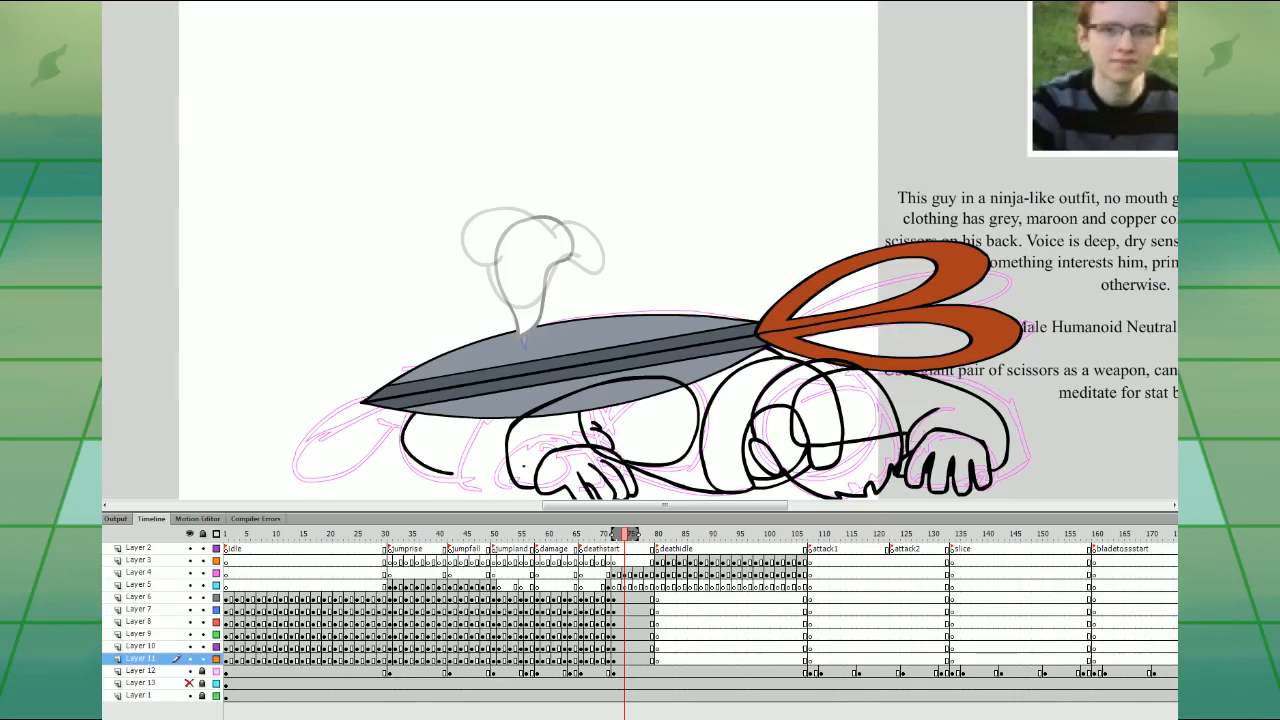
key("ctrl+z")
key("ctrl+z")
- Display the drawing layers from Layer 6 to Layer 10 as coloured outlines
left_click(216, 647)
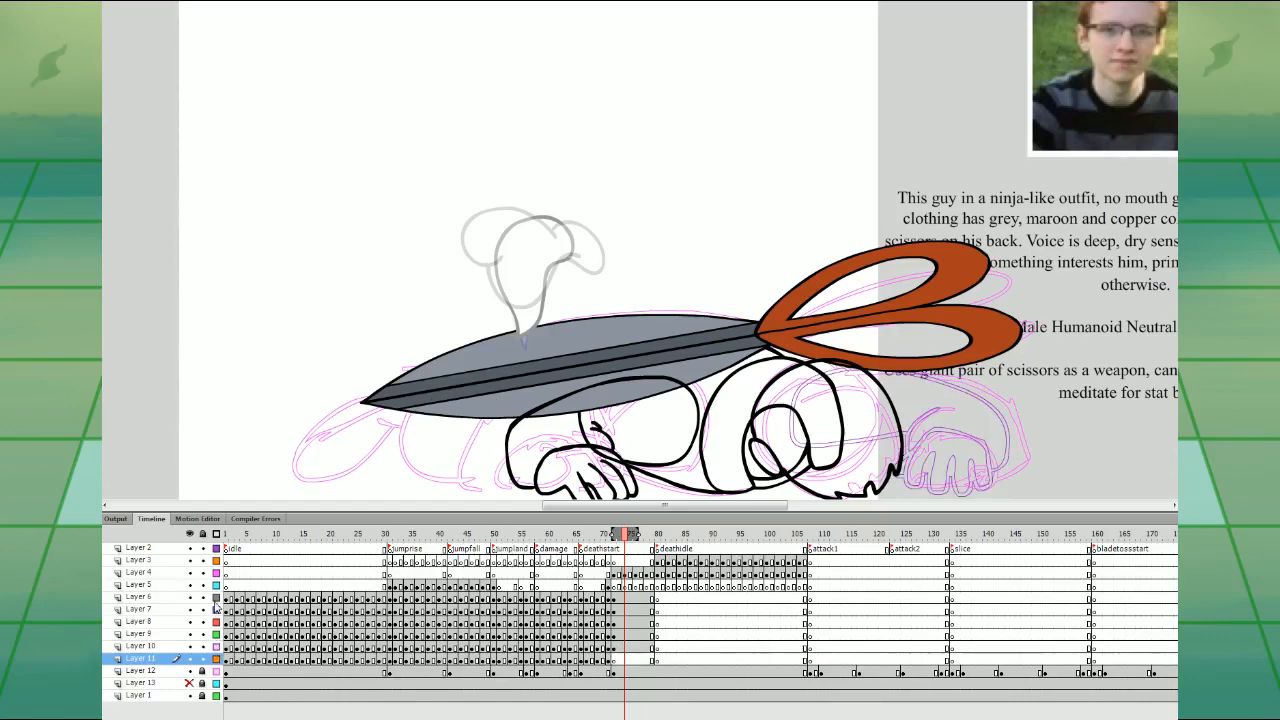
left_click(216, 597)
left_click_drag(215, 610, 216, 634)
- Draw the bent leg outline beneath the scissor blades on Layer 11, following the sketch
left_click(628, 647)
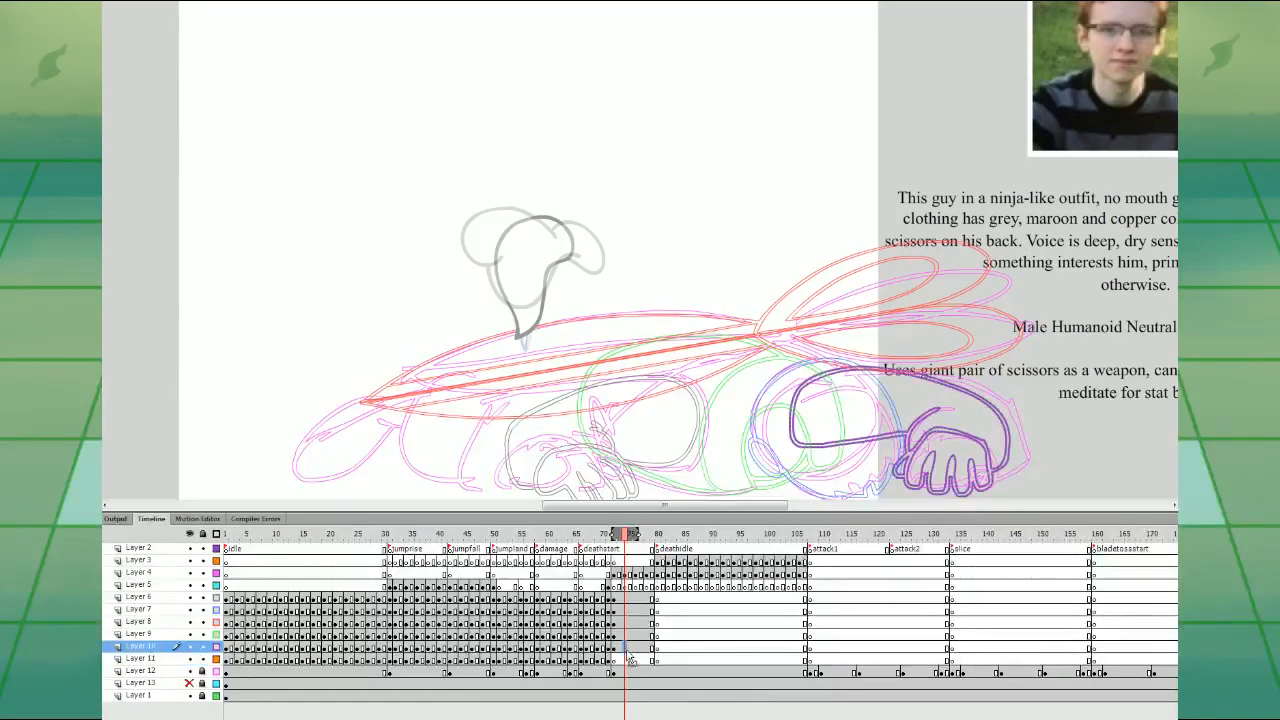
left_click(628, 659)
left_click(621, 647)
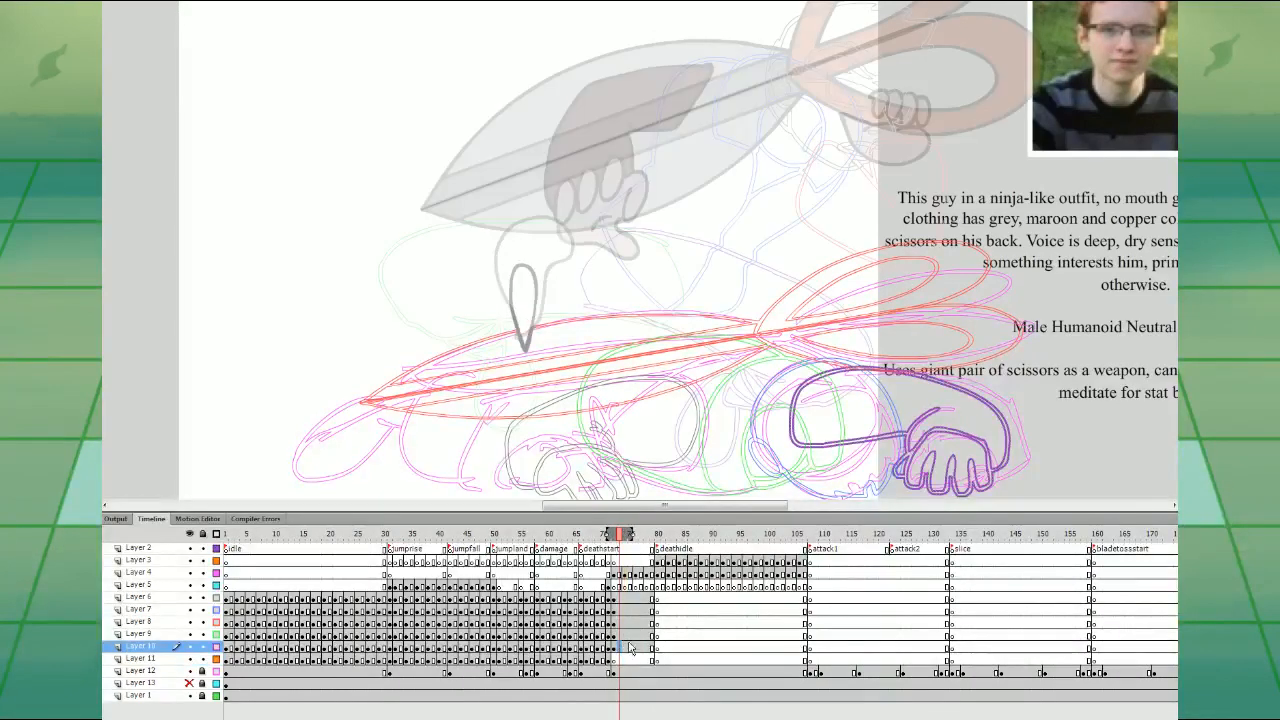
left_click(626, 659)
mouse_move(616, 362)
left_mouse_down()
mouse_move(494, 401)
mouse_move(453, 384)
mouse_move(424, 431)
mouse_move(444, 472)
mouse_move(536, 466)
mouse_move(643, 414)
mouse_move(616, 361)
left_mouse_up()
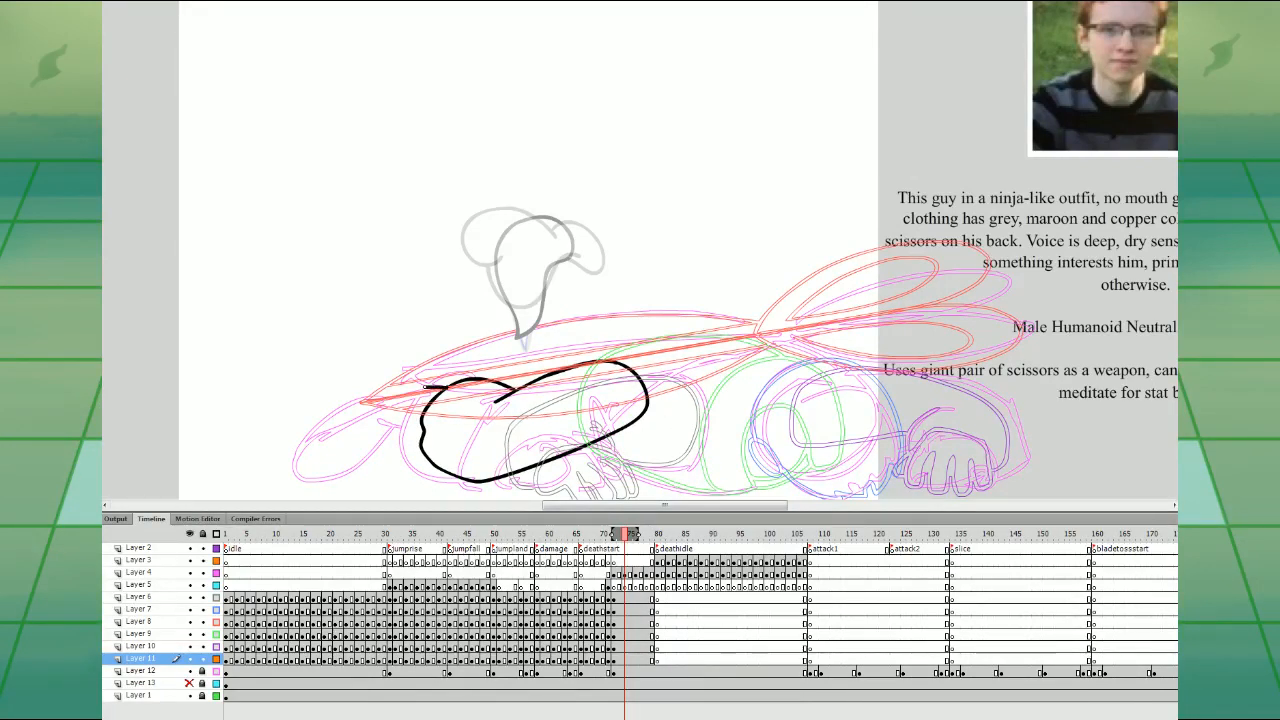
- Draw the ankle wrap lines at the end of the leg and the rounded shoe outline behind them on Layer 11
mouse_move(427, 387)
left_mouse_down()
mouse_move(396, 419)
mouse_move(420, 442)
left_mouse_up()
key("ctrl+z")
mouse_move(446, 388)
left_mouse_down()
mouse_move(417, 389)
mouse_move(420, 441)
left_mouse_up()
left_click_drag(418, 393, 421, 440)
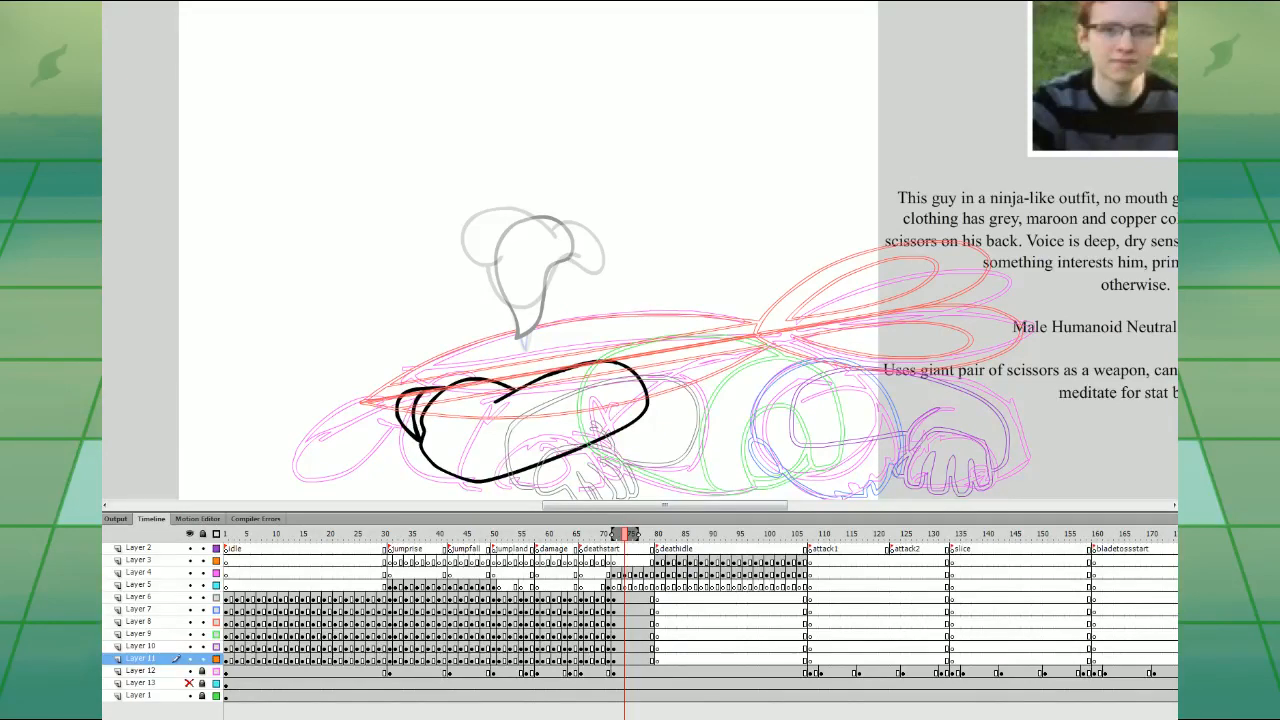
key("ctrl+z")
left_click_drag(420, 391, 420, 439)
mouse_move(412, 394)
left_mouse_down()
mouse_move(409, 425)
mouse_move(370, 387)
mouse_move(402, 424)
mouse_move(340, 456)
mouse_move(400, 440)
left_mouse_up()
key("ctrl+z")
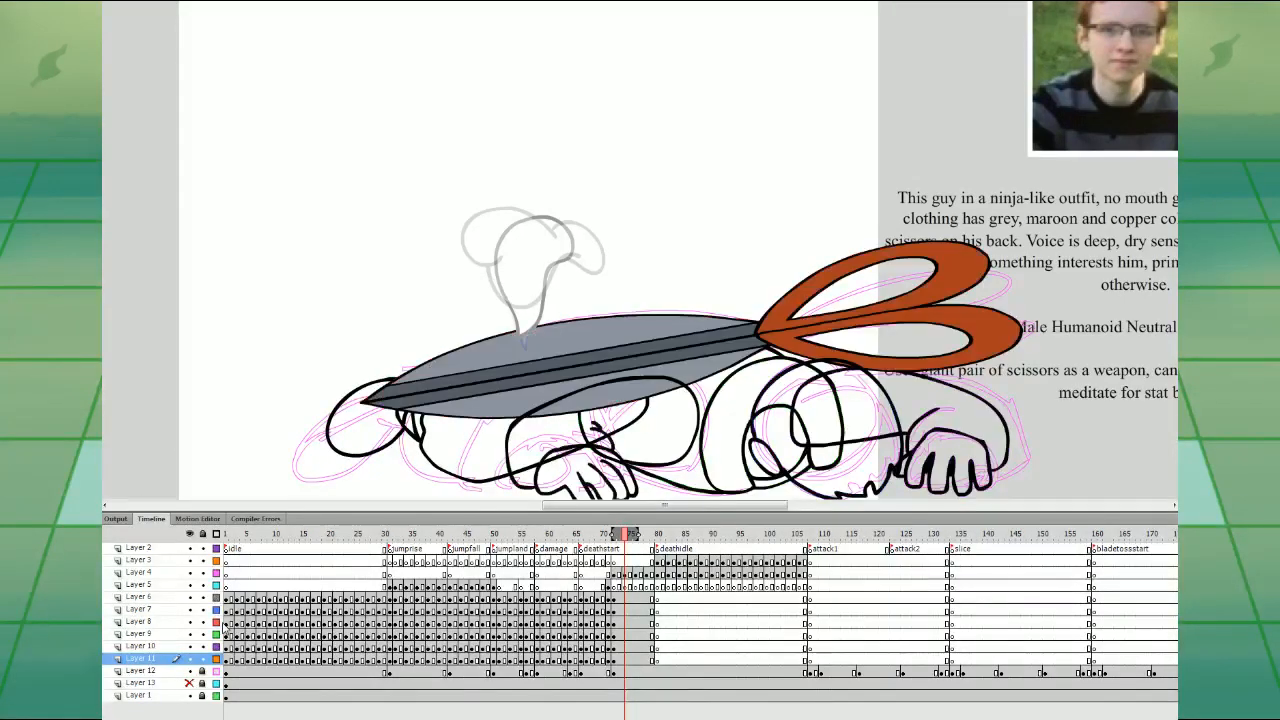
- Fill the fallen body's hair orange, both sleeves dark brown and both hands skin tone, matching the colours of the crouching frame
key("ctrl+1")
left_click(402, 718)
key("comma")
key("comma")
key("comma")
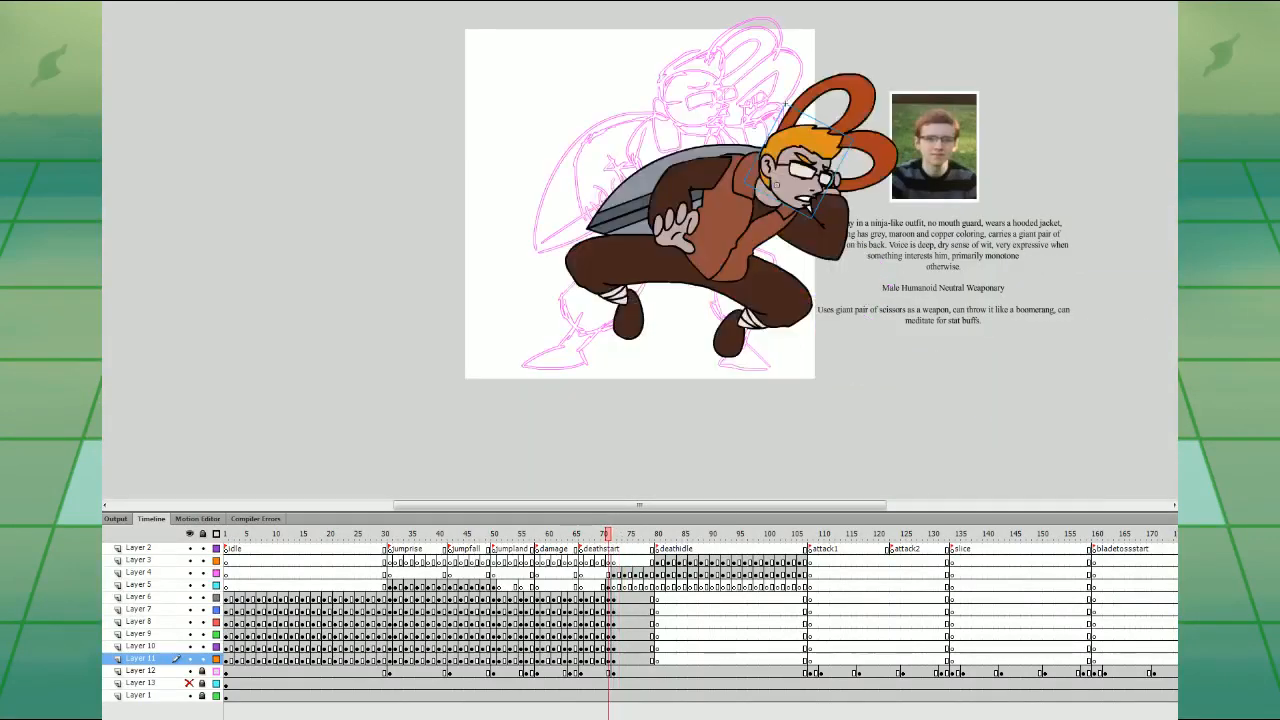
key("period")
key("comma")
key("period")
key("comma")
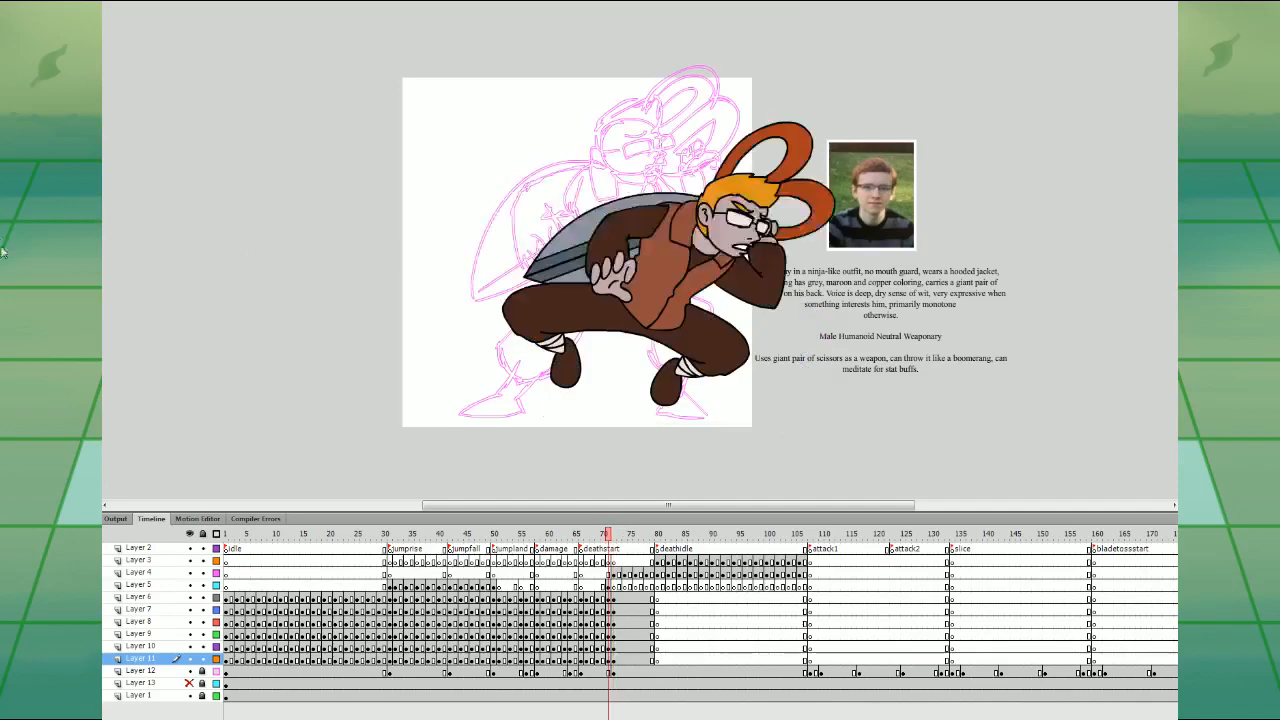
key("period")
key("comma")
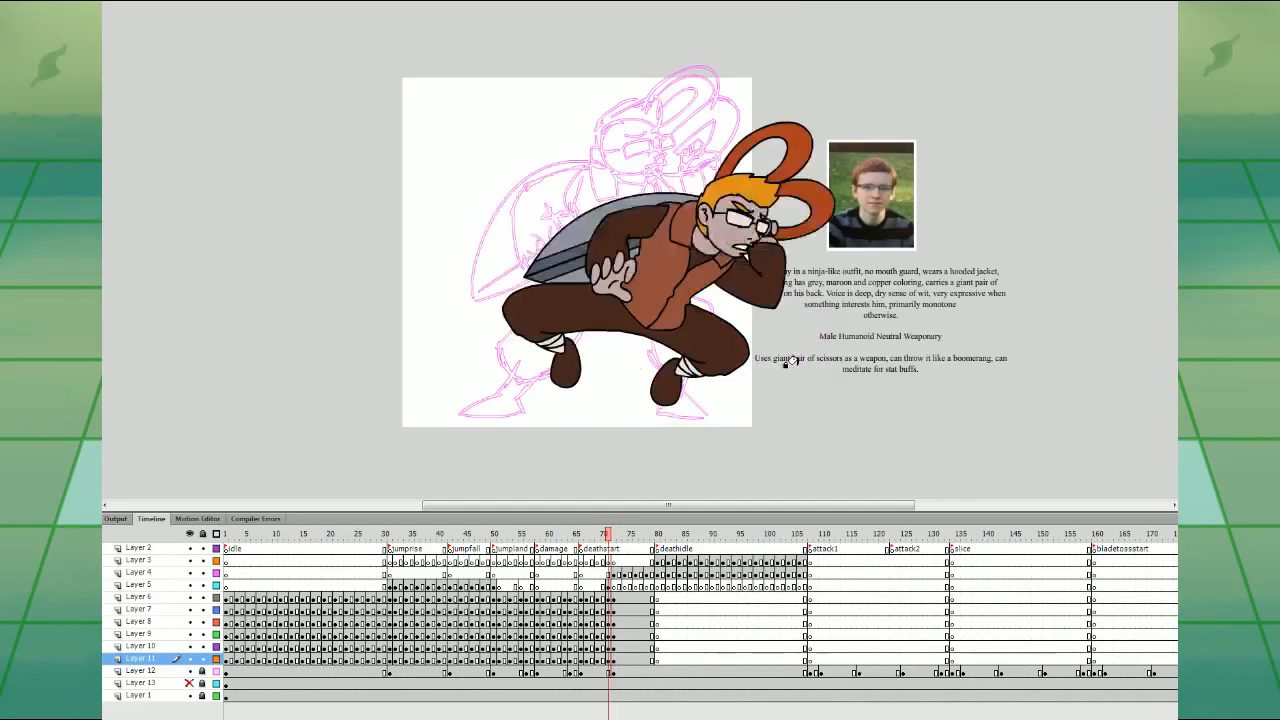
key("period")
key("comma")
key("period")
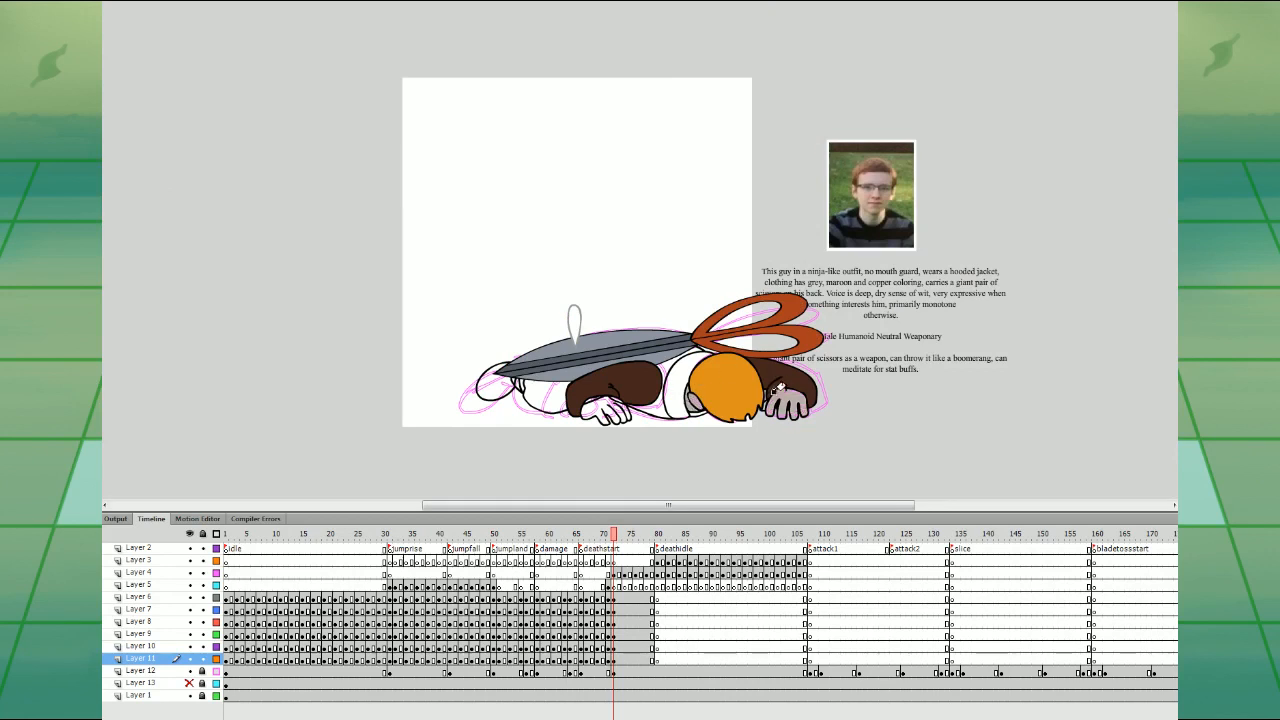
left_click(607, 405)
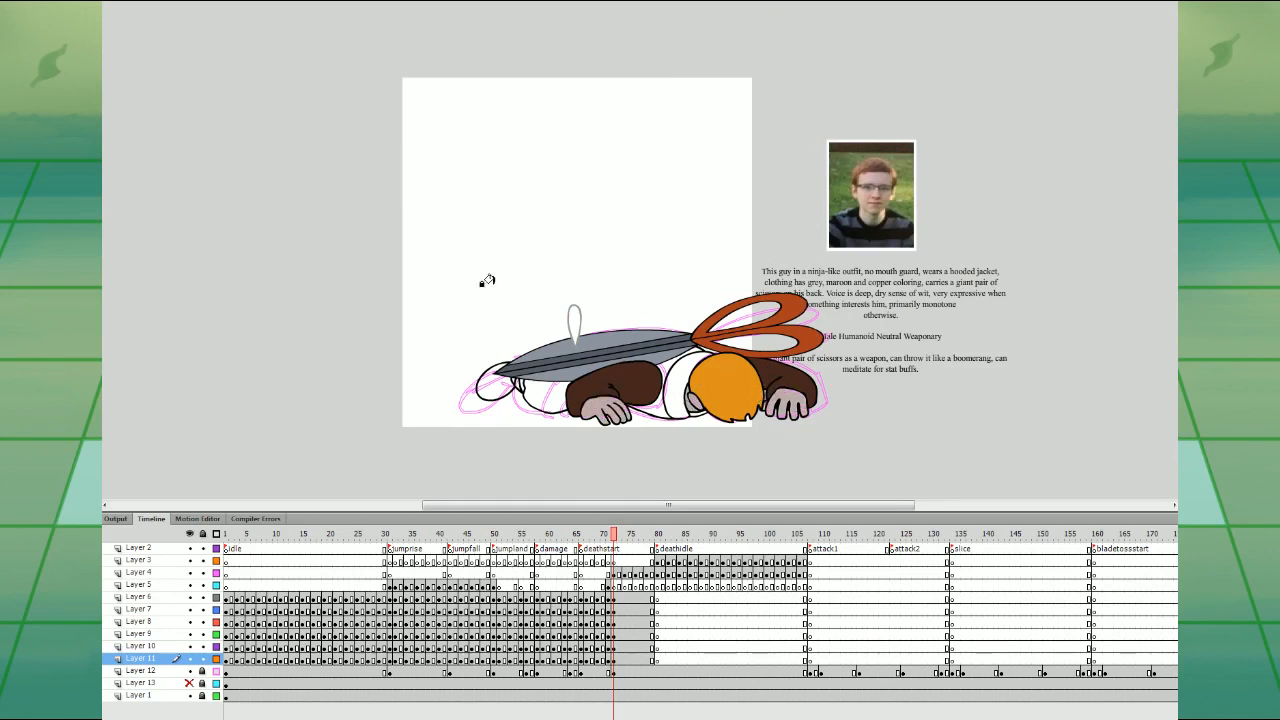
- Fill the torso and hood copper brown and the leg and shoe dark brown, using colours sampled from the crouching frame
key("comma")
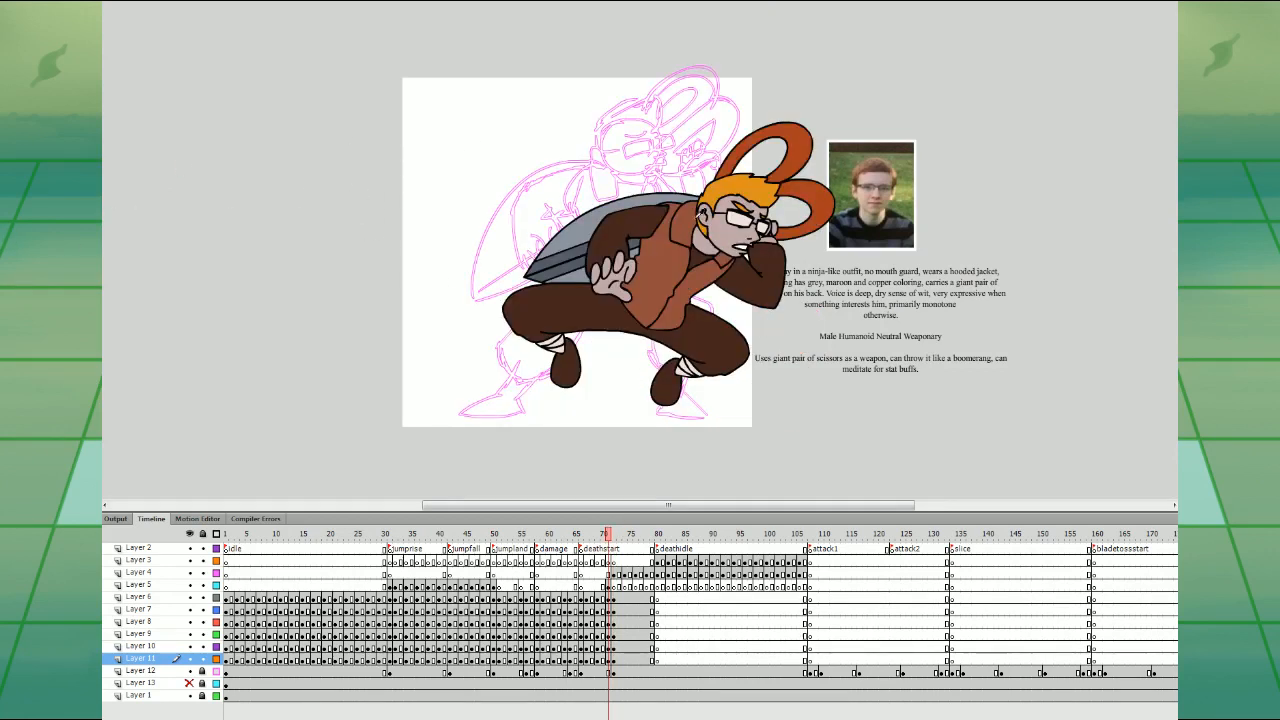
key("period")
left_click(680, 345)
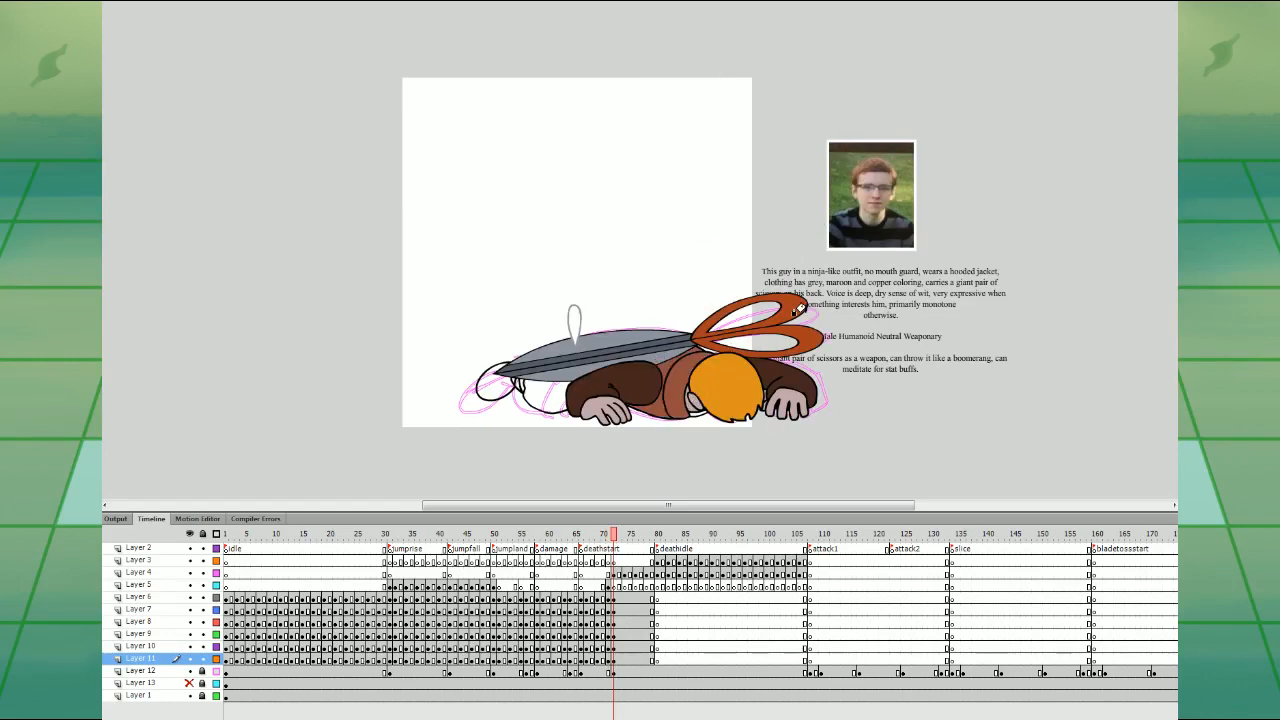
key("comma")
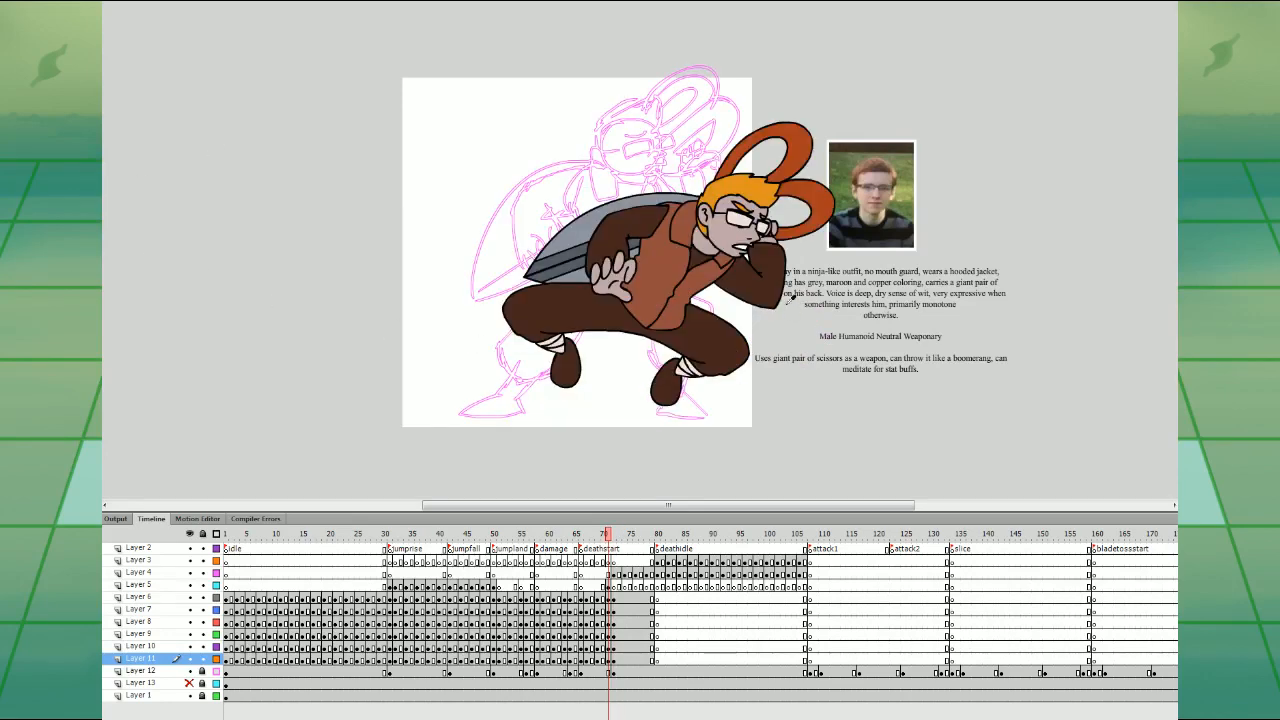
key("period")
left_click(545, 388)
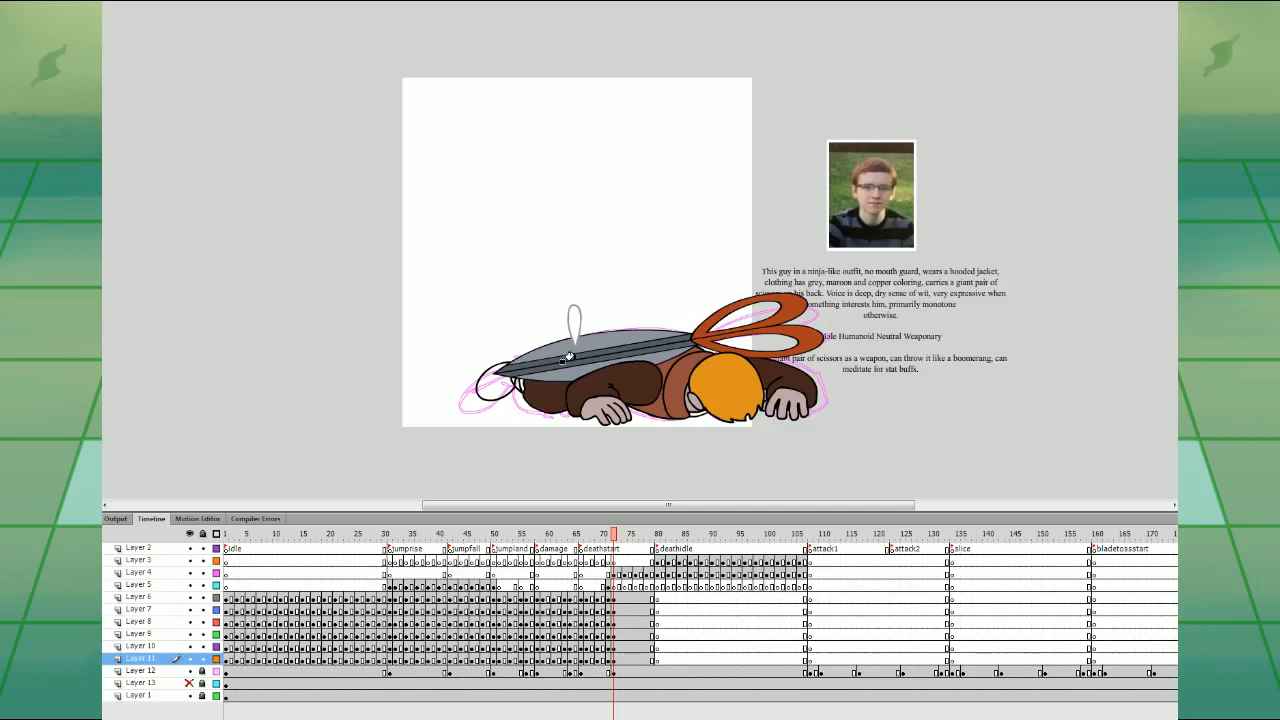
left_click(493, 383)
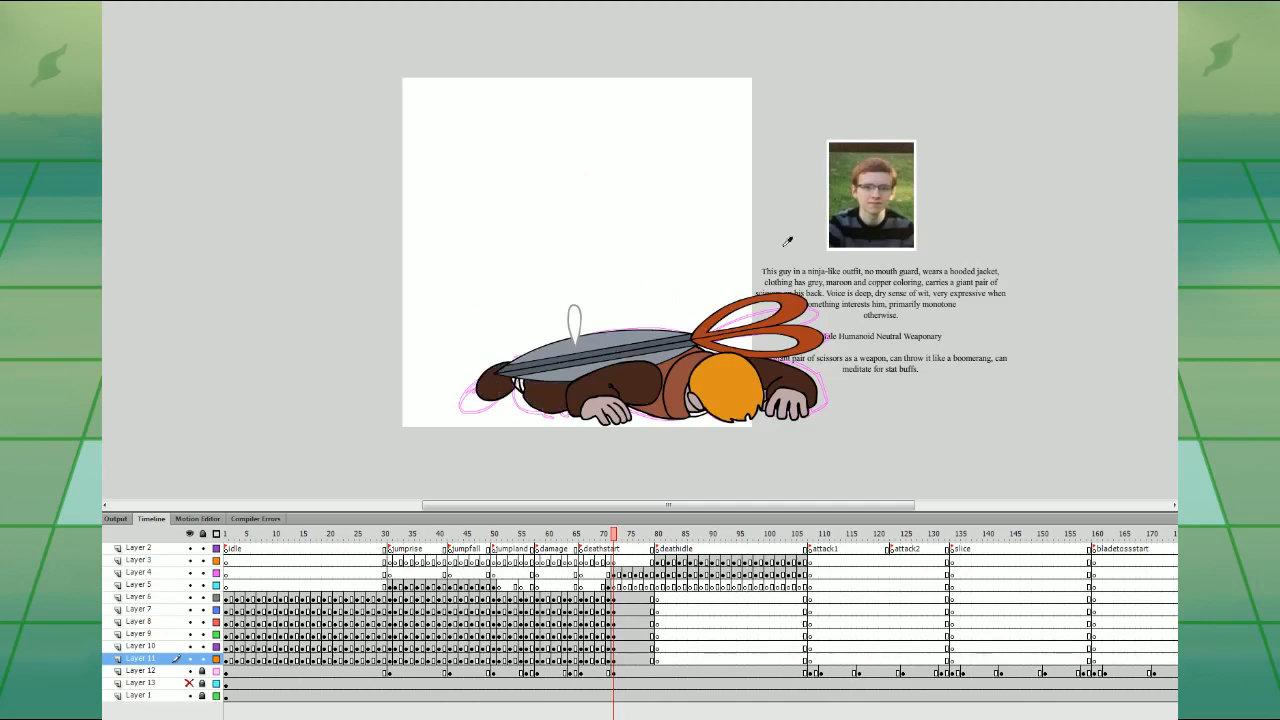
left_click(692, 403)
- Draw a short face line beneath the hair, just beside the ear, on Layer 7
key("ctrl+equal")
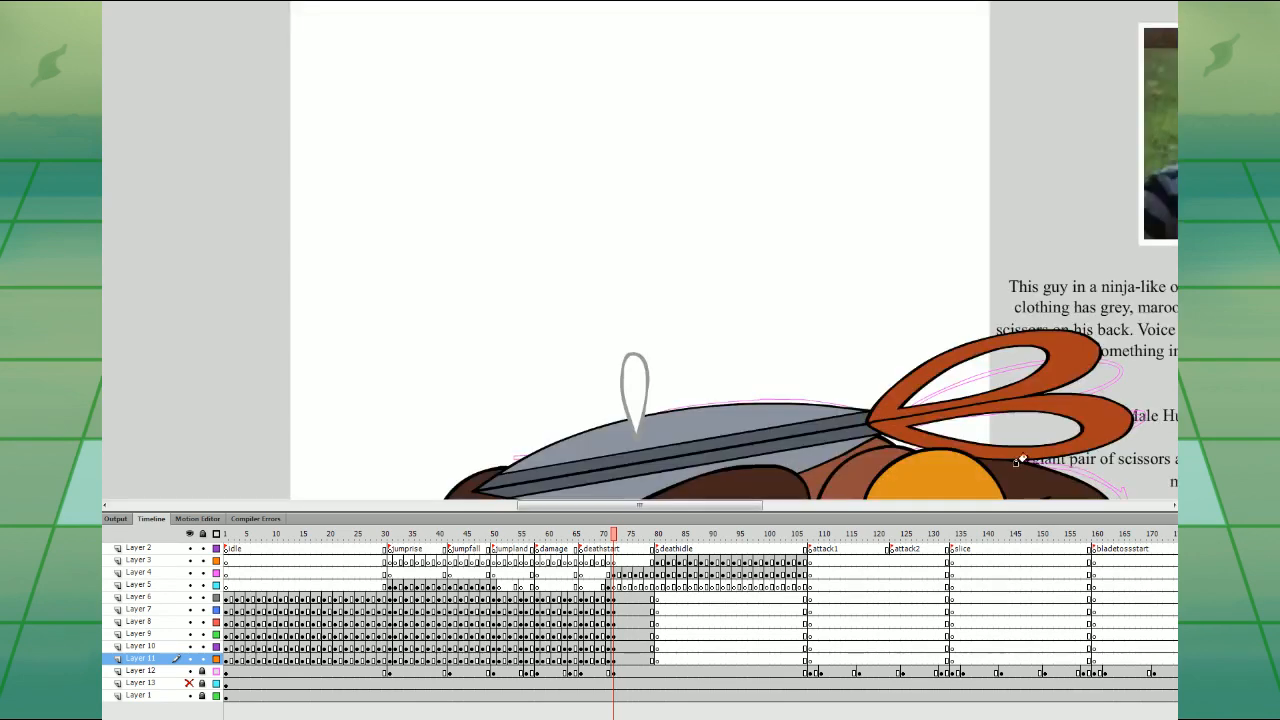
left_click_drag(1057, 435, 821, 311)
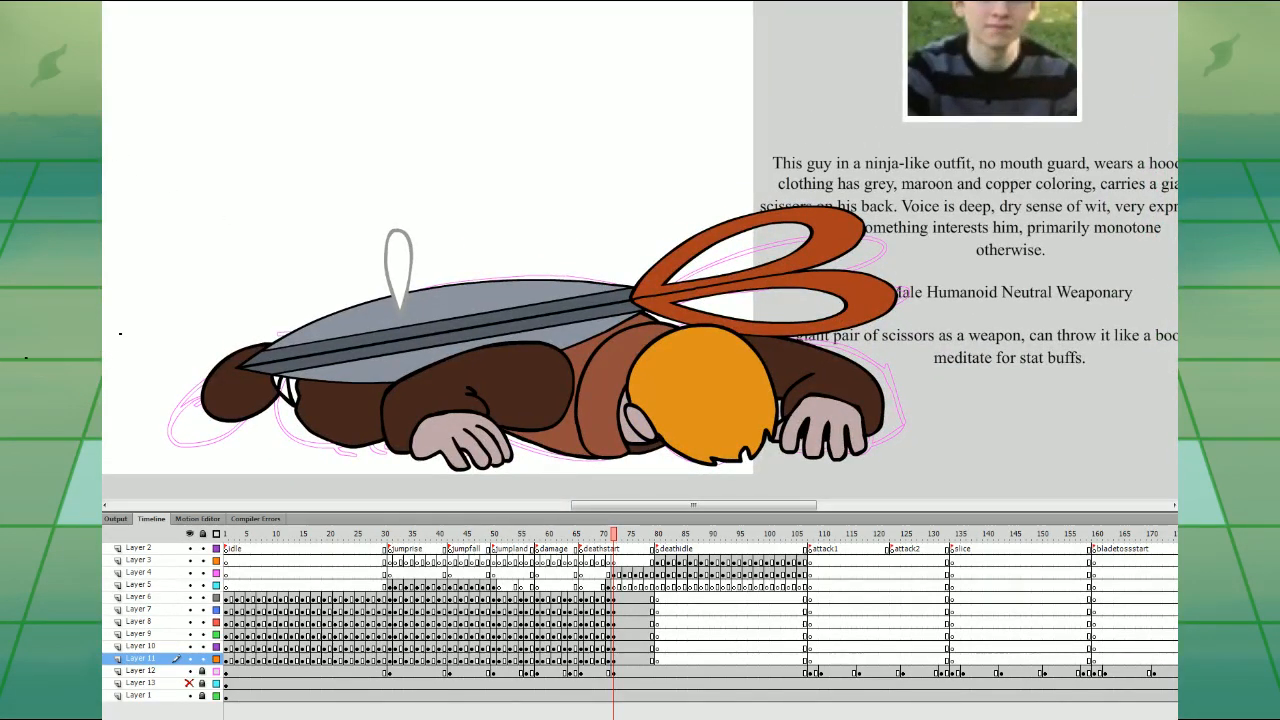
left_click(615, 597)
left_click(619, 609)
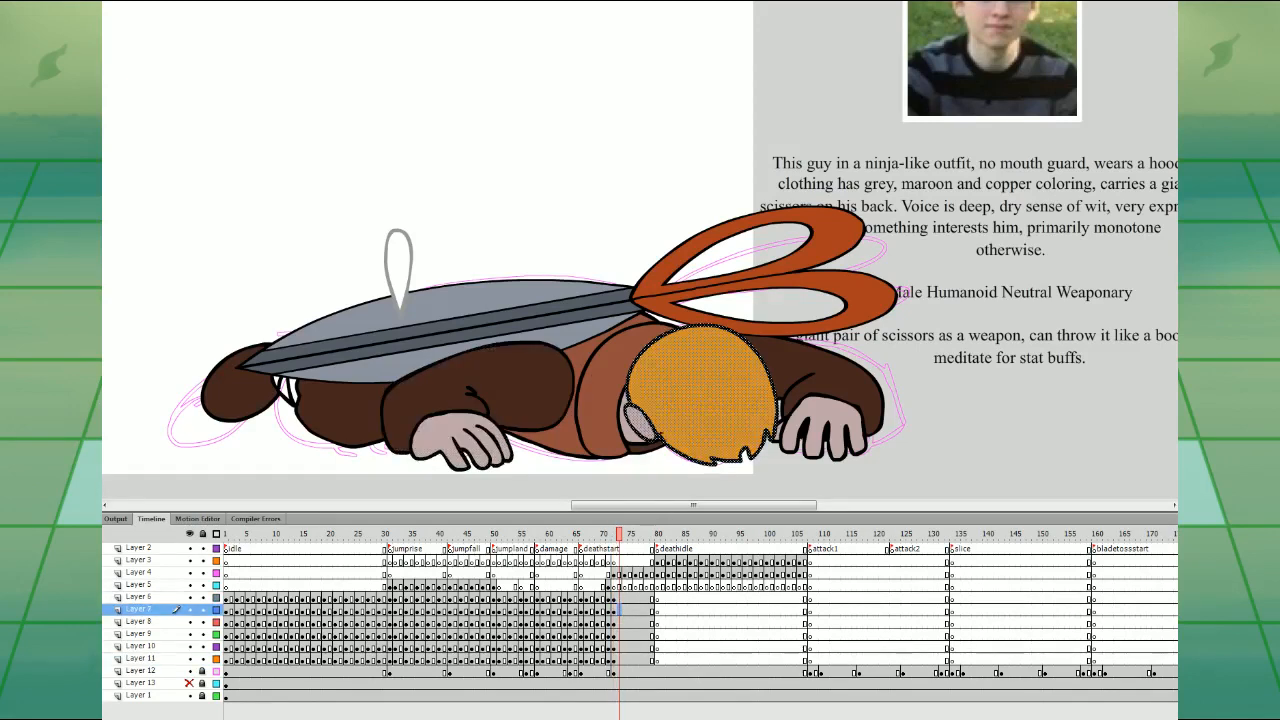
mouse_move(654, 439)
left_mouse_down()
mouse_move(682, 456)
mouse_move(668, 459)
left_mouse_up()
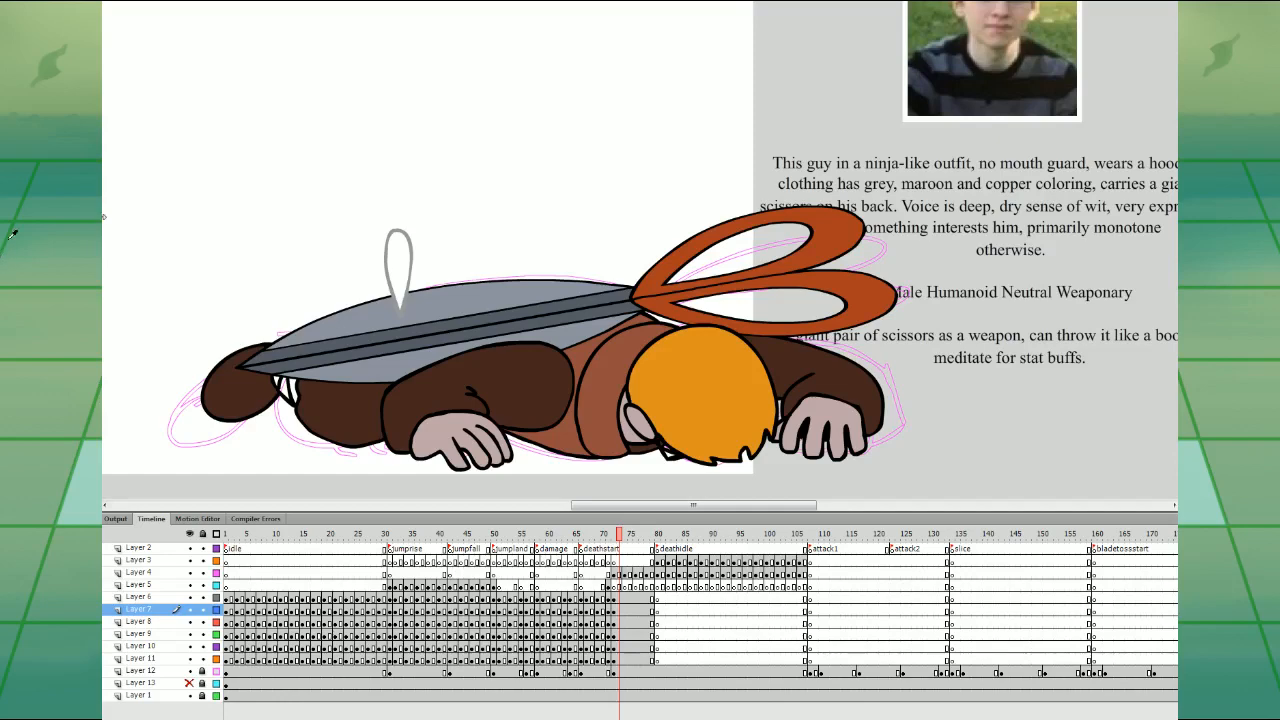
- Group the front arm on Layer 6 and the head on Layer 7, moving the head's pivot to the neck
key("ctrl+minus")
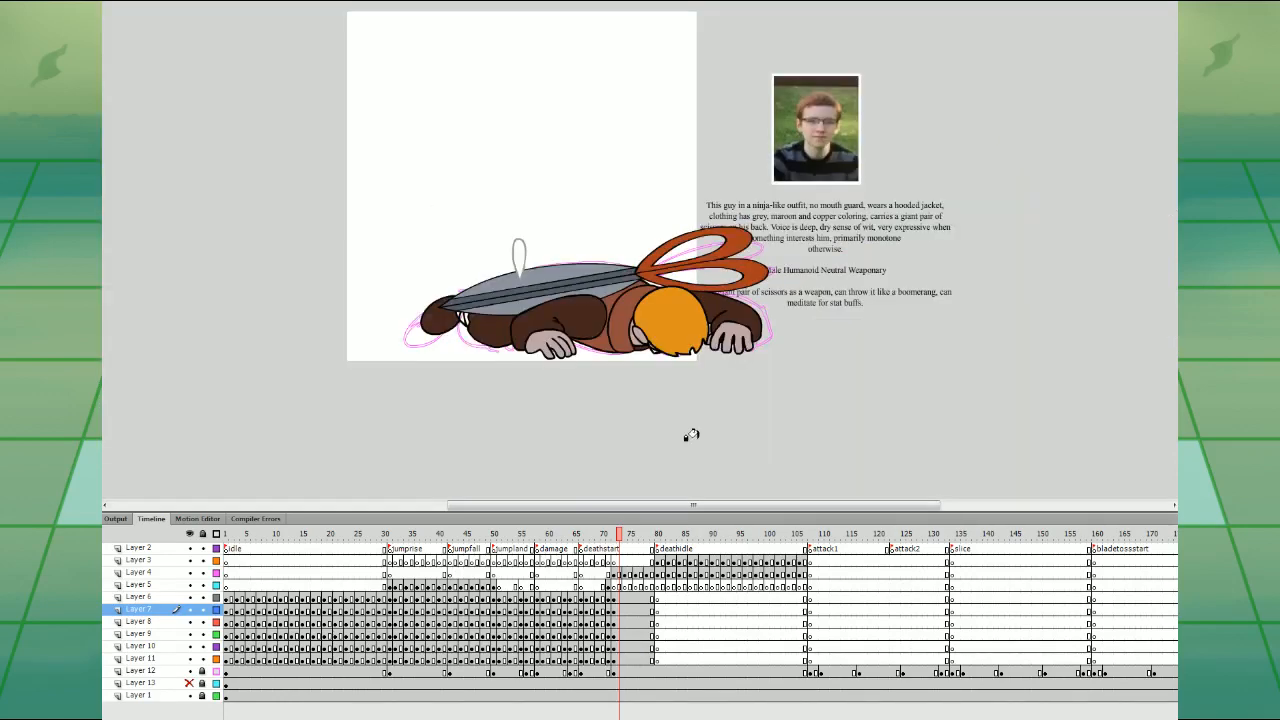
left_click(626, 598)
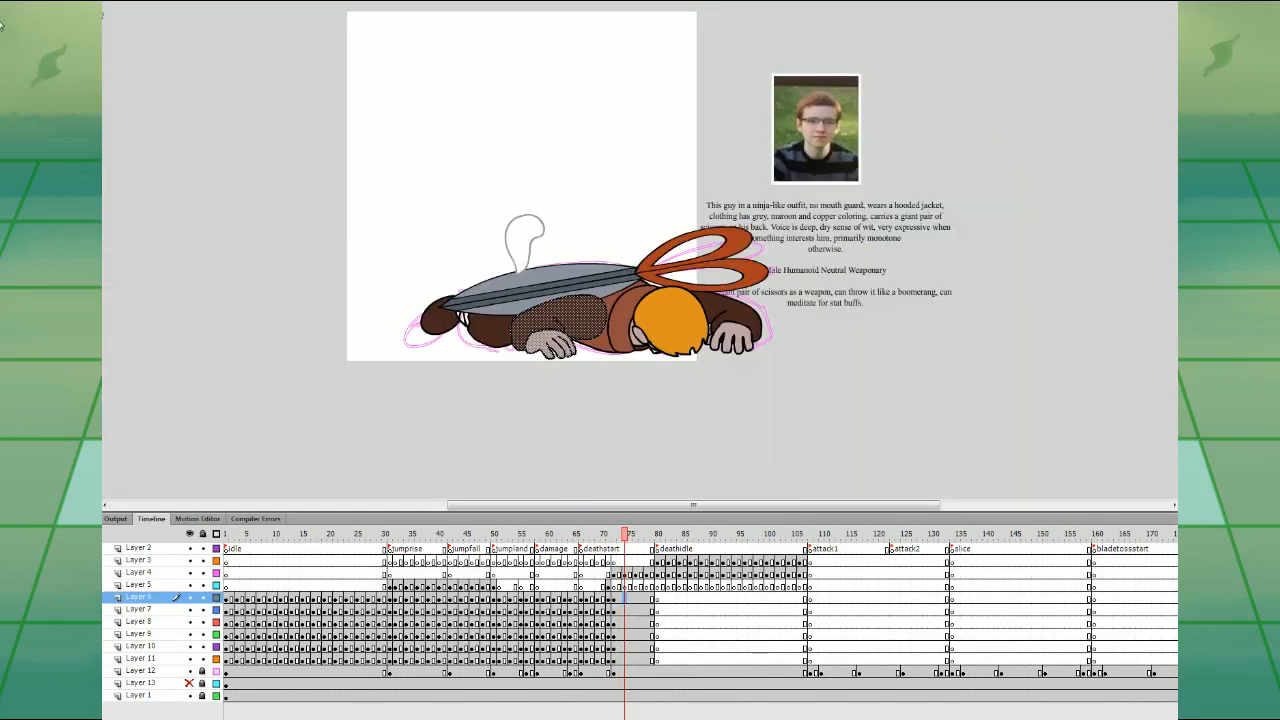
key("comma")
key("comma")
key("comma")
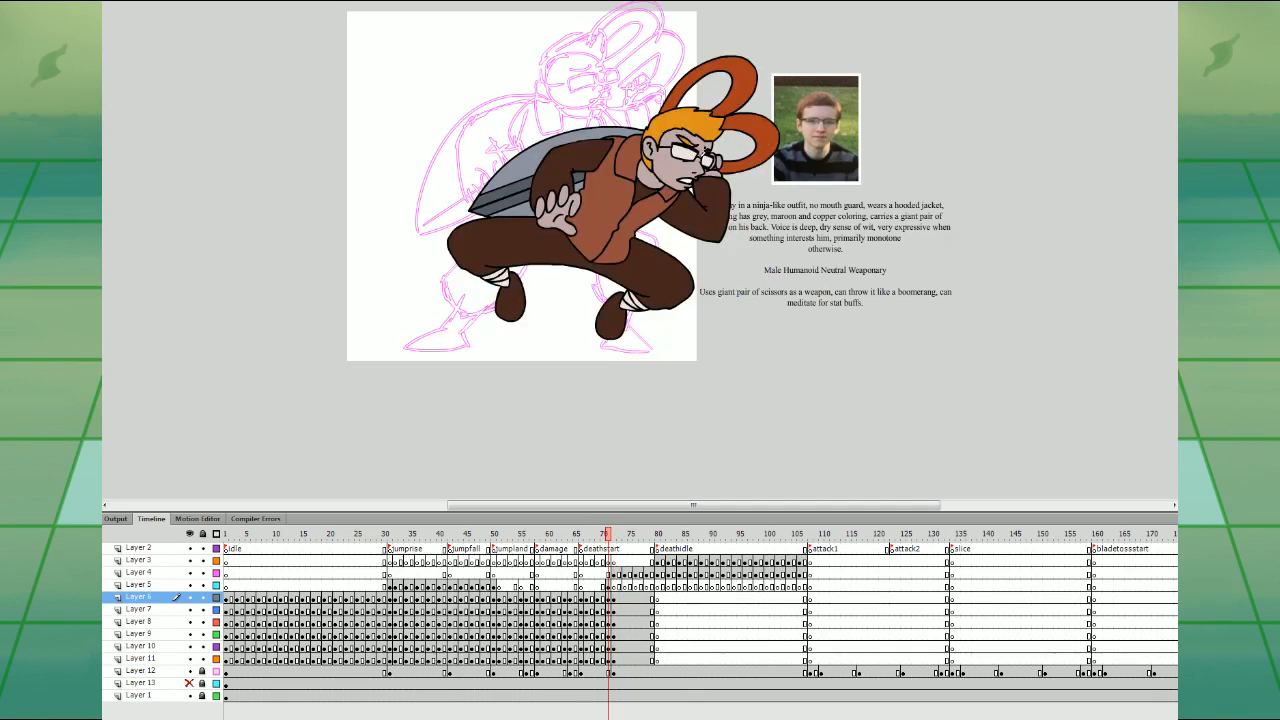
key("period")
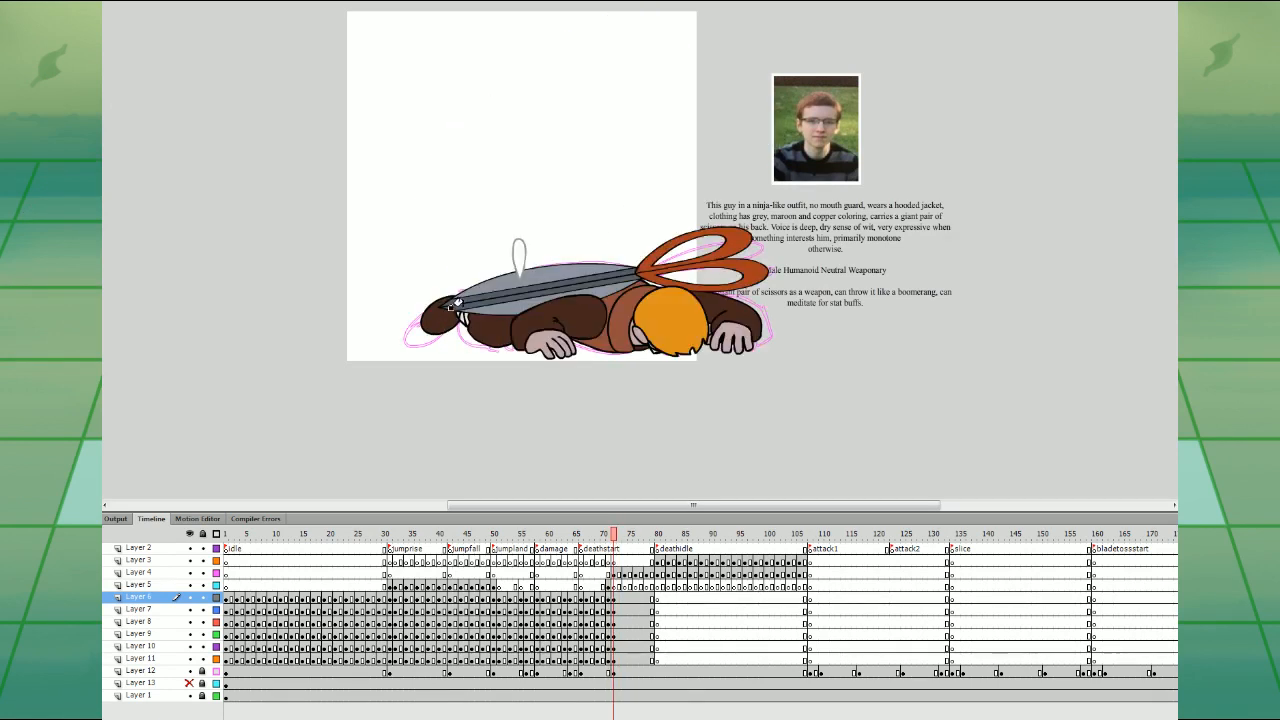
left_click(621, 595)
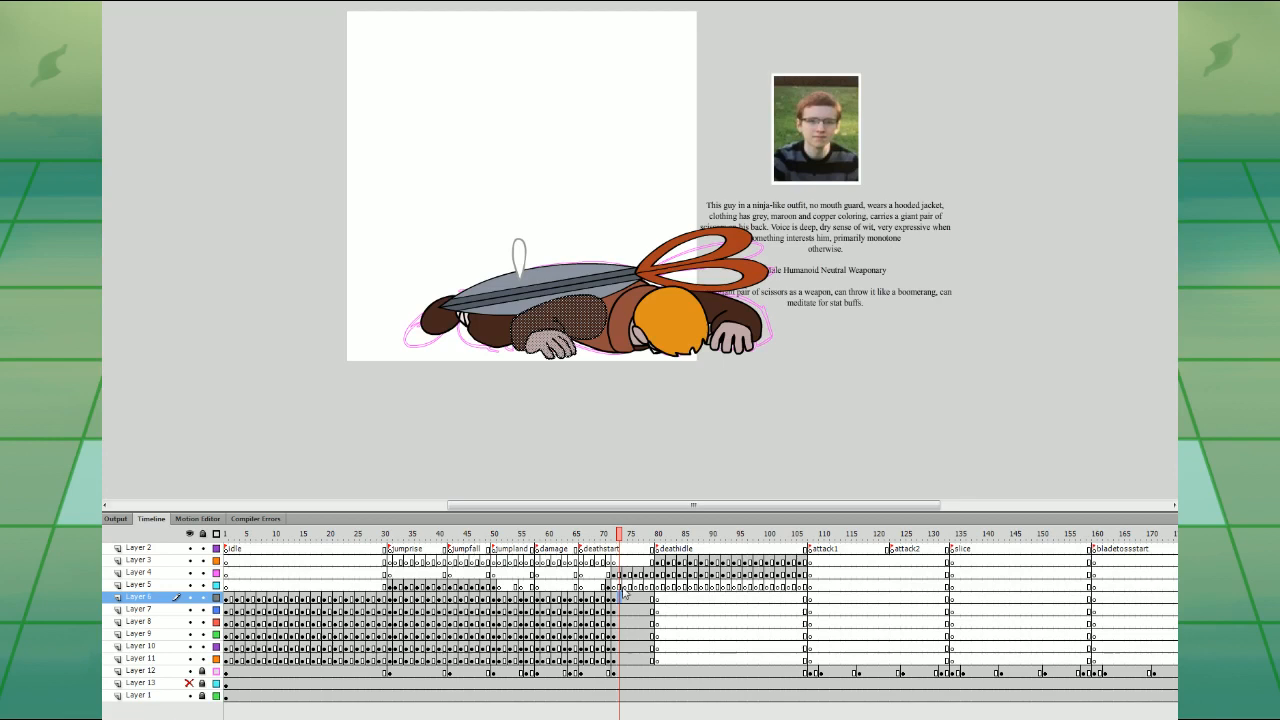
key("q")
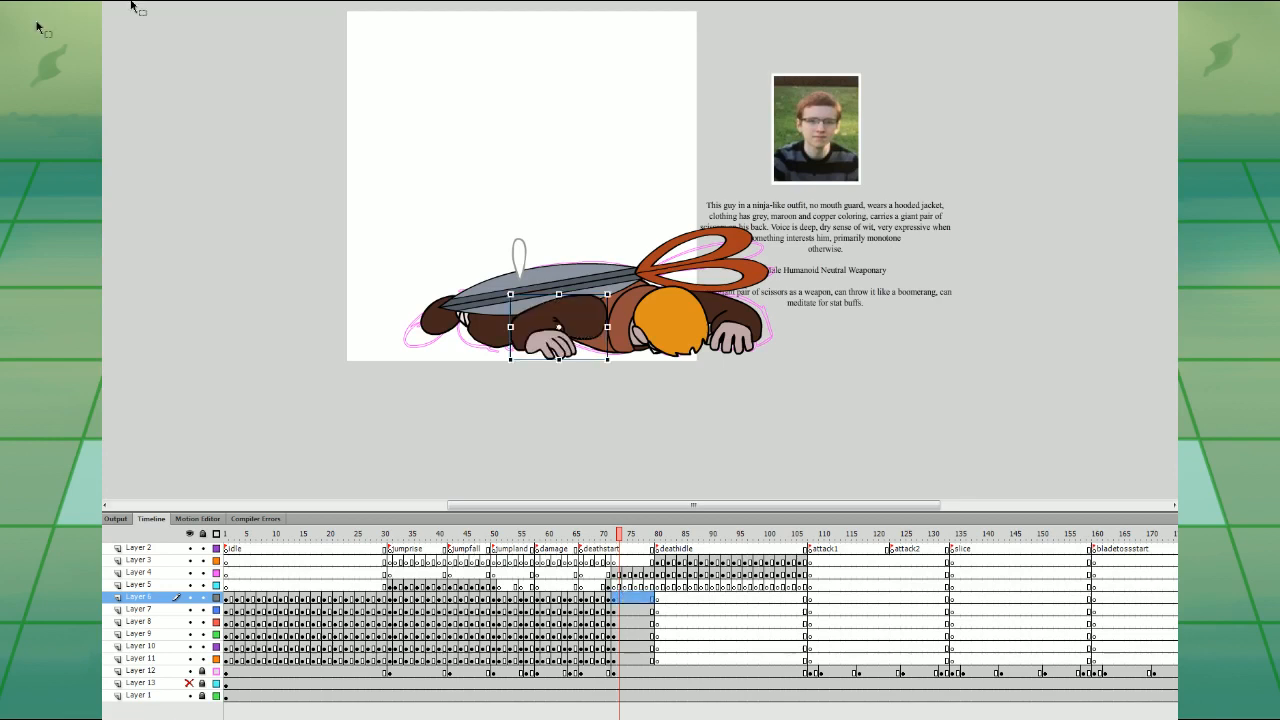
left_click(634, 607)
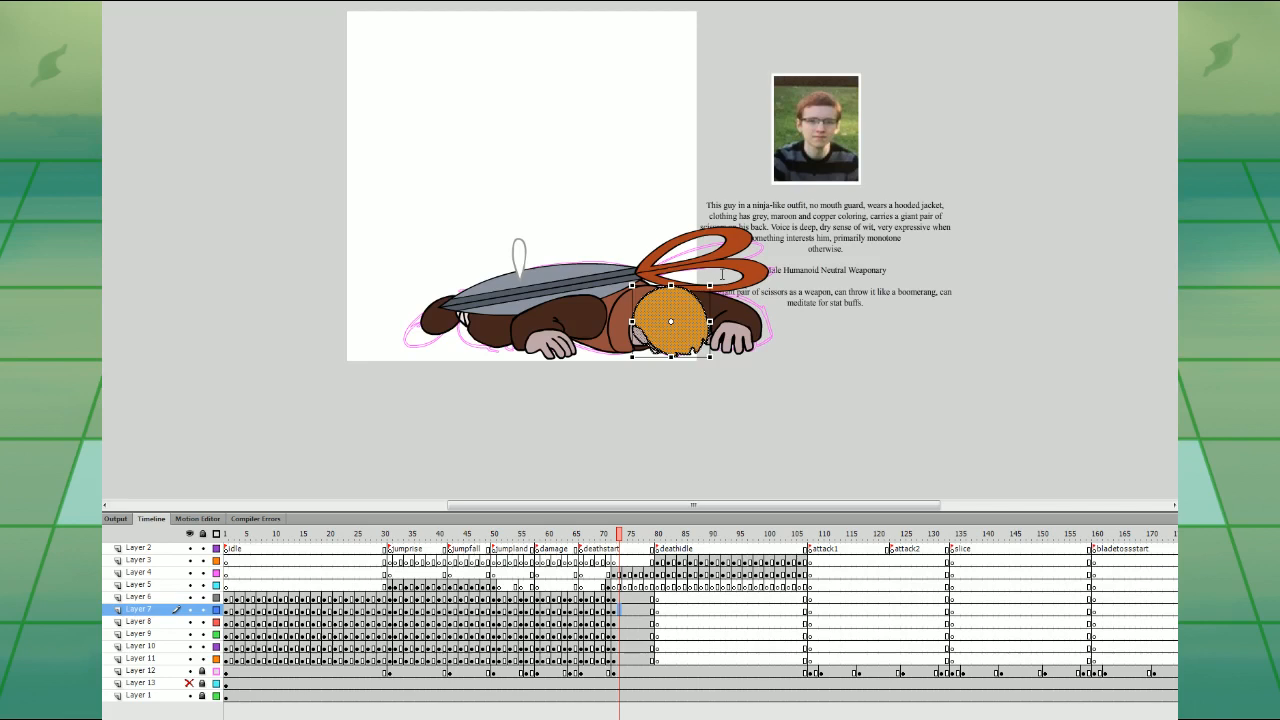
key("Return")
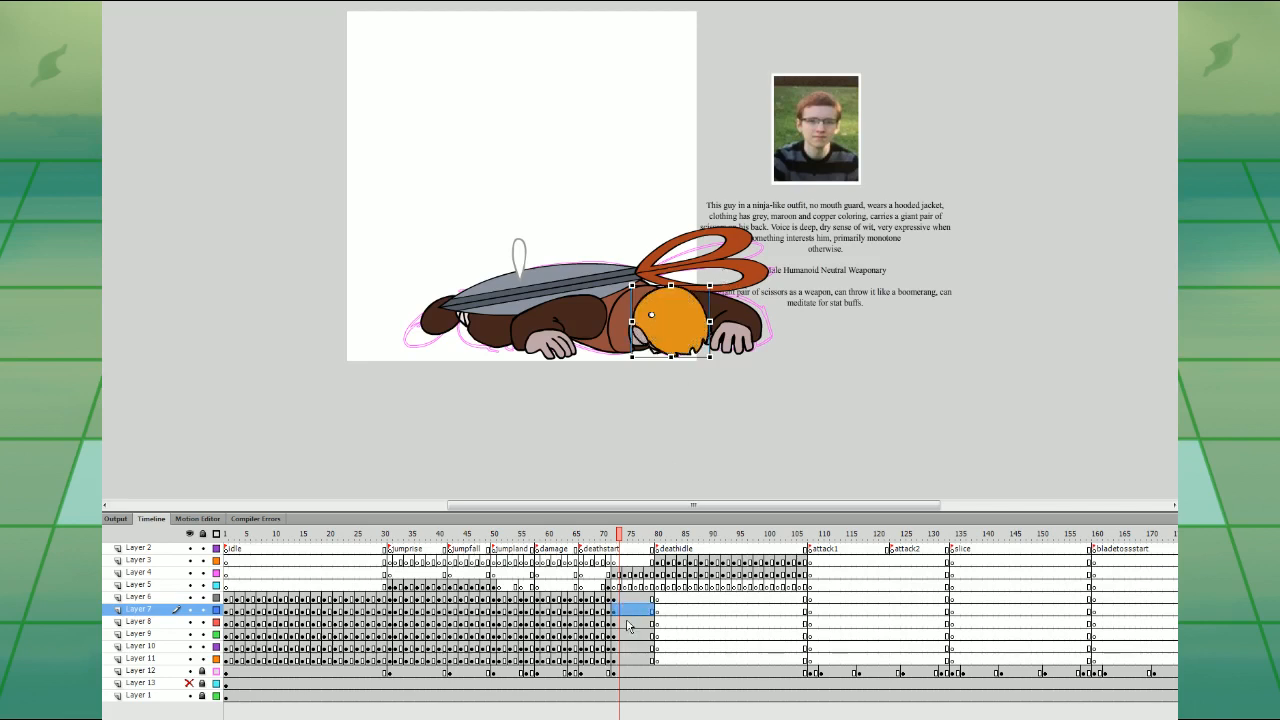
- Group the torso on Layer 9 and the back arm on Layer 10, moving the back arm's pivot to its shoulder
left_click(628, 622)
left_click(640, 636)
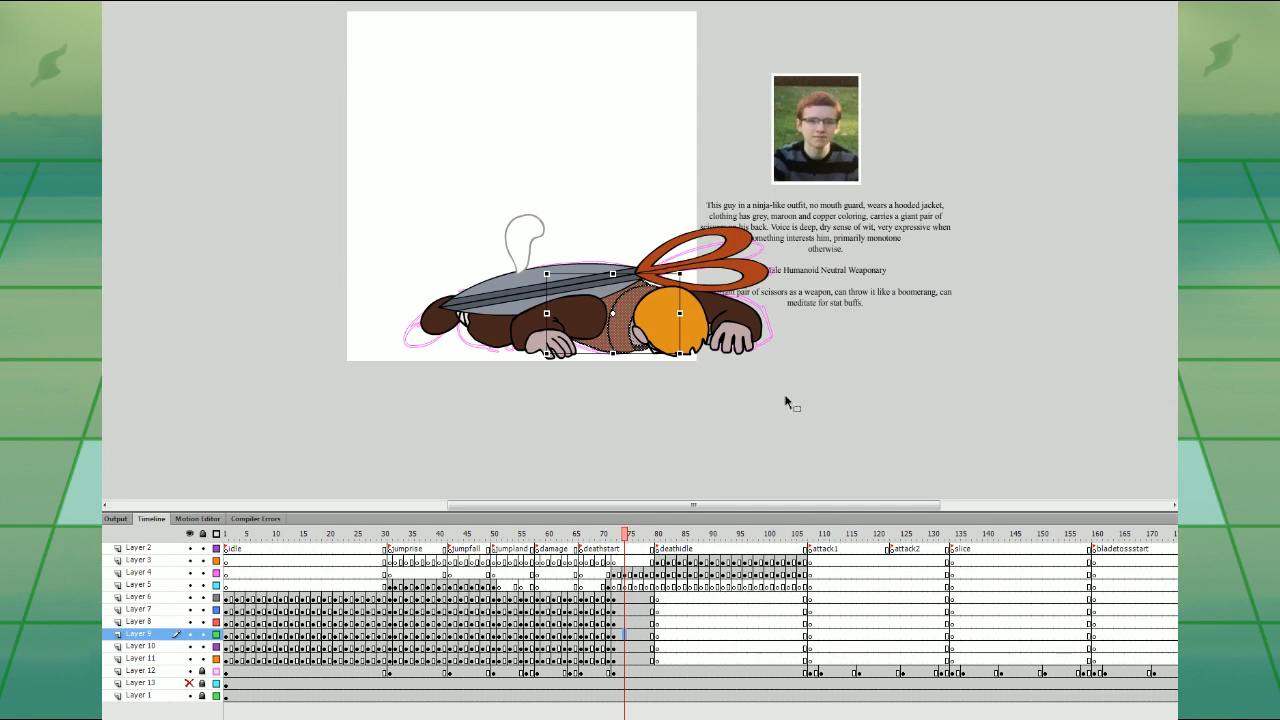
left_click(617, 636)
left_click(625, 648)
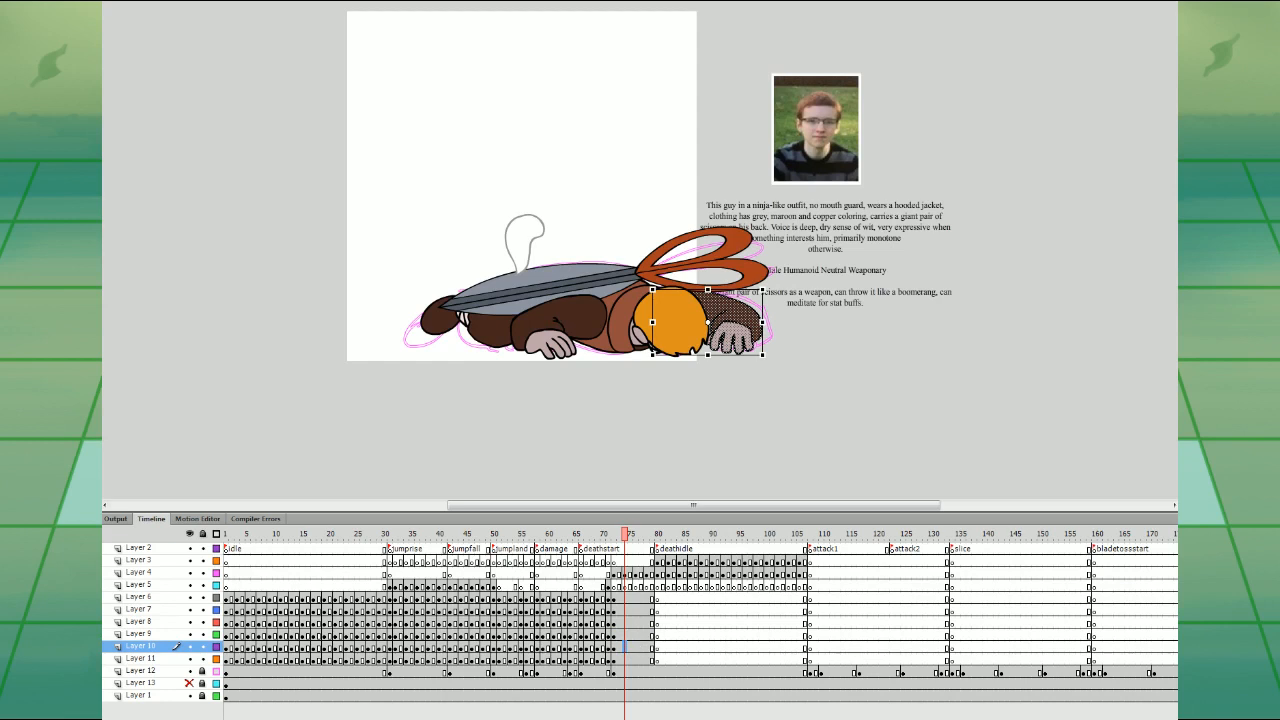
key("ctrl+g")
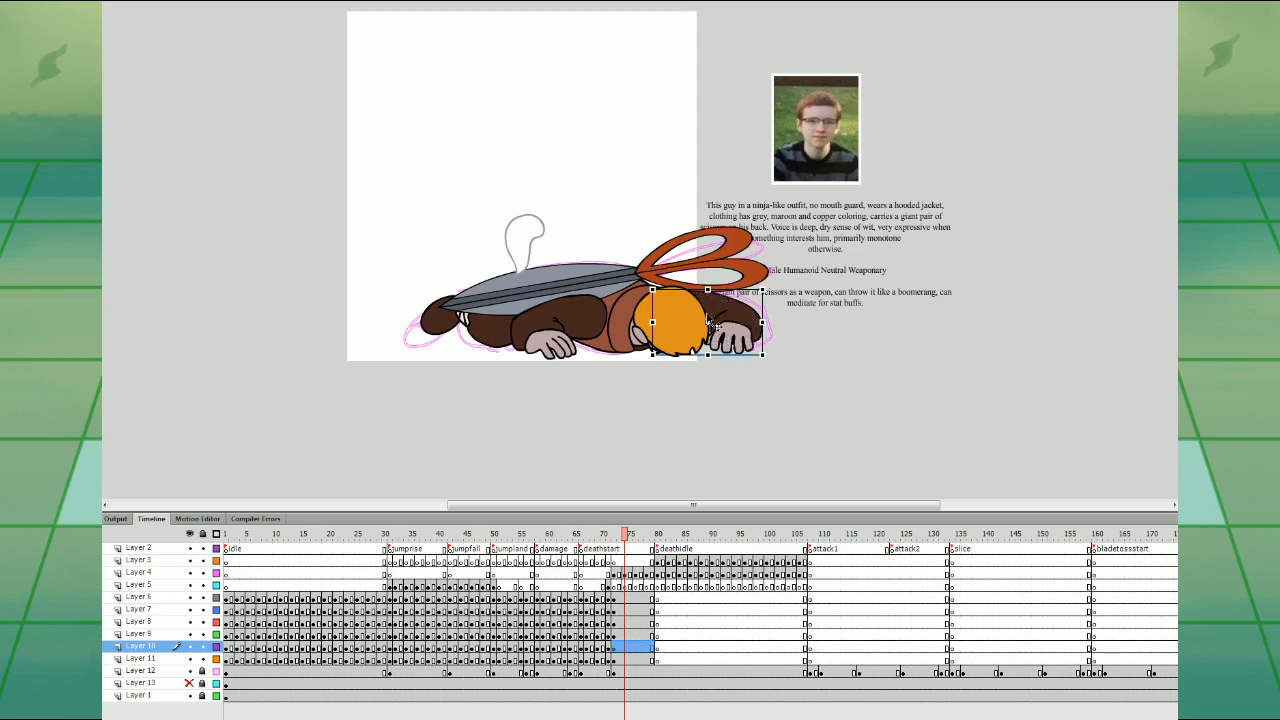
left_click_drag(708, 322, 672, 308)
left_click(740, 388)
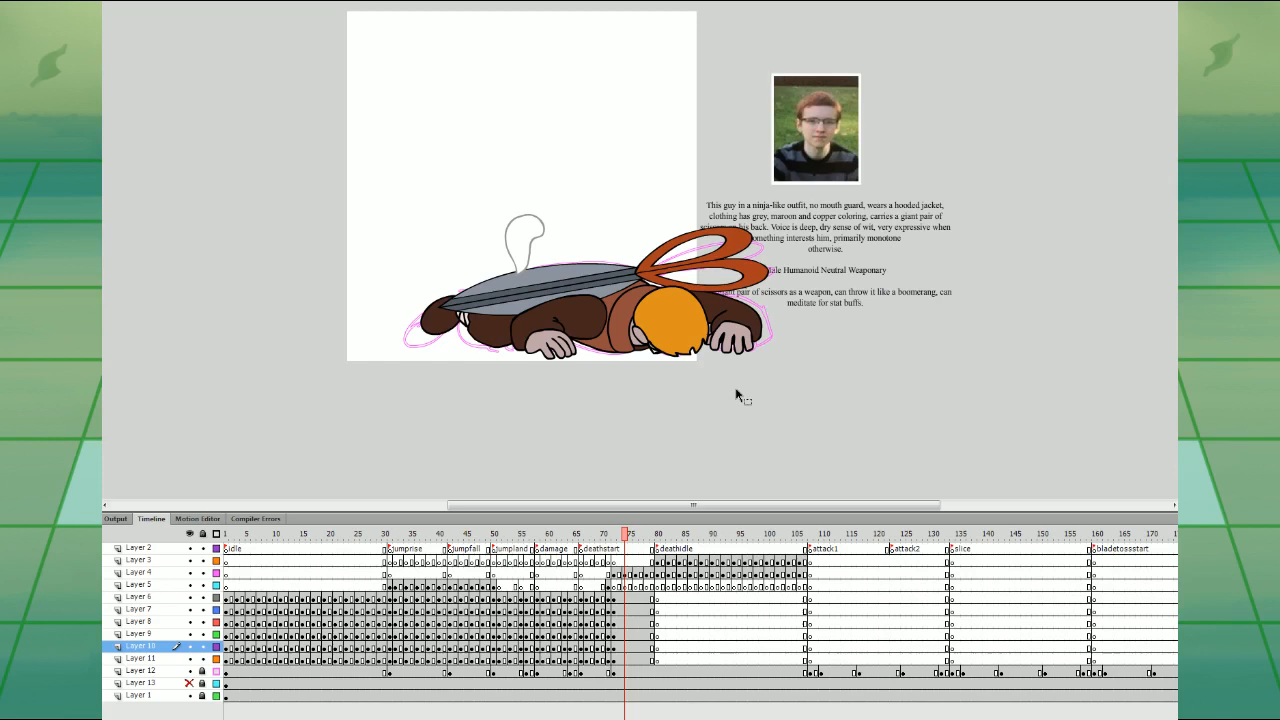
- Group the leg on Layer 11 and move its pivot to the hip
left_click(627, 660)
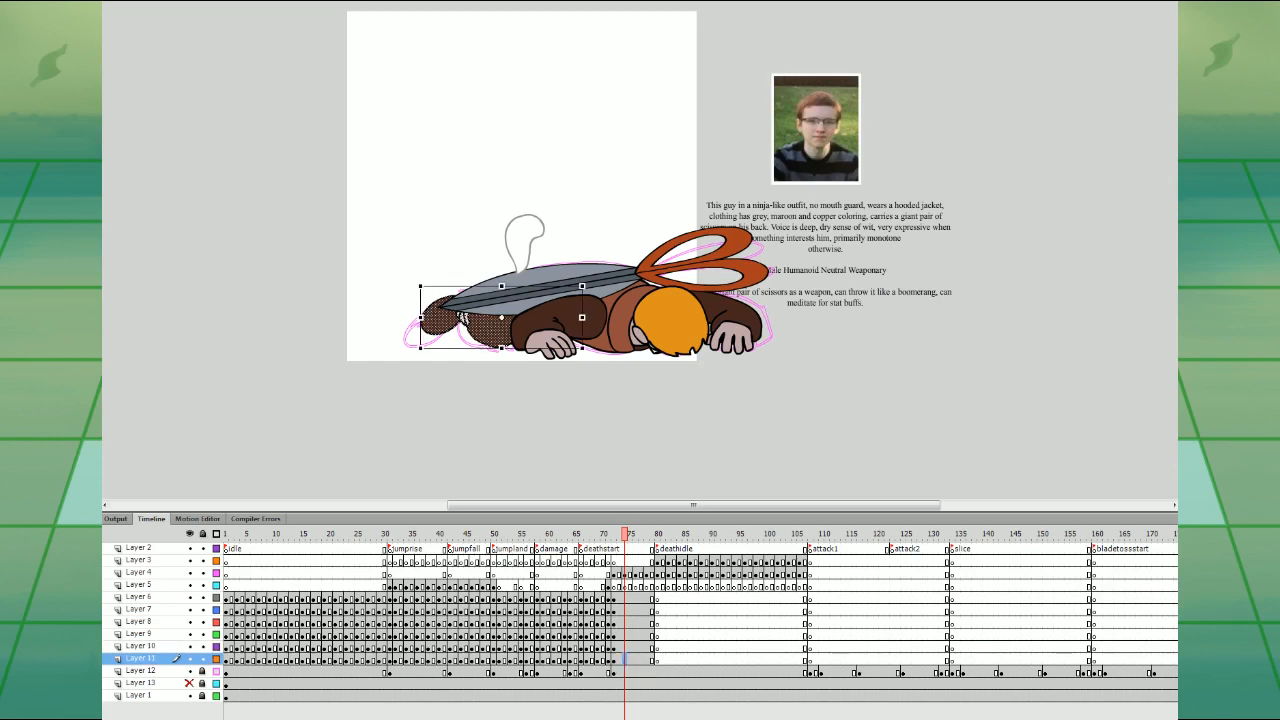
key("ctrl+g")
left_click_drag(501, 317, 570, 312)
- Insert keyframes at frames 76 and 80 on Layers 6 to 11
left_click(647, 647)
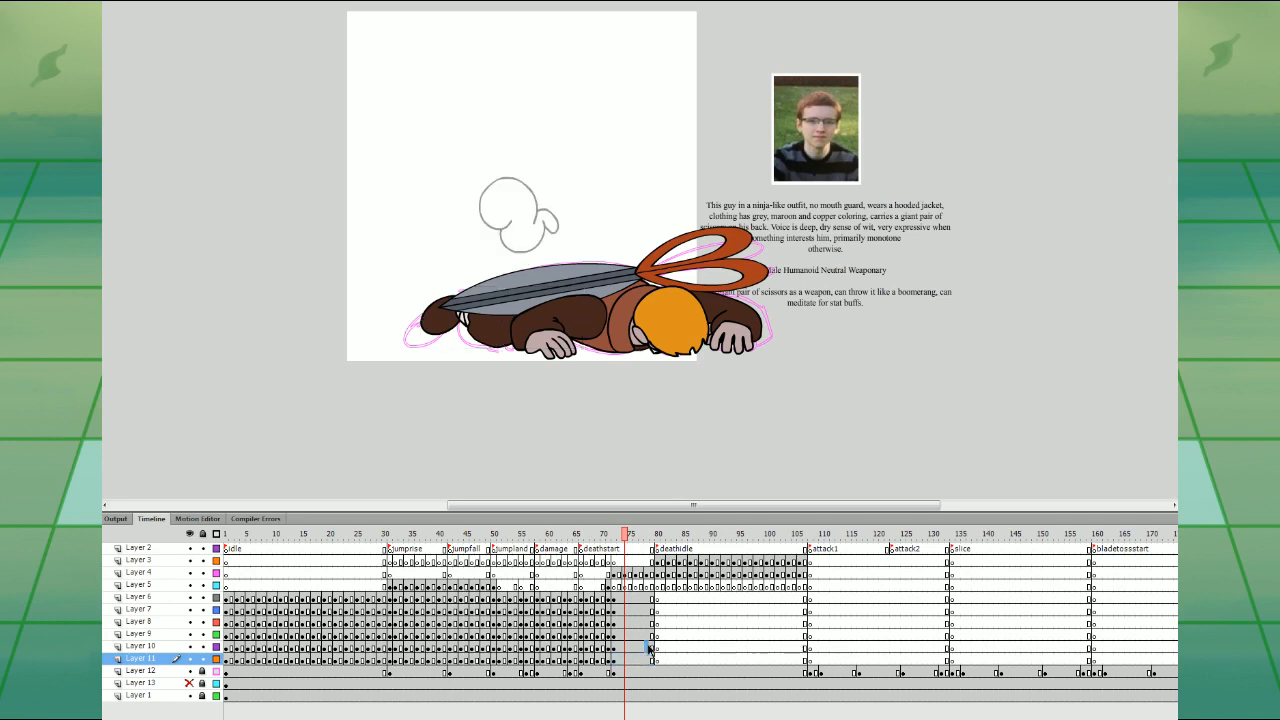
left_click_drag(637, 599, 626, 659)
key("F6")
key("F6")
left_click(716, 432)
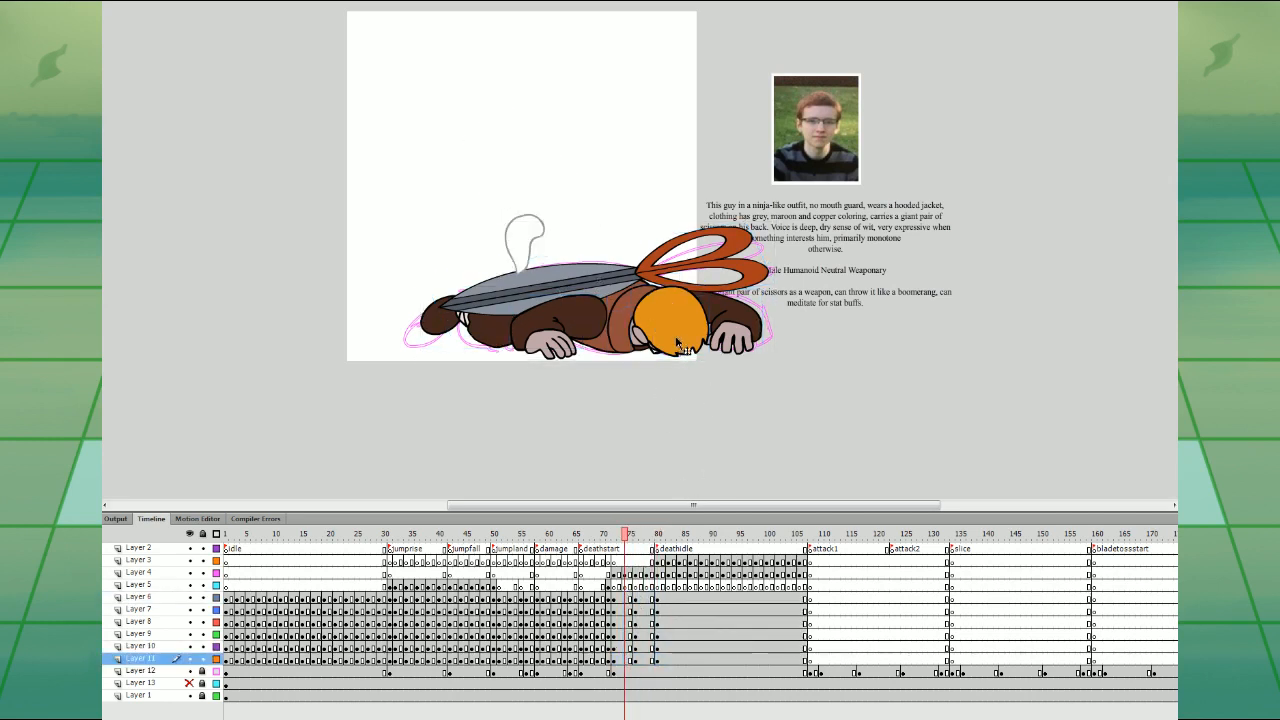
- Rotate the head and both arms slightly in the body pose that starts at frame 72
left_click(682, 346)
left_click_drag(714, 284, 741, 330)
left_click(566, 346)
left_click_drag(613, 286, 617, 289)
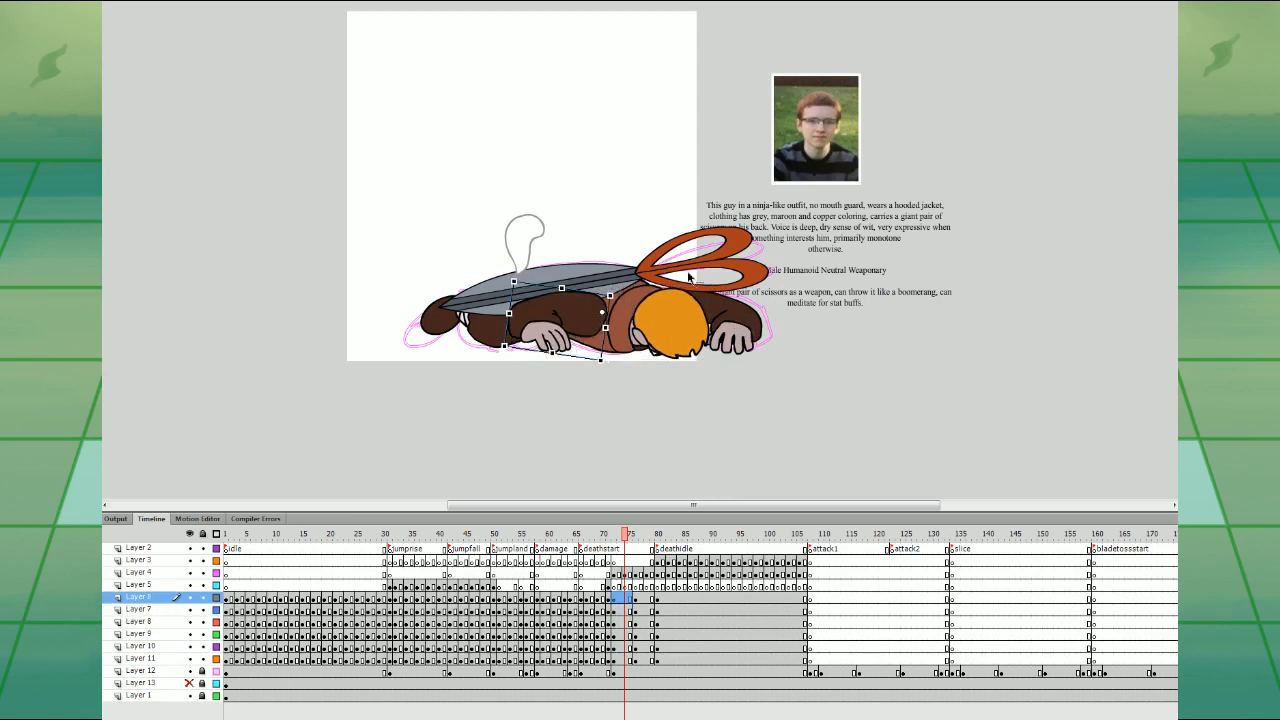
left_click(692, 277)
left_click(752, 312)
left_click_drag(774, 352, 778, 342)
- Tilt the scissors slightly clockwise and rotate the leg upward around the hip in the frame 72 pose
left_click(721, 262)
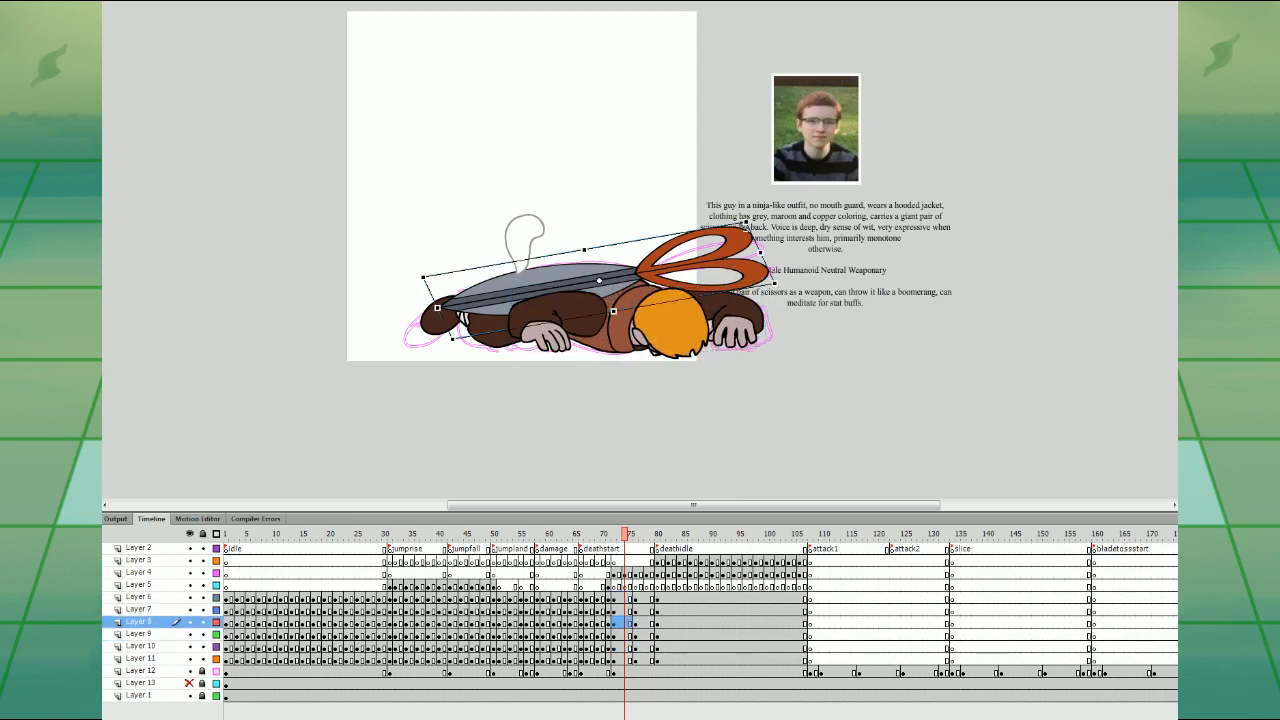
left_click_drag(745, 219, 751, 224)
left_click(632, 342)
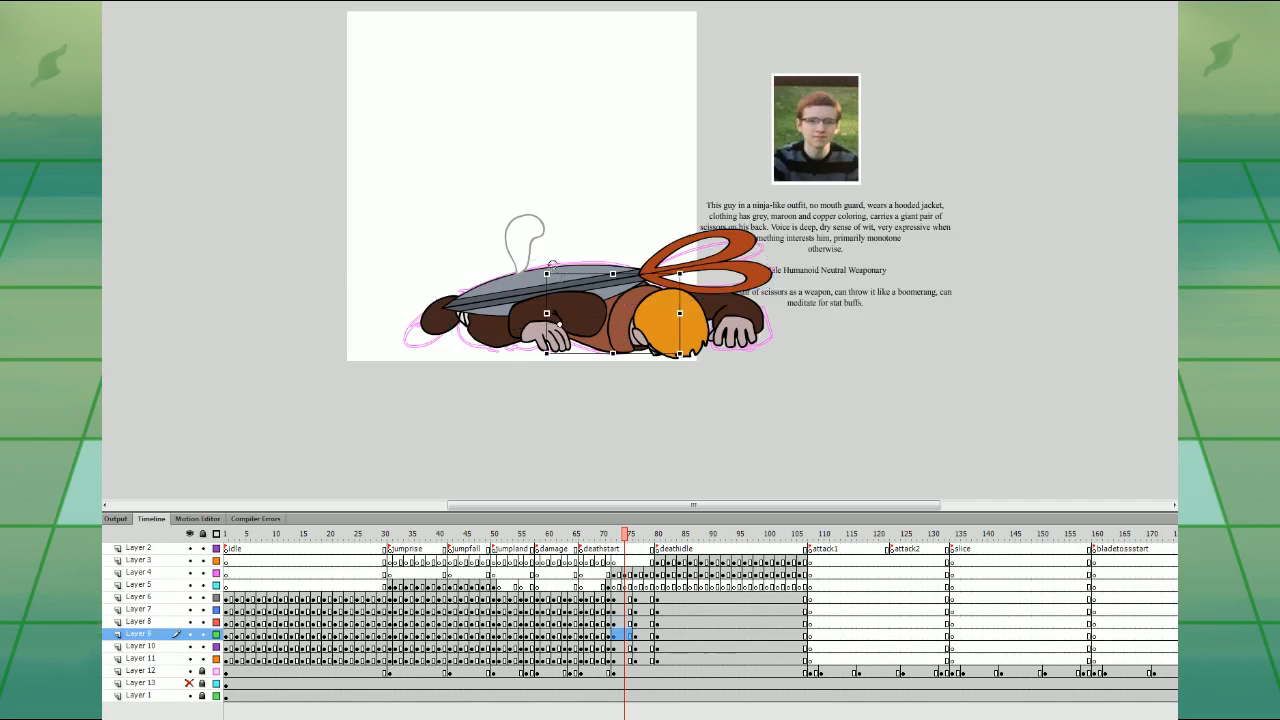
left_click(640, 585)
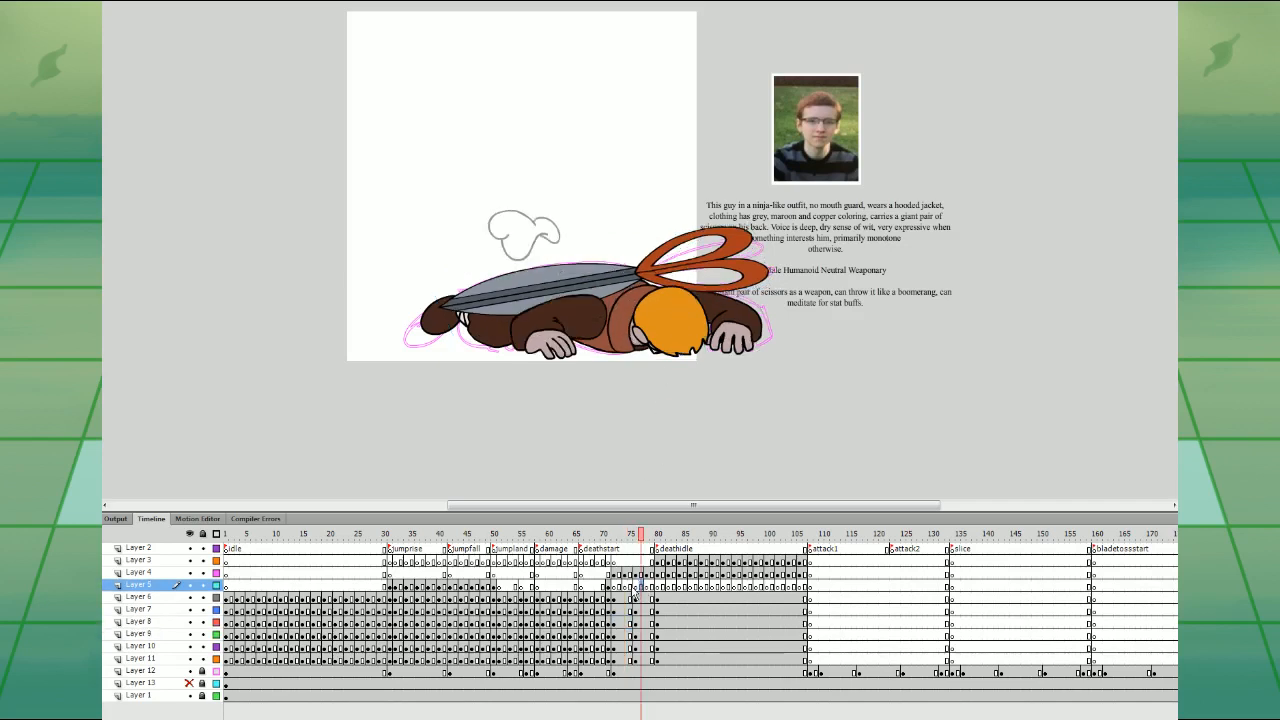
left_click(631, 584)
left_click(474, 325)
left_click_drag(421, 282, 427, 256)
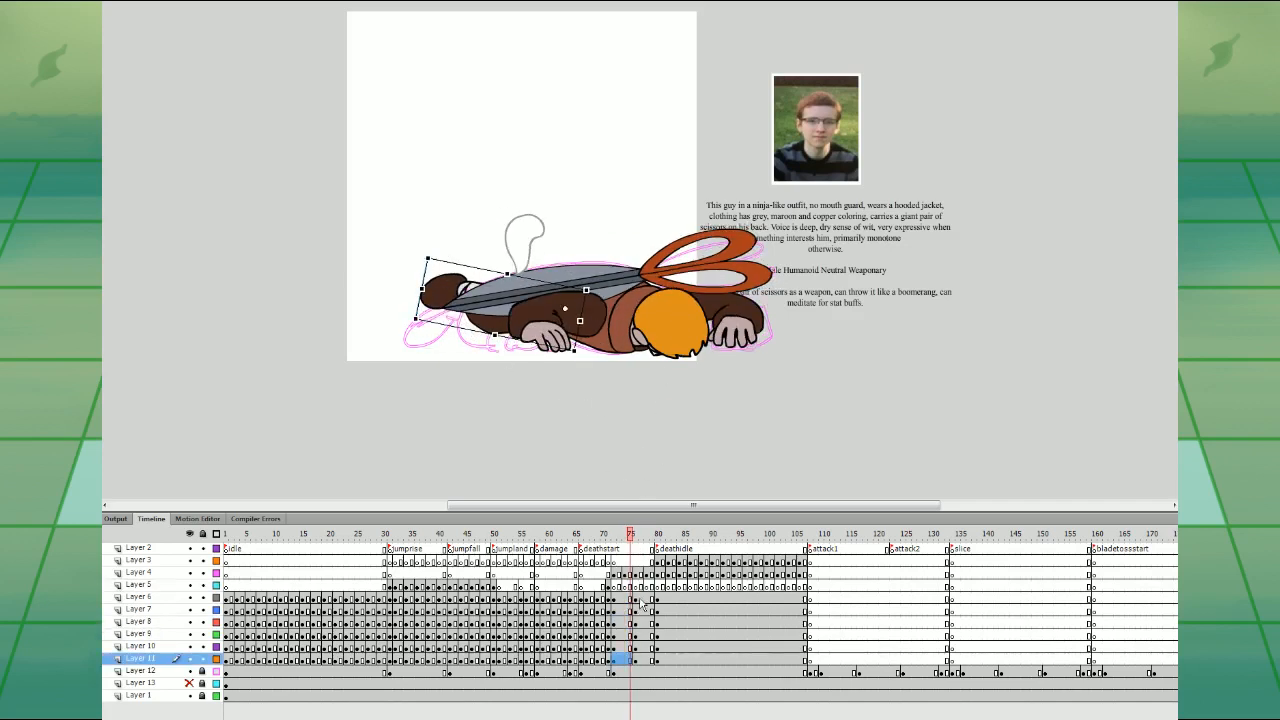
- Create a body pose at frame 74 on Layers 6 to 11 and nudge the whole body slightly upward
mouse_move(641, 598)
left_mouse_down()
mouse_move(645, 659)
mouse_move(630, 648)
mouse_move(633, 658)
left_mouse_up()
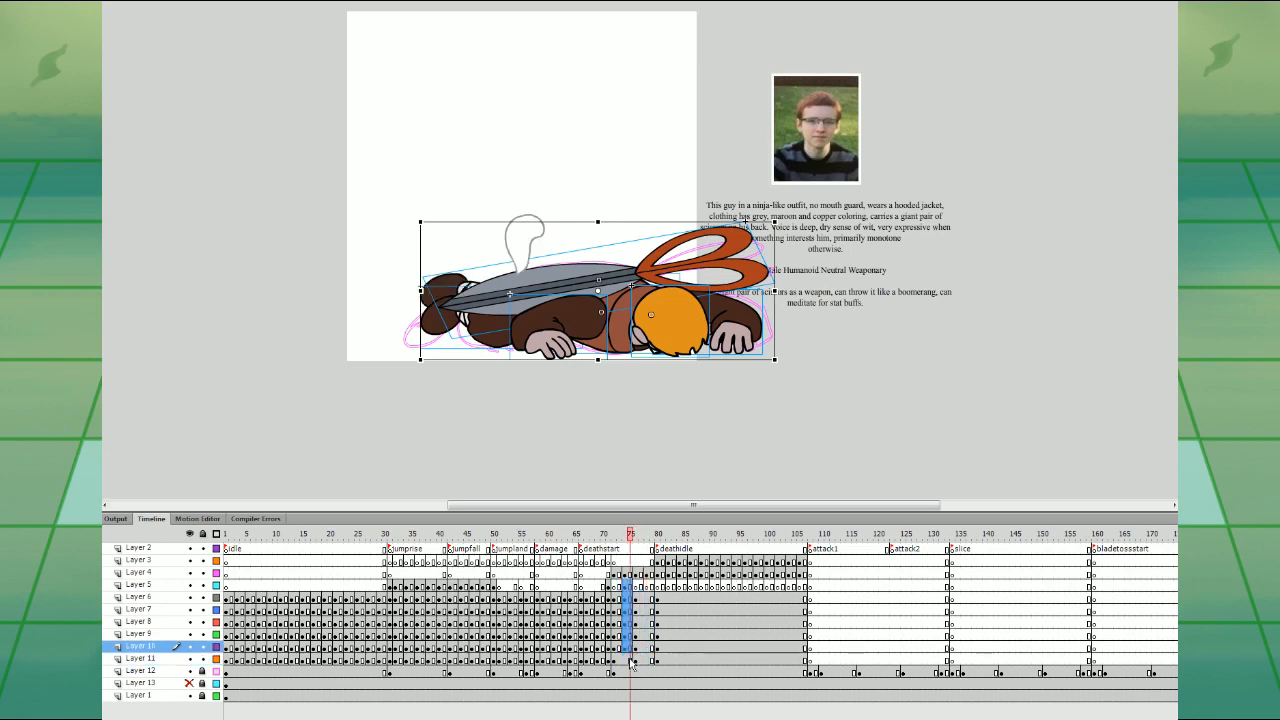
key("Up")
key("Up")
key("Up")
key("Up")
key("Up")
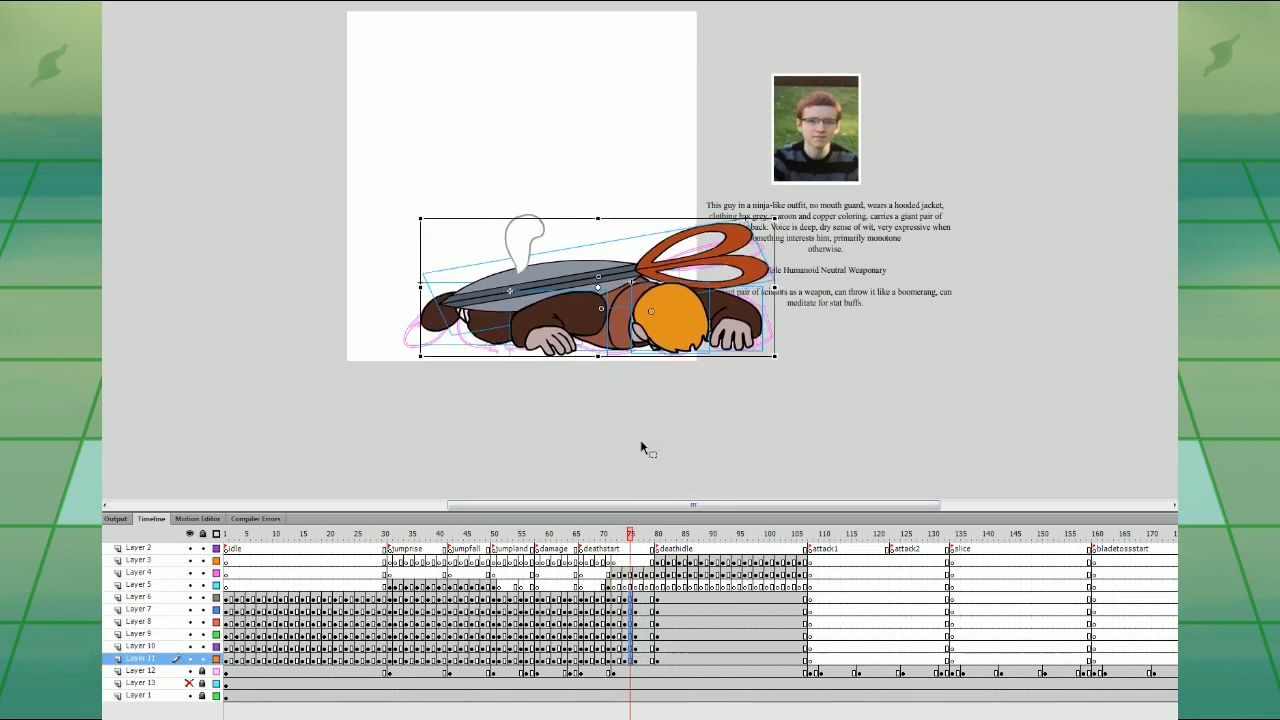
- Rotate the front arm and the back arm slightly in the frame 74 pose so the hands reach down to the ground
left_click(641, 443)
left_click(577, 350)
left_click_drag(614, 352, 620, 350)
left_click(742, 334)
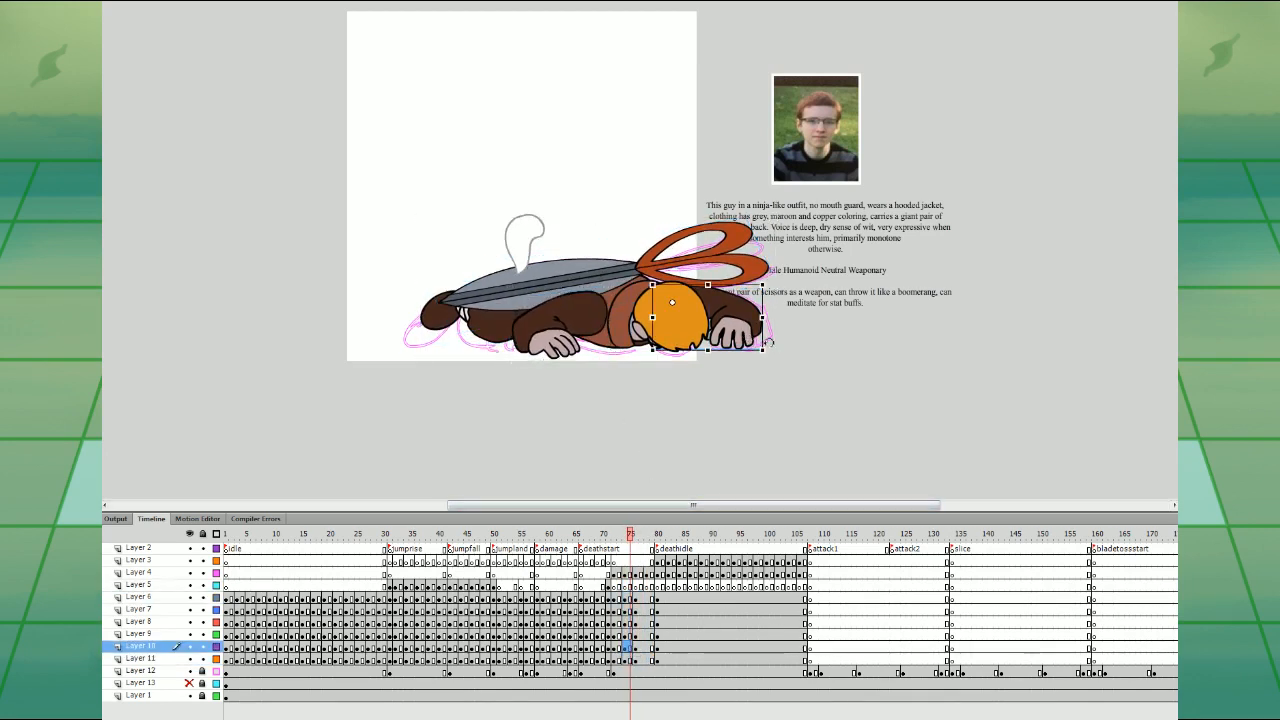
left_click_drag(768, 352, 767, 356)
- Nudge the head up a little and rotate the scissors slightly clockwise in the frame 74 pose
left_click(695, 330)
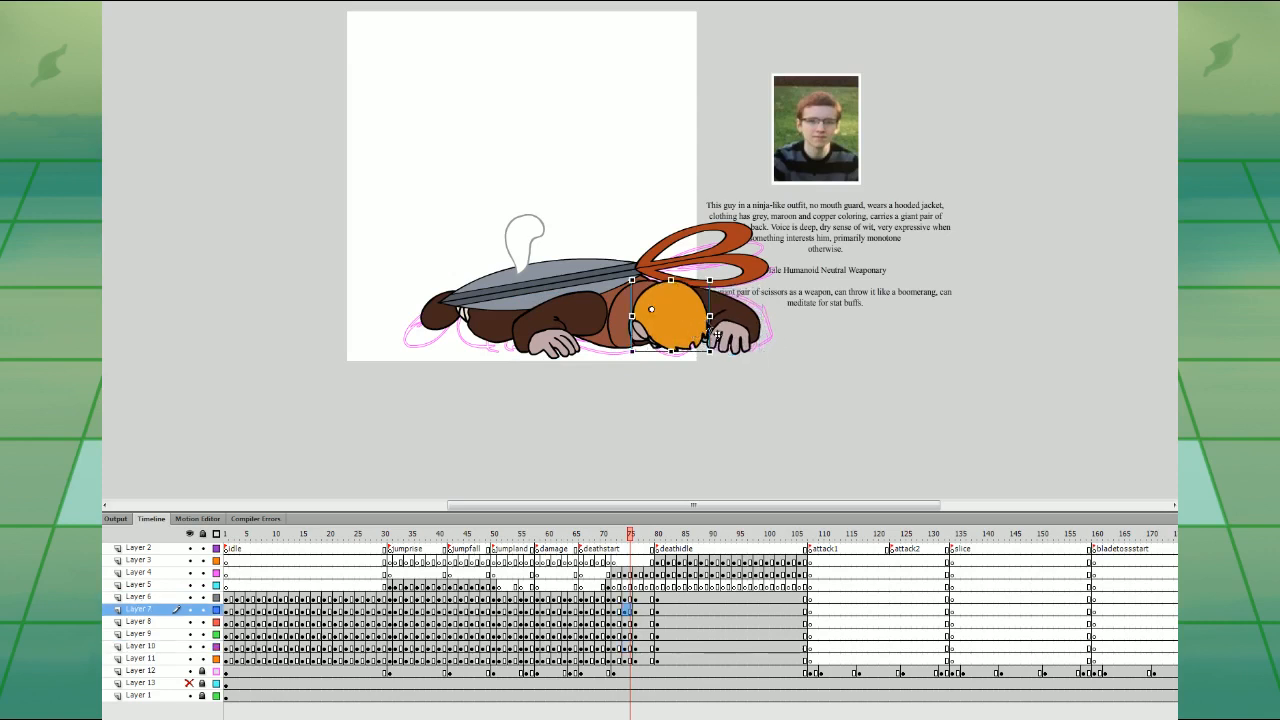
key("Up")
key("Up")
key("Up")
left_click(745, 271)
left_click_drag(753, 214, 754, 217)
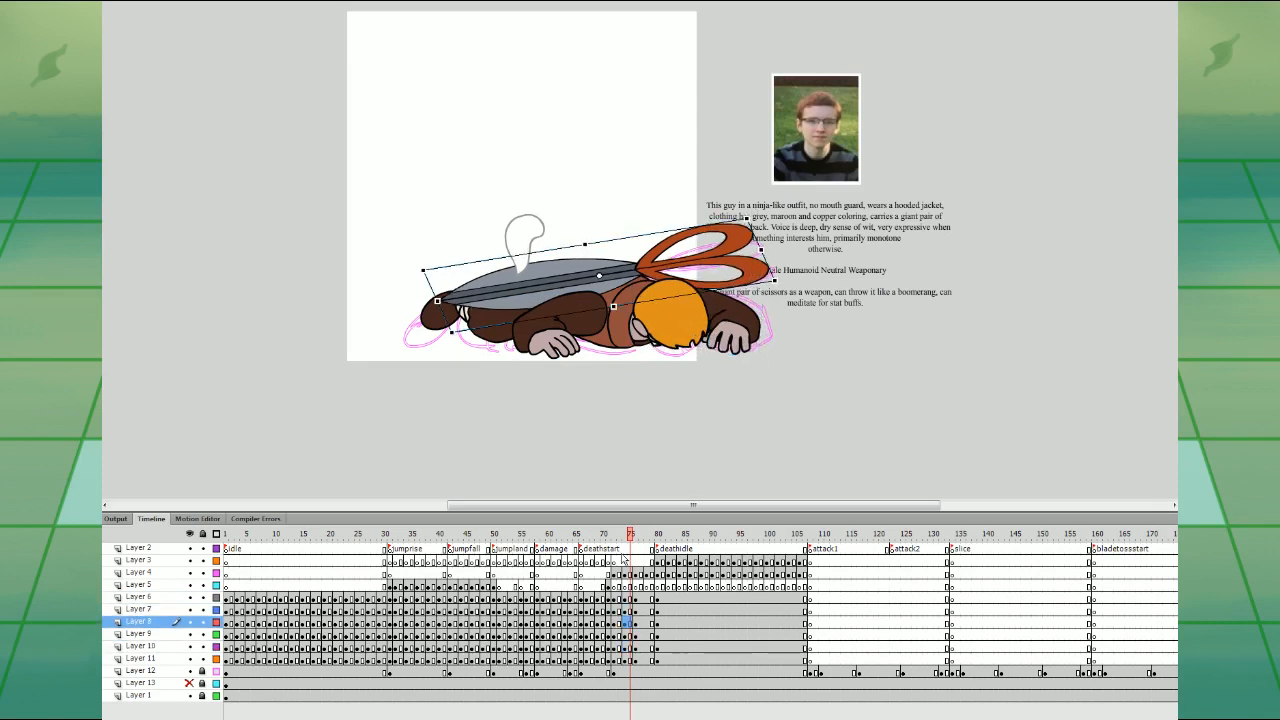
- Rotate the leg slightly downward around the hip in the frame 74 pose
left_click(618, 586)
left_click(624, 587)
left_click(466, 317)
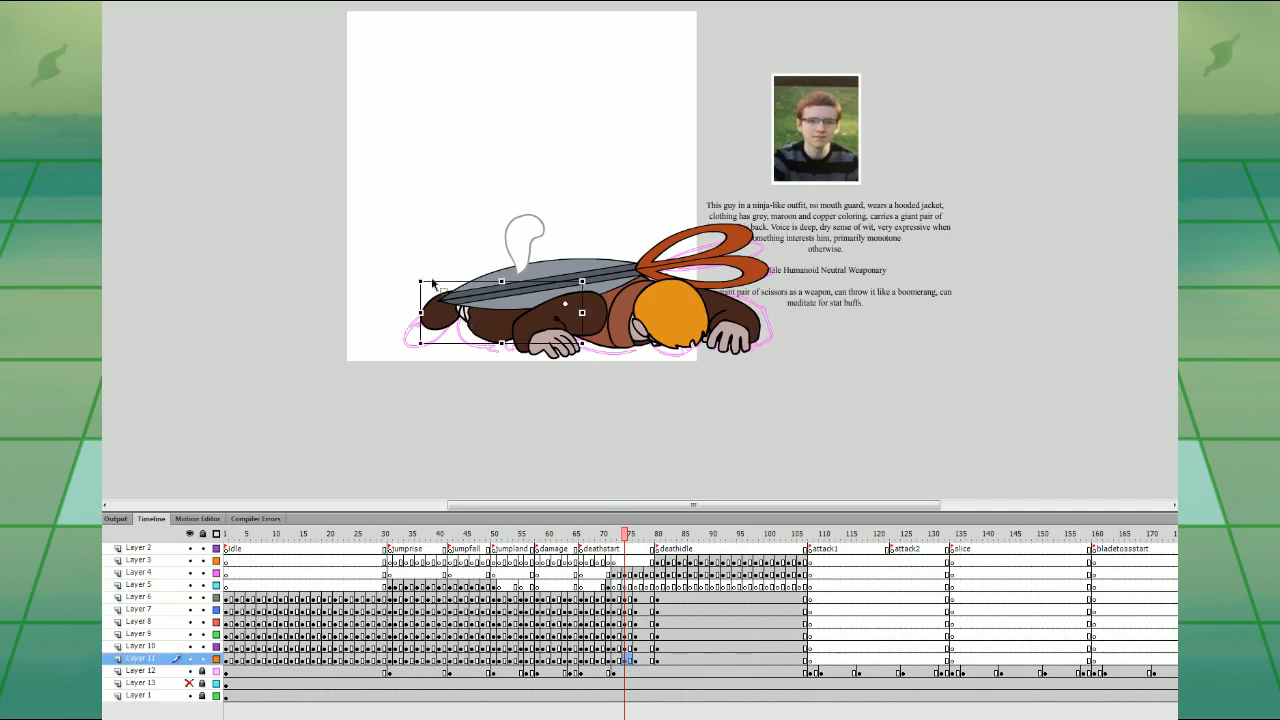
left_click_drag(420, 279, 422, 290)
- Play back the death animation from the deathstart frames to check the landing bounce
left_click(614, 588)
left_click(615, 597)
key("Return")
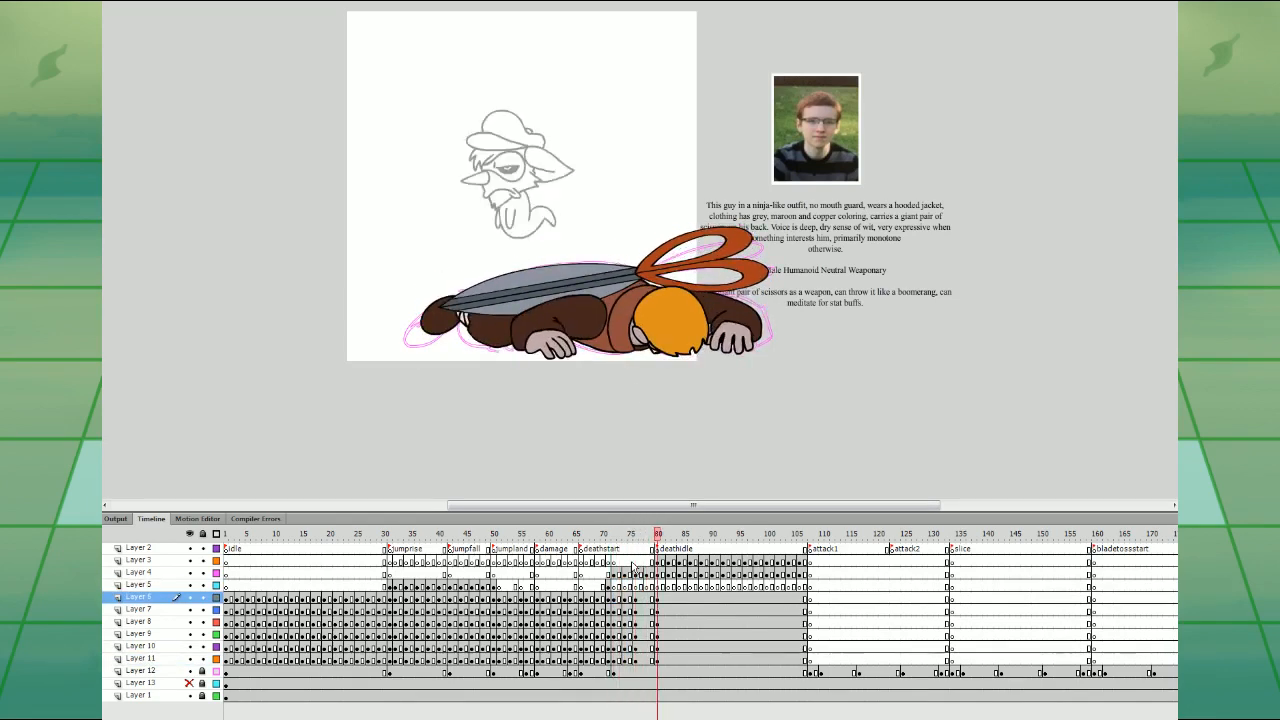
left_click(579, 573)
key("Return")
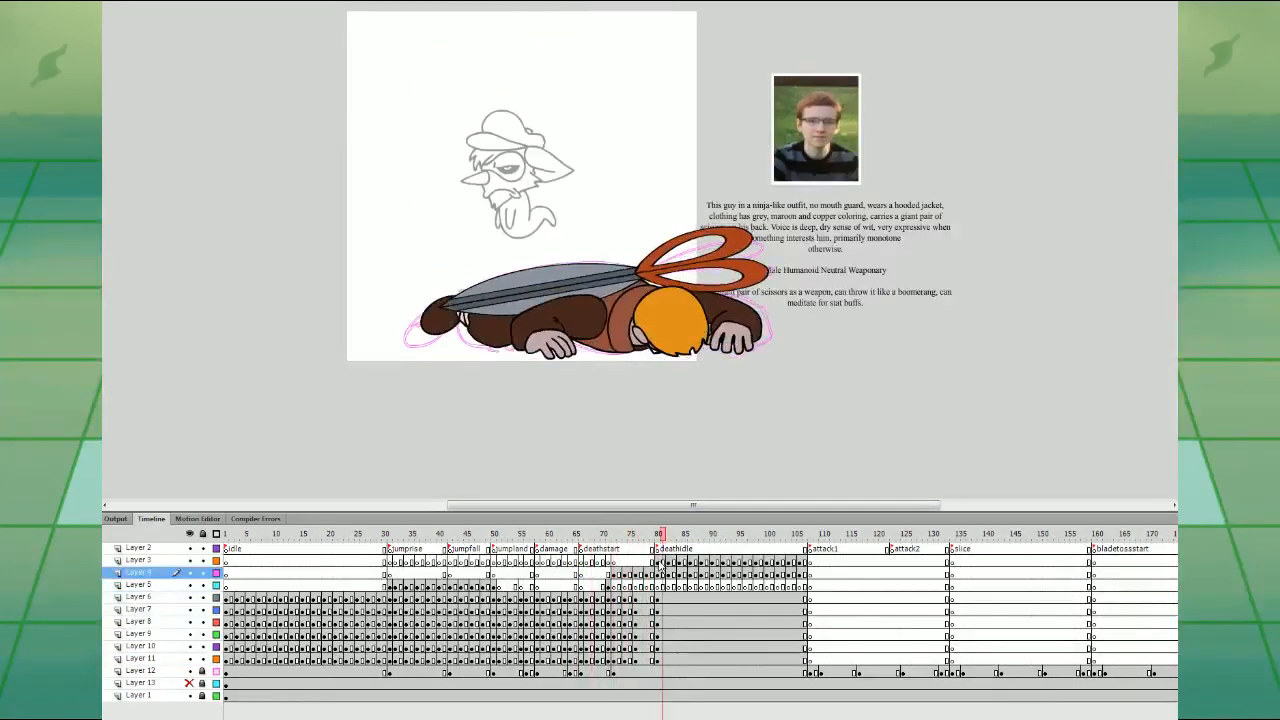
left_click(579, 535)
key("Return")
- Inside the ghost's head drawing on Layer 3, display the old head as outlines and add a new layer above it
left_click(664, 560)
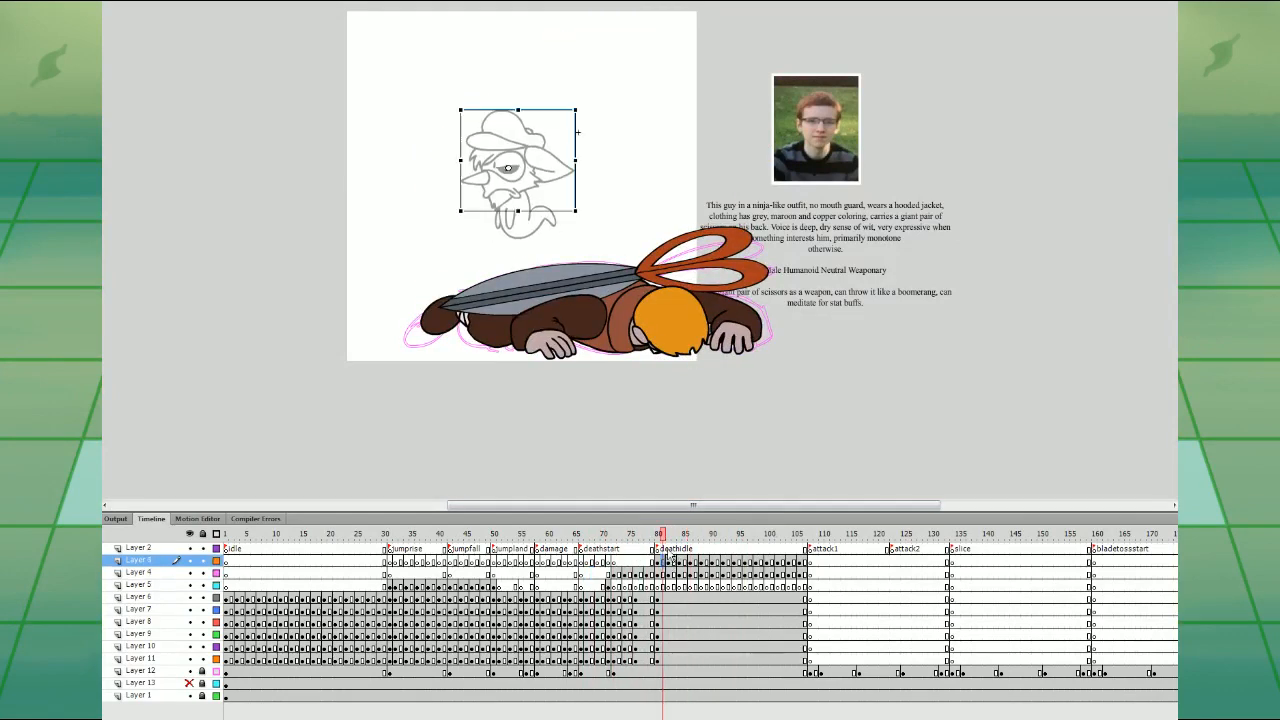
key("ctrl+equal")
double_click(668, 258)
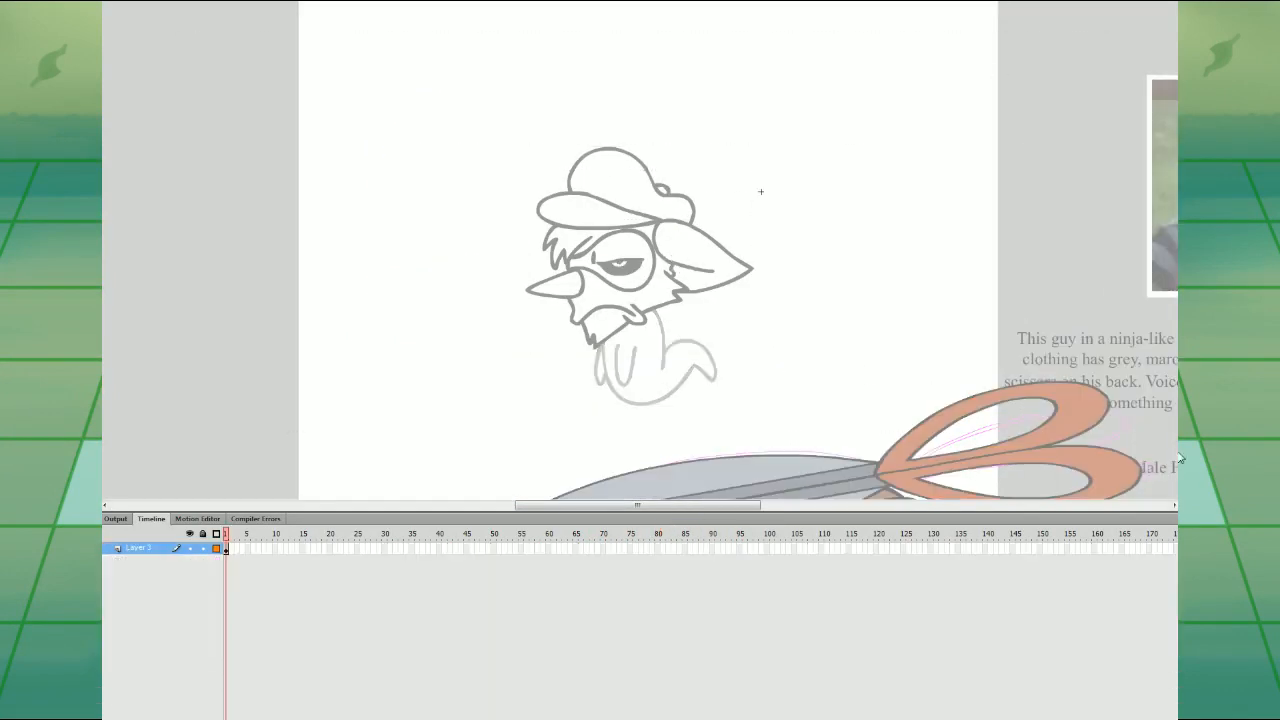
left_click(216, 548)
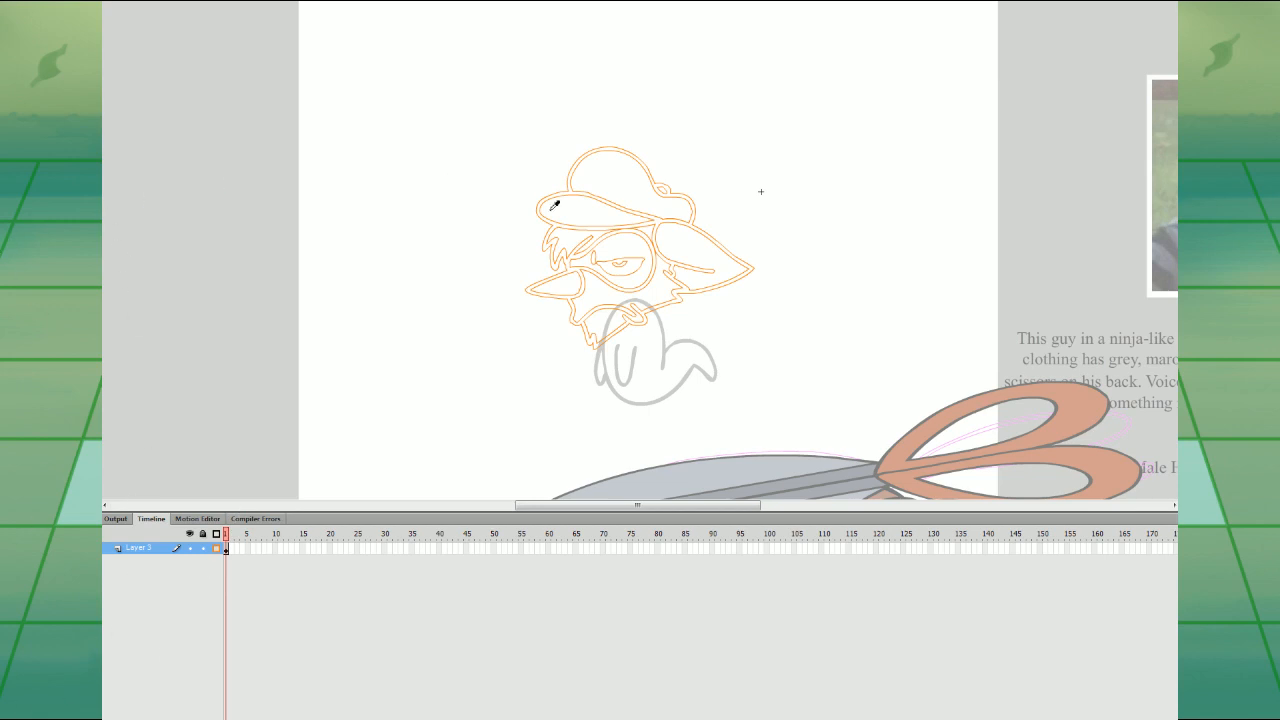
left_click(216, 548)
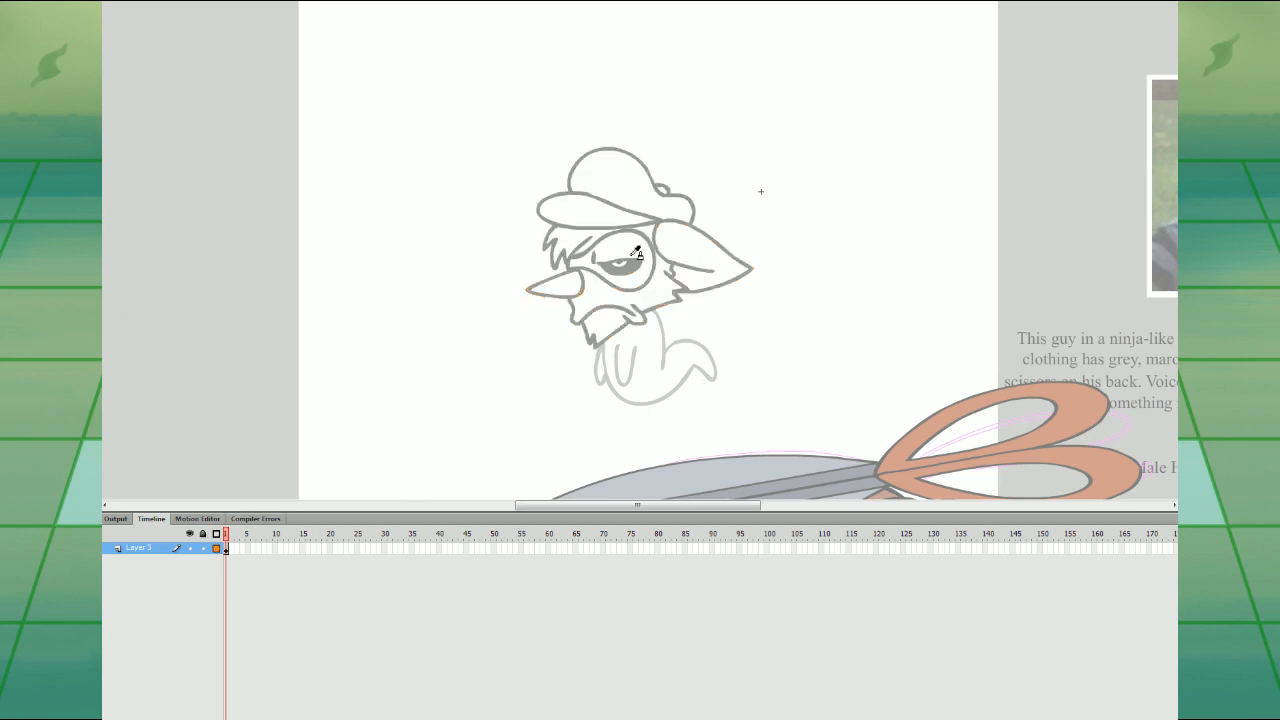
left_click(216, 548)
left_click(113, 714)
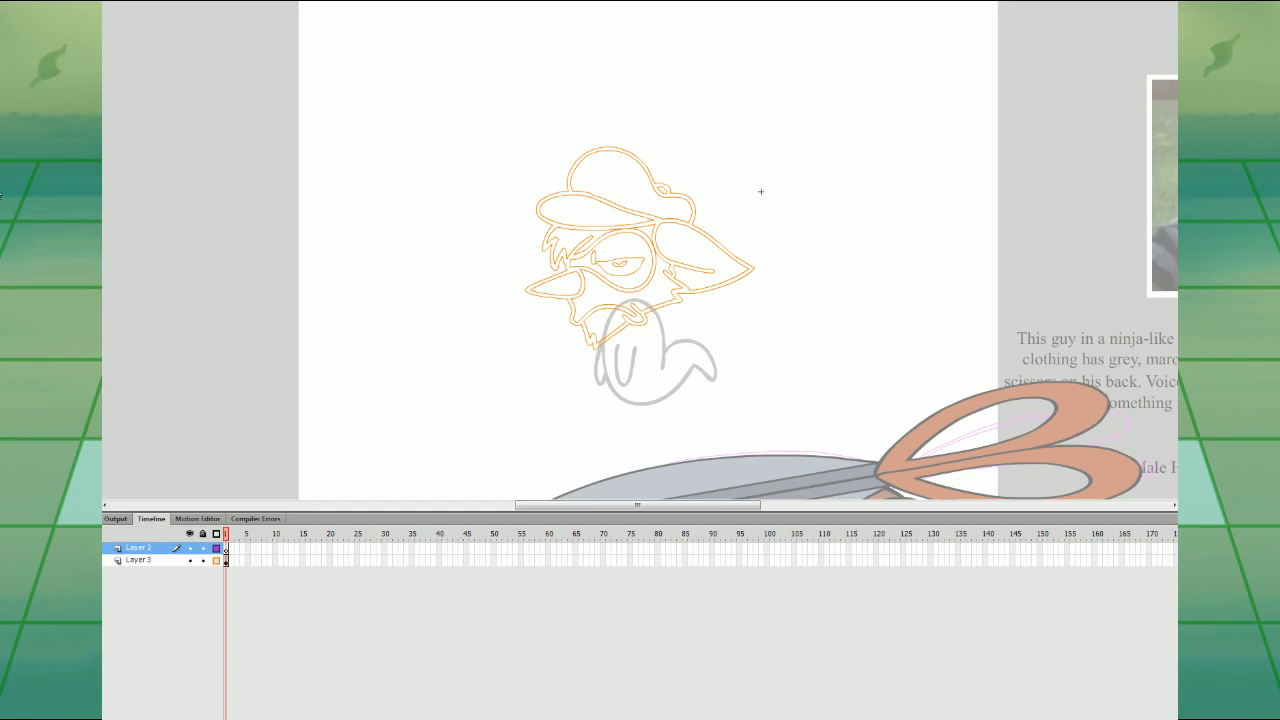
- Draw the ninja's glasses, face outline, hair, ear and frowning mouth on the new layer over the outlined old ghost head
mouse_move(578, 260)
left_mouse_down()
mouse_move(561, 285)
mouse_move(575, 296)
left_mouse_up()
mouse_move(584, 245)
left_mouse_down()
mouse_move(632, 267)
mouse_move(637, 242)
mouse_move(586, 243)
mouse_move(641, 207)
mouse_move(584, 253)
mouse_move(574, 247)
mouse_move(577, 261)
mouse_move(551, 243)
left_mouse_up()
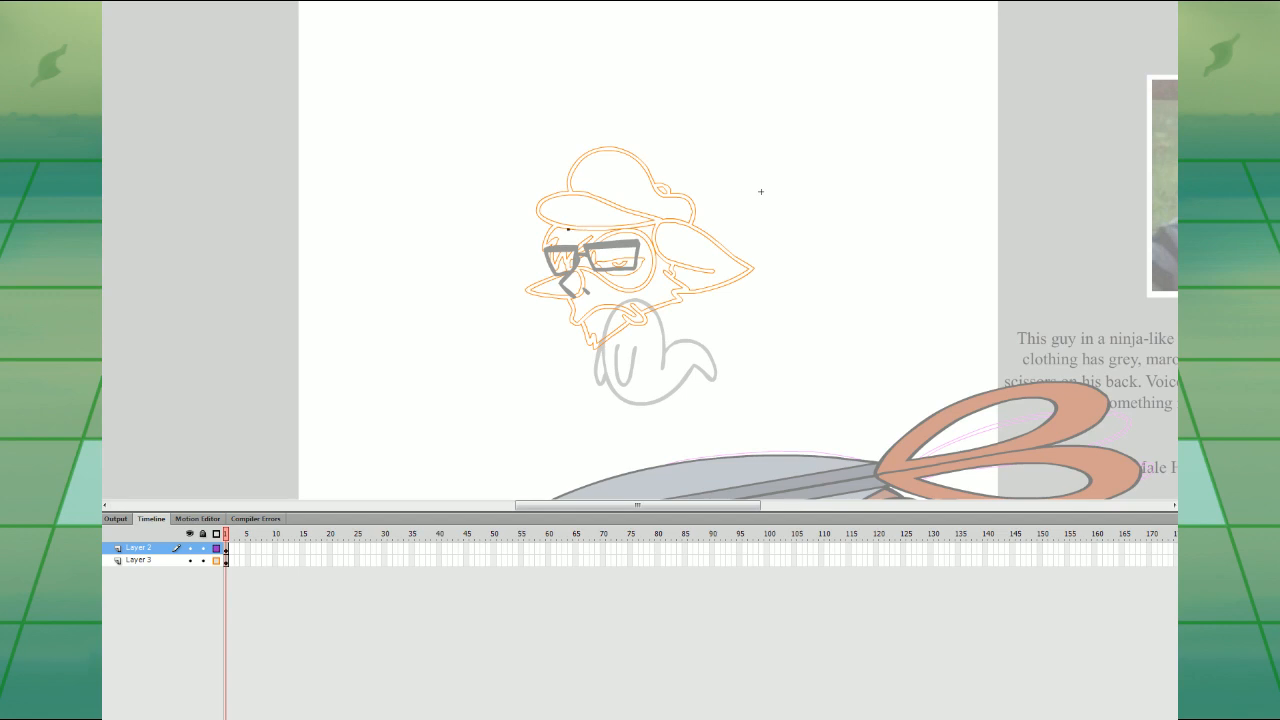
mouse_move(553, 278)
left_mouse_down()
mouse_move(578, 324)
mouse_move(608, 336)
mouse_move(668, 290)
mouse_move(684, 244)
mouse_move(668, 265)
mouse_move(638, 254)
mouse_move(662, 245)
mouse_move(637, 214)
mouse_move(583, 220)
left_mouse_up()
key("ctrl+z")
mouse_move(694, 246)
left_mouse_down()
mouse_move(698, 228)
mouse_move(641, 170)
mouse_move(544, 157)
mouse_move(530, 185)
mouse_move(535, 212)
mouse_move(573, 225)
mouse_move(604, 216)
mouse_move(549, 222)
mouse_move(548, 247)
mouse_move(572, 231)
mouse_move(568, 243)
mouse_move(639, 233)
mouse_move(670, 294)
mouse_move(686, 289)
left_mouse_up()
key("ctrl+z")
key("ctrl+z")
key("ctrl+z")
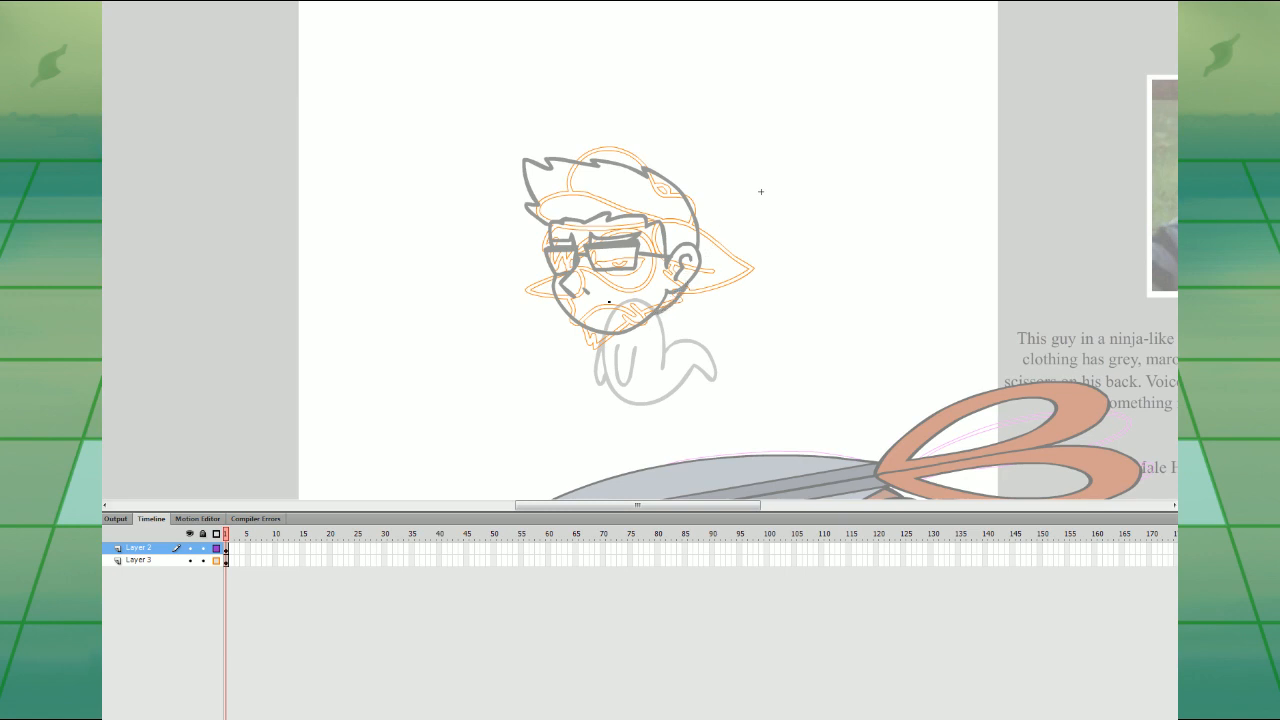
left_click_drag(594, 314, 634, 293)
- Compare the new head with the old artwork and fill its hair, face and glasses with white
left_click(216, 561)
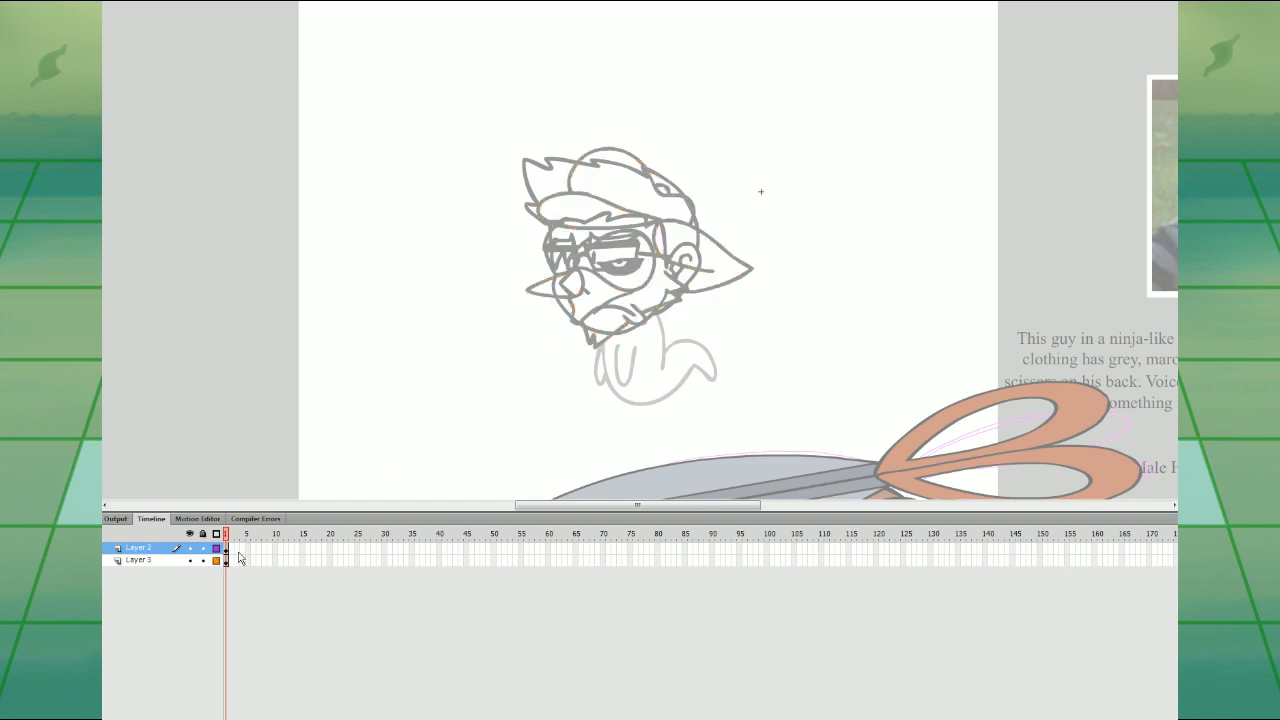
left_click(216, 560)
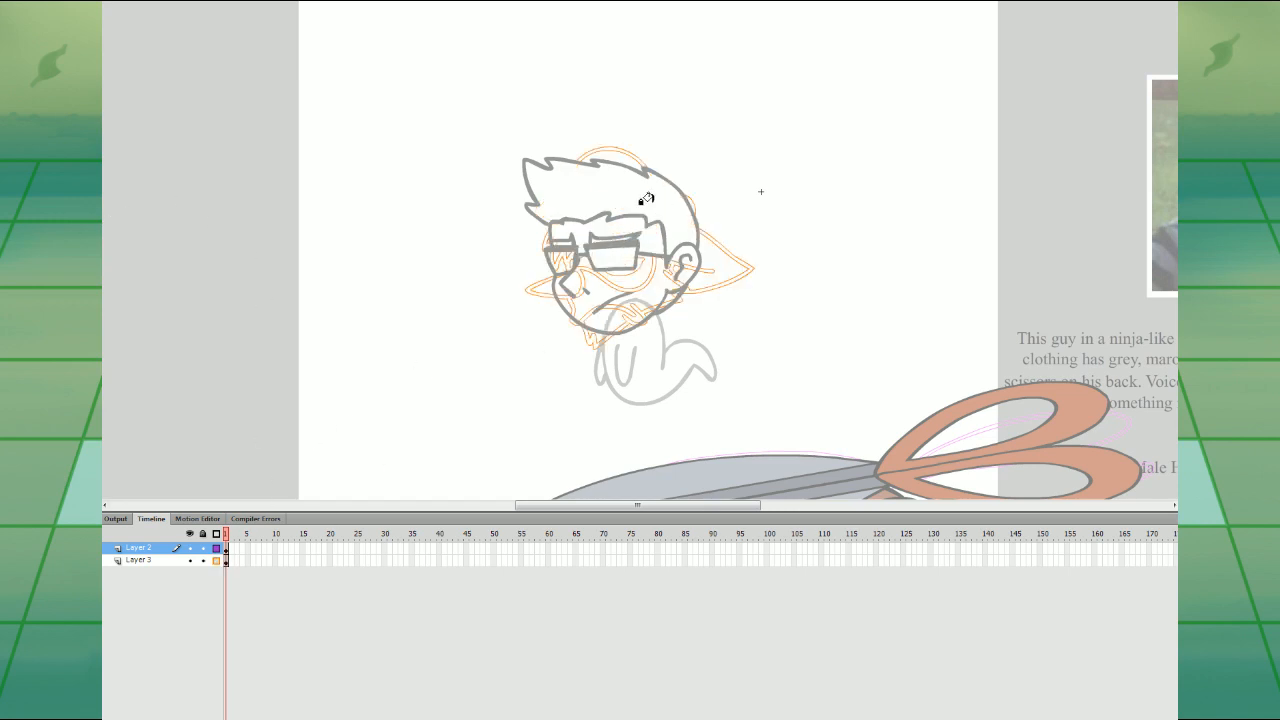
left_click(670, 257)
left_click(565, 254)
left_click(561, 240)
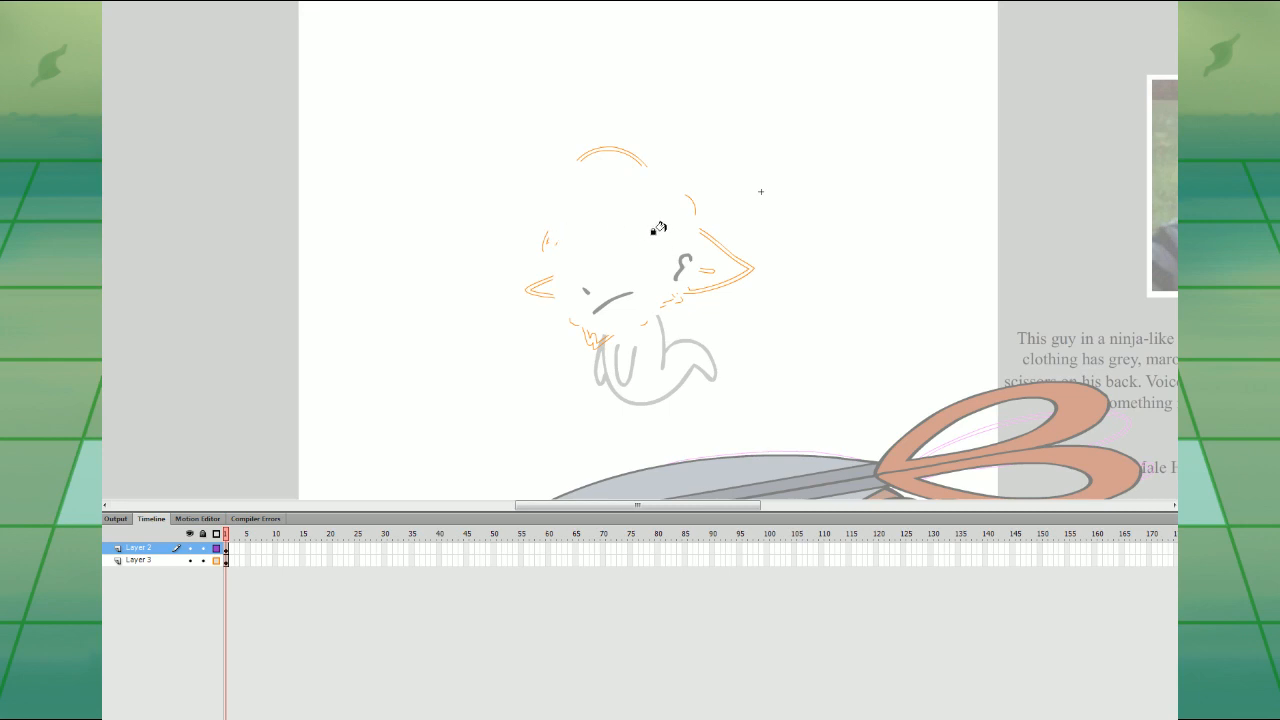
key("ctrl+z")
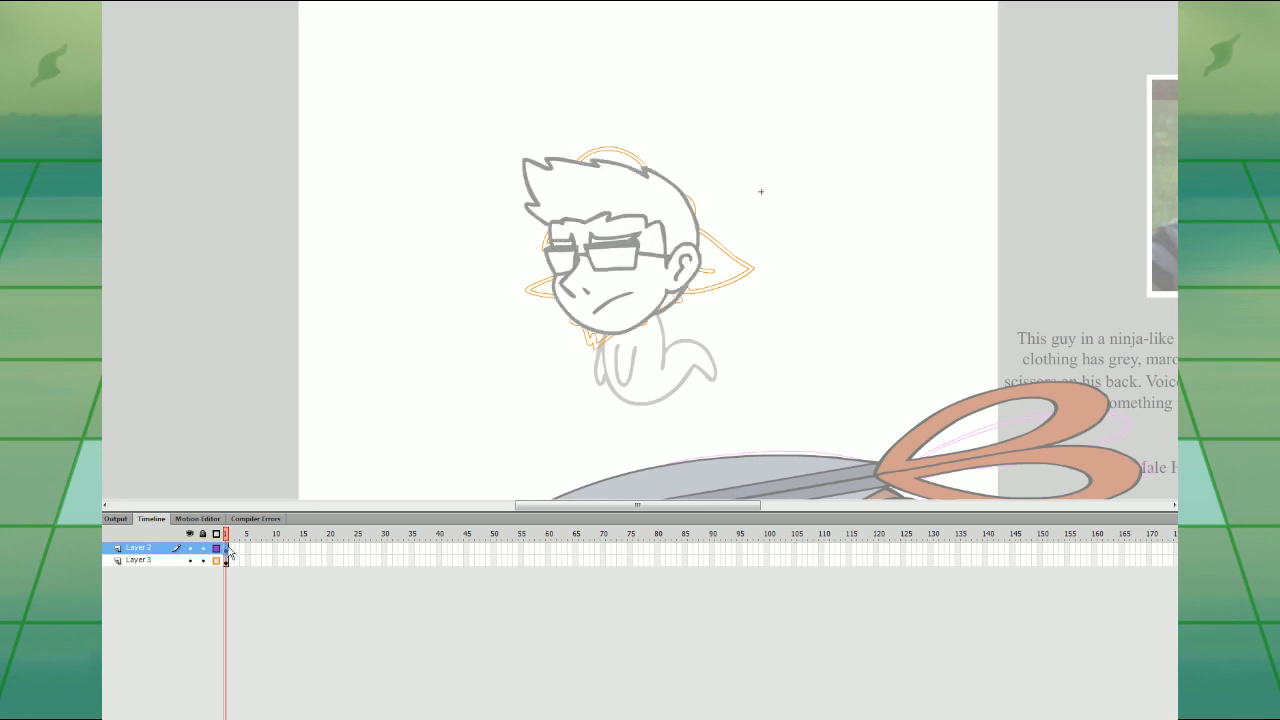
- Shift the new ghost head slightly down, delete the old head's layer and return to the main timeline
left_click(228, 551)
key("q")
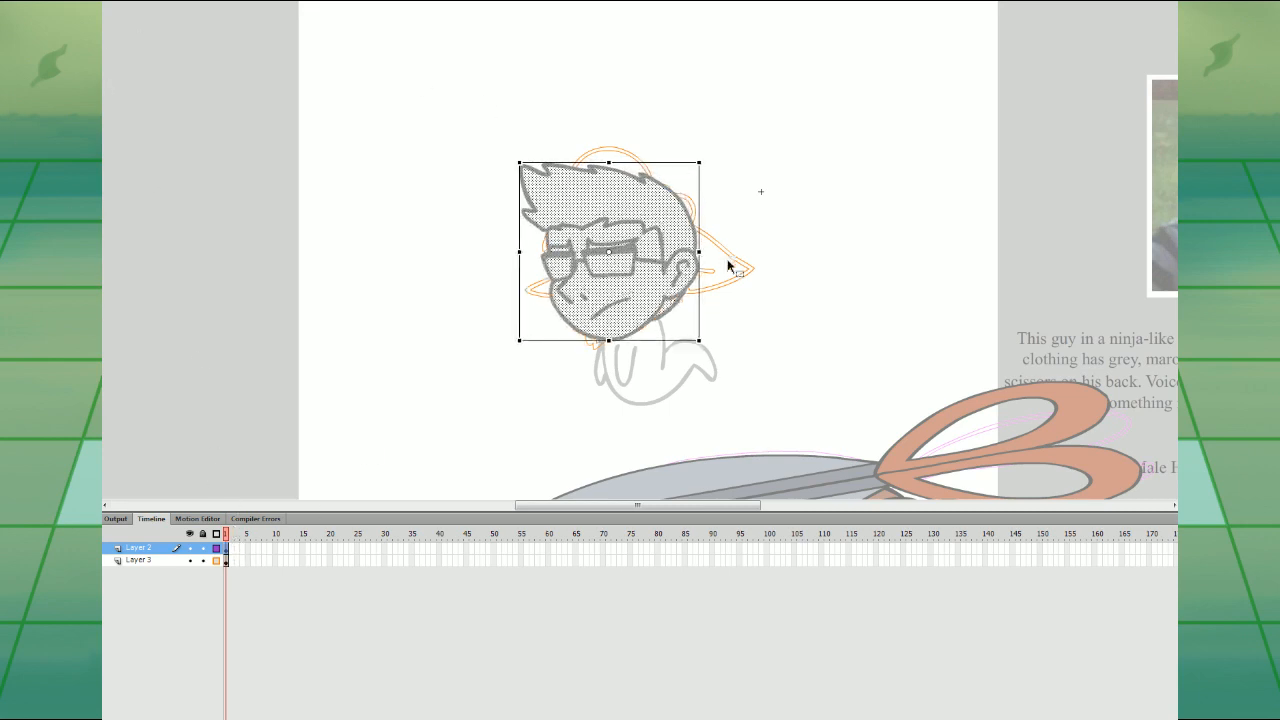
left_click(728, 266)
left_click(155, 562)
left_click(143, 714)
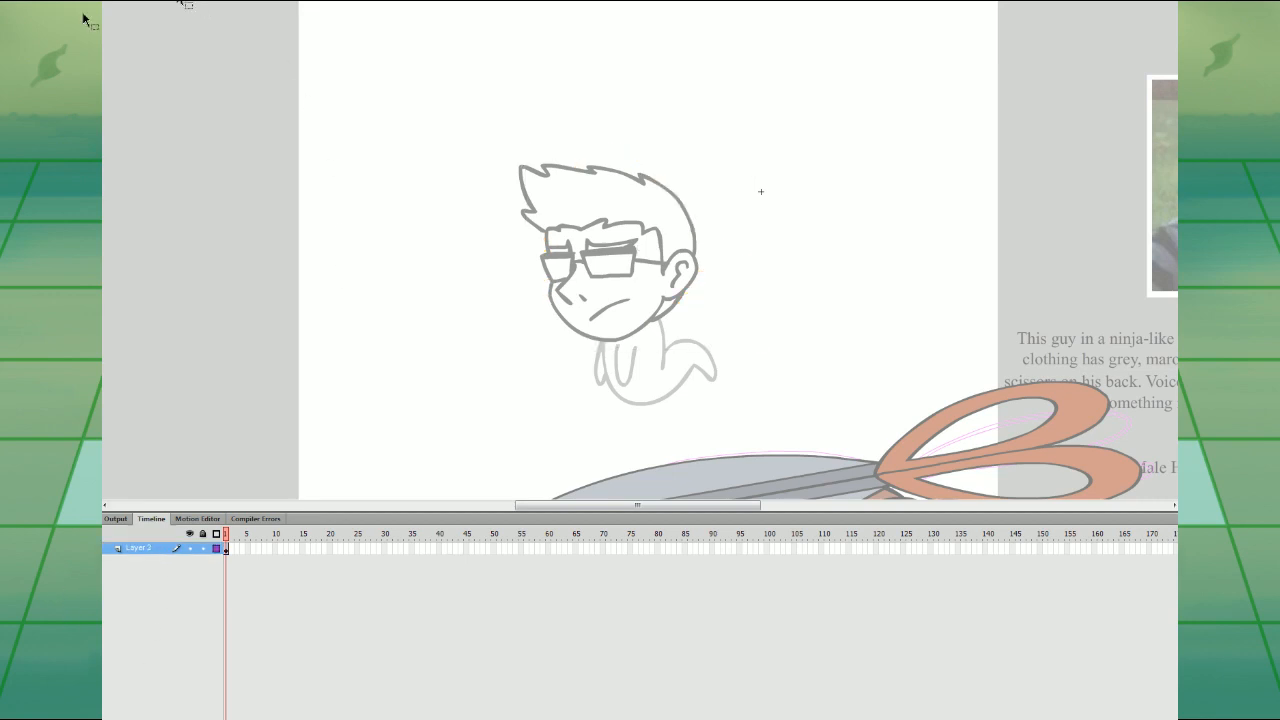
key("ctrl+z")
key("ctrl+z")
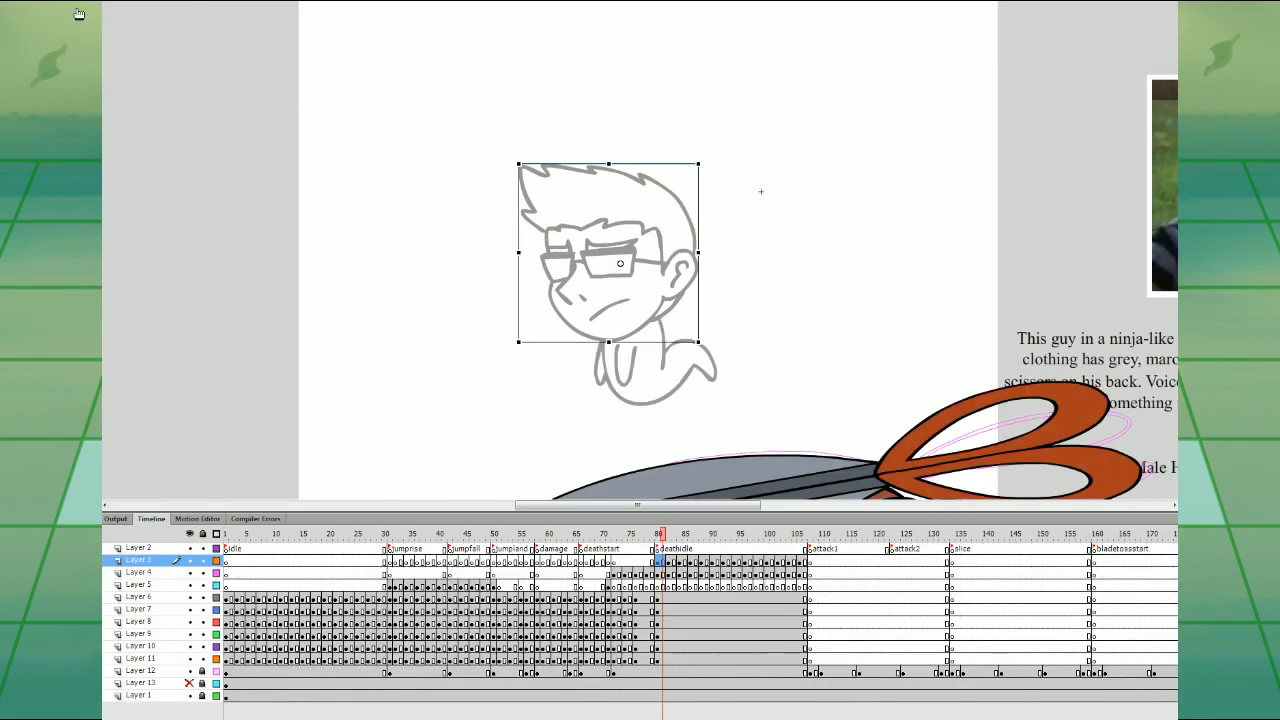
- Play back the death animation to check the ghost with its redrawn head
key("ctrl+minus")
left_click(613, 571)
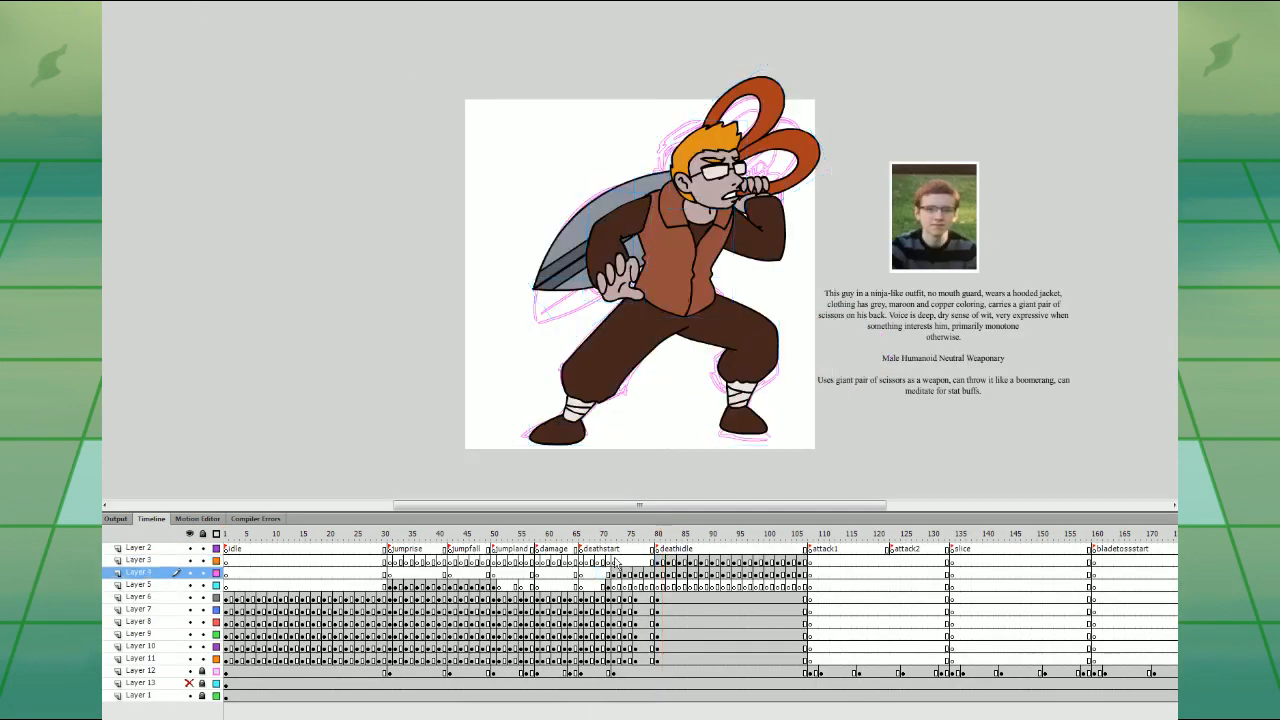
key("Return")
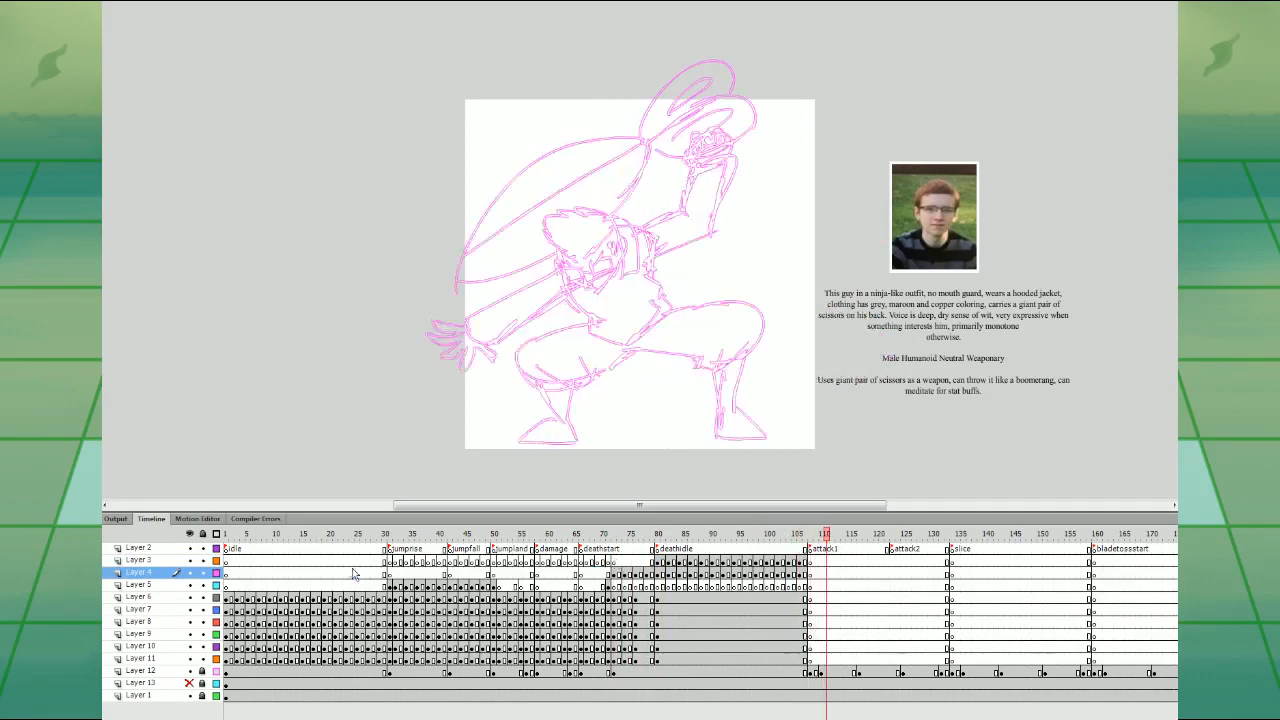
left_click(354, 571)
key("Return")
- Copy the idle pose on Layers 6 to 11 to the start of attack1 and insert blank keyframes two frames after it
left_click_drag(231, 600, 813, 600)
left_click(797, 598)
key("Return")
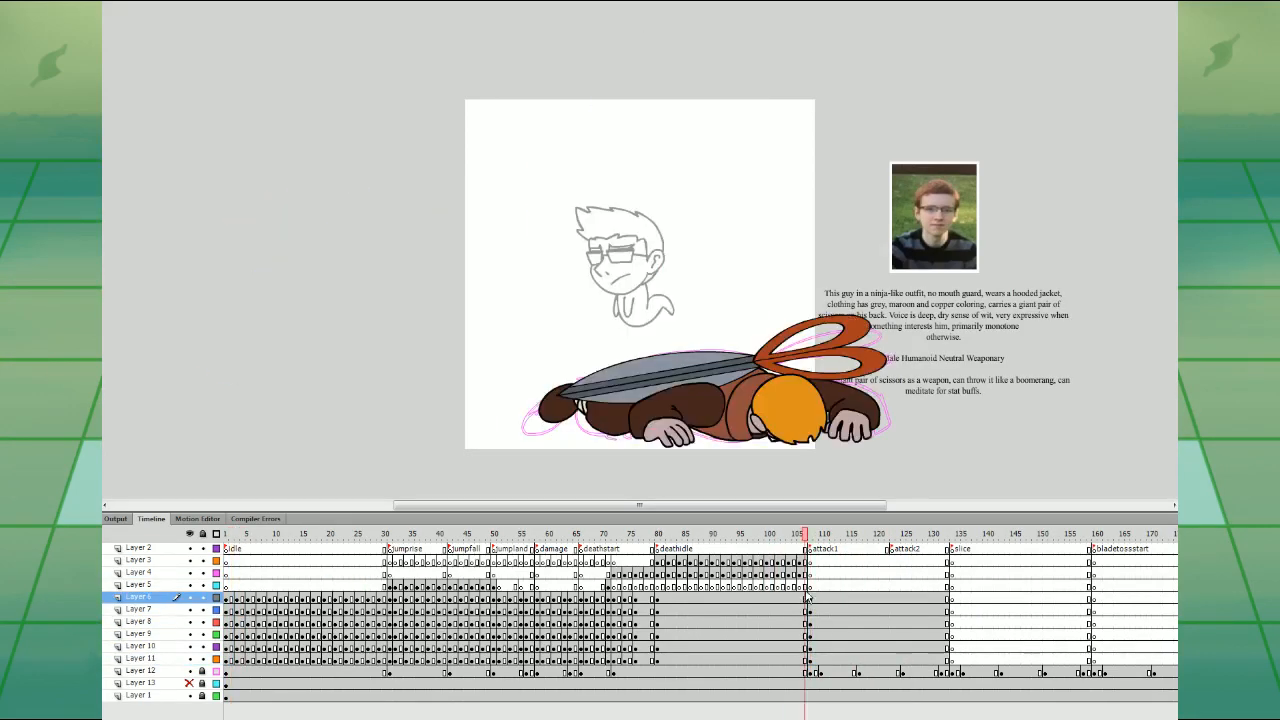
left_click_drag(821, 661, 822, 602)
key("F7")
left_click(828, 598)
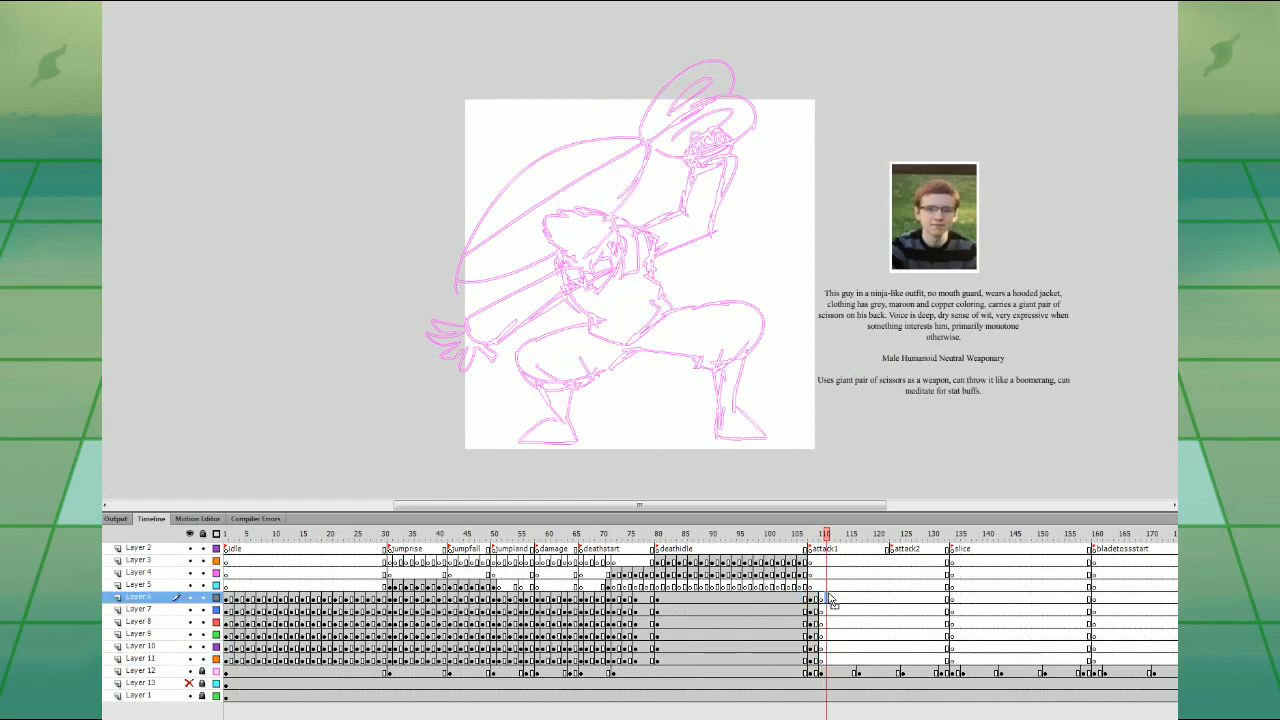
- Copy the crouching jumpland pose on Layers 6 to 11 into the third frame of attack1
left_click(546, 585)
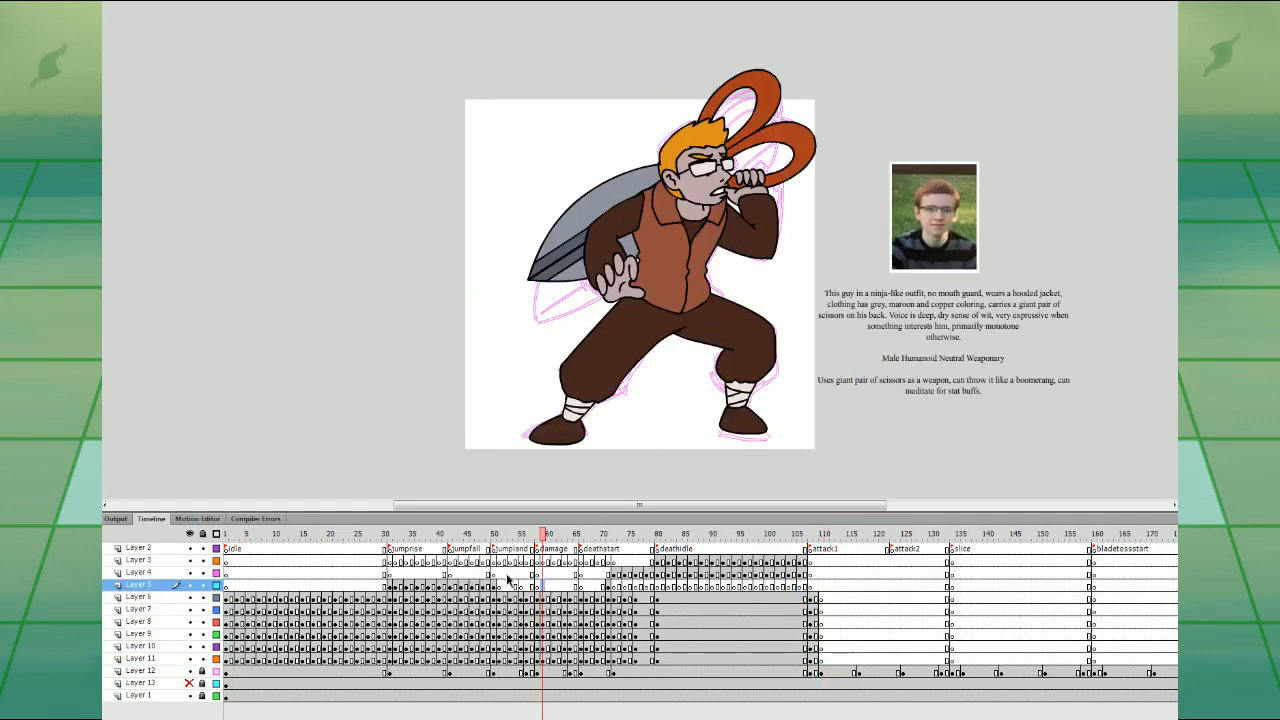
left_click_drag(508, 580, 507, 662)
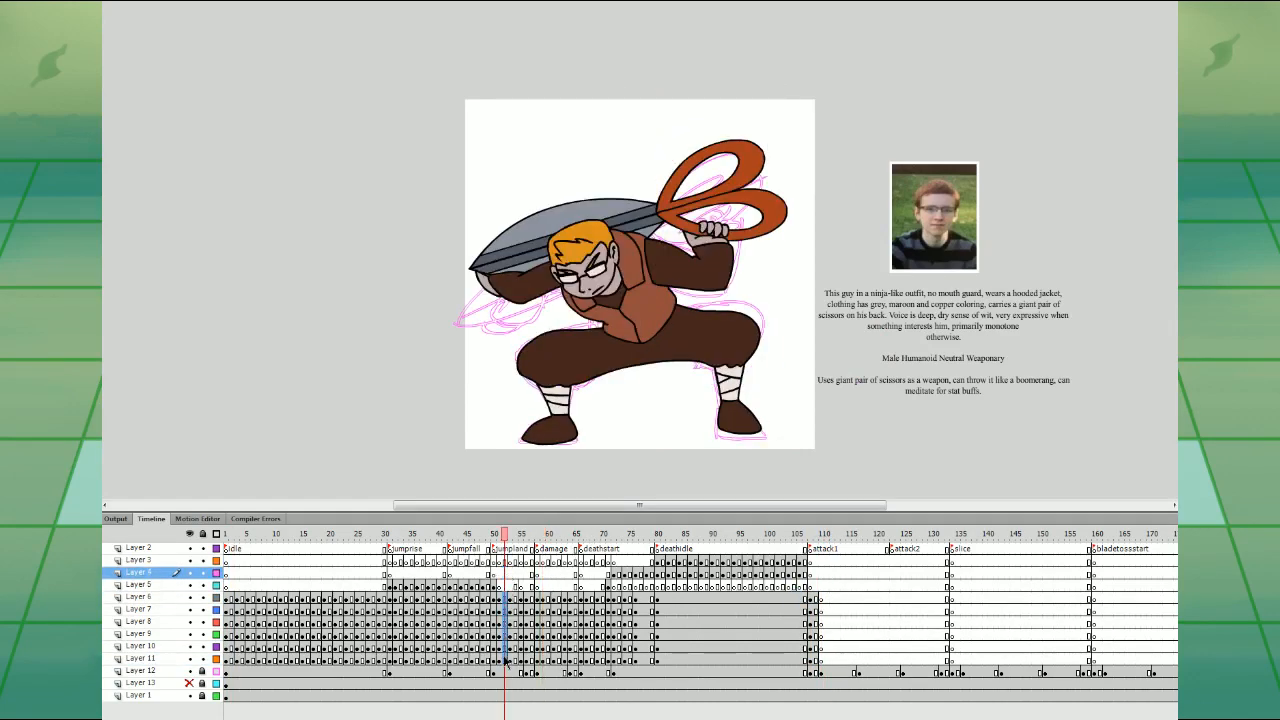
left_click_drag(823, 655, 821, 656, "alt")
left_click(816, 634)
left_click(827, 586)
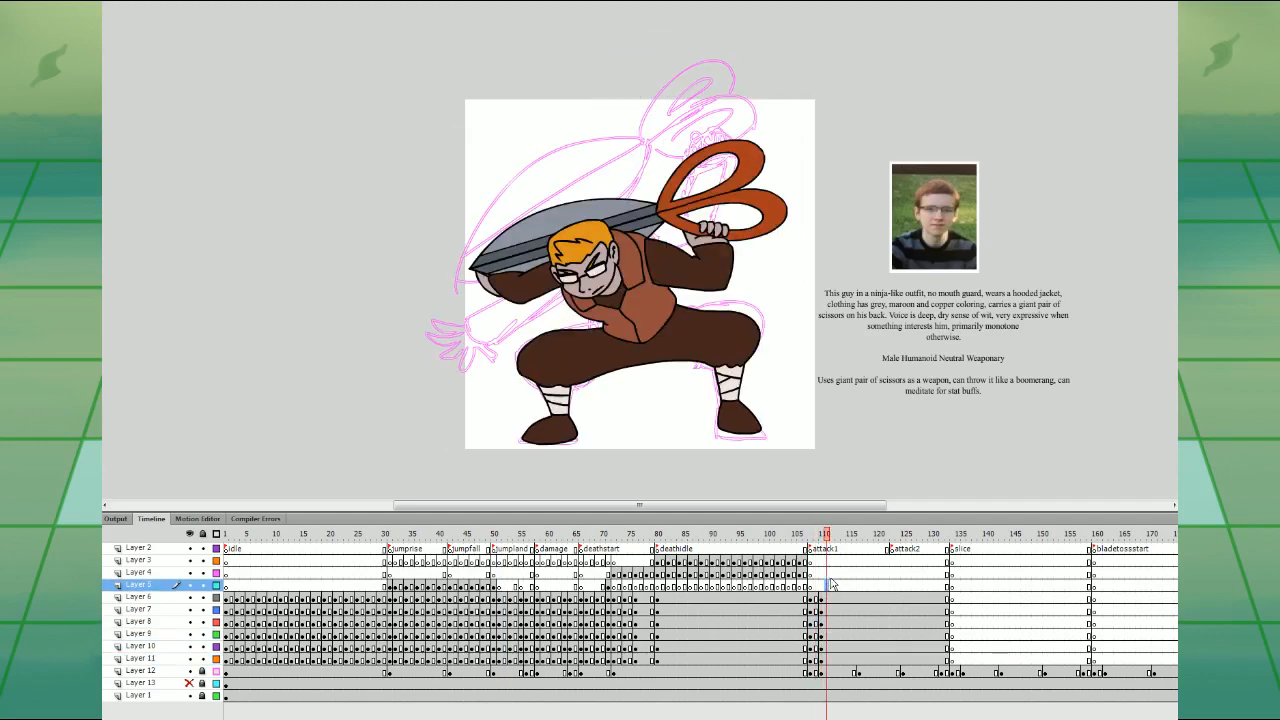
- Delete the scissors-side arm in the attack1 crouch, and move and rotate the scissors up to the sketched raised position
left_click(730, 290)
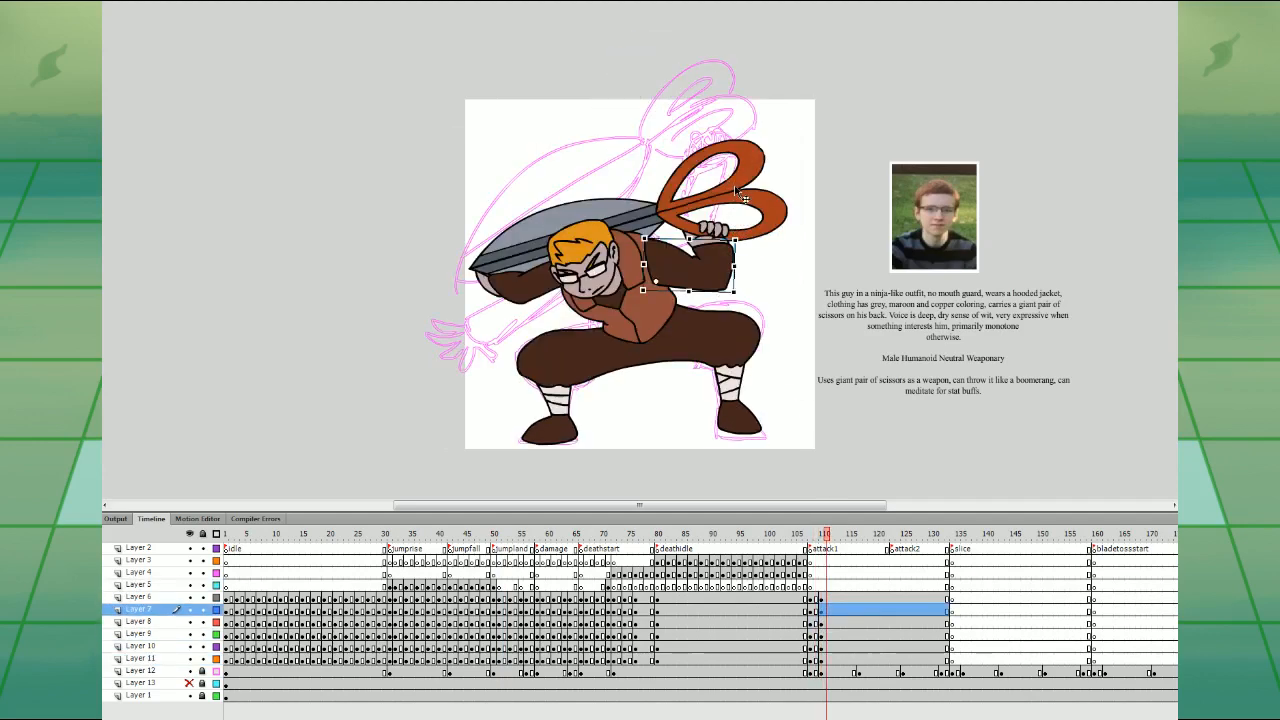
key("Delete")
left_click_drag(735, 190, 722, 110)
left_click_drag(788, 145, 723, 71)
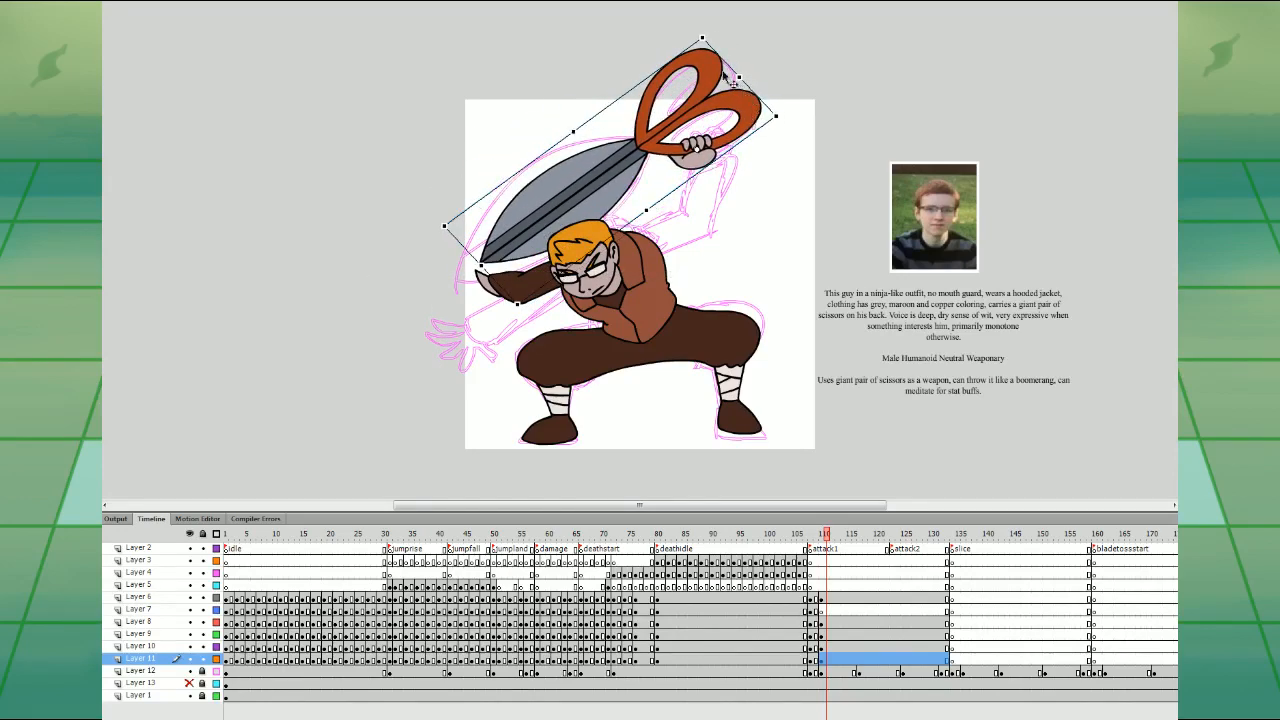
- Replace the crouch pose's scissors with the idle pose's copy, rotated and raised above the head to follow the sketch
left_click(231, 597)
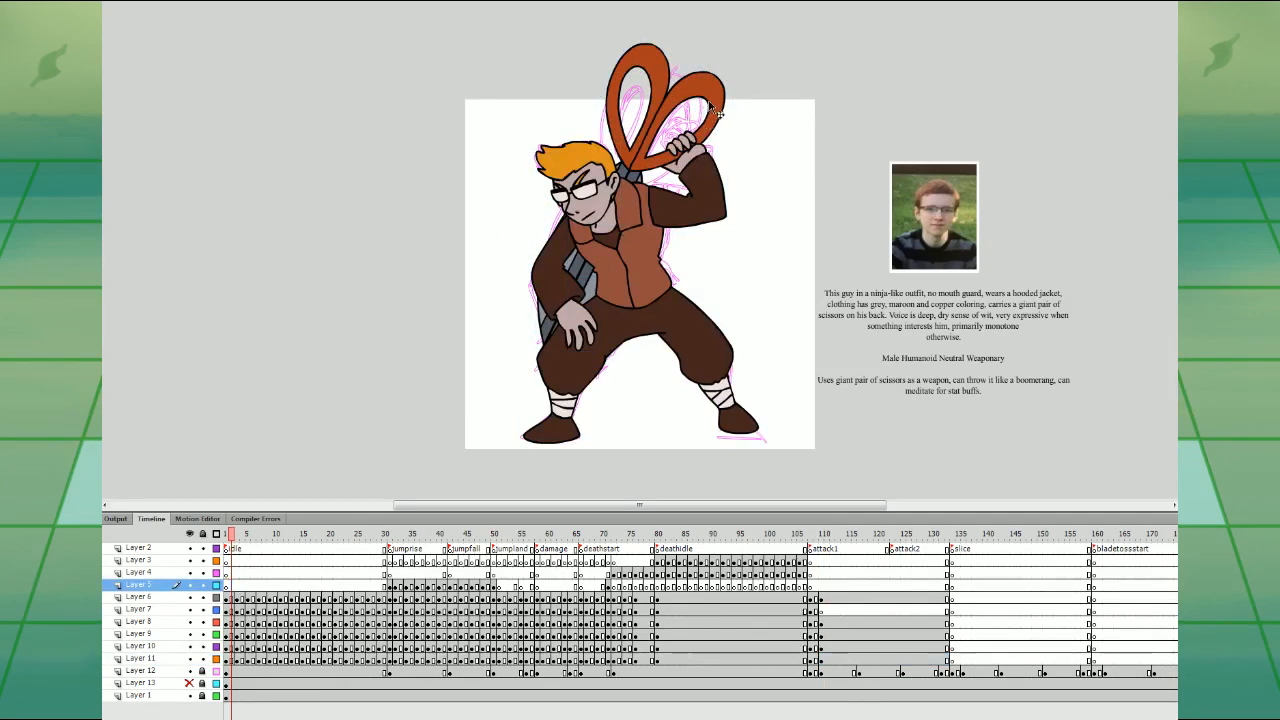
left_click(826, 657)
key("Delete")
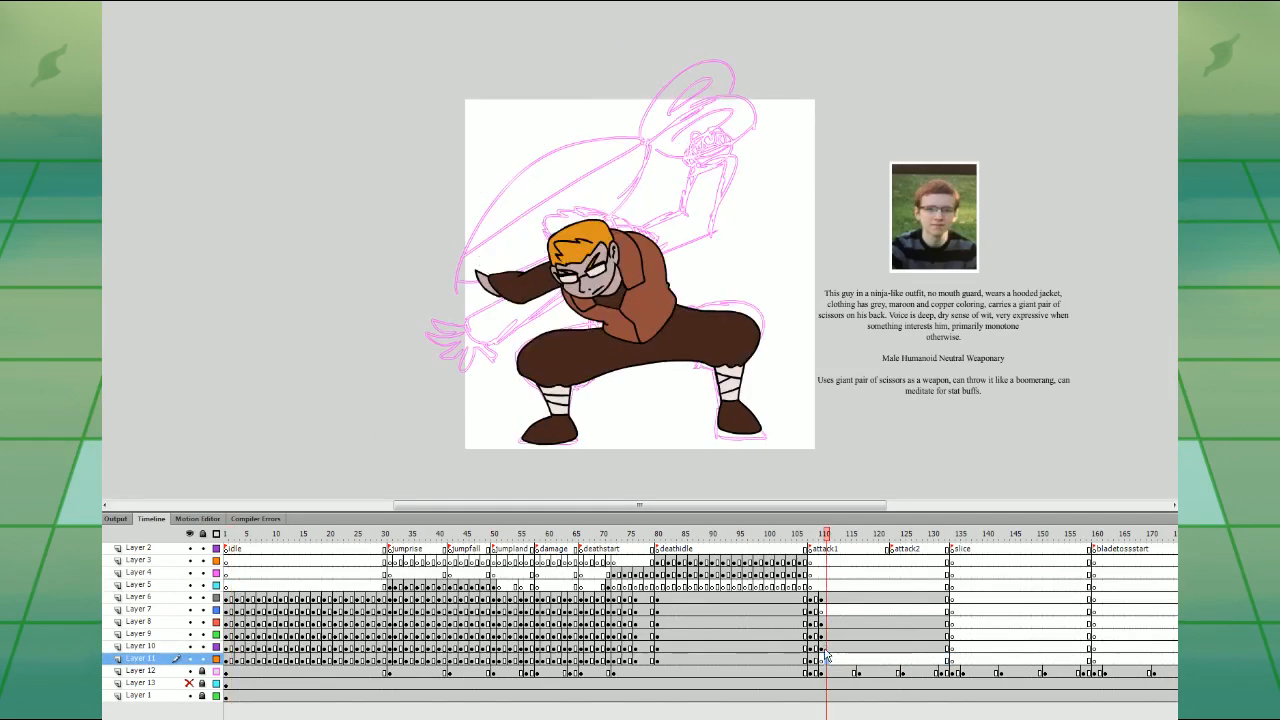
key("ctrl+shift+v")
left_click_drag(765, 146, 792, 201)
left_click_drag(752, 169, 749, 107)
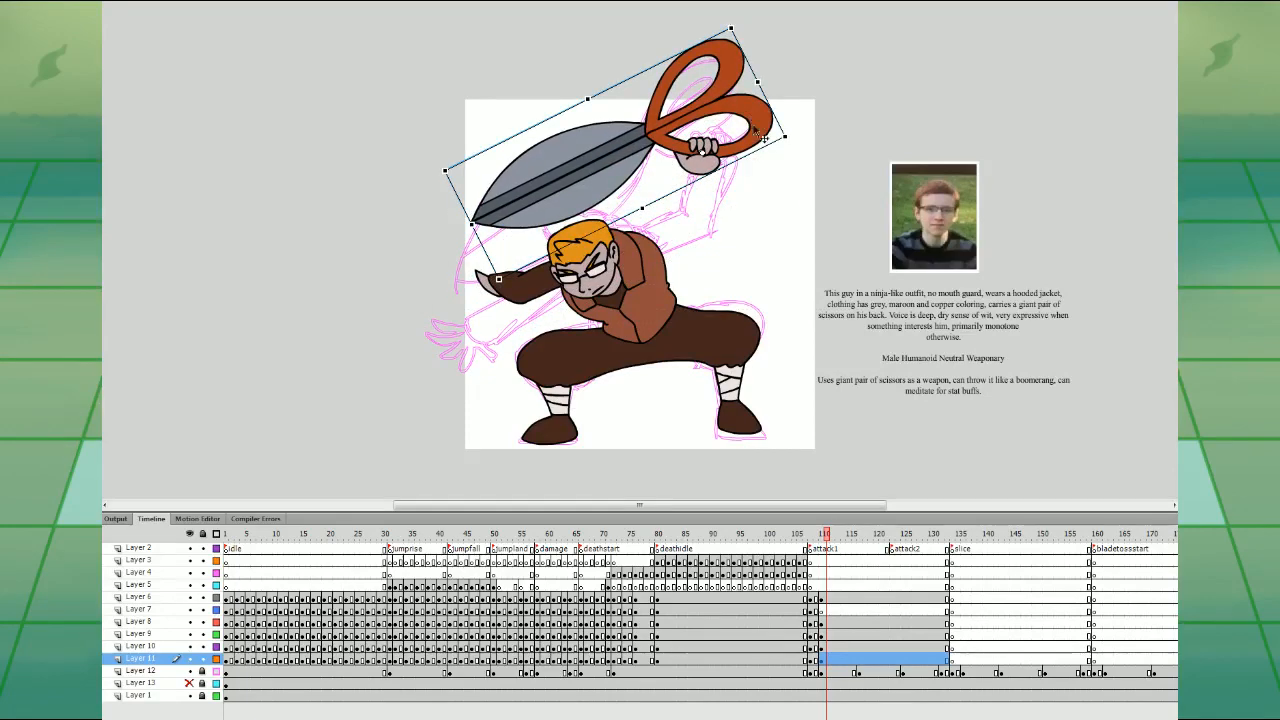
- Delete the remaining old arm and draw the raised arm's outline on Layer 7 from the shoulder to the scissors hand
left_click(530, 308)
key("Delete")
left_click(817, 611)
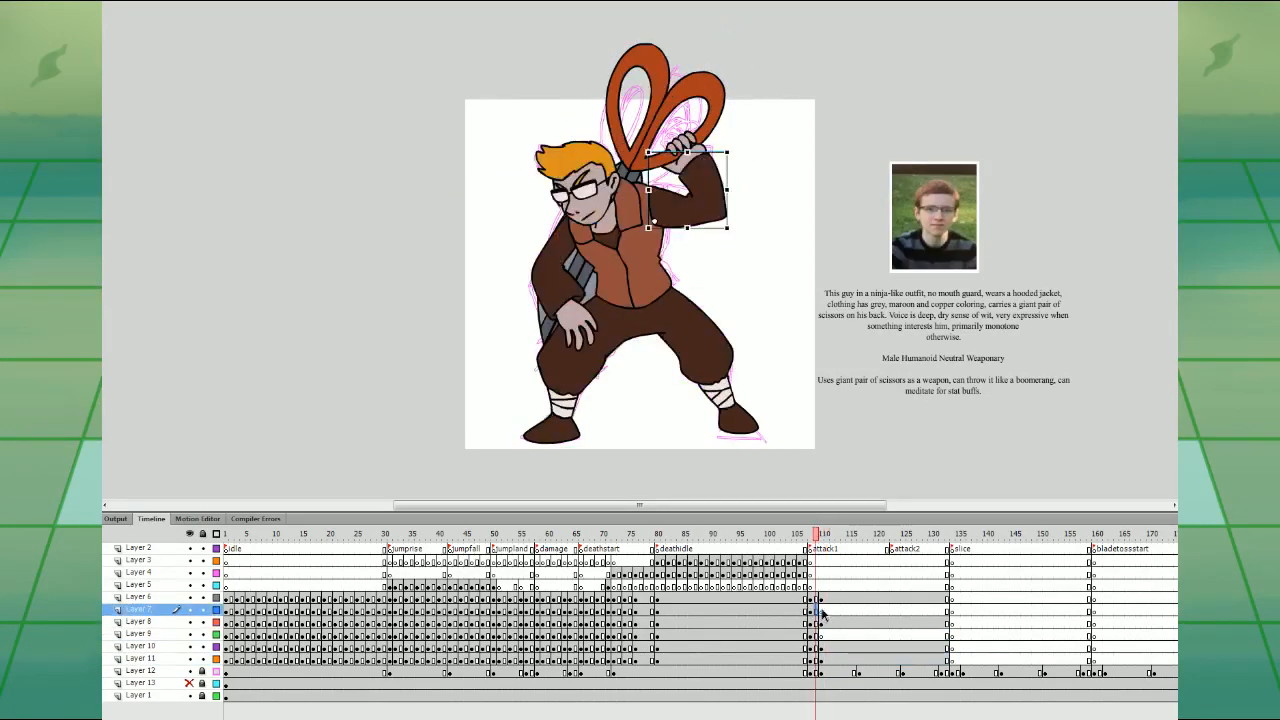
left_click(822, 611)
key("ctrl+equal")
left_click_drag(918, 303, 876, 399)
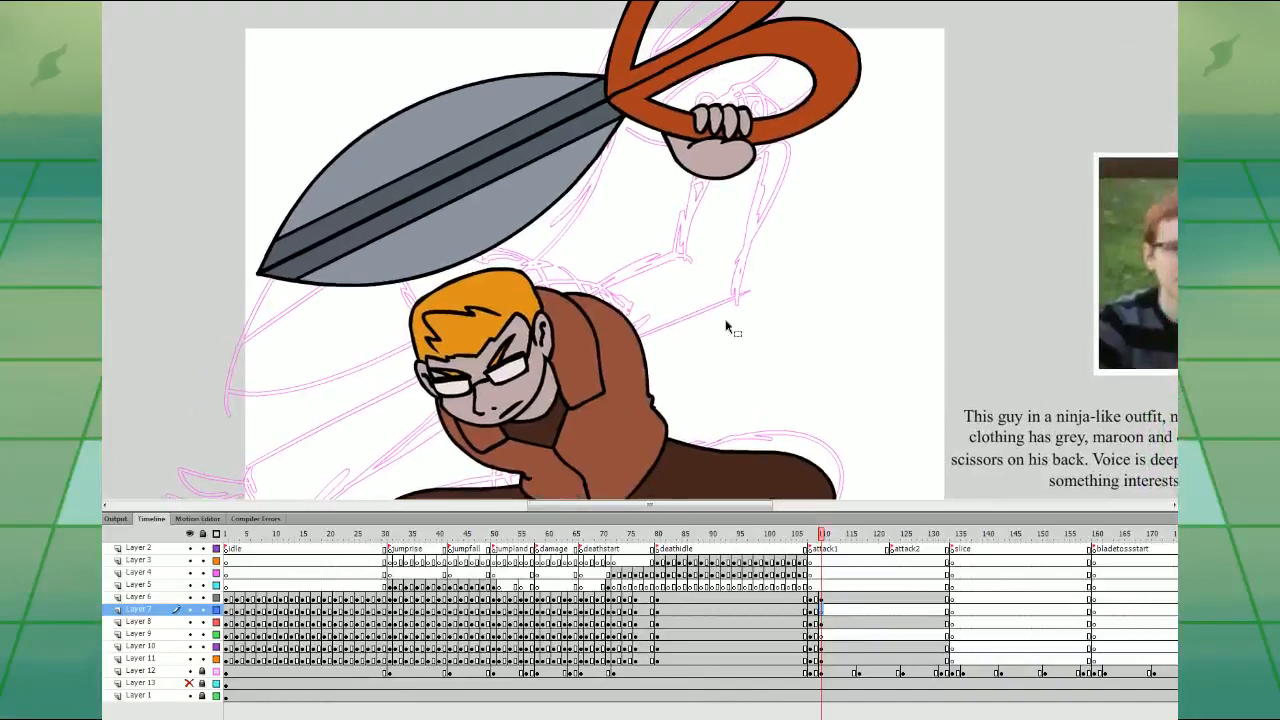
left_click(817, 610)
left_click(822, 610)
mouse_move(681, 240)
left_mouse_down()
mouse_move(699, 158)
mouse_move(751, 160)
mouse_move(743, 288)
mouse_move(683, 323)
left_mouse_up()
mouse_move(637, 360)
left_mouse_down()
mouse_move(592, 300)
mouse_move(682, 246)
left_mouse_up()
mouse_move(726, 425)
left_mouse_down()
mouse_move(735, 391)
mouse_move(900, 297)
mouse_move(920, 262)
left_mouse_up()
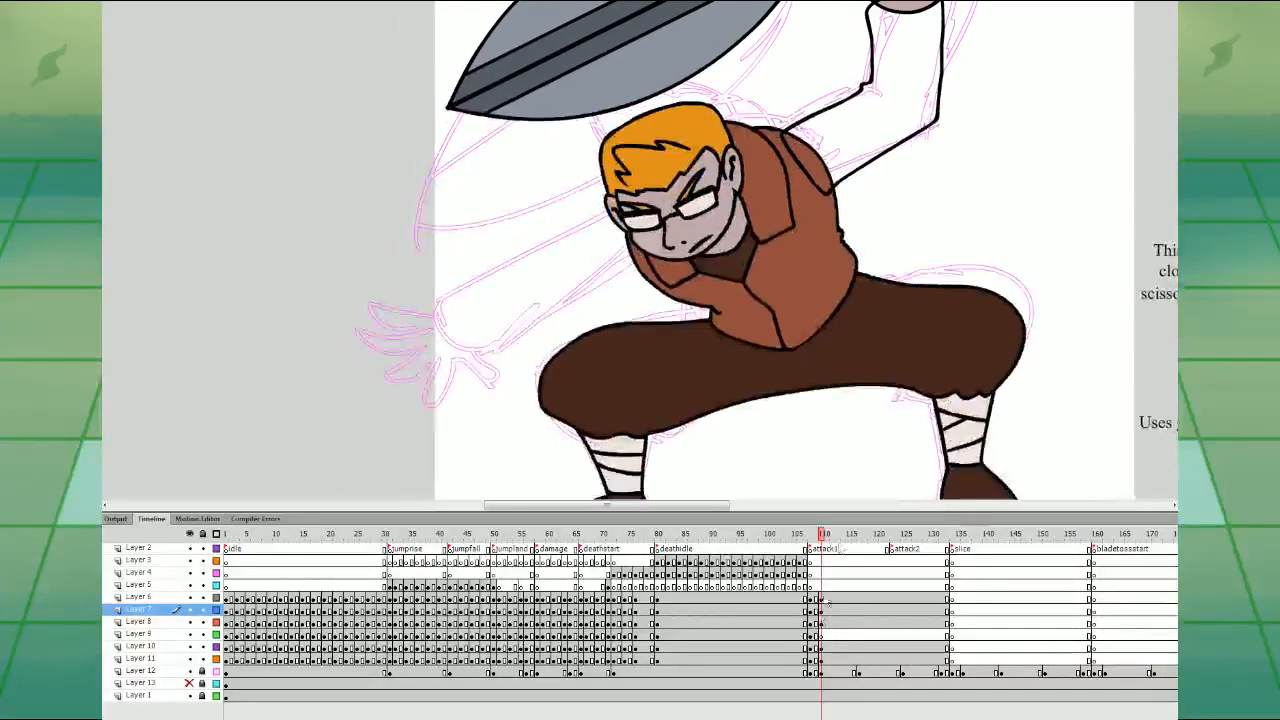
- Draw the outstretched arm and its spread-fingered hand on Layer 9 following the attack sketch
left_click(821, 635)
left_click_drag(794, 321, 876, 362)
mouse_move(728, 256)
left_mouse_down()
mouse_move(521, 348)
mouse_move(612, 394)
mouse_move(756, 264)
mouse_move(738, 253)
left_mouse_up()
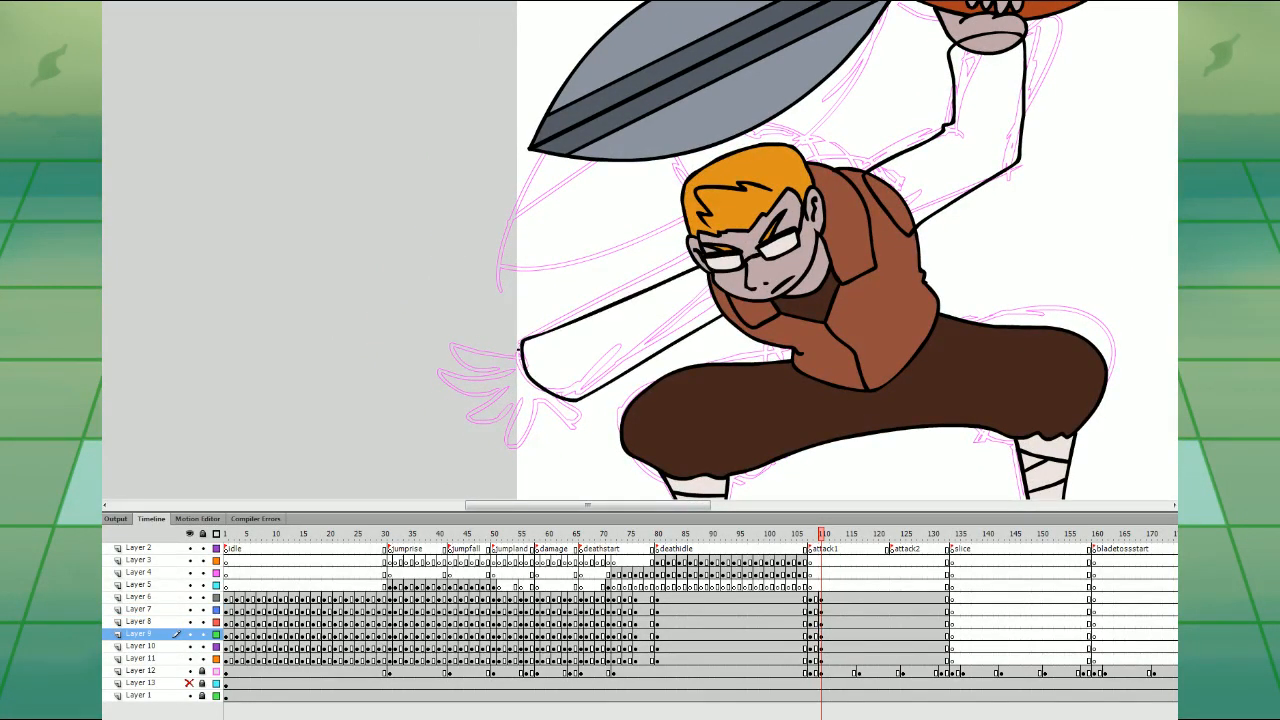
mouse_move(520, 352)
left_mouse_down()
mouse_move(482, 362)
mouse_move(498, 369)
mouse_move(497, 389)
mouse_move(458, 409)
mouse_move(515, 402)
mouse_move(499, 389)
mouse_move(460, 414)
mouse_move(511, 401)
mouse_move(510, 444)
mouse_move(535, 407)
mouse_move(567, 417)
mouse_move(540, 409)
mouse_move(571, 425)
left_mouse_up()
key("ctrl+z")
key("ctrl+z")
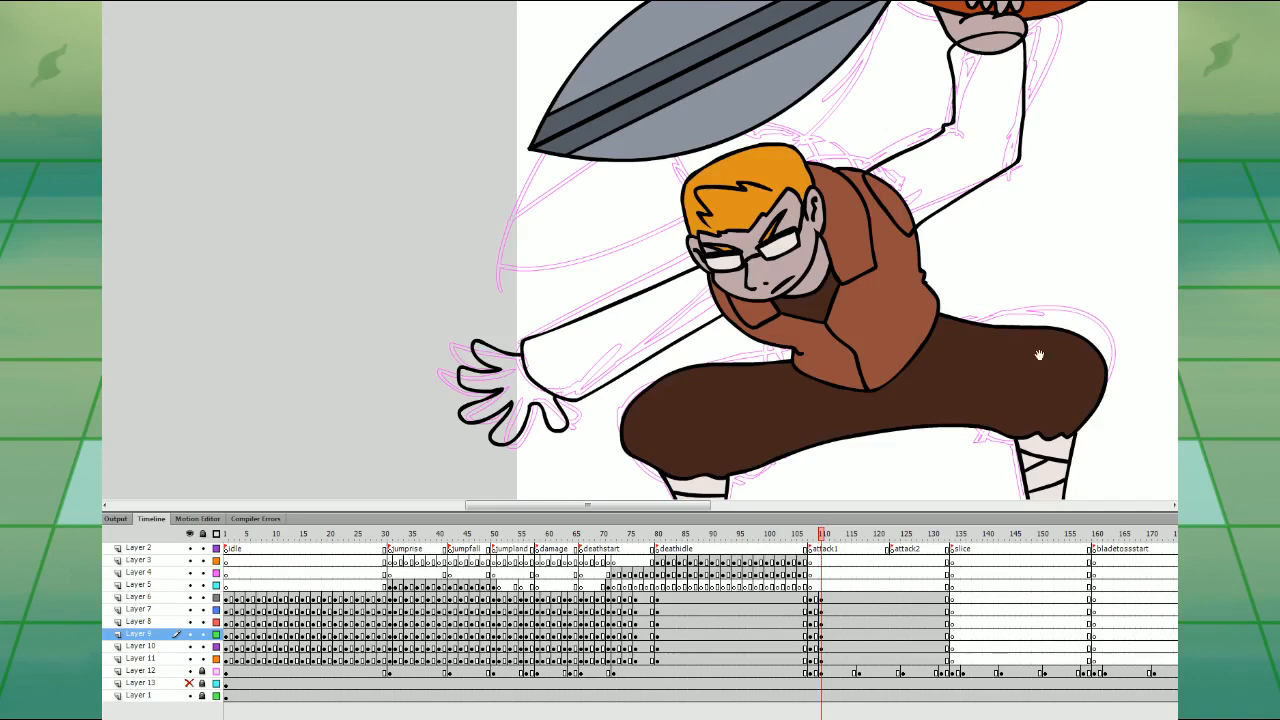
- Fill both new sleeves with dark brown and the outstretched hand with the skin colour
left_click_drag(1040, 355, 895, 312)
left_click(792, 307)
left_click(770, 165)
left_click(529, 254)
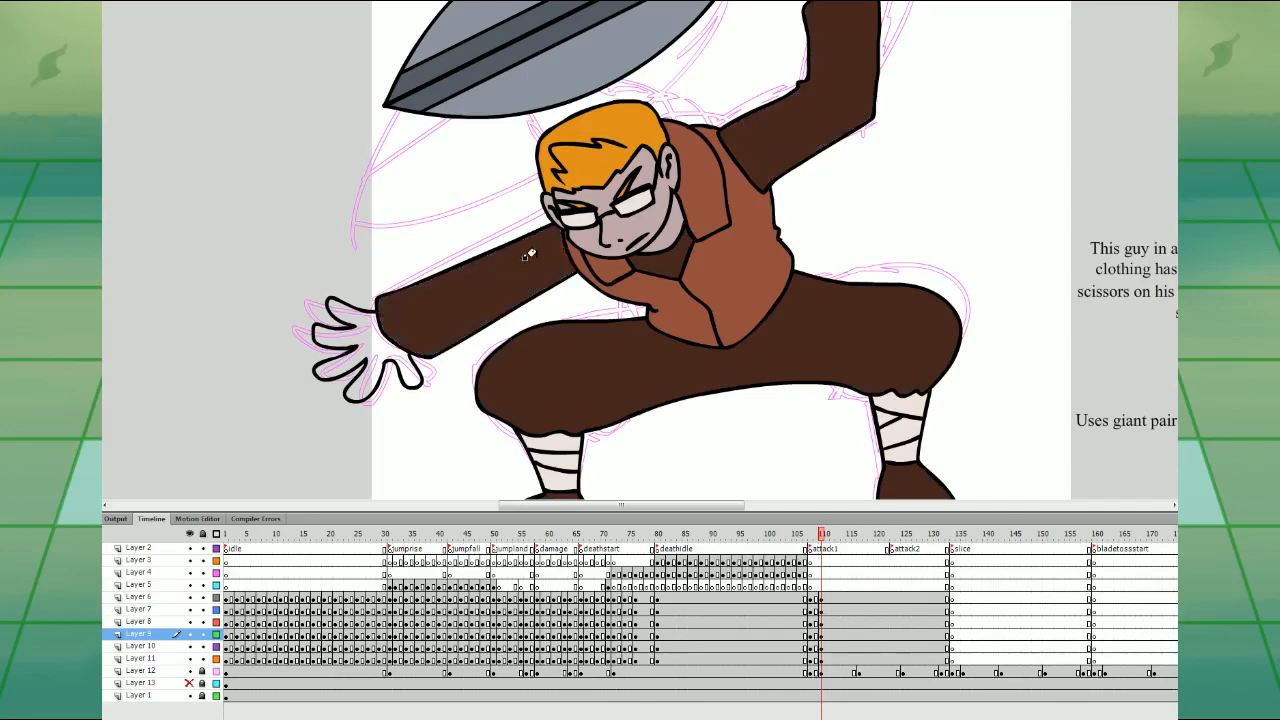
left_click_drag(788, 262, 717, 374)
left_click(596, 276)
left_click(380, 386)
left_click_drag(826, 311, 882, 245)
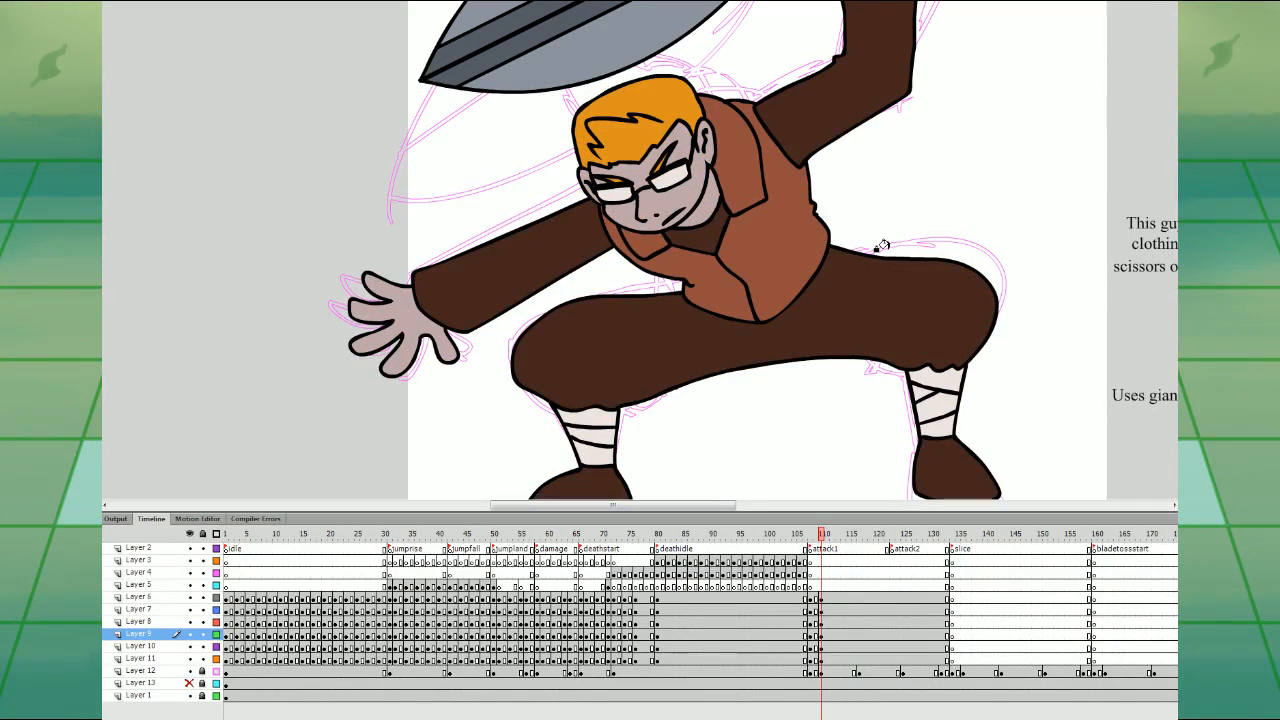
key("ctrl+minus")
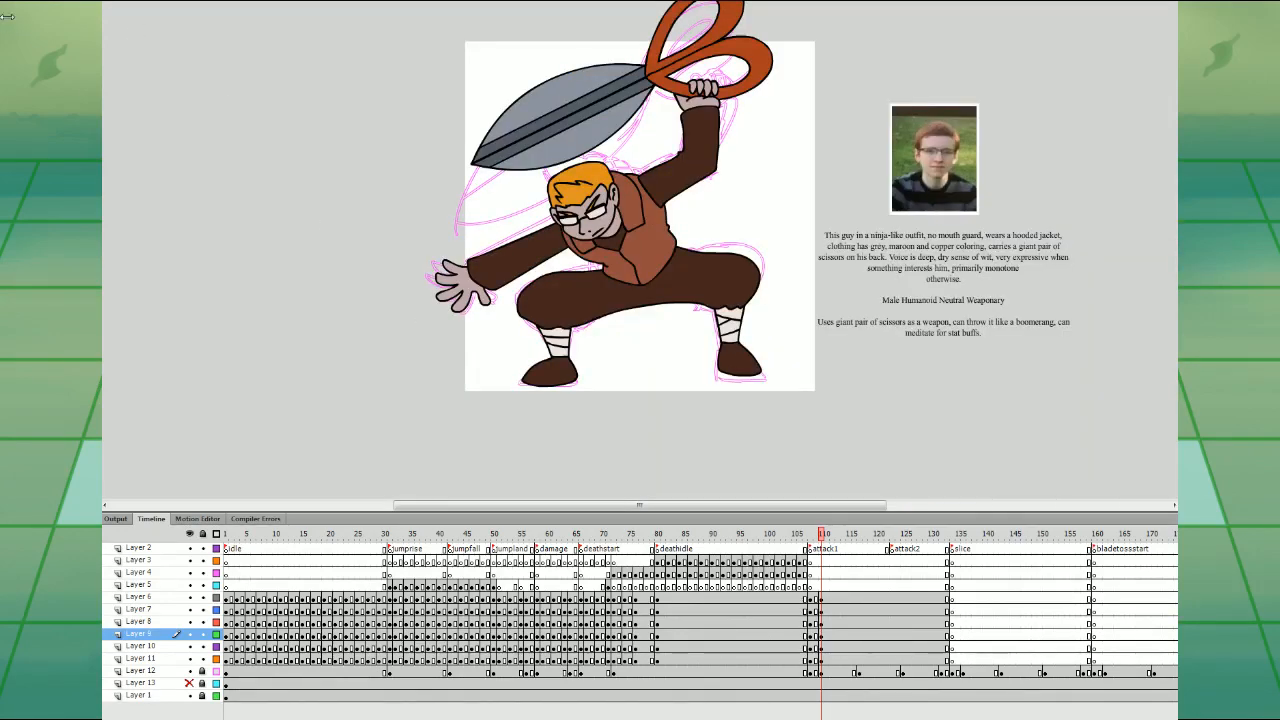
key("ctrl+equal")
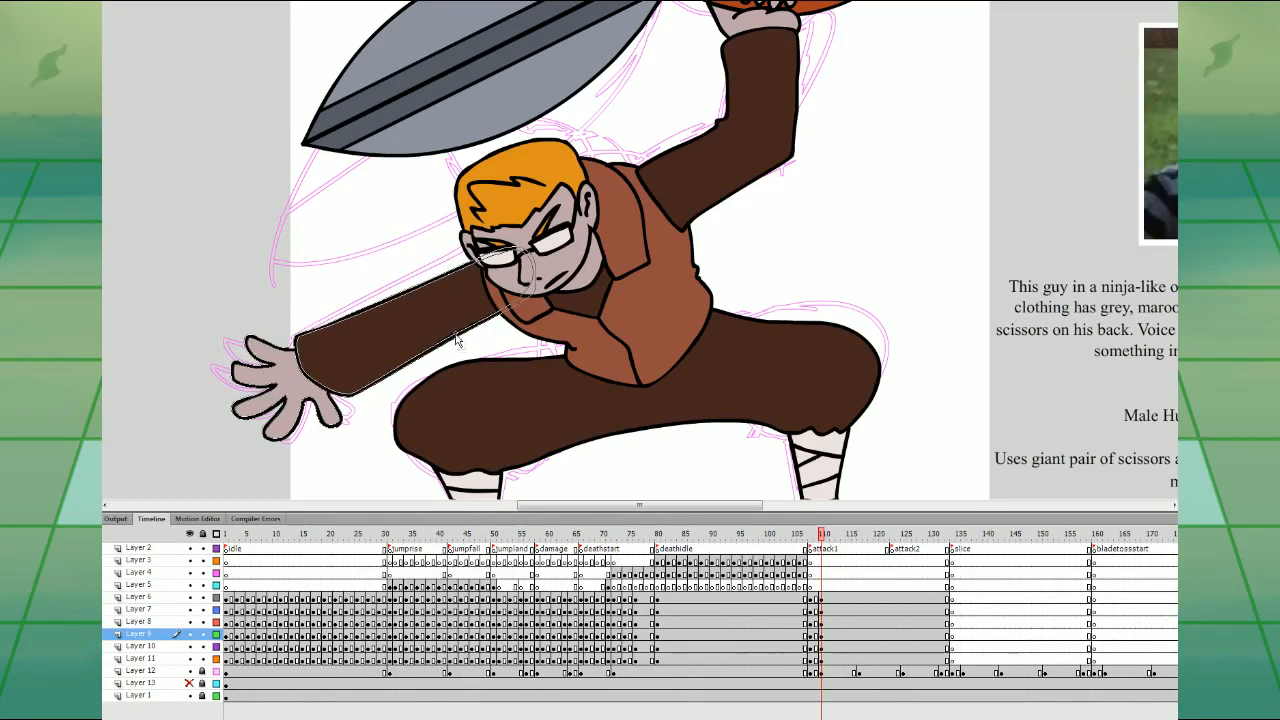
key("ctrl+minus")
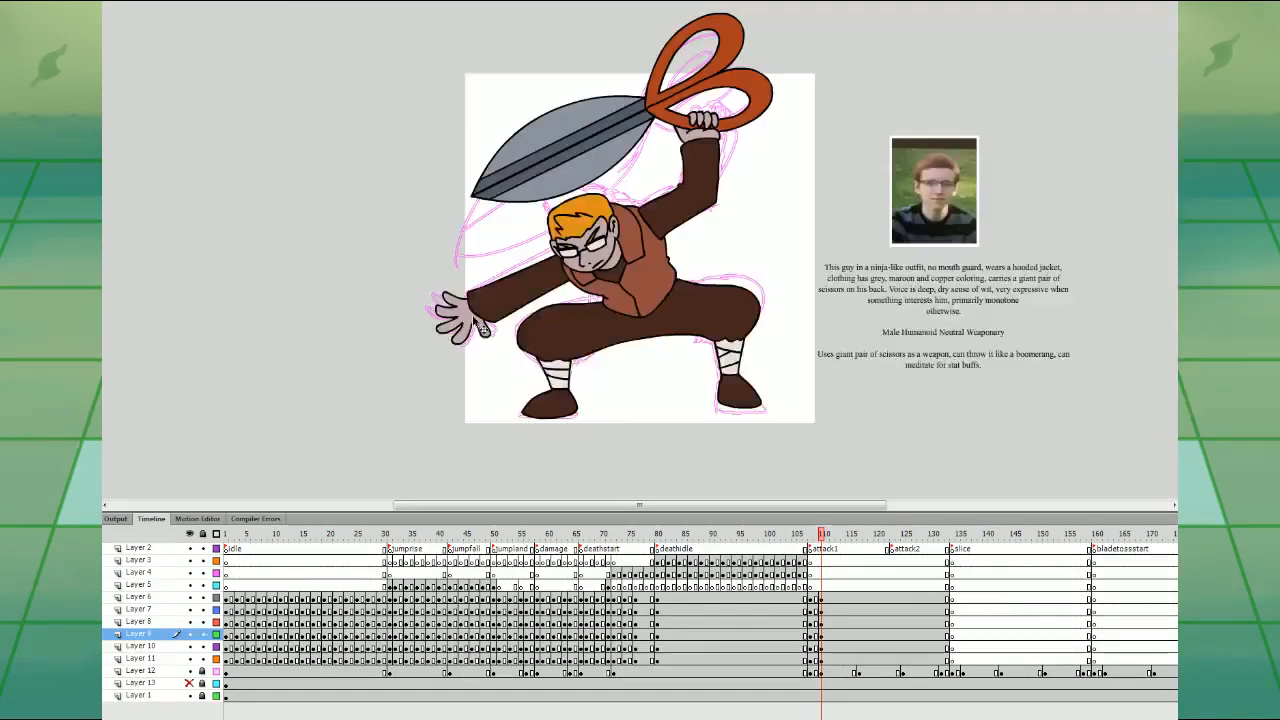
- Convert the raised arm drawing on Layer 7 to a symbol and place its pivot at the shoulder
left_click(826, 634)
left_click(839, 589)
left_click(841, 599)
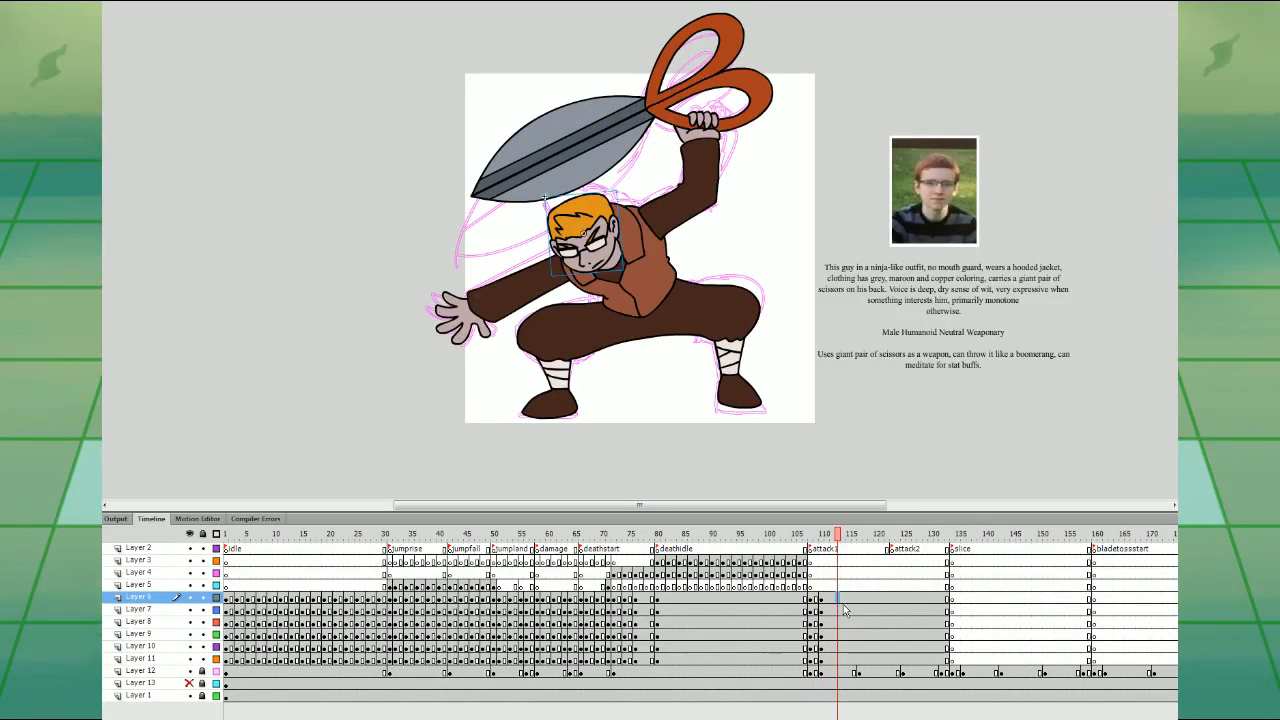
left_click(844, 611)
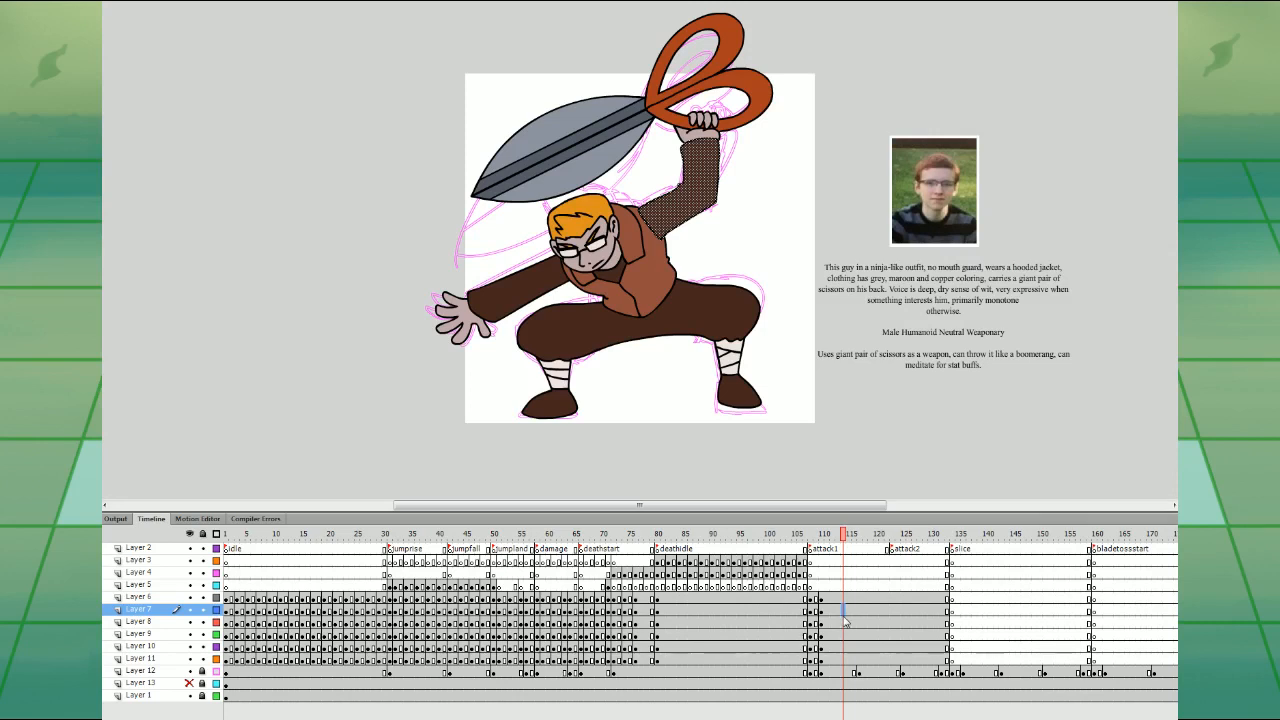
double_click(844, 612)
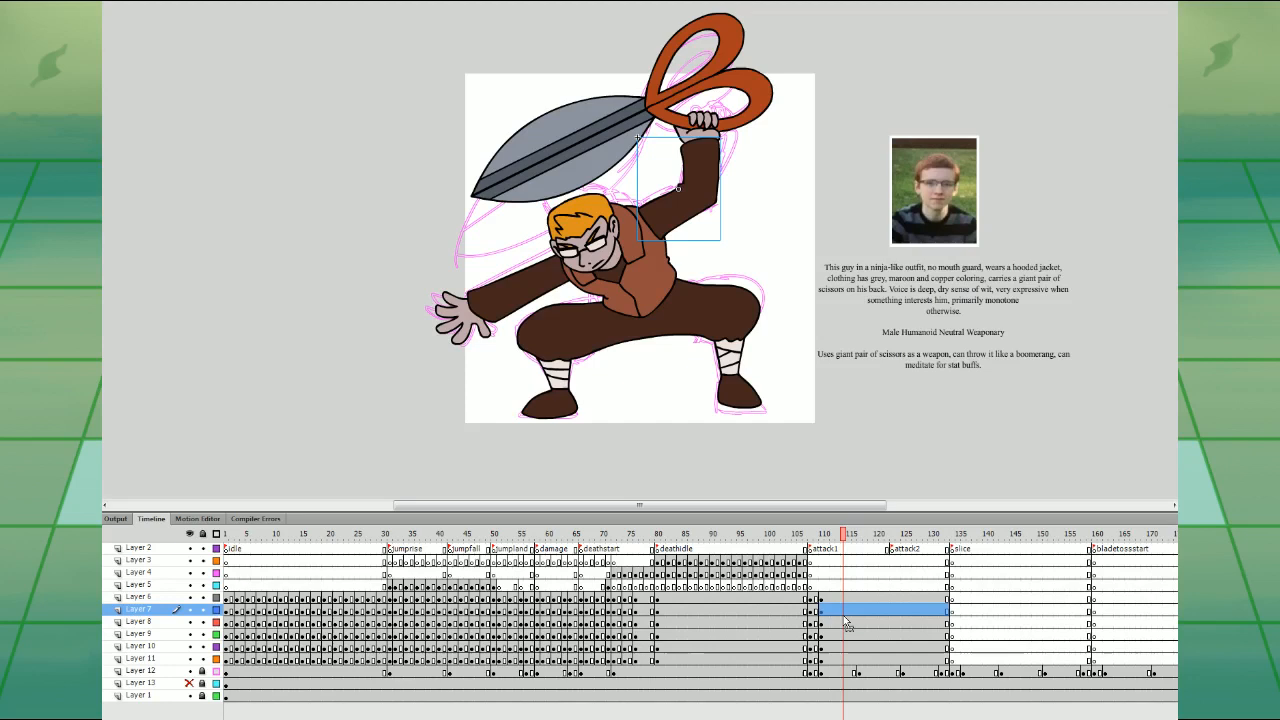
left_click(18, 42)
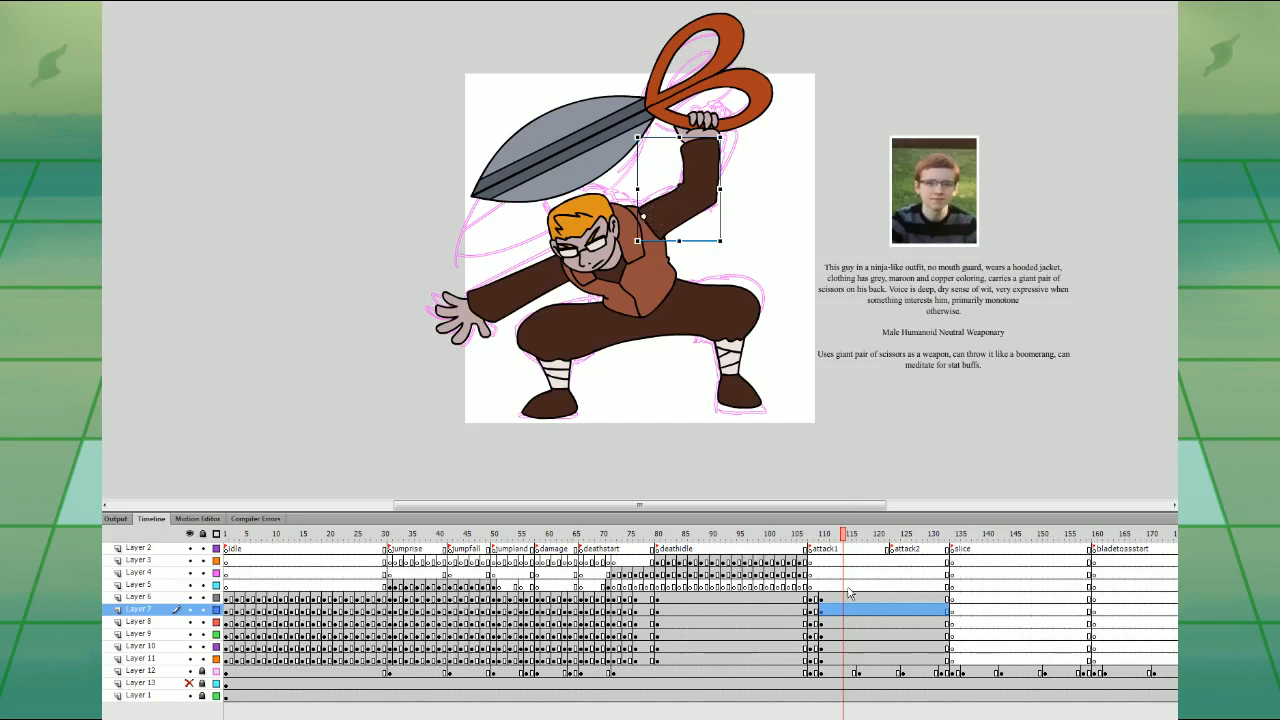
- Convert the outstretched arm drawing on Layer 9 to a symbol
left_click(844, 636)
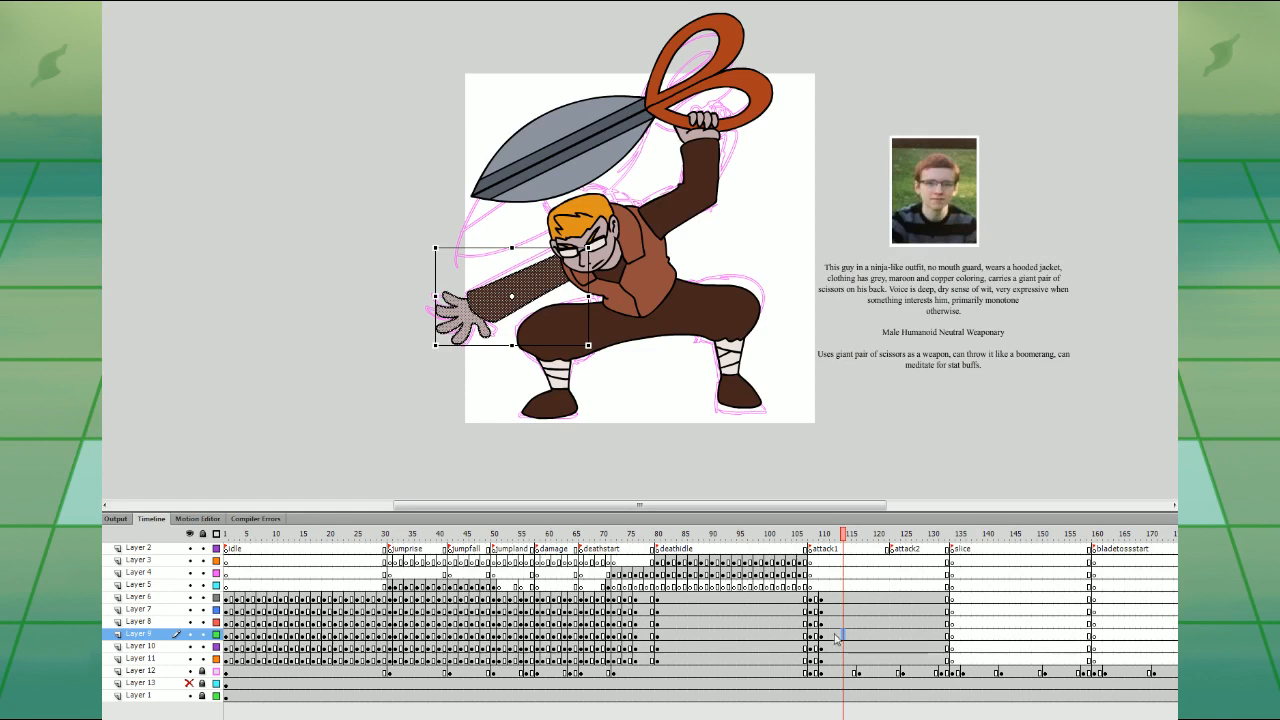
left_click_drag(836, 637, 946, 637)
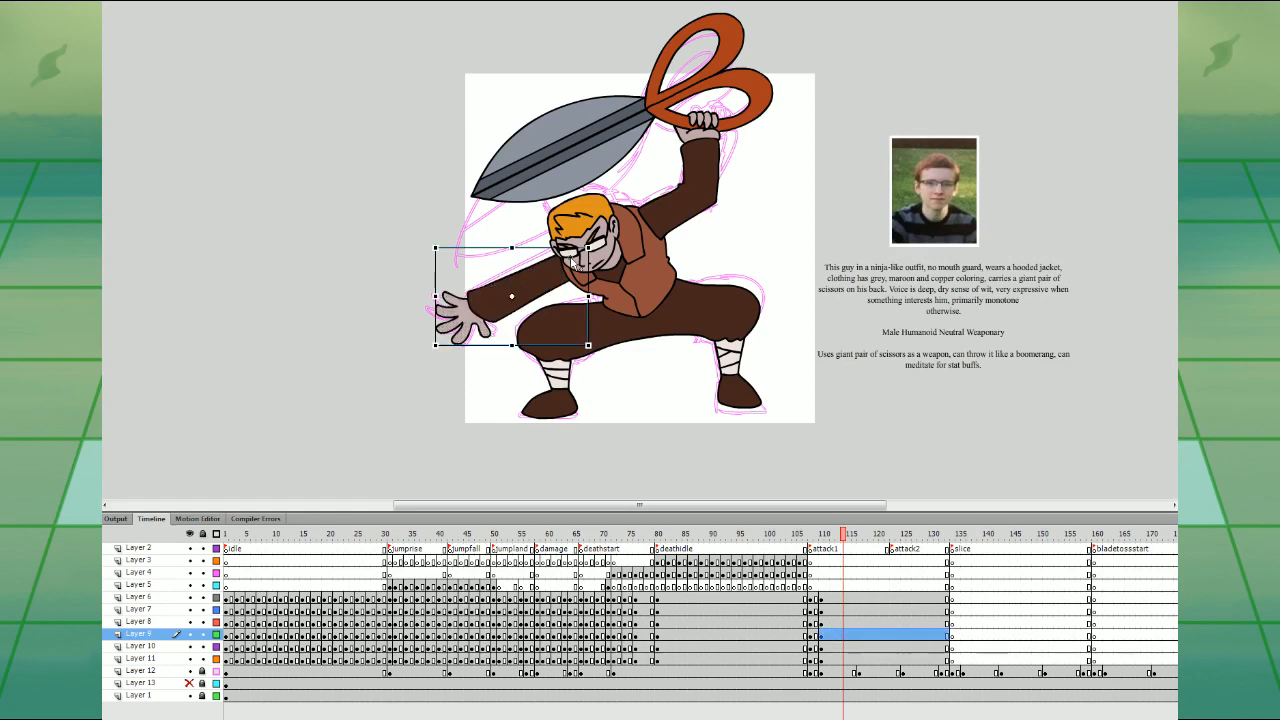
- Insert an in-between keyframe on Layers 6 to 11 at the start of attack1 and adjust the legs and the lowered arm
left_click(804, 587)
left_click(821, 588)
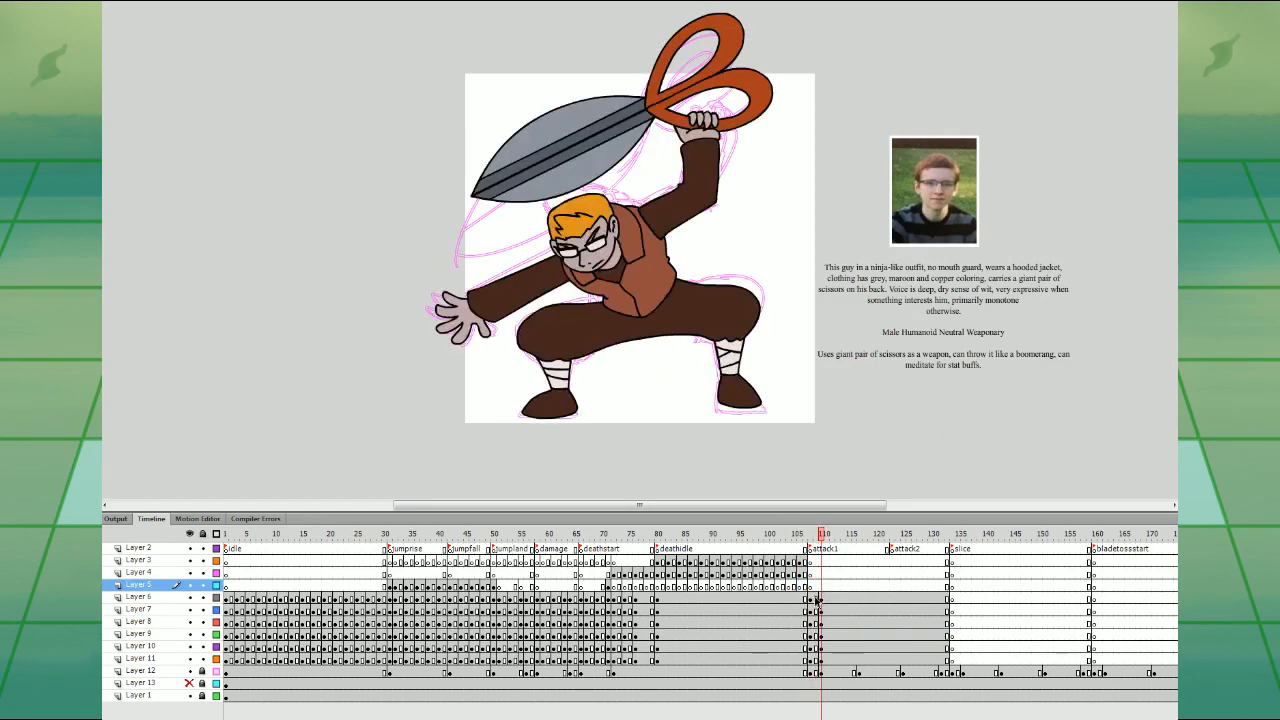
left_click_drag(817, 598, 818, 657)
key("F6")
left_click(789, 398)
left_click(717, 328)
left_click_drag(759, 250, 764, 257)
left_click(753, 231)
left_click(586, 283)
left_click_drag(603, 320, 567, 328)
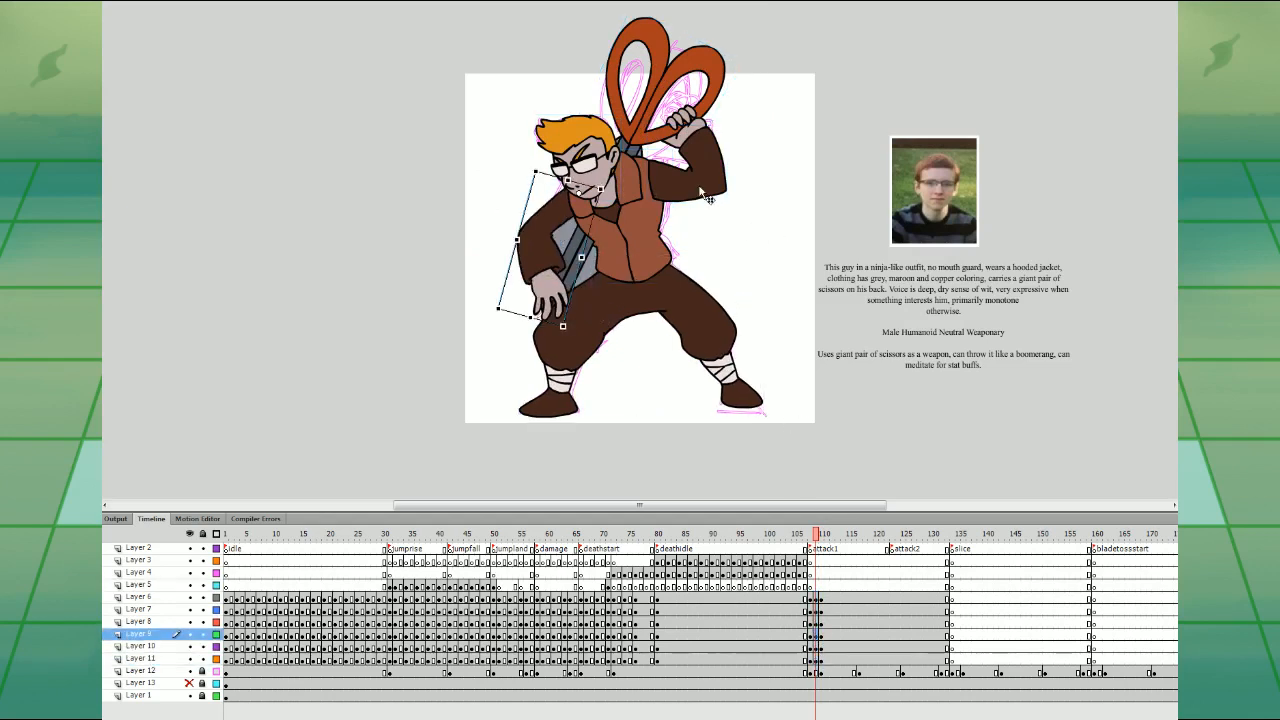
- Rotate the bent arm and swing the scissors over the shoulder, then shift the whole upper body slightly down
left_click(701, 189)
left_click_drag(731, 122, 735, 129)
left_click(718, 80)
left_click_drag(744, 51, 765, 86)
left_click_drag(731, 95, 778, 97)
left_click(611, 151)
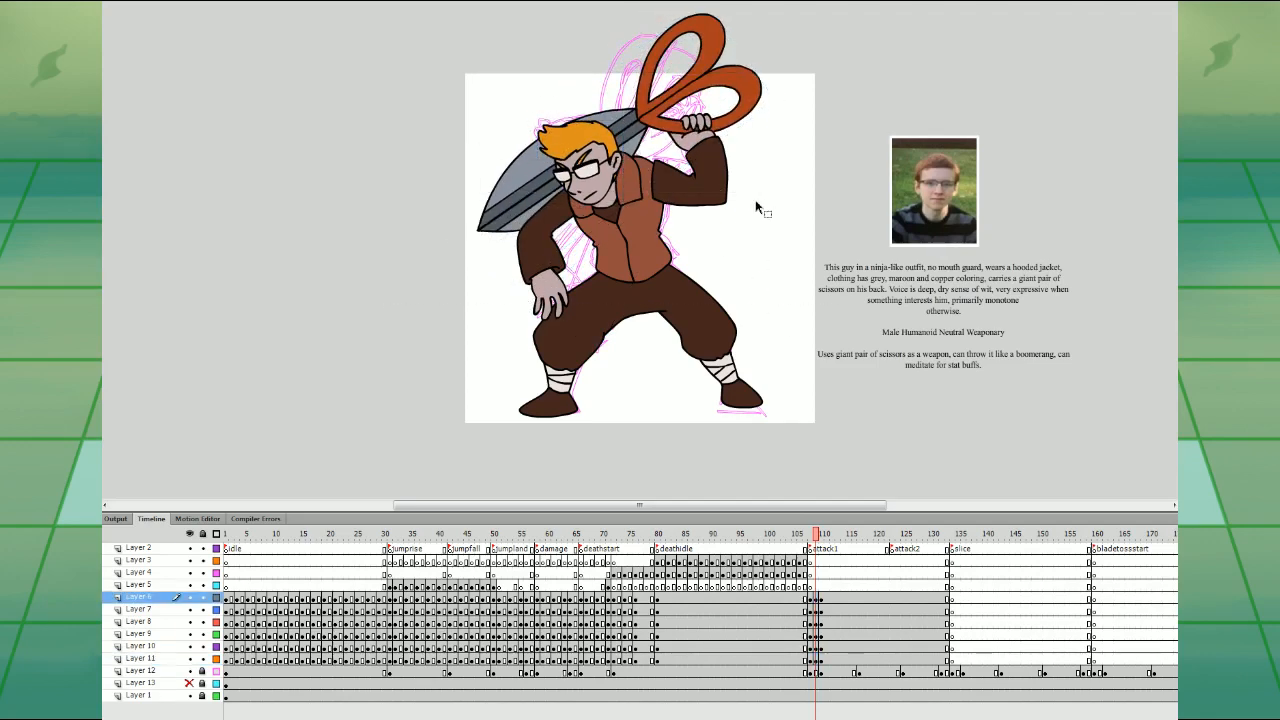
key("ctrl+a")
left_click_drag(671, 248, 671, 260)
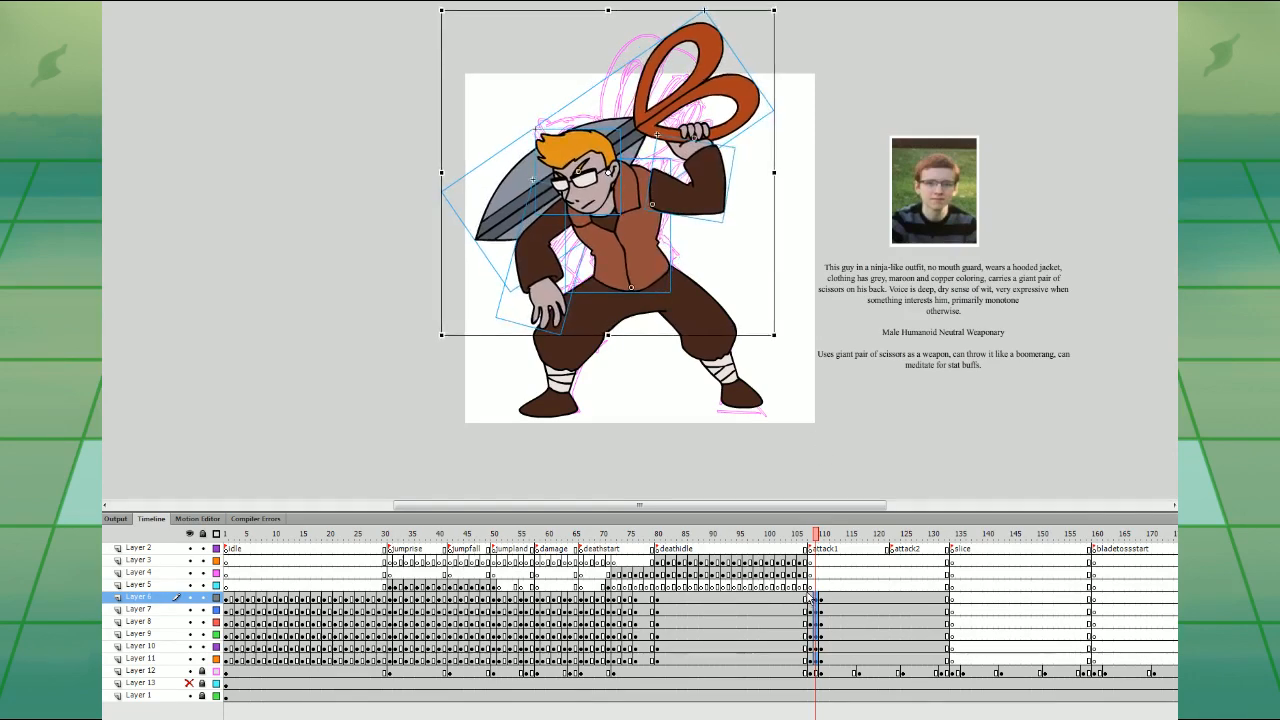
- Review the opening motion and move the outstretched-arm attack1 pose on Layers 6 to 11 one frame earlier
left_click_drag(813, 534, 870, 577)
left_click(815, 587)
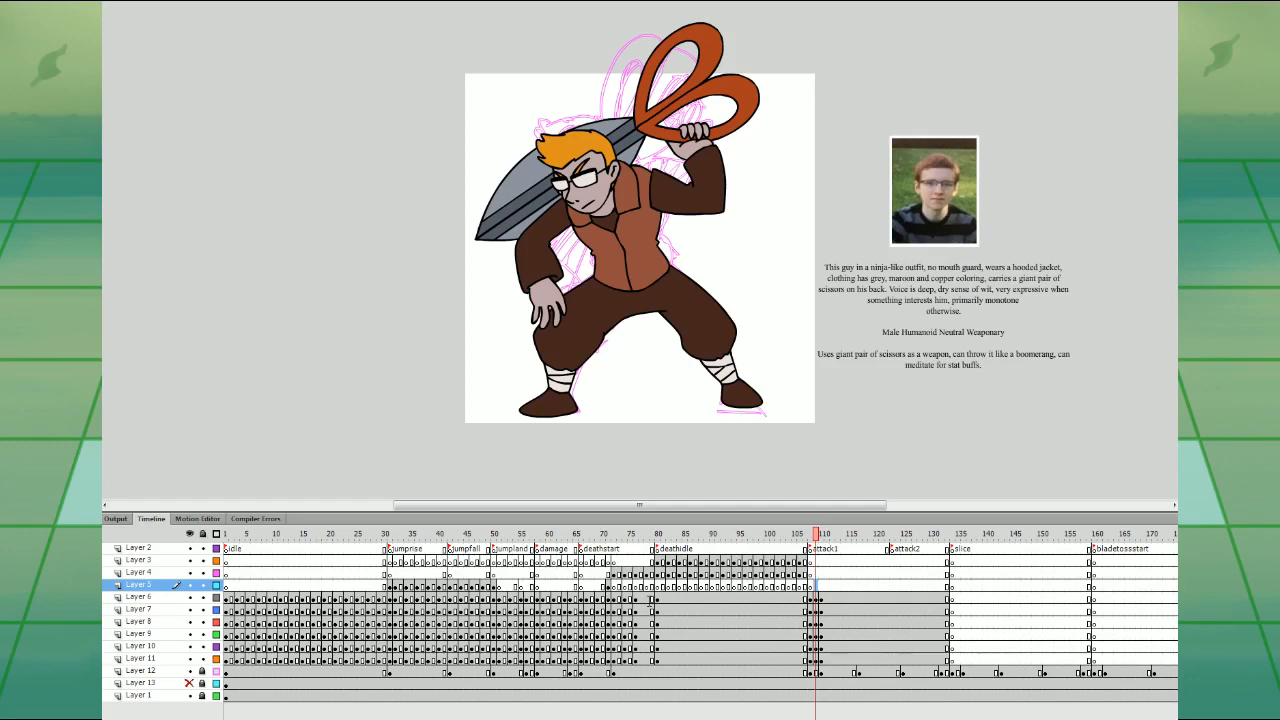
left_click_drag(818, 534, 857, 534)
left_click_drag(816, 598, 816, 673)
left_click(821, 673)
left_click(826, 660)
- Insert blank keyframes on Layer 5 at every second frame through the start of attack1 as timing marks
left_click(820, 586)
key("F7")
left_click(827, 586)
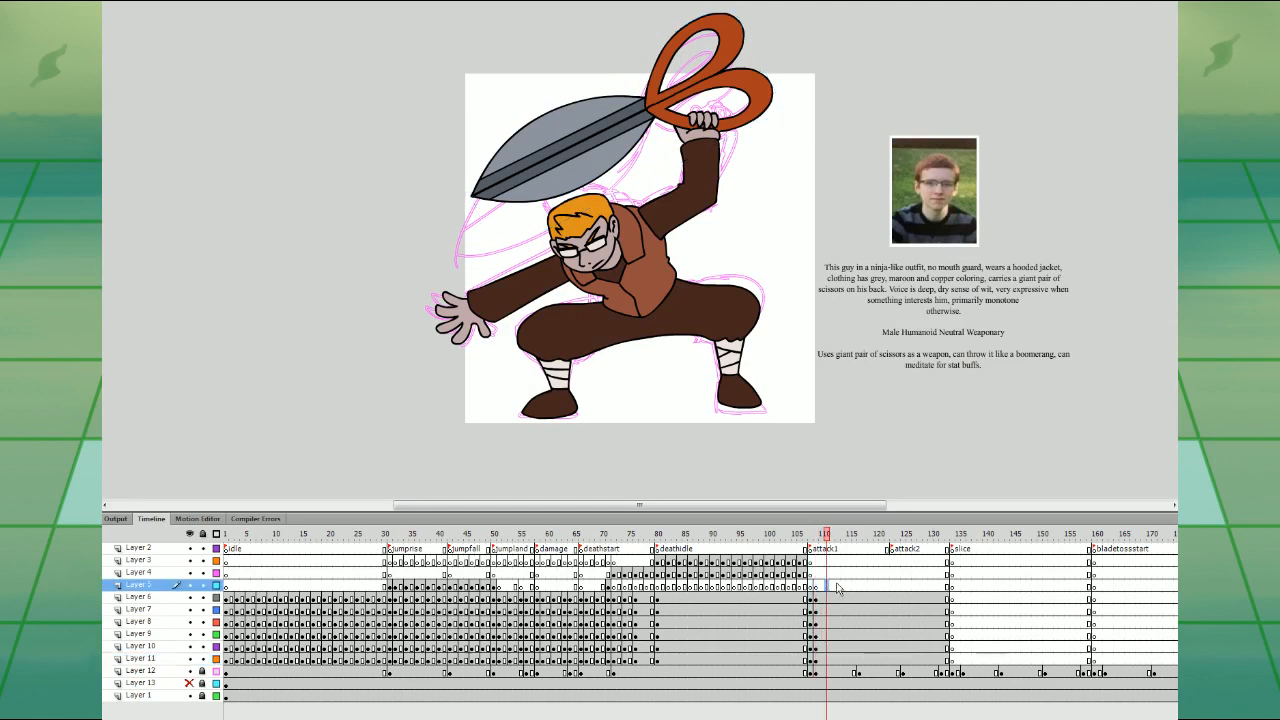
key("F7")
left_click(838, 586)
key("F7")
left_click(849, 586)
key("F7")
- Add keyframes on Layers 6 to 11 at the last Layer 5 timing mark and widen the crouching legs slightly
left_click_drag(849, 598, 849, 660)
key("F6")
left_click(884, 396)
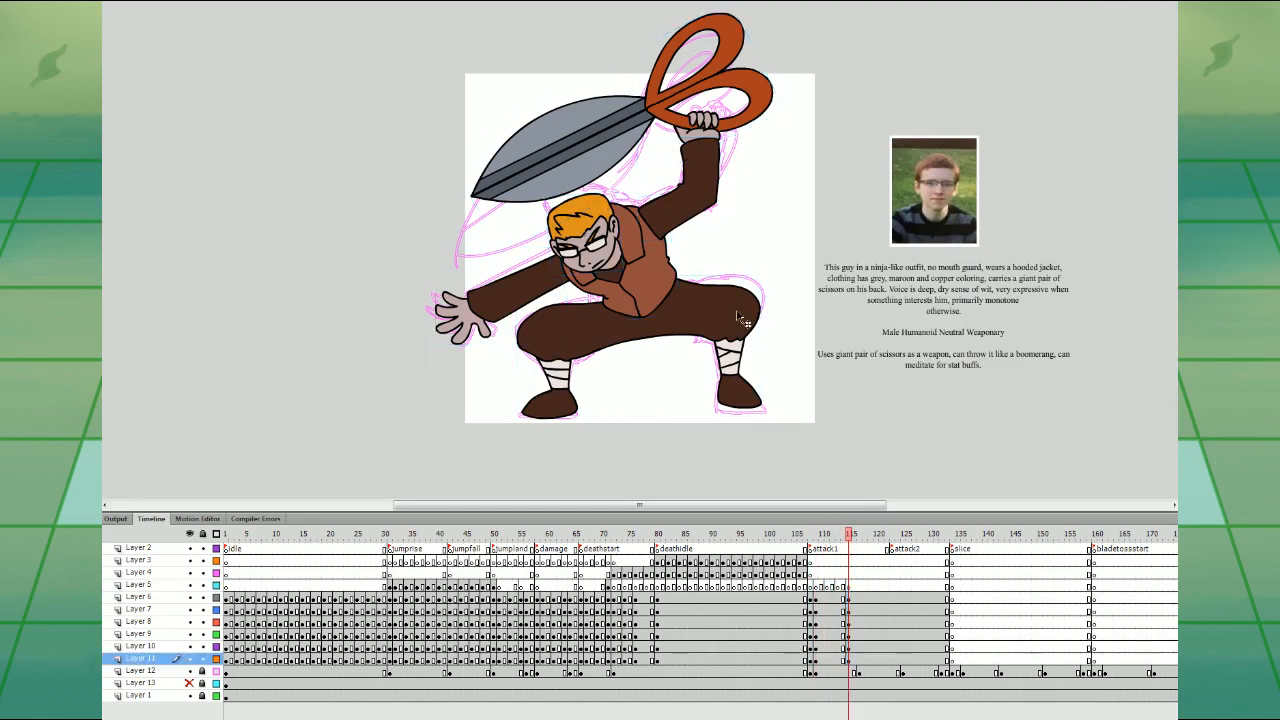
left_click(737, 309)
left_click_drag(761, 281, 765, 280)
left_click(786, 277)
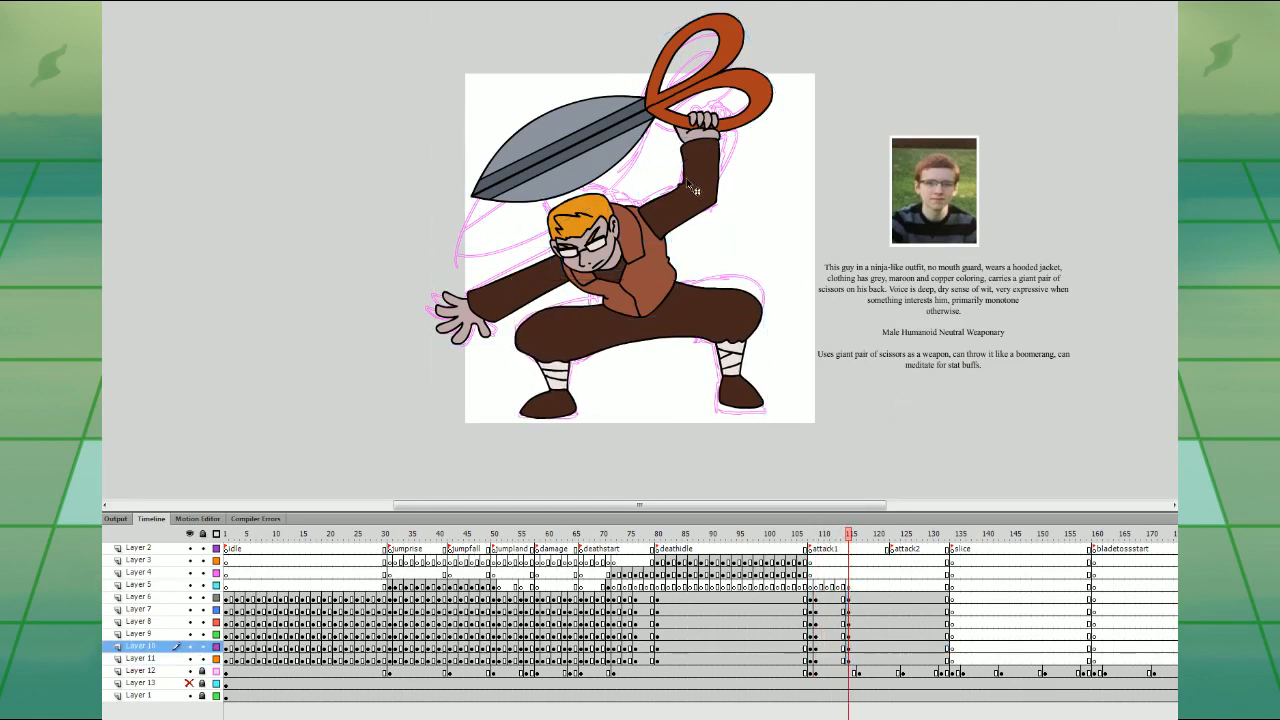
- Swing the outstretched arm slightly upward and rotate the raised scissors to a flatter angle, keeping the handle in the hand
left_click(694, 186)
left_click(570, 255)
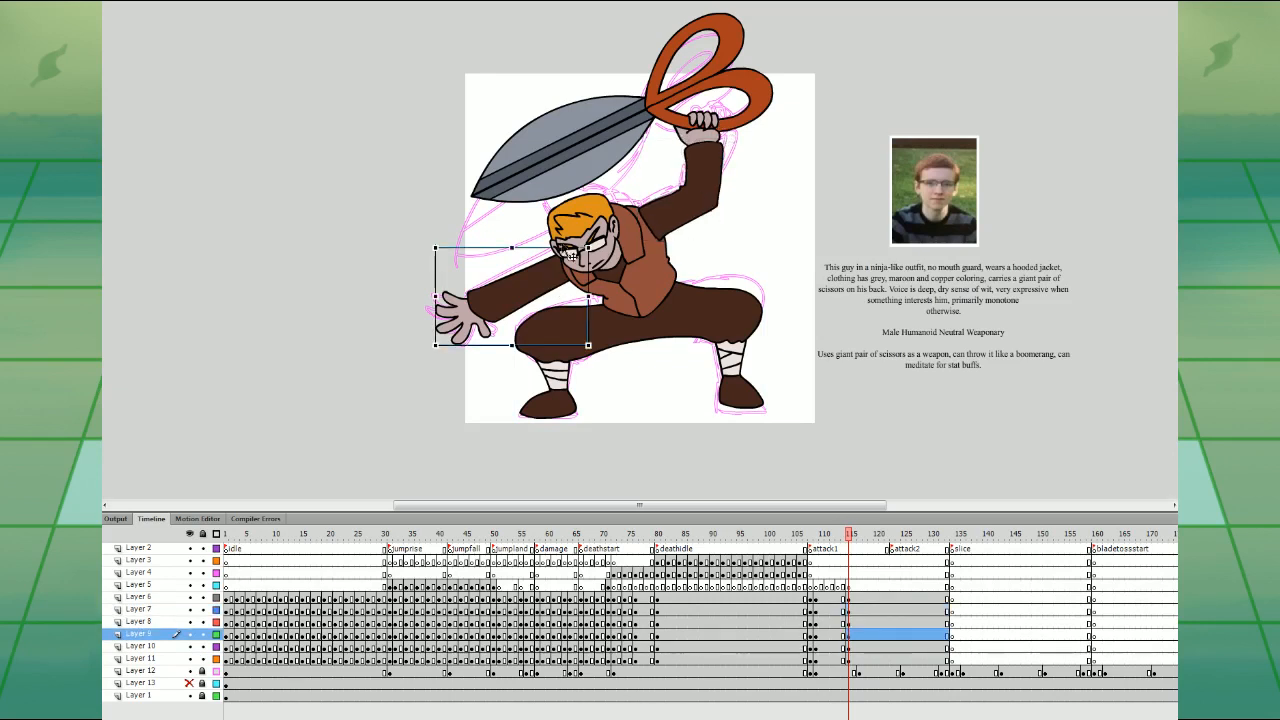
left_click_drag(443, 240, 432, 252)
left_click(759, 70)
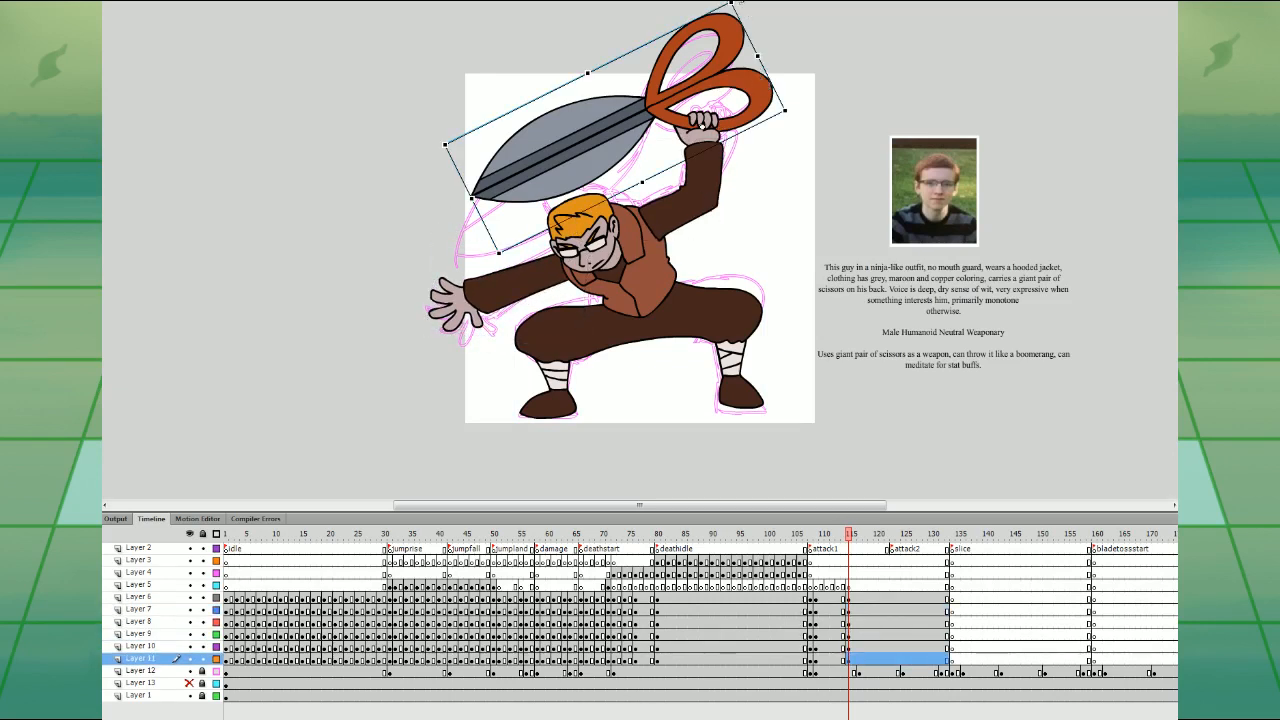
left_click_drag(741, 2, 765, 12)
left_click_drag(749, 110, 752, 113)
- Lower the head, torso, both arms and scissors slightly in the new crouching pose
left_click(851, 587)
key("comma")
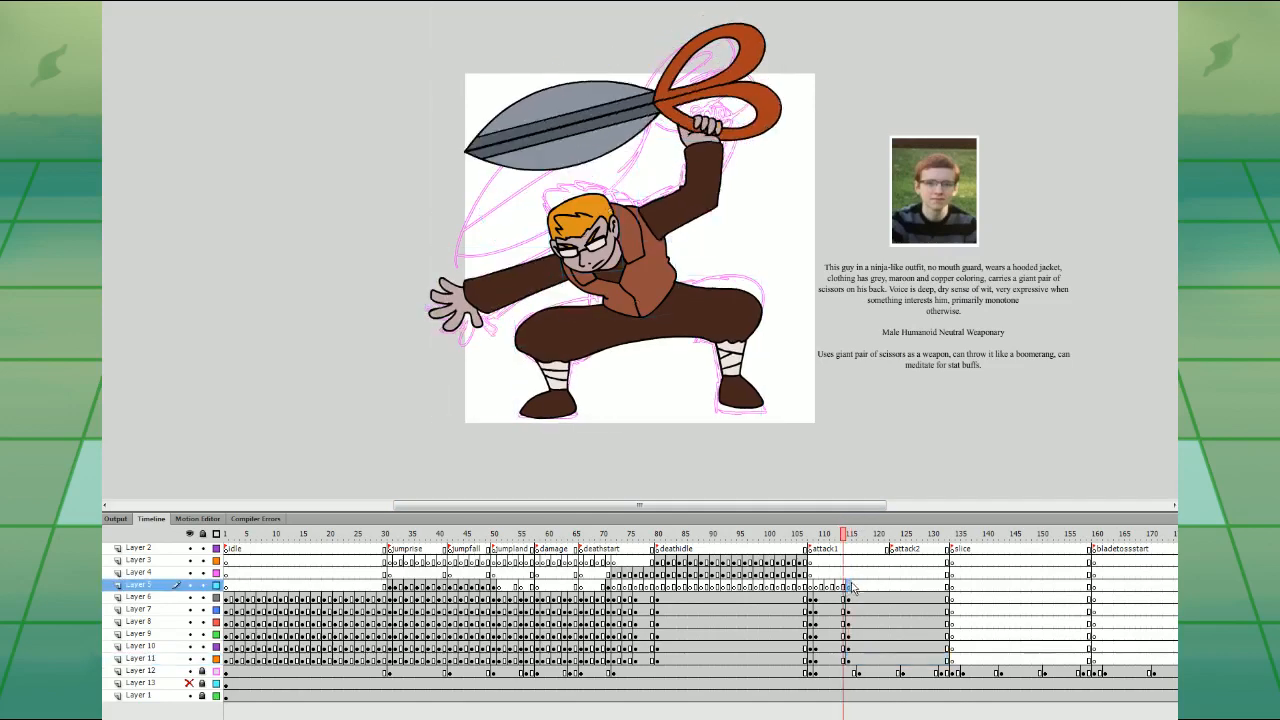
left_click_drag(386, 78, 852, 232)
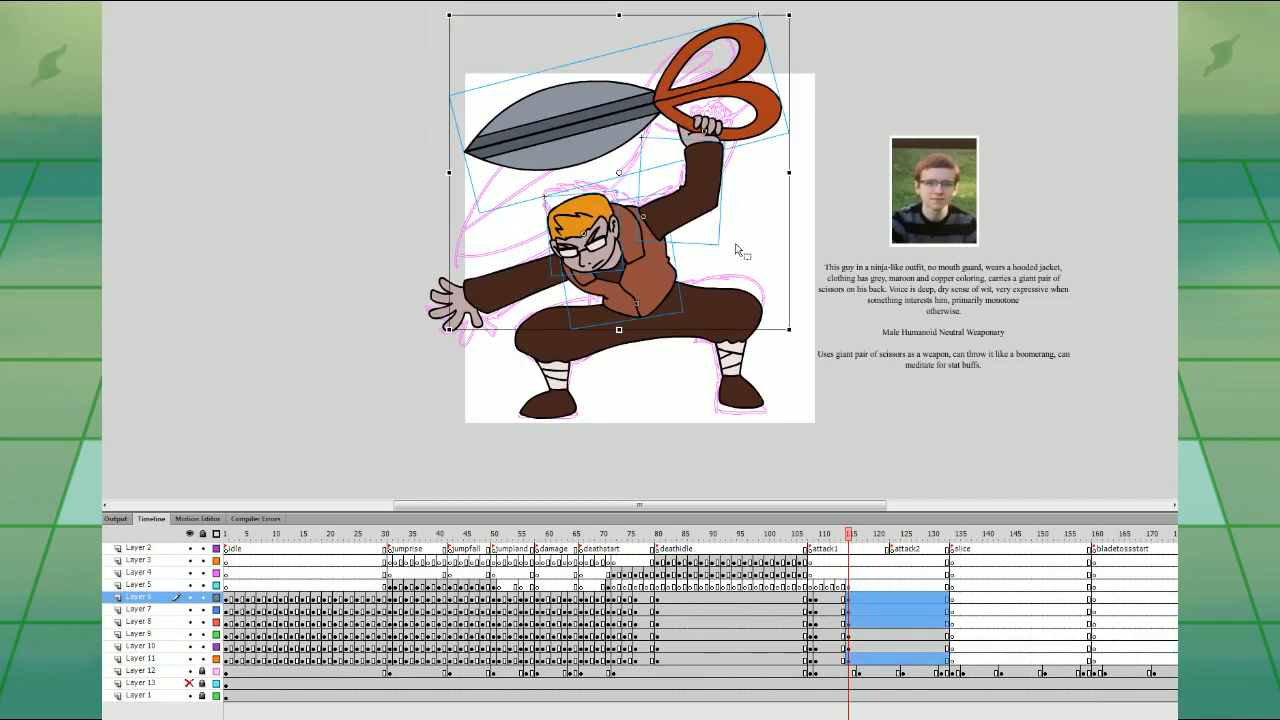
left_click(515, 287, "shift")
key("Down")
key("Down")
key("Down")
key("Down")
- Nudge the head on Layer 6 in the lowered pose, comparing it with the preceding frames
left_click(850, 575)
key("comma")
key("comma")
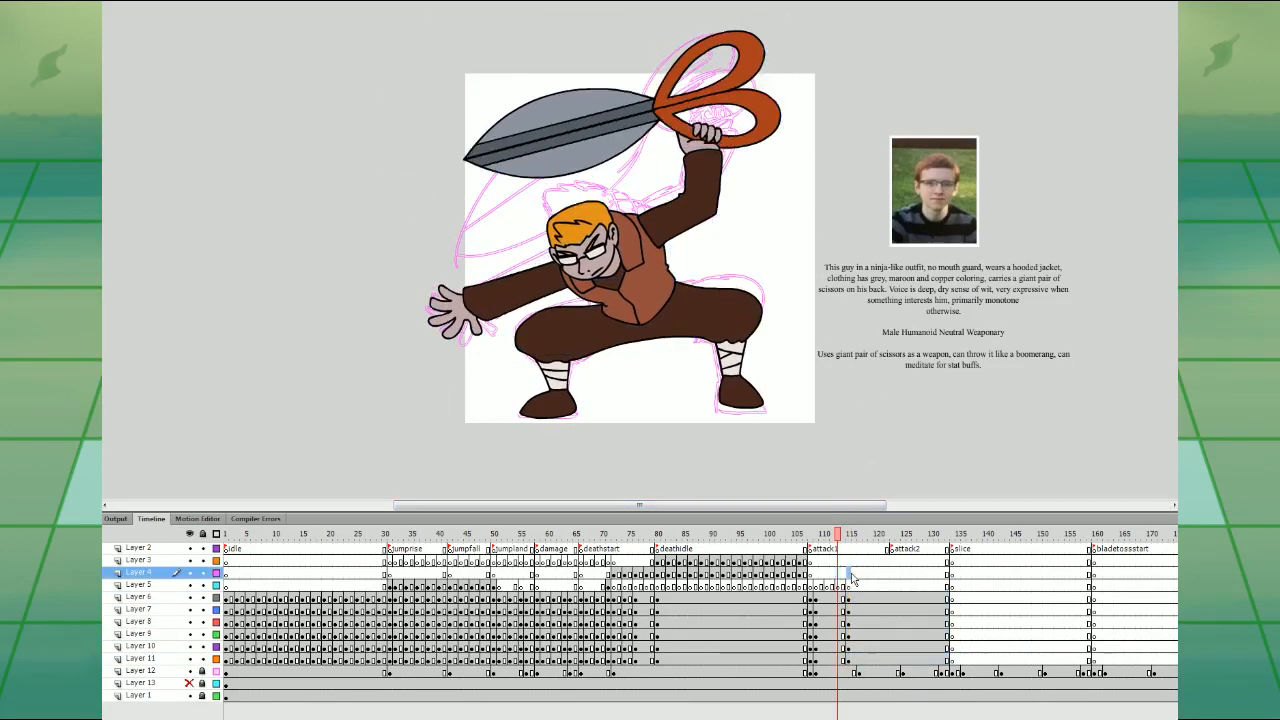
left_click(850, 598)
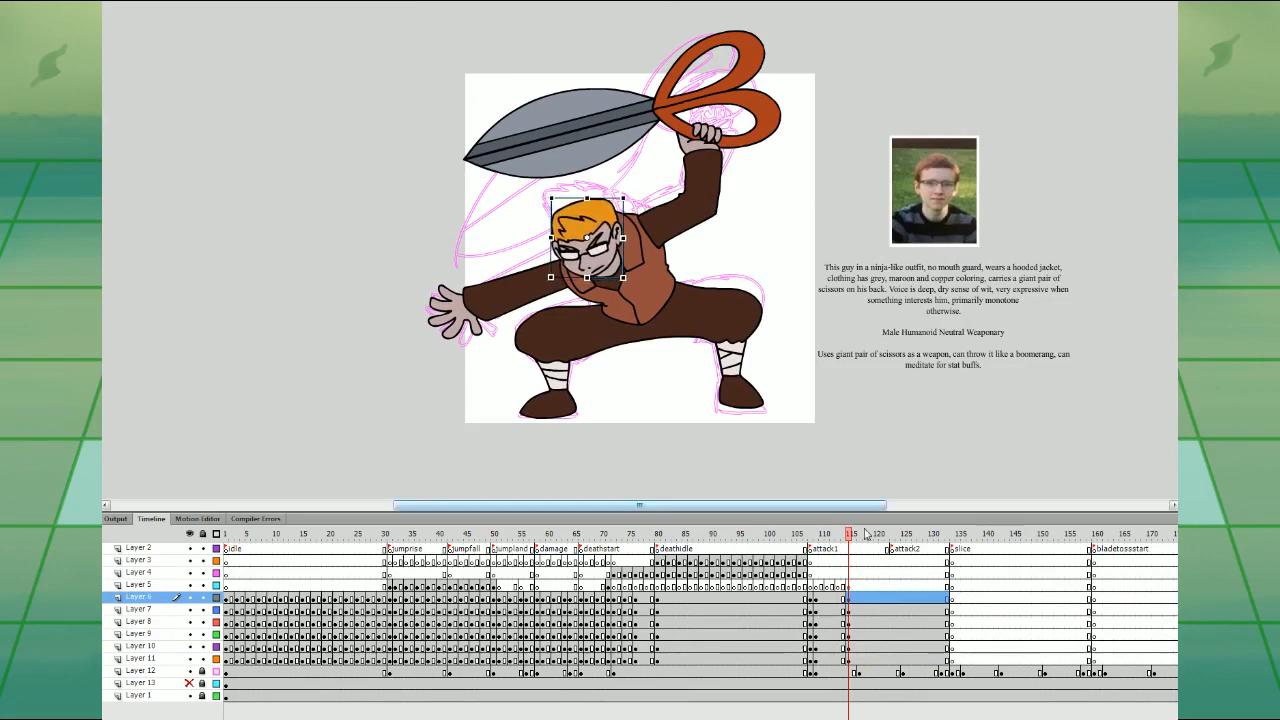
key("comma")
key("comma")
left_click(850, 587)
- Create classic tweens between the two crouching attack1 poses on Layers 6 to 11, adjust their easing and play the motion
left_click_drag(834, 599, 838, 659)
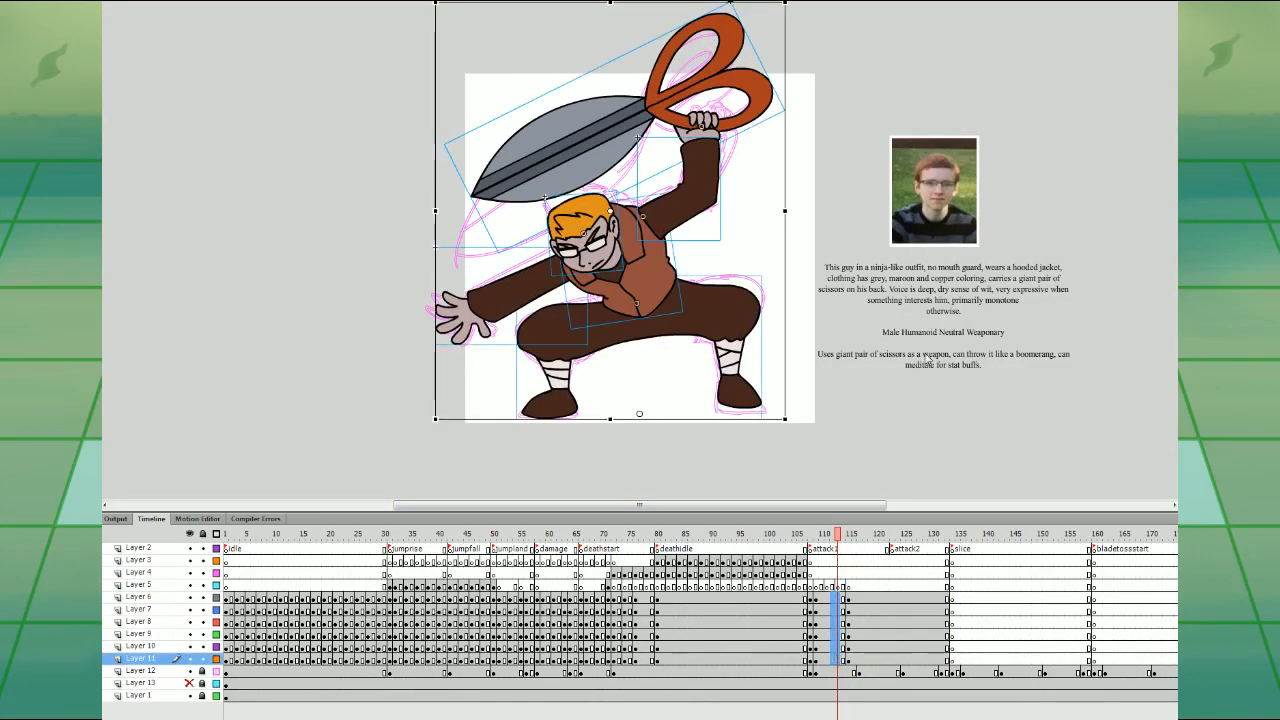
left_click(941, 320)
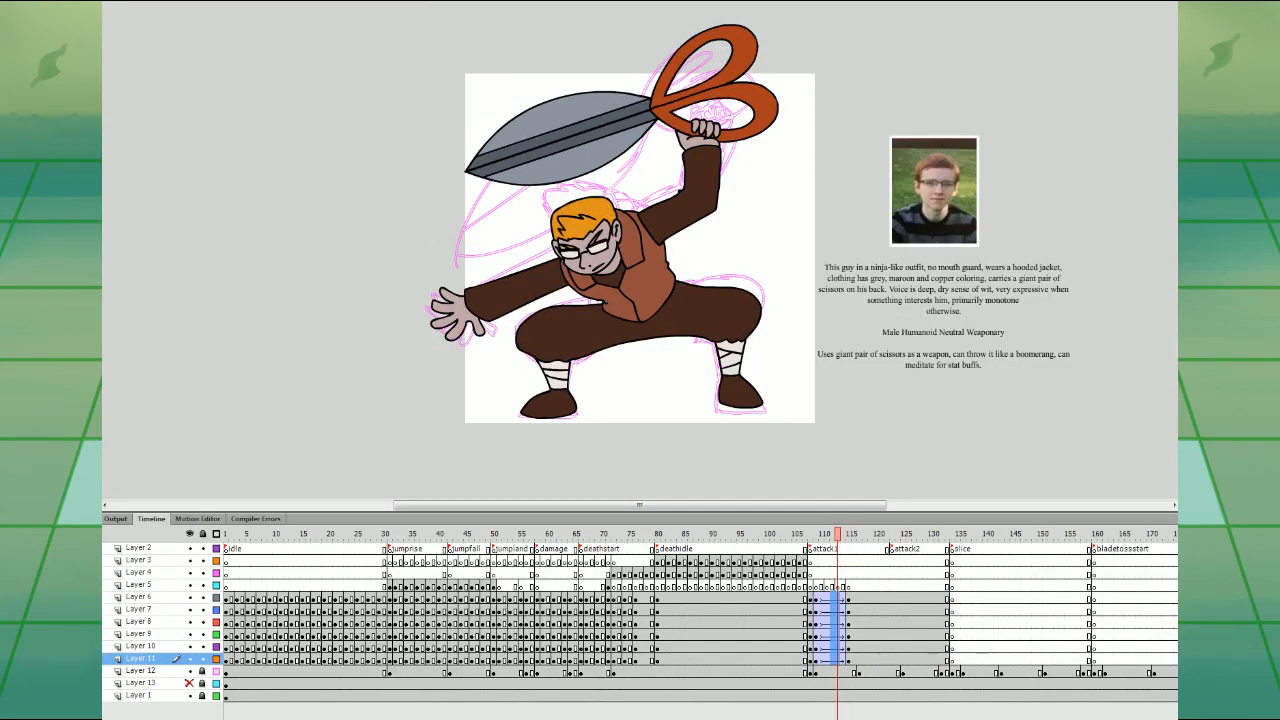
left_click_drag(1206, 35, 1262, 35)
left_click(812, 587)
key("Return")
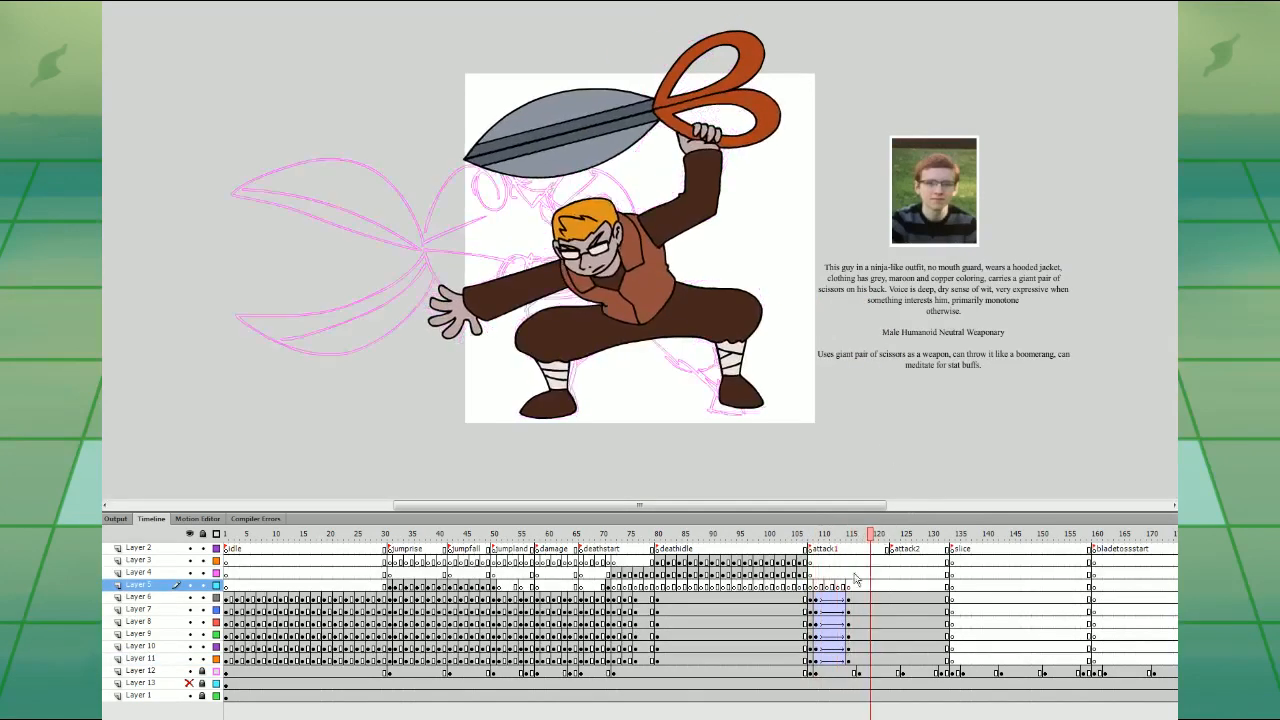
- Convert the tweened frames on Layers 6 to 11 to keyframes, remove the tweens and play the result
left_click_drag(850, 587, 844, 661)
key("F6")
left_click(828, 574)
right_click(845, 662)
left_click(906, 312)
left_click(792, 587)
key("Return")
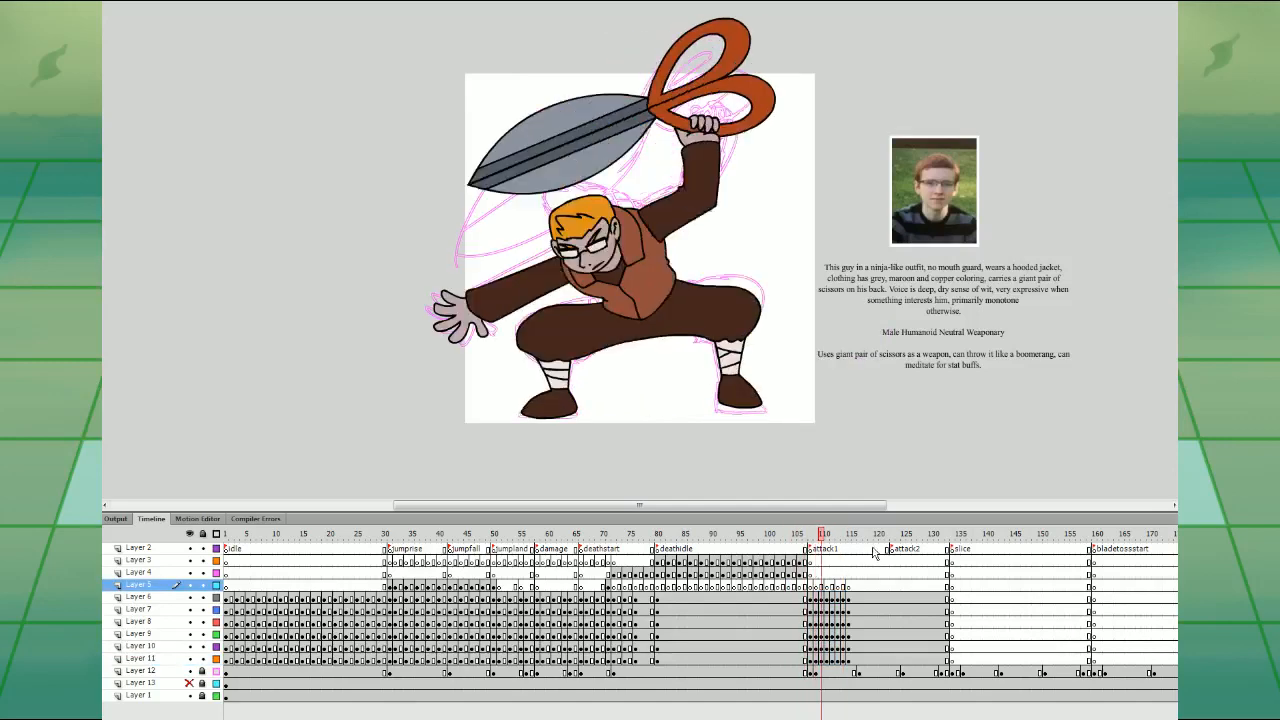
- Clear alternate keyframes on Layers 6 to 11 so each attack1 pose holds two frames, and play the animation
left_click(828, 598)
mouse_move(828, 598)
left_mouse_down()
mouse_move(828, 661)
mouse_move(823, 600)
left_mouse_up()
left_click_drag(844, 660, 844, 600)
left_click(905, 366)
left_click(799, 587)
key("Return")
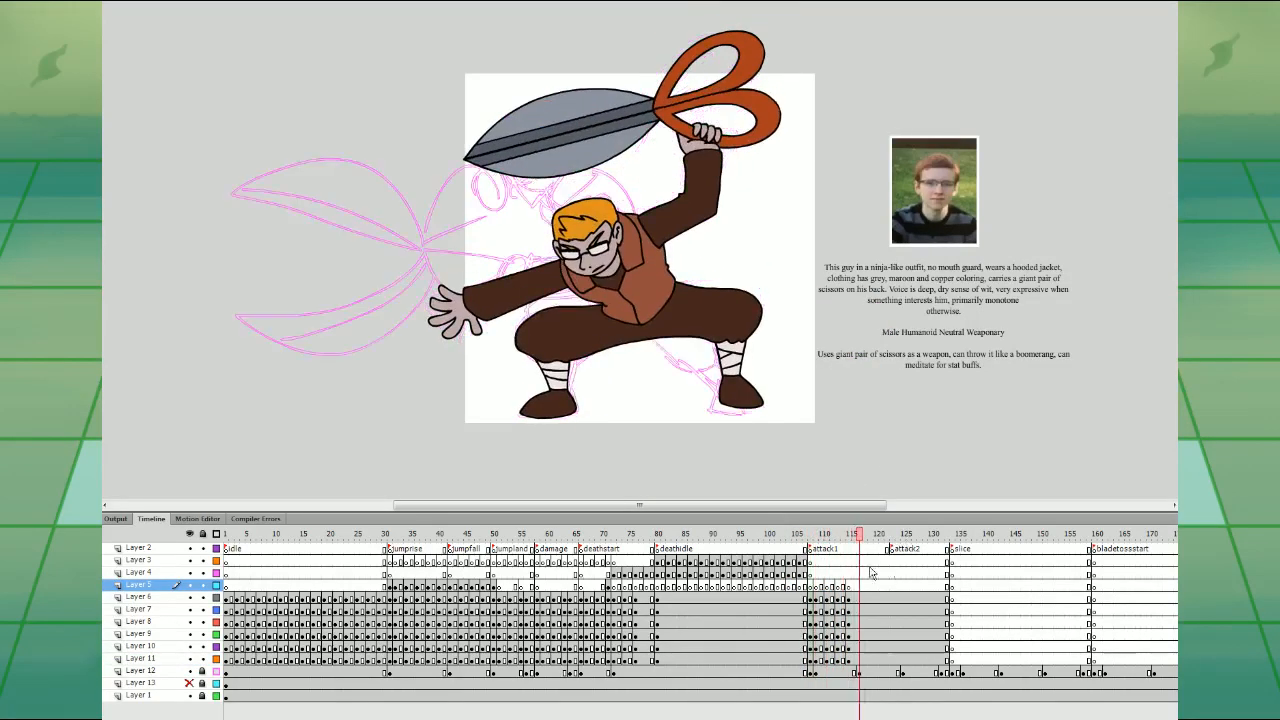
left_click(804, 599)
key("Return")
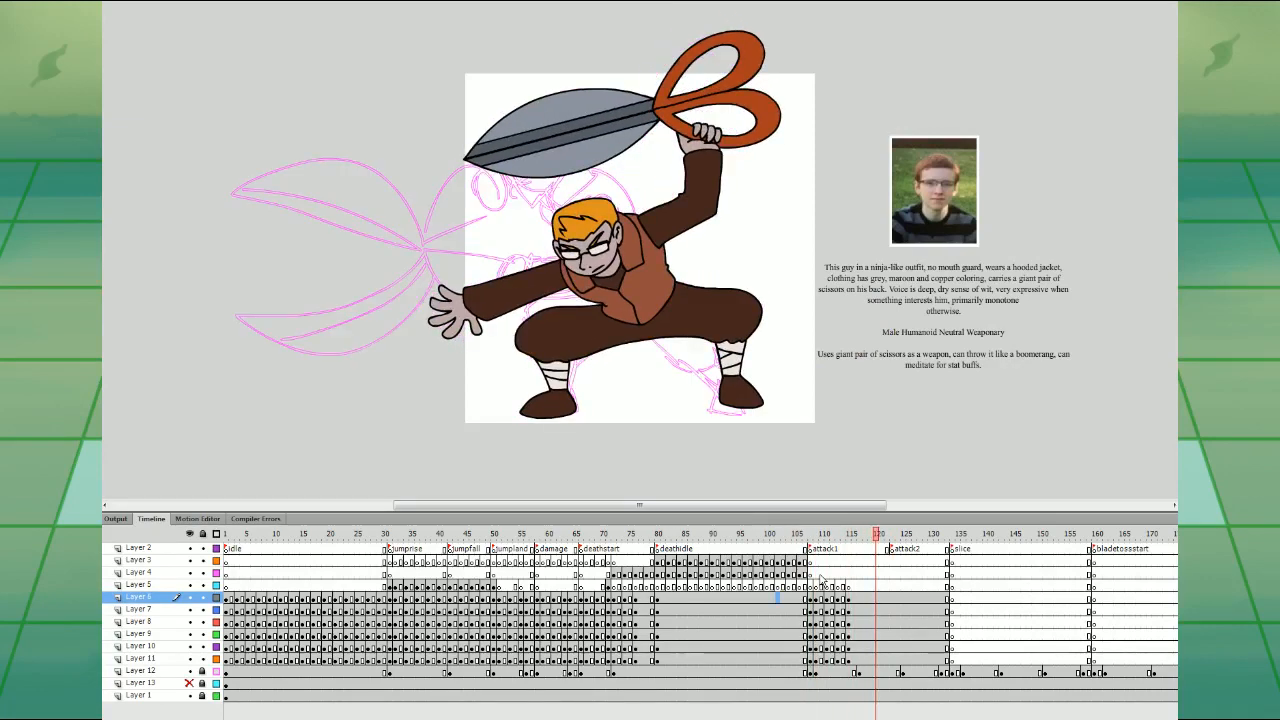
left_click(810, 600)
key("Return")
- Extend all layers by one frame before the open-scissors sketch and insert blank keyframes on Layers 6 to 11 at that sketch
left_click(861, 660)
left_click(855, 549)
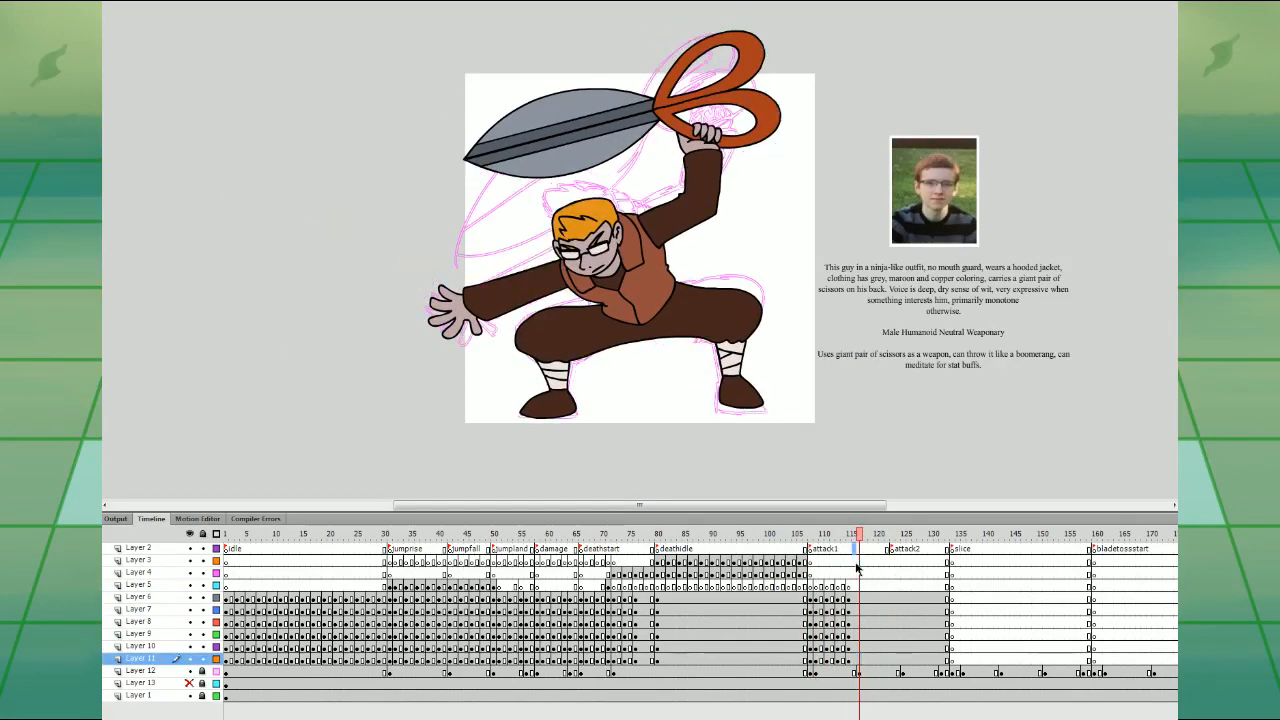
left_click_drag(857, 569, 854, 711)
key("F5")
left_click_drag(865, 660, 868, 598)
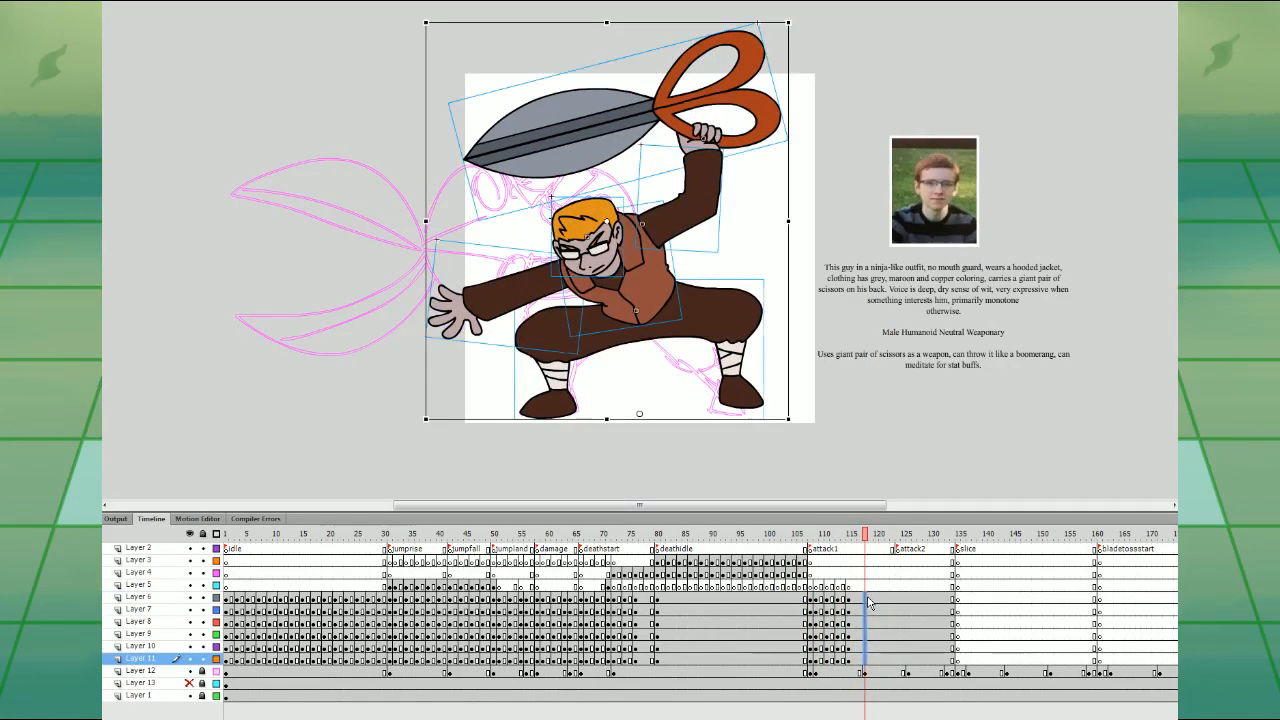
key("F7")
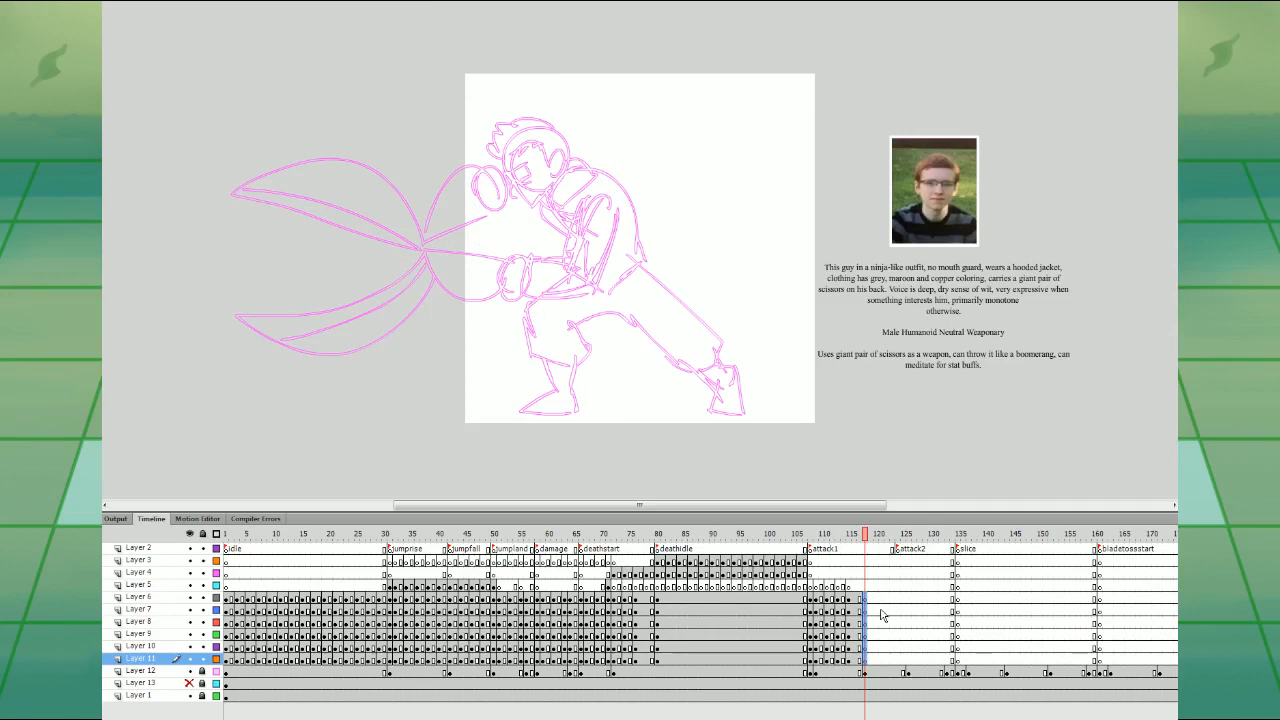
- Copy the idle pose keyframes of Layers 6 to 11 to just before the attack2 label
left_click(859, 587)
left_click(865, 598)
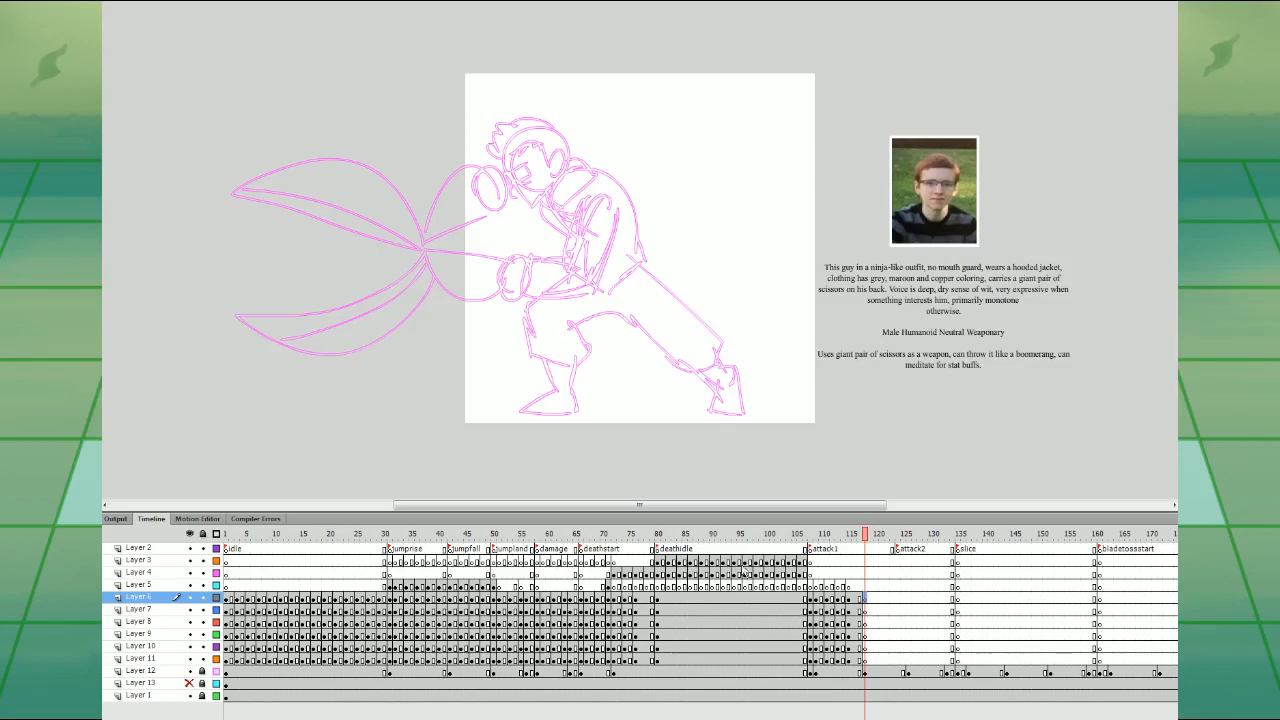
left_click_drag(231, 659, 882, 598)
key("comma")
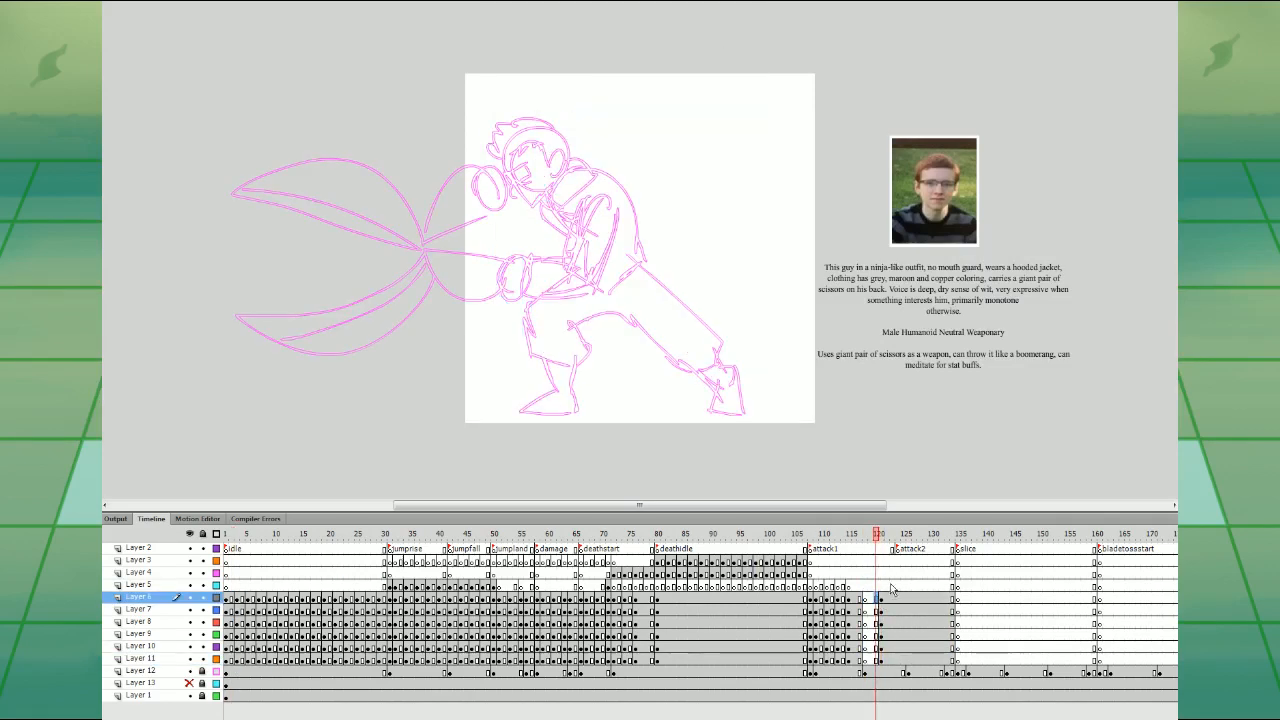
- Turn on onion skinning and draw the glasses, nose, ear and front hairline on Layer 6 over the open-scissors sketch
key("ctrl+equal")
left_click_drag(836, 287, 983, 400)
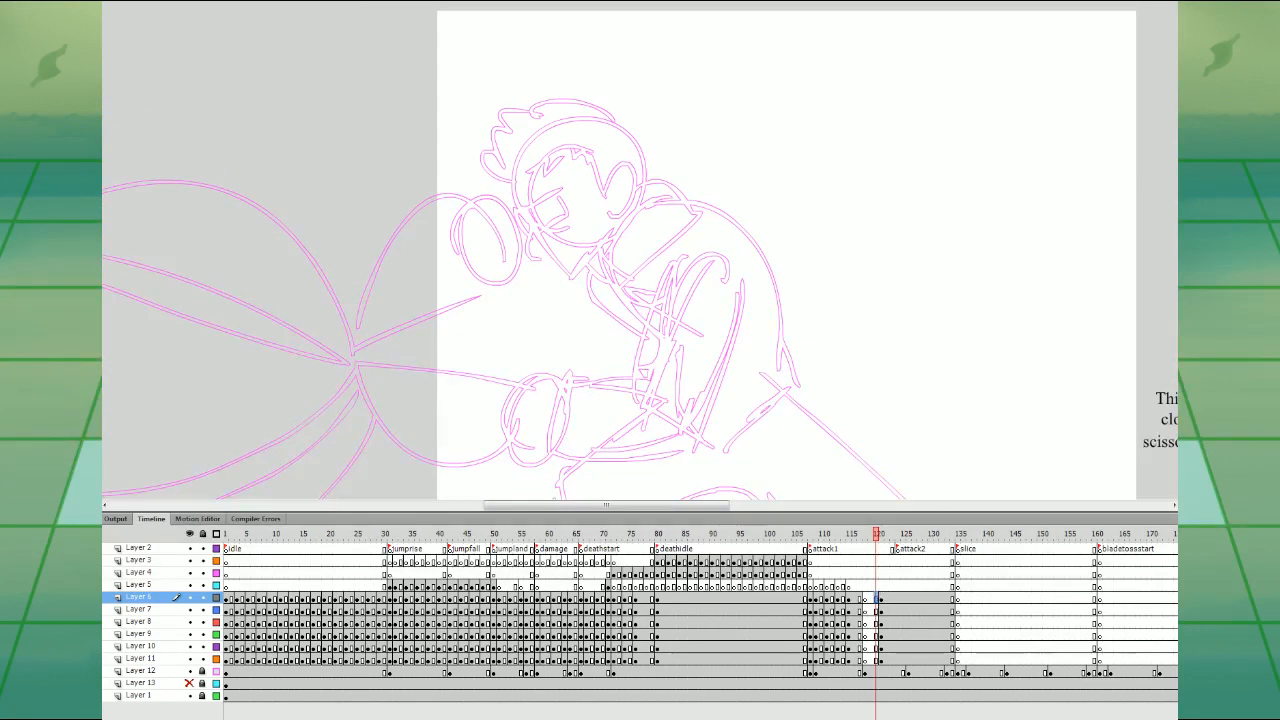
left_click(330, 717)
mouse_move(519, 205)
left_mouse_down()
mouse_move(548, 224)
mouse_move(522, 207)
left_mouse_up()
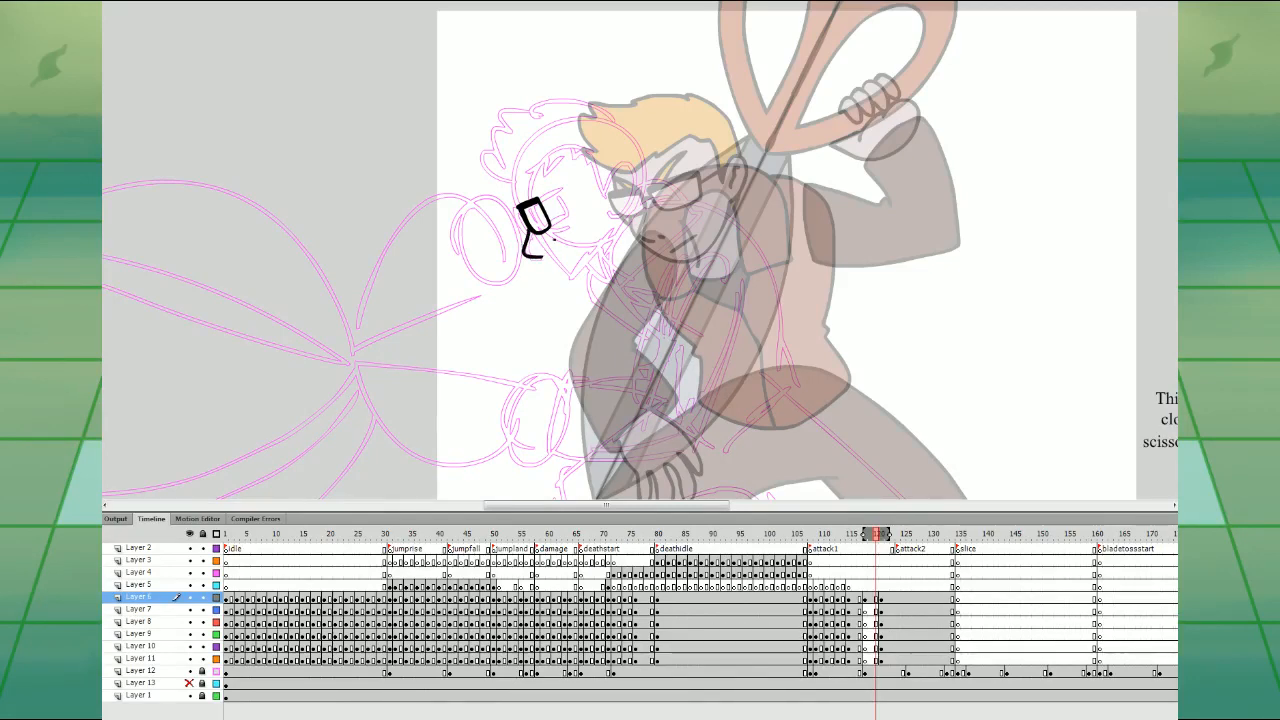
mouse_move(599, 222)
left_mouse_down()
mouse_move(609, 175)
mouse_move(587, 203)
mouse_move(607, 177)
mouse_move(588, 202)
mouse_move(604, 208)
left_mouse_up()
key("ctrl+z")
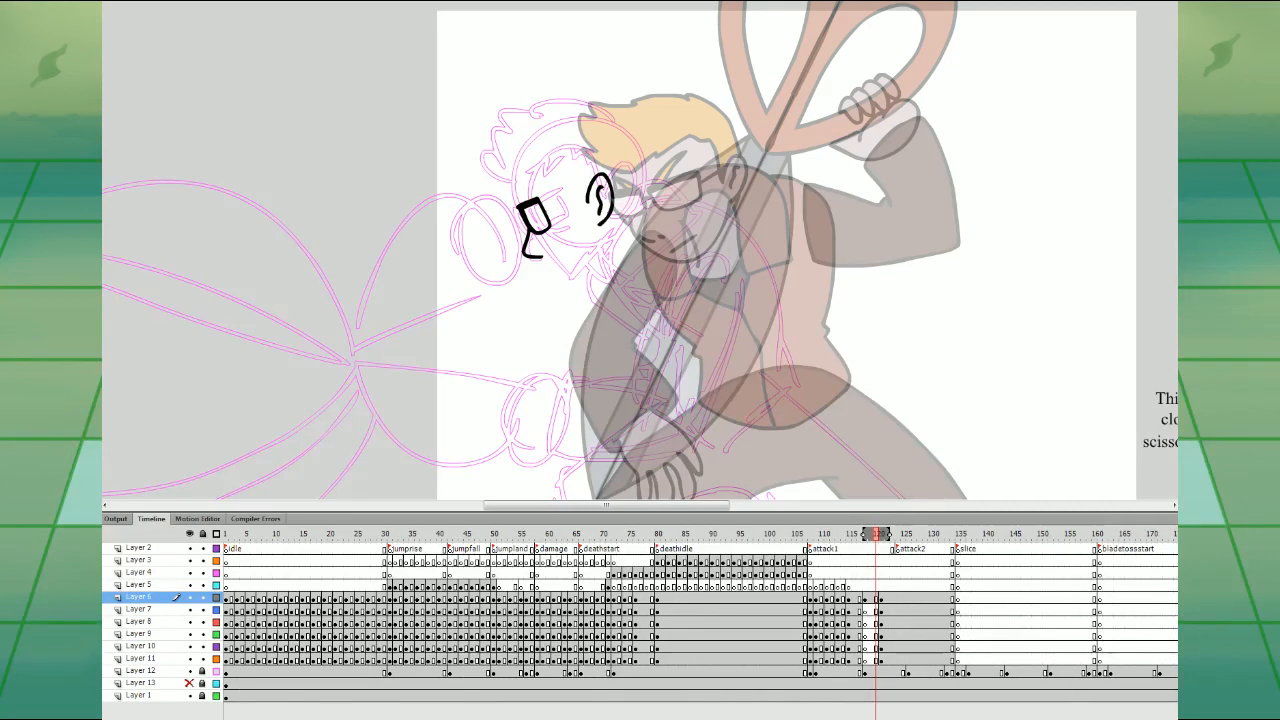
mouse_move(572, 172)
left_mouse_down()
mouse_move(576, 196)
mouse_move(514, 182)
left_mouse_up()
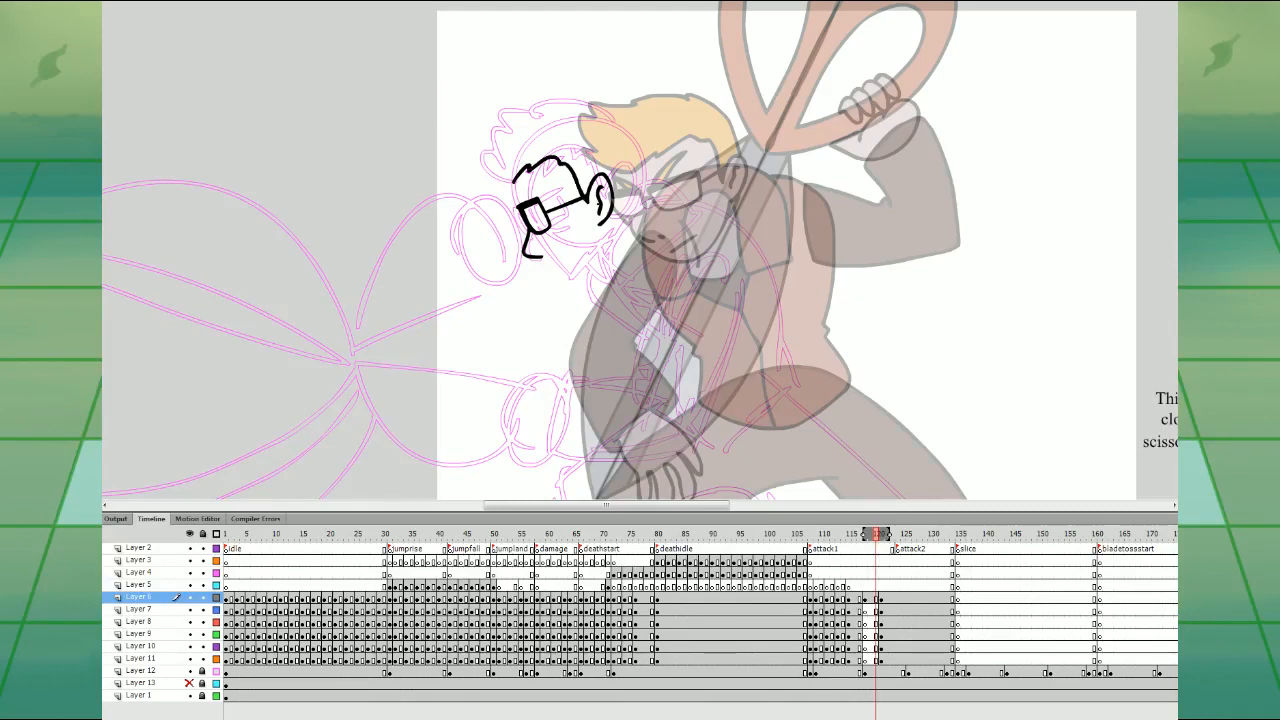
- Draw the spiky hair outline, refine its front tuft, and add the brow and jawline to the head on Layer 6
mouse_move(645, 190)
left_mouse_down()
mouse_move(622, 119)
mouse_move(590, 93)
mouse_move(535, 108)
left_mouse_up()
key("ctrl+z")
mouse_move(601, 224)
left_mouse_down()
mouse_move(641, 206)
mouse_move(645, 175)
mouse_move(637, 130)
mouse_move(611, 103)
mouse_move(545, 101)
mouse_move(492, 122)
mouse_move(512, 181)
left_mouse_up()
key("e")
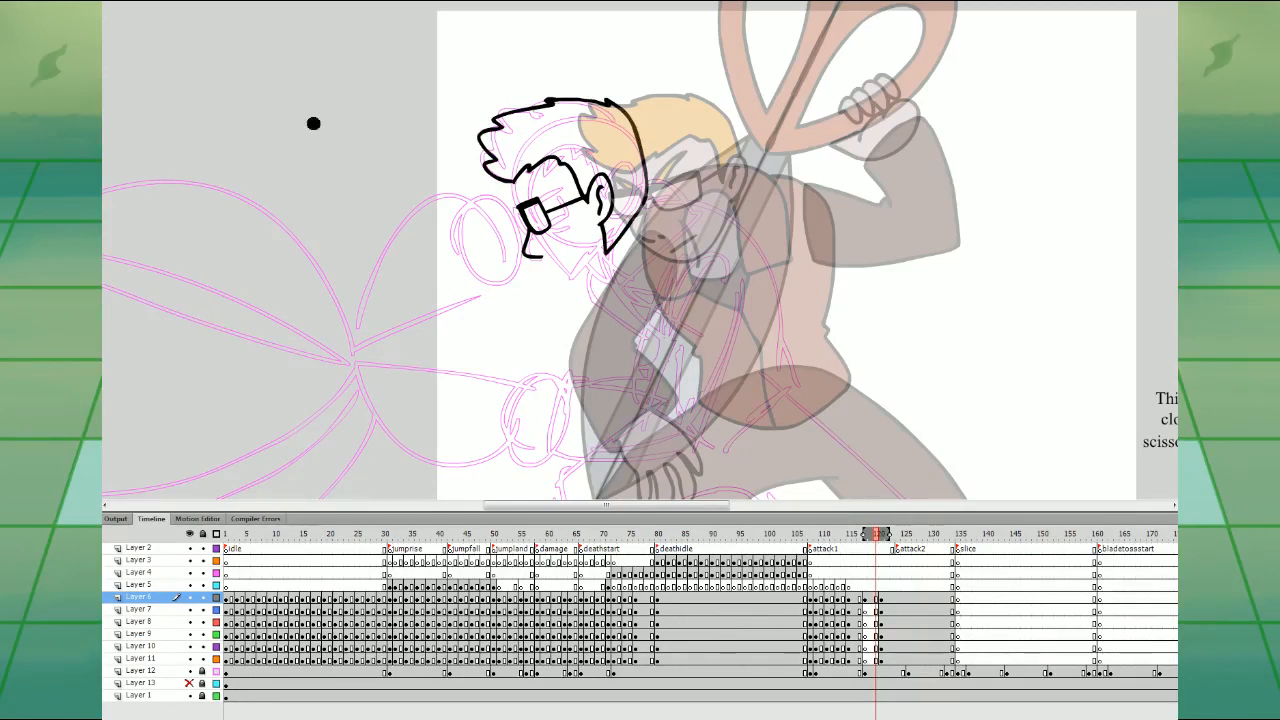
mouse_move(514, 129)
left_mouse_down()
mouse_move(501, 130)
mouse_move(507, 153)
mouse_move(489, 151)
left_mouse_up()
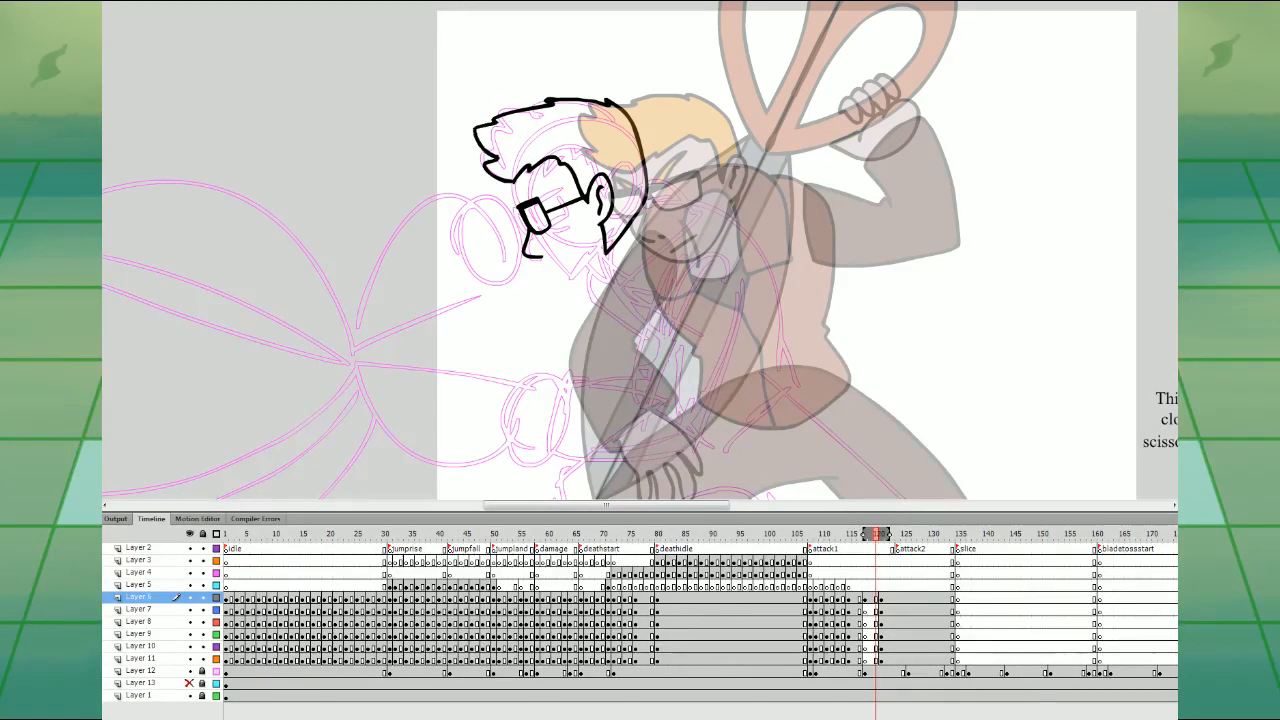
mouse_move(482, 150)
left_mouse_down()
mouse_move(519, 205)
mouse_move(538, 178)
left_mouse_up()
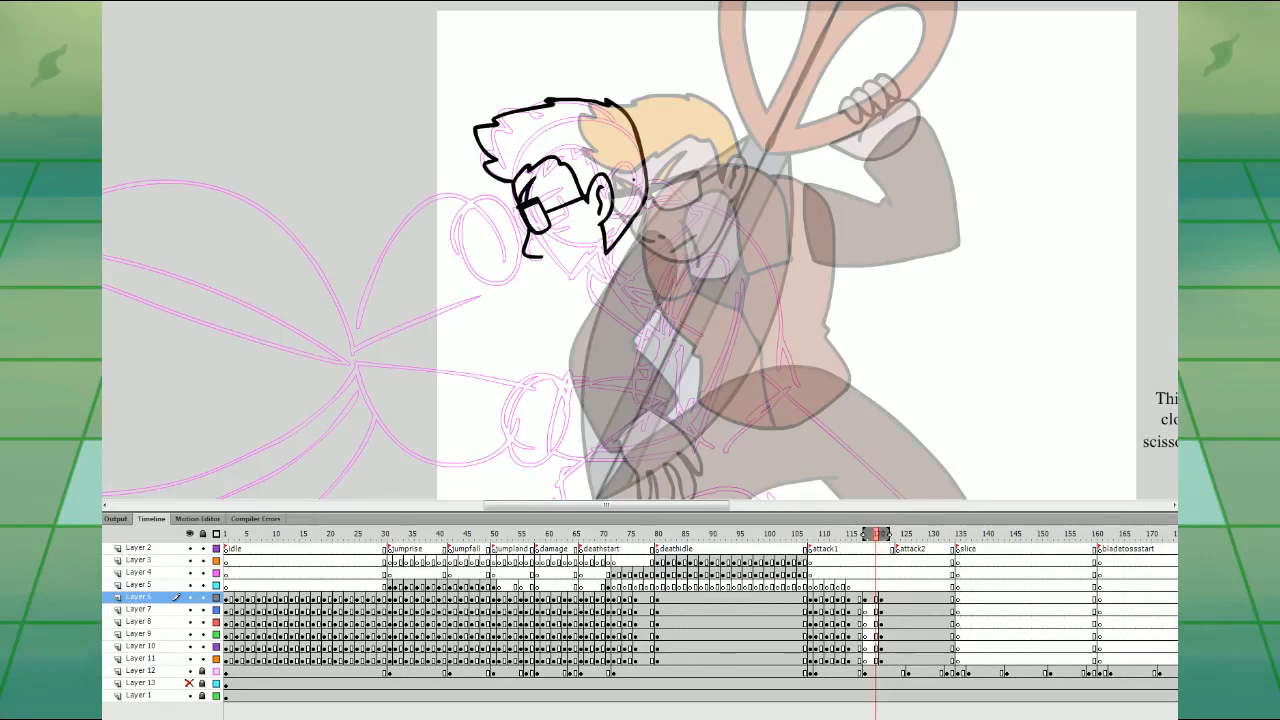
mouse_move(540, 258)
left_mouse_down()
mouse_move(574, 280)
mouse_move(598, 250)
left_mouse_up()
left_click(878, 609)
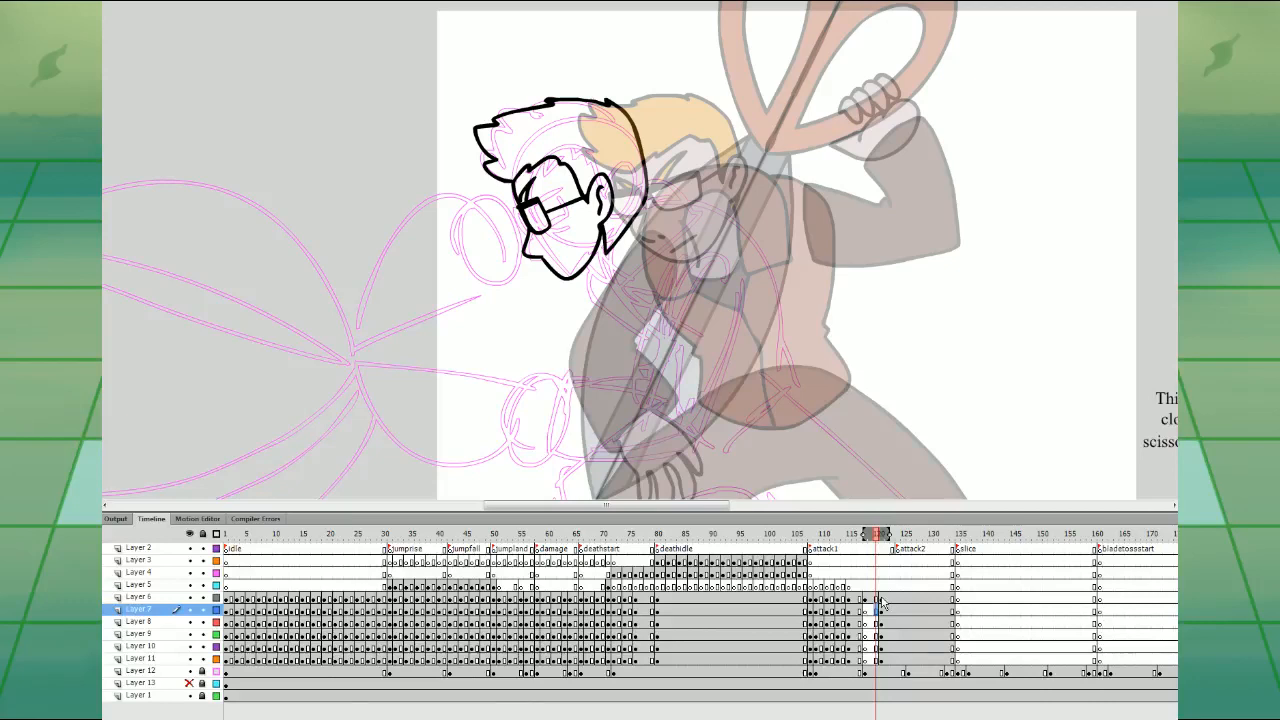
- Draw the neck and hooded collar outline below the head on Layer 8, following the open-scissors sketch
left_click(878, 621)
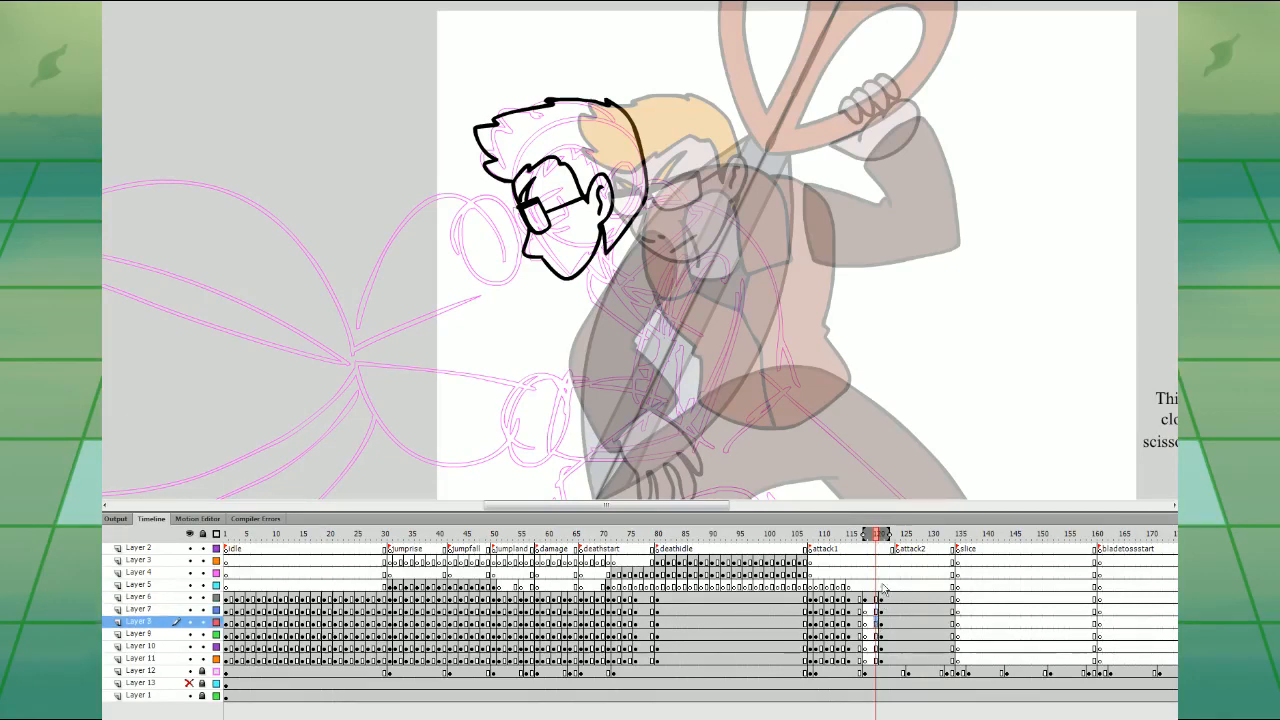
mouse_move(628, 185)
left_mouse_down()
mouse_move(599, 207)
mouse_move(594, 289)
left_mouse_up()
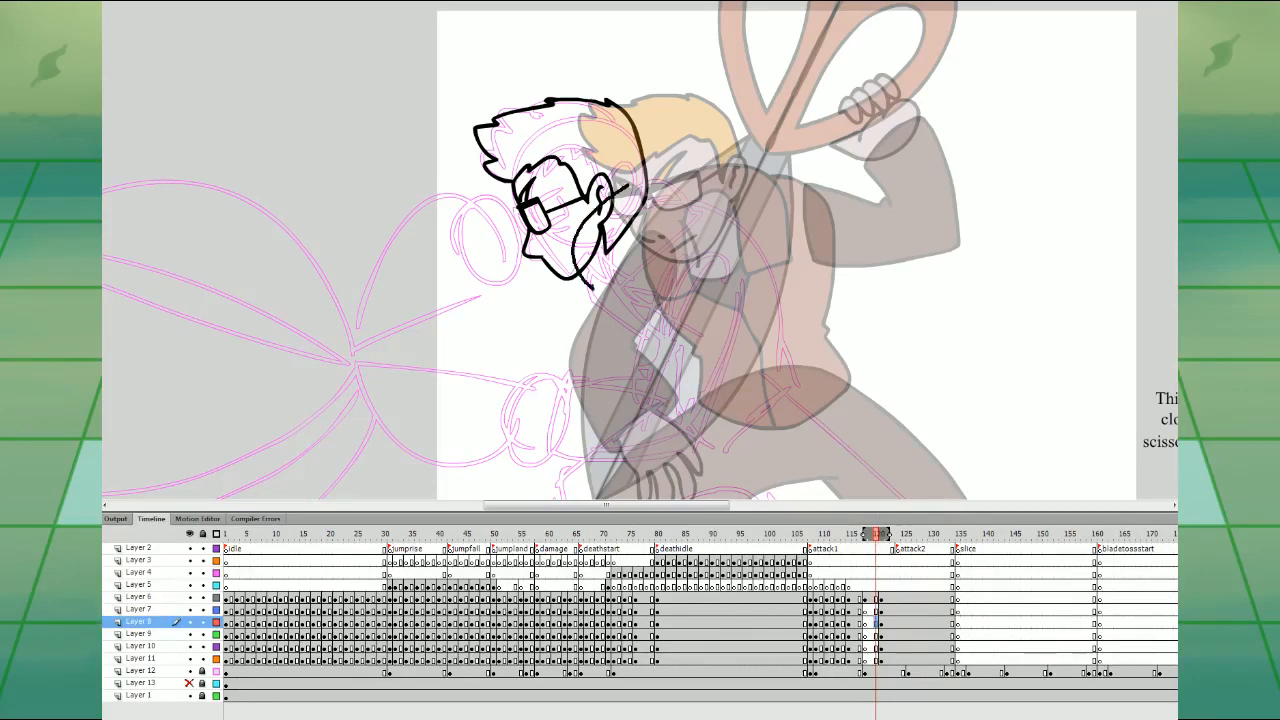
key("ctrl+z")
mouse_move(572, 228)
left_mouse_down()
mouse_move(613, 290)
mouse_move(618, 268)
mouse_move(636, 297)
mouse_move(681, 233)
mouse_move(661, 190)
mouse_move(616, 192)
left_mouse_up()
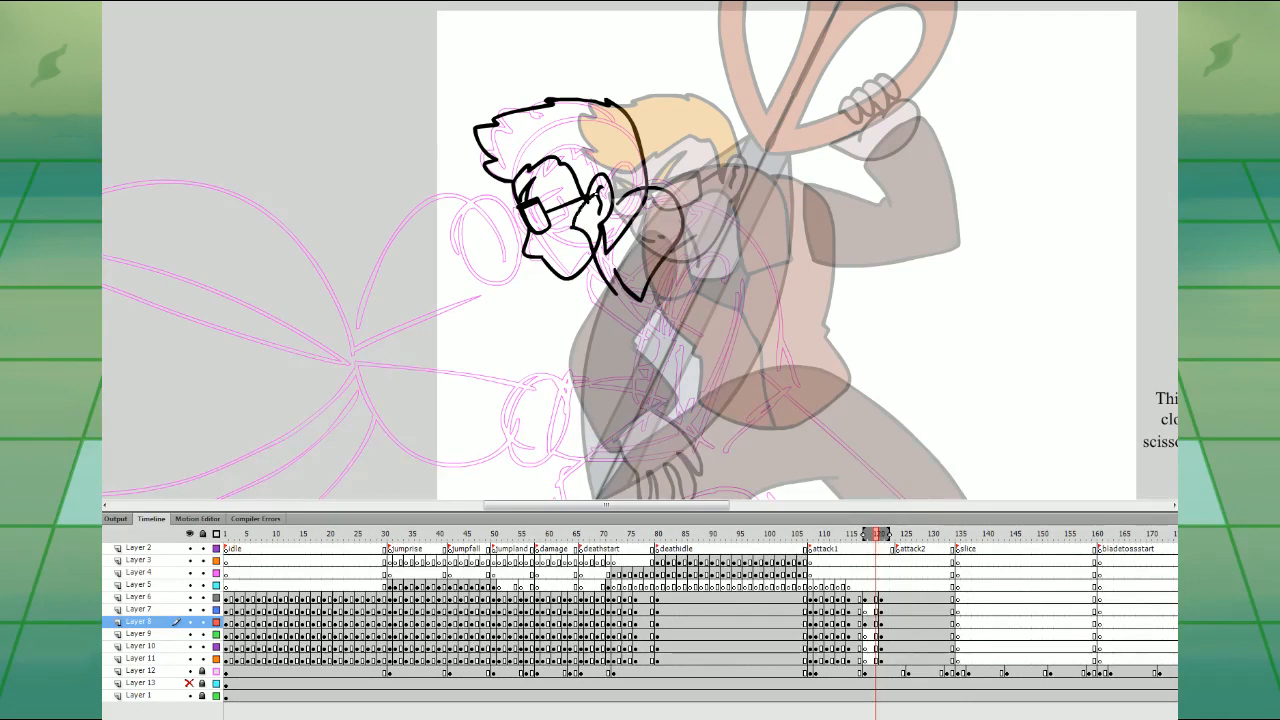
mouse_move(615, 270)
left_mouse_down()
mouse_move(638, 213)
mouse_move(621, 258)
mouse_move(635, 217)
mouse_move(615, 201)
left_mouse_up()
key("ctrl+z")
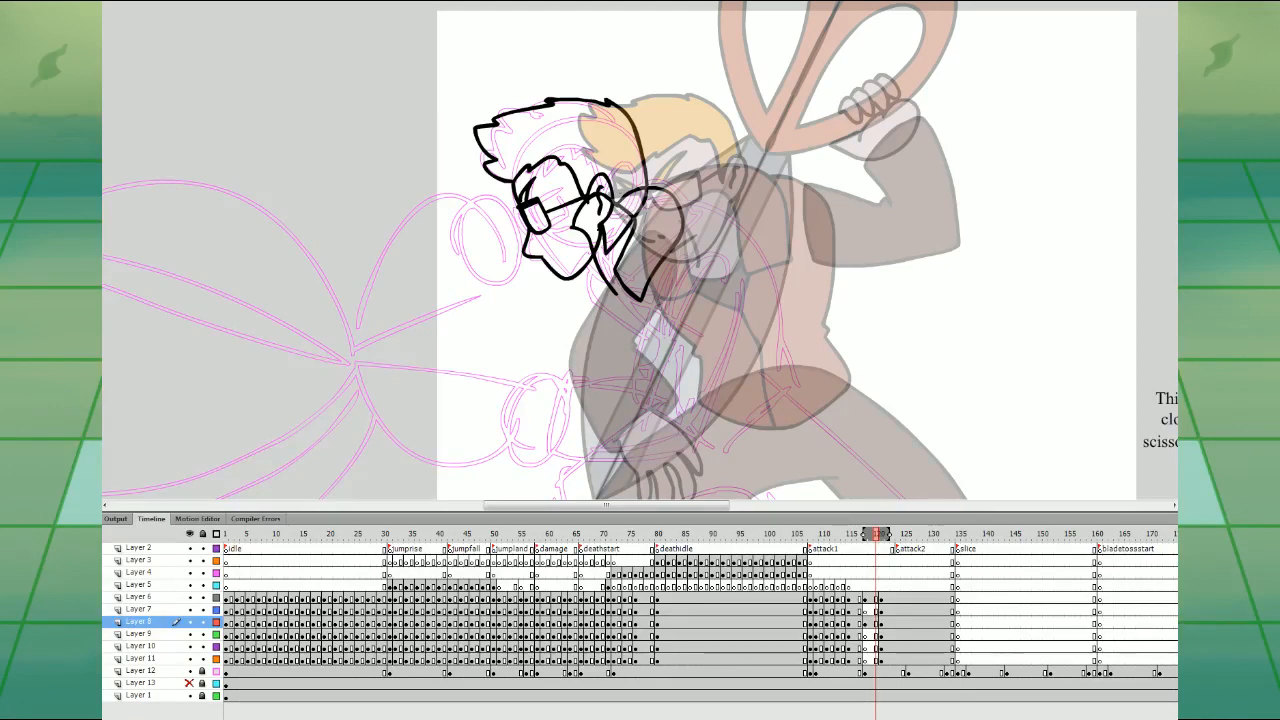
- Draw the front collar flap, the hunched torso outline and the jacket's front edge on Layer 8
left_click_drag(605, 300, 576, 244)
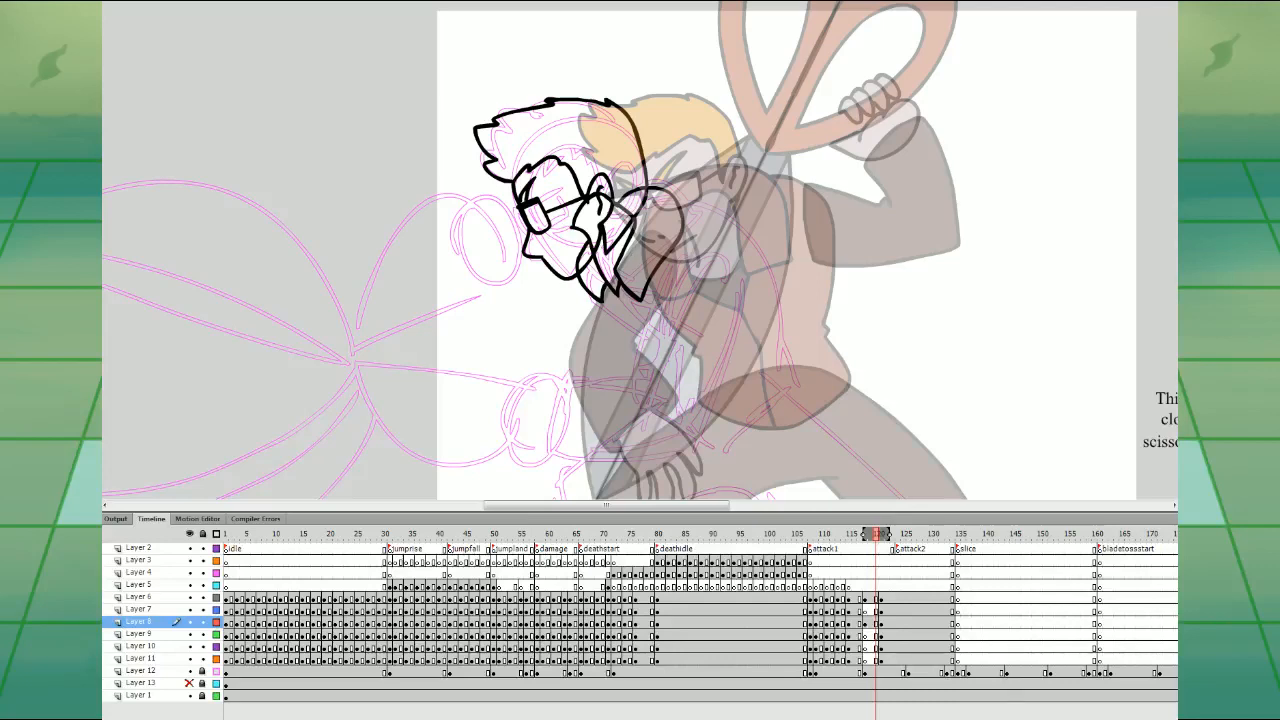
mouse_move(604, 296)
left_mouse_down()
mouse_move(650, 350)
mouse_move(640, 412)
mouse_move(680, 436)
mouse_move(772, 400)
mouse_move(785, 379)
mouse_move(774, 292)
mouse_move(682, 210)
left_mouse_up()
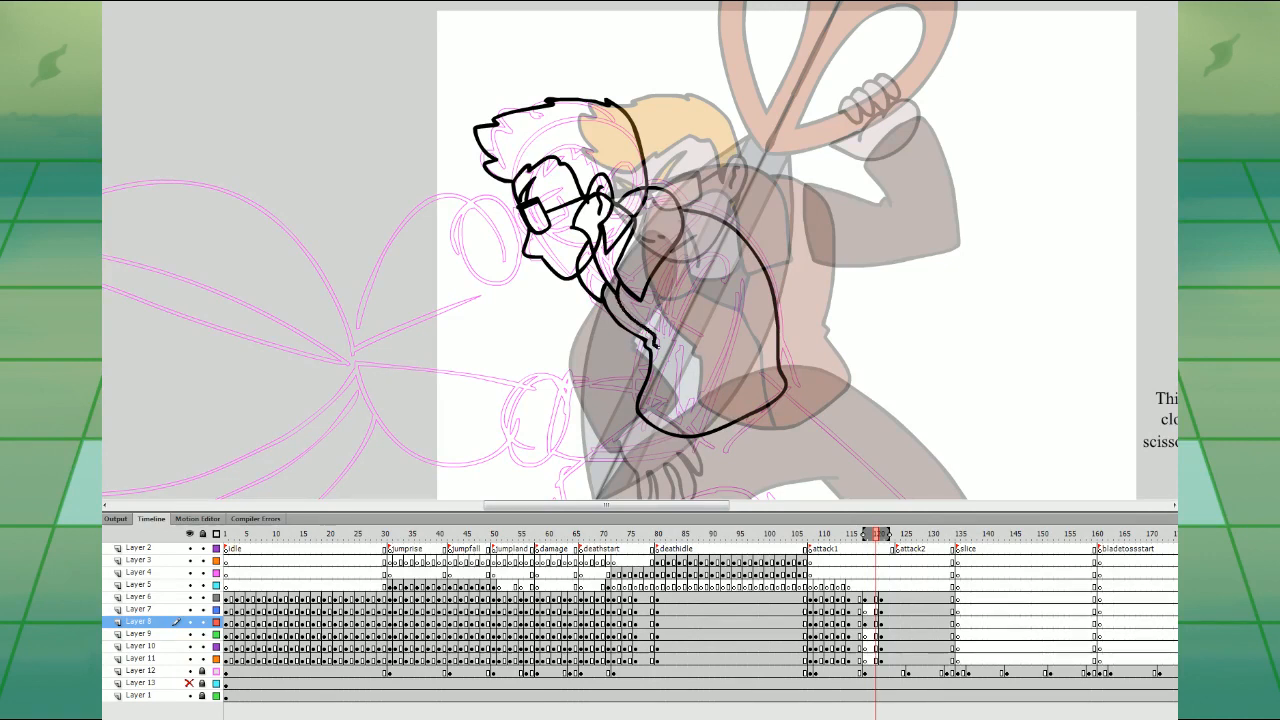
left_click_drag(656, 344, 664, 430)
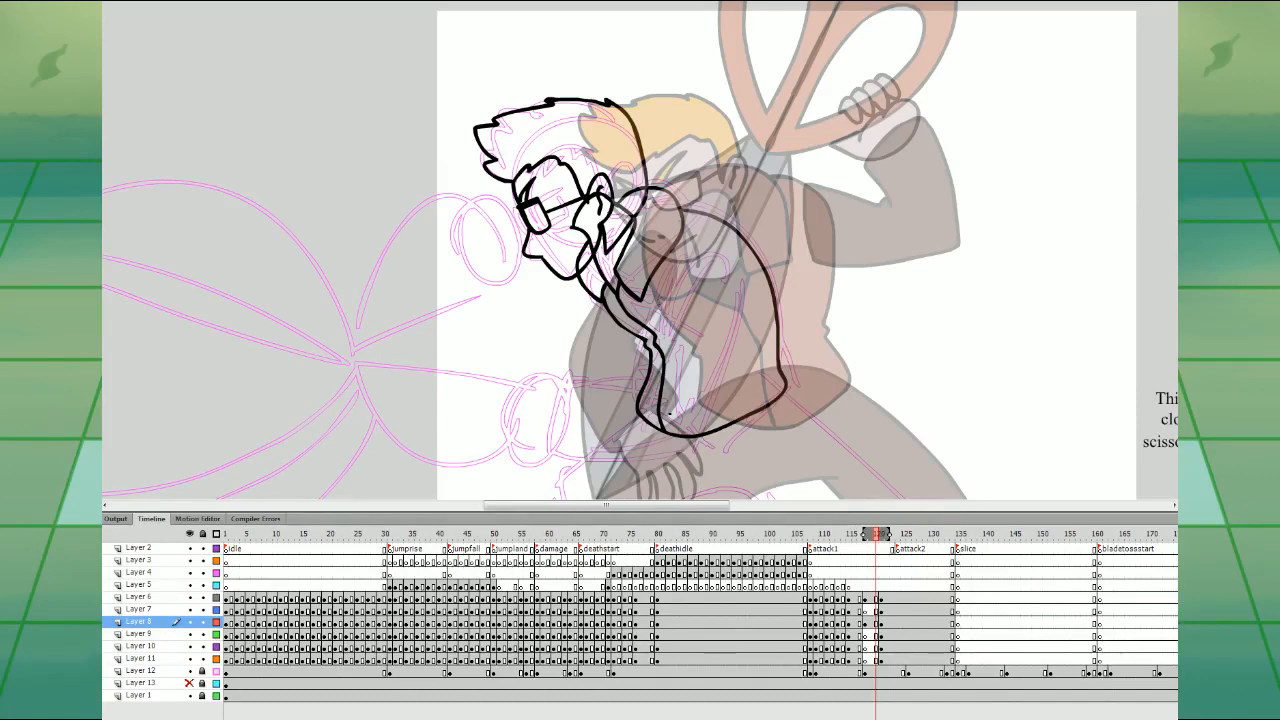
- Insert blank keyframes on Layers 3, 4 and 5 at the open-scissors sketch frame
left_click(871, 609)
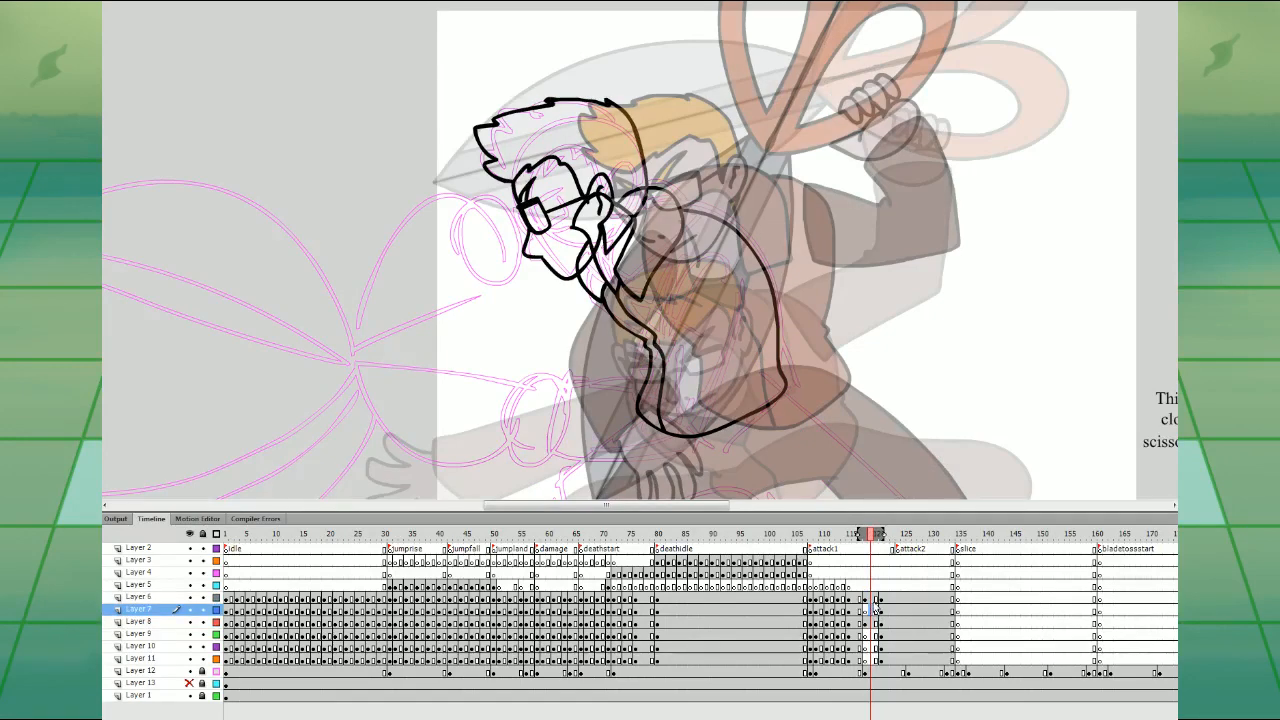
key("ctrl+minus")
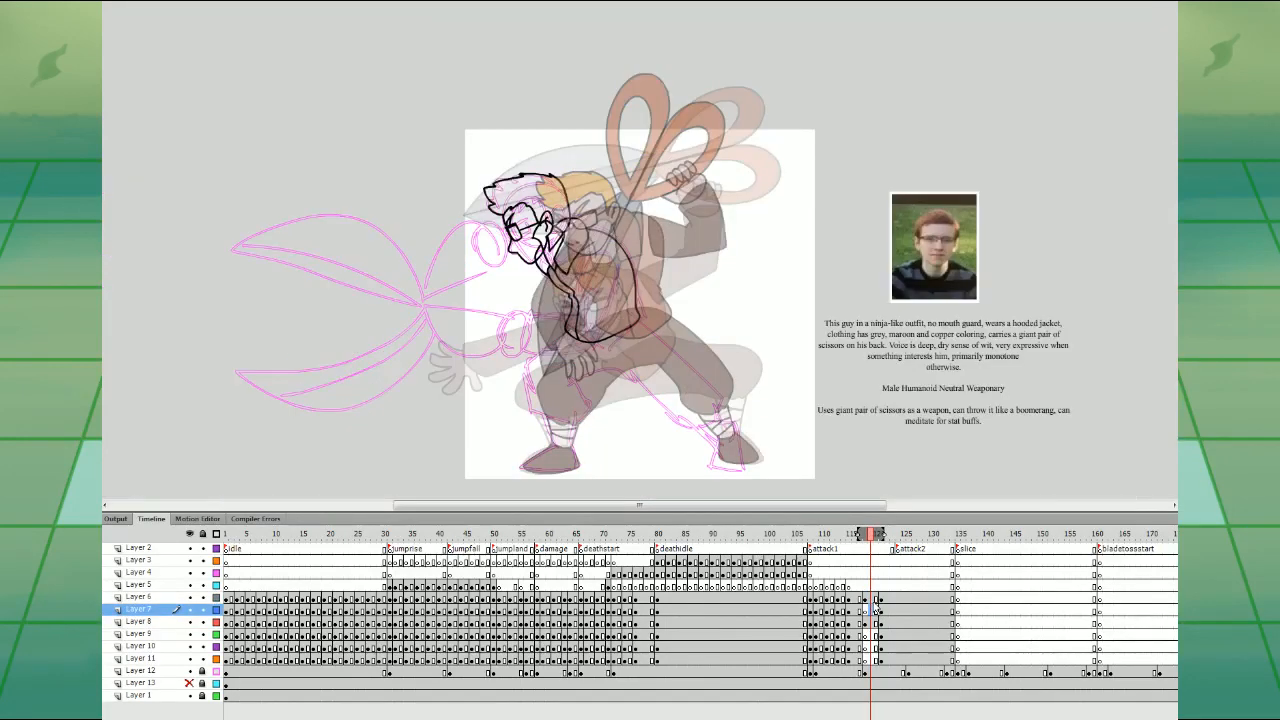
left_click(865, 574)
key("F7")
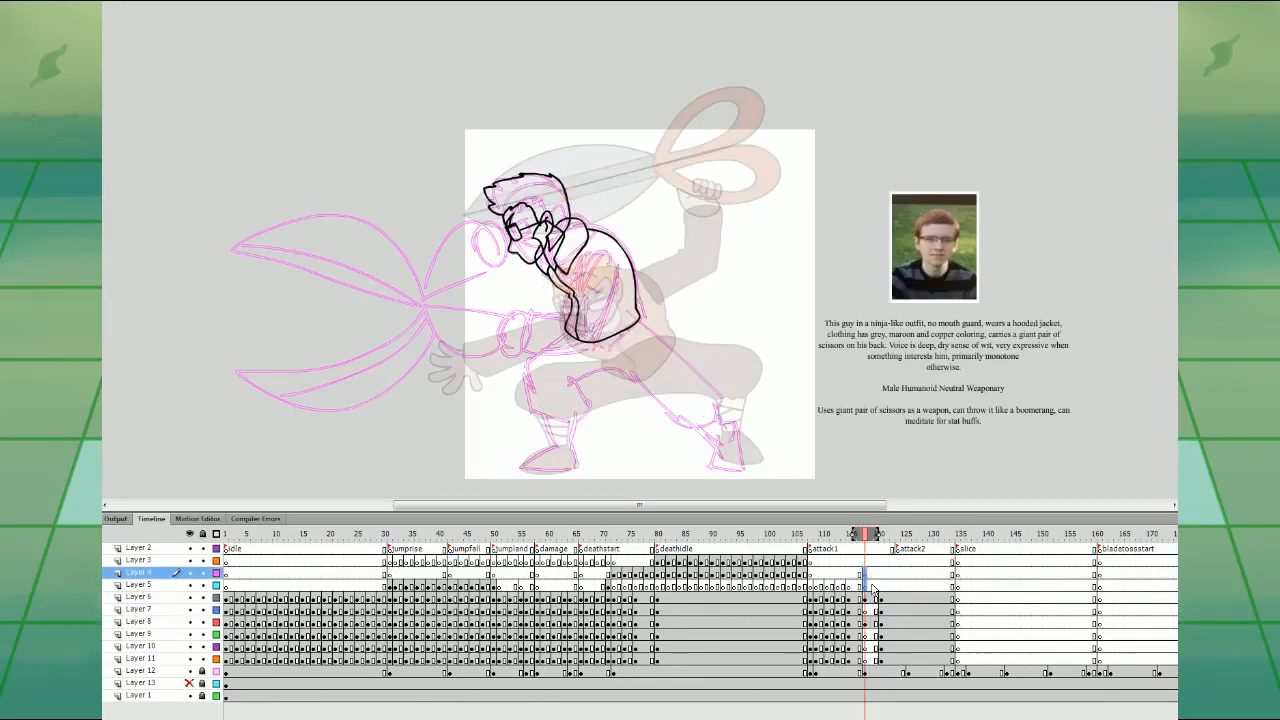
left_click(870, 586)
left_click(866, 562)
key("F7")
left_click(866, 586)
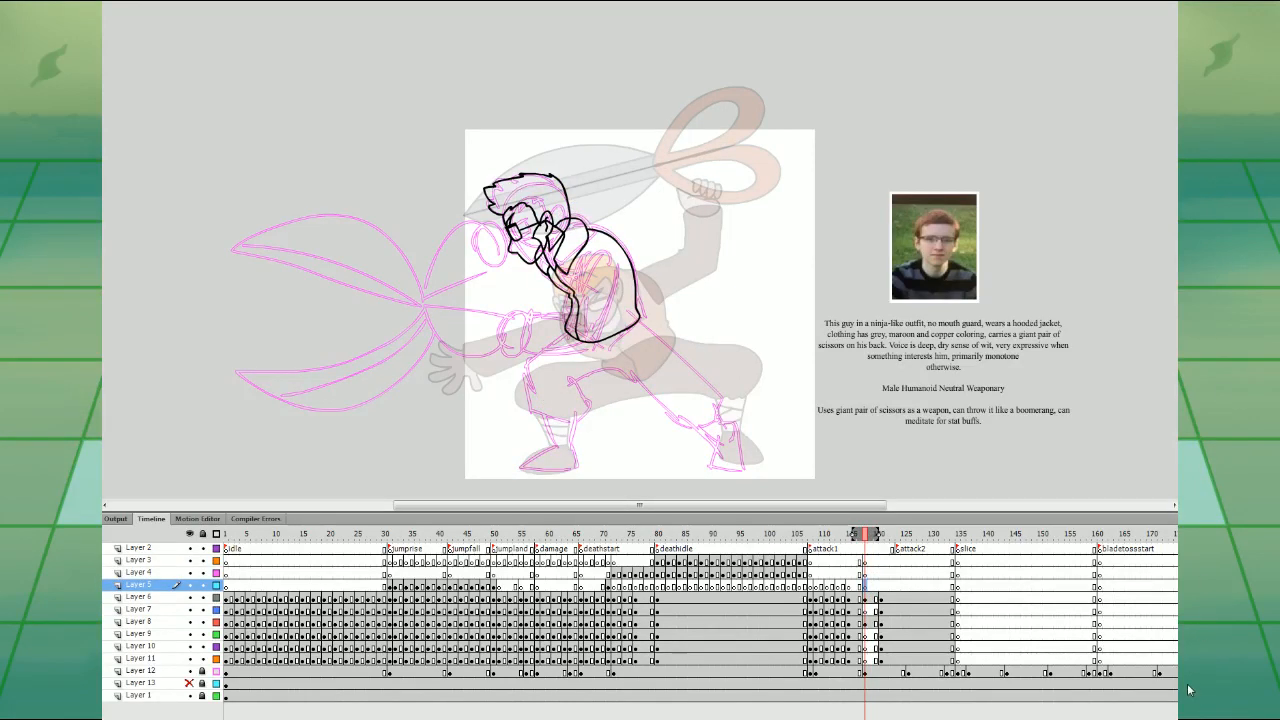
- Place the scissor-half symbol on Layer 5 at the sketched pivot and rotate it toward the upper blade sketch
left_click_drag(1211, 265, 481, 361)
left_click_drag(518, 201, 619, 402)
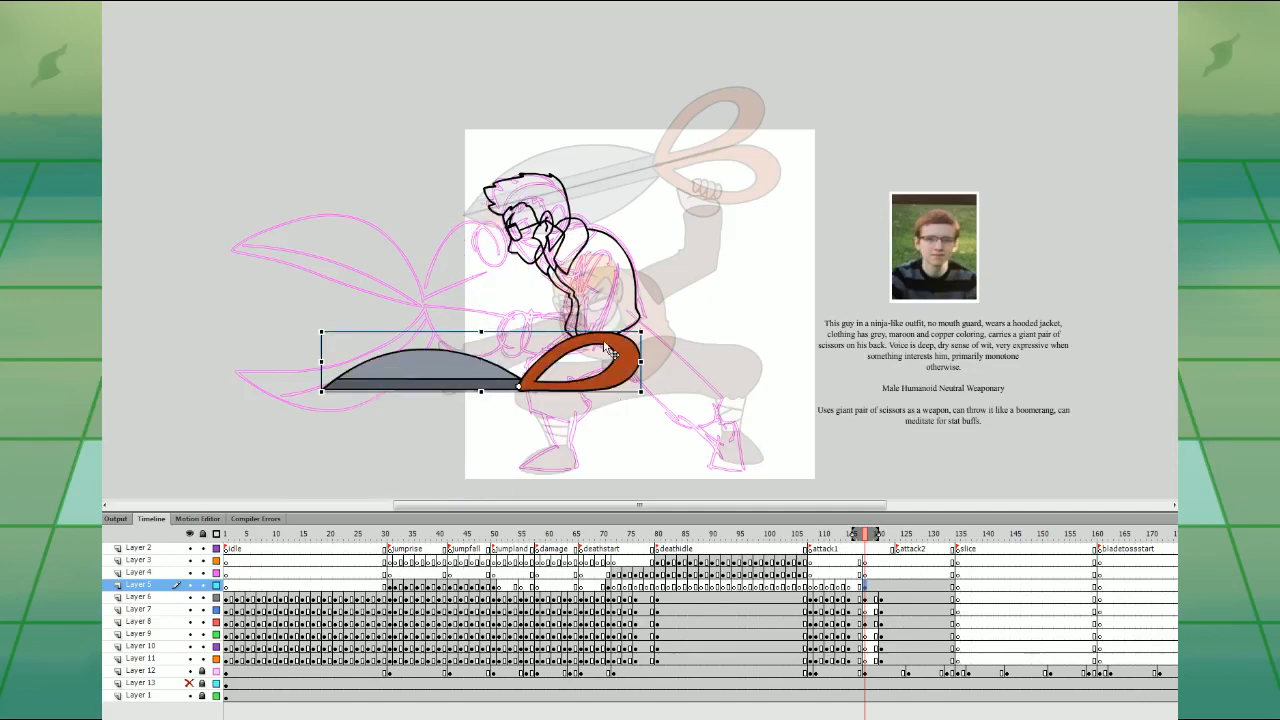
left_click_drag(607, 347, 507, 258)
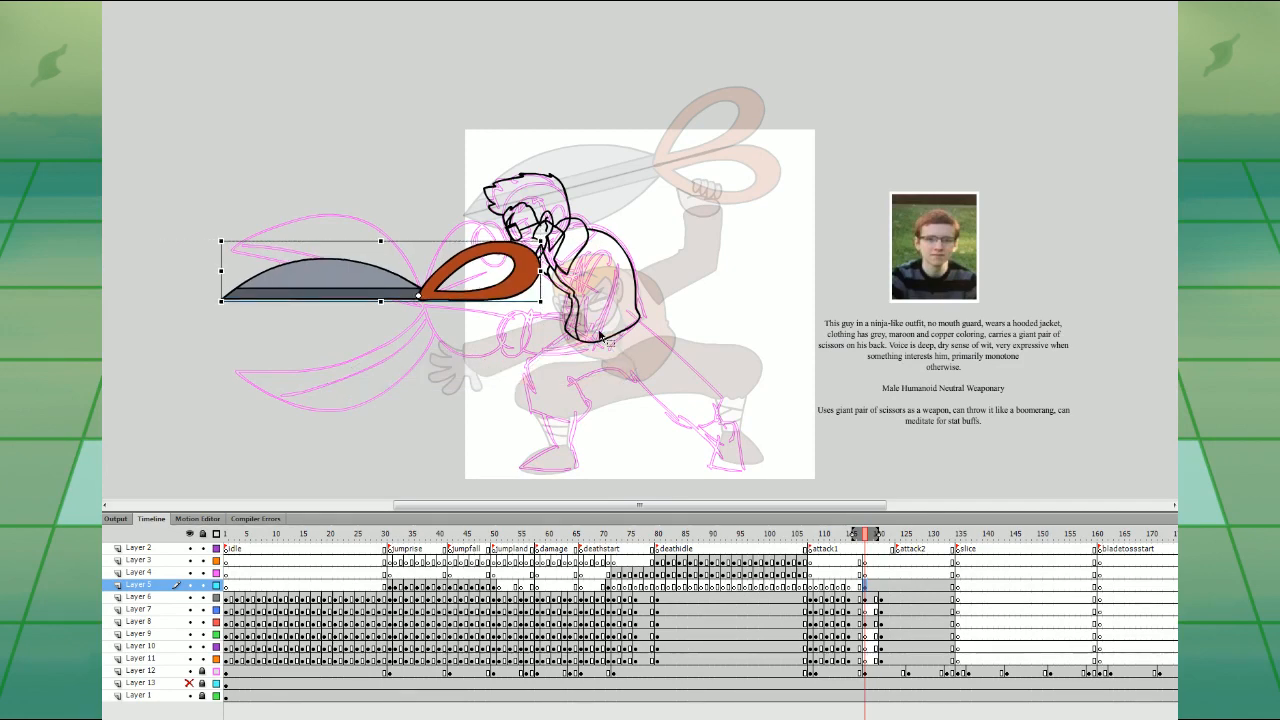
key("ctrl+equal")
left_click_drag(848, 336, 786, 366)
left_click_drag(903, 215, 805, 272)
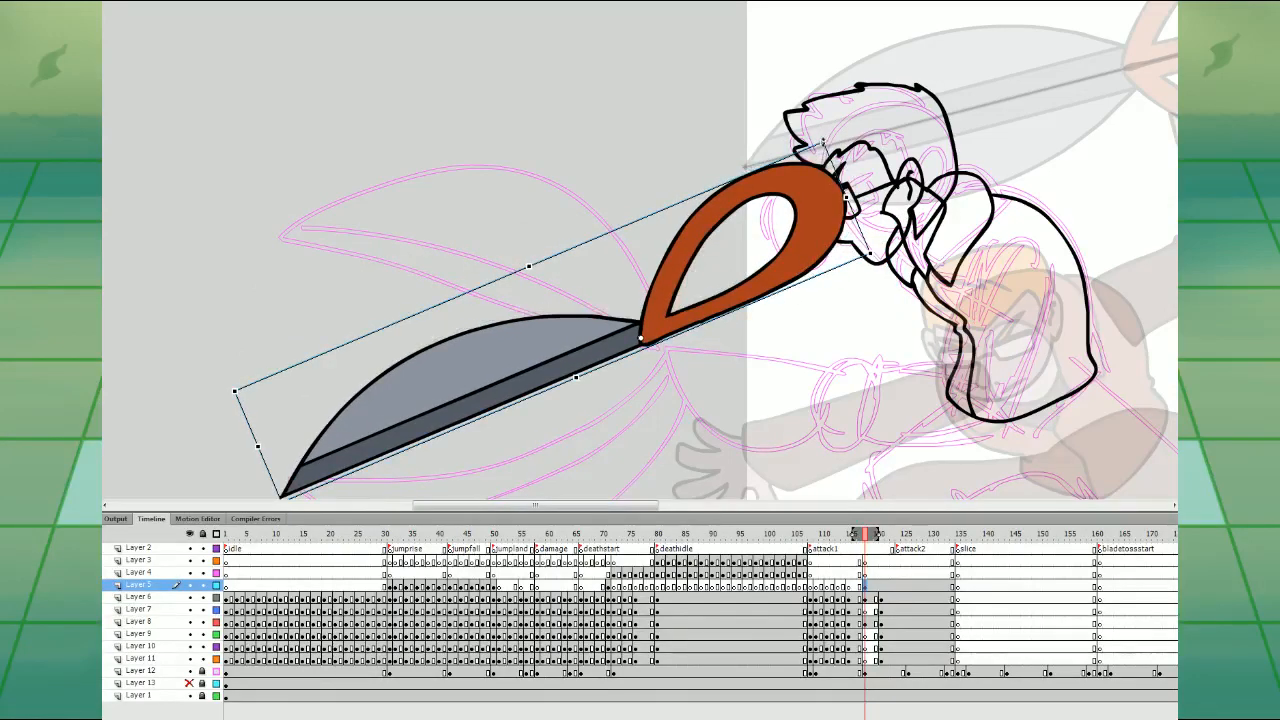
left_click_drag(820, 146, 900, 305)
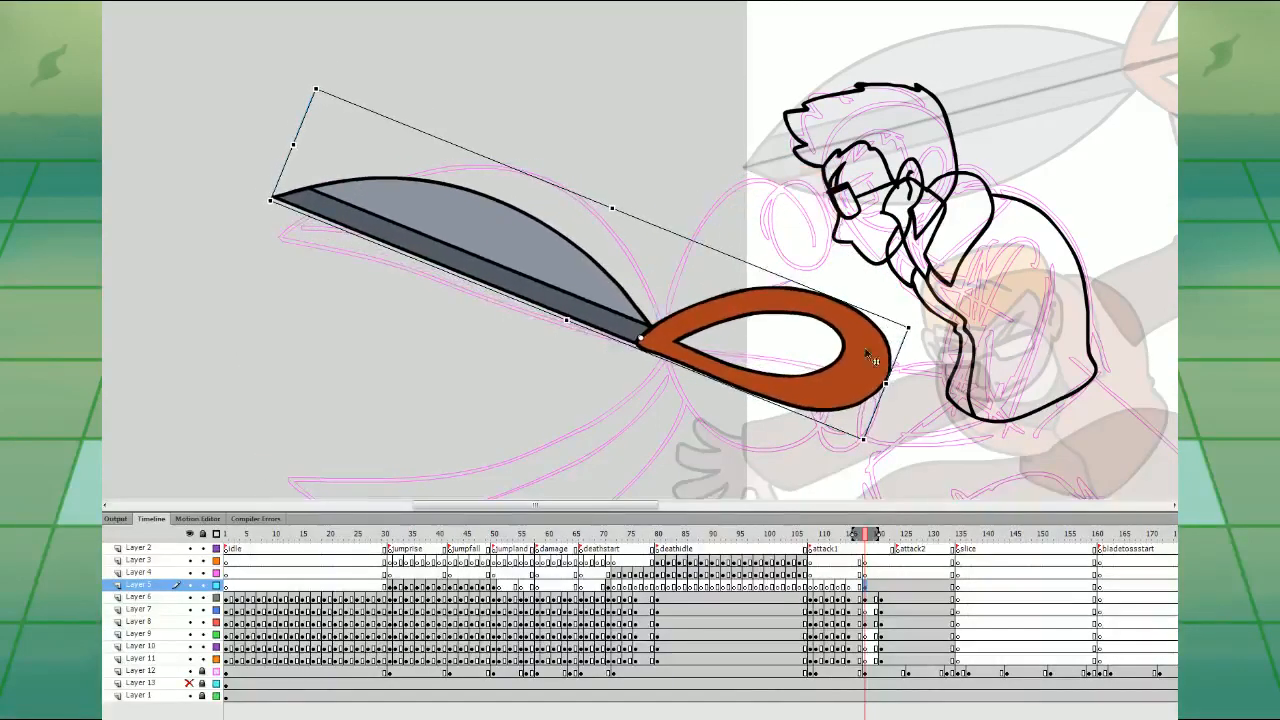
- Break the scissor half into editable shapes and delete the outline joining the blade to the handle
left_click(830, 352)
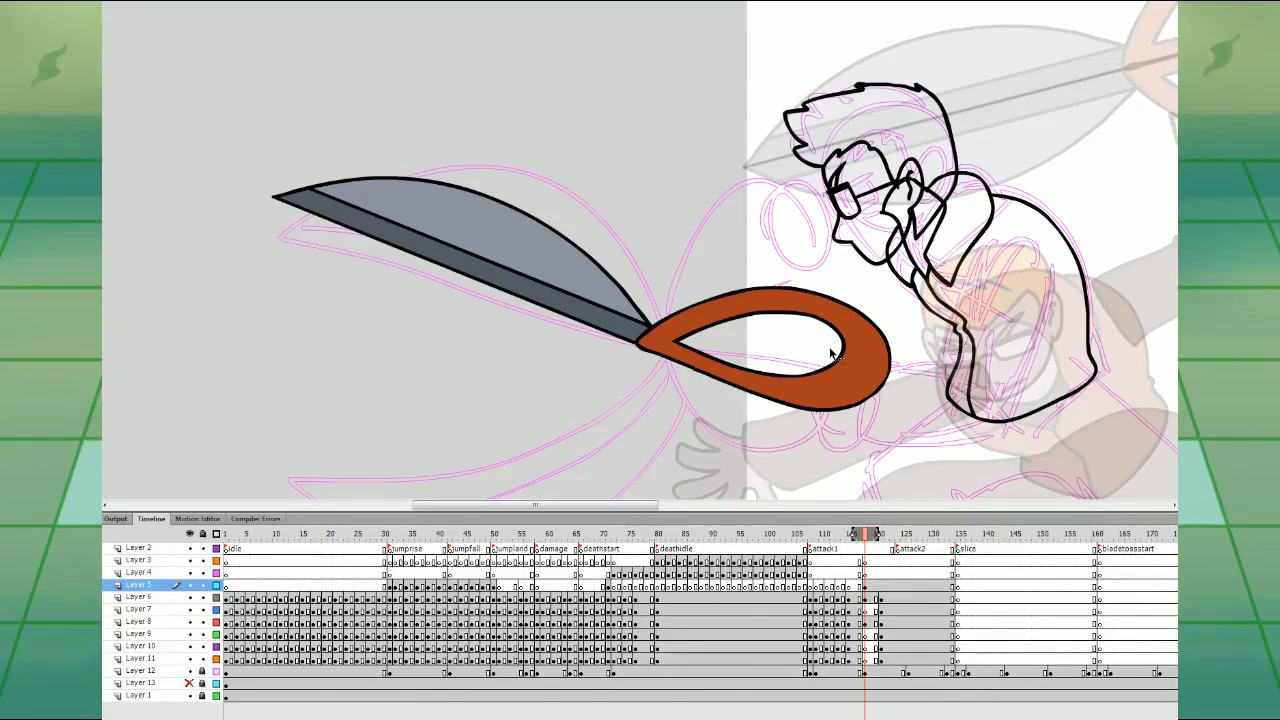
left_click(865, 587)
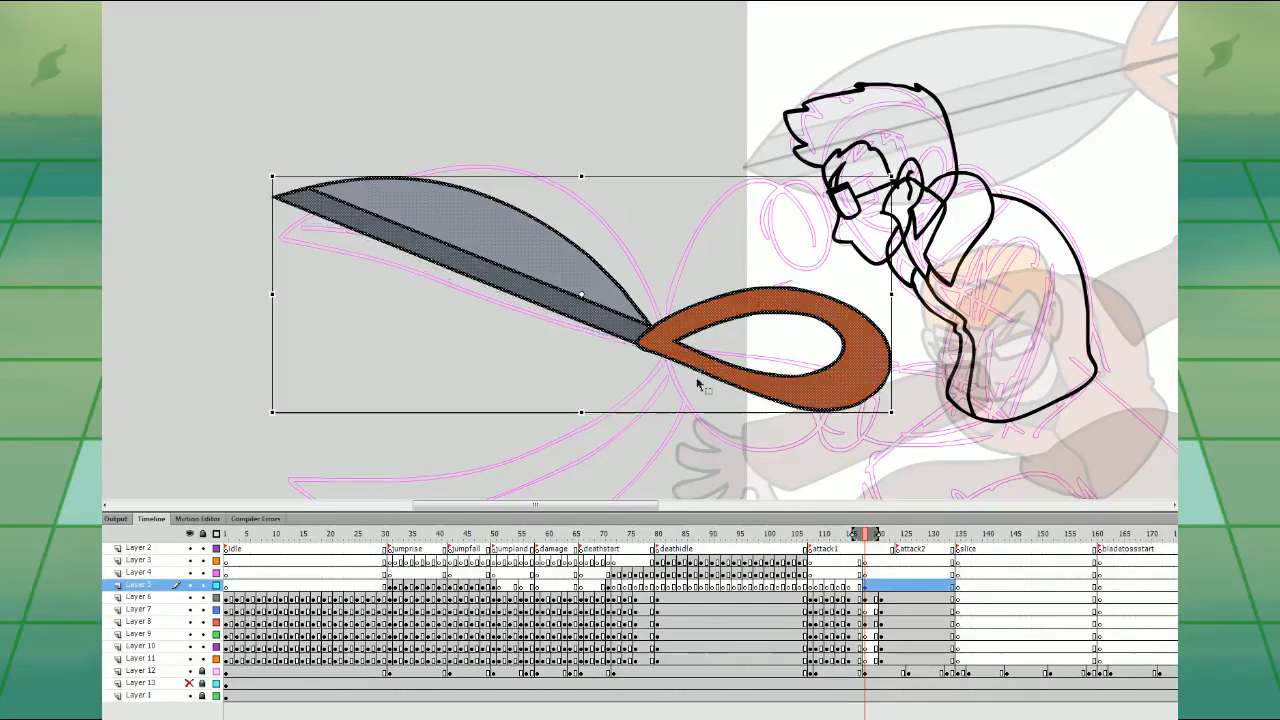
left_click(684, 423)
left_click(652, 327)
left_click(656, 319)
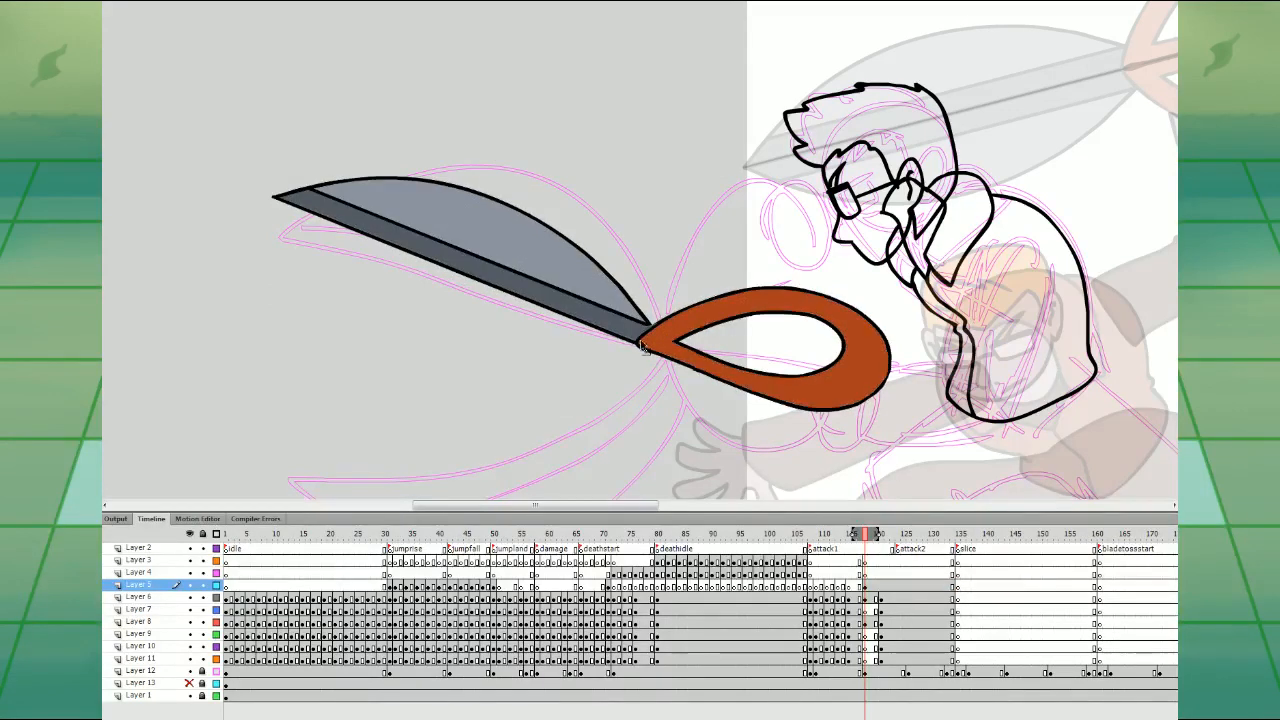
left_click_drag(636, 344, 636, 349)
key("ctrl+z")
left_click(637, 345)
key("Delete")
- Flip the orange handle and rotate it downward about the pivot so it angles away from the blade
left_click(673, 314)
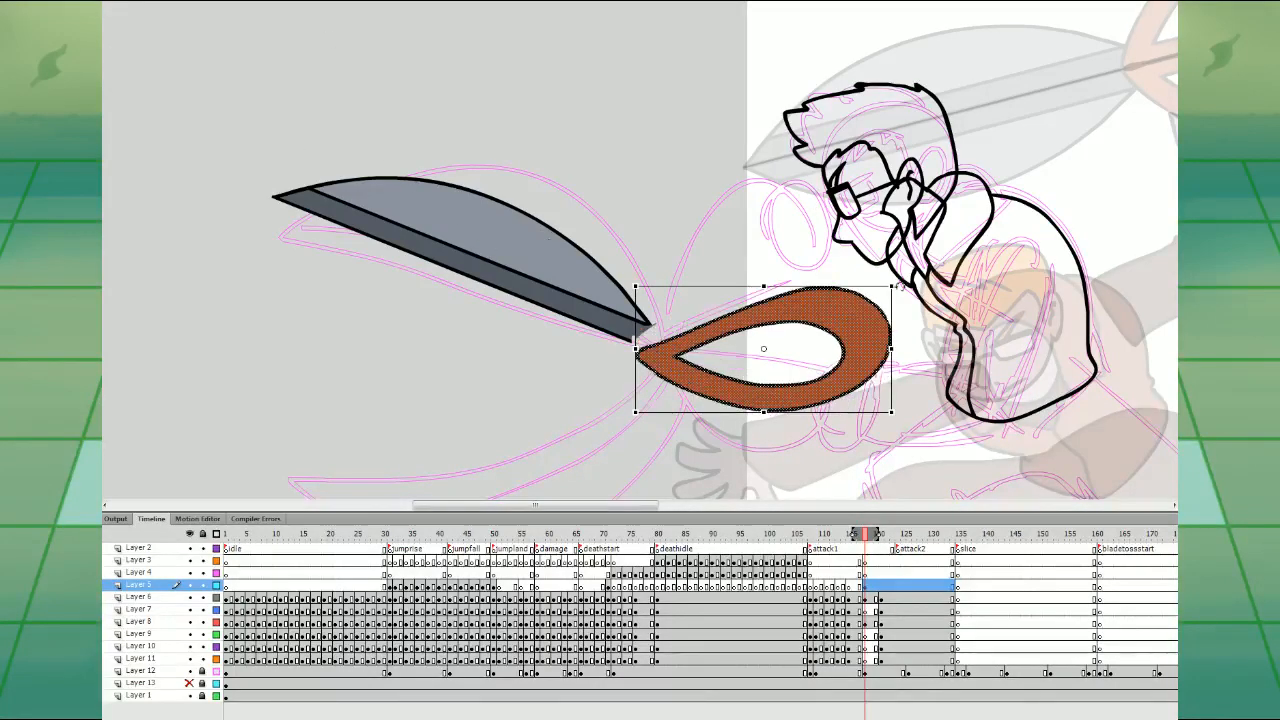
left_click_drag(898, 283, 902, 371)
left_click_drag(902, 372, 908, 330)
left_click_drag(867, 360, 908, 420)
mouse_move(859, 440)
left_mouse_down()
mouse_move(888, 435)
mouse_move(861, 436)
left_mouse_up()
left_click(852, 348)
- Delete the blade's dark lower fill and redraw the outline connecting the blade to the handle at the pivot
left_click(648, 293)
key("Delete")
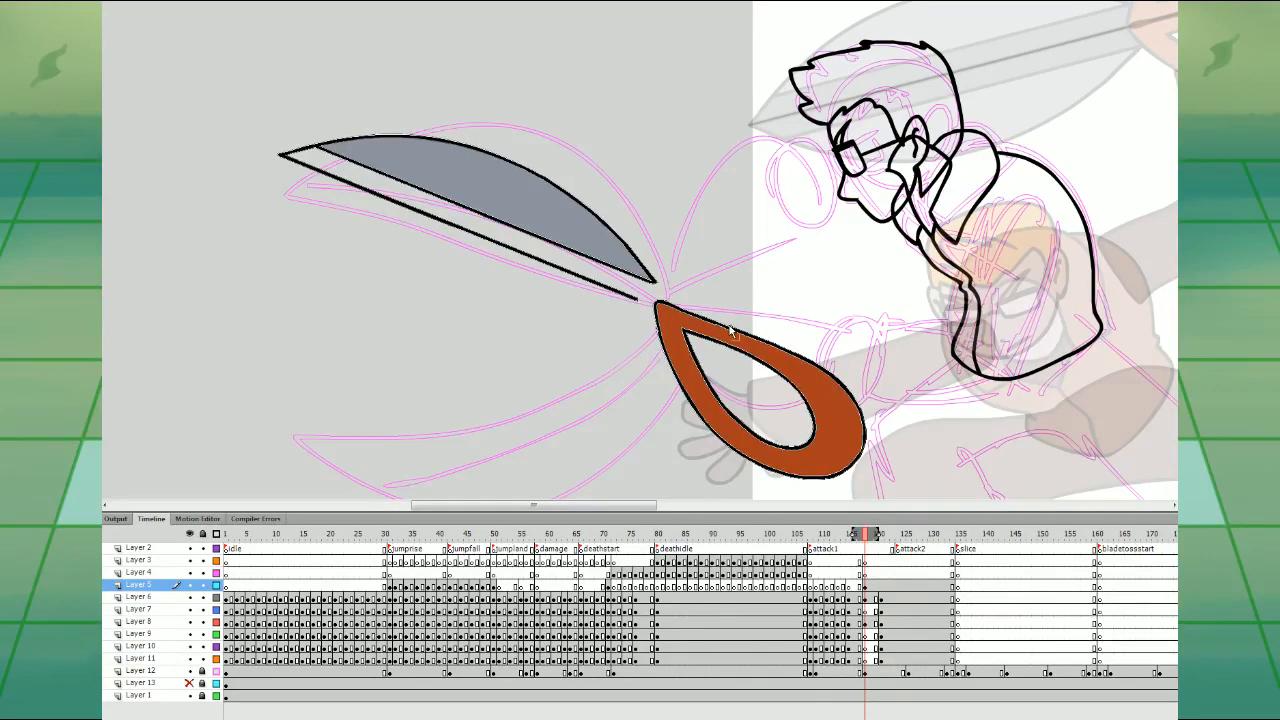
left_click(672, 303)
left_click_drag(759, 270, 751, 299)
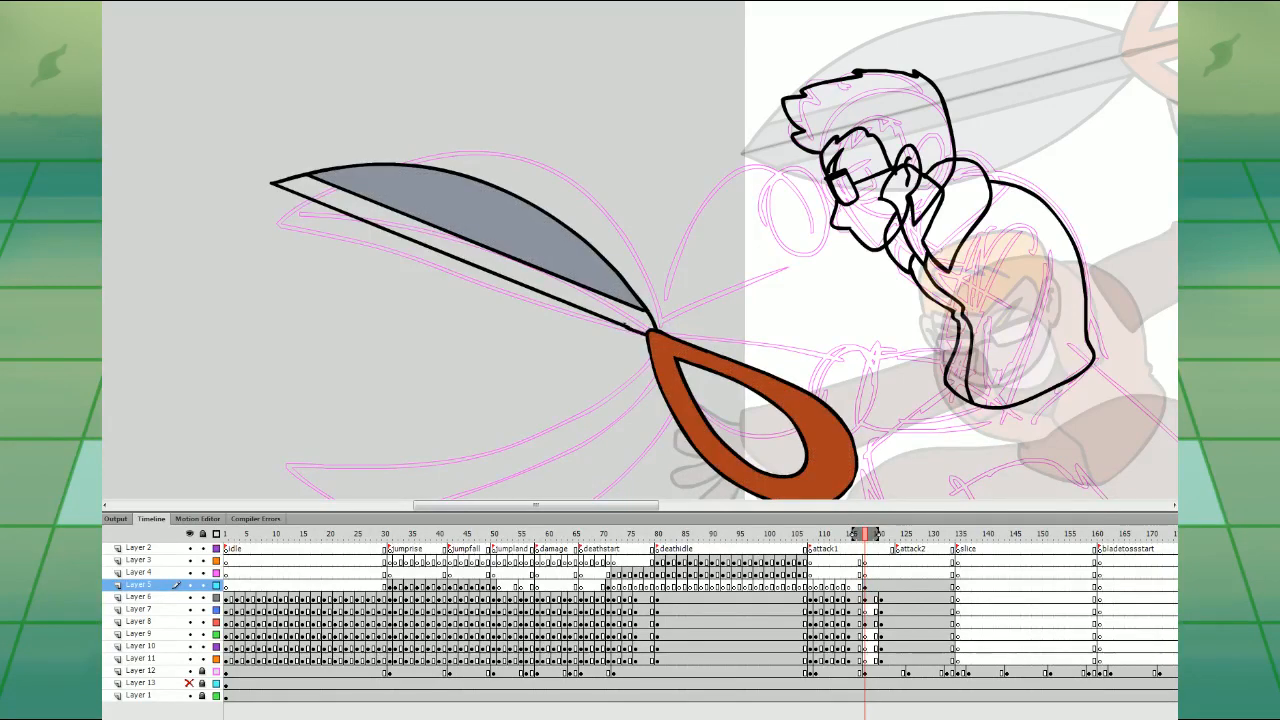
key("ctrl+z")
left_click(8, 18)
left_click_drag(628, 327, 649, 333)
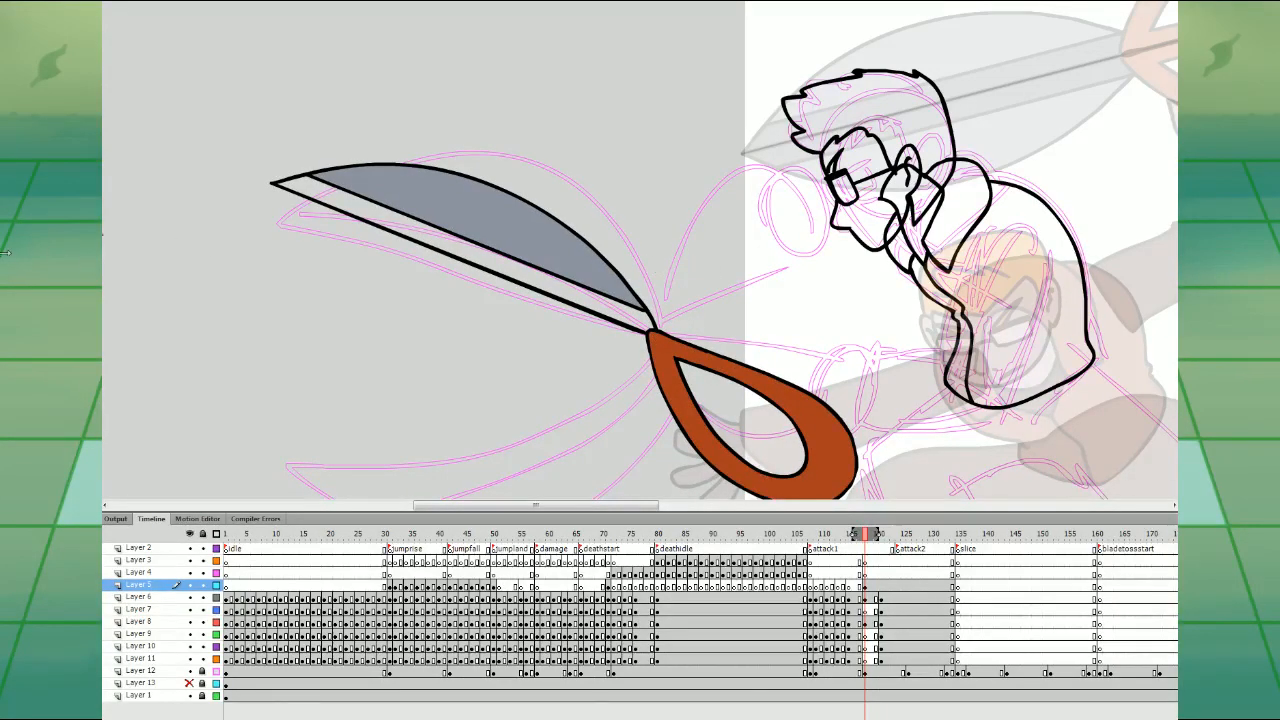
- Compare the scissor blade with the neighbouring frame and fill its unpainted lower strip dark grey
key("period")
key("comma")
key("comma")
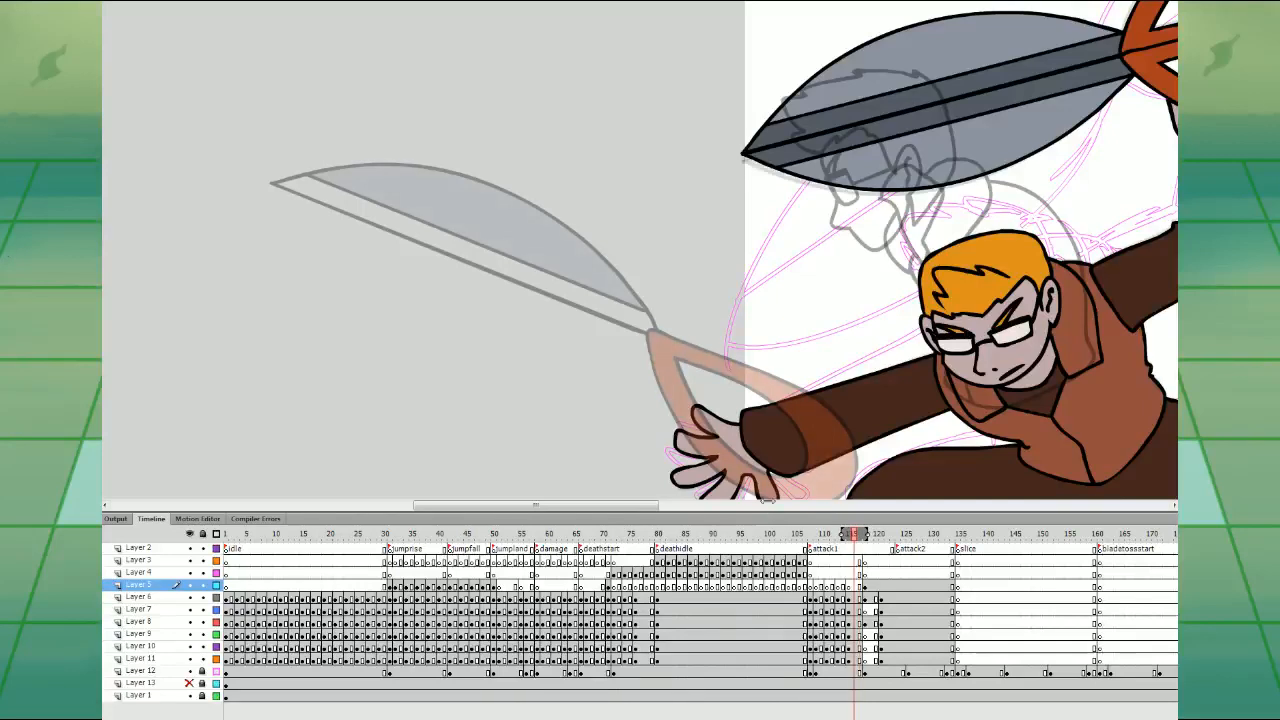
key("period")
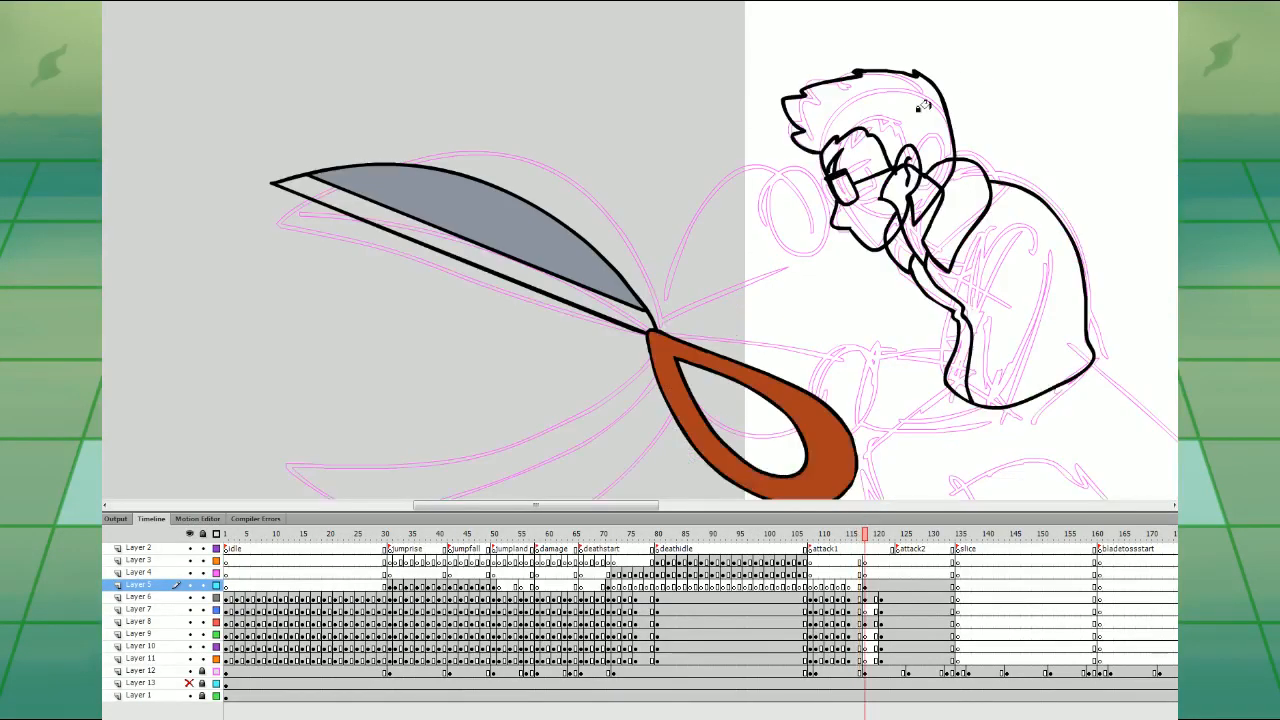
key("ctrl+minus")
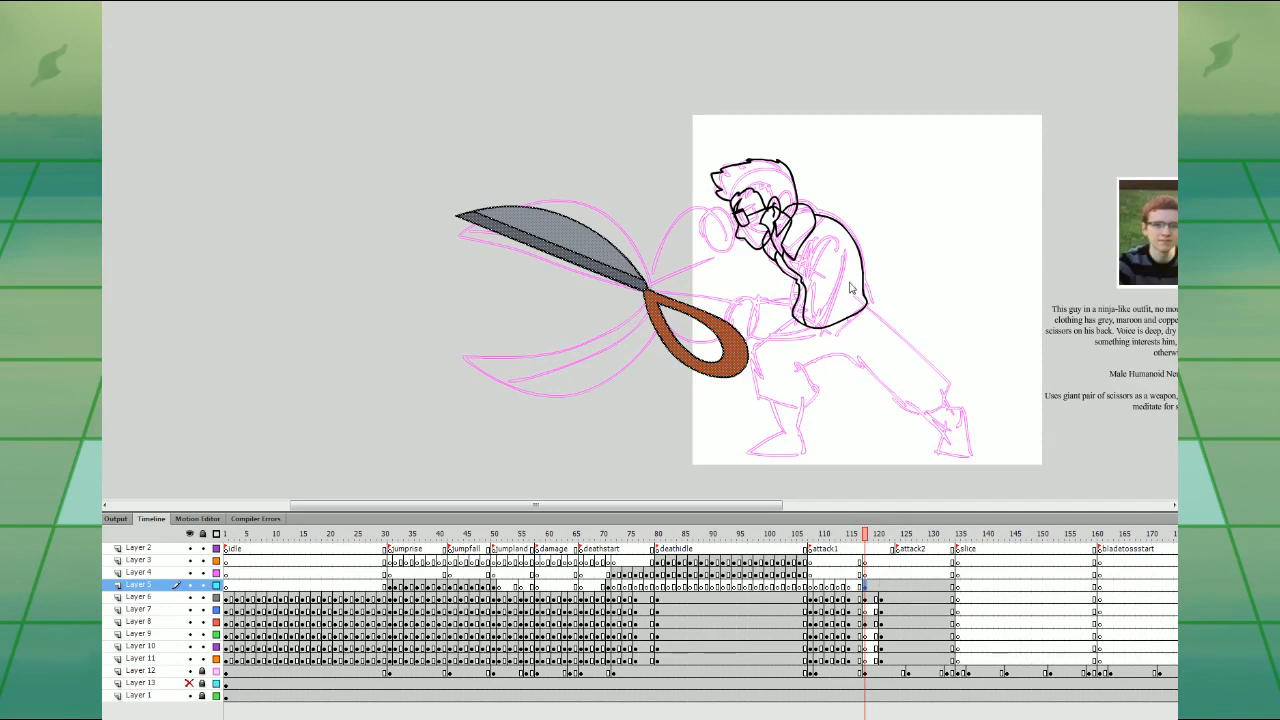
key("ctrl+equal")
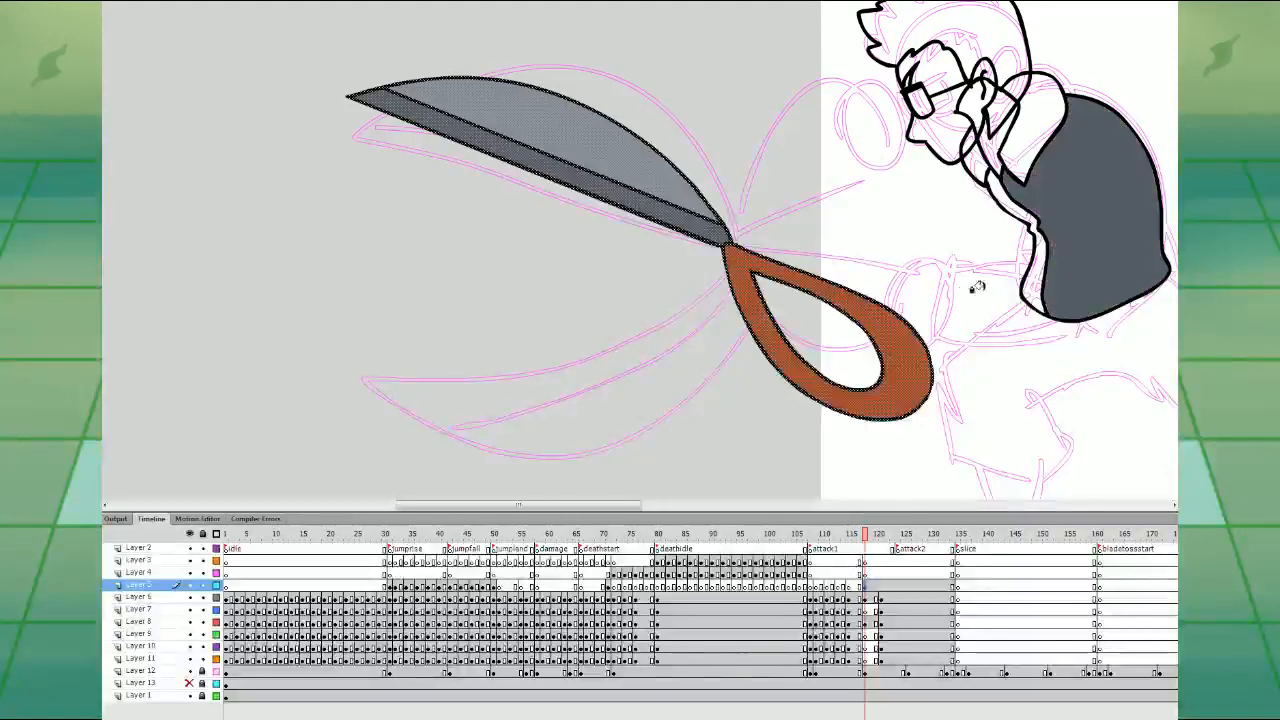
left_click_drag(1008, 325, 822, 297)
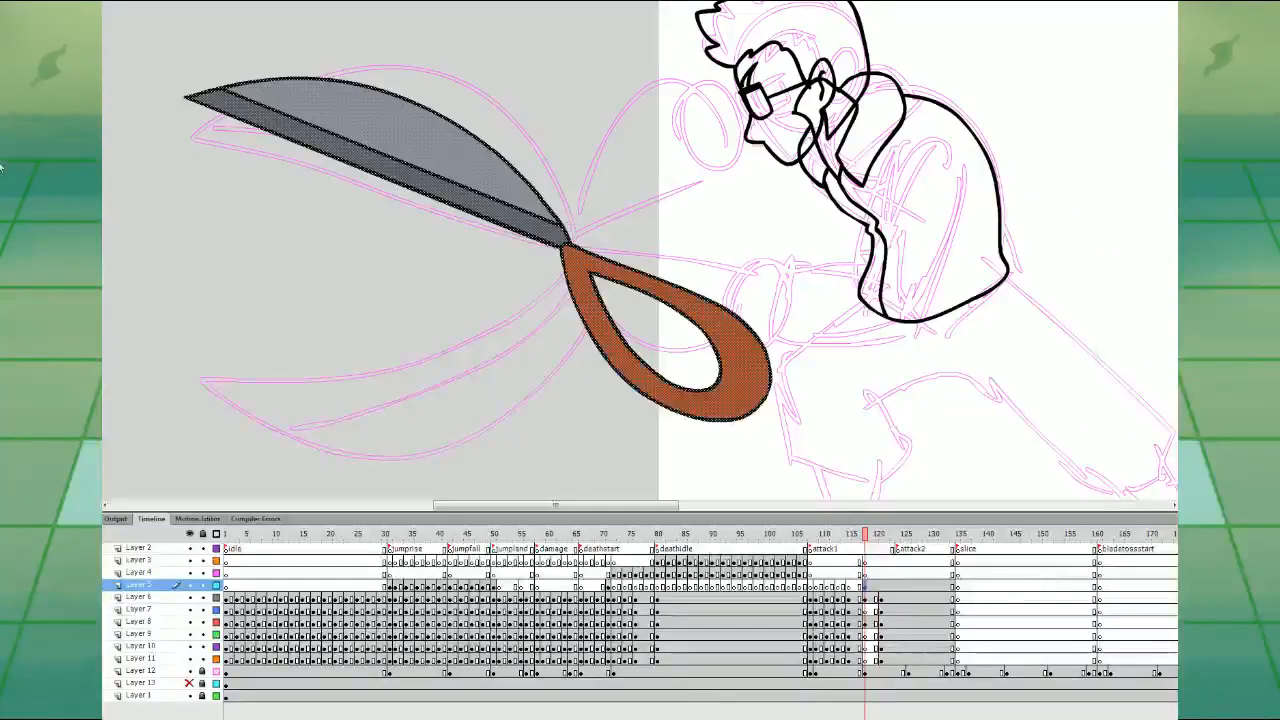
- Draw the outline of a hand gripping the scissor handle on Layer 4 in the scissor attack1 pose frame
left_click(864, 572)
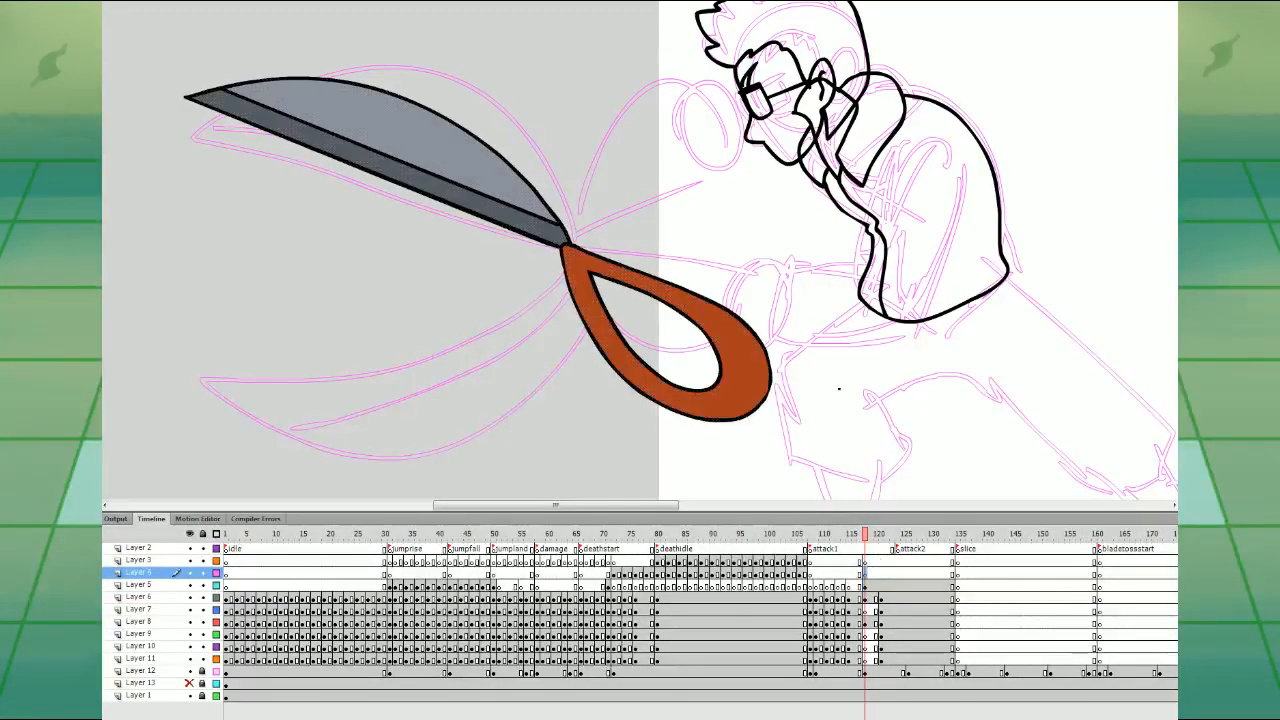
left_click_drag(703, 341, 705, 342)
key("ctrl+z")
left_click(13, 392)
left_click(866, 573)
mouse_move(733, 314)
left_mouse_down()
mouse_move(698, 345)
mouse_move(714, 385)
mouse_move(756, 382)
mouse_move(769, 355)
left_mouse_up()
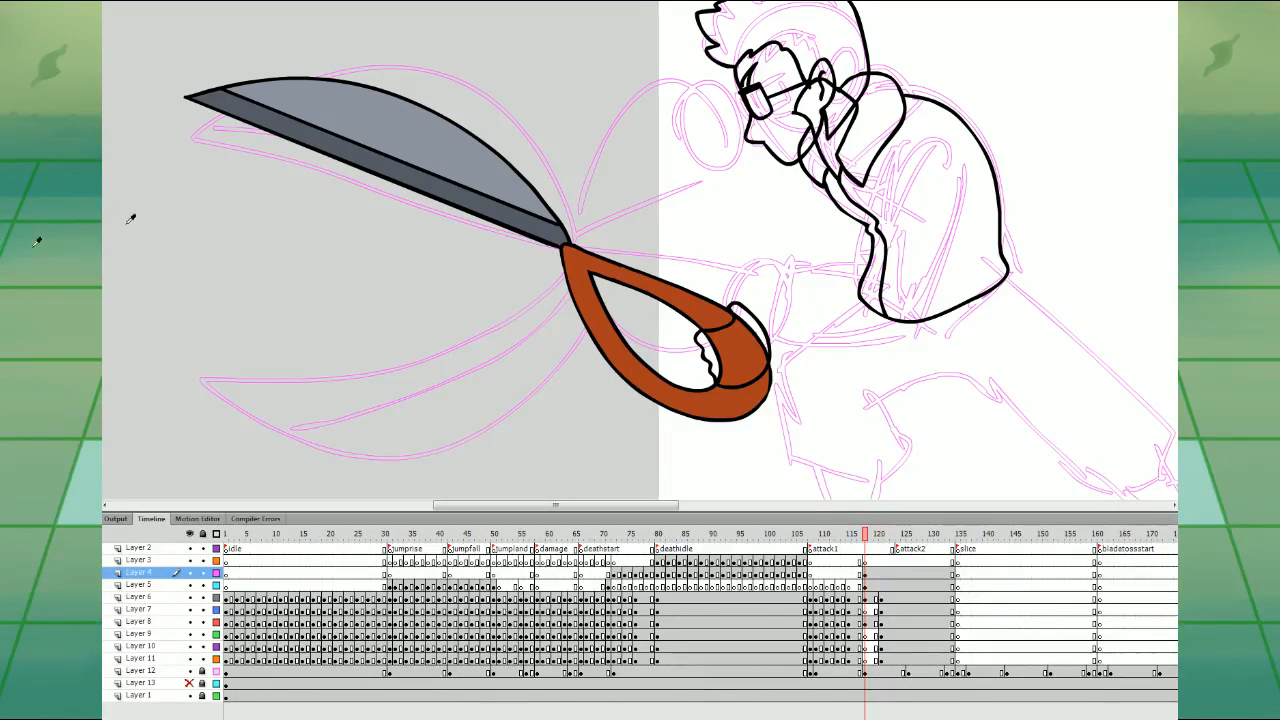
- Fill the gripping hand with the character's greyish-pink skin colour
left_click(650, 374)
key(".")
left_click(751, 325)
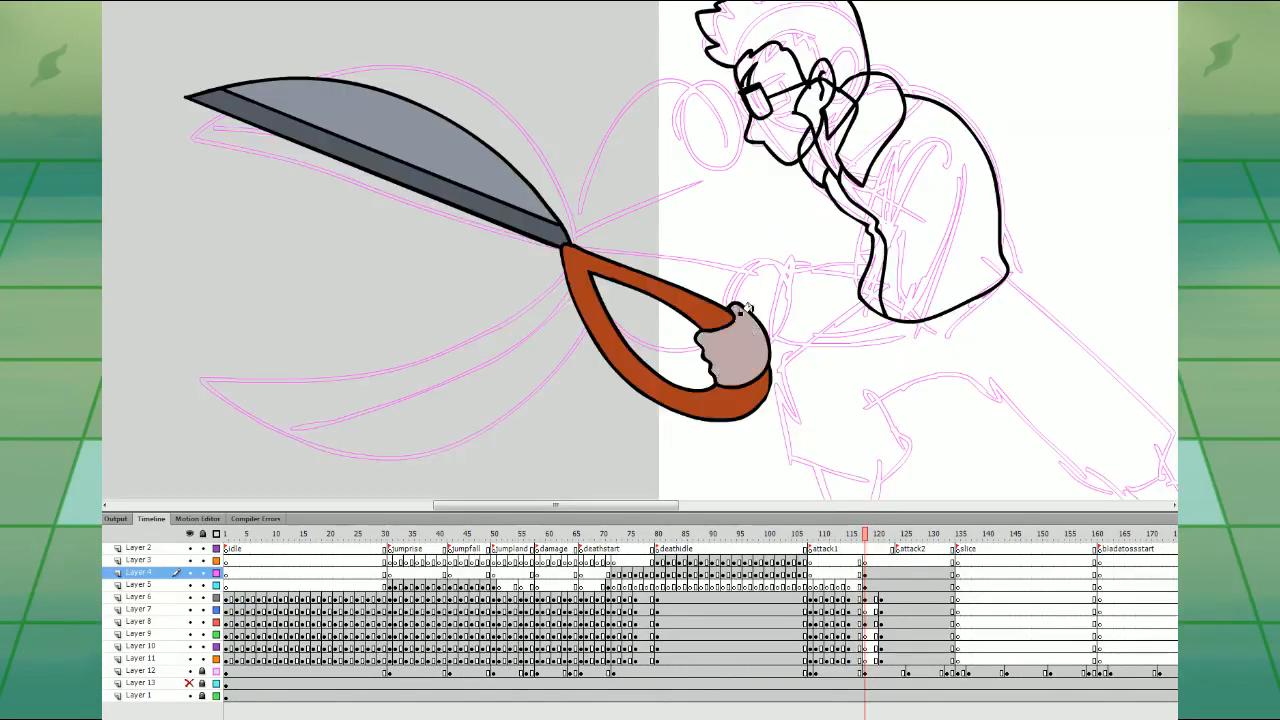
- Try to flip the scissor half, hand and head vertically on a duplicate keyframe two frames after the attack pose
left_click(865, 572)
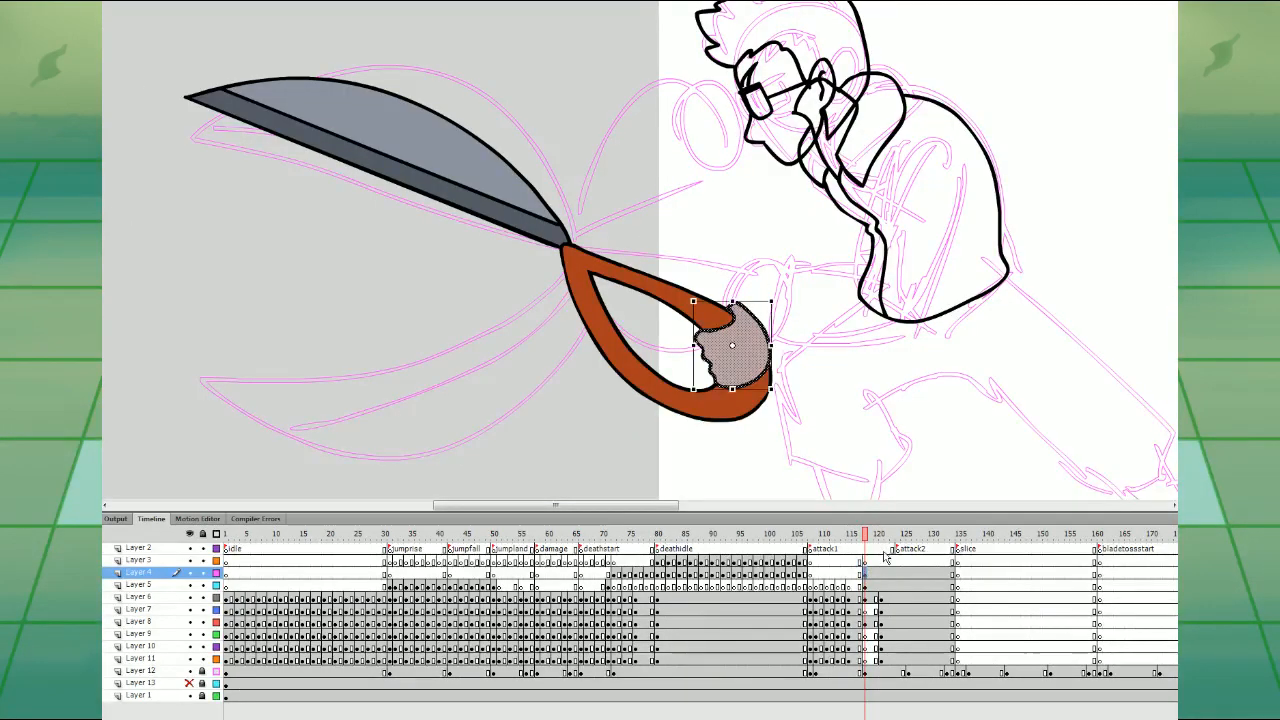
key("ctrl+minus")
left_click(872, 573)
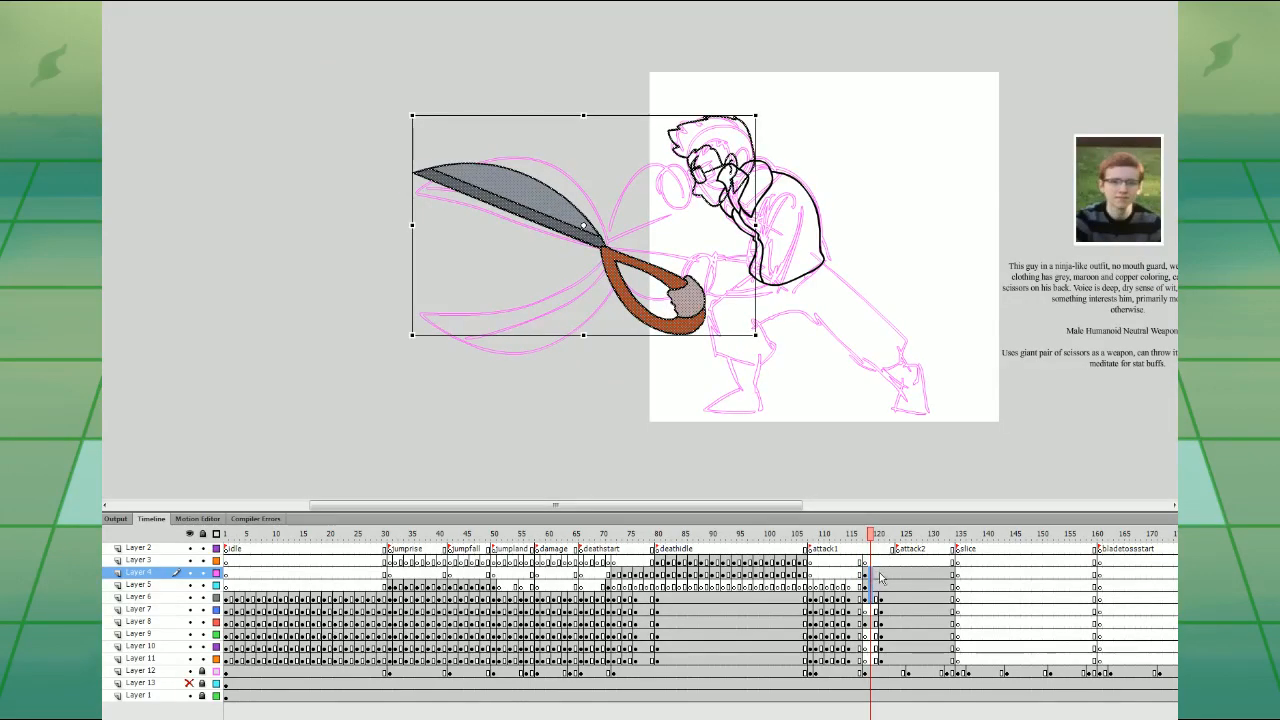
left_click(877, 585)
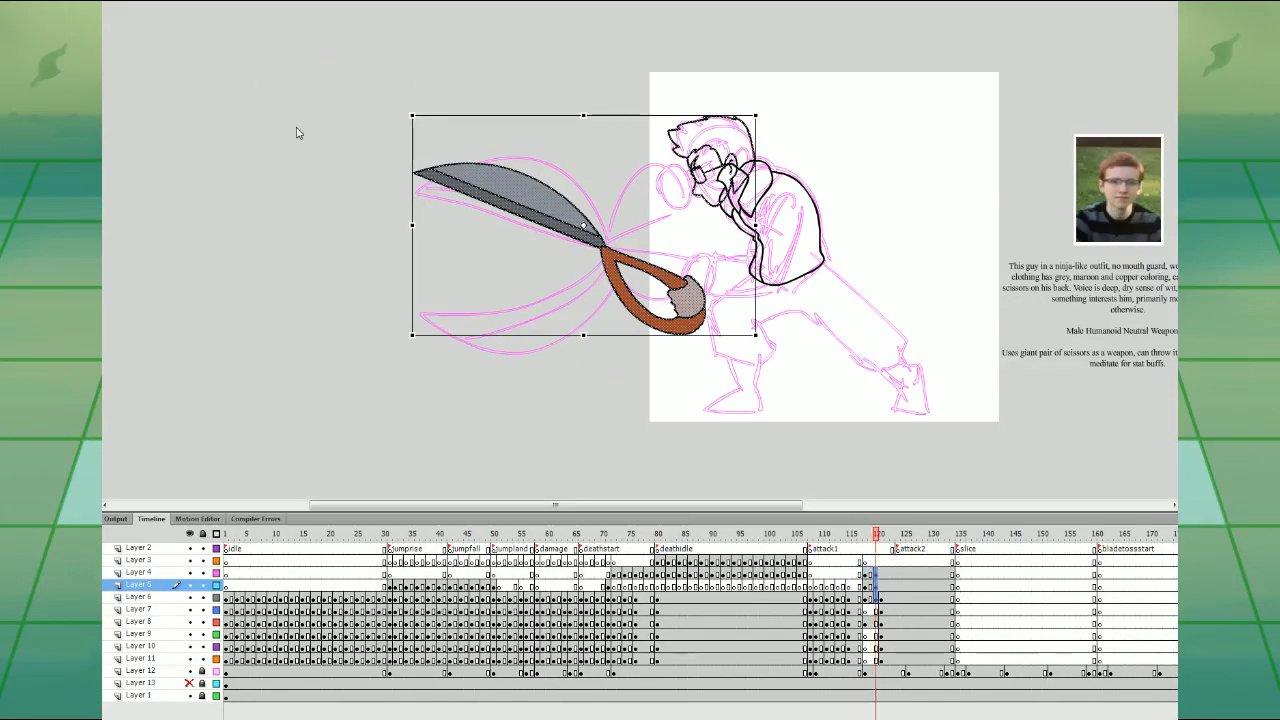
left_click(470, 245)
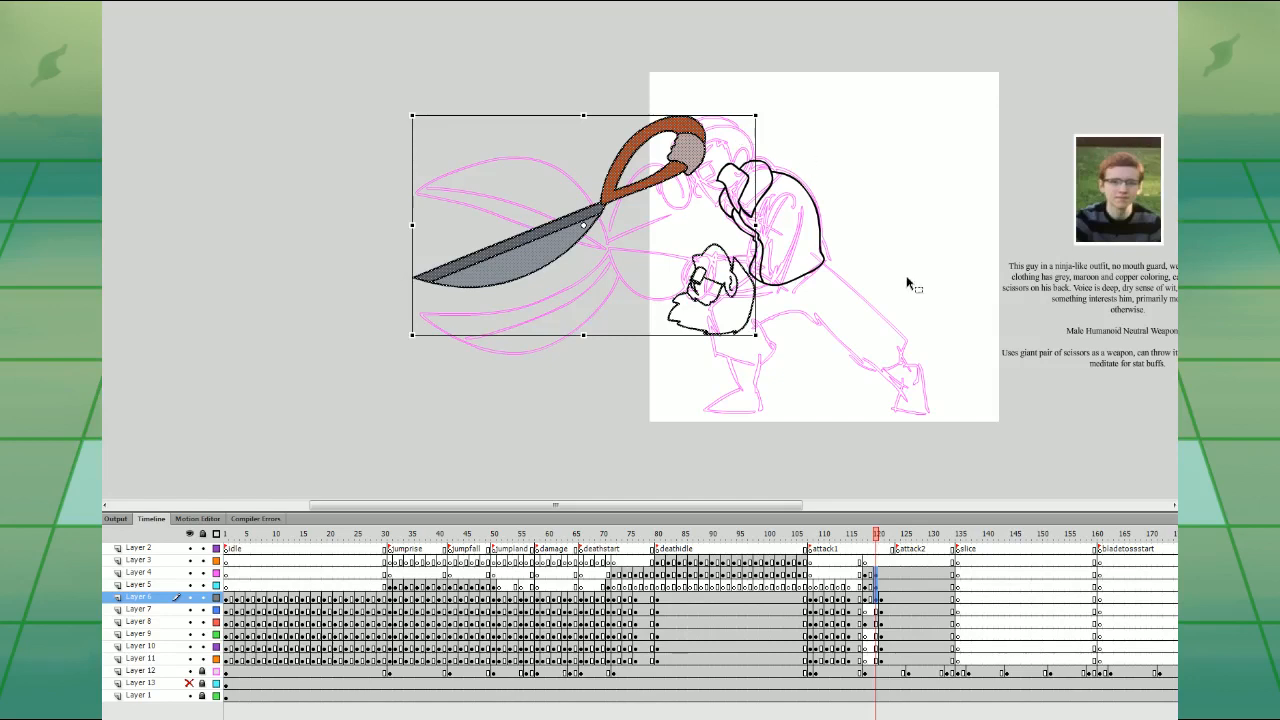
key("ctrl+z")
- Select the scissor half and hand on the duplicate keyframe, leaving the head outlines out of the selection
left_click(871, 561)
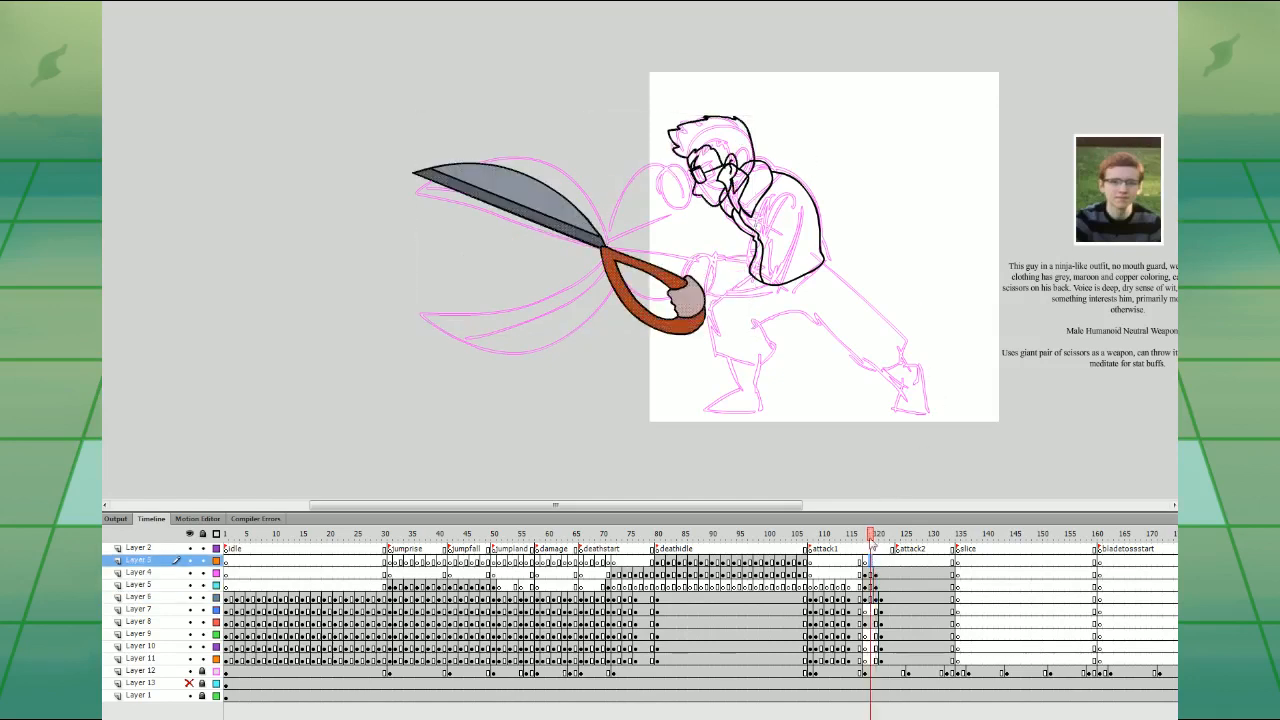
left_click(878, 597)
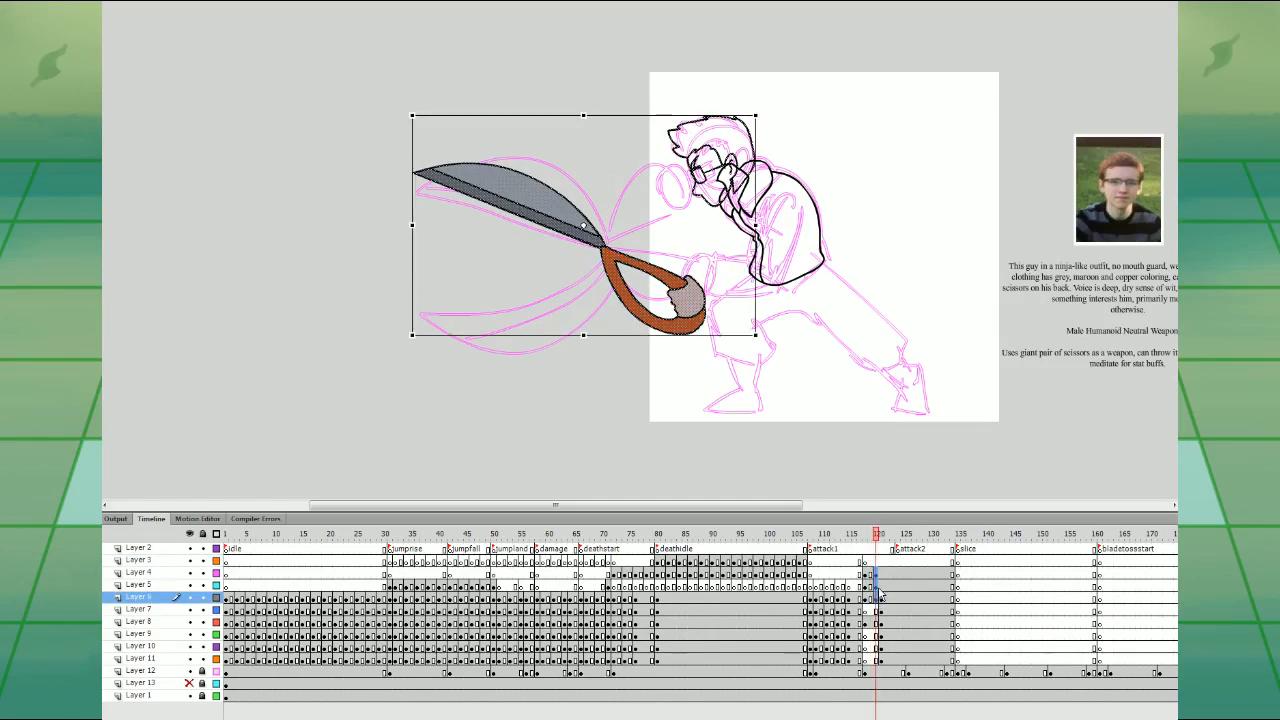
left_click(751, 133, "shift")
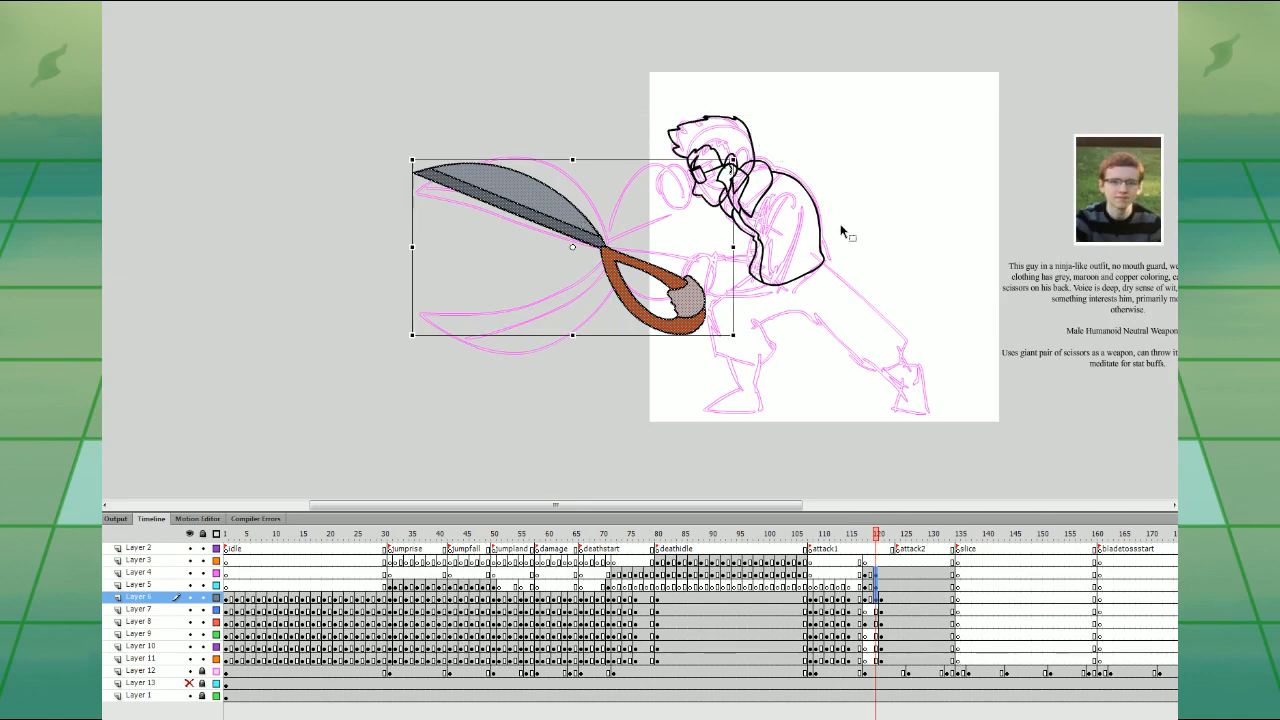
left_click(735, 165, "shift")
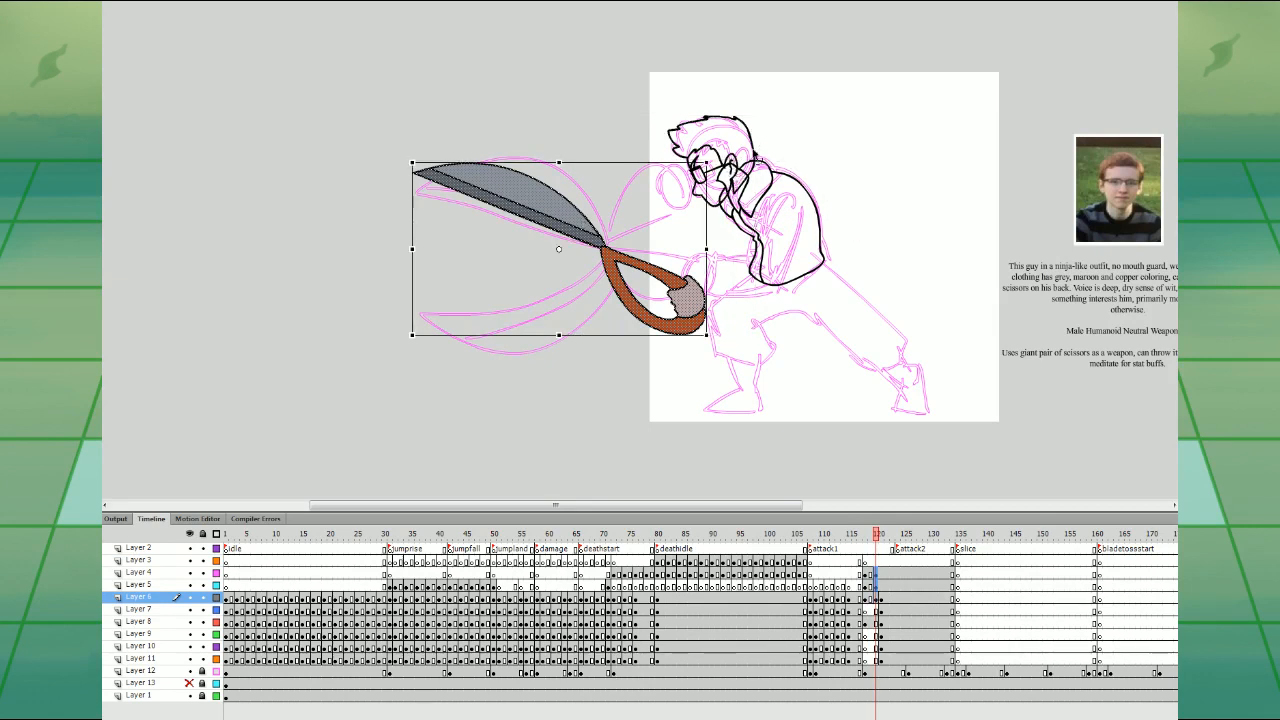
- Try replacing the duplicate artwork on Layers 4 to 6 with a vertically flipped, pasted-in-place scissor half and hand on Layer 4
left_click(884, 588)
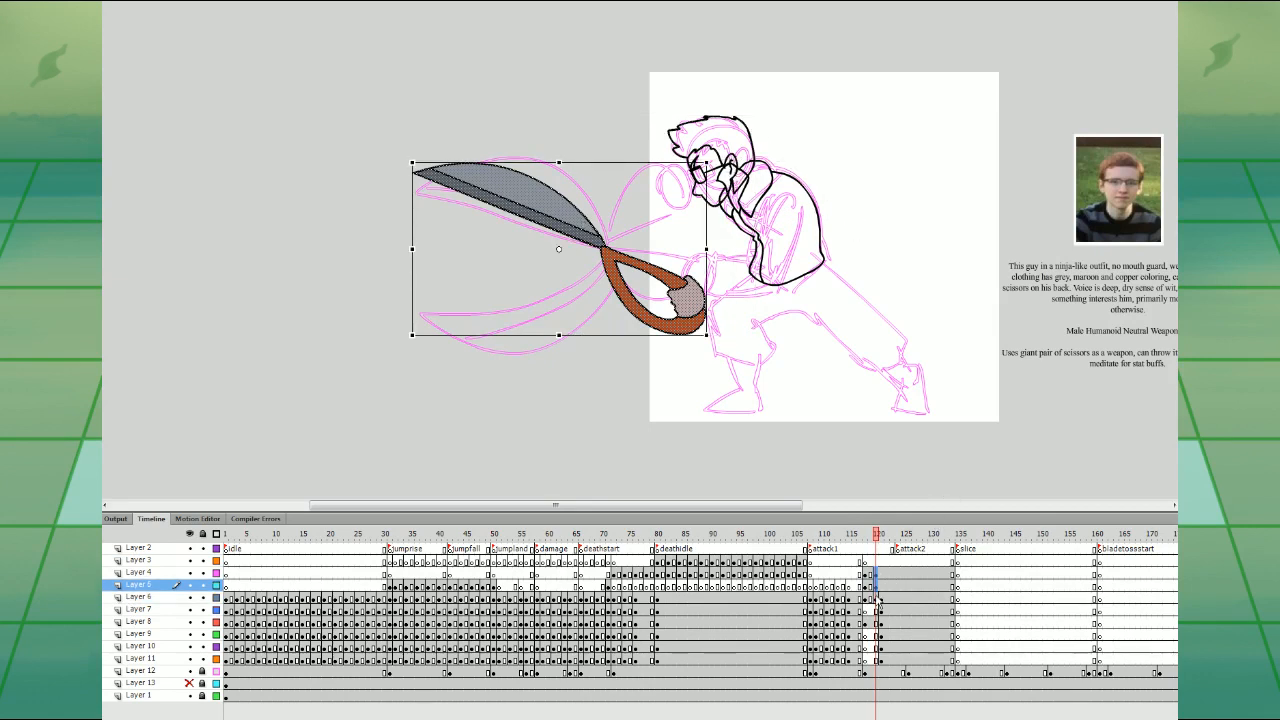
left_click_drag(877, 599, 876, 574)
key("Delete")
key("ctrl+shift+v")
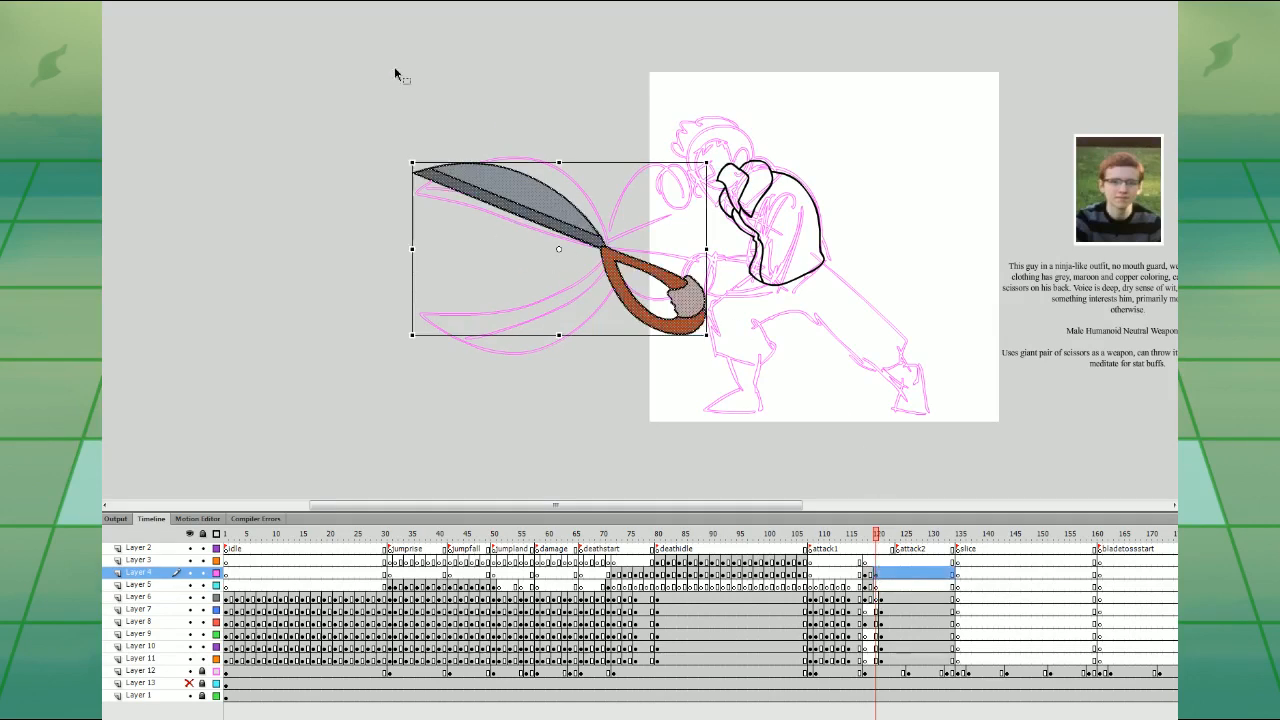
left_click(474, 256)
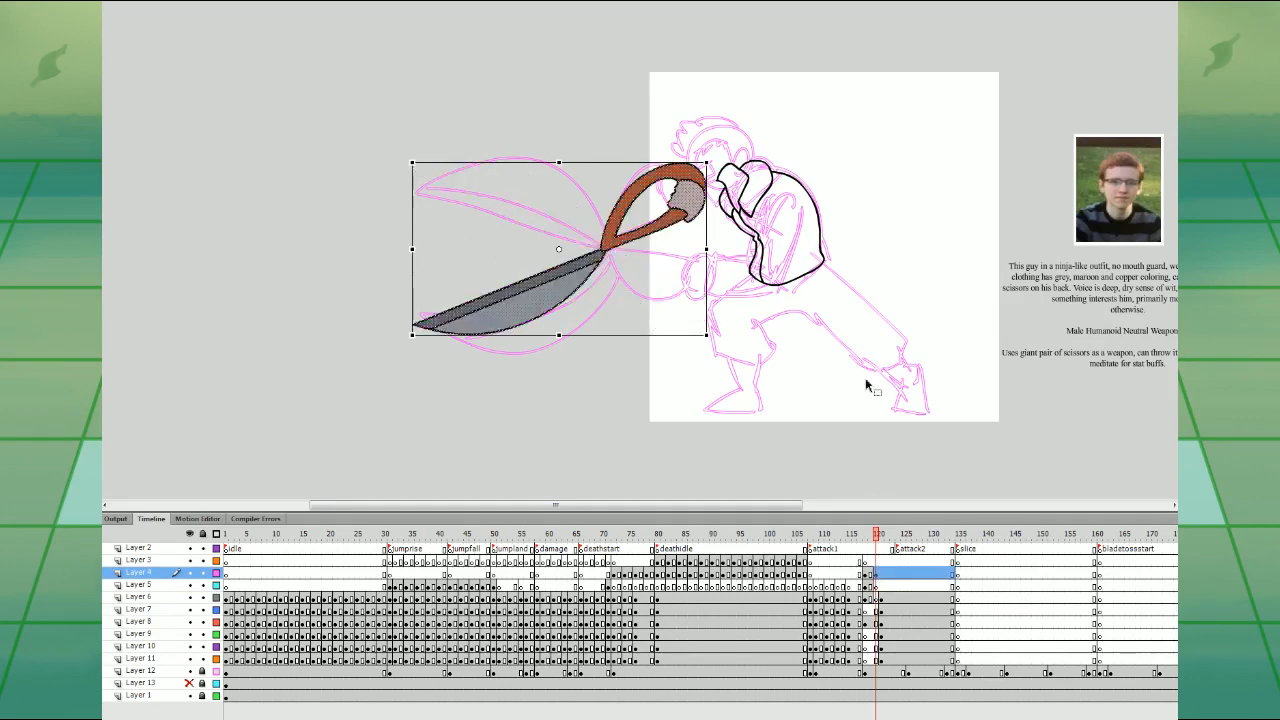
key("Delete")
- Try to place a vertically flipped group of the scissor half, hand and head in the attack pose frame, then undo it
left_click_drag(870, 574, 871, 598)
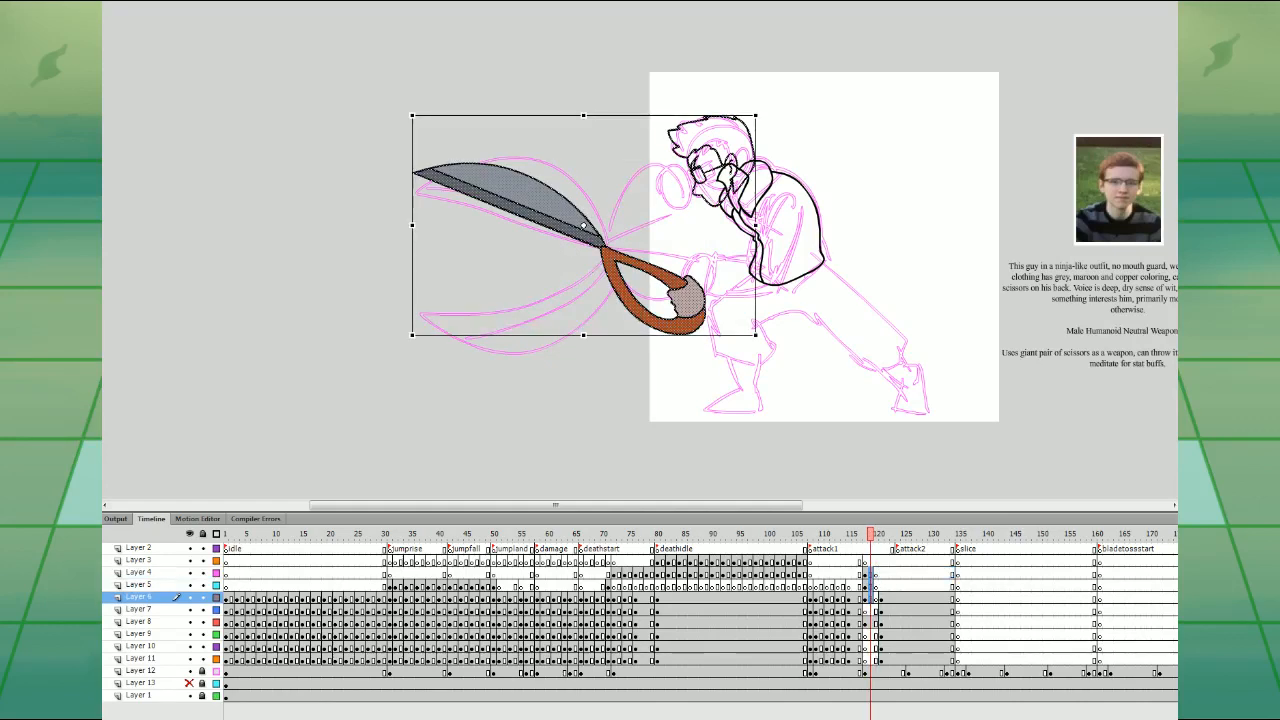
left_click(880, 574)
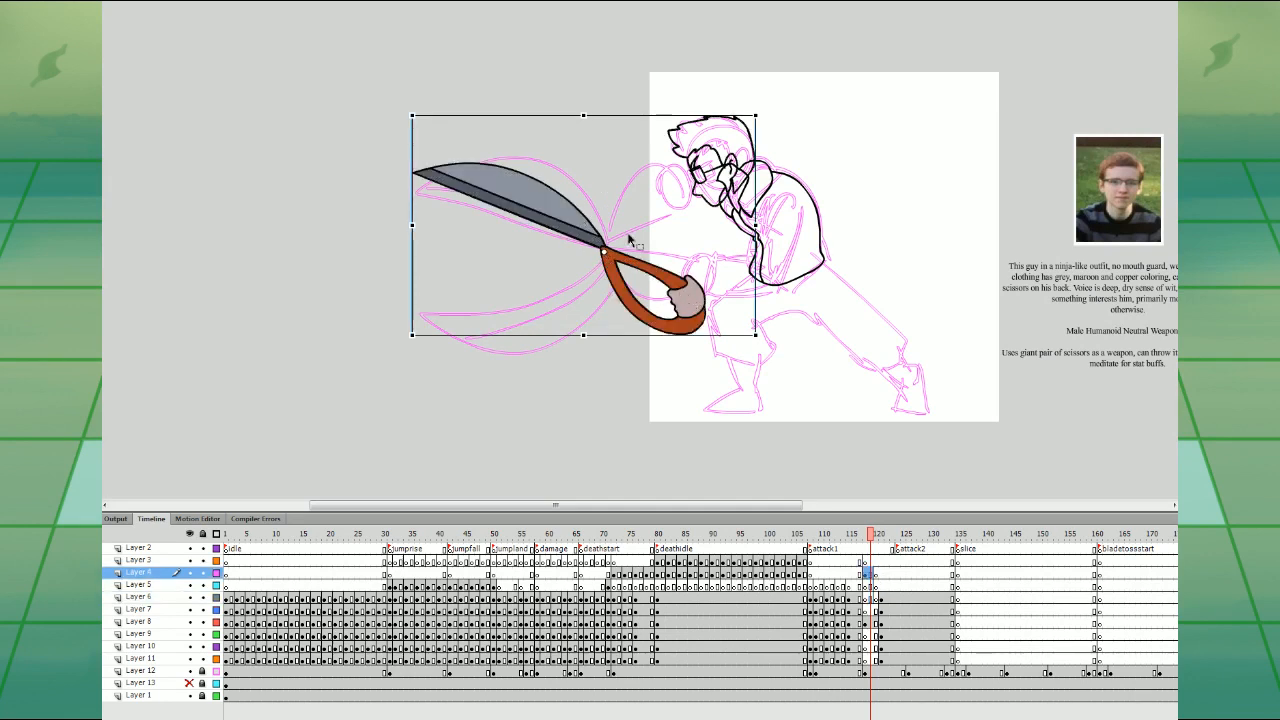
left_click(872, 586)
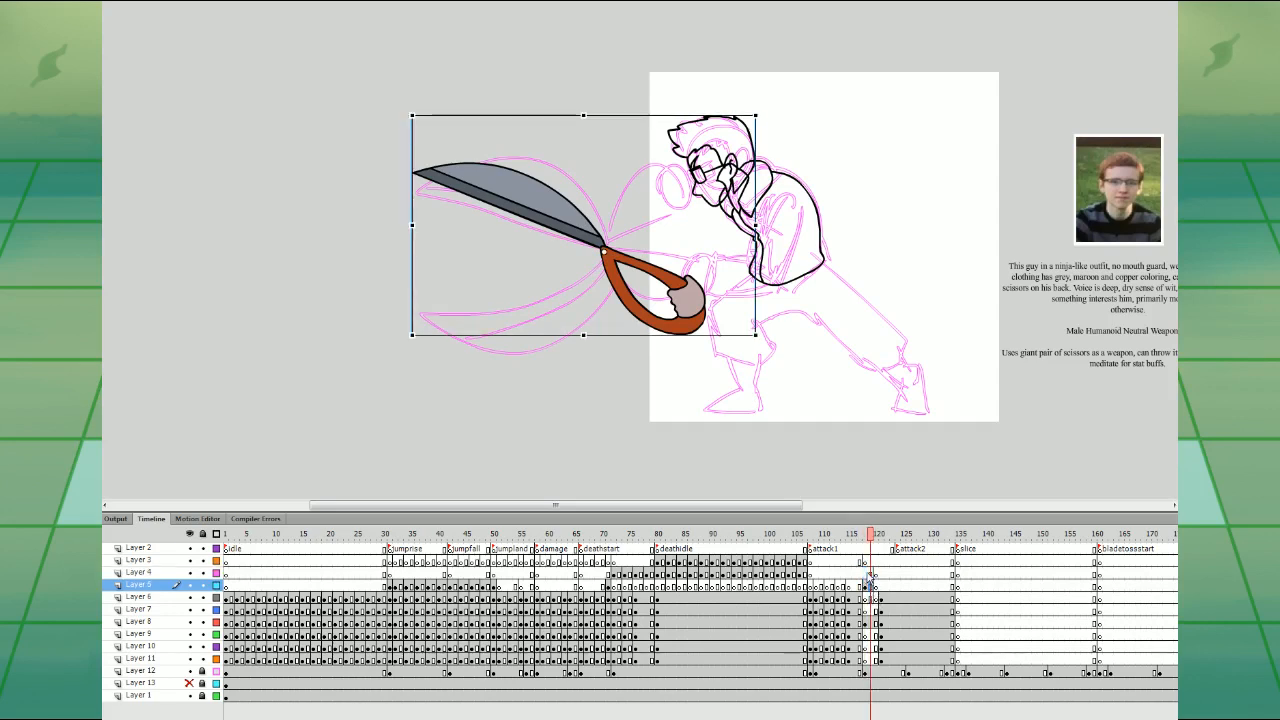
left_click(866, 575)
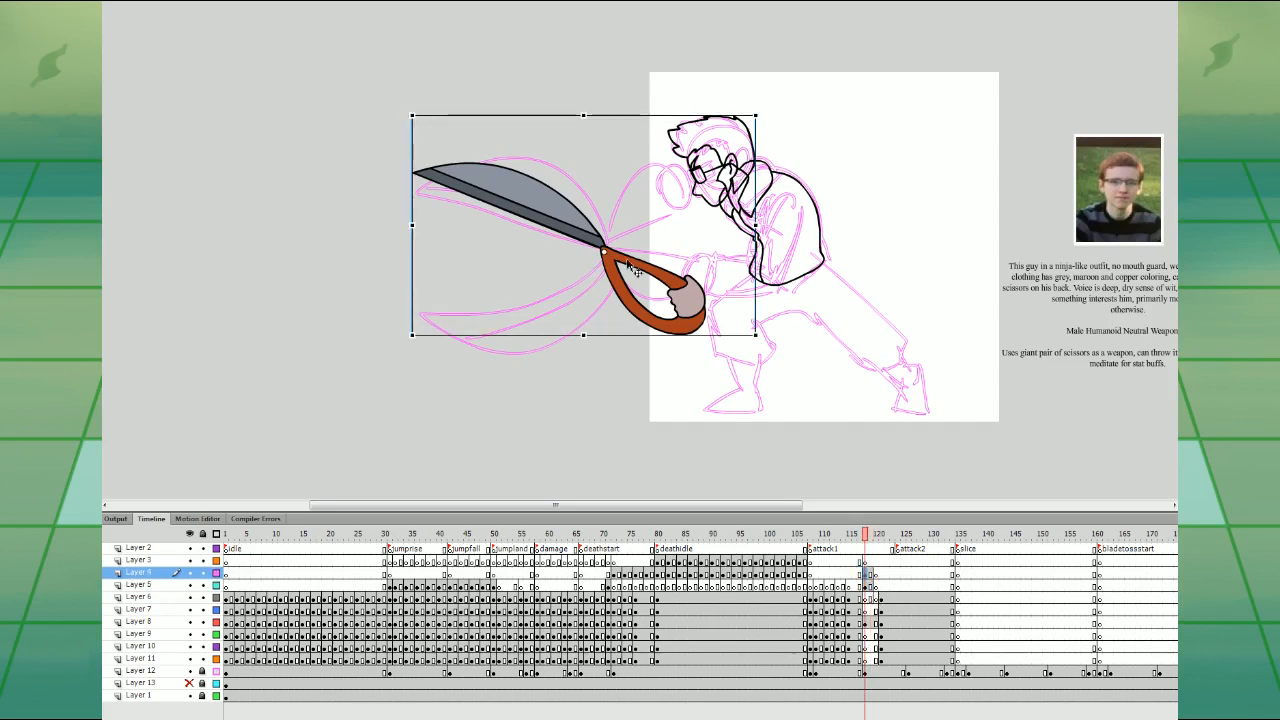
left_click(461, 253)
left_click_drag(693, 197, 699, 190)
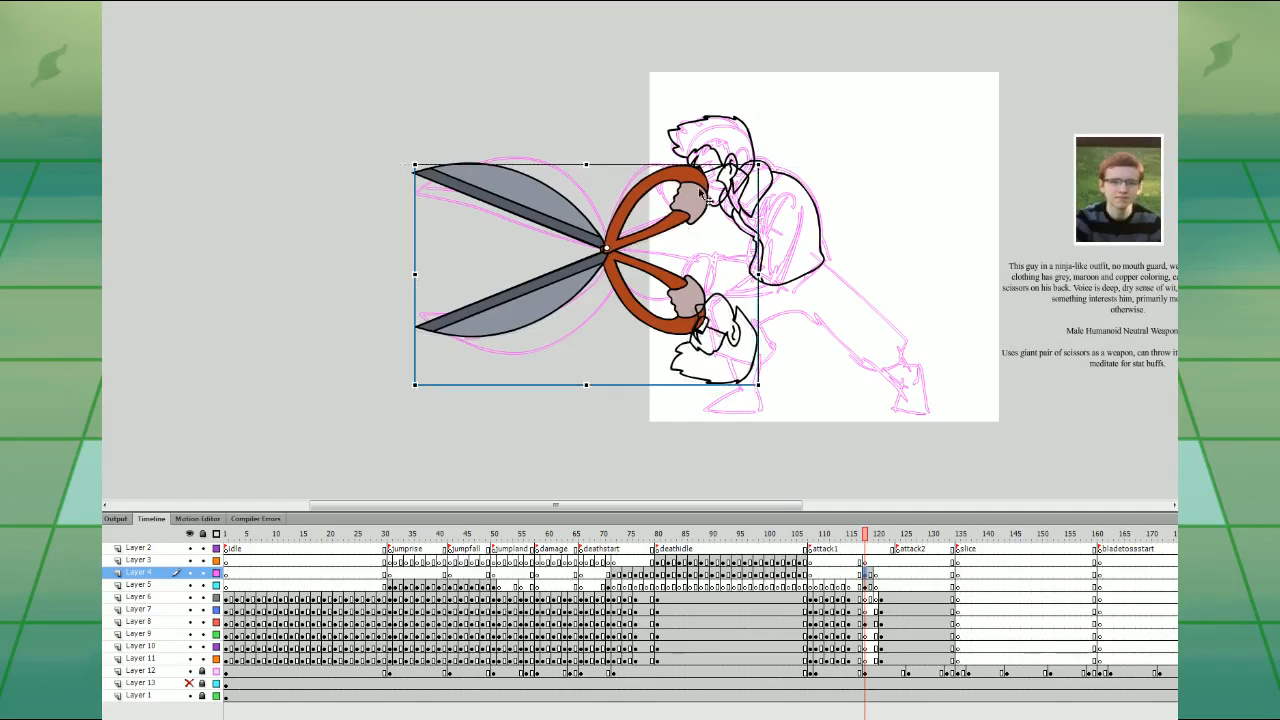
key("ctrl+z")
key("ctrl+z")
key("ctrl+z")
key("ctrl+z")
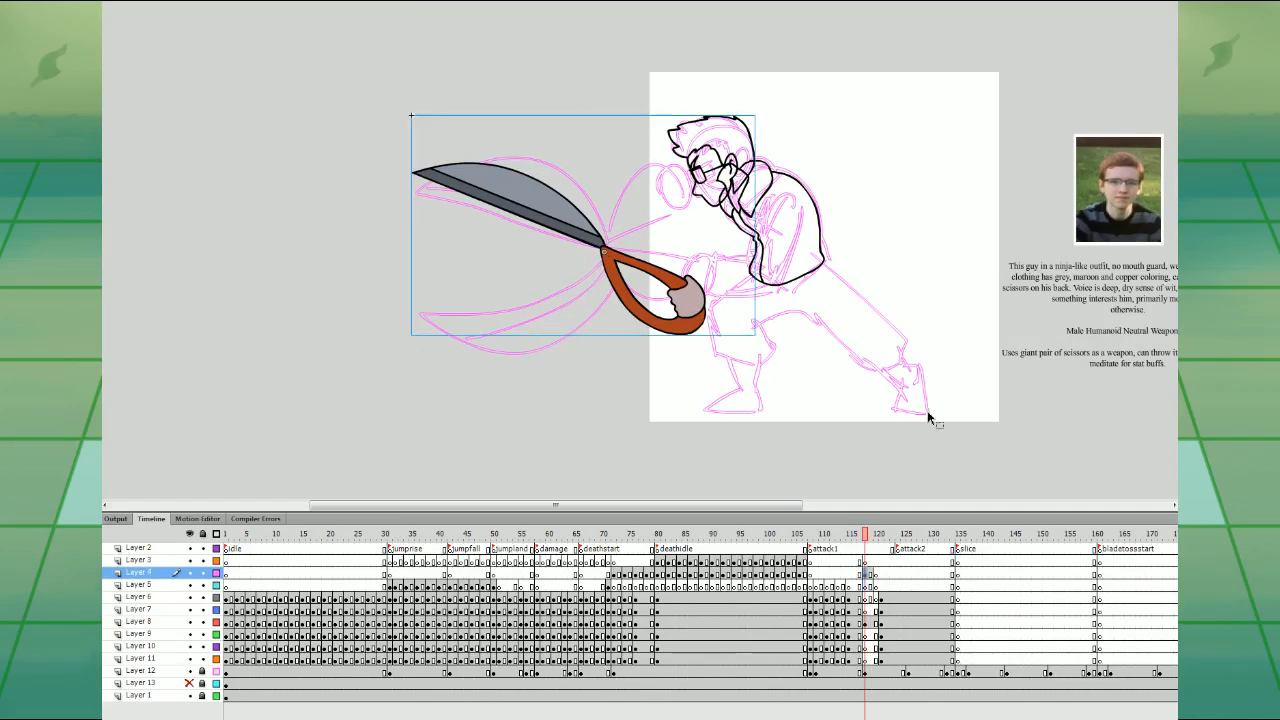
- Group only the scissor half and hand, pivoted at the blade joint, and place a vertically flipped copy on Layer 3 in the pose frame
key("period")
key("period")
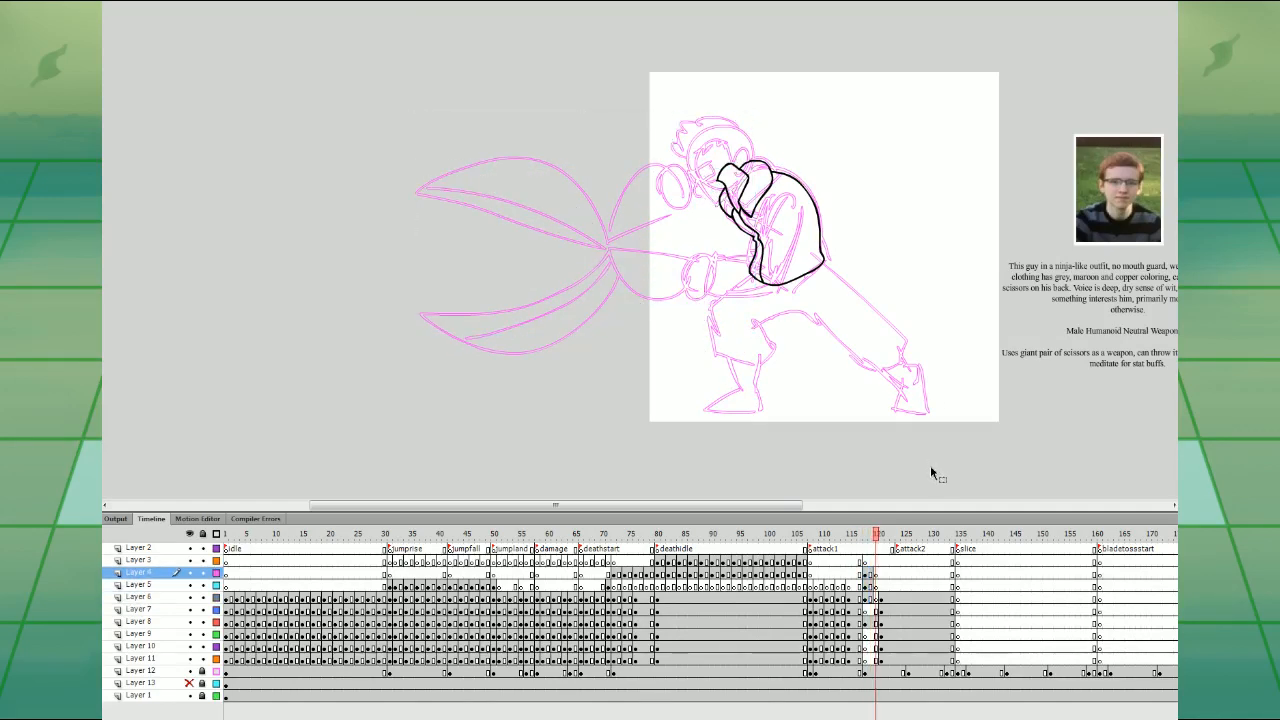
left_click(871, 572)
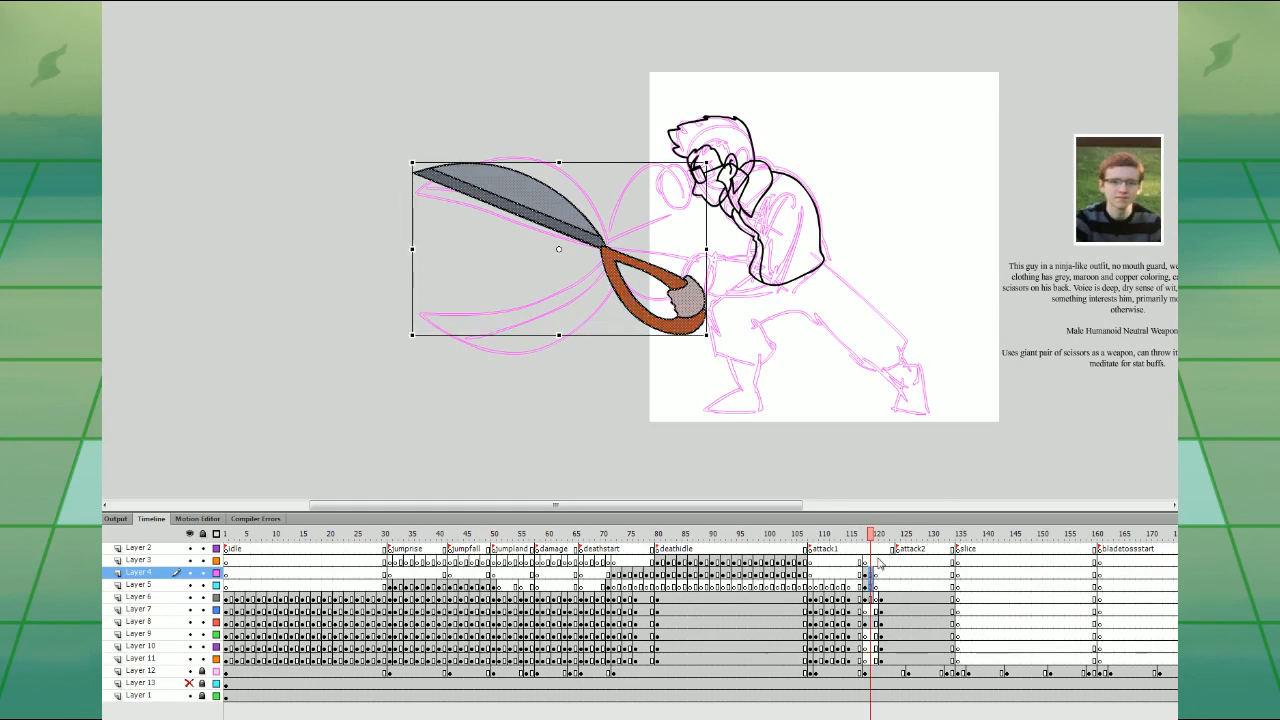
key("ctrl+g")
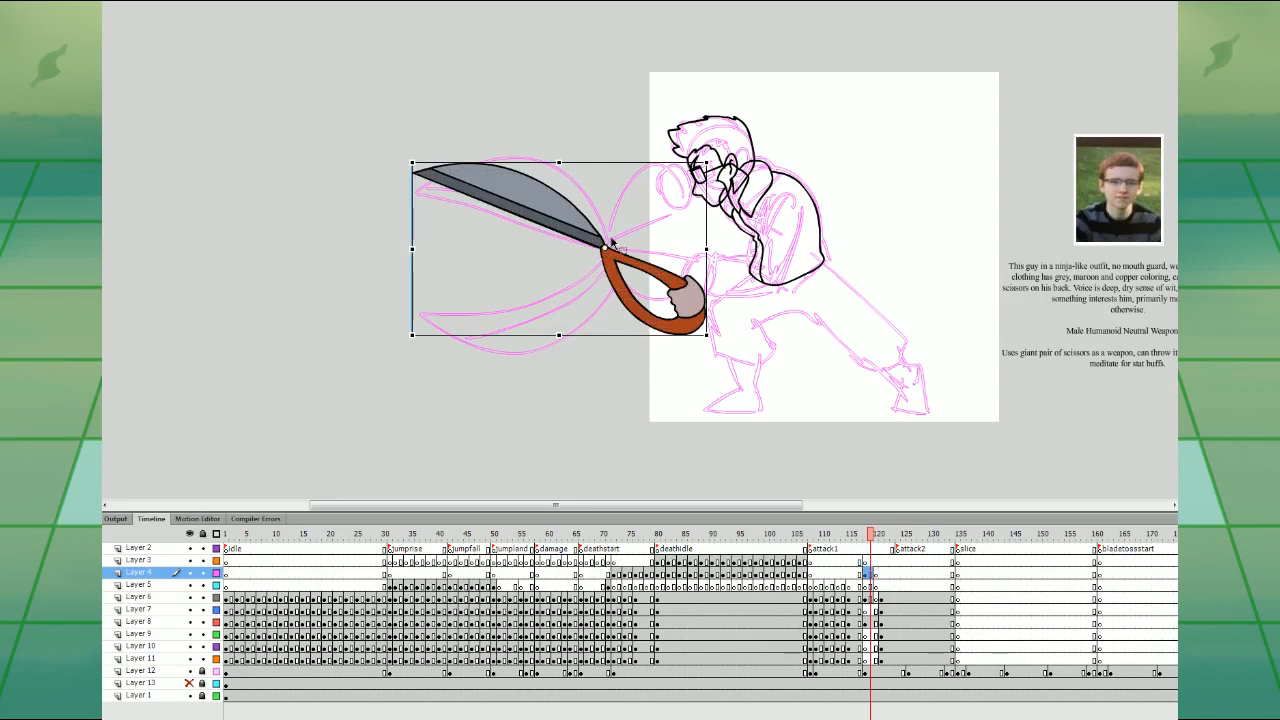
left_click(866, 561)
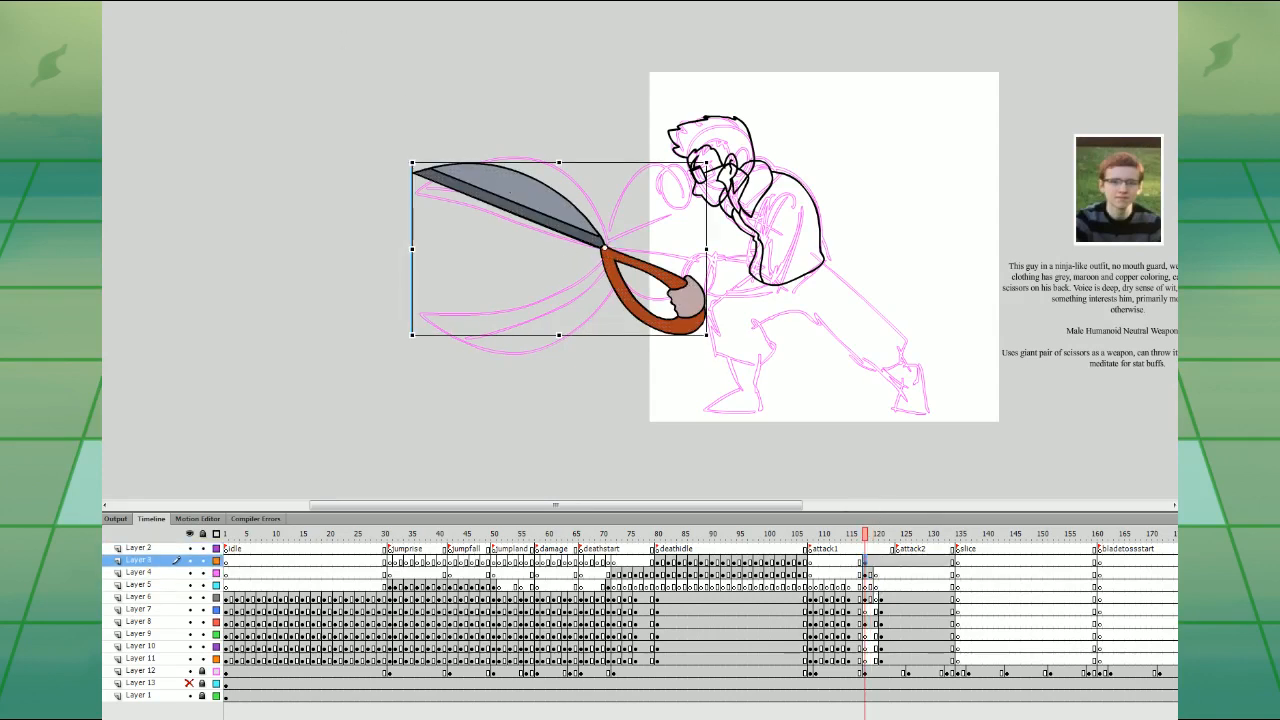
left_click(504, 257)
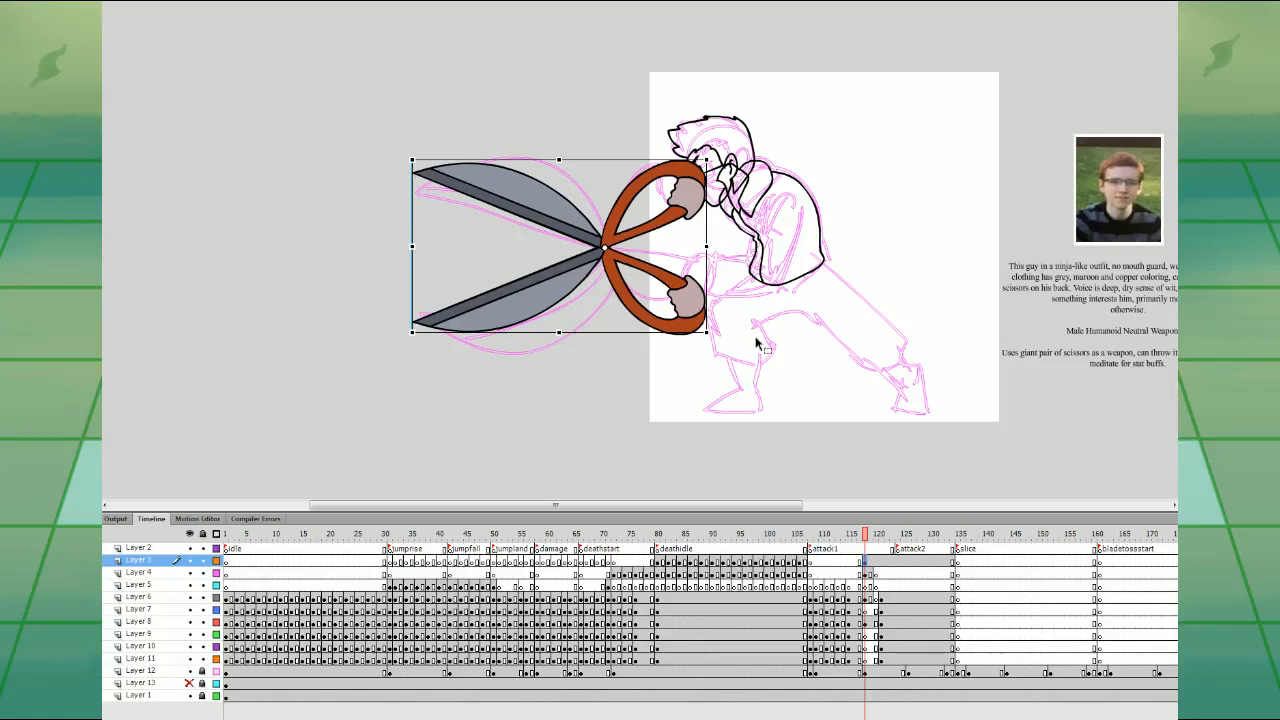
- Move the flipped scissor half to a layer behind the head and clear the leftover duplicate keyframes on Layers 4 to 6
left_click_drag(866, 565, 866, 576)
left_click_drag(866, 576, 866, 645)
left_click(876, 600)
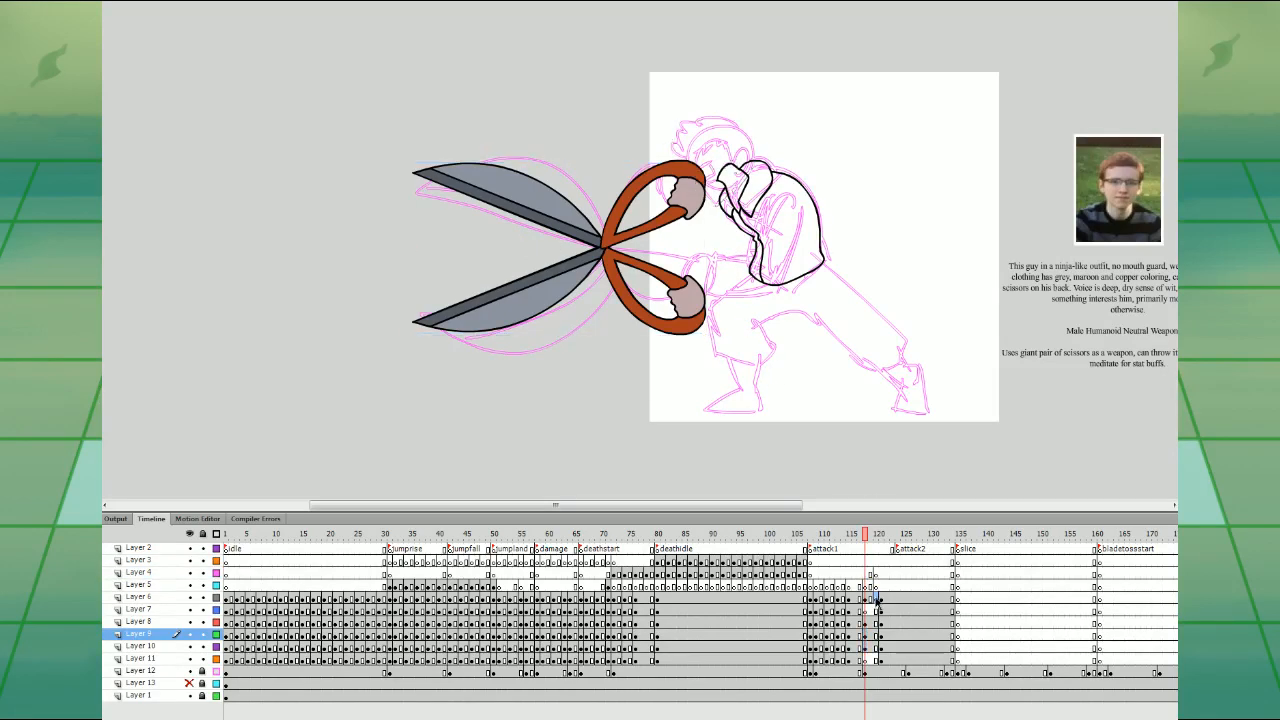
left_click_drag(876, 600, 875, 577)
left_click(879, 580)
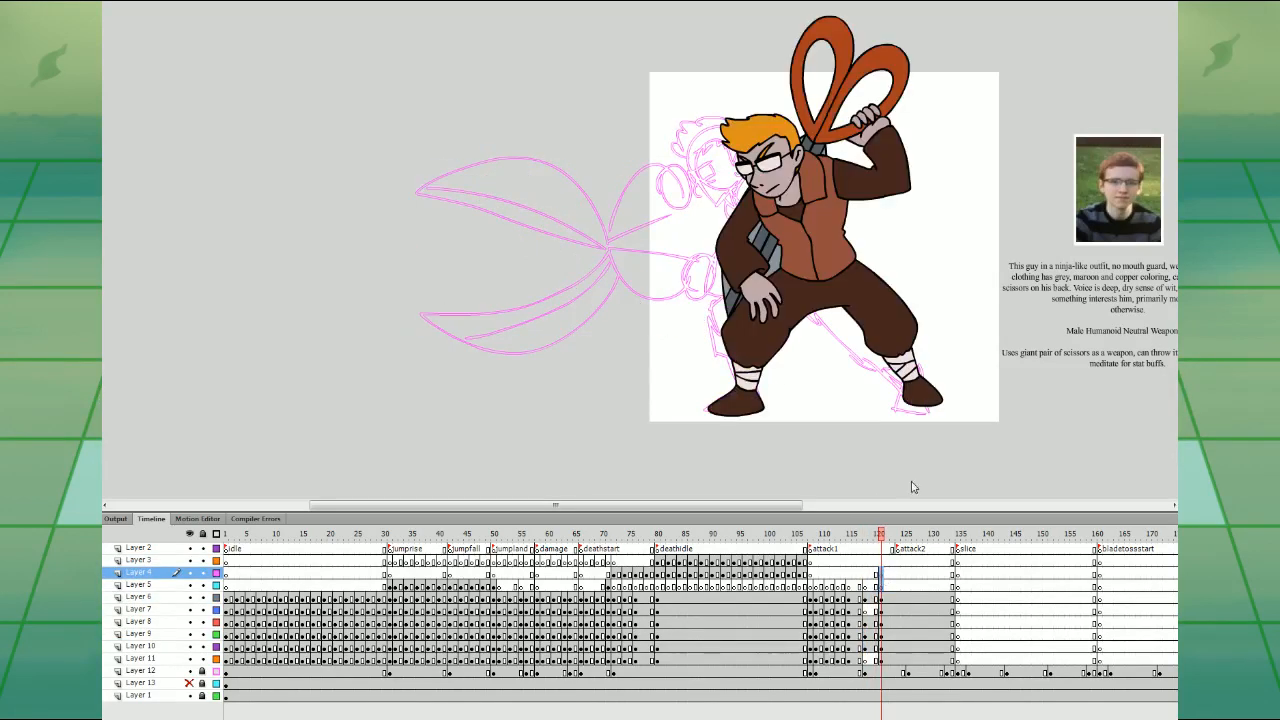
- Move the open scissors and both gripping hands upward in the attack pose so the upper hand overlaps the face
left_click(864, 591)
left_click(865, 589)
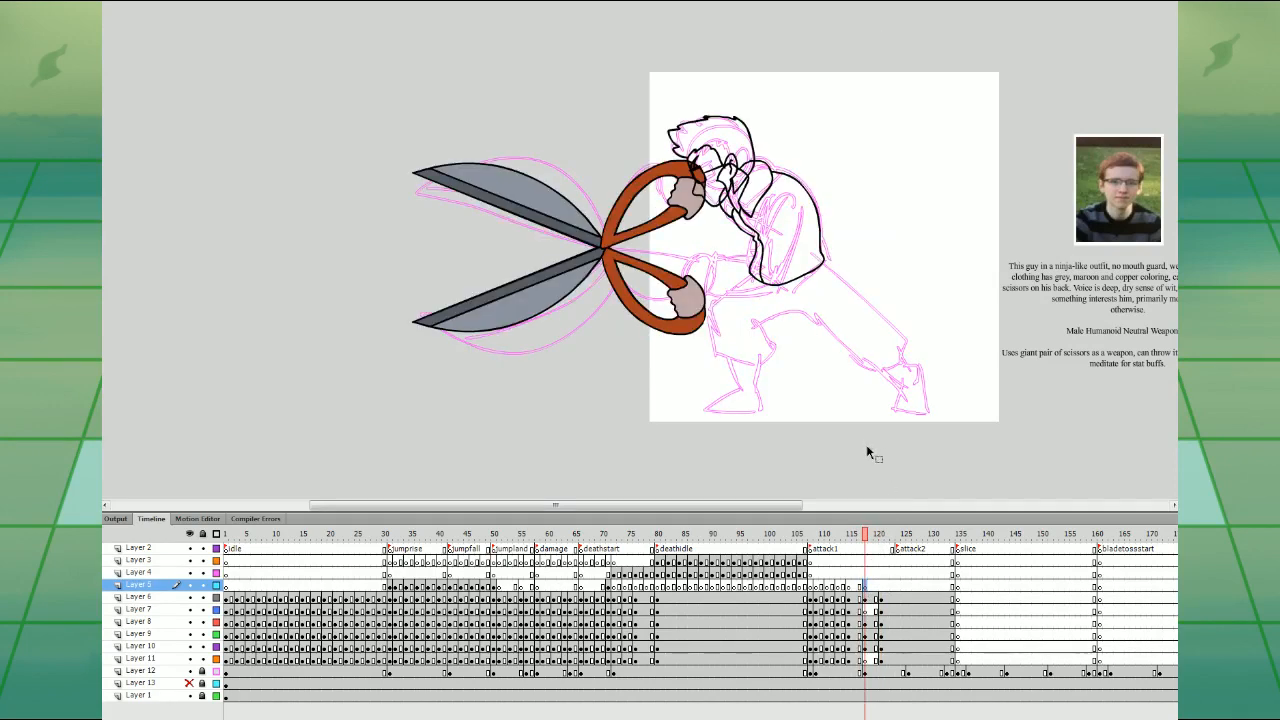
left_click(865, 610)
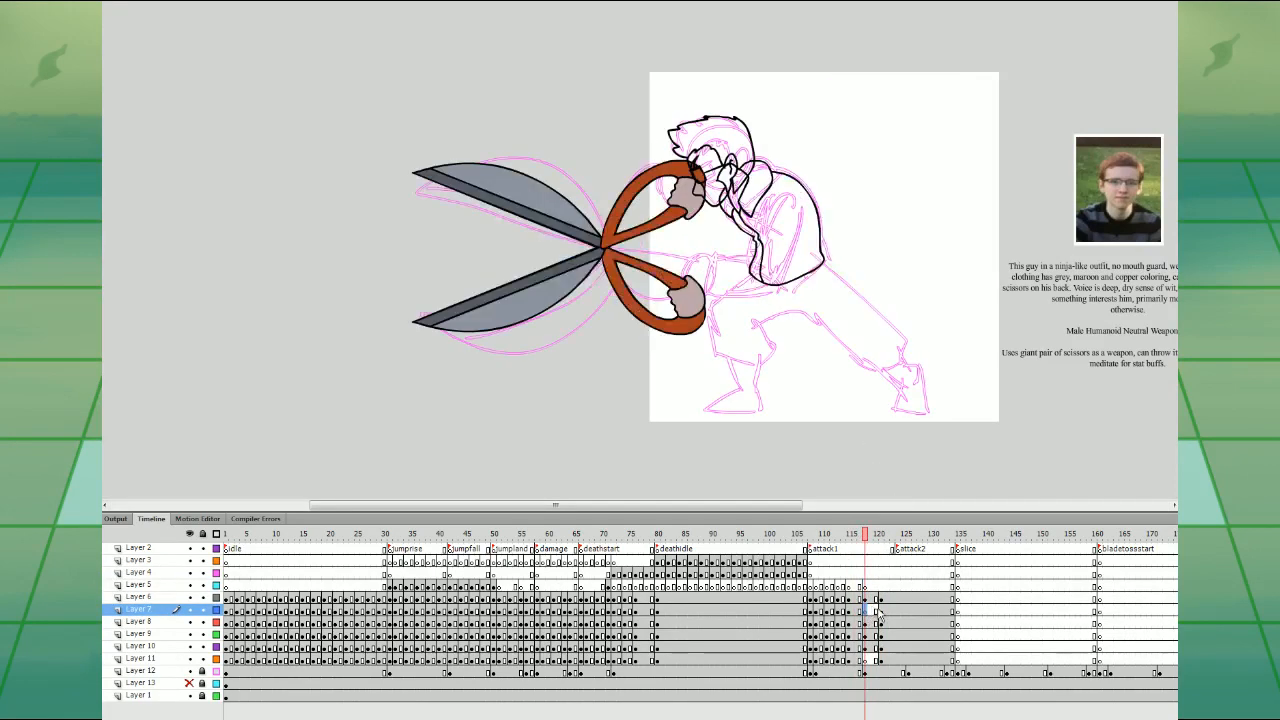
key("ctrl+=")
left_click_drag(909, 384, 980, 407)
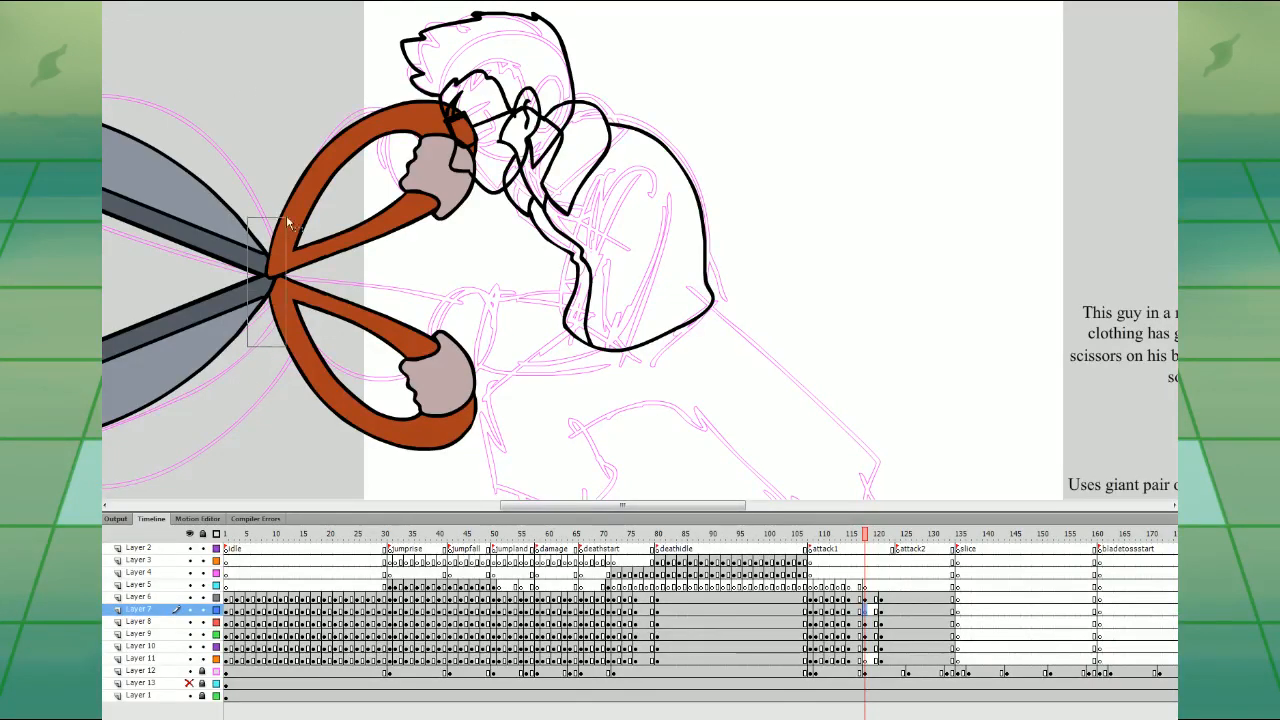
left_click_drag(419, 205, 407, 153)
left_click(552, 291)
left_click(500, 225)
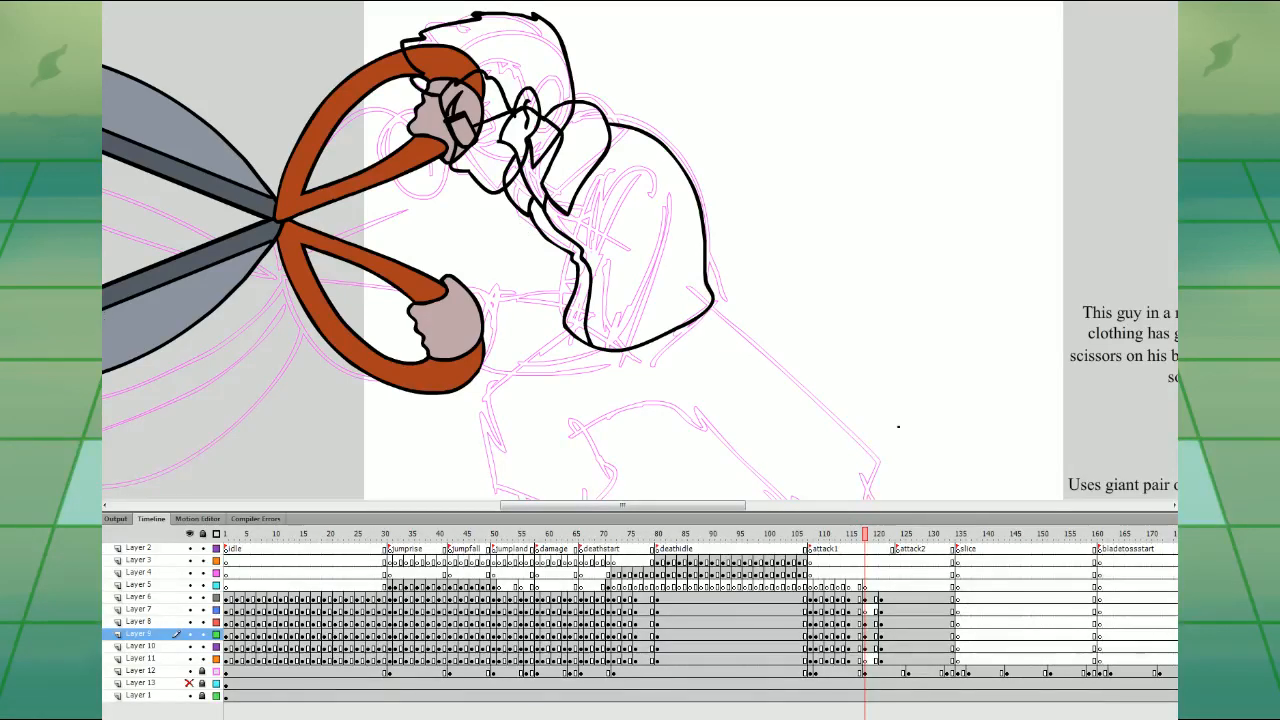
- Outline the near arm's sleeve on Layer 7, running from the shoulder through the bent elbow to the lower hand
left_click(866, 611)
mouse_move(620, 175)
left_mouse_down()
mouse_move(576, 268)
mouse_move(482, 277)
mouse_move(464, 326)
mouse_move(486, 355)
mouse_move(596, 332)
mouse_move(610, 316)
mouse_move(656, 205)
mouse_move(612, 170)
mouse_move(567, 260)
mouse_move(465, 284)
mouse_move(476, 348)
mouse_move(584, 345)
mouse_move(649, 212)
mouse_move(624, 161)
left_mouse_up()
key("ctrl+z")
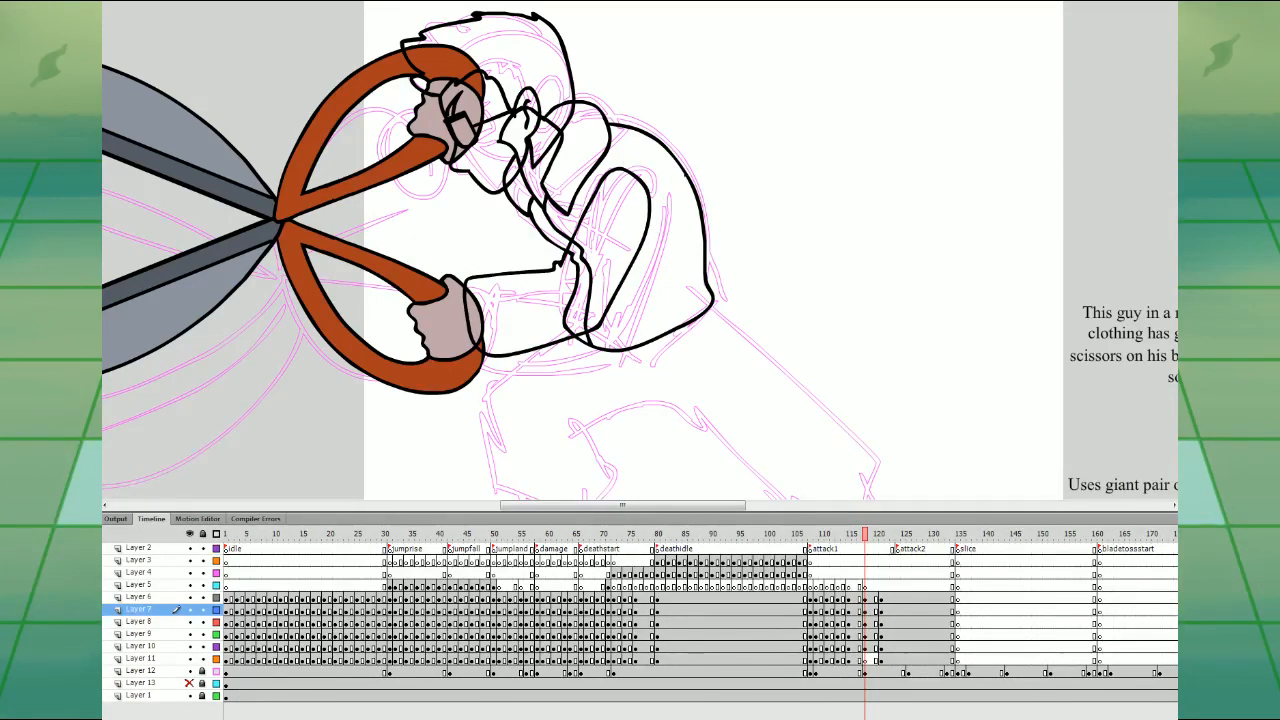
- Turn on onion skinning and outline the wide-stance trousers on Layer 11 over the rough sketch
mouse_move(784, 414)
left_mouse_down()
mouse_move(854, 274)
mouse_move(831, 429)
mouse_move(837, 449)
mouse_move(845, 407)
mouse_move(840, 426)
mouse_move(887, 487)
mouse_move(912, 378)
left_mouse_up()
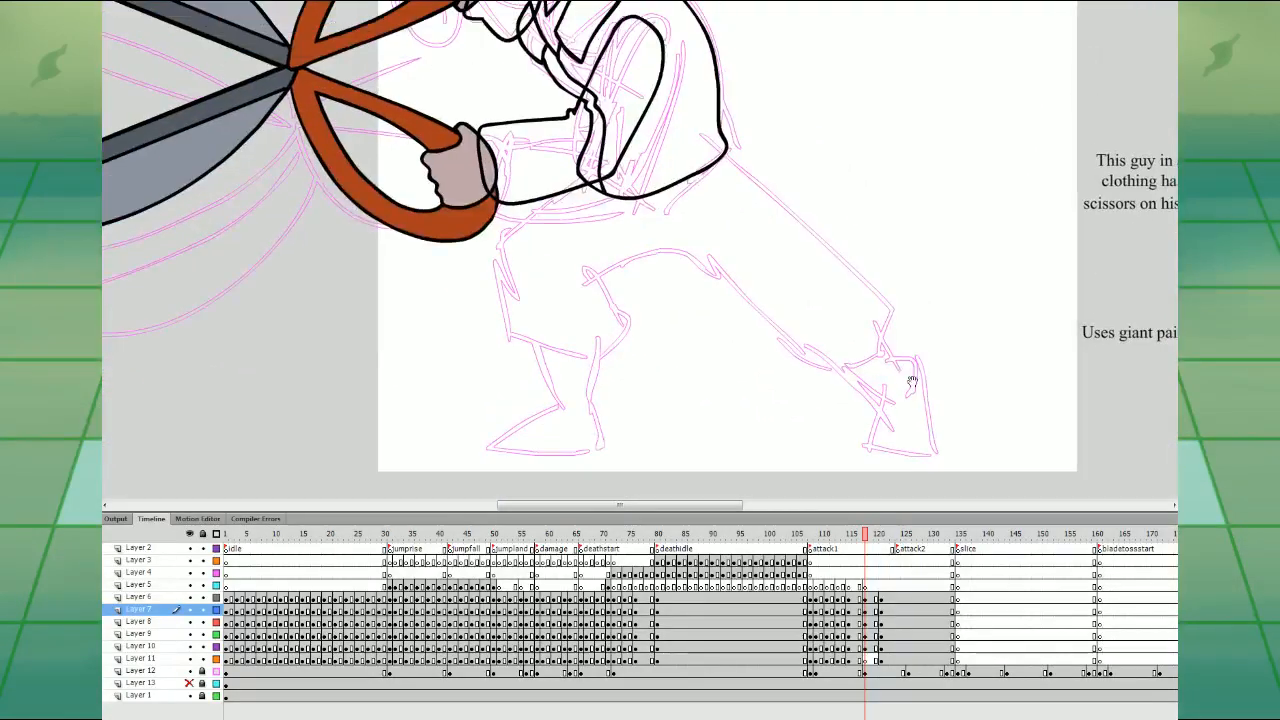
left_click(866, 660)
key("alt+shift+o")
left_click_drag(898, 440, 822, 467)
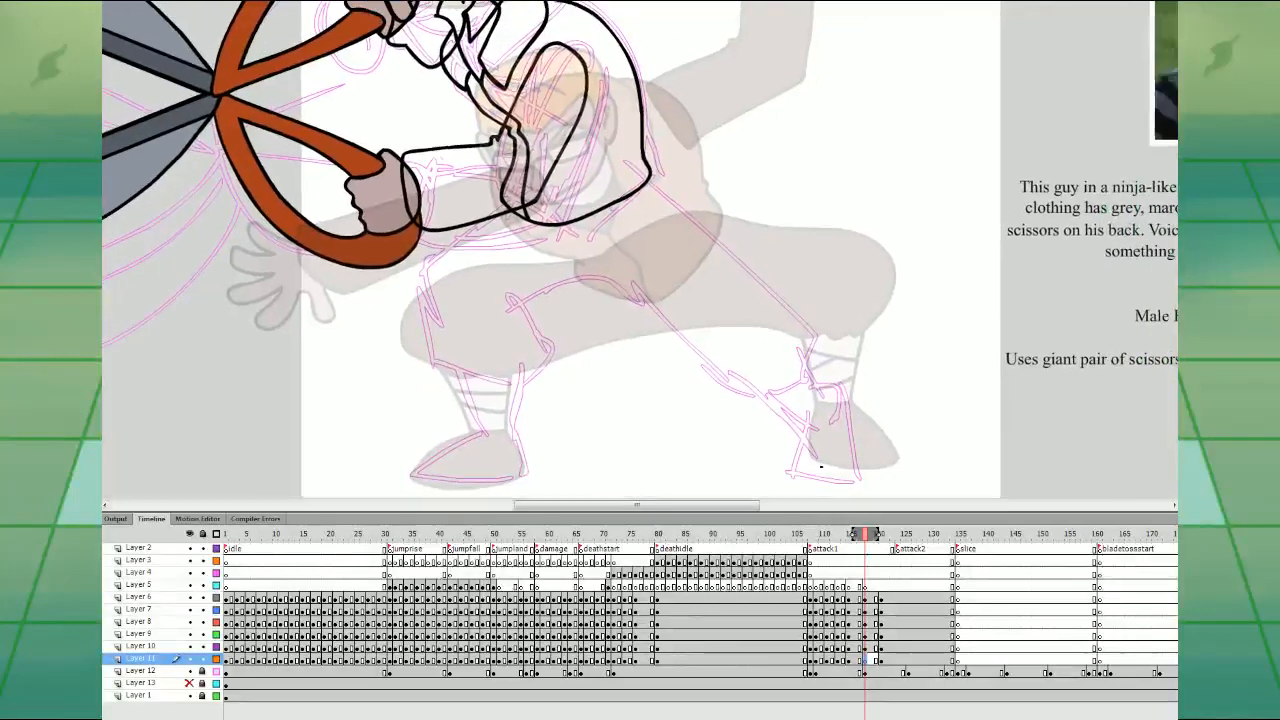
mouse_move(514, 192)
left_mouse_down()
mouse_move(404, 278)
mouse_move(476, 380)
mouse_move(540, 340)
mouse_move(543, 283)
mouse_move(622, 308)
mouse_move(702, 378)
mouse_move(778, 382)
mouse_move(806, 340)
mouse_move(778, 295)
mouse_move(660, 202)
mouse_move(530, 188)
mouse_move(533, 205)
left_mouse_up()
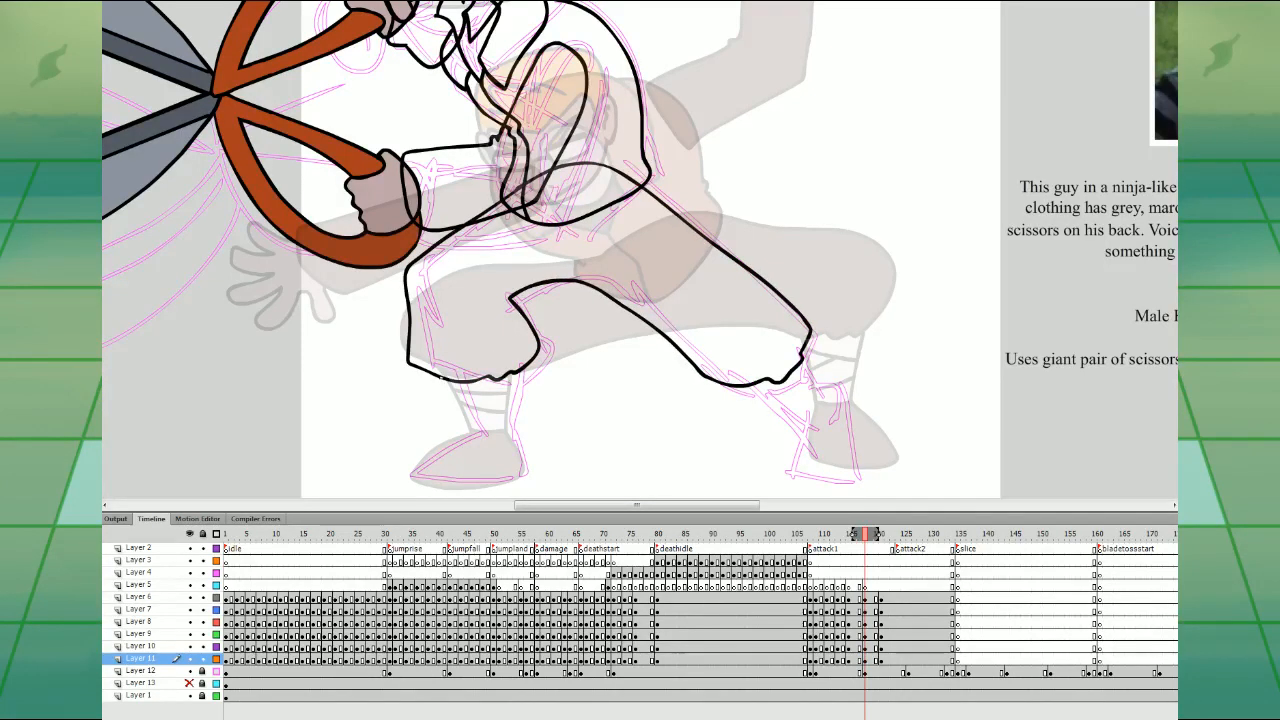
- Draw both lower legs and shoes below the trousers on Layer 11, and add crossing wrap bands at the ankles
mouse_move(462, 434)
left_mouse_down()
mouse_move(413, 468)
mouse_move(456, 488)
mouse_move(512, 480)
mouse_move(504, 378)
left_mouse_up()
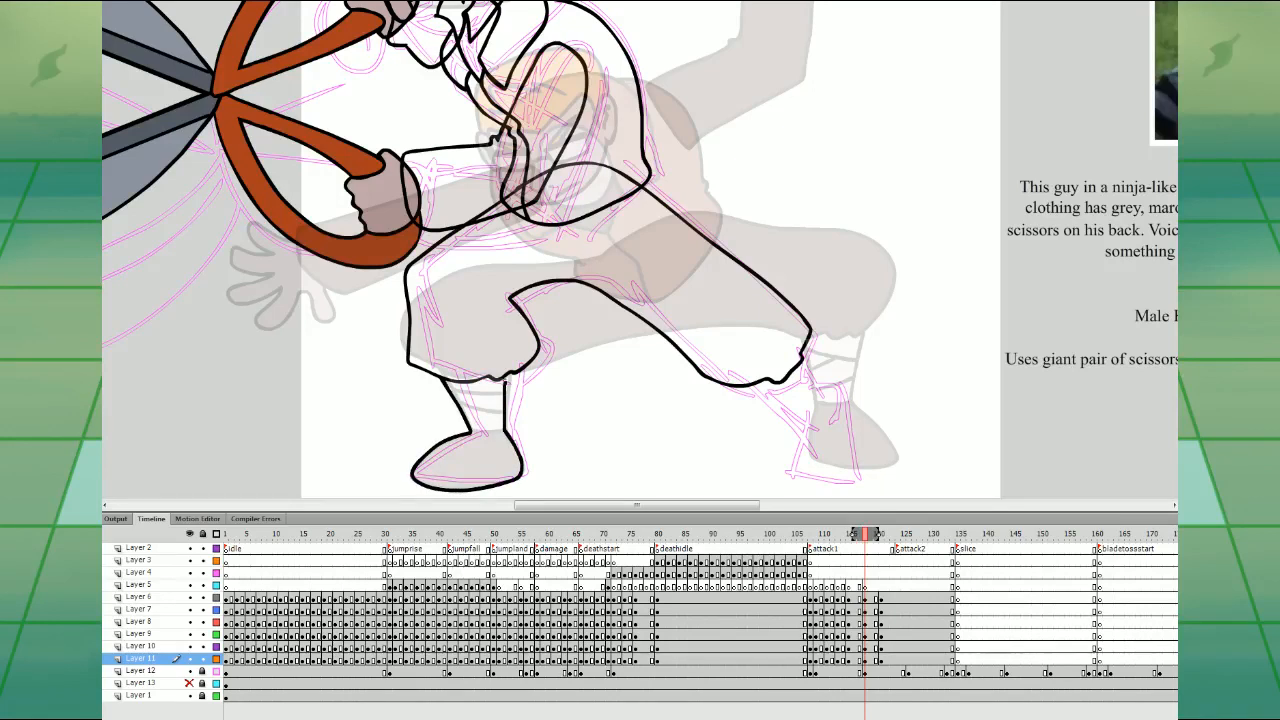
left_click_drag(746, 385, 791, 421)
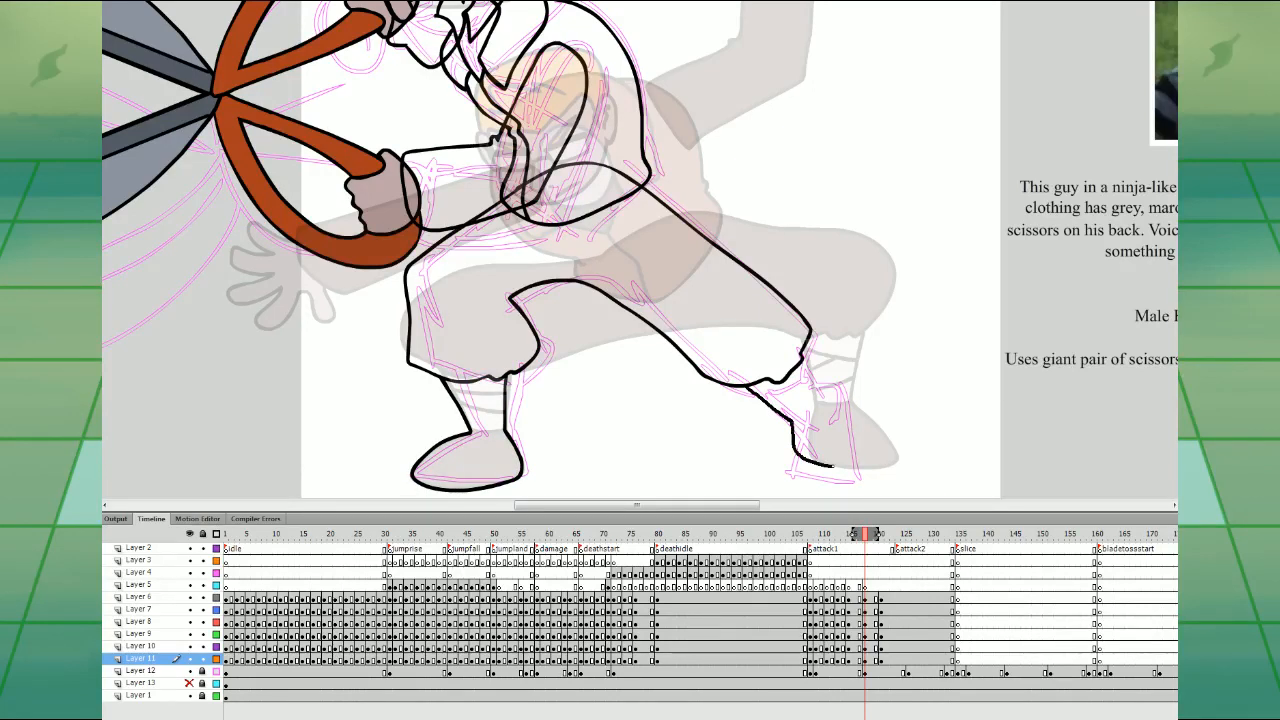
mouse_move(888, 446)
left_mouse_down()
mouse_move(865, 419)
mouse_move(821, 399)
mouse_move(803, 357)
left_mouse_up()
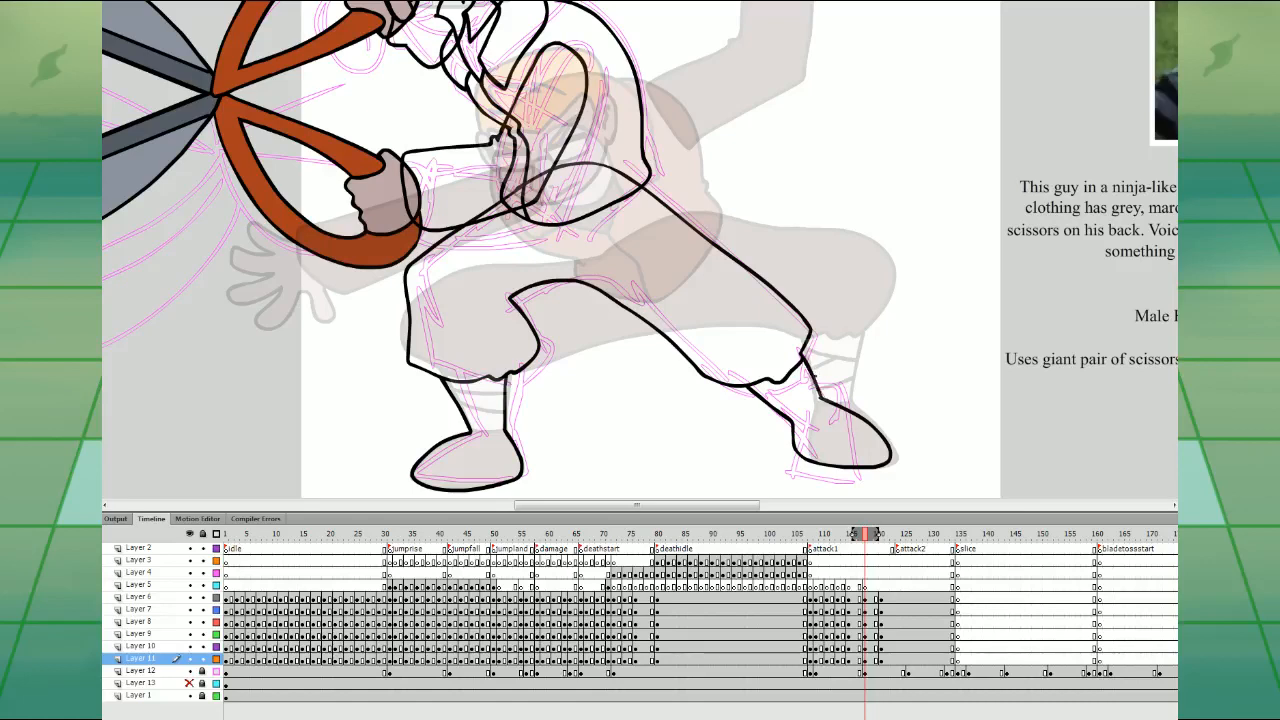
left_click_drag(756, 392, 814, 376)
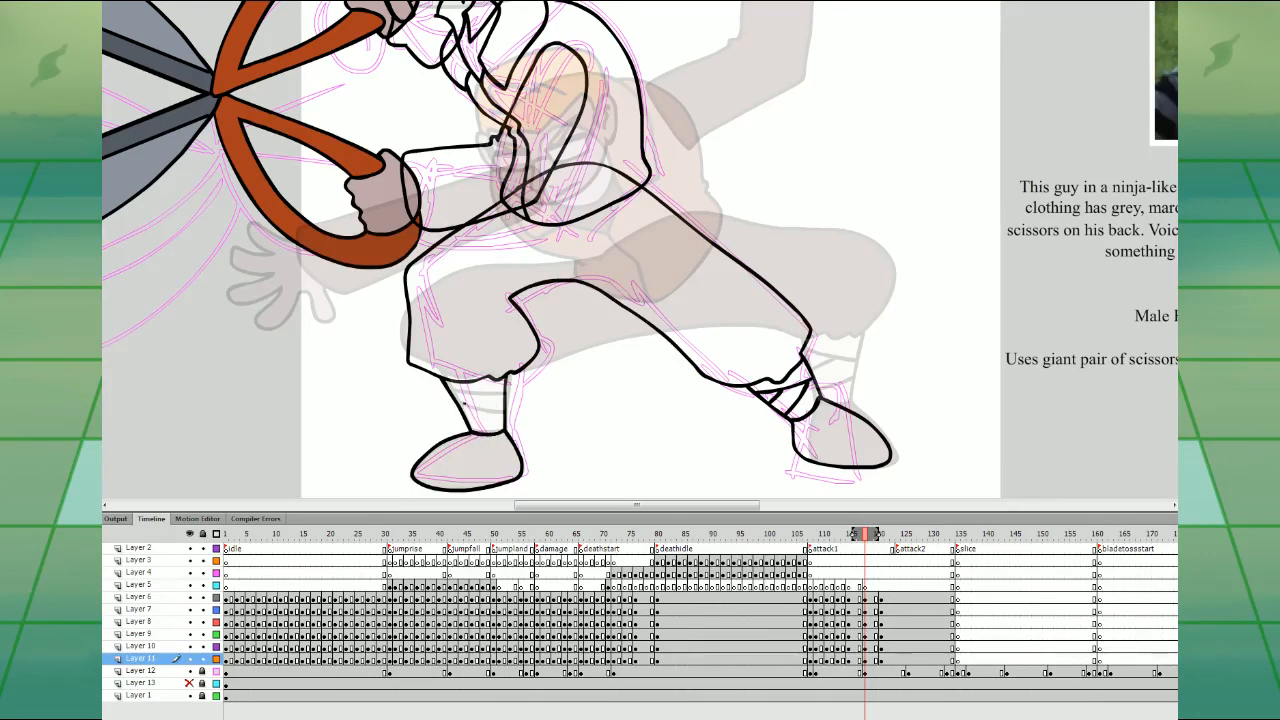
left_click_drag(488, 413, 501, 416)
left_click_drag(503, 394, 452, 392)
left_click_drag(797, 316, 832, 424)
- Turn off onion skinning and fill the trousers, both shoes and the sleeve with dark brown sampled from the previous pose
key("ctrl+1")
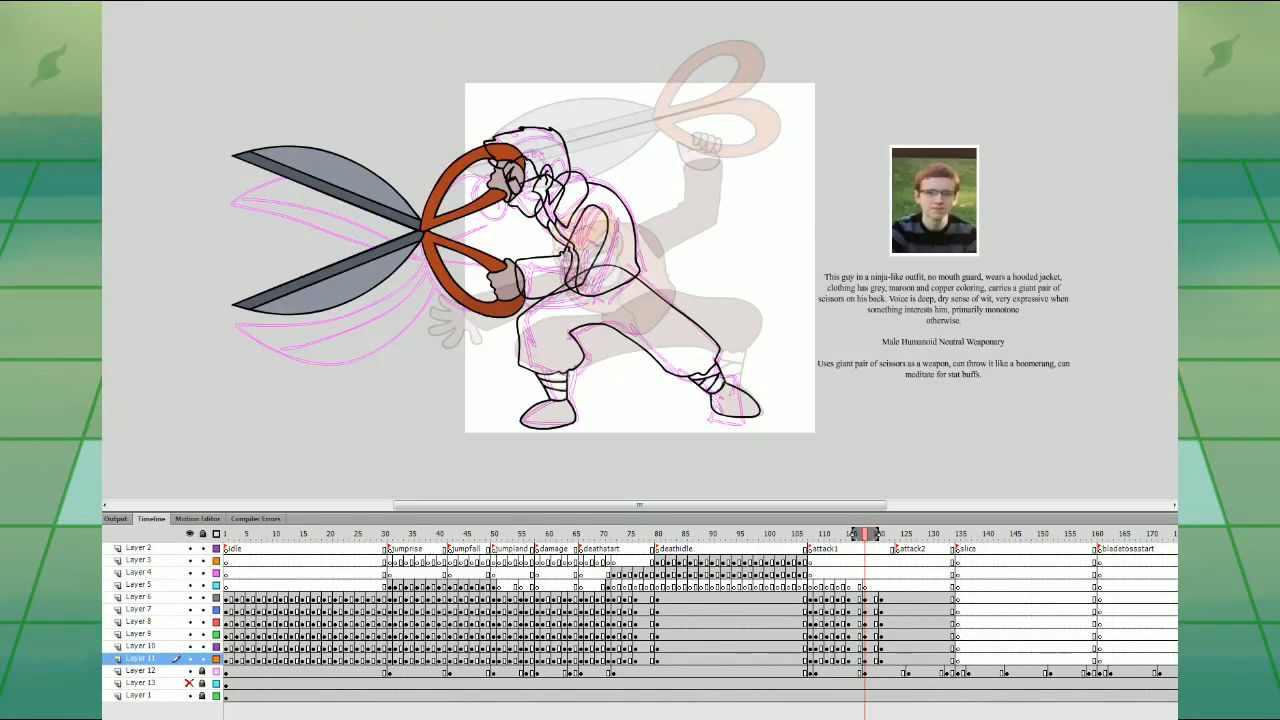
left_click(329, 717)
key("comma")
key("i")
left_click(726, 314)
key("period")
left_click(655, 306)
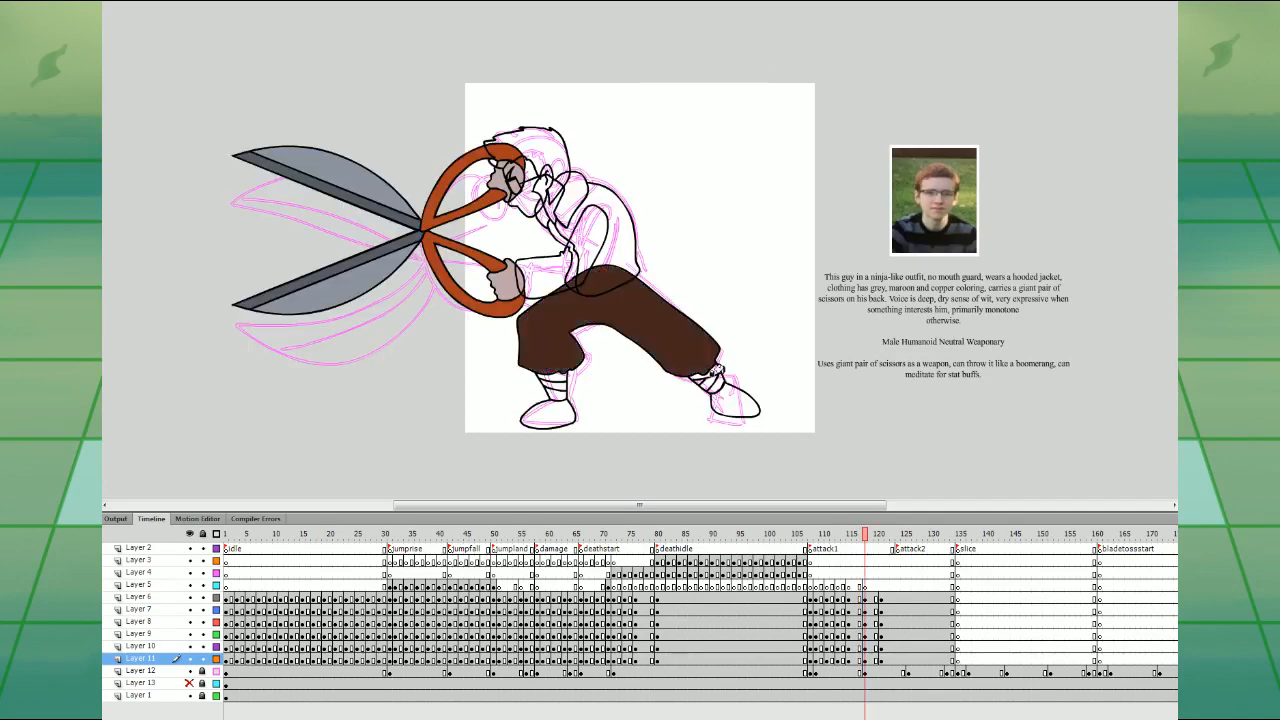
left_click(730, 400)
left_click(555, 408)
left_click(547, 253)
- Fill the face with the skin colour sampled from a neighbouring pose
key("period")
key("comma")
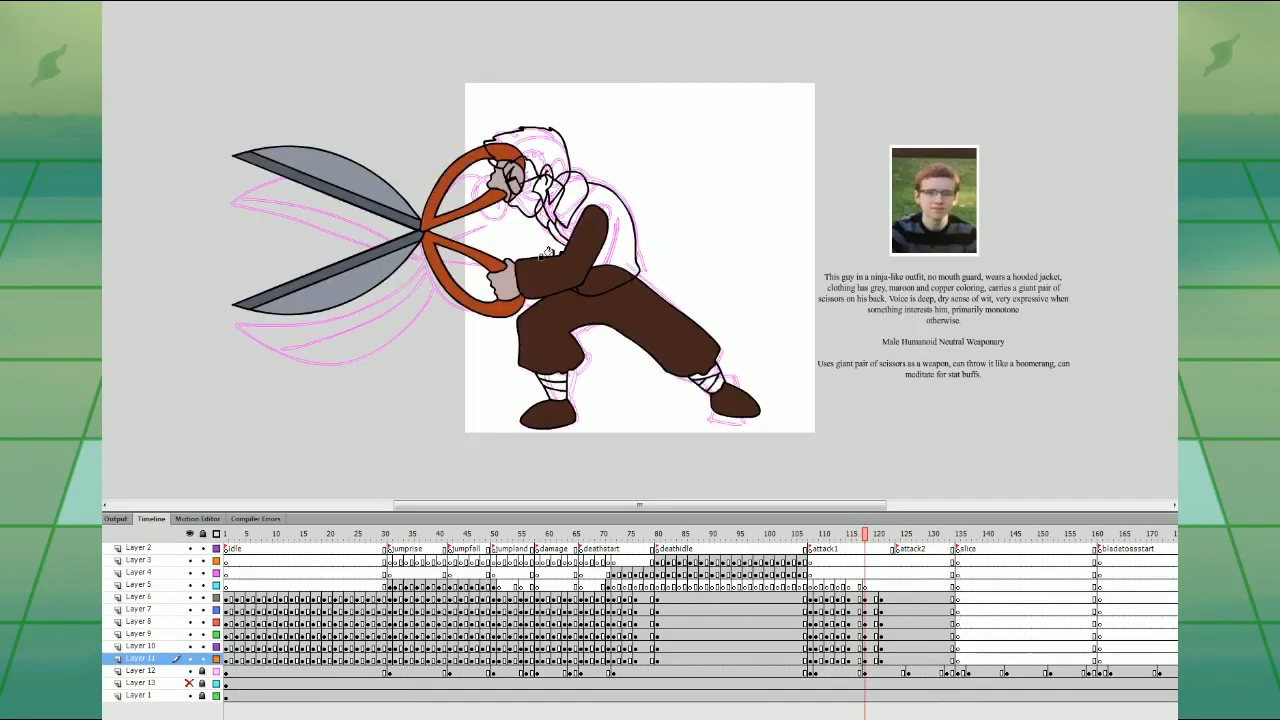
key("period")
key("comma")
left_click(535, 195)
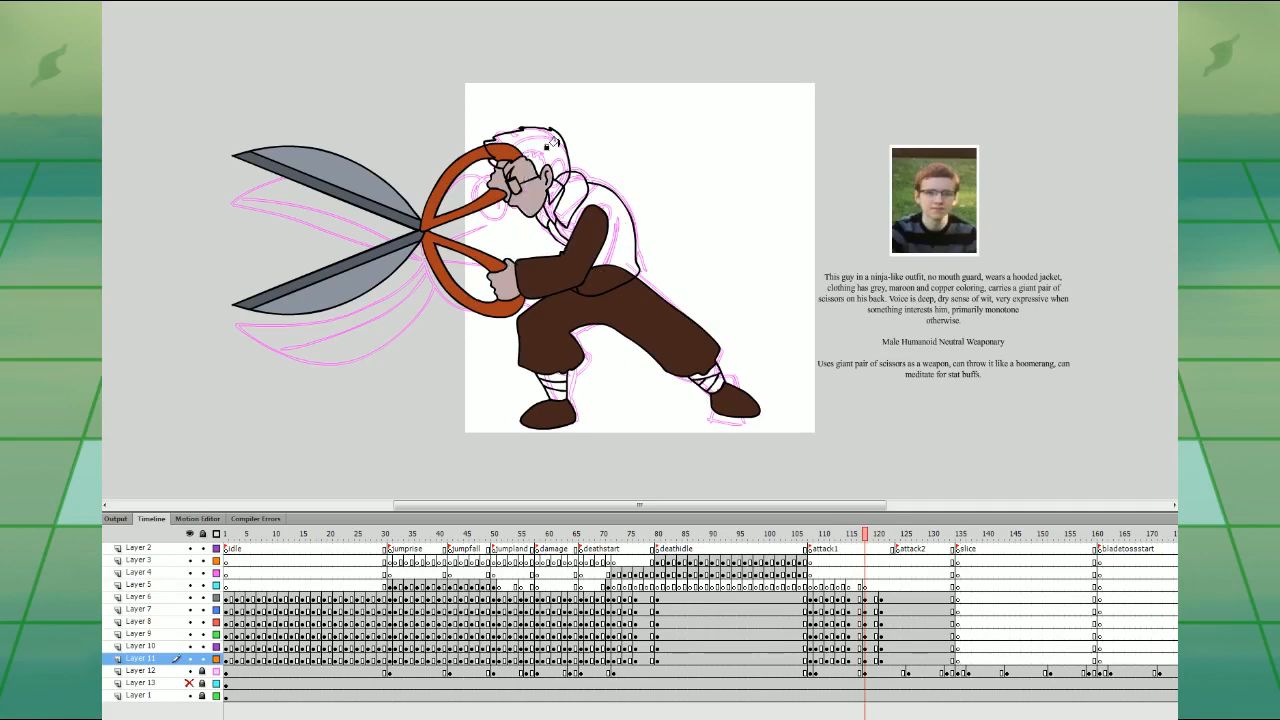
- Draw a small mouth on the face and clear the surplus frames from Layer 5
scroll(548, 143, "up", 2)
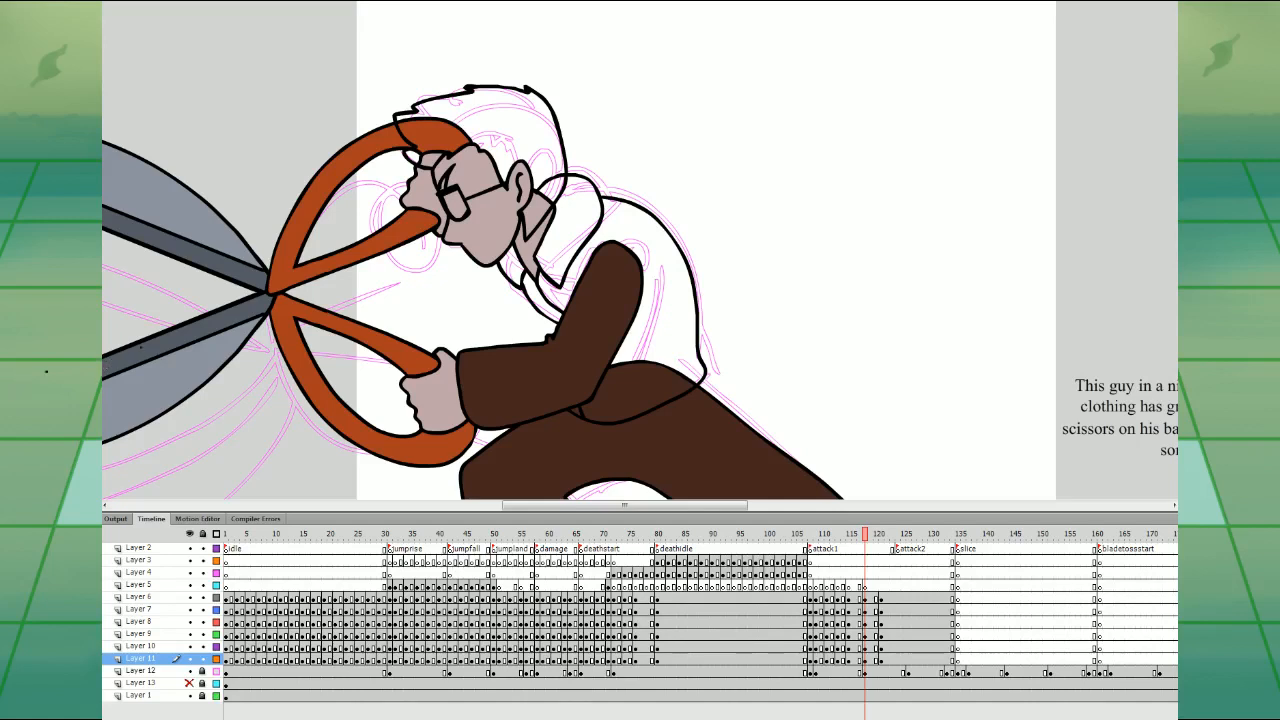
left_click(864, 585)
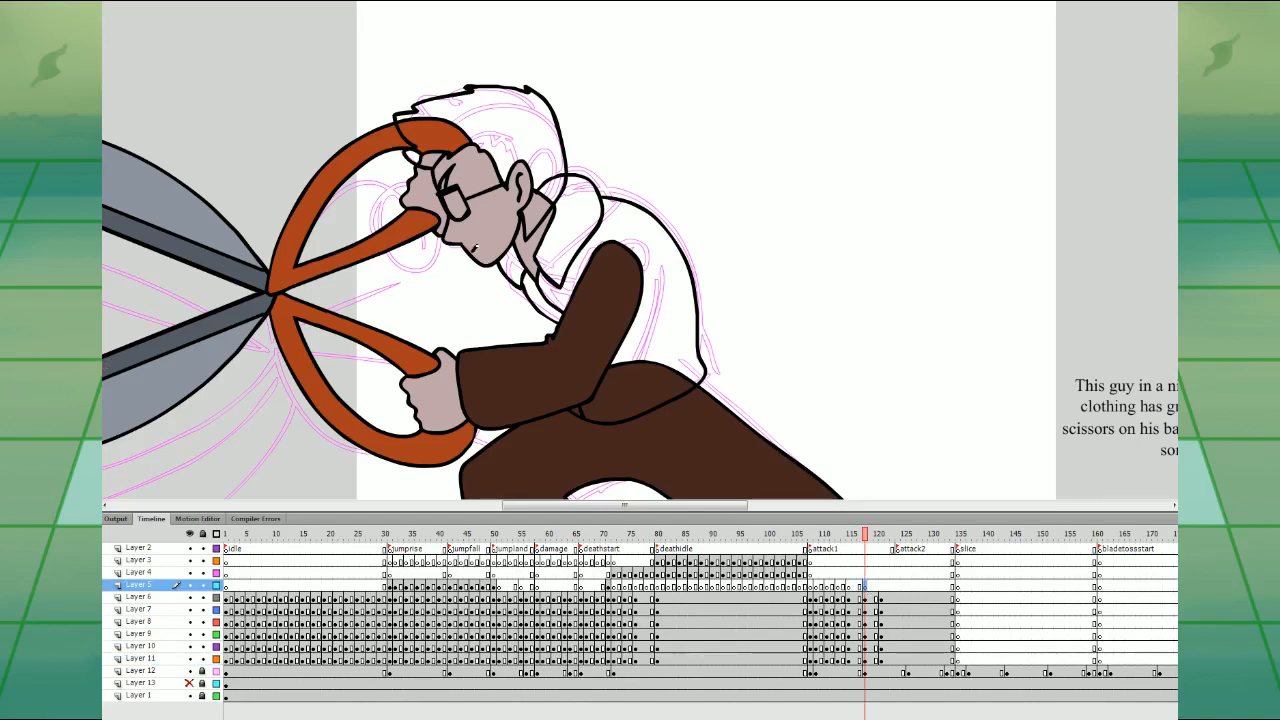
key("F6")
left_click(870, 585)
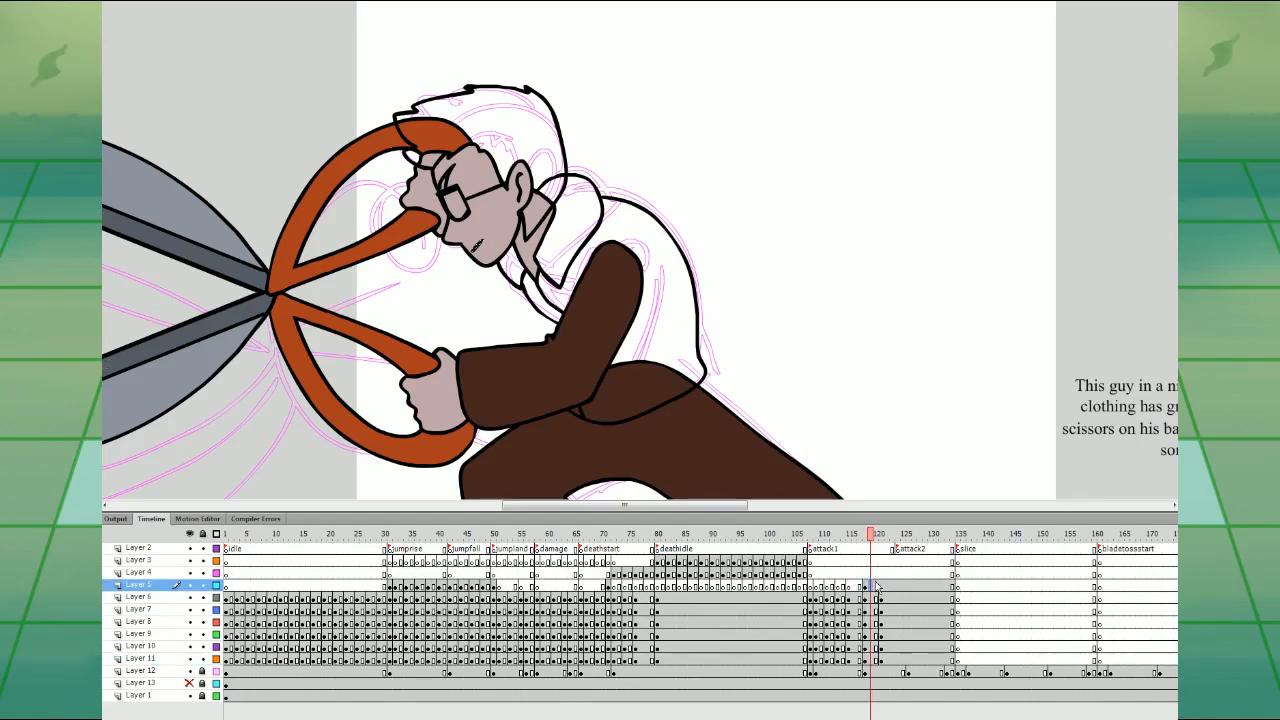
key("Delete")
left_click(870, 597)
left_click(820, 249)
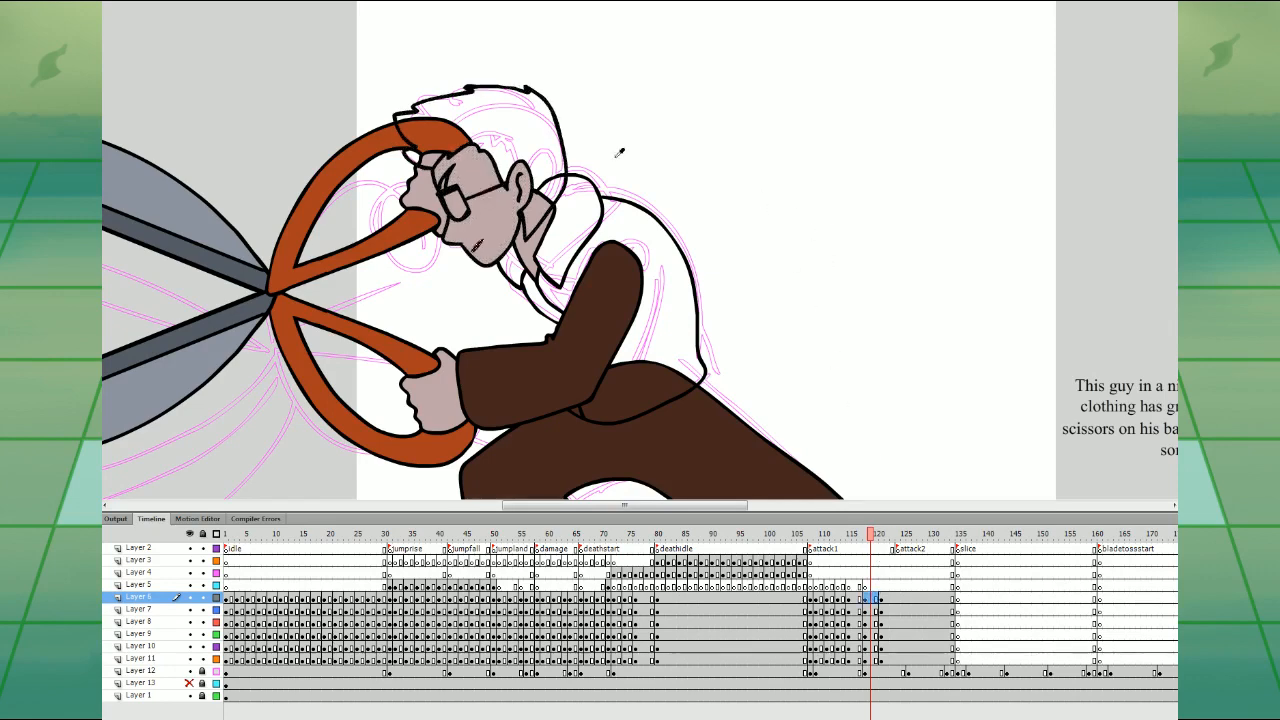
- Fill the hair with orange and the glasses lens with off-white, using colours sampled from the previous pose
key("comma")
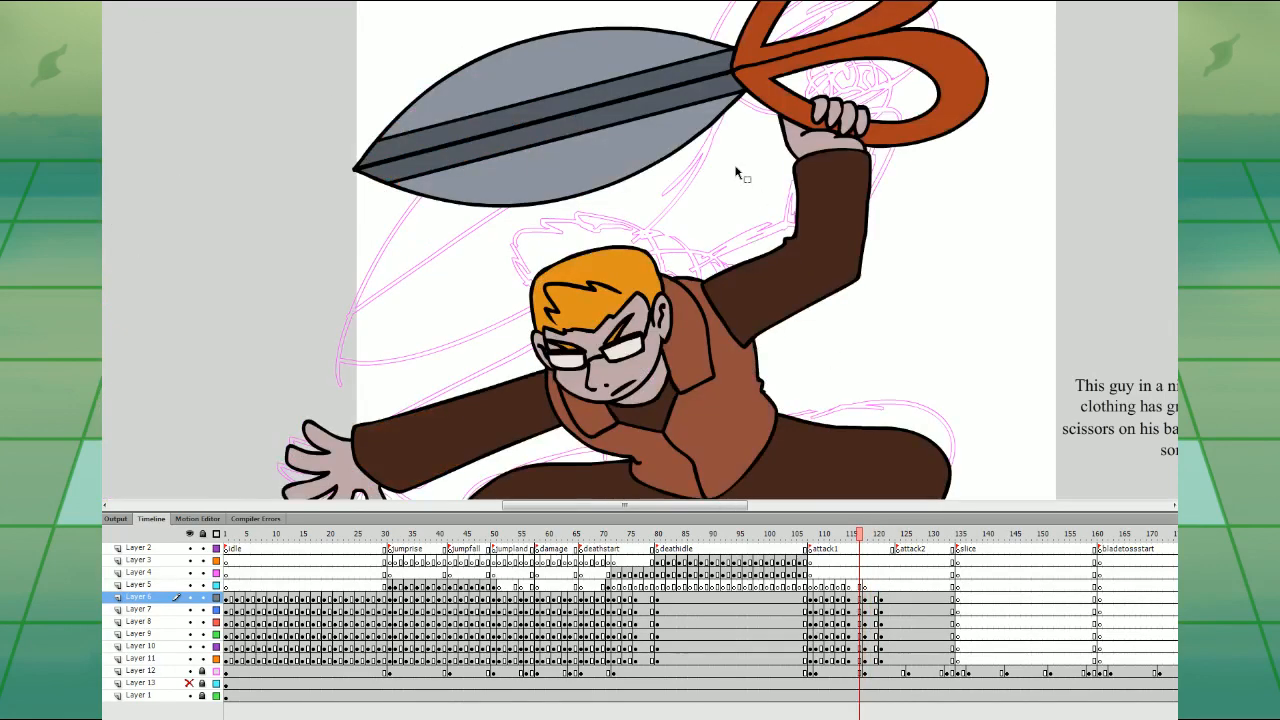
key("period")
left_click(472, 128)
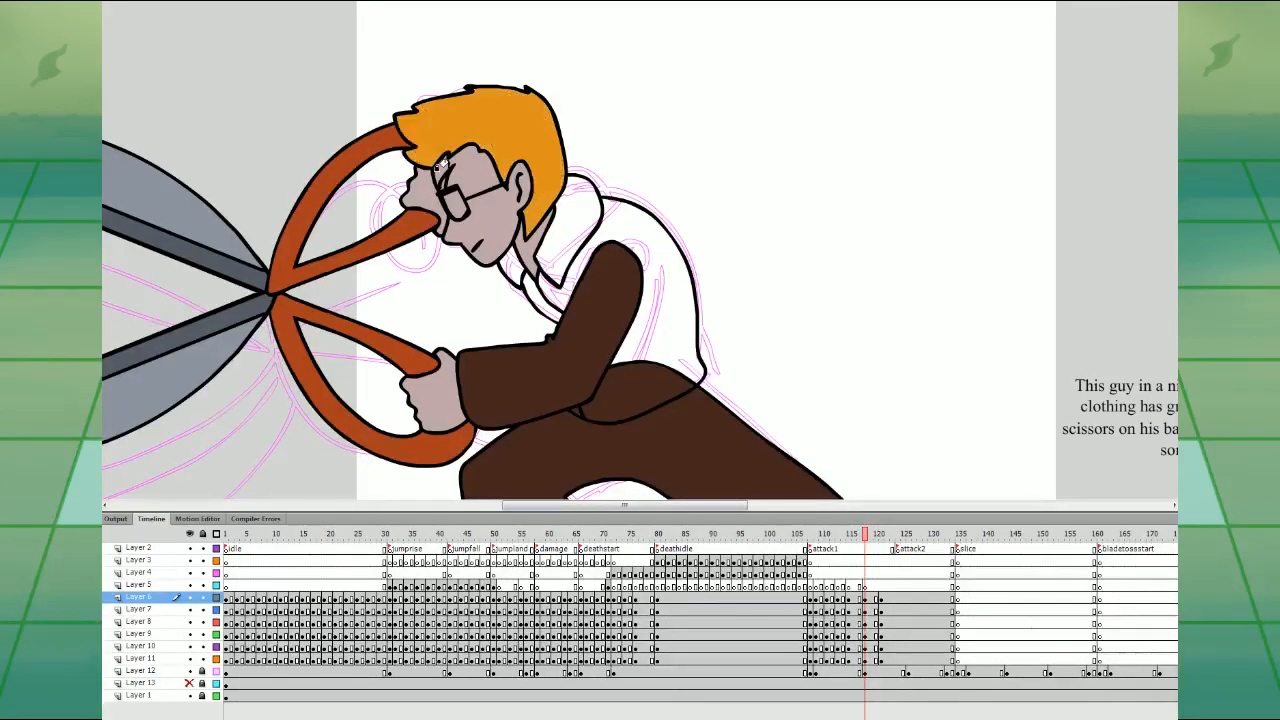
key("comma")
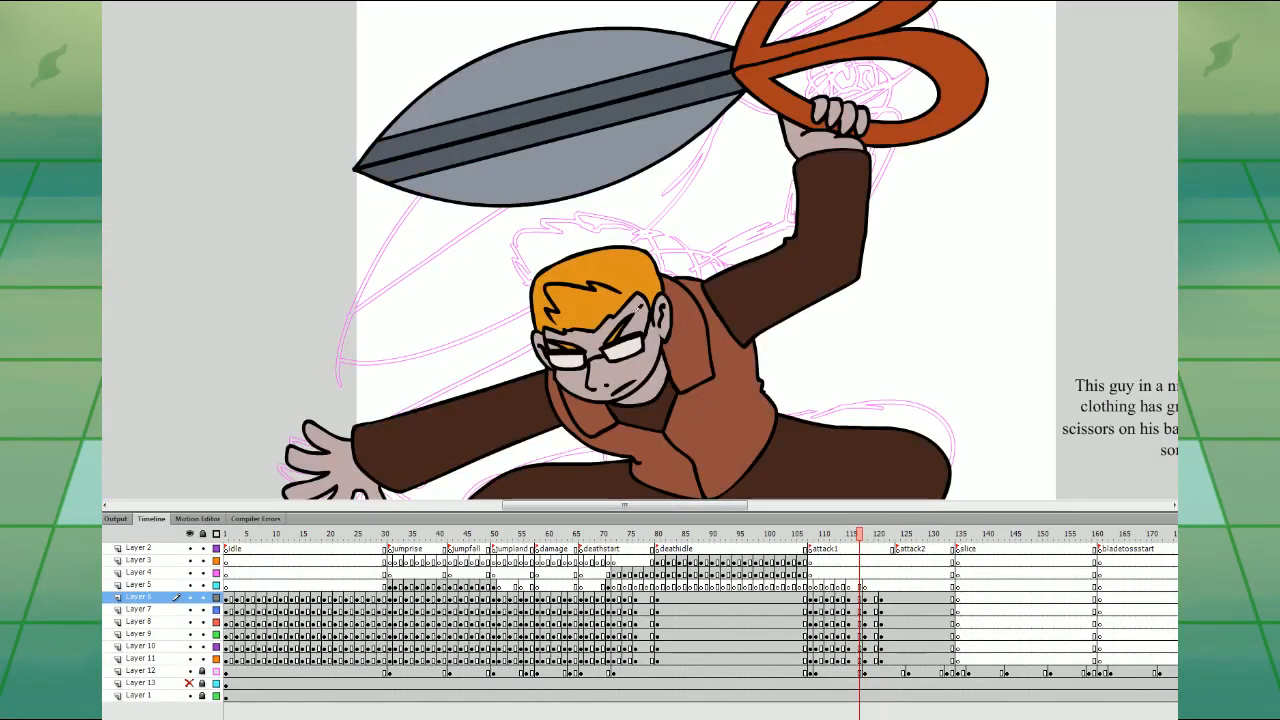
key("period")
left_click(457, 202)
- Fill every section of the ankle wraps on both legs with off-white
left_click_drag(702, 346, 635, 103)
left_click(475, 377)
left_click(471, 360)
left_click(467, 343)
left_click(778, 338)
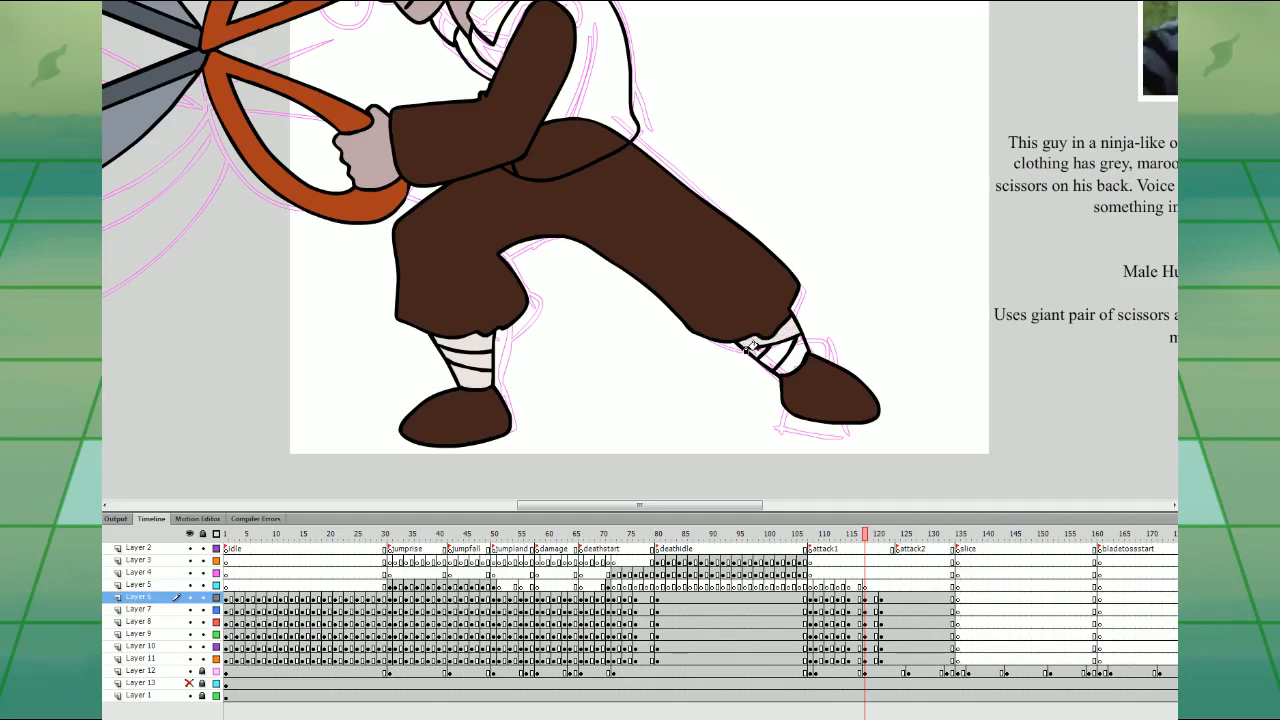
left_click(753, 350)
left_click(770, 354)
left_click(792, 354)
- Fill the vest and its collar with reddish-brown tones sampled from the previous pose
left_click_drag(900, 357, 934, 614)
key("comma")
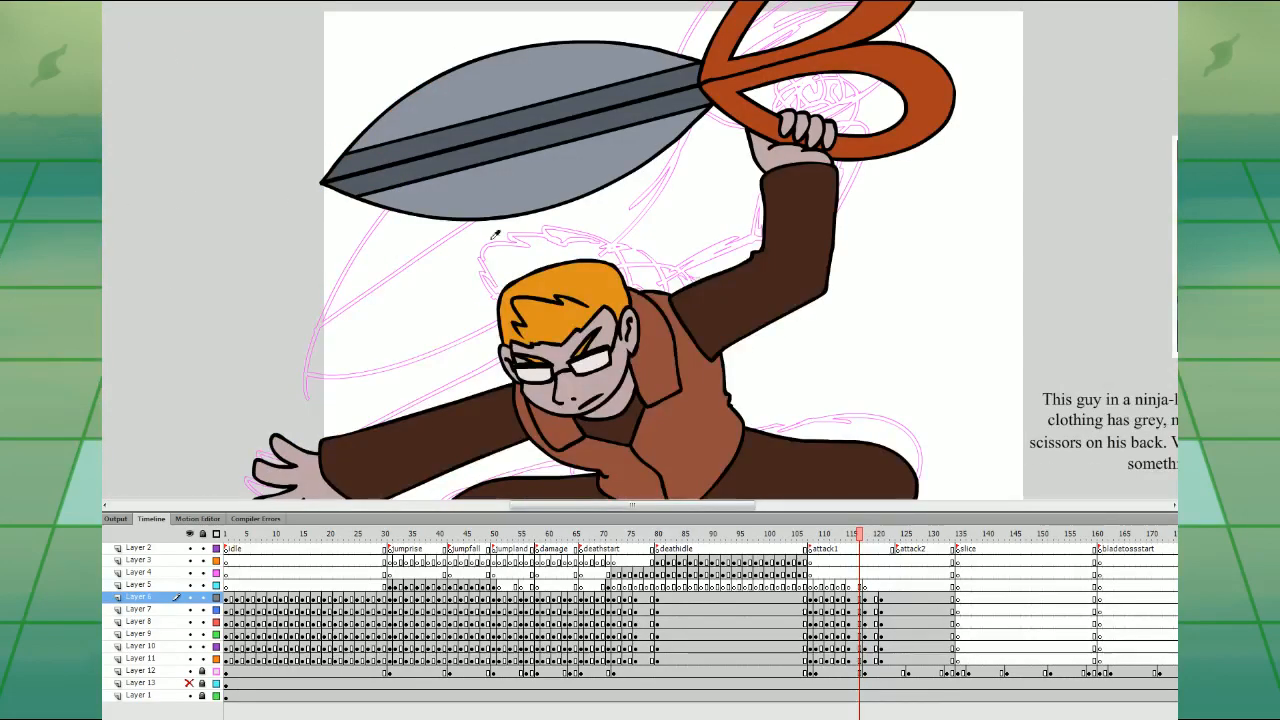
key("period")
left_click(535, 235)
left_click(476, 279)
left_click(500, 300)
left_click(519, 282)
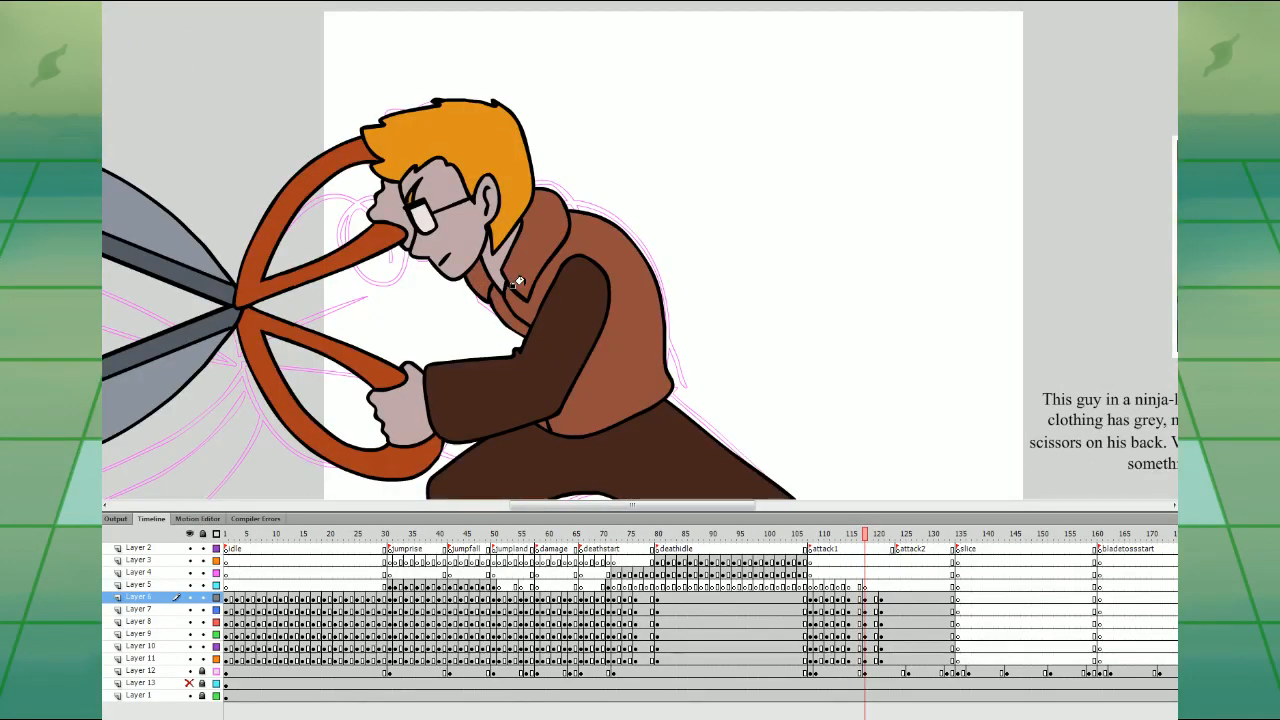
- Convert the finished head artwork on Layer 6 into a symbol and ready it for Free Transform
key("ctrl+1")
left_click(859, 597)
left_click(865, 598)
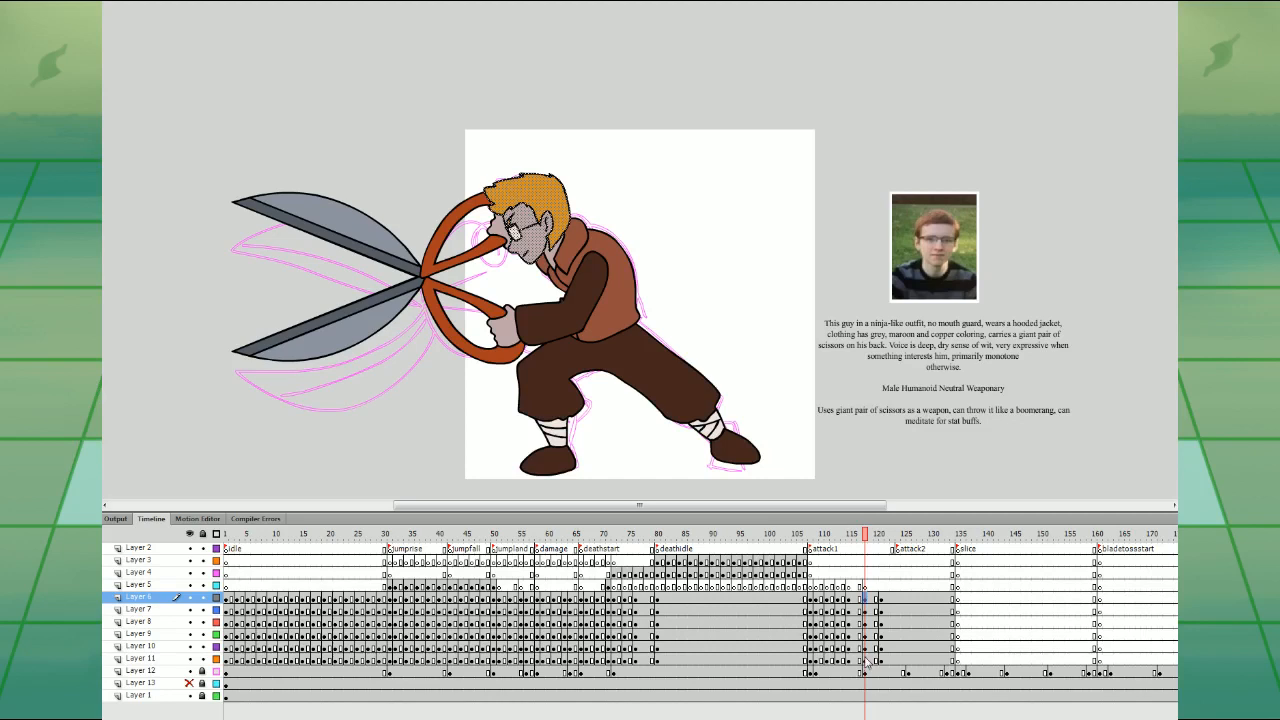
key("F8")
key("Return")
key("q")
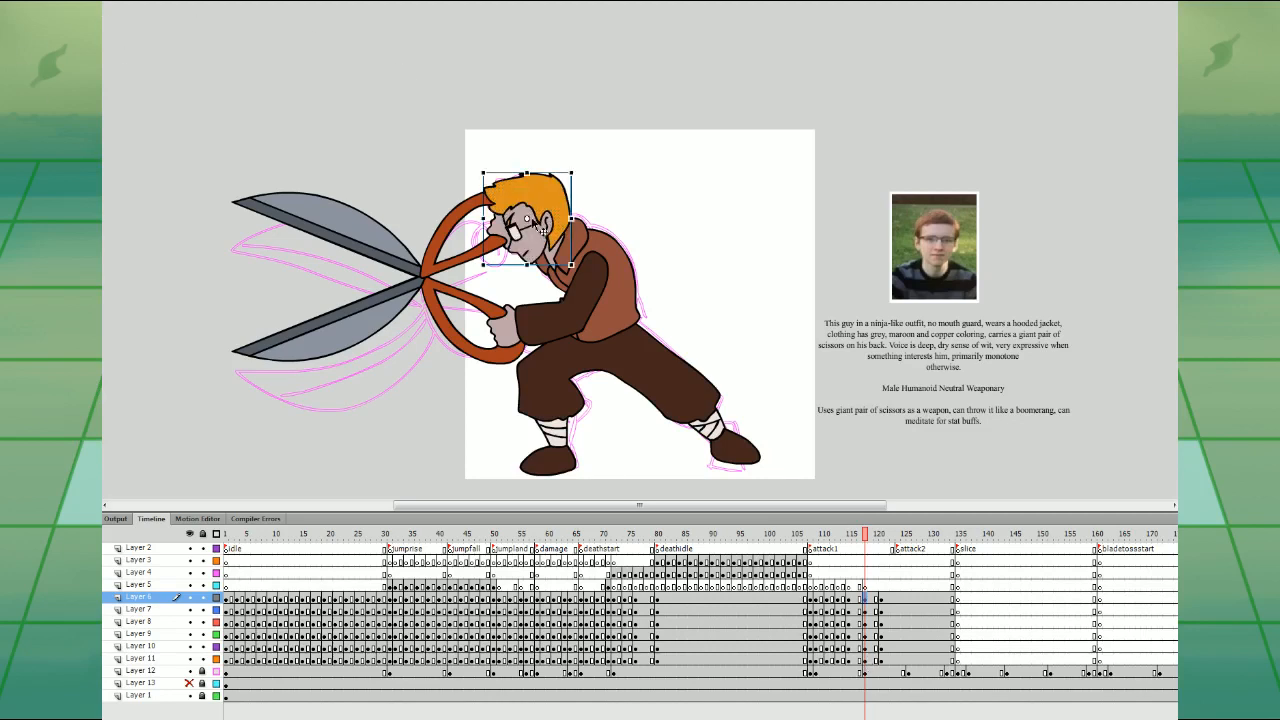
- Group the arm on Layer 7 and the torso on Layer 8, with their pivots at the shoulder and the waist
left_click(872, 610)
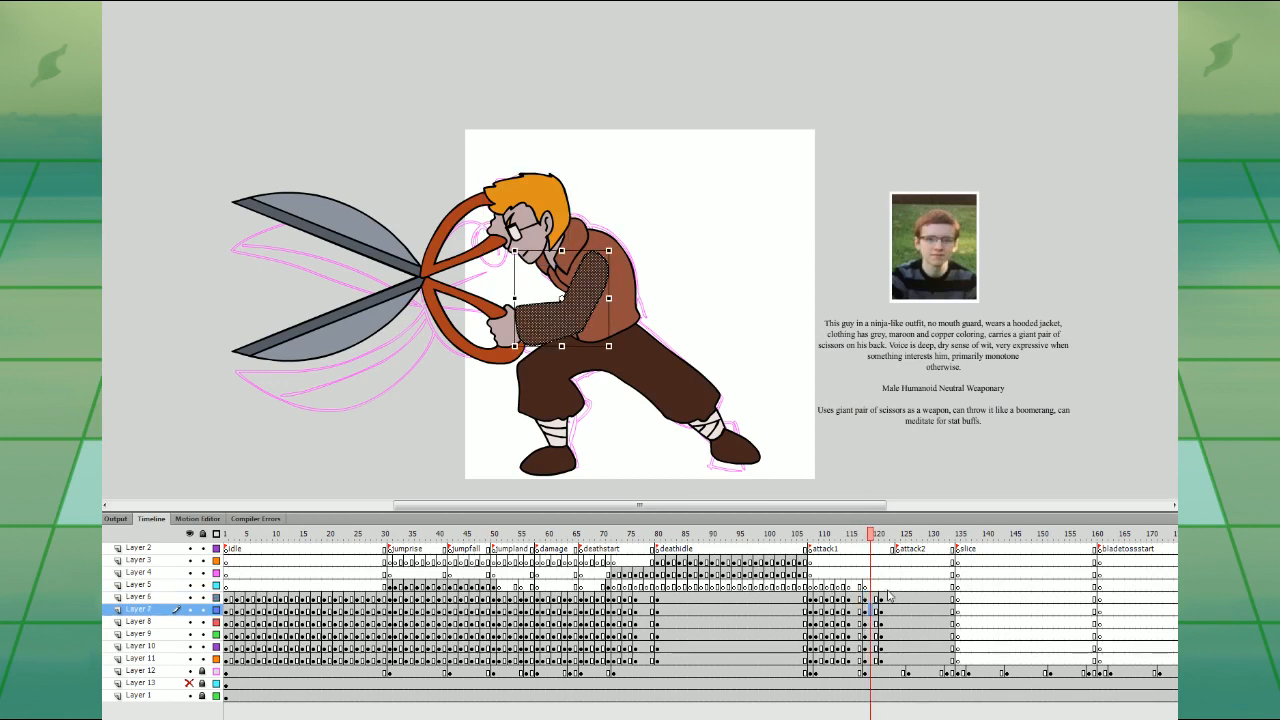
key("ctrl+g")
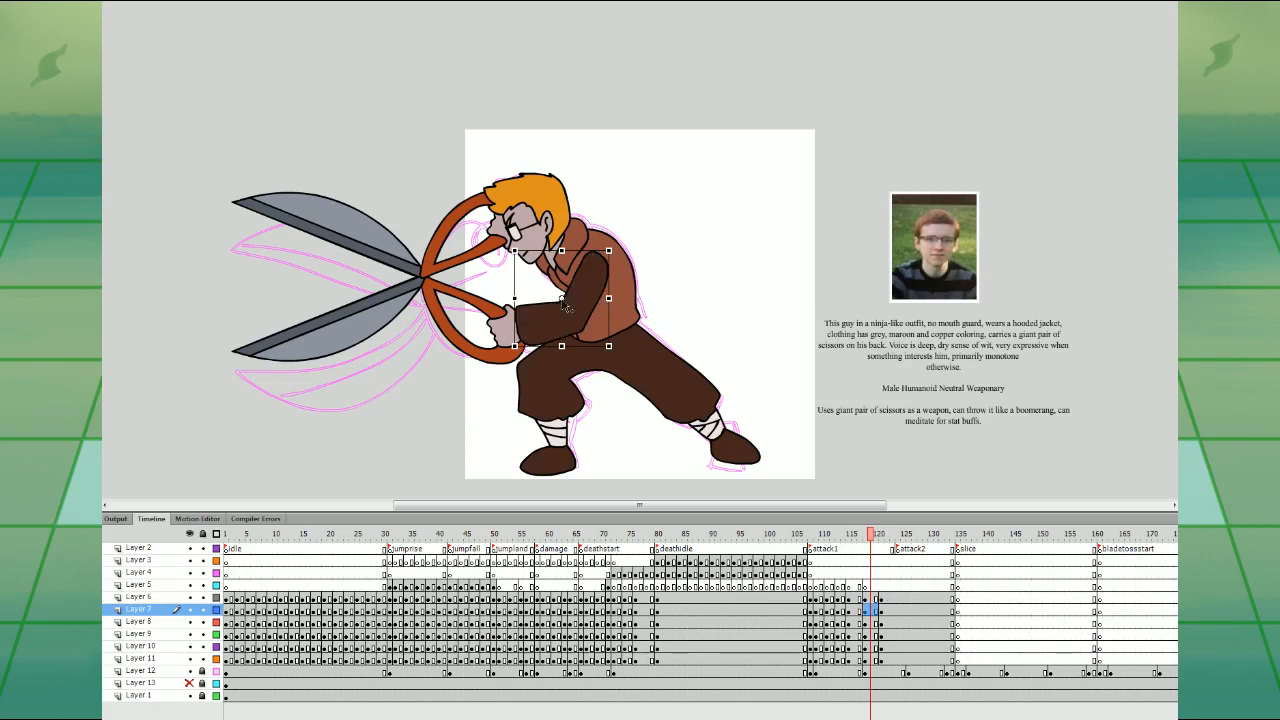
left_click_drag(561, 298, 591, 258)
left_click(874, 622)
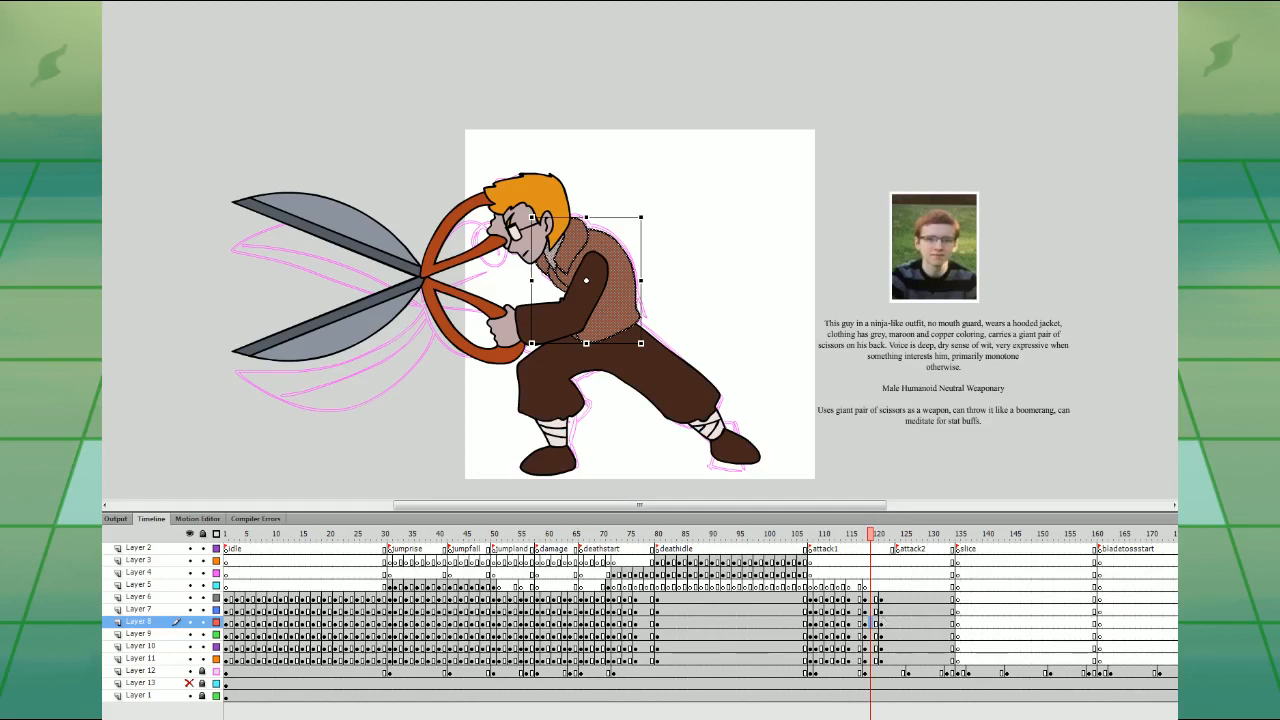
key("ctrl+g")
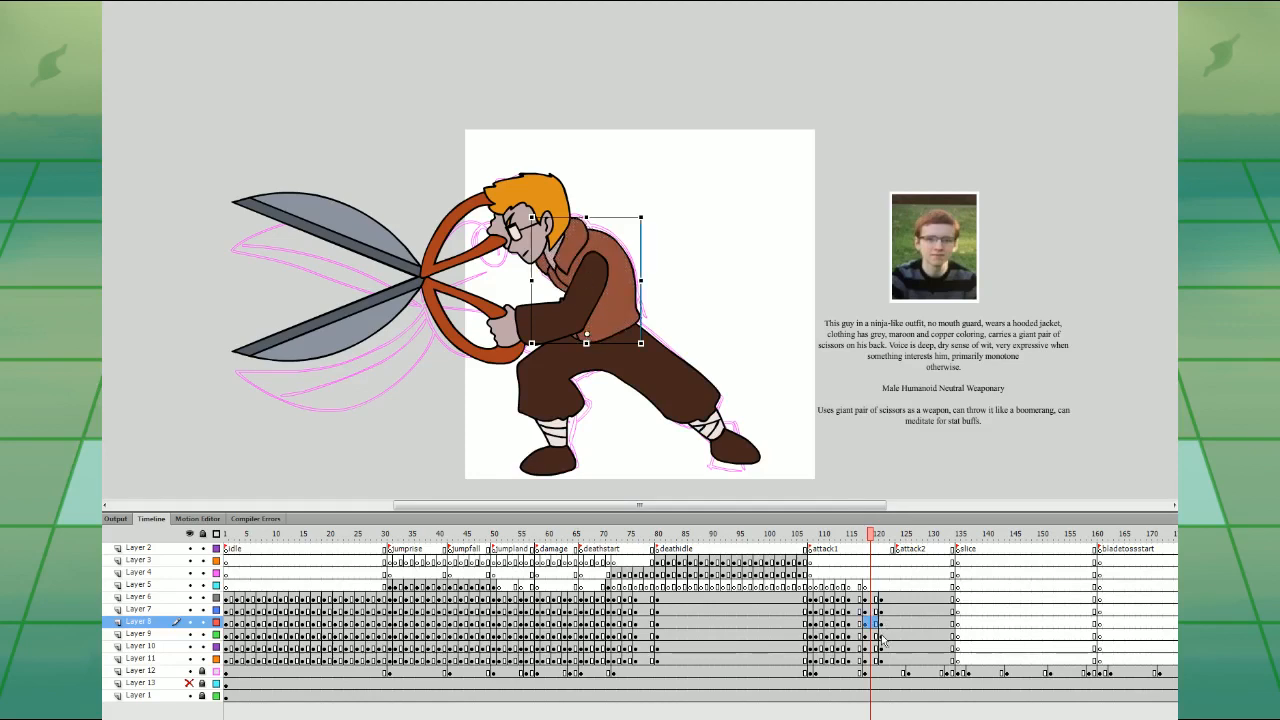
- Group the trousers, ankle wraps and shoes on Layer 11 into one object
left_click(877, 634)
left_click(877, 645)
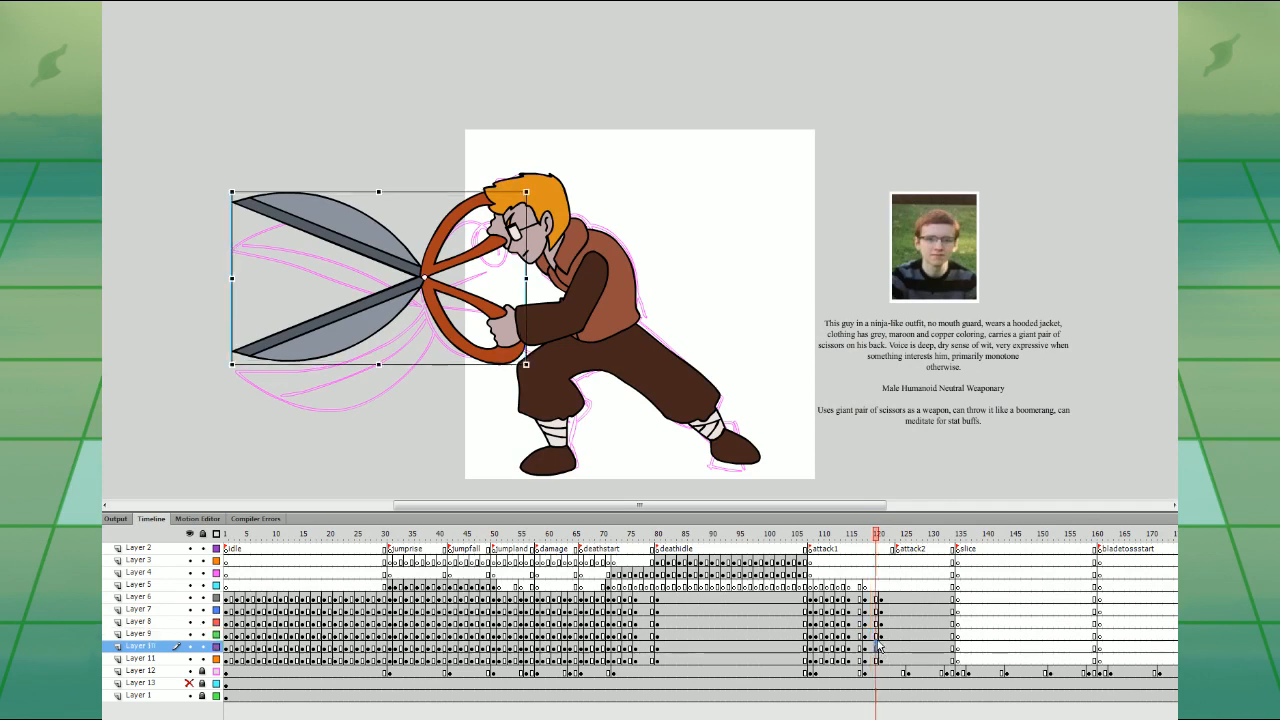
left_click(878, 656)
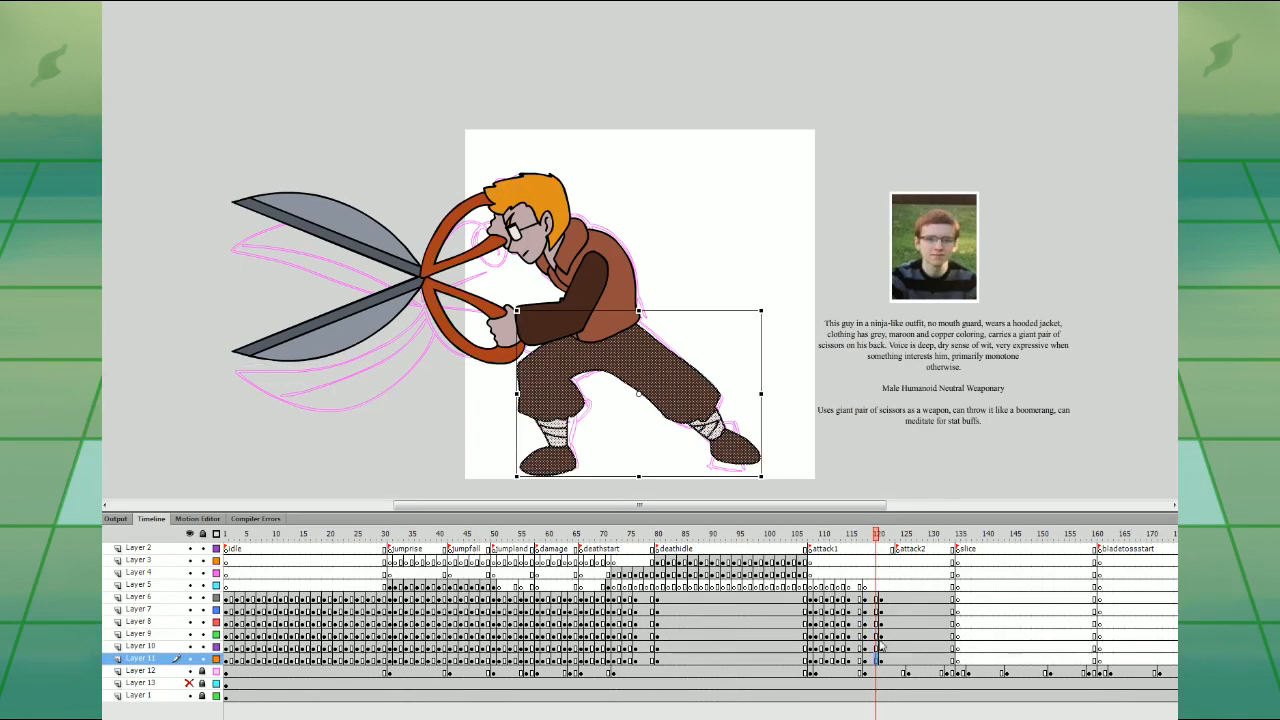
key("ctrl+g")
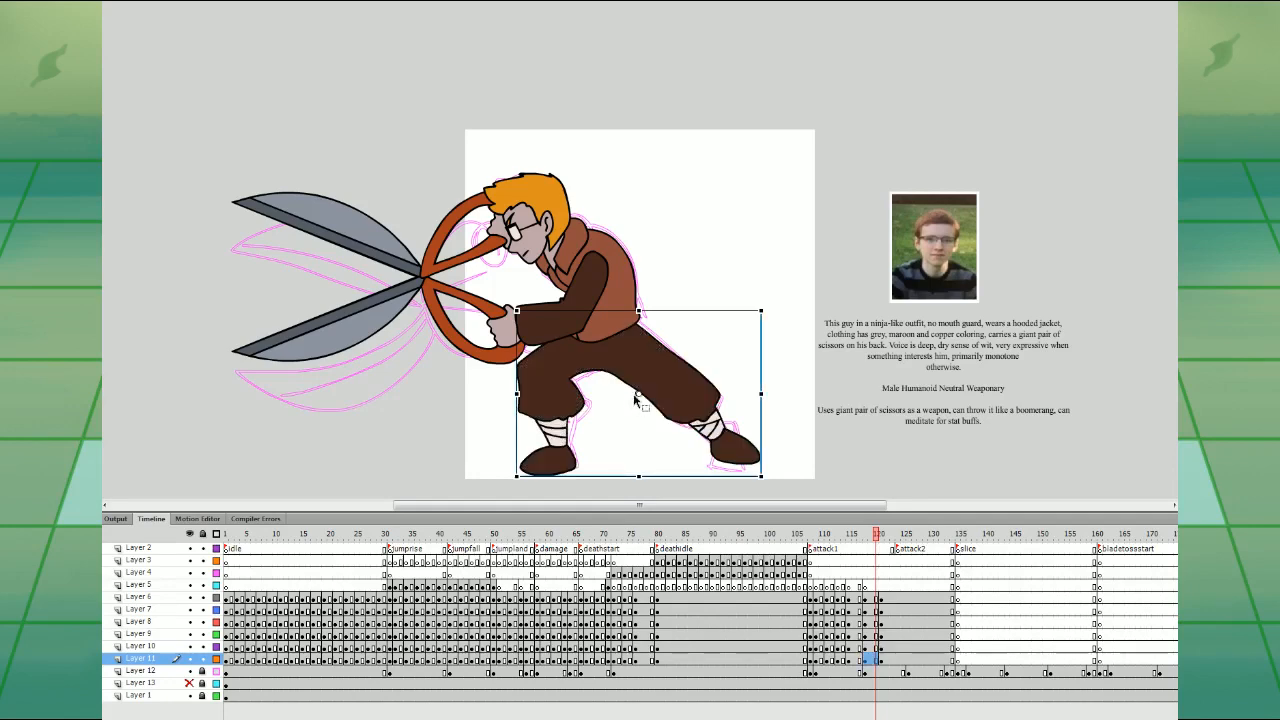
- Play back the attack1 motion and insert an in-between keyframe on Layers 6 to 11 after the raised-scissors pose
left_click(843, 598)
key("Return")
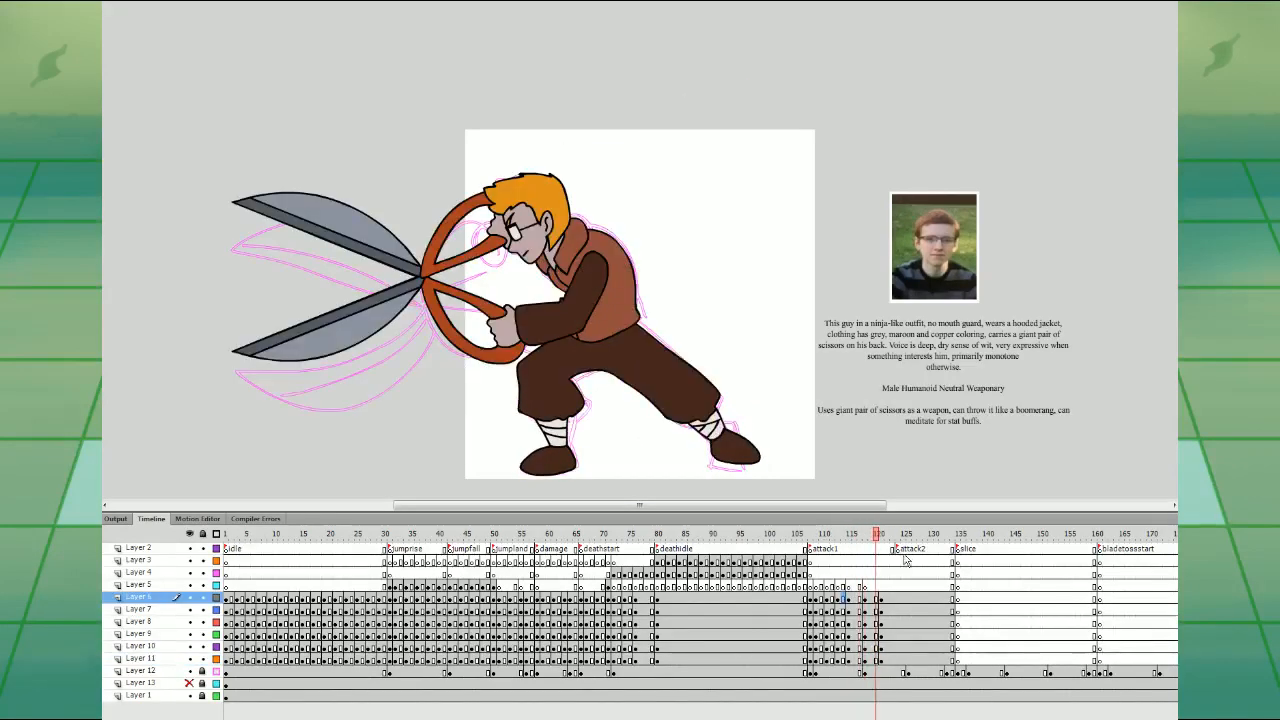
left_click_drag(860, 599, 862, 660)
key("F6")
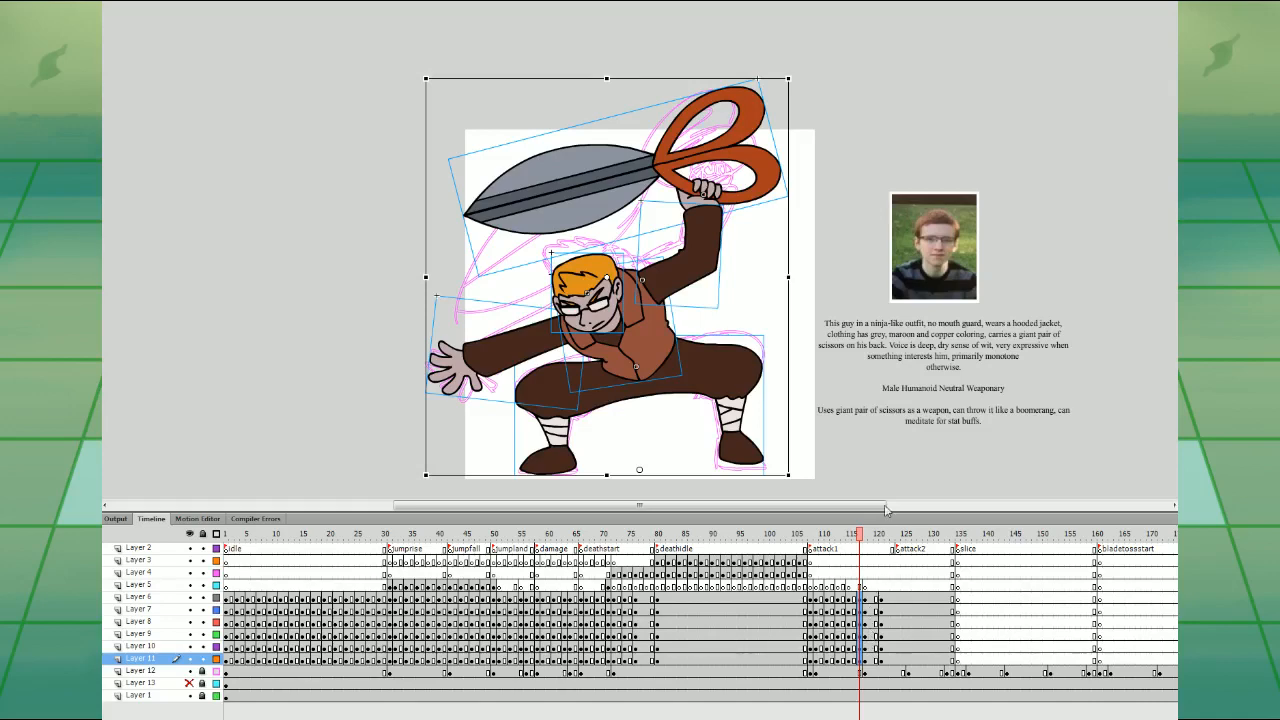
- Replace the crouching legs in the new Layer 11 keyframe with an in-place copy of the lunging legs from the next pose
left_click(809, 406)
left_click(870, 659)
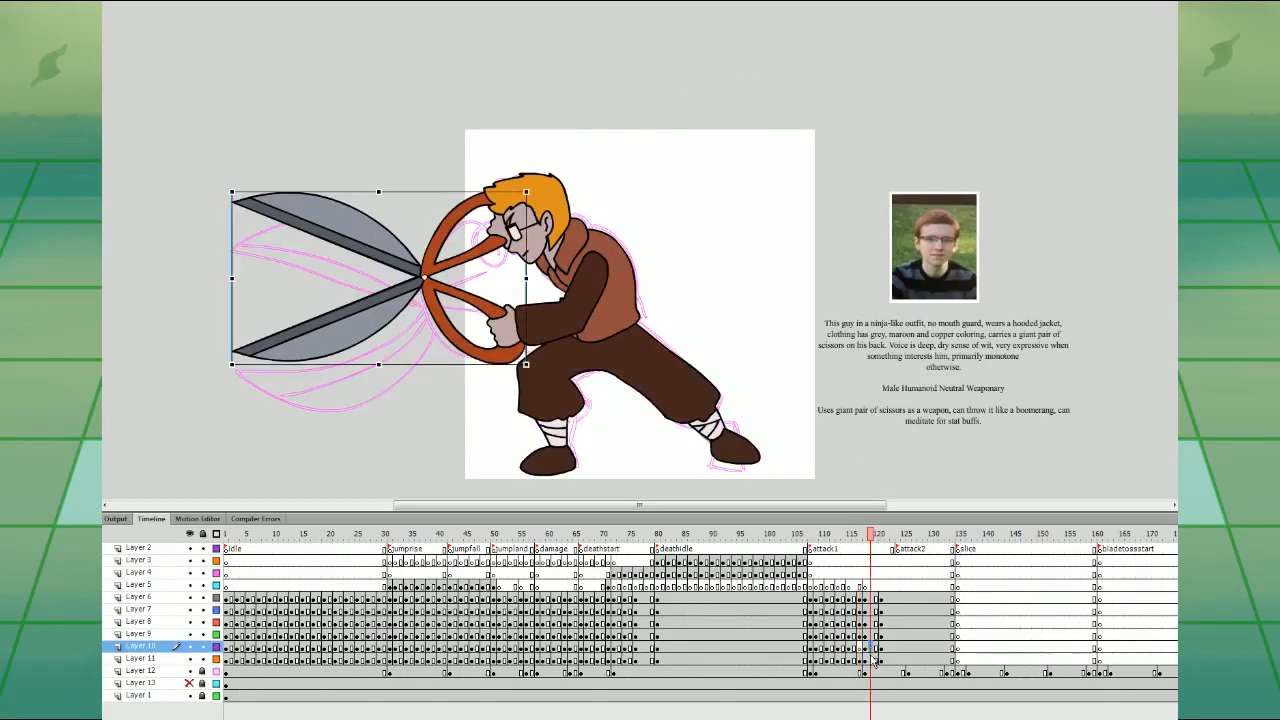
left_click(862, 660)
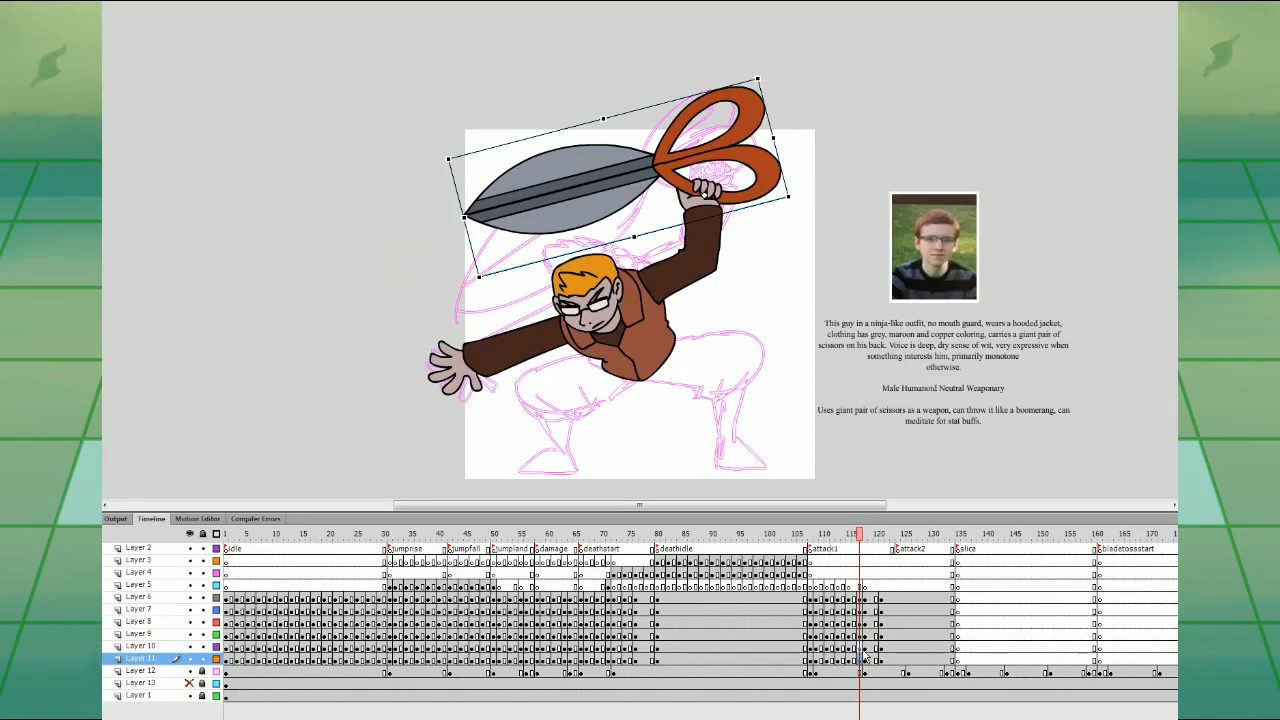
left_click(870, 648)
left_click(870, 660)
key("ctrl+c")
left_click(861, 660)
key("ctrl+shift+v")
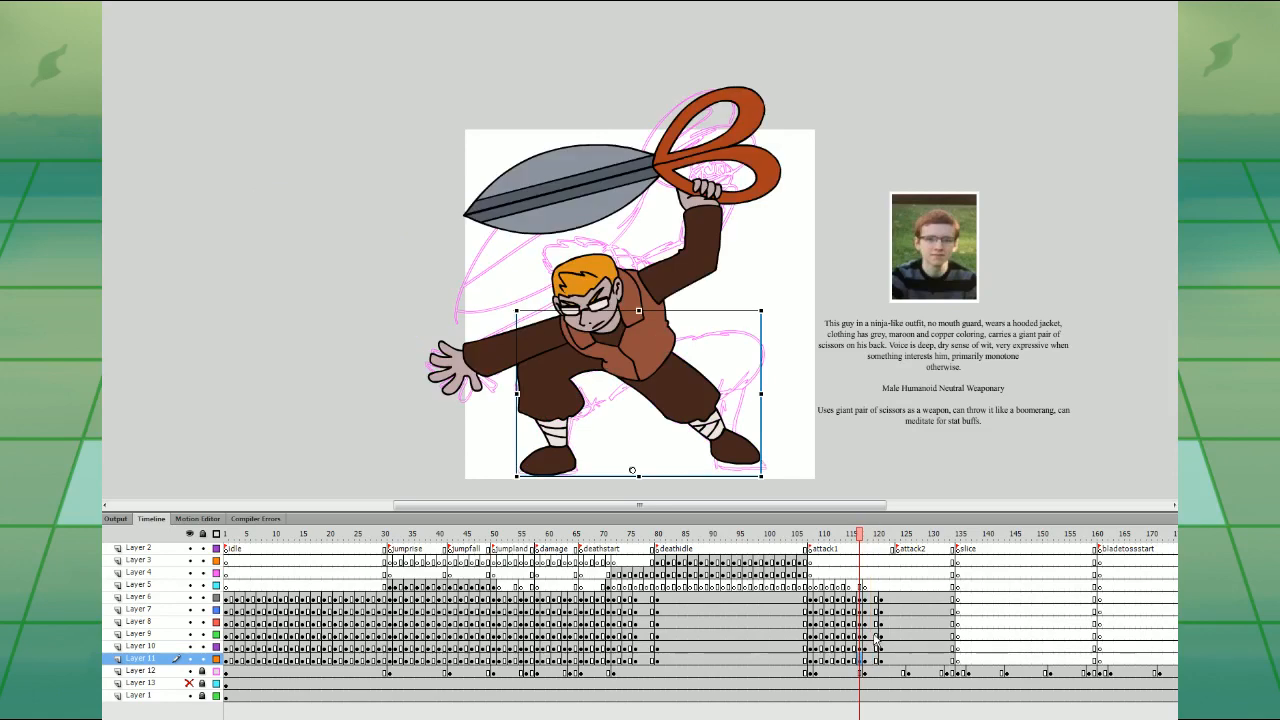
- Turn on onion skinning and skew the legs so the hips lean back between the two poses
left_click(861, 587)
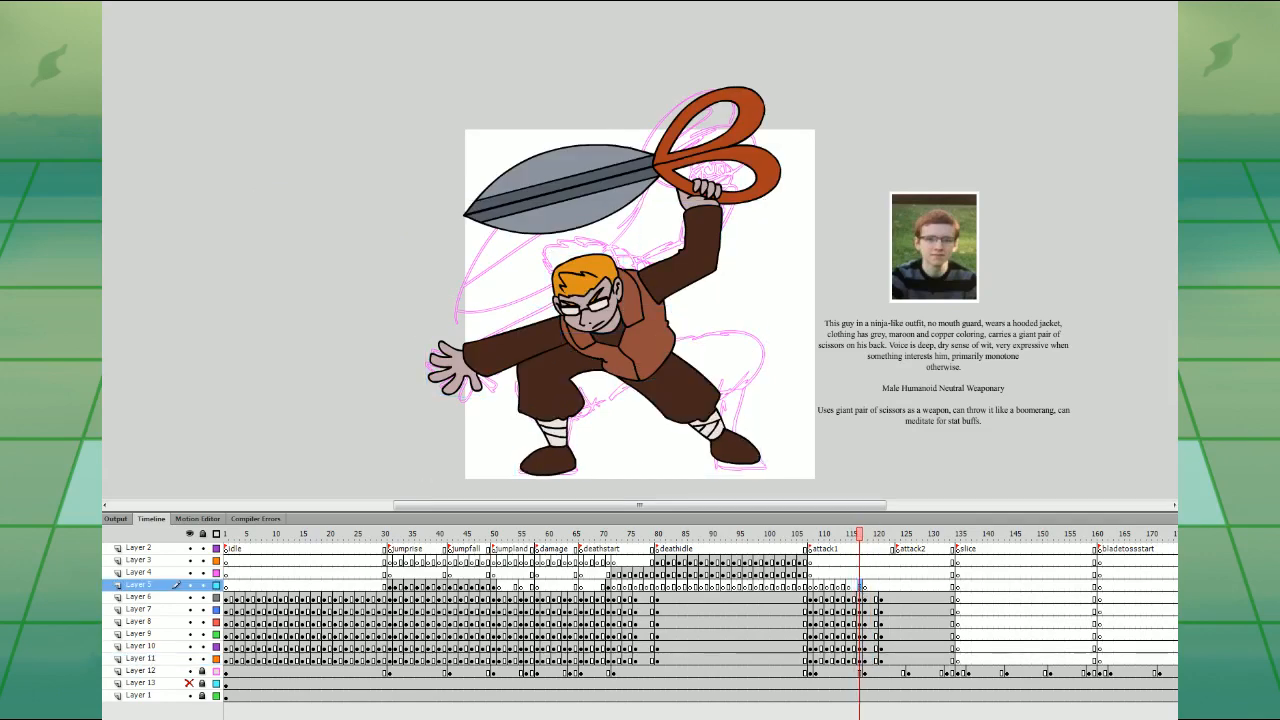
left_click(378, 717)
left_click(378, 717)
left_click(352, 717)
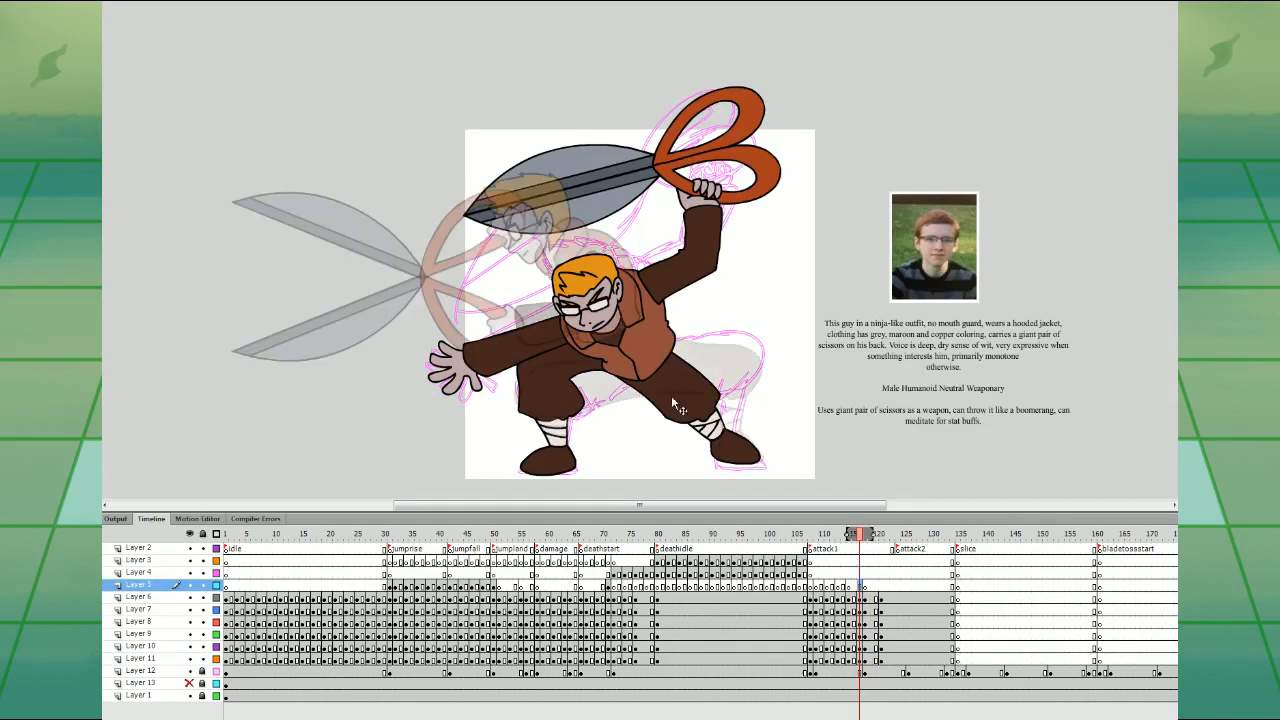
left_click(674, 400)
left_click_drag(639, 311, 679, 327)
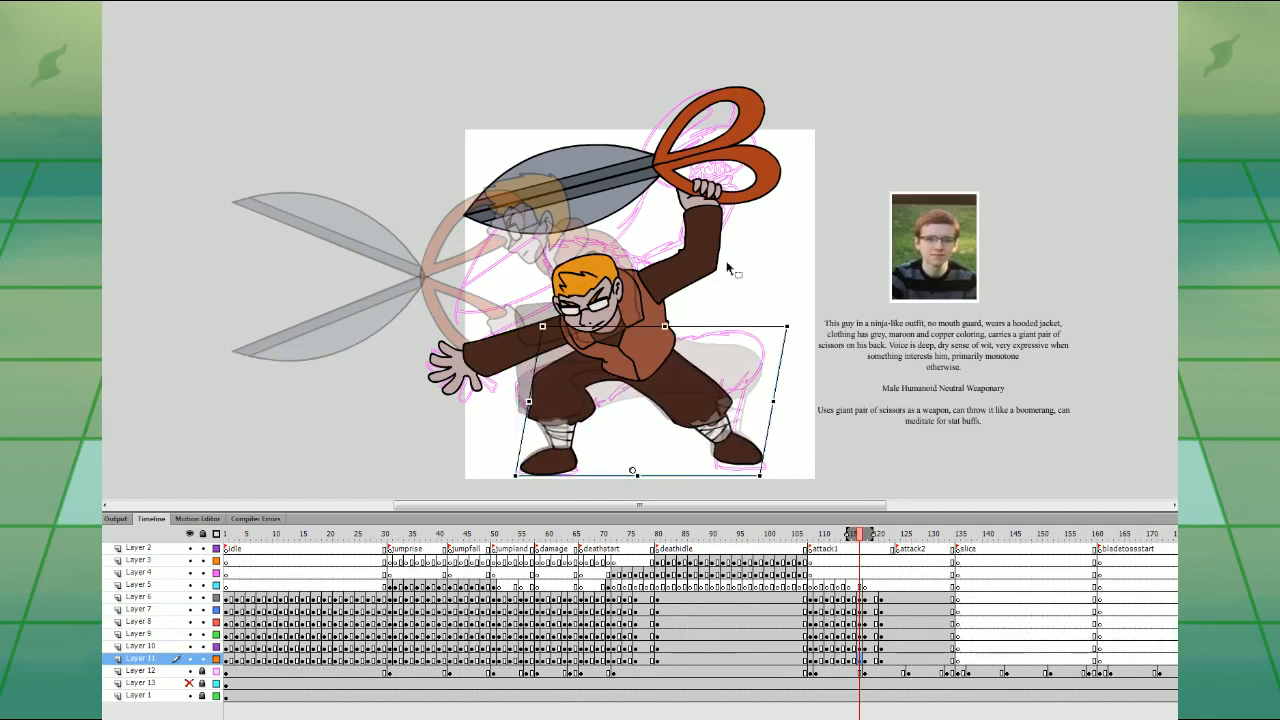
- Rotate the whole upper body with the scissors into the in-between position and swing the open-handed arm upward
left_click_drag(400, 146, 720, 322)
left_click_drag(735, 204, 699, 261)
left_click(640, 228)
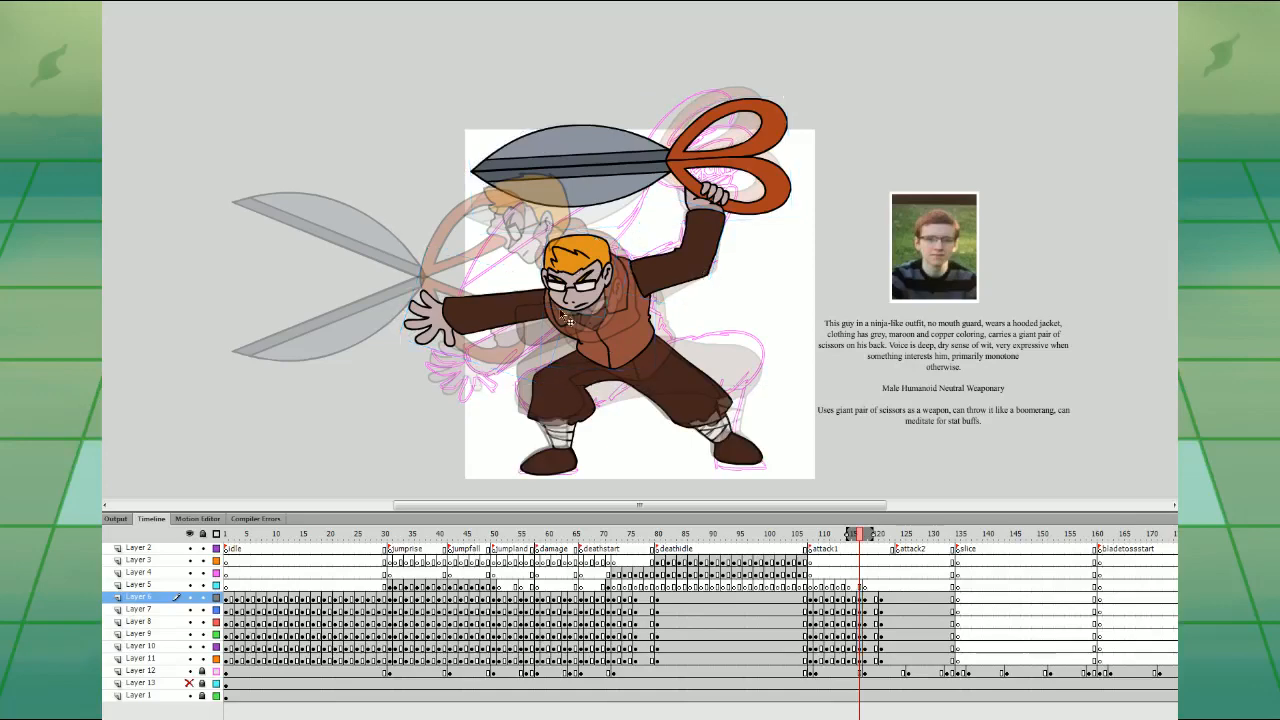
left_click(537, 292)
left_click_drag(582, 283, 596, 308)
left_click(695, 239)
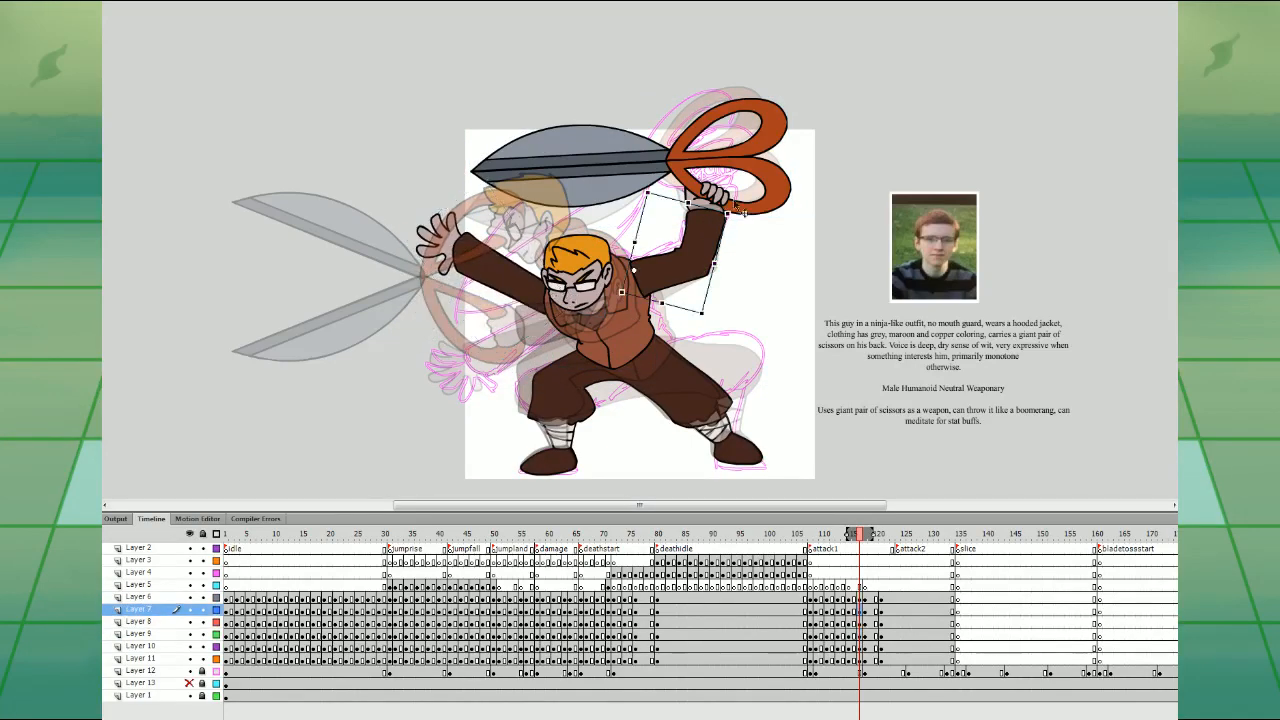
- Rotate the scissors with their gripping hand and move them forward above the ninja's head
left_click(758, 226)
left_click_drag(784, 199, 742, 160)
left_click(707, 213)
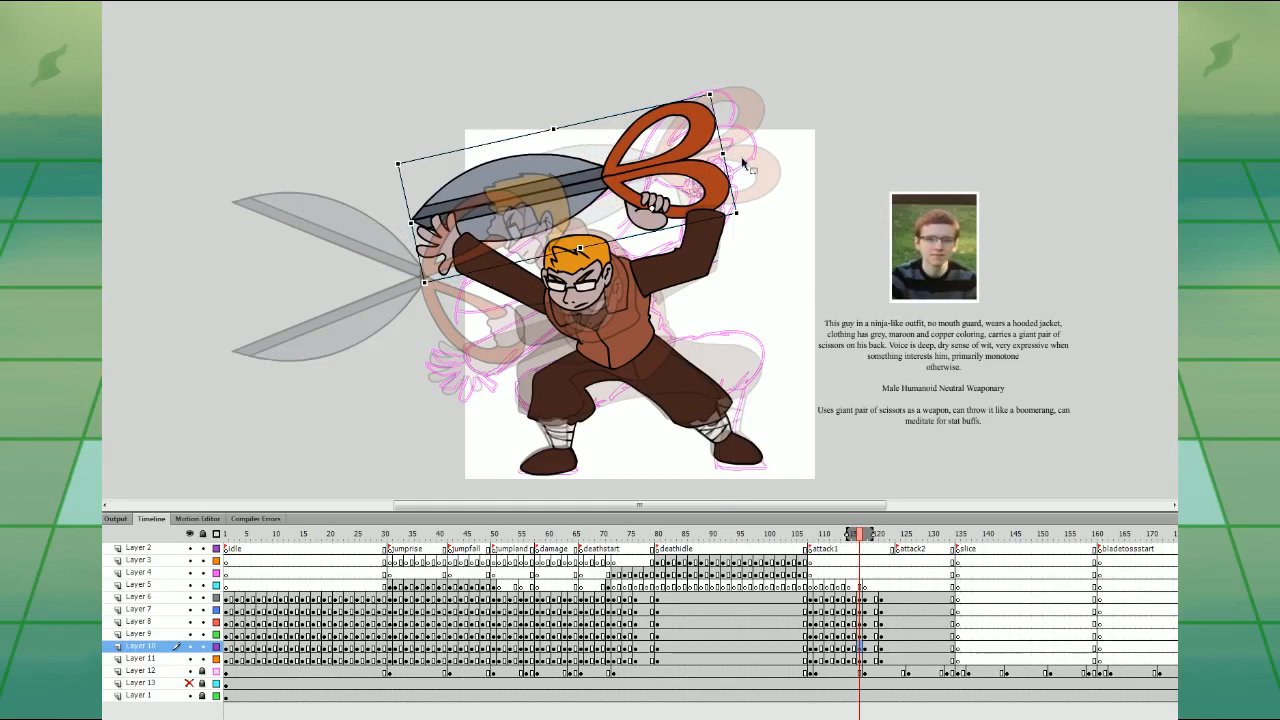
left_click(861, 588)
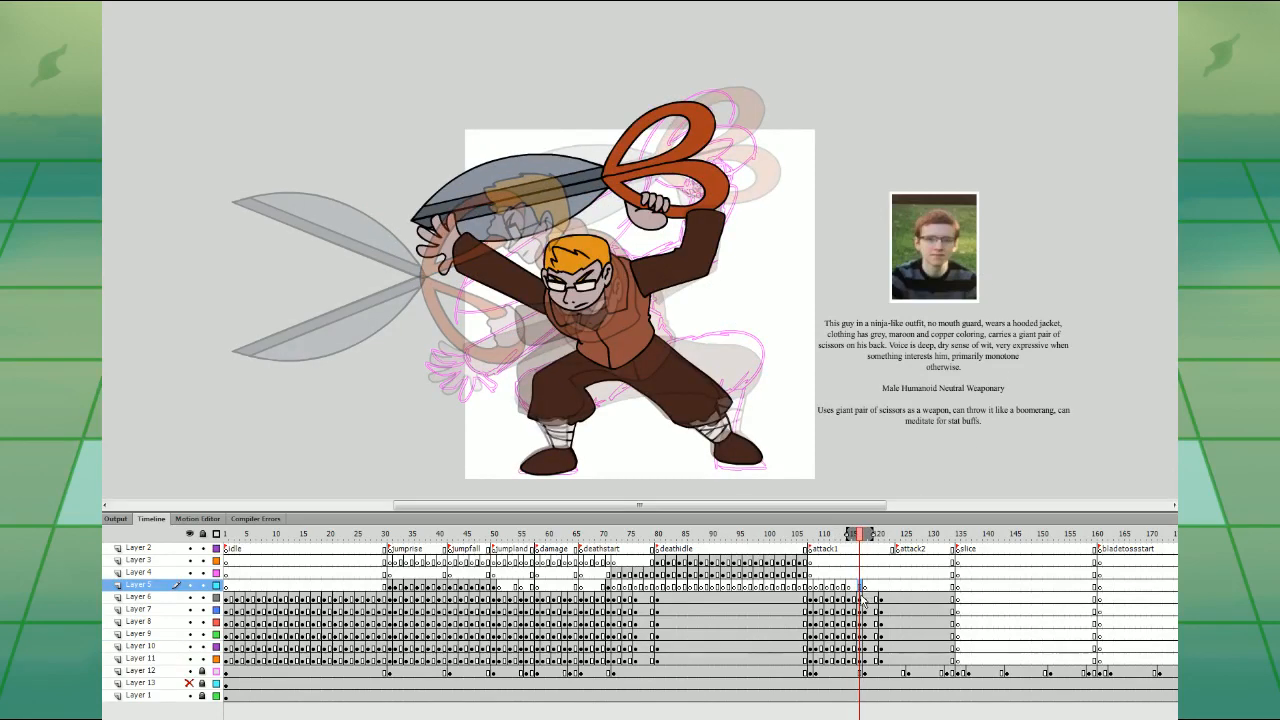
left_click(733, 206)
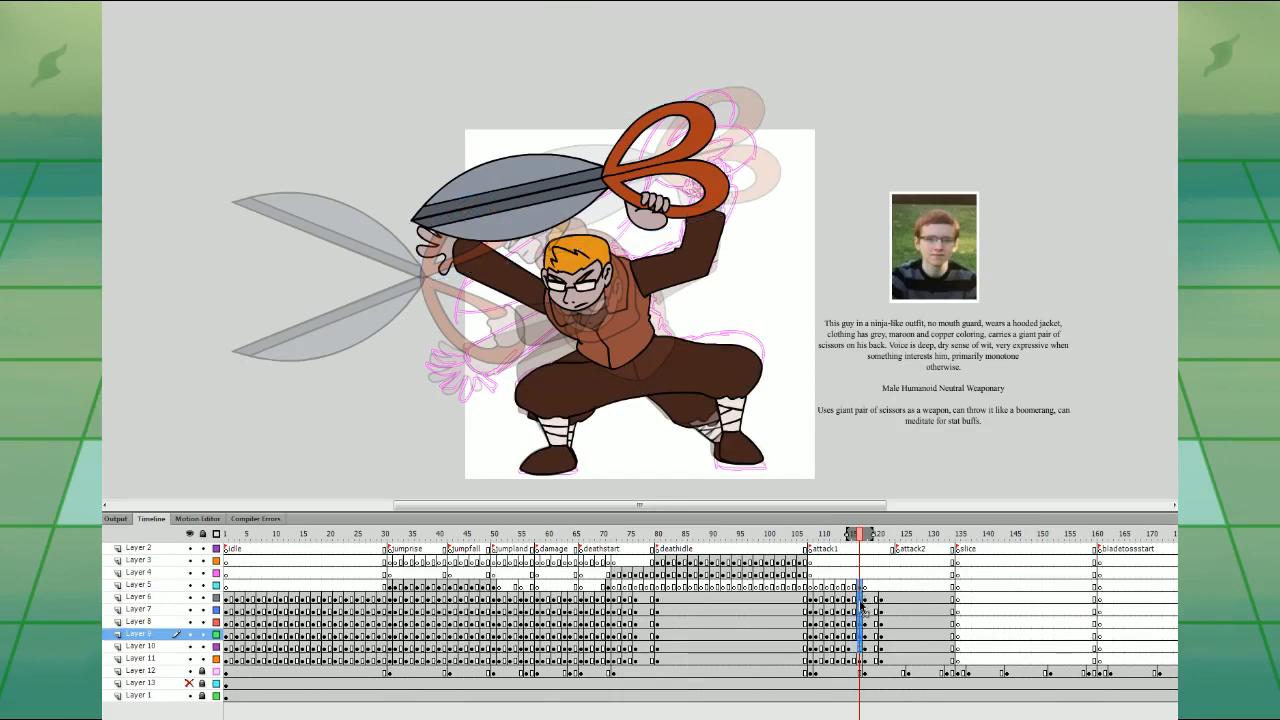
- Reposition the scissor-holding arm behind the torso and reshape the open-handed arm to meet its hand
left_click(712, 238)
left_click_drag(704, 205, 683, 200)
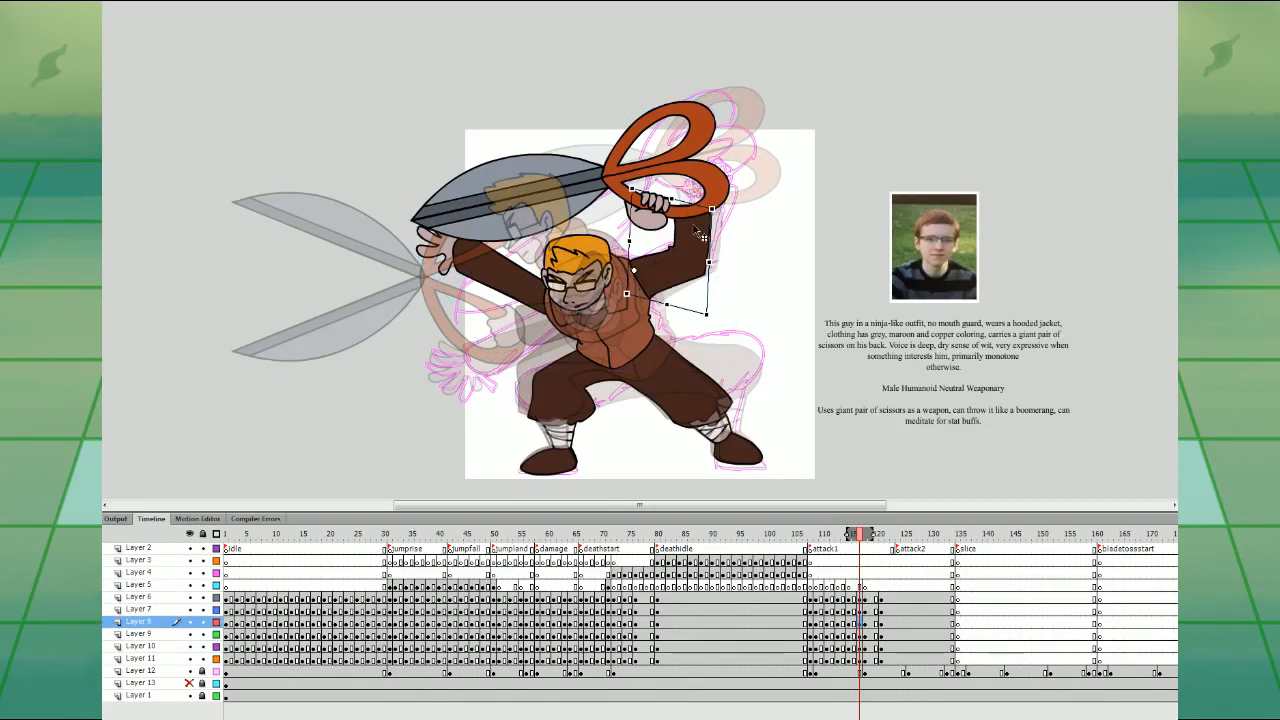
left_click_drag(689, 246, 624, 249)
left_click(645, 252)
left_click_drag(627, 331, 624, 326)
left_click(516, 268)
left_click_drag(490, 173, 469, 188)
left_click_drag(485, 270, 487, 266)
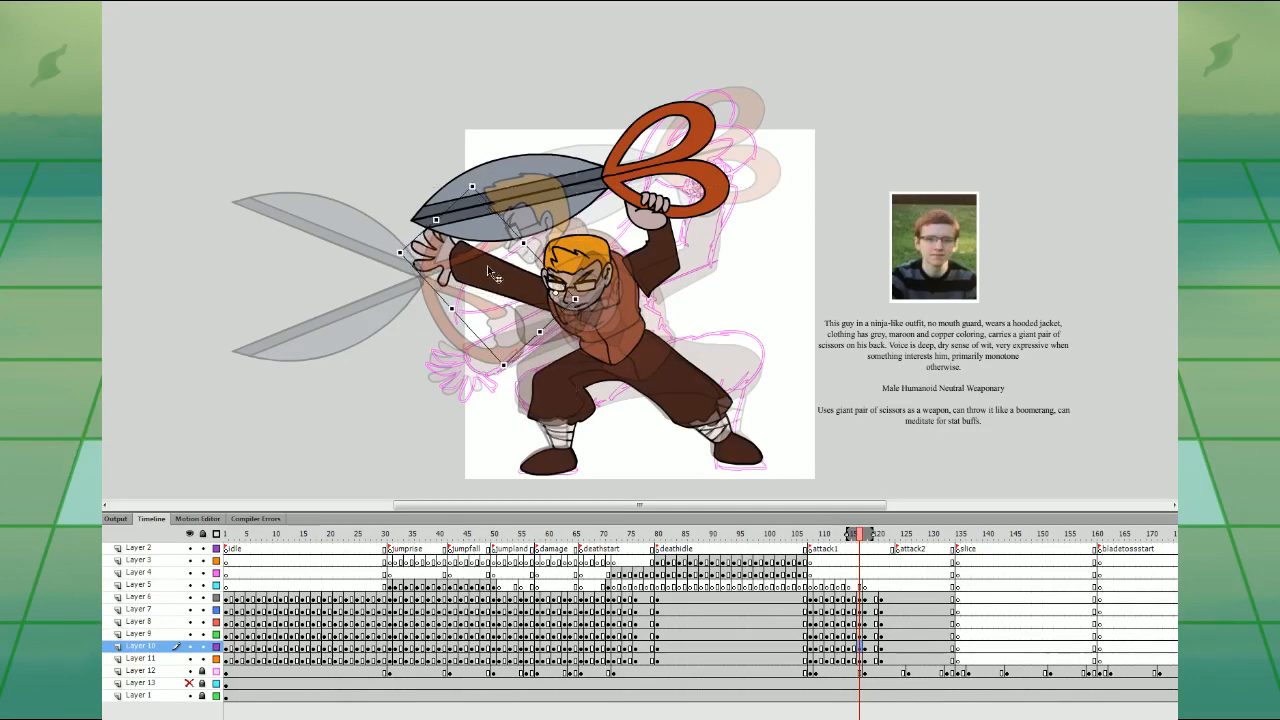
- Adjust the scissor-holding arm so it joins the gripping hand in the in-between pose
left_click(658, 258)
mouse_move(639, 191)
left_mouse_down()
mouse_move(647, 226)
mouse_move(650, 196)
left_mouse_up()
left_click_drag(652, 249, 651, 203)
left_click(656, 211)
- Move the keyframes following the lunge on Layers 6 to 11 to just before the alice label and replay attack1
left_click(857, 584)
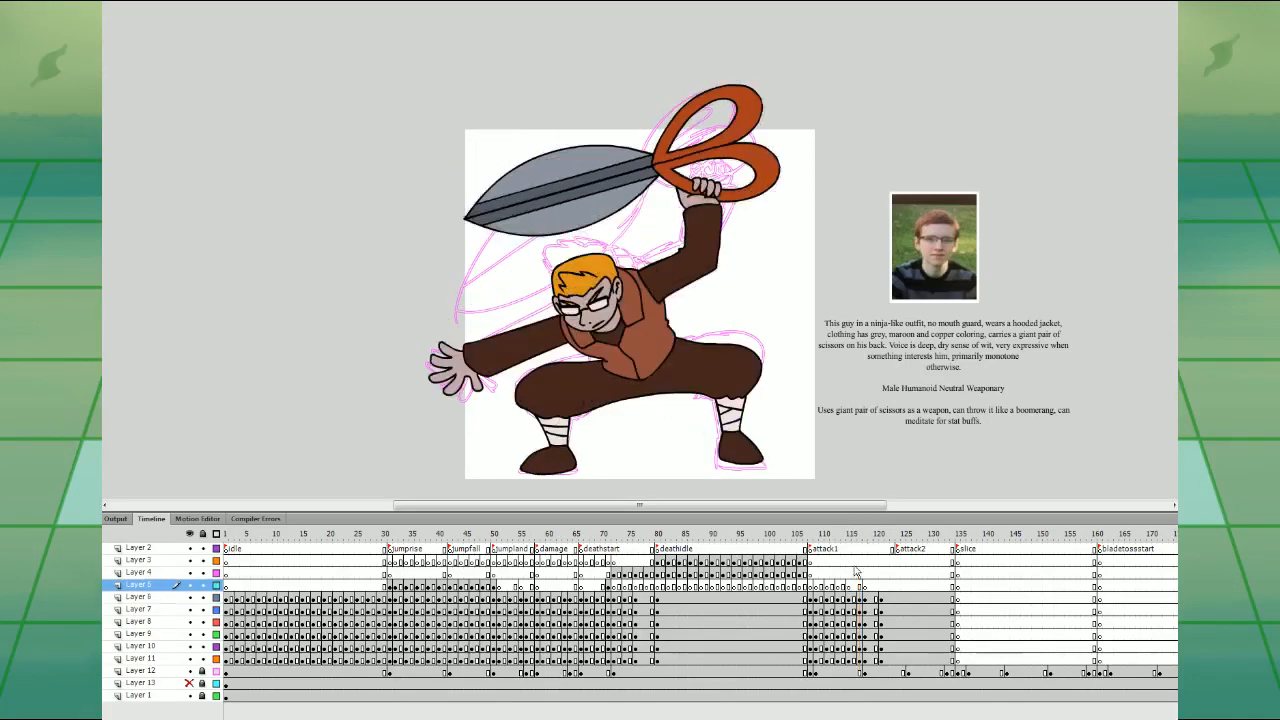
key("Return")
left_click_drag(881, 598, 881, 660)
left_click_drag(881, 660, 947, 661)
left_click(840, 585)
key("Return")
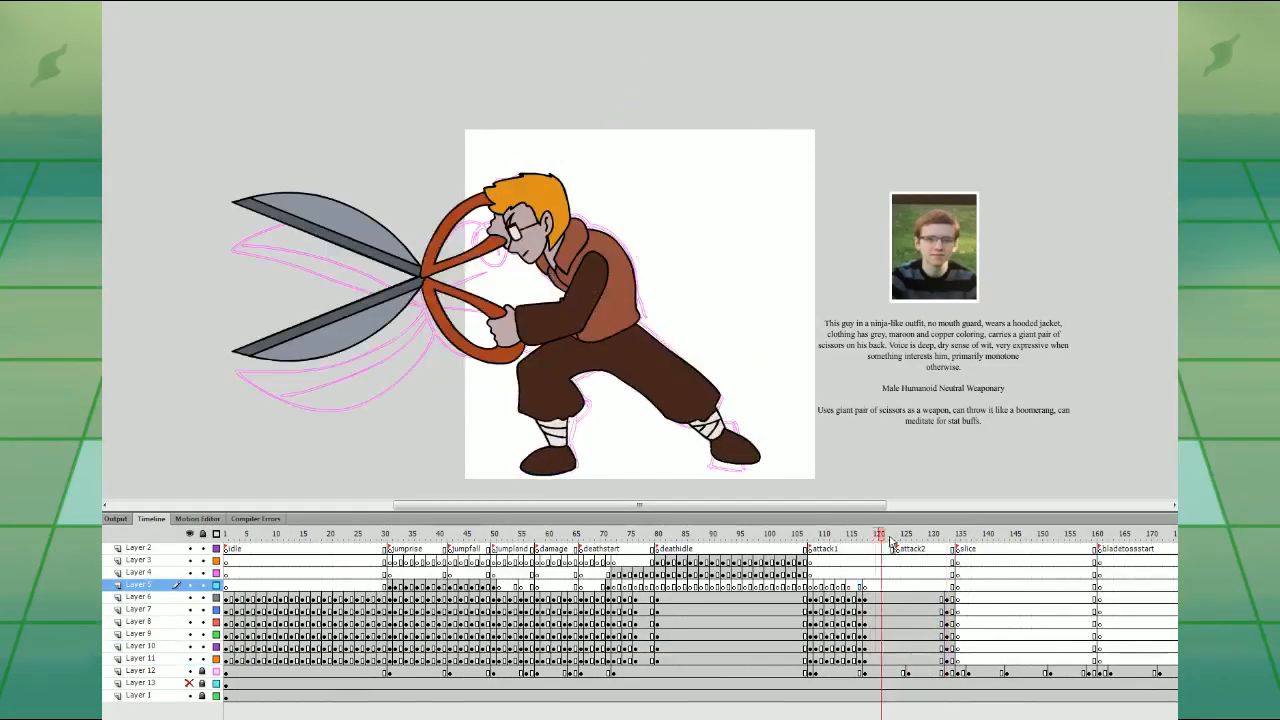
left_click(838, 574)
key("Return")
left_click(838, 584)
key("Return")
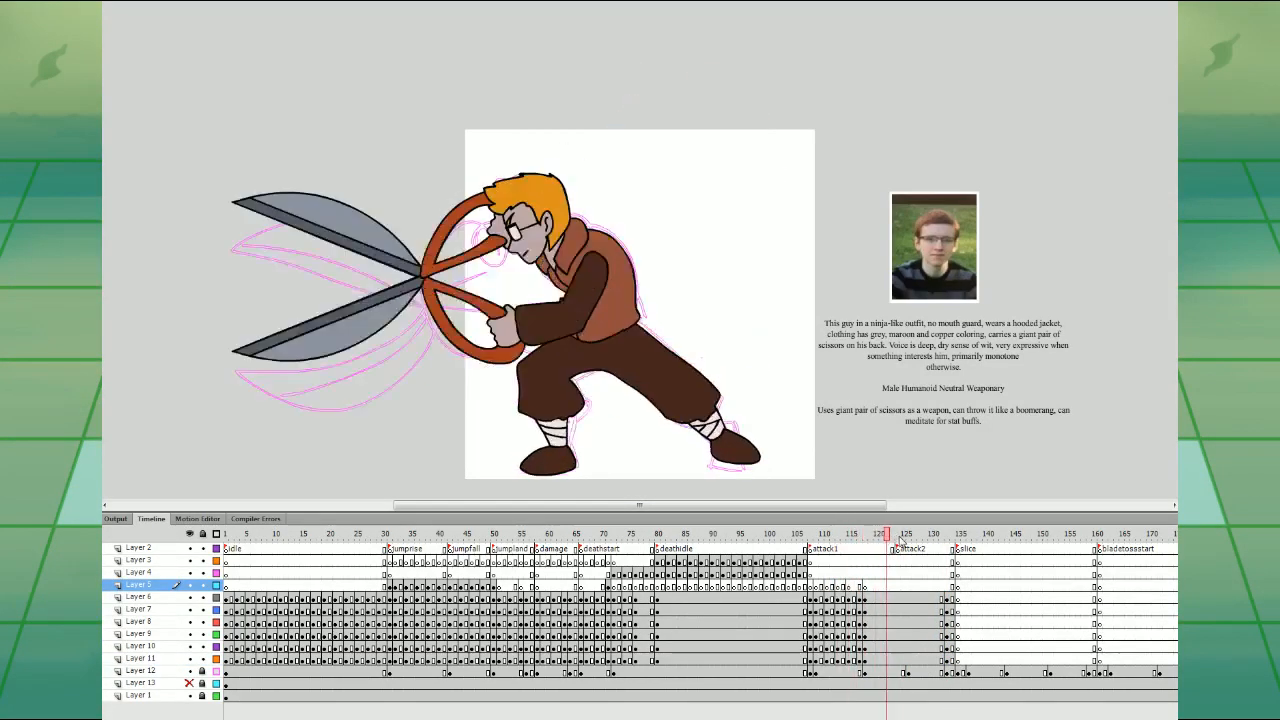
- Insert a second lunge keyframe on Layers 6 to 11 just before attack2 and rotate the two scissor halves open wider
left_click_drag(878, 599, 884, 661)
left_click_drag(887, 659, 886, 598)
key("F6")
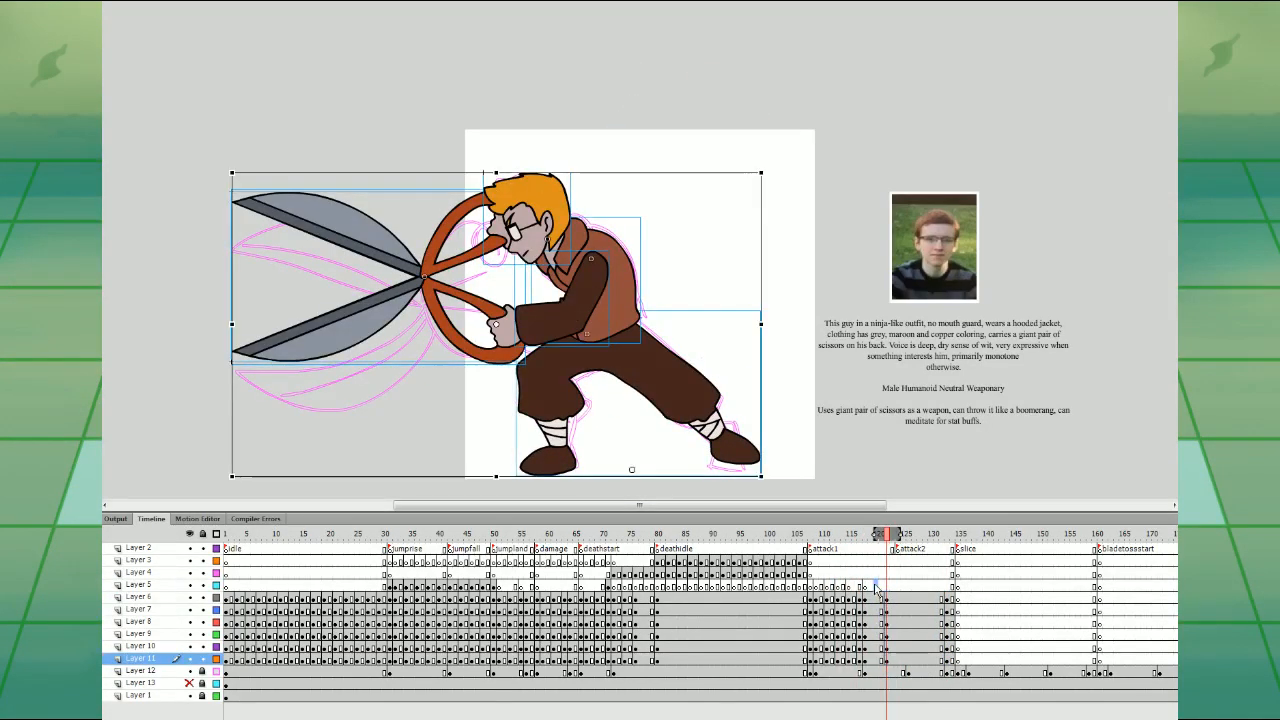
left_click(876, 586)
left_click(498, 349)
mouse_move(524, 196)
left_mouse_down()
mouse_move(538, 200)
mouse_move(537, 178)
left_mouse_up()
left_click(493, 199)
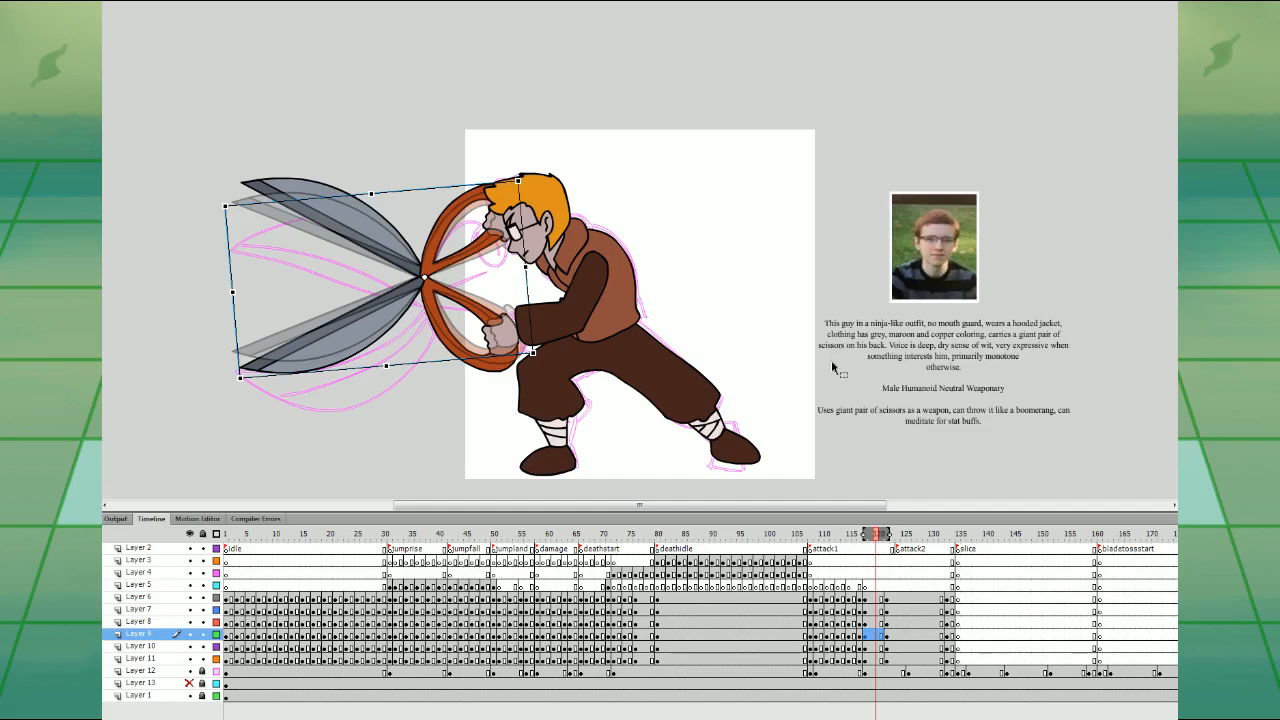
- Place the wider-open scissors pose on the keyframe just before attack2 and step through the frames around it
left_click(892, 583)
key("comma")
key("comma")
left_click_drag(882, 601, 887, 659)
left_click(886, 585)
key("comma")
key("comma")
key("period")
key("period")
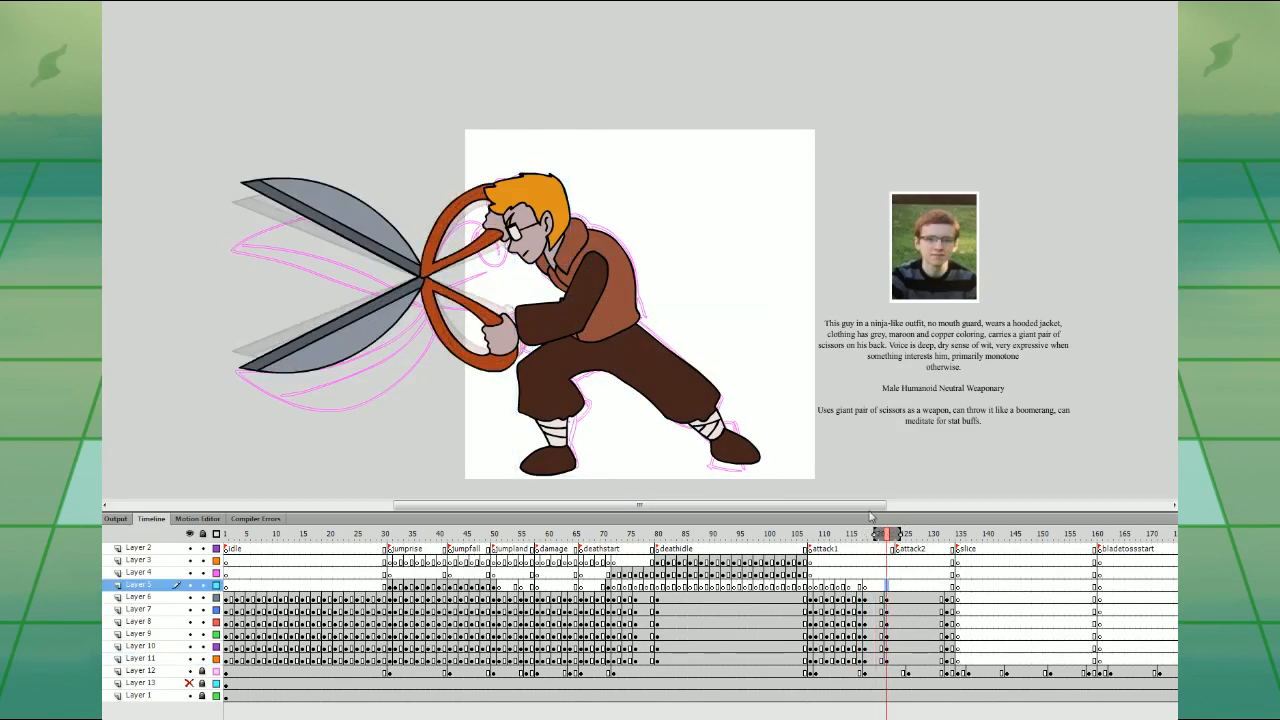
- Skew the front arm on Layer 7 to follow the shifted hand on the scissor handle
left_click(586, 327)
key("q")
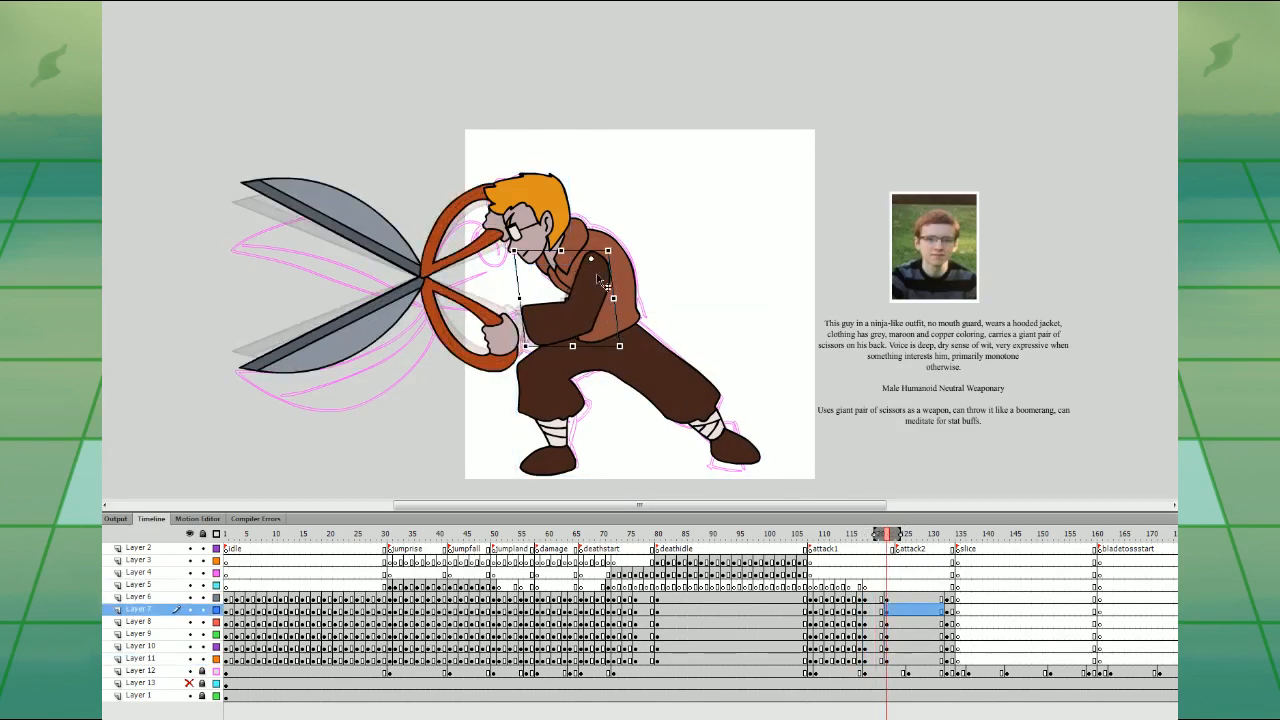
left_click_drag(610, 247, 604, 252)
left_click(553, 208)
- In the first lunge keyframe, skew the legs slightly forward and nudge the upper body and scissors to the left
left_click(869, 584)
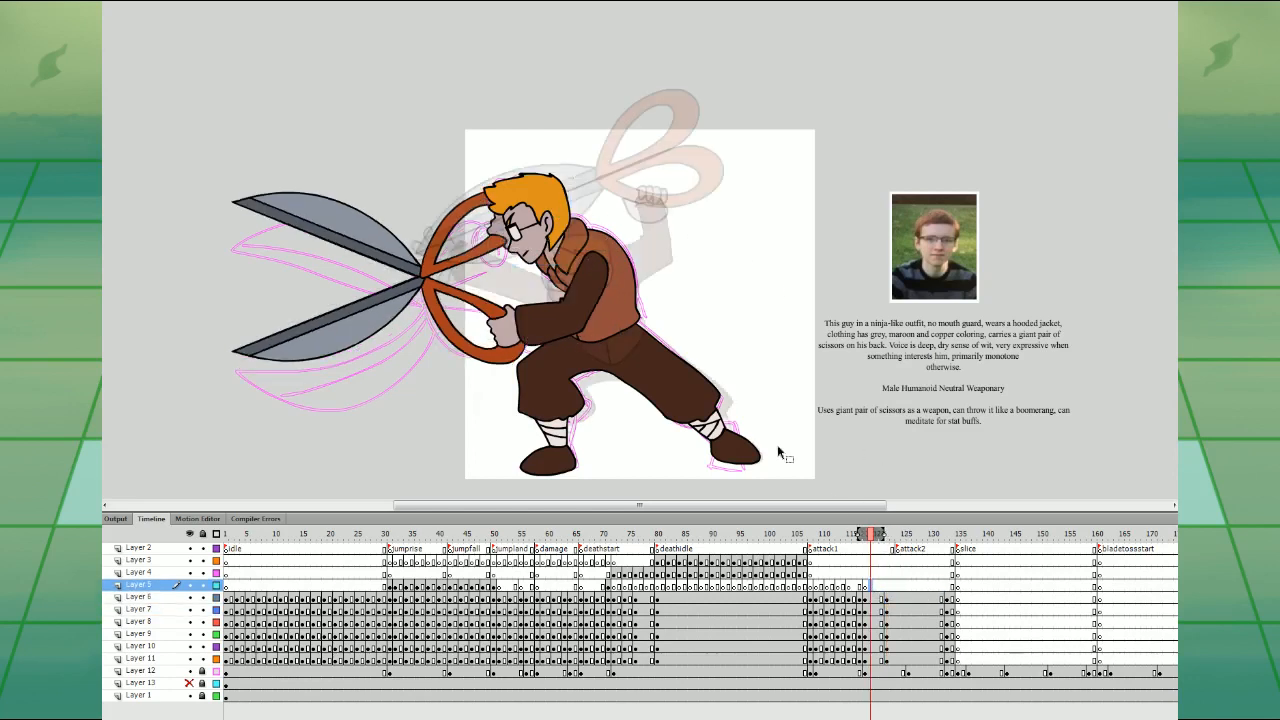
left_click(561, 222)
left_click(700, 366)
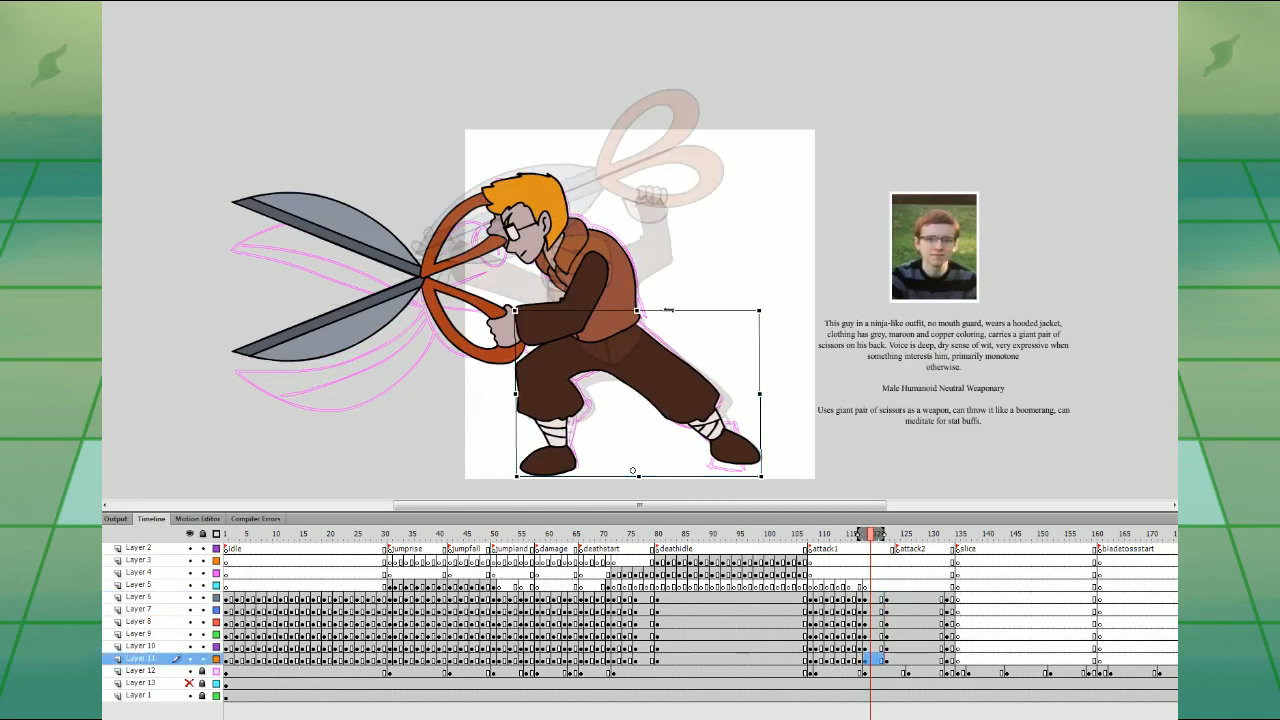
left_click(805, 385)
left_click_drag(374, 150, 657, 294)
key("Left")
key("Left")
key("Left")
key("Left")
key("Left")
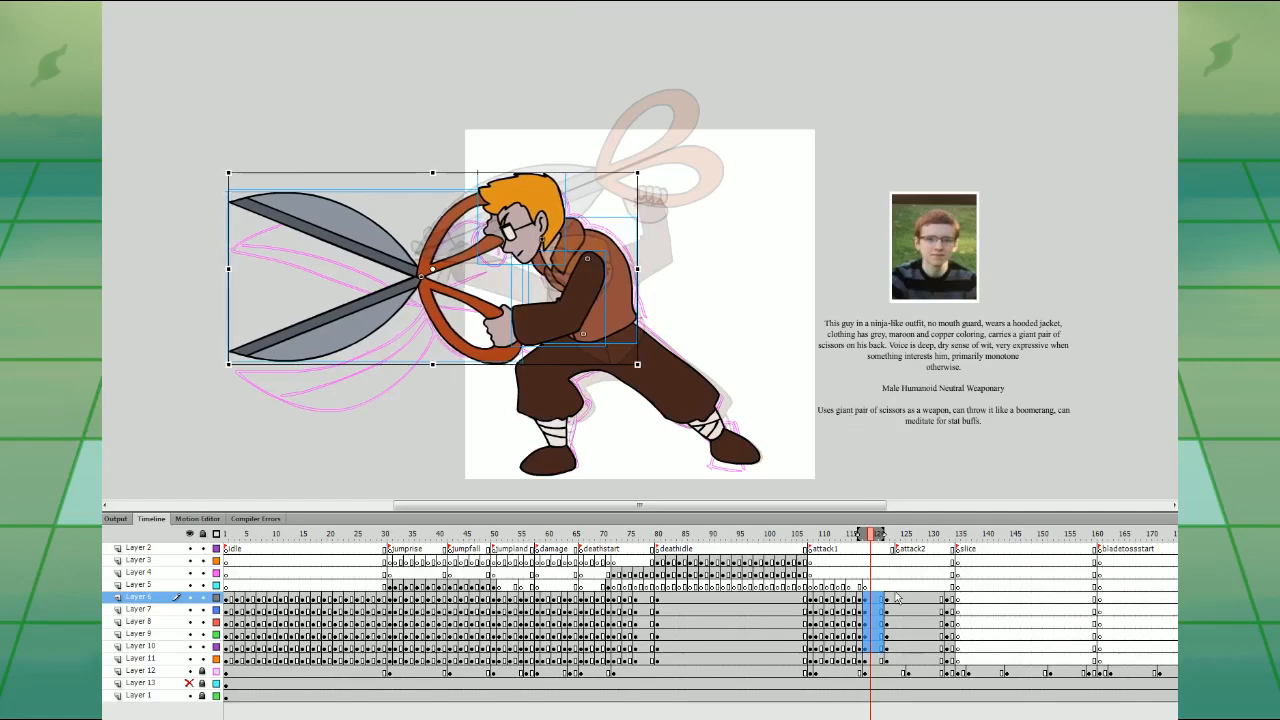
- In the keyframe just before attack2, nudge both scissor halves with their hands to the right and upward
left_click(871, 585)
key("period")
key("period")
key("period")
left_click(888, 584)
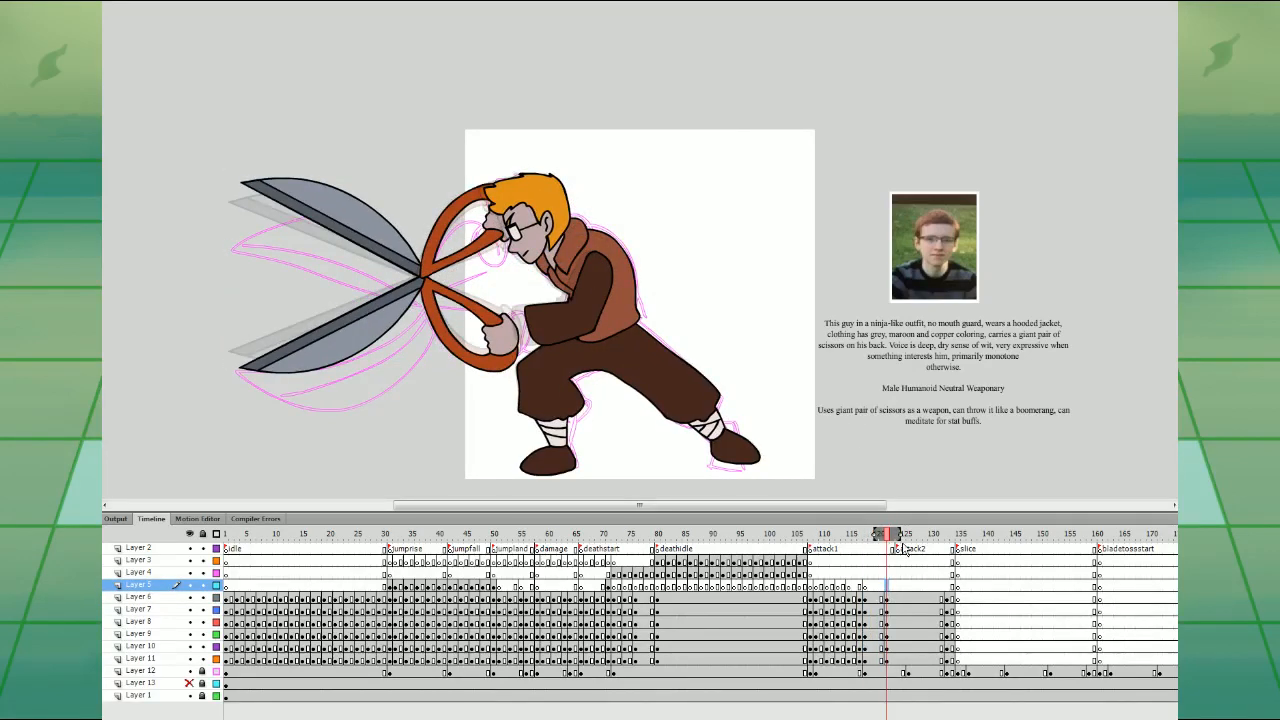
left_click(460, 212)
left_click(447, 342, "shift")
key("Right")
key("Right")
key("Right")
key("Right")
key("Right")
key("Right")
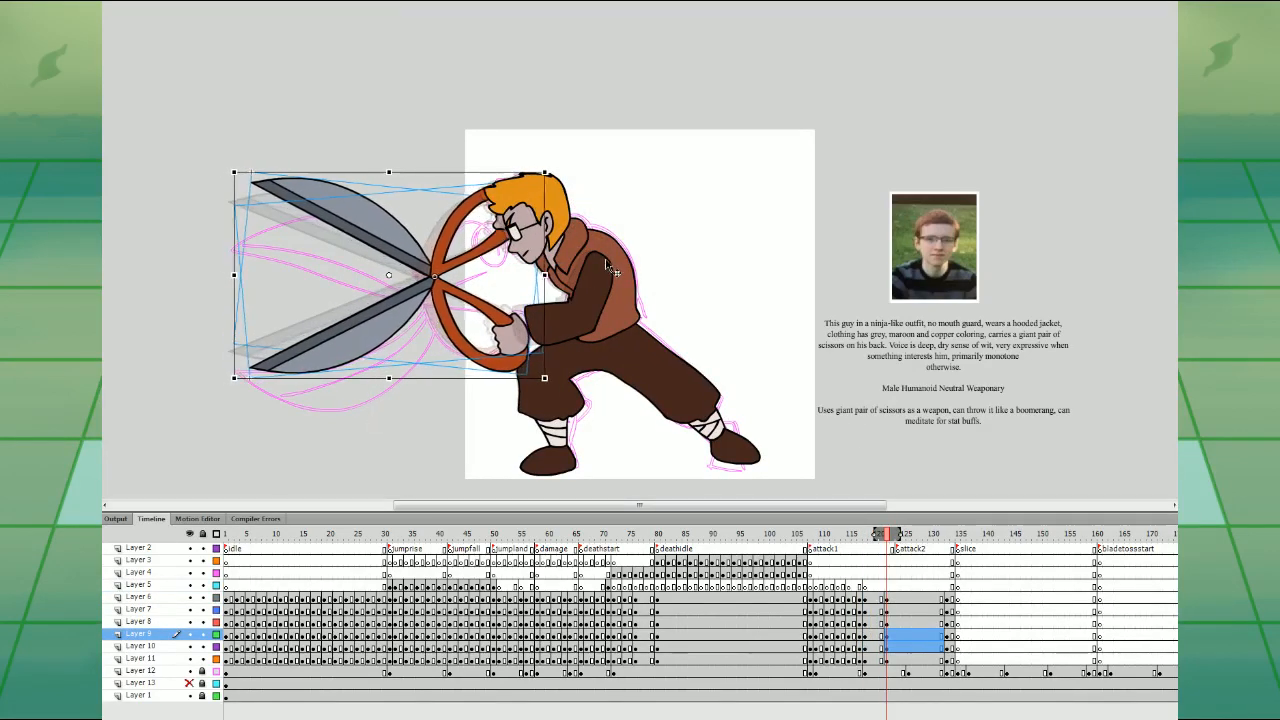
key("Up")
key("Up")
key("Up")
key("Right")
key("Right")
key("Up")
key("Up")
key("Right")
key("Up")
- Compare the two lunge keyframes, and nudge both scissor halves one step right and one step down in the second
key("comma")
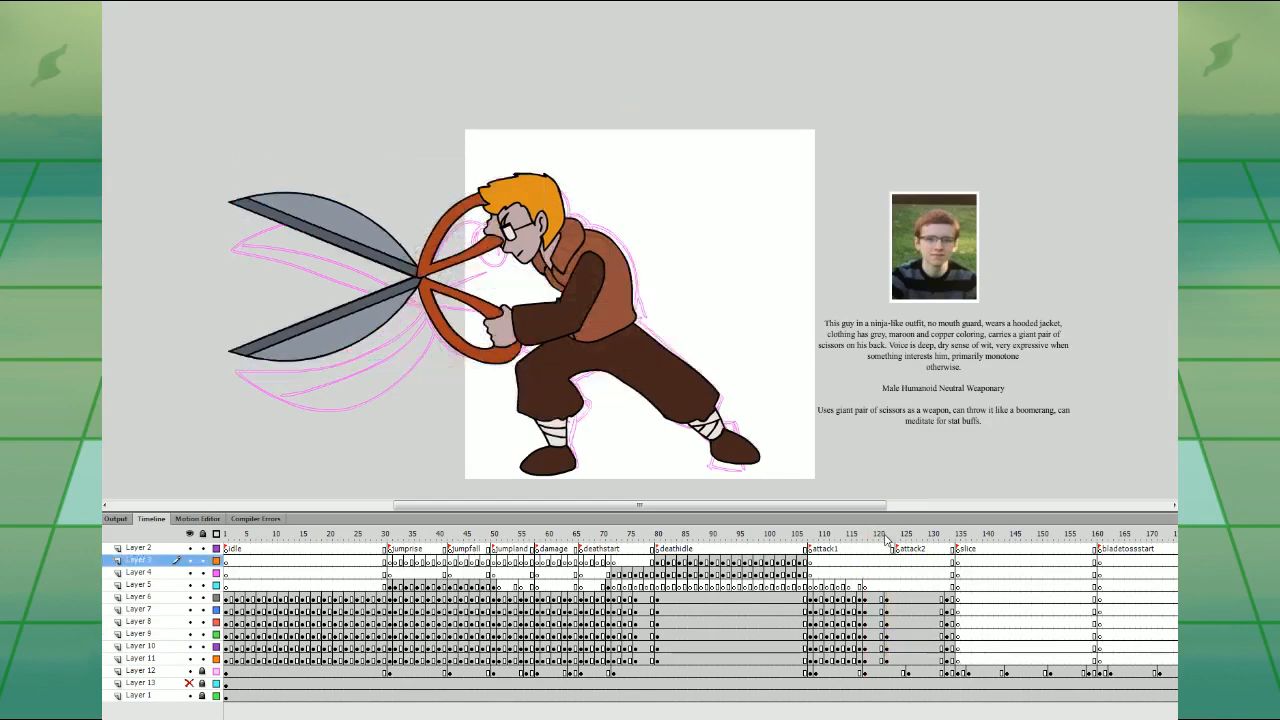
key("period")
key("period")
key("period")
left_click(871, 586)
left_click(887, 586)
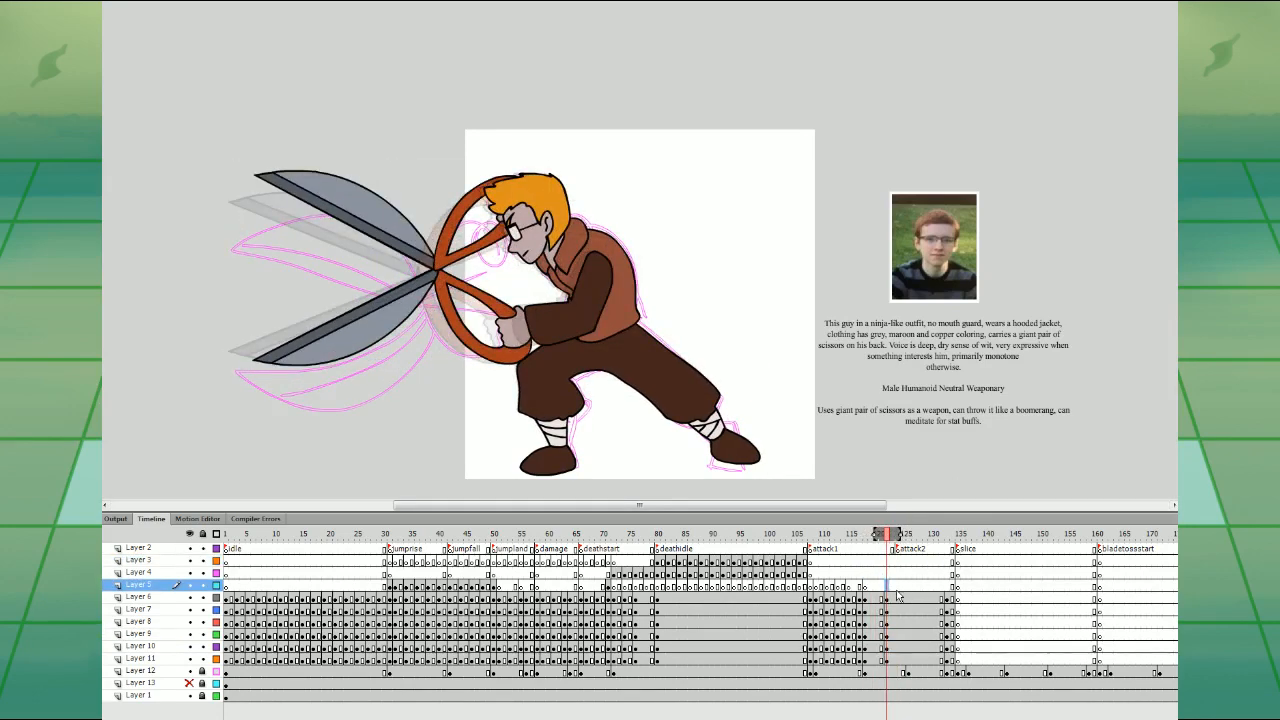
left_click(480, 194)
left_click(463, 330, "shift")
key("Right")
key("Down")
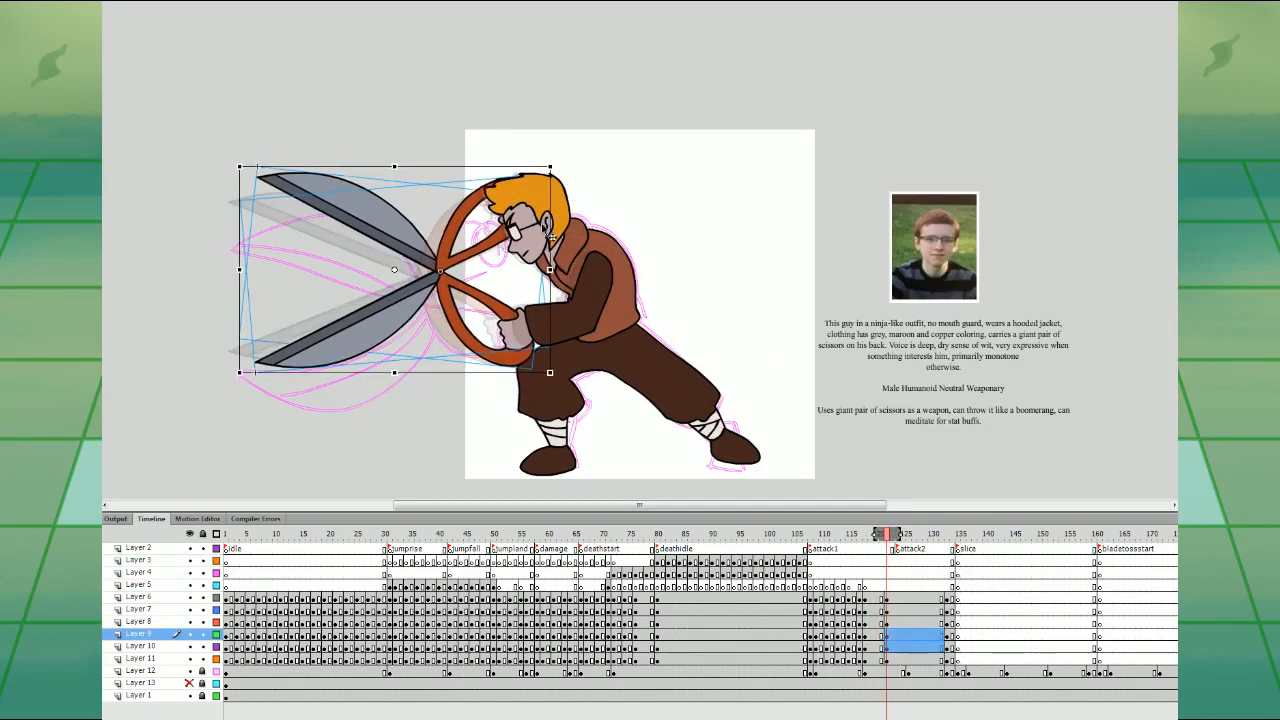
- Play back attack1 and tween Layers 6 to 11 between the two lunge keyframes
left_click(700, 243)
left_click(834, 575)
key("Return")
key("Return")
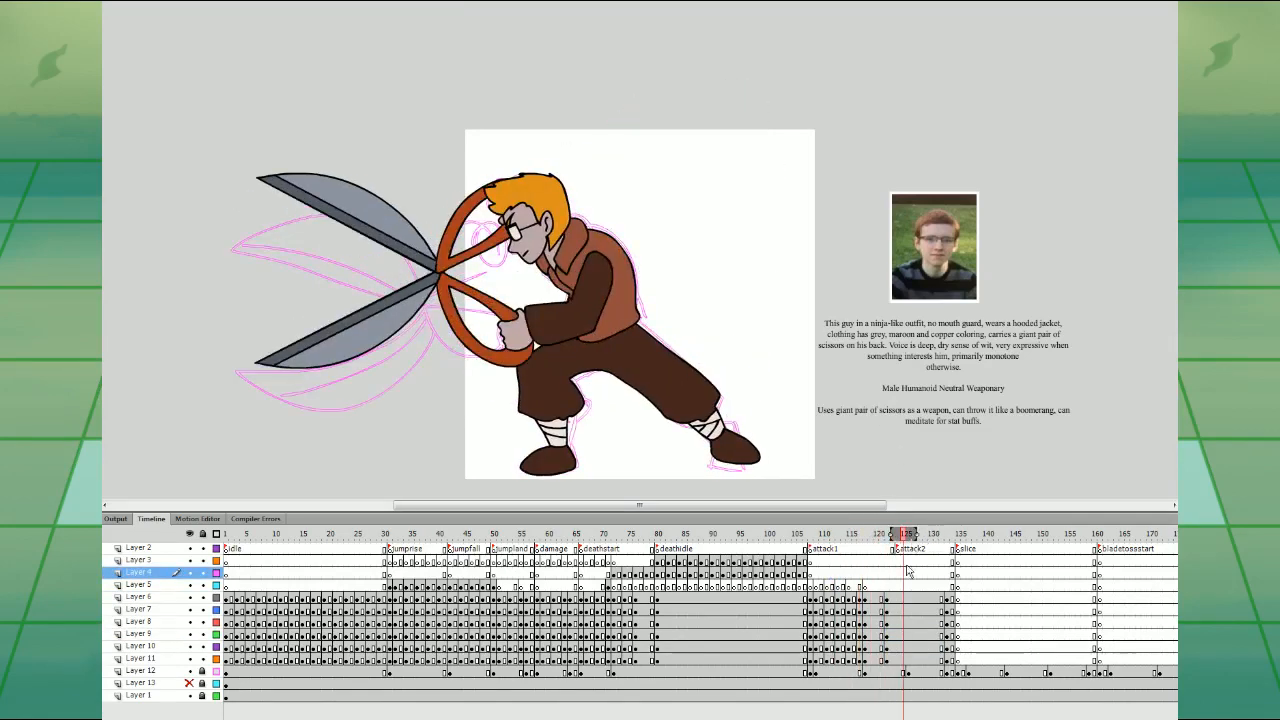
left_click_drag(877, 598, 878, 660)
key("F3")
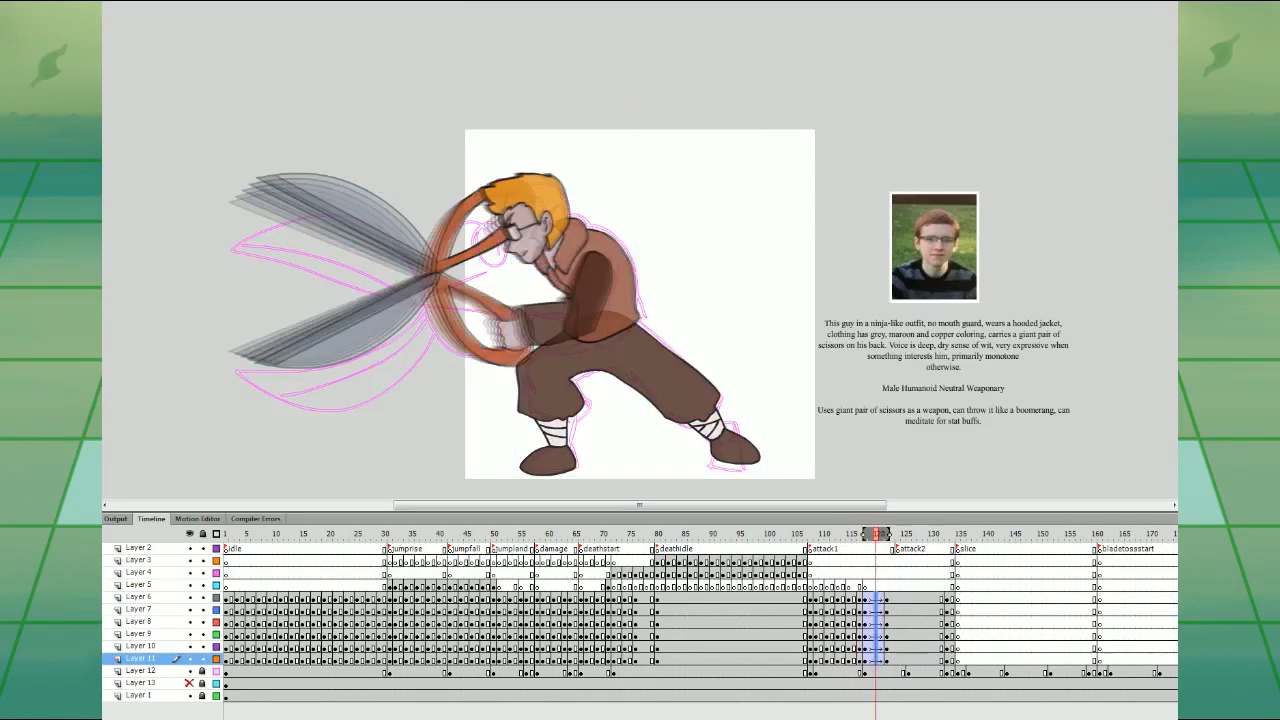
- Convert the tweened frames on Layers 6 to 11 into keyframes and replay the attack
key("Return")
key("F6")
left_click_drag(871, 598, 876, 660)
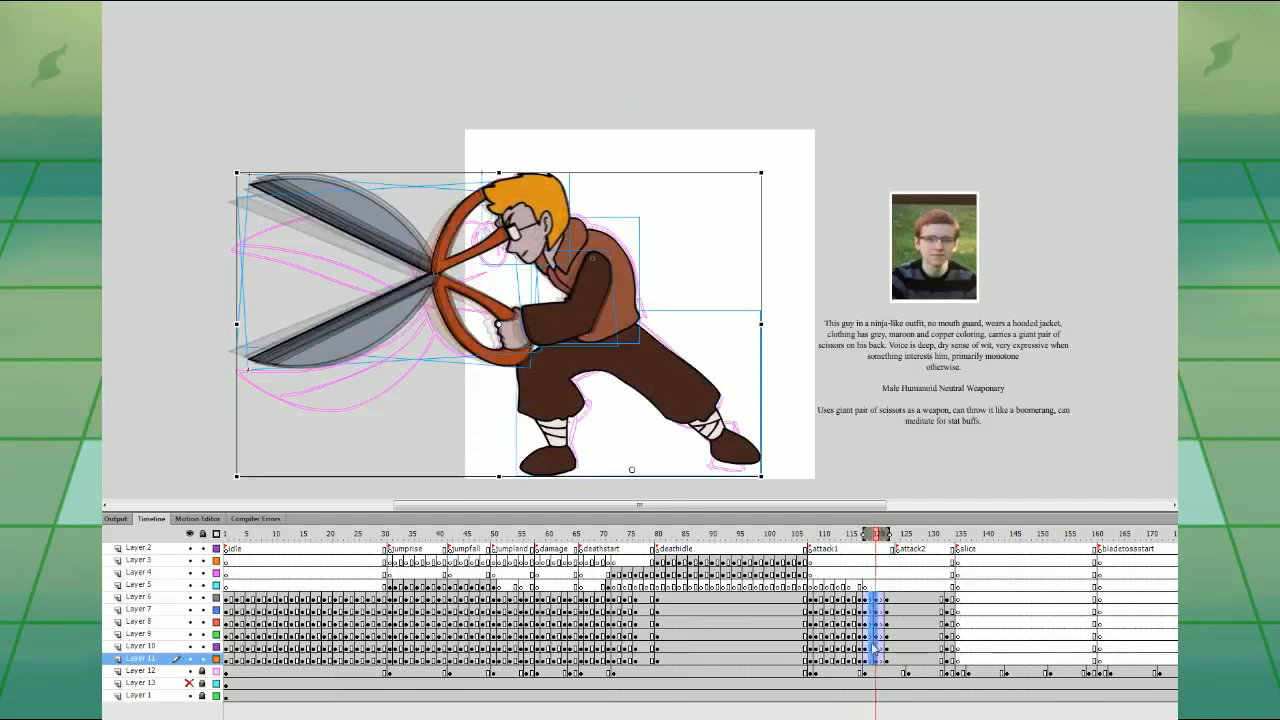
key("Return")
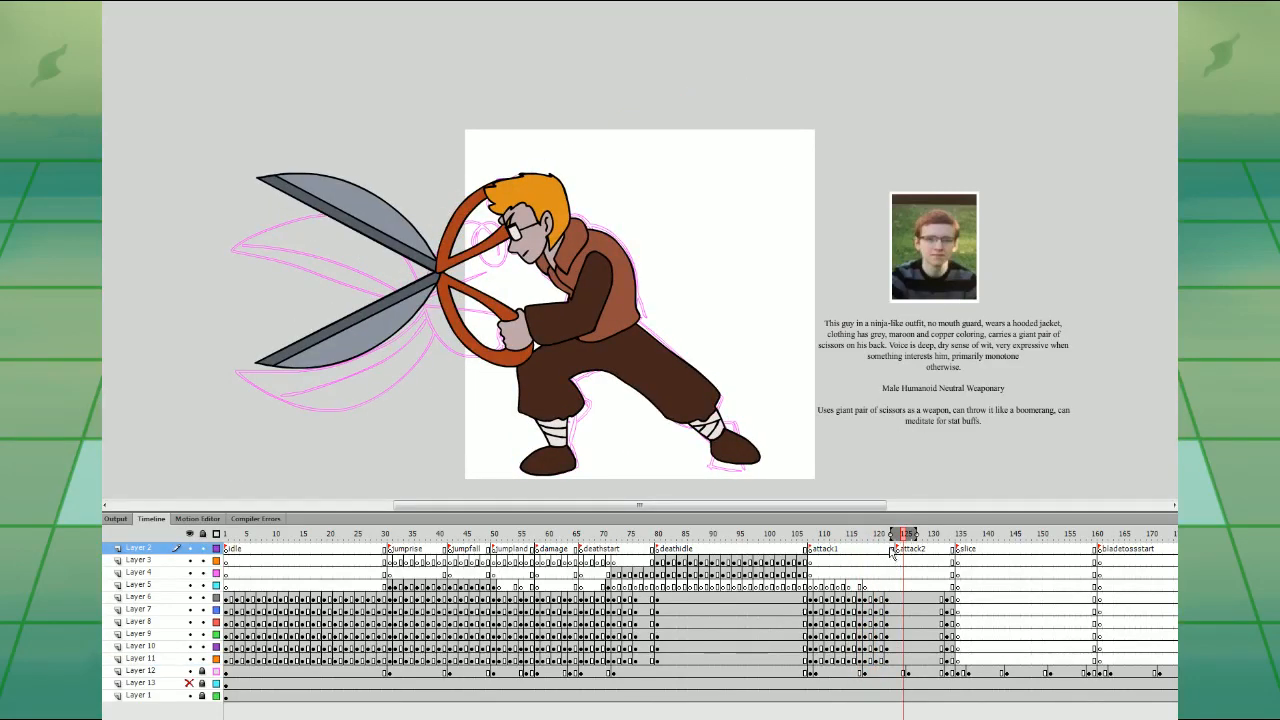
- Move Layer 12's sketch keyframe earlier so it lines up with the first frame of attack2
left_click_drag(892, 551, 896, 710)
left_click_drag(894, 660, 895, 599)
left_click(909, 661)
left_click(907, 672)
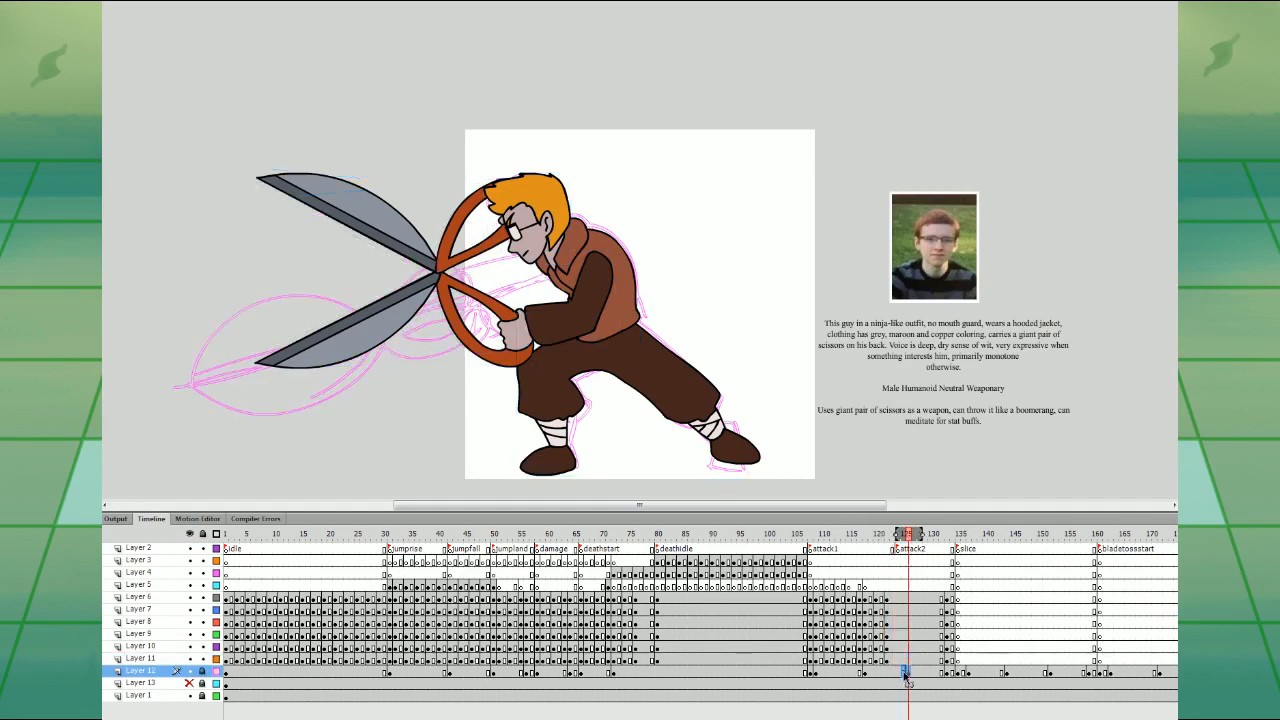
- Add keyframes for the front arm and both scissor halves at the first frame of attack2
left_click_drag(898, 660, 906, 598)
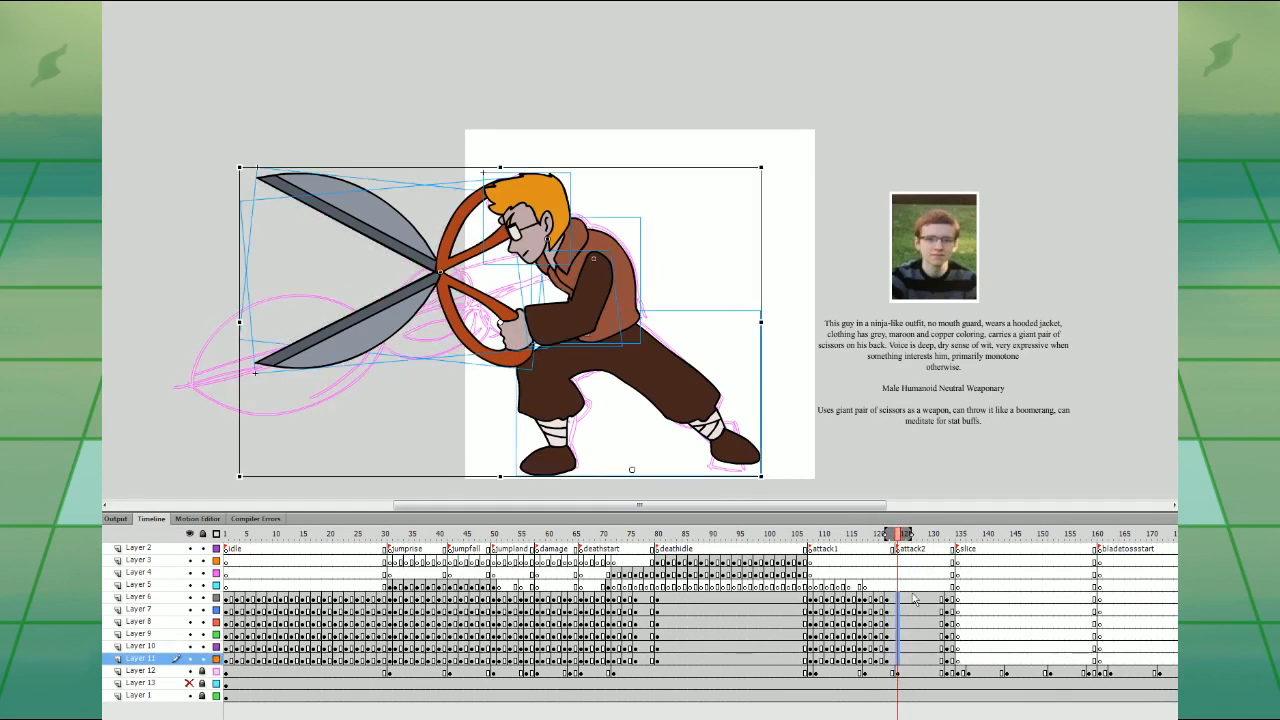
left_click(905, 598)
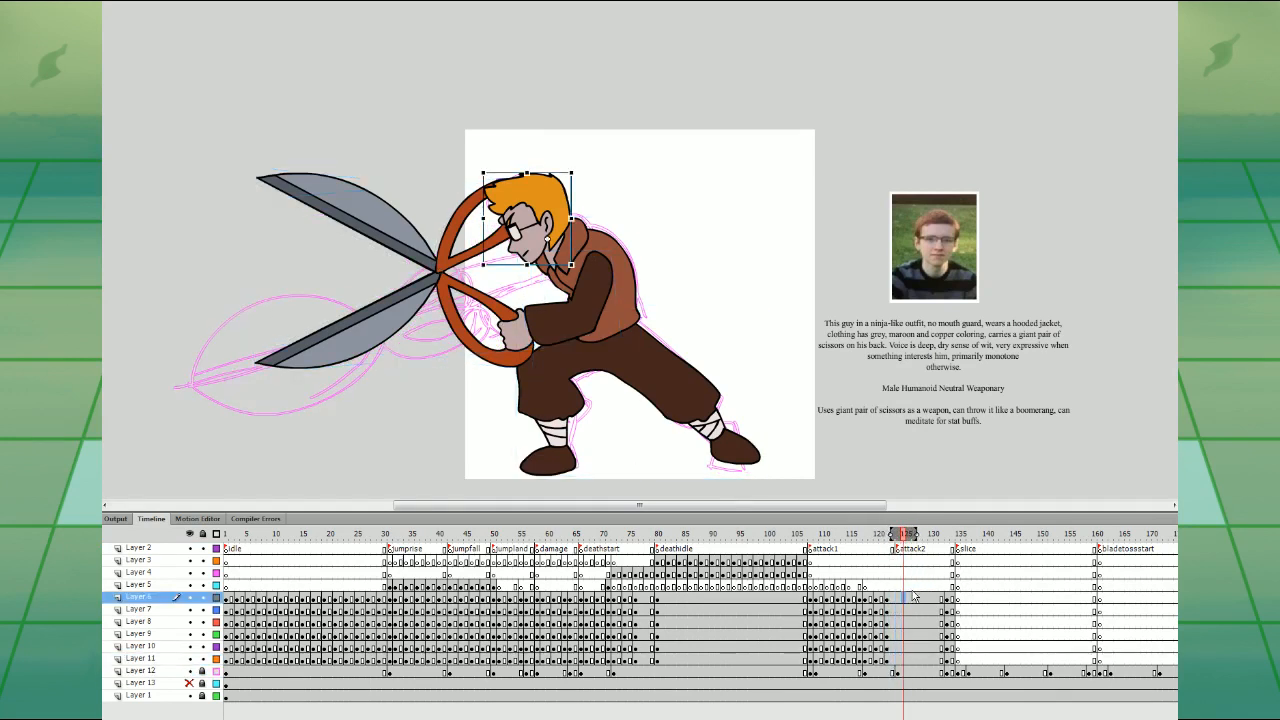
left_click(899, 599)
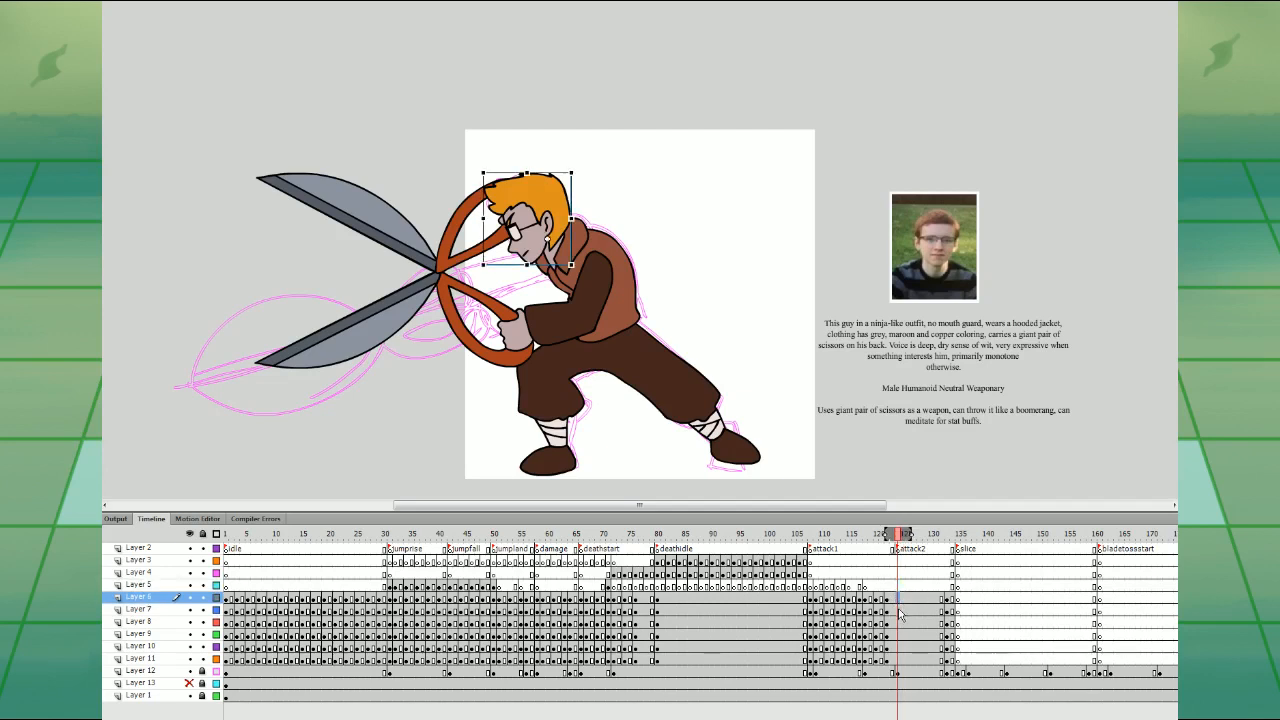
left_click(899, 610)
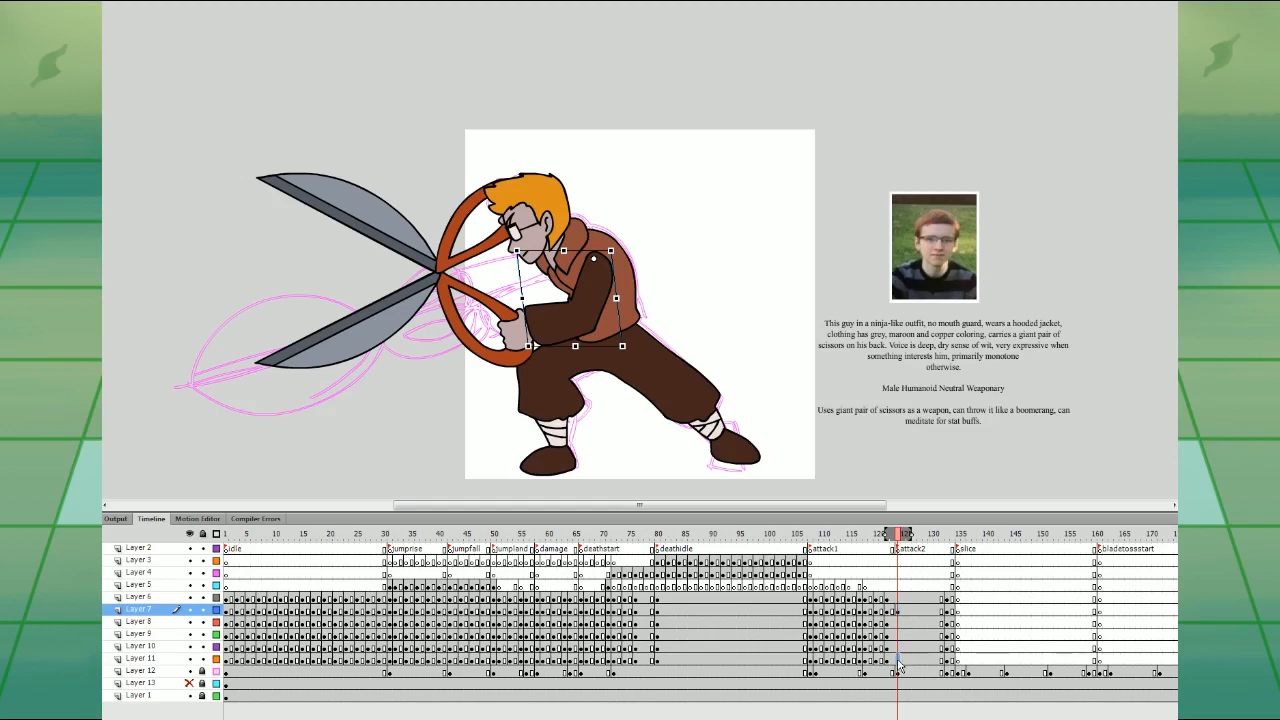
left_click(899, 659)
left_click(899, 647)
left_click(900, 634)
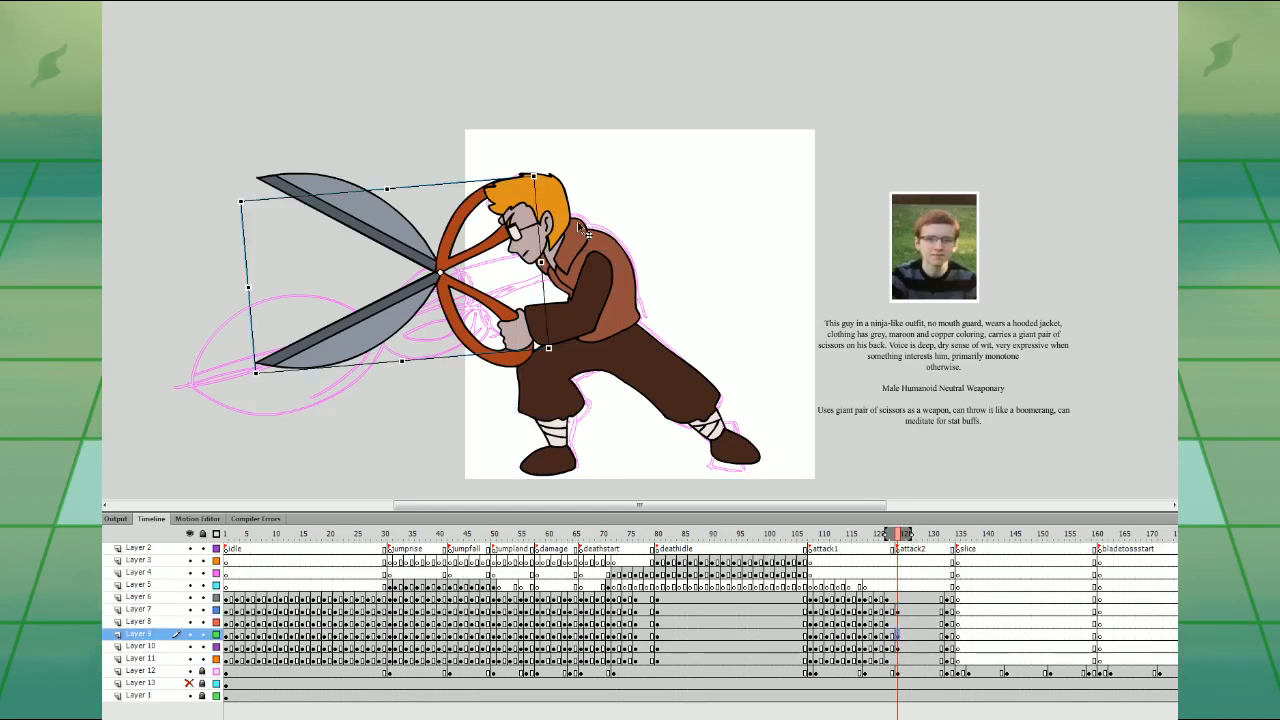
- Rotate both scissor halves around their pivot so the blades open slightly wider
left_click_drag(580, 230, 522, 170)
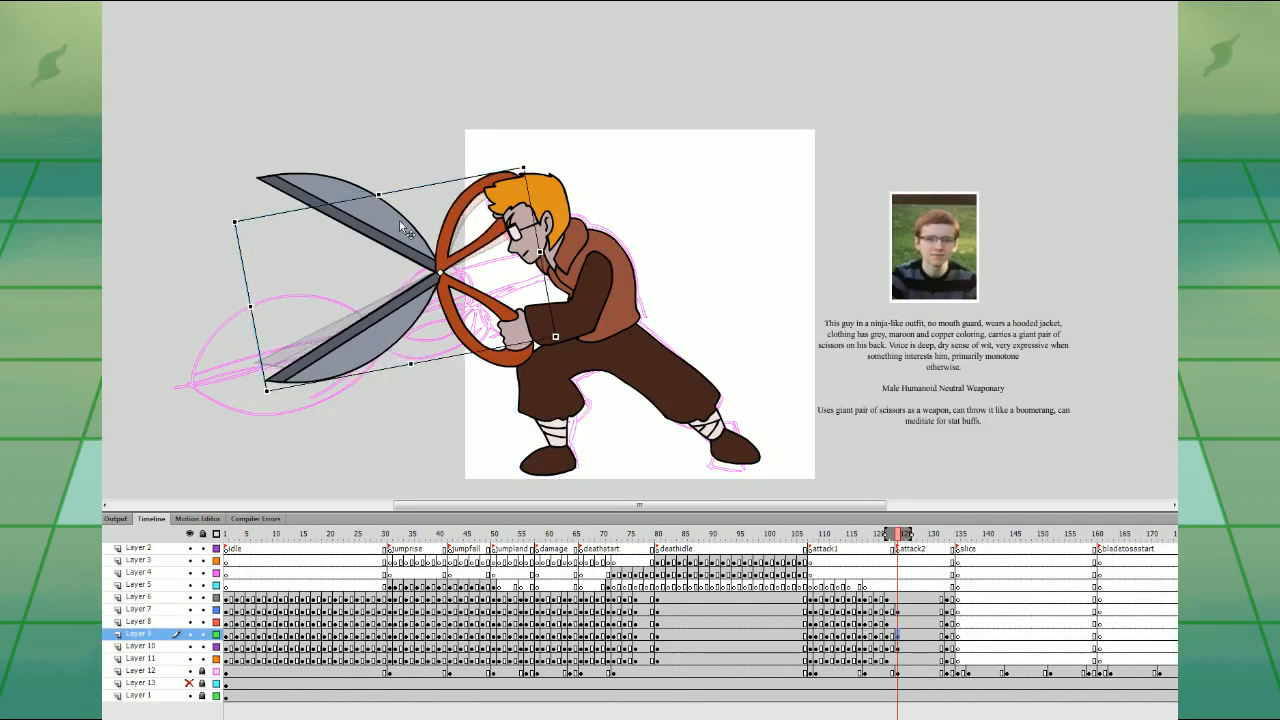
left_click(400, 226)
left_click_drag(265, 160, 274, 149)
left_click(646, 220)
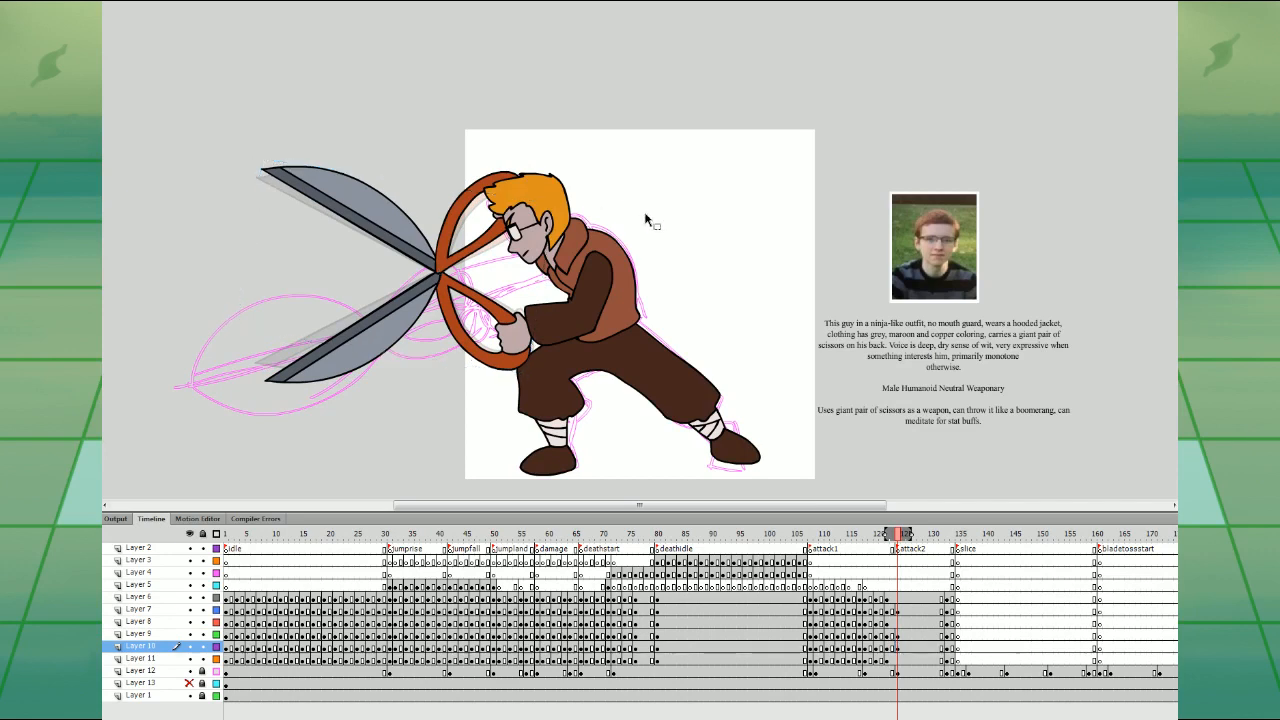
- Skew the front arm's lower end slightly right and nudge both scissor halves to the right and up
left_click(590, 340)
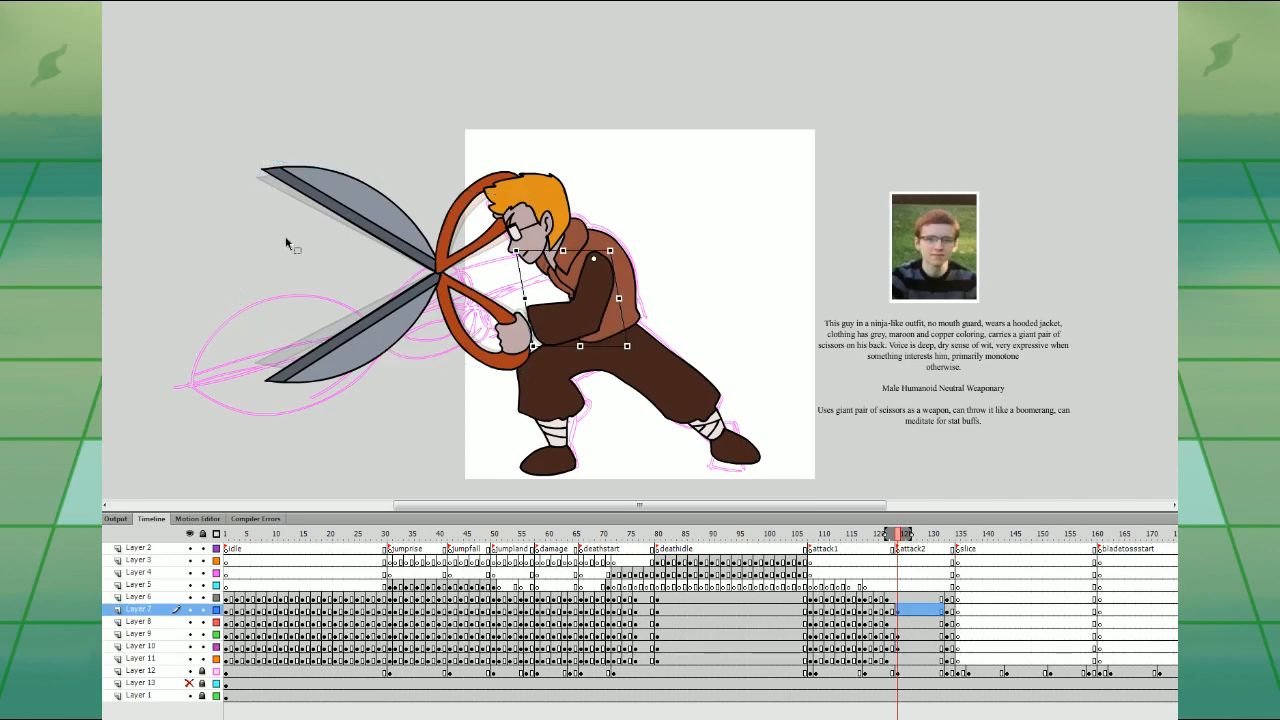
left_click_drag(362, 428, 452, 192)
key("Right")
key("Right")
key("Right")
key("Right")
key("Up")
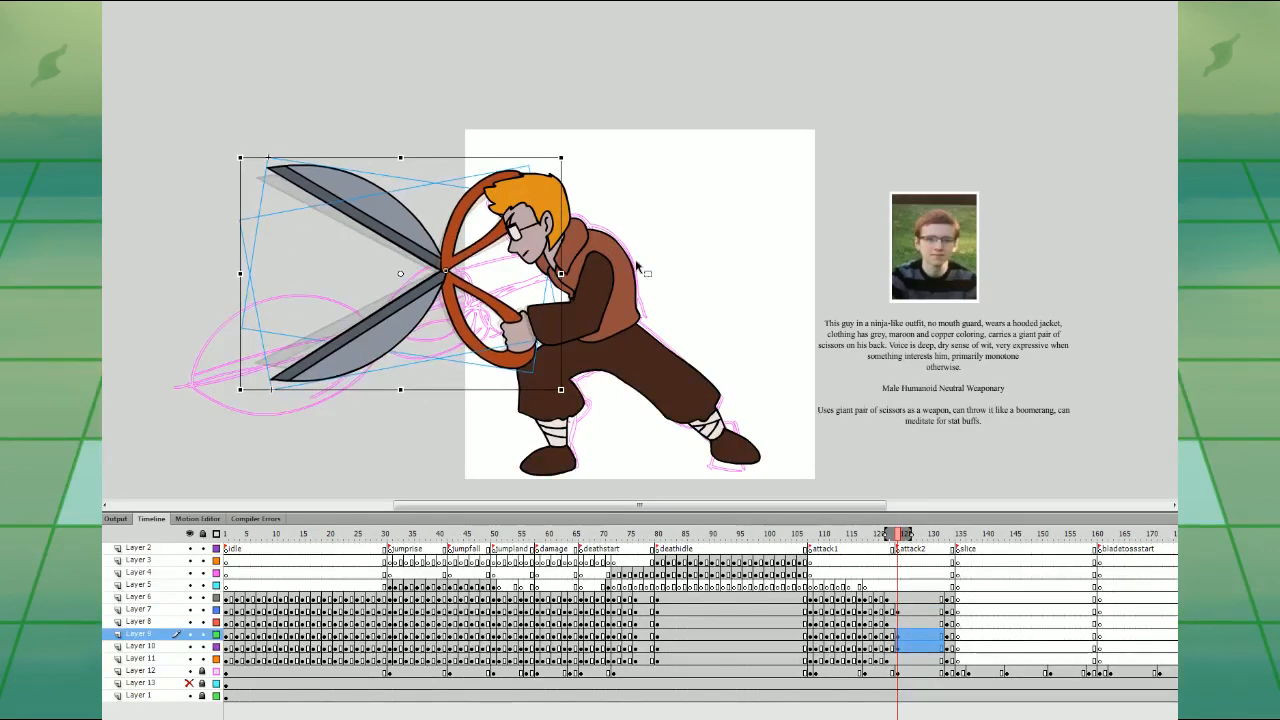
- Nudge the head, torso, arm and scissors together two steps right and two steps up
left_click(641, 256)
left_click(553, 215)
left_click(573, 160)
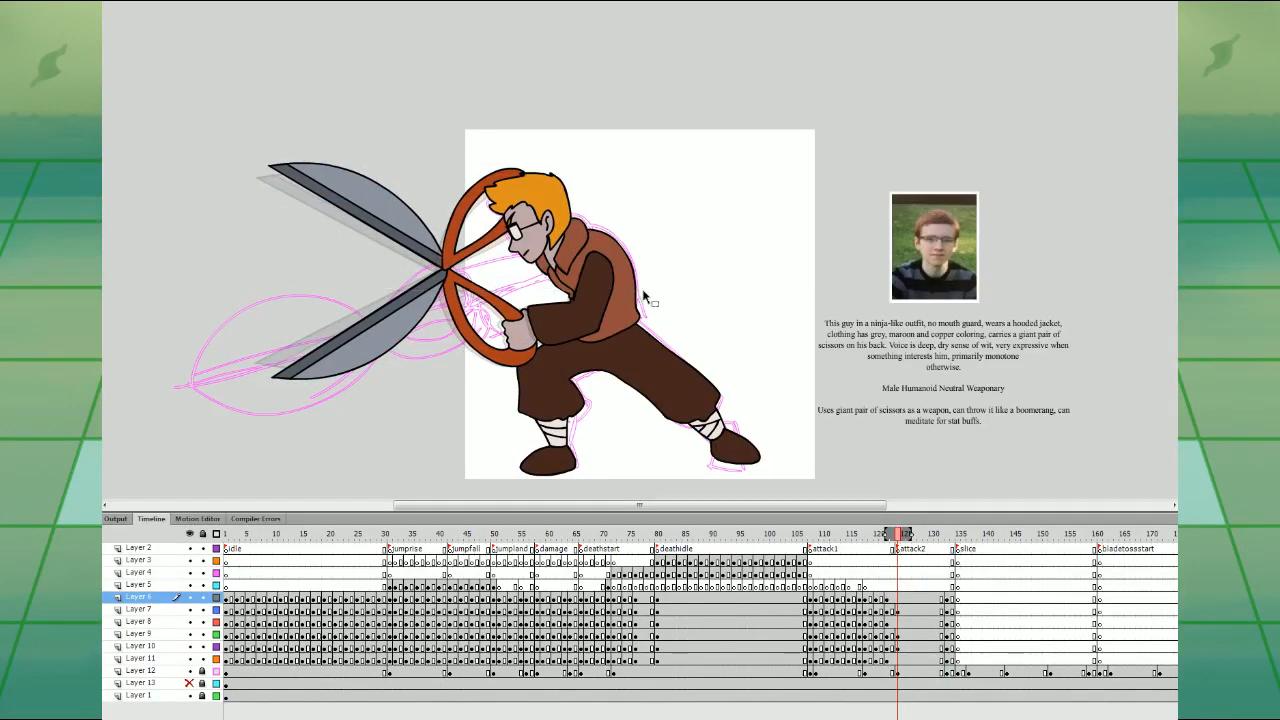
left_click_drag(643, 296, 490, 205)
key("Right")
key("Right")
key("Up")
key("Up")
left_click(708, 303)
- Skew the upper end of the legs slightly to the right and play back the move
left_click(661, 354)
left_click_drag(687, 309, 693, 309)
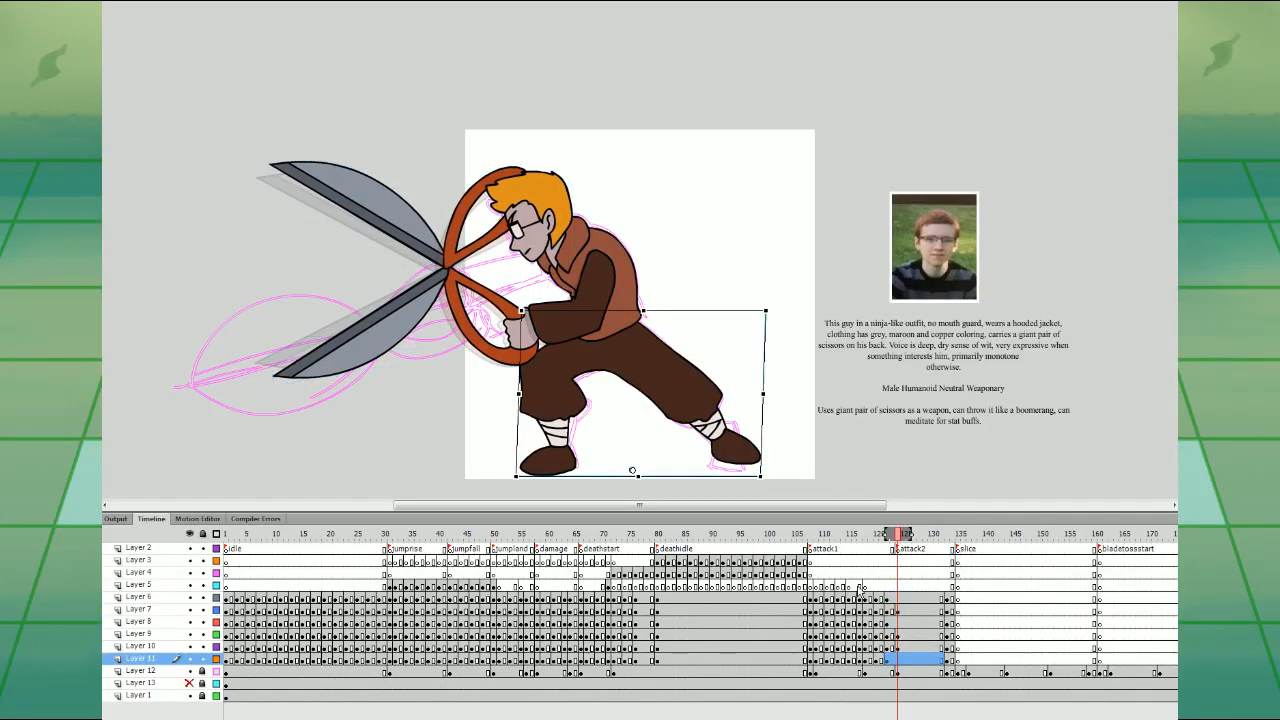
left_click(860, 587)
key("Return")
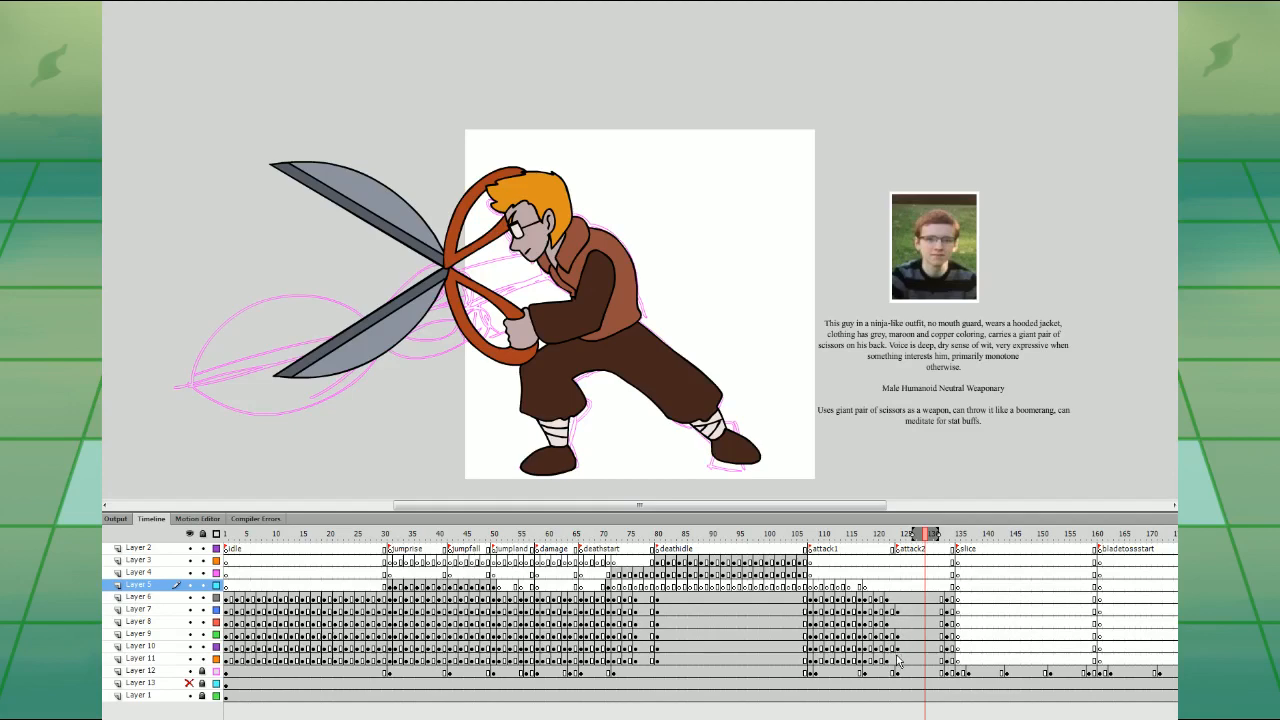
- Copy the adjusted attack2 pose frames on Layers 6 to 11, and undo the pose edits on the timeline
left_click_drag(900, 661, 900, 600)
key("v")
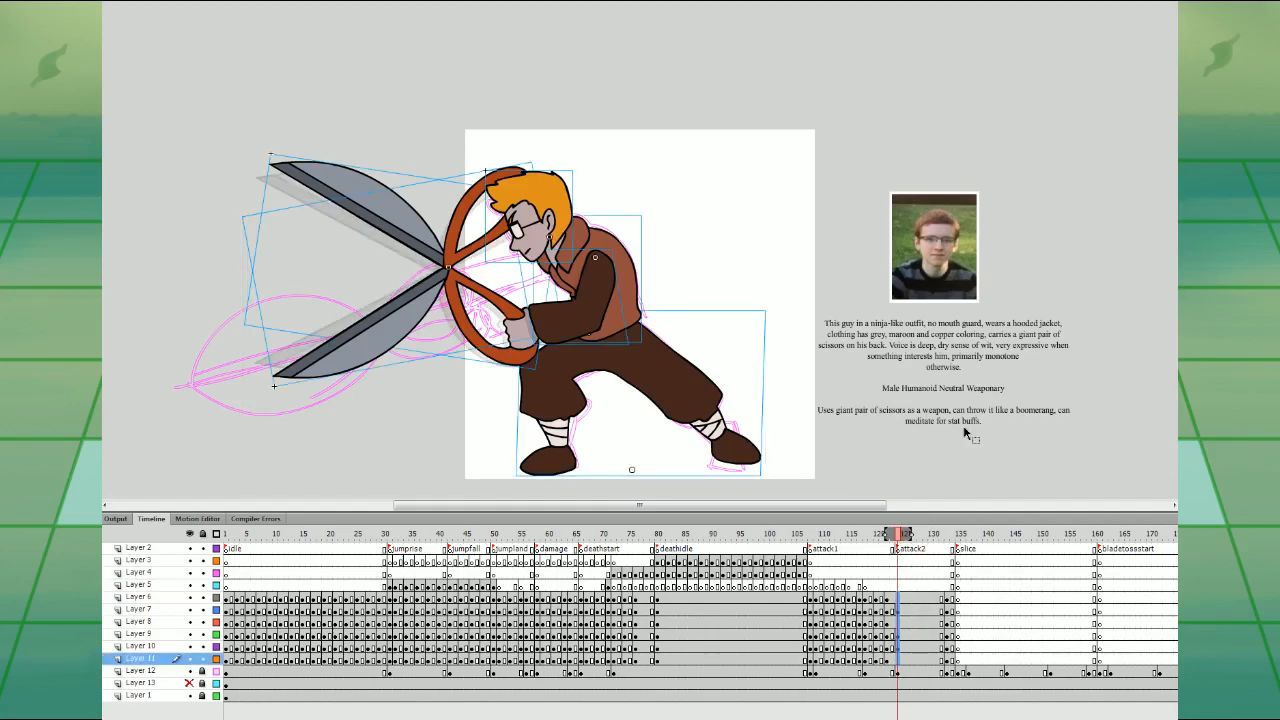
key("ctrl+z")
key("ctrl+z")
key("ctrl+z")
key("ctrl+z")
key("ctrl+z")
key("ctrl+z")
key("ctrl+z")
key("ctrl+z")
key("ctrl+z")
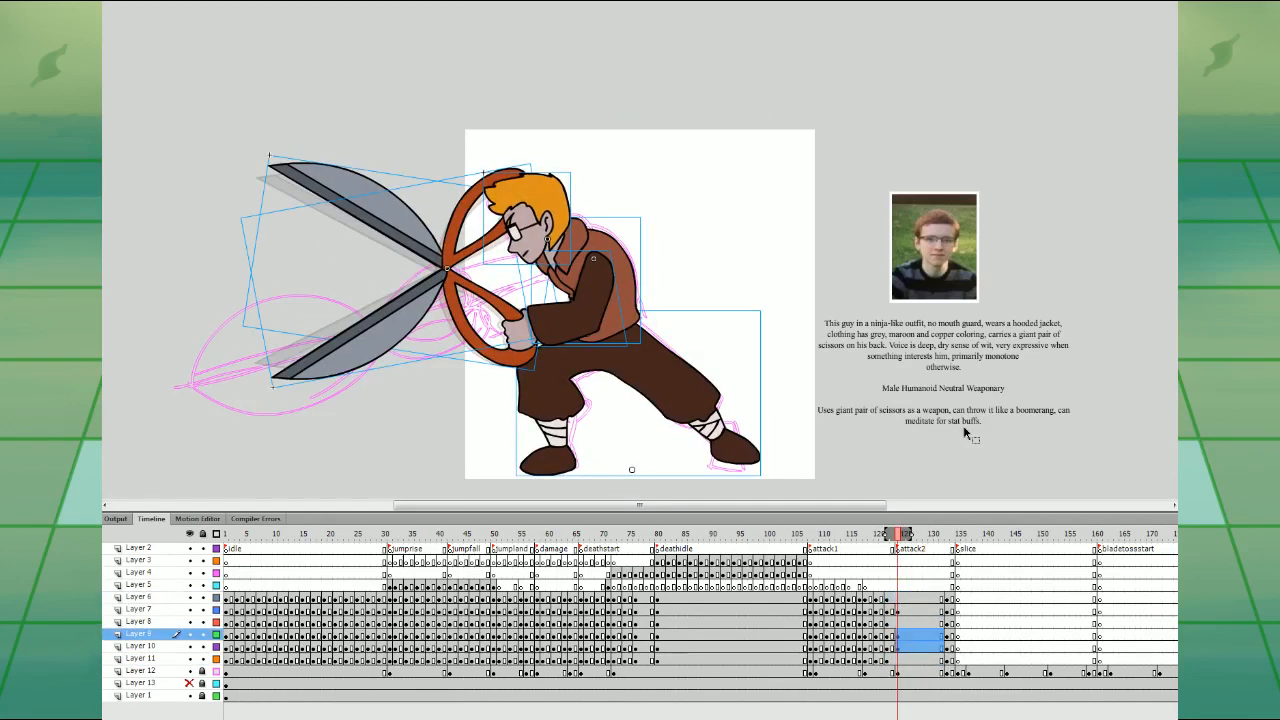
key("ctrl+z")
key("ctrl+z")
key("ctrl+z")
key("ctrl+z")
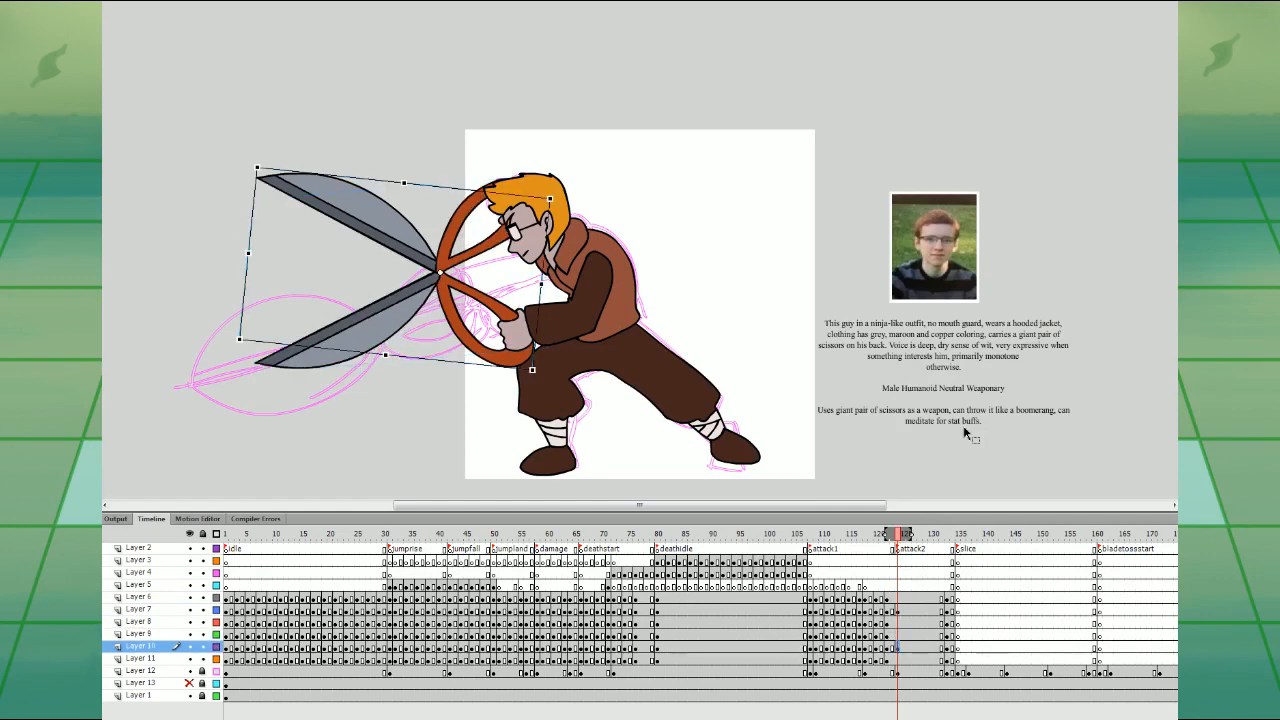
key("ctrl+z")
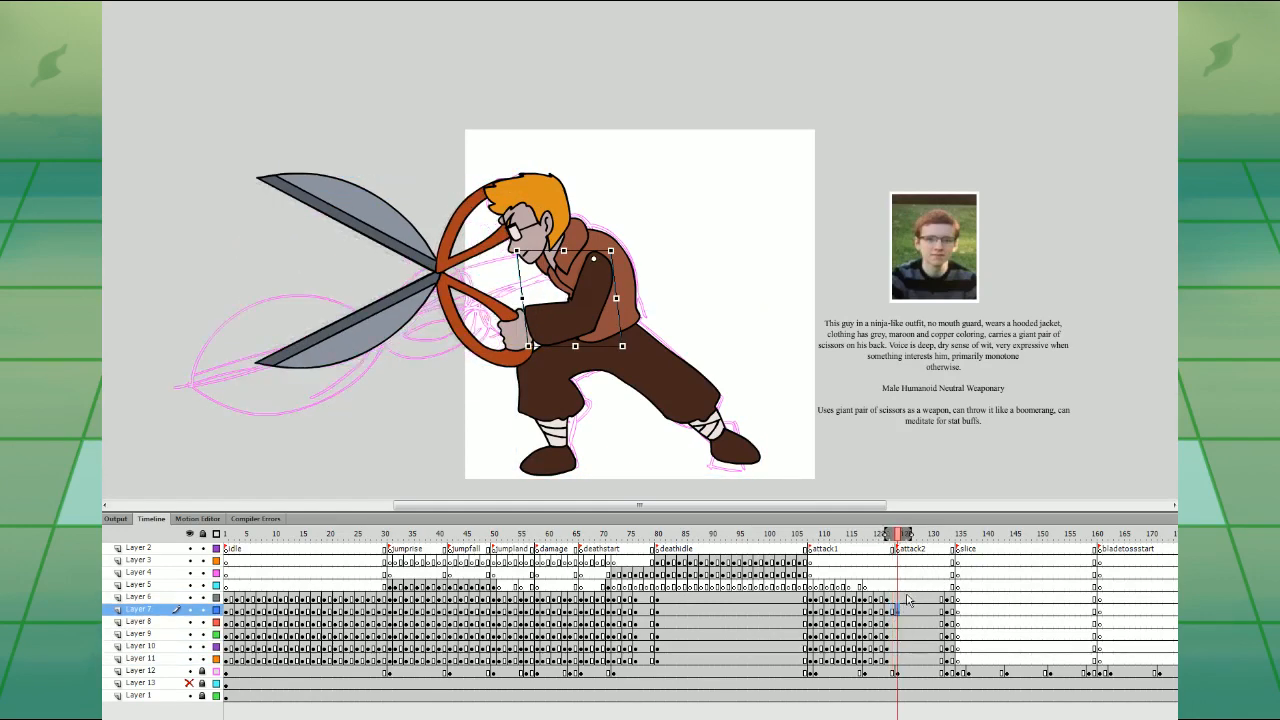
- Paste the copied pose as separate keyframes on Layers 6 to 11 at attack2's first frame and play it
mouse_move(898, 655)
left_mouse_down()
mouse_move(908, 600)
mouse_move(909, 668)
left_mouse_up()
key("F6")
key("Return")
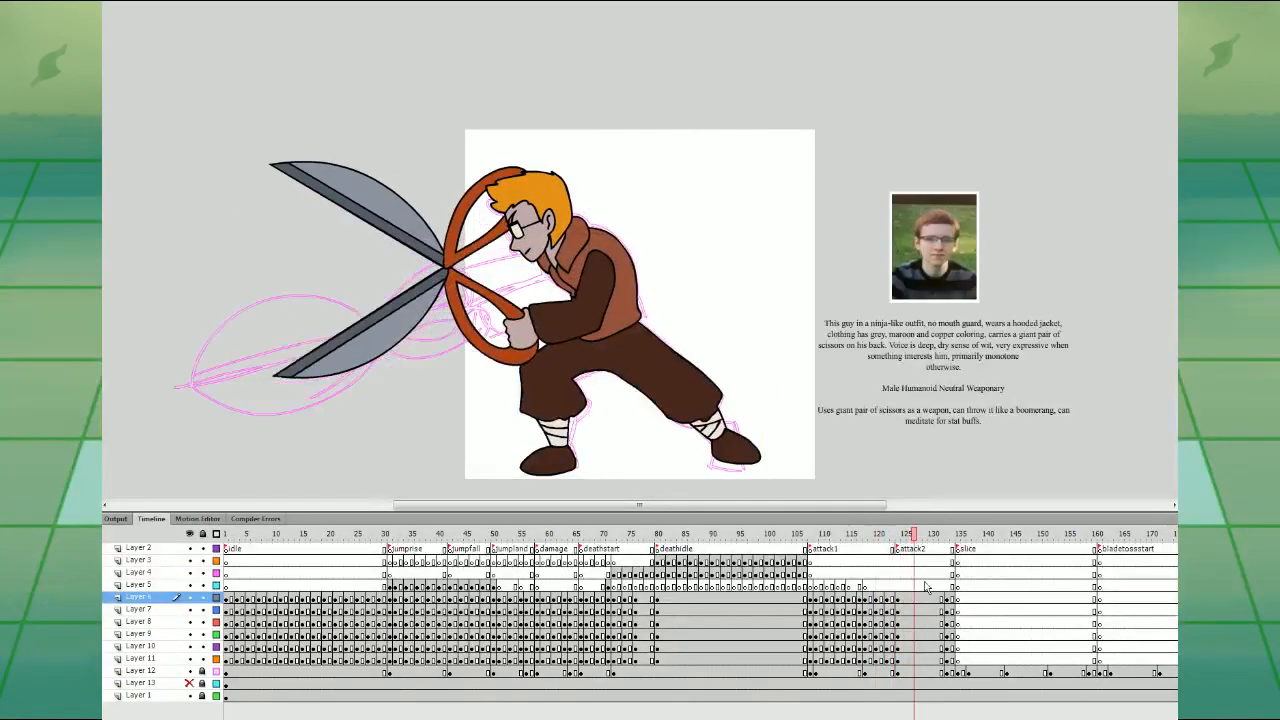
- Extend the hold before attack2 by two frames on all layers and replay the attack
left_click(900, 586)
left_click_drag(902, 597, 893, 551)
key("F5")
left_click(818, 606)
key("Return")
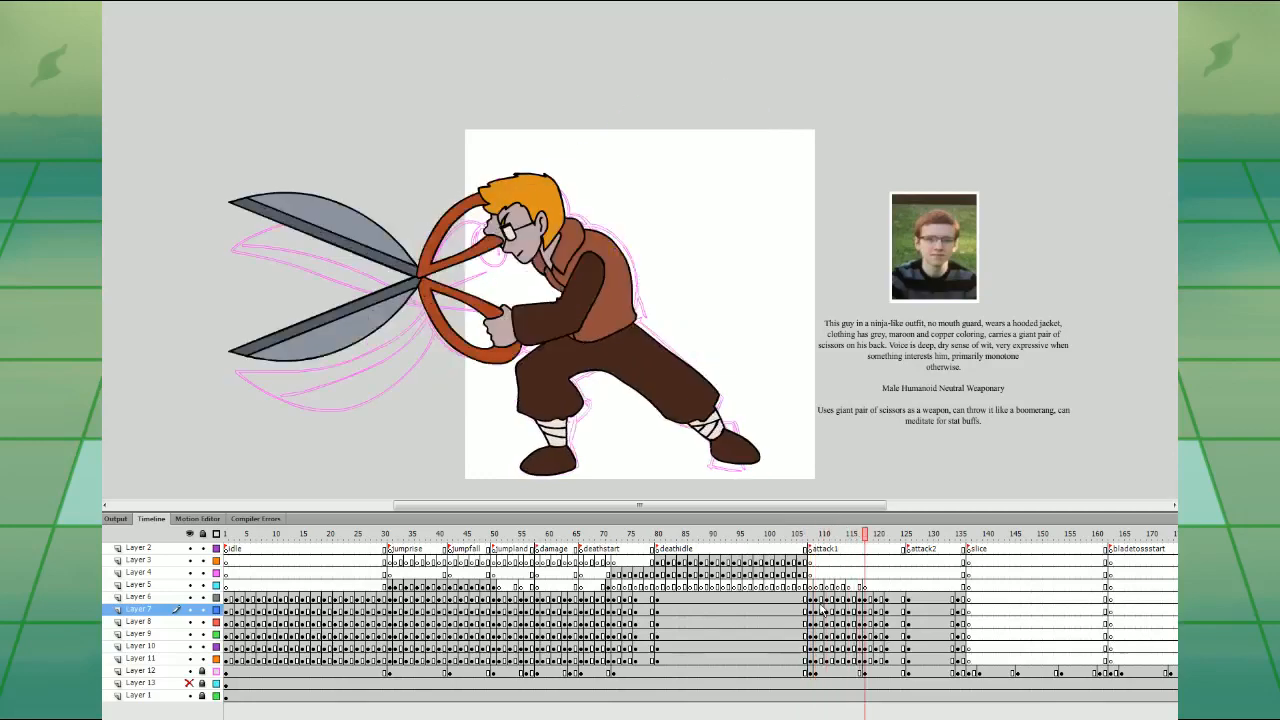
- Add keyframes on Layers 6 to 11 at attack2's second frame and rotate one scissor half to close the blades
left_click(905, 587)
left_click(914, 587)
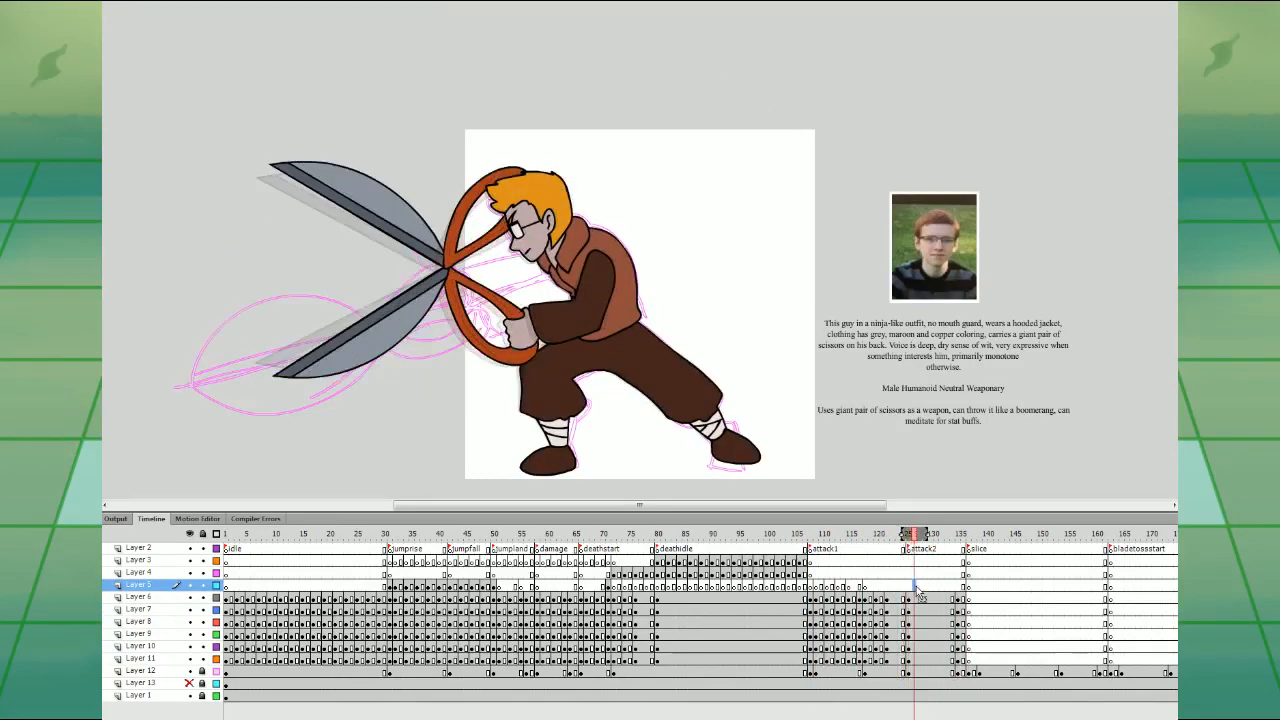
left_click(914, 660)
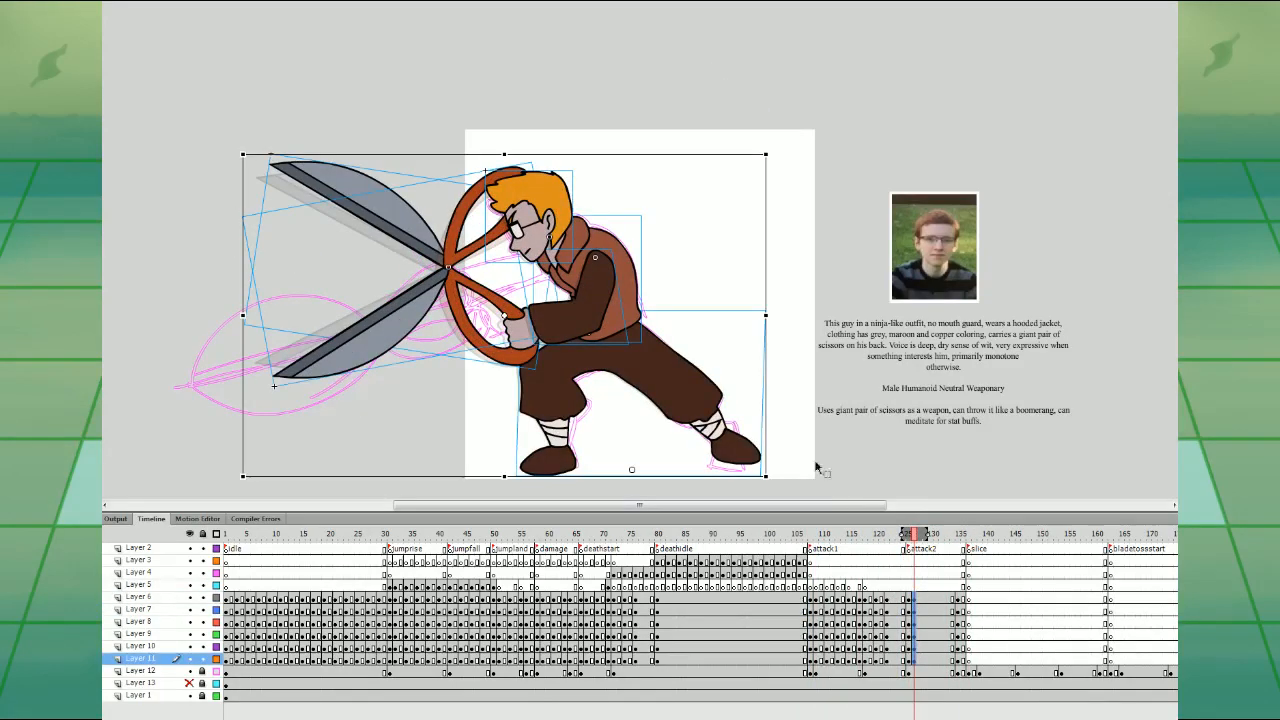
left_click(456, 300)
left_click_drag(560, 198, 442, 122)
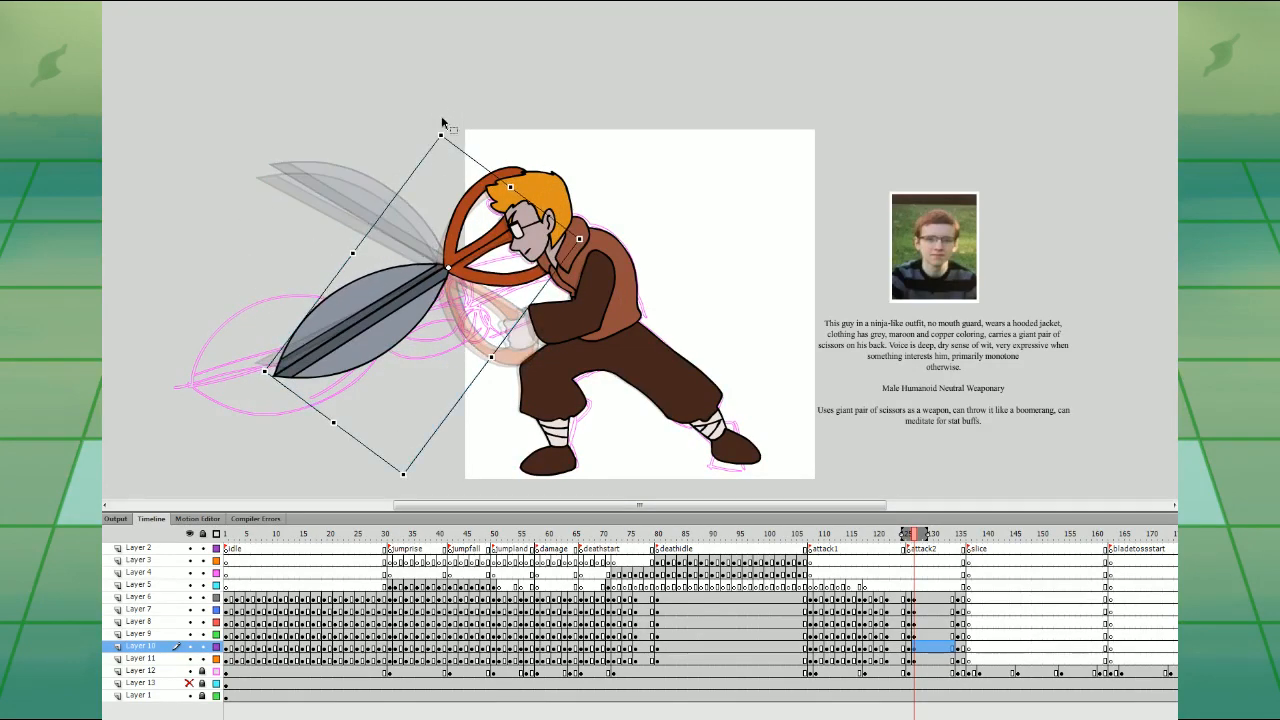
- Rotate the closed scissors and move them down and to the left to match the pink sketch
left_click(574, 134)
left_click_drag(350, 178, 452, 274)
left_click_drag(584, 128, 604, 168)
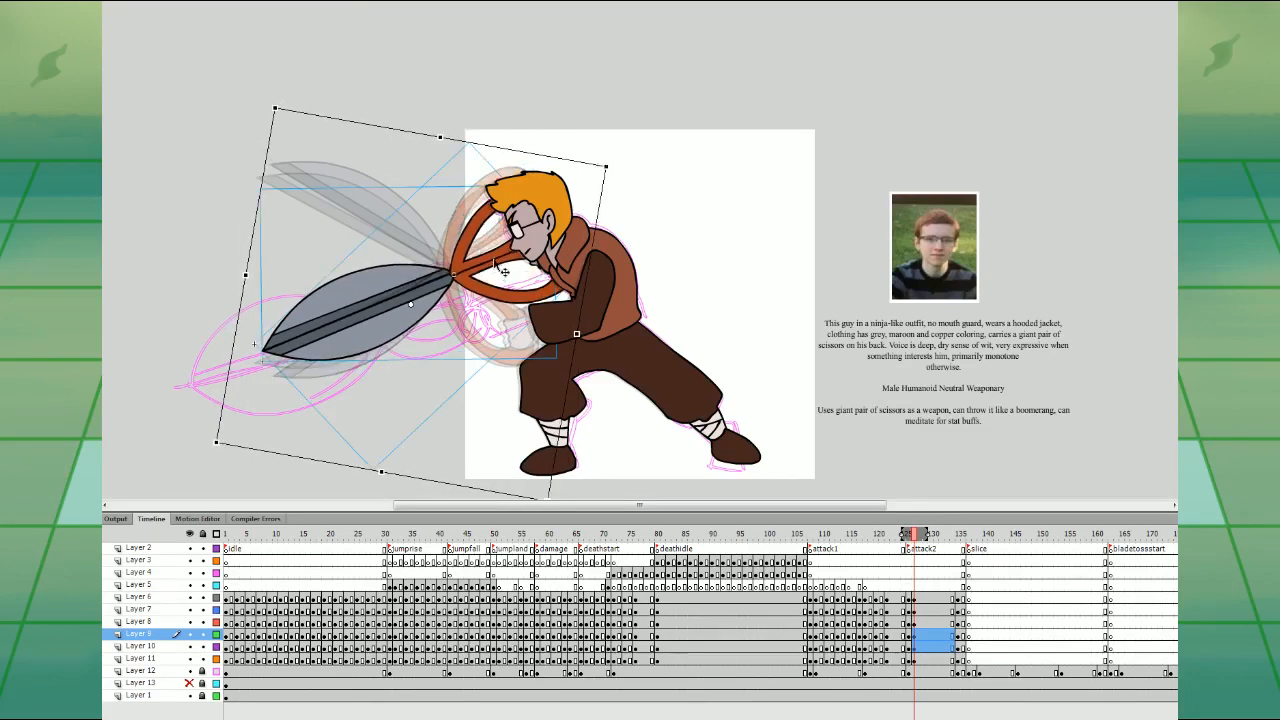
left_click_drag(493, 261, 410, 317)
left_click_drag(513, 206, 528, 212)
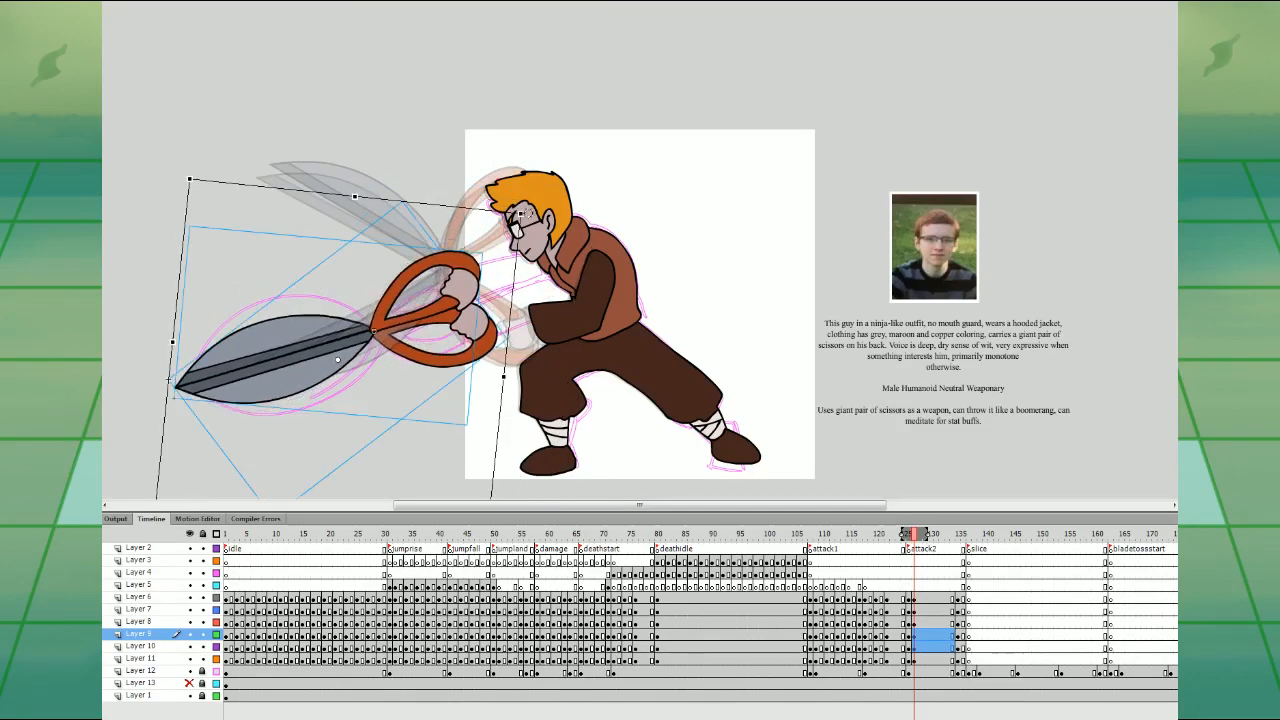
- Delete the front arm from Layer 7 in the closed-scissors keyframe
left_click(613, 312)
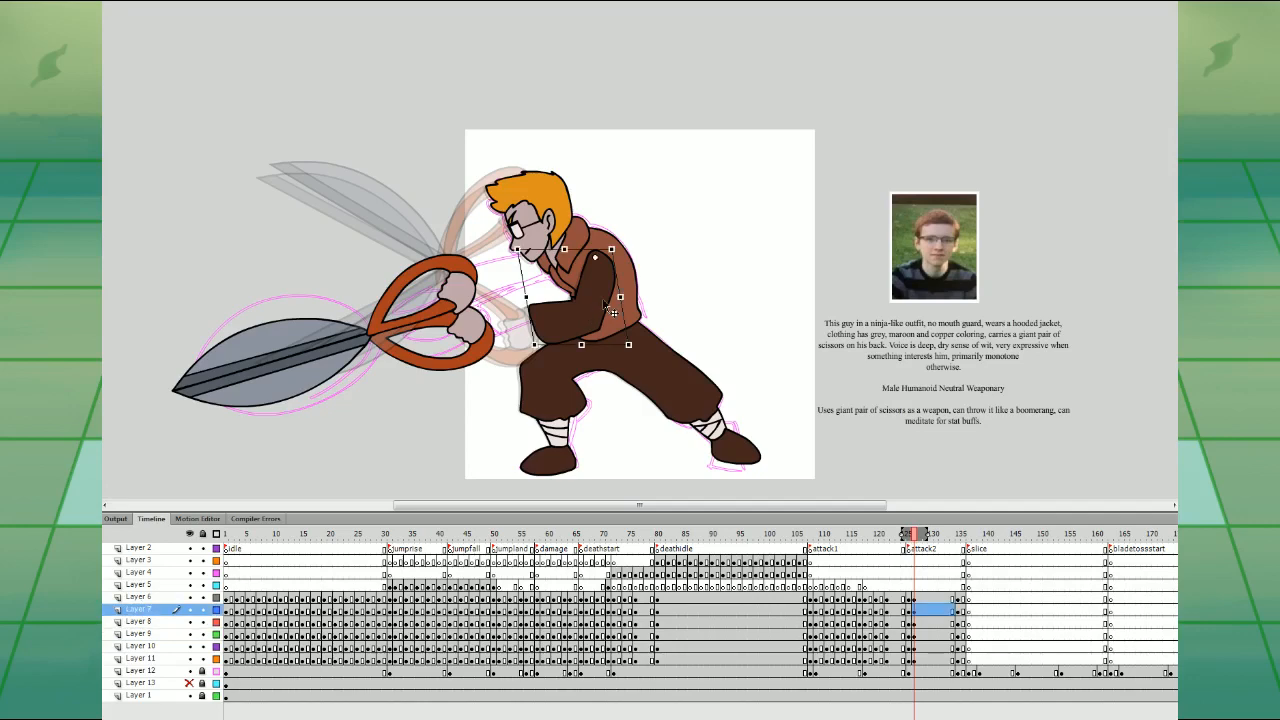
key("Delete")
left_click(895, 585)
left_click(915, 600)
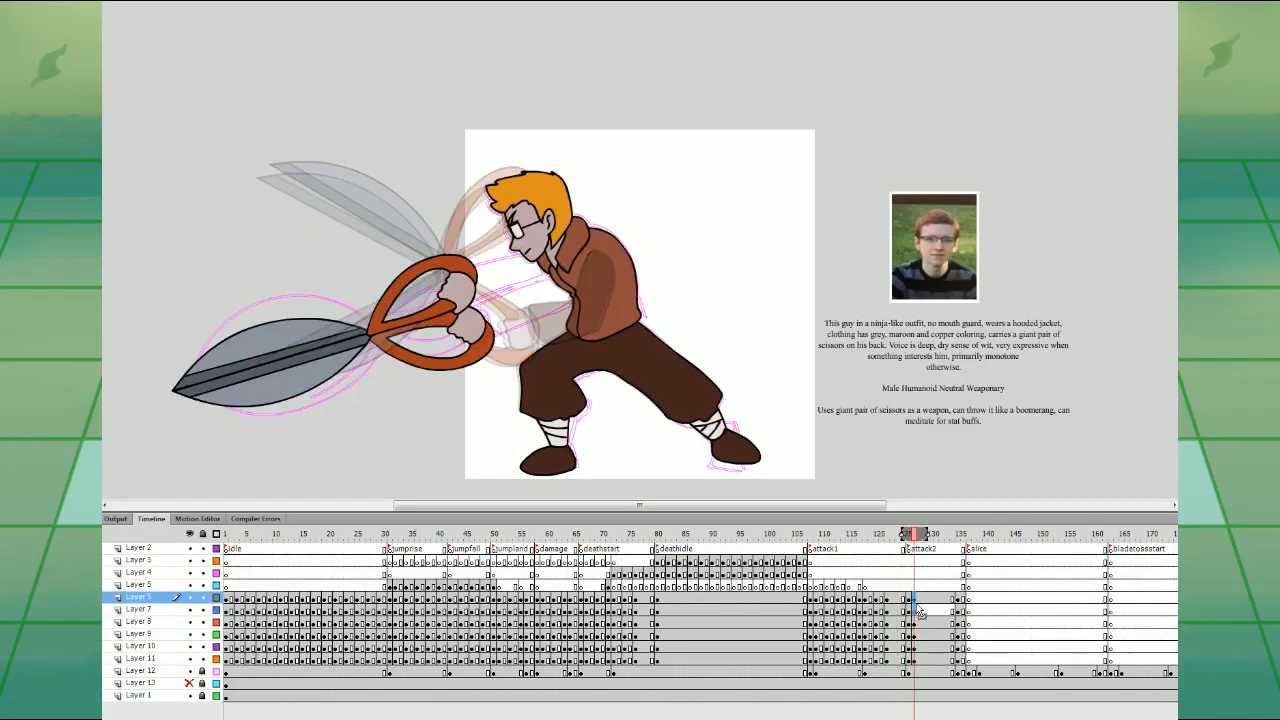
- Lower the top of the legs slightly and skew them to the left in the closed-scissors pose
left_click(915, 660)
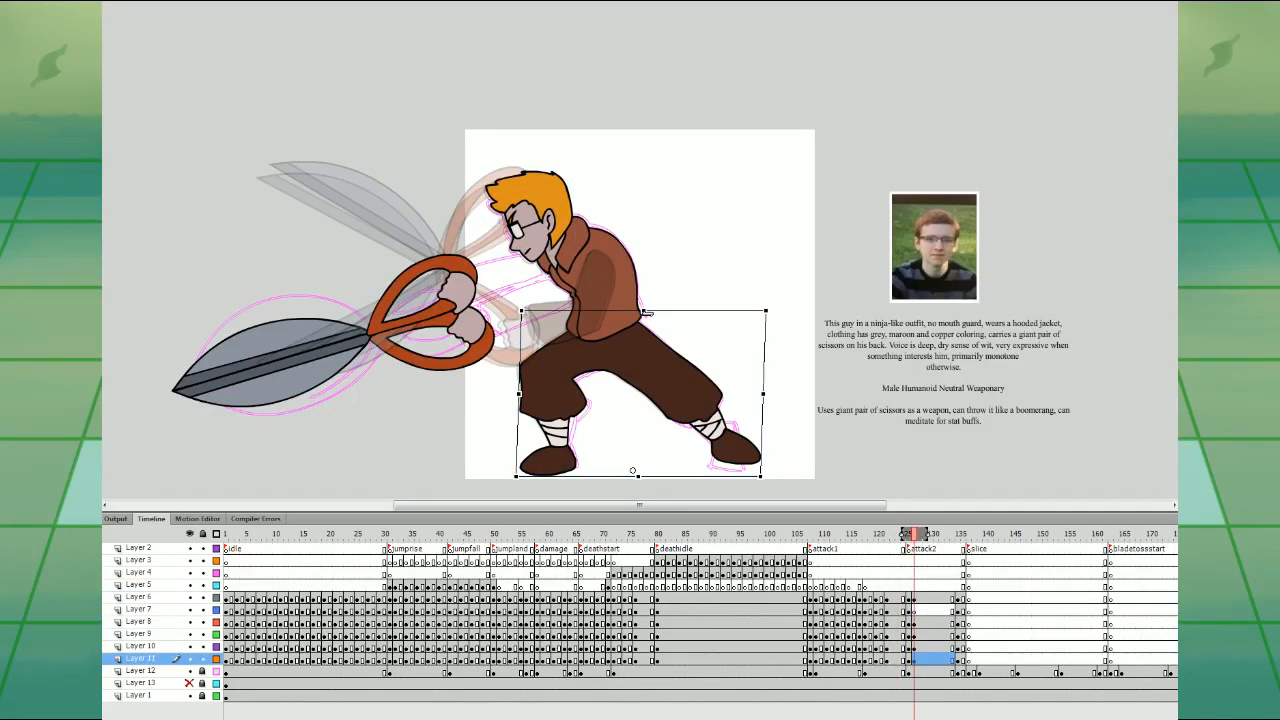
left_click_drag(643, 312, 643, 317)
left_click_drag(651, 317, 641, 317)
left_click(683, 292)
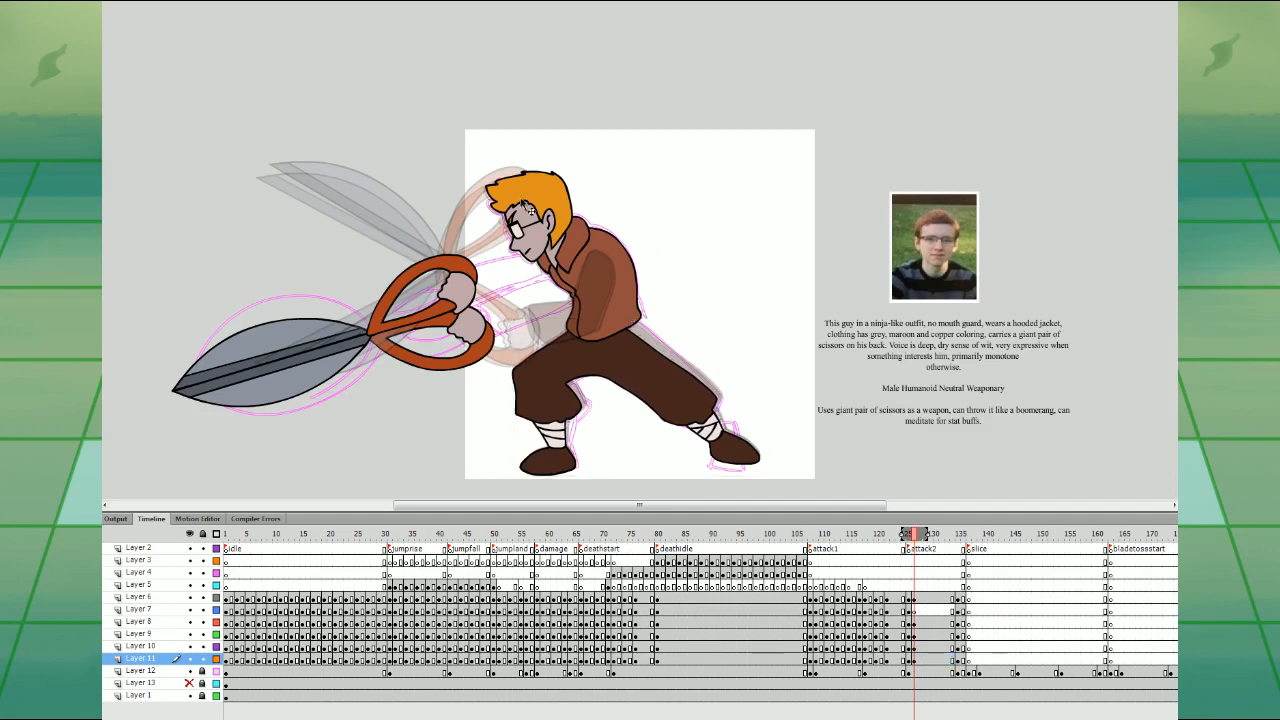
- Shift the torso and head down and to the left, and fine-tune the head's position
left_click_drag(598, 264, 492, 298)
left_click(650, 248)
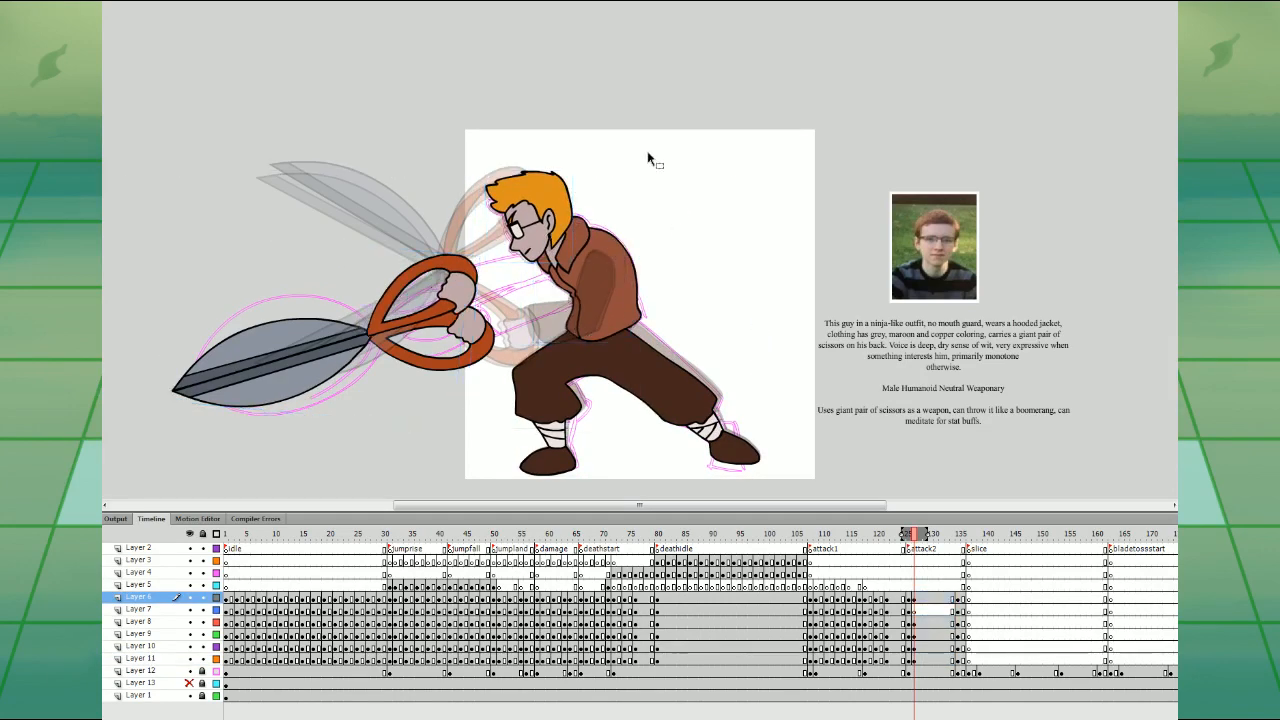
left_click_drag(648, 154, 530, 262)
left_click_drag(606, 270, 593, 280)
left_click(627, 234)
left_click_drag(532, 230, 532, 234)
left_click(761, 322)
- Replay the attack and shift the closed scissors slightly left and down in attack2's second frame
left_click(886, 572)
key("Return")
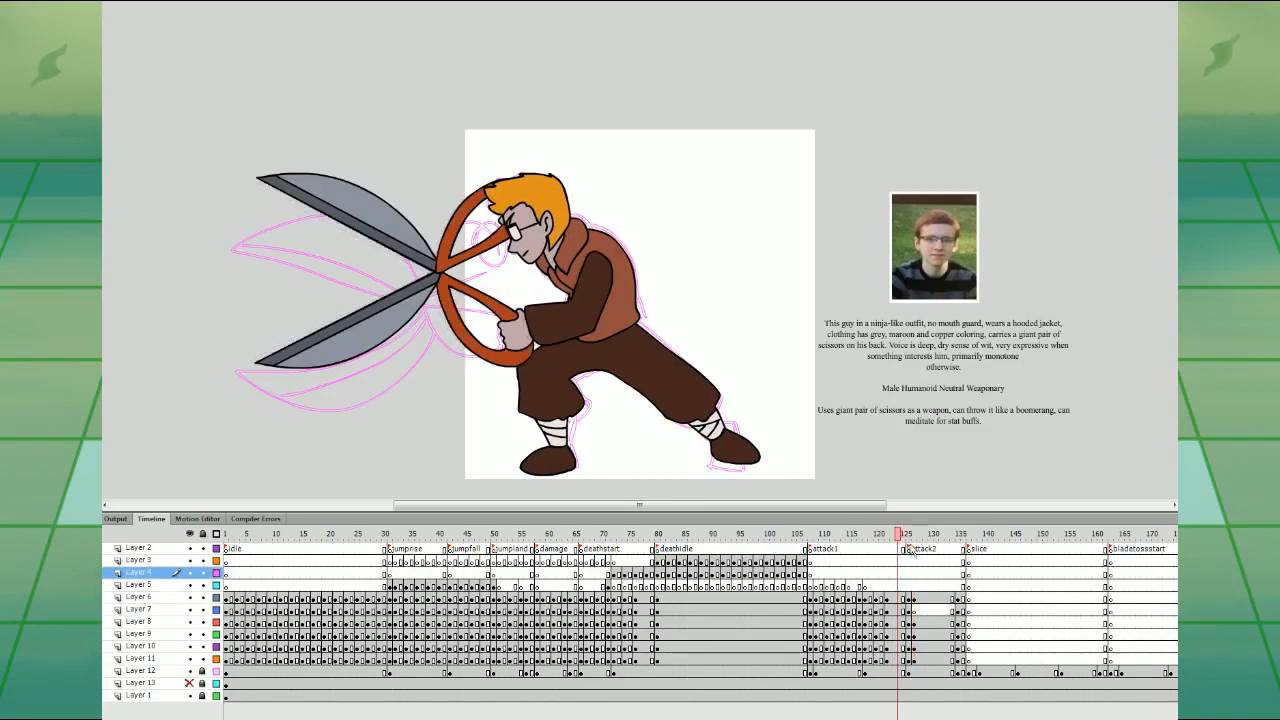
left_click(914, 609)
left_click_drag(394, 406, 489, 343)
left_click(538, 312)
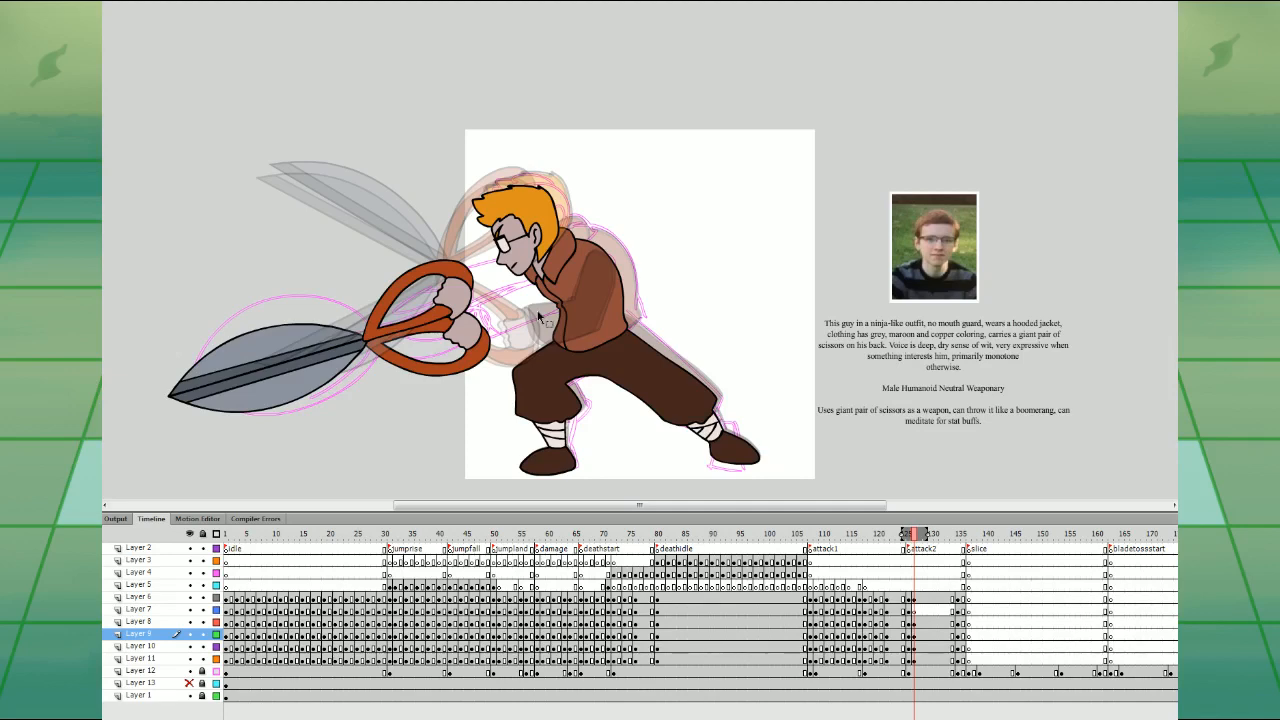
- Move the closed-scissors pose frames up one layer to Layers 5 to 10 and leave a blank keyframe on Layer 11
left_click(916, 610)
key("ctrl+equal")
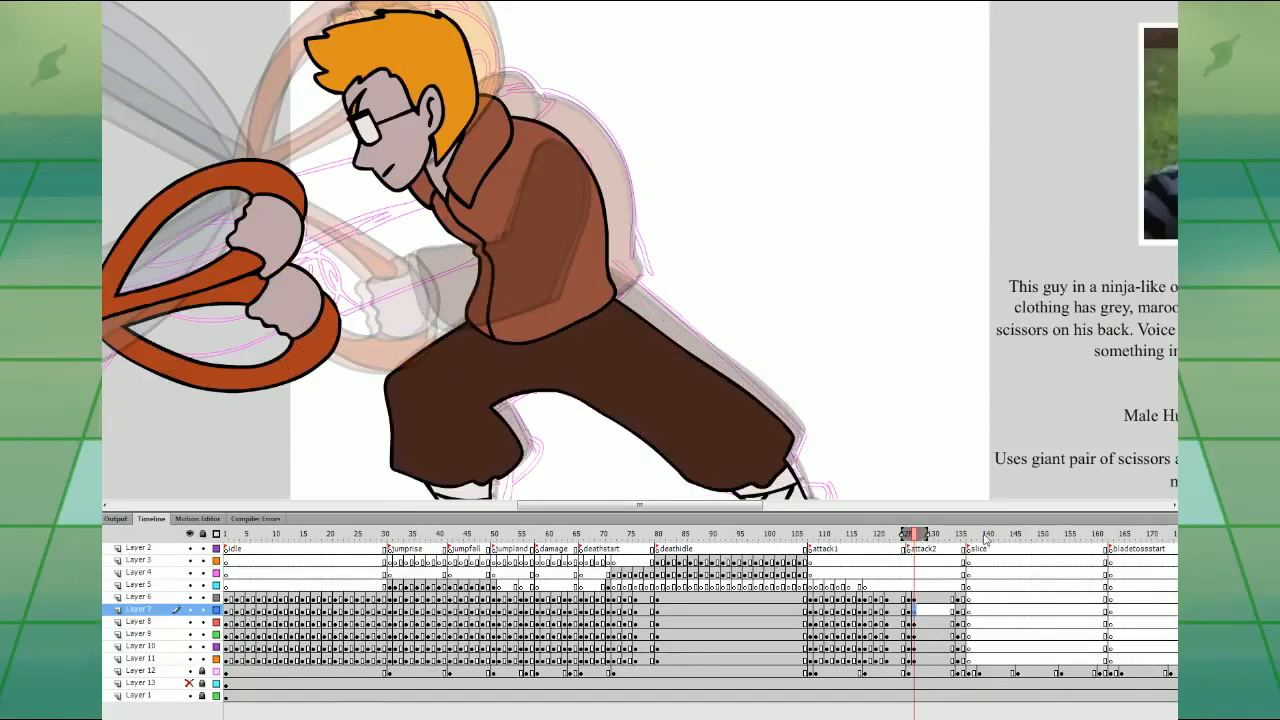
mouse_move(916, 638)
left_mouse_down()
mouse_move(918, 658)
mouse_move(916, 646)
left_mouse_up()
left_click(915, 659)
key("F7")
left_click(914, 598)
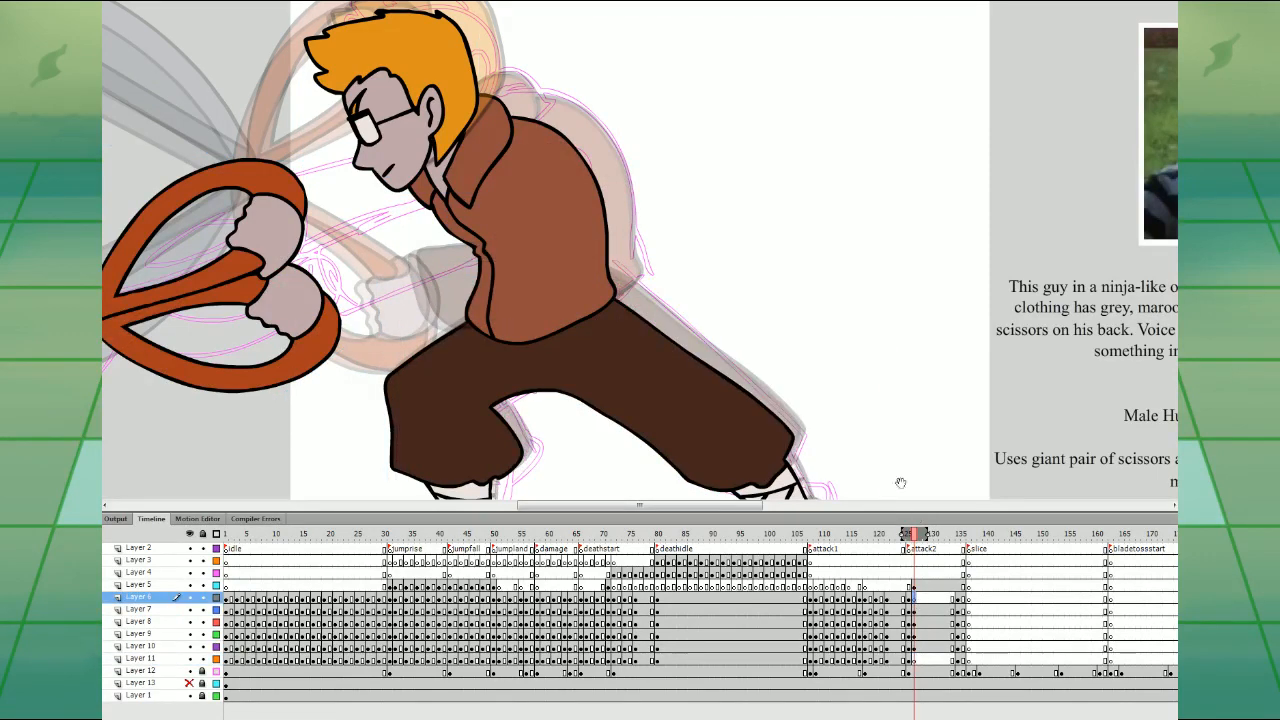
- Draw the outline of the outstretched front arm on Layer 6, from the shoulder to the hand on the lower scissor handle
left_click_drag(486, 295, 689, 355)
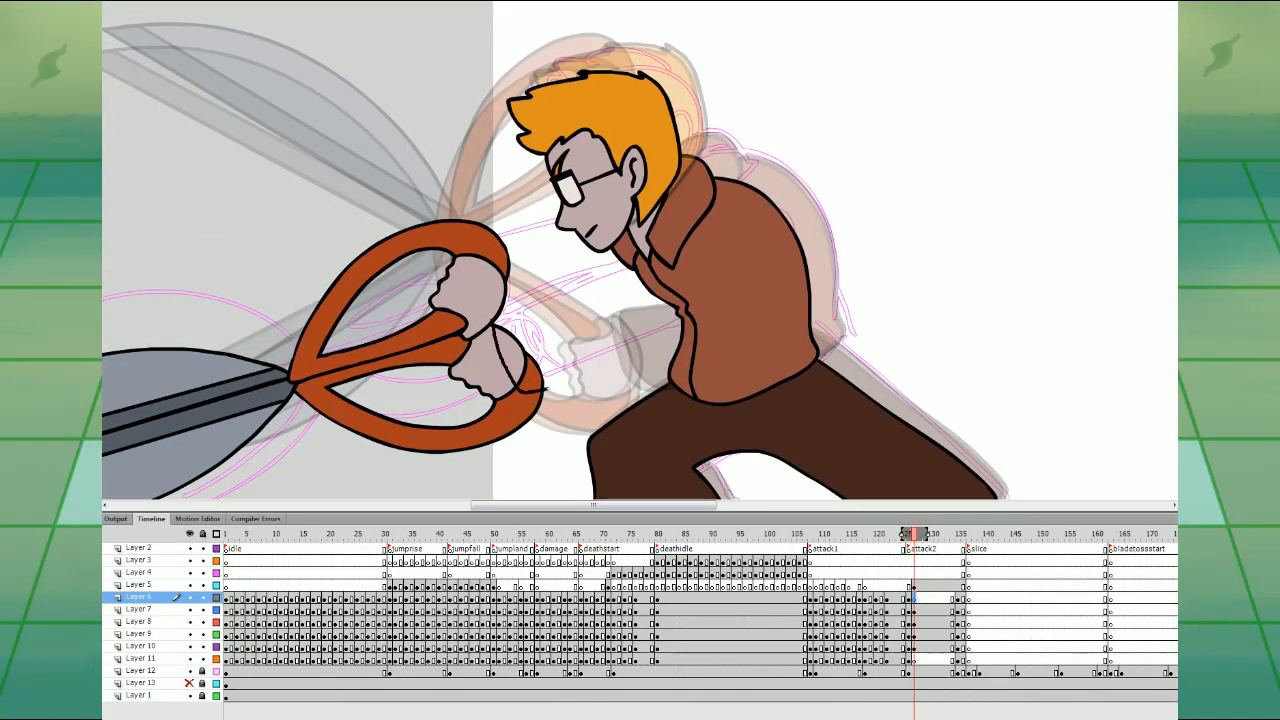
mouse_move(545, 389)
left_mouse_down()
mouse_move(648, 348)
mouse_move(756, 281)
left_mouse_up()
left_click_drag(705, 227, 535, 292)
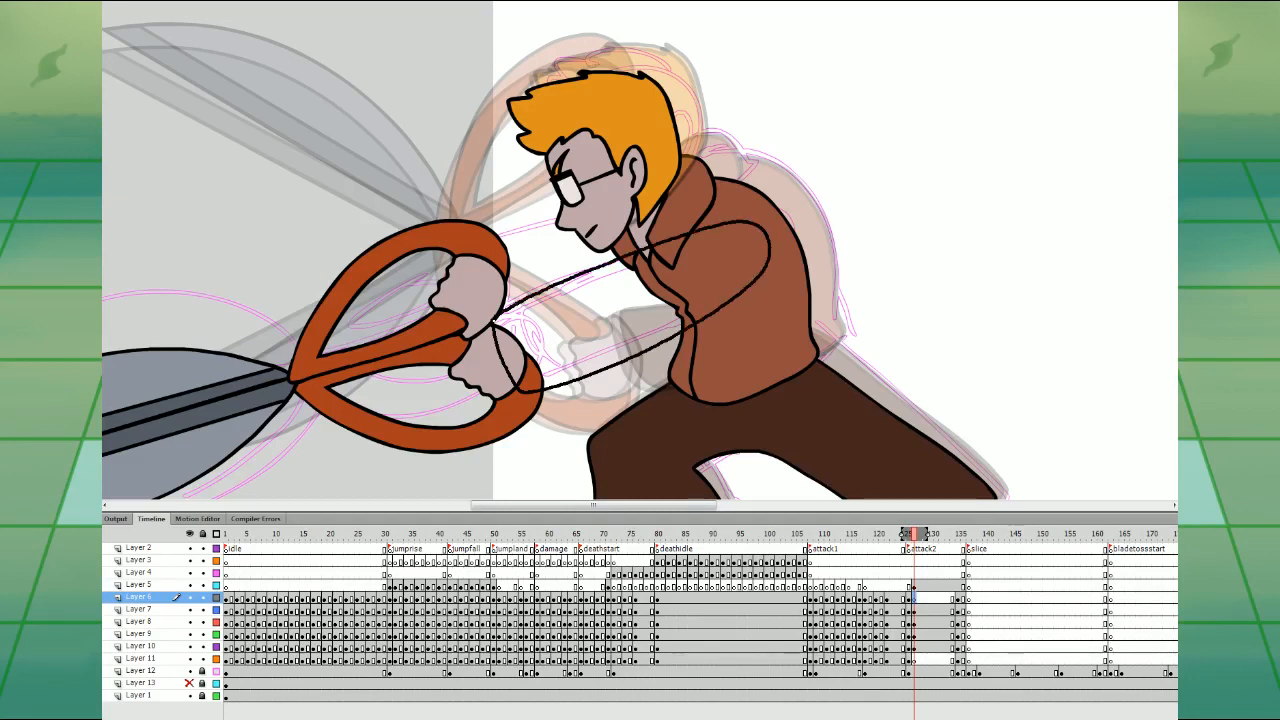
- Redraw the front arm's outline on Layer 6 with a bent elbow, running from the shoulder to the lower scissor hand
key("ctrl+z")
left_click_drag(718, 226, 629, 275)
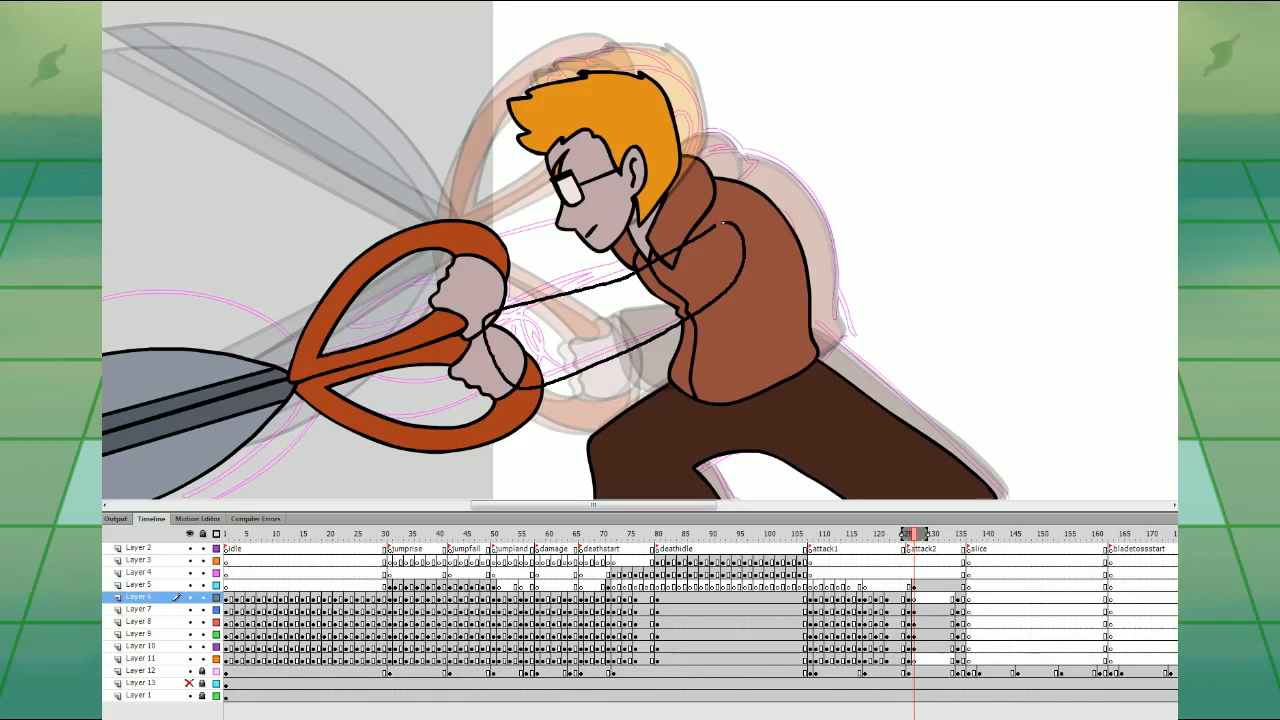
left_click_drag(723, 222, 714, 227)
key("ctrl+z")
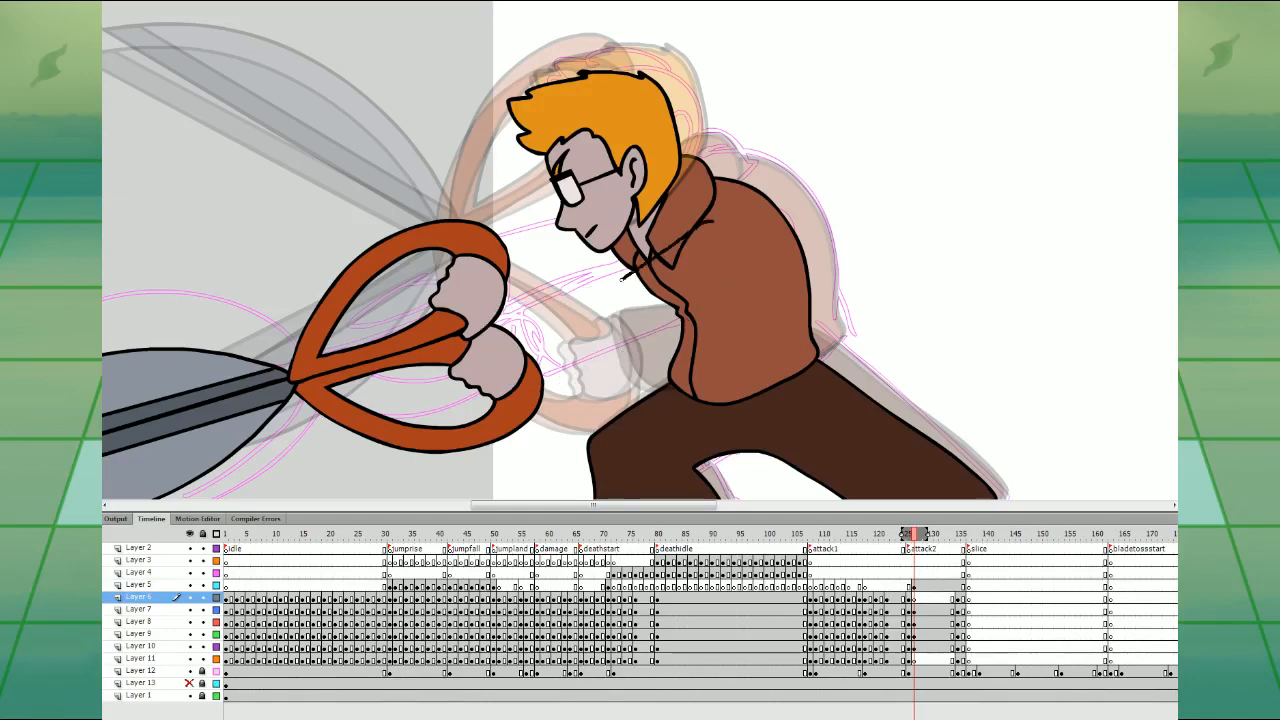
left_click_drag(510, 385, 632, 353)
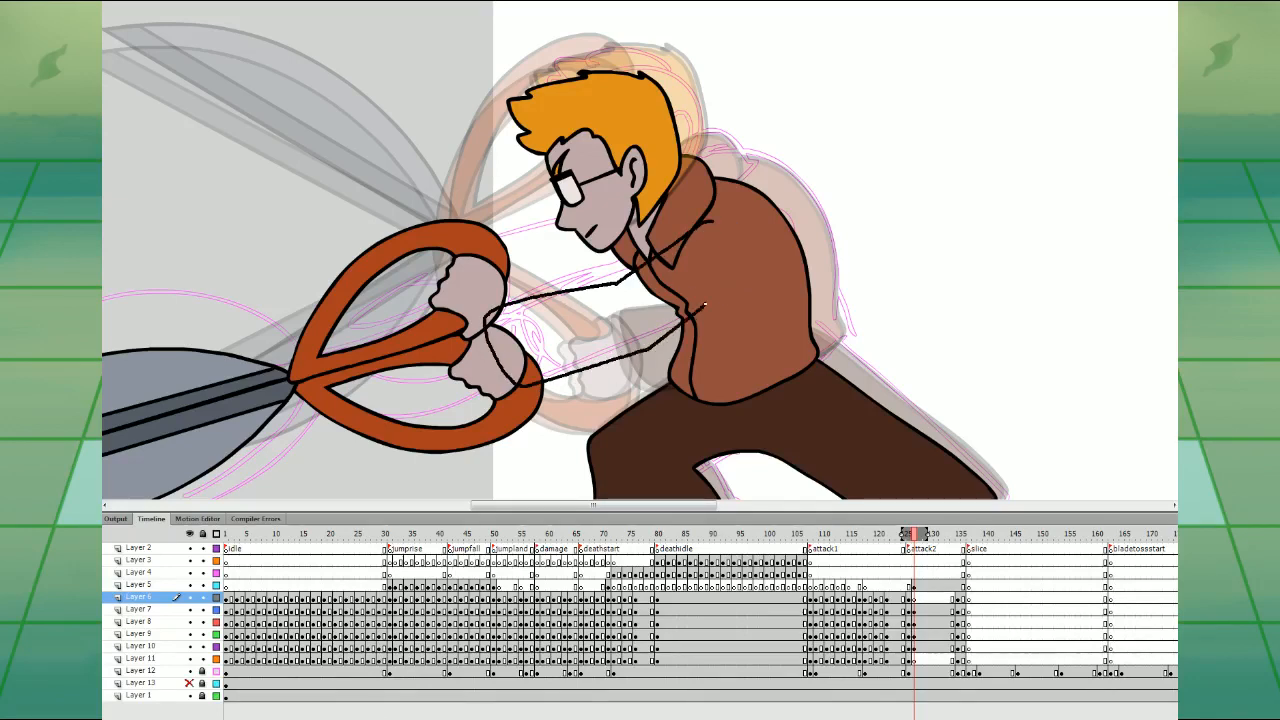
mouse_move(705, 304)
left_mouse_down()
mouse_move(736, 242)
mouse_move(711, 221)
left_mouse_up()
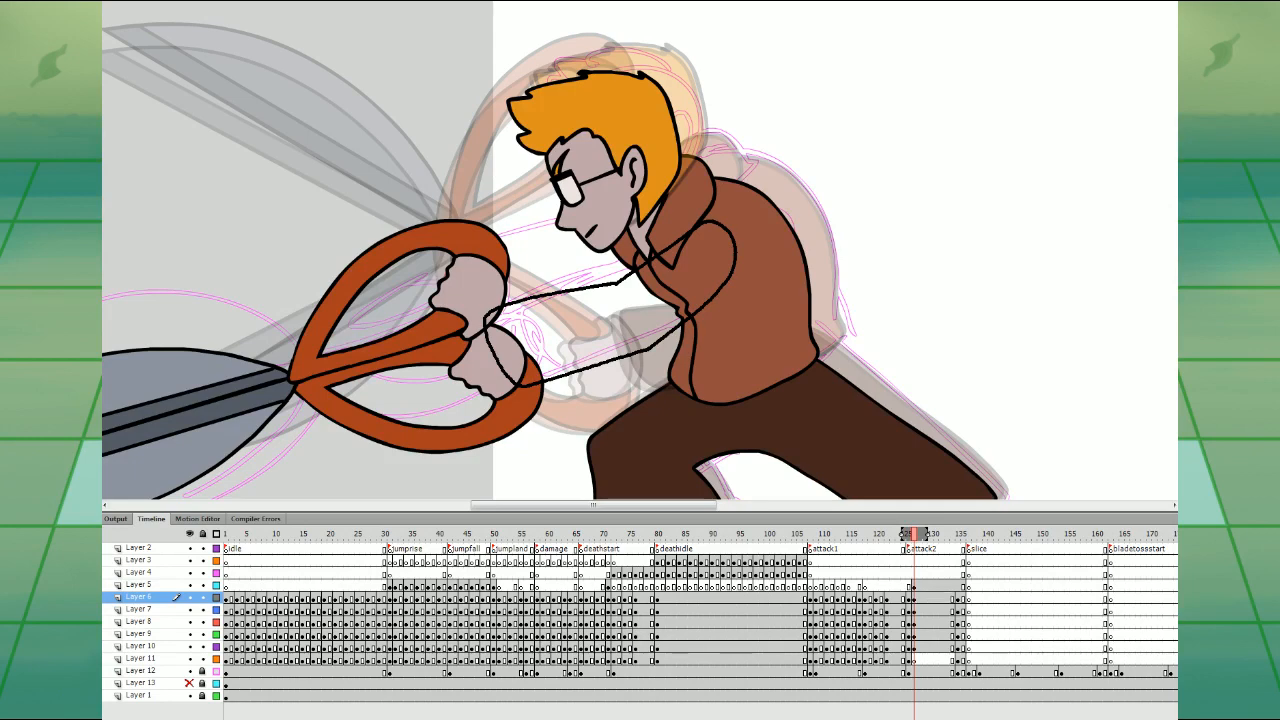
- Fill the front arm with the sleeve's dark brown, convert it to a symbol and place its pivot at the shoulder
left_click(322, 713)
left_click(638, 320)
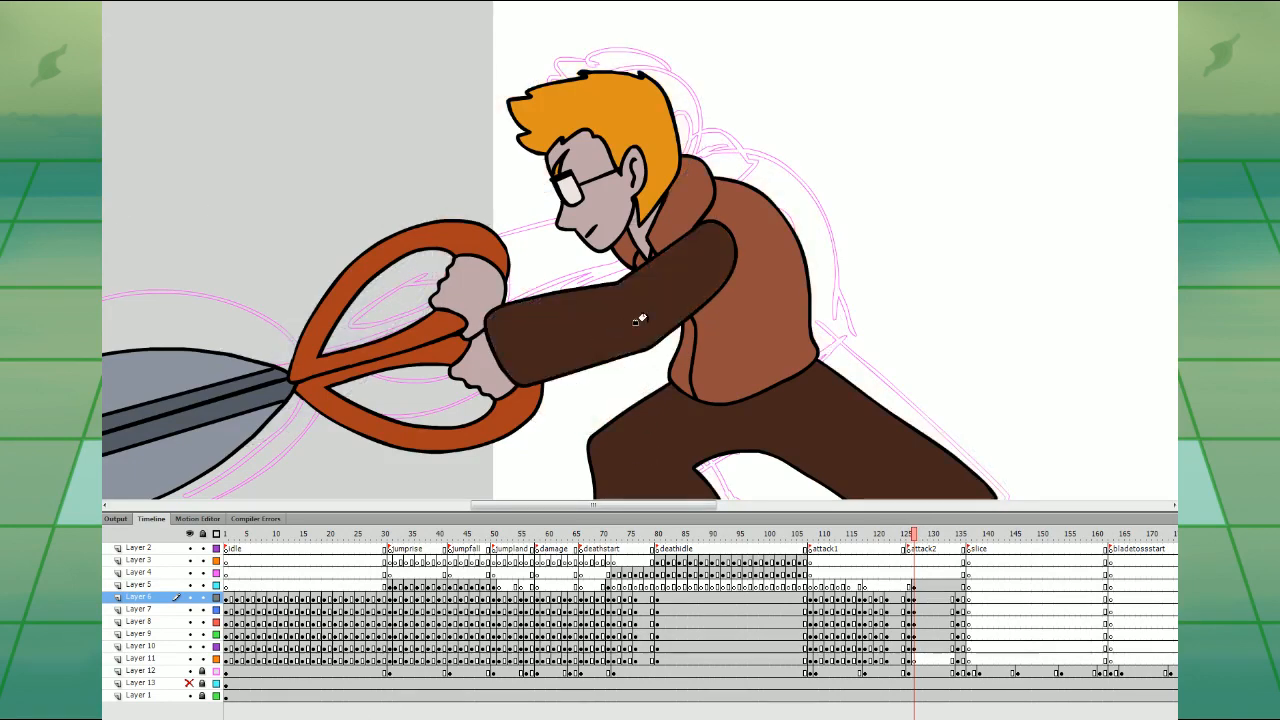
left_click(915, 587)
left_click(915, 598)
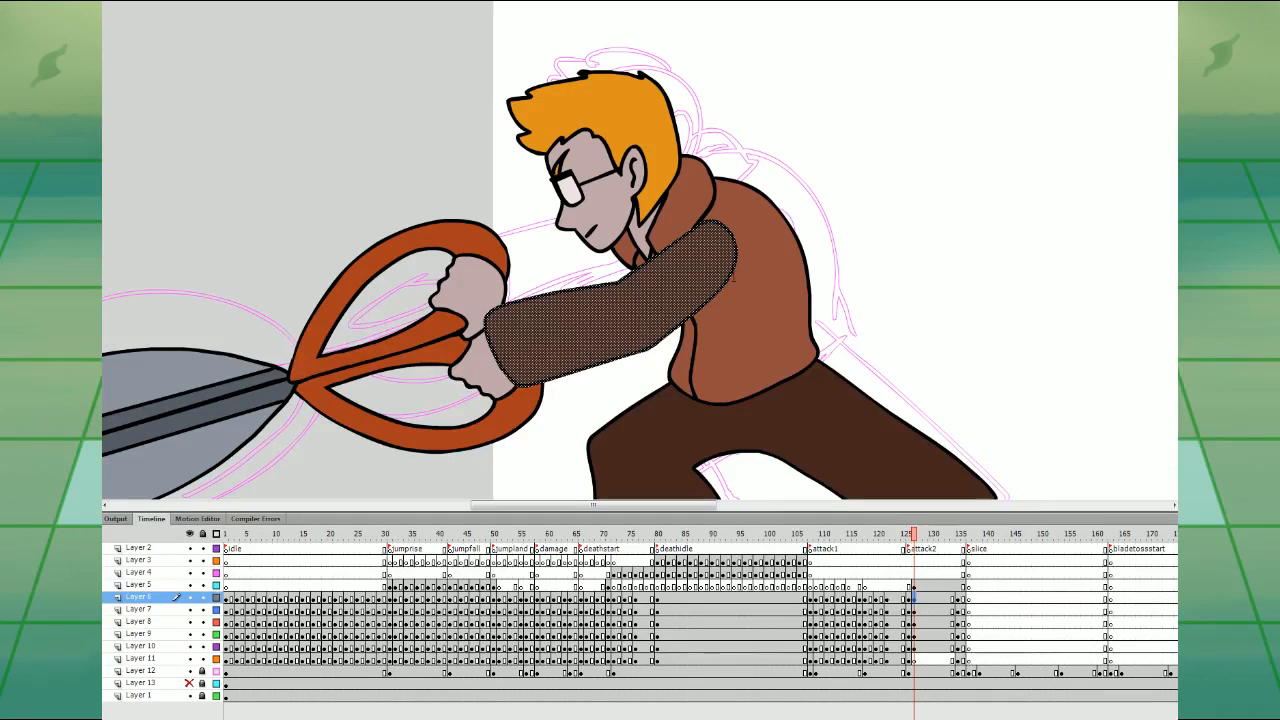
left_click(725, 273)
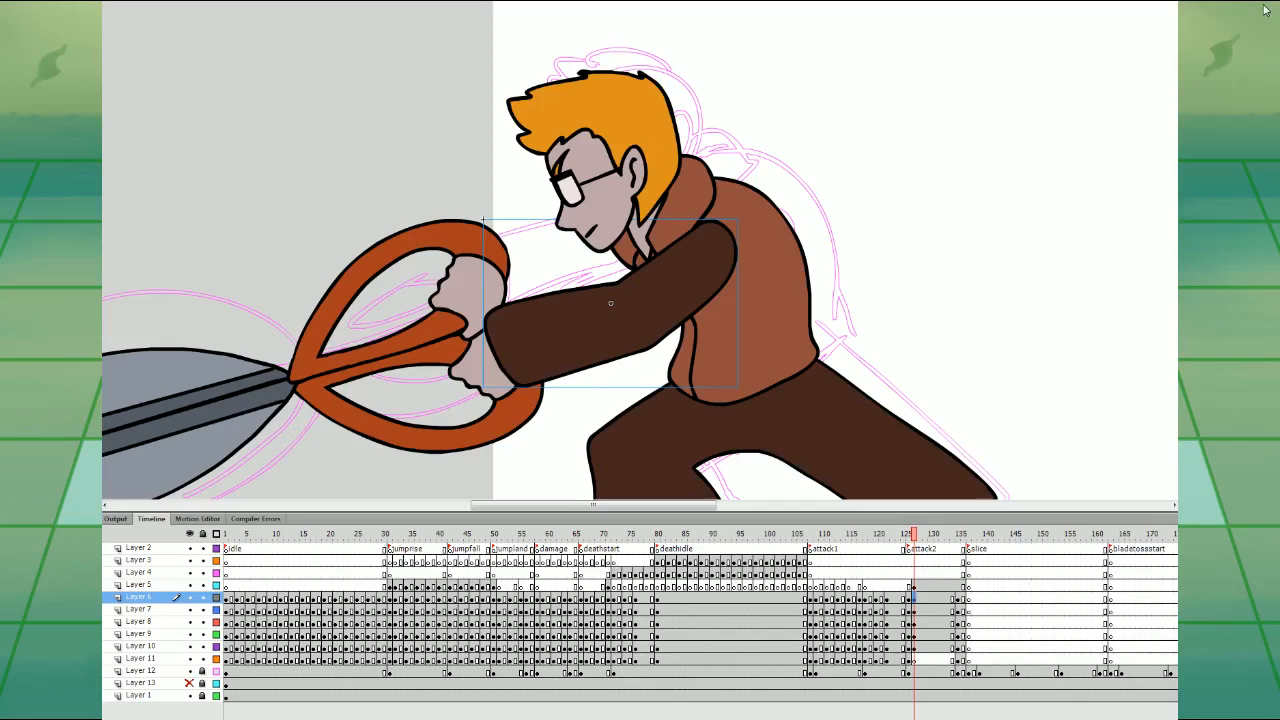
key("ctrl+minus")
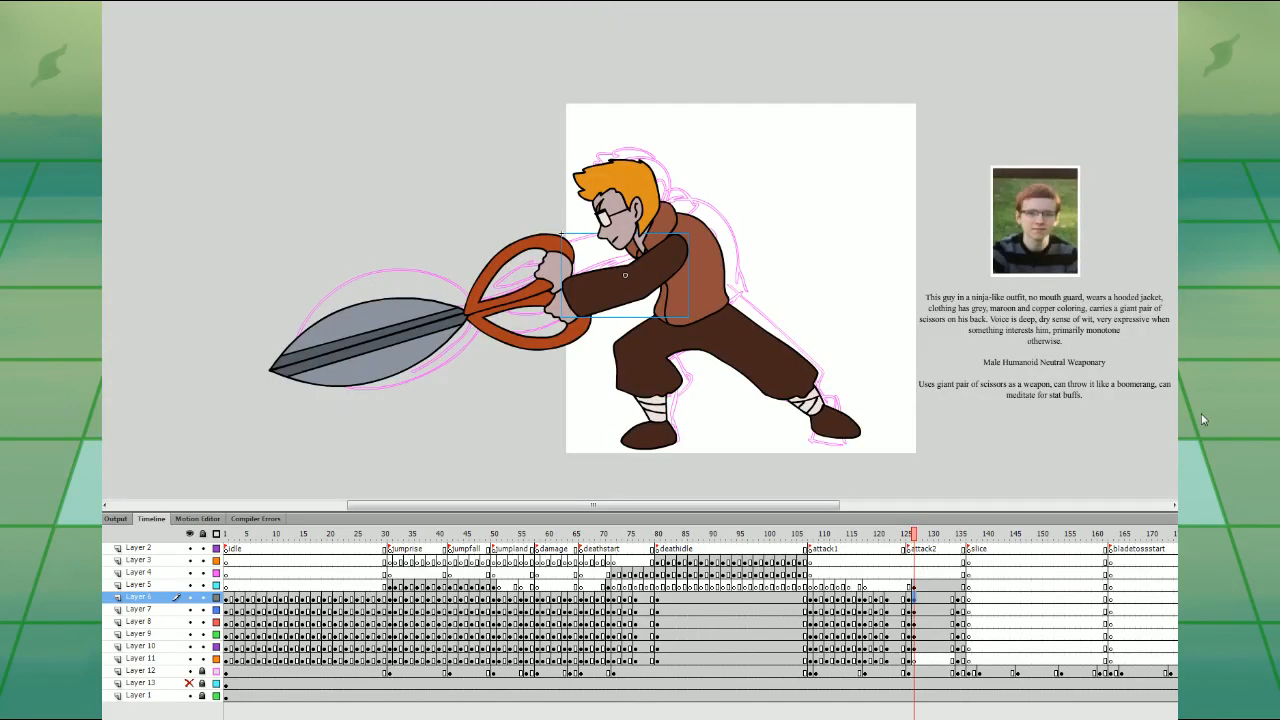
key("q")
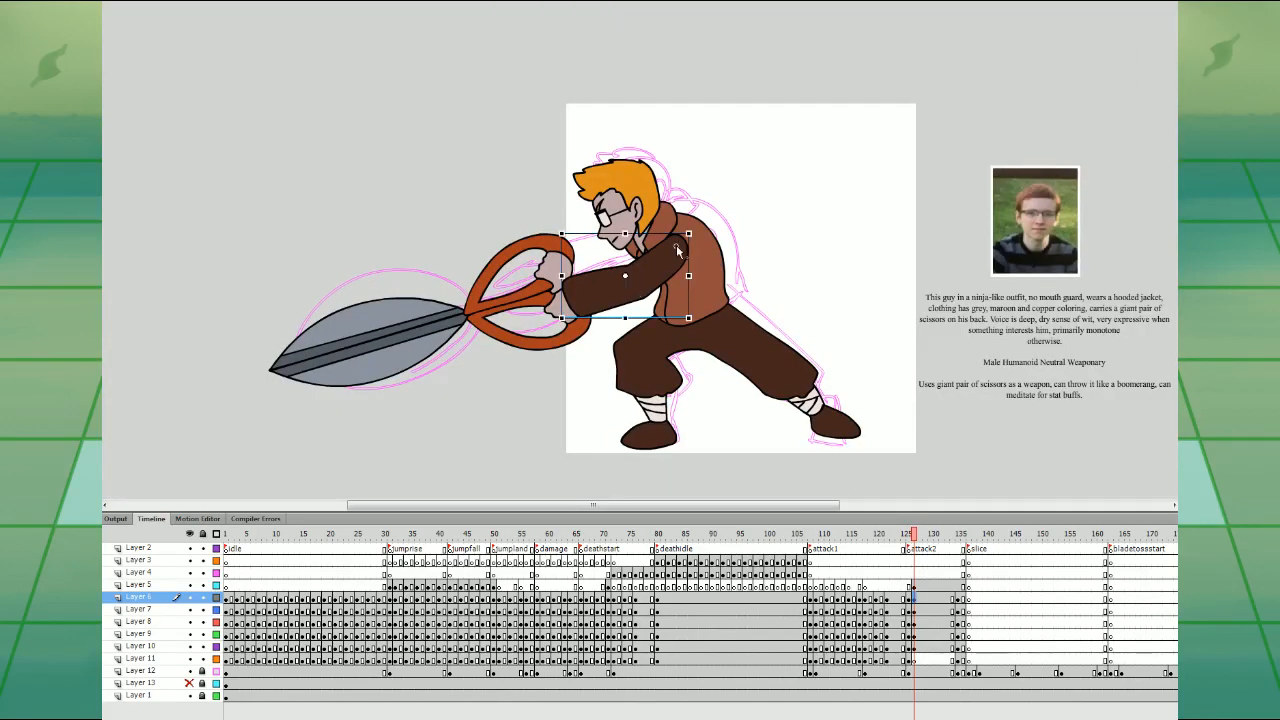
- Move the front arm's keyframe aside on Layer 6, clearing that layer in attack2's second frame
left_click(916, 597)
left_click(915, 587)
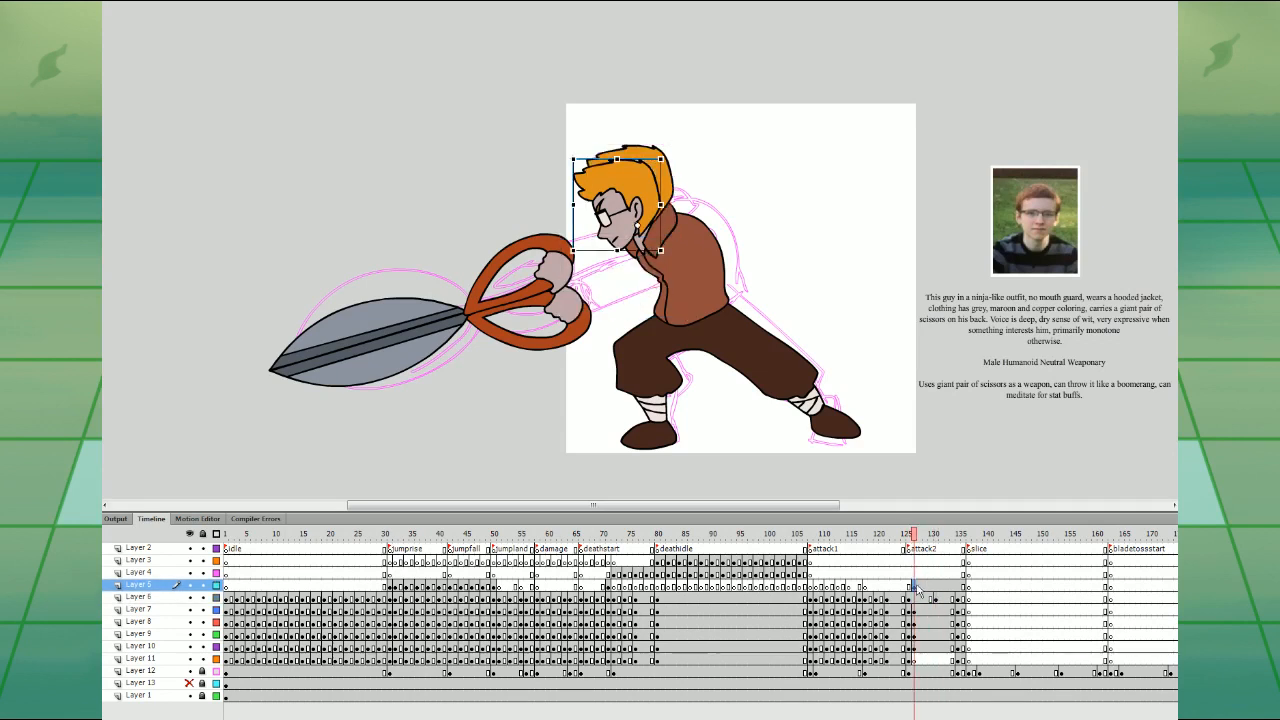
left_click(916, 599)
key("Delete")
- Reorder attack2's second frame so the scissor halves sit on Layers 6 and 7, above the front arm on Layer 8
left_click(920, 610)
left_click(920, 623)
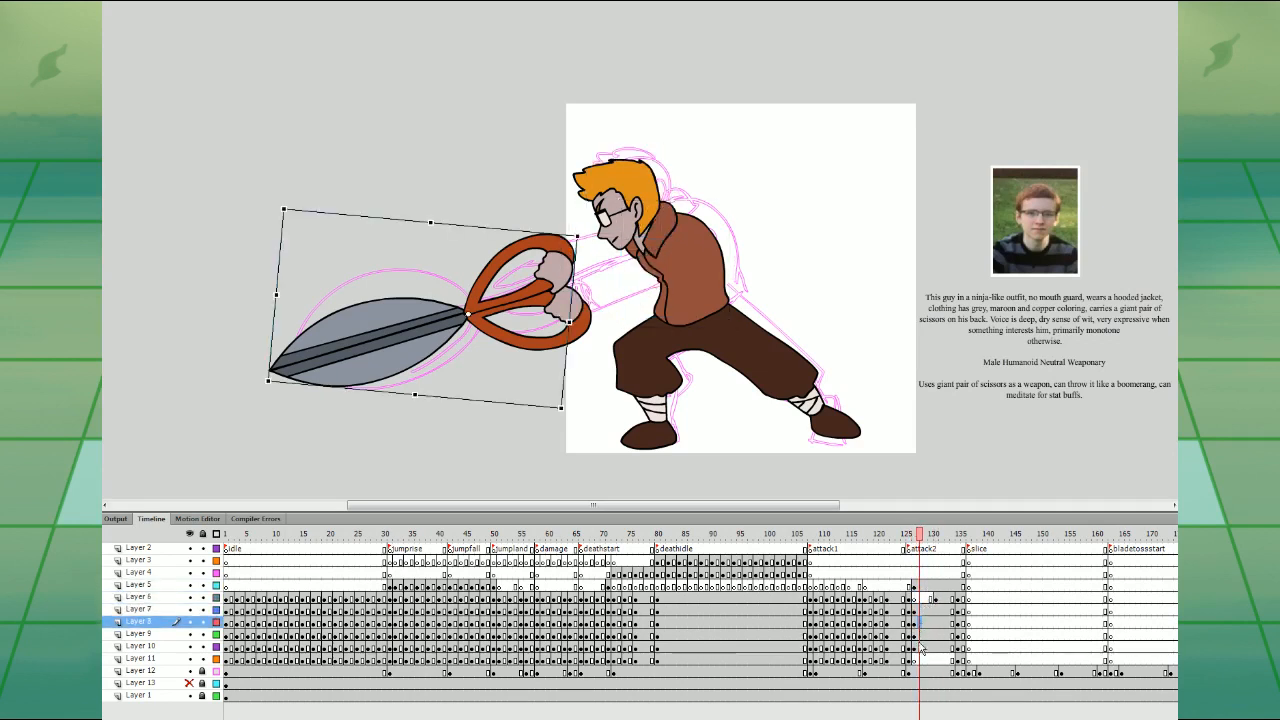
left_click(920, 647)
left_click(924, 635)
left_click(915, 647)
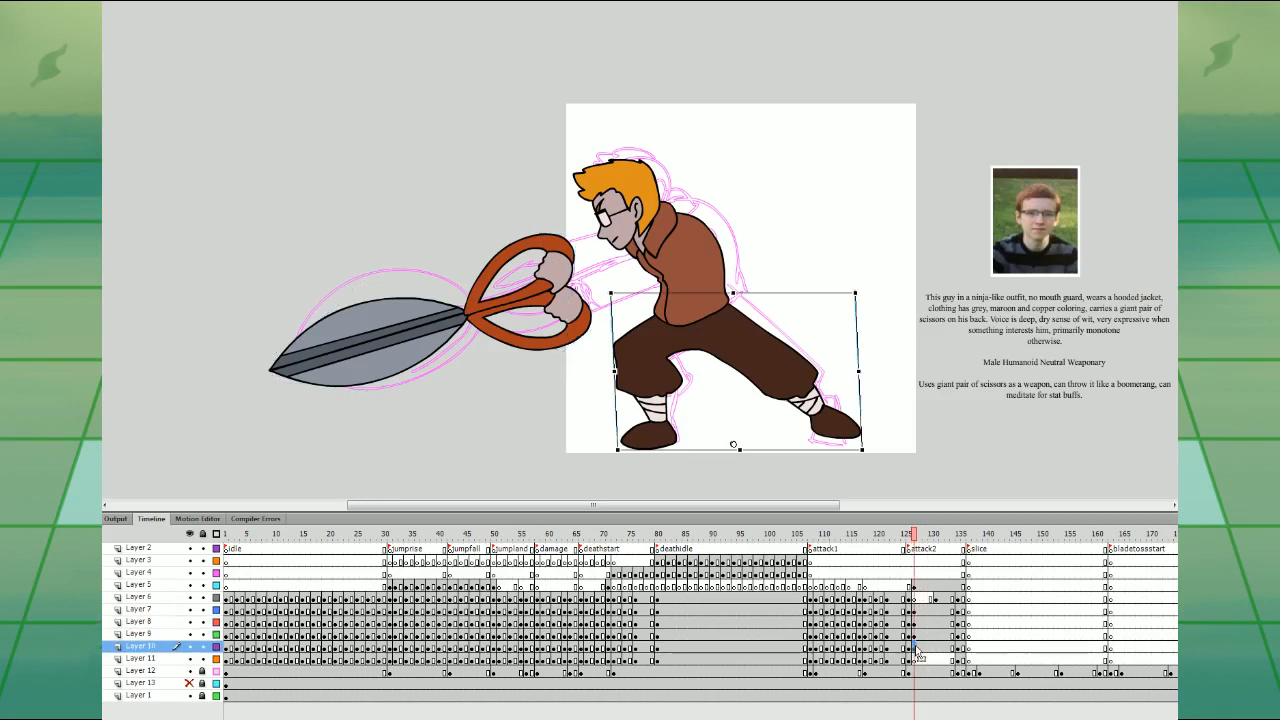
left_click(916, 635)
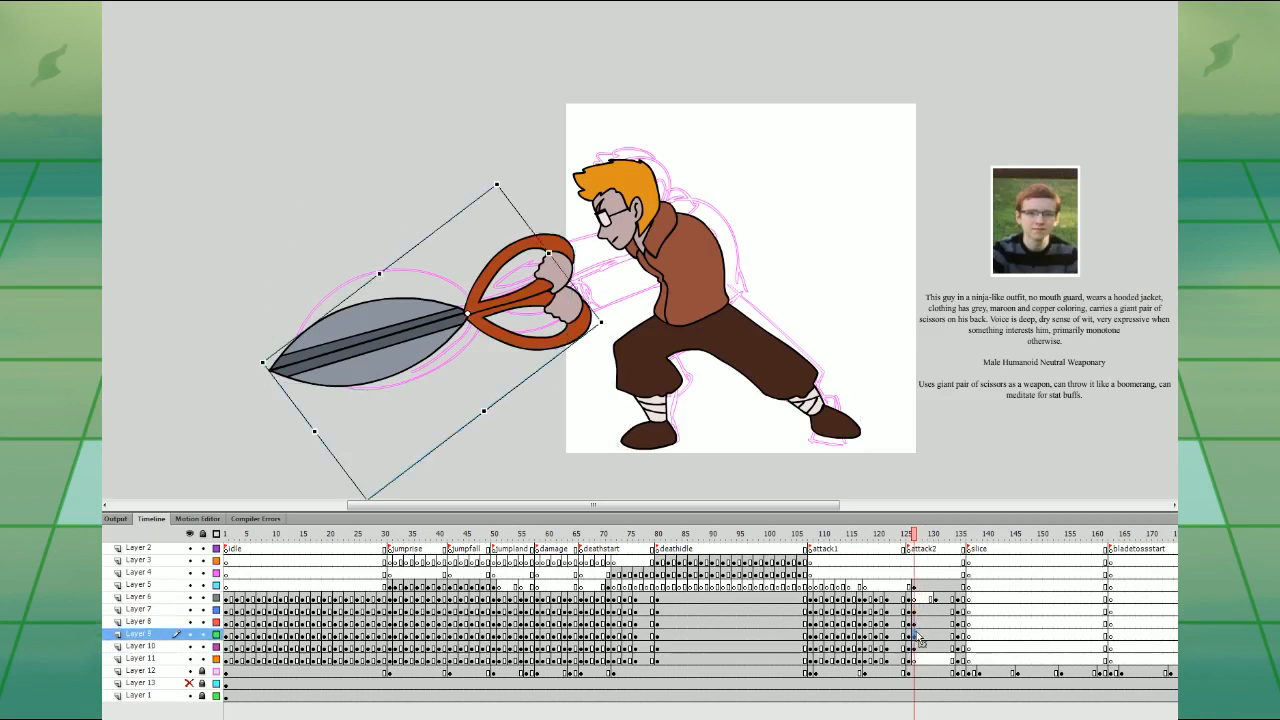
left_click(916, 648)
left_click(915, 609)
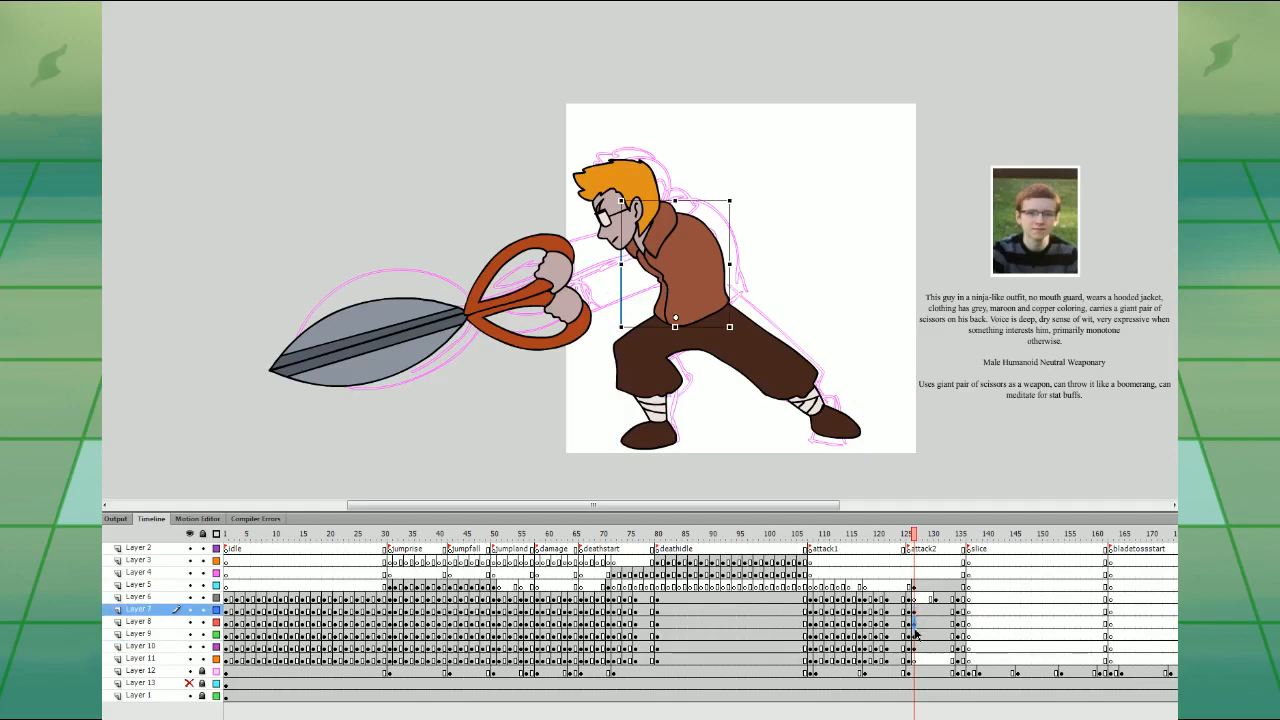
left_click(915, 634)
left_click(913, 609)
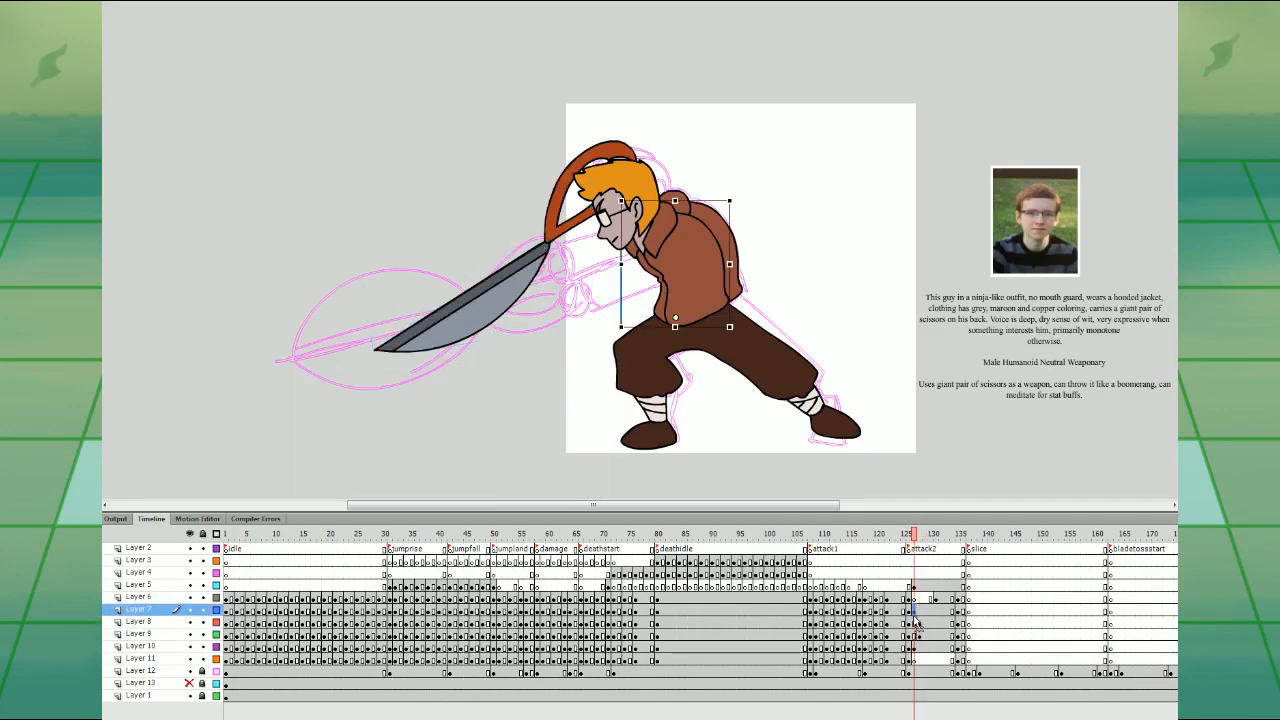
left_click(919, 634)
left_click(915, 609)
left_click(915, 622)
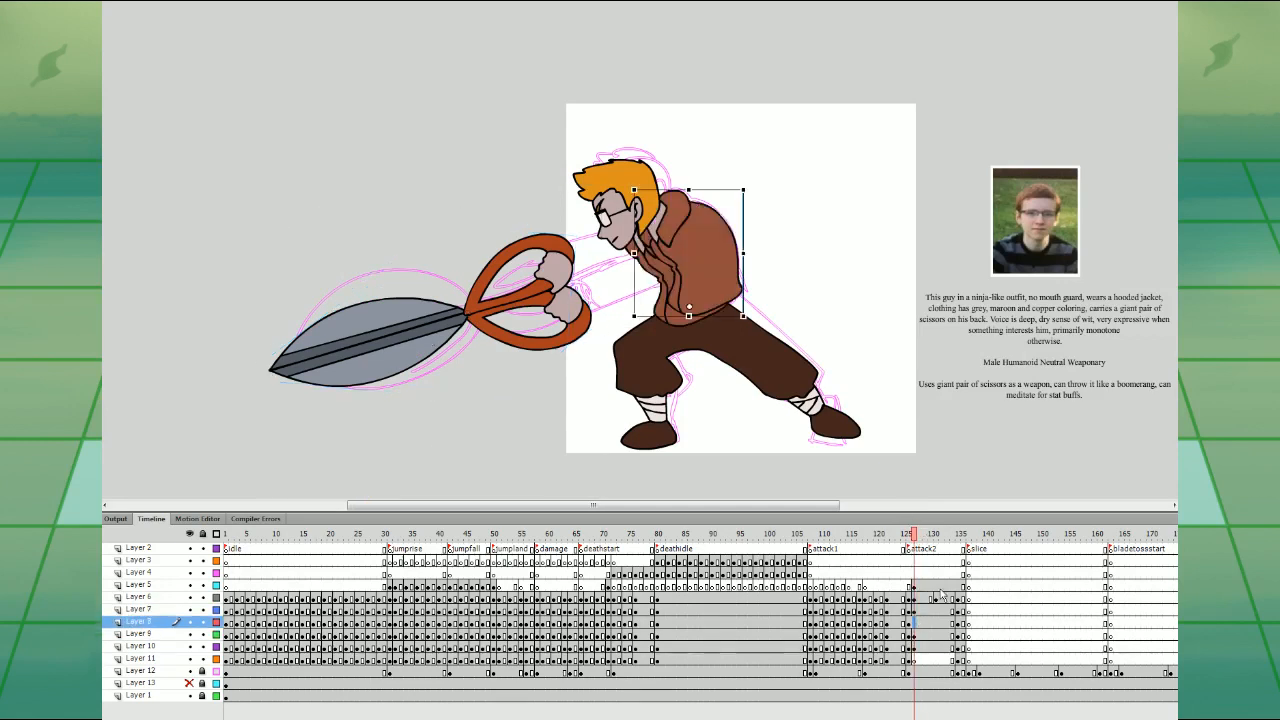
left_click(935, 598)
left_click(914, 622)
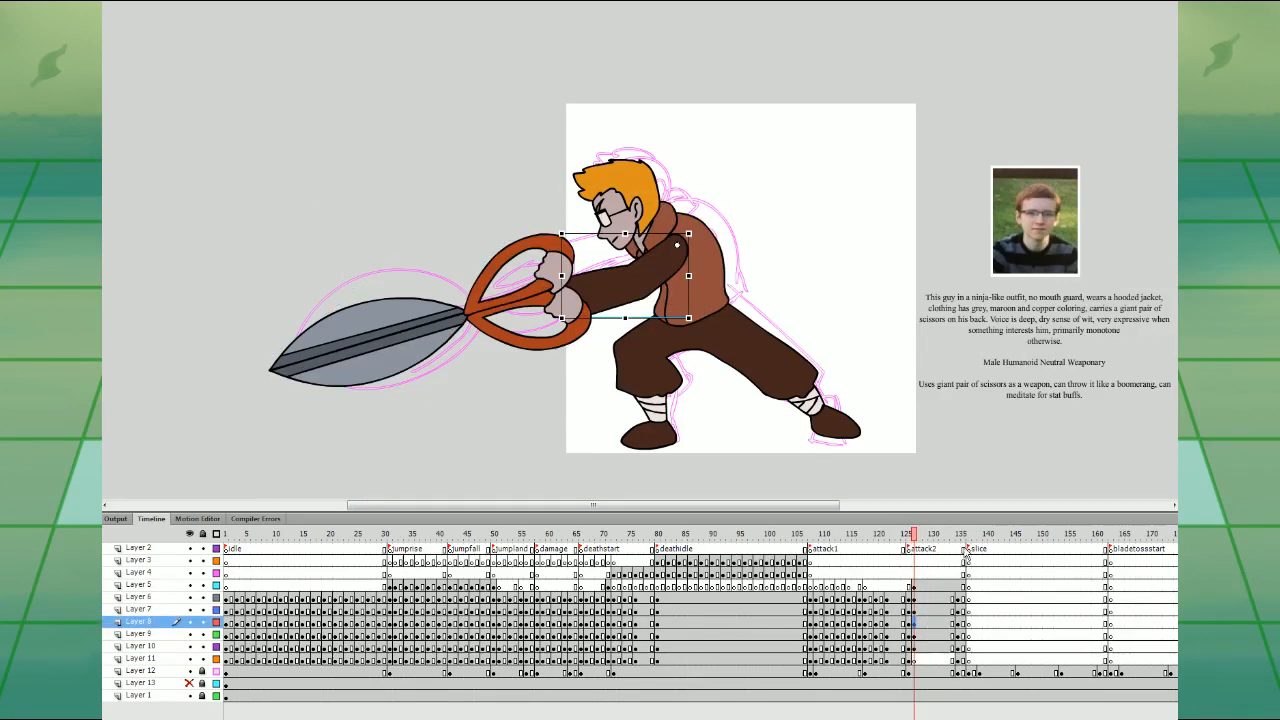
- Duplicate the front arm in place onto Layer 11 as the back arm
left_click(926, 626)
left_click(926, 623)
left_click(914, 658)
key("ctrl+shift+v")
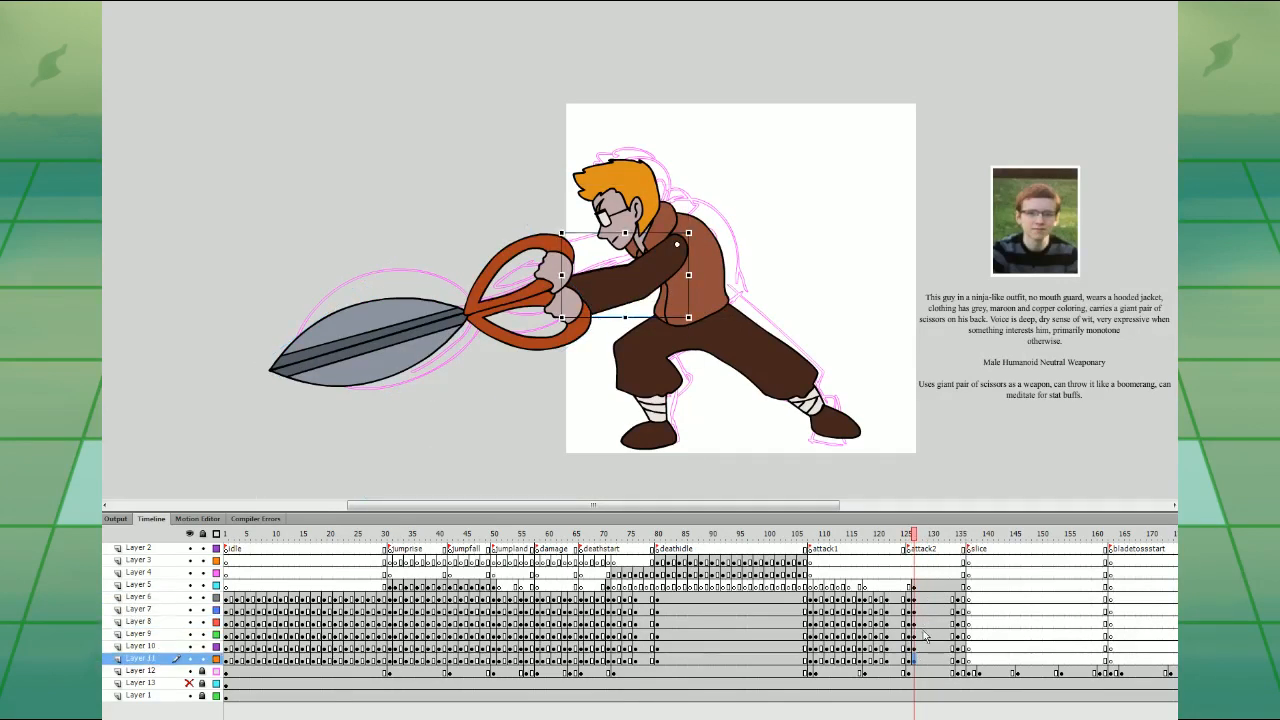
- Raise the back arm, shift it slightly left and rotate it slightly counterclockwise so it reaches the upper scissor hand
key("Up")
key("Up")
key("Up")
key("Up")
key("Up")
key("Up")
key("Up")
key("Up")
key("Up")
key("Up")
key("Up")
key("Up")
key("Up")
key("Up")
key("Up")
key("Up")
key("Up")
key("Up")
key("Up")
key("Up")
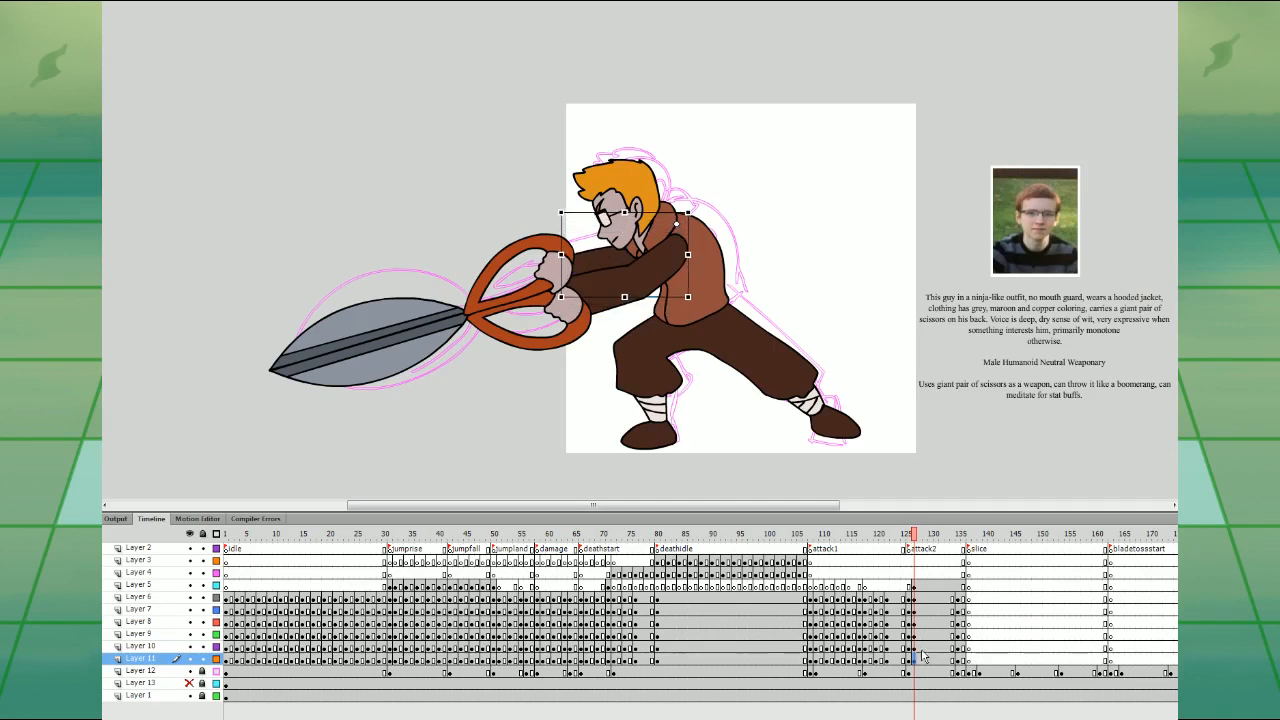
key("Left")
key("Left")
key("Left")
key("Down")
key("Down")
key("Down")
left_click_drag(692, 308, 699, 306)
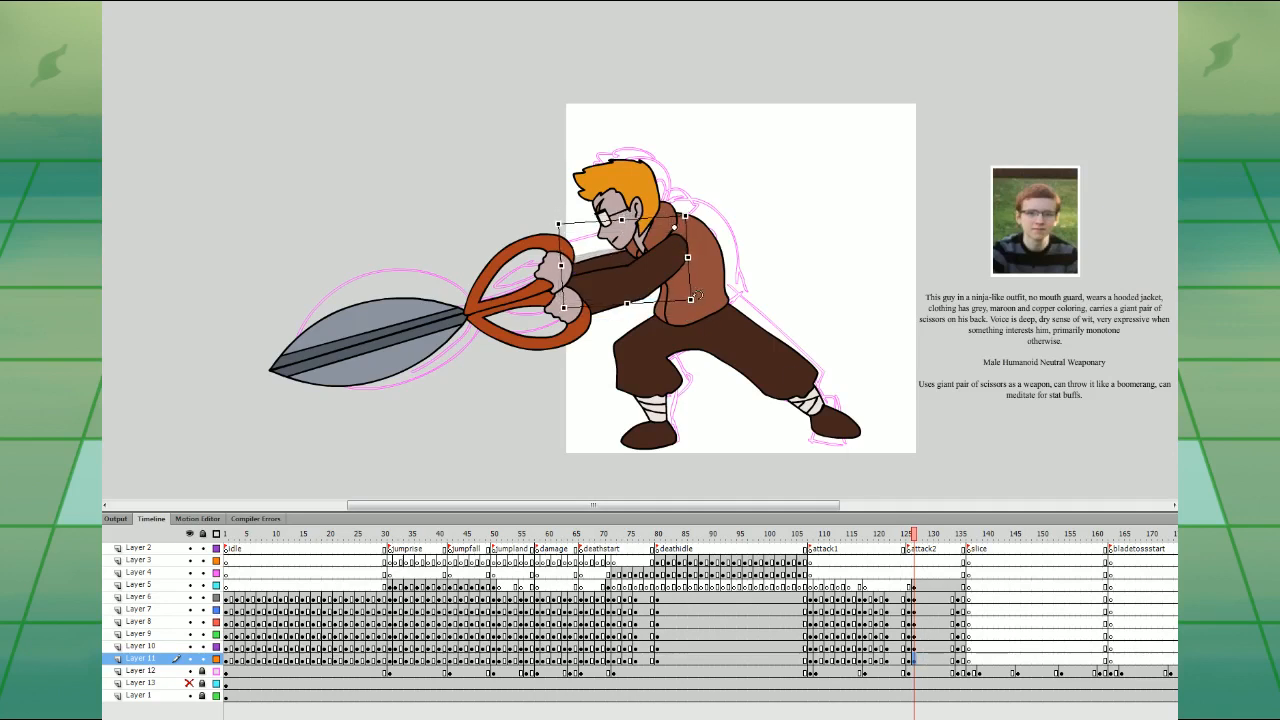
key("Up")
key("Up")
key("Up")
key("Up")
key("Up")
key("Up")
- Add blank keyframes on Layer 4 from attack2's second frame and keyframes on Layers 5 to 11 at its sixth frame
left_click(903, 576)
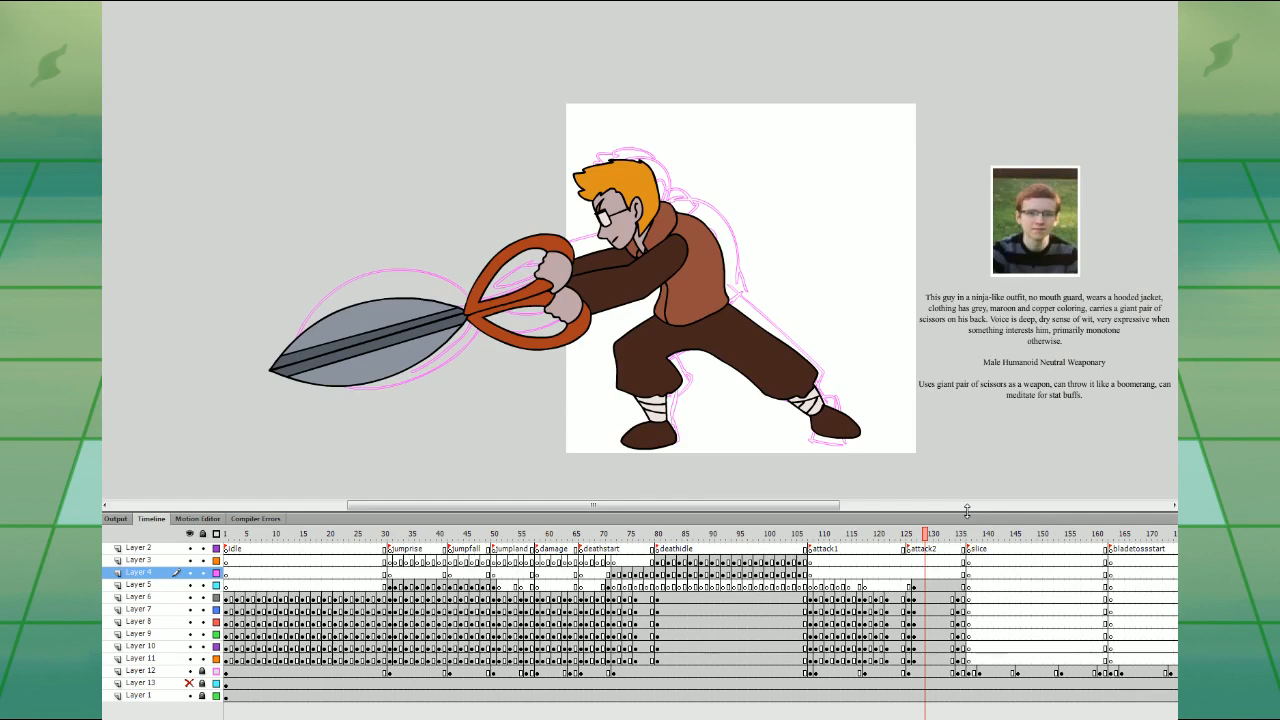
left_click(914, 574)
key("F6")
left_click_drag(936, 575, 937, 659)
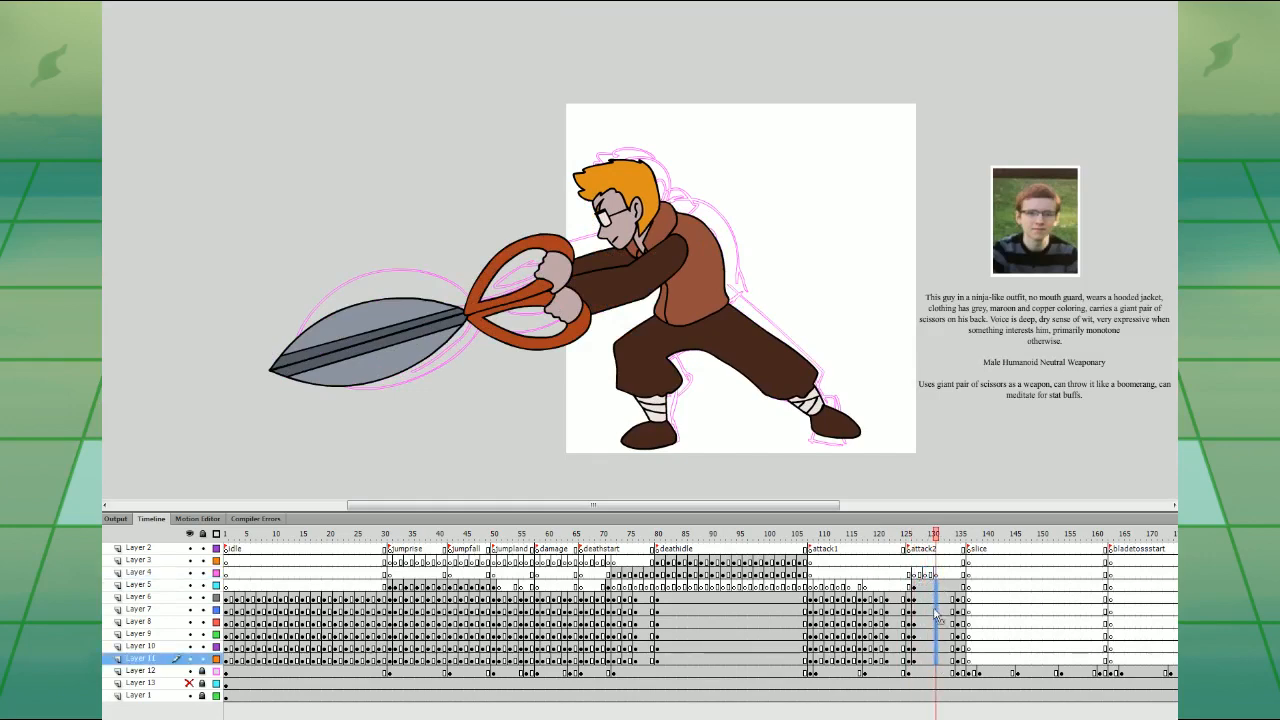
key("F6")
- Shift both scissor halves slightly left and down in attack2's third frame
left_click(914, 574)
left_click(909, 563)
key("period")
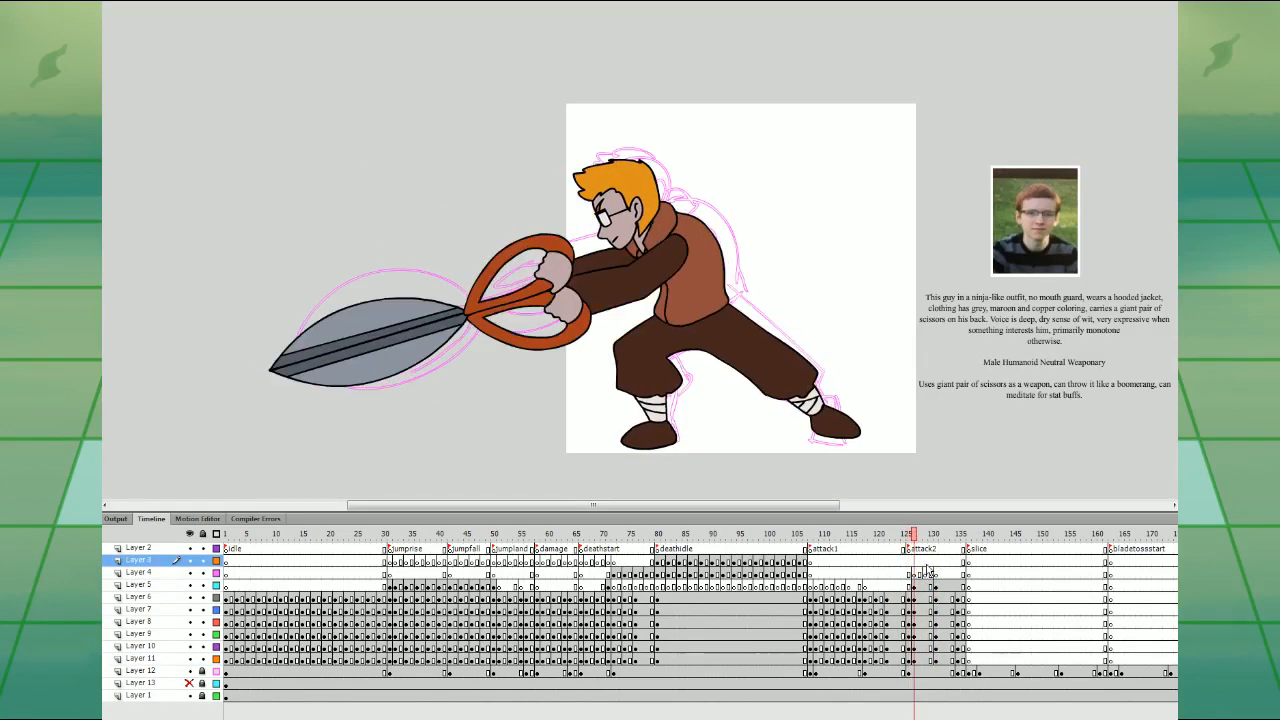
left_click(910, 574)
left_click(924, 574)
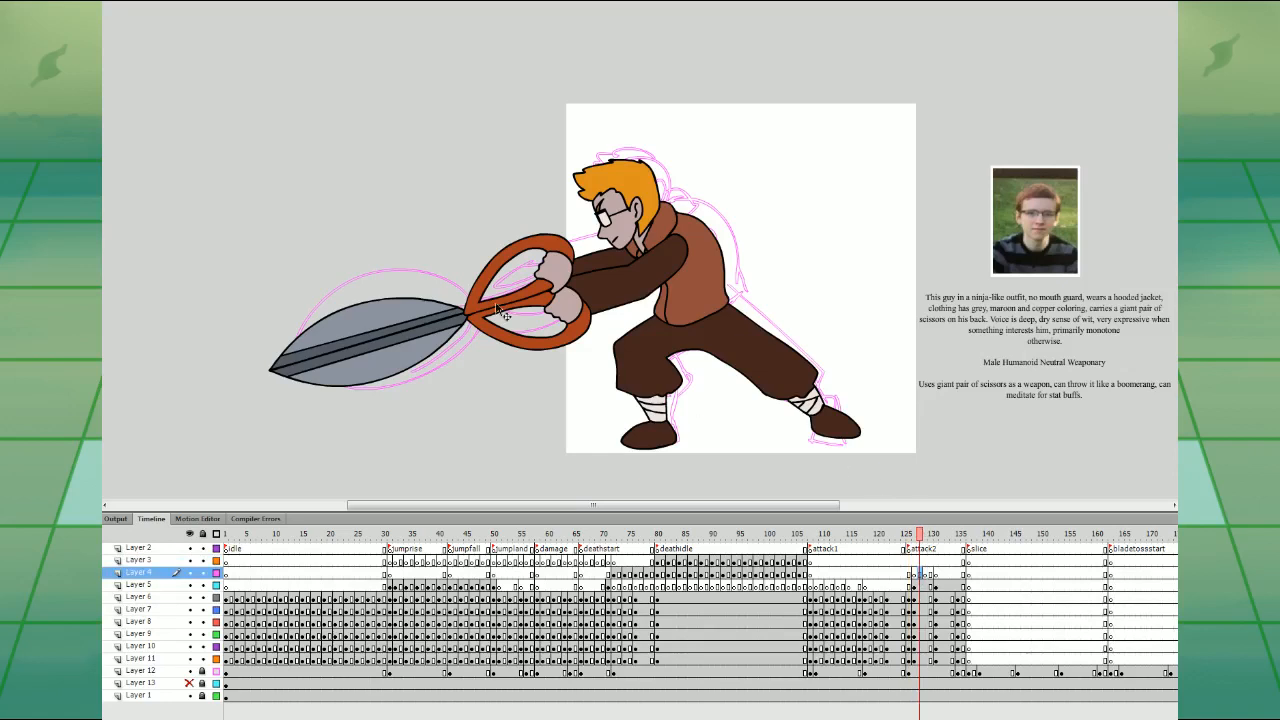
left_click_drag(523, 366, 556, 354)
key("Left")
key("Left")
key("Left")
key("Left")
key("Left")
key("Left")
key("Left")
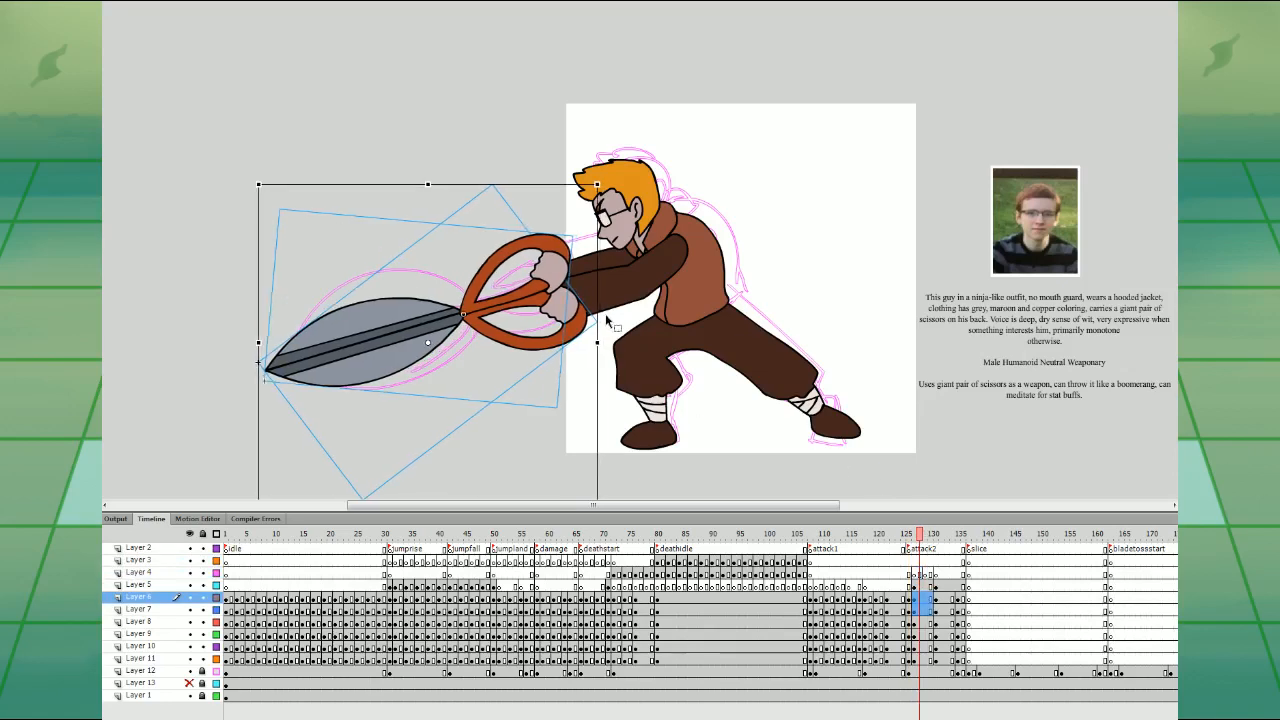
key("Down")
key("Down")
key("Down")
key("Left")
key("Left")
key("Left")
key("Down")
key("Down")
- Lean the legs slightly left at the hips and move the upper body left and down to follow the scissors
left_click(727, 333)
left_click_drag(735, 297, 729, 296)
left_click_drag(727, 109, 556, 266)
key("Left")
key("Left")
key("Left")
key("Left")
key("Left")
key("Left")
key("Down")
key("Down")
key("Down")
- Tilt the head slightly counterclockwise in attack2's third frame
left_click(761, 304)
left_click(638, 268)
left_click(595, 263, "shift")
left_click(626, 192)
left_click_drag(661, 160, 657, 156)
left_click(921, 575)
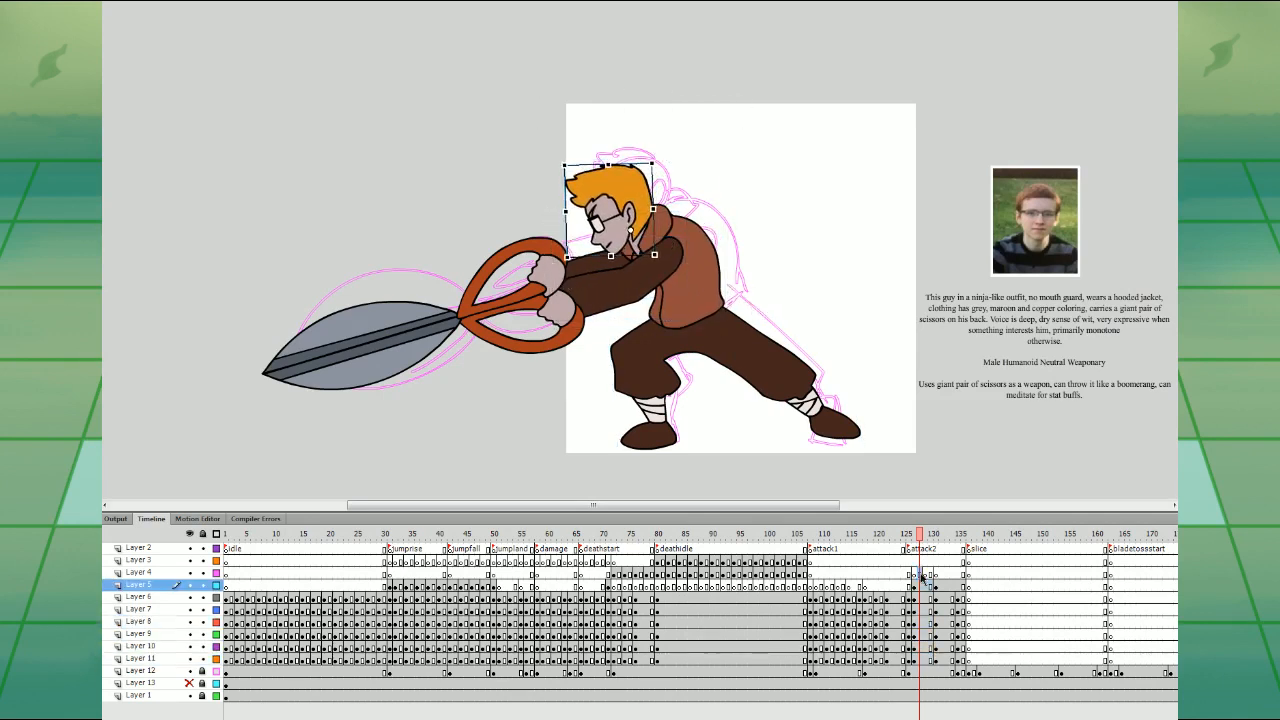
- Tween Layers 5 to 11 from the shifted pose back to attack2's sixth frame and turn the in-between frames into keyframes
left_click(953, 532)
left_click_drag(929, 589, 928, 660)
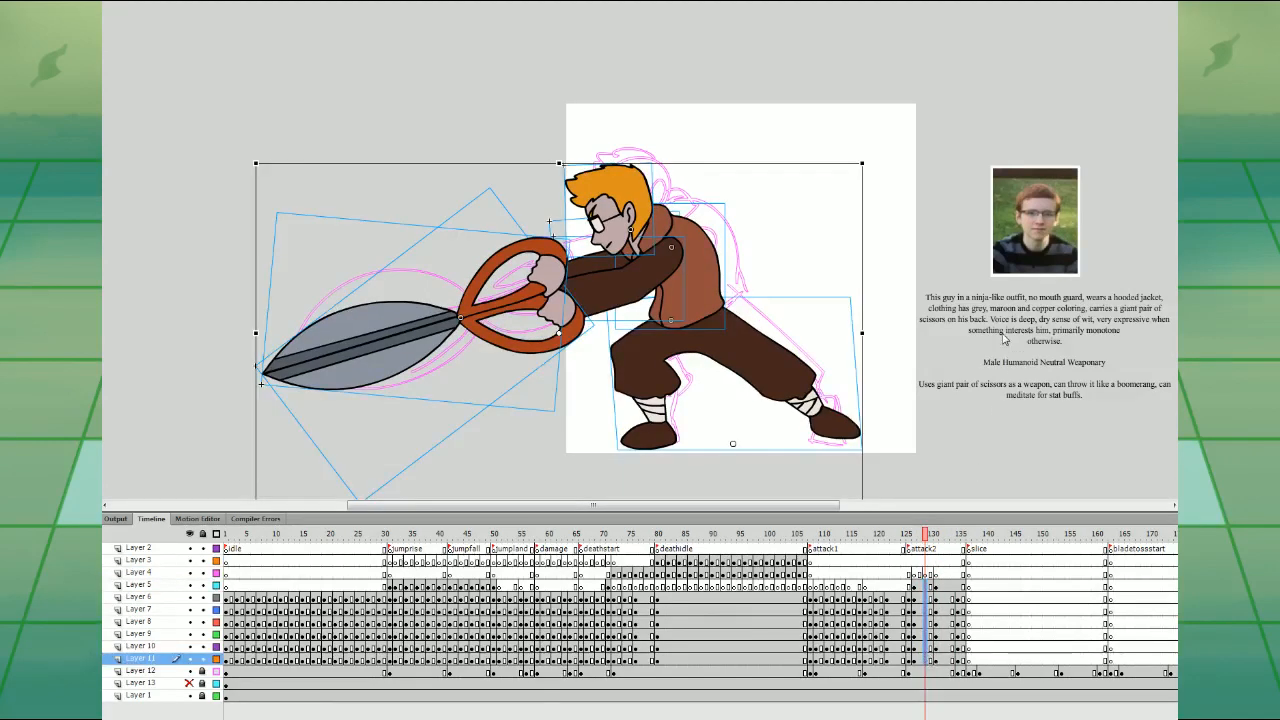
key("alt+i")
key("s")
left_click_drag(1262, 9, 1274, 9)
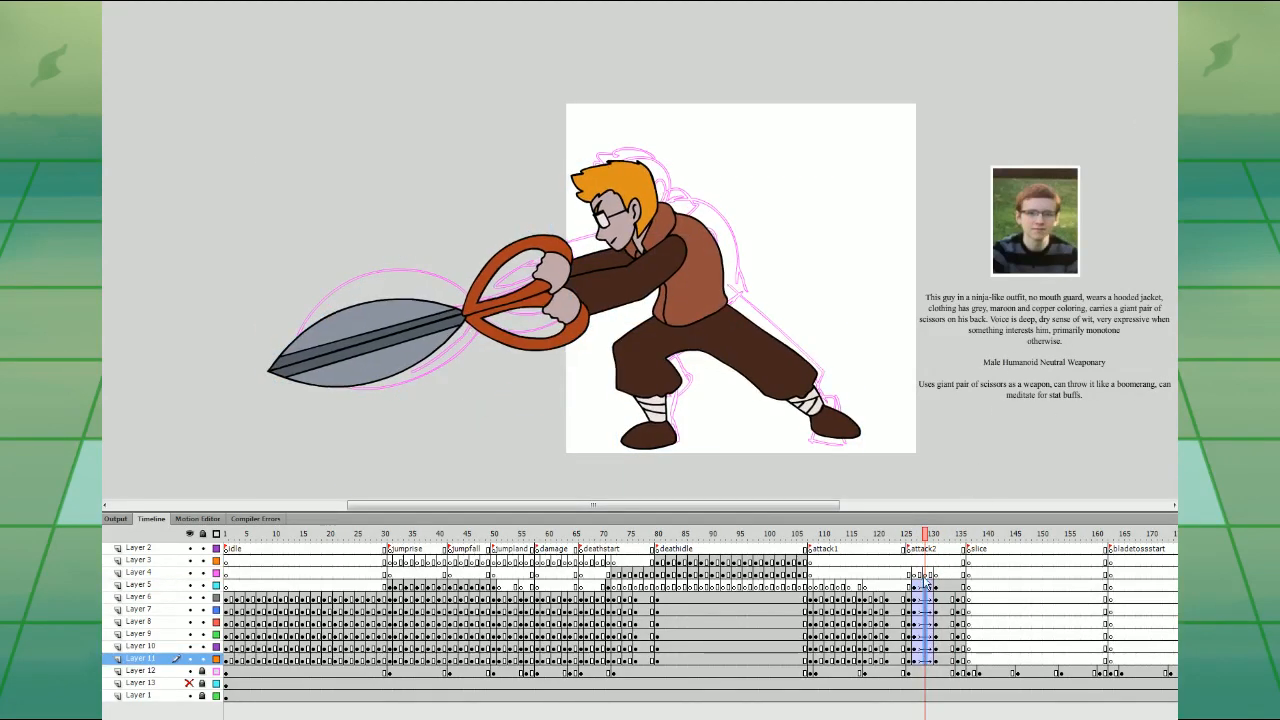
key("F6")
left_click_drag(916, 587, 924, 660)
- Replay the attacks and stretch both scissor halves slightly lengthwise in attack2's third frame
left_click(832, 580)
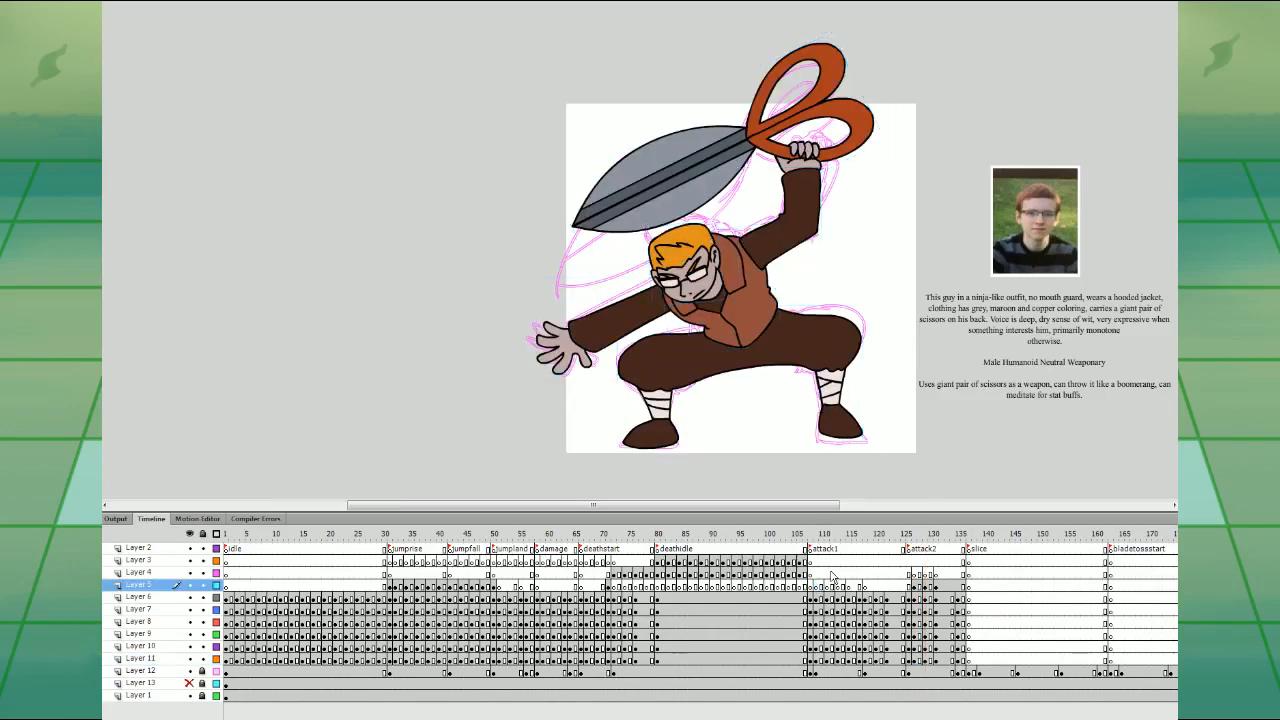
key("Return")
left_click(806, 560)
key("Return")
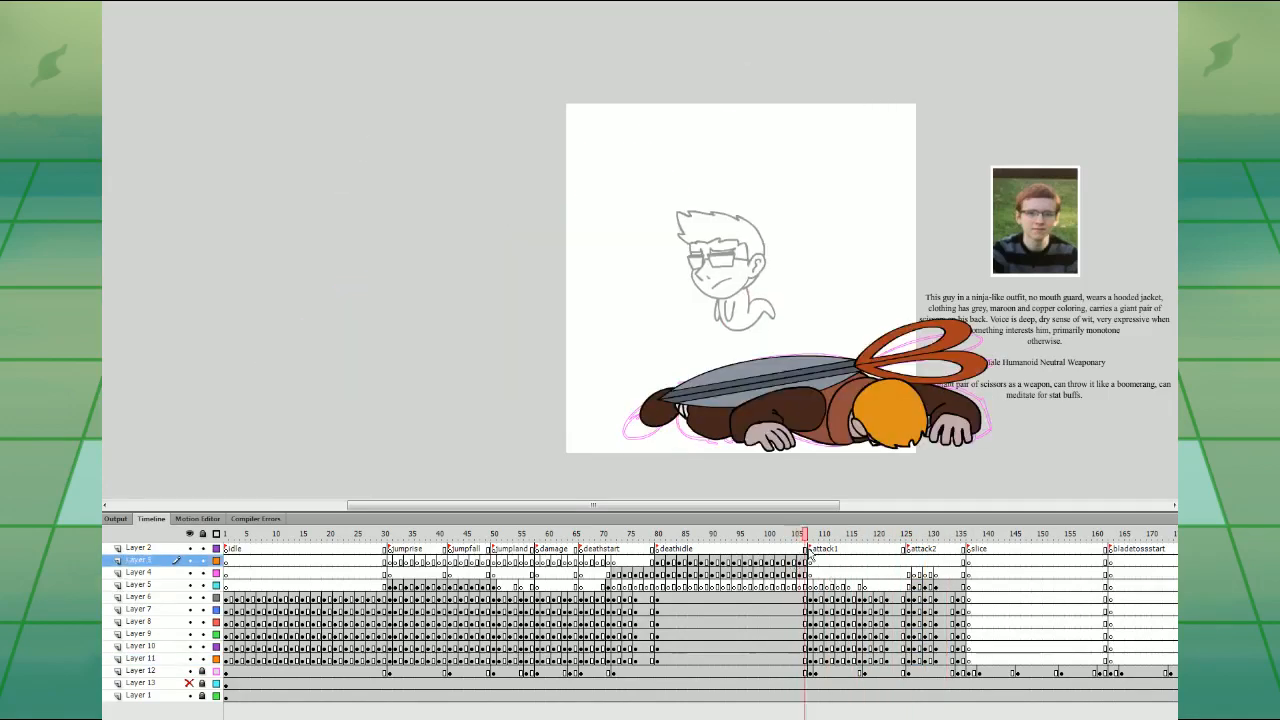
left_click(921, 574)
left_click(573, 334)
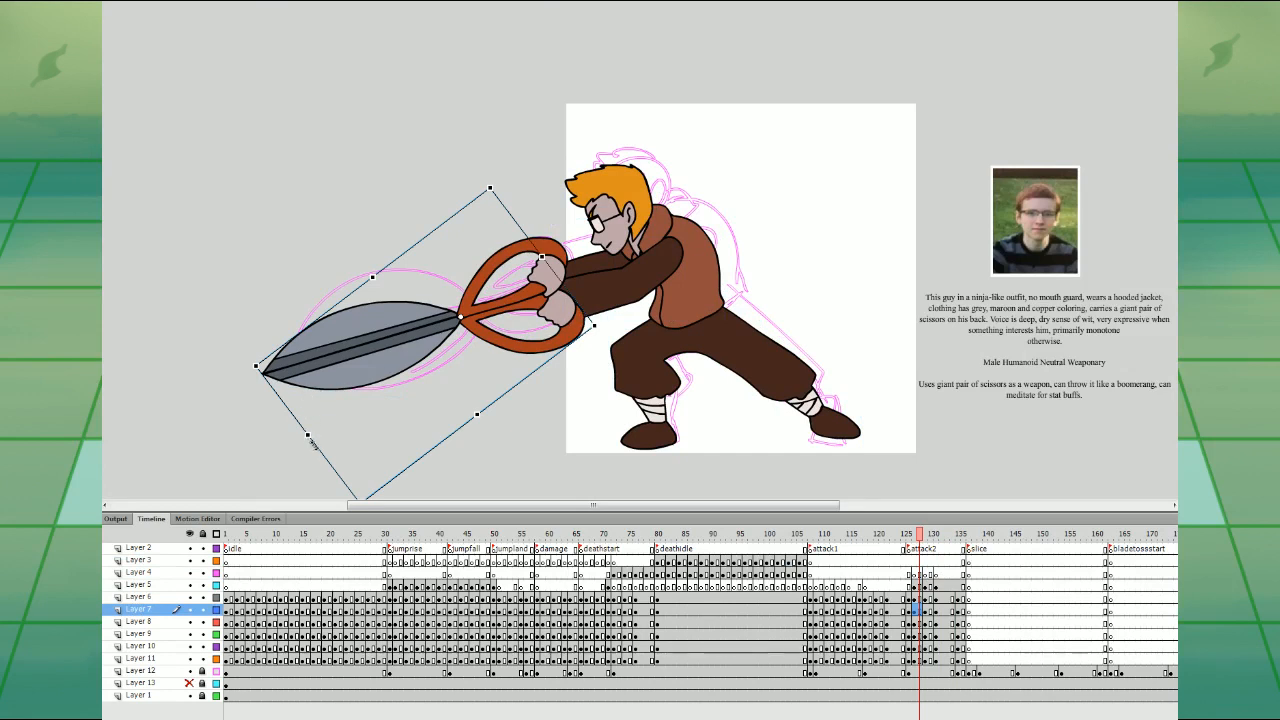
left_click_drag(310, 437, 305, 432)
left_click(360, 370)
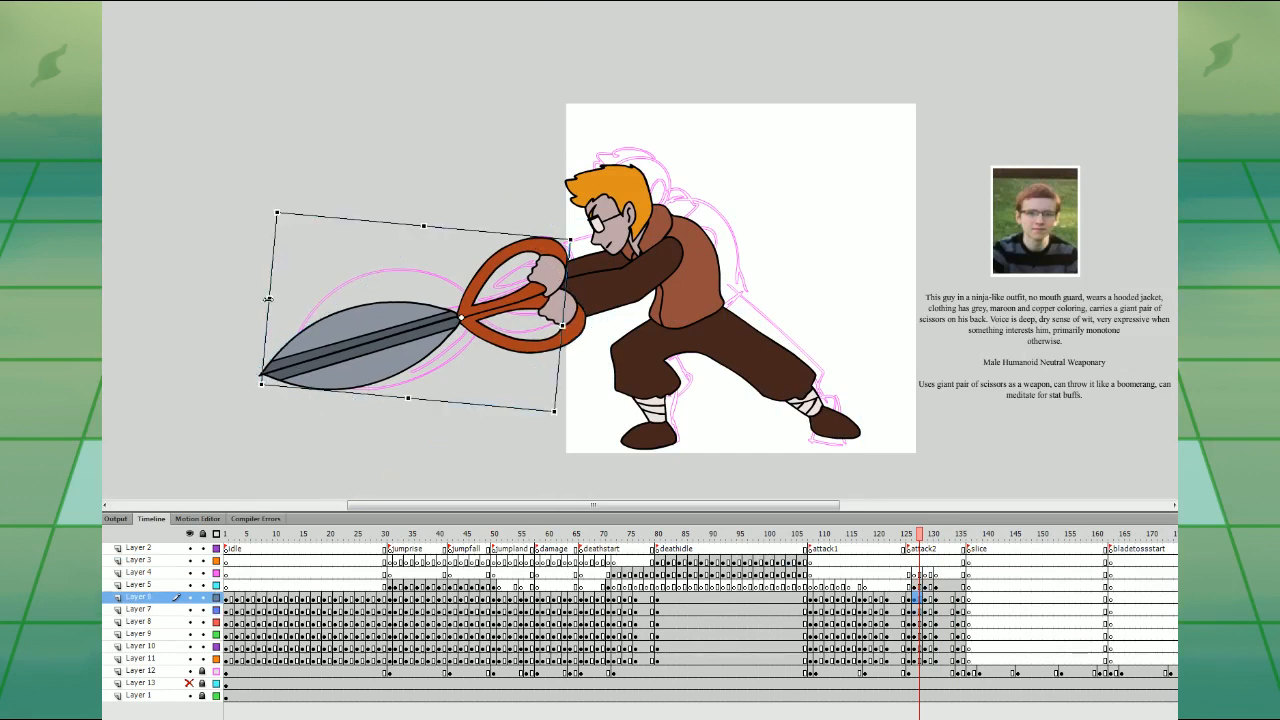
left_click_drag(268, 298, 264, 300)
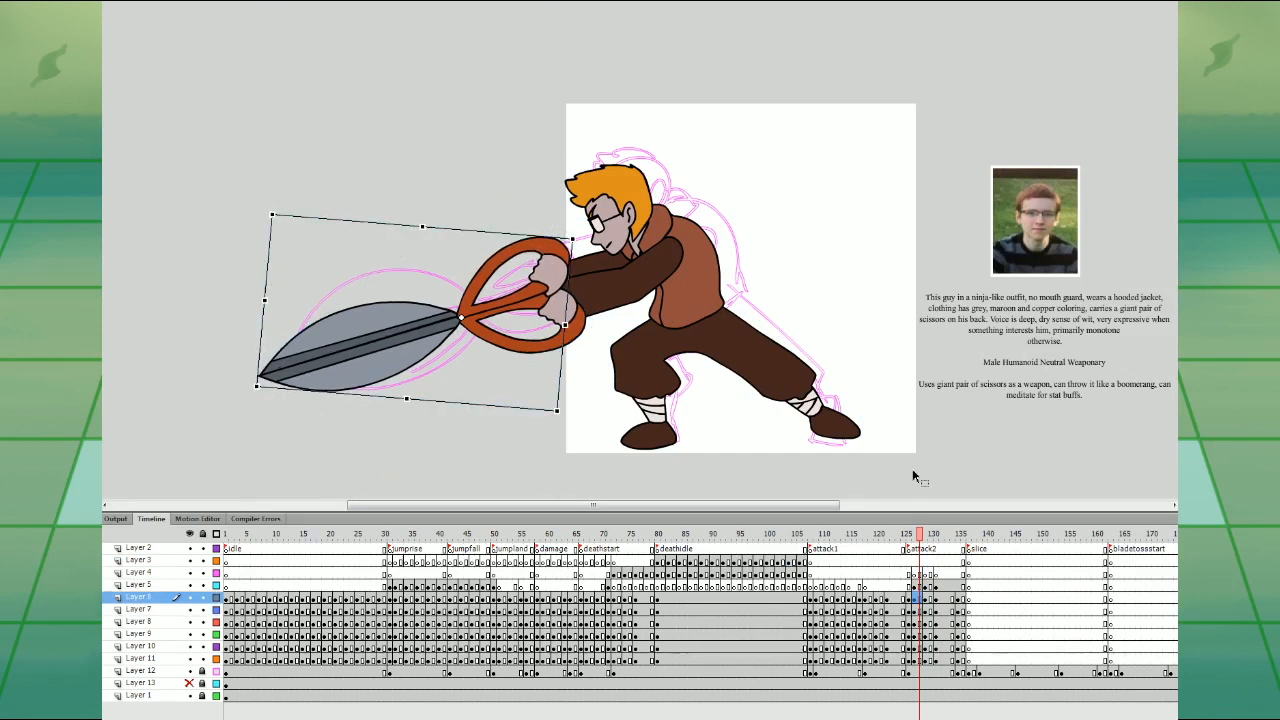
- Nudge the closed scissor halves slightly left and down in attack2's fourth frame
left_click(941, 574)
left_click(574, 345)
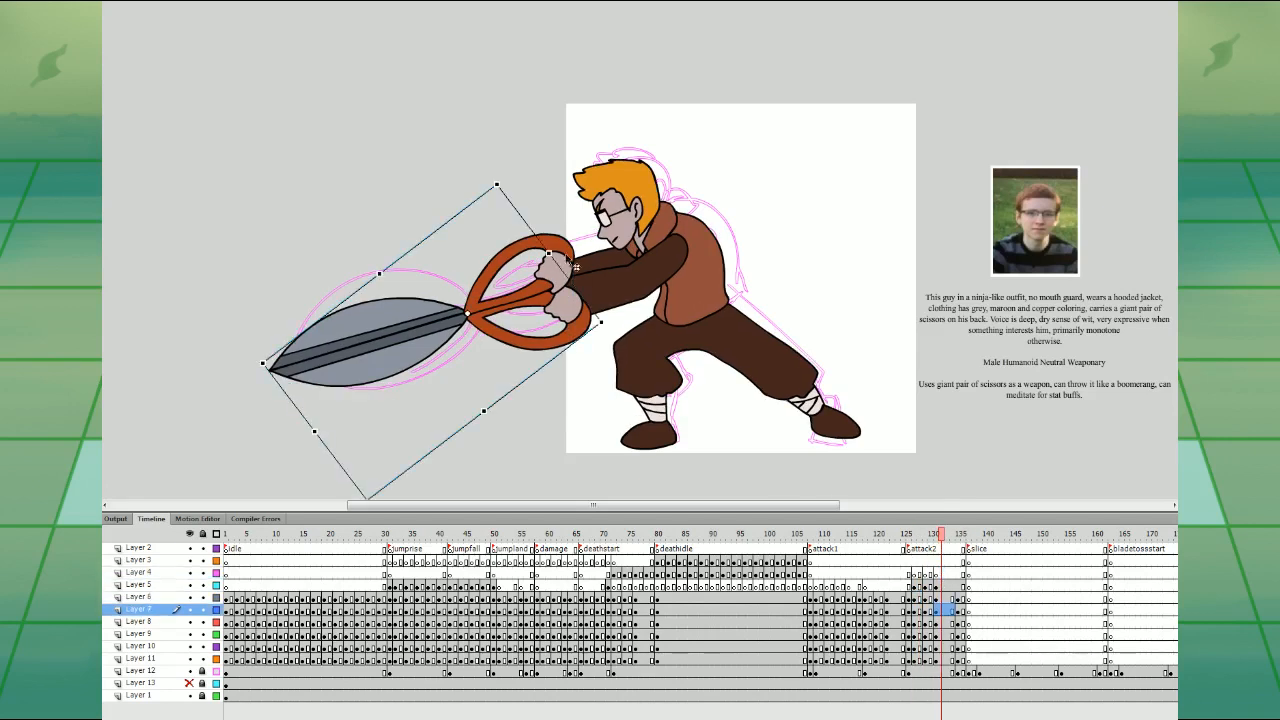
left_click(575, 270)
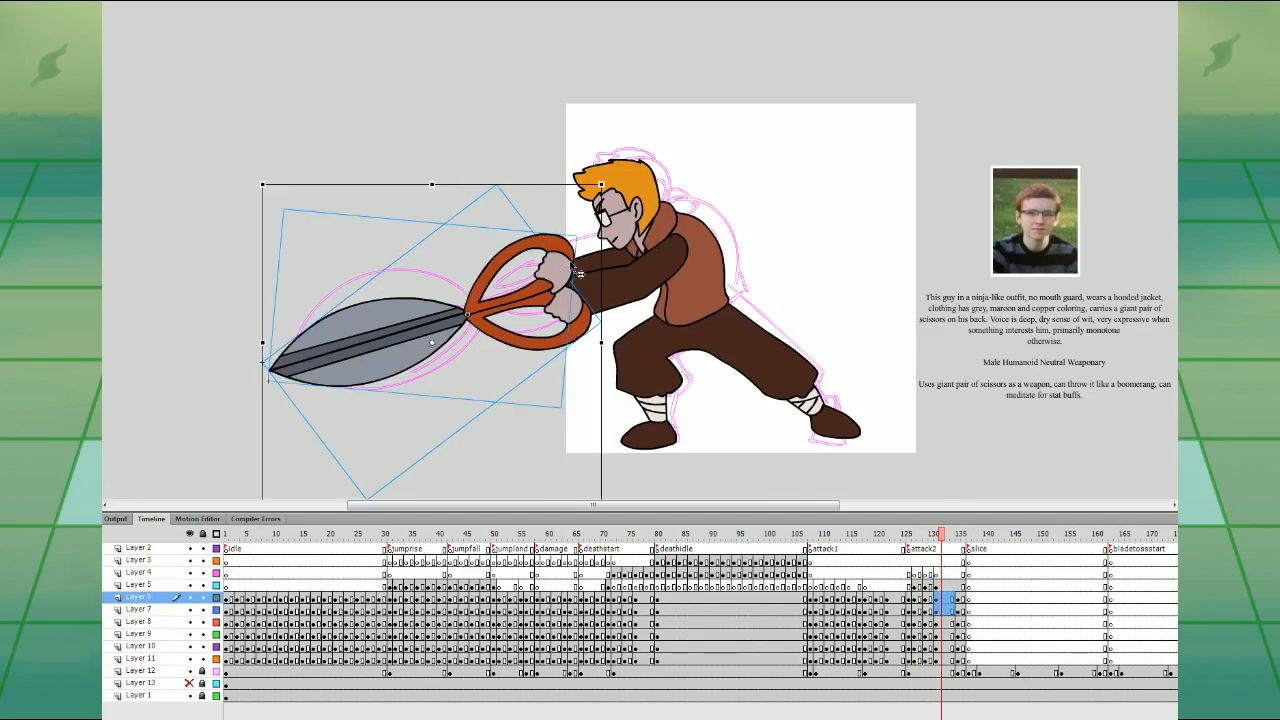
left_click(926, 607)
left_click(927, 600)
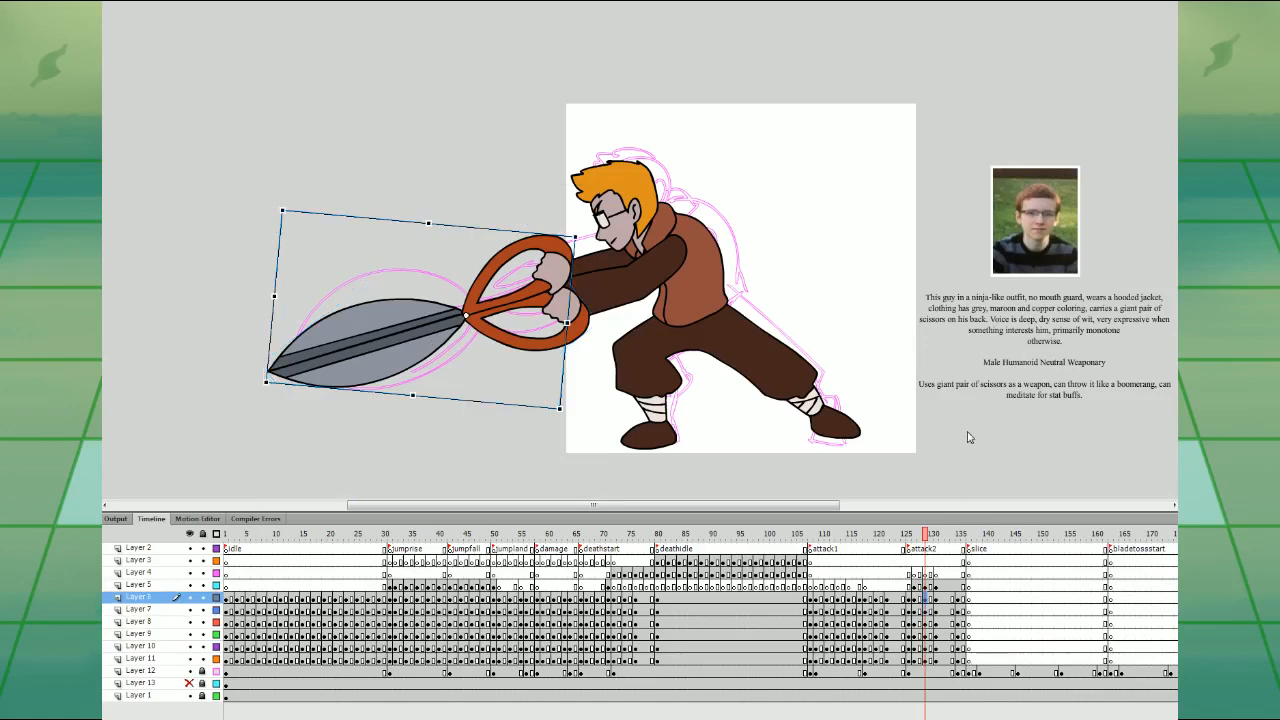
mouse_move(926, 612)
left_mouse_down()
mouse_move(925, 598)
mouse_move(925, 609)
left_mouse_up()
key("Left")
key("Left")
key("Down")
- Step back through attack2's closing-strike frames and replay the attack to check the recoil motion
left_click(955, 491)
key("comma")
left_click(1024, 279)
key("comma")
left_click(922, 470)
key("comma")
left_click(918, 561)
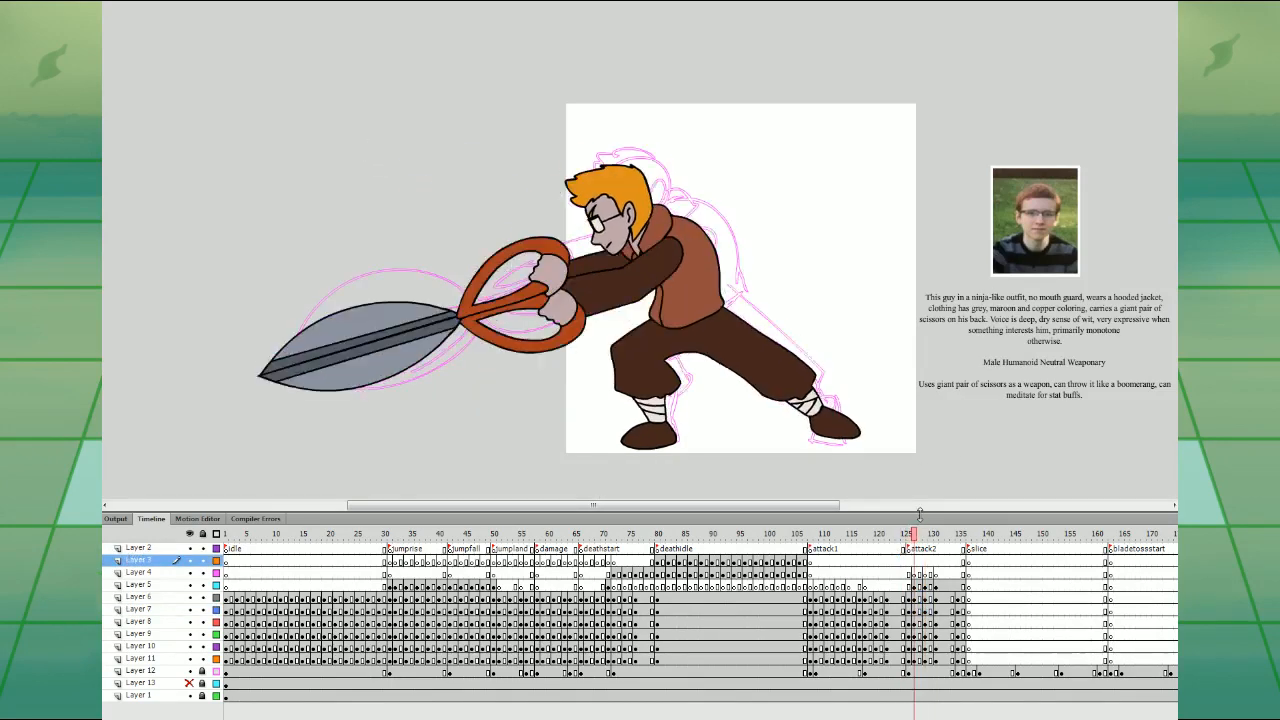
key("Return")
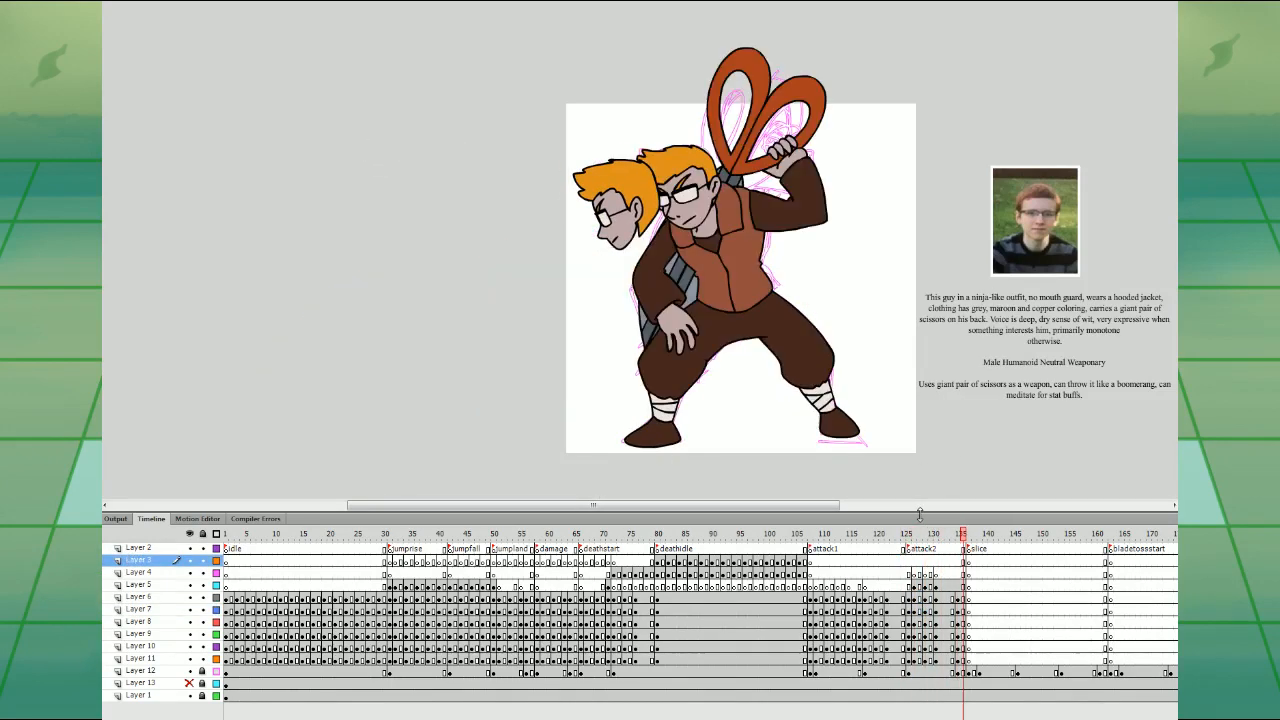
- Add keyframes on Layers 5 to 11 at attack2's ninth frame and turn on onion skinning
left_click(959, 586)
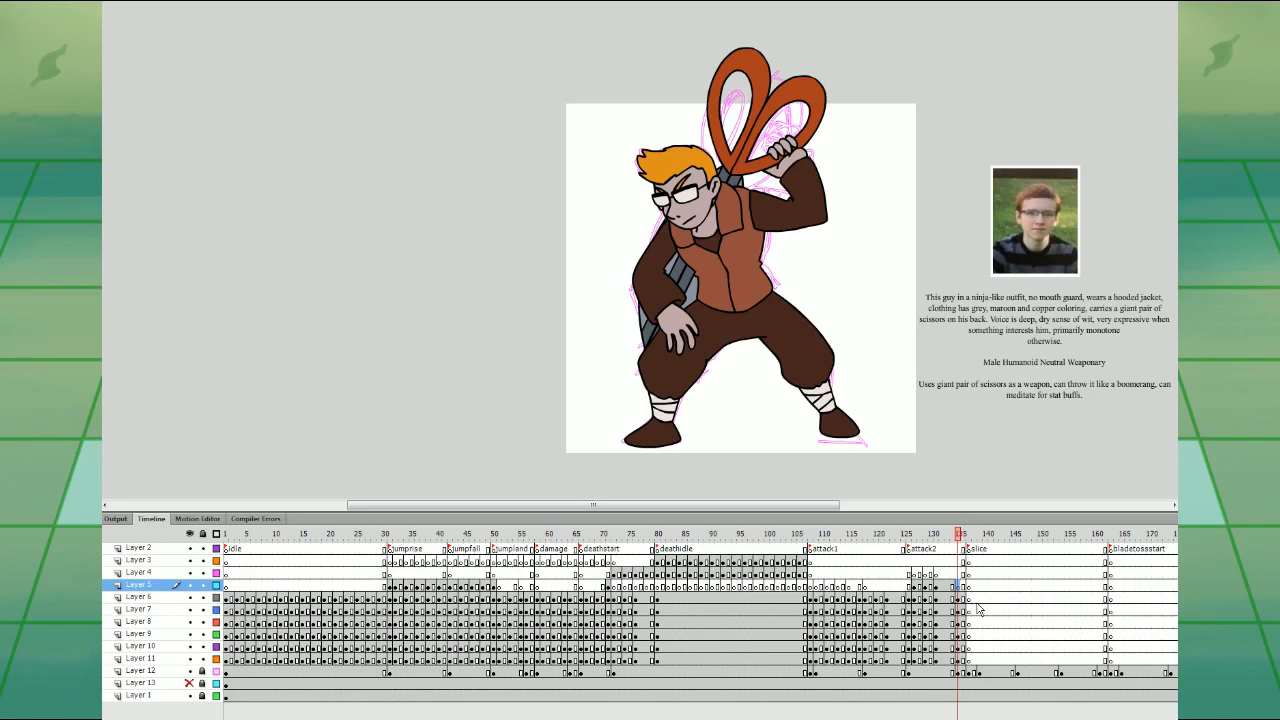
left_click(953, 586)
left_click(953, 574)
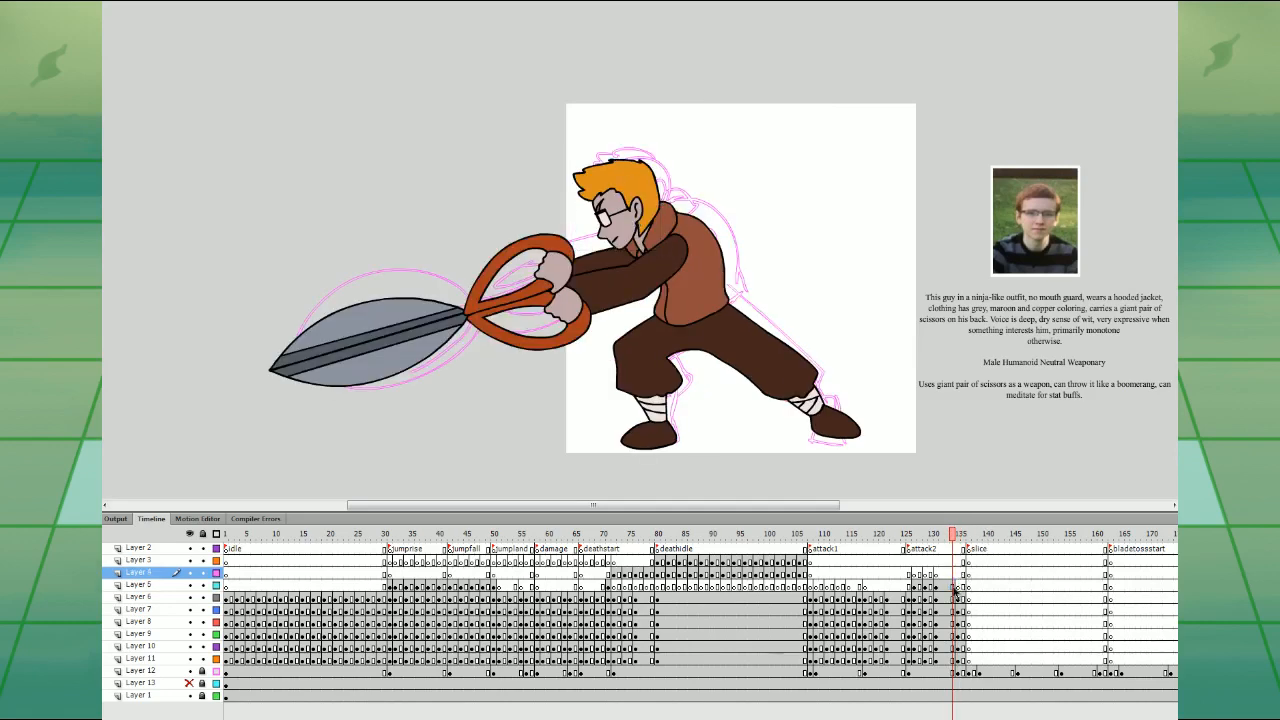
left_click(953, 659)
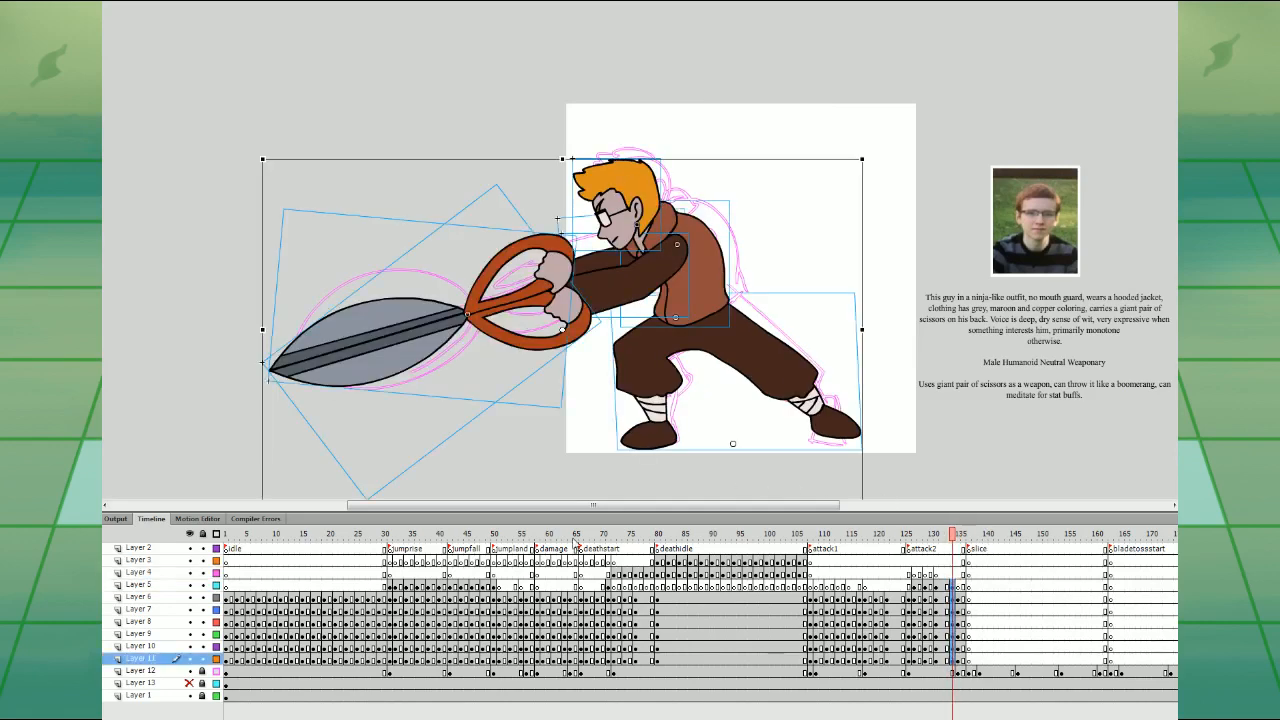
left_click(337, 710)
- Lean the legs slightly right and shift the torso, head and arms up and right in the new pose
left_click(768, 404)
left_click(768, 352)
left_click_drag(785, 292, 801, 289)
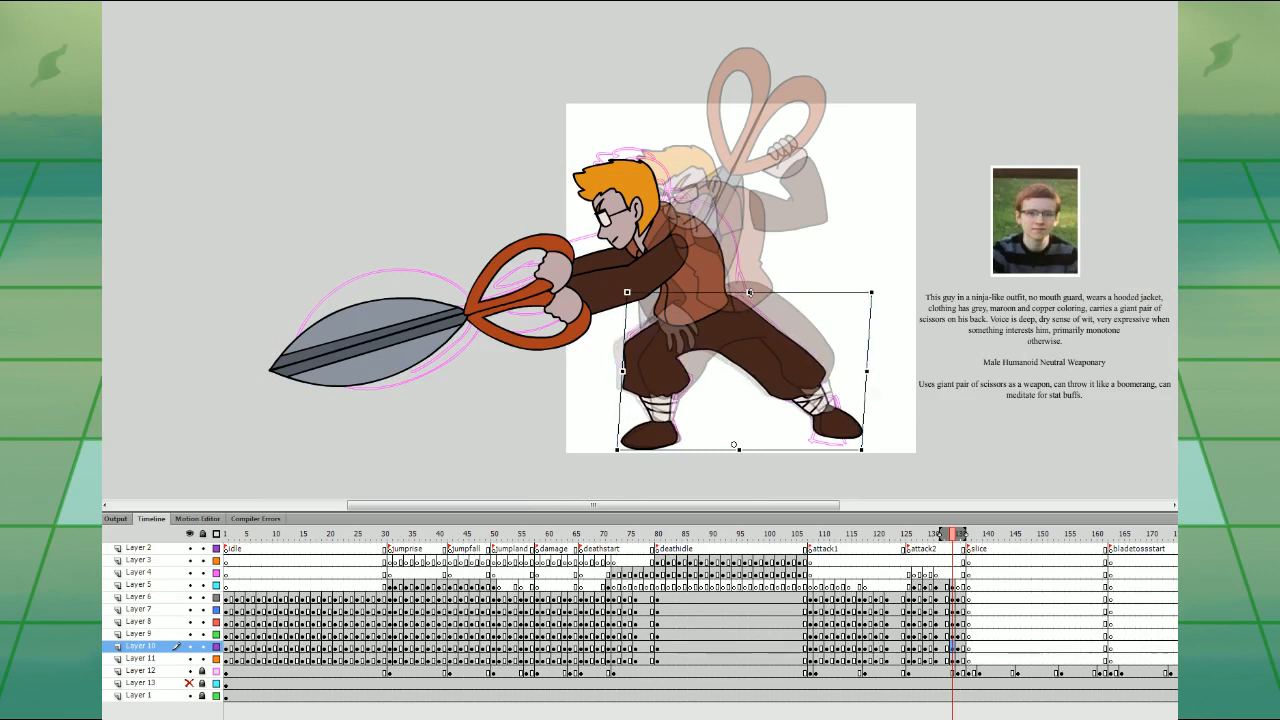
left_click(798, 246)
left_click_drag(703, 264, 725, 253)
left_click(802, 229)
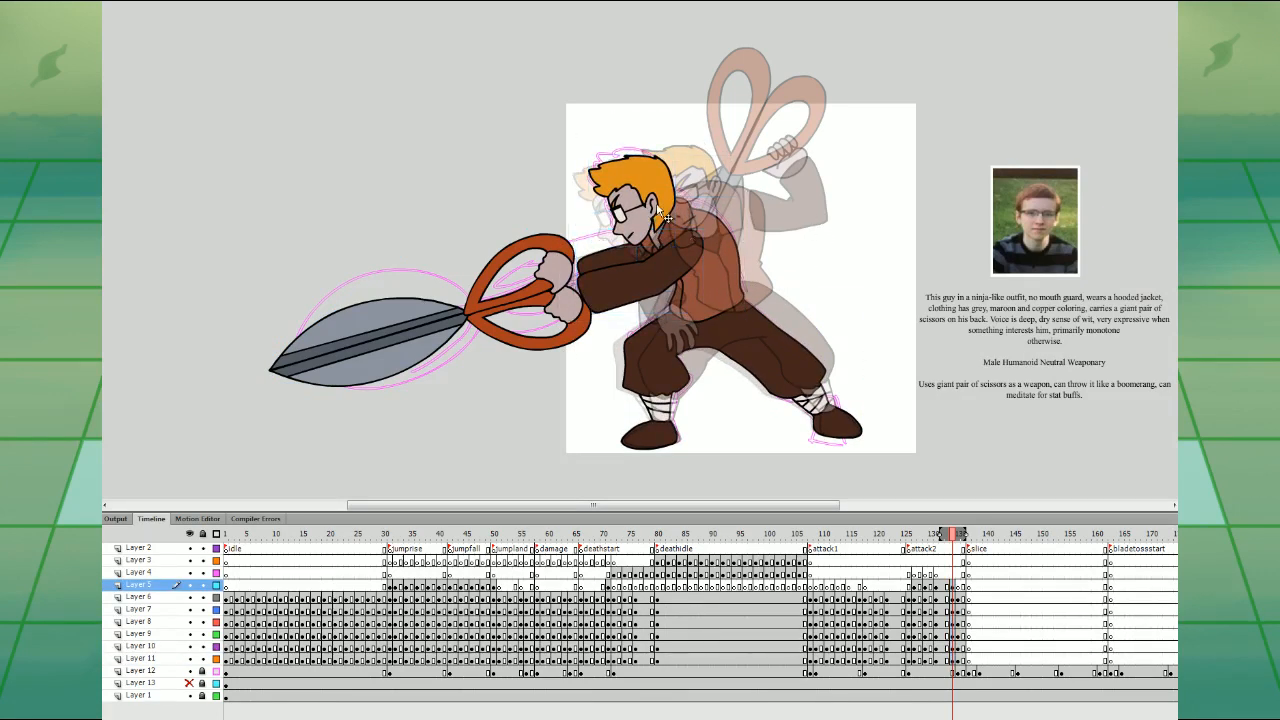
- Move the head slightly up and right and rotate the near arm downward at the shoulder
left_click_drag(658, 210, 726, 198)
left_click(718, 226)
left_click(770, 187)
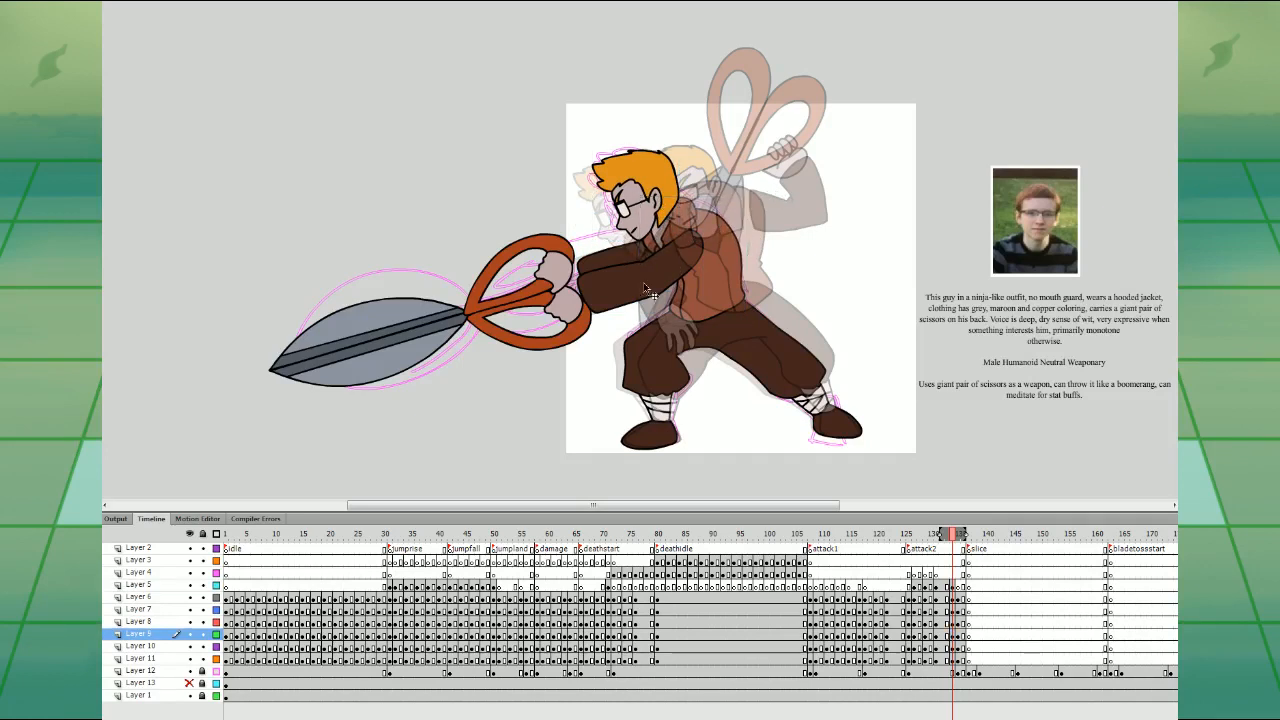
left_click(655, 289)
left_click_drag(713, 310, 731, 305)
left_click(692, 241)
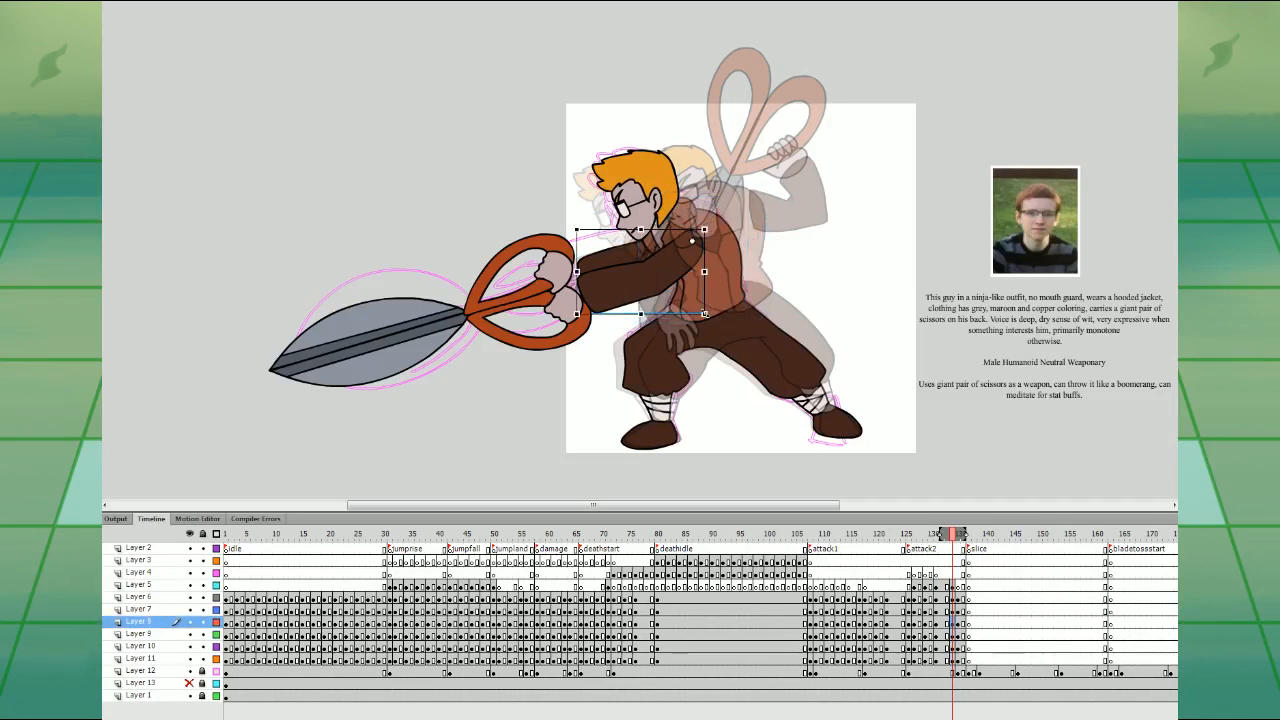
- Rotate the scissor halves open, then move and turn them up and right to meet the near arm
left_click(580, 320)
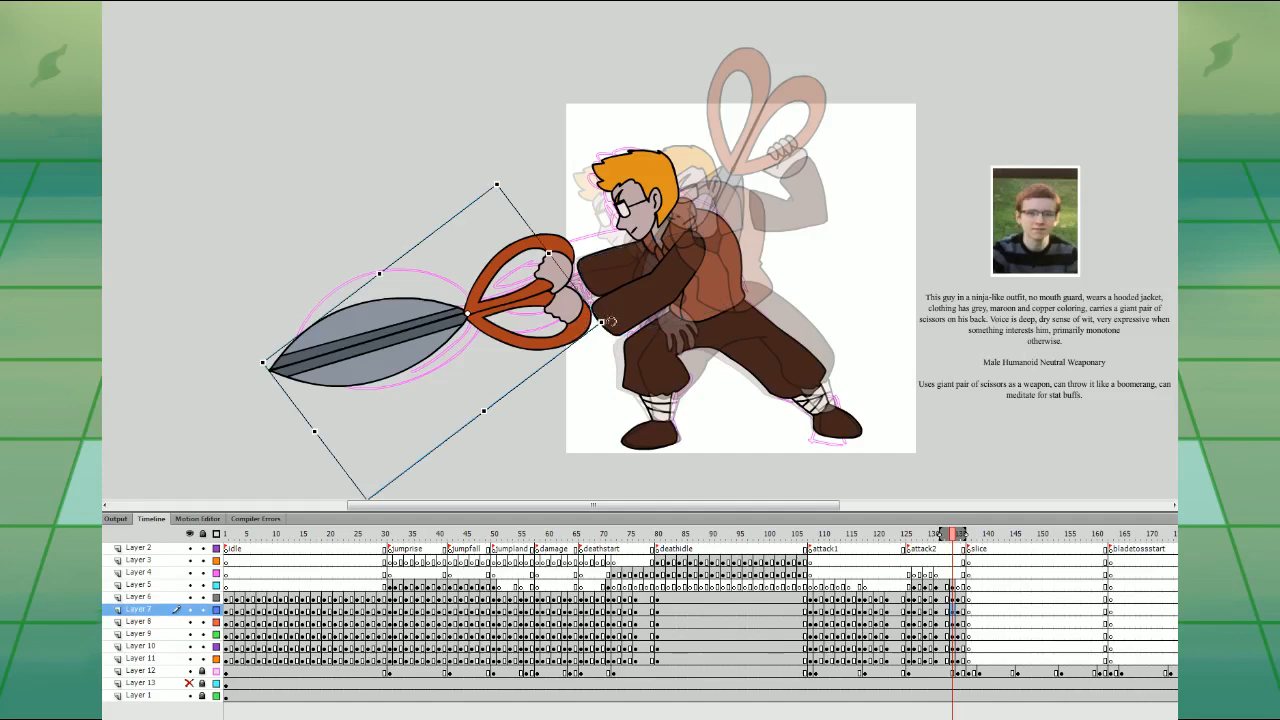
left_click_drag(575, 405, 588, 380)
left_click(554, 276, "shift")
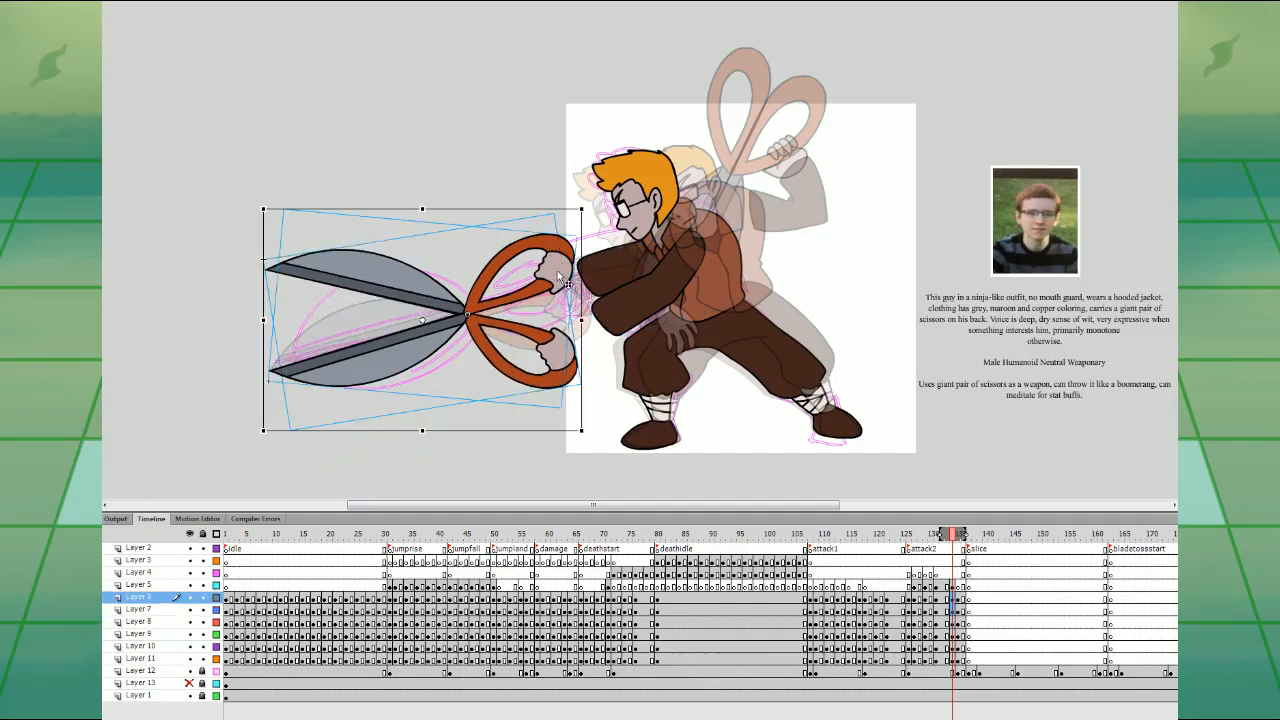
left_click_drag(554, 276, 580, 254)
left_click_drag(614, 405, 631, 371)
left_click_drag(594, 312, 606, 324)
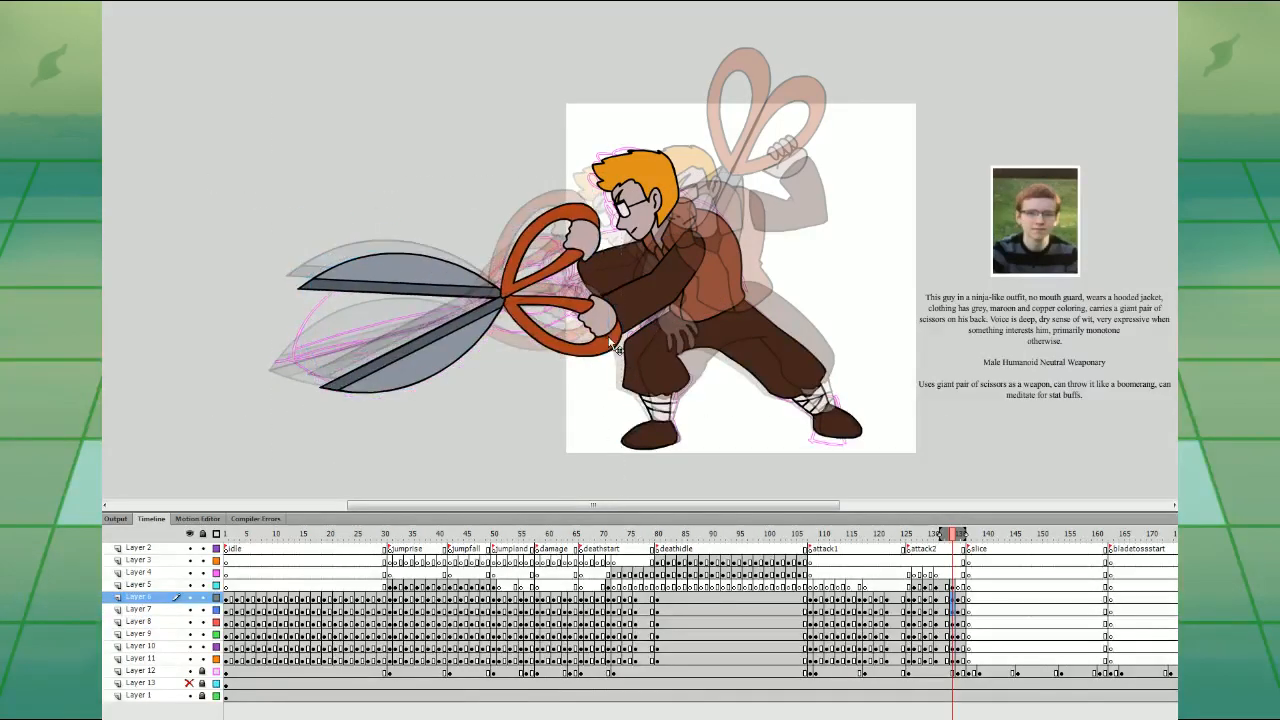
- Rotate and reposition the far arm so it reaches the upper scissor handle
left_click(631, 264)
left_click_drag(700, 203, 708, 209)
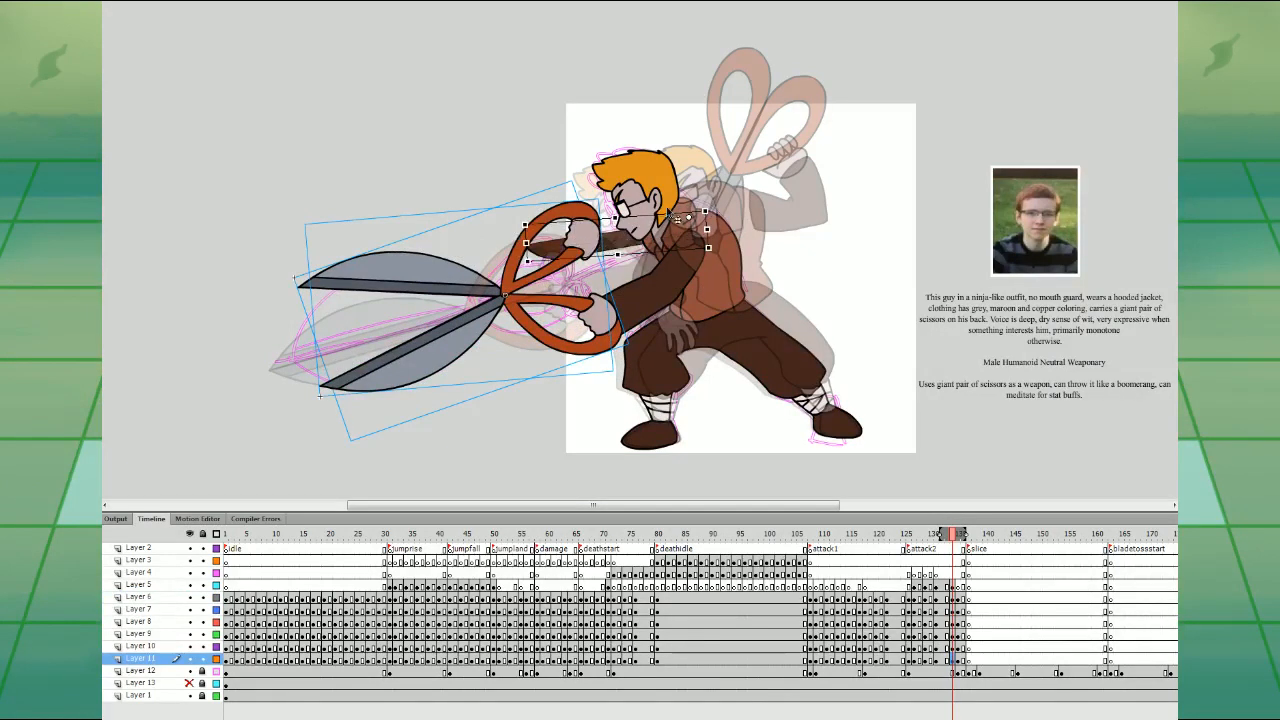
key("ctrl+z")
left_click_drag(581, 233, 556, 229)
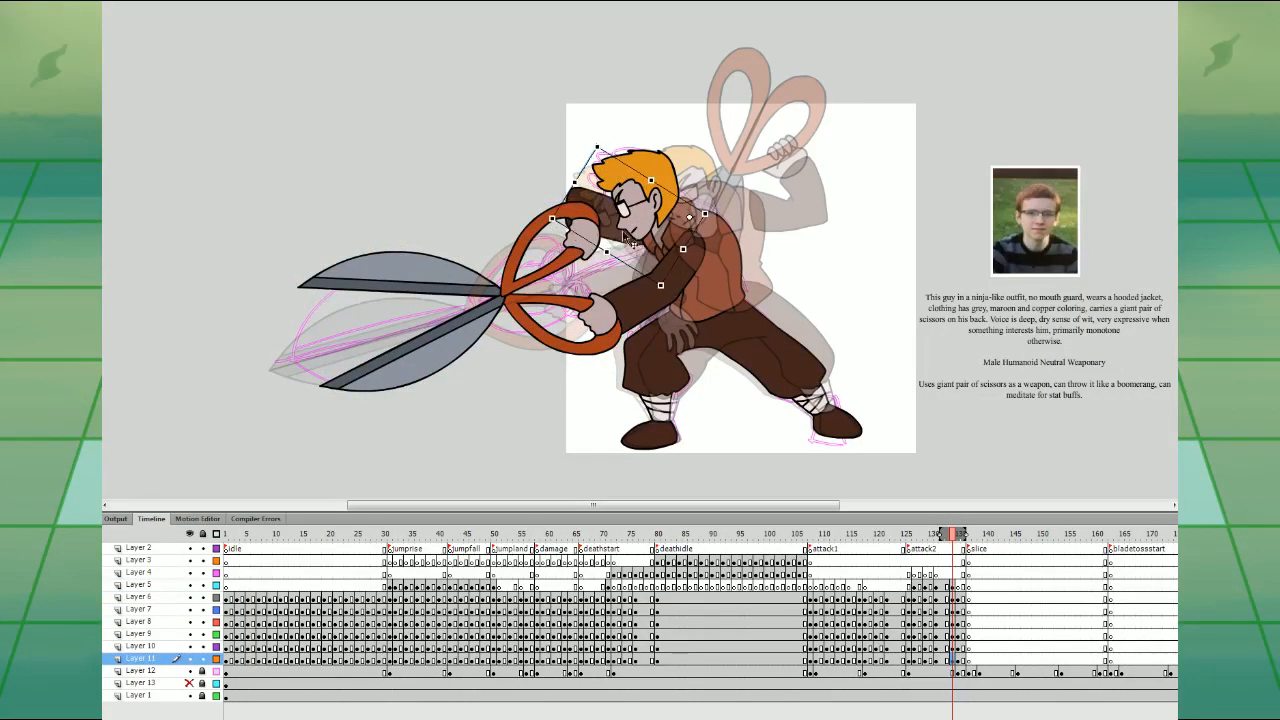
left_click(626, 238)
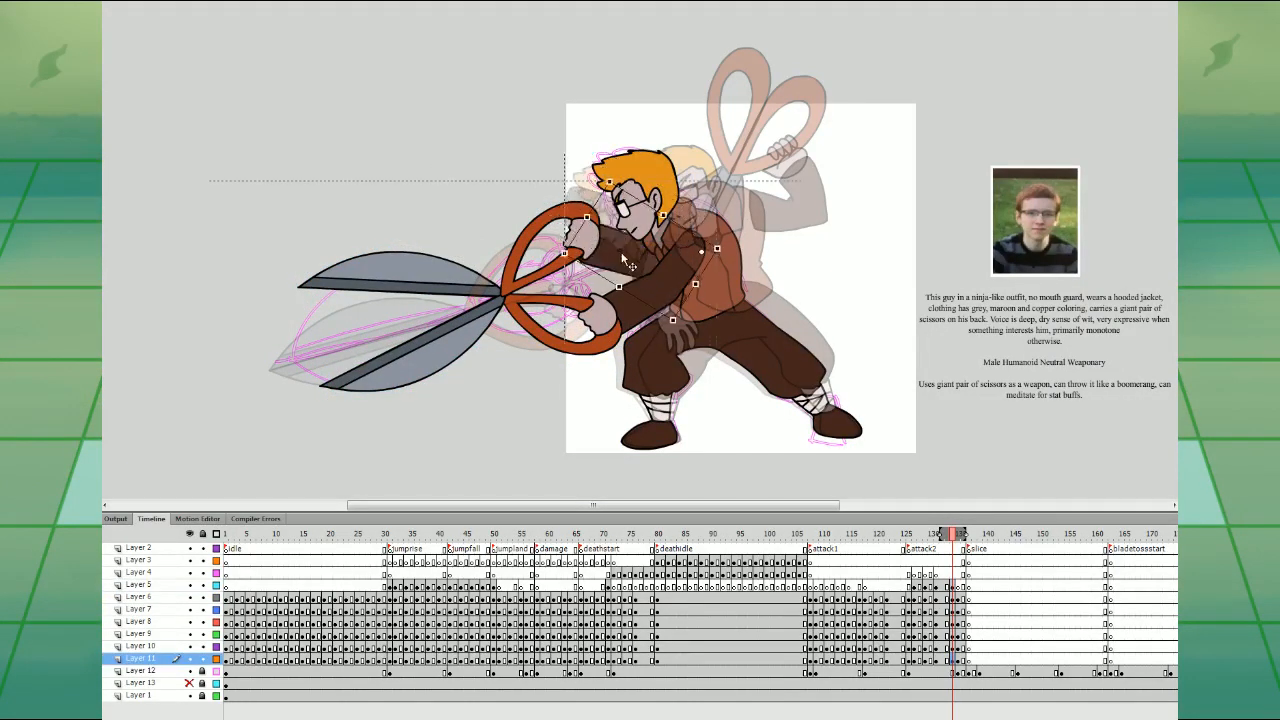
- Insert one extra frame across all layers just before the scissors reopen in attack2
left_click(927, 577)
key("Return")
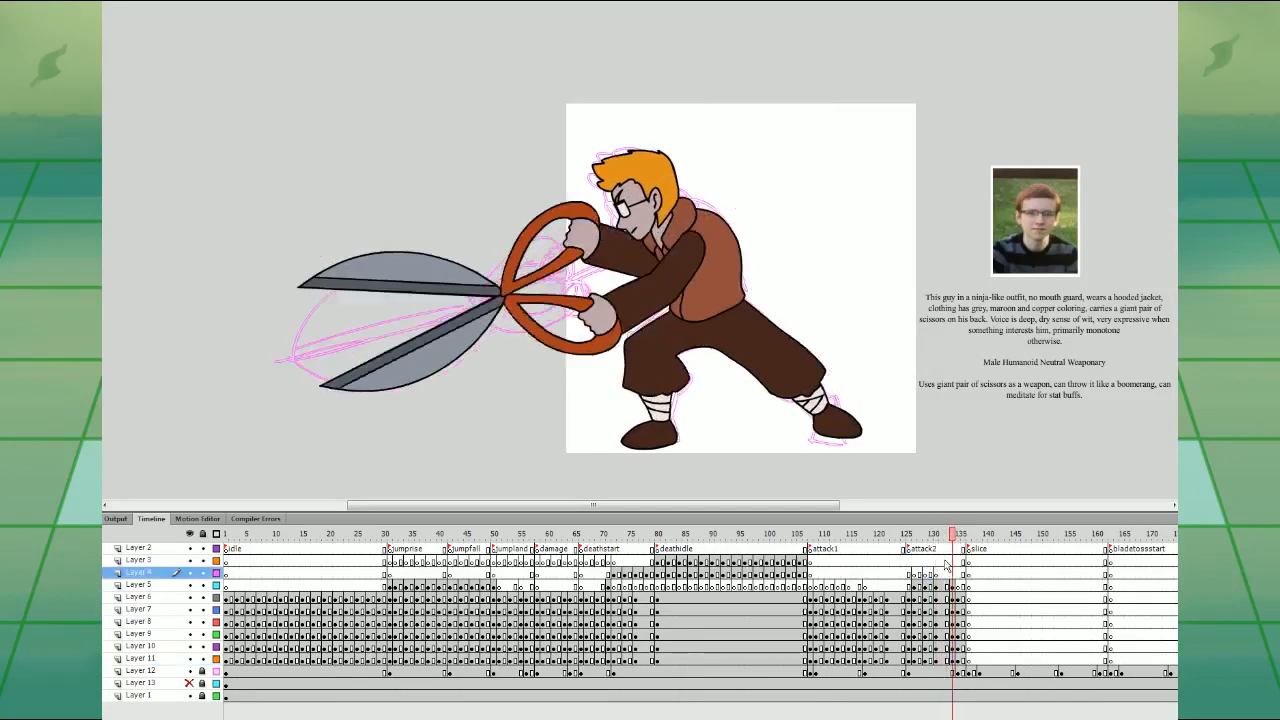
left_click_drag(947, 549, 949, 695)
key("F5")
- Replay attack2 several times and inspect the frames leading from the closed scissors back to the standing pose
left_click(908, 624)
key("Return")
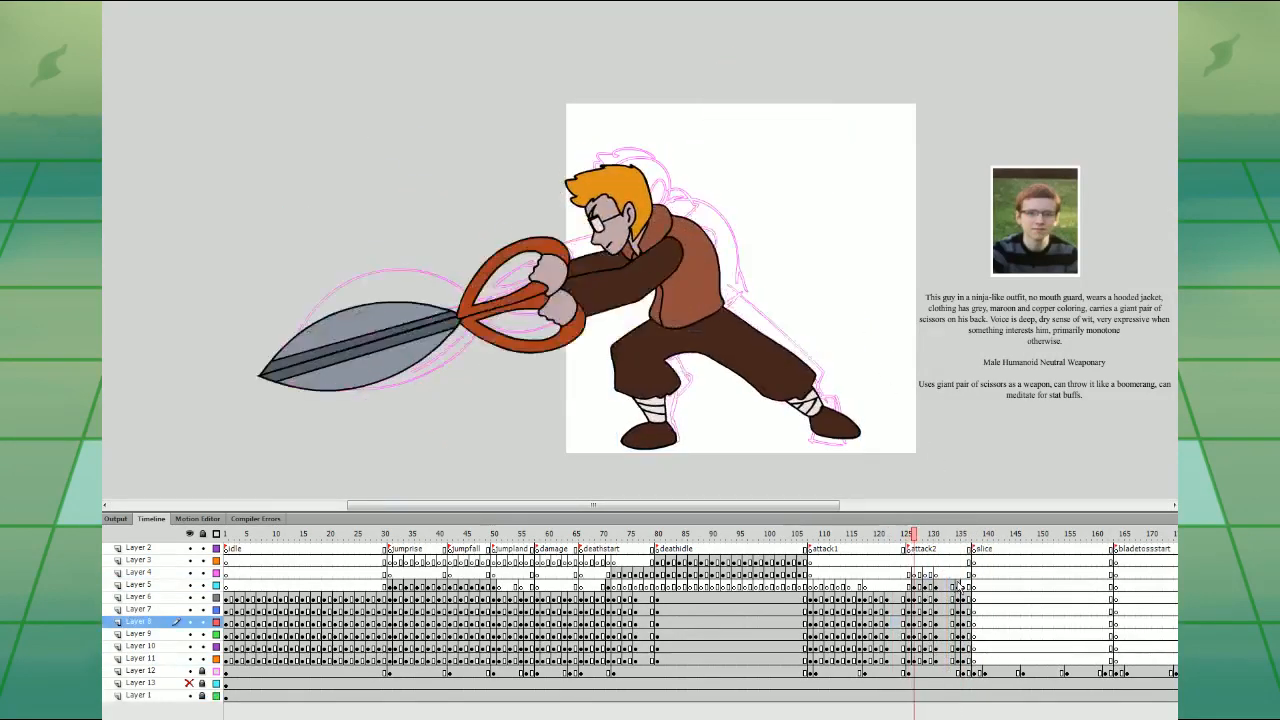
key("Return")
left_click(908, 562)
key("Return")
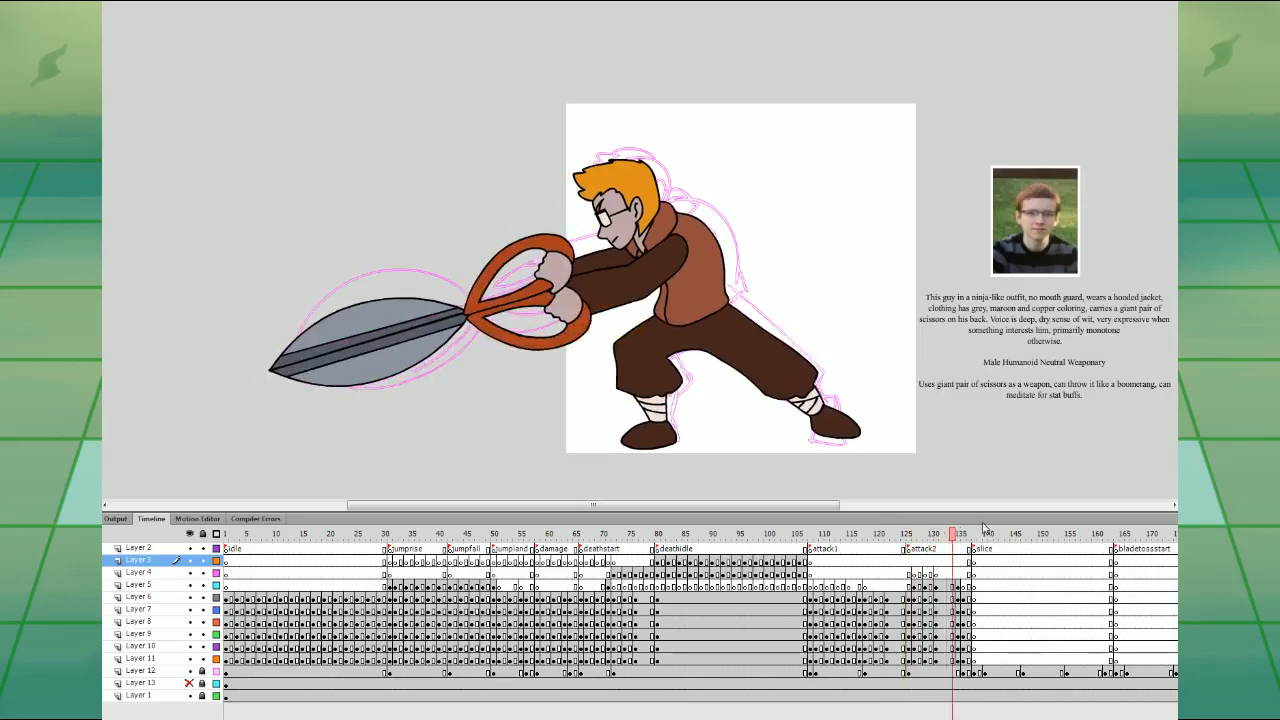
key("Return")
left_click(943, 574)
left_click(958, 585)
key("Return")
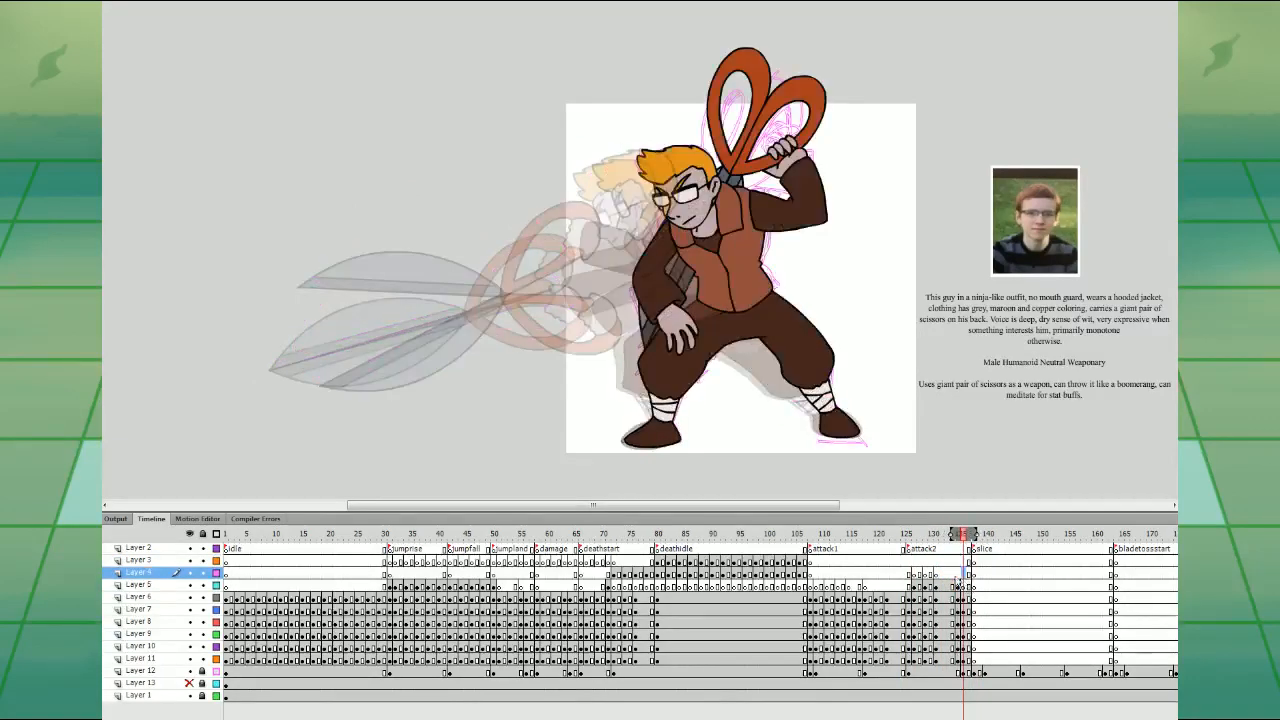
left_click(956, 577)
left_click(958, 575)
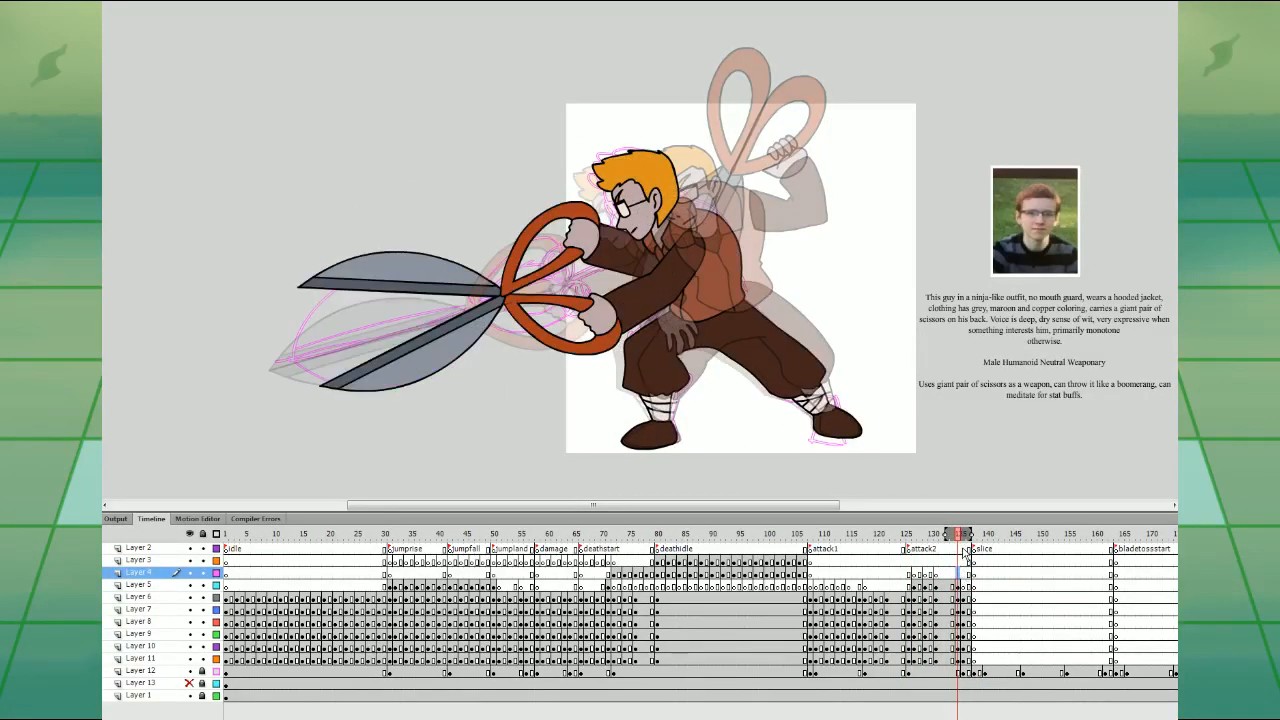
- Insert two more frames across all layers at the end of attack2, before slice
left_click_drag(963, 549, 967, 711)
left_click(975, 636)
left_click_drag(963, 549, 968, 714)
key("F5")
mouse_move(963, 587)
left_mouse_down()
mouse_move(964, 659)
mouse_move(984, 636)
mouse_move(984, 599)
left_mouse_up()
- In attack2's eleventh frame, rotate the raised scissors clockwise and swing the lowered arm outward from the body
left_click(964, 586)
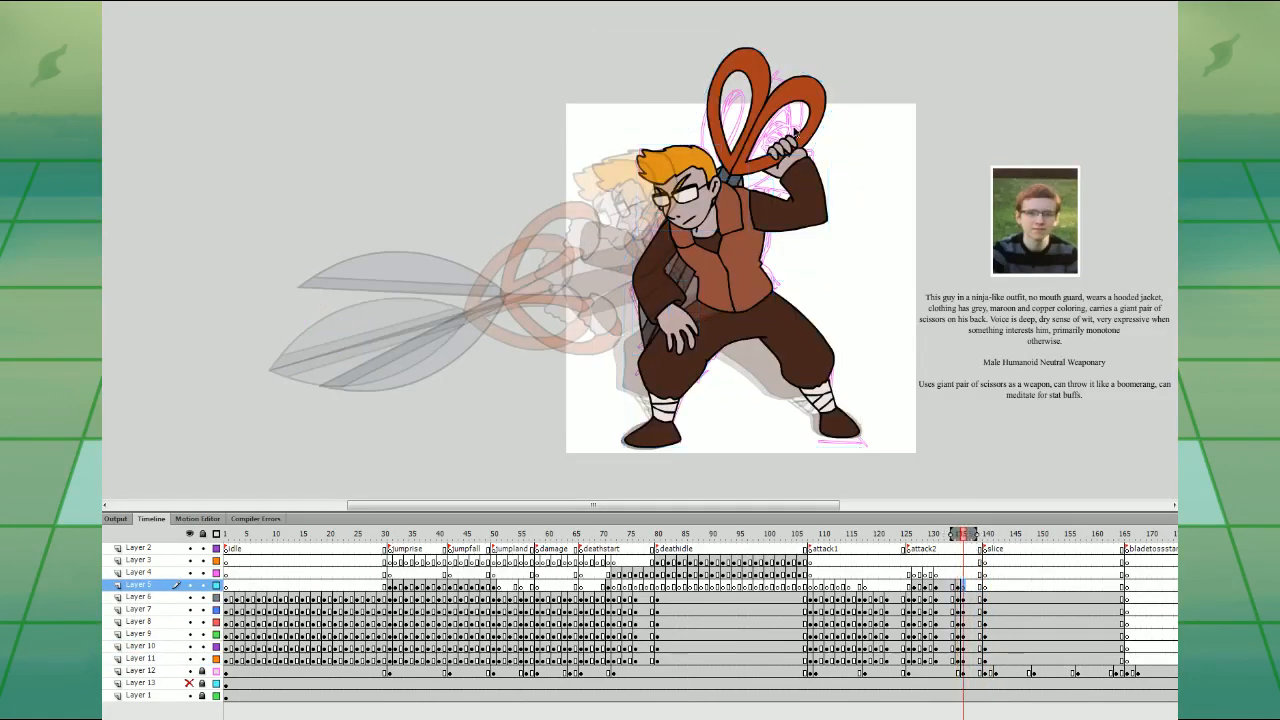
left_click(826, 90)
left_click_drag(846, 85, 873, 130)
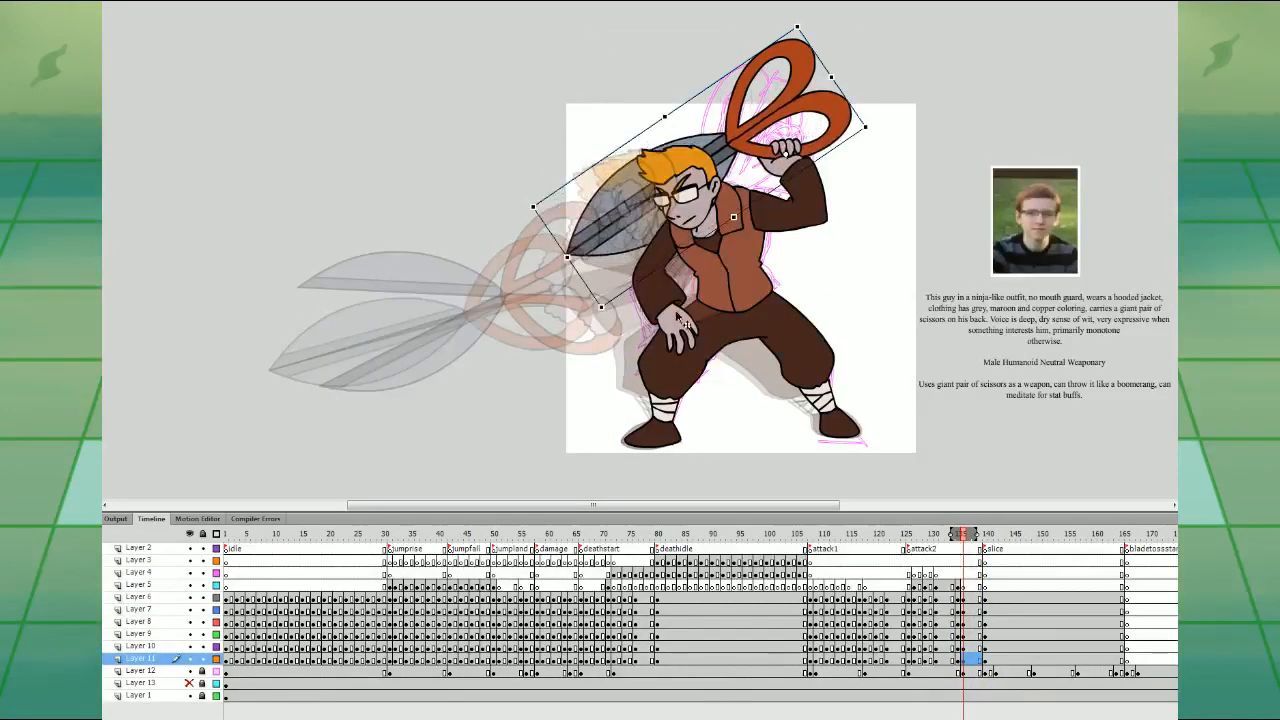
left_click(690, 340)
- Lean the legs slightly left and shift the upper body and scissors left and down with them
left_click(660, 360)
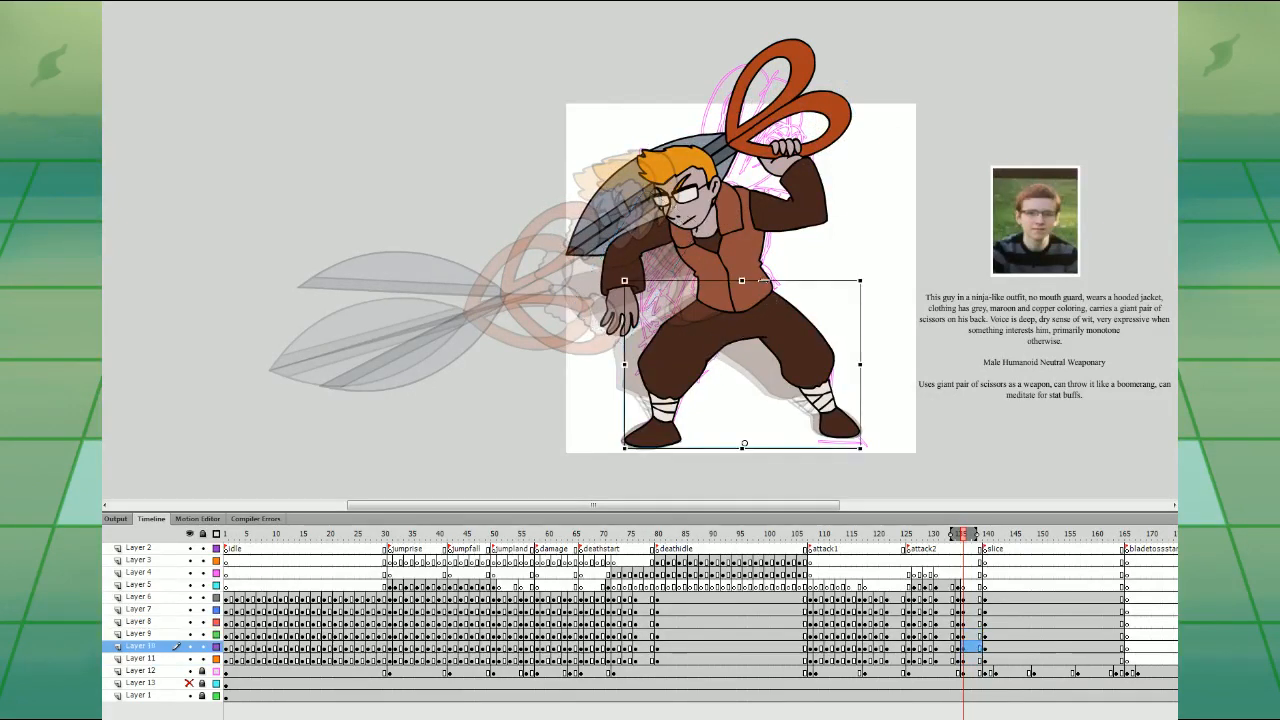
left_click(707, 186)
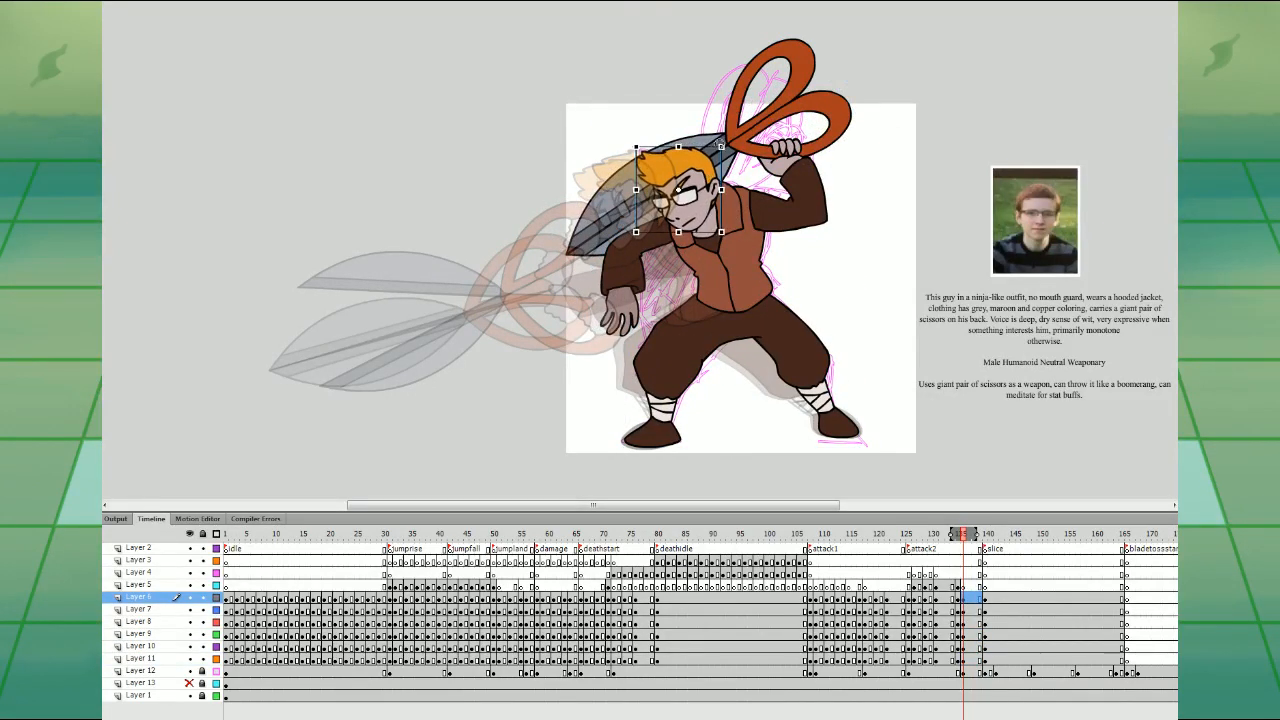
left_click_drag(812, 218, 815, 223)
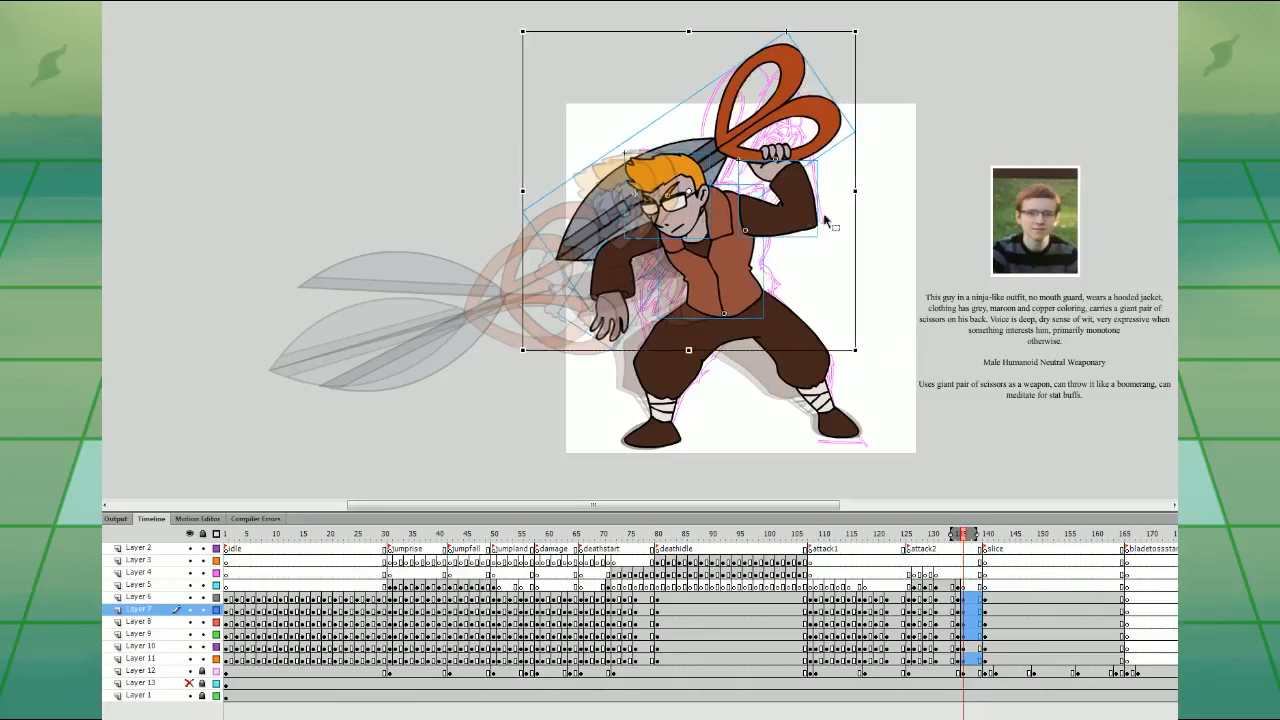
- Replay attack2 and set up standing-pose keyframes for the body layers in its final frames before slice
left_click(914, 573)
key("Return")
key("Return")
left_click_drag(989, 599, 976, 662)
left_click(979, 587)
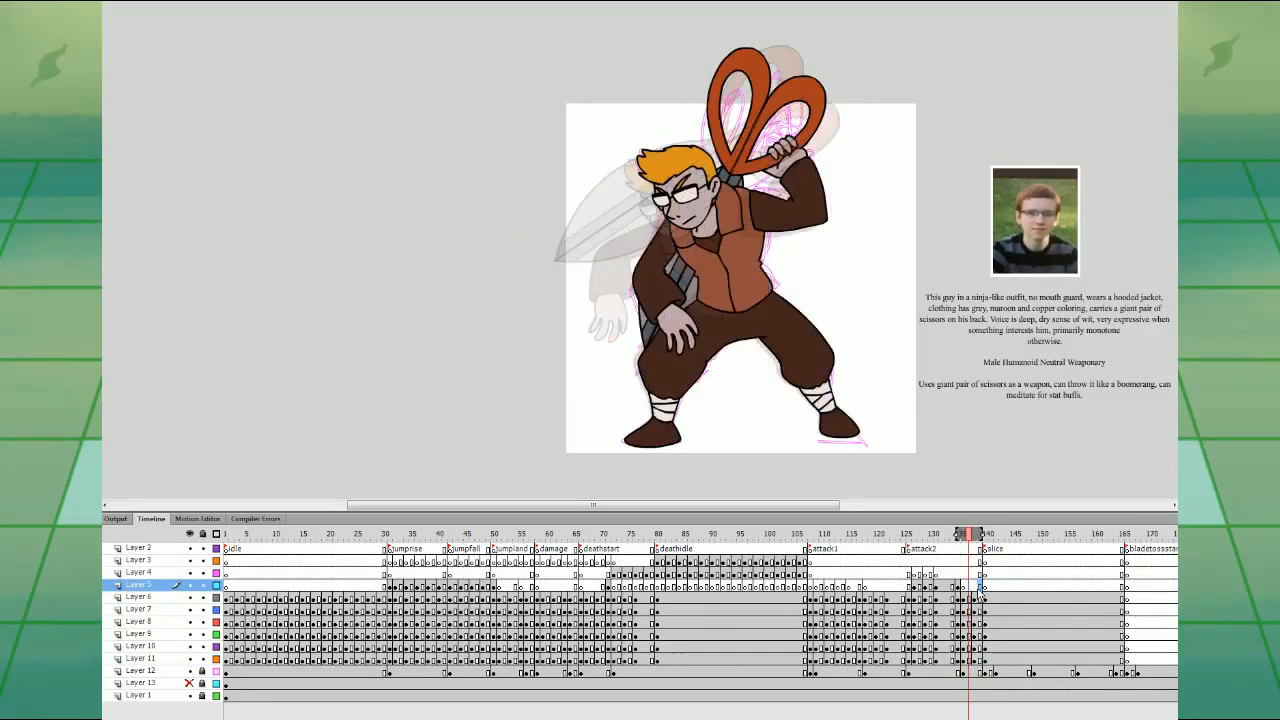
- Lean the legs slightly right and nudge the scissors left and up in attack2's final pose
left_click(820, 381)
left_click_drag(799, 280, 803, 281)
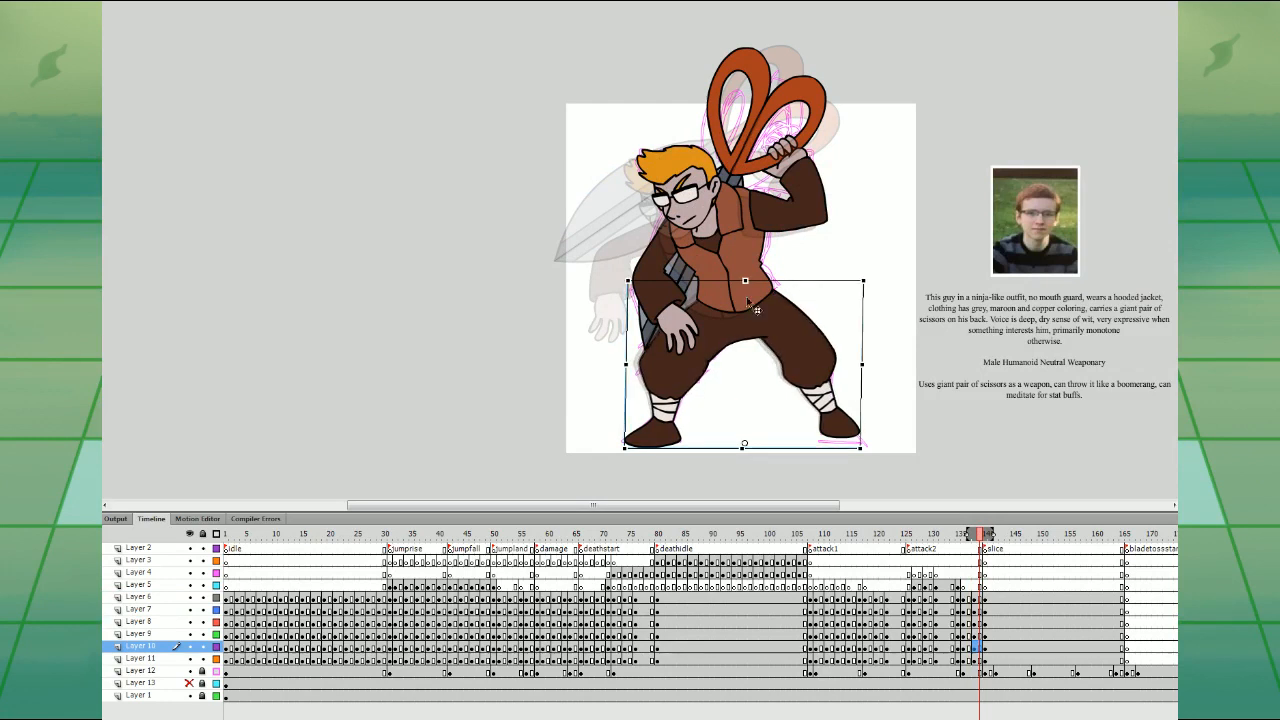
left_click(806, 219)
left_click(805, 138)
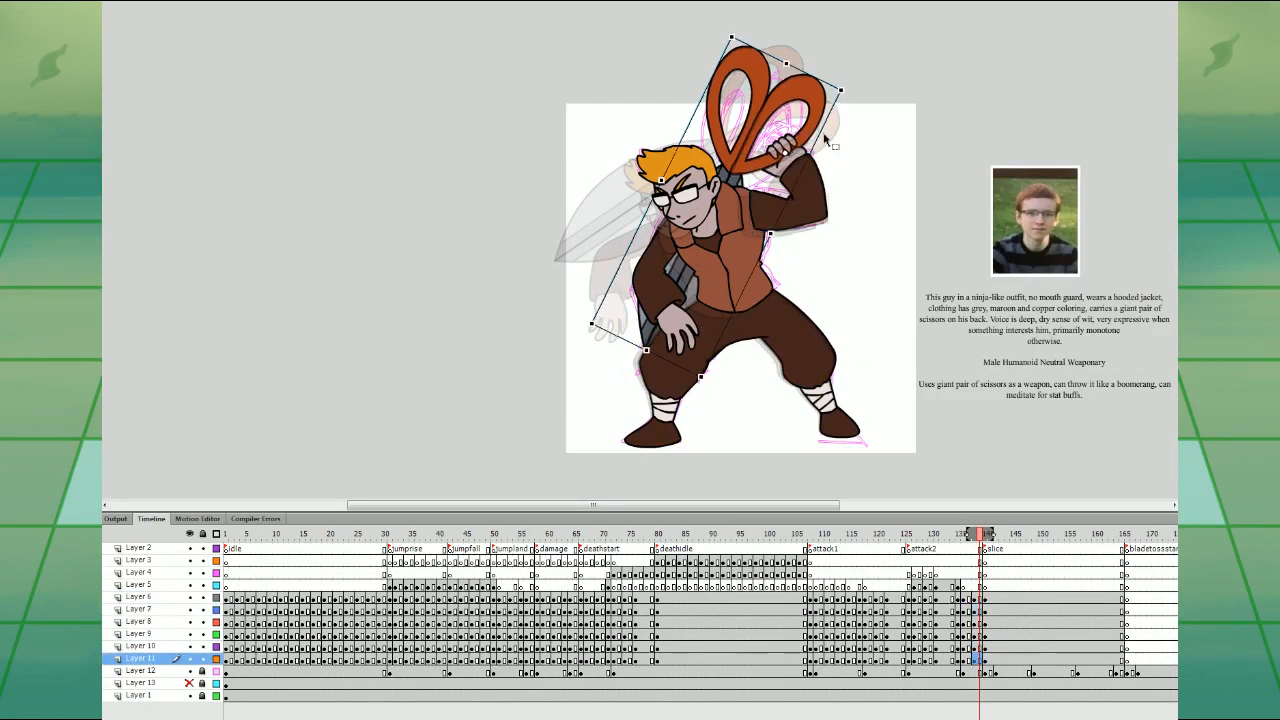
key("Left")
key("Left")
key("Up")
key("Up")
- Rotate the lowered arm slightly toward the body in the final pose and replay attack1 and attack2
left_click(708, 198)
left_click(690, 340)
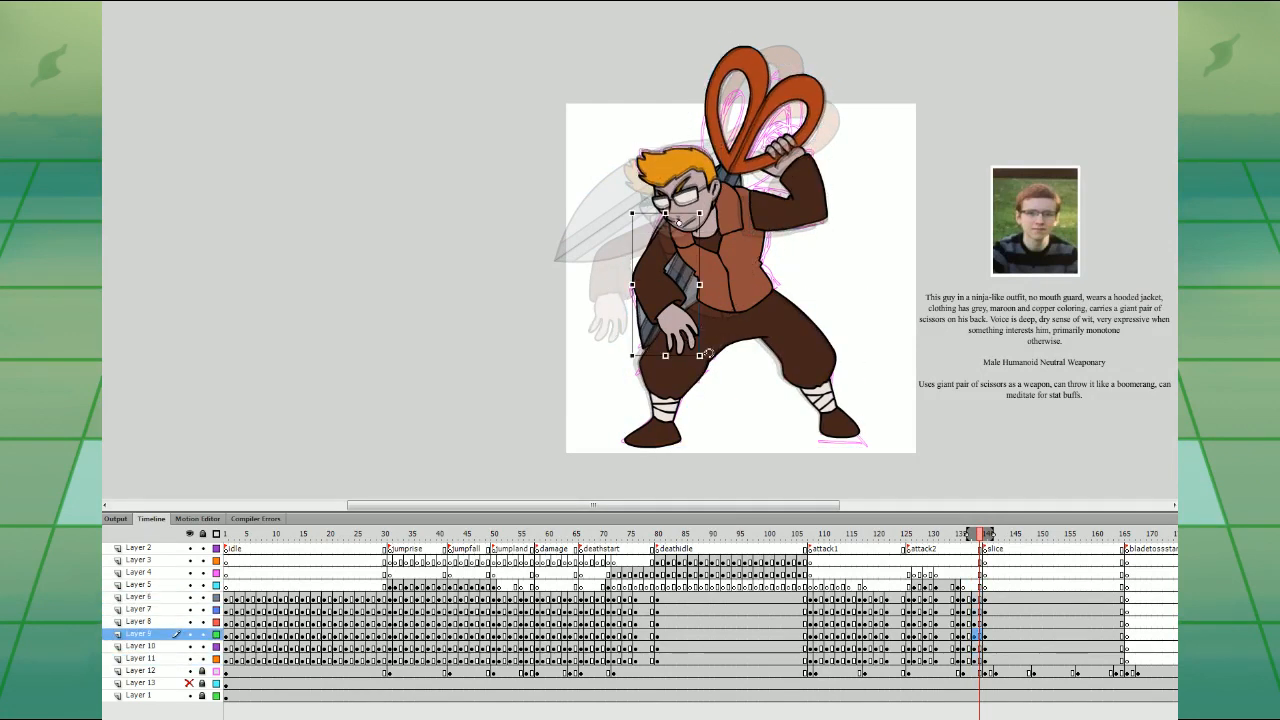
left_click(825, 243)
left_click(943, 480)
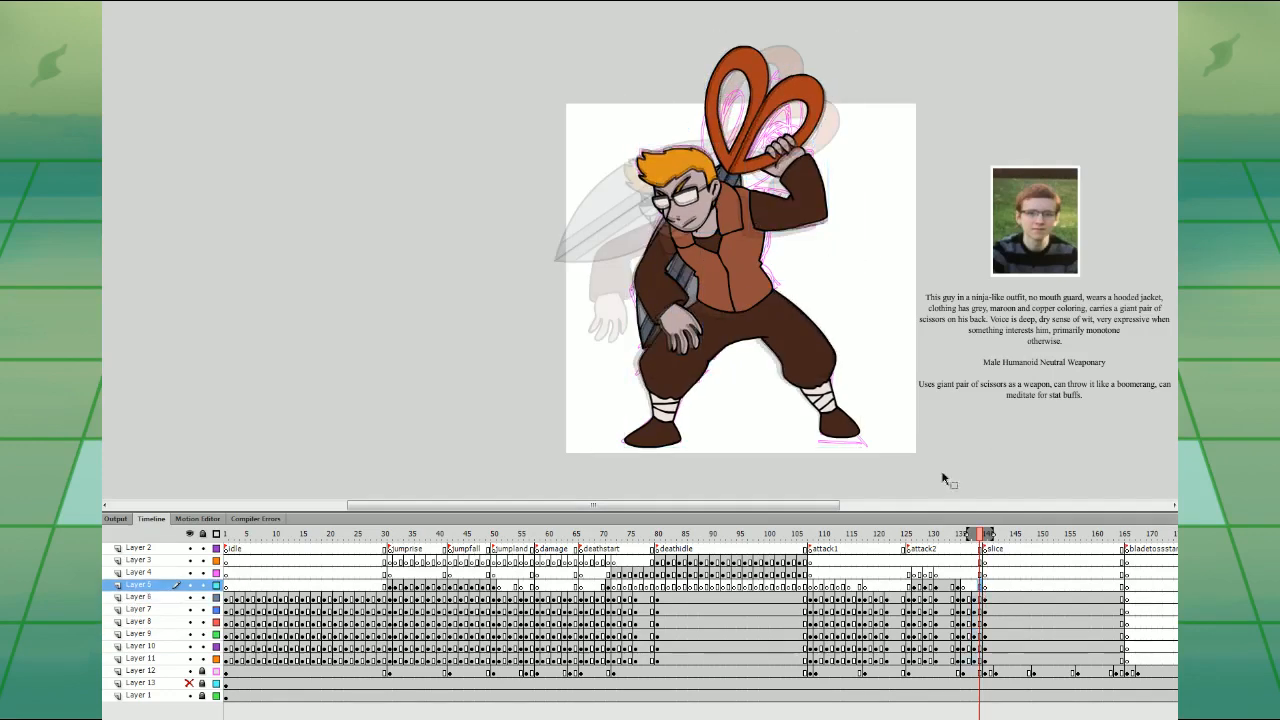
left_click_drag(800, 258, 829, 251)
key("Return")
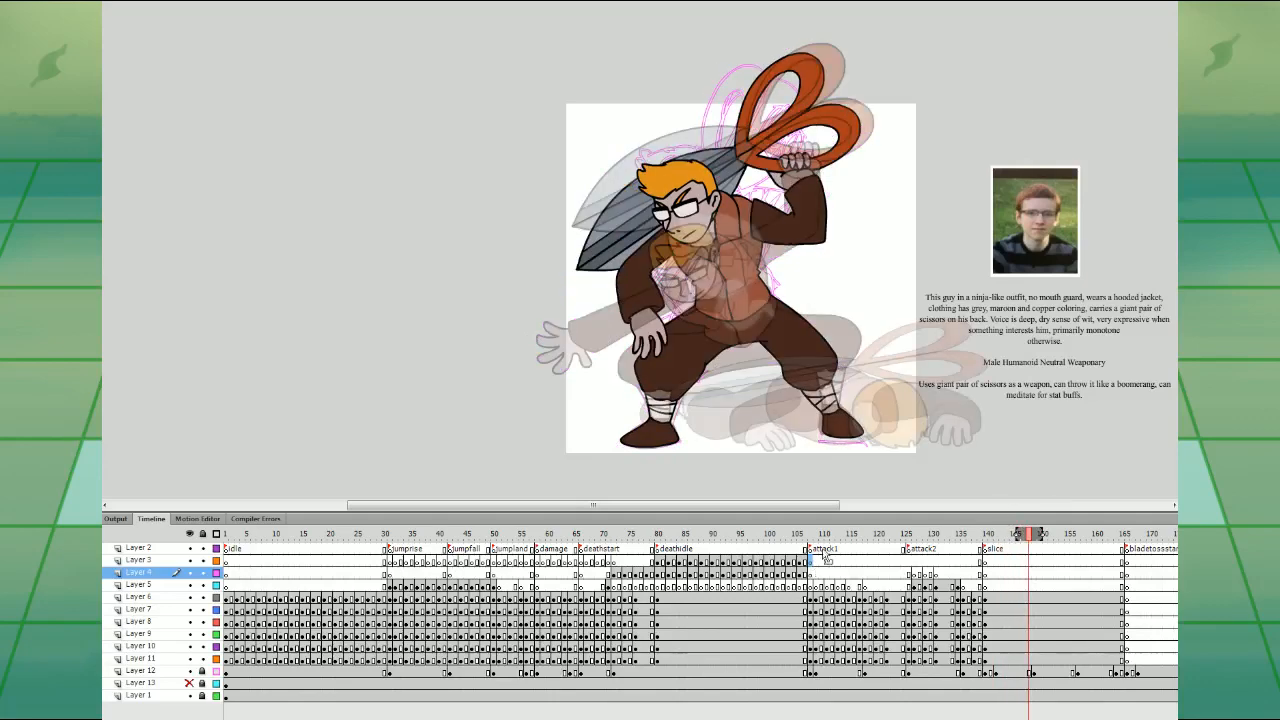
left_click(850, 533)
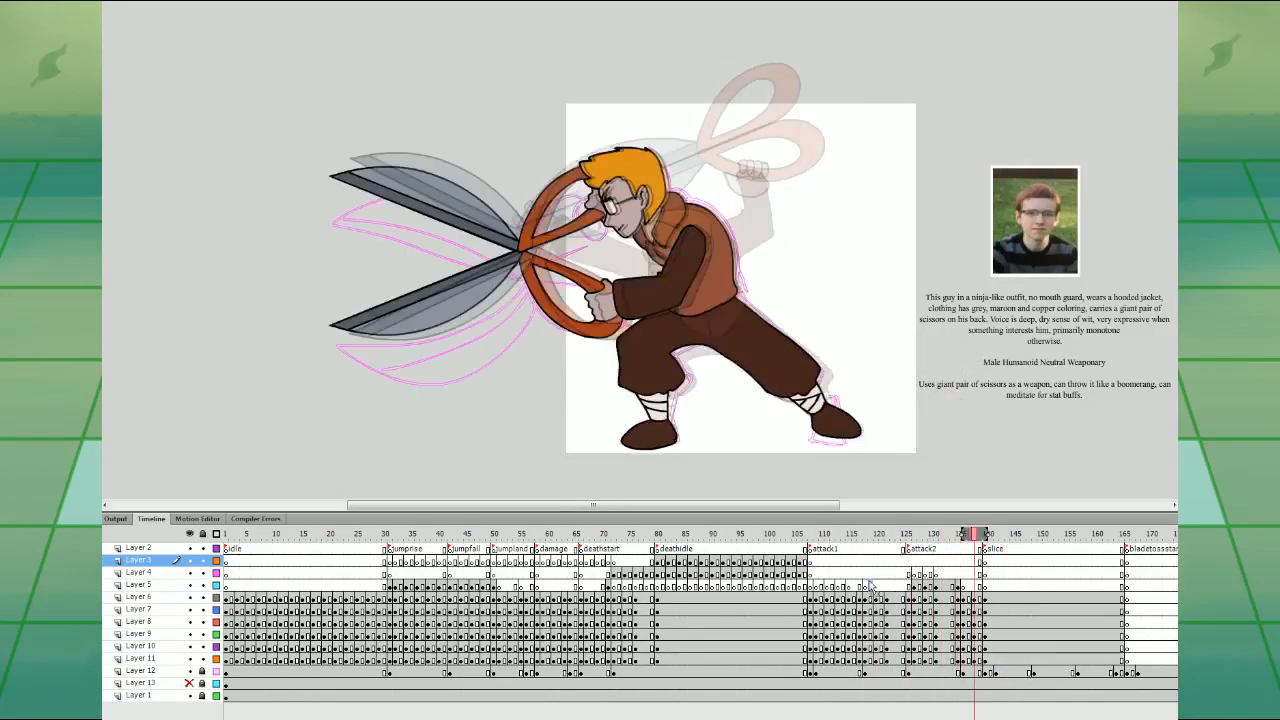
- Replay attack1 and attack2 to check the scissor strike's timing
left_click(860, 584)
left_click(814, 573)
key("Return")
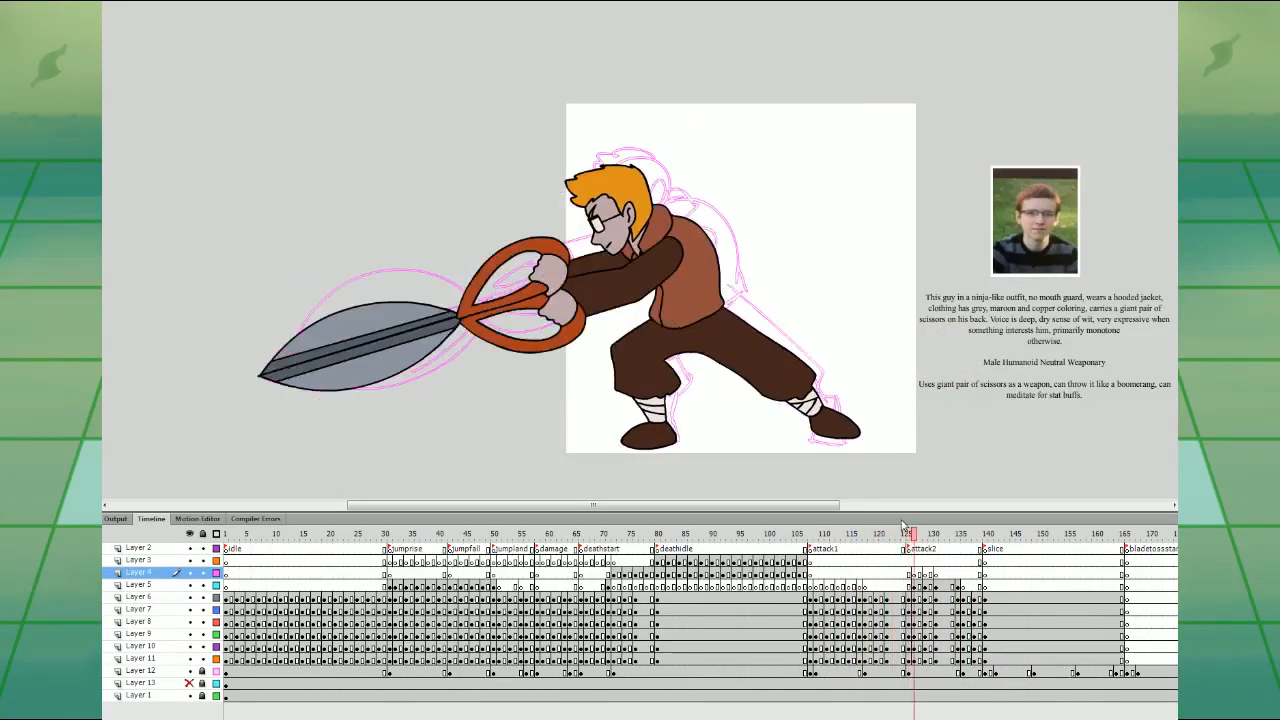
left_click(818, 573)
key("Return")
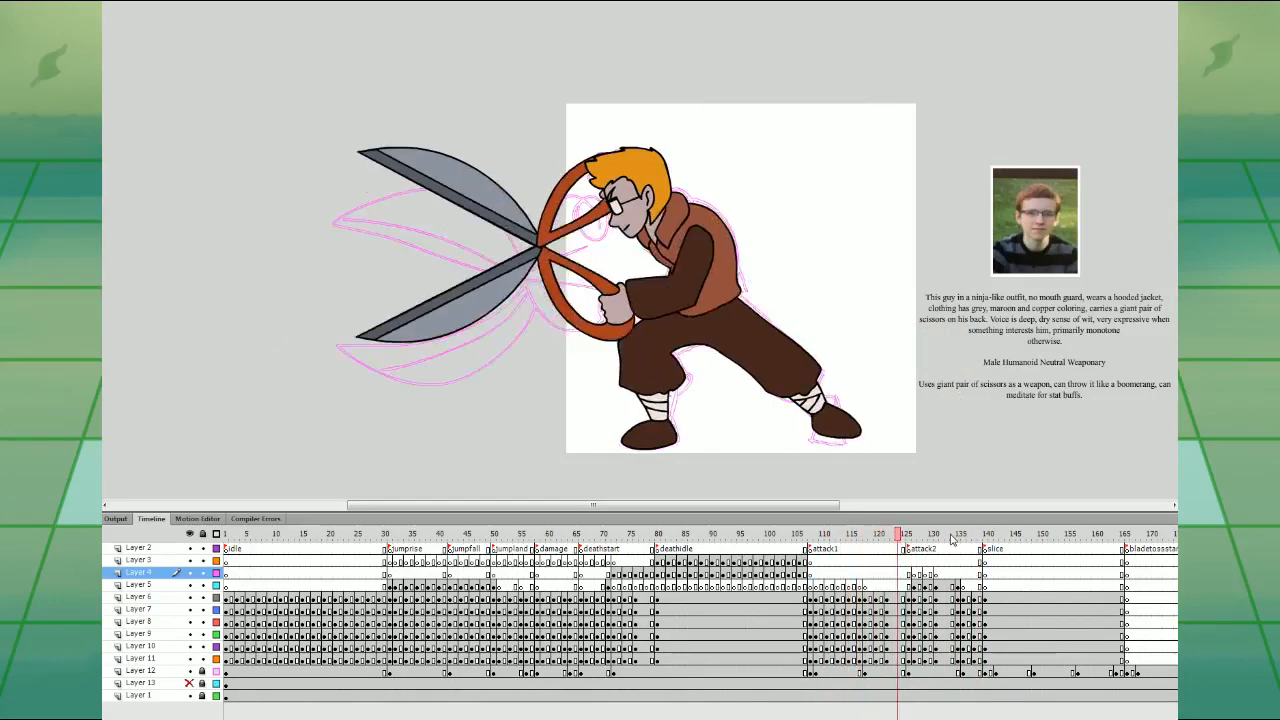
- Lengthen the slice section by inserting ten frames across all layers before bladetossstart
left_click(1166, 712)
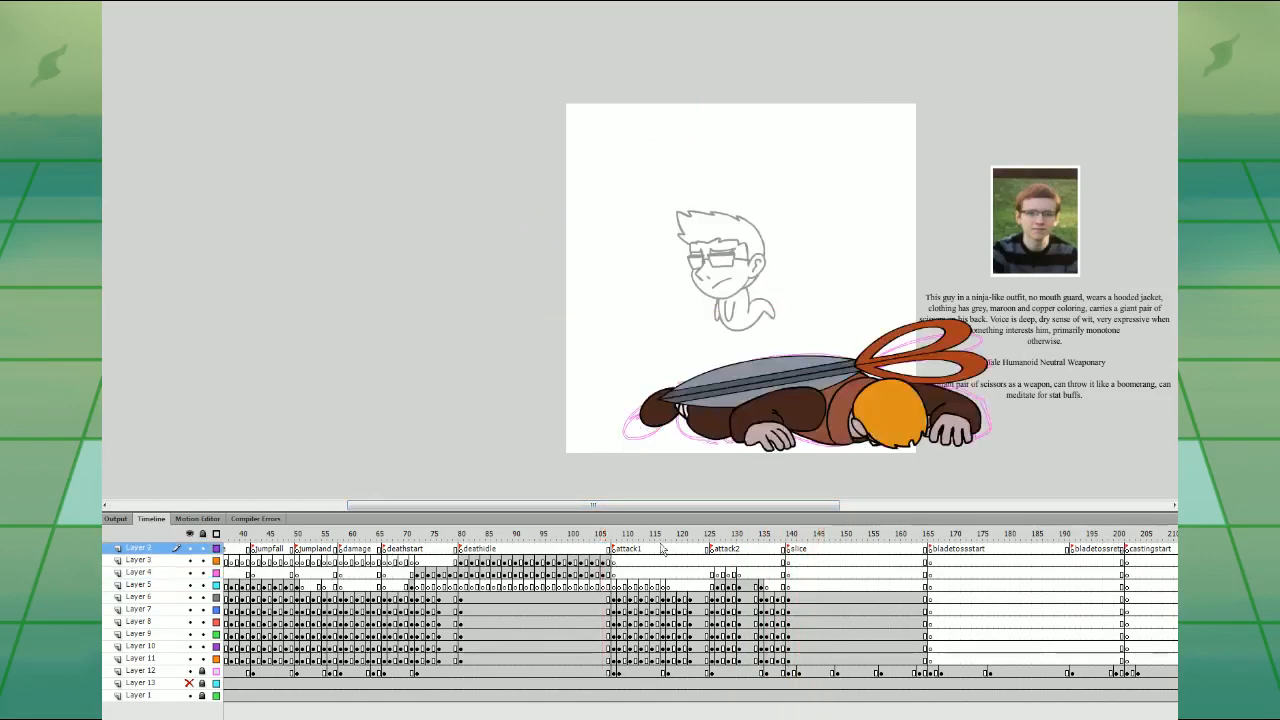
left_click(838, 584)
left_click(881, 574)
left_click(914, 575)
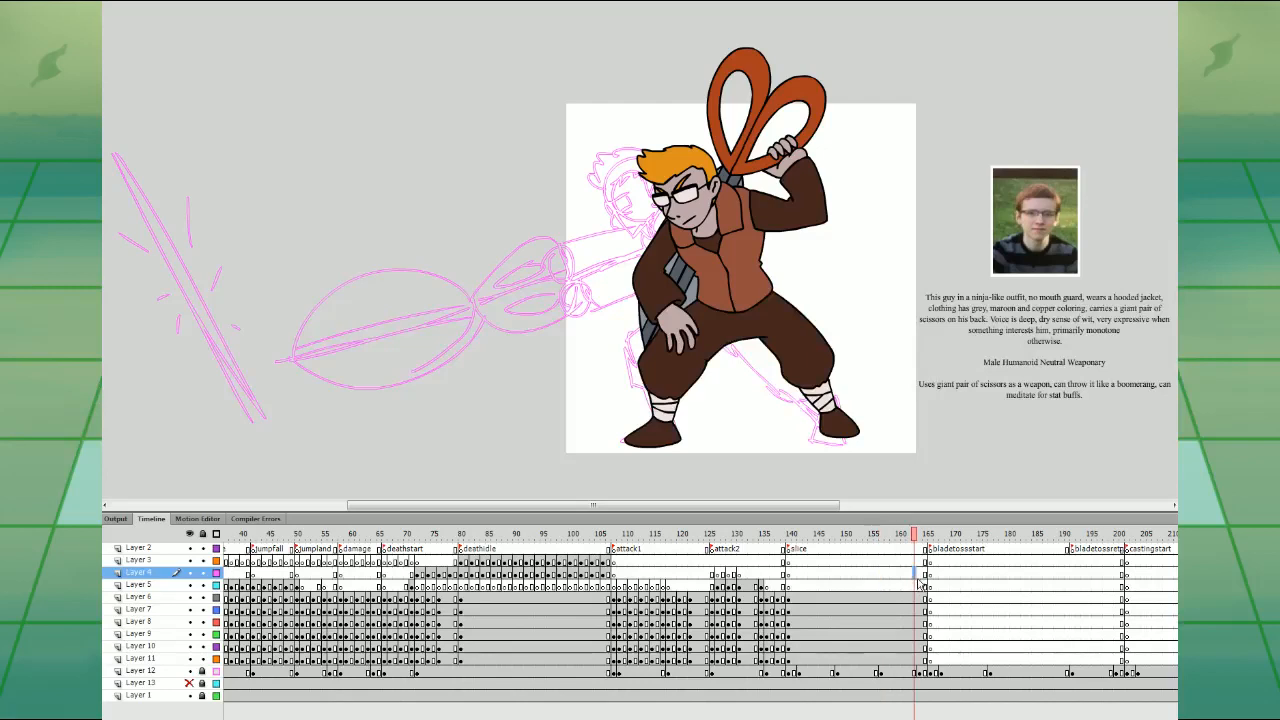
left_click(878, 584)
left_click(901, 583)
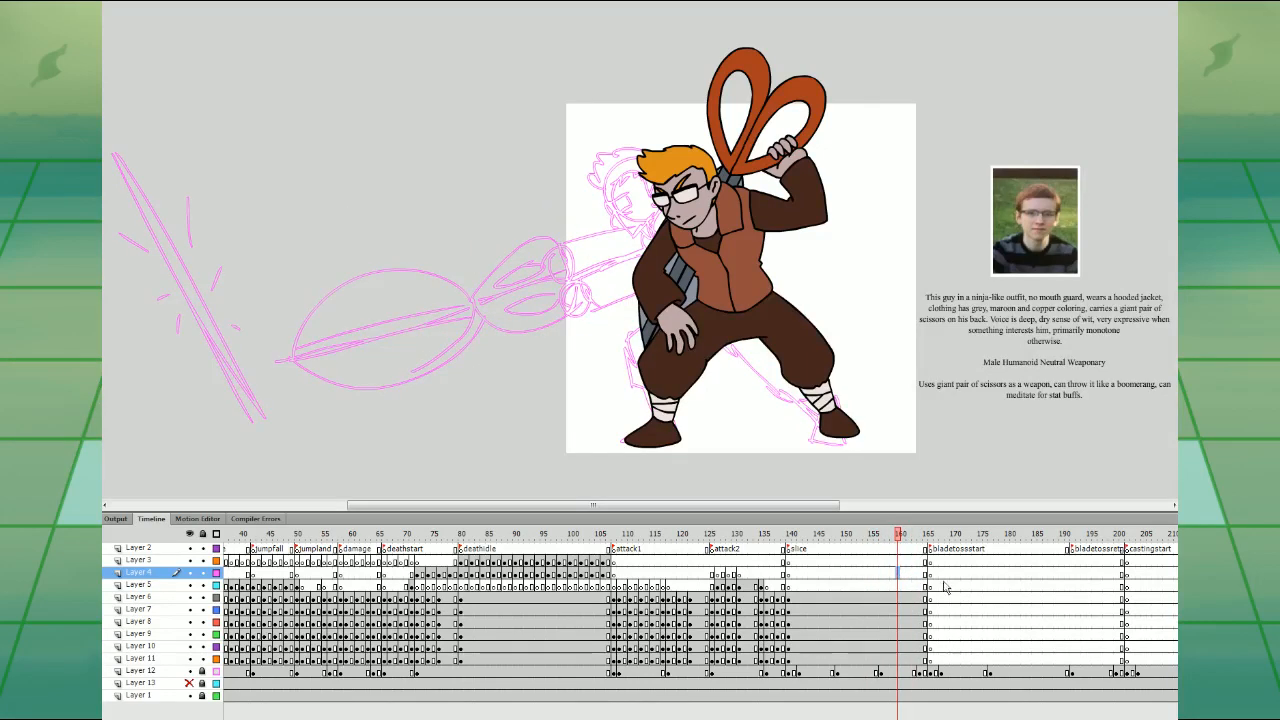
left_click(947, 587)
left_click(923, 596)
left_click_drag(887, 549, 907, 698)
key("F5")
key("F5")
- Duplicate the attack1 and attack2 body-layer keyframes into the slice section and play it back
left_click_drag(614, 660, 957, 573)
key("Return")
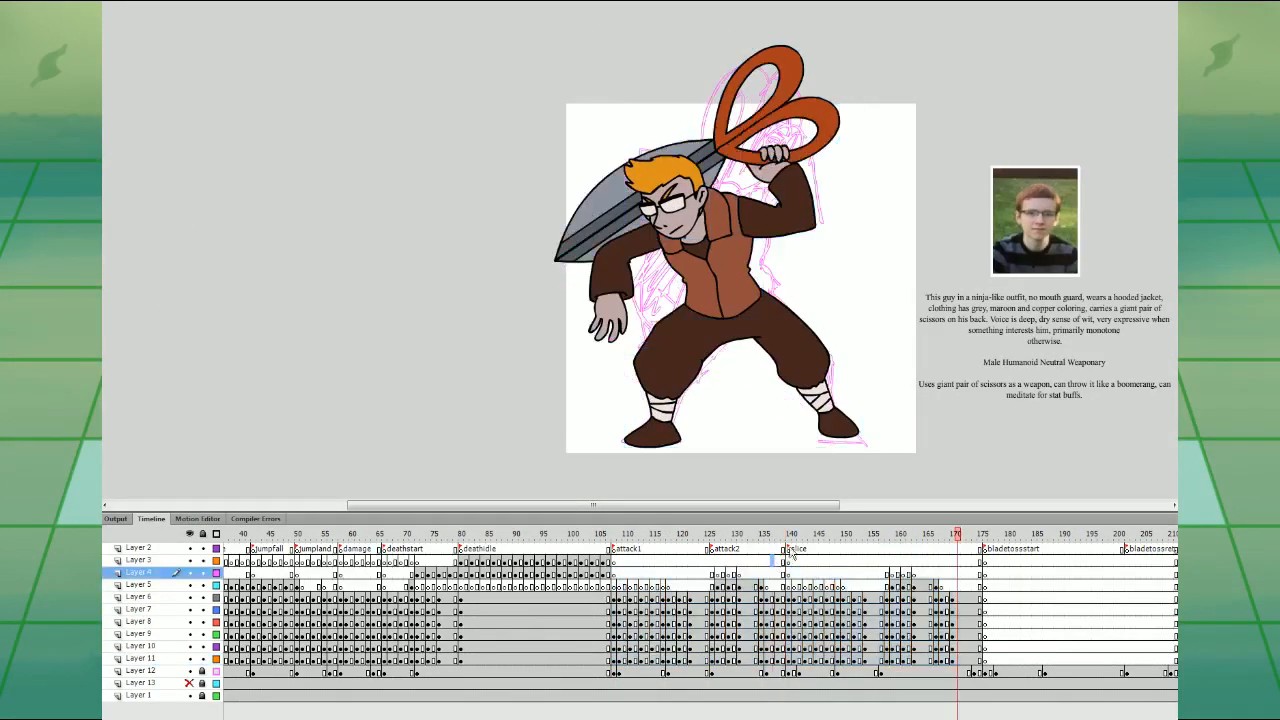
left_click(794, 584)
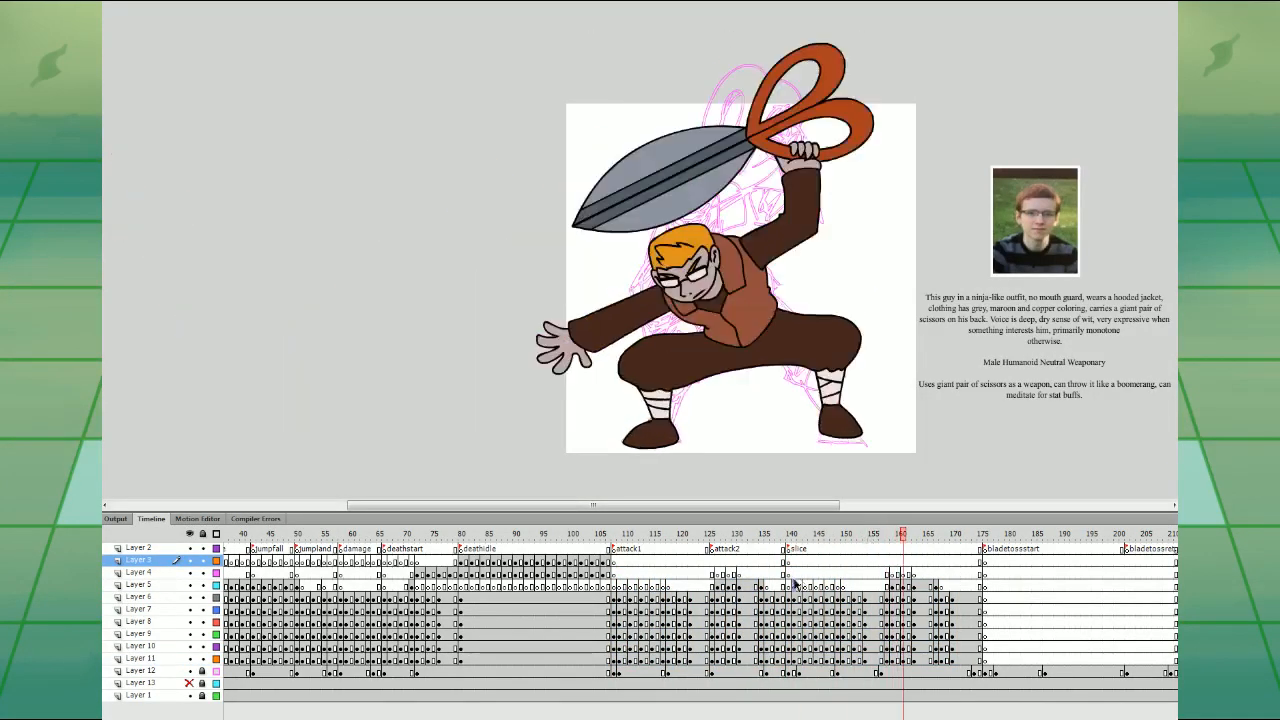
key("Return")
key("Return")
- Insert two frames into slice's open-scissors hold and tween the body layers across the extended hold
left_click_drag(867, 598, 867, 659)
left_click_drag(867, 630, 877, 617)
left_click_drag(877, 550, 855, 660)
key("F5")
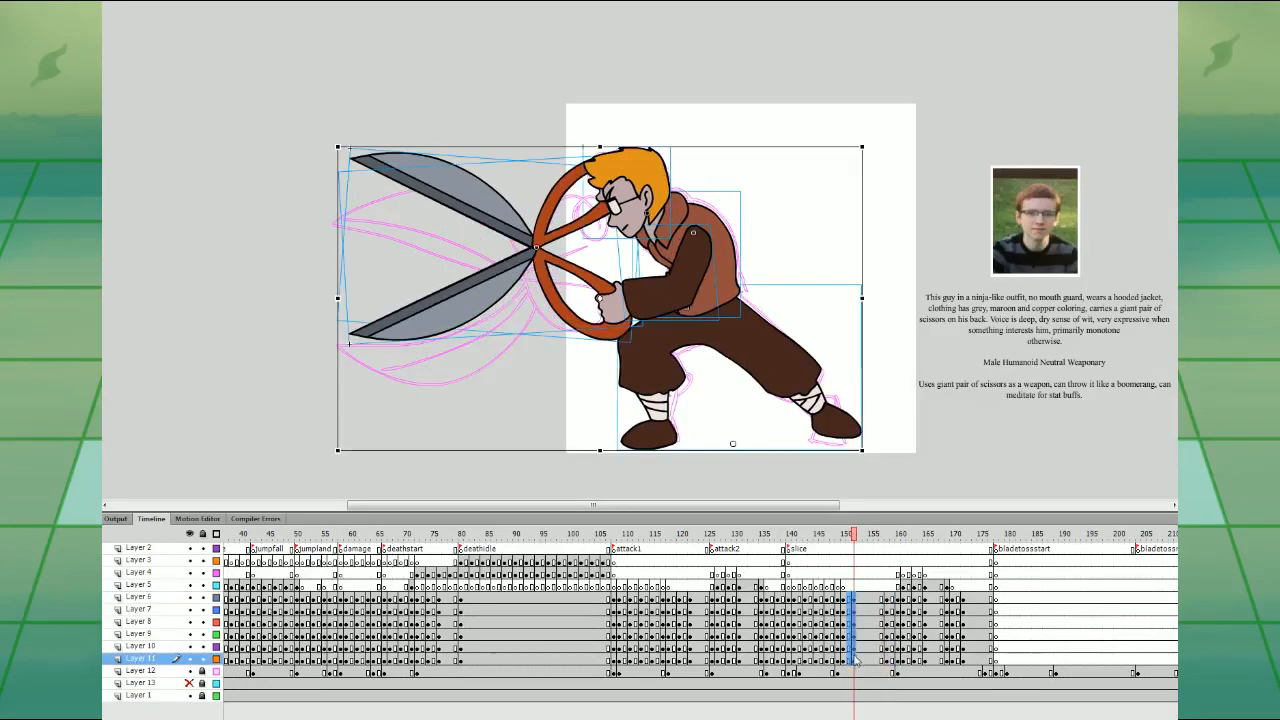
left_click(855, 612)
left_click(948, 284)
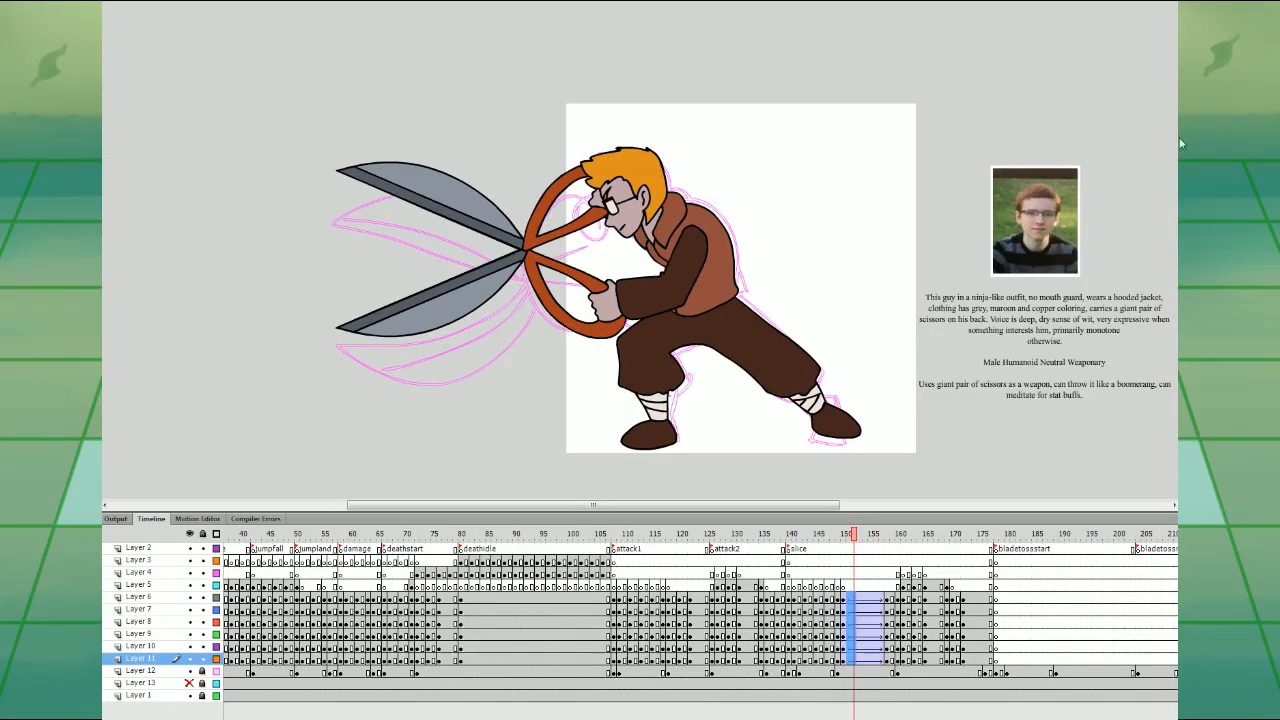
key("Return")
left_click(848, 573)
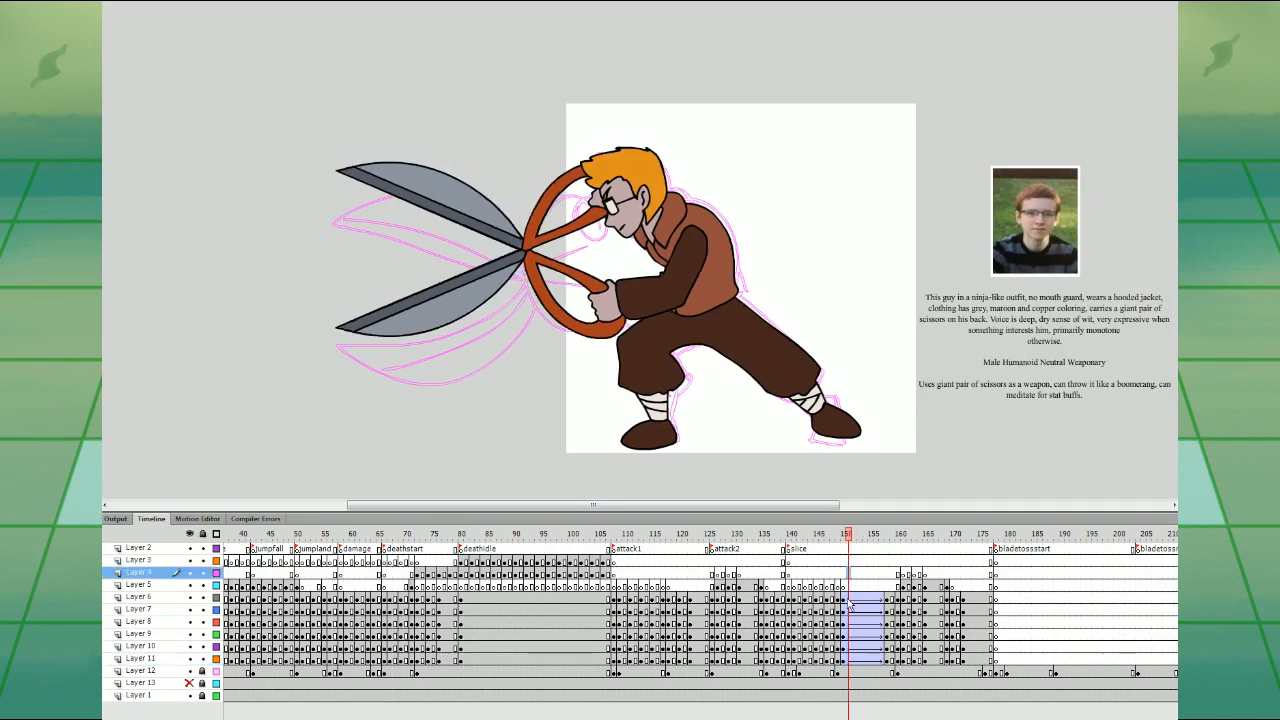
- Convert the open-scissors tween to keyframes on the body layers, clear alternate keyframes, and replay slice
left_click_drag(849, 599, 881, 659)
key("F6")
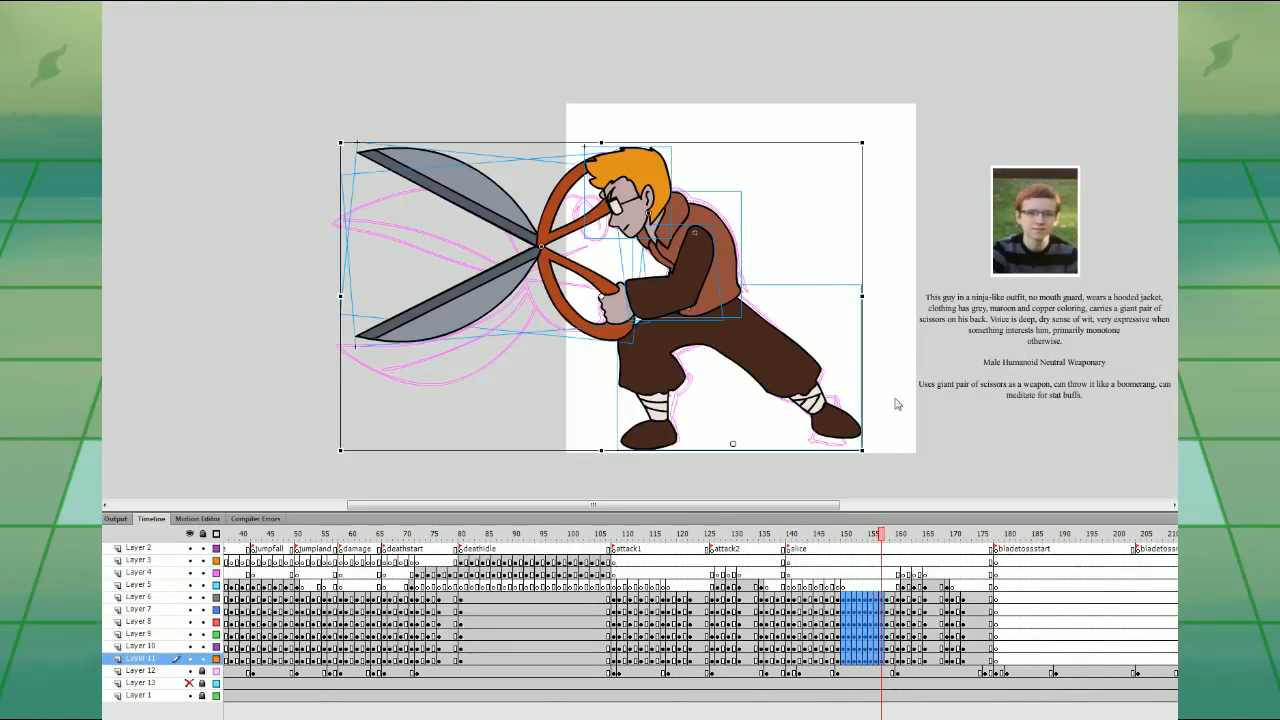
left_click(853, 586)
mouse_move(854, 599)
left_mouse_down()
mouse_move(857, 662)
mouse_move(876, 601)
left_mouse_up()
key("shift+F6")
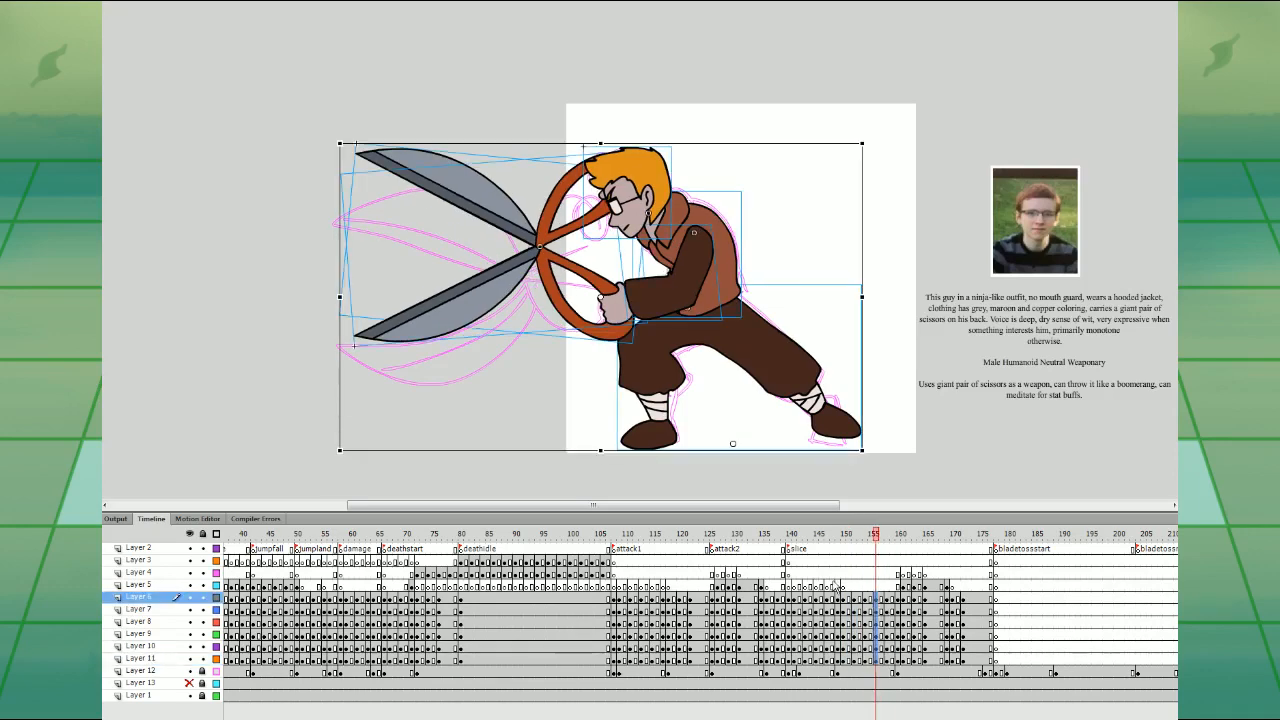
left_click(837, 587)
key("Return")
left_click(874, 573)
key("Return")
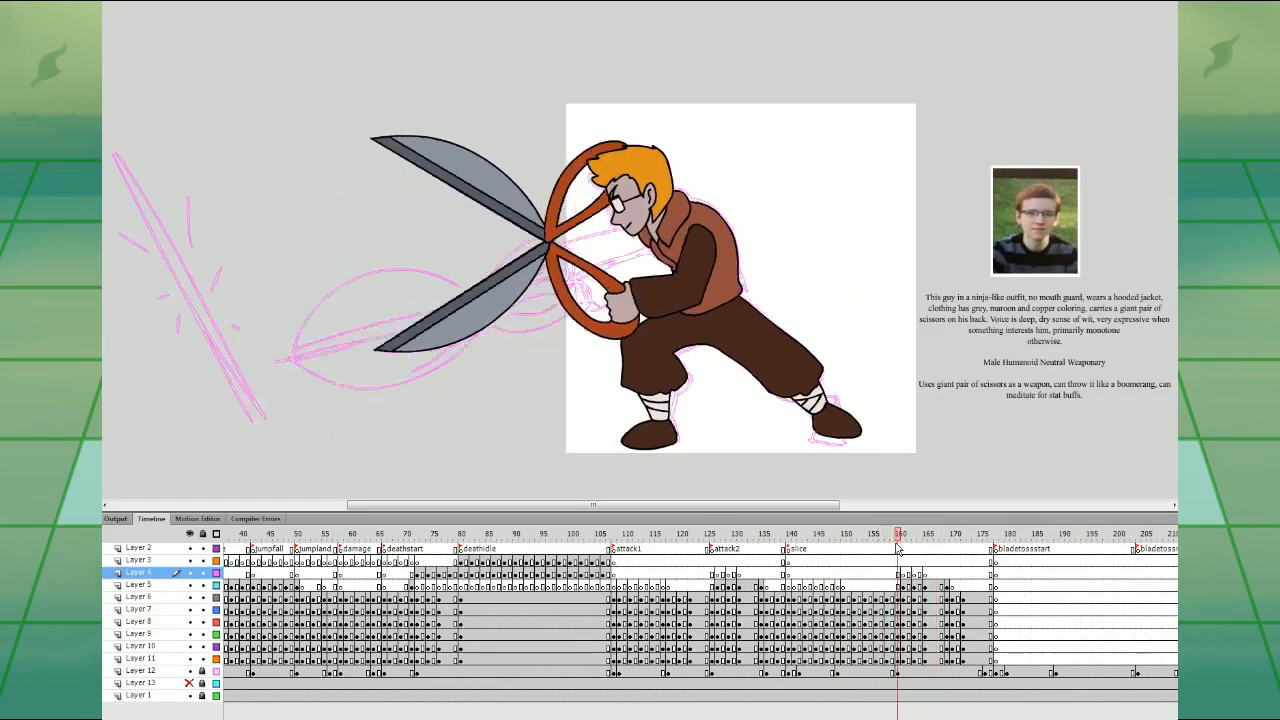
- Insert two frames into slice's closed-scissors recoil and tween the body layers across it
left_click_drag(925, 586, 937, 660)
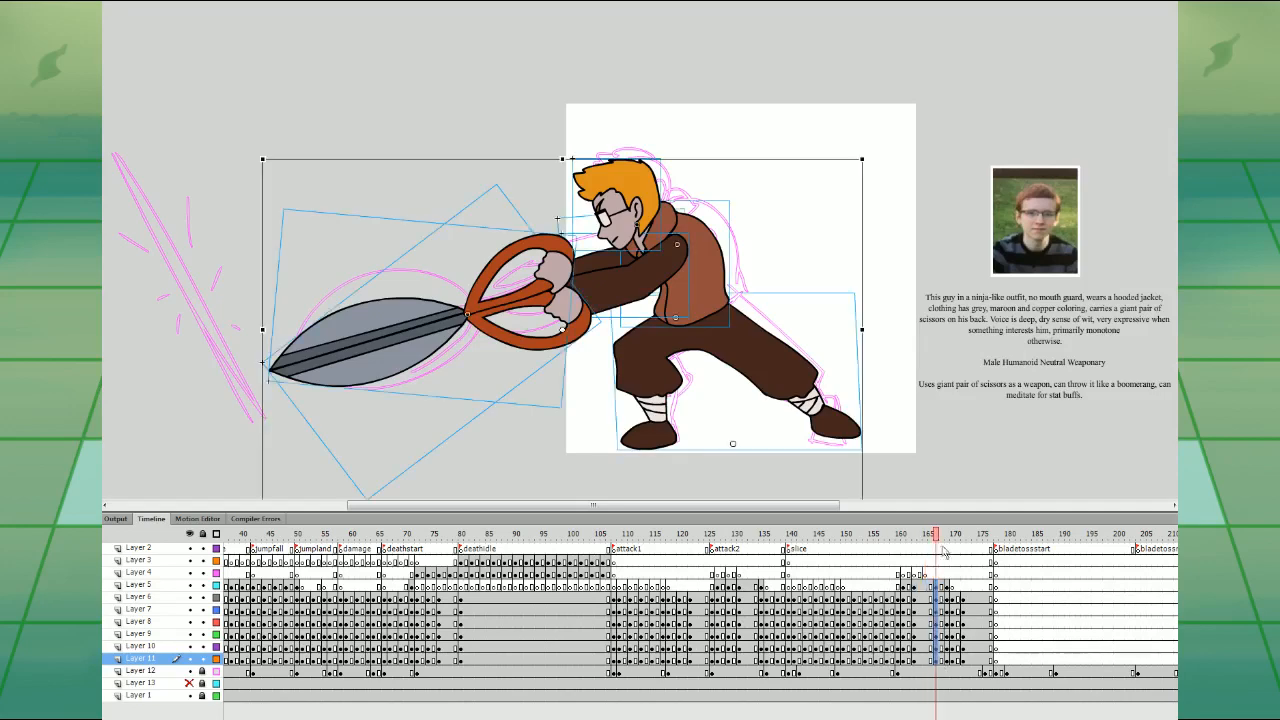
left_click_drag(938, 548, 940, 716)
key("F5")
left_click_drag(936, 574, 937, 660)
mouse_move(937, 660)
left_mouse_down()
mouse_move(914, 588)
mouse_move(918, 658)
left_mouse_up()
key("shift+F6")
left_click(1009, 288)
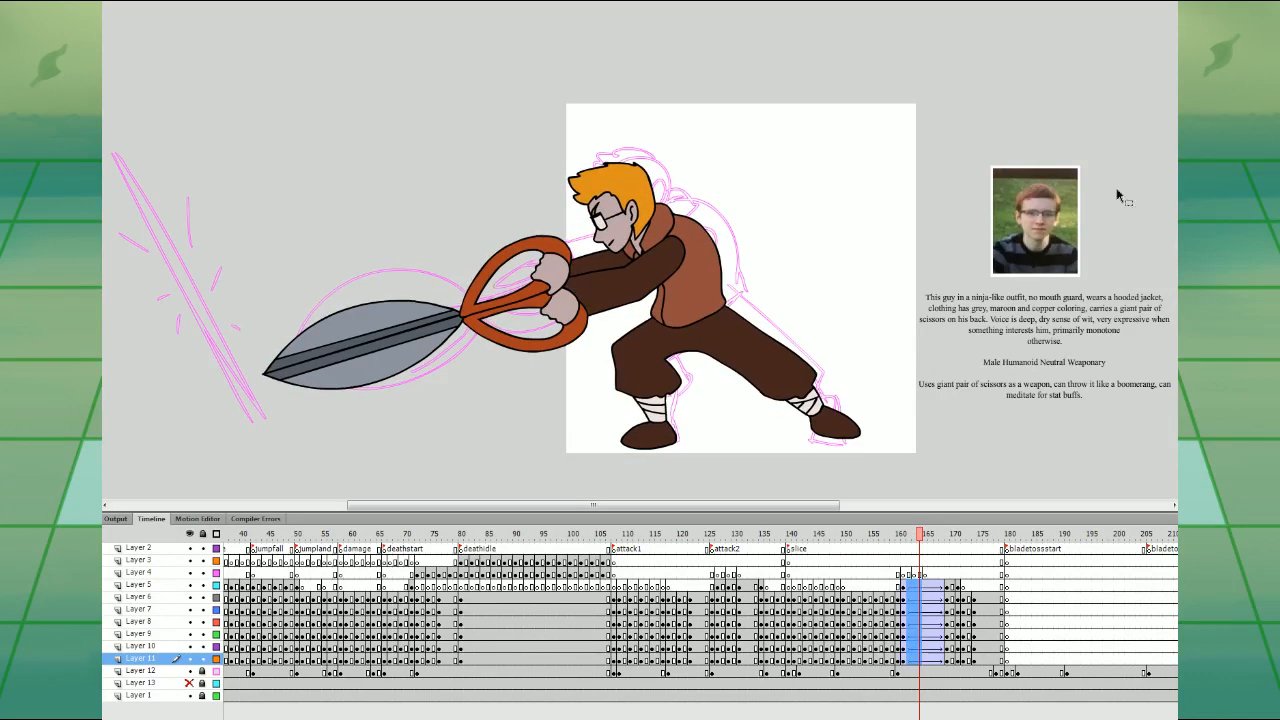
key("Return")
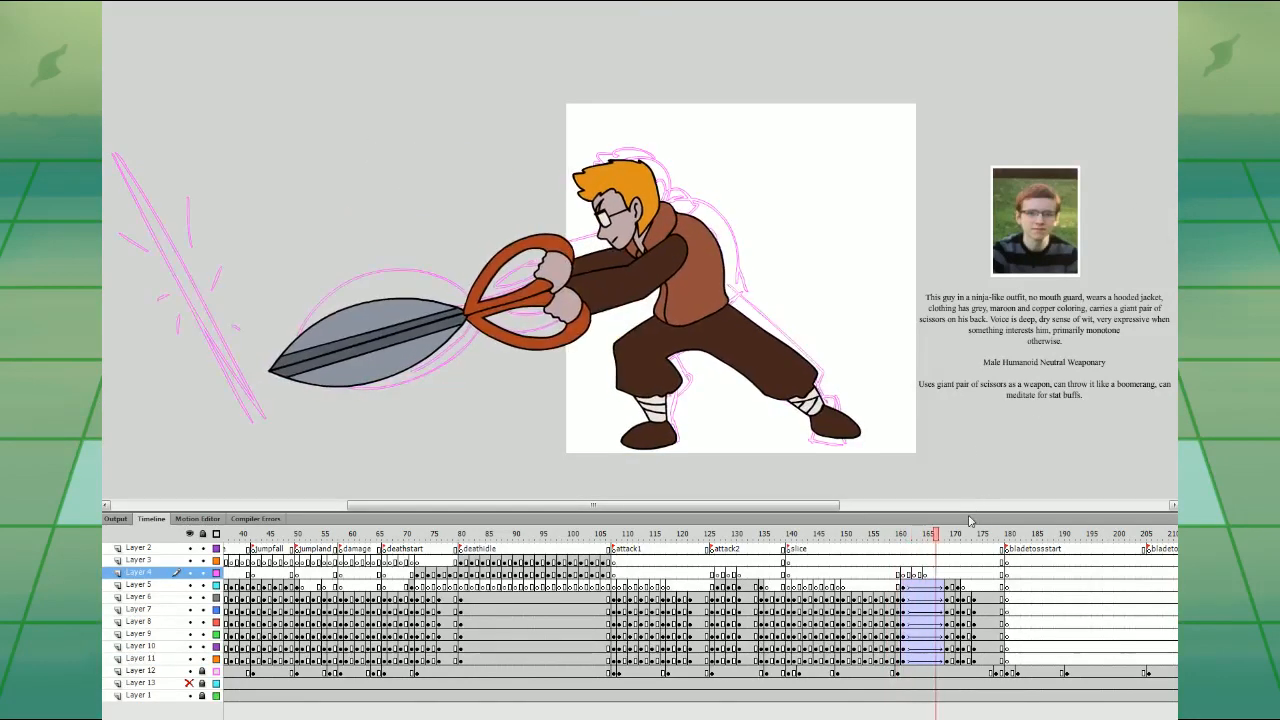
- Convert the closed-scissors tween to keyframes on the body layers, clear alternate keyframes, and replay slice
left_click_drag(904, 587, 938, 656)
key("F6")
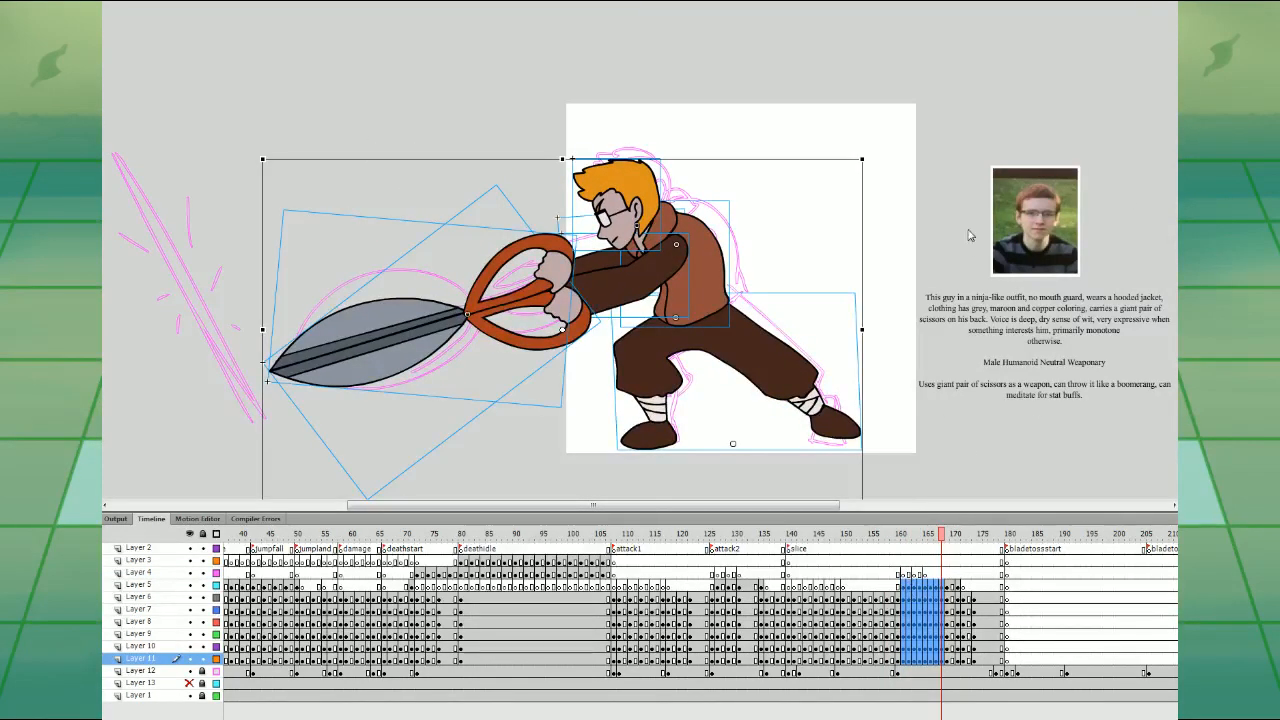
left_click_drag(916, 585, 918, 668)
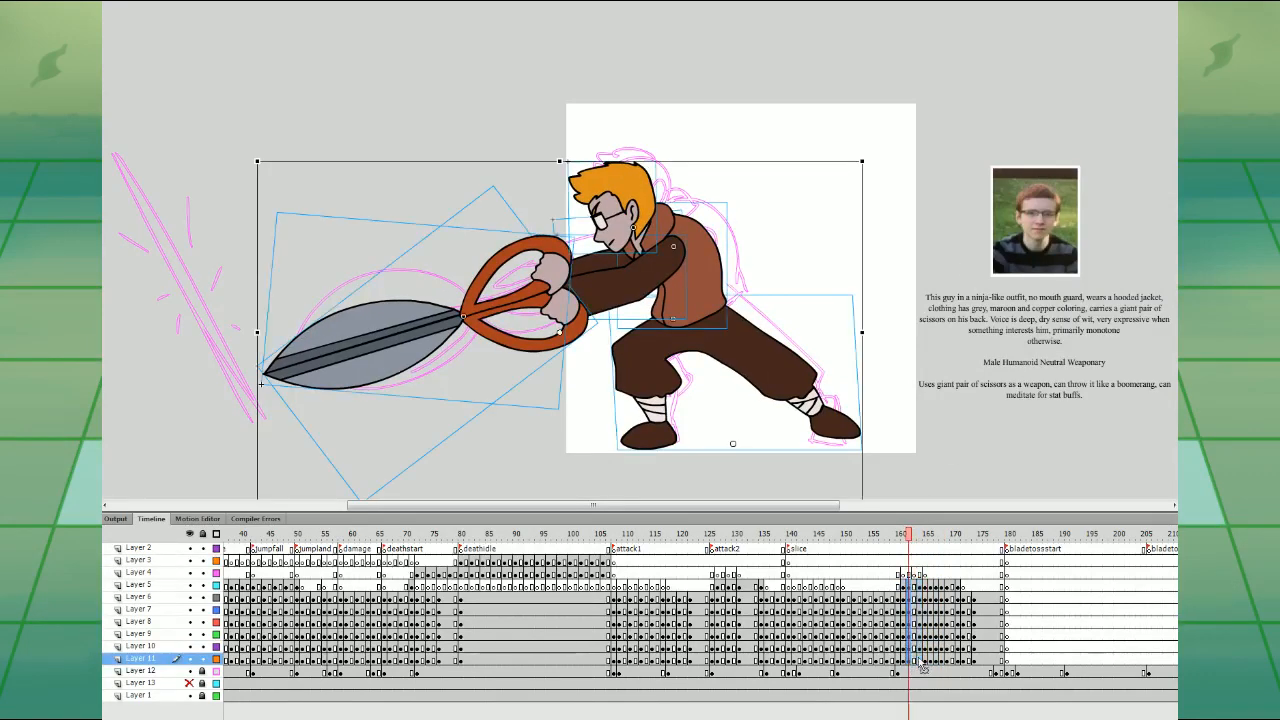
left_click_drag(940, 587, 938, 670)
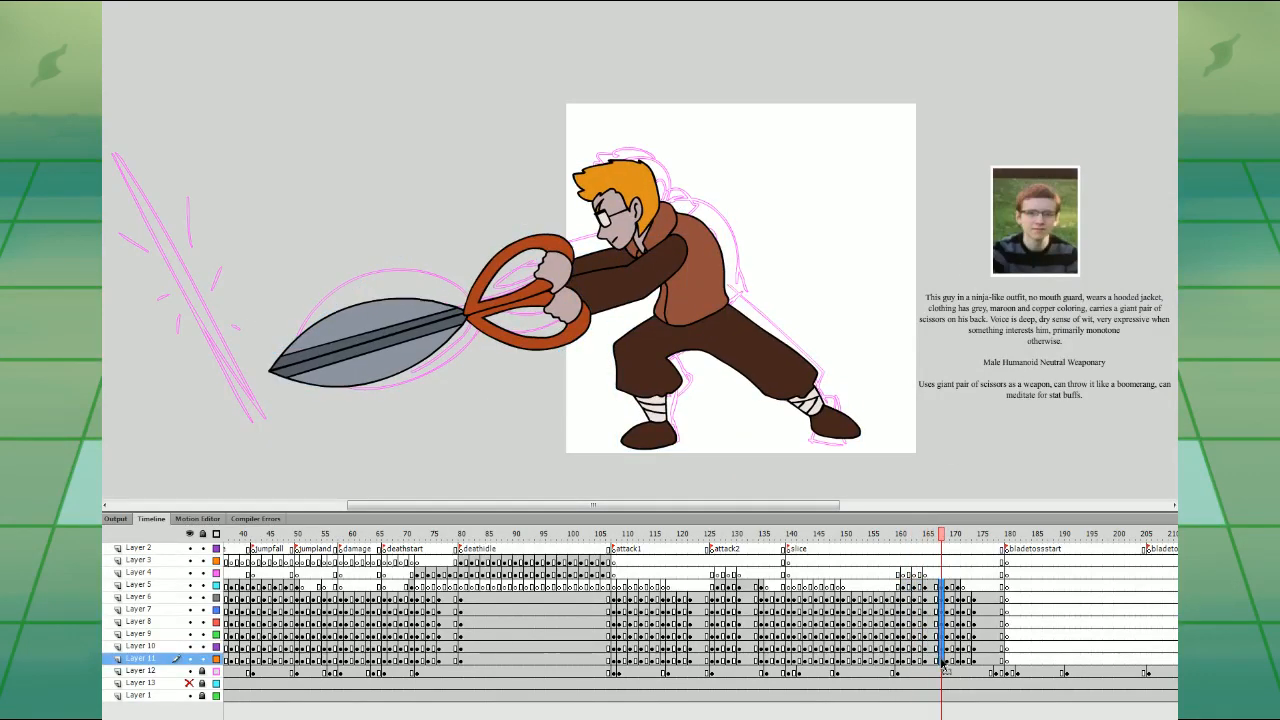
key("shift+F6")
left_click(871, 562)
key("Return")
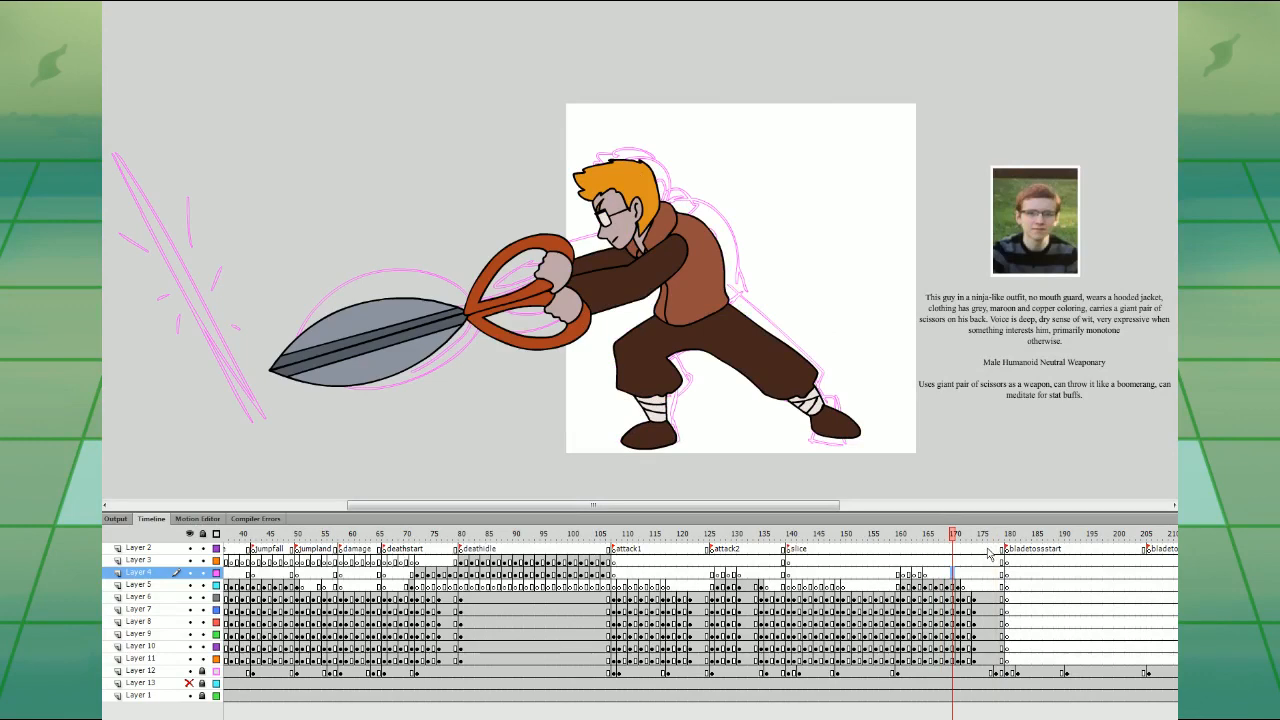
- Remove four surplus frames across all layers just before bladetossstart and replay slice
mouse_move(986, 549)
left_mouse_down()
mouse_move(1002, 700)
mouse_move(976, 675)
mouse_move(1001, 698)
mouse_move(1005, 549)
left_mouse_up()
left_click(1007, 661)
left_click(996, 673)
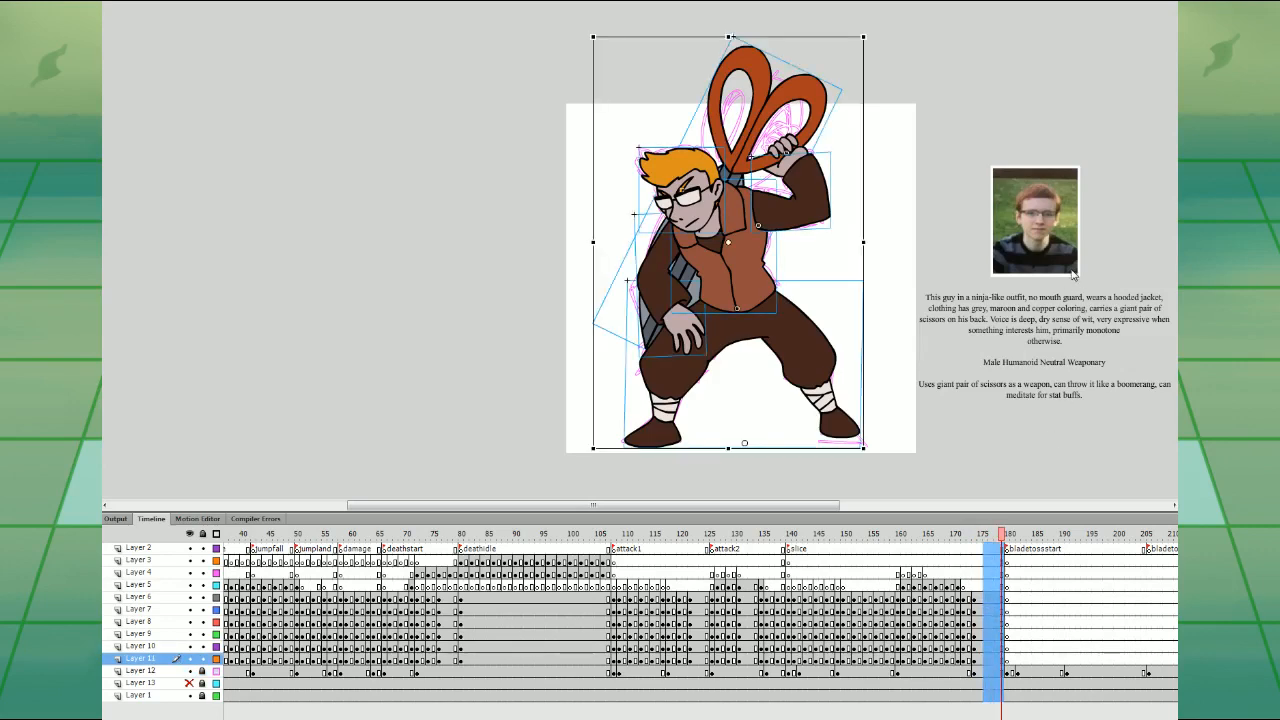
key("shift+F5")
left_click(904, 535)
key("Return")
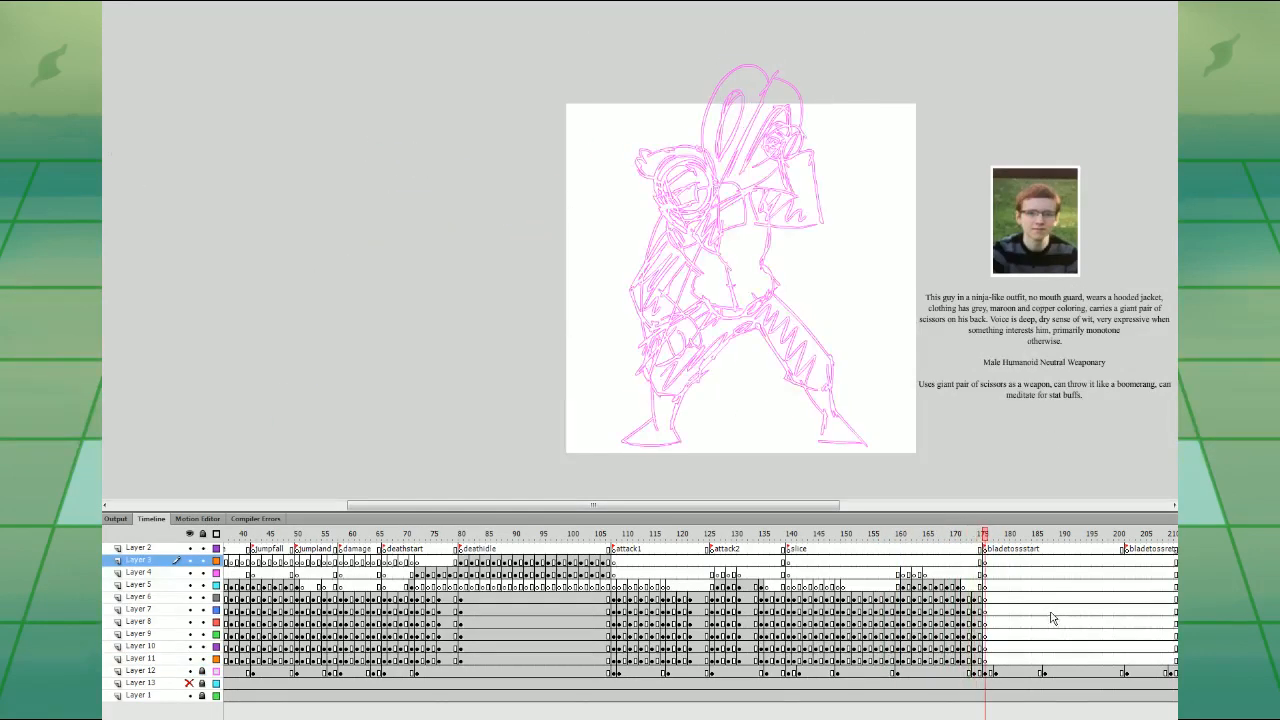
left_click(775, 536)
key("Return")
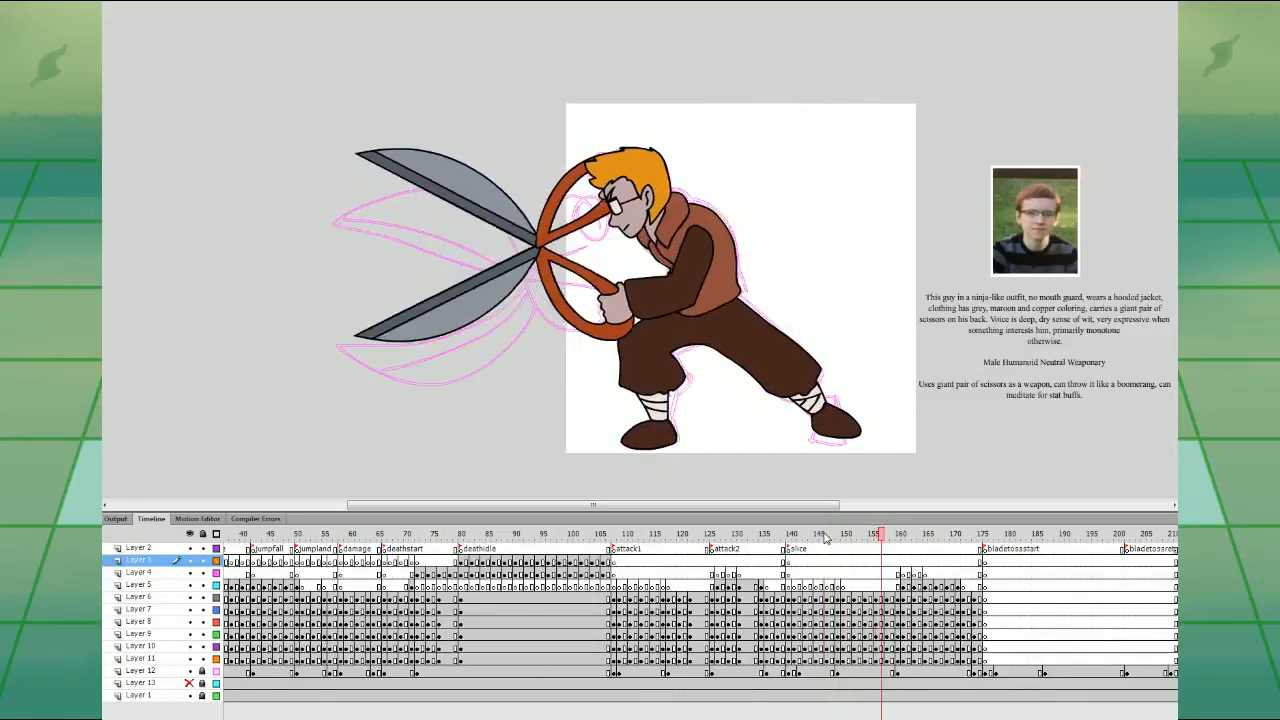
left_click(909, 556)
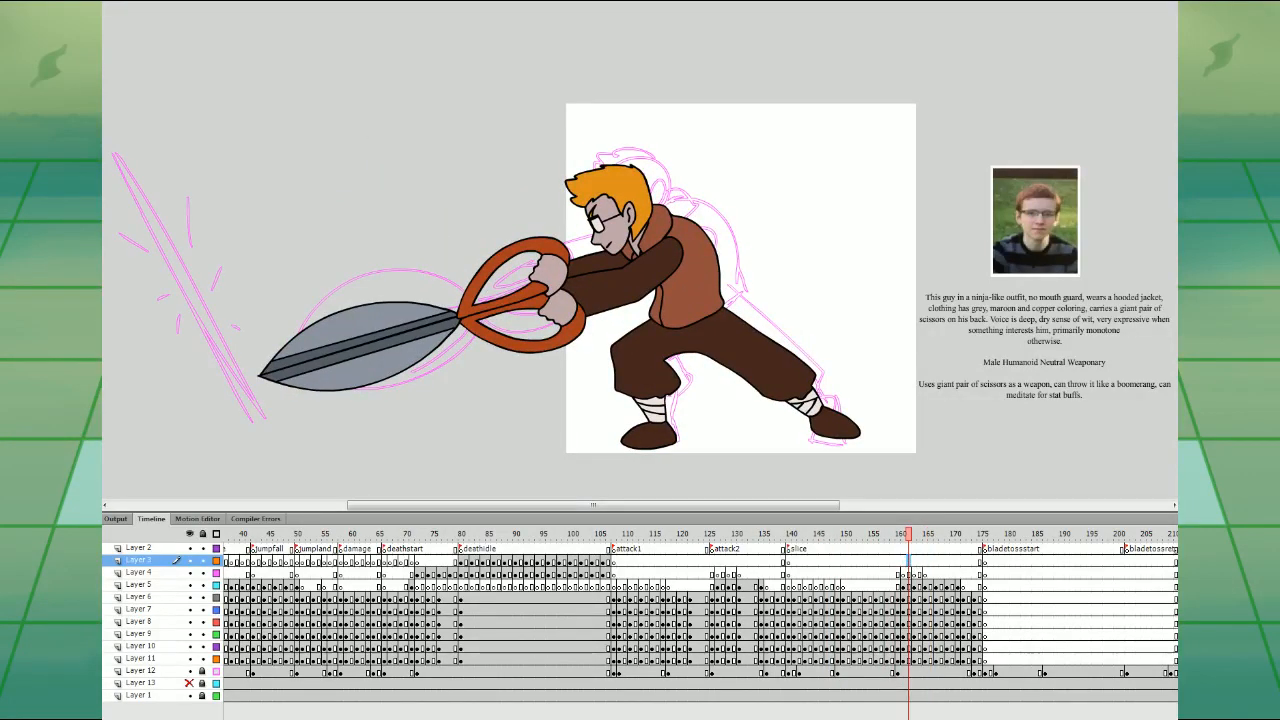
- Set up an empty single-layer document and double the stage's width and height
left_click(323, 2)
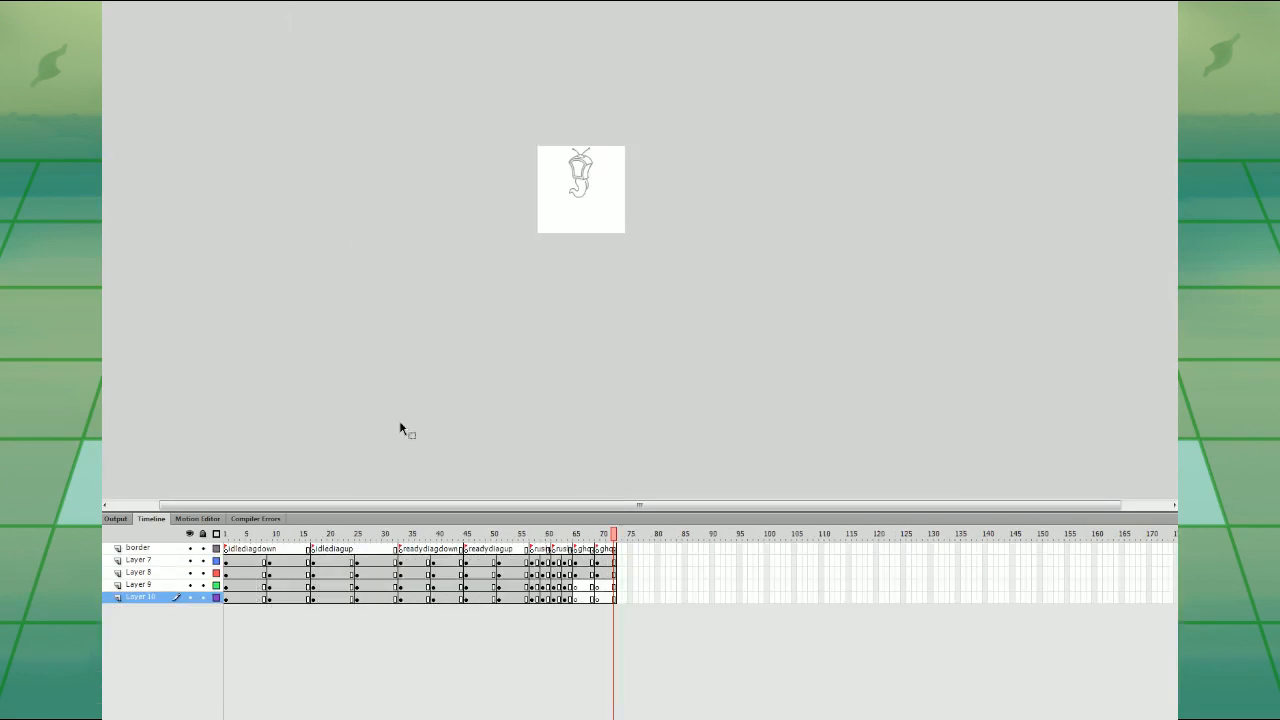
left_click(168, 549)
left_click(163, 594, "shift")
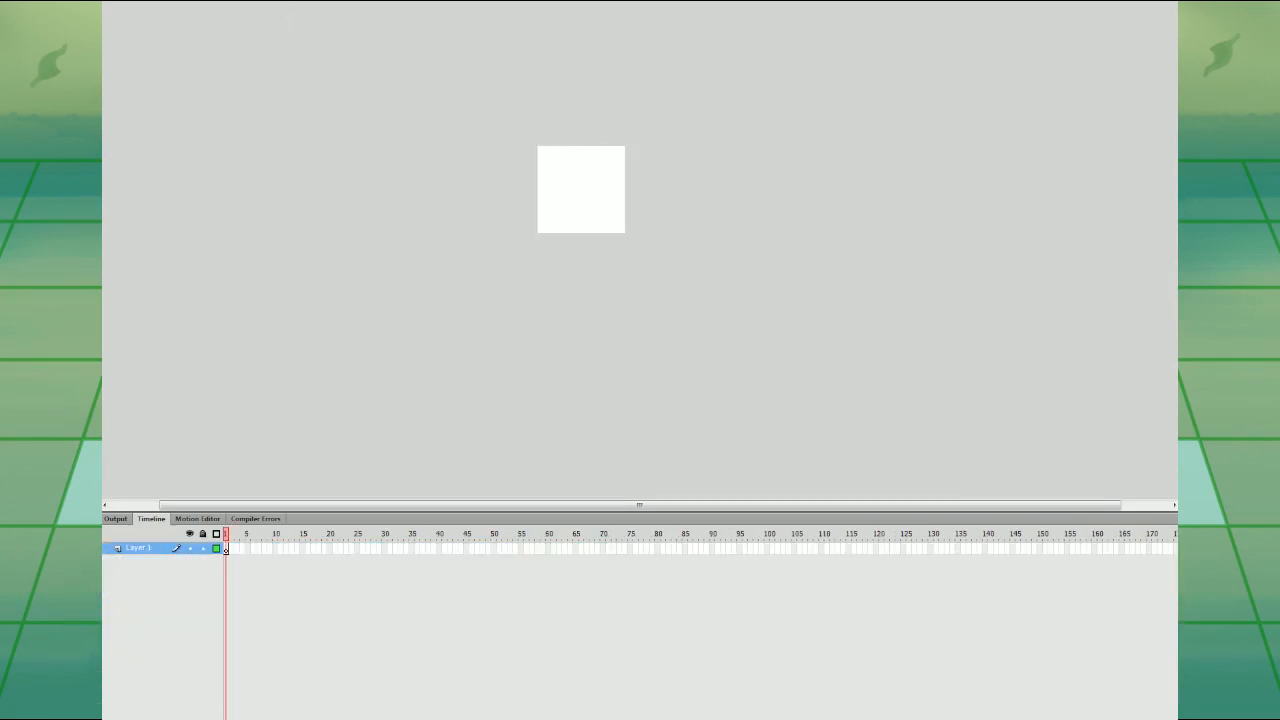
key("Return")
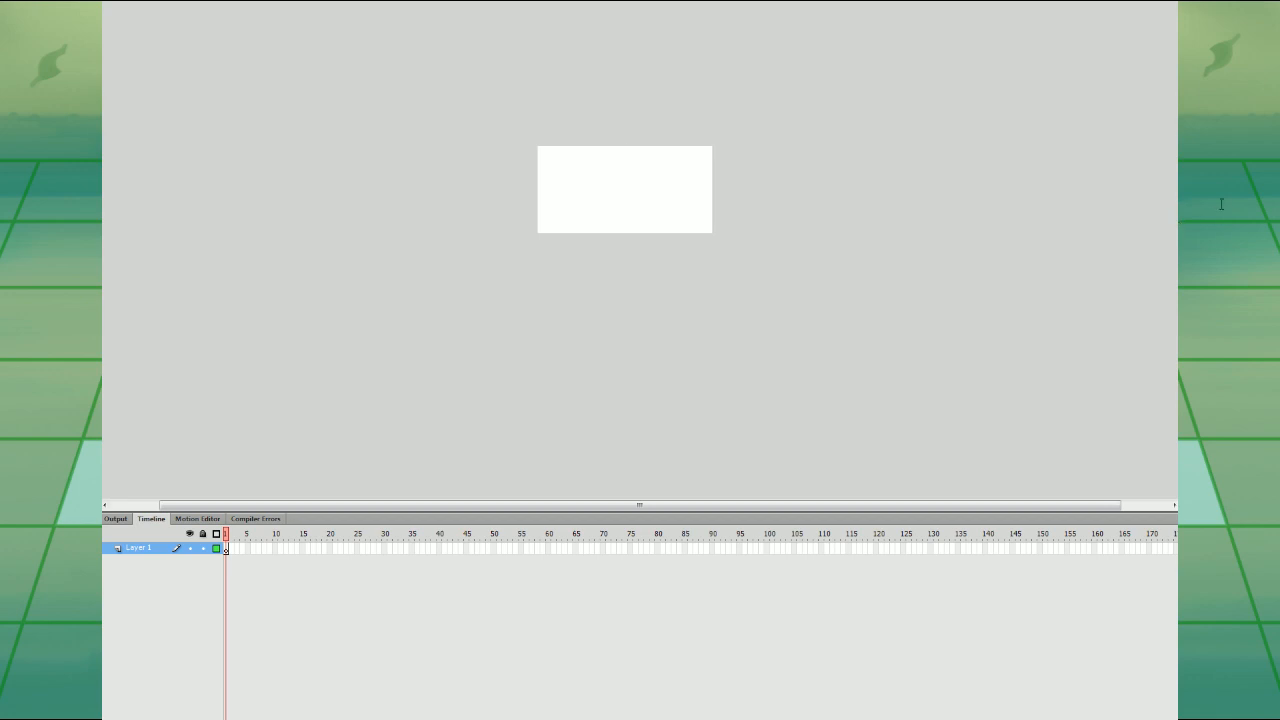
key("Return")
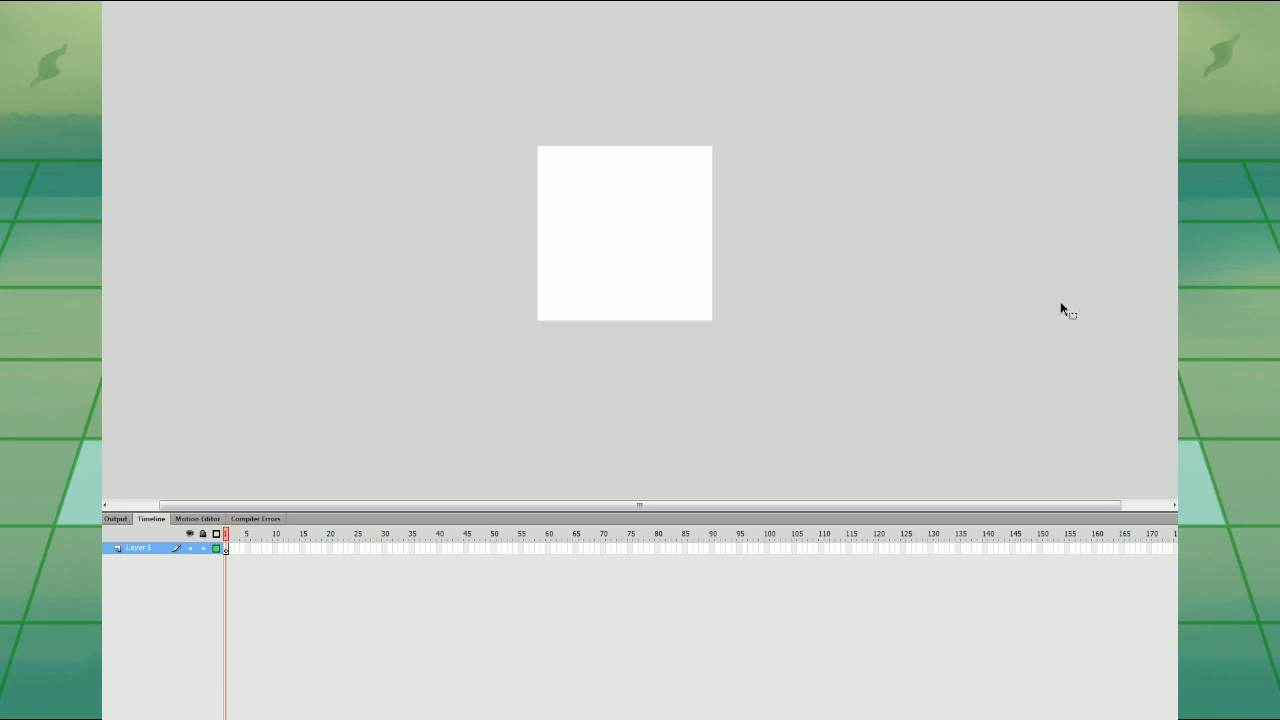
- Draw a short, thin diagonal red slash with tapered ends near the stage's centre
key("ctrl+=")
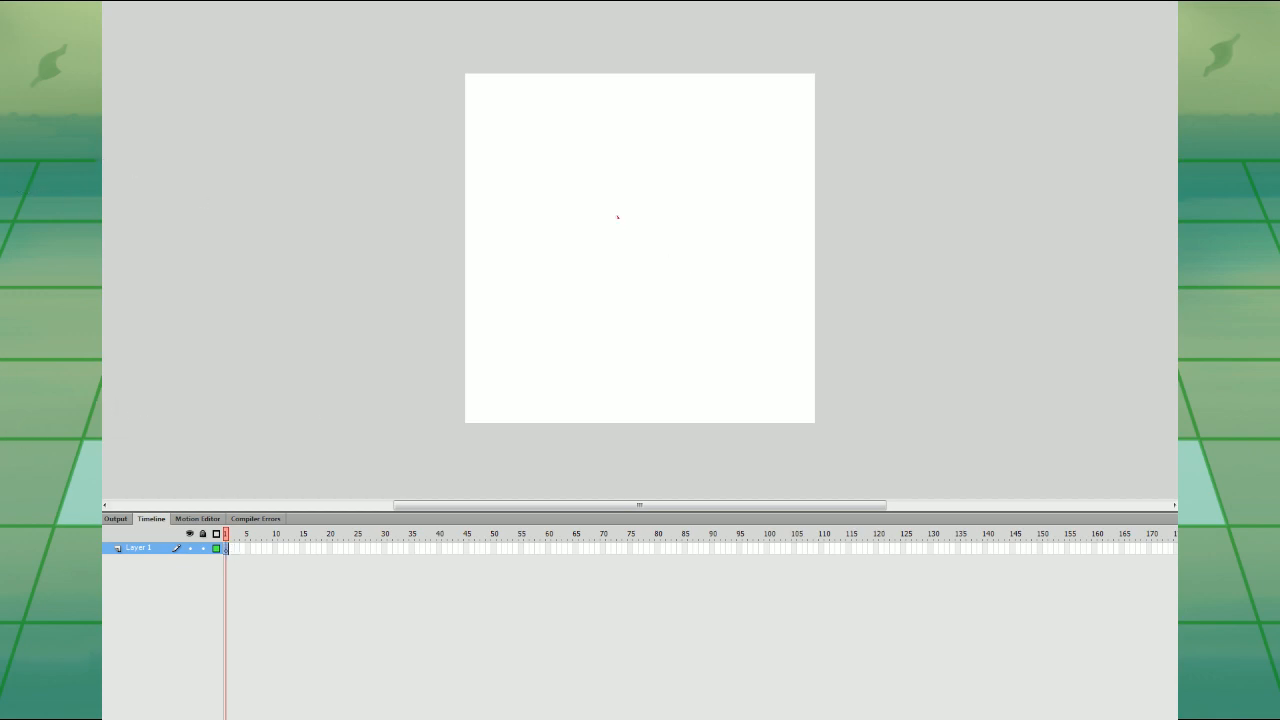
left_click_drag(617, 216, 647, 267)
left_click_drag(620, 217, 652, 276)
left_click(102, 10)
left_click_drag(621, 218, 622, 222)
- Add a keyframe at frame 10 and stretch the red slash diagonally across nearly the whole stage
left_click(275, 549)
key("F6")
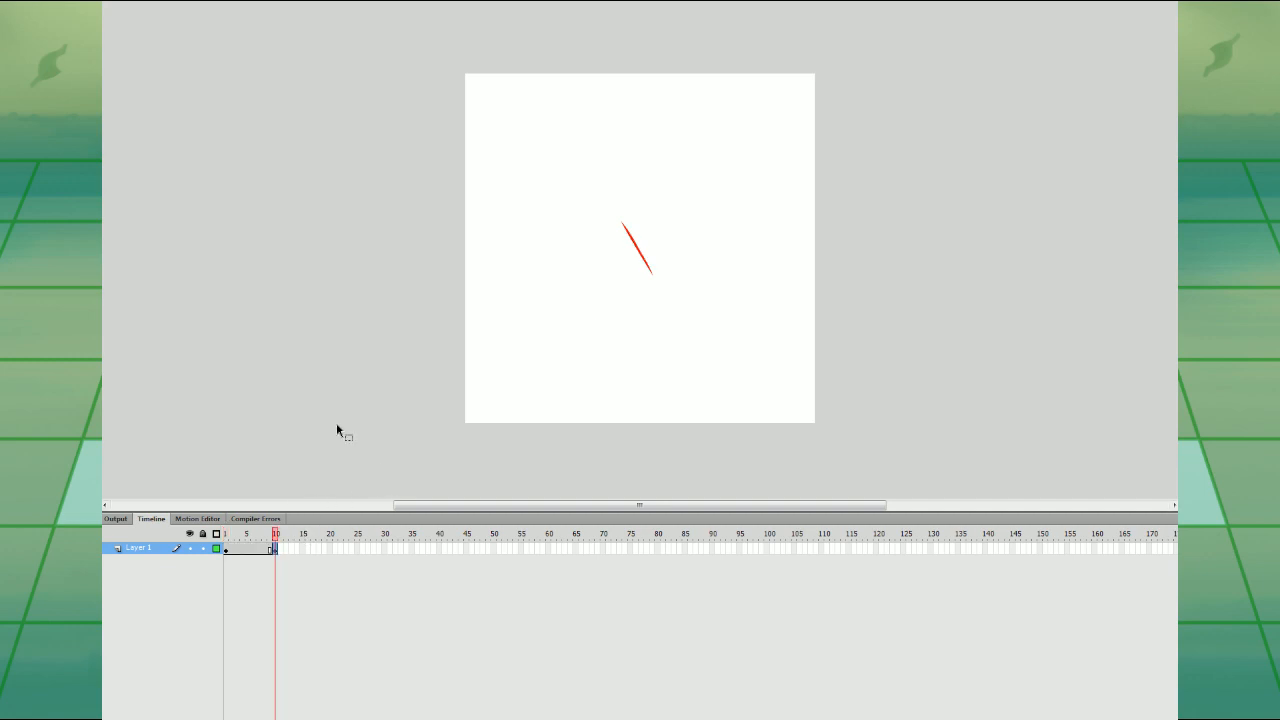
left_click(7, 51)
mouse_move(635, 217)
left_mouse_down()
mouse_move(634, 89)
mouse_move(488, 97)
left_mouse_up()
mouse_move(645, 267)
left_mouse_down()
mouse_move(717, 428)
mouse_move(737, 437)
mouse_move(731, 414)
mouse_move(784, 413)
left_mouse_up()
left_click(290, 719)
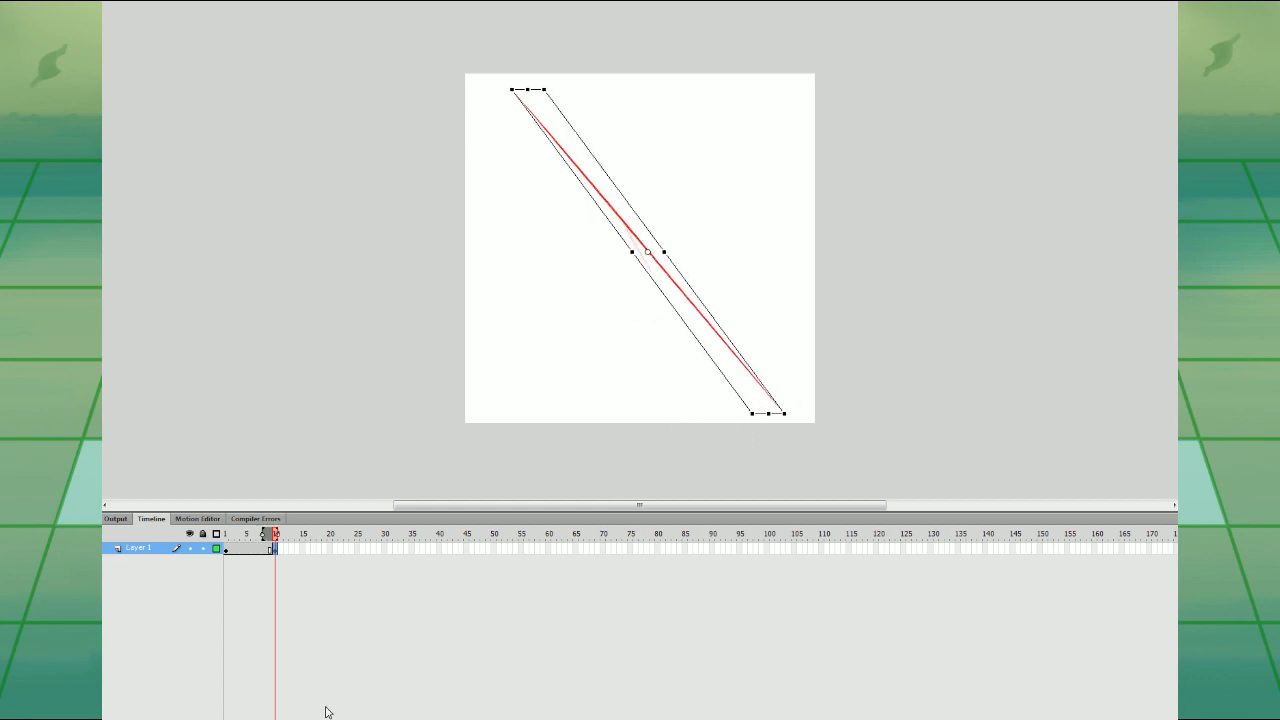
- Rotate the short slash in the first keyframe to line up with the long slash at frame 10
mouse_move(680, 299)
left_mouse_down()
mouse_move(689, 291)
mouse_move(672, 268)
left_mouse_up()
key("ctrl+z")
left_click(265, 549)
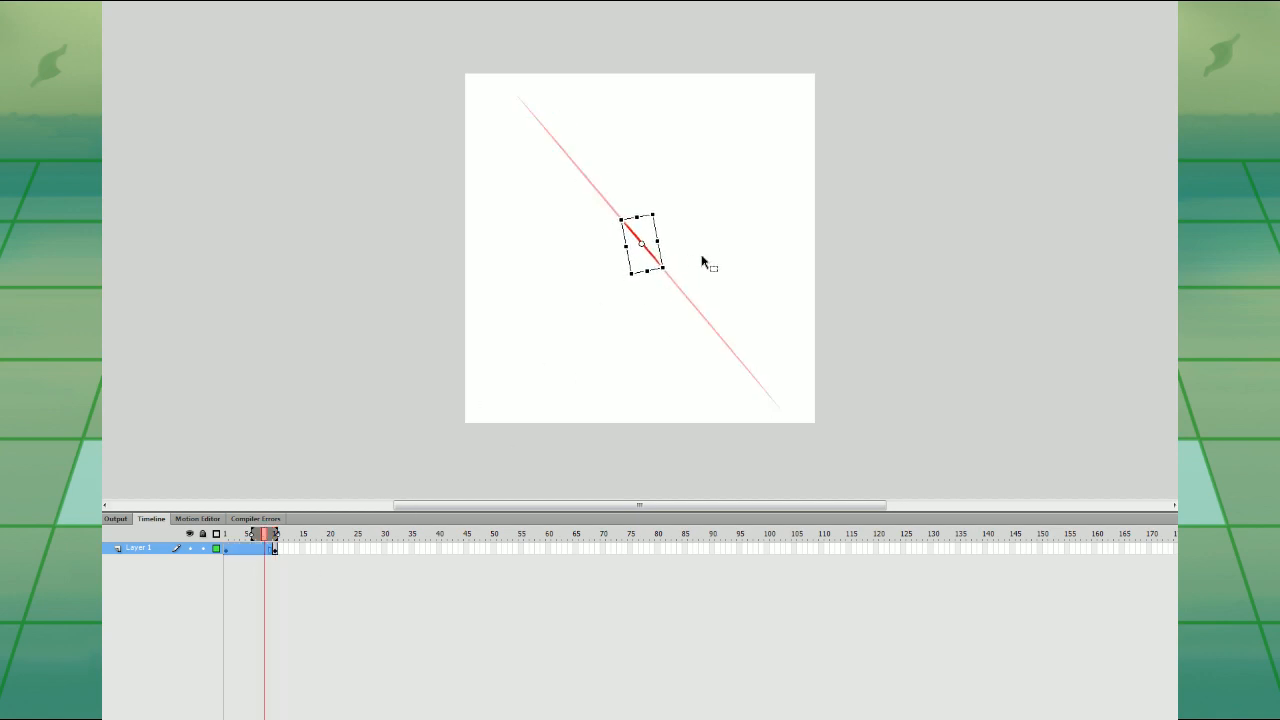
left_click(737, 271)
key("period")
key("period")
left_click(259, 549)
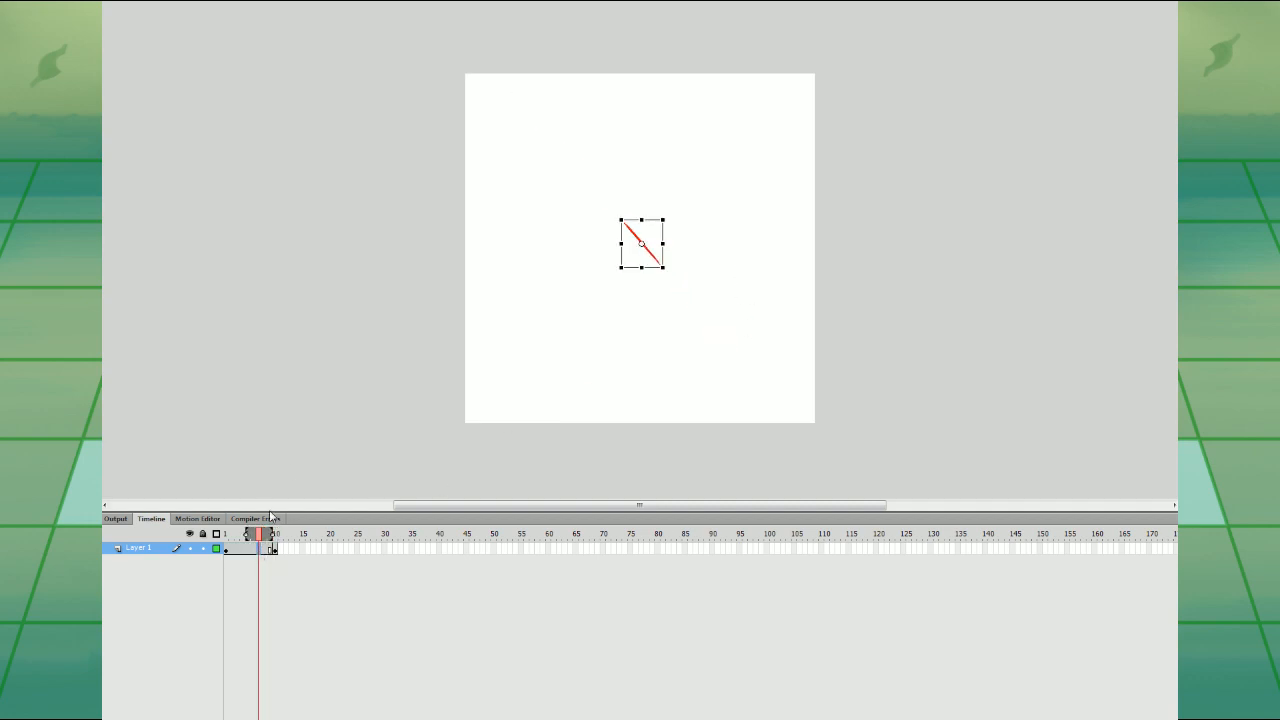
- Create a classic tween from the short slash to the long slash and step through its frames
key("alt+i")
key("s")
key("period")
key("period")
key("period")
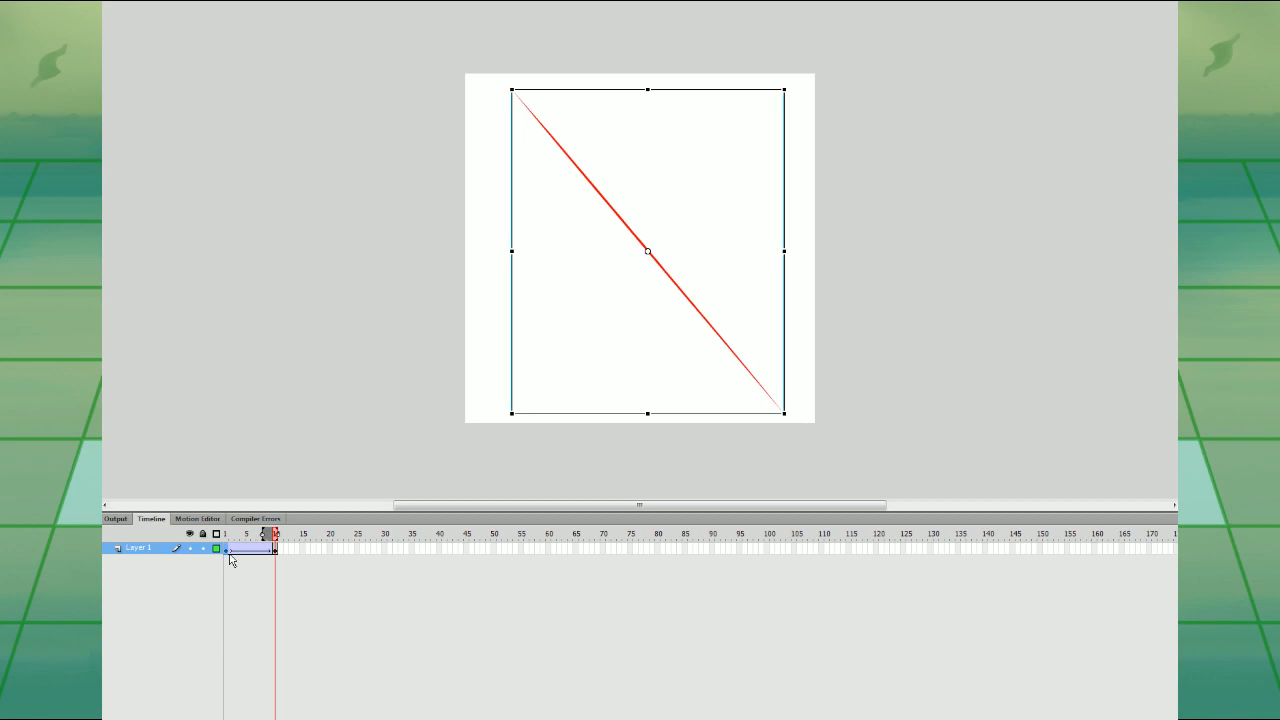
left_click(722, 443)
key("comma")
key("comma")
key("comma")
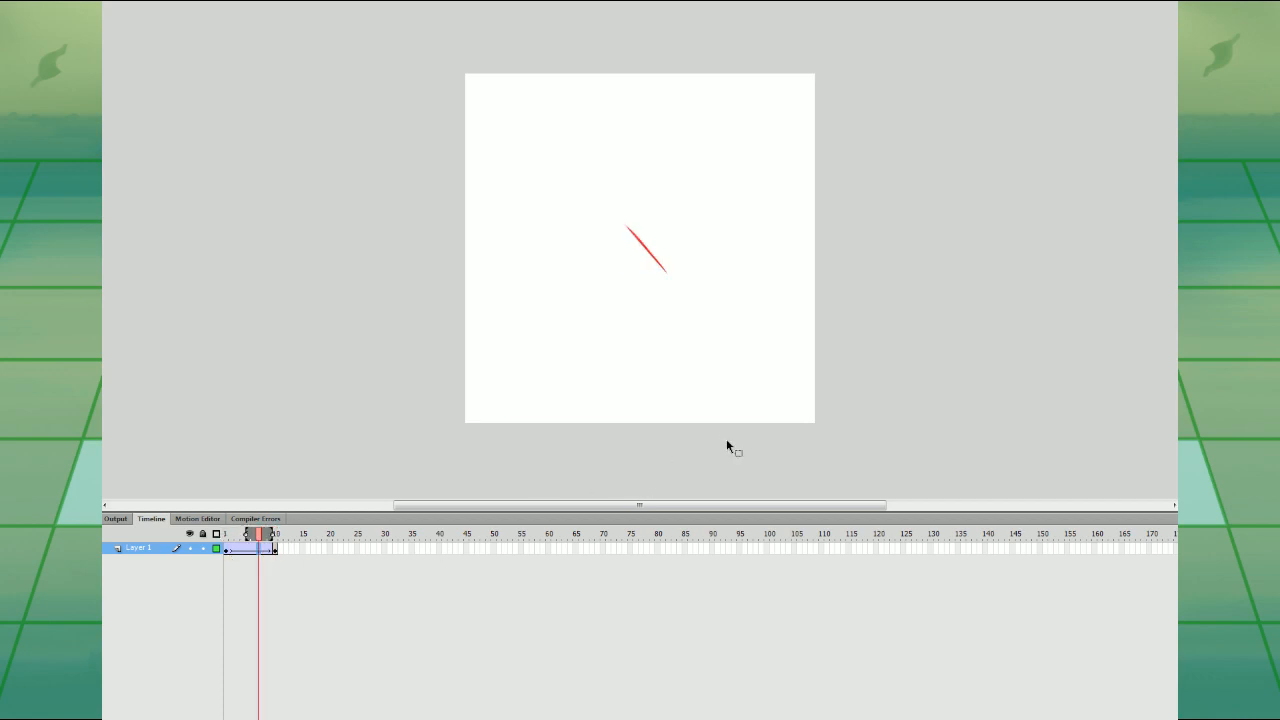
- Replace the classic tween with a shape tween between frames 1 and 10 and play it
key("ctrl+z")
key("period")
key("period")
key("period")
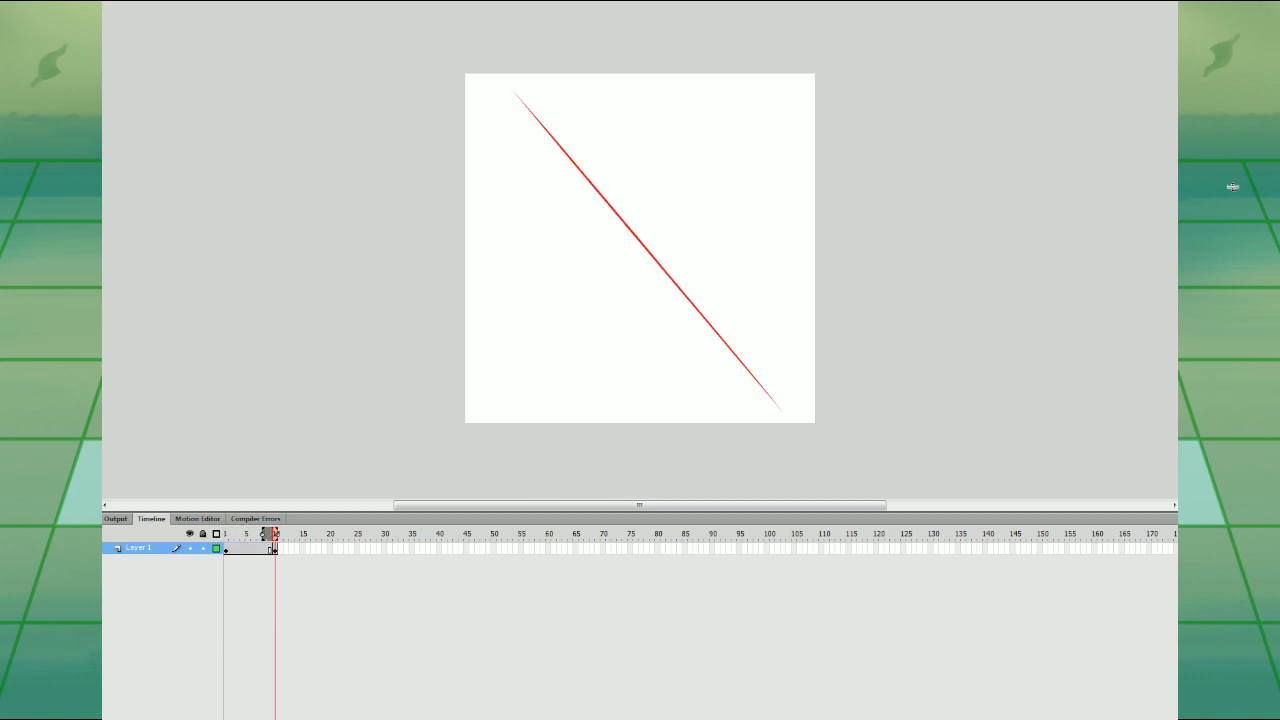
left_click(257, 549)
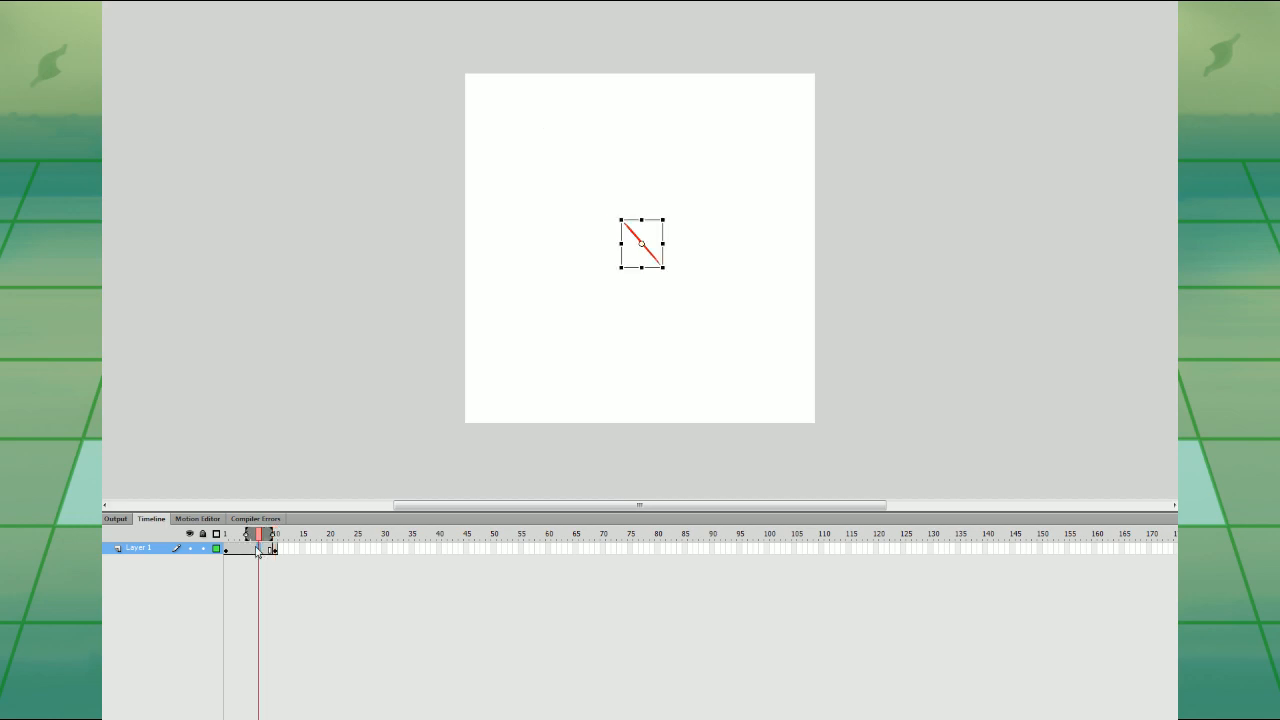
key("ctrl+y")
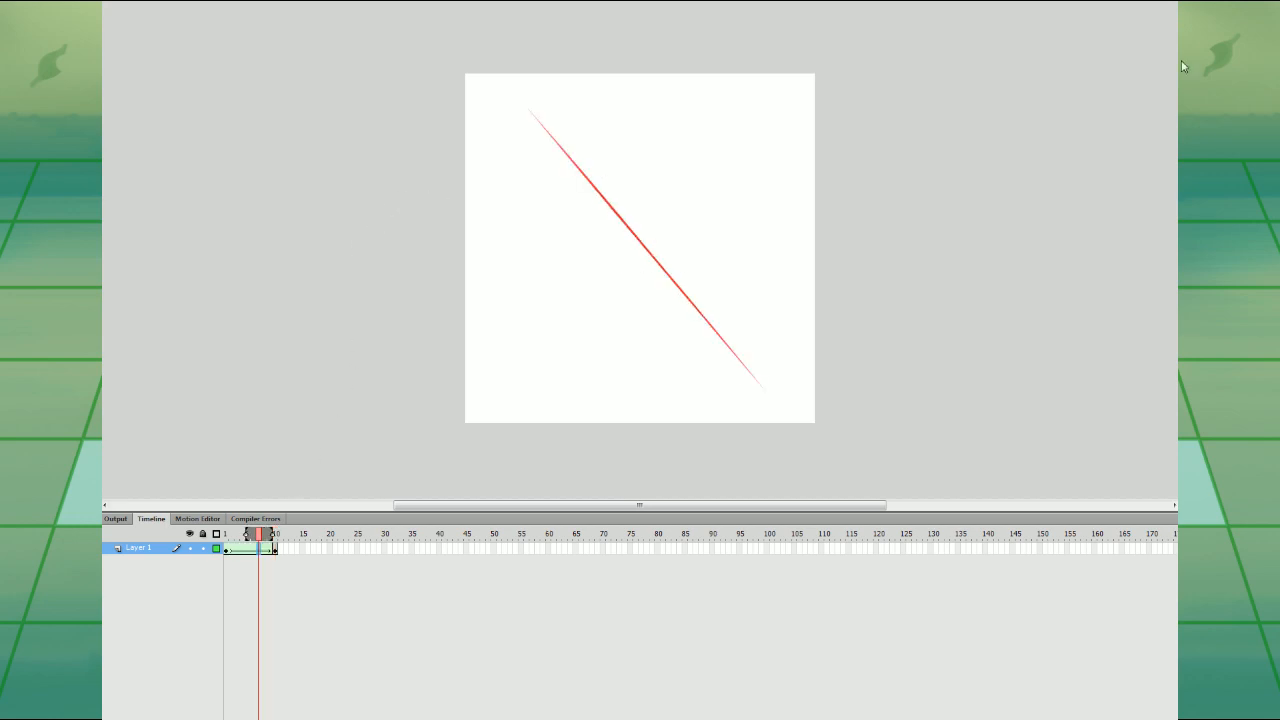
left_click(227, 550)
key("Return")
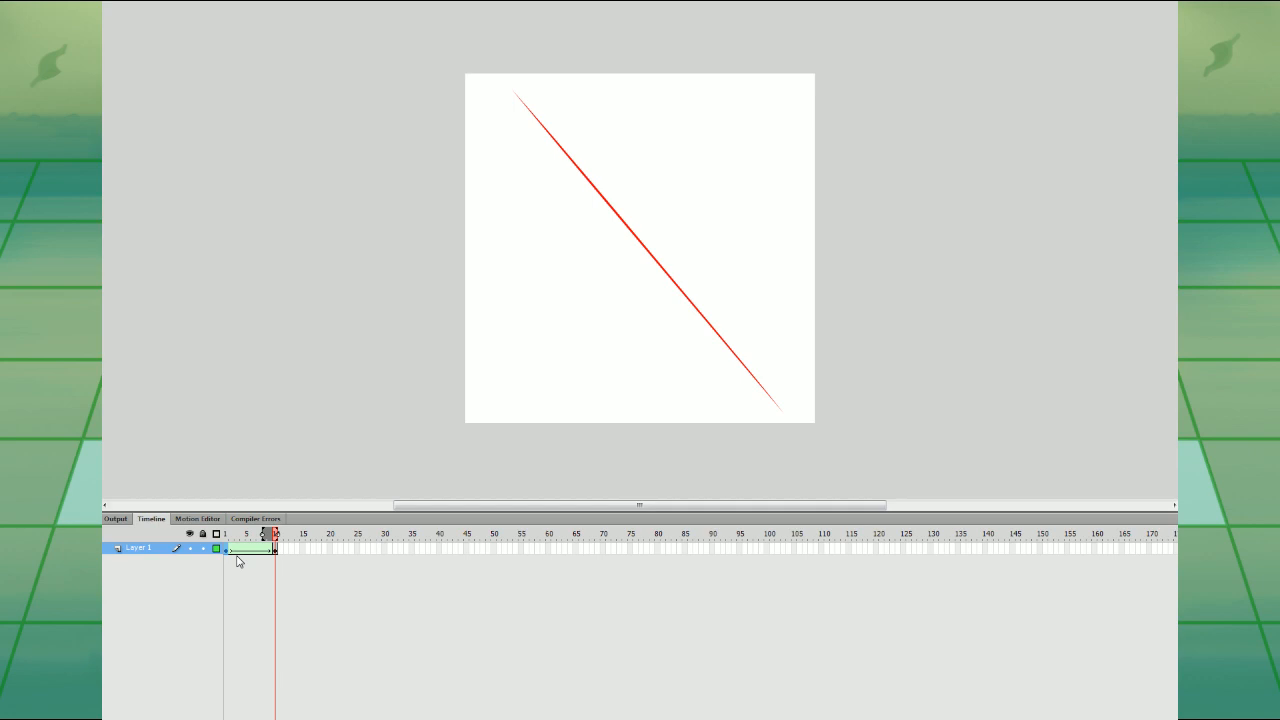
- Add a keyframe at frame 15 and bend the slash's edges outward into a wide red shape filling most of the stage
left_click(304, 549)
key("F6")
left_click(792, 270)
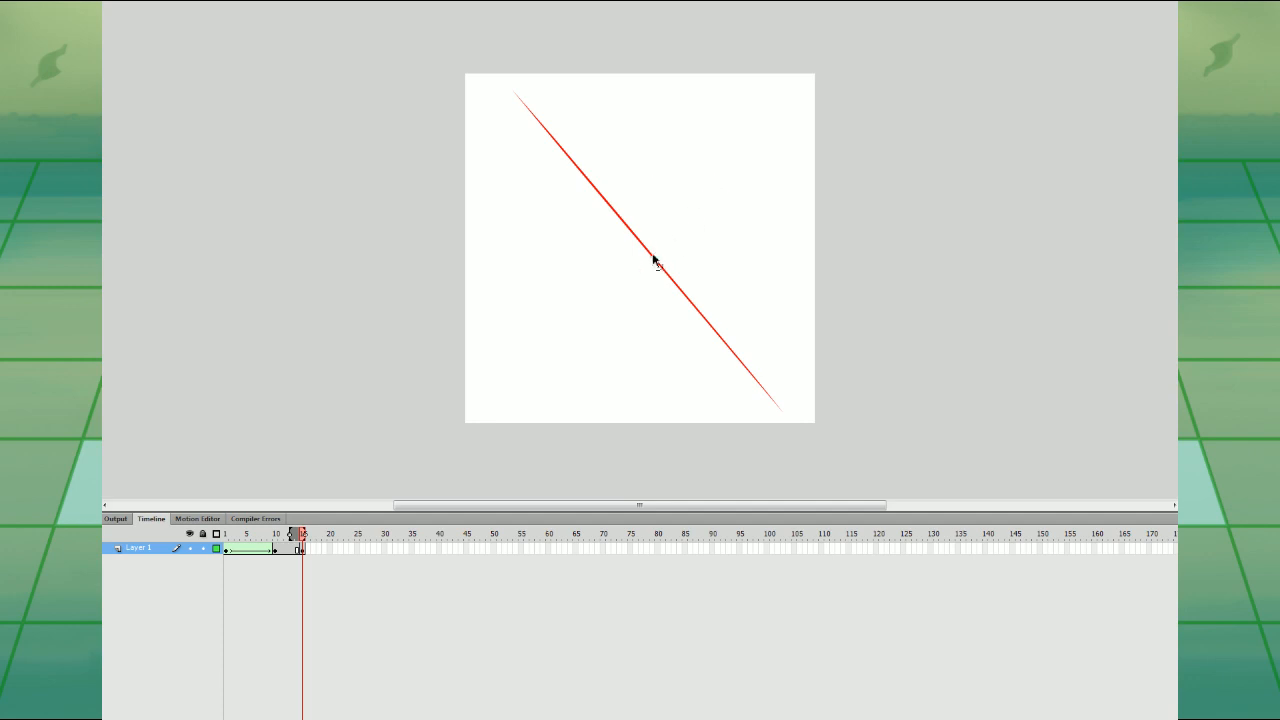
left_click_drag(654, 260, 558, 338)
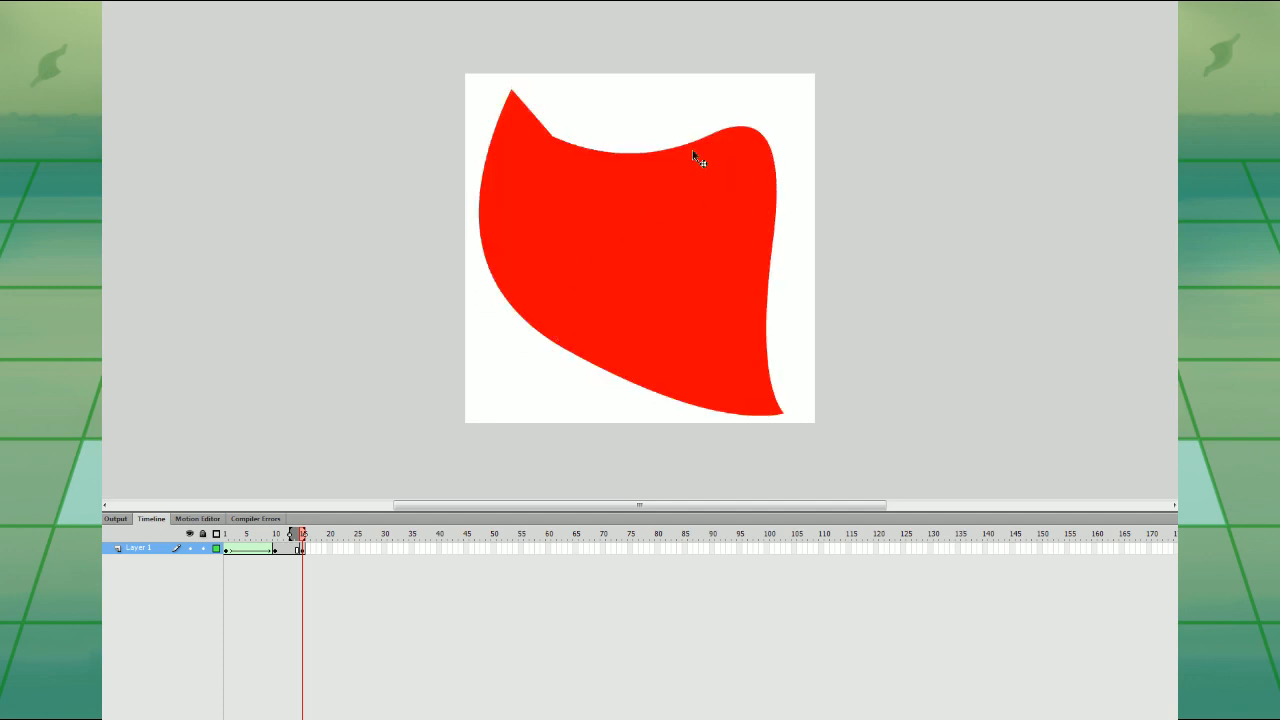
left_click_drag(558, 139, 511, 90)
key("ctrl+z")
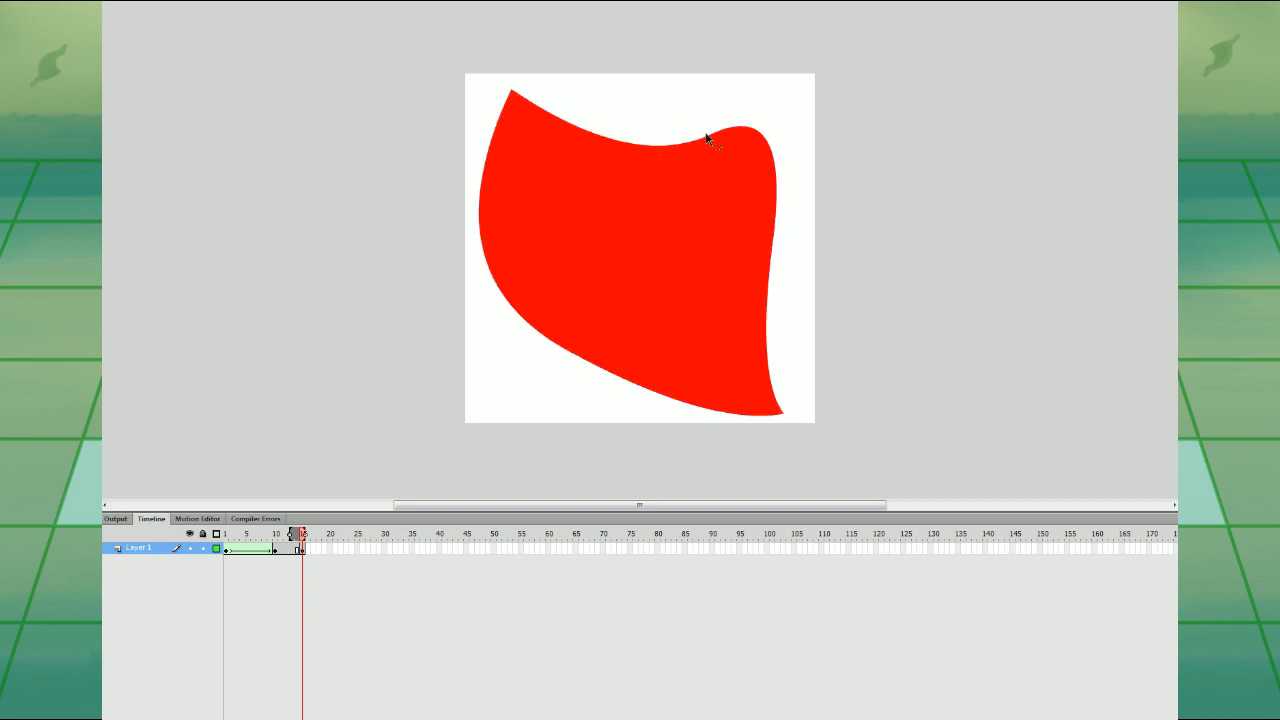
left_click_drag(706, 138, 733, 112)
left_click_drag(778, 190, 797, 209)
left_click_drag(734, 117, 767, 100)
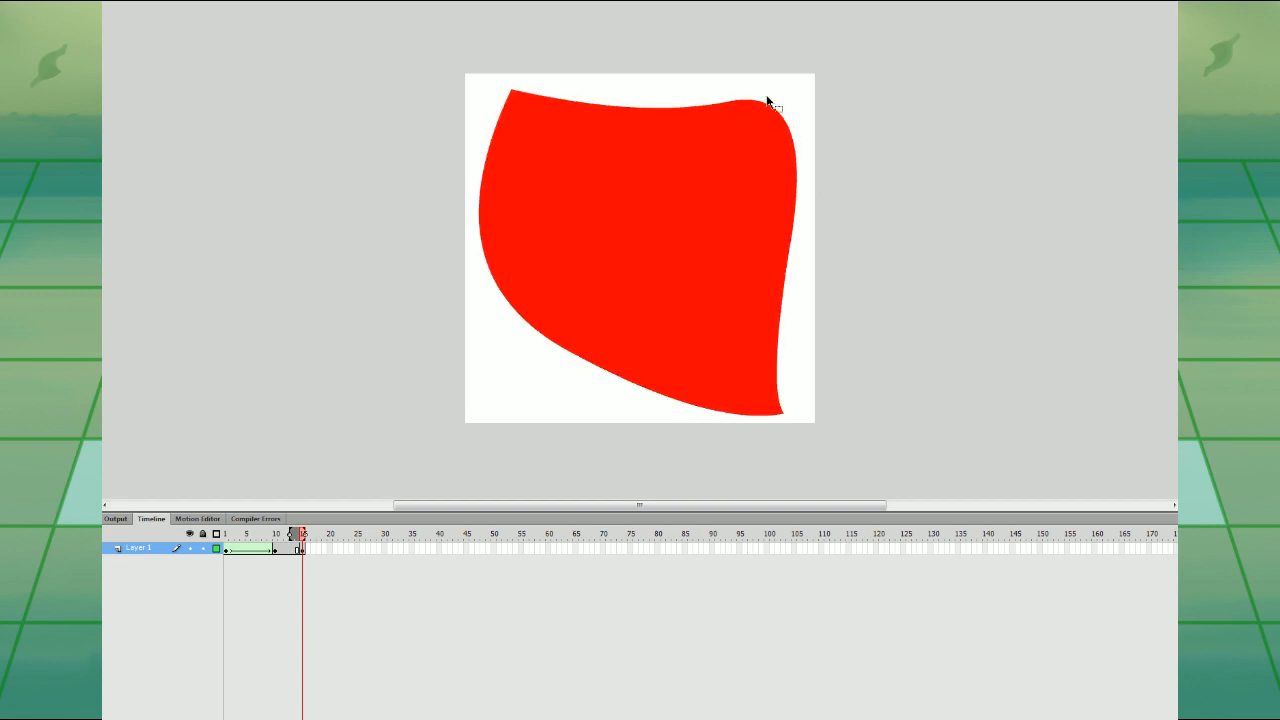
- Create a shape tween between frames 10 and 15 and play it
left_click(287, 550)
left_click(390, 217)
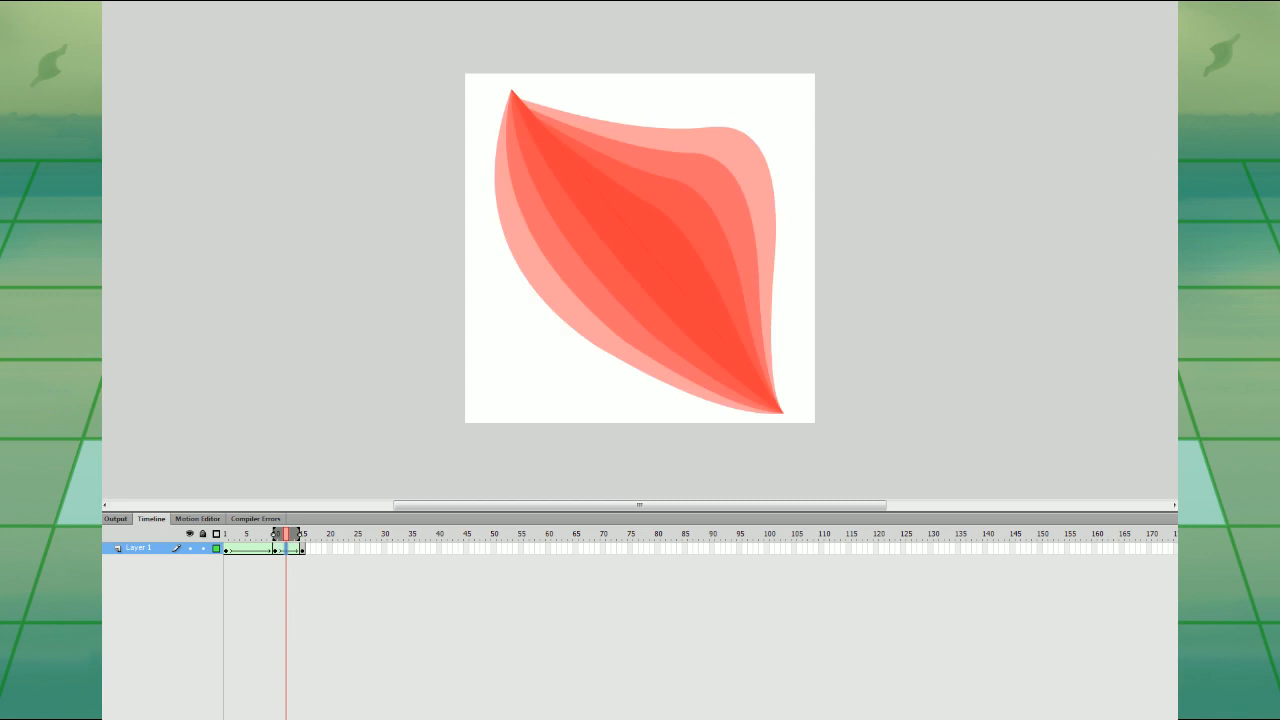
key("Return")
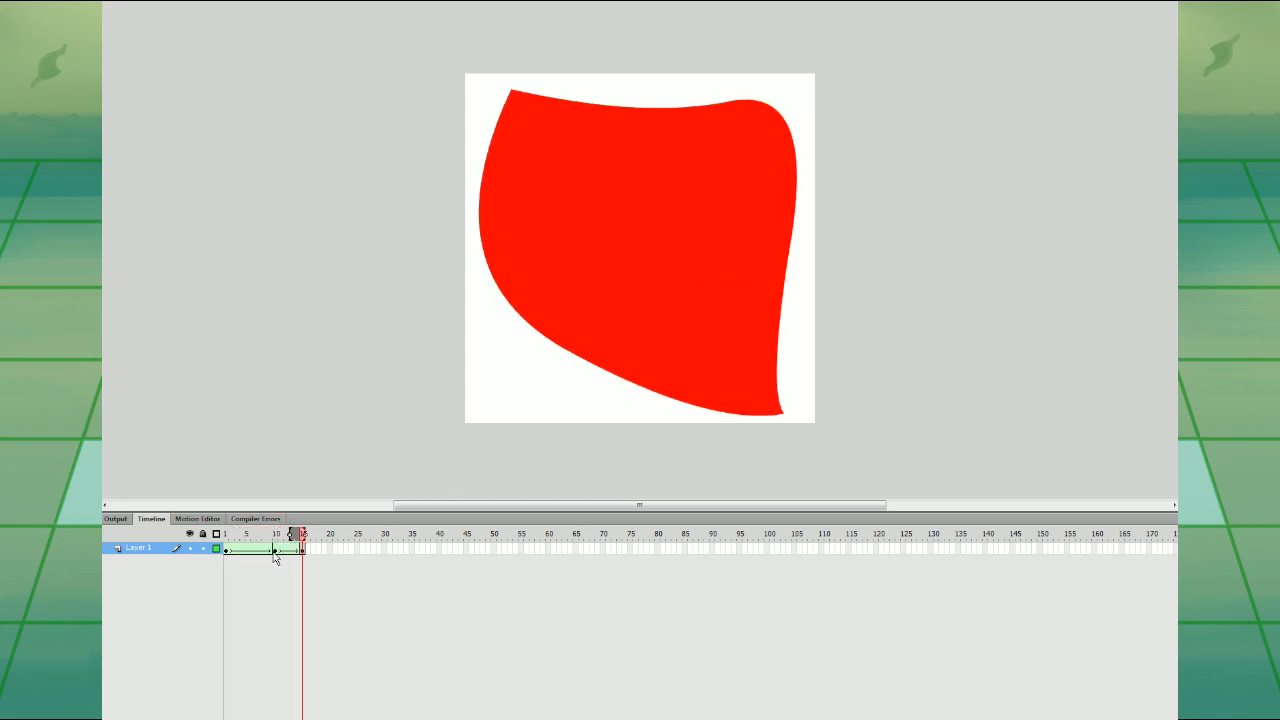
- Copy the long slash from frame 10 and paste it in place into a keyframe at frame 10 on a new layer
left_click(274, 550)
left_click(112, 717)
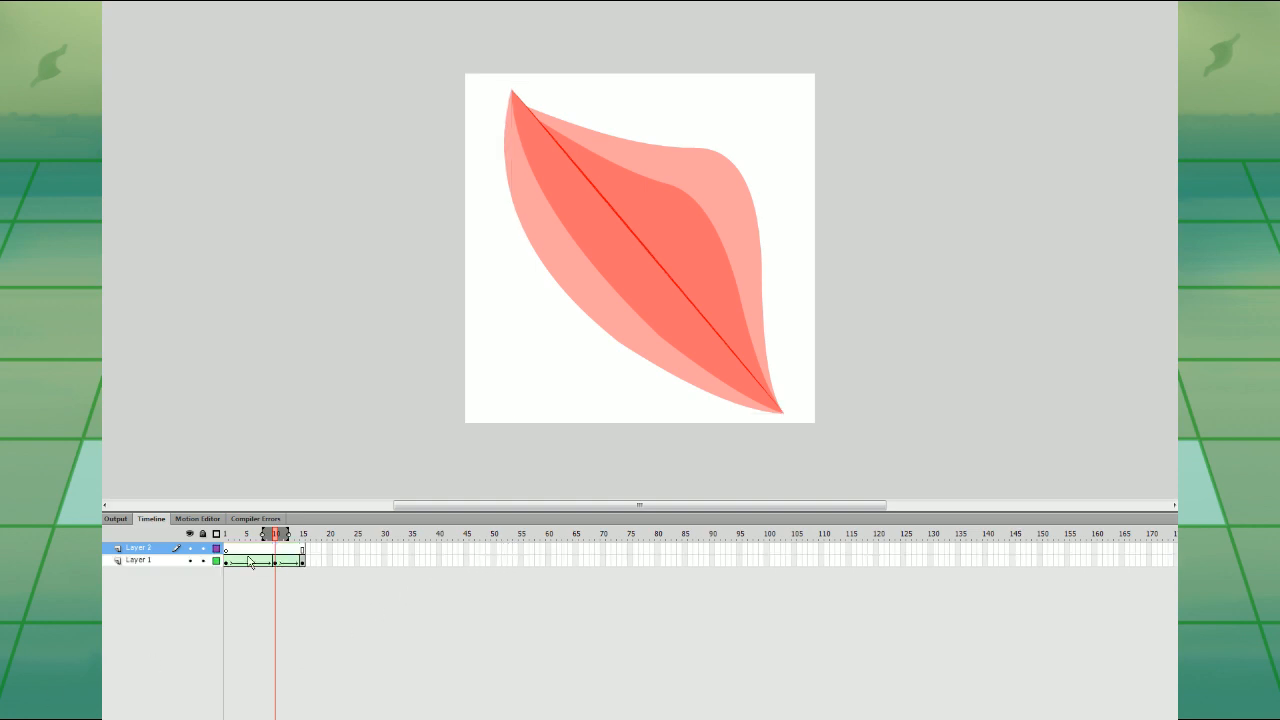
left_click(275, 549)
key("F6")
key("ctrl+shift+v")
left_click(964, 315)
- Copy Layer 1's wide red shape at frame 15 and paste it in place into a blank keyframe on Layer 2
left_click(302, 550)
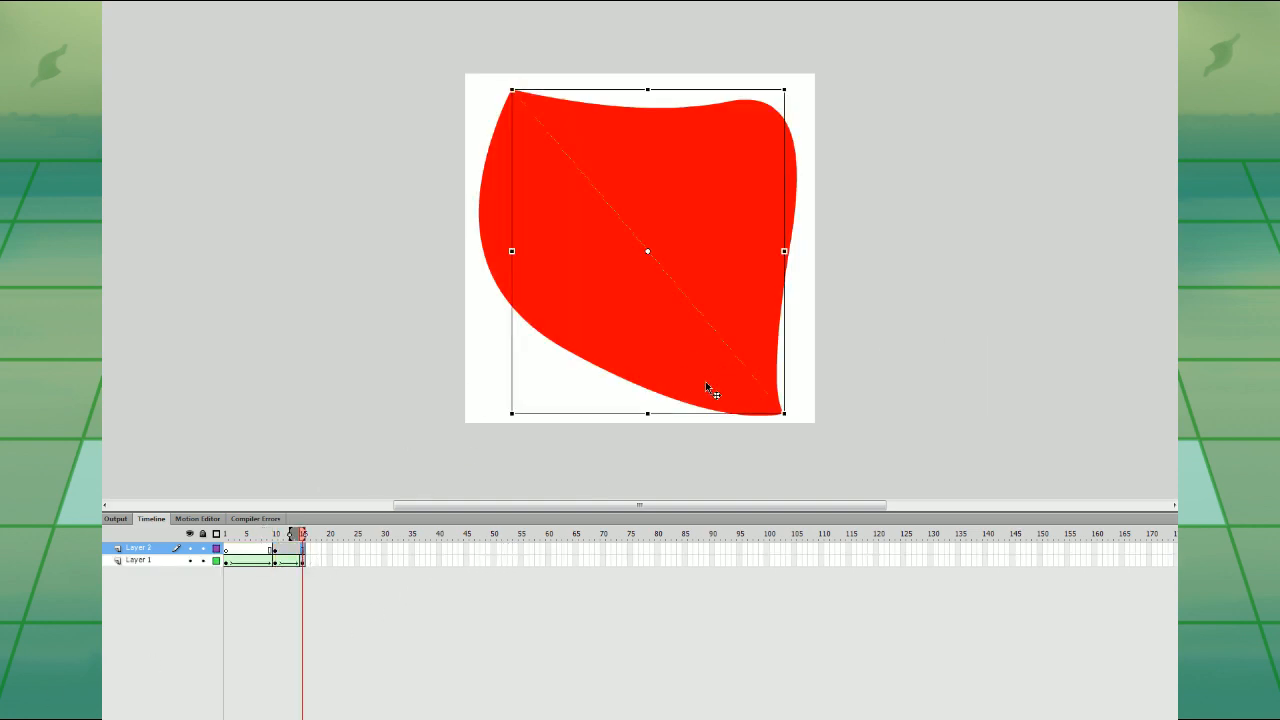
left_click(838, 344)
left_click(303, 561)
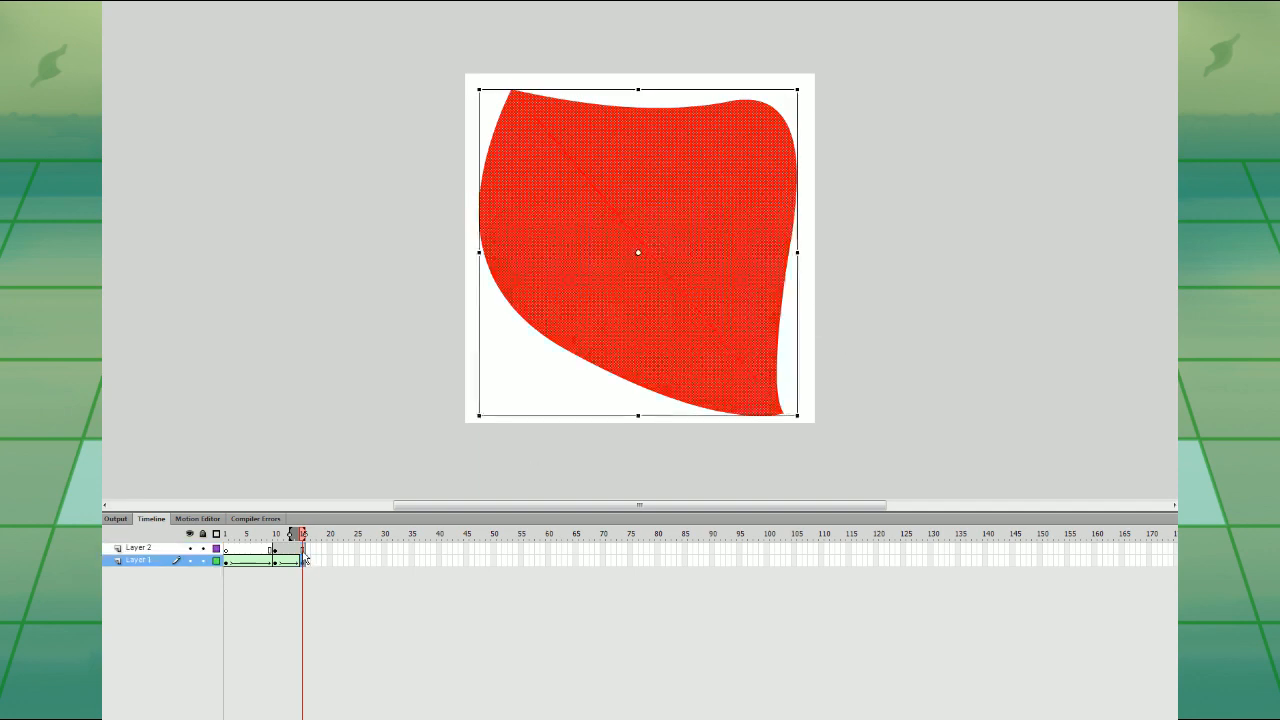
left_click(302, 550)
key("F7")
key("ctrl+shift+v")
left_click(981, 286)
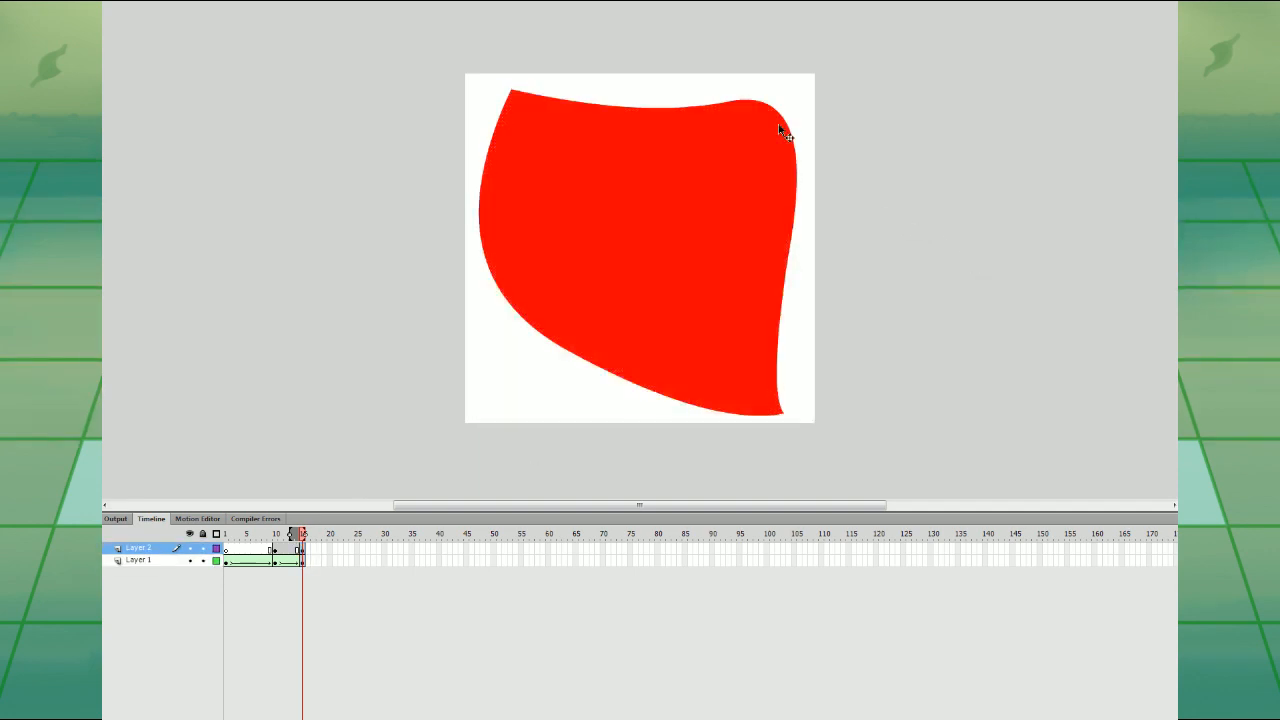
- Show Layer 2 as outlines, lock Layer 1, and pull the Layer 2 shape's edges slightly inside the red shape beneath
left_click(216, 560)
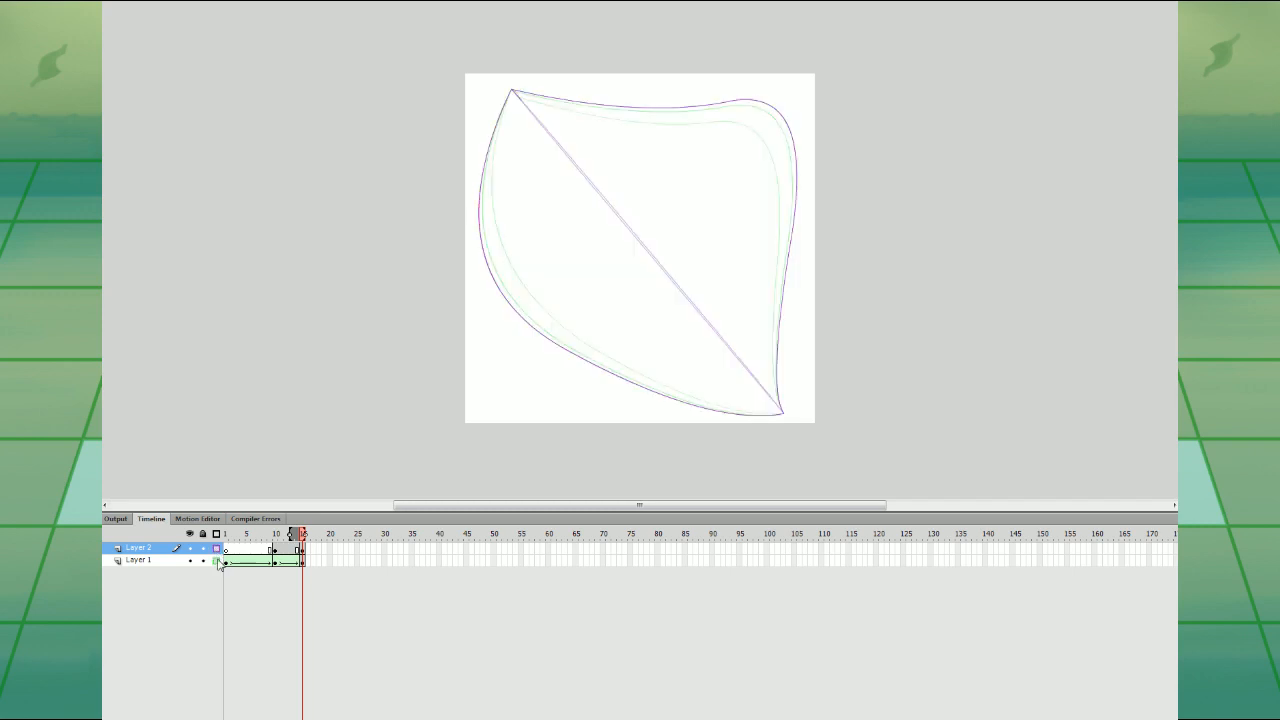
left_click(216, 560)
left_click(203, 560)
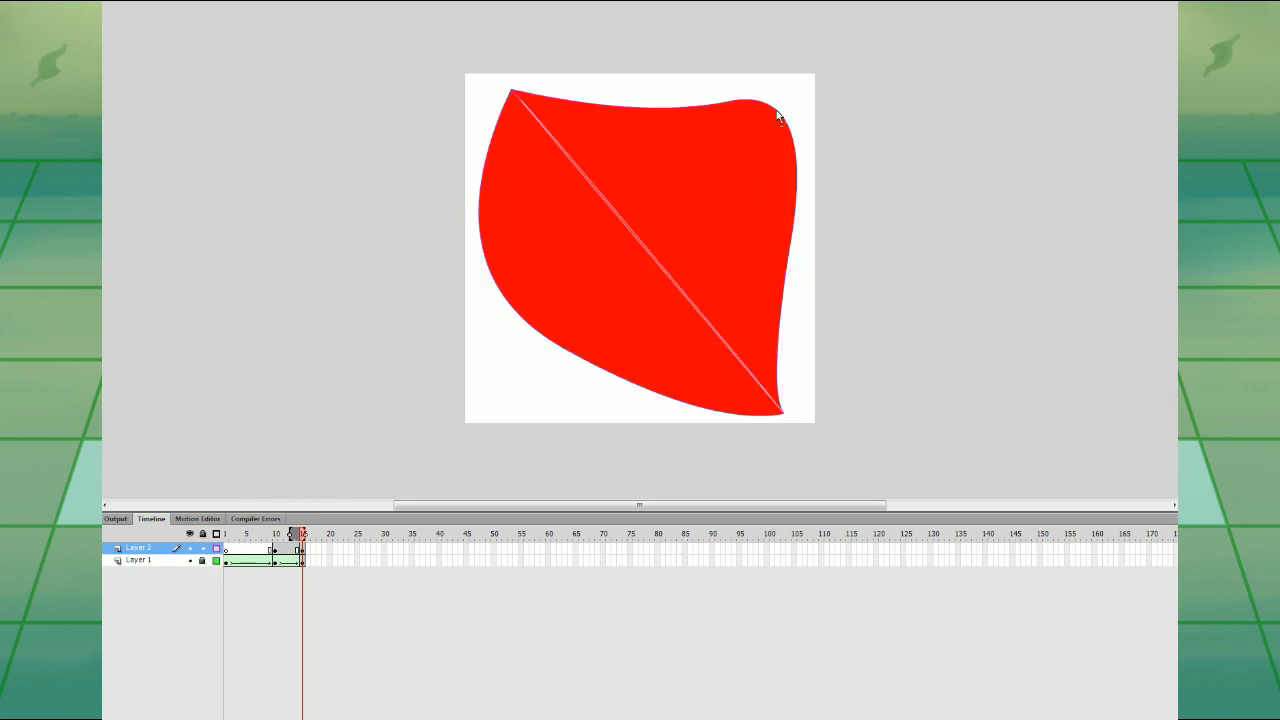
left_click_drag(777, 104, 648, 198)
left_click_drag(503, 296, 548, 255)
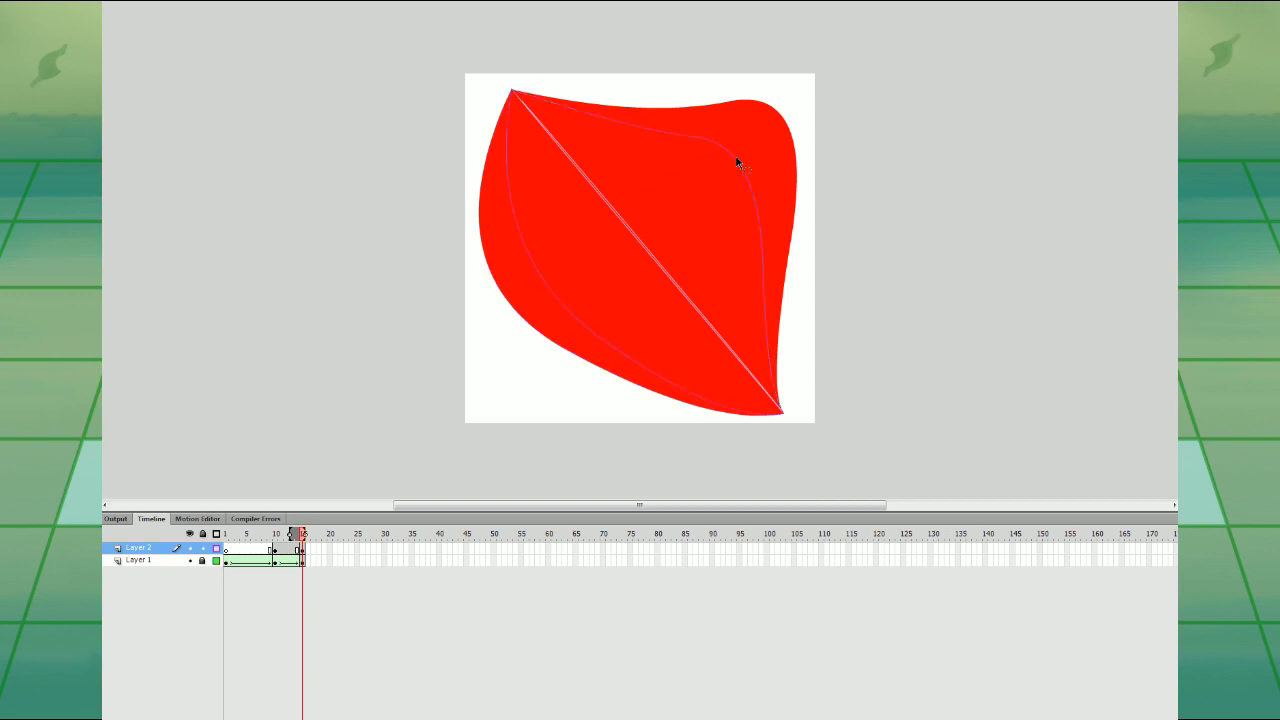
left_click_drag(736, 158, 762, 130)
left_click_drag(540, 276, 515, 289)
- Move the end keyframes of both layers to frame 26, restore Layer 2's filled display and unlock Layer 1
left_click(304, 563)
left_click_drag(304, 563, 363, 550)
left_click(303, 549)
left_click(216, 549)
left_click(203, 561)
key("comma")
key("comma")
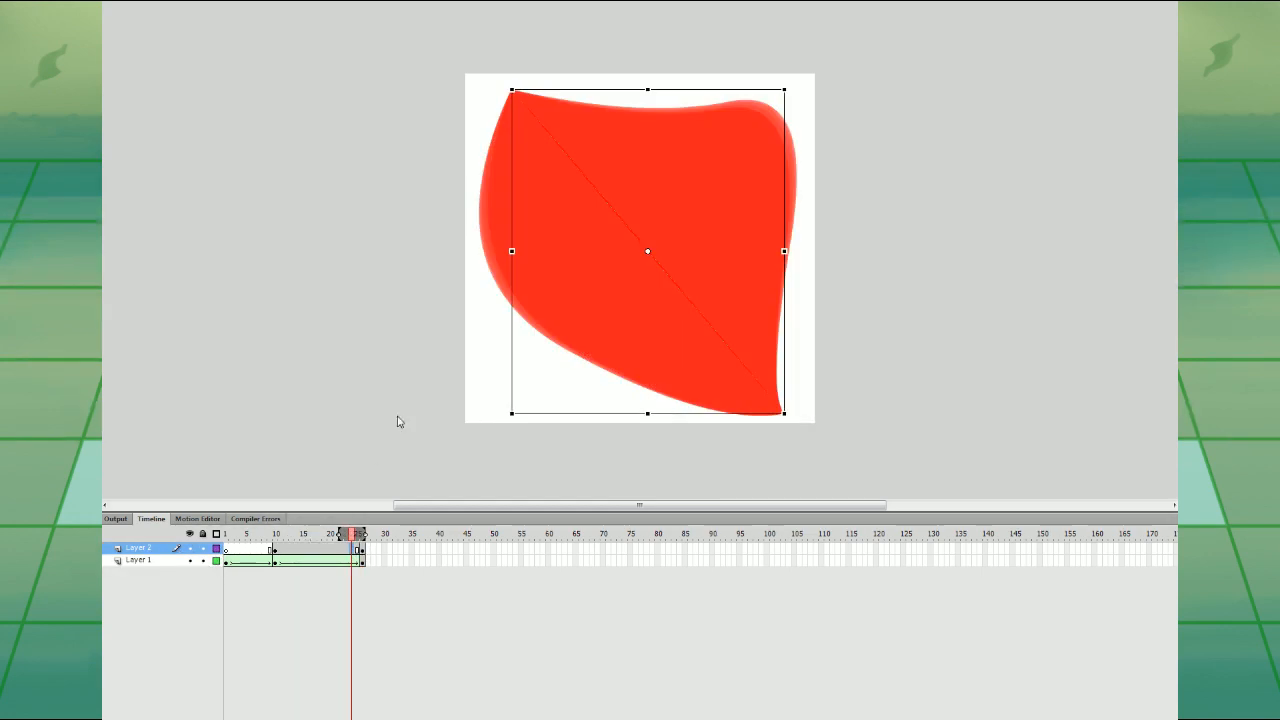
- Create a shape tween on Layer 2 between frames 10 and 26 and play it
left_click(448, 198)
left_click(278, 549)
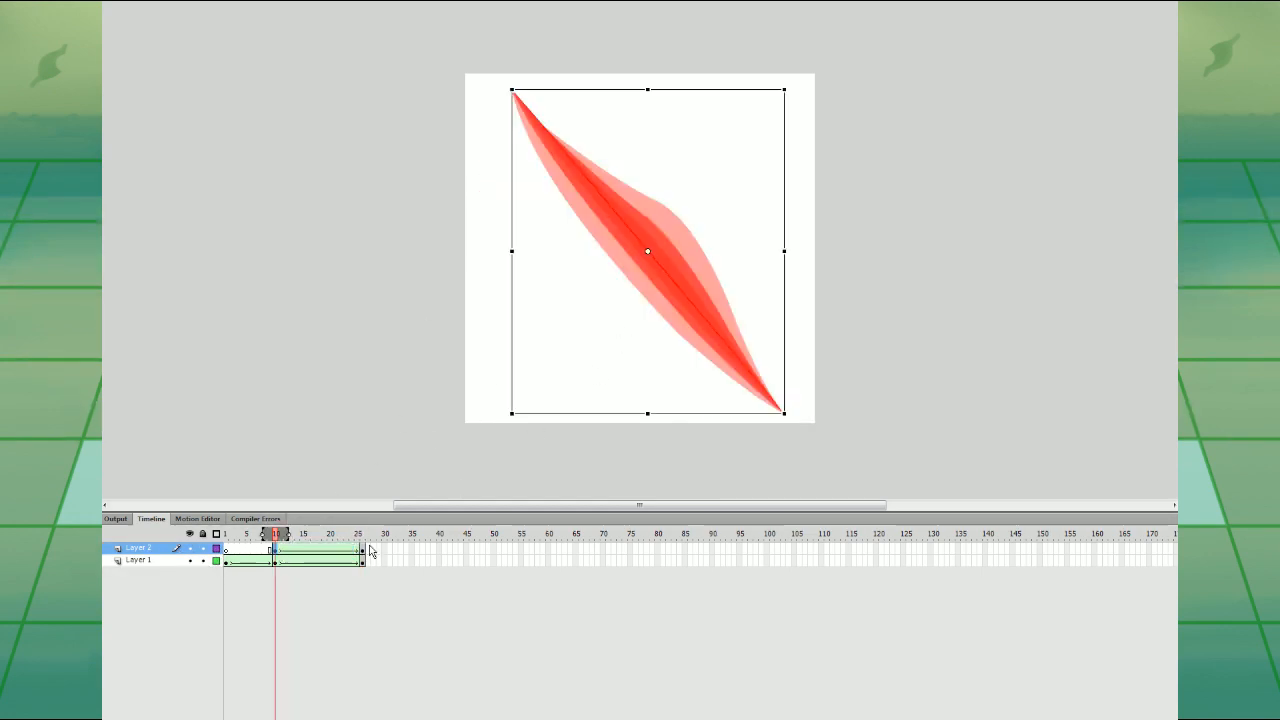
key("Return")
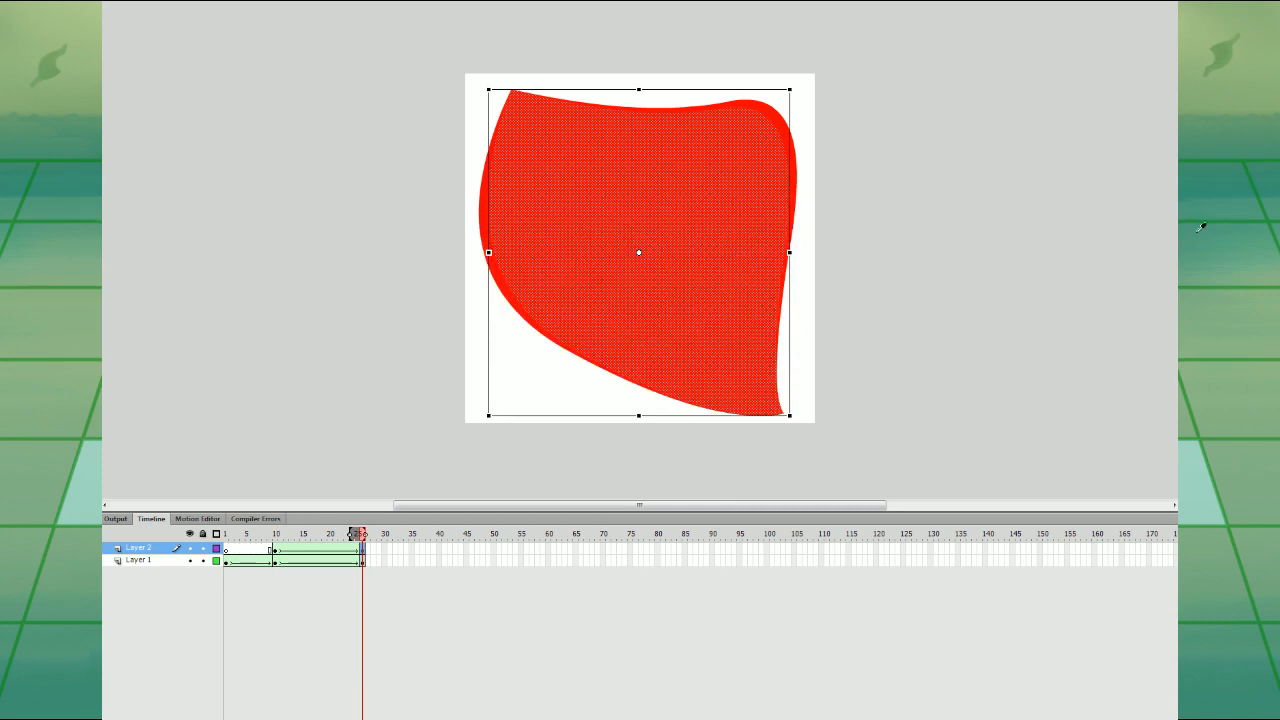
- Recolour Layer 2's shape at frame 26 white and play the whole slash animation
left_click(1031, 271)
key("Return")
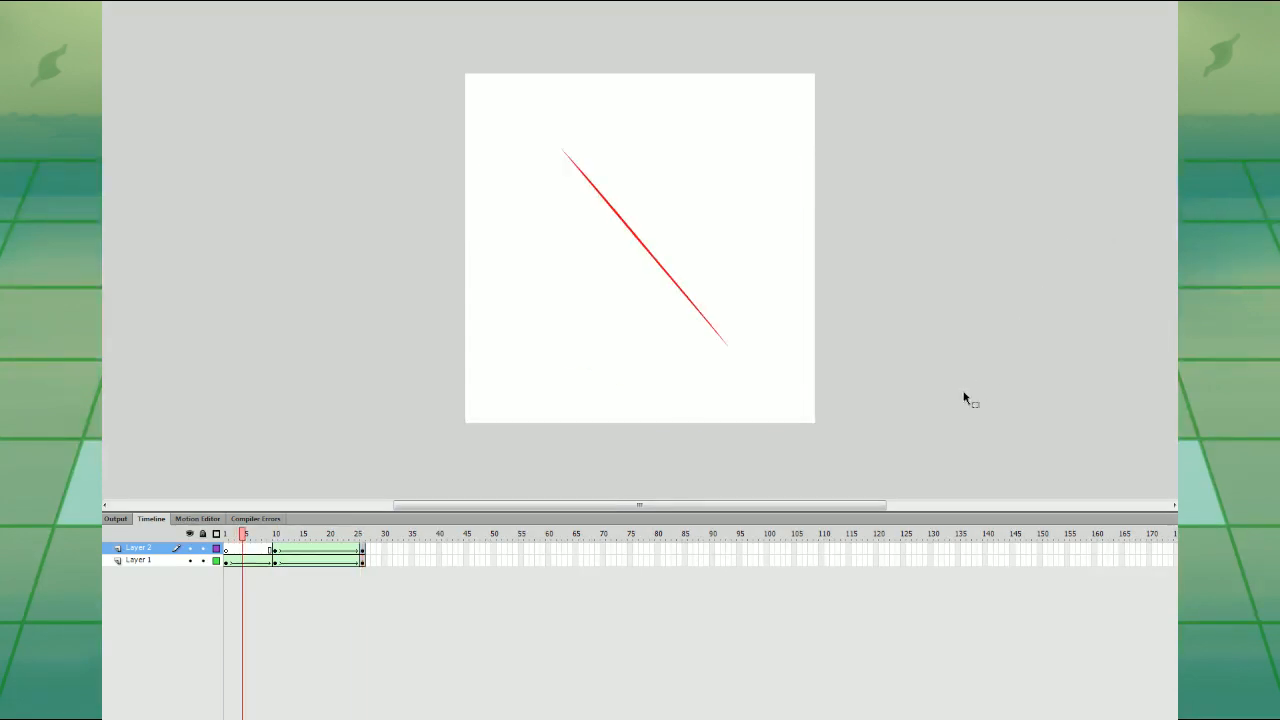
key("Return")
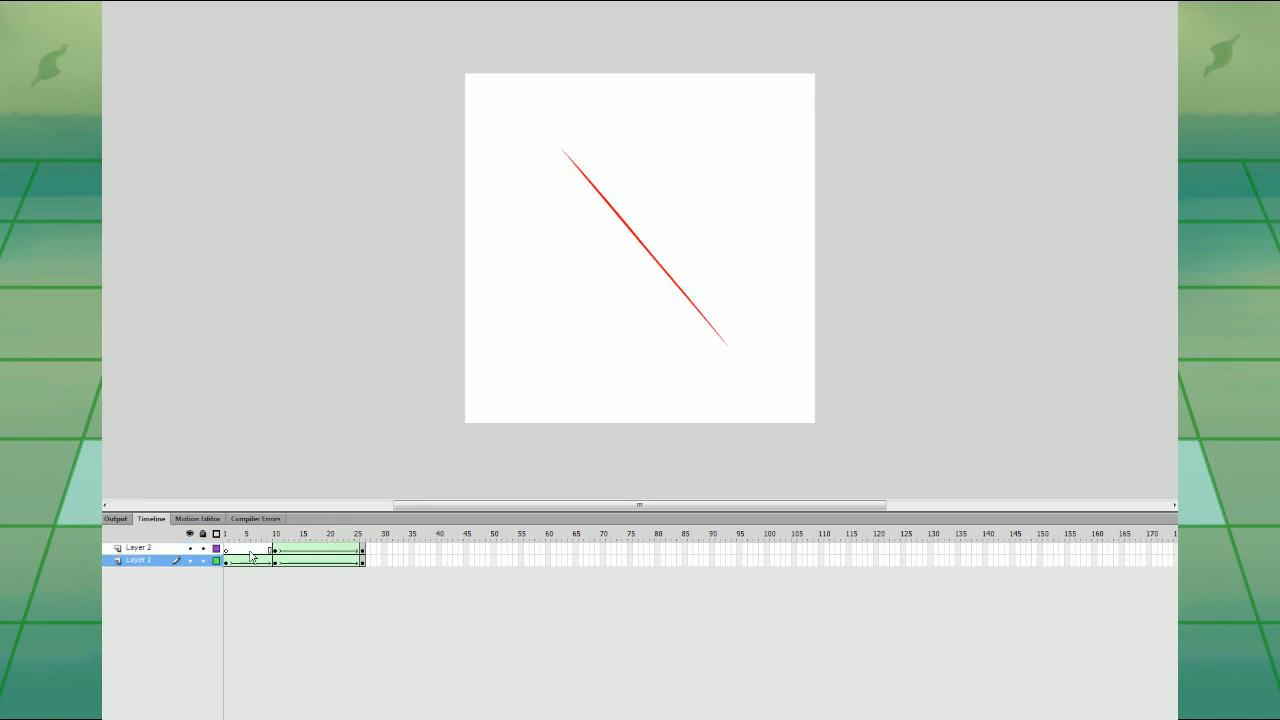
key("Return")
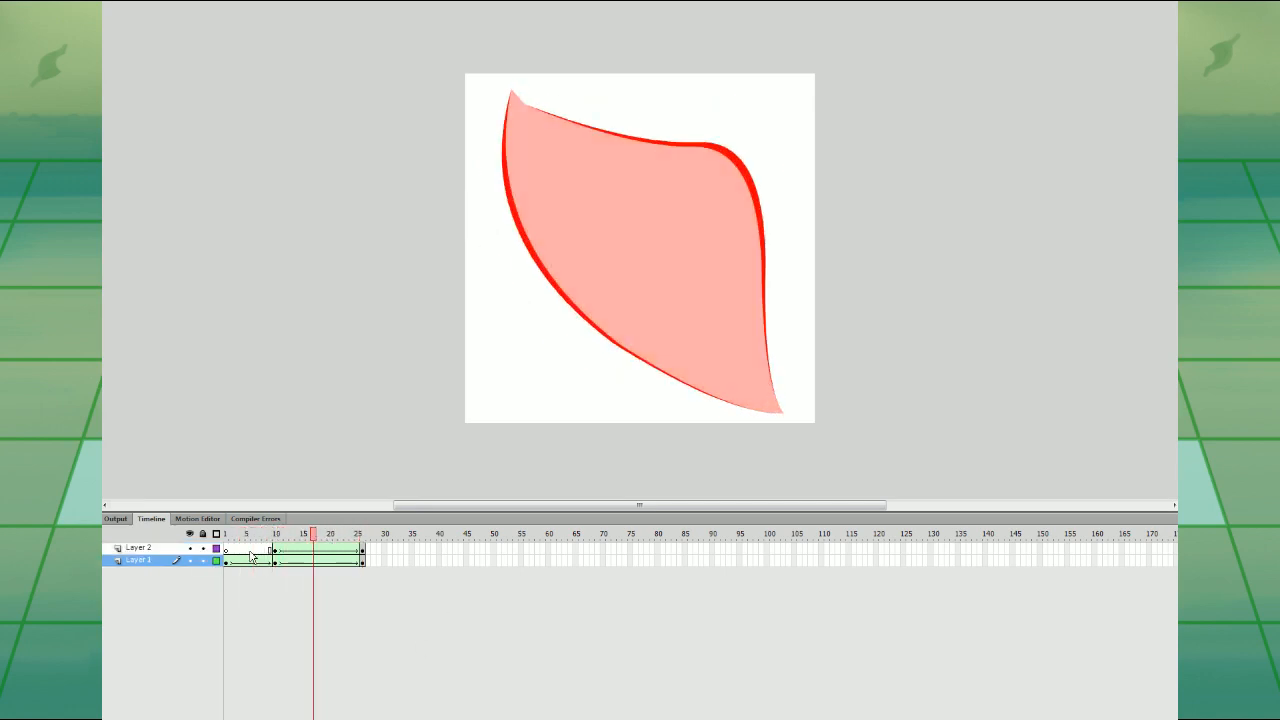
key("Return")
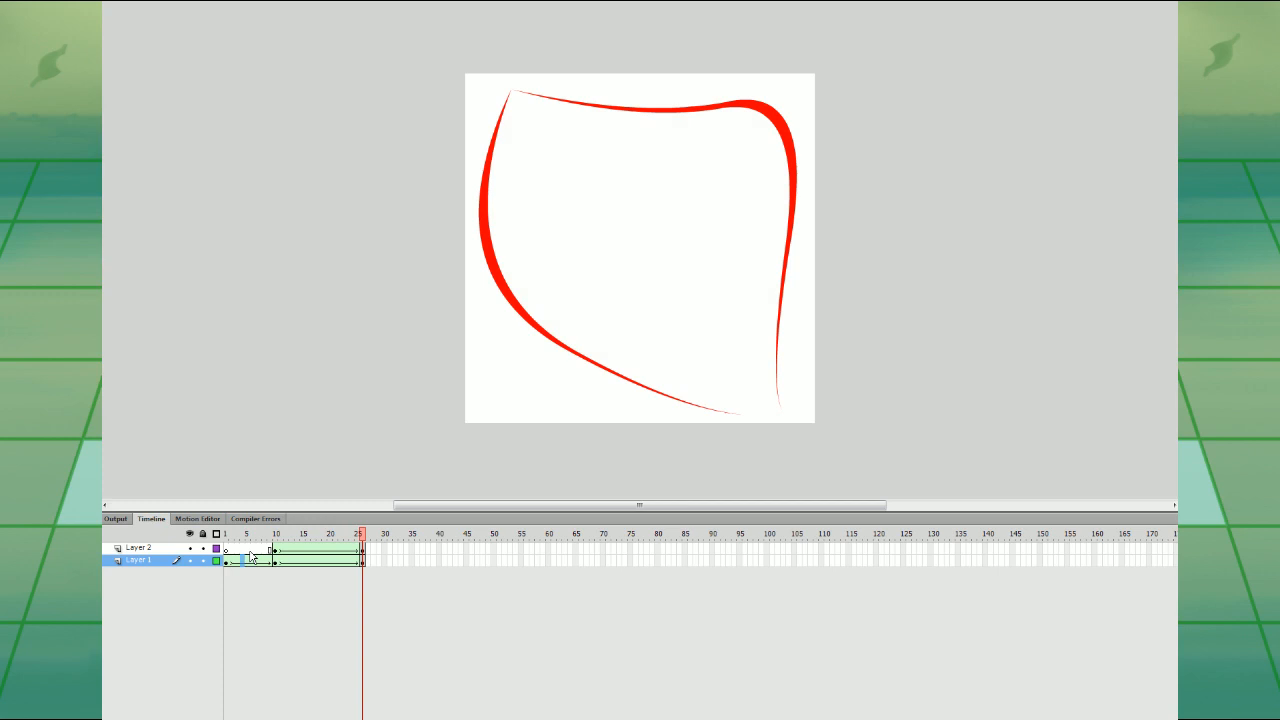
key("ctrl+minus")
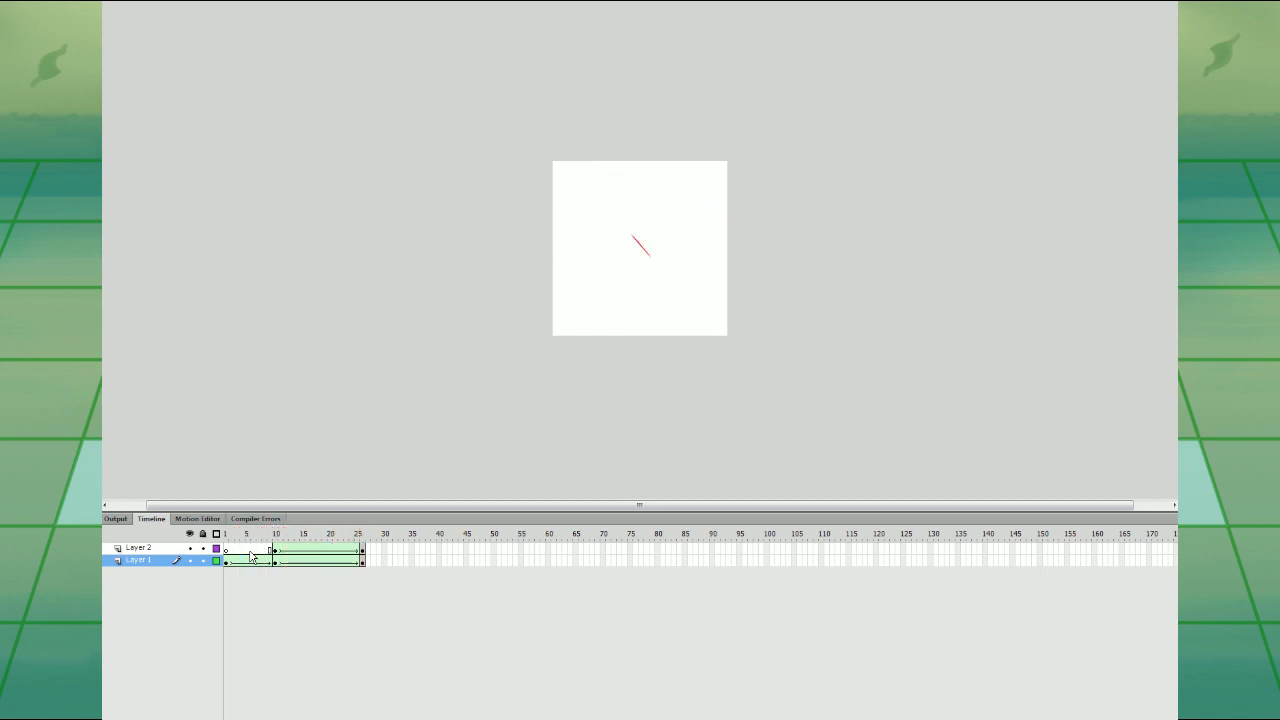
key("ctrl+=")
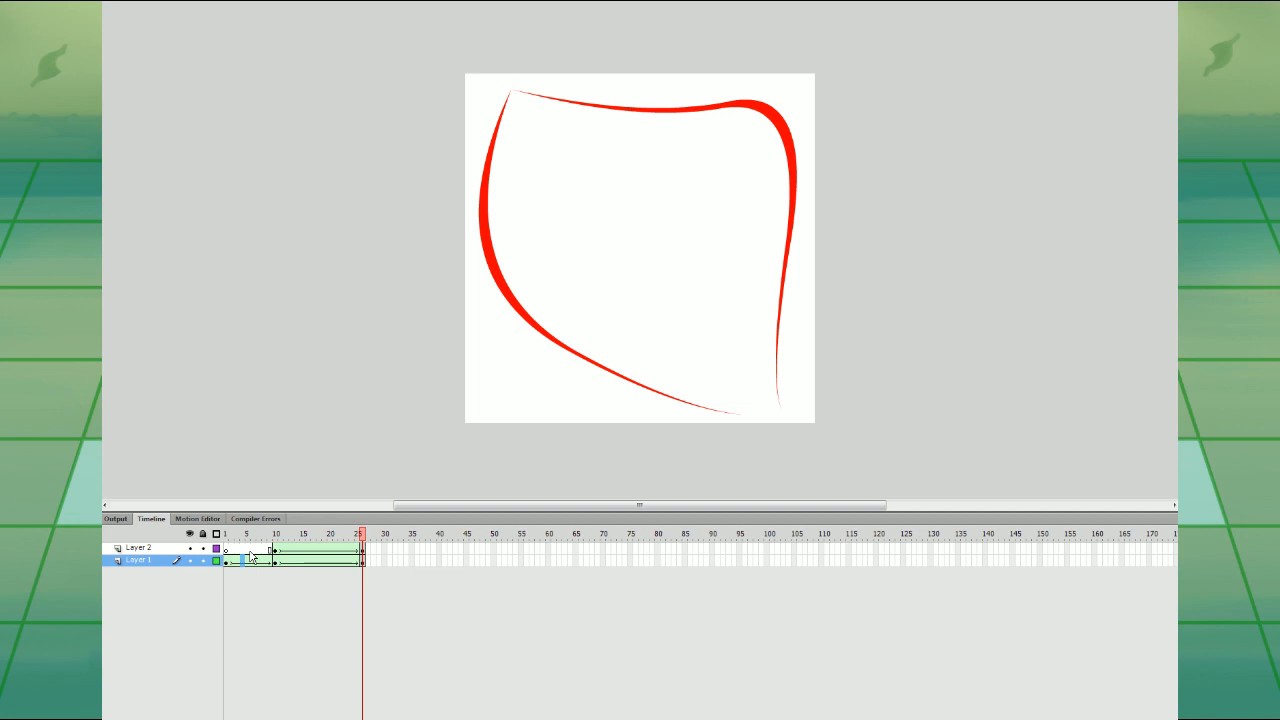
- Add keyframes at frame 27 on both layers
left_click(362, 560)
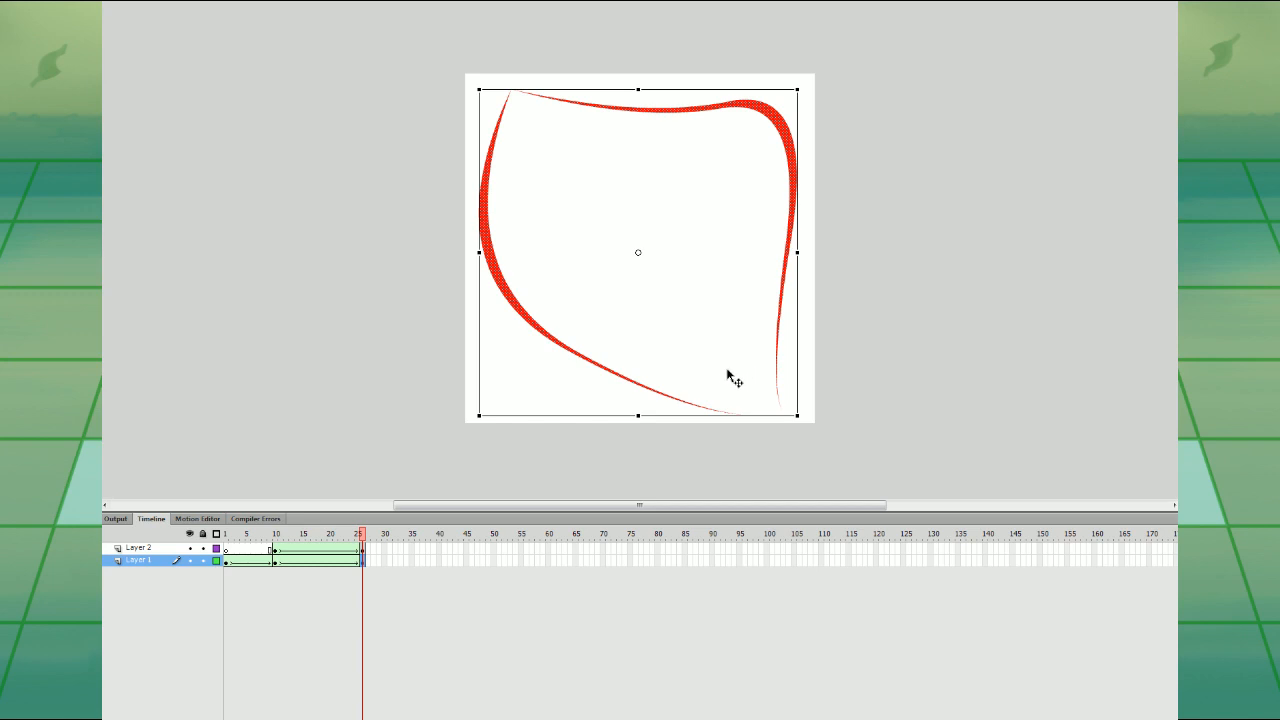
left_click_drag(369, 549, 369, 561)
key("F6")
left_click(855, 334)
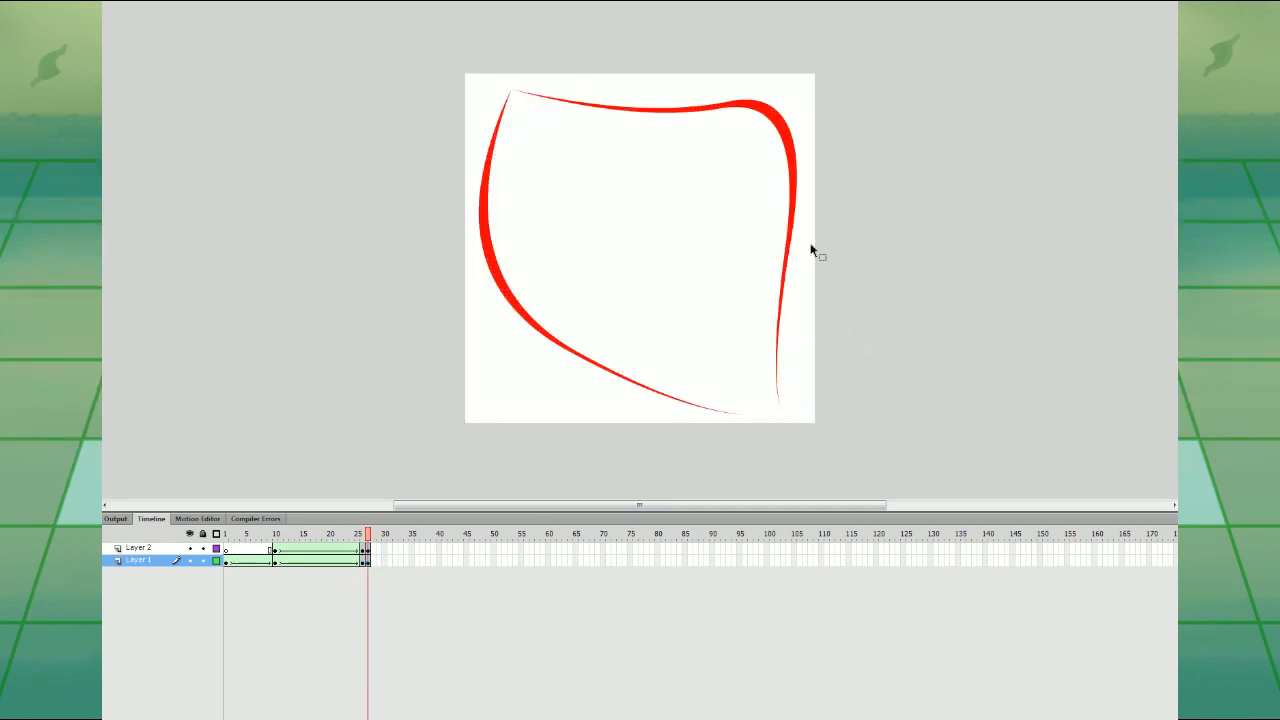
- Copy Layer 2's white shape at frame 27, hide that layer, and use the pasted copy to cut the interior out of Layer 1's red shape
left_click(794, 203)
left_click(765, 207, "shift")
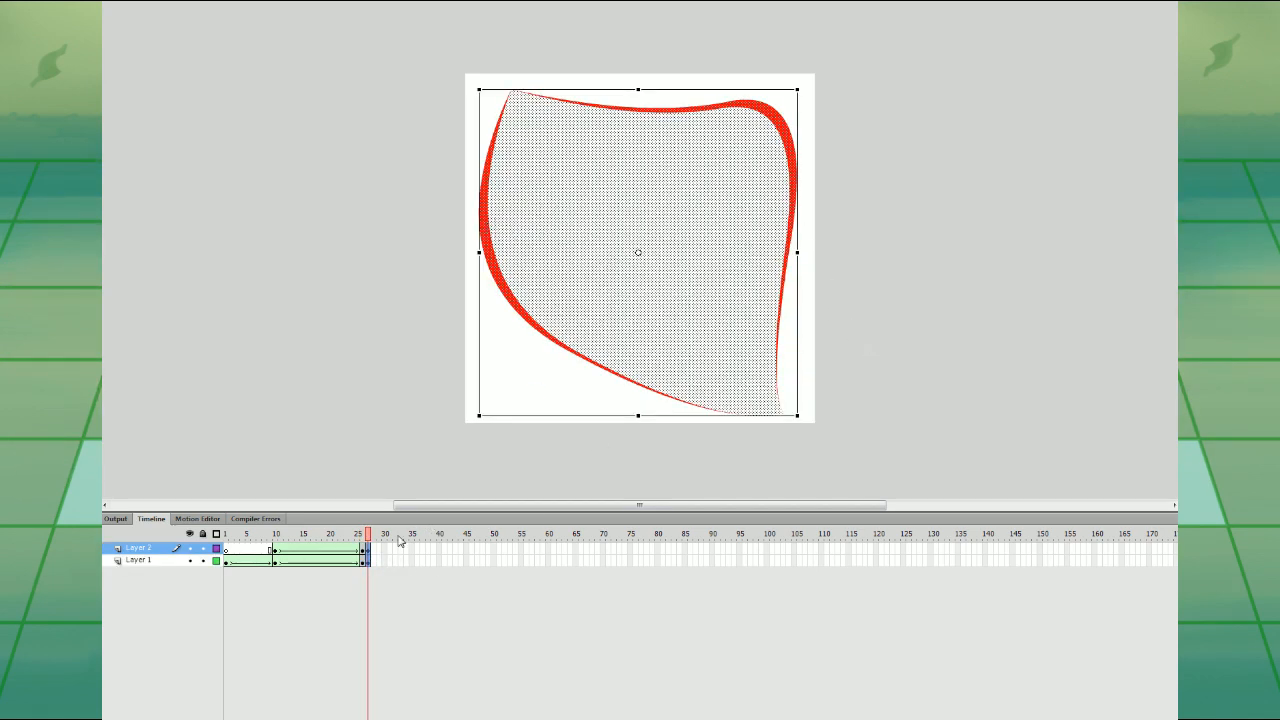
left_click(368, 550)
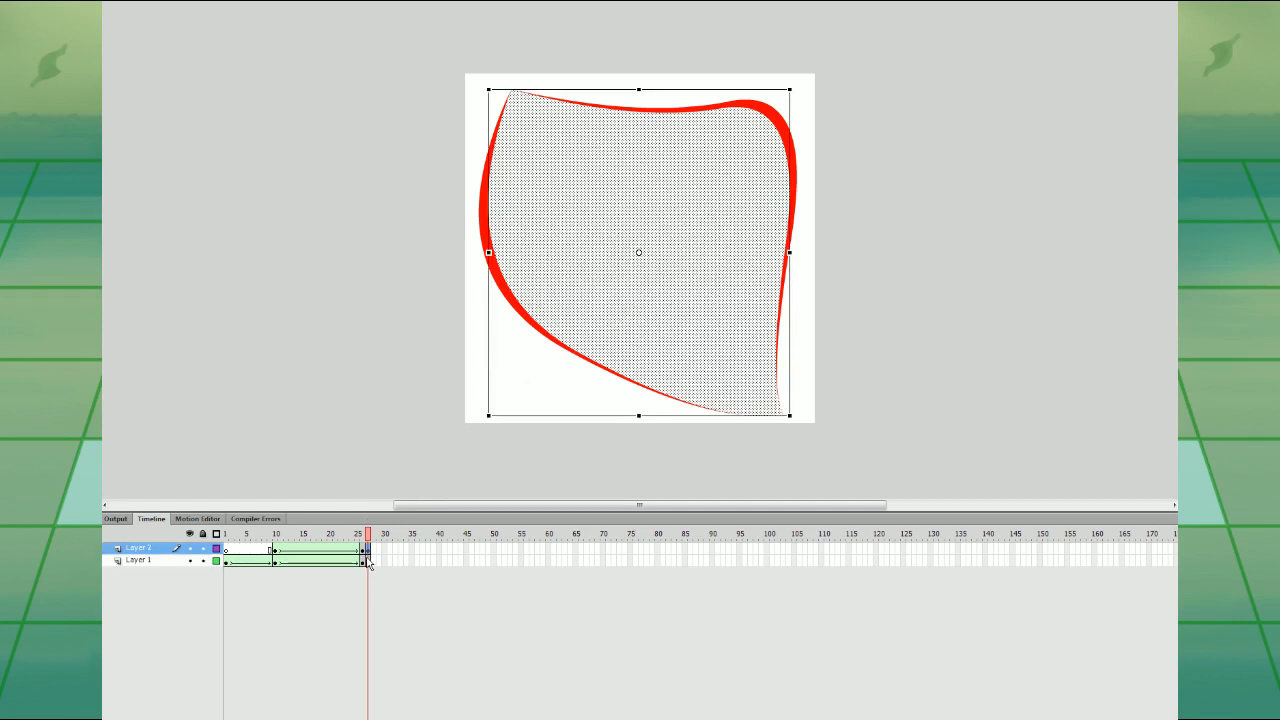
left_click(190, 548)
left_click(369, 563)
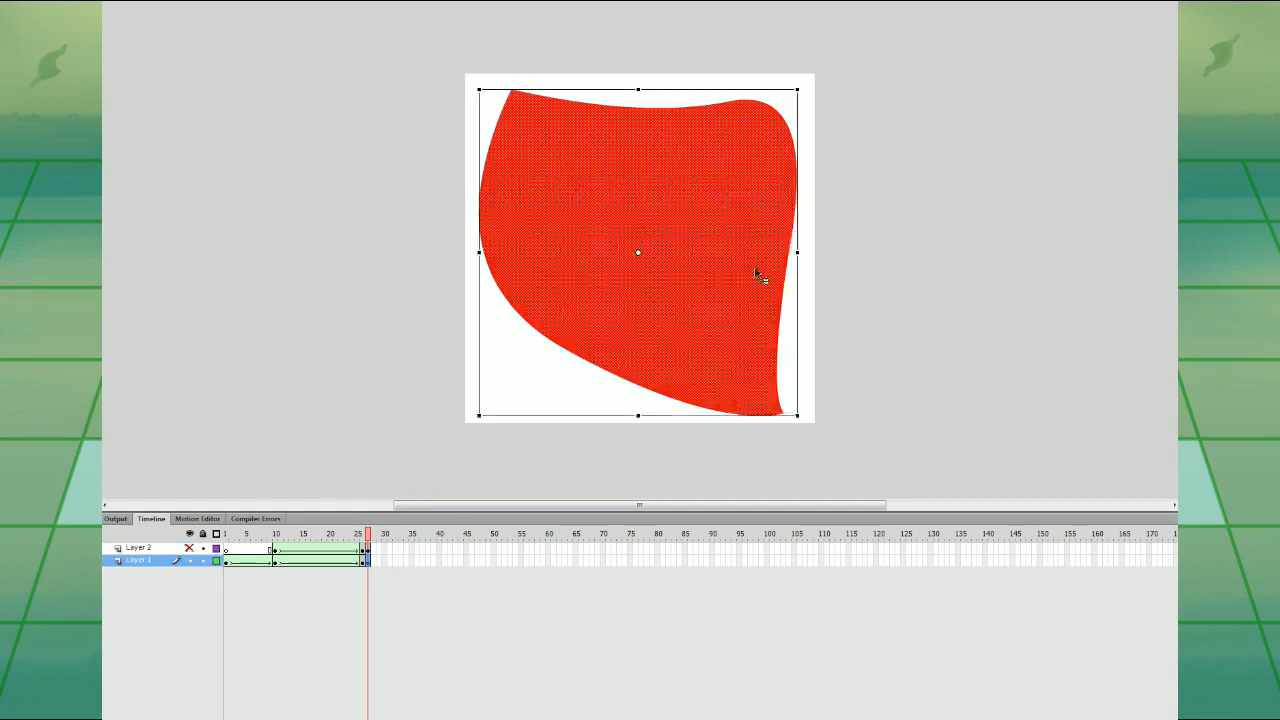
left_click(881, 234)
key("ctrl+shift+v")
left_click(864, 268)
left_click(745, 265)
key("Delete")
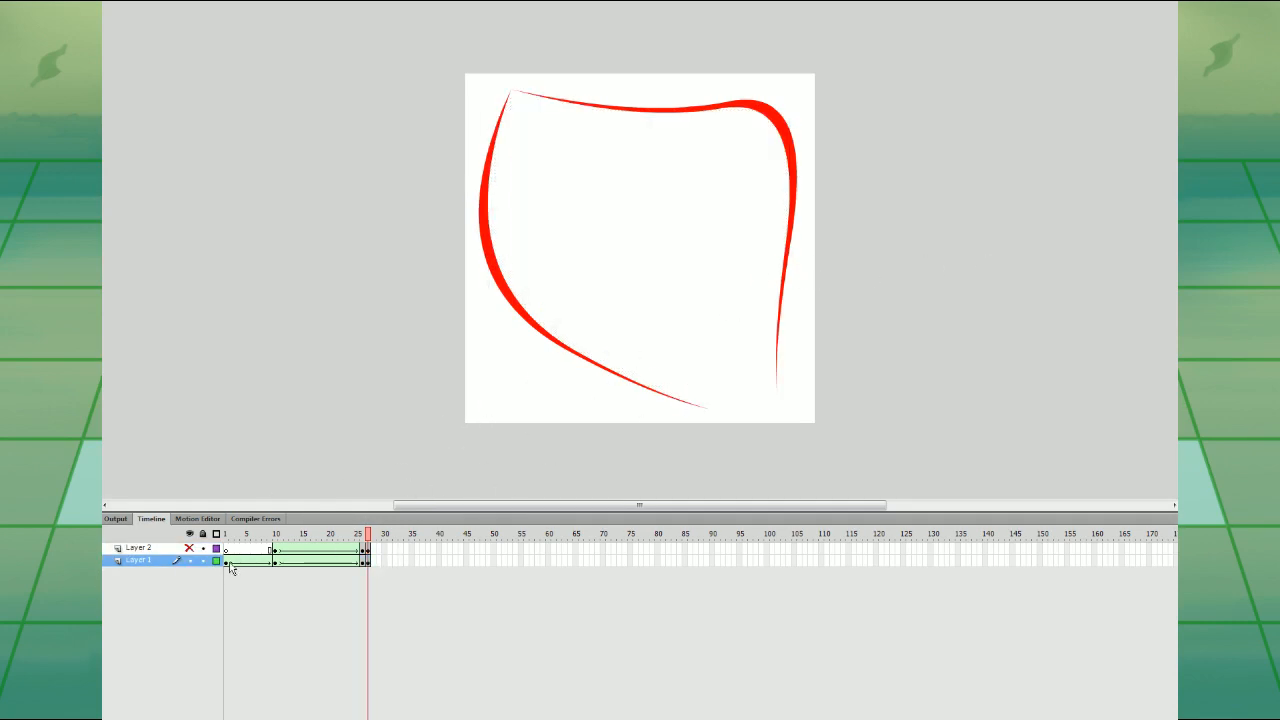
- Show Layer 2 again and extend both layers to frame 31
left_click(189, 548)
left_click(368, 550)
left_click(390, 560)
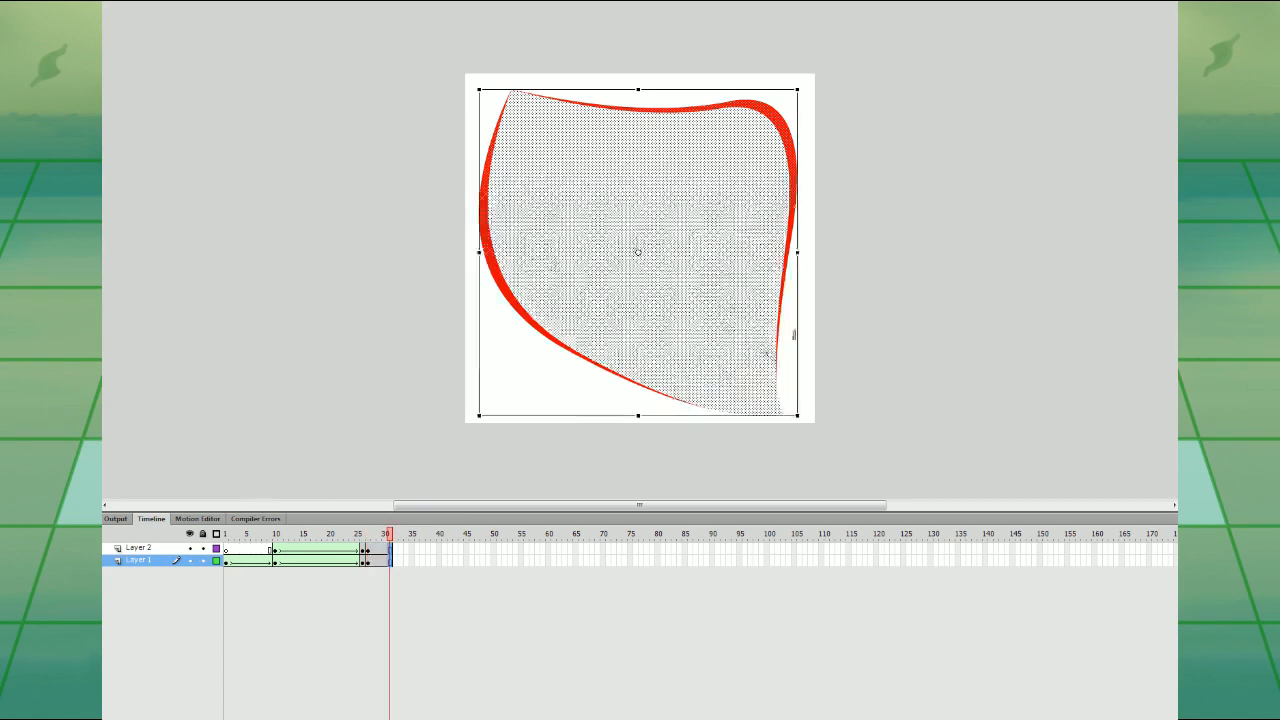
left_click(851, 322)
left_click(771, 309)
left_click(826, 310)
key("ctrl+a")
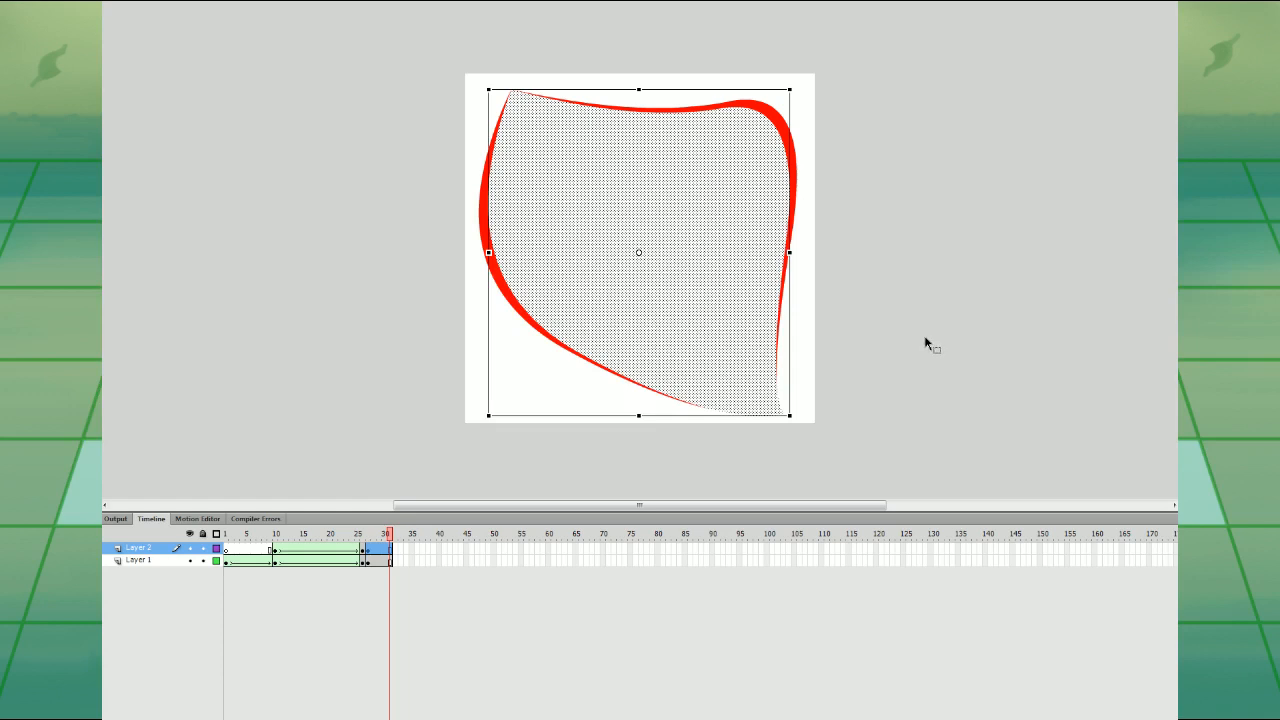
left_click(923, 338)
left_click(793, 127)
left_click(822, 101)
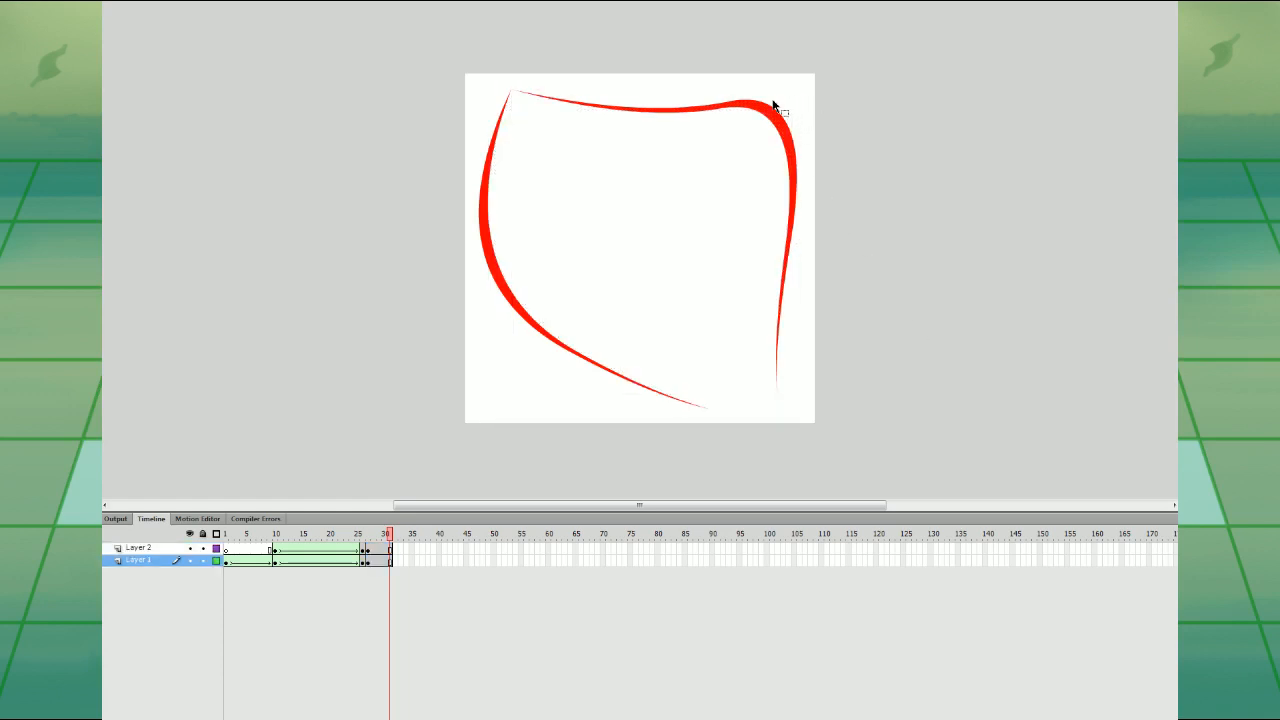
- Add keyframes at frame 31 on both Layer 1 and Layer 2
left_click(391, 549)
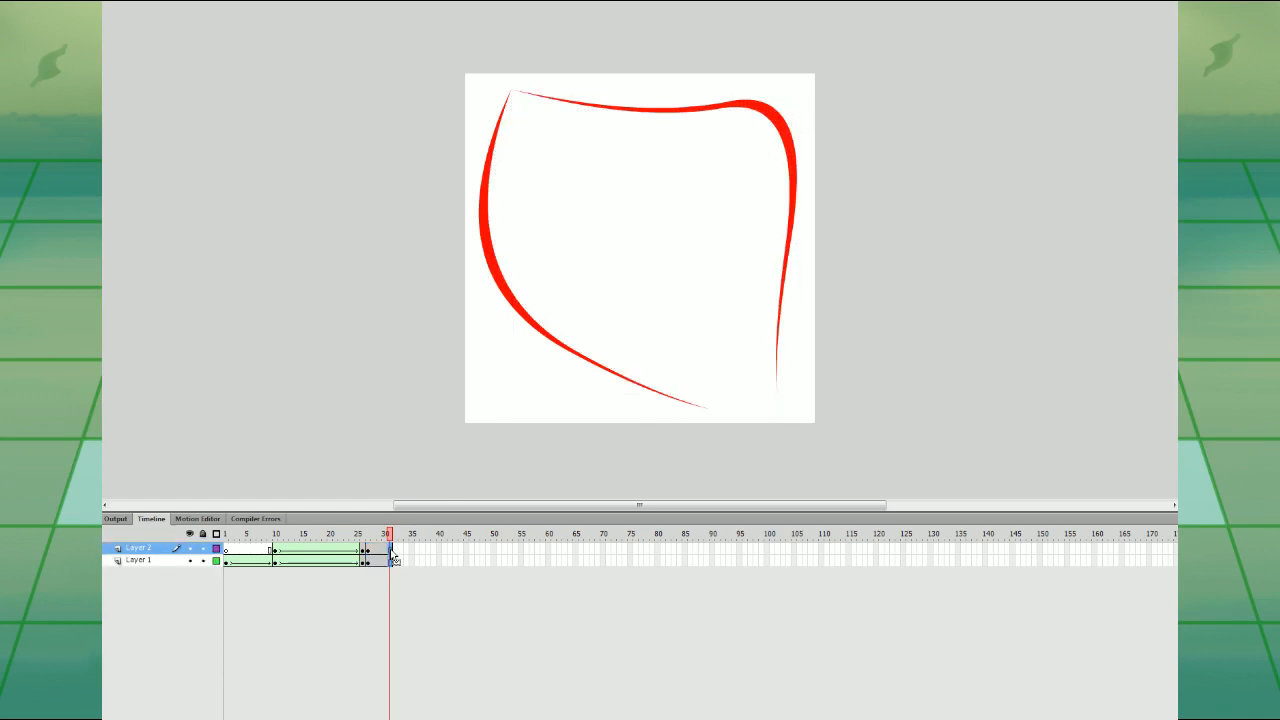
left_click(631, 378, "shift")
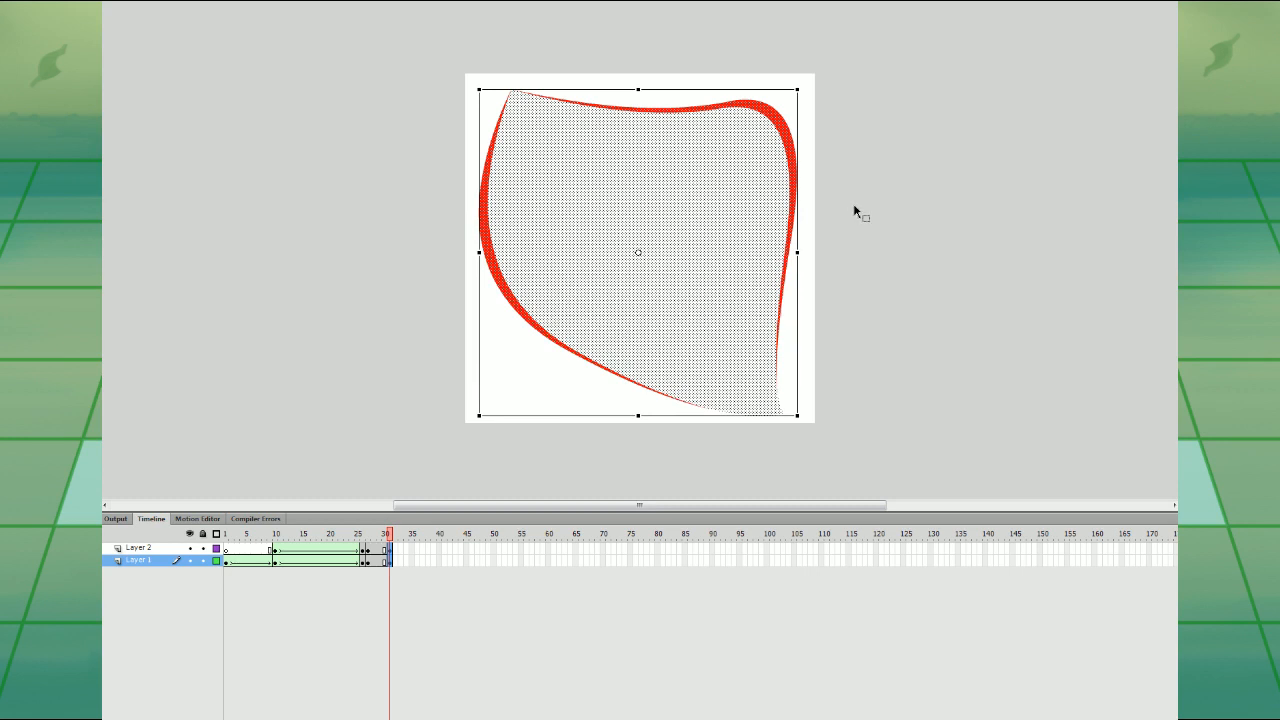
left_click(813, 88)
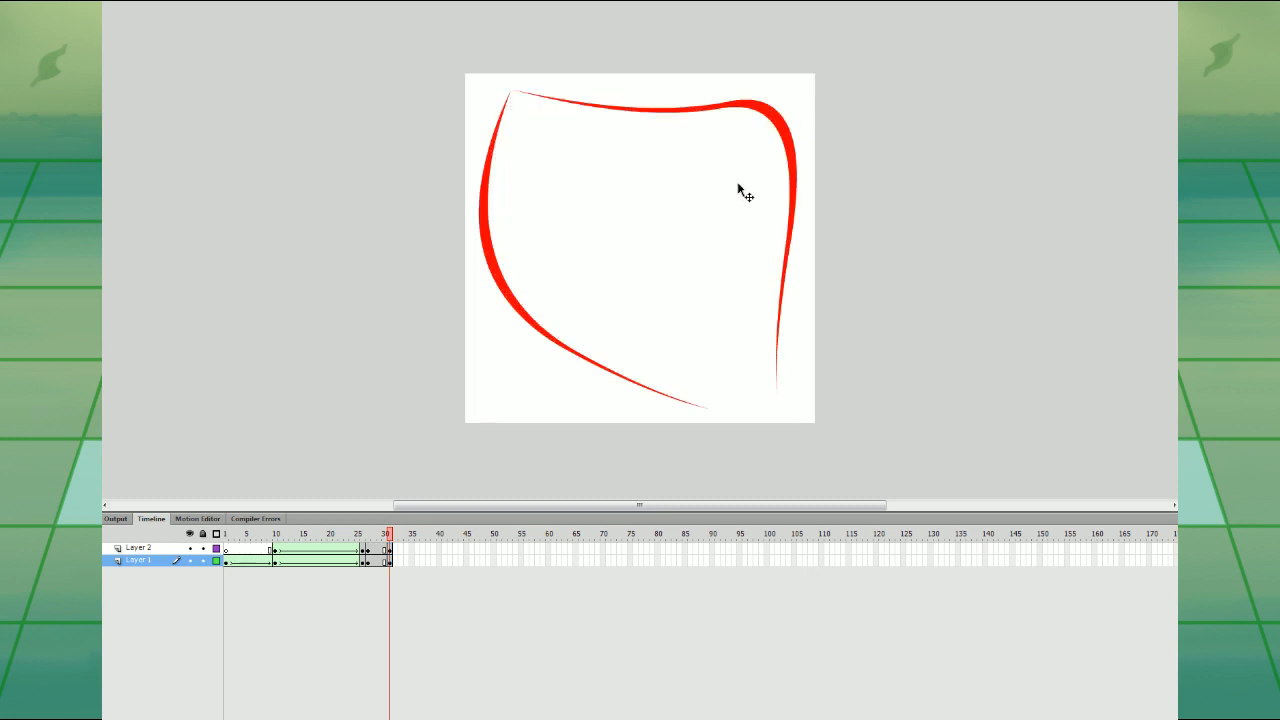
- Skew and slightly widen Layer 1's red outline at frame 31 so it spreads outward, and compare it with the preceding frames
left_click(390, 562)
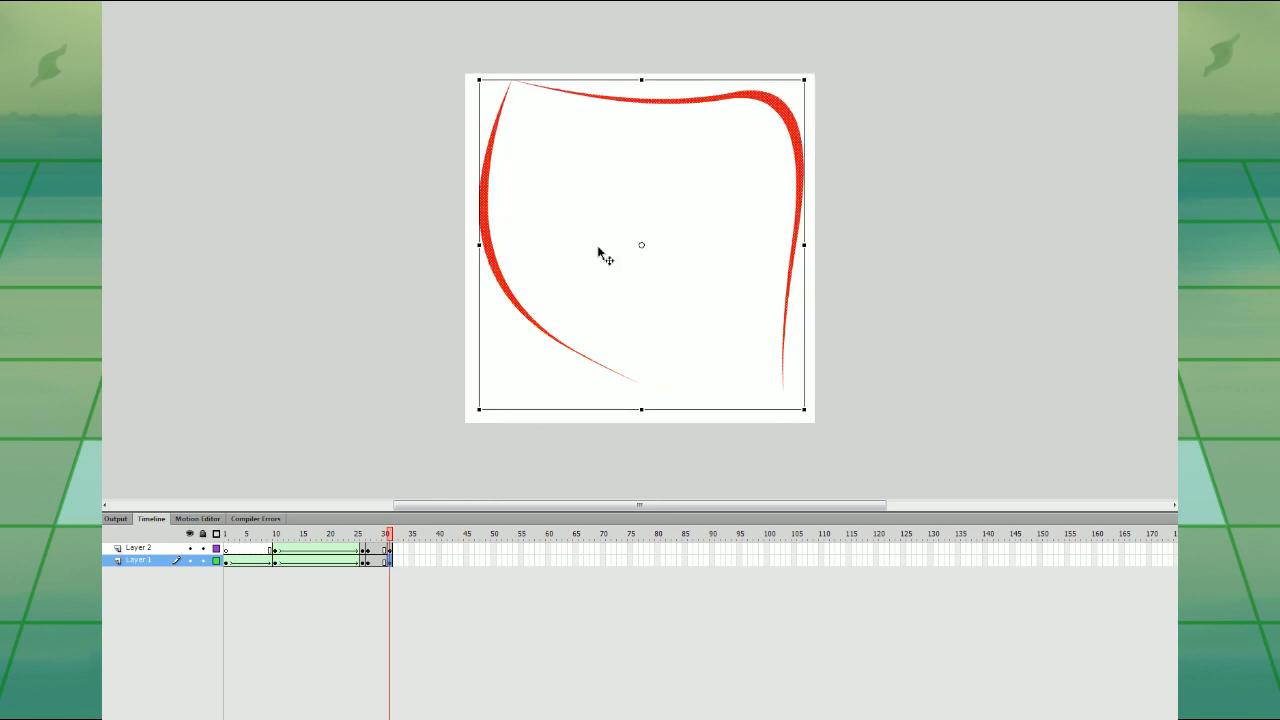
left_click_drag(476, 411, 462, 428)
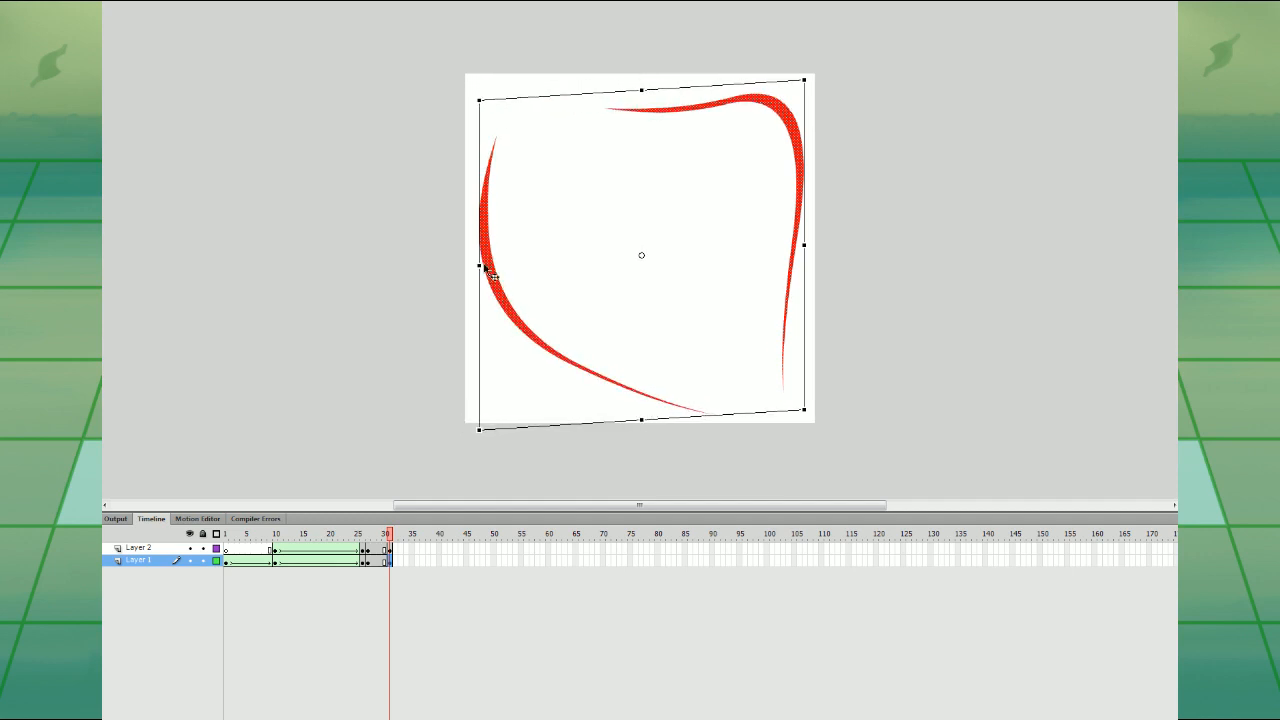
left_click_drag(479, 265, 470, 266)
left_click_drag(804, 245, 809, 243)
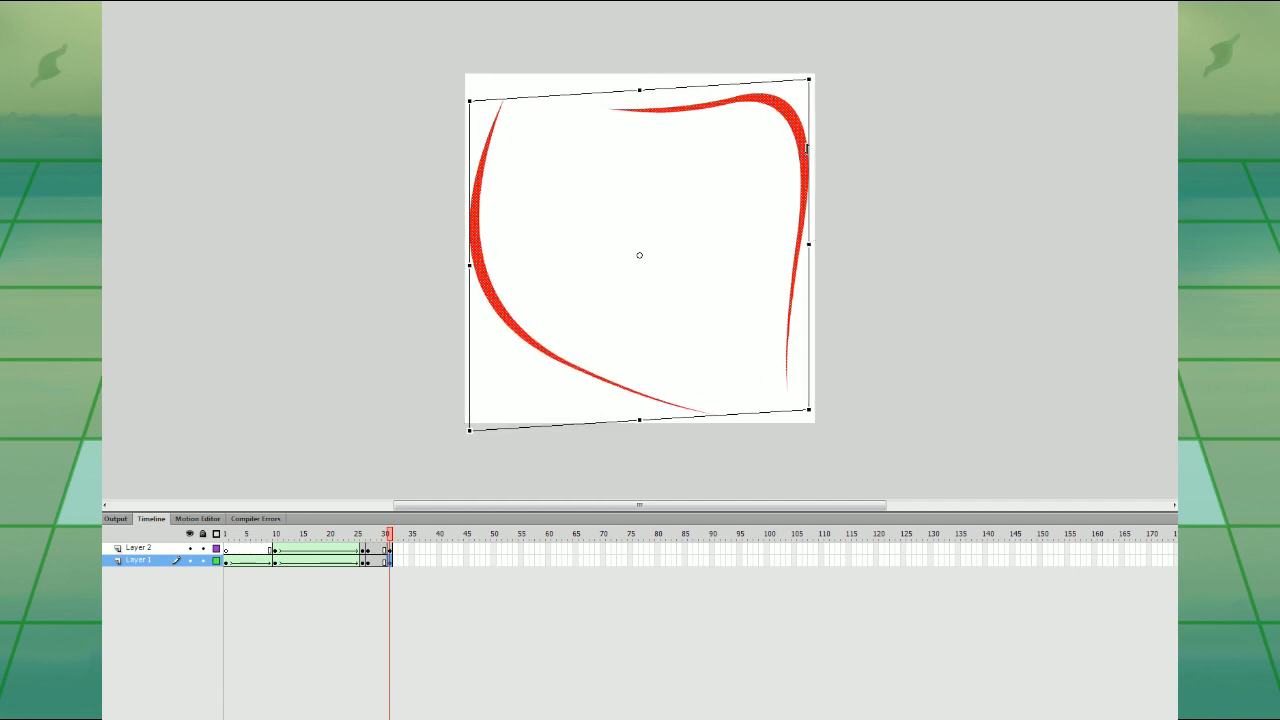
left_click_drag(809, 150, 809, 145)
key("Right")
key("Up")
left_click(374, 549)
left_click(384, 561)
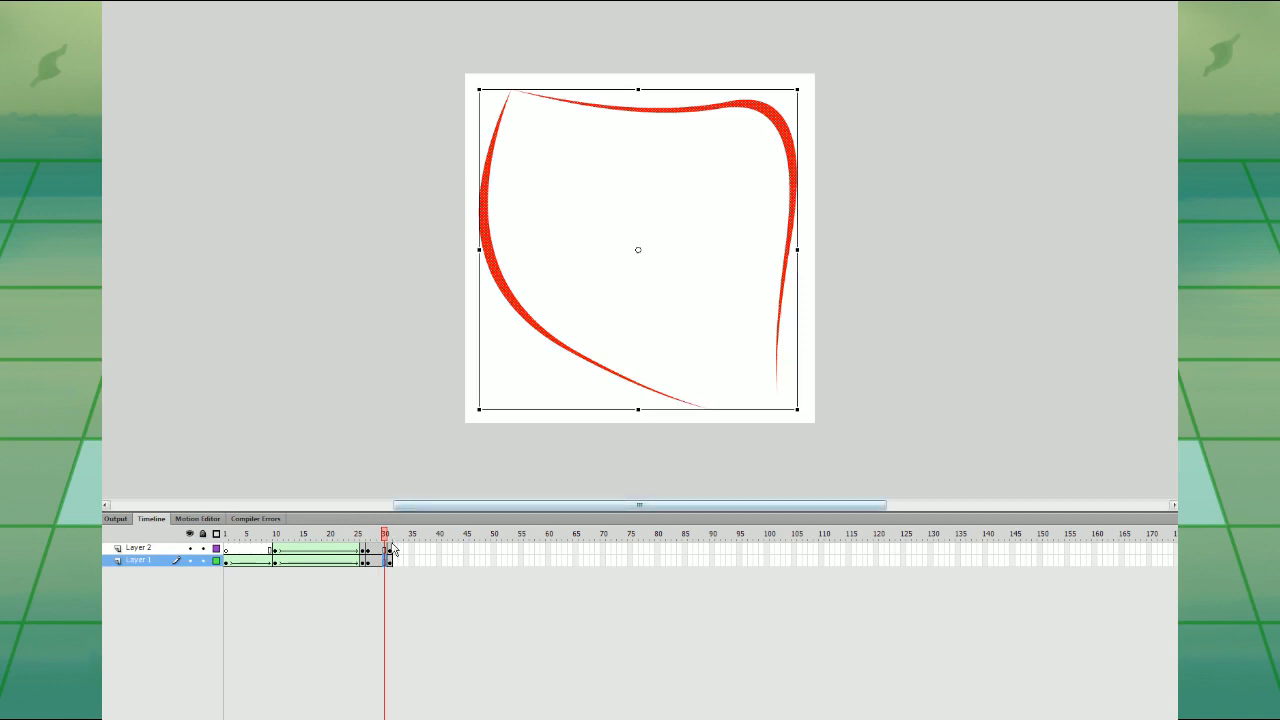
- Replace Layer 2's white shape at frame 31 with a copy of Layer 1's thin diagonal line from frame 10
left_click(390, 549)
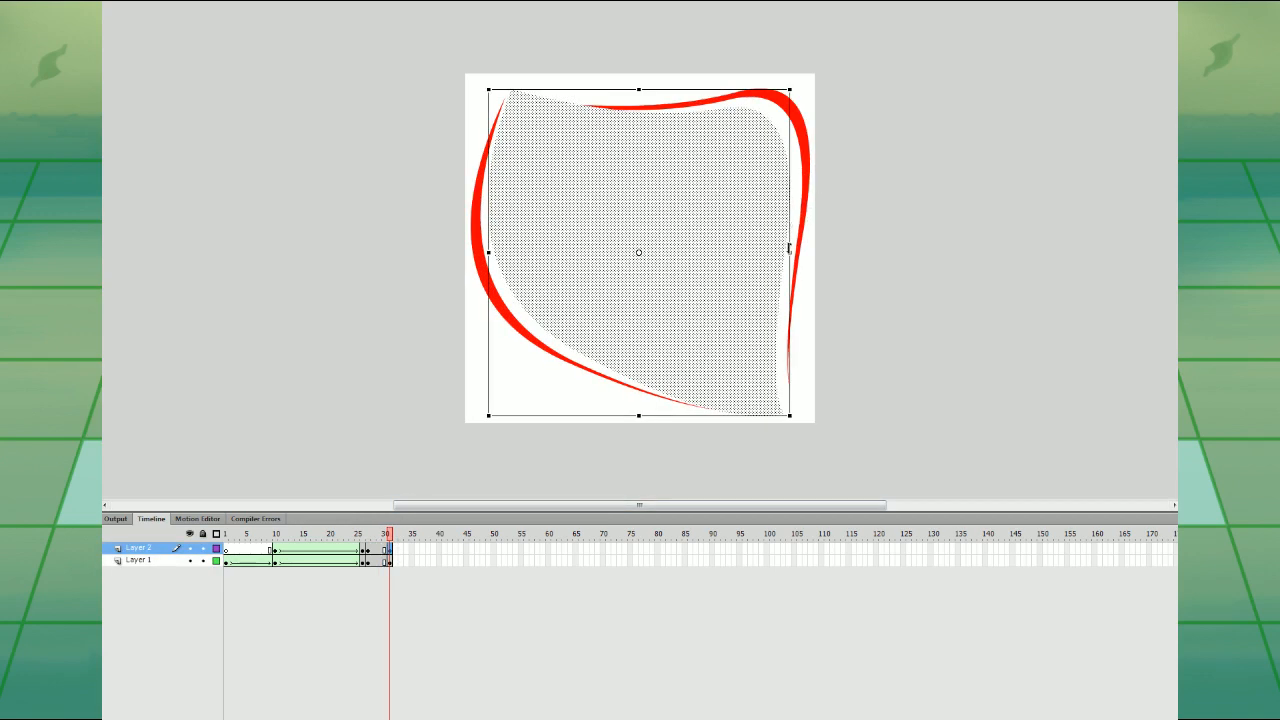
mouse_move(790, 252)
left_mouse_down()
mouse_move(726, 280)
mouse_move(766, 251)
mouse_move(792, 252)
left_mouse_up()
left_click(226, 561)
left_click(275, 562)
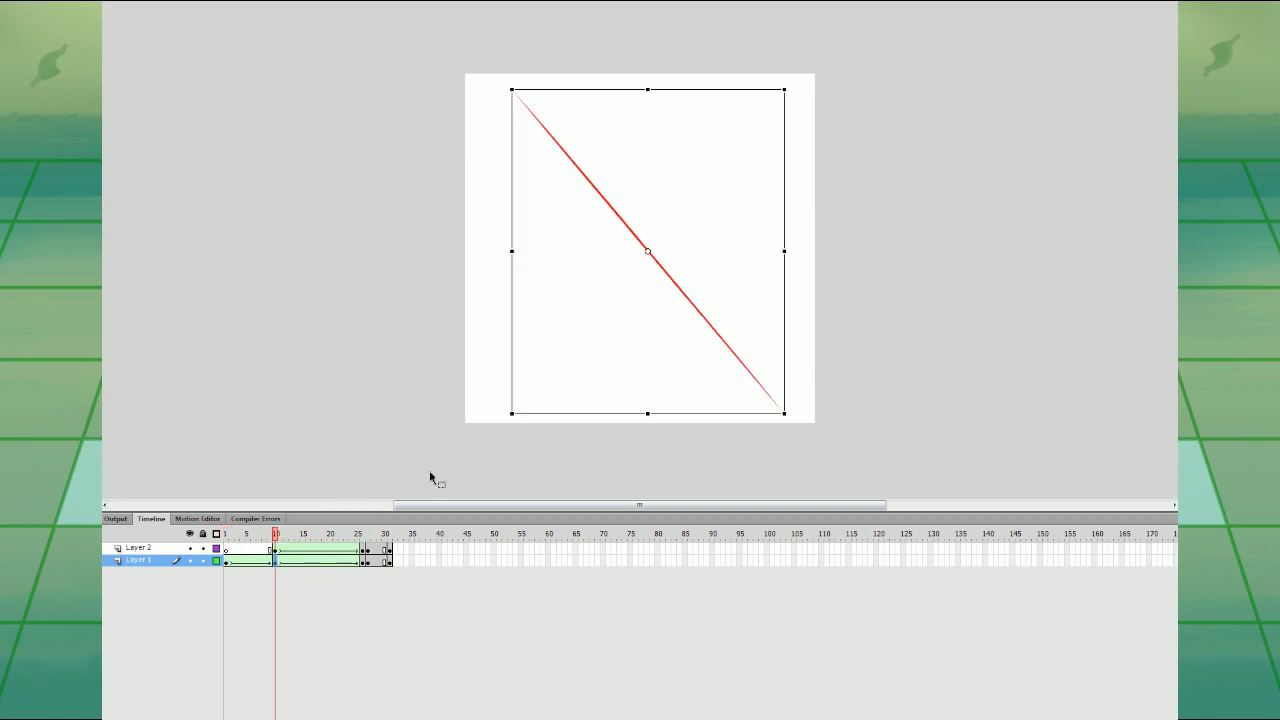
left_click(390, 550)
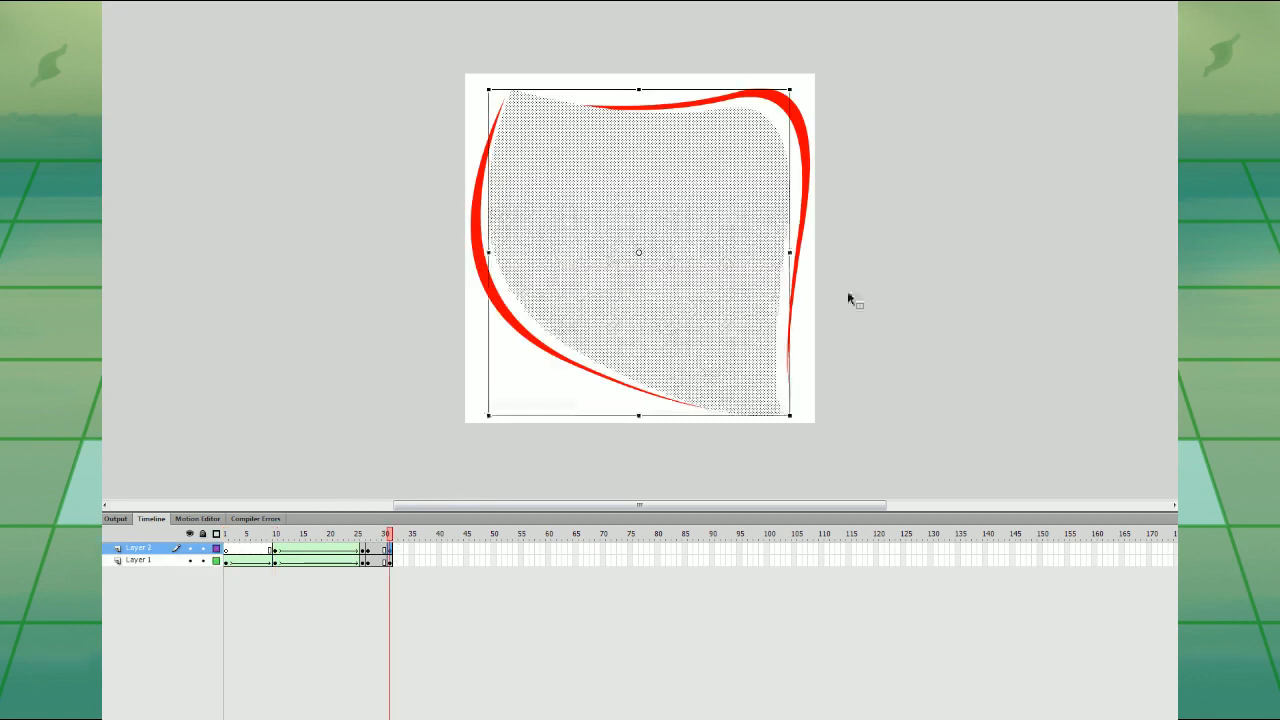
left_click(849, 294)
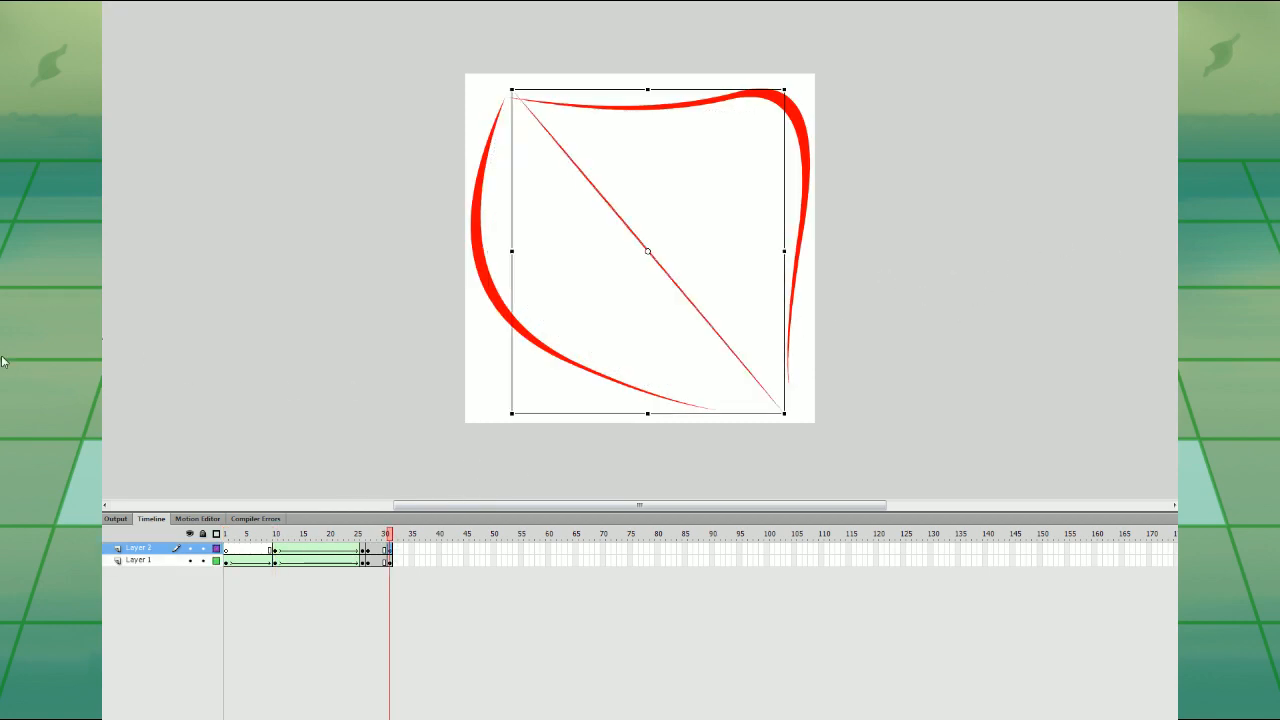
- Create shape tweens between frames 27 and 31 on both layers
left_click(381, 561)
right_click(381, 562)
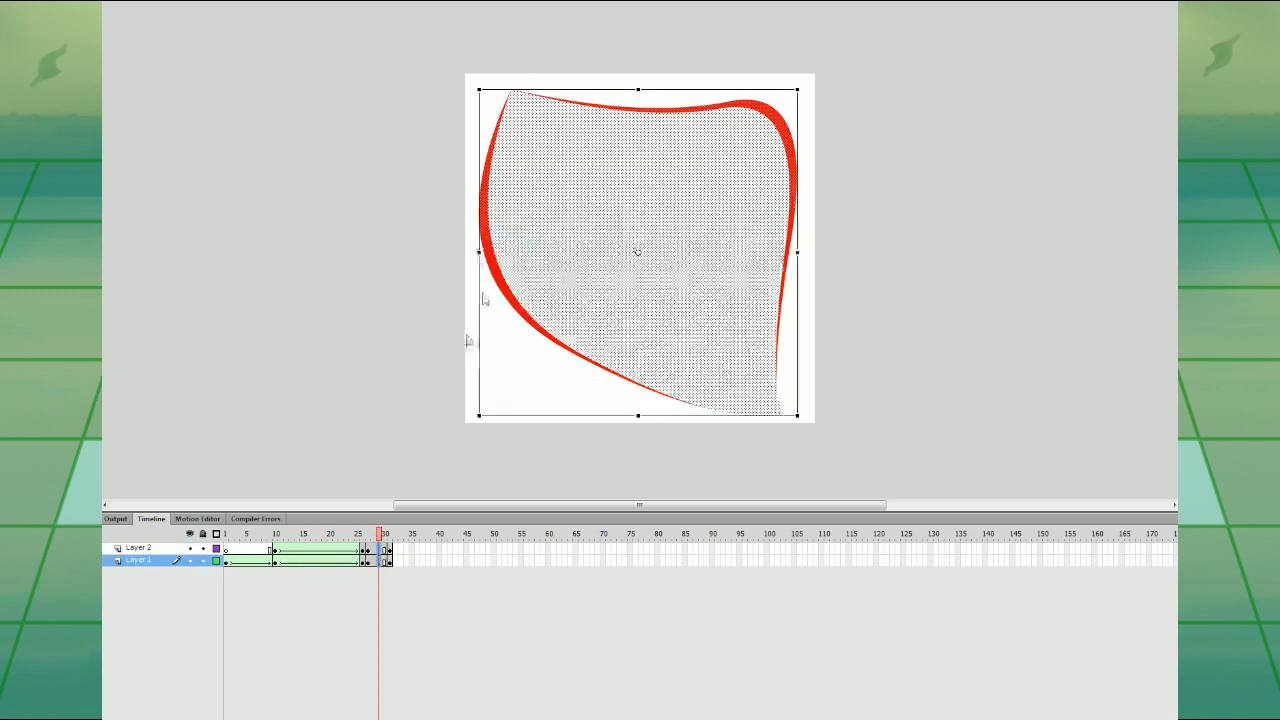
left_click(514, 204)
- Change the stage colour to blue and play the slash animation
left_click(353, 549)
key("Return")
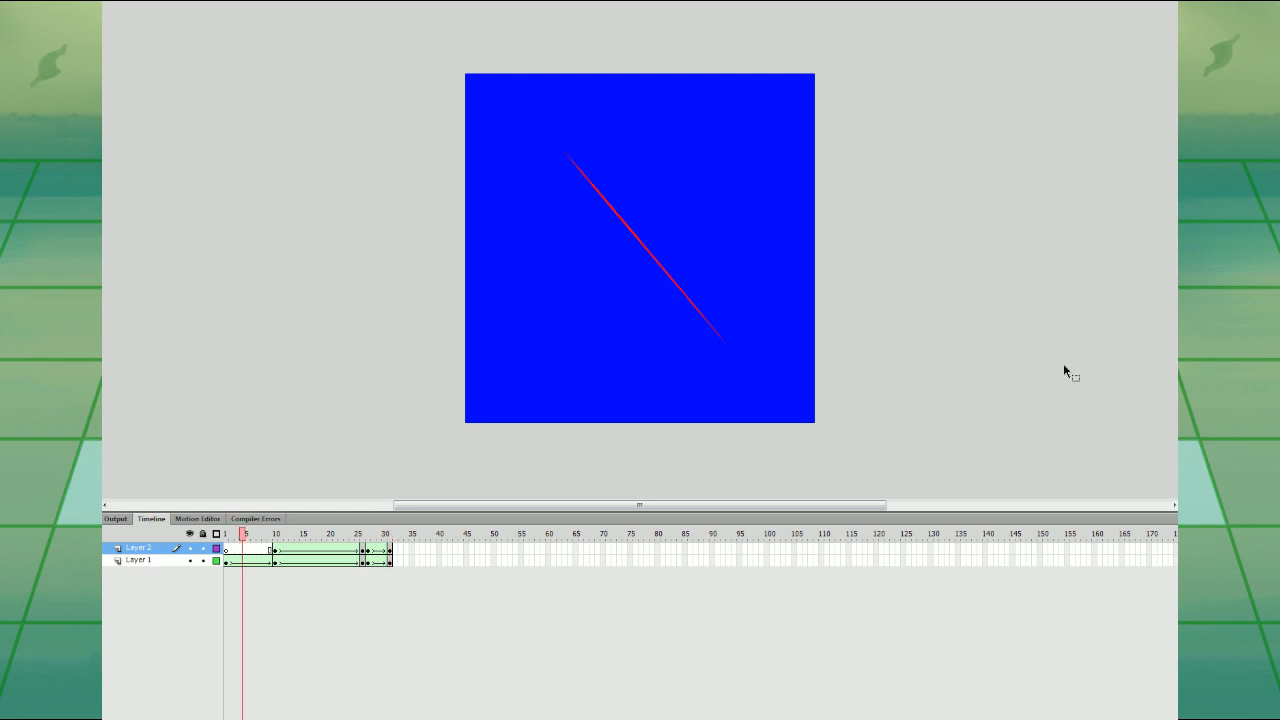
left_click(300, 560)
key("Return")
key("Return")
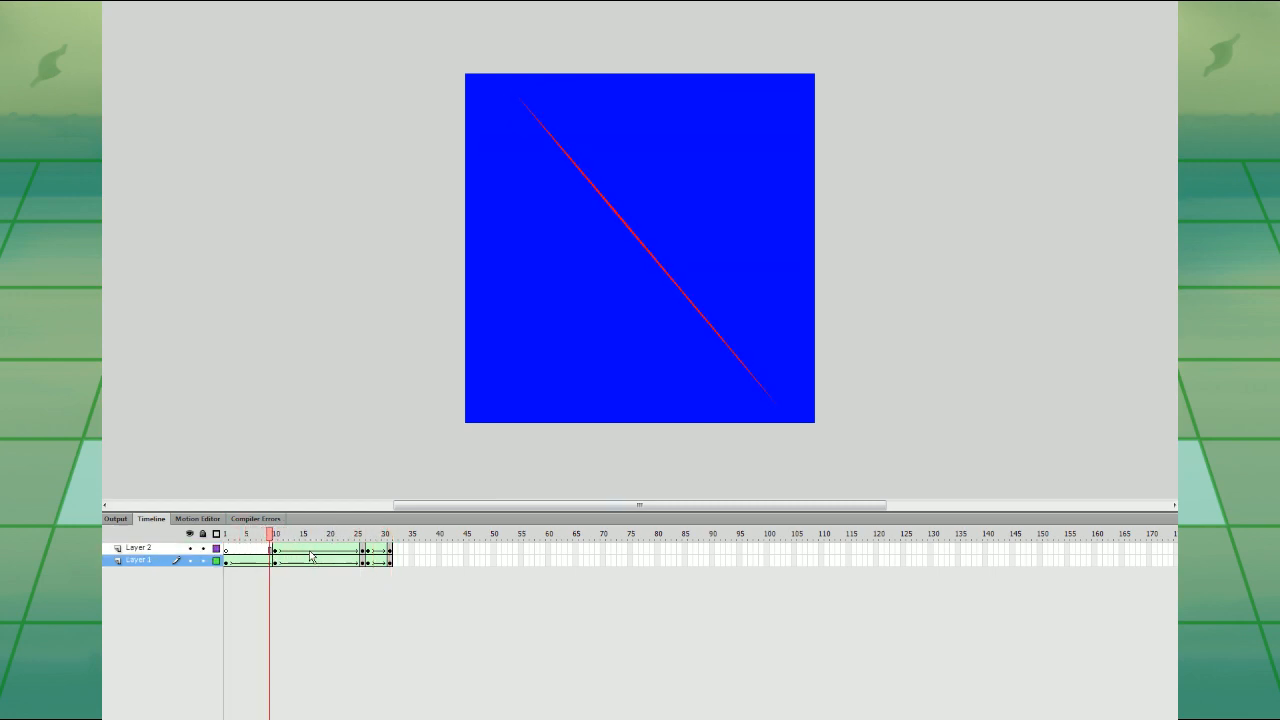
- Extend the closing shape tweens on both layers to end at frame 33 and replay them
mouse_move(390, 549)
left_mouse_down()
mouse_move(401, 560)
mouse_move(374, 561)
left_mouse_up()
key("F6")
left_click(368, 549)
left_click_drag(374, 561, 381, 561)
left_click(374, 549)
key("Return")
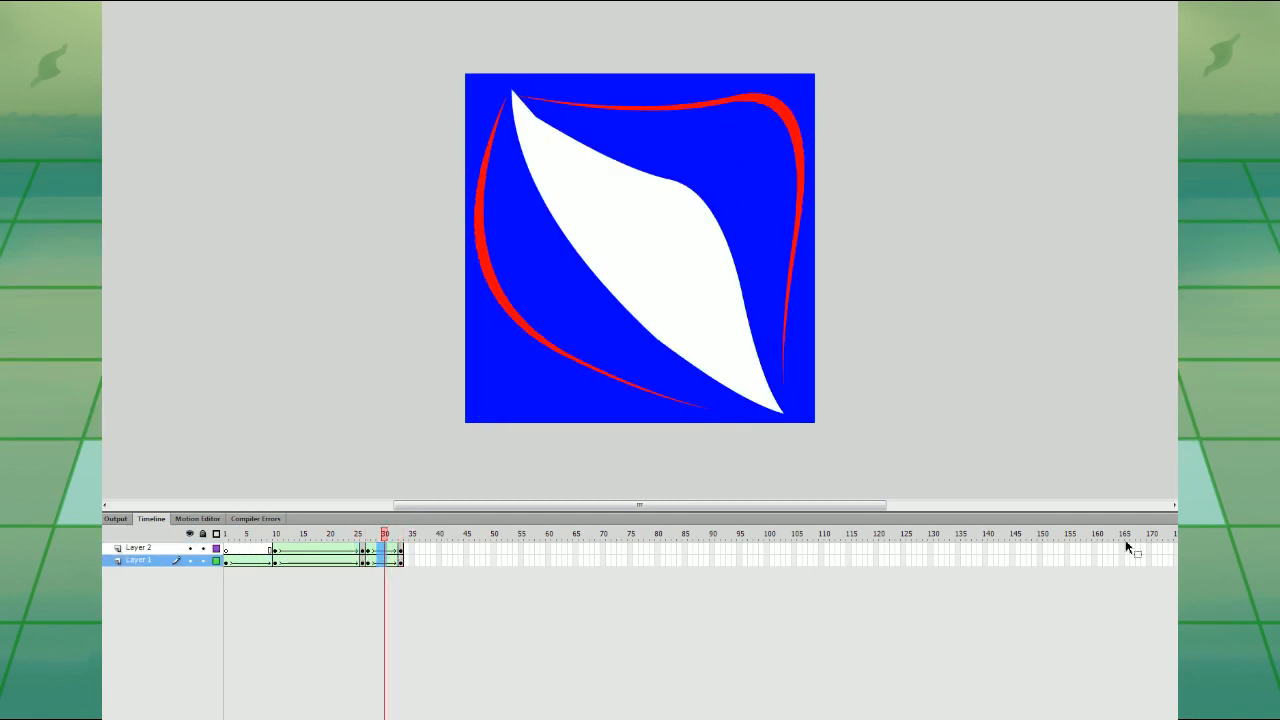
- Make the shapes on both layers fully transparent at frame 33 and play the slash's fade-out
left_click(401, 560)
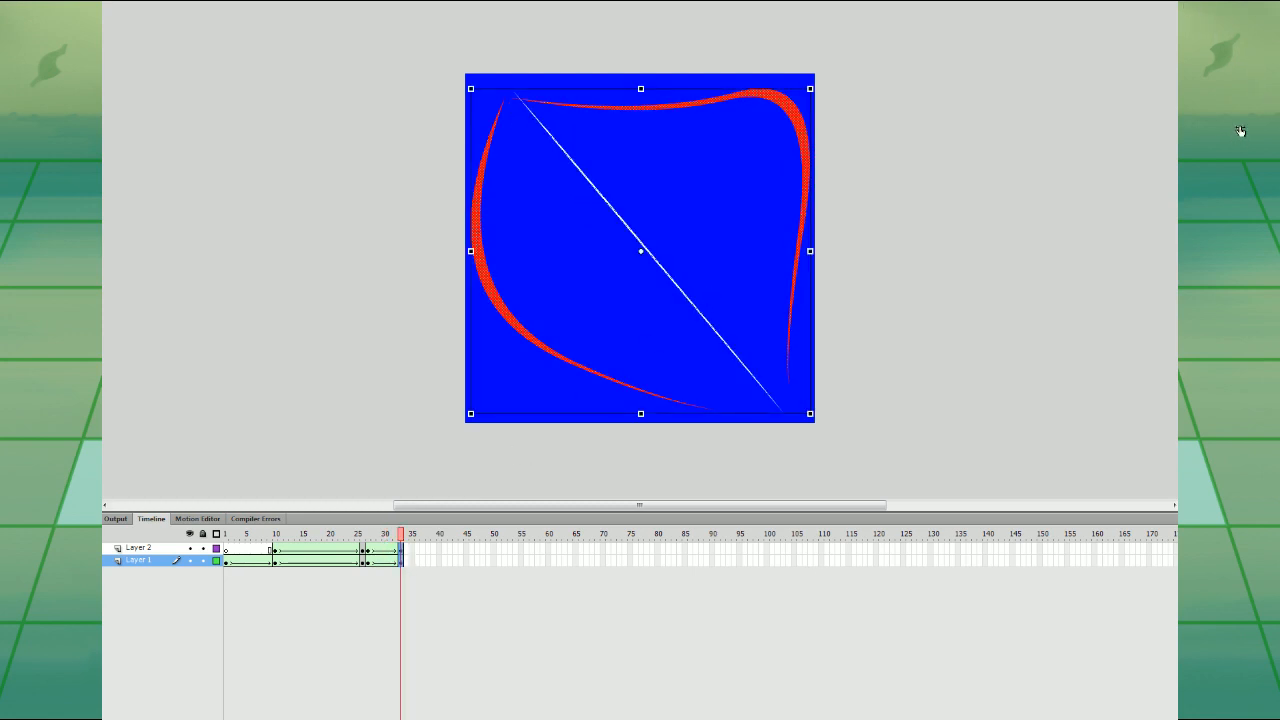
key("Return")
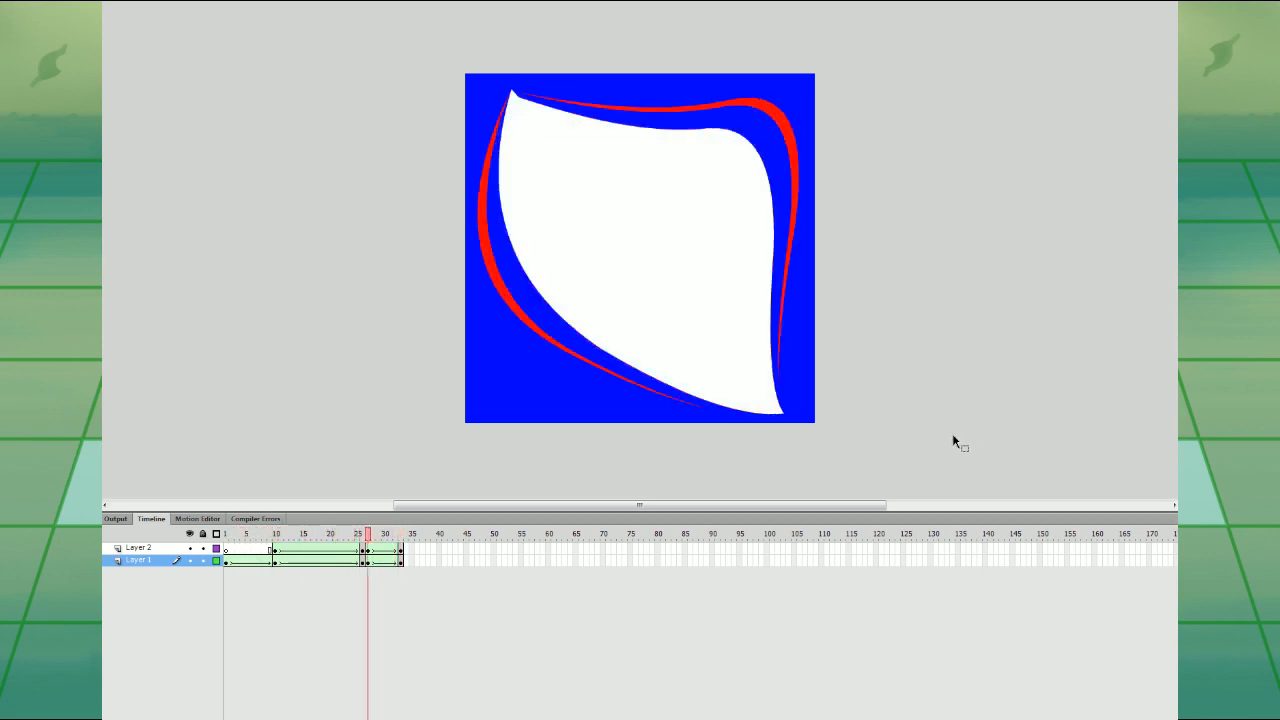
key("ctrl+minus")
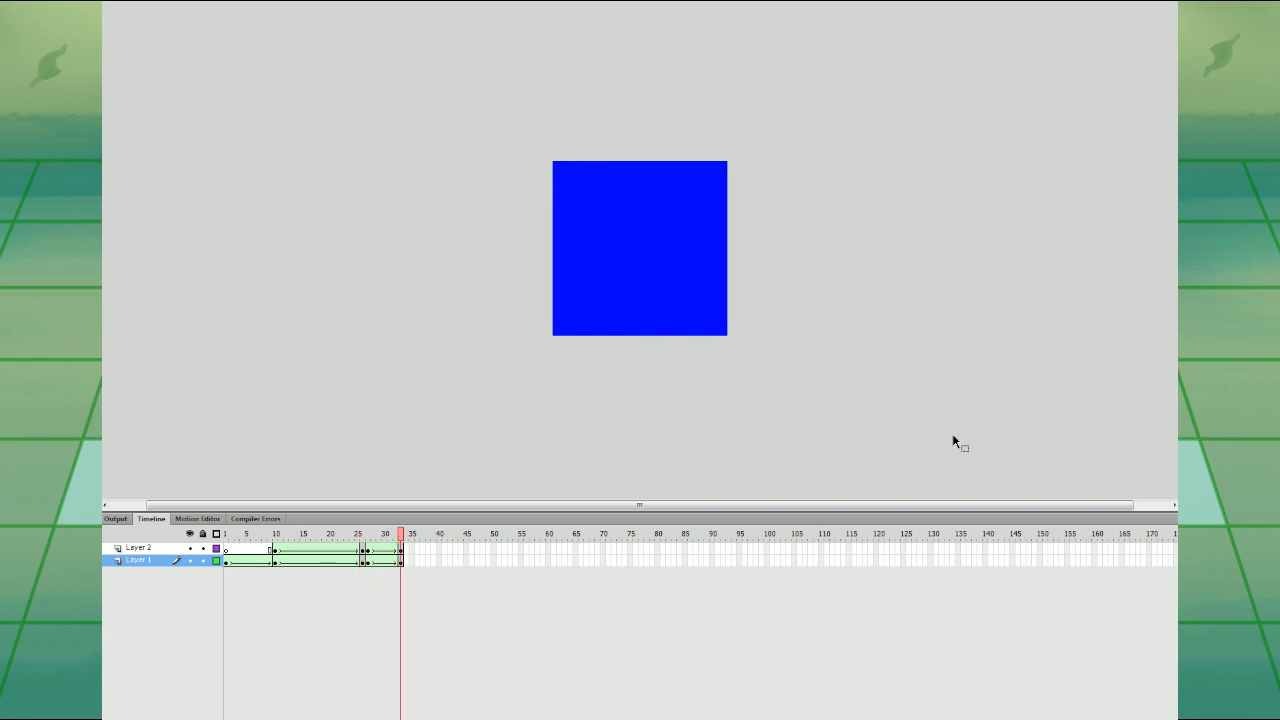
key("ctrl+equal")
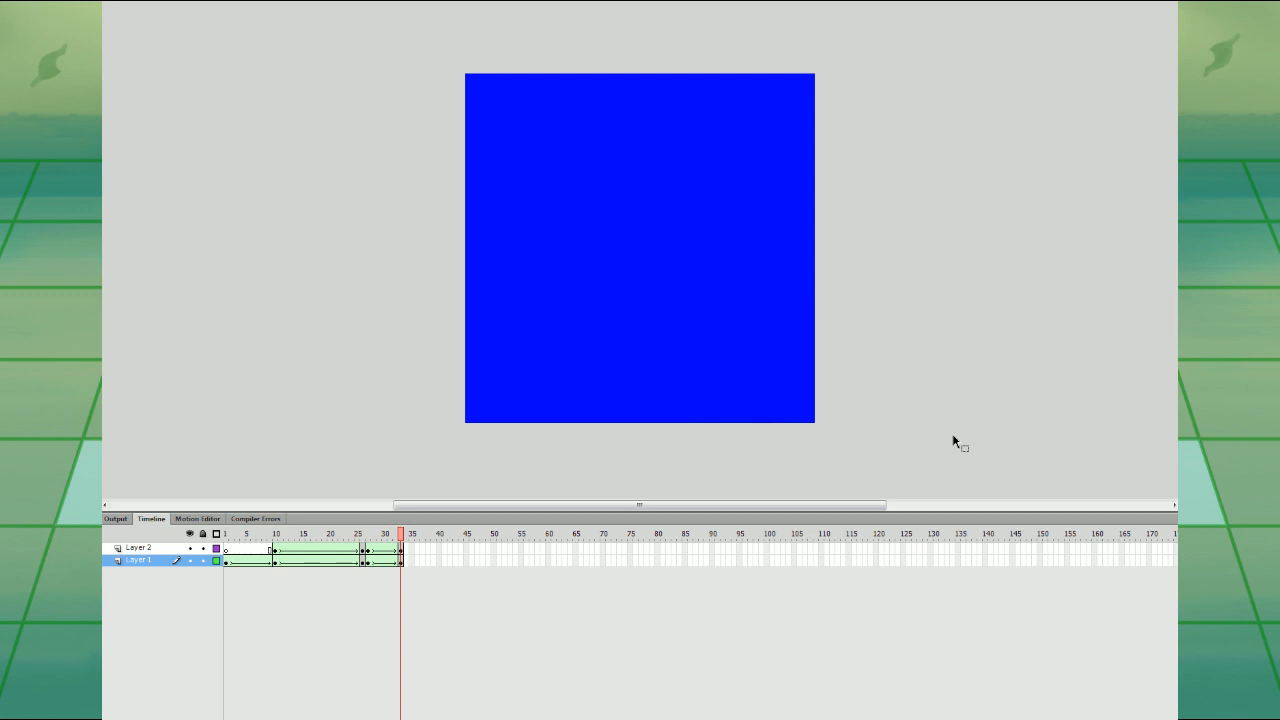
- Cut small slanted notches around the edge of Layer 2's white shape at frame 27
left_click(368, 549)
left_click(877, 347)
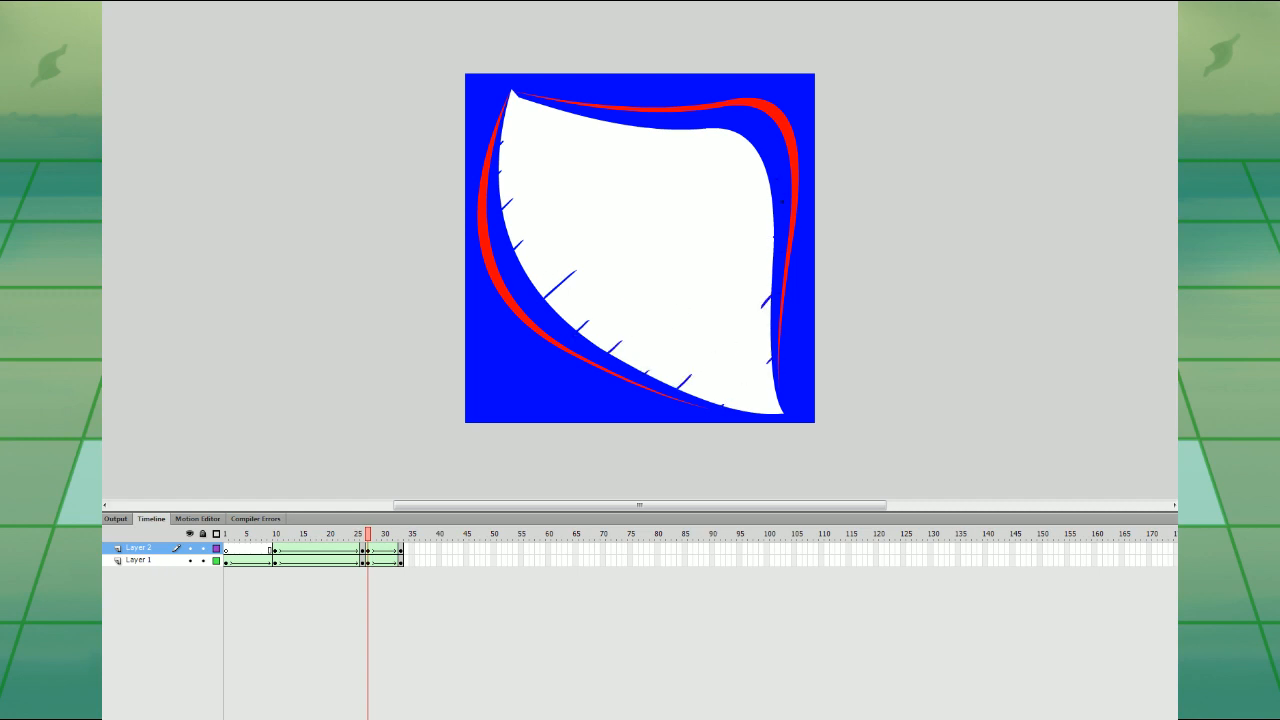
left_click_drag(712, 148, 735, 133)
left_click_drag(663, 141, 681, 130)
- Play and scrub through frames 27 to 33 to examine how the notched white shape closes and fades
key("Return")
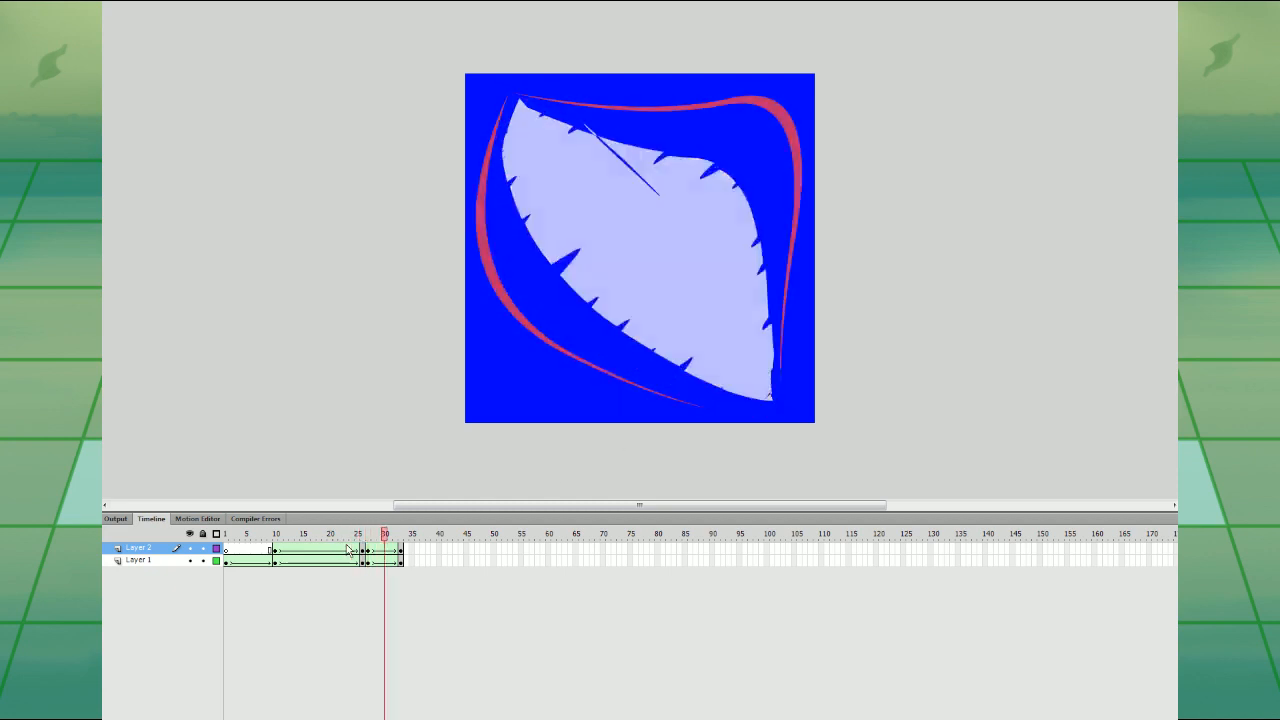
mouse_move(367, 539)
left_mouse_down()
mouse_move(390, 538)
mouse_move(368, 541)
left_mouse_up()
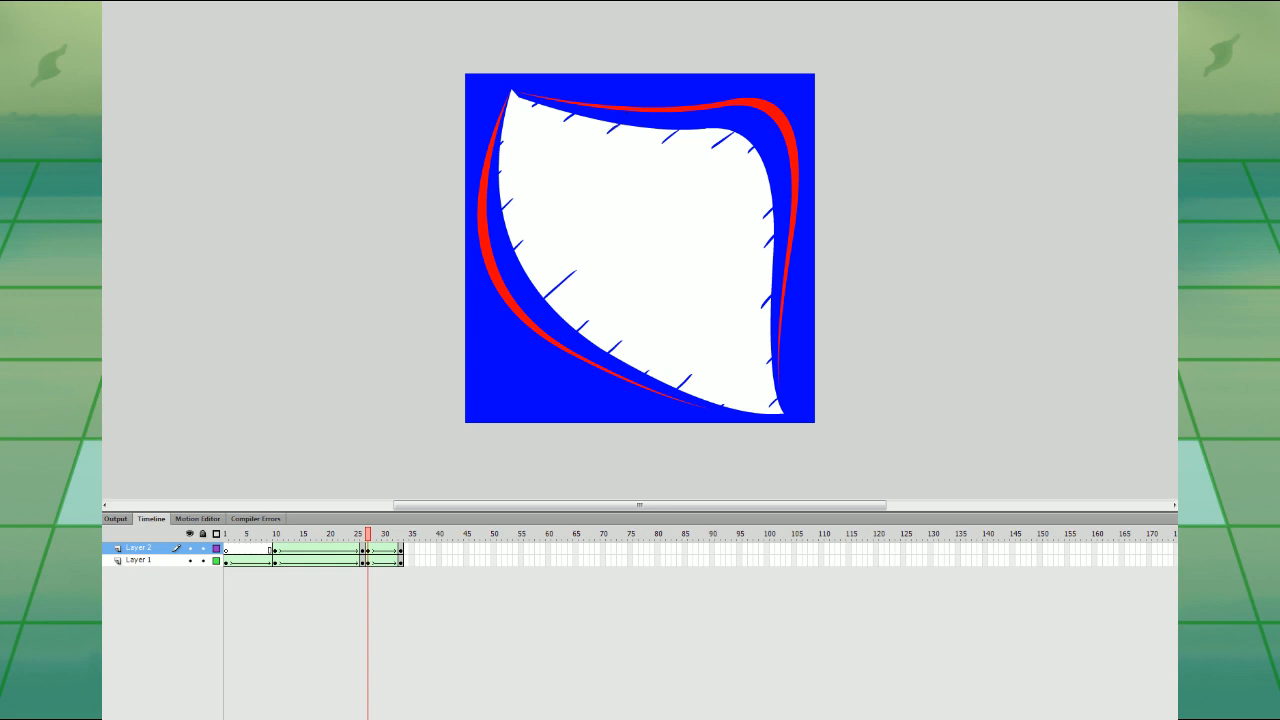
key("Return")
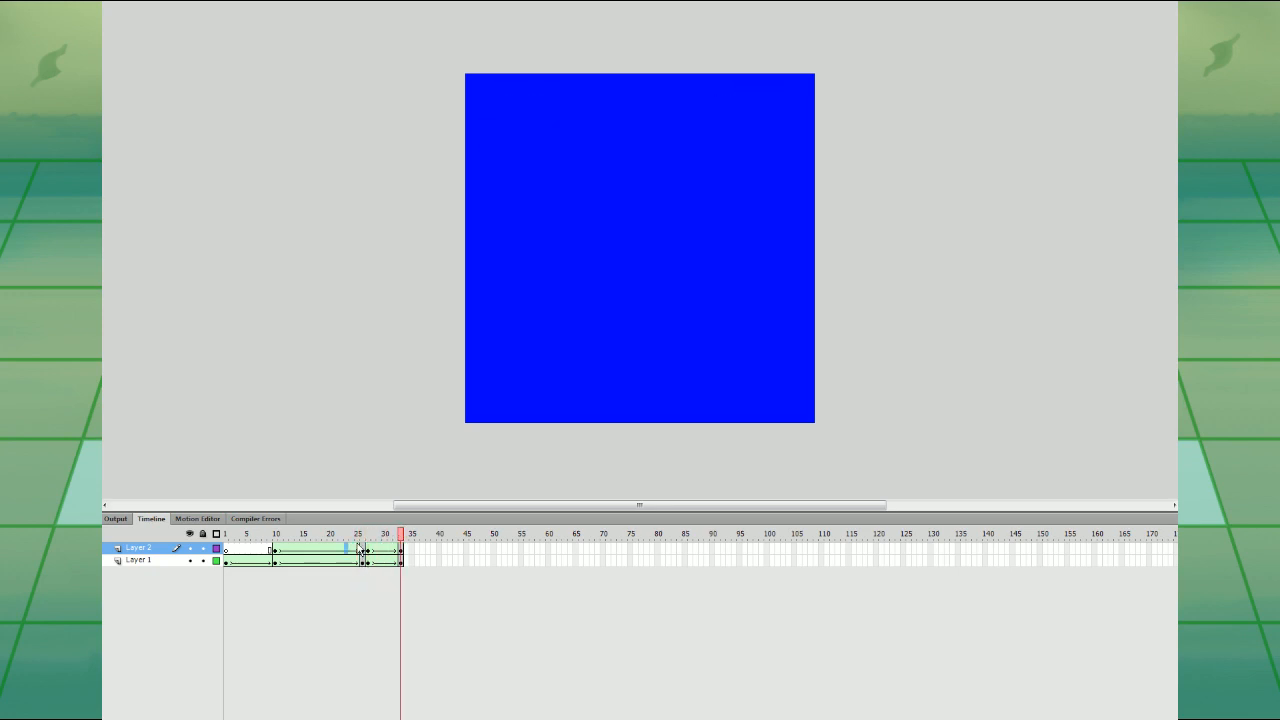
left_click_drag(364, 536, 389, 532)
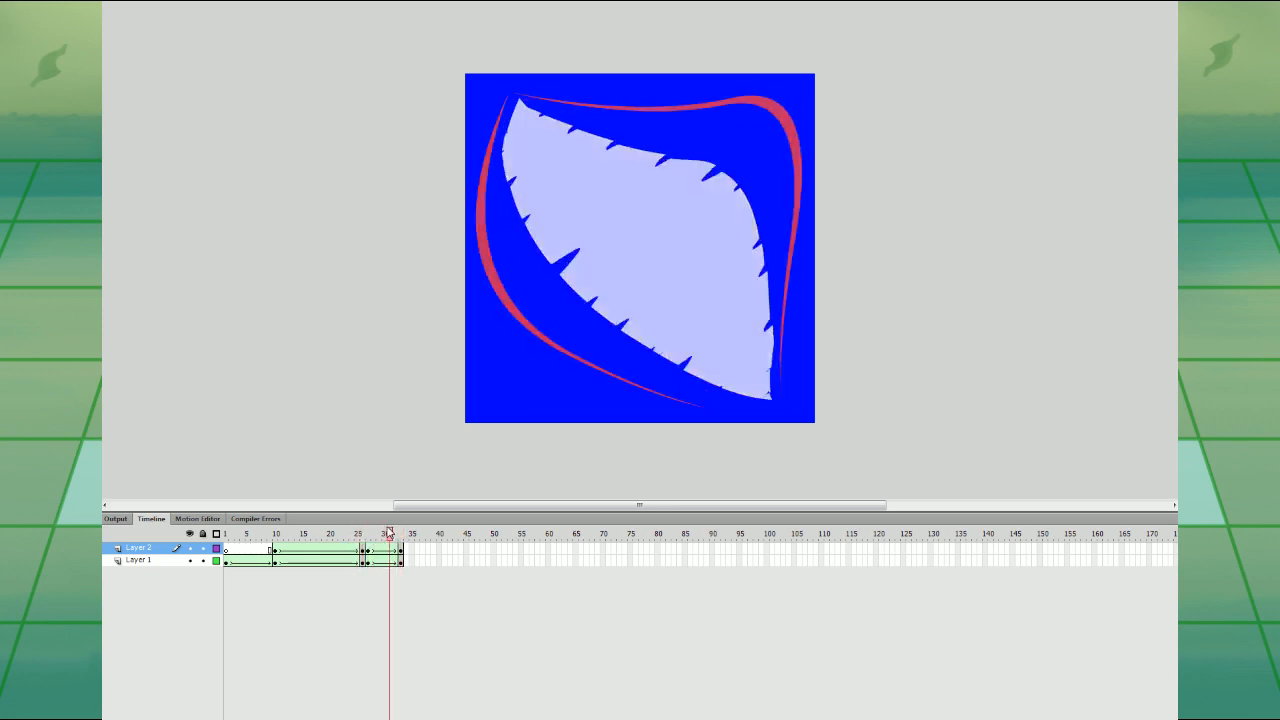
key("Return")
left_click(370, 532)
key("Return")
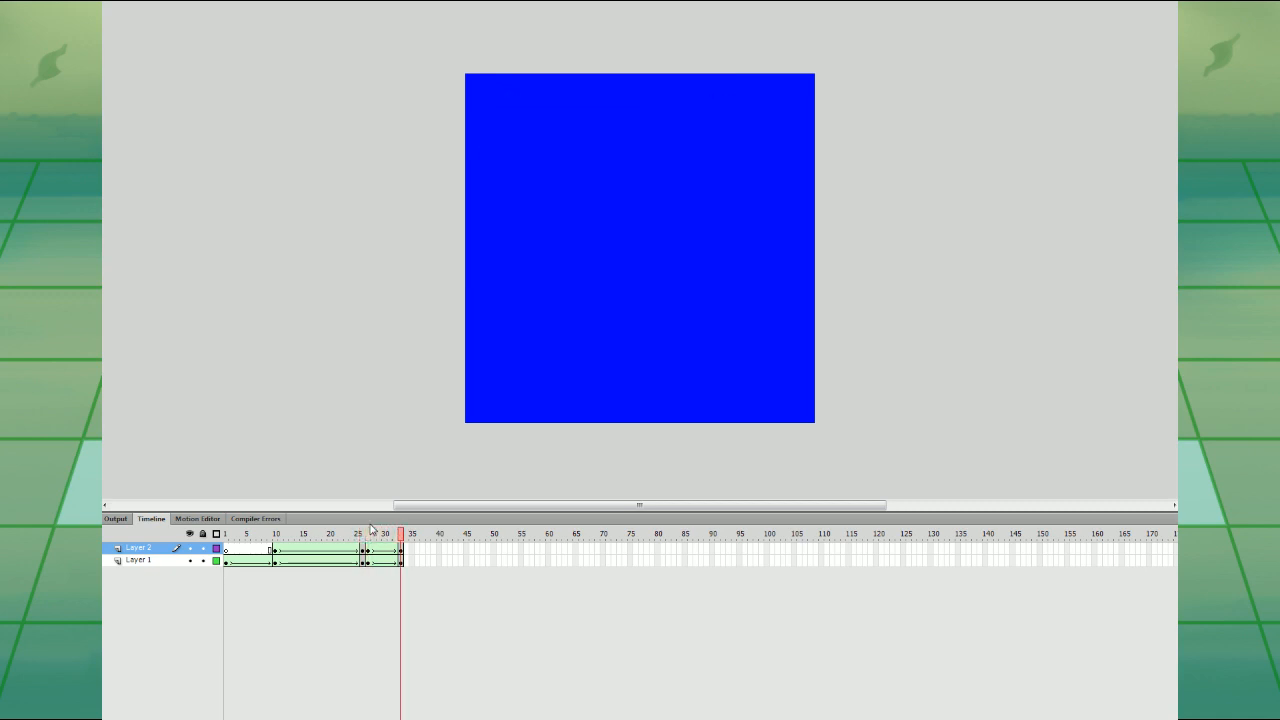
- Replay the whole slash animation at normal and reduced size, and inspect Layer 2's line at frame 33
left_click(278, 549)
key("Return")
left_click(402, 550)
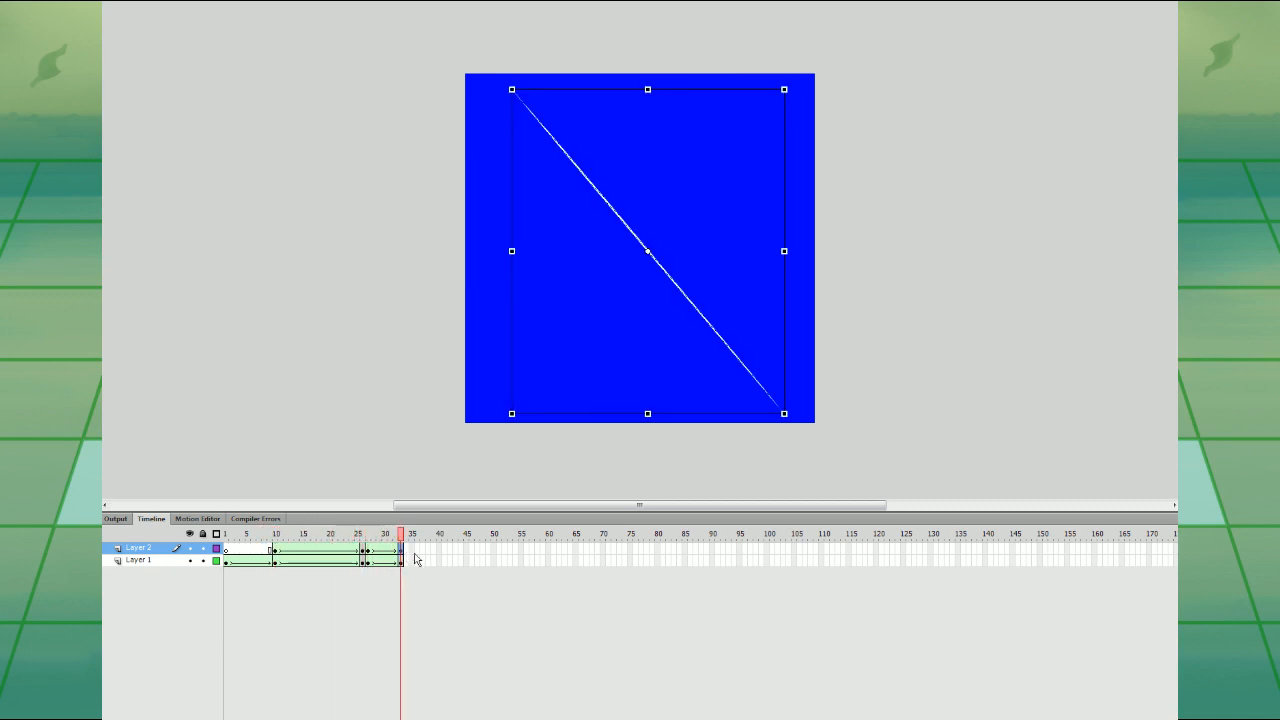
key("Return")
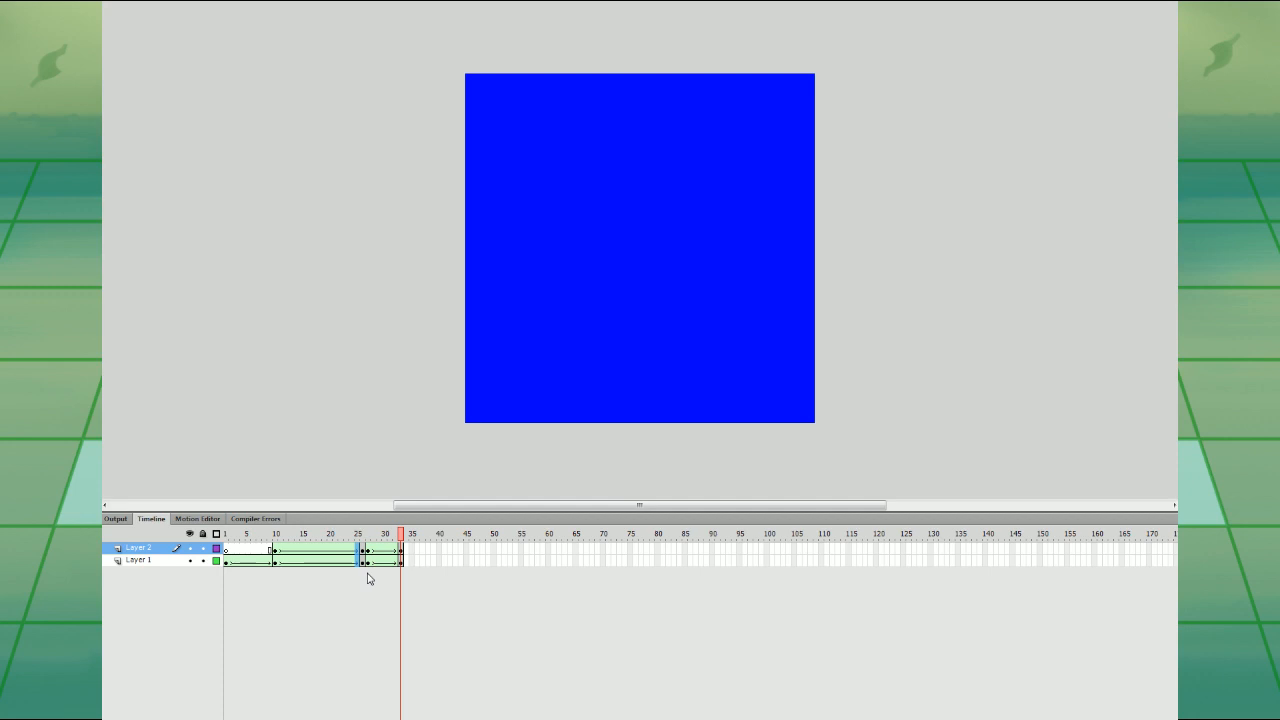
key("Return")
key("ctrl+minus")
key("Return")
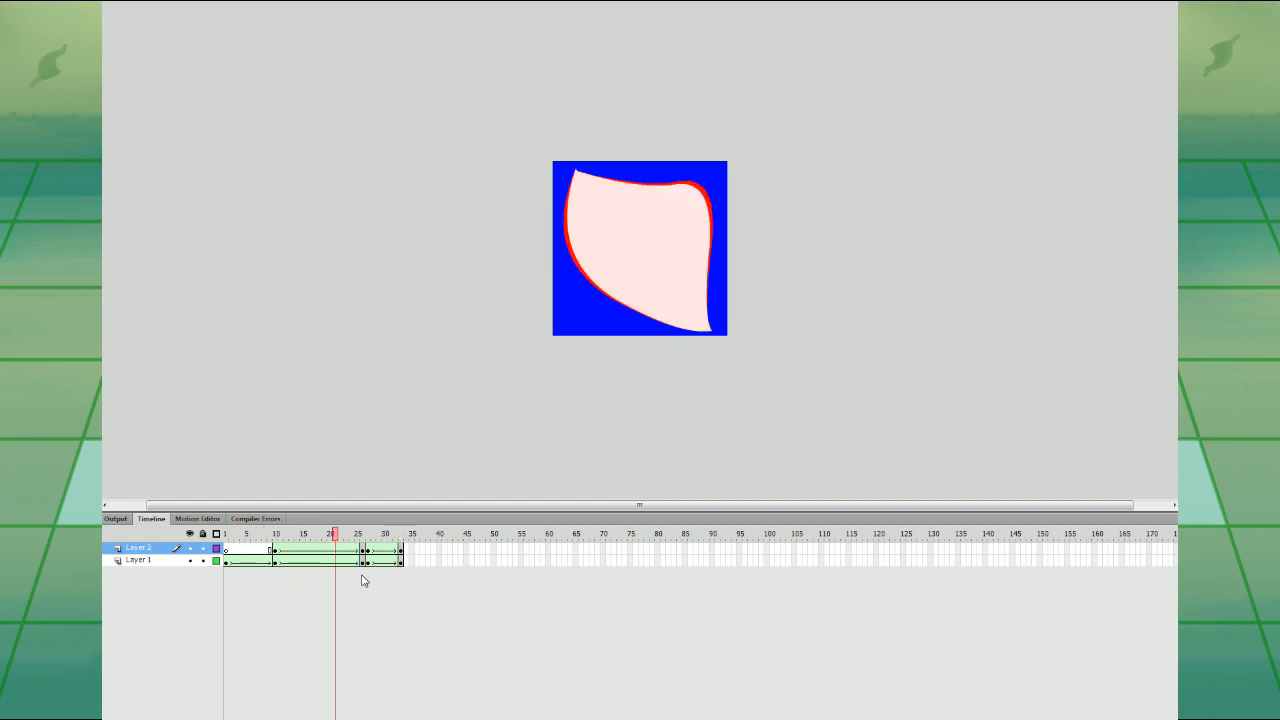
key("ctrl+equal")
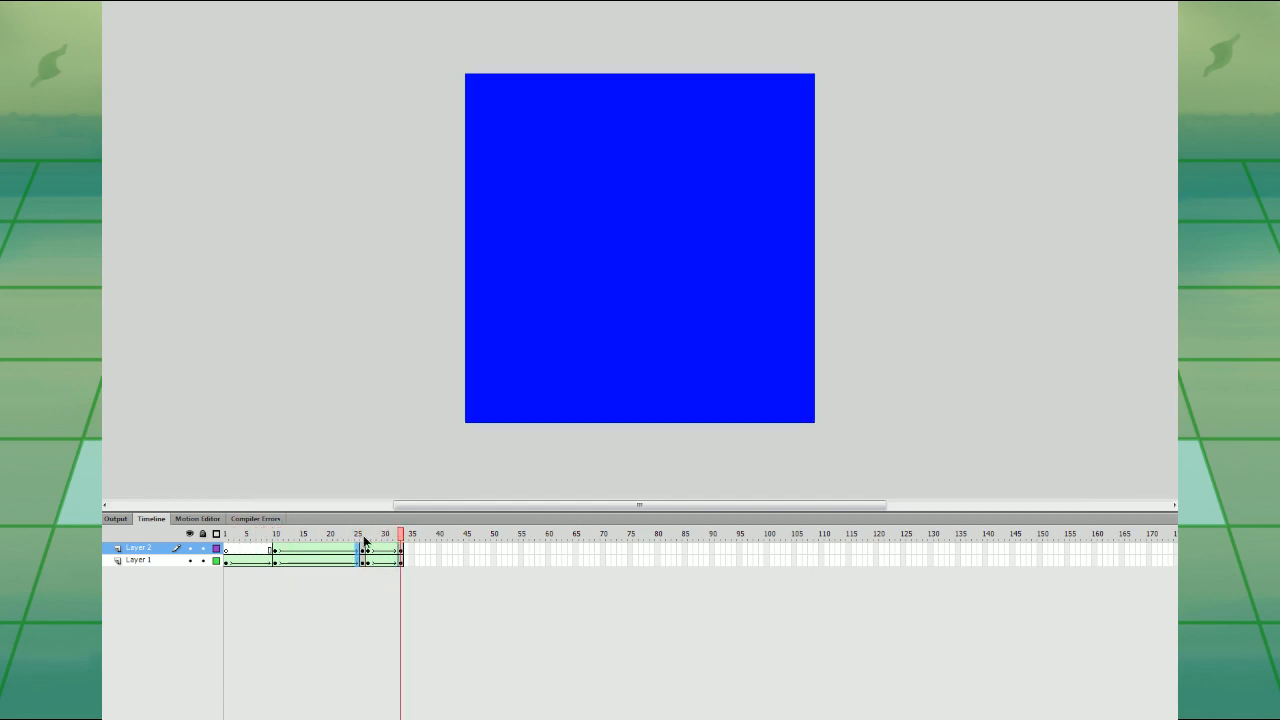
- Clear Layer 2's keyframe at frame 27 and replace its frame 33 artwork with the full white shape from frame 26
left_click(369, 537)
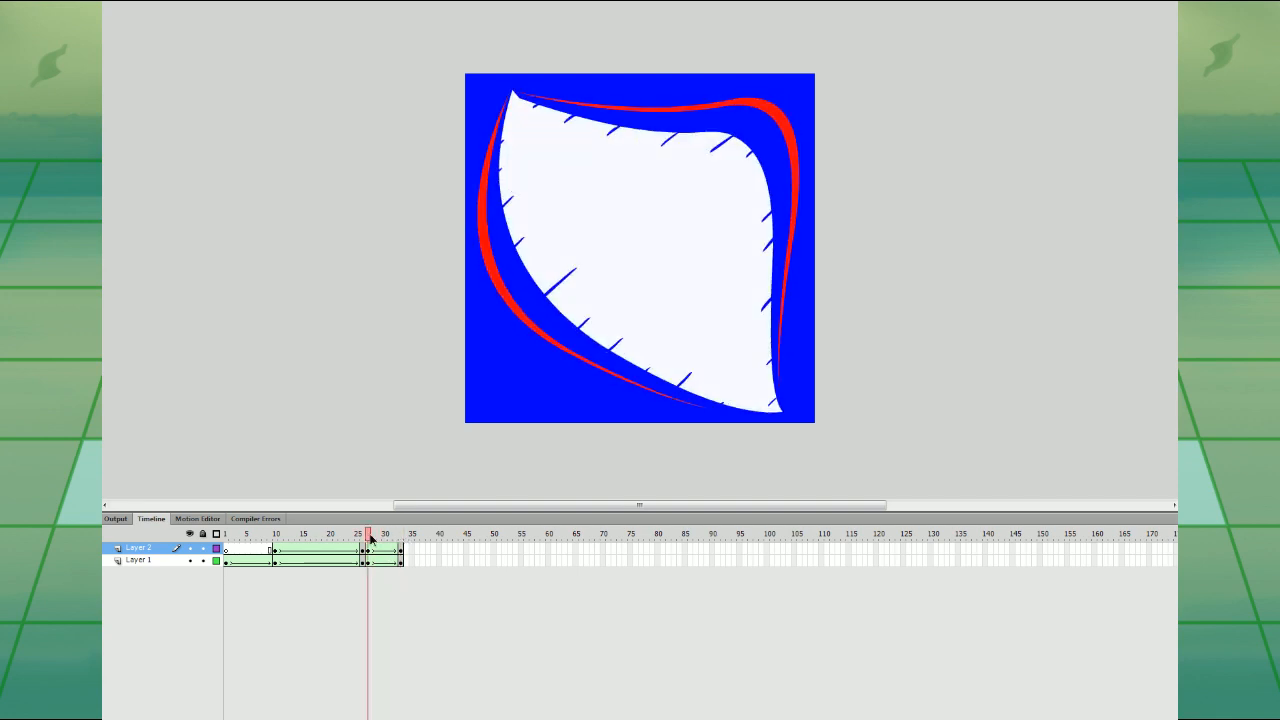
left_click_drag(370, 538, 400, 551)
left_click(368, 550)
left_click(363, 551)
key("shift+F6")
left_click(362, 550)
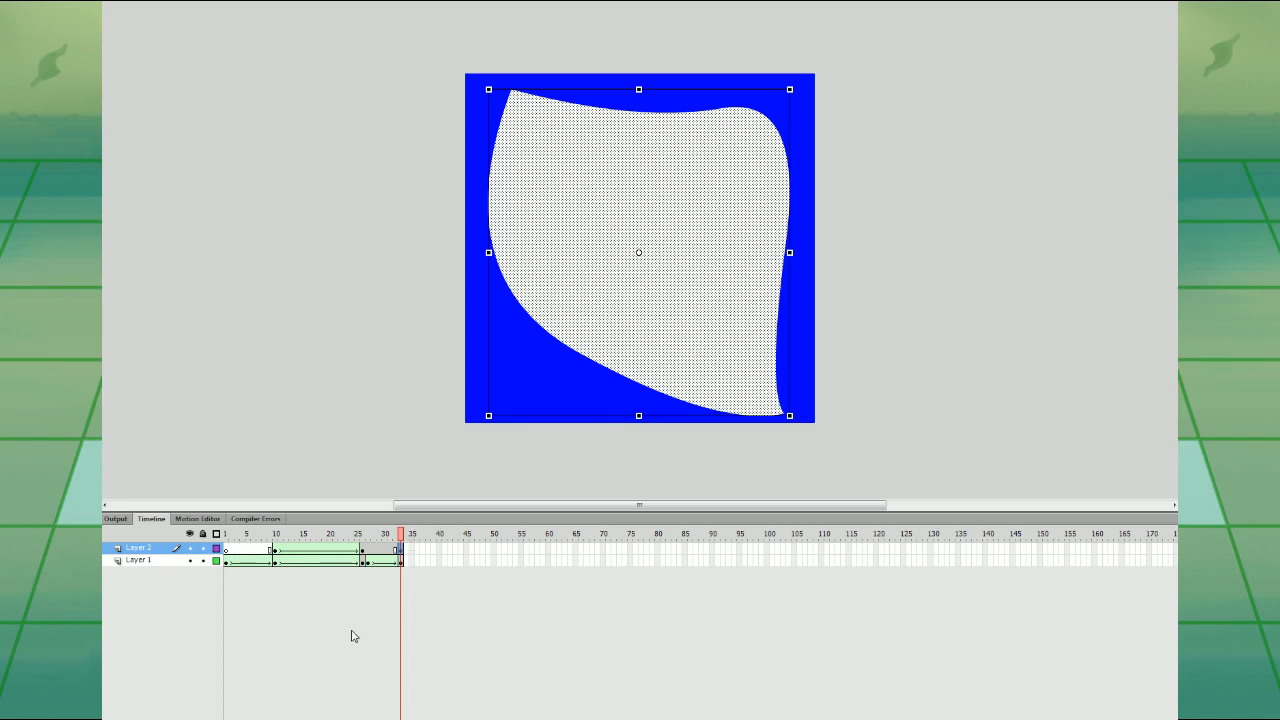
- Shape-tween Layer 2 from frame 26 to 33 so the white shape fades to transparent
left_click(366, 551)
key("alt+i")
key("s")
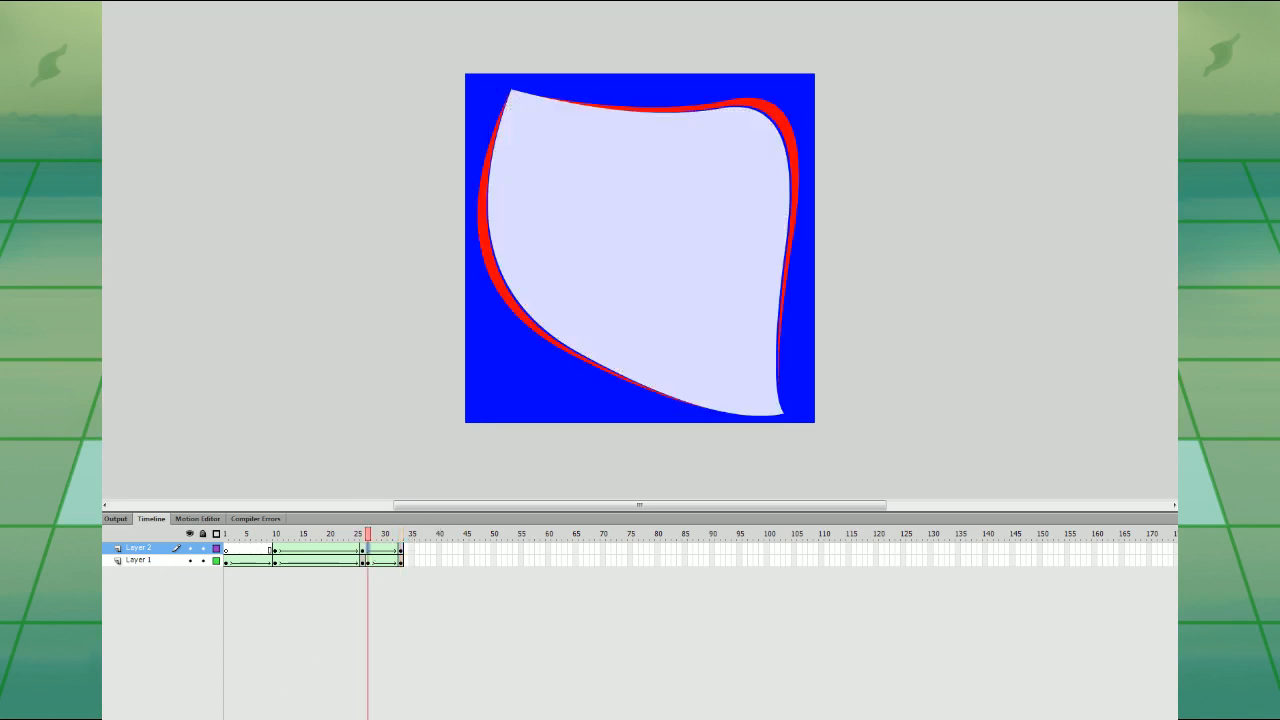
- Replay the slash animation to check the new fade-out, and go to Layer 1's keyframe at frame 10
left_click(352, 562)
key("Return")
left_click(307, 552)
key("Return")
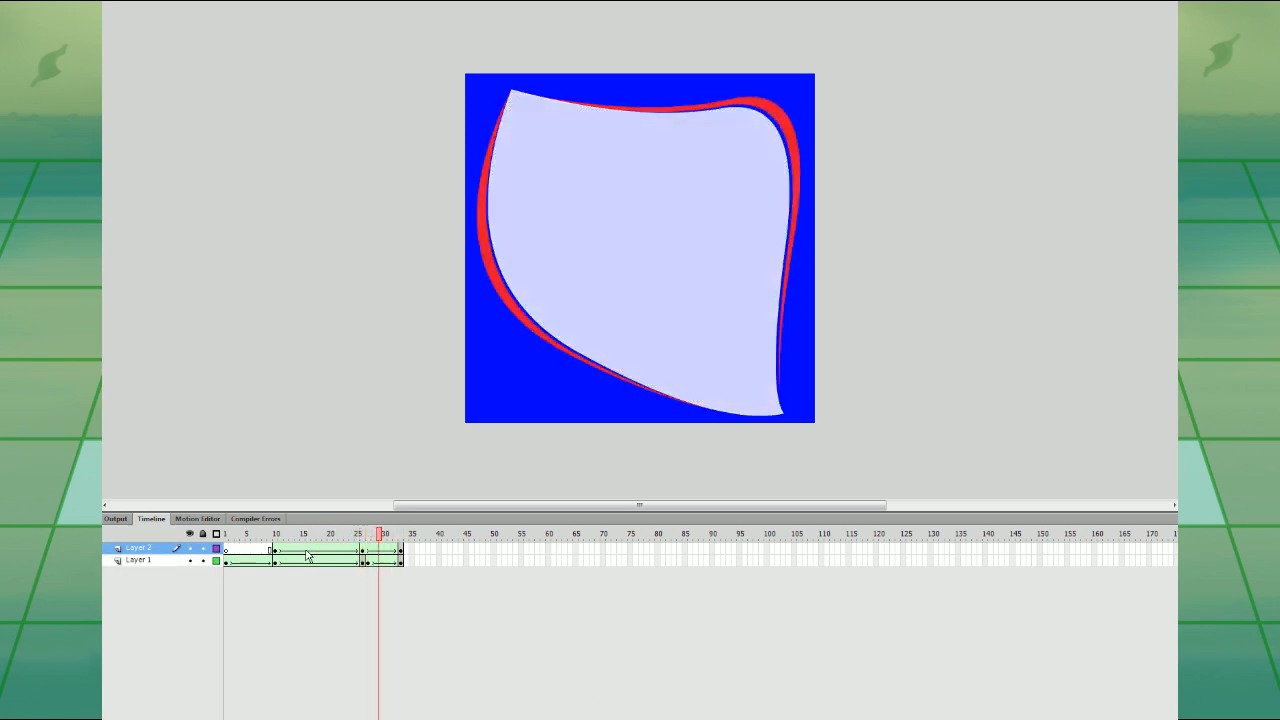
key("Return")
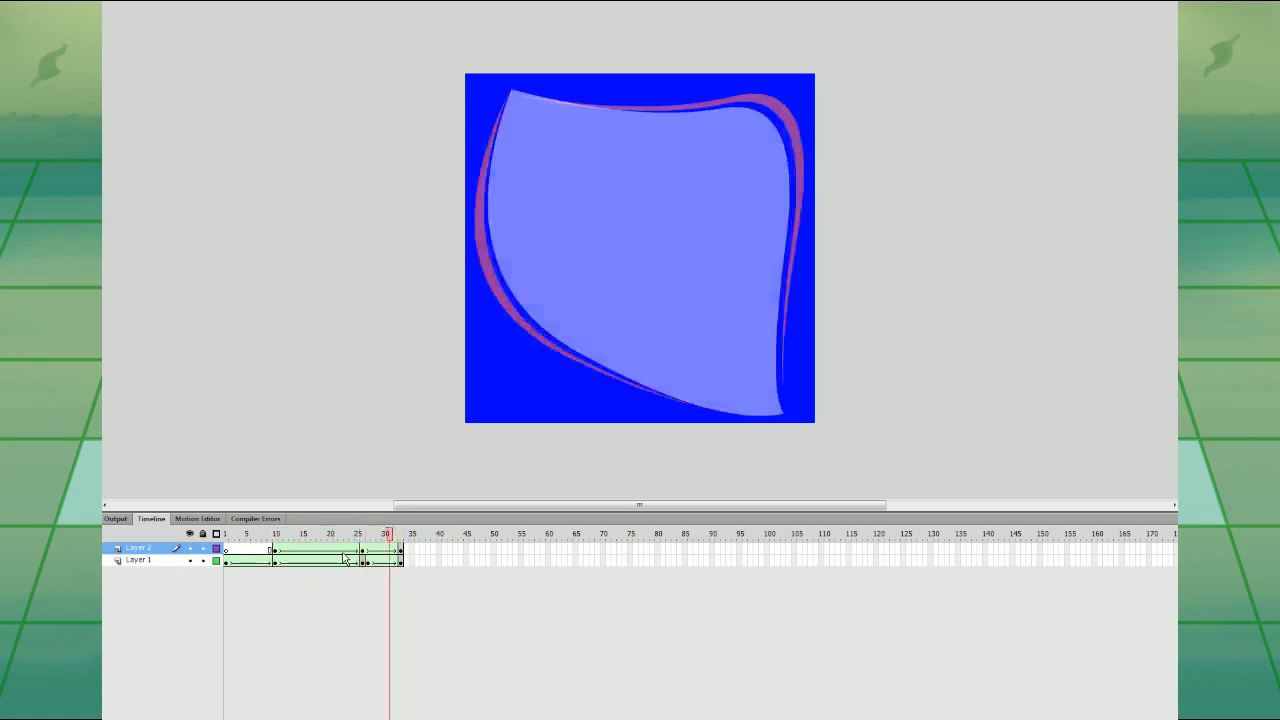
left_click(276, 561)
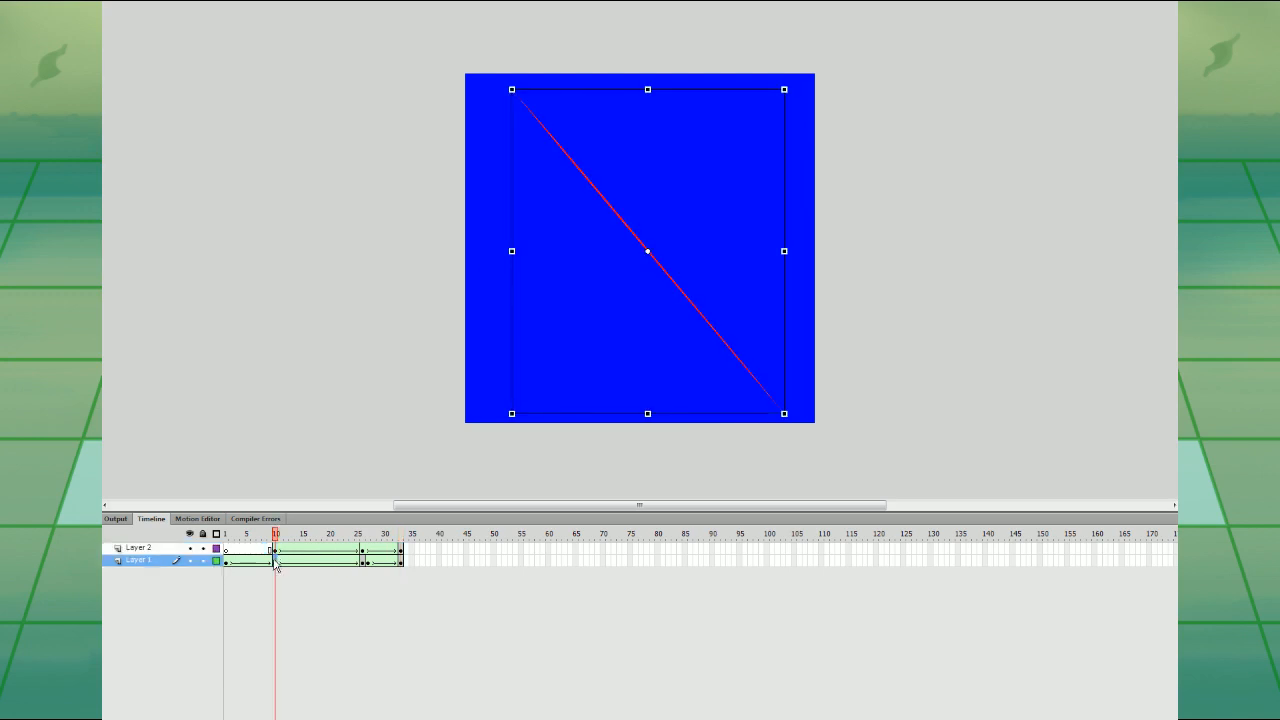
- Replay the slash animation several times and examine Layer 2's frames between 10 and 33
key("Return")
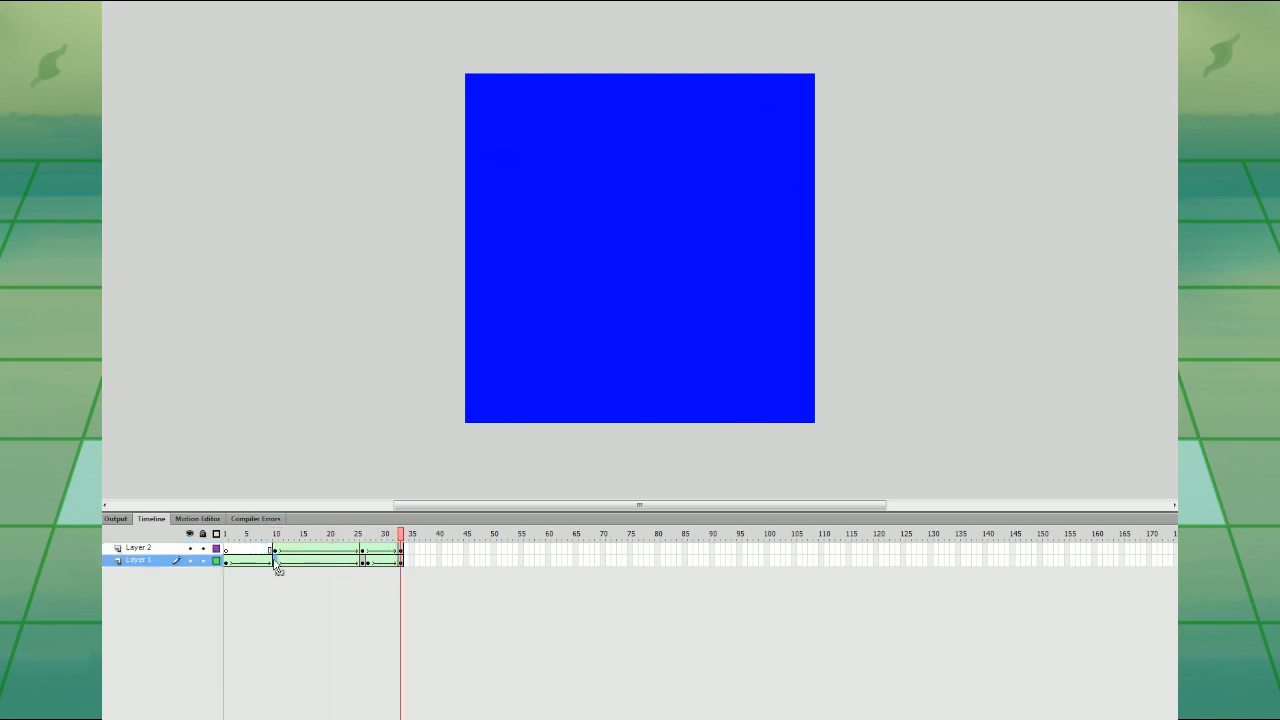
left_click(229, 550)
key("Return")
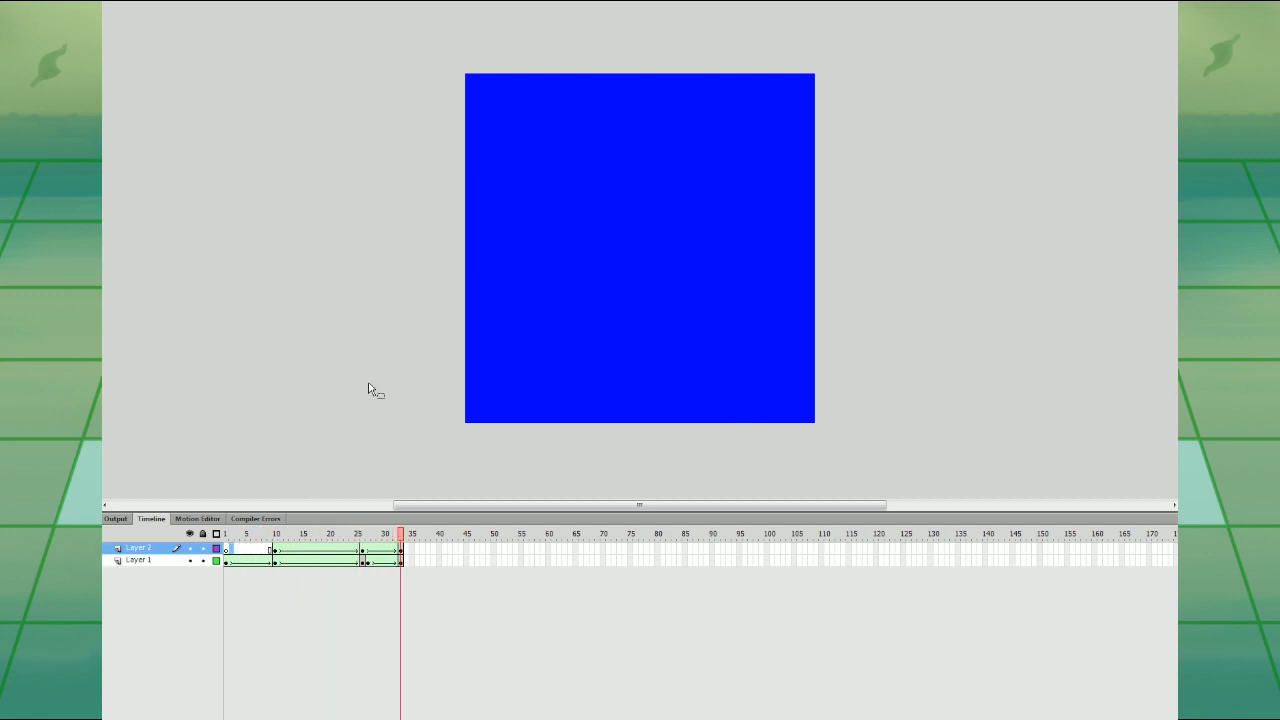
key("Return")
key("Return")
key("Return")
left_click(276, 550)
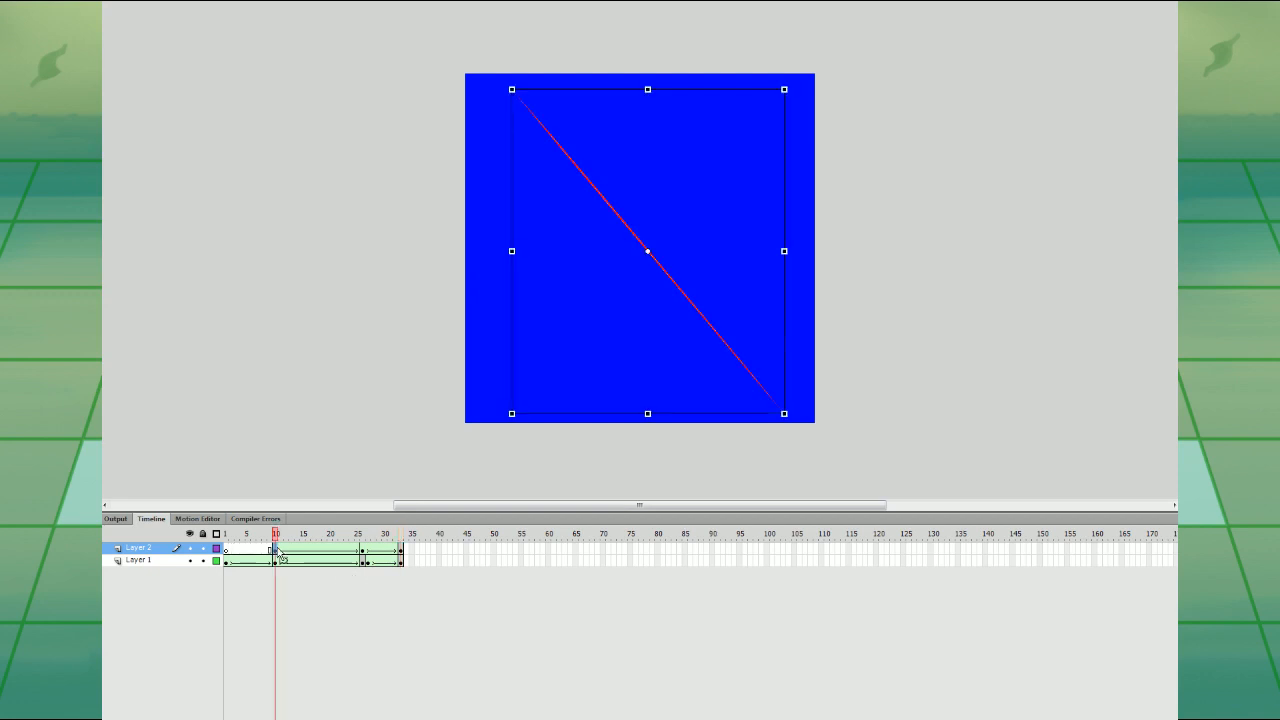
left_click(308, 550)
left_click(325, 551)
left_click(342, 550)
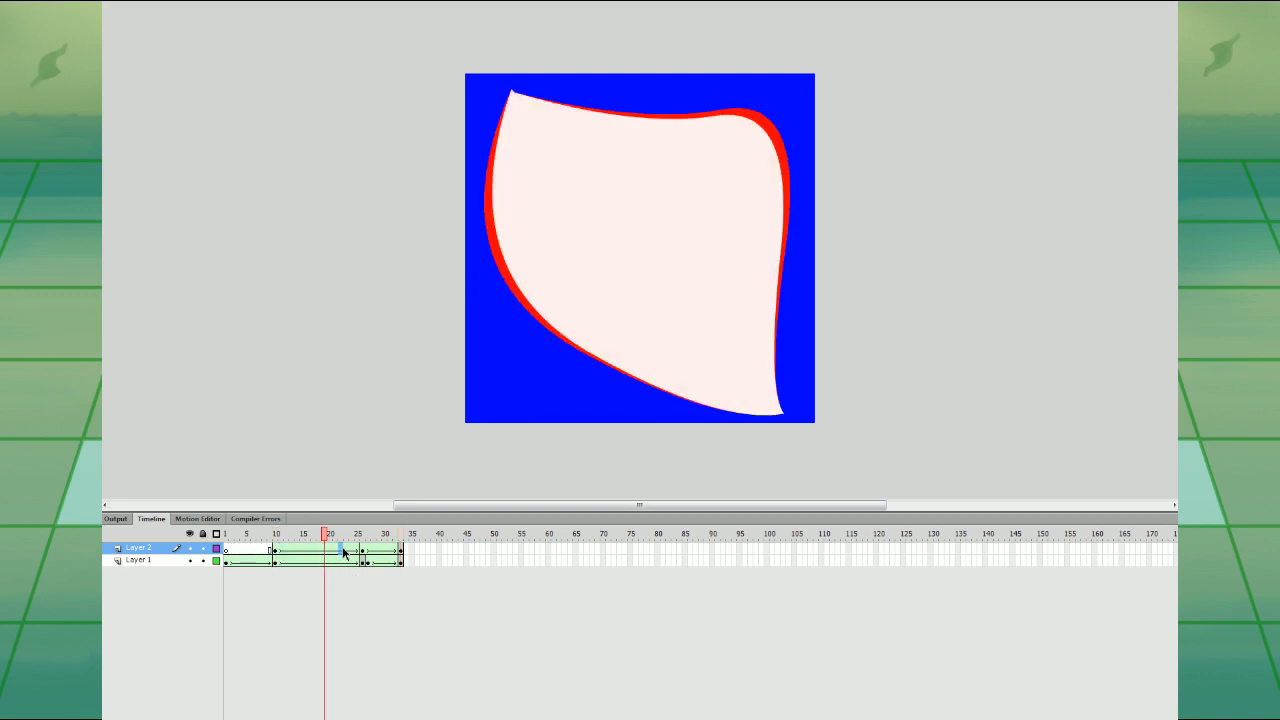
left_click_drag(277, 551, 399, 551)
left_click(260, 550)
left_click(276, 550)
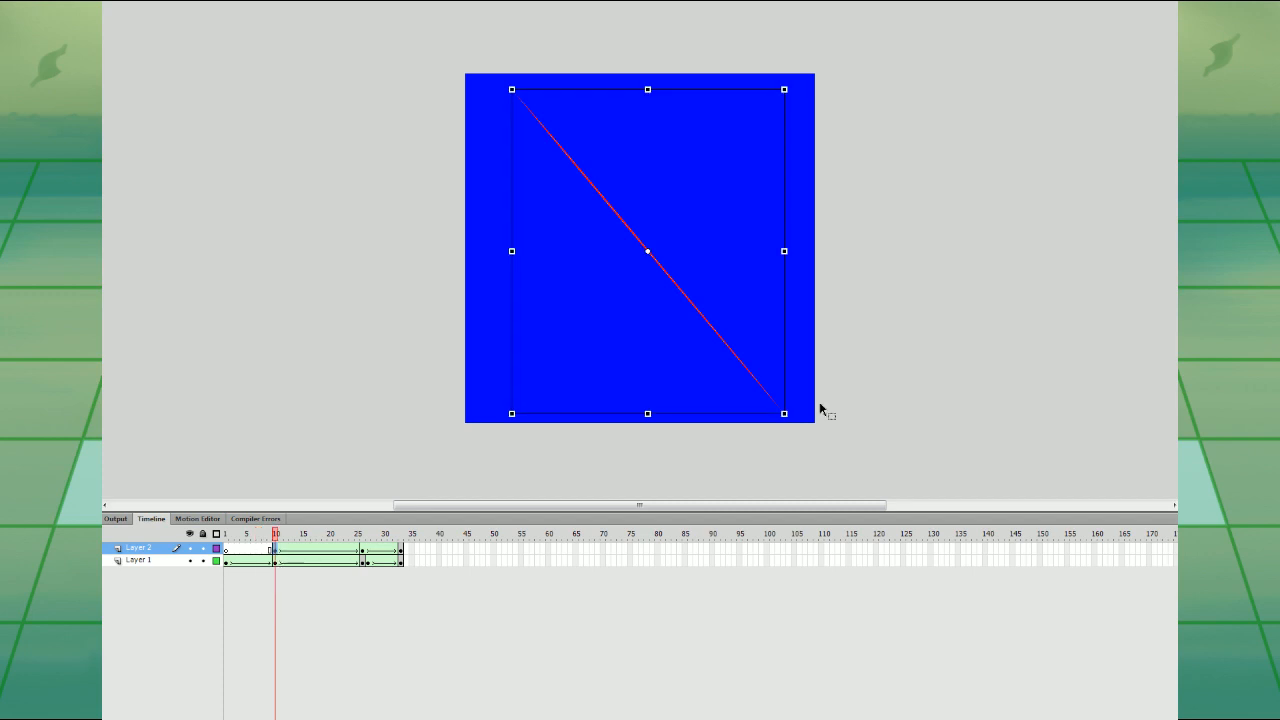
- Copy Layer 2's full white shape at frame 26 and clear the layer's keyframes from frame 10 to 33
key("ctrl+equal")
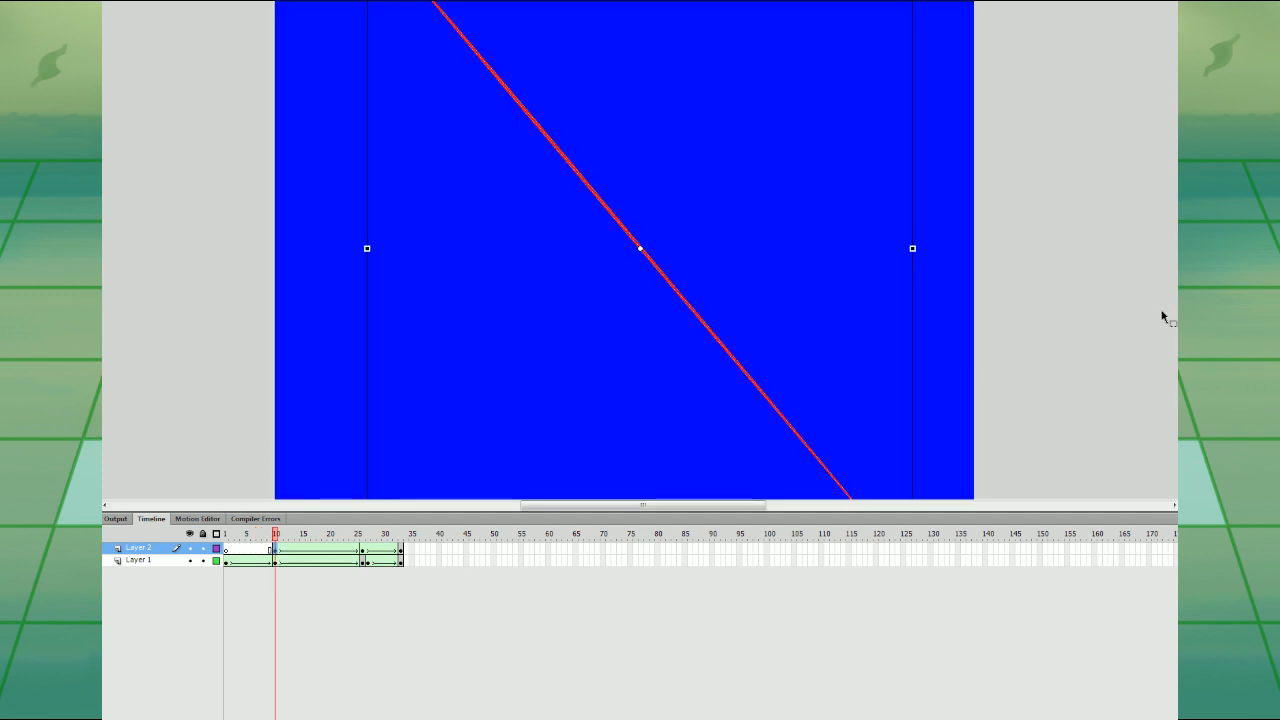
left_click(362, 550)
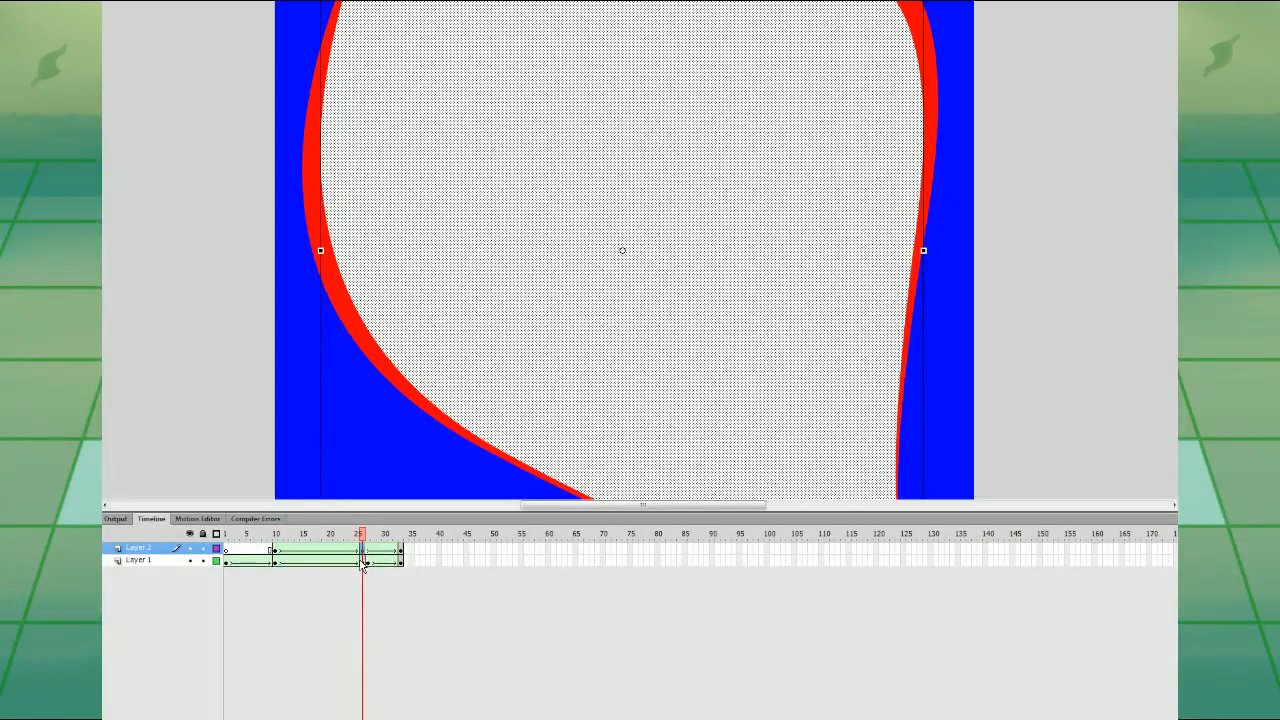
left_click_drag(265, 549, 401, 549)
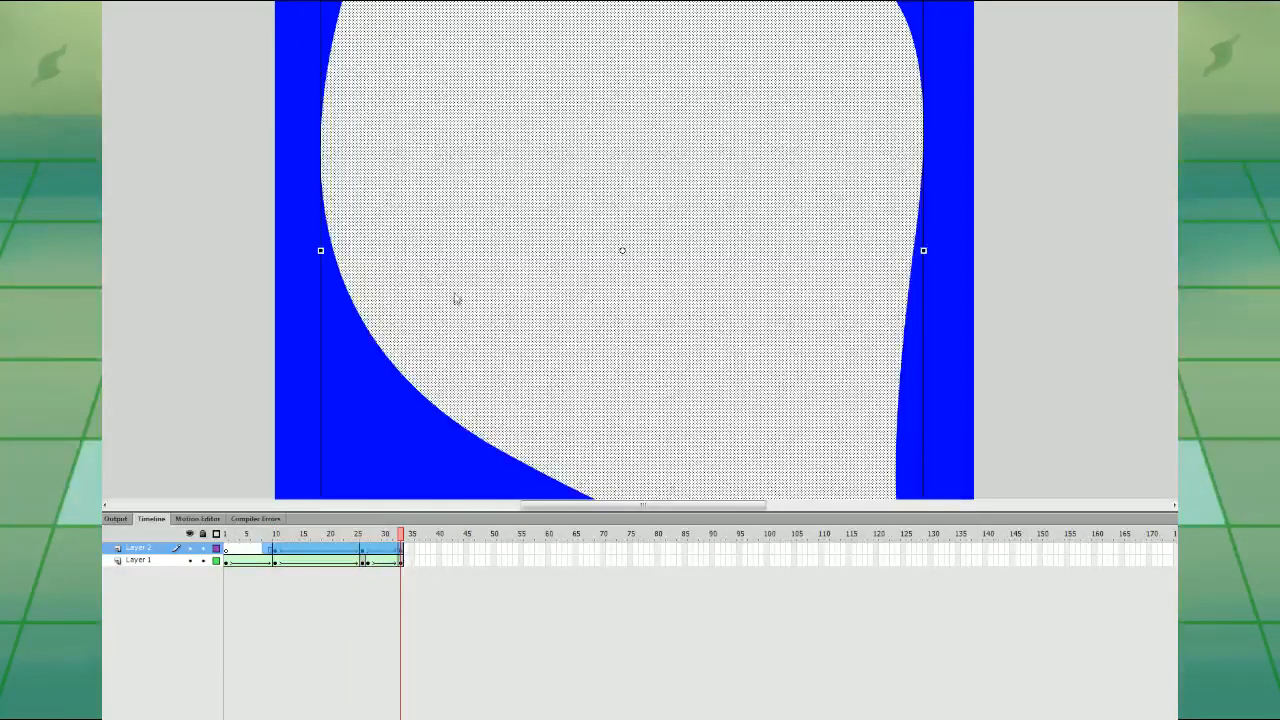
- Paste the white shape in place at Layer 1's frame 26, delete it to hollow the red shape into an outline, and replay the animation
left_click(363, 562)
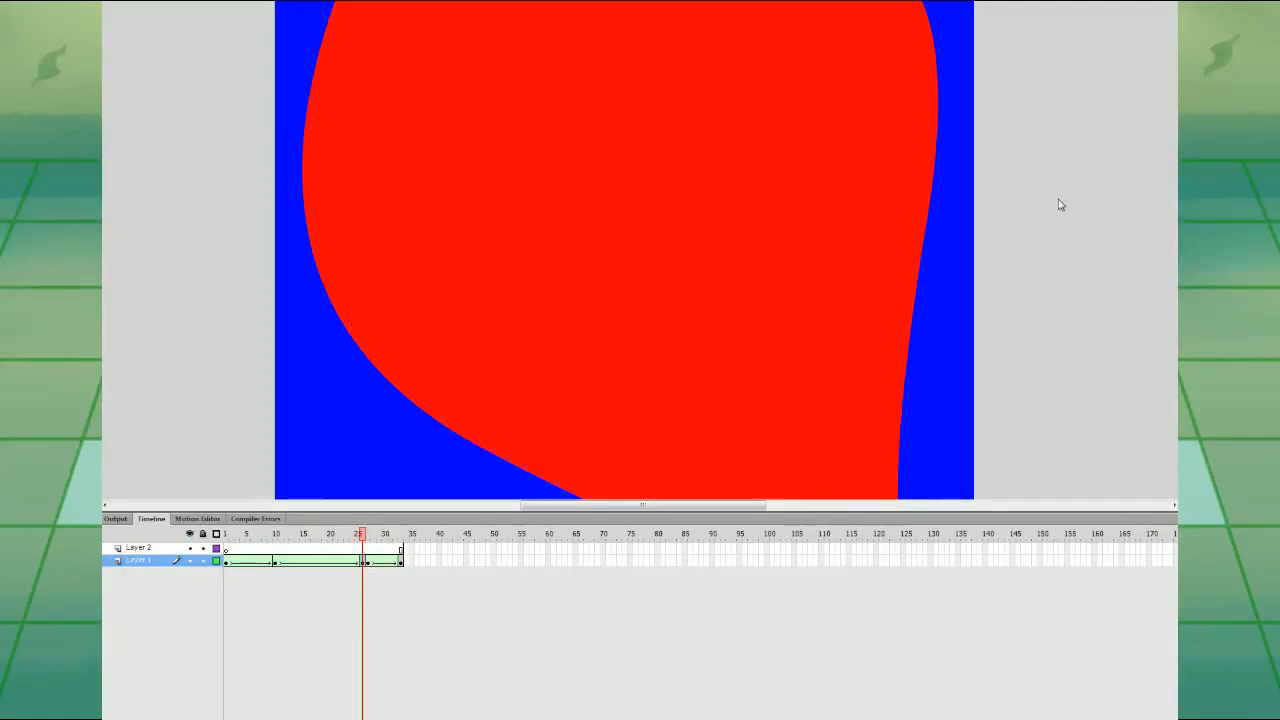
key("ctrl+minus")
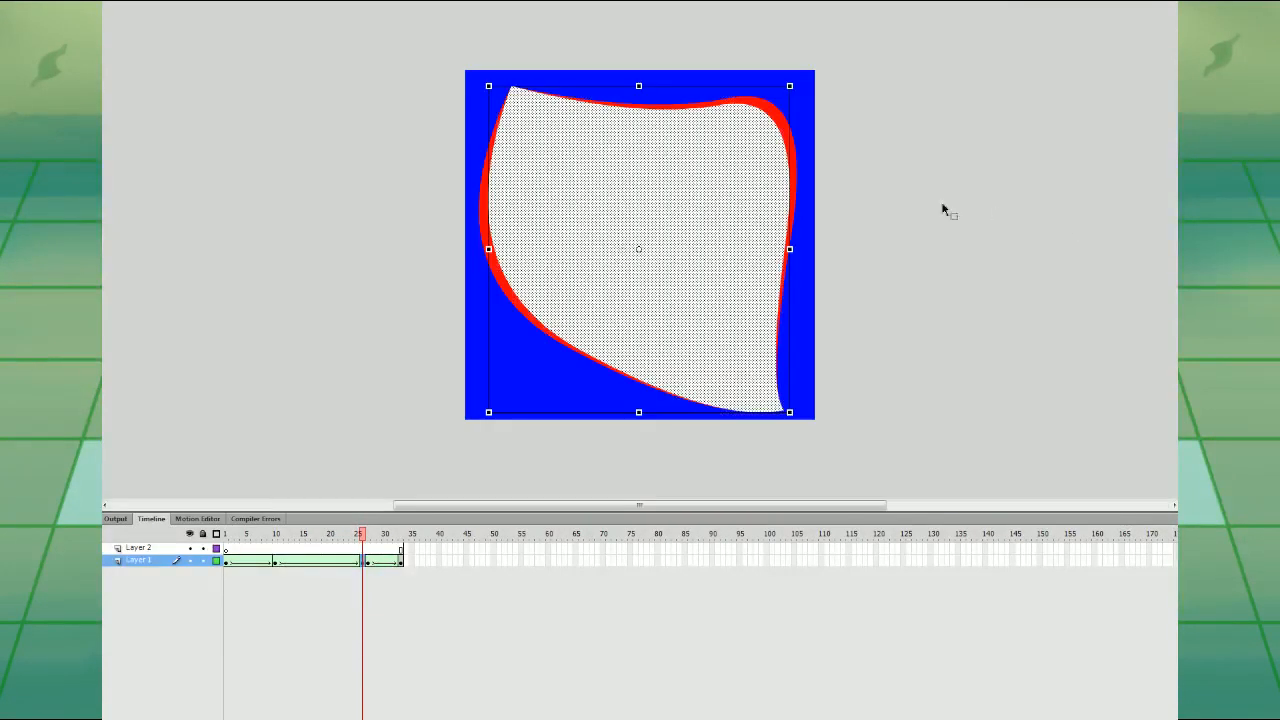
left_click(942, 204)
left_click(711, 204)
key("Delete")
left_click(227, 558)
key("Return")
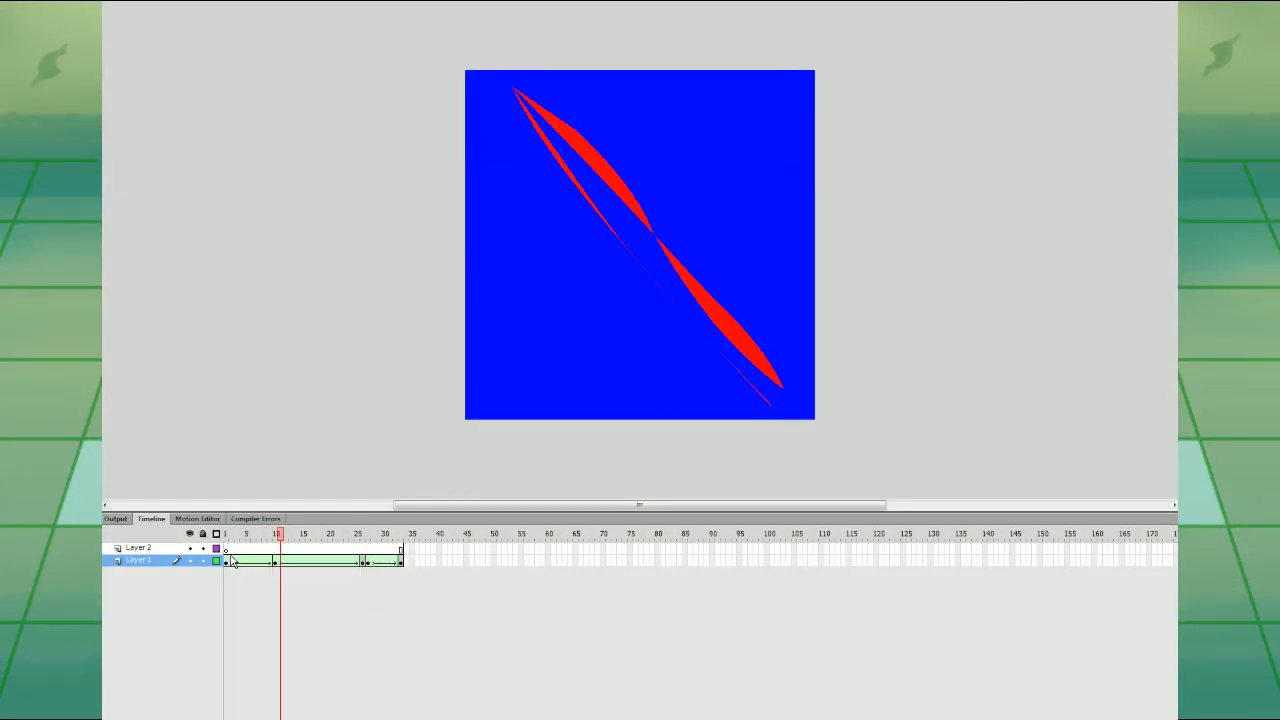
- Copy Layer 1's diagonal line at frame 10 and paste it in place into a new Layer 2 keyframe at frame 10
left_click(261, 562)
left_click(277, 562)
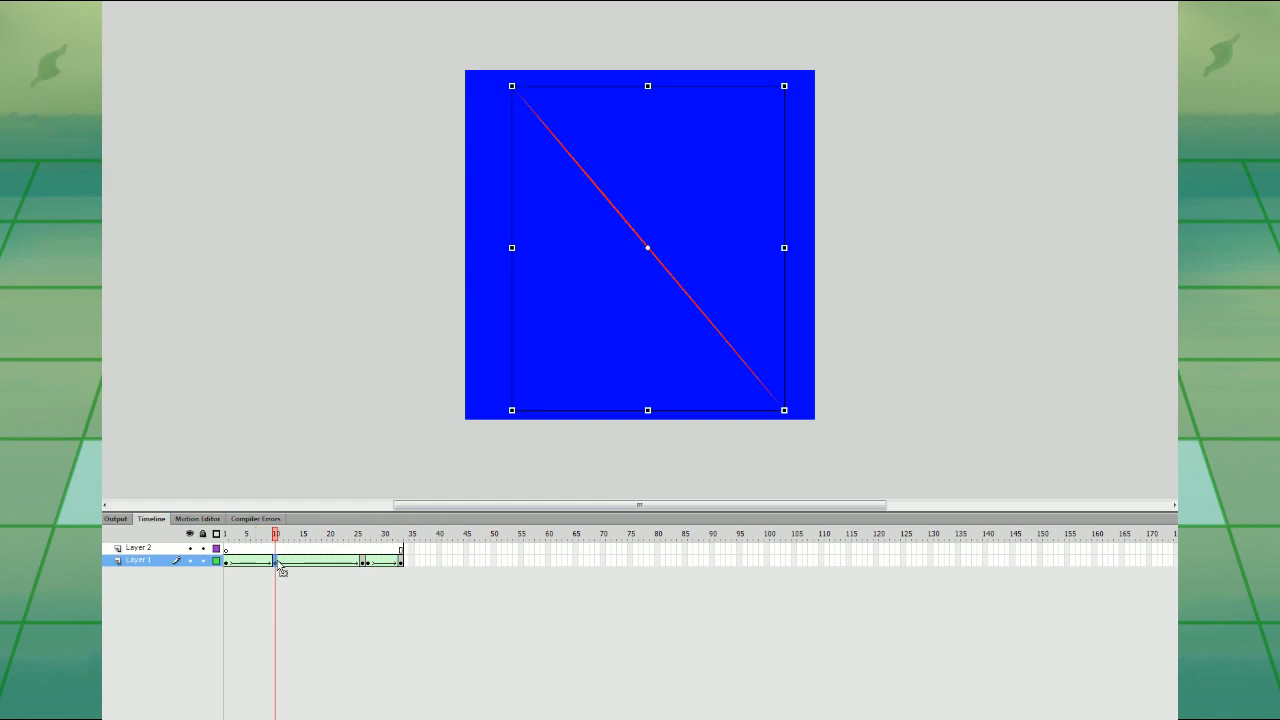
key("ctrl+equal")
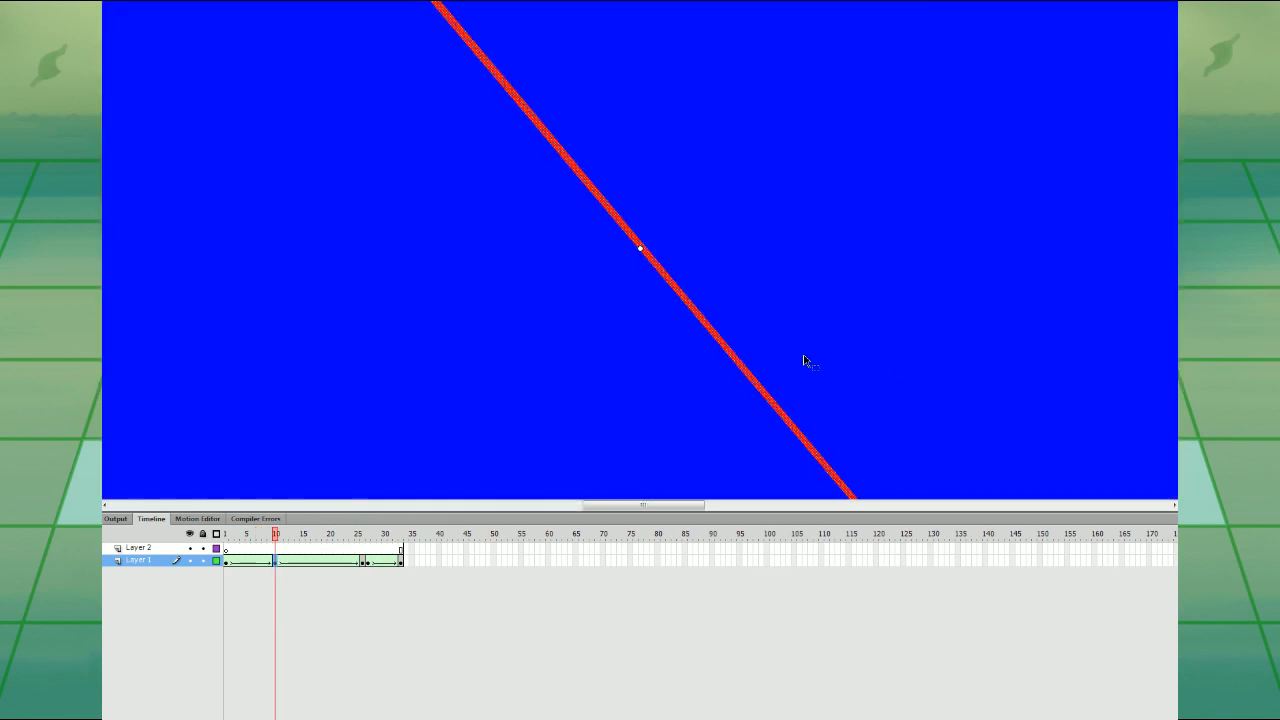
scroll(808, 358, "up", 5)
left_click(779, 334)
left_click(323, 356)
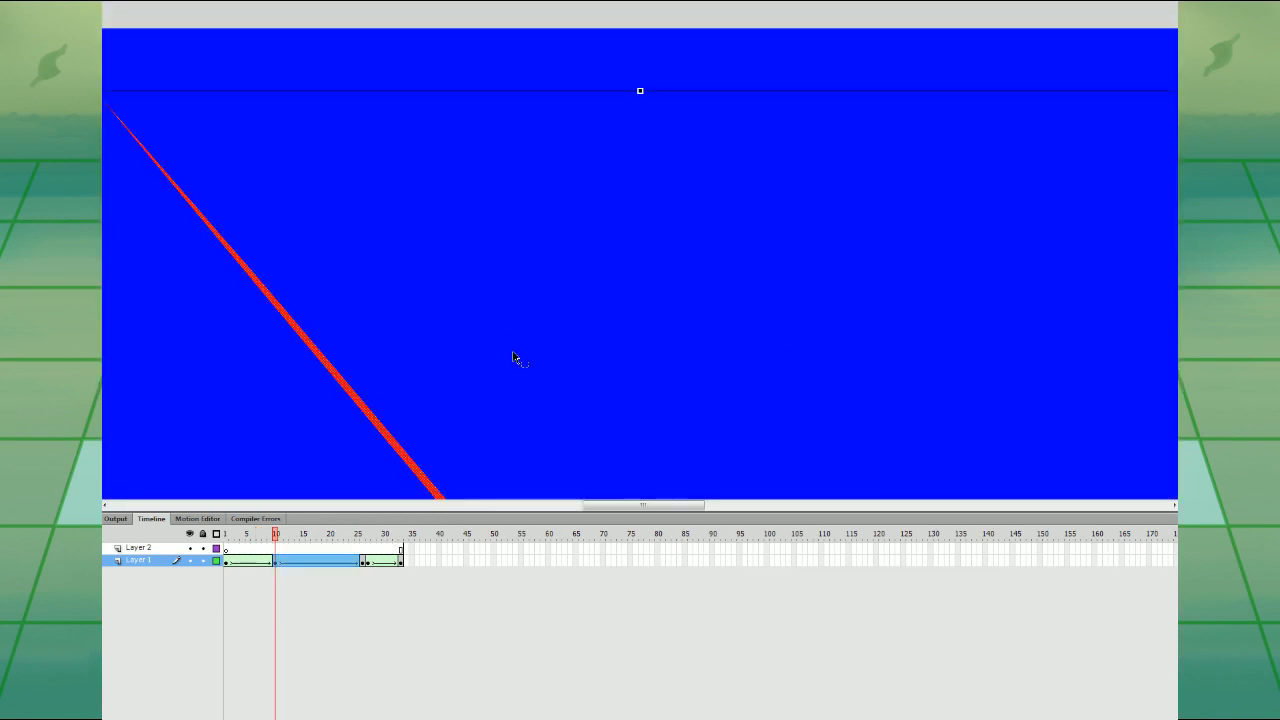
scroll(517, 345, "down", 5)
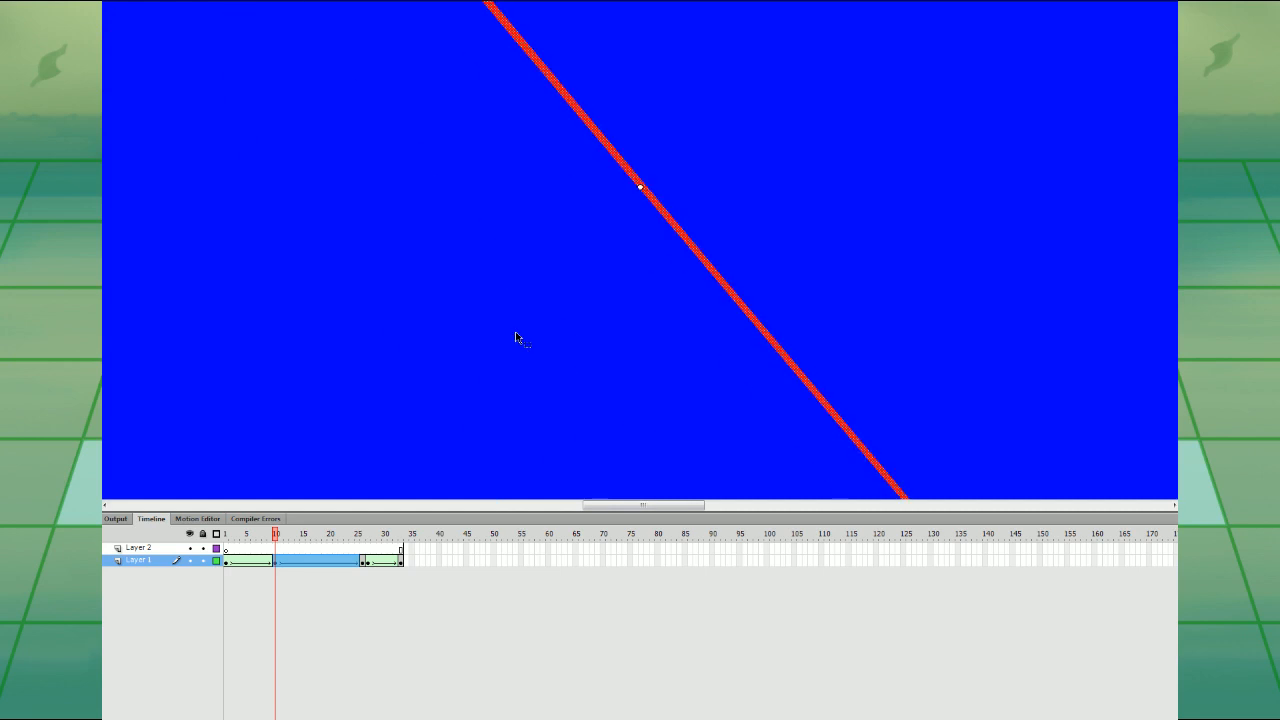
left_click(277, 556)
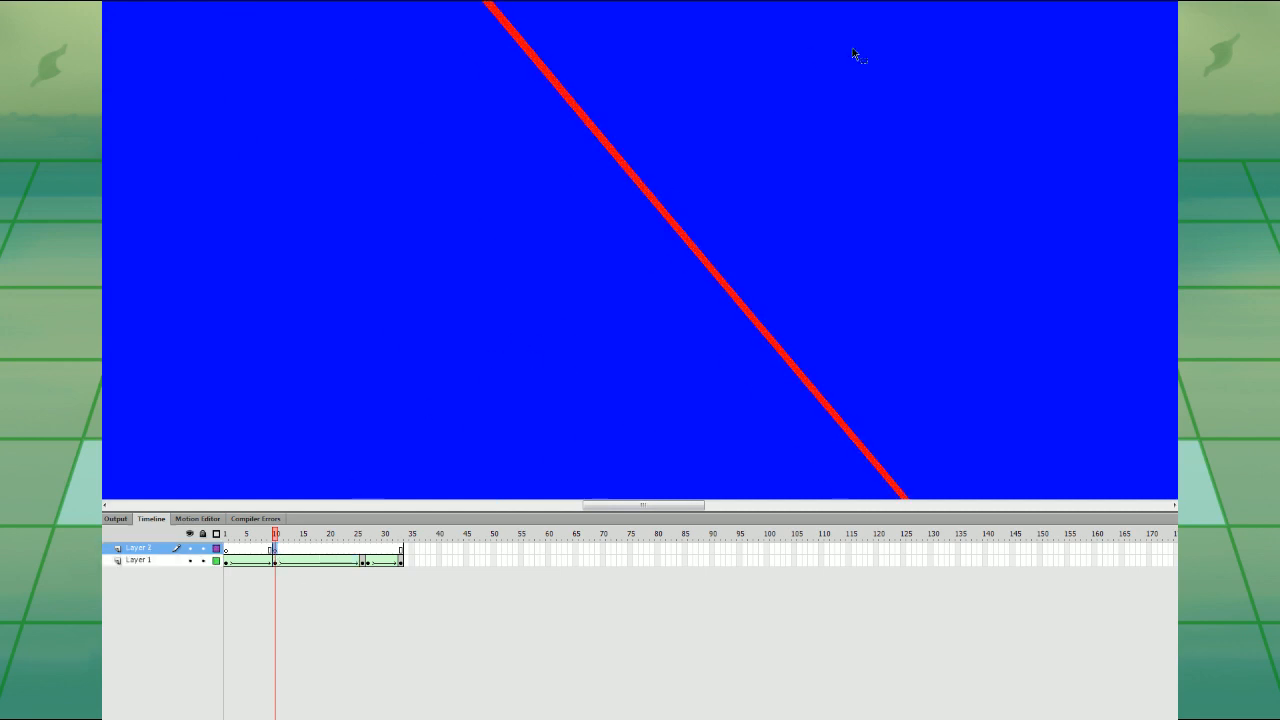
key("ctrl+shift+v")
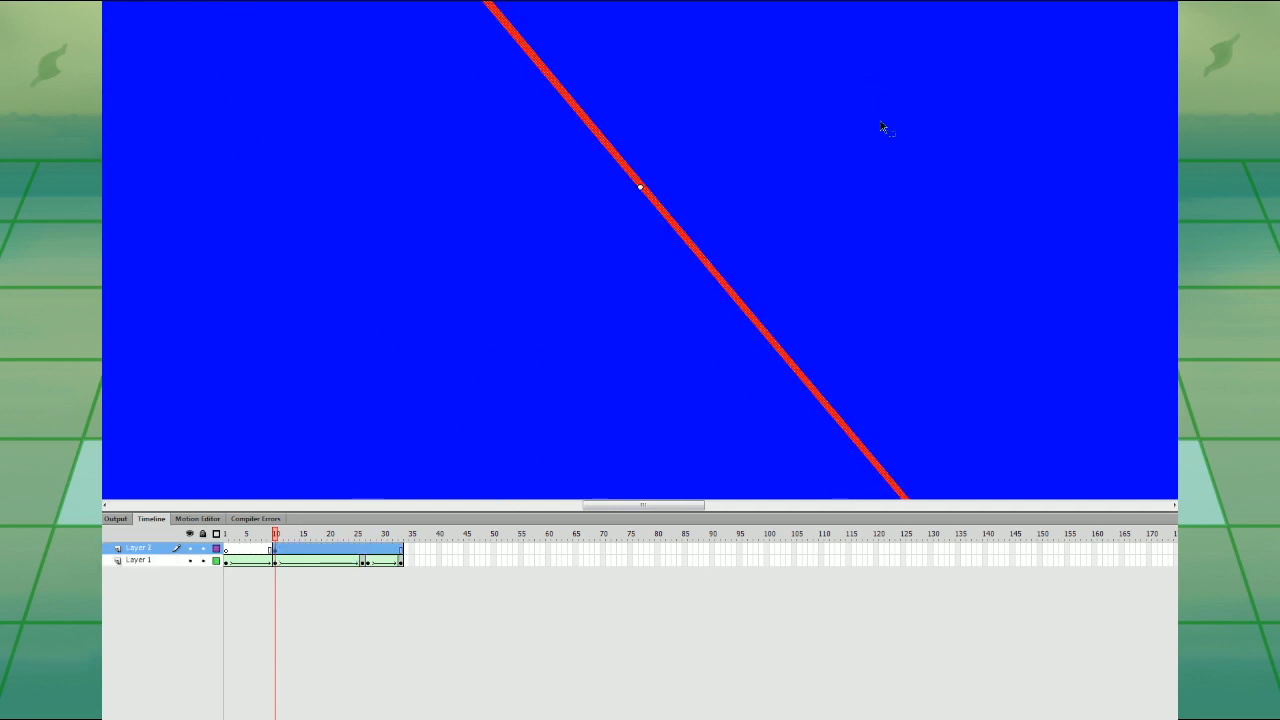
- Show Layer 2 as outlines, then narrow and rotate its pasted line and move it back over the red line
left_click(217, 550)
scroll(805, 210, "up", 6)
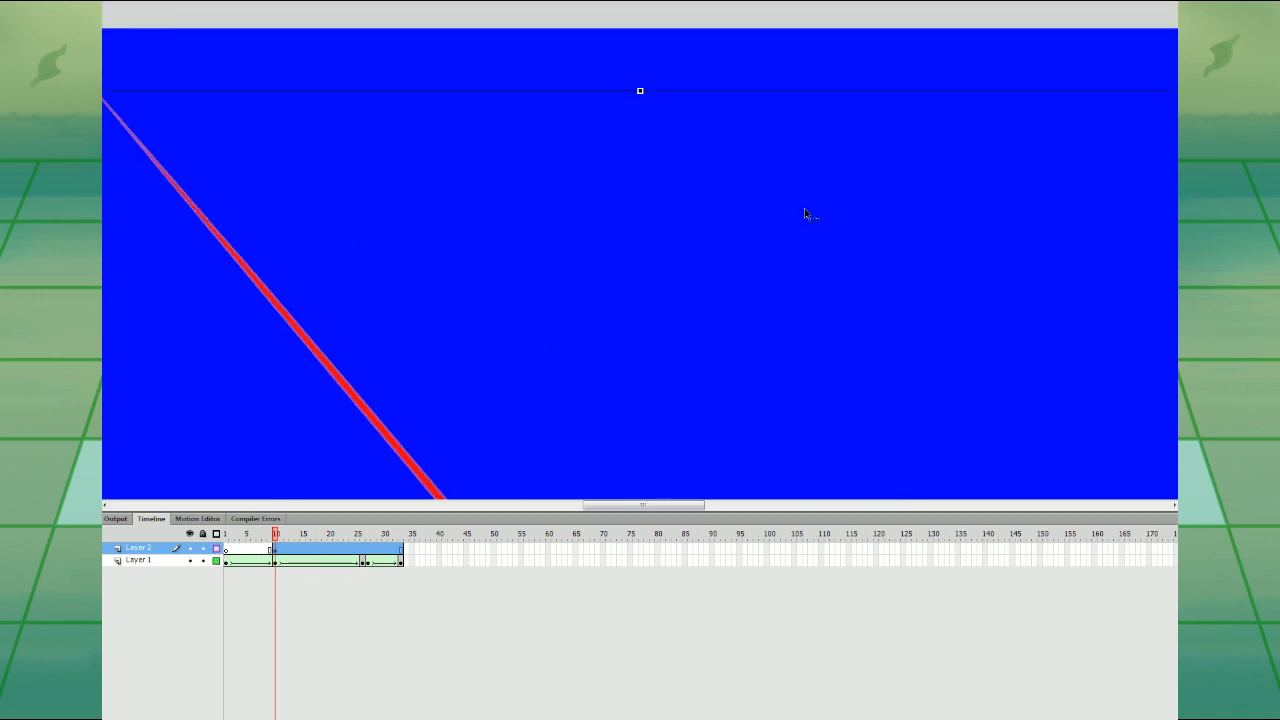
key("ctrl+minus")
scroll(811, 210, "down", 3)
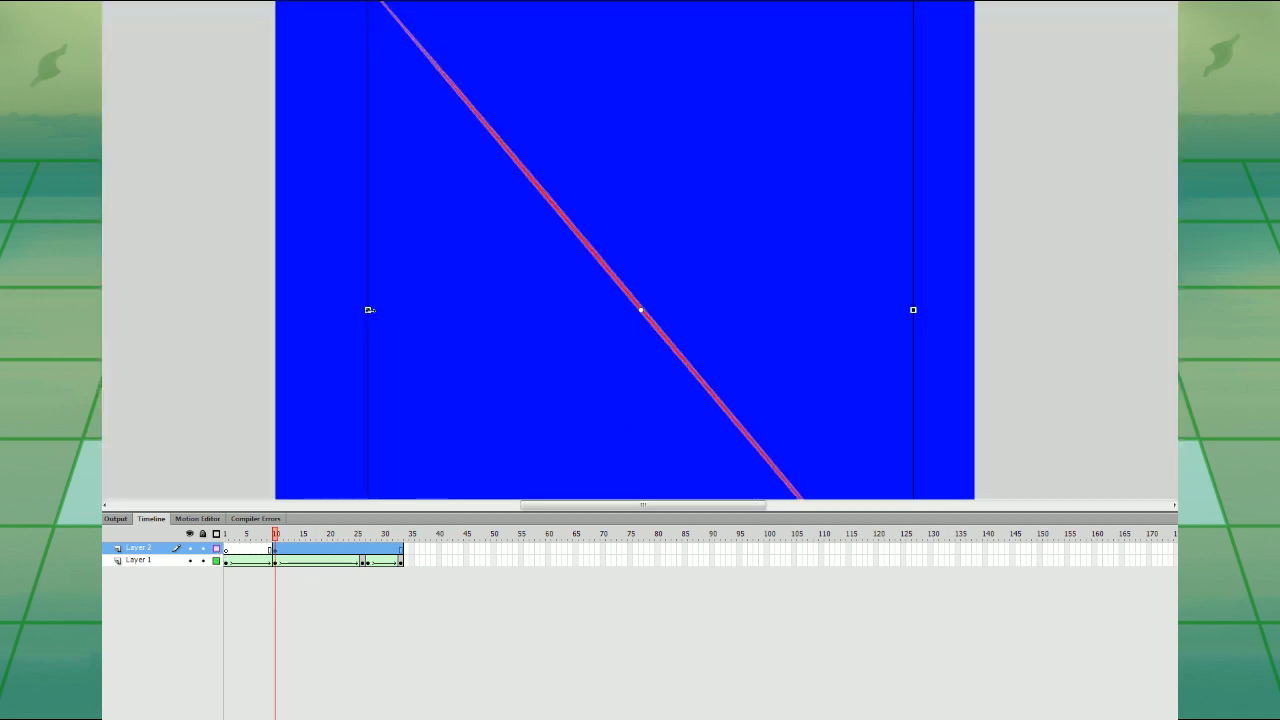
left_click_drag(369, 308, 822, 305)
scroll(917, 385, "down", 3)
left_click_drag(914, 382, 1043, 245)
scroll(978, 250, "up", 3)
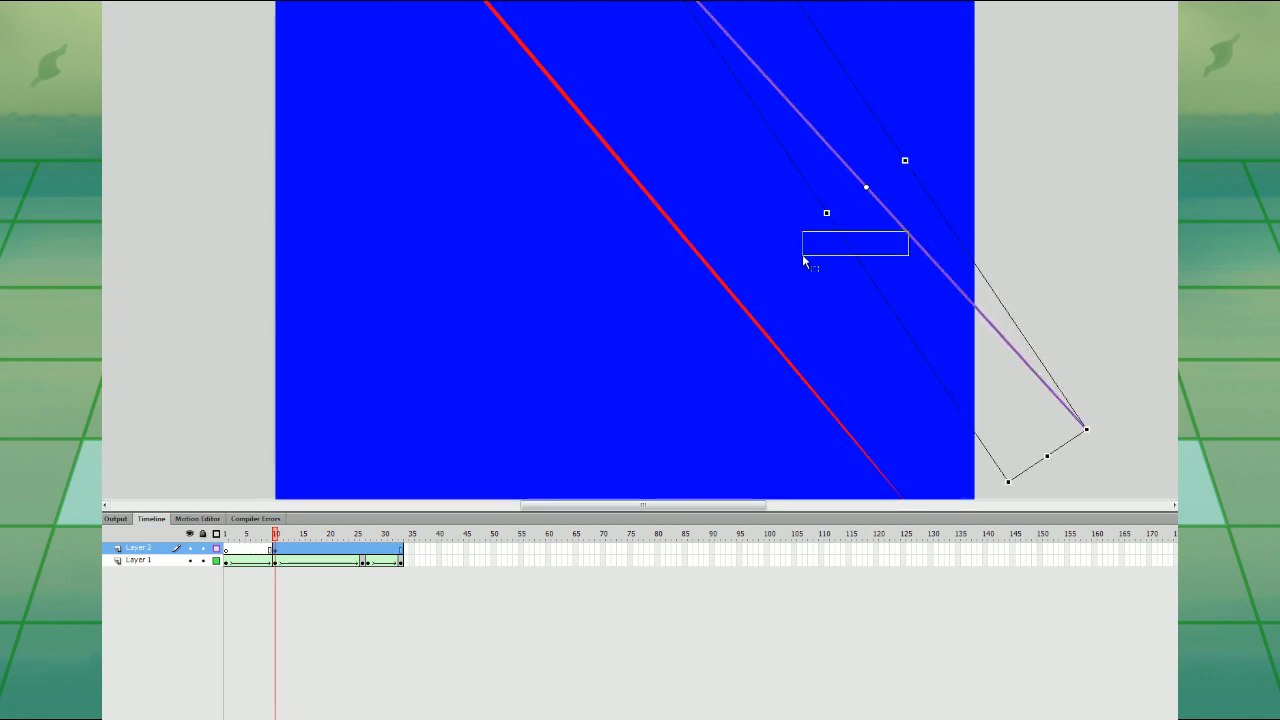
left_click_drag(908, 238, 723, 283)
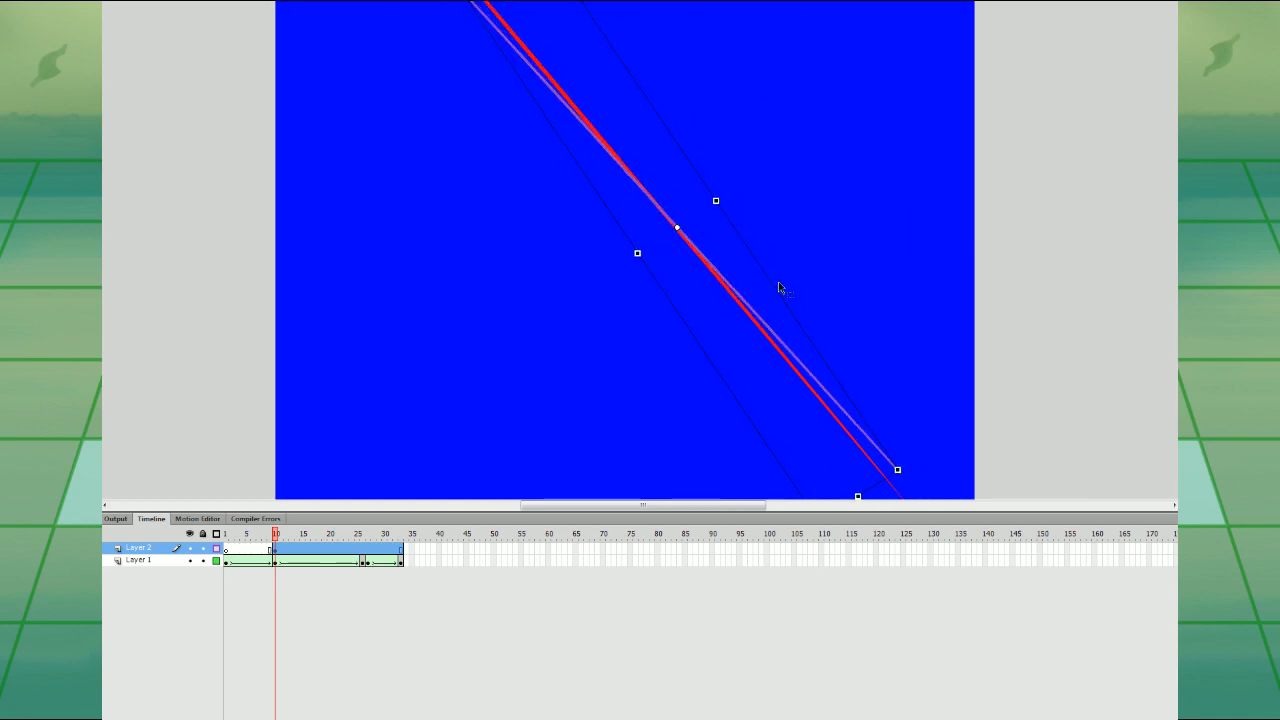
- Rotate Layer 2's shortened line in small corrections so both ends follow the angle of the red line
scroll(780, 286, "down", 2)
left_click_drag(905, 400, 889, 417)
scroll(718, 313, "up", 3)
scroll(718, 313, "up", 5)
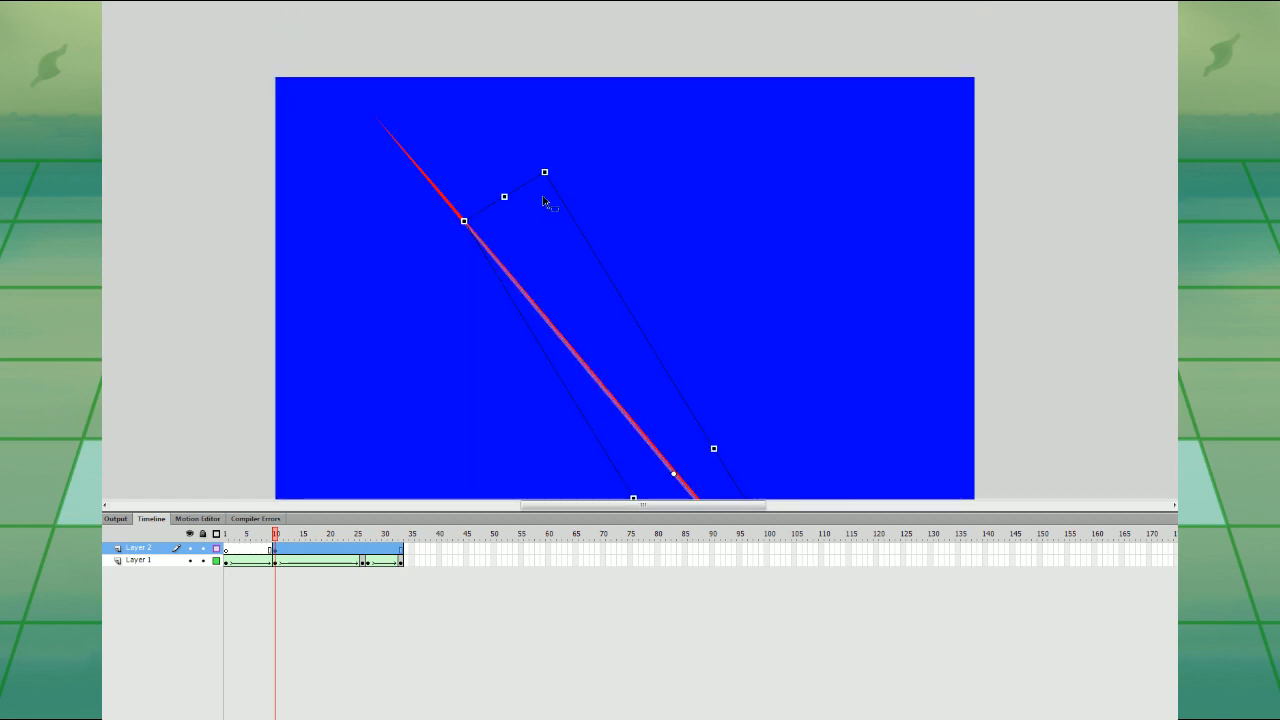
left_click_drag(551, 163, 548, 162)
left_click_drag(726, 370, 700, 49)
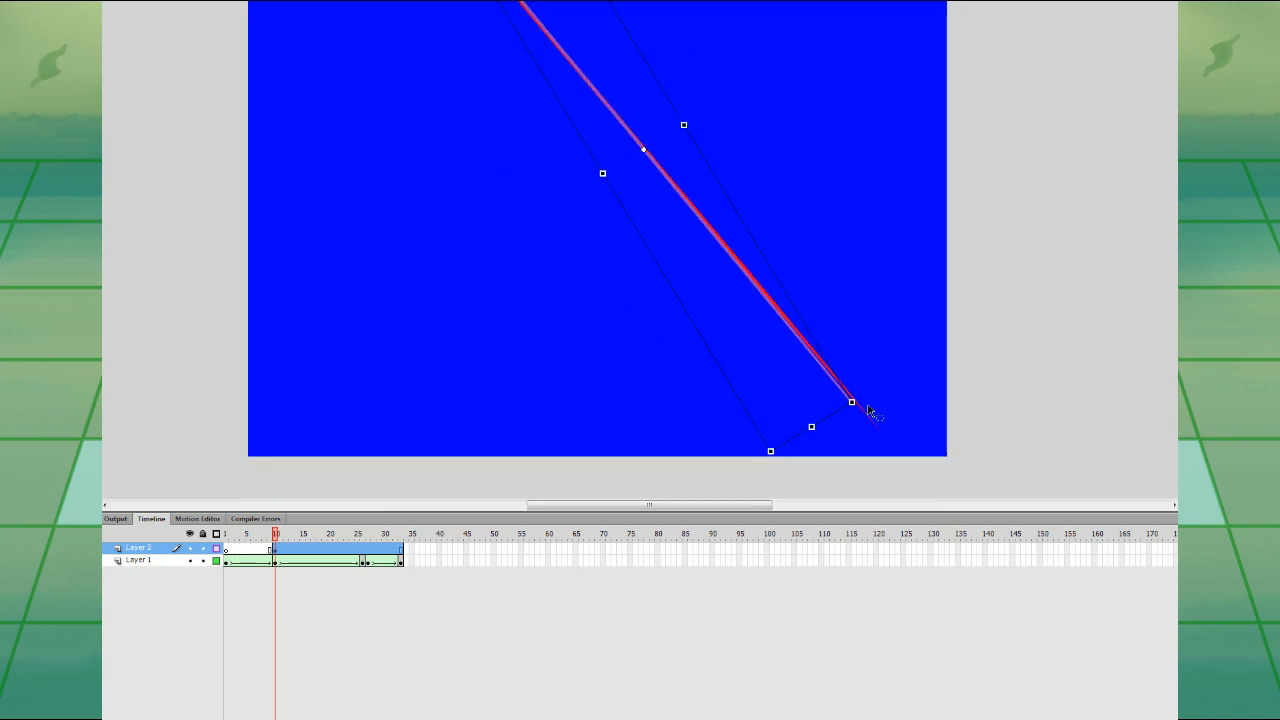
left_click_drag(862, 397, 861, 397)
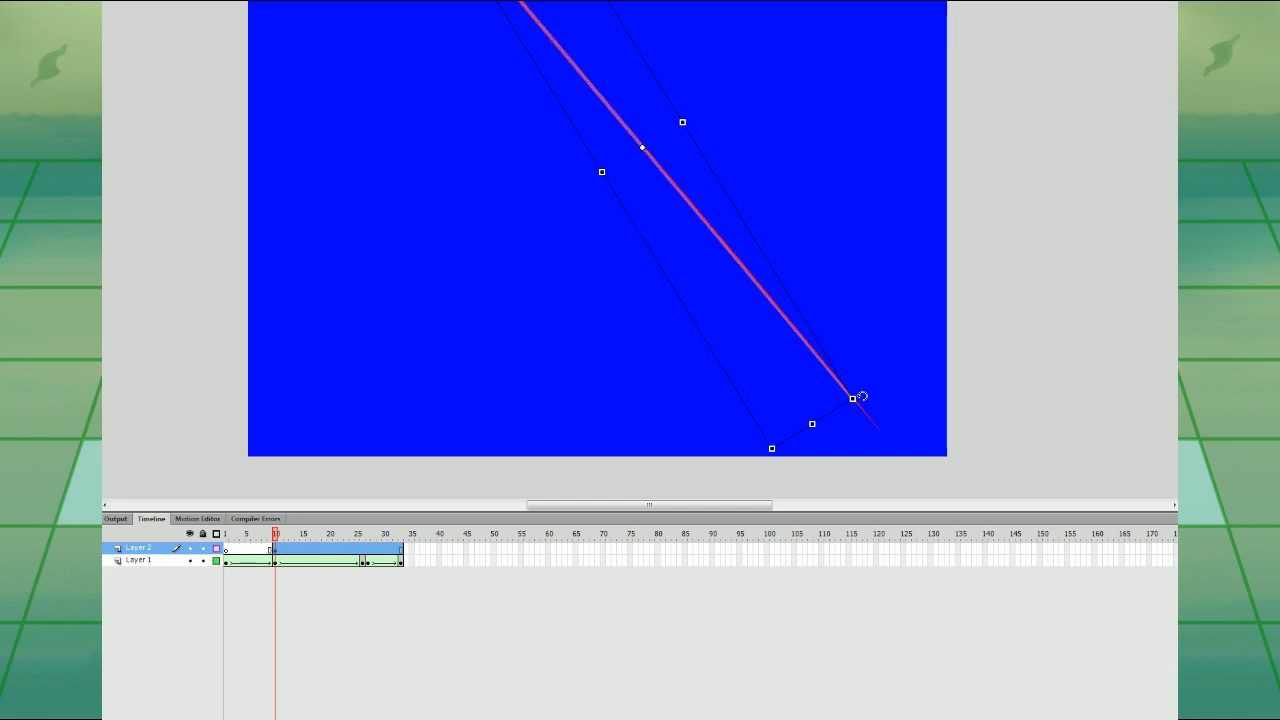
- Fine-tune the rotation of Layer 2's line at close range and check its alignment with the red line along its full length
key("ctrl+=")
scroll(816, 371, "up", 1)
scroll(815, 371, "up", 8)
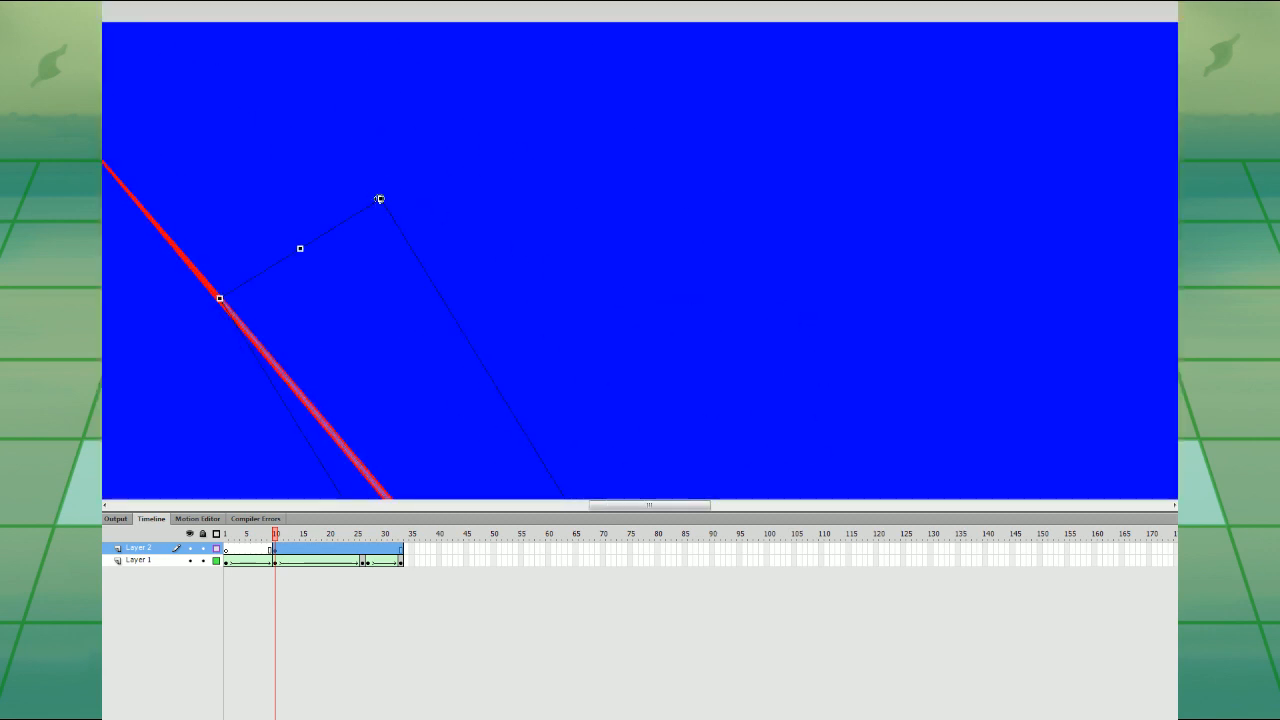
left_click_drag(383, 194, 383, 192)
left_click_drag(550, 486, 517, 106)
left_click_drag(568, 306, 553, 207)
left_click_drag(742, 314, 684, 123)
mouse_move(867, 345)
left_mouse_down()
mouse_move(860, 291)
mouse_move(831, 262)
left_mouse_up()
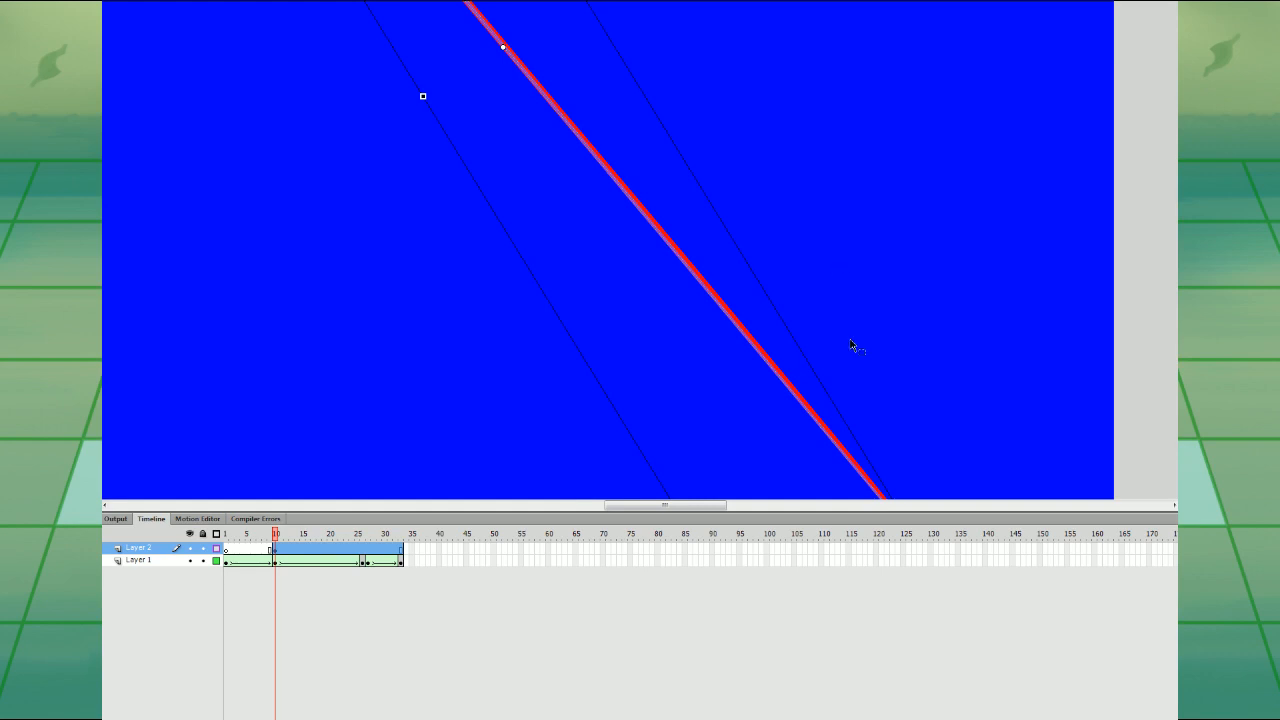
scroll(855, 360, "down", 3)
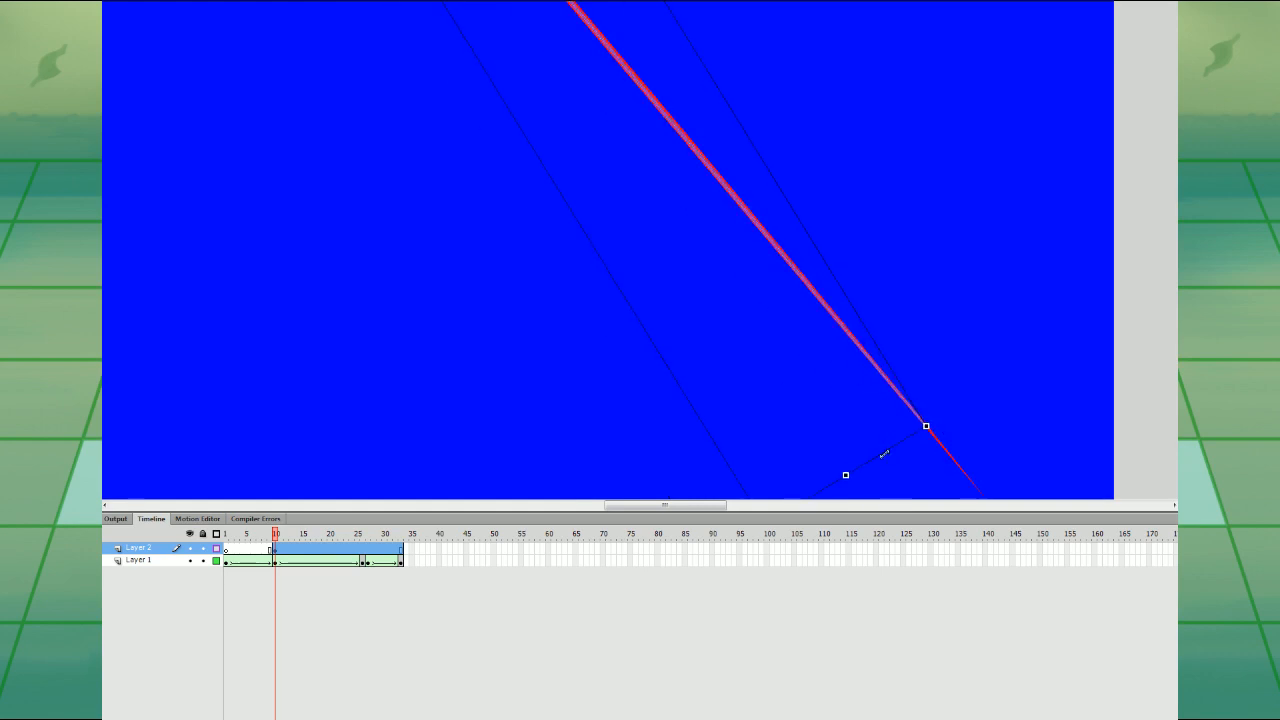
left_click_drag(659, 41, 748, 461)
left_click_drag(652, 280, 768, 531)
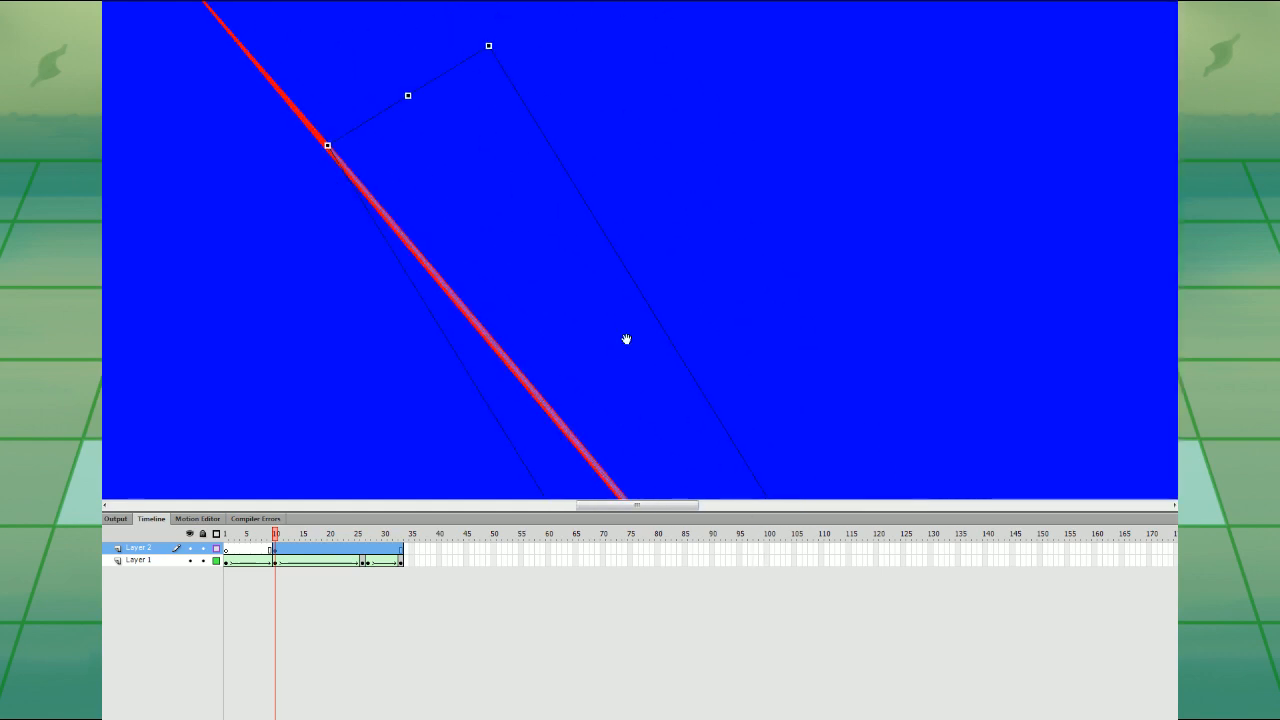
left_click_drag(587, 298, 788, 434)
key("ctrl+minus")
key("ctrl+minus")
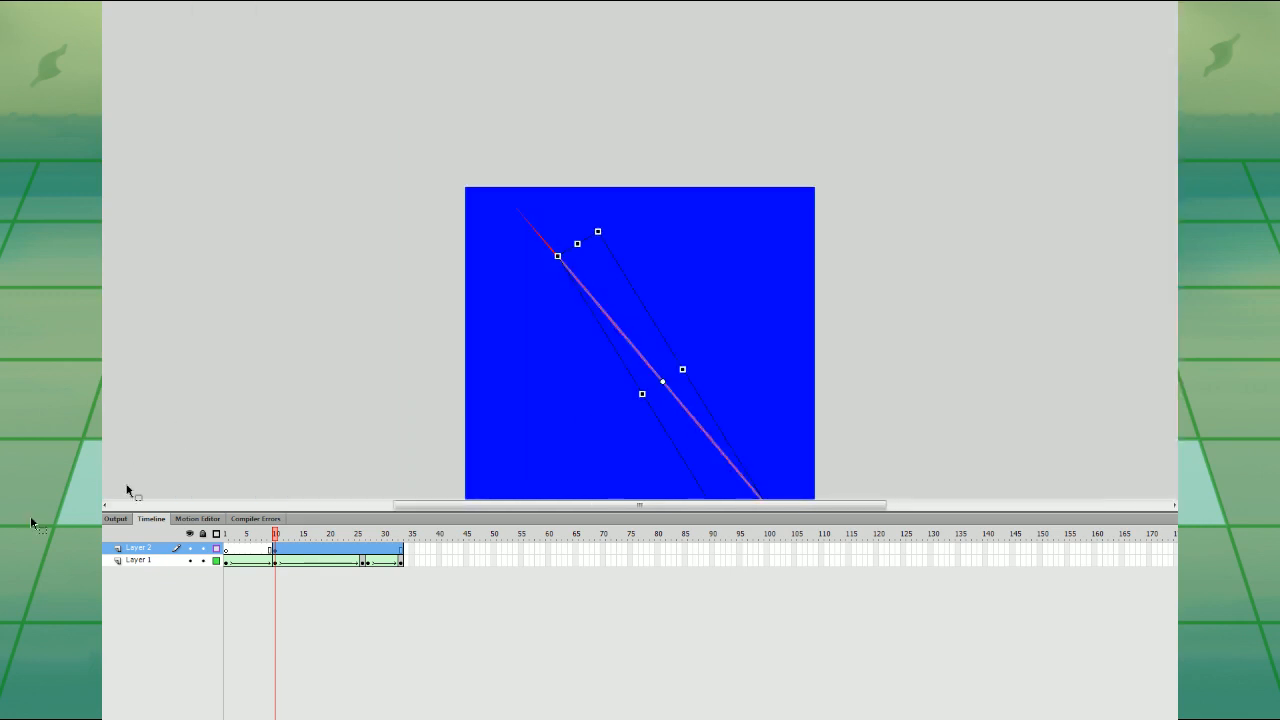
- Turn off Layer 2's outline display, add a keyframe at frame 11 on Layer 1, and shift Layer 2's line keyframe to frame 11
left_click(216, 548)
left_click(270, 422)
scroll(270, 422, "down", 1)
left_click(276, 562)
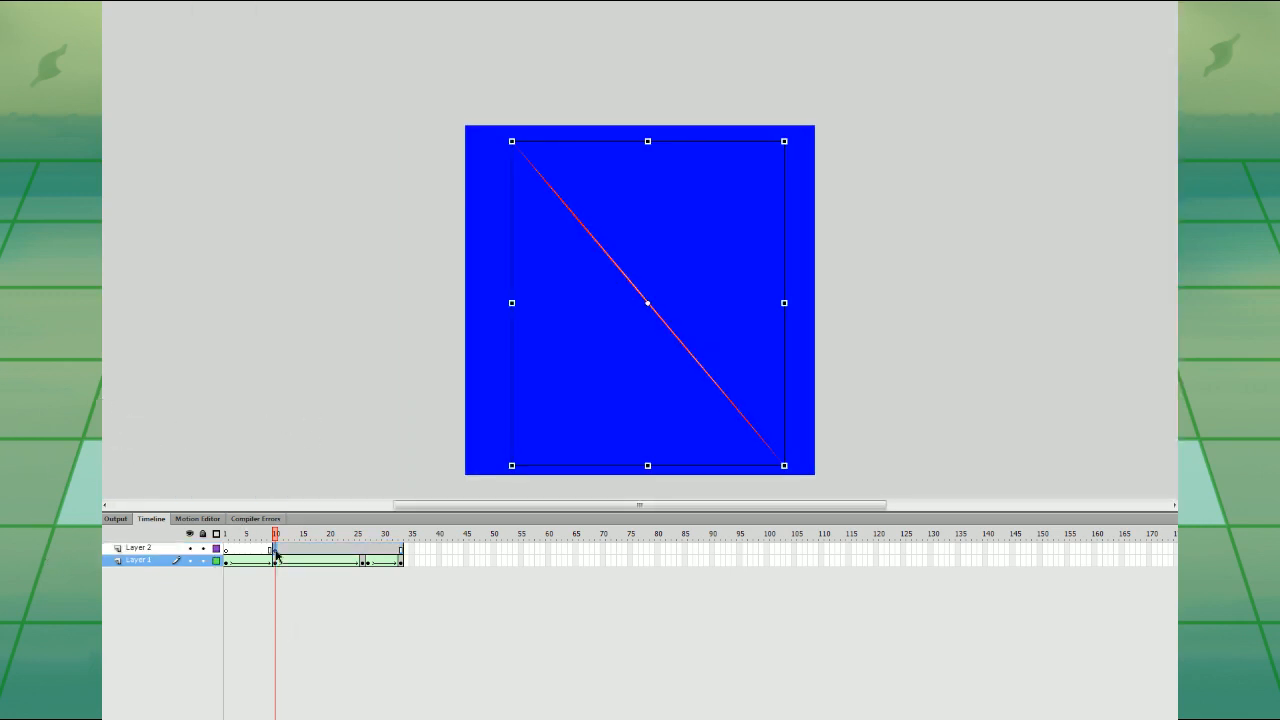
left_click(276, 549)
left_click(276, 562)
left_click(280, 561)
left_click(280, 549)
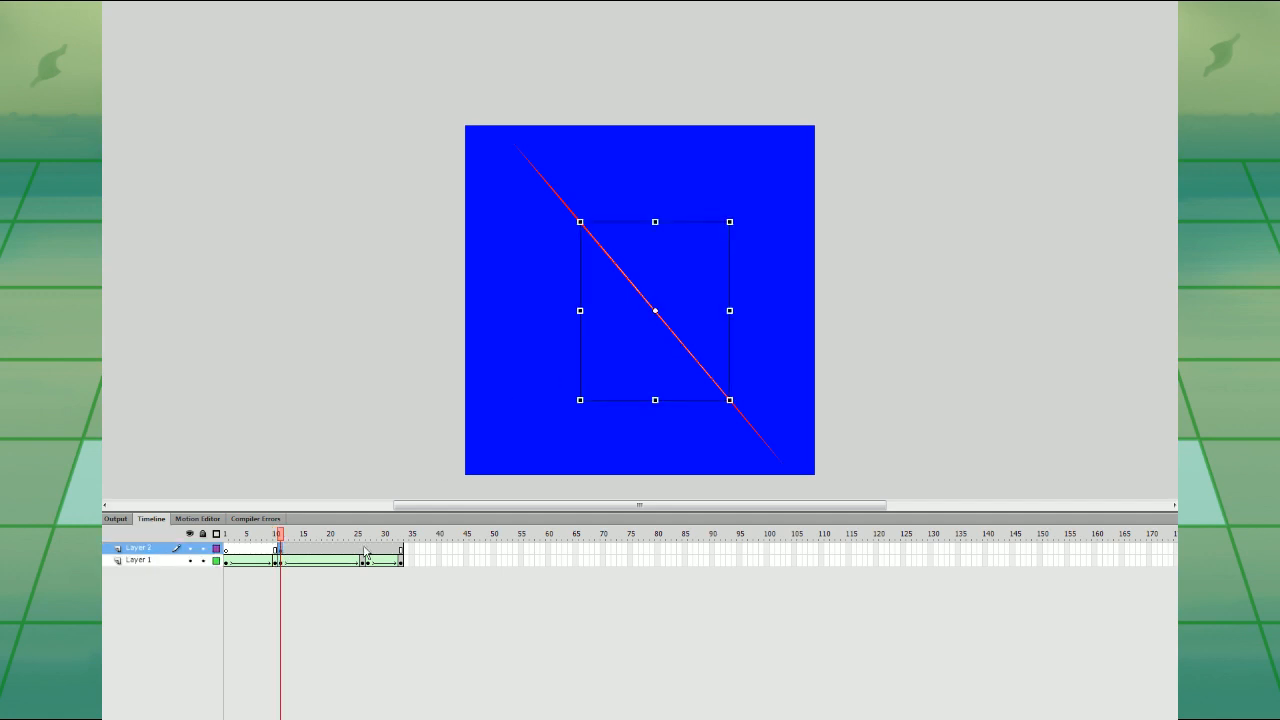
- Transfer Layer 2's thin line in place to Layer 1's frame 11, cut it out of the red line, and replay to frame 26
key("Delete")
left_click(279, 561)
left_click(361, 347)
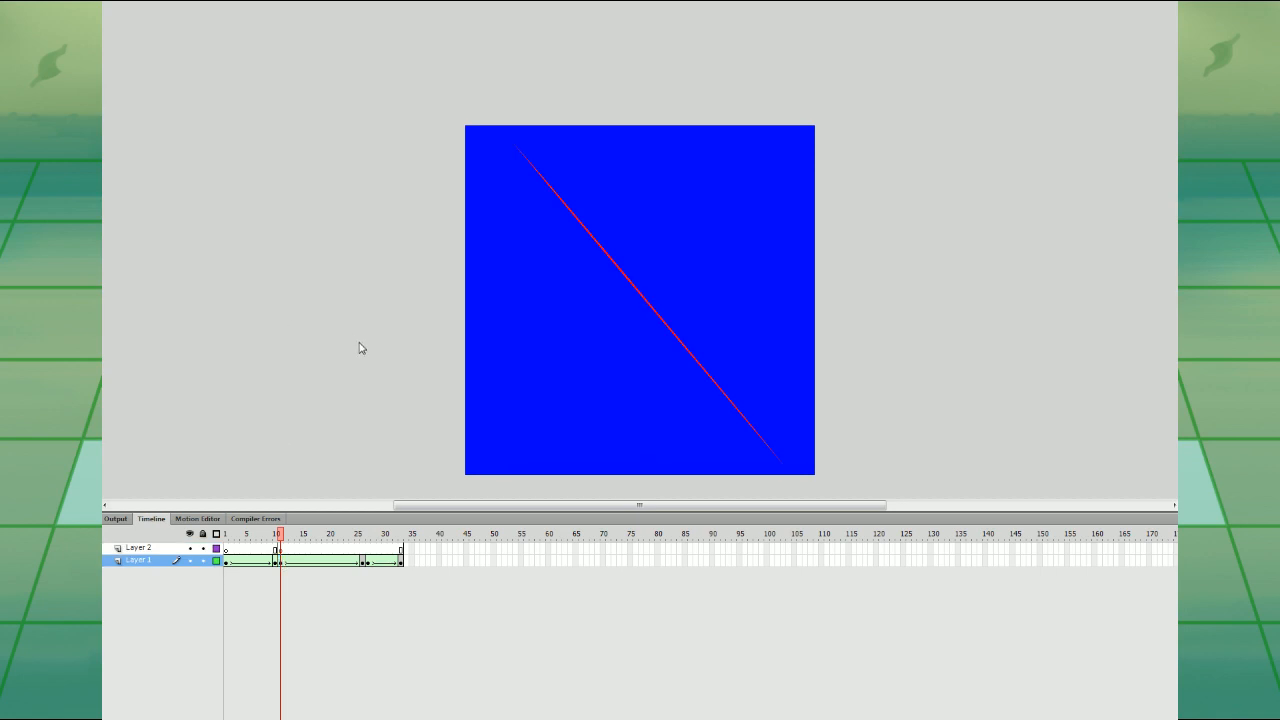
key("ctrl+4")
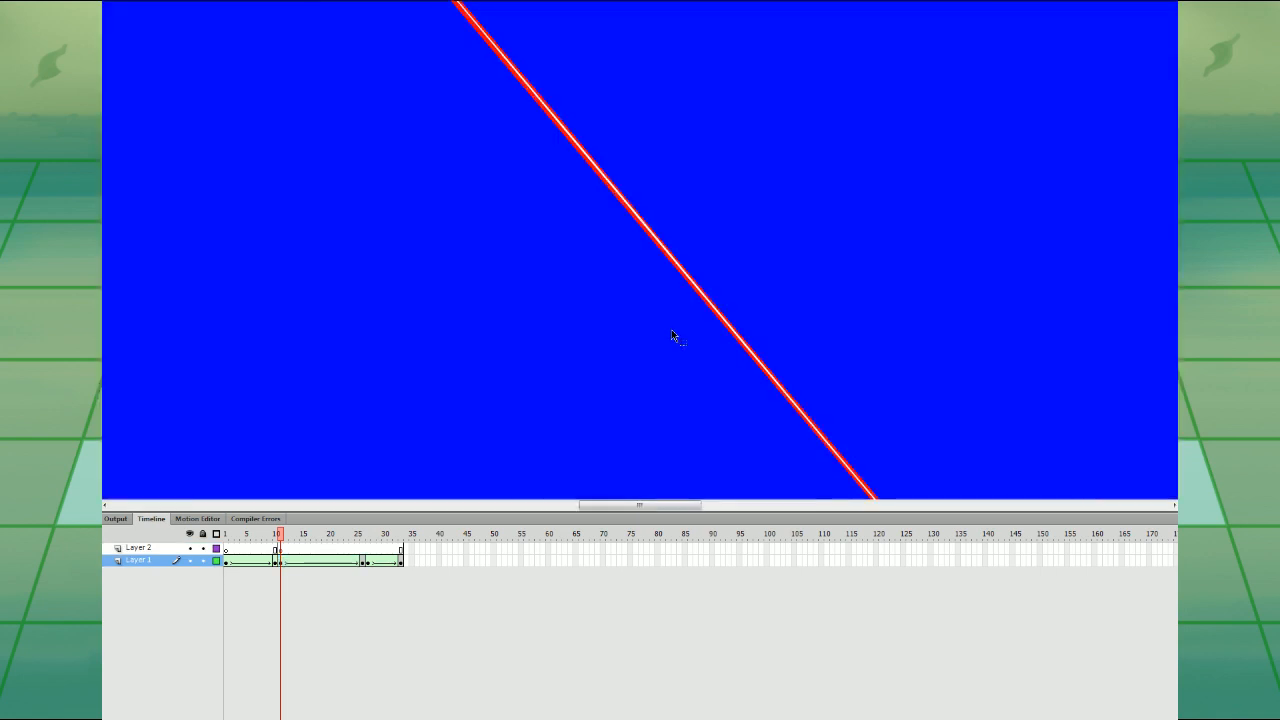
key("ctrl+minus")
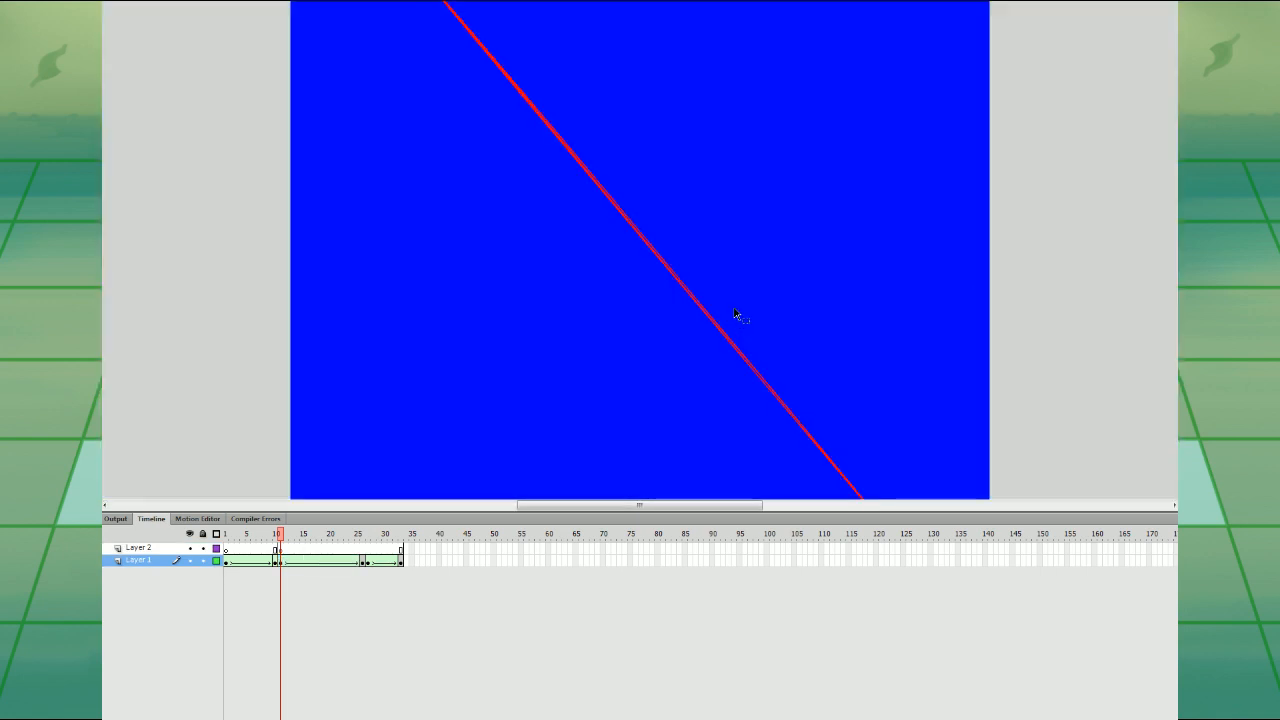
key("ctrl+minus")
key("Return")
left_click(362, 549)
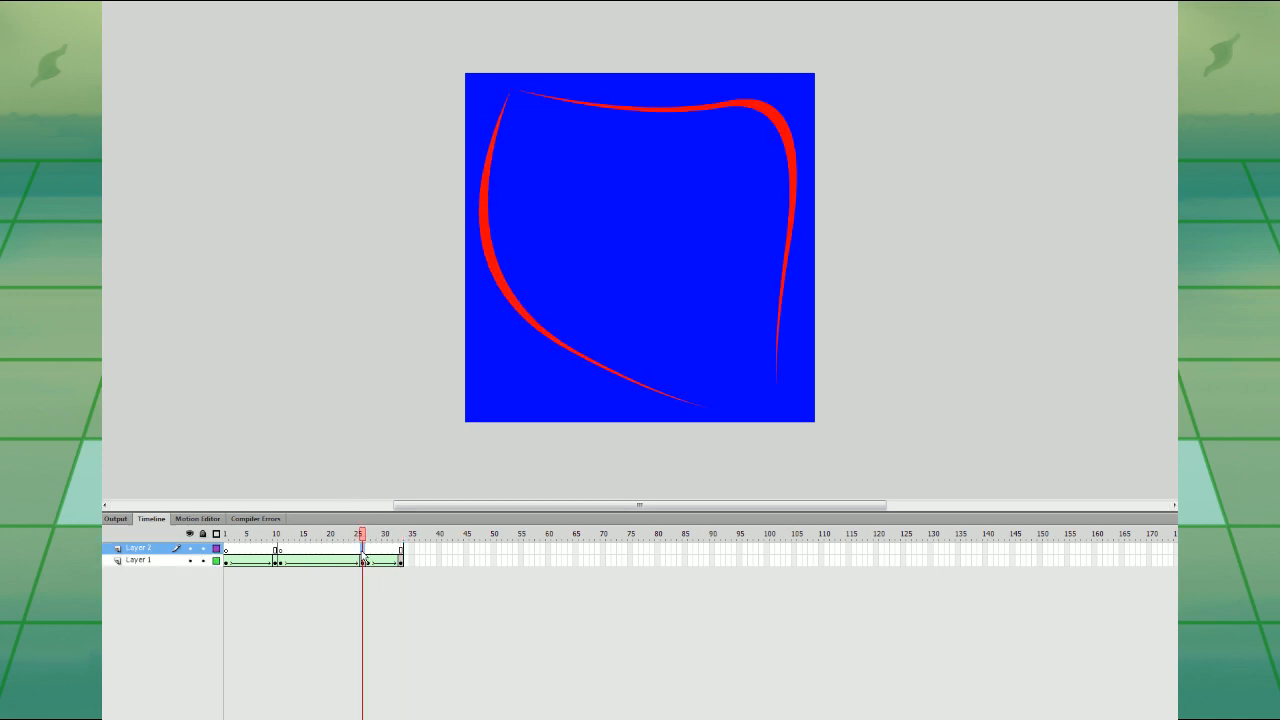
- Inspect the line at frame 11 at close range and replay the animation from there
left_click(281, 550)
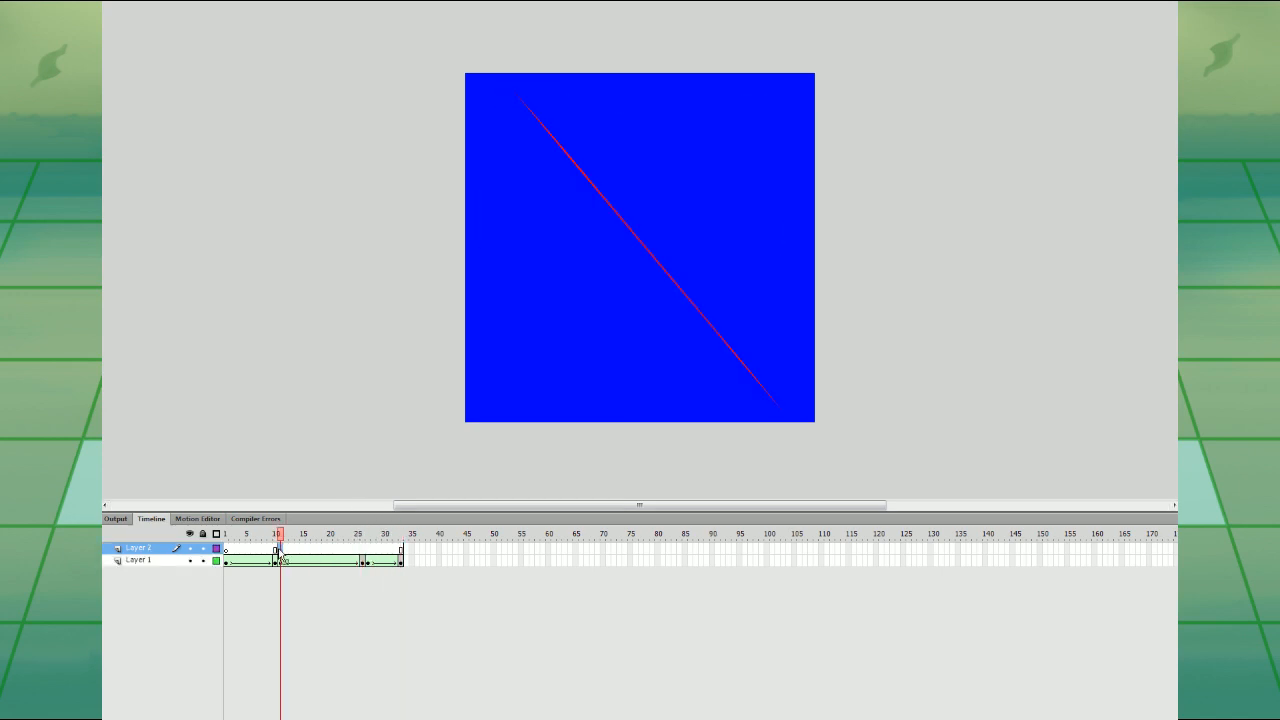
key("ctrl+equal")
key("ctrl+equal")
left_click_drag(689, 250, 858, 607)
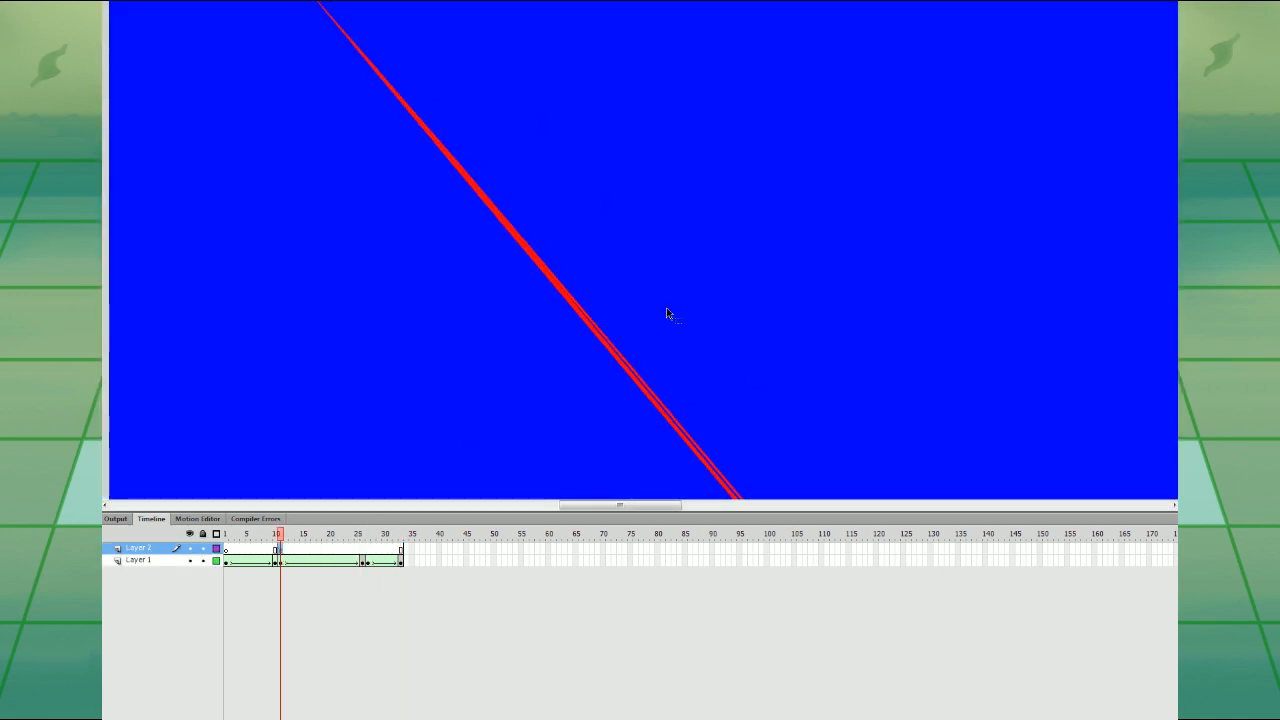
key("Return")
- Shift and skew Layer 2's thin line over the red line at frame 11, checking the fit toward both ends
left_click(281, 560)
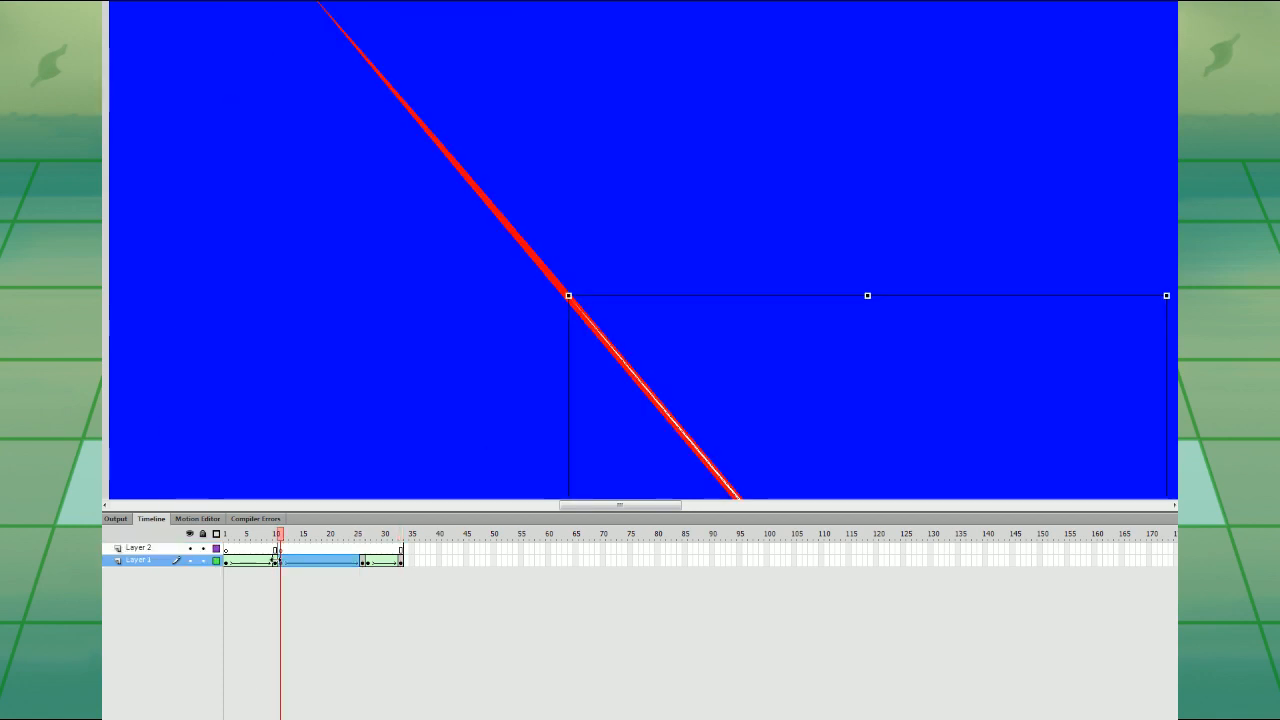
left_click(283, 550)
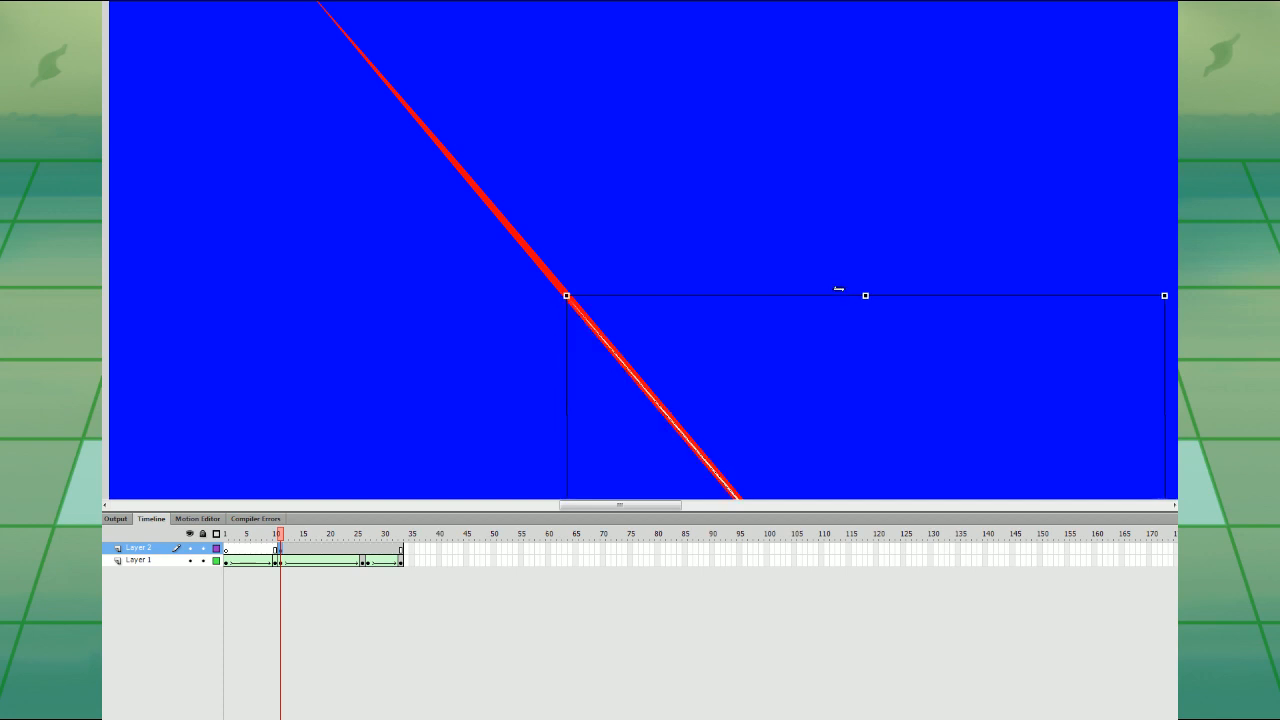
left_click_drag(837, 289, 568, 42)
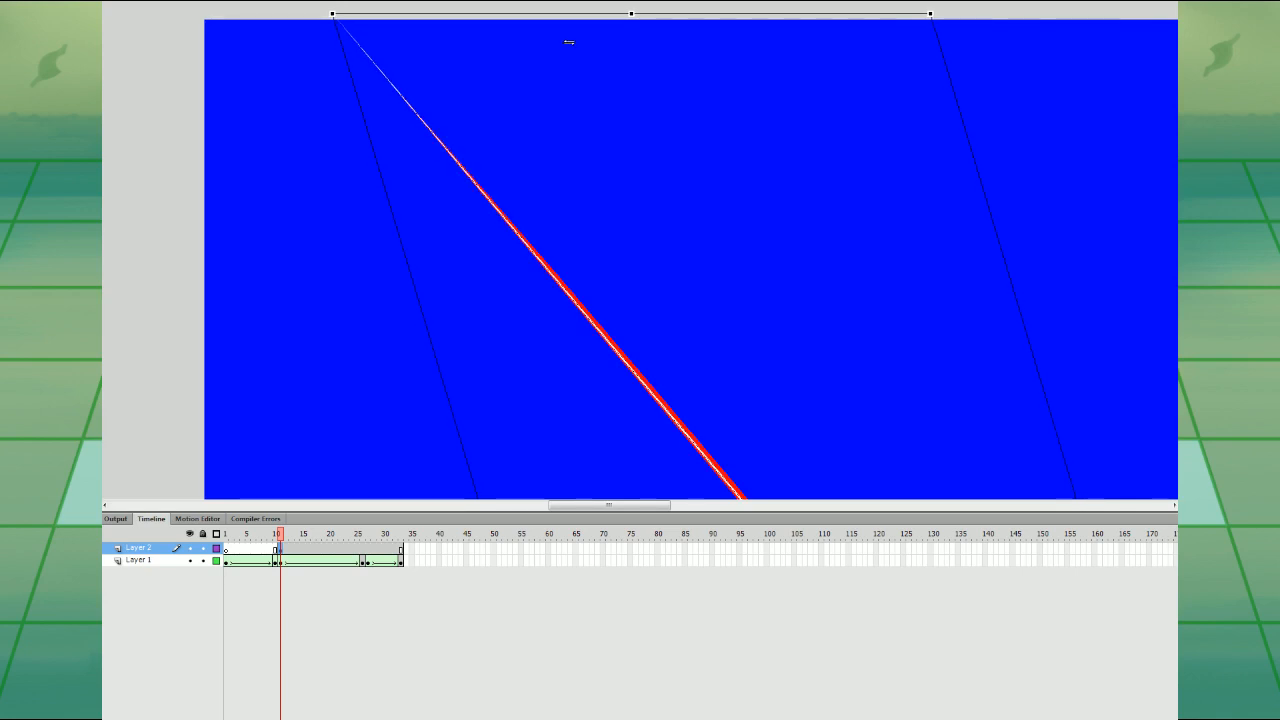
left_click_drag(967, 466, 643, 168)
left_click_drag(774, 489, 748, 262)
left_click_drag(846, 436, 625, 20)
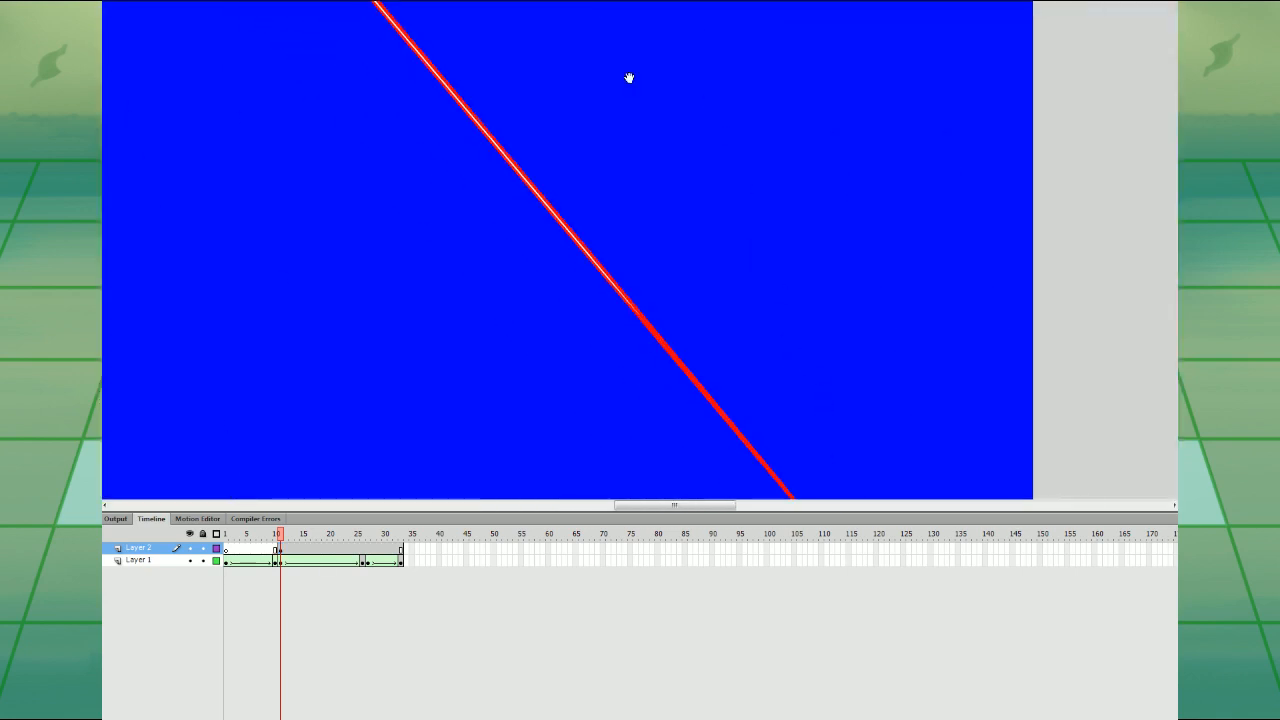
left_click_drag(832, 293, 734, 220)
- Refine the alignment of Layer 2's thin line along the red line's full length at frame 11
left_click(281, 548)
left_click_drag(538, 236, 867, 532)
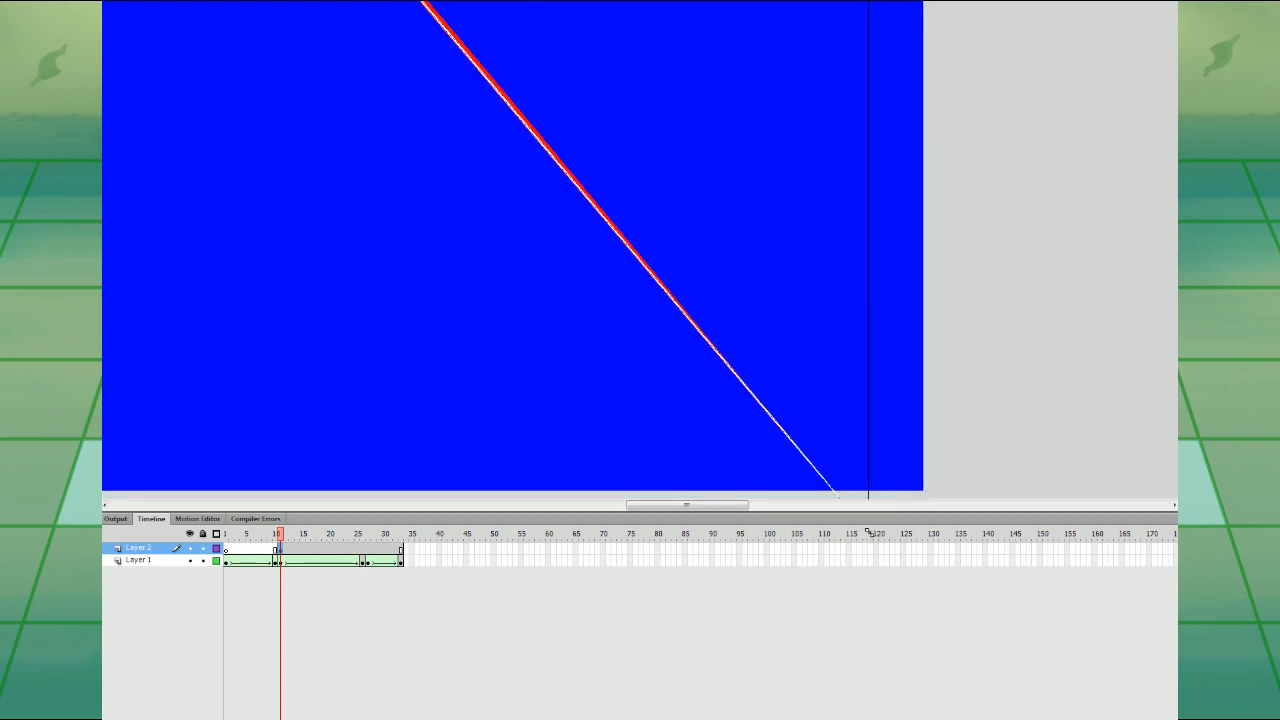
left_click_drag(618, 218, 444, 27)
key("ctrl+minus")
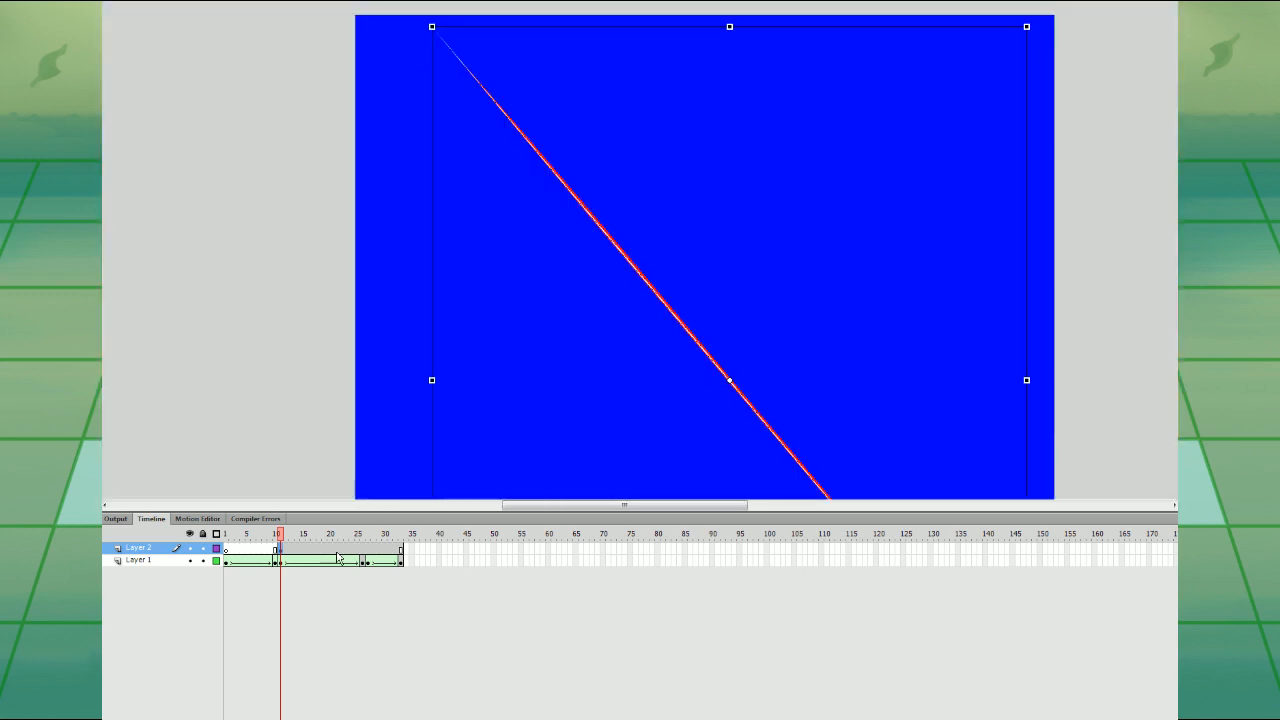
left_click(384, 380)
- Transfer Layer 2's thin line in place to Layer 1's frame 11 and delete it out of the red line
left_click(281, 548)
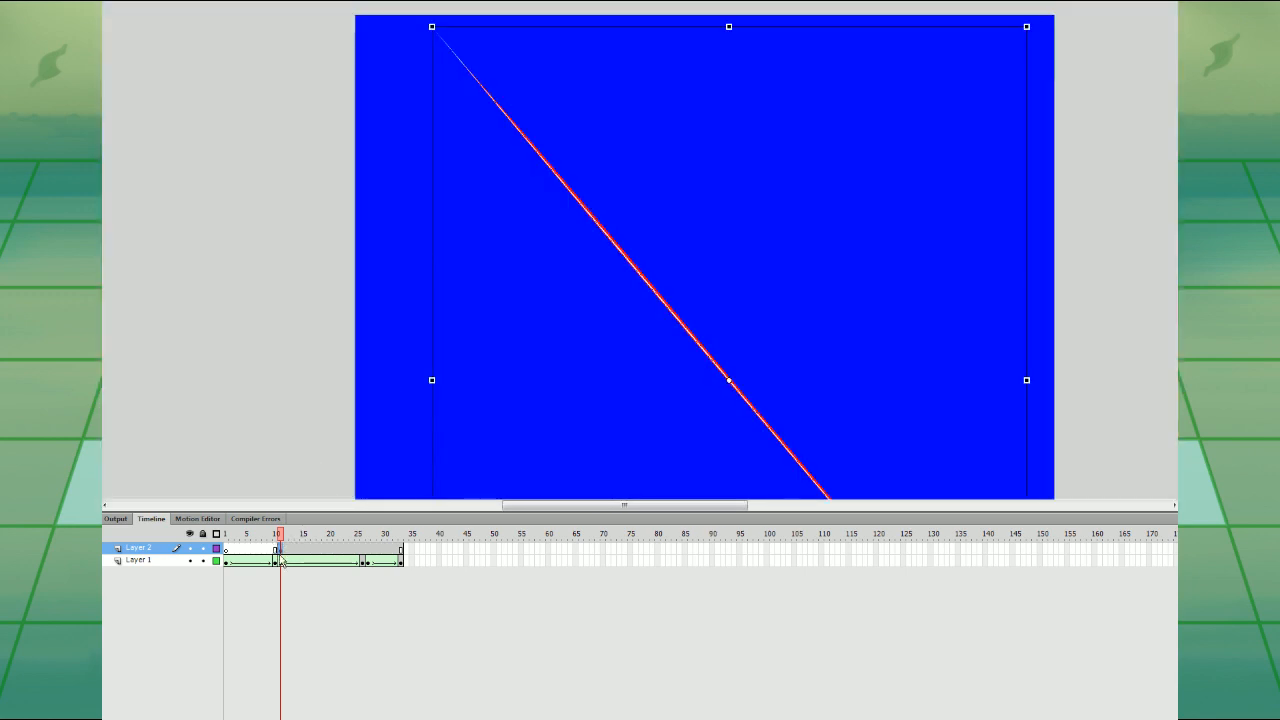
key("ctrl+x")
left_click(281, 561)
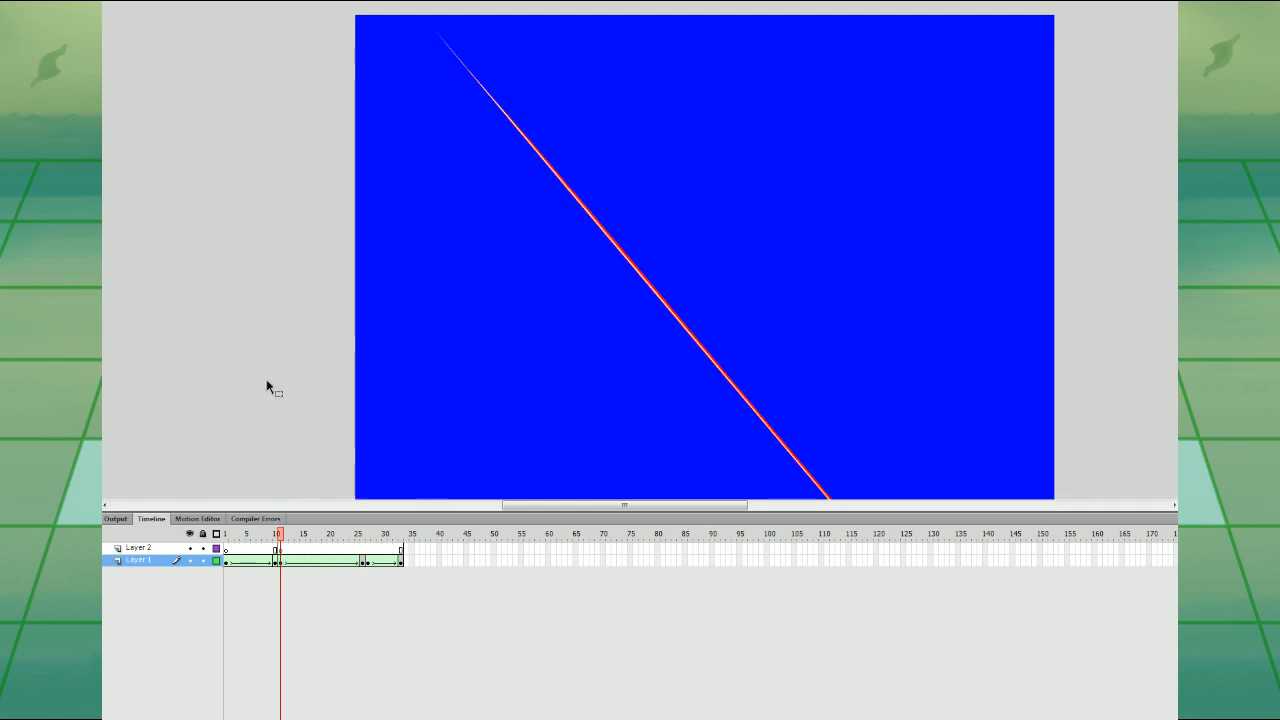
key("ctrl+minus")
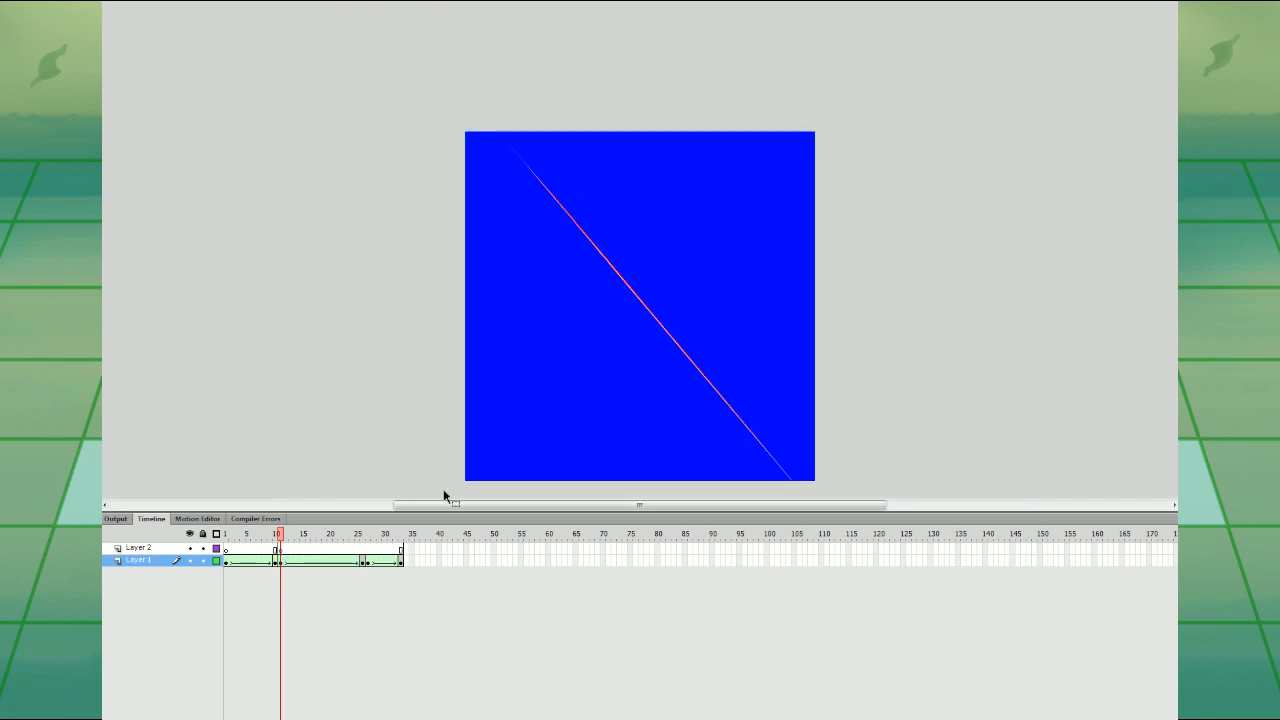
key("ctrl+4")
left_click(643, 226)
key("Delete")
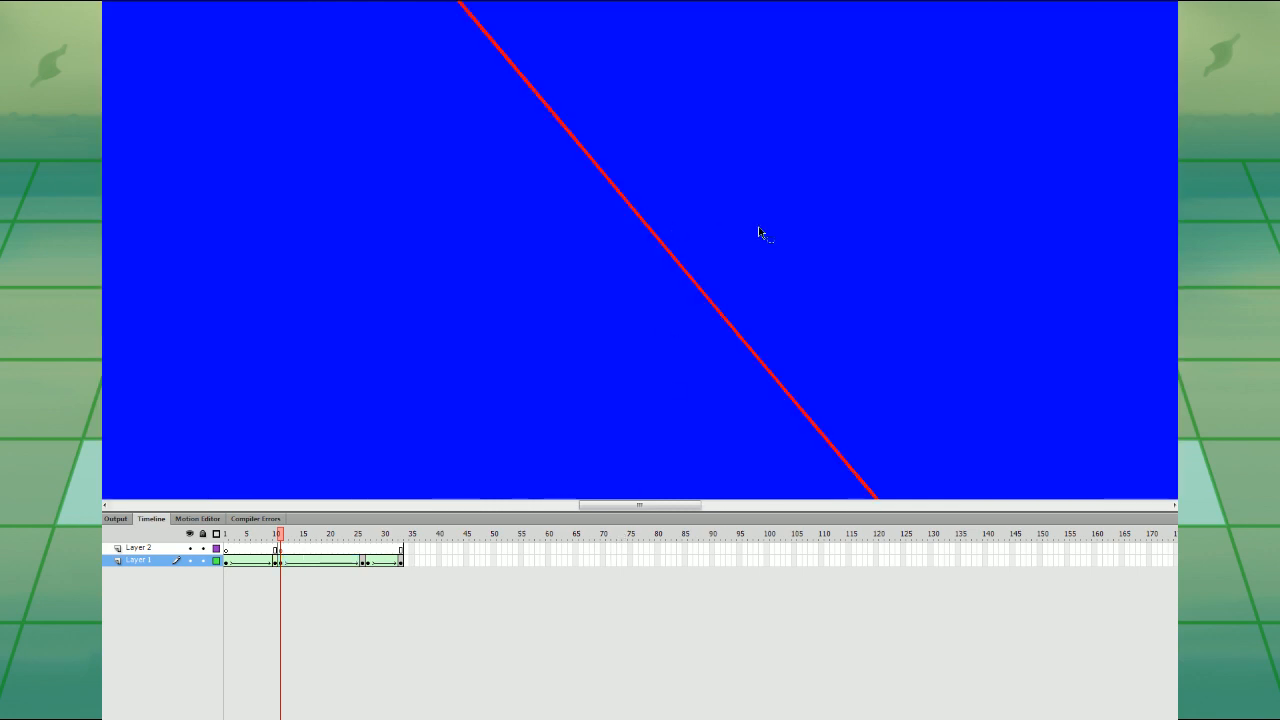
- Replay the slash animation from before frame 10 through the opening and fade-out
key("ctrl+minus")
key("ctrl+minus")
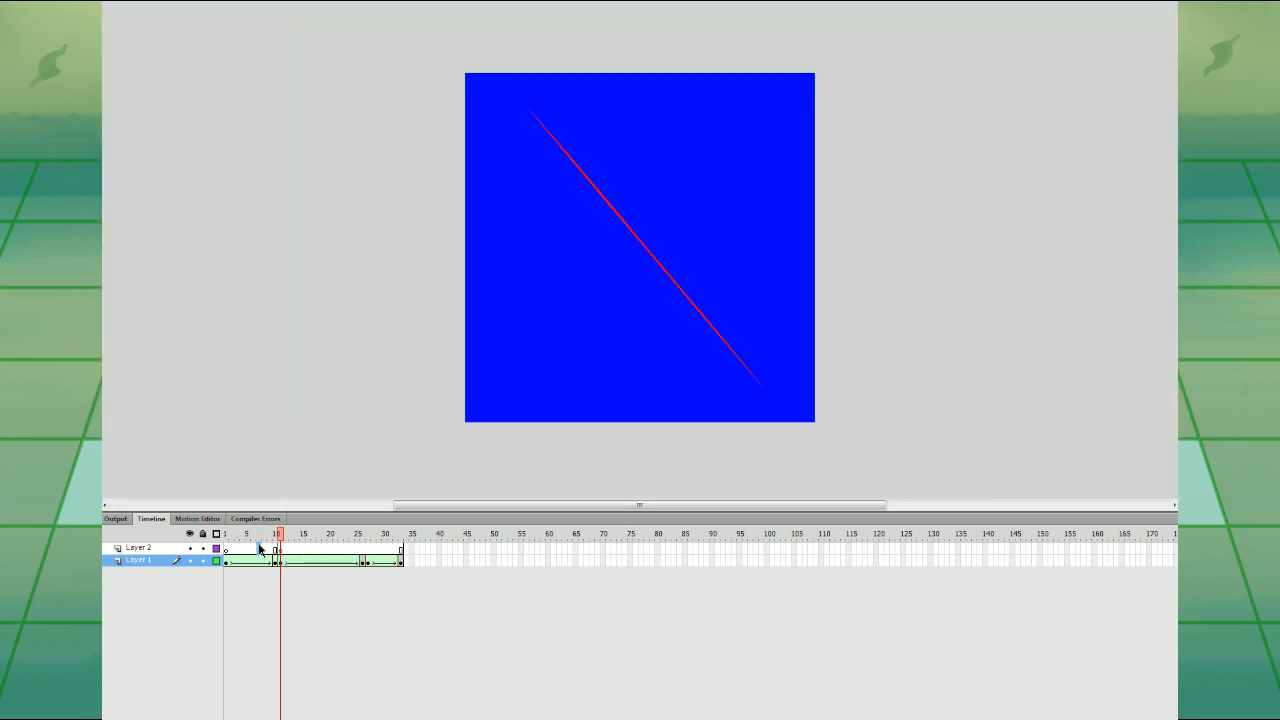
left_click(259, 549)
key("Return")
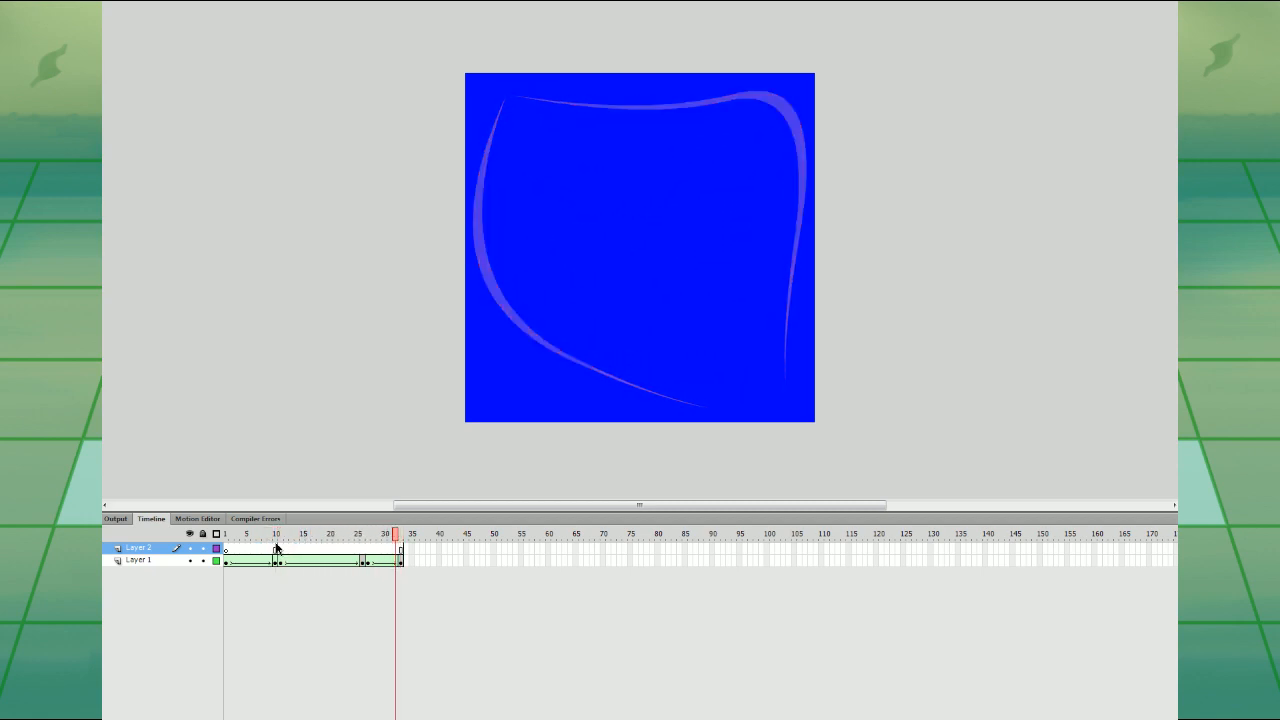
- Clear Layer 1's frame 11 and paste a copy of frame 10's line in place there
left_click(281, 549)
left_click(282, 561)
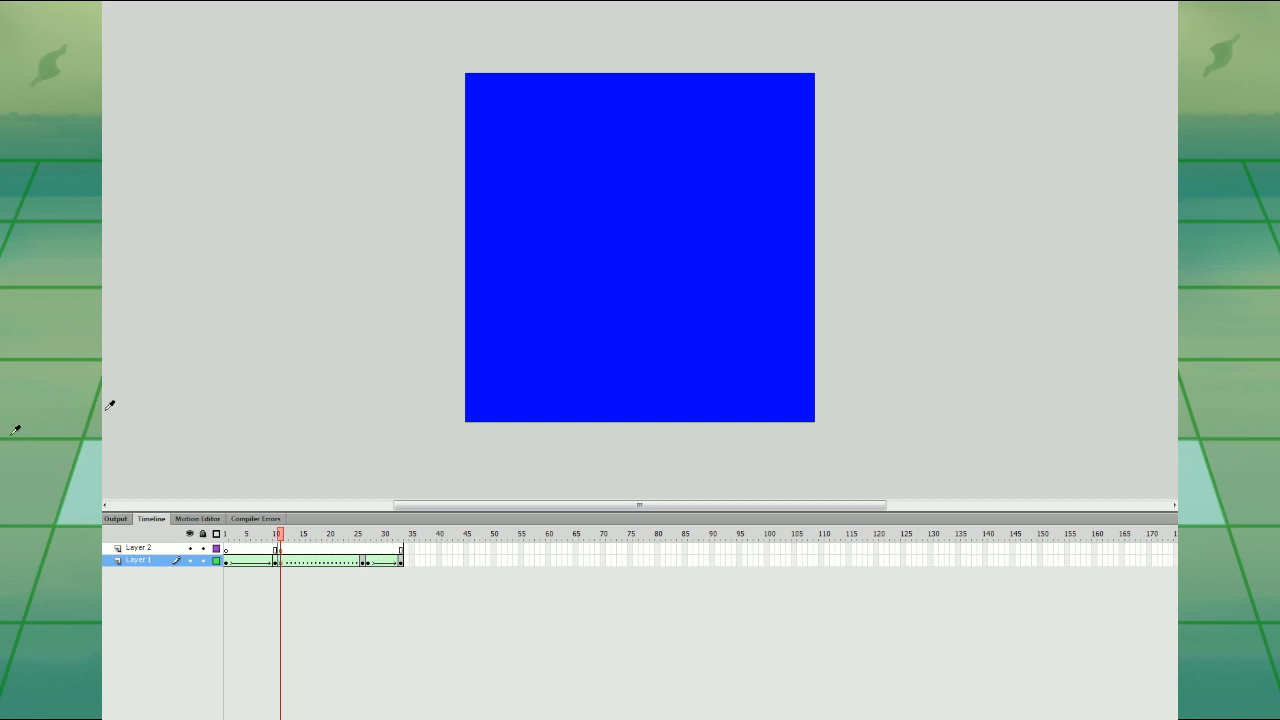
left_click(277, 561)
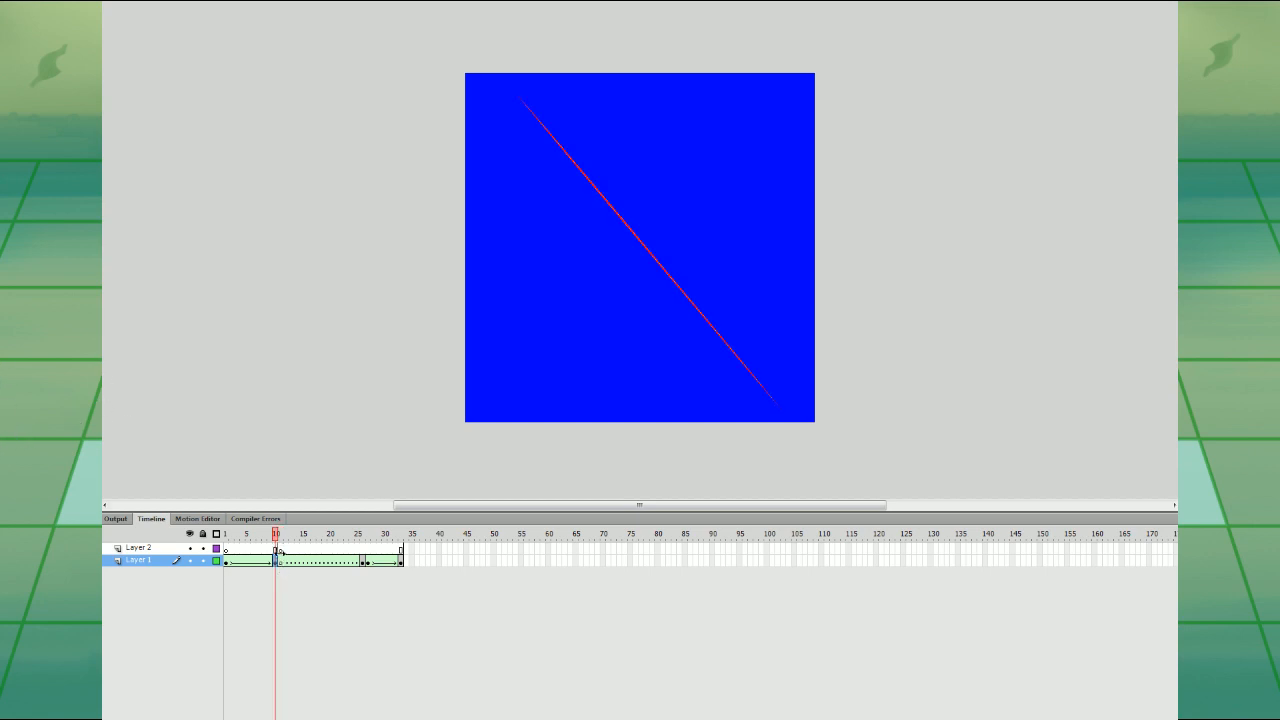
left_click(281, 560)
key("ctrl+shift+v")
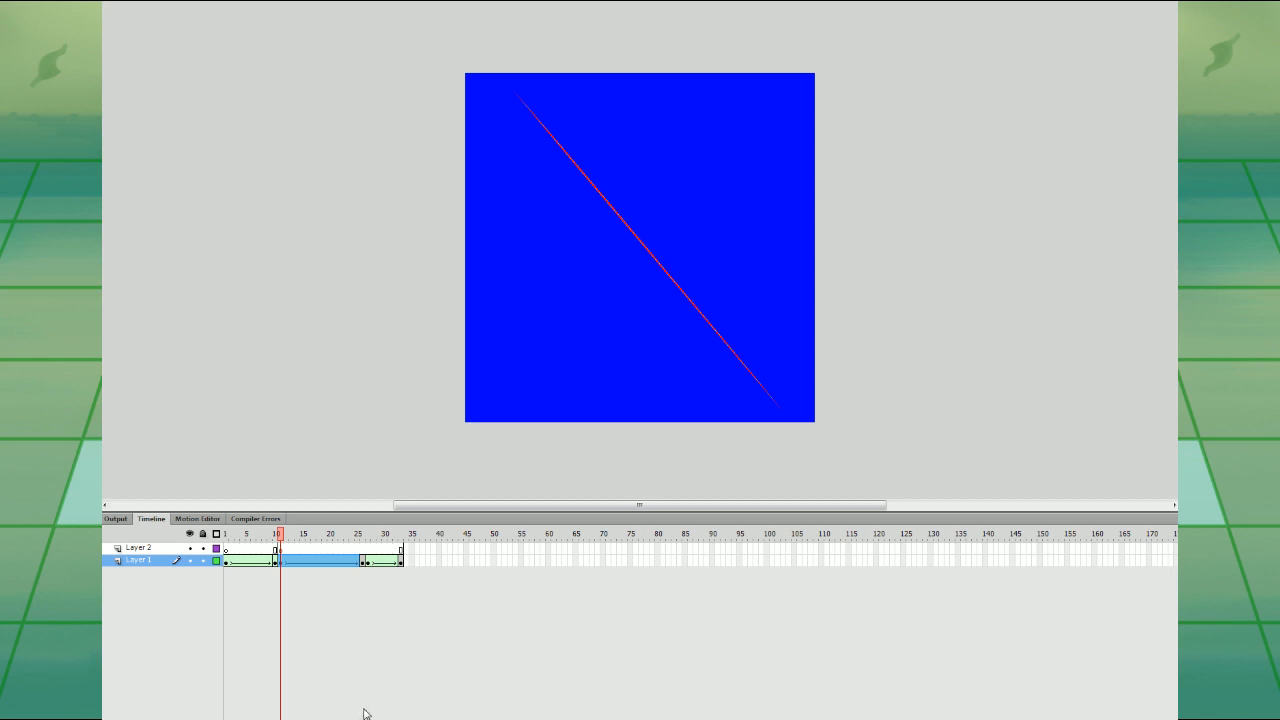
- Use onion skinning to nudge Layer 1's line at frame 11 slightly sideways, and replay from frame 11
left_click(290, 718)
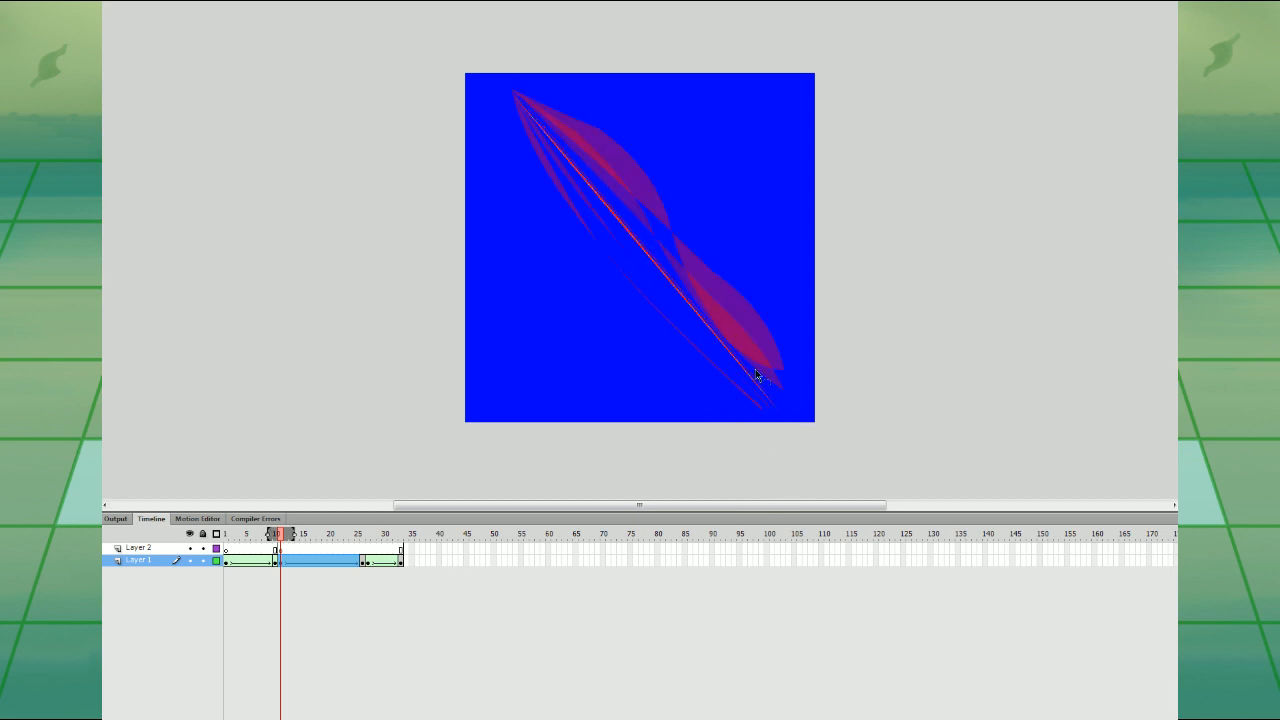
left_click(906, 320)
key("ctrl+a")
key("Right")
key("Right")
key("Right")
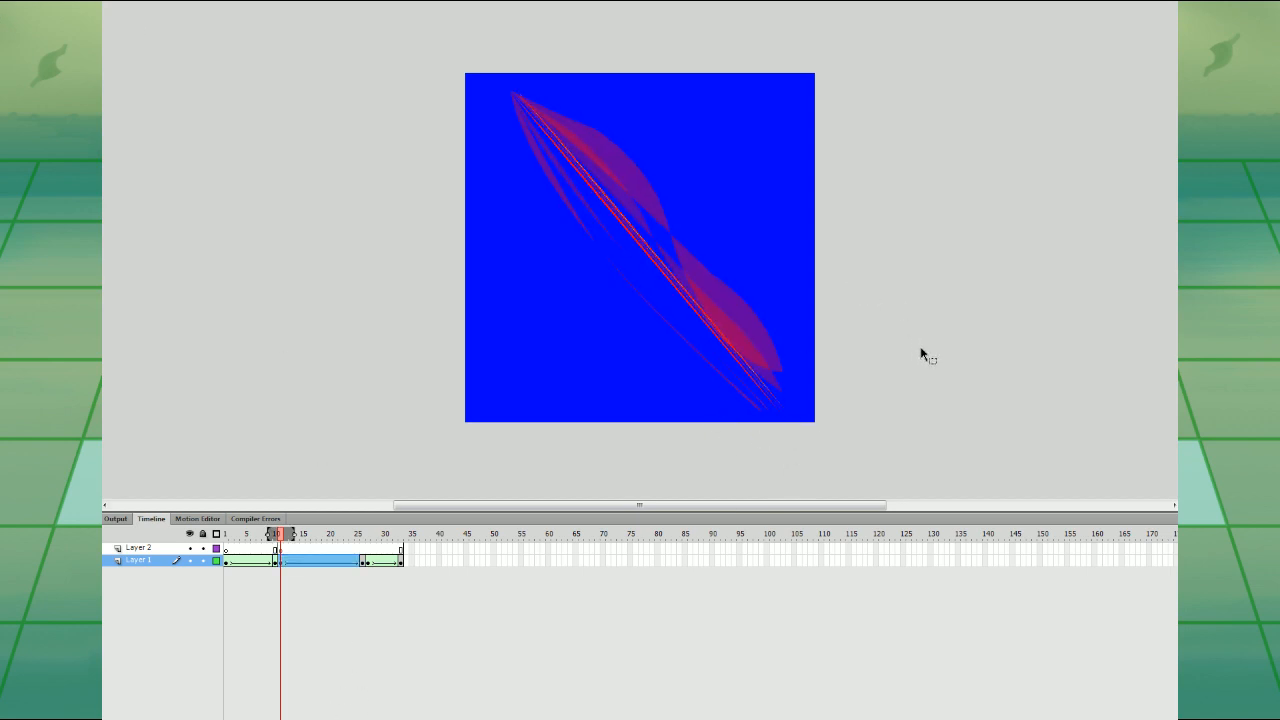
left_click(925, 335)
left_click(282, 550)
key("Return")
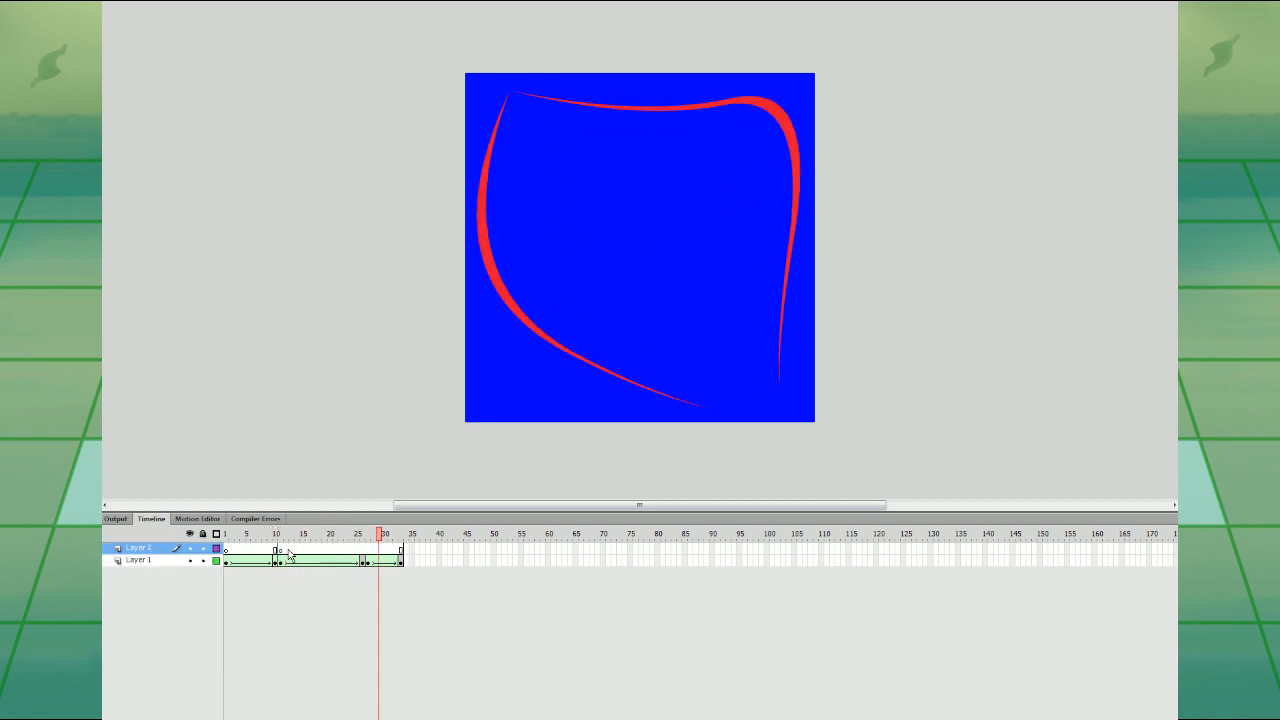
- Inspect Layer 1's keyframe at frame 26 with onion skinning and step through the neighbouring frames
left_click(367, 561)
left_click(366, 561)
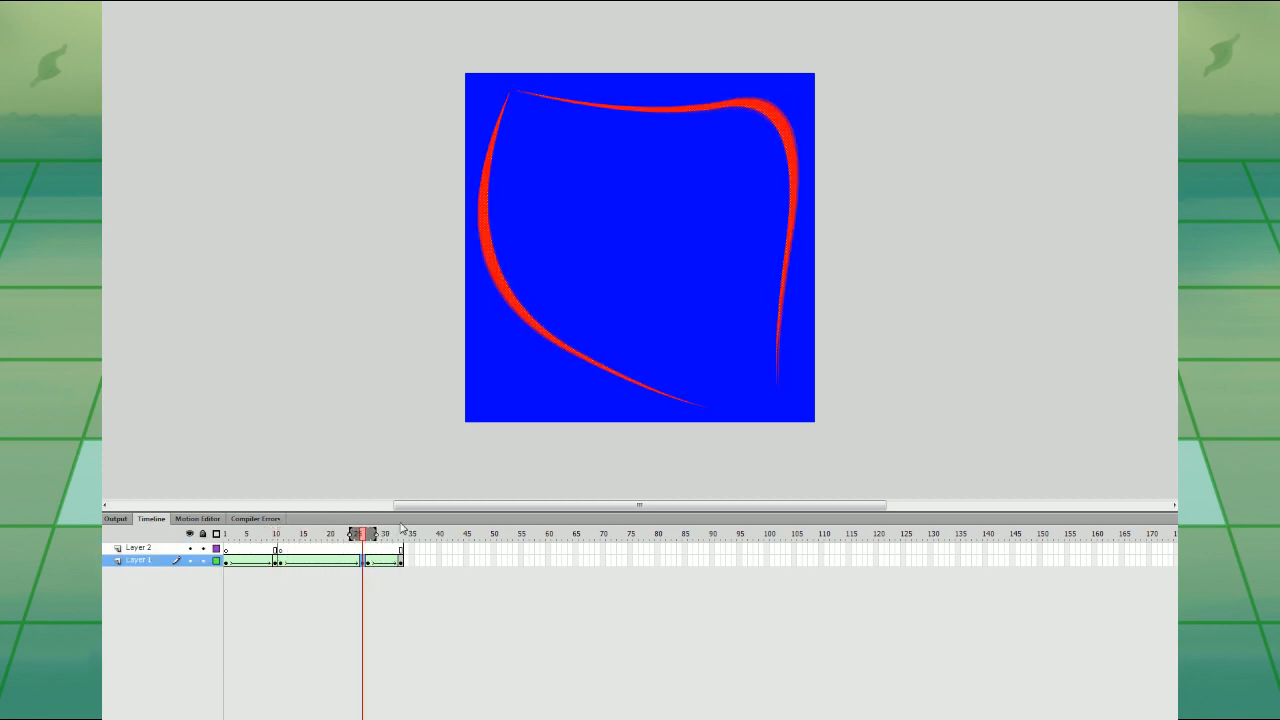
mouse_move(363, 559)
left_mouse_down()
mouse_move(394, 563)
mouse_move(362, 559)
left_mouse_up()
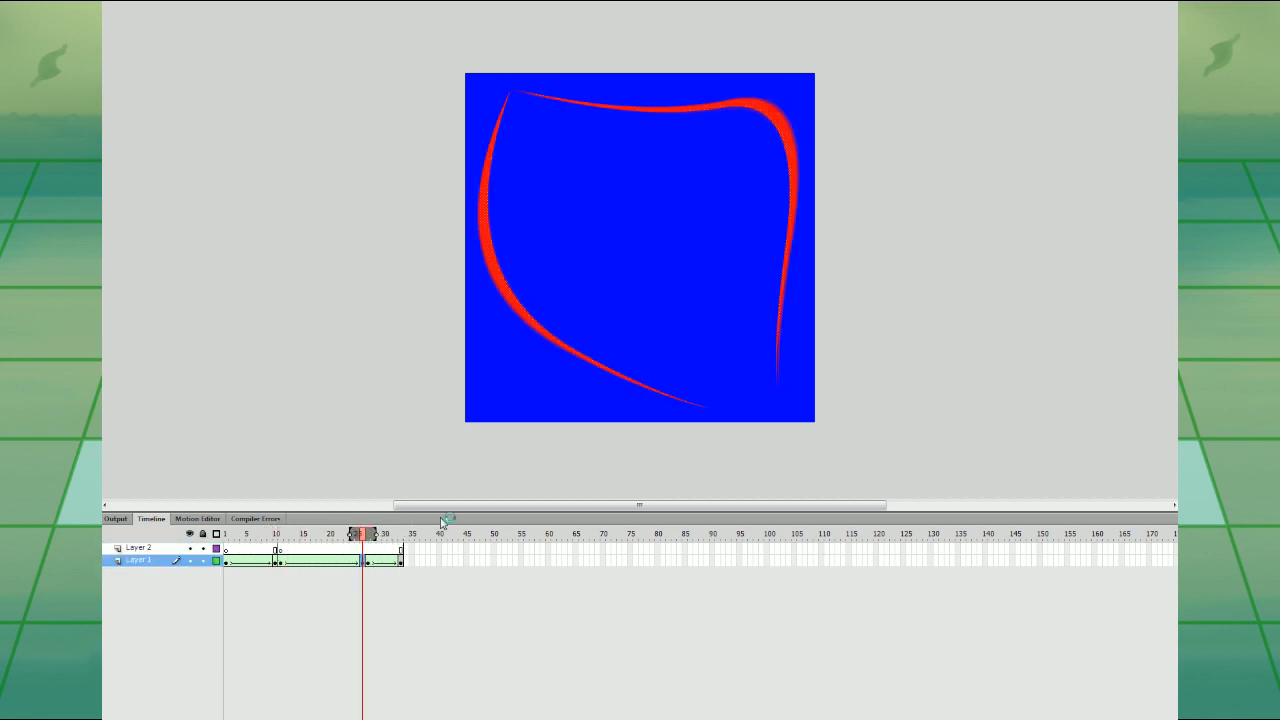
left_click(331, 714)
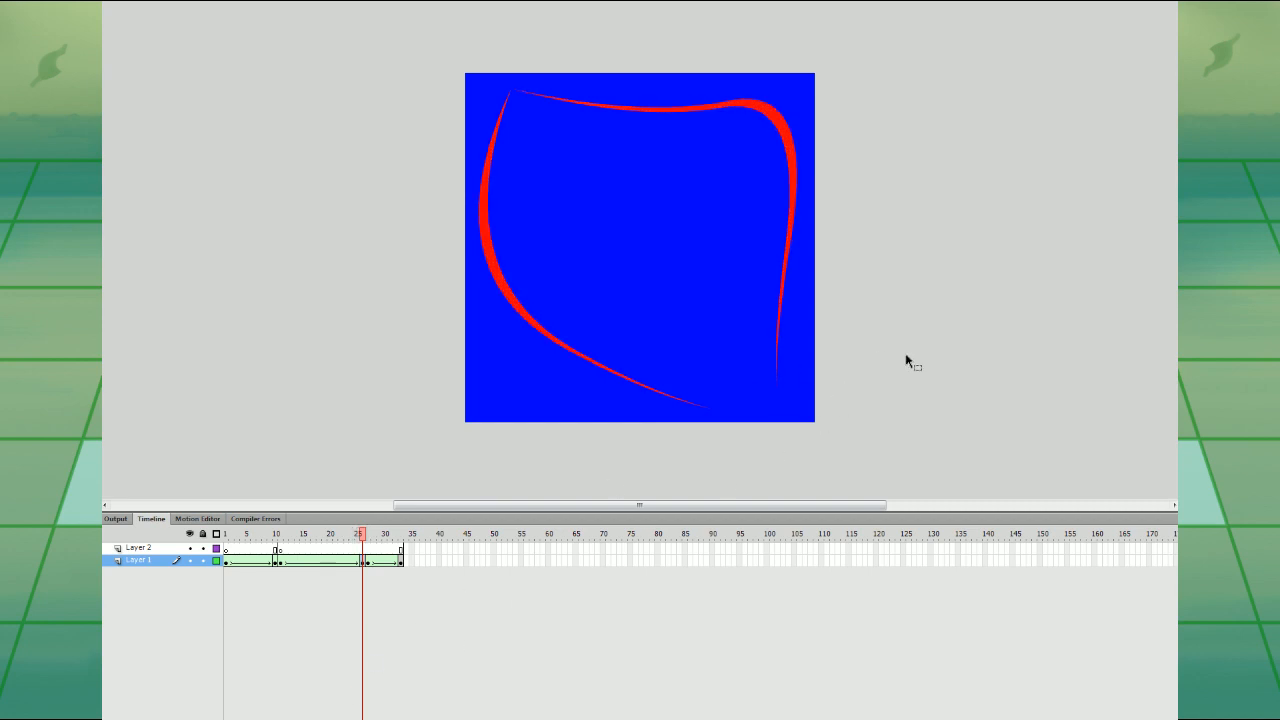
left_click_drag(285, 565, 320, 566)
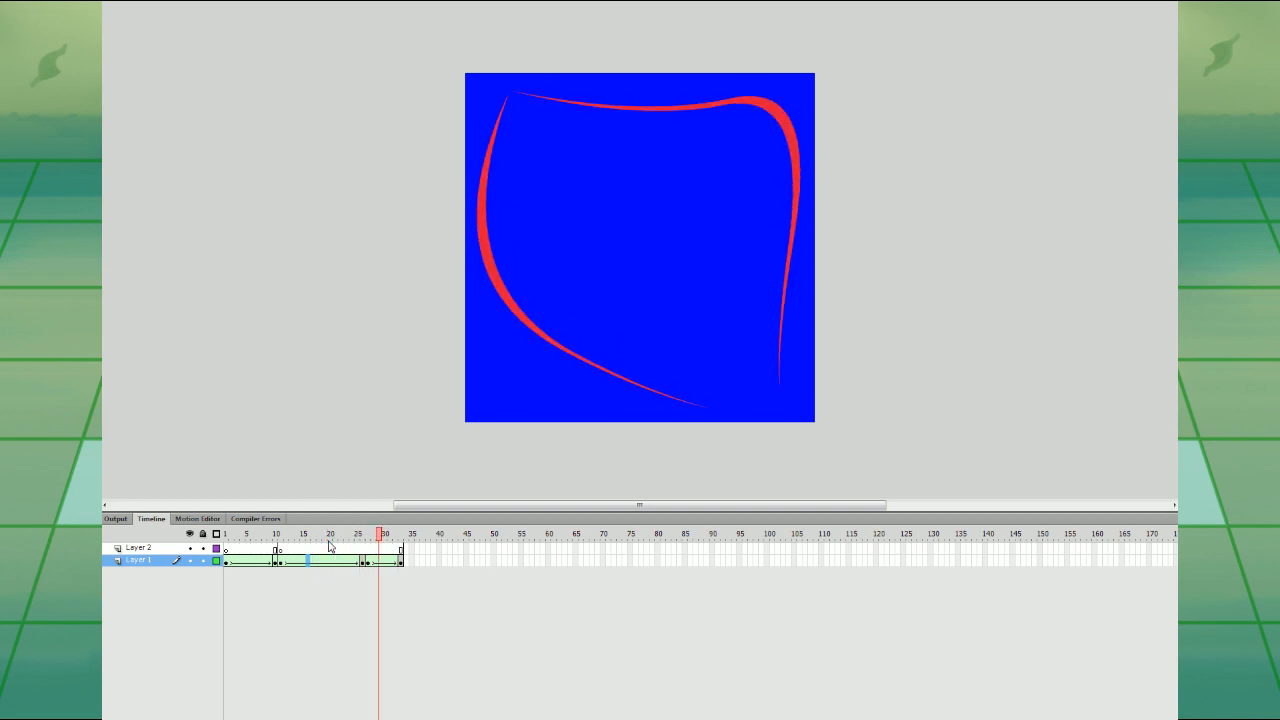
key("comma")
key("comma")
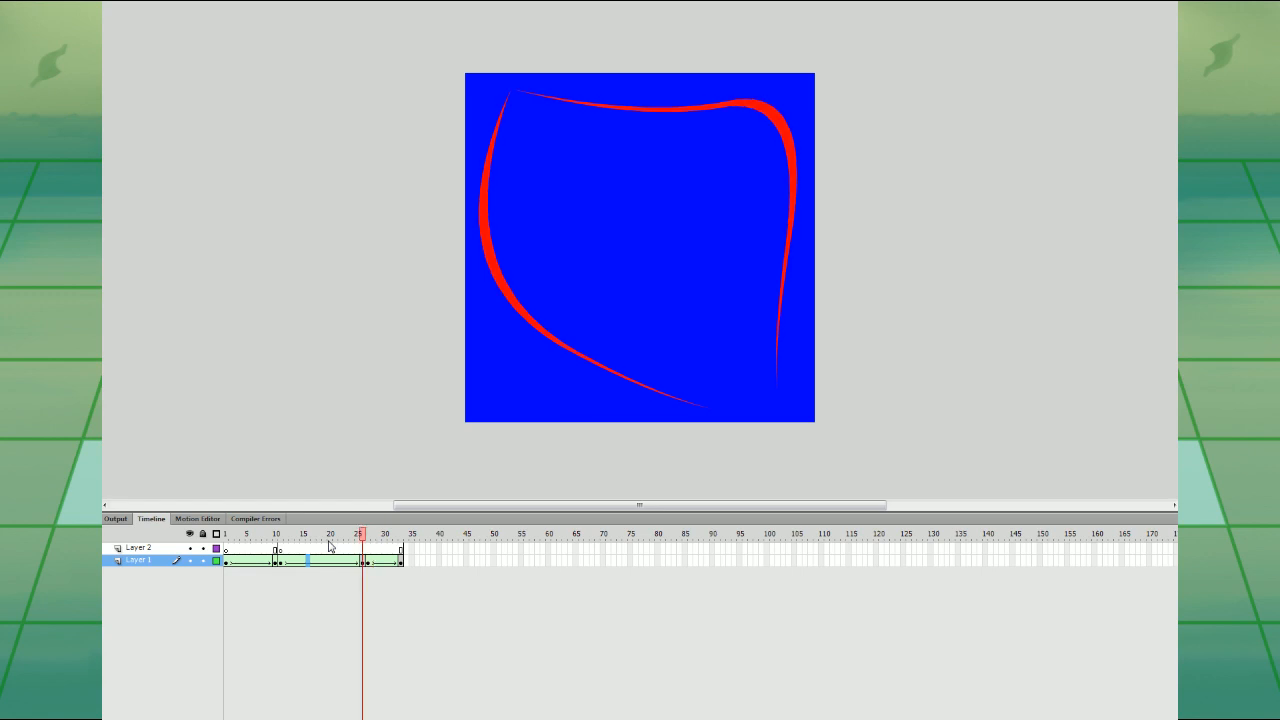
- Try to bend the edges of the upper-right red stroke at frame 26, undoing each attempt
key("ctrl+equal")
left_click_drag(888, 149, 954, 503)
left_click_drag(986, 457, 823, 2)
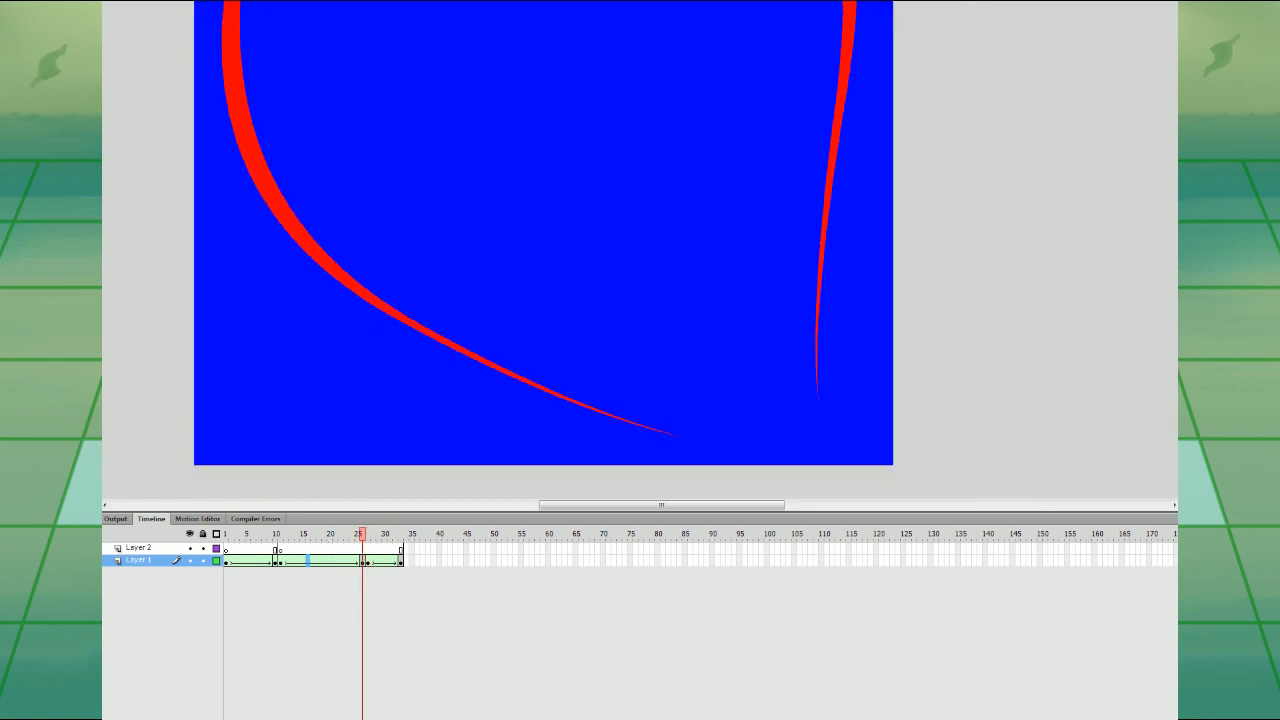
left_click_drag(921, 358, 918, 371)
left_click_drag(811, 392, 784, 409)
left_click_drag(856, 318, 878, 521)
mouse_move(895, 256)
left_mouse_down()
mouse_move(931, 406)
mouse_move(976, 422)
left_mouse_up()
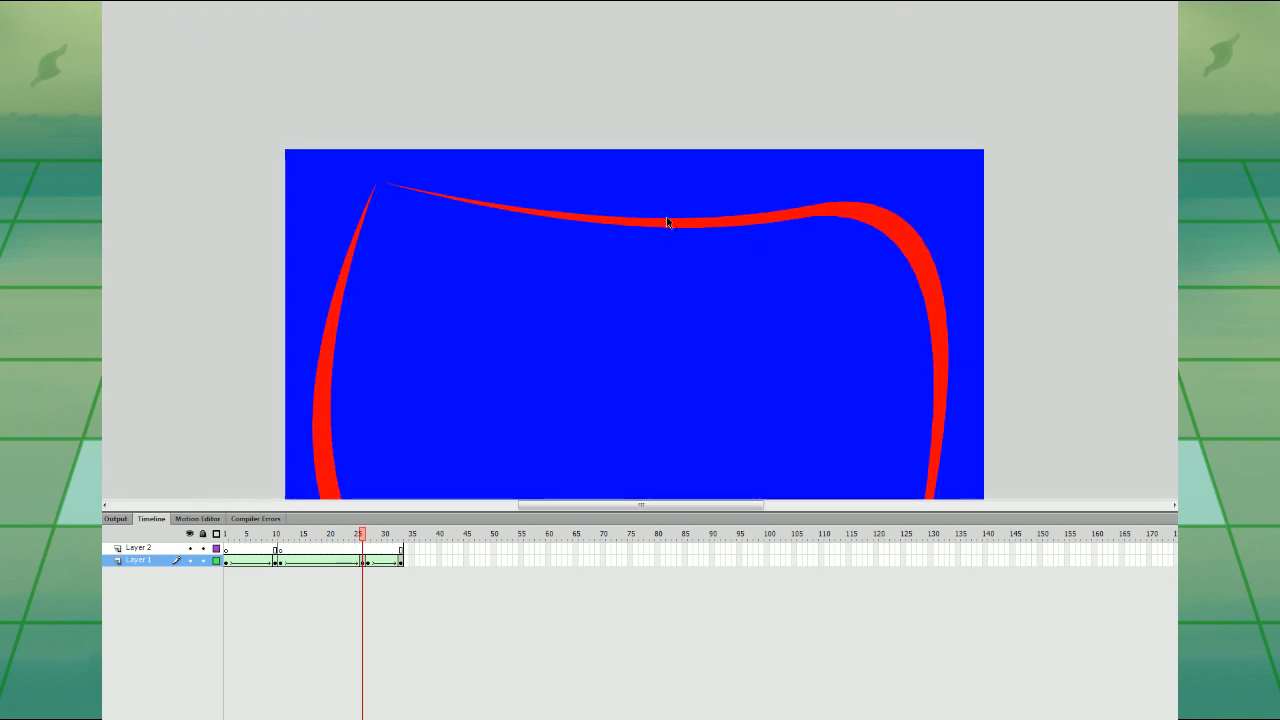
mouse_move(669, 220)
left_mouse_down()
mouse_move(666, 134)
mouse_move(606, 226)
mouse_move(514, 432)
left_mouse_up()
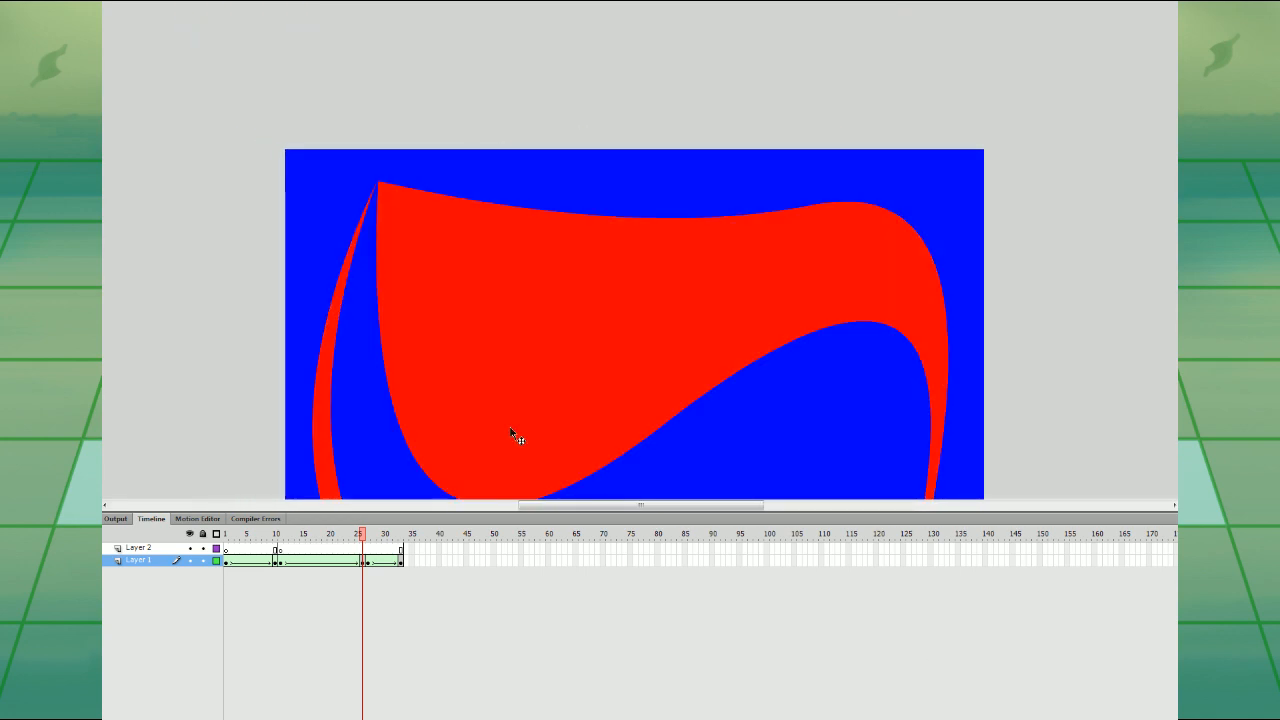
left_click_drag(1026, 439, 947, 17)
left_click_drag(916, 229, 923, 323)
key("ctrl+z")
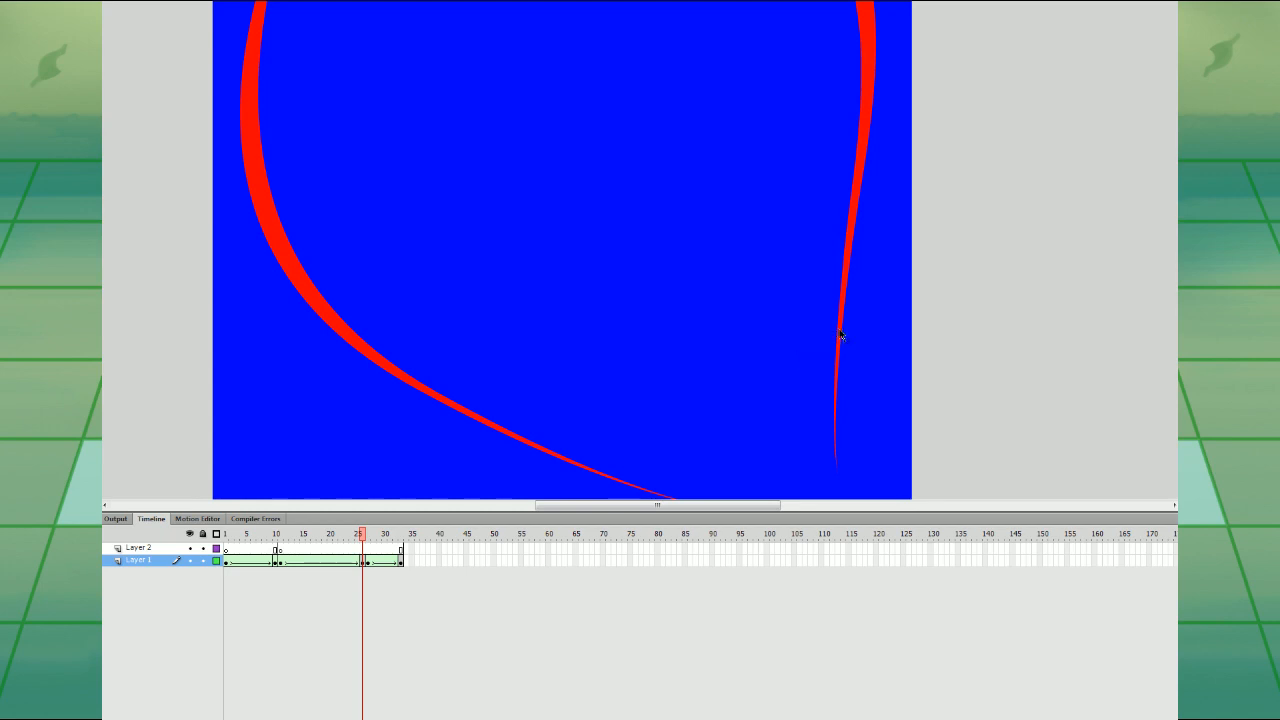
left_click_drag(838, 334, 739, 375)
key("ctrl+z")
- Try to bend one of the diagonal red lines at frame 11 and undo it
left_click(277, 556)
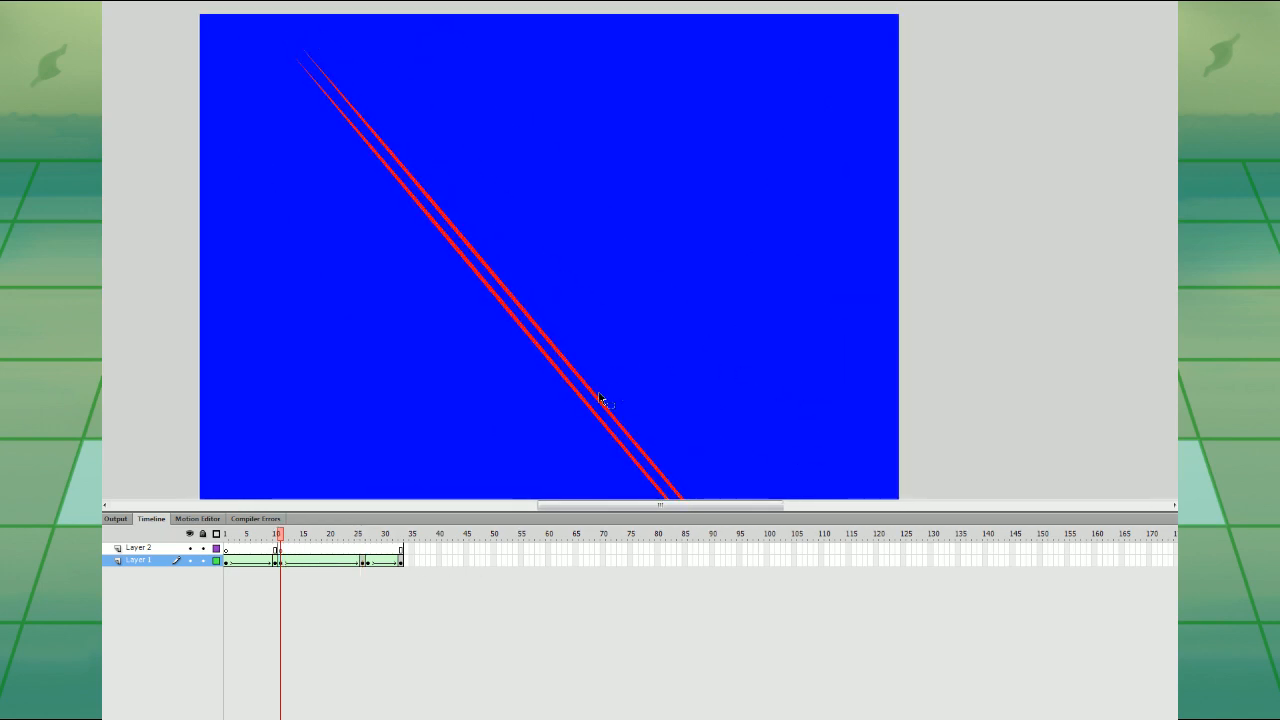
left_click_drag(598, 395, 896, 277)
key("ctrl+z")
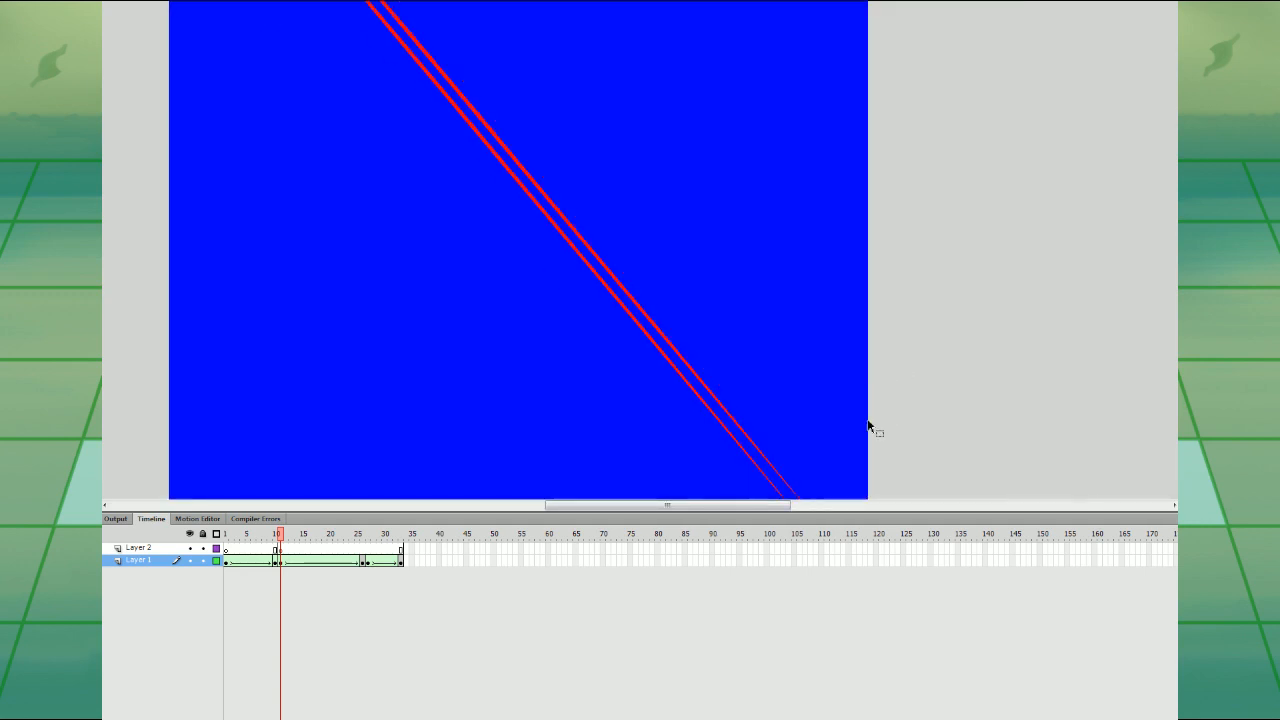
- Play the animation with the whole stage in view and compare the keyframes at frames 11 and 26
key("Return")
key("Return")
key("ctrl+2")
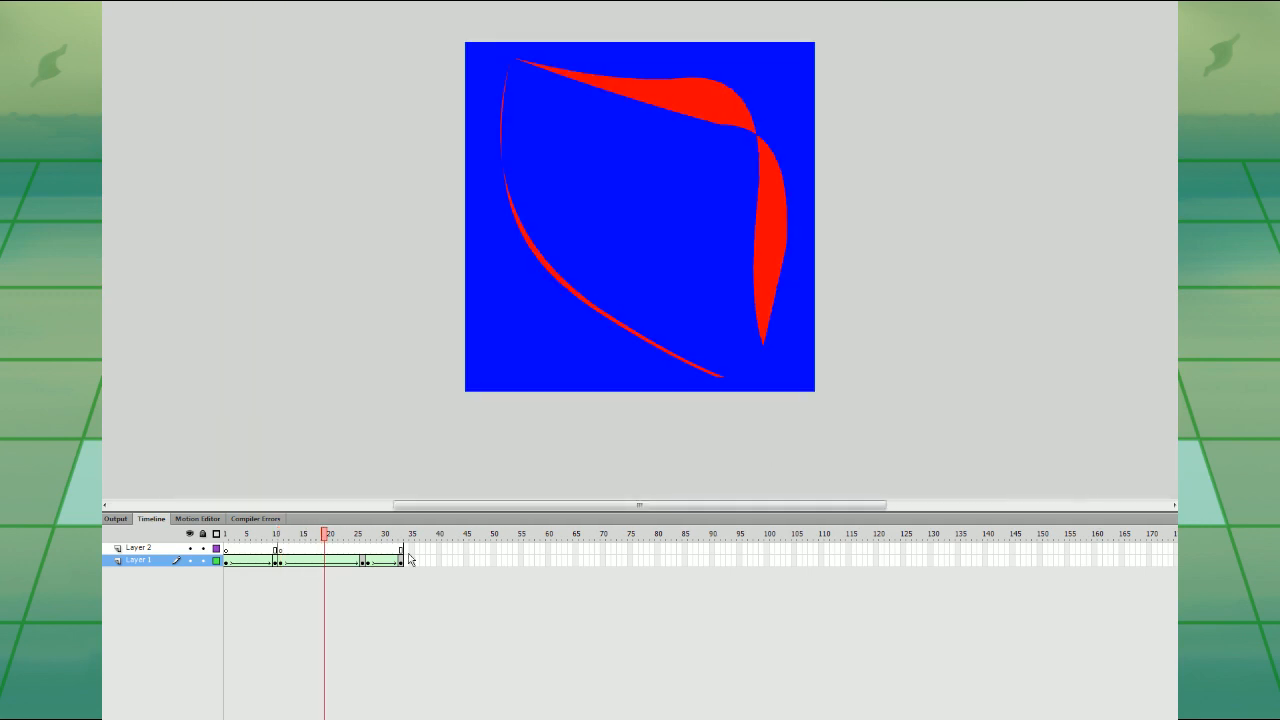
left_click(365, 562)
left_click(281, 563)
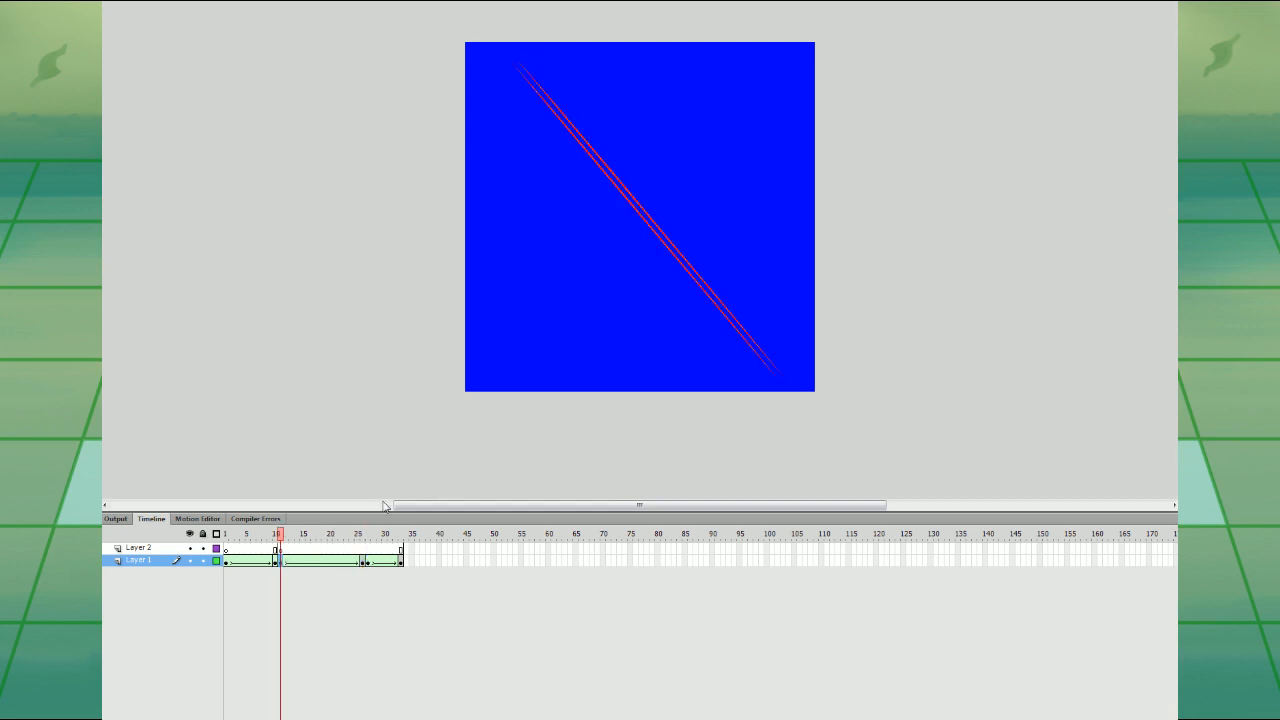
- Try removing the artwork at frames 11 and 25 on Layer 1 and restore the diagonal lines at frame 11
key("Delete")
left_click(364, 562)
left_click_drag(364, 562, 358, 562)
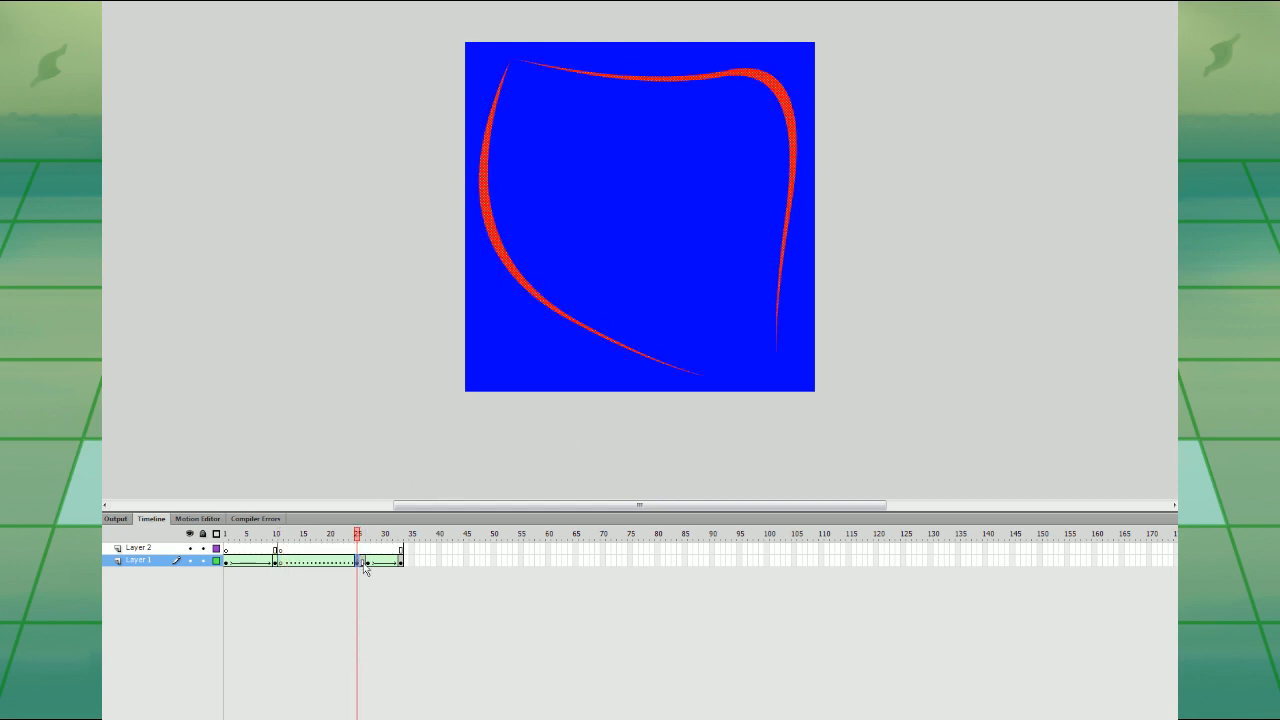
key("Delete")
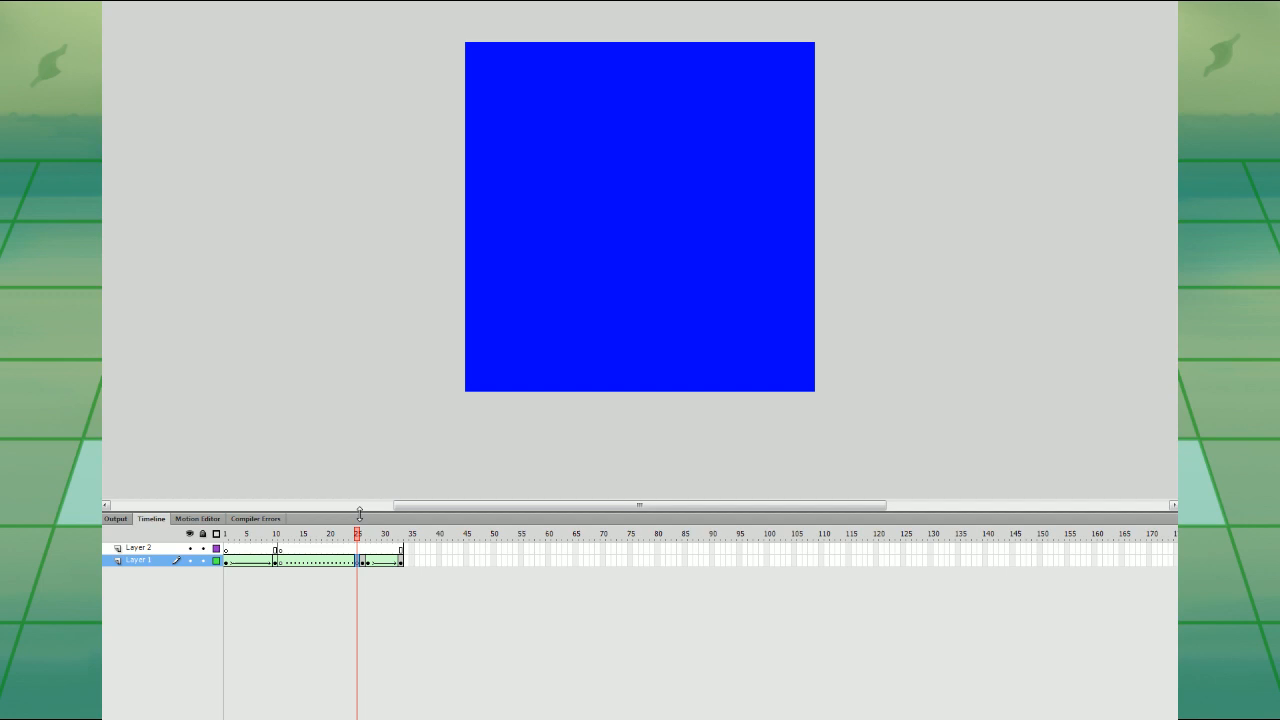
left_click(280, 563)
key("ctrl+shift+v")
left_click(810, 355)
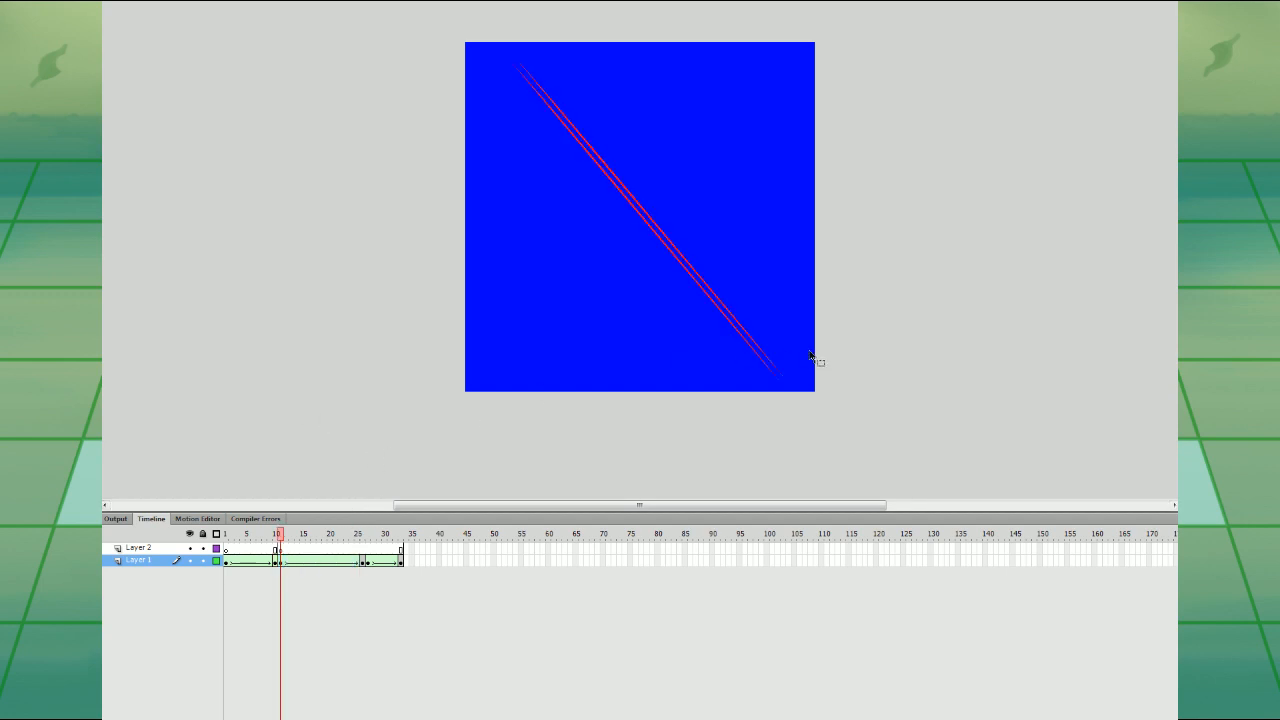
- Insert a keyframe at frame 19 on Layer 1, within the tween between frames 11 and 26
left_click(363, 562)
left_click(358, 562)
left_click(330, 562)
left_click(319, 562)
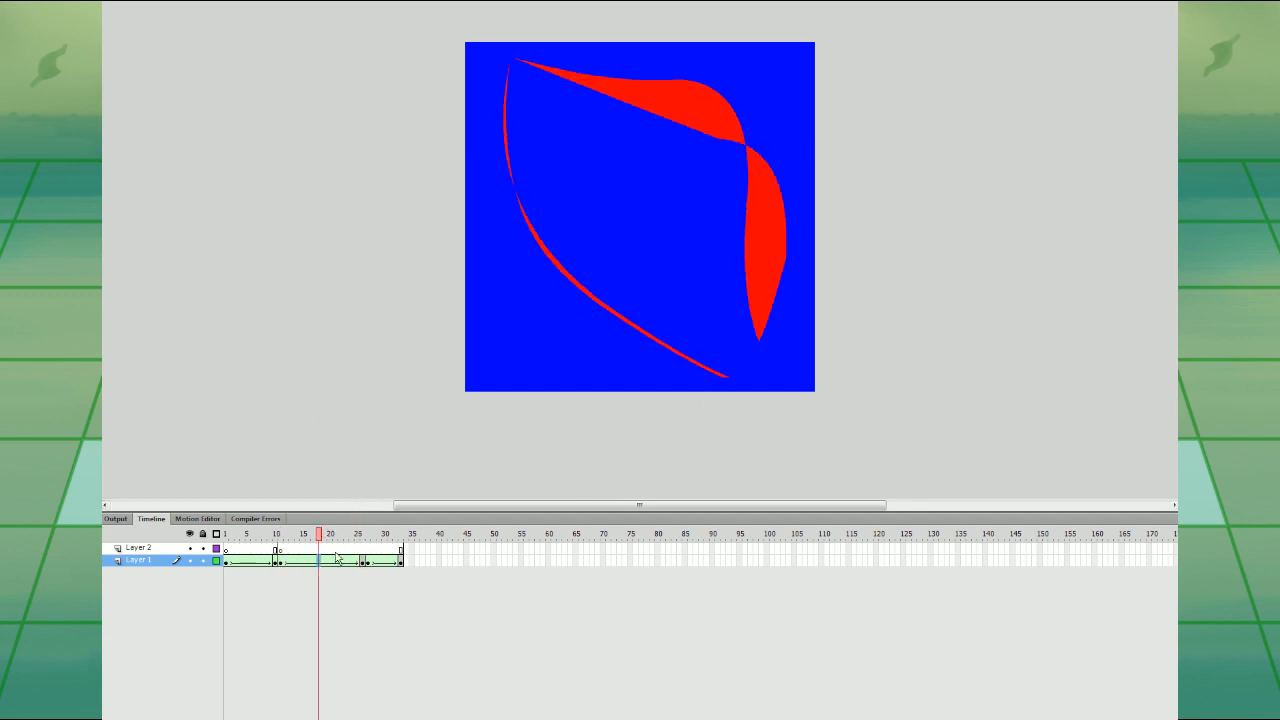
left_click(325, 563)
key("F6")
left_click(860, 306)
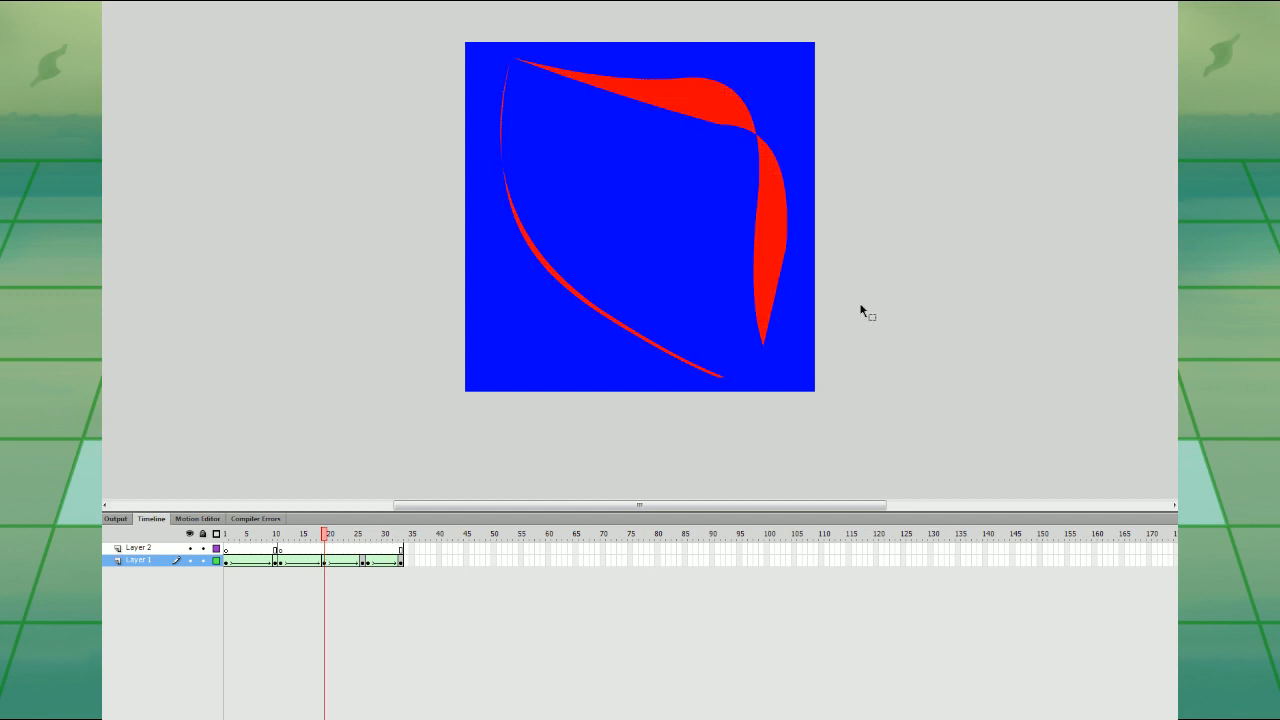
- Delete the two distorted red shapes in the upper-right half of frame 19
left_click(778, 215)
key("Delete")
left_click(725, 124)
key("Delete")
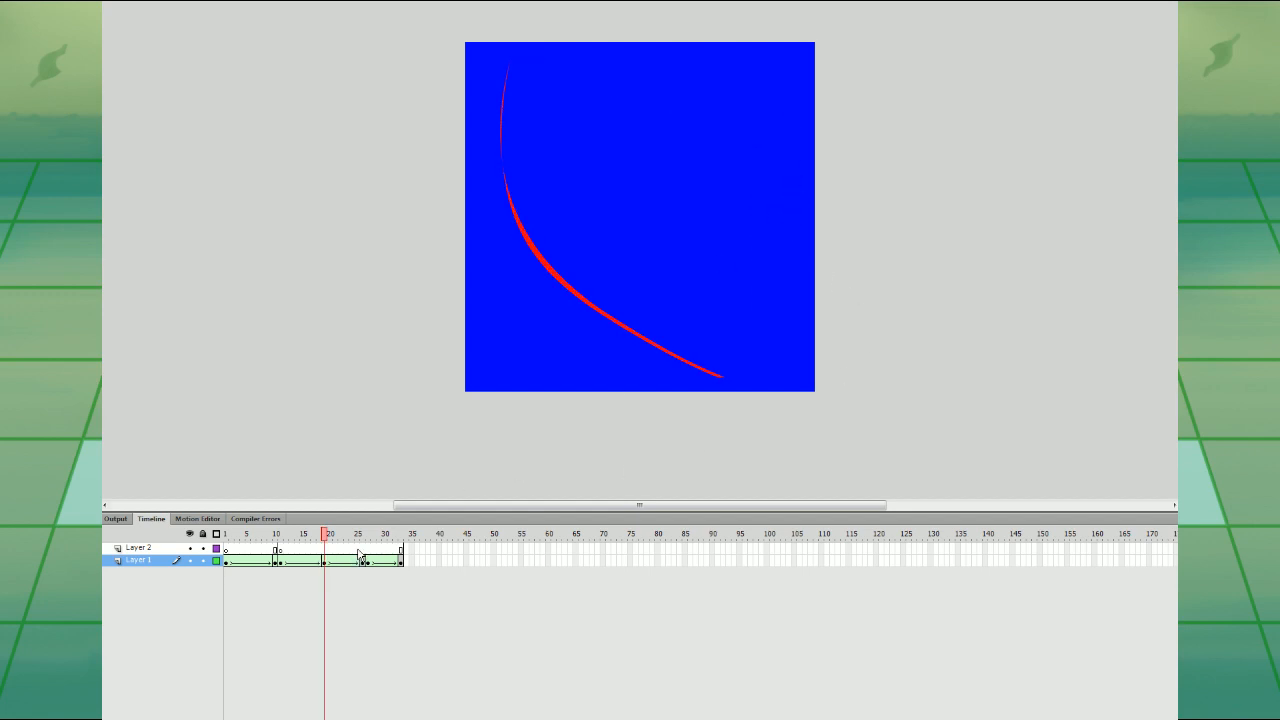
- Copy the upper-right red stroke from frame 26 and paste it in place into frame 19 on Layer 1
left_click(325, 549)
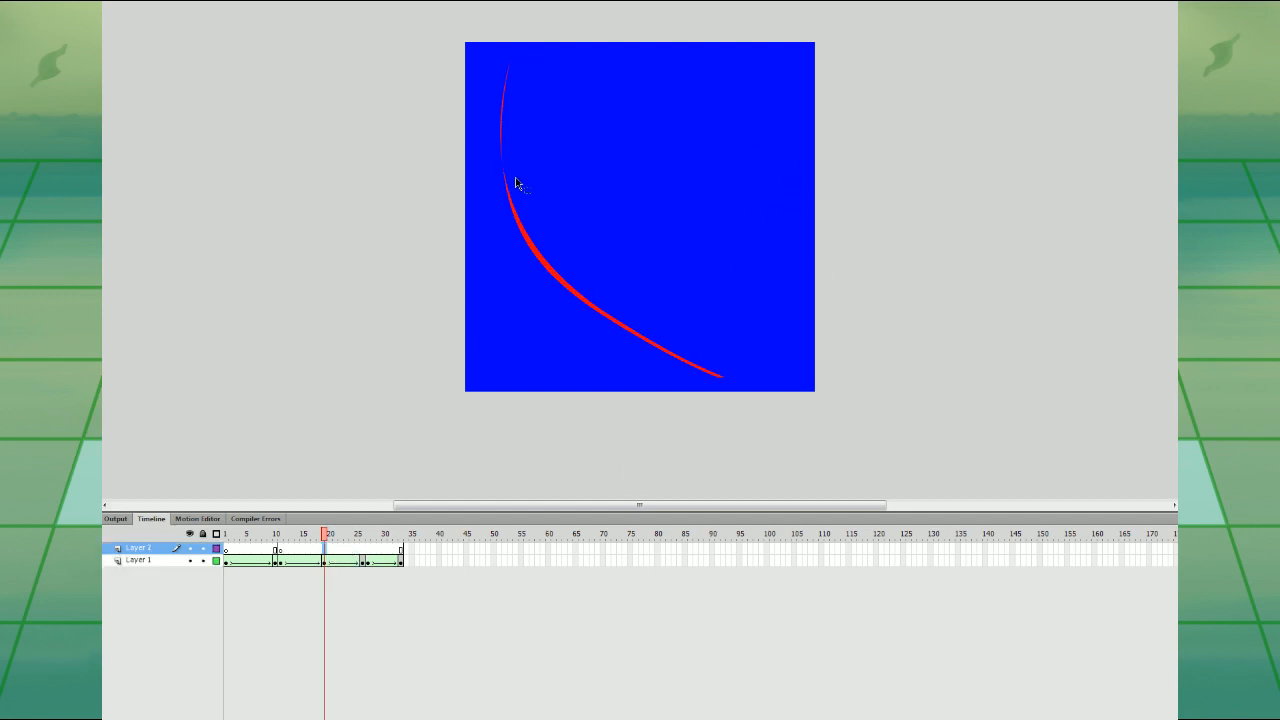
left_click(362, 561)
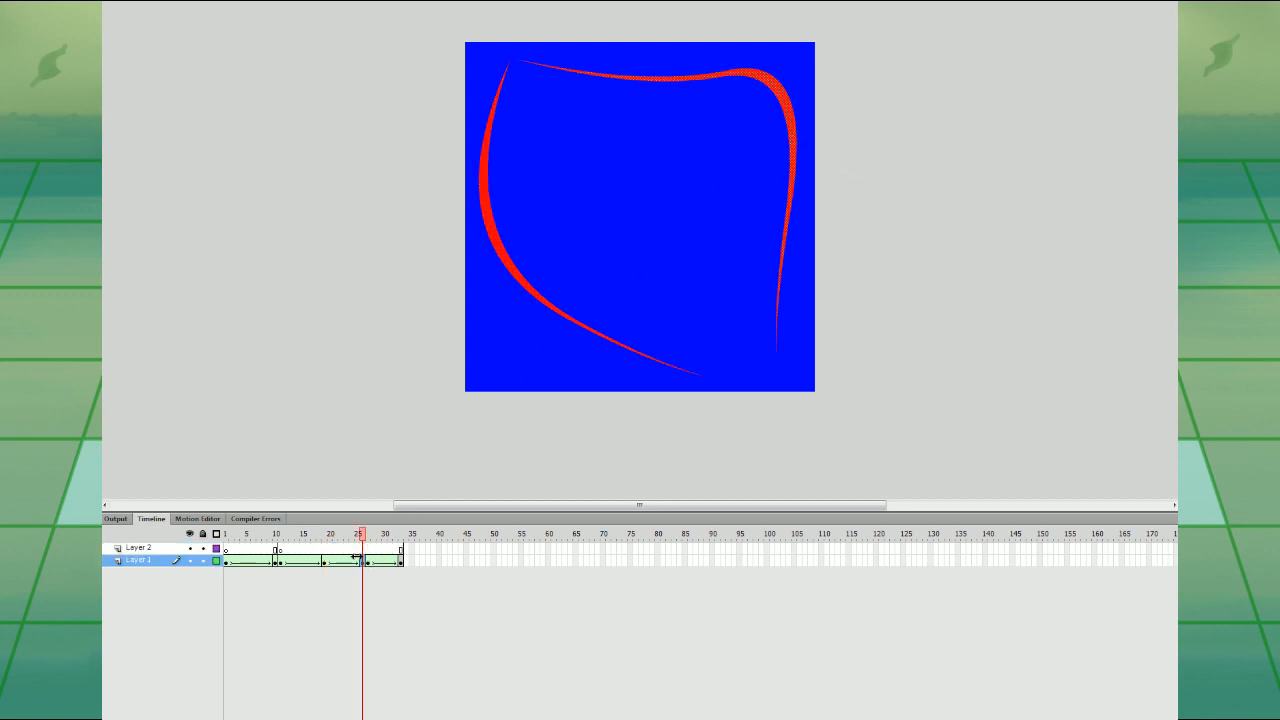
left_click(325, 561)
key("ctrl+shift+v")
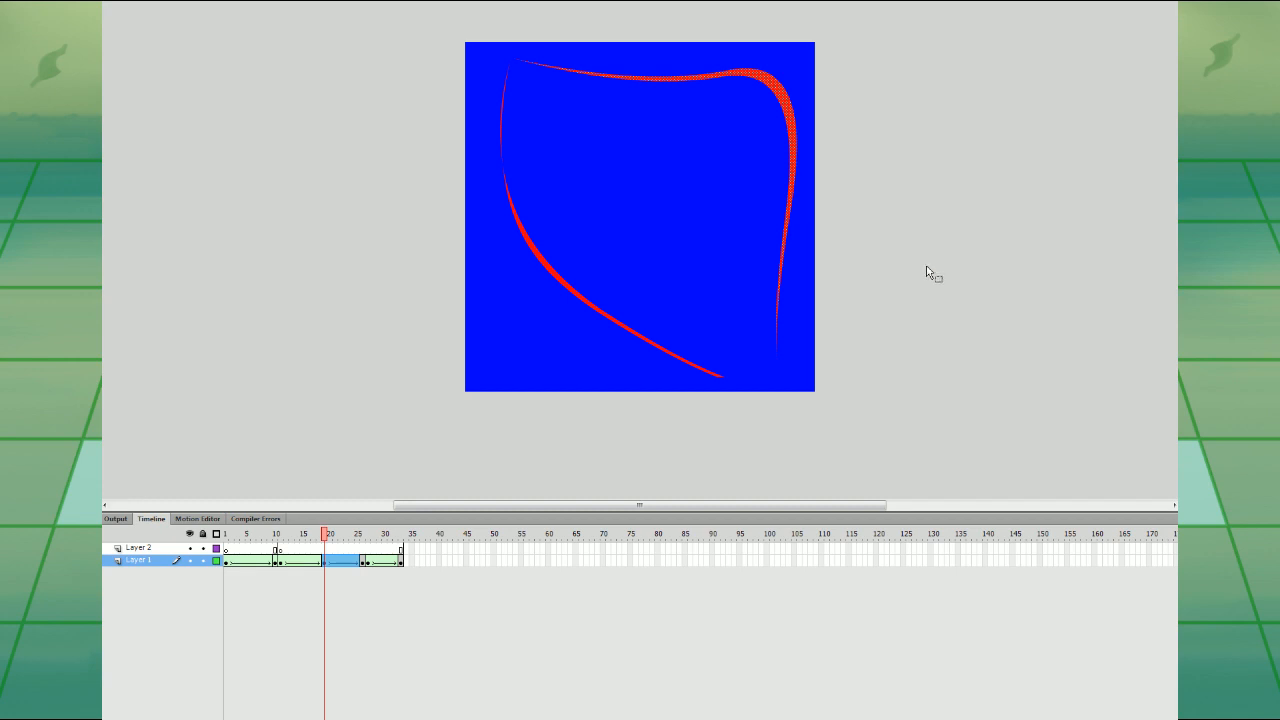
- Bend both edges of the pasted upper-right stroke inward at its corner to form an in-between curve
left_click(926, 268)
left_click(791, 200)
left_click(819, 191)
left_click_drag(772, 96, 732, 149)
left_click_drag(781, 89, 741, 143)
- Play the animation from around frame 10 to check the new in-between curve
left_click(279, 543)
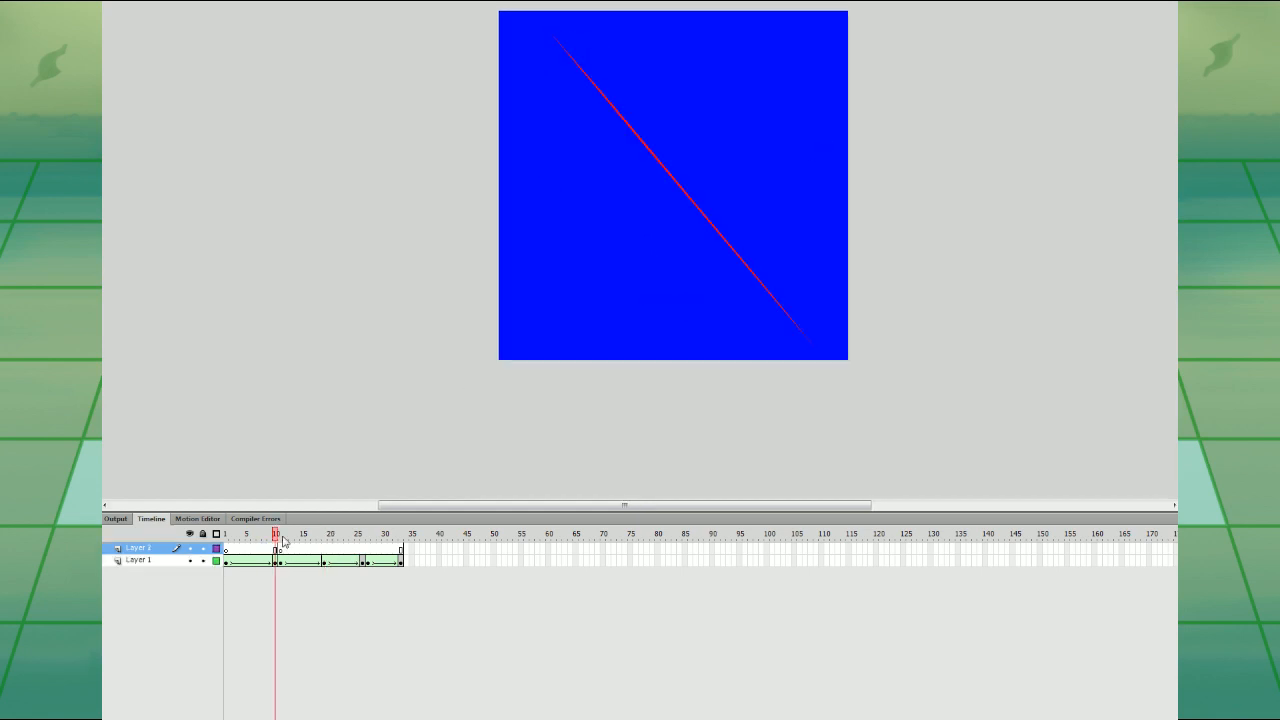
key("Return")
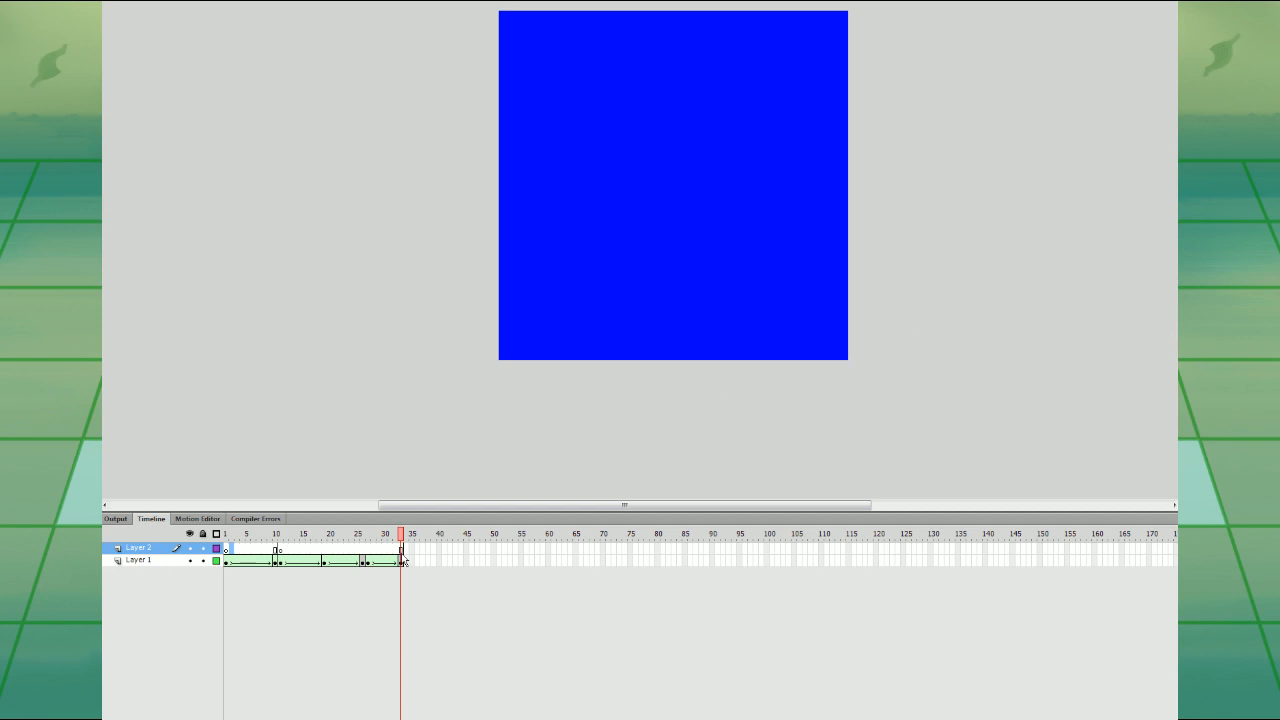
key("Return")
key("Return")
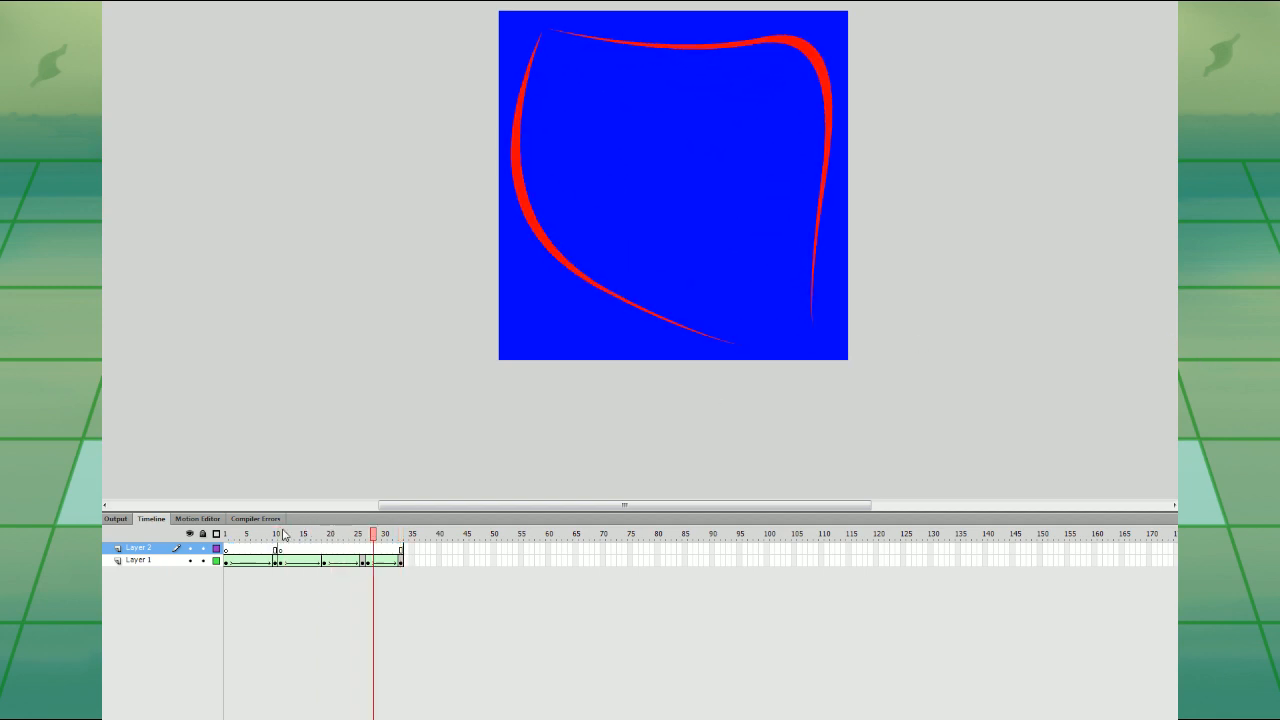
- Delete both pieces of the lower-left red stroke in frame 19 on Layer 1
left_click(325, 562)
left_click_drag(883, 315, 874, 375)
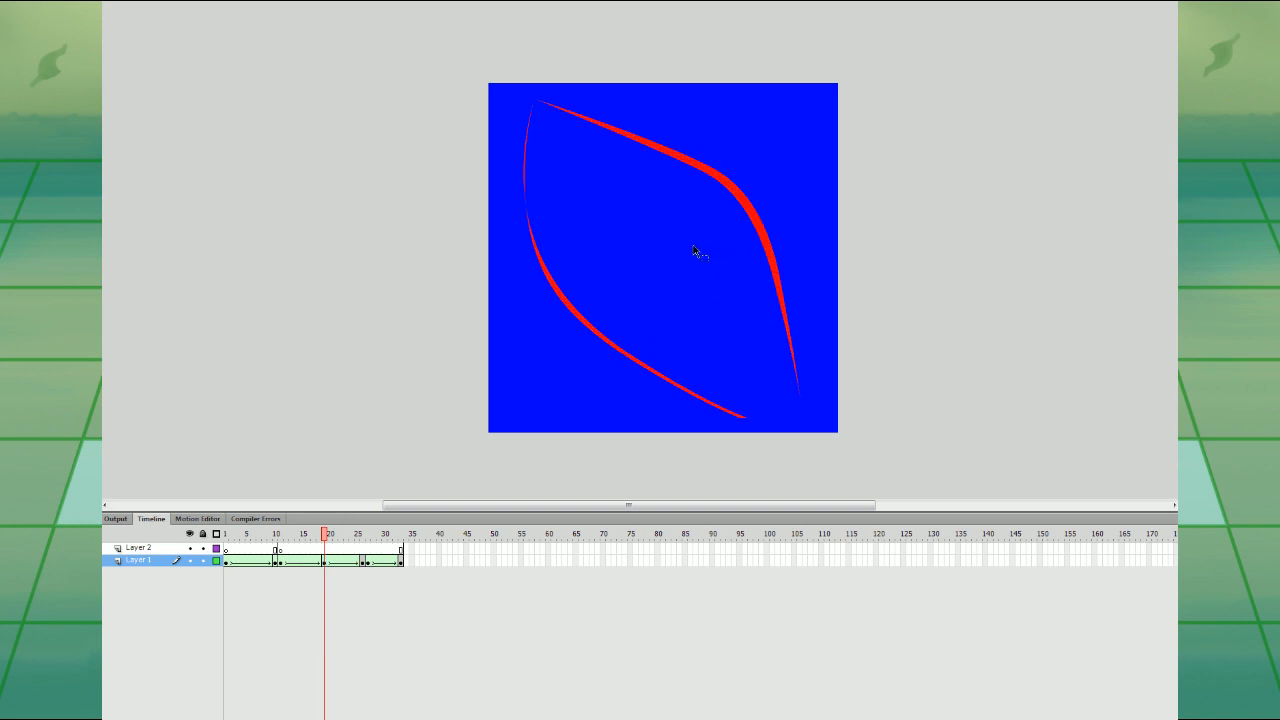
left_click(606, 343)
key("Delete")
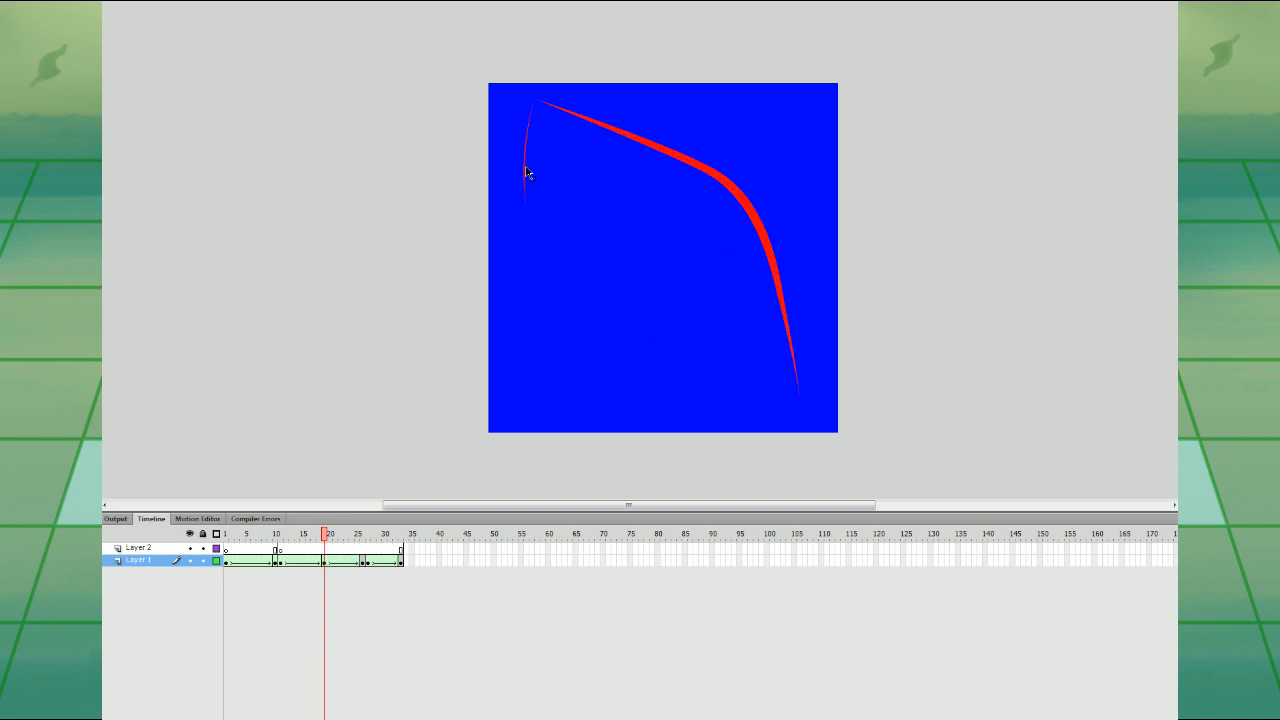
left_click(524, 149)
key("Delete")
- Rotate a copy of frame 19's curved stroke 180 degrees as the lower-left side and paste the original back in place
left_click(651, 142)
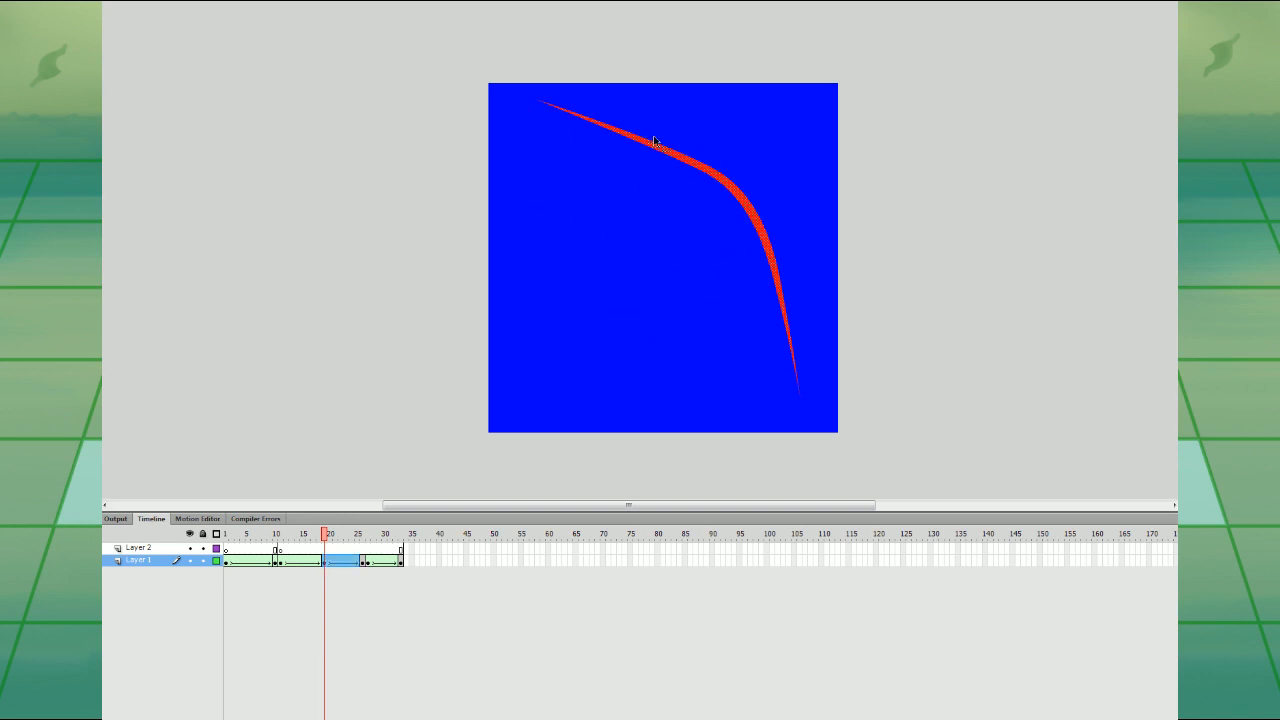
left_click(4, 54)
left_click_drag(807, 91, 862, 164)
left_click_drag(806, 92, 818, 298)
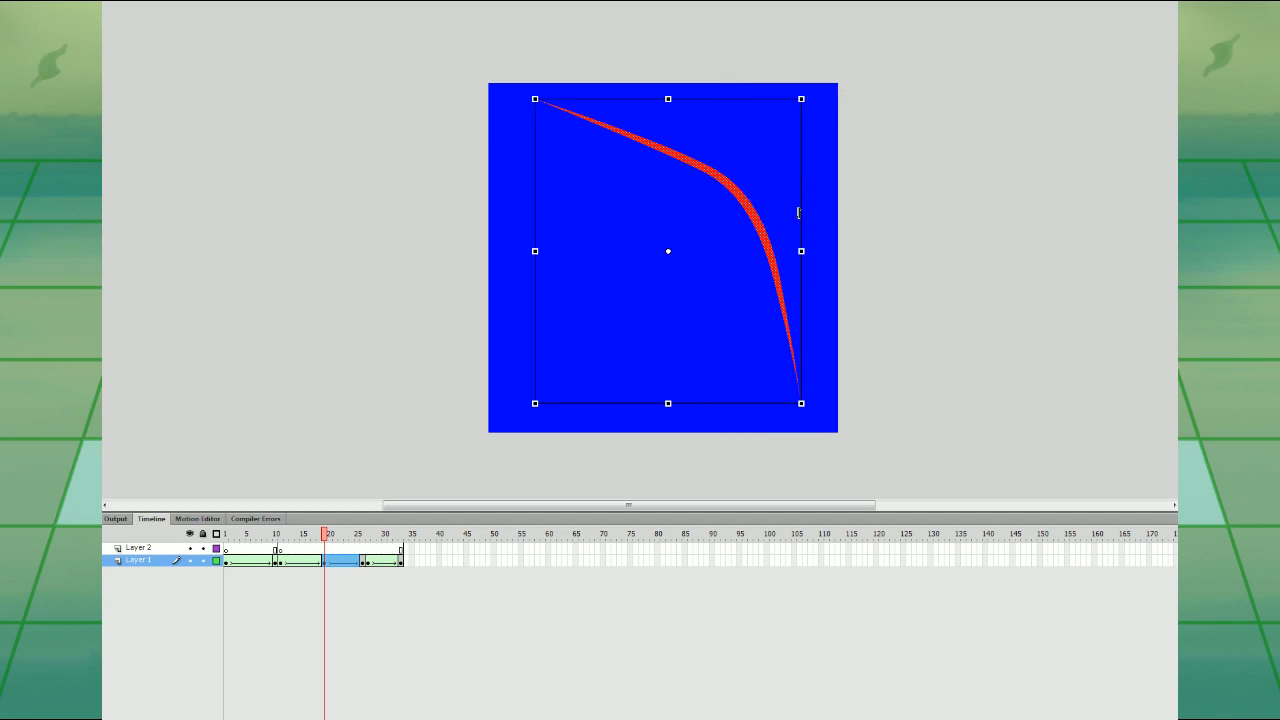
left_click_drag(805, 93, 591, 340)
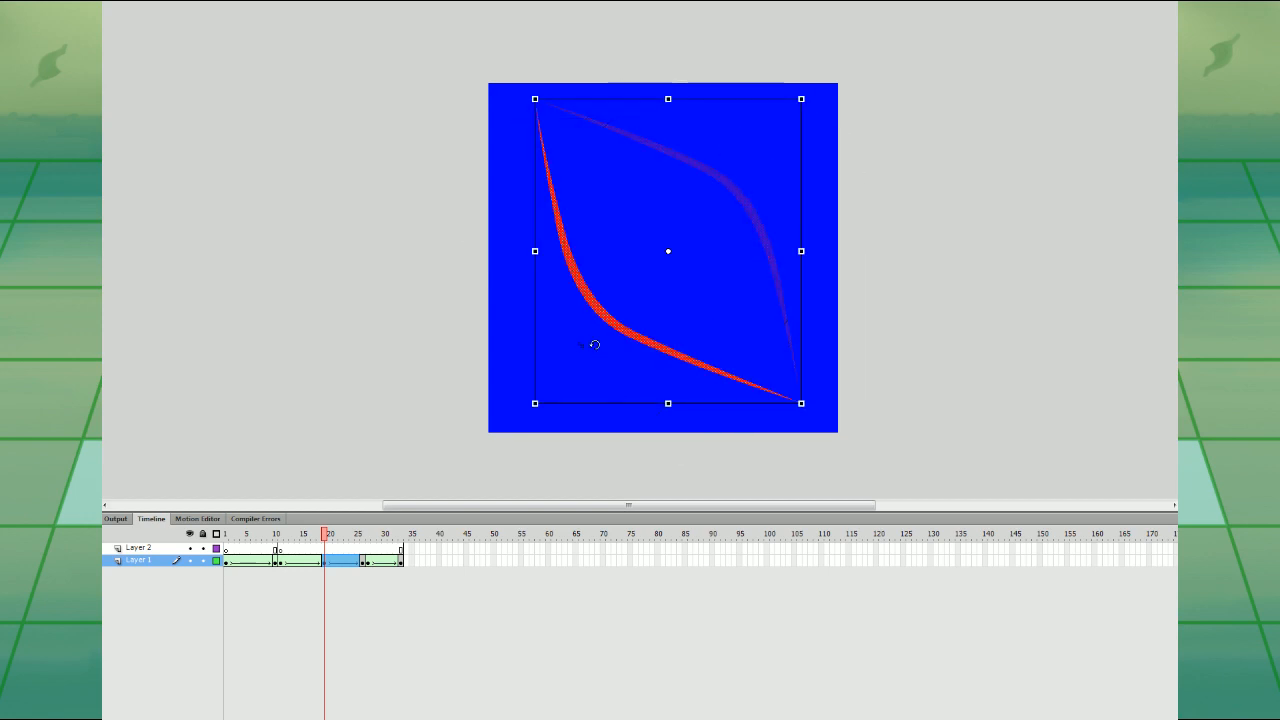
left_click(886, 268)
key("ctrl+shift+v")
left_click(966, 303)
- Play the animation from frame 11 and examine the in-between shapes leading to the keyframes at frames 19 and 26
left_click(281, 554)
key("Return")
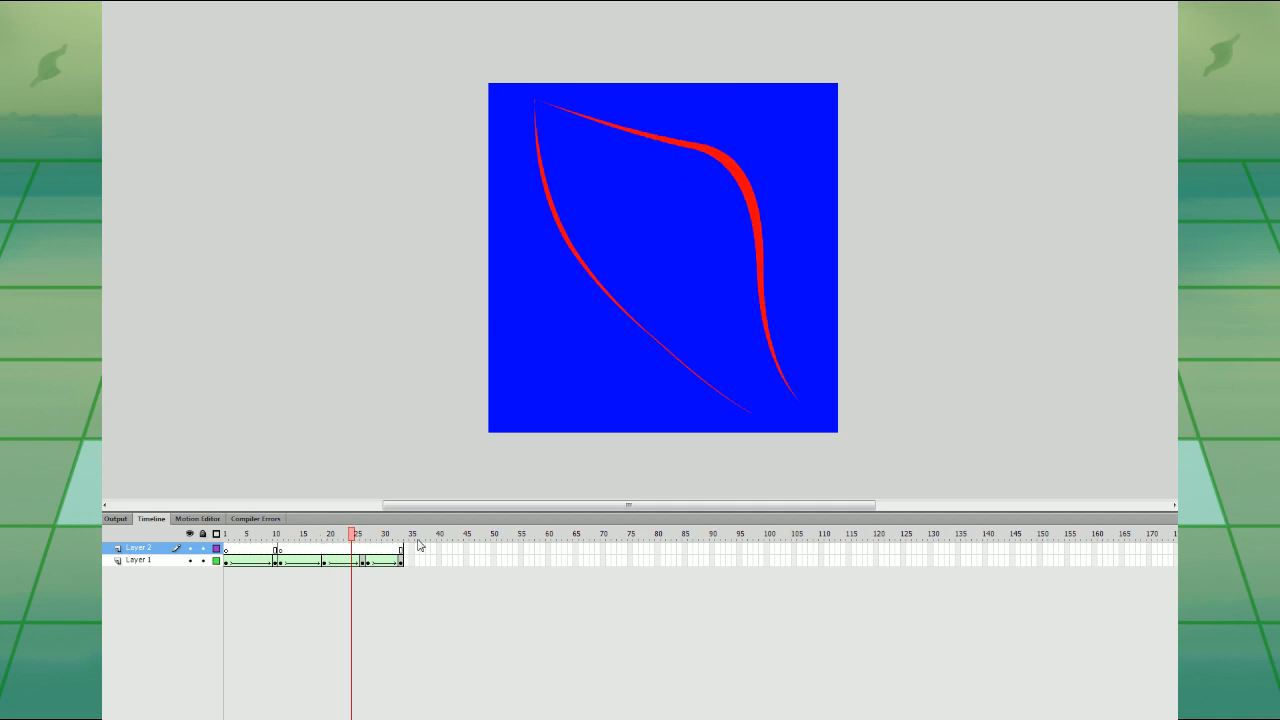
left_click(326, 561)
left_click(363, 561)
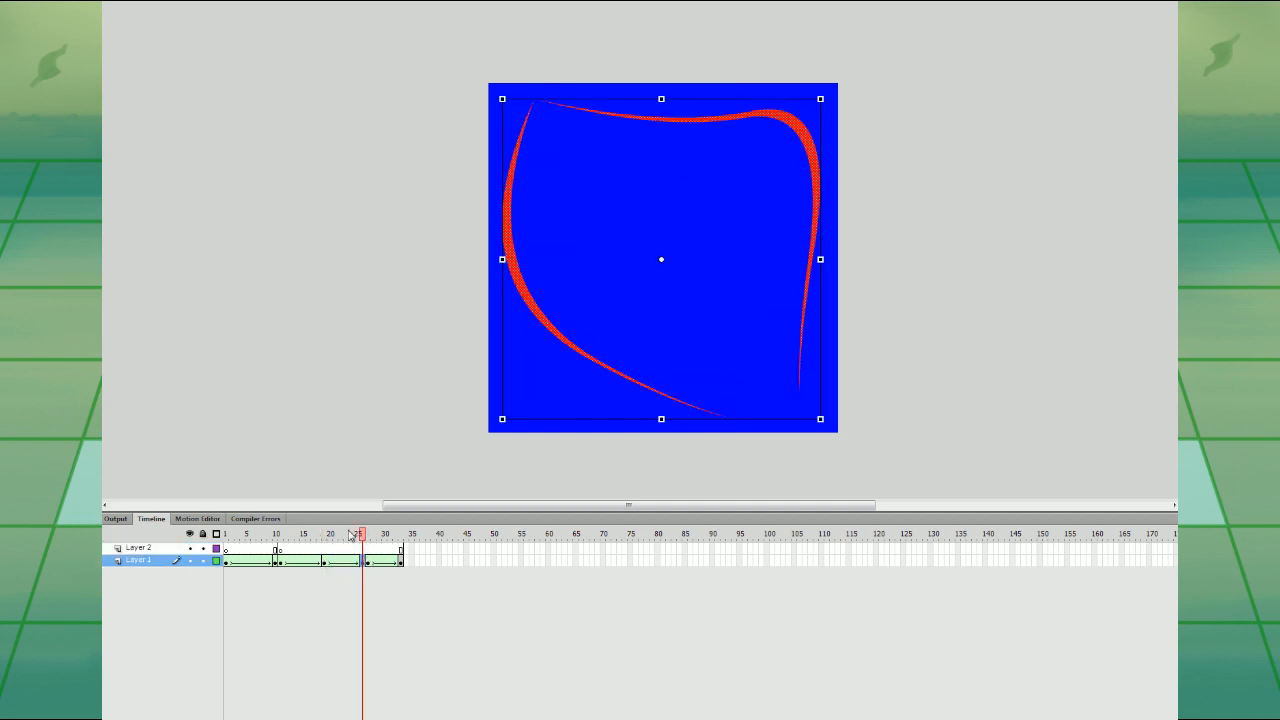
left_click(281, 551)
key("Return")
left_click(291, 562)
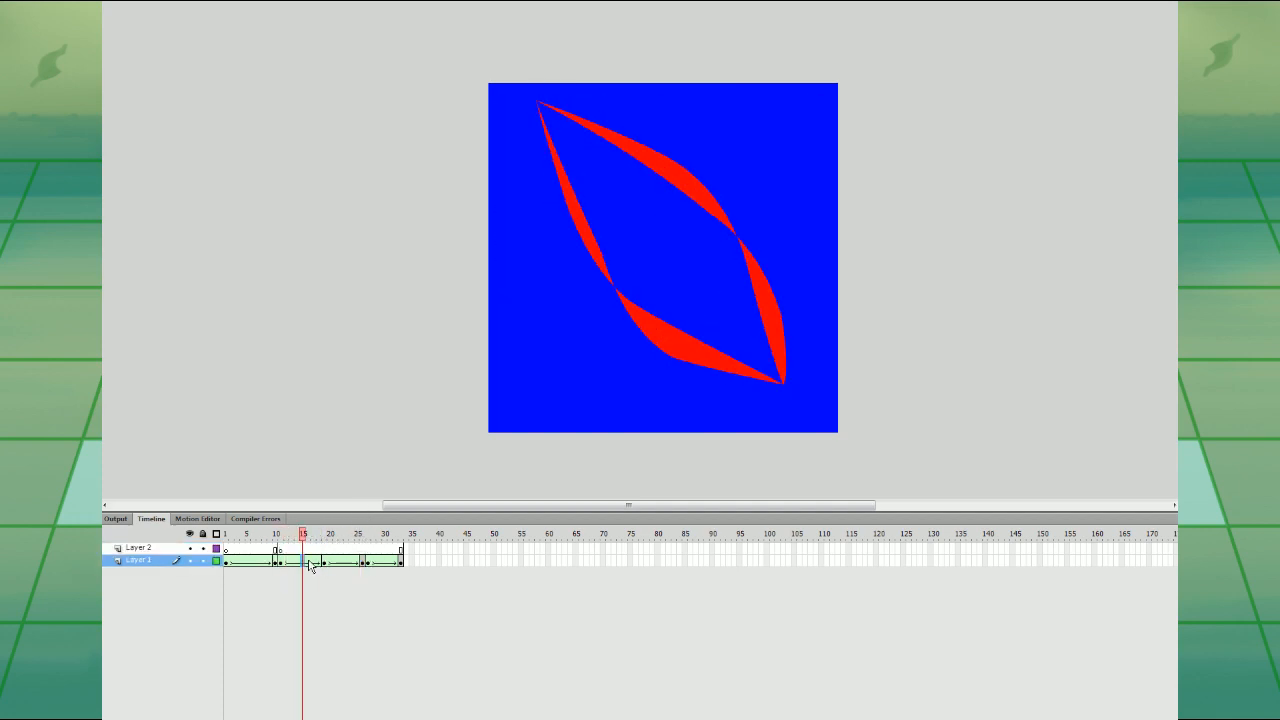
left_click(326, 561)
left_click(280, 561)
key("Return")
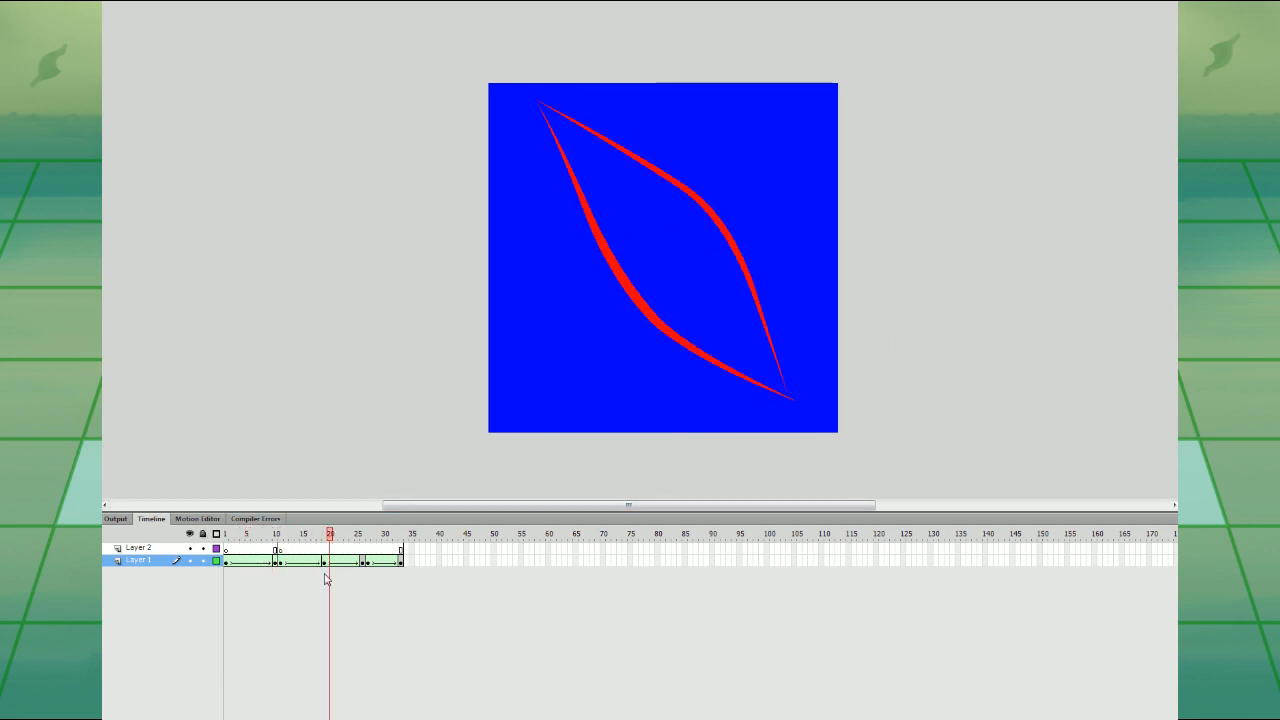
left_click(277, 562)
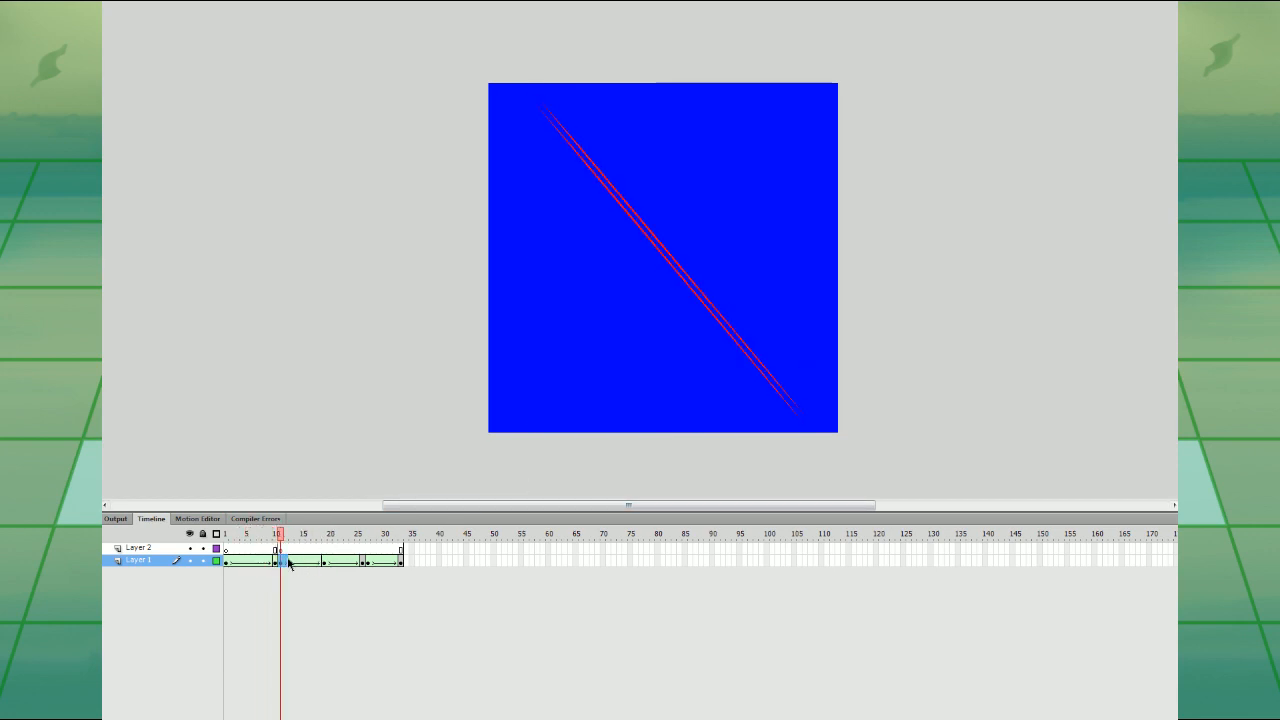
- Clear the tweened keyframes after frame 10 on Layer 1, from frame 11 through to the end of the span
mouse_move(280, 562)
left_mouse_down()
mouse_move(402, 560)
mouse_move(280, 558)
left_mouse_up()
key("shift+F6")
key("F6")
left_click(398, 561)
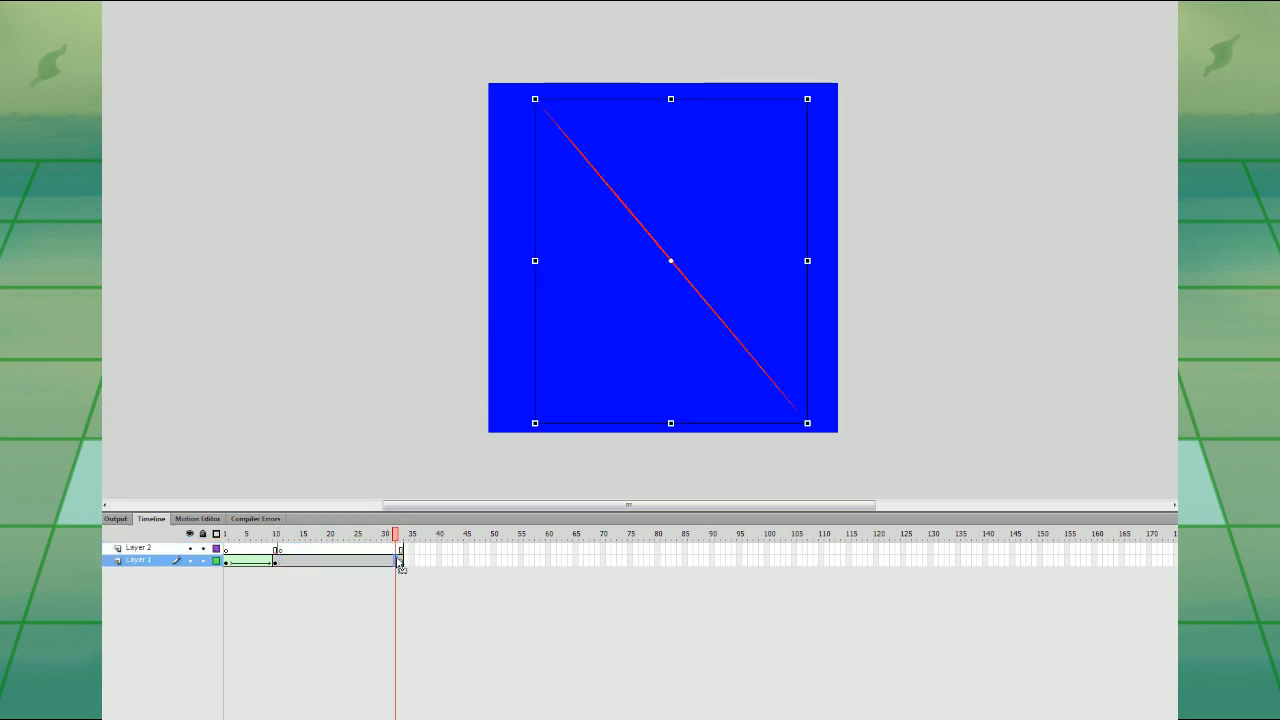
- Insert a blank keyframe at frame 11 on Layer 1 and try pasting the previously copied curved stroke in place
left_click(277, 562)
key("F7")
key("ctrl+shift+v")
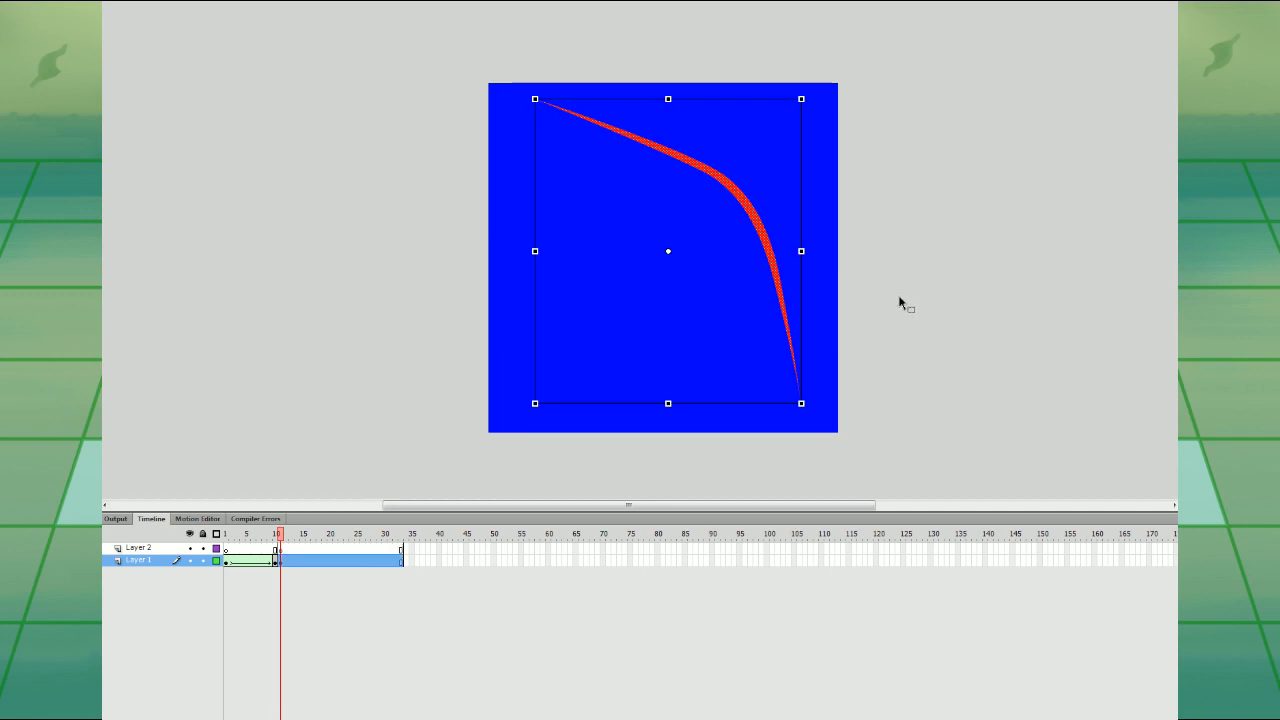
key("ctrl+z")
- Paste frame 10's red line in place twice in frame 11, nudging one copy right and up to make two parallel lines
left_click(276, 562)
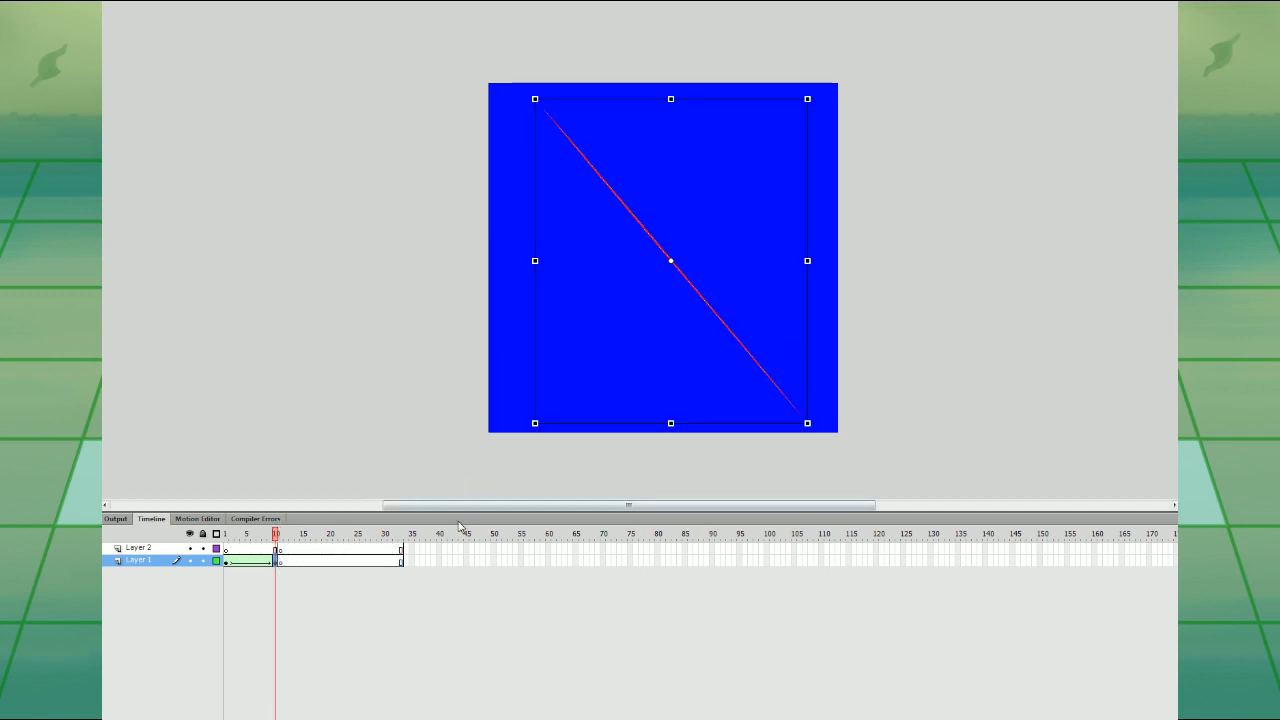
left_click(281, 563)
key("ctrl+shift+v")
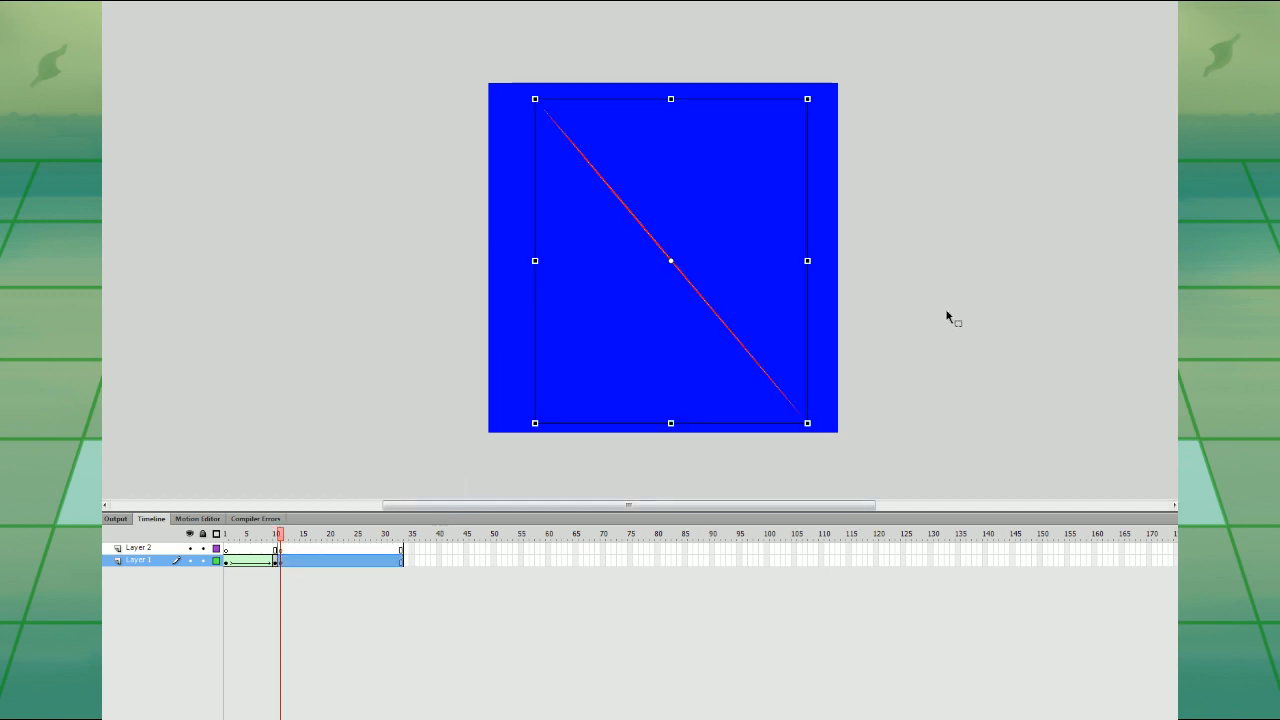
key("Right")
key("Up")
left_click(960, 337)
key("ctrl+shift+v")
left_click(973, 342)
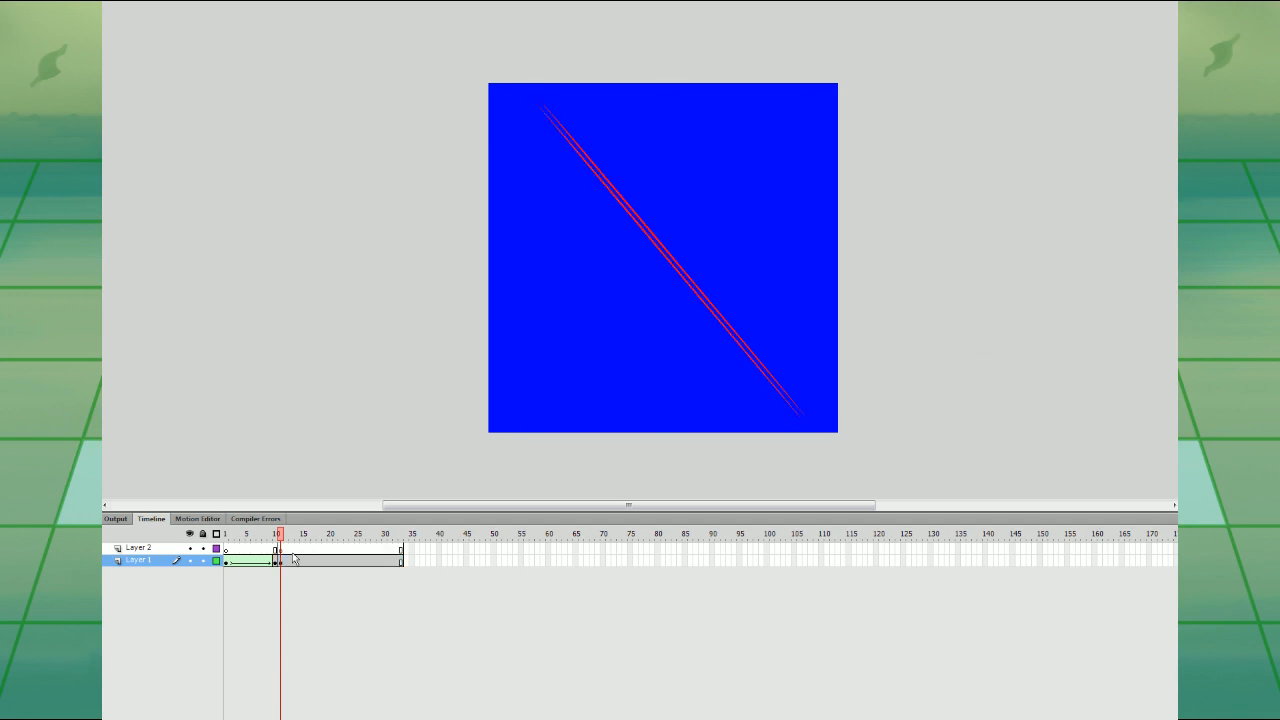
- Insert a keyframe at frame 30 on Layer 1 and try bending its two red lines outward into curves
left_click_drag(281, 534, 343, 513)
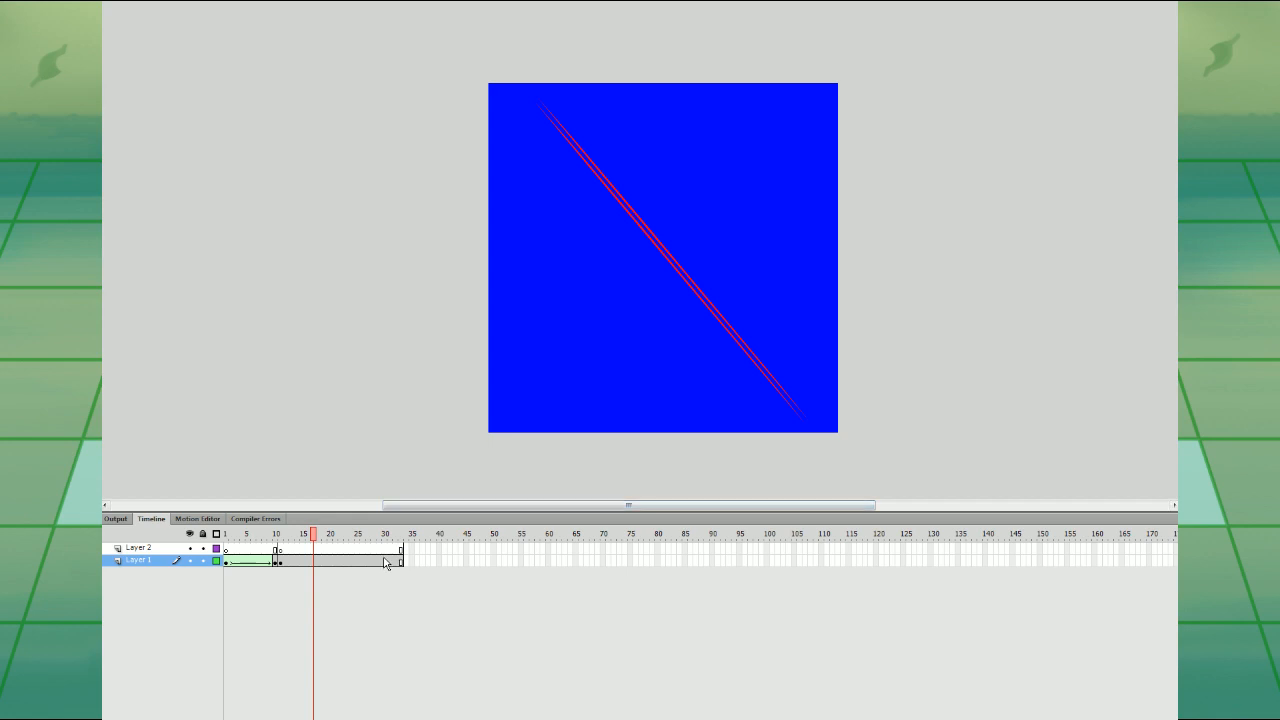
left_click(385, 563)
left_click_drag(695, 288, 778, 177)
key("ctrl+z")
left_click_drag(660, 248, 566, 341)
left_click_drag(604, 178, 675, 120)
key("ctrl+z")
left_click(372, 562)
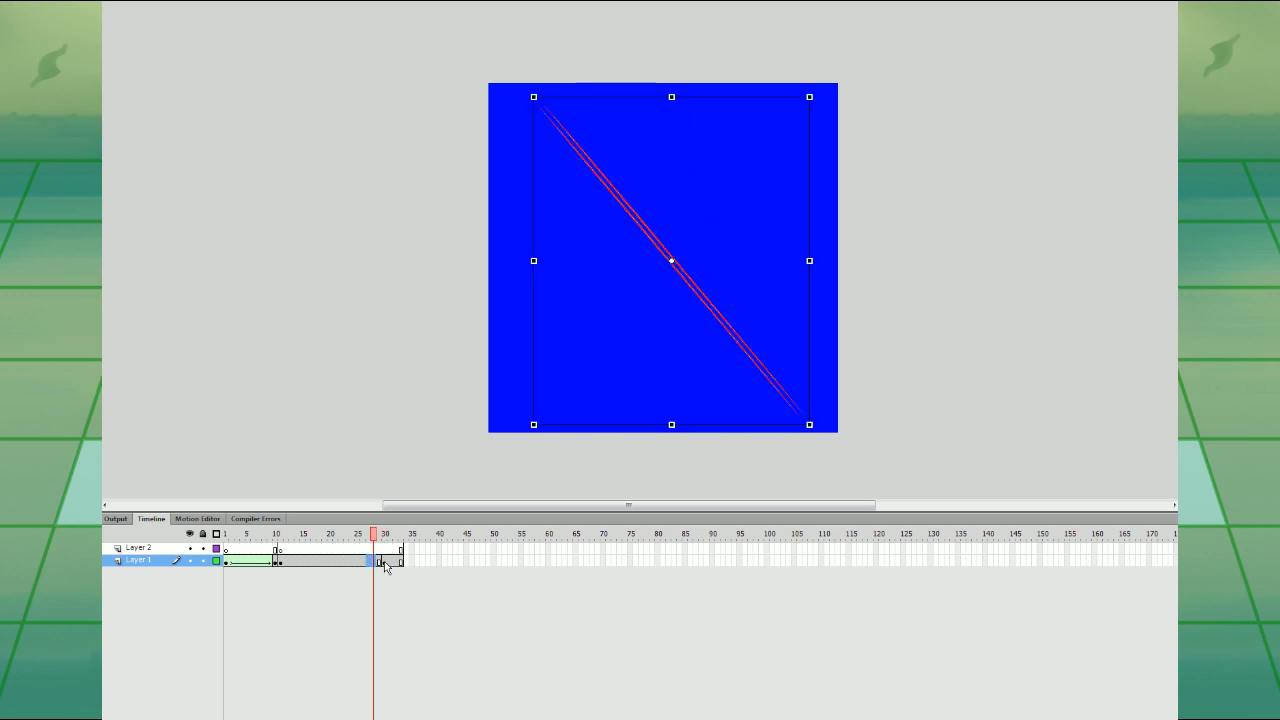
- Try deleting the two red lines from the keyframe at frame 30 on Layer 1
left_click(385, 562)
key("Delete")
key("ctrl+z")
key("ctrl+z")
key("ctrl+z")
key("ctrl+z")
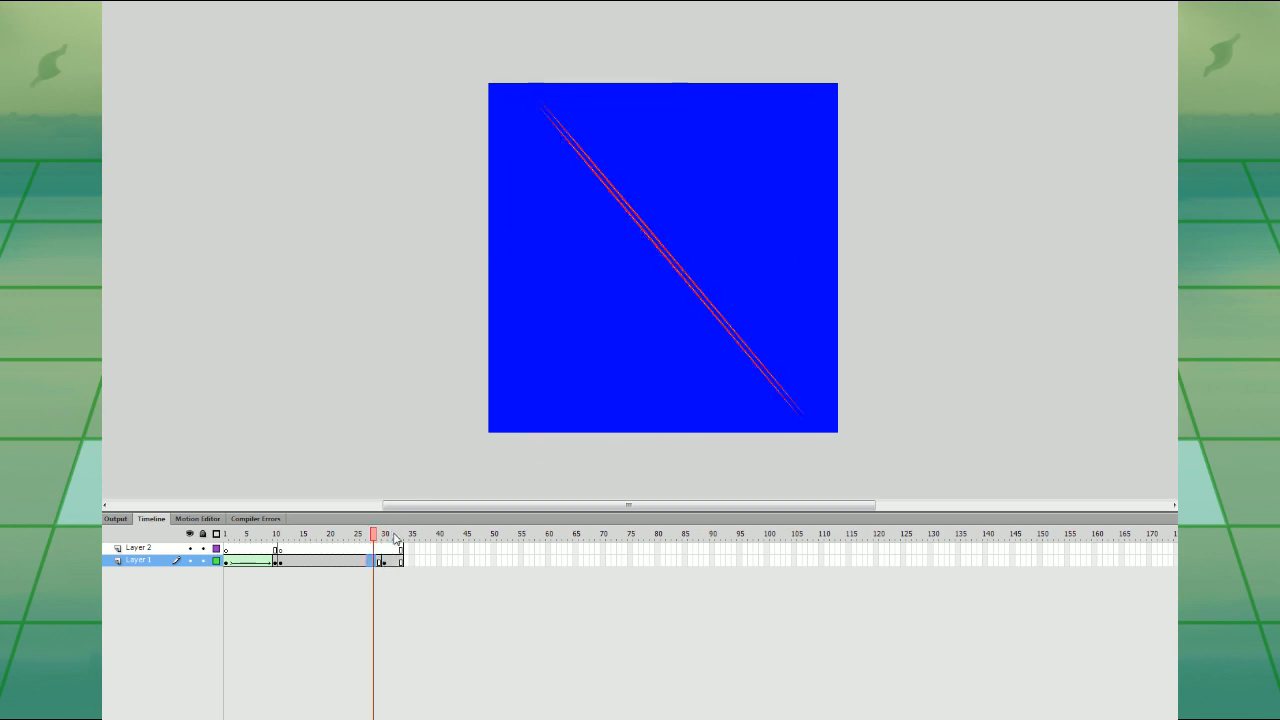
left_click(363, 551)
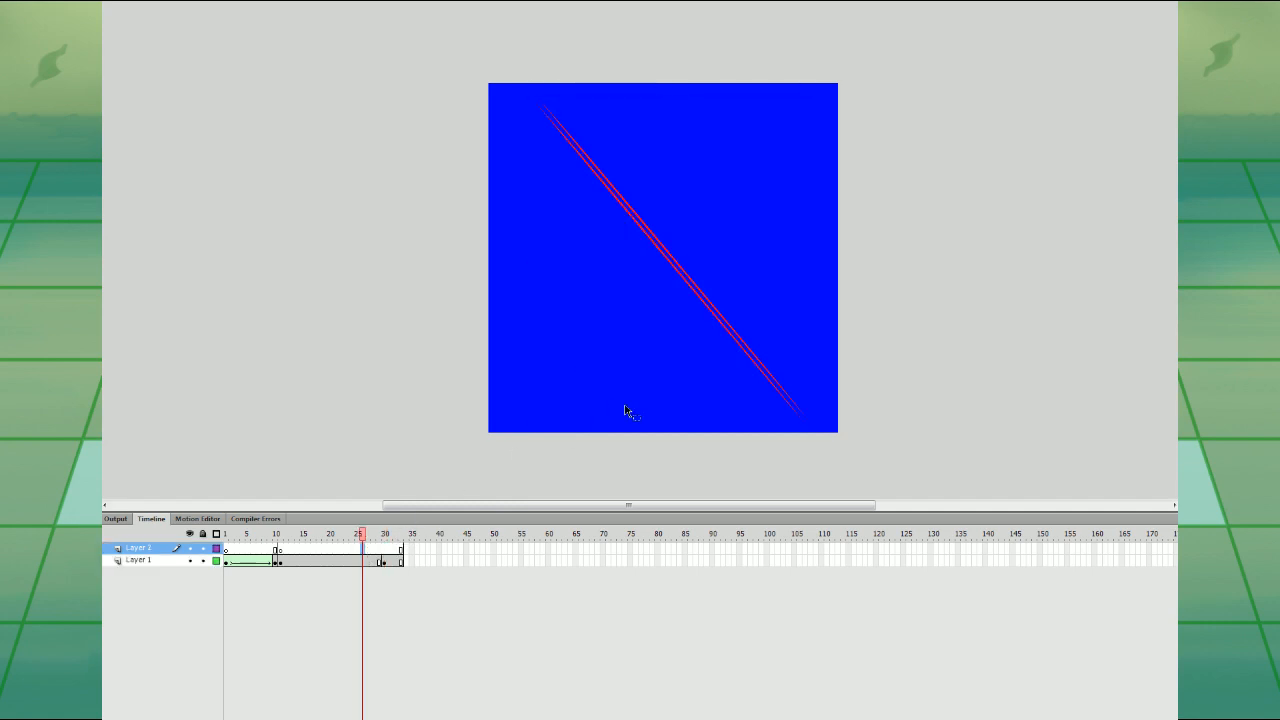
key("ctrl+=")
left_click(391, 562)
key("Delete")
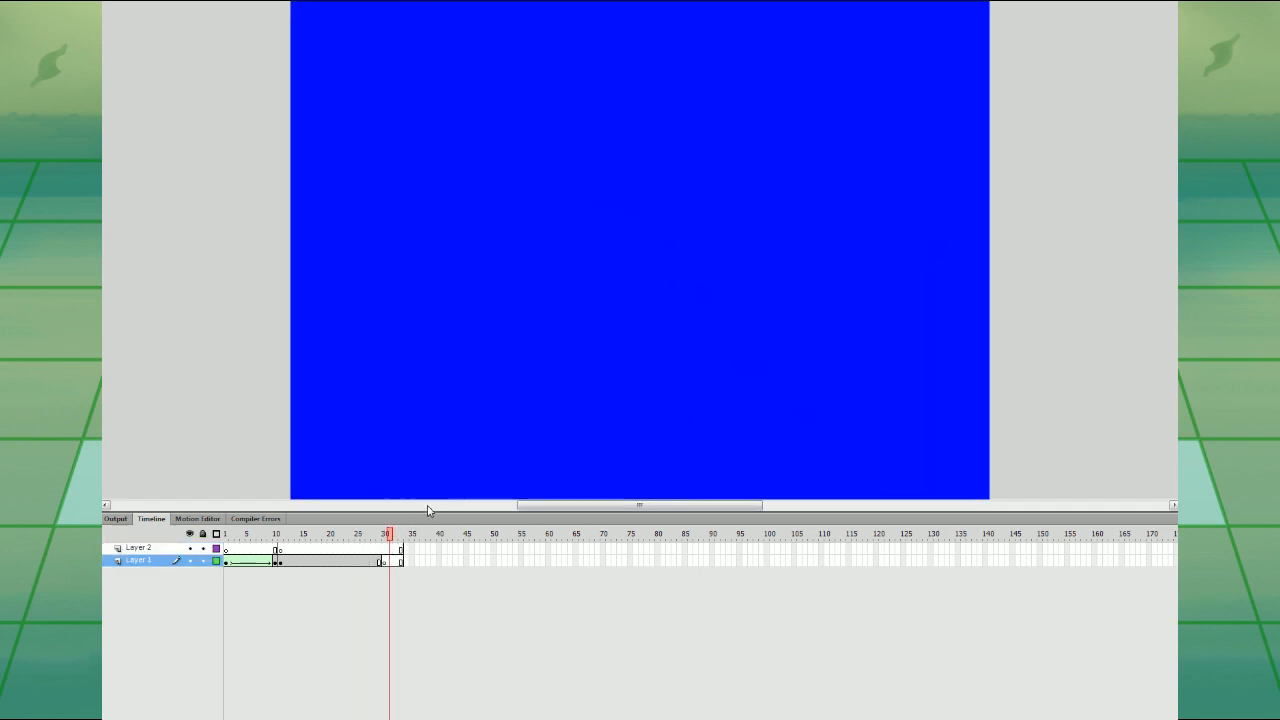
- Delete the upper of the two red lines in the frame 11 keyframe and adjust the remaining line's upper-left tip
left_click_drag(748, 284, 862, 478)
left_click(364, 548)
left_click(609, 263)
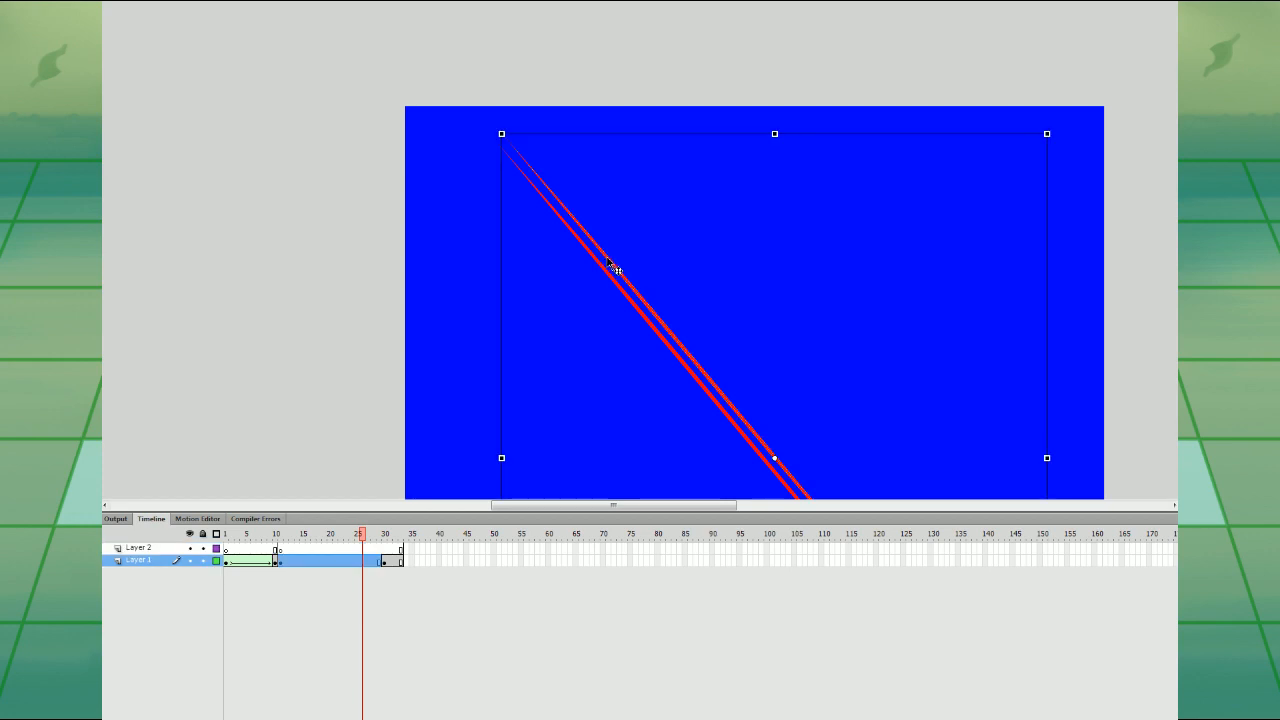
key("Delete")
left_click_drag(573, 232, 624, 138)
key("ctrl+z")
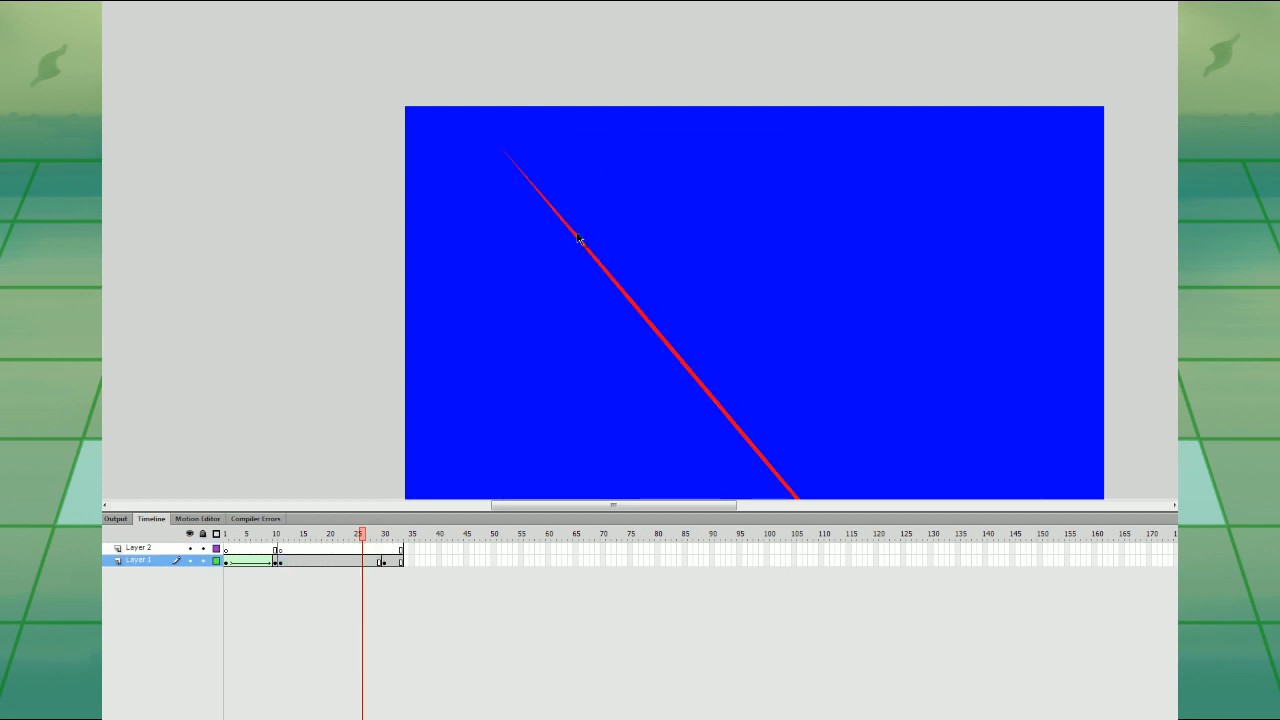
left_click_drag(497, 141, 451, 90)
left_click_drag(494, 141, 453, 88)
mouse_move(496, 137)
left_mouse_down()
mouse_move(445, 102)
mouse_move(488, 129)
left_mouse_up()
key("ctrl+z")
left_click_drag(674, 289, 606, 143)
- Compare frames 10 and 11, and try bending frame 11's single red line toward the upper-right corner
left_click(276, 550)
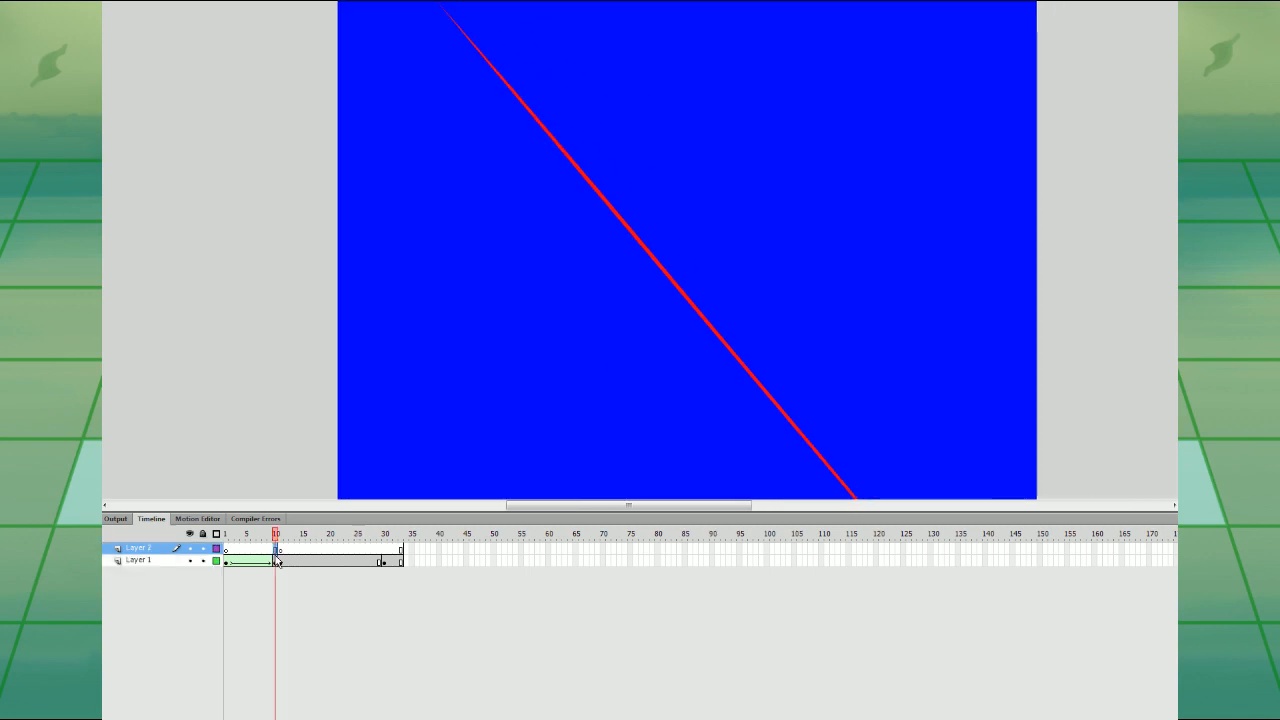
left_click(281, 561)
key("ctrl+1")
left_click(882, 366)
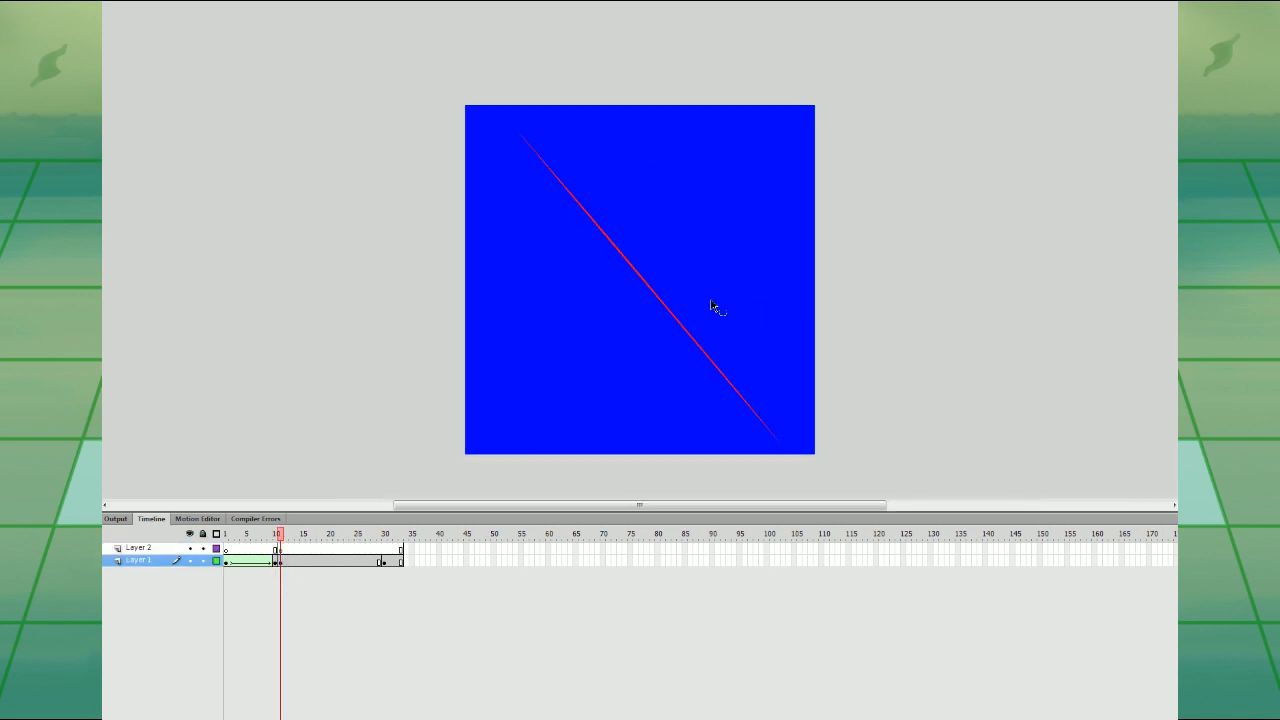
left_click_drag(650, 283, 740, 194)
key("ctrl+z")
- Add a second red line in frame 11, offset slightly up and right, so the two parallel lines sit closer together
left_click(281, 562)
left_click(276, 561)
left_click(282, 562)
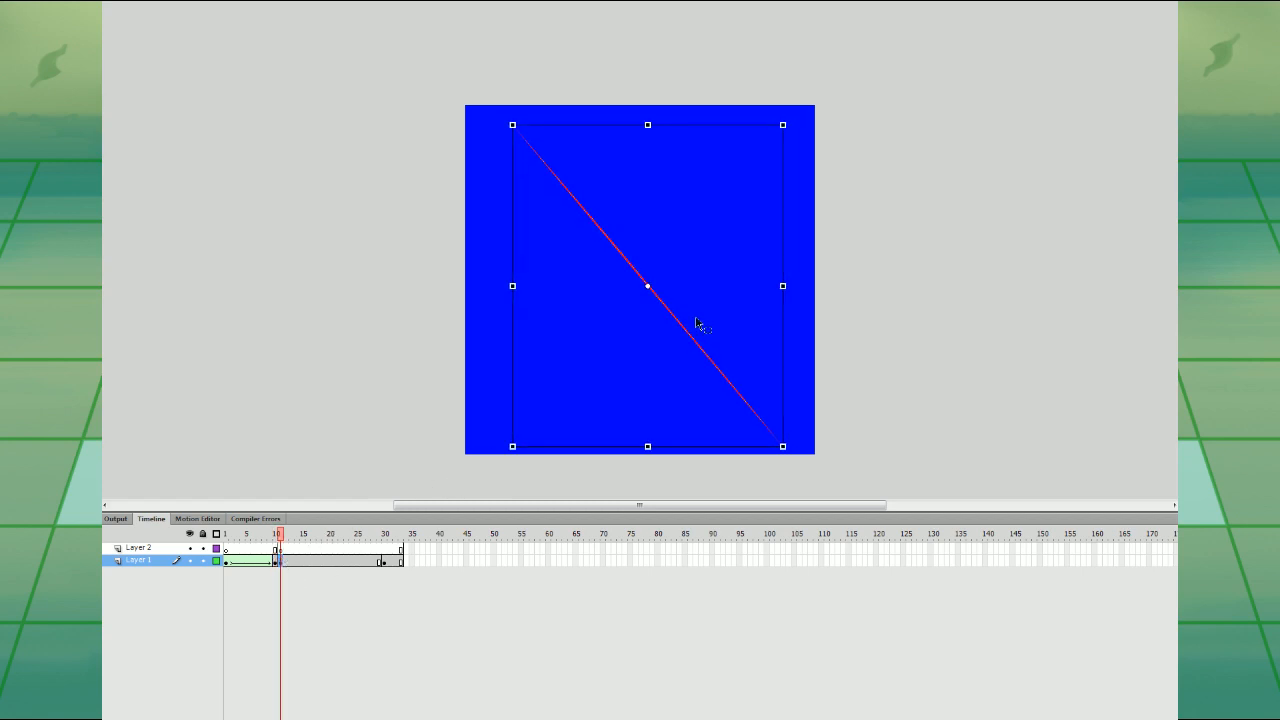
left_click(910, 339)
key("ctrl+z")
key("ctrl+z")
key("ctrl+z")
left_click(921, 346)
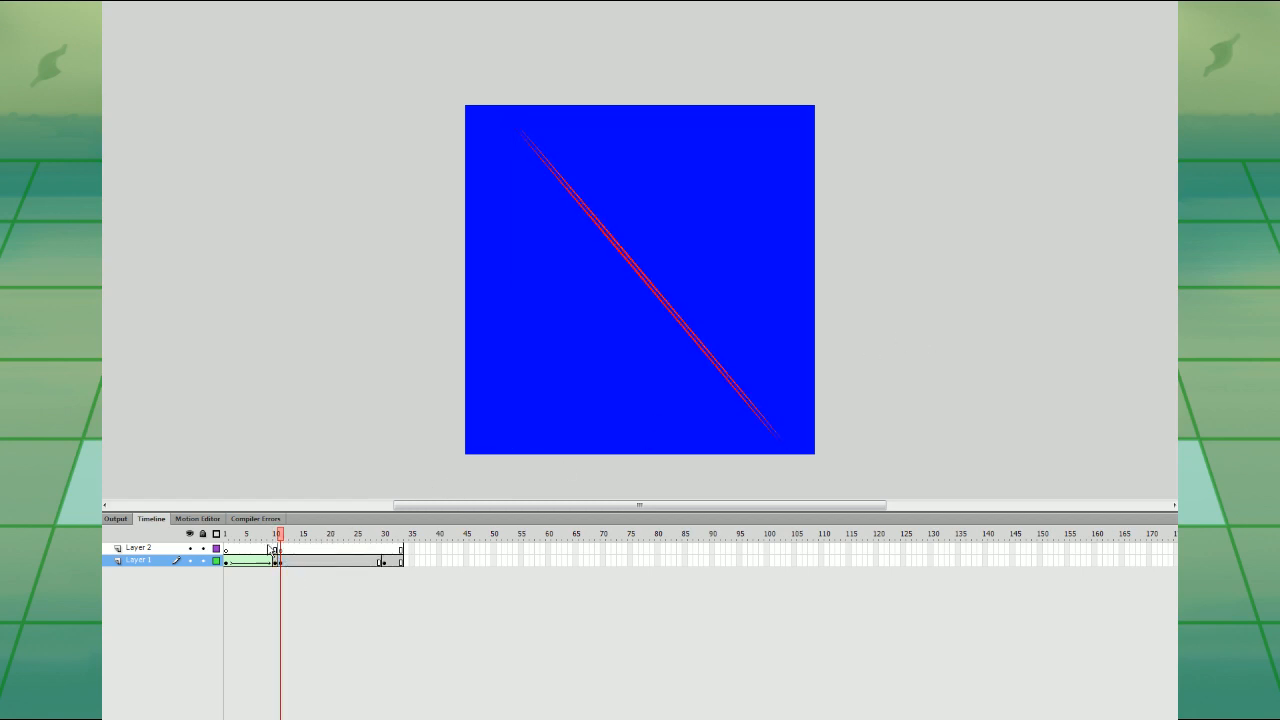
- Replace the keyframe at frame 30 on Layer 1 with a copy of frame 11's closer-spaced lines
left_click_drag(270, 549, 308, 549)
left_click(491, 481)
left_click(380, 563)
left_click(385, 562)
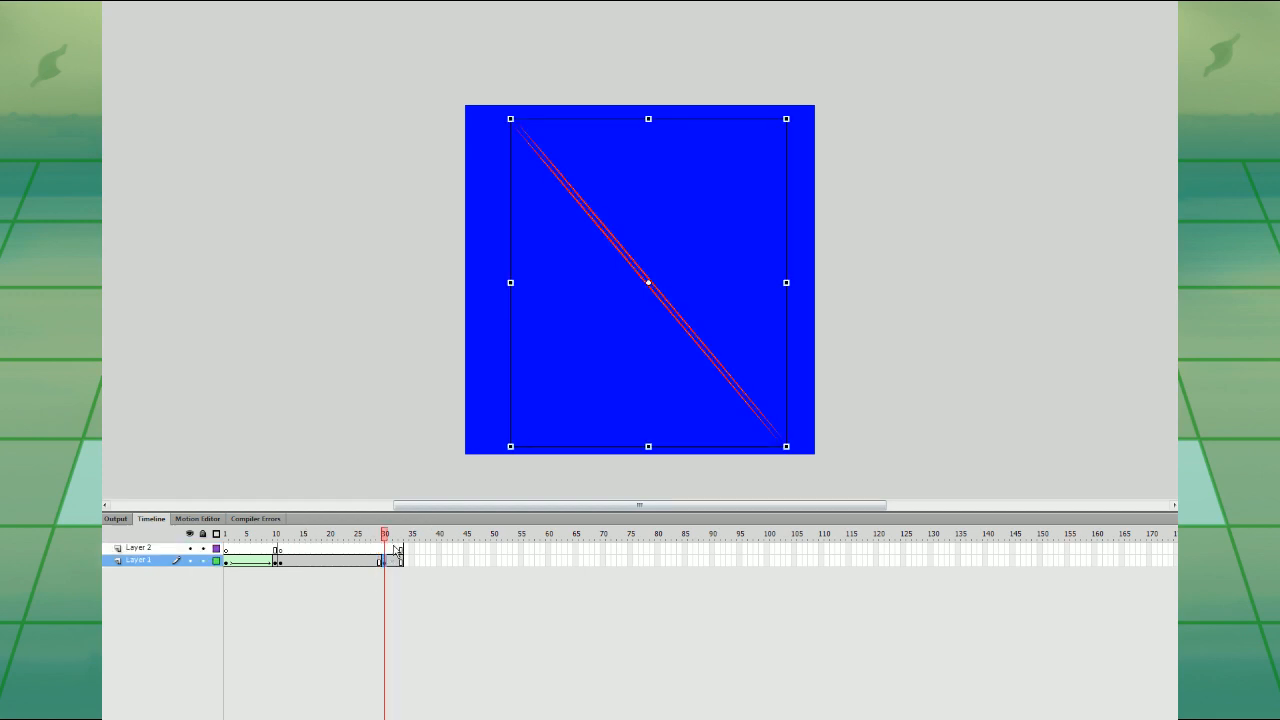
left_click(380, 563)
left_click(385, 562)
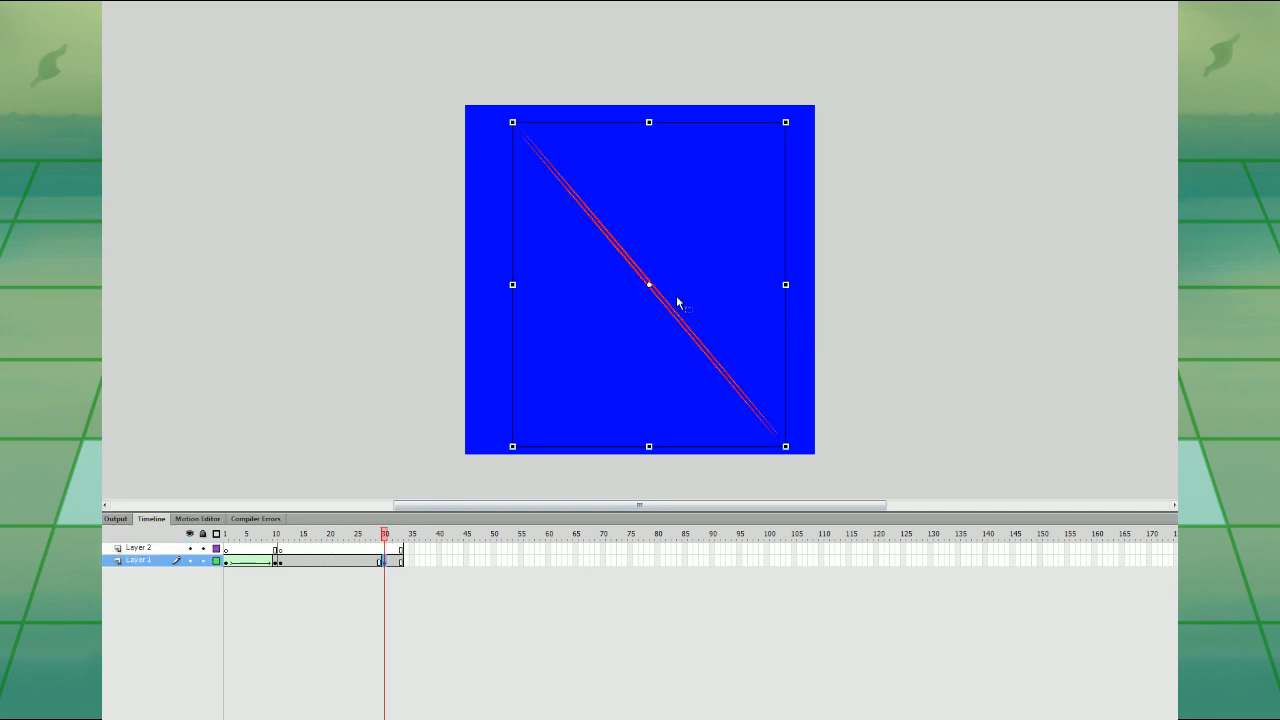
- Bend frame 30's two red lines apart, bowing one toward the upper-right corner and the other toward the lower-left corner
left_click_drag(679, 293, 752, 192)
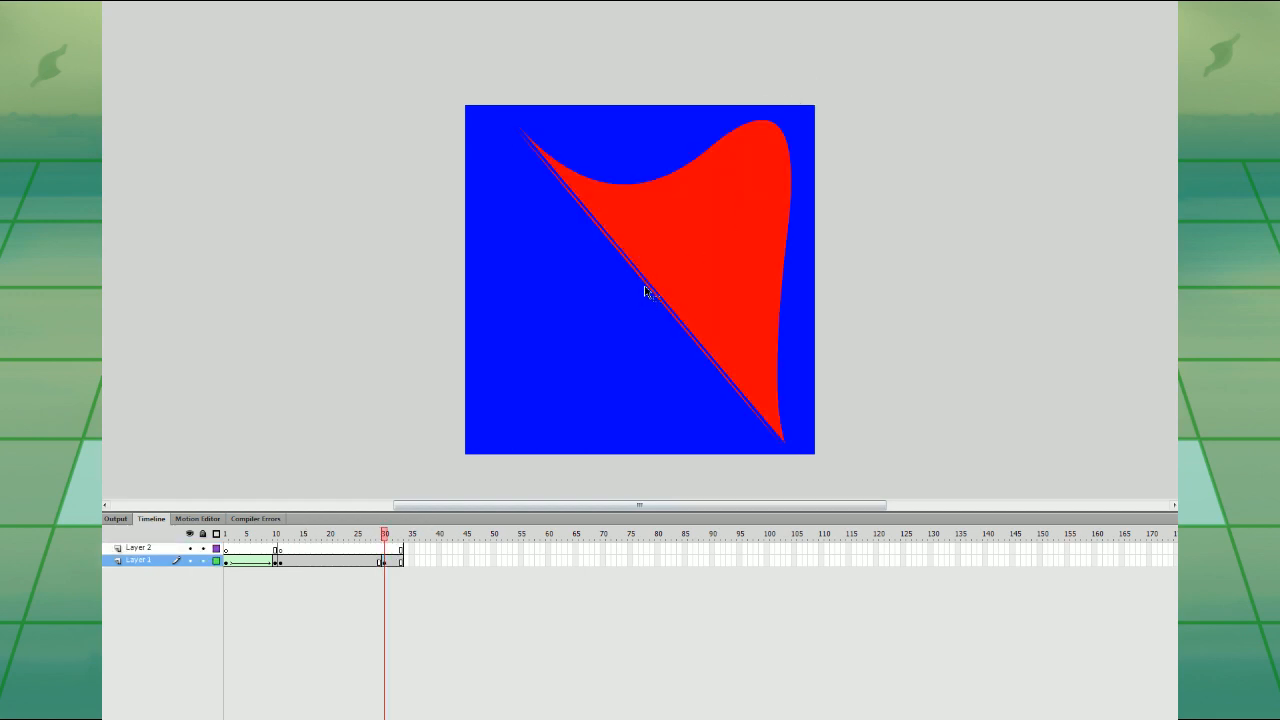
left_click_drag(634, 295, 558, 332)
left_click_drag(545, 251, 527, 221)
left_click_drag(663, 283, 743, 291)
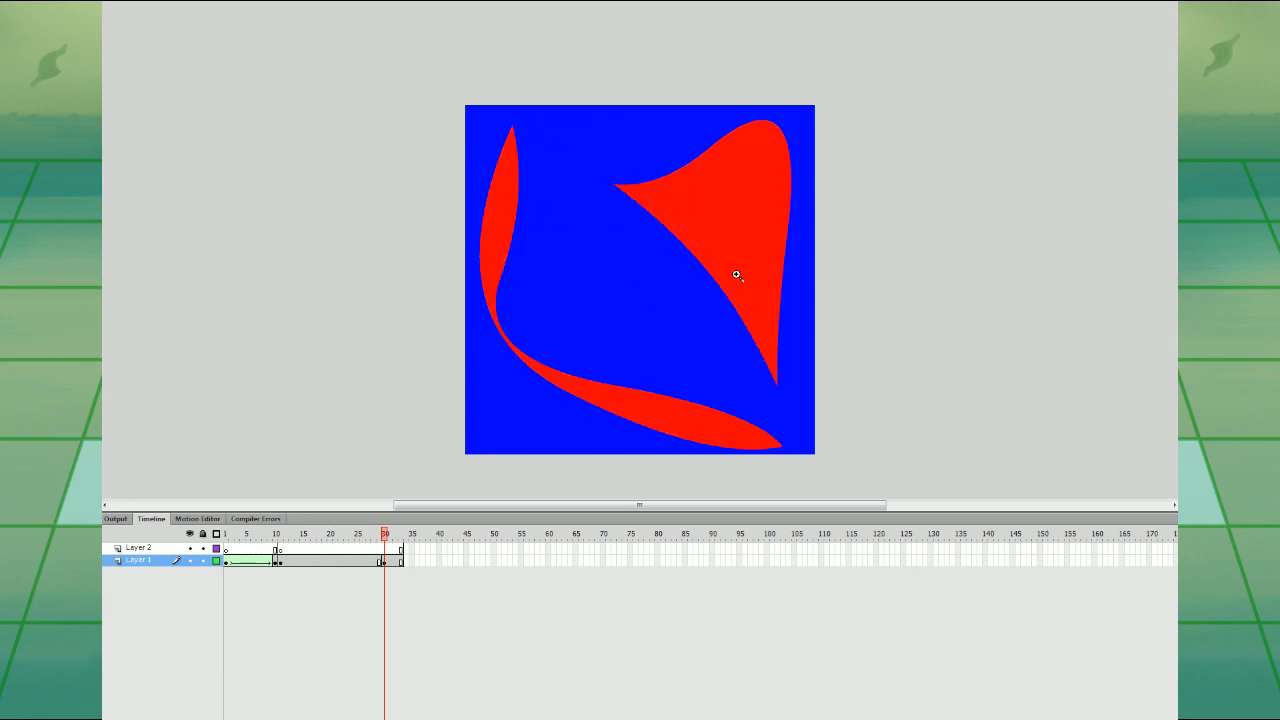
key("ctrl+z")
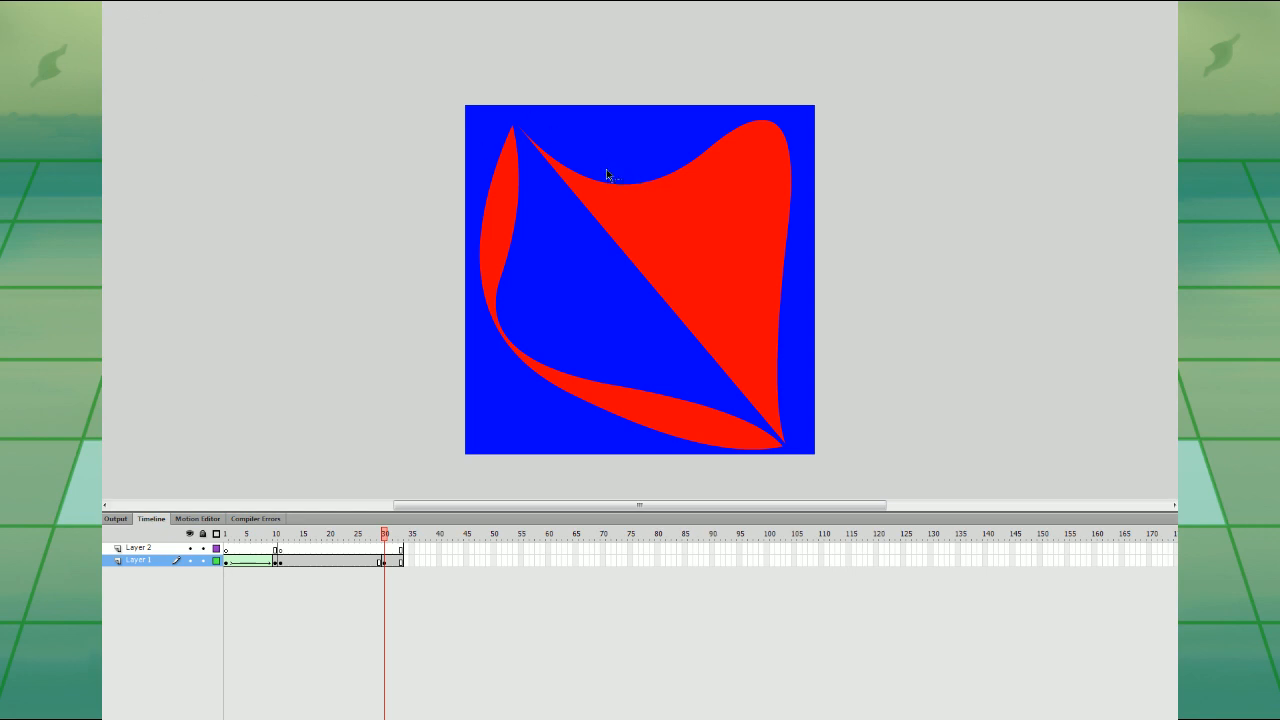
- Round the upper-right red shape's outer edge in frame 30 toward the blue square's corner and bow its inner edge outward
left_click_drag(614, 187, 614, 131)
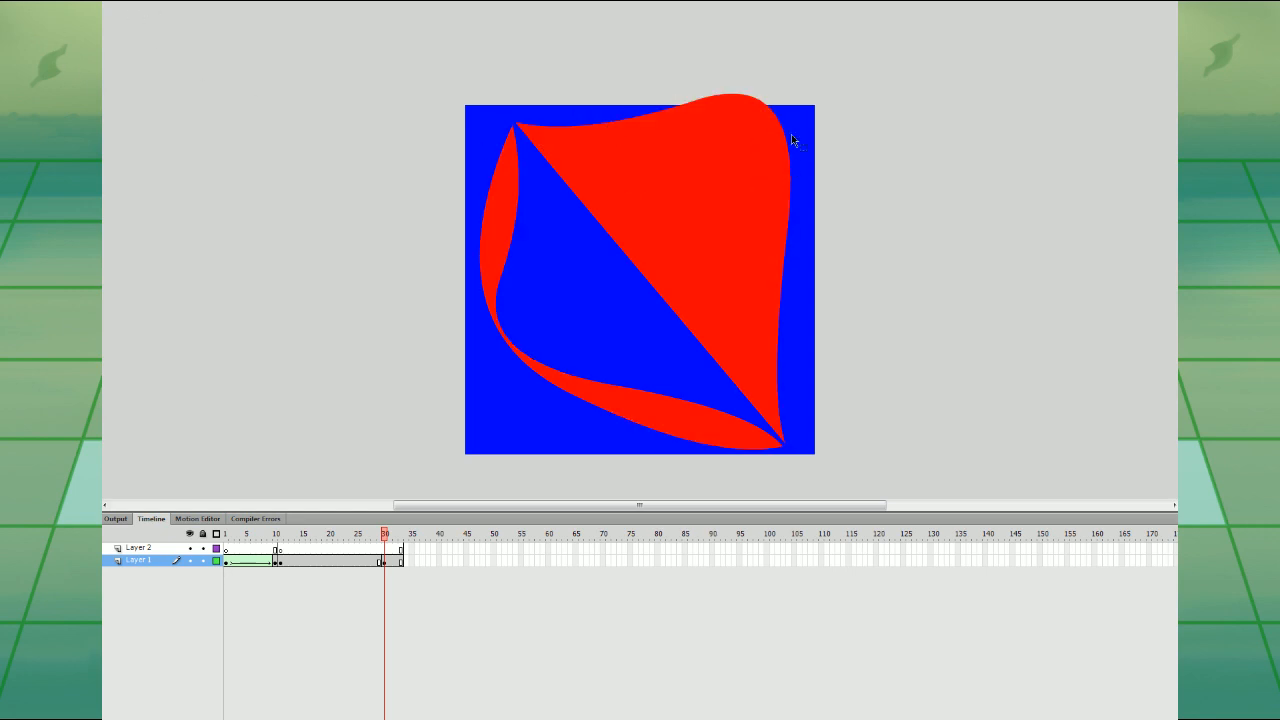
left_click_drag(785, 133, 803, 288)
left_click_drag(680, 317, 715, 243)
key("ctrl+z")
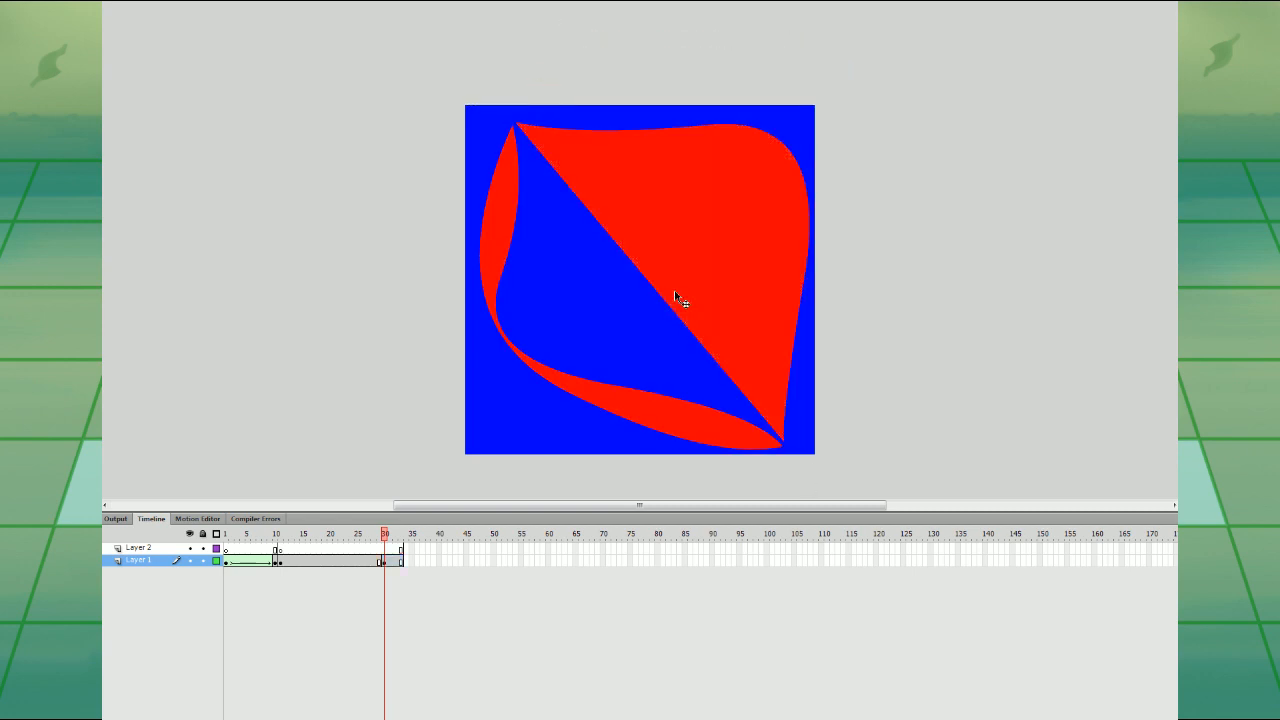
left_click_drag(659, 293, 687, 267)
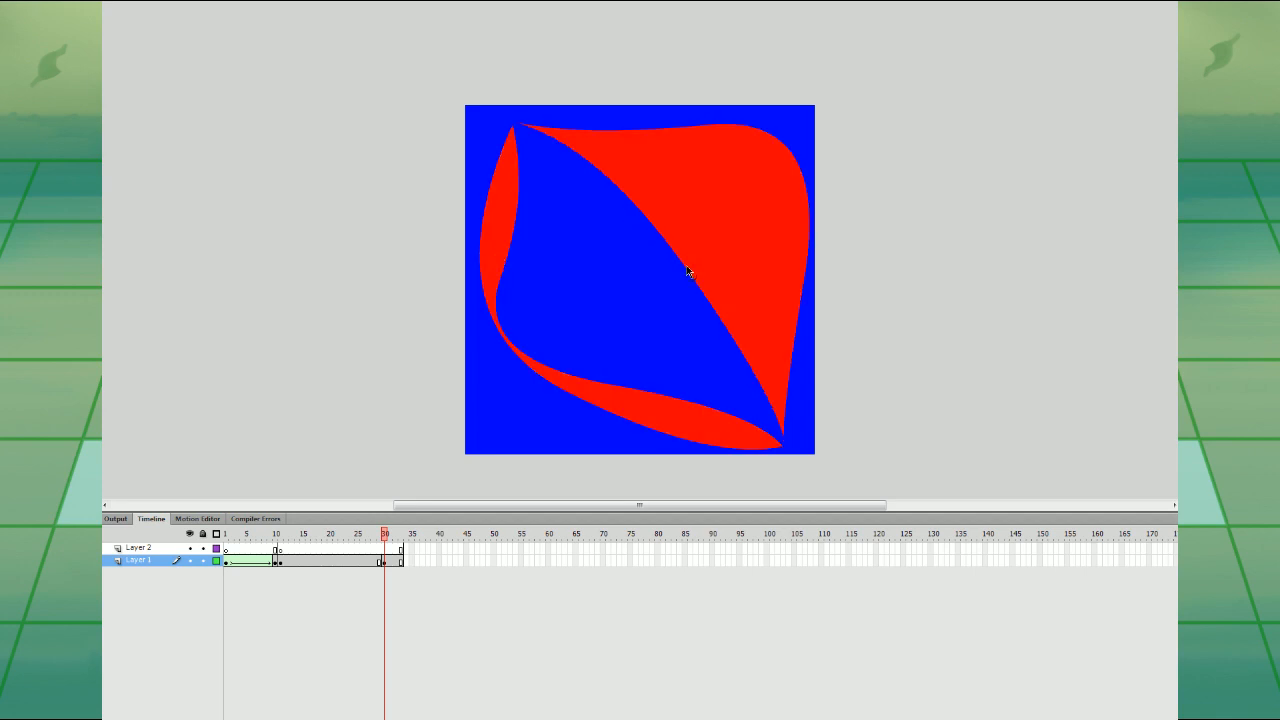
left_click_drag(682, 400, 688, 405)
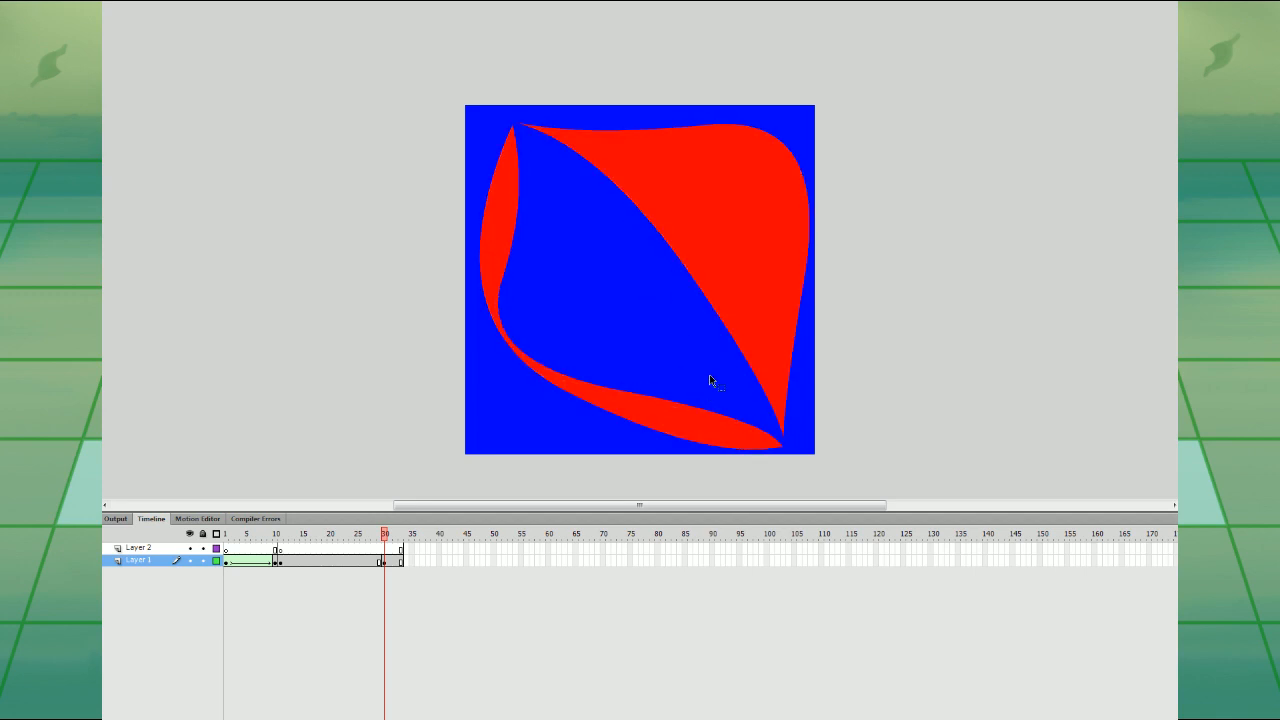
left_click_drag(665, 131, 731, 102)
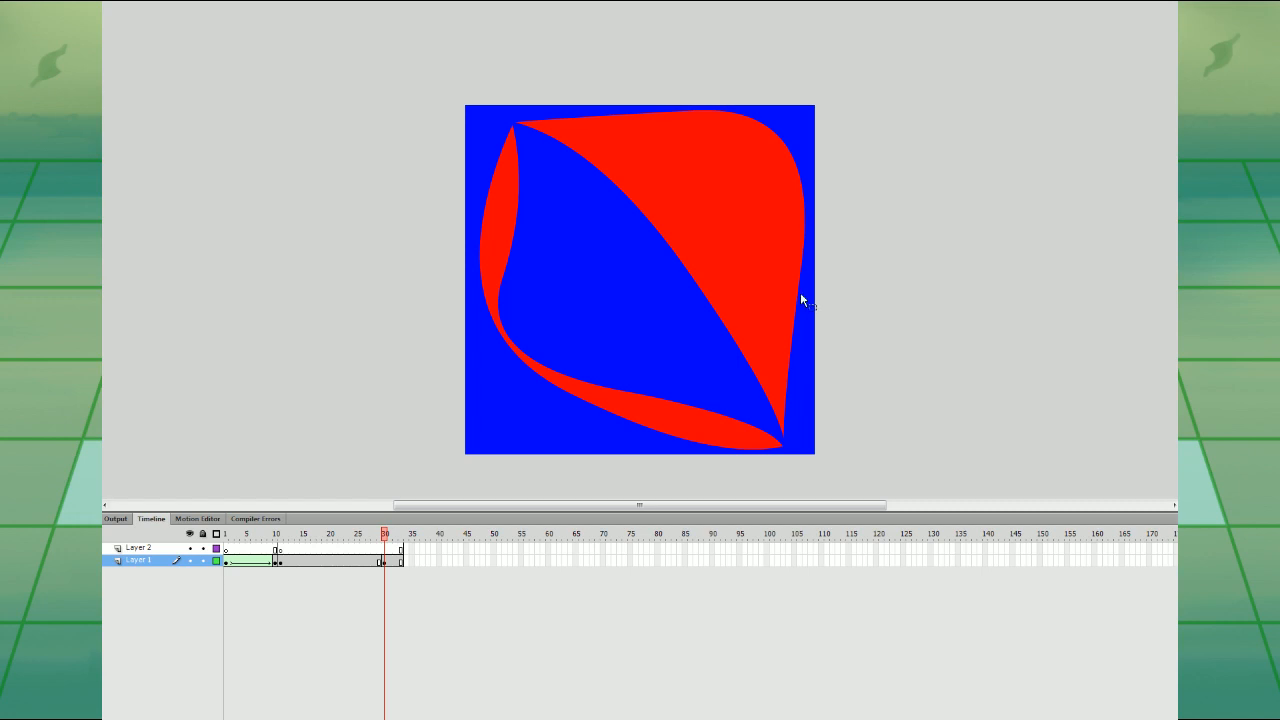
left_click_drag(804, 300, 808, 316)
left_click_drag(682, 272, 721, 232)
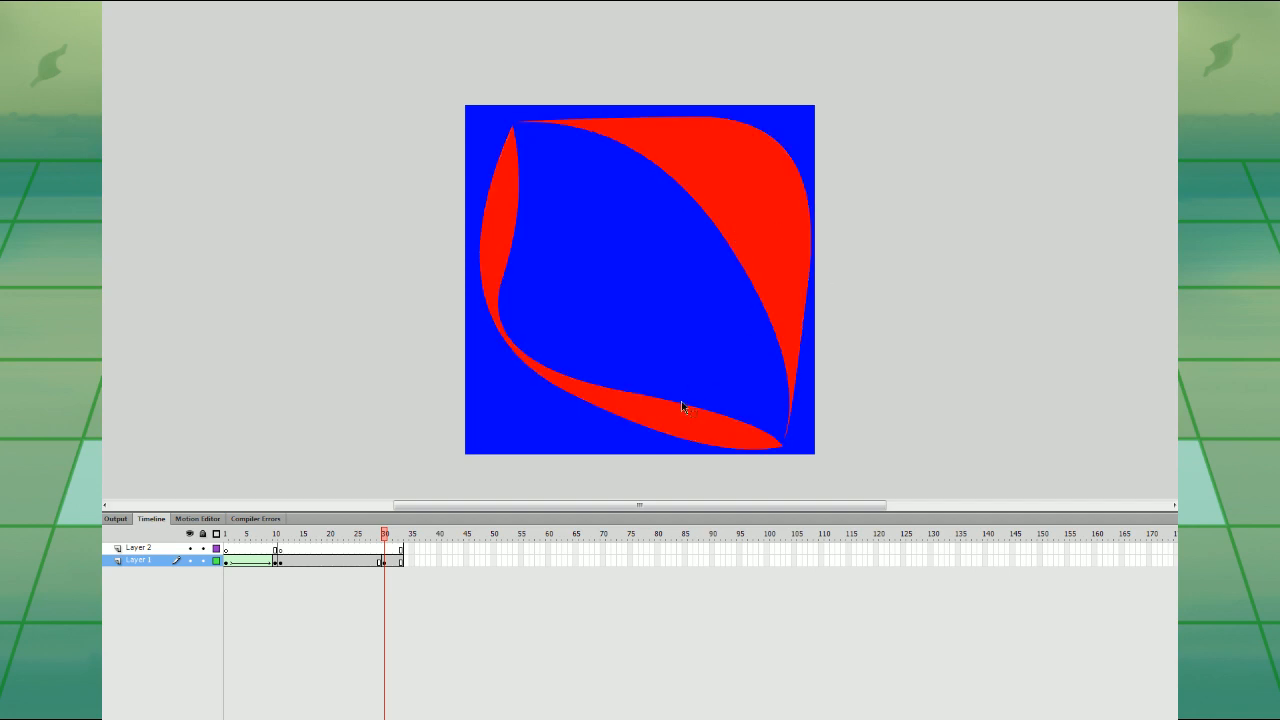
- Thin the lower-left red shape in frame 30 by pulling both parts of its inner edge toward the outer edge
key("Return")
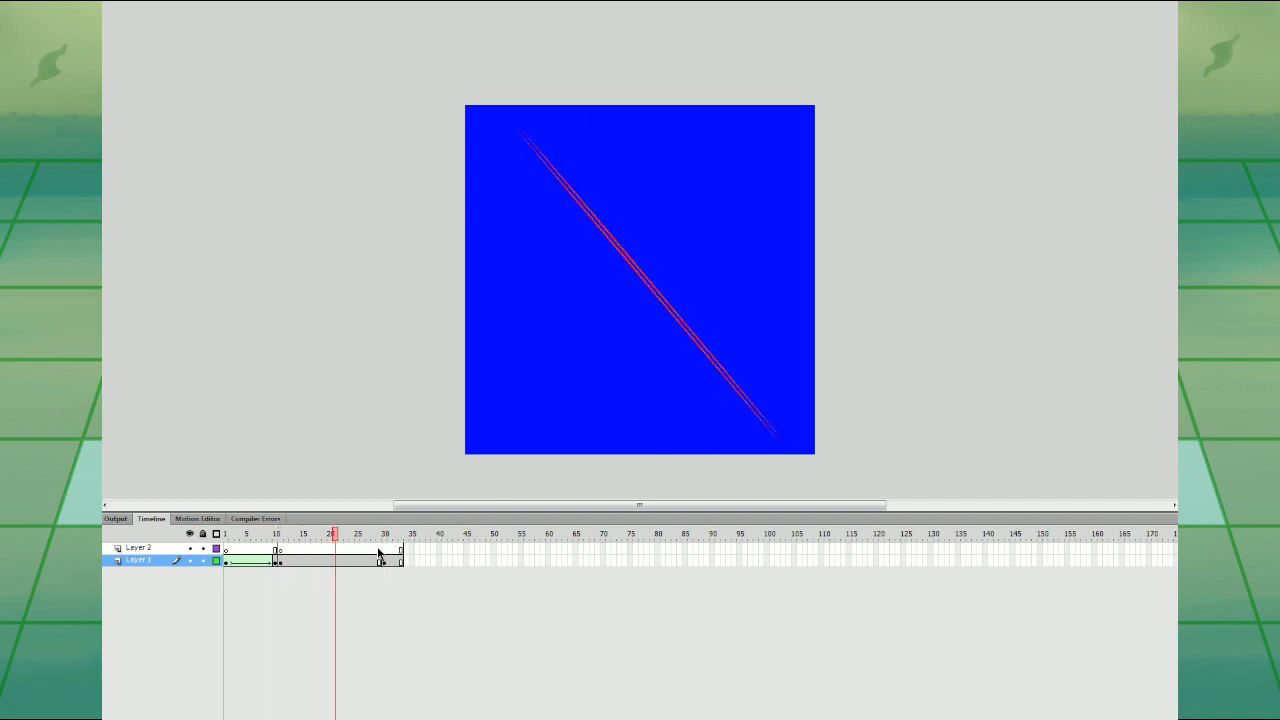
left_click(380, 550)
left_click(643, 380)
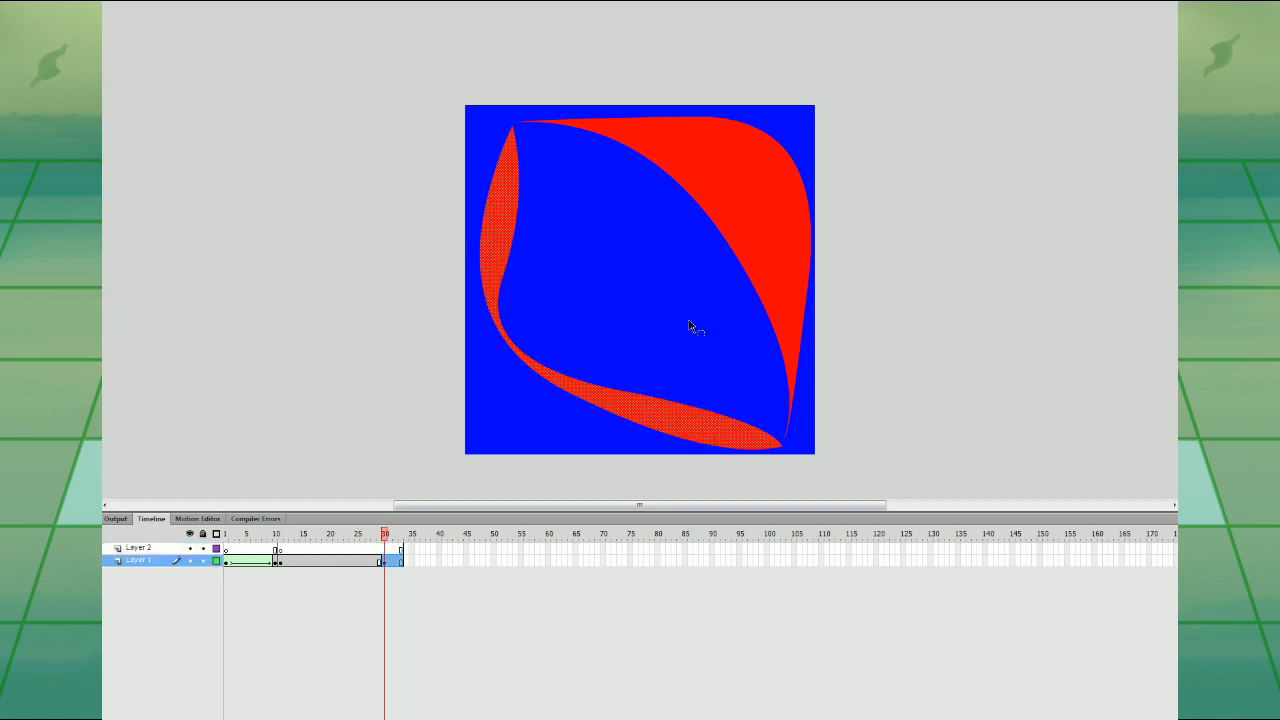
left_click(510, 196)
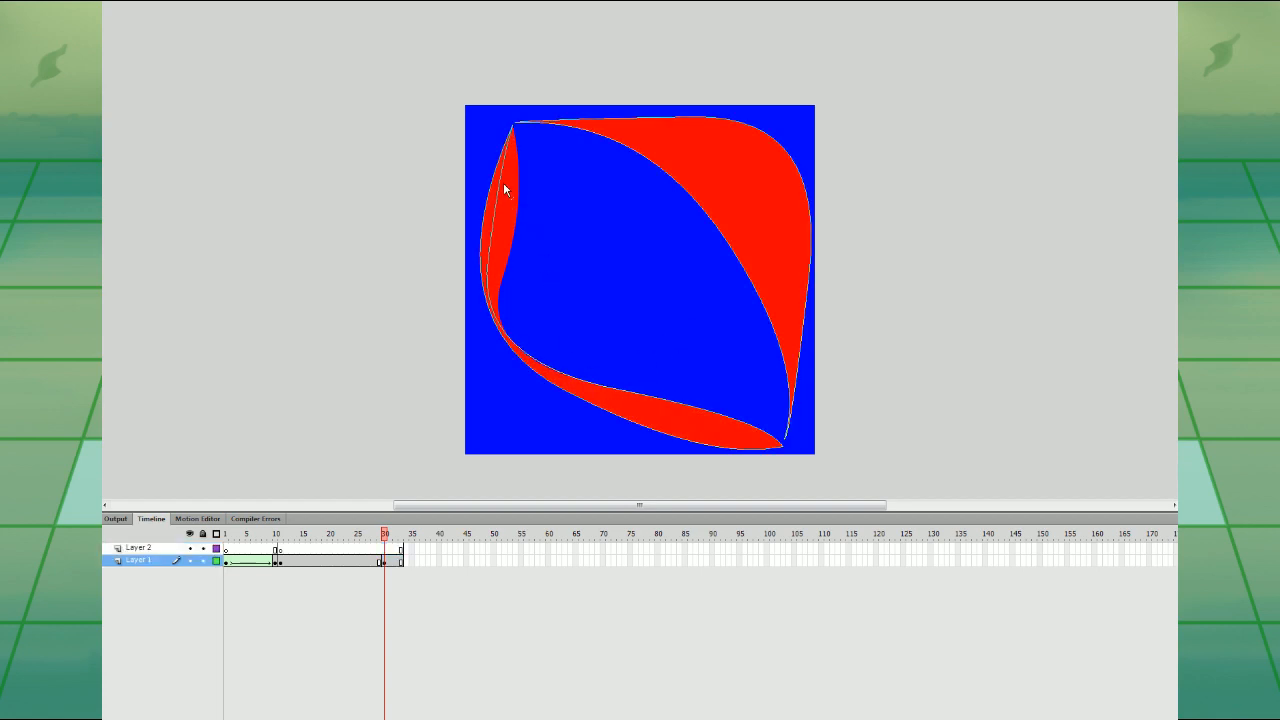
left_click_drag(697, 408, 707, 430)
left_click(386, 560)
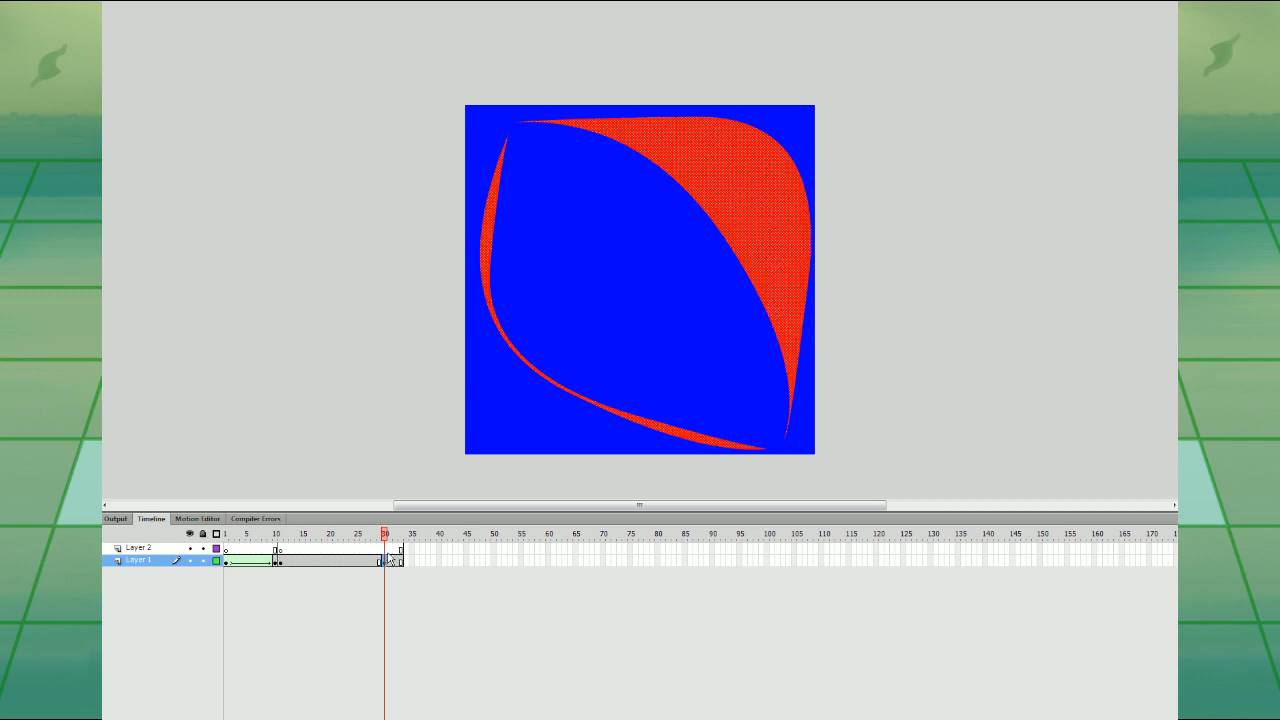
- Delete the upper-right red shape from frame 30 on Layer 1
left_click(853, 246)
left_click(768, 275)
key("Delete")
- Try rotating frame 30's lower-left curved stroke 180 degrees to form the upper-right side, checking it against the preceding frames
left_click(490, 254)
left_click(3, 77)
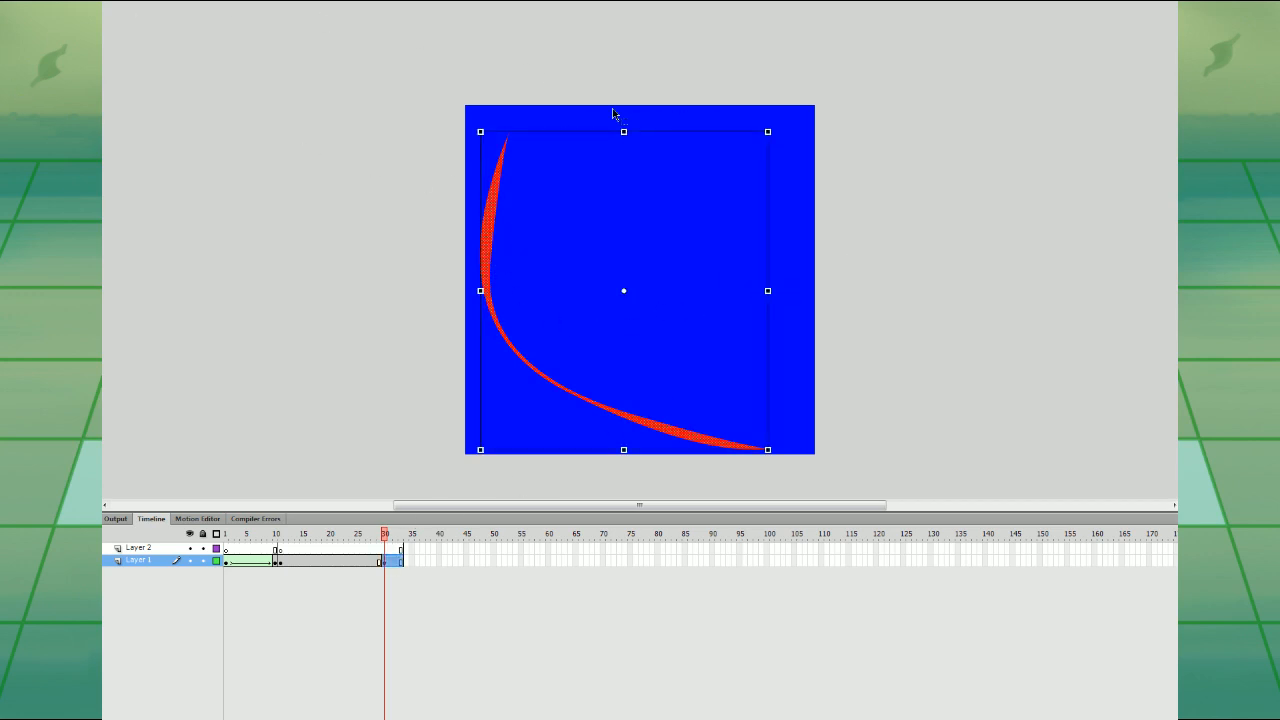
left_click(767, 236)
key("ctrl+z")
left_click_drag(776, 128, 814, 226)
left_click_drag(775, 126, 515, 552)
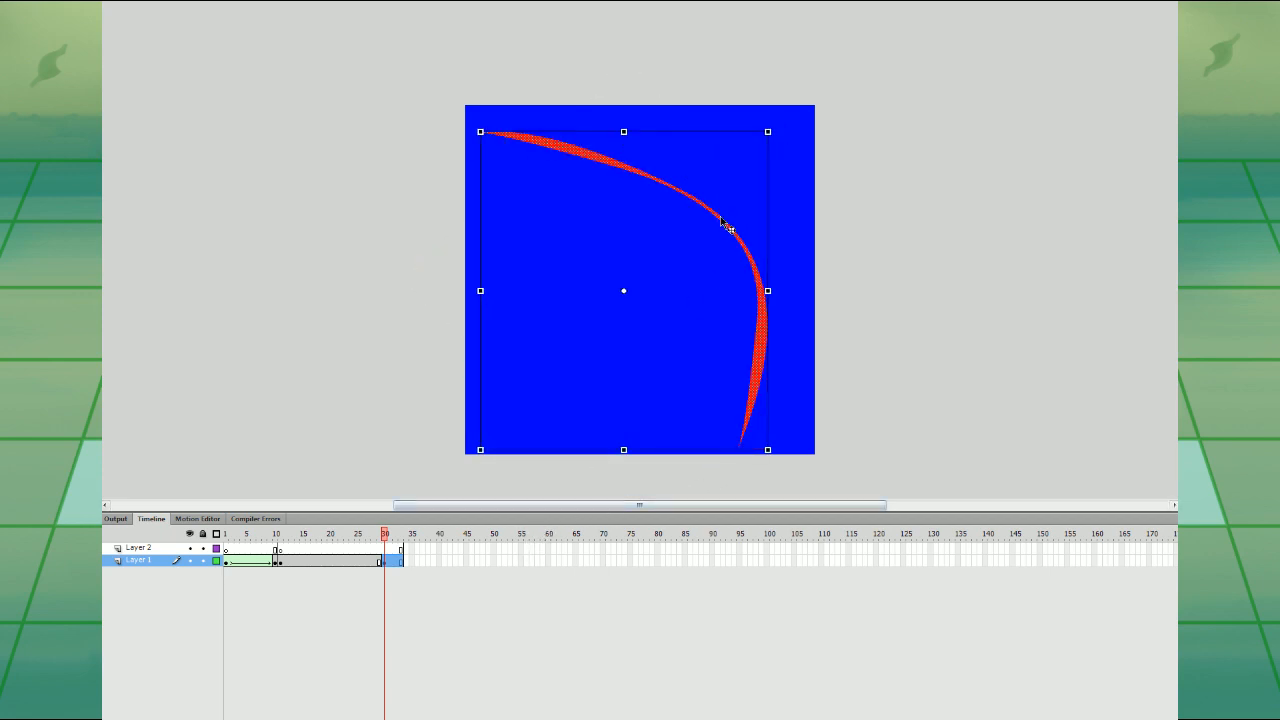
left_click(369, 562)
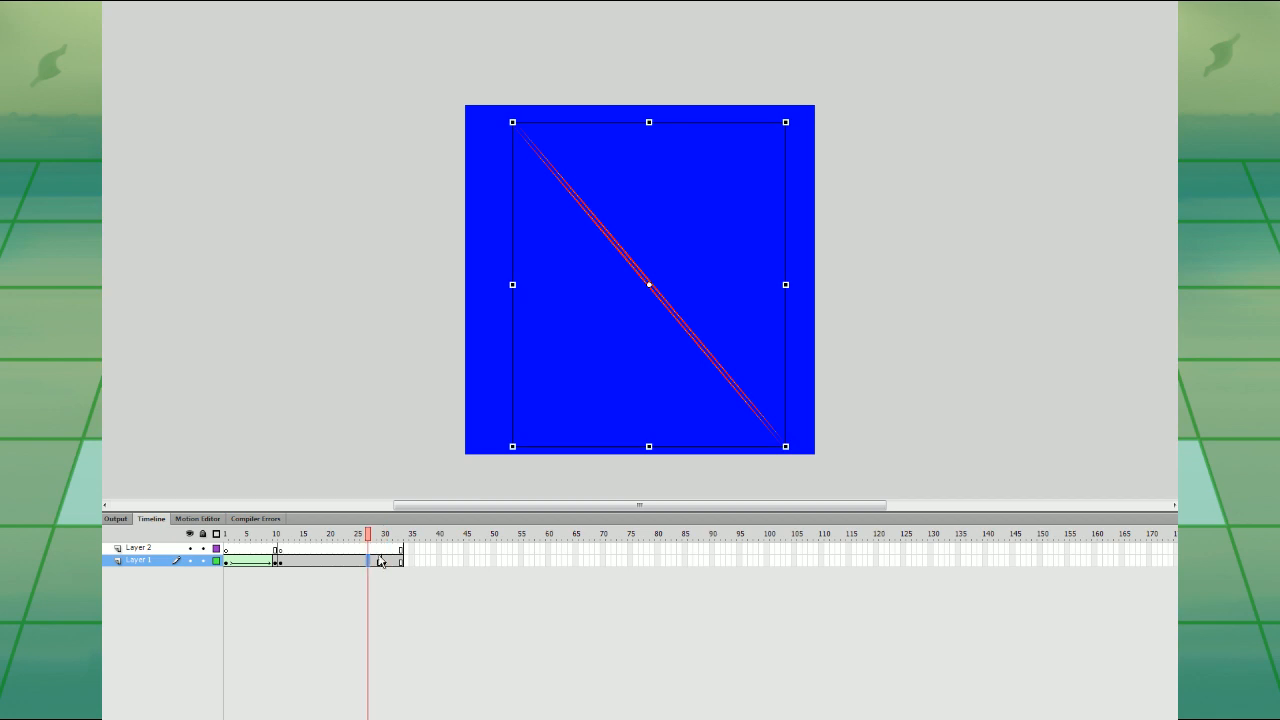
left_click(386, 562)
key("ctrl+z")
left_click(858, 328)
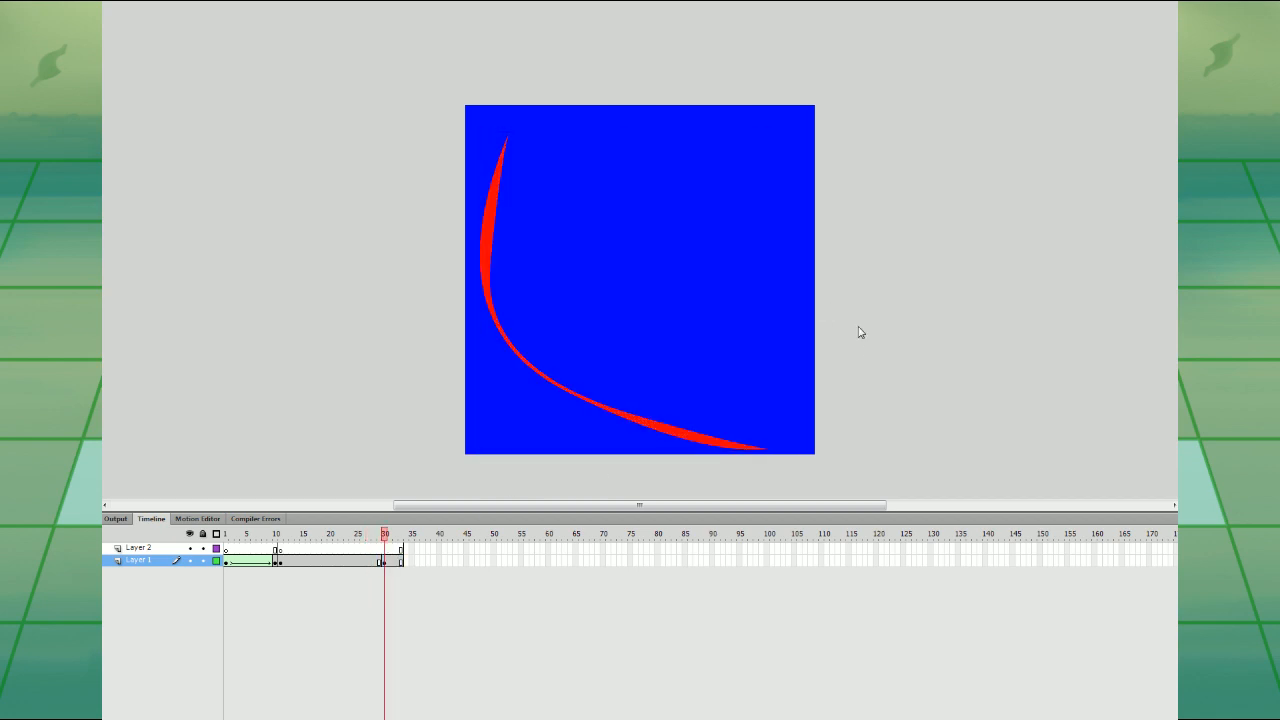
- Add a second curved stroke along the upper-right side in frame 30 and shape-tween Layer 1 between frames 11 and 30
key("ctrl+shift+v")
left_click_drag(729, 226, 770, 222)
left_click(361, 562)
key("Return")
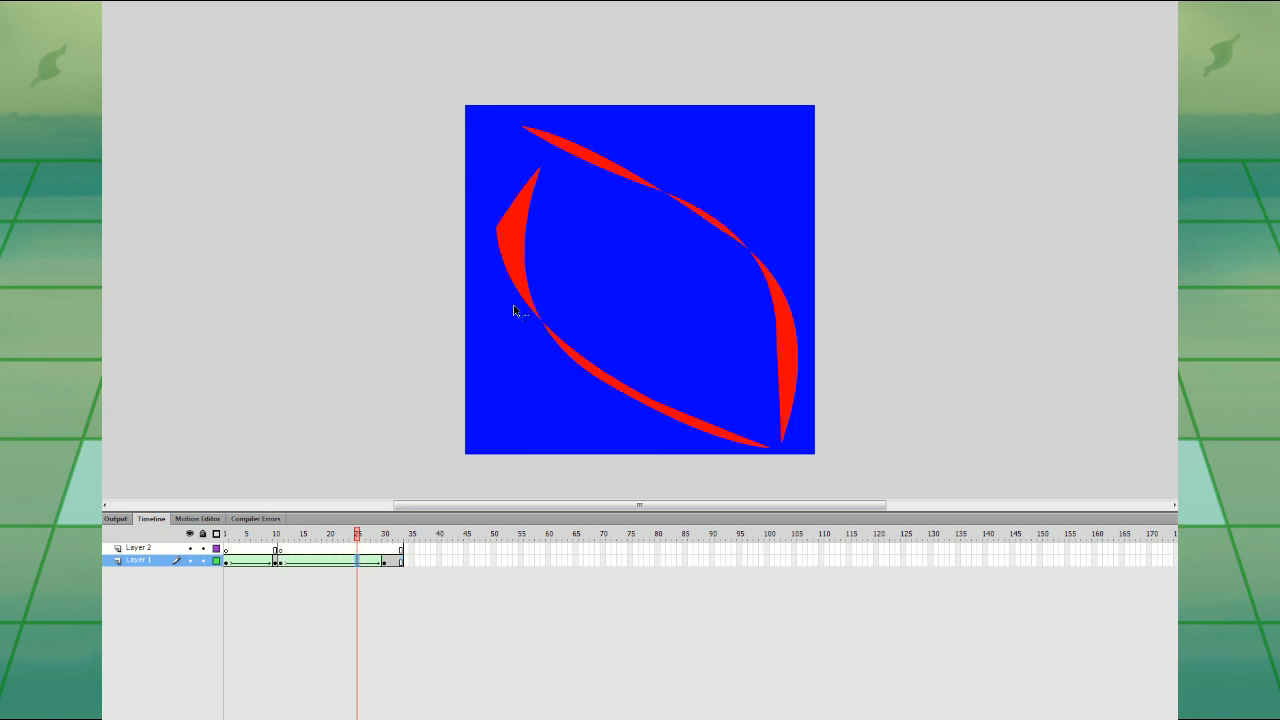
- Clear the tween and keyframes from frames 11 to 30 on Layer 1 and replay the remaining diagonal line animation
left_click_drag(282, 562, 392, 563)
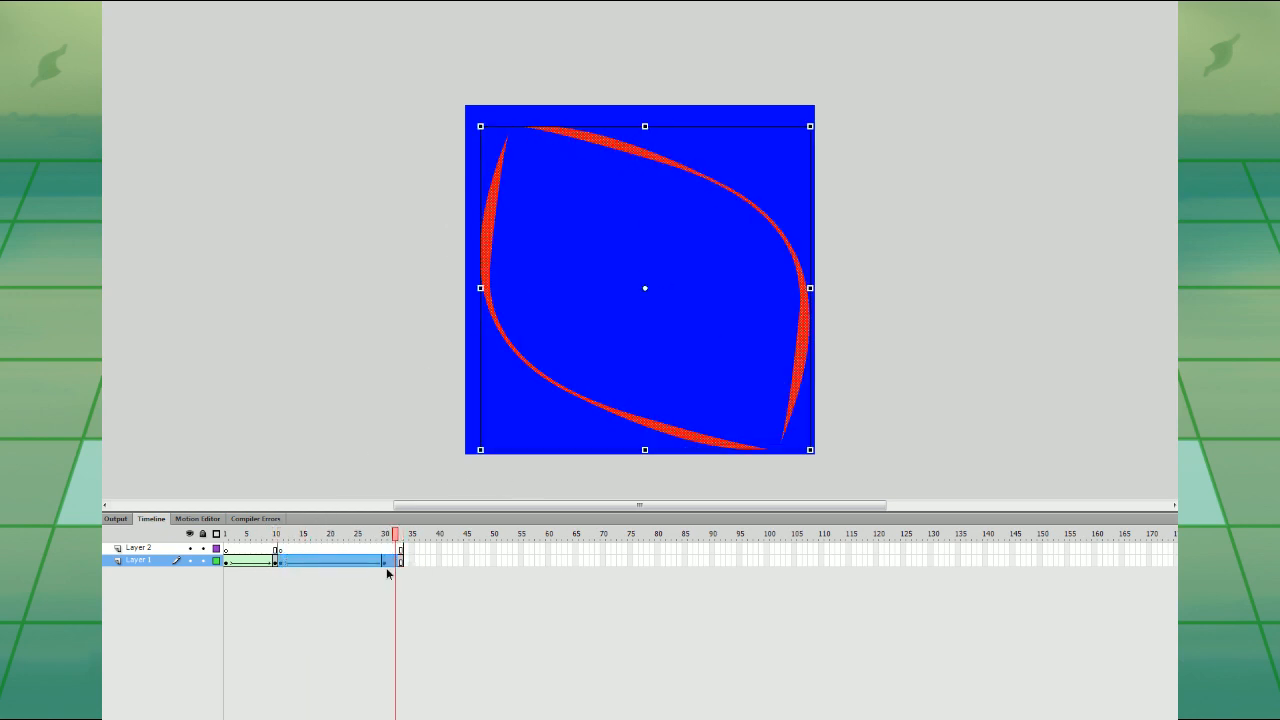
key("Return")
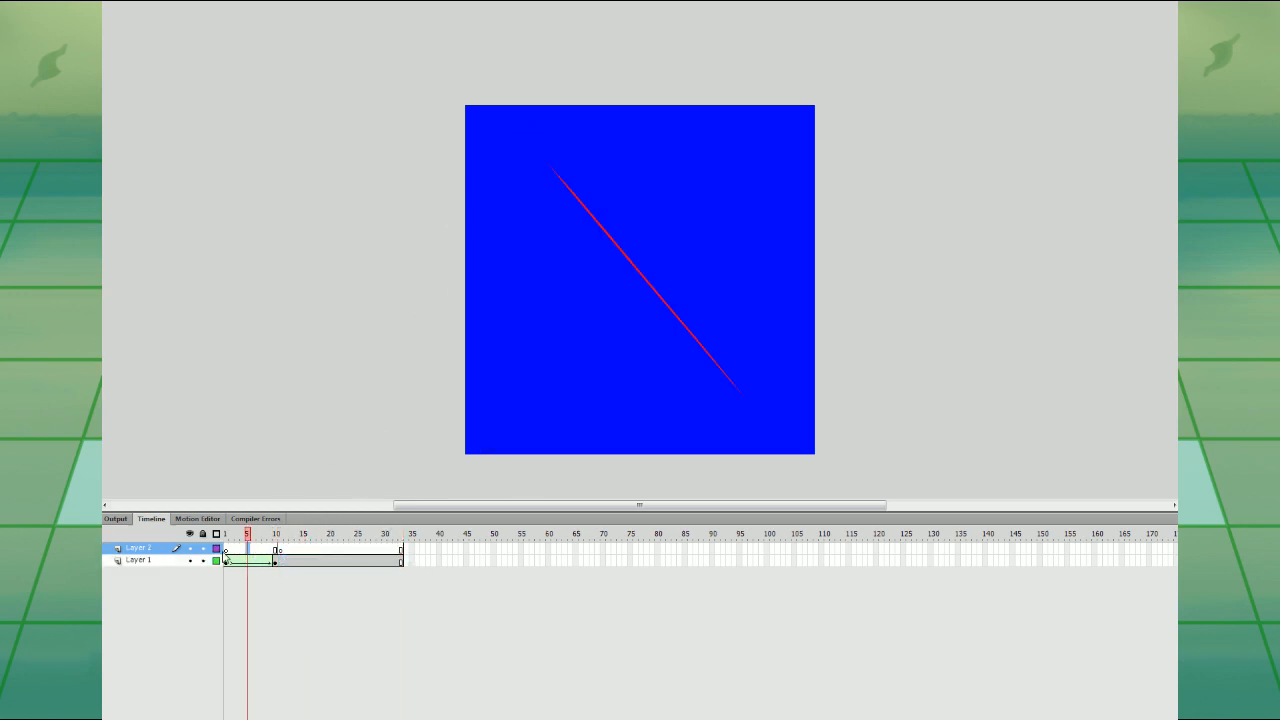
left_click(280, 563)
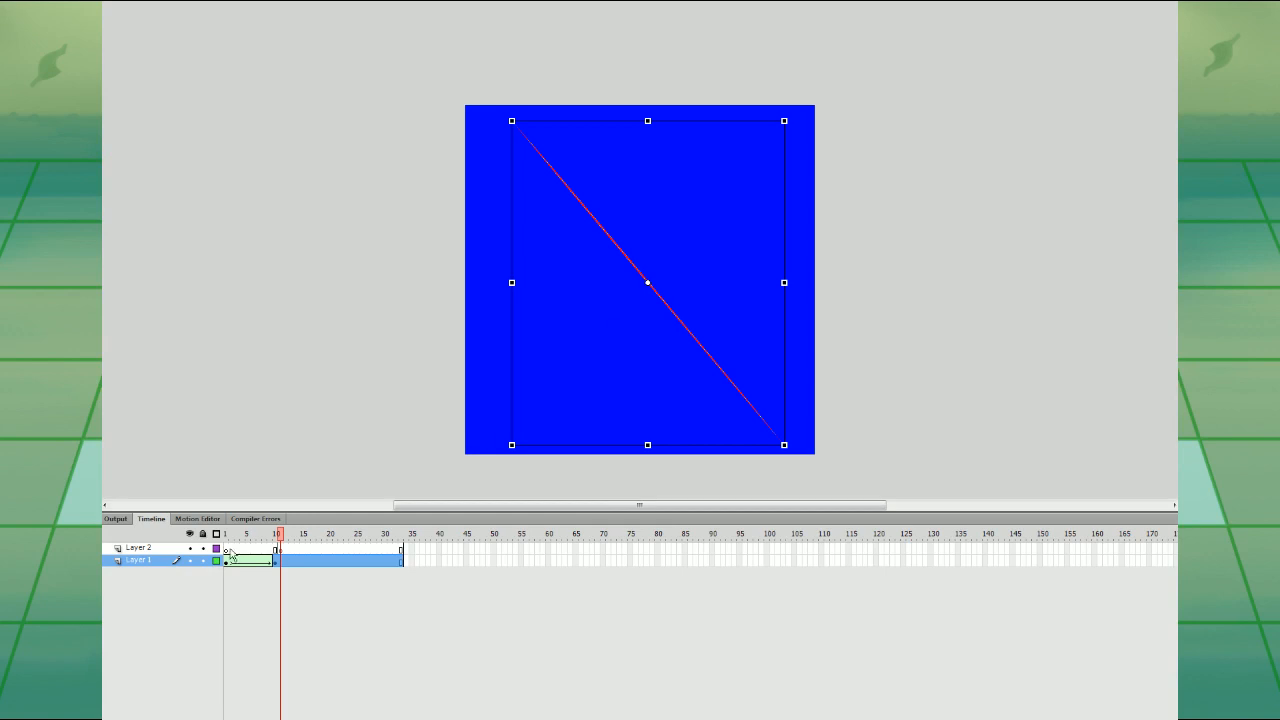
left_click(255, 551)
key("Return")
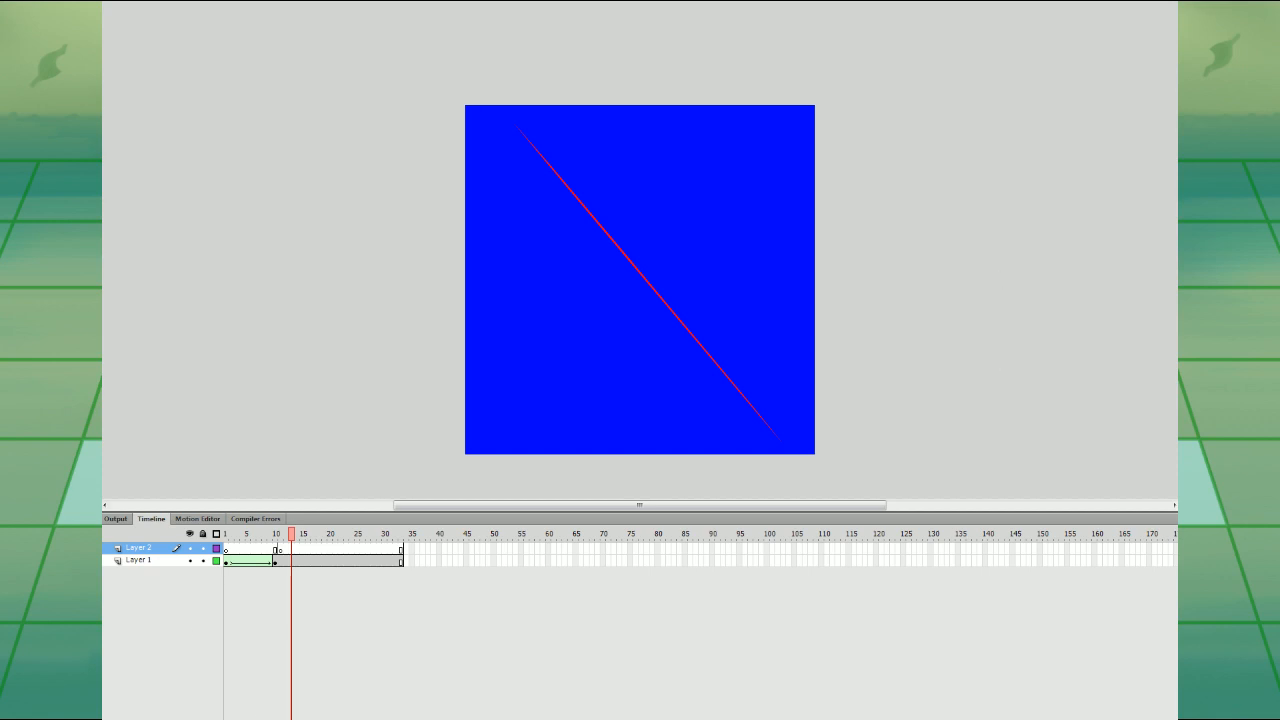
- Insert a blank keyframe at frame 11 on Layer 1, turn on onion skinning and draw two close red diagonal lines
left_click(281, 562)
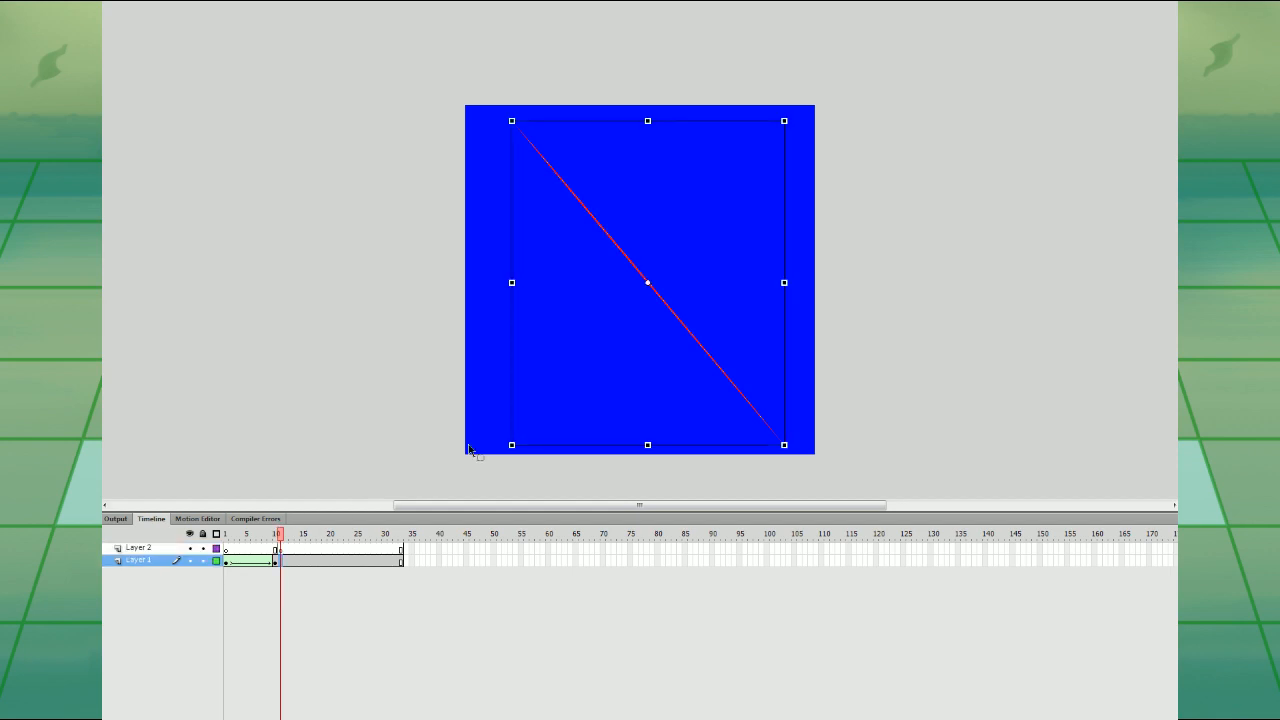
left_click(823, 372)
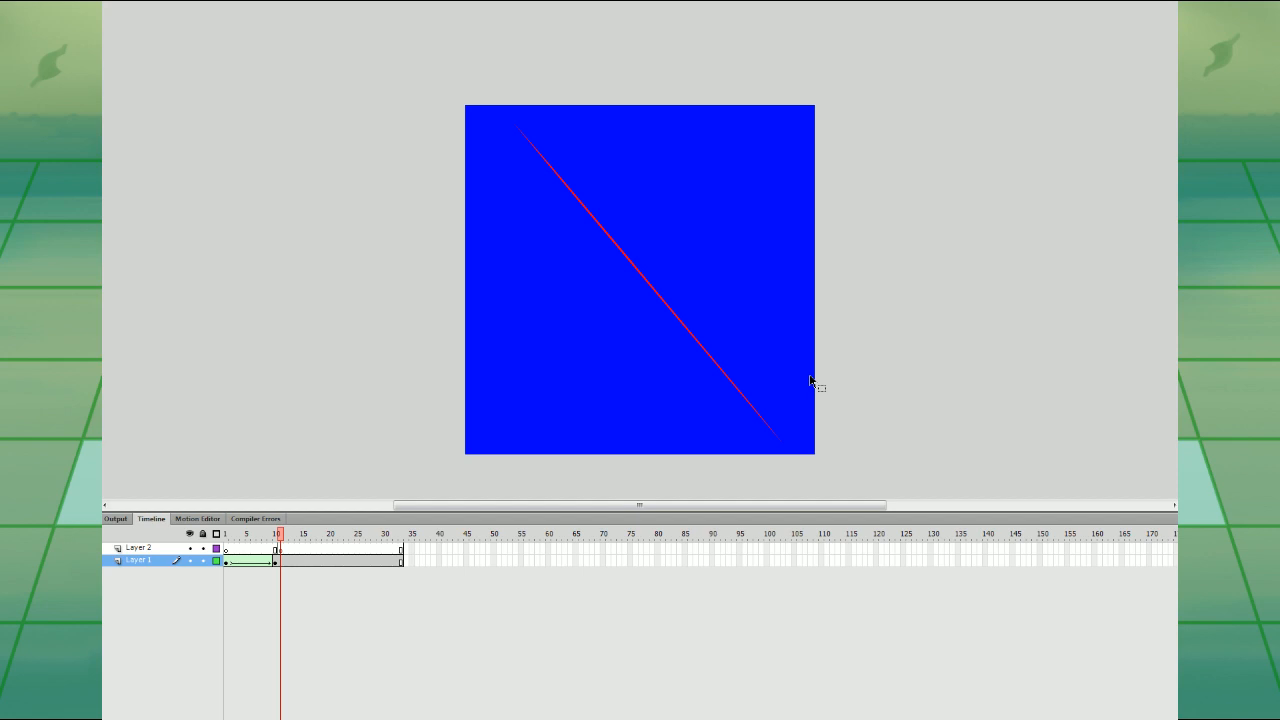
left_click(286, 562)
key("F7")
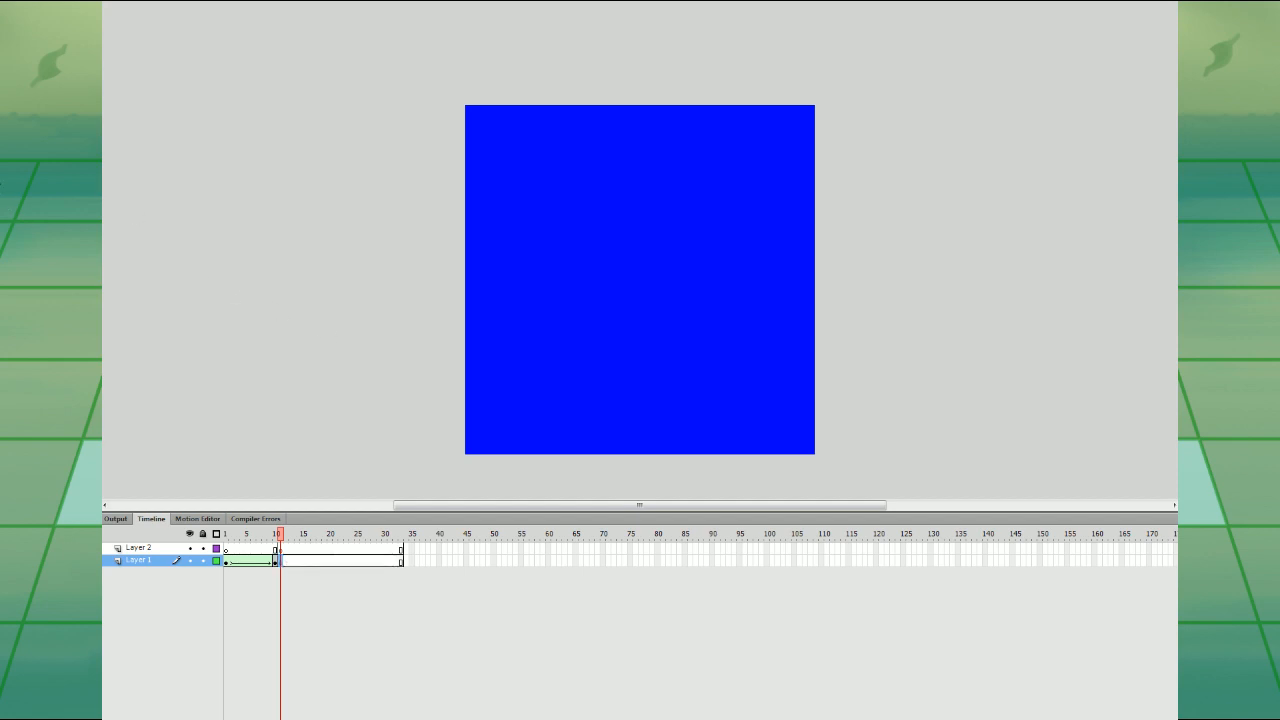
left_click(318, 718)
left_click_drag(497, 126, 771, 420)
left_click_drag(540, 130, 762, 380)
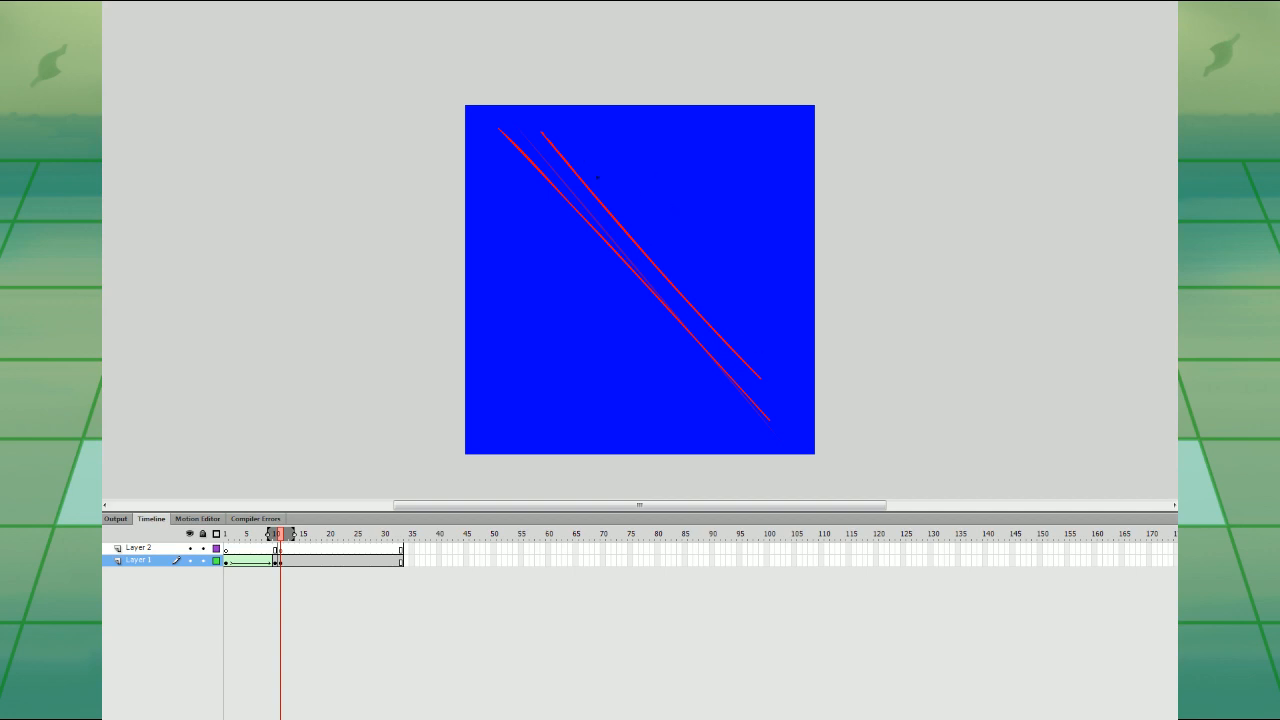
left_click(291, 561)
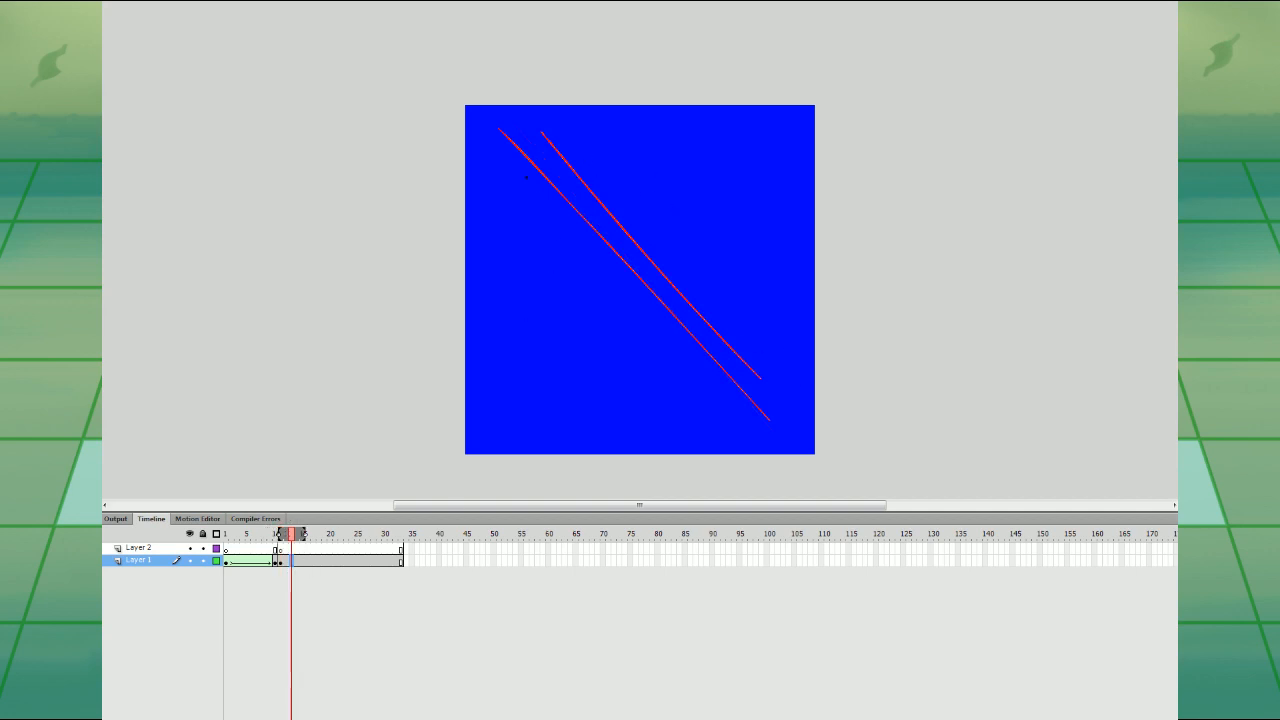
left_click_drag(525, 177, 714, 398)
key("ctrl+z")
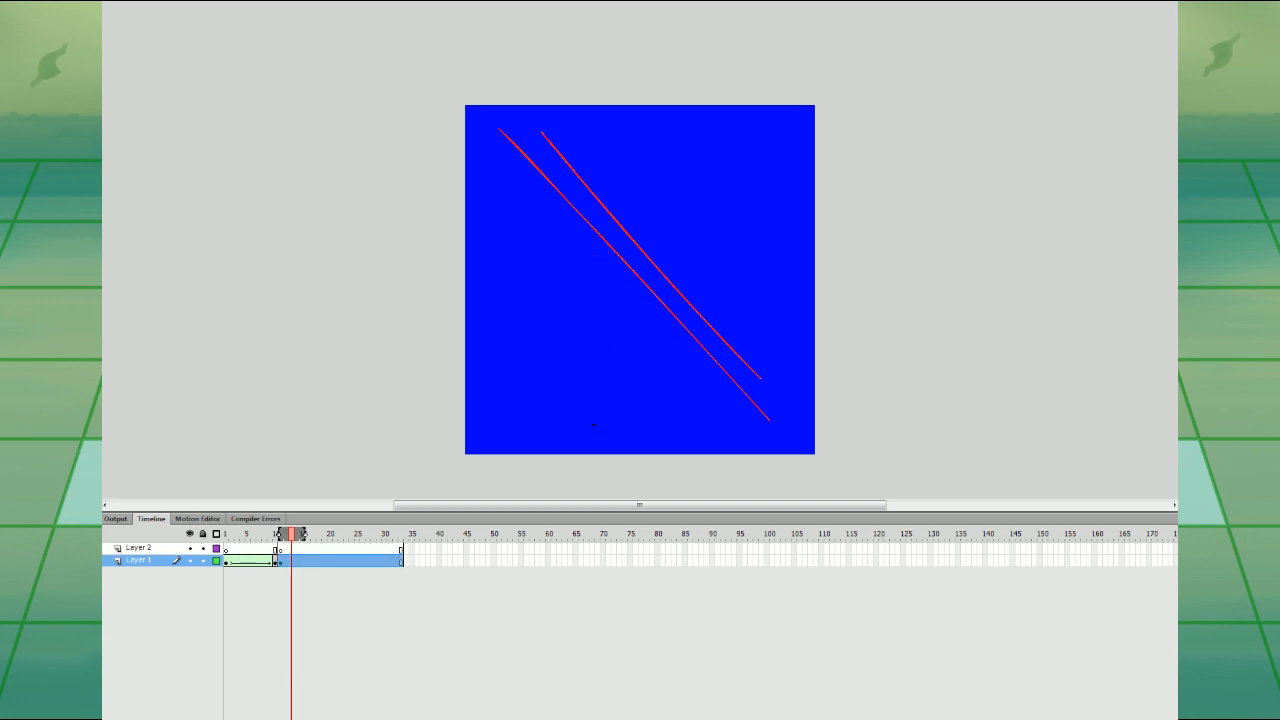
left_click(281, 561)
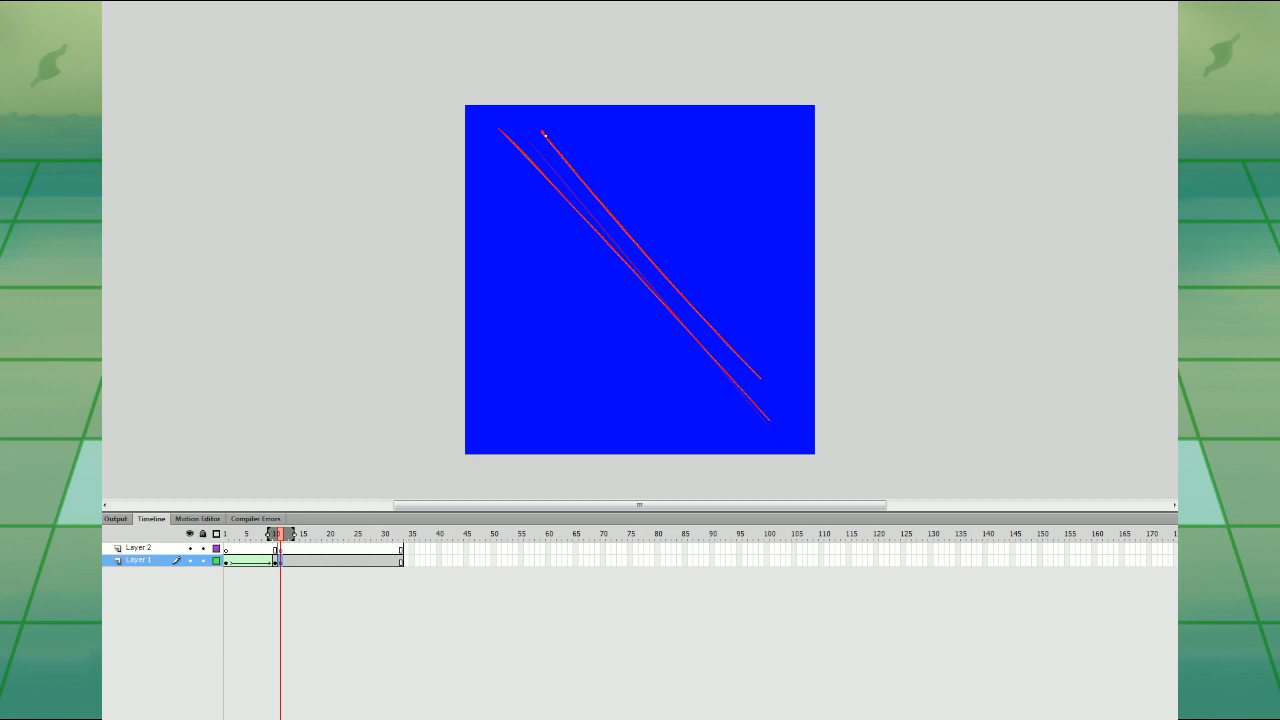
left_click_drag(544, 134, 657, 294)
key("ctrl+z")
mouse_move(764, 413)
left_mouse_down()
mouse_move(541, 123)
mouse_move(659, 287)
left_mouse_up()
key("ctrl+z")
left_click_drag(767, 416, 770, 420)
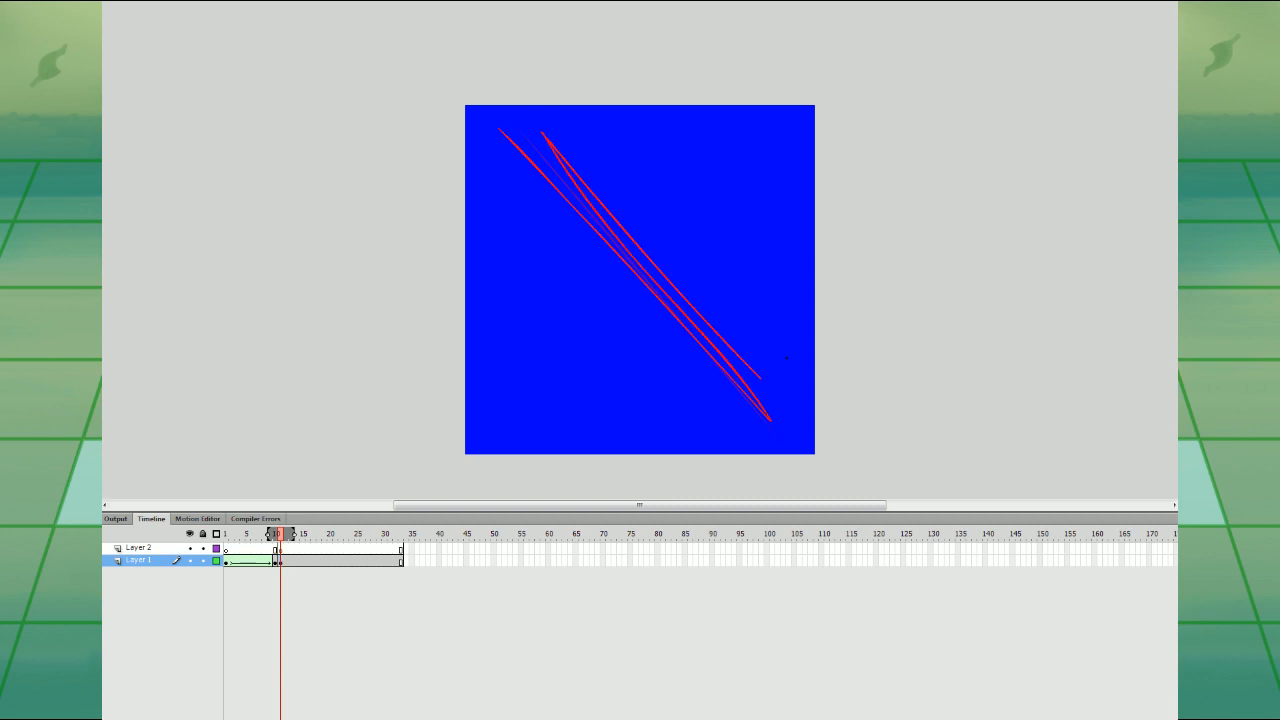
key("ctrl+z")
left_click_drag(542, 134, 593, 215)
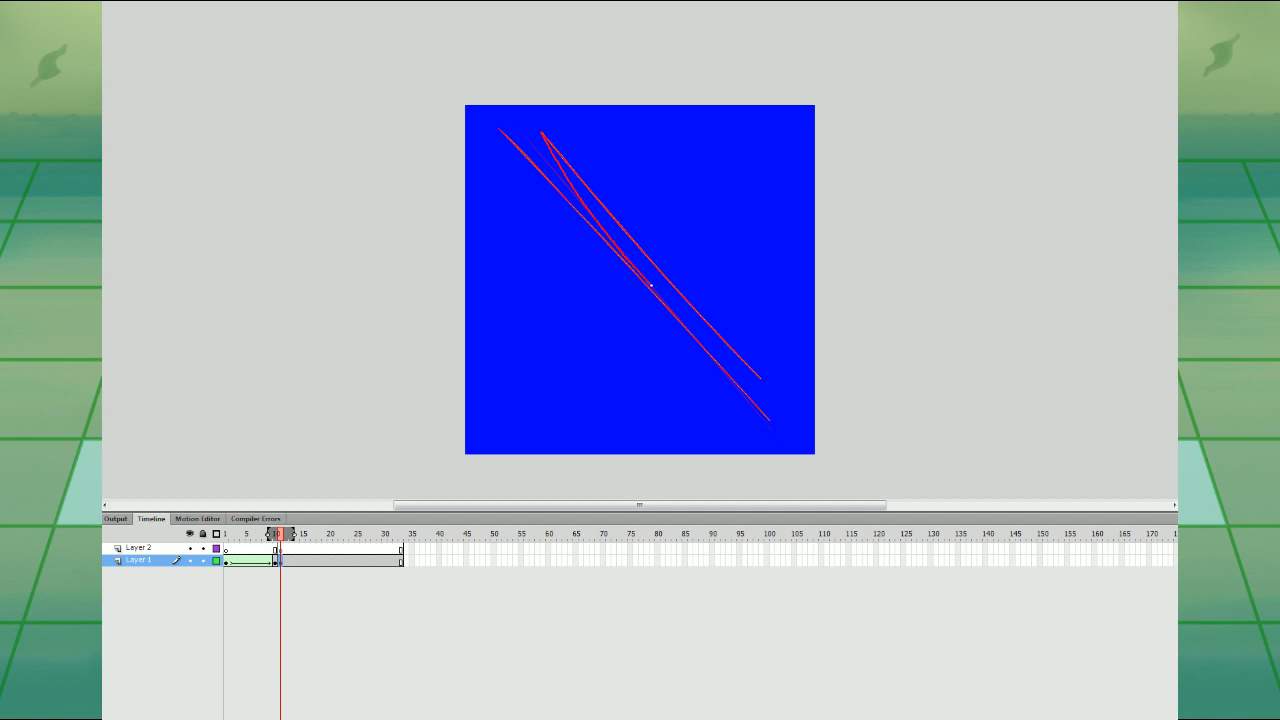
left_click_drag(693, 327, 770, 420)
key("ctrl+z")
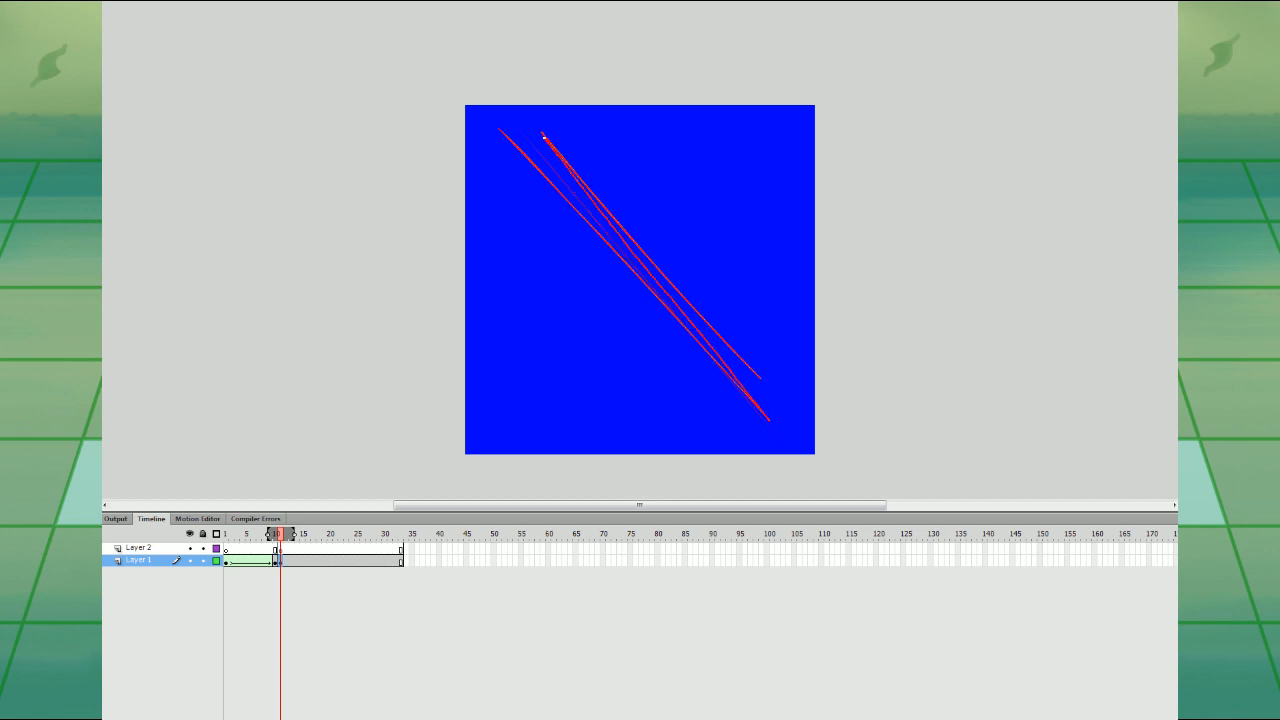
- Rework frame 11 into three red diagonals meeting at the lower-right end, with a shorter line branching from each outer diagonal's upper end
left_click_drag(544, 137, 542, 132)
left_click(543, 140)
left_click(529, 114)
left_click_drag(769, 420, 505, 184)
key("ctrl+z")
mouse_move(763, 414)
left_mouse_down()
mouse_move(512, 170)
mouse_move(674, 371)
mouse_move(726, 414)
mouse_move(767, 418)
mouse_move(497, 158)
mouse_move(733, 420)
left_mouse_up()
key("ctrl+z")
left_click_drag(761, 378, 776, 386)
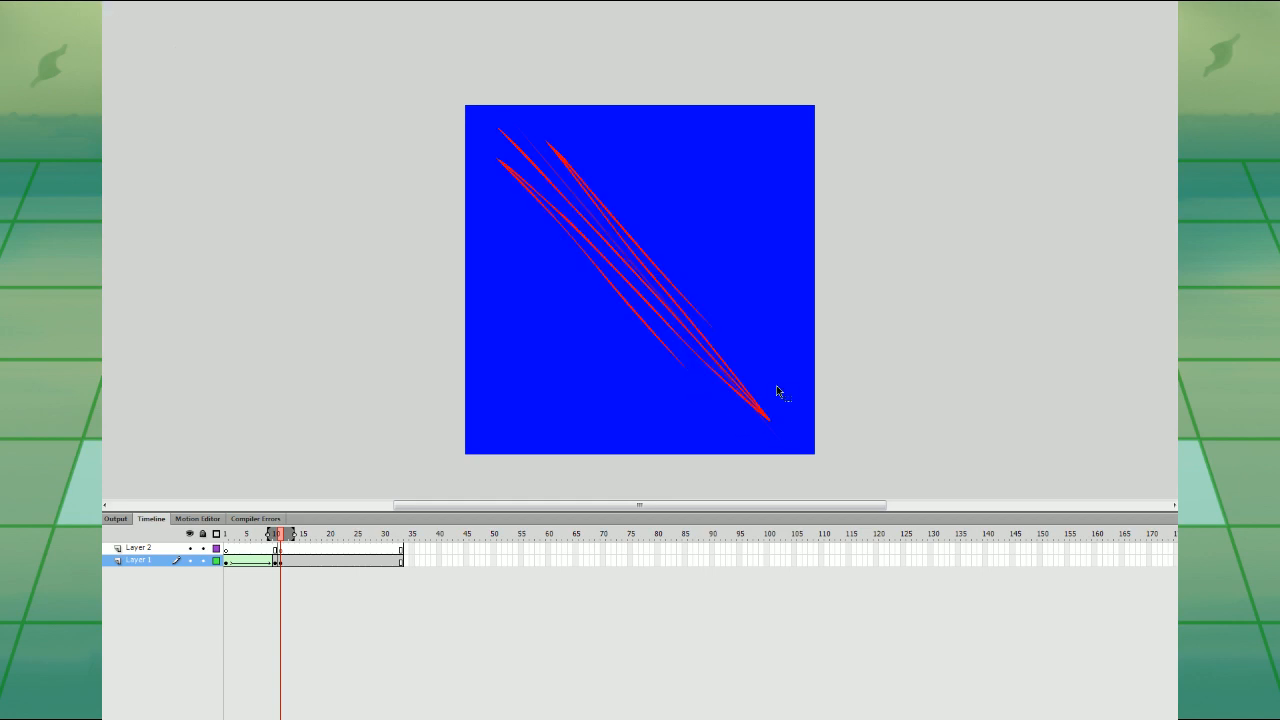
- Insert a keyframe at frame 17 on Layer 1 and rotate its branching red line drawing upright
left_click(311, 562)
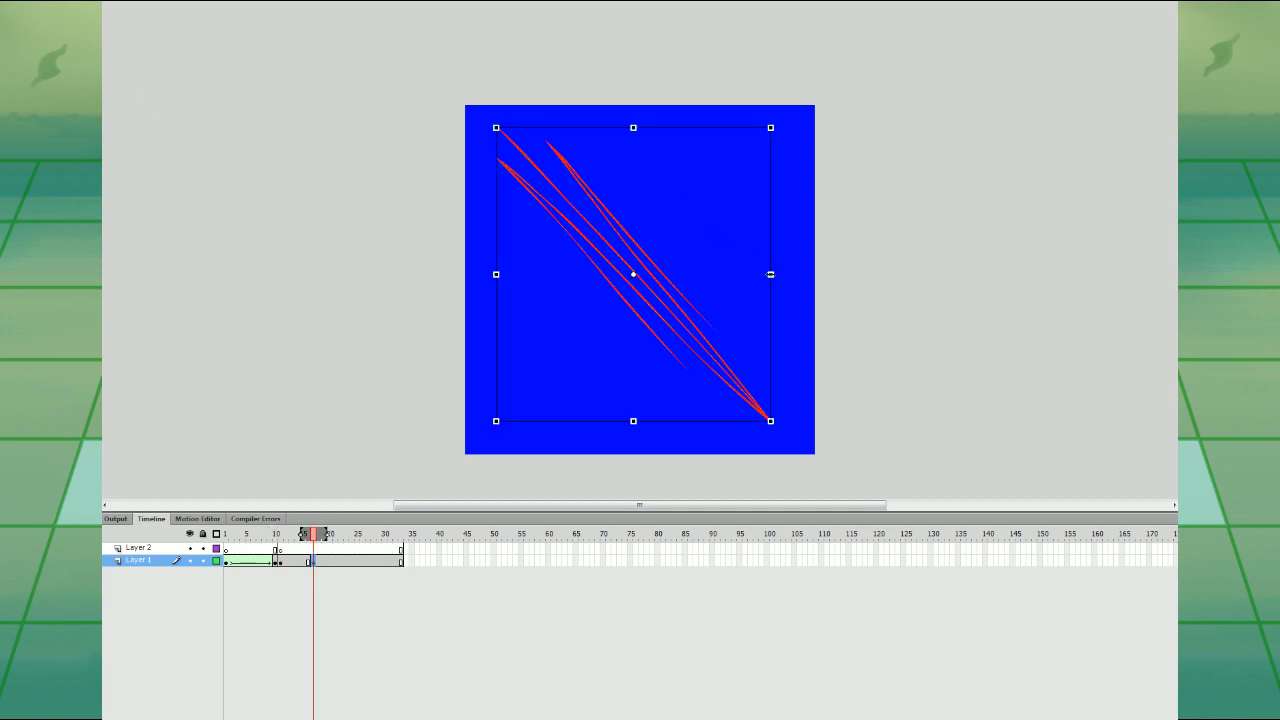
mouse_move(770, 274)
left_mouse_down()
mouse_move(828, 262)
mouse_move(771, 264)
left_mouse_up()
left_click_drag(722, 127, 806, 111)
left_click(623, 229)
left_click_drag(546, 84, 803, 490)
left_click_drag(768, 146, 834, 171)
left_click(785, 222)
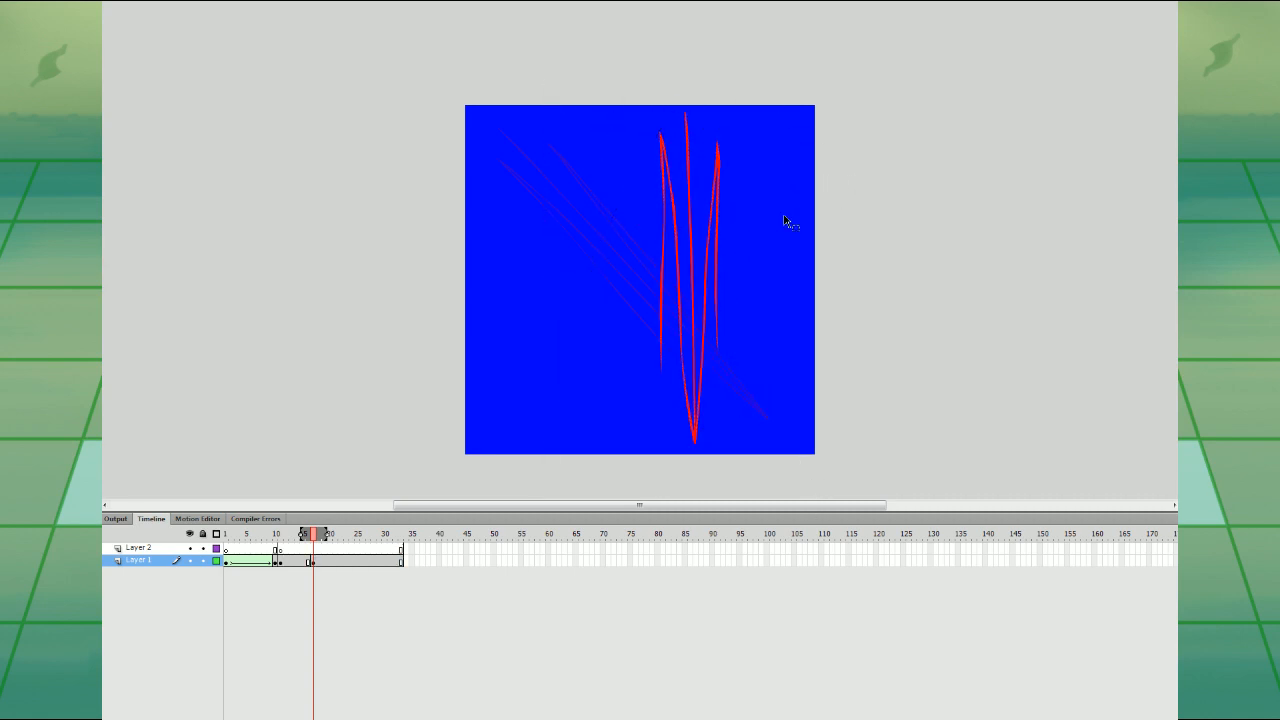
- Widen frame 17's upright branching drawing to about three-quarters of the blue square's width
key("ctrl+Return")
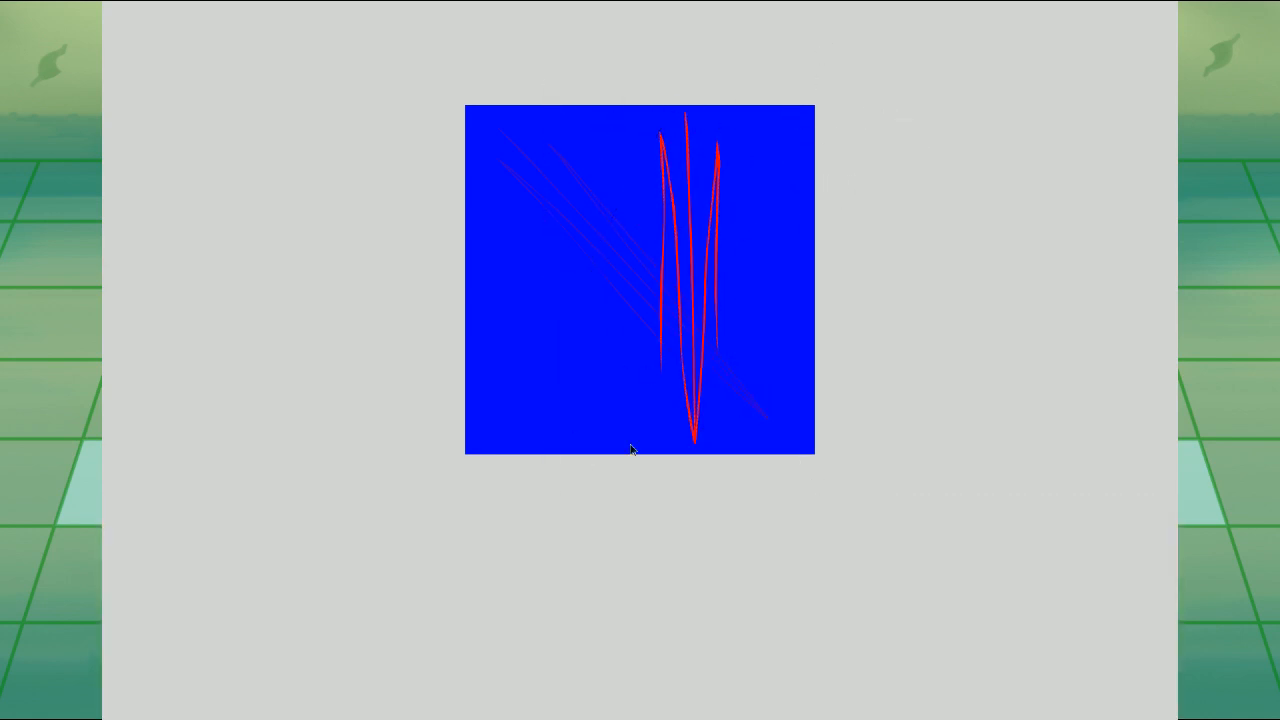
key("ctrl+w")
left_click_drag(618, 57, 694, 206)
left_click_drag(720, 277, 886, 257)
key("ctrl+z")
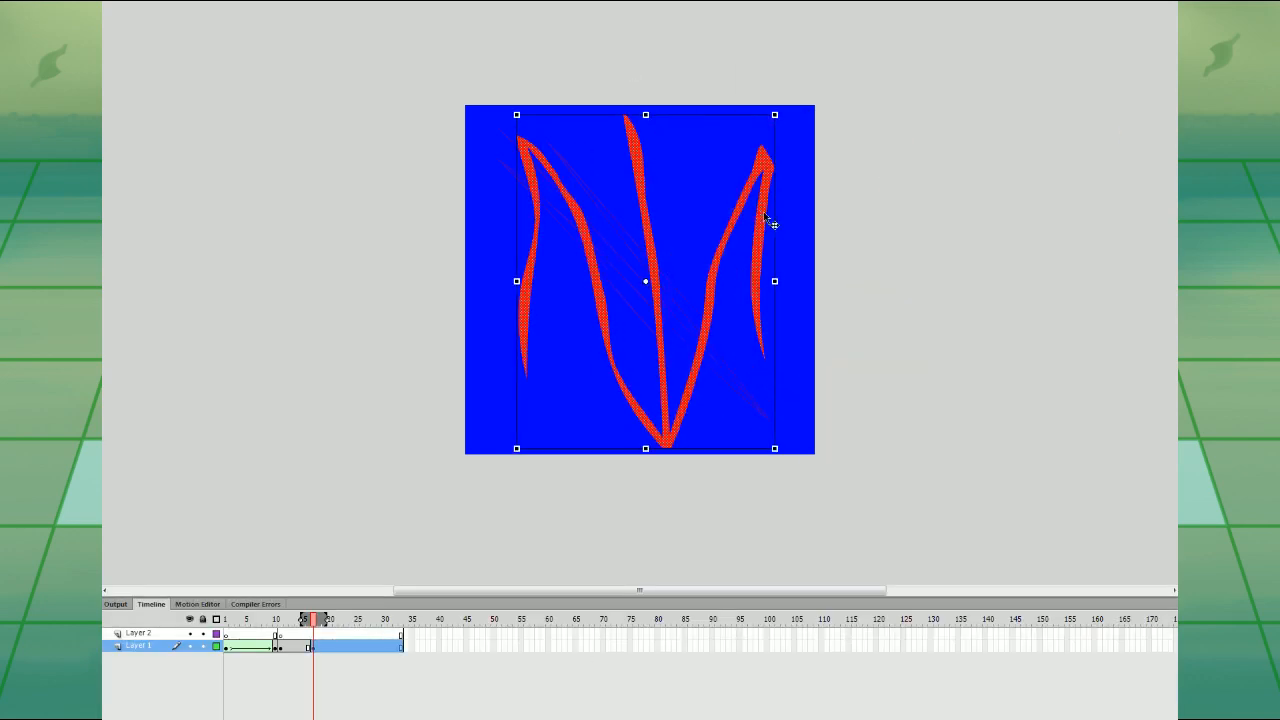
- Rotate frame 17's widened drawing back to the diagonal direction and fit it inside the blue square
left_click_drag(775, 451, 840, 292)
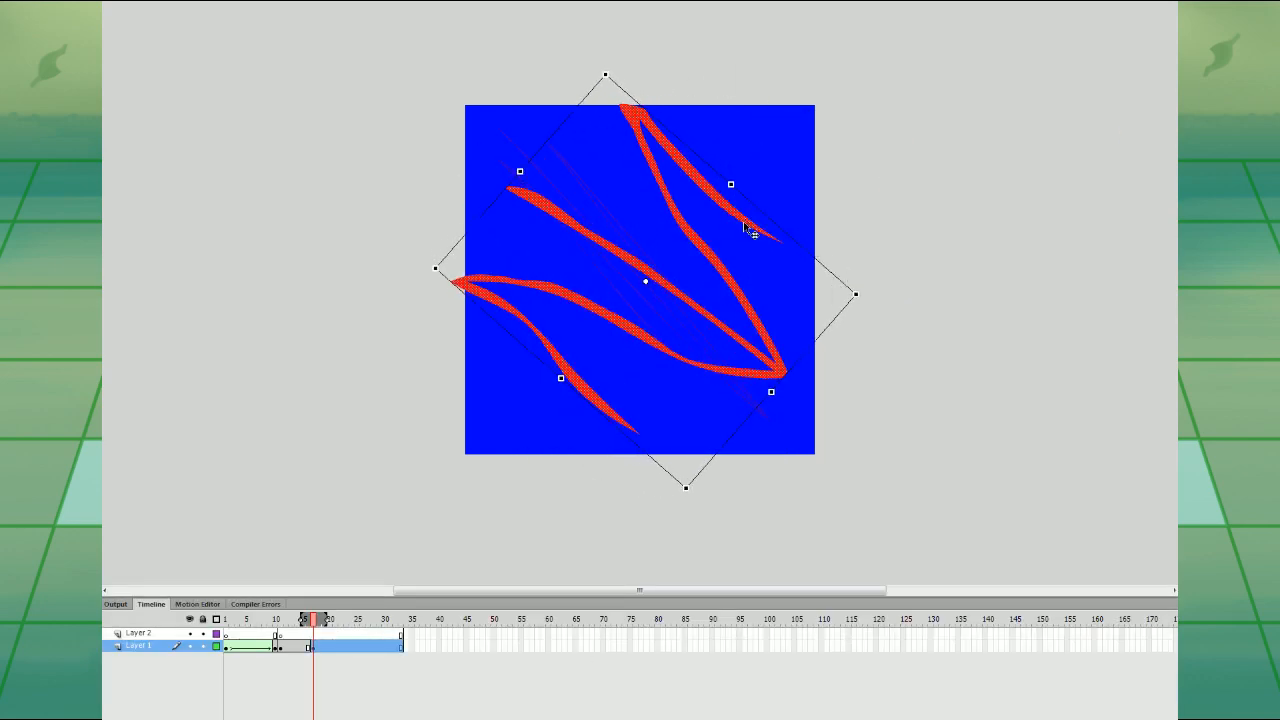
left_click_drag(751, 231, 766, 234)
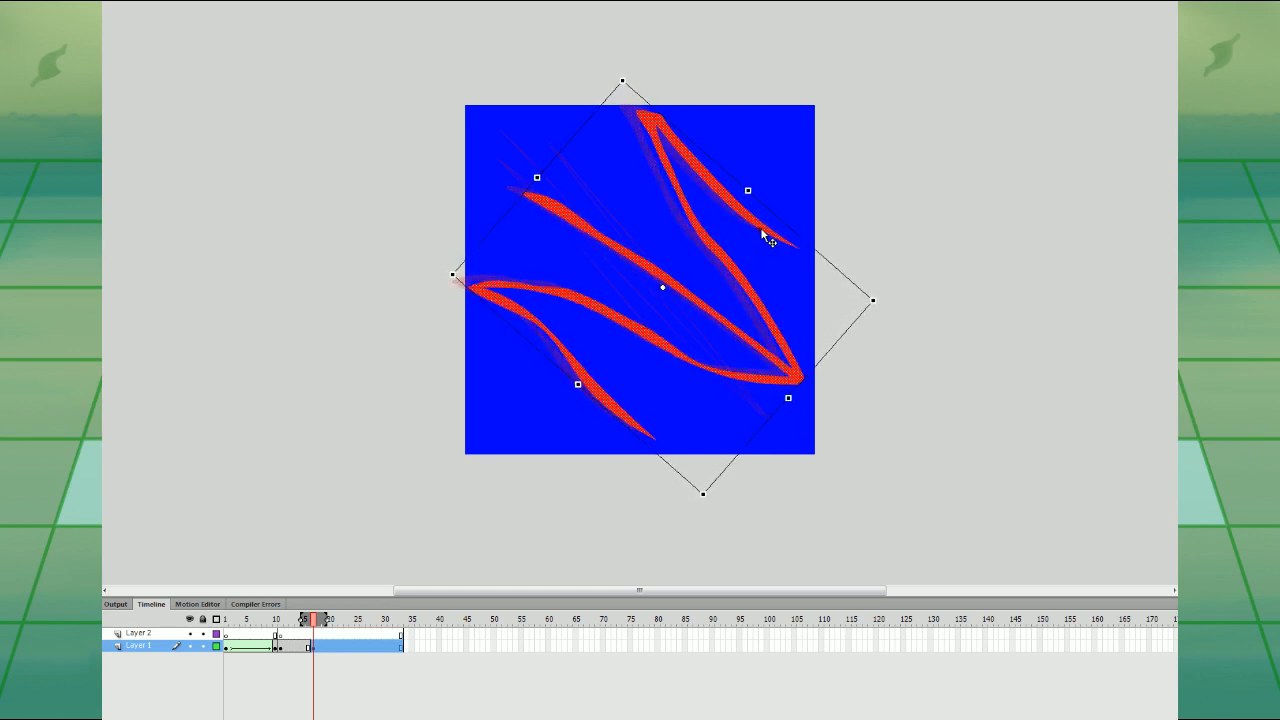
left_click(836, 208)
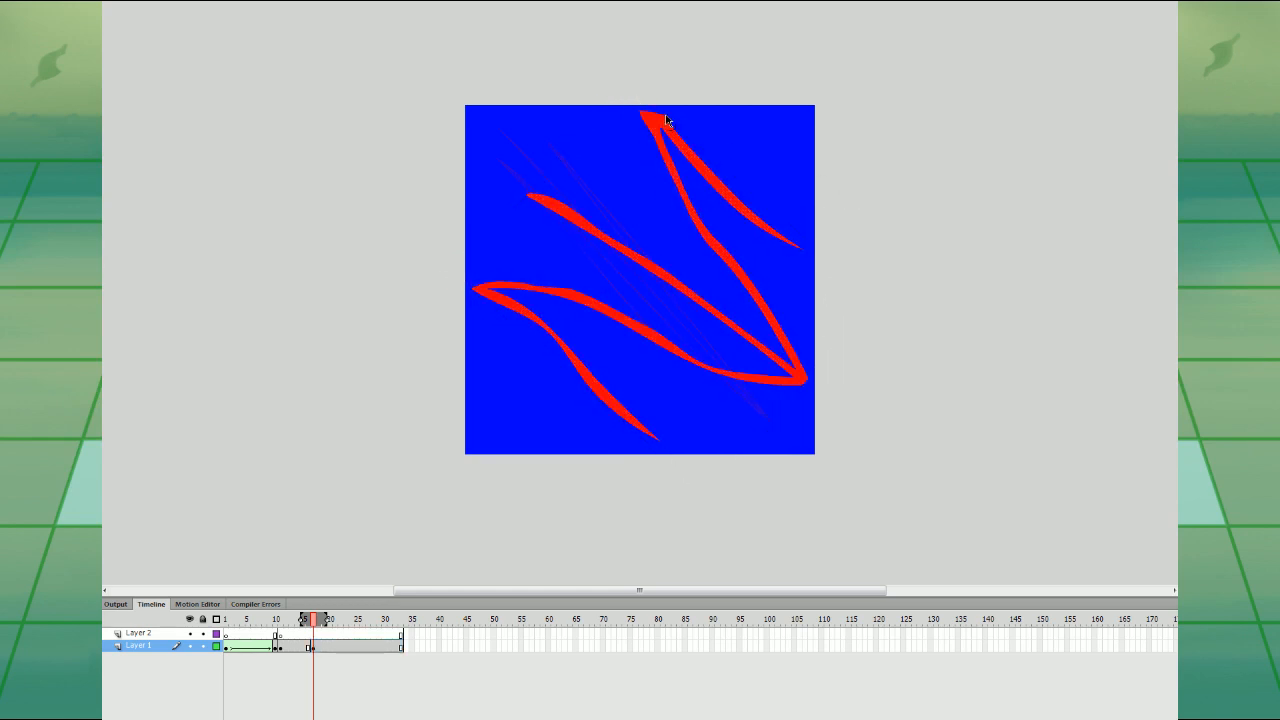
left_click(677, 280)
mouse_move(818, 108)
left_mouse_down()
mouse_move(820, 177)
mouse_move(817, 163)
left_mouse_up()
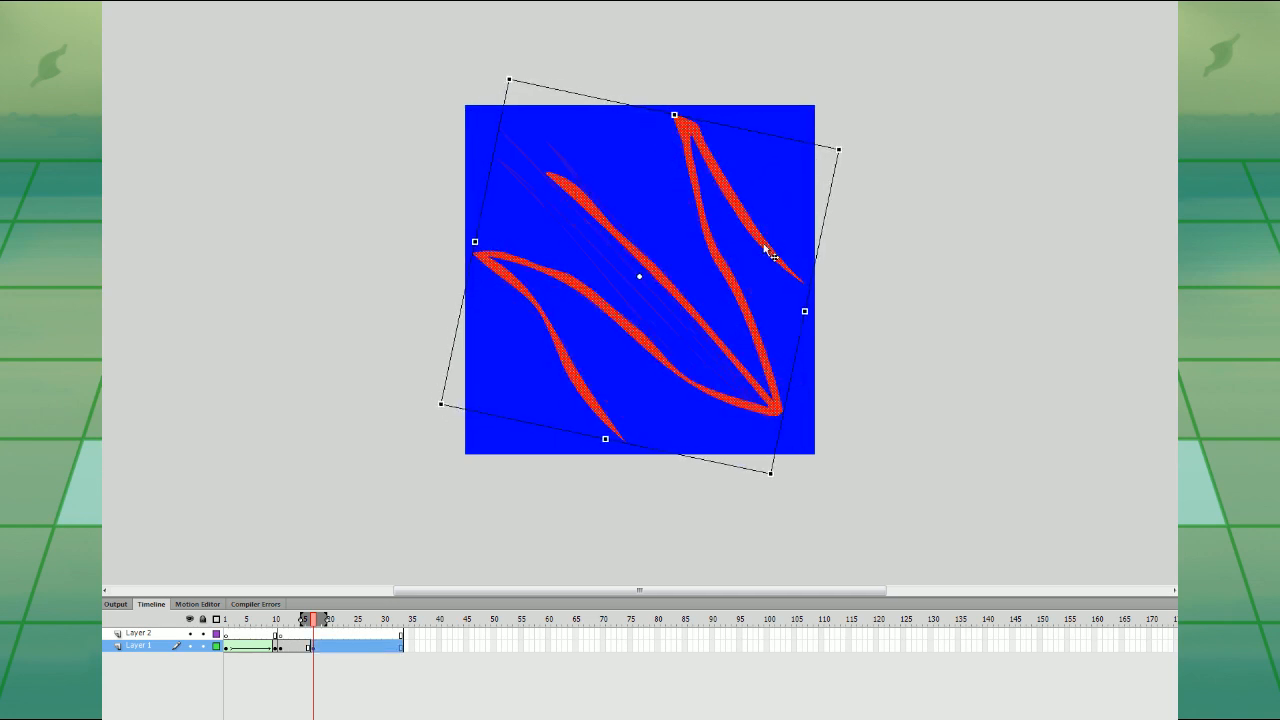
left_click_drag(764, 246, 763, 244)
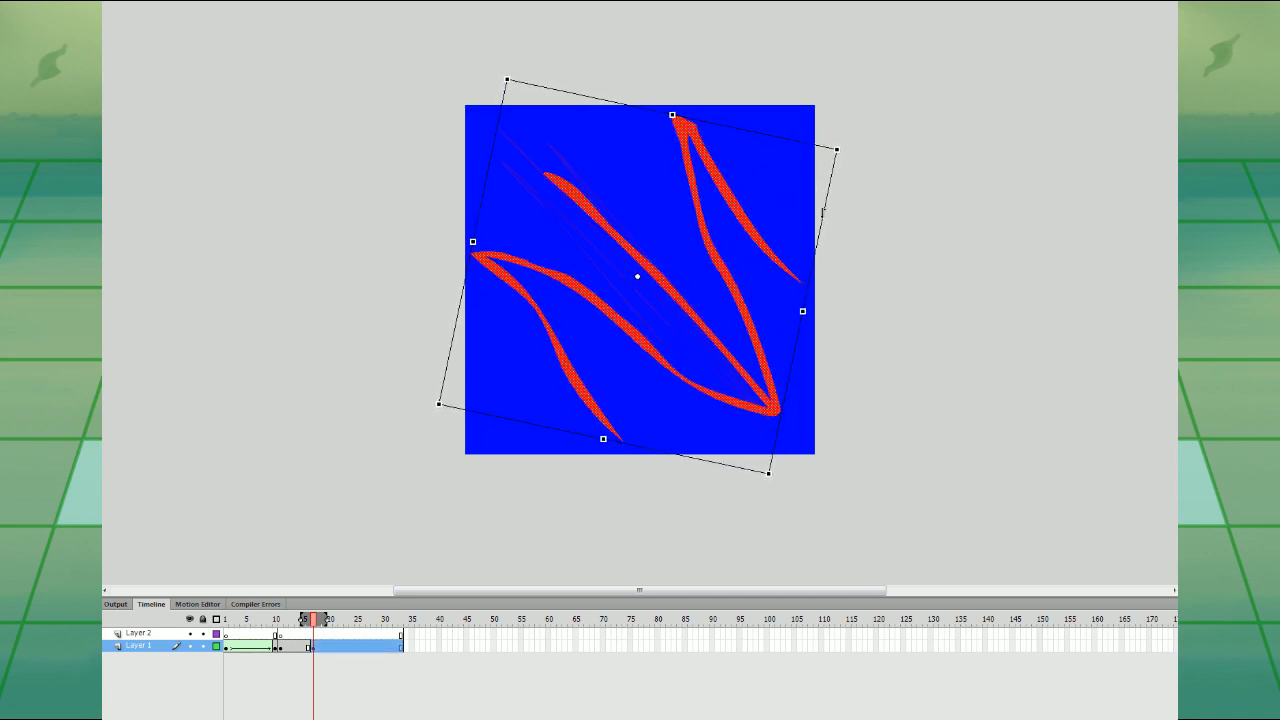
- Create a shape tween between frames 11 and 17 on Layer 1 and scrub through it
right_click(296, 651)
left_click(434, 280)
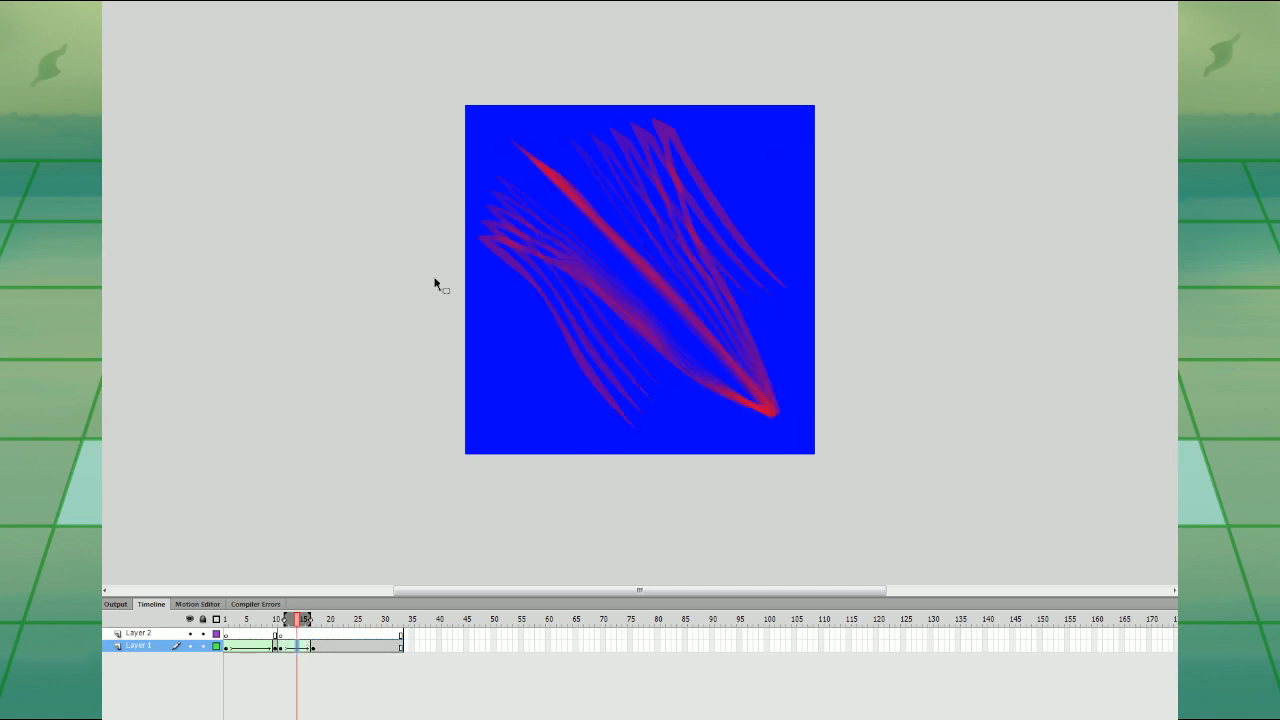
left_click_drag(274, 620, 343, 620)
- Extend frame 17's middle stroke toward the blue square's corners and pull the shared lower-right point and both branch tips outward
left_click(313, 649)
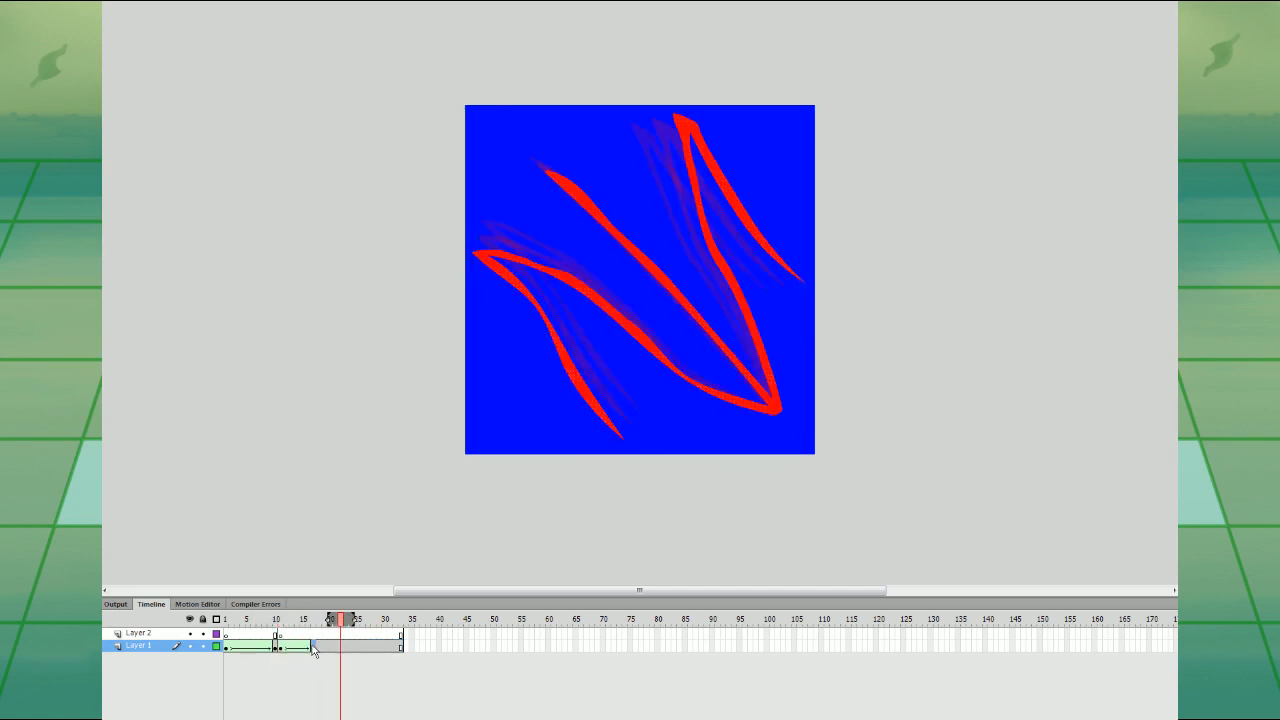
left_click(606, 171)
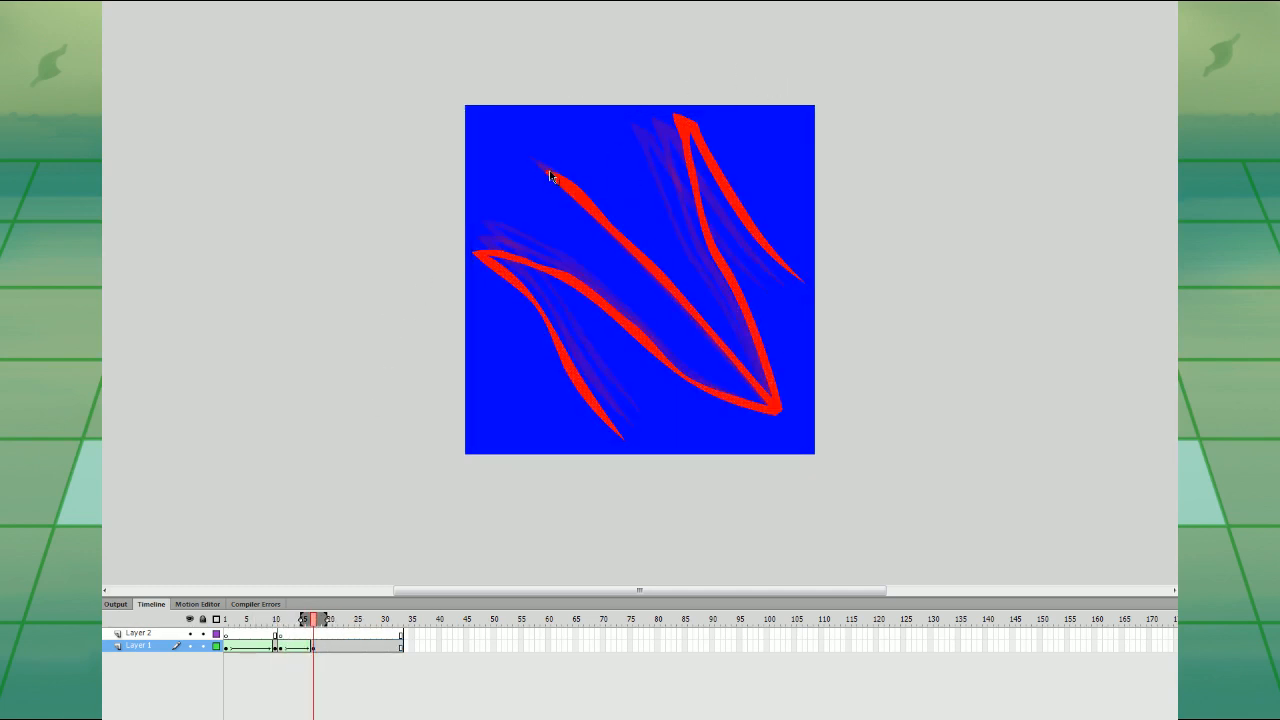
left_click_drag(545, 175, 487, 123)
left_click_drag(786, 420, 796, 436)
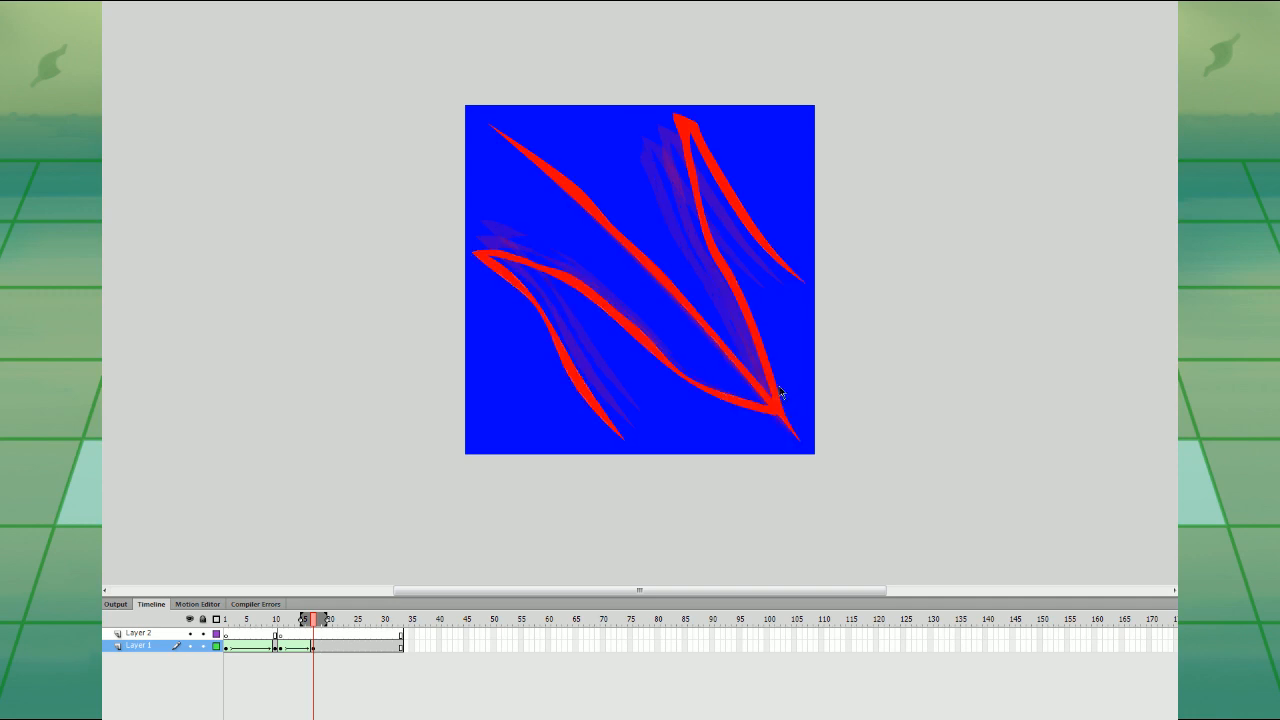
mouse_move(777, 415)
left_mouse_down()
mouse_move(802, 445)
mouse_move(782, 406)
mouse_move(785, 423)
left_mouse_up()
left_click_drag(625, 440, 631, 446)
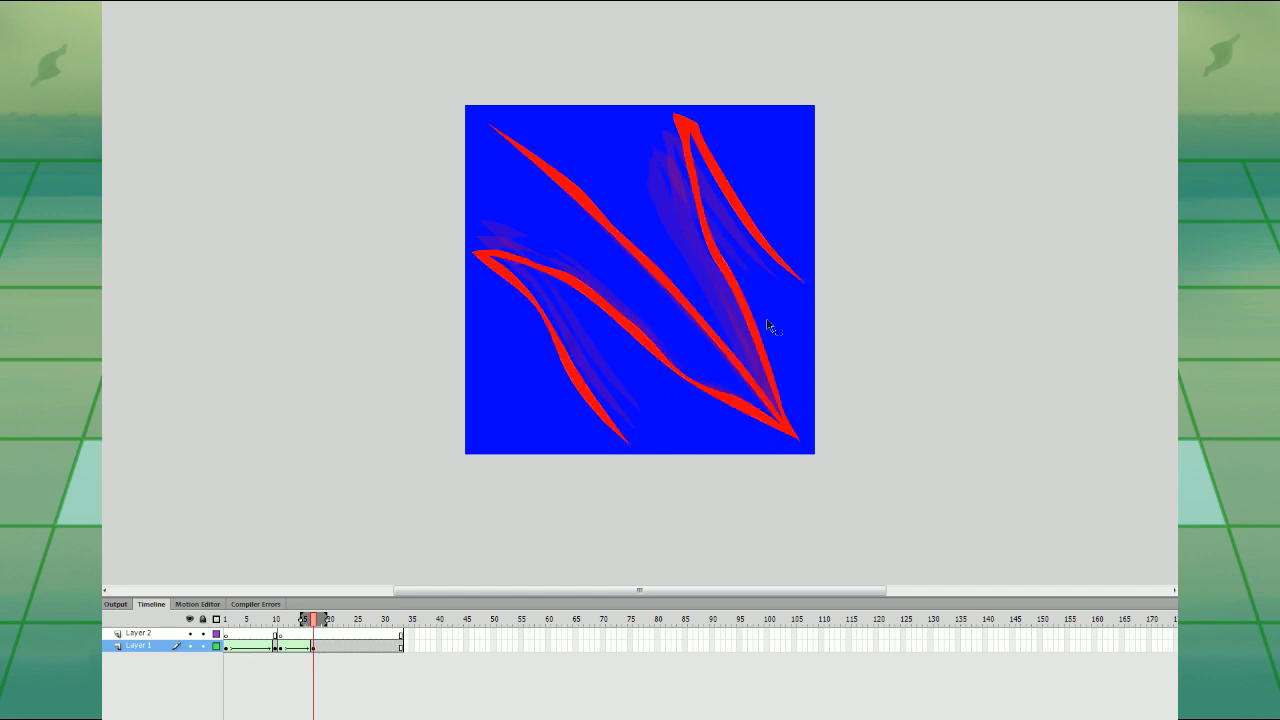
left_click_drag(805, 284, 809, 287)
- Play back the animation around frames 11 to 17 and examine how the branching strokes spread apart
left_click(277, 636)
key("Return")
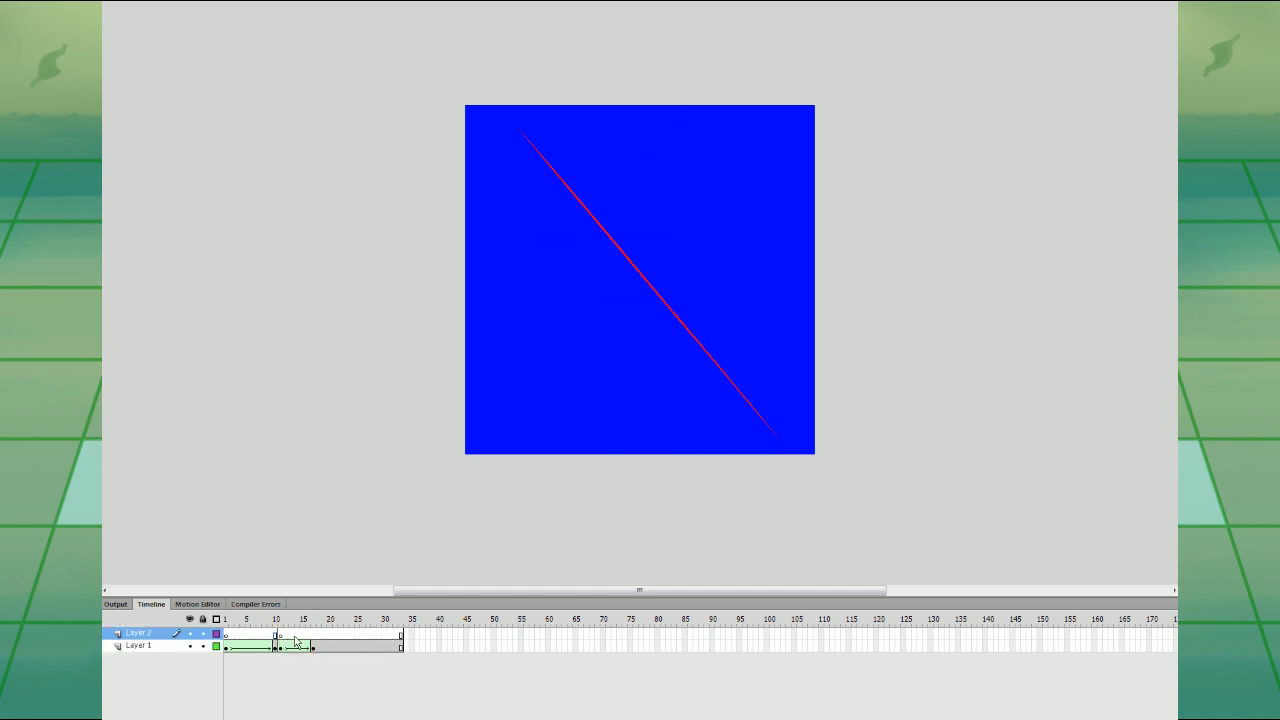
left_click(276, 635)
left_click(280, 635)
left_click(258, 718)
key("Return")
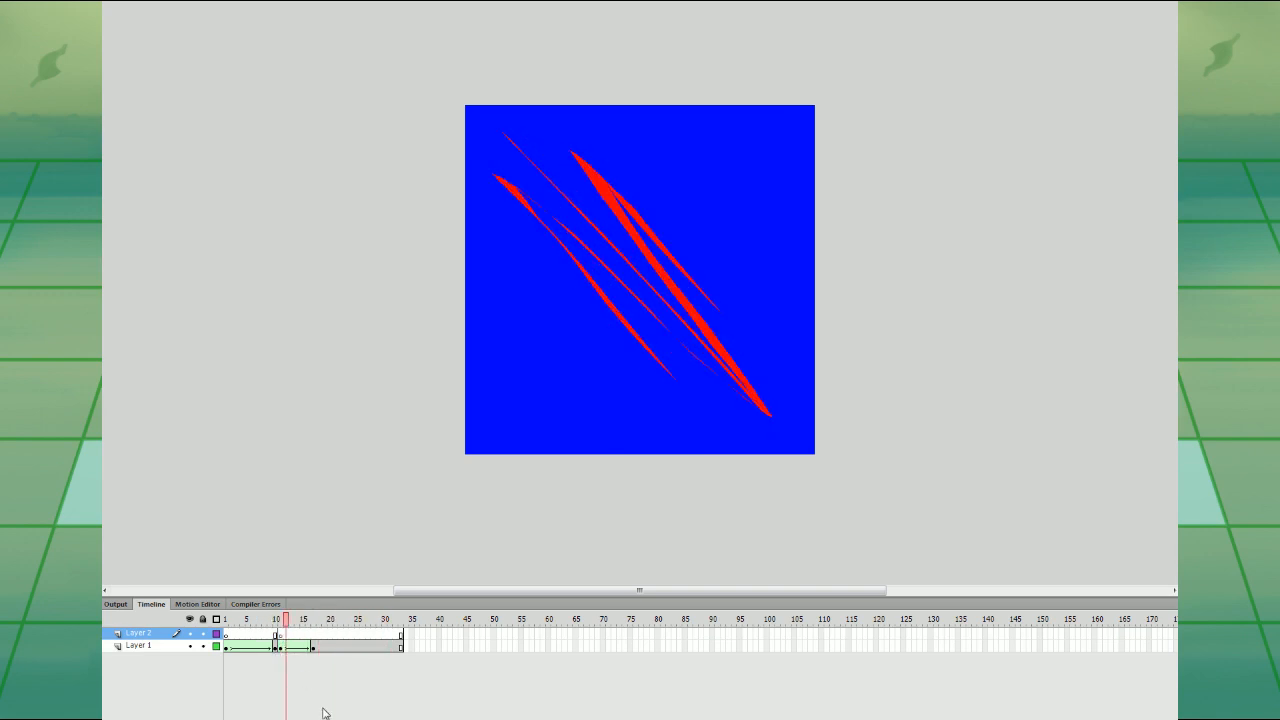
key("Return")
left_click(280, 635)
left_click(313, 636)
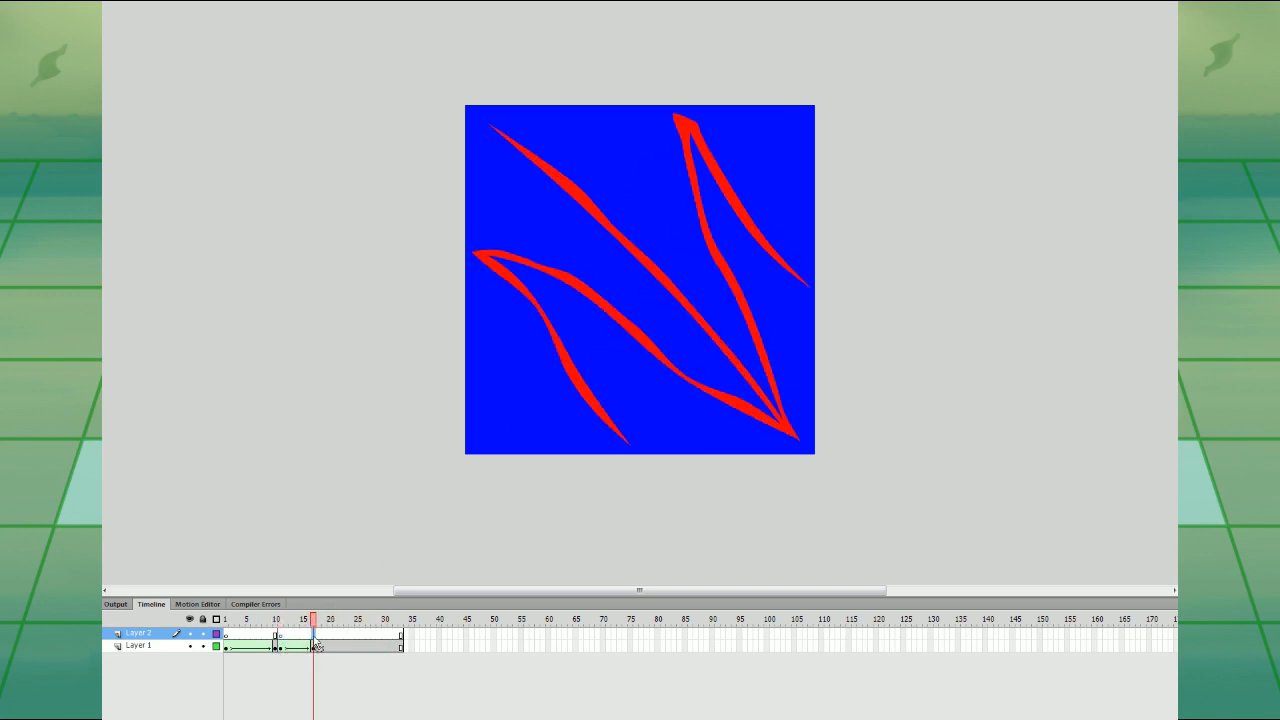
- Sharpen the upper-right and left peaks of frame 17's side strokes into narrow points and recheck the tween near frame 11
left_click(530, 263)
left_click(531, 237)
mouse_move(682, 118)
left_mouse_down()
mouse_move(690, 86)
mouse_move(686, 117)
left_mouse_up()
left_click_drag(473, 252, 479, 251)
left_click_drag(684, 138, 684, 126)
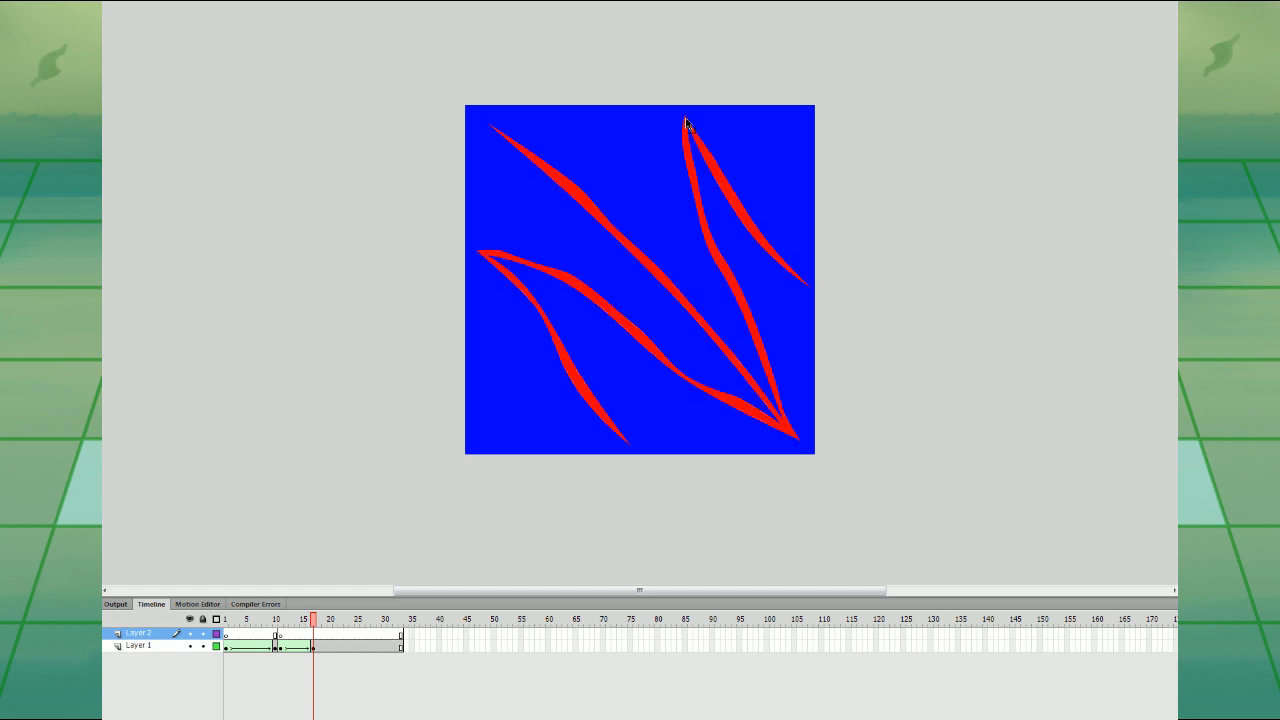
mouse_move(280, 646)
left_mouse_down()
mouse_move(347, 640)
mouse_move(285, 636)
left_mouse_up()
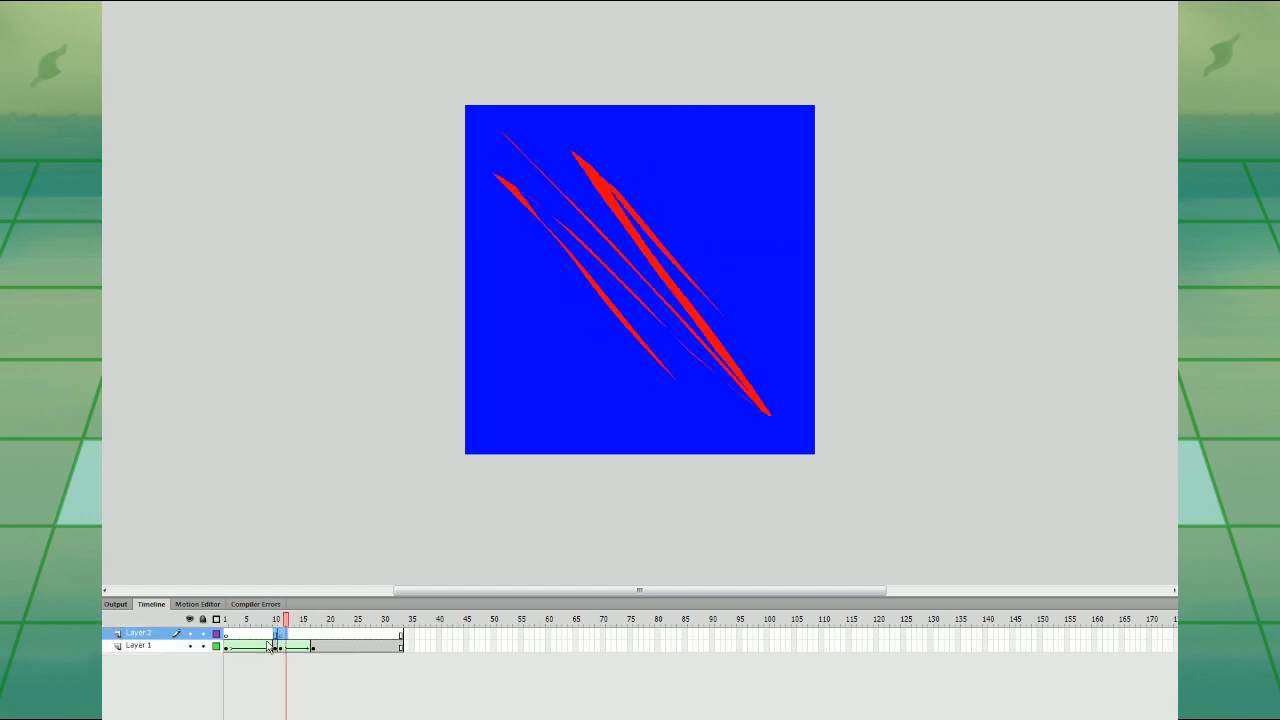
- Play back the tween between frames 11 and 17 and nudge frame 17's strokes slightly up and left
key("Return")
left_click(310, 645)
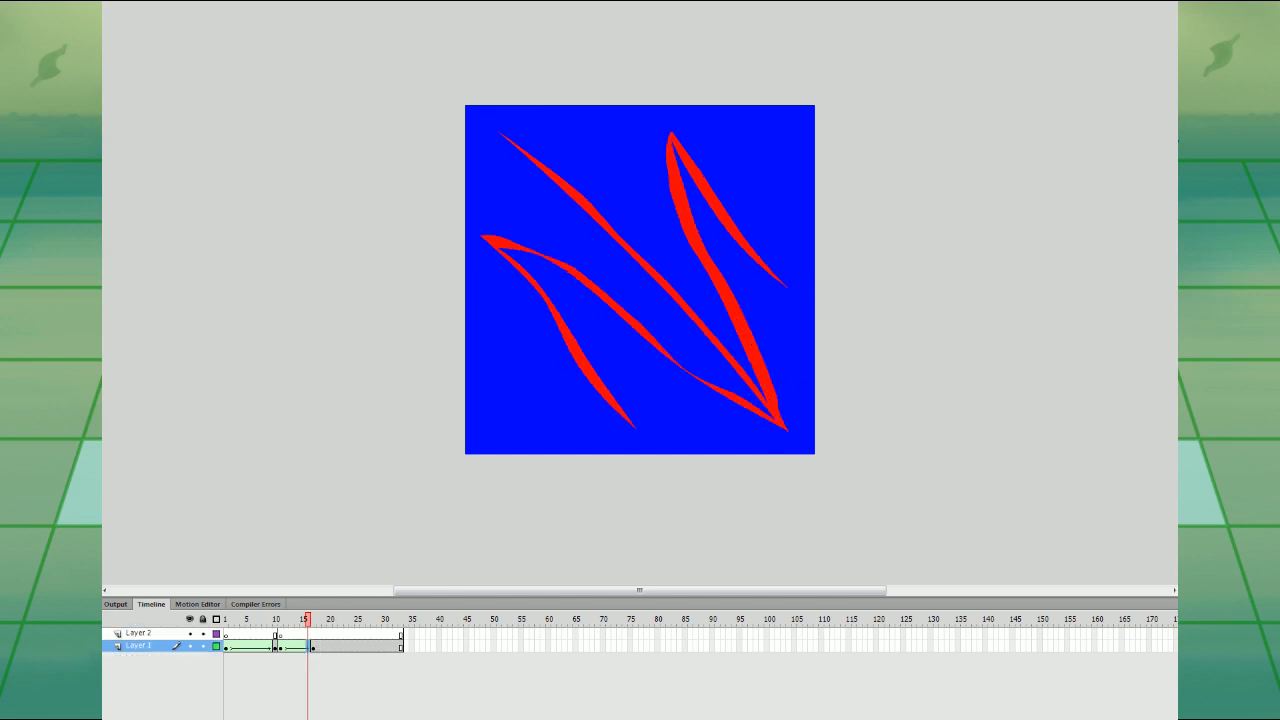
key("Return")
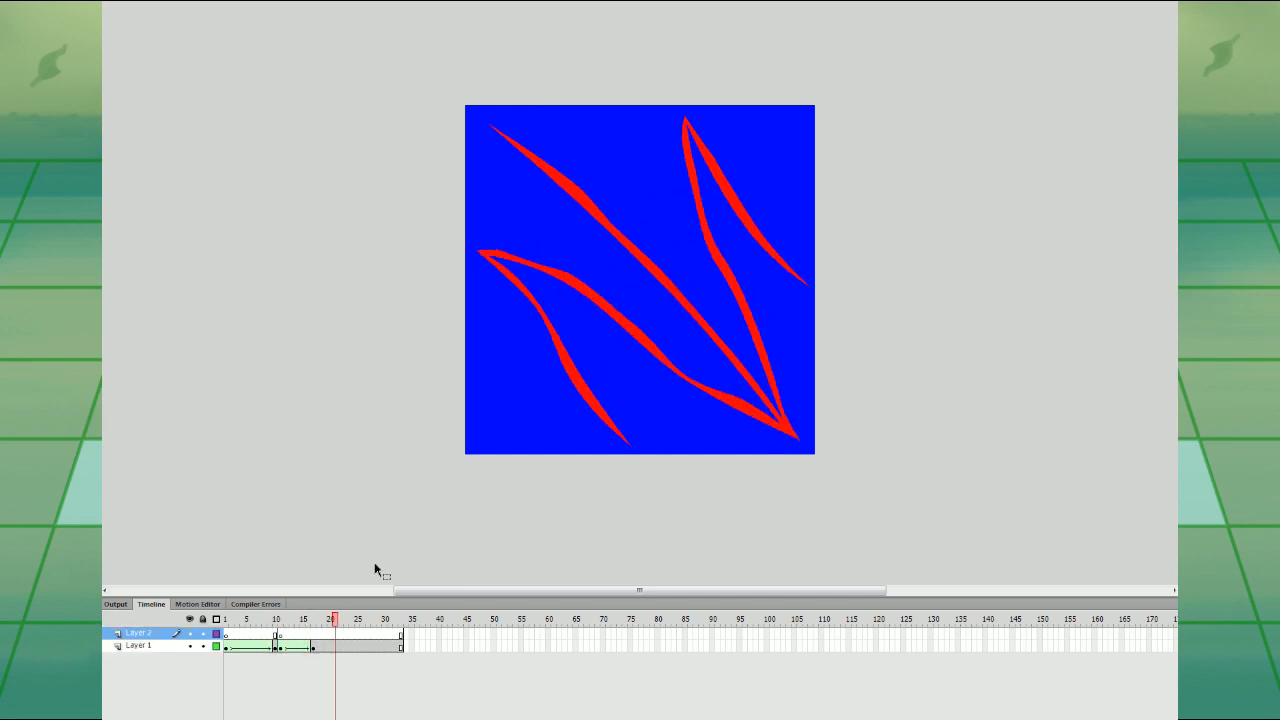
left_click(312, 646)
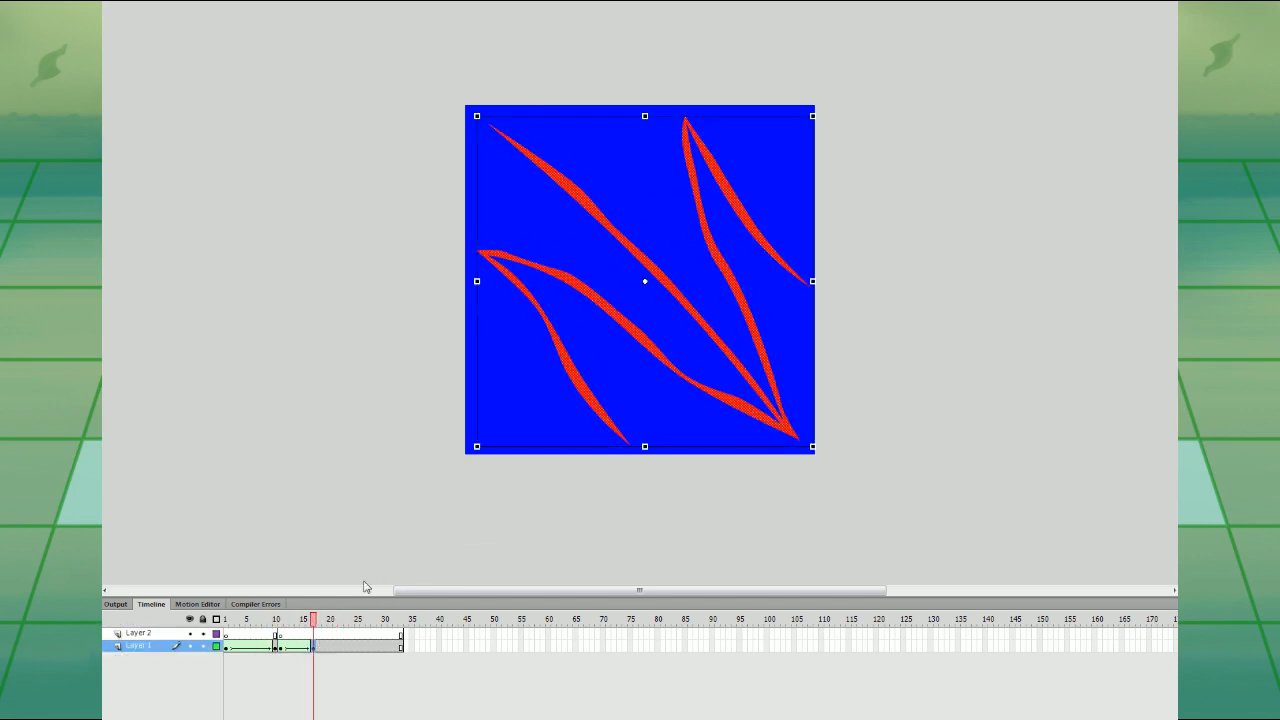
left_click_drag(780, 411, 777, 410)
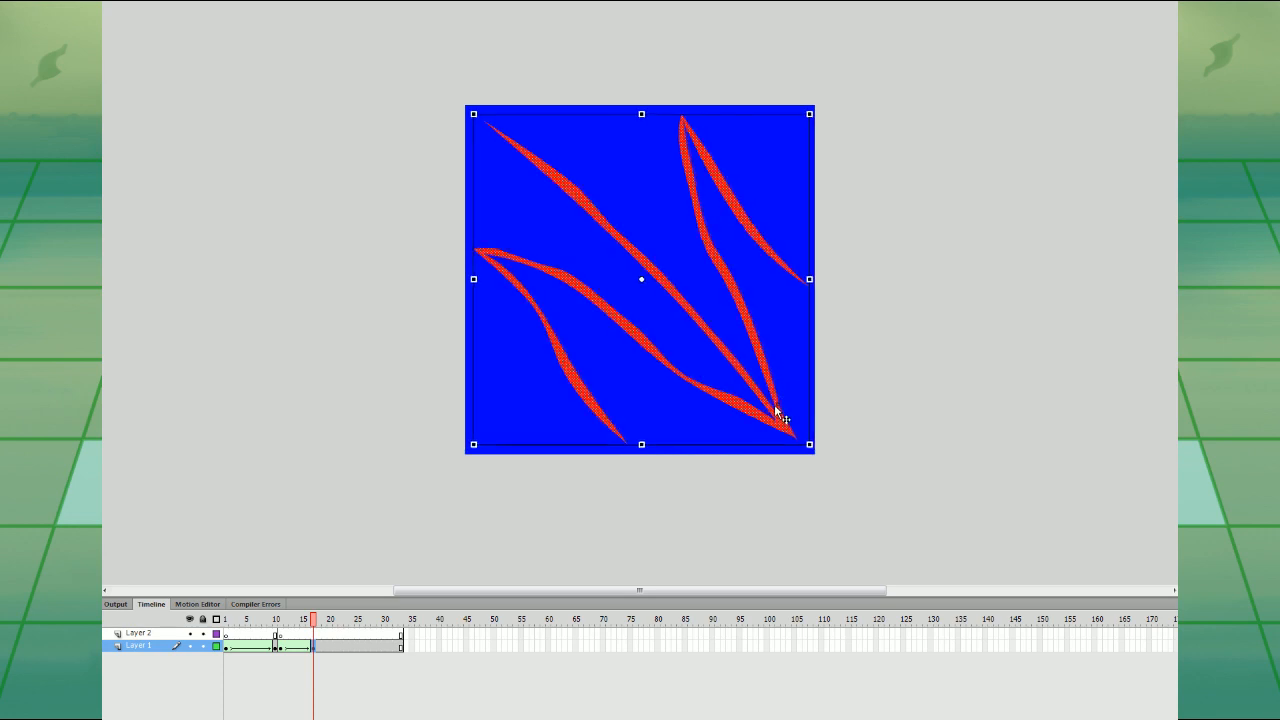
- Try splitting Layer 1's shape tween with a keyframe at frame 14 and undo it
left_click(287, 647)
left_click_drag(290, 648, 301, 648)
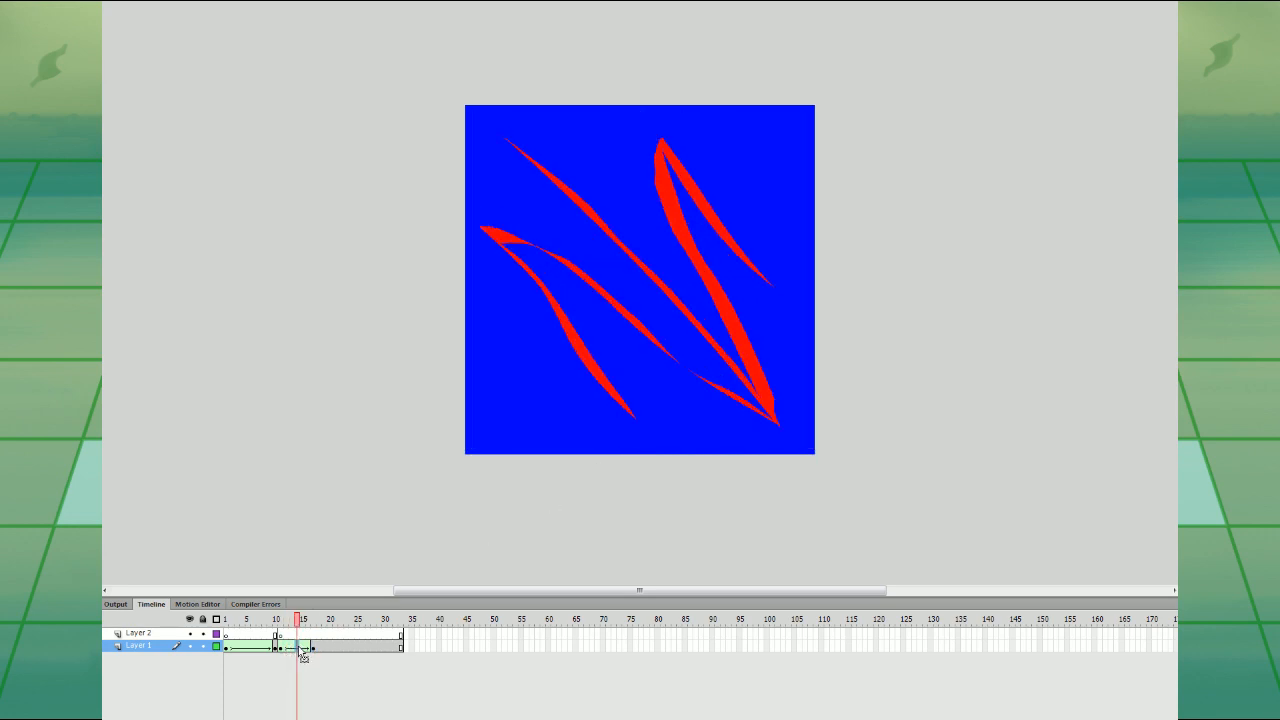
key("F6")
left_click(304, 646)
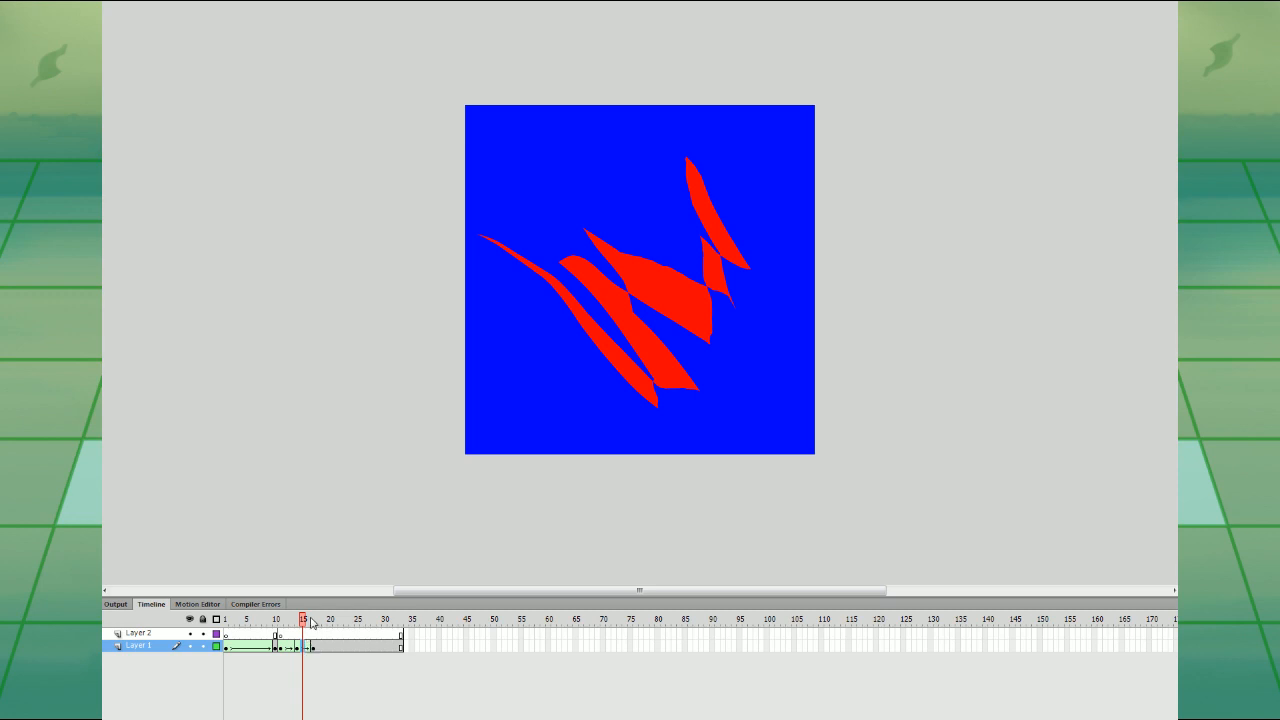
key("ctrl+z")
key("ctrl+z")
- Shorten Layer 1's branching tween to end at frame 15 and convert its frames into individual keyframes
left_click_drag(308, 645, 297, 647)
key("F6")
left_click(299, 634)
left_click(270, 634)
key("Return")
left_click(266, 647)
key("Return")
left_click(284, 647)
right_click(297, 647)
left_click(359, 292)
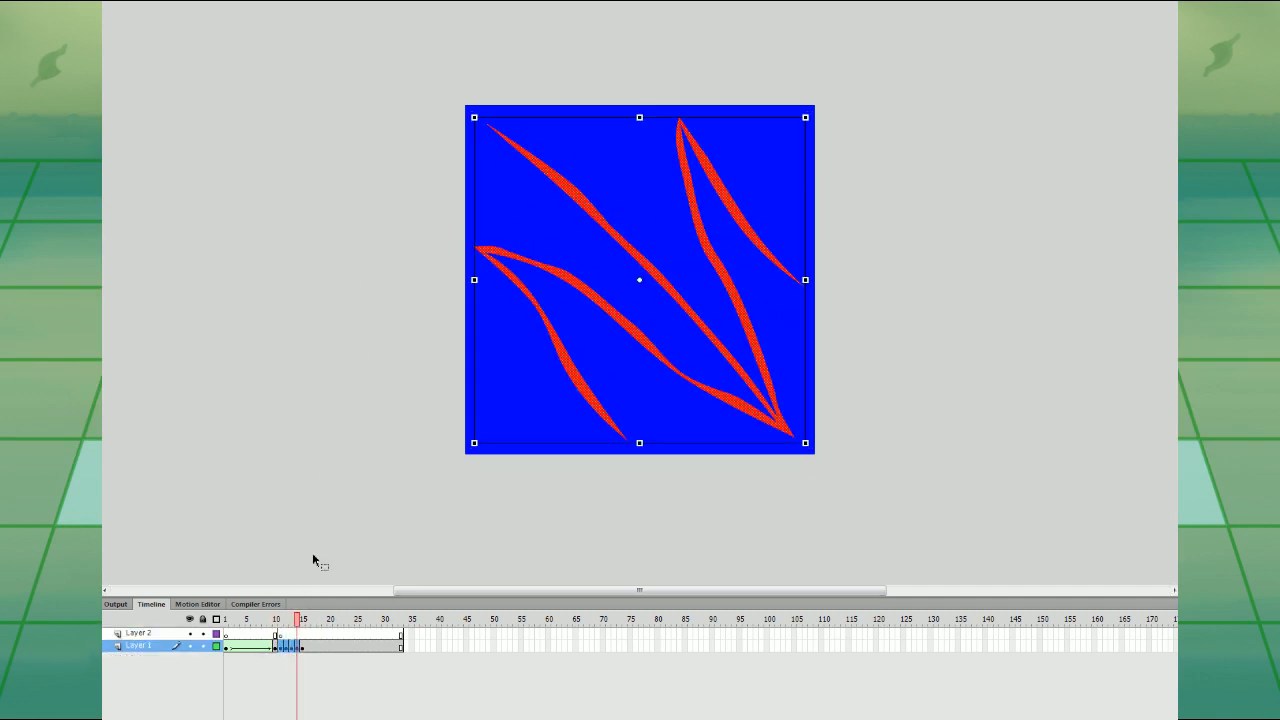
- Insert a blank keyframe at frame 16 on Layer 1 and outline five separate tapered strokes over the onion-skinned previous drawing
left_click(309, 646)
key("F7")
key("b")
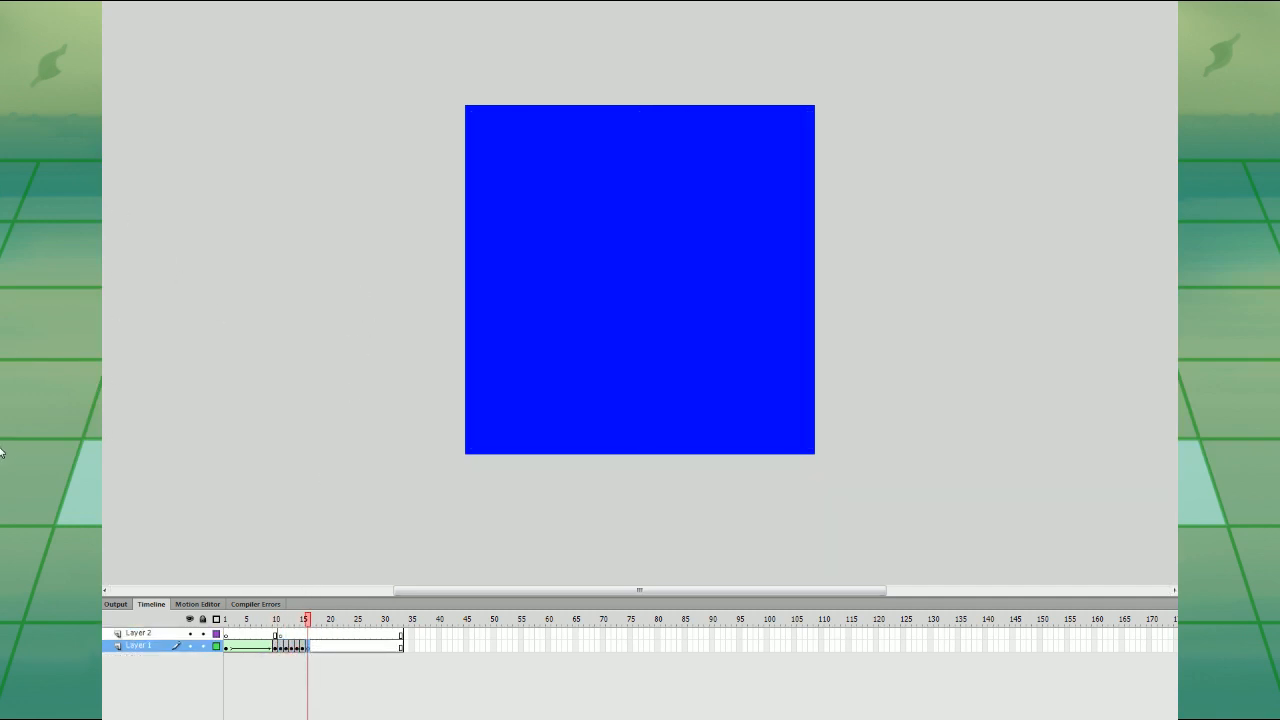
left_click(323, 716)
left_click(313, 647)
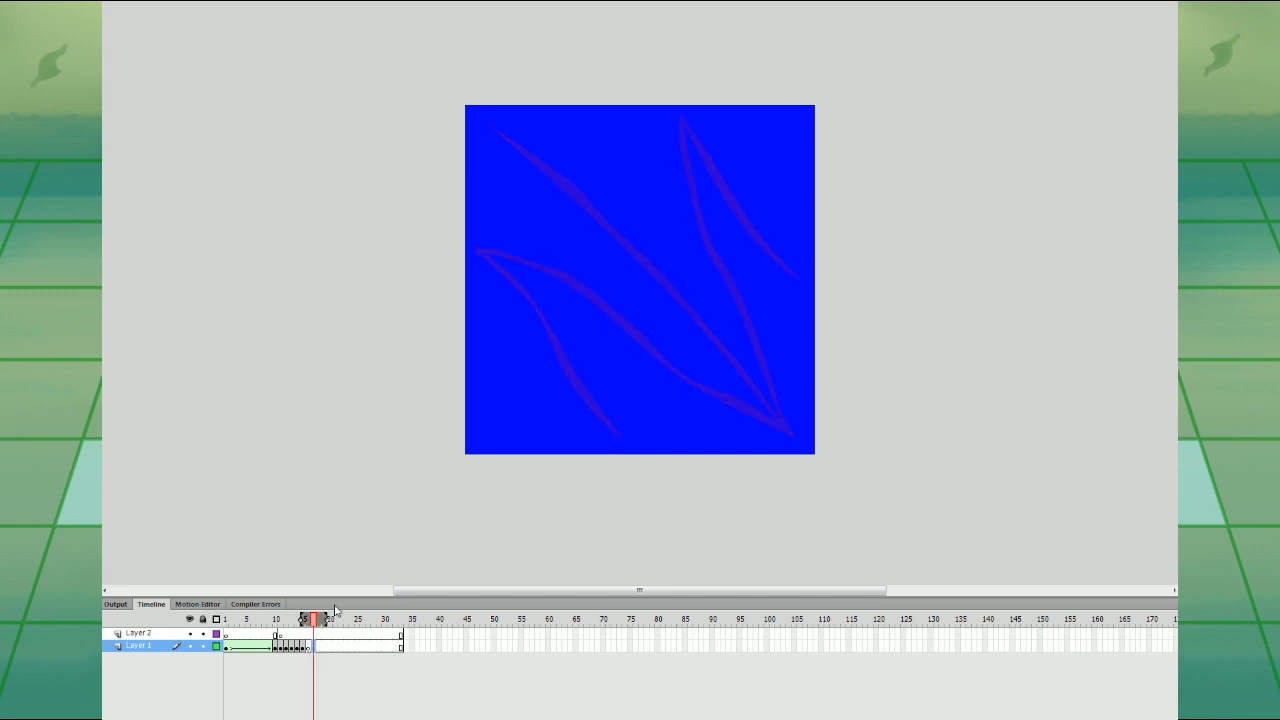
mouse_move(481, 259)
left_mouse_down()
mouse_move(597, 432)
mouse_move(499, 276)
mouse_move(548, 267)
mouse_move(686, 382)
left_mouse_up()
mouse_move(692, 378)
left_mouse_down()
mouse_move(524, 249)
mouse_move(507, 252)
left_mouse_up()
mouse_move(527, 150)
left_mouse_down()
mouse_move(740, 383)
mouse_move(697, 322)
mouse_move(520, 148)
left_mouse_up()
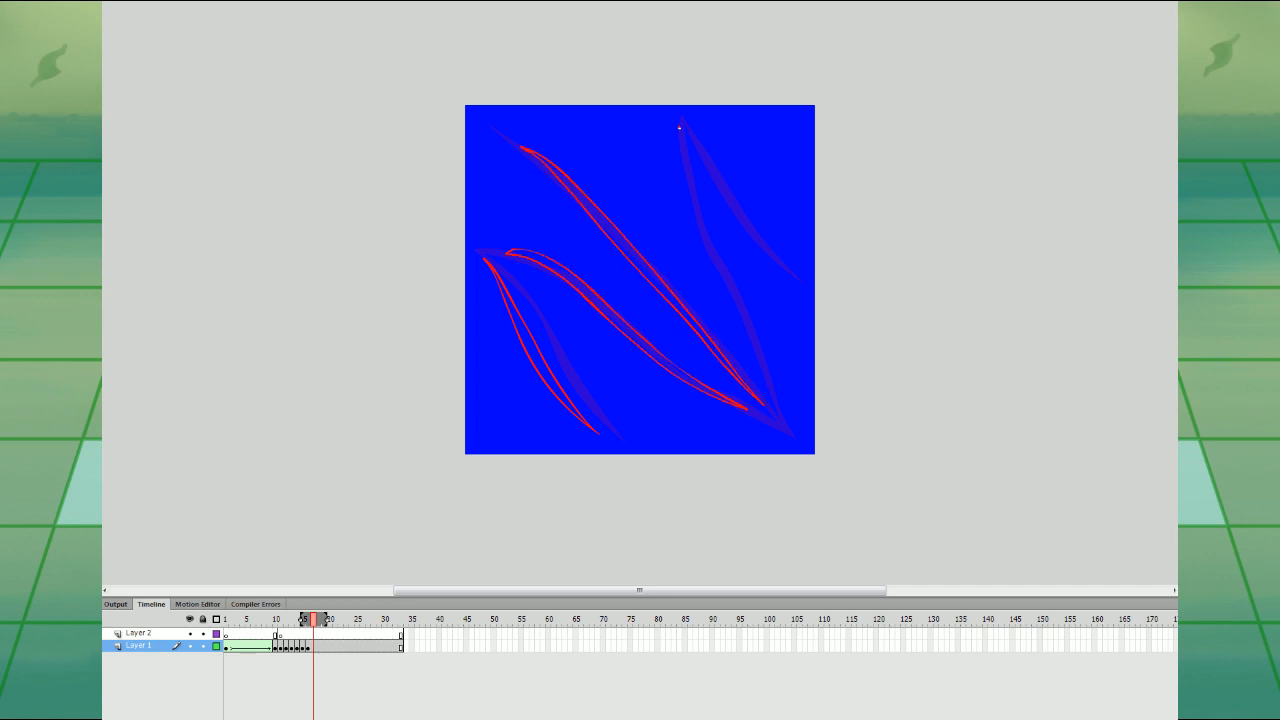
mouse_move(679, 127)
left_mouse_down()
mouse_move(705, 251)
mouse_move(757, 378)
mouse_move(681, 131)
mouse_move(787, 268)
mouse_move(700, 136)
left_mouse_up()
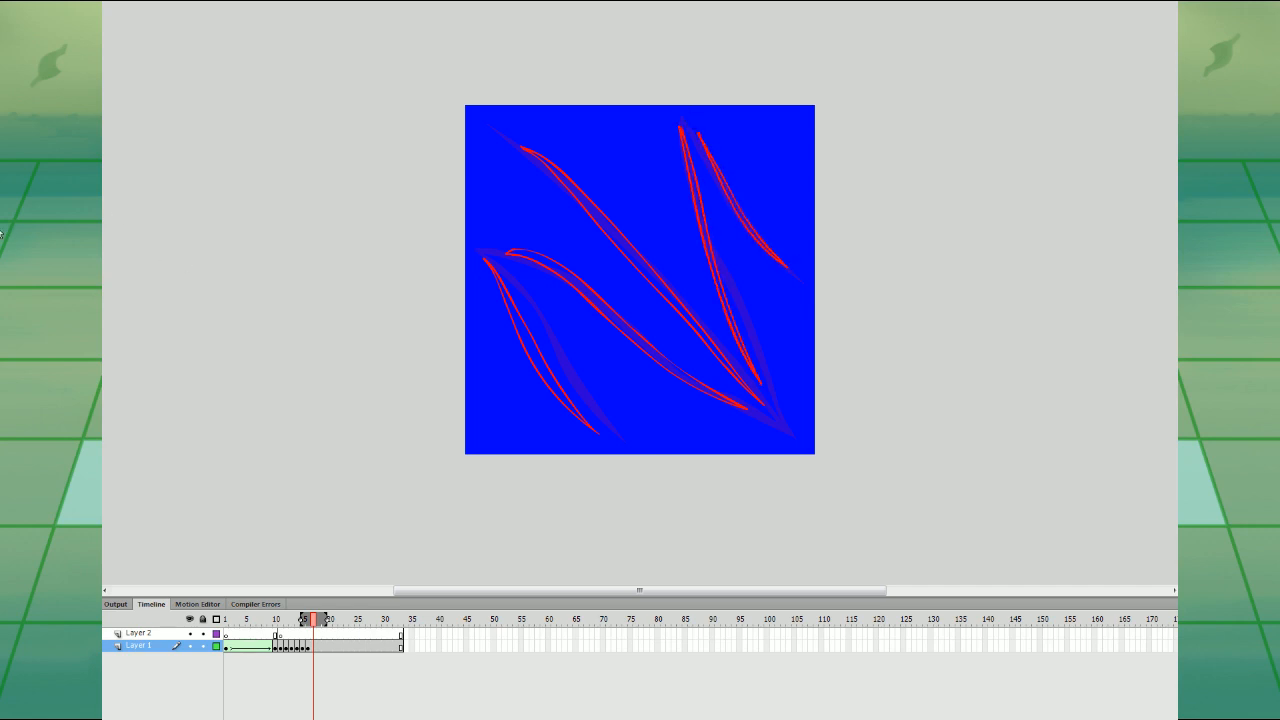
- Fill the five tapered stroke outlines on frame 16 with red
left_click(518, 332)
left_click(568, 290)
left_click(610, 230)
left_click(694, 208)
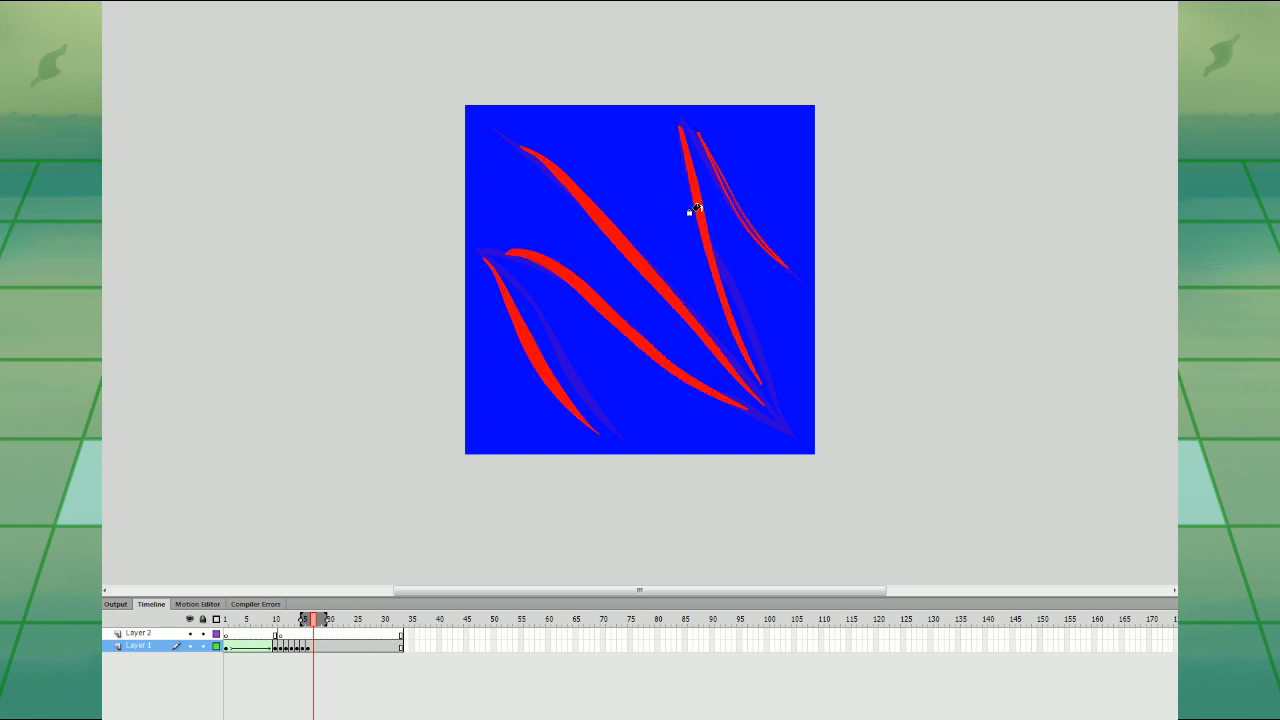
left_click(722, 186)
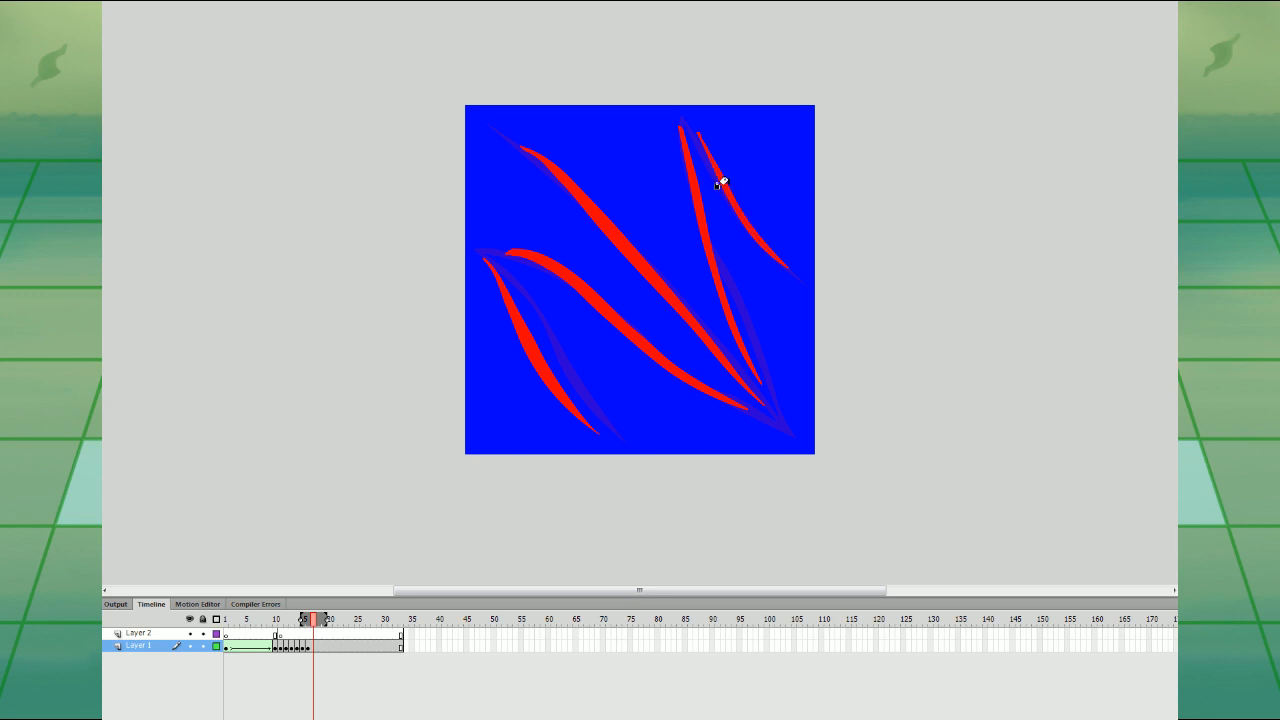
key("ctrl+a")
left_click(694, 118)
- Insert a blank keyframe at frame 17 and draw thinner red lines along the onion-skinned strokes
left_click(320, 650)
key("F7")
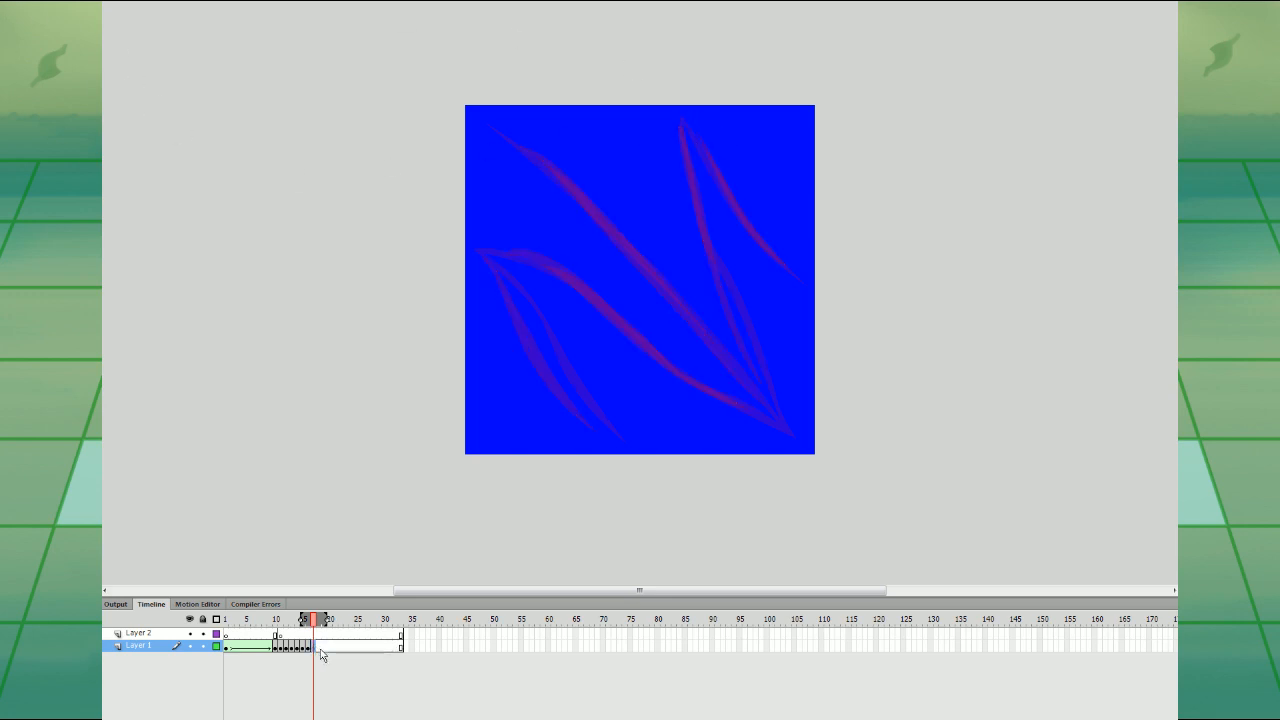
left_click(319, 647)
left_click_drag(486, 270, 558, 420)
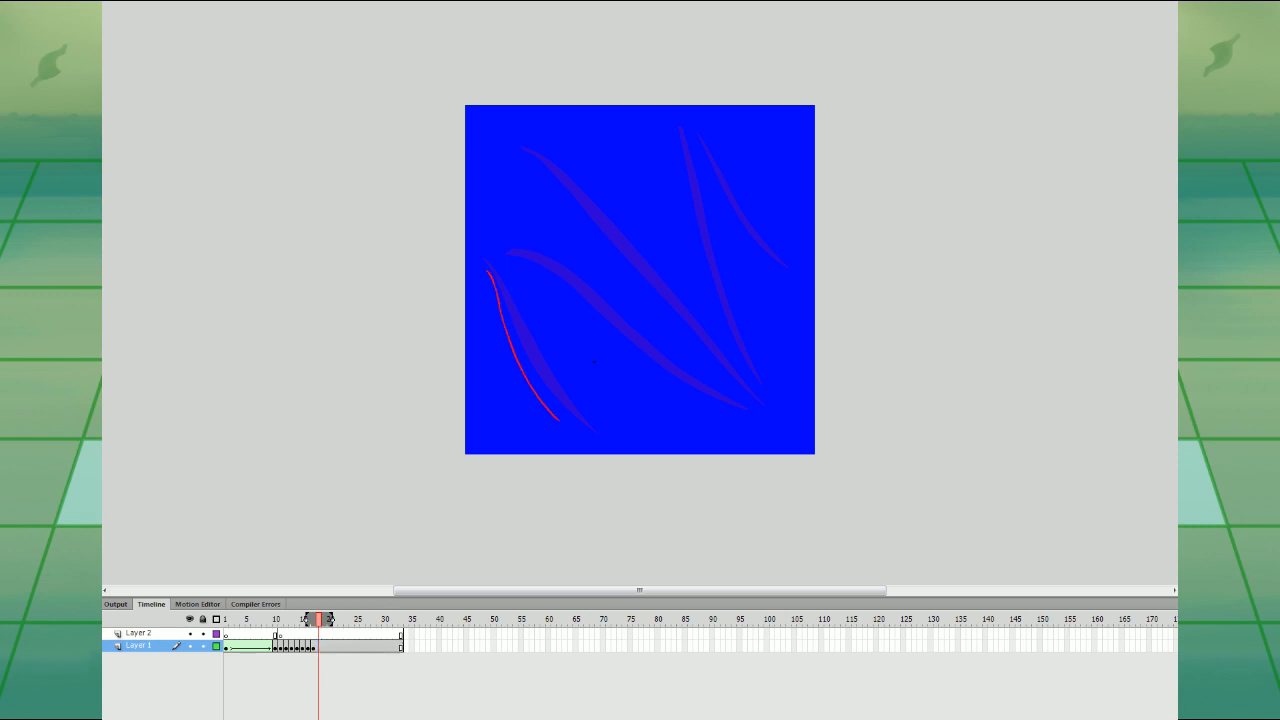
left_click_drag(532, 268, 690, 396)
left_click_drag(566, 175, 736, 374)
mouse_move(683, 153)
left_mouse_down()
mouse_move(748, 355)
mouse_move(777, 259)
left_mouse_up()
- Insert a blank keyframe at frame 18 and draw shorter thin red lines beside the two lower-left strokes and the middle stroke
key("F7")
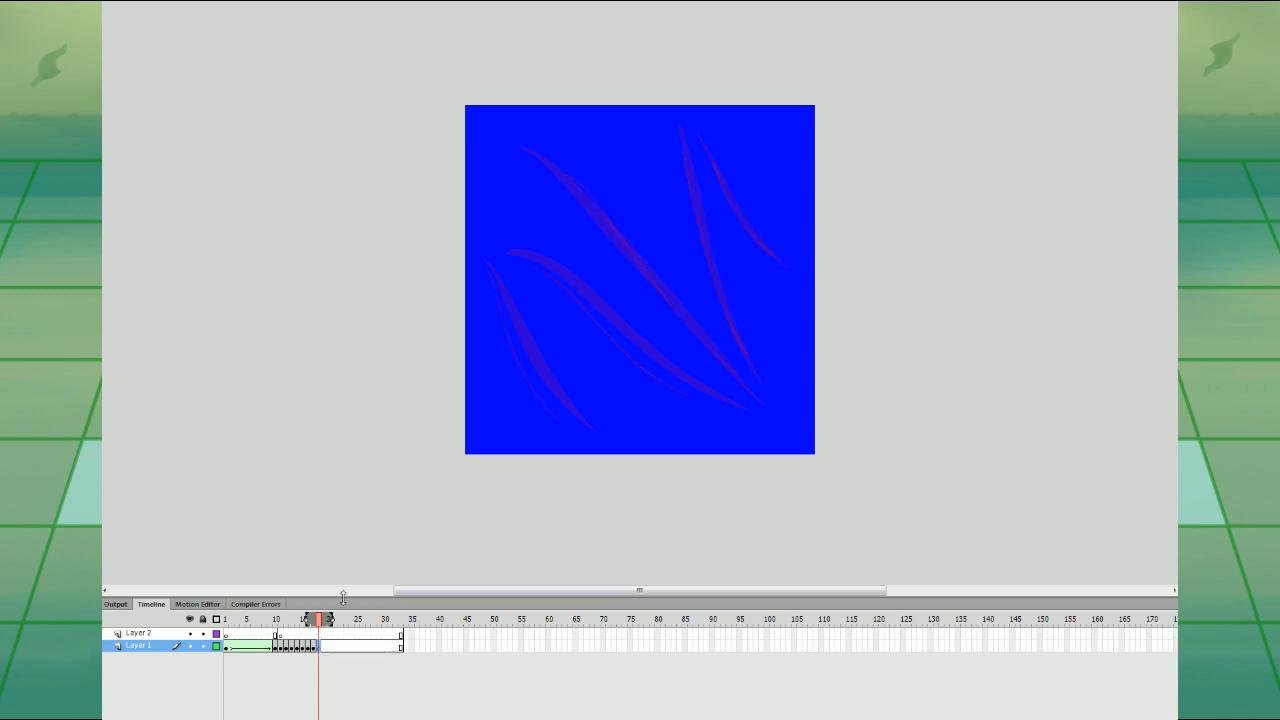
key("ctrl+=")
left_click_drag(767, 379, 793, 263)
left_click_drag(376, 188, 440, 388)
left_click_drag(506, 180, 671, 344)
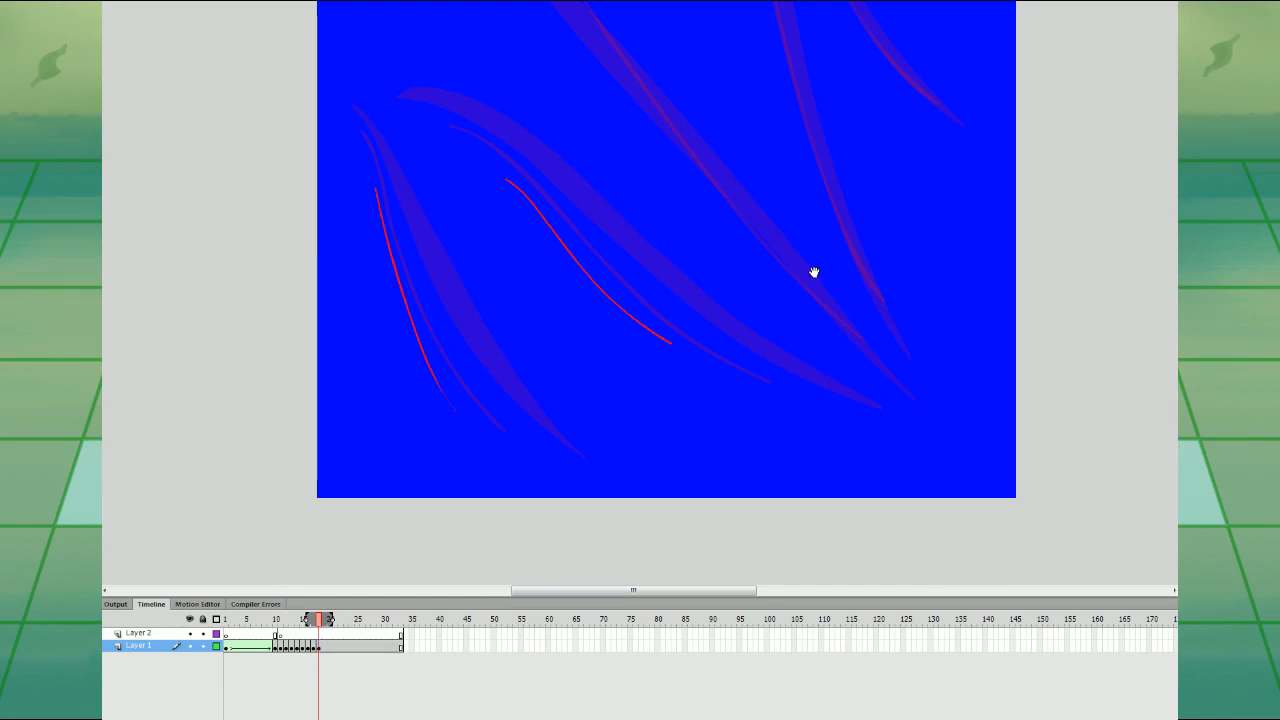
left_click_drag(814, 272, 815, 378)
left_click_drag(624, 127, 851, 395)
key("ctrl+z")
left_click_drag(623, 120, 848, 415)
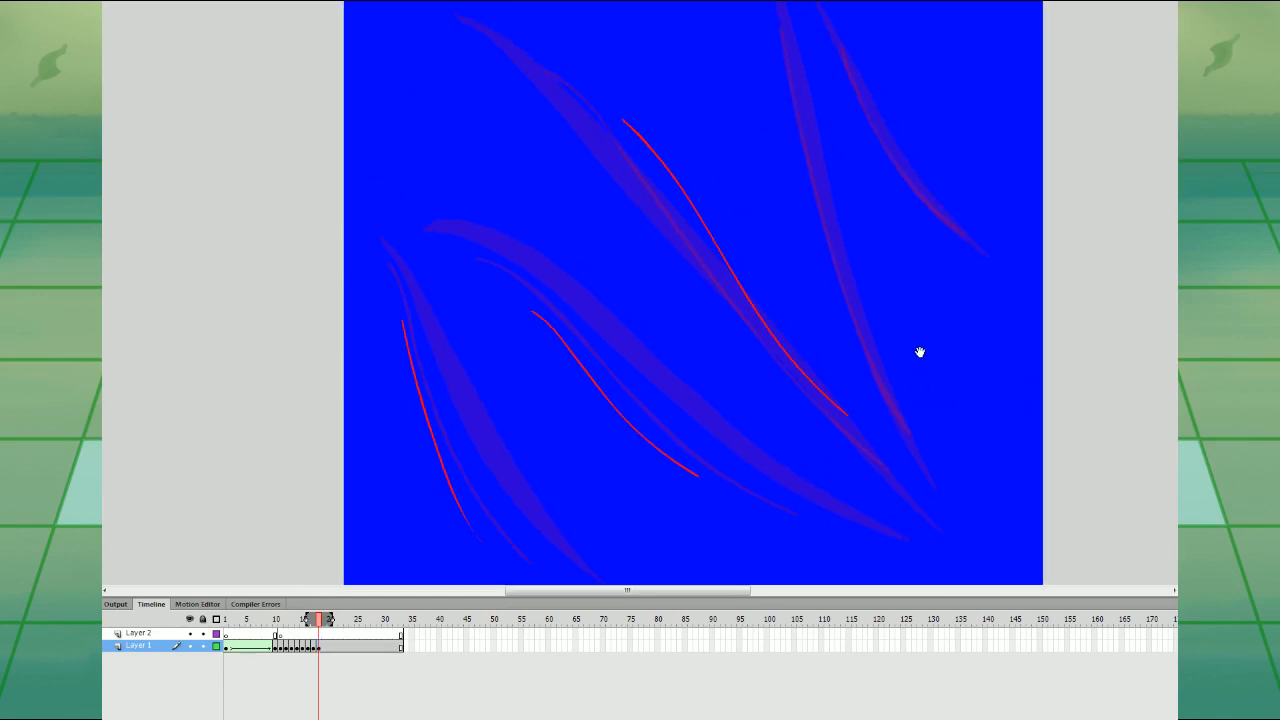
- Draw short thin lines along frame 18's two upper-right strokes and insert a blank keyframe at frame 19
left_click_drag(920, 352, 929, 460)
left_click_drag(785, 150, 889, 524)
left_click_drag(871, 181, 958, 328)
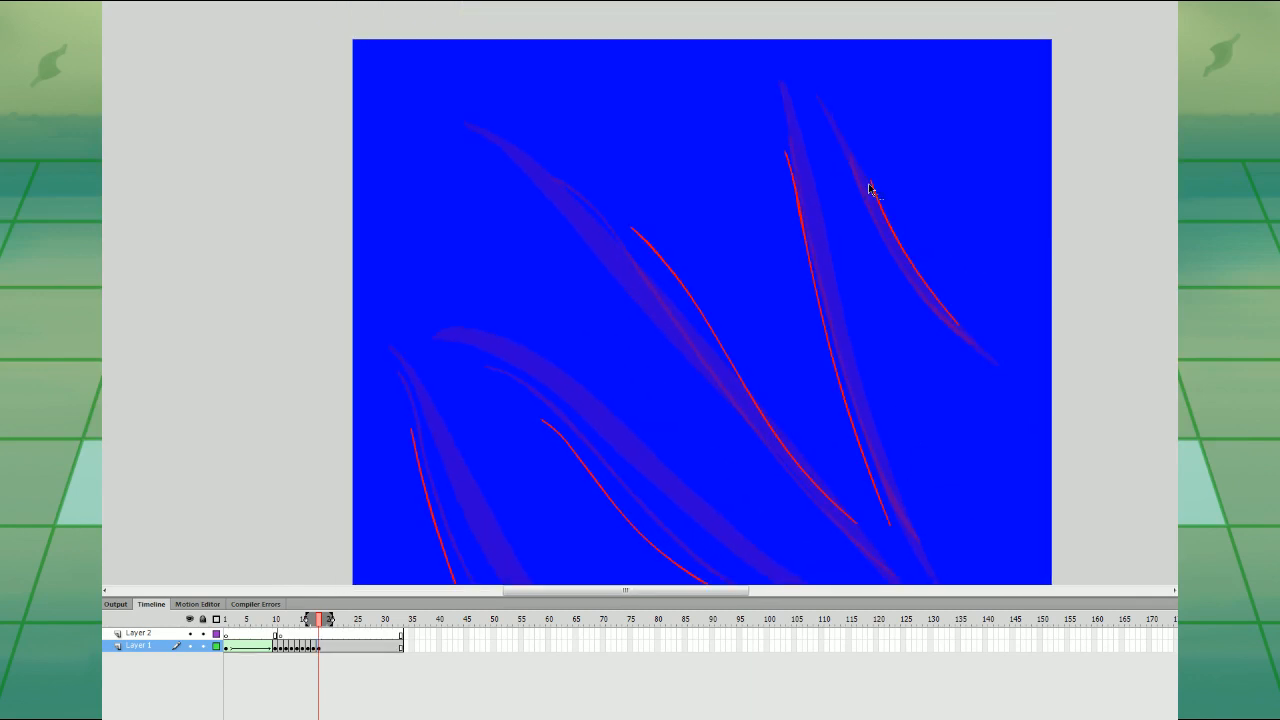
key("ctrl+z")
left_click_drag(862, 194, 941, 335)
key("ctrl+1")
key("F7")
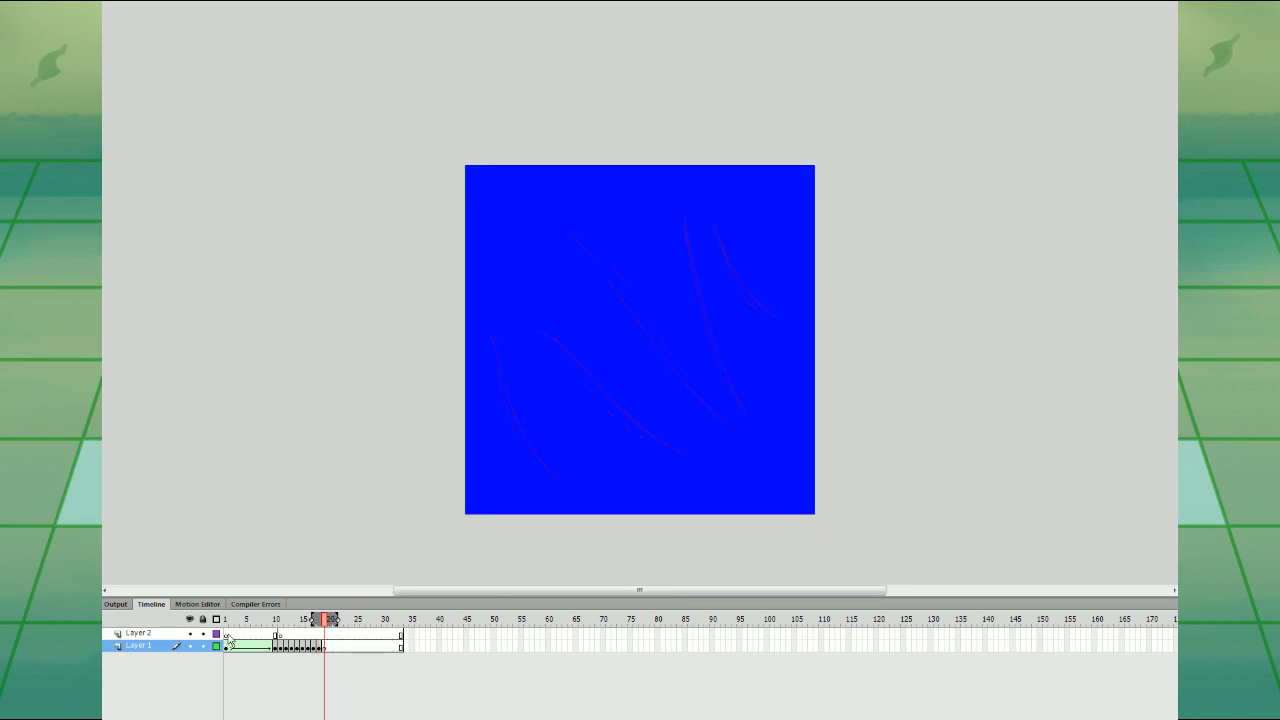
- Play back the animation and remove all frames after frame 19 from both layers
left_click(229, 635)
key("Return")
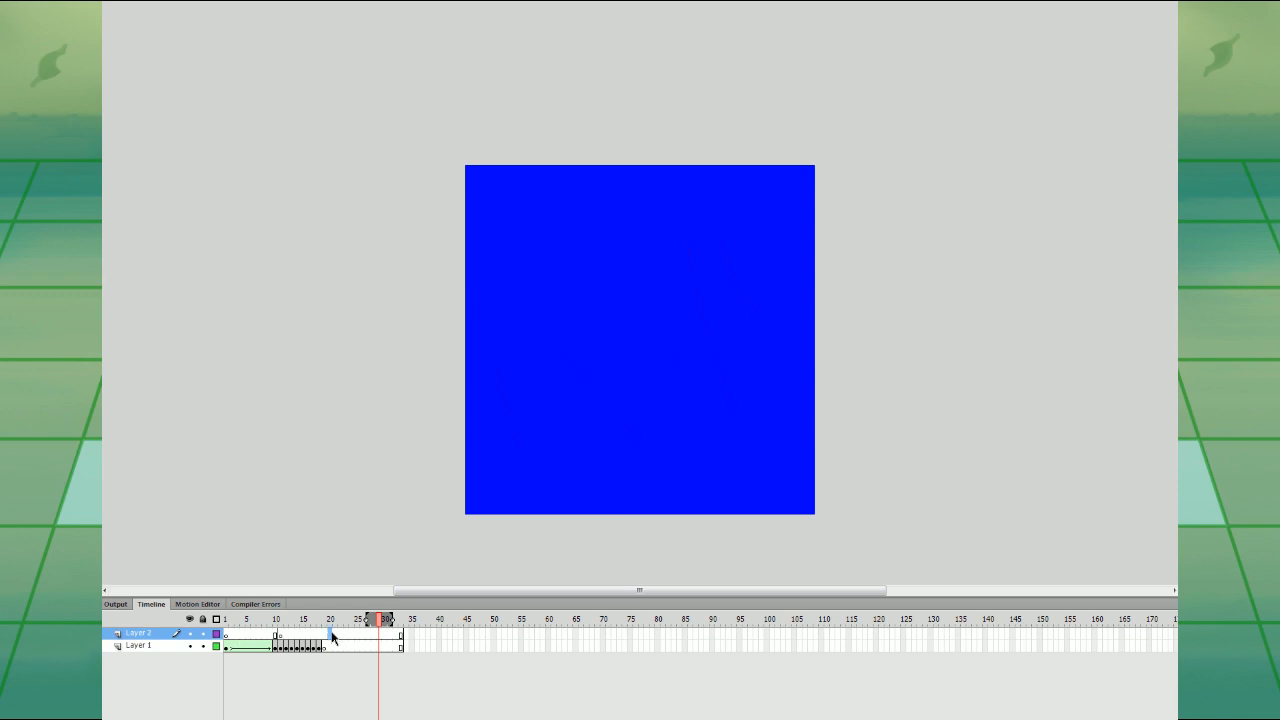
left_click_drag(331, 645, 460, 350)
key("shift+F5")
- Clear Layer 2's keyframe near frame 11 and label the layer's first frame "slice"
left_click(281, 646)
left_click(281, 634)
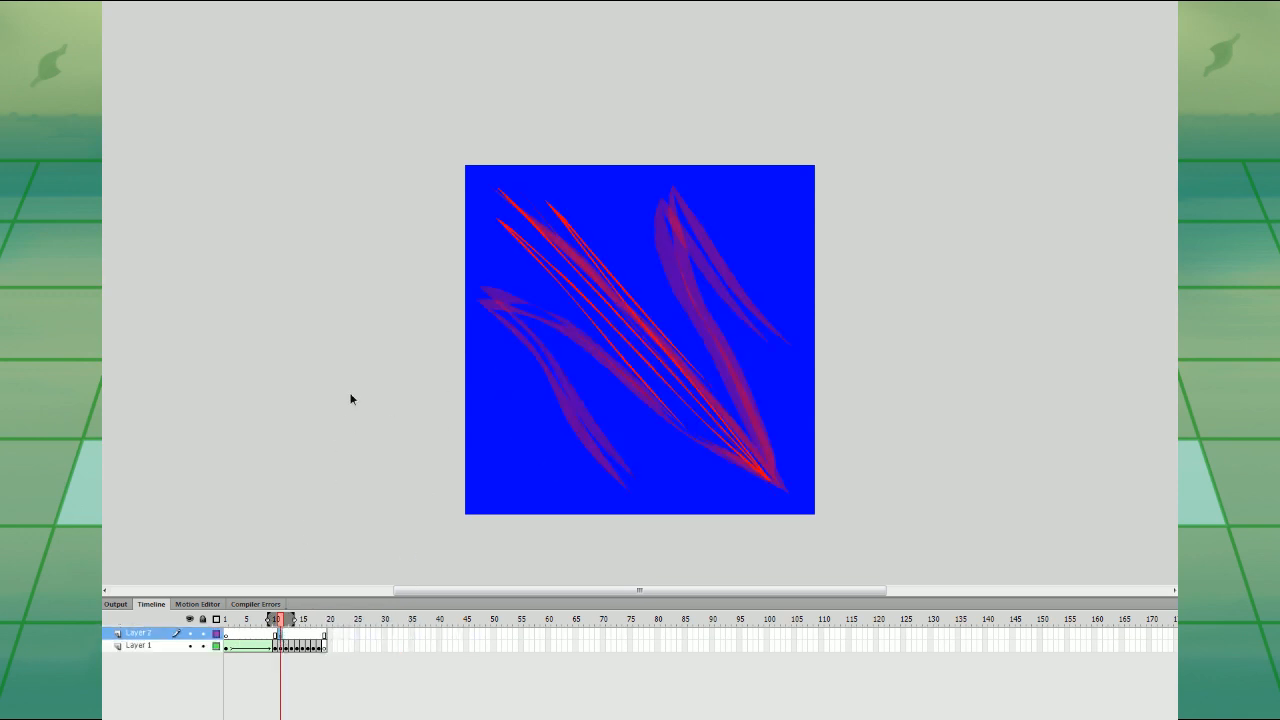
key("shift+F6")
key("comma")
key("comma")
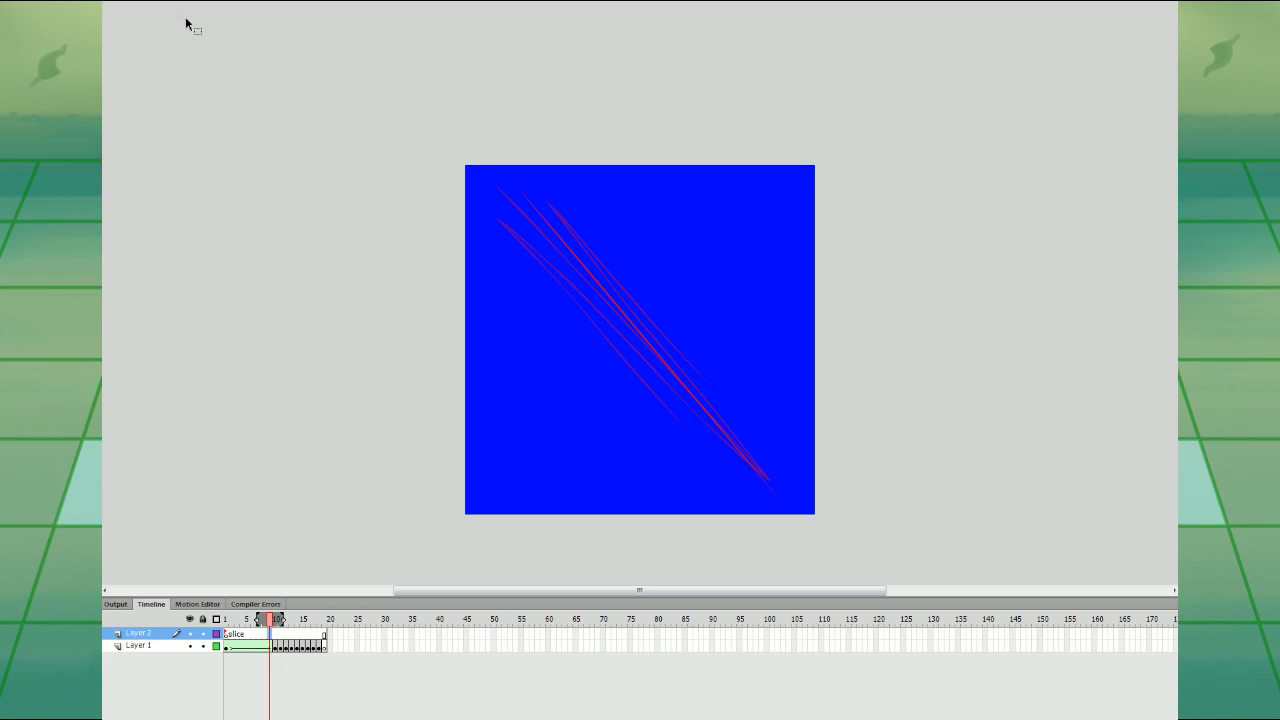
key("Return")
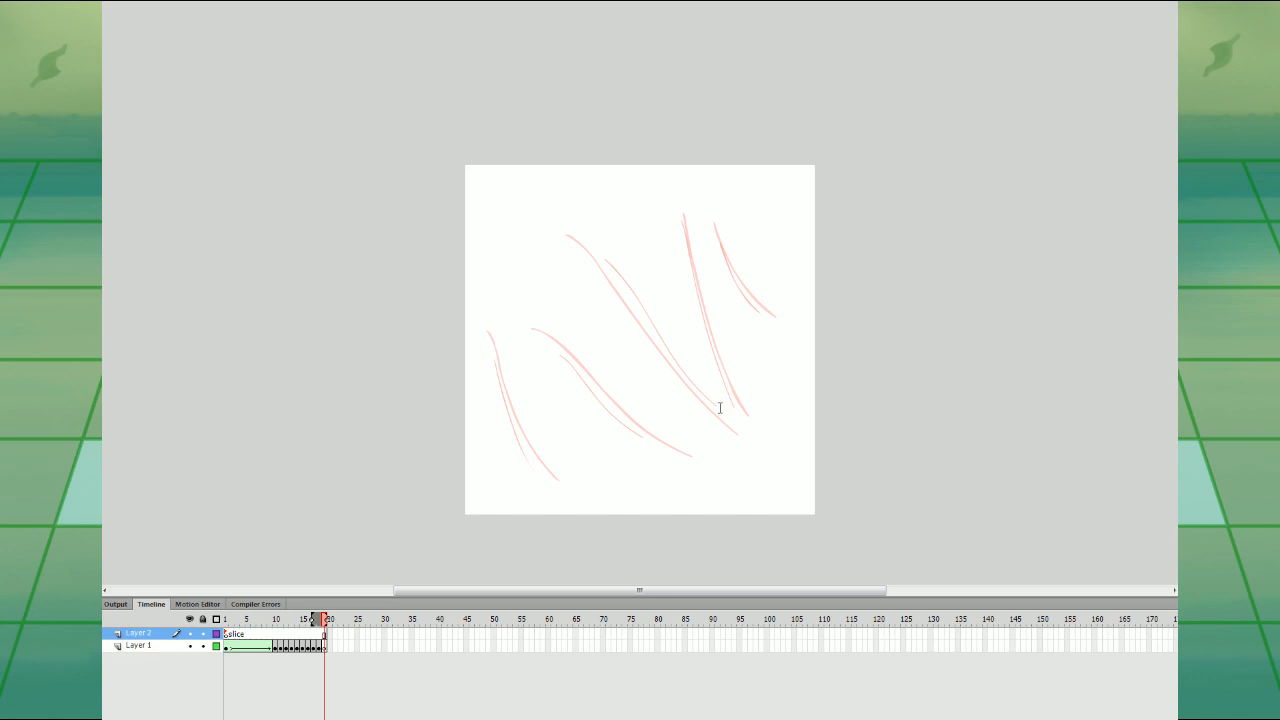
- Rename Layer 2's frame label to "slicemark" and play back the finished effect
left_click(296, 634)
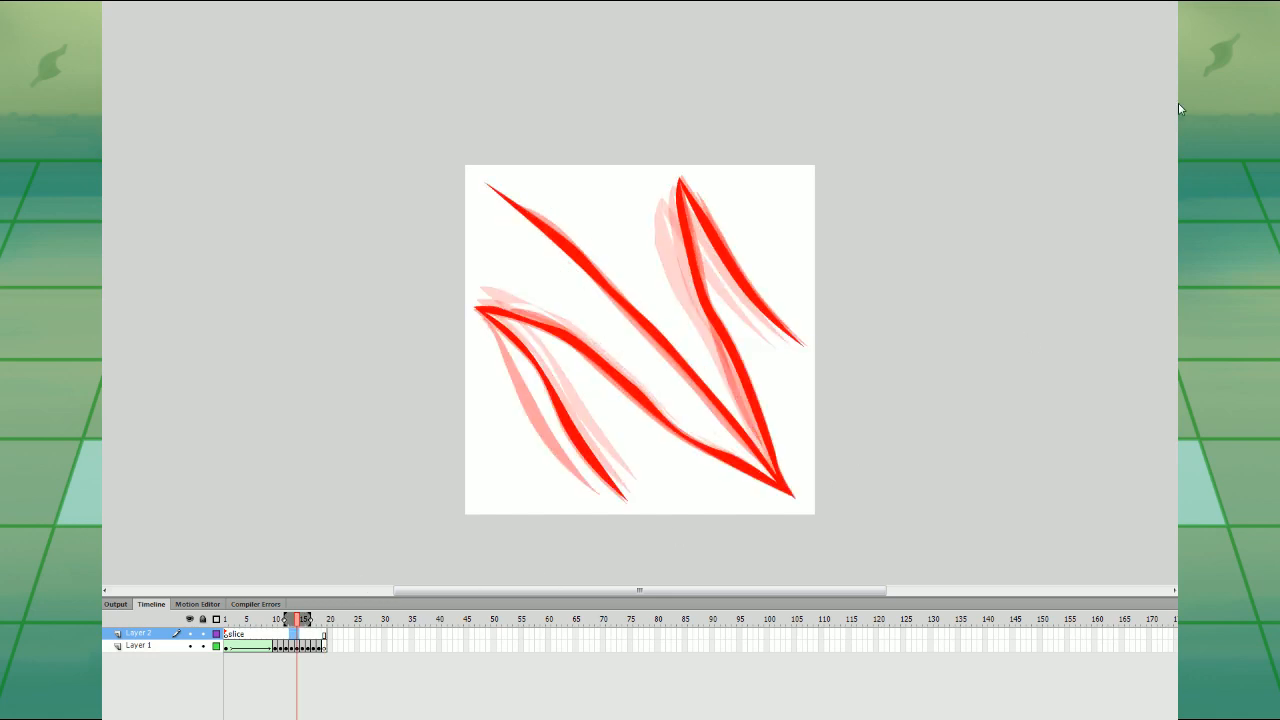
type("slicemark")
left_click(380, 121)
key("Return")
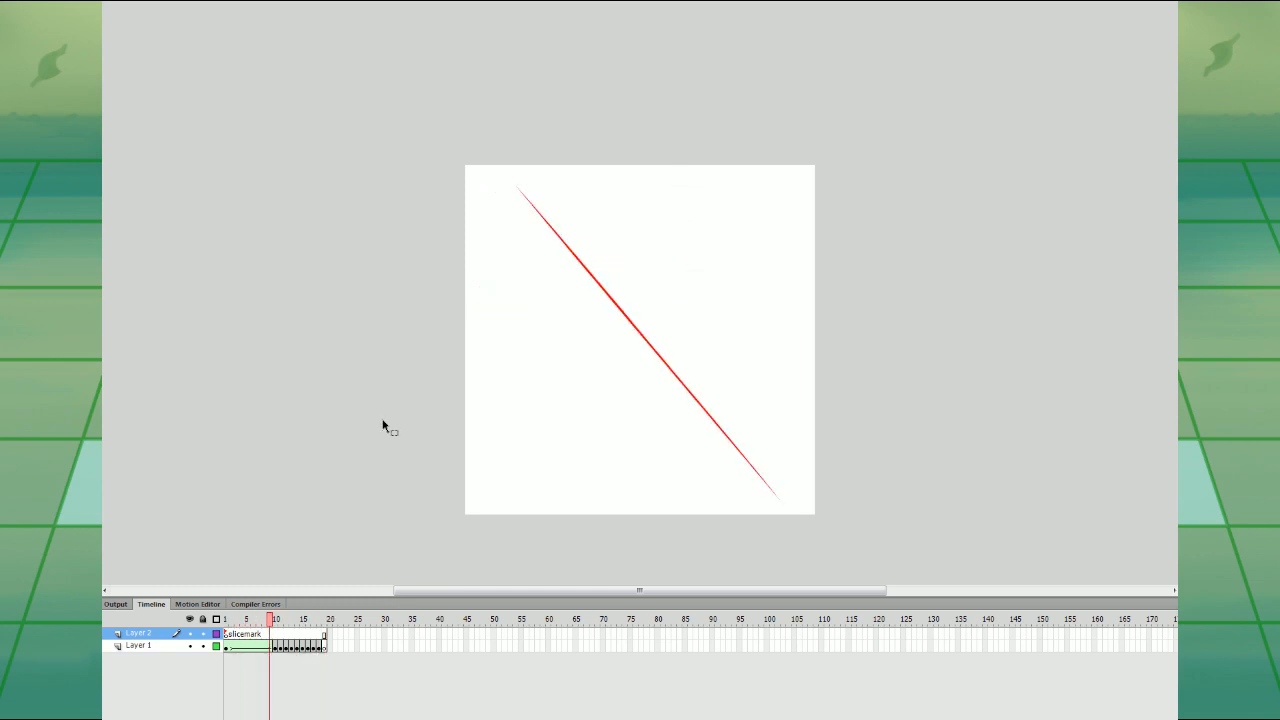
- Enlarge the character's timeline to show all its layers and play the animation from the slice section into bladetossstart
key("ctrl+minus")
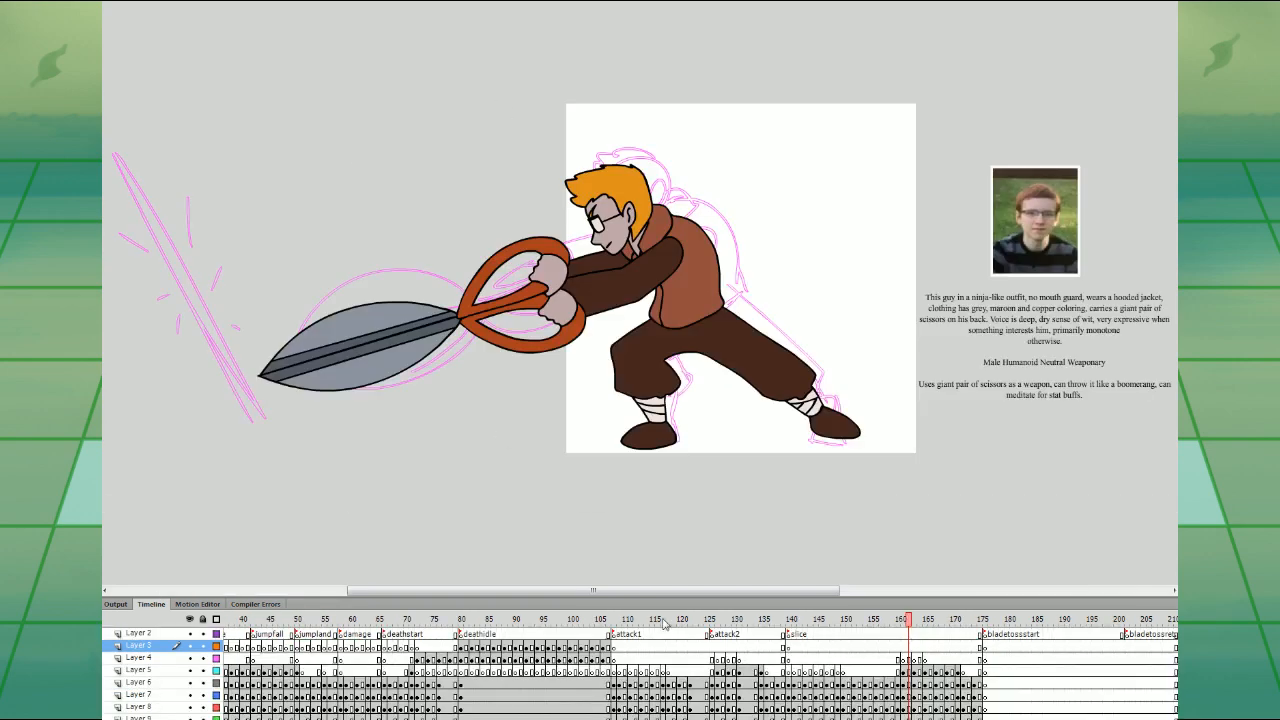
left_click(889, 598)
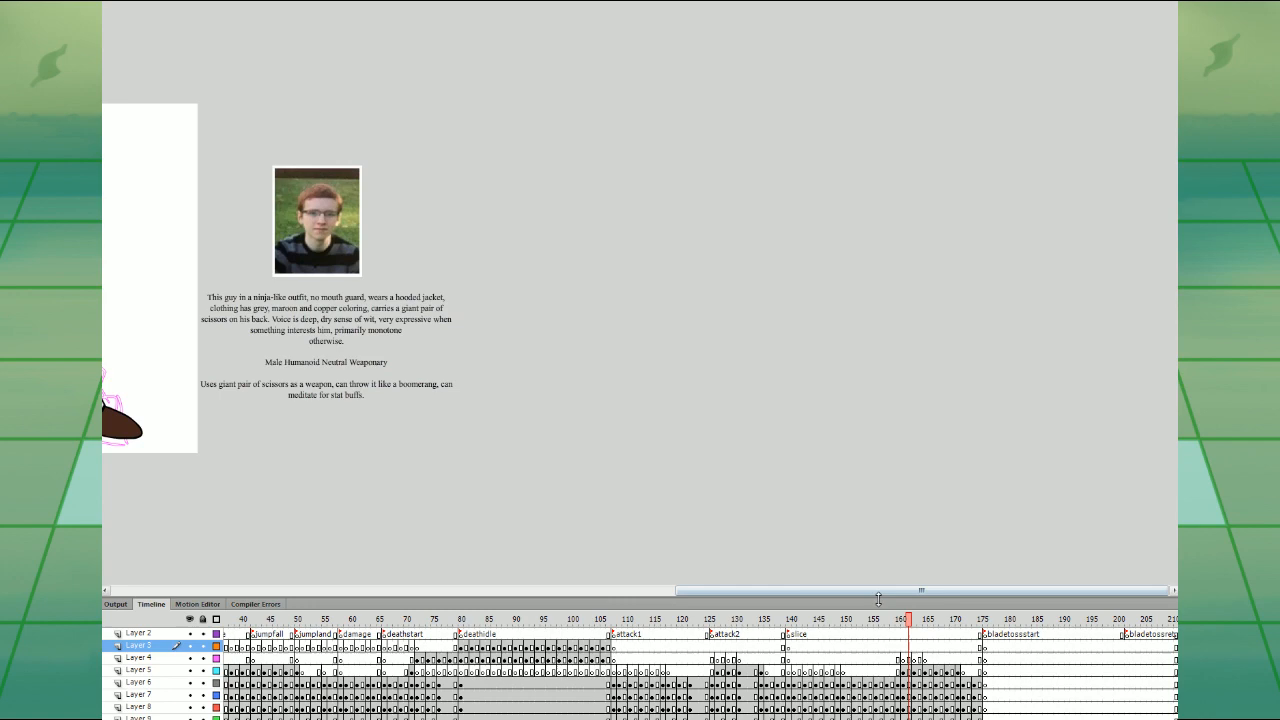
left_click(637, 598)
left_click_drag(679, 594, 814, 522)
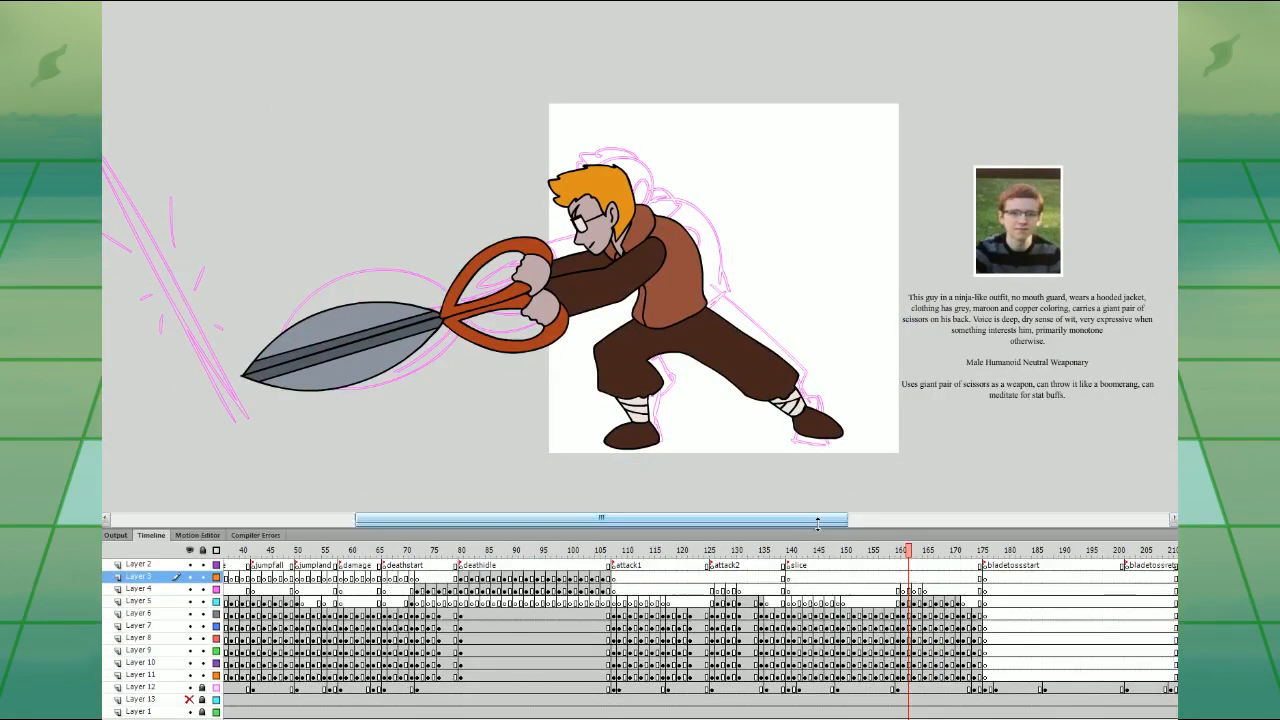
left_click(785, 573)
key("Return")
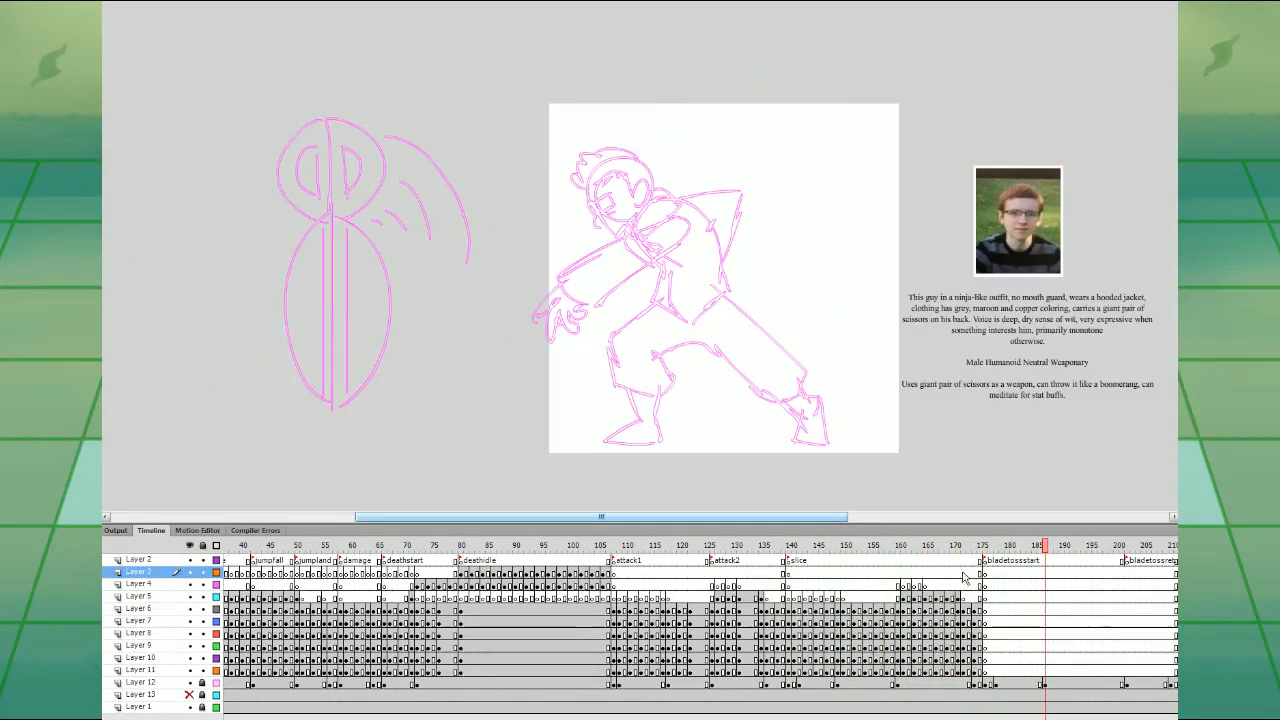
- Copy the opening attack1 frames on Layers 5 to 11 to the start of bladetossstart and end them with a blank keyframe
left_click(1084, 597)
left_click(646, 585)
left_click(705, 584)
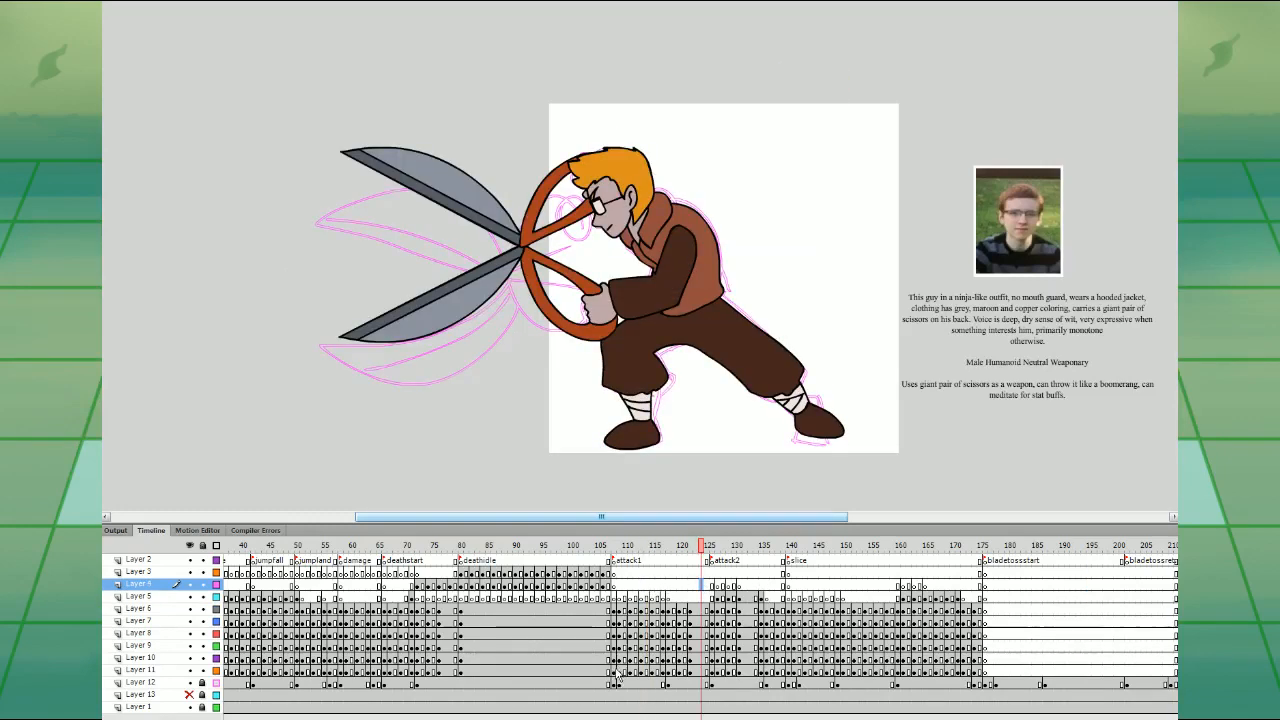
left_click_drag(615, 671, 662, 602)
left_click_drag(660, 603, 1041, 676)
left_click(1031, 586)
left_click(1038, 586)
key("F7")
left_click(1030, 600)
left_click(1036, 601)
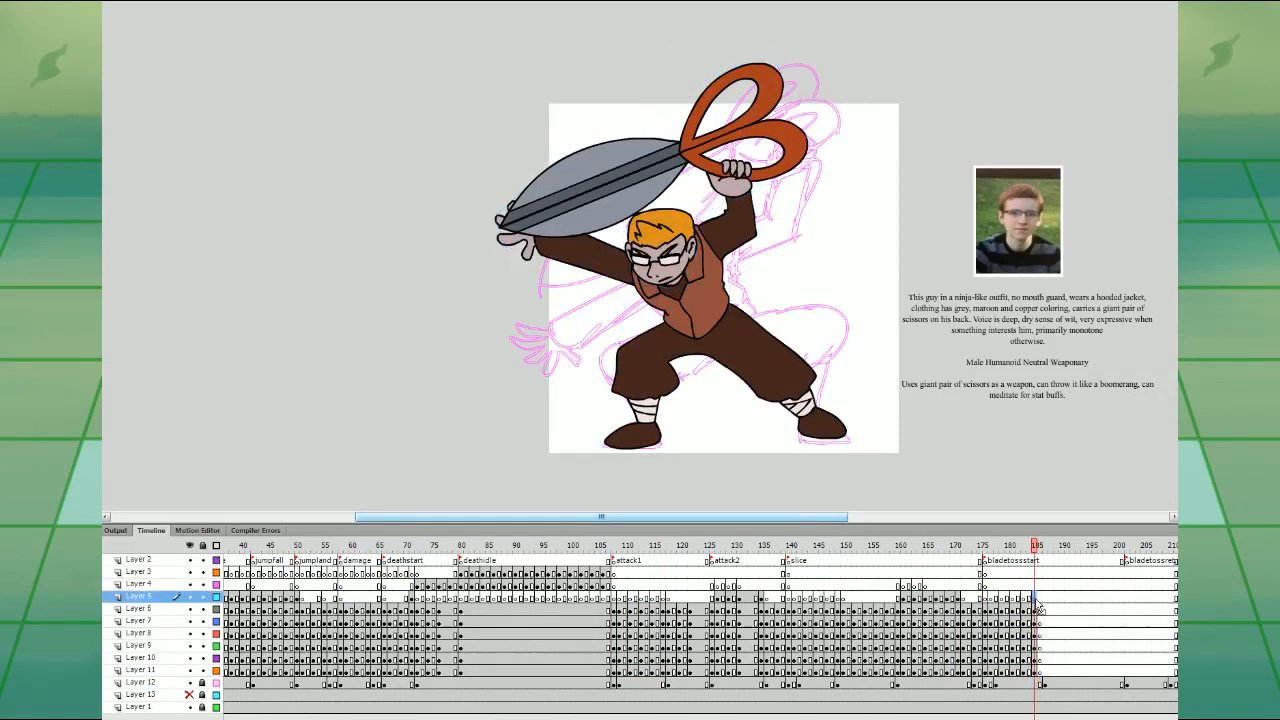
- Repose the free arm, raised arm and scissors on frame 185 to follow the sketch, and play back bladetossstart
left_click(627, 278)
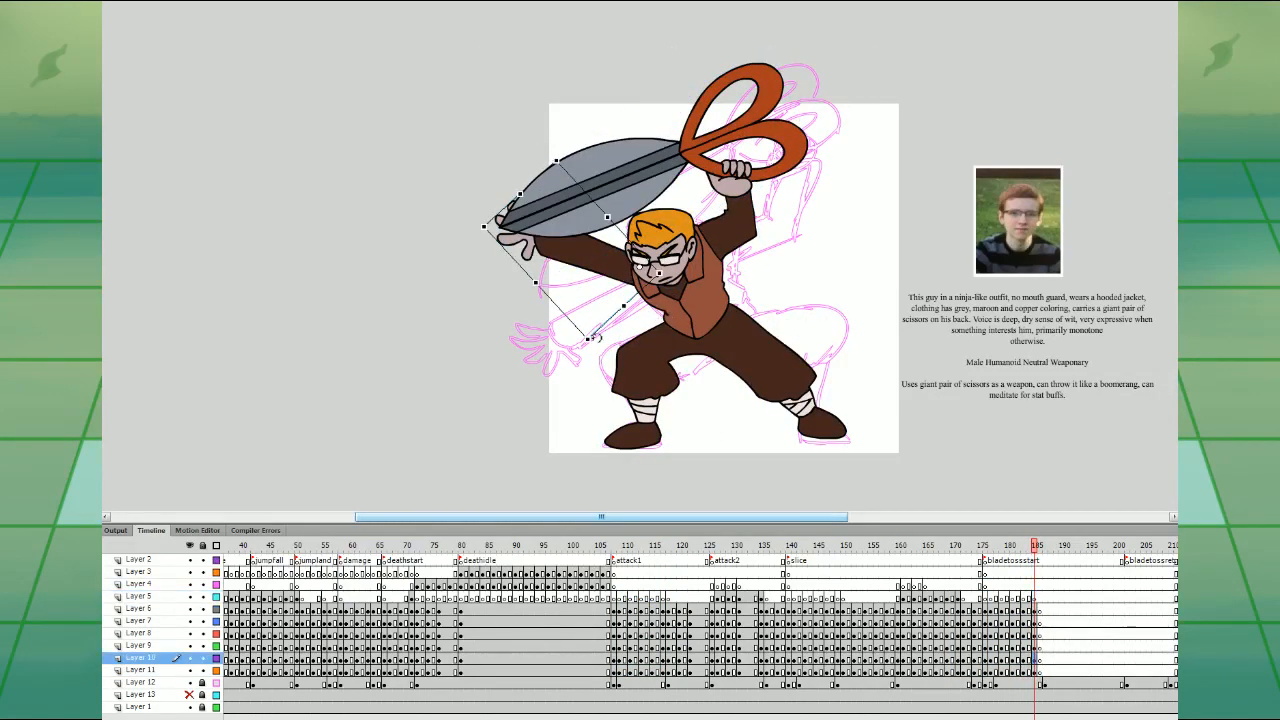
left_click_drag(596, 338, 685, 342)
left_click(752, 179)
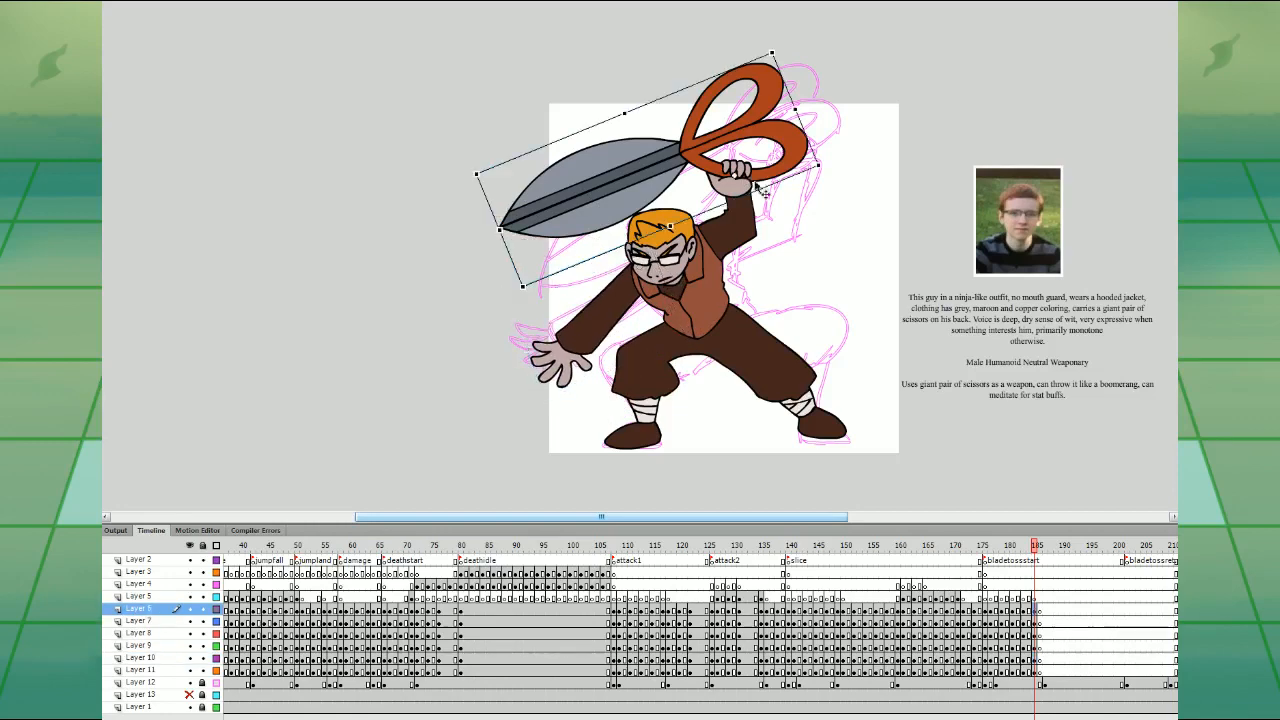
left_click(746, 226)
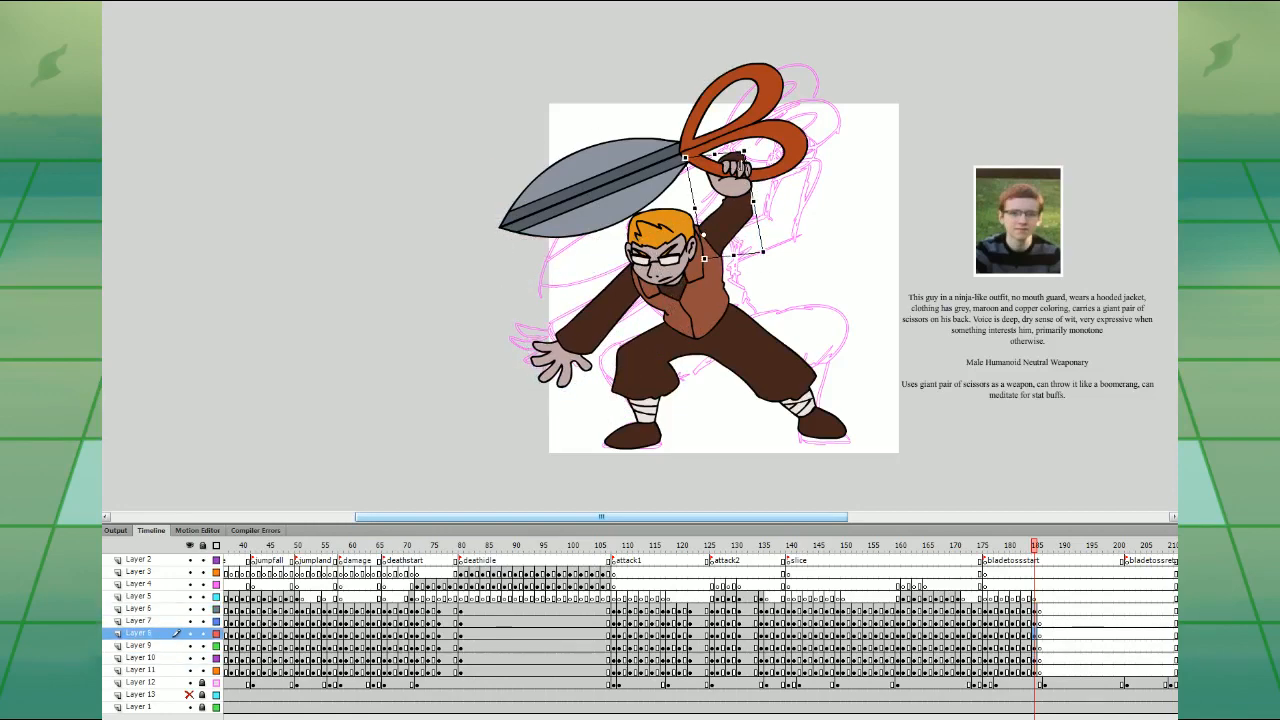
left_click(808, 166)
left_click_drag(810, 168, 771, 120)
left_click(994, 587)
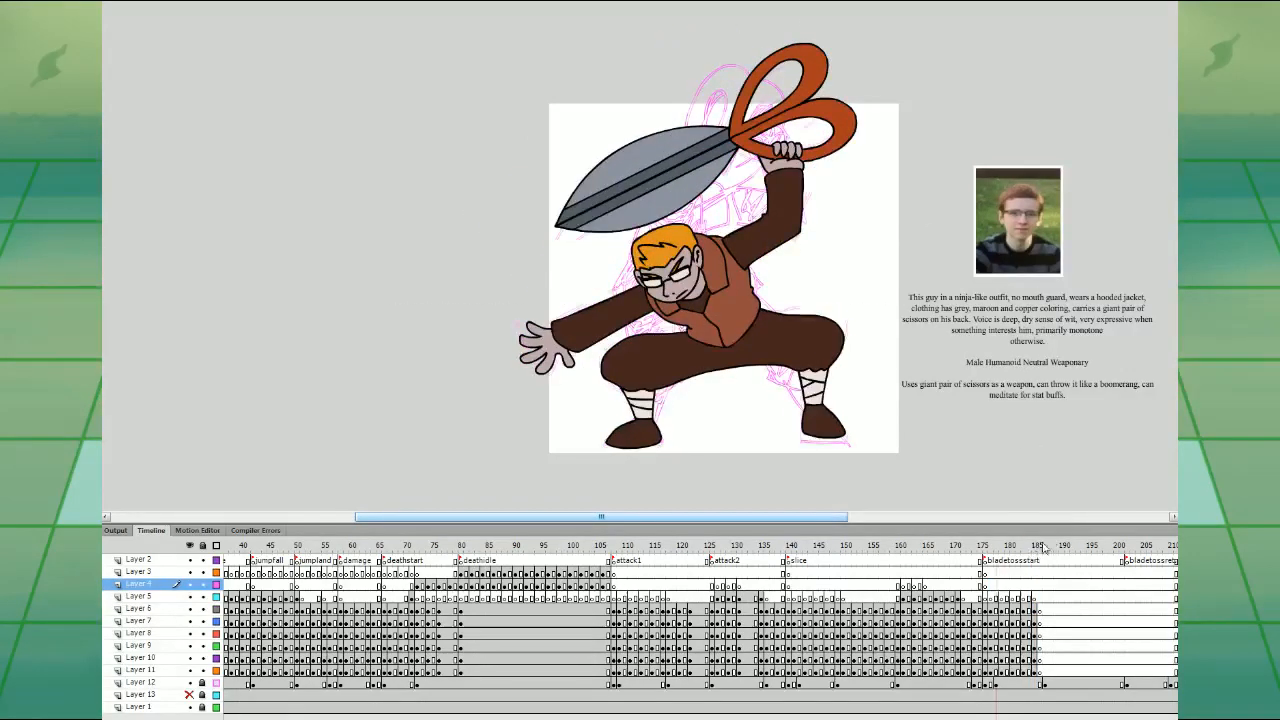
key("Return")
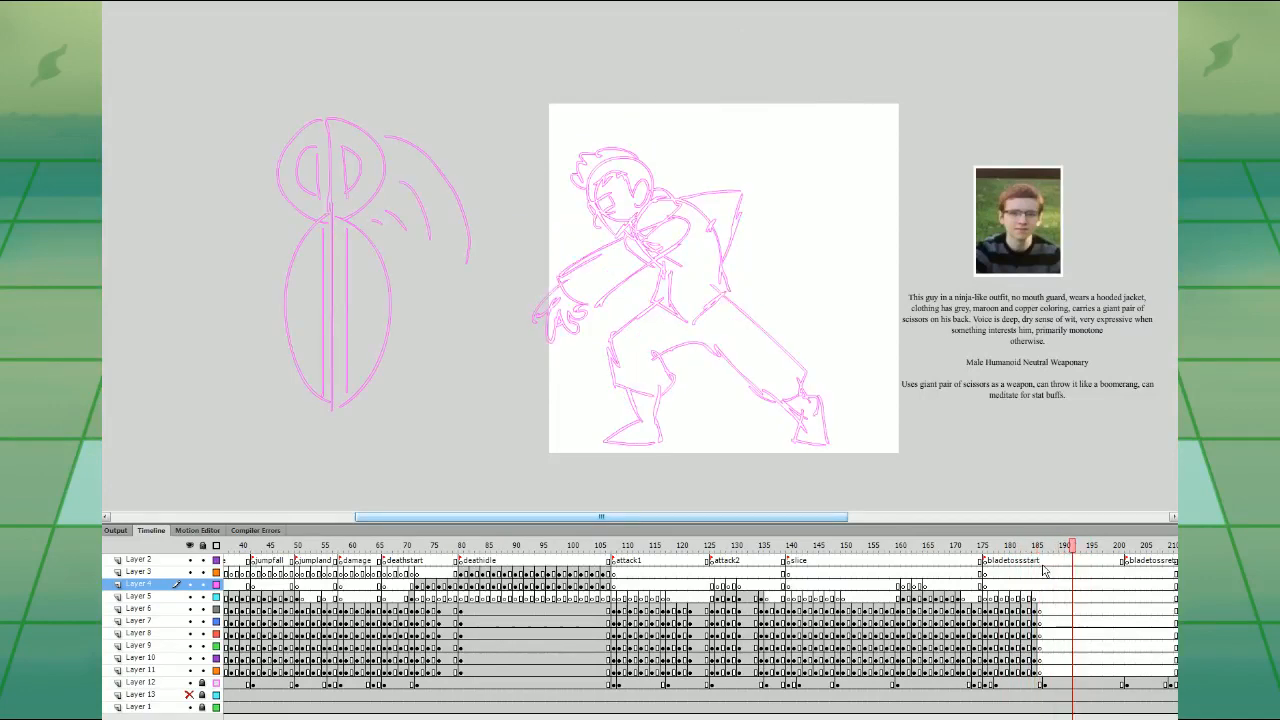
- Copy the open-scissors lunge pose on Layers 6 to 11 from the slice section to frame 186
left_click(860, 586)
left_click(855, 599)
left_click(860, 587)
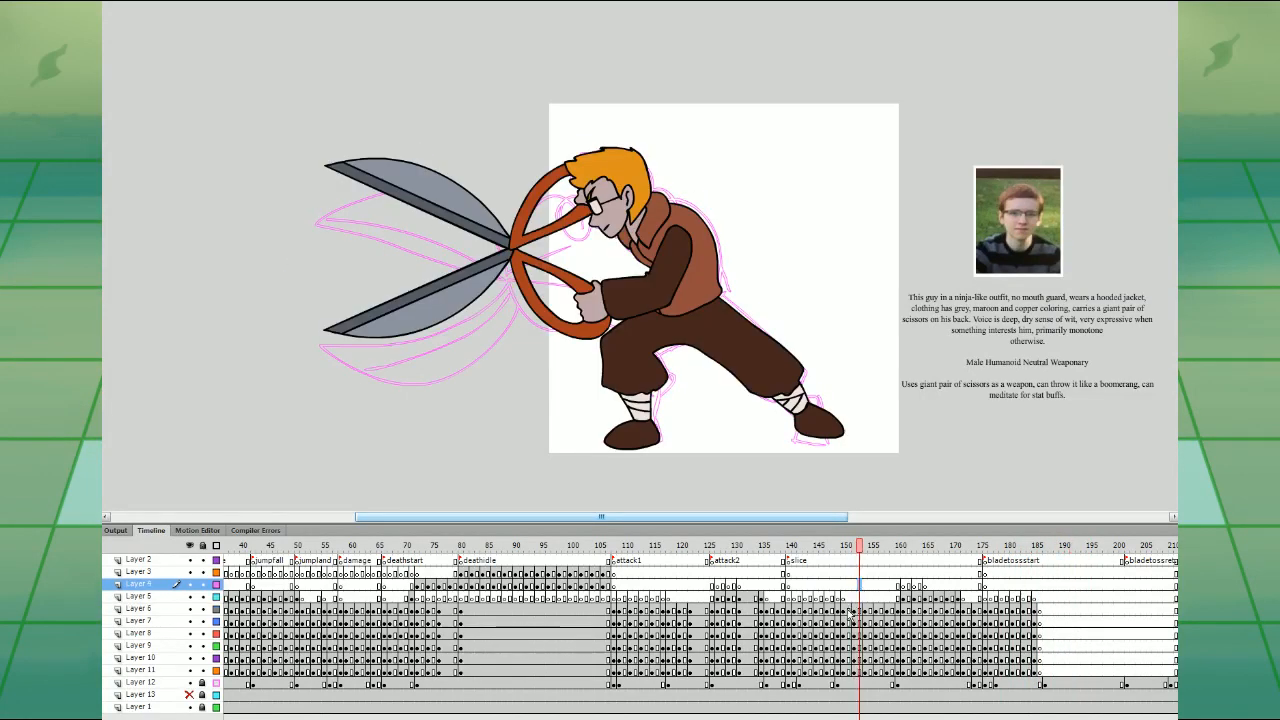
left_click_drag(849, 609, 1042, 673)
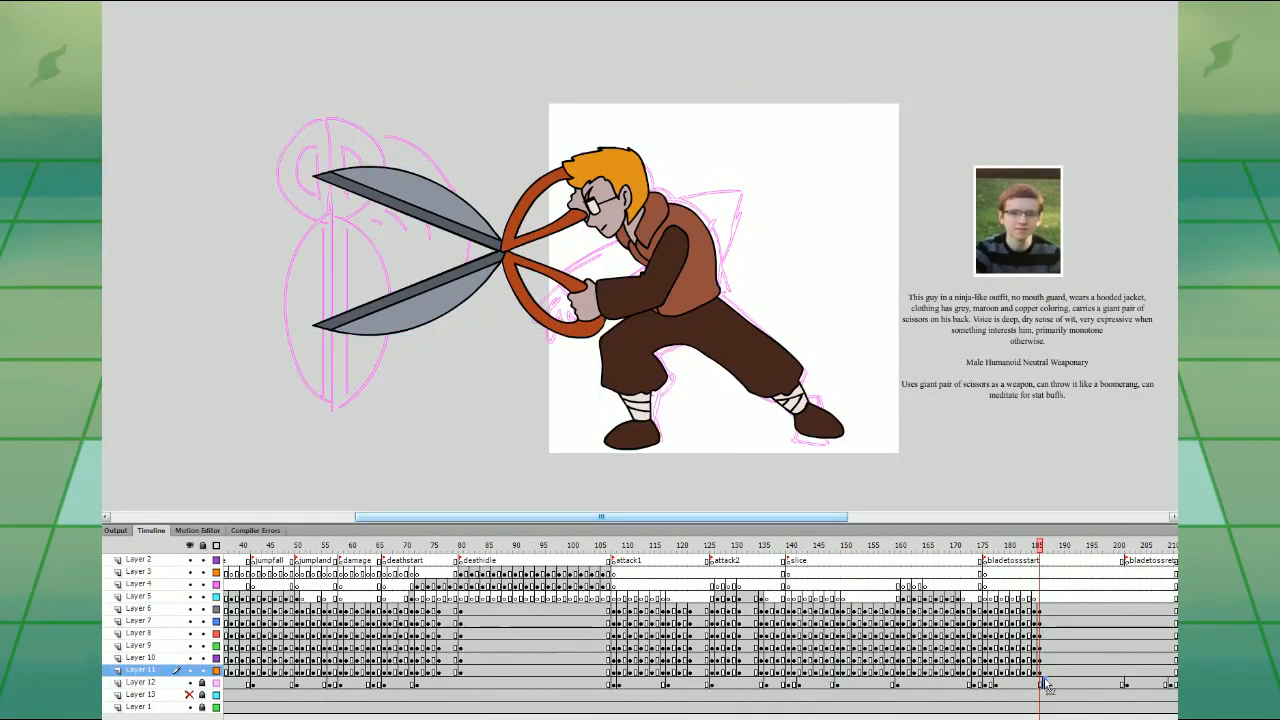
left_click(1045, 684)
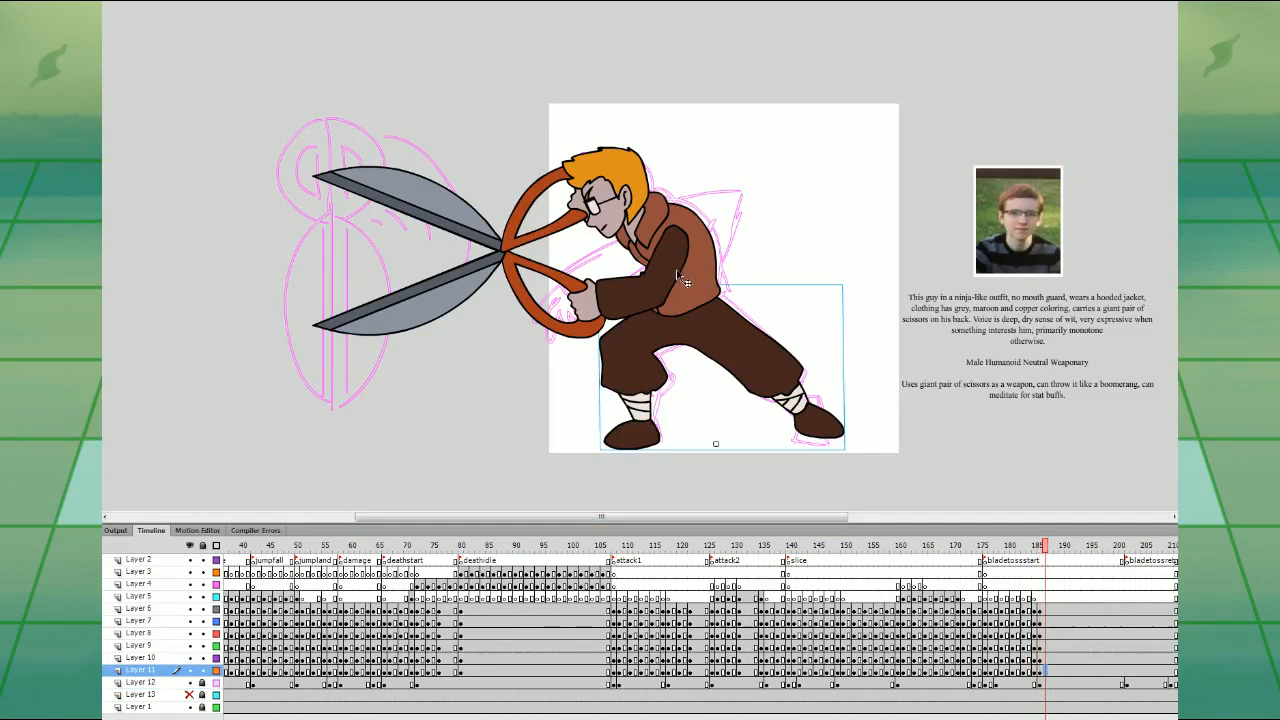
- Remove both arms, the hands and the open scissors from the copied lunge pose
left_click(588, 248)
left_click(545, 242)
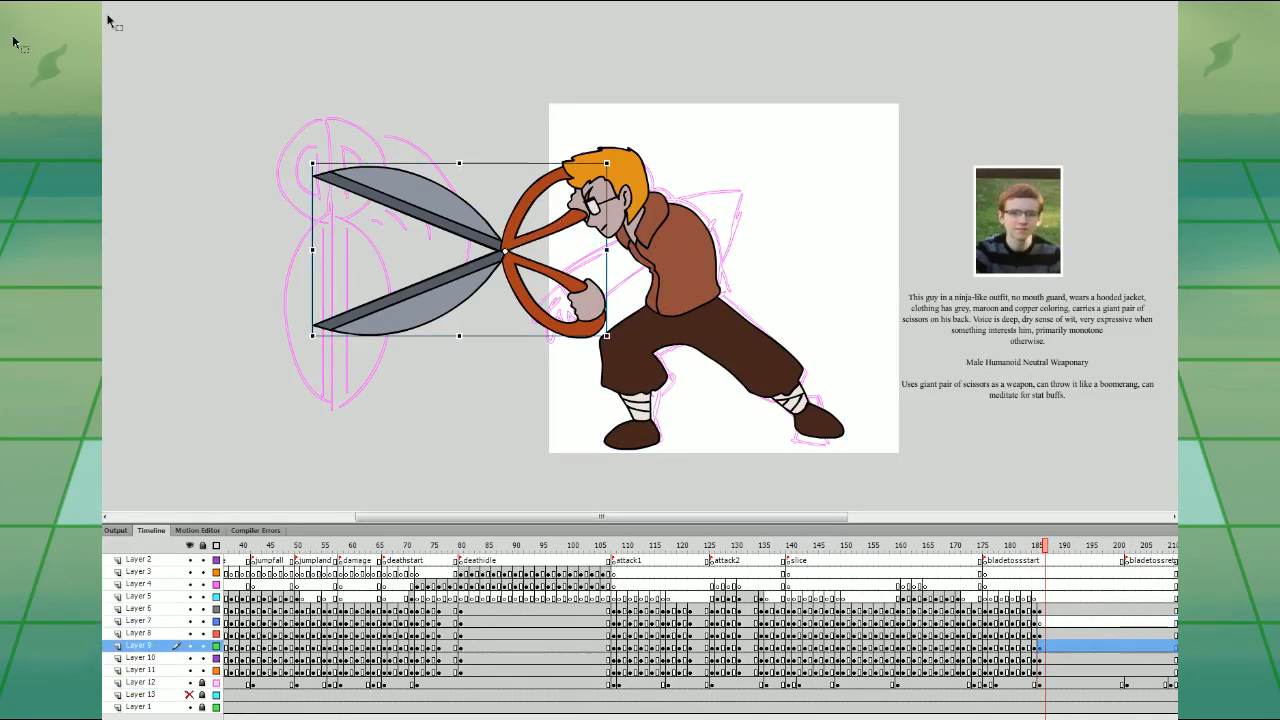
key("Delete")
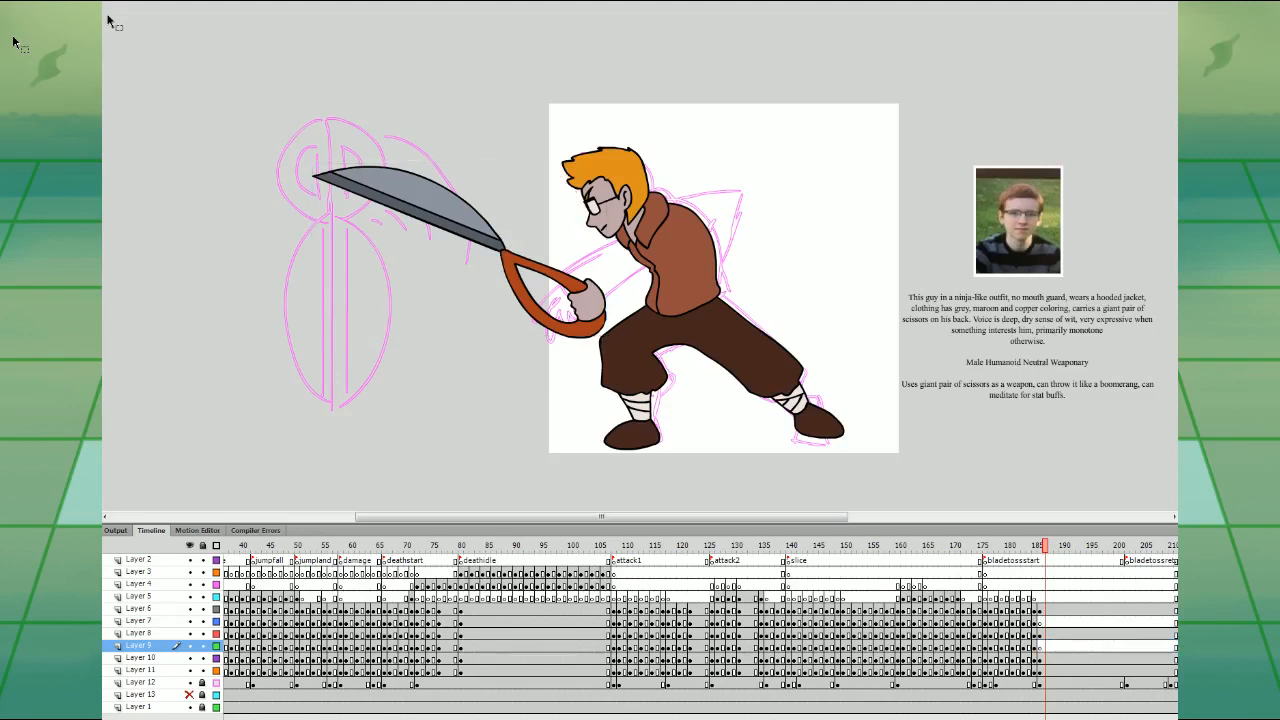
left_click(600, 303)
key("Delete")
key("comma")
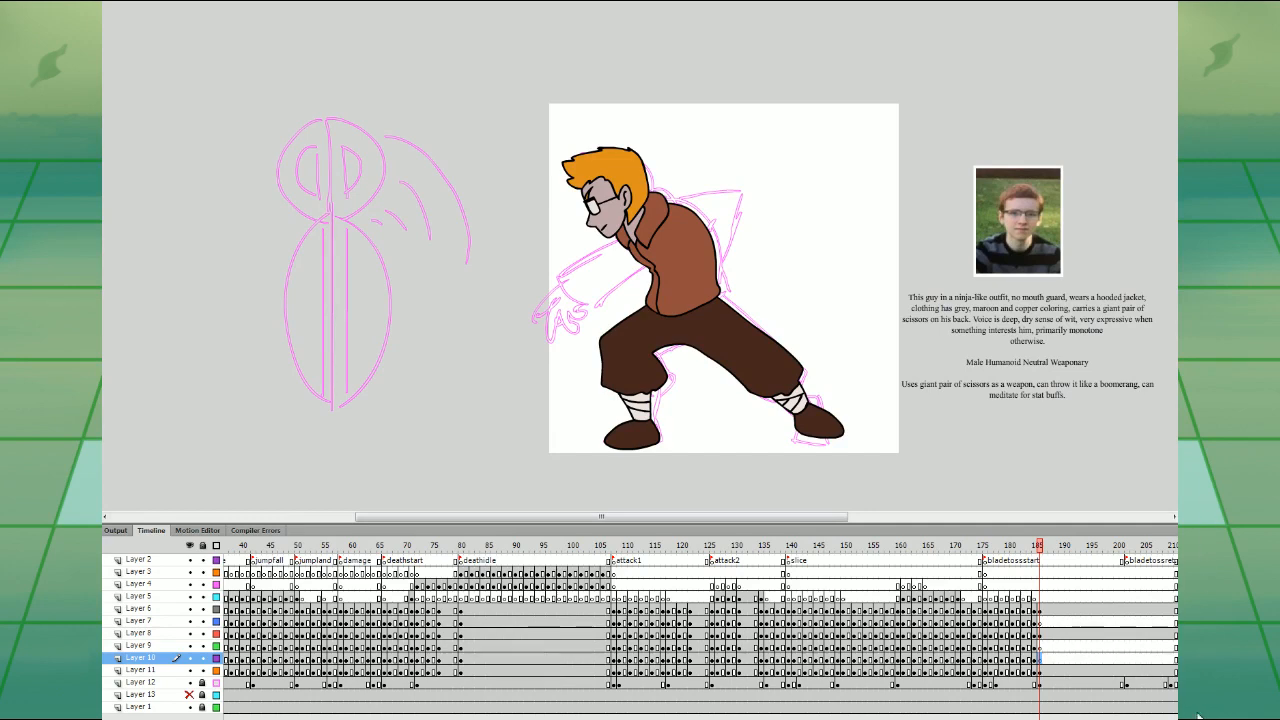
- Place the closed scissors symbol upright over the sketched scissors in front of the character on frame 186
left_click_drag(1247, 162, 349, 256)
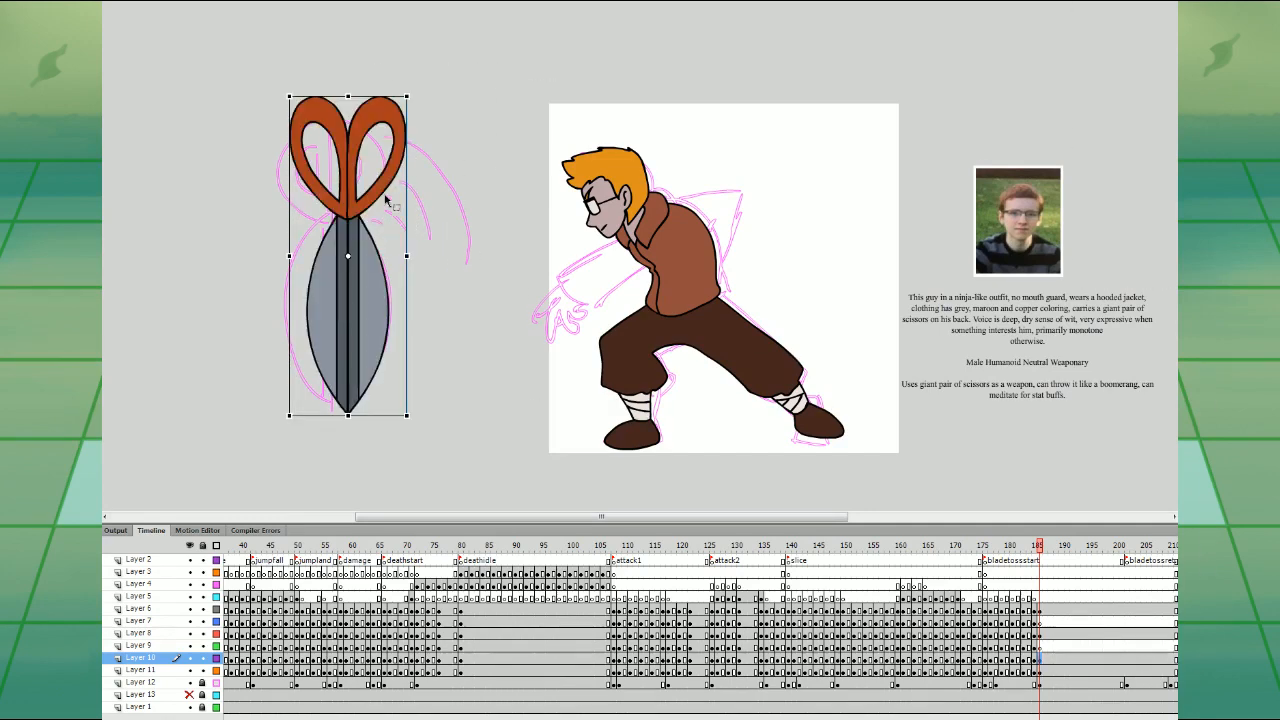
mouse_move(390, 181)
left_mouse_down()
mouse_move(457, 179)
mouse_move(401, 197)
left_mouse_up()
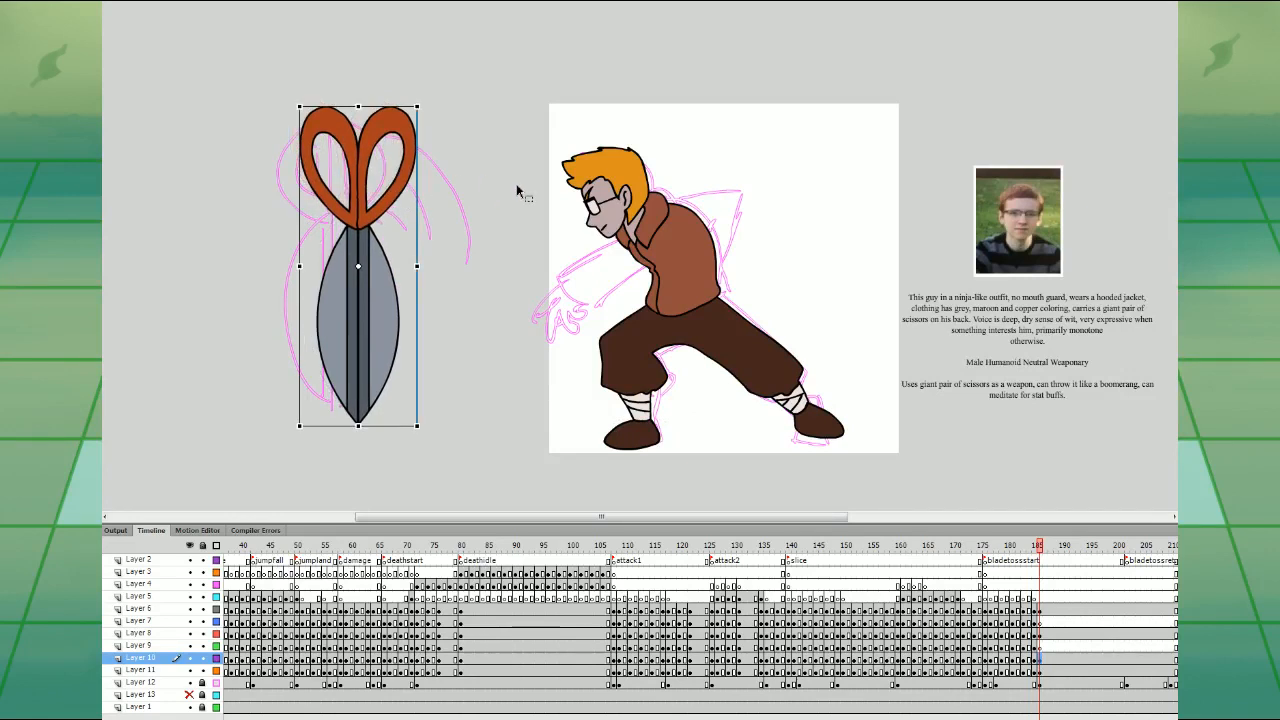
left_click(514, 274)
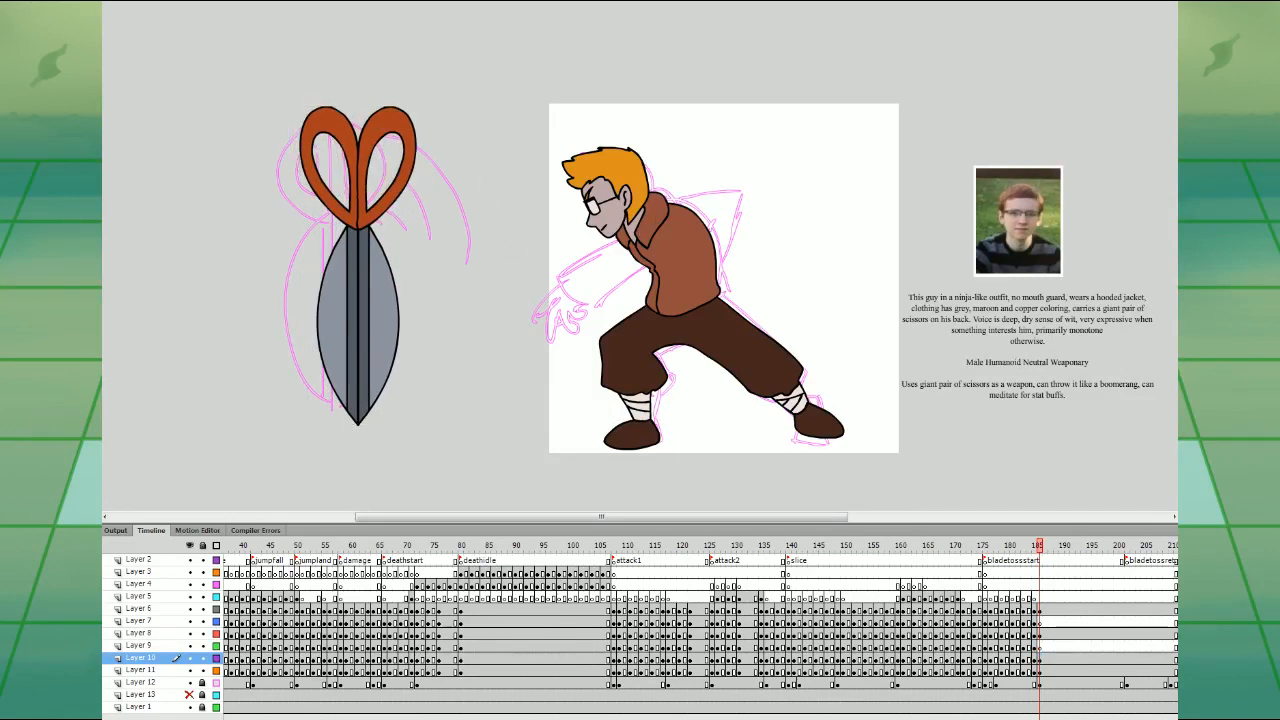
- Switch to the blank document, make its stage square, and paste the closed scissors centred on it
key("ctrl+Tab")
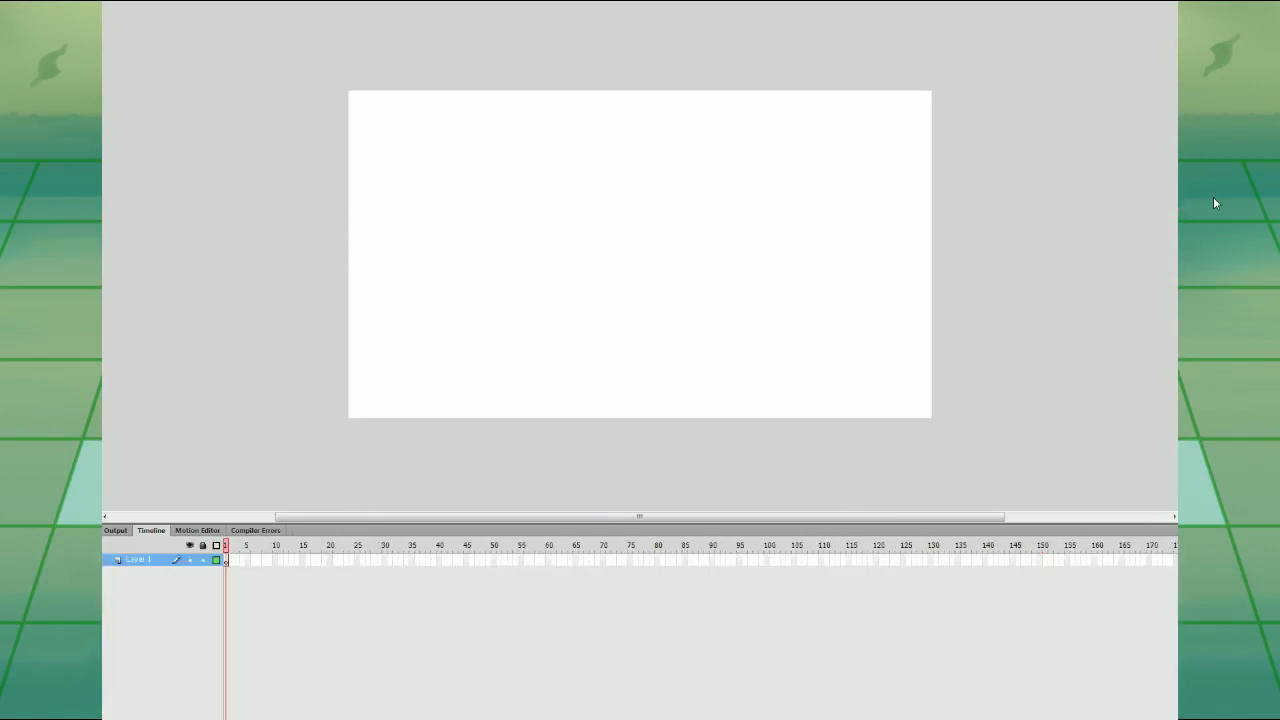
key("Return")
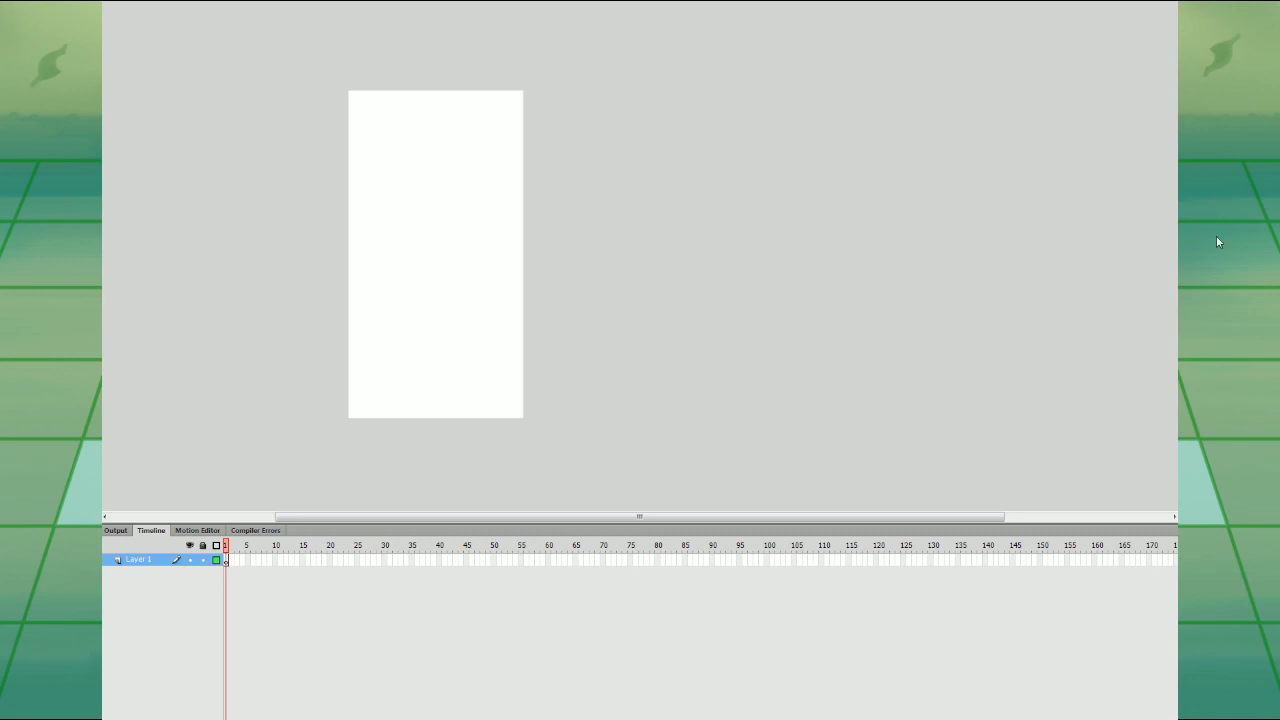
key("Return")
key("ctrl+shift+v")
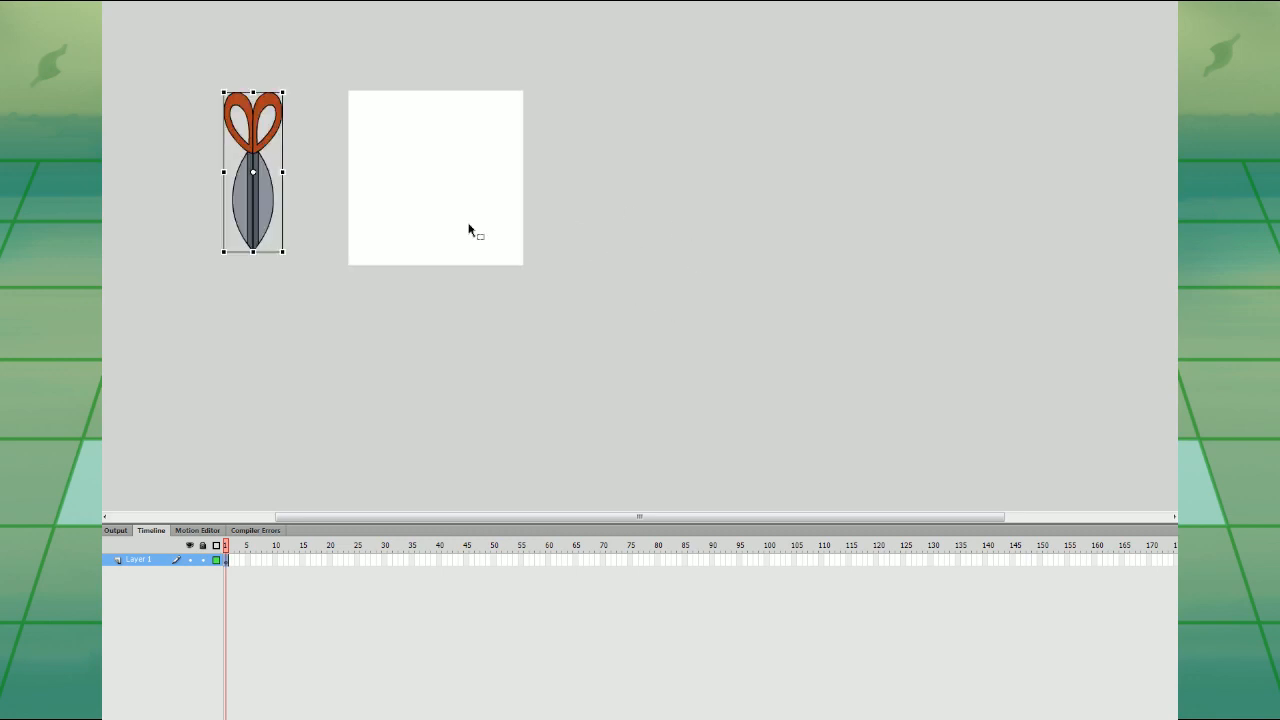
key("ctrl+x")
key("ctrl+=")
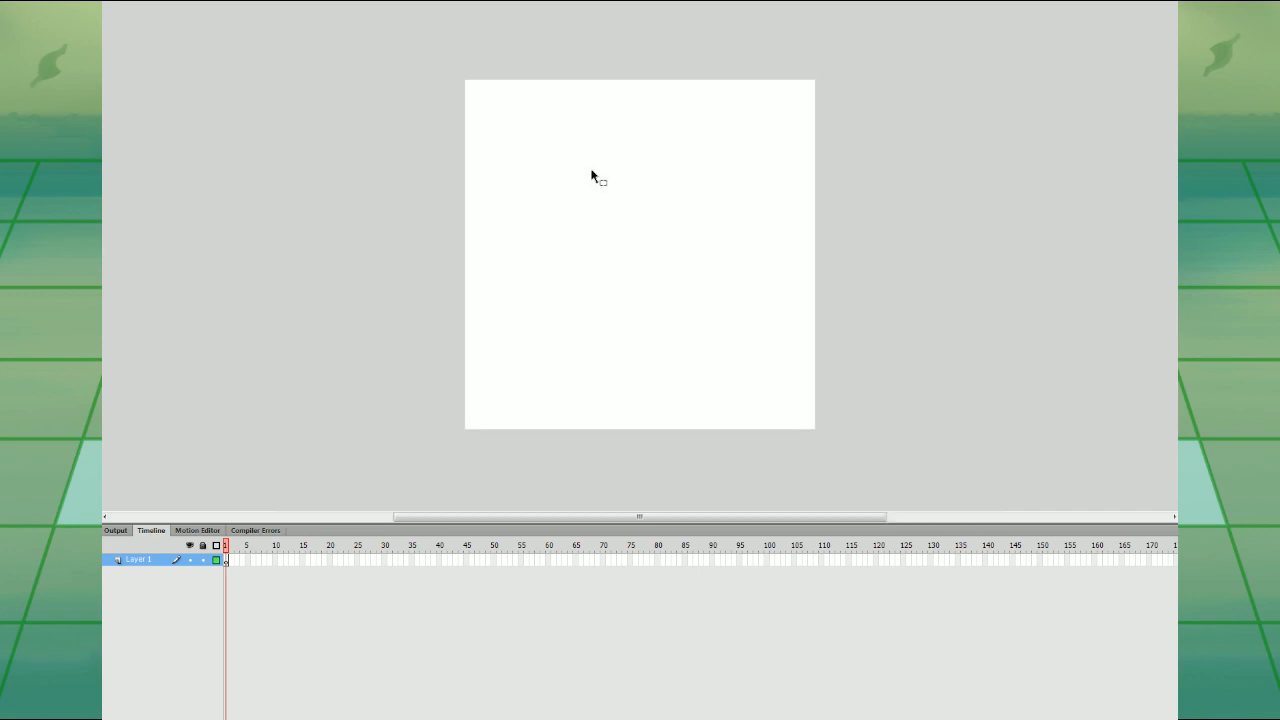
key("ctrl+=")
key("ctrl+v")
key("ctrl+minus")
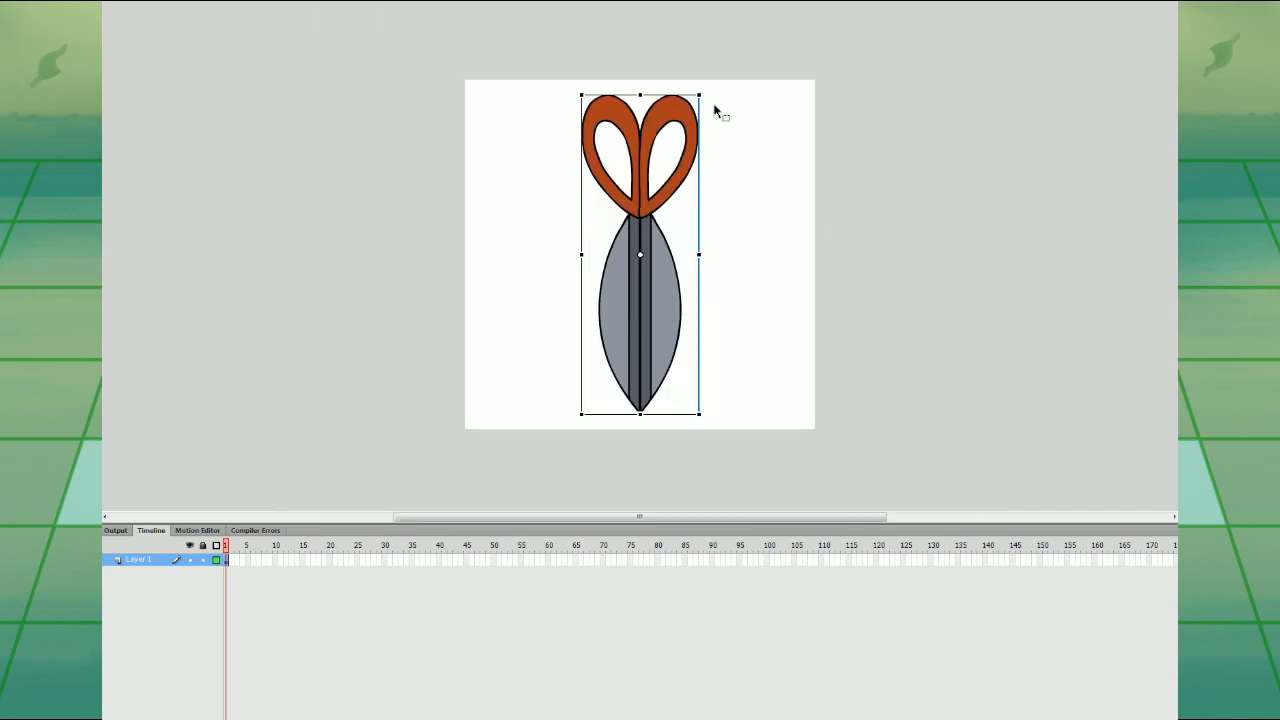
- Tilt the scissors slightly counterclockwise and add a keyframe at frame 8 of Layer 1
left_click_drag(703, 93, 664, 87)
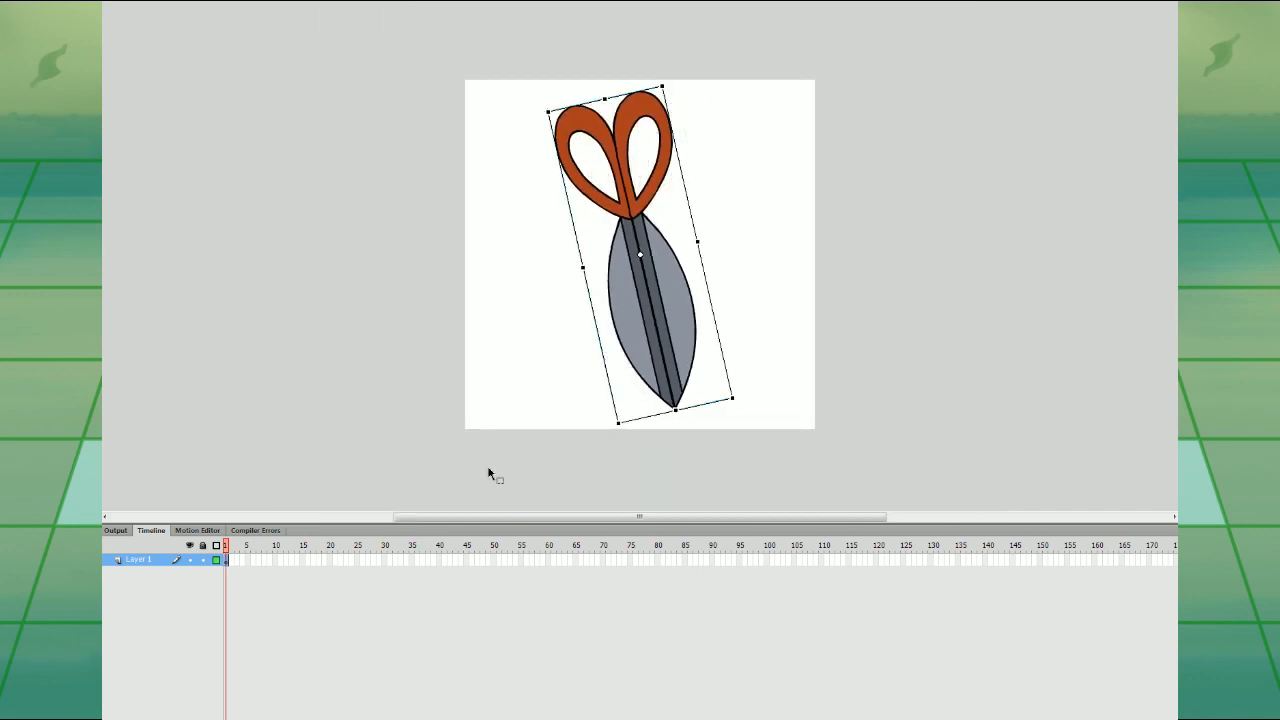
left_click(264, 561)
key("F6")
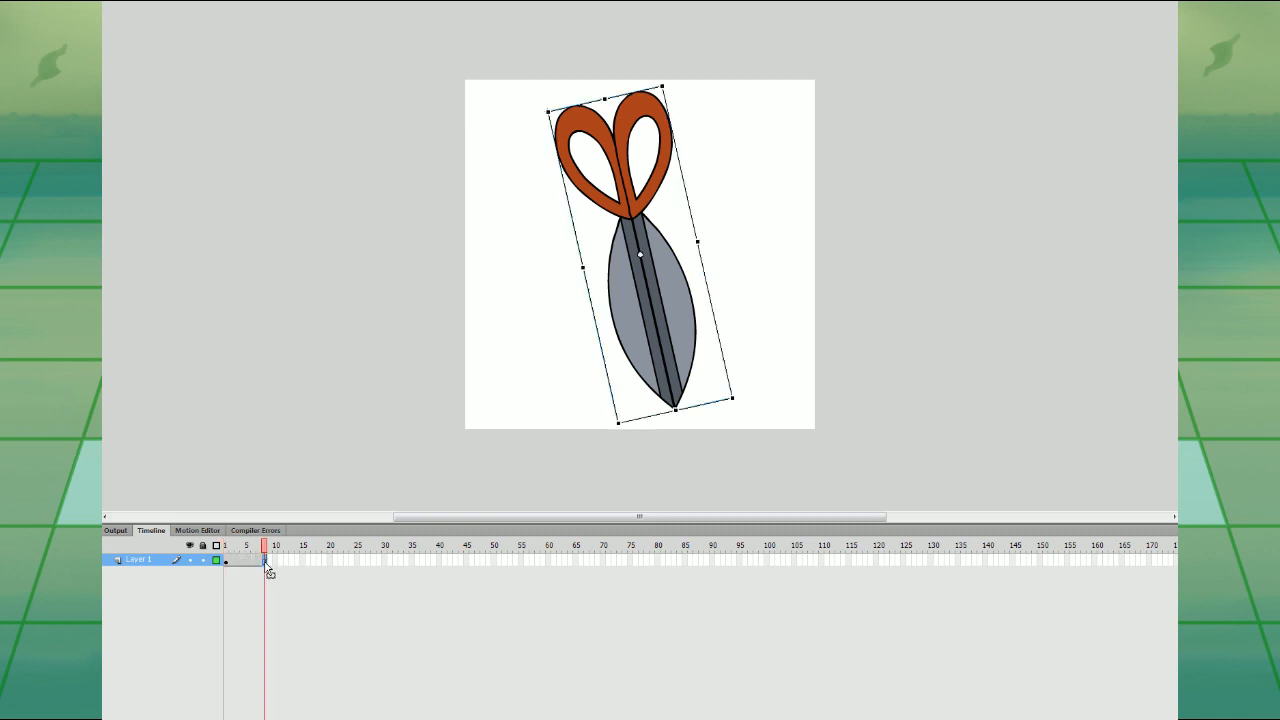
- Turn Layer 1's span into a full counterclockwise motion tween ending at frame 9, and play back the spin
left_click(254, 560)
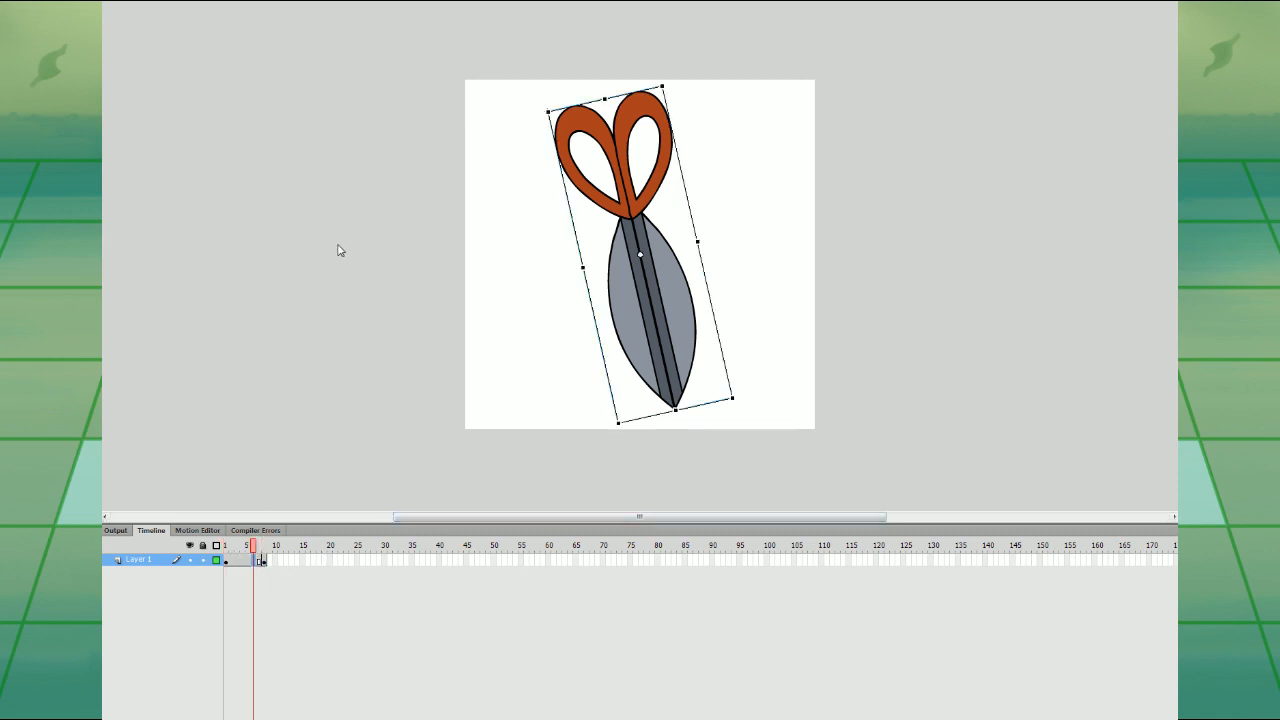
left_click(341, 292)
left_click(258, 560)
left_click(264, 561)
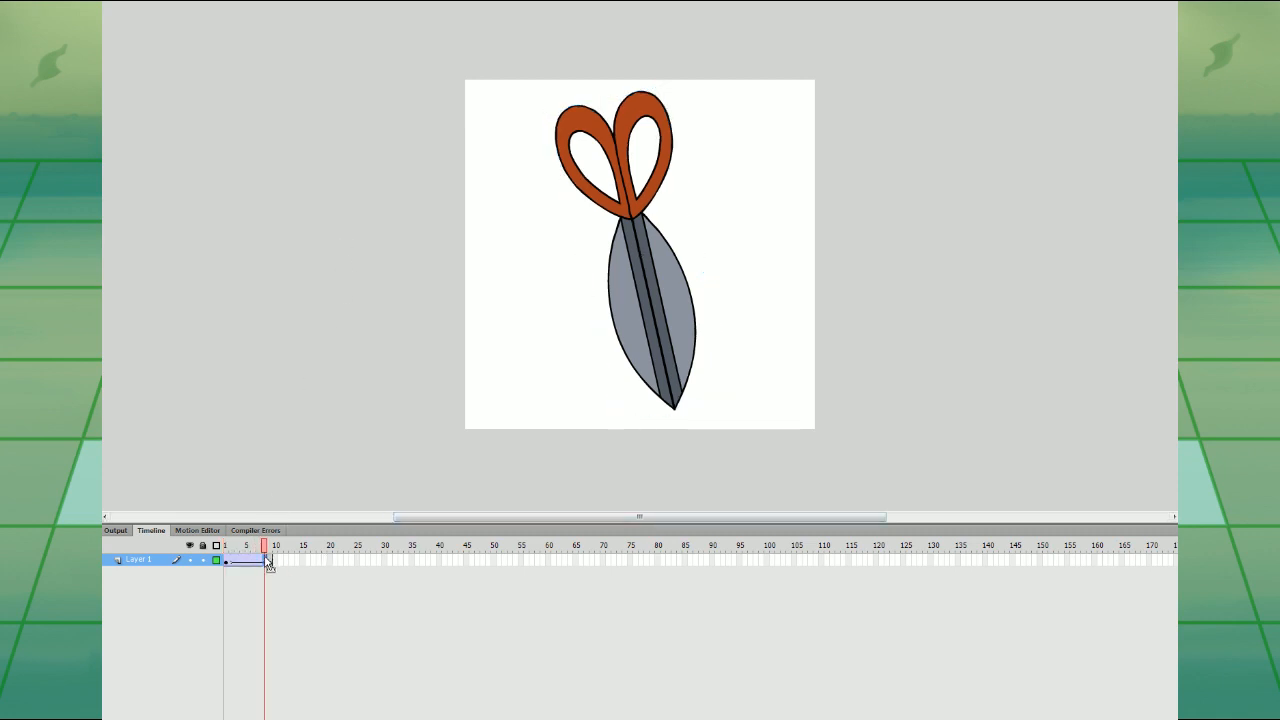
left_click(237, 560)
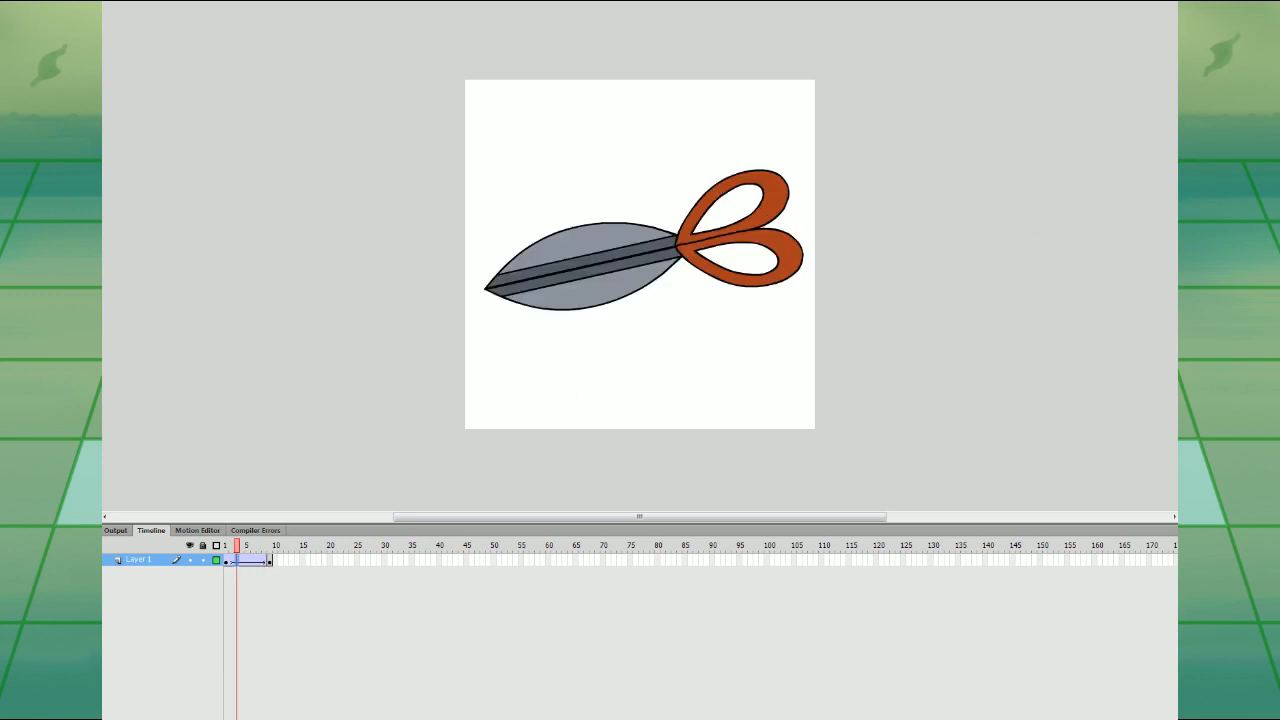
key("Return")
left_click(254, 560)
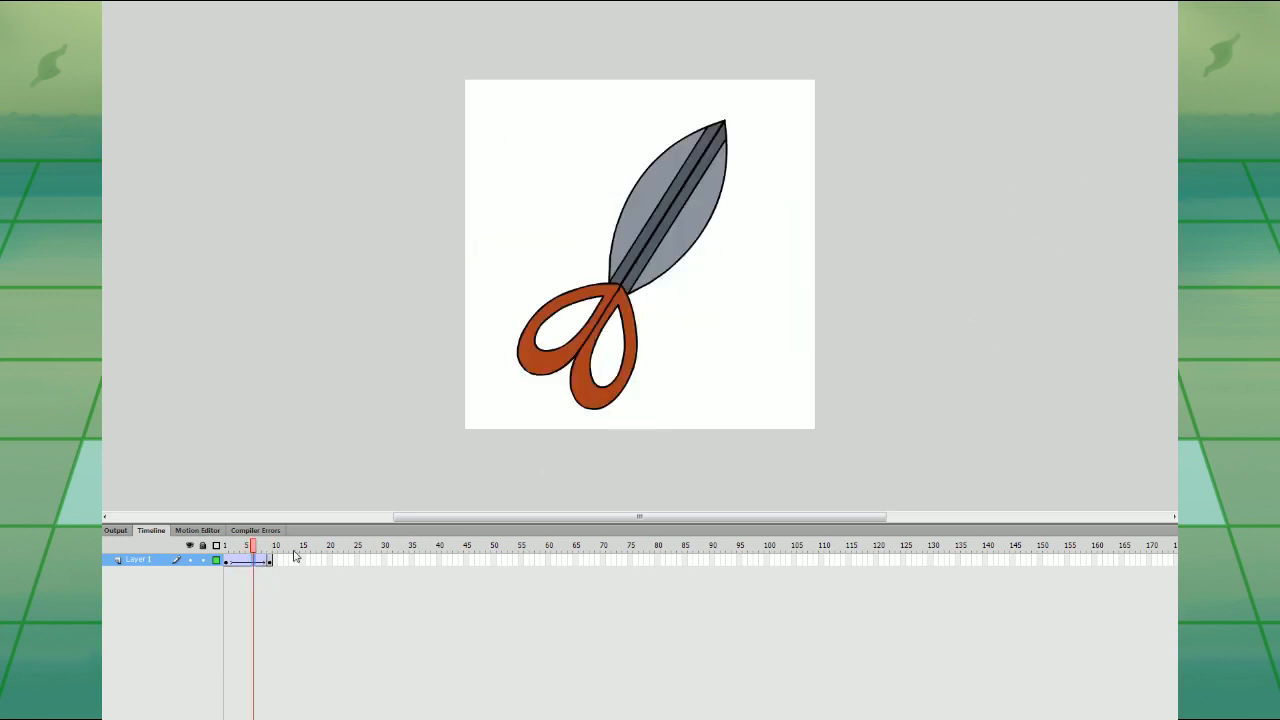
key("Return")
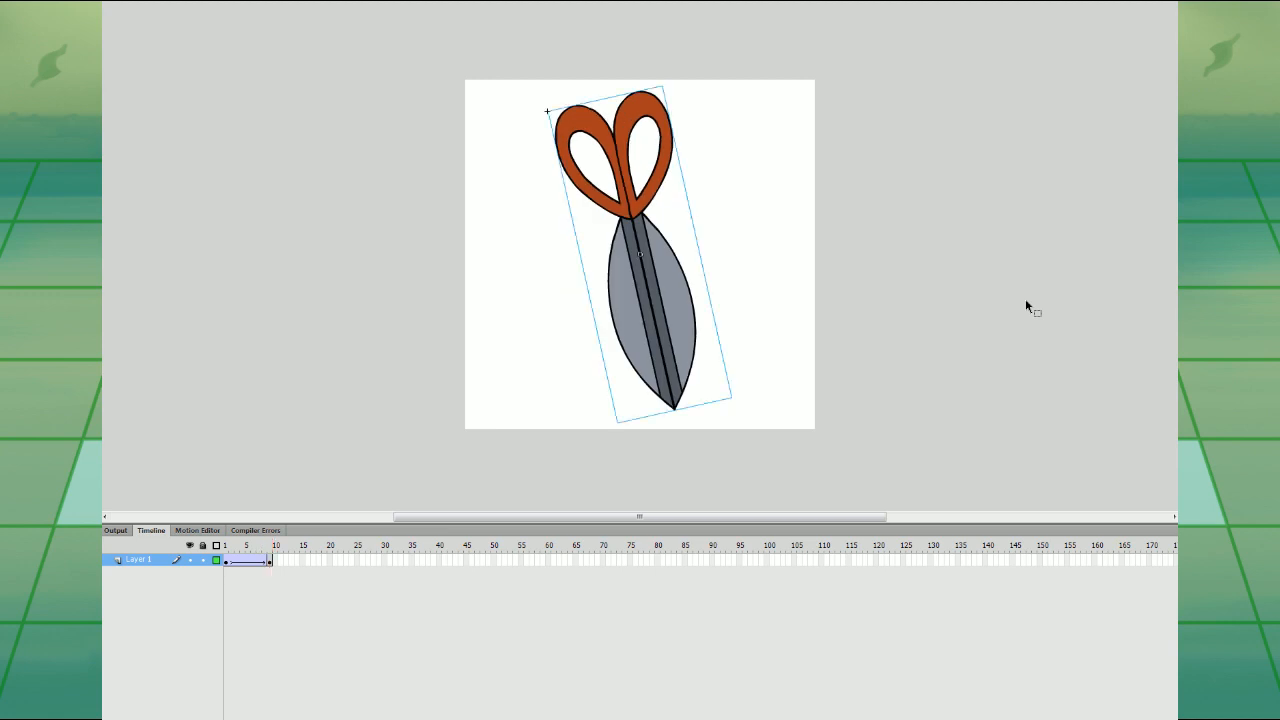
- Add a new layer beneath the scissors layer and select its first frame
left_click(112, 716)
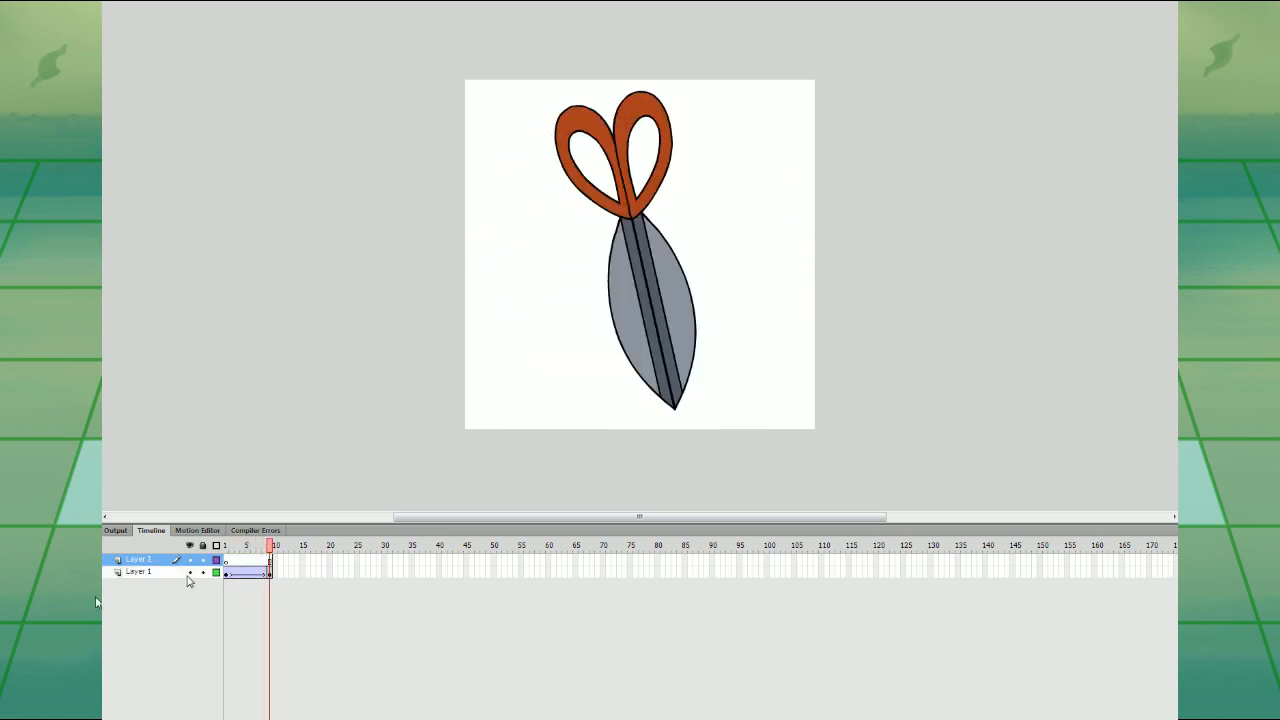
left_click_drag(166, 561, 164, 577)
left_click(236, 574)
left_click(227, 573)
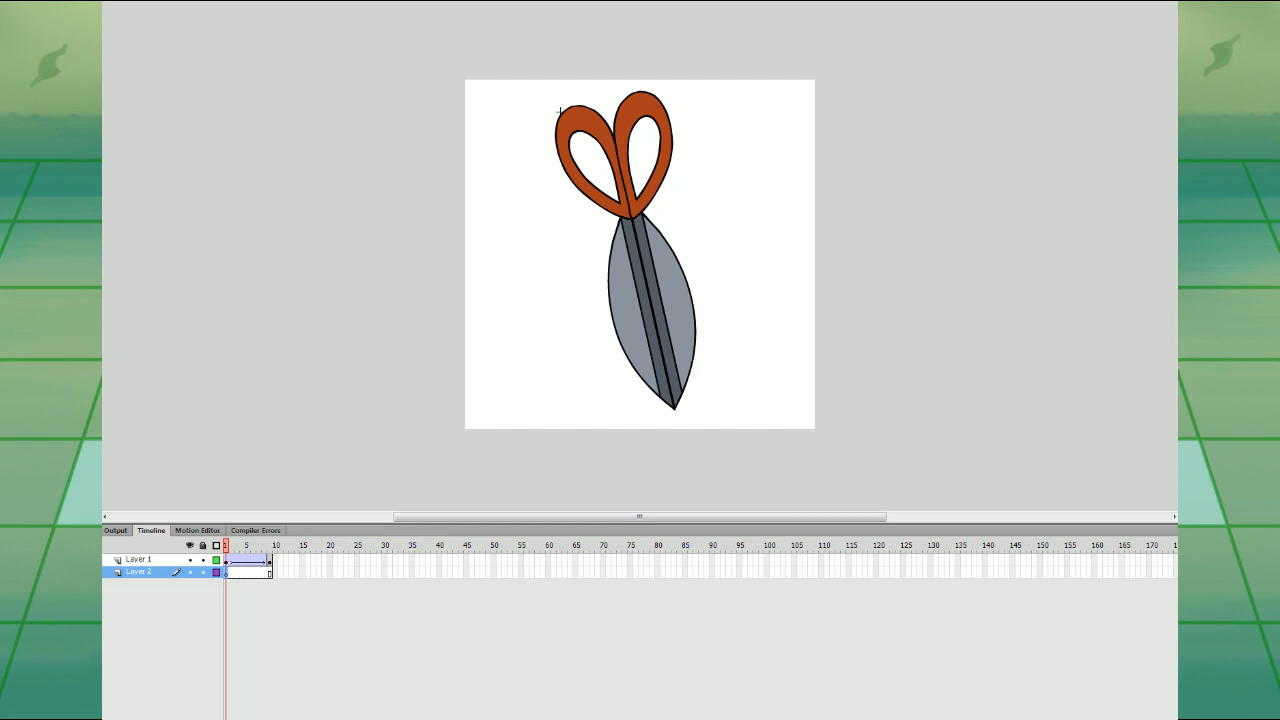
- Draw a large red circle behind the scissors on Layer 2, without an outline and centred on the stage
left_click_drag(560, 112, 751, 375)
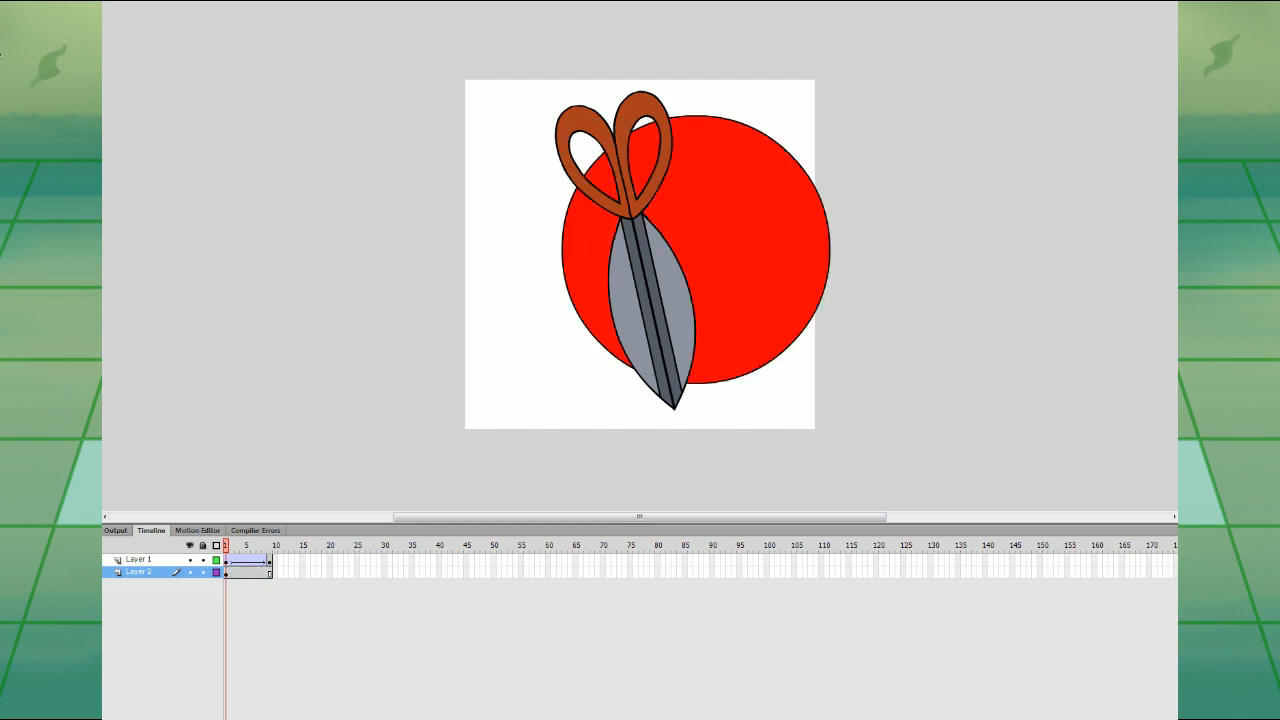
left_click(795, 182)
key("Delete")
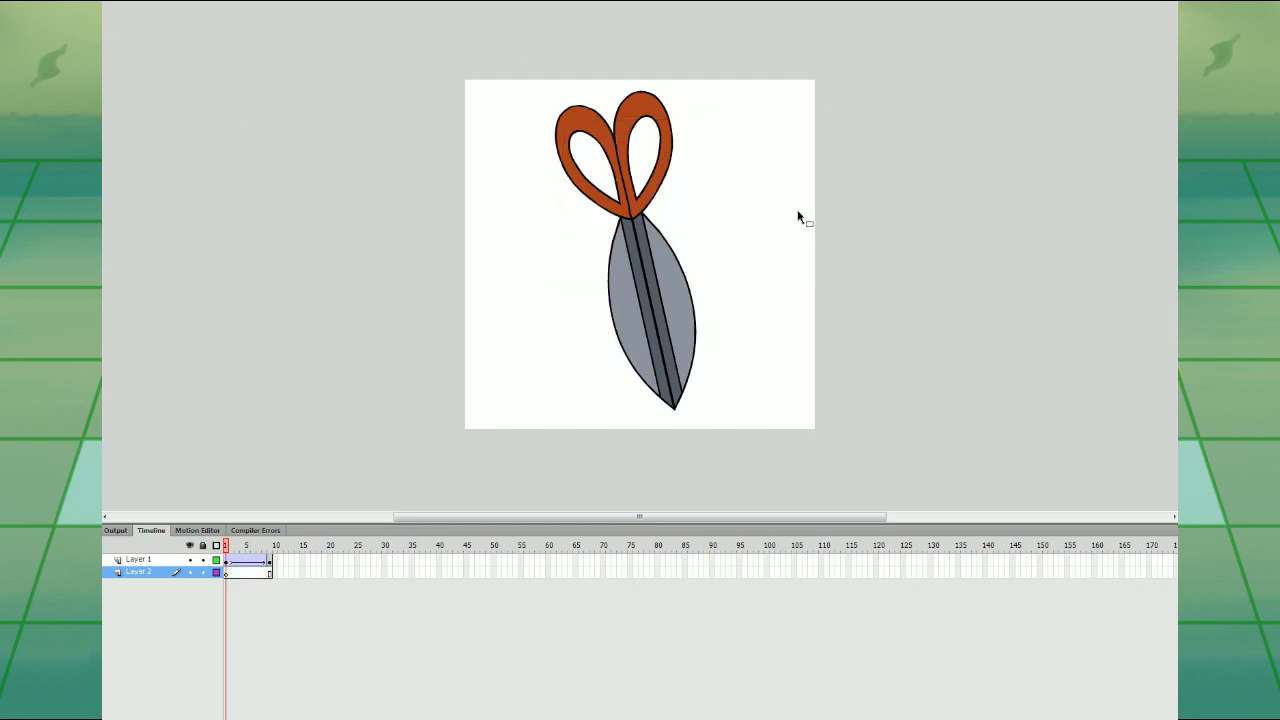
key("ctrl+=")
key("ctrl+=")
key("ctrl+-")
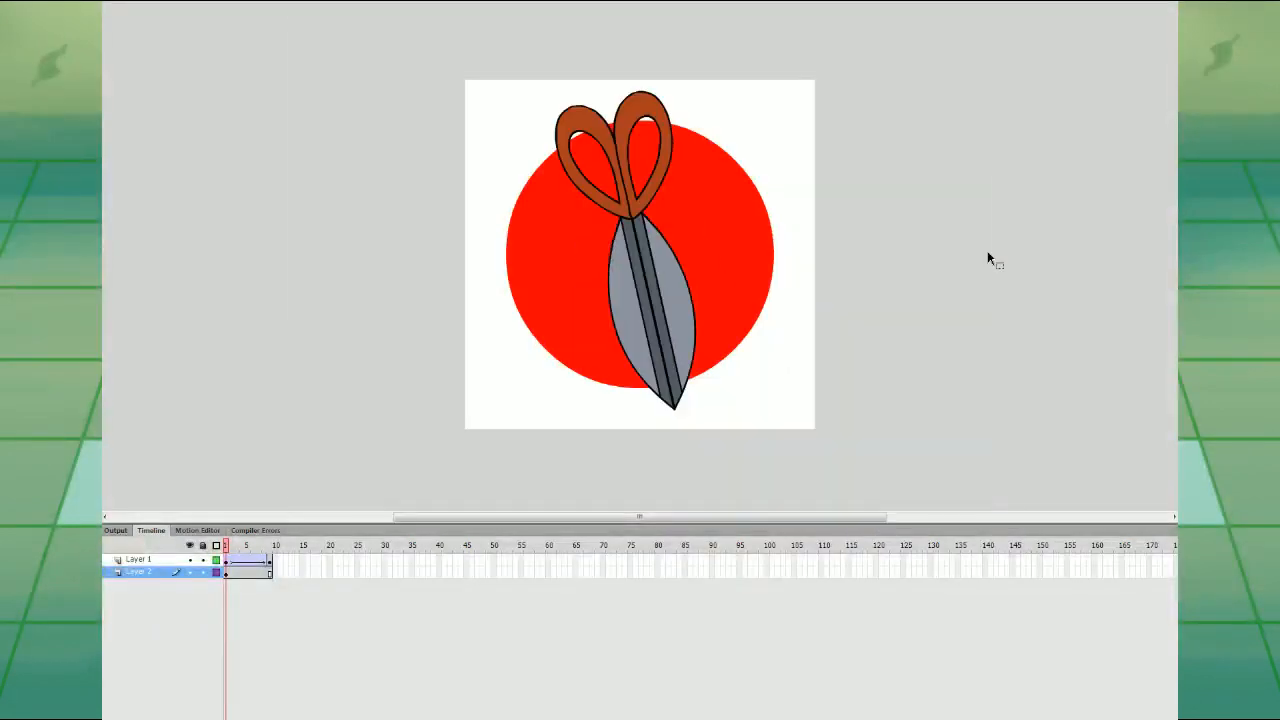
- Fill the circle with a dark grey linear gradient that fades out, and angle the fade diagonally from upper left to lower right
left_click(738, 287)
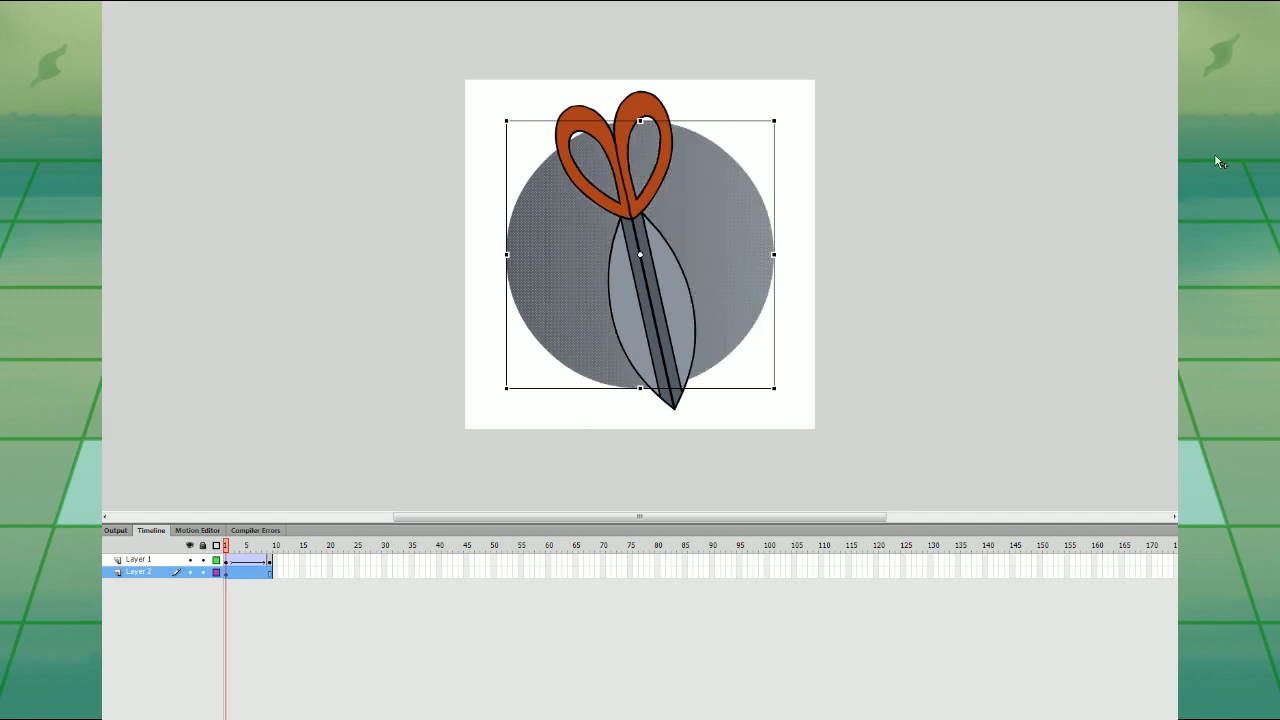
left_click(862, 362)
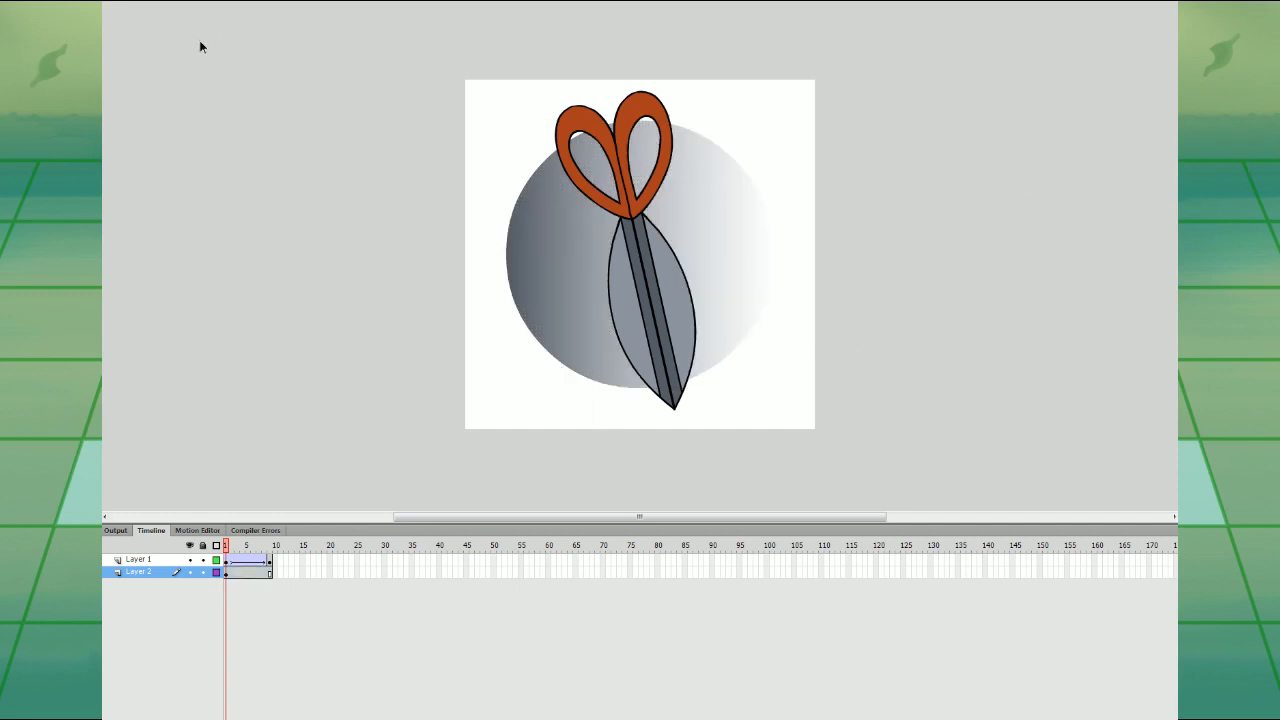
left_click(746, 232)
left_click(768, 256)
left_click(768, 262)
left_click_drag(774, 257, 729, 257)
left_click_drag(729, 121, 790, 240)
left_click_drag(745, 303, 756, 327)
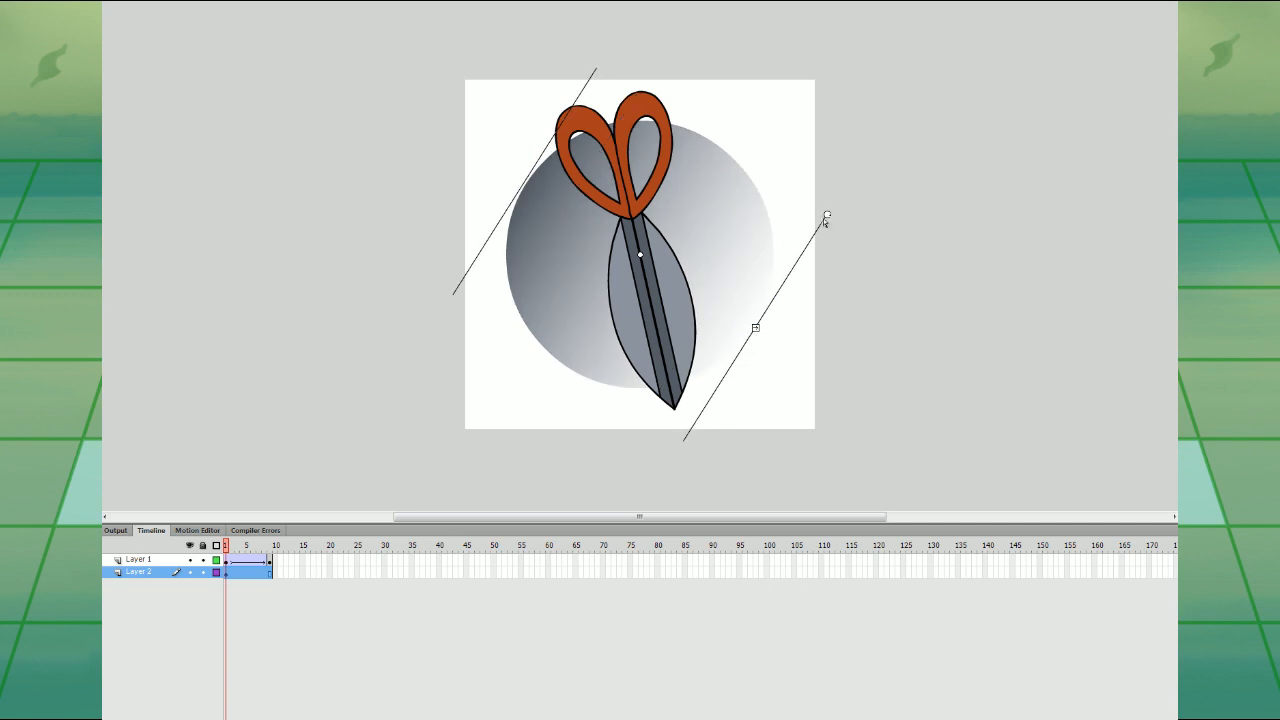
left_click_drag(826, 216, 828, 259)
left_click_drag(735, 352, 723, 339)
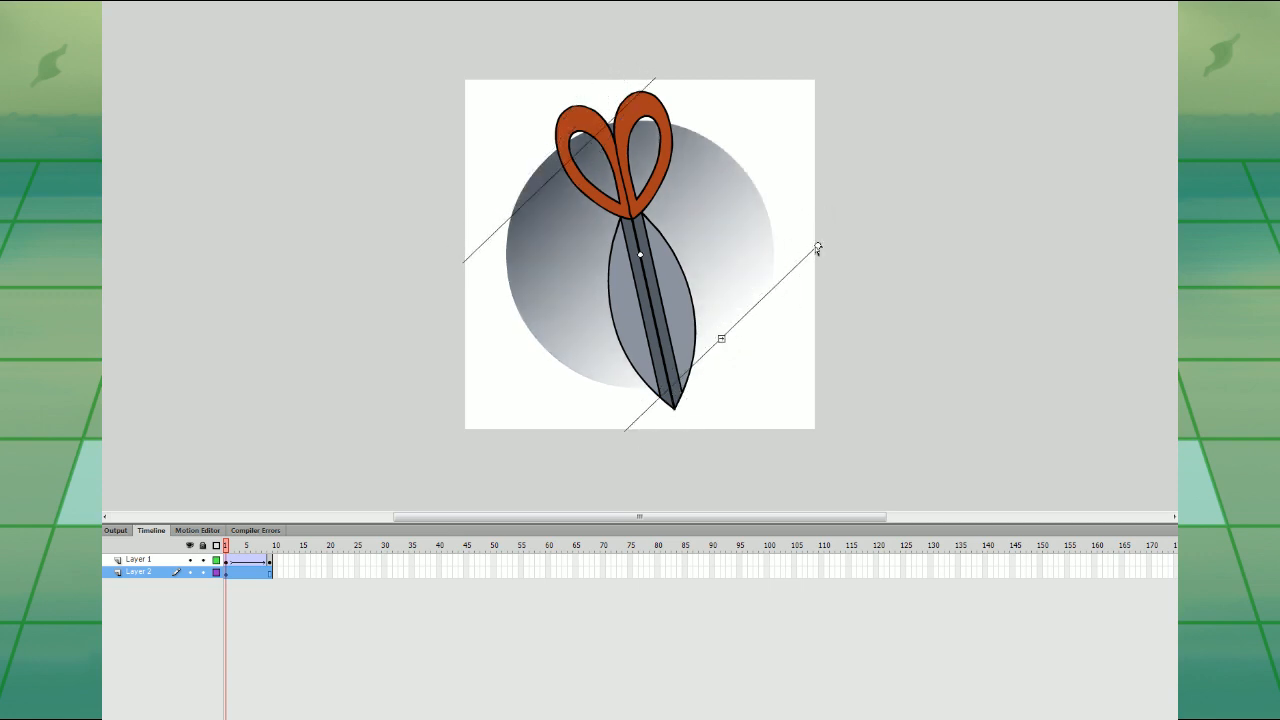
- Fine-tune the angle of the circle's gradient fade, and convert the circle into a symbol opened for editing
left_click_drag(817, 248, 817, 263)
left_click(852, 258)
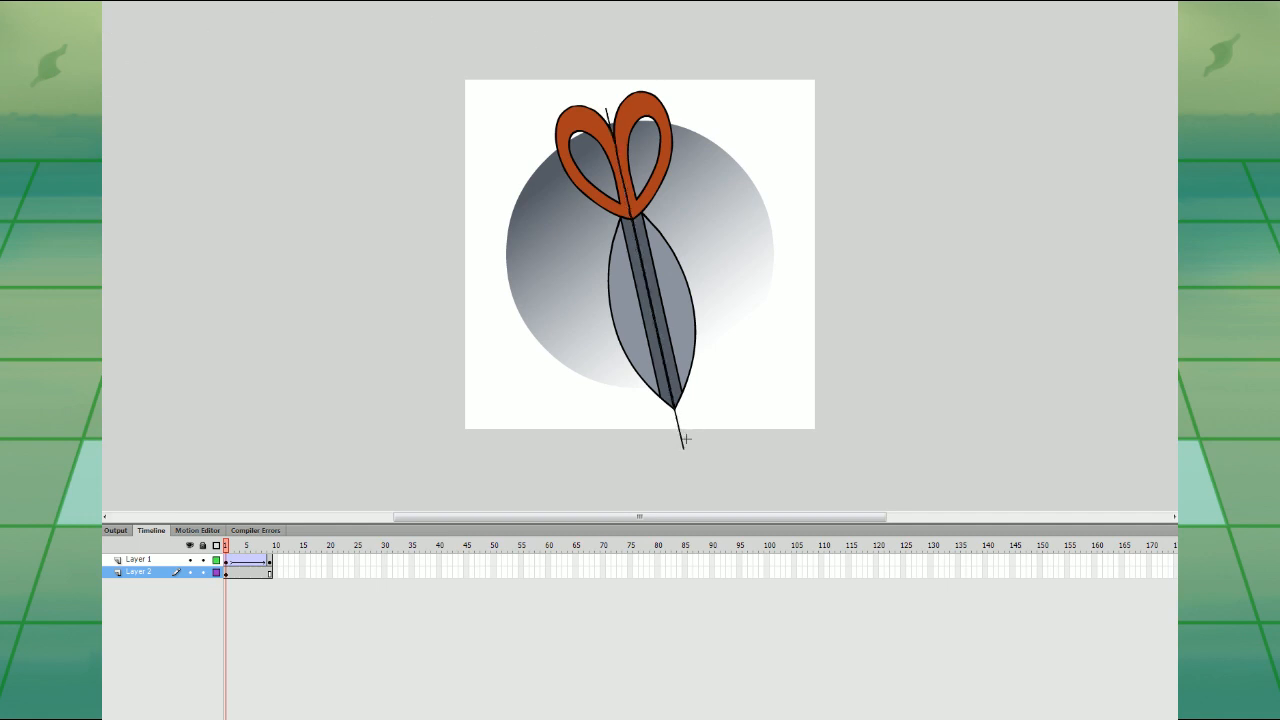
left_click(752, 205)
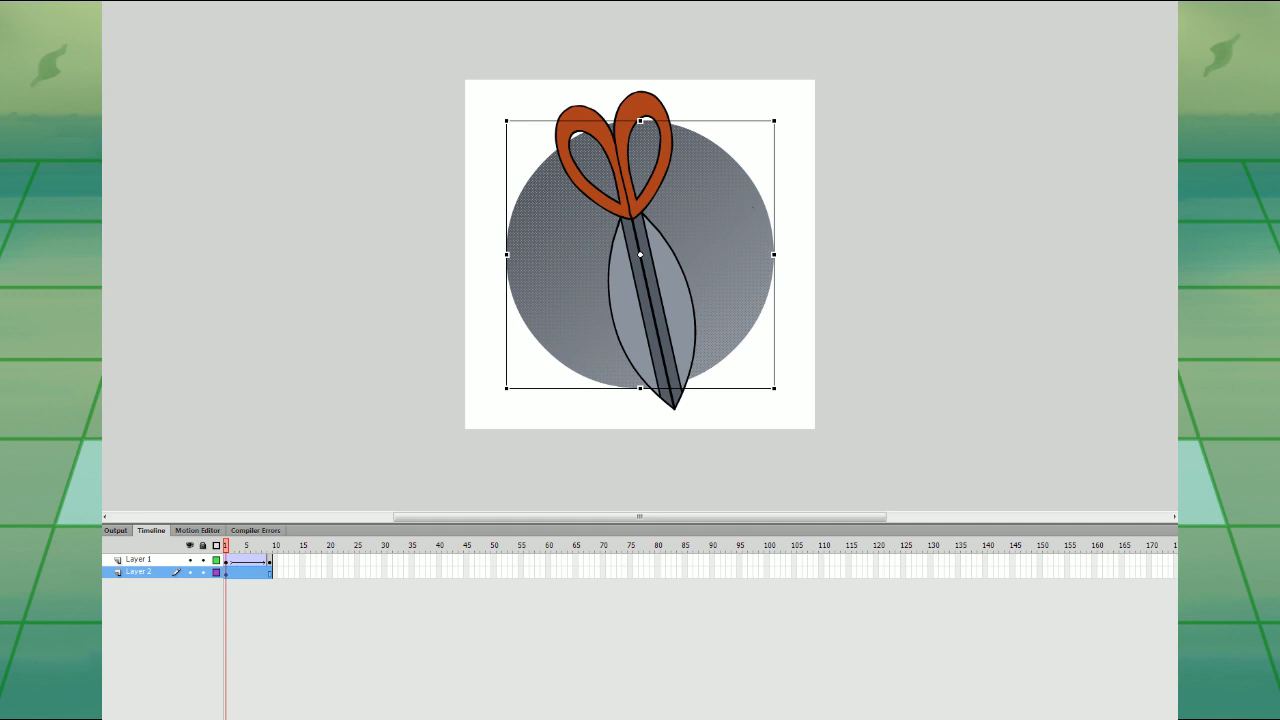
key("Return")
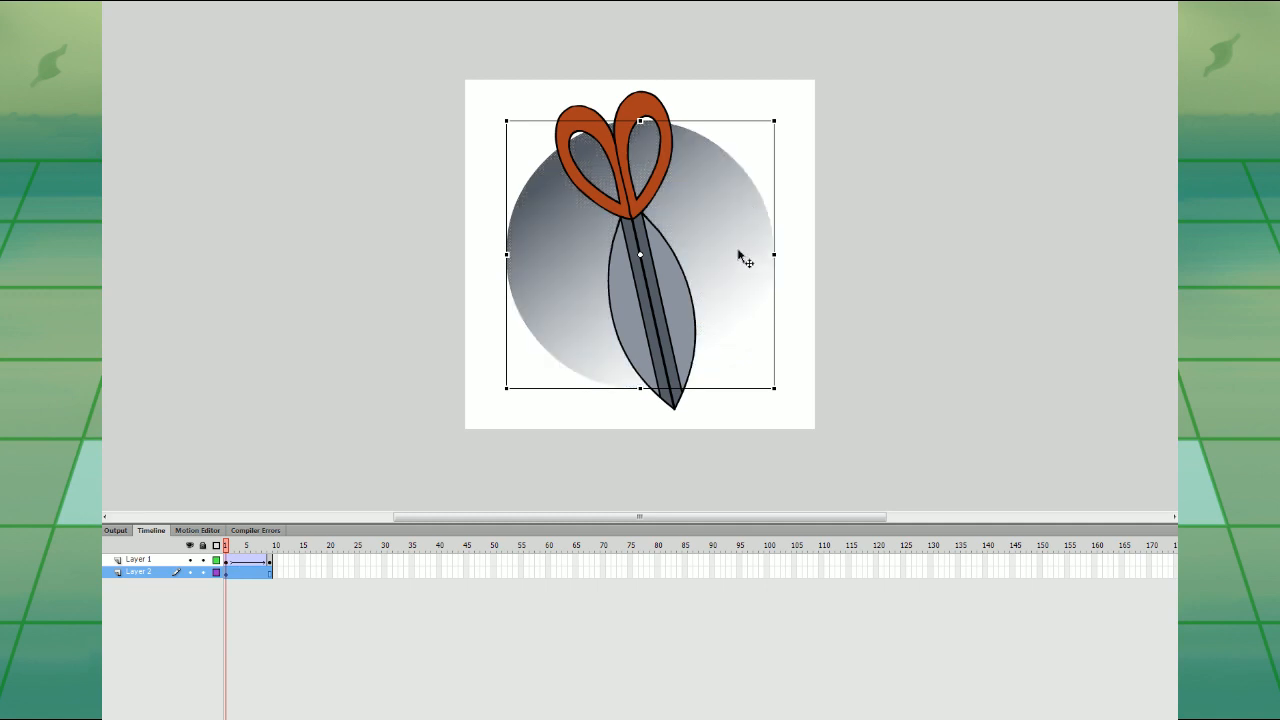
double_click(731, 238)
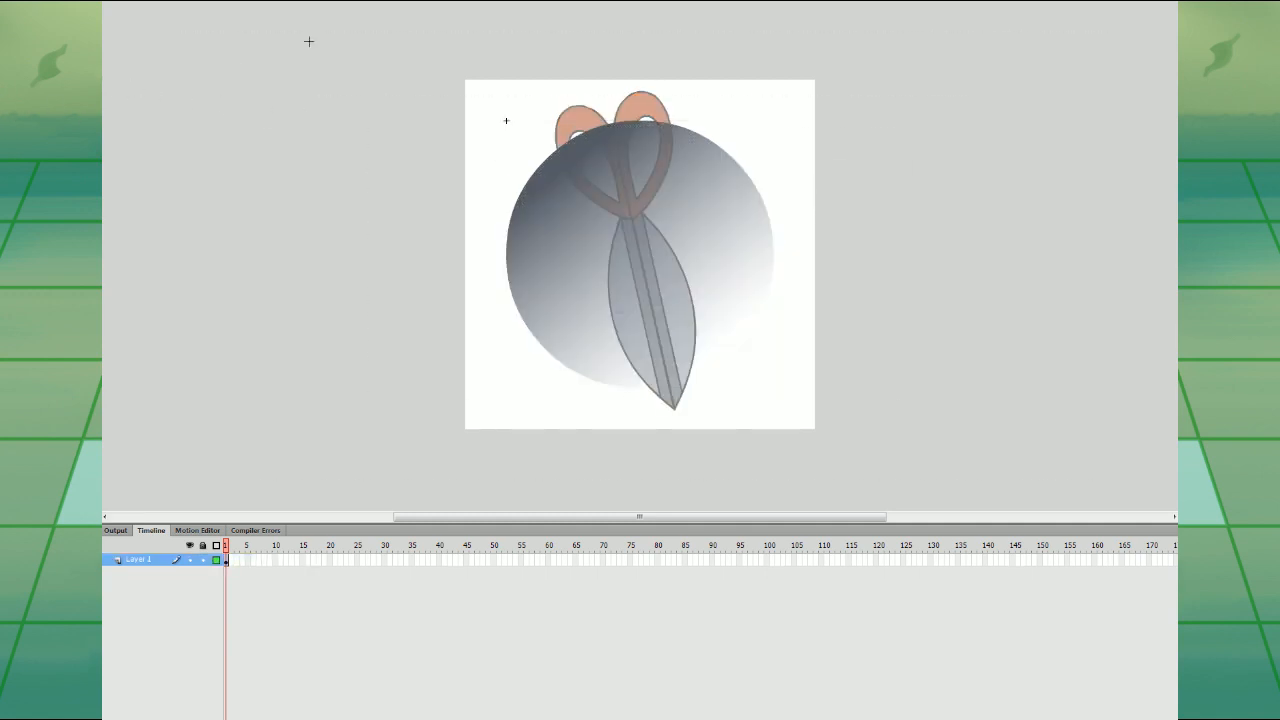
- Cut the circle with a straight line along the scissors' centre axis, and delete the cut-off left part and the line
left_click_drag(606, 101, 686, 468)
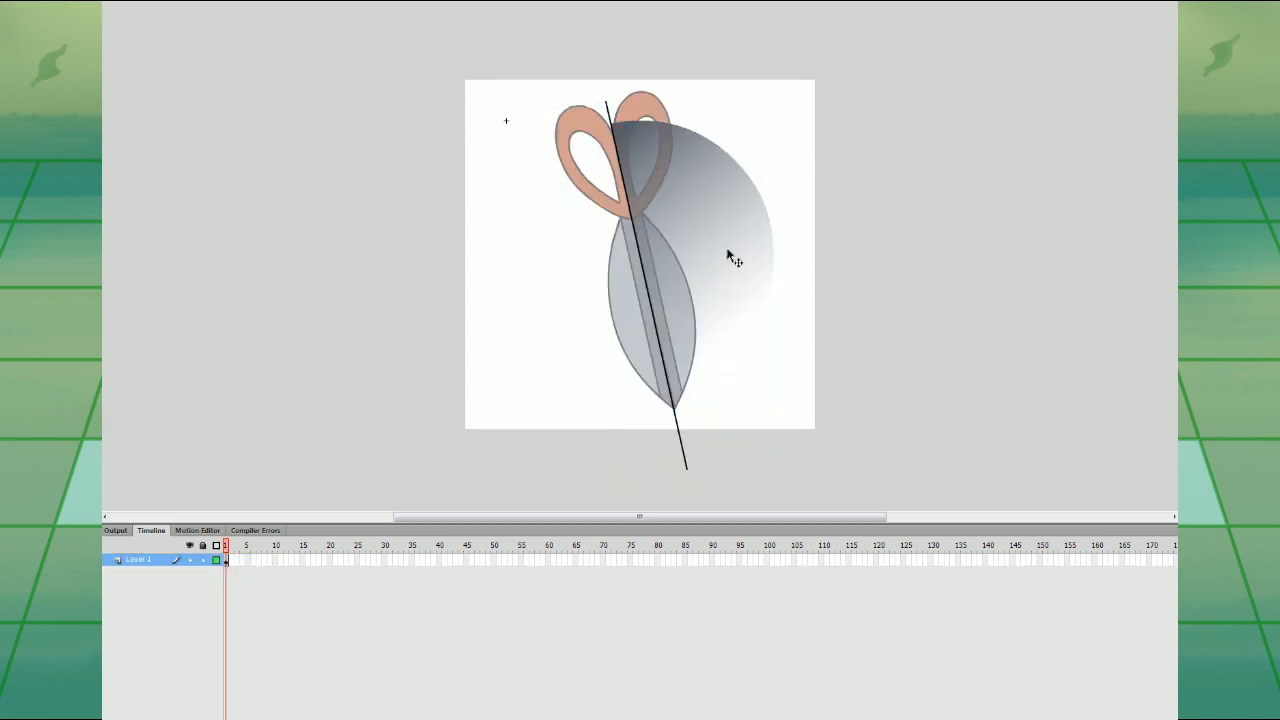
left_click(728, 255)
left_click(796, 215)
double_click(609, 115)
key("Delete")
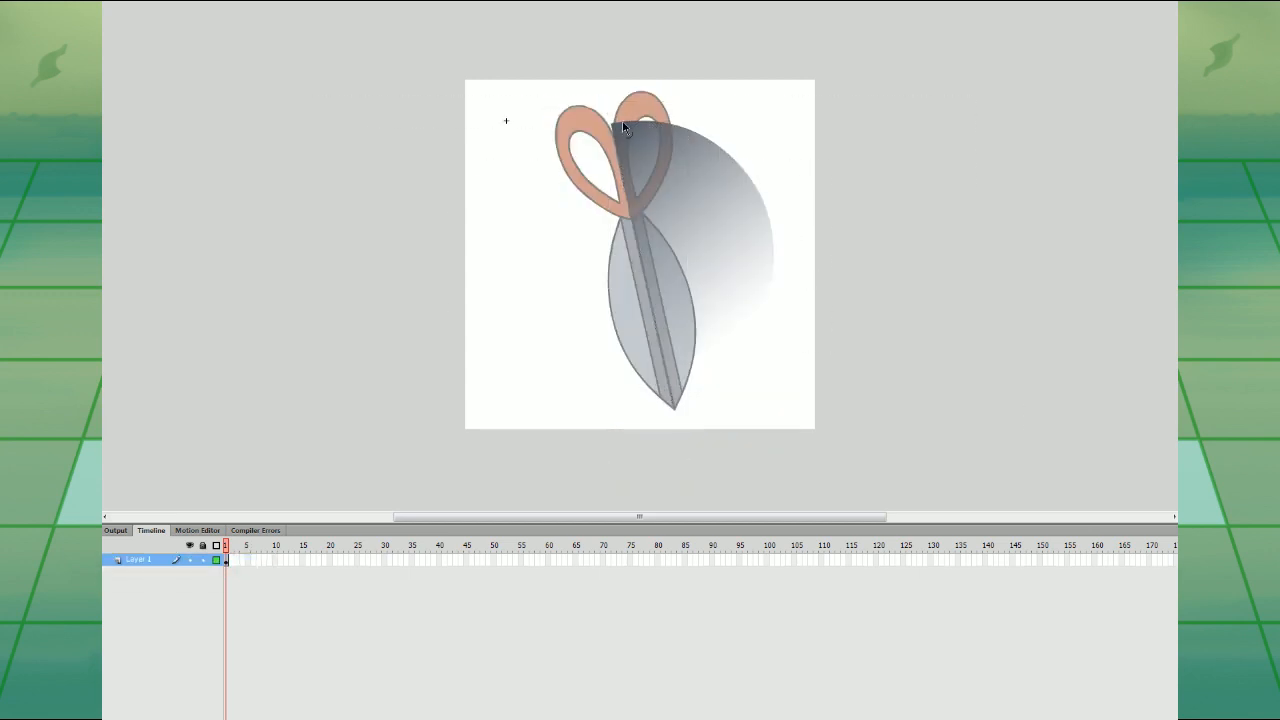
left_click(2, 260)
left_click_drag(625, 90, 612, 142)
key("ctrl+z")
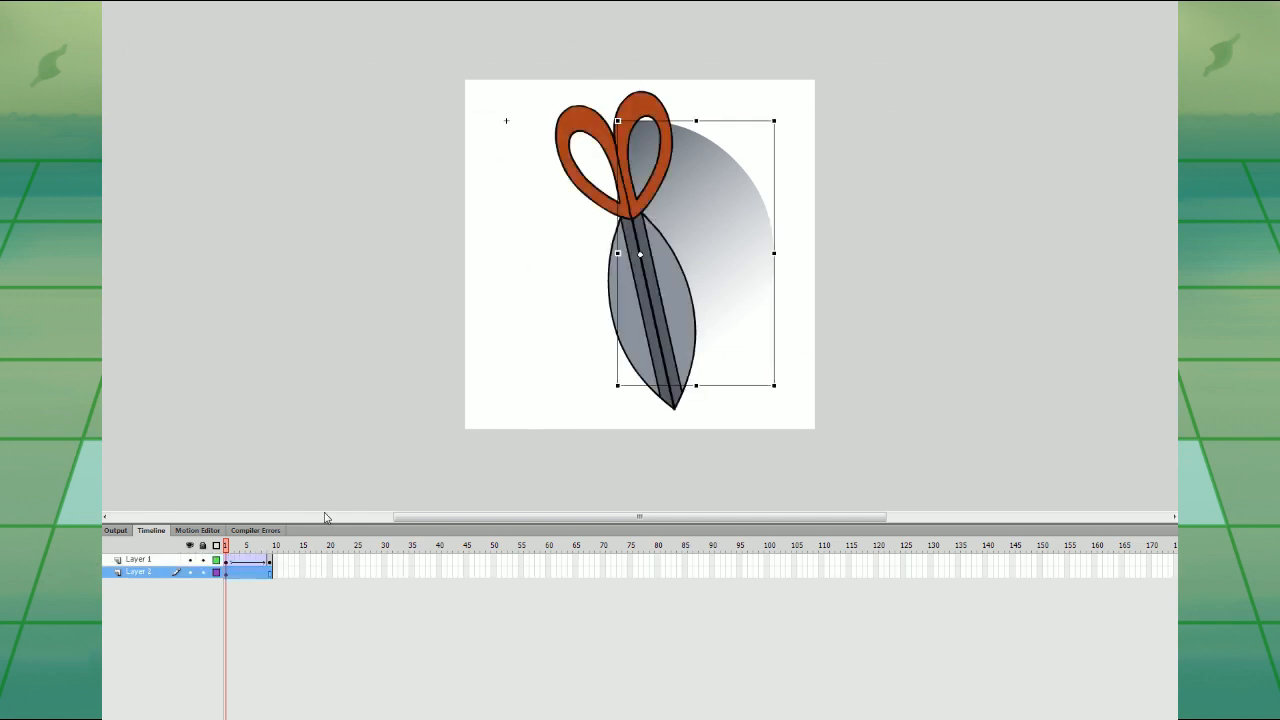
- Add a keyframe at frame 9 of Layer 2 and create a motion tween across the half circle's span
left_click(272, 574)
key("F6")
right_click(264, 573)
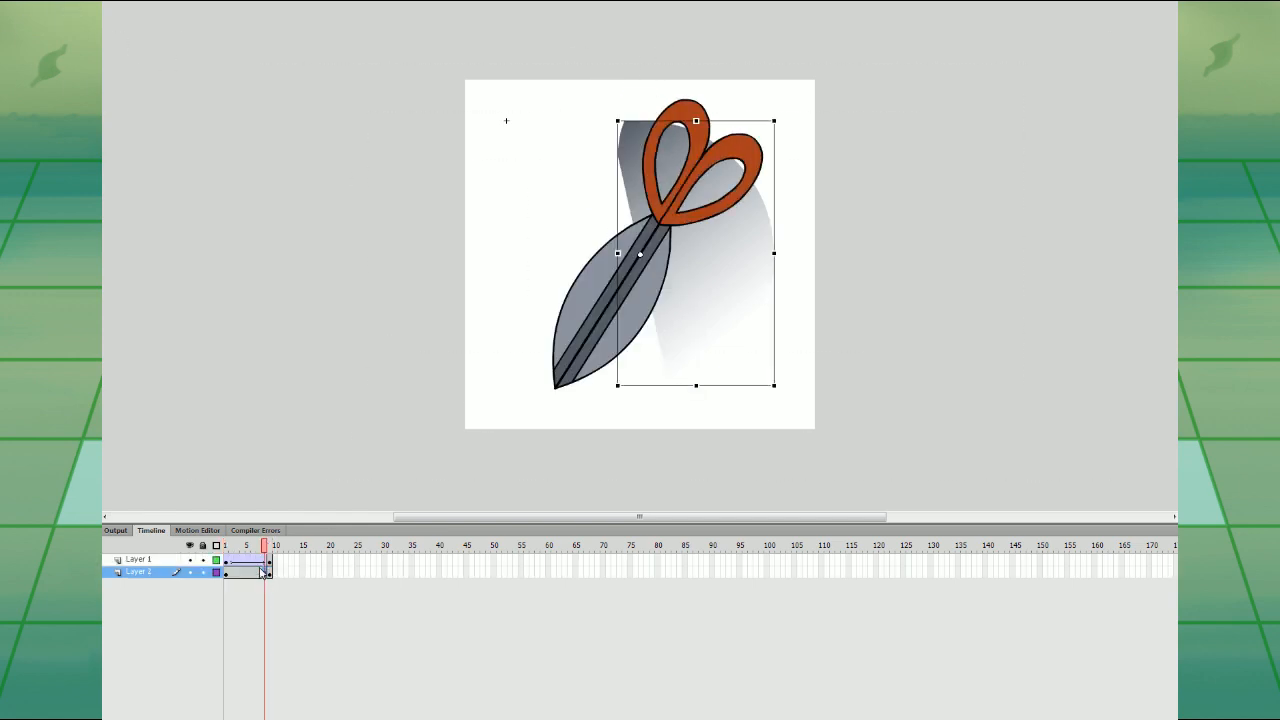
left_click(400, 245)
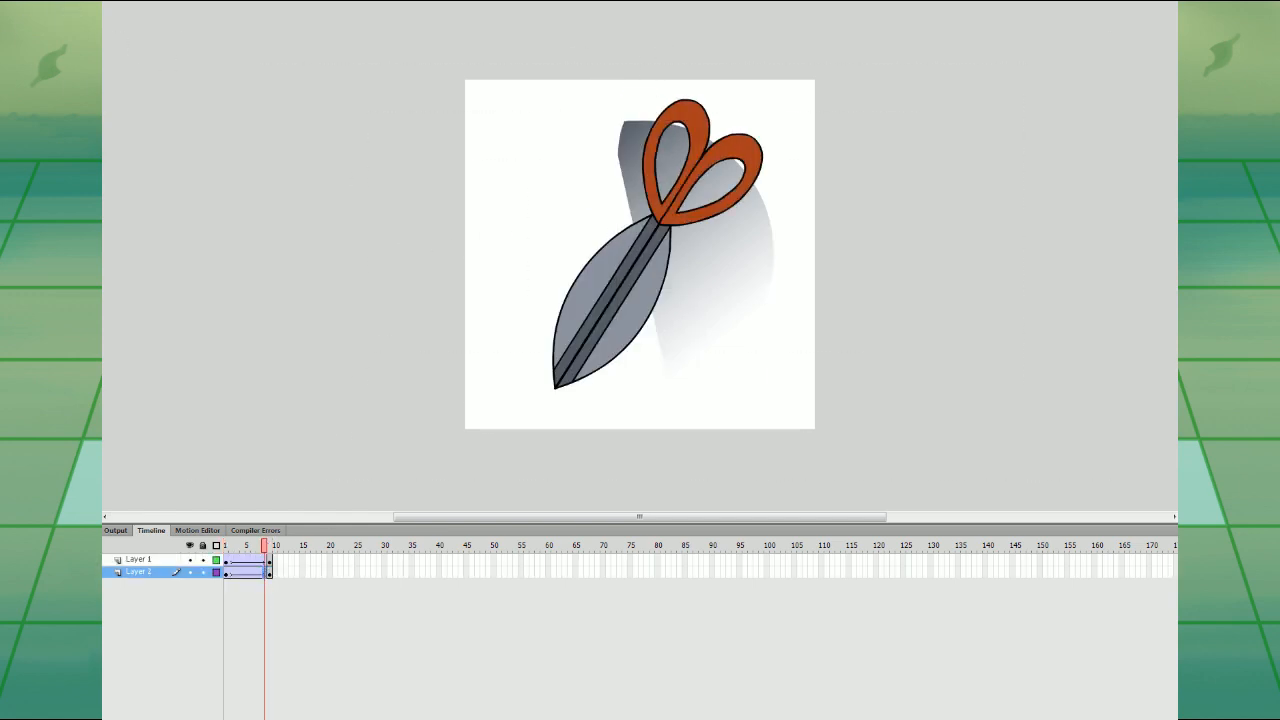
- Set Layer 2's tween to rotate counterclockwise with the scissors, and play back the combined spin
left_click(1208, 190)
left_click(227, 563)
key("Return")
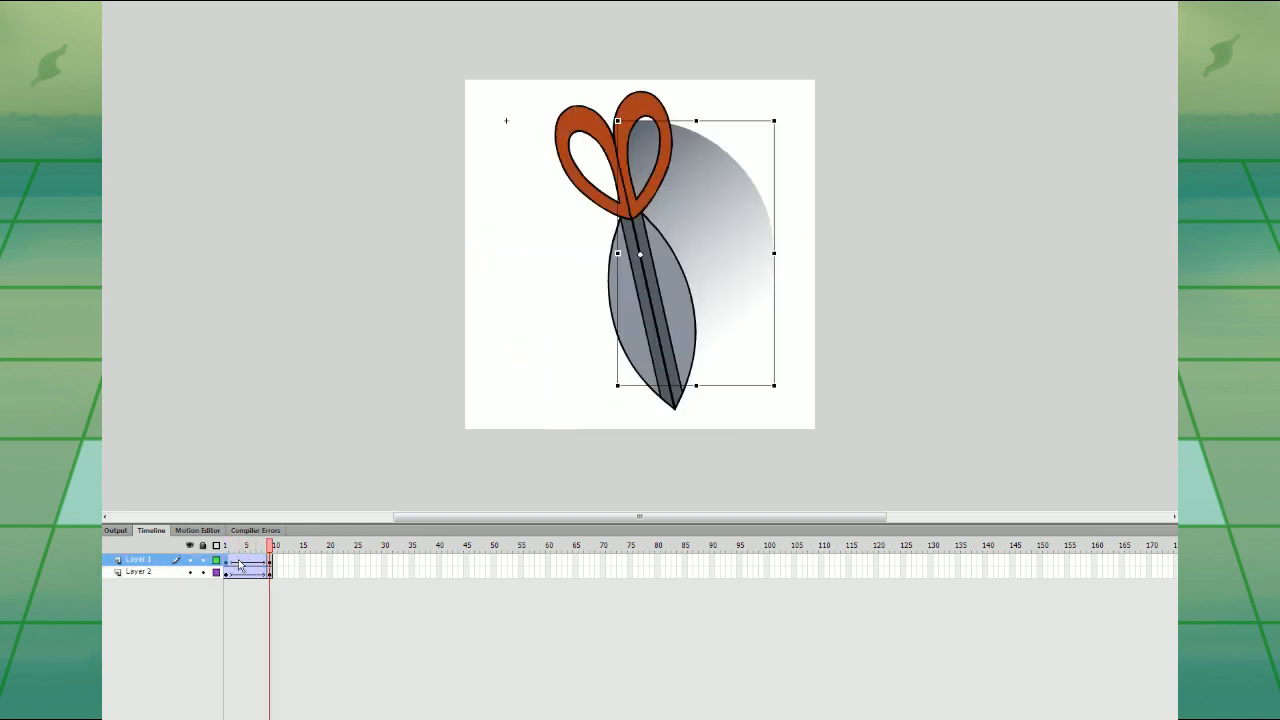
left_click(249, 571)
key("Return")
key("Return")
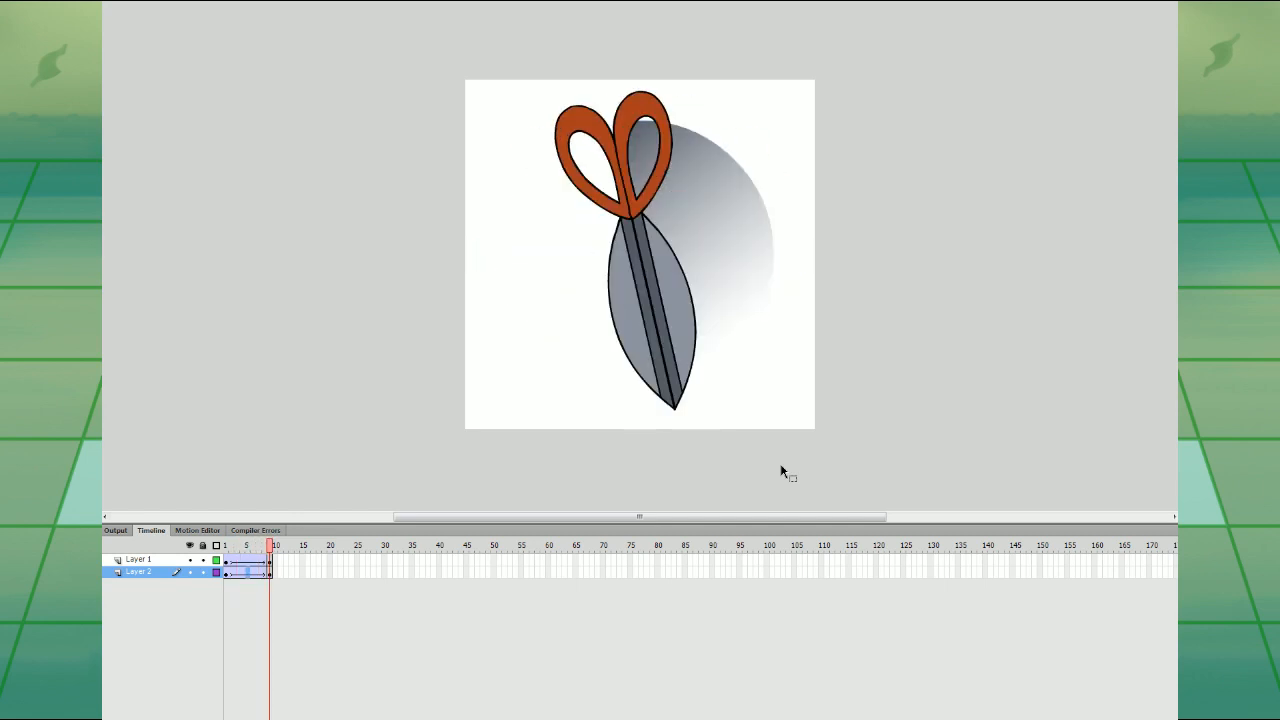
- Convert the tweened frames on Layers 1 and 2 to individual keyframes, and remove frame 9 from both layers
mouse_move(265, 573)
left_mouse_down()
mouse_move(227, 561)
mouse_move(271, 573)
left_mouse_up()
key("F6")
key("shift+F5")
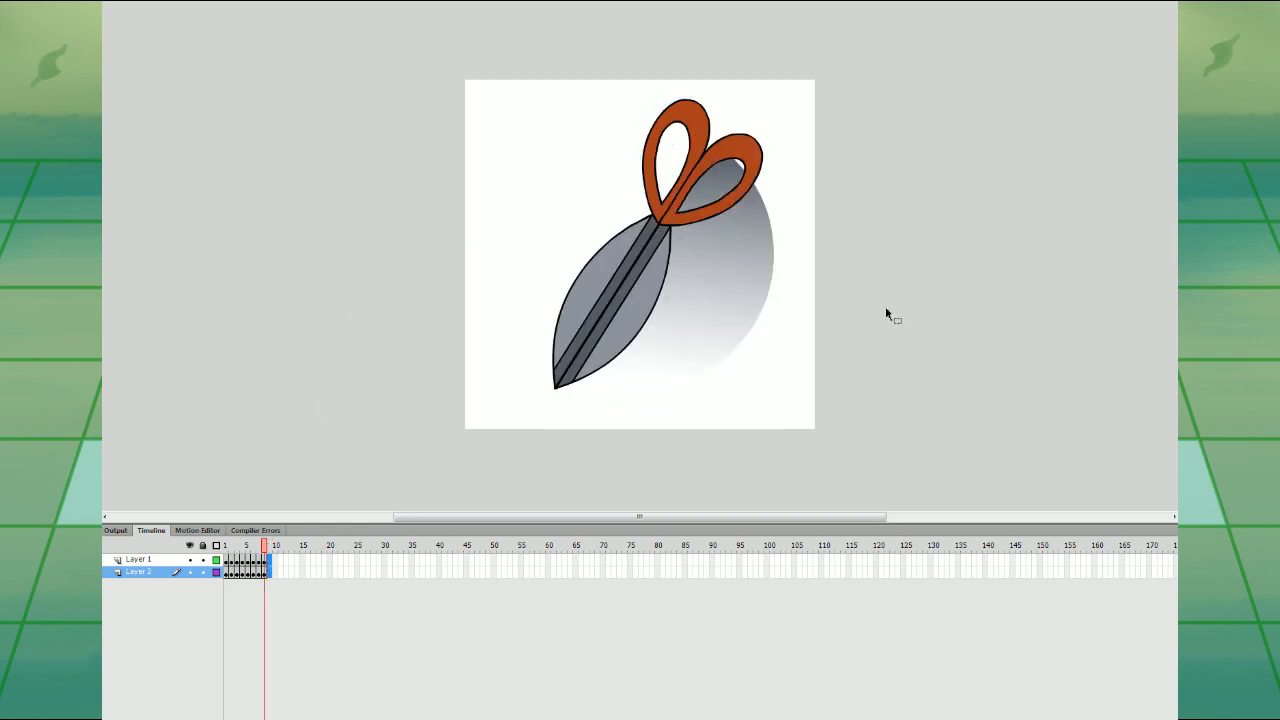
- Add Layer 3 above the other layers, label its frame span "boomerang", and play back the spin
left_click(119, 716)
left_click_drag(140, 571, 140, 557)
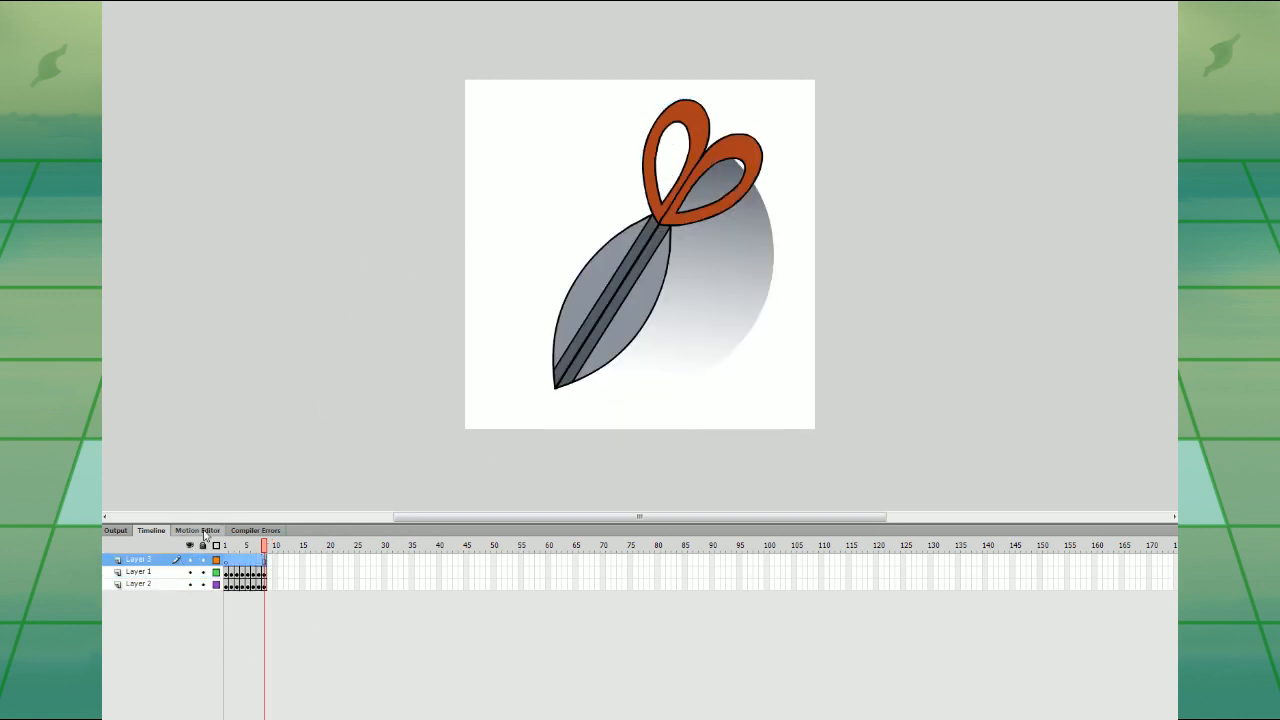
key("Return")
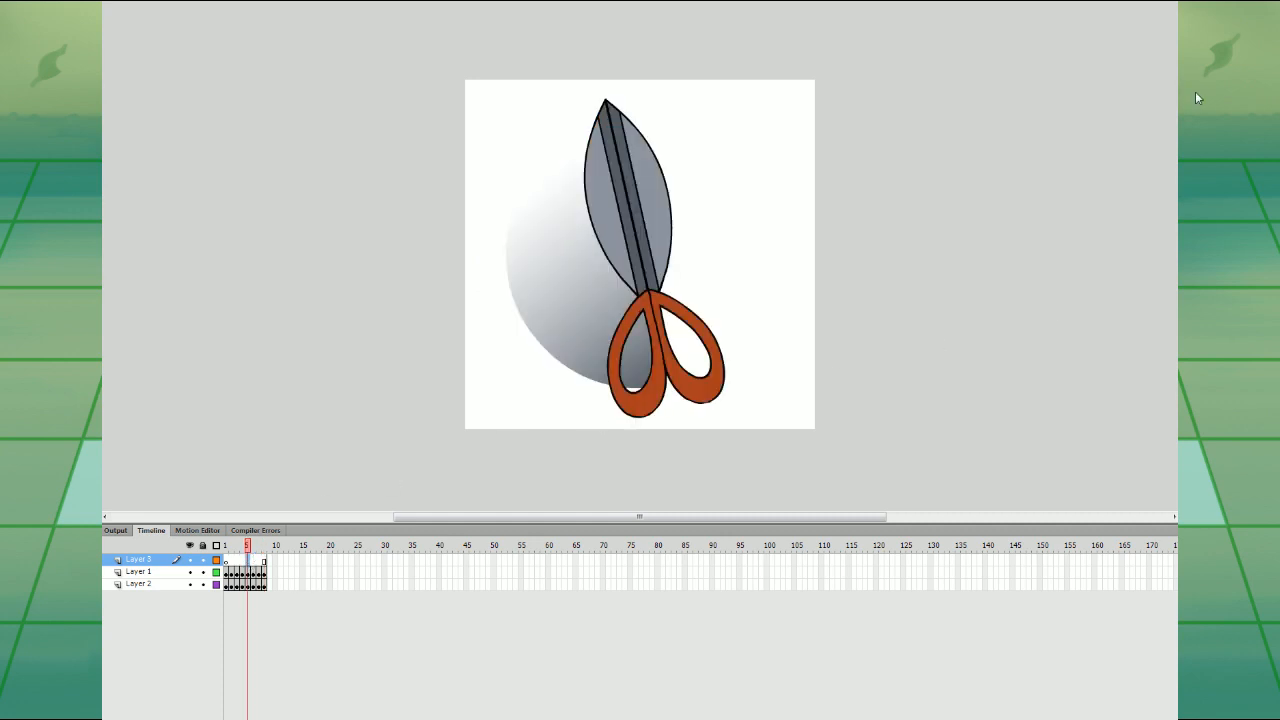
key("Return")
key("Return")
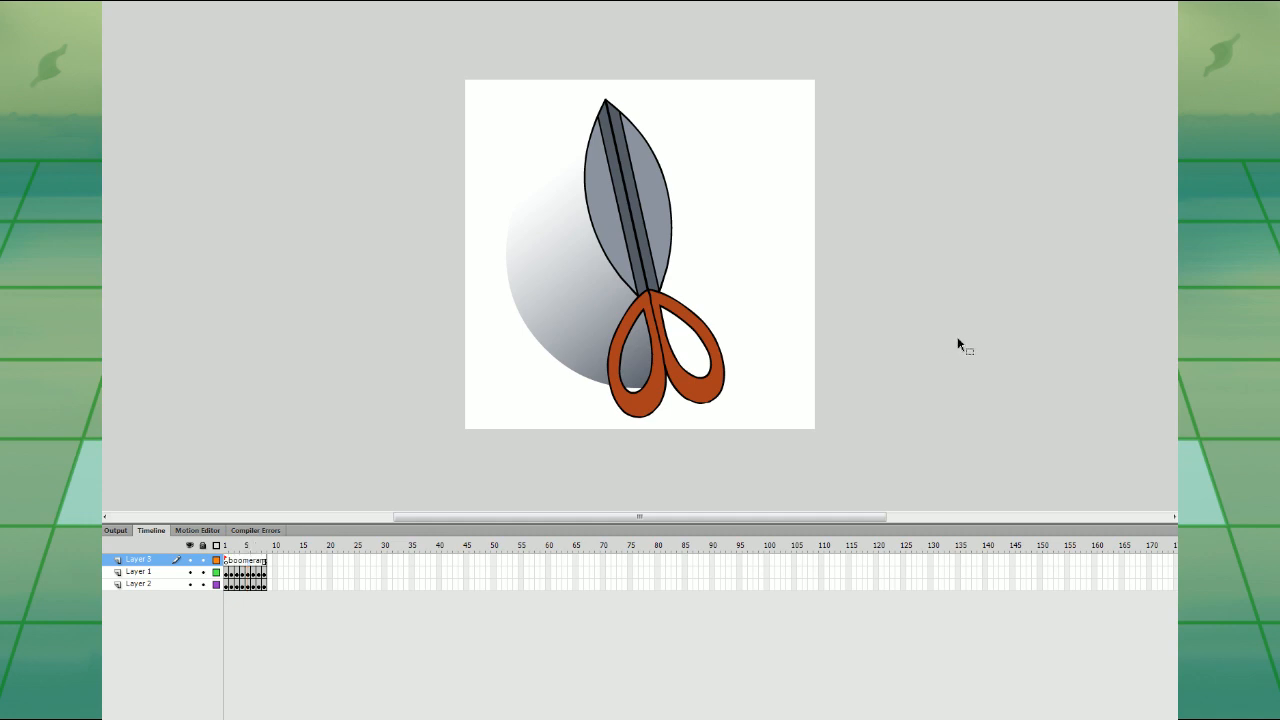
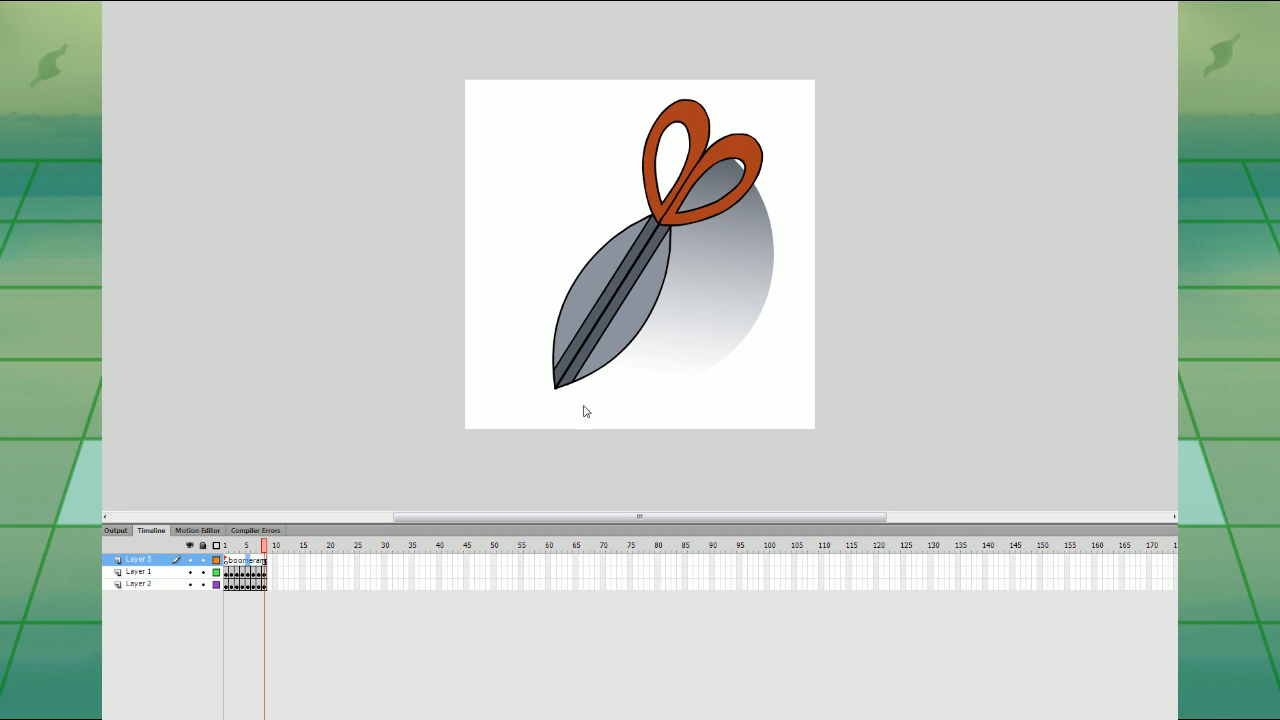
key("Return")
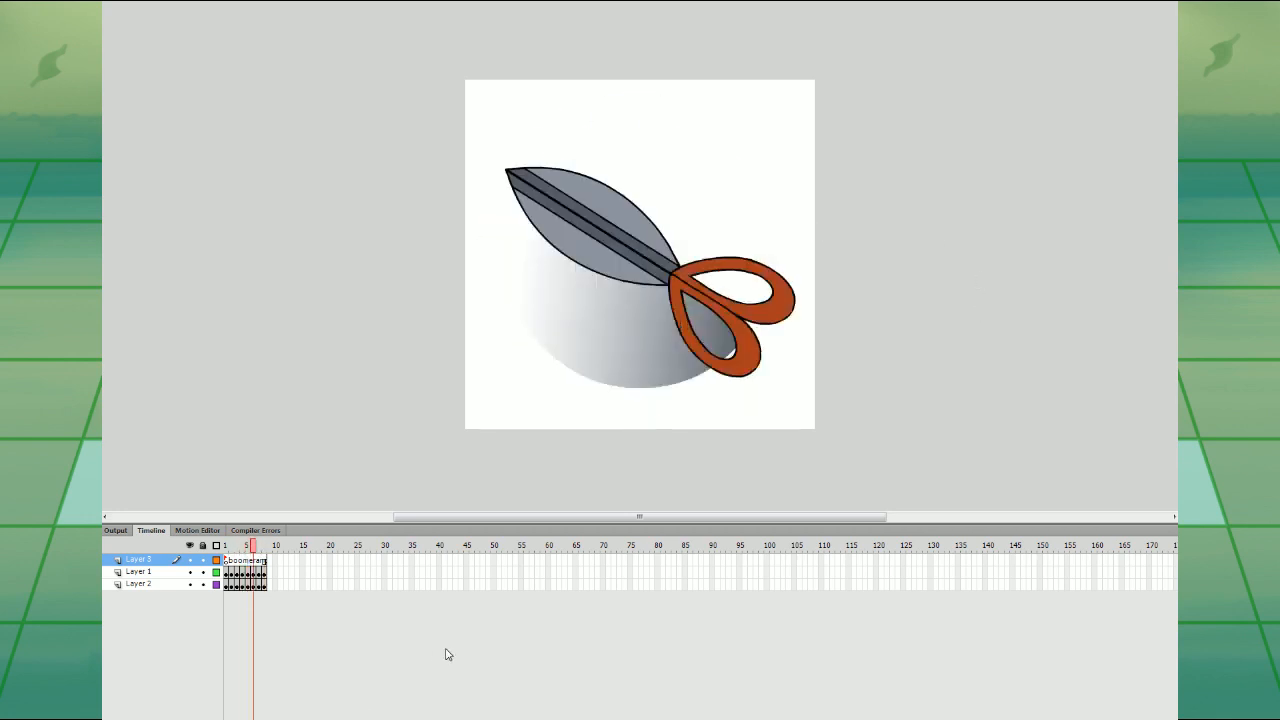
- Delete the scissors and the gradient half circle from the character's bladetossstart pose
left_click(229, 571)
left_click(229, 584)
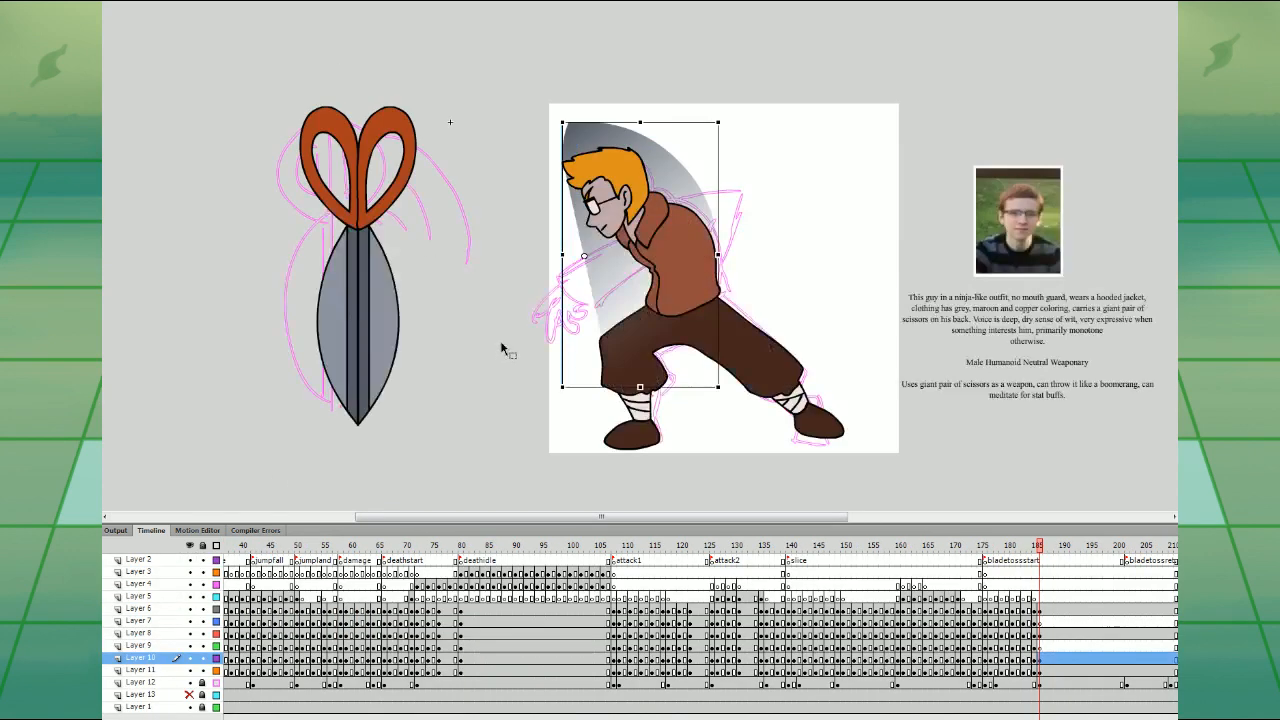
left_click(325, 250)
key("Delete")
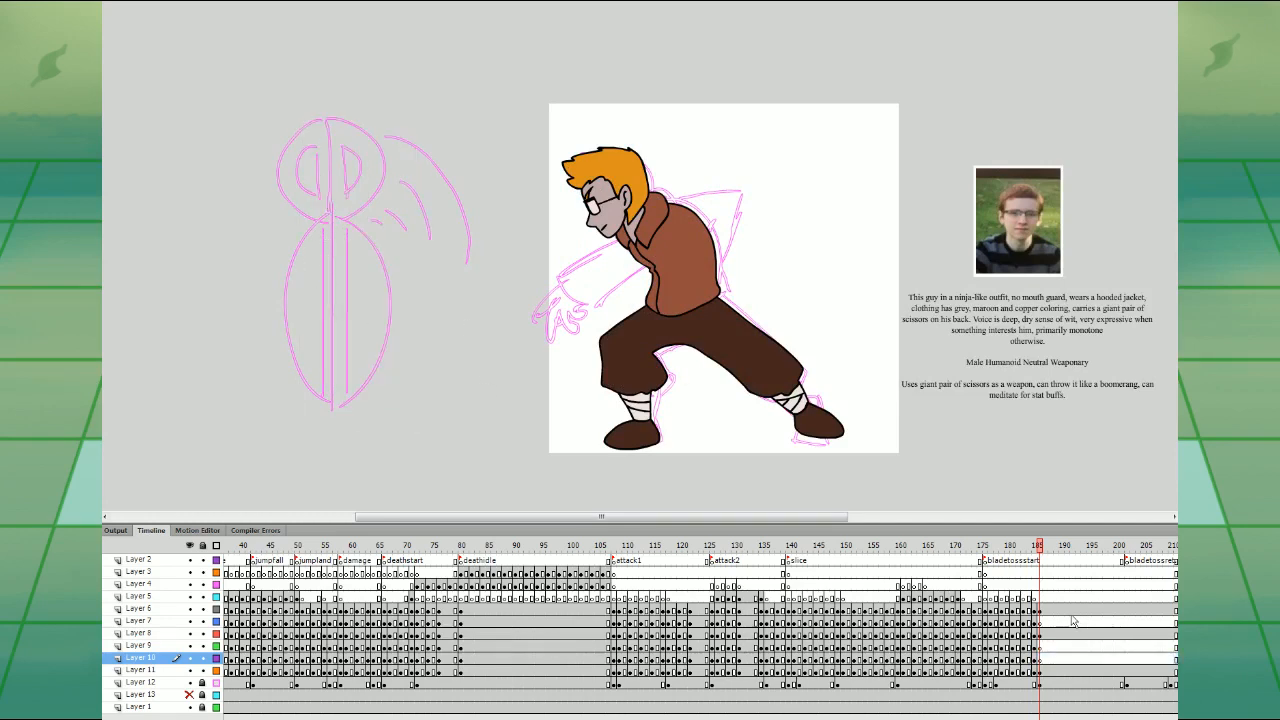
- Move the head out of Layer 6 on the last bladetossstart keyframe, leaving an empty Layer 7 keyframe for the front arm
scroll(700, 630, "right", 10)
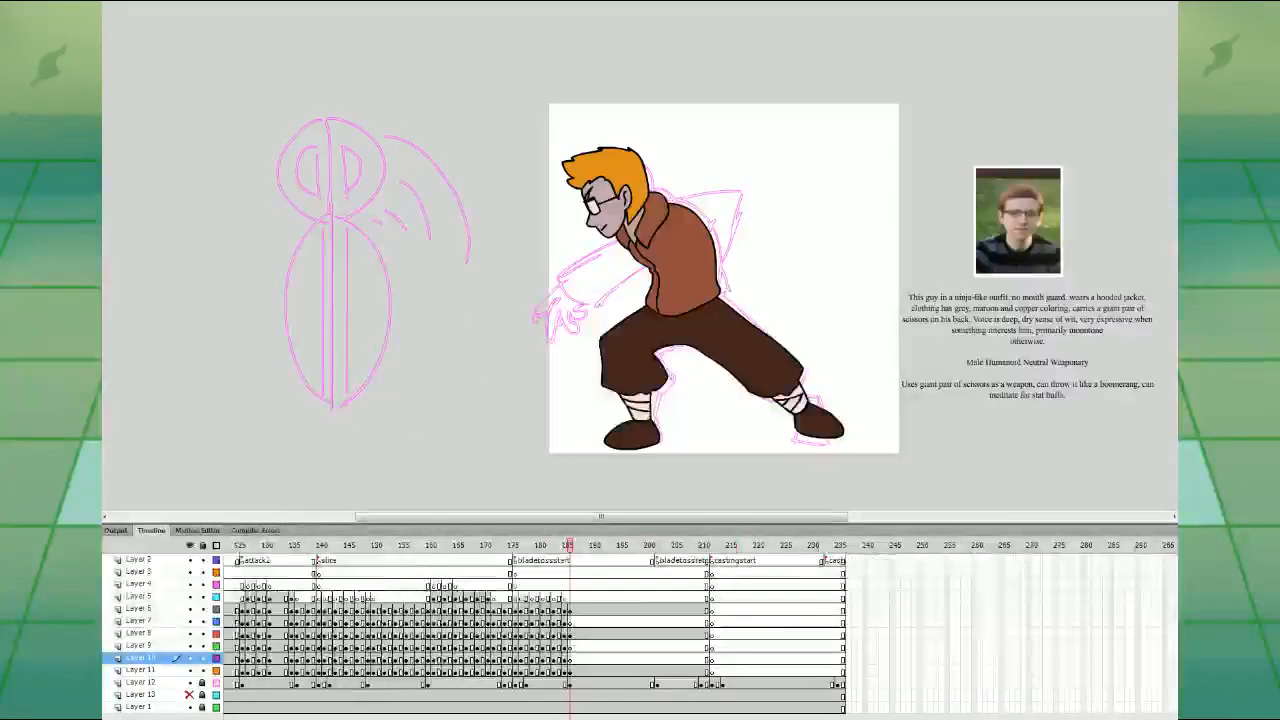
left_click(549, 598)
left_click(554, 609)
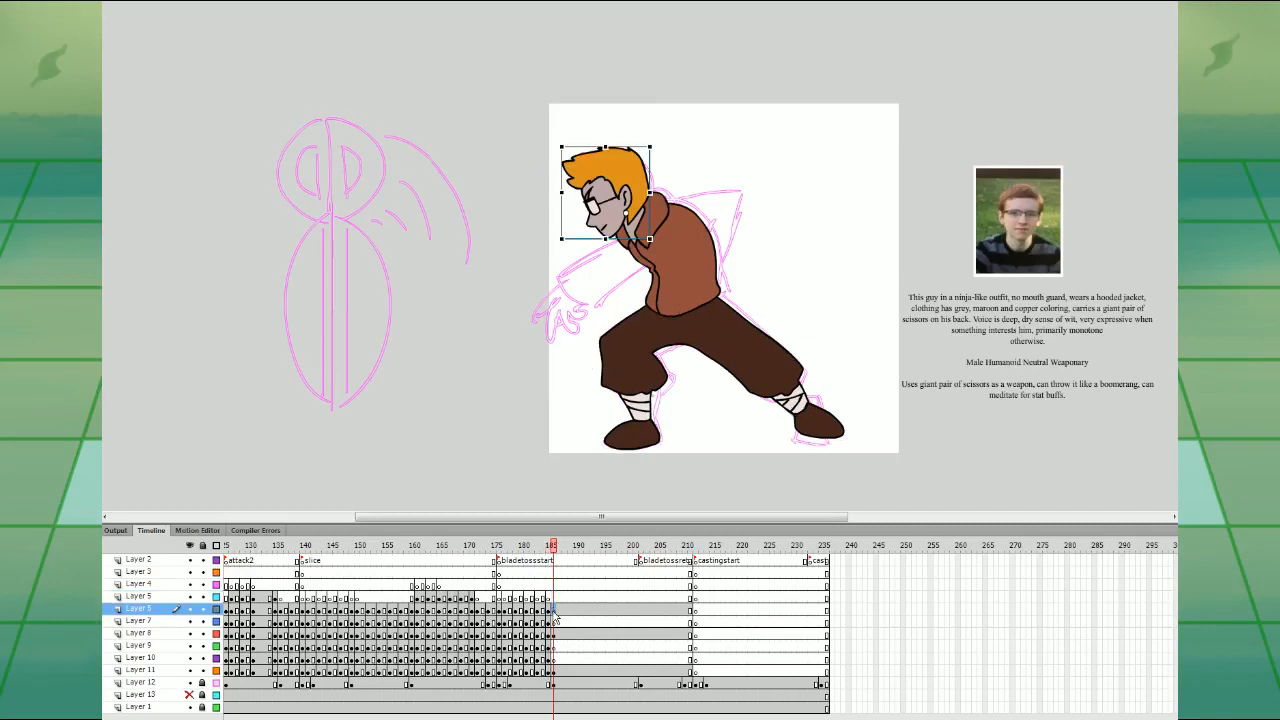
left_click(554, 631, "shift")
mouse_move(554, 612)
left_mouse_down()
mouse_move(554, 635)
mouse_move(555, 622)
left_mouse_up()
key("F7")
left_click(555, 623)
key("ctrl+equal")
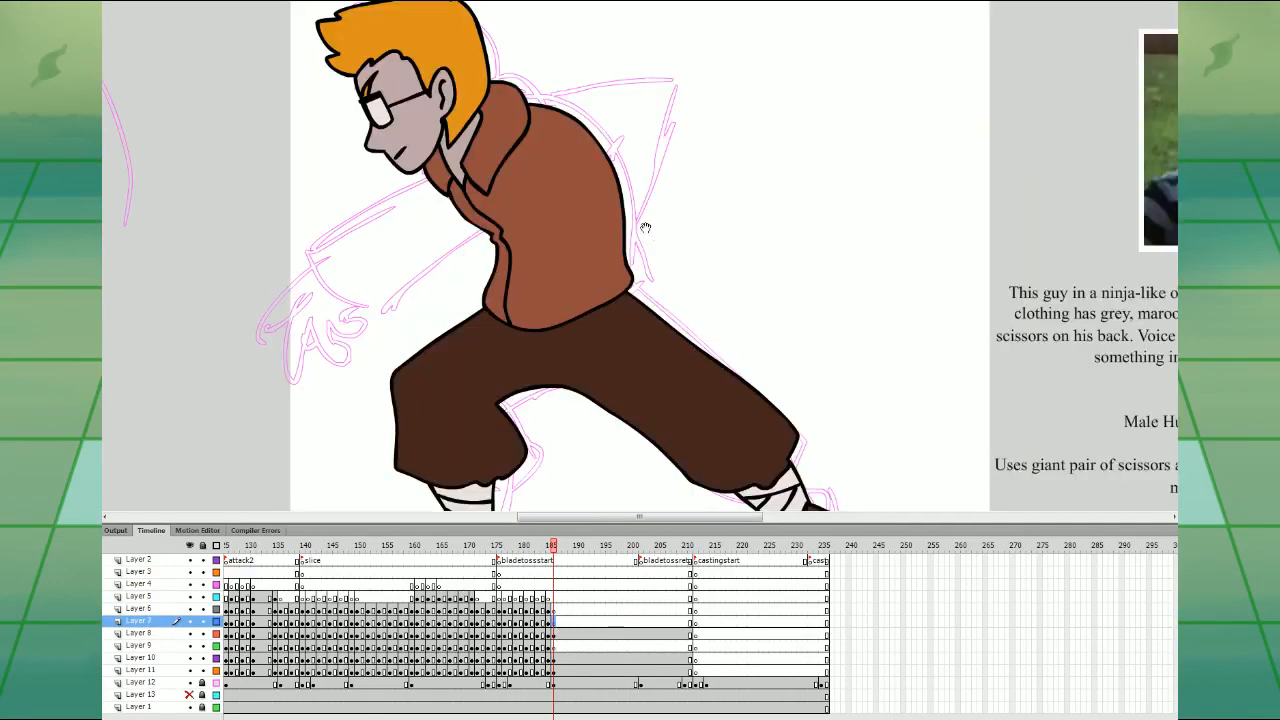
- Draw the front arm's sleeve outline on Layer 7, reaching forward and down along the pink sketch from a rounded shoulder
left_click_drag(646, 228, 863, 247)
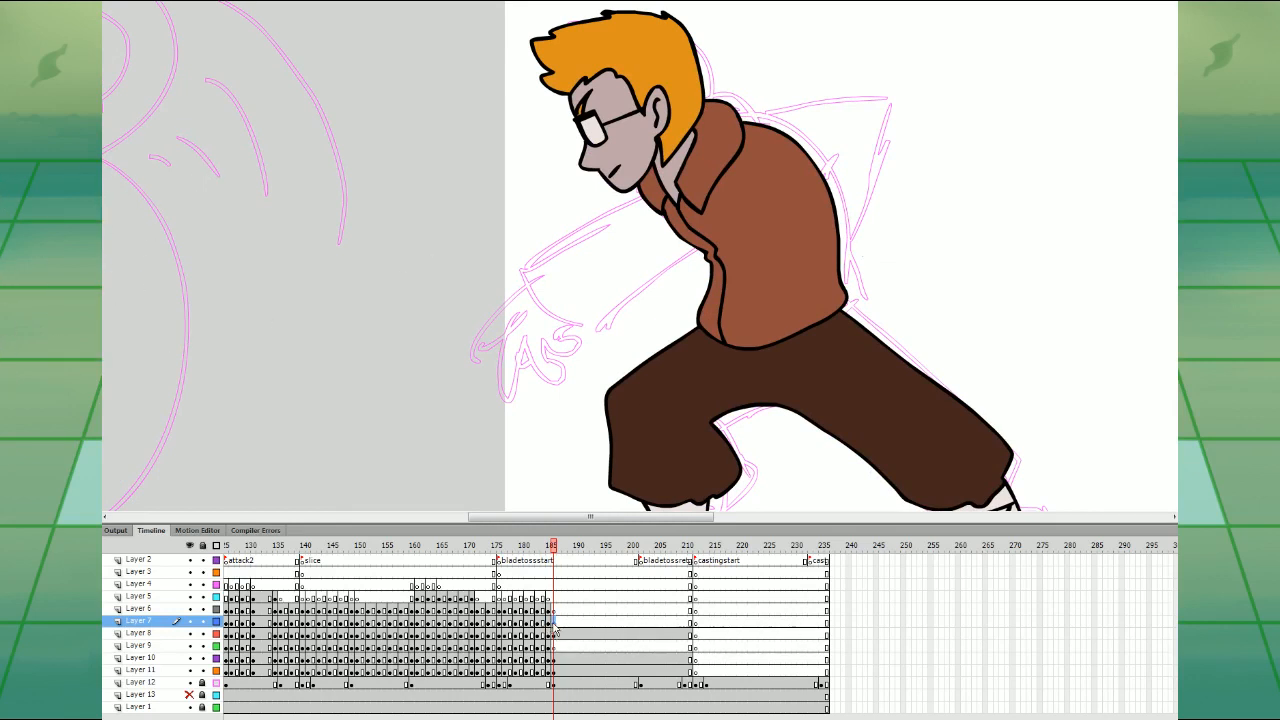
mouse_move(724, 170)
left_mouse_down()
mouse_move(611, 215)
mouse_move(481, 325)
mouse_move(531, 374)
left_mouse_up()
key("ctrl+z")
mouse_move(738, 169)
left_mouse_down()
mouse_move(509, 283)
mouse_move(550, 352)
mouse_move(598, 343)
mouse_move(743, 210)
mouse_move(619, 218)
mouse_move(525, 322)
mouse_move(583, 362)
mouse_move(765, 208)
left_mouse_up()
key("ctrl+z")
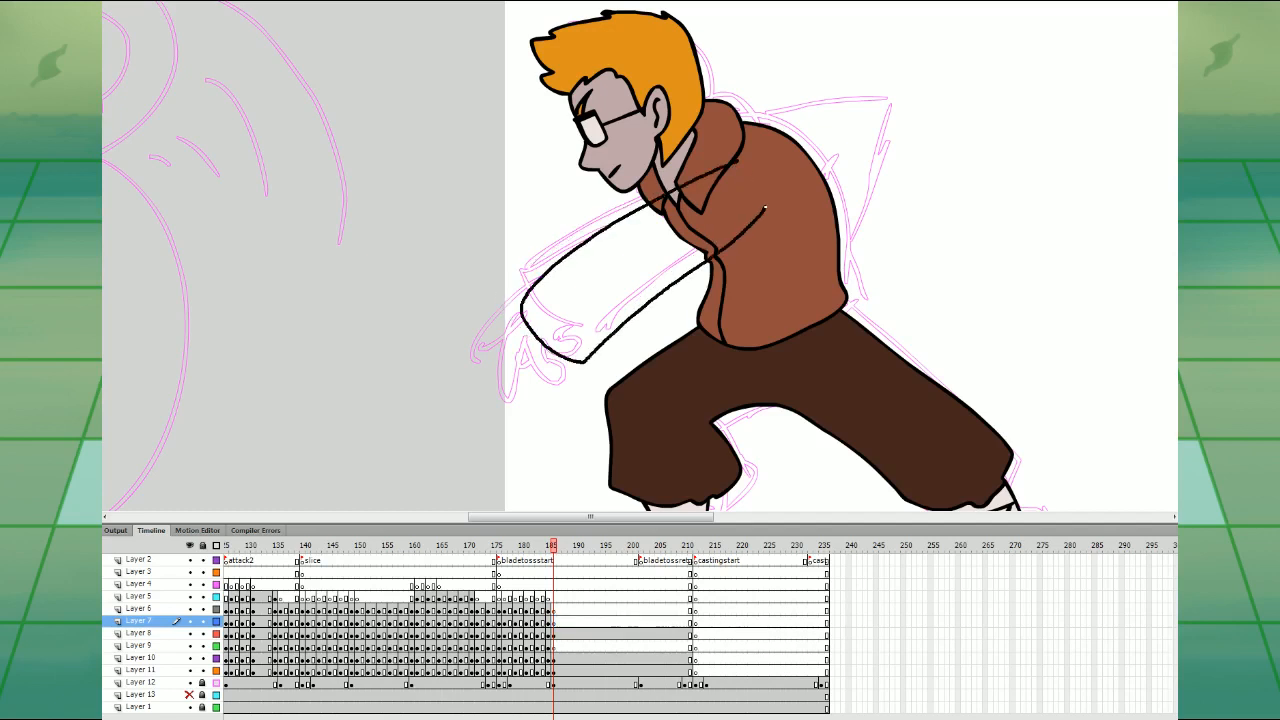
- Draw the outline of the front hand with spread fingers at the end of the sleeve, following the pink sketch
mouse_move(522, 318)
left_mouse_down()
mouse_move(472, 380)
mouse_move(503, 385)
mouse_move(472, 395)
mouse_move(494, 368)
mouse_move(518, 423)
left_mouse_up()
key("ctrl+z")
mouse_move(508, 378)
left_mouse_down()
mouse_move(546, 401)
mouse_move(533, 370)
left_mouse_up()
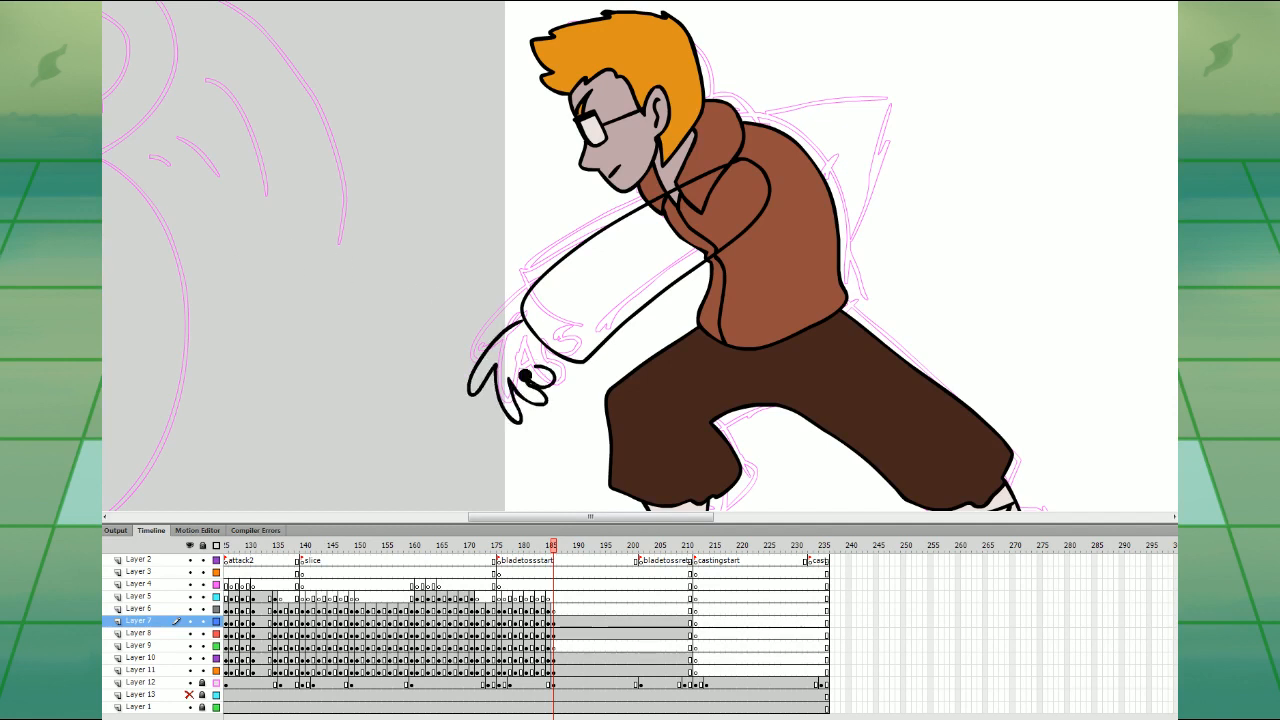
key("ctrl+z")
left_click_drag(557, 368, 545, 380)
key("ctrl+z")
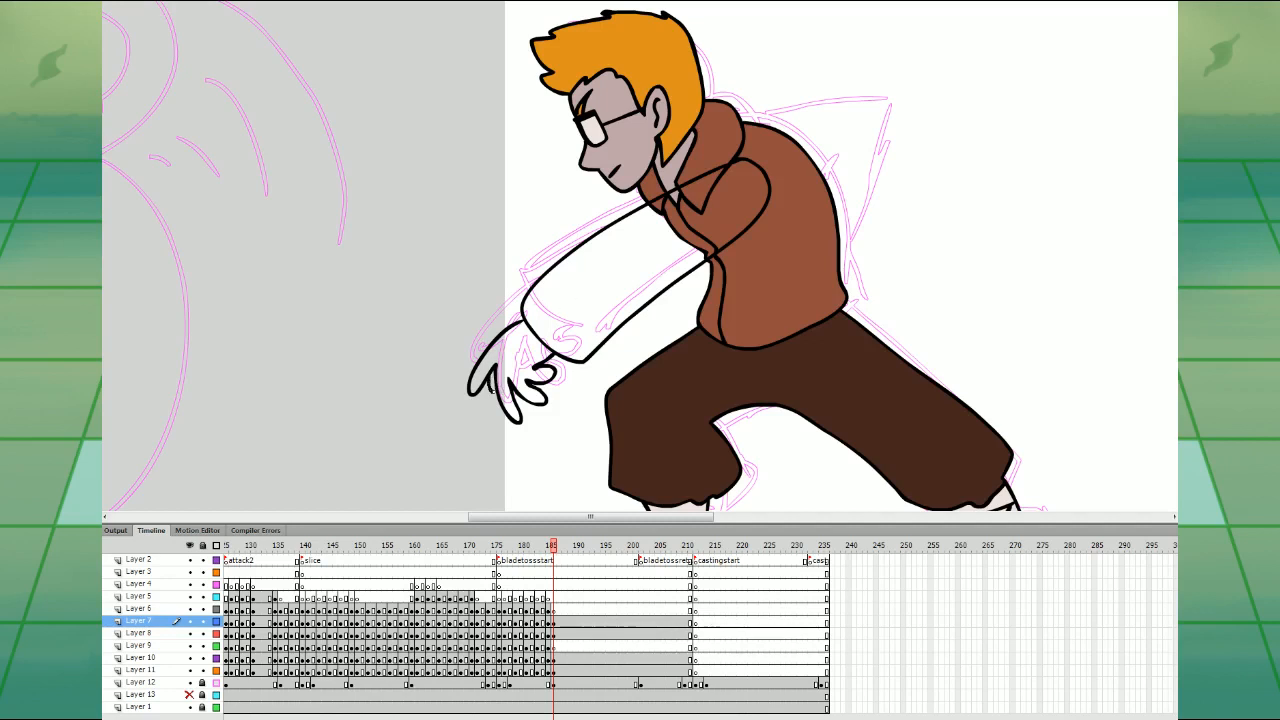
left_click_drag(876, 268, 809, 335)
left_click(554, 647)
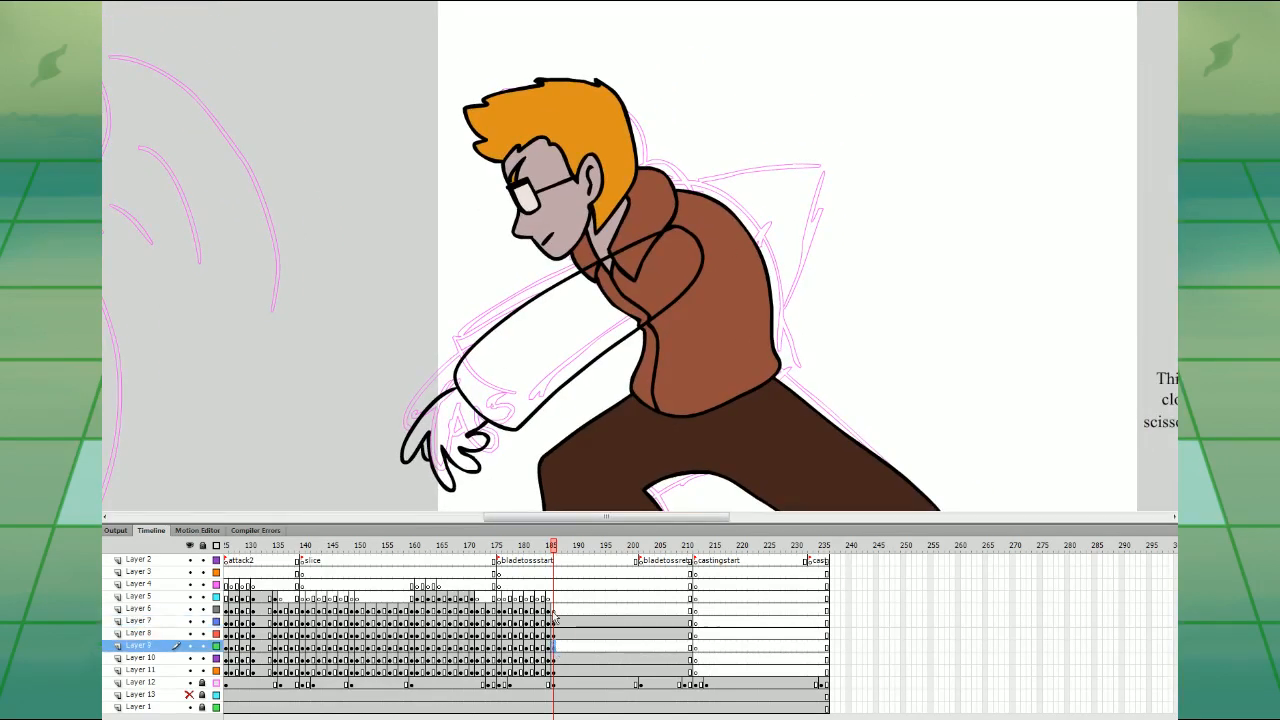
mouse_move(669, 211)
left_mouse_down()
mouse_move(753, 325)
mouse_move(679, 222)
left_mouse_up()
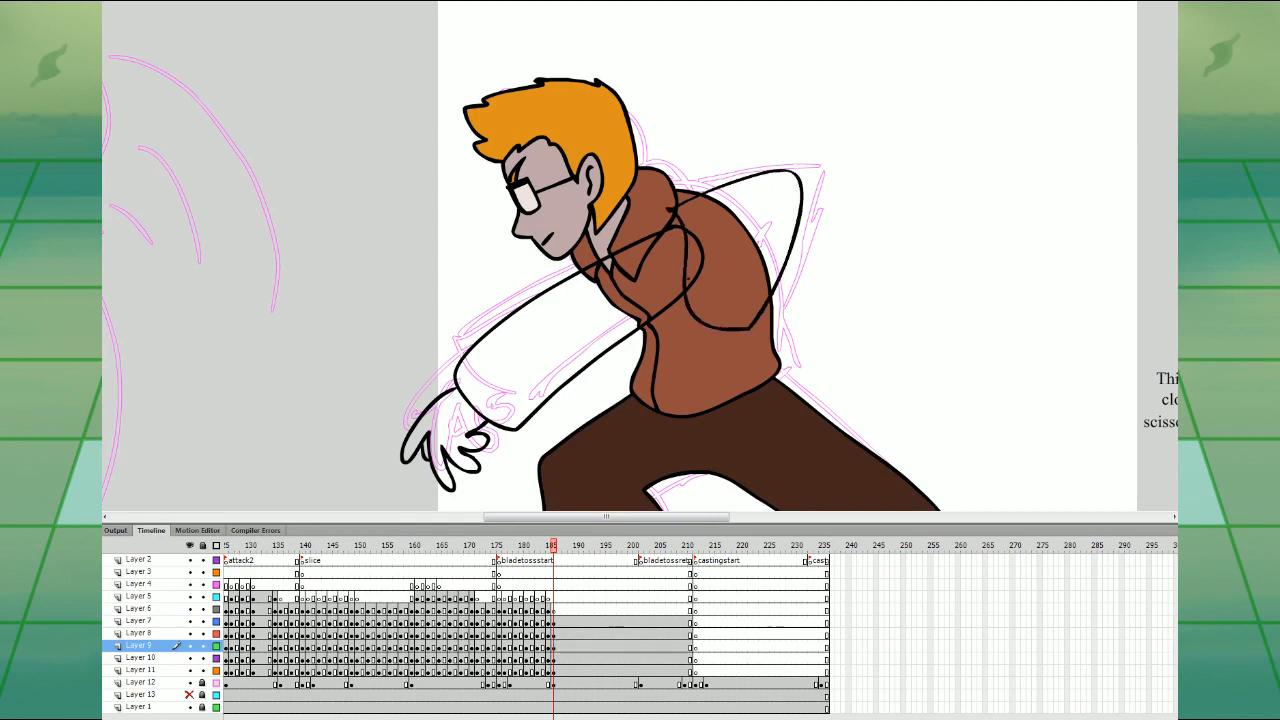
left_click_drag(686, 286, 746, 230)
key("ctrl+z")
key("ctrl+z")
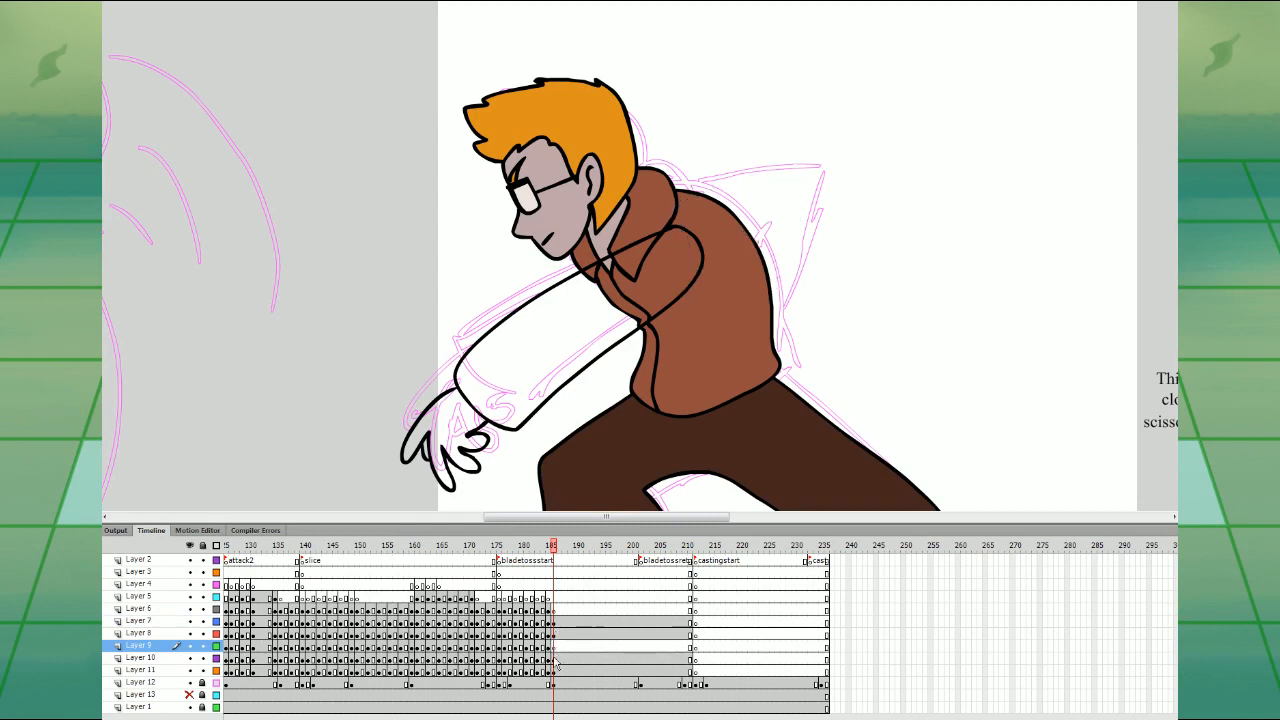
- Move Layer 10's artwork to Layer 9, blank the Layer 10 keyframe, and outline the bent back arm there behind the torso
left_click(554, 659)
left_click_drag(554, 659, 554, 648)
left_click(554, 659)
key("F7")
mouse_move(680, 213)
left_mouse_down()
mouse_move(777, 178)
mouse_move(777, 305)
mouse_move(717, 315)
mouse_move(690, 234)
left_mouse_up()
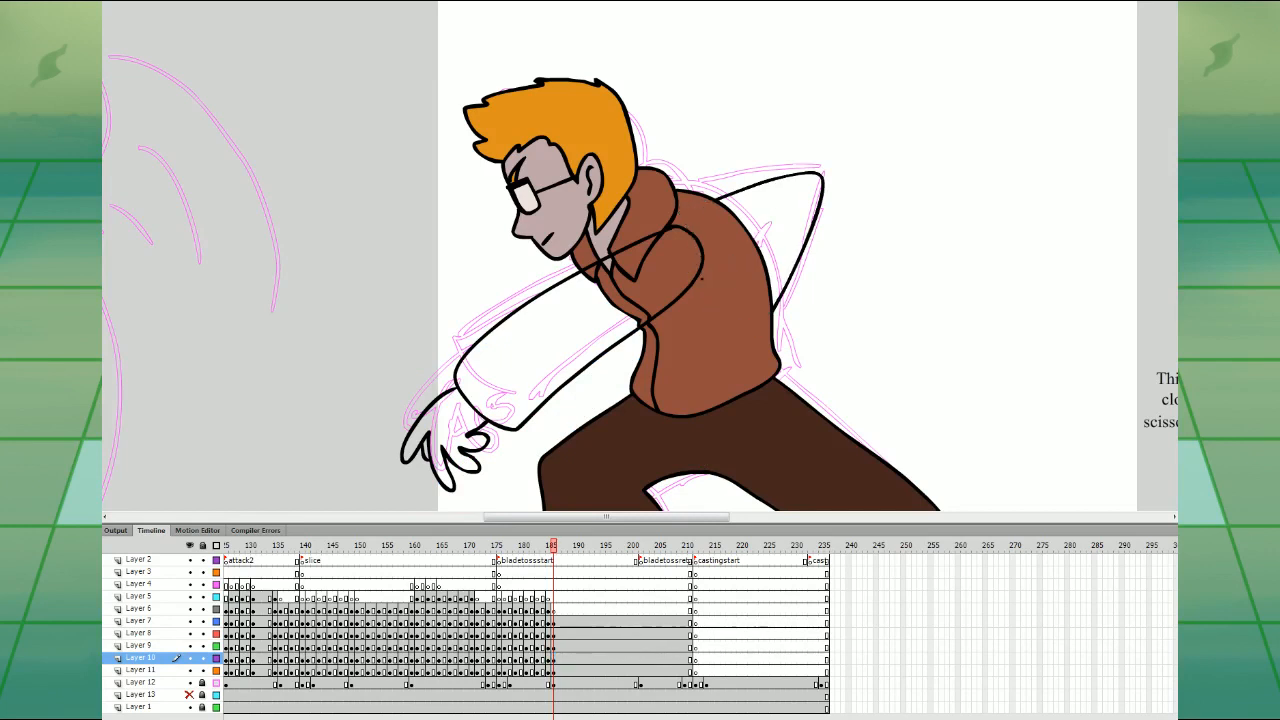
- Fill the front and back sleeves with dark brown and the front hand with the skin tone
key("k")
left_click(613, 302)
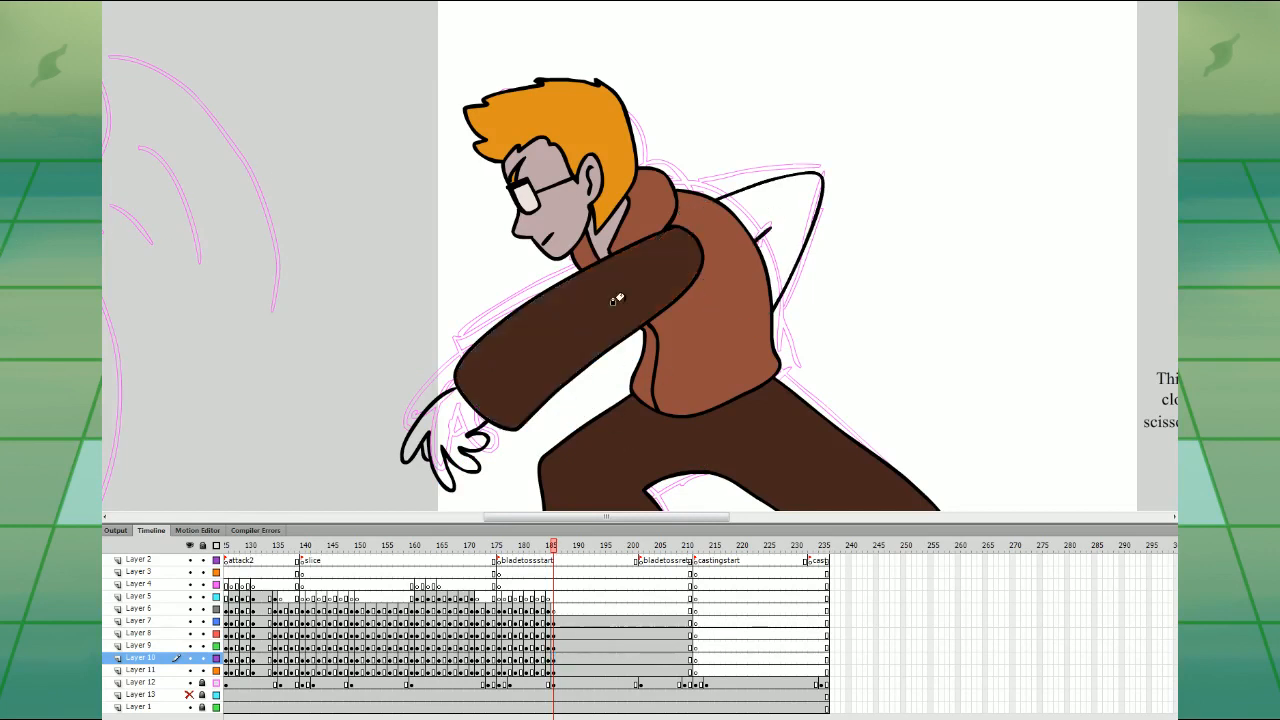
left_click(772, 208)
left_click(443, 430)
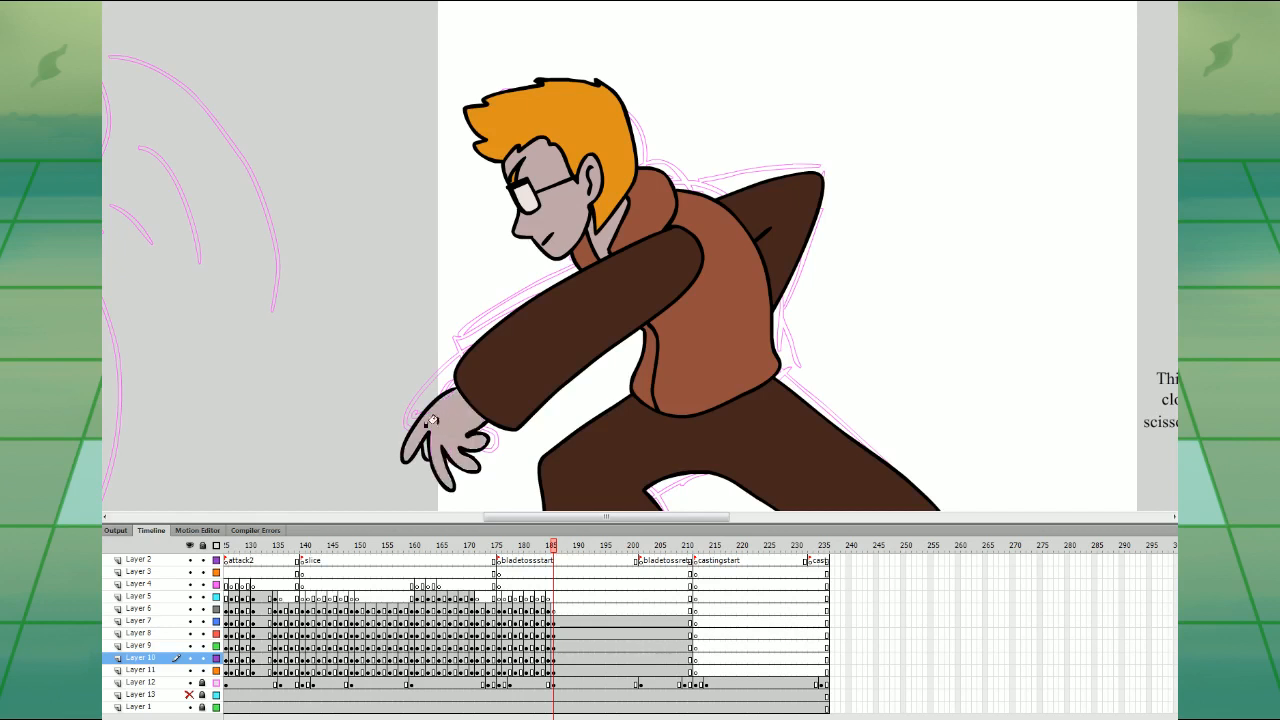
key("ctrl+1")
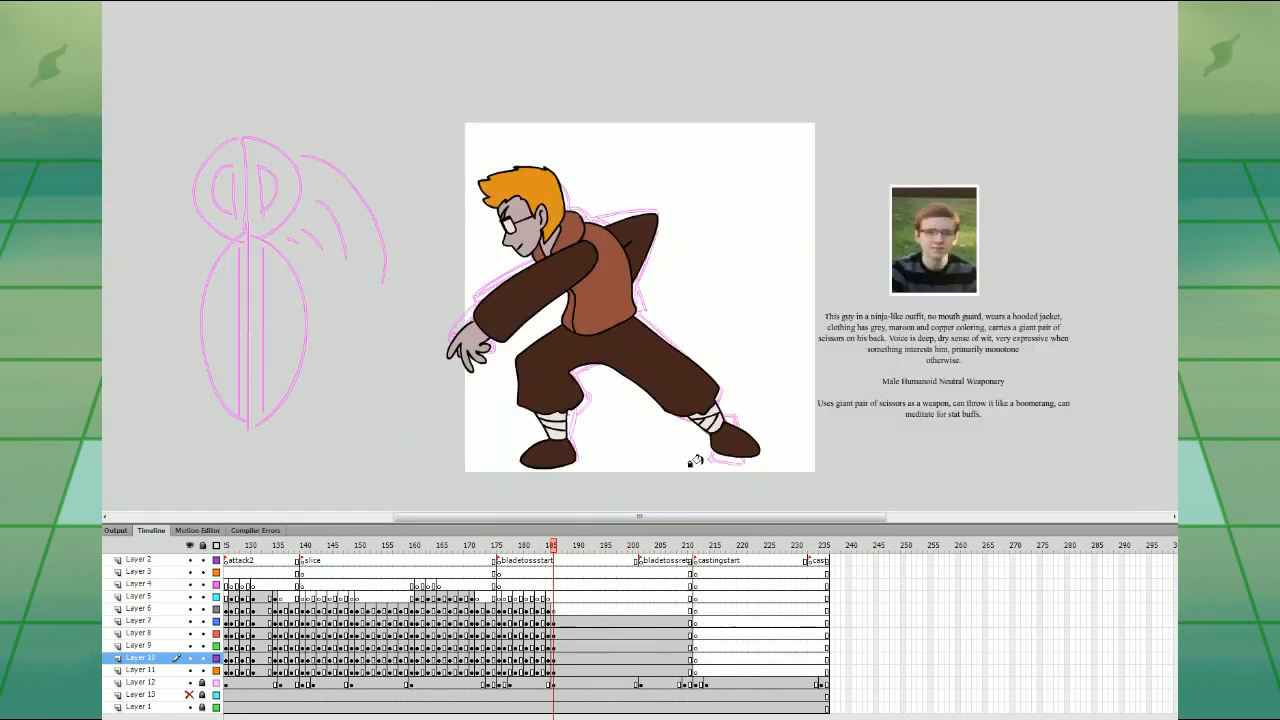
- Convert the front arm on Layer 7 and the bent back arm on Layer 10 into symbols
left_click(570, 645)
left_click(575, 633)
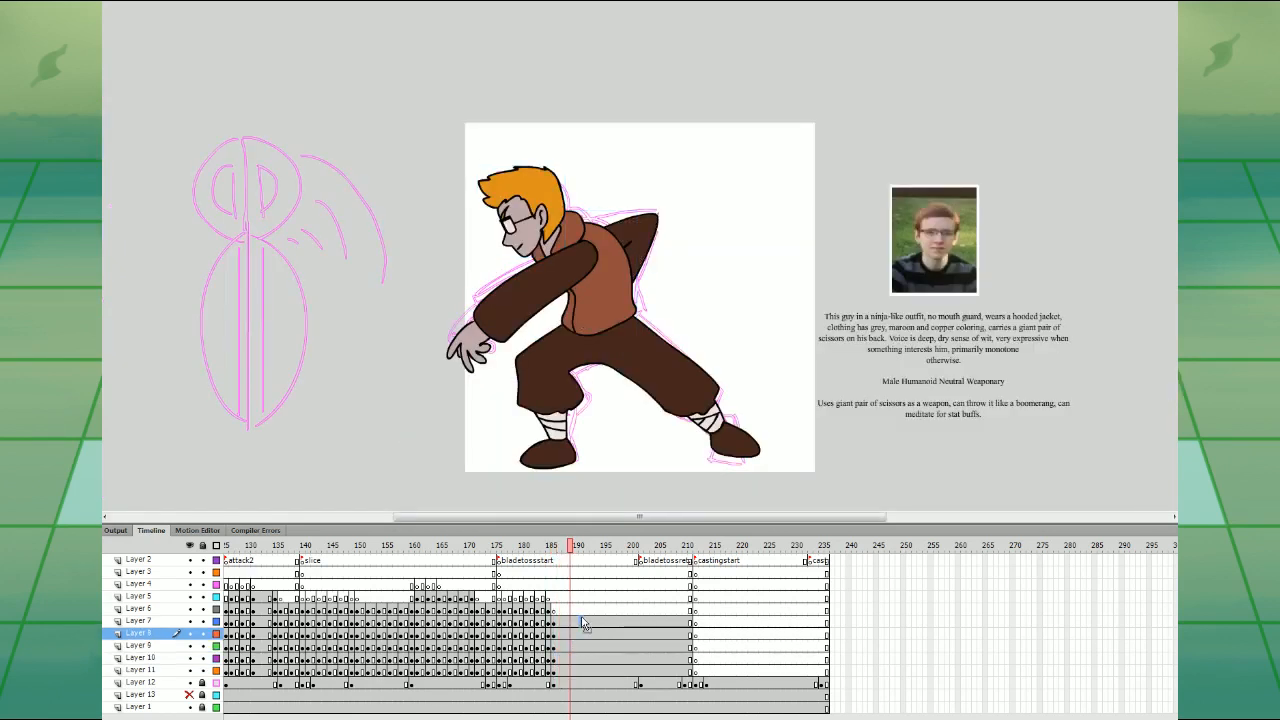
left_click(580, 621)
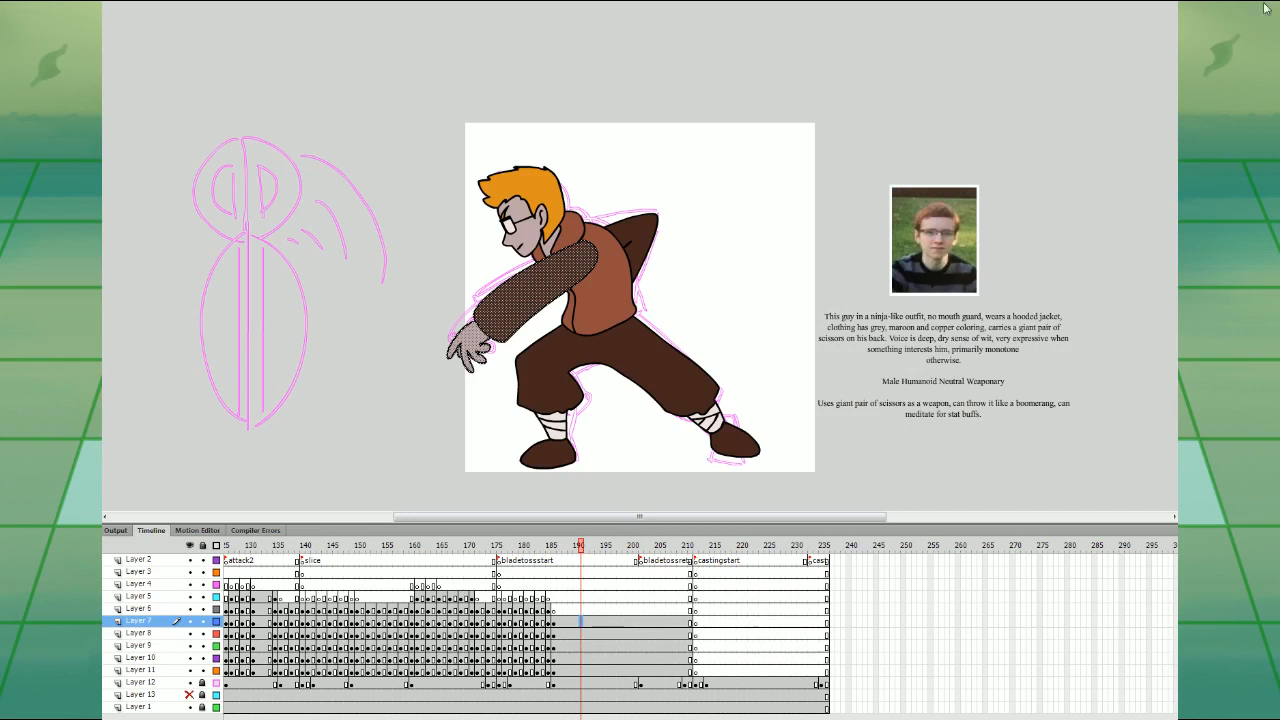
key("F8")
key("q")
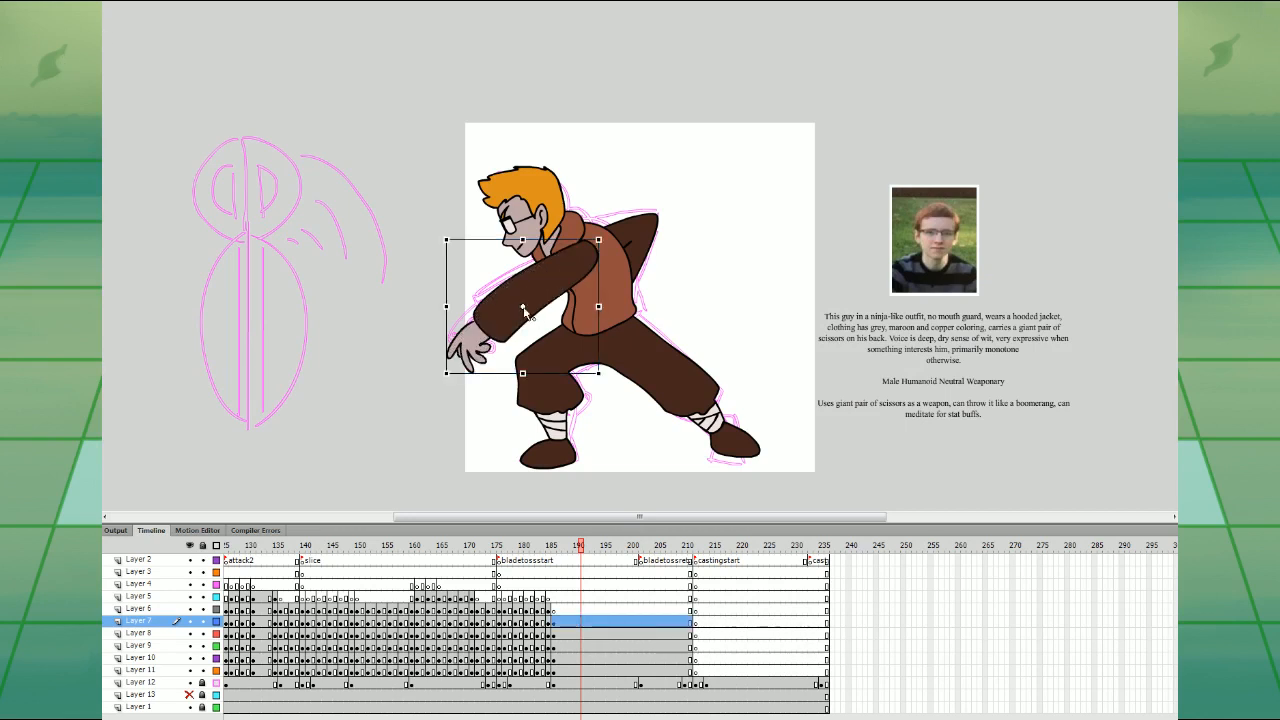
left_click(570, 659)
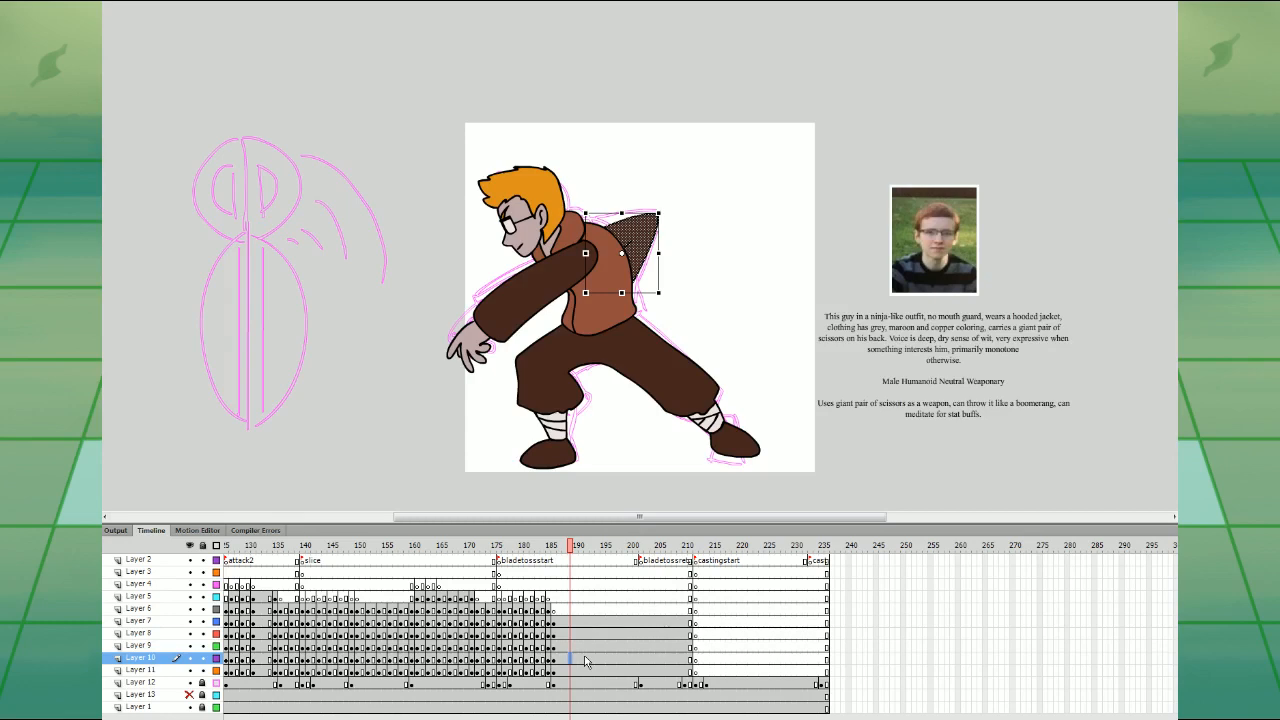
left_click(585, 660)
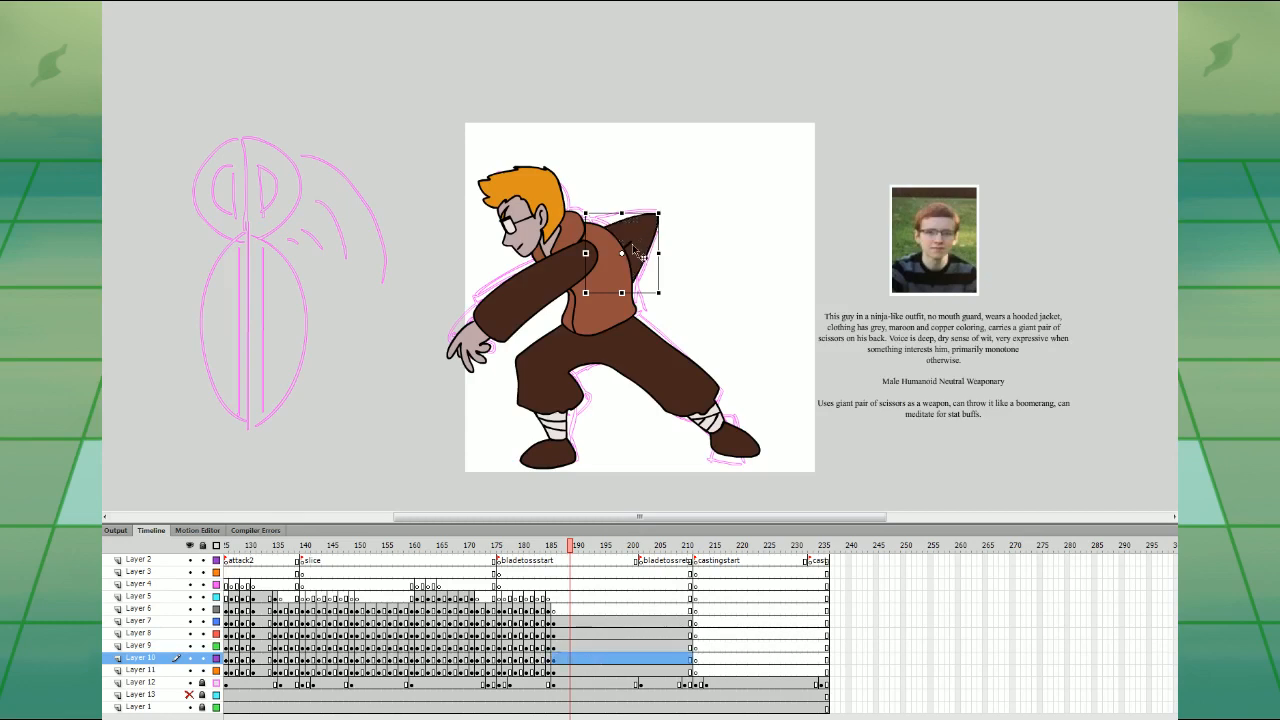
- Give the new throwing pose on Layers 7 to 11 an additional set of keyframes one frame further on
left_click(516, 621)
left_click_drag(528, 545, 604, 544)
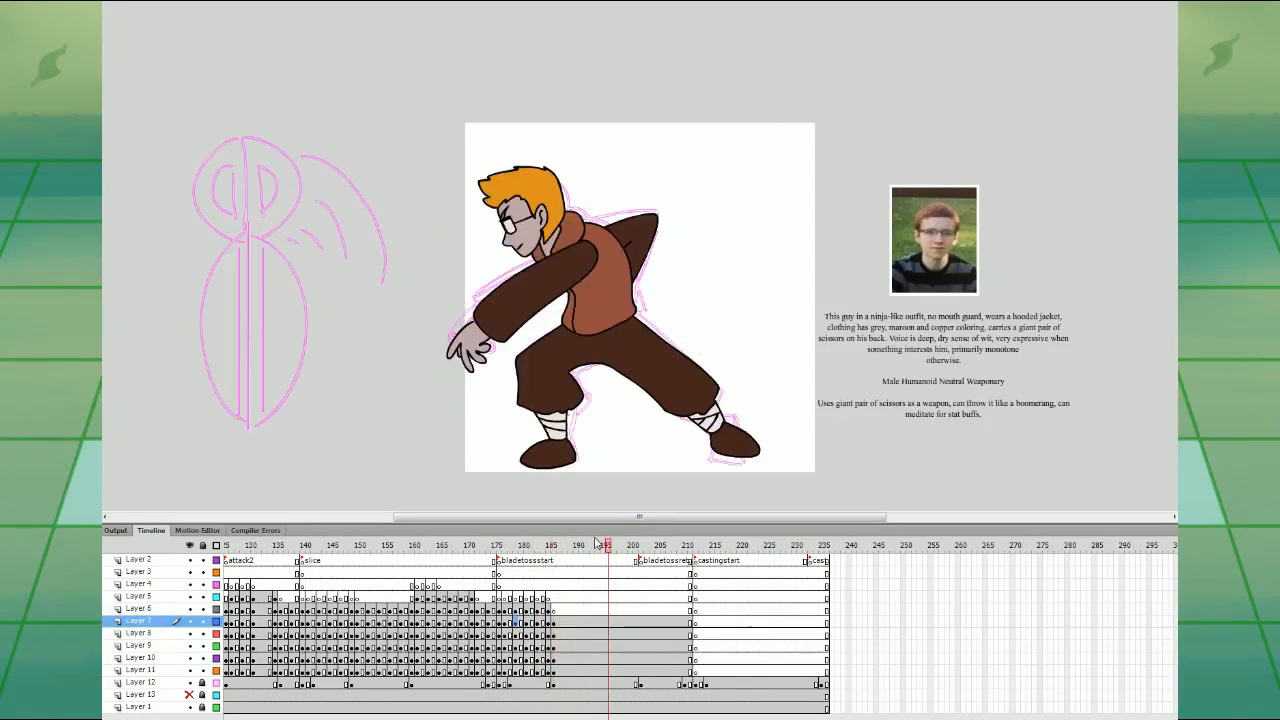
left_click(545, 602)
left_click(554, 609)
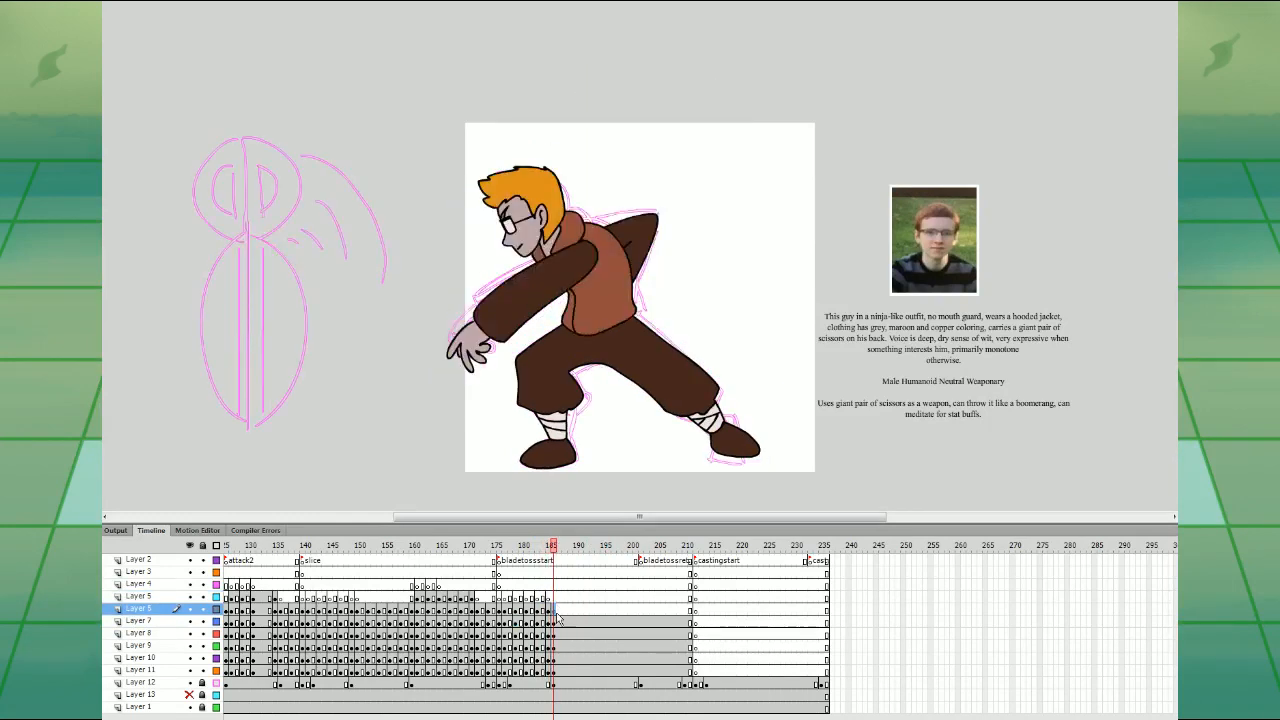
mouse_move(555, 623)
left_mouse_down()
mouse_move(554, 674)
mouse_move(556, 627)
left_mouse_up()
left_click(554, 609)
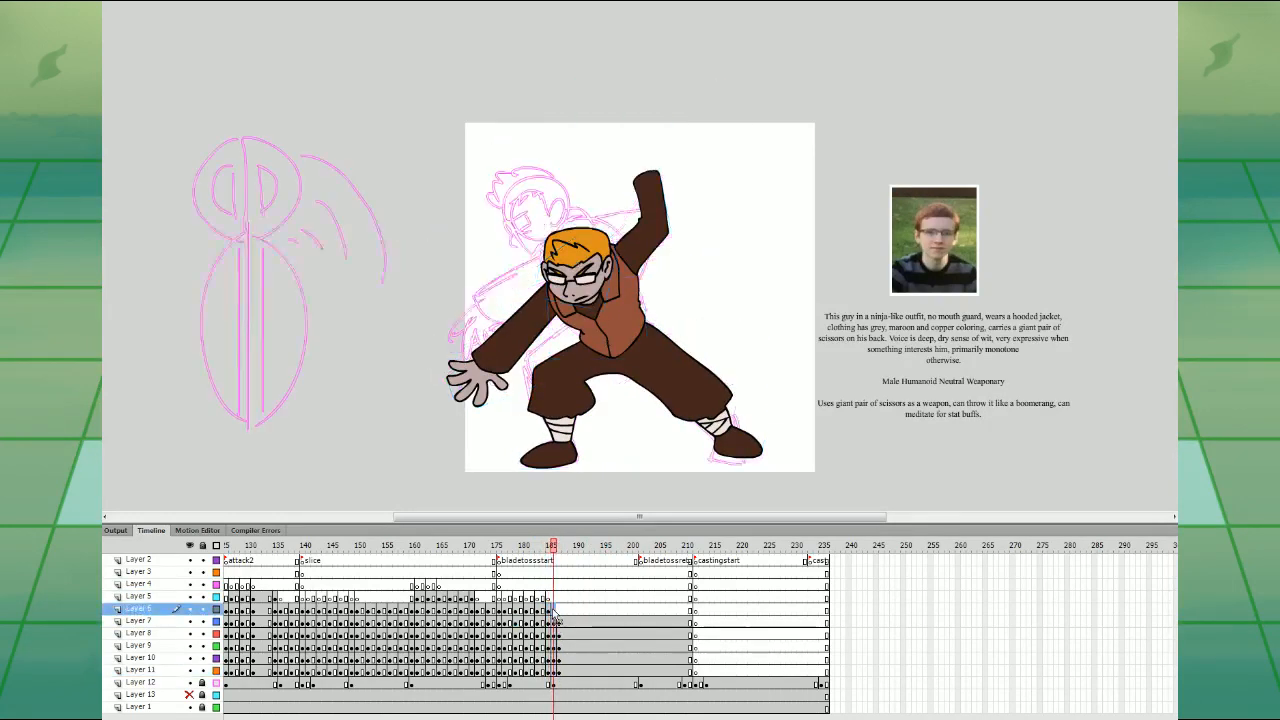
left_click(560, 622)
left_click(555, 622)
left_click_drag(565, 623, 566, 672)
key("ctrl+z")
- In the earlier of the two pose keyframes, swing the front arm up in front of the face and adjust the torso's tilt
left_click(662, 424)
left_click(567, 277)
left_click_drag(591, 229, 675, 273)
key("ctrl+z")
left_click(628, 280)
left_click_drag(616, 211, 624, 213)
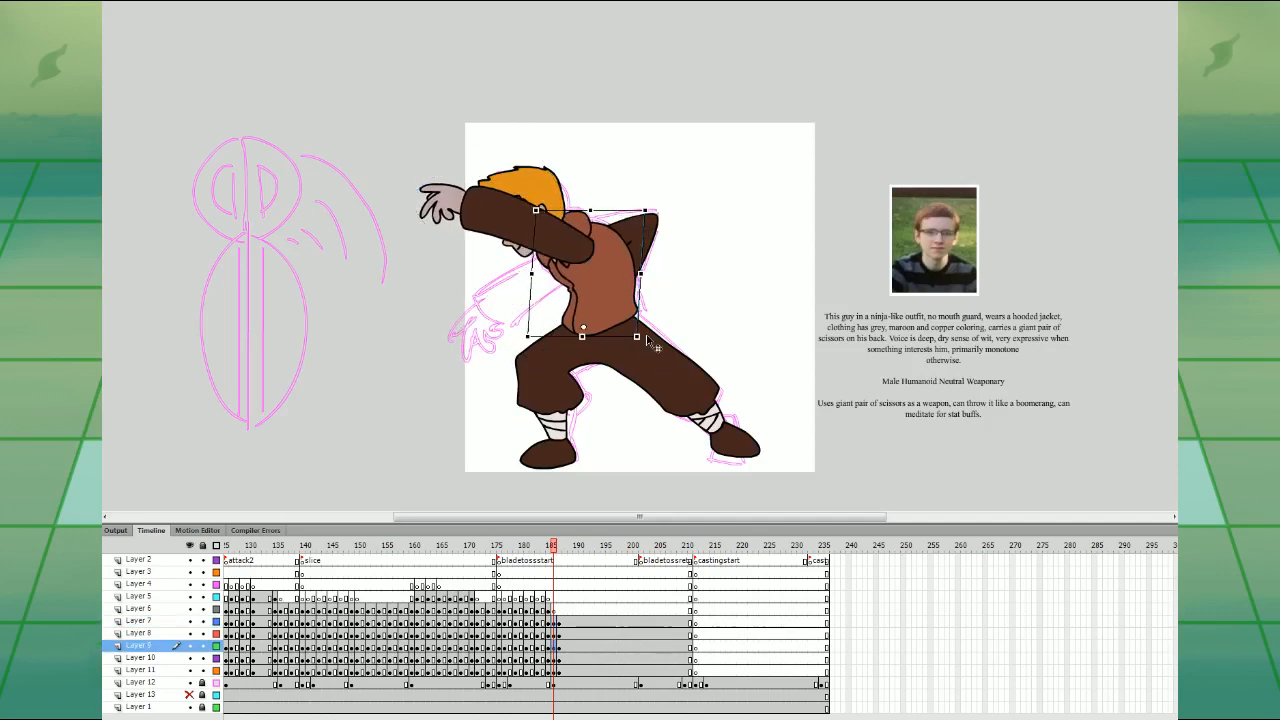
left_click(650, 340)
left_click_drag(648, 304, 652, 304)
- Rotate the back arm and head in that in-between keyframe, nudge the upper body into place, and preview the motion
left_click(648, 254)
left_click_drag(664, 208, 655, 257)
left_click(550, 185)
left_click_drag(567, 164, 572, 158)
left_click_drag(411, 138, 656, 254)
left_click_drag(652, 255, 656, 254)
key("Left")
key("Left")
key("Down")
left_click(504, 585)
key("Return")
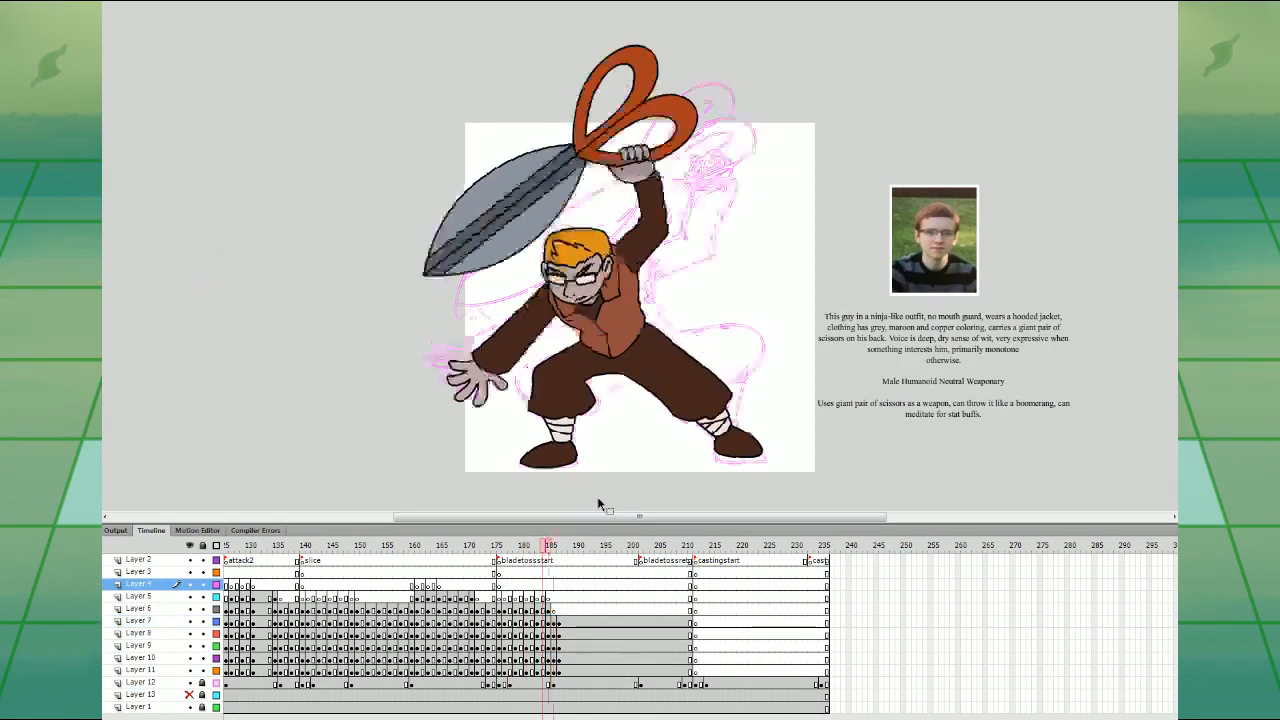
left_click(531, 612)
key("Return")
- Add blank keyframes on Layer 5 at every second frame from the held pose to about ten frames further on
left_click_drag(559, 623, 558, 671)
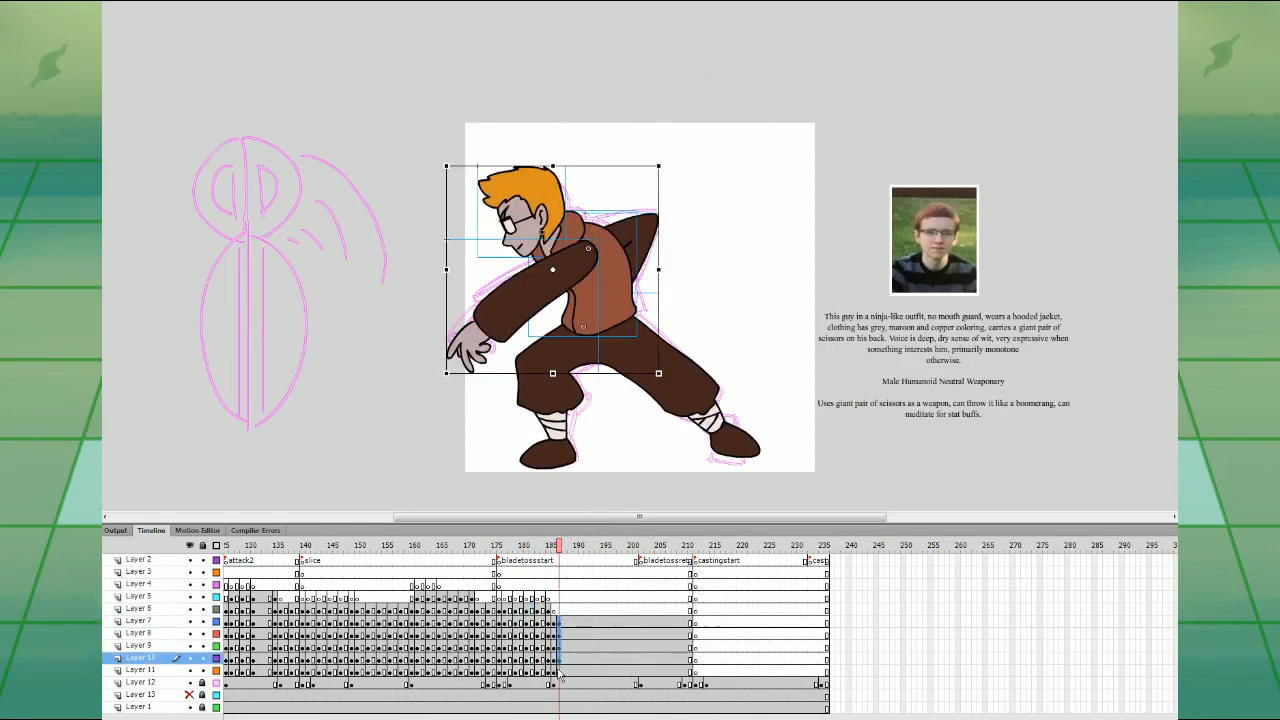
left_click(560, 609)
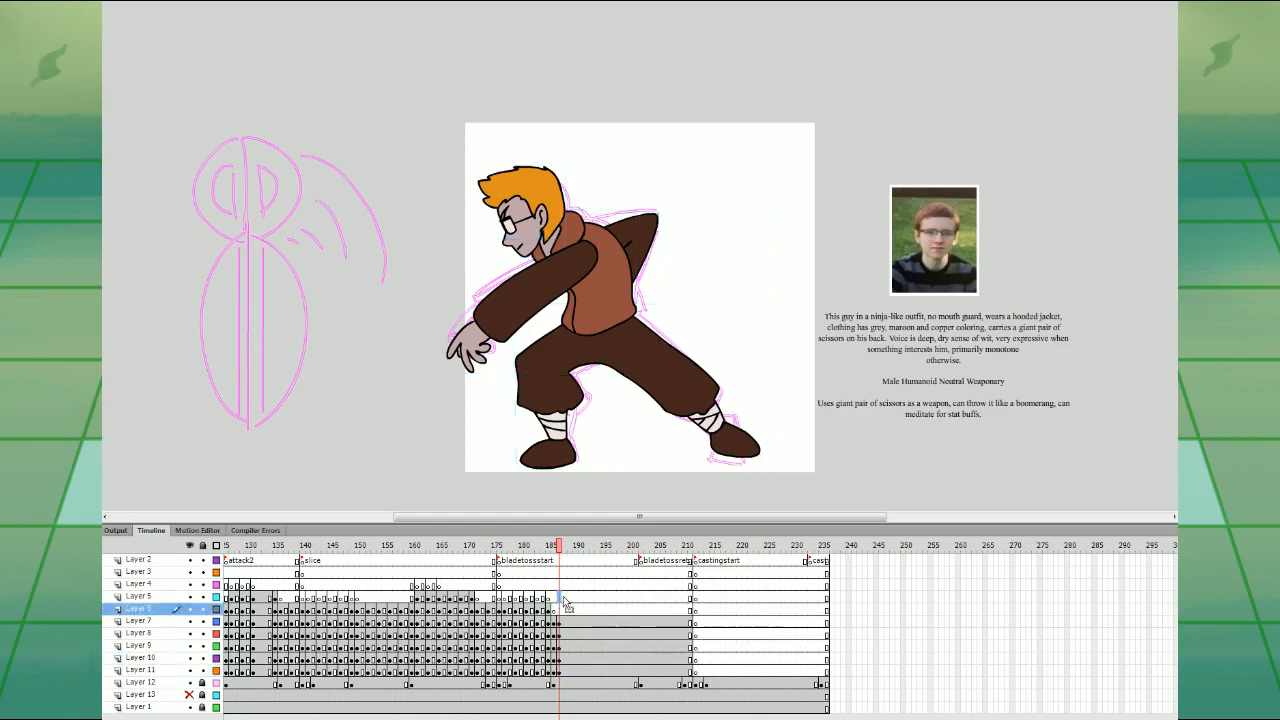
left_click(561, 597)
key("F7")
left_click(571, 597)
key("F7")
left_click(581, 598)
key("F7")
left_click(592, 598)
key("F7")
left_click(598, 598)
left_click(604, 599)
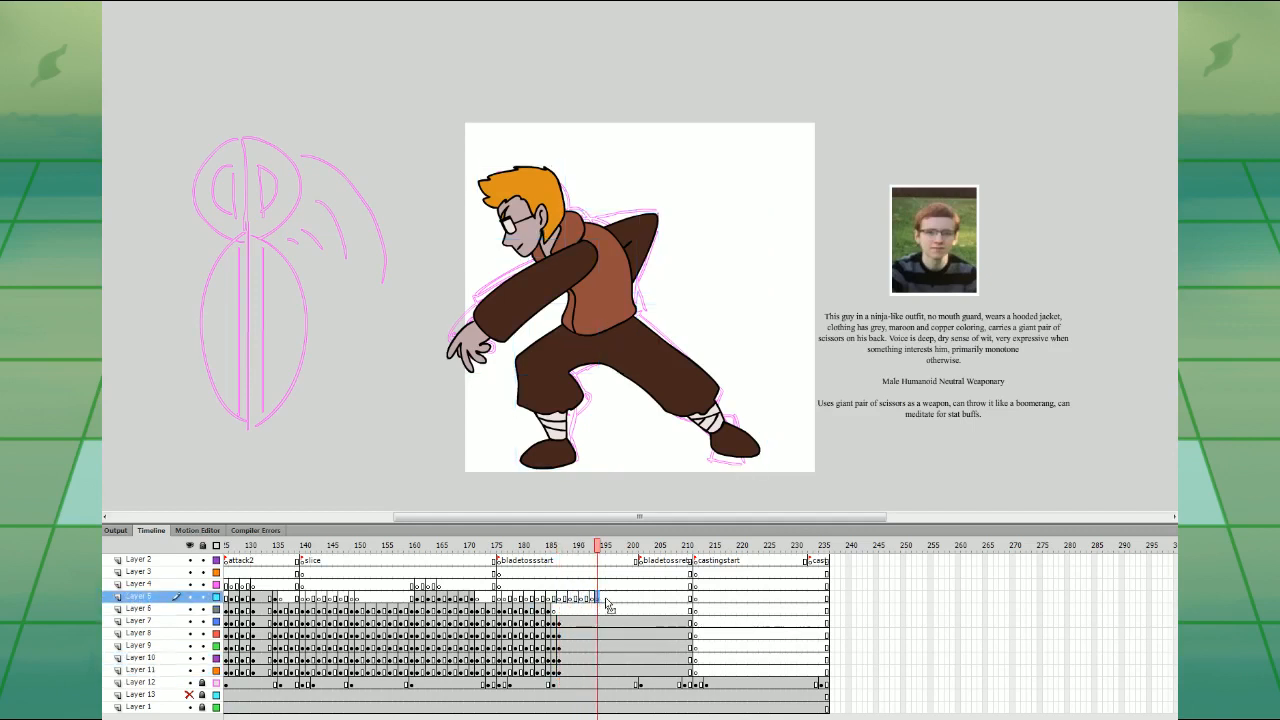
key("F7")
left_click(609, 599)
left_click(614, 599)
key("F7")
- Insert keyframes on Layers 7 to 11 at the last Layer 5 keyframe, lower the legs' top slightly, and shift the upper body down and left
left_click_drag(615, 622, 614, 672)
key("F6")
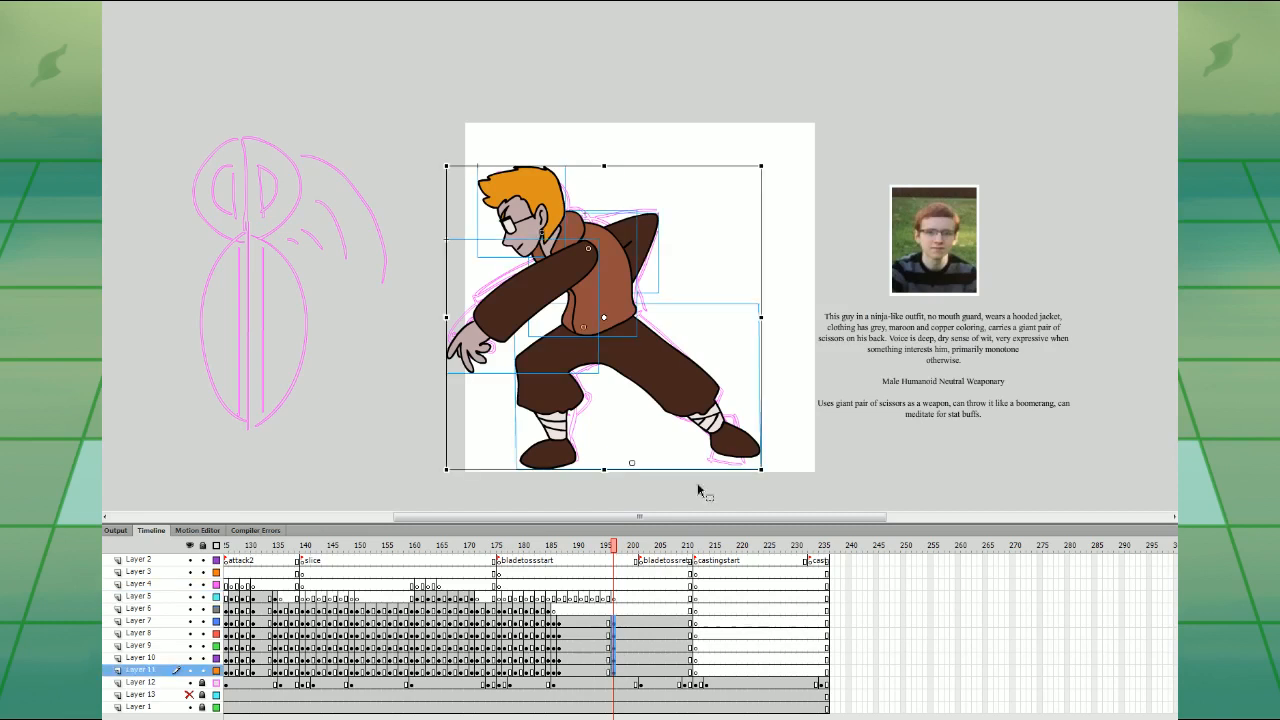
left_click(700, 488)
left_click(690, 366)
left_click_drag(637, 304, 641, 313)
left_click_drag(455, 185, 632, 279)
key("Left")
key("Left")
key("Left")
left_click(661, 282)
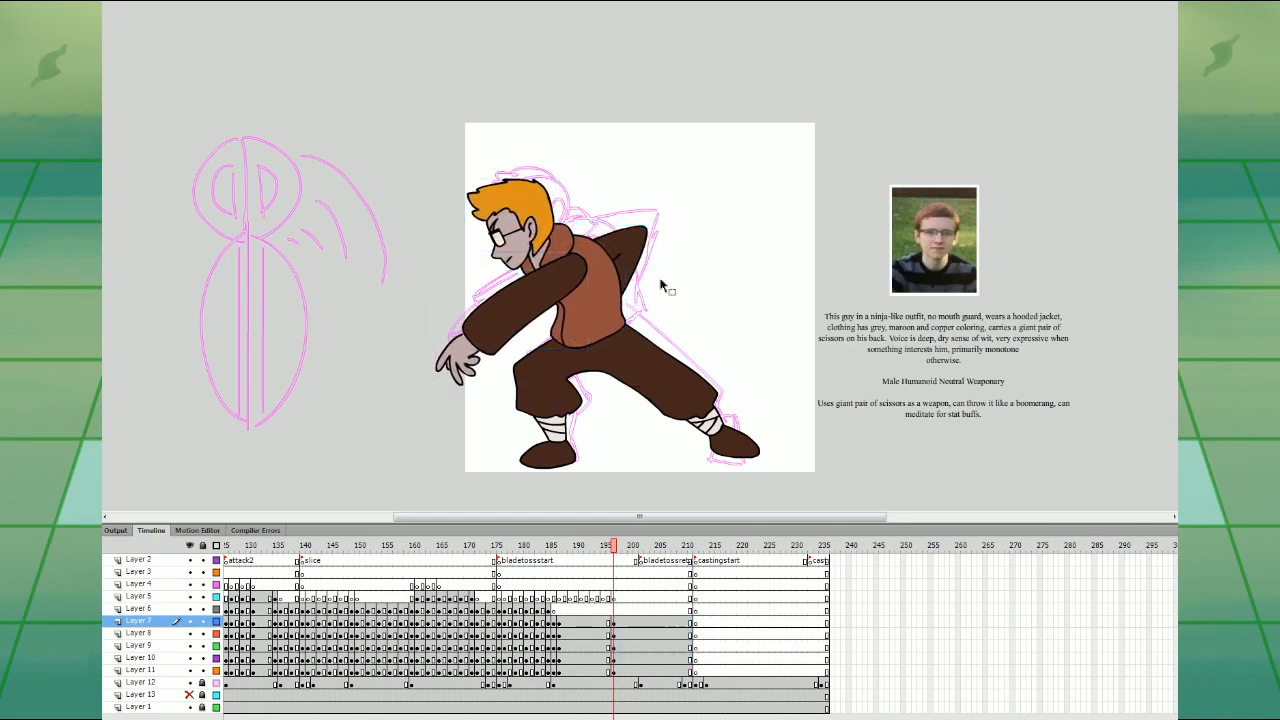
- In the end pose, lean the torso forward, shift the head and both arms further left, and rotate the front arm
left_click(605, 270)
left_click_drag(597, 222, 645, 221)
left_click(613, 199)
left_click(528, 219)
left_click(572, 275, "shift")
left_click(635, 250, "shift")
key("Left")
left_click(656, 262)
left_click(629, 254)
key("Left")
key("Left")
key("Left")
left_click_drag(556, 289, 556, 293)
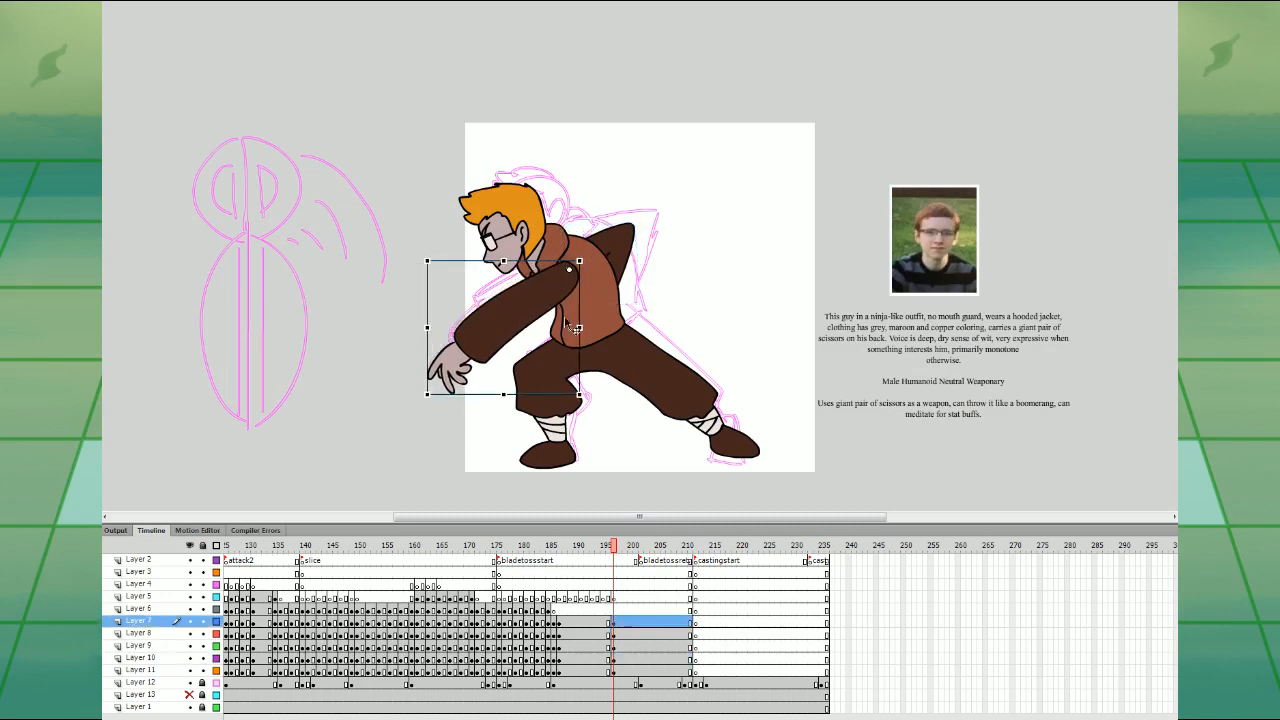
mouse_move(580, 387)
left_mouse_down()
mouse_move(601, 394)
mouse_move(600, 375)
mouse_move(579, 377)
left_mouse_up()
- Rotate the front arm slightly higher in the keyframe that starts the held throwing pose
left_click(596, 600)
left_click(614, 609)
left_click(508, 347)
left_click(554, 612)
left_click(559, 612)
left_click(545, 295)
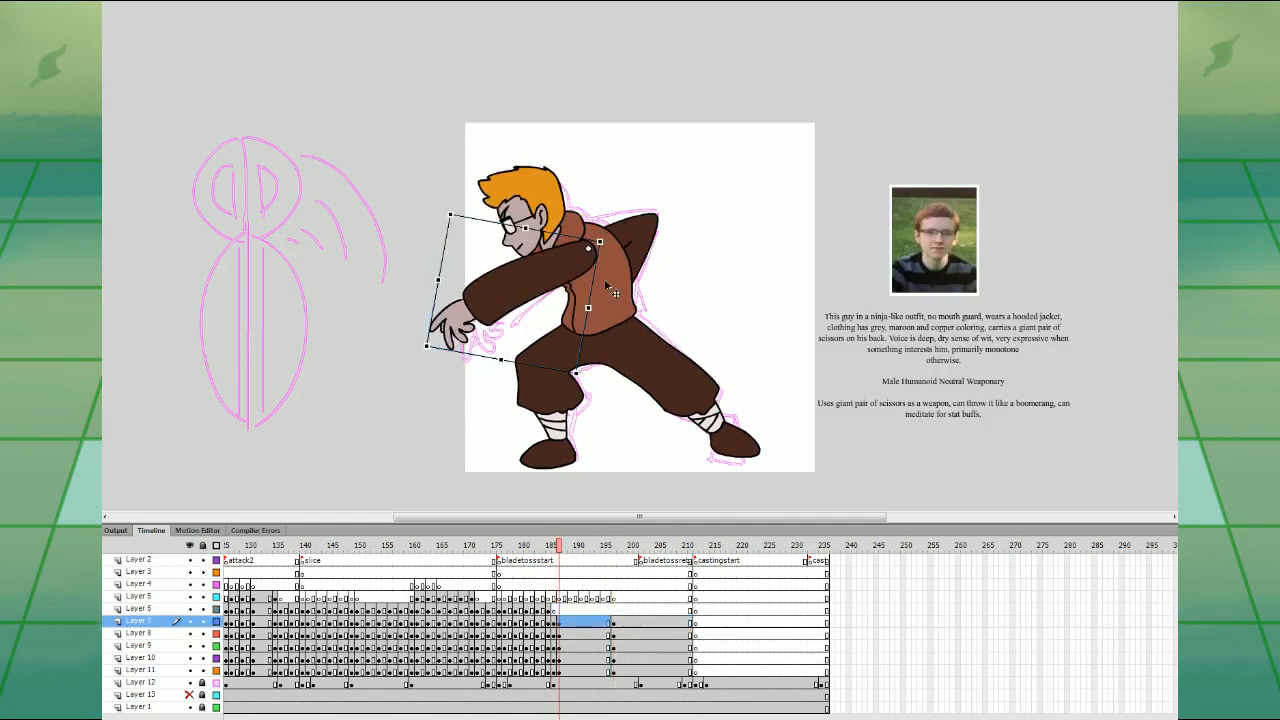
- Tilt the head forward in the end pose and preview the frames leading up to it
left_click(611, 609)
left_click(525, 225)
left_click_drag(560, 208, 575, 220)
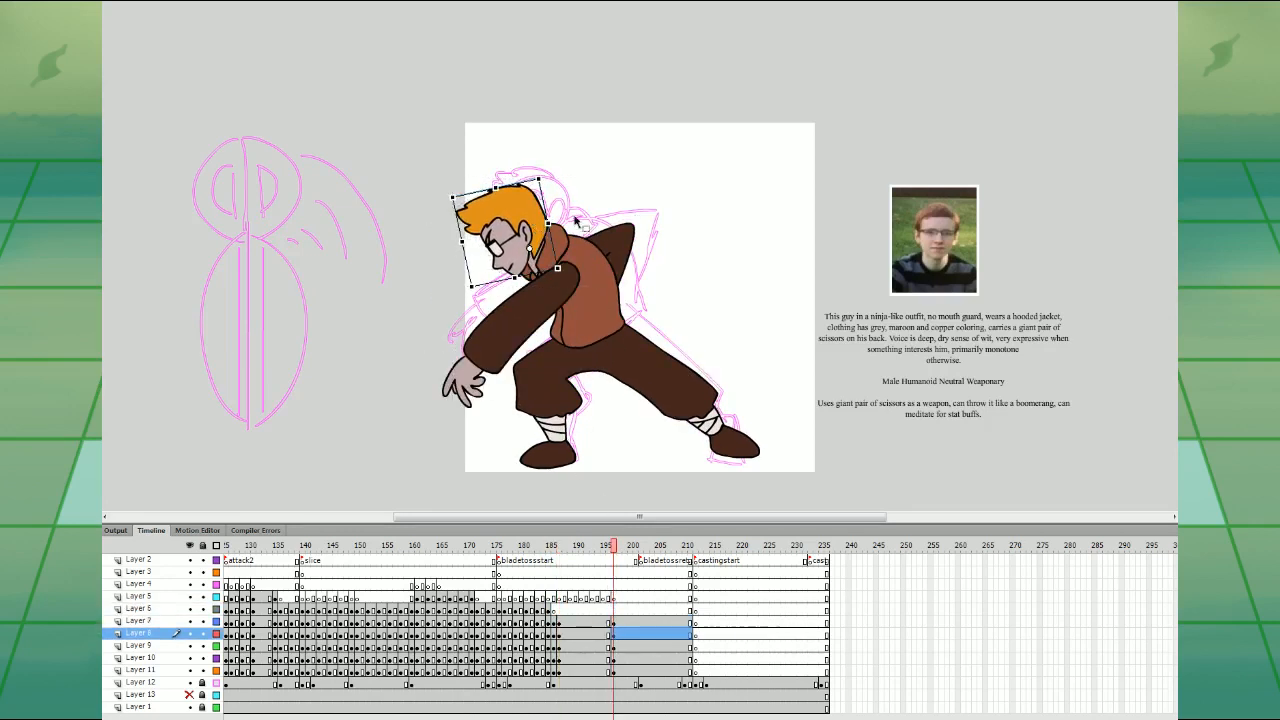
left_click(566, 585)
left_click_drag(574, 546, 632, 508)
left_click(602, 609)
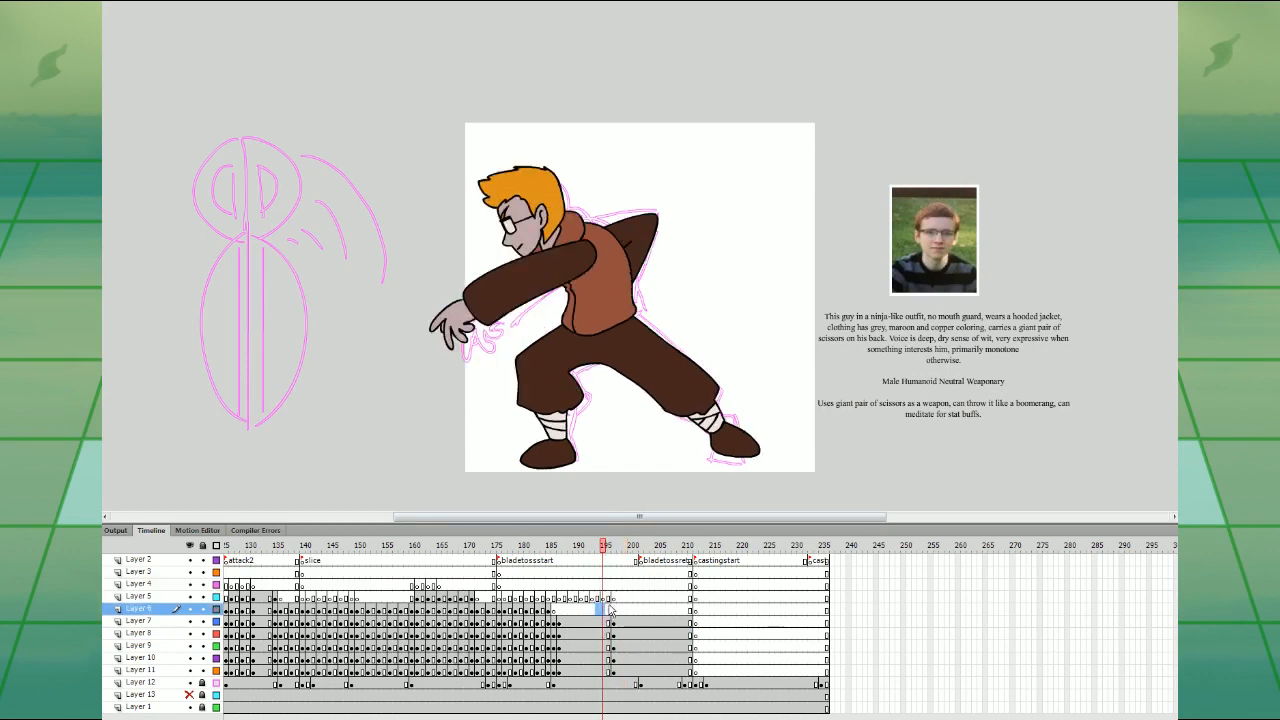
- Rotate the back arm further behind the torso in the in-between keyframe and in the held pose's first keyframe
left_click(554, 611)
left_click(559, 611)
left_click(548, 611)
left_click(553, 611)
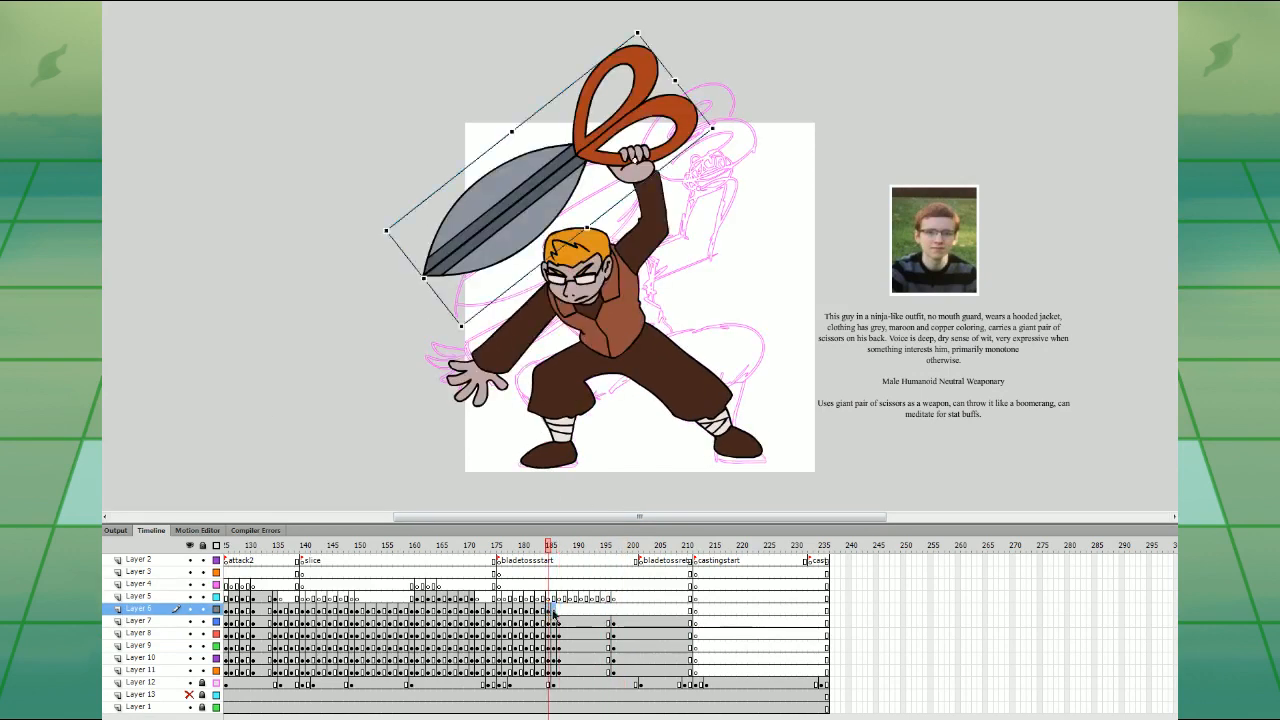
mouse_move(653, 257)
left_mouse_down()
mouse_move(640, 246)
mouse_move(645, 256)
left_mouse_up()
left_click_drag(596, 318, 603, 321)
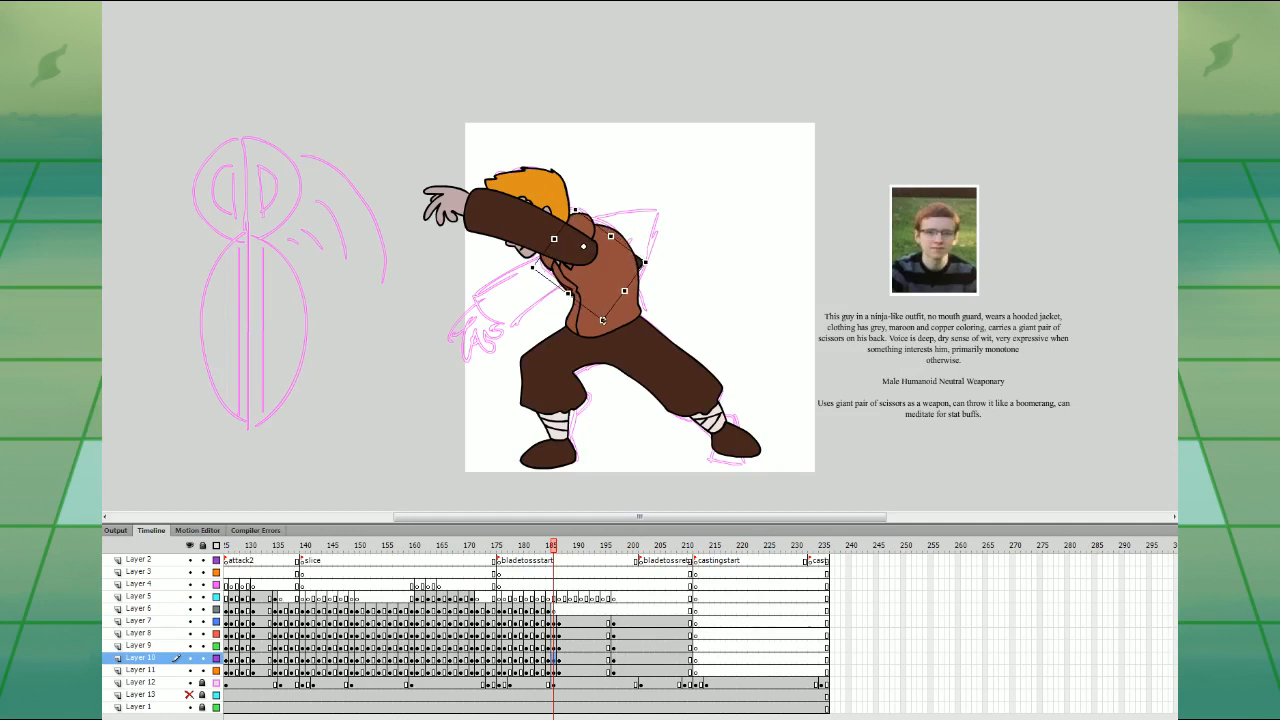
left_click(559, 612)
left_click(647, 254)
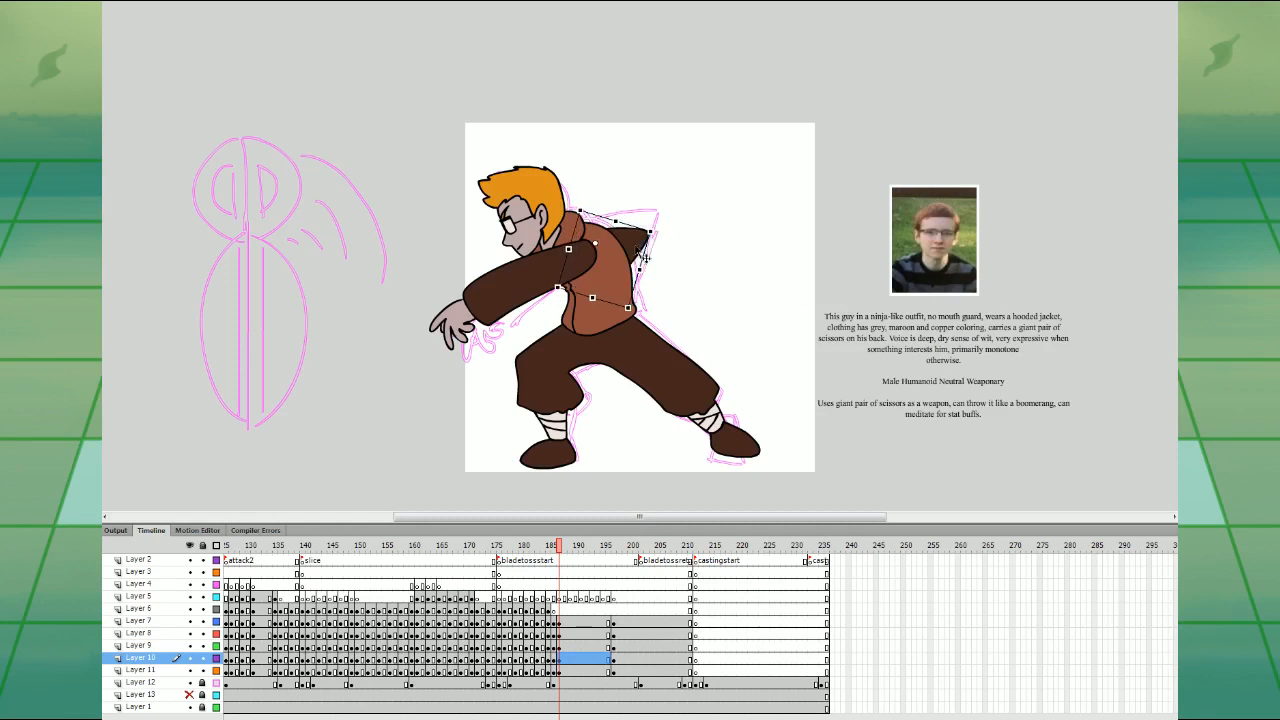
- Readjust the head's tilt on Layer 8 in the end pose so that it leans less
left_click(631, 608)
left_click_drag(586, 670, 595, 622)
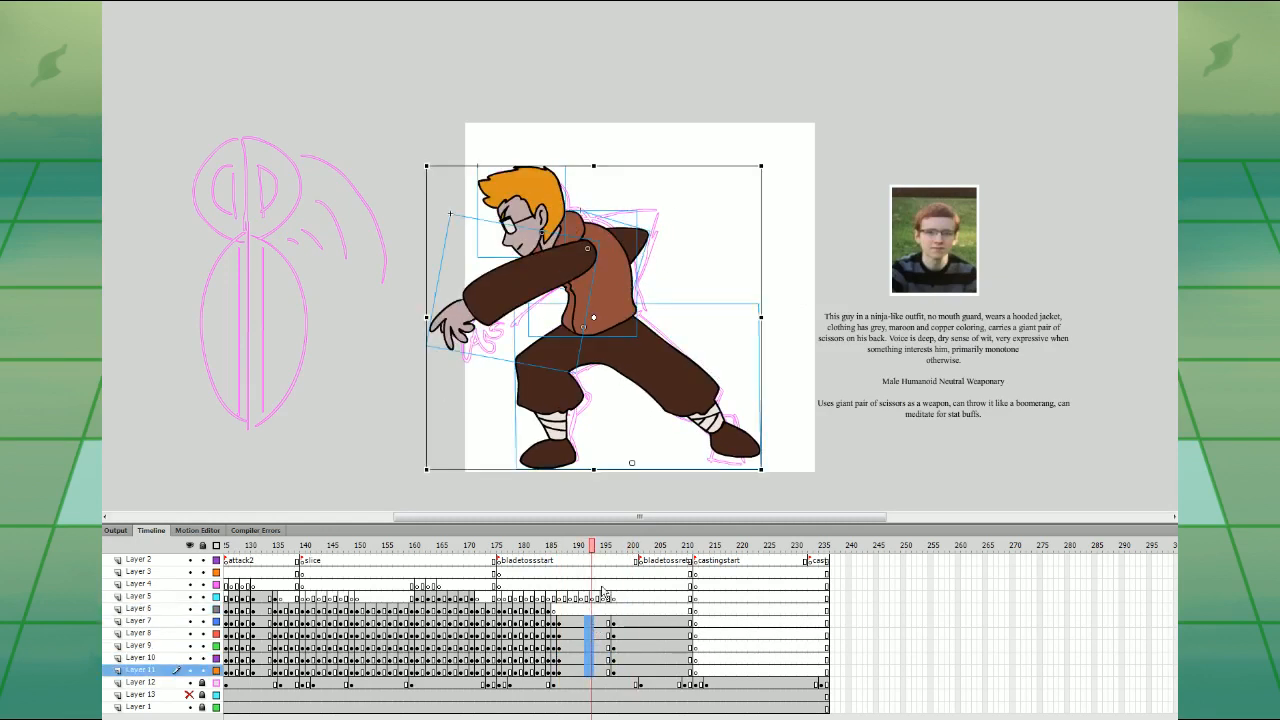
left_click(619, 633)
left_click_drag(552, 180, 558, 183)
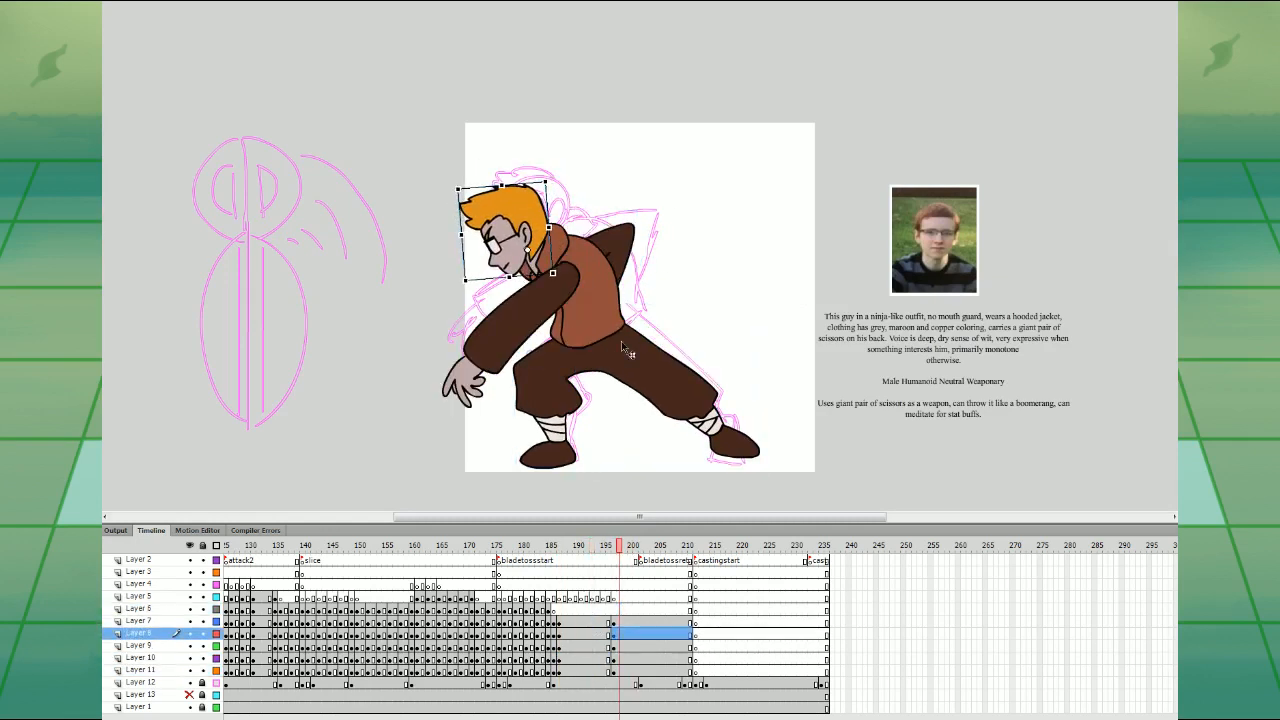
- Create a classic tween on Layers 7 to 11 between the held pose and the end pose, and play it back
left_click(618, 609)
left_click_drag(588, 621, 592, 670)
right_click(592, 634)
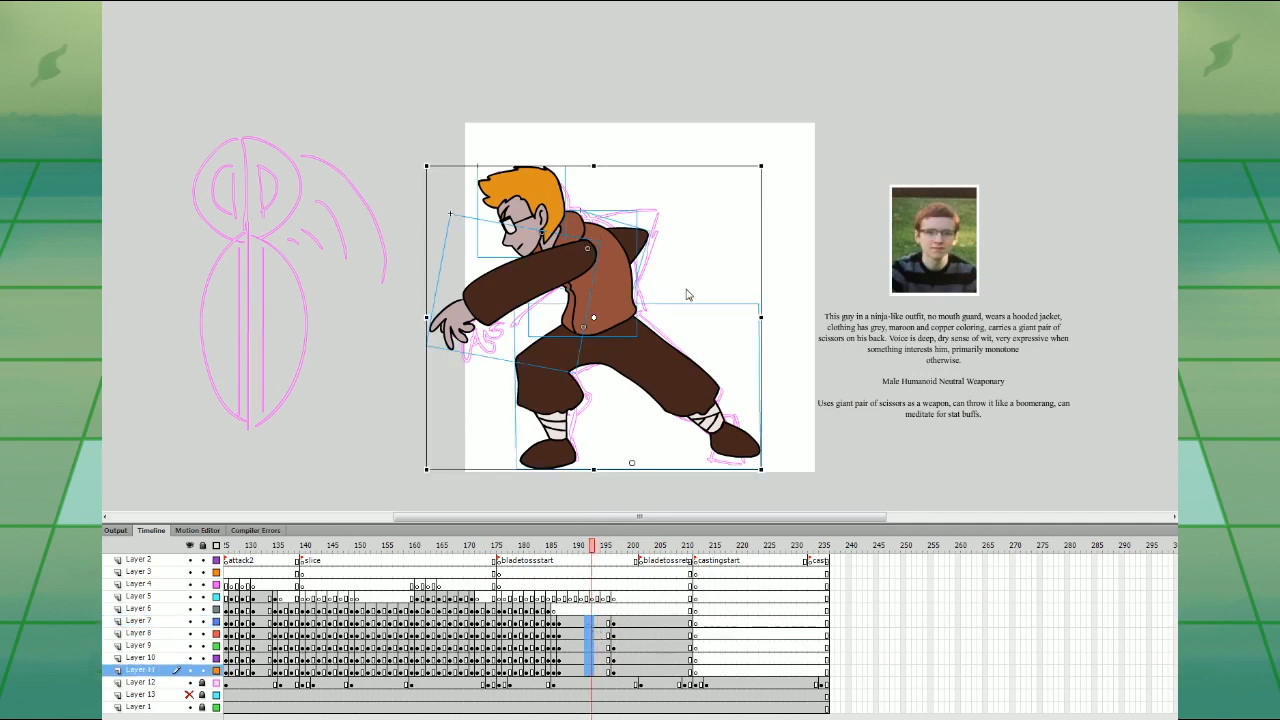
left_click(687, 291)
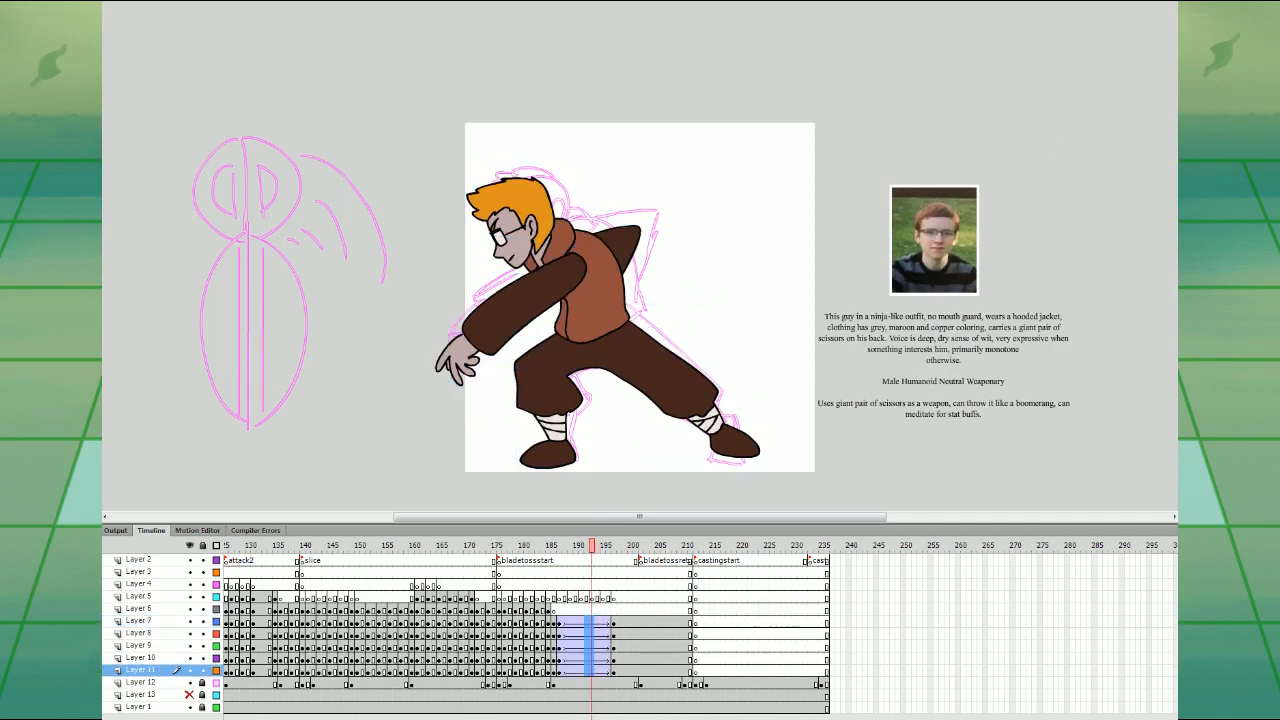
left_click(550, 610)
key("Return")
left_click(521, 609)
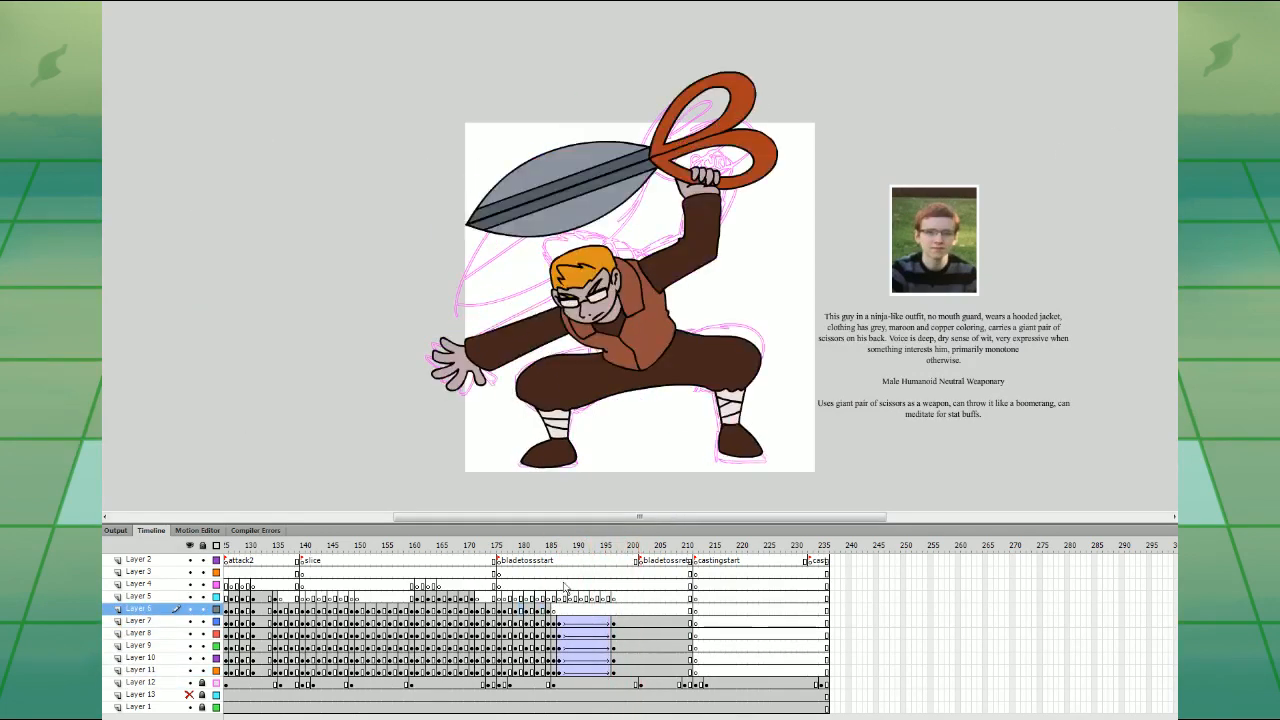
- Turn the tweened frames on Layers 7 to 11 into keyframes and clear every second one so each drawing lasts two frames
left_click_drag(560, 622, 608, 671)
key("F6")
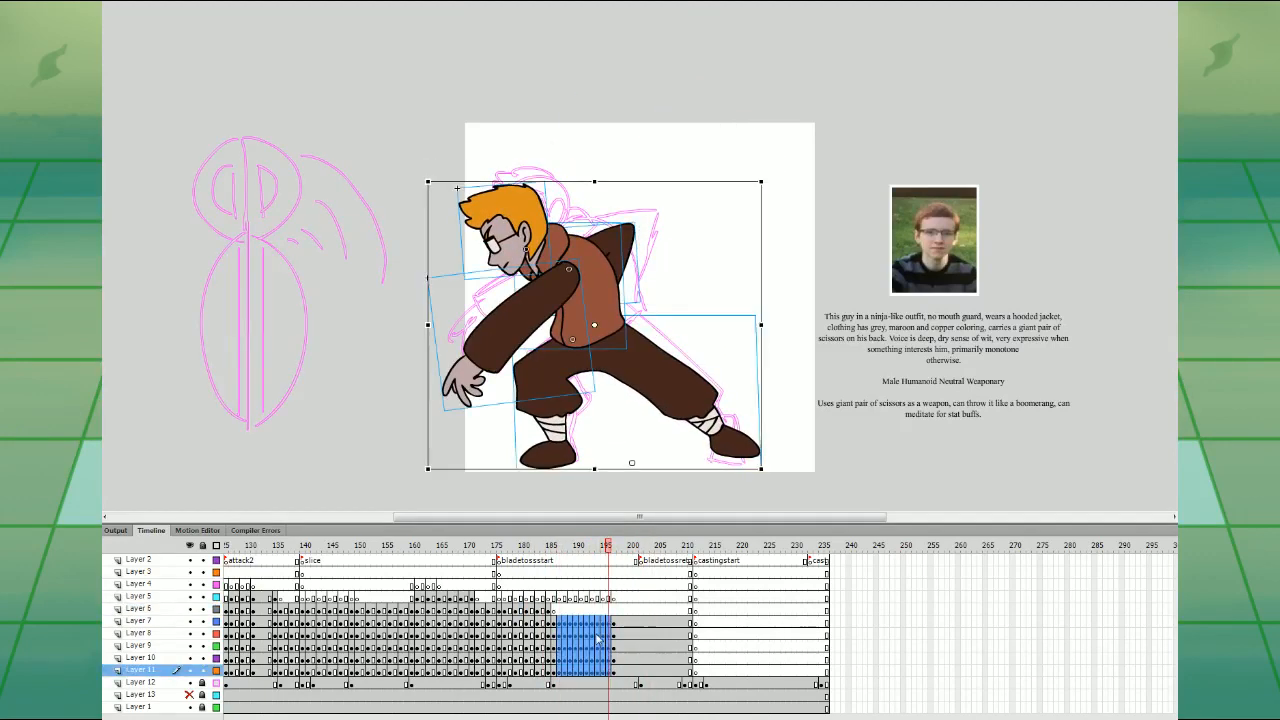
left_click(558, 610)
left_click_drag(570, 622, 570, 672)
key("comma")
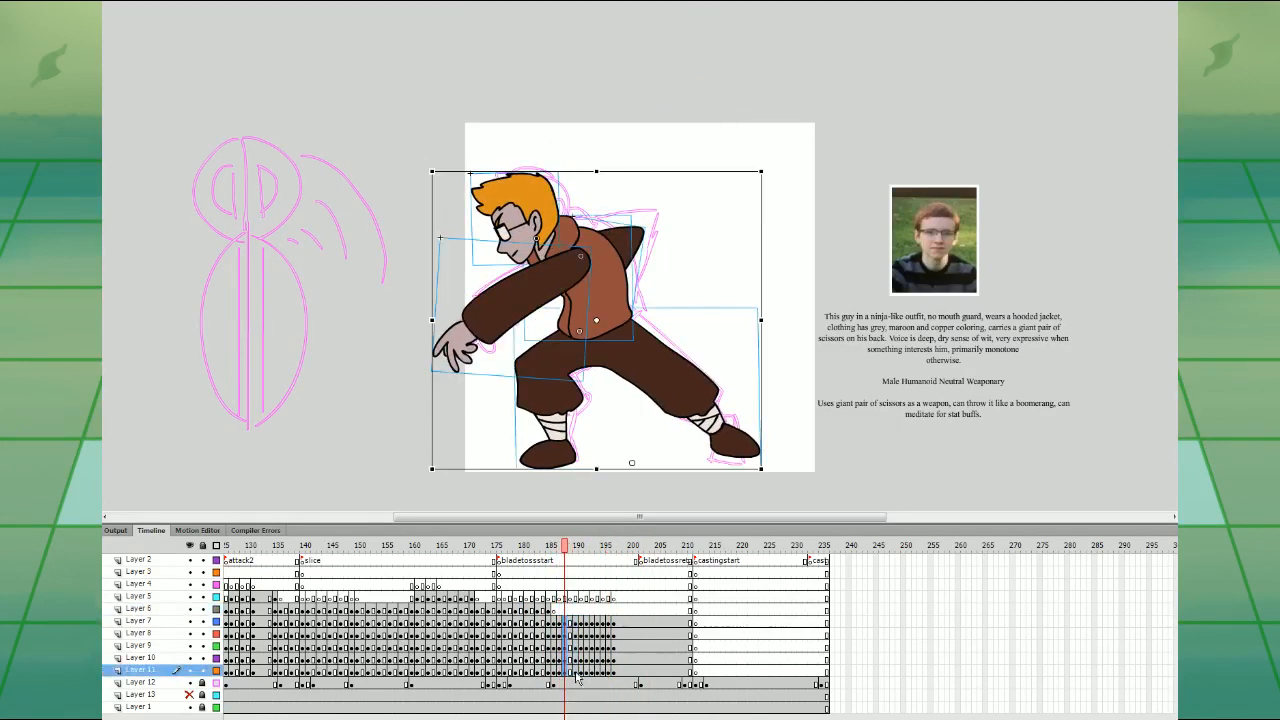
key("period")
mouse_move(592, 622)
left_mouse_down()
mouse_move(594, 672)
mouse_move(609, 628)
left_mouse_up()
key("shift+F6")
left_click(592, 671)
key("shift+F6")
key("shift+F6")
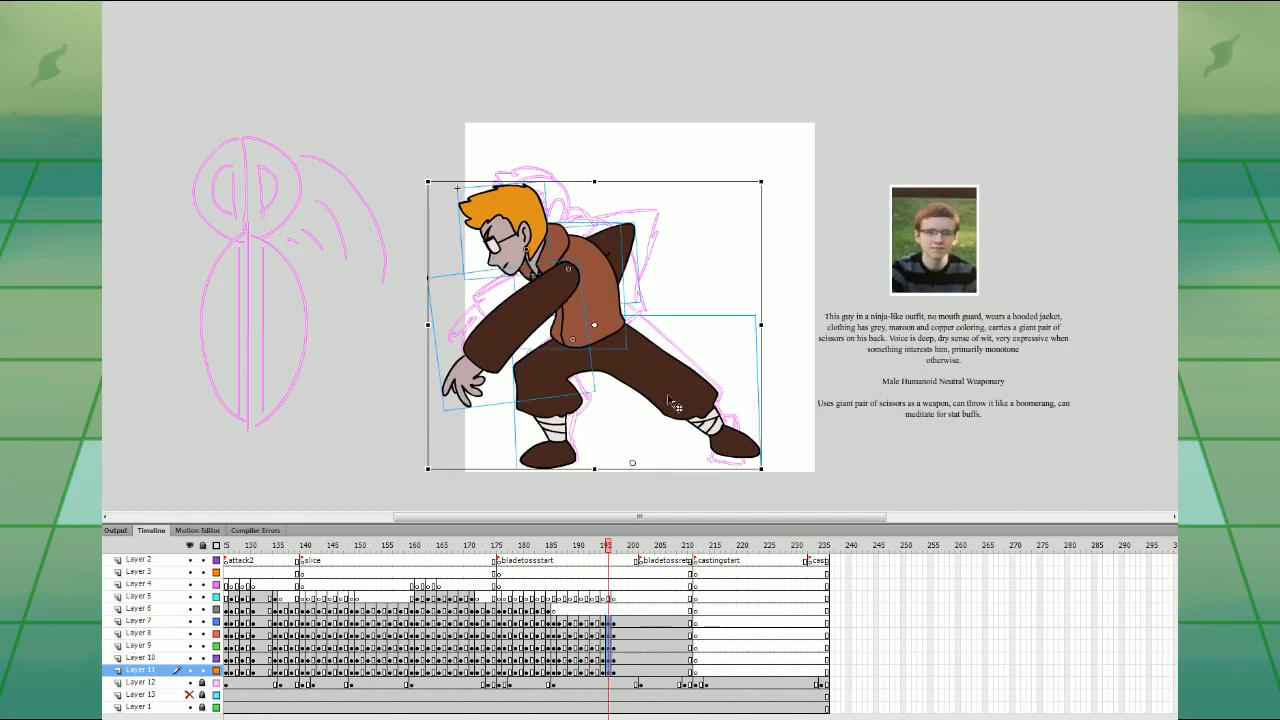
- Play back the bladetossstart animation and examine the held pose where the next labelled section begins
left_click(503, 585)
key("Return")
left_click(625, 610)
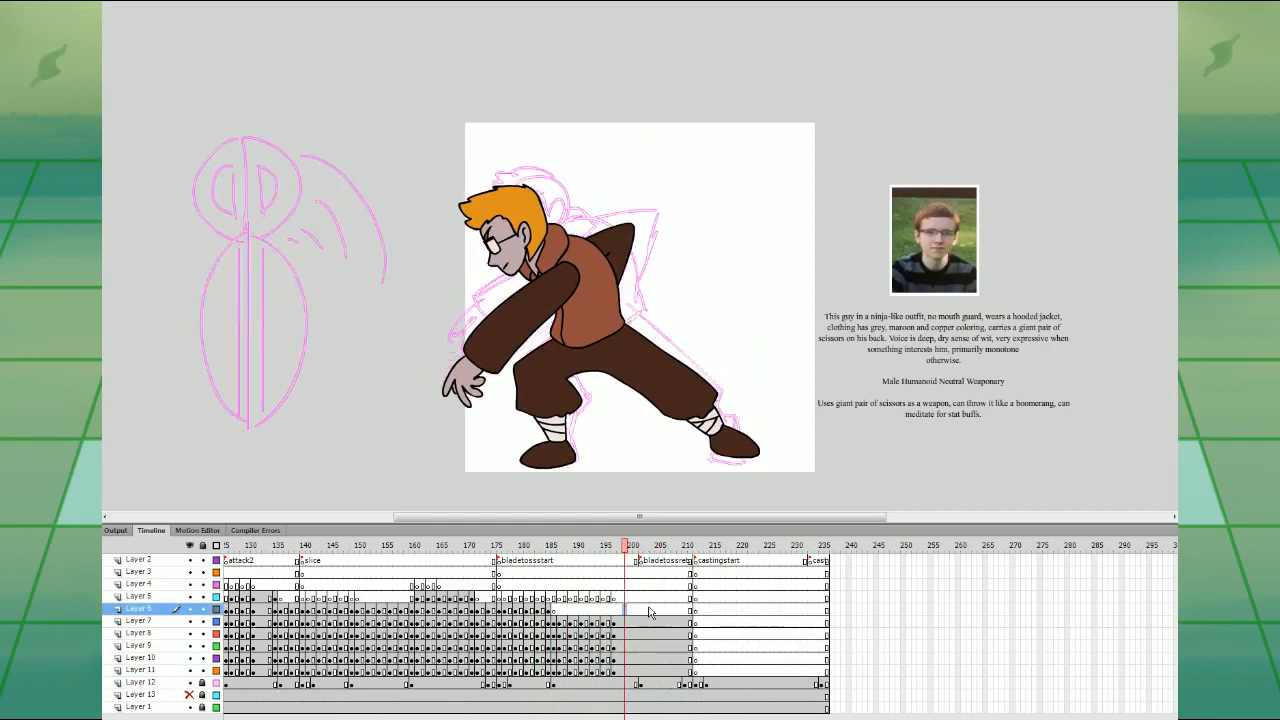
left_click(650, 630)
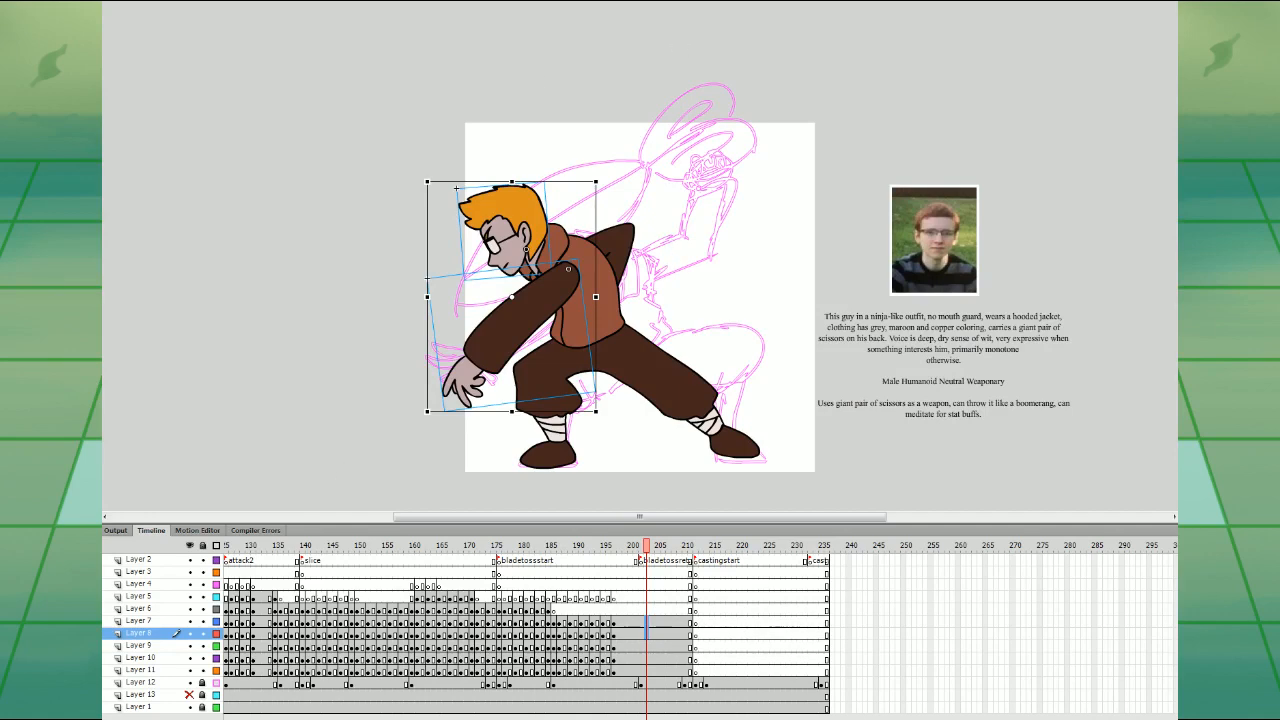
left_click(469, 584)
key("Return")
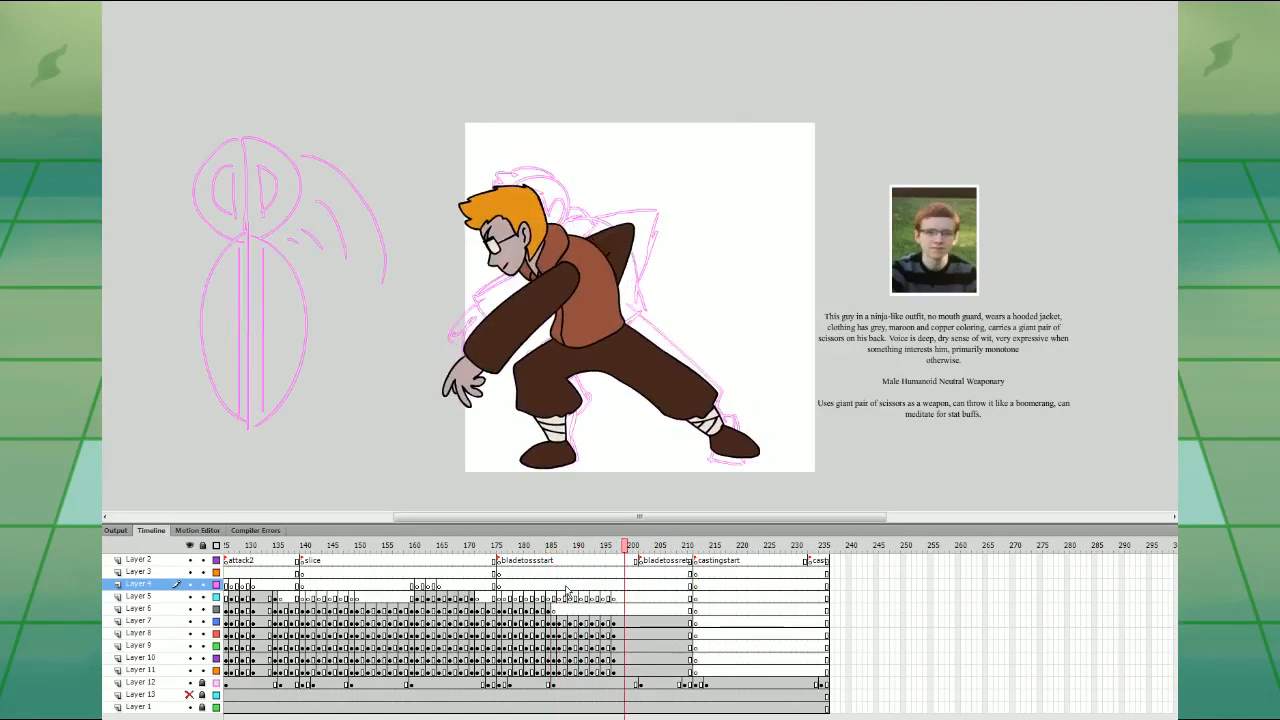
left_click(637, 622)
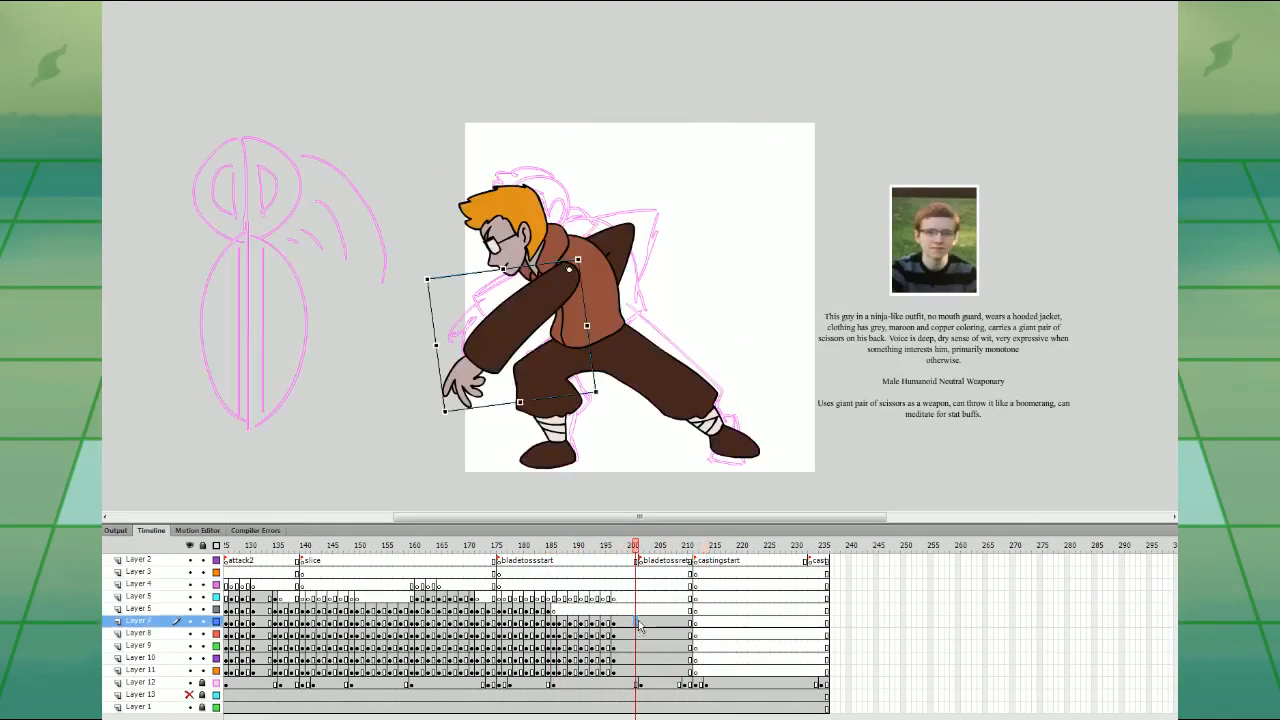
left_click(645, 624)
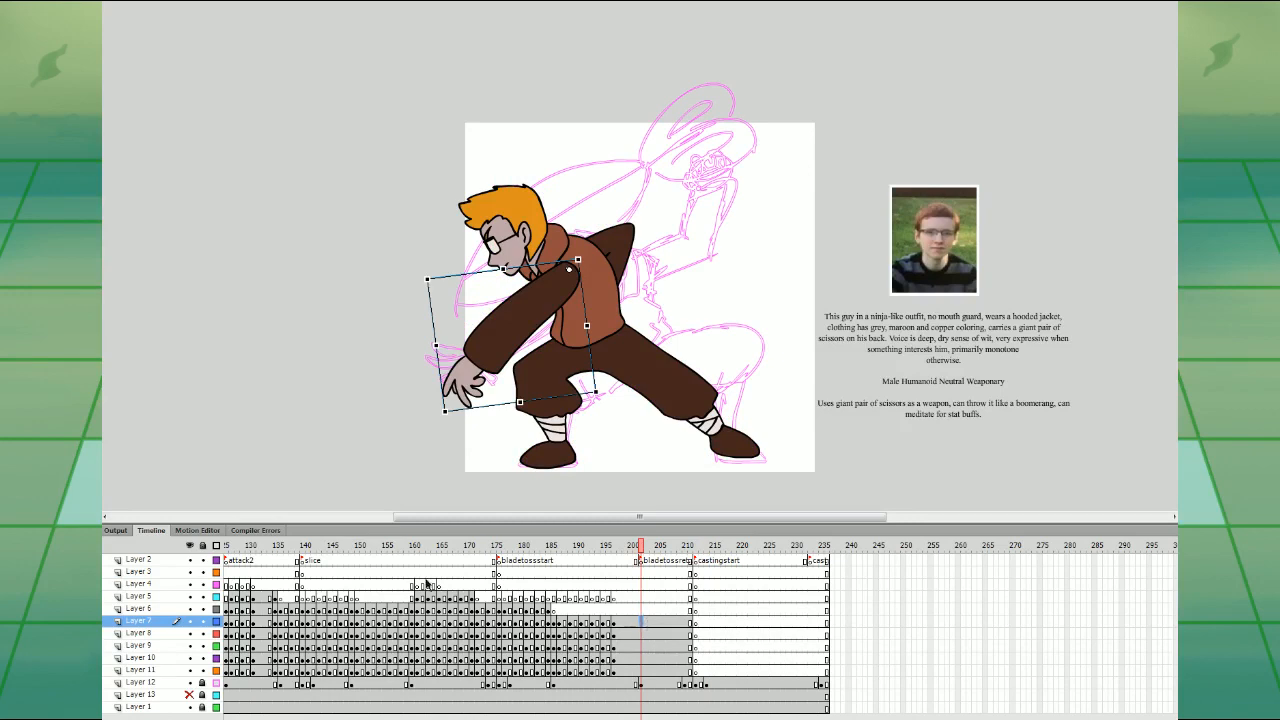
- Copy the jumpland poses on Layers 6 to 11 into the start of the bladetossreturn section
left_click(426, 584)
left_click(531, 597)
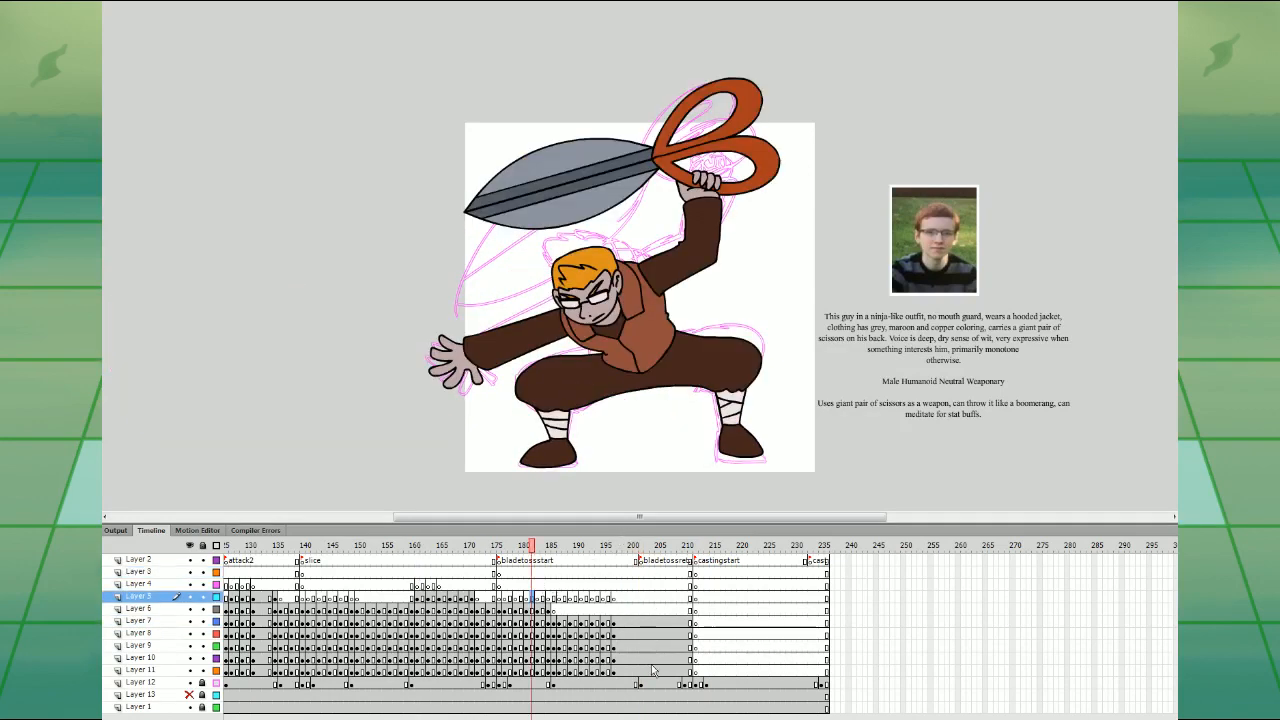
scroll(652, 670, "left", 10)
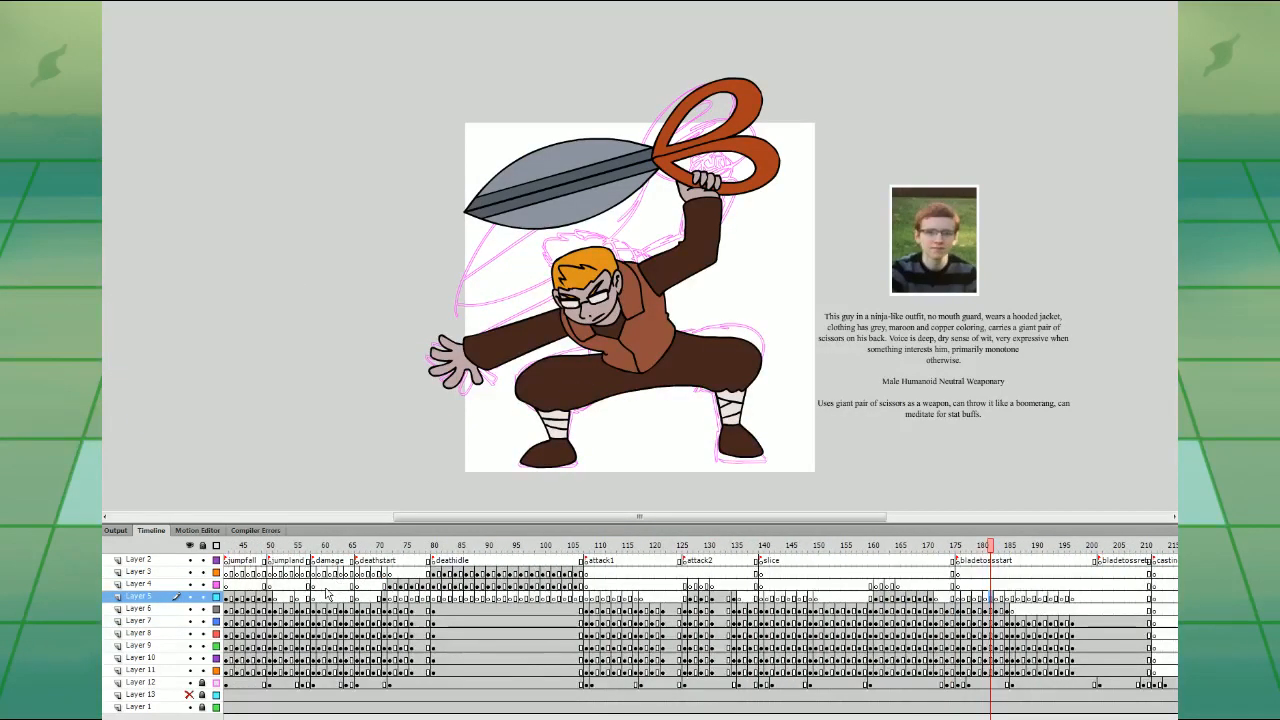
left_click(325, 585)
left_click(286, 587)
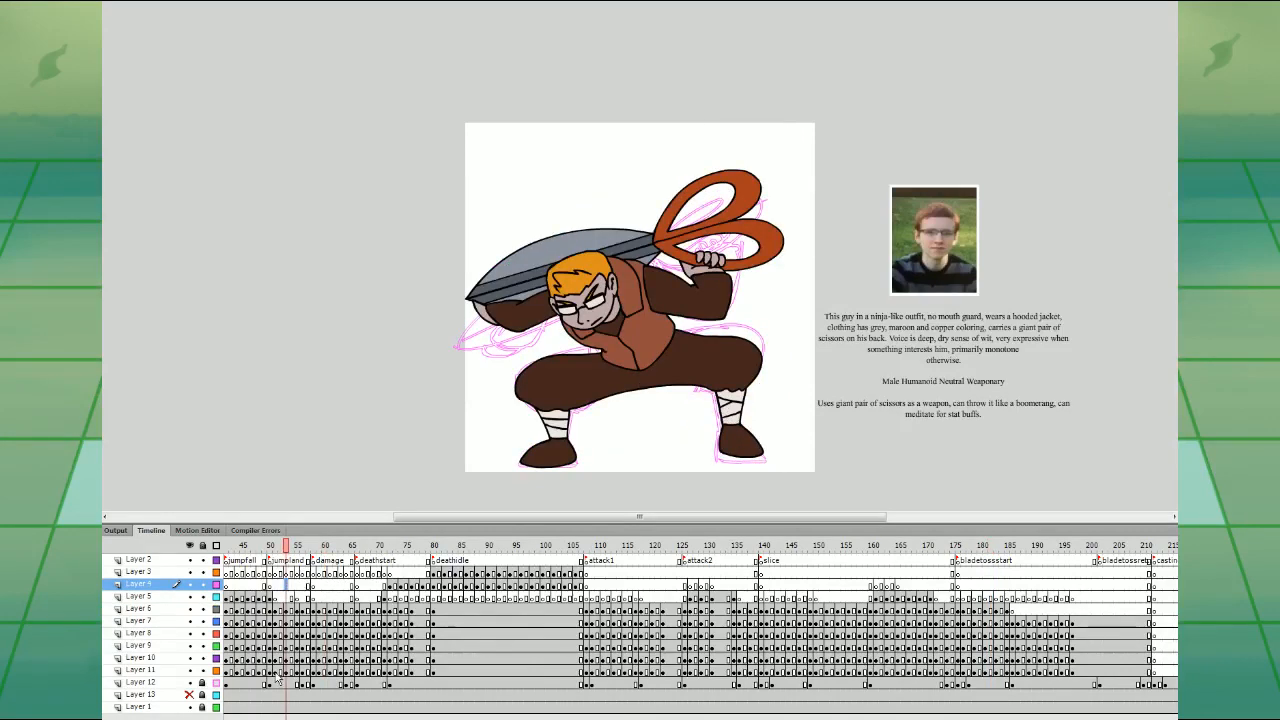
left_click_drag(275, 671, 291, 610)
left_click_drag(291, 610, 892, 671)
left_click(900, 600)
left_click(908, 600)
left_click_drag(892, 671, 912, 673)
- Insert blank keyframes along Layer 5 in the bladetossreturn section and extend the first pose on Layers 6 to 11 by one frame
left_click(881, 599)
left_click(887, 599)
left_click(893, 599)
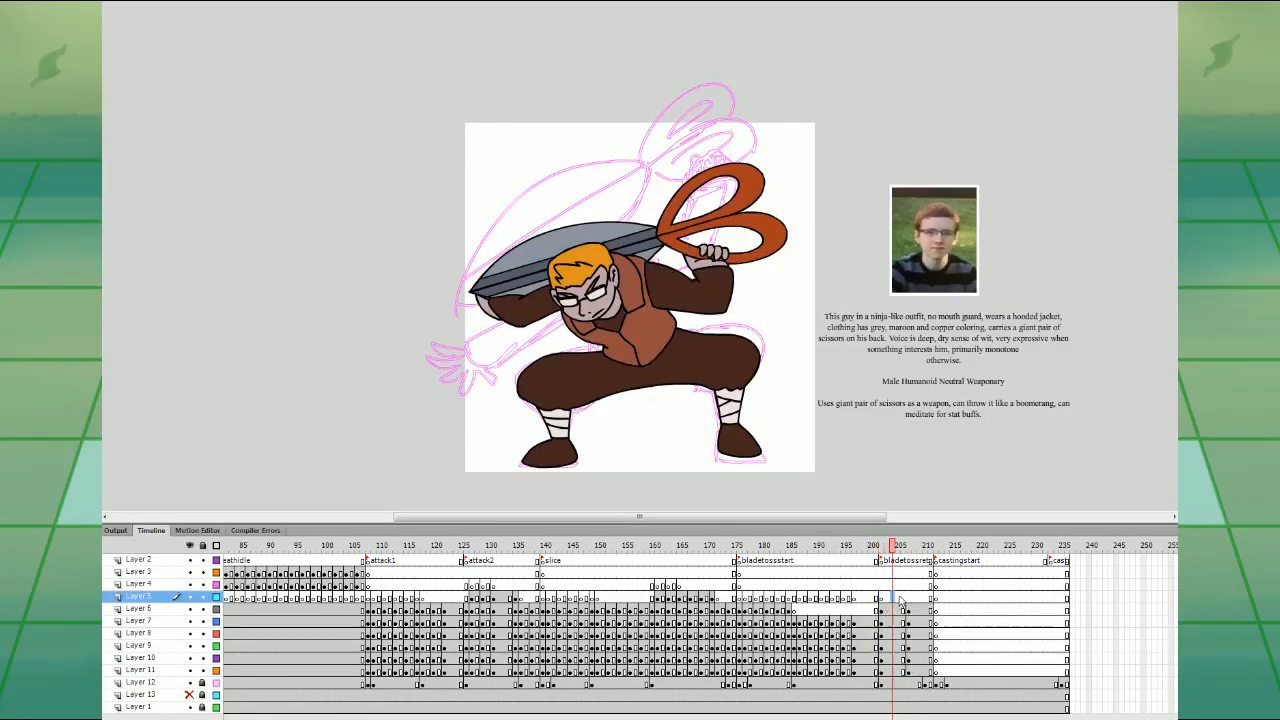
key("F7")
left_click(903, 599)
key("F7")
left_click(909, 599)
key("F7")
left_click_drag(909, 611, 909, 673)
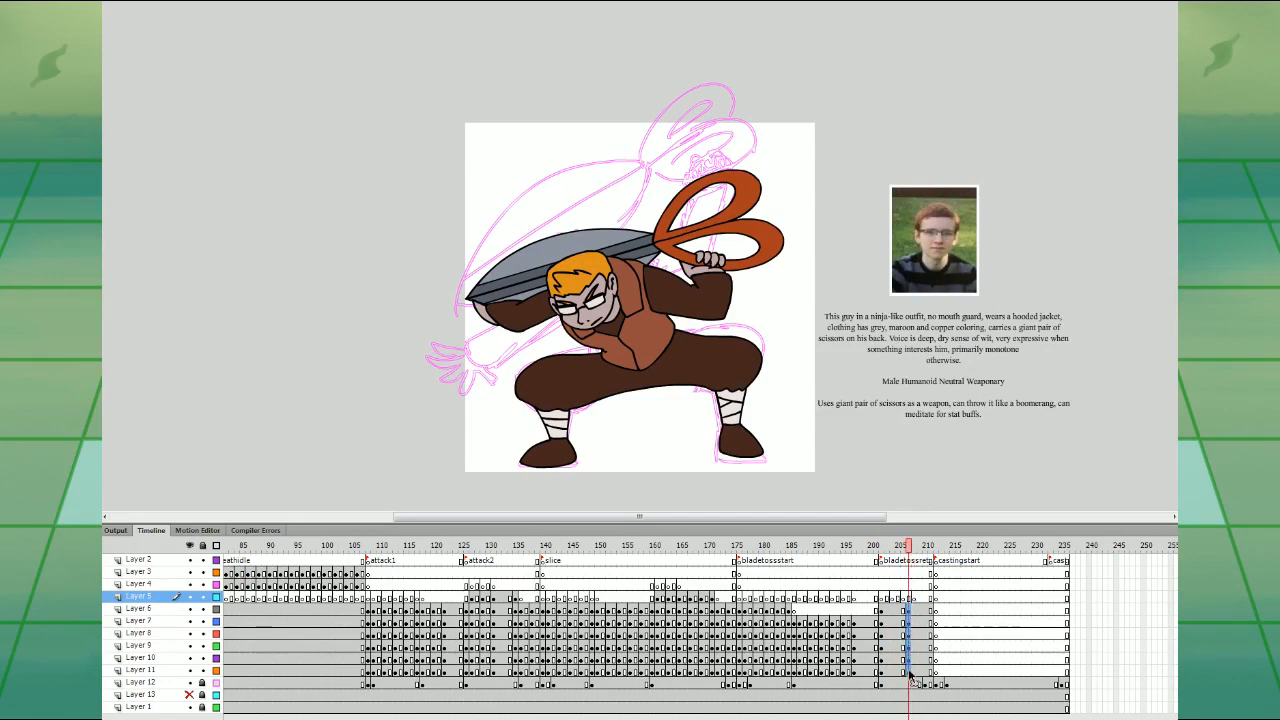
- Select the upper body and scissors in the first bladetossreturn pose and reposition them with small nudges
left_click(878, 599)
left_click(727, 410)
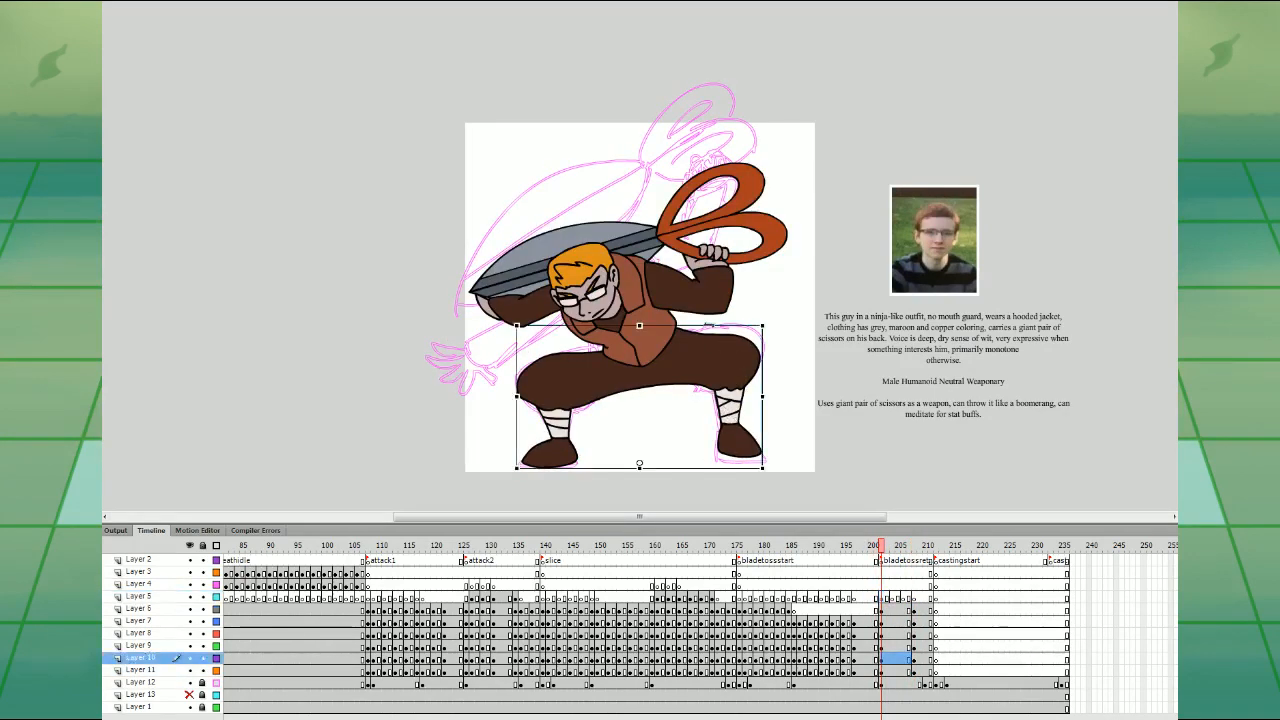
left_click_drag(502, 184, 822, 345)
key("Down")
key("Down")
key("Down")
key("Down")
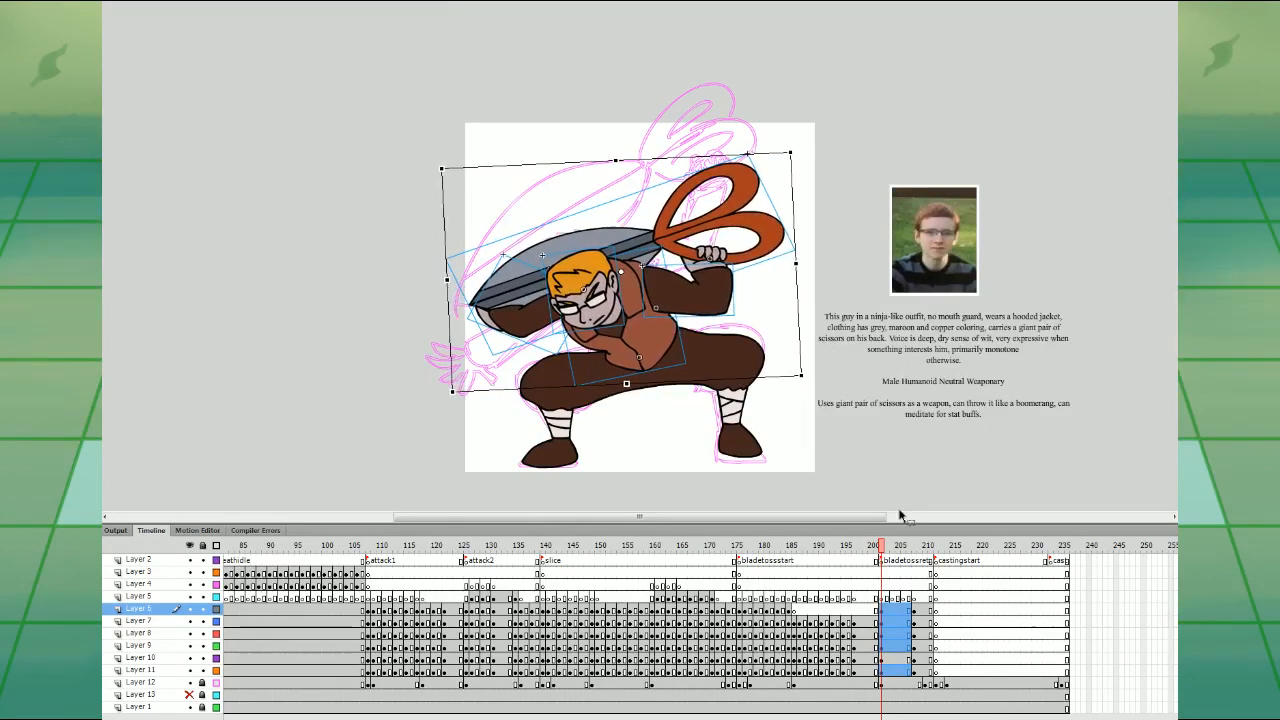
key("Left")
key("Left")
key("Left")
key("Left")
- Shift the upper body, arms and scissors slightly down and to the left in the end pose, keeping the legs in place
left_click(914, 597)
left_click(903, 597)
left_click(919, 597)
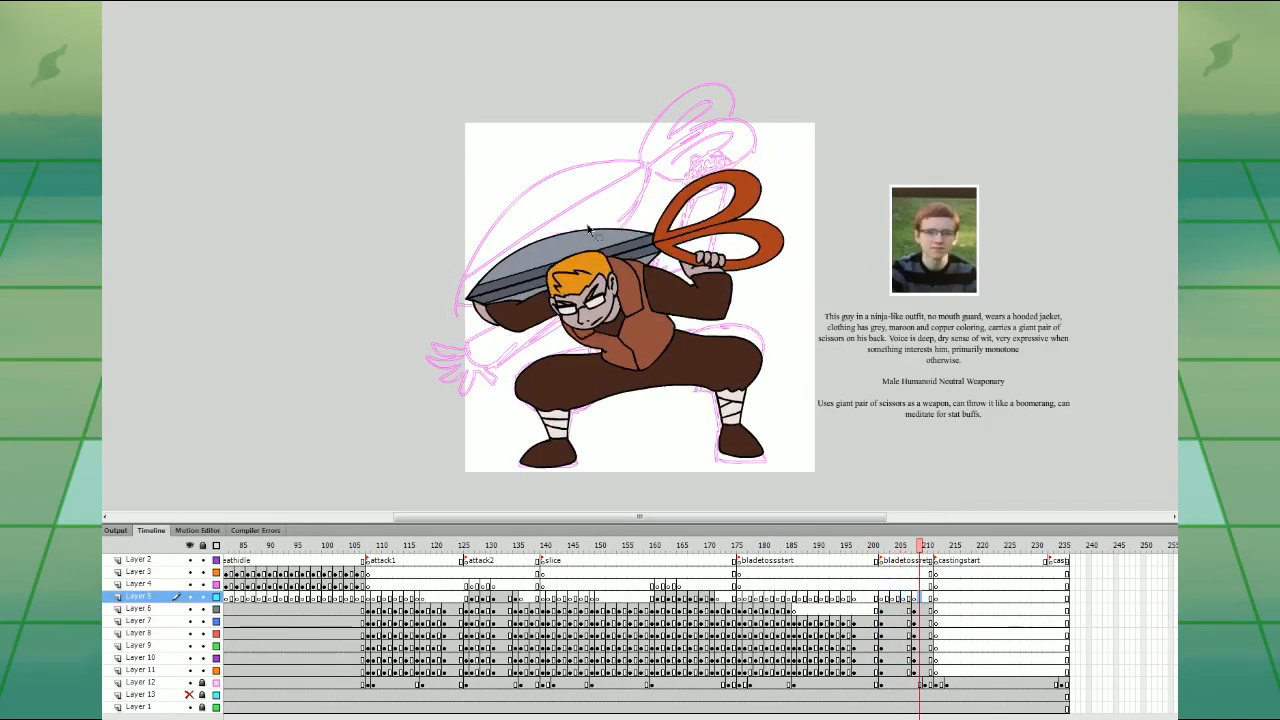
left_click_drag(545, 193, 711, 306)
left_click(858, 351)
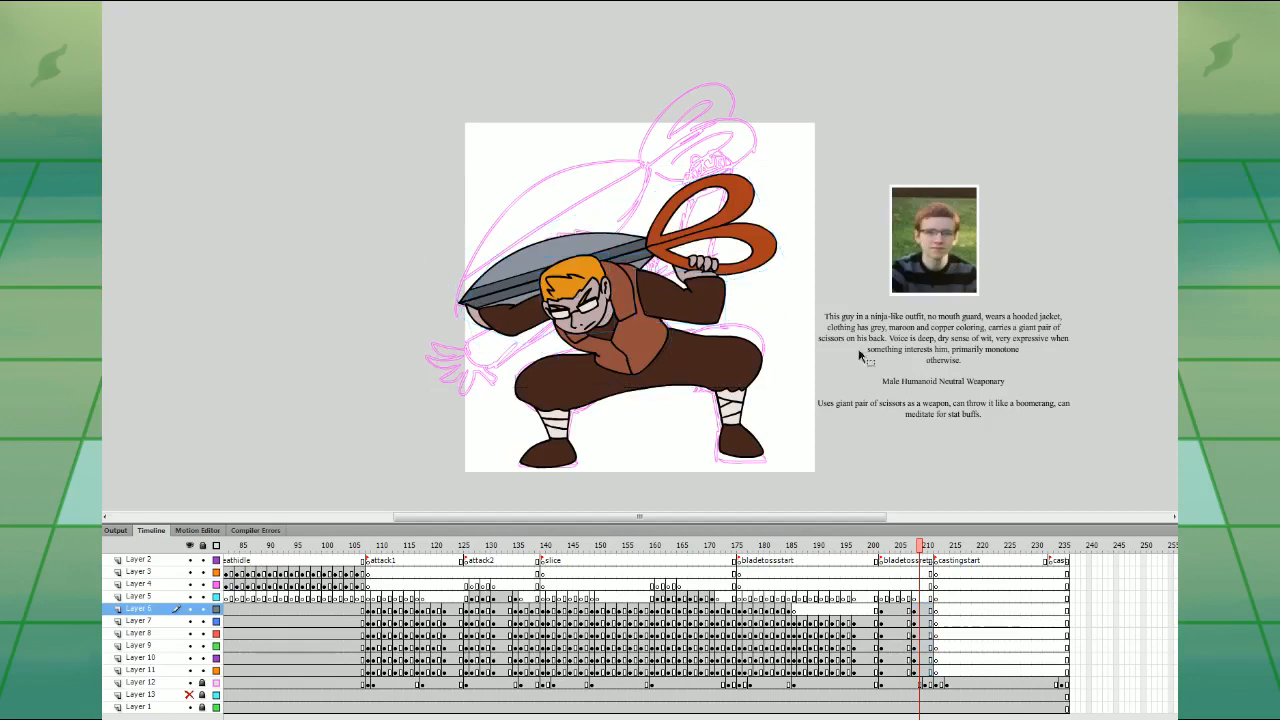
- Reposition and slightly rotate the scissors on Layer 11 in the first pose to fit the hands
left_click(899, 598)
left_click(712, 283)
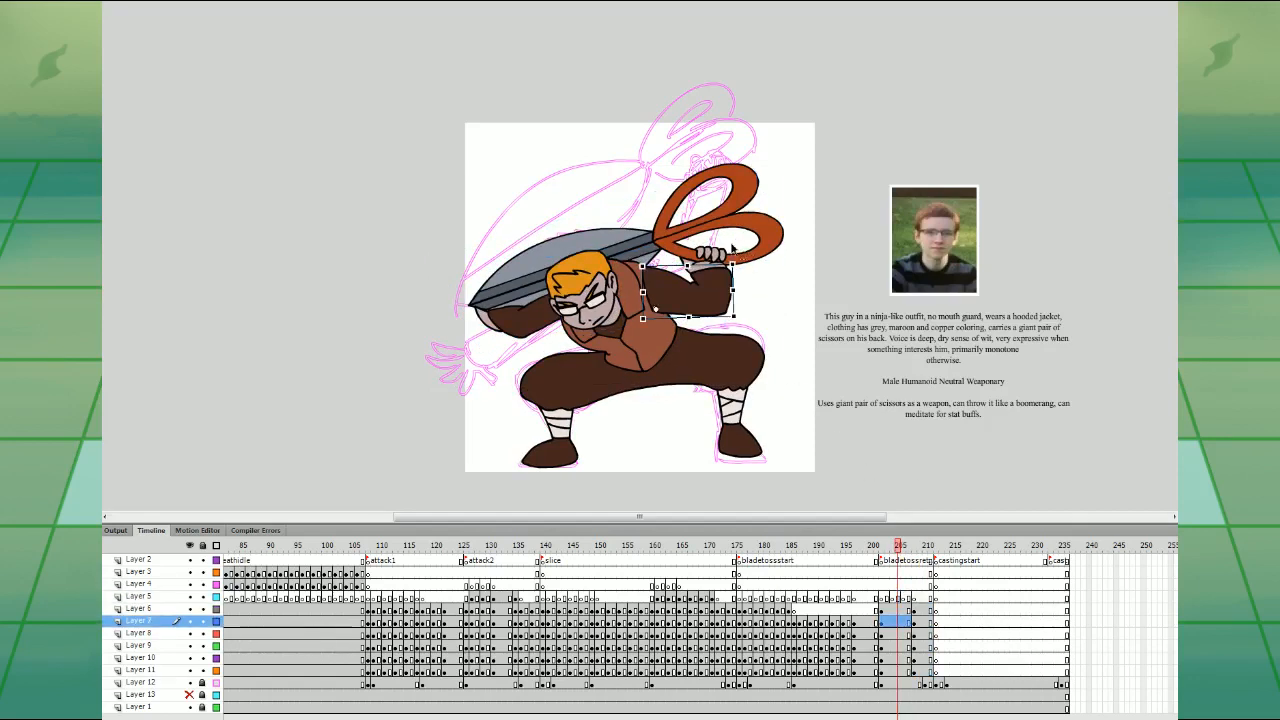
left_click(540, 318)
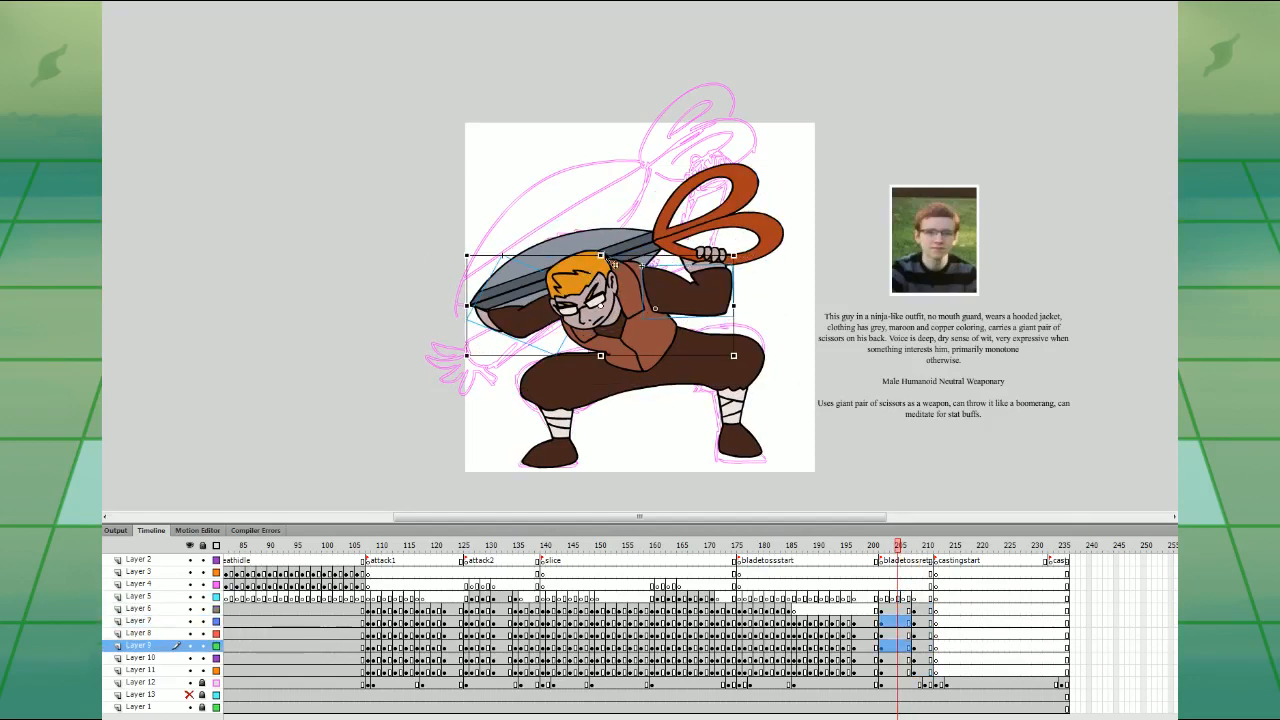
left_click(786, 237)
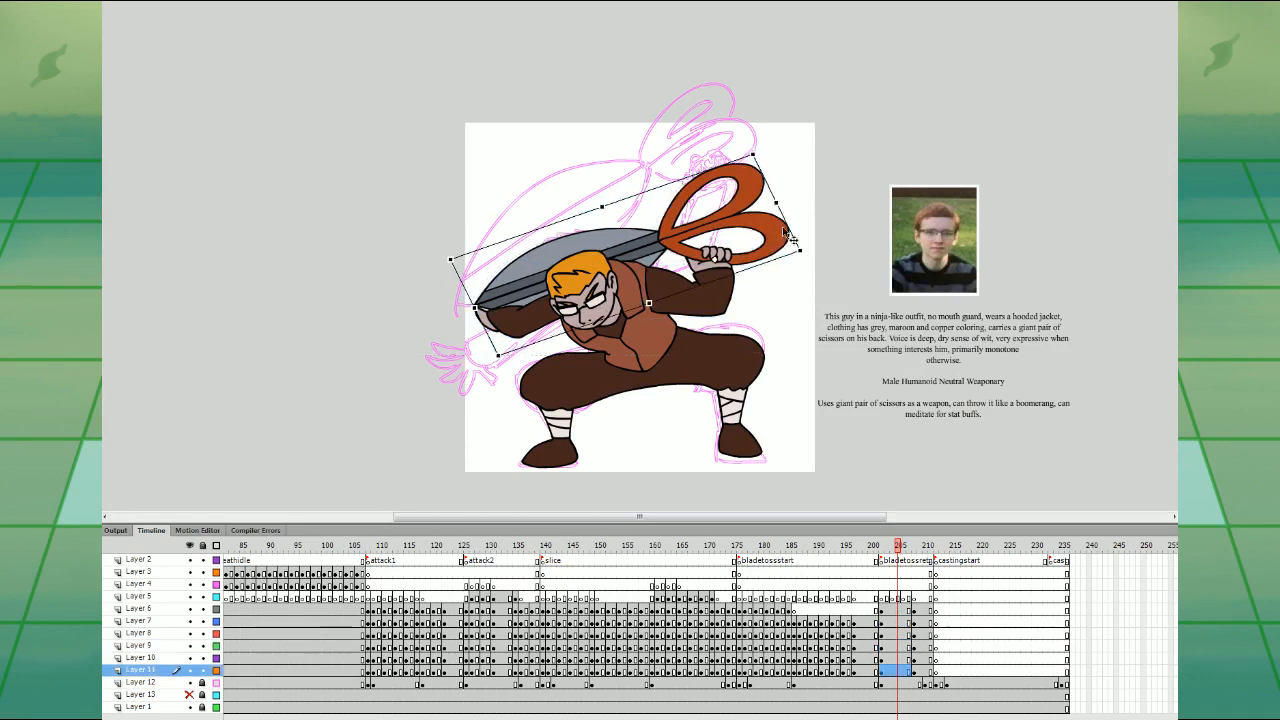
left_click_drag(790, 238, 762, 243)
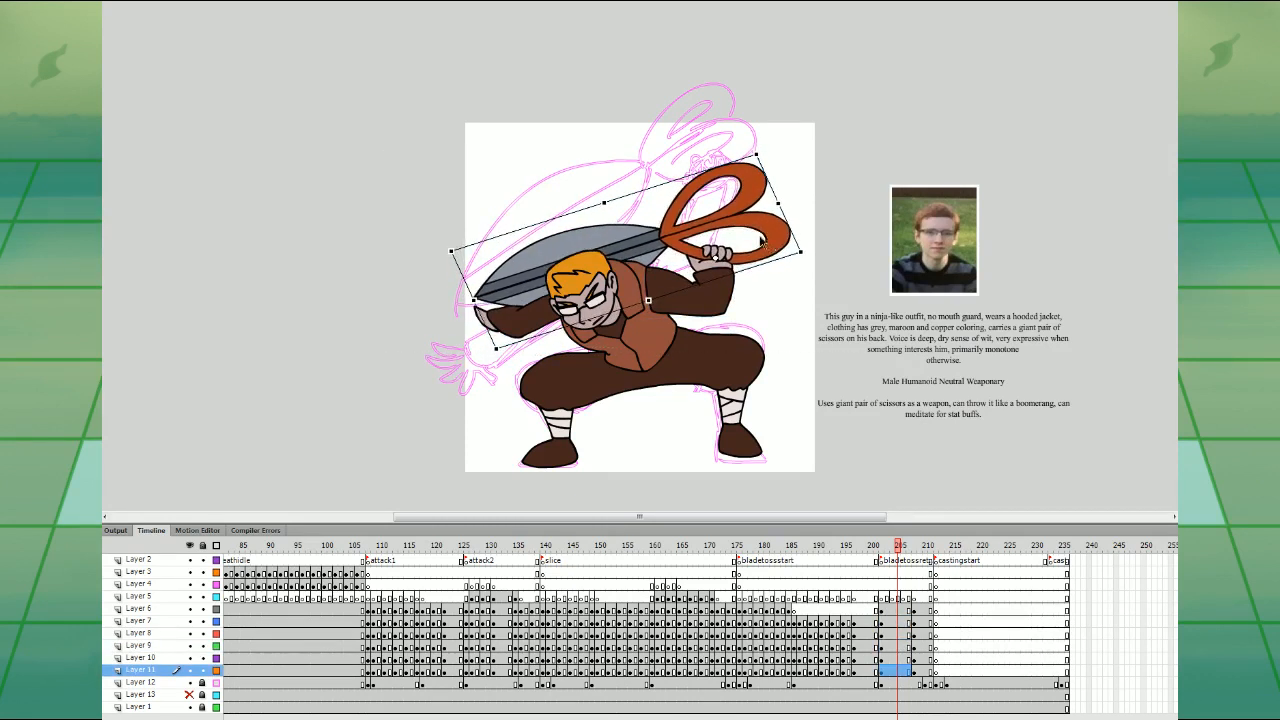
- Nudge the arm on Layer 9 up against the scissor blade in the first pose
left_click(736, 288)
left_click(556, 326)
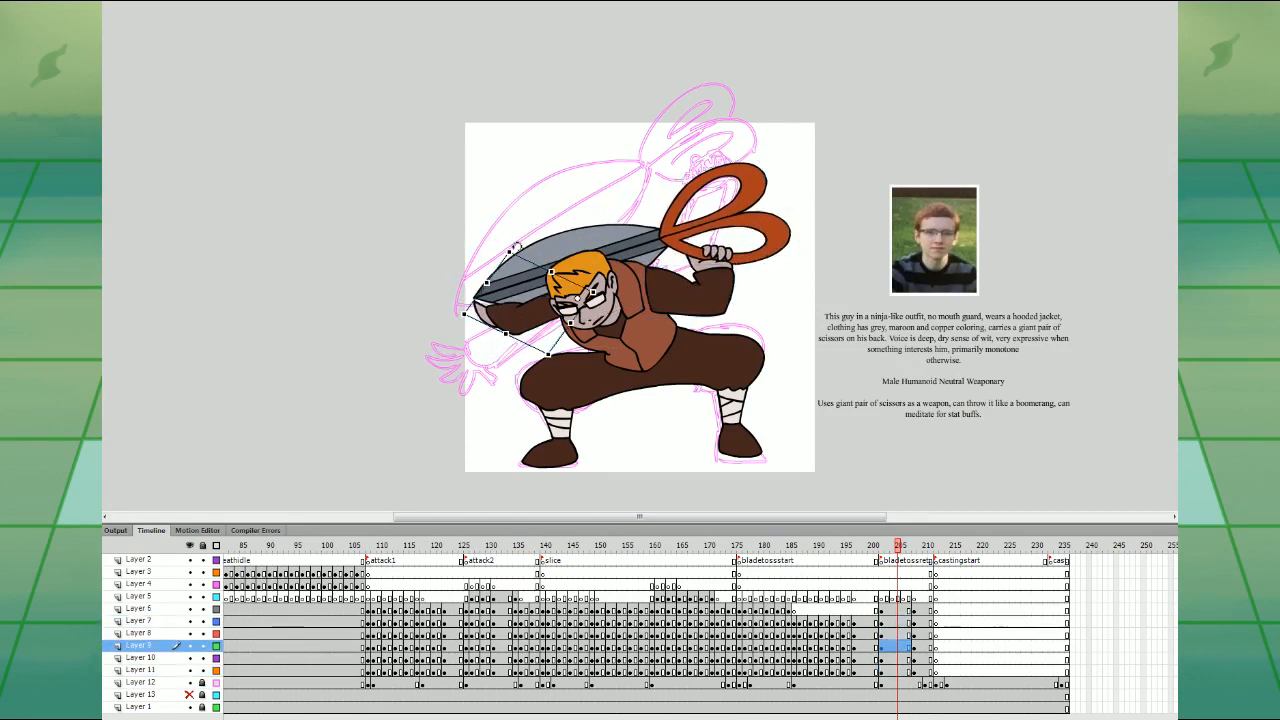
key("Up")
key("Up")
key("Up")
key("Up")
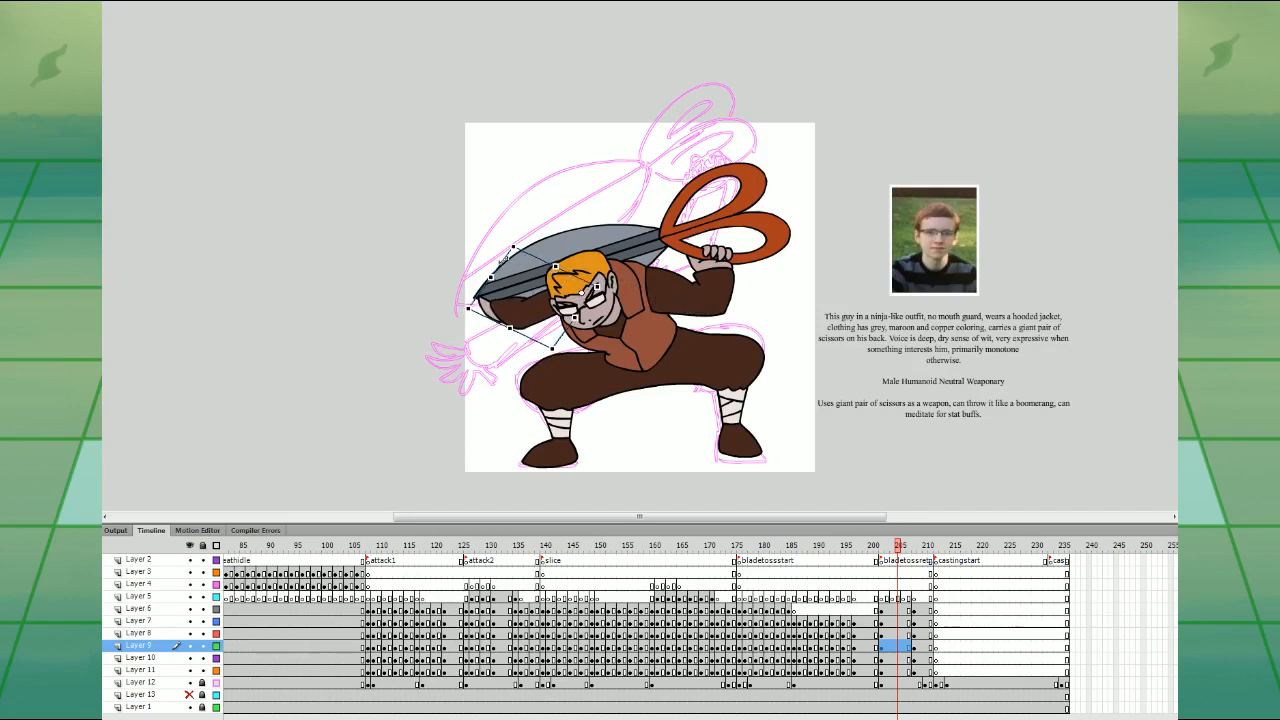
key("Down")
key("Left")
key("Left")
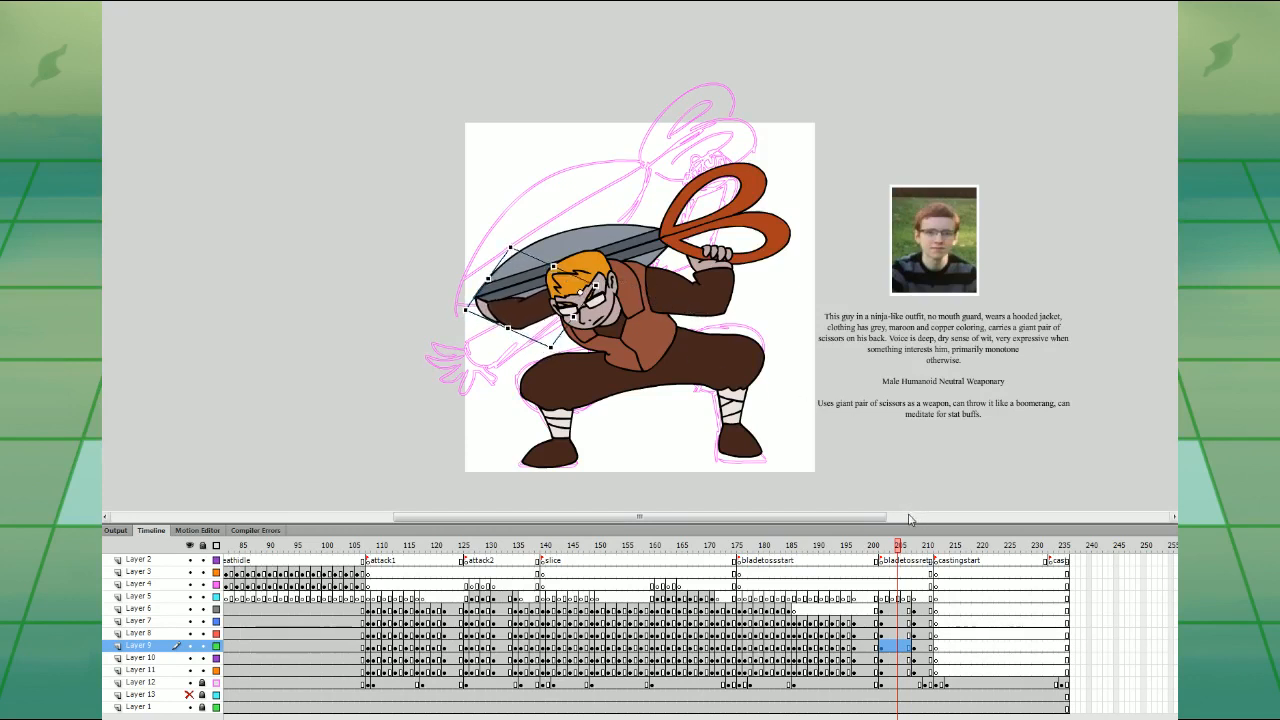
key("Right")
key("Right")
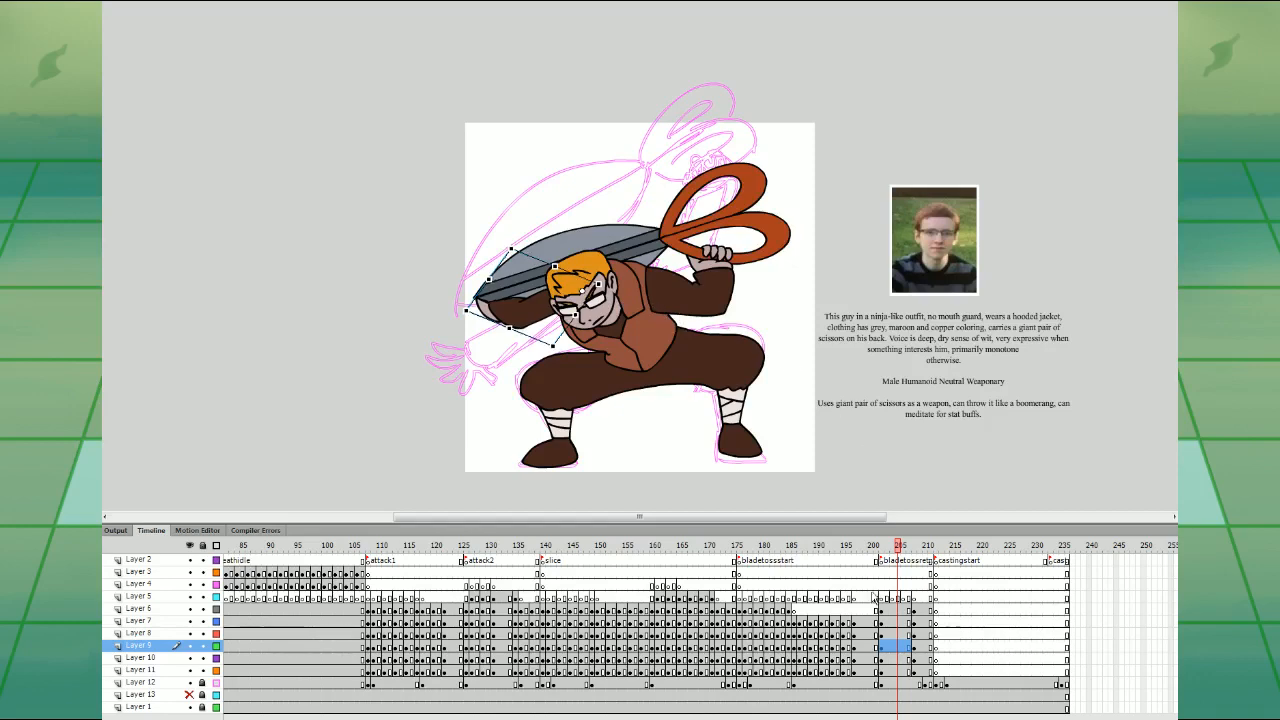
- Step through the bladetossreturn frames and compare the first pose with the end pose
left_click(875, 598)
key("period")
key("period")
key("period")
key("period")
key("period")
key("period")
key("period")
key("period")
key("period")
key("period")
key("period")
left_click(909, 601)
key("period")
key("period")
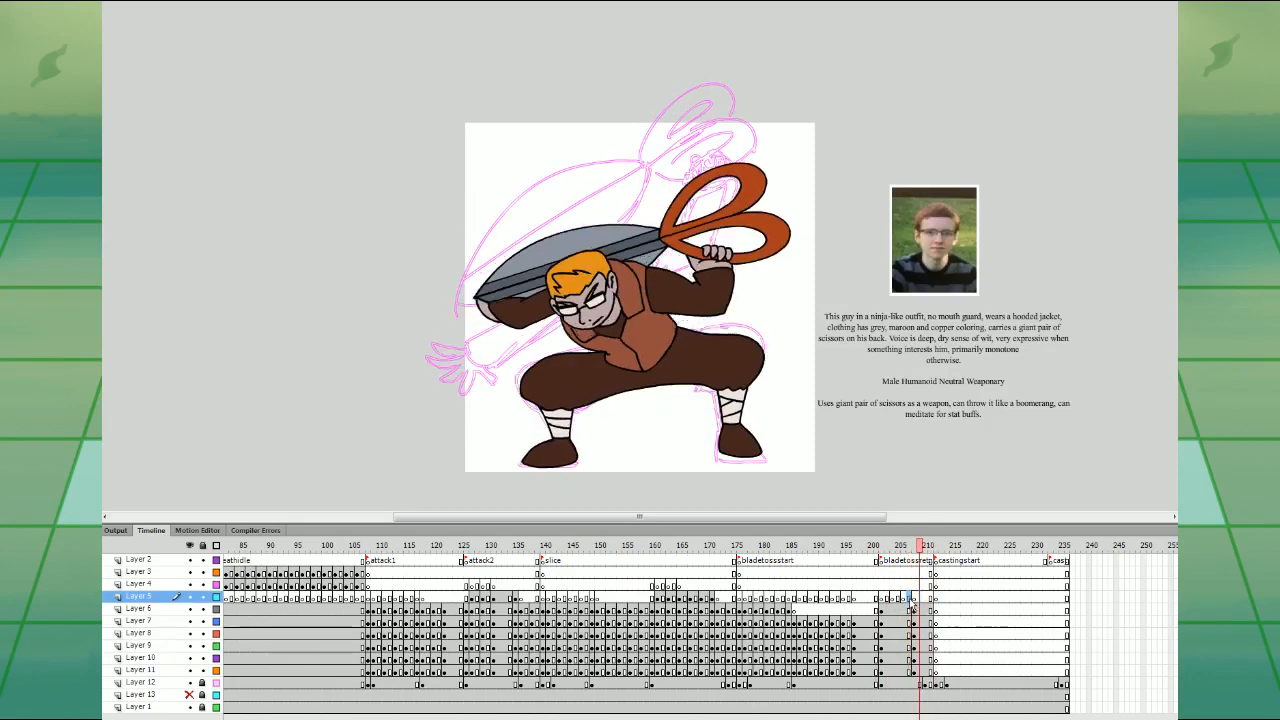
key("comma")
key("comma")
- Nudge the scissors on Layer 11 slightly left in the first pose and compare it with the neighbouring frames
left_click(768, 203)
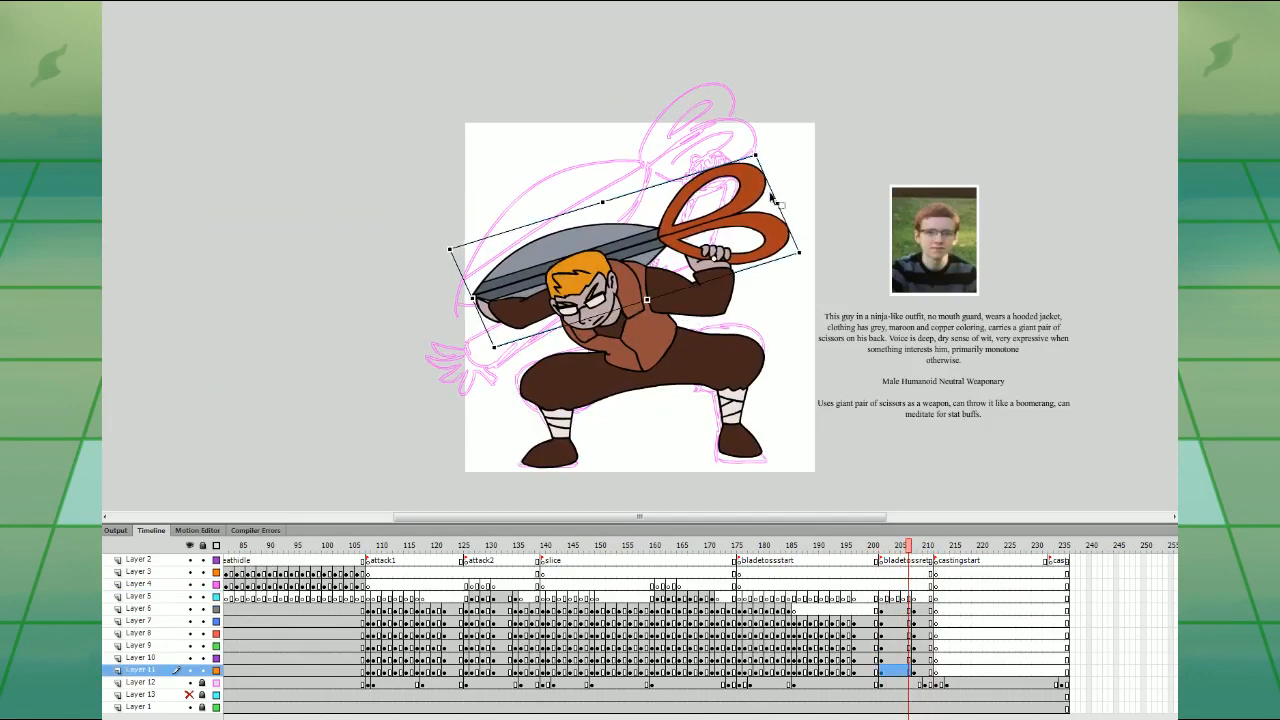
key("Left")
key("Left")
key("Left")
left_click(887, 598)
left_click(911, 598)
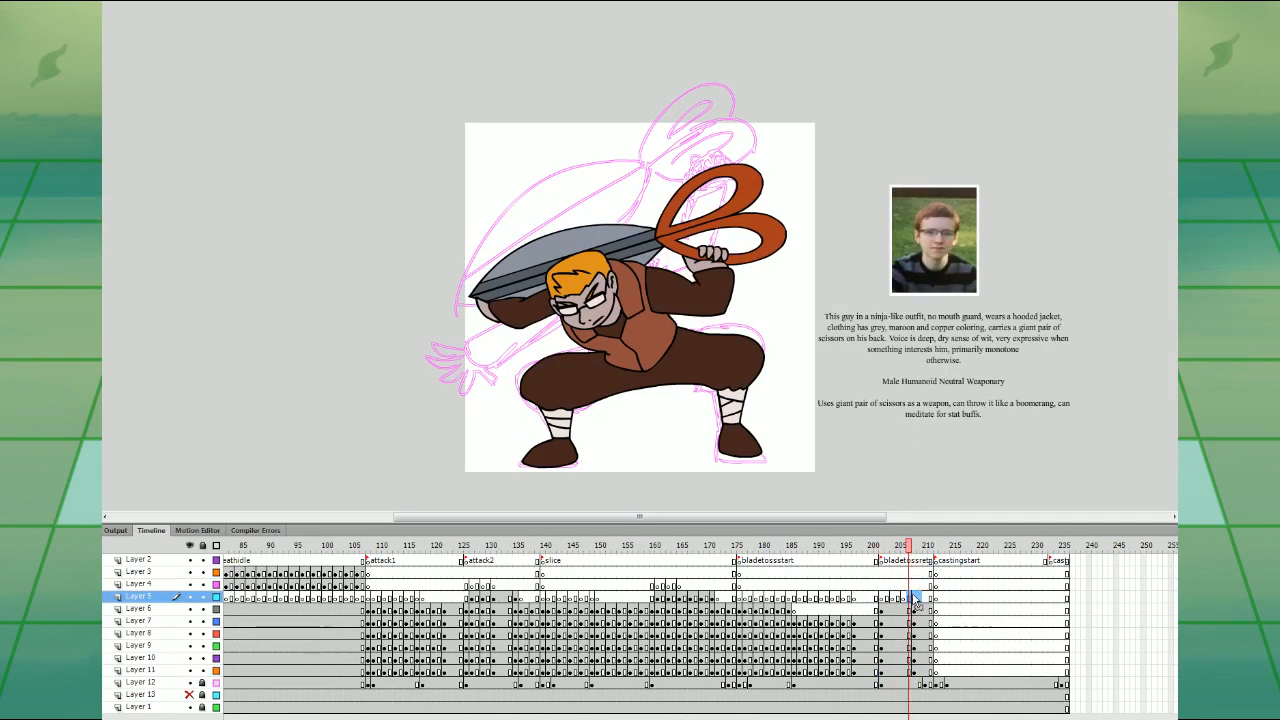
key("comma")
key("period")
left_click(604, 298)
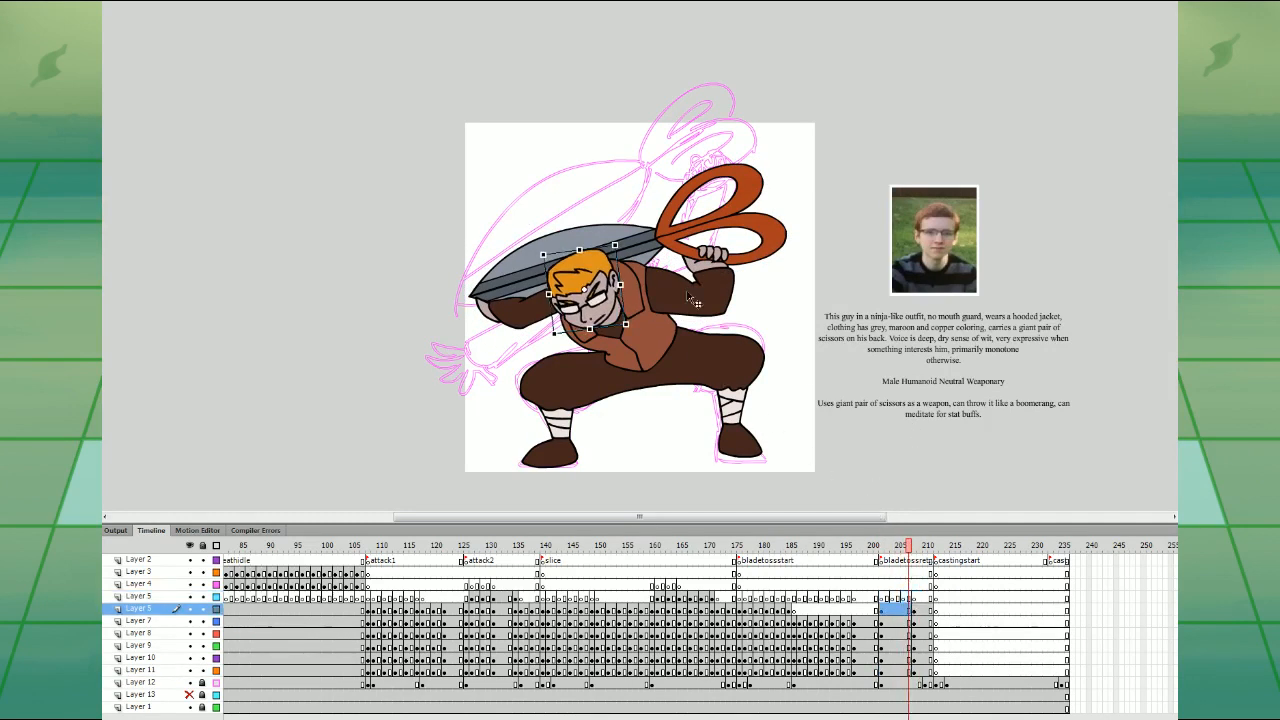
- Create a classic tween on Layers 6 to 11 between the first and end poses and step through it
left_click(914, 598)
left_click(903, 598)
left_click_drag(892, 610, 903, 672)
left_click(992, 340)
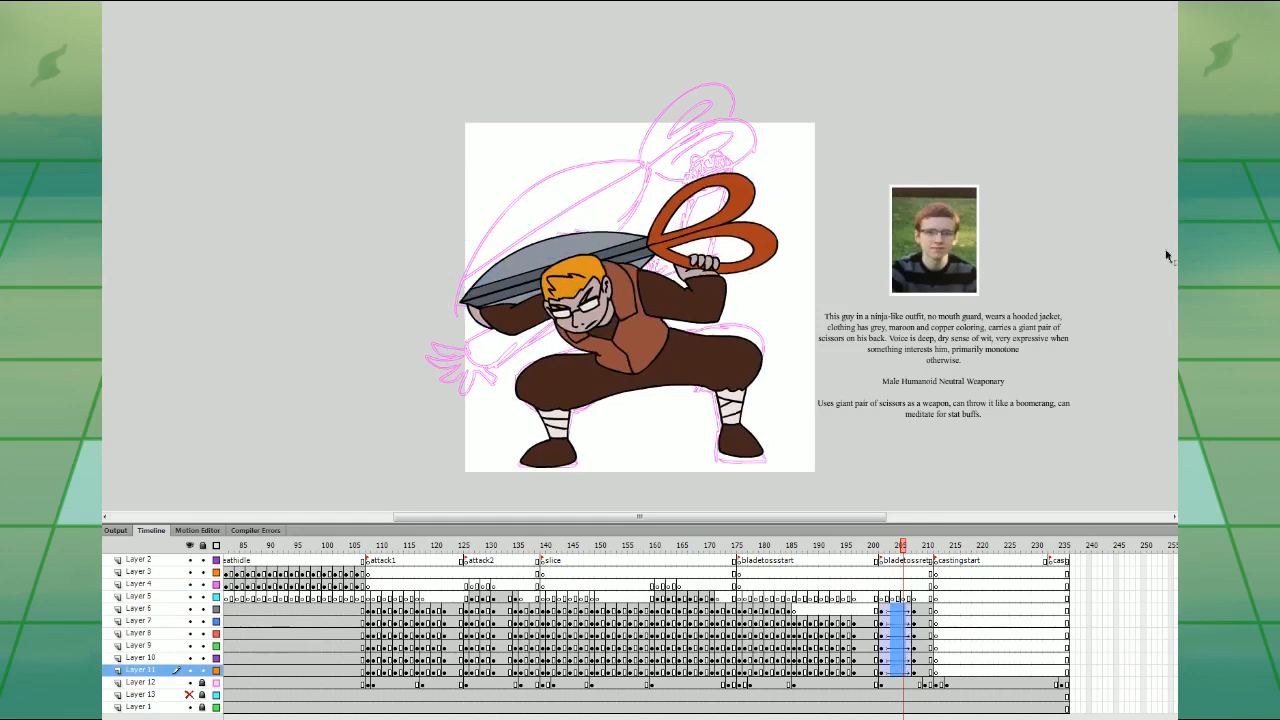
left_click(875, 598)
key("period")
key("period")
key("period")
key("period")
key("period")
key("period")
key("period")
key("period")
key("period")
- Turn the tweened bladetossreturn frames on Layers 6 to 11 into keyframes
left_click_drag(881, 611, 905, 672)
left_click(881, 587)
key("period")
key("period")
key("period")
key("period")
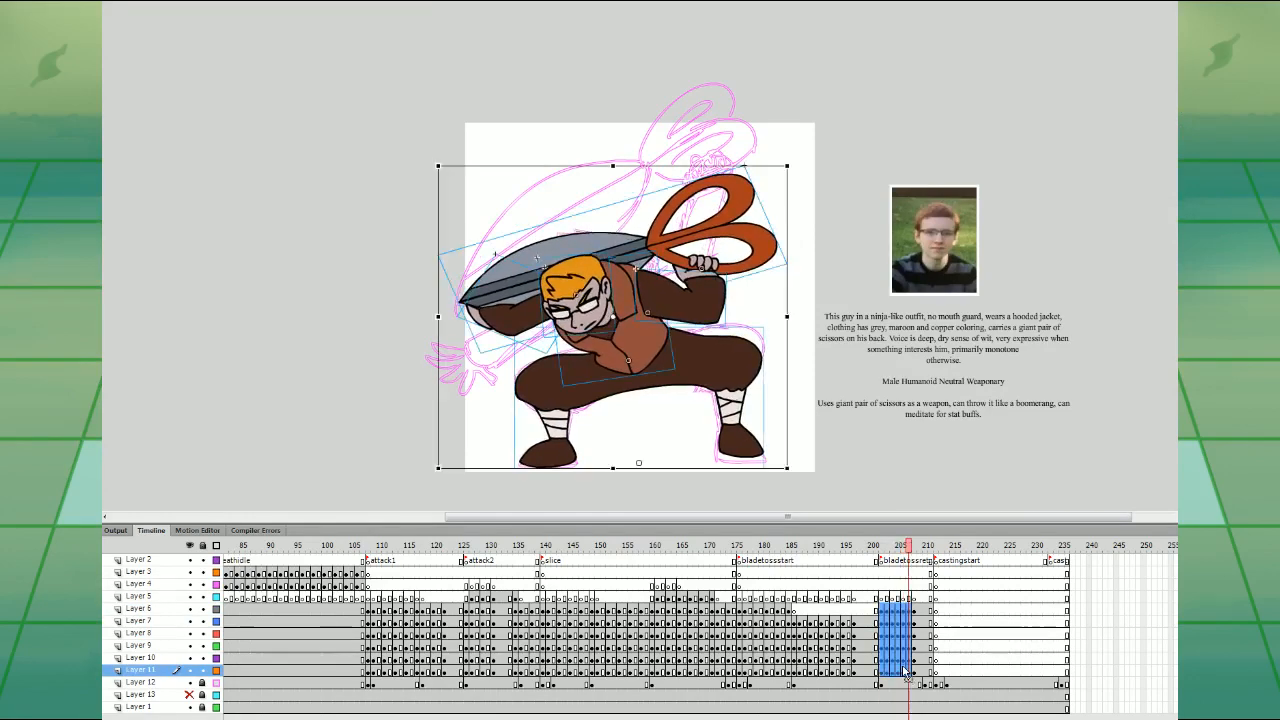
left_click(966, 328)
- Clear every second keyframe on Layers 6 to 11 so each drawing lasts two frames, and play back the section
left_click(890, 572)
left_click_drag(892, 611, 898, 671)
left_click(899, 671)
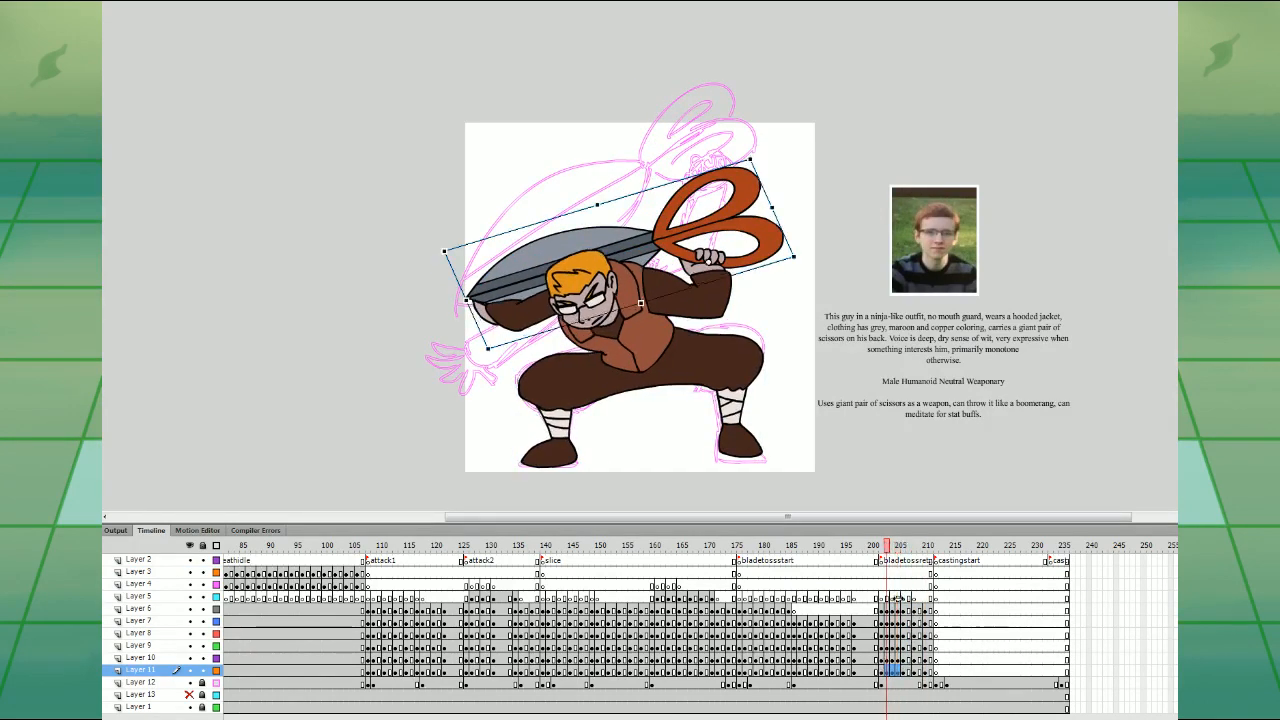
left_click_drag(892, 611, 926, 673)
left_click(916, 610)
left_click(876, 599)
key("Return")
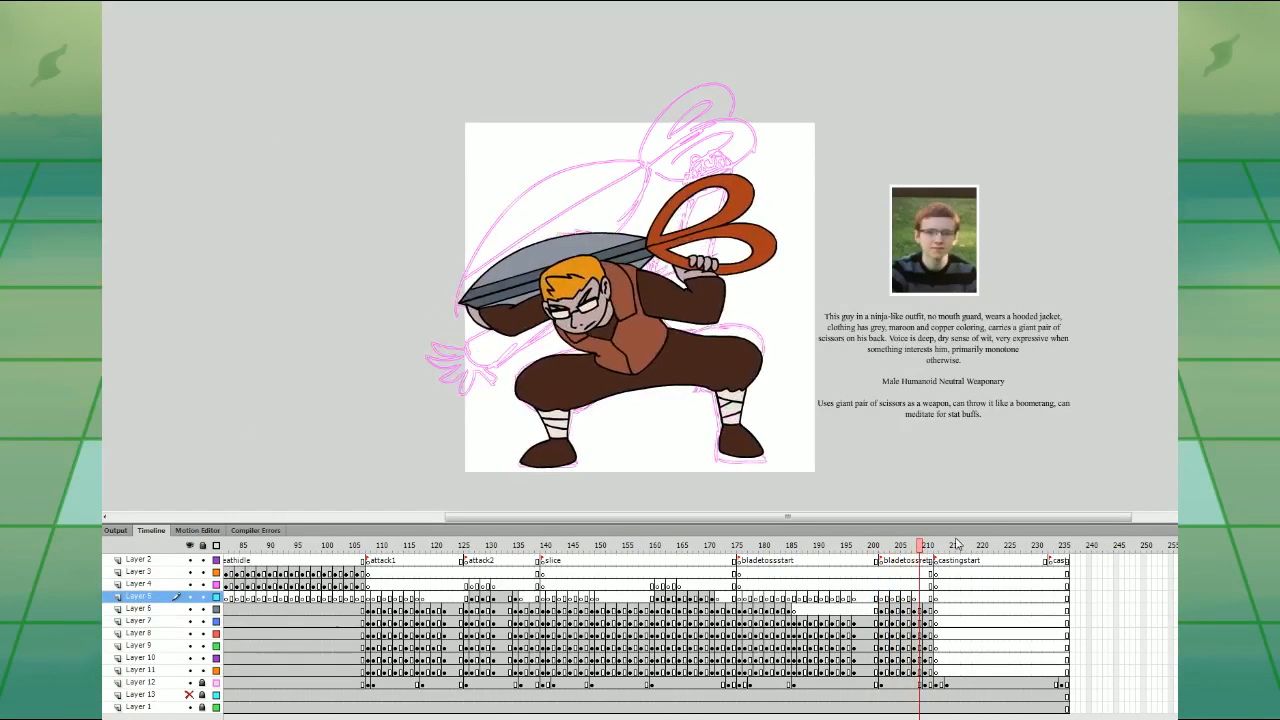
- Copy the earlier in-between pose on Layers 6 to 11 to frame 210, after the lowest pose, as a recoil
left_click(905, 609)
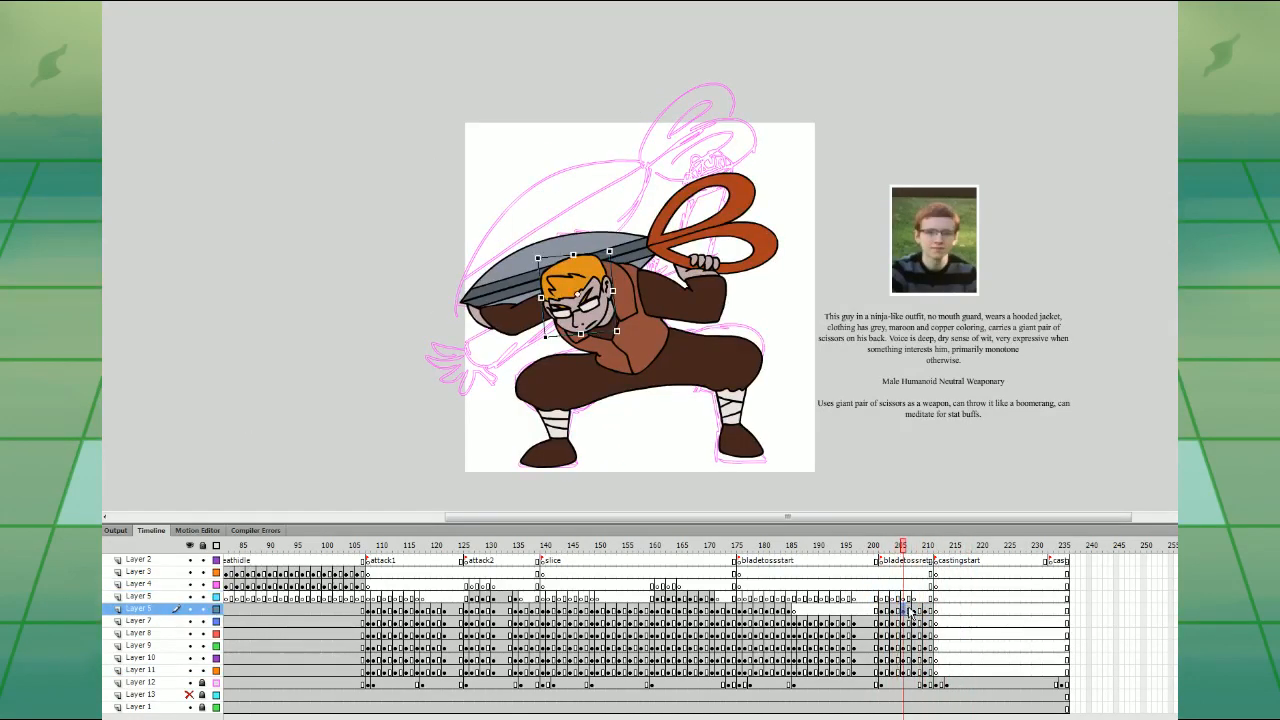
left_click_drag(910, 612, 914, 672)
left_click(920, 672)
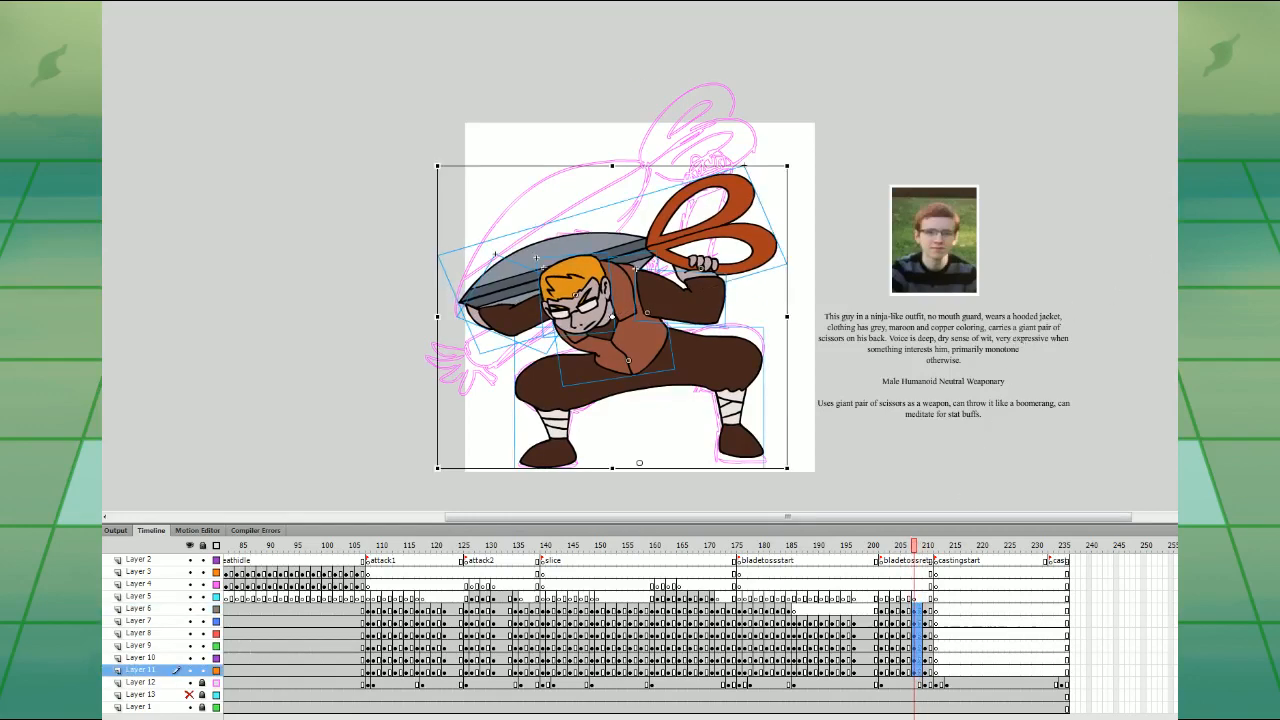
left_click(913, 598)
left_click_drag(920, 610, 903, 674)
left_click(925, 660)
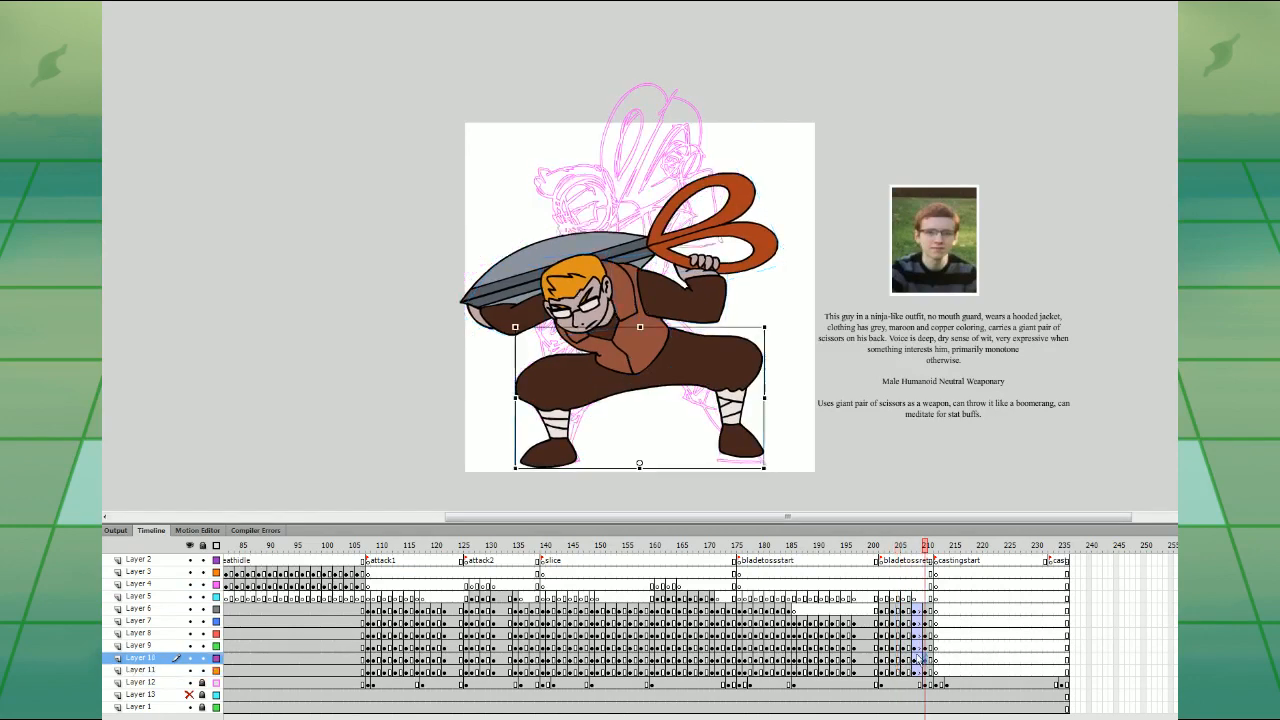
left_click_drag(898, 610, 899, 672)
left_click_drag(899, 612, 922, 612)
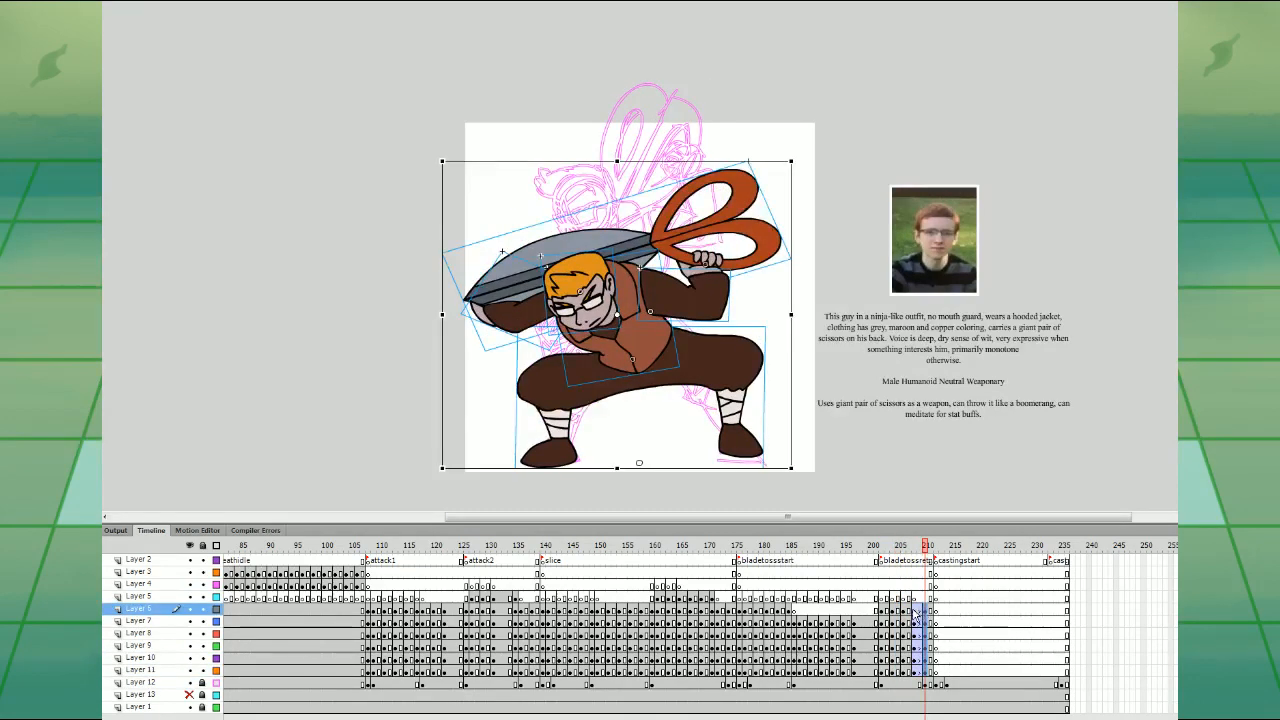
- Add a keyframed in-between at frame 209 on Layers 6 to 11 between the lowest pose and the recoil pose
left_click(915, 615)
left_click_drag(921, 674, 921, 674)
key("F6")
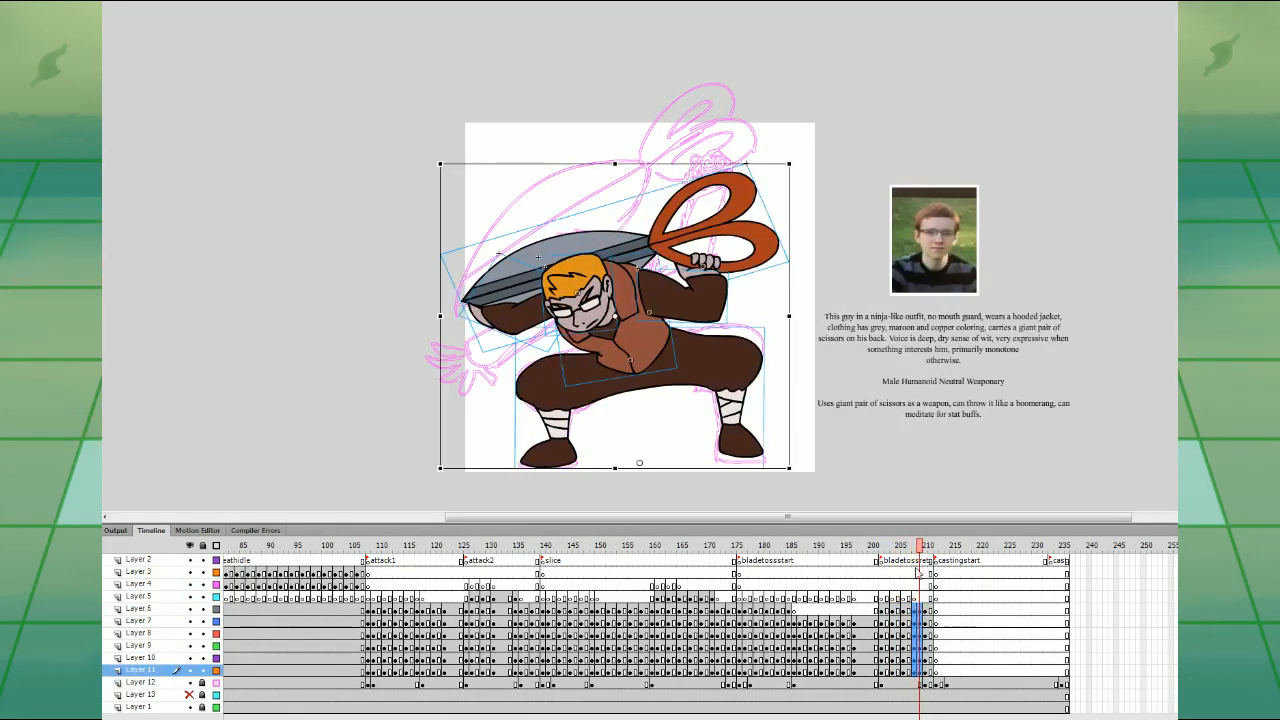
- Insert extra frames after the final pose to lengthen the bladetossreturn section, and play it back
left_click(925, 601)
left_click_drag(926, 608, 926, 670)
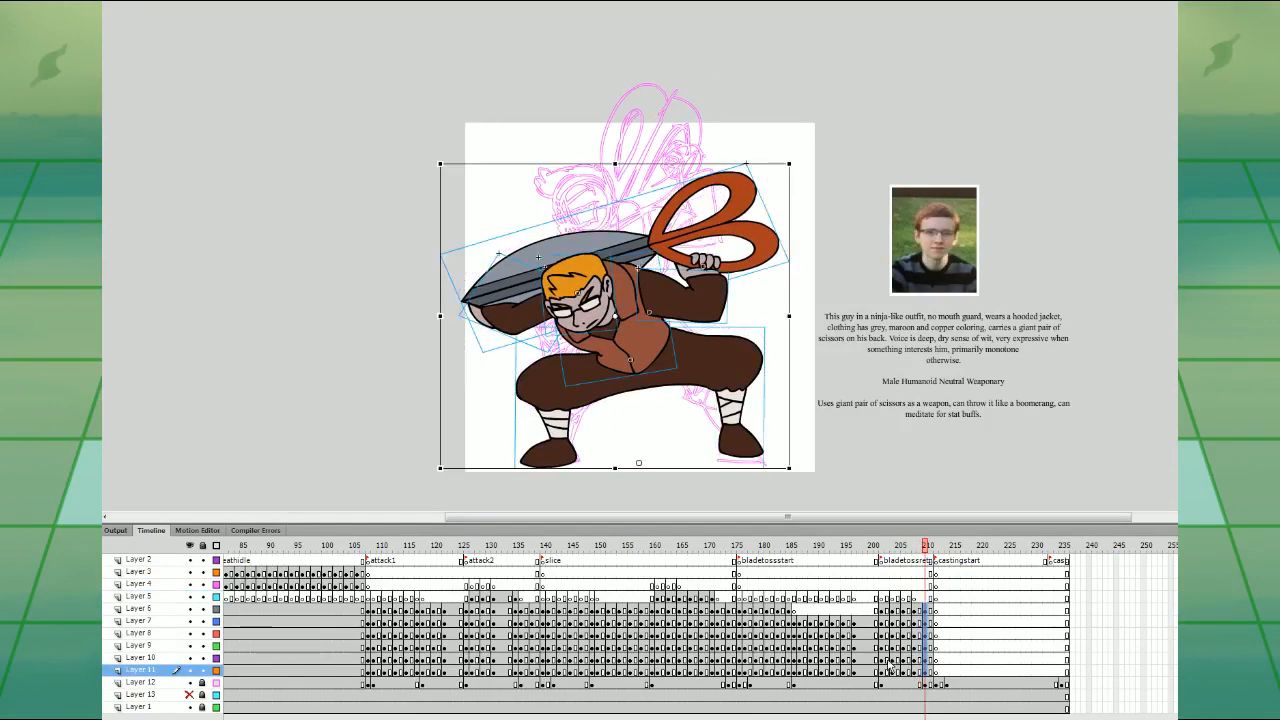
key("F6")
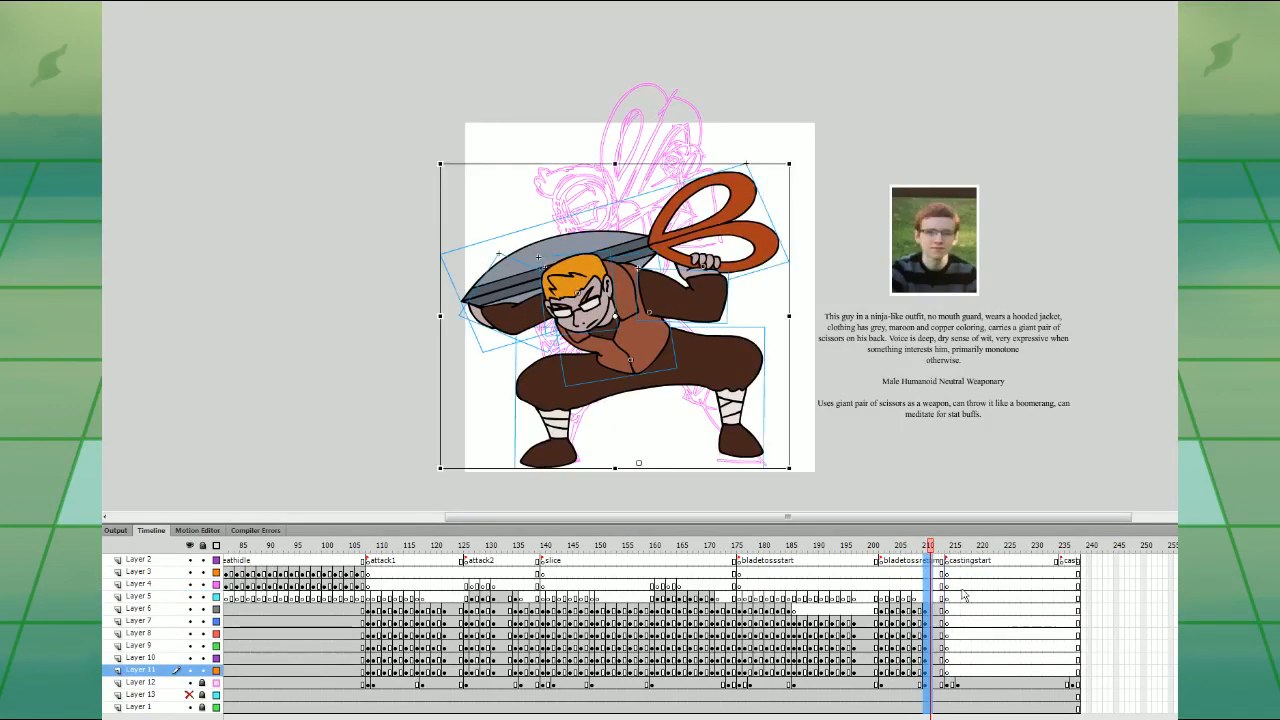
key("F5")
left_click(870, 585)
key("Return")
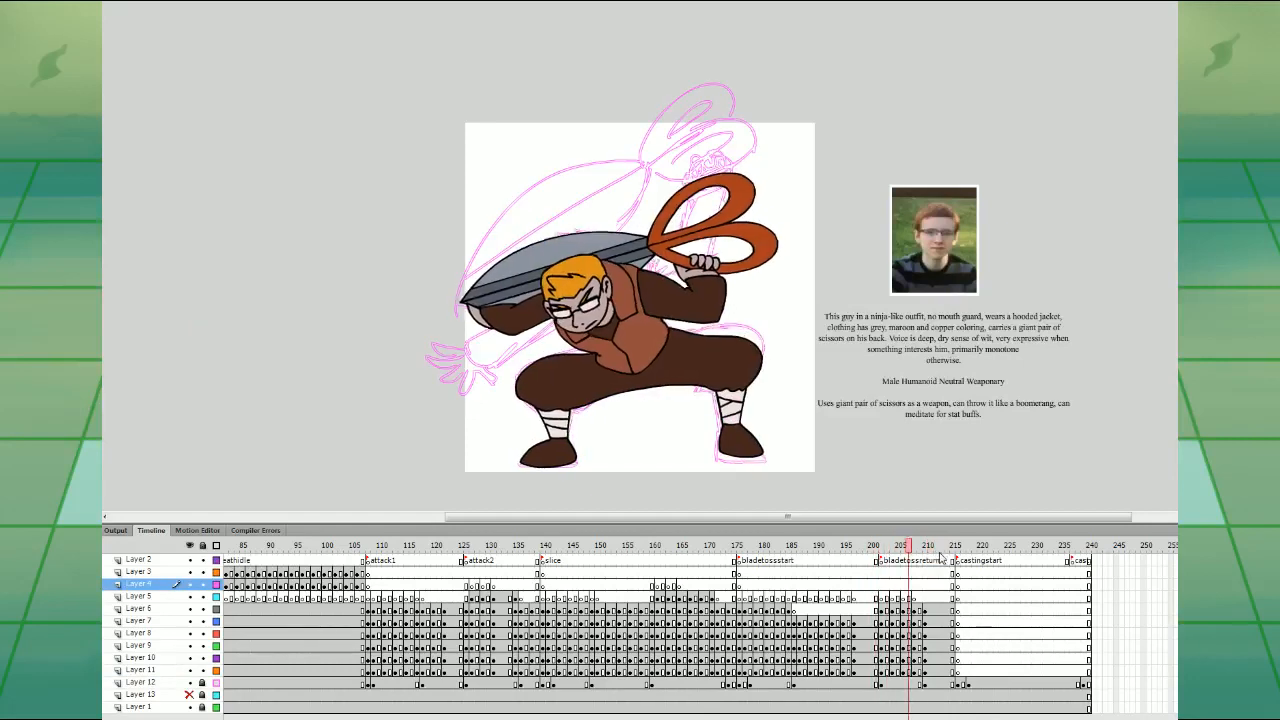
- Clear the recoil keyframes after the lowest pose on Layers 6 to 11 and scrub through bladetossreturn
left_click(870, 597)
left_click_drag(892, 608, 895, 670)
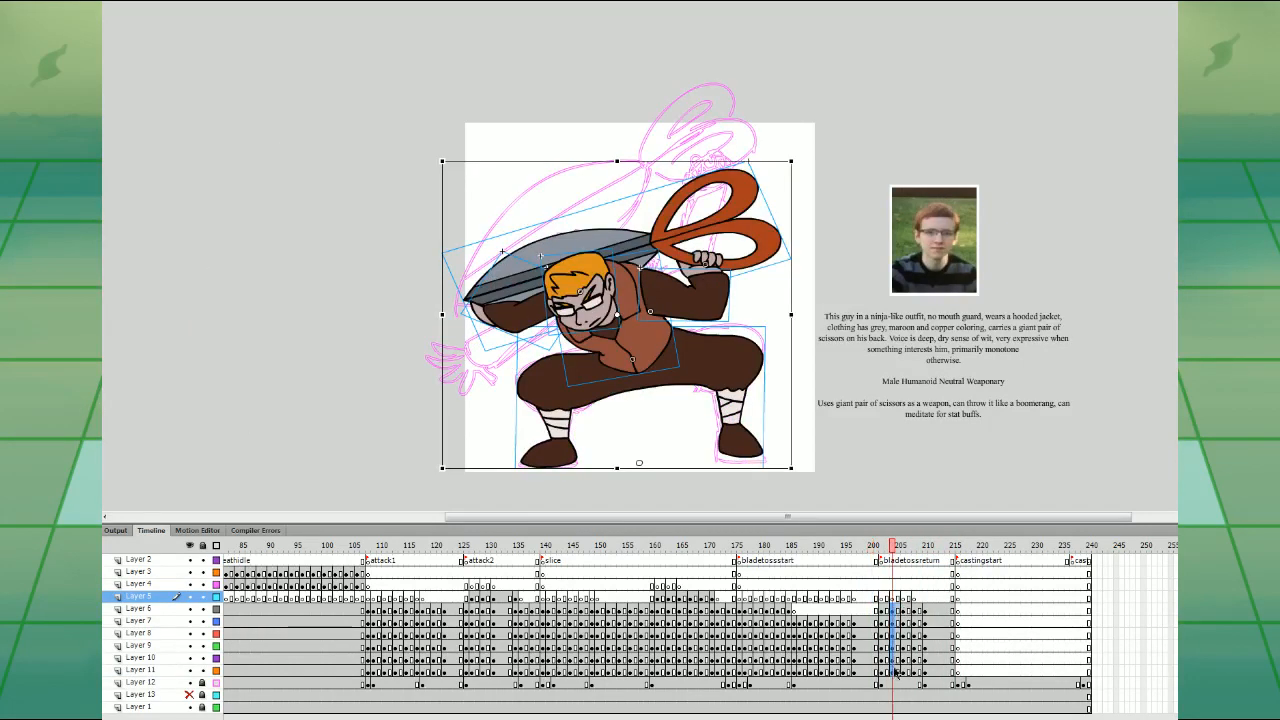
left_click(906, 671)
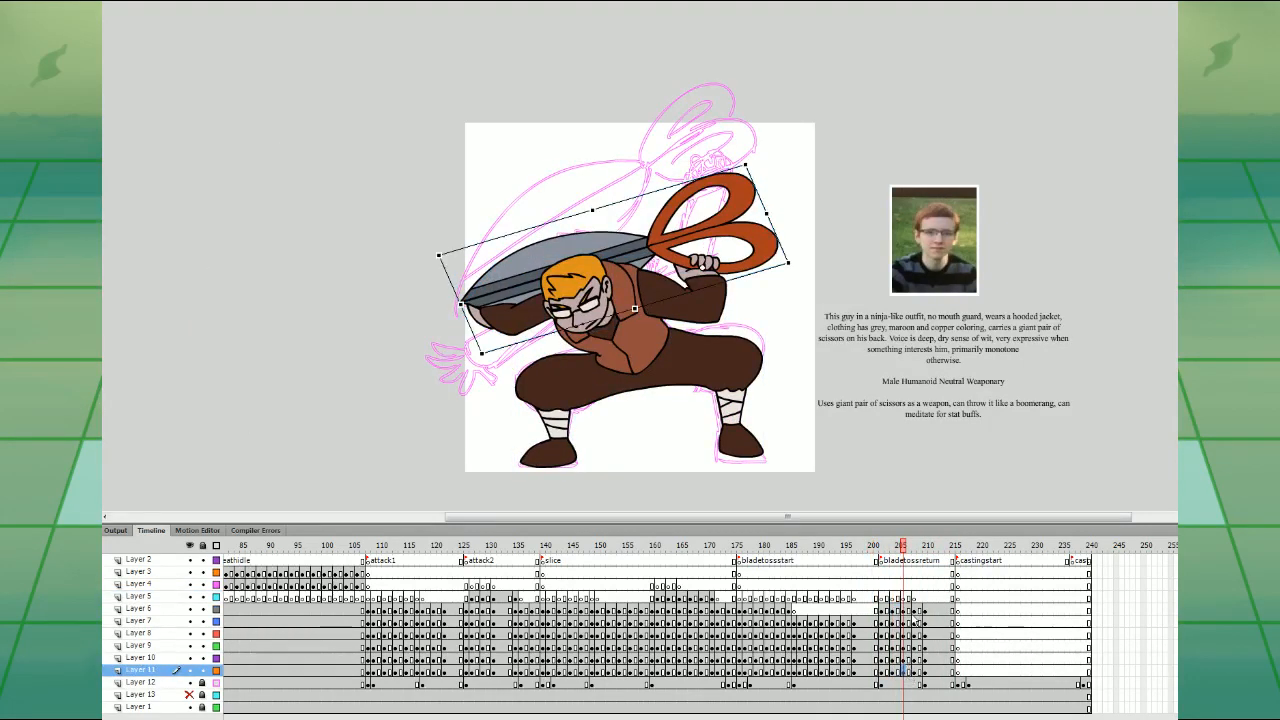
left_click_drag(917, 609, 926, 670)
left_click(911, 671)
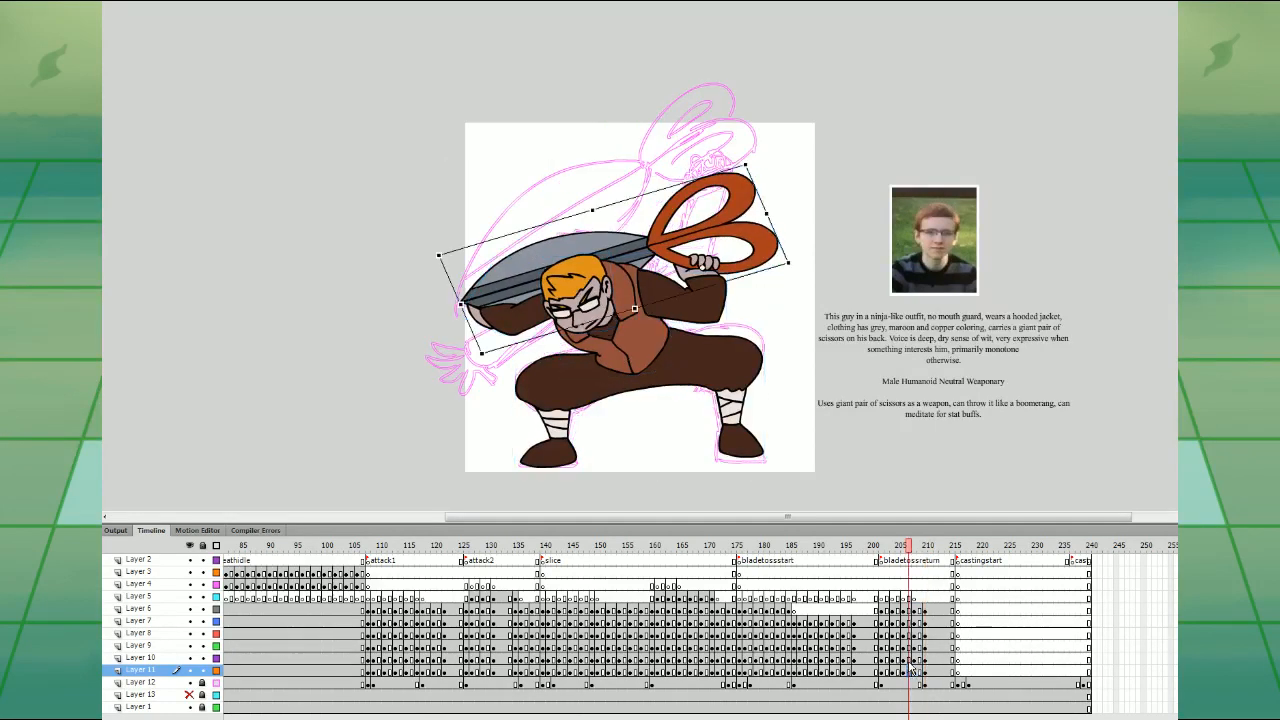
left_click(916, 671)
left_click(884, 621)
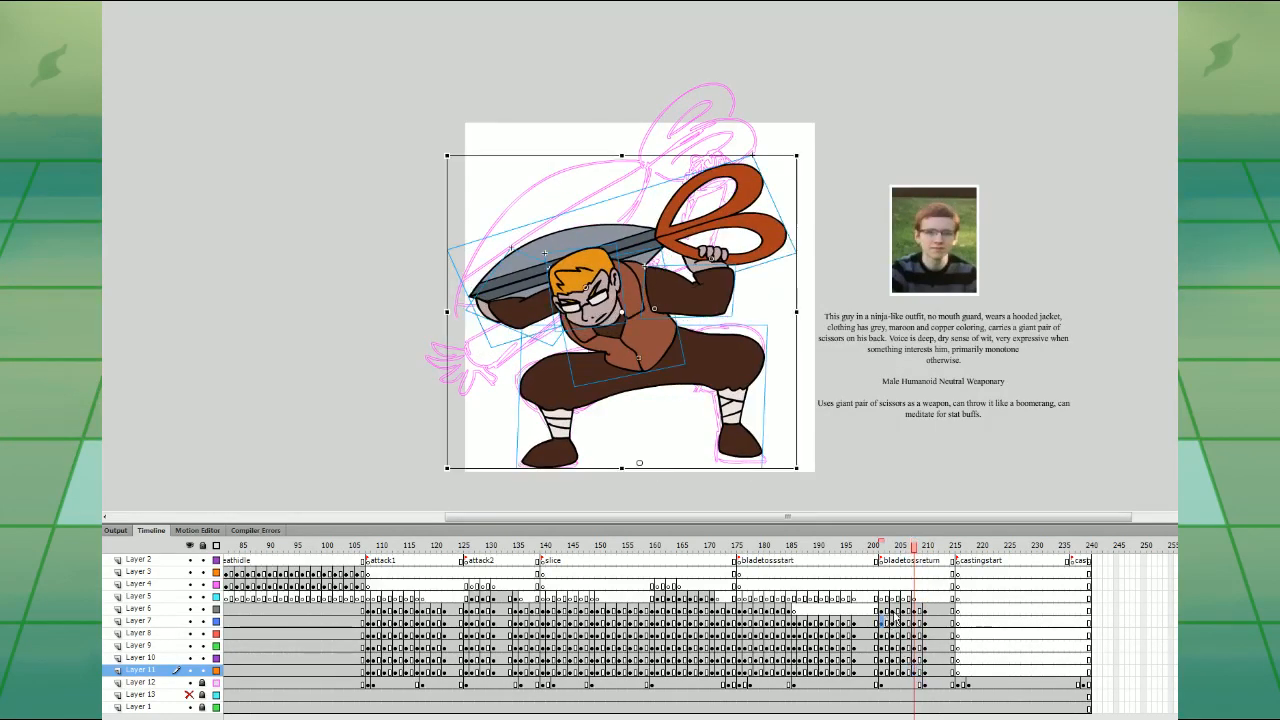
left_click(926, 610)
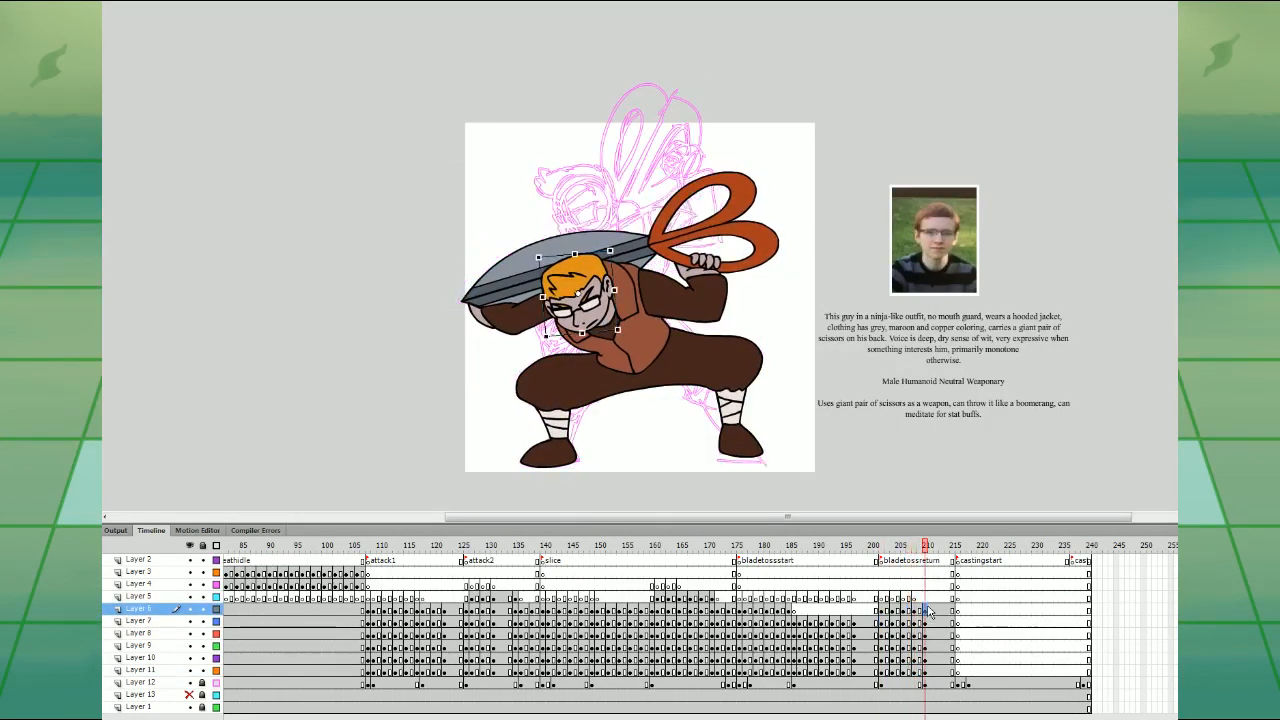
mouse_move(924, 609)
left_mouse_down()
mouse_move(923, 673)
mouse_move(904, 612)
mouse_move(915, 612)
mouse_move(904, 613)
left_mouse_up()
left_click(878, 585)
left_click_drag(878, 545, 961, 545)
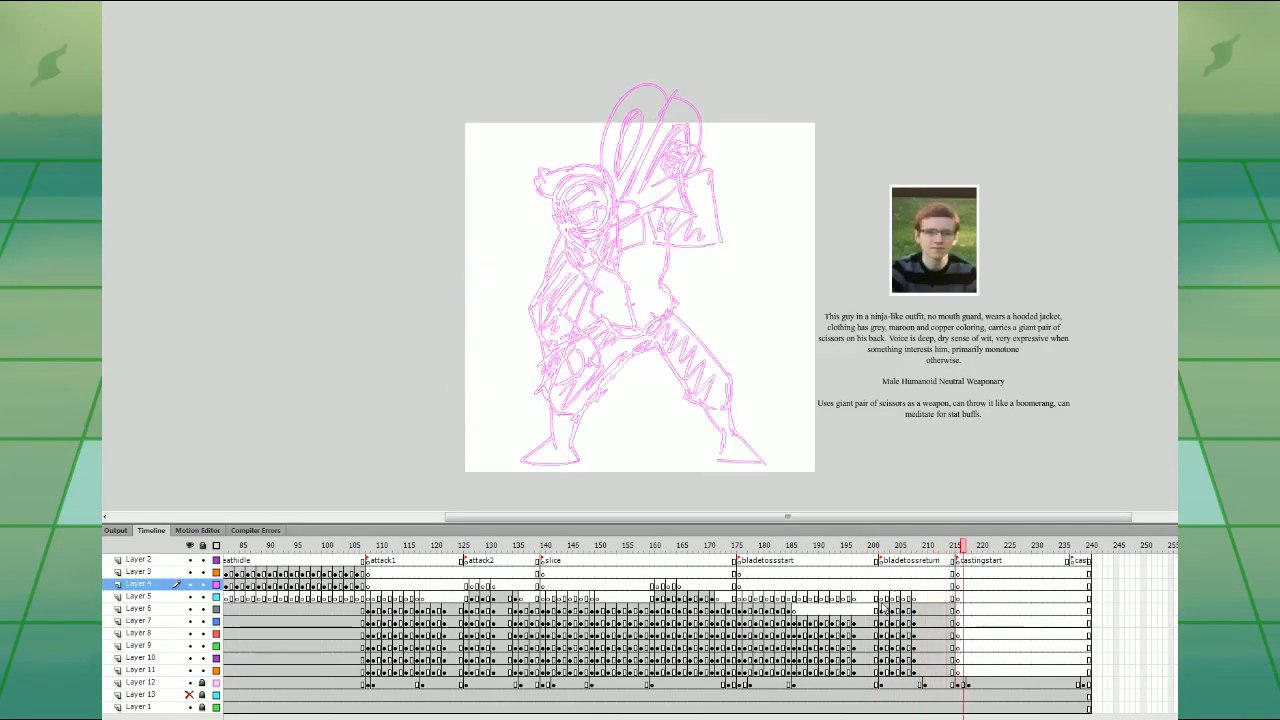
left_click(898, 597)
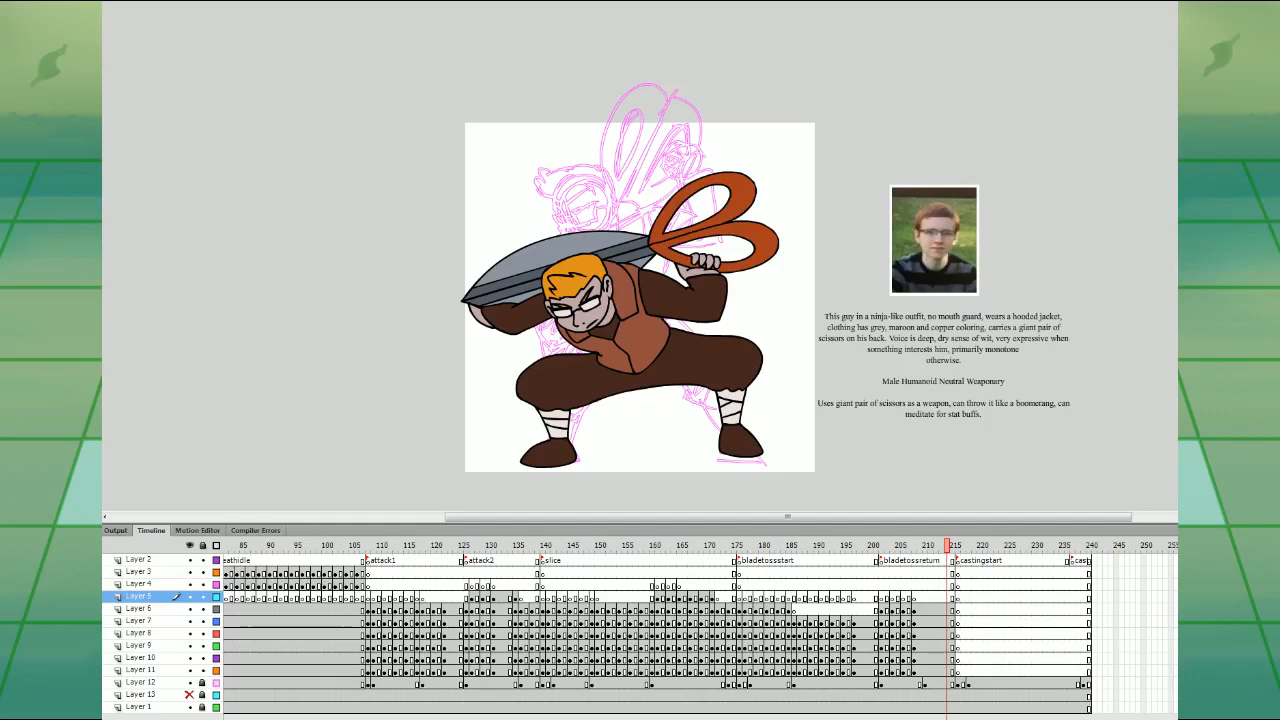
- Copy the final landing poses of the jumpland section, frames 55 to 57, on Layers 6 to 11
left_click_drag(880, 718, 745, 718)
left_click(455, 586)
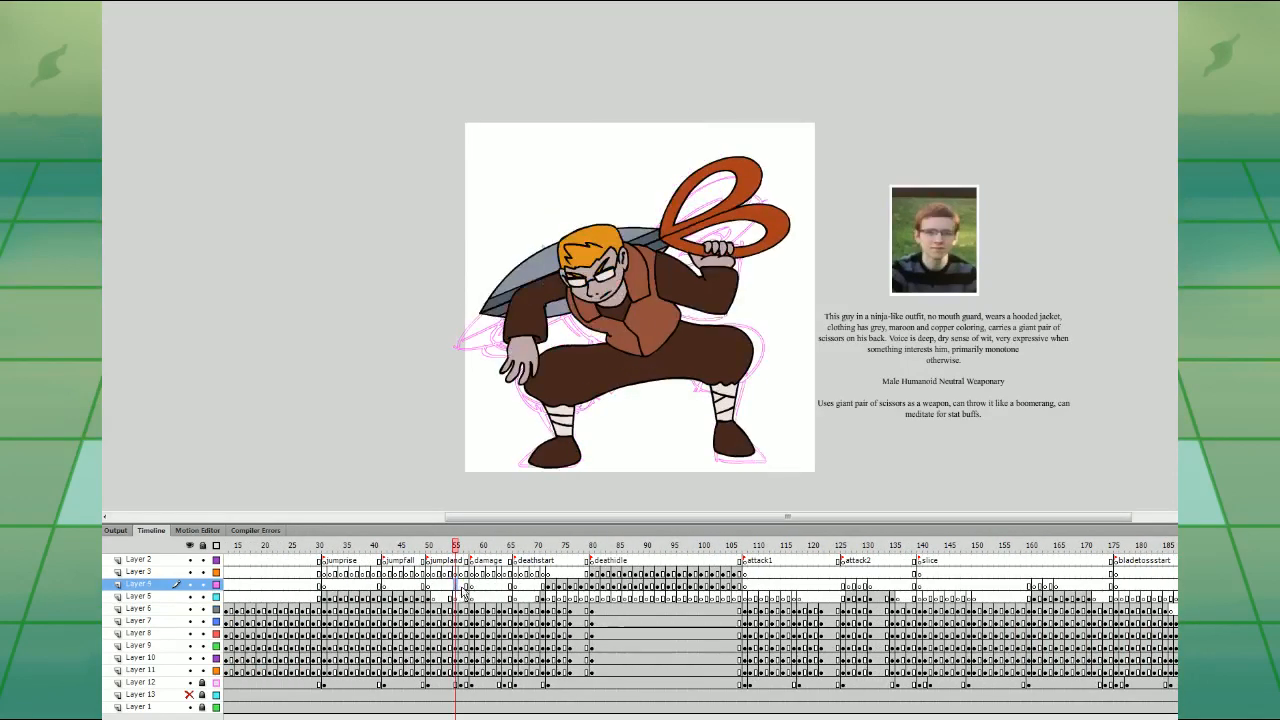
left_click(463, 593)
left_click(484, 598)
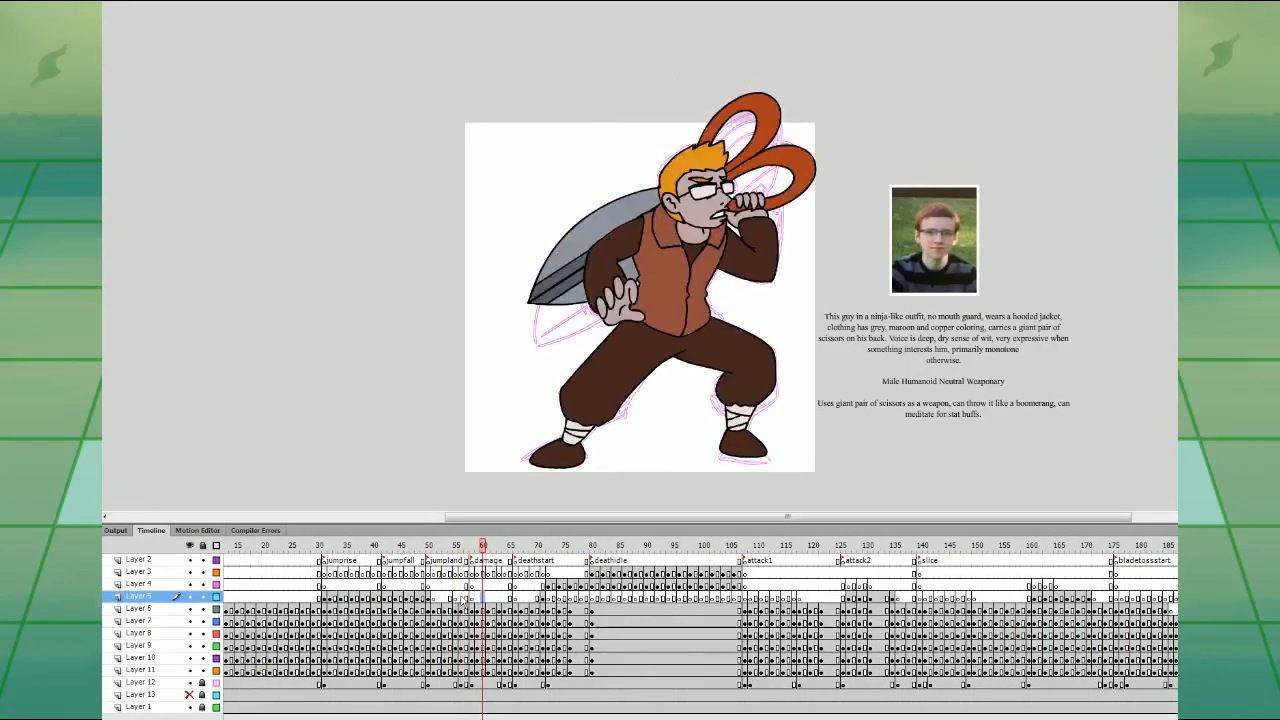
mouse_move(457, 598)
left_mouse_down()
mouse_move(465, 671)
mouse_move(1177, 663)
mouse_move(470, 663)
mouse_move(458, 655)
mouse_move(468, 611)
left_mouse_up()
left_click(484, 598)
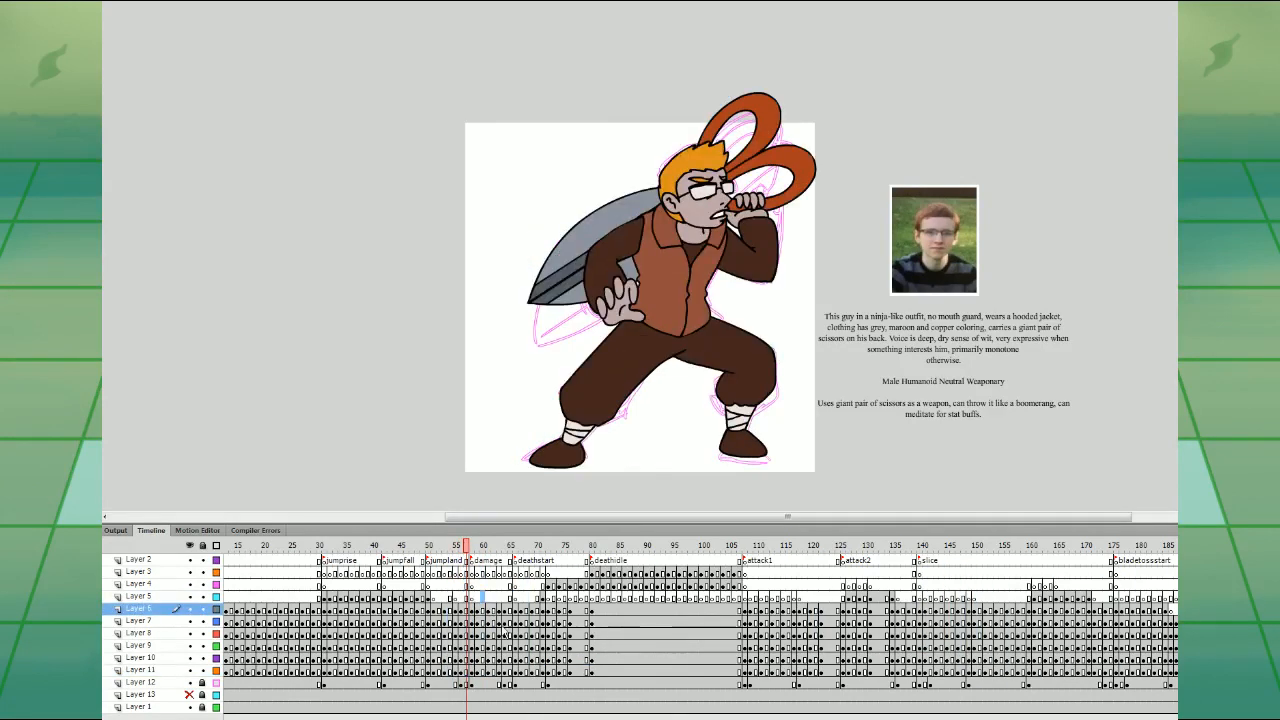
left_click_drag(490, 719, 527, 719)
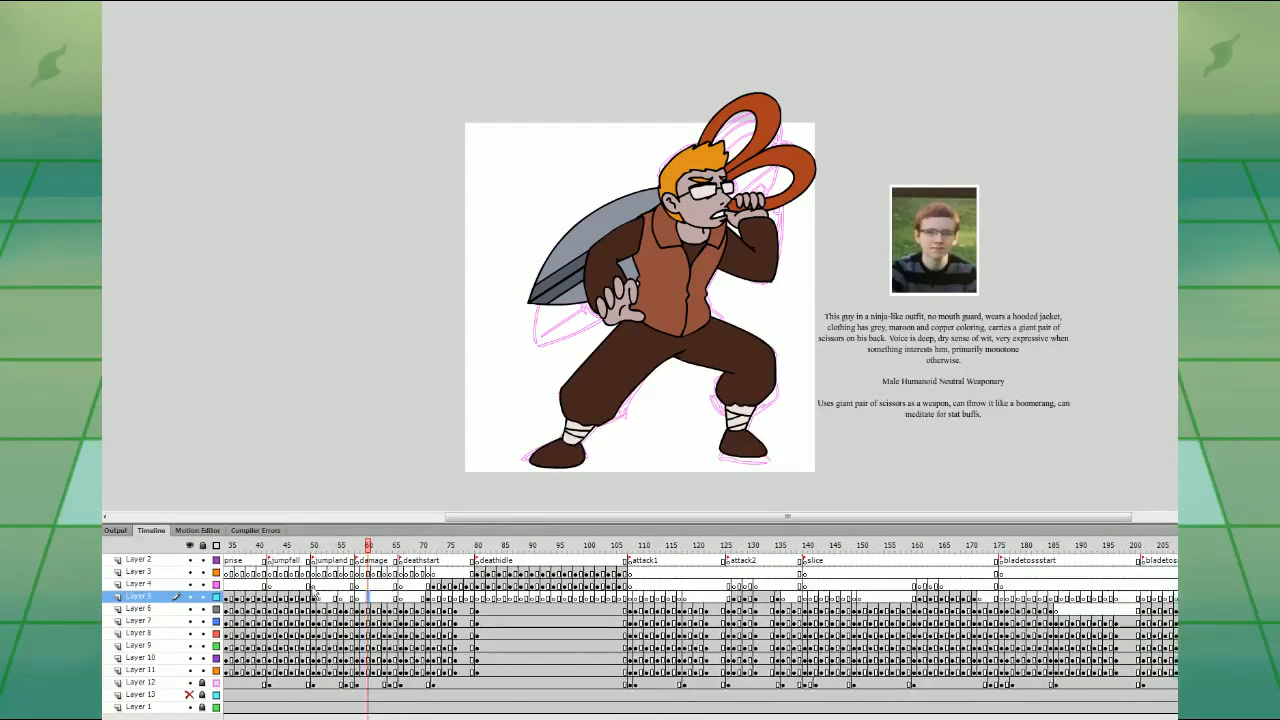
left_click(345, 586)
left_click_drag(342, 608, 352, 672)
left_click(358, 633)
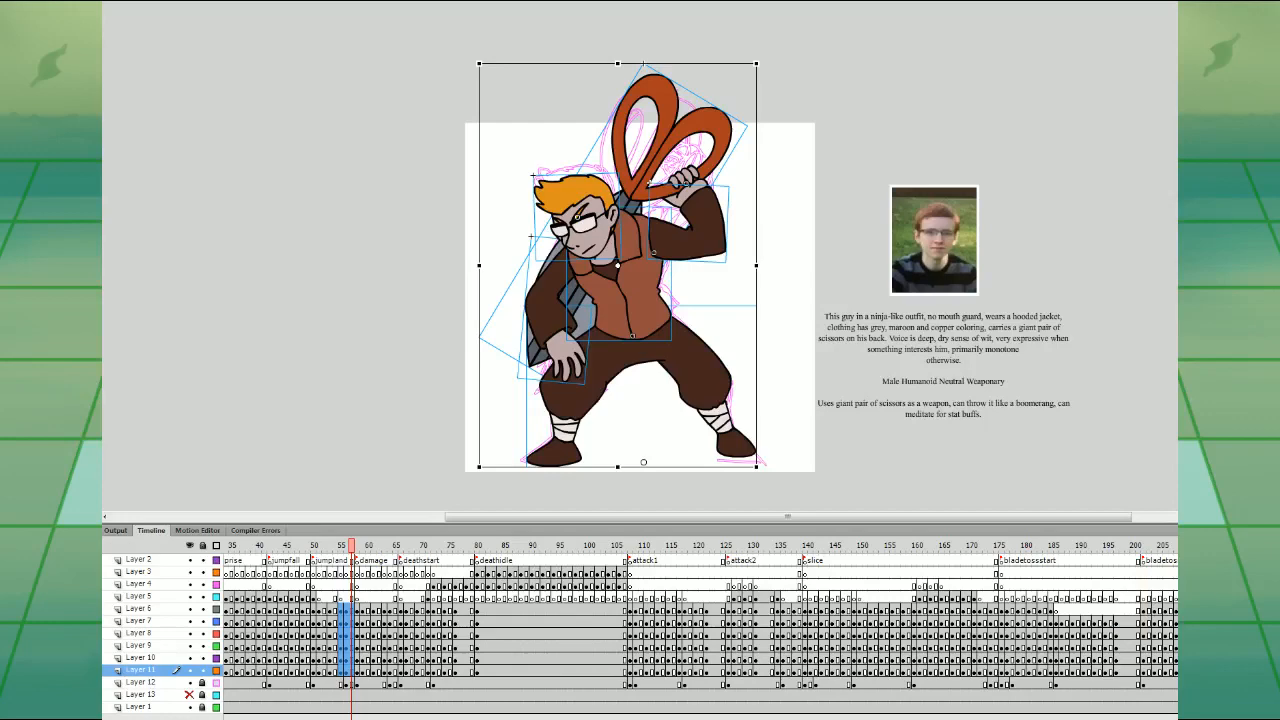
key("comma")
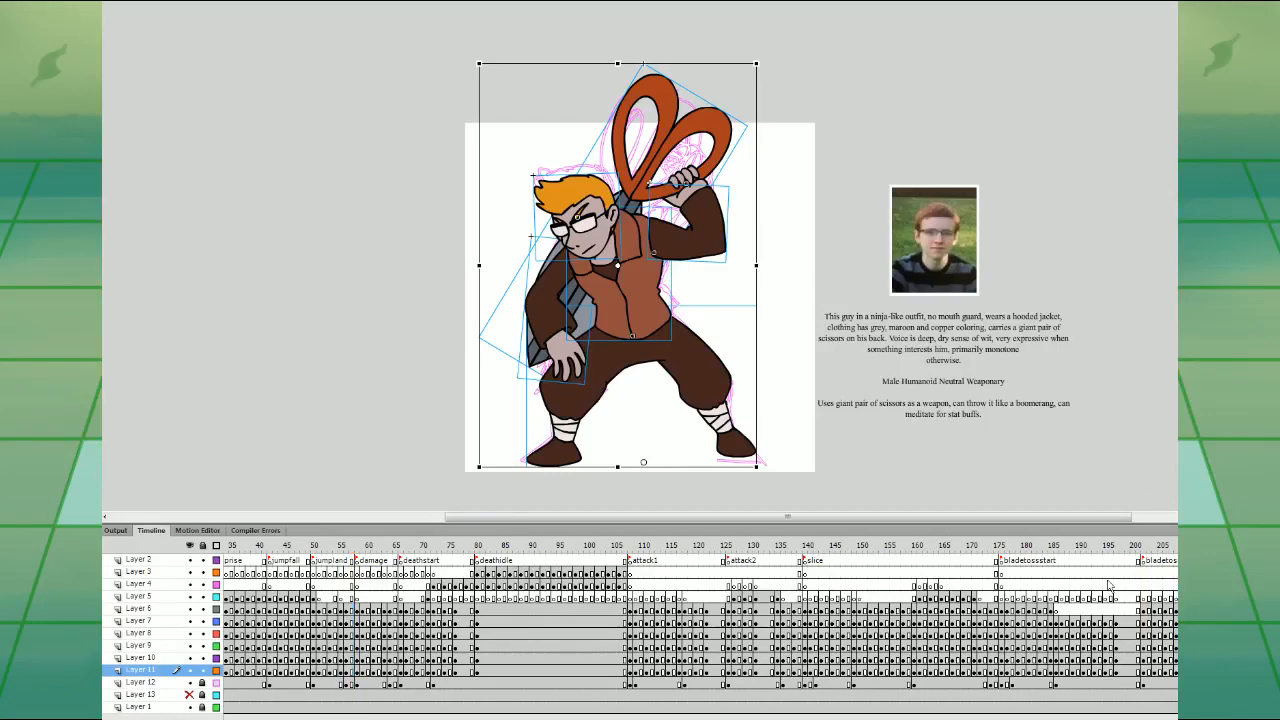
- Paste the copied landing poses on Layers 6 to 11 after the lowest pose in bladetossreturn
scroll(700, 625, "right", 5)
left_click_drag(1037, 608, 1181, 640)
left_click(925, 585)
key("Return")
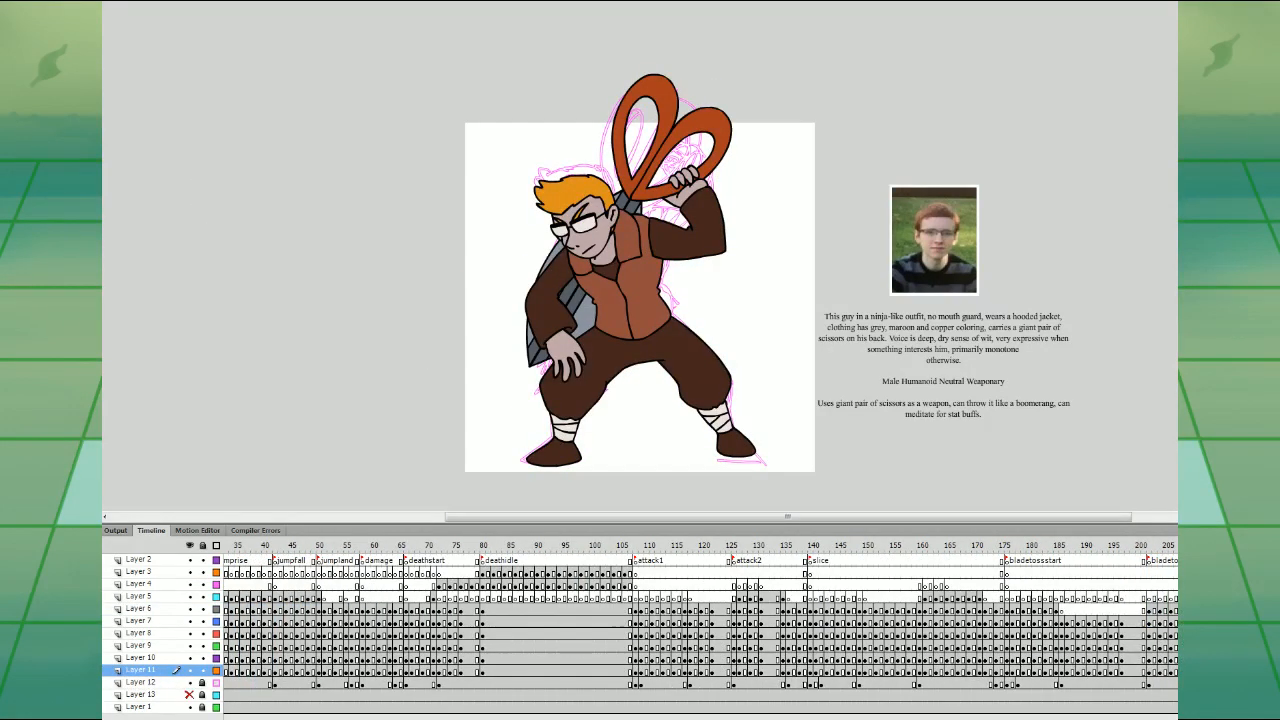
key("ctrl+a")
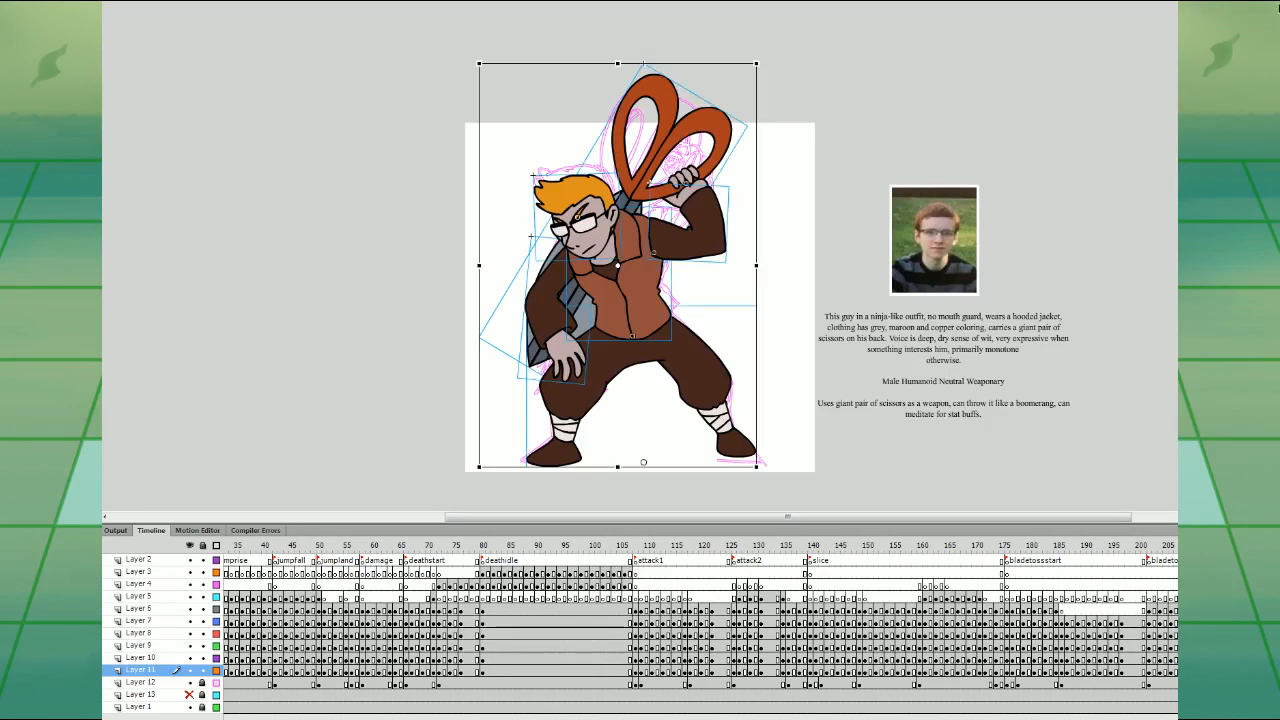
key("ctrl+F3")
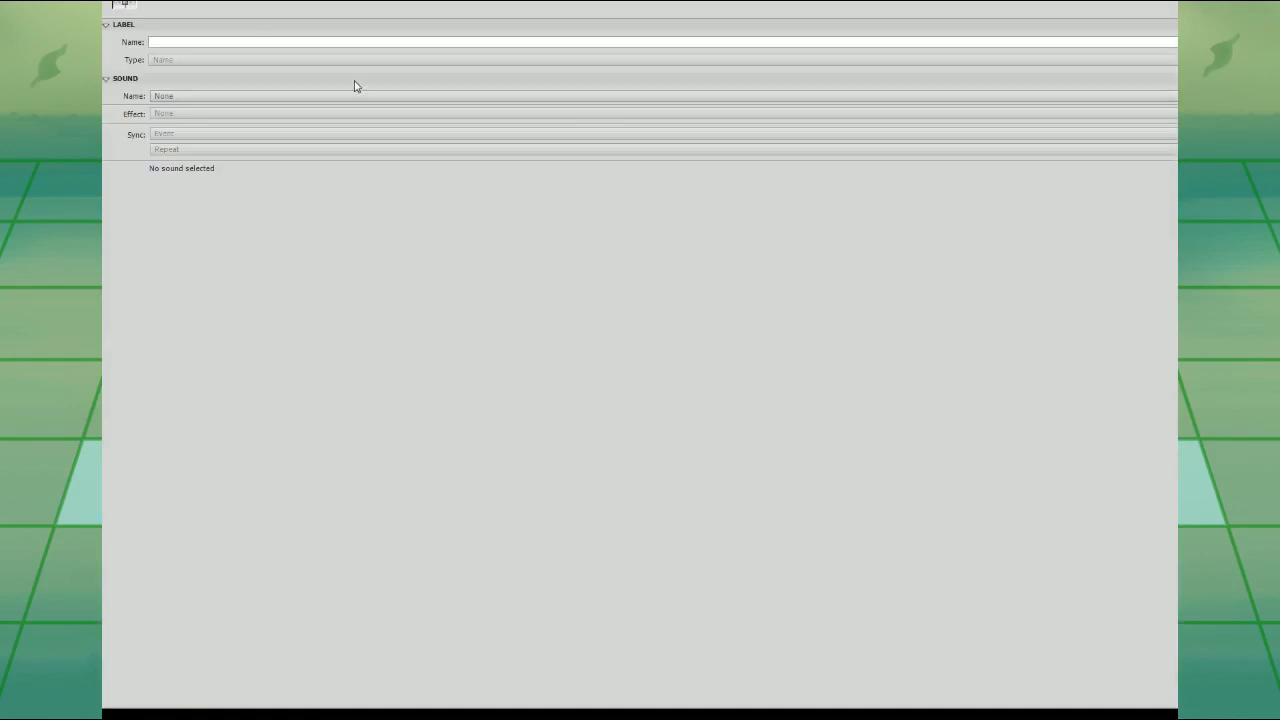
key("ctrl+F3")
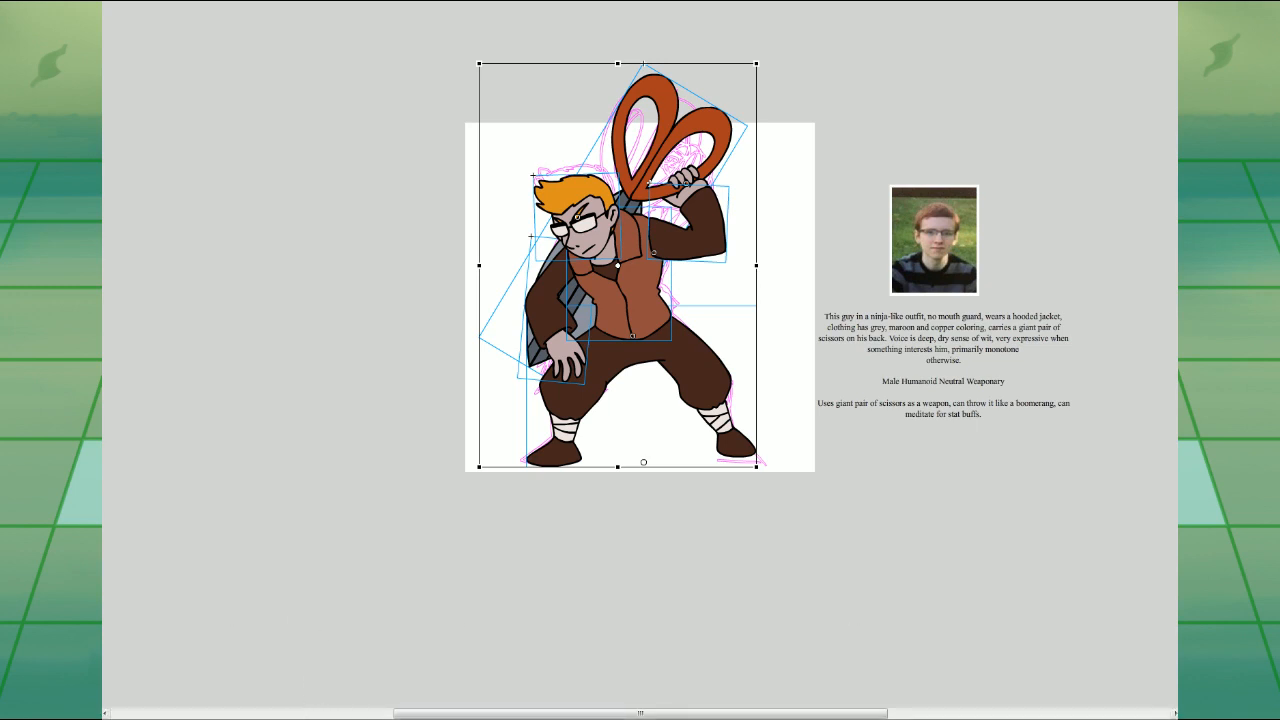
left_click(168, 718)
left_click(151, 519)
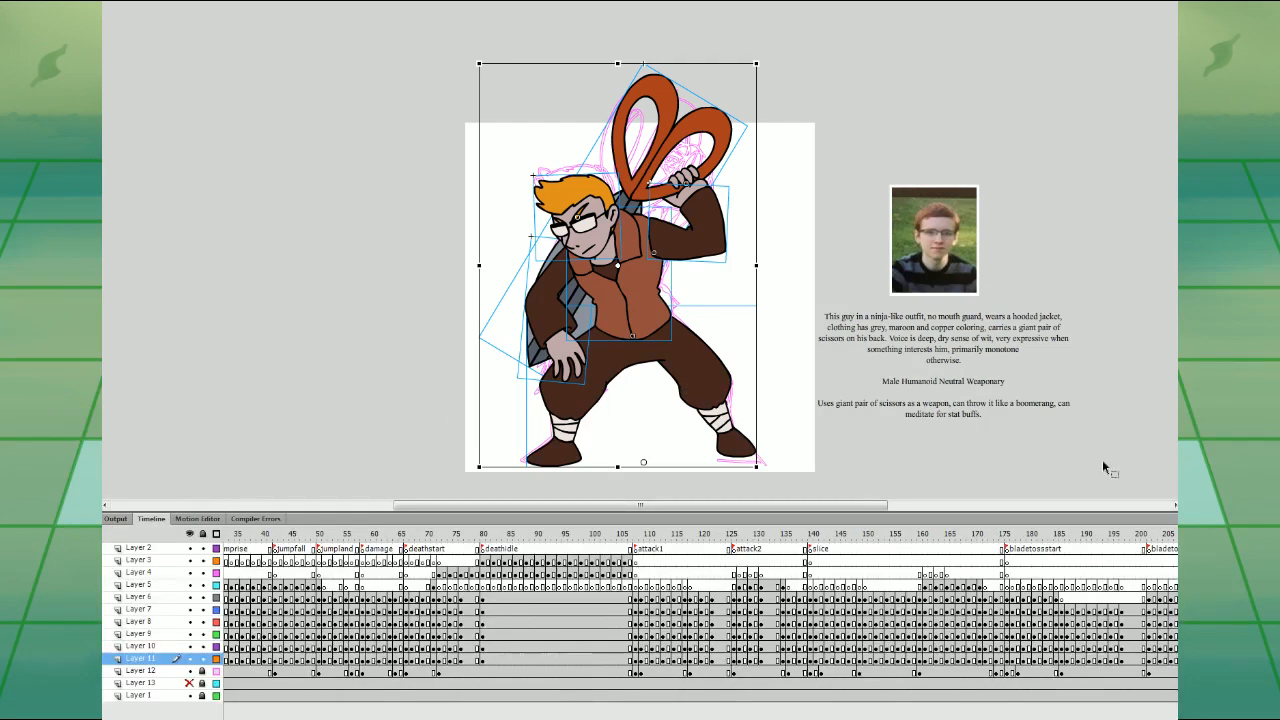
left_click_drag(1016, 512, 1016, 521)
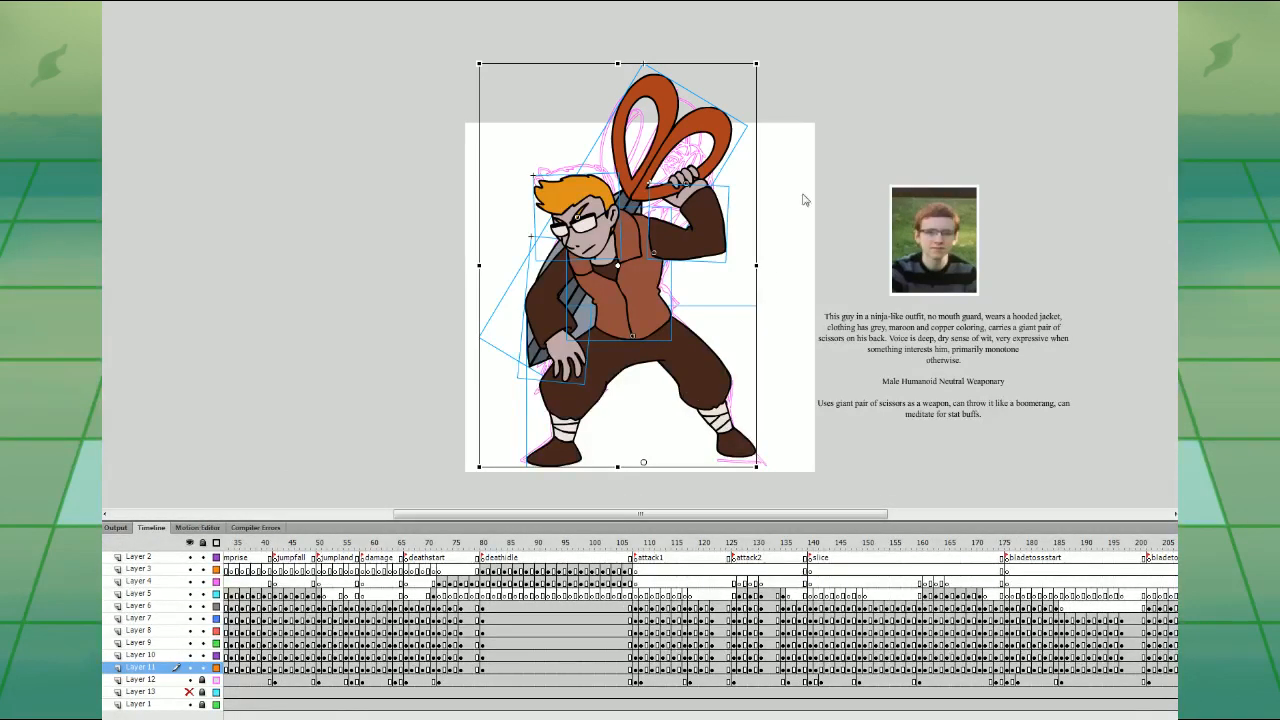
- Clear the surplus keyframes behind the pasted landing poses on Layers 6 to 11
left_click_drag(393, 717, 631, 717)
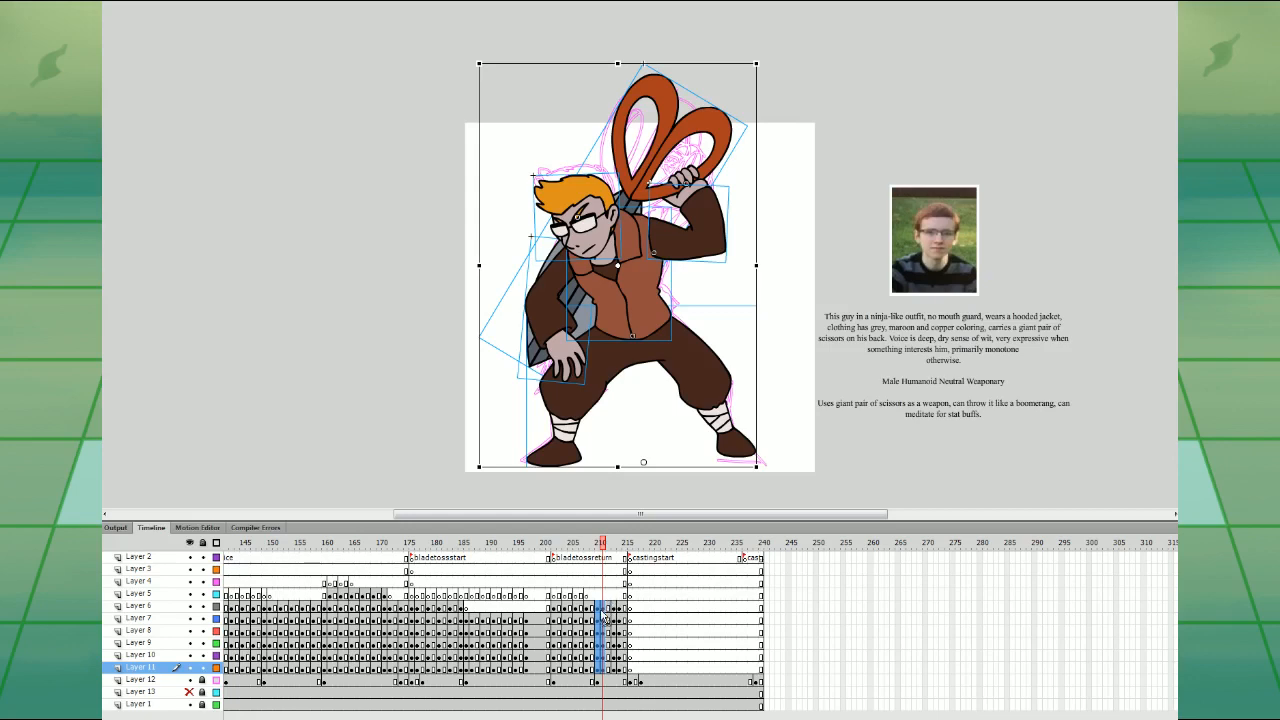
left_click(615, 596)
left_click(605, 596)
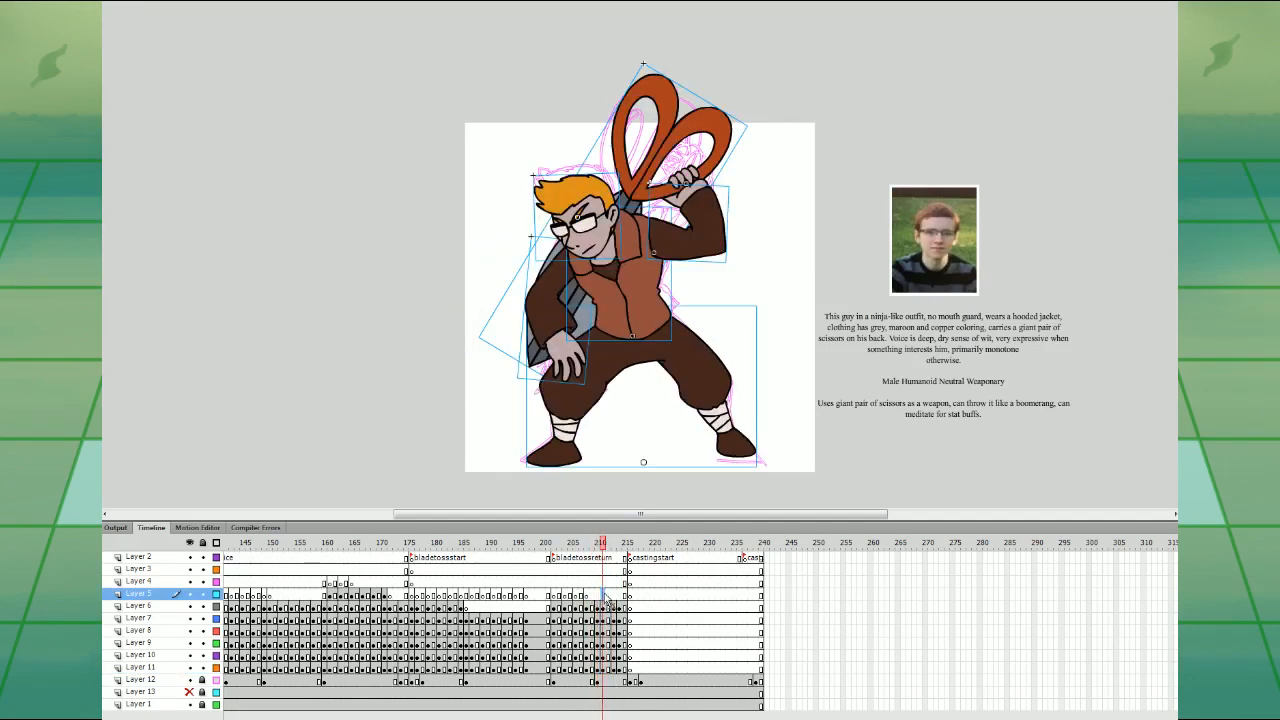
left_click(614, 596)
left_click(619, 596)
left_click_drag(599, 607, 601, 672)
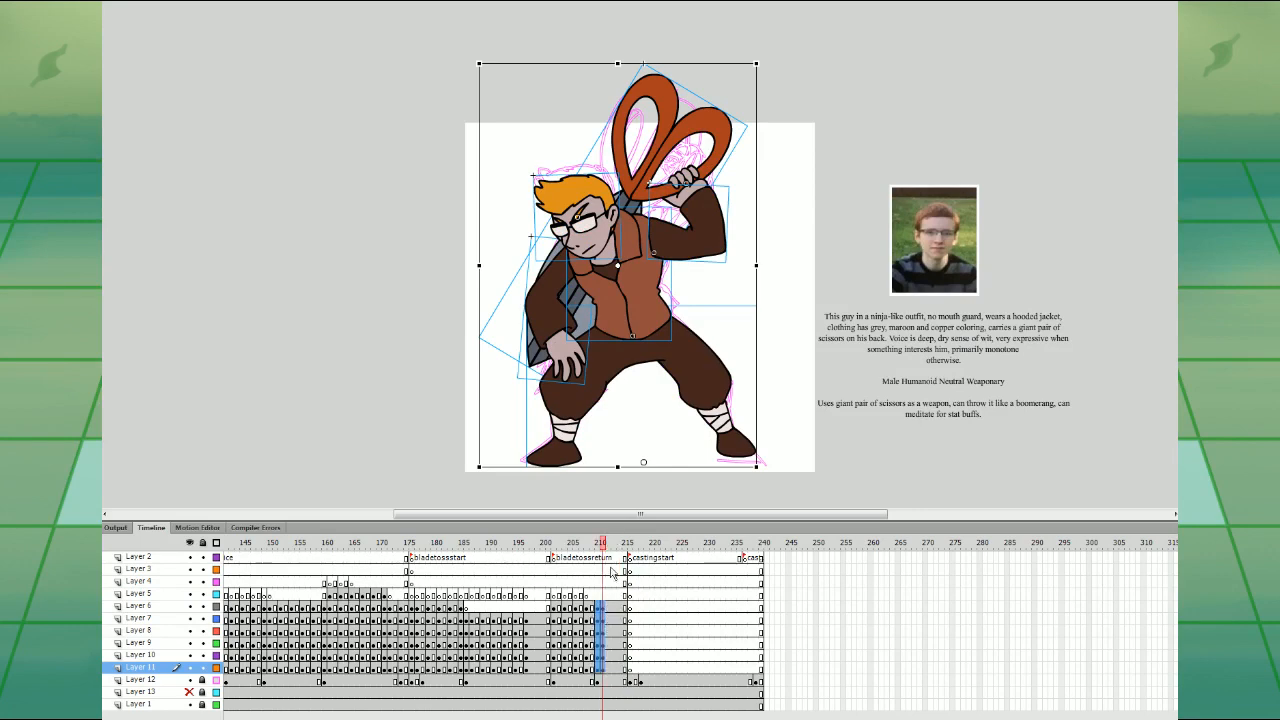
- Remove the last three frames before castingstart on all layers and play back the shortened bladetossreturn section
mouse_move(613, 560)
left_mouse_down()
mouse_move(625, 706)
mouse_move(624, 559)
left_mouse_up()
left_click(630, 706)
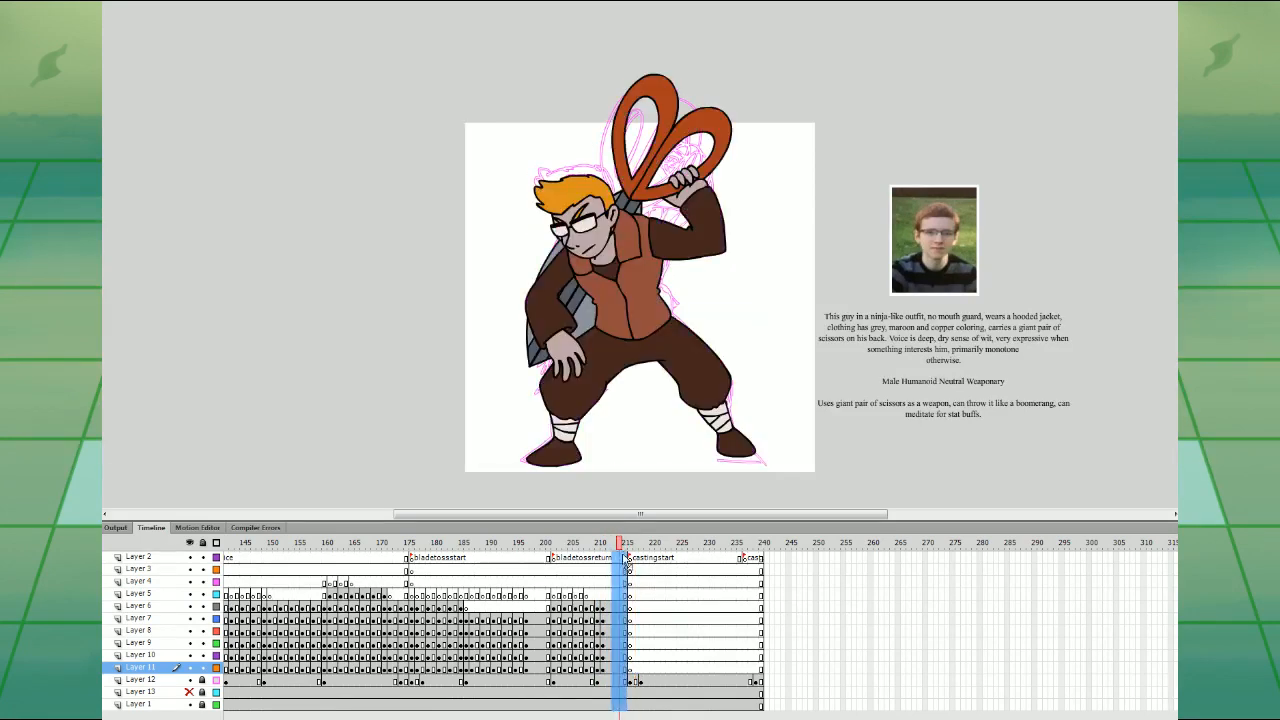
key("shift+F5")
left_click(548, 581)
key("Return")
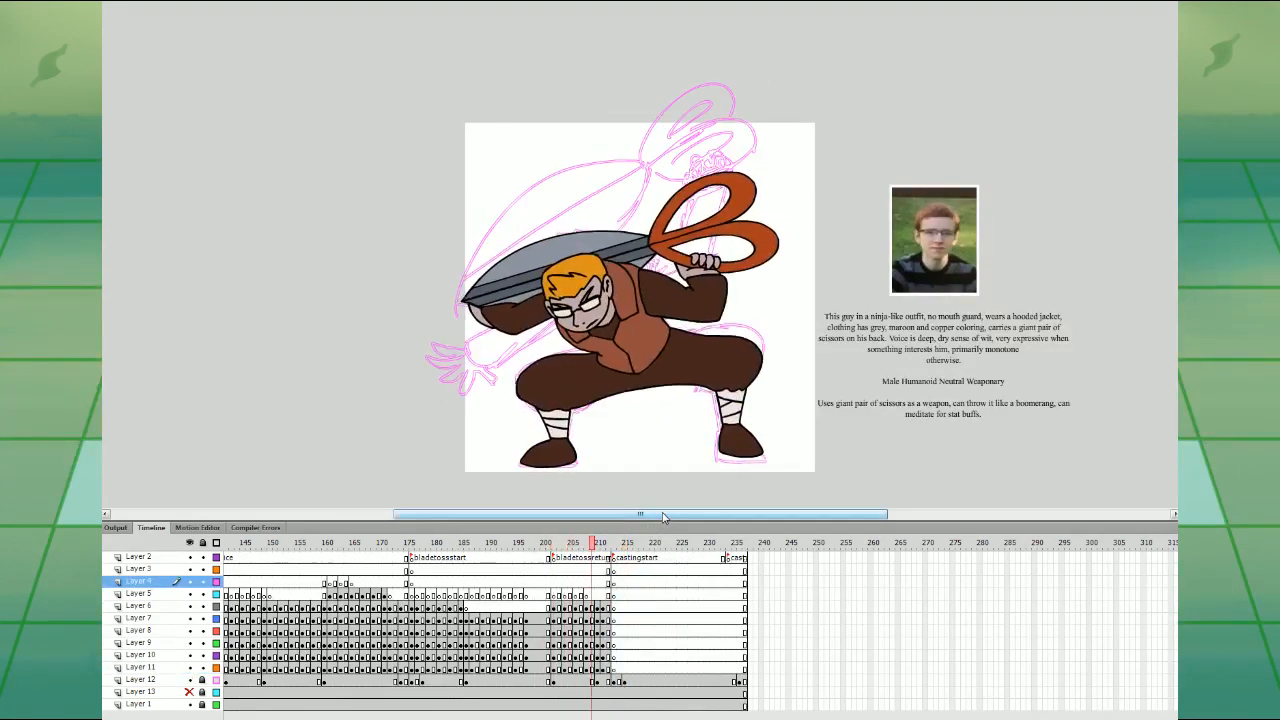
- Insert blank keyframes on Layers 3 and 4 where bladetossreturn starts and on Layers 3 to 11 where the section after castingstart begins
left_click(554, 580)
key("Return")
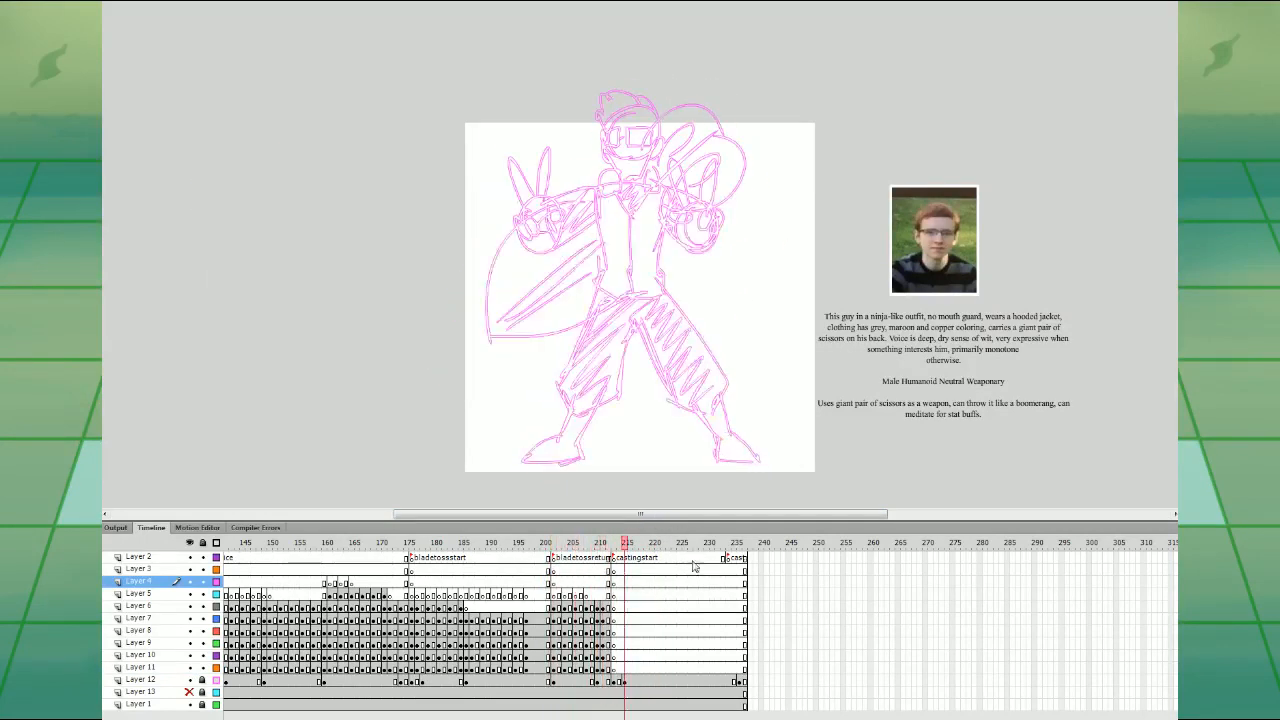
left_click(675, 606)
left_click(702, 667)
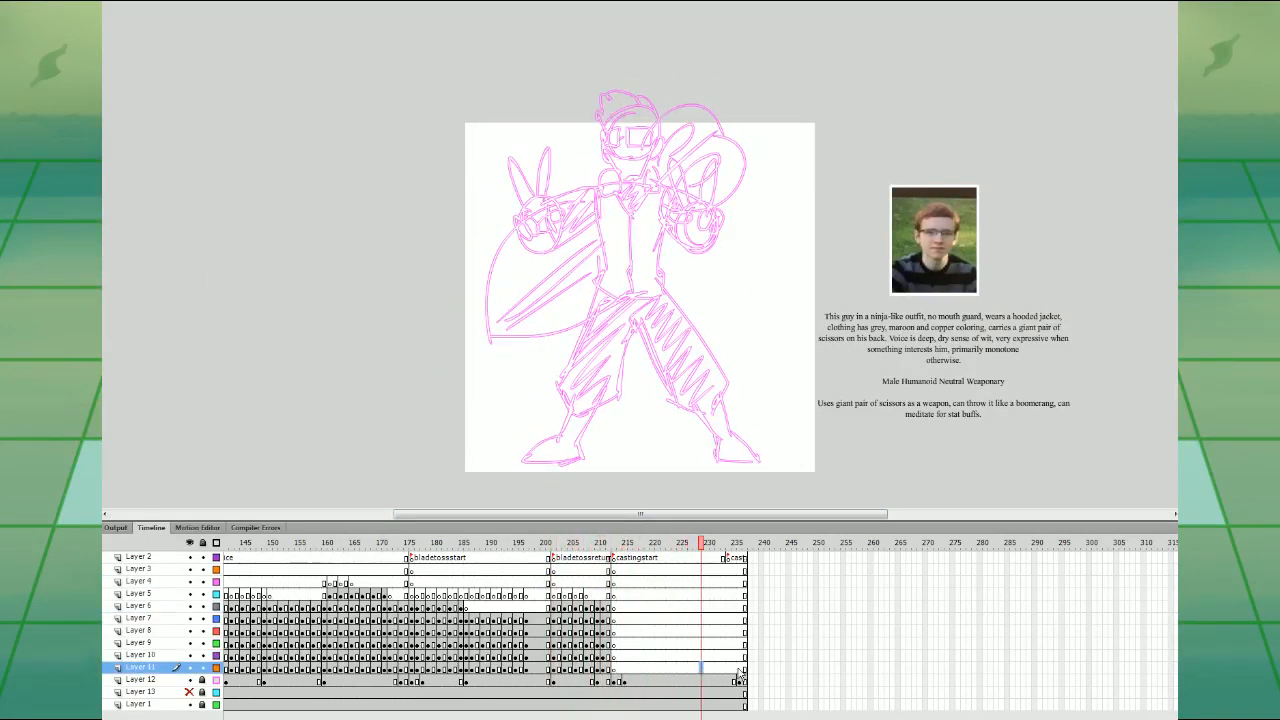
left_click_drag(728, 667, 740, 588)
key("F7")
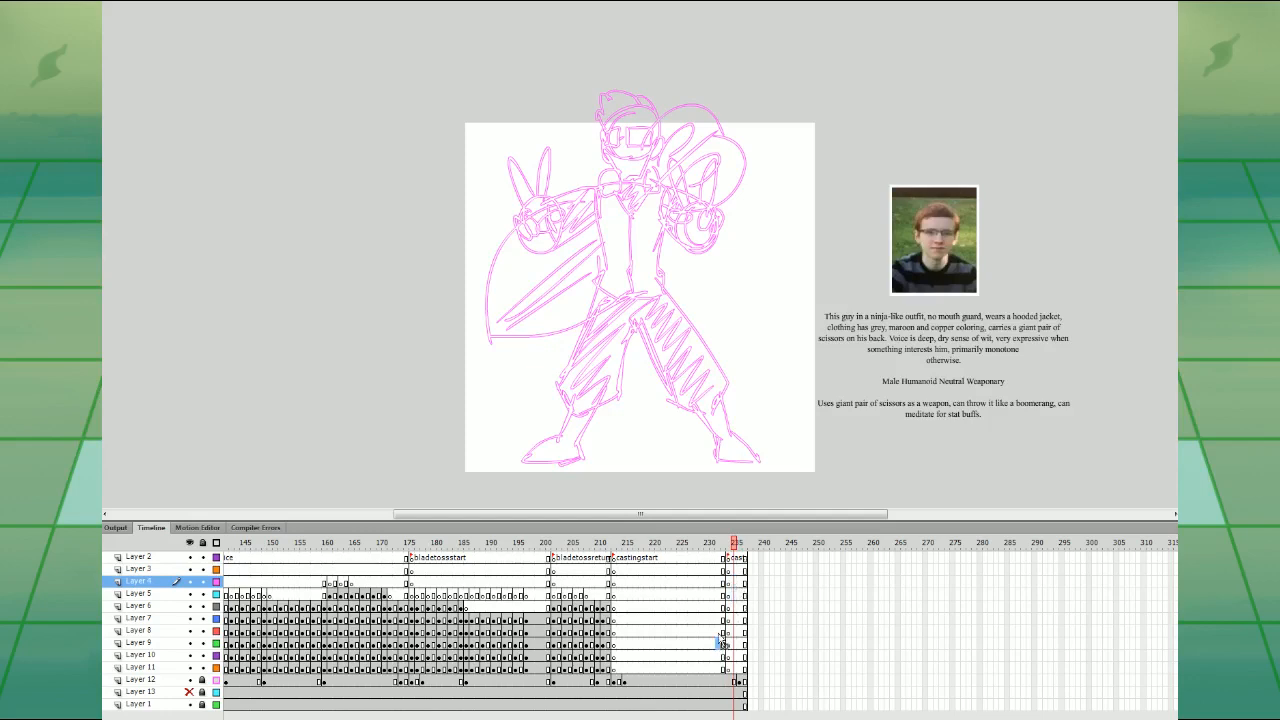
left_click(719, 641)
- Insert blank keyframes on Layer 5 above the final poses of the bladetossreturn section
left_click(591, 595)
left_click(597, 595)
left_click(602, 595)
left_click(613, 595)
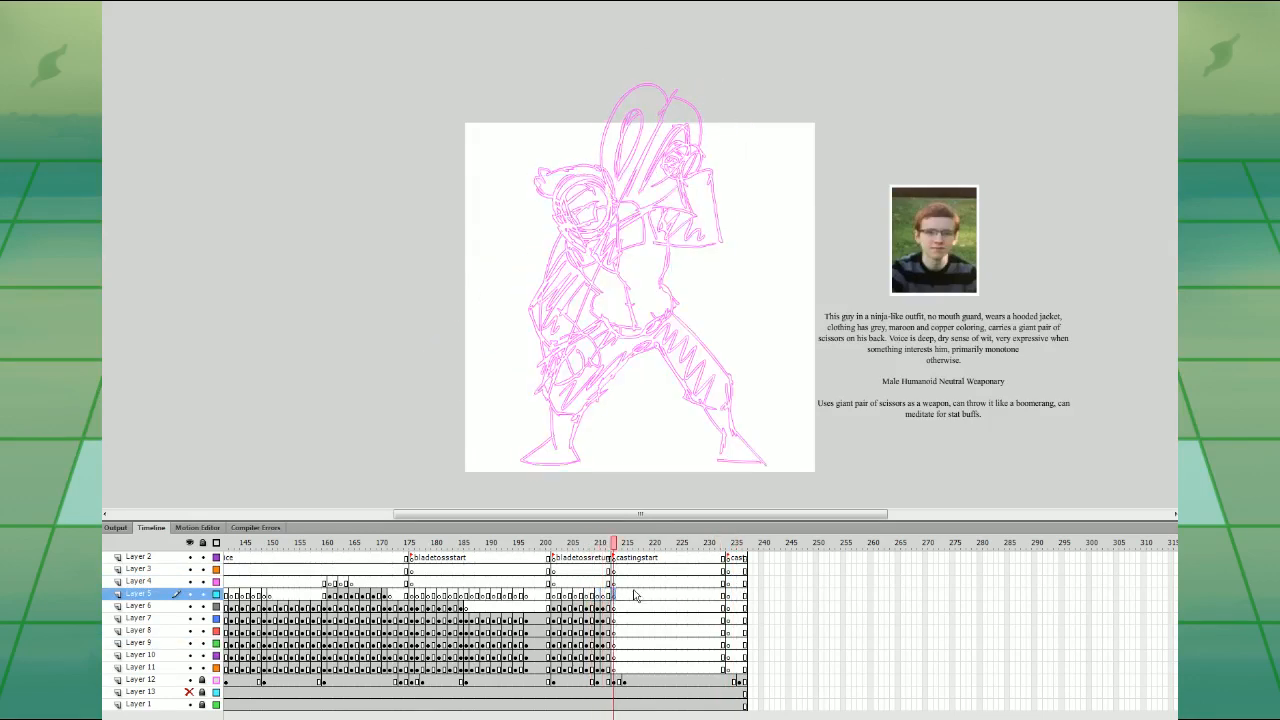
left_click(645, 667)
scroll(680, 690, "left", 4)
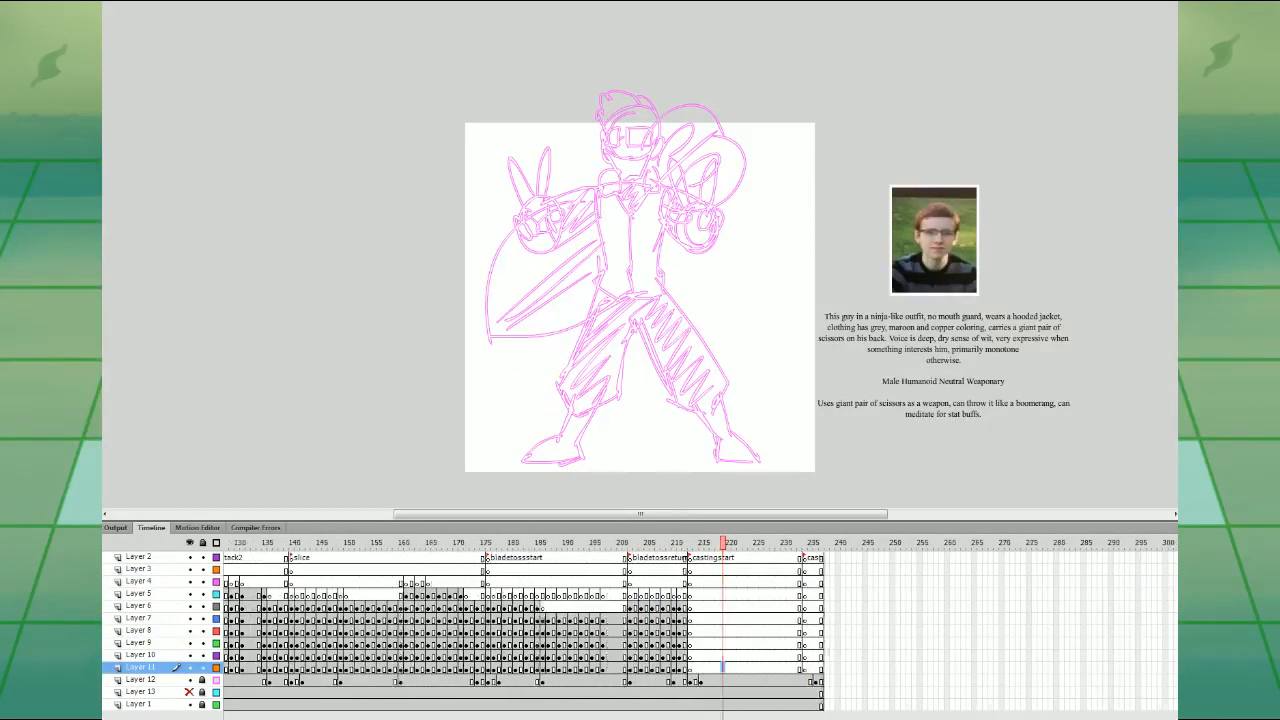
left_click(755, 668)
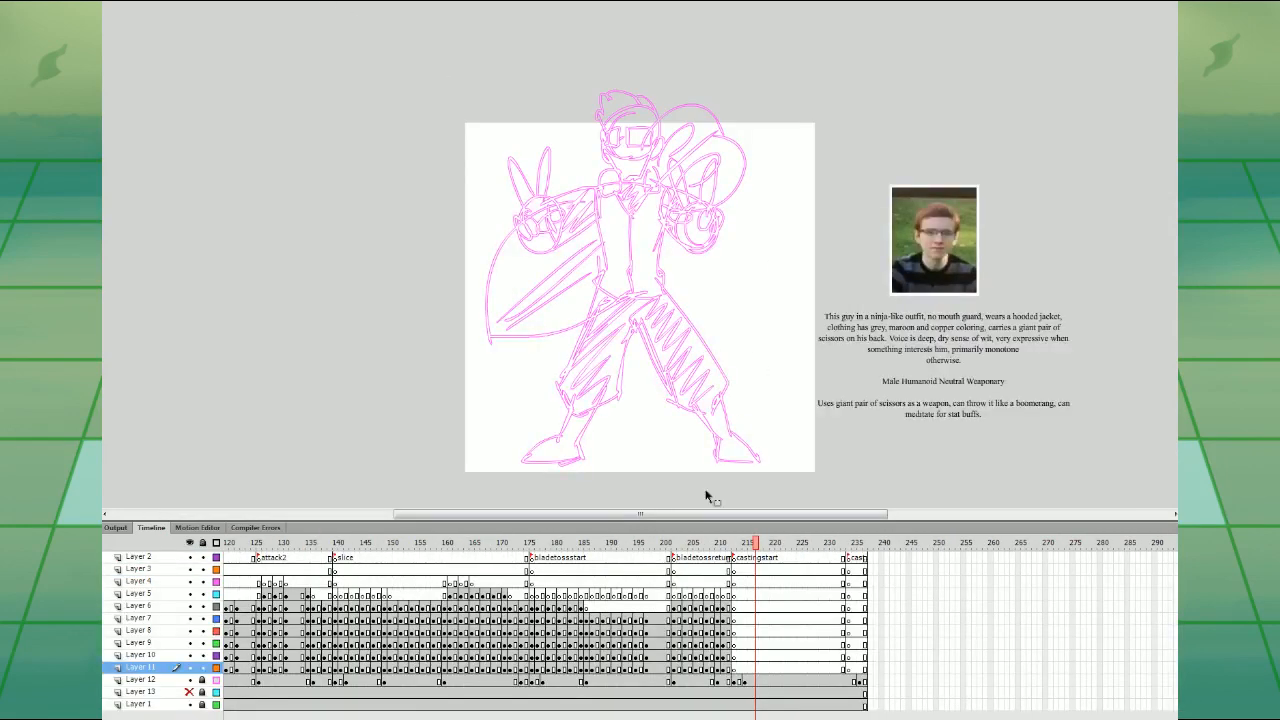
left_click(709, 569)
left_click_drag(711, 547, 752, 612)
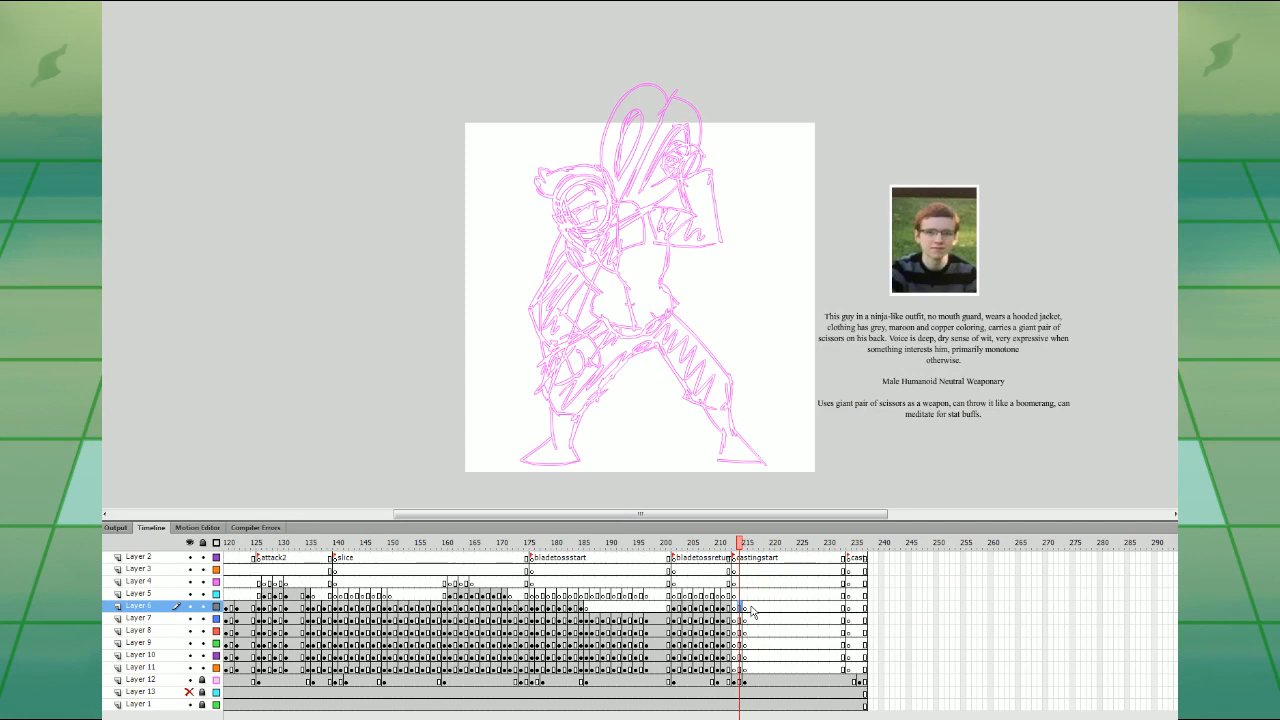
left_click_drag(741, 668, 747, 607)
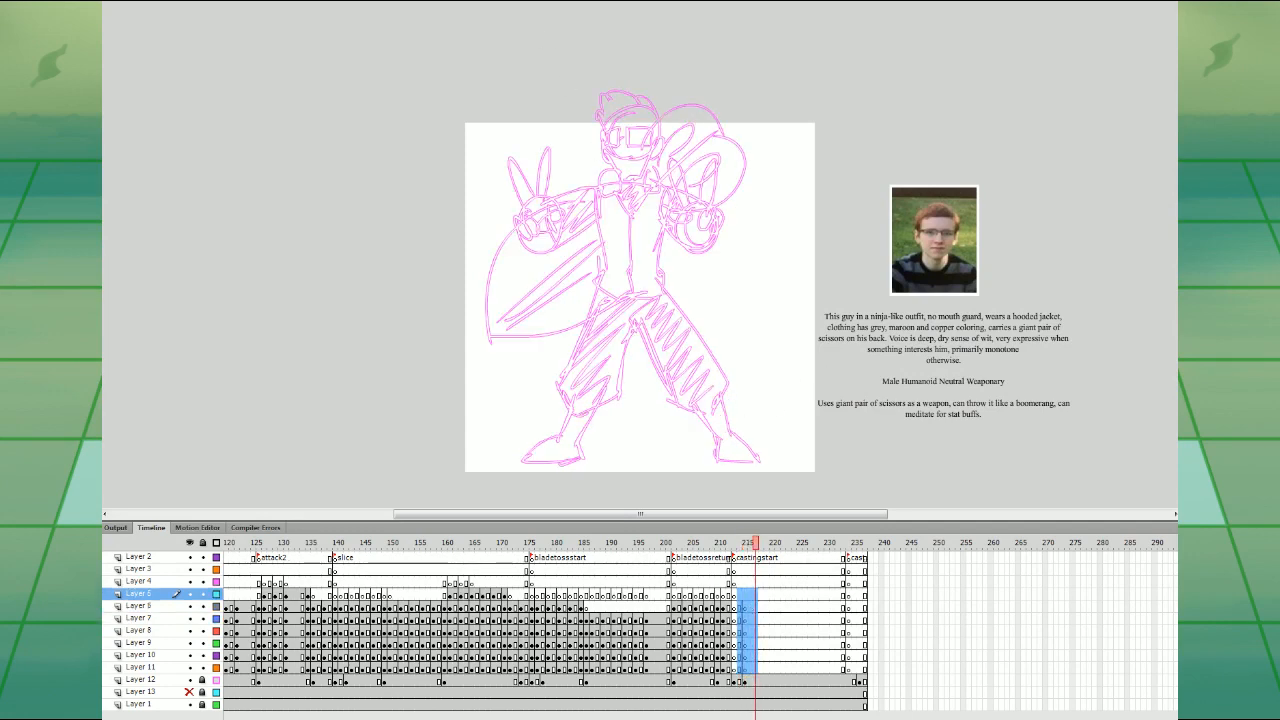
key("shift+F6")
- Copy the idle pose on Layers 6 to 11 from the start of the idle section to the start of castingstart
left_click(729, 582)
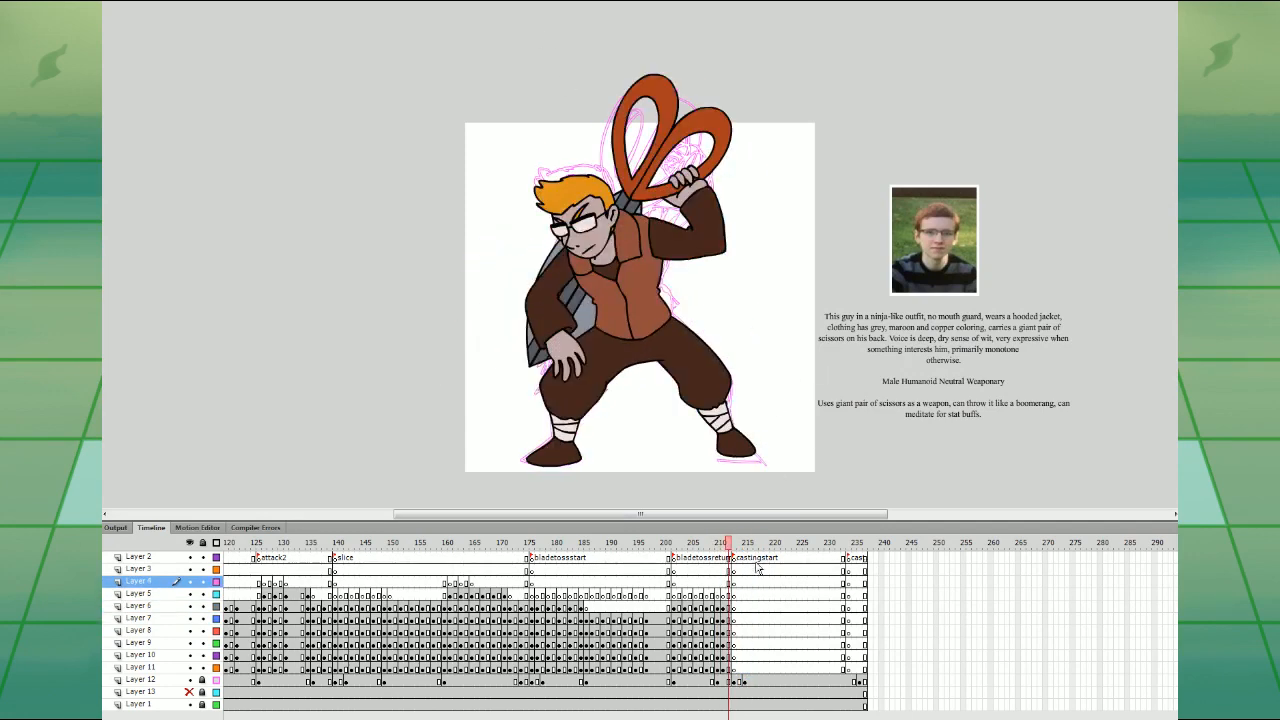
key("period")
key("period")
key("period")
left_click(745, 666)
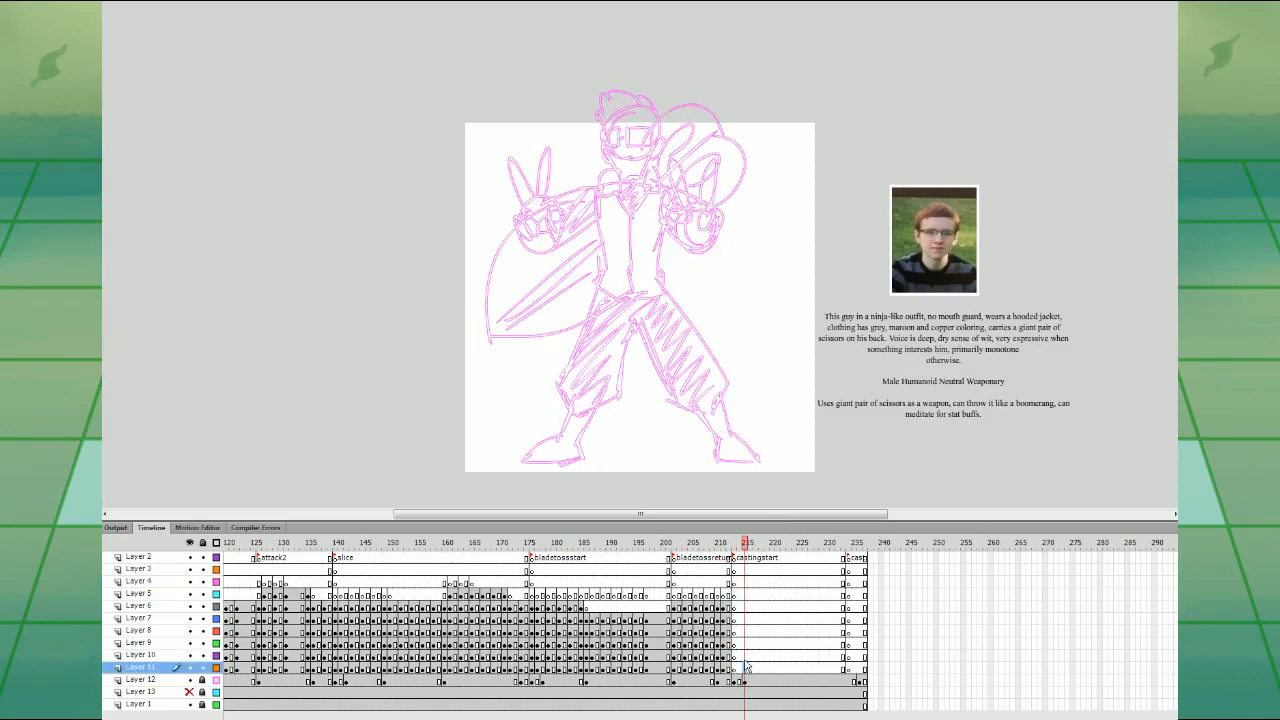
left_click_drag(686, 718, 316, 655)
left_click_drag(227, 669, 227, 608)
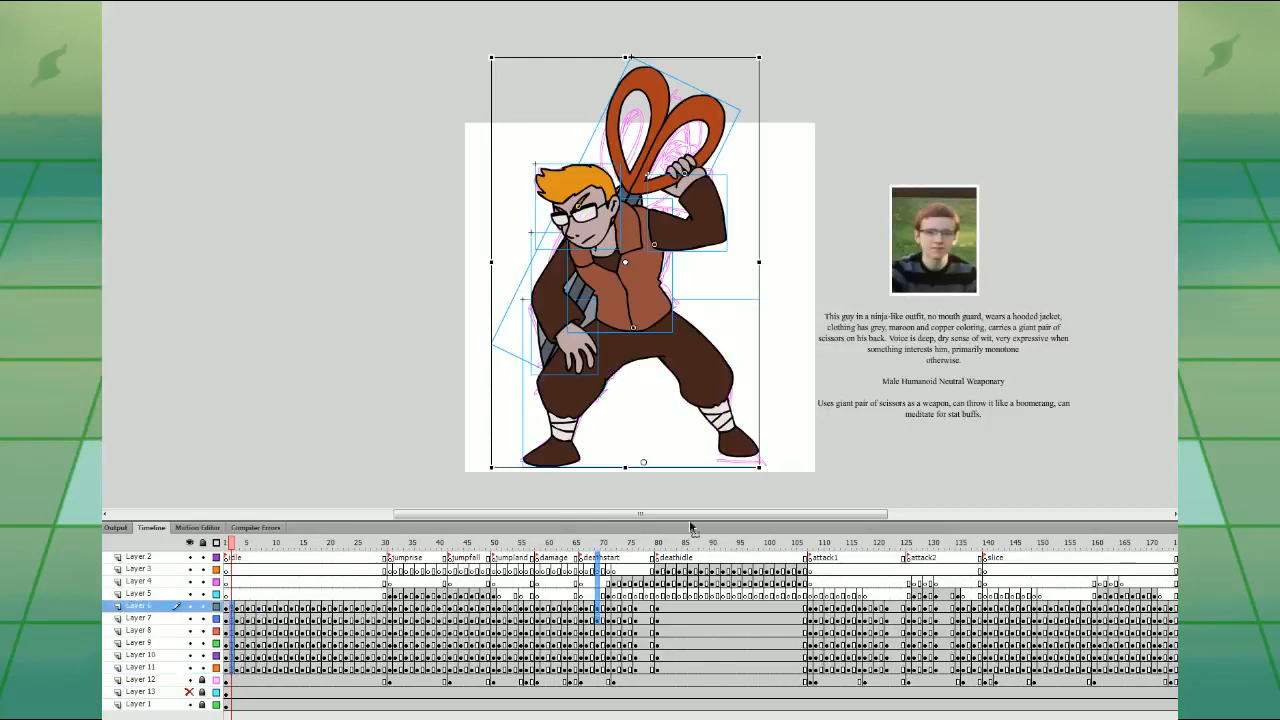
left_click_drag(330, 718, 450, 718)
left_click_drag(1180, 604, 899, 610)
- Insert blank keyframes on Layers 6 to 11 just after the castingstart idle pose and show onion skins of the neighbouring frames
left_click_drag(899, 669, 905, 609)
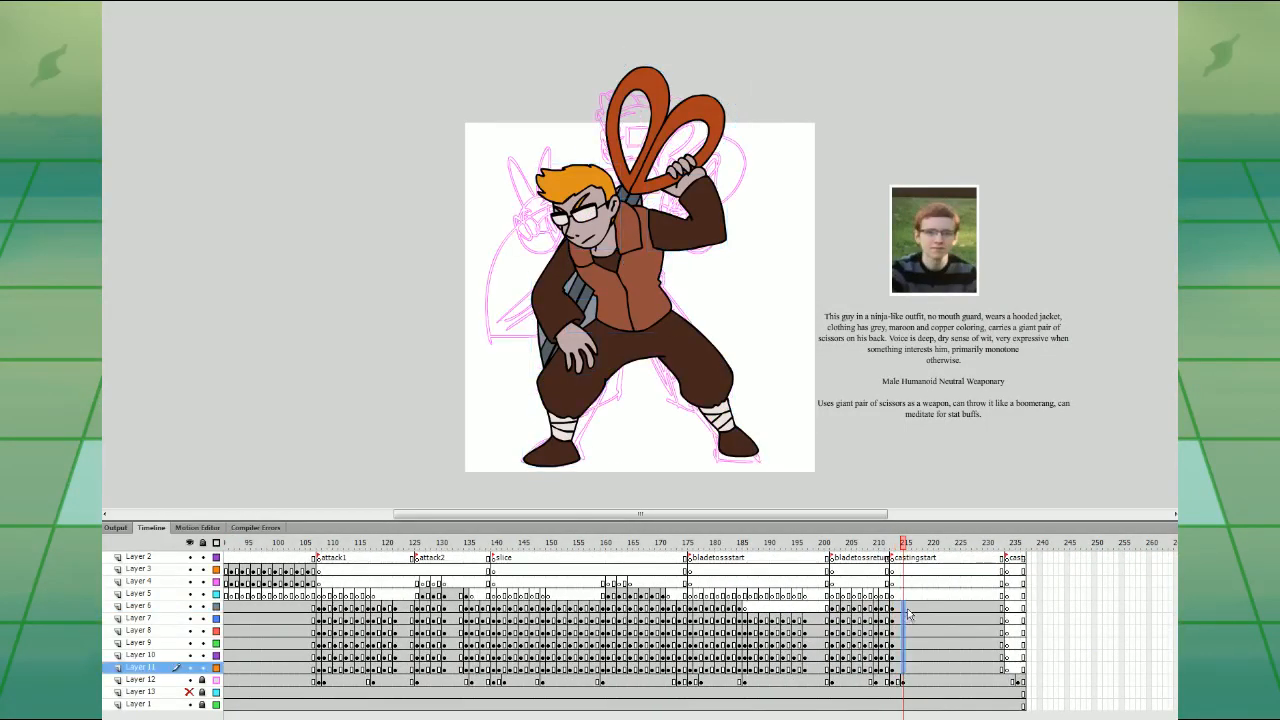
key("F7")
left_click(909, 608)
key("ctrl+equal")
scroll(867, 273, "up", 5)
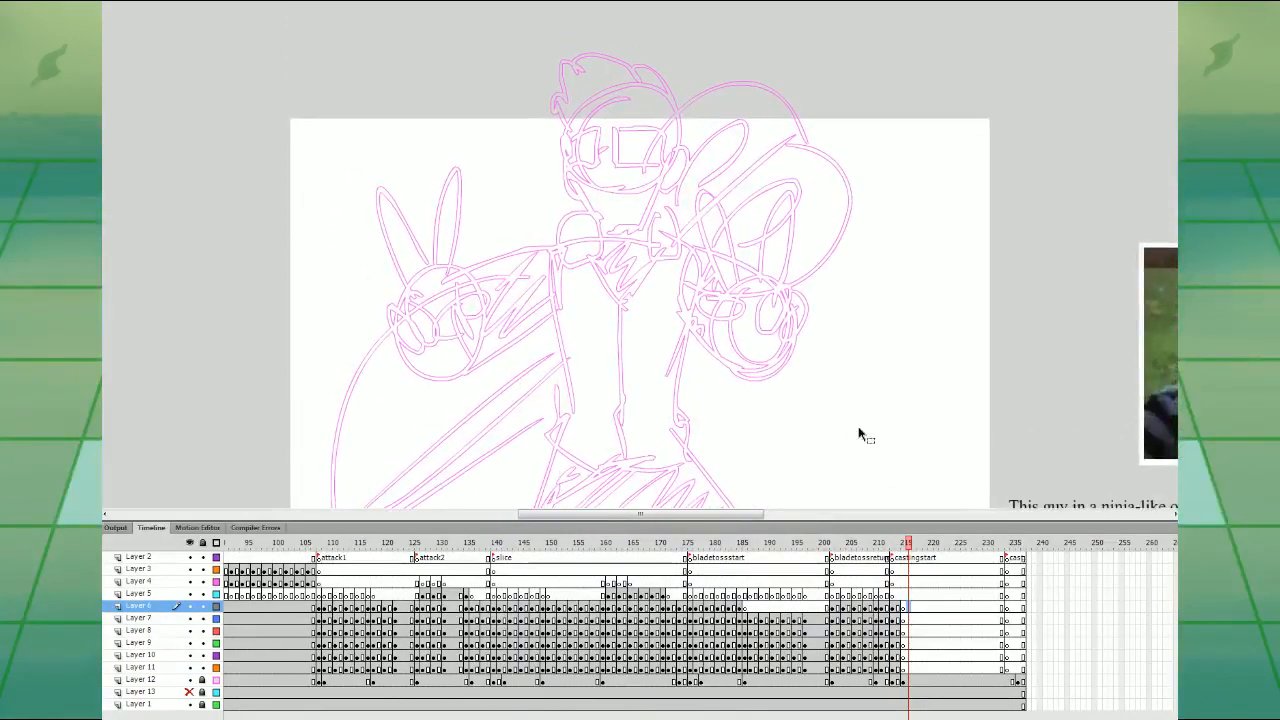
left_click_drag(981, 521, 980, 527)
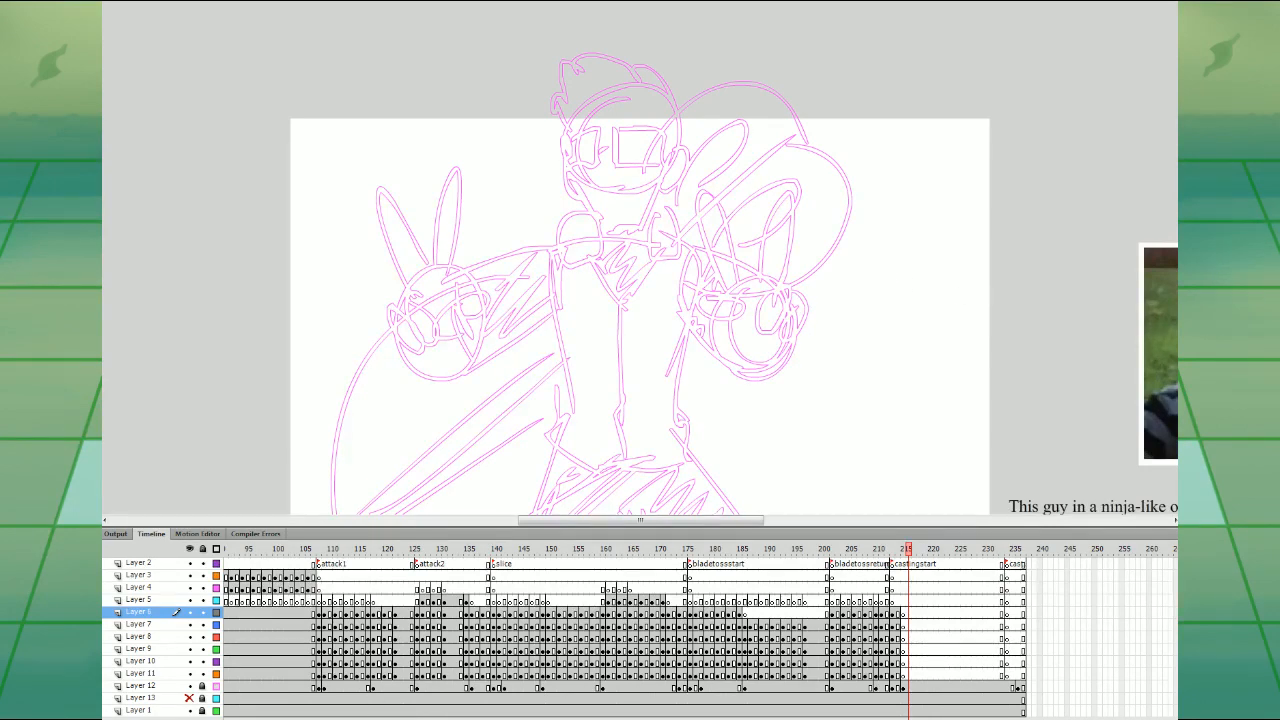
left_click(906, 612)
left_click(260, 718)
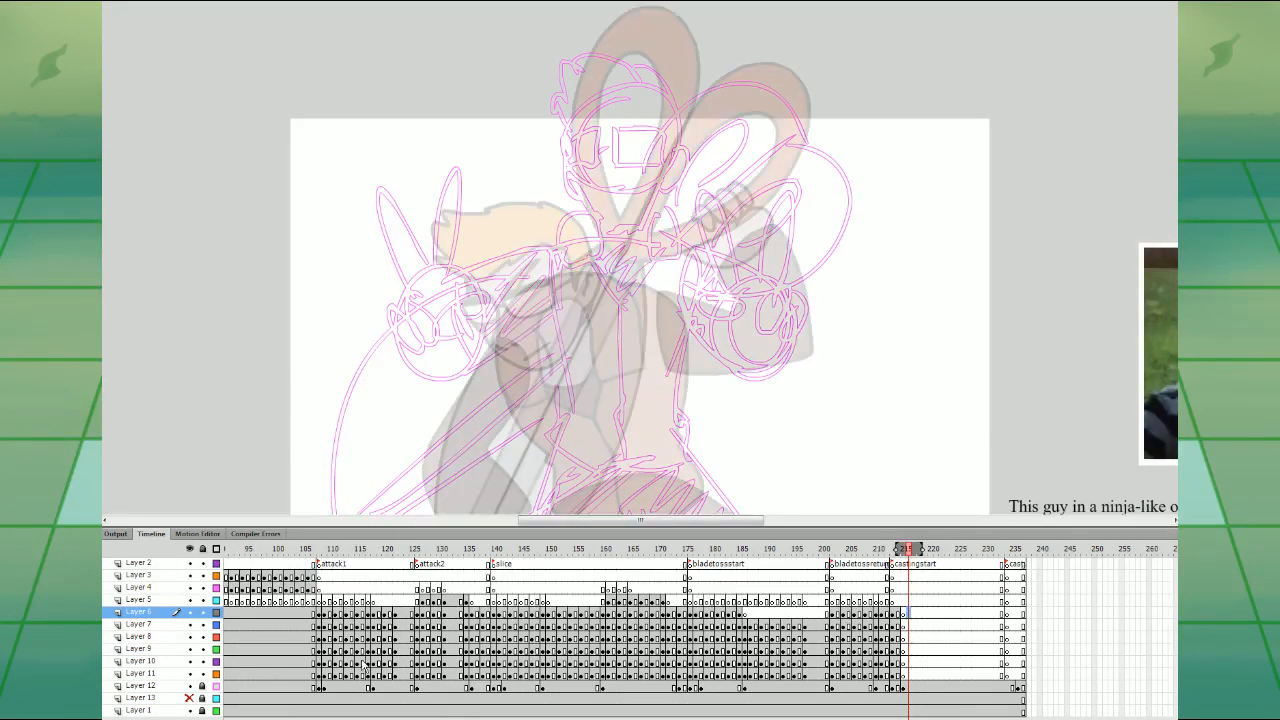
- Outline the nose, glasses, jaw, ear and spiky hair of the head on Layer 6, following the rough sketch
left_click_drag(602, 152, 598, 188)
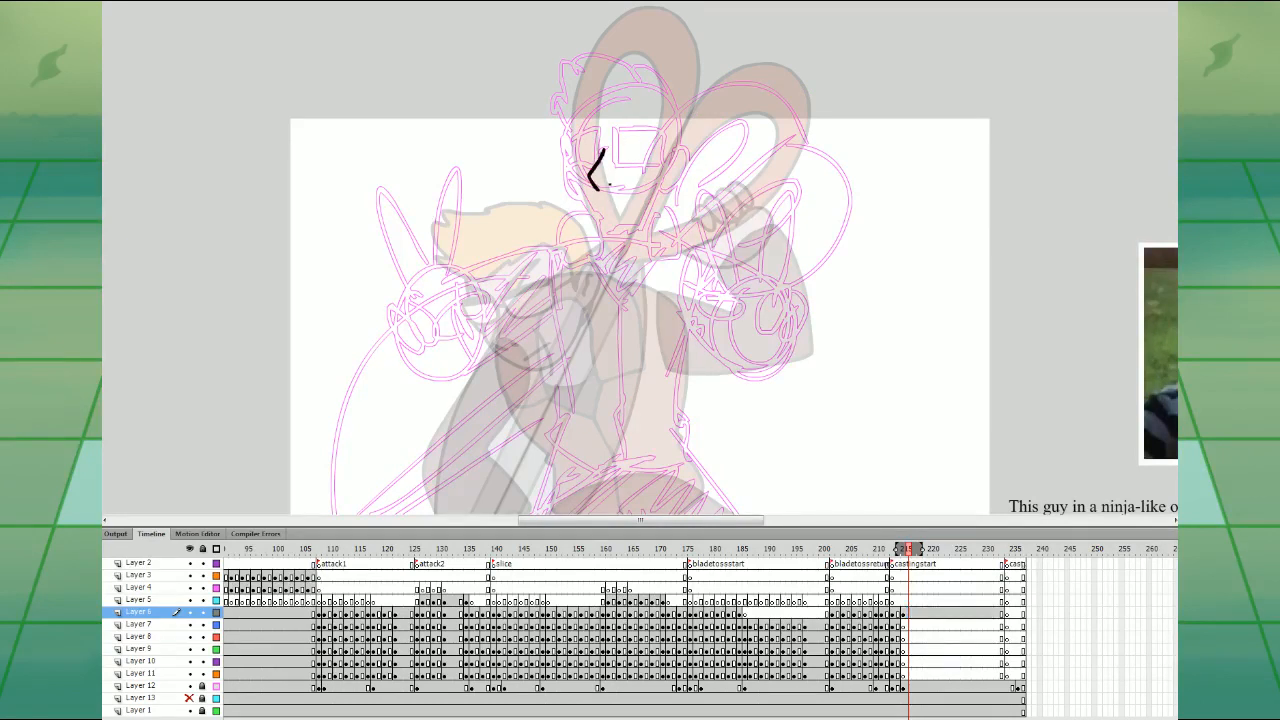
mouse_move(614, 134)
left_mouse_down()
mouse_move(617, 167)
mouse_move(660, 166)
mouse_move(618, 132)
mouse_move(652, 136)
mouse_move(601, 151)
mouse_move(600, 138)
mouse_move(562, 142)
mouse_move(592, 174)
mouse_move(598, 138)
left_mouse_up()
key("ctrl+z")
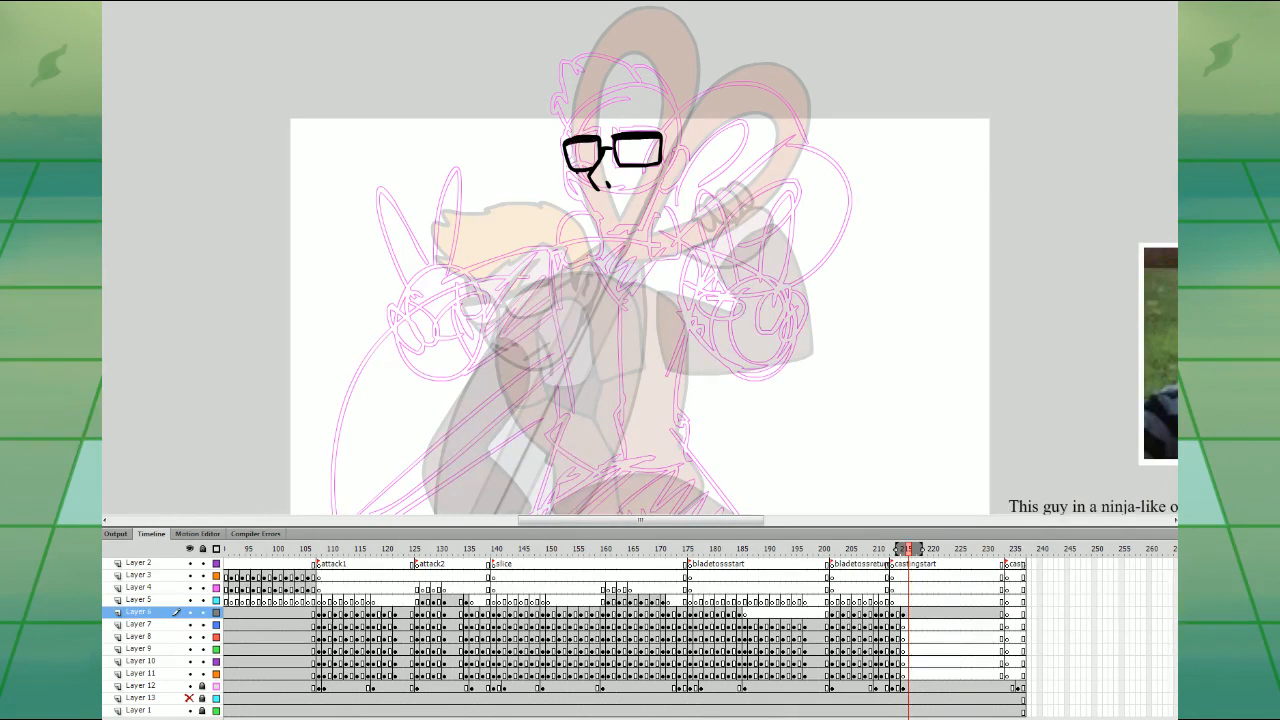
mouse_move(570, 179)
left_mouse_down()
mouse_move(616, 232)
mouse_move(573, 185)
mouse_move(603, 232)
mouse_move(646, 228)
mouse_move(681, 184)
mouse_move(694, 121)
mouse_move(659, 73)
mouse_move(606, 62)
mouse_move(570, 86)
mouse_move(568, 122)
left_mouse_up()
key("ctrl+z")
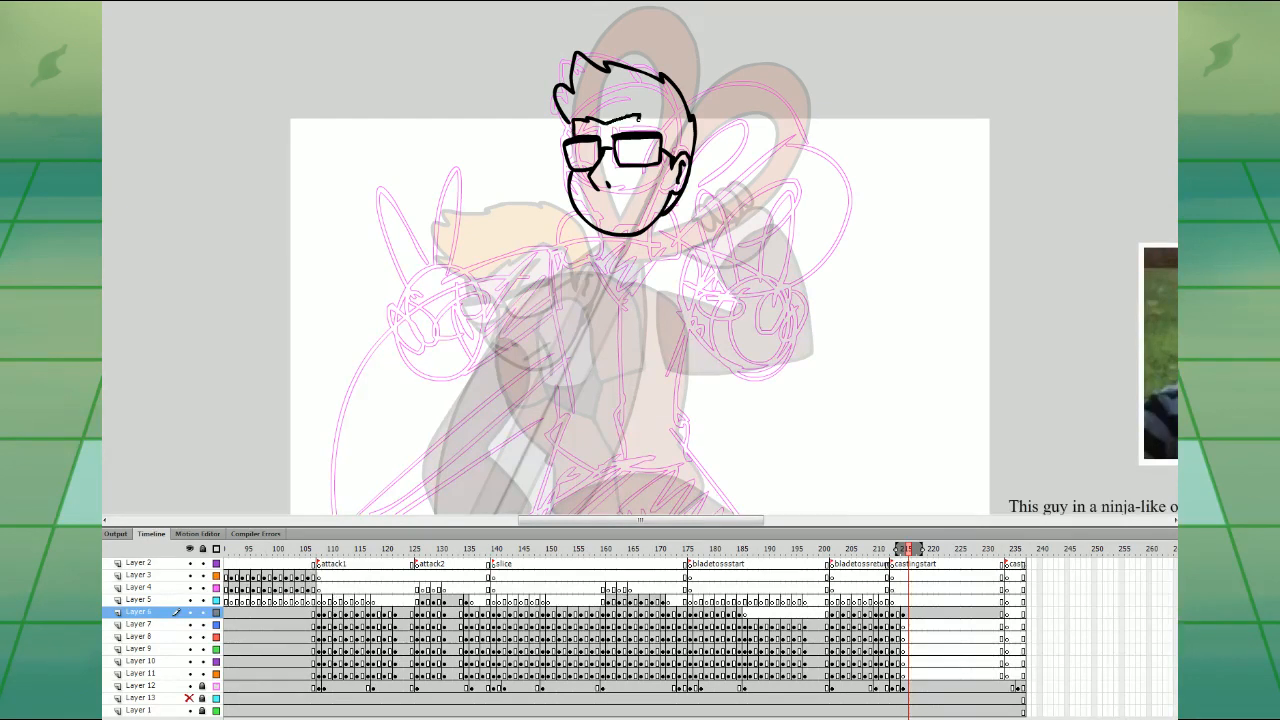
- Draw the sideburn and the heavy eyebrow strokes above the glasses on Layer 6
mouse_move(640, 118)
left_mouse_down()
mouse_move(668, 128)
mouse_move(674, 156)
left_mouse_up()
left_click_drag(600, 127, 576, 133)
key("ctrl+z")
key("ctrl+z")
left_click_drag(654, 127, 620, 131)
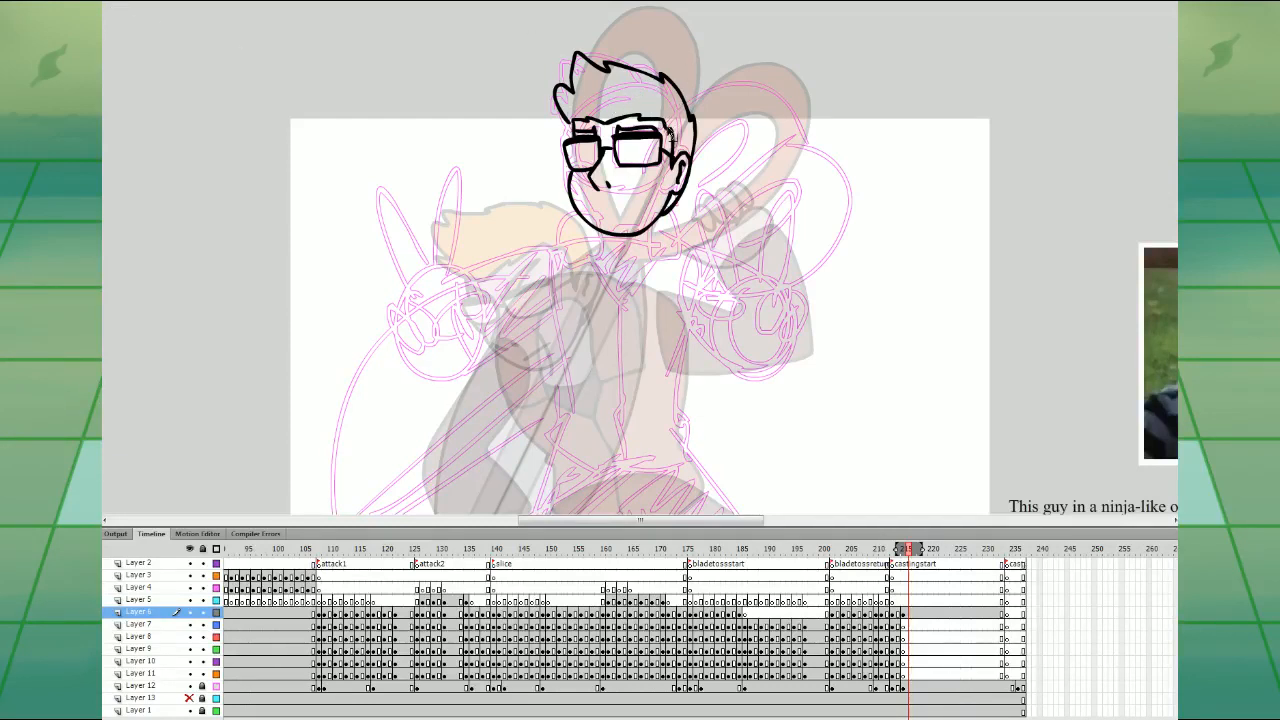
- Erase the front hair tuft and the hairline strokes, redraw them more cleanly, and add the mouth
left_click(564, 104)
key("Delete")
left_click(641, 125)
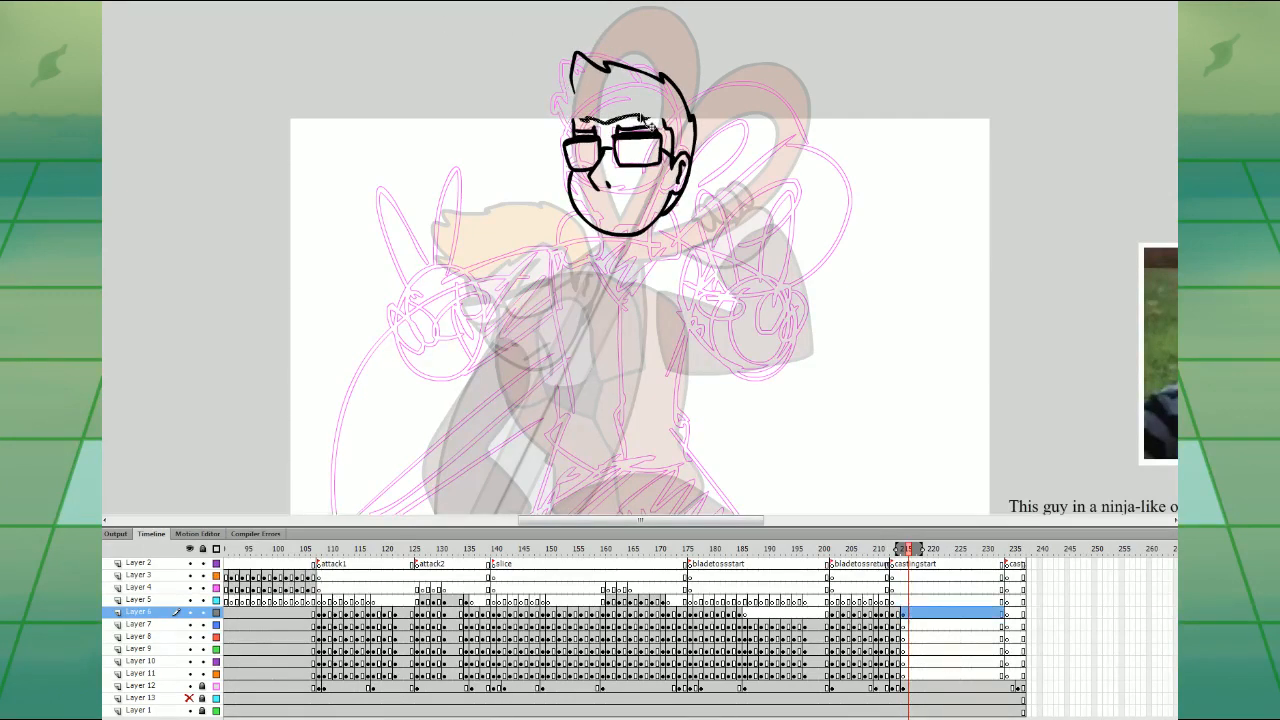
key("Delete")
mouse_move(604, 116)
left_mouse_down()
mouse_move(640, 104)
mouse_move(581, 116)
mouse_move(580, 85)
mouse_move(575, 118)
left_mouse_up()
key("ctrl+z")
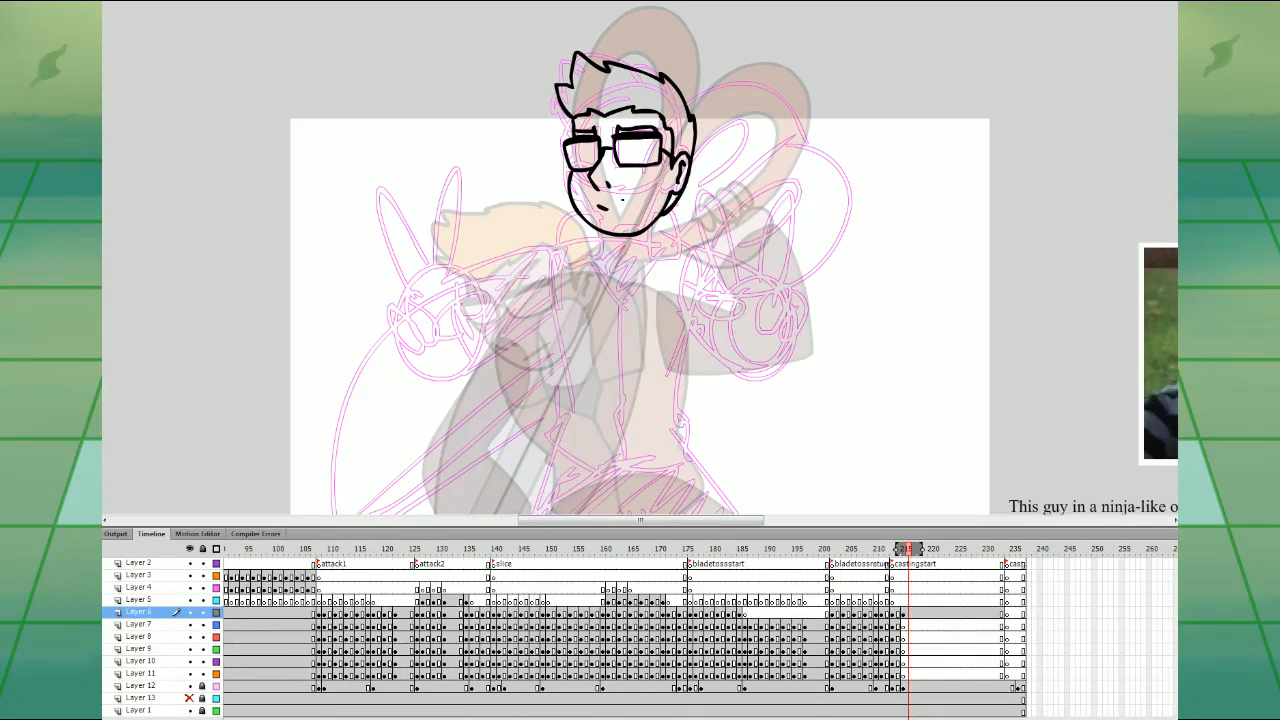
- Draw the jacket collar, neck lines and V-shaped neckline below the head on Layer 7
mouse_move(824, 304)
left_mouse_down()
mouse_move(826, 234)
mouse_move(818, 272)
left_mouse_up()
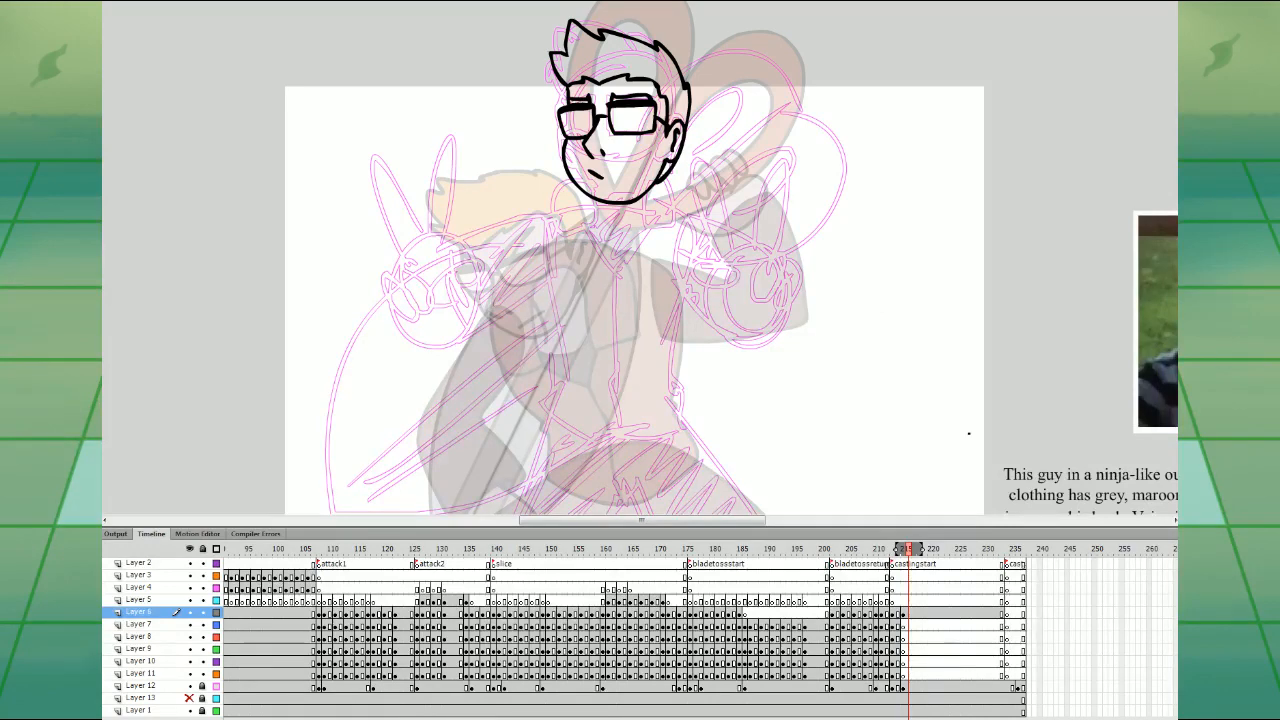
left_click(908, 624)
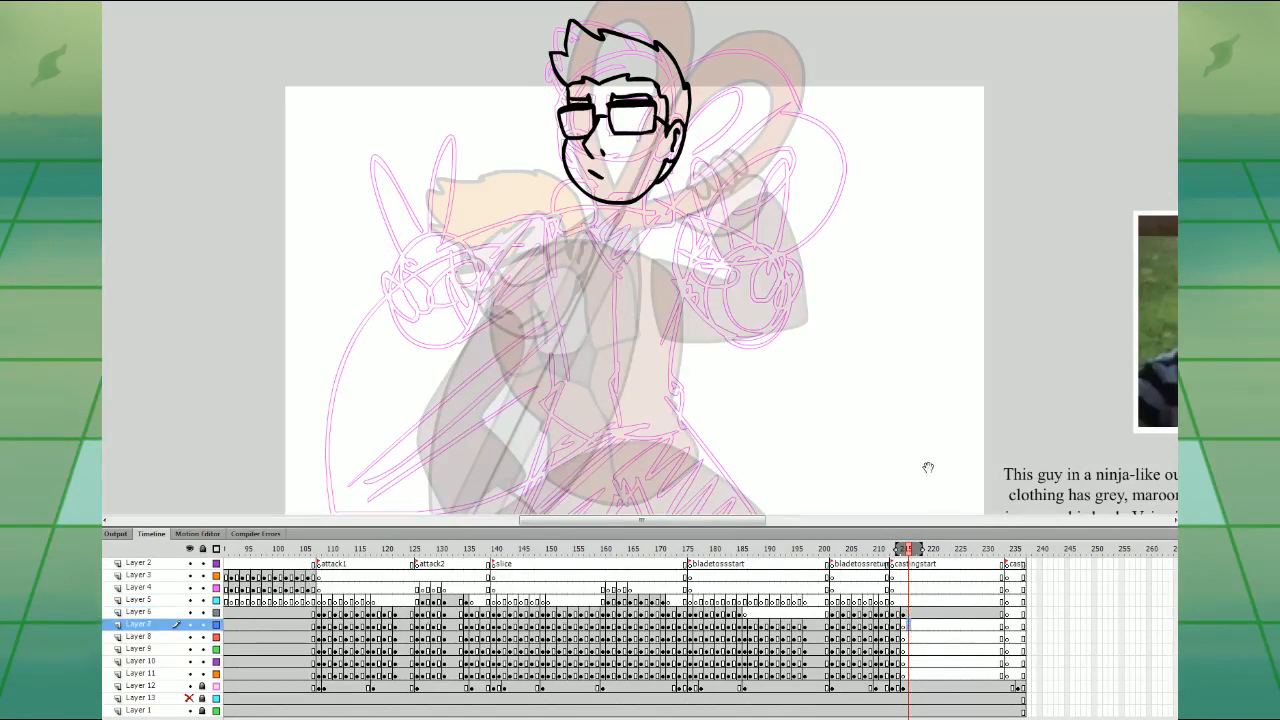
left_click_drag(926, 466, 967, 410)
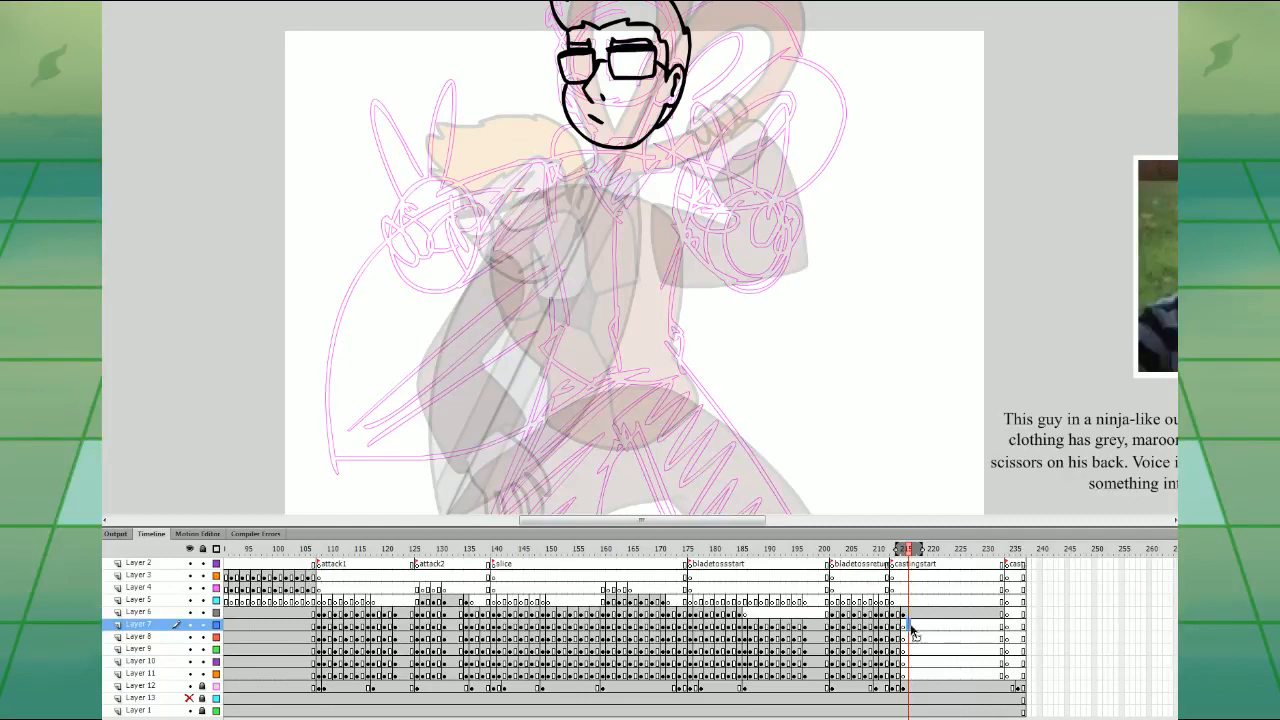
mouse_move(573, 120)
left_mouse_down()
mouse_move(584, 163)
mouse_move(631, 127)
left_mouse_up()
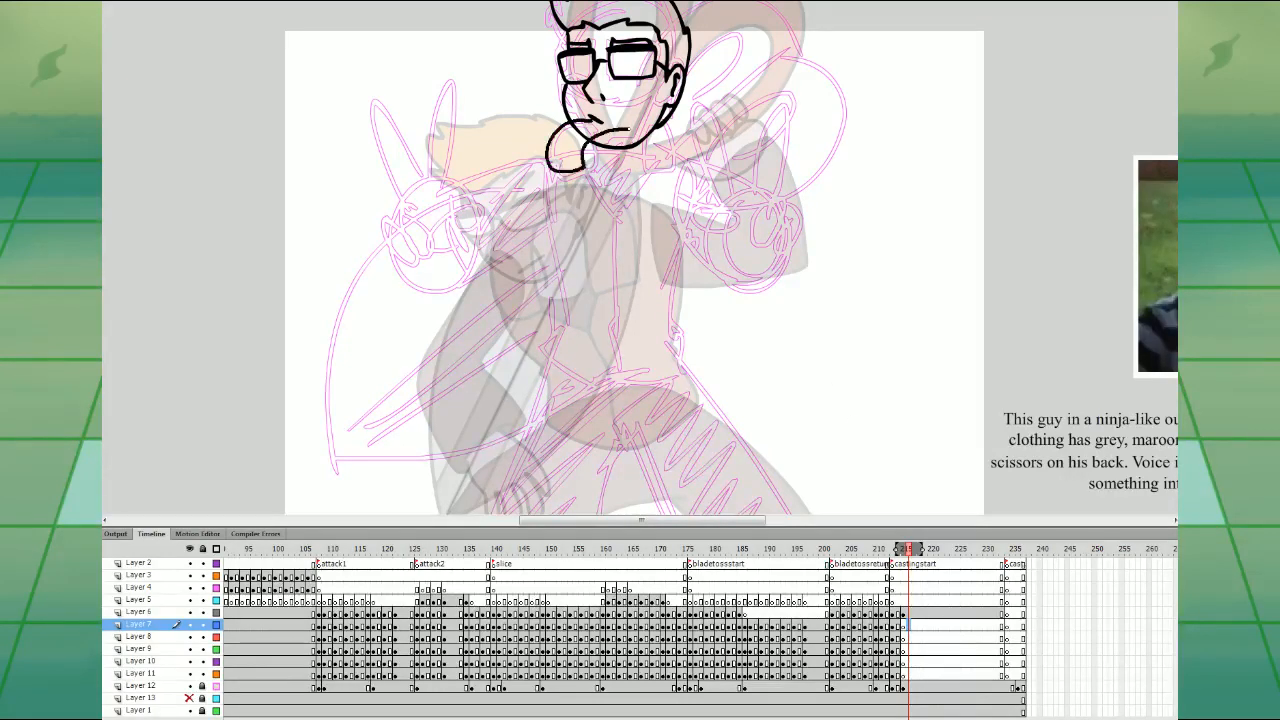
mouse_move(649, 172)
left_mouse_down()
mouse_move(681, 126)
mouse_move(610, 118)
left_mouse_up()
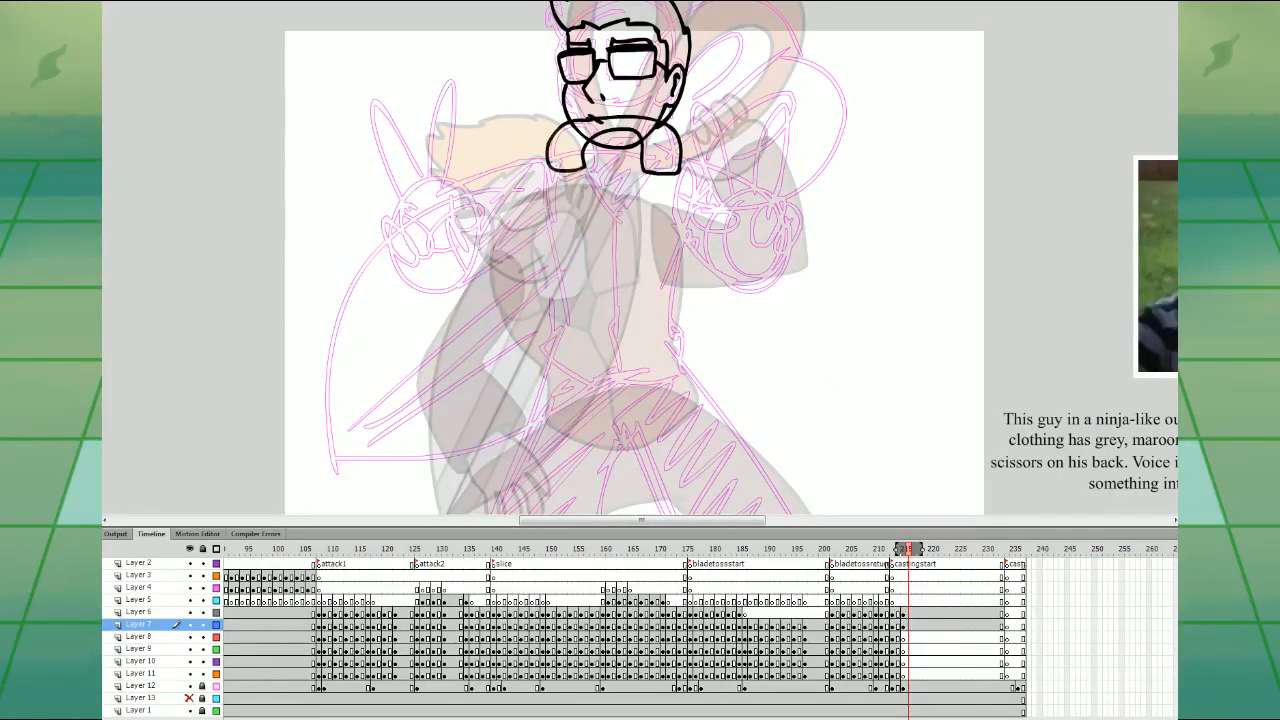
mouse_move(580, 170)
left_mouse_down()
mouse_move(630, 200)
mouse_move(652, 172)
mouse_move(647, 182)
left_mouse_up()
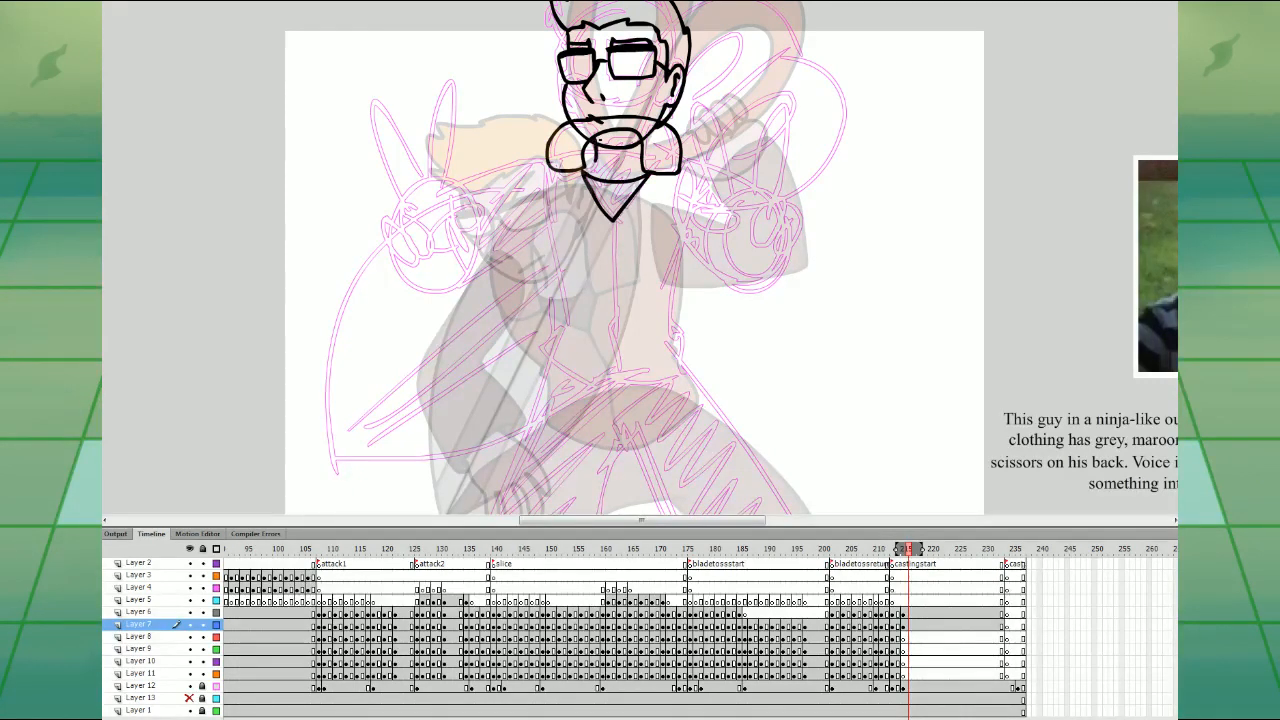
key("Delete")
mouse_move(592, 148)
left_mouse_down()
mouse_move(582, 166)
mouse_move(597, 134)
left_mouse_up()
left_click(908, 624)
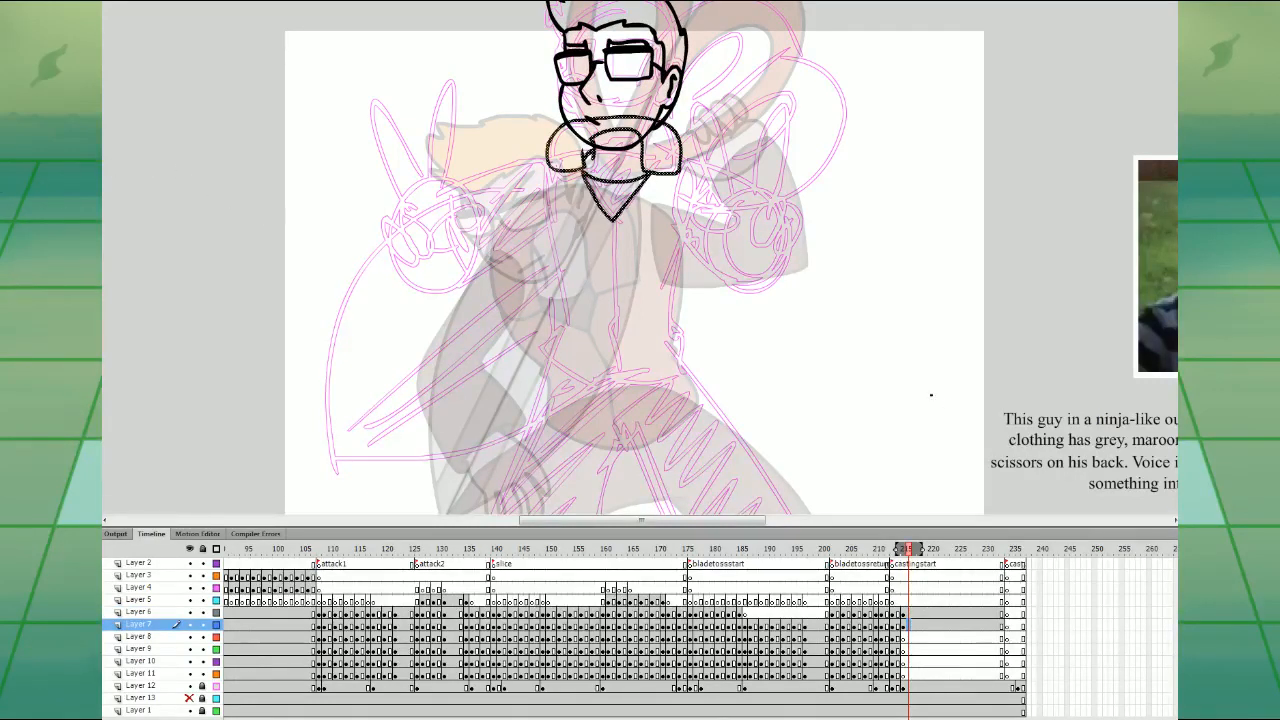
- Outline the vest's shoulders, sides and hem on Layer 7 and draw its centre seam from neckline to hem
mouse_move(546, 160)
left_mouse_down()
mouse_move(526, 186)
mouse_move(559, 303)
mouse_move(560, 366)
mouse_move(606, 386)
mouse_move(680, 347)
mouse_move(679, 282)
mouse_move(704, 203)
mouse_move(686, 160)
left_mouse_up()
left_click_drag(611, 220, 612, 305)
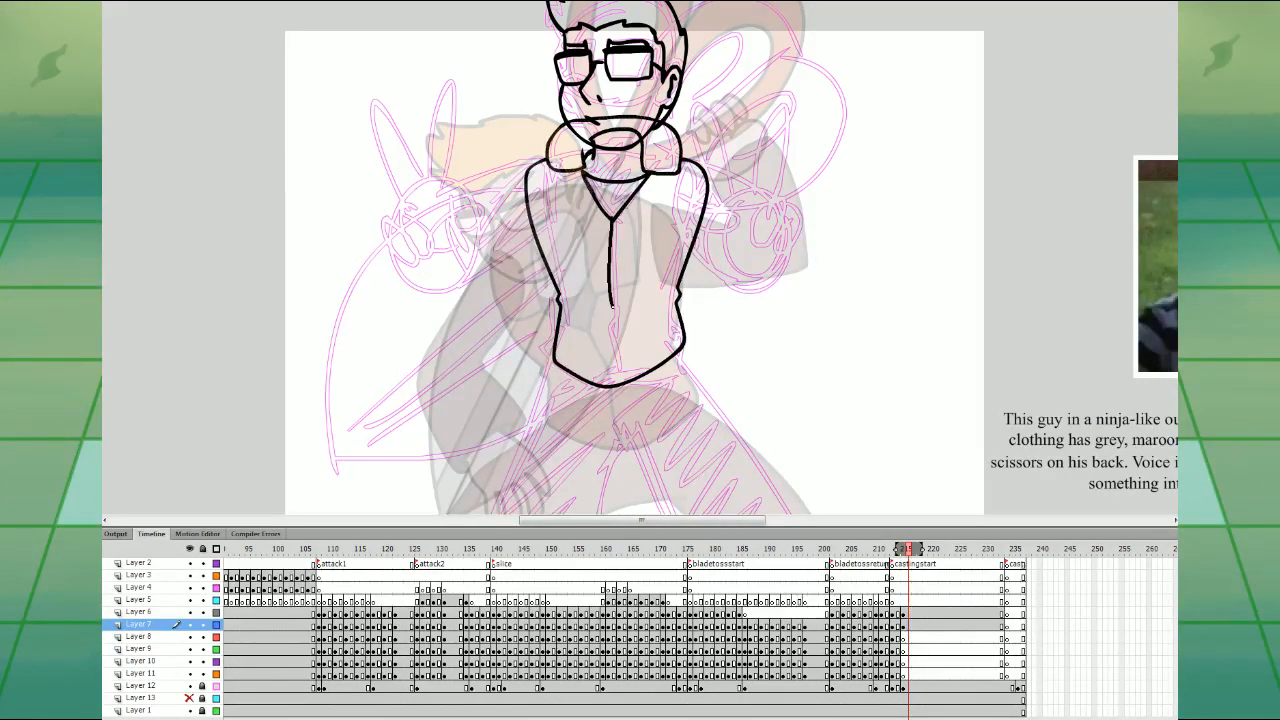
key("ctrl+z")
left_click_drag(612, 222, 614, 384)
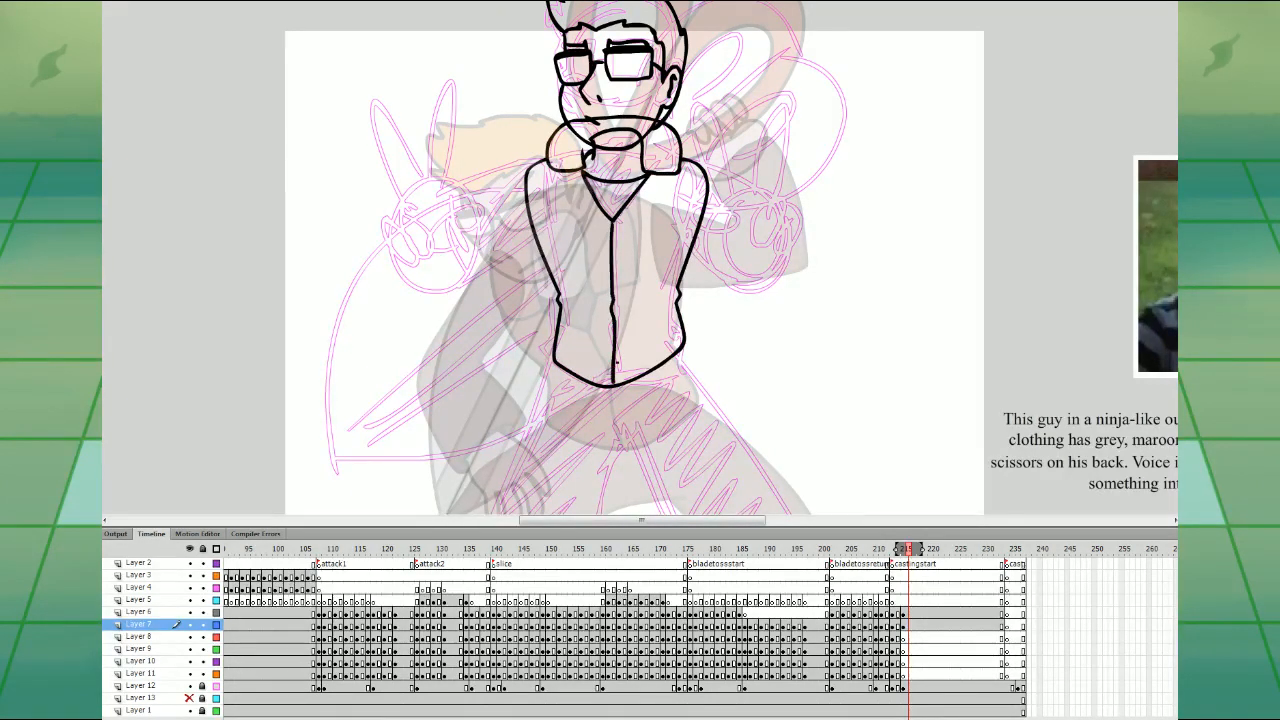
- Draw the two bent sleeves on either side of the vest, one on Layer 8 and one on Layer 9
left_click_drag(803, 355, 832, 290)
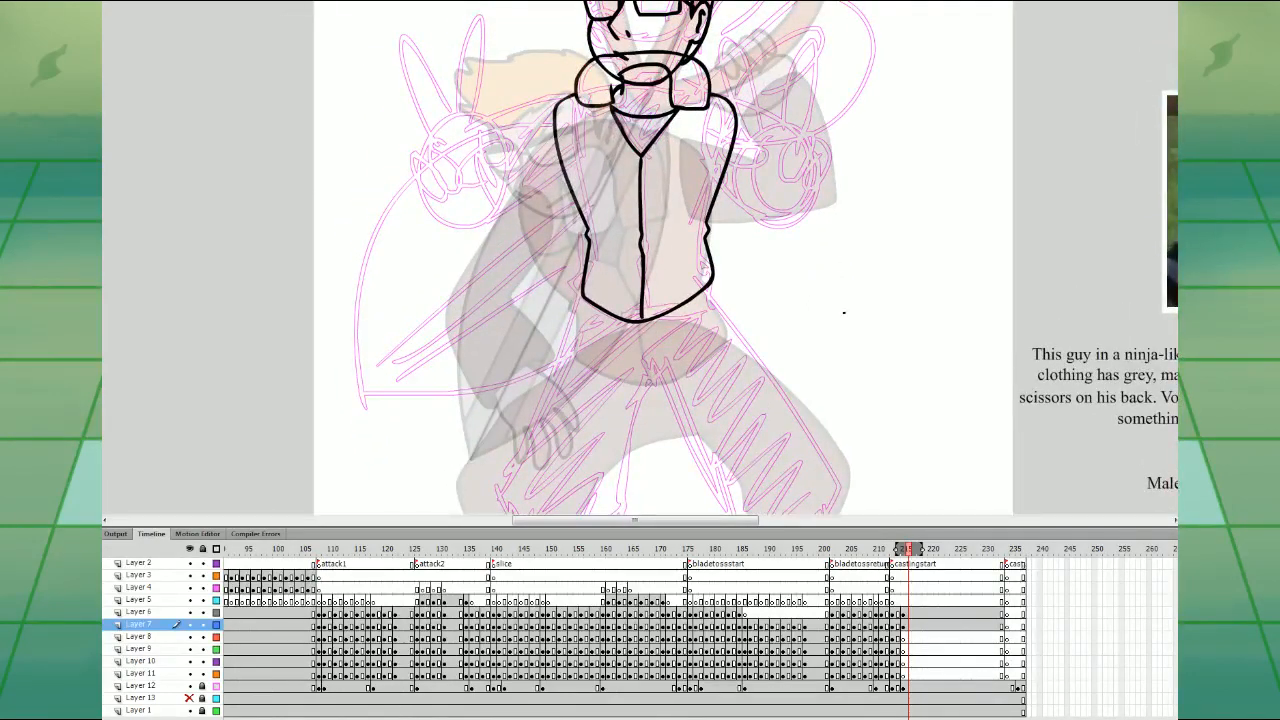
left_click_drag(930, 348, 940, 393)
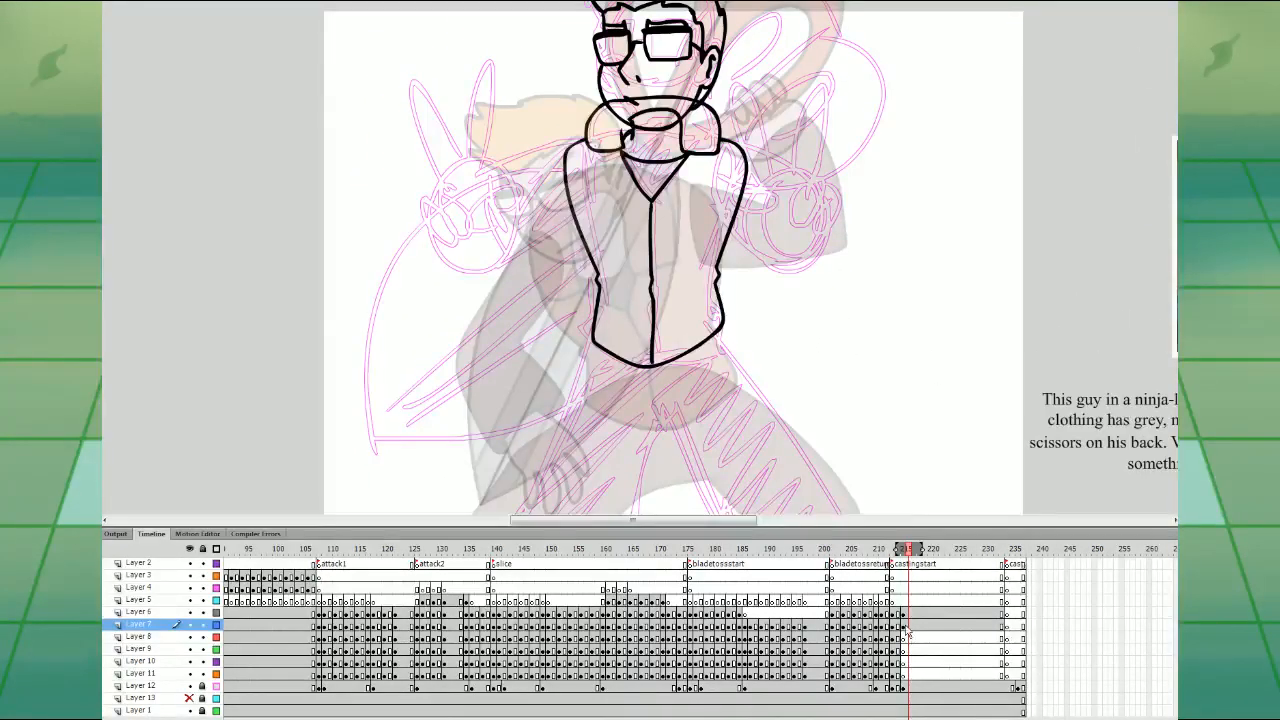
left_click(905, 625)
left_click_drag(905, 633, 905, 638)
left_click(904, 625)
key("F7")
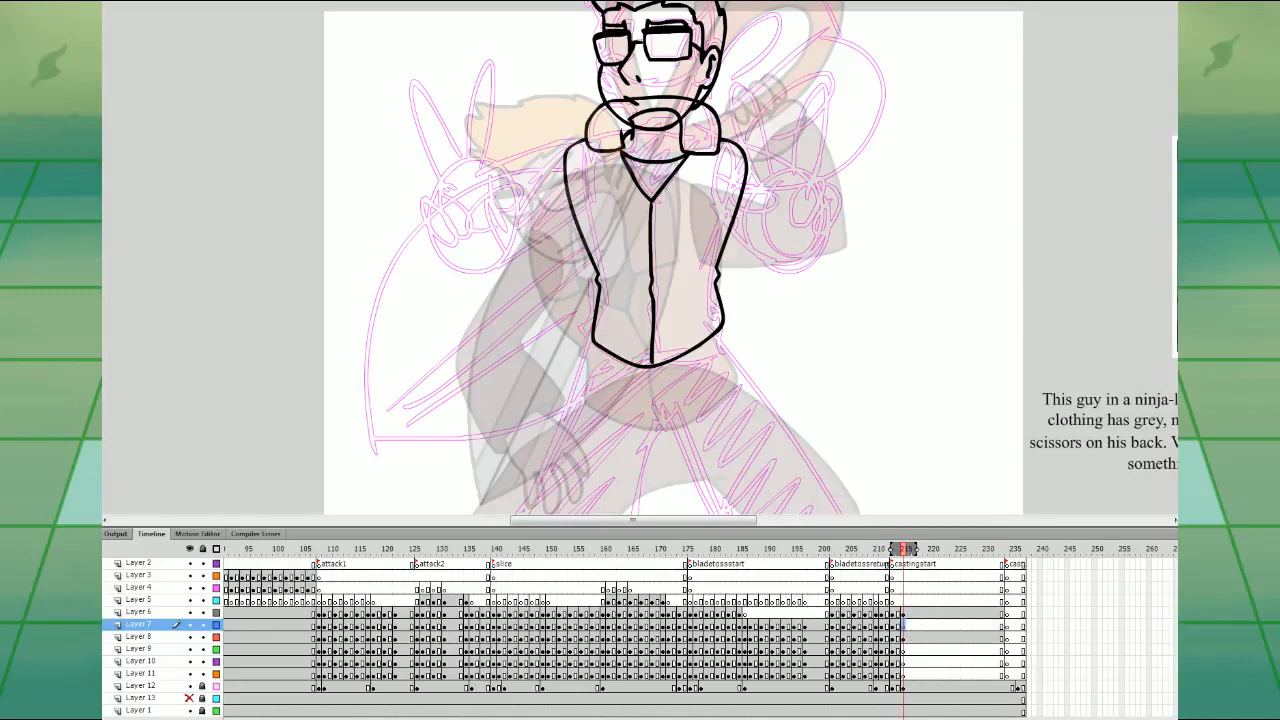
mouse_move(738, 146)
left_mouse_down()
mouse_move(718, 188)
mouse_move(788, 268)
mouse_move(836, 198)
mouse_move(738, 147)
left_mouse_up()
left_click(904, 650)
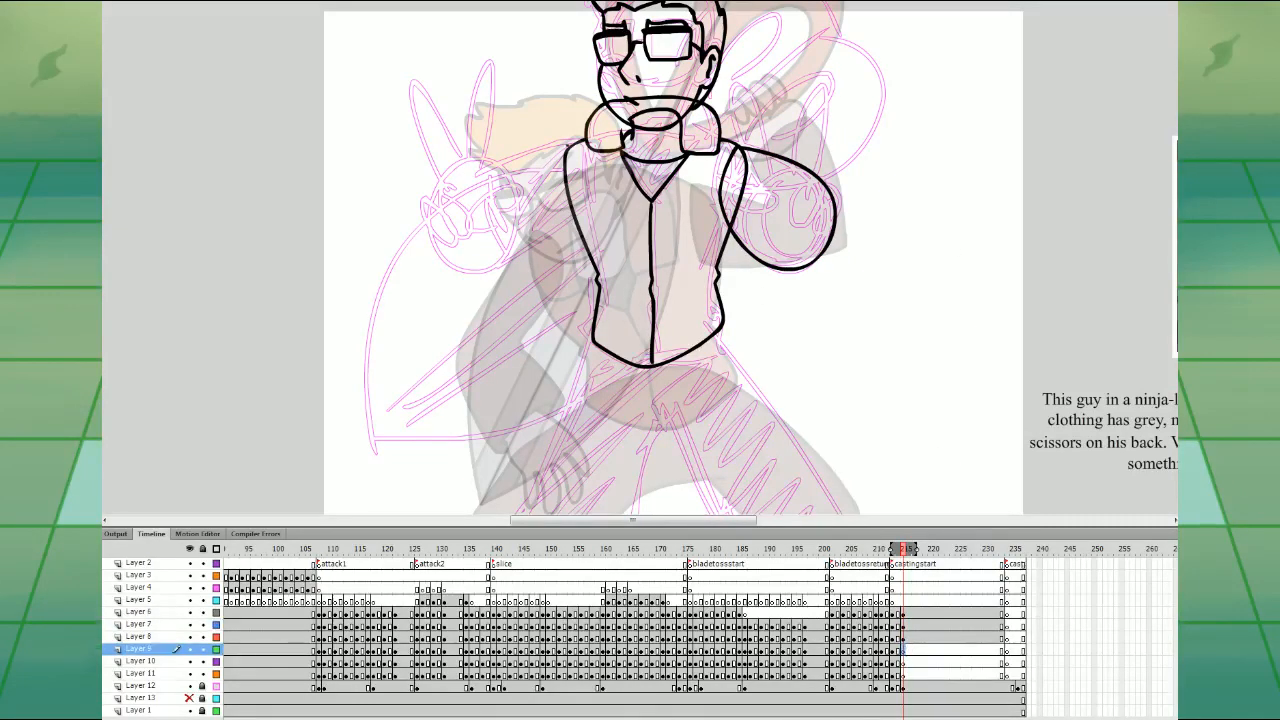
mouse_move(574, 150)
left_mouse_down()
mouse_move(462, 194)
mouse_move(540, 262)
mouse_move(592, 156)
mouse_move(576, 146)
left_mouse_up()
- Draw the waist, baggy trouser legs, wrapped ankles and shoes on Layer 10, following the wide-stance sketch
scroll(920, 329, "down", 5)
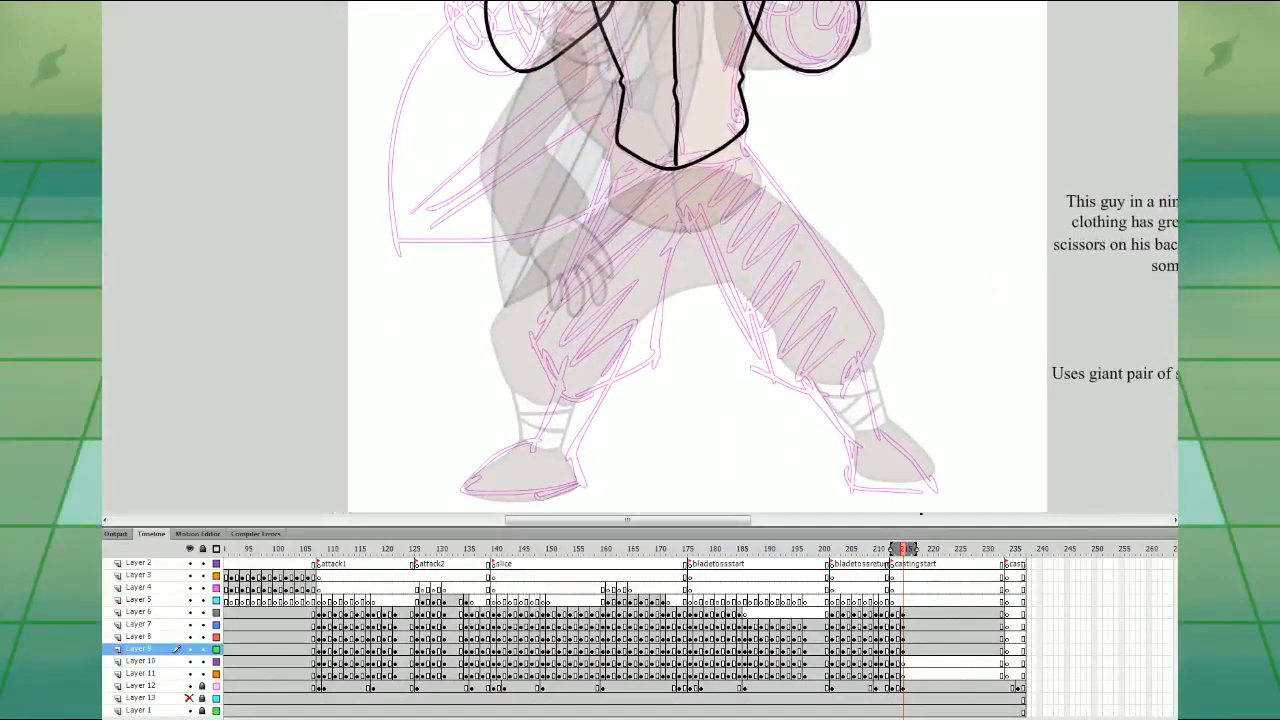
left_click(904, 661)
left_click_drag(937, 394, 940, 425)
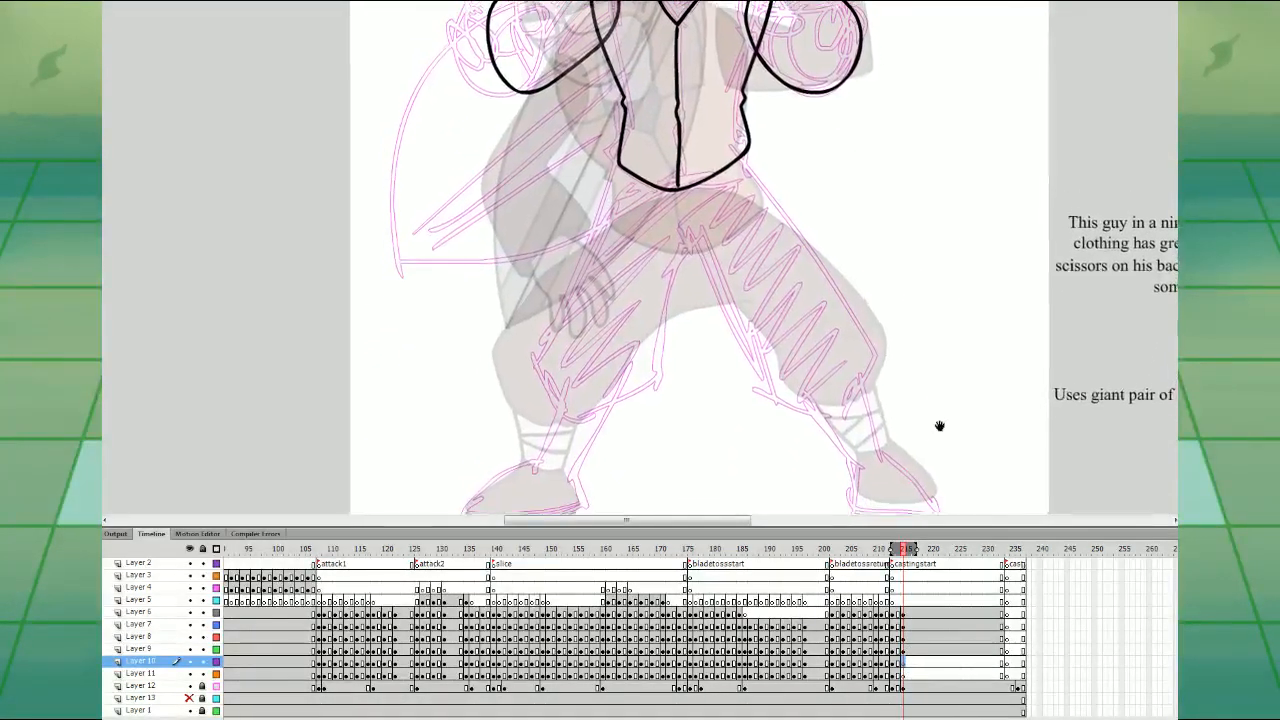
mouse_move(628, 150)
left_mouse_down()
mouse_move(546, 318)
mouse_move(588, 414)
mouse_move(652, 370)
mouse_move(678, 252)
mouse_move(814, 408)
mouse_move(858, 398)
mouse_move(868, 324)
mouse_move(794, 217)
mouse_move(667, 132)
mouse_move(628, 155)
mouse_move(746, 125)
left_mouse_up()
mouse_move(660, 350)
left_mouse_down()
mouse_move(650, 416)
mouse_move(690, 412)
mouse_move(722, 356)
mouse_move(579, 452)
mouse_move(627, 470)
mouse_move(681, 452)
mouse_move(678, 427)
mouse_move(711, 372)
mouse_move(688, 409)
left_mouse_up()
key("ctrl+z")
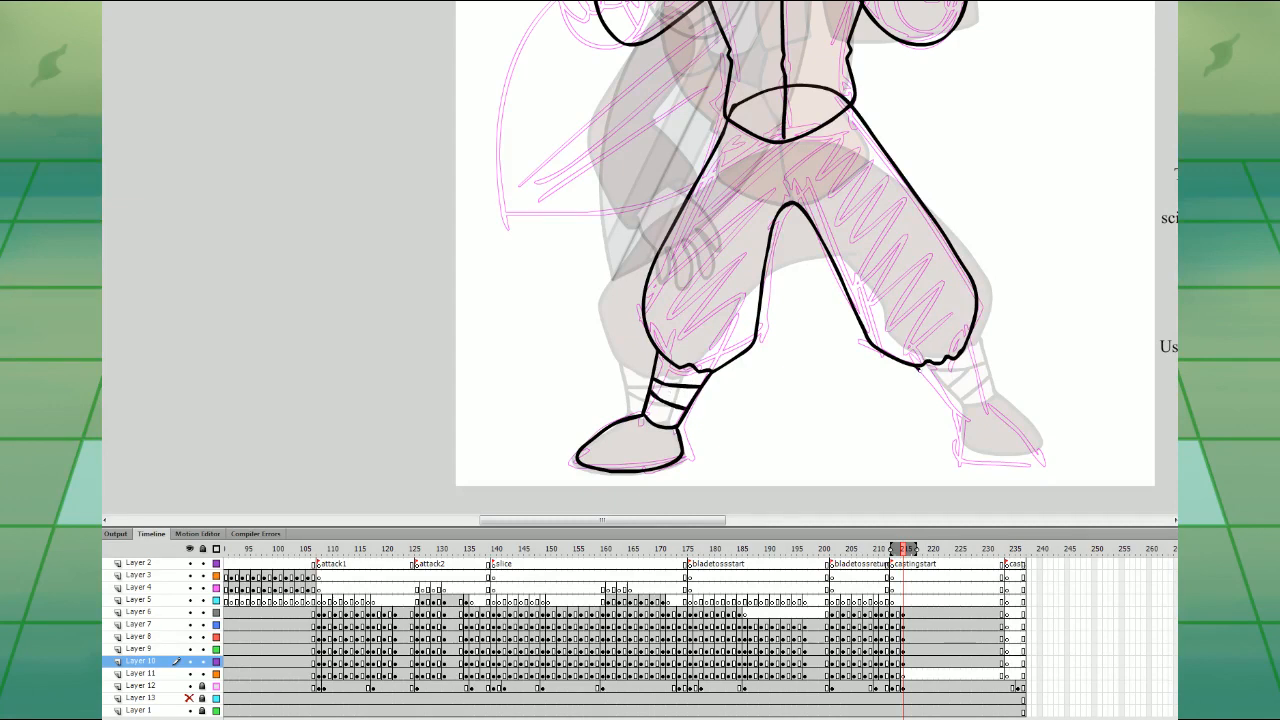
mouse_move(918, 368)
left_mouse_down()
mouse_move(954, 412)
mouse_move(957, 444)
mouse_move(1010, 457)
mouse_move(1007, 402)
mouse_move(991, 395)
mouse_move(970, 337)
left_mouse_up()
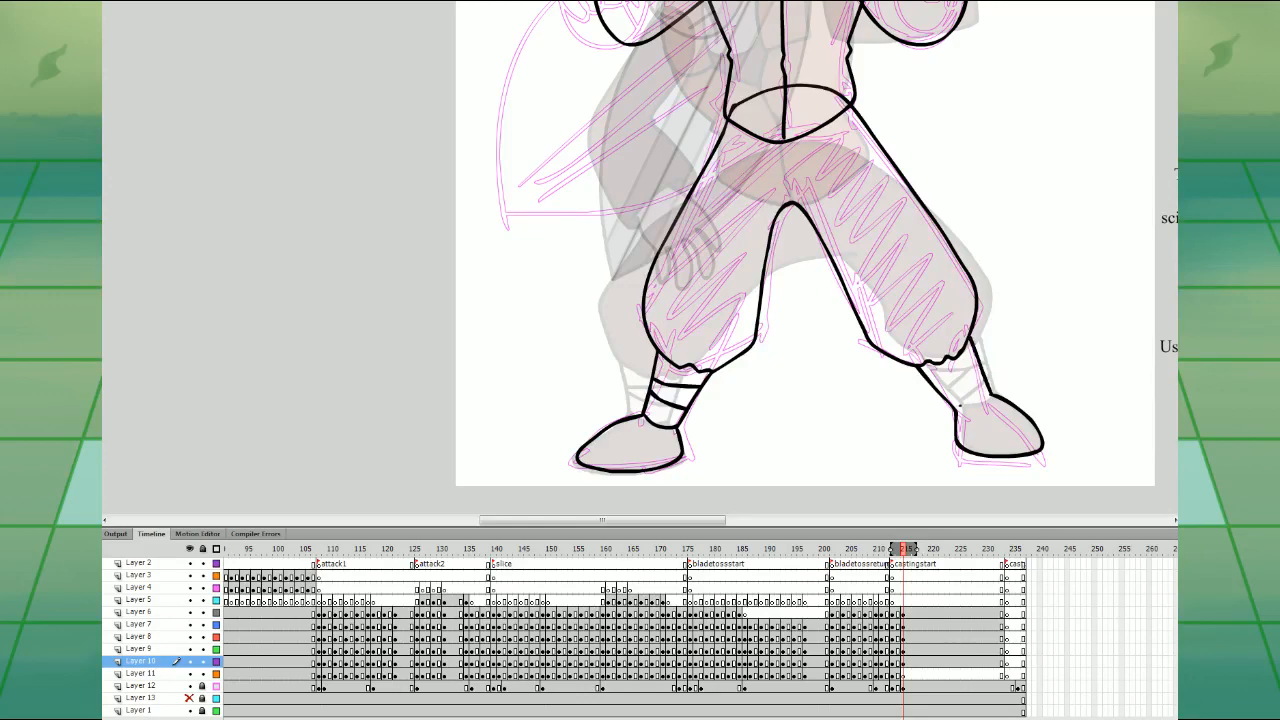
mouse_move(956, 410)
left_mouse_down()
mouse_move(992, 396)
mouse_move(980, 366)
mouse_move(957, 378)
mouse_move(986, 382)
left_mouse_up()
- Insert blank keyframes on Layers 4 and 5 at the frame of the new casting pose
mouse_move(1007, 210)
left_mouse_down()
mouse_move(1000, 391)
mouse_move(956, 418)
mouse_move(997, 286)
mouse_move(966, 434)
mouse_move(980, 449)
left_mouse_up()
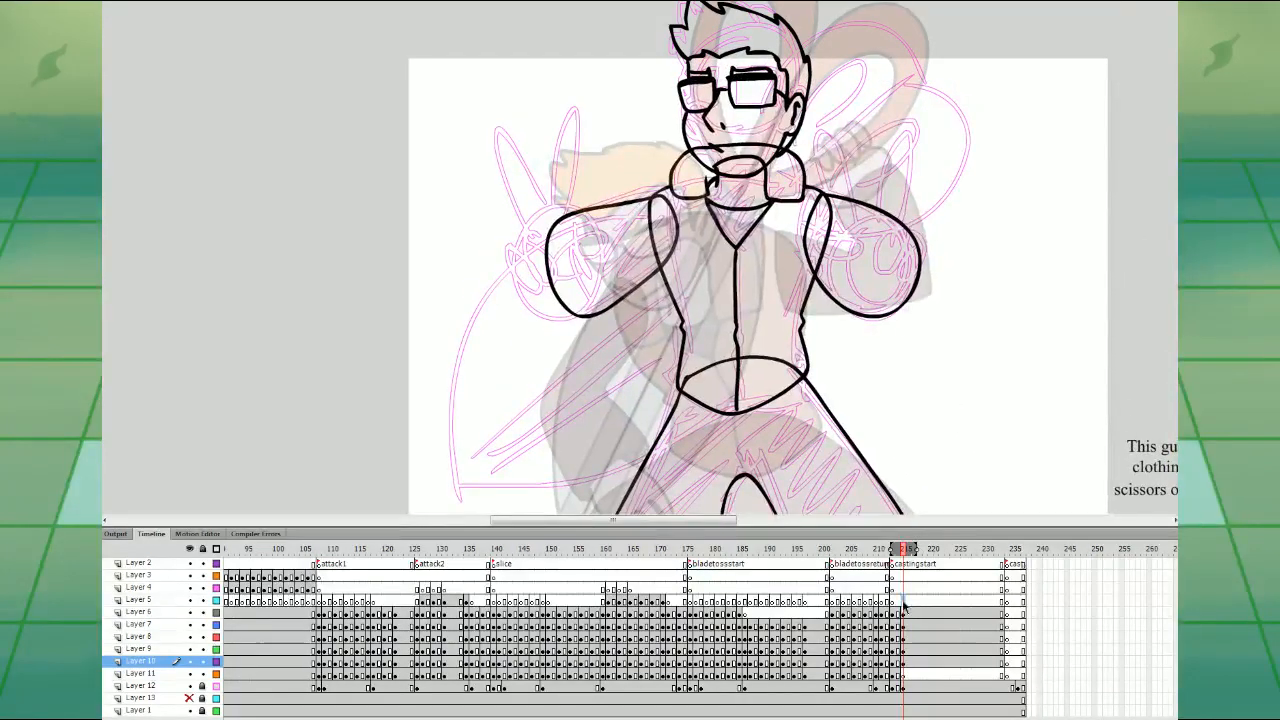
left_click_drag(903, 603, 903, 590)
key("F7")
- Place the giant scissors on Layer 11 behind the body and rotate them diagonally, blade pointing down to the left as sketched
left_click(902, 674)
left_click(898, 676)
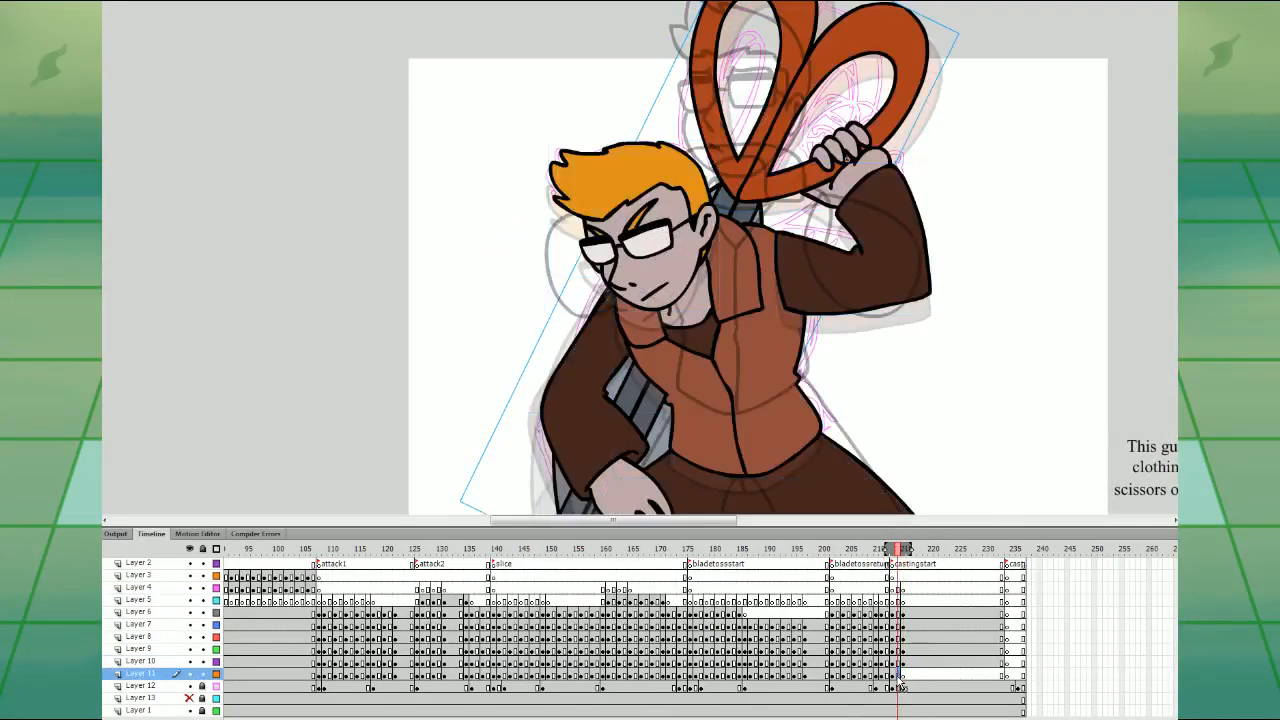
left_click(903, 676)
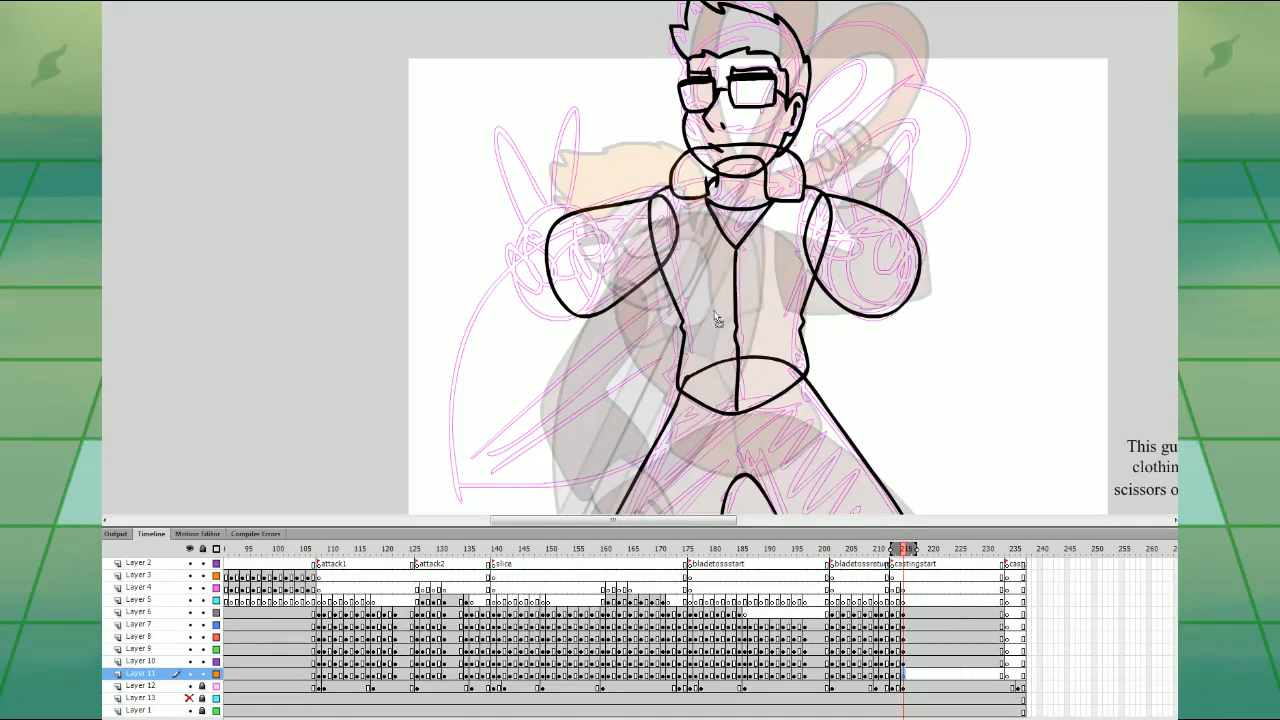
left_click_drag(715, 316, 730, 316)
key("q")
key("ctrl+minus")
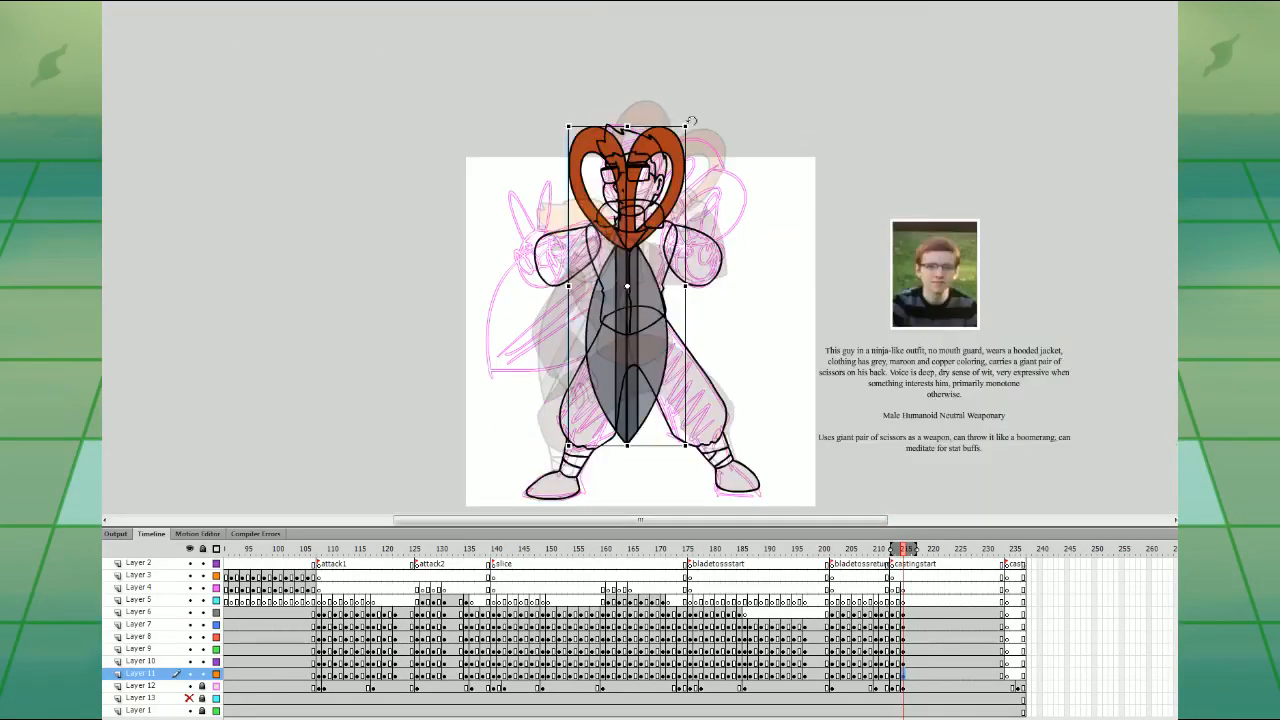
left_click_drag(691, 121, 737, 207)
left_click(805, 262)
key("ctrl+equal")
left_click(903, 600)
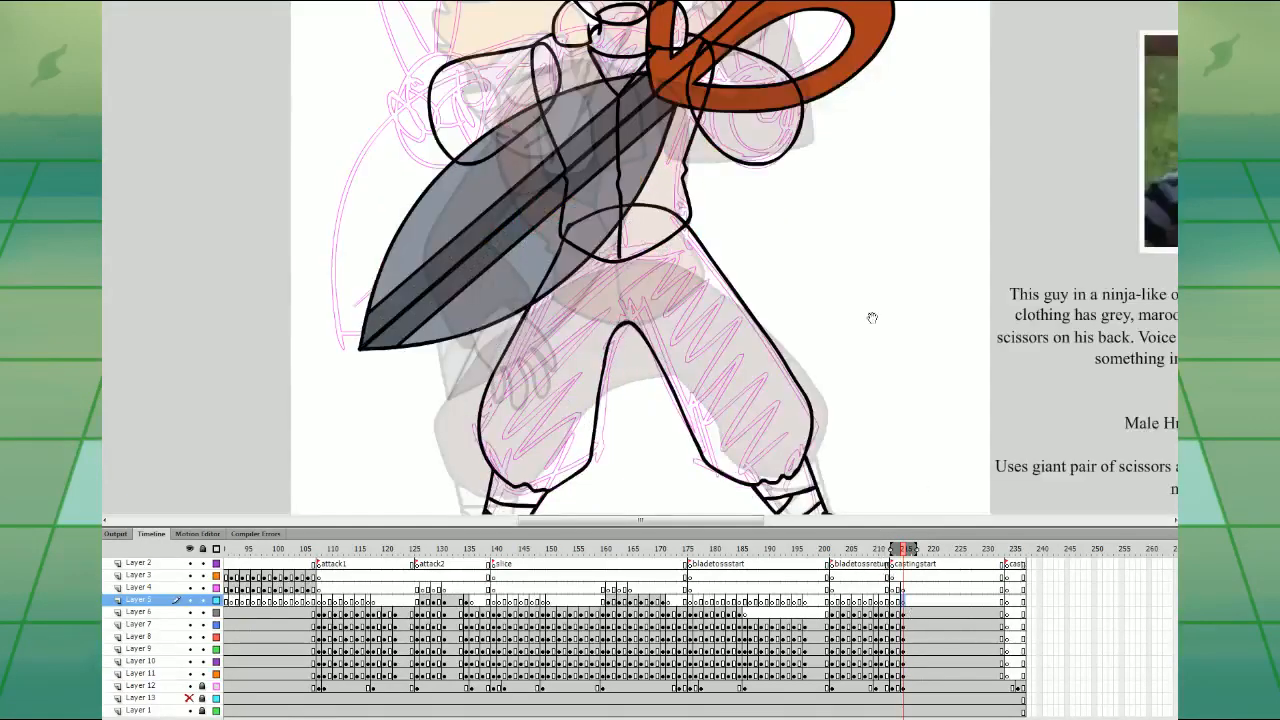
- Draw the raised hand's palm, thumb and curled fingers on Layer 4 at the end of the extended sleeve
left_click_drag(872, 318, 969, 501)
left_click_drag(793, 264, 804, 318)
left_click(903, 588)
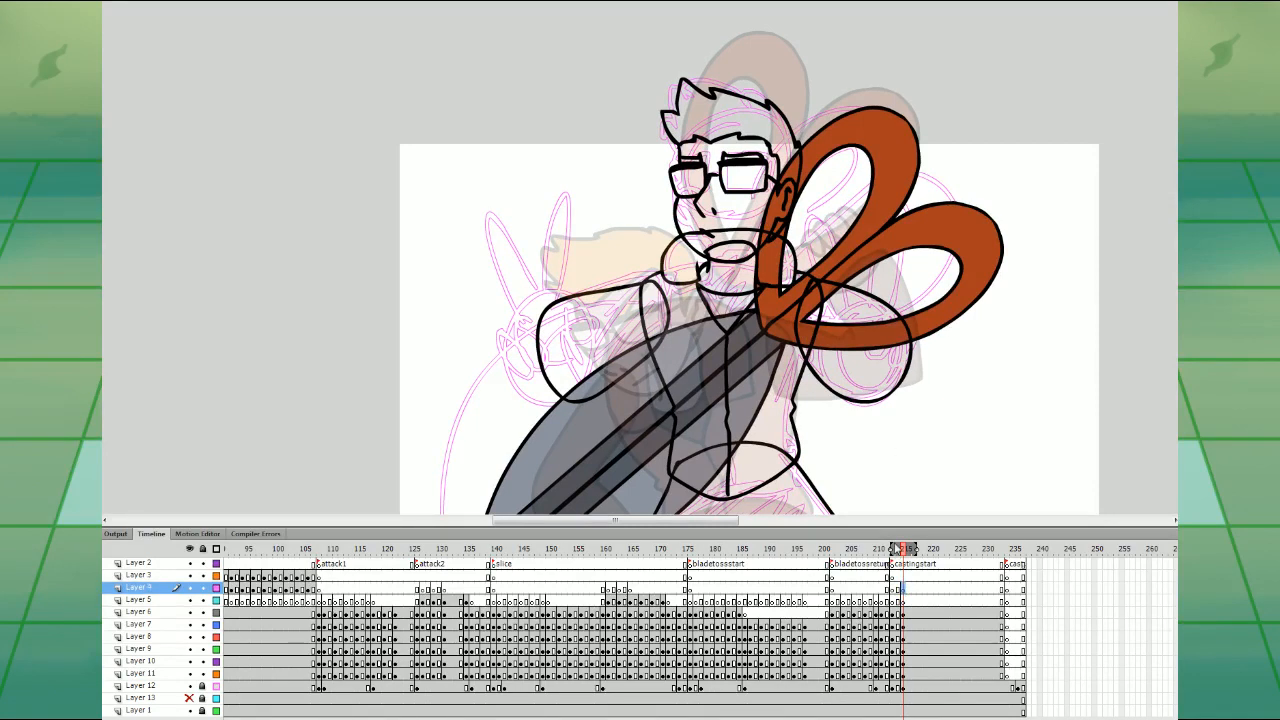
mouse_move(577, 336)
left_mouse_down()
mouse_move(567, 349)
mouse_move(573, 311)
mouse_move(540, 330)
mouse_move(604, 346)
mouse_move(586, 376)
mouse_move(557, 355)
mouse_move(595, 318)
mouse_move(556, 389)
left_mouse_up()
key("ctrl+z")
key("ctrl+z")
mouse_move(537, 331)
left_mouse_down()
mouse_move(513, 320)
mouse_move(546, 366)
left_mouse_up()
mouse_move(508, 331)
left_mouse_down()
mouse_move(542, 398)
mouse_move(556, 395)
mouse_move(542, 399)
mouse_move(556, 395)
left_mouse_up()
key("ctrl+z")
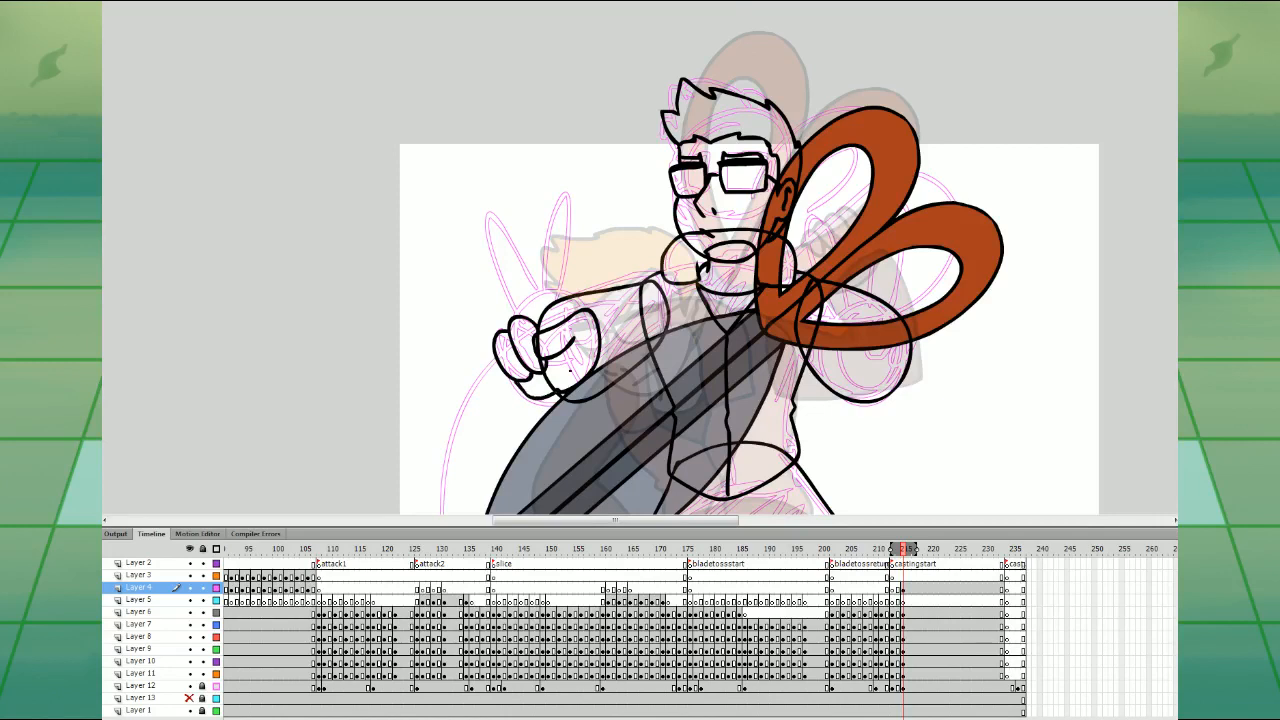
- Draw the two raised fingers spread wide in a V on Layer 5, above the curled fingers
key("space")
left_click_drag(874, 373, 875, 388)
left_click(904, 601)
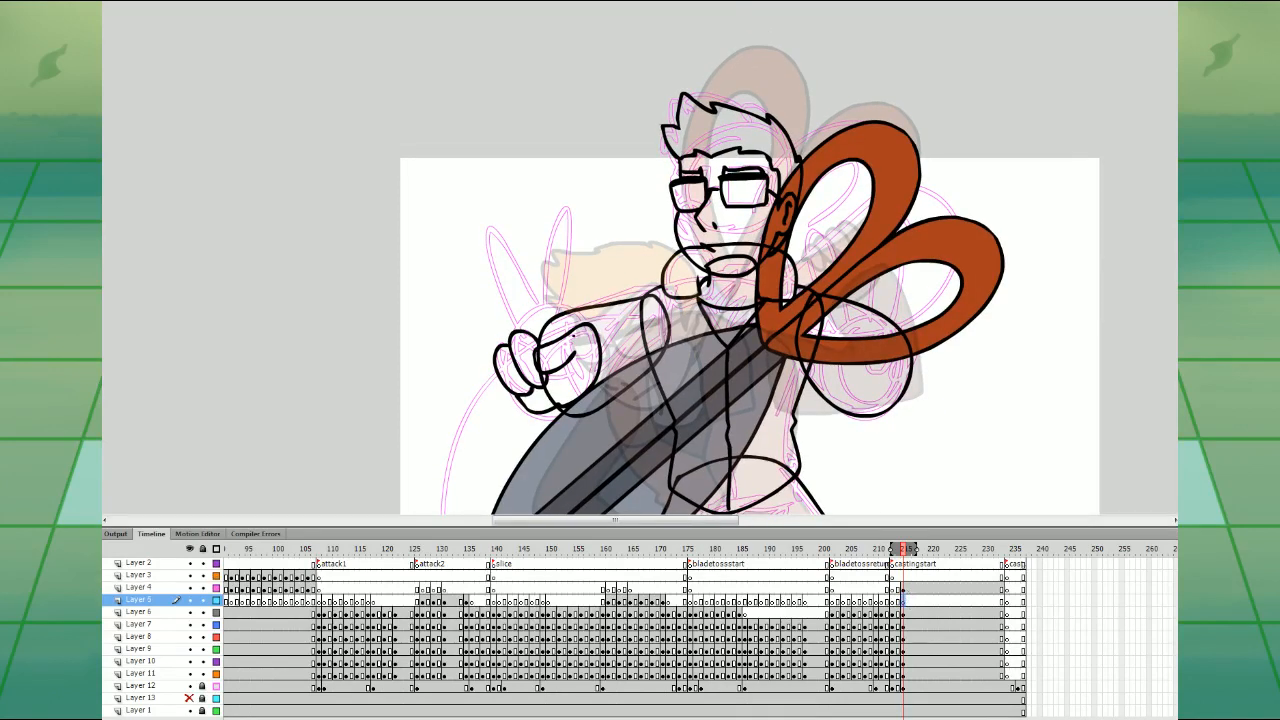
mouse_move(575, 340)
left_mouse_down()
mouse_move(582, 220)
mouse_move(555, 310)
mouse_move(584, 272)
mouse_move(553, 306)
mouse_move(505, 247)
mouse_move(500, 298)
mouse_move(556, 358)
mouse_move(574, 340)
left_mouse_up()
key("ctrl+z")
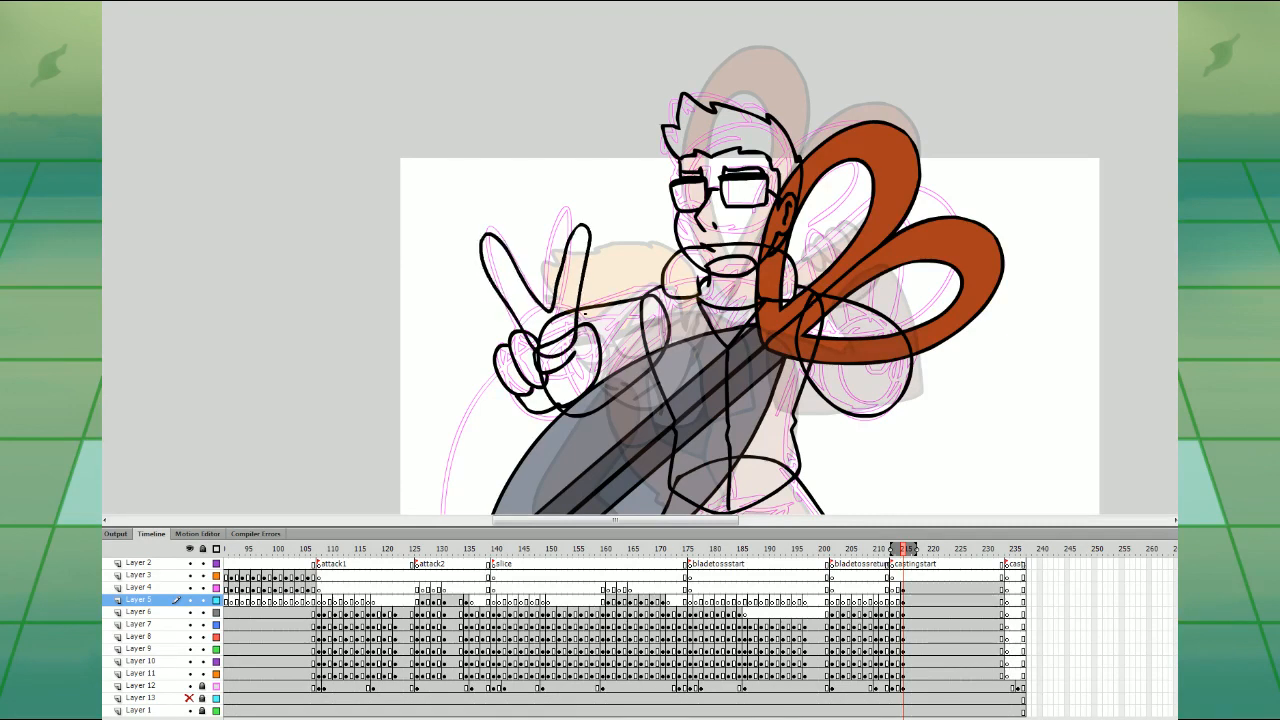
left_click(926, 600)
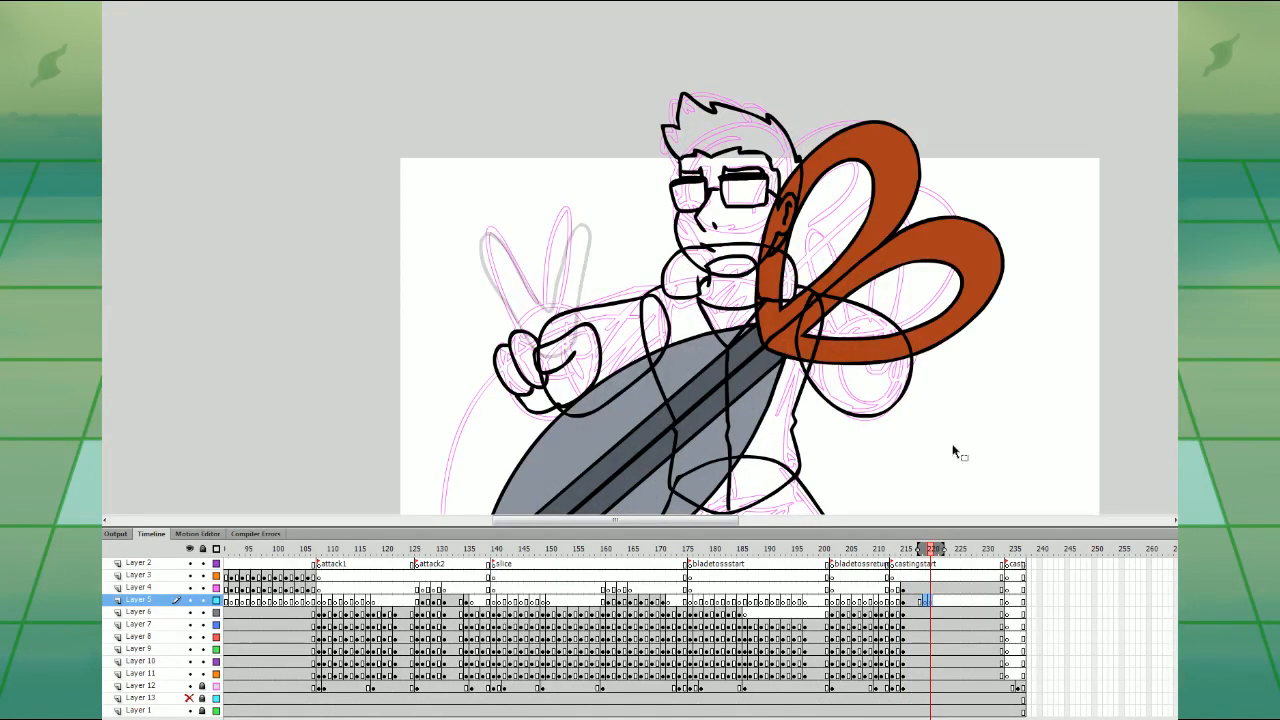
- Undo the spread fingers and try redrawing them as a V with straighter, blunter tips
key("ctrl+z")
key("ctrl+z")
key("ctrl+z")
mouse_move(573, 345)
left_mouse_down()
mouse_move(583, 278)
mouse_move(562, 248)
mouse_move(550, 310)
mouse_move(535, 305)
left_mouse_up()
left_click_drag(512, 244, 540, 300)
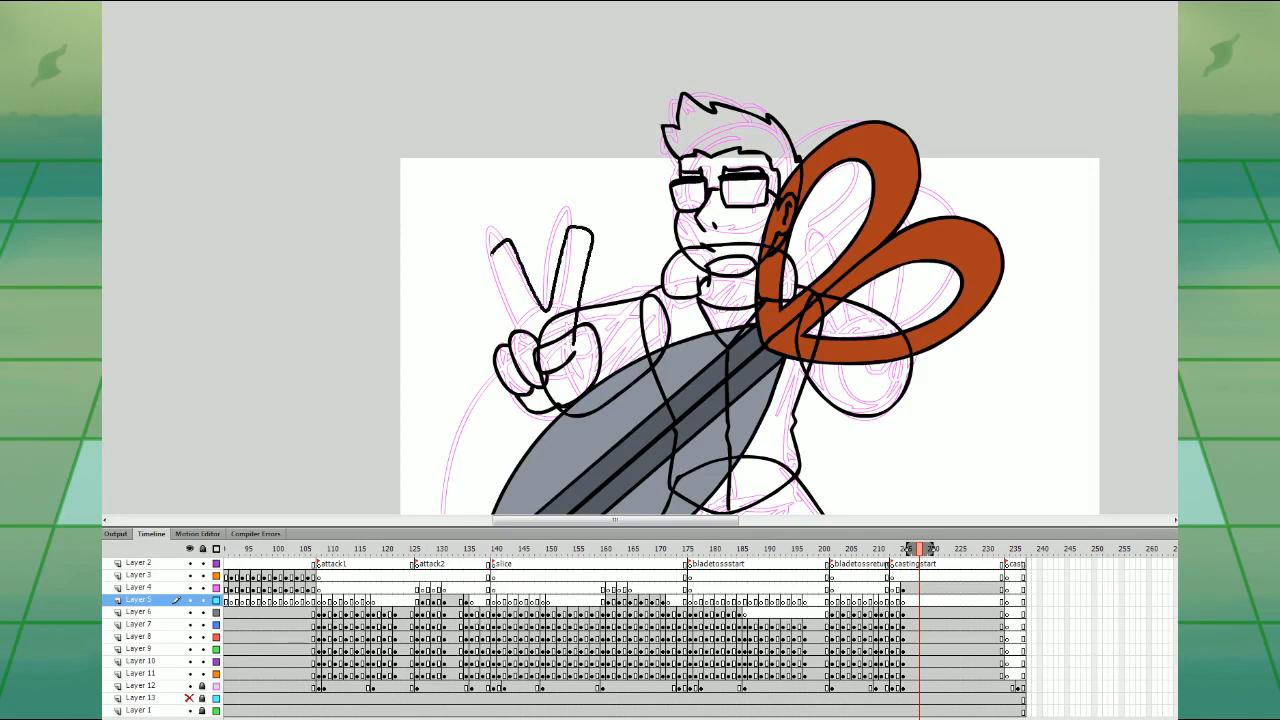
mouse_move(490, 252)
left_mouse_down()
mouse_move(516, 314)
mouse_move(558, 368)
mouse_move(572, 363)
left_mouse_up()
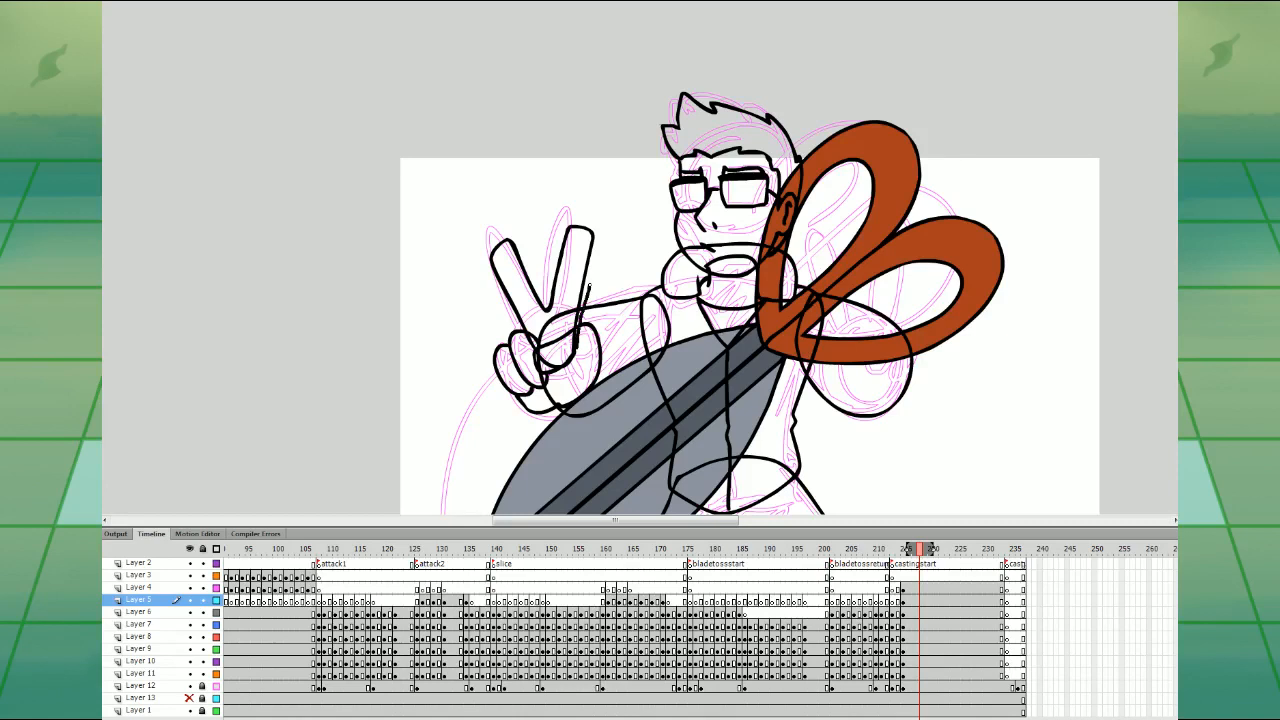
left_click(909, 602)
key("Delete")
- Redraw the two raised fingers on Layer 5 as a V with one nearly upright finger, joined to the hand
mouse_move(572, 345)
left_mouse_down()
mouse_move(580, 252)
mouse_move(550, 310)
mouse_move(578, 248)
mouse_move(550, 320)
mouse_move(576, 305)
mouse_move(557, 240)
mouse_move(551, 320)
mouse_move(494, 240)
left_mouse_up()
key("ctrl+z")
key("ctrl+z")
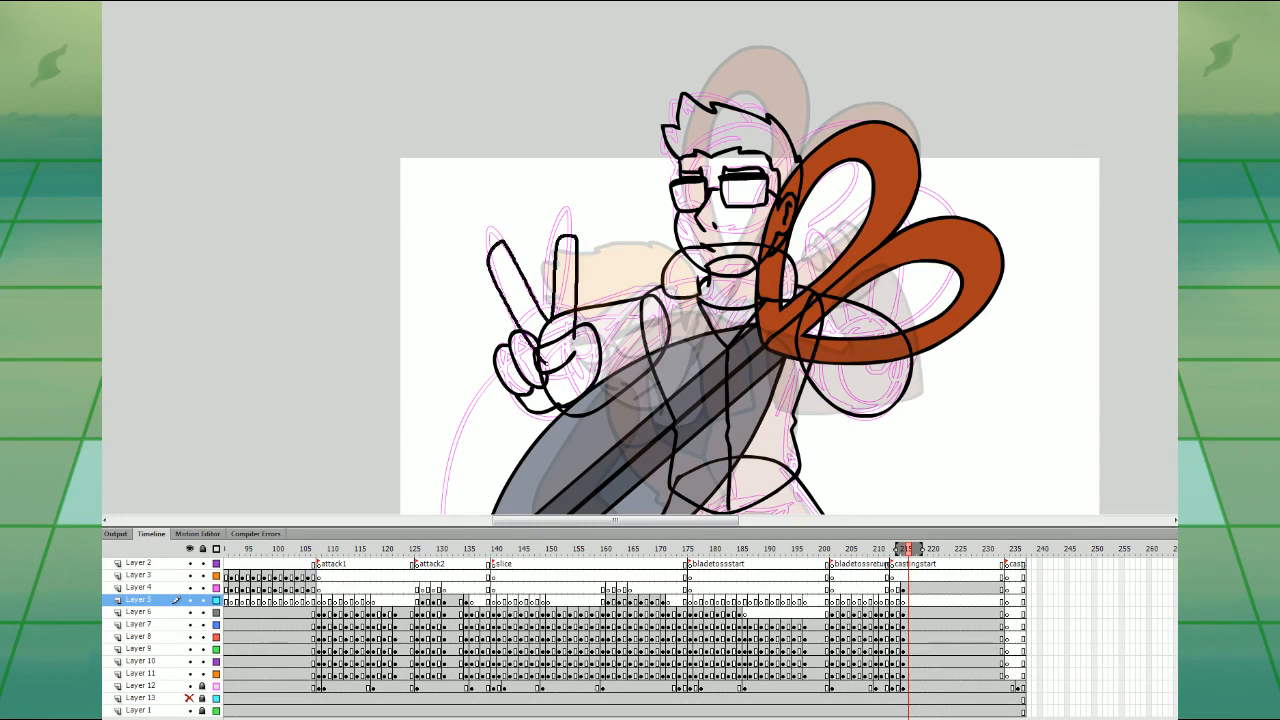
left_click_drag(574, 340, 542, 356)
- Insert a blank keyframe on Layer 5 at frame 217 and draw the two raised fingers held together
left_click(920, 601)
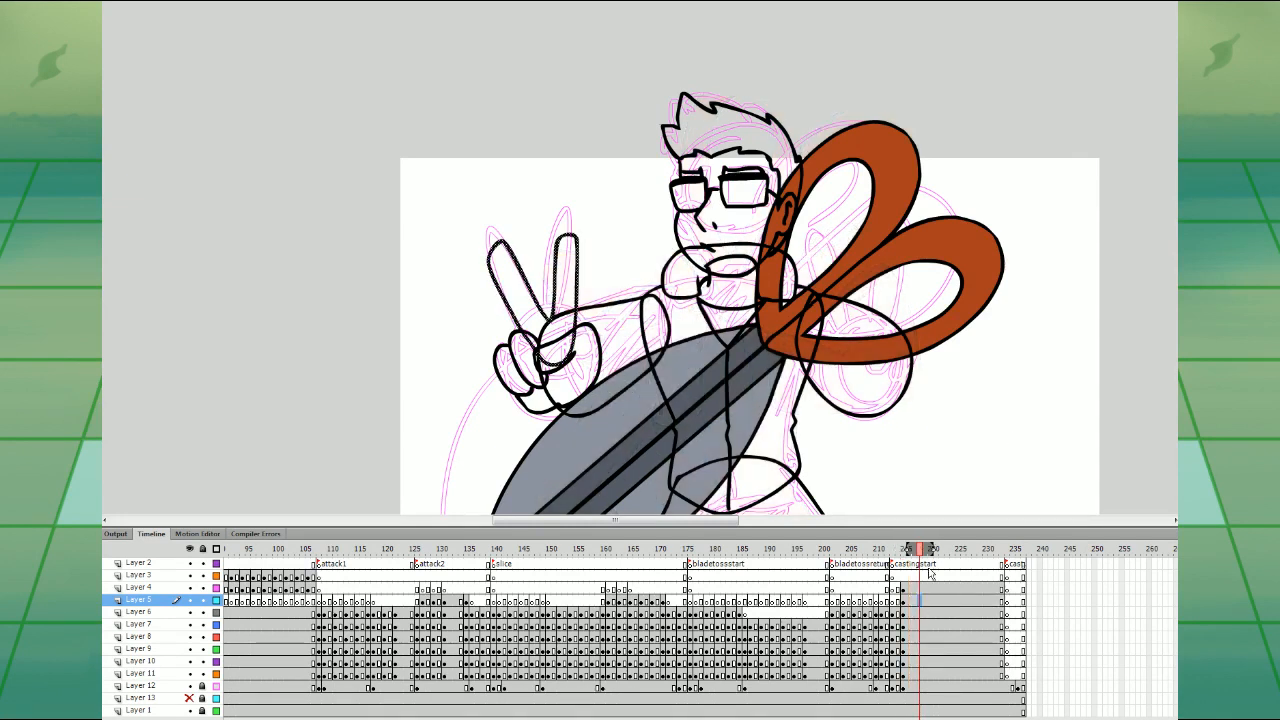
key("F7")
mouse_move(564, 357)
left_mouse_down()
mouse_move(558, 240)
mouse_move(538, 238)
mouse_move(546, 318)
left_mouse_up()
left_click_drag(514, 238, 523, 318)
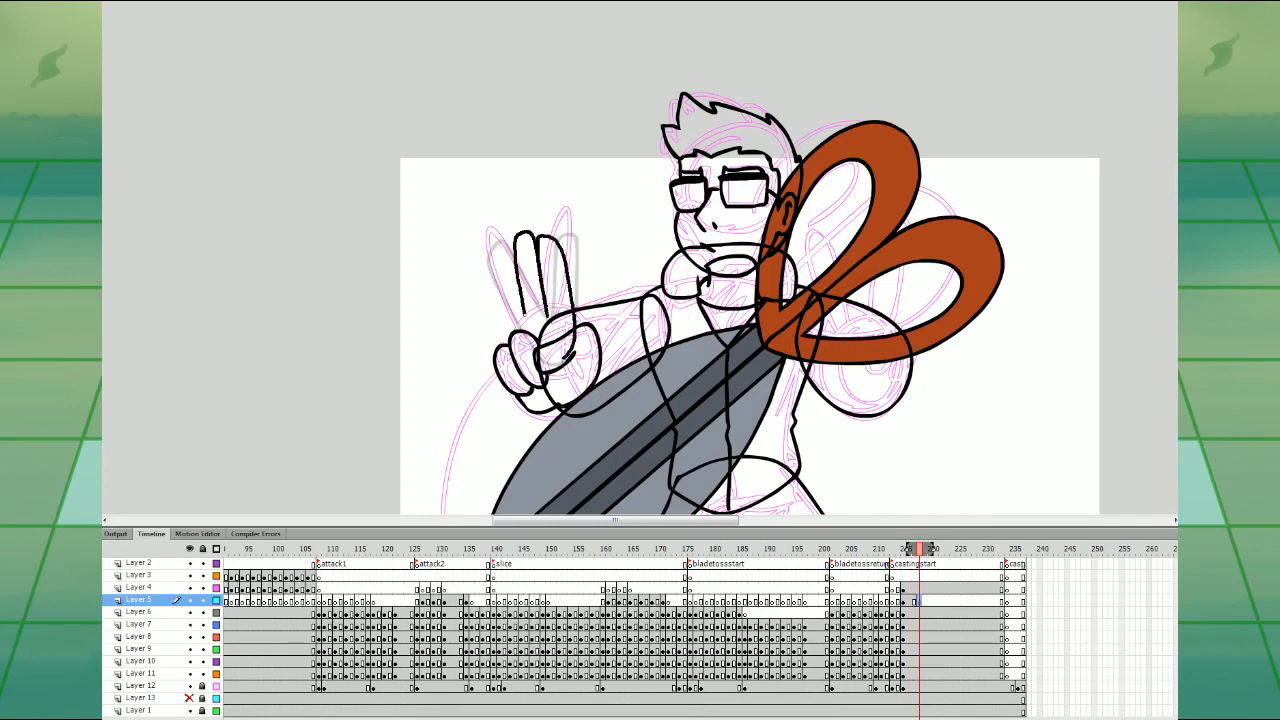
left_click_drag(558, 370, 573, 352)
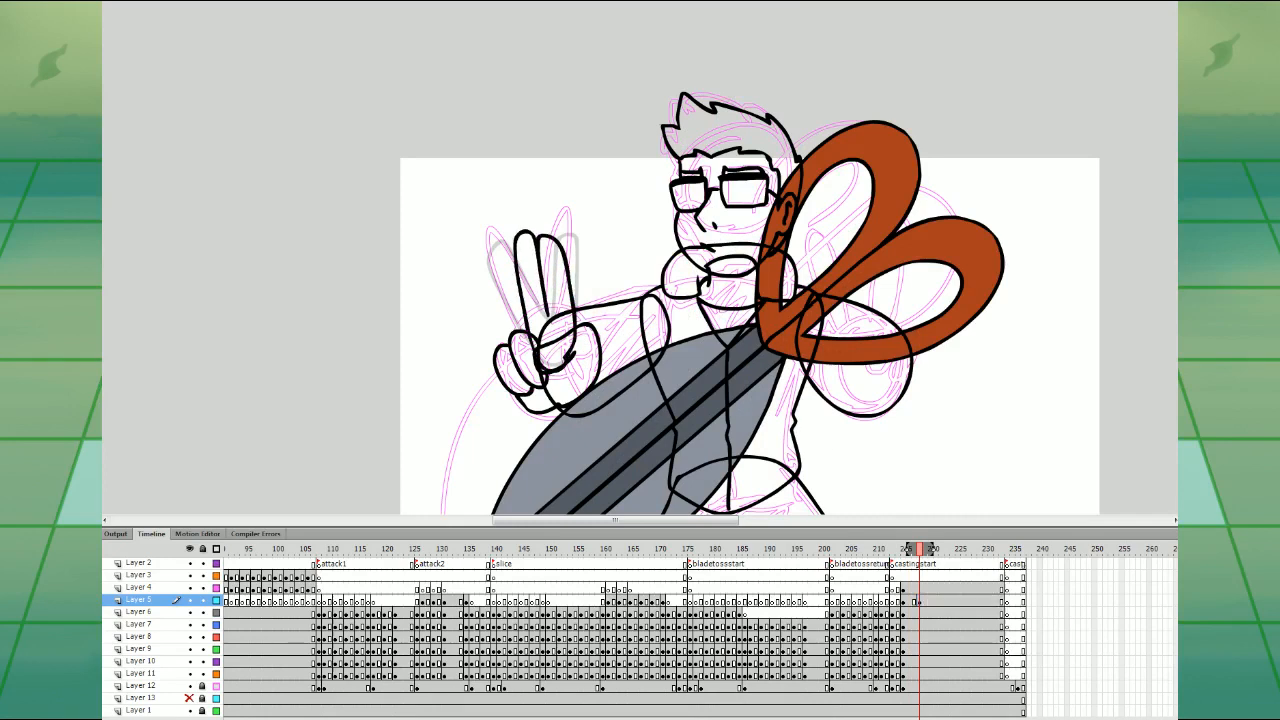
- Draw the in-between of the two closing fingers on Layer 5 at frame 216
left_click(914, 601)
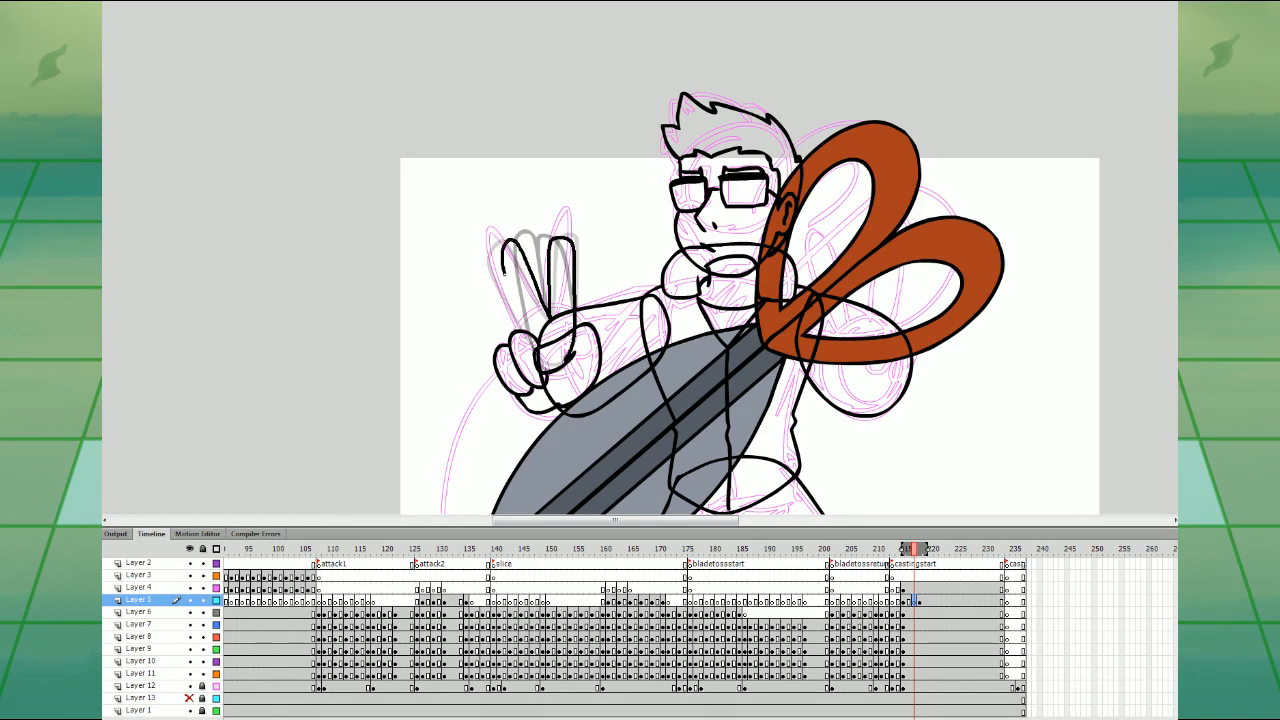
left_click_drag(544, 360, 574, 353)
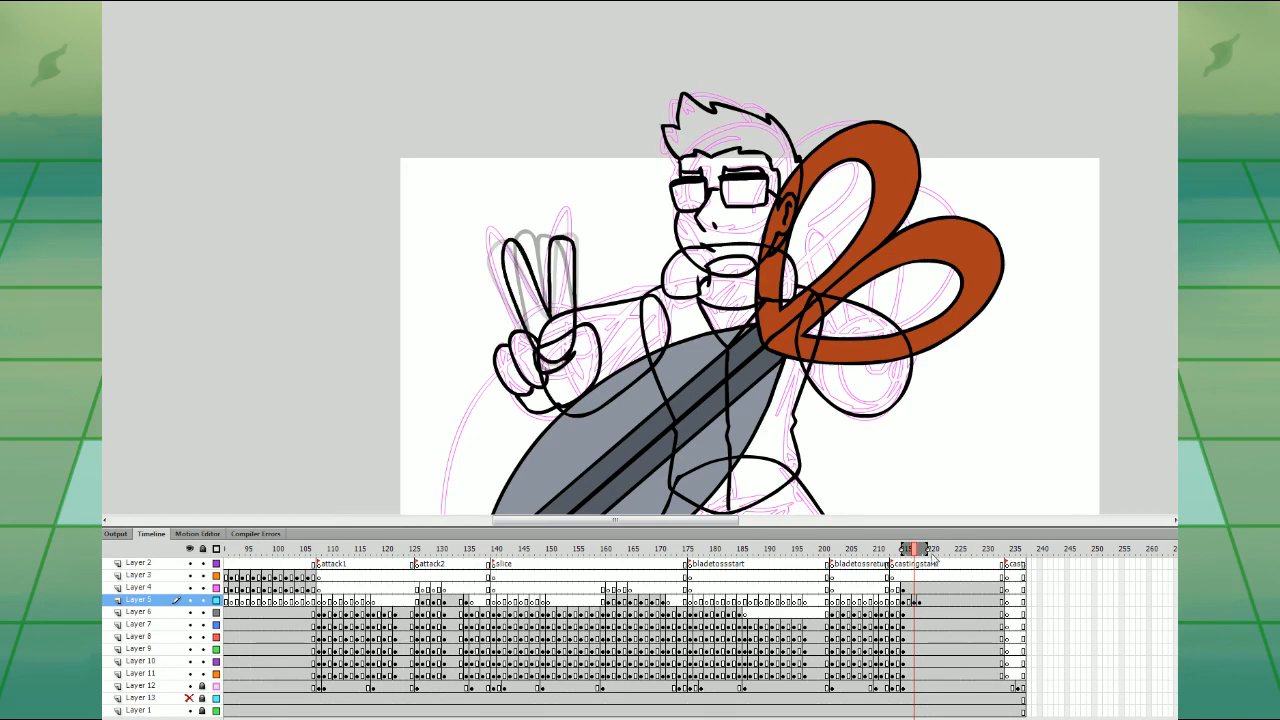
- Play back the casting pose to check the motion of the two fingers closing
left_click(900, 588)
key("Return")
left_click(909, 600)
key("Return")
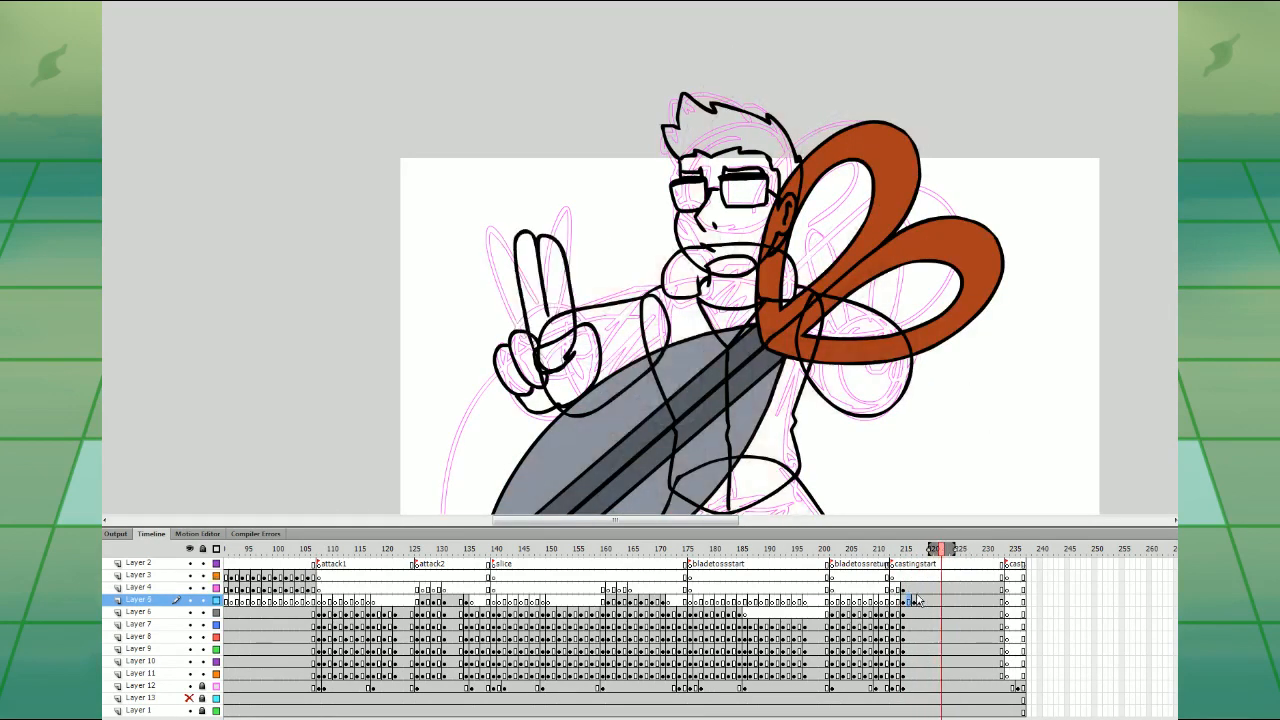
left_click(918, 598)
- Reshape the in-between at frame 216 by nudging the outline of the outer raised finger slightly outward
left_click(914, 599)
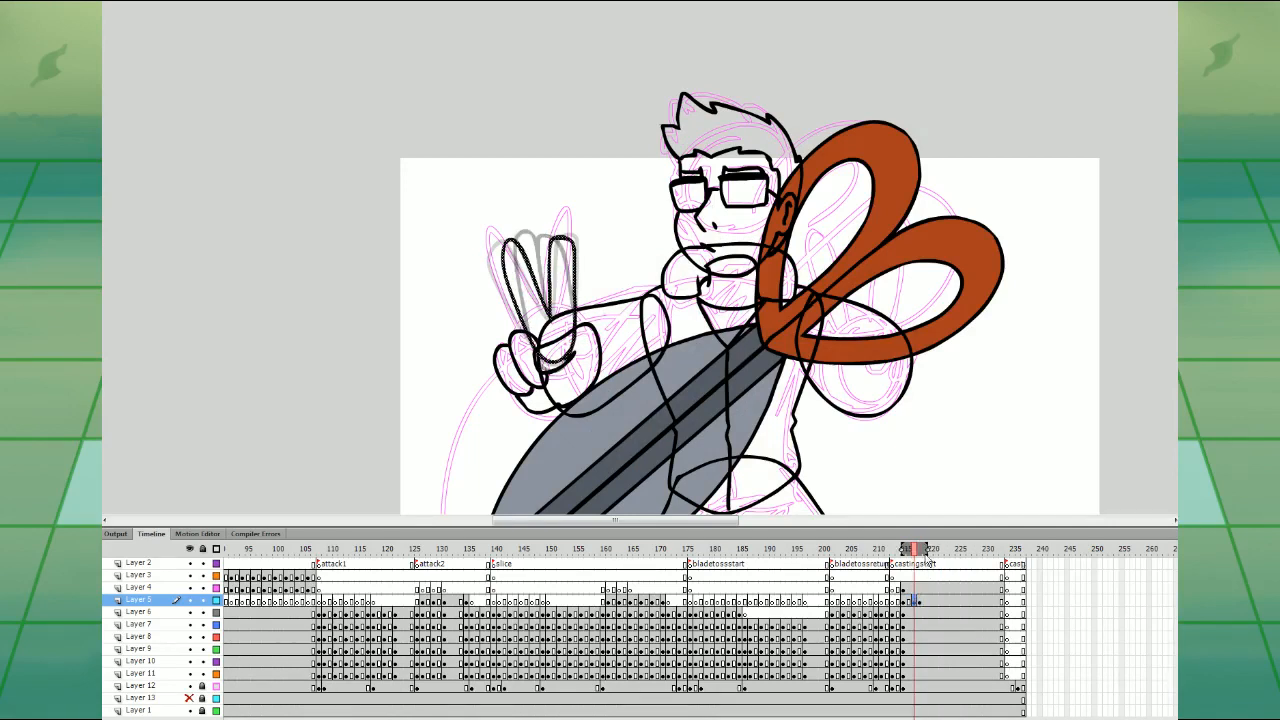
left_click(453, 148)
left_click_drag(506, 265, 502, 260)
key("b")
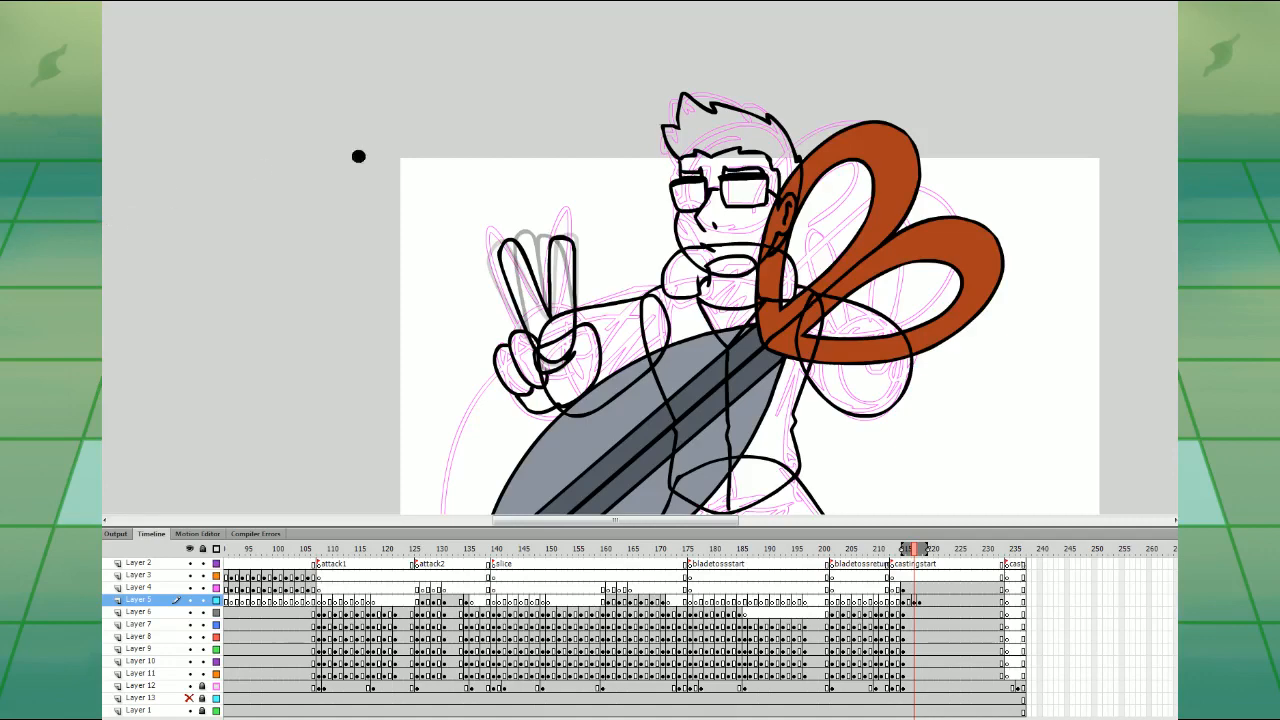
- Replay the casting pose to check the adjusted finger animation
left_click(901, 590)
left_click(927, 591)
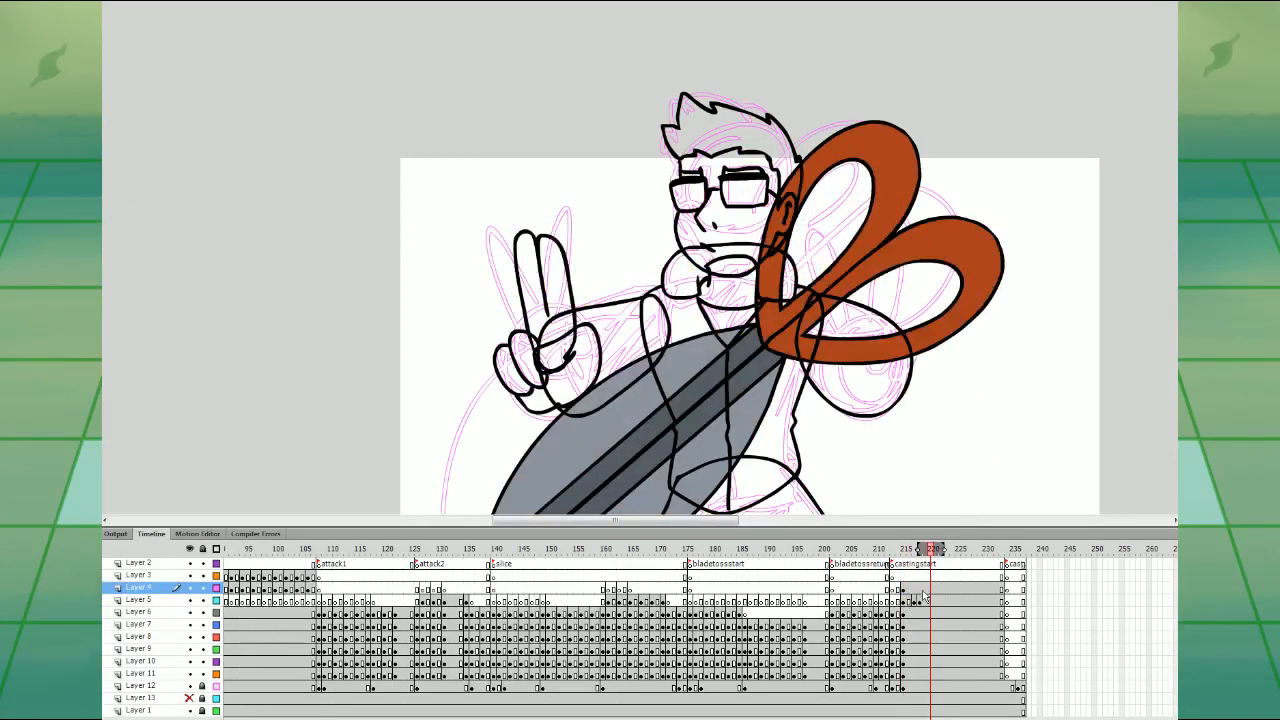
left_click(931, 602)
left_click(902, 590)
key("Return")
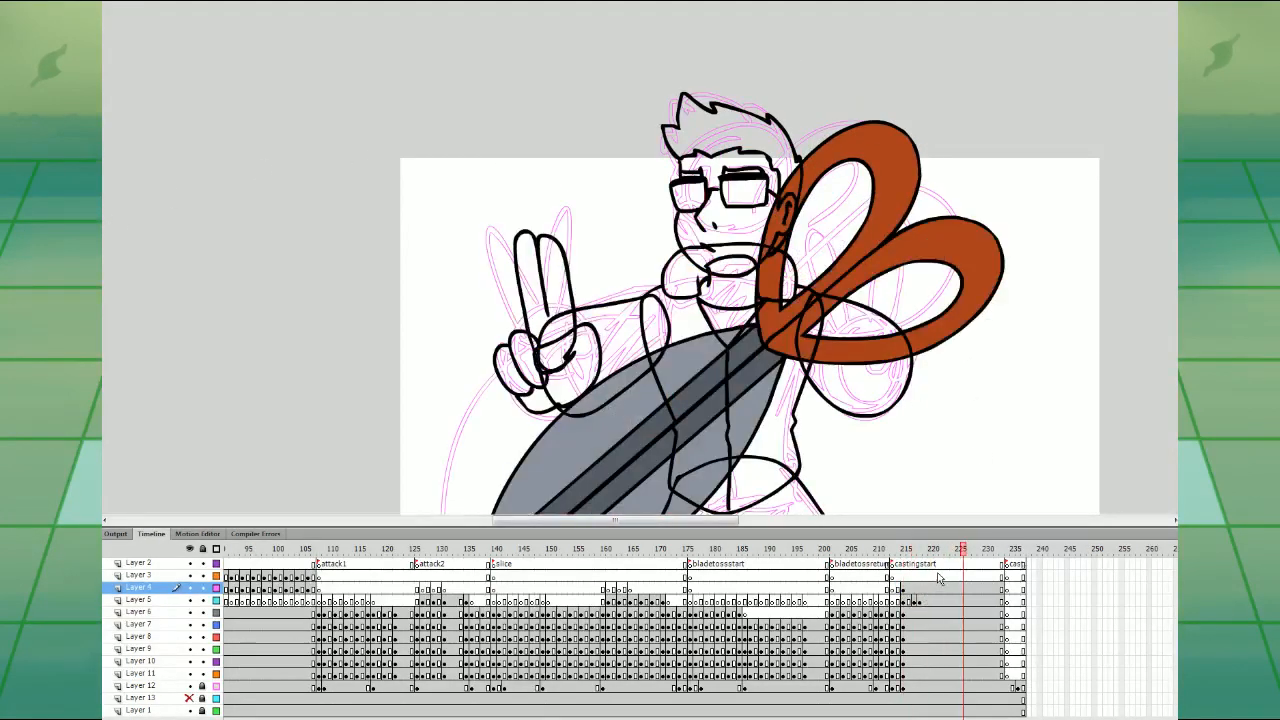
key("Return")
- Sample the skin colour from the preceding coloured frame and fill the casting pose's face and neck with it
left_click(915, 578)
key("comma")
key("comma")
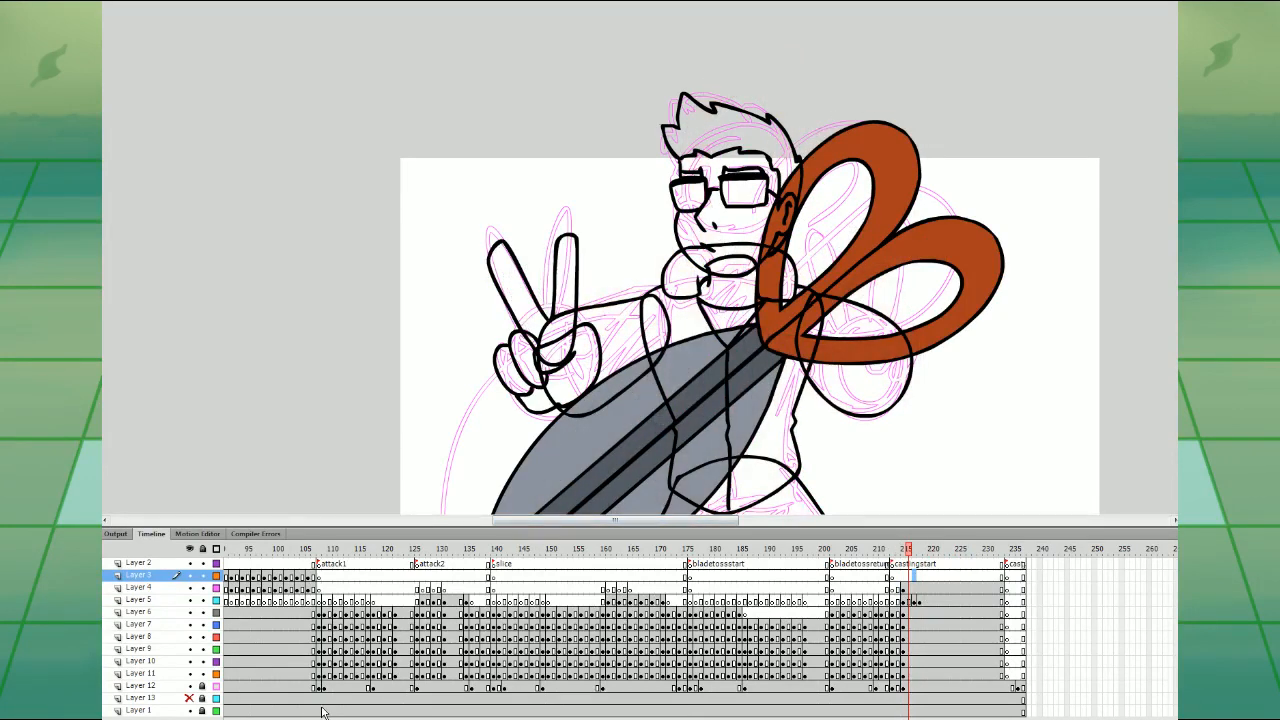
key("comma")
left_click(659, 302)
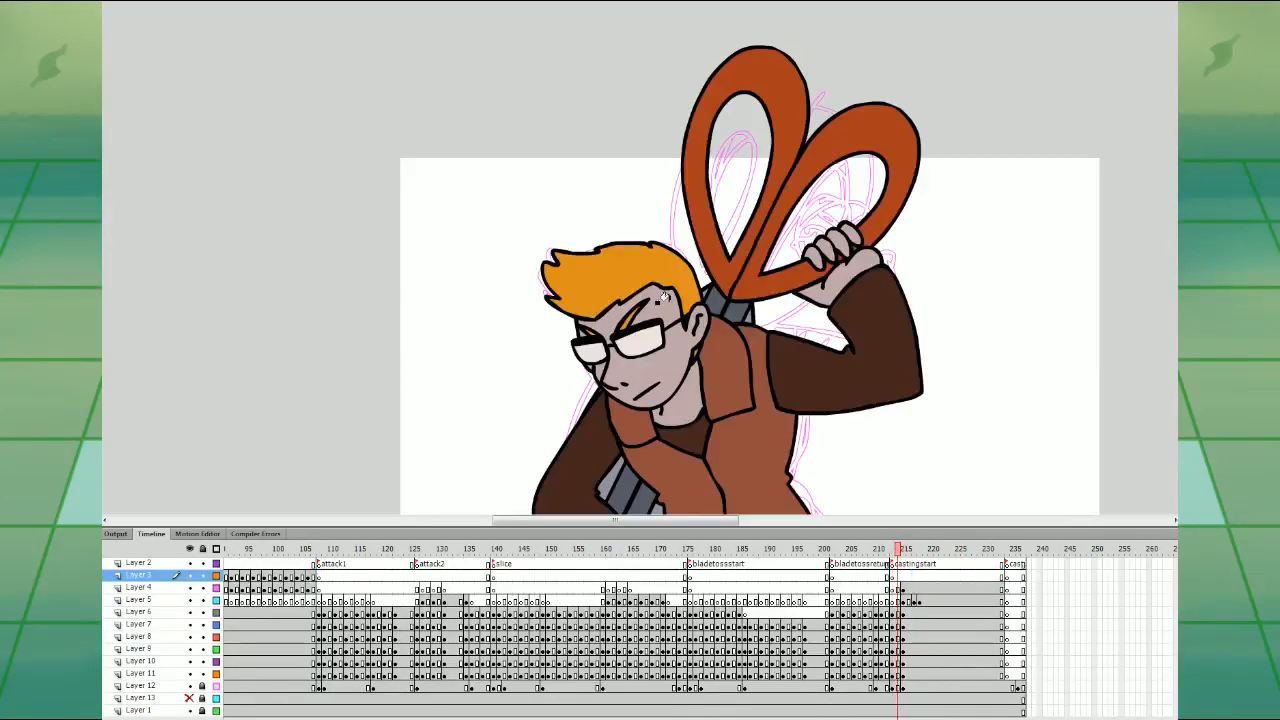
key("period")
left_click(708, 200)
left_click_drag(881, 299, 892, 207)
left_click(739, 203)
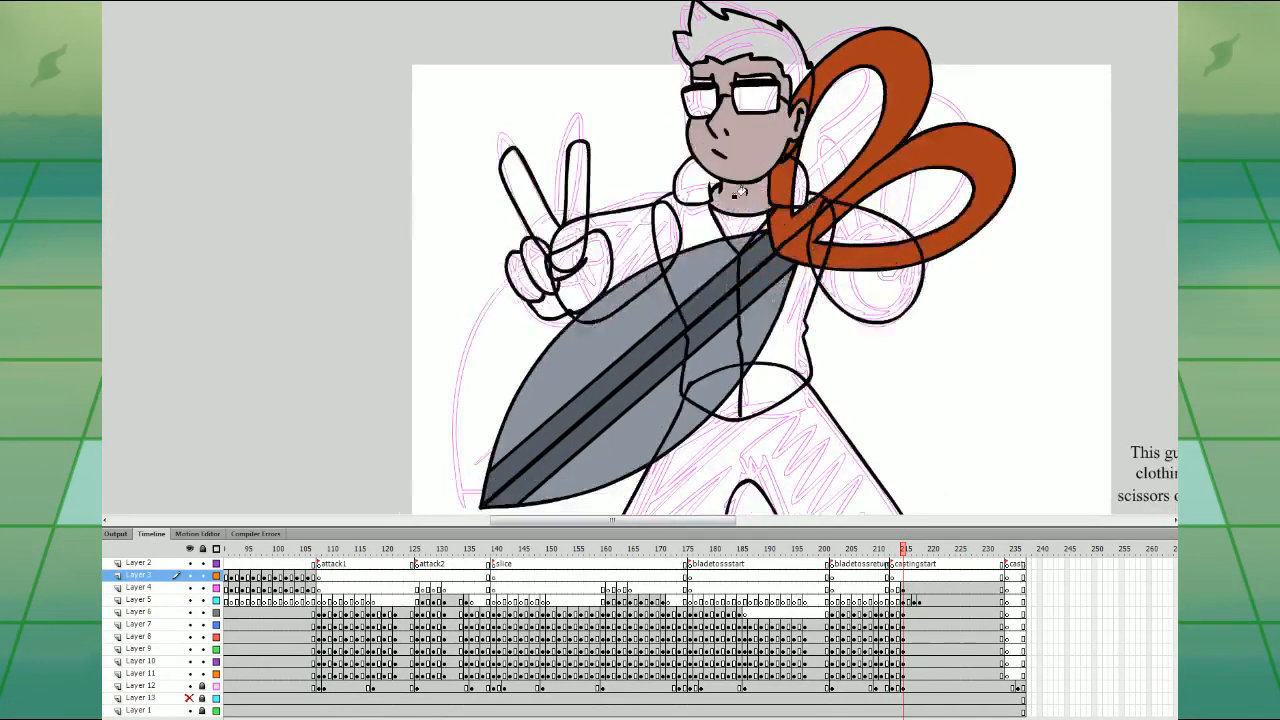
- Fill the raised hand's palm, curled fingers and V-shaped fingers with the same skin colour
left_click_drag(820, 346, 847, 385)
left_click(611, 297)
left_click(558, 301)
left_click(565, 262)
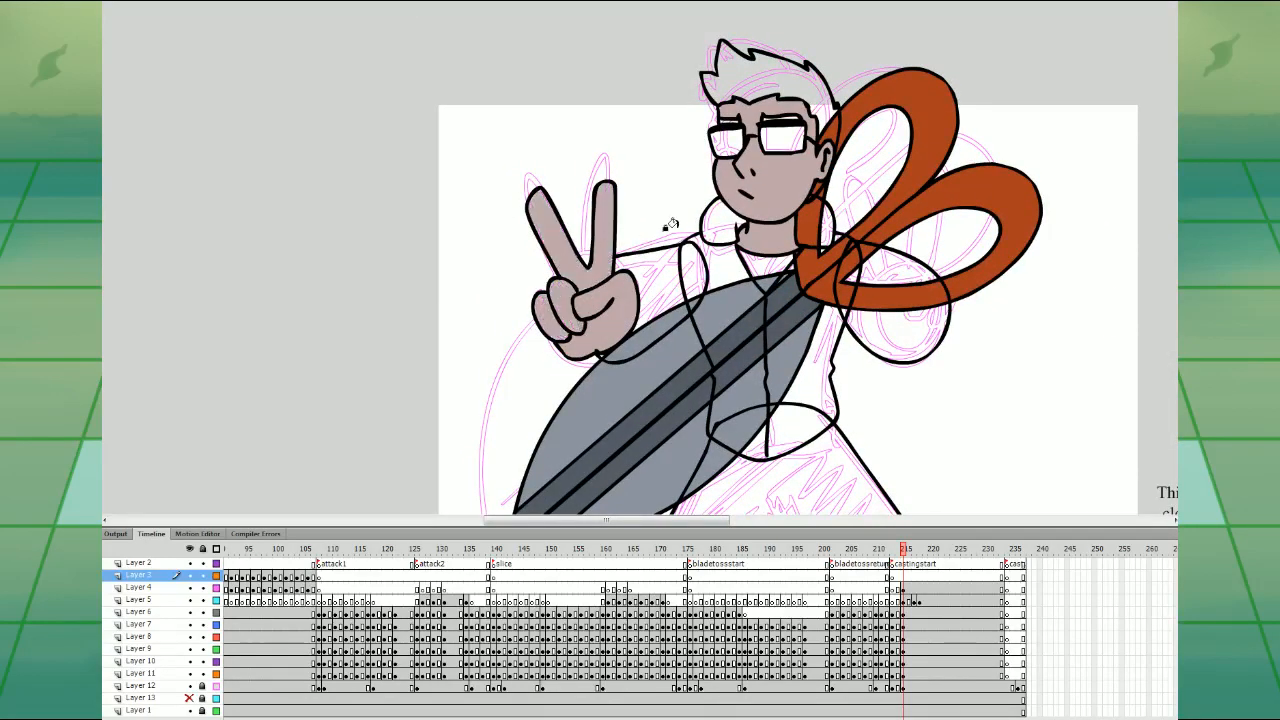
- Fill the two raised fingers with skin colour at frames 216 and 217, and return to frame 215
key("period")
left_click(607, 225)
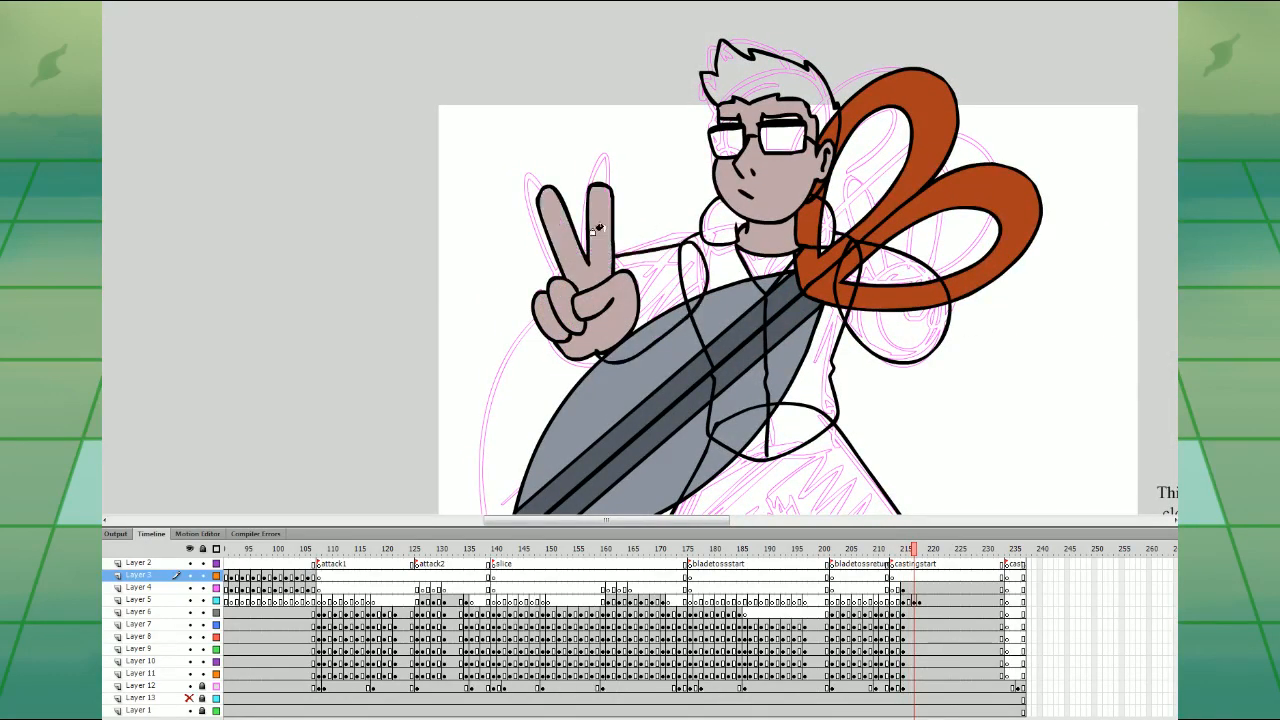
key("period")
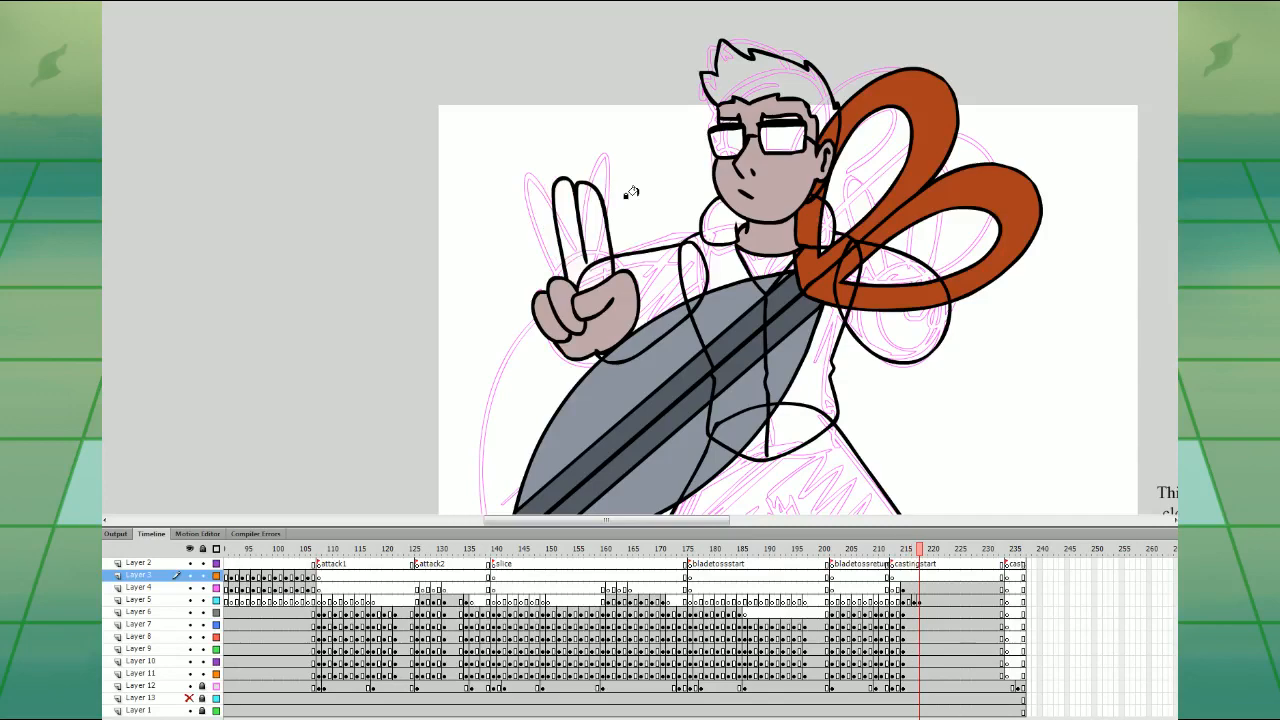
left_click(593, 239)
key("comma")
key("comma")
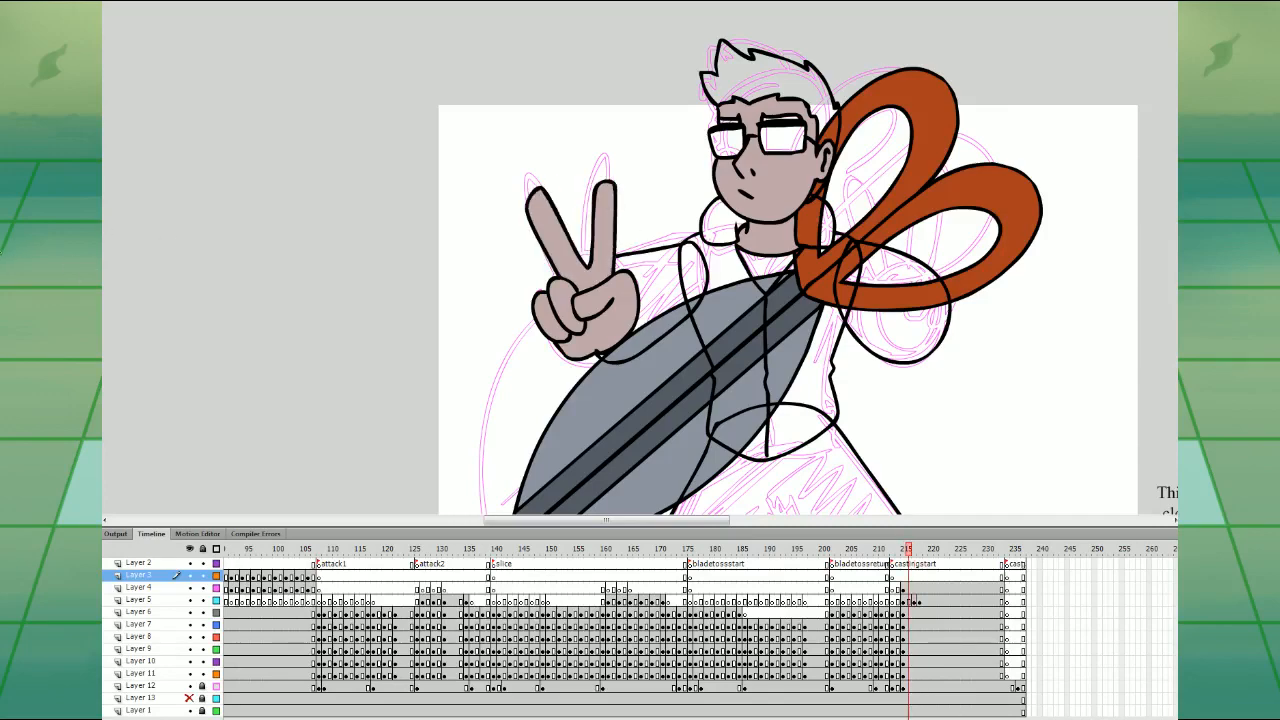
- Fill the character's hair on frame 215 with orange matching the previous pose, undoing the stray outline fill
key("comma")
key("comma")
key("period")
left_click(814, 100)
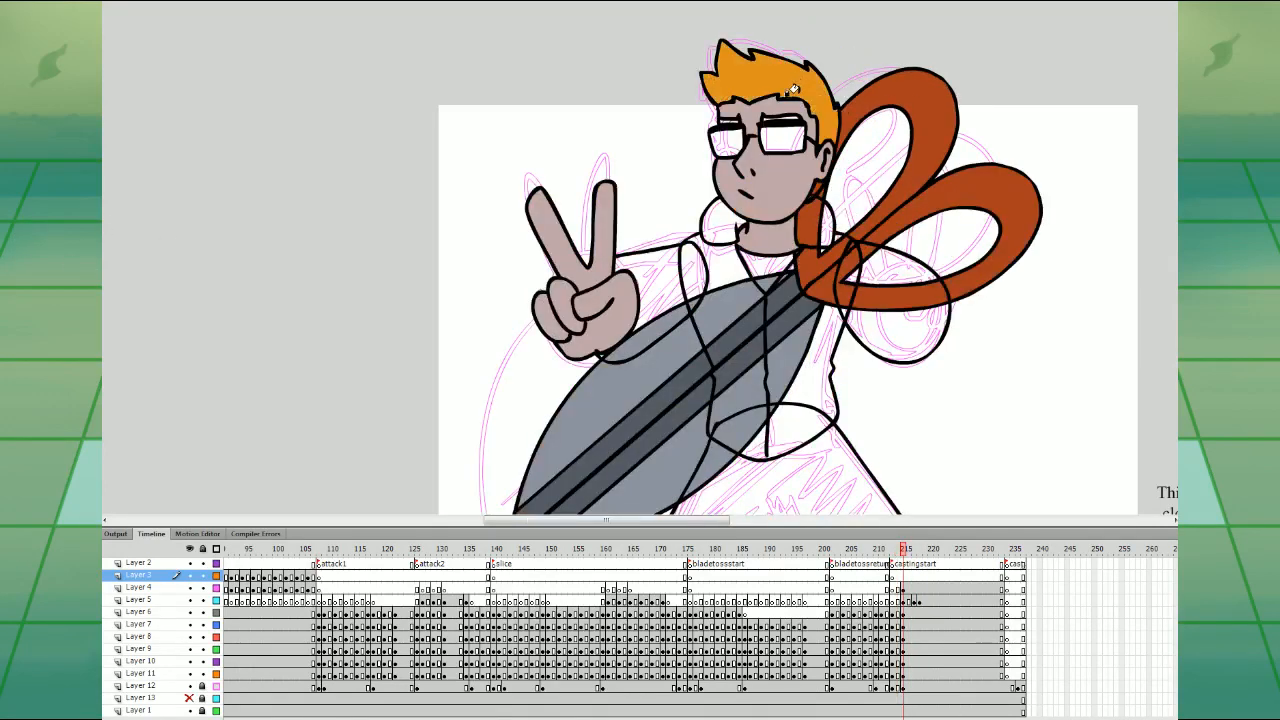
left_click(718, 112)
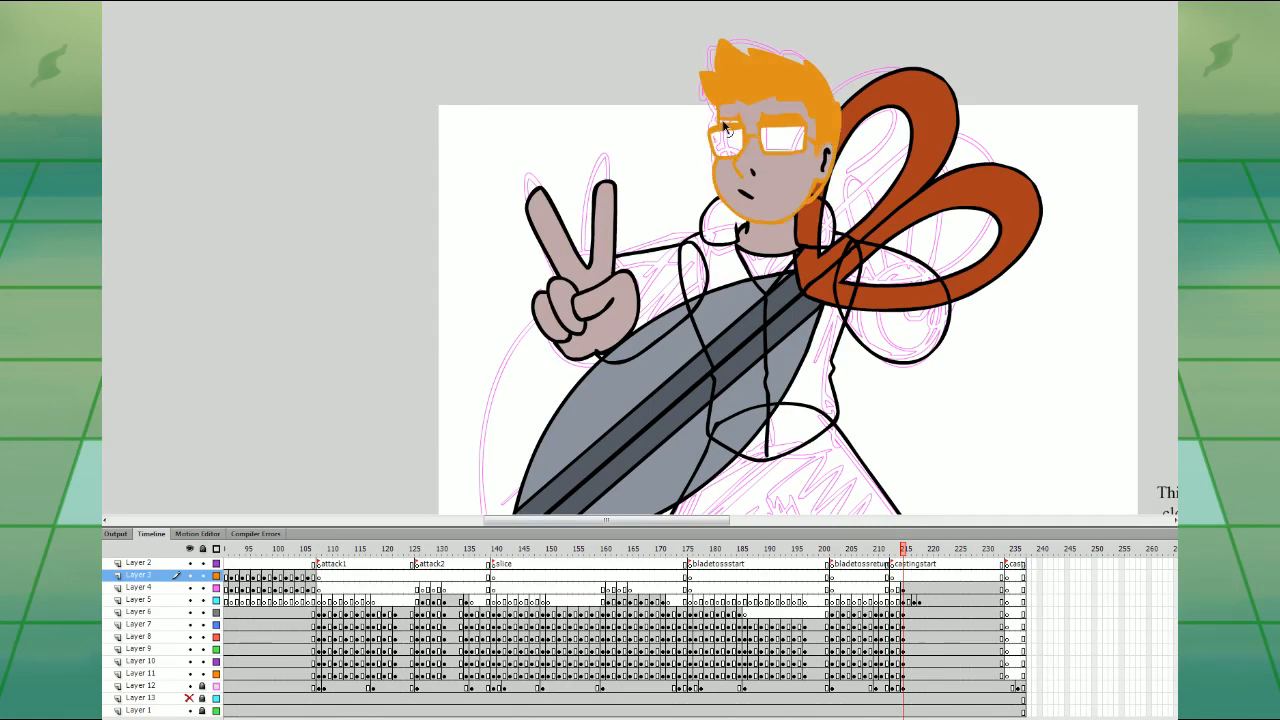
key("ctrl+z")
- Fill both glasses lenses with the off-white used in the previous pose
key("comma")
left_click(686, 281)
key("period")
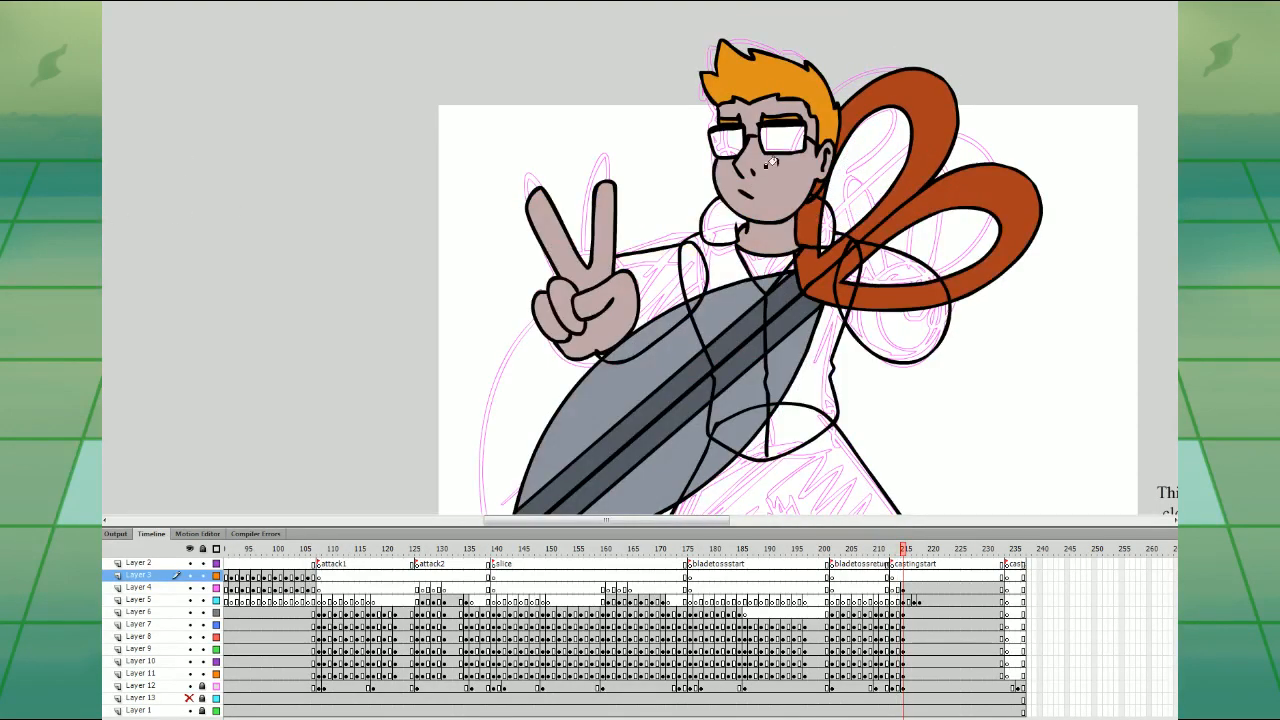
left_click(722, 140)
left_click(764, 145)
- Fill the bandage wraps on both ankles with off-white
left_click_drag(841, 298, 873, 104)
left_click_drag(832, 390, 832, 264)
left_click(696, 380)
left_click(690, 401)
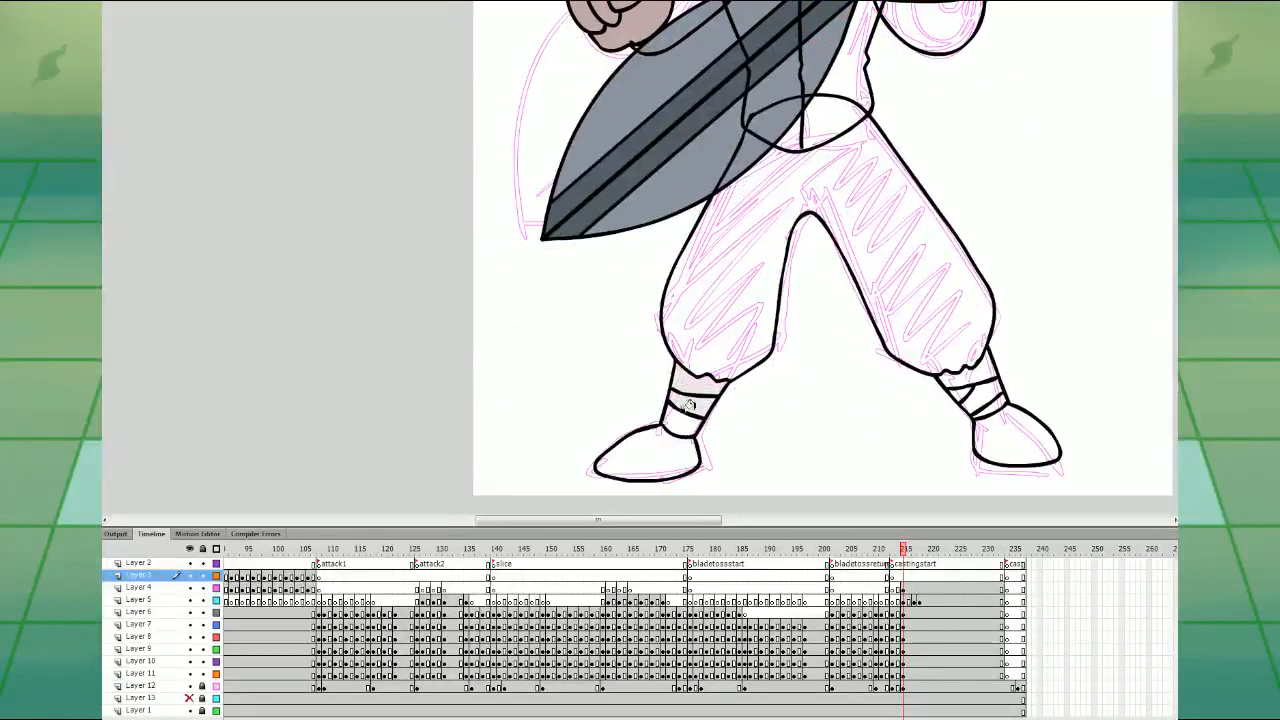
left_click(681, 420)
left_click(958, 370)
left_click(970, 388)
left_click(985, 404)
- Fill both sleeves with the dark brown used in the previous pose
left_click_drag(1033, 176, 969, 446)
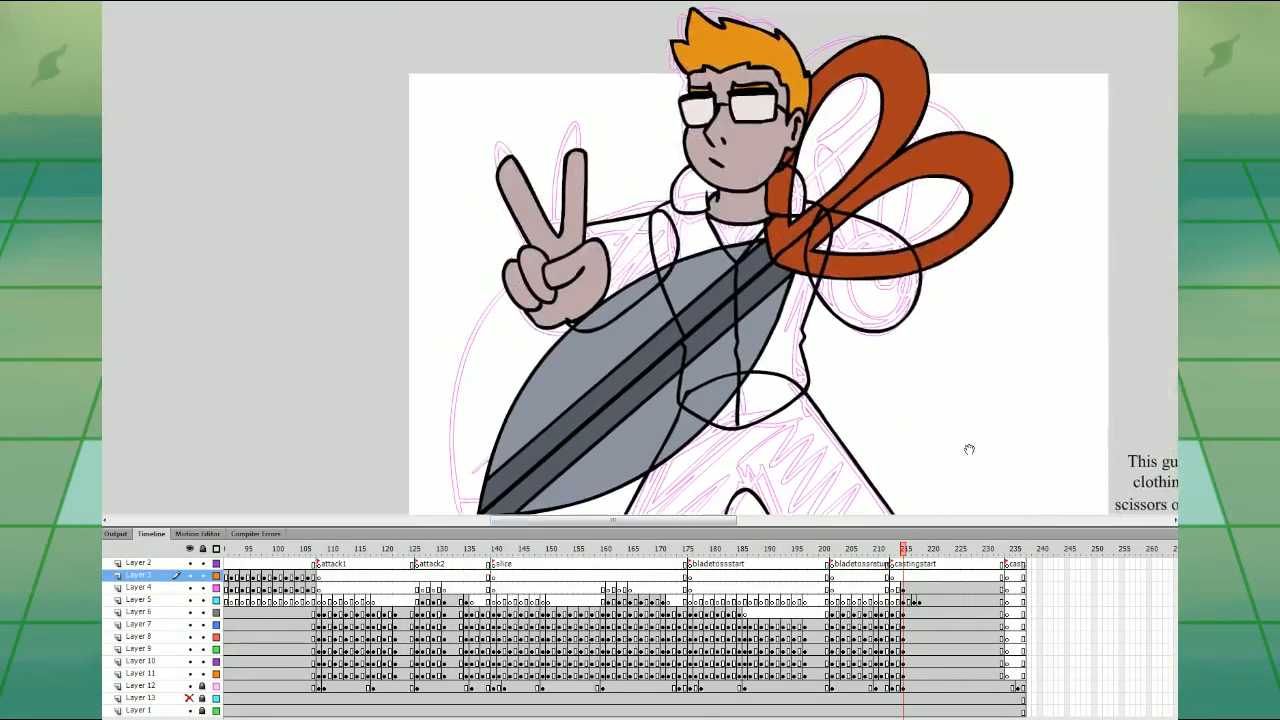
key("comma")
key("period")
key("comma")
left_click(886, 238)
key("period")
left_click(836, 259)
left_click(636, 253)
- Fill the trousers, both shoes and the shirt area below the neck with dark brown
left_click_drag(913, 290, 911, 44)
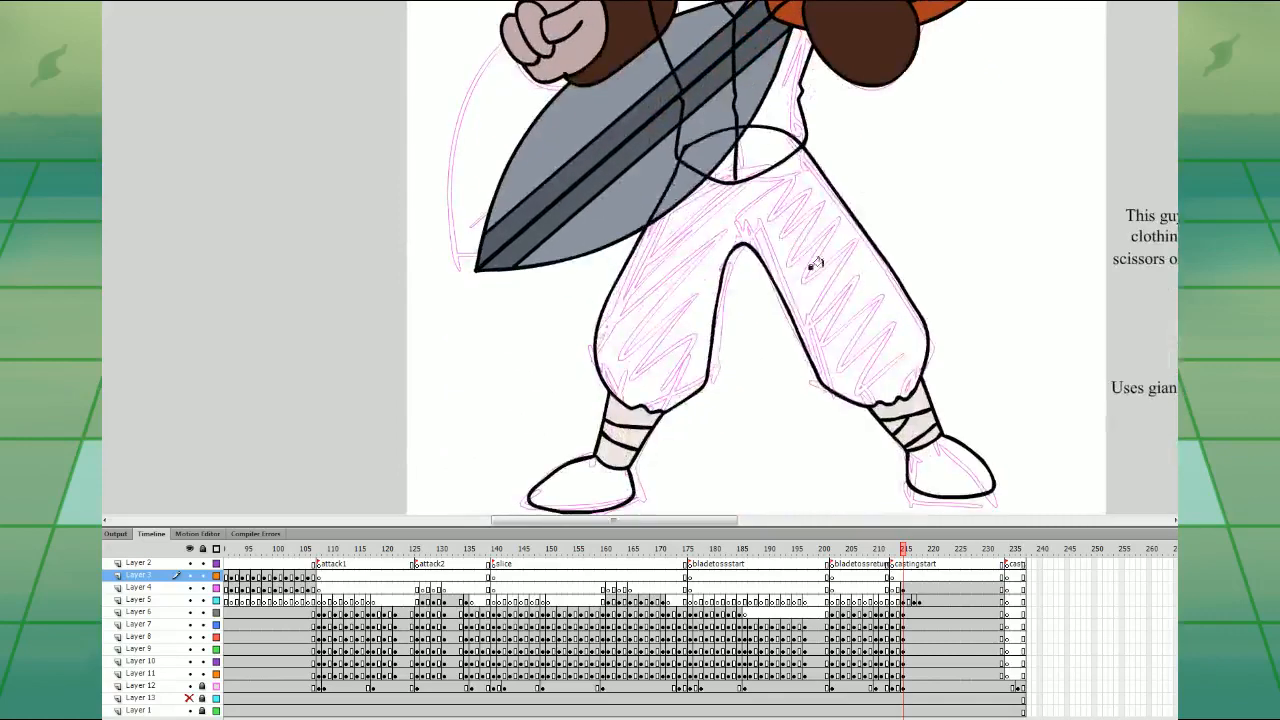
left_click(795, 312)
left_click(597, 476)
left_click(937, 468)
left_click_drag(1007, 286, 993, 612)
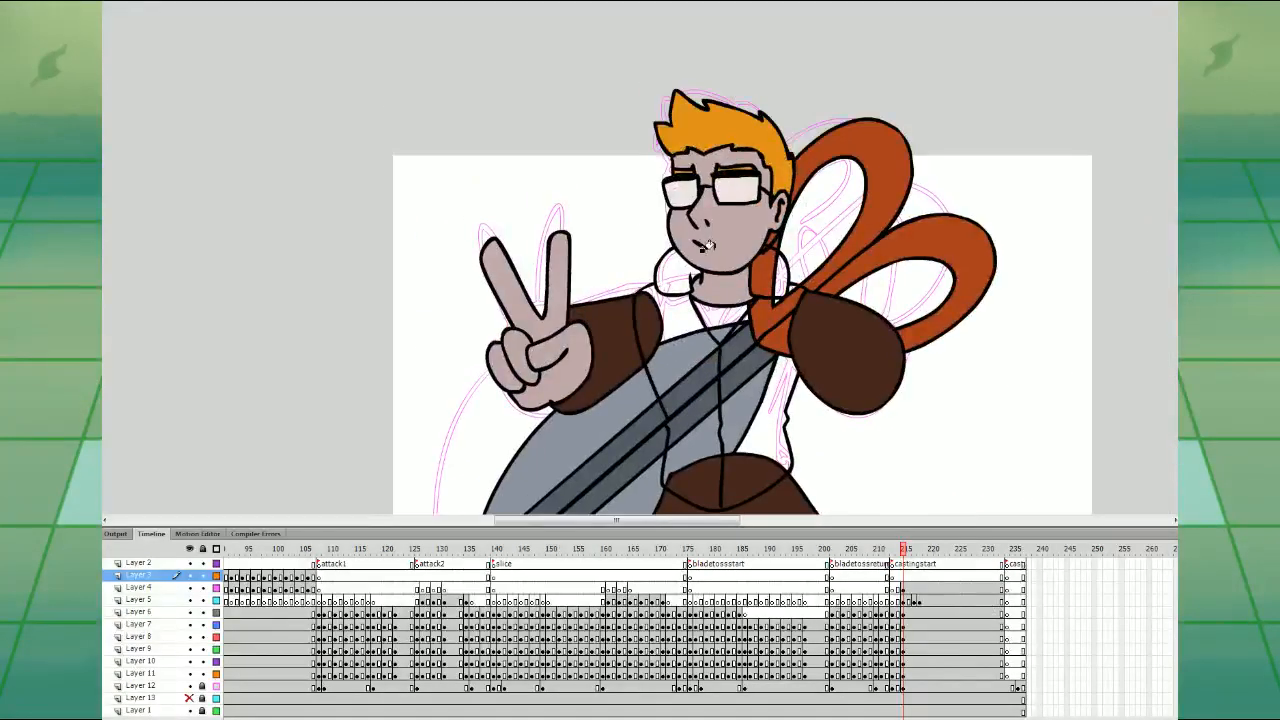
left_click(720, 312)
- Fill the vest and its hood collar with the reddish brown used in the previous pose
key("period")
key("comma")
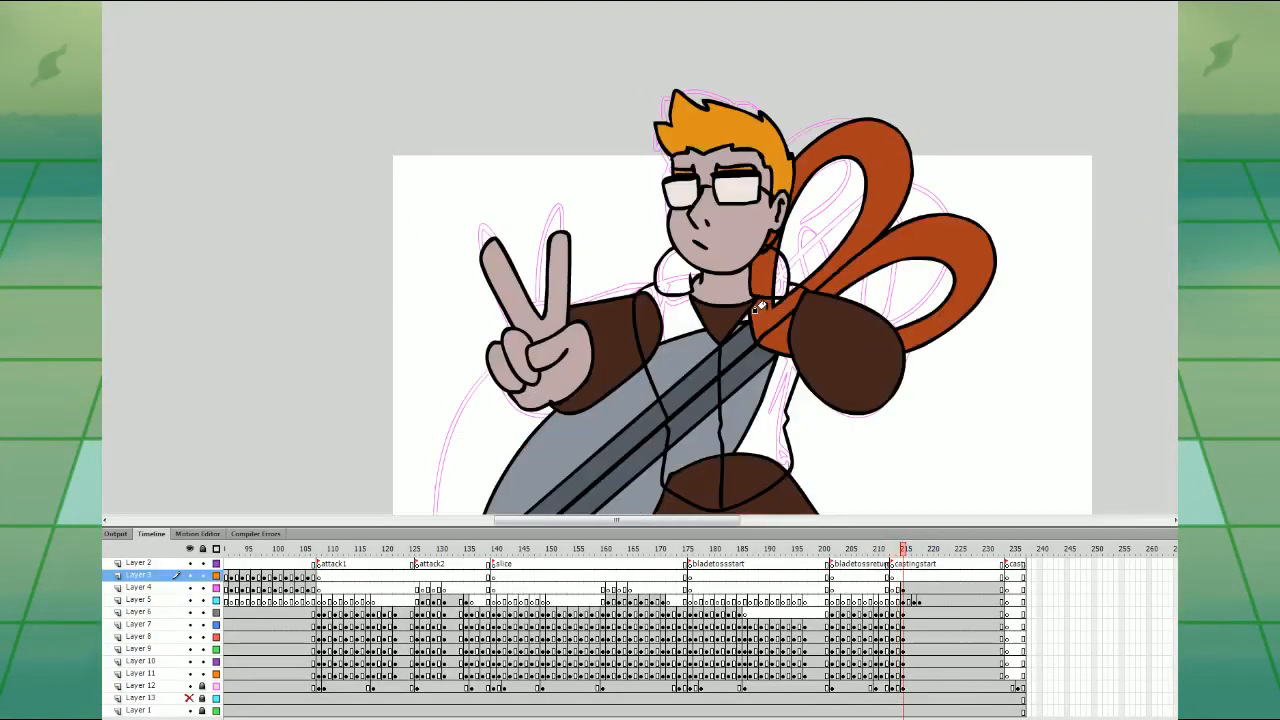
left_click(771, 264)
left_click(689, 286)
mouse_move(918, 399)
left_mouse_down()
mouse_move(922, 291)
mouse_move(898, 368)
left_mouse_up()
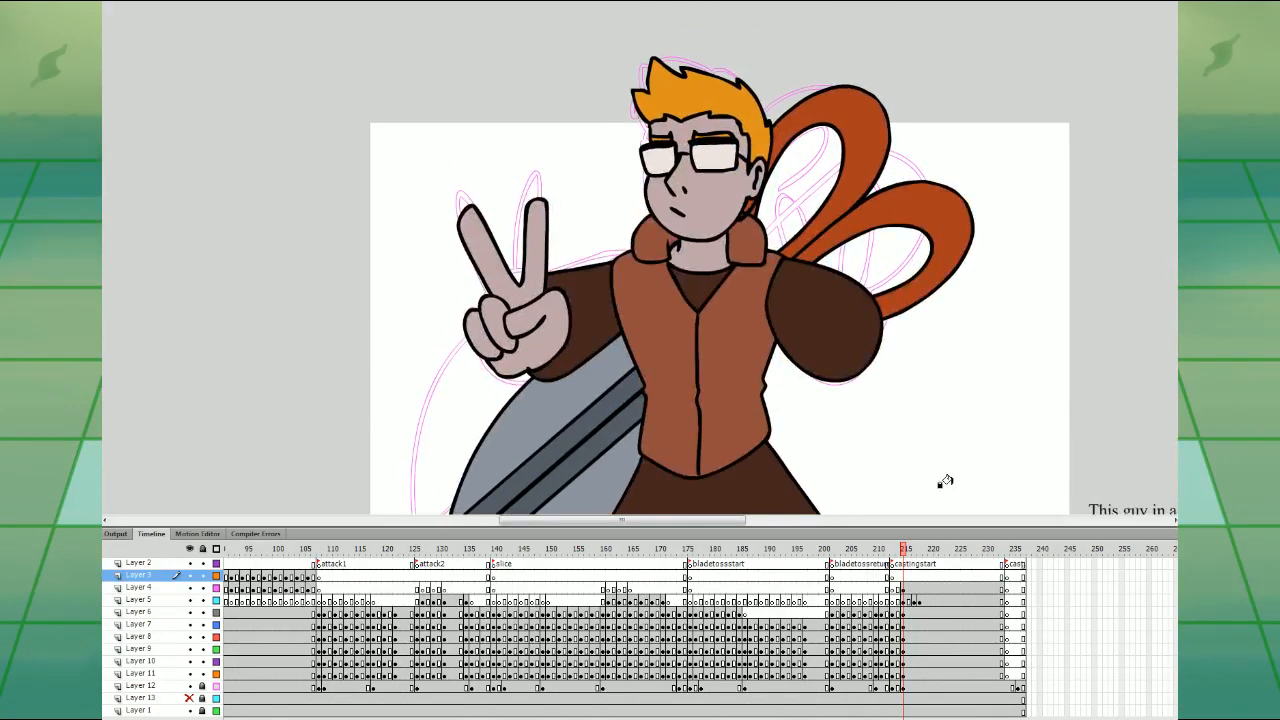
key("ctrl+minus")
- Transfer the peace-sign hand drawings on Layer 5 from frame 215 onward into a new symbol, pasted in place
left_click(916, 600)
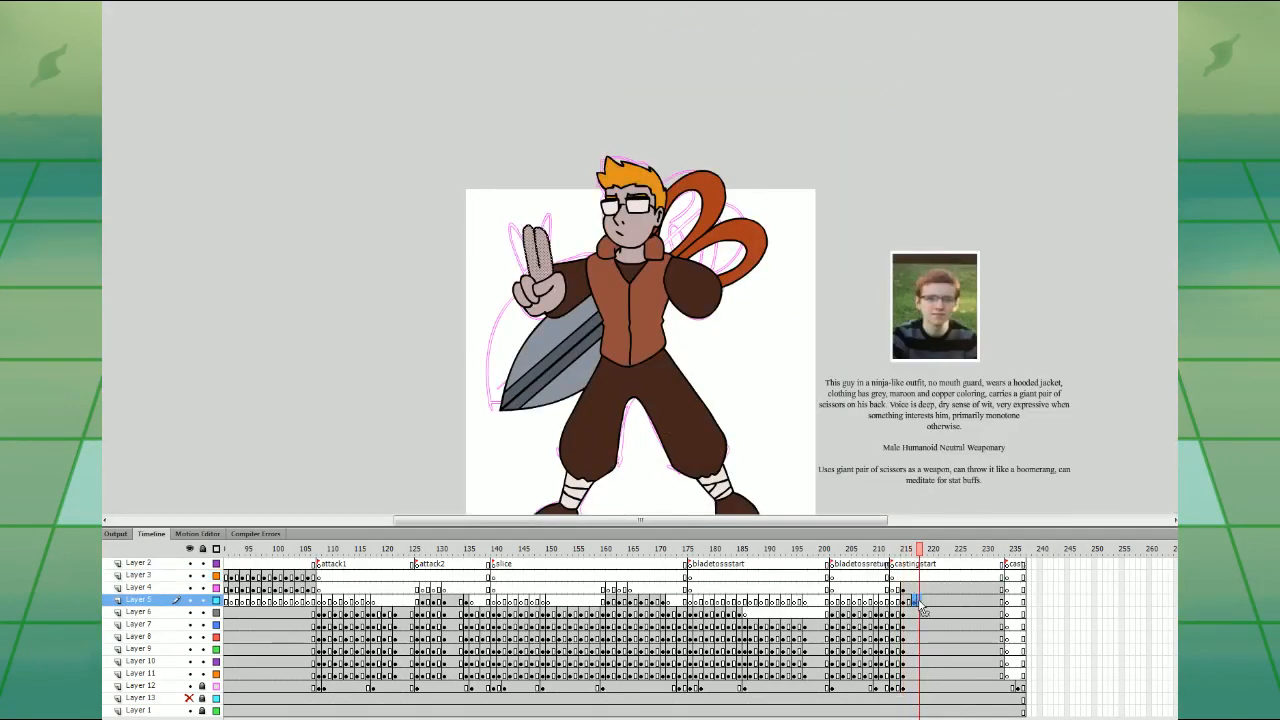
left_click(906, 600)
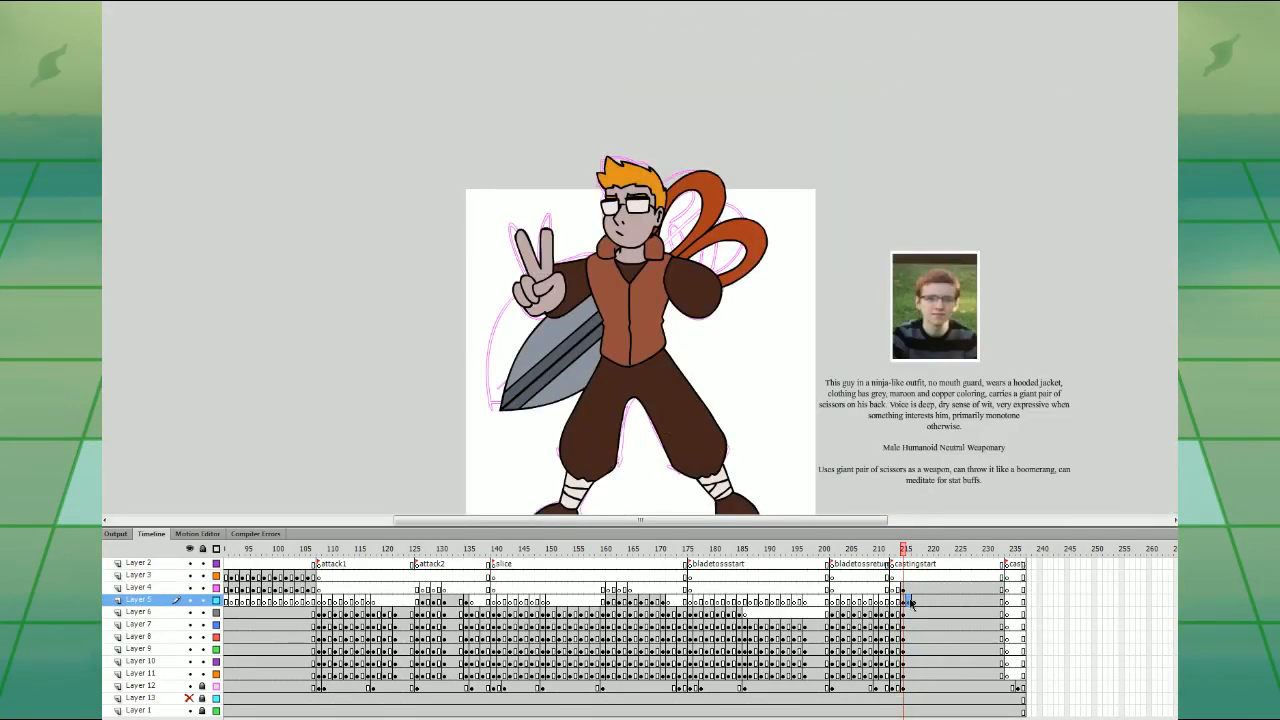
left_click(910, 602)
mouse_move(924, 602)
left_mouse_down()
mouse_move(924, 591)
mouse_move(919, 601)
left_mouse_up()
key("F7")
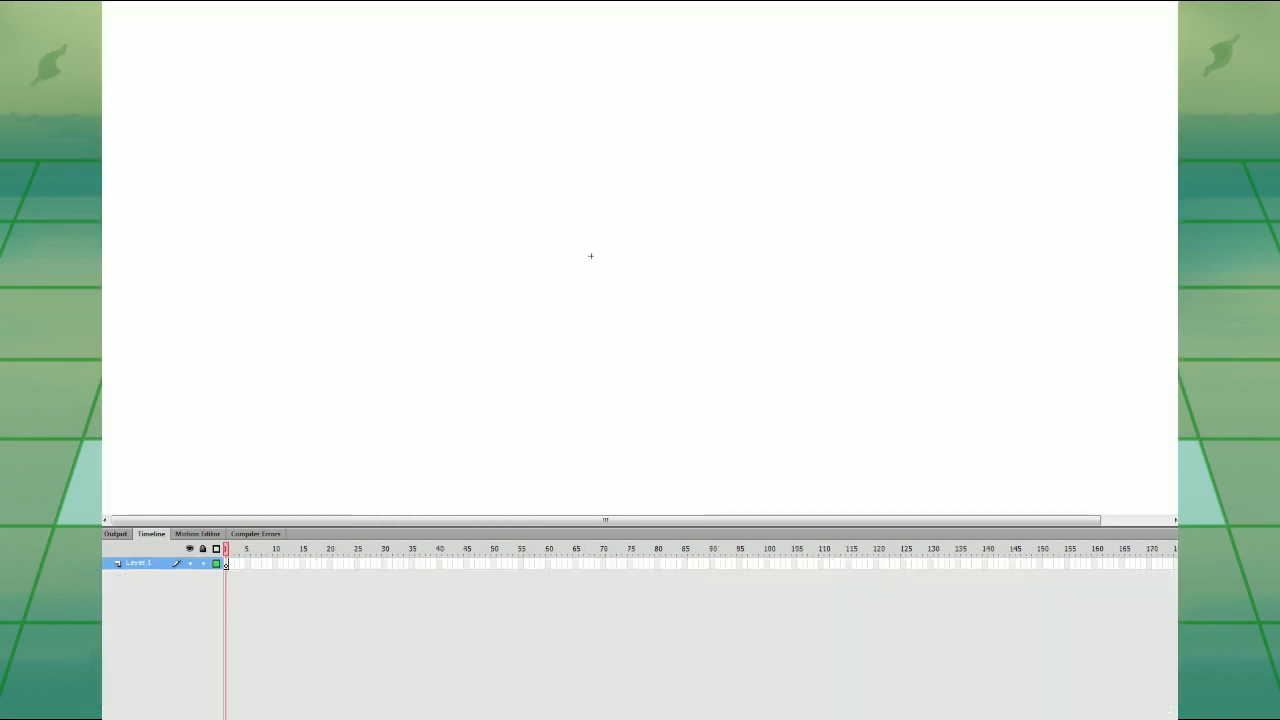
key("ctrl+shift+v")
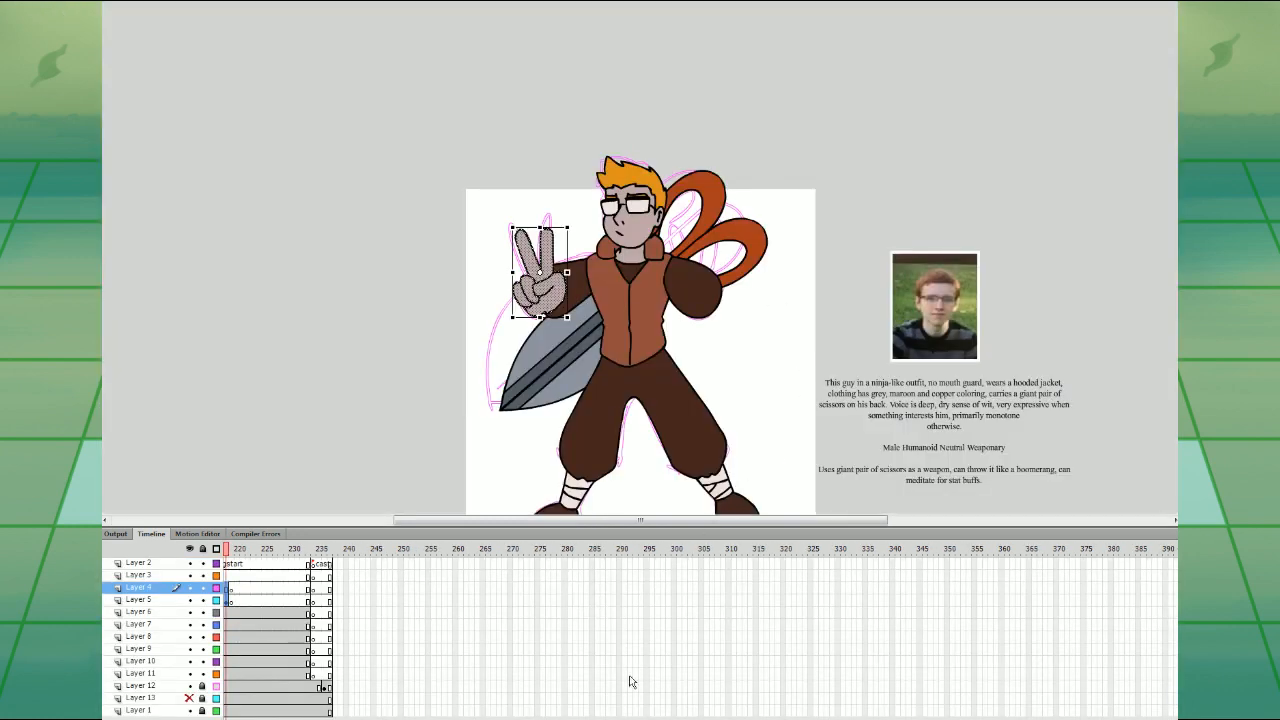
- Delete the raw hand drawing and place the hand symbol over the same sleeve end on Layer 4, frame 215
left_click_drag(625, 719, 565, 719)
left_click(406, 577)
left_click(541, 296)
key("Delete")
left_click_drag(1190, 101, 546, 256)
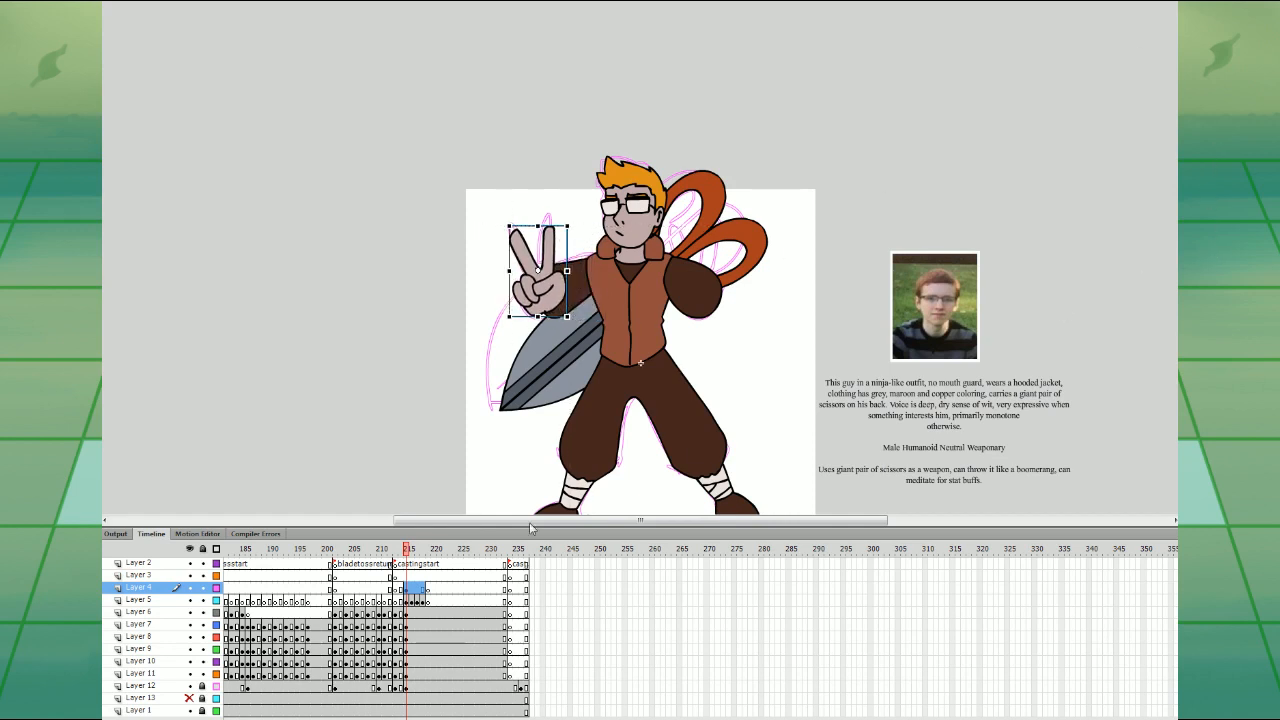
- Clear the leftover hand keyframes after frame 215 on Layers 4 and 5
mouse_move(412, 600)
left_mouse_down()
mouse_move(438, 601)
mouse_move(407, 601)
mouse_move(406, 588)
left_mouse_up()
key("shift+F6")
left_click(407, 588)
left_click(428, 590)
left_click(412, 602)
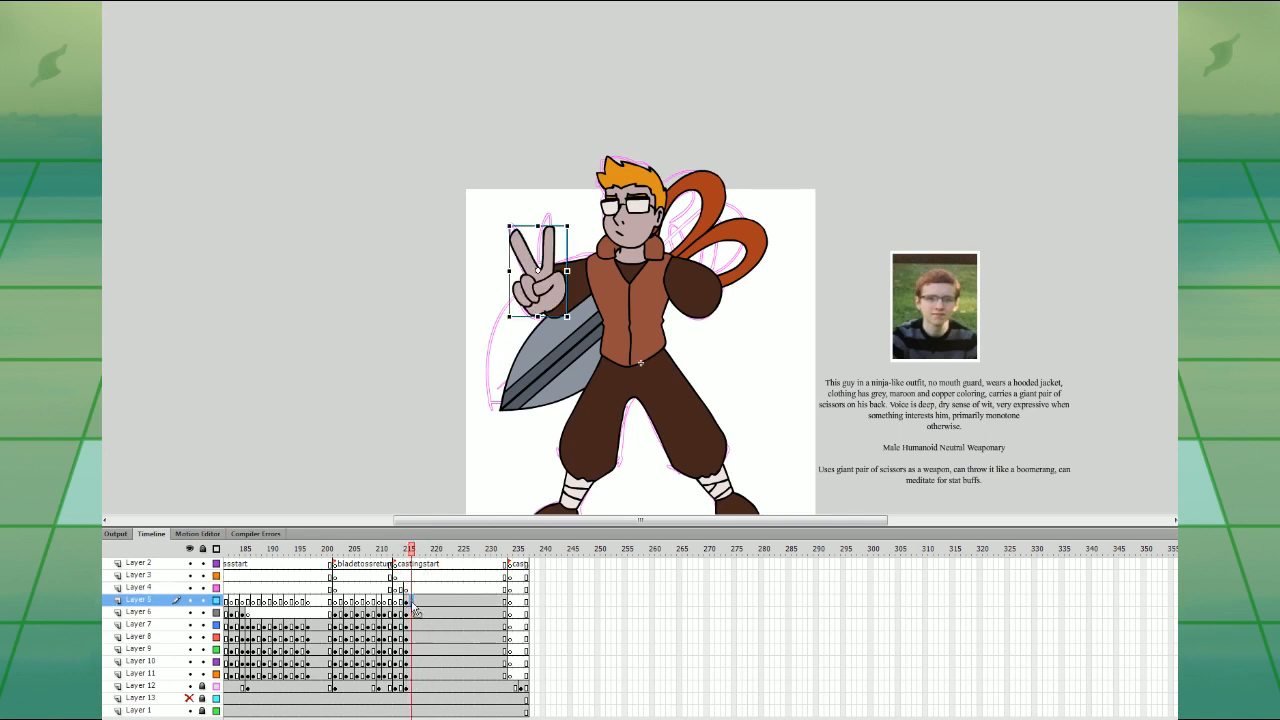
left_click(406, 589)
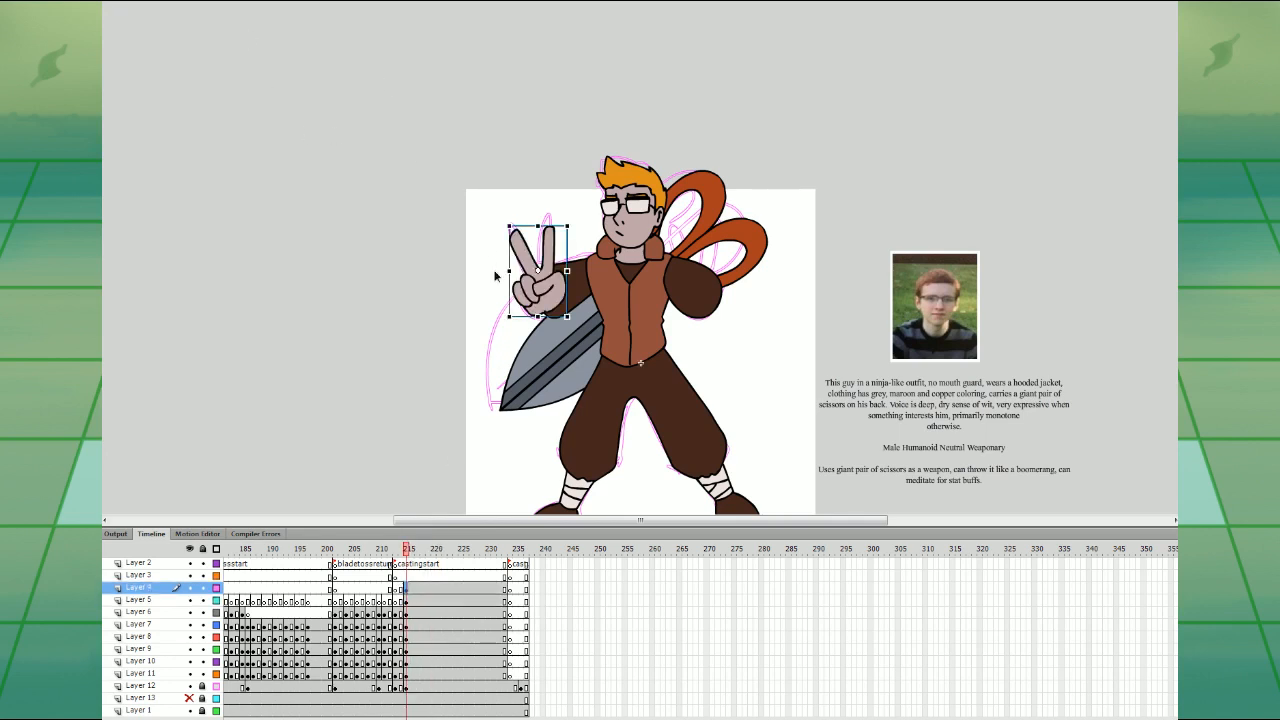
- Place a horizontally flipped copy of the hand symbol on the other sleeve, level with the first hand
key("ctrl+shift+h")
left_click_drag(549, 301, 722, 303)
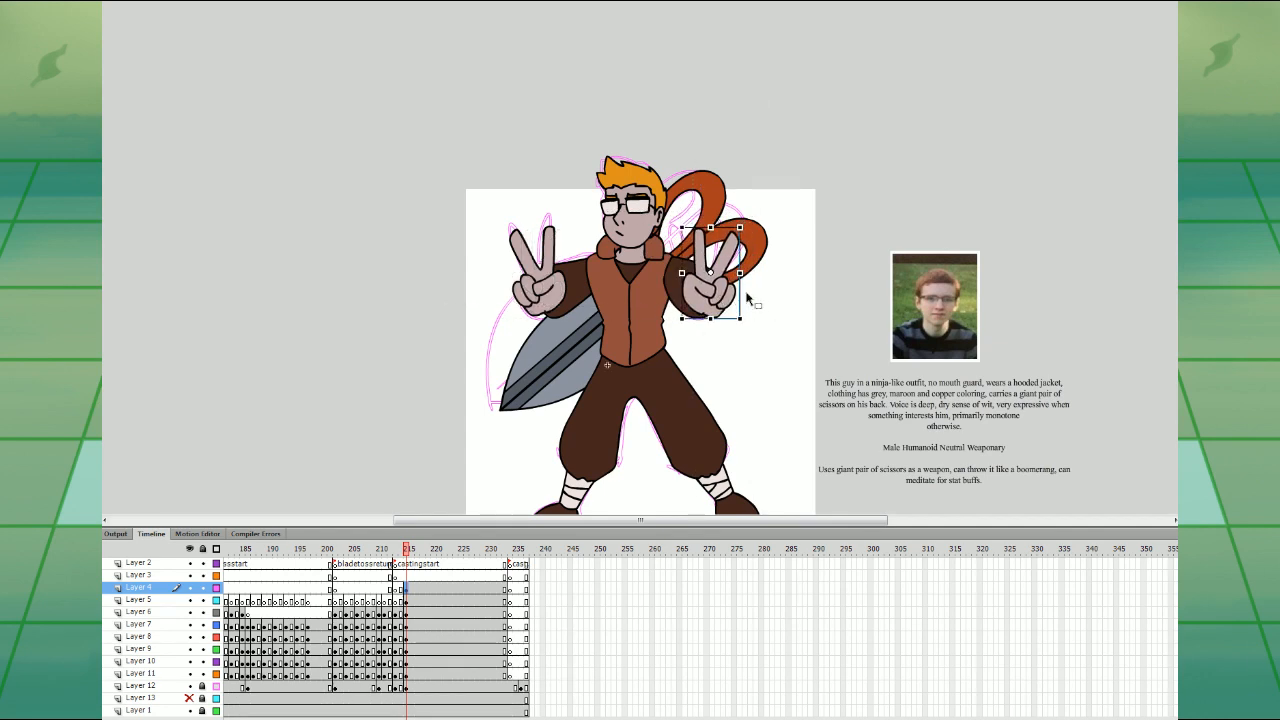
left_click(542, 288, "shift")
left_click(778, 286)
left_click(722, 295)
key("Up")
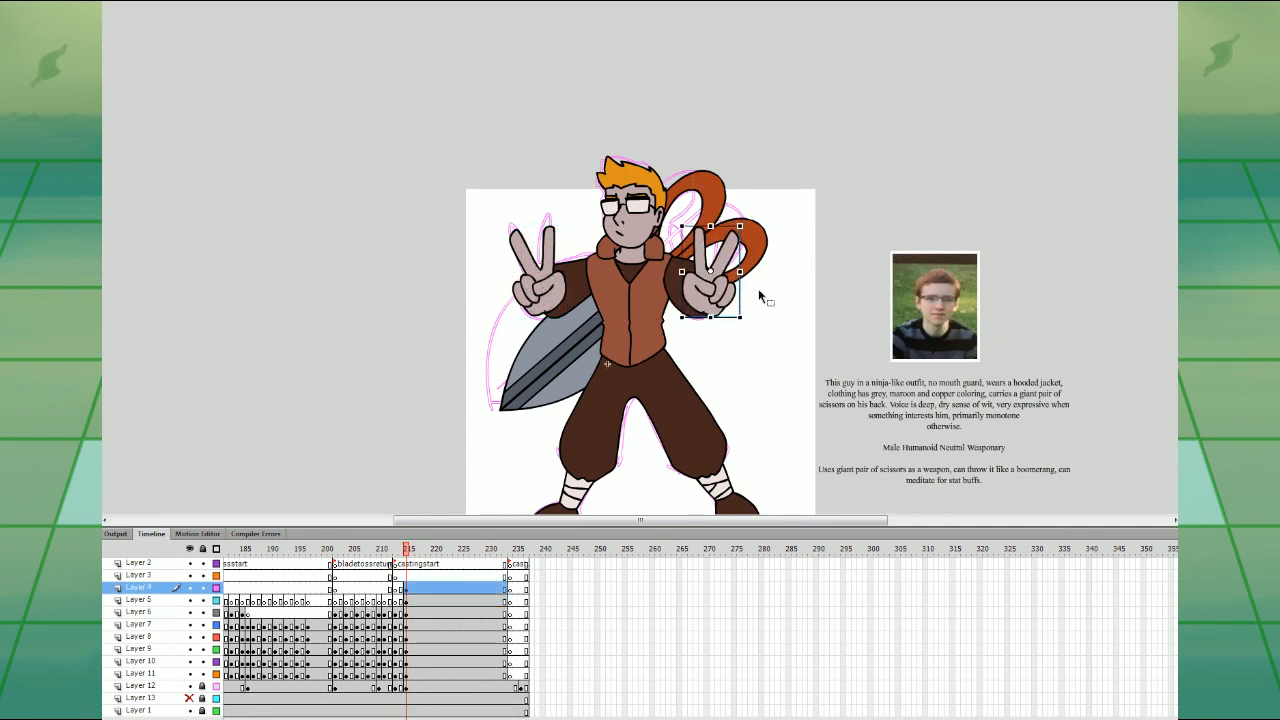
left_click(758, 291)
left_click(551, 293)
left_click(713, 298, "shift")
left_click(789, 360)
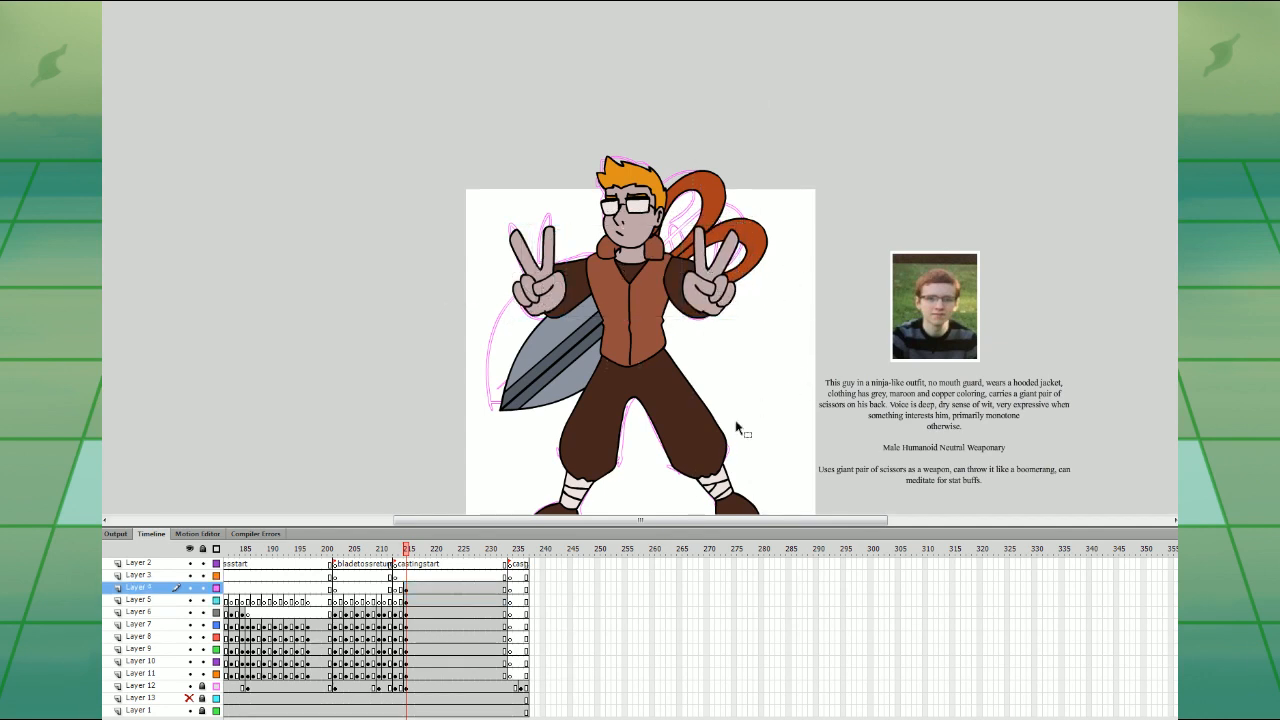
- Convert the head artwork of the casting pose on Layer 6 into a symbol
left_click(422, 612)
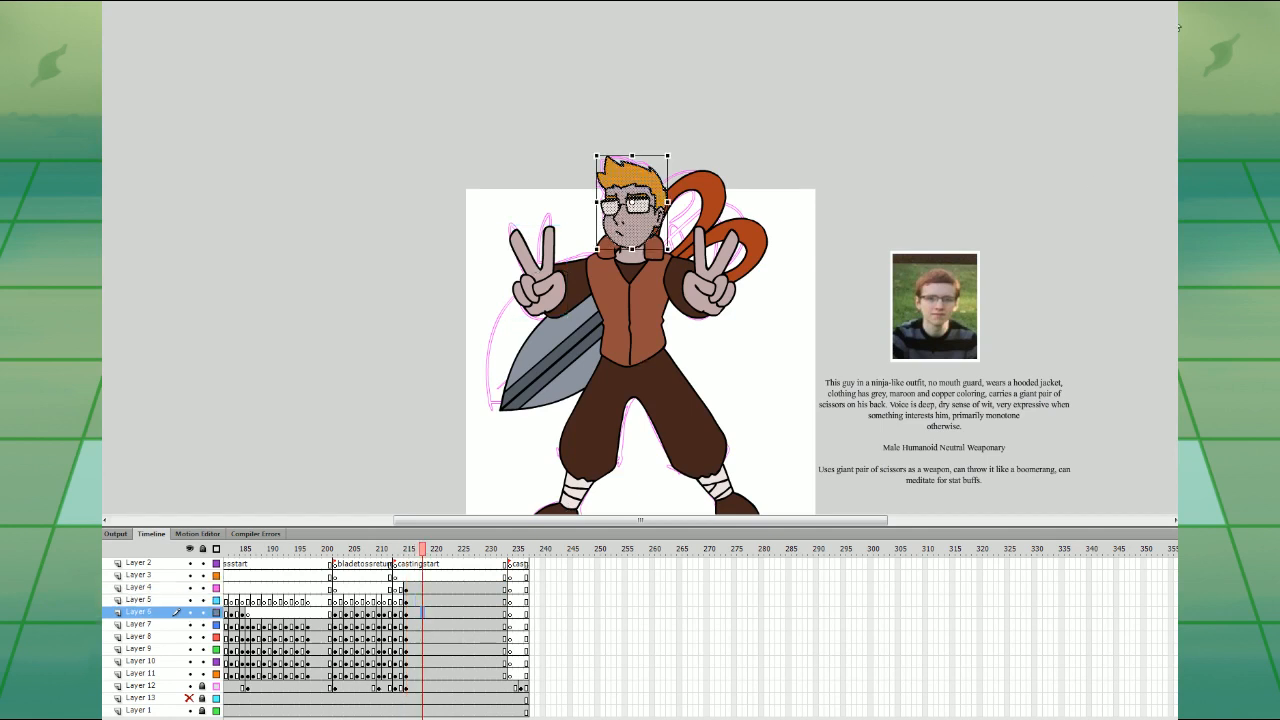
left_click(891, 190)
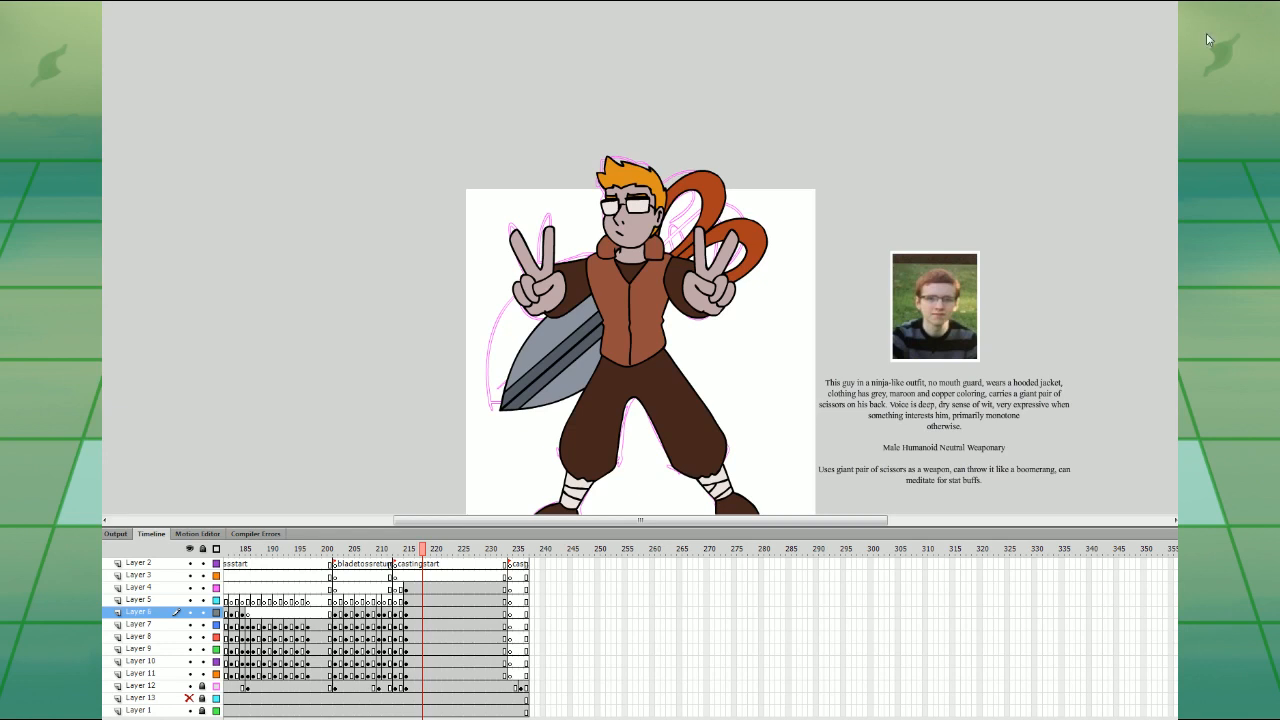
left_click(412, 601)
left_click(417, 611)
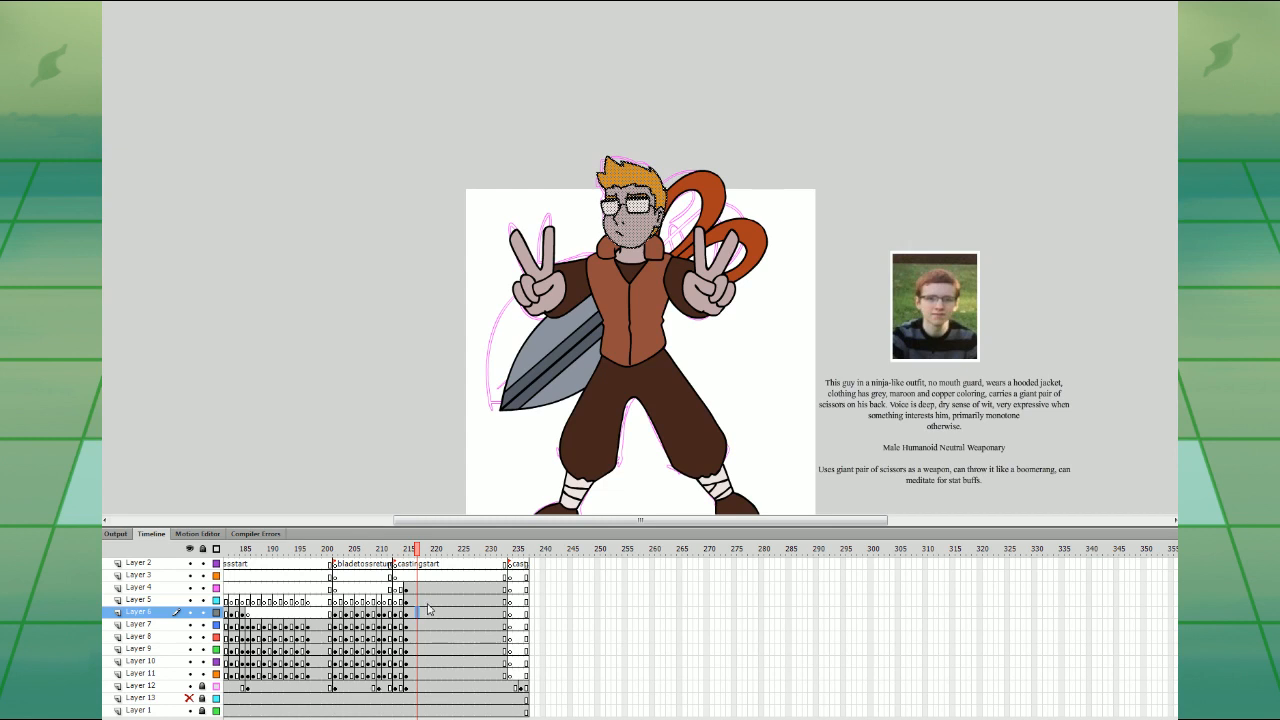
key("ctrl+g")
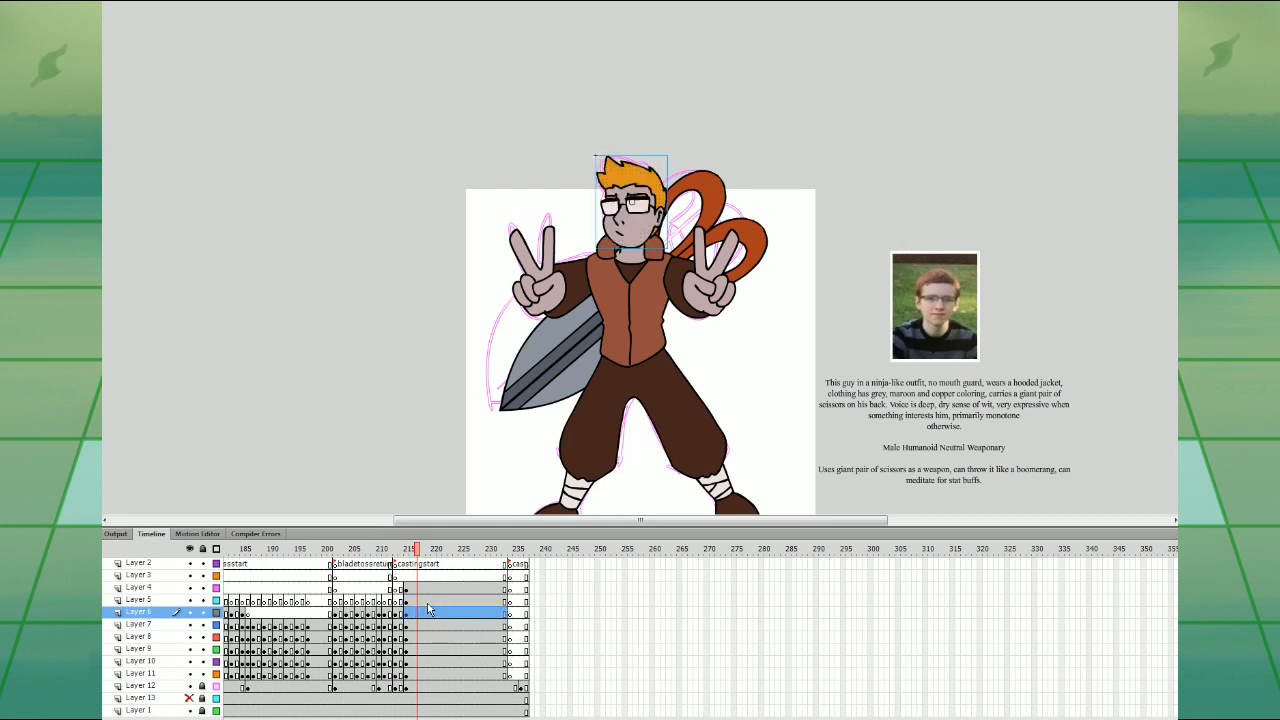
left_click(4, 54)
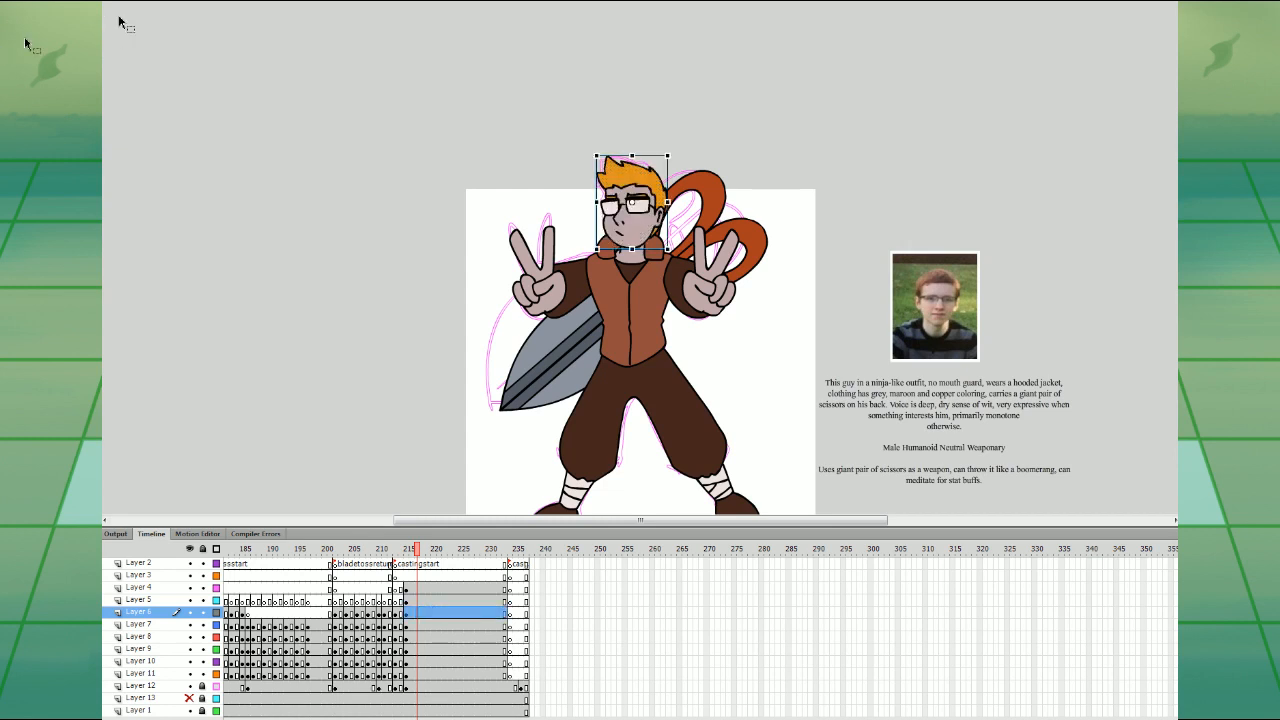
- Convert the sleeve on Layer 7 and the torso on Layer 8 into separate symbols
left_click(423, 622)
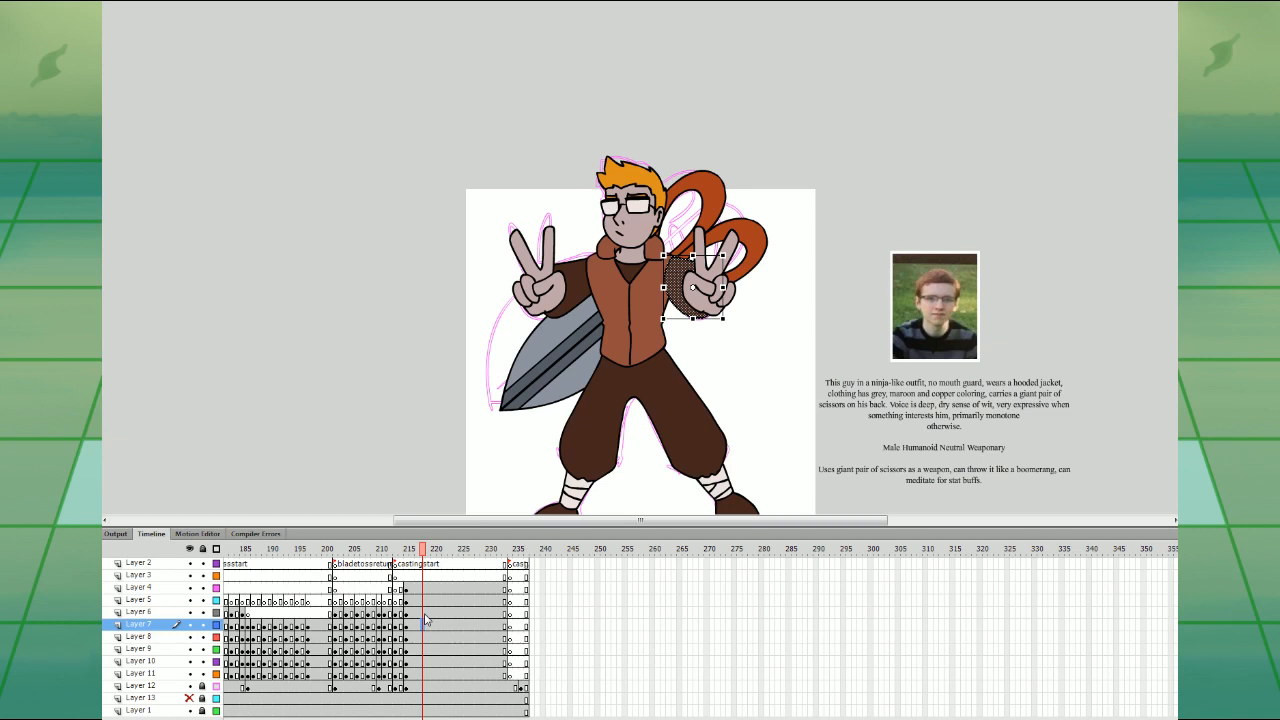
left_click(426, 621)
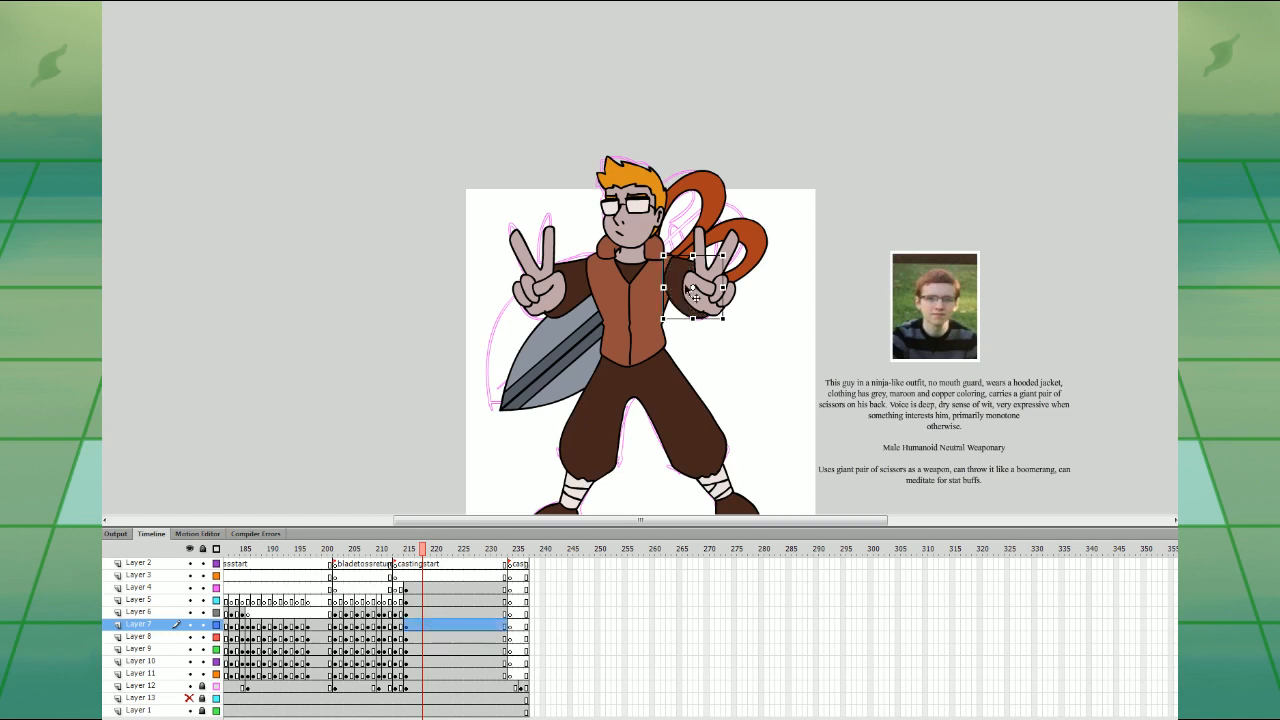
left_click(434, 637)
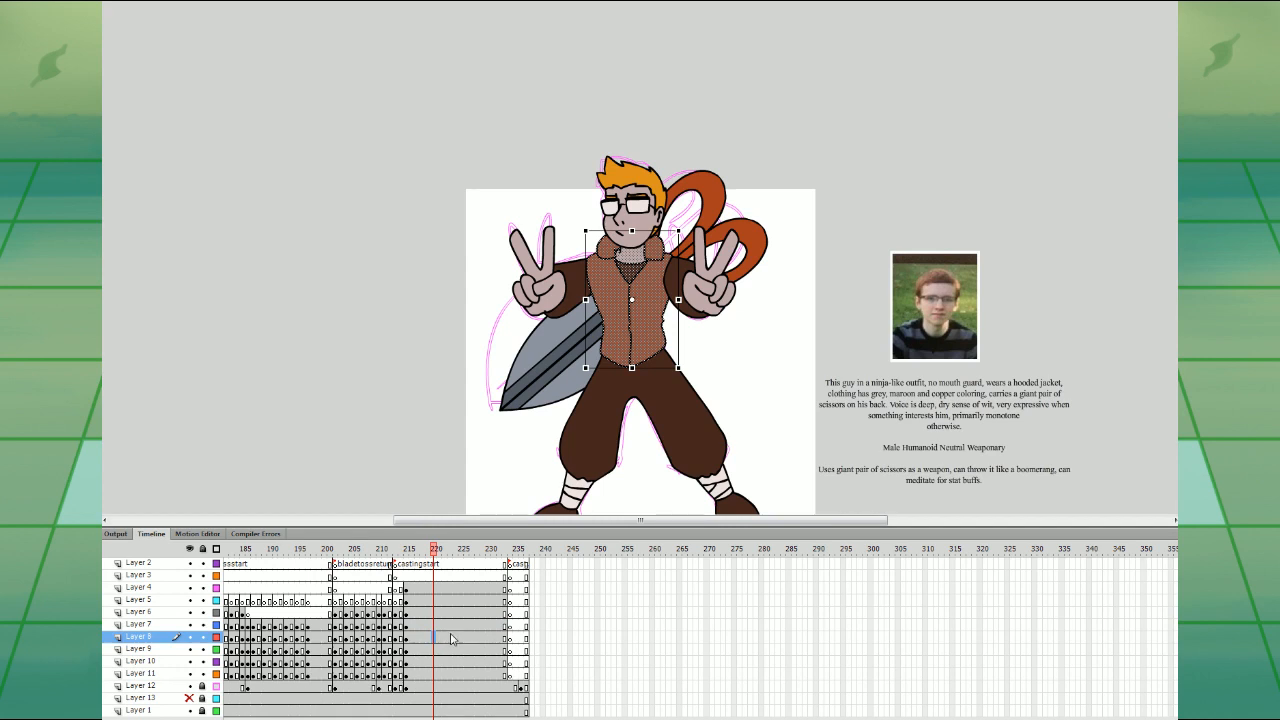
left_click(452, 637)
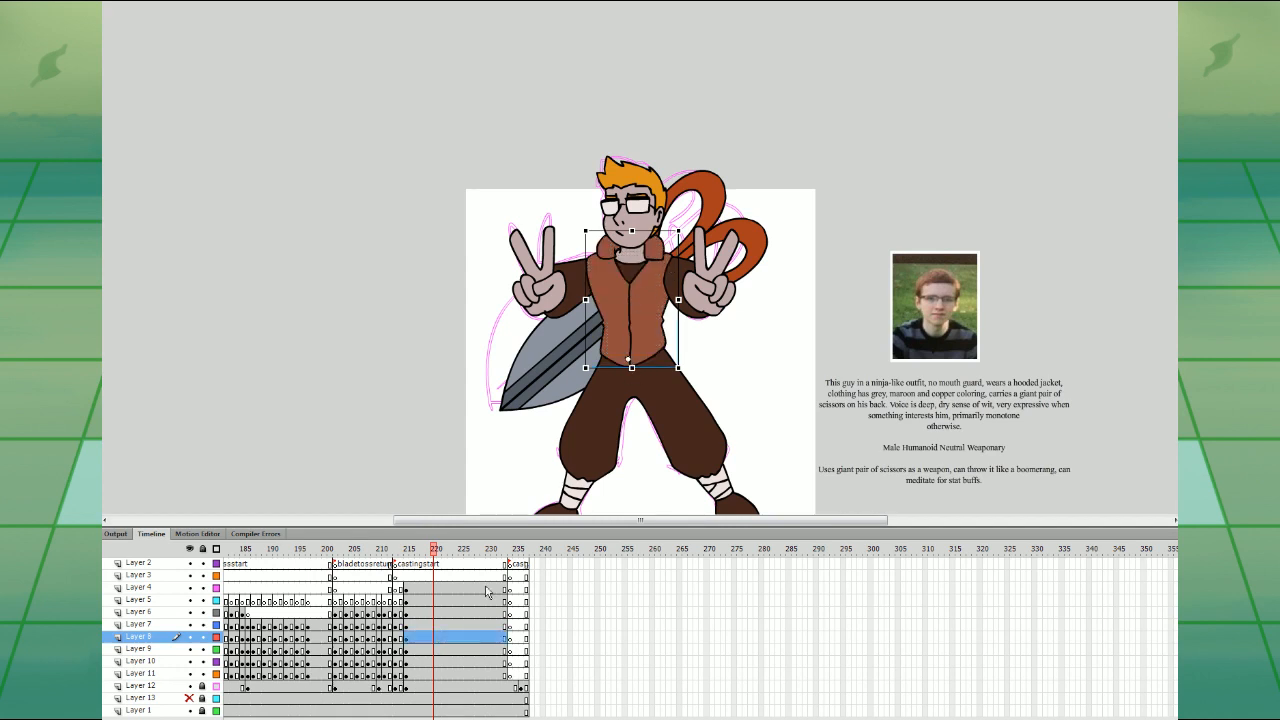
- Convert the sleeve on Layer 9 and the legs on Layer 10 into separate symbols, undoing the stray move
left_click(455, 649)
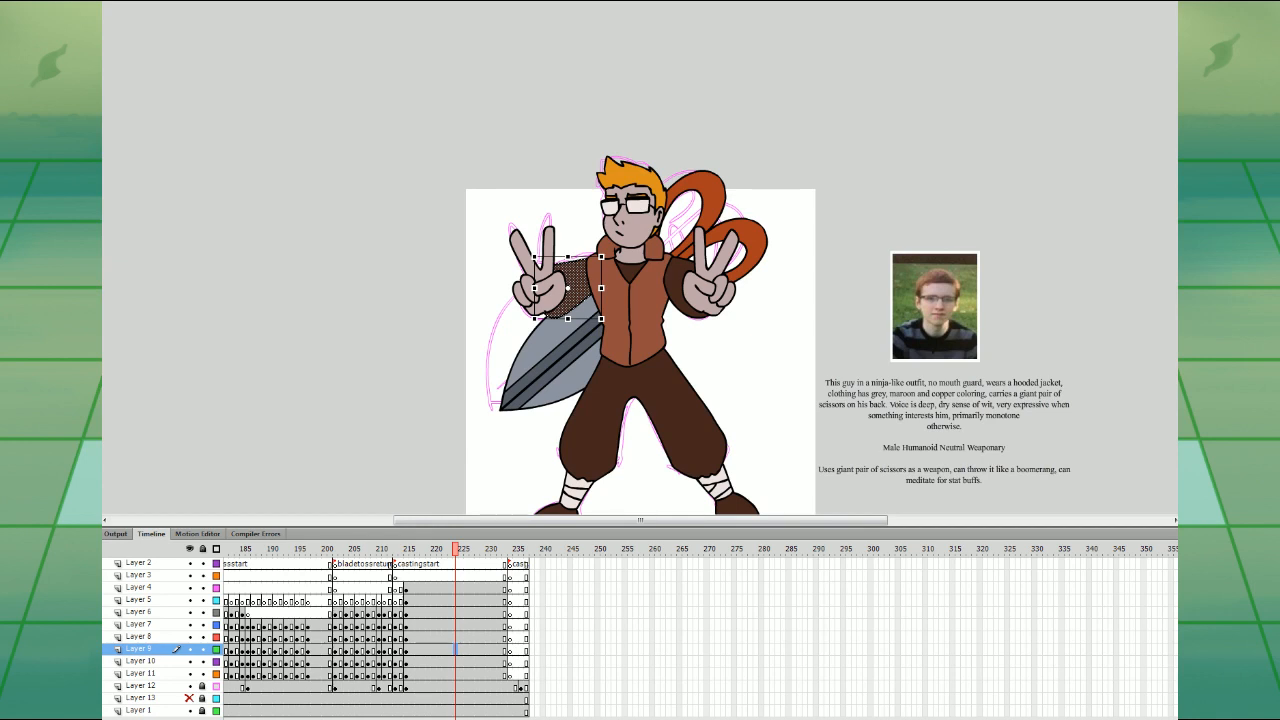
left_click(460, 650)
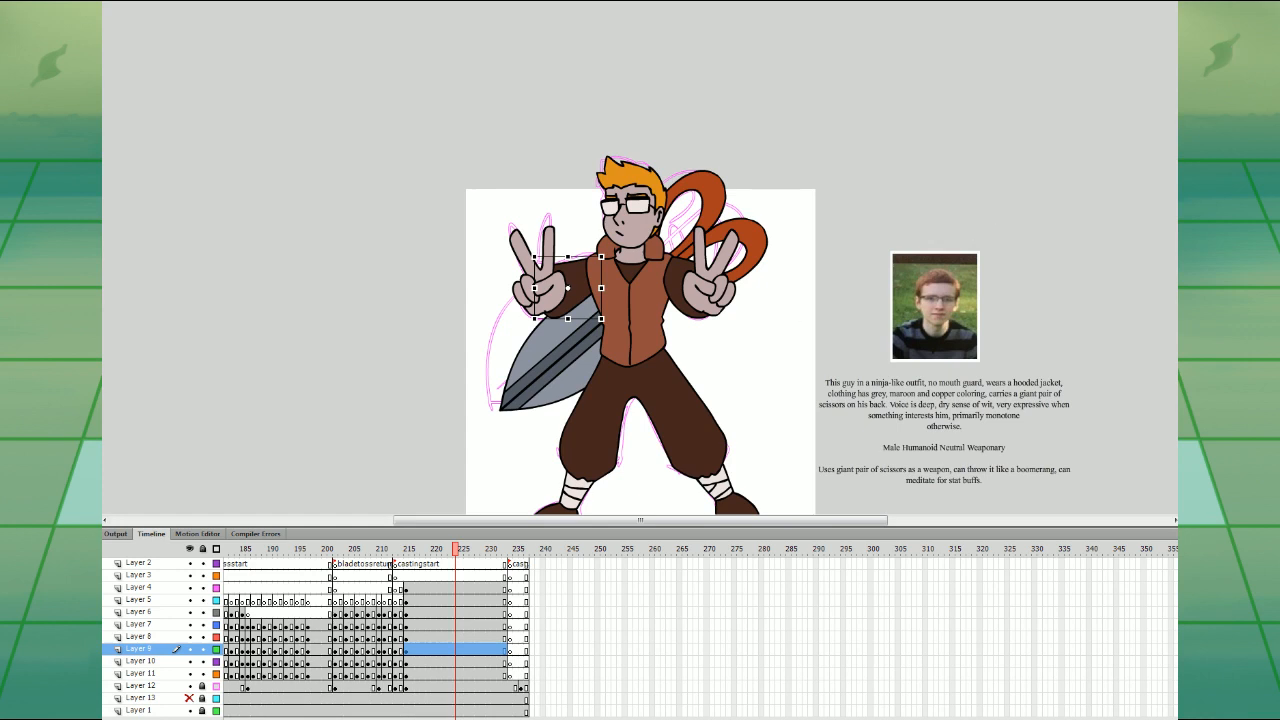
left_click(447, 664)
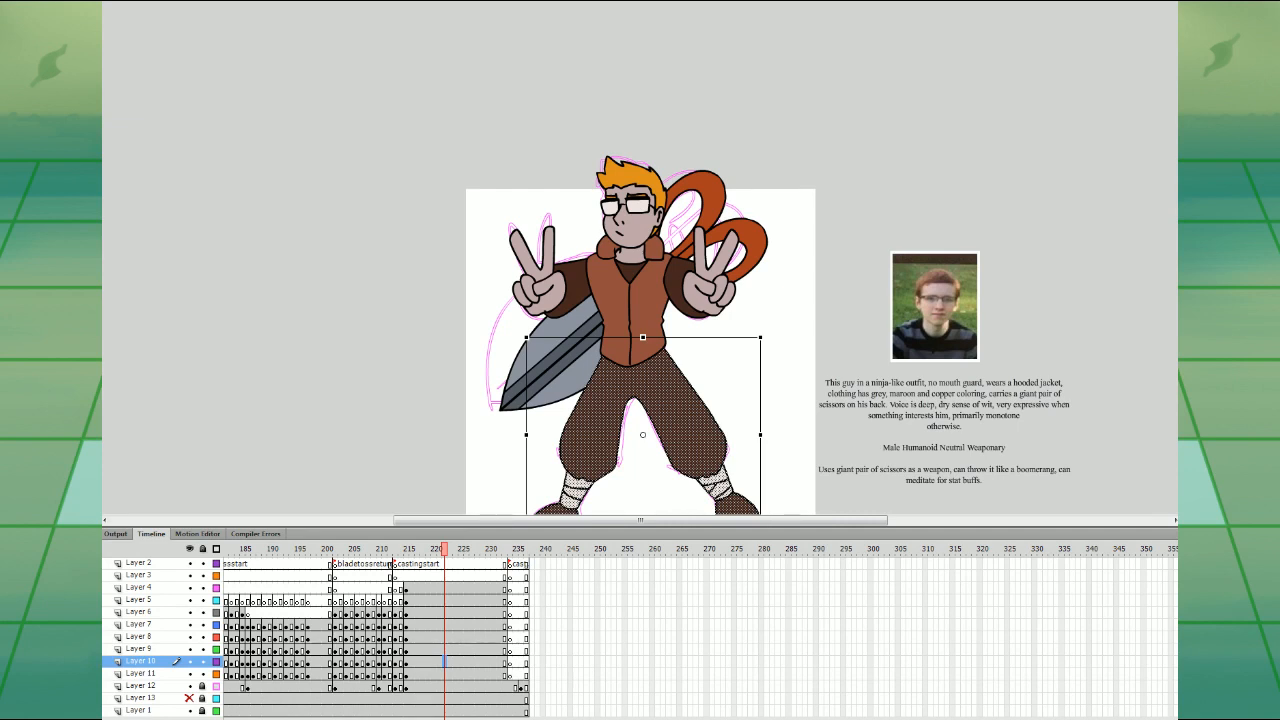
left_click(451, 662)
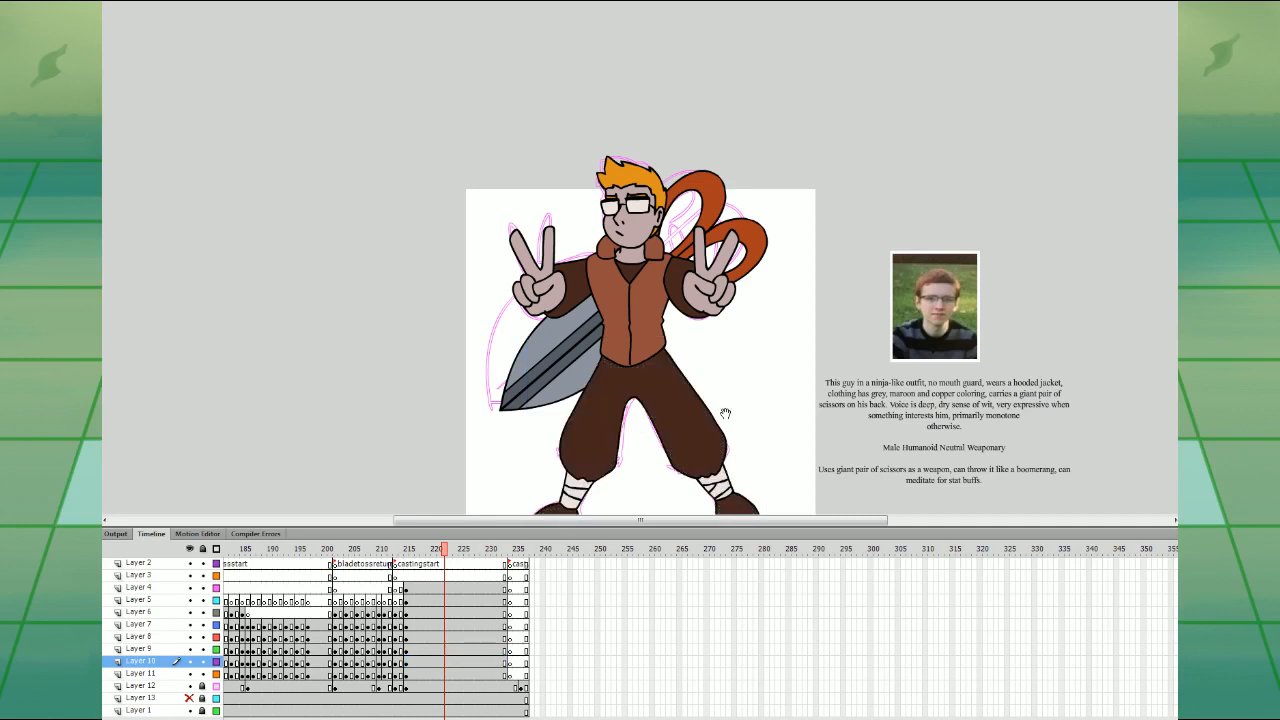
scroll(723, 389, "down", 3)
mouse_move(646, 452)
left_mouse_down()
mouse_move(648, 361)
mouse_move(647, 451)
left_mouse_up()
key("ctrl+z")
- Insert keyframes of the crouching pose at frame 214 on the body layers and turn on onion skinning
left_click(401, 589)
key("period")
key("period")
key("period")
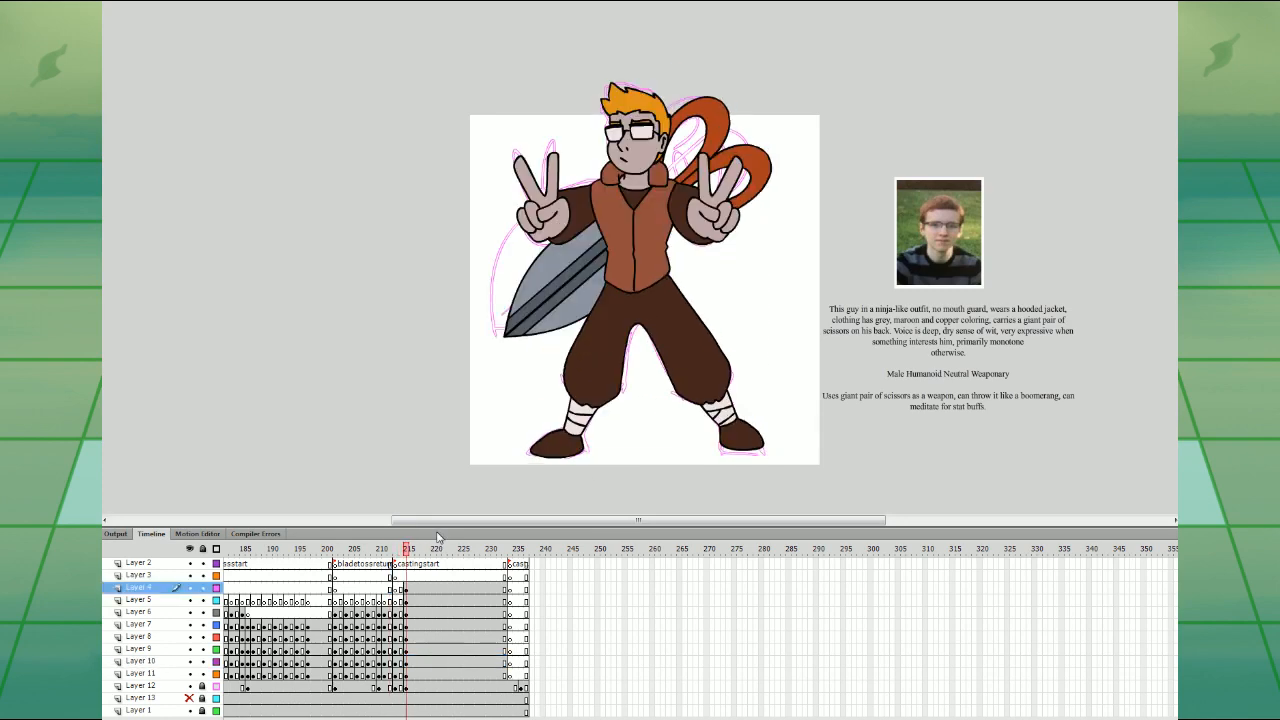
left_click(397, 590)
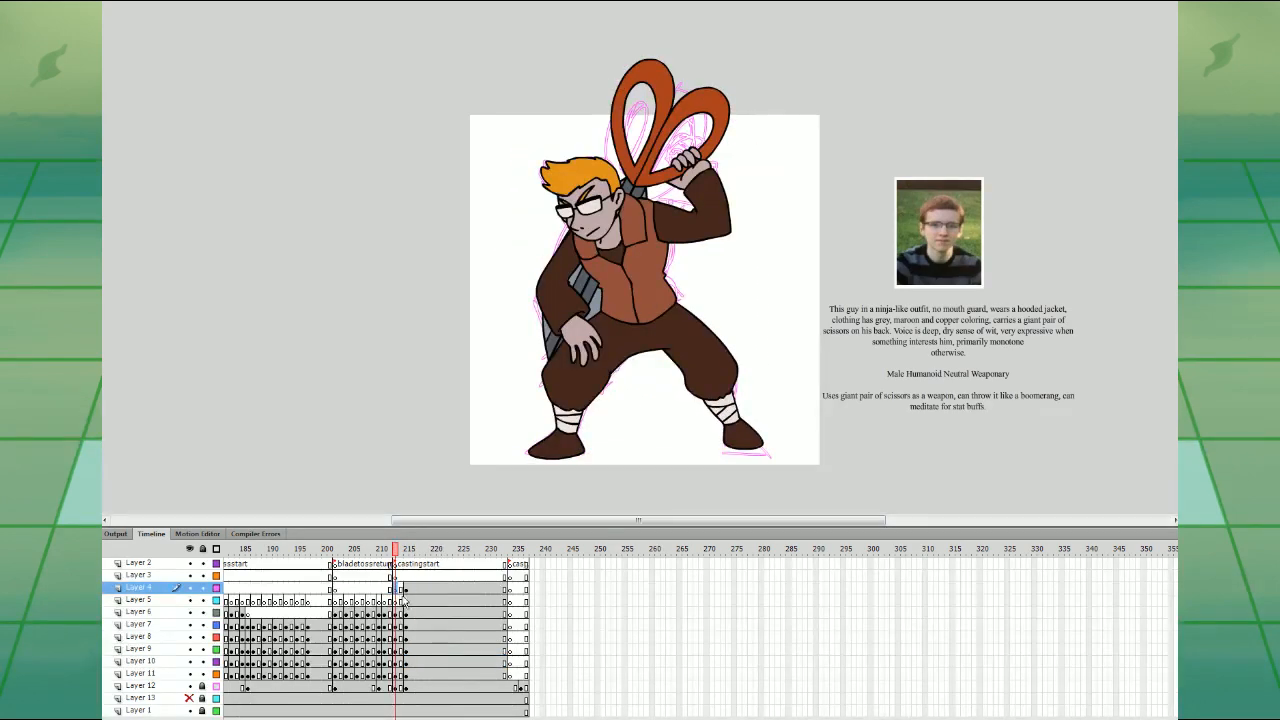
left_click_drag(402, 613, 403, 675)
key("alt+shift+o")
left_click(695, 495)
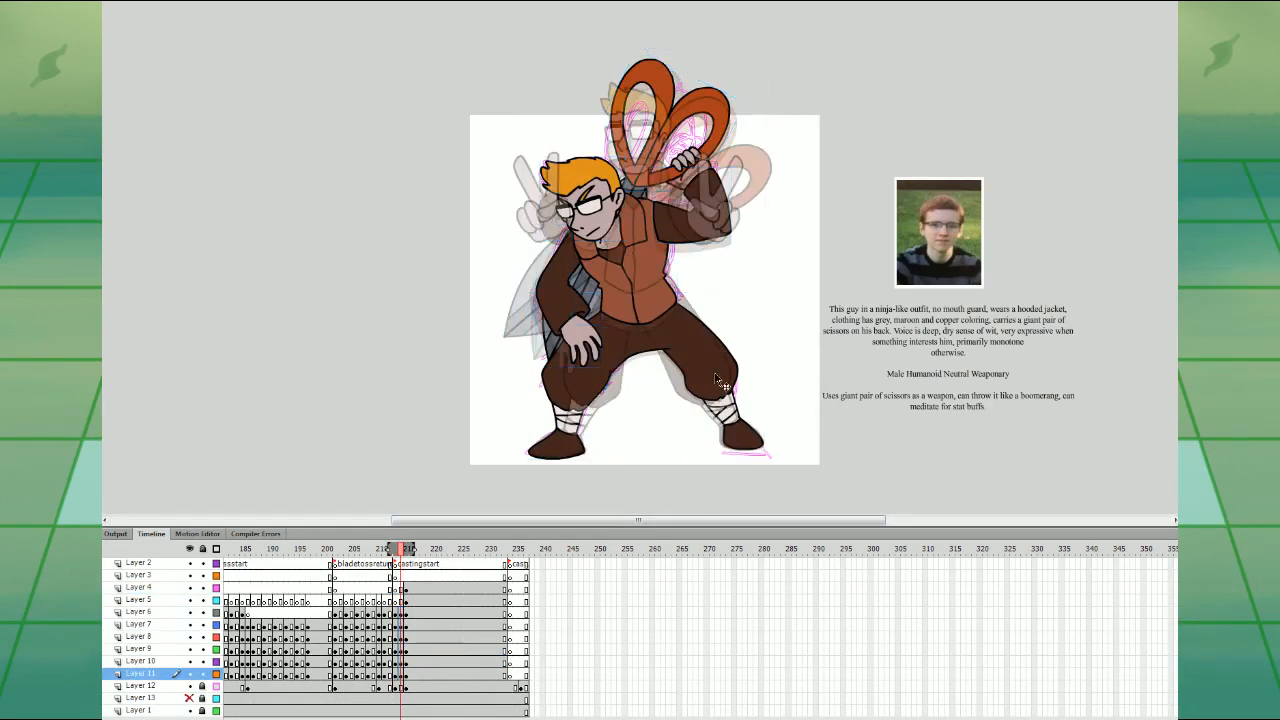
- Narrow the legs slightly and rotate the scissors clockwise behind the body in the in-between pose
left_click(715, 378)
left_click_drag(763, 289, 759, 289)
left_click(771, 253)
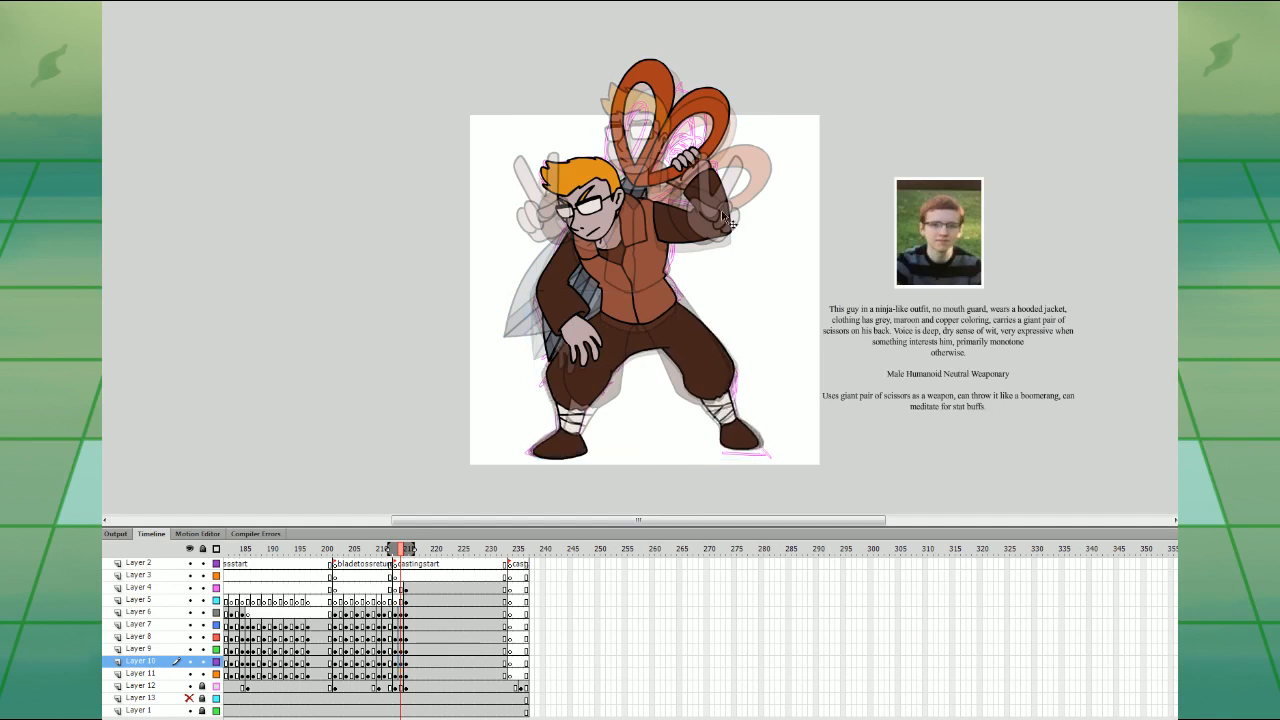
left_click(724, 218)
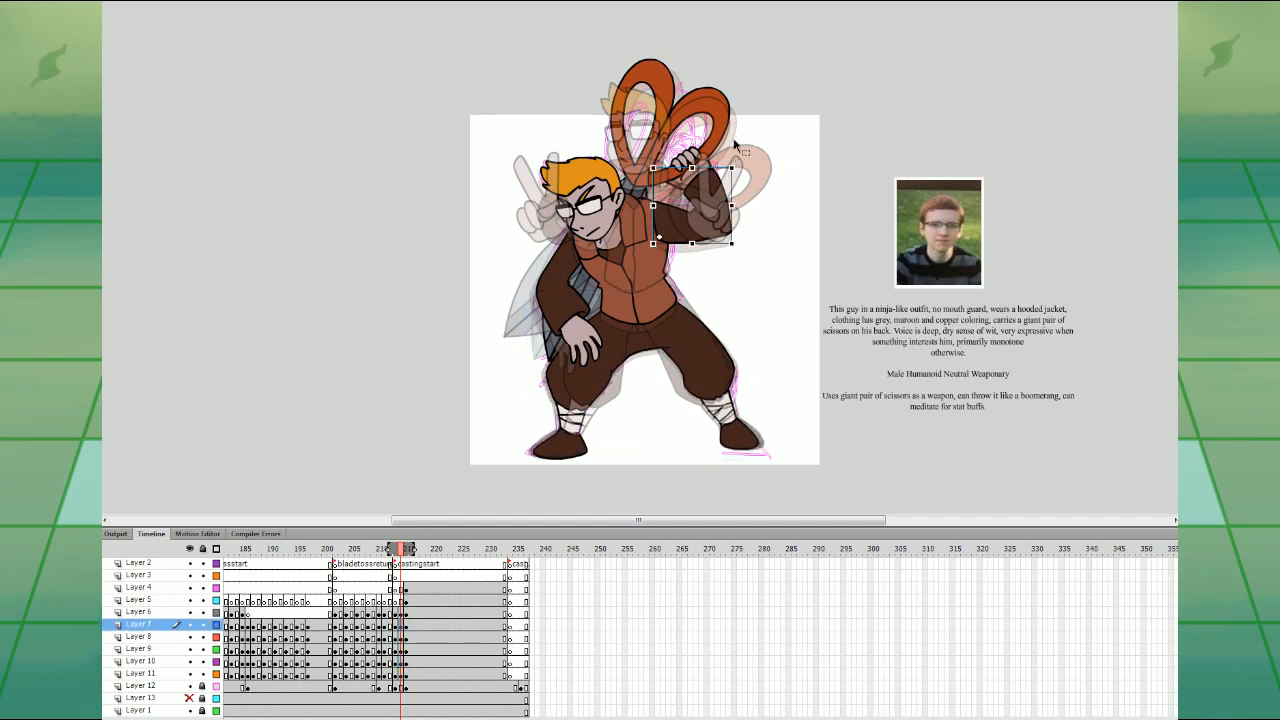
left_click(721, 125)
left_click_drag(748, 93, 731, 147)
- Lower and rotate the raised sleeve on Layer 7 clockwise about the shoulder to follow the scissors
left_click(722, 194)
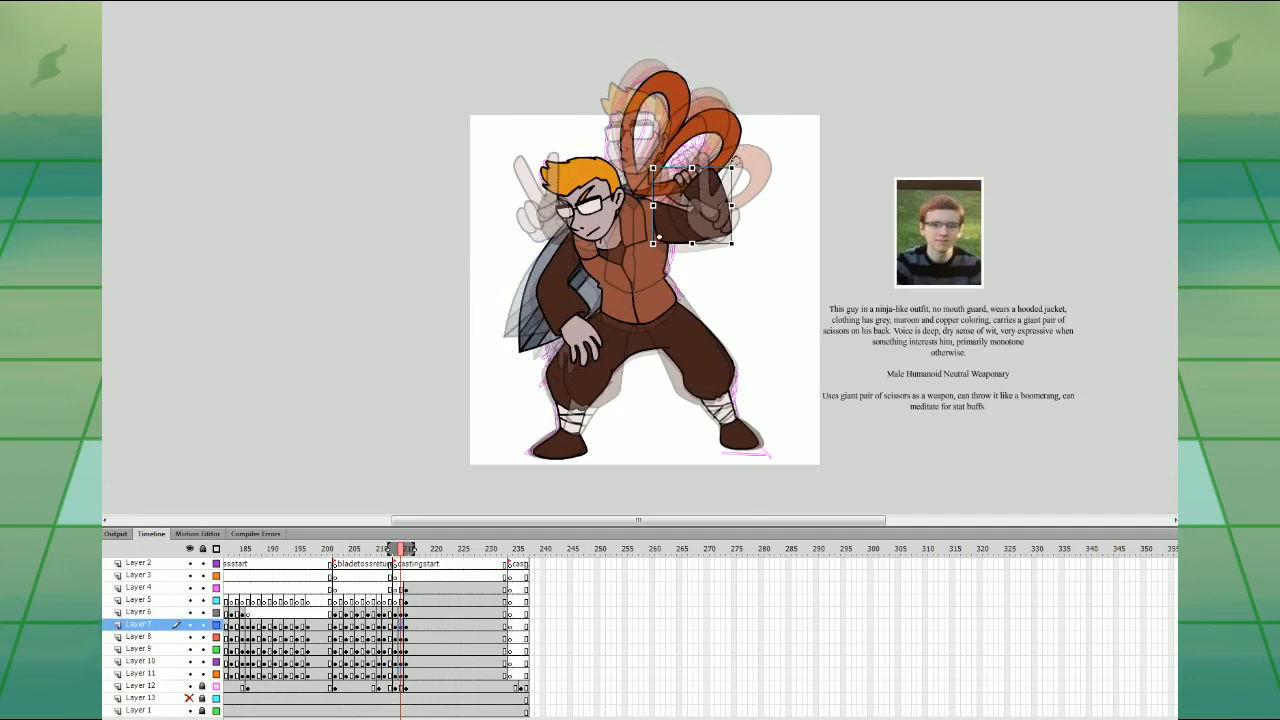
left_click(667, 262)
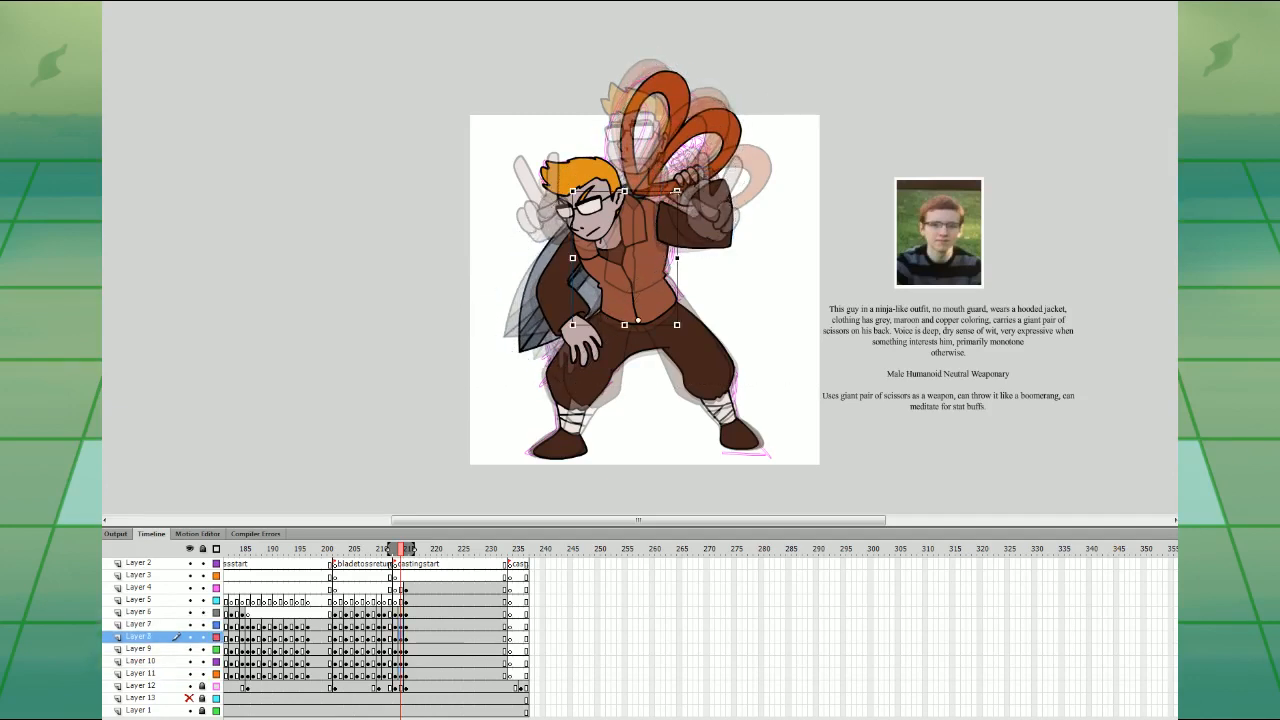
left_click(705, 212)
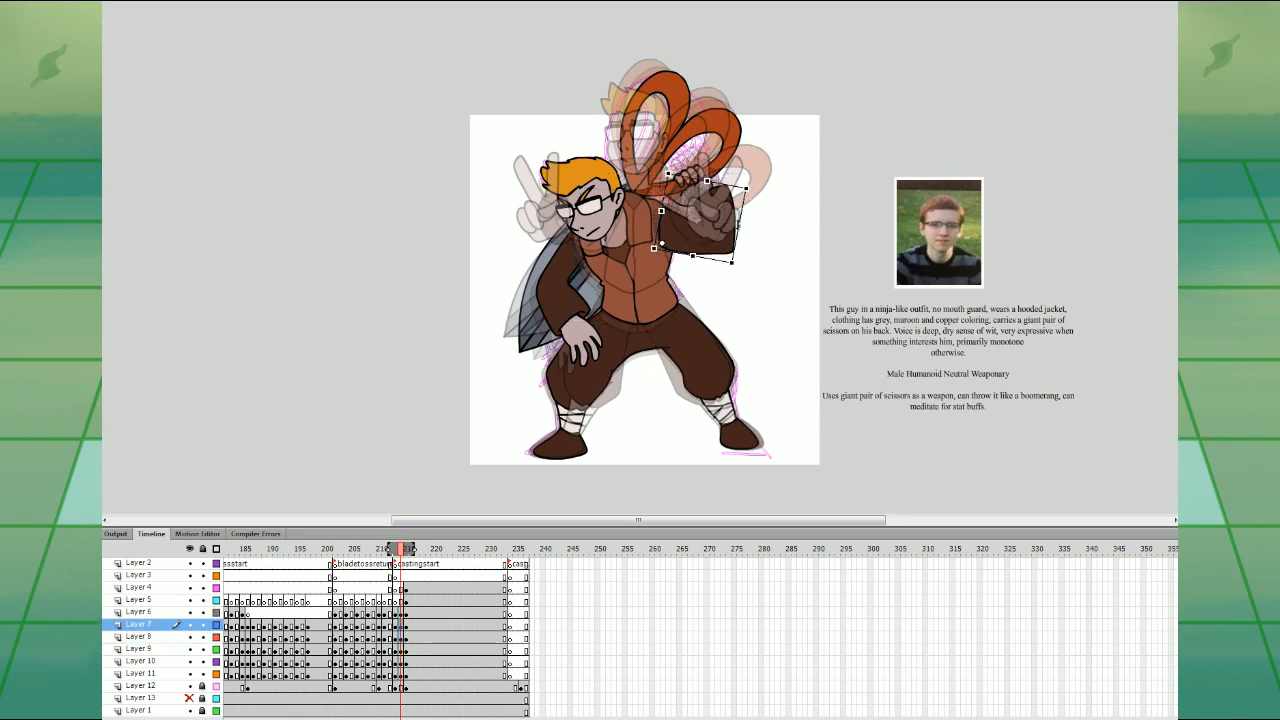
- Raise and tilt the head on Layer 6, swing the lowered sleeve on Layer 9 outward, and check the in-between pose
left_click(622, 188)
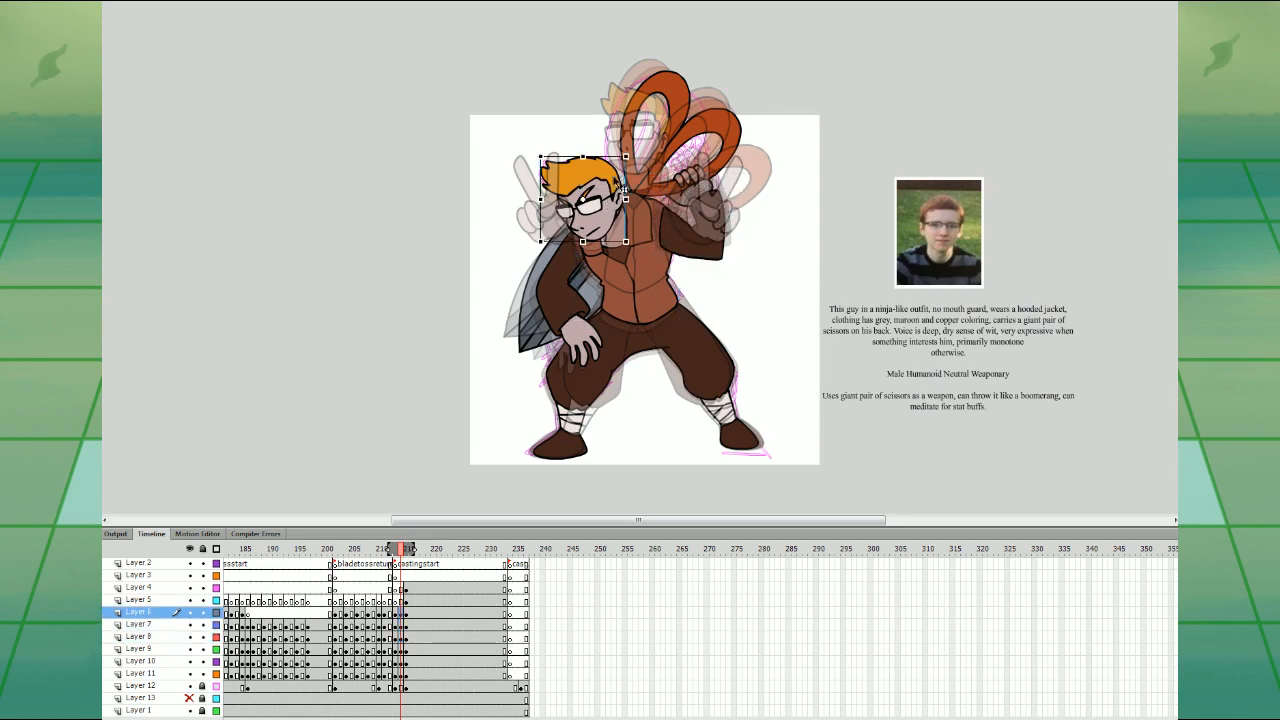
mouse_move(623, 188)
left_mouse_down()
mouse_move(647, 149)
mouse_move(608, 188)
left_mouse_up()
left_click(562, 290)
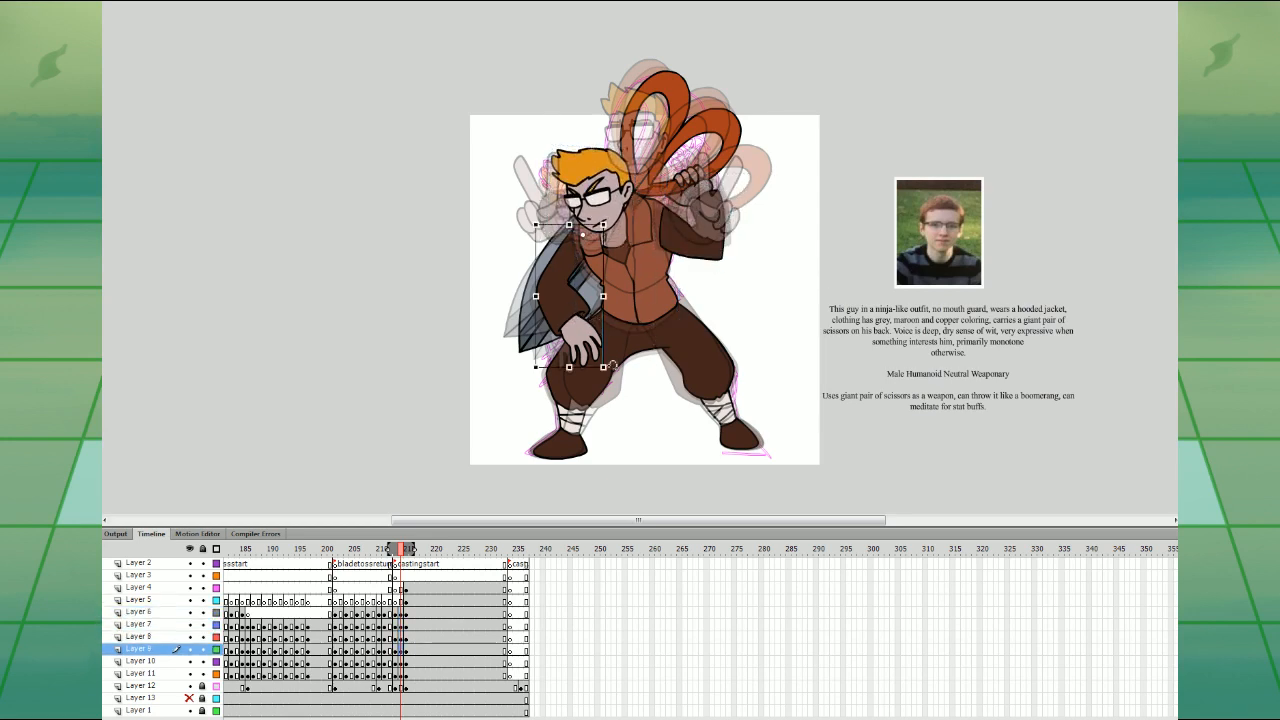
left_click_drag(612, 365, 600, 366)
left_click(393, 591)
key("Return")
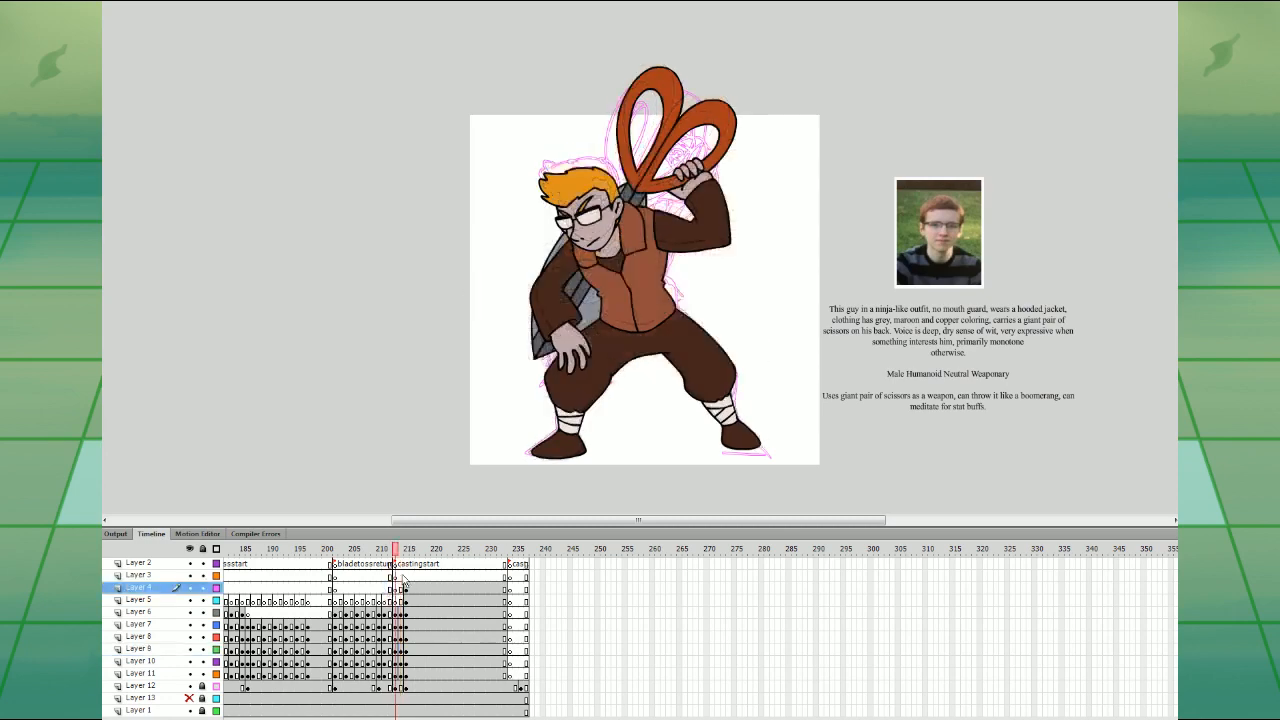
left_click(397, 591)
left_click(401, 591)
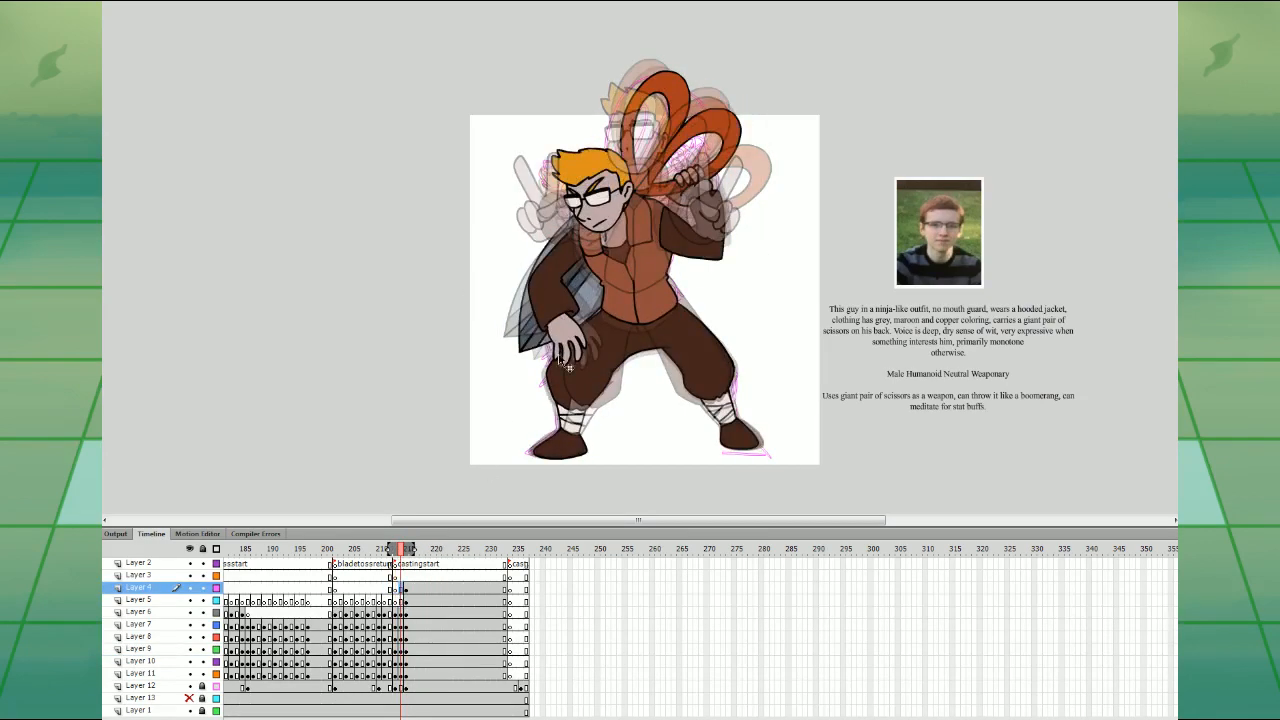
- Shift the upper-body parts of the in-between pose slightly upward and adjust the legs beneath them
left_click_drag(505, 107, 757, 252)
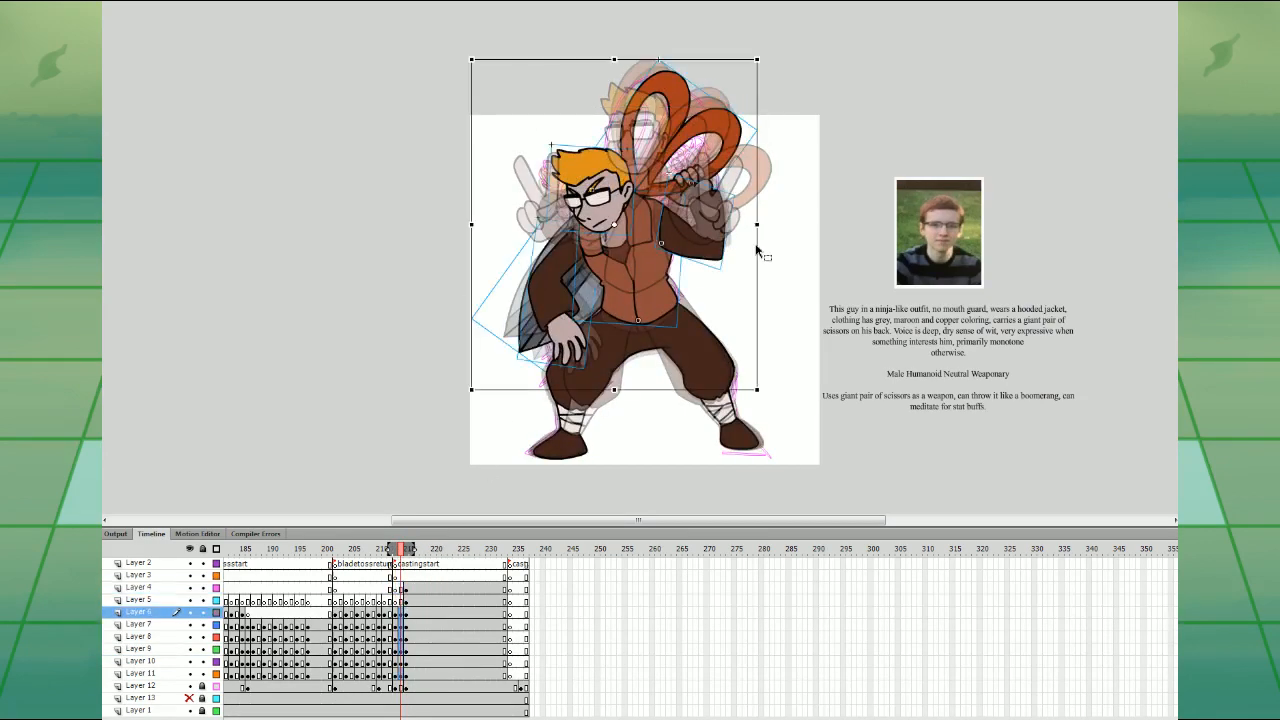
left_click(723, 323)
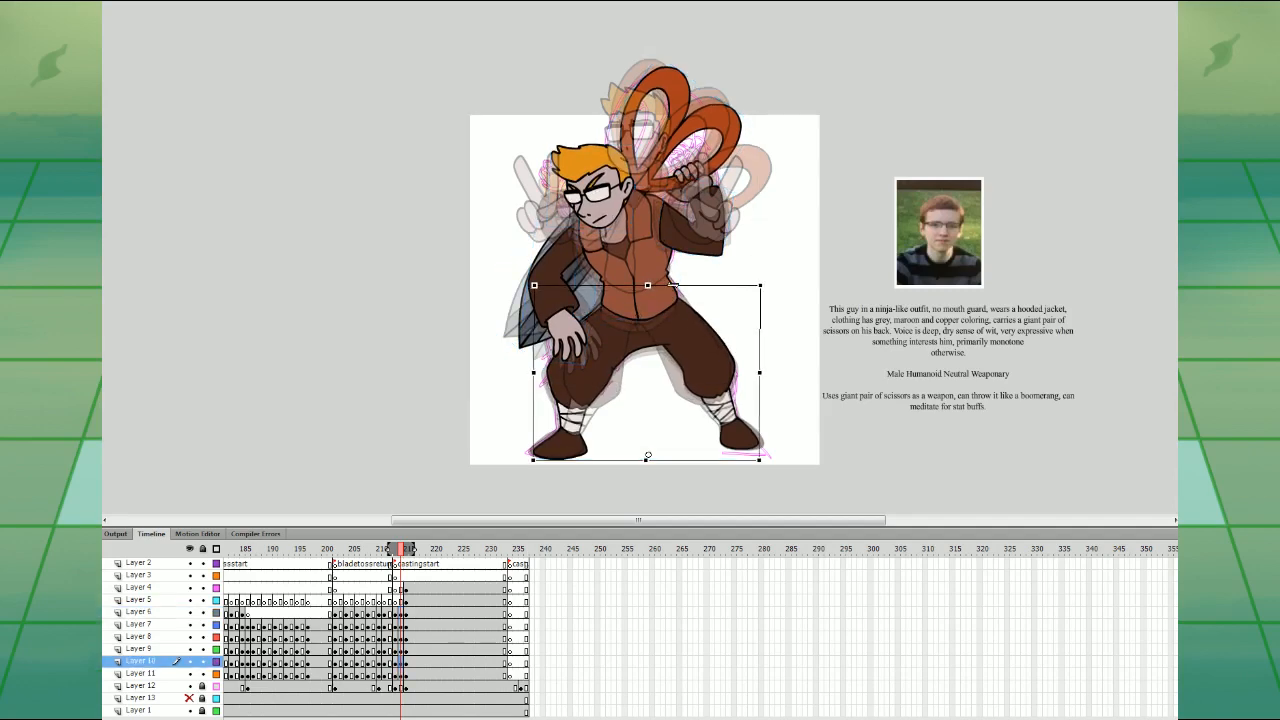
left_click(405, 578)
key("Return")
left_click(402, 579)
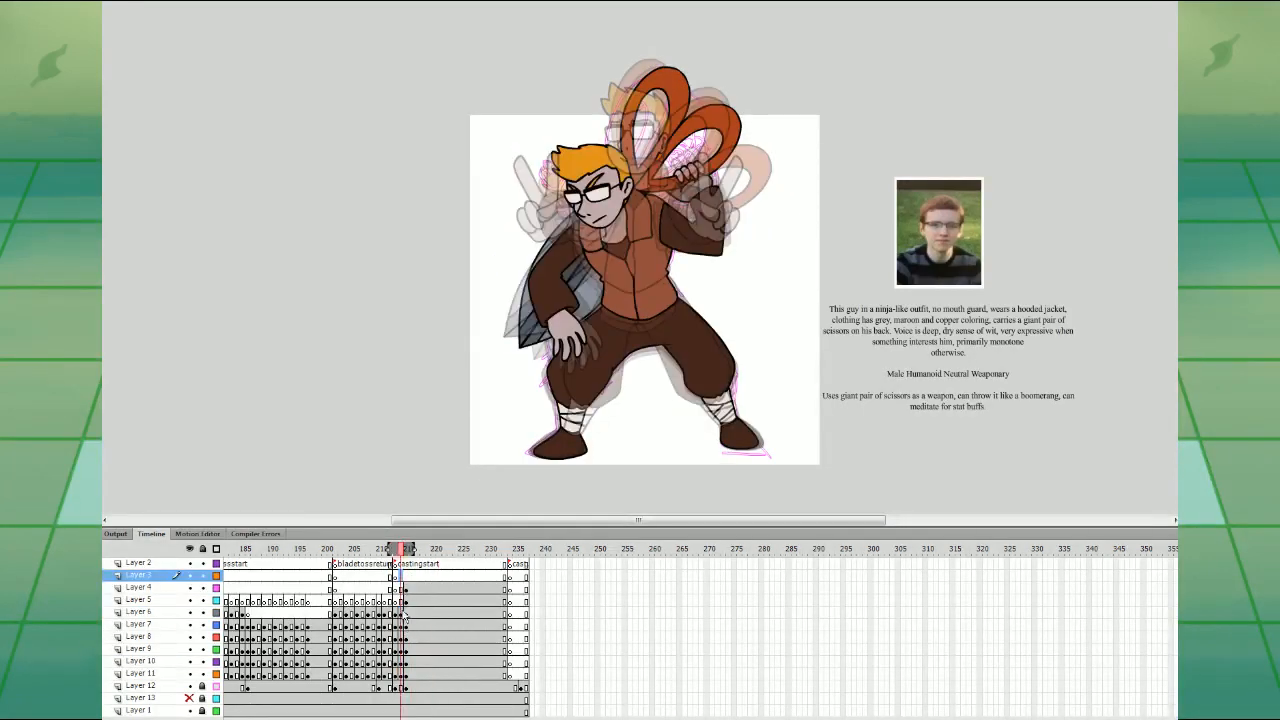
- Move the in-between and casting-pose keyframes one frame earlier and insert keyframes at frame 217 on Layers 4 to 11
left_click_drag(401, 674, 408, 590)
left_click(412, 590)
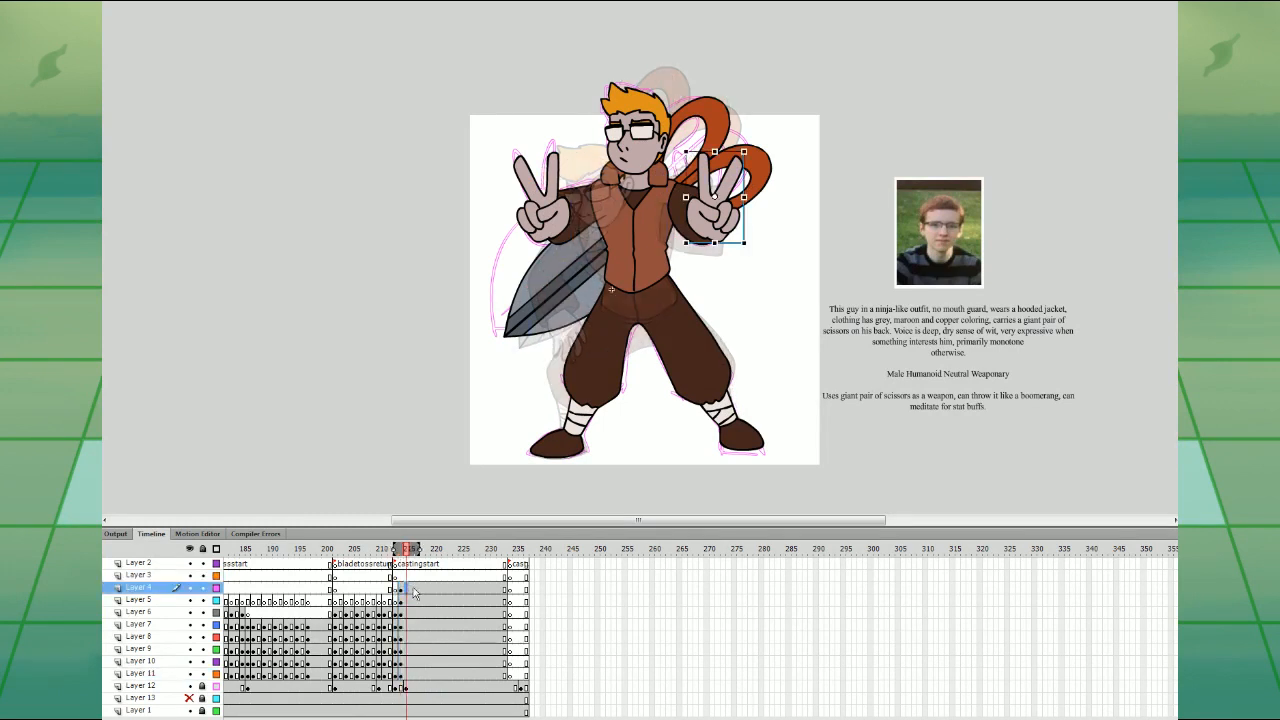
left_click(403, 578)
left_click(424, 589)
left_click_drag(423, 674, 424, 590)
key("F6")
- Enlarge both hands of the casting pose slightly at frame 215 and space them a little further apart
left_click(412, 578)
left_click(414, 590)
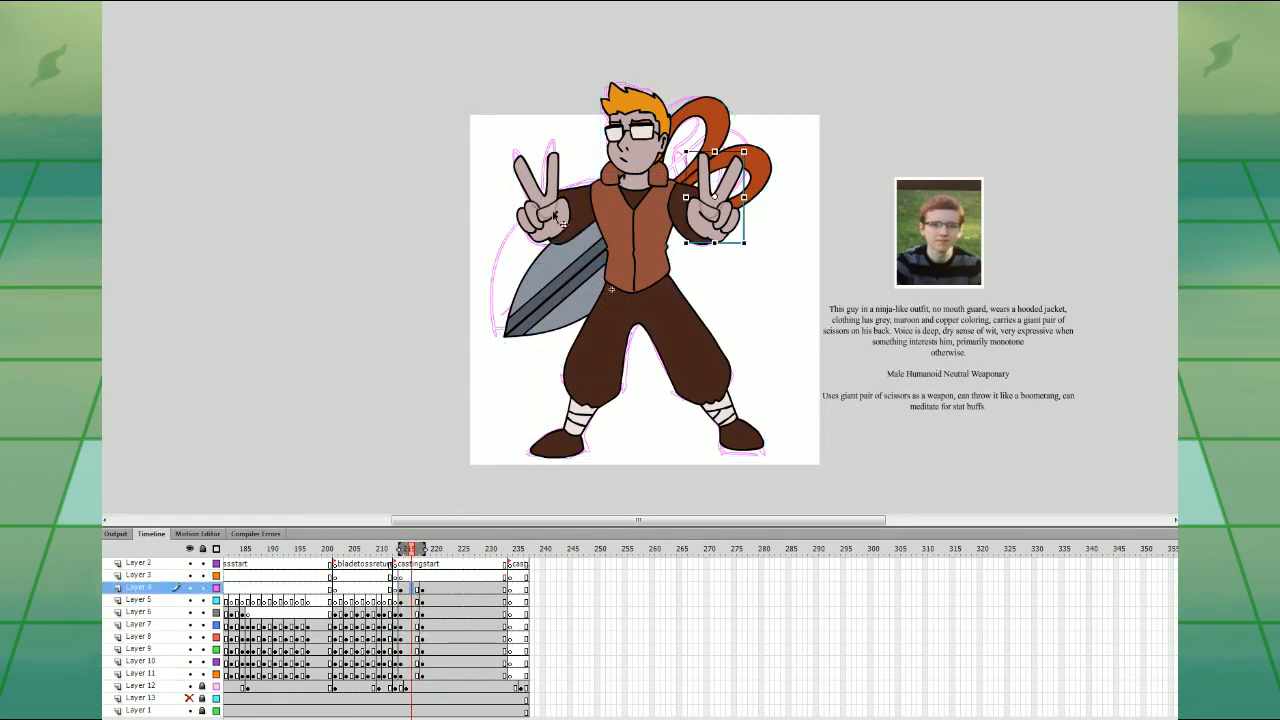
left_click(556, 216, "shift")
left_click_drag(750, 147, 758, 140)
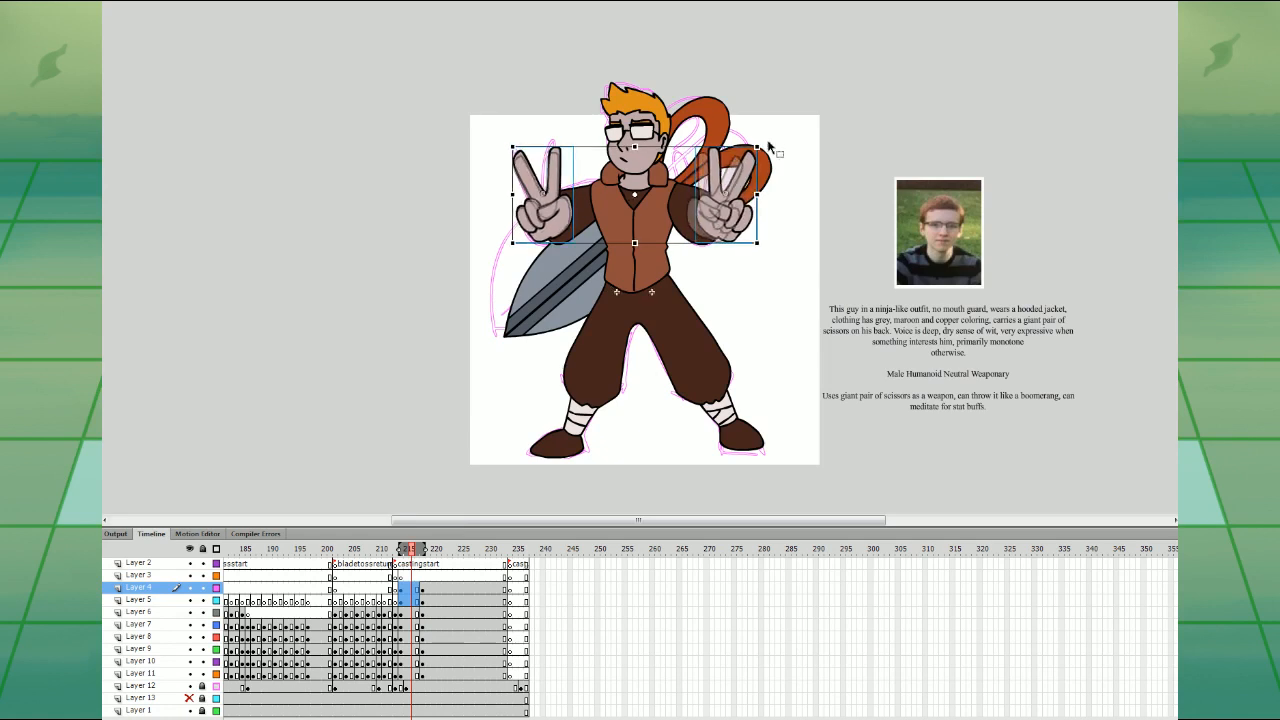
key("Left")
key("Left")
key("Left")
key("Left")
key("Left")
key("Left")
key("Left")
left_click(766, 213)
left_click(731, 220)
left_click(541, 216)
key("Right")
key("Right")
key("Right")
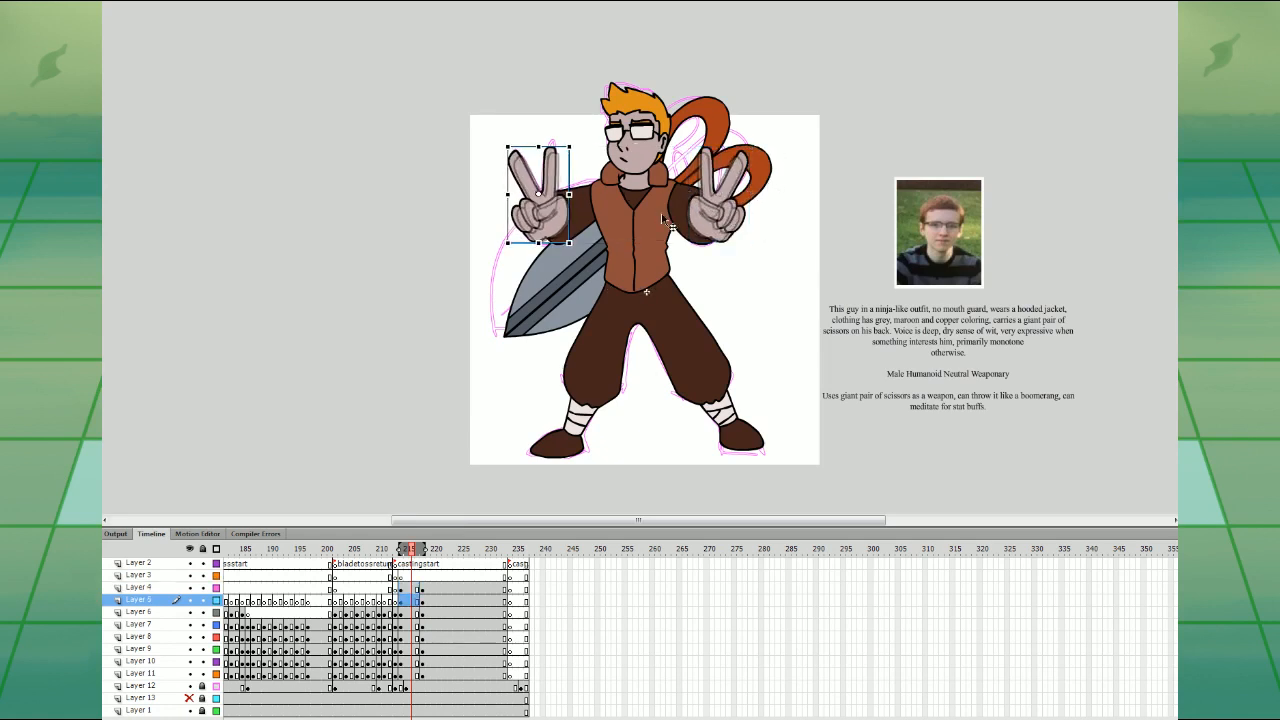
- Move the transformation point of the Layer 9 sleeve to the shoulder, undoing the trial changes to the arm
left_click(683, 208)
left_click(572, 209)
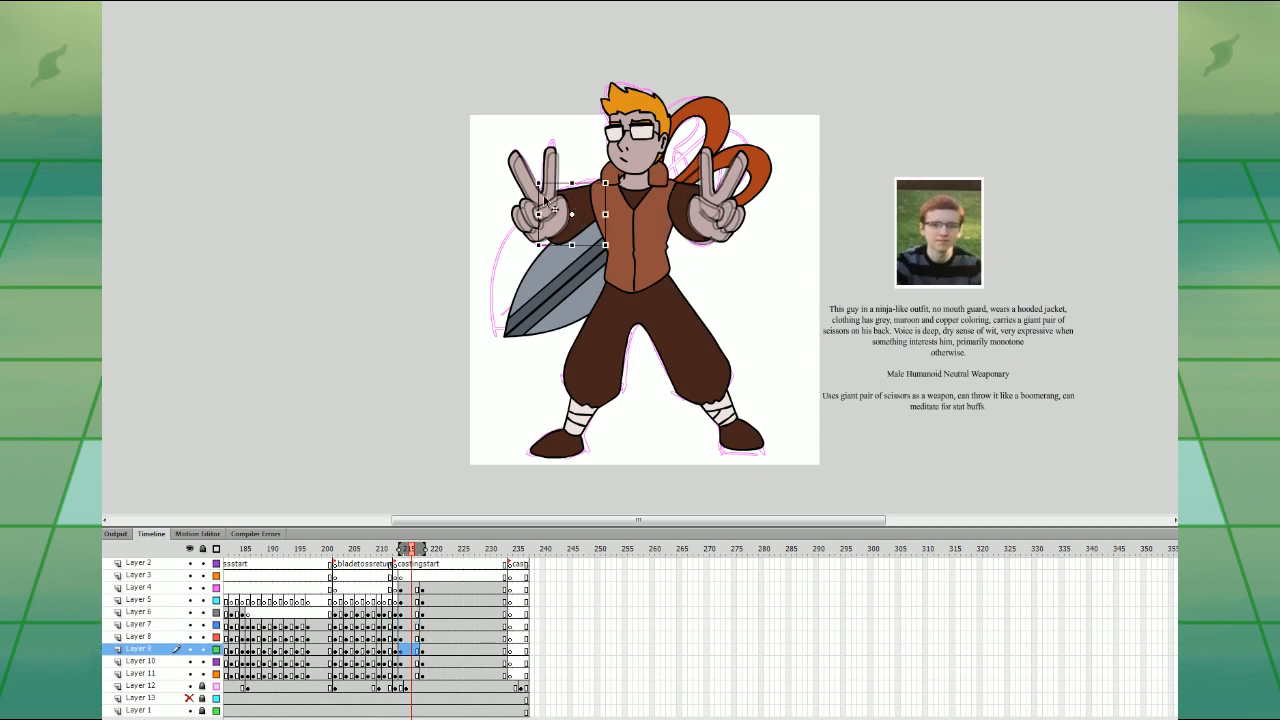
left_click_drag(543, 198, 541, 191)
key("ctrl+z")
left_click(580, 205)
key("ctrl+z")
- Match the sleeves' transformation points at the shoulders in the frame 217 keyframe
left_click(417, 650)
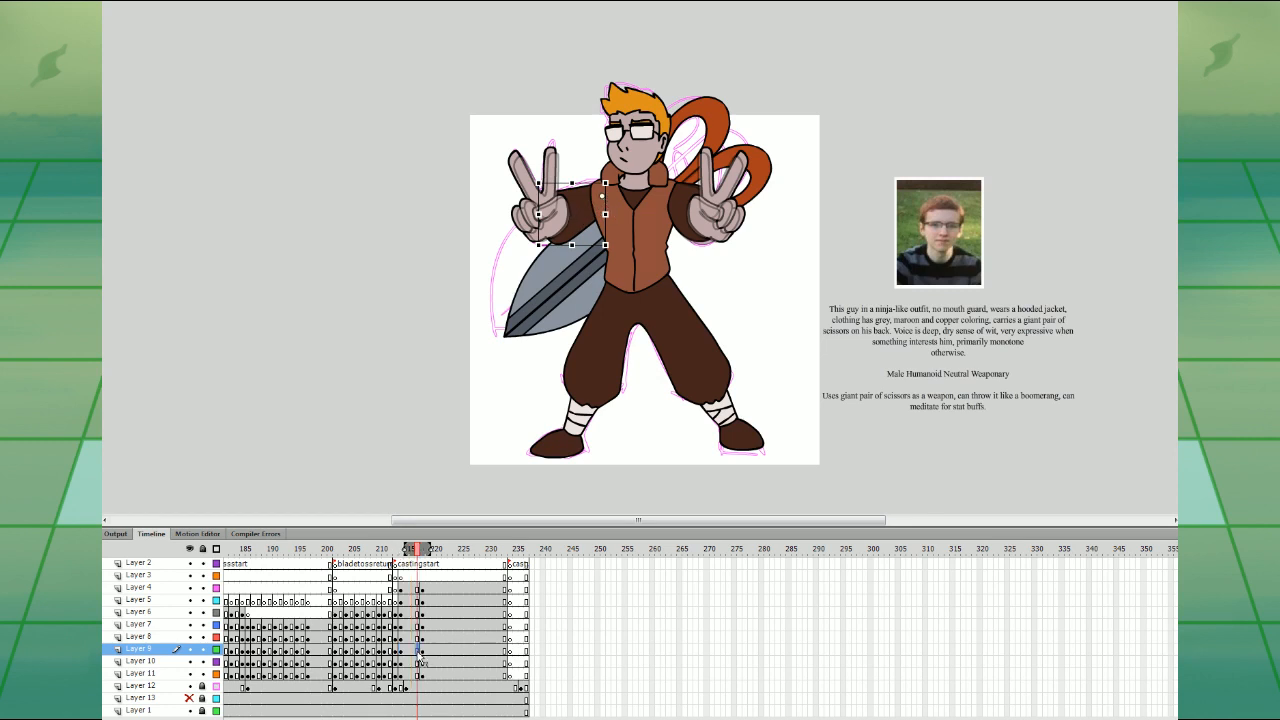
left_click(422, 650)
left_click(417, 650)
left_click(685, 186)
left_click(584, 209)
left_click(428, 649)
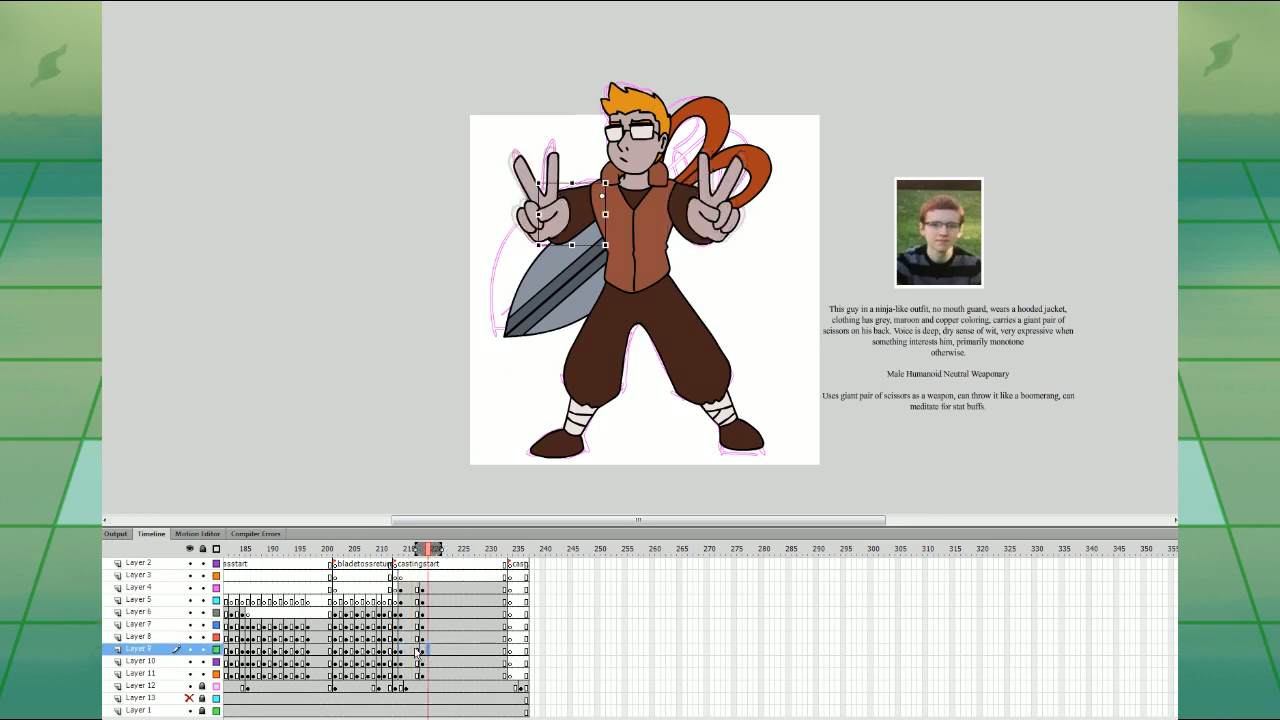
- Raise both hands and the head slightly in the casting pose at frame 215, and check the motion
left_click(412, 650)
left_click_drag(506, 144, 752, 244)
left_click(749, 270)
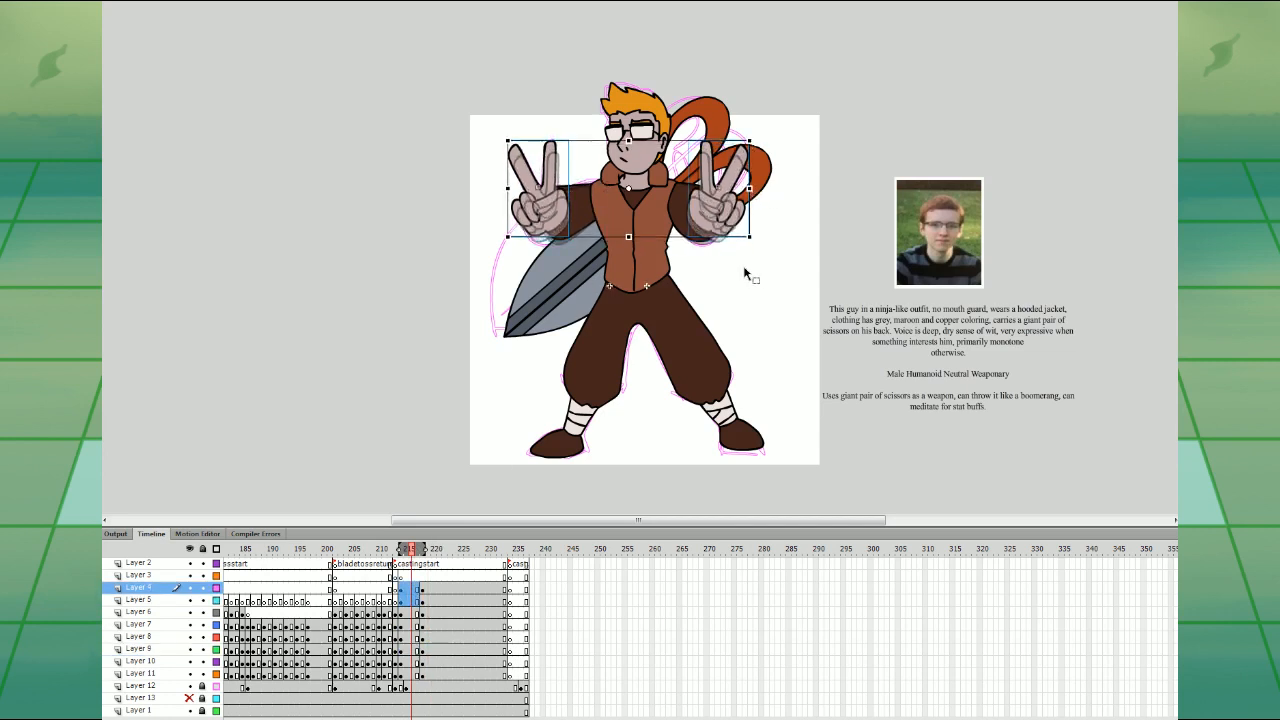
left_click(666, 118)
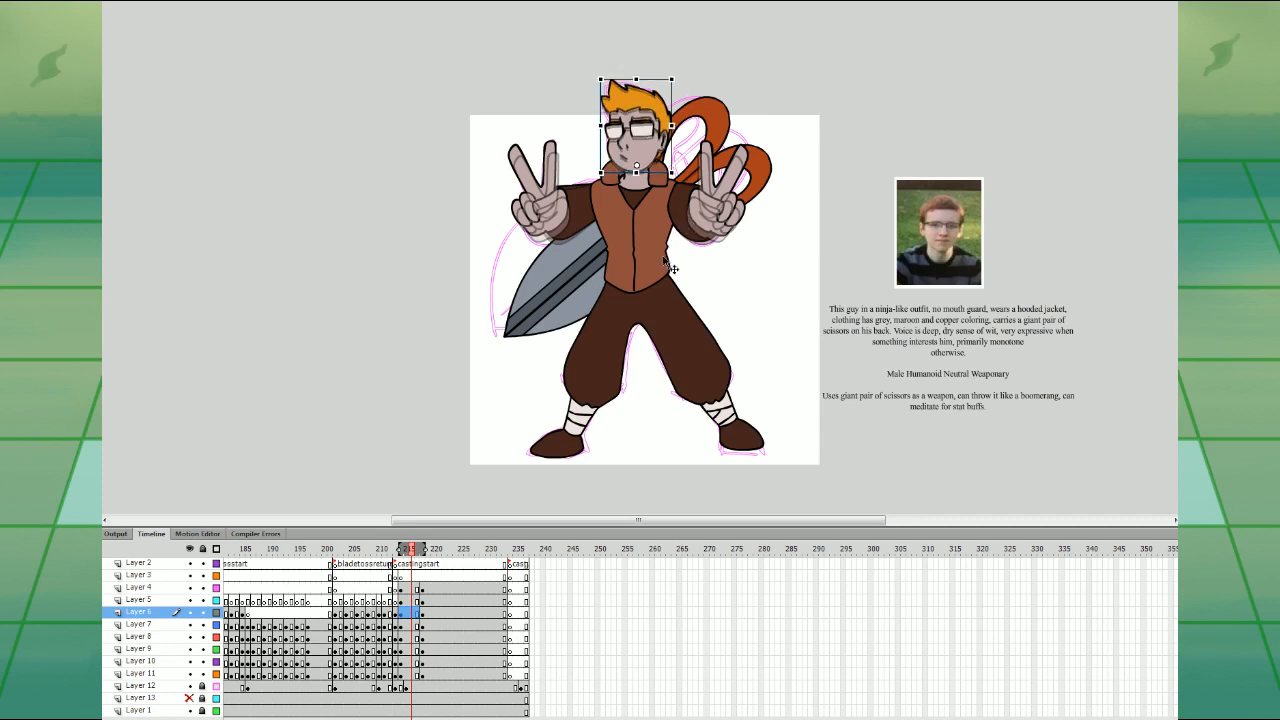
left_click(684, 200)
left_click(730, 285)
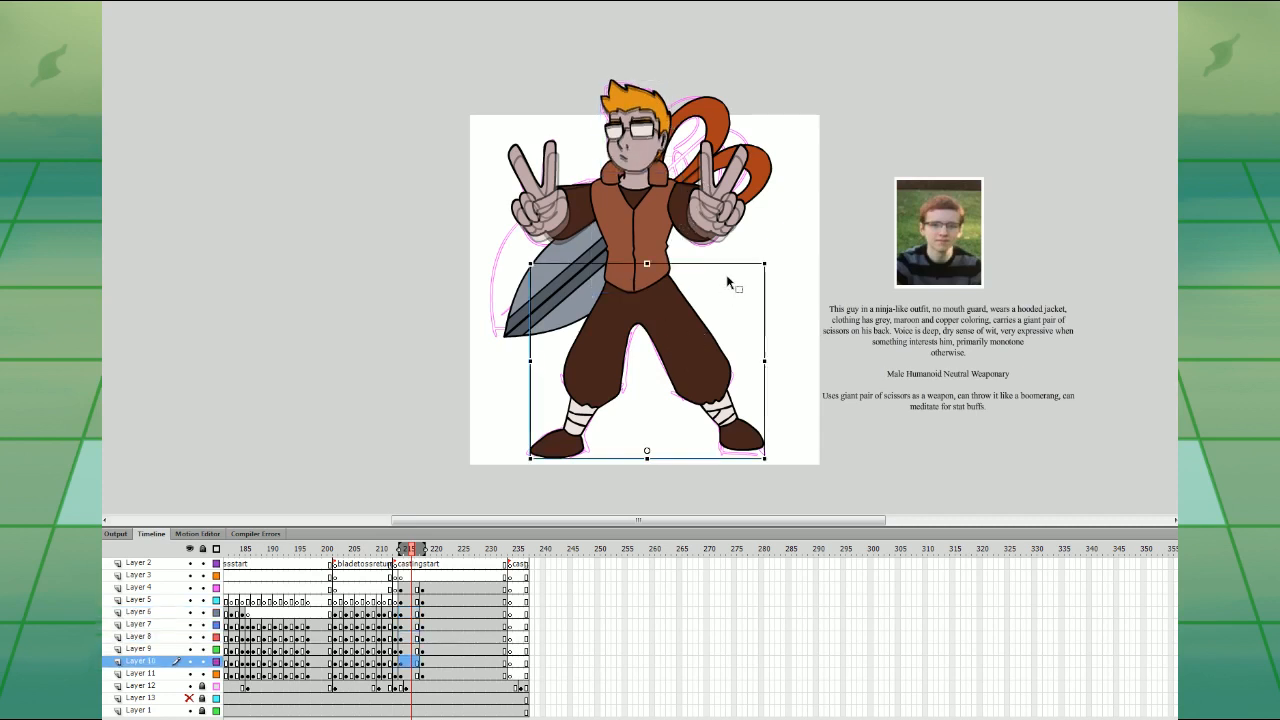
left_click(419, 674)
left_click(401, 650)
left_click_drag(403, 550, 448, 577)
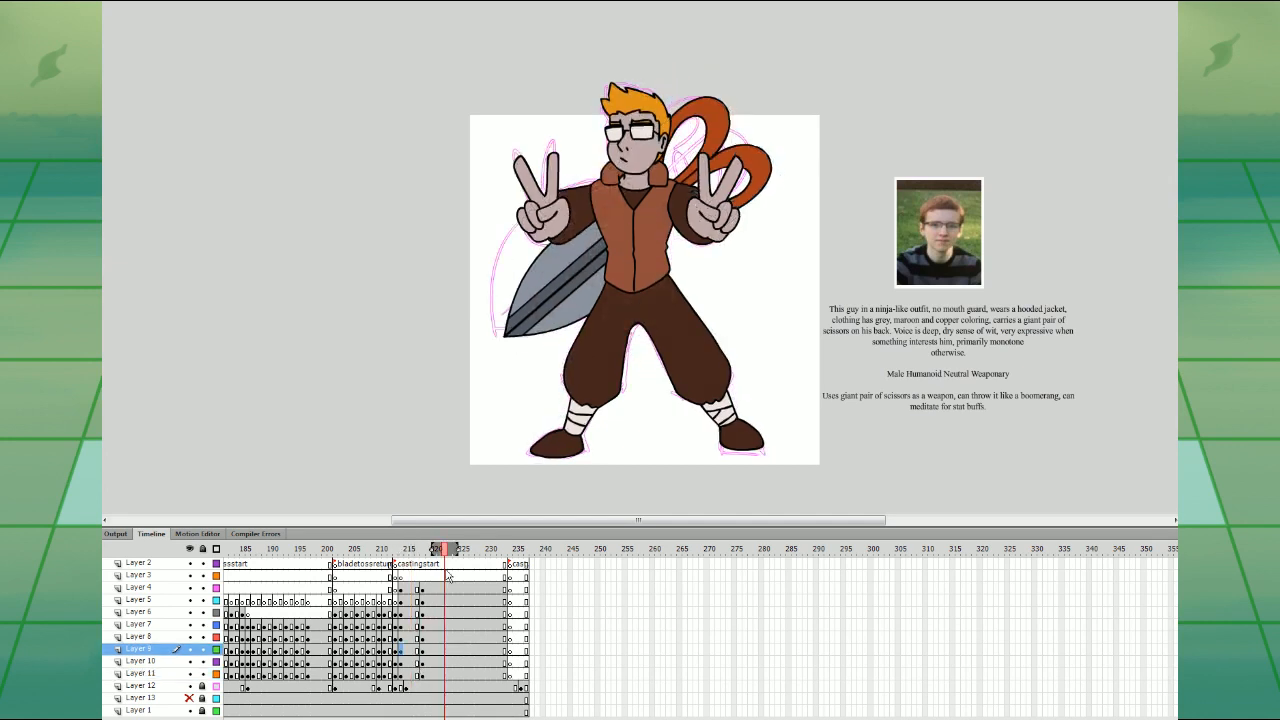
- Adjust the torso on Layer 8 and nudge both hands and sleeves upward in the casting pose before frame 217
left_click(413, 603)
left_click(645, 183)
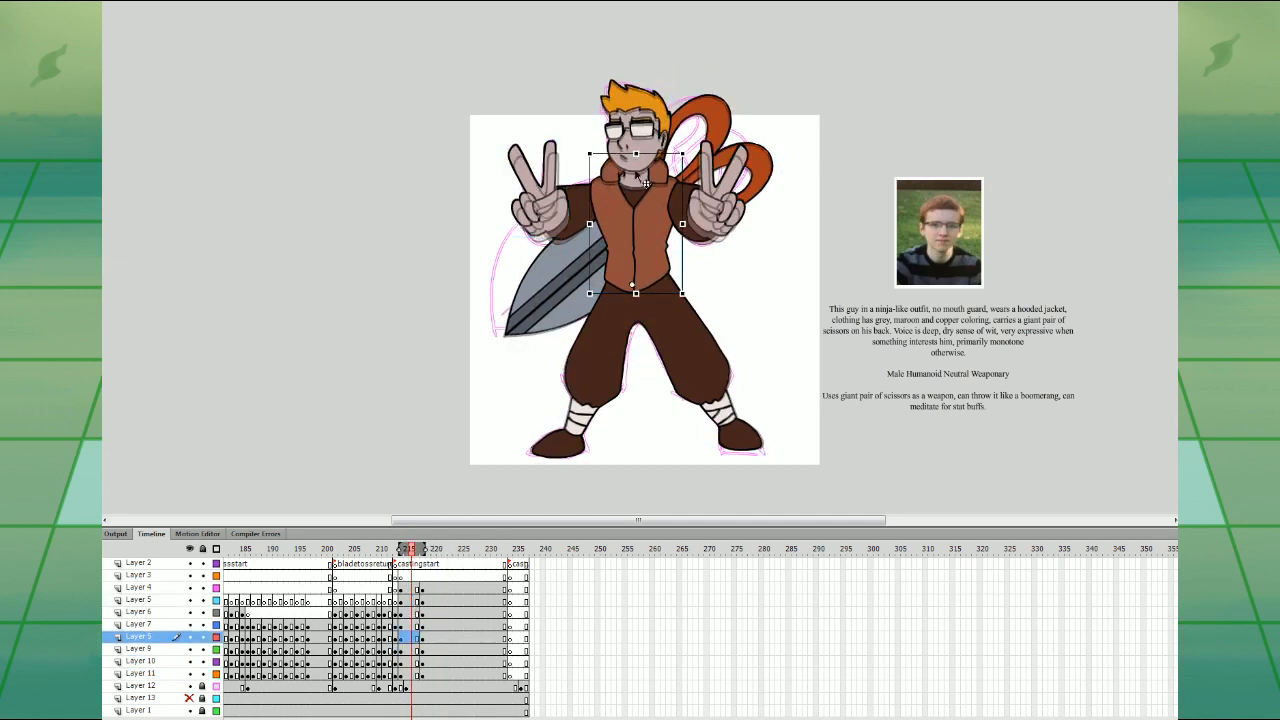
left_click(419, 589)
left_click_drag(484, 188, 577, 153)
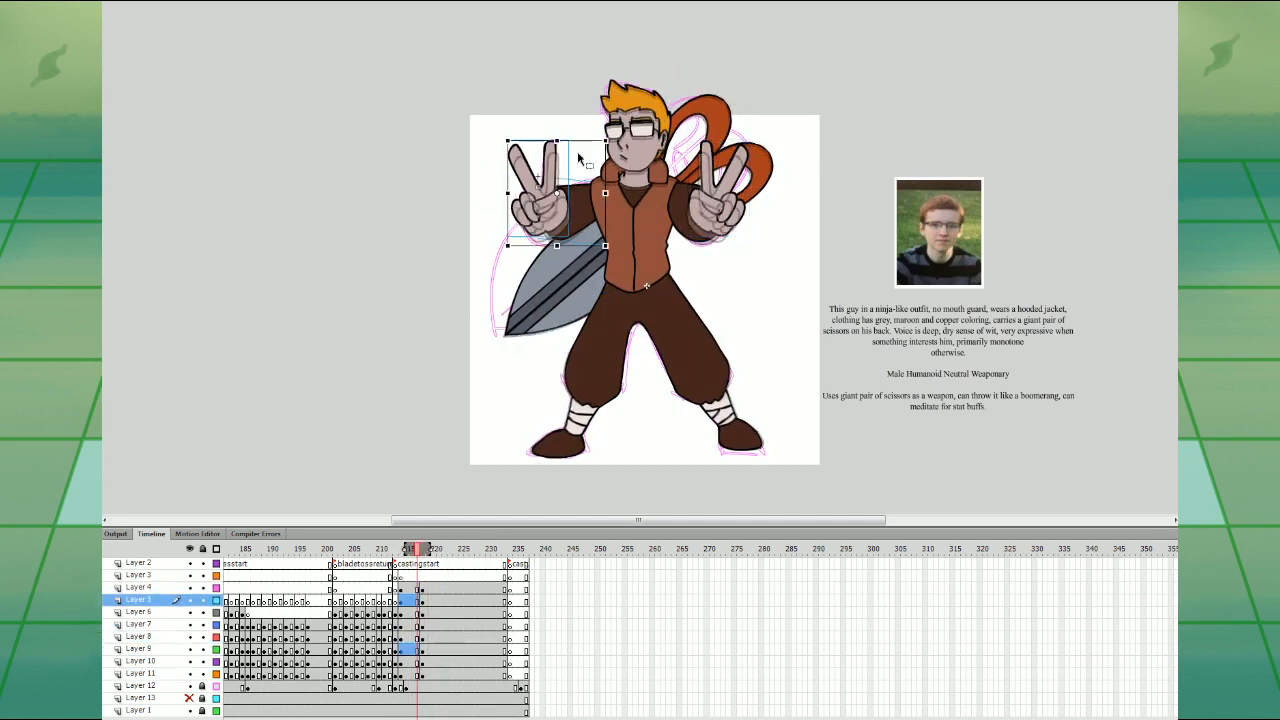
left_click(718, 201, "shift")
left_click(686, 208, "shift")
key("Up")
key("Up")
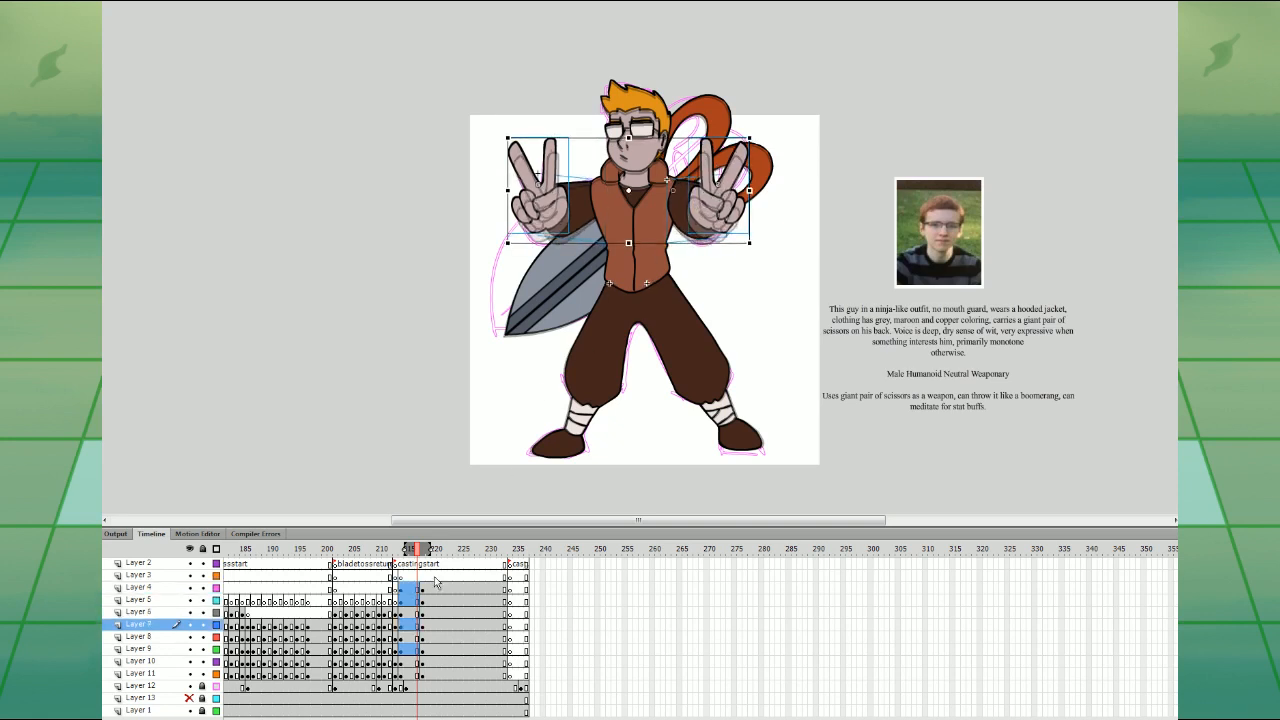
- Create classic tweens on Layers 4 to 11 leading to the frame 217 keyframes and preview the motion
left_click_drag(412, 580, 413, 670)
key("F3")
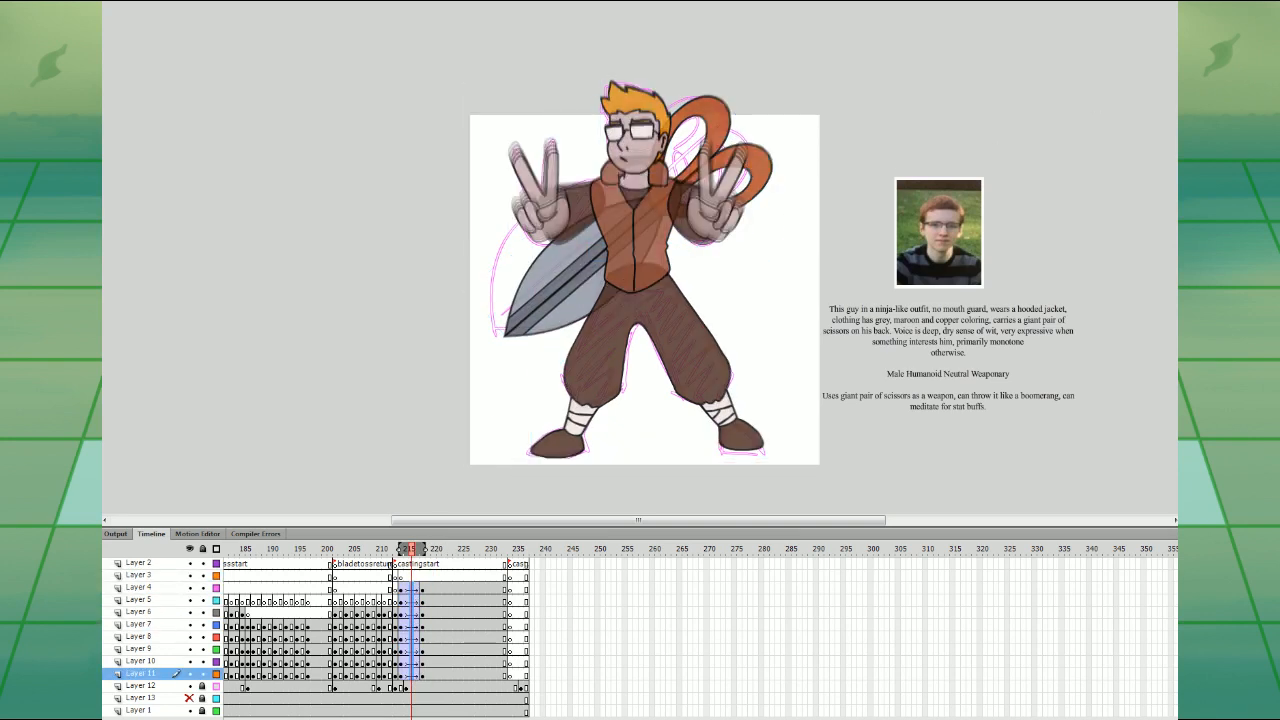
left_click_drag(1207, 61, 1266, 30)
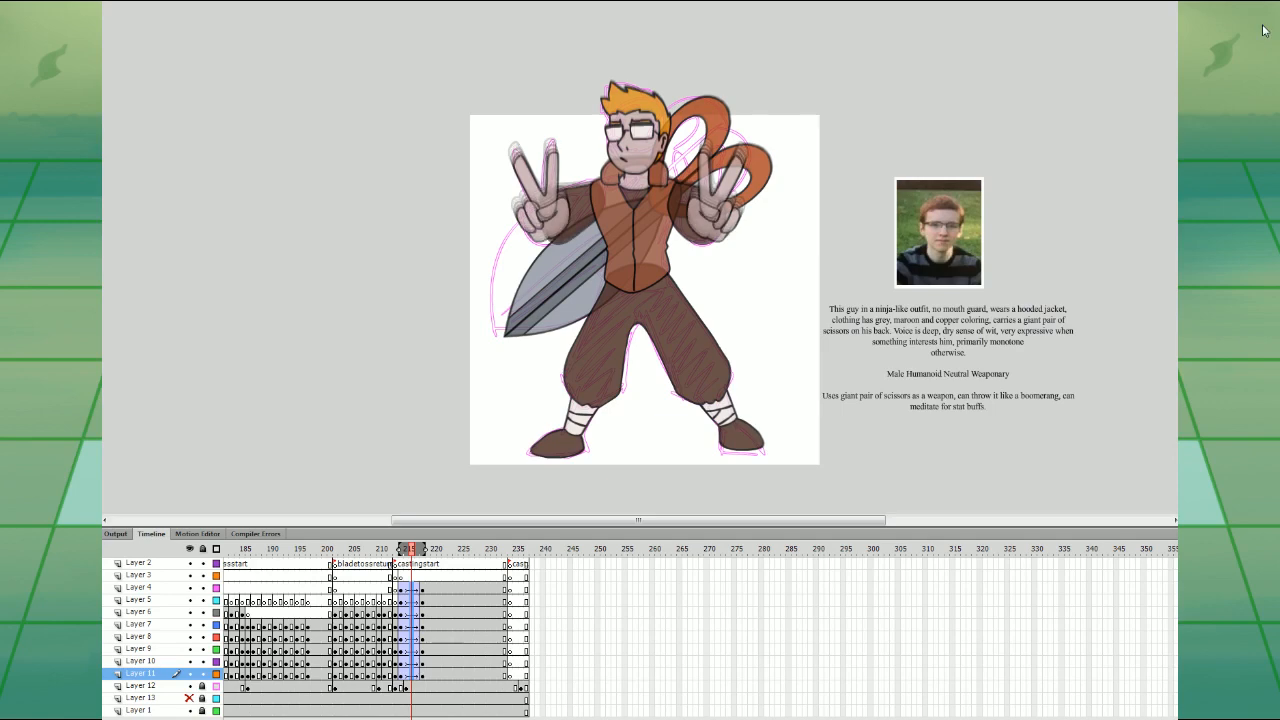
left_click(396, 577)
left_click_drag(396, 549, 444, 549)
left_click(403, 577)
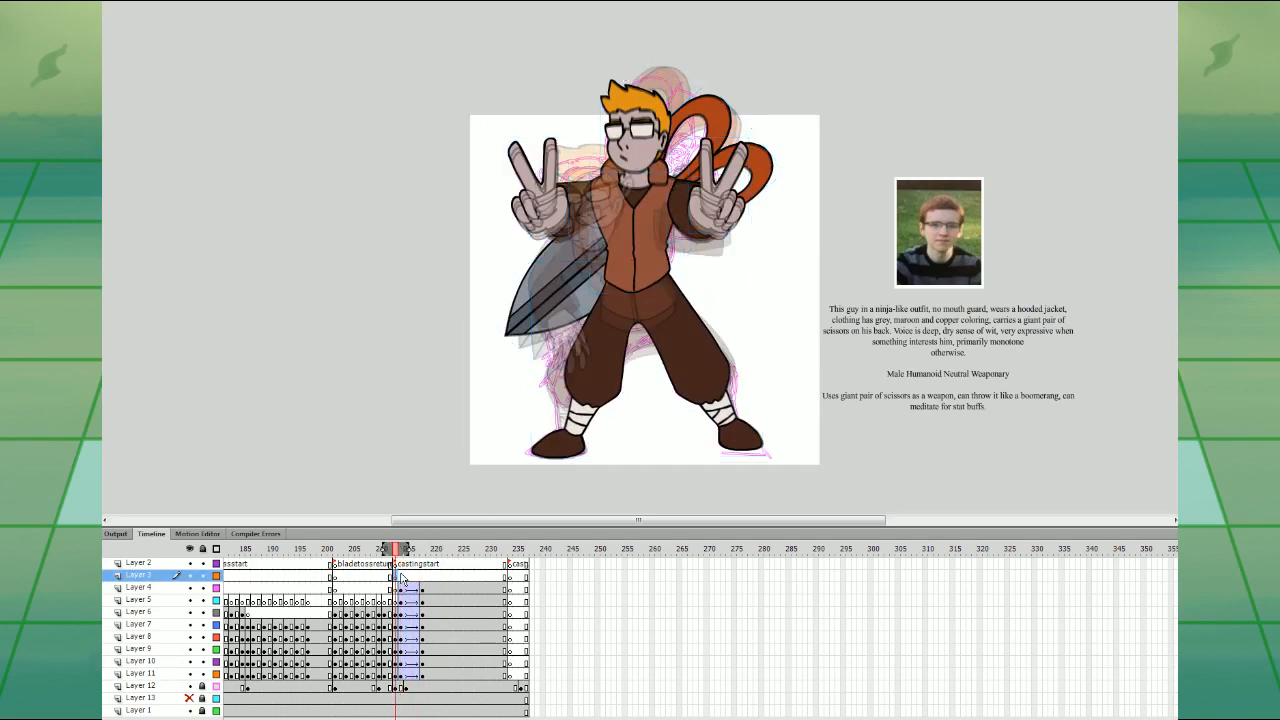
- Insert keyframes at frame 215 on Layers 4 to 11, remove the tweens, and play back the castingstart animation
key("shift+F6")
mouse_move(413, 589)
left_mouse_down()
mouse_move(408, 677)
mouse_move(411, 591)
left_mouse_up()
key("F6")
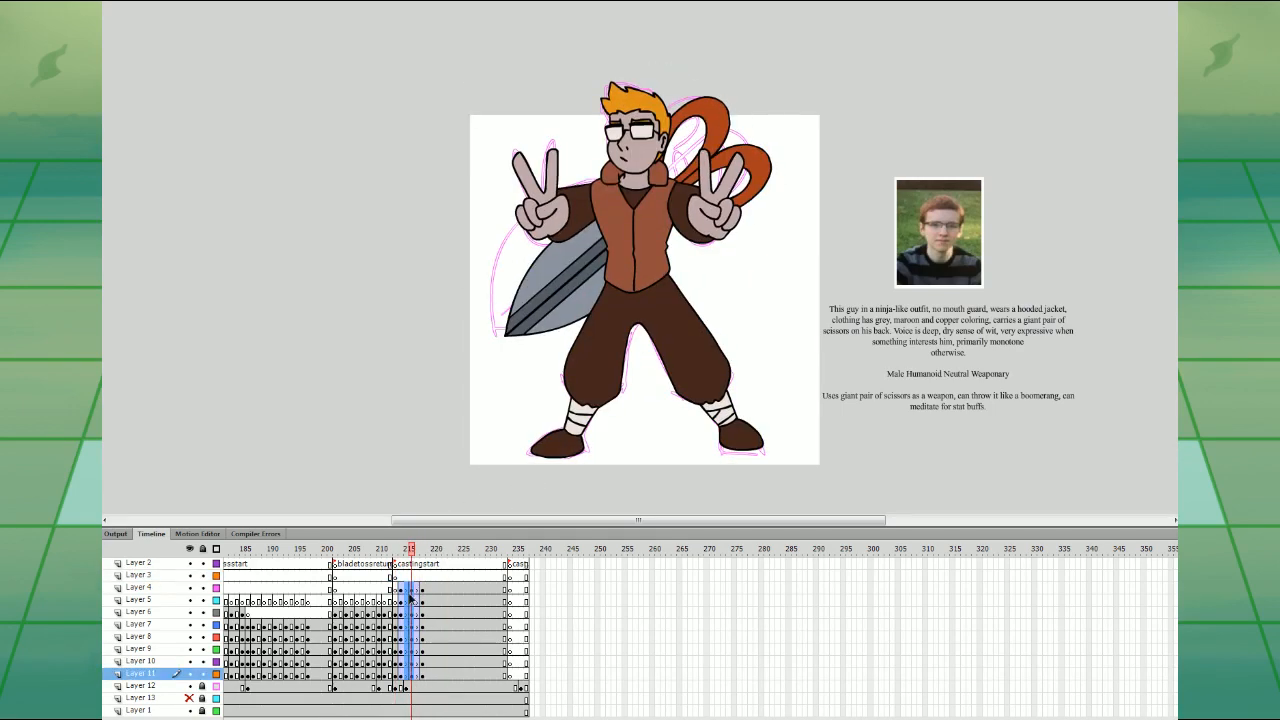
left_click(396, 577)
key("Return")
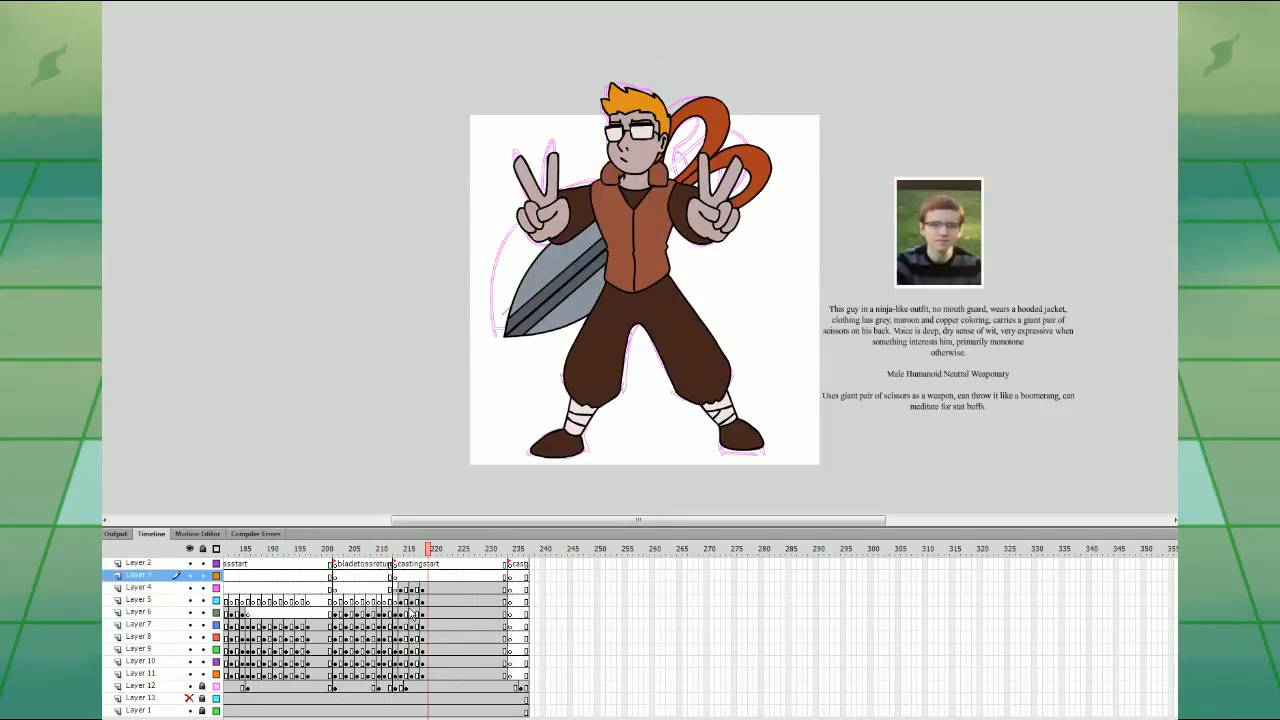
- Insert keyframes for both hands at frame 220 on Layers 4 and 5 and play back the castingstart animation
left_click(440, 589)
left_click(440, 600, "shift")
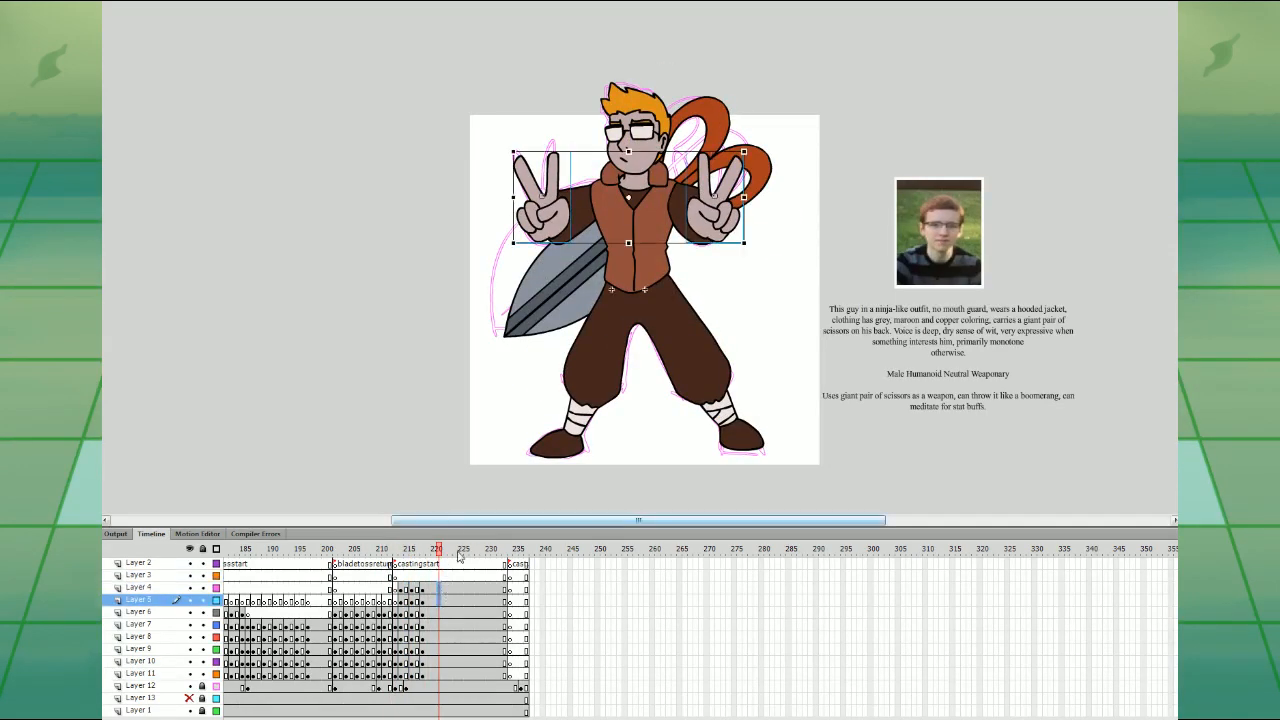
mouse_move(445, 589)
left_mouse_down()
mouse_move(446, 603)
mouse_move(441, 589)
left_mouse_up()
key("F6")
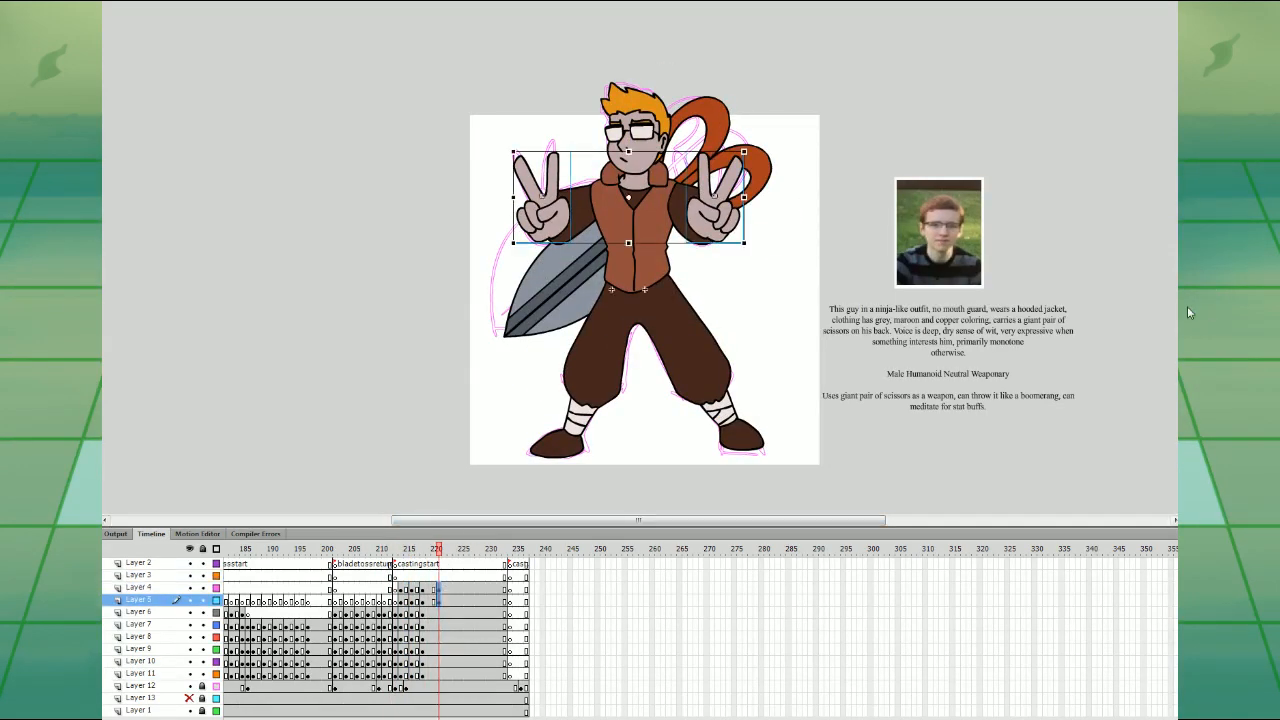
left_click(396, 564)
key("Return")
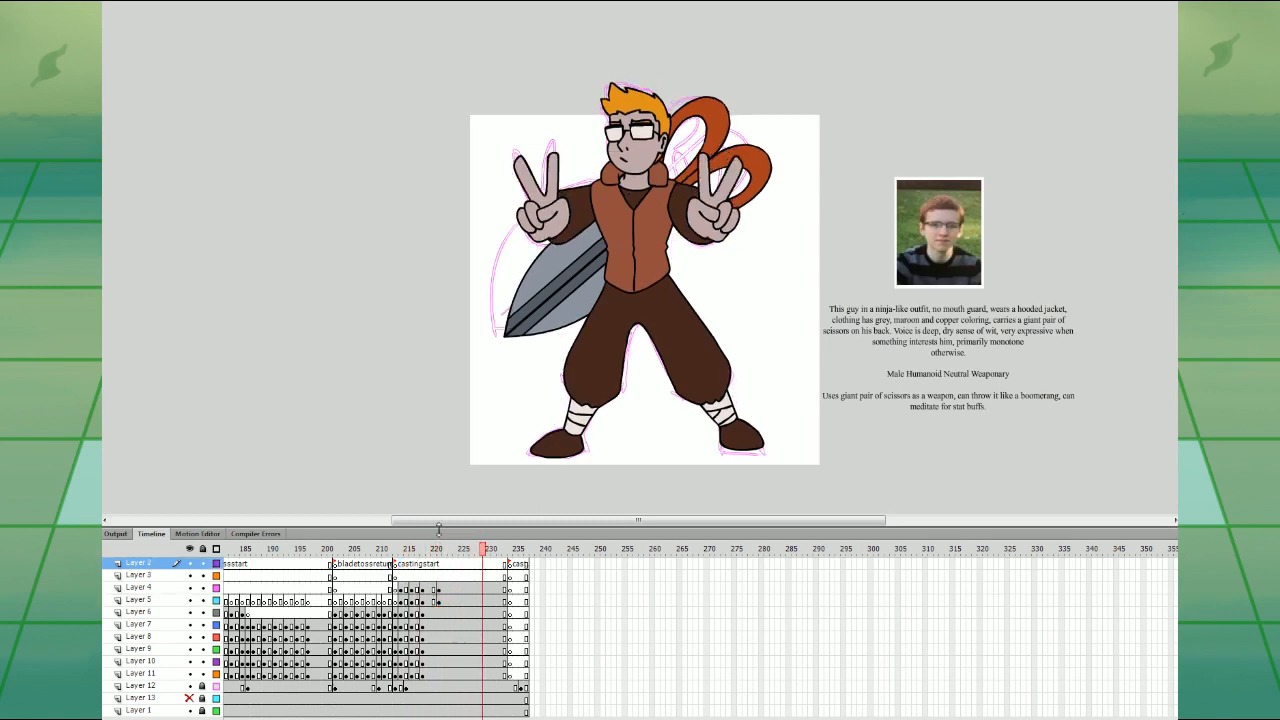
left_click(425, 586)
key("Return")
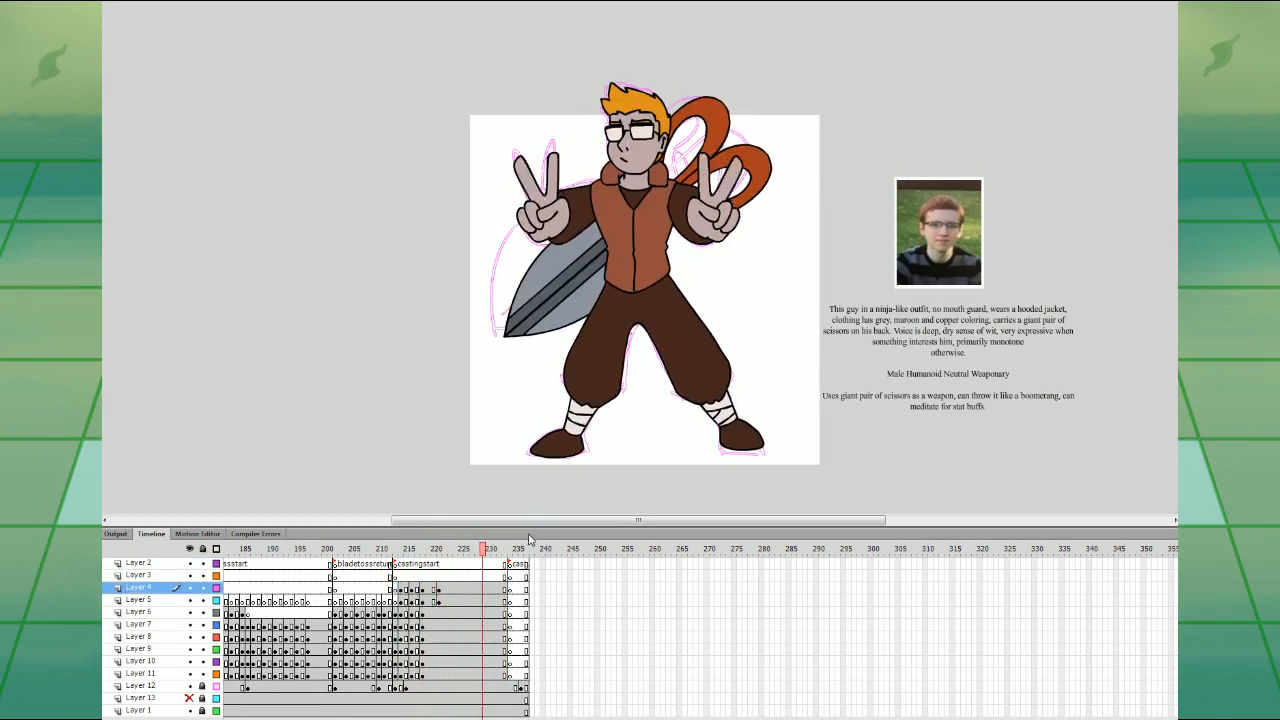
- Insert keyframes for both hands at frame 232 on Layers 4 and 5 and play back the castingstart animation
key("Return")
left_click(501, 577)
left_click(506, 577)
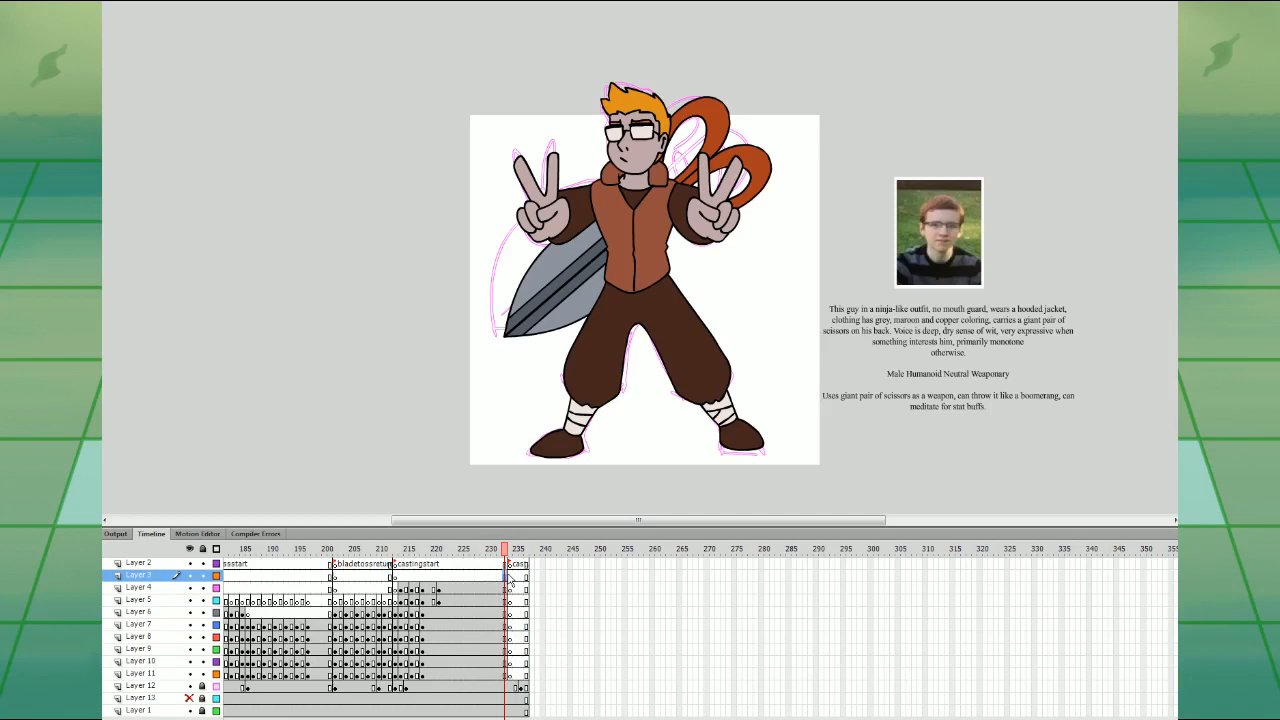
left_click(438, 577)
left_click(505, 577)
left_click(502, 599)
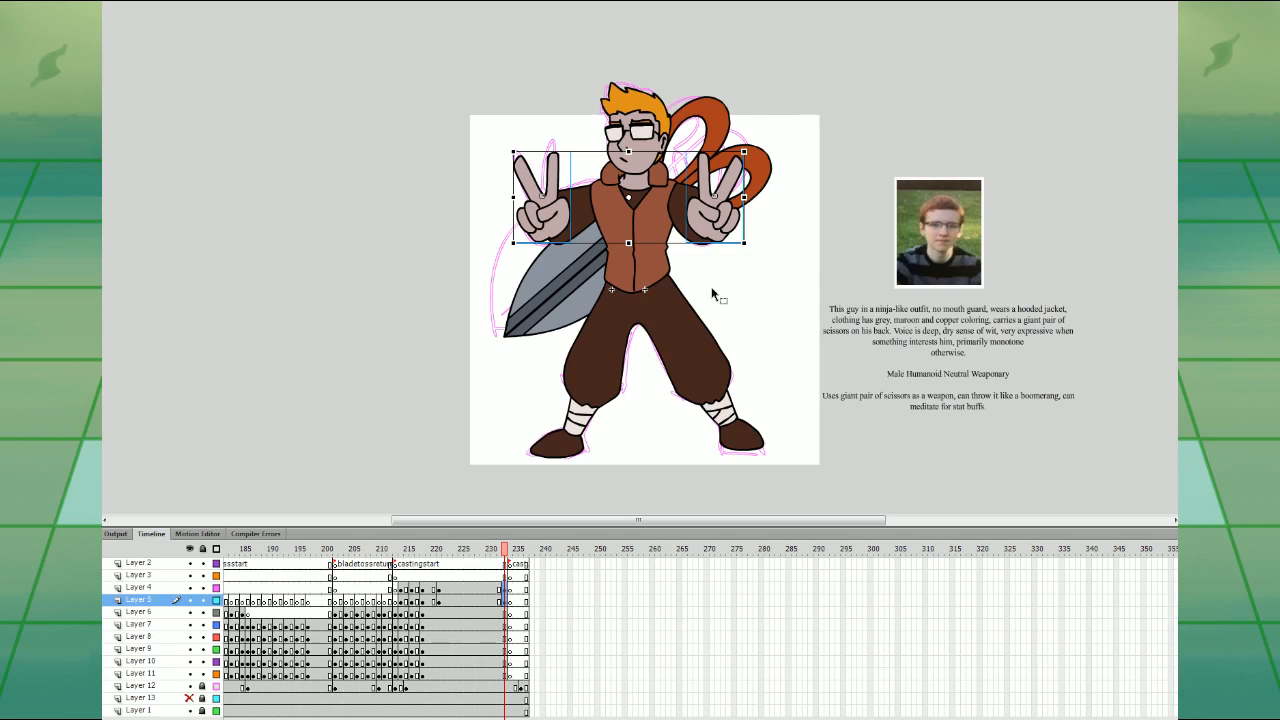
left_click(401, 577)
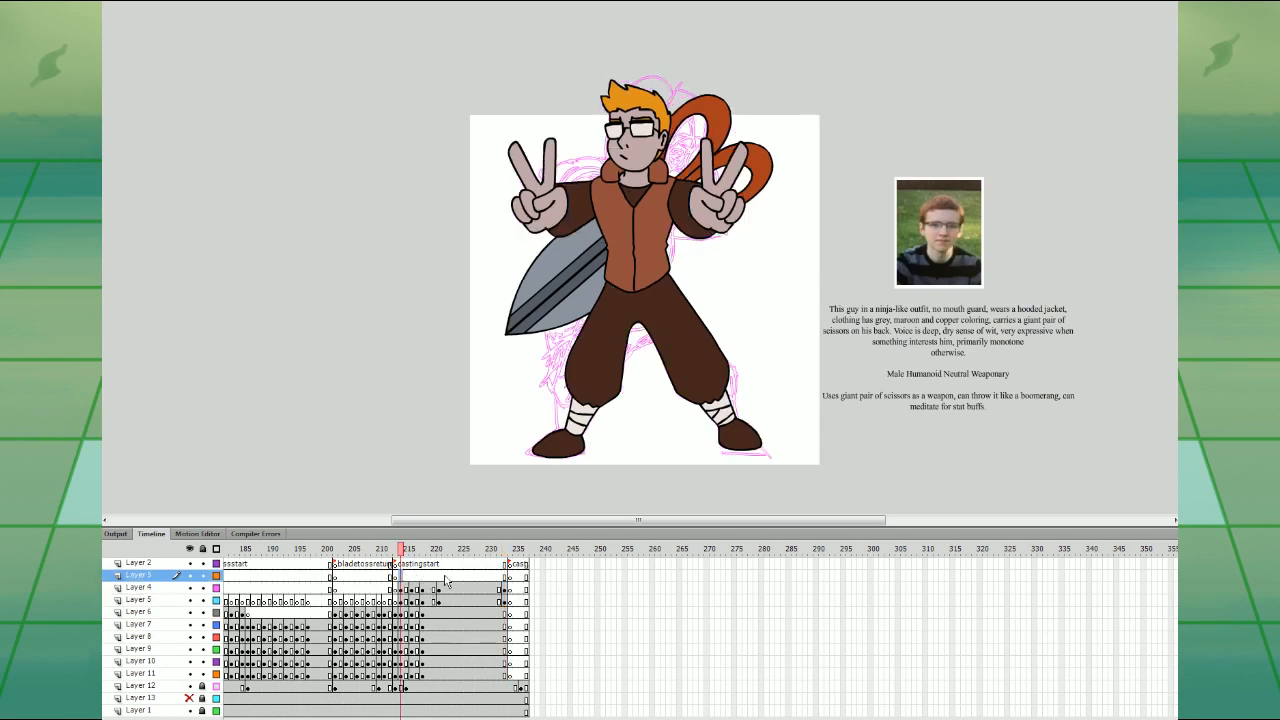
- Fill frame 233 on Layers 4 to 11 with the casting pose and copy frame 1's idle pose into frame 235
left_click_drag(503, 675, 511, 590)
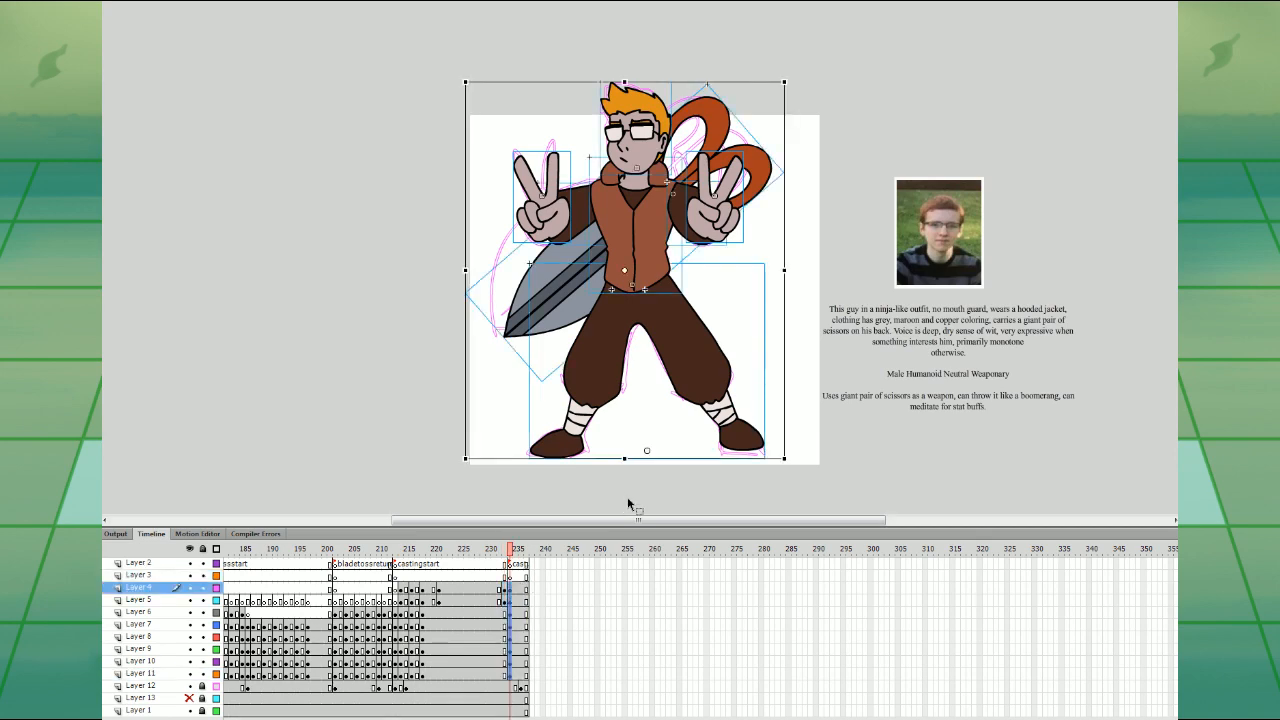
left_click(630, 500)
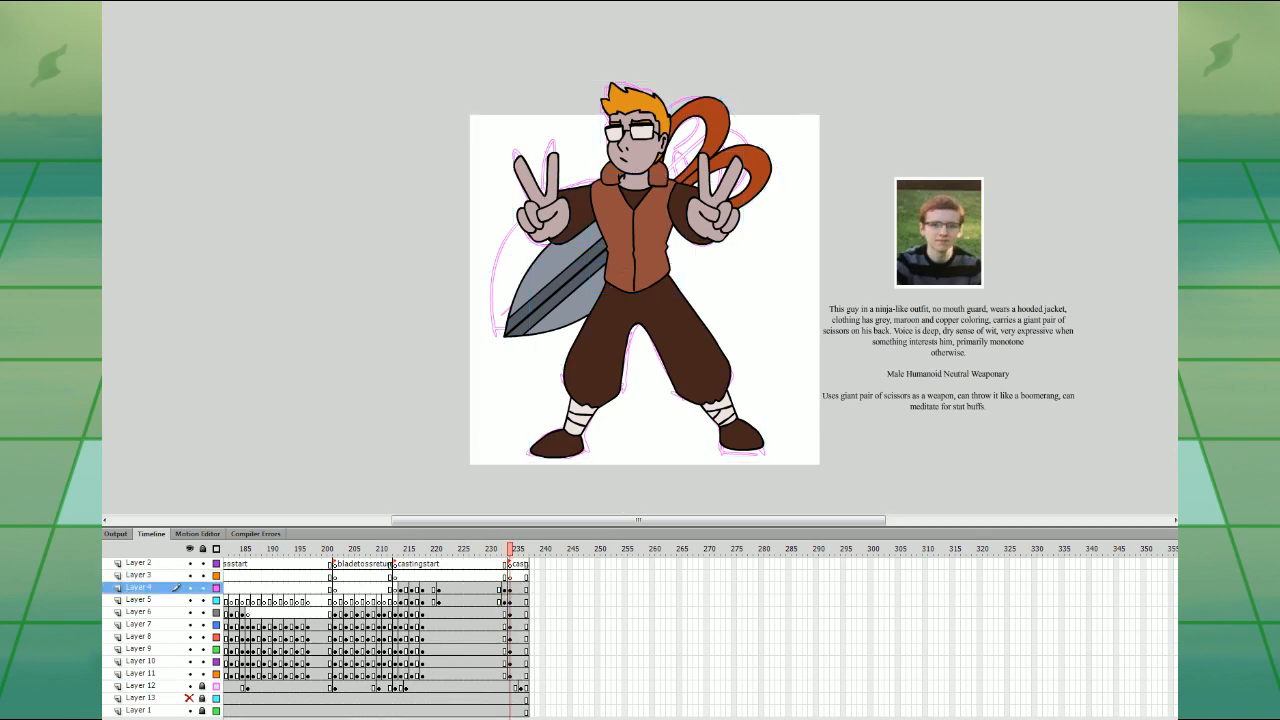
left_click_drag(440, 719, 300, 719)
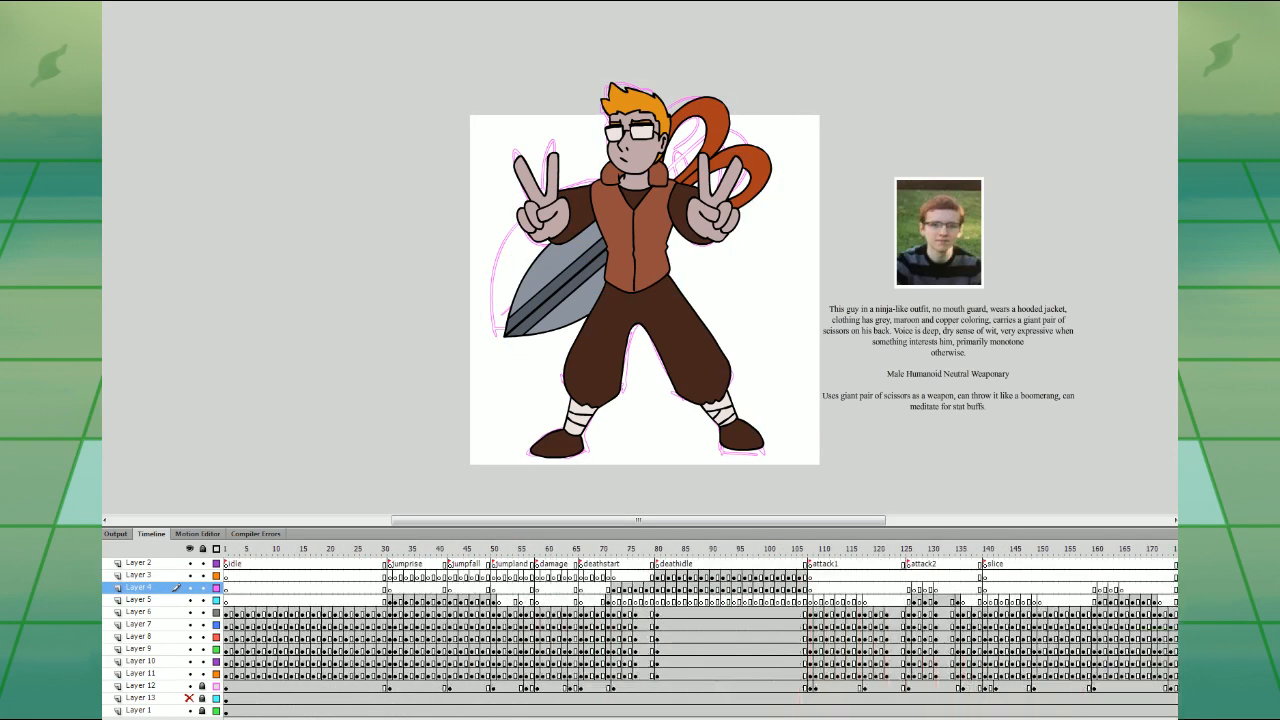
left_click_drag(229, 675, 991, 613)
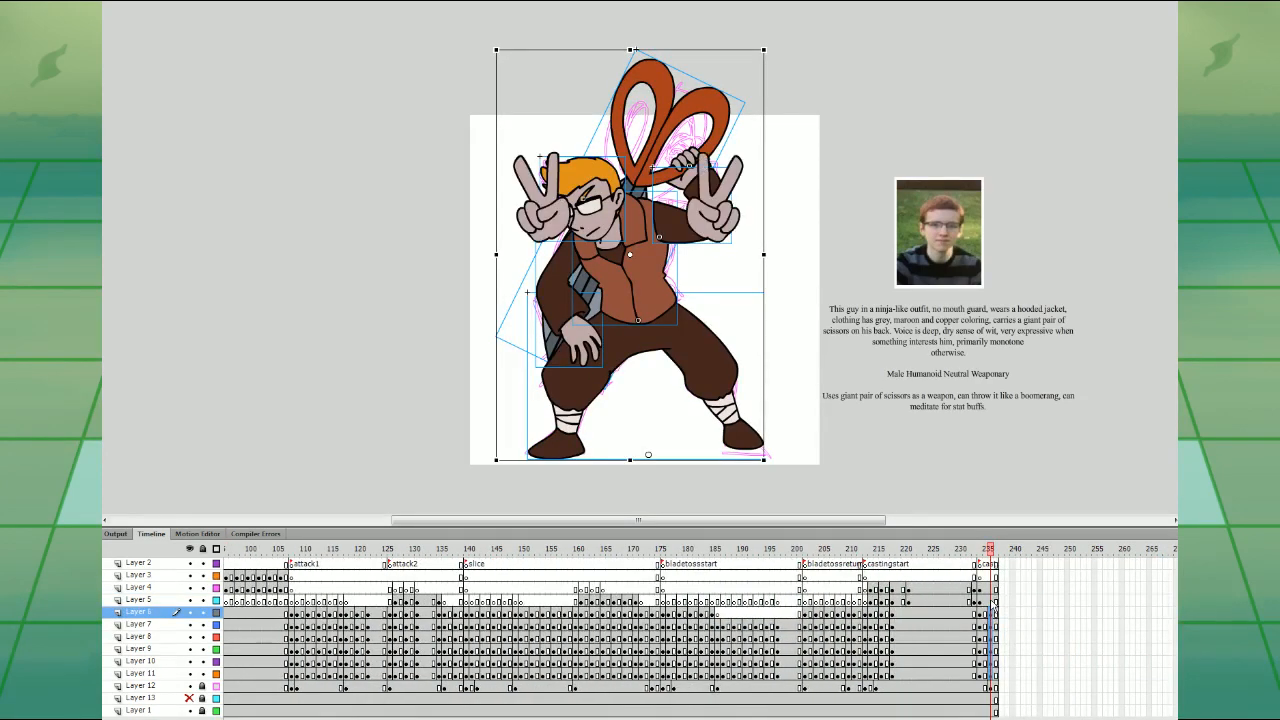
left_click(991, 600)
- With onion skinning on, shorten the legs slightly and shift the upper body down and left in the casting pose at frames 233–234
left_click(985, 576)
left_click(378, 719)
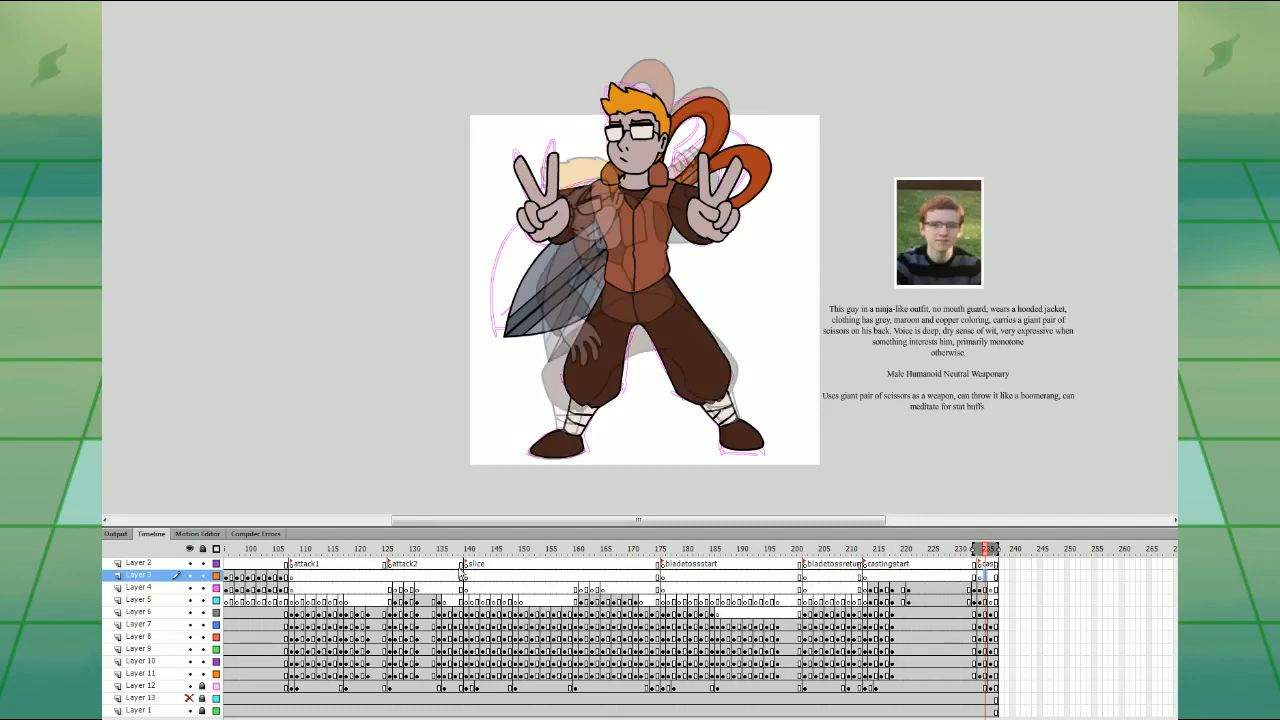
left_click(715, 368)
left_click_drag(766, 263, 766, 273)
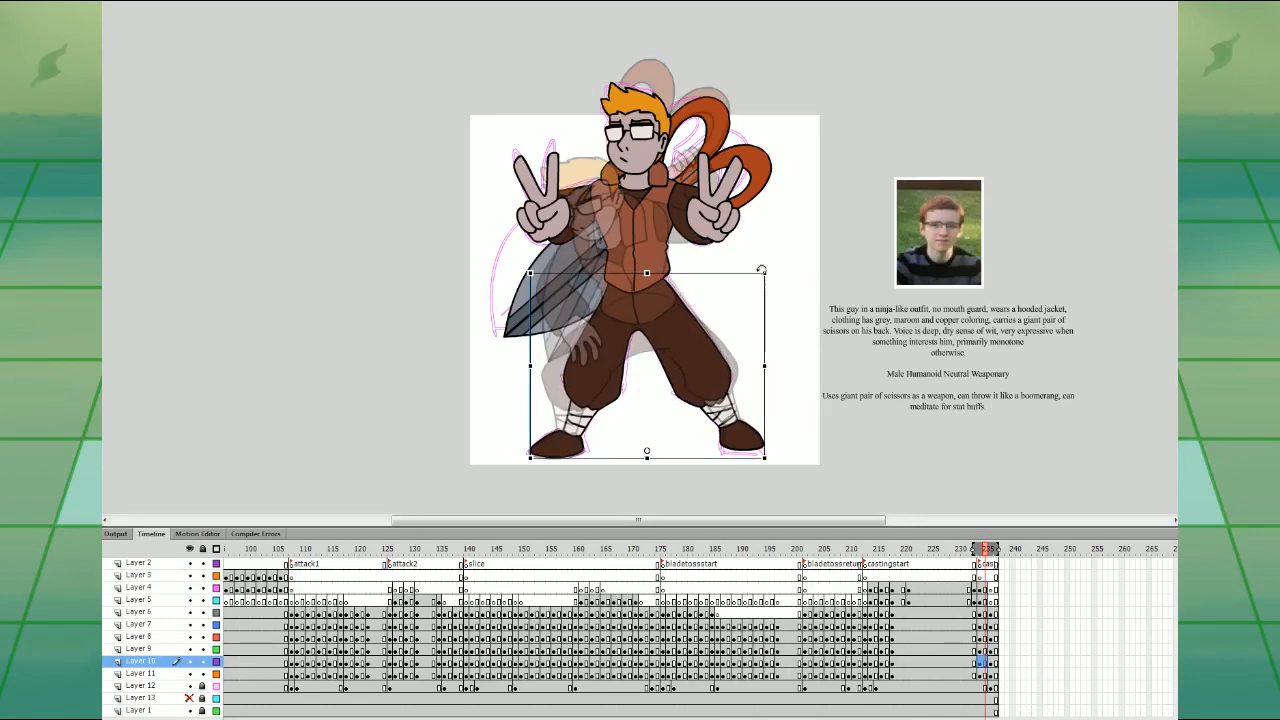
left_click(777, 255)
left_click_drag(494, 84, 770, 242)
left_click_drag(801, 391, 799, 363)
left_click_drag(724, 198, 722, 265)
left_click(742, 283)
left_click(695, 233)
left_click(667, 216)
- Rotate both hands outward and adjust the sleeves in the lowered casting pose
left_click(572, 265)
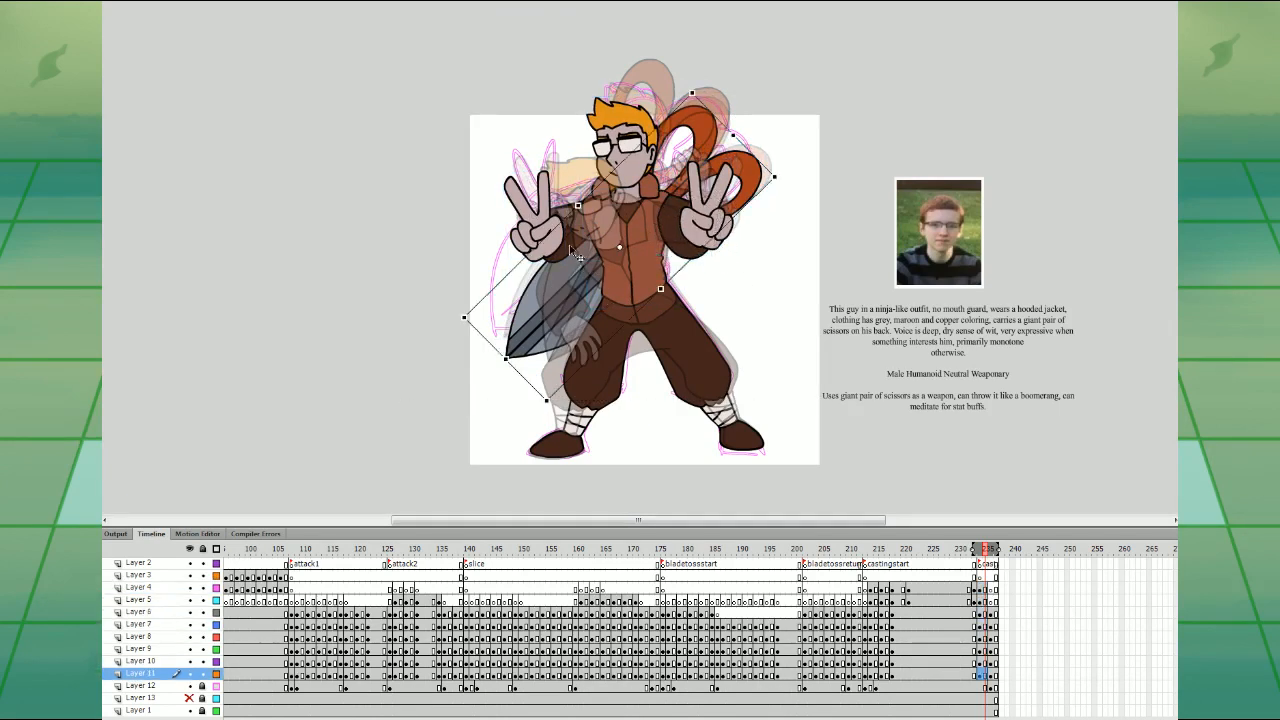
left_click(583, 254)
left_click_drag(609, 281, 617, 258)
left_click_drag(545, 240, 589, 255)
left_click_drag(549, 246, 543, 250)
left_click(728, 211)
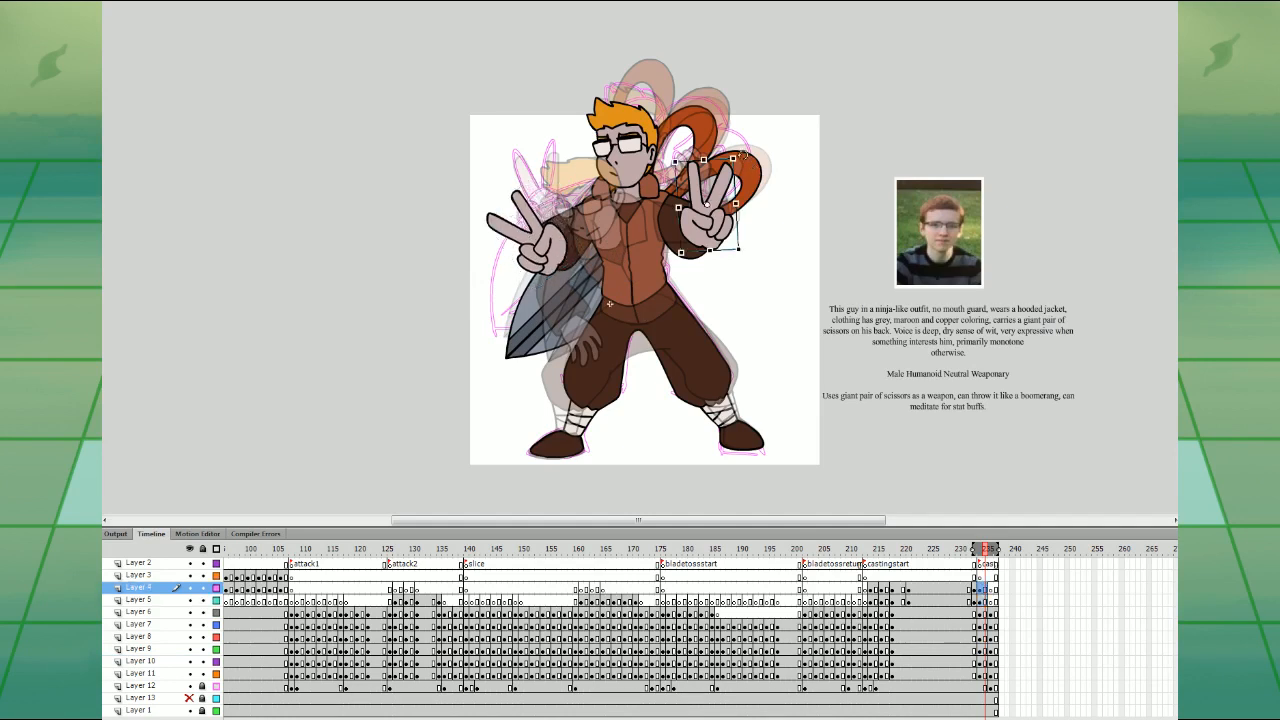
left_click_drag(742, 154, 754, 231)
left_click(745, 156)
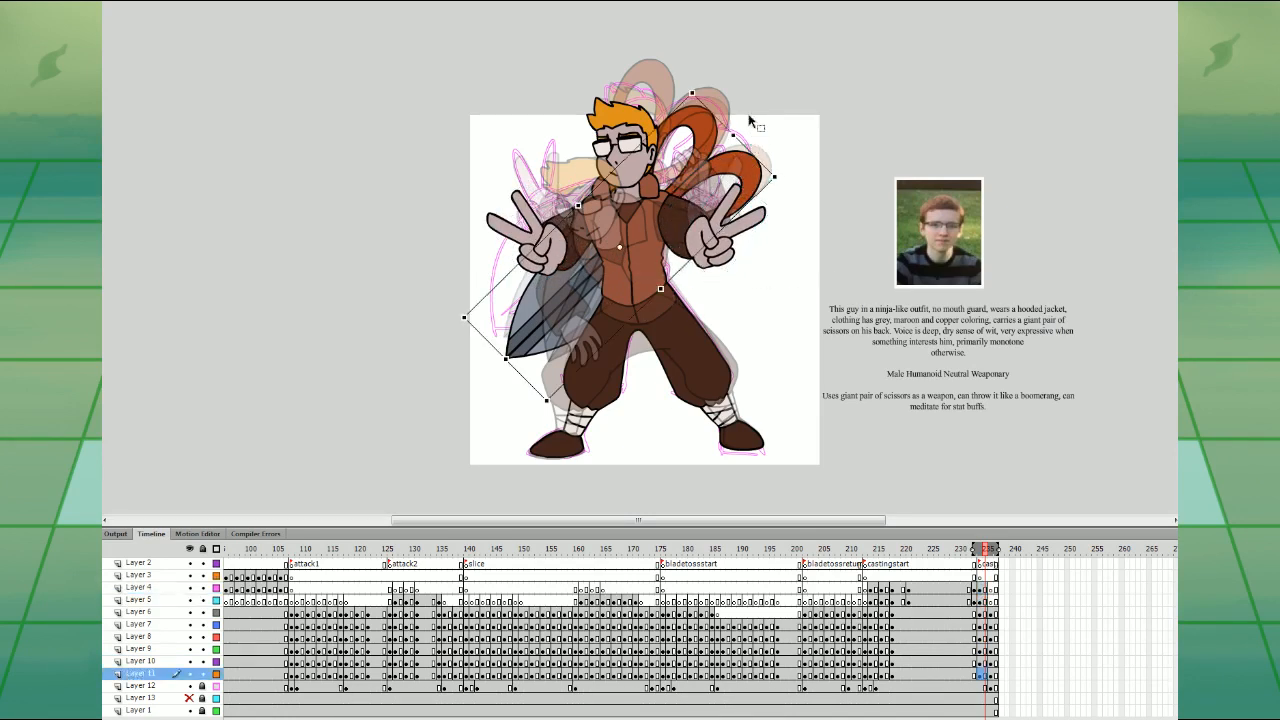
- Rotate the scissors on Layer 11, nudge them left and down behind the lowered body, and preview the motion
left_click_drag(703, 88, 712, 94)
left_click_drag(634, 136, 633, 140)
left_click_drag(668, 96, 661, 93)
key("Left")
key("Left")
key("Down")
key("Down")
left_click(957, 575)
key("Return")
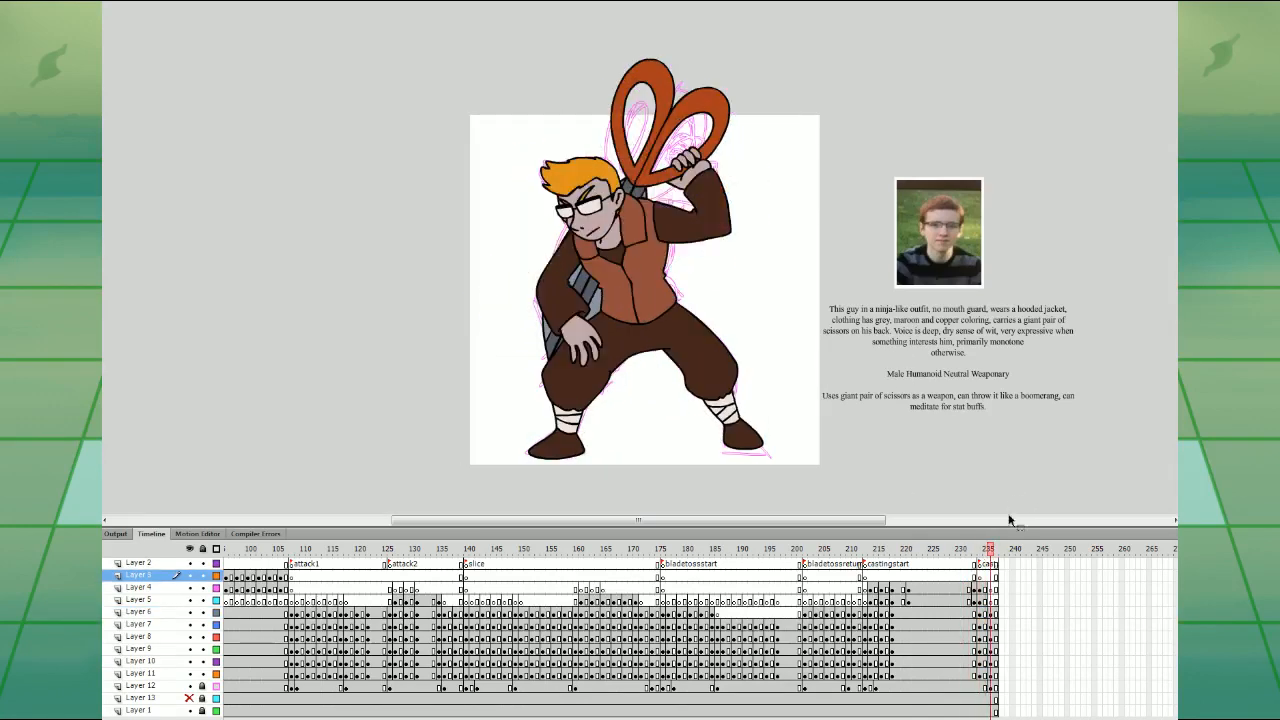
- Place the idle pose as keyframes at frame 234 on Layers 6 to 11 and clear the casting hands there
left_click_drag(995, 613, 980, 671)
left_click(981, 601)
key("Delete")
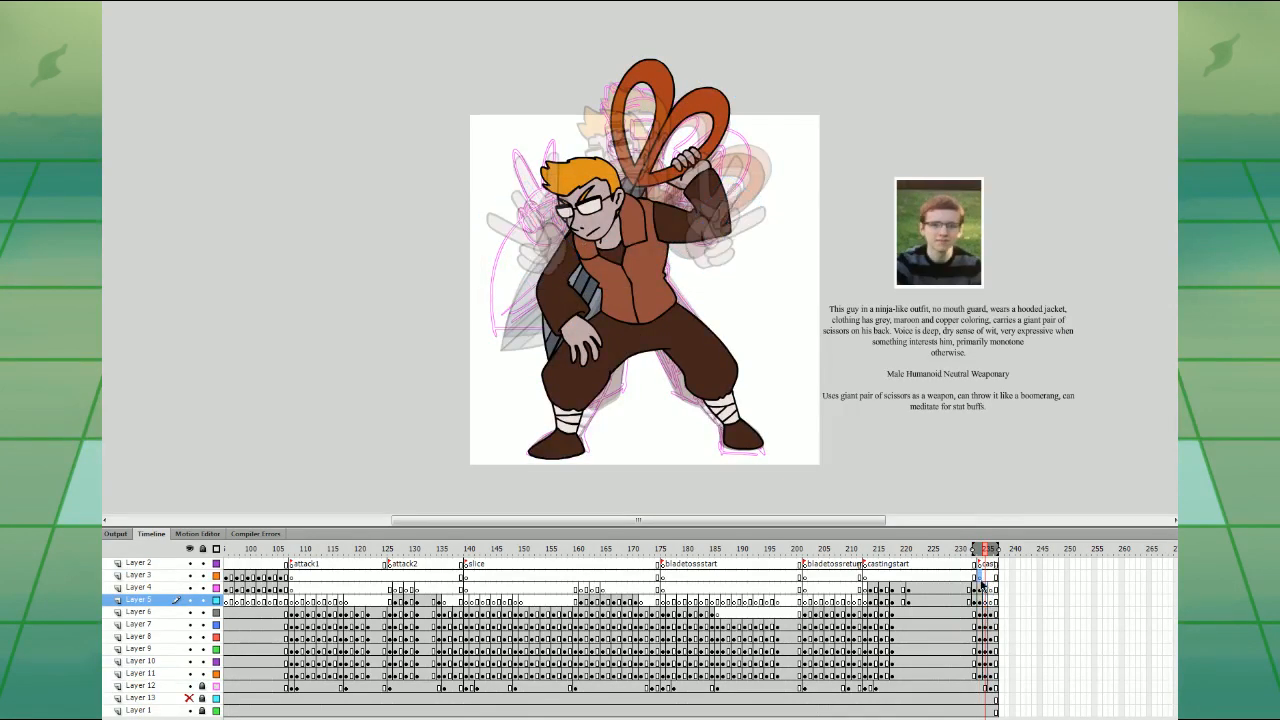
left_click(985, 577)
key("comma")
key("period")
- Scale the legs slightly and rotate the raised arm downward in the frame 234 in-between pose
left_click(726, 394)
left_click_drag(766, 291, 760, 287)
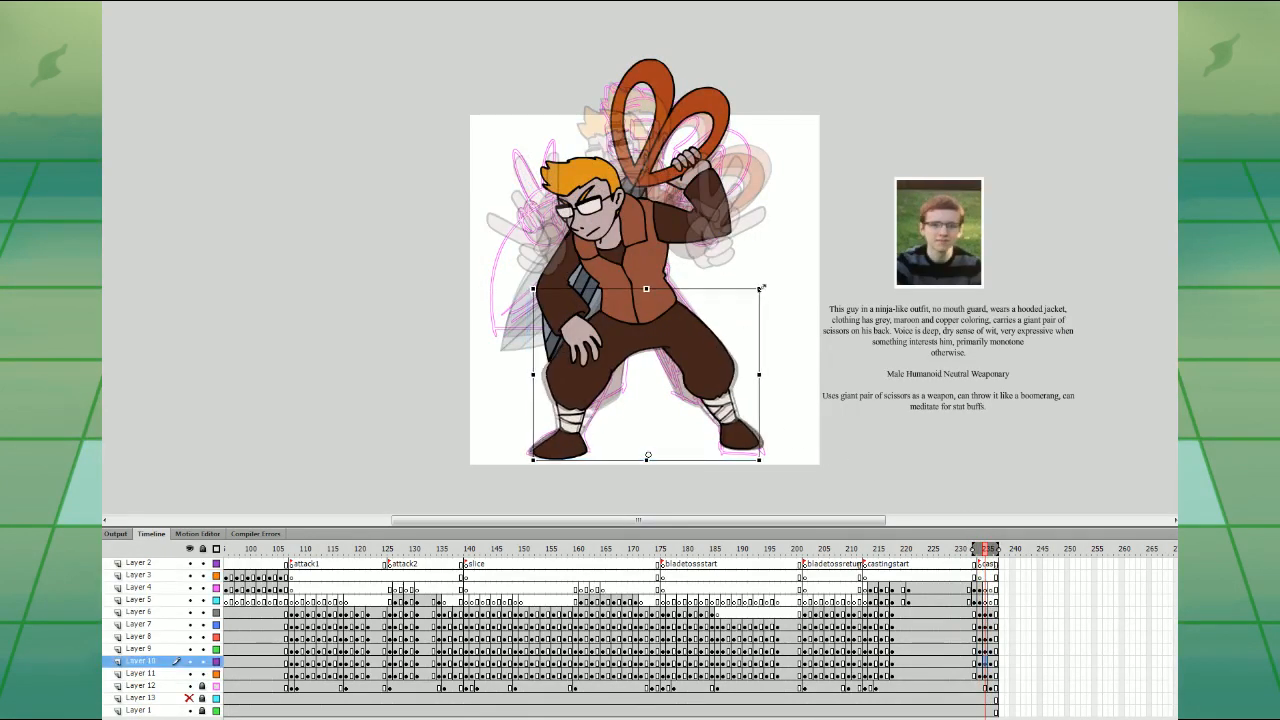
left_click(775, 280)
left_click(724, 214)
left_click_drag(737, 163, 711, 221)
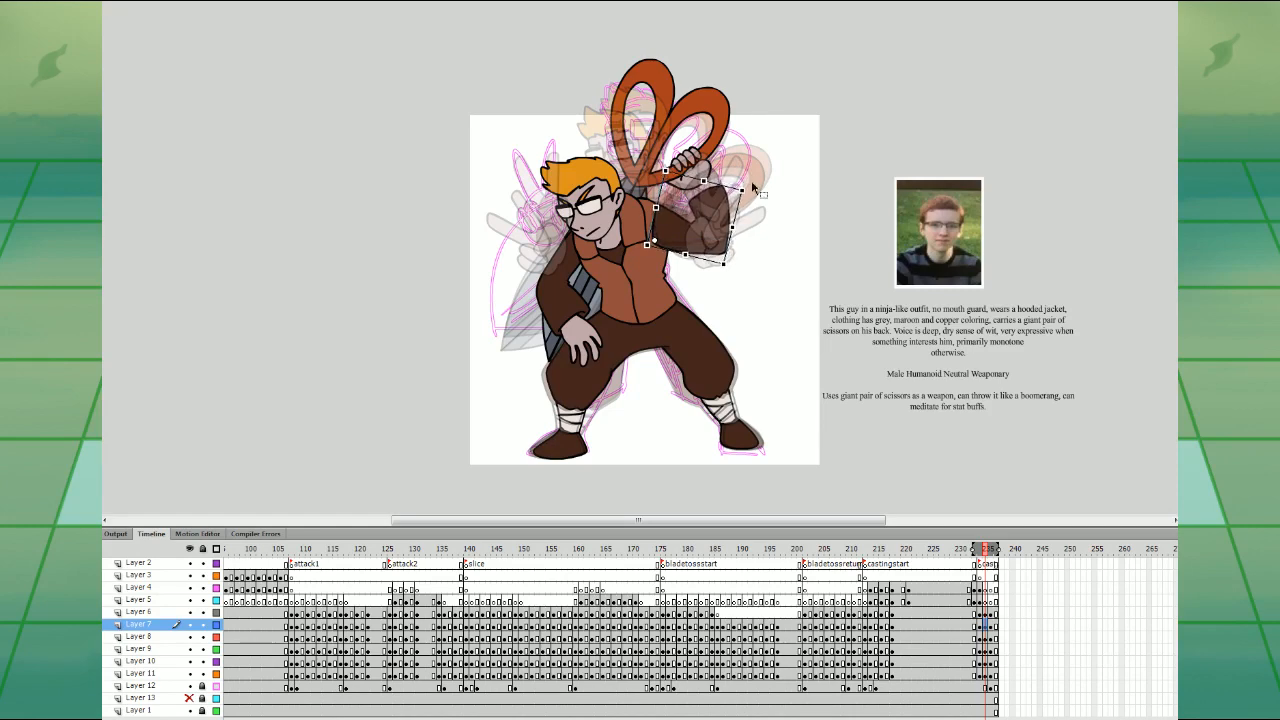
left_click(770, 195)
- Rotate the scissors clockwise, reposition them near the raised hand, and rotate the lowered arm at frame 234
left_click(725, 98)
left_click_drag(754, 96, 763, 109)
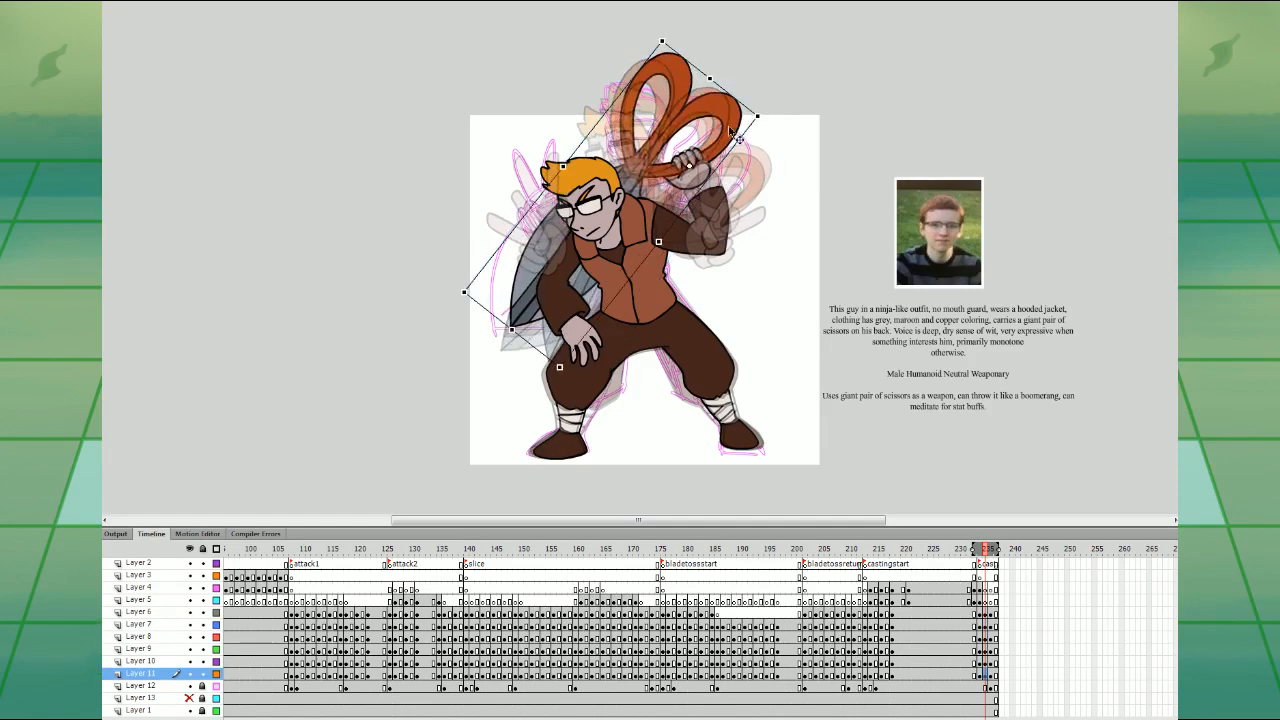
left_click_drag(697, 167, 707, 182)
left_click(579, 318)
left_click_drag(609, 361, 599, 367)
- Tilt the head slightly, nudge the upper body down at frame 234, and play back the return to idle
left_click(596, 187)
left_click_drag(632, 149, 635, 153)
left_click_drag(470, 123, 727, 235)
key("Down")
left_click(974, 588)
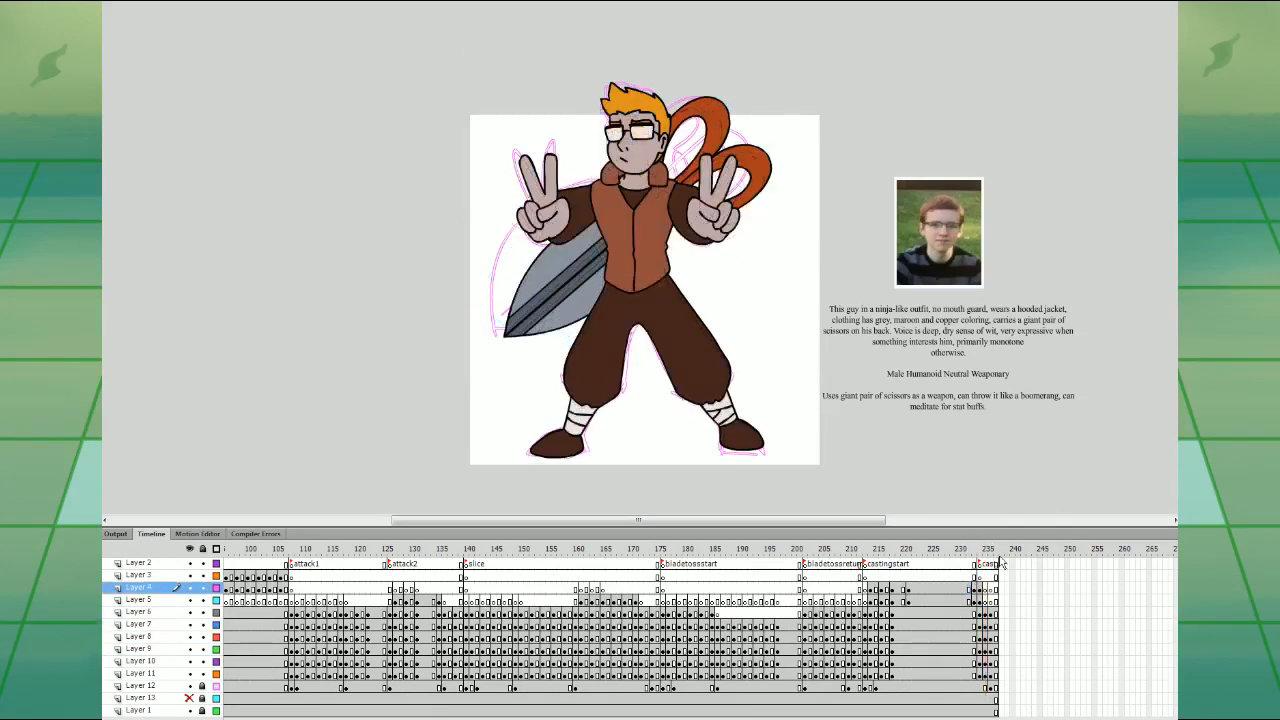
key("Return")
left_click(974, 576)
key("Return")
left_click(988, 600)
key("Return")
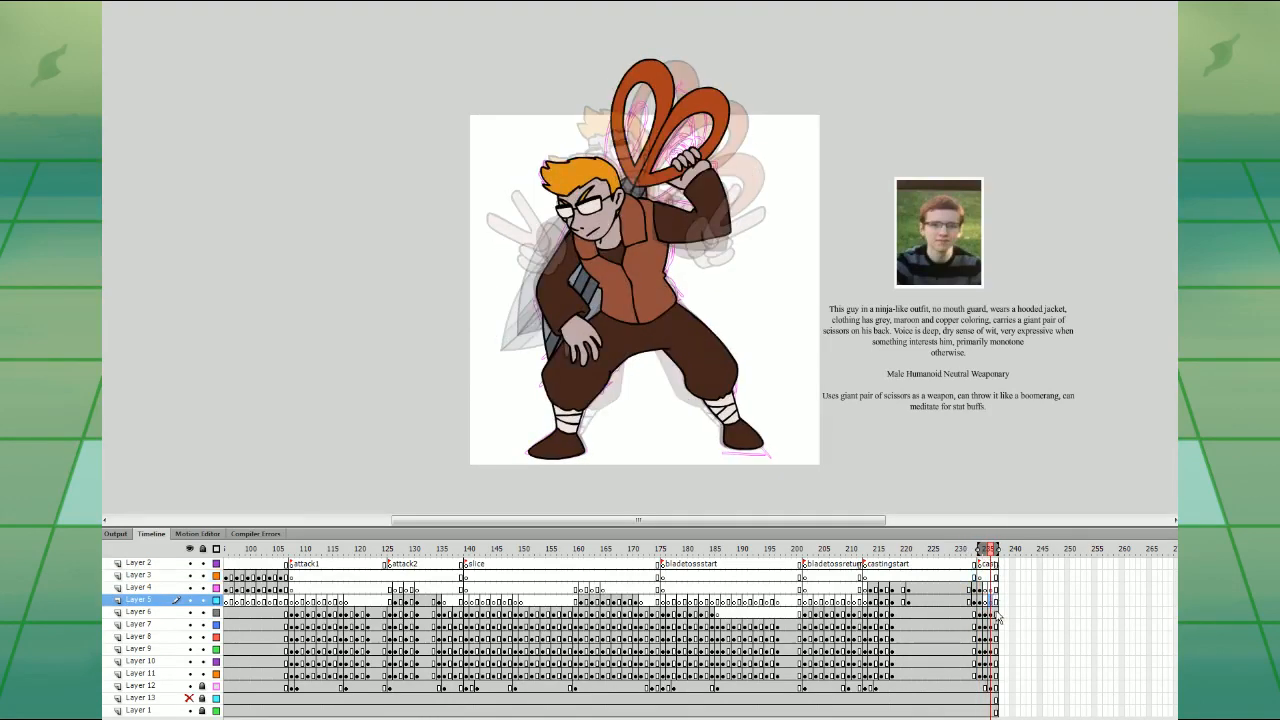
- Insert idle-pose keyframes after the last frame on Layers 6 to 11 and squash the legs slightly at frames 235–236
left_click_drag(1000, 614, 1000, 675)
key("F6")
left_click(996, 601)
left_click(714, 378)
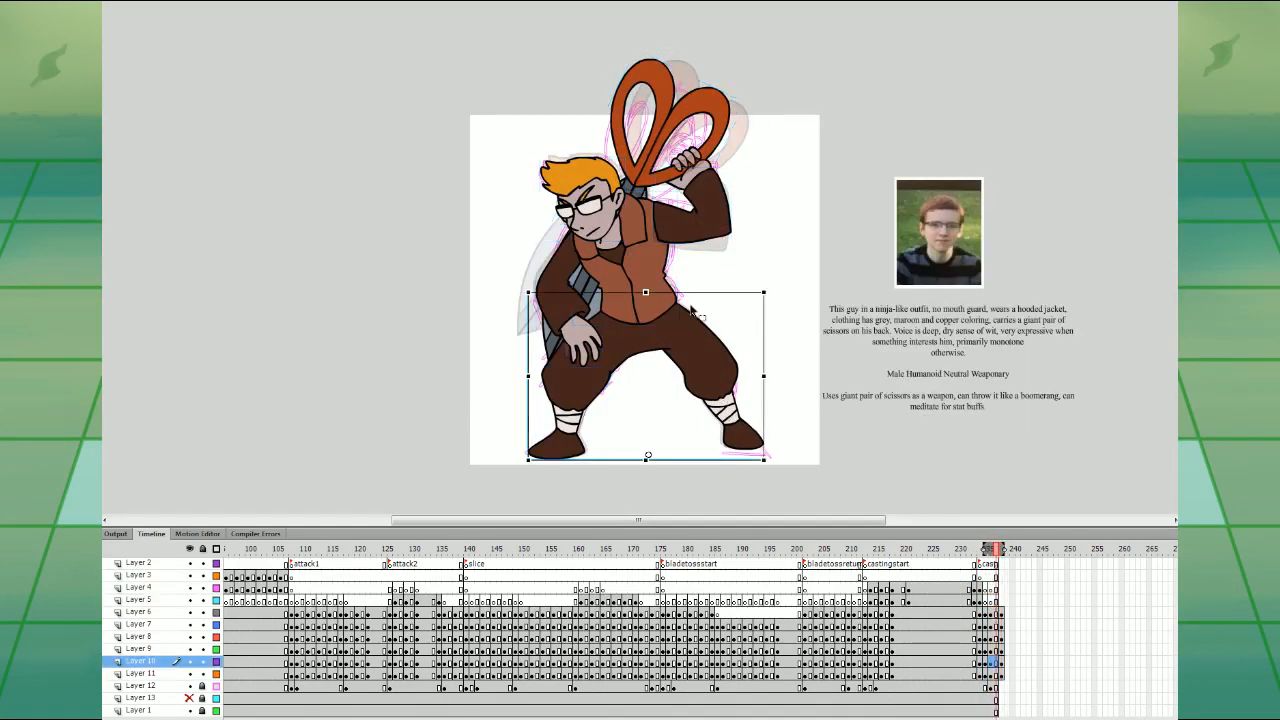
left_click_drag(646, 292, 646, 301)
- Select all upper-body parts and nudge them down onto the squashed legs
left_click_drag(490, 120, 764, 267)
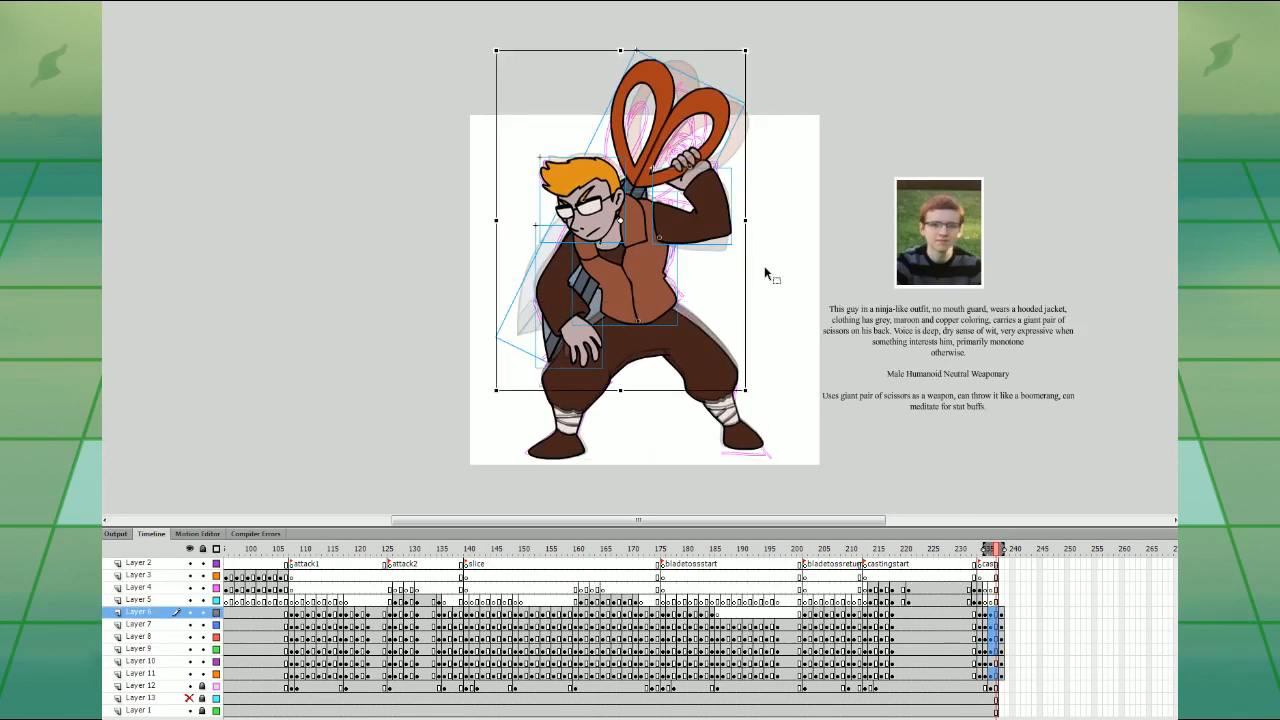
key("Down")
key("Down")
key("Down")
key("Down")
key("Down")
key("Down")
key("Down")
left_click(768, 274)
- Adjust the raised arm's height and rotate the lowered arm so the hand rests on the thigh in the crouched pose
left_click(714, 212)
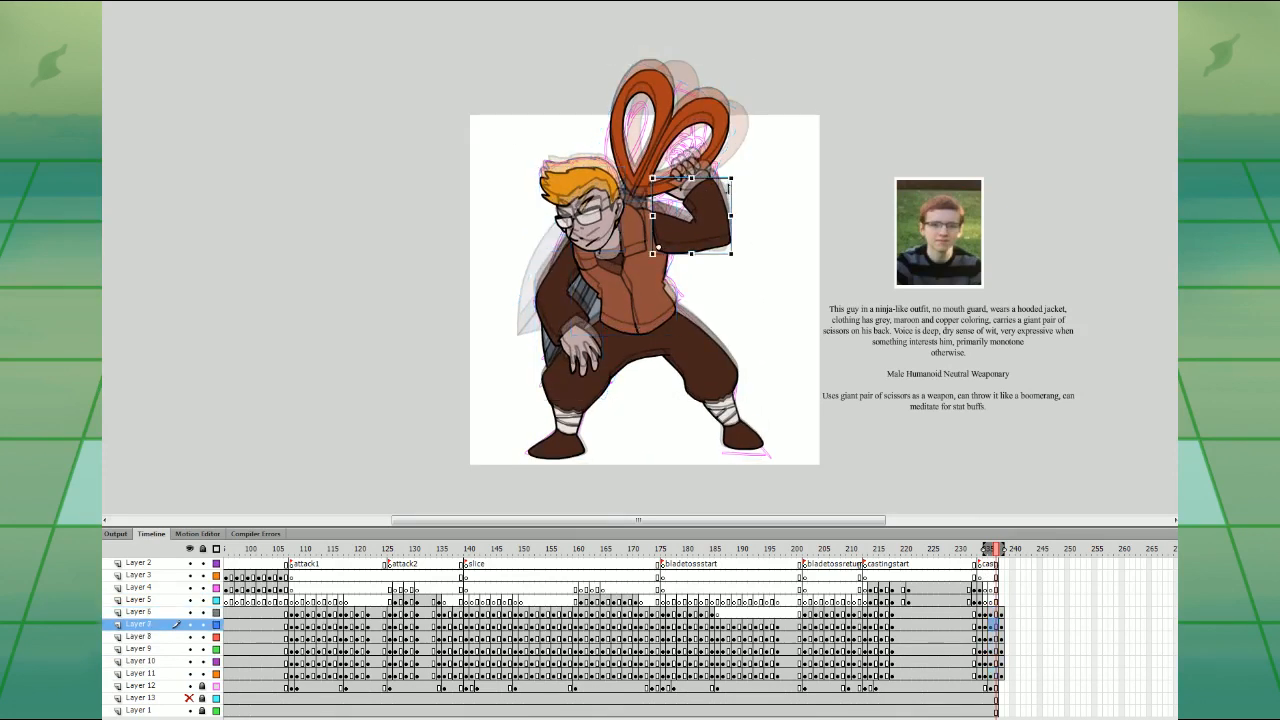
left_click_drag(728, 188, 728, 184)
left_click(589, 350)
left_click_drag(609, 376, 573, 381)
key("Left")
key("Left")
left_click(587, 350)
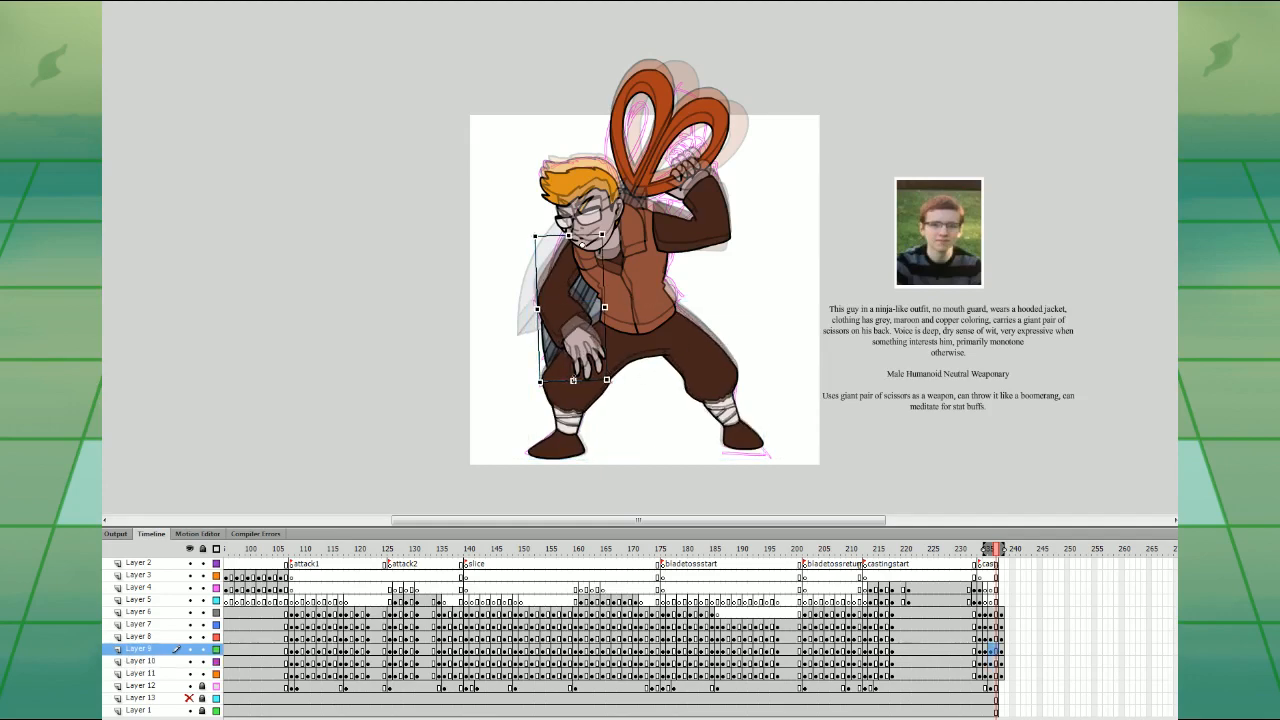
left_click(740, 195)
- Rotate the scissors slightly in the frame 235 crouched pose and play back the return to idle
key("Return")
left_click(991, 601)
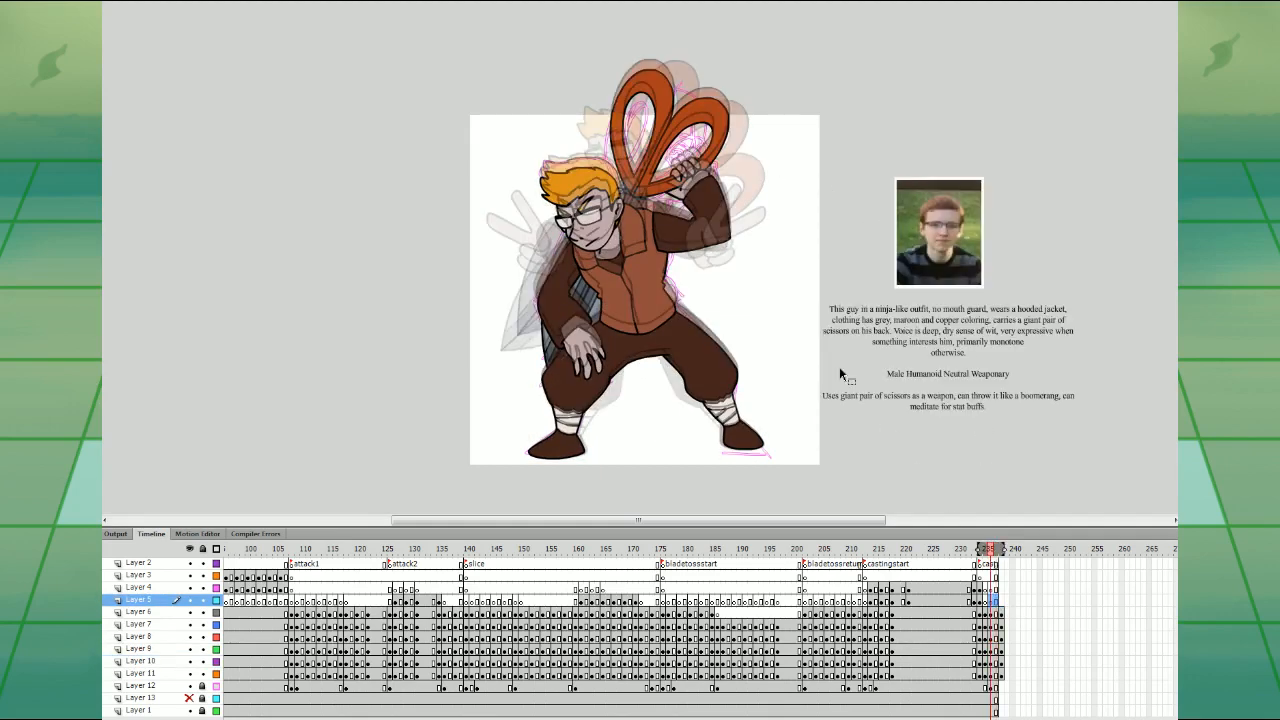
left_click(719, 145)
left_click_drag(749, 106, 757, 129)
left_click(780, 150)
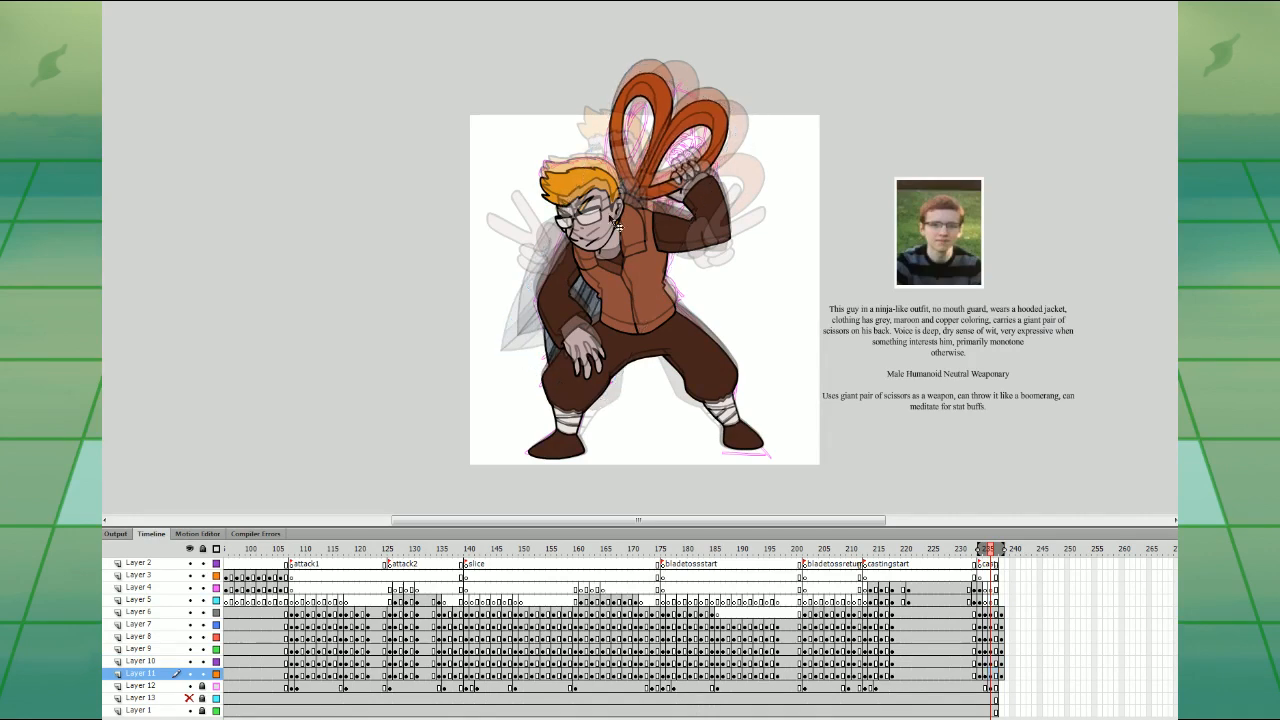
left_click(592, 195)
left_click(819, 302)
left_click(980, 575)
key("Return")
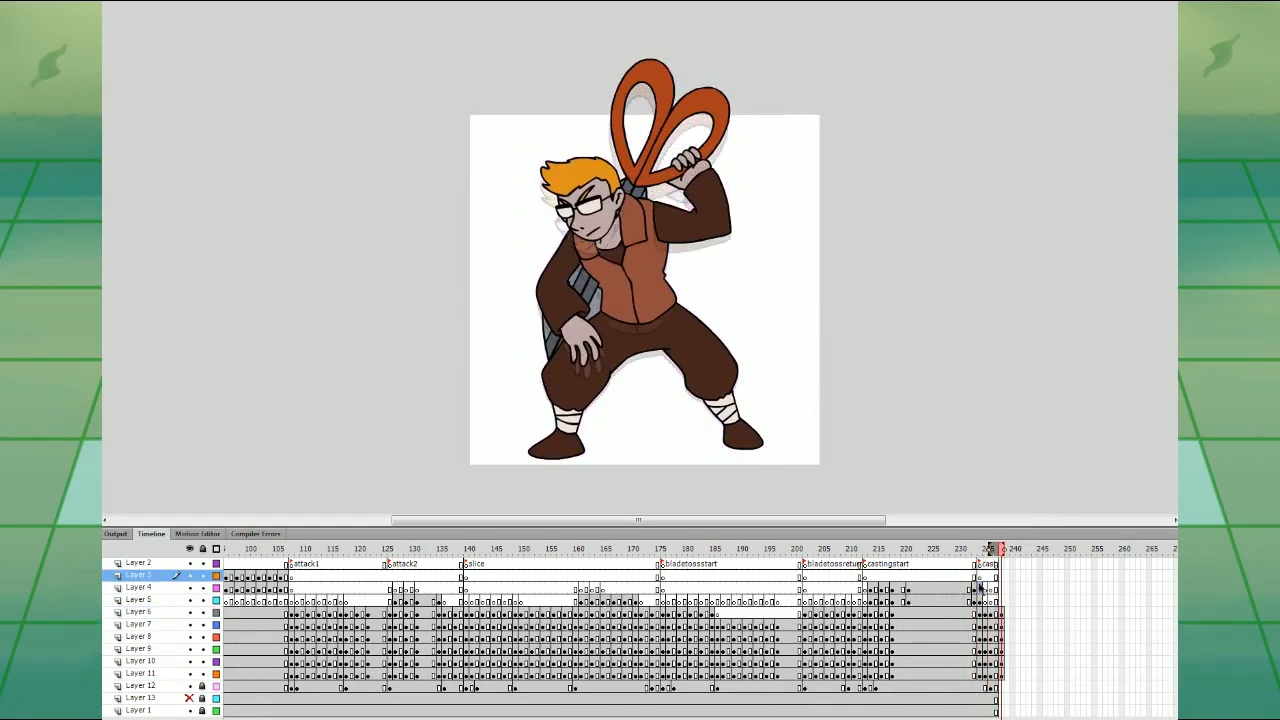
left_click(980, 588)
key("Return")
- Make in-between keyframes at frame 236 on Layers 6 to 11 between the crouched and idle poses, and preview the motion
left_click(1001, 600)
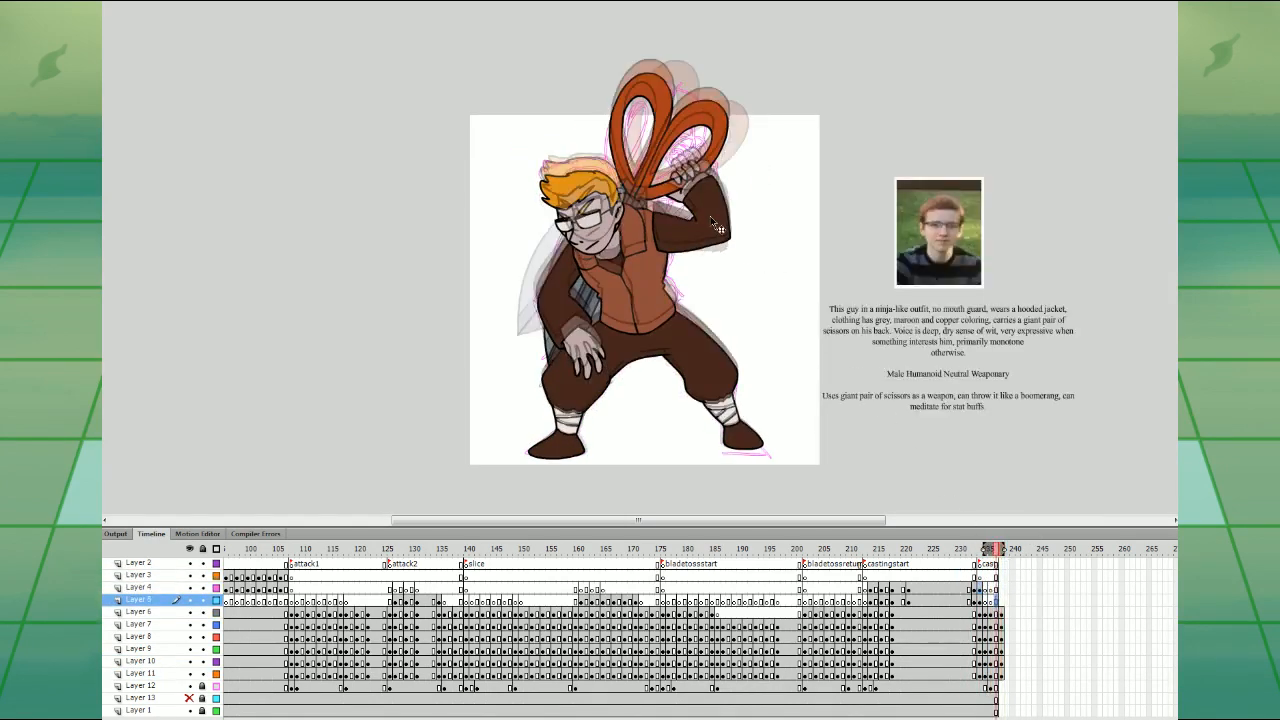
left_click_drag(997, 613, 997, 674)
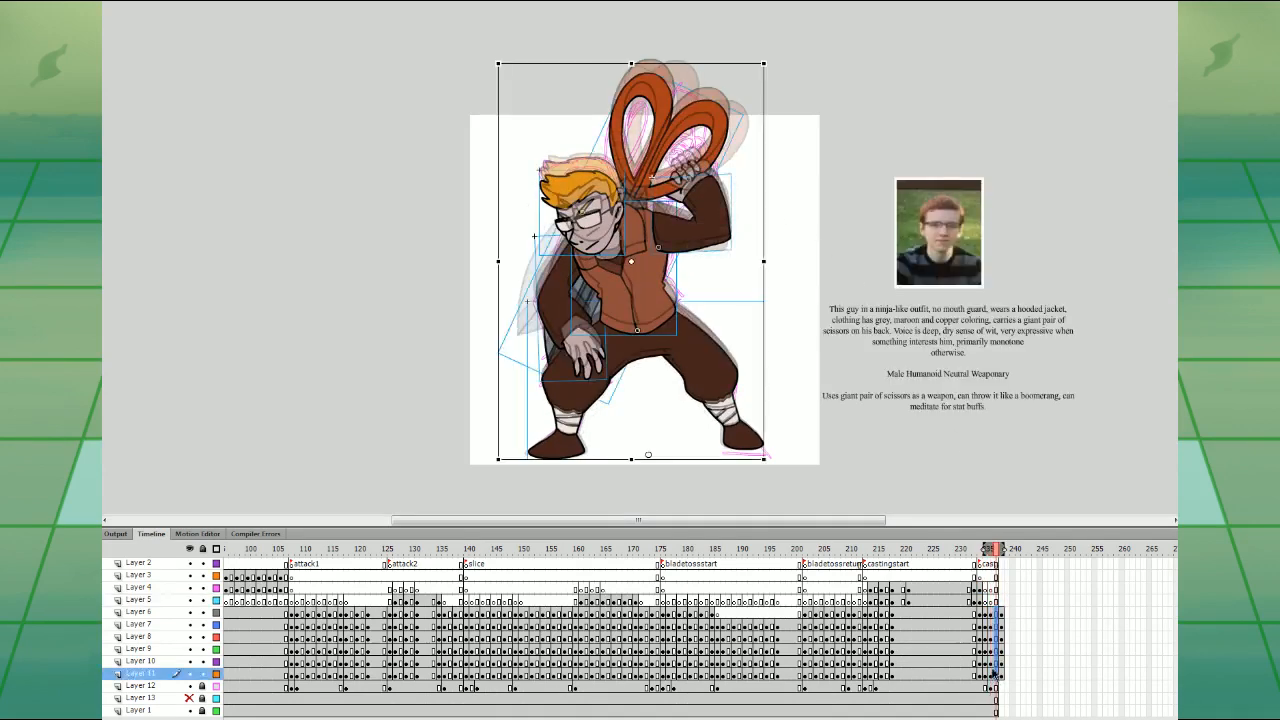
left_click_drag(997, 620, 990, 626)
key("ctrl+alt+v")
key("ctrl+z")
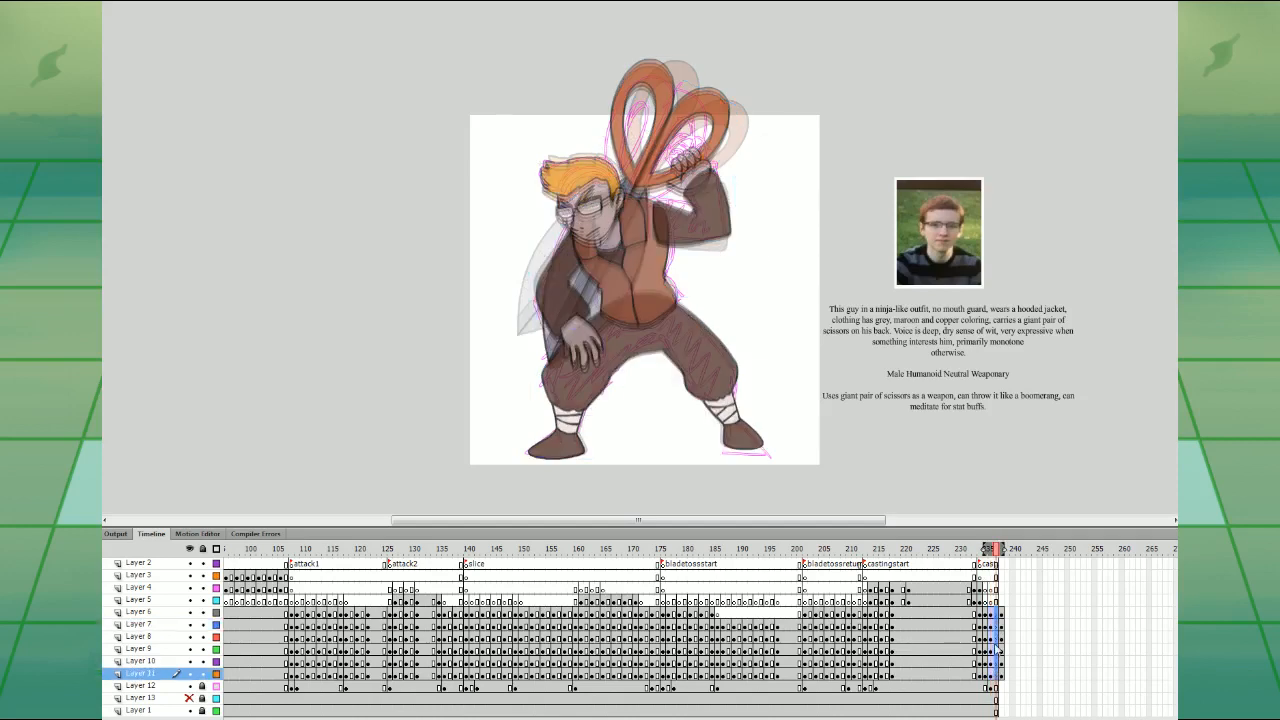
left_click(1030, 377)
left_click(976, 577)
key("Return")
- Remove the extra frame 237 from Layers 6 to 11 and play back from castingstart to the end
left_click(1003, 677)
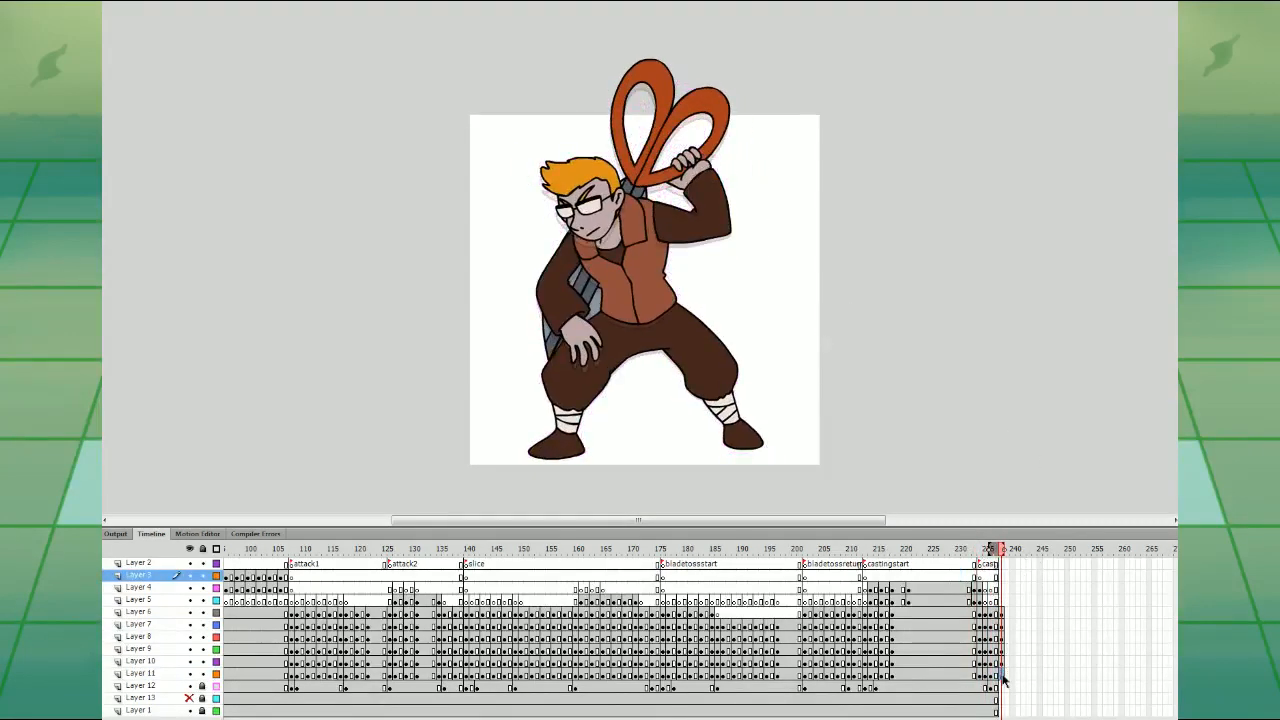
left_click_drag(1003, 680, 1003, 620)
key("shift+F5")
left_click(961, 576)
key("Return")
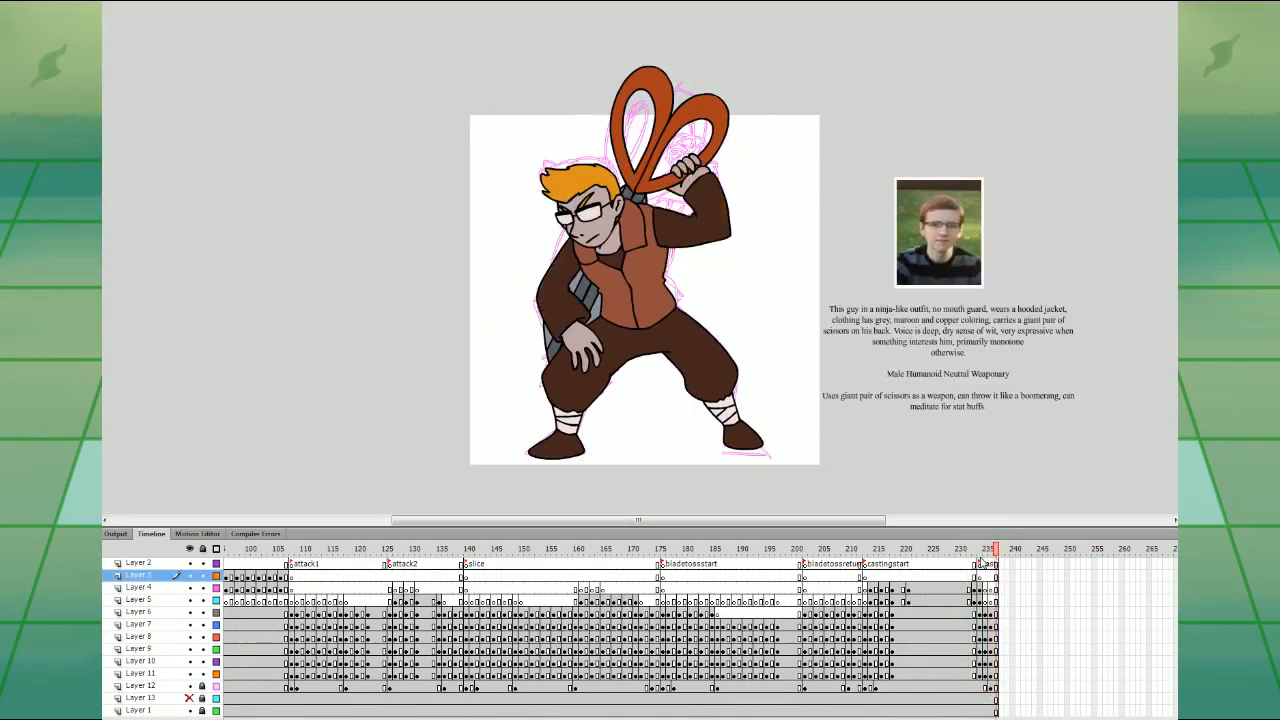
left_click(914, 576)
key("Return")
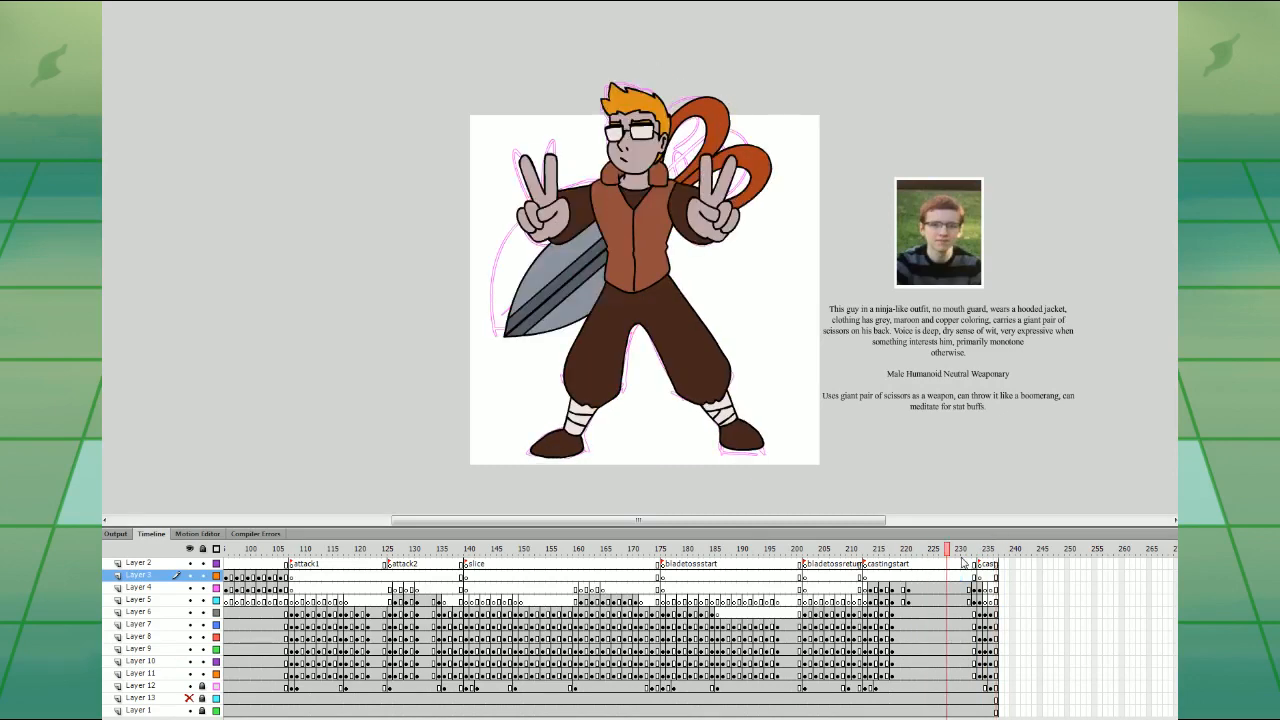
- Review the casting ending at a smaller view scale and play the whole character animation from frame 1
key("ctrl+minus")
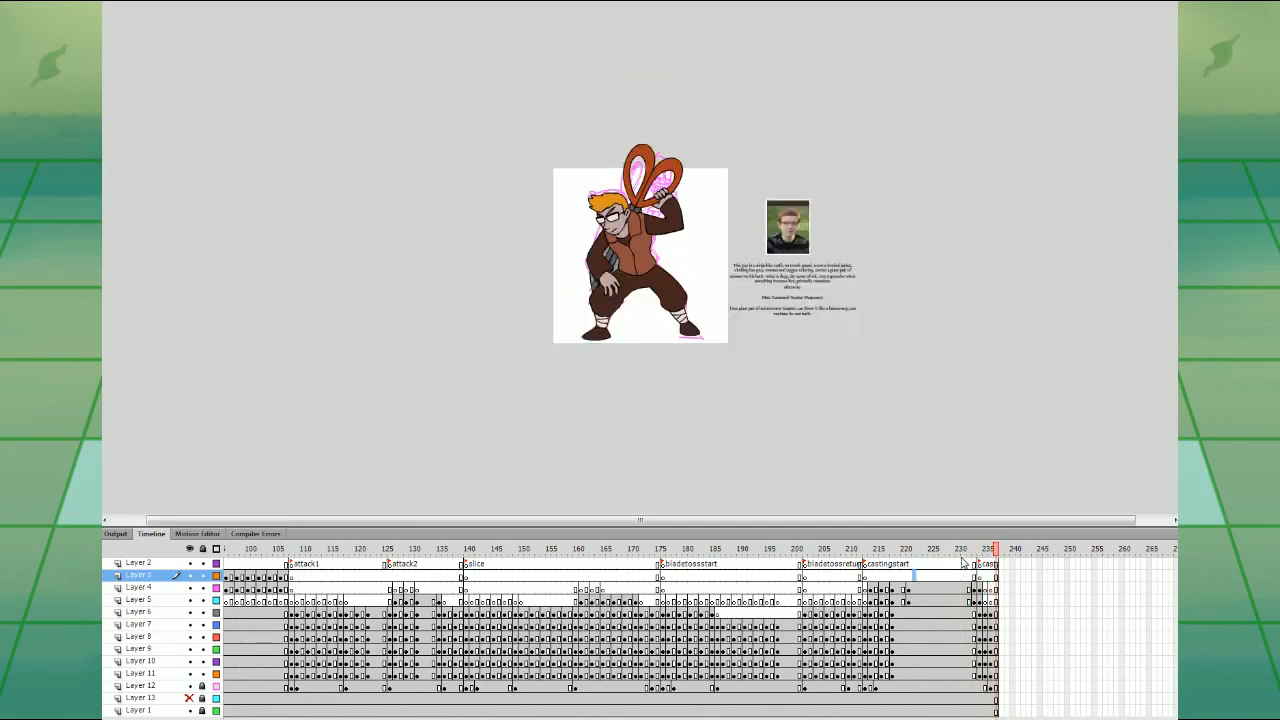
left_click(962, 563)
key("Return")
left_click_drag(480, 718, 240, 718)
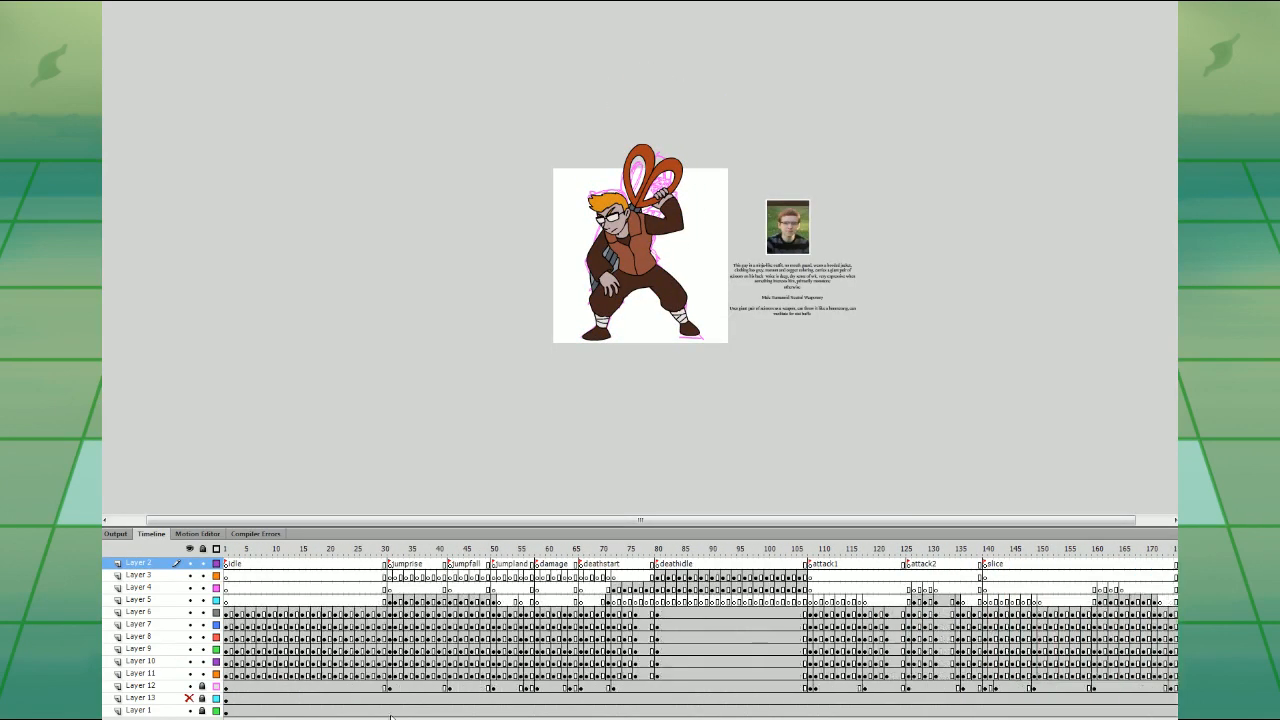
left_click(228, 602)
key("Return")
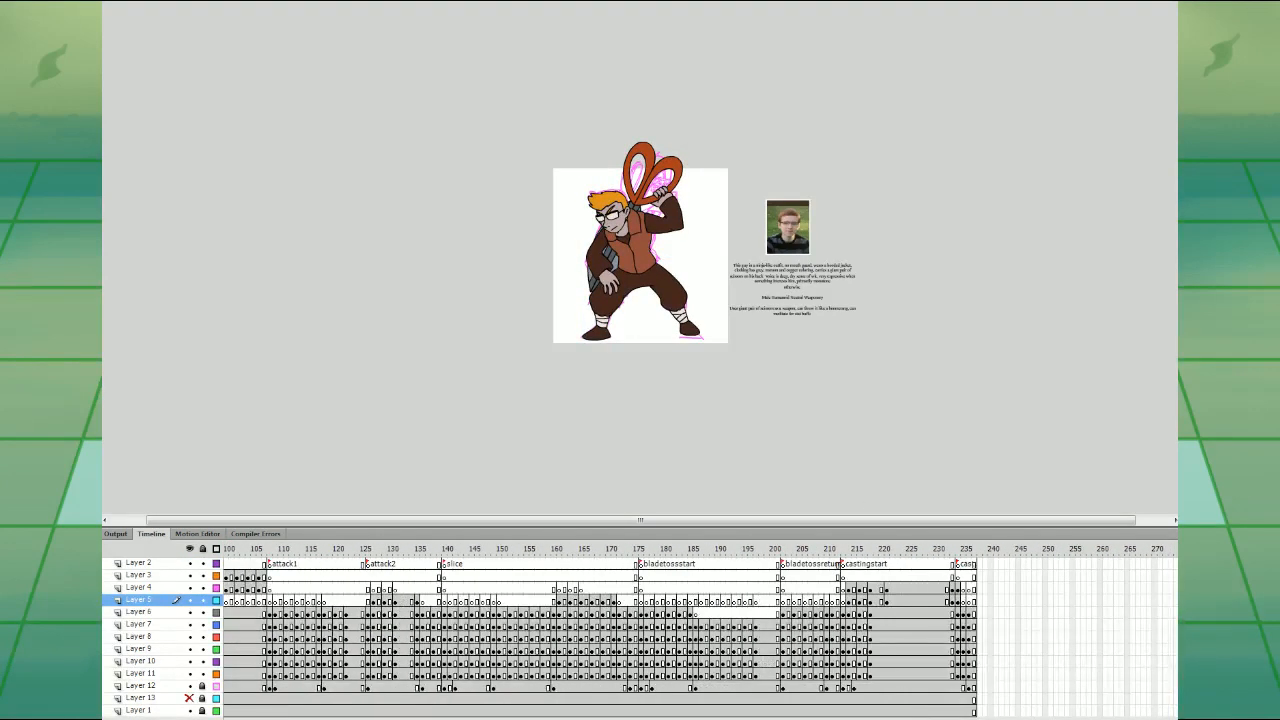
- Move the deathstart and deathidle frames of Layers 3 and 4 down one layer, and delete Layer 3
left_click_drag(496, 591, 686, 579)
left_click_drag(686, 579, 686, 591)
left_click(690, 578)
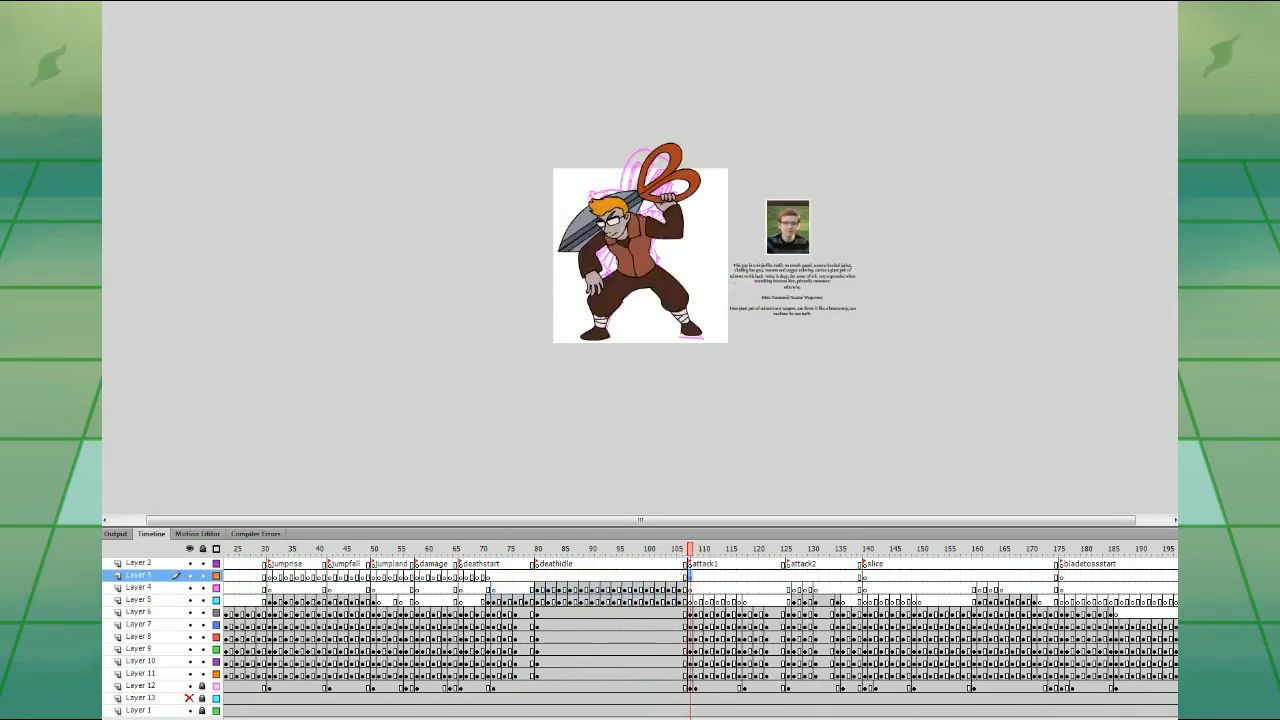
left_click_drag(572, 718, 540, 717)
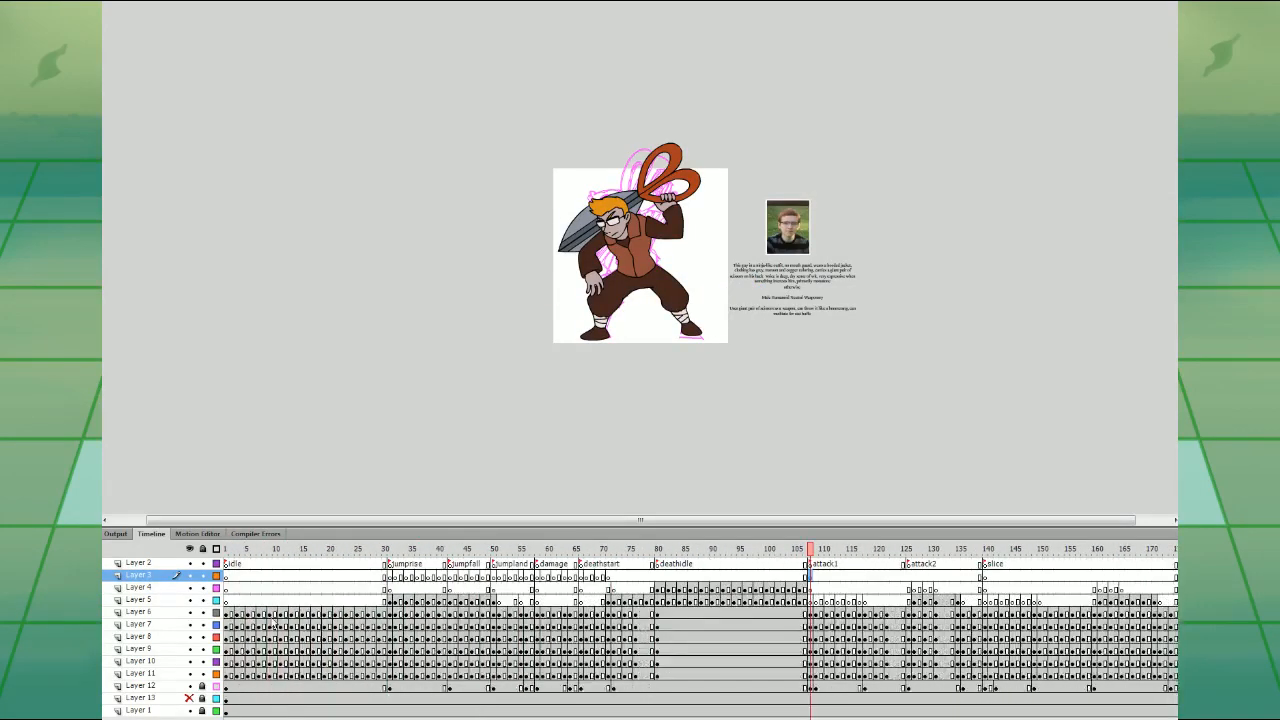
left_click(142, 576)
left_click(147, 718)
left_click(484, 577)
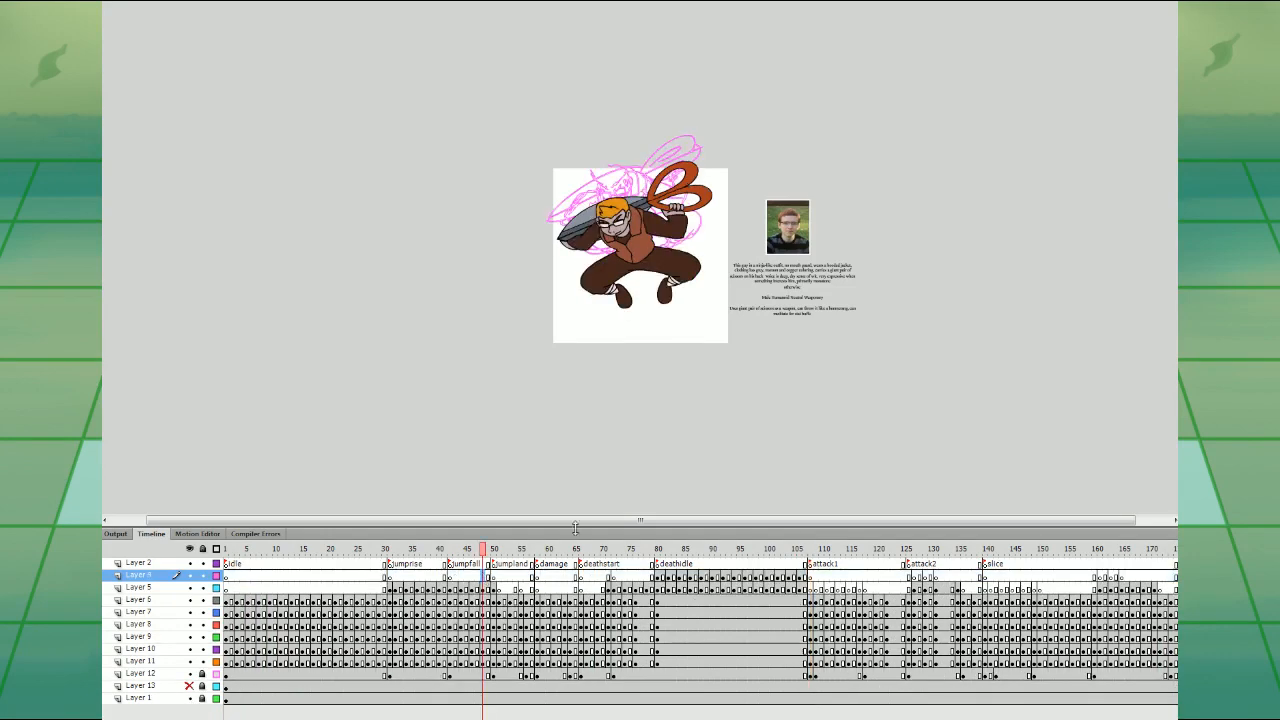
- Select all frames of the label and character layers, from Layer 2 through Layer 11, for copying
mouse_move(545, 718)
left_mouse_down()
mouse_move(662, 718)
mouse_move(543, 718)
left_mouse_up()
left_click(175, 566)
left_click(170, 660, "shift")
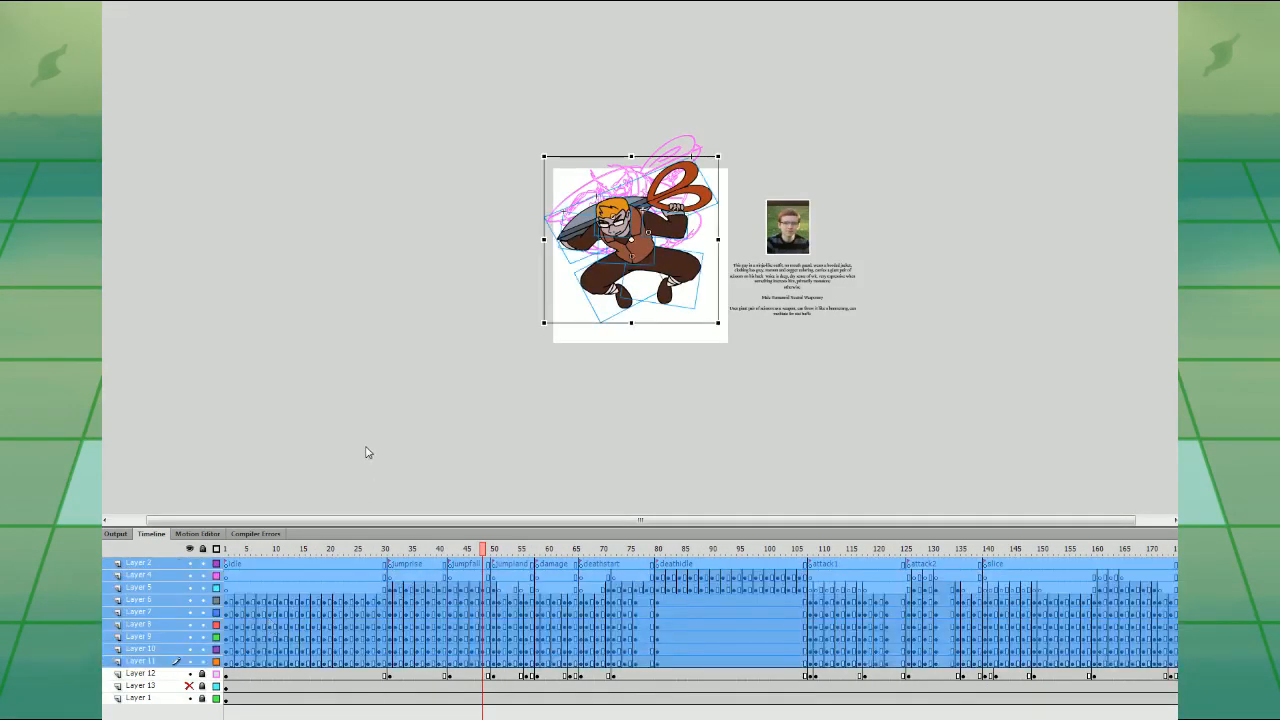
left_click(390, 549)
left_click(228, 577)
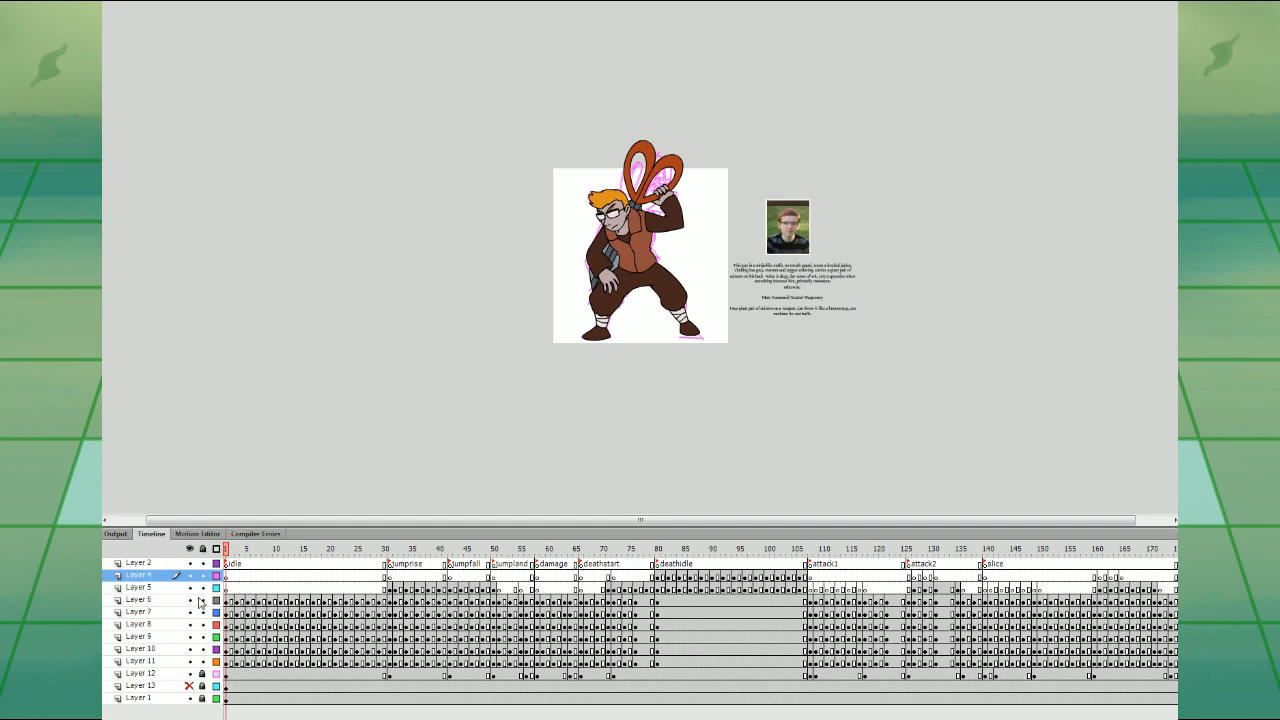
- Copy Layer 2's labelled frames and paste them into Layer 1 of the empty timeline, starting at frame 1
left_click(189, 564)
left_click(275, 564)
left_click(174, 566)
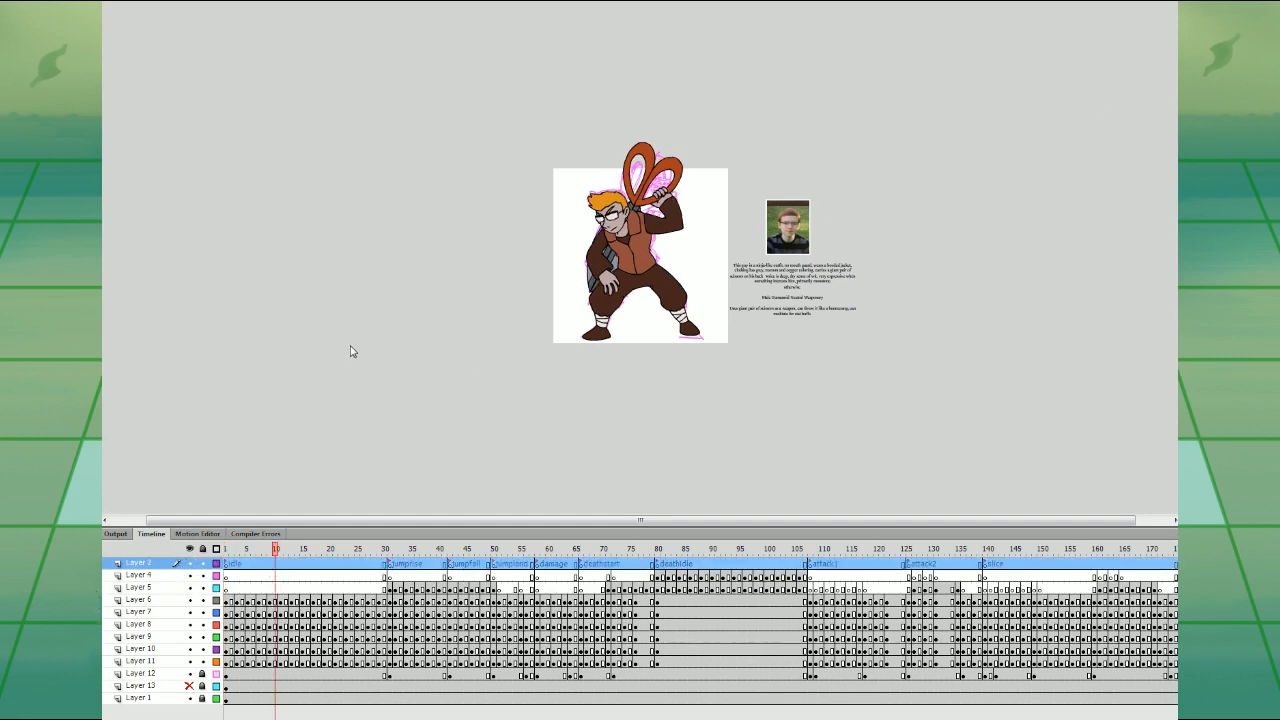
left_click(360, 406)
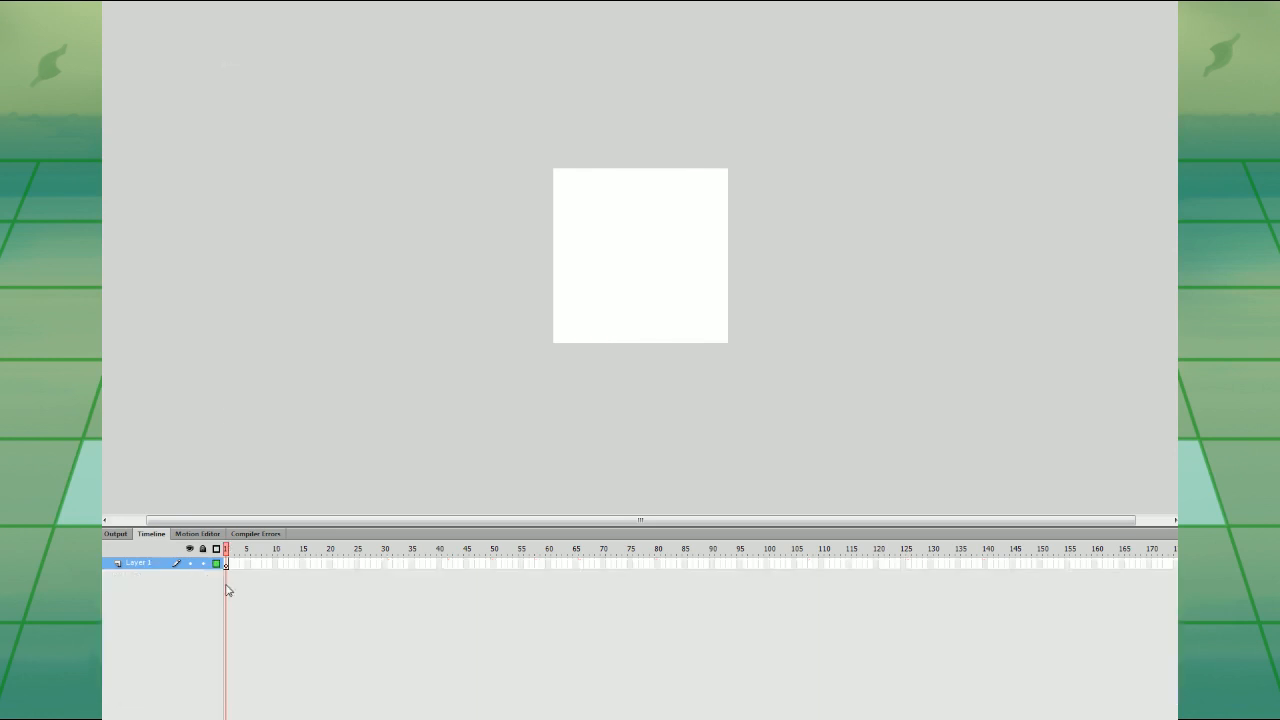
left_click(228, 563)
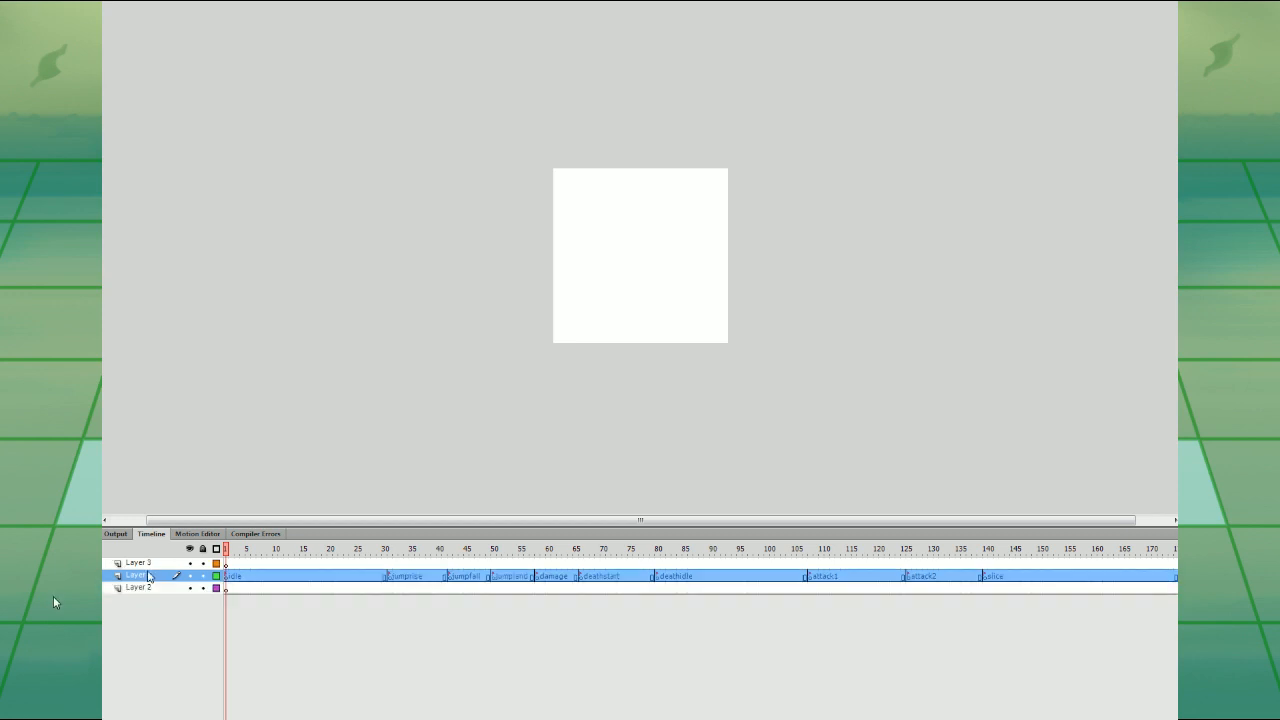
- Paste the ninja character onto Layer 2 below the labels and widen the stage
left_click(318, 589)
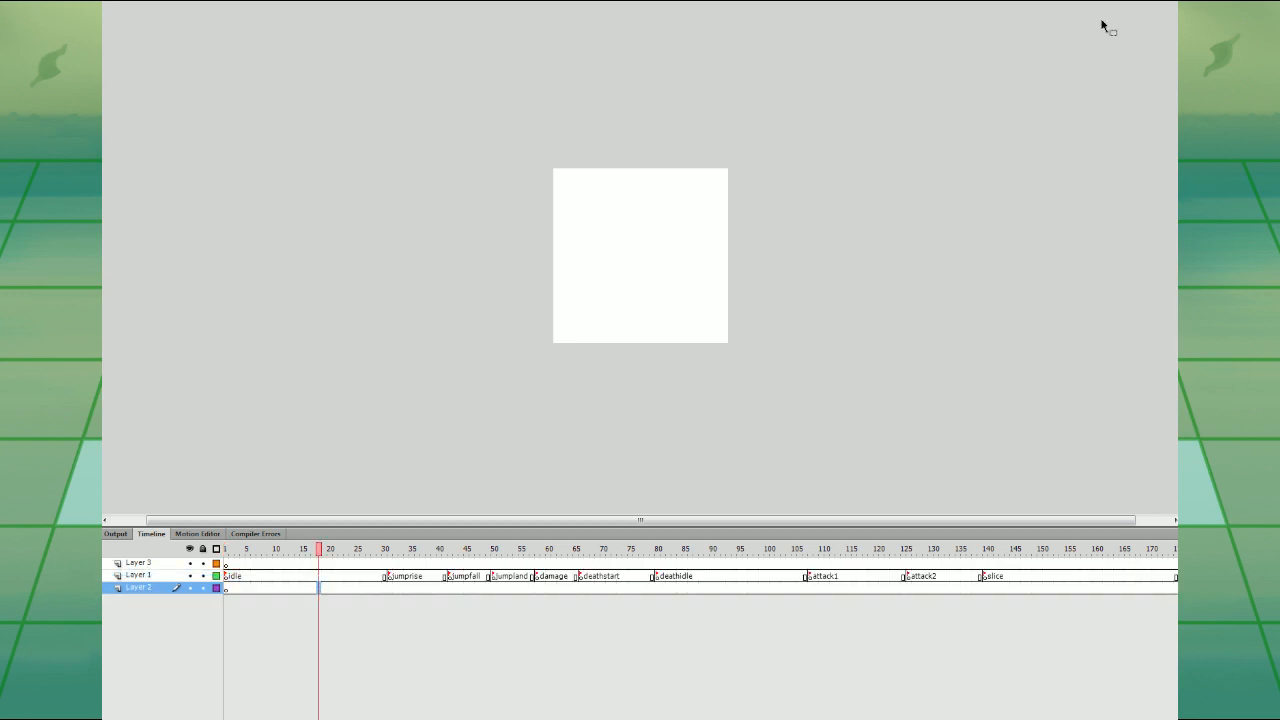
key("ctrl+v")
left_click(1278, 82)
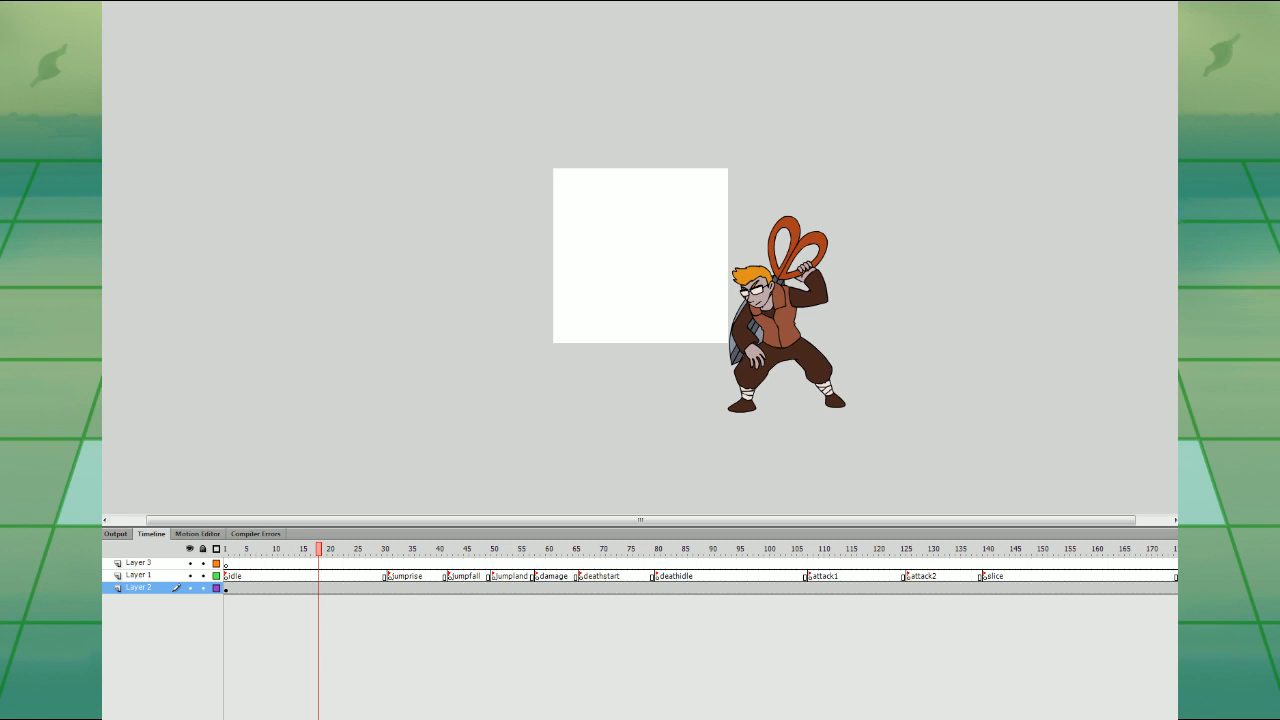
key("Return")
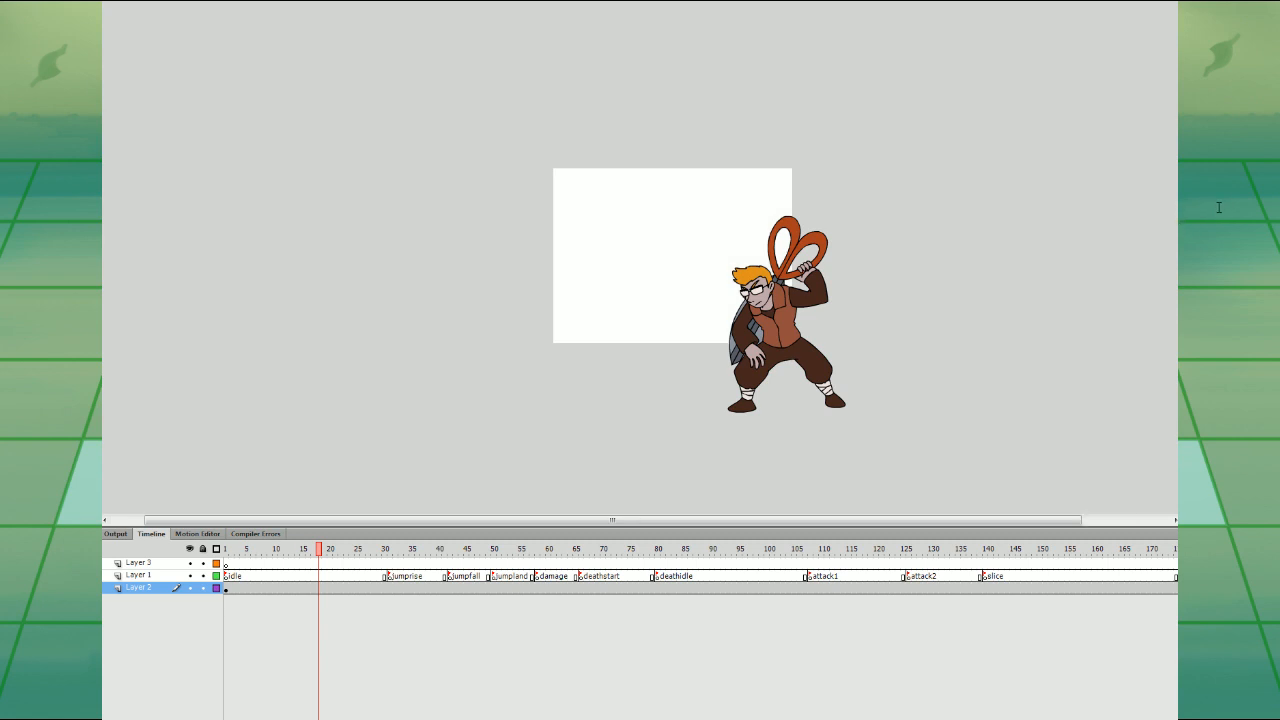
- Enlarge the stage in height and width and place the ninja with his feet near its lower edge
left_click_drag(806, 352, 720, 376)
left_click(1044, 183)
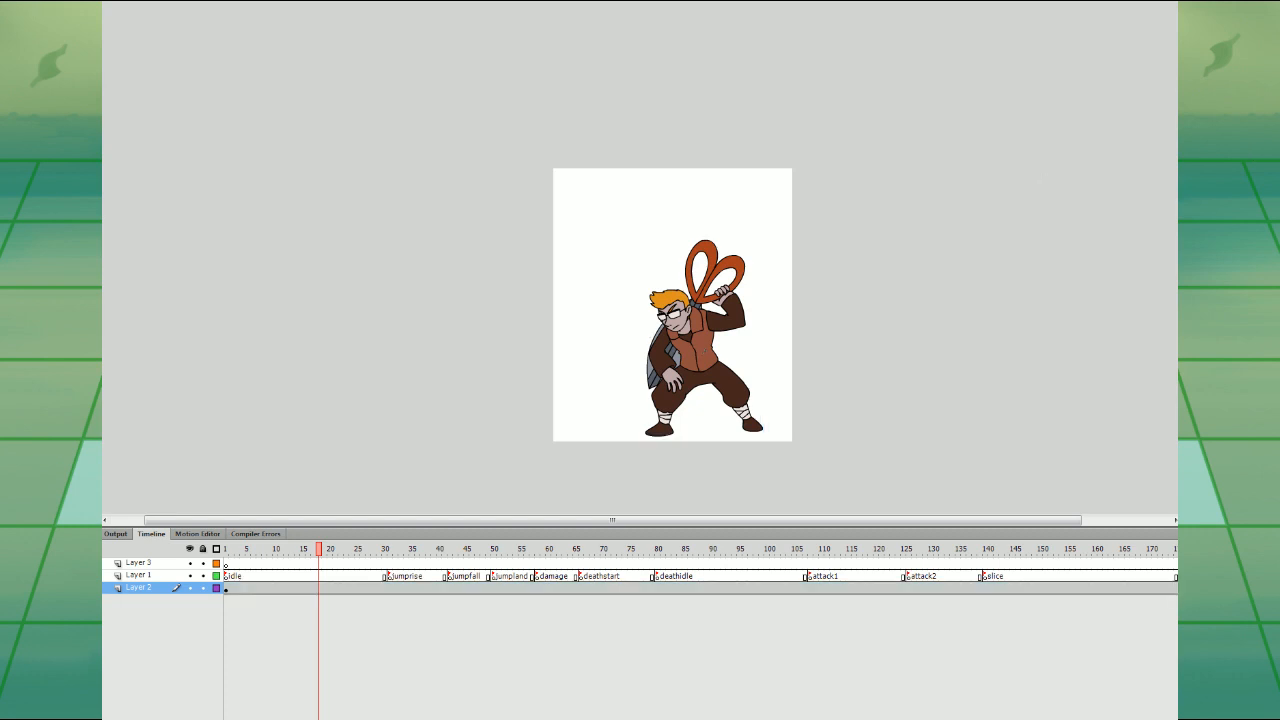
key("Return")
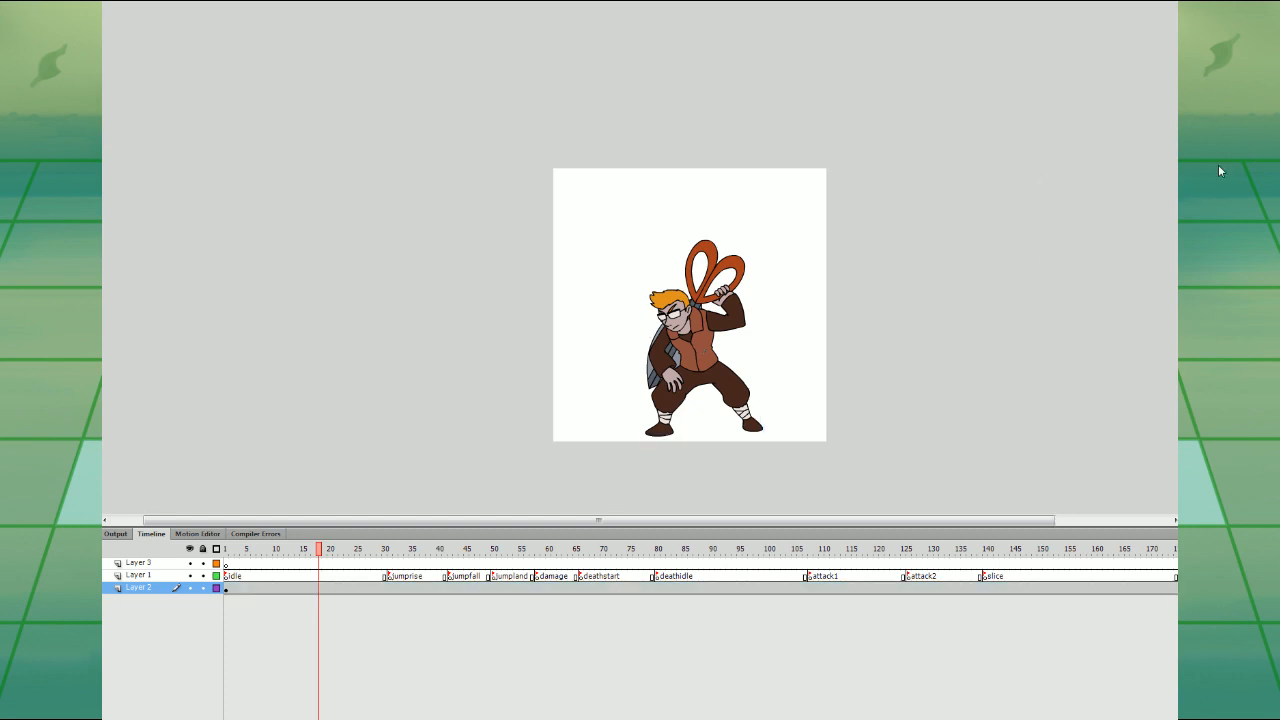
left_click(357, 588)
left_click_drag(703, 393, 741, 395)
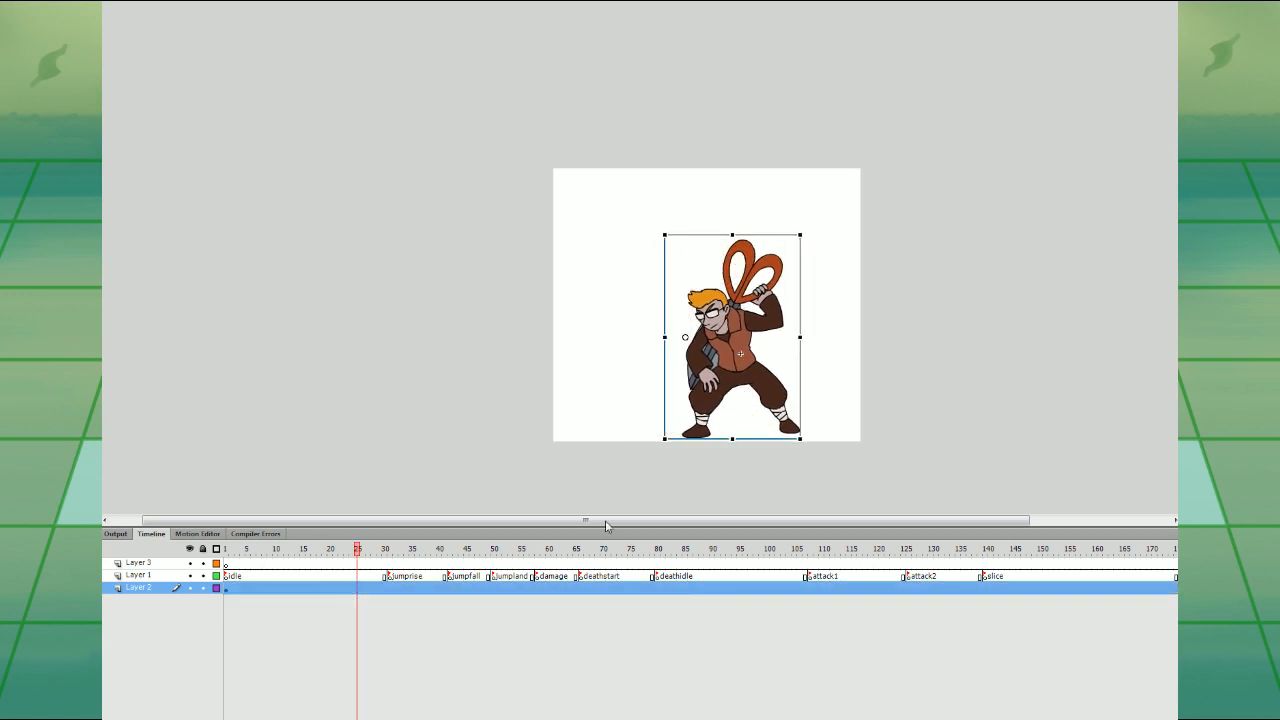
- Play the animation up to the deathidle pose and nudge the ninja slightly left
key("Return")
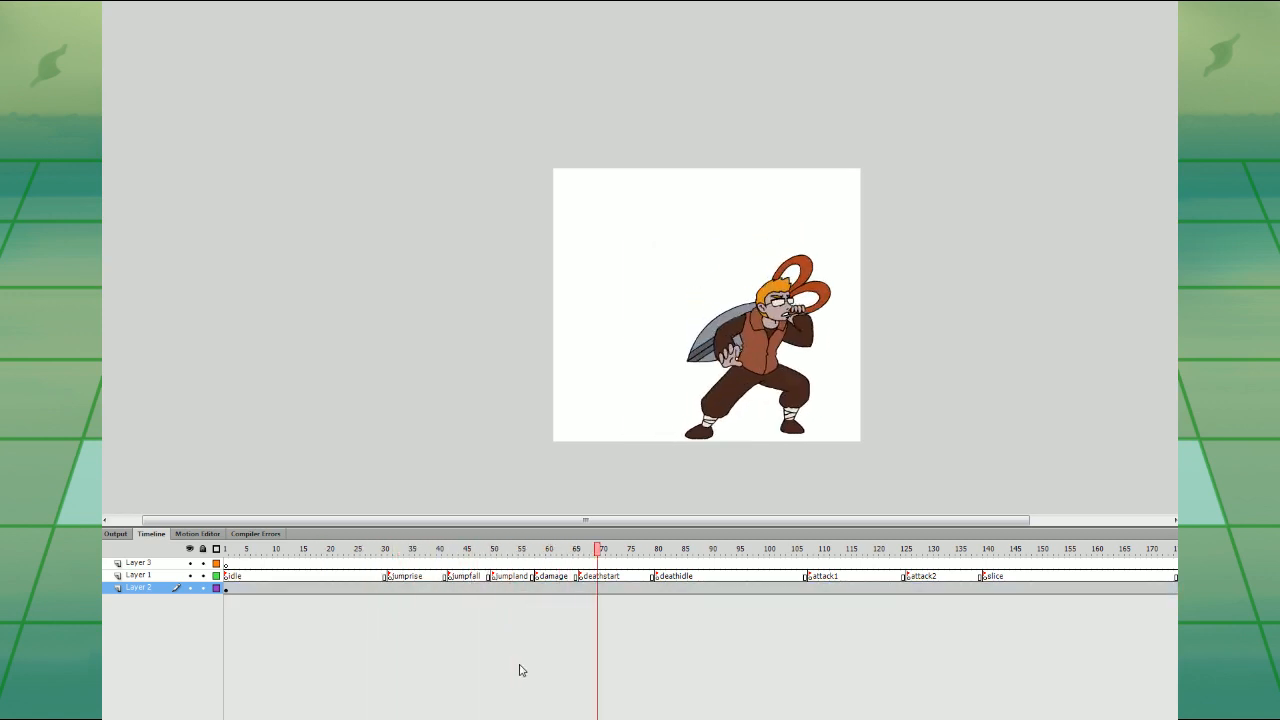
left_click(840, 415)
key("Left")
key("Left")
key("Left")
key("Left")
key("Left")
key("Left")
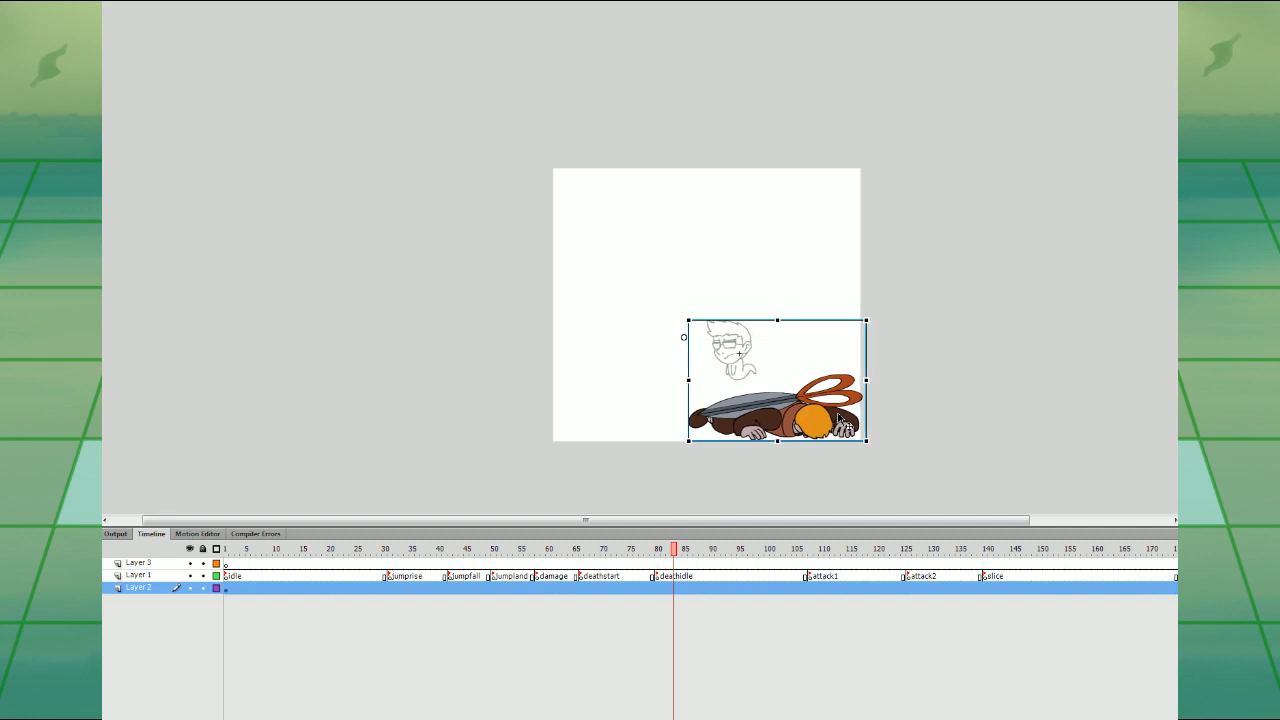
- Go to the attack2 frame with the closed scissors and nudge the ninja right until the blade tip fits on the stage
left_click(672, 577)
key("Return")
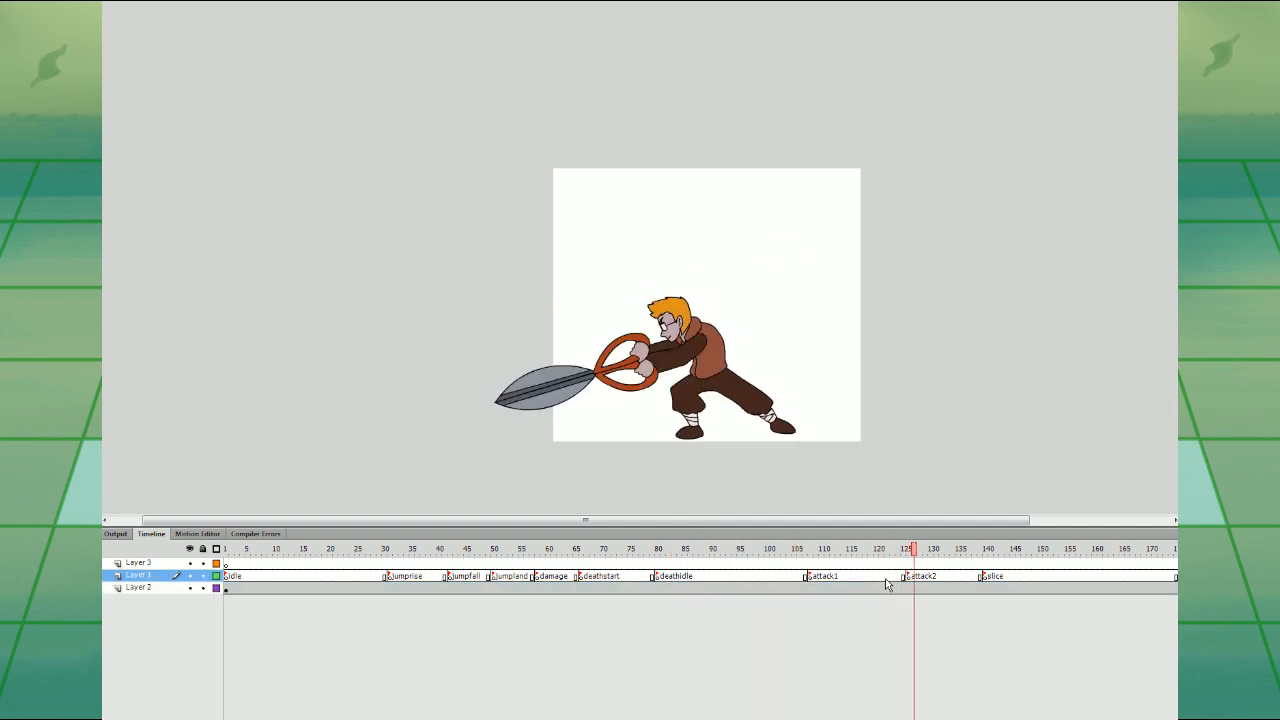
left_click(933, 578)
left_click(906, 578)
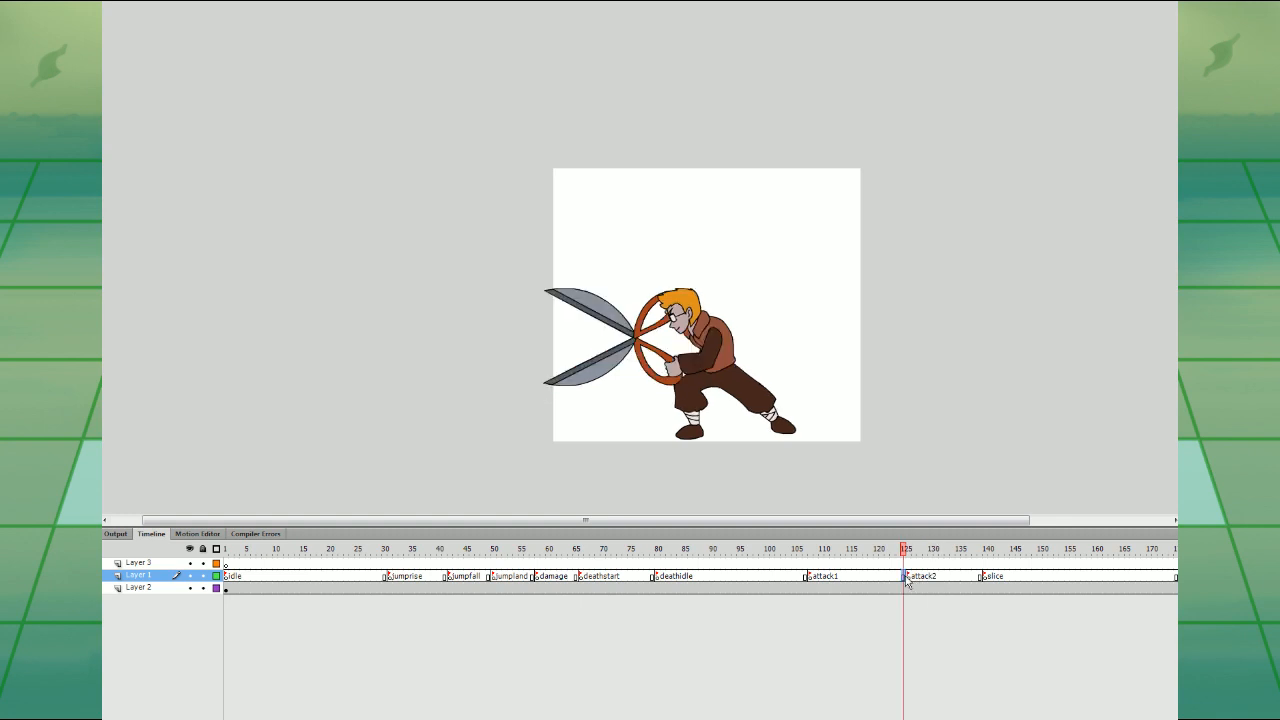
left_click(908, 579)
left_click(913, 579)
left_click(702, 389)
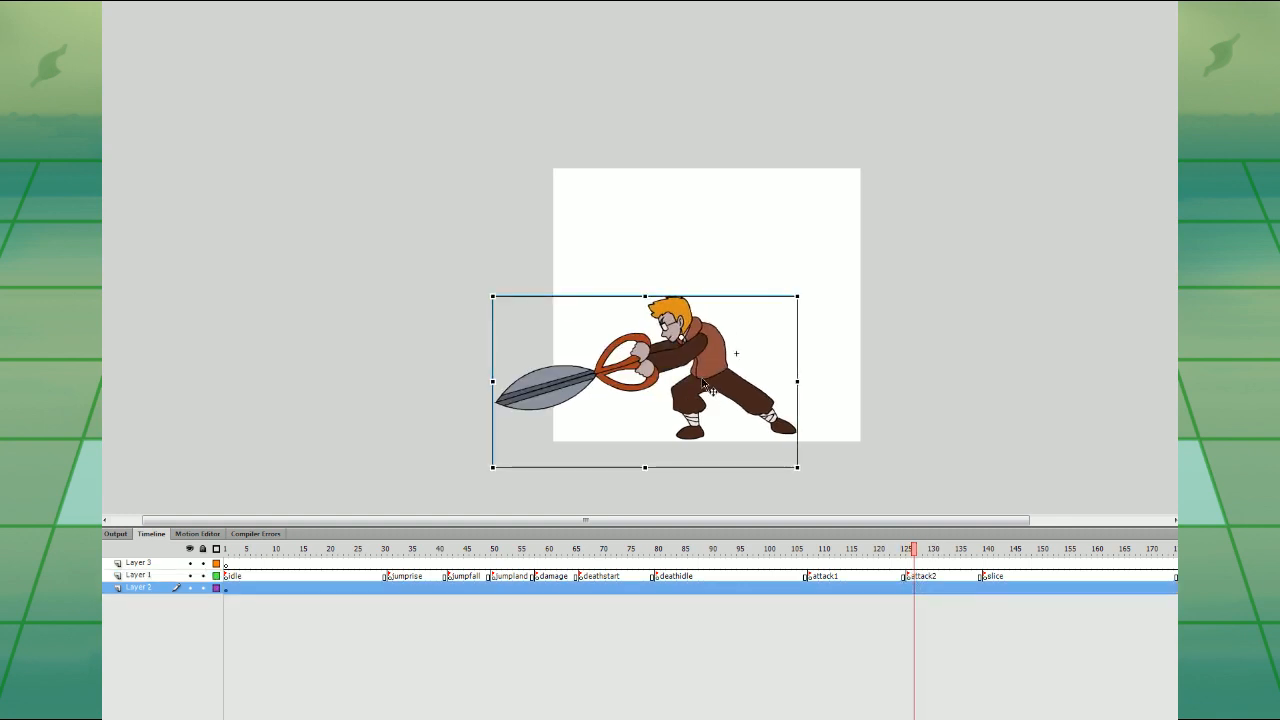
key("Right")
key("Right")
key("Right")
key("Right")
key("Right")
key("Right")
key("Right")
key("Right")
key("Right")
key("Right")
key("Right")
key("Right")
key("Right")
key("Right")
key("Right")
key("Right")
key("Right")
key("Right")
key("Right")
key("Right")
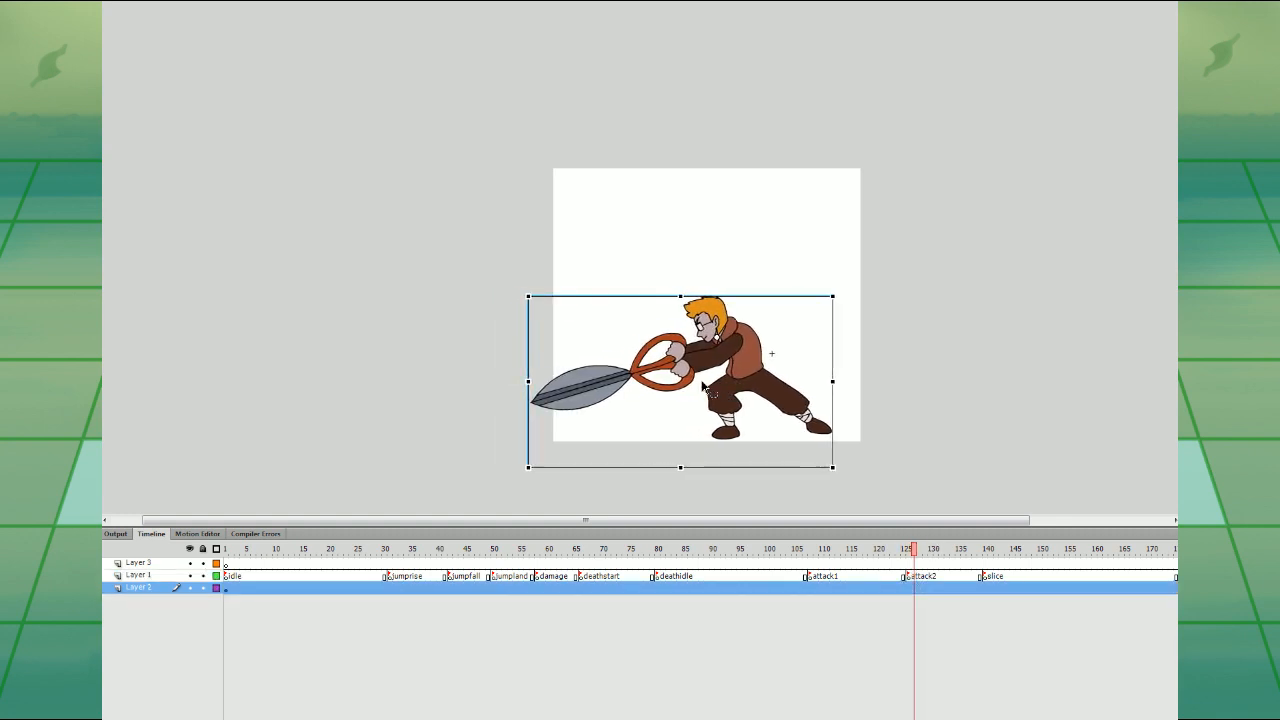
key("Right")
key("Right")
key("Right")
key("Right")
key("Right")
key("Right")
key("Right")
key("Right")
key("Right")
key("Right")
key("Right")
key("Right")
key("Right")
key("Right")
key("Right")
key("Right")
key("Right")
key("Right")
key("Right")
key("Right")
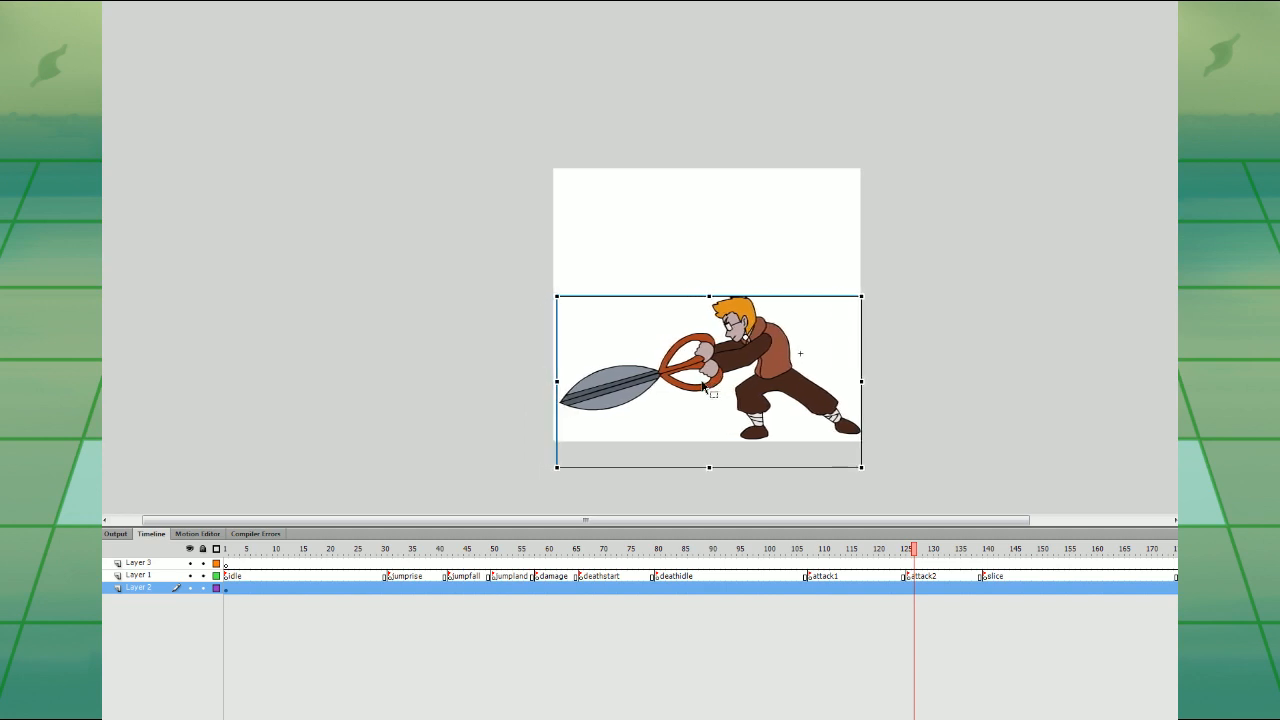
left_click(1000, 386)
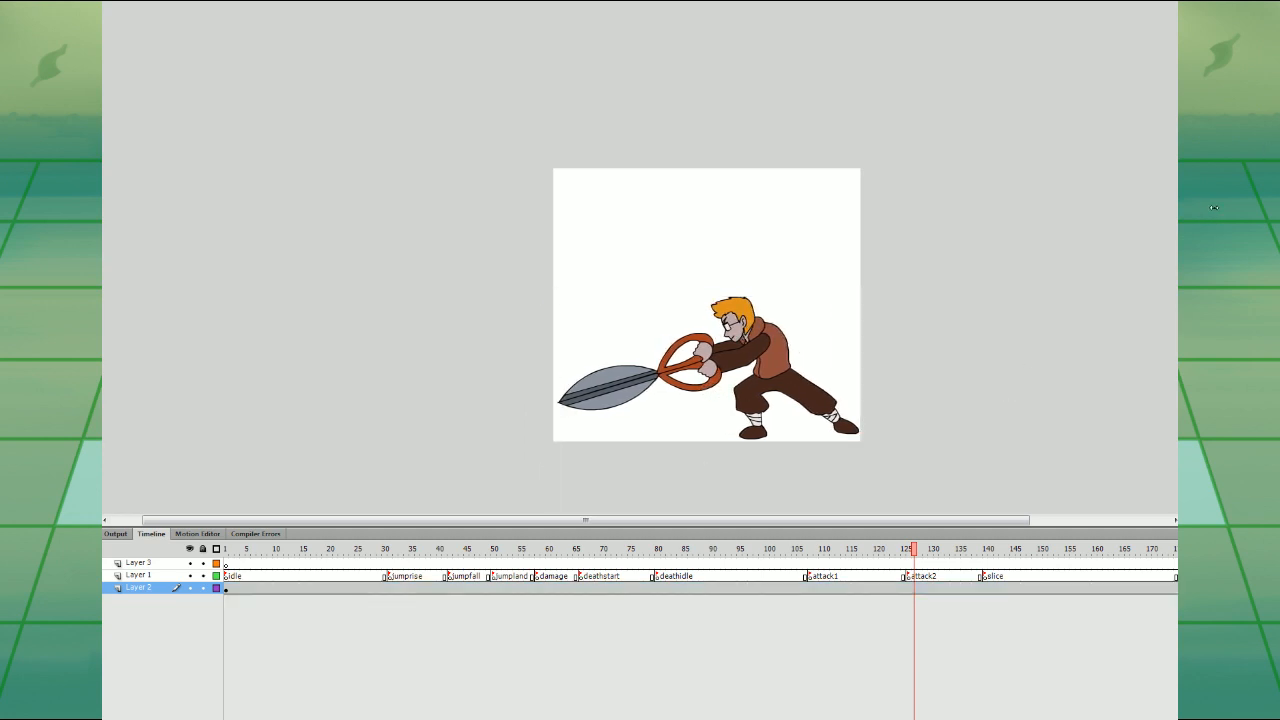
key("Return")
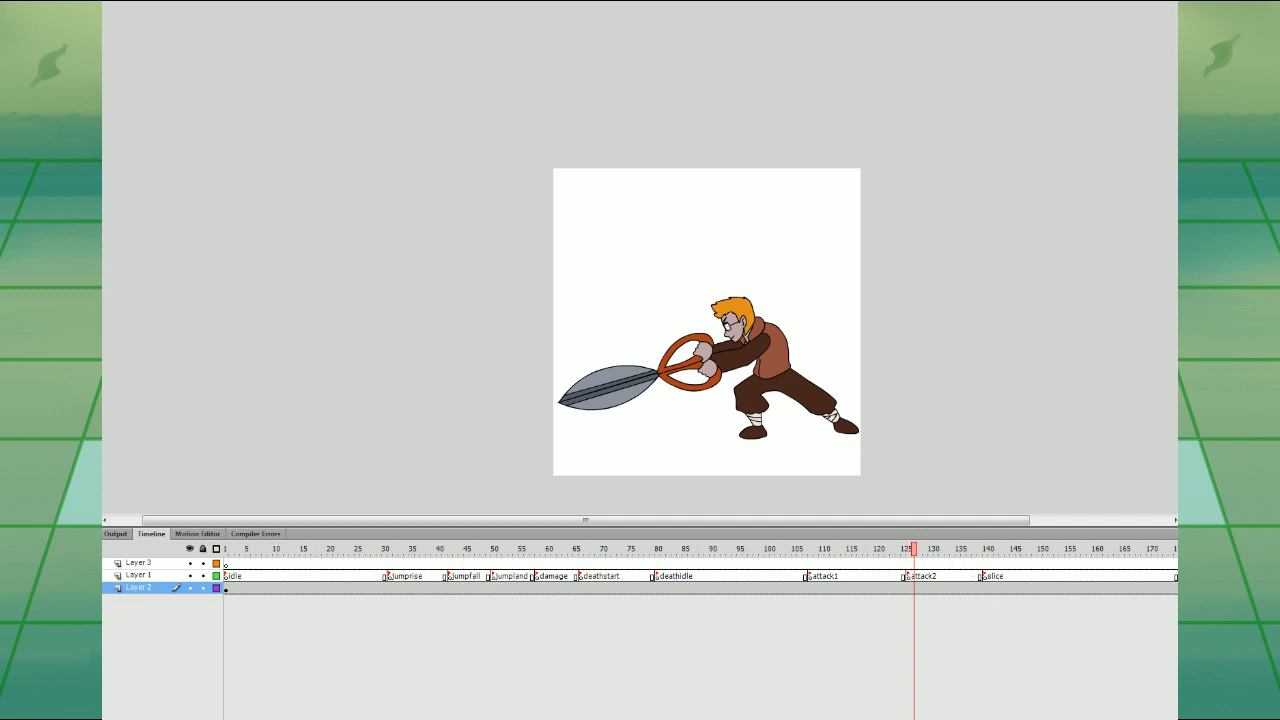
key("ctrl+z")
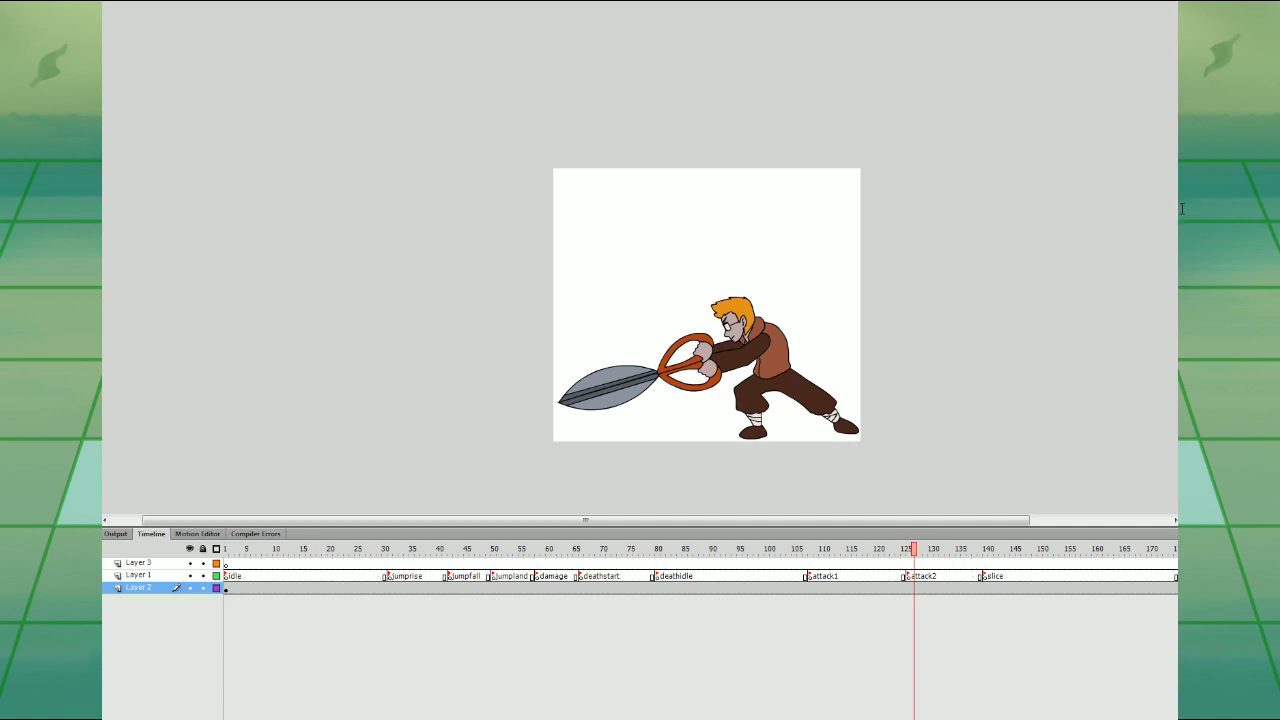
- Widen the stage until the fallen ninja fits, checking attack1 and the playback from jumpland and idle
key("Return")
left_click(855, 577)
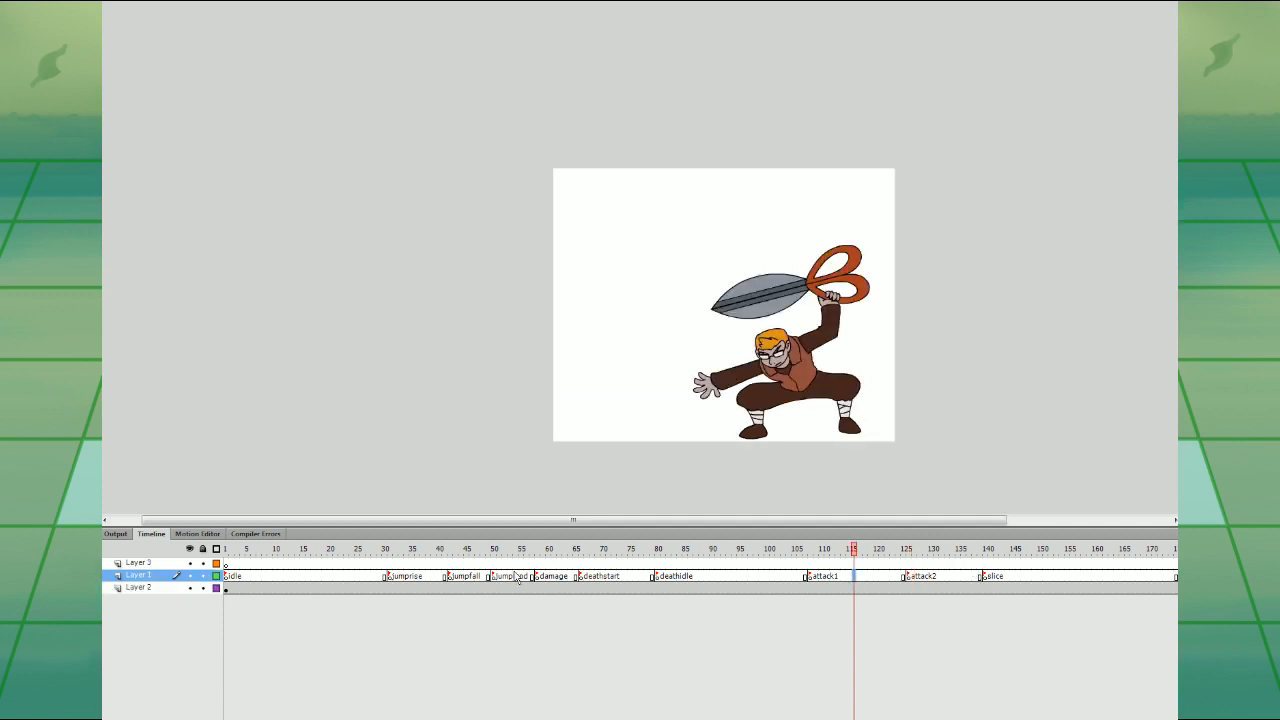
left_click(512, 577)
key("Return")
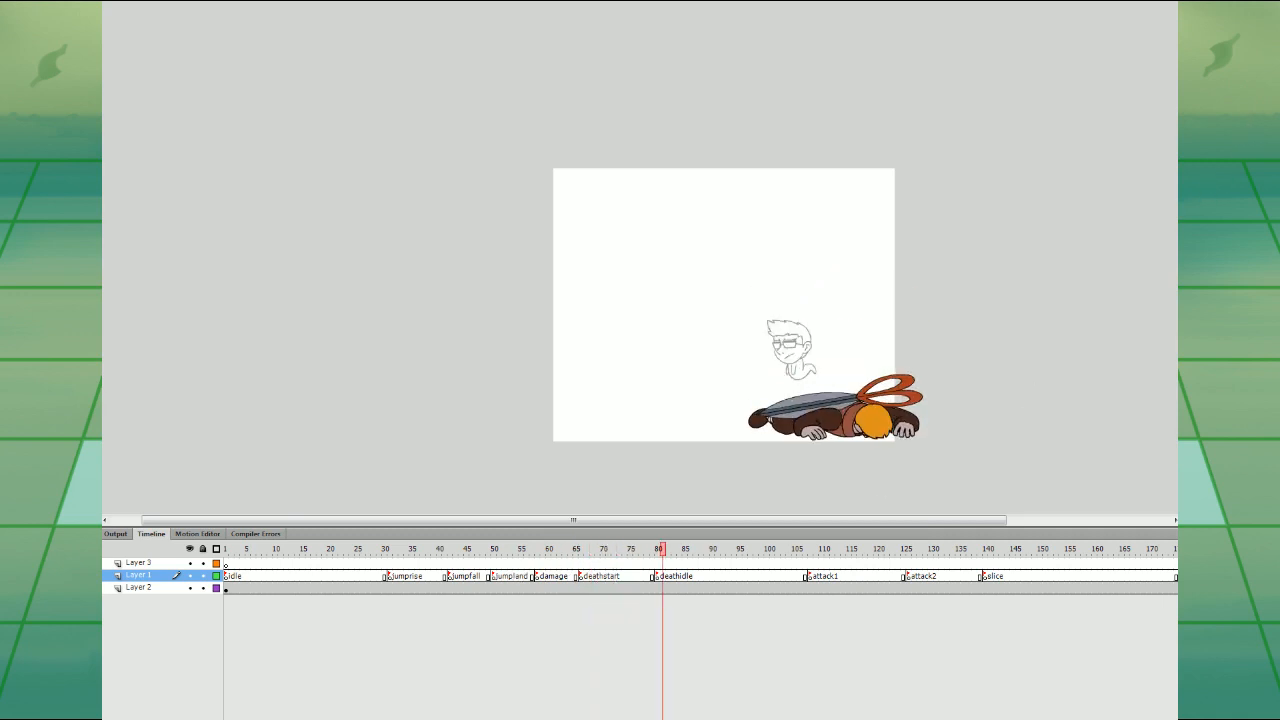
left_click(367, 577)
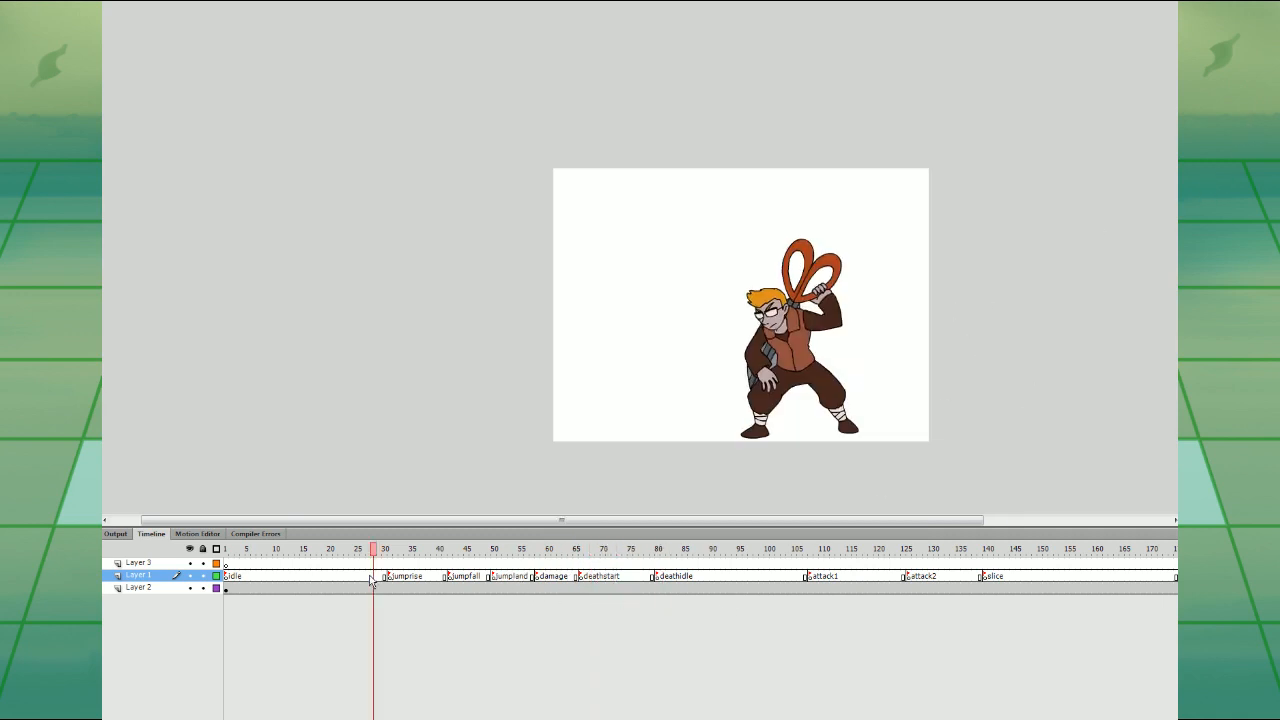
key("Return")
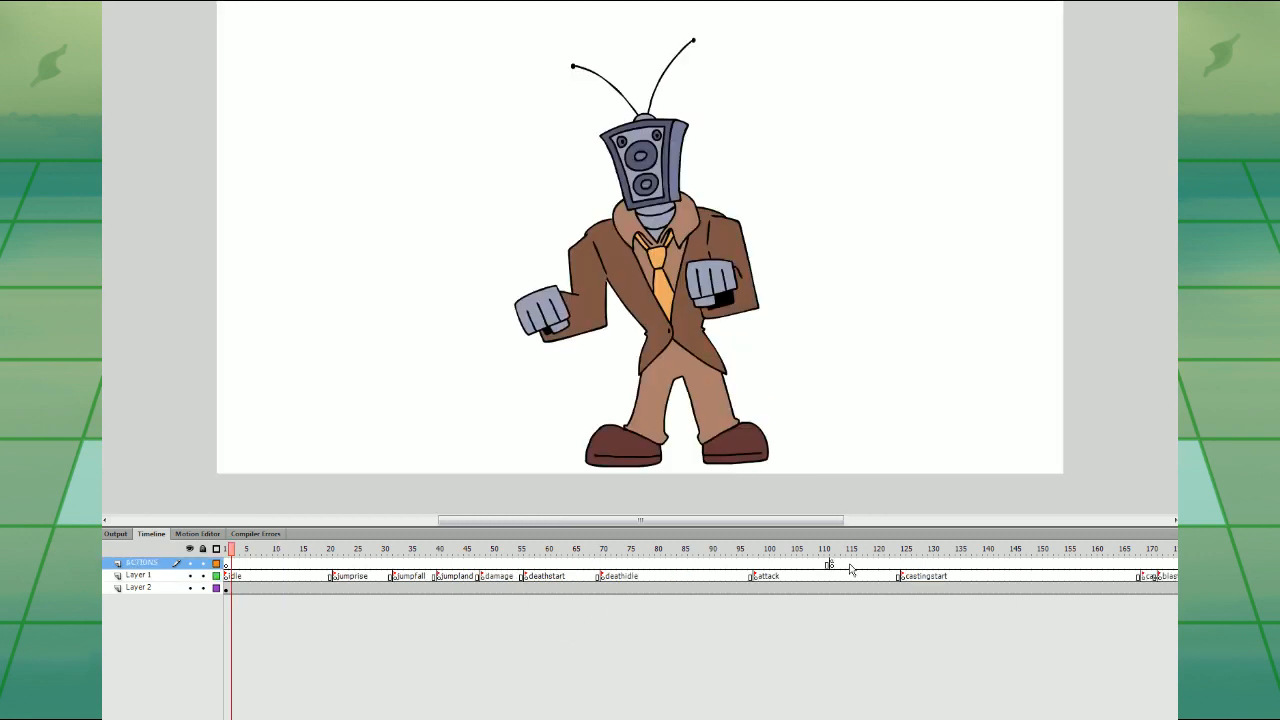
- Rename the top layer ACTIONS and add keyframes at the attack1 open-scissors strike and the attack2 closed-scissors frame
left_click(829, 563)
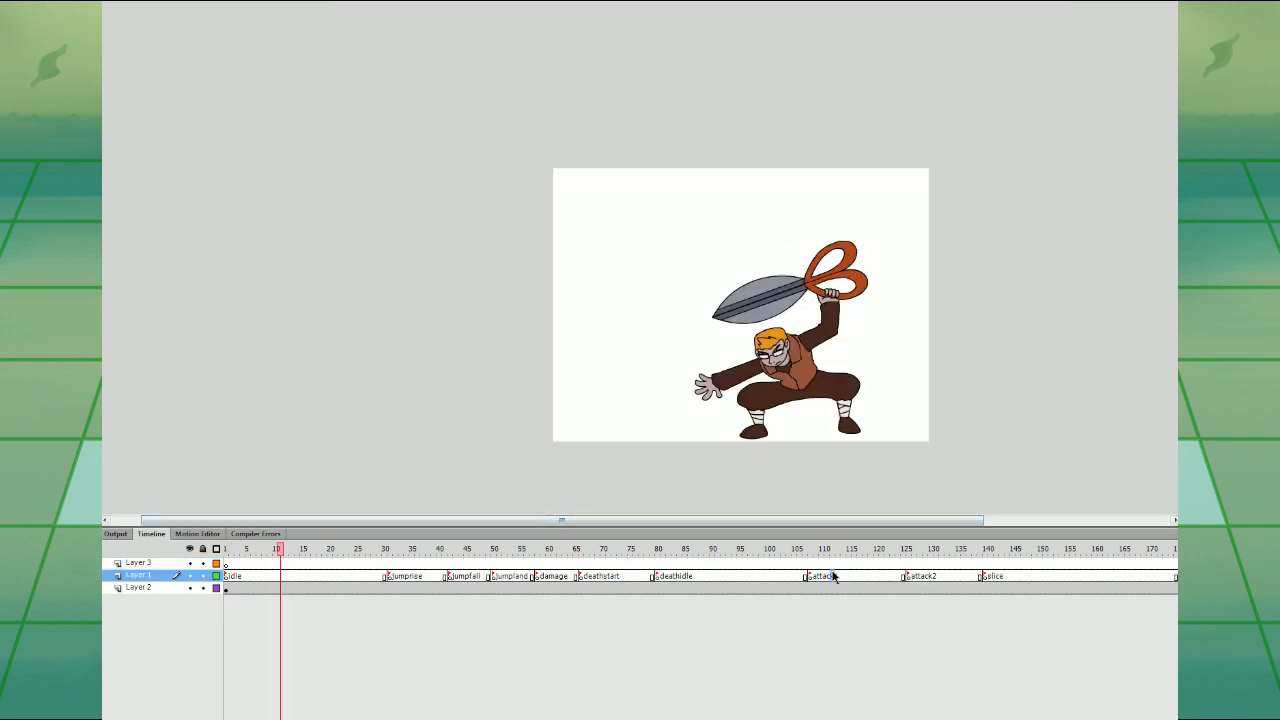
left_click_drag(833, 564, 863, 566)
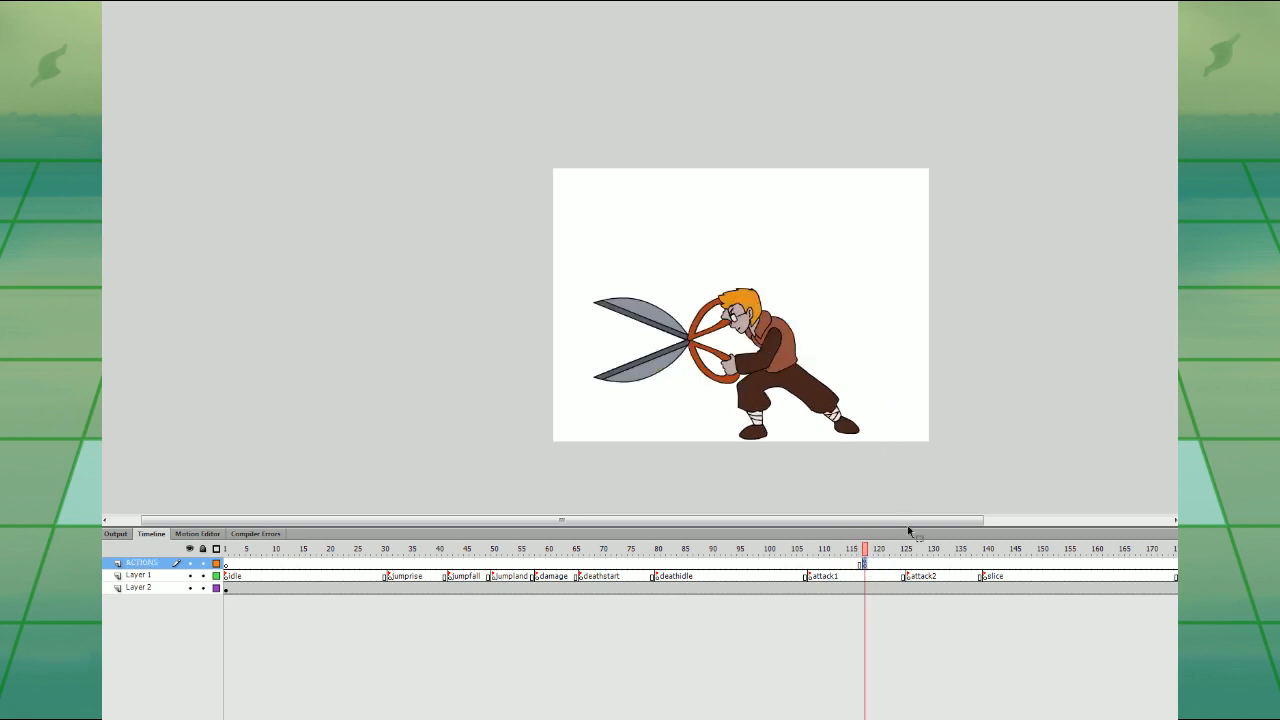
left_click(908, 564)
left_click(914, 565)
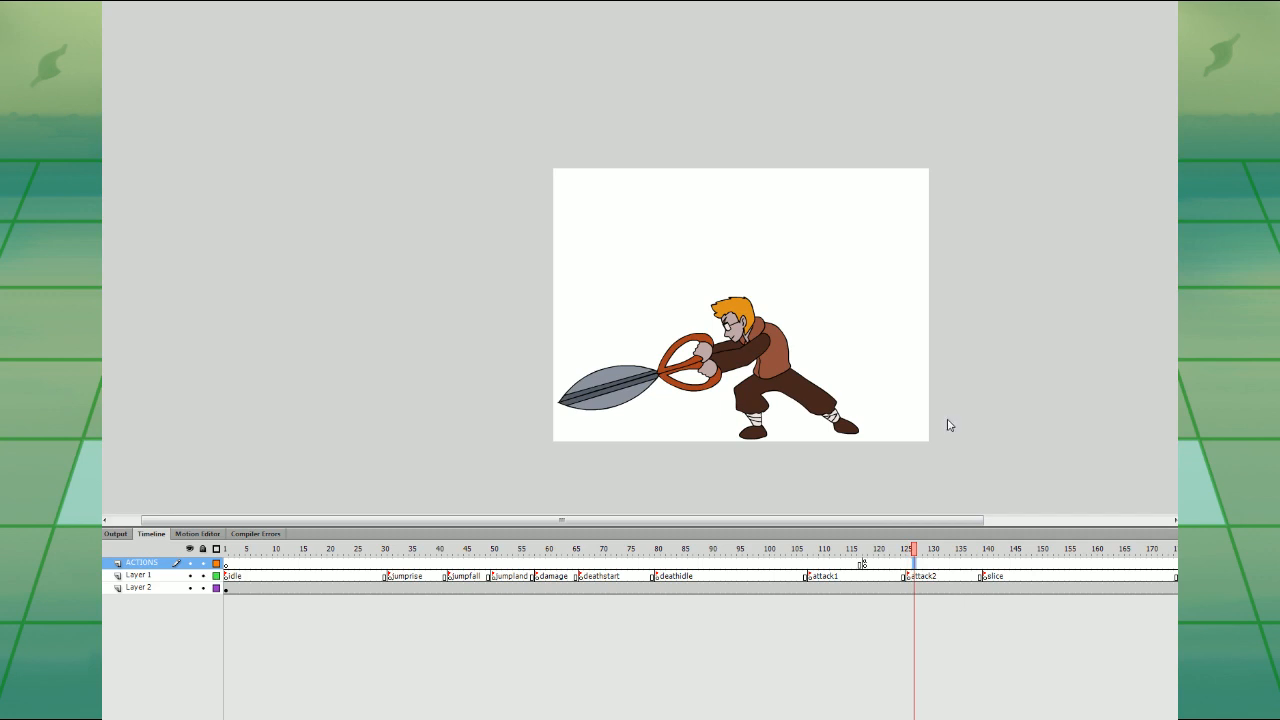
key("F6")
- Find the slice frame where the scissors snap shut, add an ACTIONS keyframe there, and play on past bladetossstart
left_click(1062, 565)
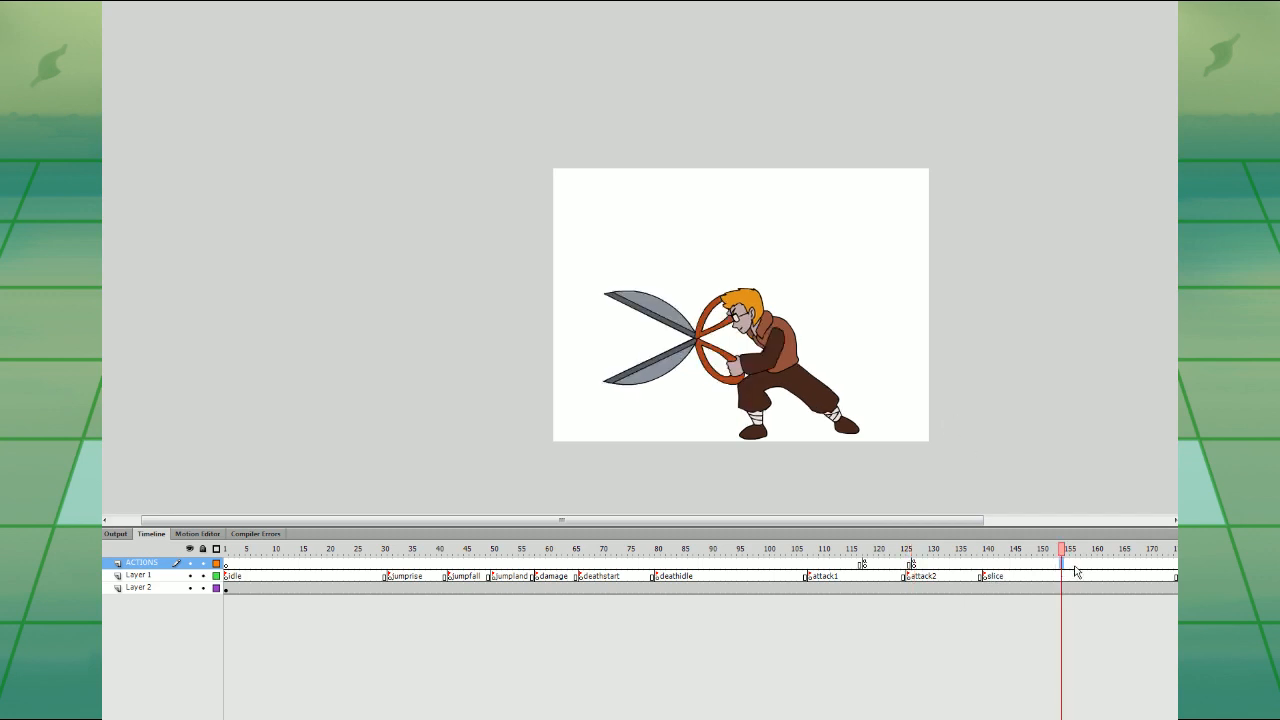
left_click(1067, 565)
left_click(1073, 565)
left_click(1078, 565)
left_click(1084, 565)
left_click(1089, 564)
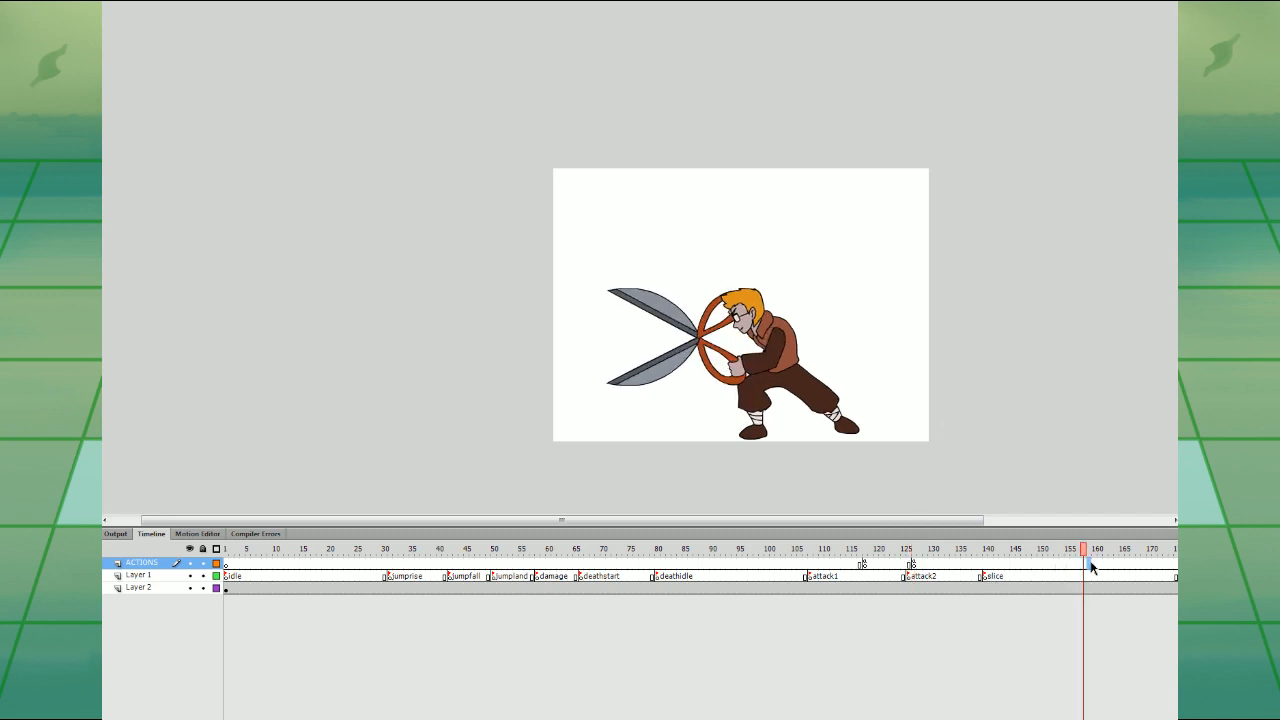
left_click(1094, 565)
left_click(1099, 565)
left_click(1104, 566)
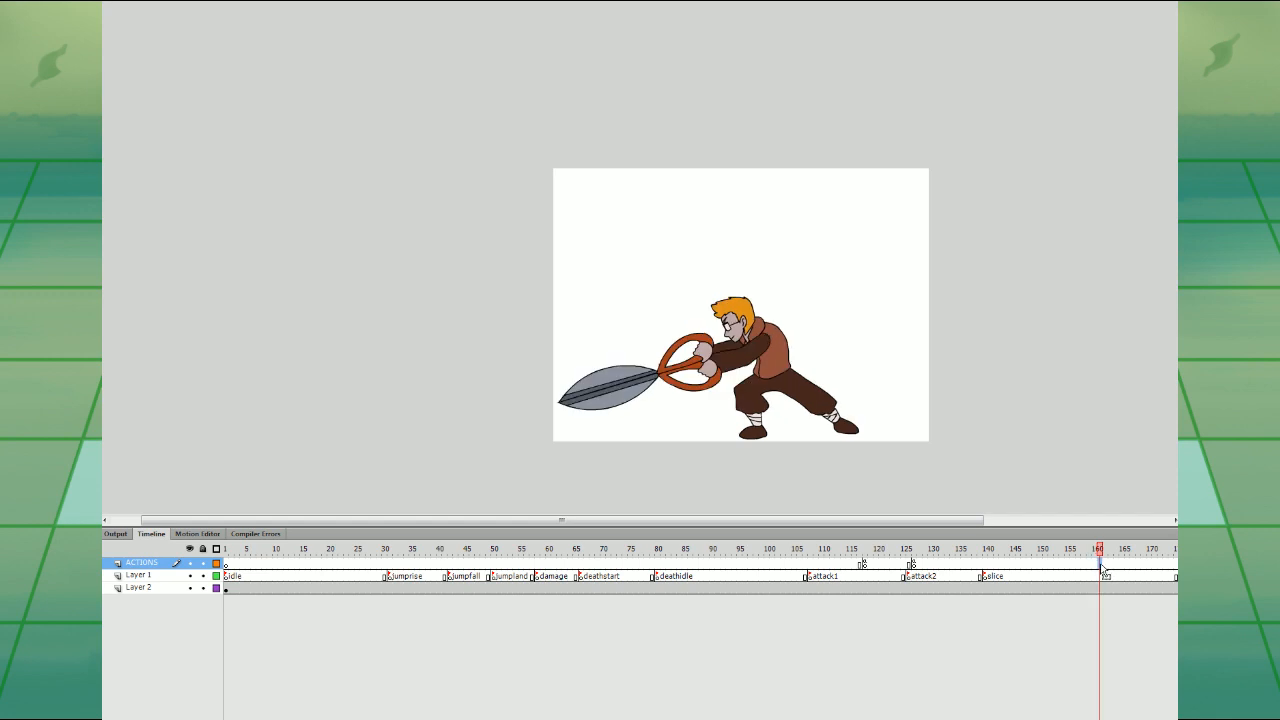
left_click(1096, 564)
left_click(1100, 564)
key("Return")
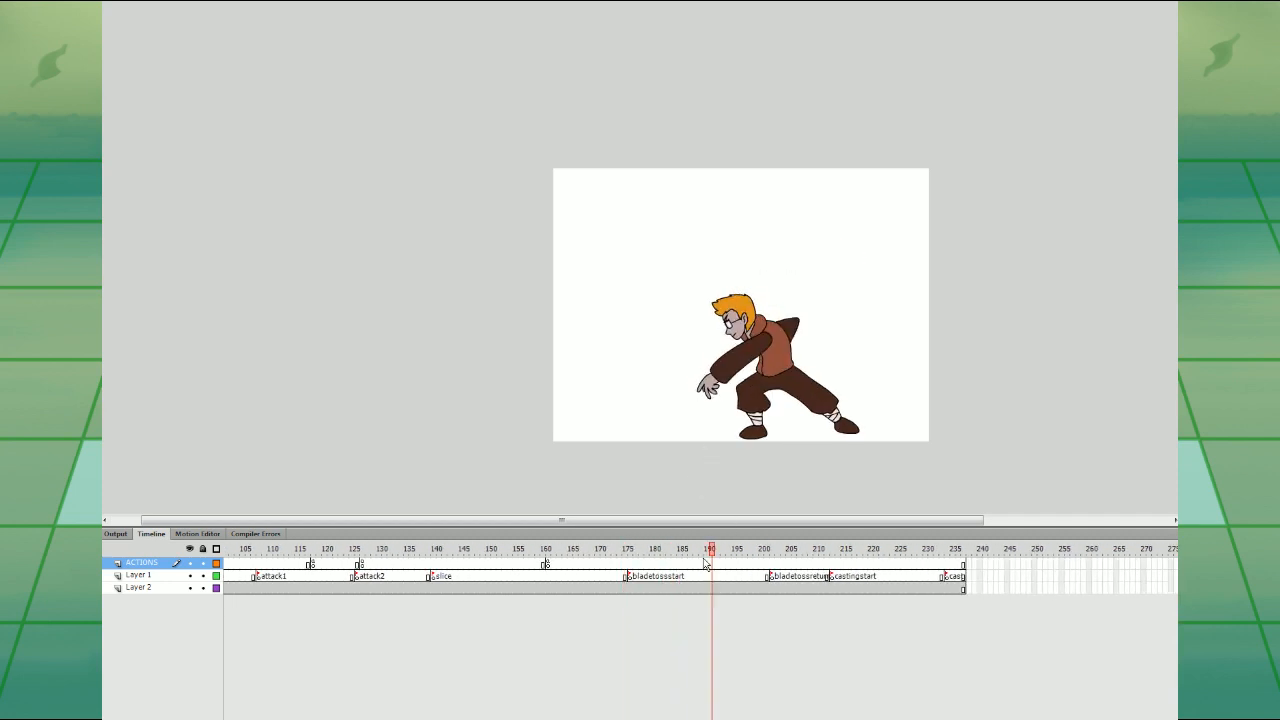
- Add an ACTIONS keyframe around frame 185, just before the ninja releases the scissors, and play through bladetossreturn to the end
left_click_drag(707, 565, 684, 575)
left_click(680, 566)
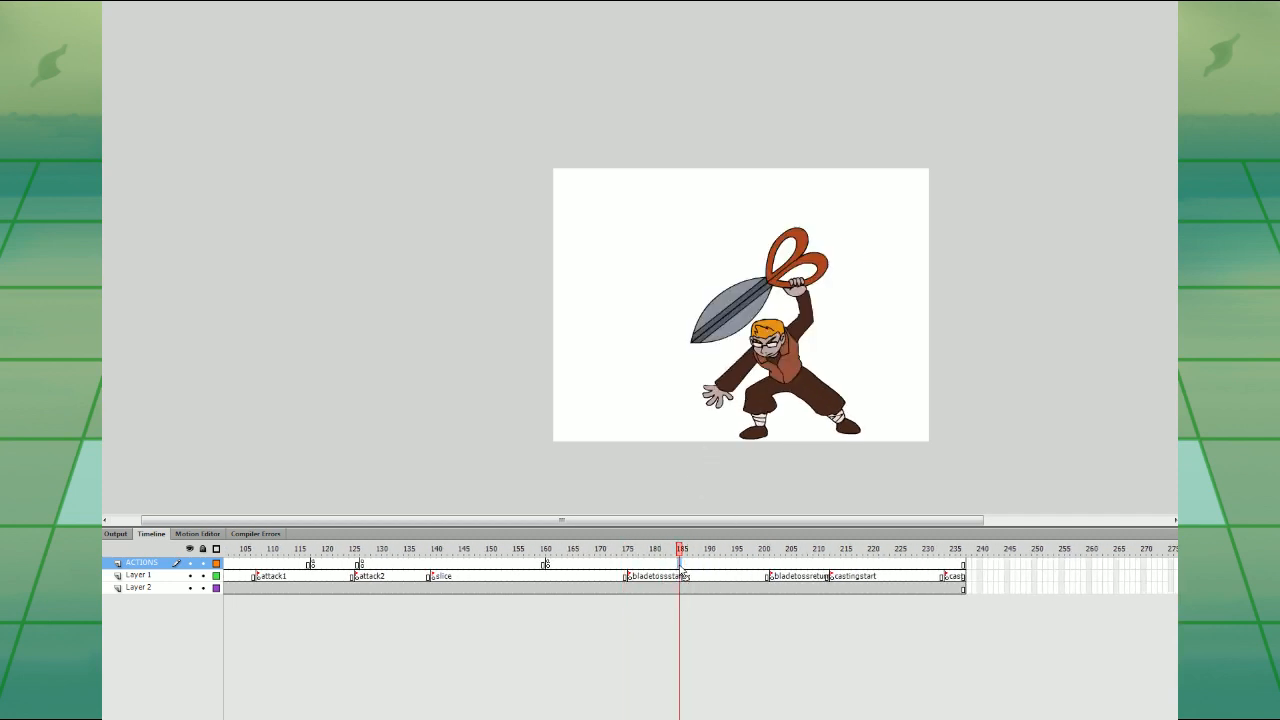
left_click(684, 566)
key("ctrl+alt+v")
key("Return")
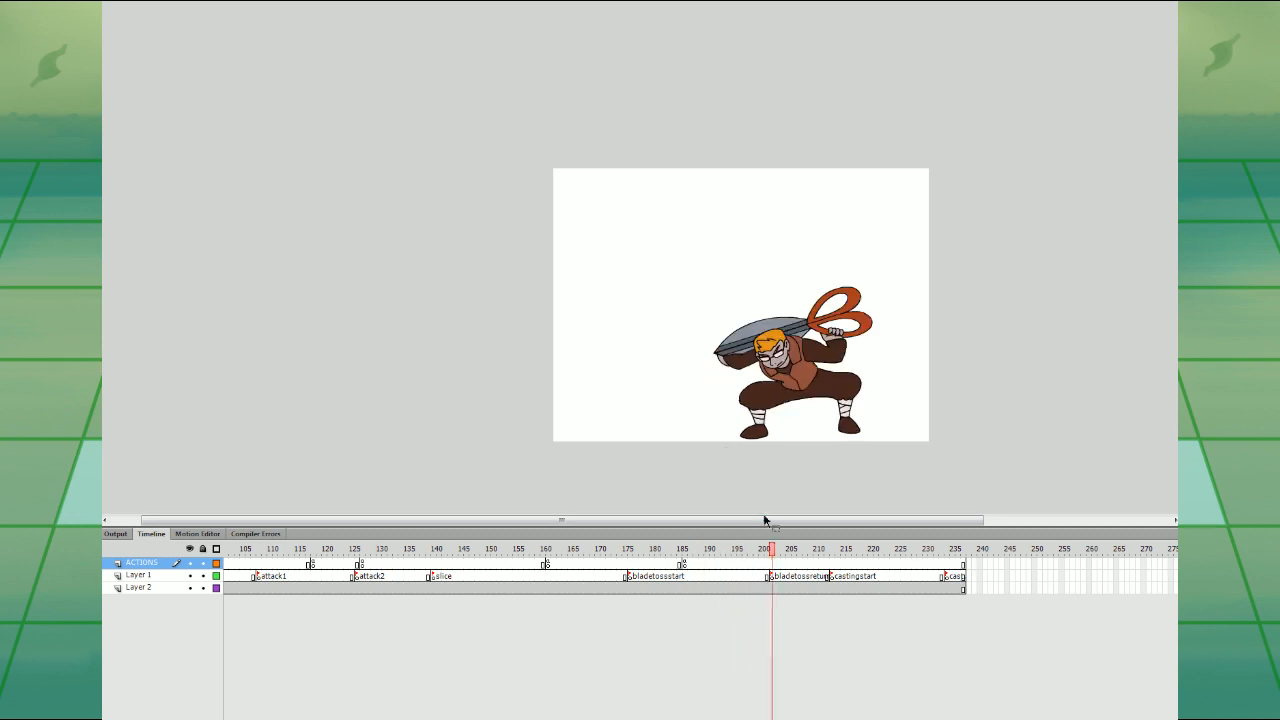
left_click(772, 567)
key("Return")
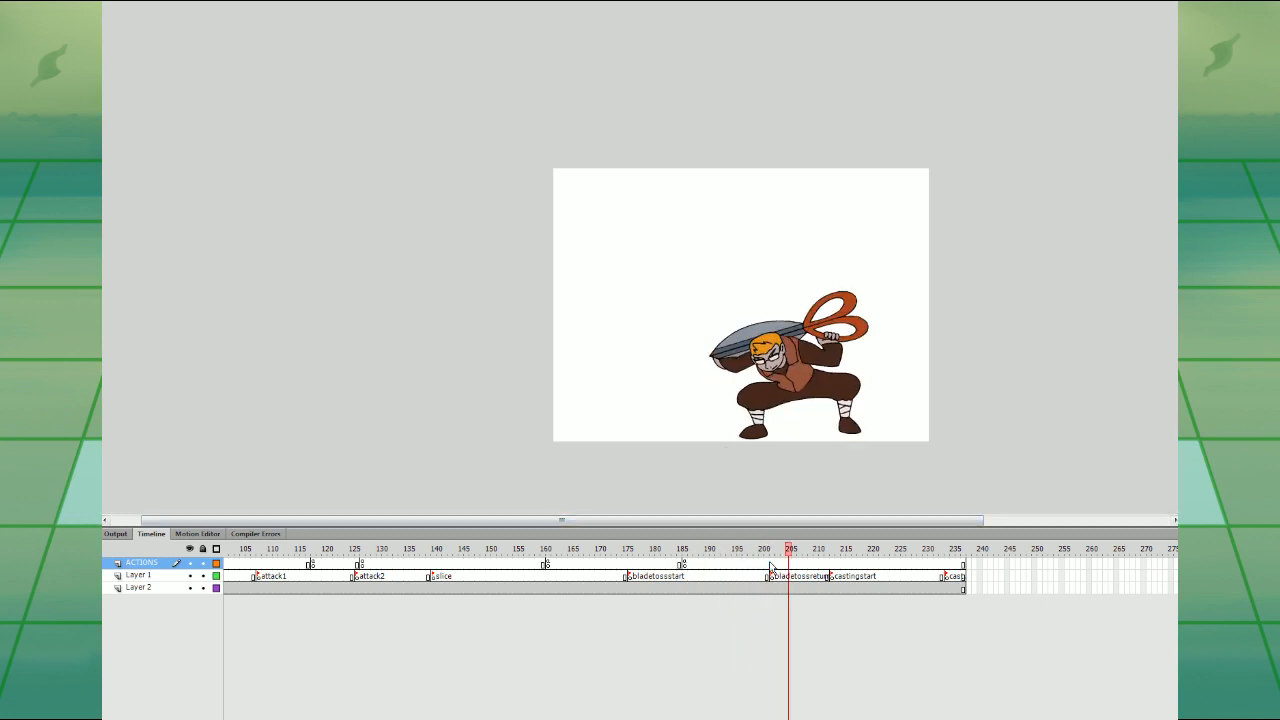
left_click(416, 248)
key("ctrl+Return")
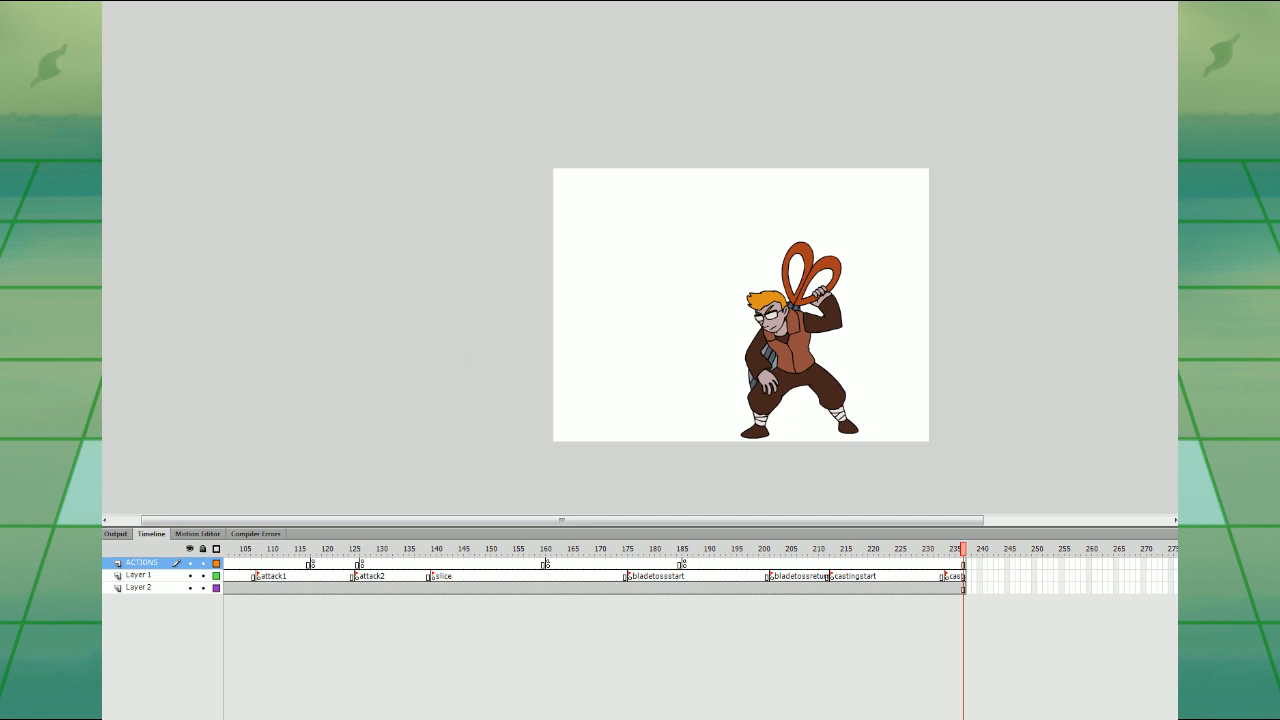
- Copy the border, mouth, line and sketch layers of the portrait template into the ninja file
left_click(140, 3)
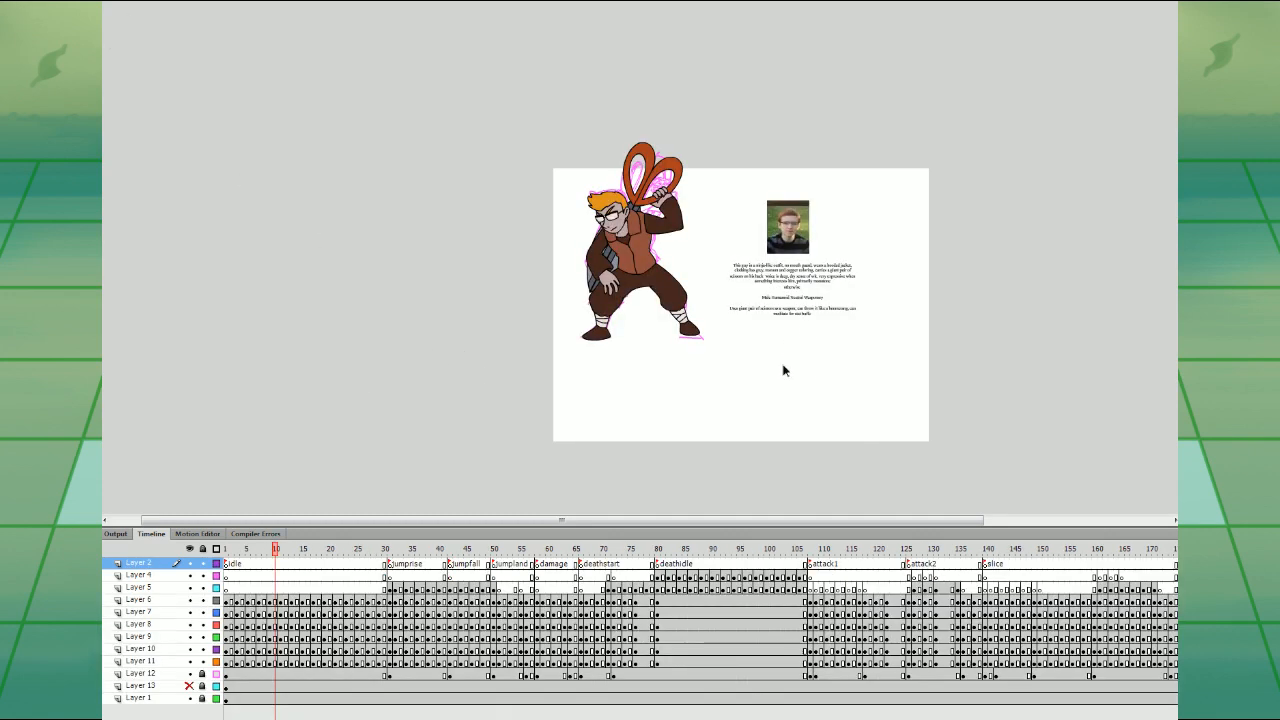
left_click(69, 2)
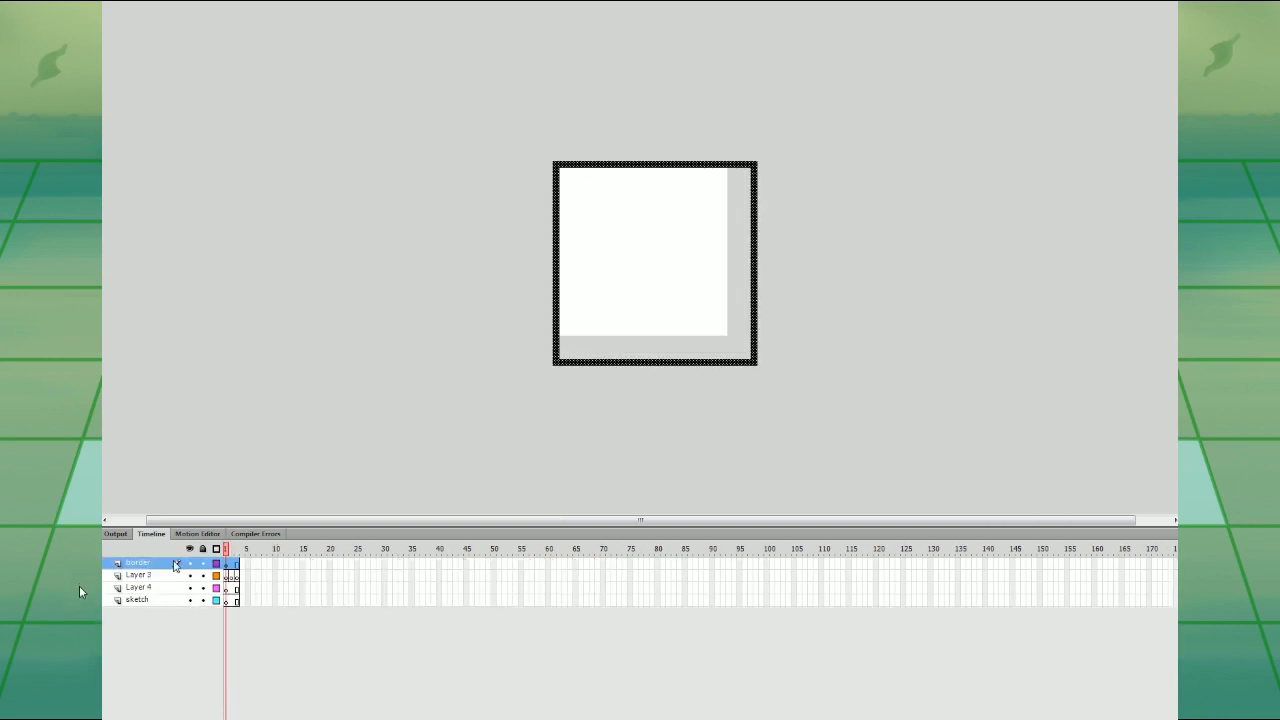
left_click(170, 601, "shift")
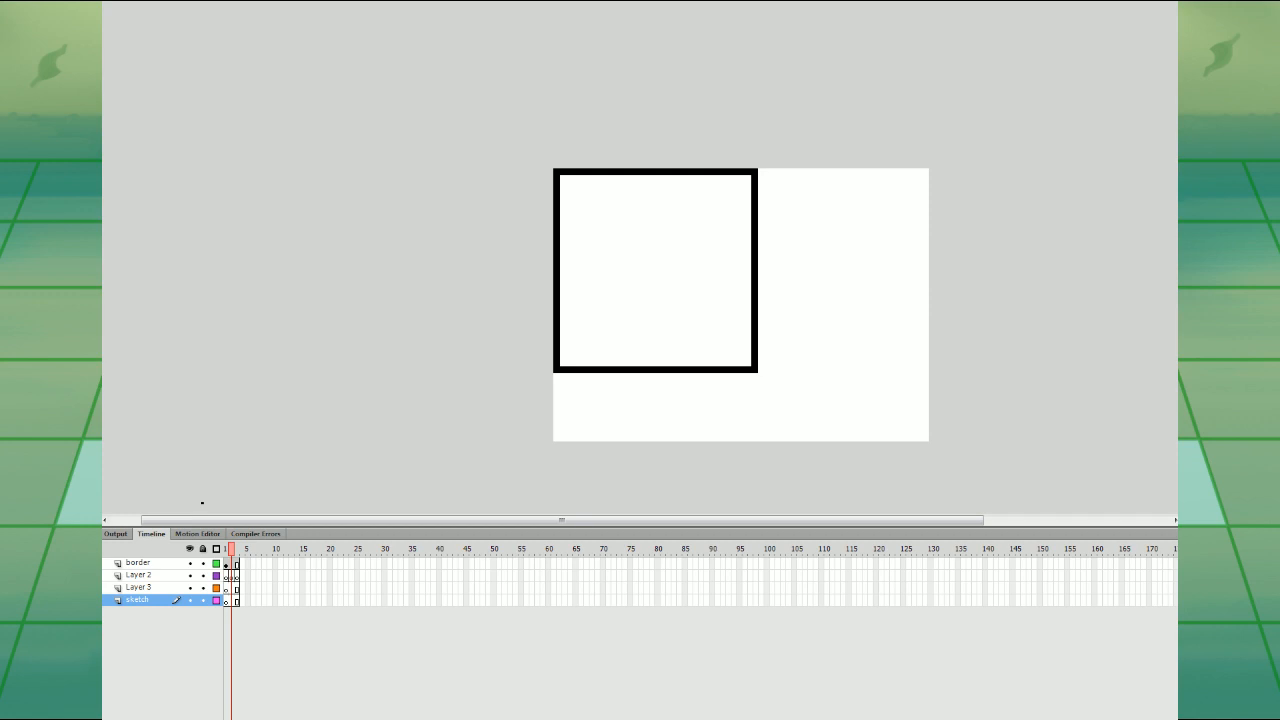
- Sketch the ninja's tilted head inside the border on the sketch layer, with jaw, glasses, nose, hairline and ear
left_click(229, 600)
mouse_move(600, 234)
left_mouse_down()
mouse_move(666, 214)
mouse_move(684, 226)
mouse_move(600, 292)
mouse_move(604, 328)
mouse_move(673, 347)
mouse_move(696, 318)
mouse_move(705, 258)
left_mouse_up()
key("ctrl+z")
mouse_move(612, 284)
left_mouse_down()
mouse_move(612, 310)
mouse_move(630, 284)
left_mouse_up()
left_click_drag(631, 284, 667, 262)
mouse_move(658, 239)
left_mouse_down()
mouse_move(613, 266)
mouse_move(656, 240)
left_mouse_up()
left_click_drag(607, 271, 599, 301)
mouse_move(596, 301)
left_mouse_down()
mouse_move(656, 239)
mouse_move(630, 246)
left_mouse_up()
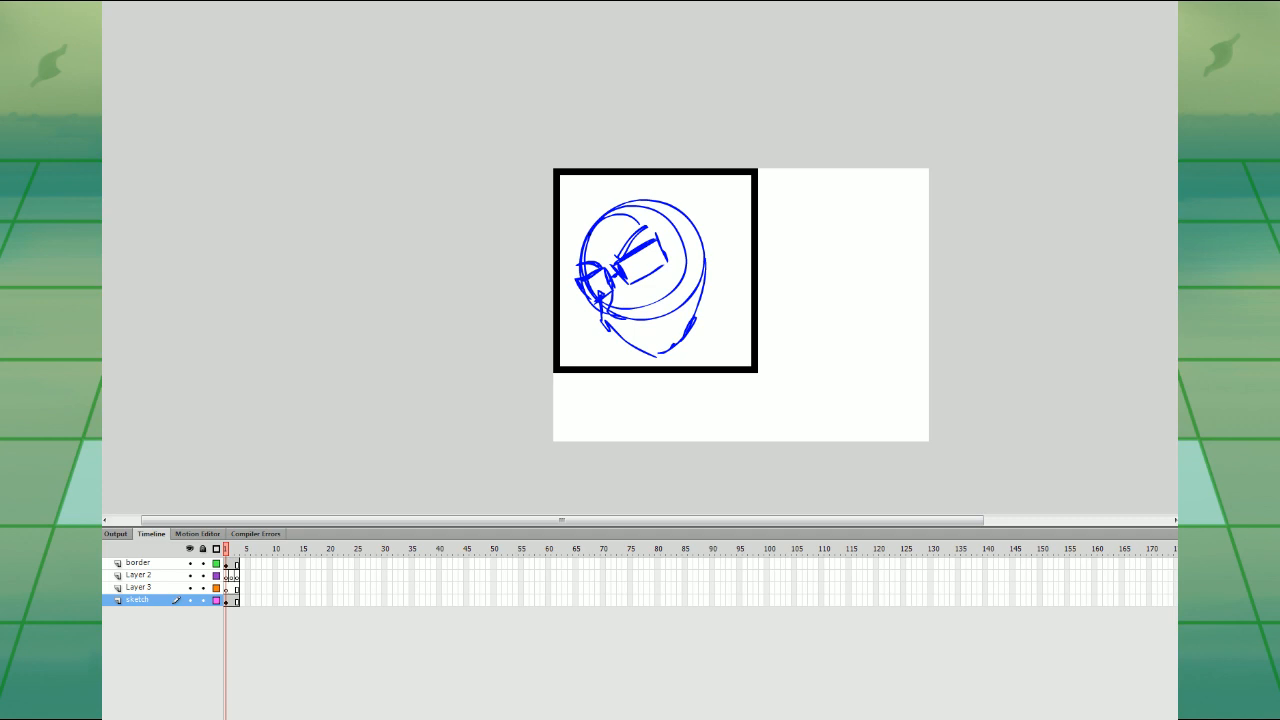
left_click_drag(583, 234, 596, 236)
mouse_move(592, 237)
left_mouse_down()
mouse_move(673, 212)
mouse_move(690, 241)
left_mouse_up()
mouse_move(660, 253)
left_mouse_down()
mouse_move(677, 248)
mouse_move(705, 270)
left_mouse_up()
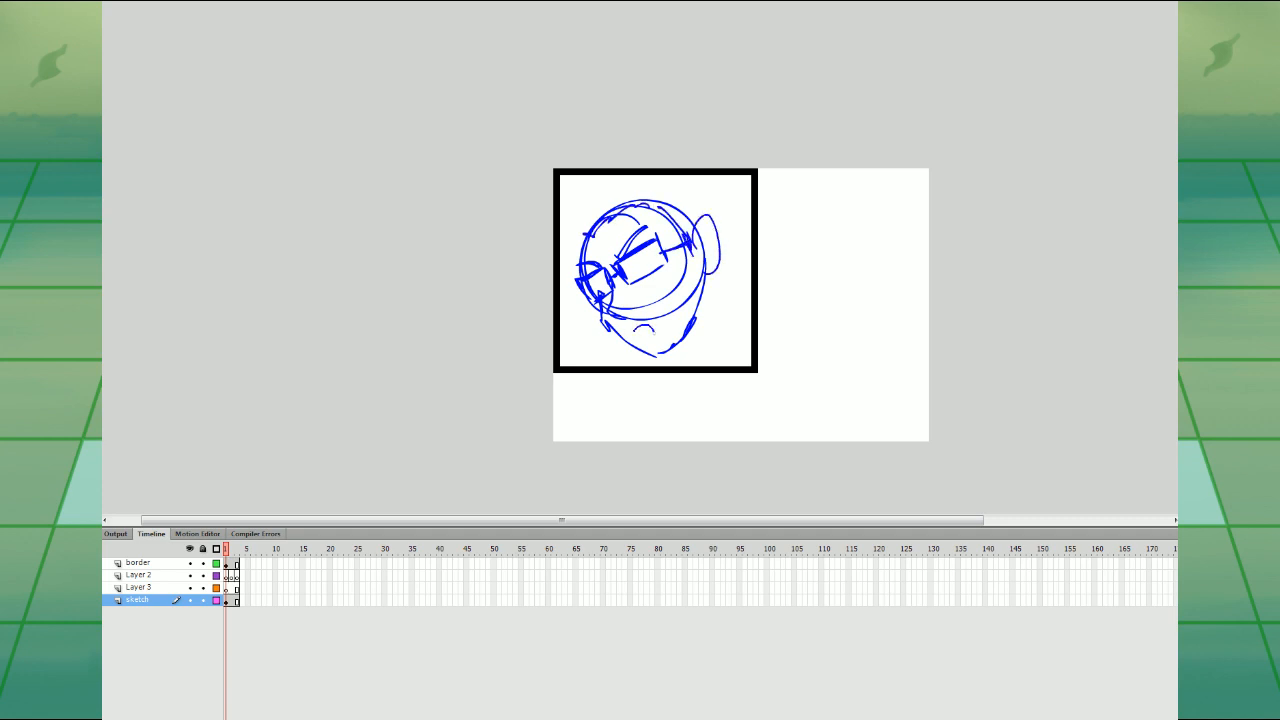
- Add the mouth, neck, collar, shoulders and spiky hair to the portrait sketch
left_click_drag(654, 333, 633, 327)
key("ctrl+z")
left_click_drag(701, 287, 737, 381)
mouse_move(711, 328)
left_mouse_down()
mouse_move(737, 392)
mouse_move(730, 334)
left_mouse_up()
left_click_drag(716, 305, 727, 320)
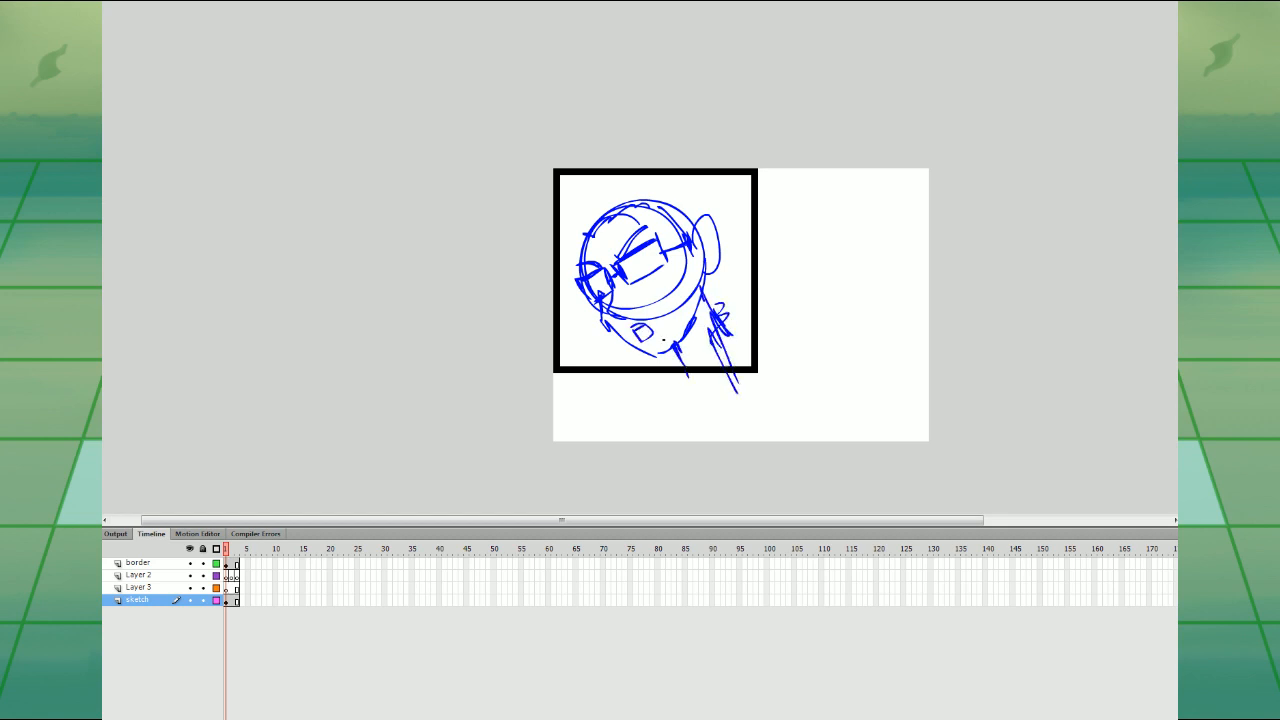
left_click_drag(660, 346, 645, 392)
mouse_move(703, 308)
left_mouse_down()
mouse_move(762, 318)
mouse_move(695, 182)
mouse_move(595, 172)
mouse_move(607, 174)
mouse_move(562, 189)
mouse_move(557, 234)
mouse_move(544, 235)
mouse_move(600, 249)
left_mouse_up()
mouse_move(588, 250)
left_mouse_down()
mouse_move(643, 212)
mouse_move(577, 238)
left_mouse_up()
key("ctrl+z")
key("ctrl+z")
left_click_drag(578, 243, 569, 272)
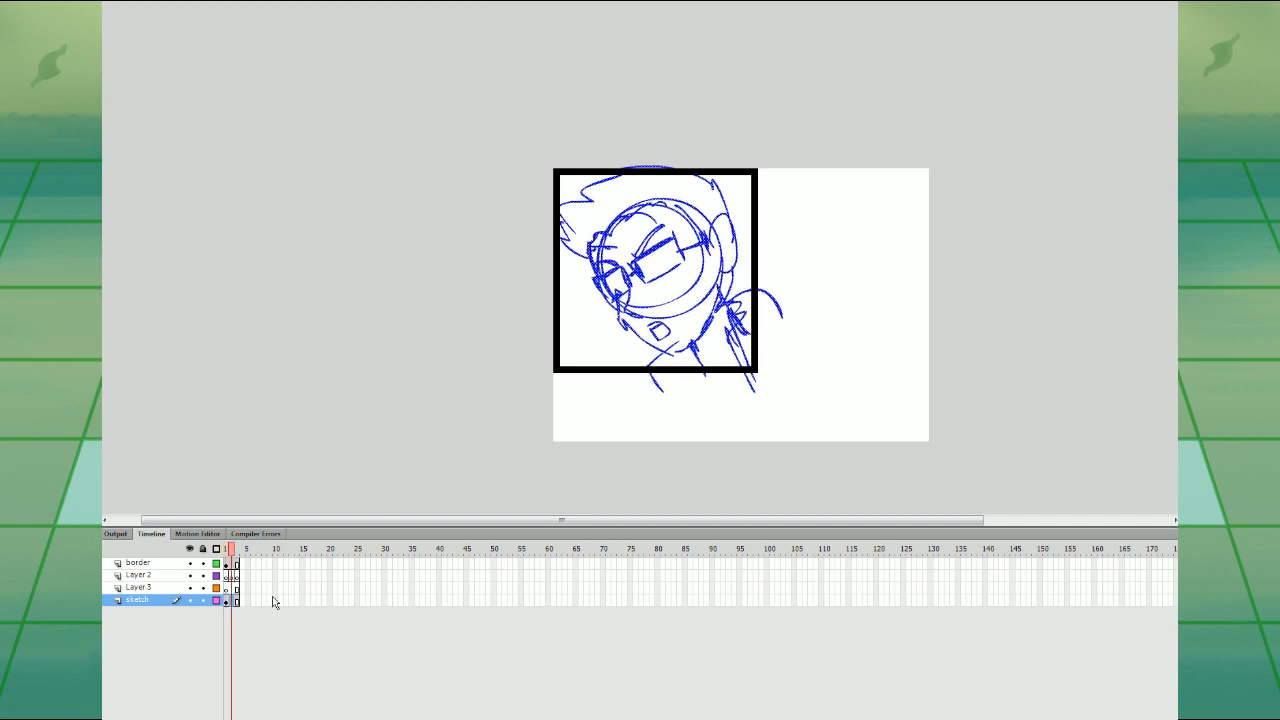
- Rotate the portrait sketch slightly clockwise and nudge it left and up so the head fits the frame
key("Left")
key("Left")
key("Left")
key("Left")
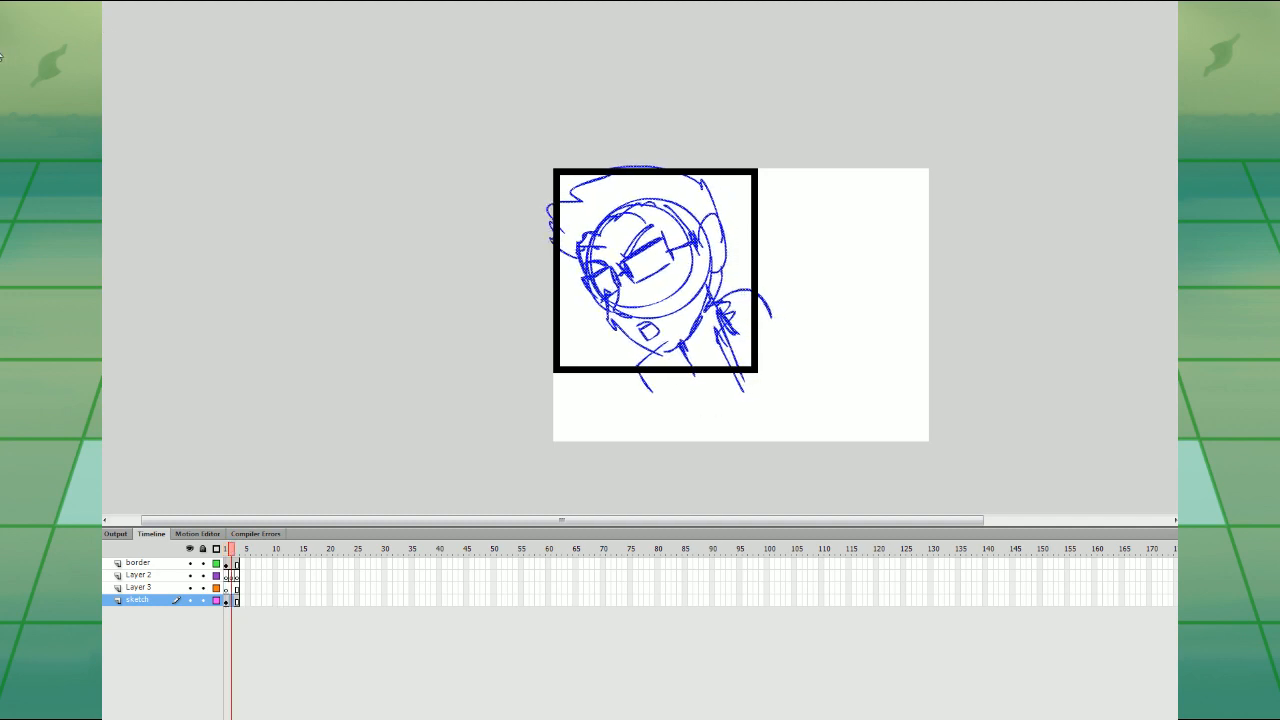
key("q")
left_click_drag(777, 160, 790, 214)
key("Left")
key("Left")
key("Up")
key("Up")
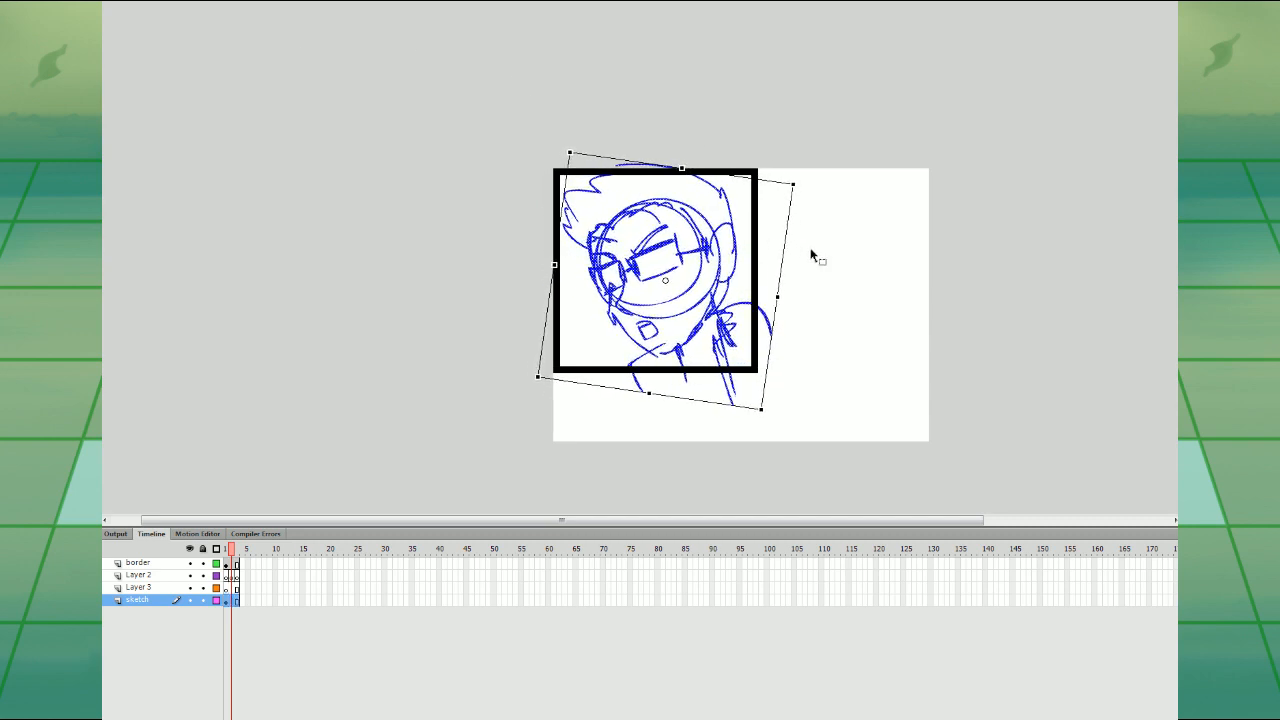
- Show the sketch layer as outlines and ink the ear, the near glasses lens and the bridge on Layer 3
left_click(811, 253)
key("ctrl+1")
left_click_drag(792, 264, 902, 386)
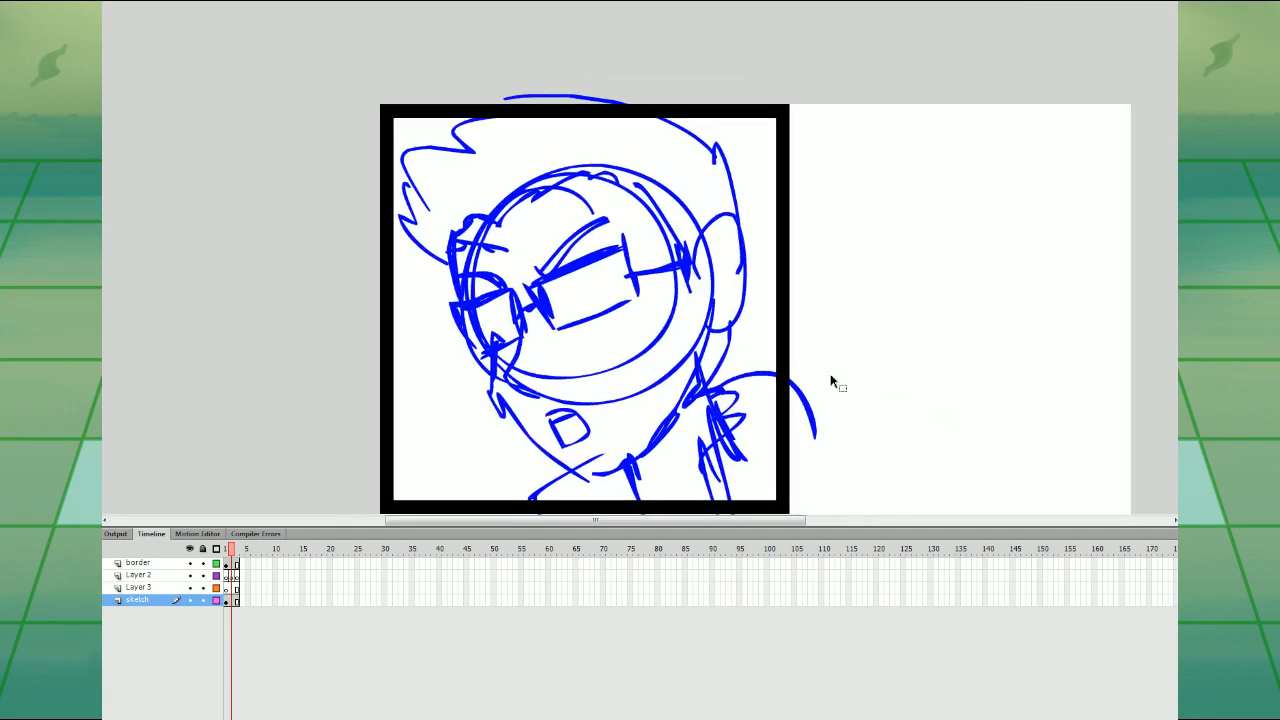
left_click(216, 601)
left_click(150, 588)
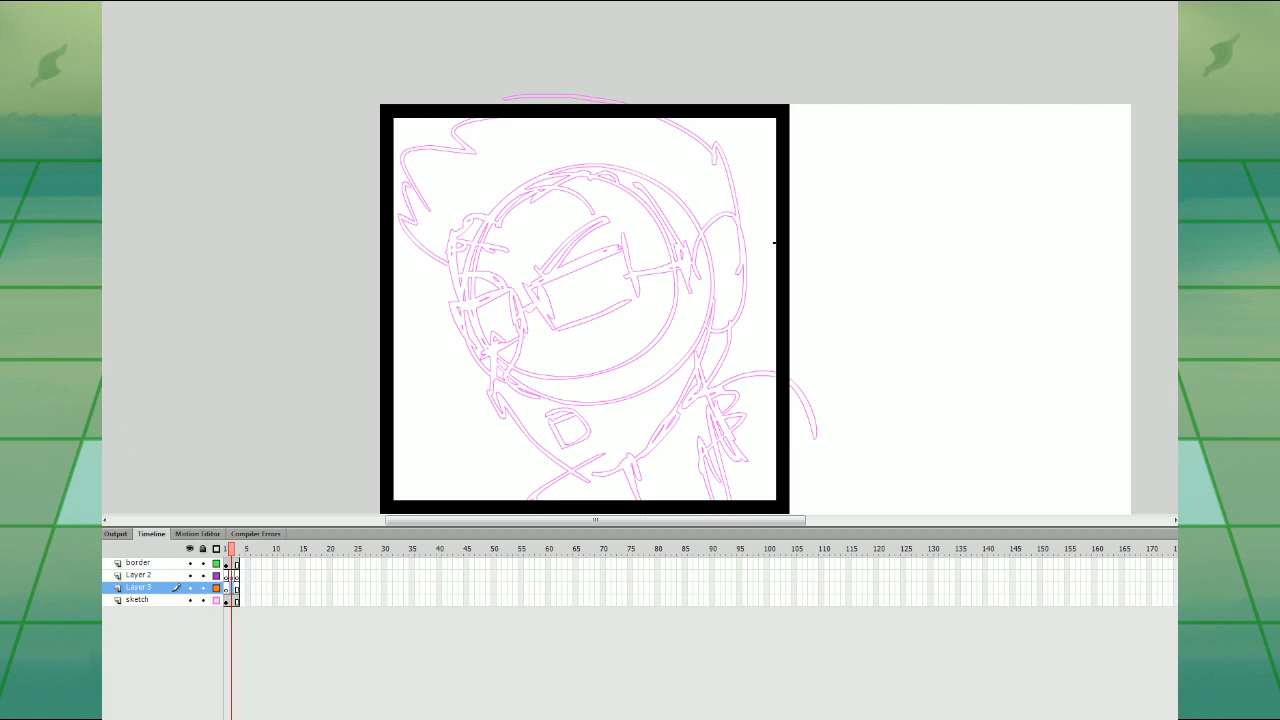
mouse_move(702, 333)
left_mouse_down()
mouse_move(744, 282)
mouse_move(700, 222)
mouse_move(682, 274)
mouse_move(712, 306)
left_mouse_up()
key("ctrl+z")
mouse_move(726, 254)
left_mouse_down()
mouse_move(708, 254)
mouse_move(709, 311)
left_mouse_up()
mouse_move(620, 245)
left_mouse_down()
mouse_move(537, 275)
mouse_move(530, 300)
mouse_move(552, 330)
mouse_move(607, 316)
mouse_move(634, 302)
mouse_move(622, 243)
left_mouse_up()
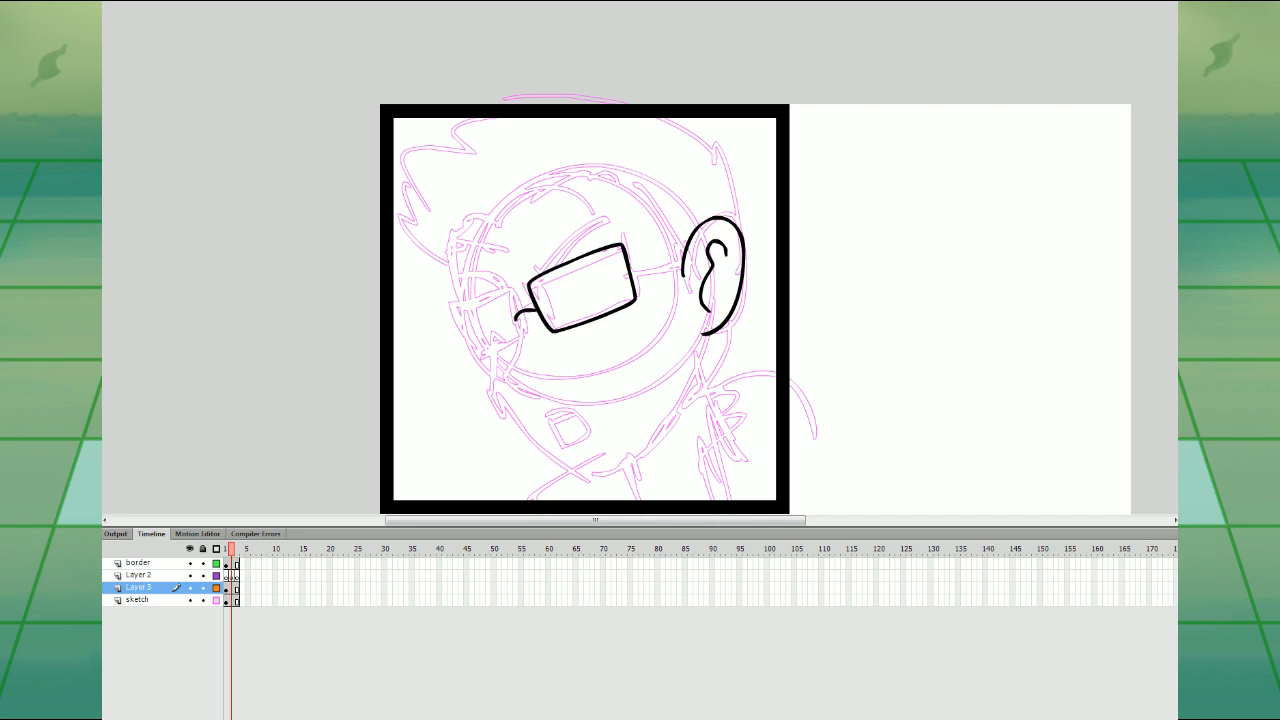
- Ink the nose, the far lens, the thick upper rims and the temple arm of the glasses
left_click_drag(520, 327, 527, 391)
mouse_move(504, 292)
left_mouse_down()
mouse_move(458, 320)
mouse_move(478, 356)
left_mouse_up()
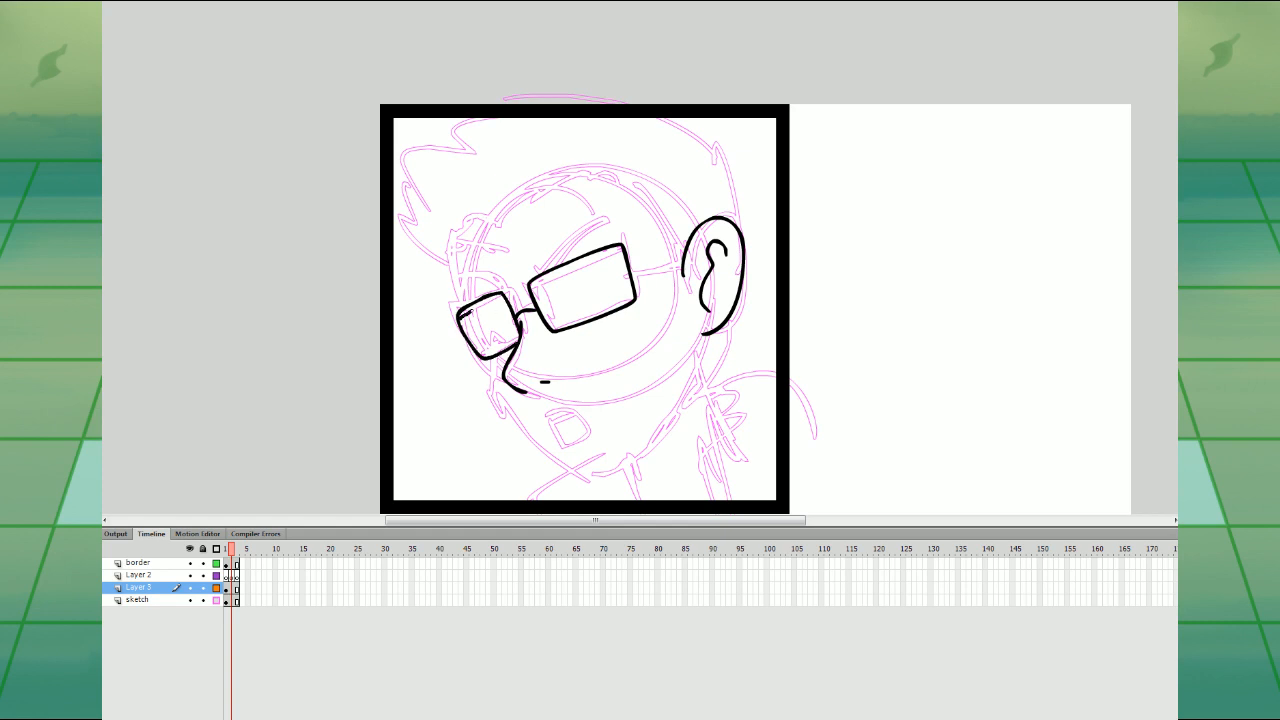
left_click_drag(466, 310, 624, 252)
mouse_move(462, 312)
left_mouse_down()
mouse_move(558, 265)
mouse_move(684, 255)
left_mouse_up()
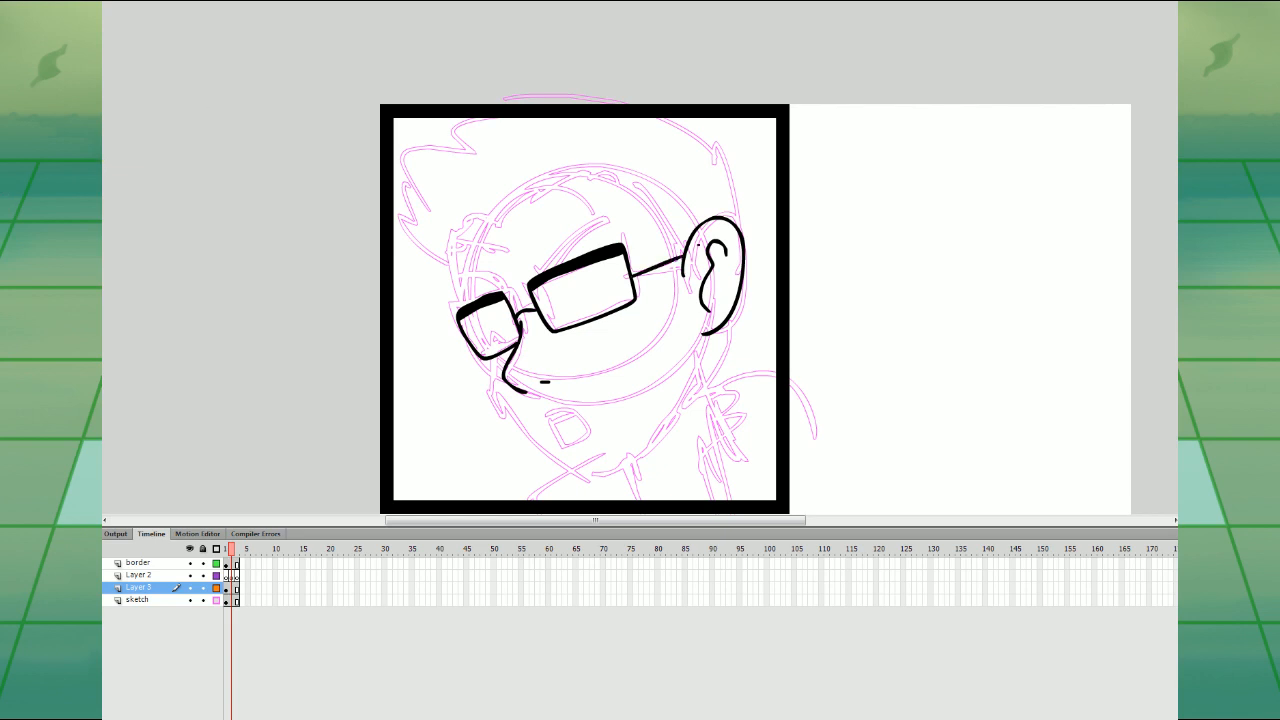
- Ink the jagged hairline, the forehead side, the cheek and jaw contour, and the hair behind the ear
mouse_move(507, 221)
left_mouse_down()
mouse_move(597, 177)
mouse_move(630, 180)
mouse_move(685, 276)
left_mouse_up()
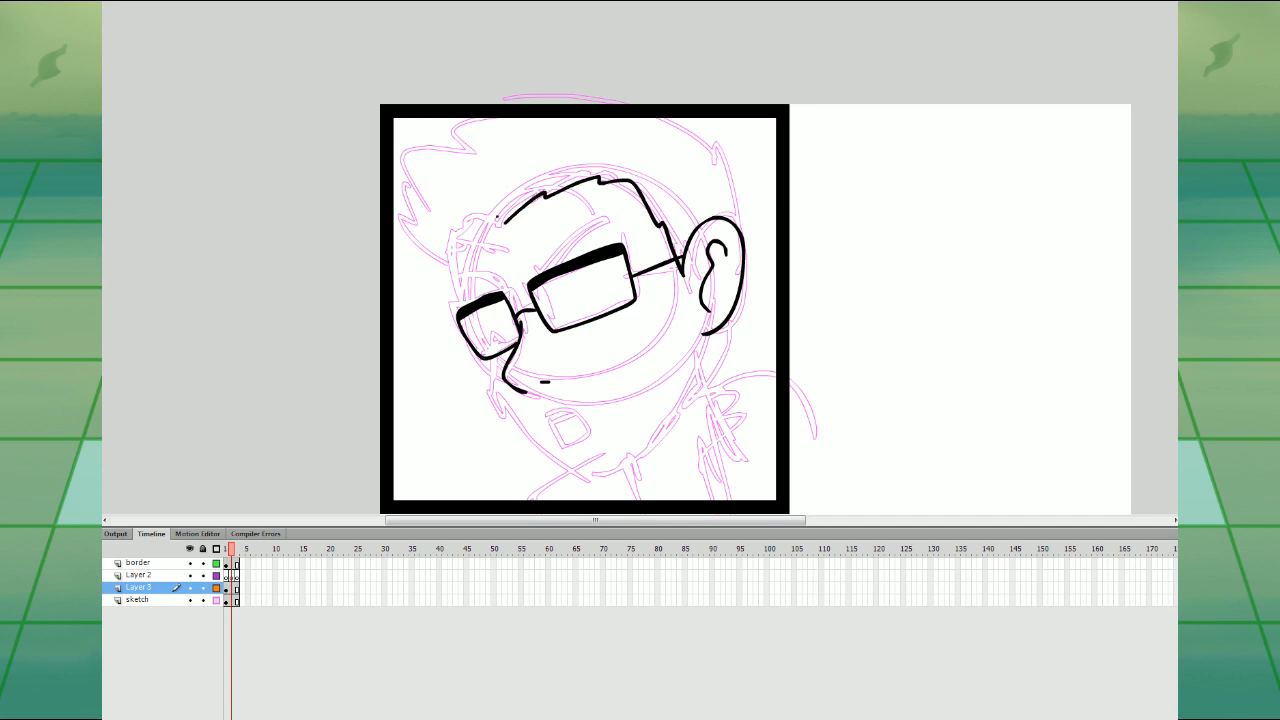
left_click_drag(452, 244, 462, 305)
mouse_move(486, 360)
left_mouse_down()
mouse_move(496, 404)
mouse_move(584, 472)
mouse_move(654, 440)
mouse_move(700, 333)
left_mouse_up()
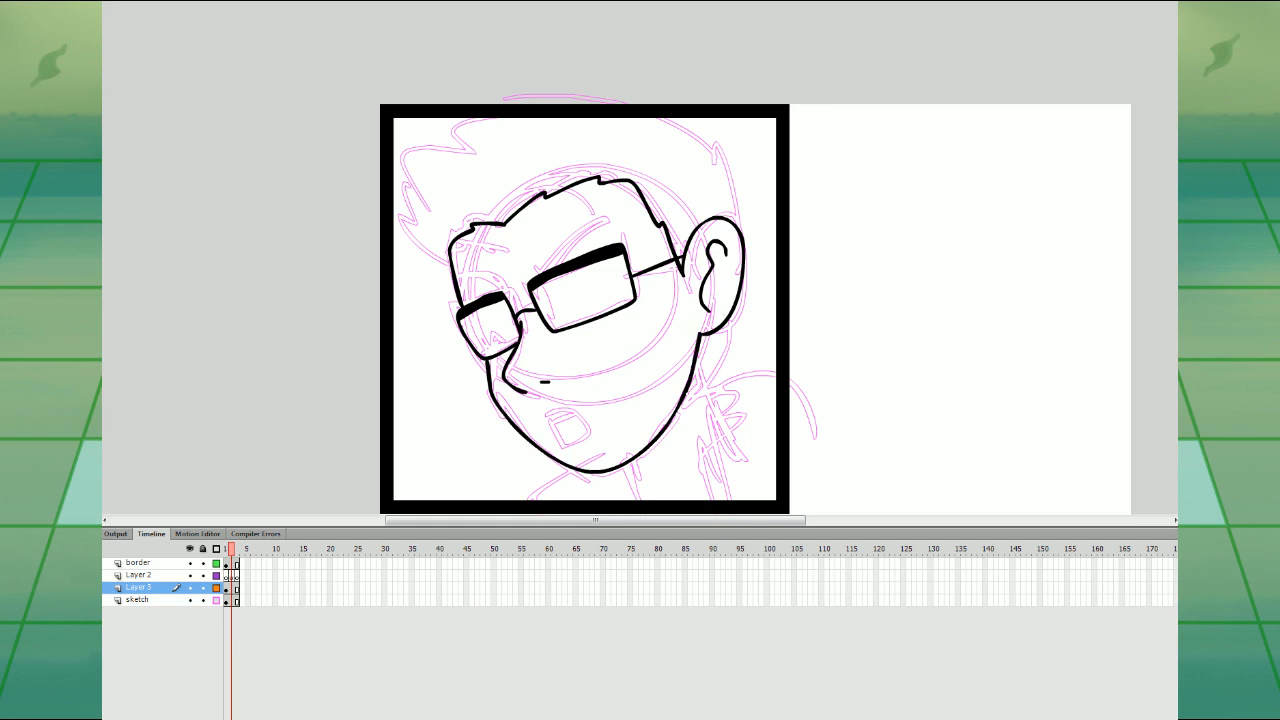
mouse_move(686, 391)
left_mouse_down()
mouse_move(716, 366)
mouse_move(733, 311)
left_mouse_up()
left_click_drag(749, 265, 739, 340)
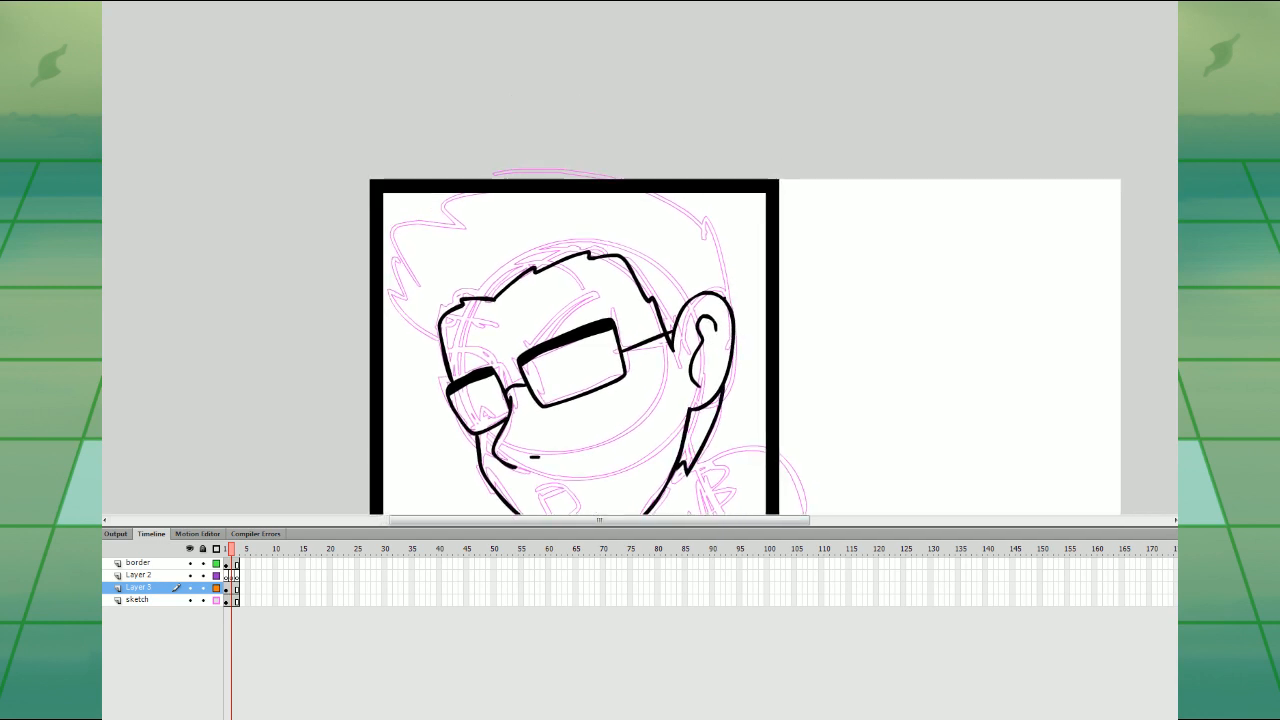
- Ink the outer spiky hair up to the border and both angry eyebrows above the glasses
mouse_move(721, 297)
left_mouse_down()
mouse_move(707, 218)
mouse_move(660, 186)
left_mouse_up()
mouse_move(462, 187)
left_mouse_down()
mouse_move(430, 196)
mouse_move(437, 218)
mouse_move(392, 225)
mouse_move(410, 272)
mouse_move(393, 282)
mouse_move(444, 336)
left_mouse_up()
key("ctrl+z")
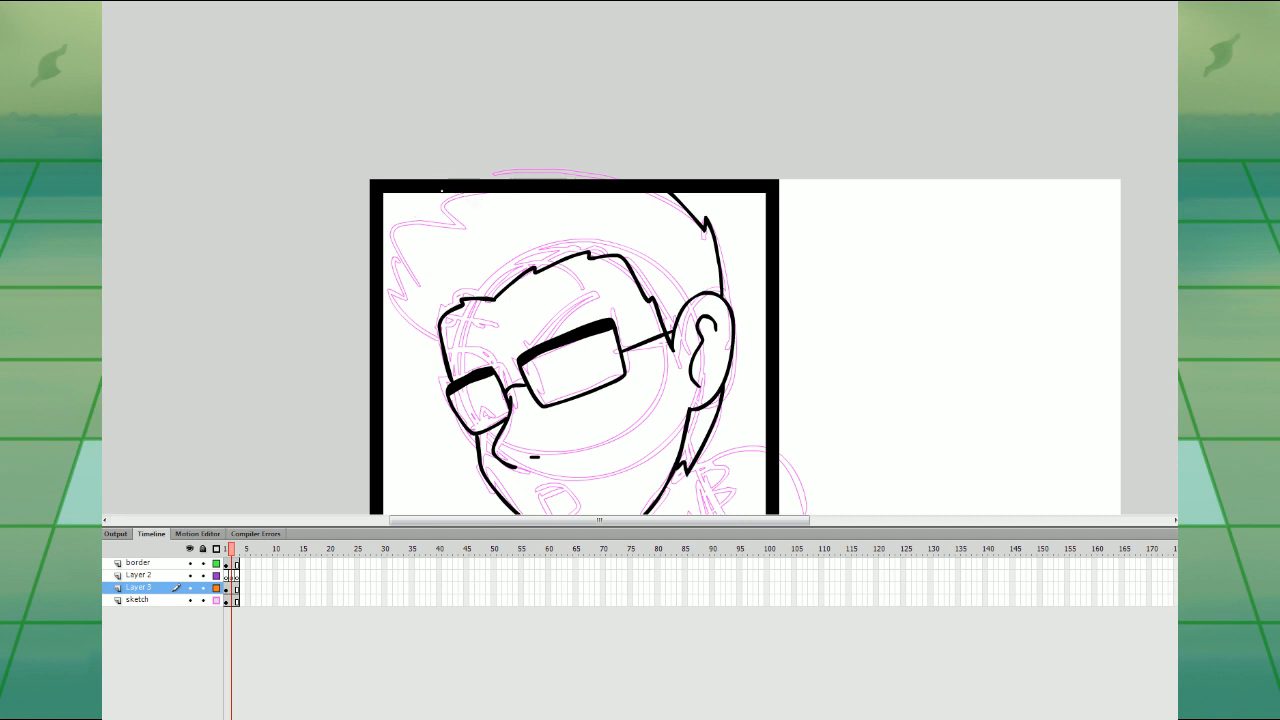
mouse_move(441, 189)
left_mouse_down()
mouse_move(392, 217)
mouse_move(413, 326)
mouse_move(440, 344)
left_mouse_up()
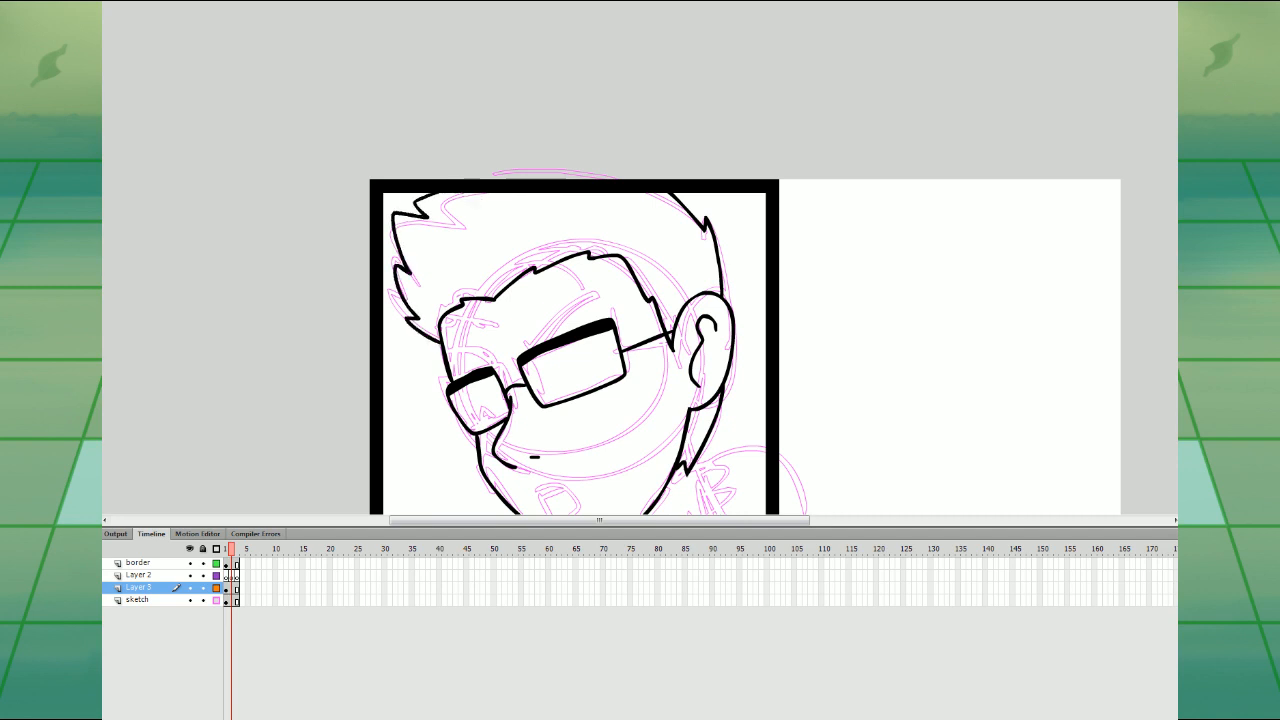
mouse_move(525, 351)
left_mouse_down()
mouse_move(547, 323)
mouse_move(542, 346)
mouse_move(450, 360)
mouse_move(459, 367)
left_mouse_up()
key("ctrl+z")
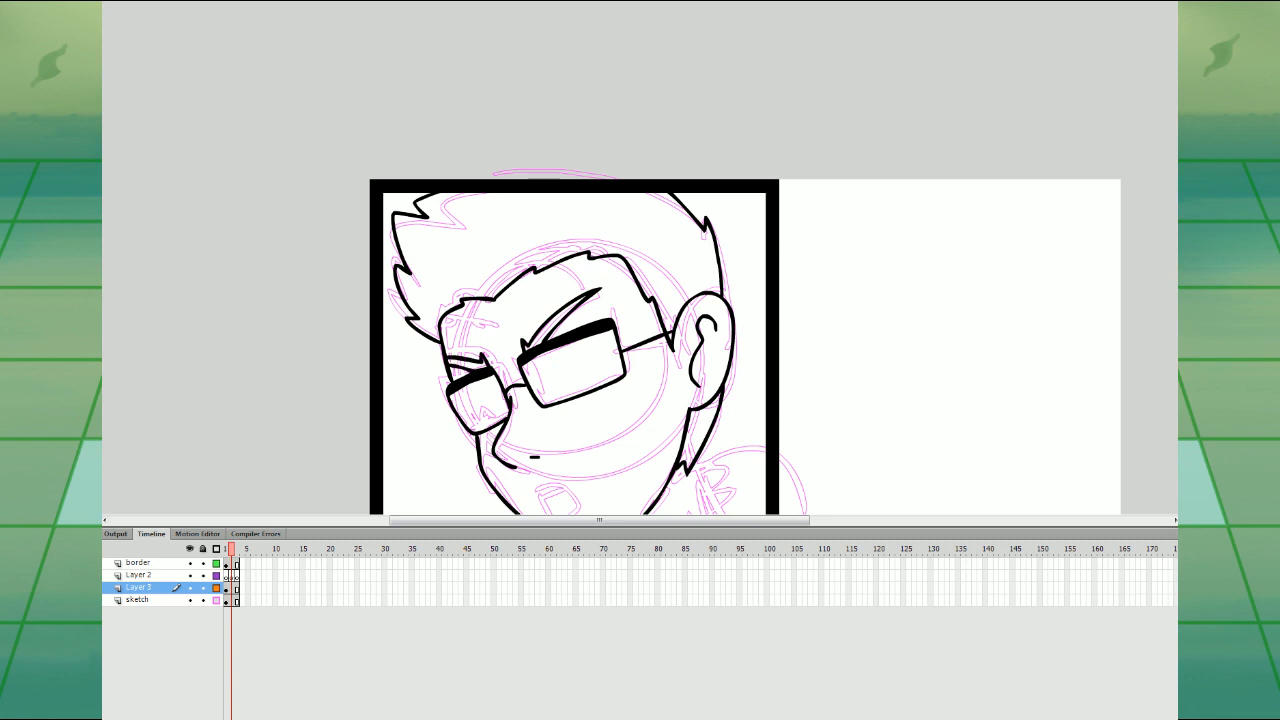
- Ink the nape hair, the neck lines and both shoulders down to the border
scroll(783, 266, "down", 4)
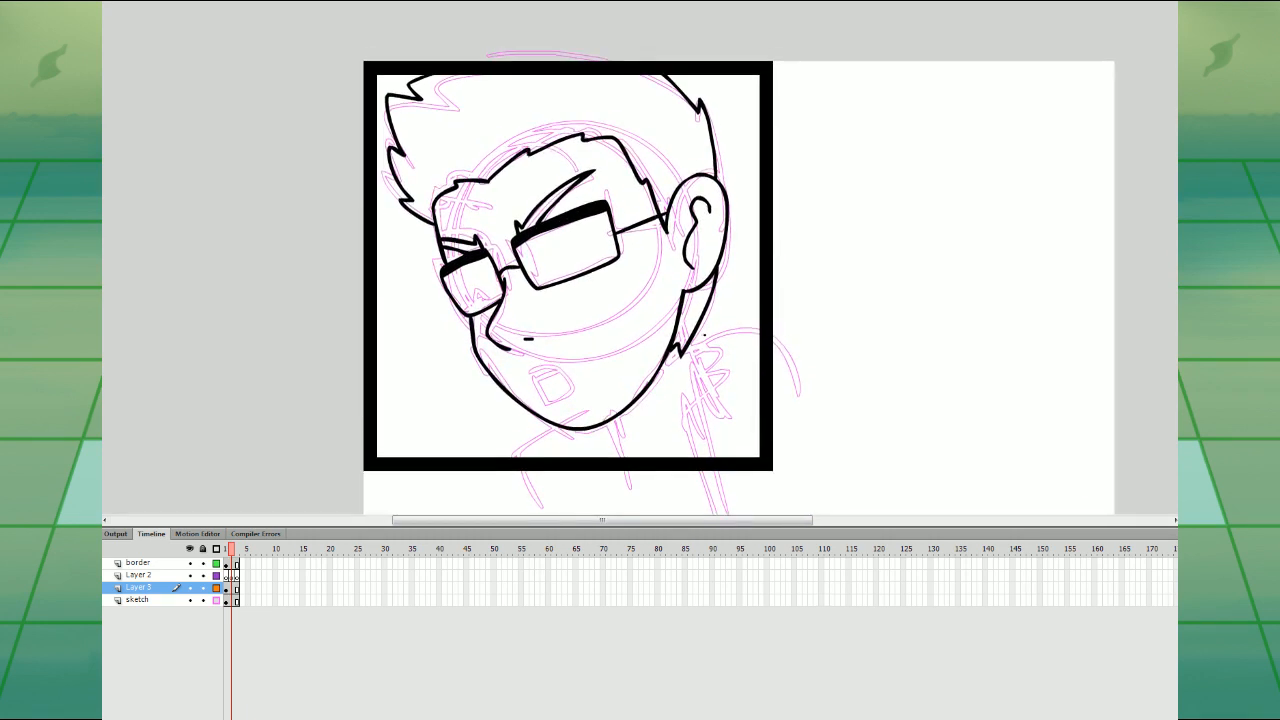
left_click_drag(687, 346, 703, 373)
mouse_move(703, 374)
left_mouse_down()
mouse_move(672, 409)
mouse_move(672, 455)
left_mouse_up()
left_click_drag(603, 424, 616, 458)
left_click_drag(553, 424, 512, 456)
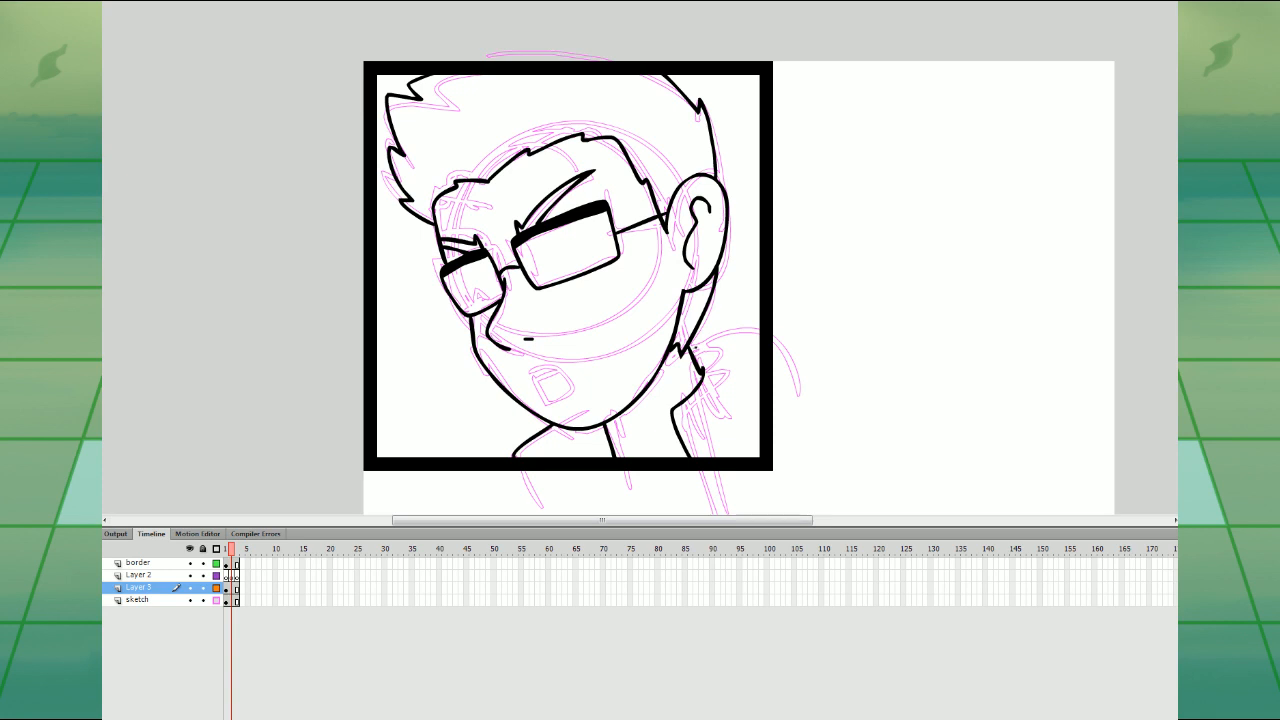
left_click_drag(694, 354, 760, 340)
key("ctrl+z")
left_click_drag(692, 352, 762, 341)
- Draw the mouth on Layer 2 as closed in frame 1, half open in frame 2 and wide open in frame 3
left_click(226, 576)
left_click_drag(535, 379, 566, 374)
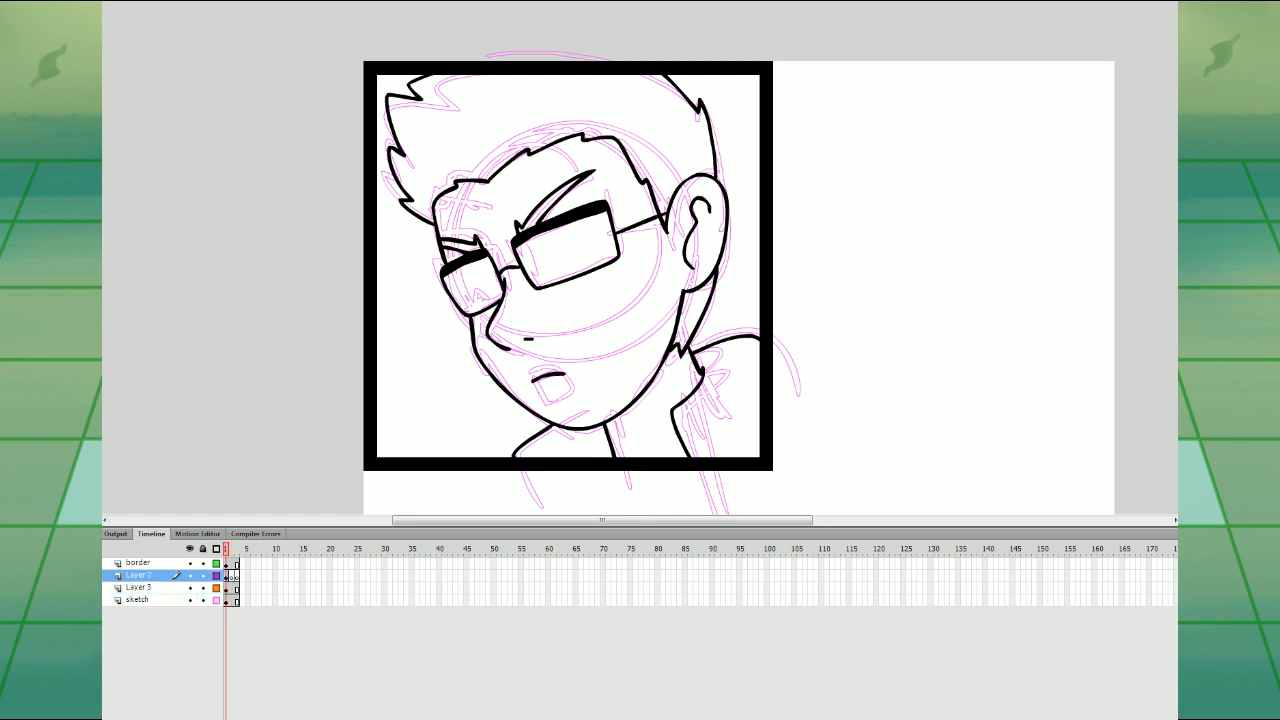
key("period")
key("comma")
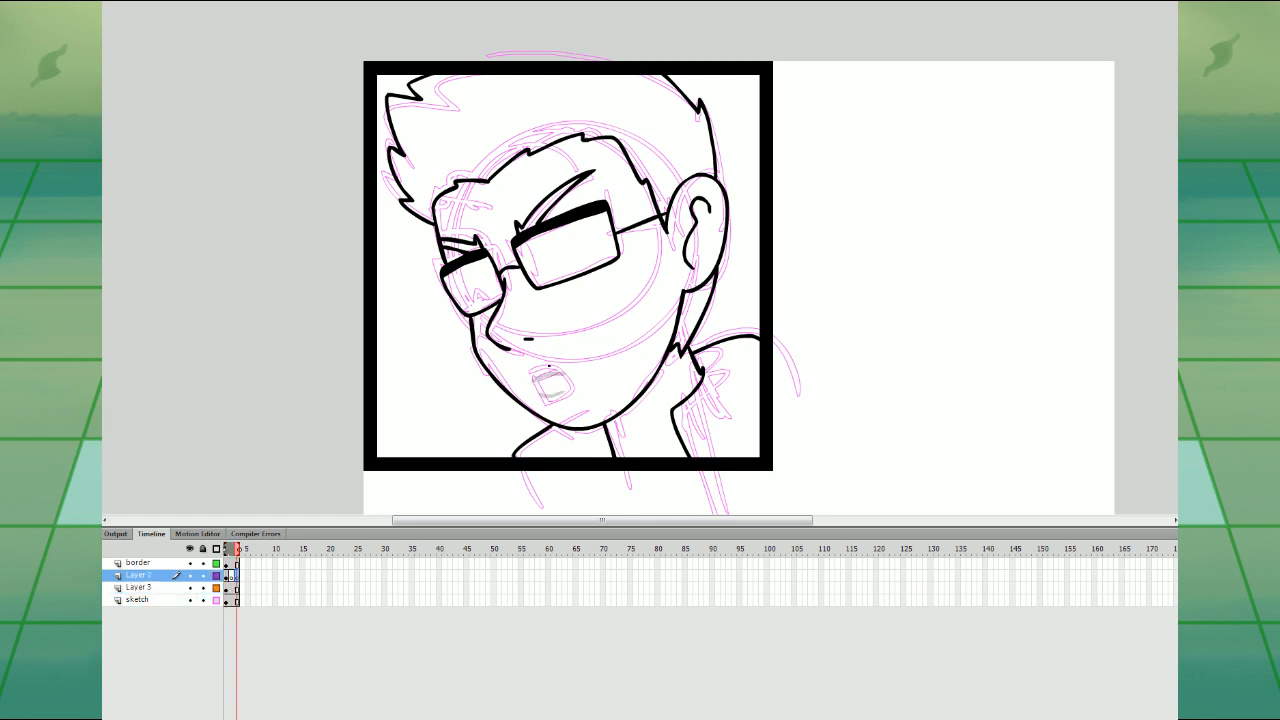
mouse_move(530, 385)
left_mouse_down()
mouse_move(576, 379)
mouse_move(531, 381)
left_mouse_up()
key("comma")
left_click_drag(542, 382, 538, 386)
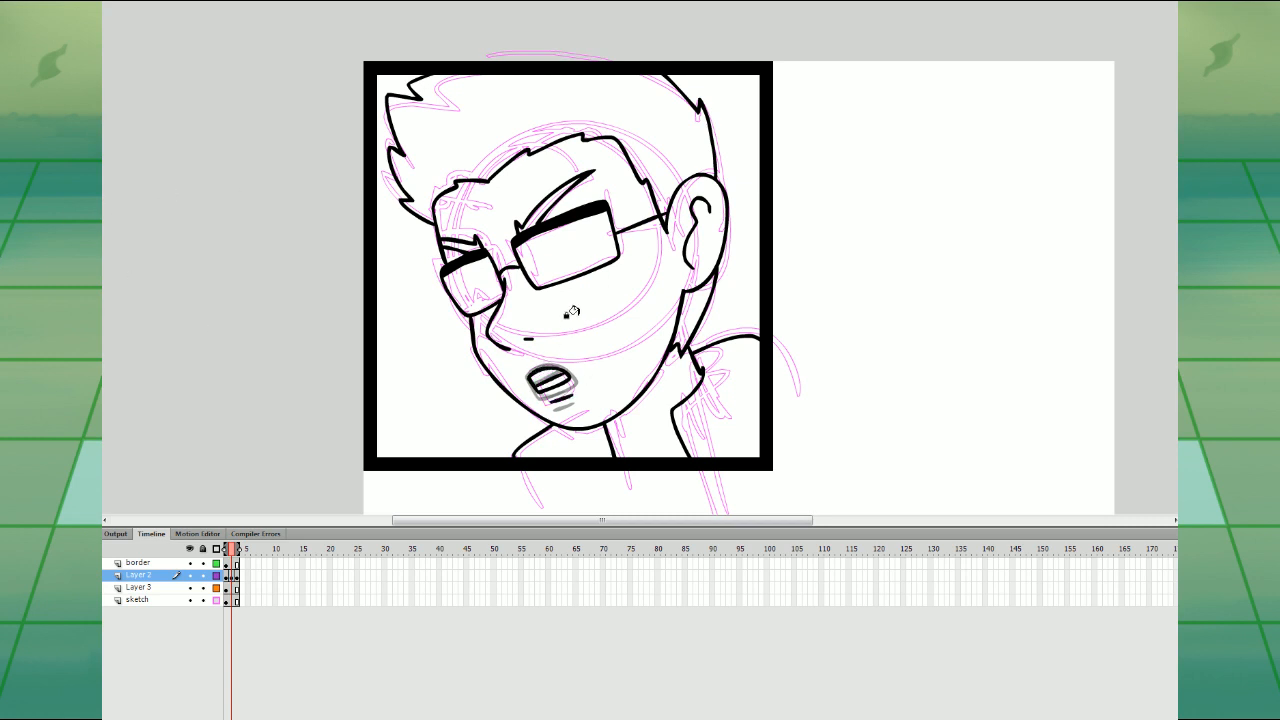
key("Return")
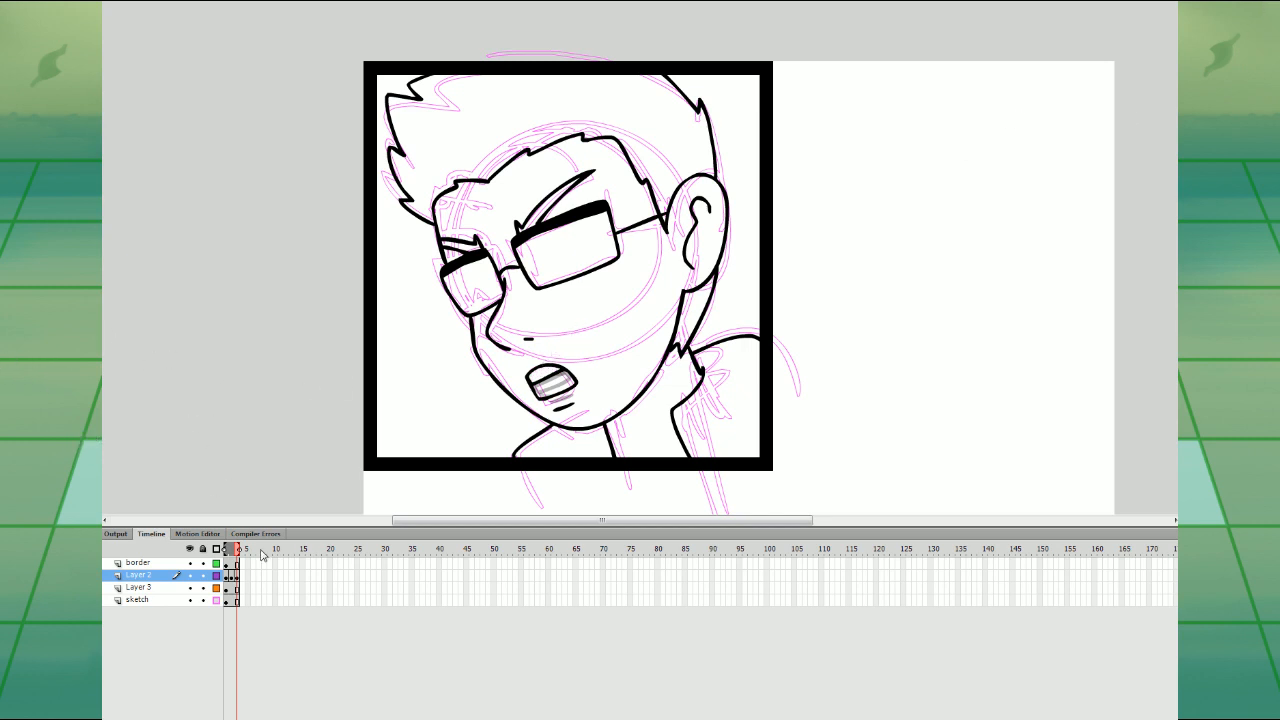
- Fill the inside of the open mouth with red in frames 2 and 3 of Layer 2
left_click(553, 384)
key("comma")
key("comma")
key("period")
left_click(551, 383)
key("period")
key("comma")
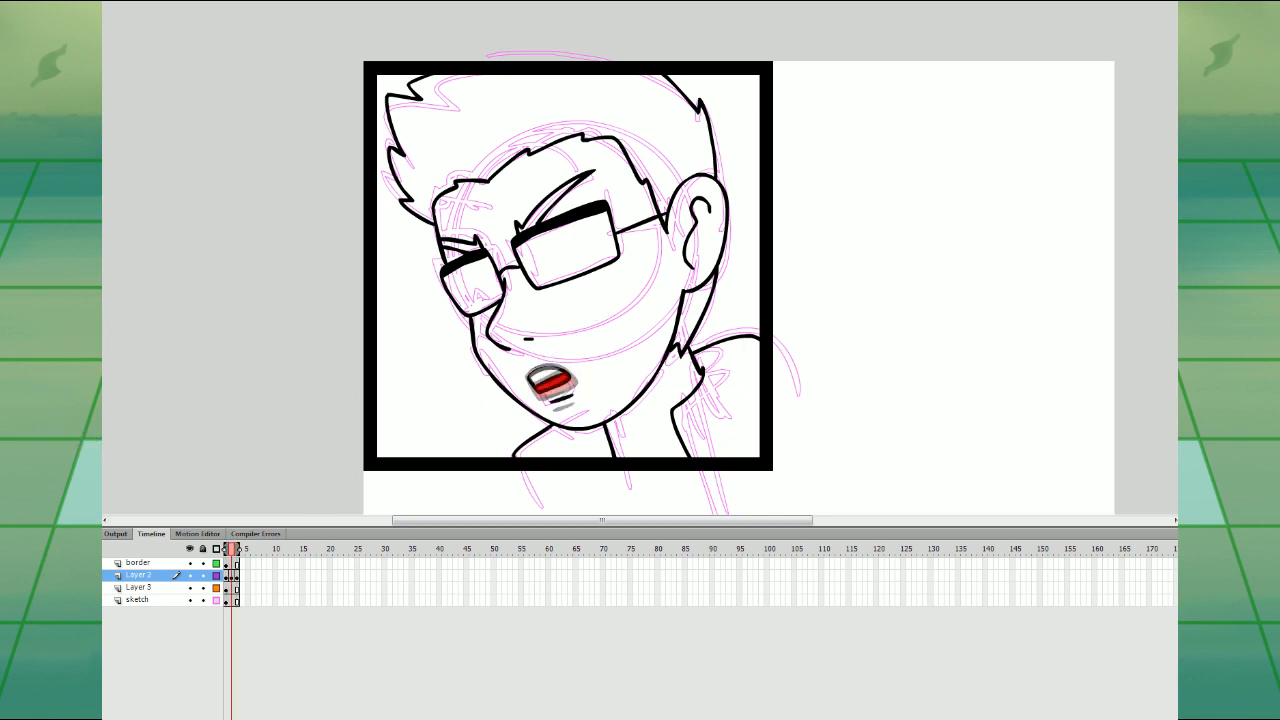
- Paste the coloured ninja beside the portrait as a colour reference and fill both eyebrows with his orange hair colour
key("ctrl+v")
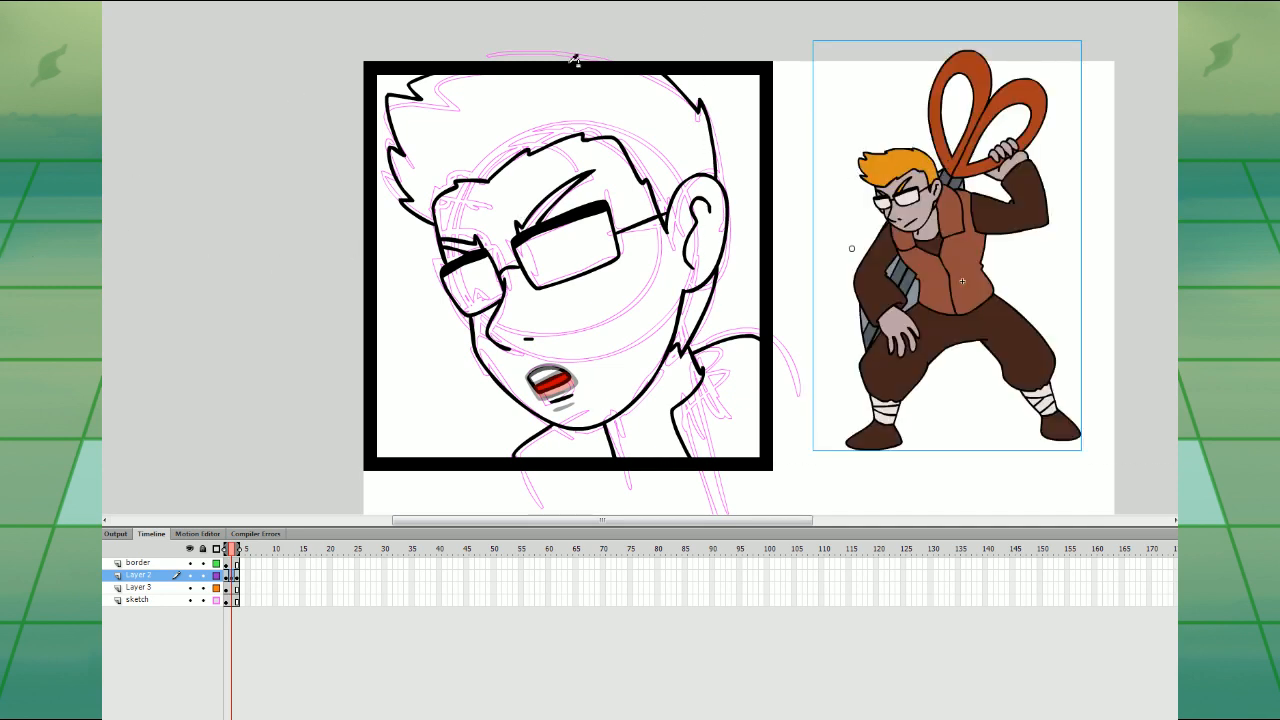
left_click(537, 206)
key("ctrl+z")
left_click(535, 197)
left_click(457, 247)
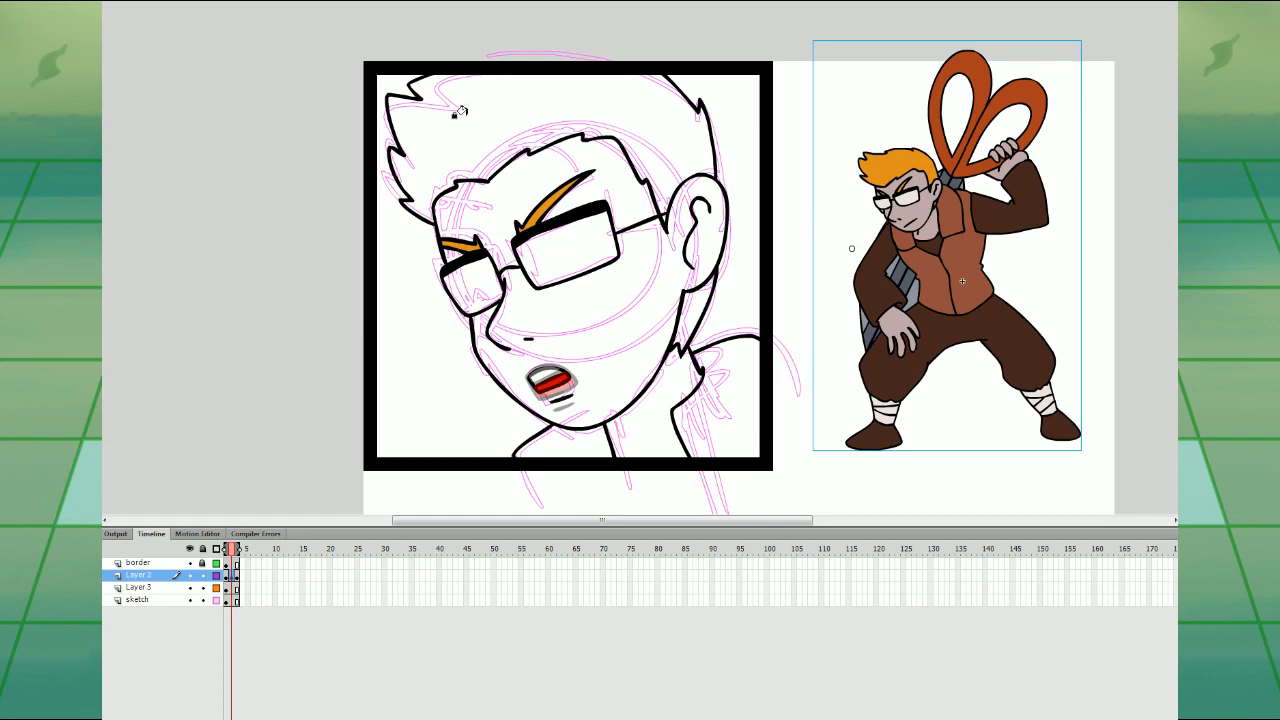
- Close the hair's upper edge with a line on Layer 3 and fill the head and nape hair with orange
left_click(237, 588)
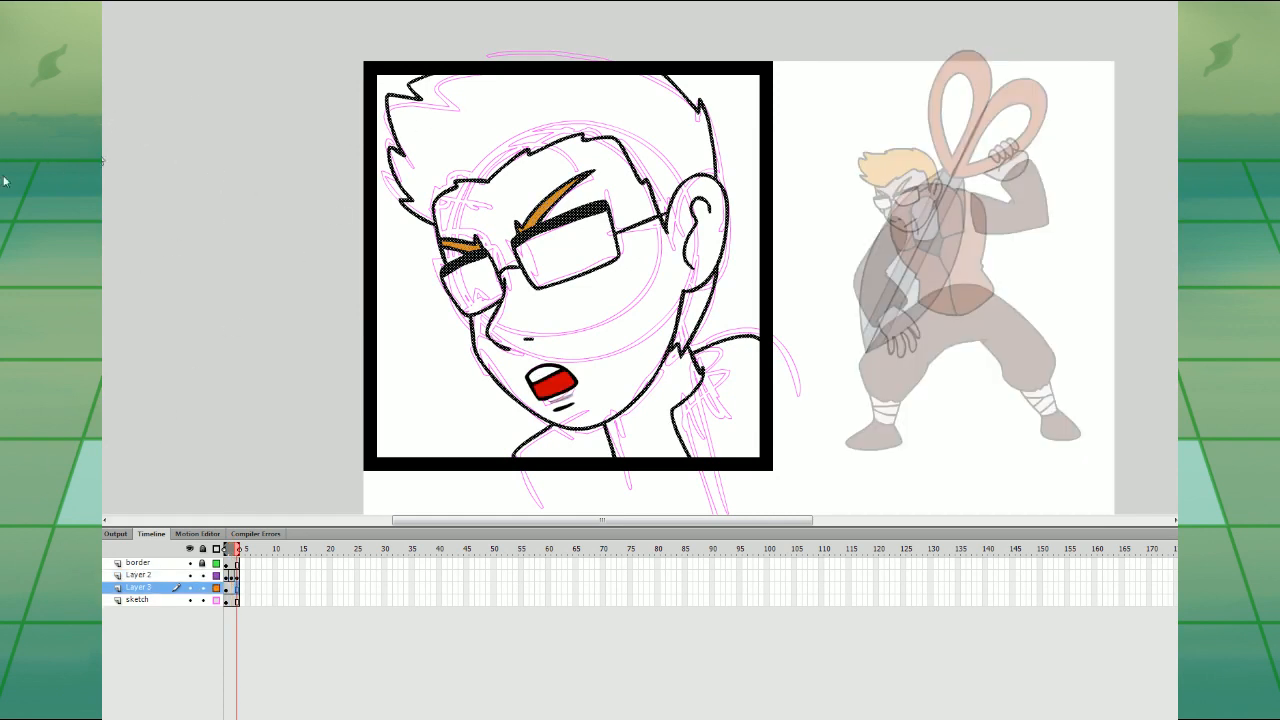
left_click_drag(432, 72, 668, 66)
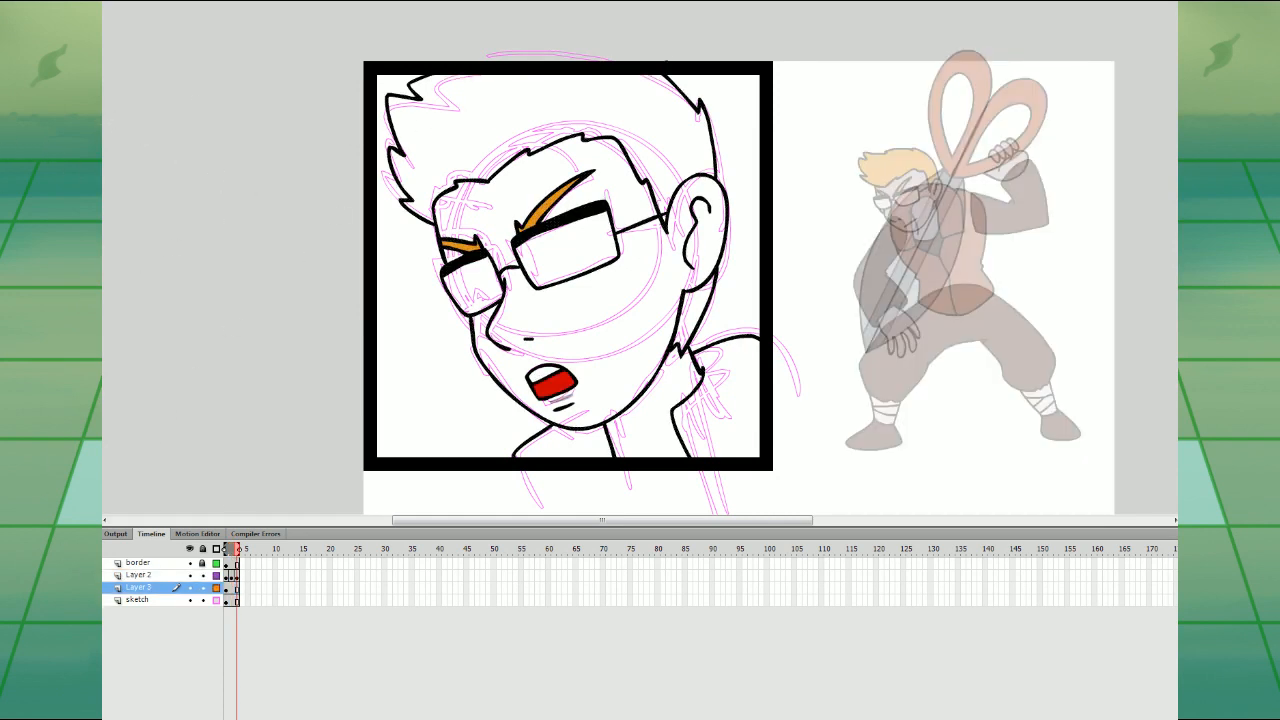
left_click(547, 97)
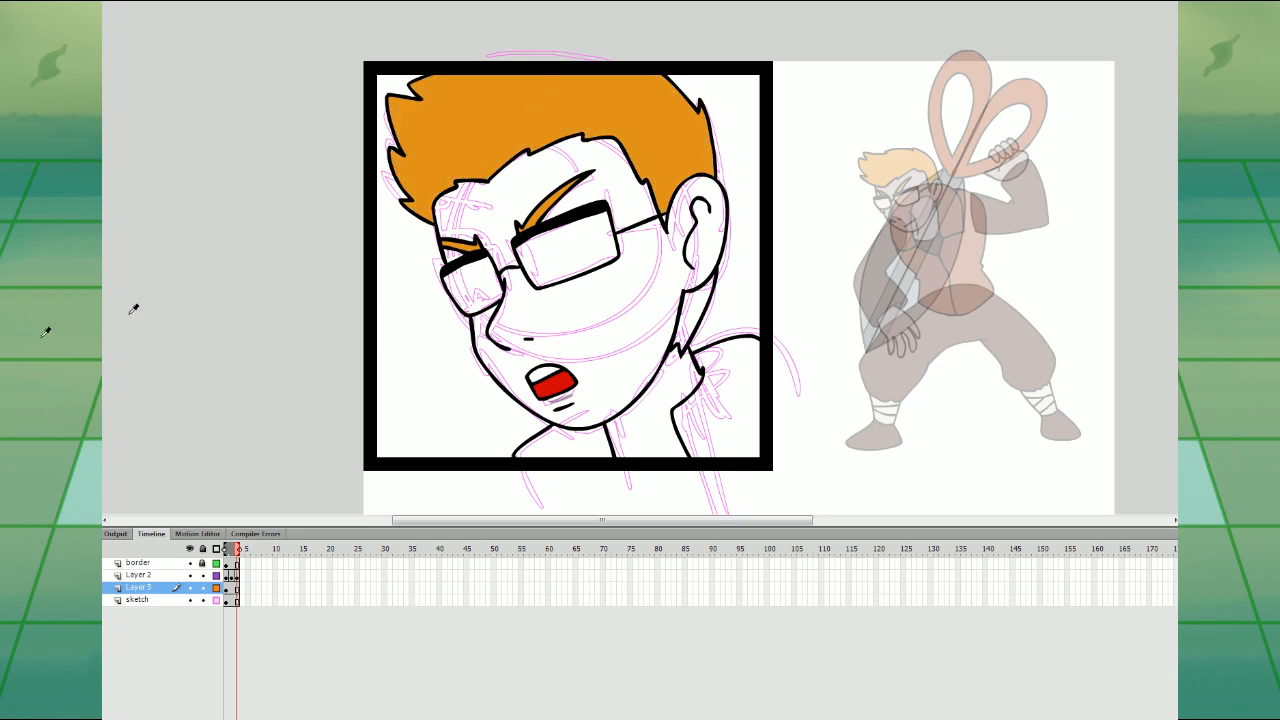
key("comma")
key("comma")
key("period")
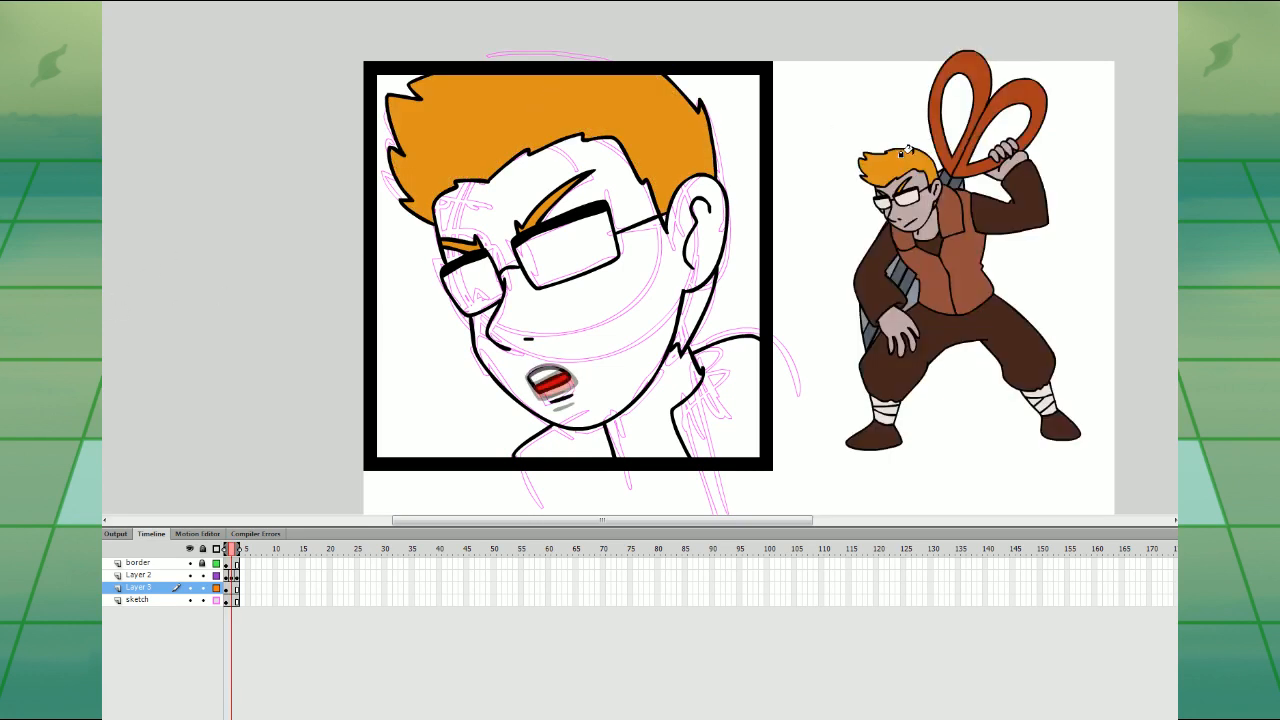
key("comma")
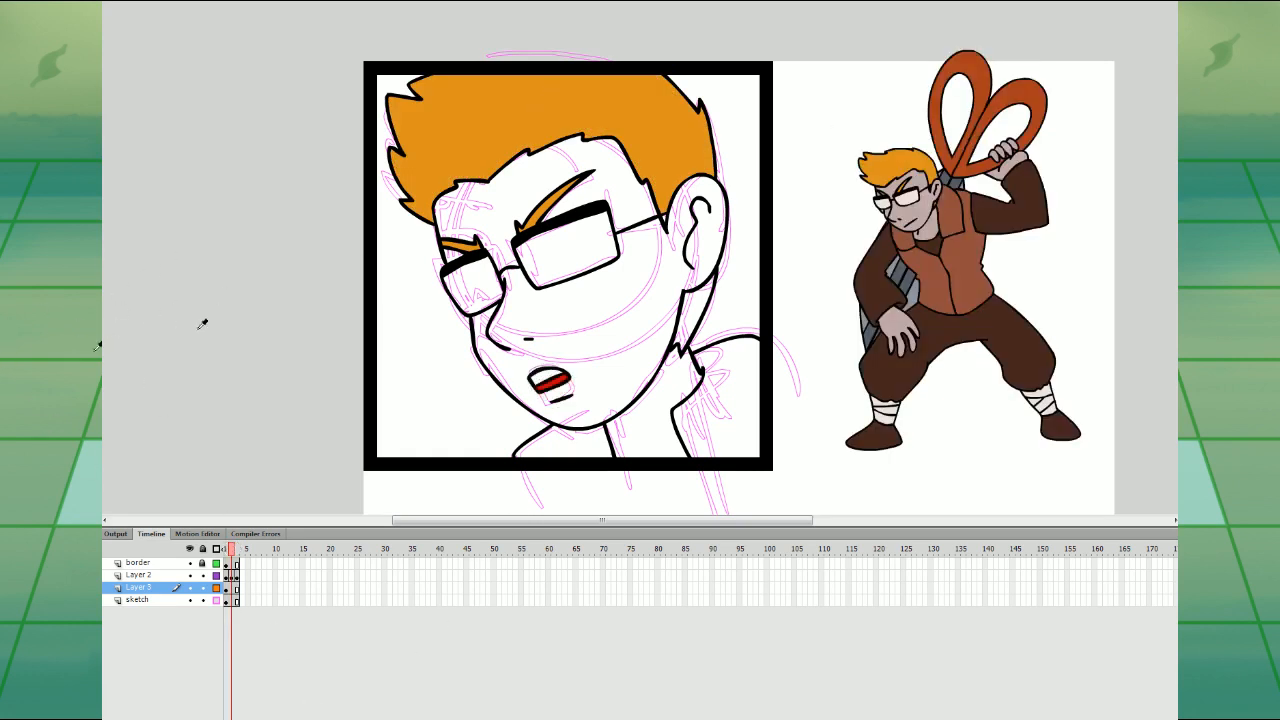
left_click(688, 290)
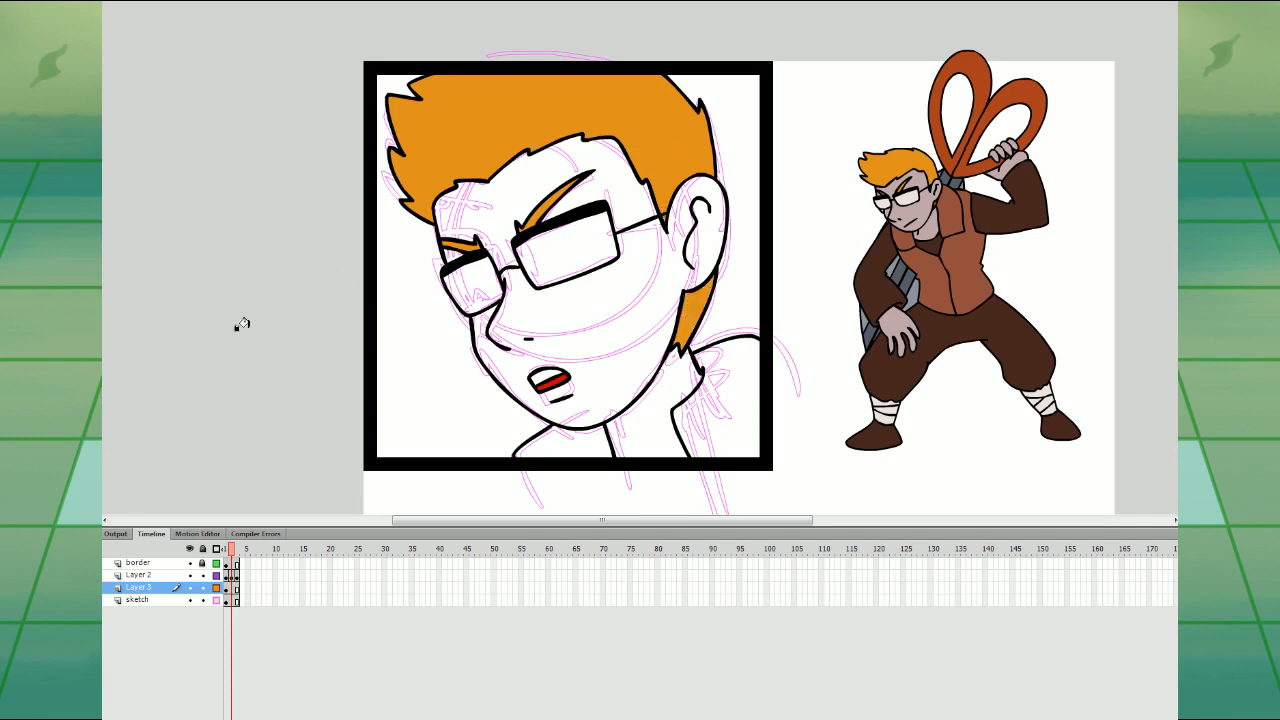
- Fill the face, ear and neck with the skin colour sampled from the reference ninja
left_click(917, 210)
left_click(655, 263)
left_click(620, 176)
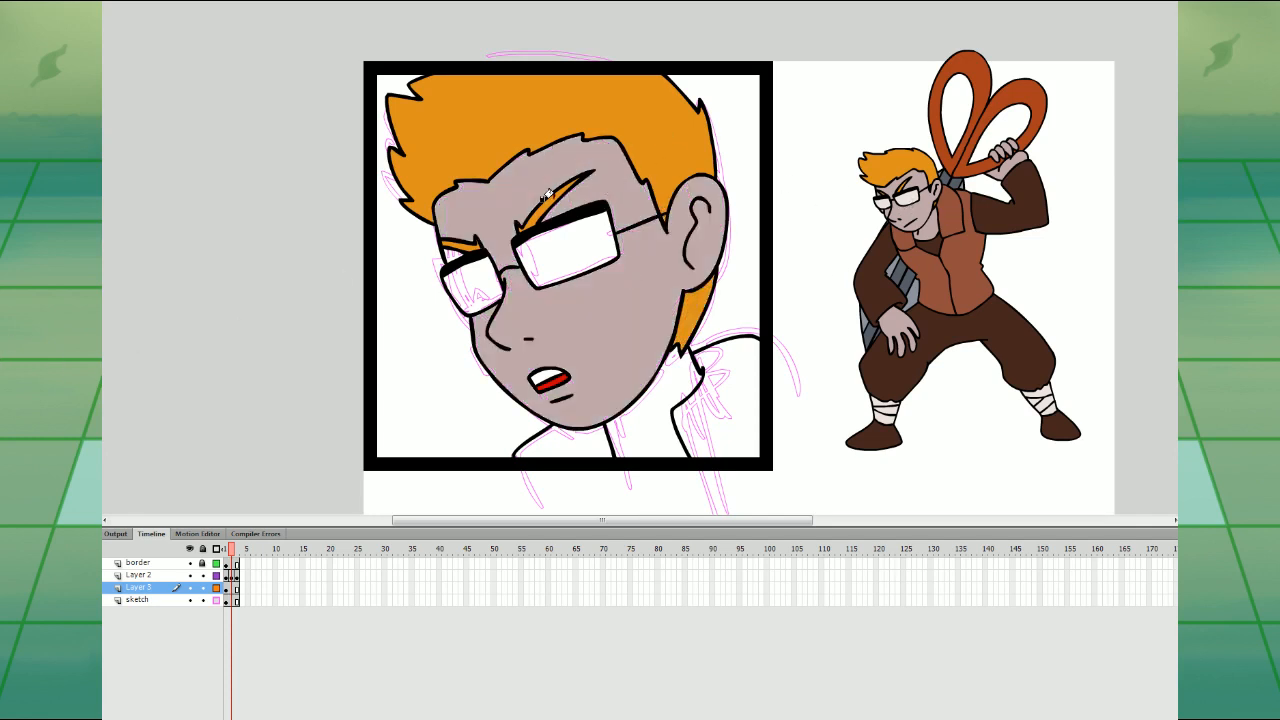
left_click(452, 256)
key("ctrl+z")
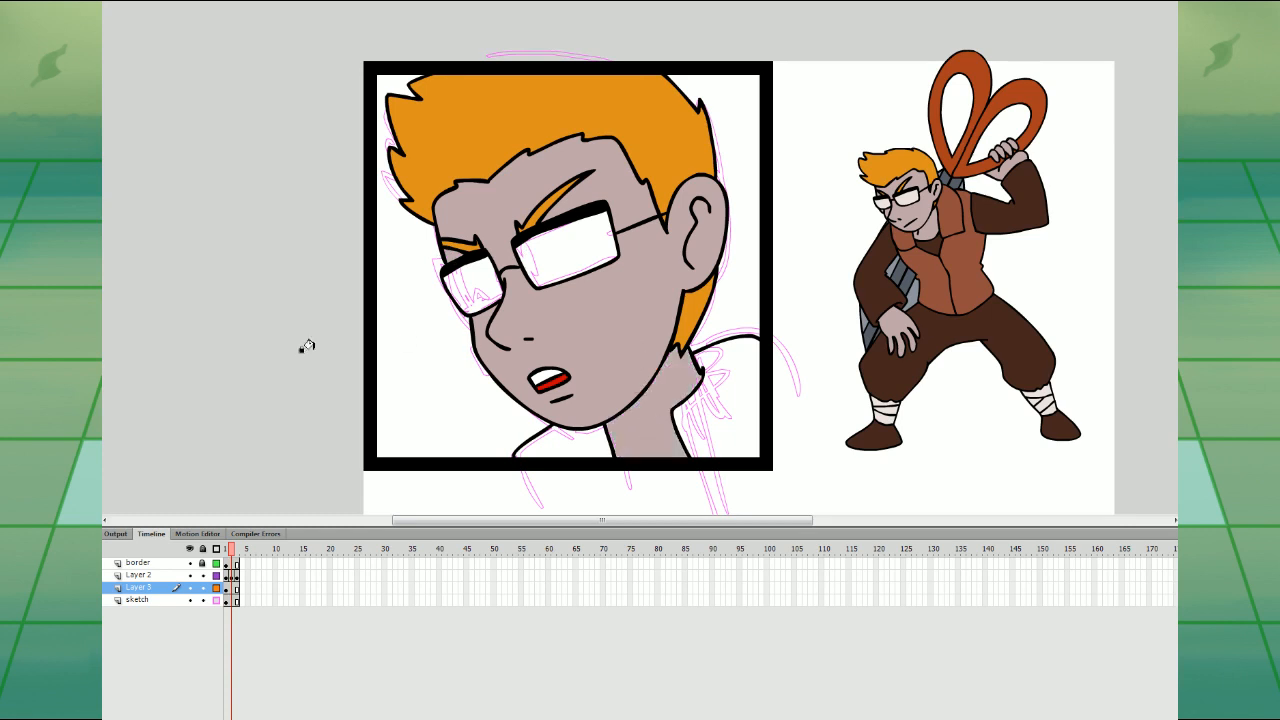
- Fill both glasses lenses with the reference ninja's off-white and both shoulders with his reddish-brown vest colour
left_click(910, 196)
left_click(563, 246)
left_click(470, 278)
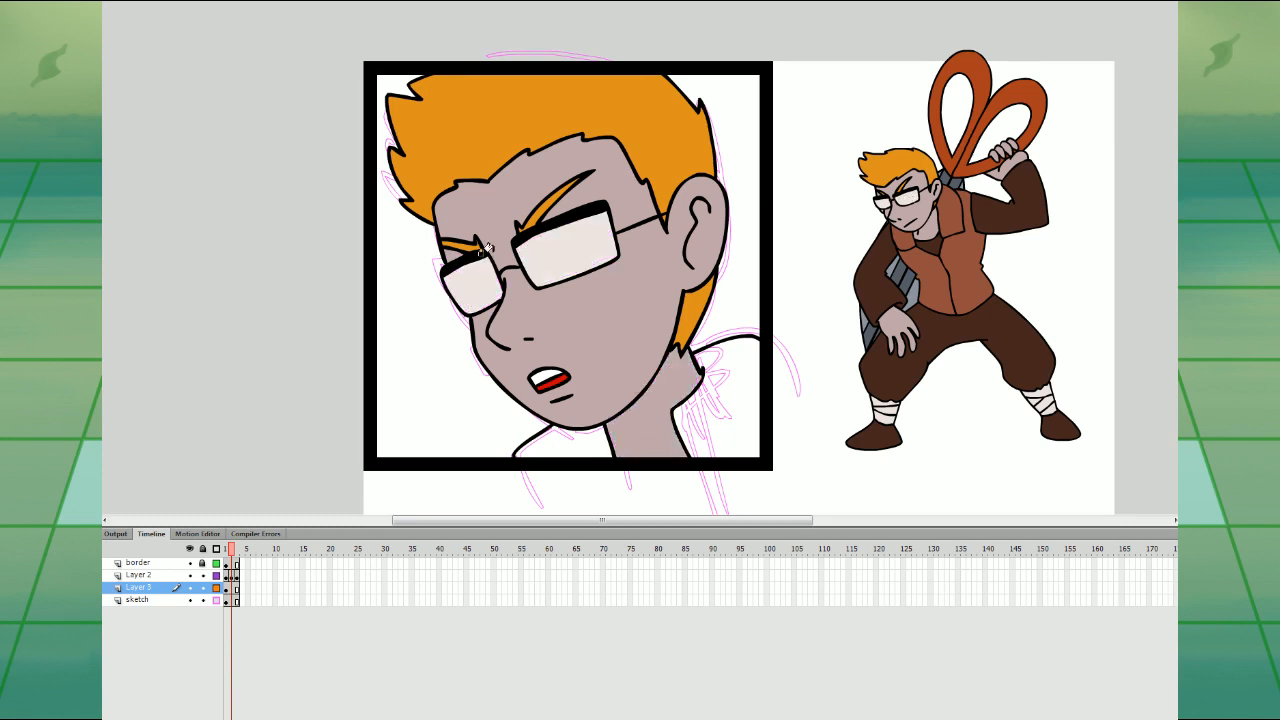
left_click(857, 242)
left_click(695, 406)
left_click(587, 434)
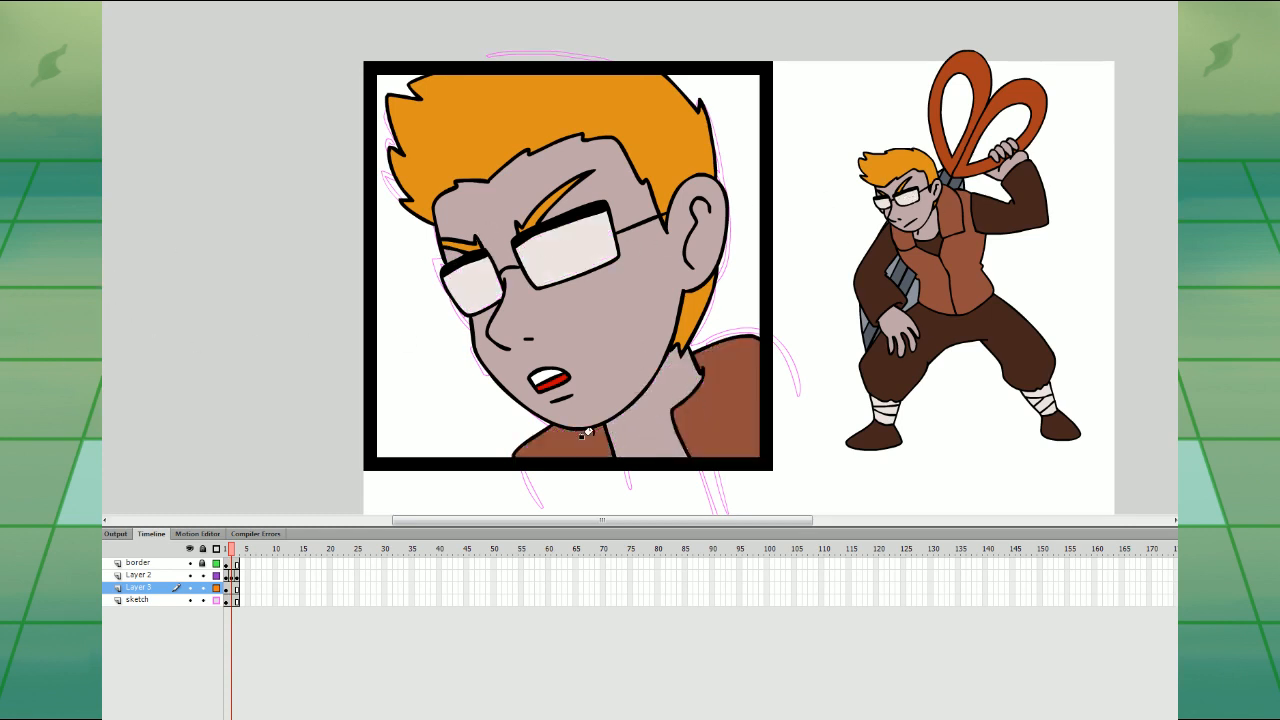
- Delete the reference ninja beside the portrait and remove the portrait's sketch drawing
left_click(925, 210)
key("Delete")
key("ctrl+1")
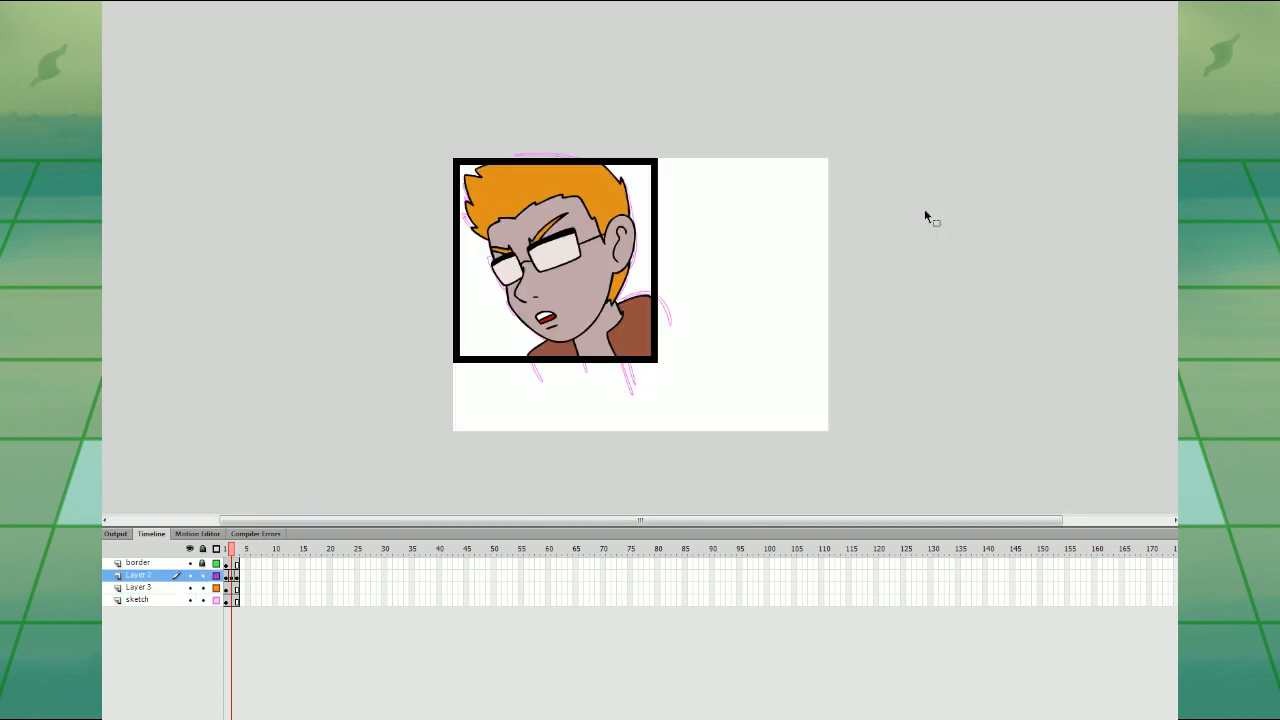
key("Return")
left_click(230, 600)
key("Delete")
- Copy the border, Layer 2 and Layer 3 frames and paste them into the slicemark document after deleting its two layers
left_click_drag(226, 564, 226, 585)
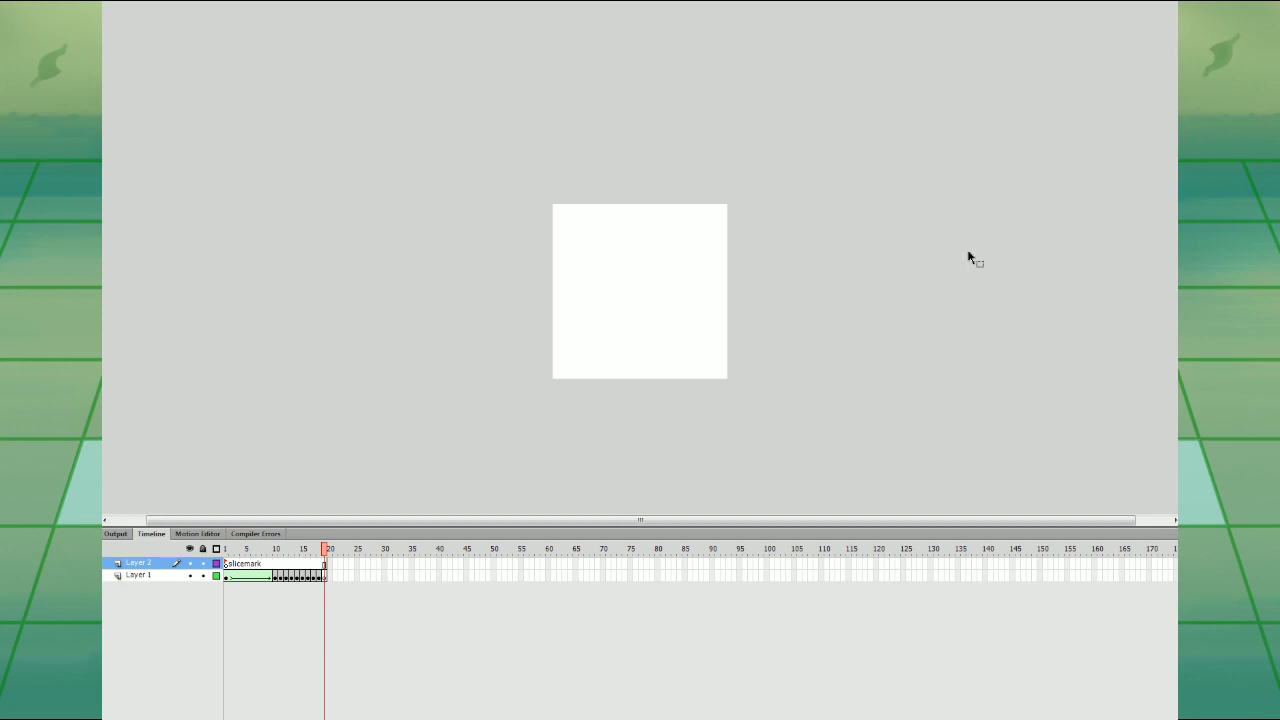
left_click(175, 564)
left_click(169, 577, "shift")
left_click(165, 718)
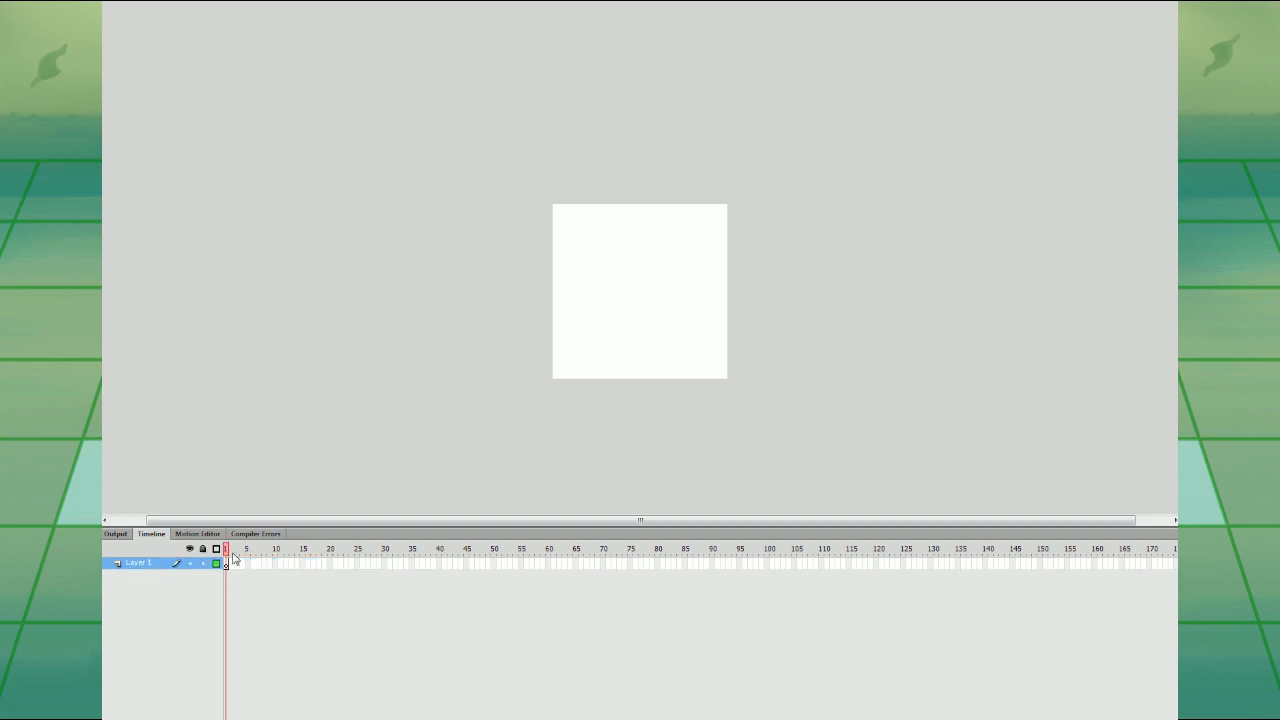
key("ctrl+alt+v")
left_click(1128, 145)
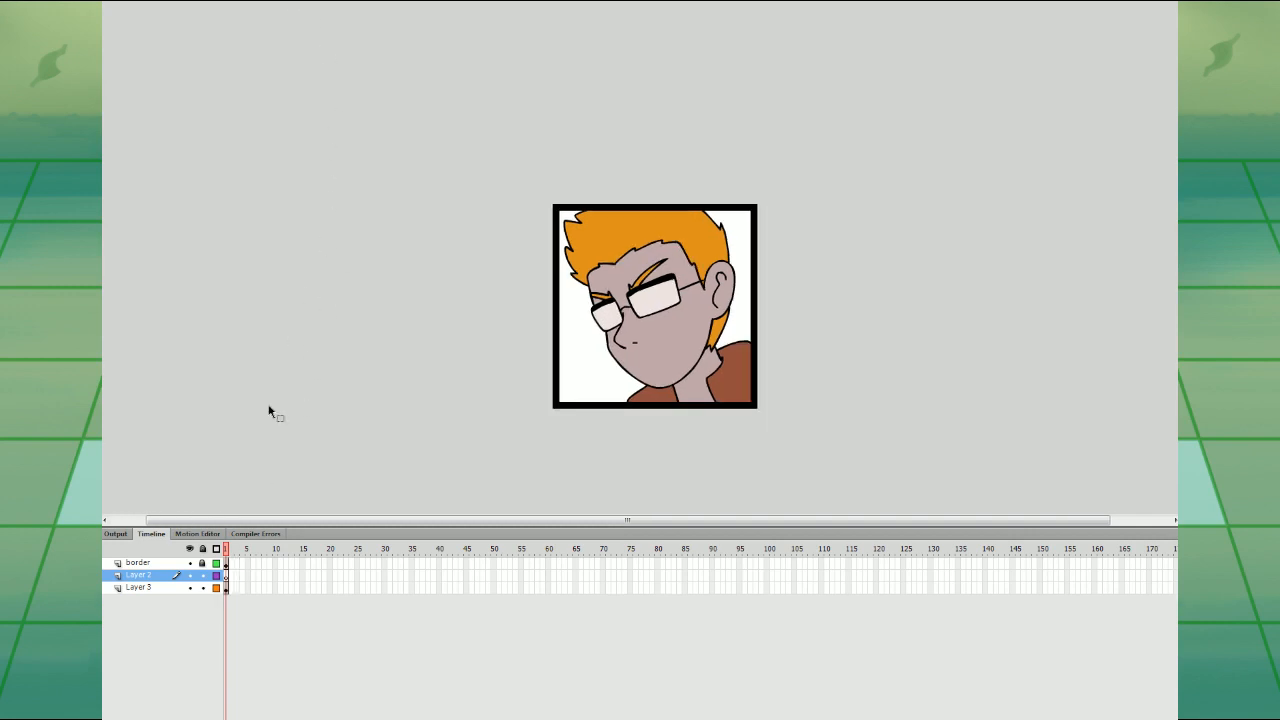
- Reduce the pasted portrait timeline to a single layer holding only the three mouth keyframes
left_click(228, 563)
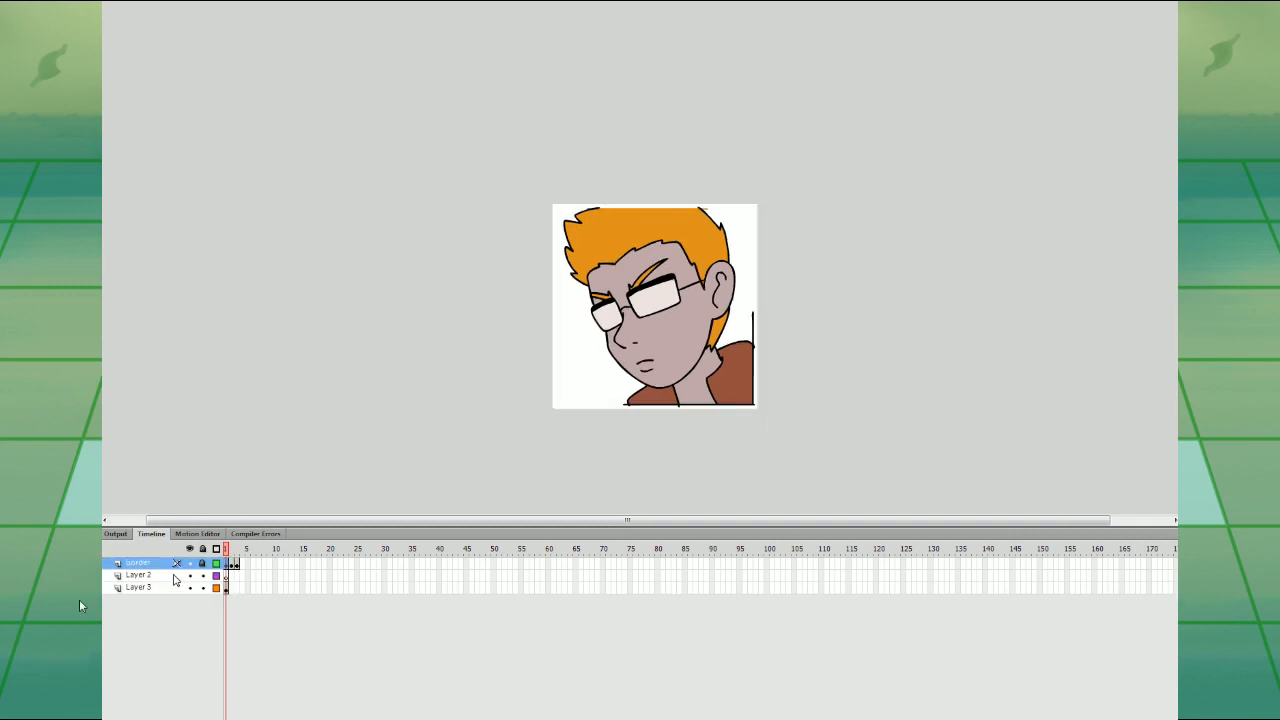
key("ctrl+a")
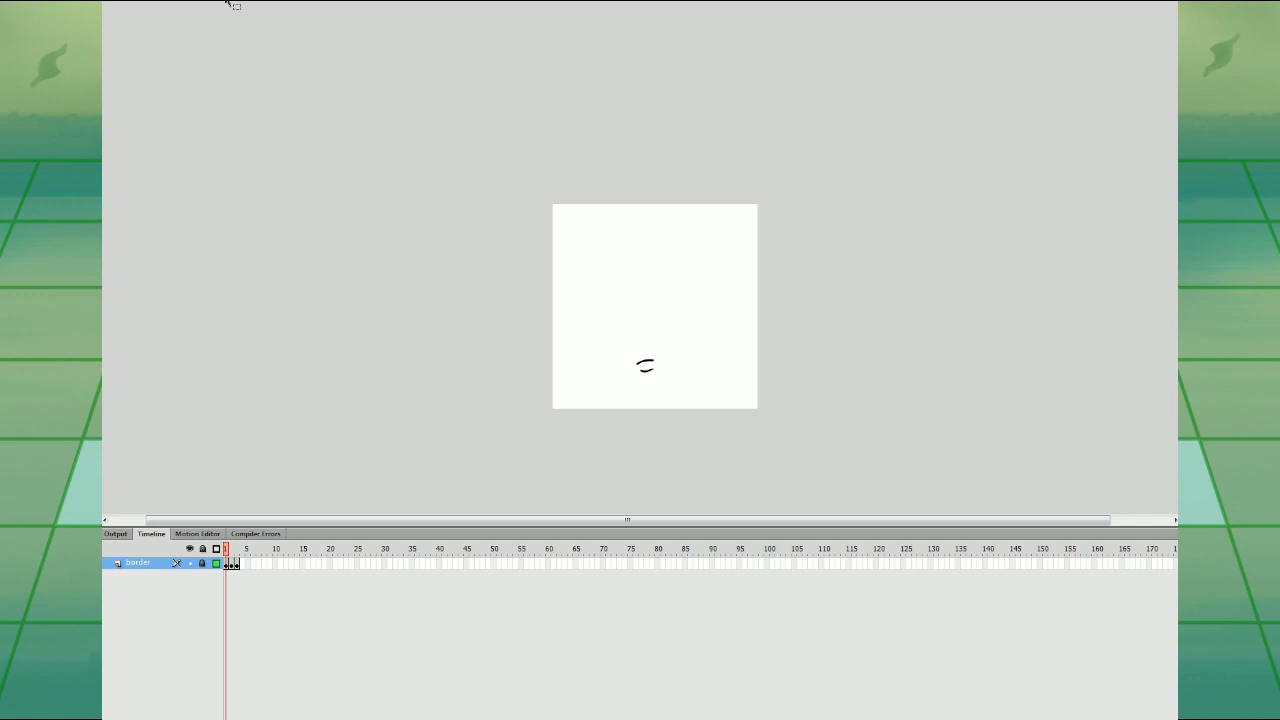
key("period")
key("period")
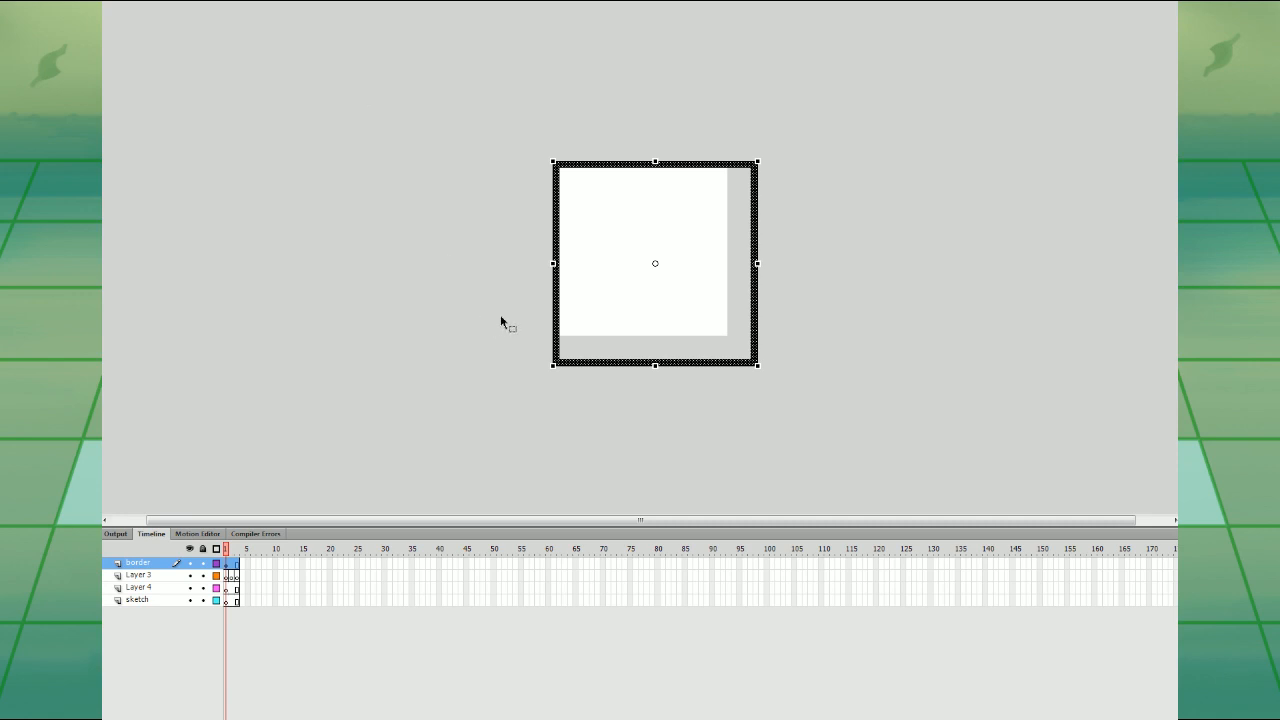
- Copy the frames of all ten layers of the isometric character template and paste them into a new document
left_click(501, 317)
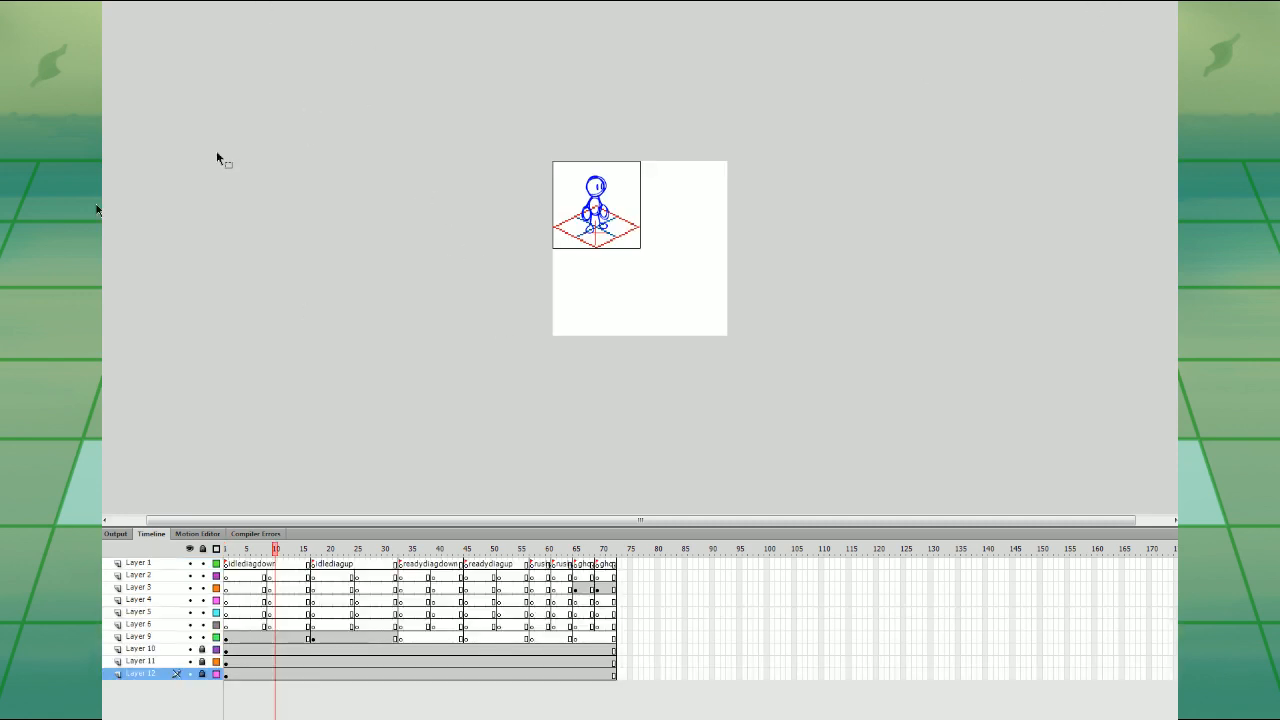
left_click(157, 565)
left_click(177, 672, "shift")
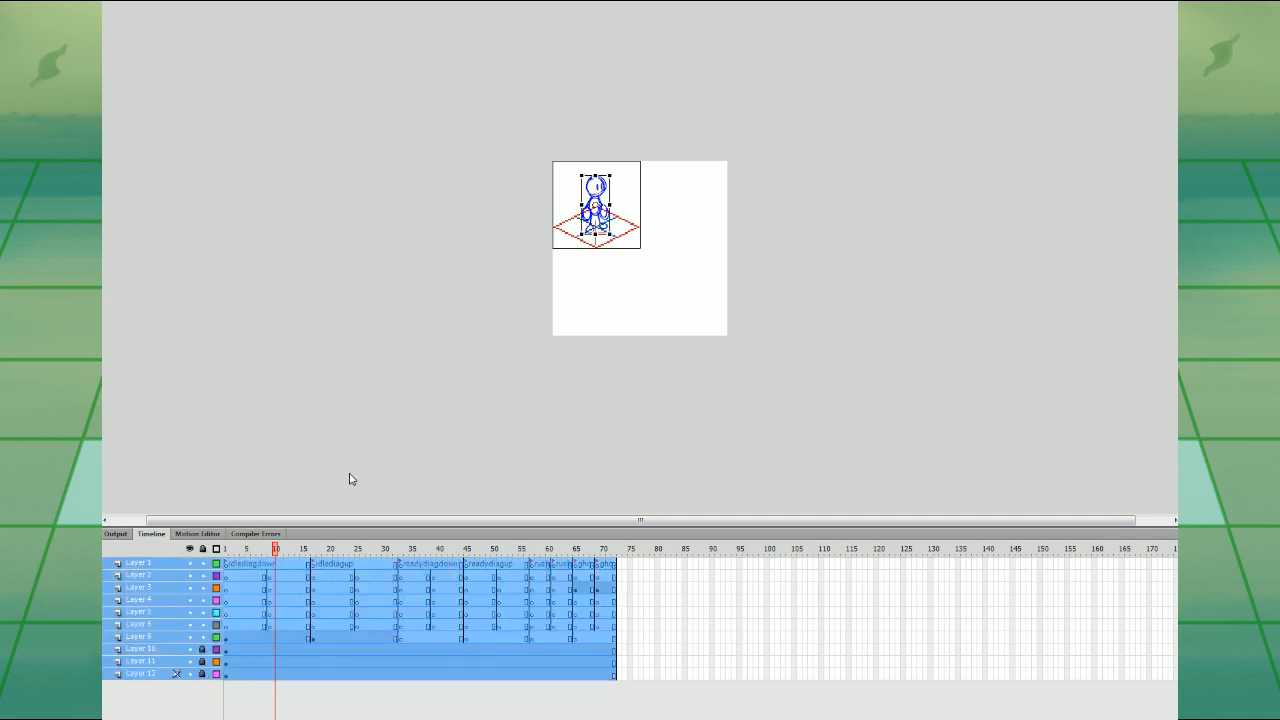
left_click(256, 80)
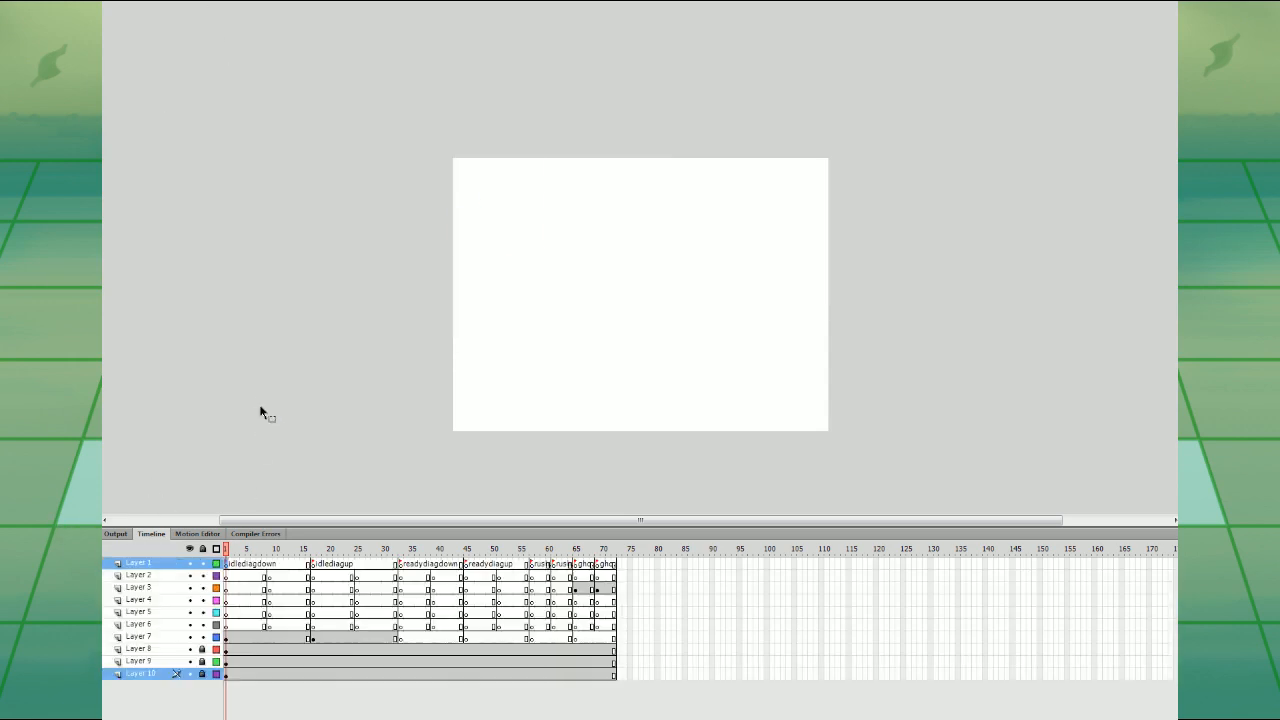
- Display the blue template figure on Layer 7 as outlines only
left_click(253, 625)
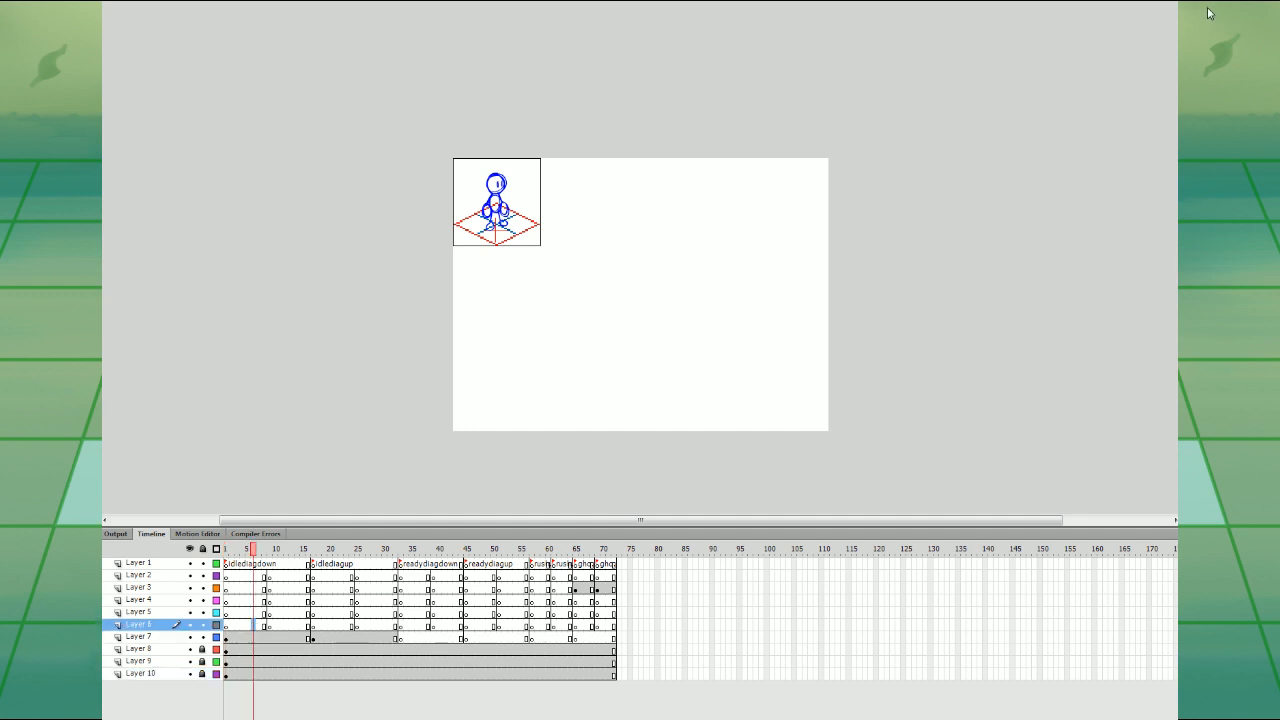
key("ctrl+=")
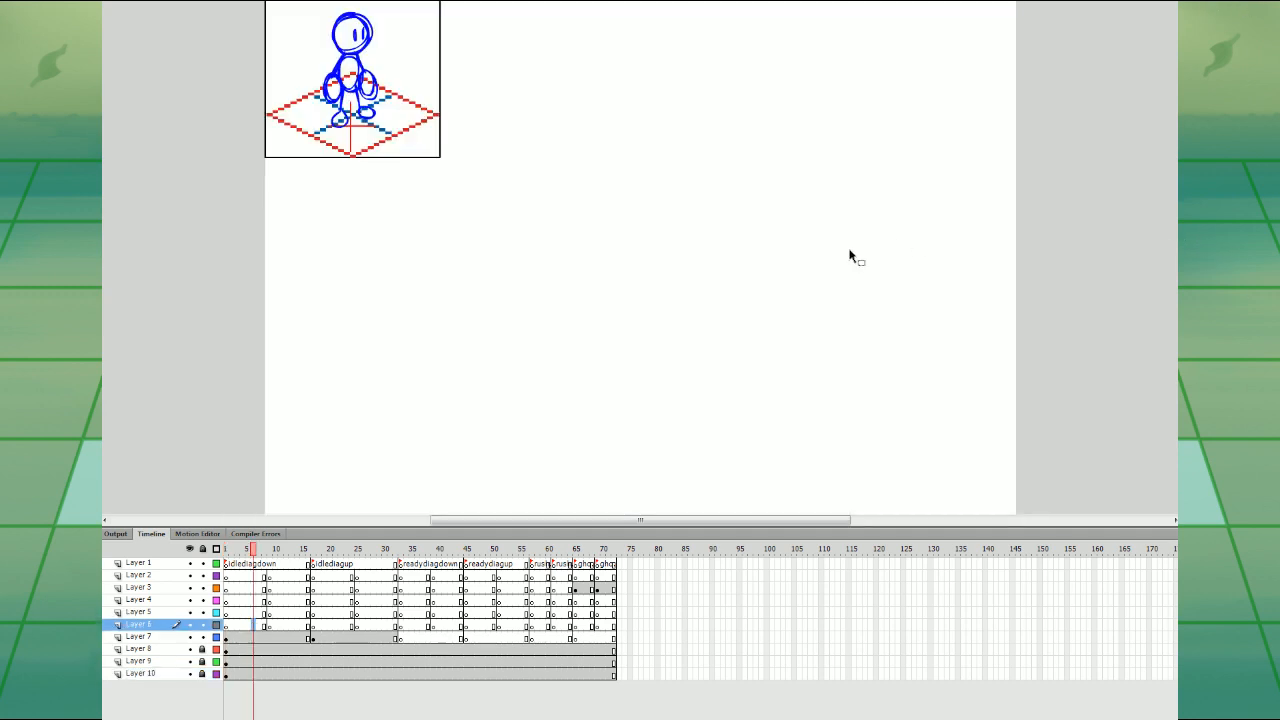
left_click_drag(544, 242, 744, 412)
key("ctrl+=")
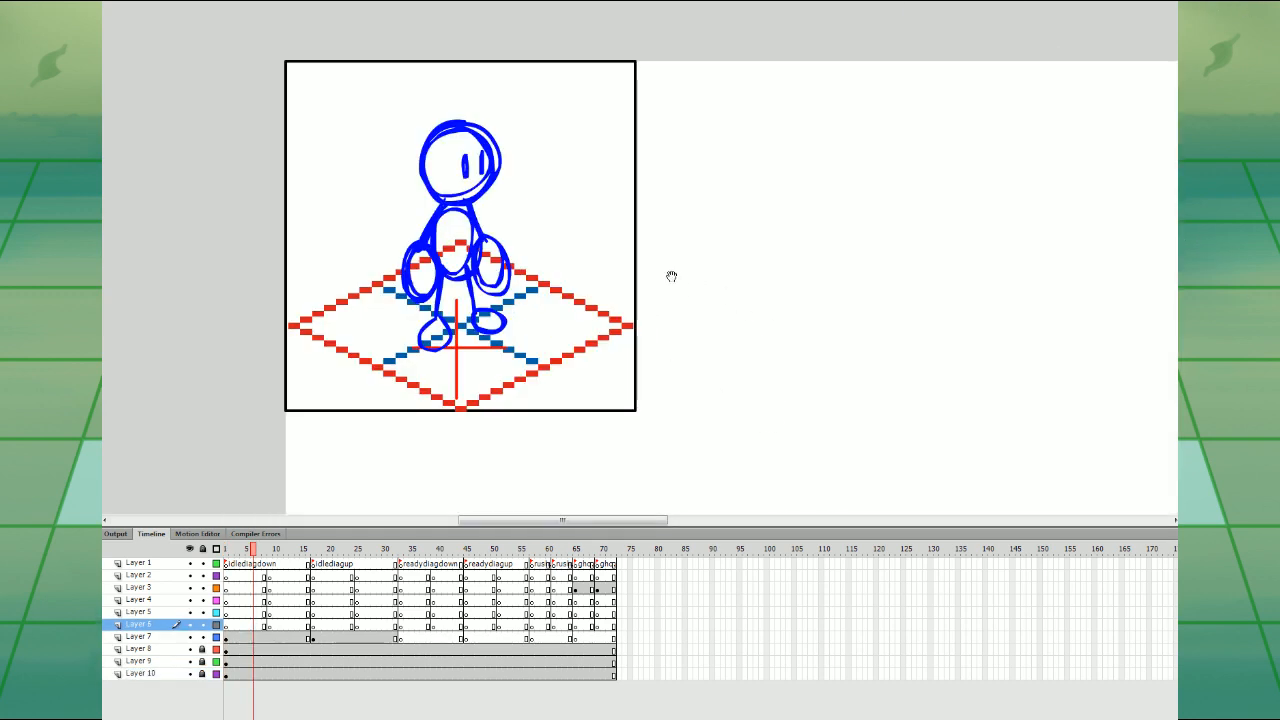
left_click_drag(669, 274, 766, 320)
left_click(216, 637)
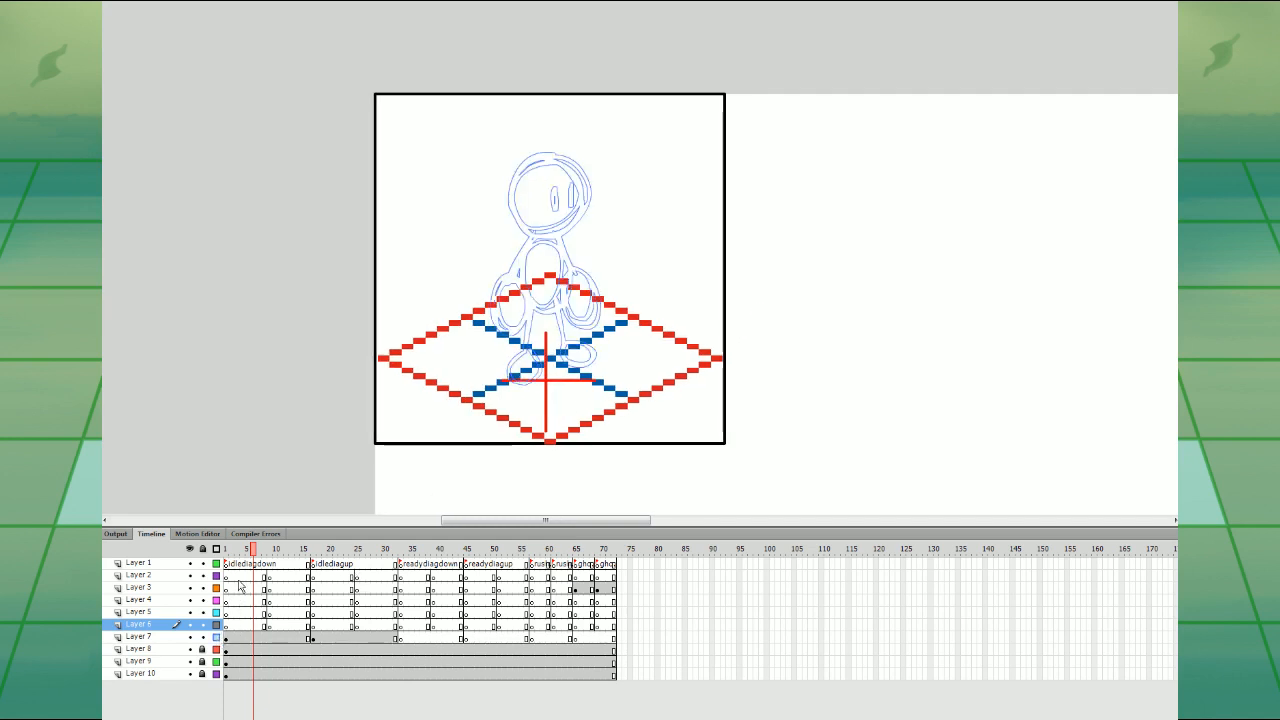
- Draw the ninja's head with ear, glasses and spiky hair on Layer 2 in the idlediagdown frames, over the template figure's head
left_click(243, 577)
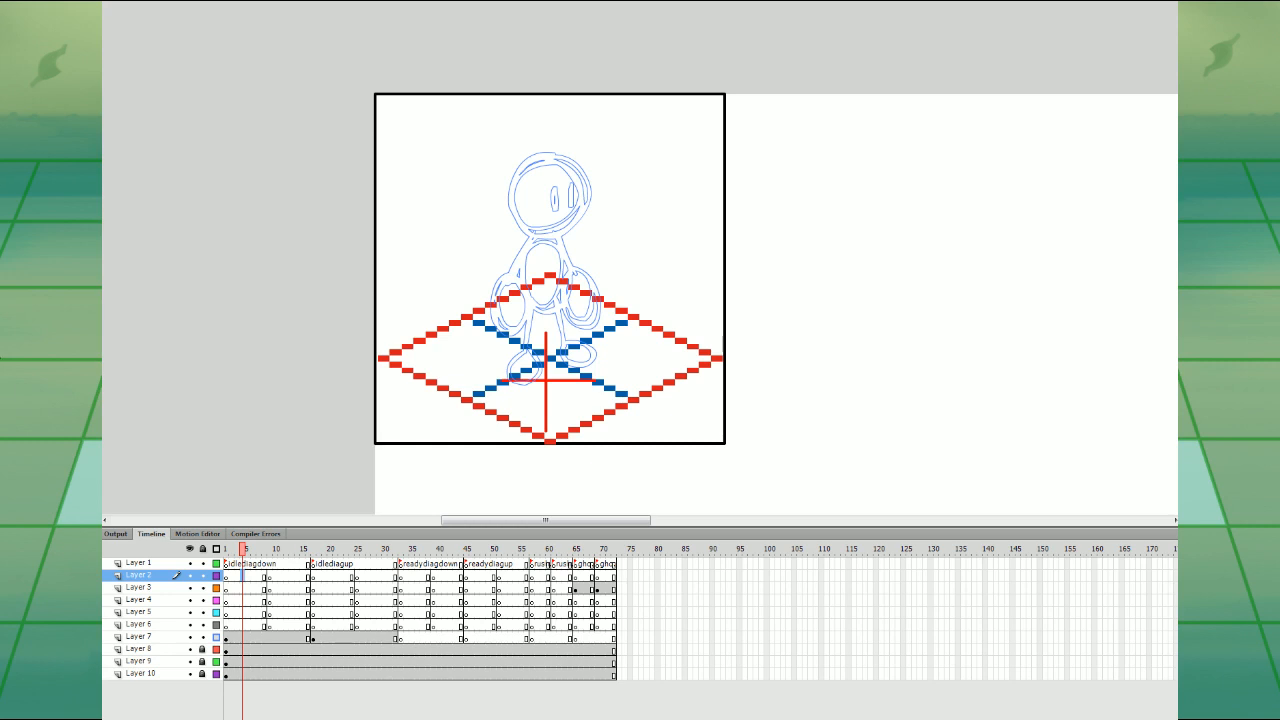
left_click(248, 577)
mouse_move(555, 179)
left_mouse_down()
mouse_move(528, 204)
mouse_move(564, 179)
mouse_move(570, 209)
mouse_move(576, 194)
mouse_move(509, 195)
mouse_move(517, 212)
mouse_move(584, 193)
mouse_move(516, 195)
left_mouse_up()
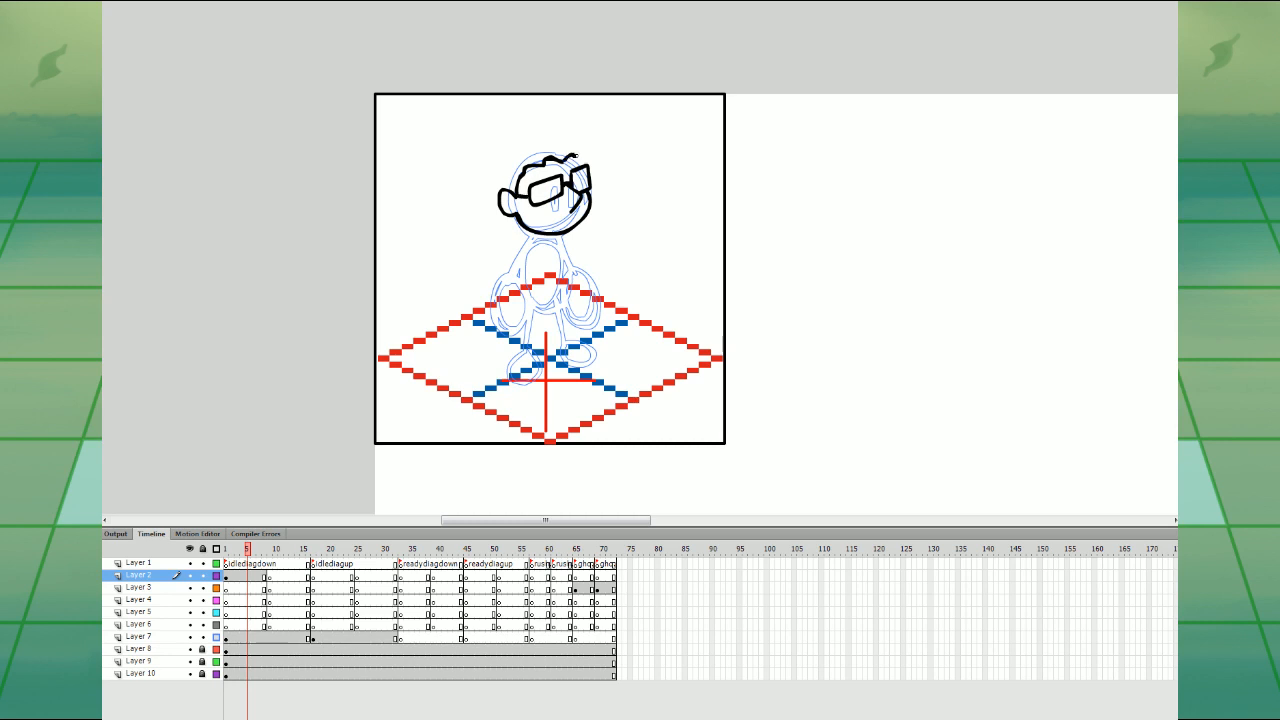
mouse_move(582, 134)
left_mouse_down()
mouse_move(522, 134)
mouse_move(490, 161)
mouse_move(515, 227)
left_mouse_up()
mouse_move(510, 150)
left_mouse_down()
mouse_move(524, 164)
mouse_move(504, 217)
mouse_move(522, 227)
left_mouse_up()
key("ctrl+z")
key("ctrl+z")
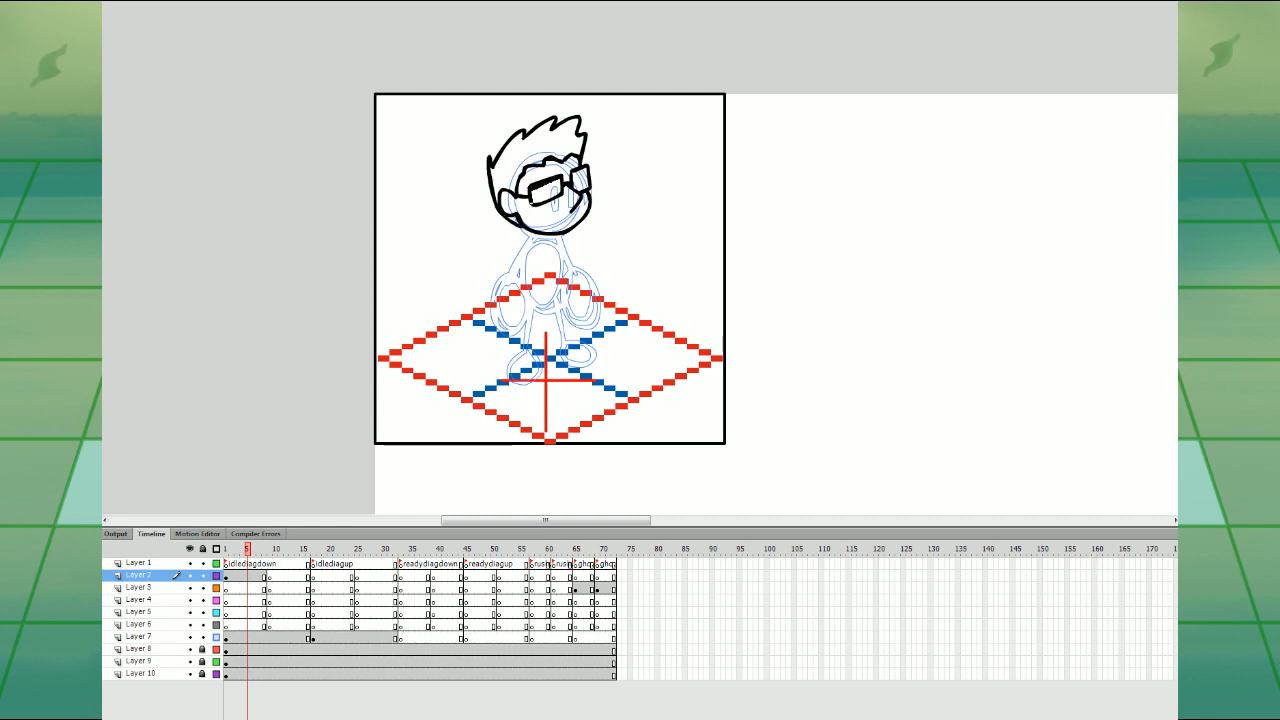
left_click_drag(558, 195, 534, 202)
key("ctrl+z")
left_click_drag(573, 174, 587, 169)
- Make the drawn head on Layer 2 slightly narrower
left_click(253, 576)
left_click(8, 49)
left_click_drag(594, 175, 589, 175)
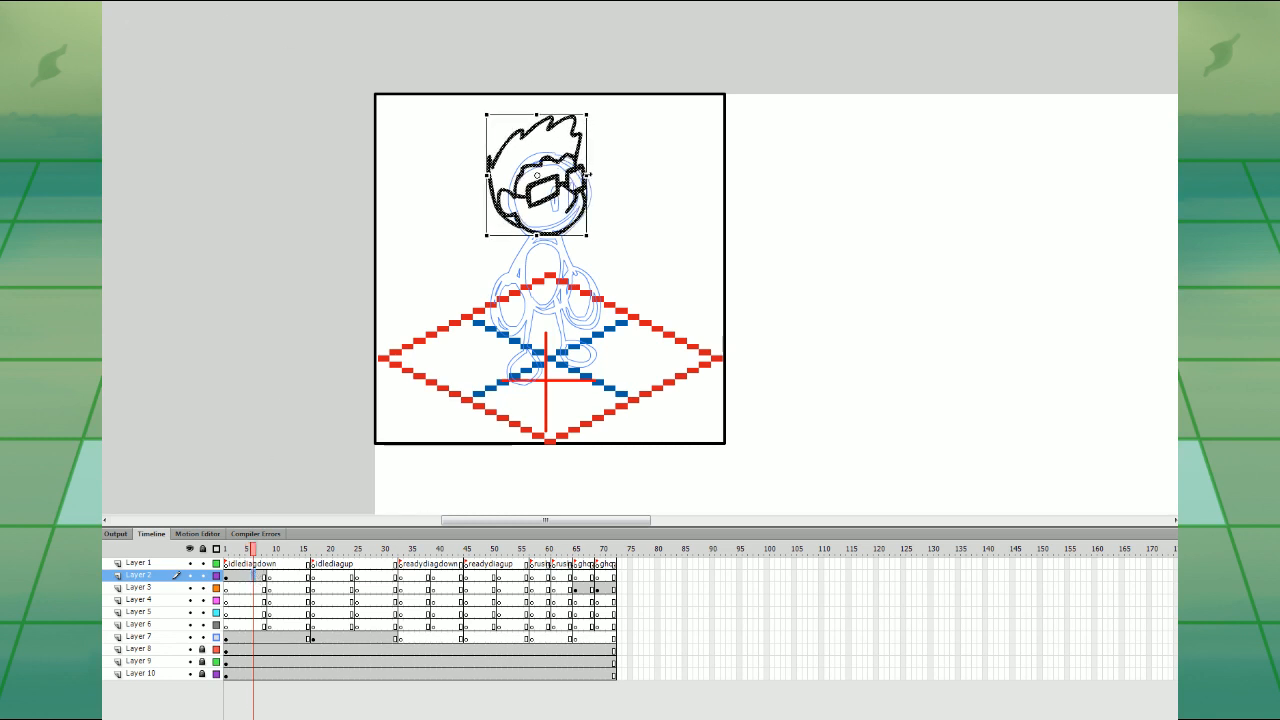
left_click(614, 171)
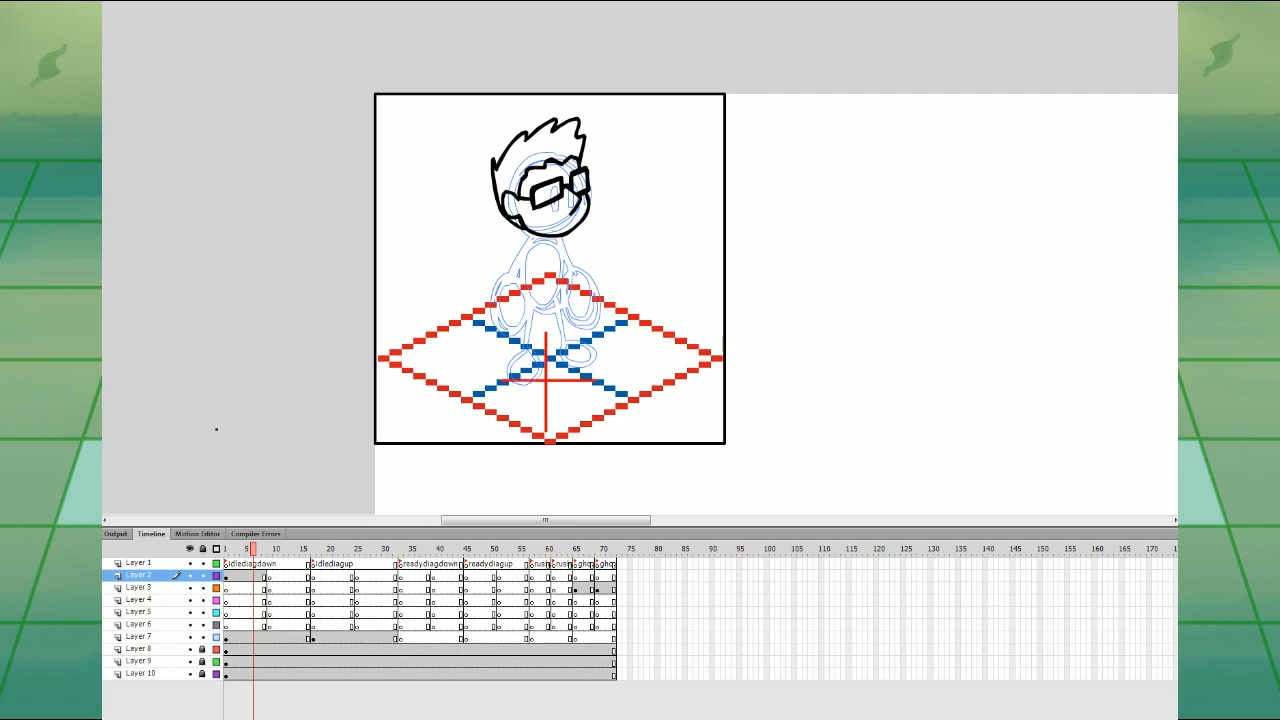
- Draw the neck, collar and vest of the torso on Layer 3 below the head
left_click(247, 588)
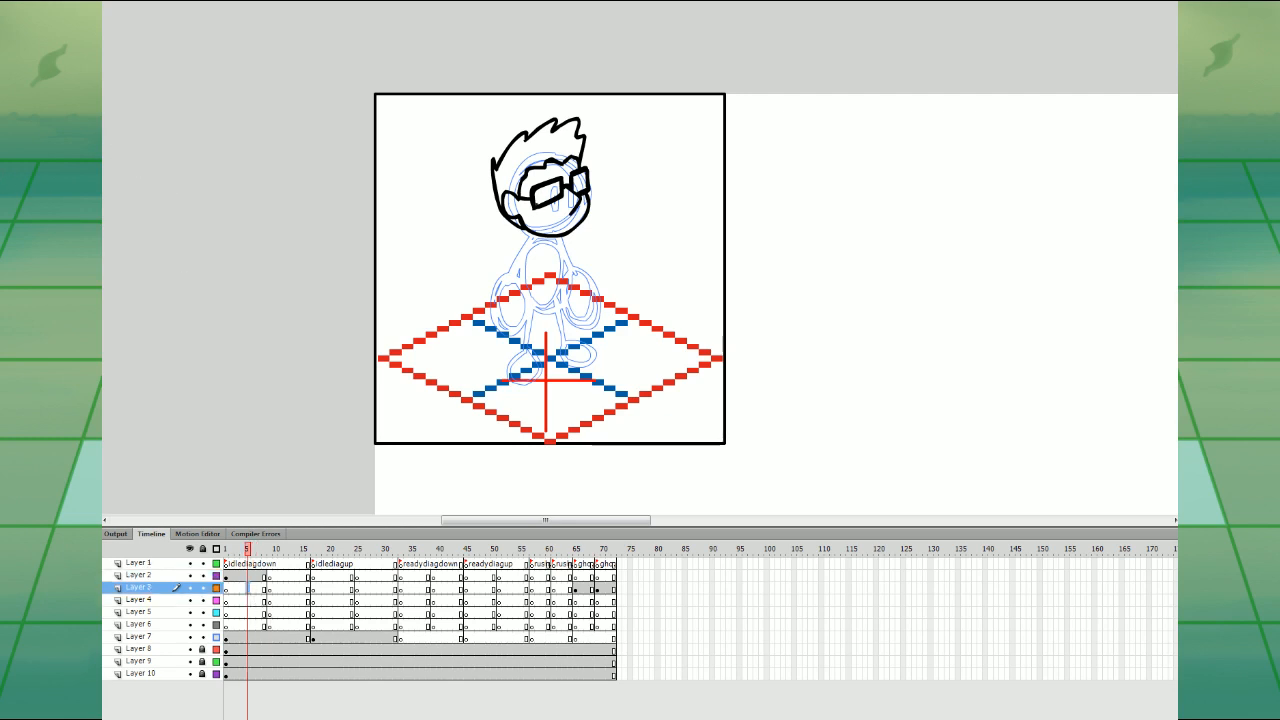
mouse_move(513, 219)
left_mouse_down()
mouse_move(560, 232)
mouse_move(553, 203)
left_mouse_up()
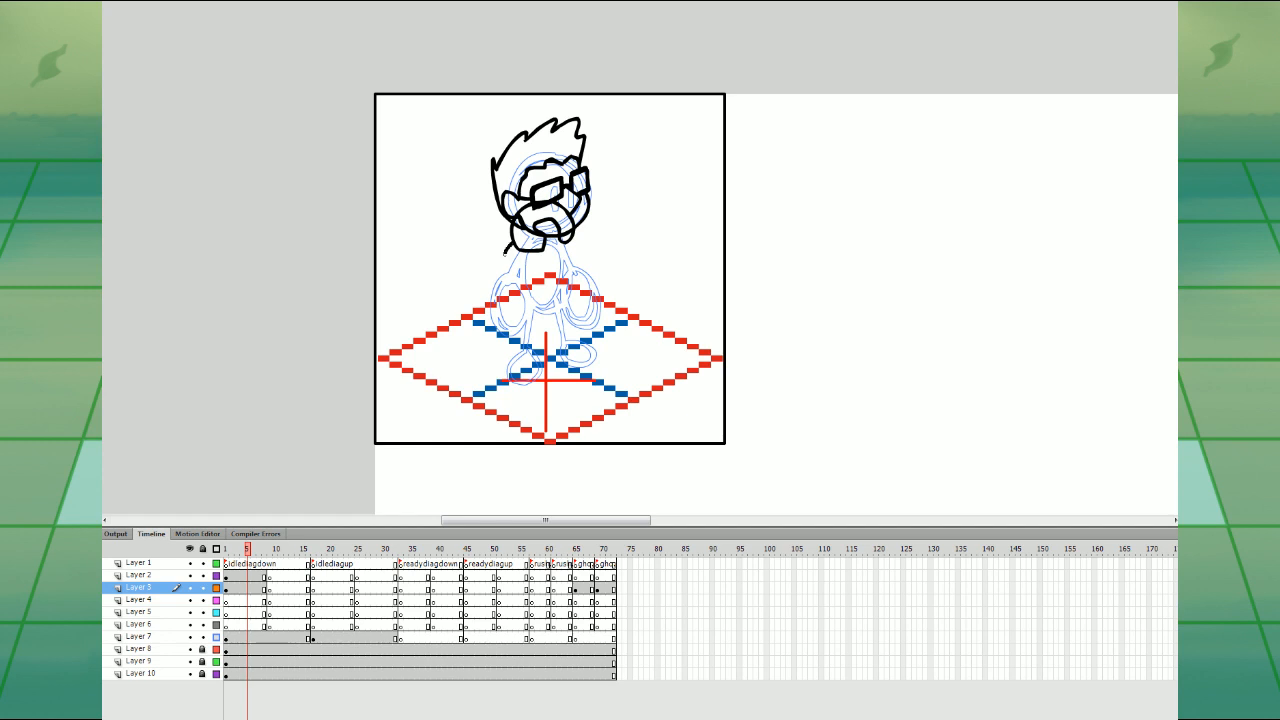
mouse_move(504, 254)
left_mouse_down()
mouse_move(524, 302)
mouse_move(573, 238)
mouse_move(555, 265)
mouse_move(564, 242)
mouse_move(560, 304)
left_mouse_up()
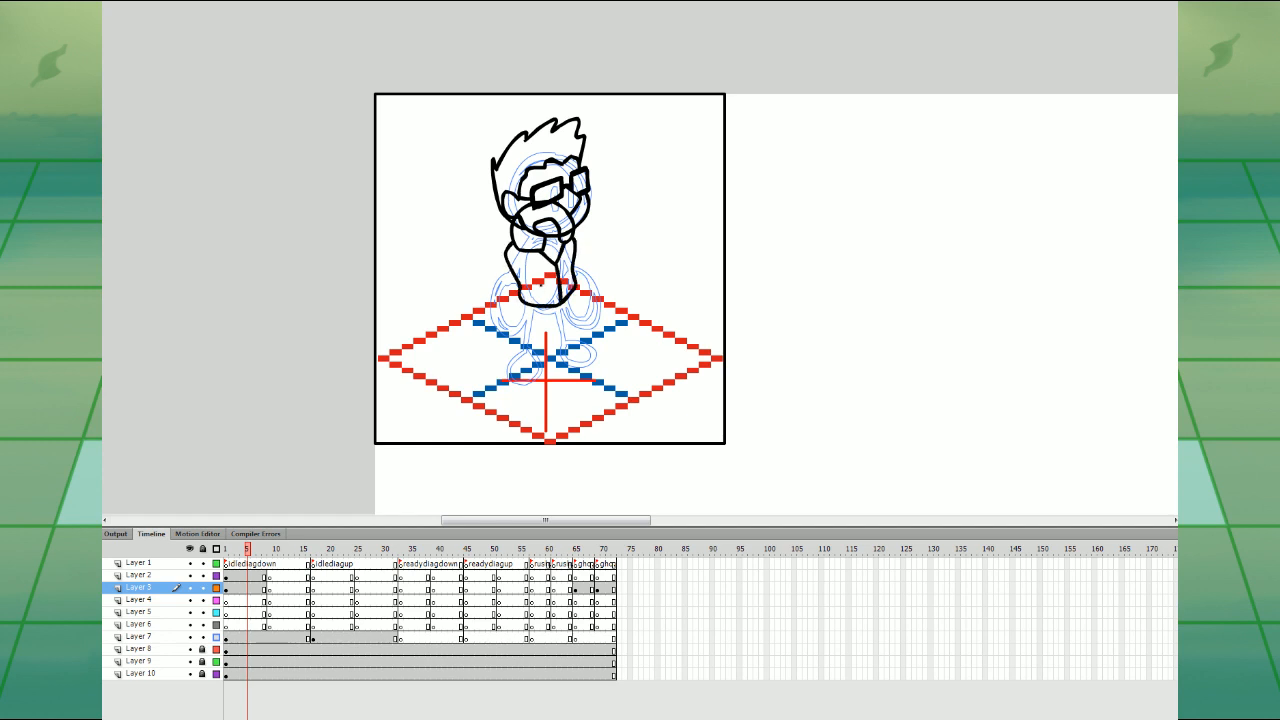
- Draw the hips, baggy trousers, ankles and both feet on Layer 4 over the template figure's legs
left_click(242, 591)
left_click(227, 591)
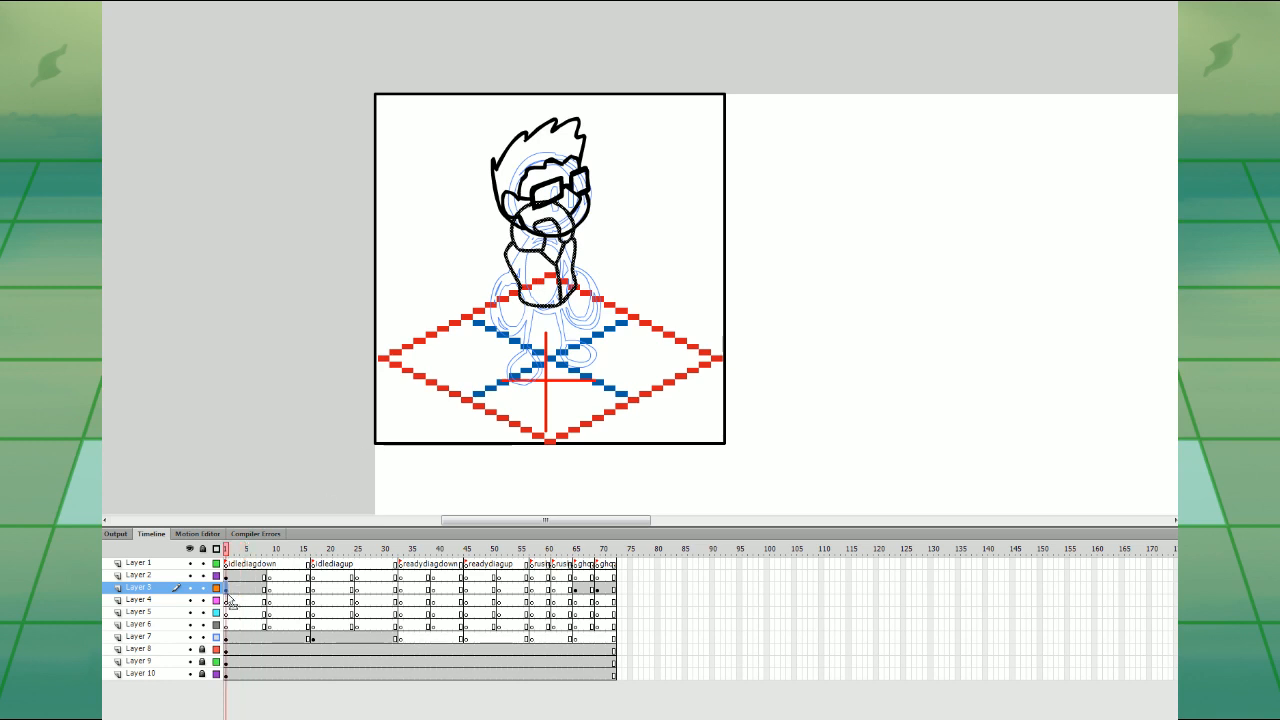
left_click(229, 598)
mouse_move(512, 290)
left_mouse_down()
mouse_move(534, 346)
mouse_move(576, 295)
mouse_move(545, 335)
mouse_move(572, 332)
mouse_move(526, 303)
mouse_move(582, 328)
mouse_move(530, 284)
left_mouse_up()
key("ctrl+z")
key("ctrl+z")
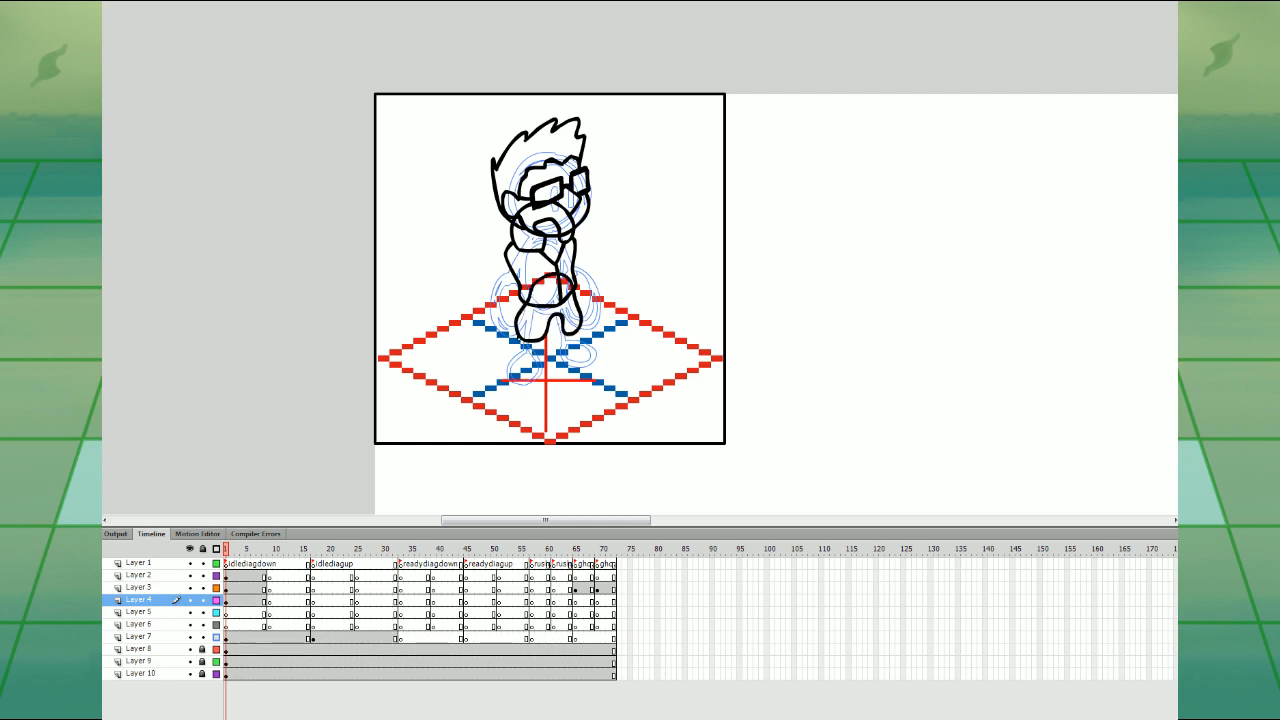
mouse_move(532, 338)
left_mouse_down()
mouse_move(522, 356)
mouse_move(563, 347)
mouse_move(536, 352)
mouse_move(580, 361)
mouse_move(577, 341)
mouse_move(562, 357)
mouse_move(577, 341)
mouse_move(566, 345)
left_mouse_up()
key("ctrl+z")
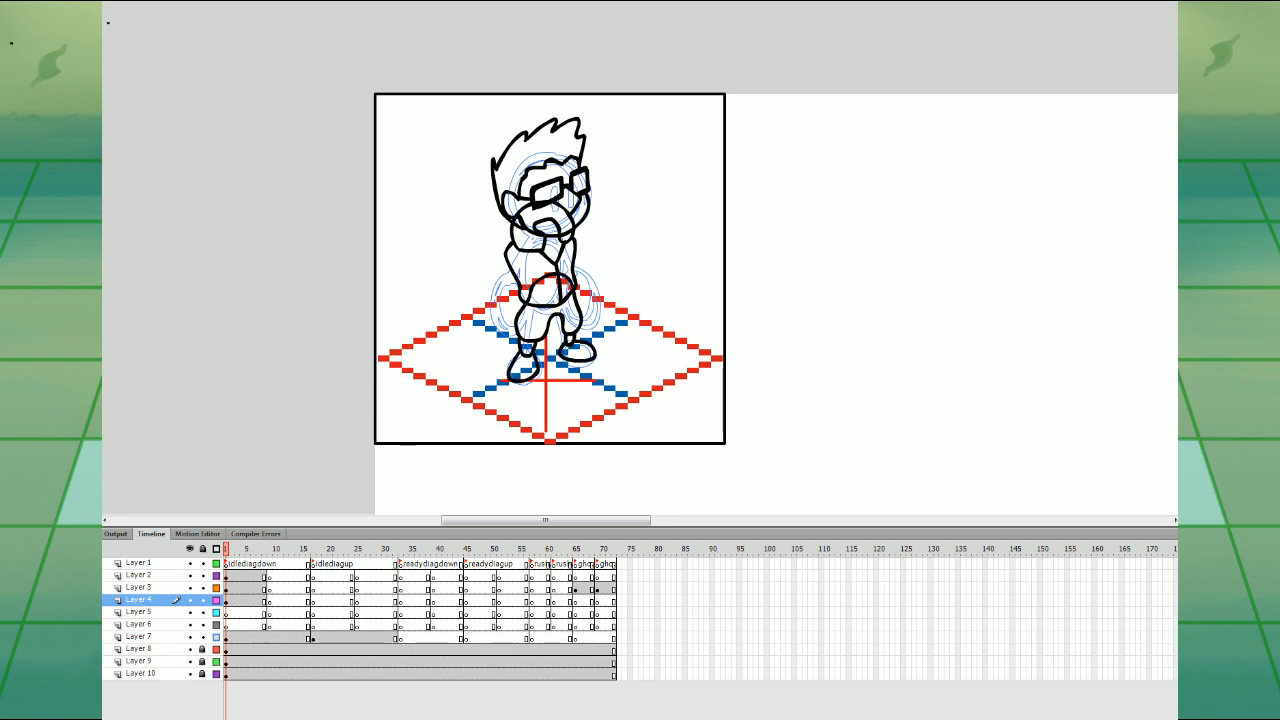
- Free Layer 3 by shifting torso and legs to Layers 4 and 5, and draw the near arm and hand on Layer 3
double_click(564, 327)
double_click(564, 328)
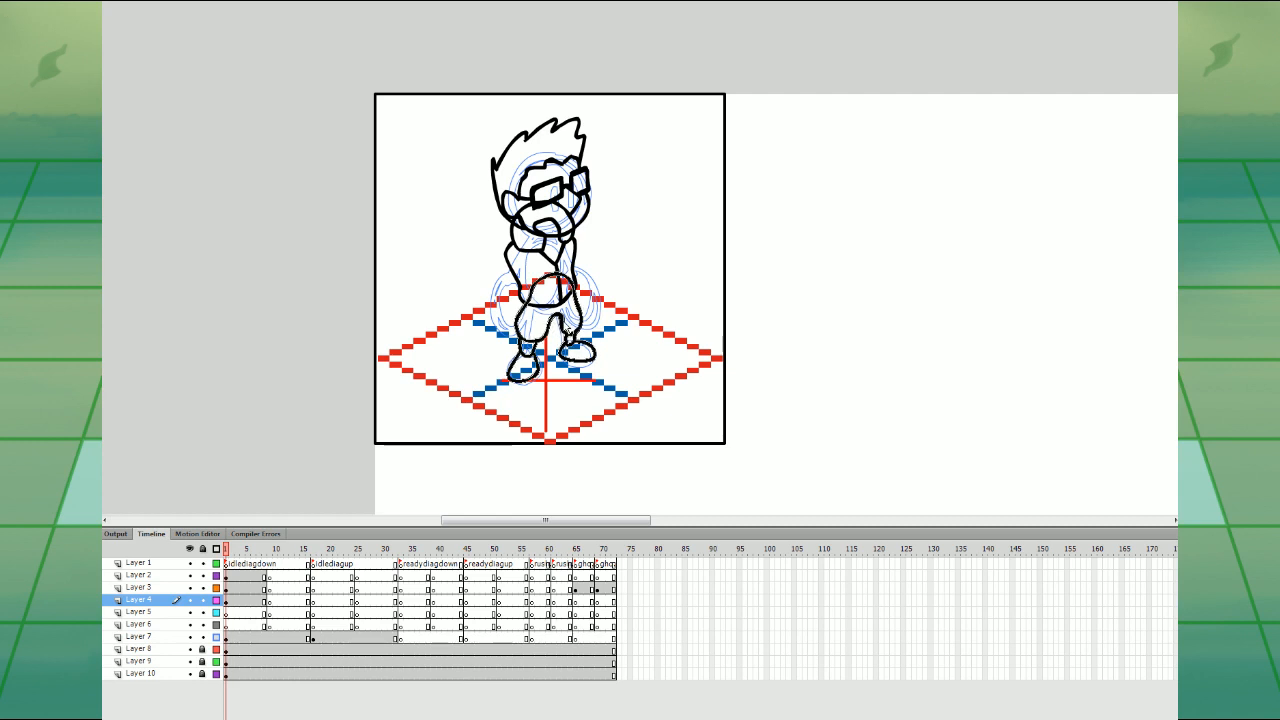
left_click(584, 299)
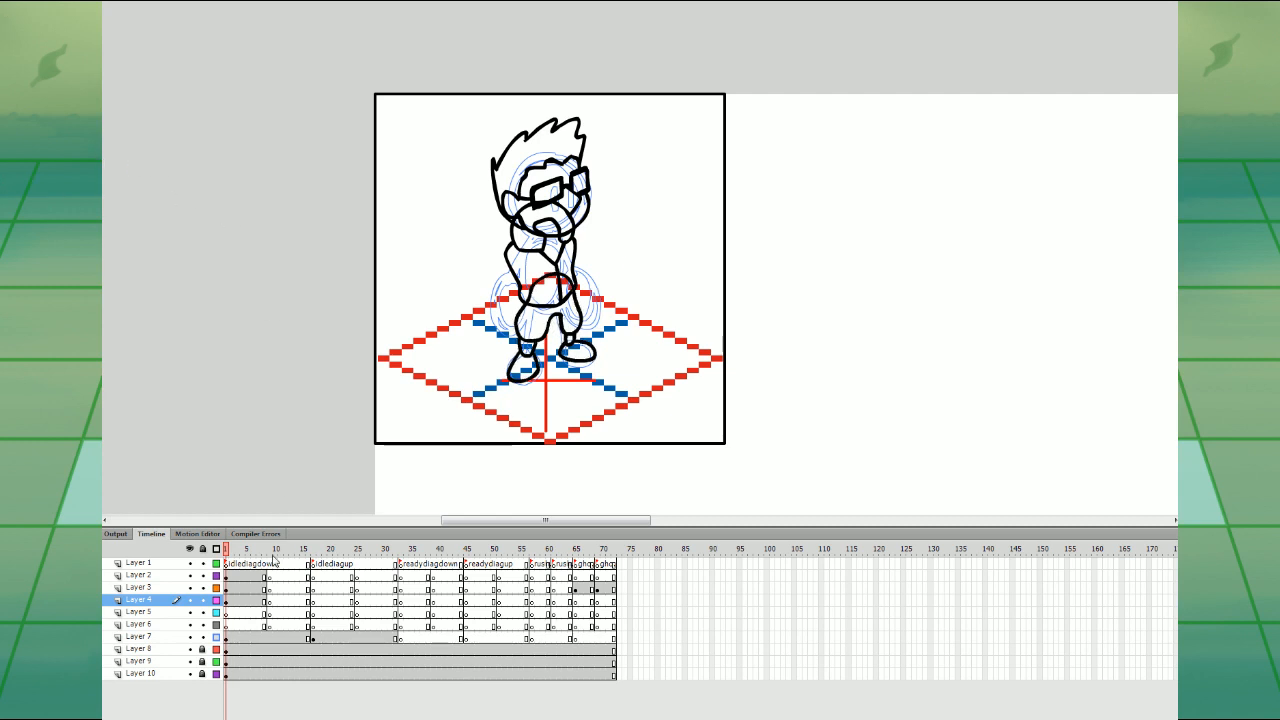
left_click(242, 612)
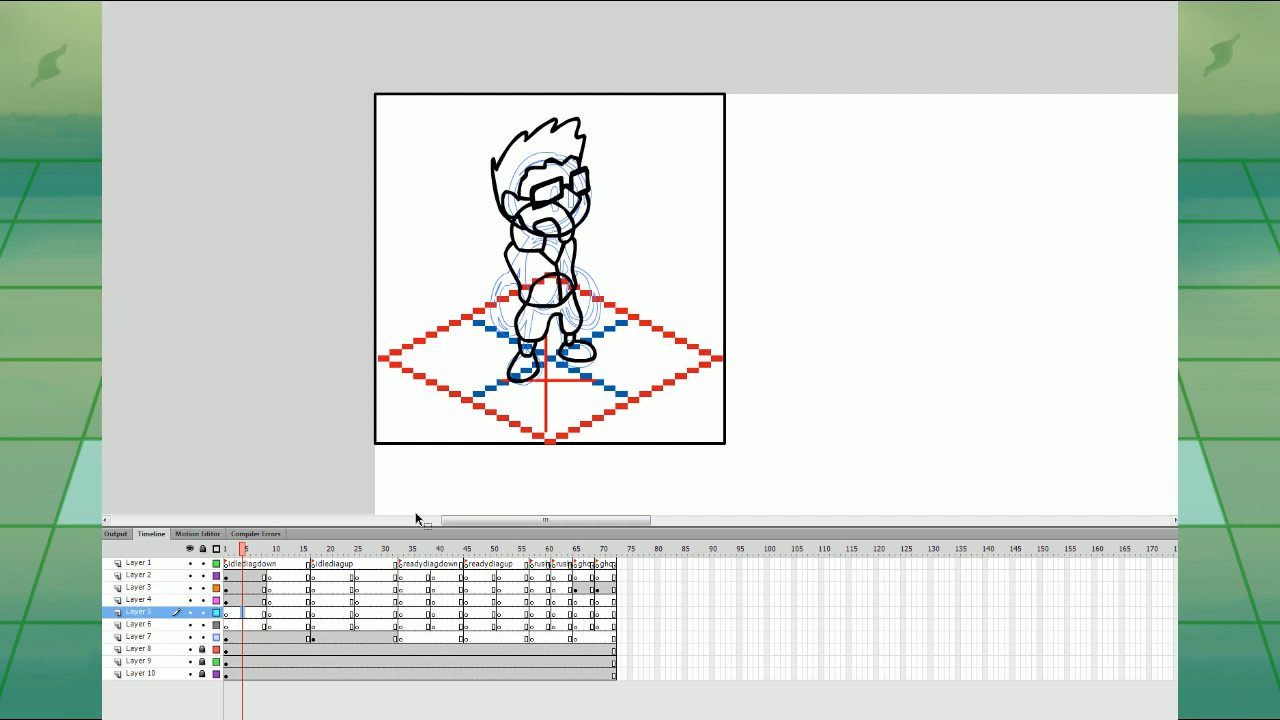
left_click(227, 589)
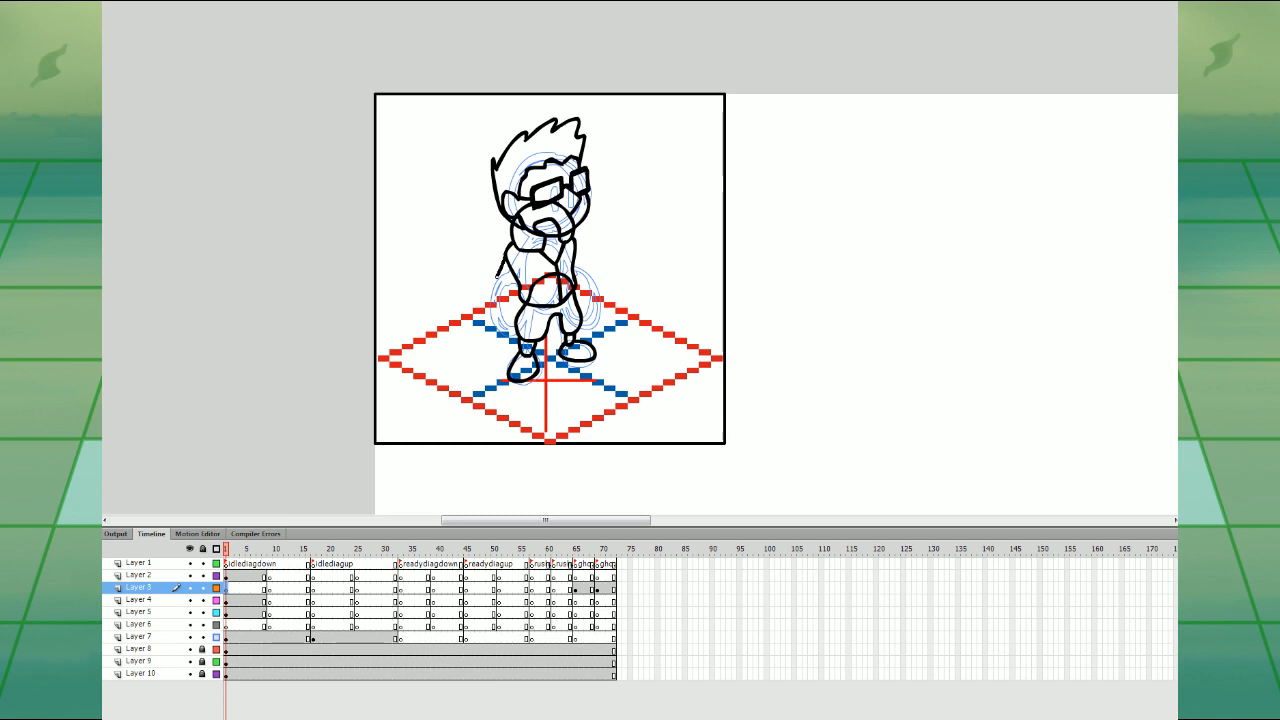
mouse_move(497, 277)
left_mouse_down()
mouse_move(491, 289)
mouse_move(521, 266)
mouse_move(508, 254)
left_mouse_up()
key("ctrl+z")
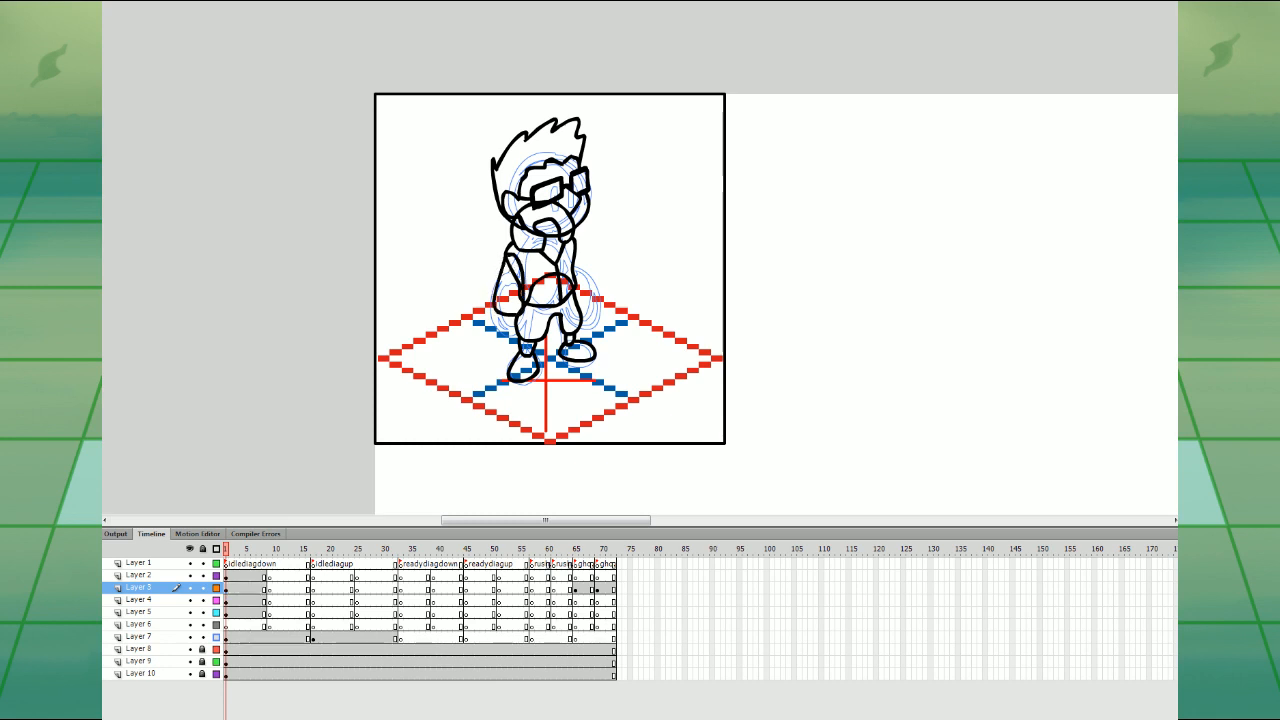
left_click_drag(497, 313, 518, 319)
- Fill the sprite's hair with orange and the face, ear and hand with the greyish skin tone
left_click(548, 160)
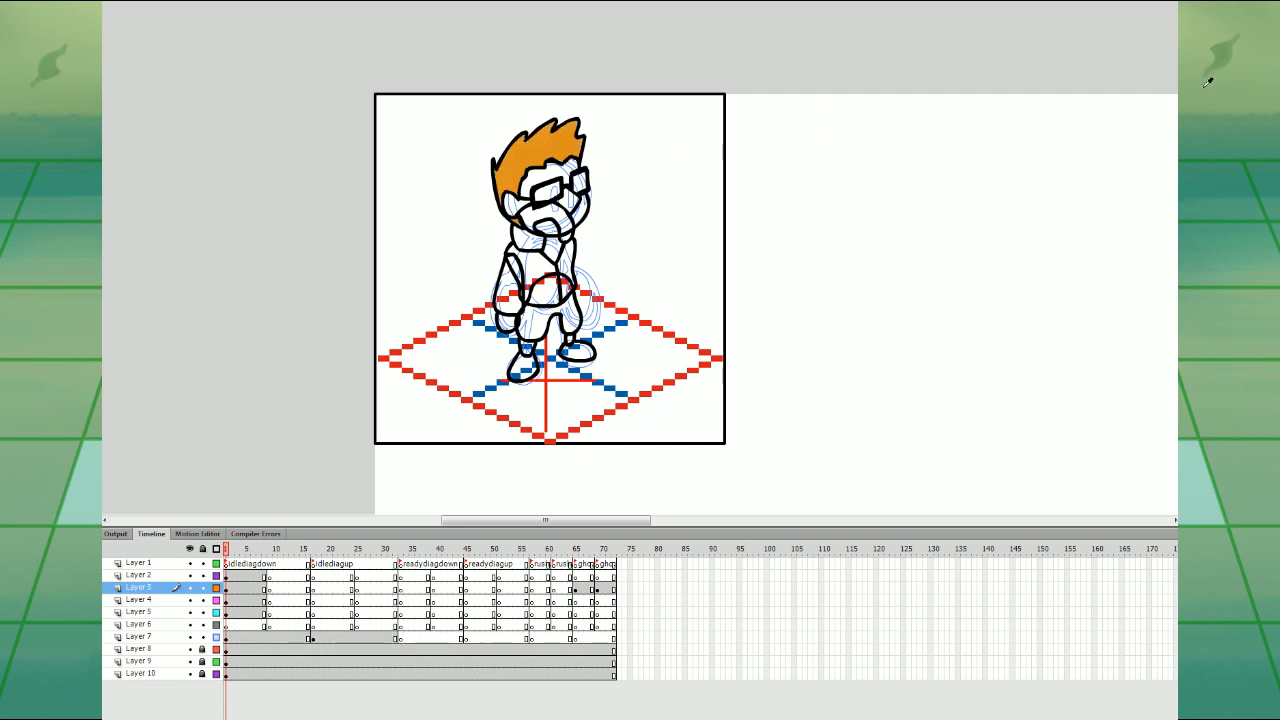
left_click(547, 177)
left_click(562, 203)
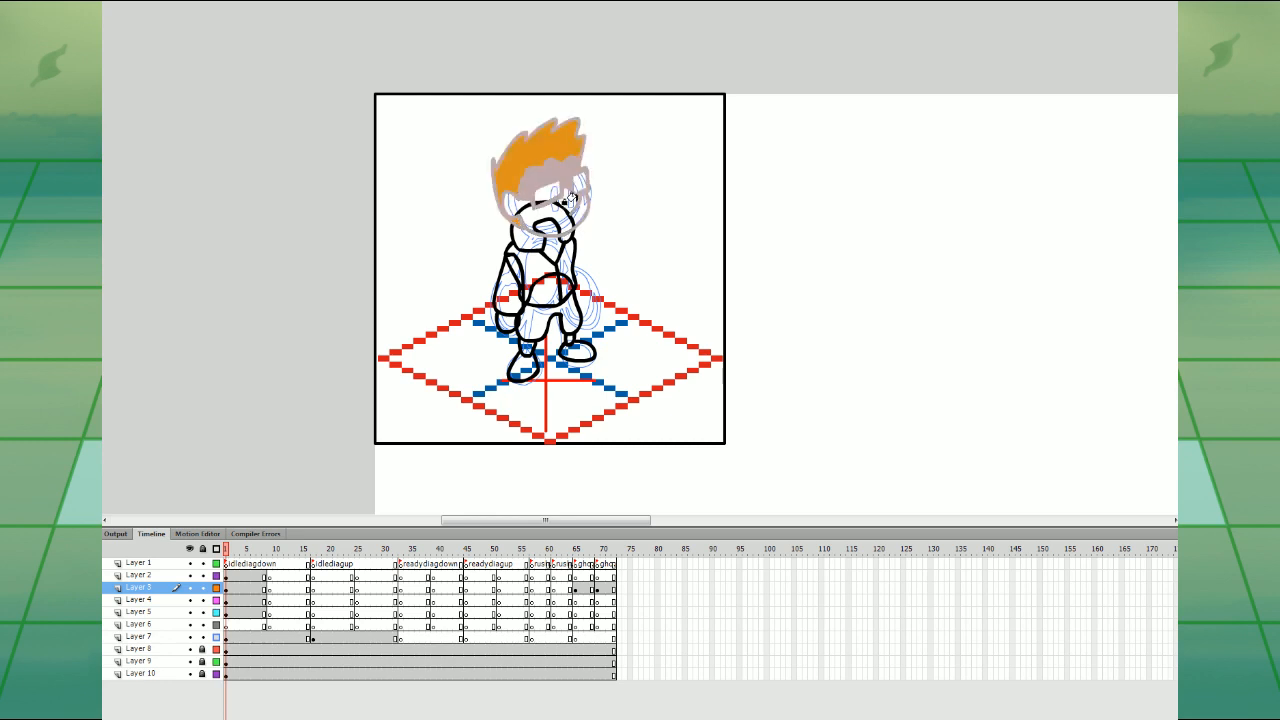
left_click(575, 204)
key("ctrl+z")
key("ctrl+z")
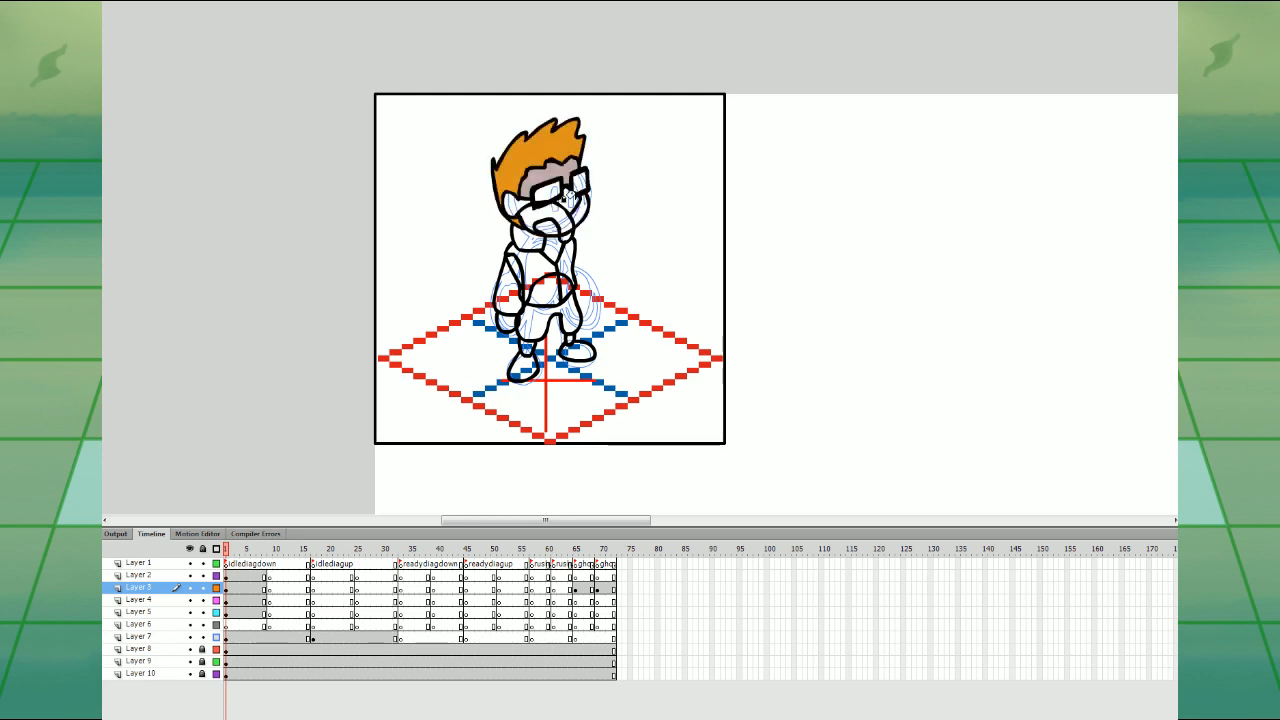
left_click(570, 200)
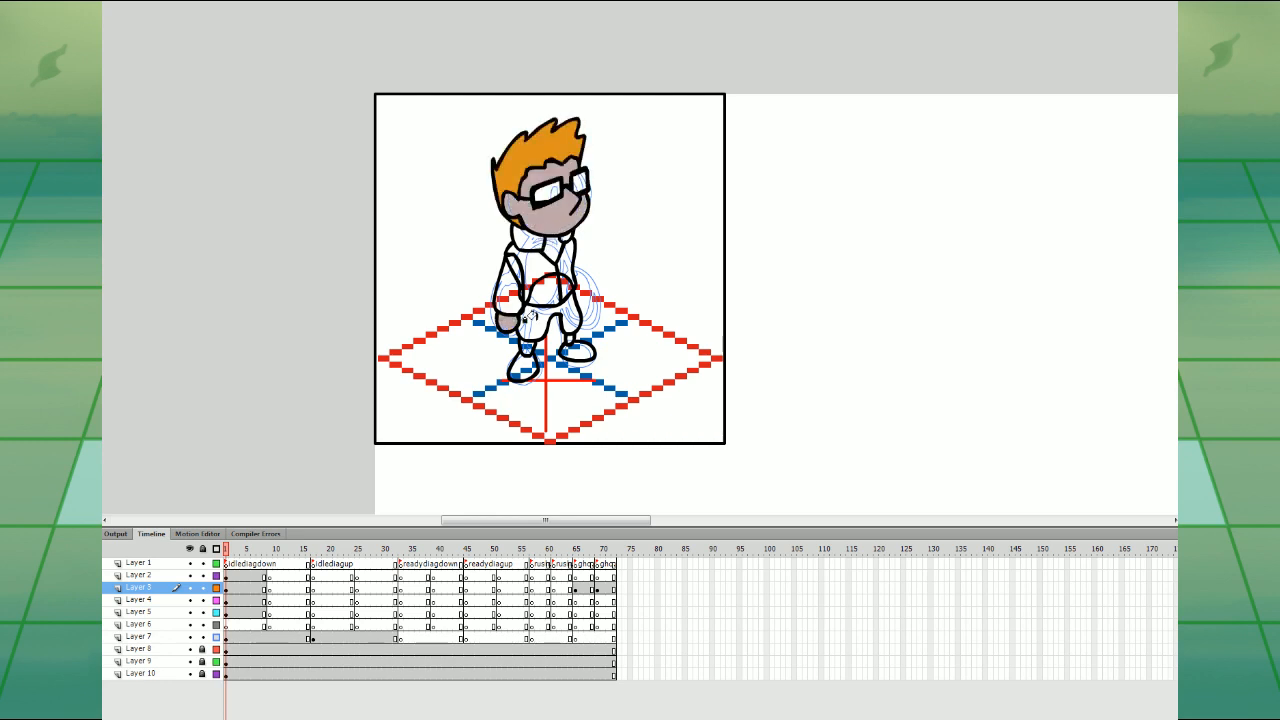
- Fill the sleeve, shirt front, trousers and both shoes with dark brown
left_click(1238, 143)
left_click(509, 286)
left_click(549, 249)
left_click(531, 326)
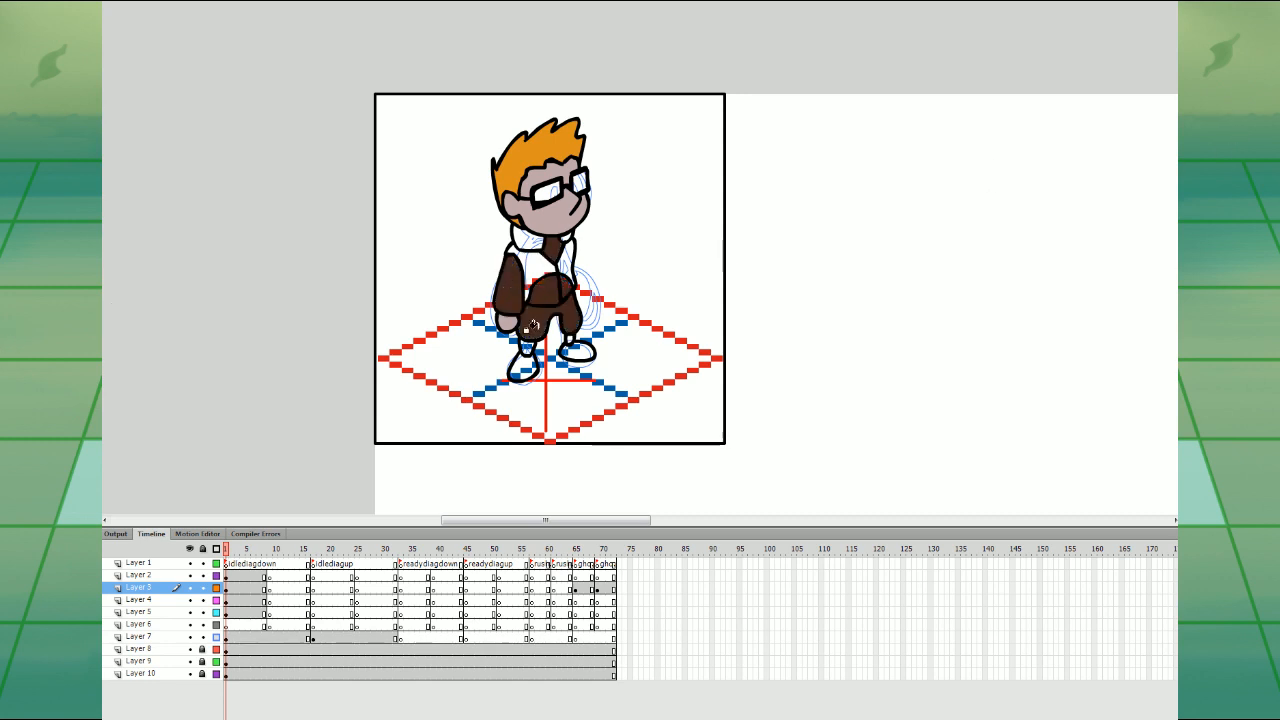
left_click(531, 336)
left_click(521, 369)
left_click(558, 346)
left_click(578, 350)
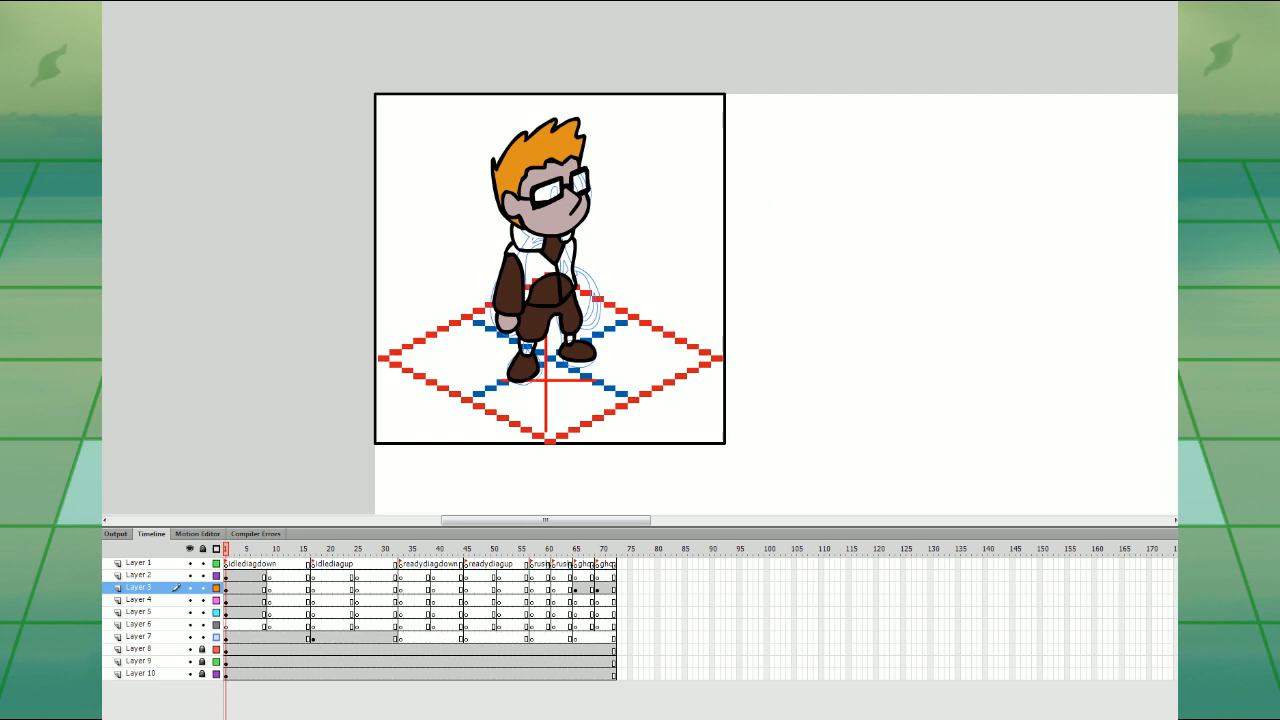
- Fill the glasses' lenses with off-white and the collar and vest with reddish brown
left_click(545, 192)
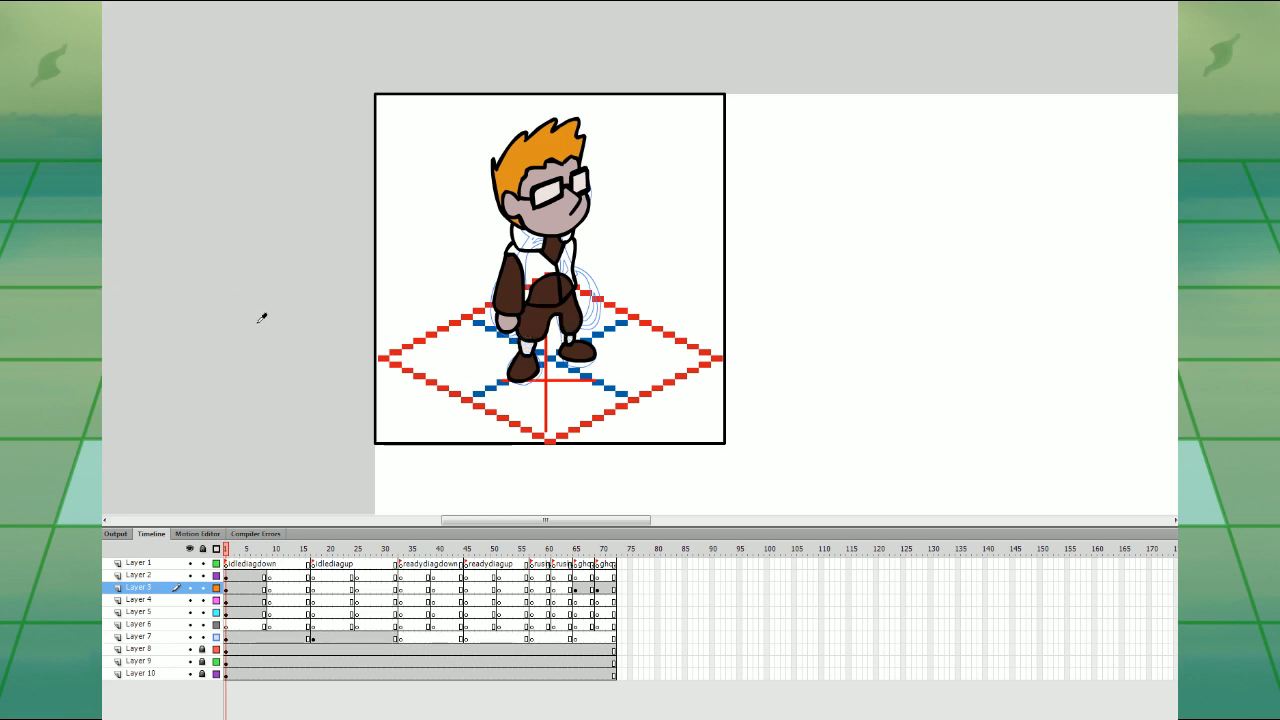
left_click(525, 248)
left_click(568, 234)
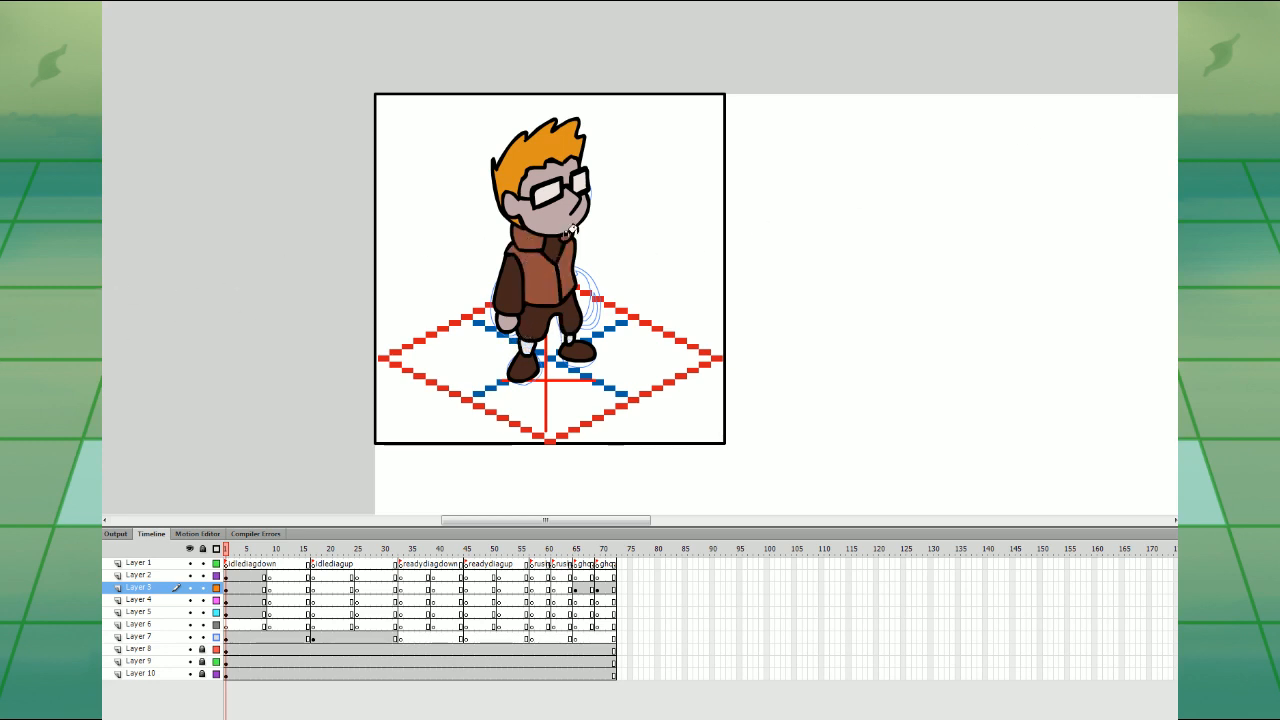
- Copy the near arm to Layer 6 and place it behind the torso as the far arm
left_click(233, 588)
left_click_drag(233, 588, 230, 624)
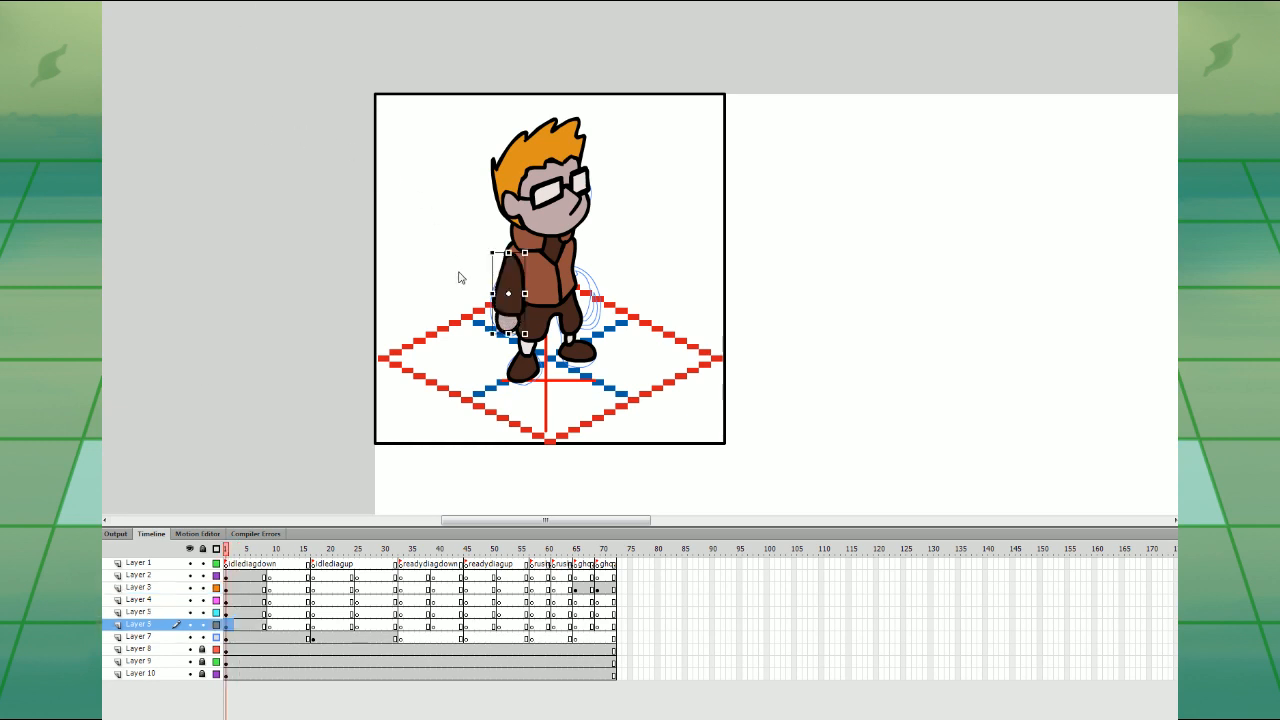
left_click_drag(503, 277, 567, 262)
left_click_drag(596, 318, 585, 268)
left_click(620, 291)
- Copy the keyframes of Layers 2 to 6 to frame 9 of idlediagdown, and lower the head slightly there
left_click_drag(265, 624, 265, 577)
left_click_drag(265, 580, 270, 580)
left_click(281, 575)
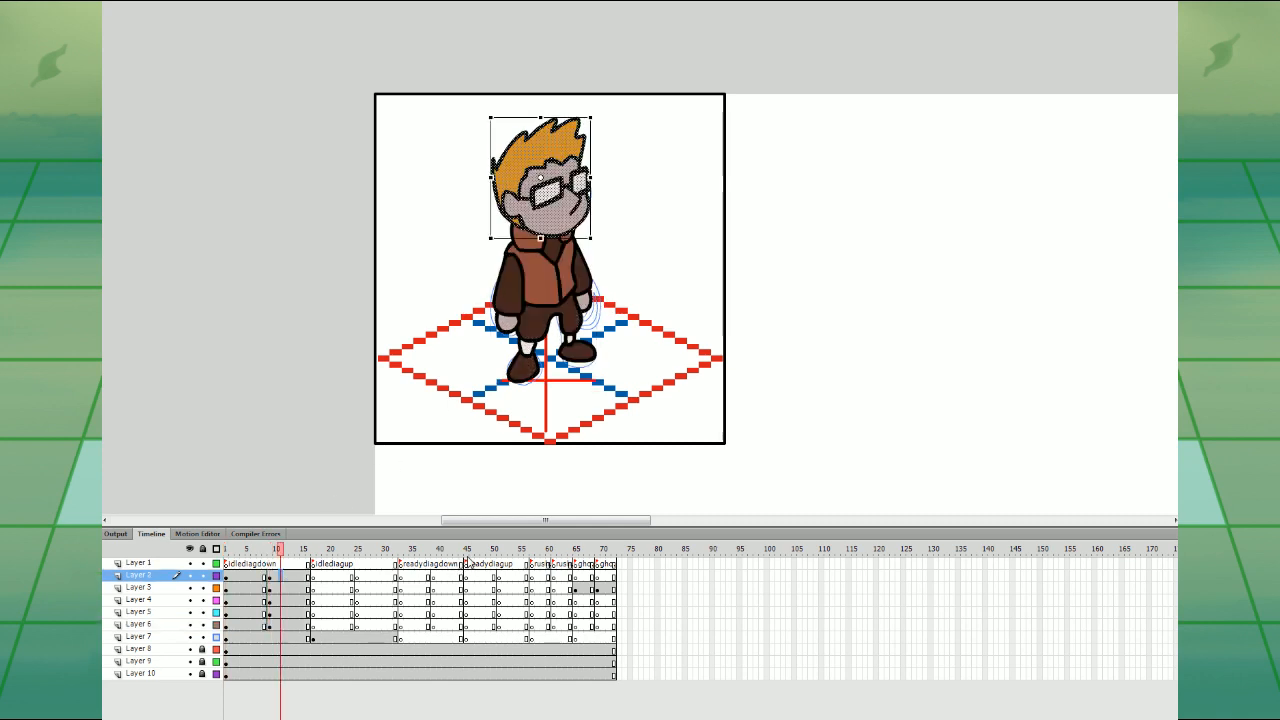
left_click(297, 600)
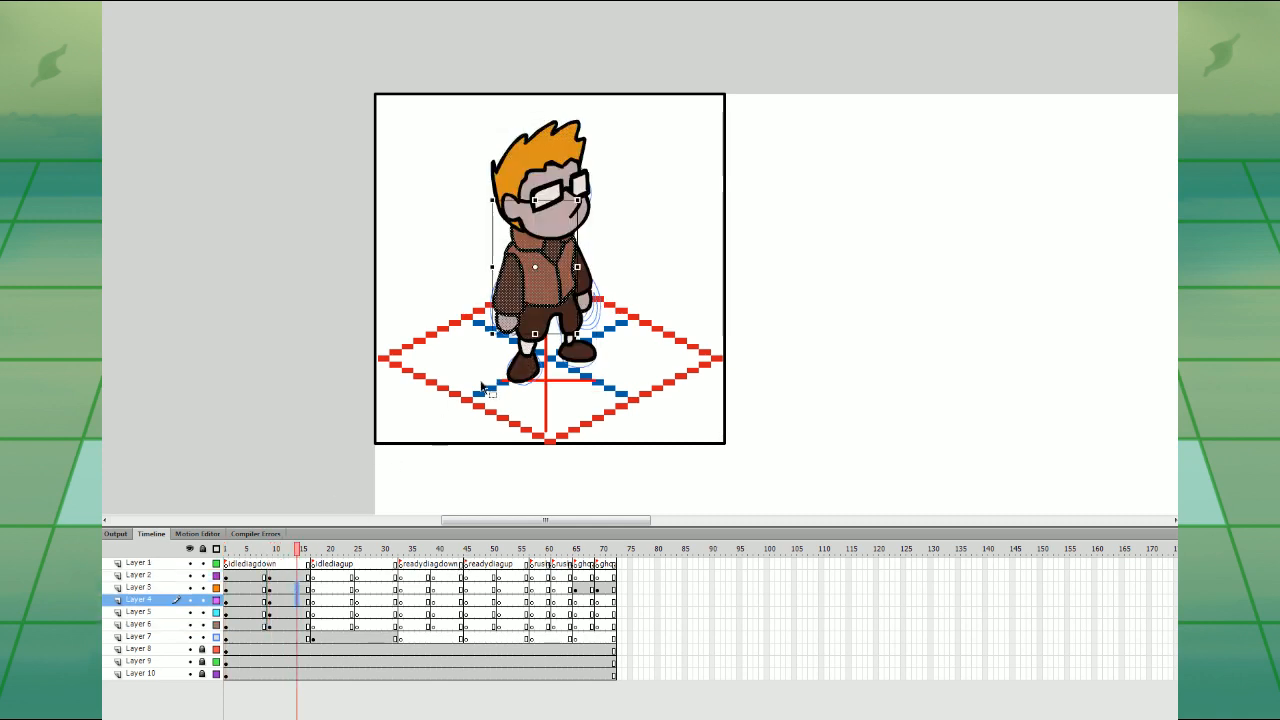
- Swing both arms slightly outward from the body in the second idlediagdown pose
left_click(297, 591)
left_click_drag(536, 336, 532, 338)
key("Left")
key("Left")
key("Left")
left_click(297, 622)
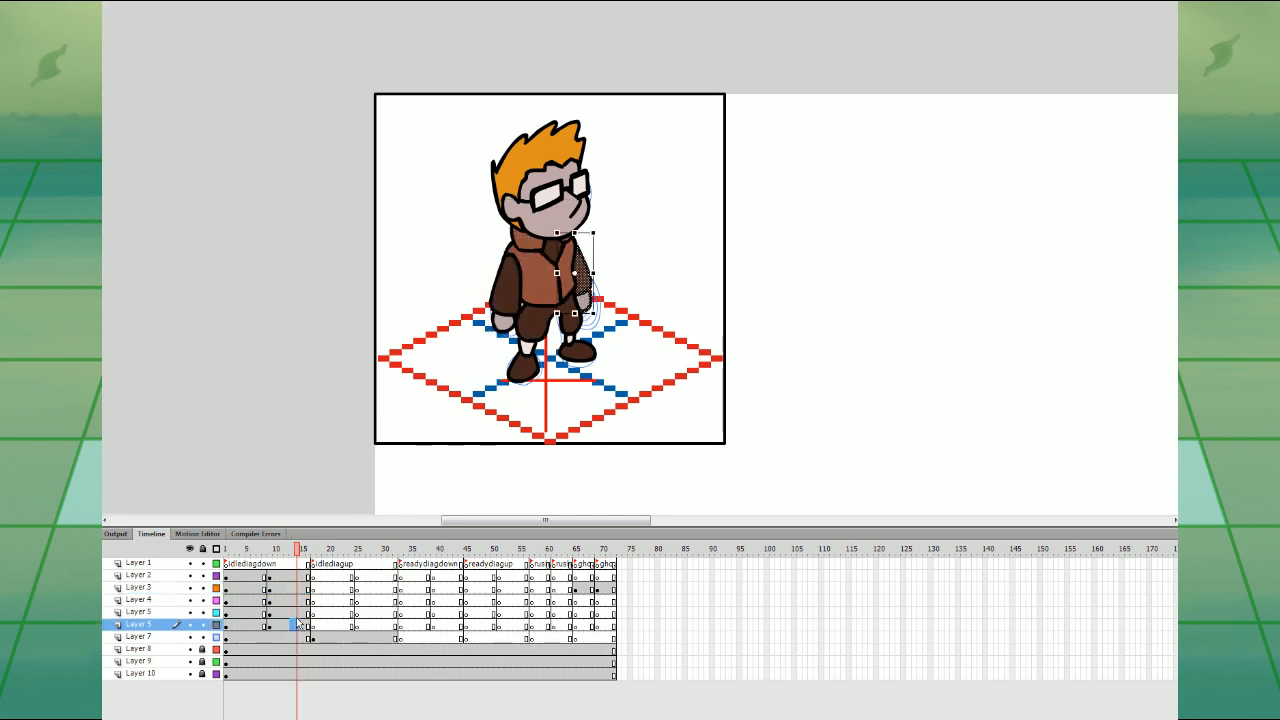
left_click_drag(601, 315, 606, 312)
key("Right")
key("Right")
- Nudge the head, torso and arms slightly down and towards the figure's back in the second idlediagdown pose, leaving the legs in place
left_click(287, 603)
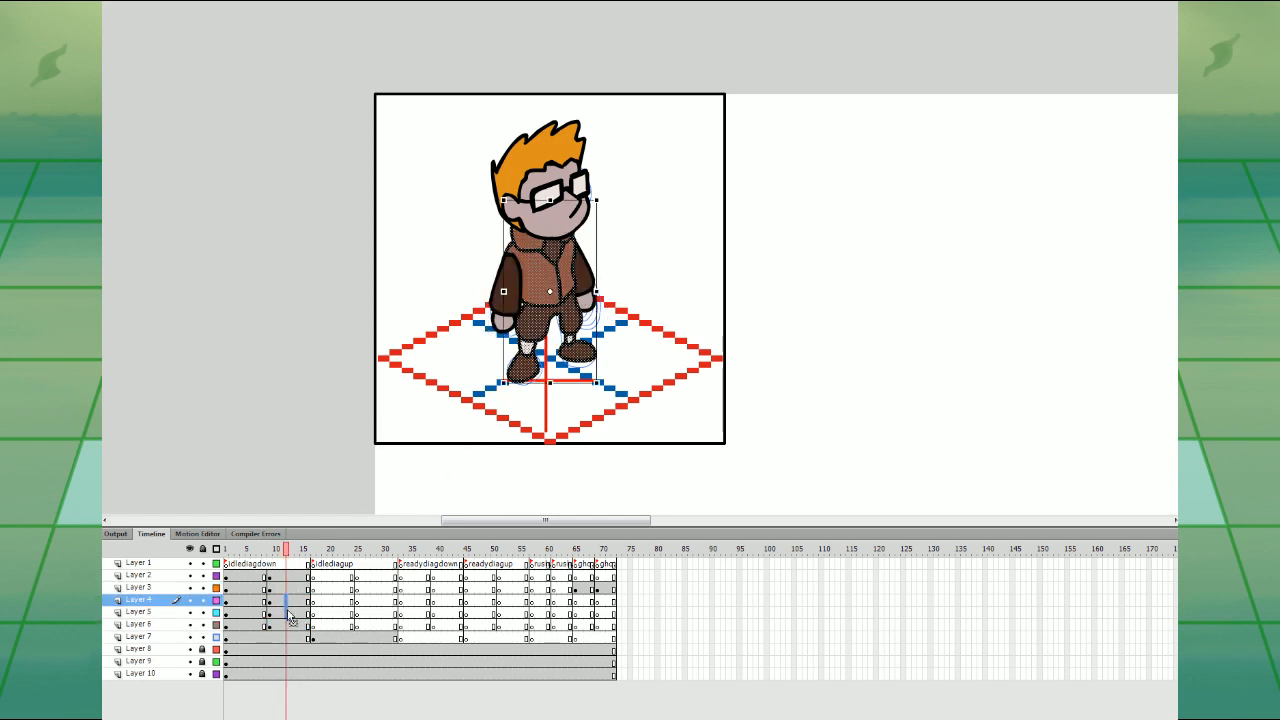
left_click(290, 611)
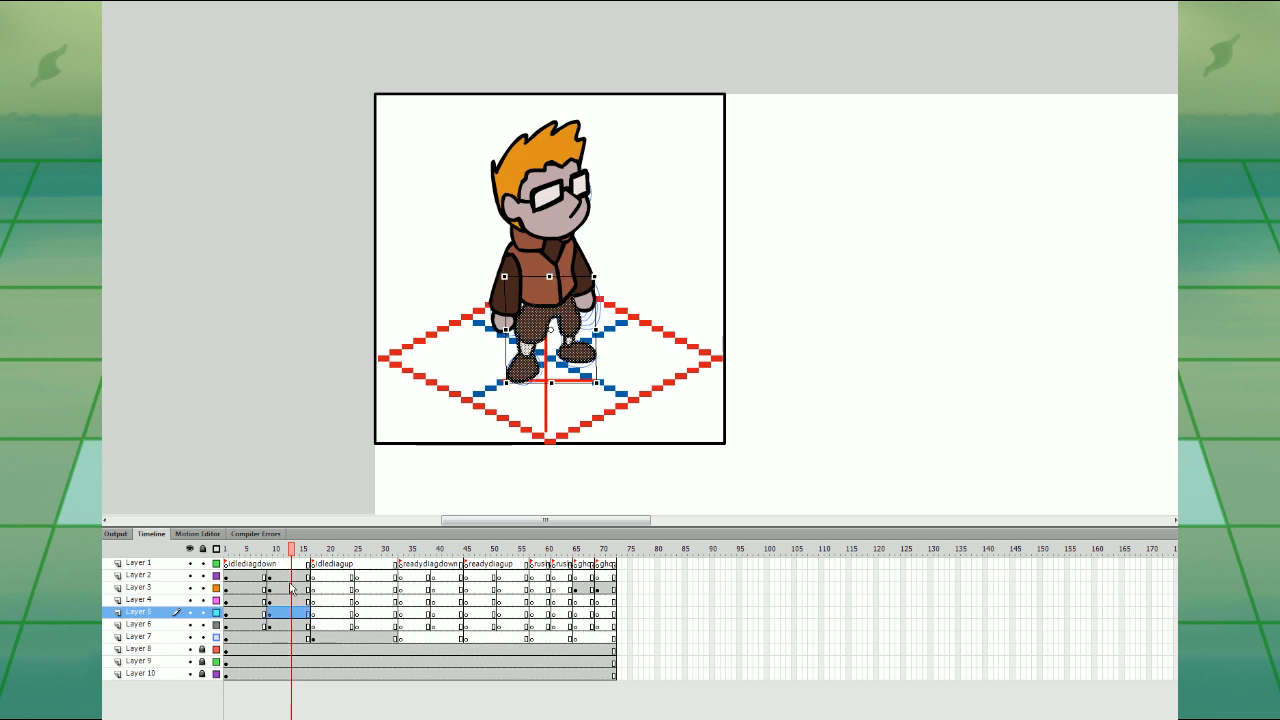
left_click_drag(291, 600, 291, 576)
double_click(587, 262, "shift")
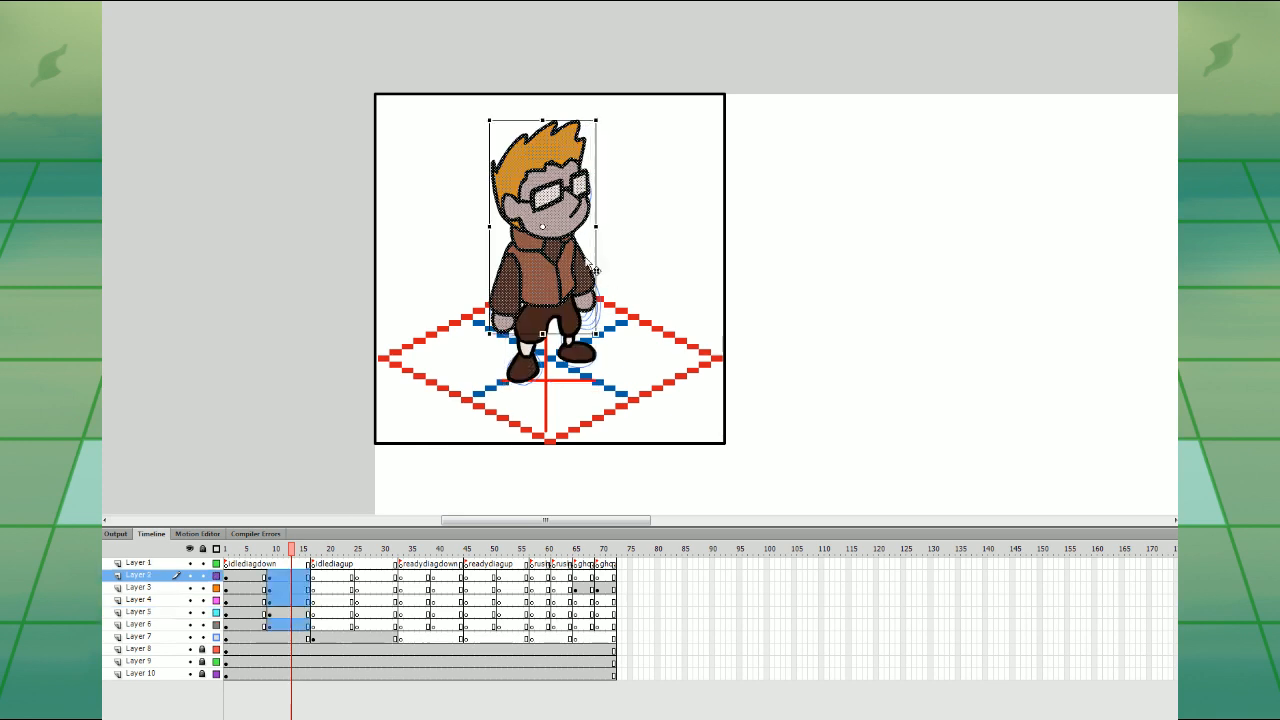
left_click(280, 587)
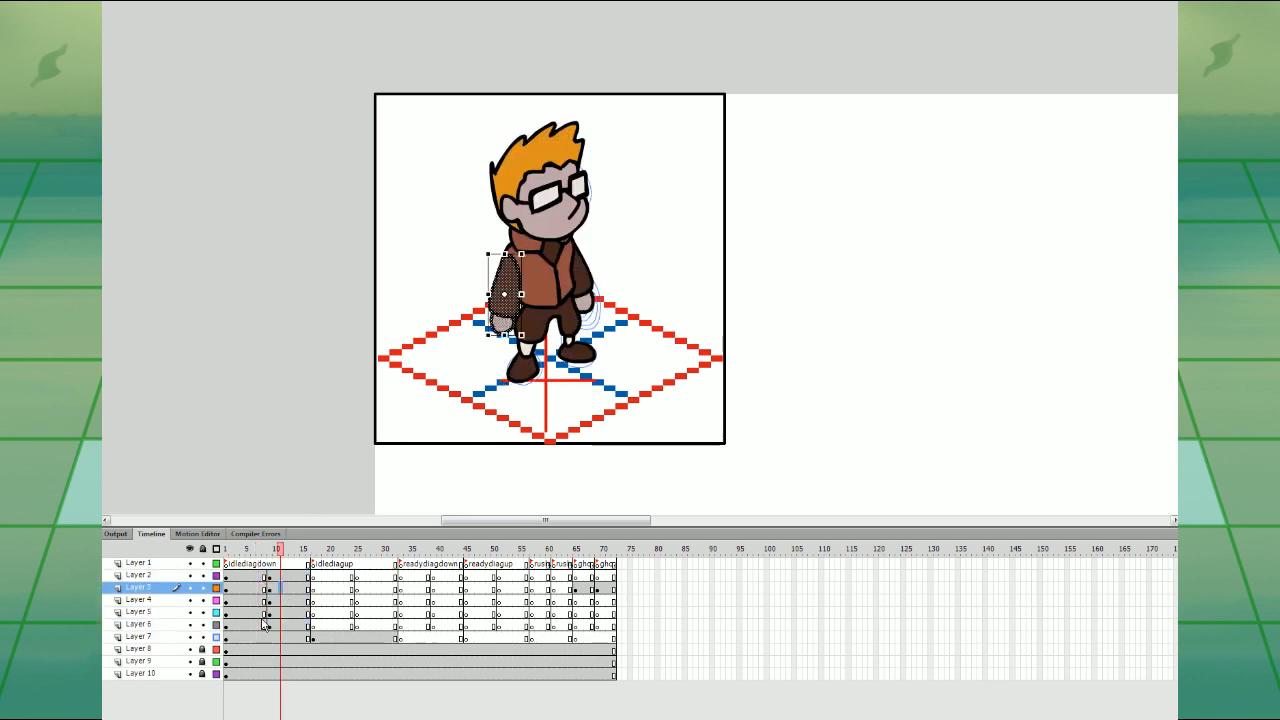
- Copy the first idlediagdown pose on Layers 2 to 6 to frame 25 of idlediagup, and turn on onion skinning
left_click(266, 576)
left_click(354, 576)
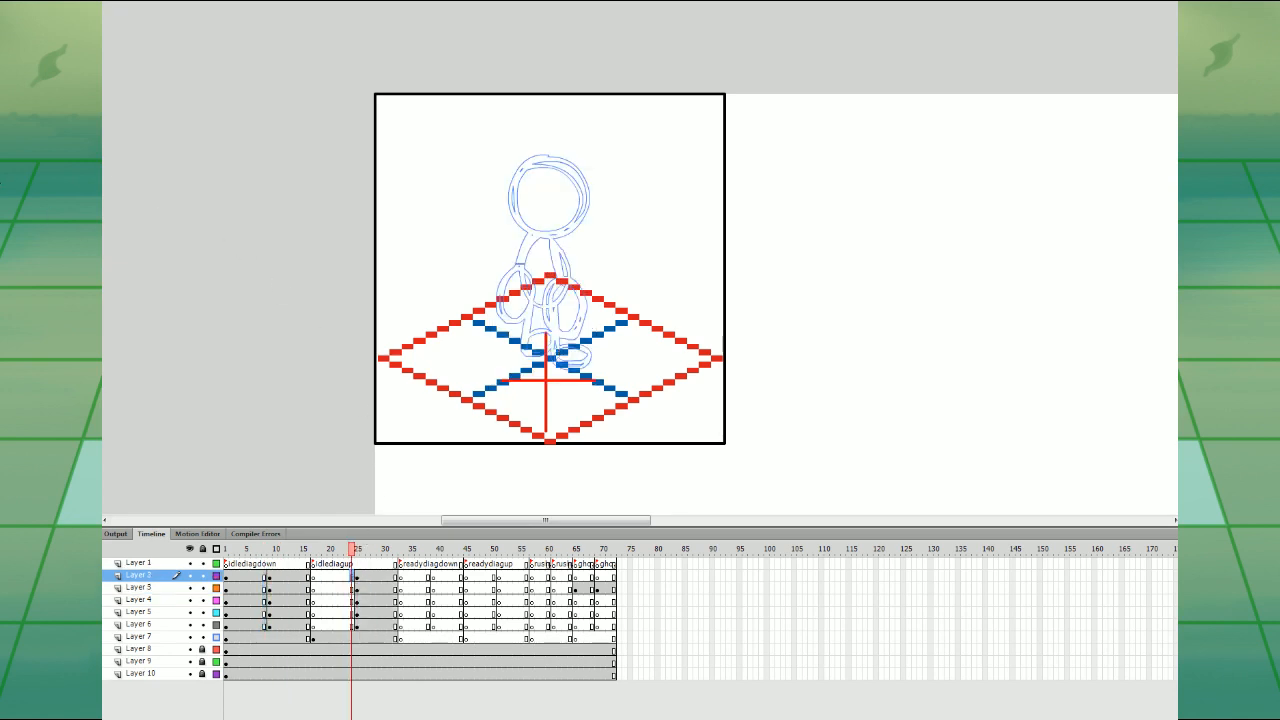
key("alt+shift+o")
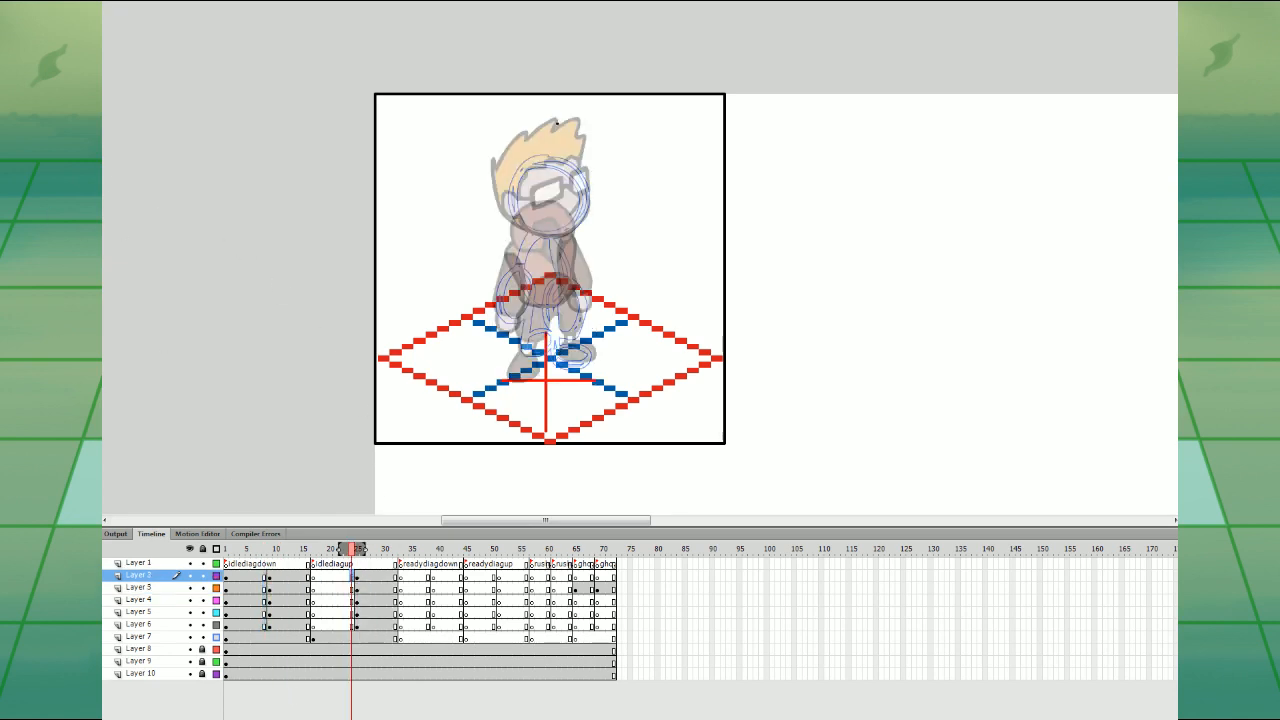
- Draw the back view in idlediagup: spiky-haired head with ear on Layer 2, and collar and torso on Layer 3
mouse_move(556, 121)
left_mouse_down()
mouse_move(493, 172)
mouse_move(501, 212)
mouse_move(542, 234)
mouse_move(573, 220)
mouse_move(524, 233)
mouse_move(580, 181)
mouse_move(594, 186)
mouse_move(582, 218)
mouse_move(574, 228)
mouse_move(587, 150)
mouse_move(576, 118)
left_mouse_up()
key("ctrl+z")
left_click(353, 588)
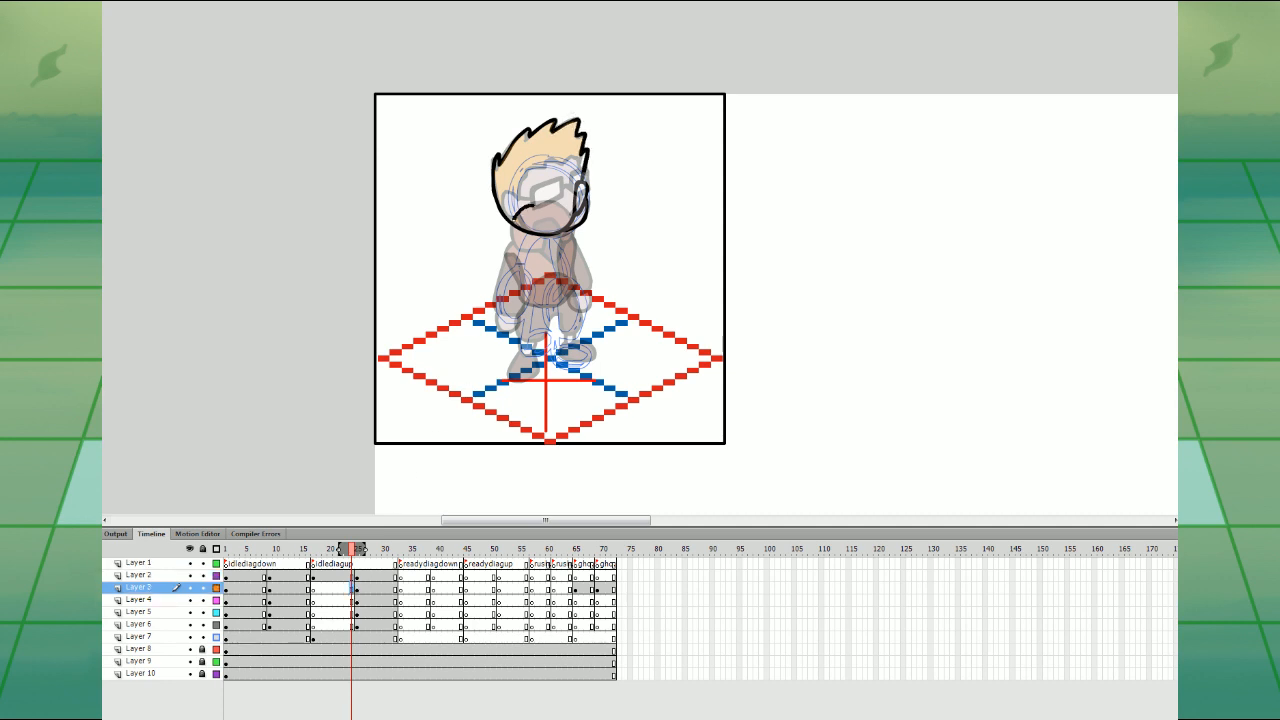
mouse_move(514, 219)
left_mouse_down()
mouse_move(567, 244)
mouse_move(570, 213)
mouse_move(514, 246)
mouse_move(552, 255)
mouse_move(572, 228)
mouse_move(514, 217)
mouse_move(518, 297)
left_mouse_up()
key("ctrl+z")
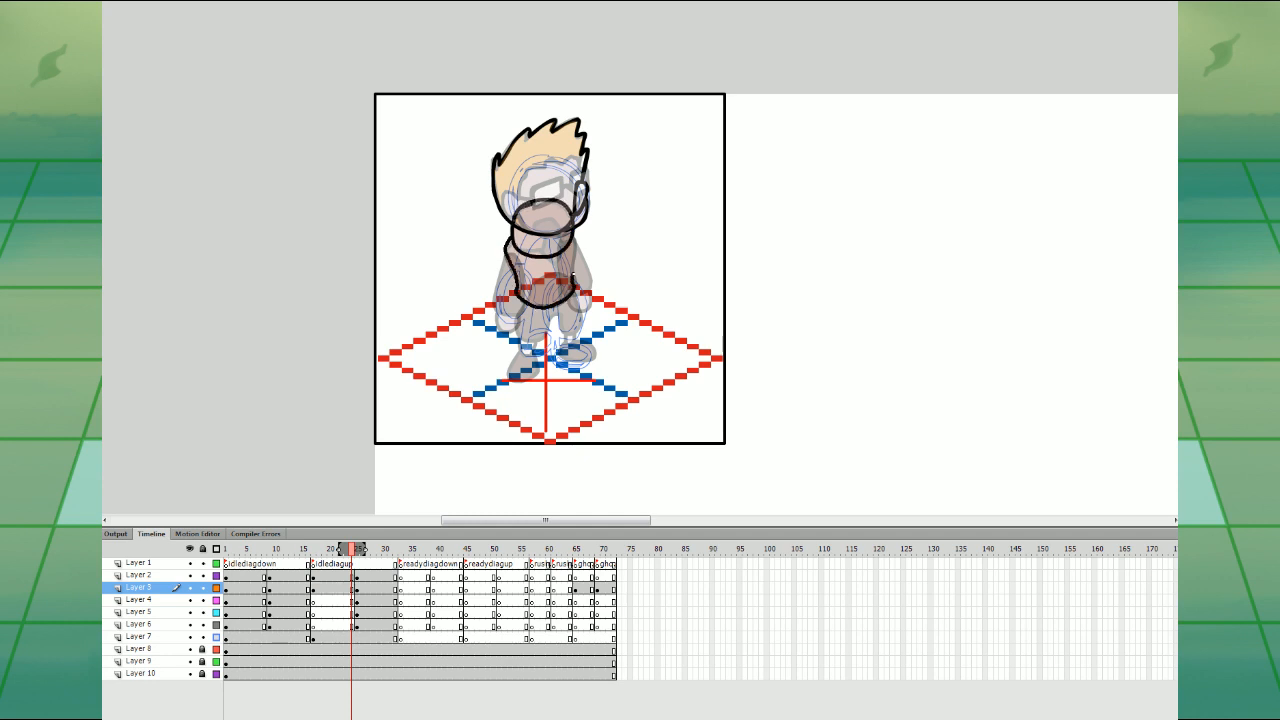
left_click_drag(576, 246, 514, 288)
- Move the back-view torso in idlediagup from Layer 3 to Layer 4
left_click(314, 590)
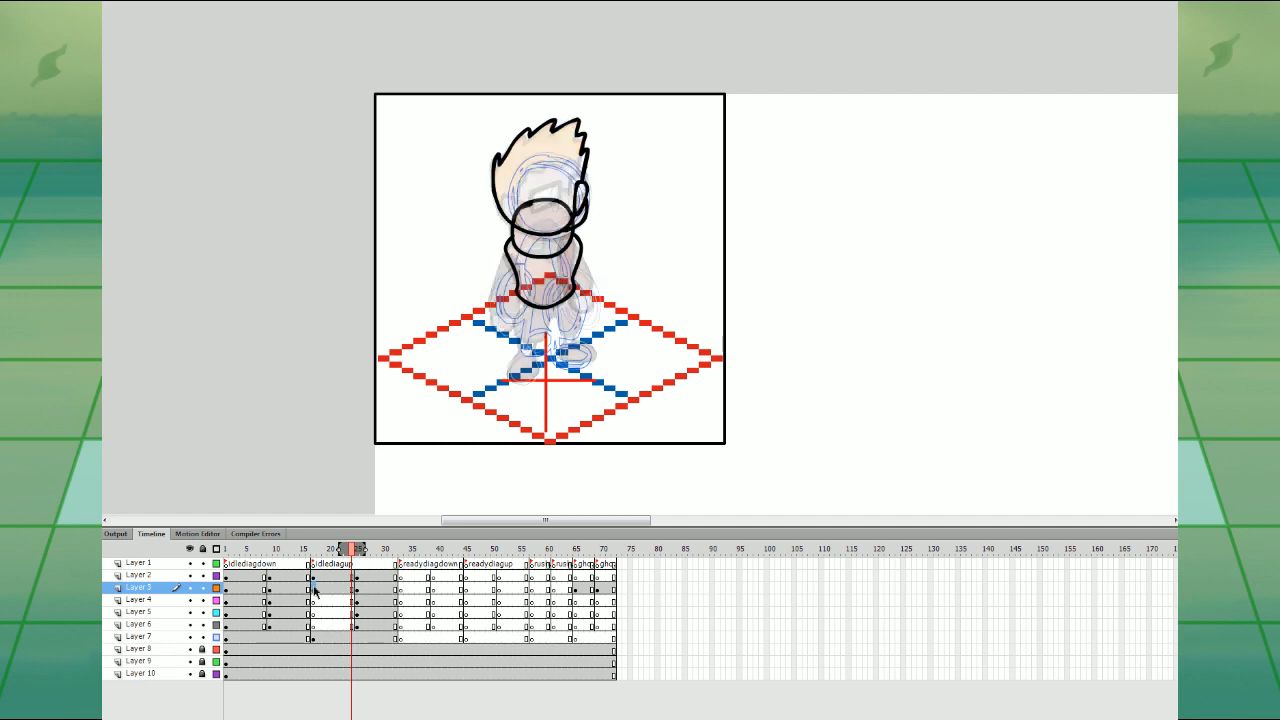
left_click_drag(314, 590, 314, 602)
left_click(314, 590)
key("F7")
left_click(368, 602)
left_click(367, 591)
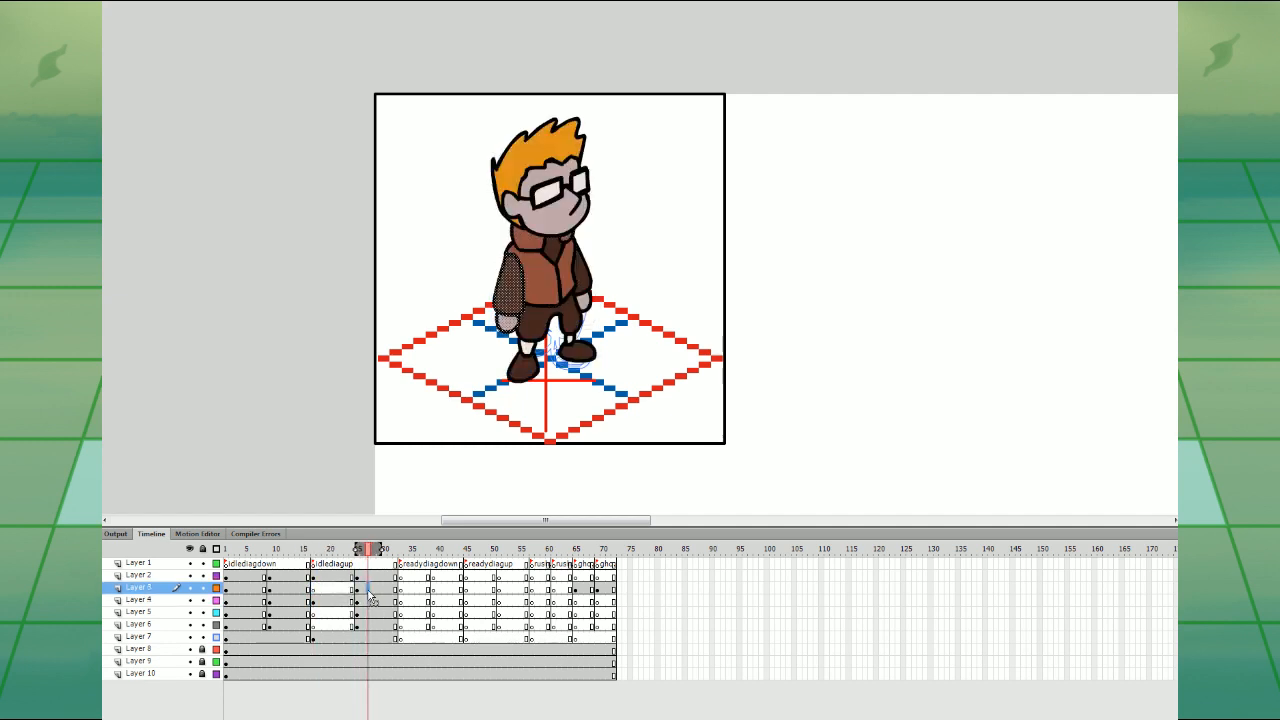
- Copy the arms from frame 25 into frame 17, swapping them so the former far arm is on Layer 3 and the near arm on Layer 6
left_click(314, 612)
left_click(369, 623)
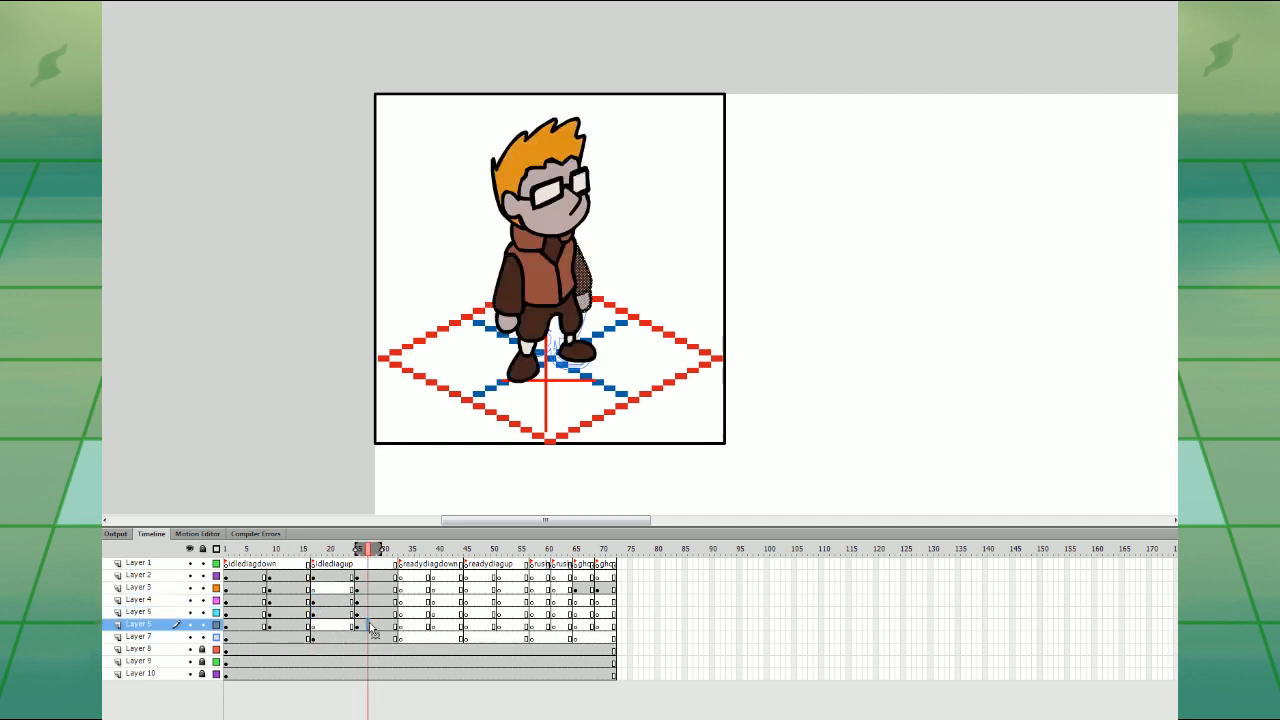
left_click(314, 612)
mouse_move(314, 612)
left_mouse_down()
mouse_move(314, 624)
mouse_move(364, 625)
mouse_move(314, 590)
left_mouse_up()
double_click(314, 613)
key("F7")
key("ctrl+z")
left_click(313, 601)
left_click(314, 612)
left_click(363, 625)
left_click(338, 590)
key("q")
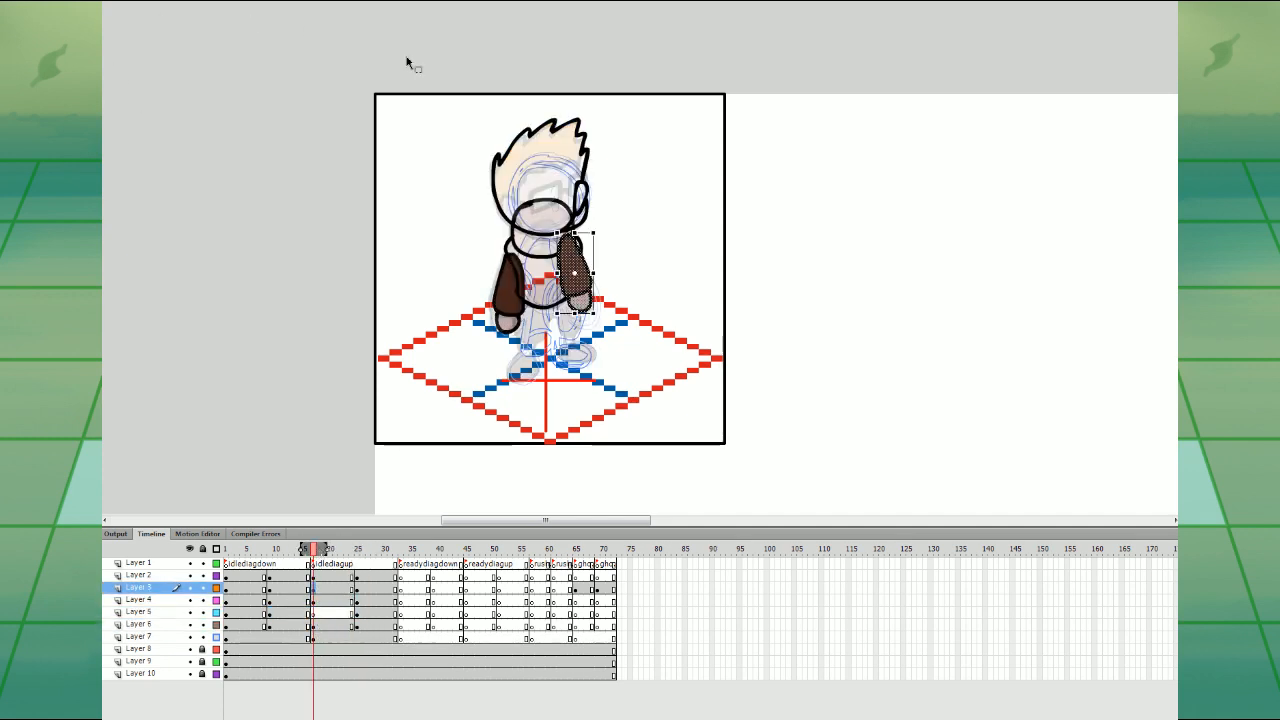
- Align both copied arms with the shoulders of the back-view torso
mouse_move(587, 280)
left_mouse_down()
mouse_move(602, 300)
mouse_move(595, 284)
left_mouse_up()
left_click(347, 625)
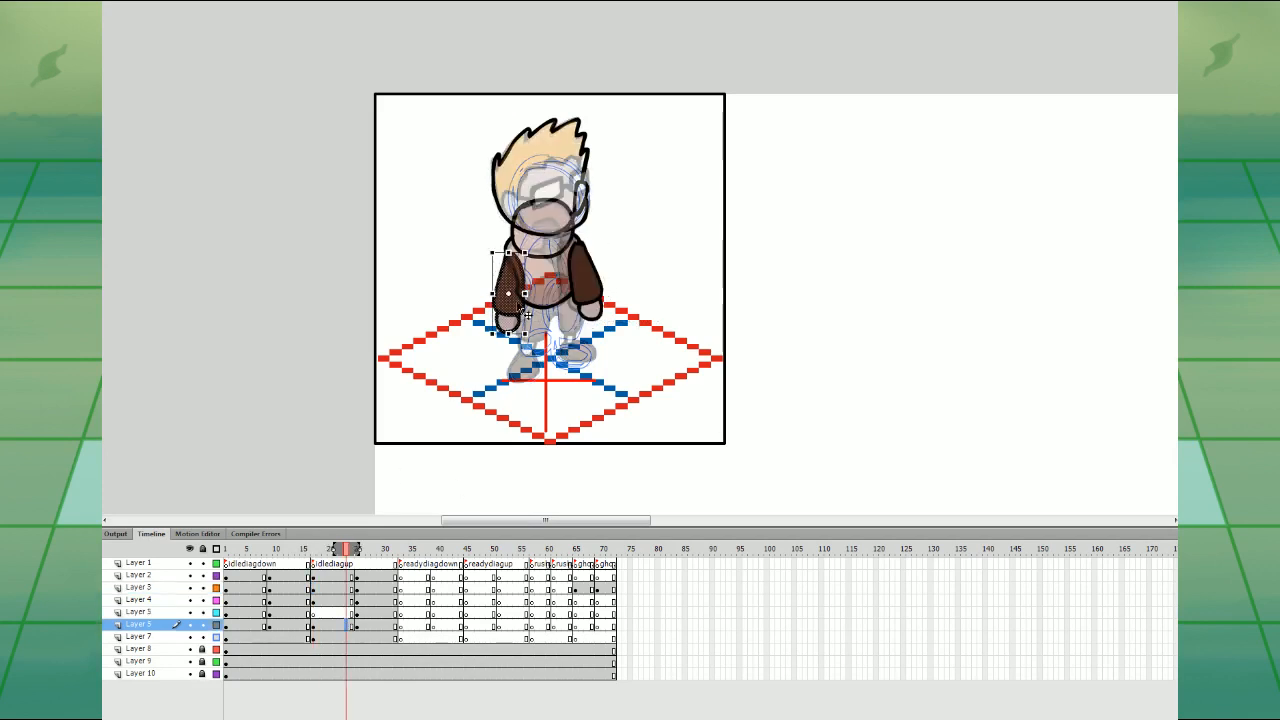
left_click_drag(513, 323, 512, 313)
left_click(645, 260)
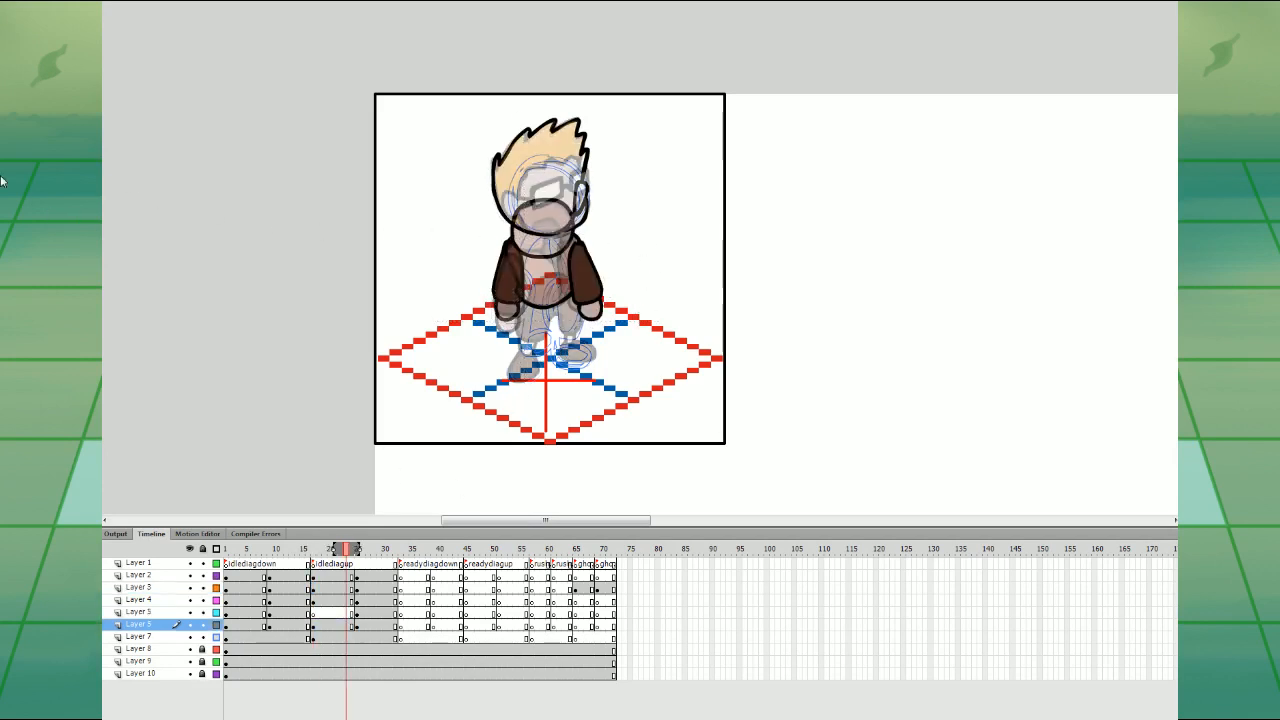
- Draw the hips and baggy trouser legs of the back view on Layer 5 below the torso
left_click(352, 612)
mouse_move(518, 293)
left_mouse_down()
mouse_move(527, 330)
mouse_move(579, 304)
mouse_move(513, 321)
mouse_move(548, 318)
mouse_move(573, 334)
left_mouse_up()
key("ctrl+z")
left_click_drag(567, 285, 521, 292)
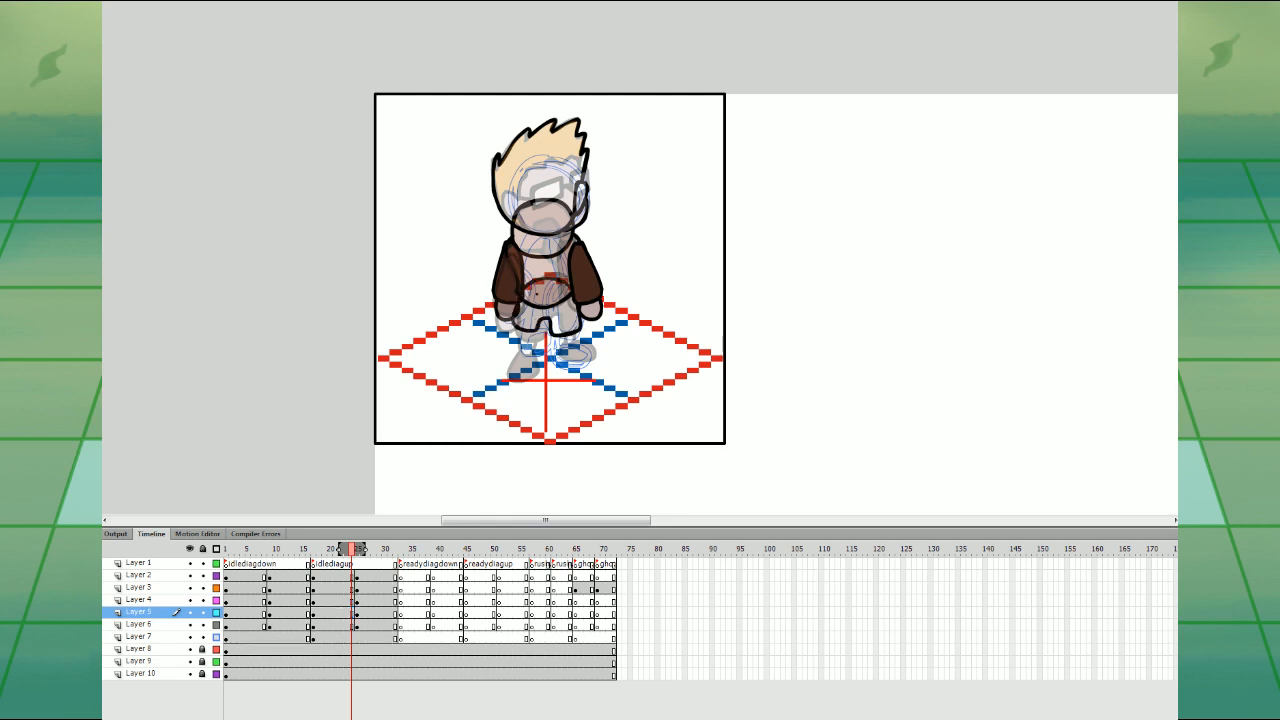
key("ctrl+z")
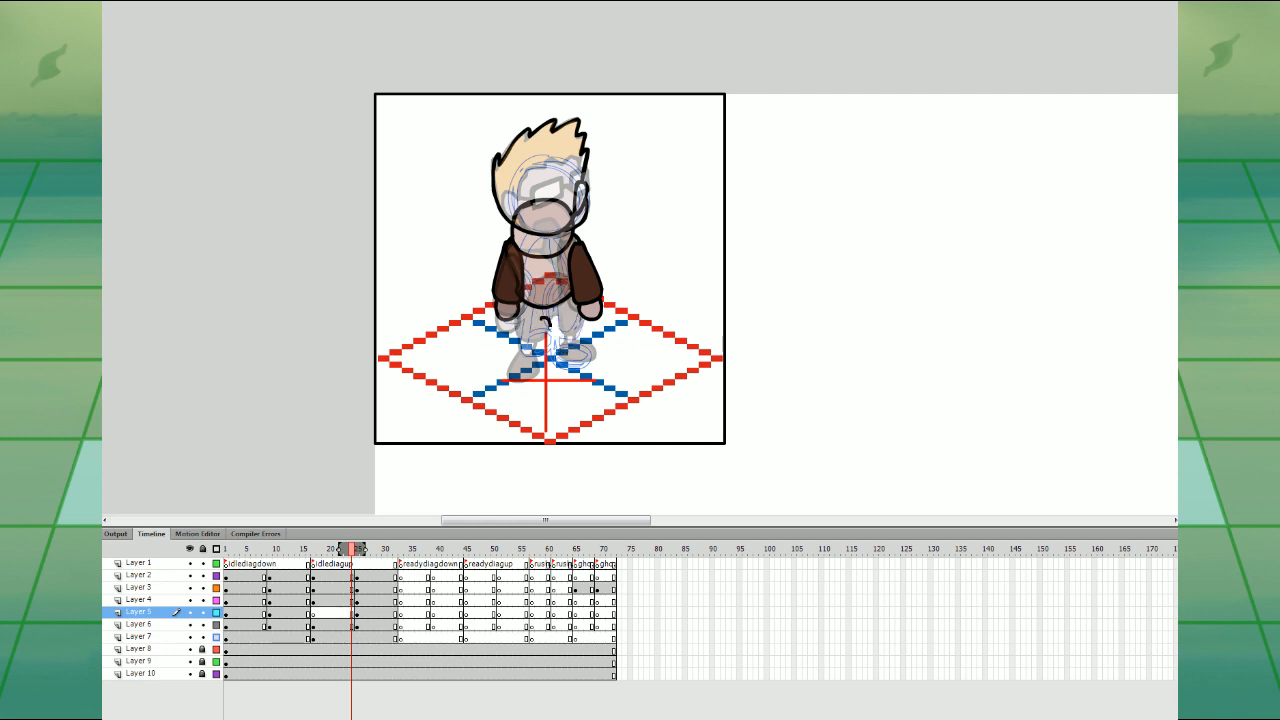
left_click_drag(578, 336, 527, 285)
mouse_move(521, 335)
left_mouse_down()
mouse_move(543, 320)
mouse_move(550, 279)
left_mouse_up()
key("ctrl+z")
left_click_drag(540, 334, 541, 321)
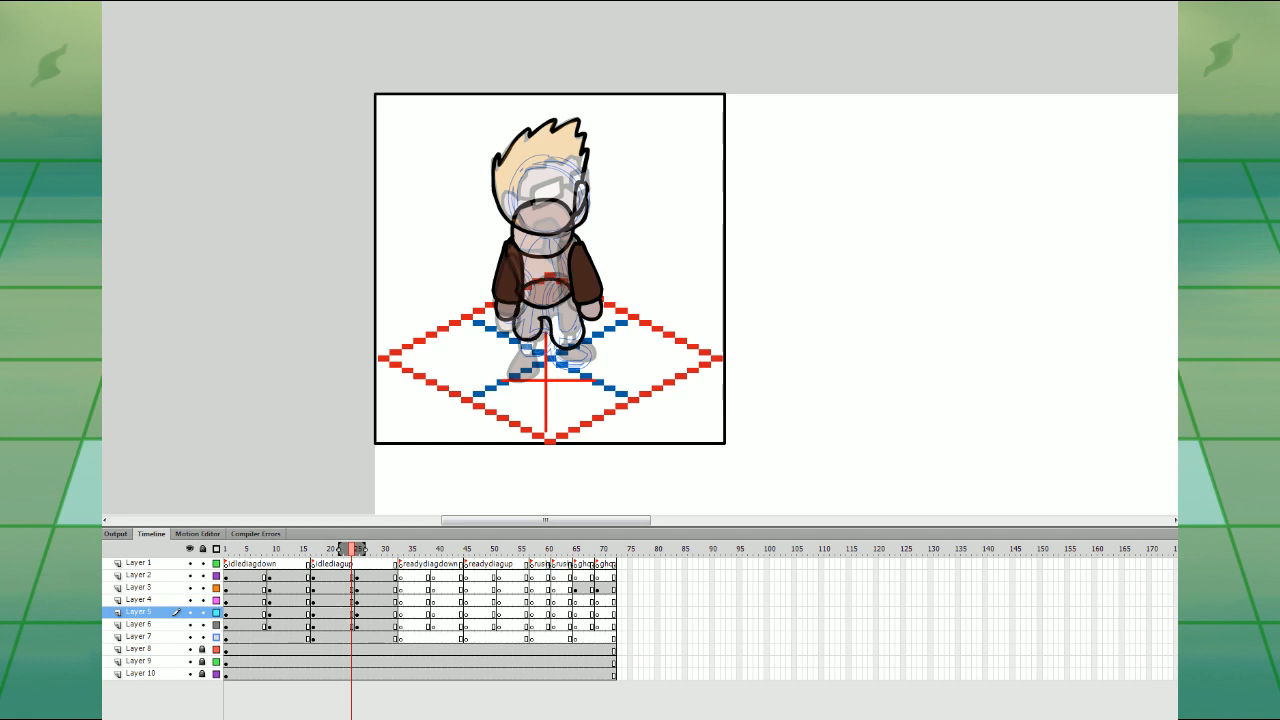
- Draw the lower legs and shoes of the back view on Layer 5 beneath the trouser legs in idlediagup
key("ctrl+z")
key("ctrl+z")
key("ctrl+z")
mouse_move(569, 362)
left_mouse_down()
mouse_move(577, 352)
mouse_move(585, 368)
mouse_move(588, 354)
left_mouse_up()
key("ctrl+z")
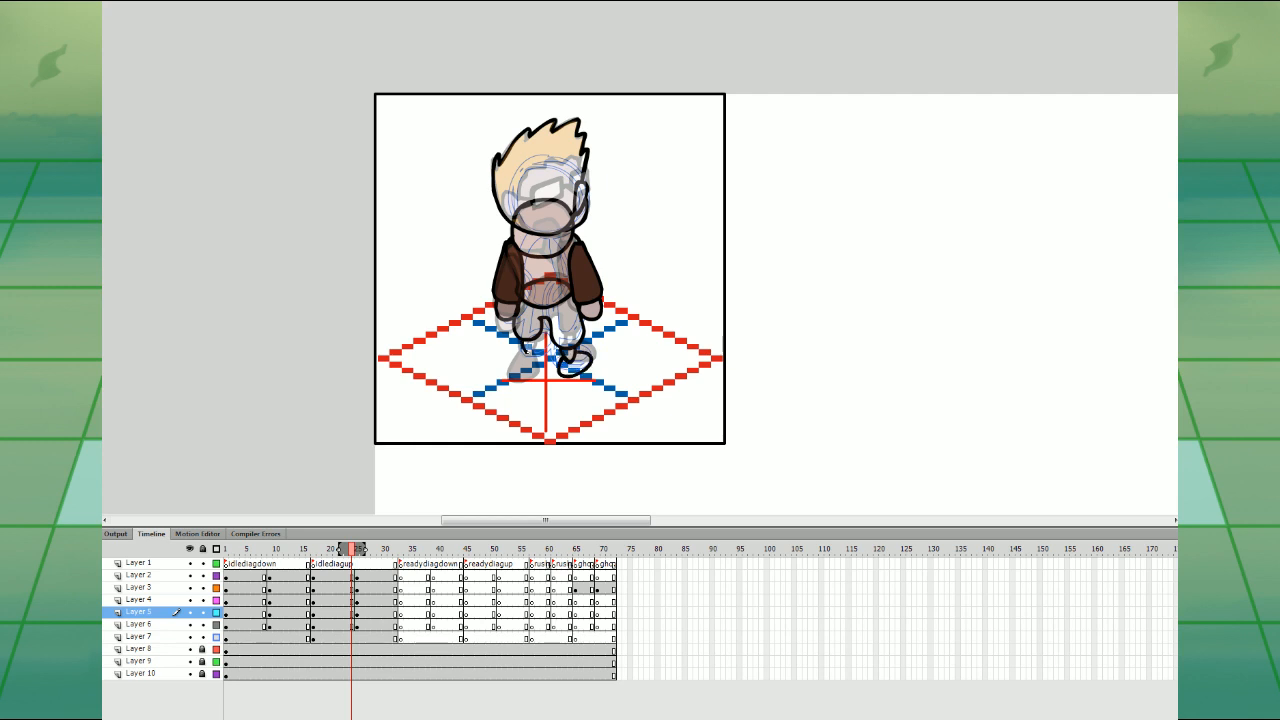
mouse_move(525, 346)
left_mouse_down()
mouse_move(549, 346)
mouse_move(546, 360)
mouse_move(537, 341)
left_mouse_up()
key("ctrl+z")
key("ctrl+z")
key("ctrl+z")
left_click_drag(632, 280, 638, 340)
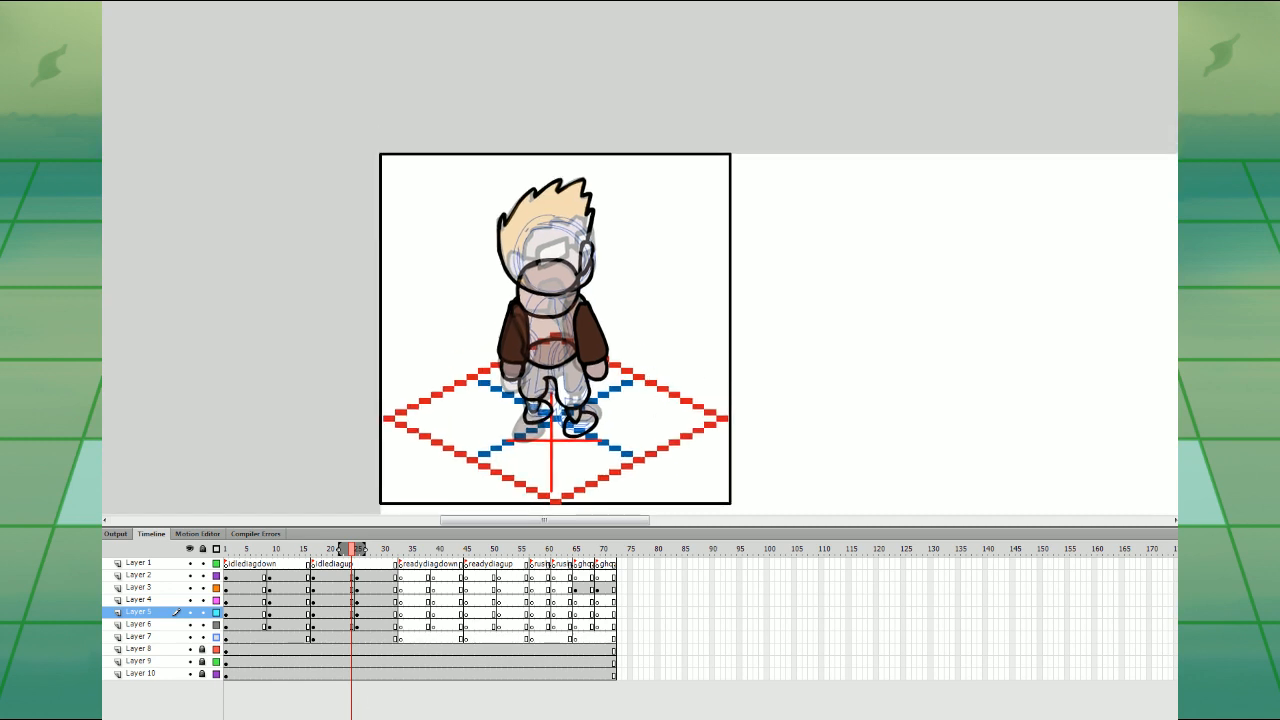
- Turn off onion skinning and fill the back view's trousers and shoes with dark brown
left_click(335, 690)
left_click(559, 369)
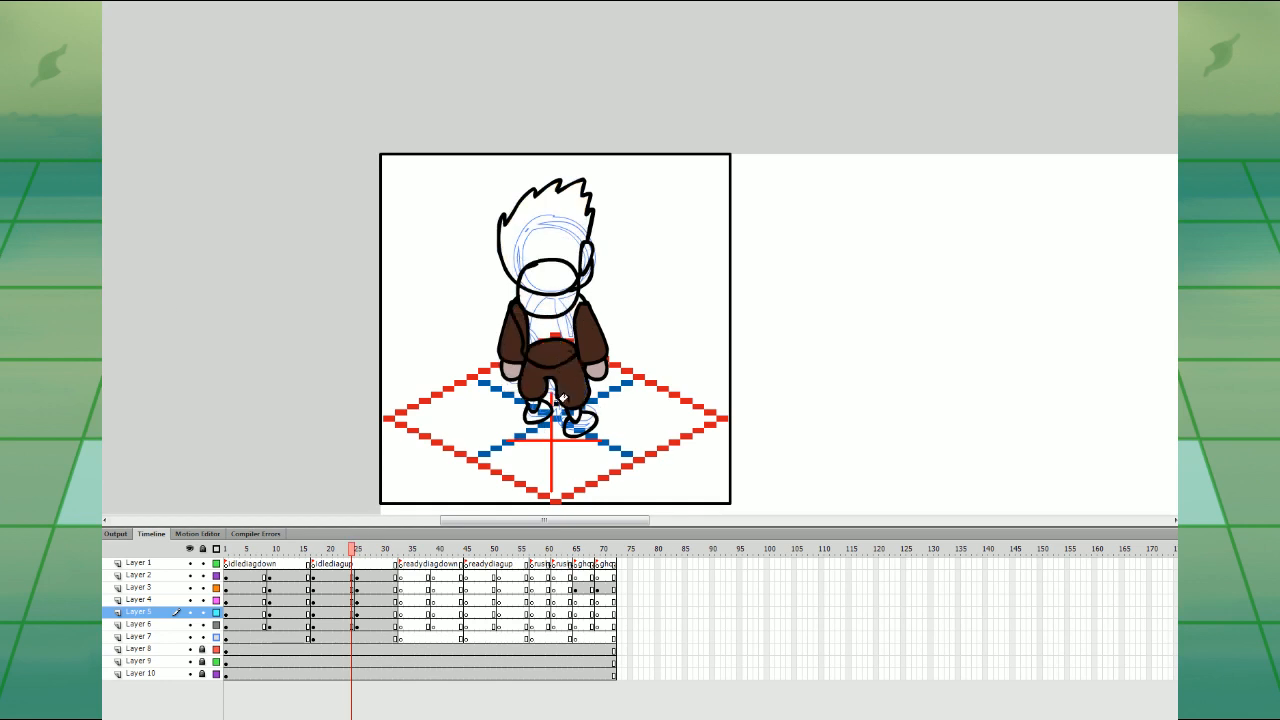
left_click(571, 415)
key("ctrl+z")
left_click(543, 412)
left_click(573, 417)
- Fill the back view's vest, collar, ear and hair with the reddish-brown, skin and orange colours of the front-view sprite in frame 25
key("period")
key("comma")
key("period")
key("comma")
key("period")
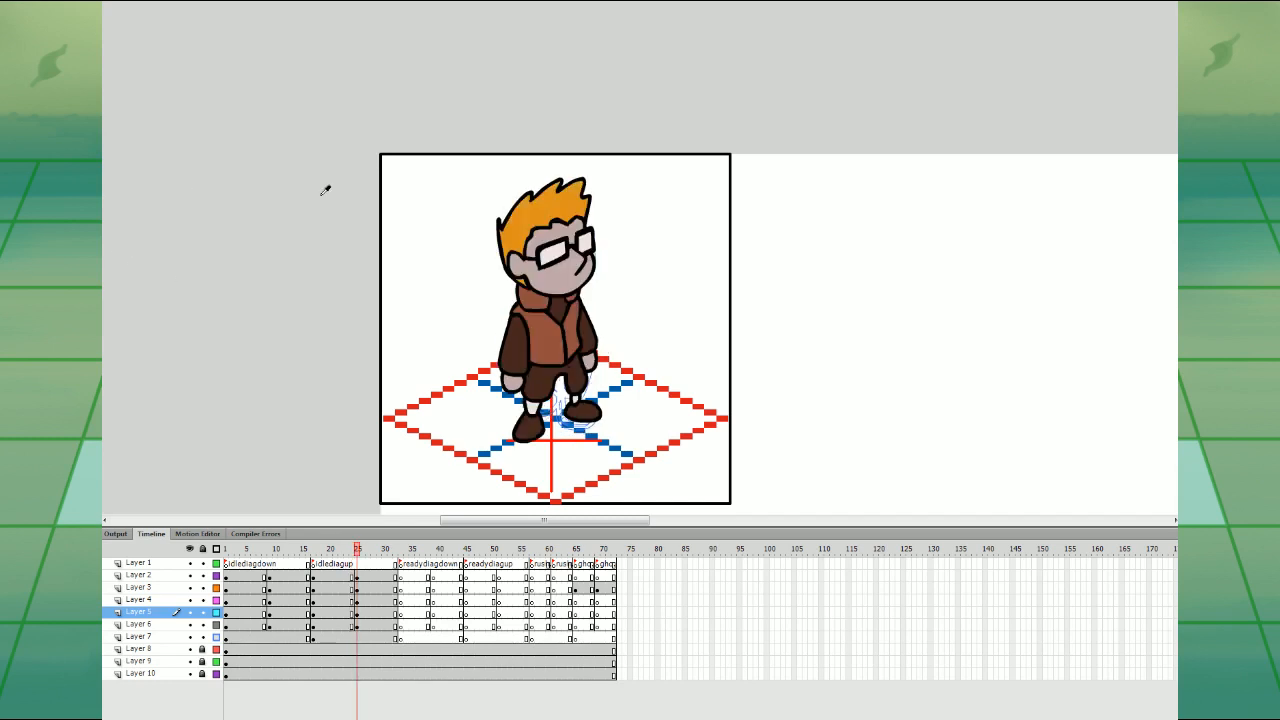
key("comma")
key("period")
key("comma")
left_click(552, 205)
key("period")
key("comma")
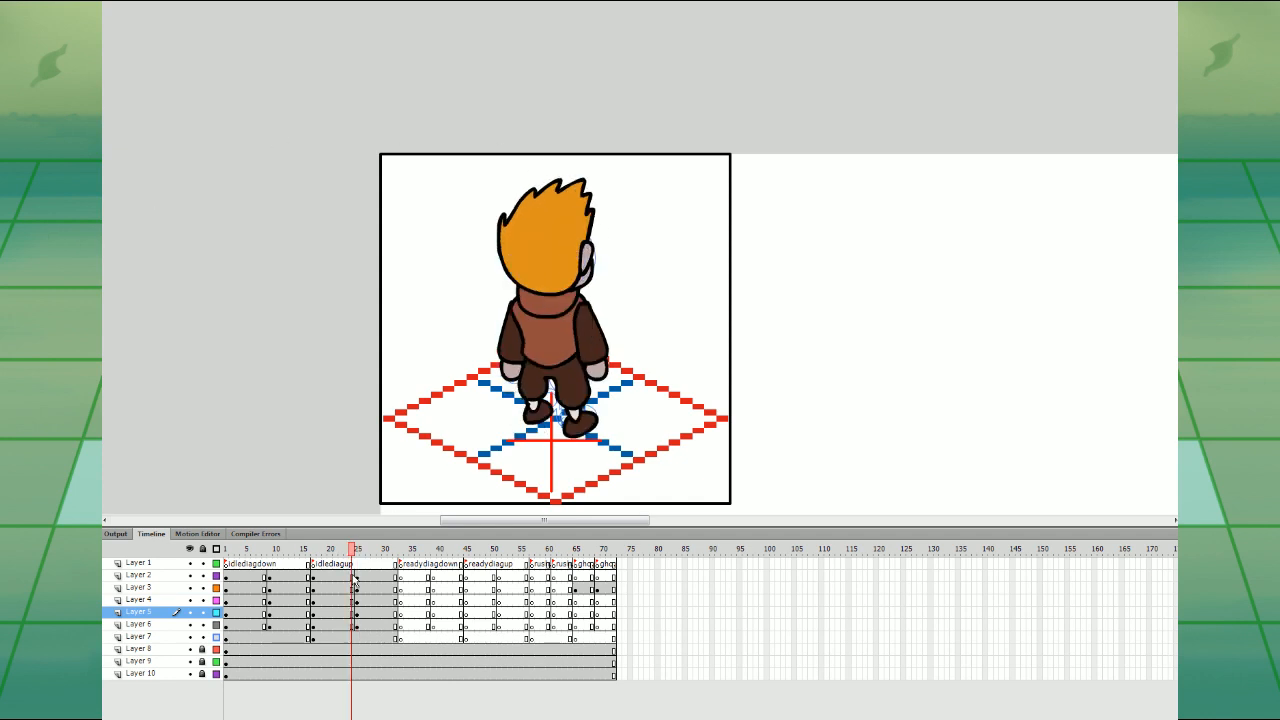
- Copy the back-view pose on Layers 2 to 6 into frame 25 and nudge its head right and down
left_click_drag(354, 577, 359, 625)
left_click(183, 29)
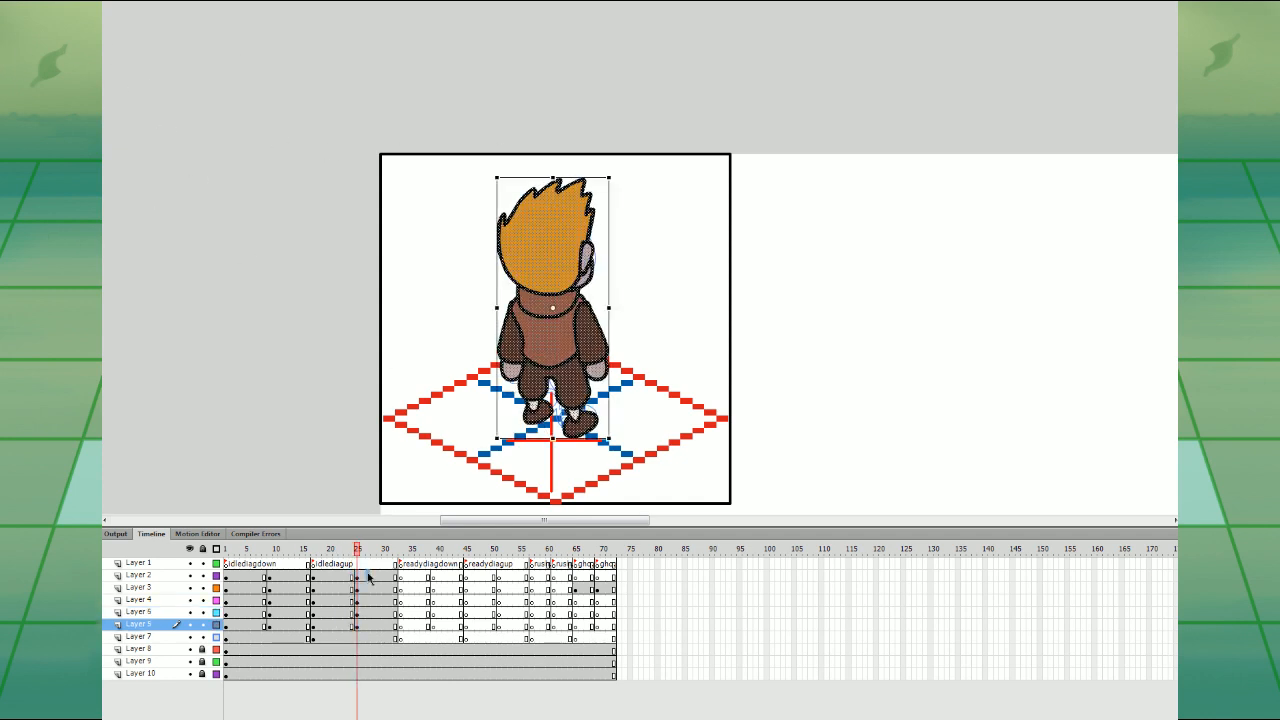
left_click(368, 577)
key("Right")
key("Down")
- Rotate both arms slightly outward on Layers 3 and 6 in the second idlediagup pose
left_click(373, 589)
left_click_drag(615, 384, 620, 376)
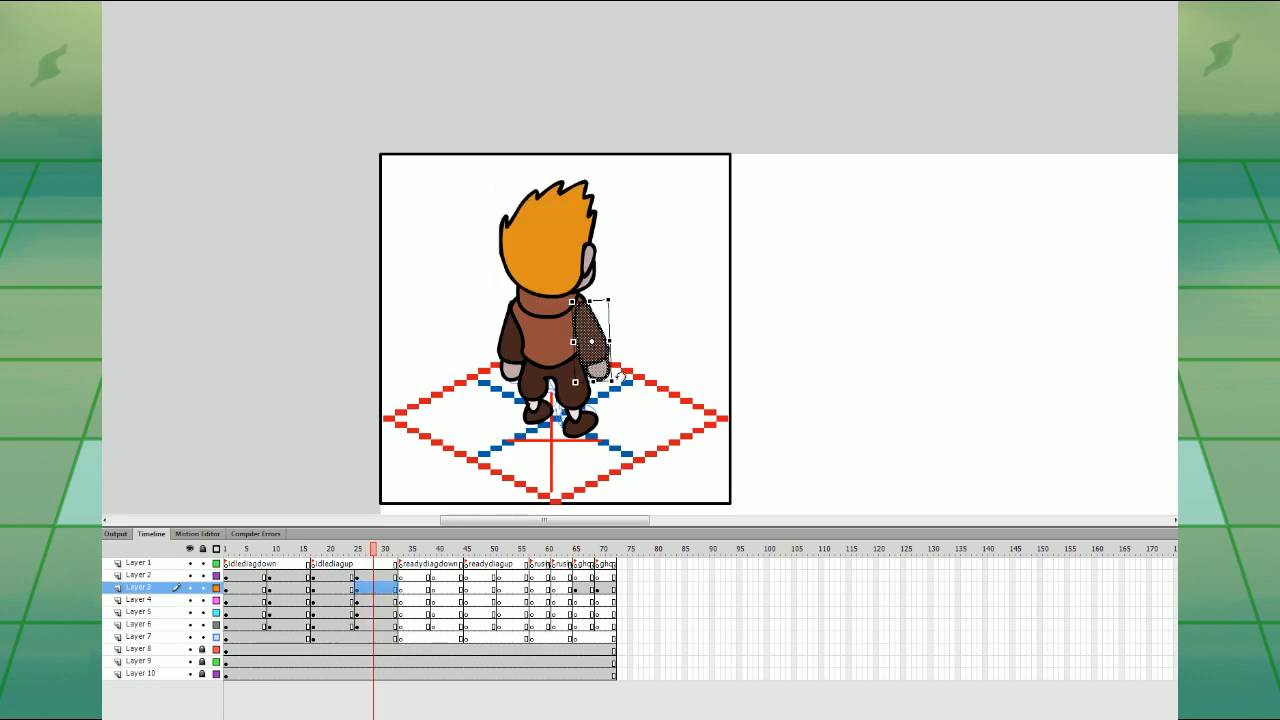
left_click(379, 625)
left_click_drag(535, 297, 544, 306)
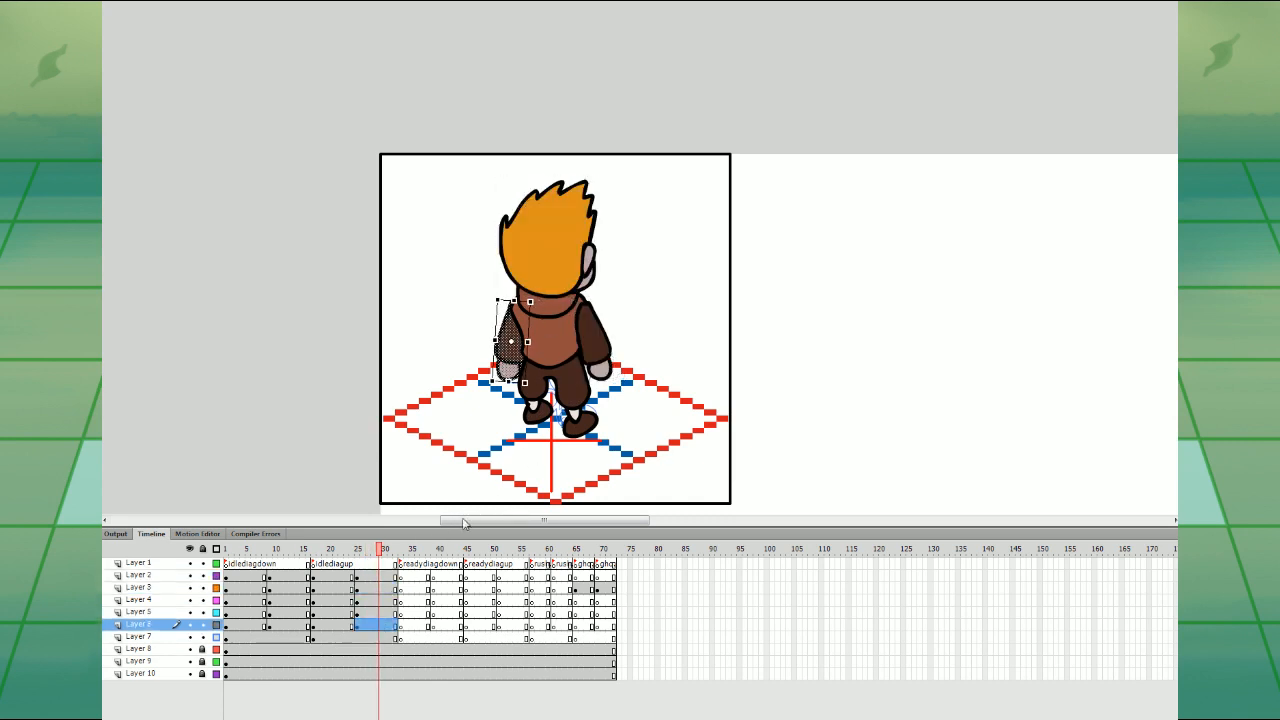
- Nudge the torso on Layer 4 down in the second idlediagup pose
left_click(387, 609)
left_click(342, 602)
left_click(358, 602)
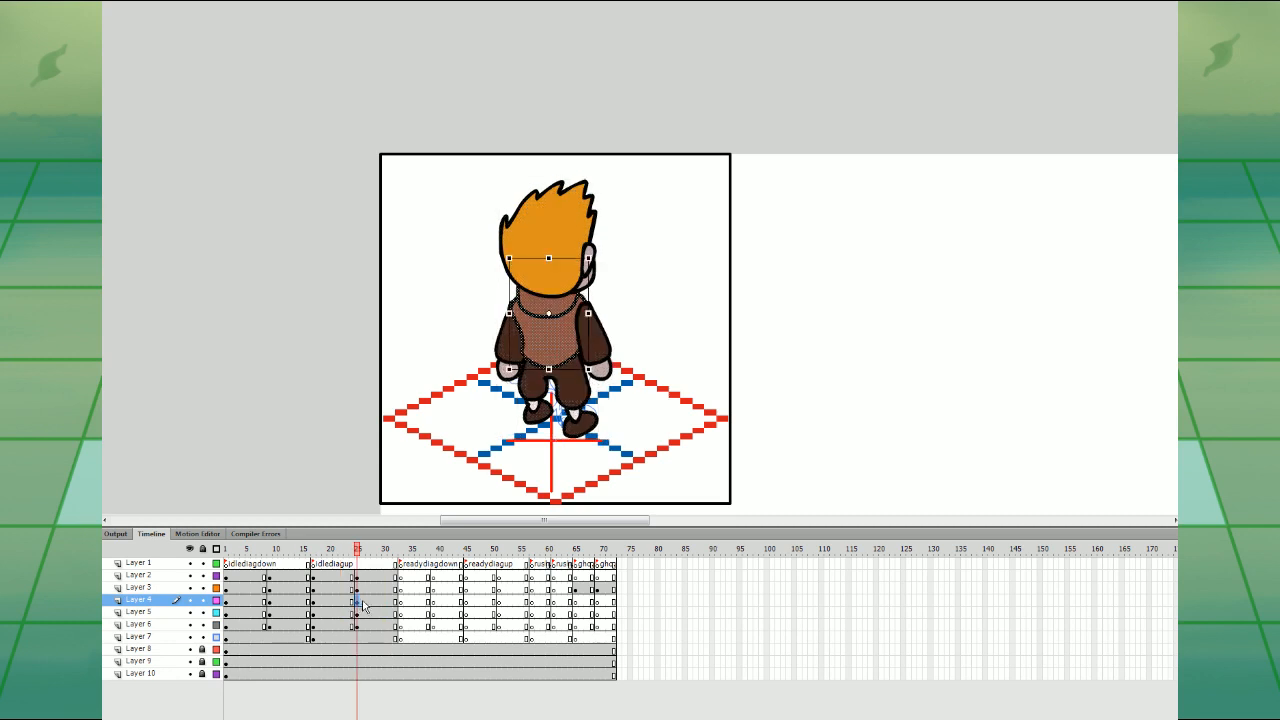
key("Down")
left_click(379, 614)
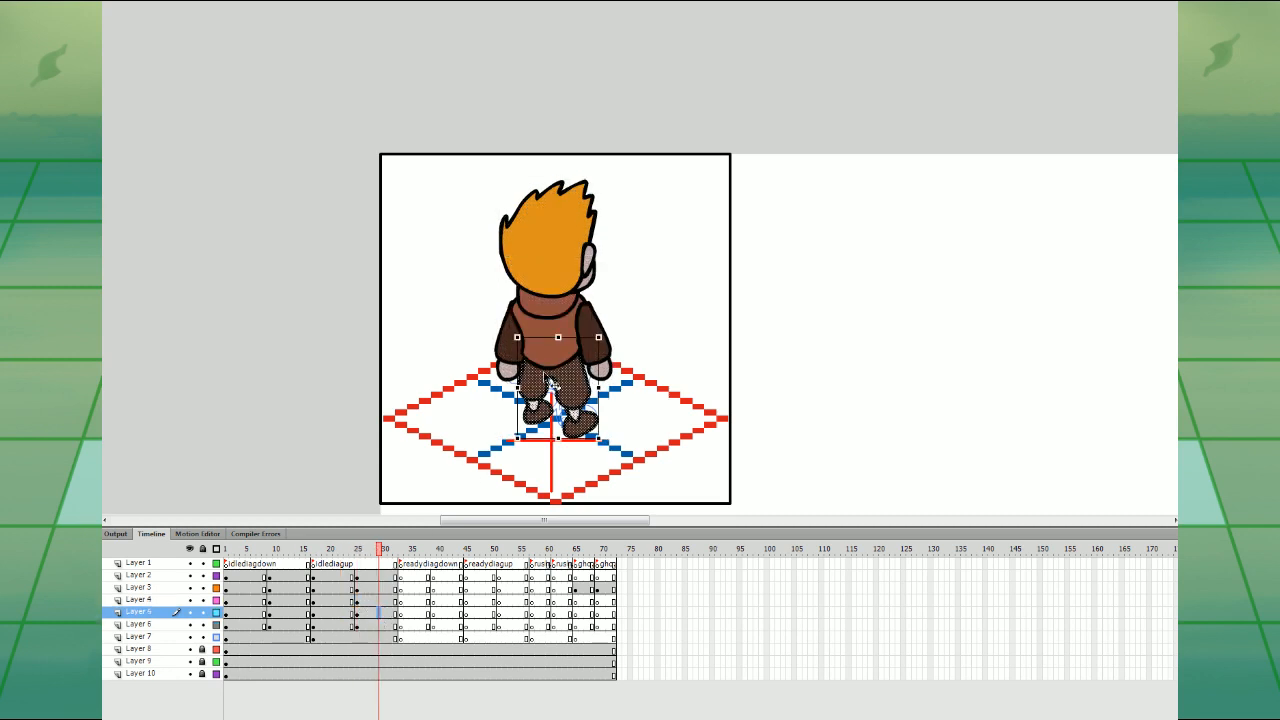
left_click(362, 588)
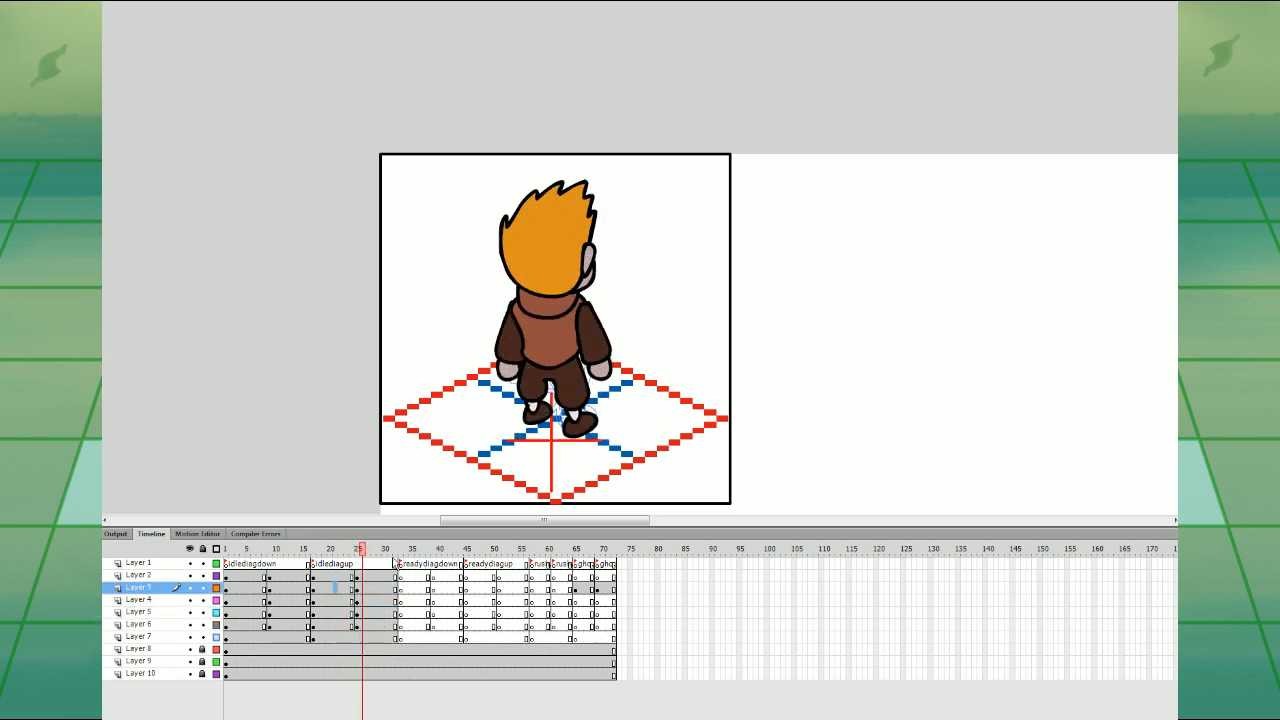
- Compare the arm poses of idlediagdown and idlediagup and nudge the selected arm left
left_click(280, 579)
left_click(303, 586)
left_click_drag(368, 602, 381, 544)
left_click(511, 330, "shift")
key("Left")
left_click(341, 600)
- Copy the front-view idlediagdown pose on Layers 2 to 6 into both readydiagdown keyframes, frames 39 and 33
left_click_drag(258, 625, 263, 577)
left_click_drag(264, 580, 437, 580)
left_click(441, 578)
left_click(442, 614)
left_click_drag(445, 627, 443, 580)
left_click_drag(443, 580, 403, 580)
- Delete the arms and legs on Layers 3, 5 and 6 from the first readydiagdown pose
left_click(422, 589)
key("Delete")
left_click(424, 601)
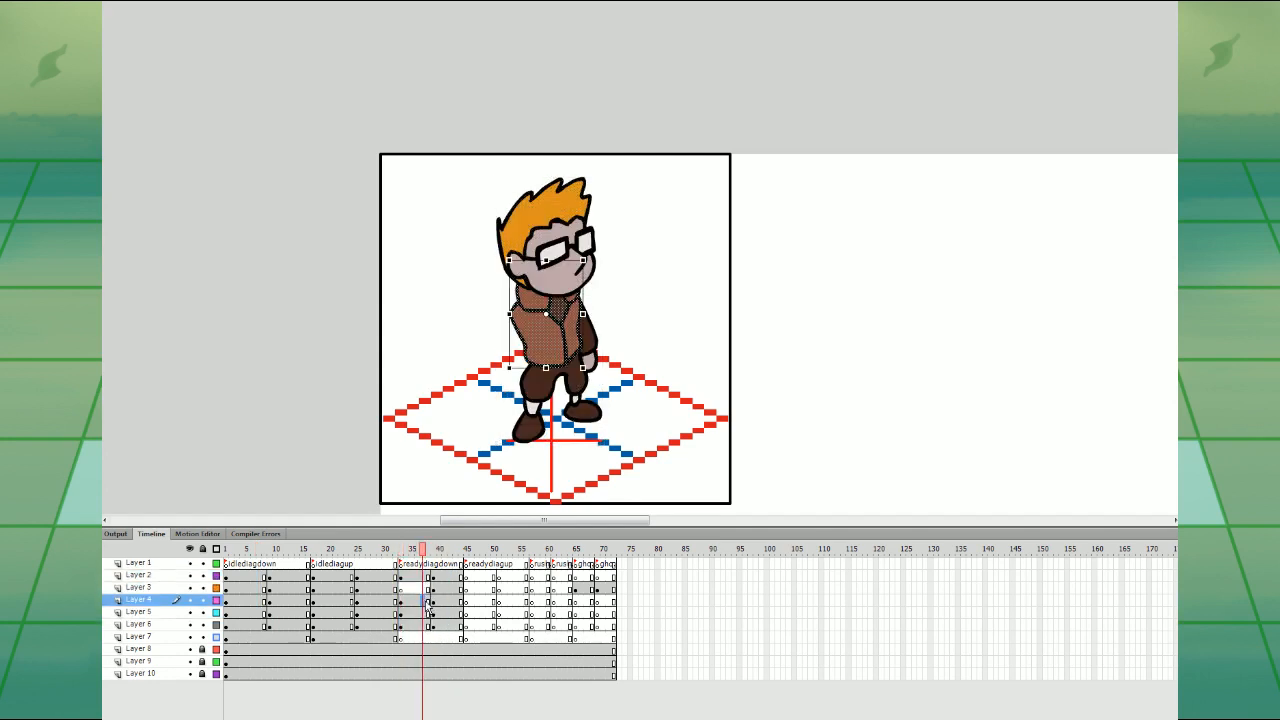
left_click(428, 613)
key("Delete")
left_click(424, 626)
key("Delete")
- Turn on onion skinning and tilt the head and torso forward in the first readydiagdown pose, shifting the head right and down
left_click_drag(429, 602, 430, 577)
left_click(372, 718)
left_click_drag(603, 172, 598, 270)
left_click(632, 234)
left_click(422, 578)
left_click(603, 407)
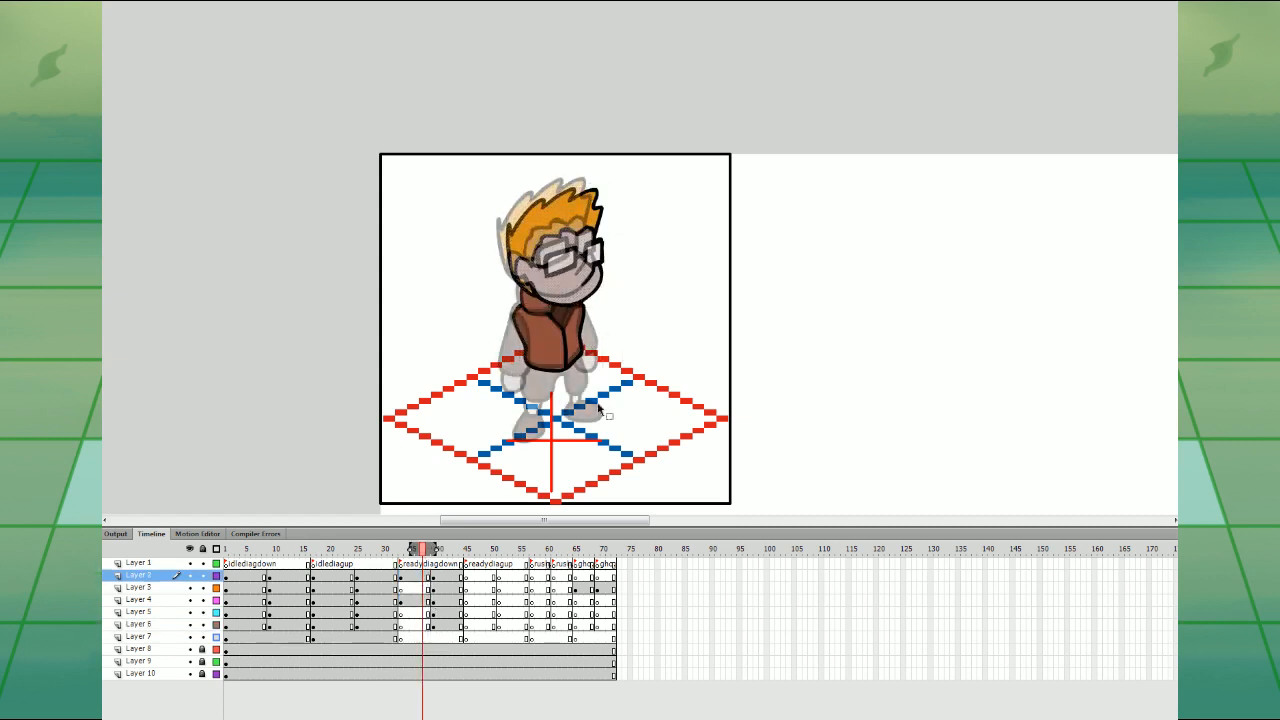
- Draw a bent near arm with a two-finger hand sign on Layer 3 and shift it slightly away from the torso
left_click(429, 589)
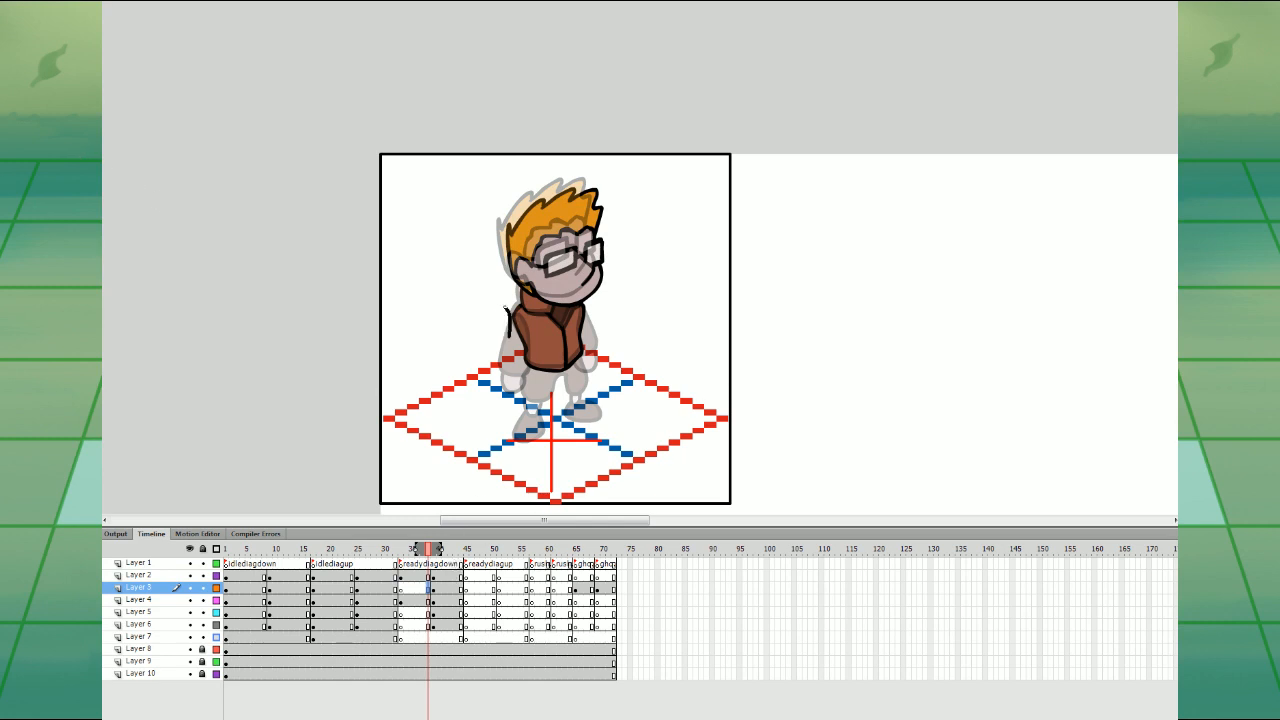
left_click_drag(492, 340, 510, 336)
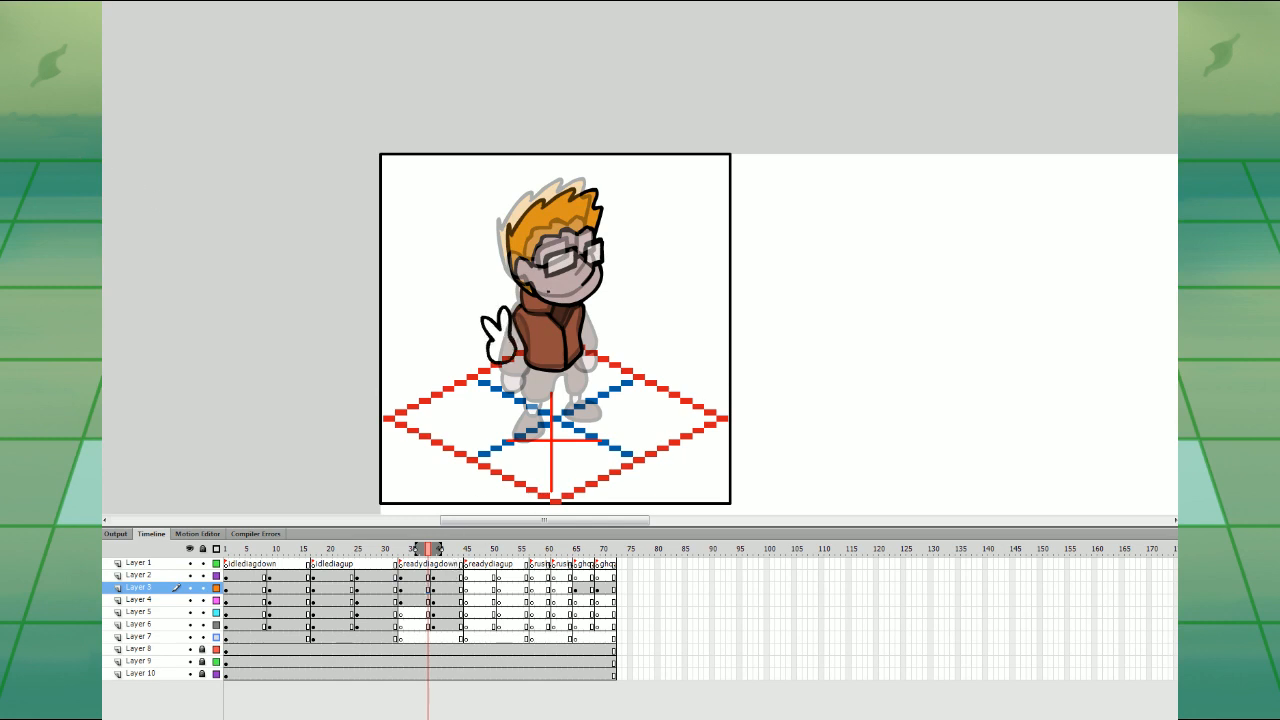
key("ctrl+z")
left_click(434, 589)
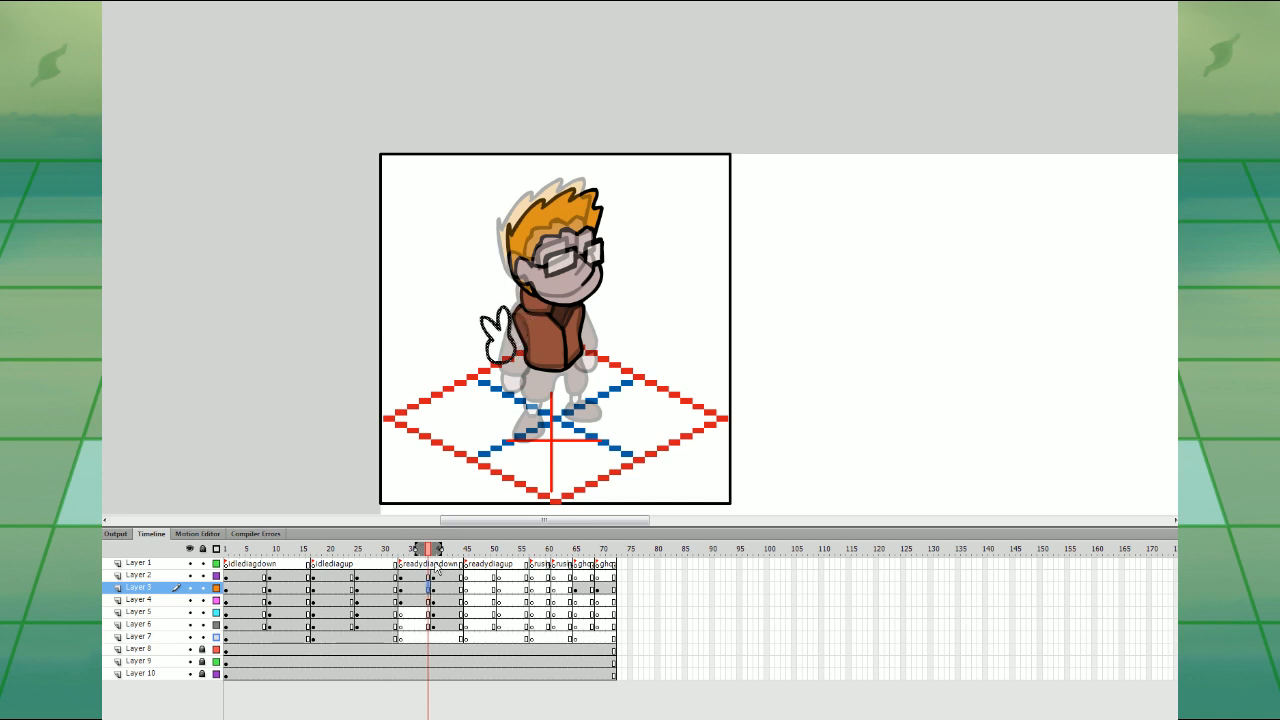
left_click(575, 382)
left_click(430, 612)
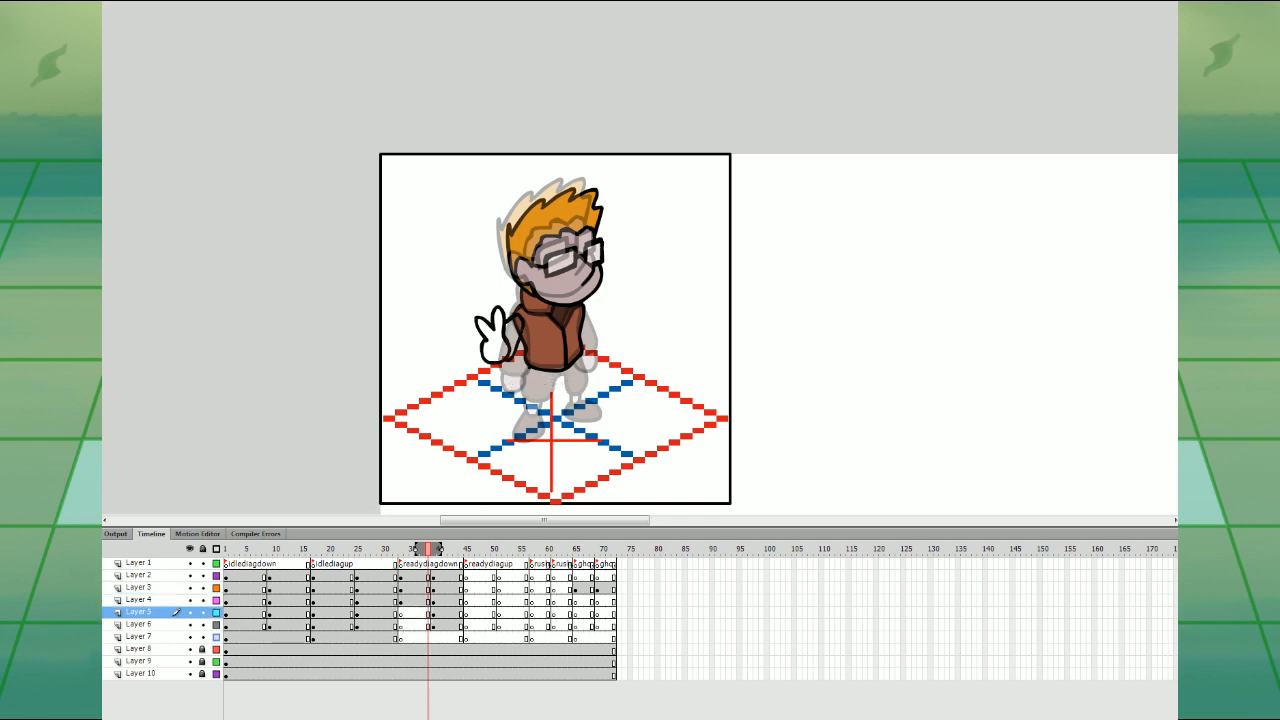
left_click_drag(527, 404, 568, 373)
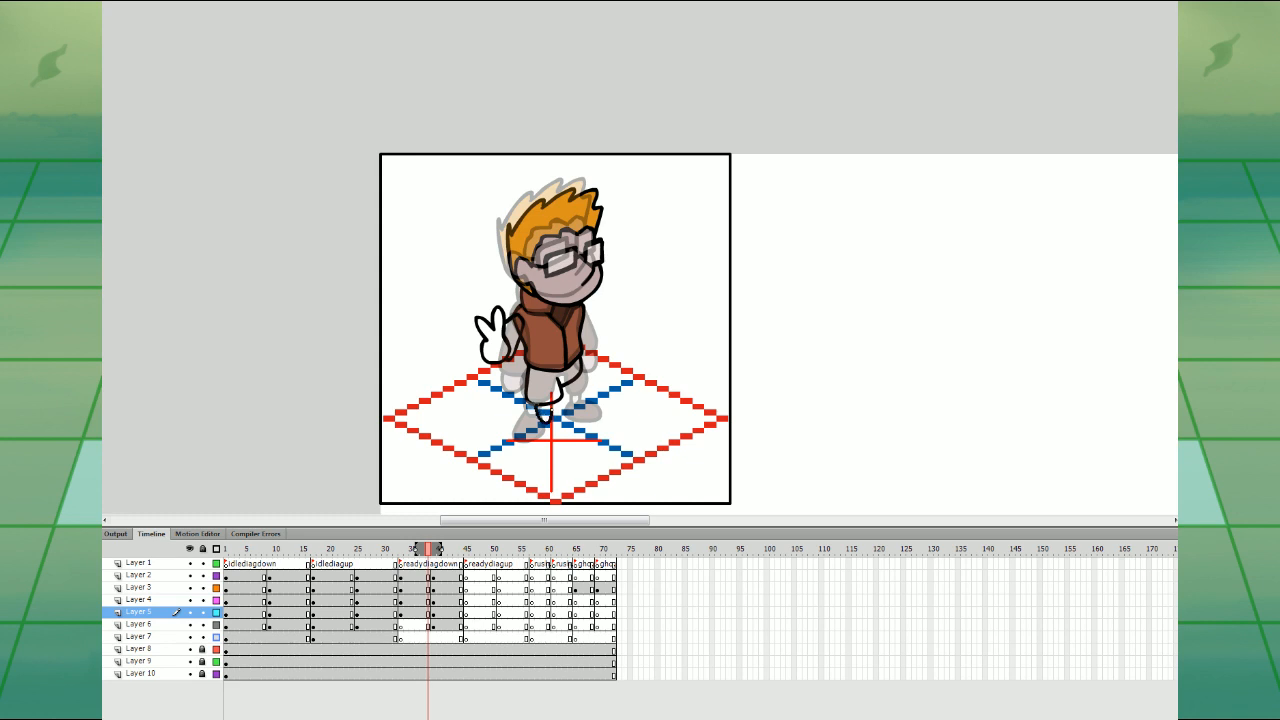
left_click_drag(541, 419, 559, 432)
key("ctrl+z")
key("ctrl+z")
key("ctrl+z")
key("ctrl+z")
- Draw wide-stance bent legs with baggy trousers and shoes on Layer 5 below the torso in readydiagdown
left_click(430, 612)
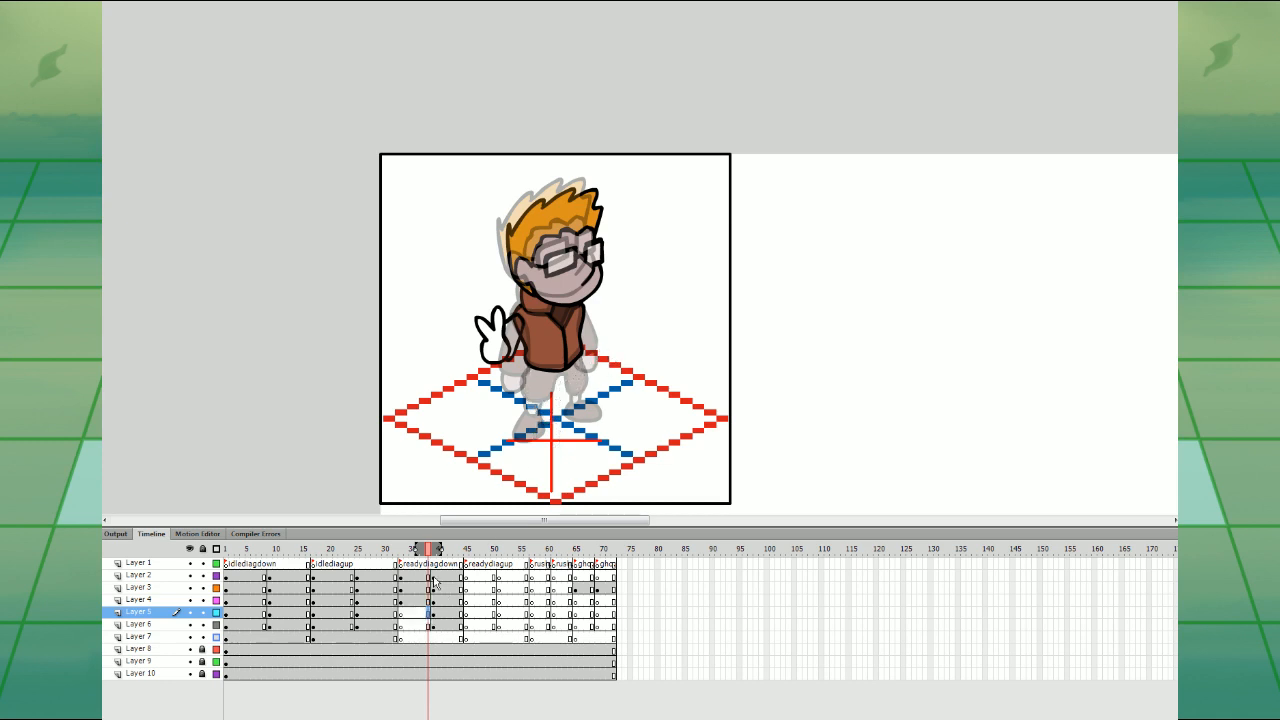
mouse_move(514, 377)
left_mouse_down()
mouse_move(550, 382)
mouse_move(548, 369)
left_mouse_up()
key("ctrl+z")
mouse_move(536, 360)
left_mouse_down()
mouse_move(528, 367)
mouse_move(550, 385)
mouse_move(600, 362)
mouse_move(582, 356)
left_mouse_up()
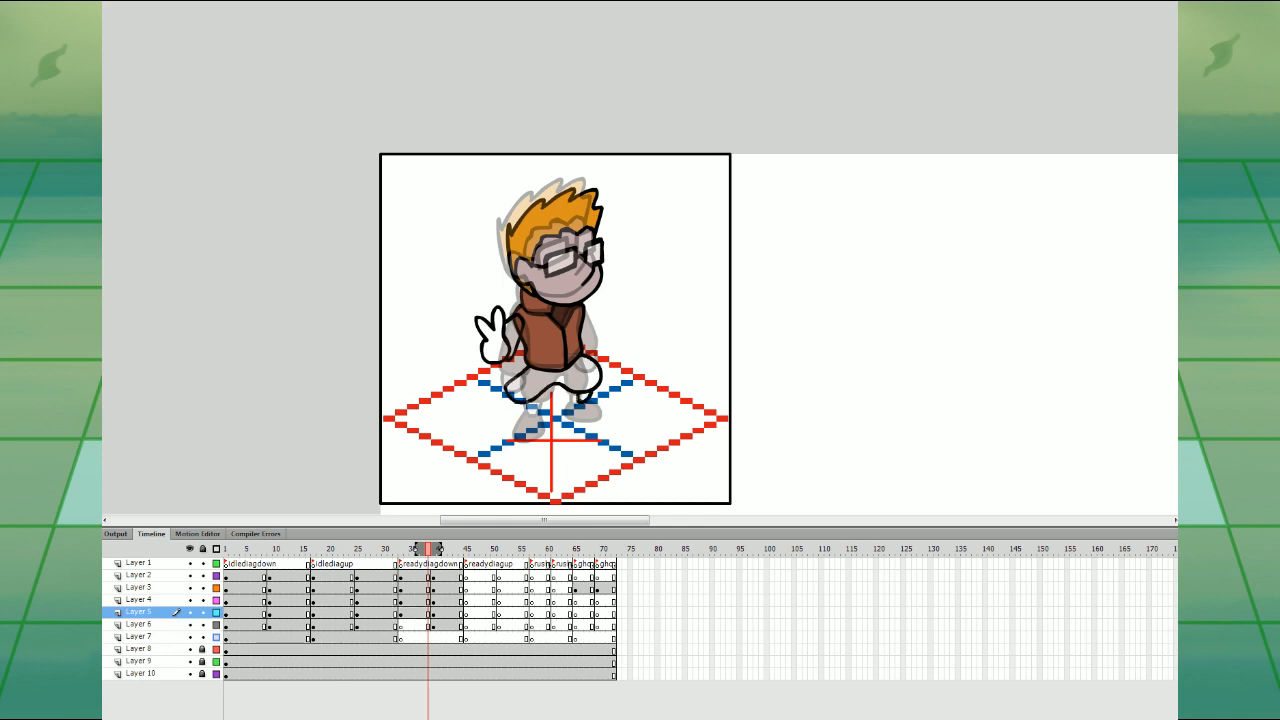
mouse_move(590, 423)
left_mouse_down()
mouse_move(501, 401)
mouse_move(483, 418)
mouse_move(514, 409)
left_mouse_up()
key("ctrl+z")
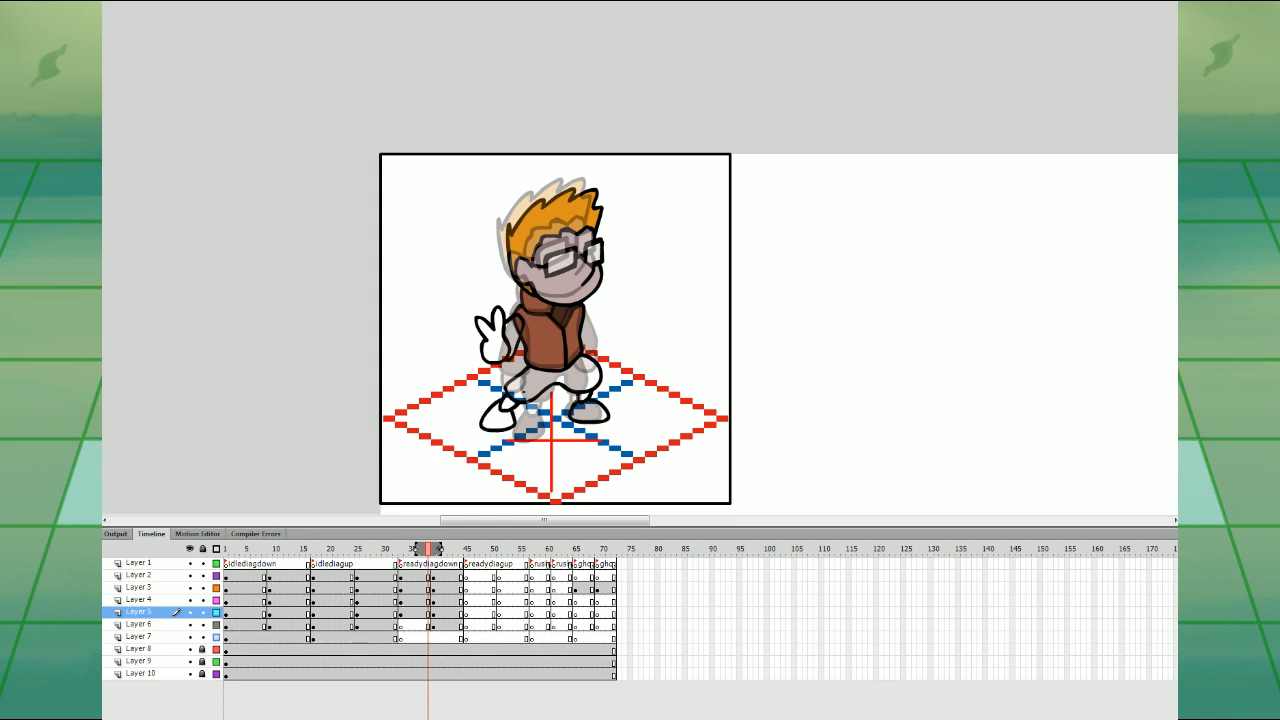
- Turn off onion skinning and fill the ready pose's sleeve, trousers and shoes dark brown and its hand with the skin colour
left_click(328, 717)
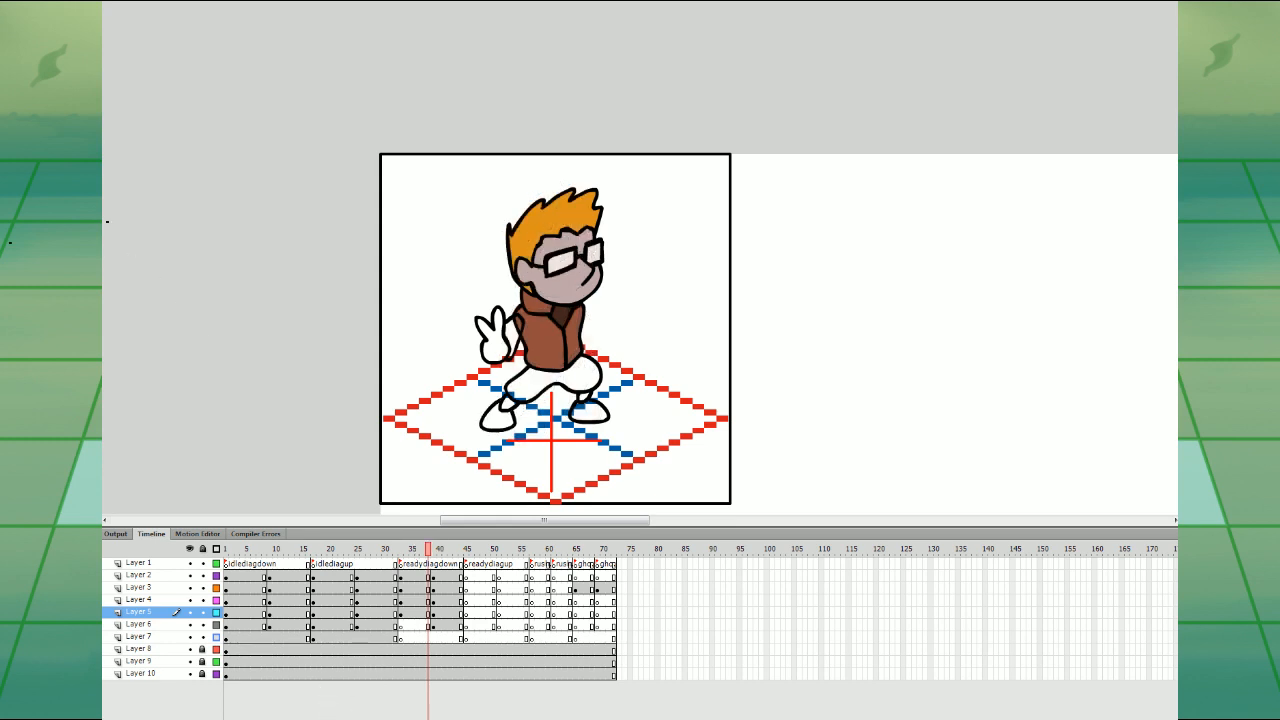
key(".")
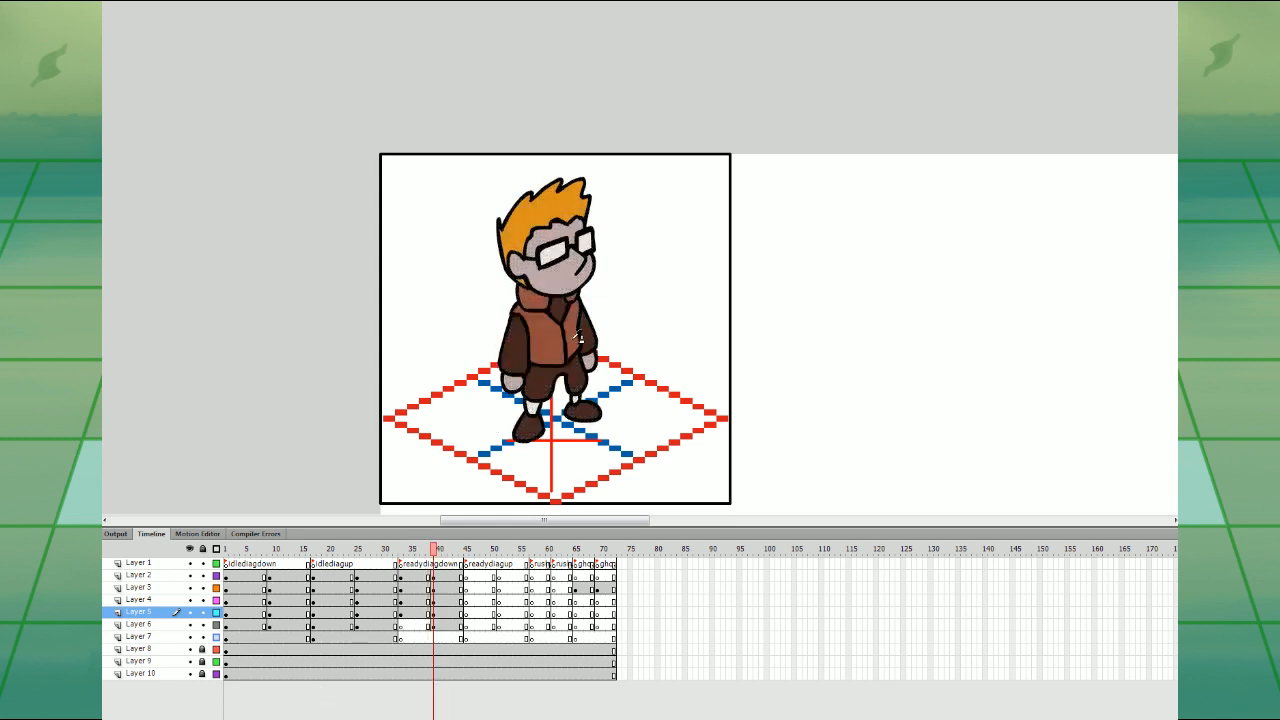
key(".")
key("comma")
key("comma")
key("comma")
left_click(583, 408)
left_click(492, 418)
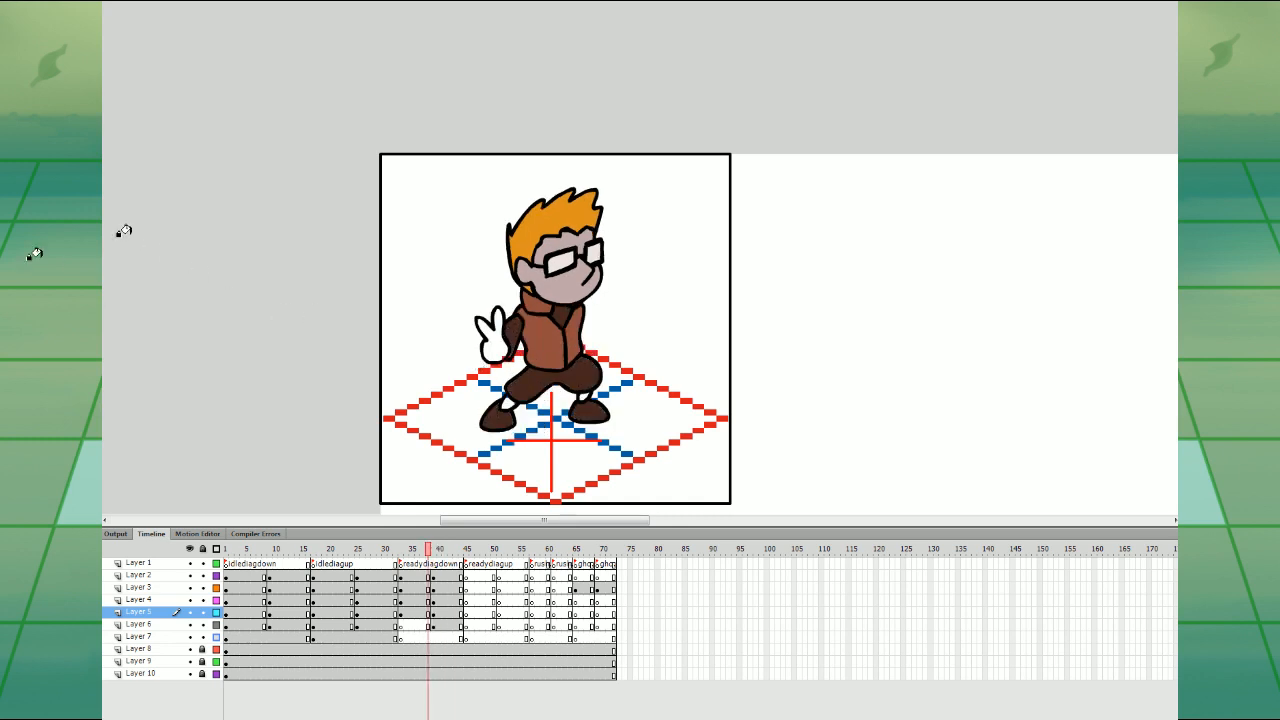
left_click(491, 344)
- Select the ready pose on Layers 2 to 5 with onion skinning on and nudge it right and down over the template centre
key("period")
key("comma")
left_click_drag(428, 613, 428, 573)
left_click(340, 718)
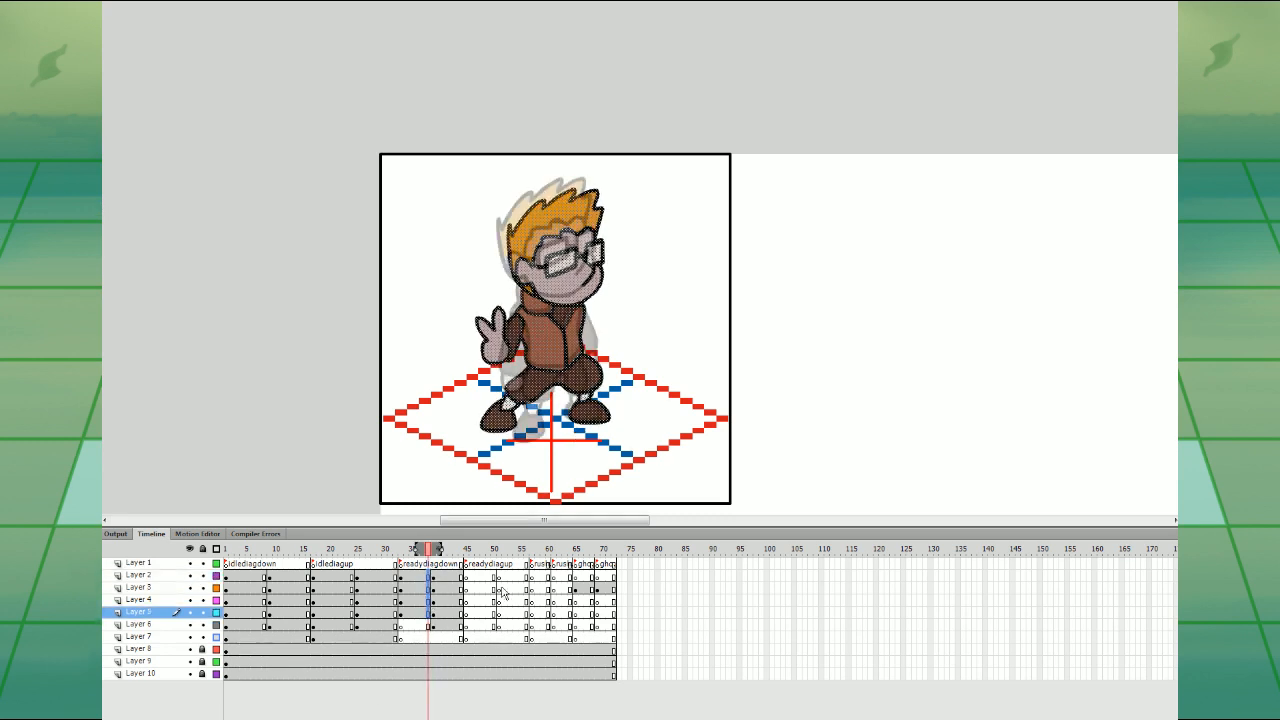
key("Right")
key("Right")
key("Right")
key("Down")
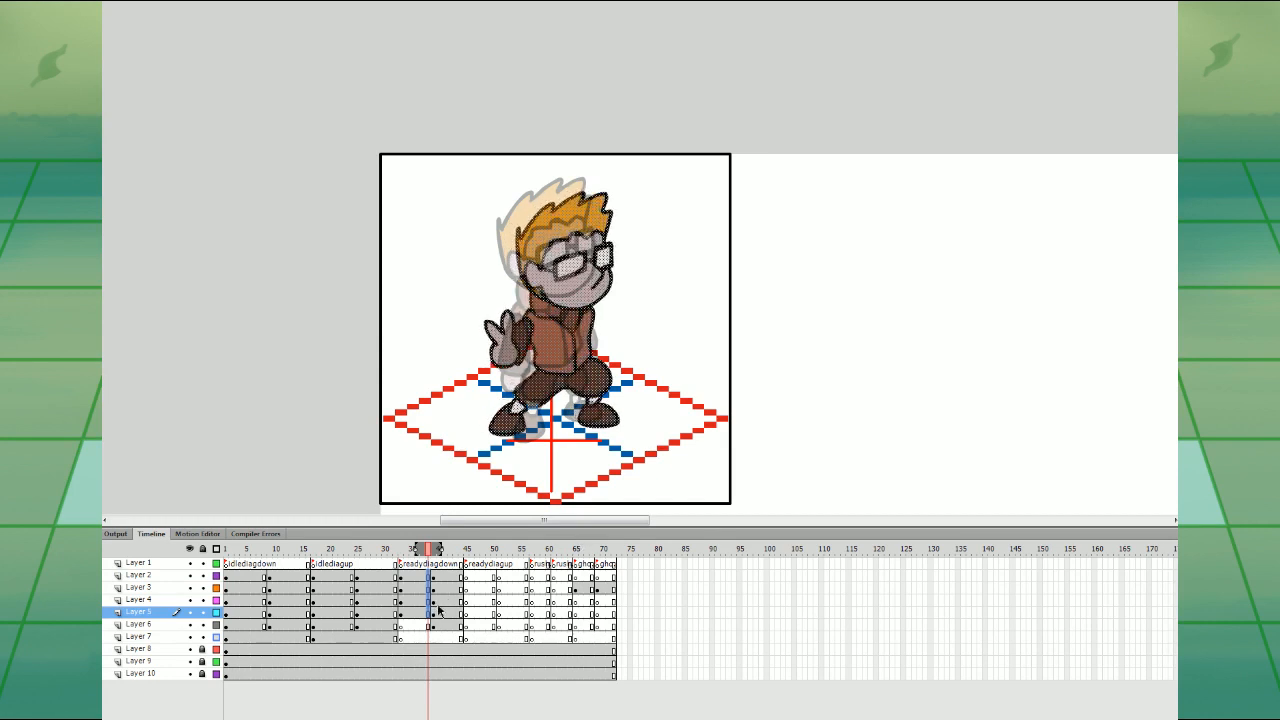
- Copy the near arm from Layer 3 to Layer 6, mirror it and place it at the far shoulder
left_click(424, 589)
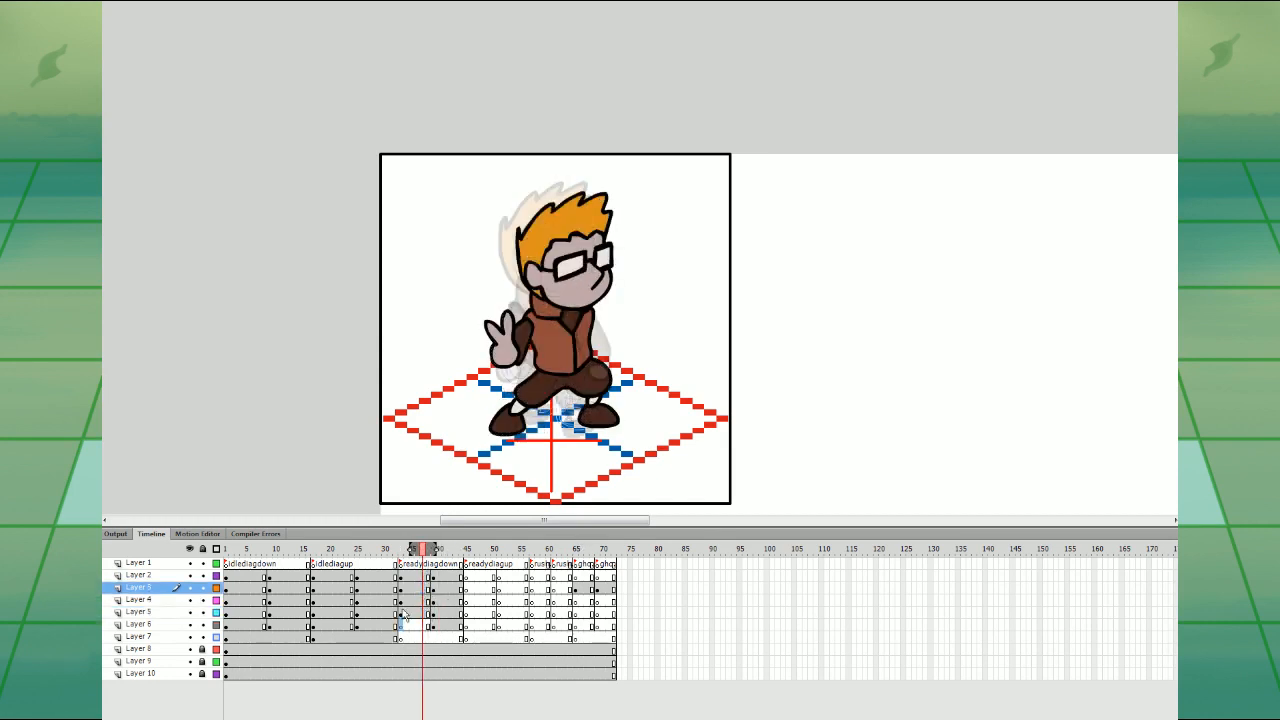
left_click(405, 626)
left_click(424, 590)
left_click(405, 626)
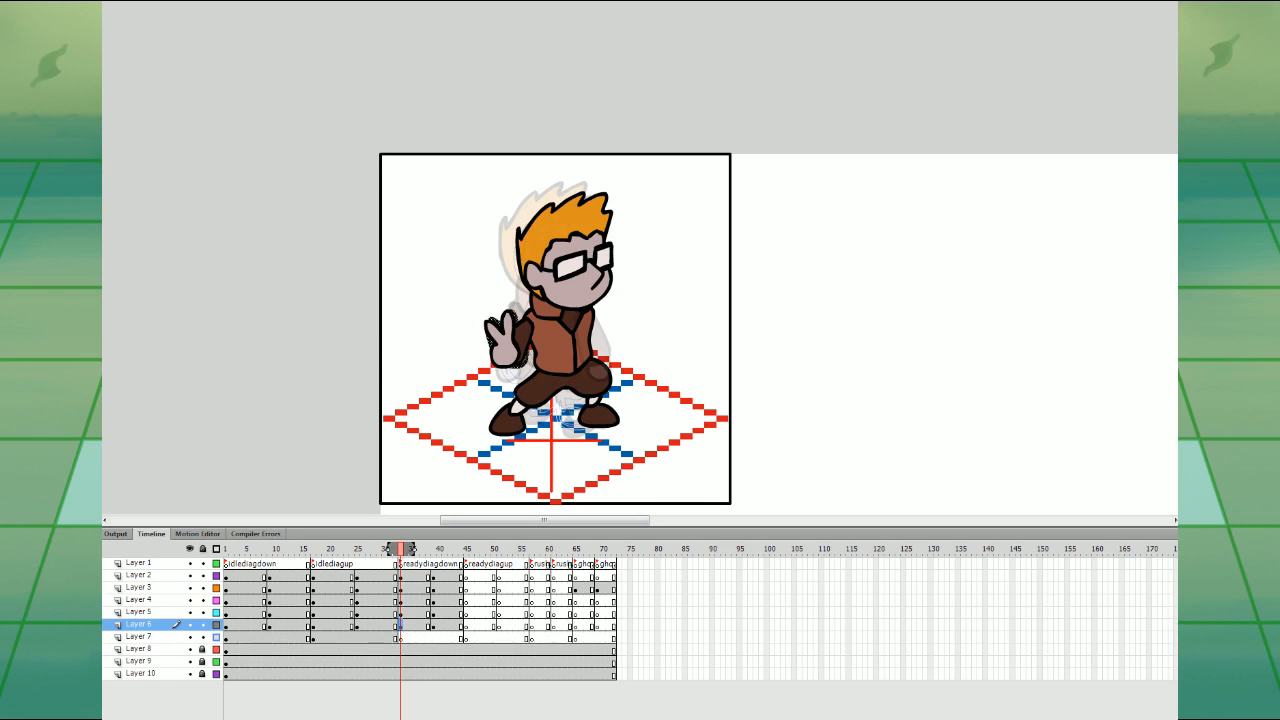
left_click(528, 352)
left_click_drag(528, 355, 619, 332)
- Copy the finished ready pose on Layers 2 to 6 into frame 39 and lower its head slightly
left_click_drag(429, 626, 434, 577)
left_click(439, 577)
- Nudge both arms on Layers 3 and 6 down and right in the second readydiagdown pose
left_click(450, 624)
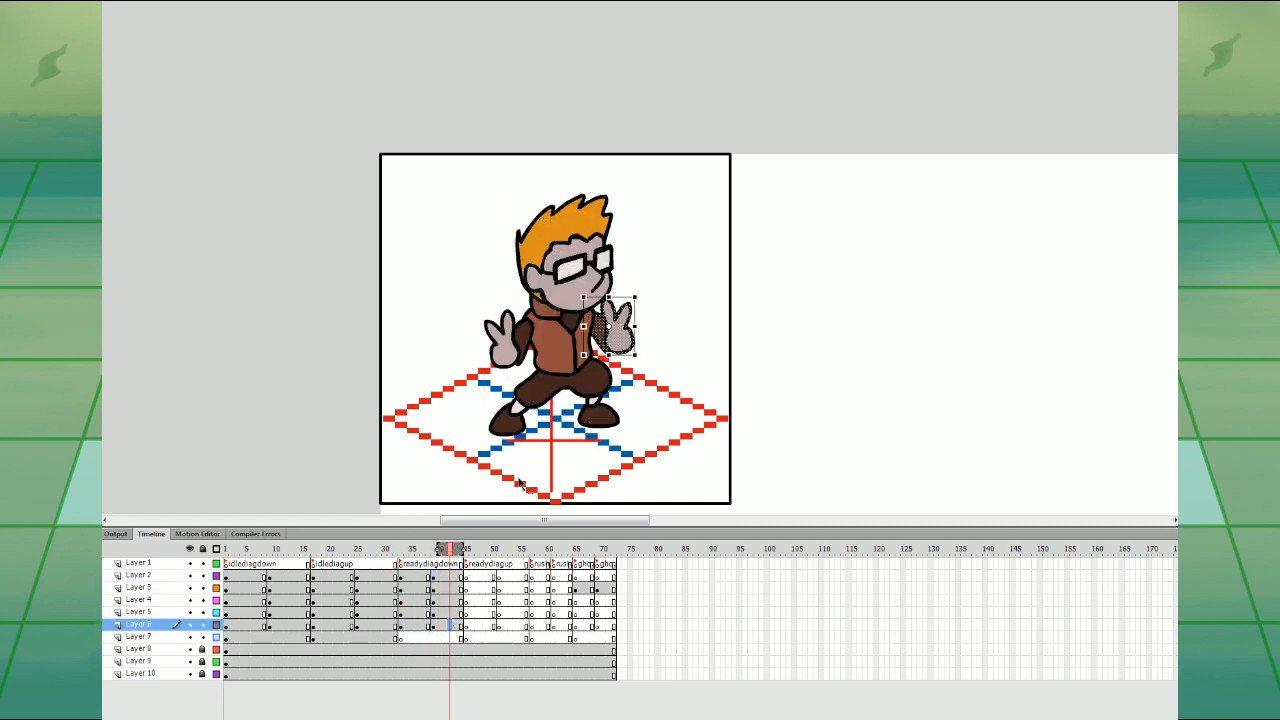
left_click(507, 340)
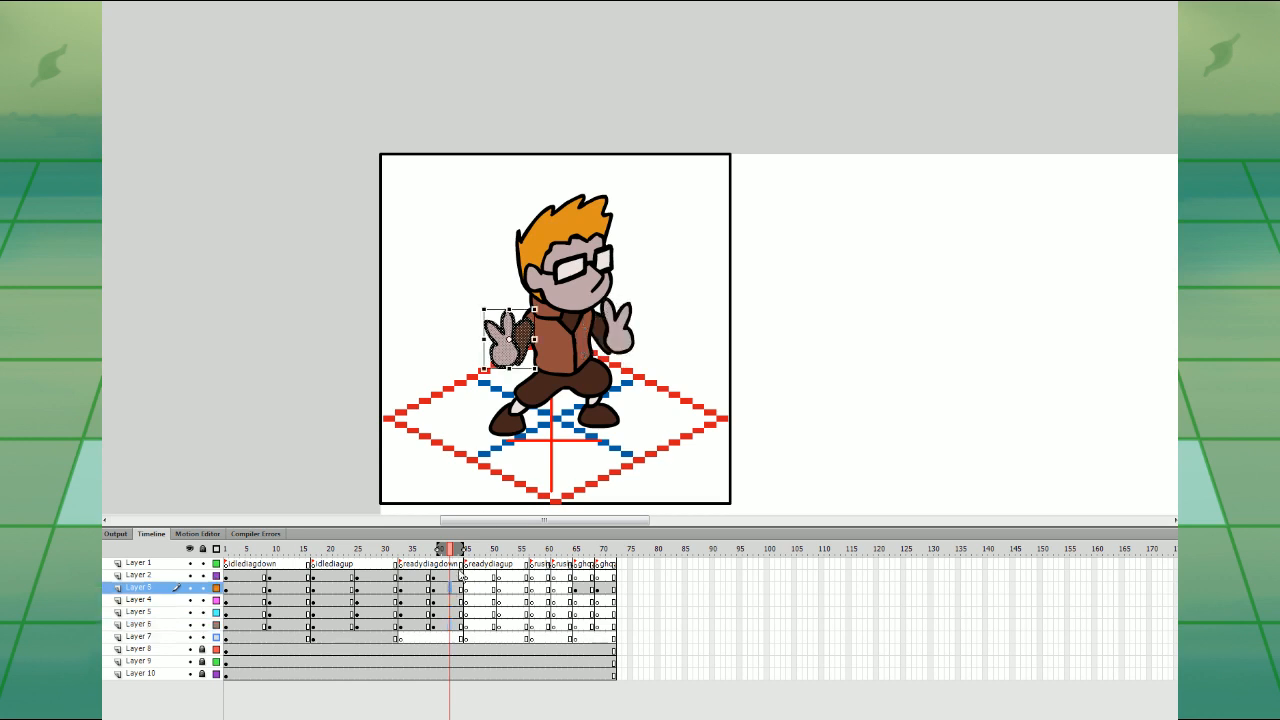
left_click(627, 312, "shift")
key("Down")
key("Down")
key("Right")
key("Right")
left_click(663, 335)
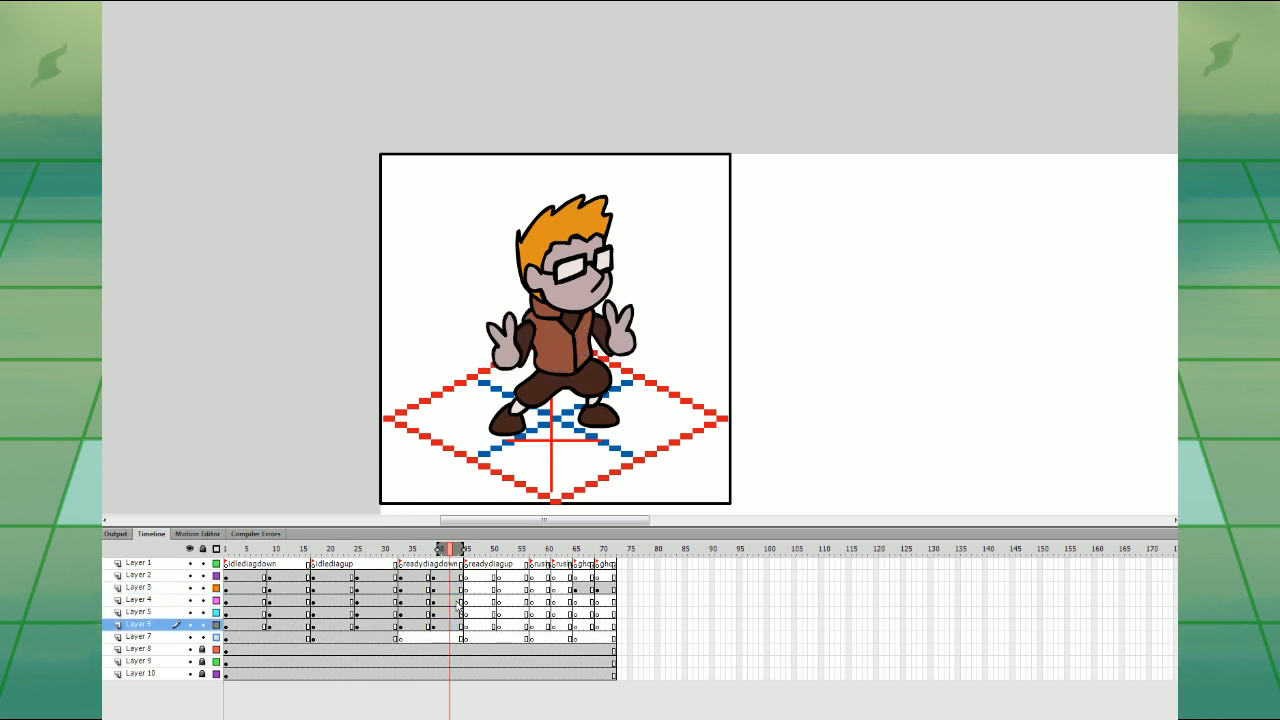
- Compare the two readydiagdown poses and adjust the top edge of the legs on Layer 5 in the second pose
left_click(458, 604)
double_click(457, 603)
left_click_drag(427, 577, 428, 590)
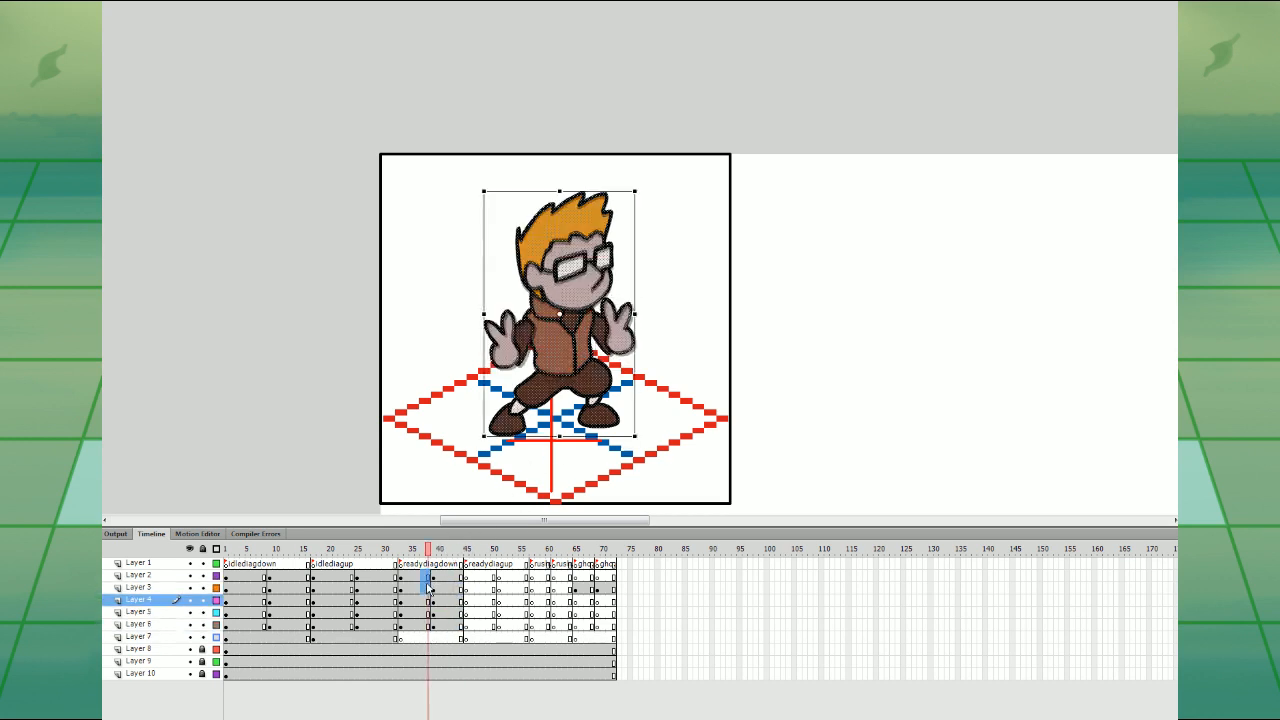
left_click(439, 588)
left_click(444, 625)
left_click(445, 612)
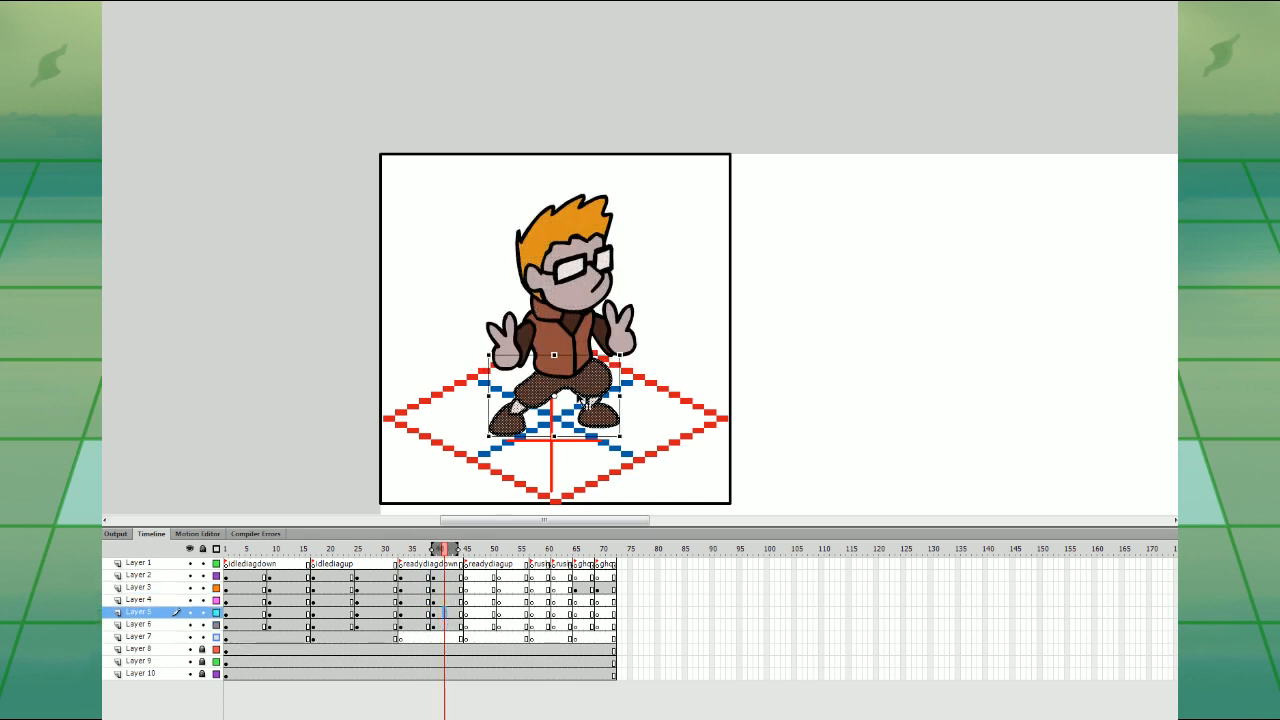
left_click(553, 355)
left_click(416, 579)
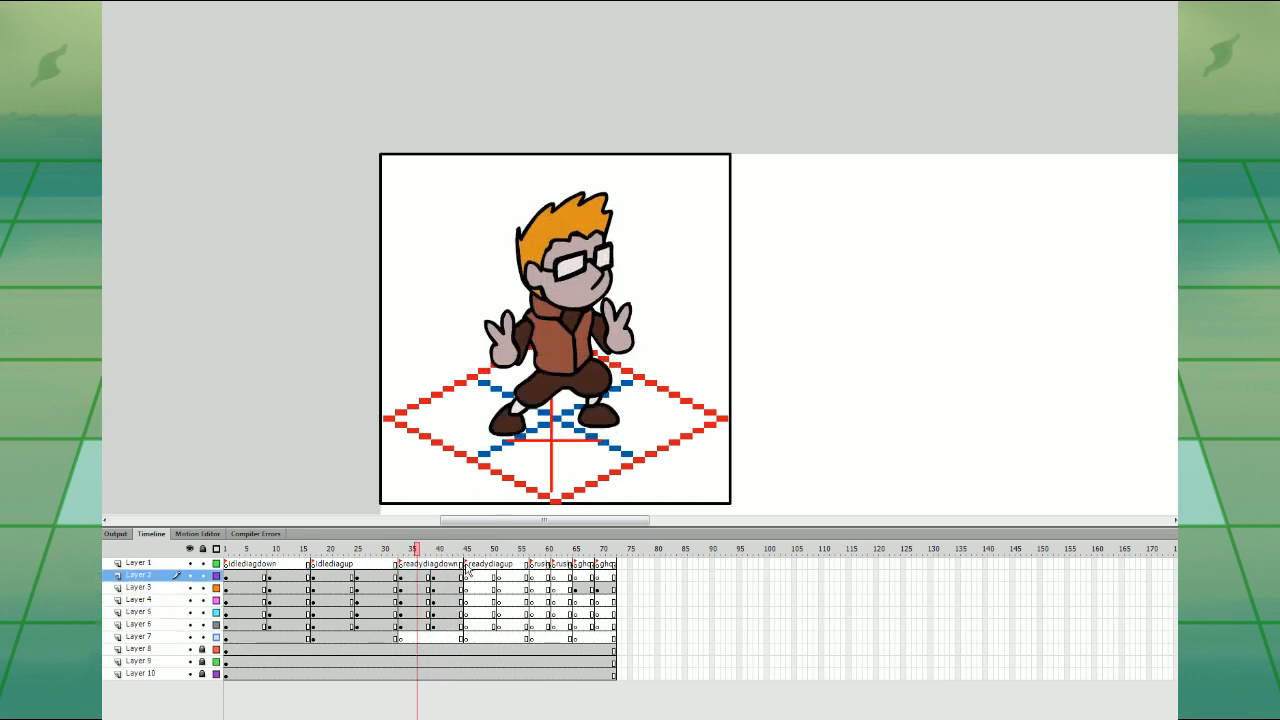
left_click(439, 578)
left_click(446, 623)
left_click(450, 612)
left_click(604, 354)
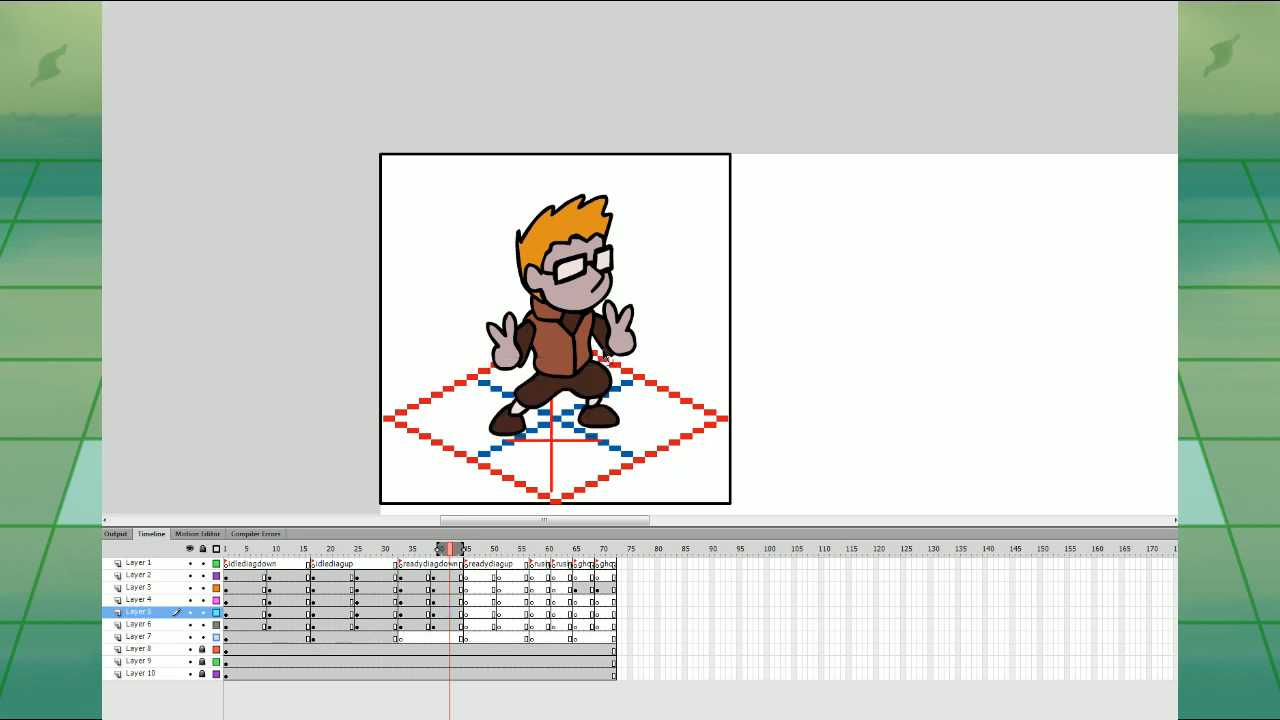
- Nudge the head, body and arms slightly right and down in the second readydiagdown pose, and compare it with the first pose
left_click(606, 370)
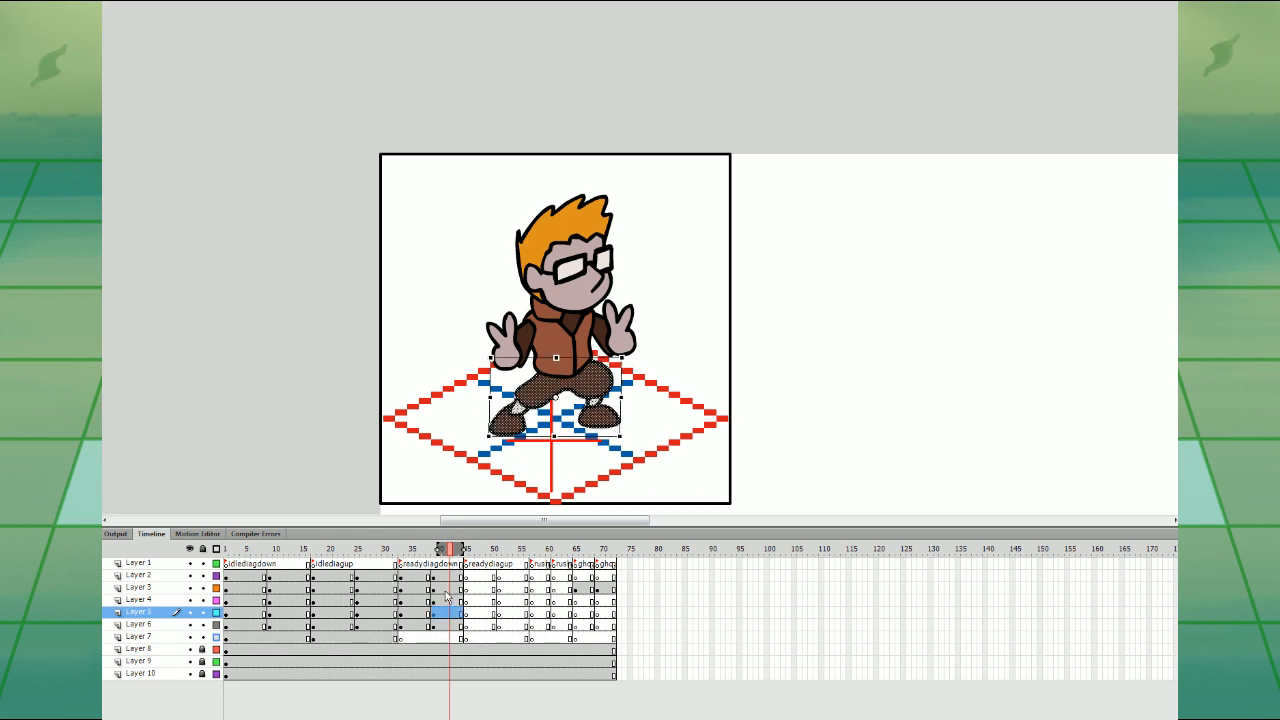
left_click_drag(447, 600, 445, 577)
left_click(632, 319, "shift")
key("Right")
key("Right")
key("Down")
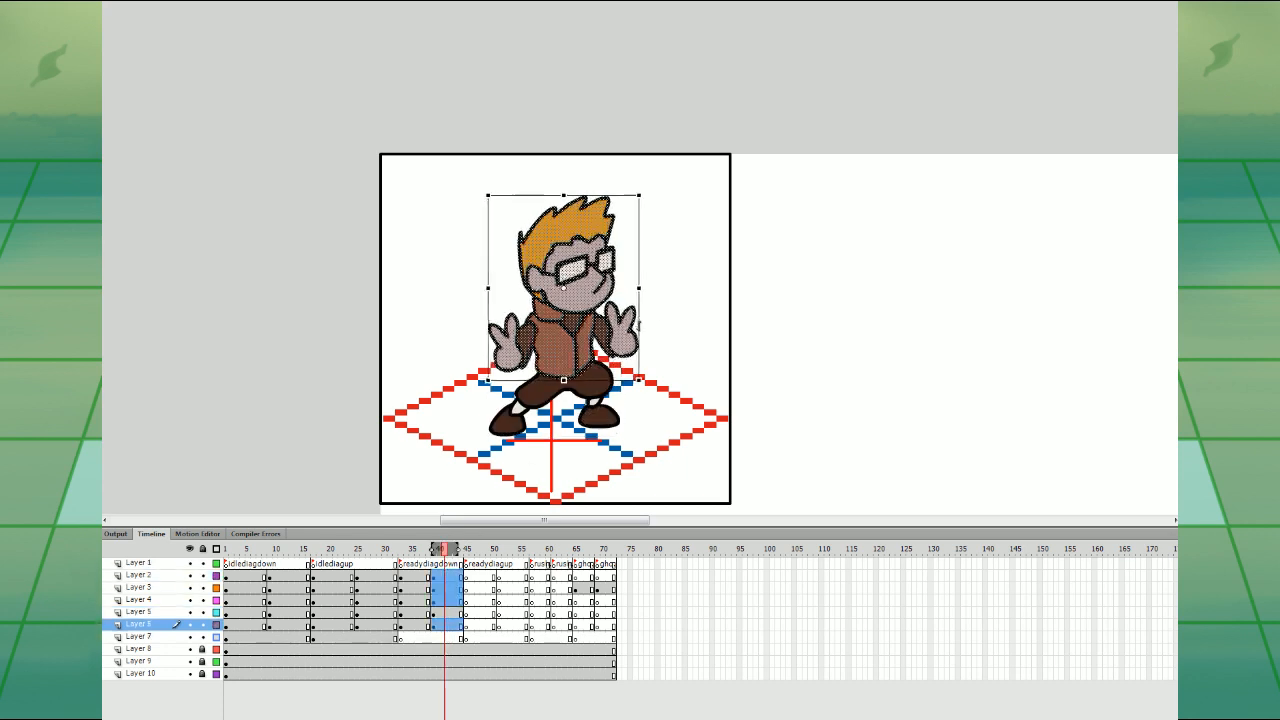
left_click(422, 577)
left_click(450, 577)
left_click(451, 588)
left_click(417, 588)
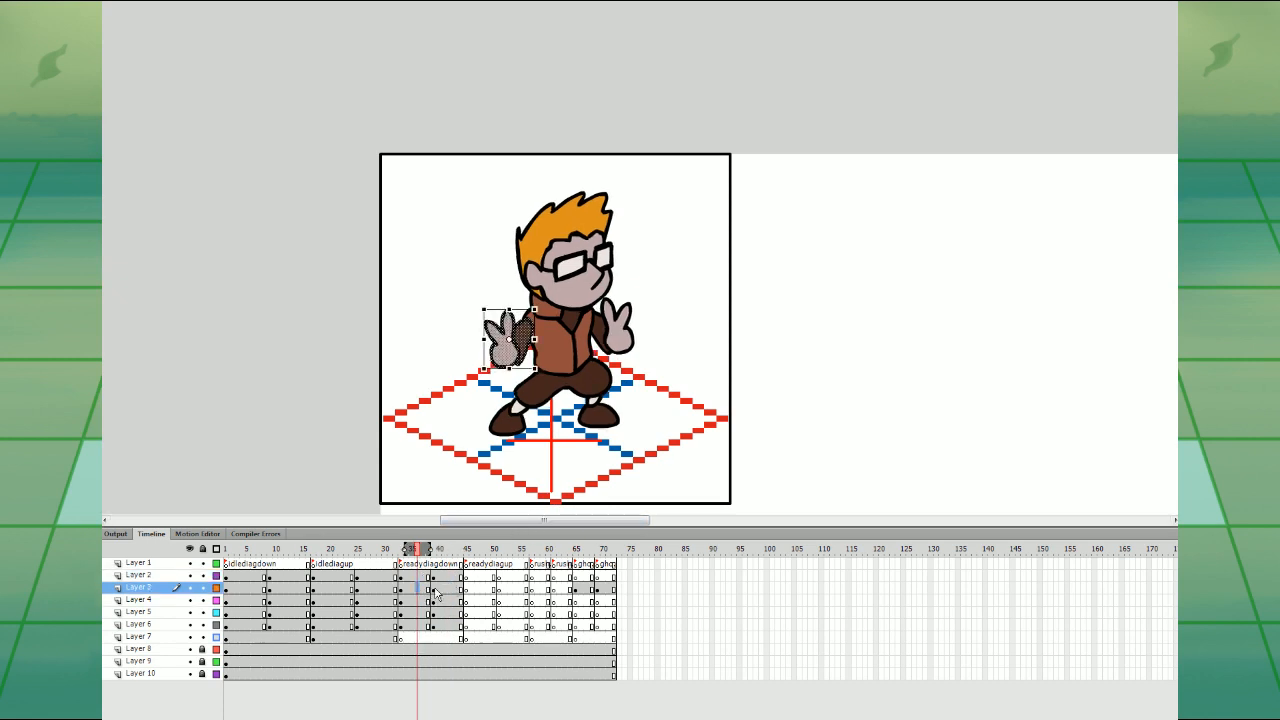
left_click(439, 589)
left_click(423, 590)
left_click(439, 588)
- Copy the idlediagup pose on Layers 2 to 6 into readydiagup and delete the arms and legs from the first pose
left_click_drag(340, 623, 342, 577)
left_click_drag(342, 577, 467, 622)
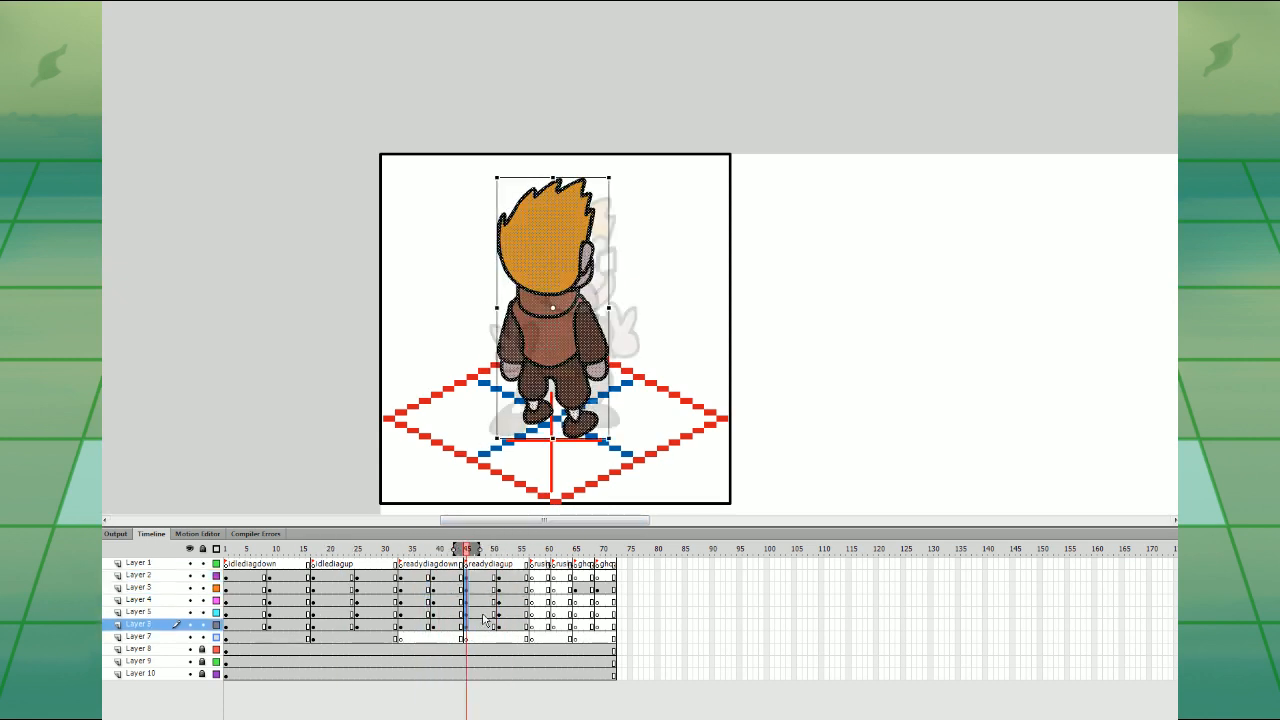
left_click(483, 614)
key("Delete")
left_click(484, 602)
left_click(484, 590)
key("Delete")
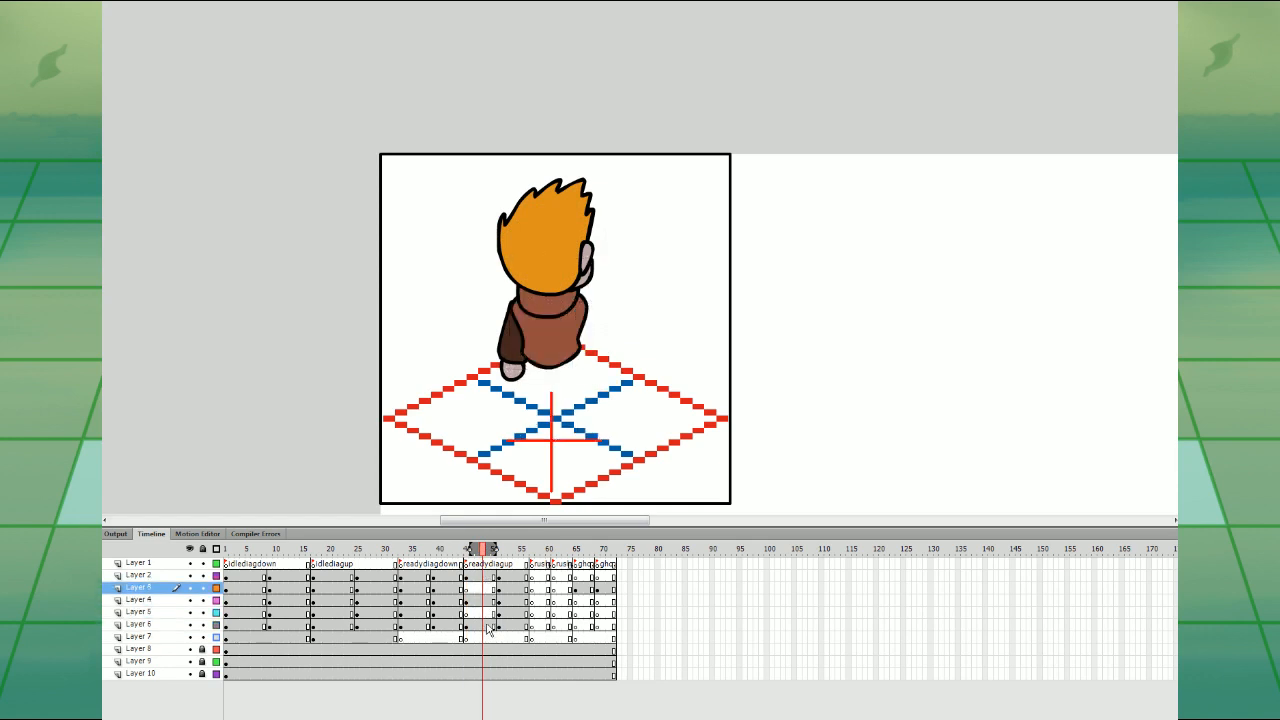
left_click(488, 627)
key("Delete")
- Turn on onion skinning, then tilt and shift the head and body right and down in the first readydiagup pose
left_click_drag(493, 602, 493, 577)
left_click(400, 717)
left_click(400, 717)
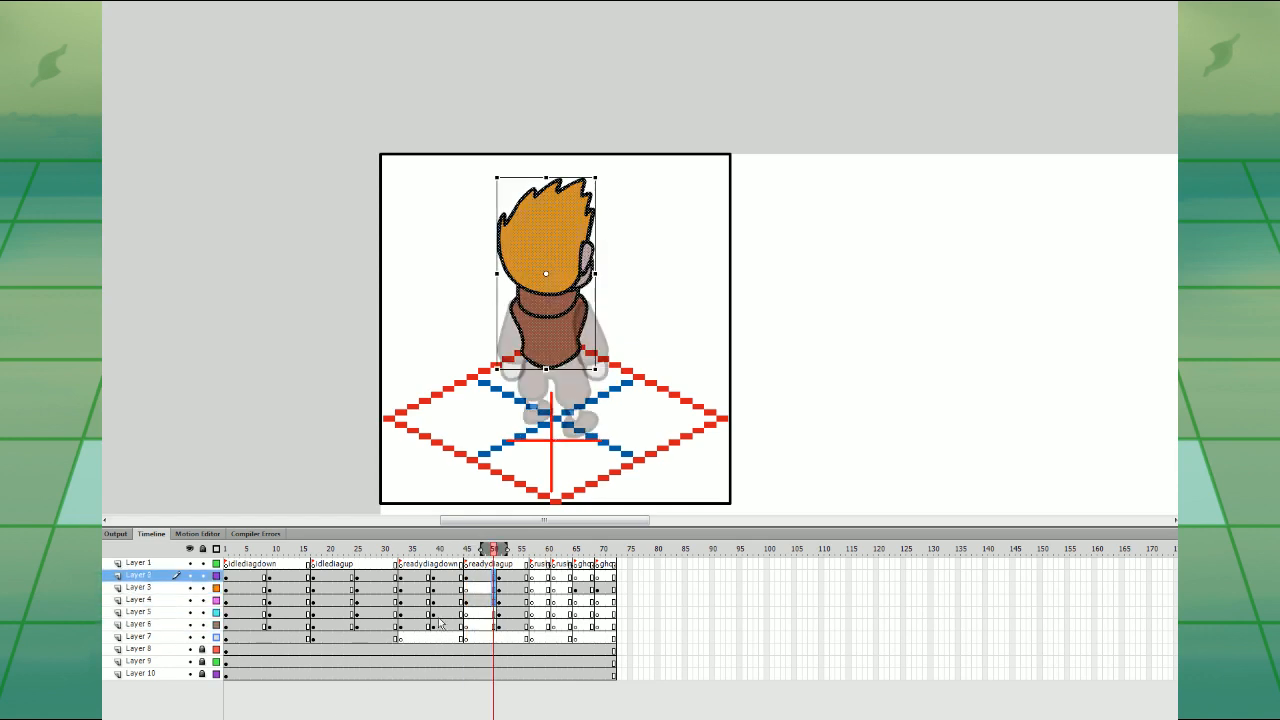
left_click_drag(602, 174, 611, 180)
left_click_drag(595, 250, 606, 256)
left_click(640, 290)
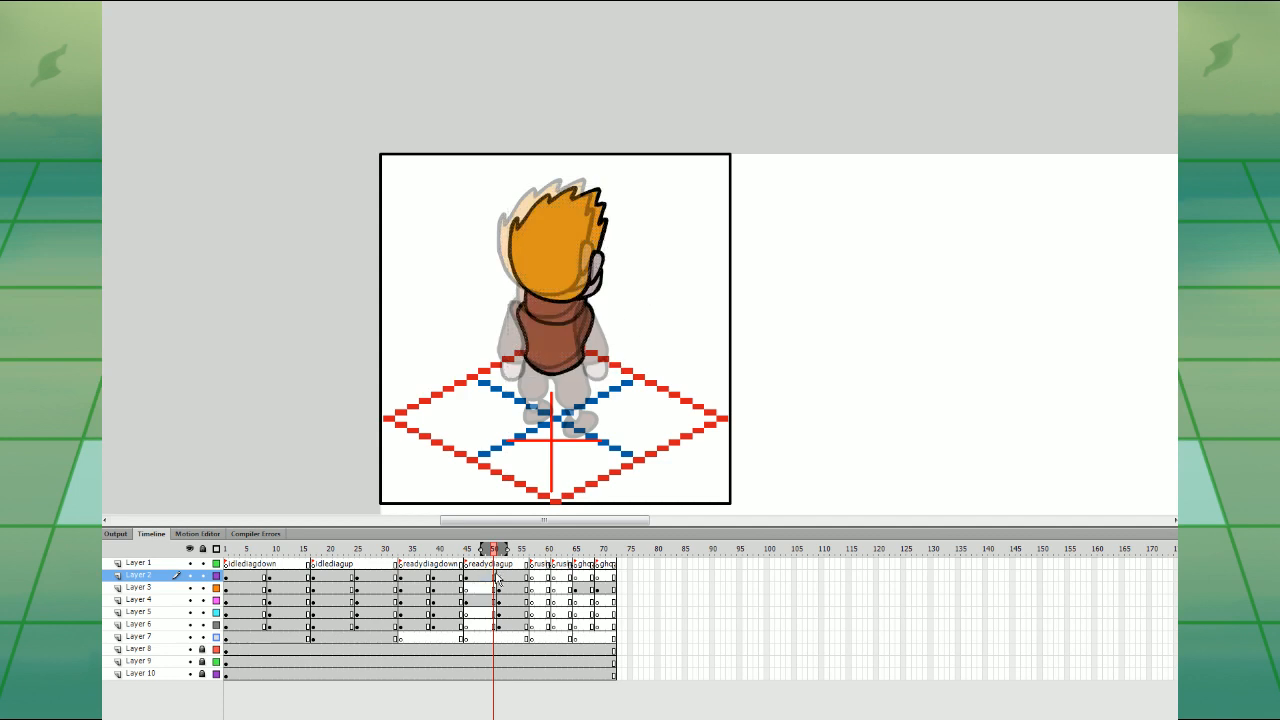
left_click(494, 577)
left_click(489, 588)
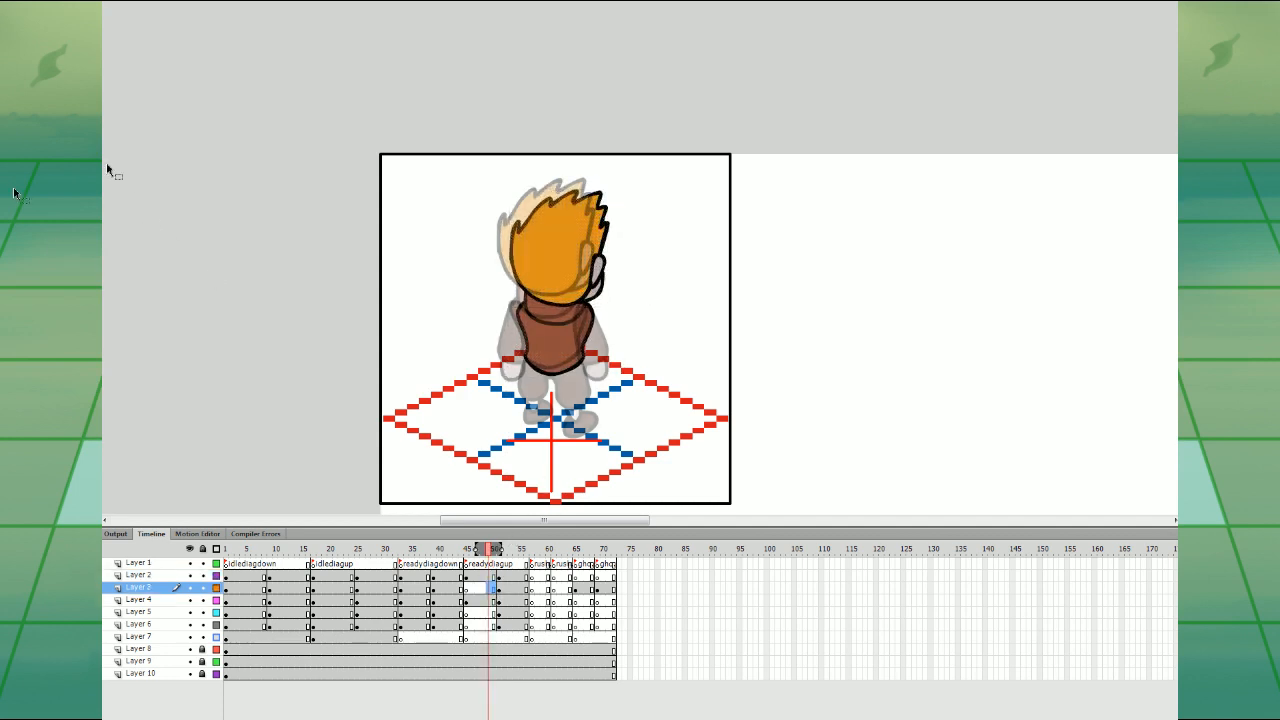
- Move the body in the first readydiagup pose from Layer 4 to Layer 3
left_click(494, 577)
left_click(494, 588)
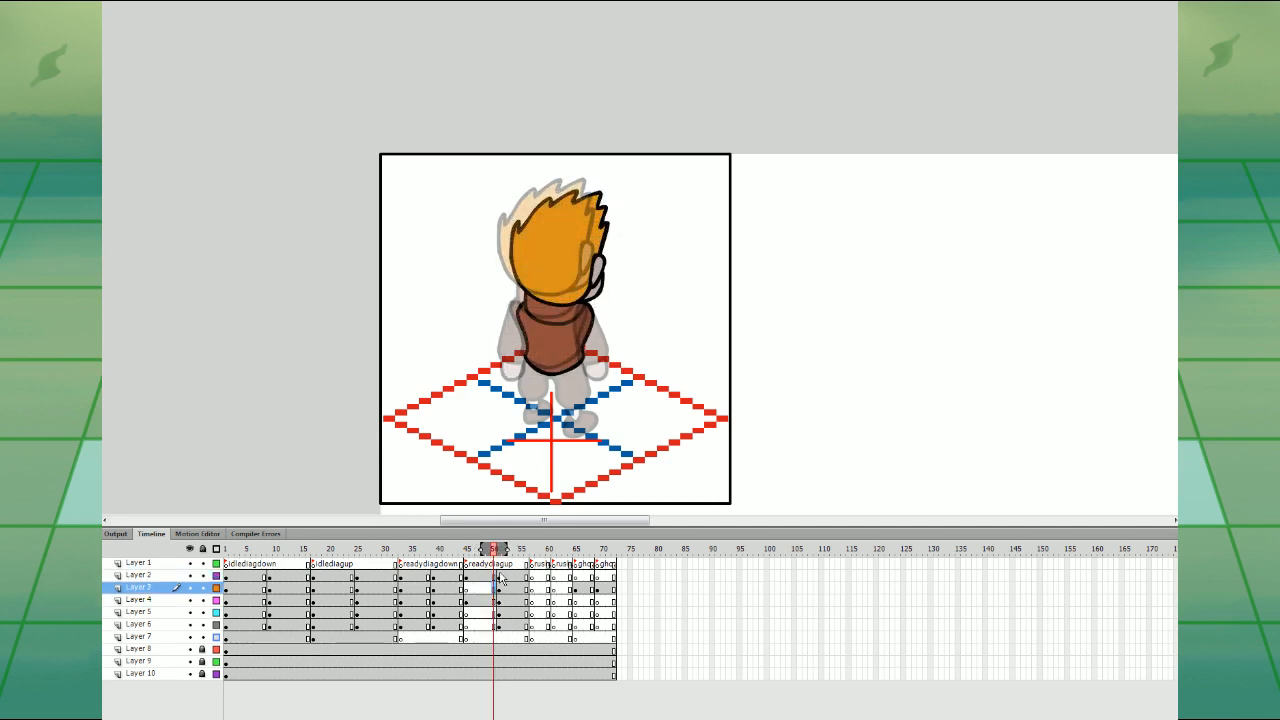
left_click(467, 601)
left_click_drag(467, 601, 467, 589)
left_click(467, 602)
- Draw an outstretched arm with a two-fingered hand on Layer 4 and bent legs with shoes on Layer 5
left_click(494, 601)
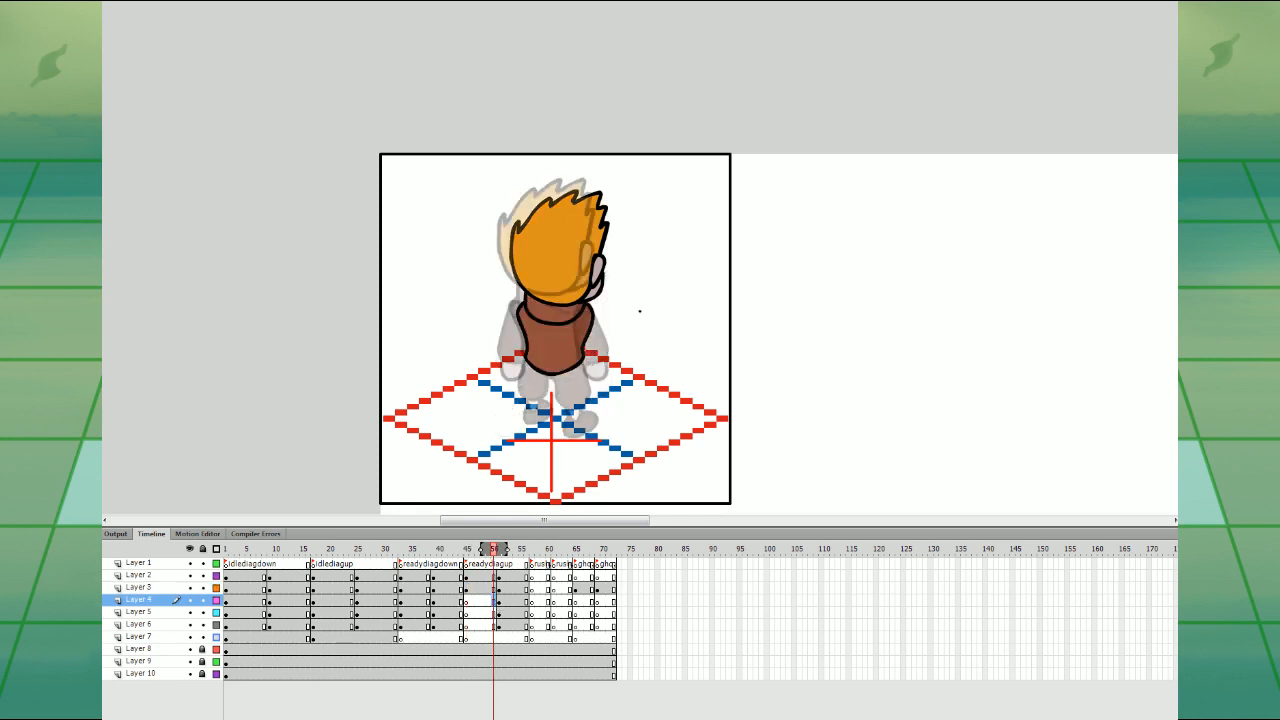
mouse_move(613, 301)
left_mouse_down()
mouse_move(592, 332)
mouse_move(614, 302)
left_mouse_up()
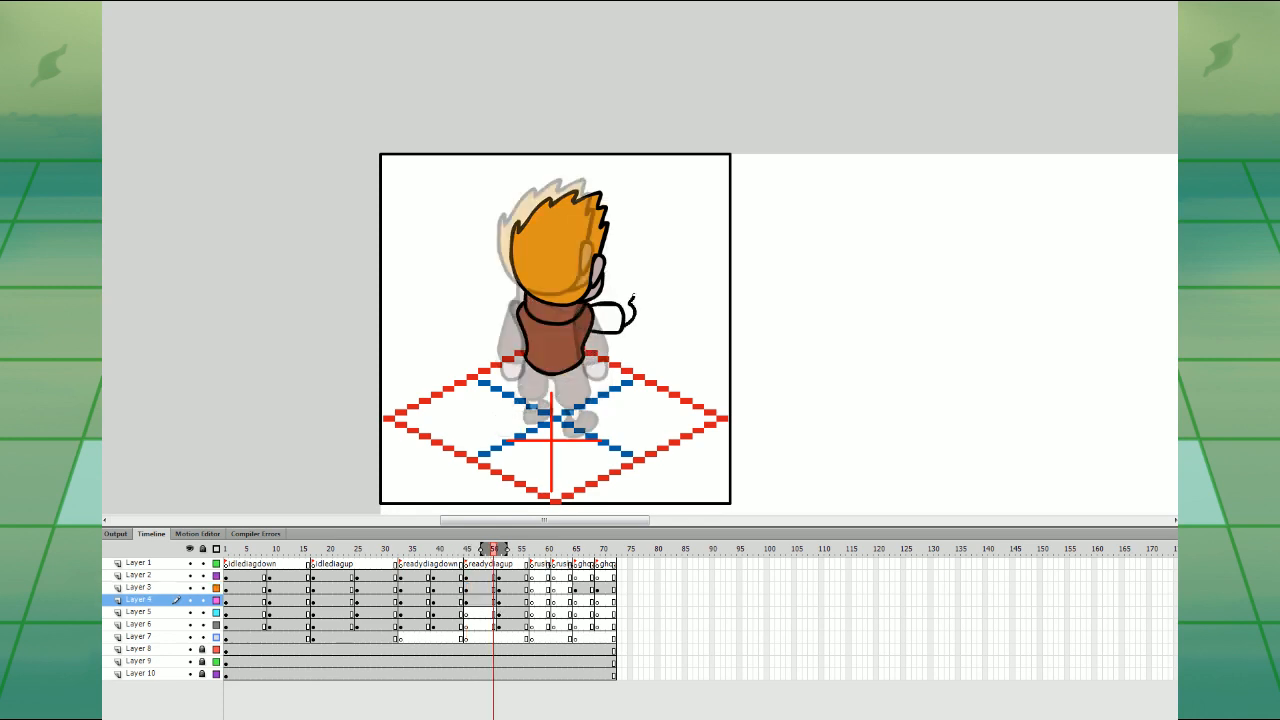
left_click(495, 613)
mouse_move(551, 405)
left_mouse_down()
mouse_move(584, 405)
mouse_move(531, 354)
mouse_move(552, 392)
left_mouse_up()
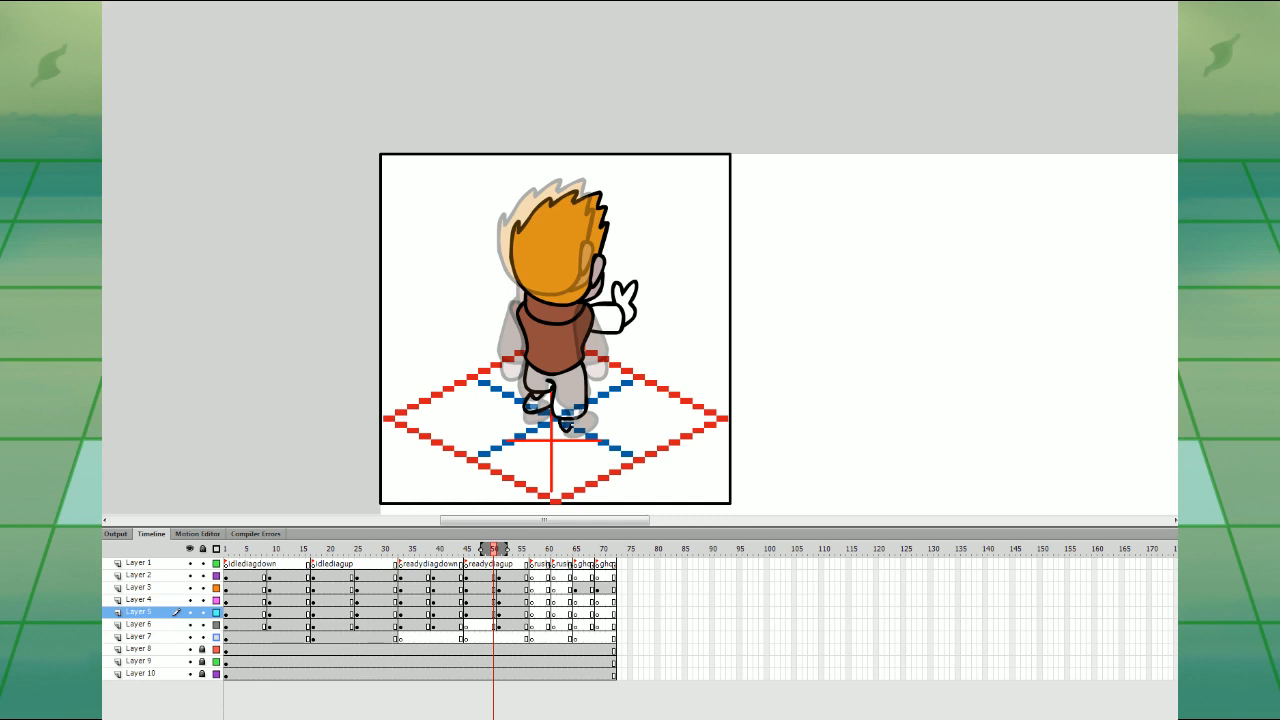
left_click_drag(560, 432, 582, 420)
- Turn off onion skinning and fill the new sleeve and trousers with the dark brown sampled from the neighbouring pose
key("alt+shift+o")
key("period")
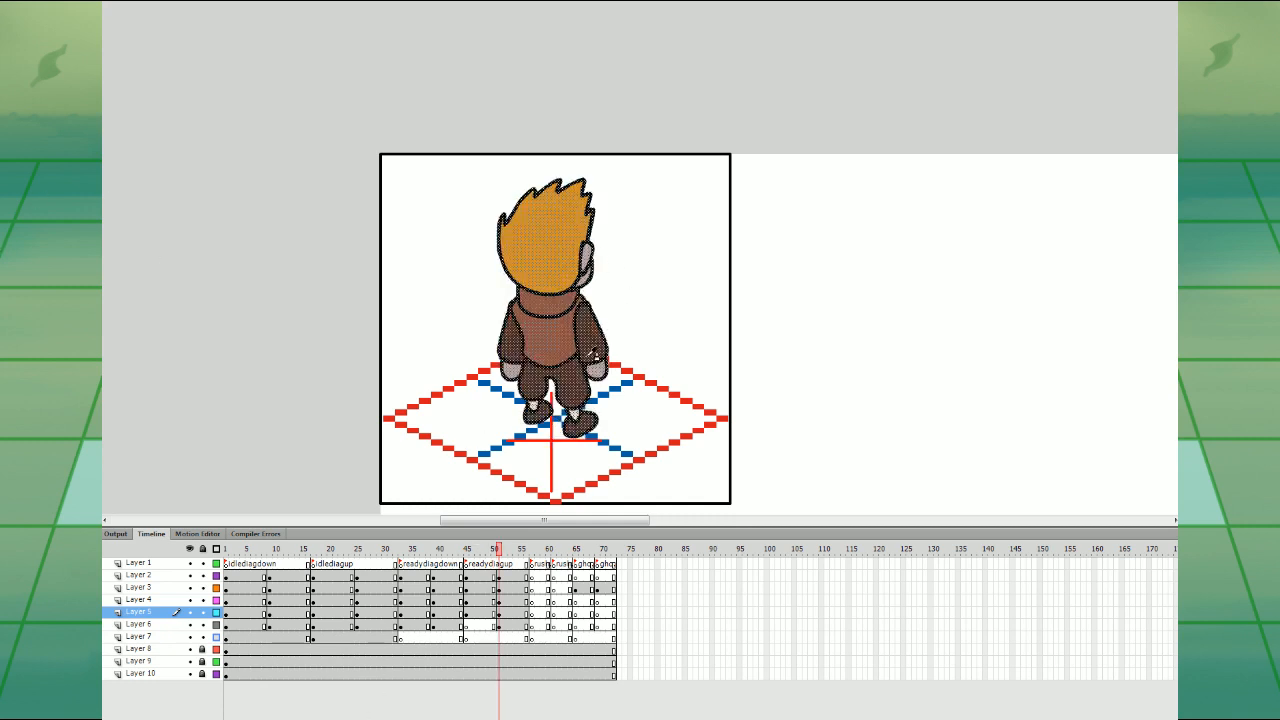
key("comma")
key("period")
left_click(590, 356)
key("comma")
left_click(568, 380)
left_click(597, 316)
key("period")
key("comma")
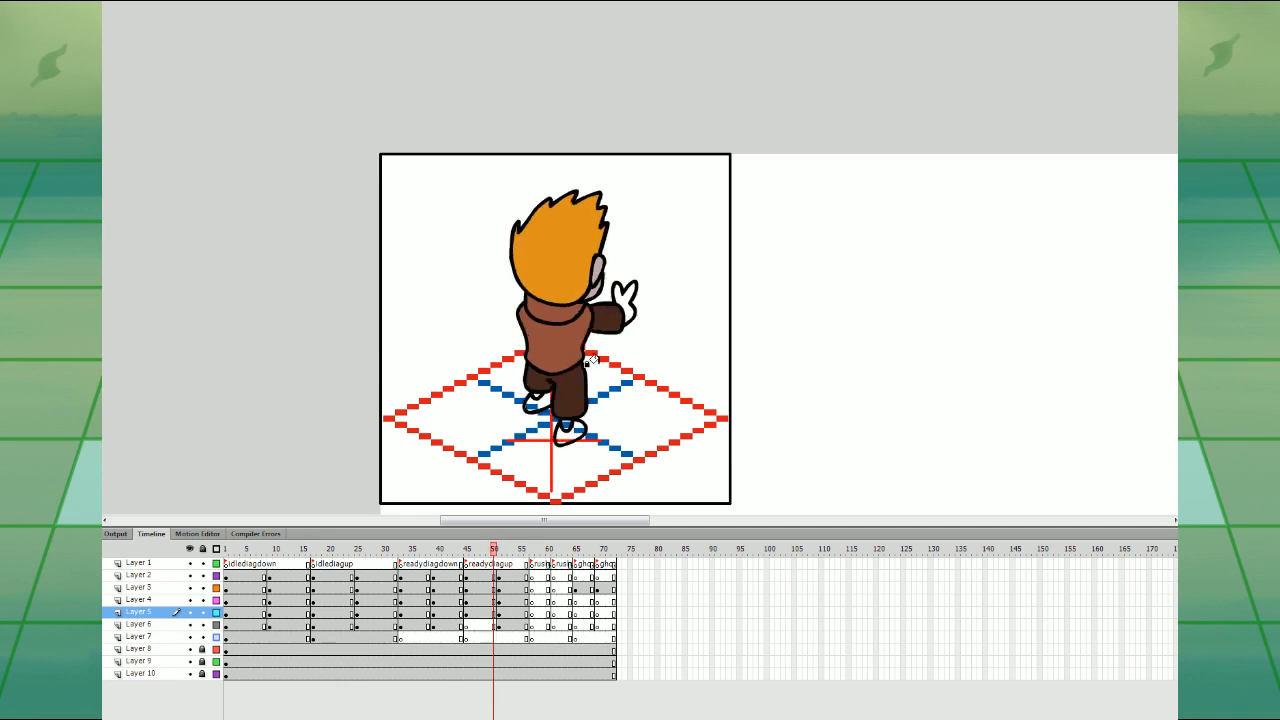
- Fill the raised hand with the face's skin colour, the shoes with dark brown and the socks with off-white
key("i")
left_click(600, 270)
left_click(622, 298)
left_click(570, 430)
left_click(536, 403)
key("comma")
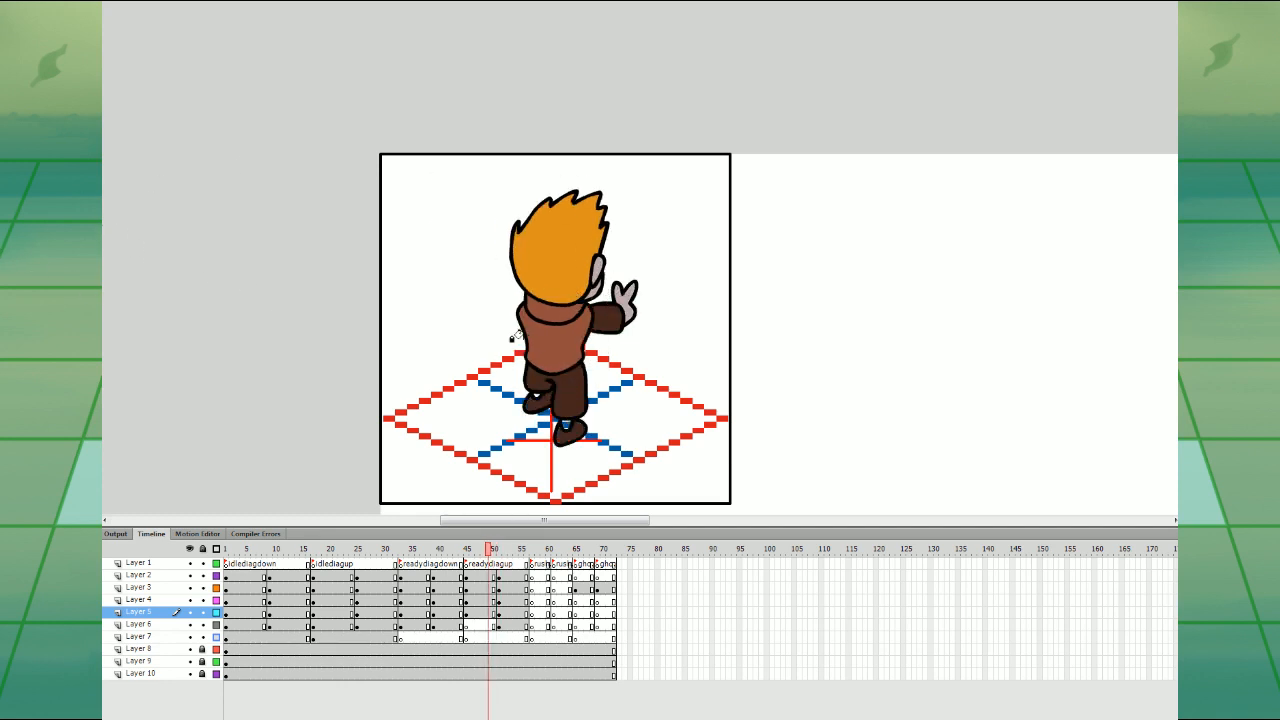
key("period")
key("period")
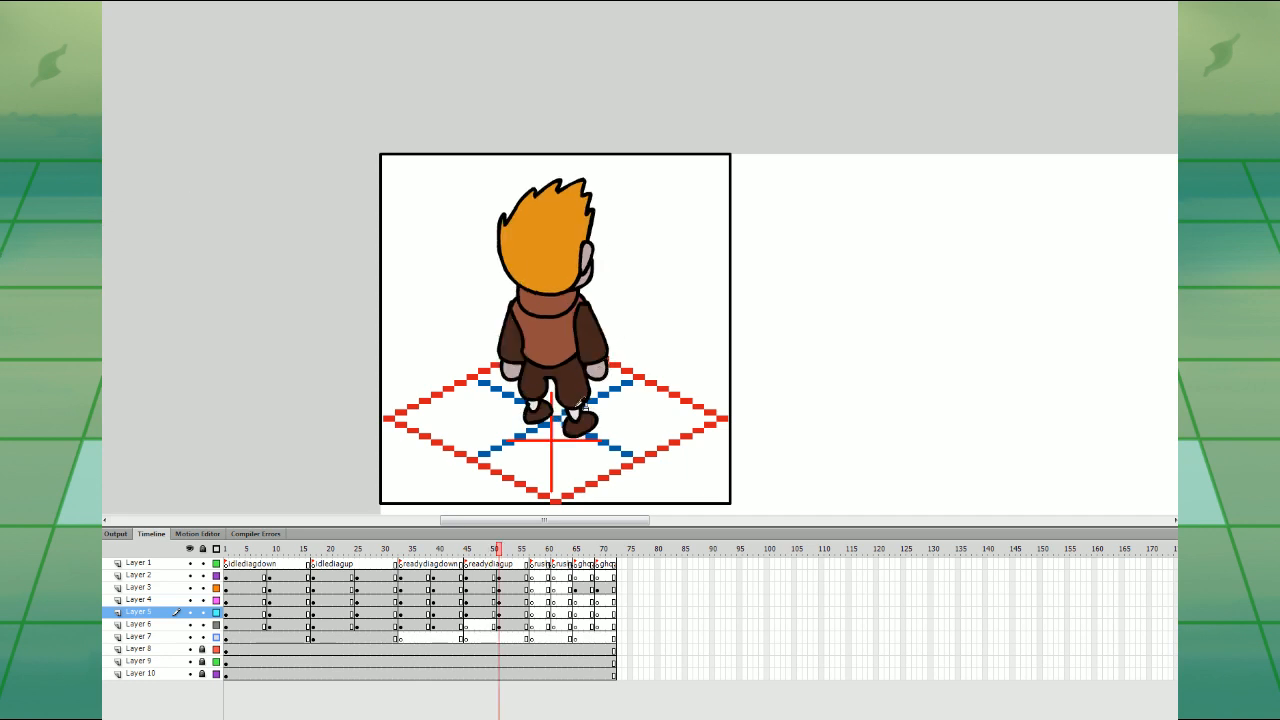
key("comma")
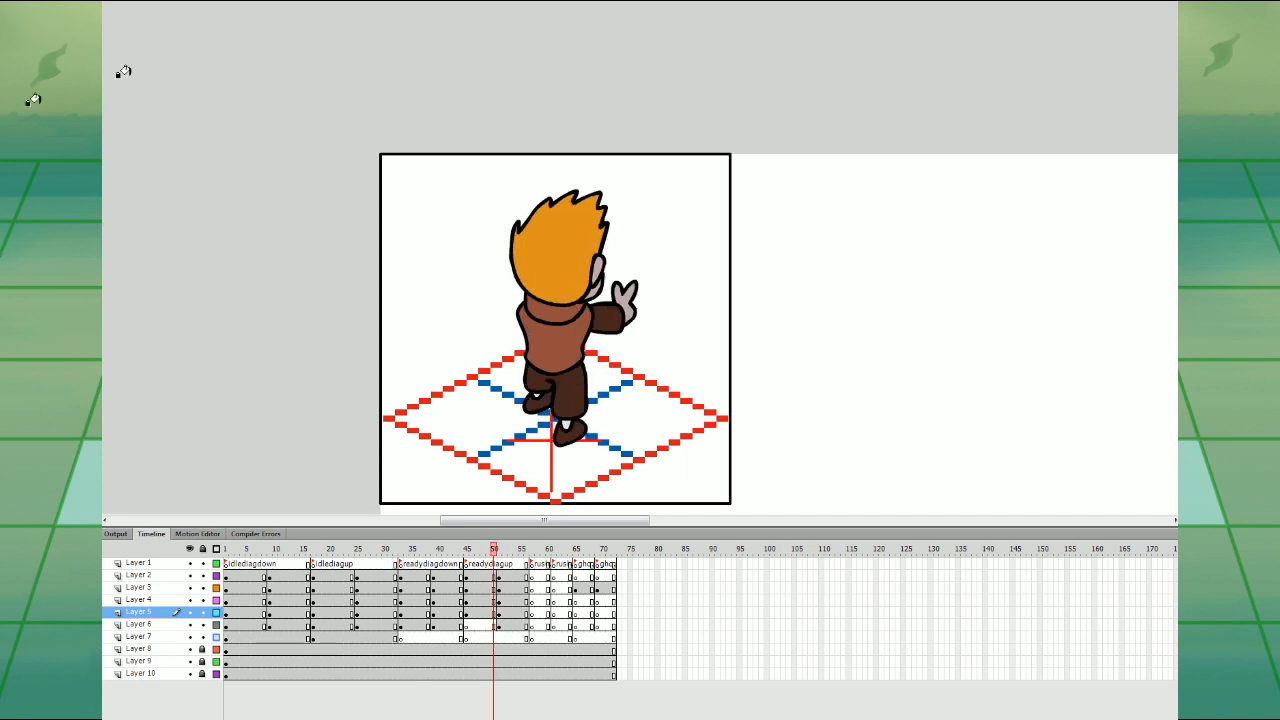
- Duplicate the raised arm on Layer 4, mirror and rotate it, and place it behind the opposite shoulder
left_click(494, 598)
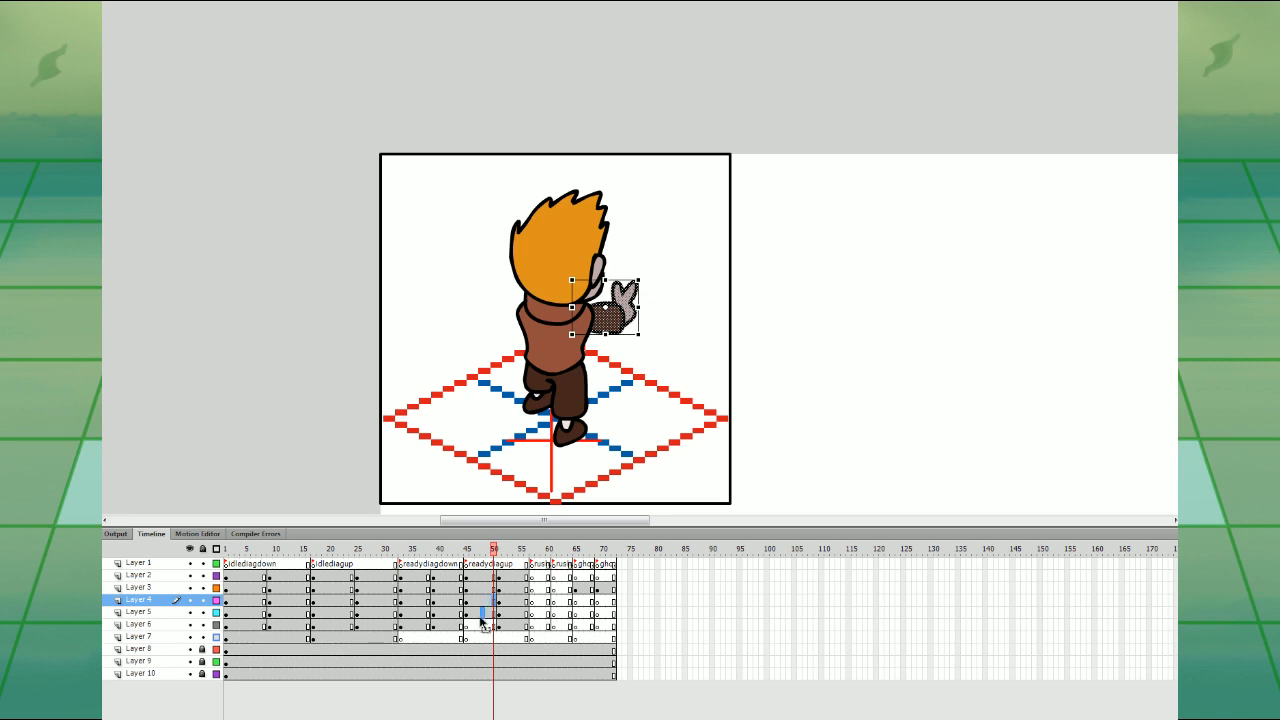
key("ctrl+d")
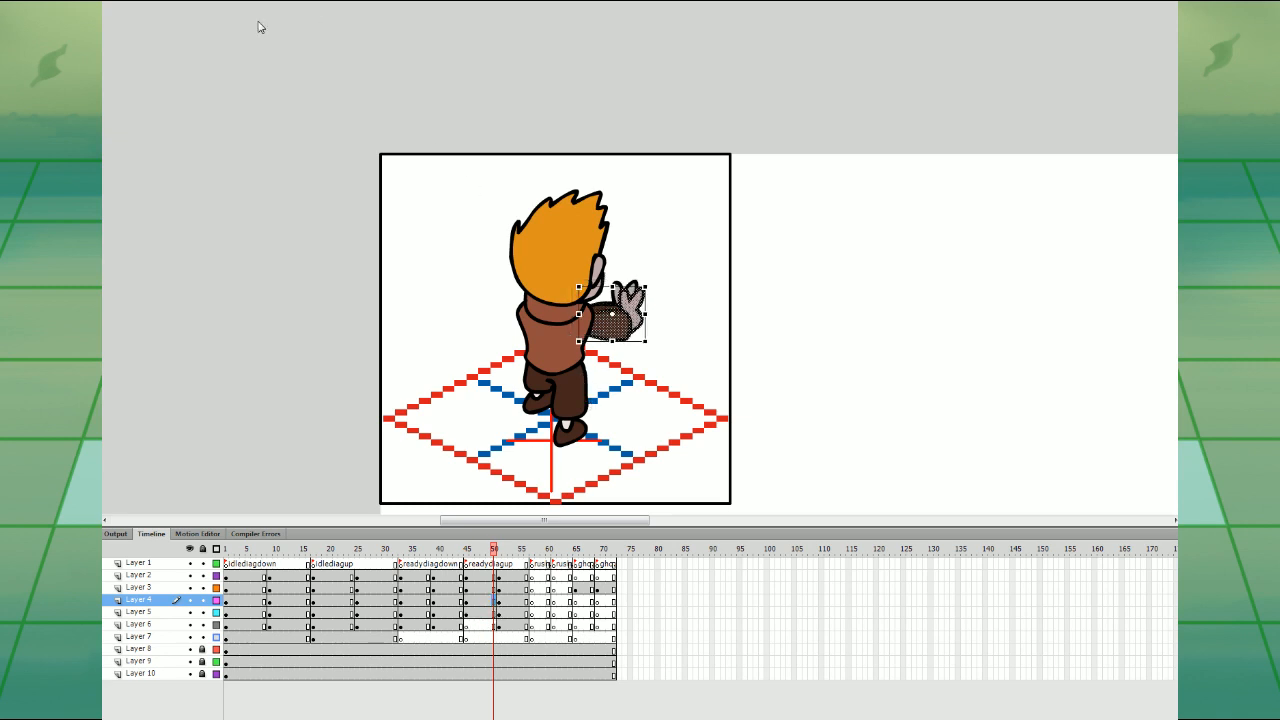
left_click(495, 268)
left_click_drag(629, 320, 532, 310)
left_click_drag(555, 273, 564, 285)
left_click_drag(505, 294, 518, 293)
key("Right")
key("Right")
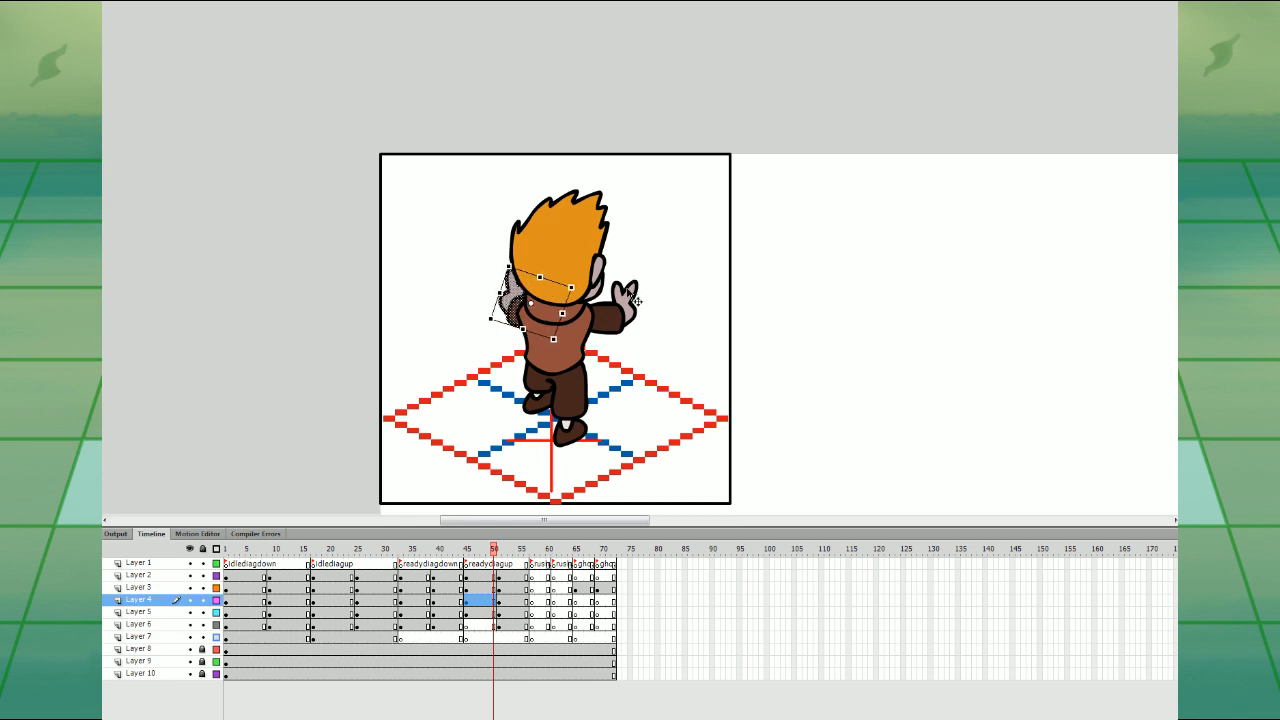
key("Up")
- Copy the finished readydiagup pose on Layers 2 to 5 into frame 51 and delete the old arm on Layer 6
left_click_drag(494, 577, 493, 615)
left_click(500, 626)
key("Delete")
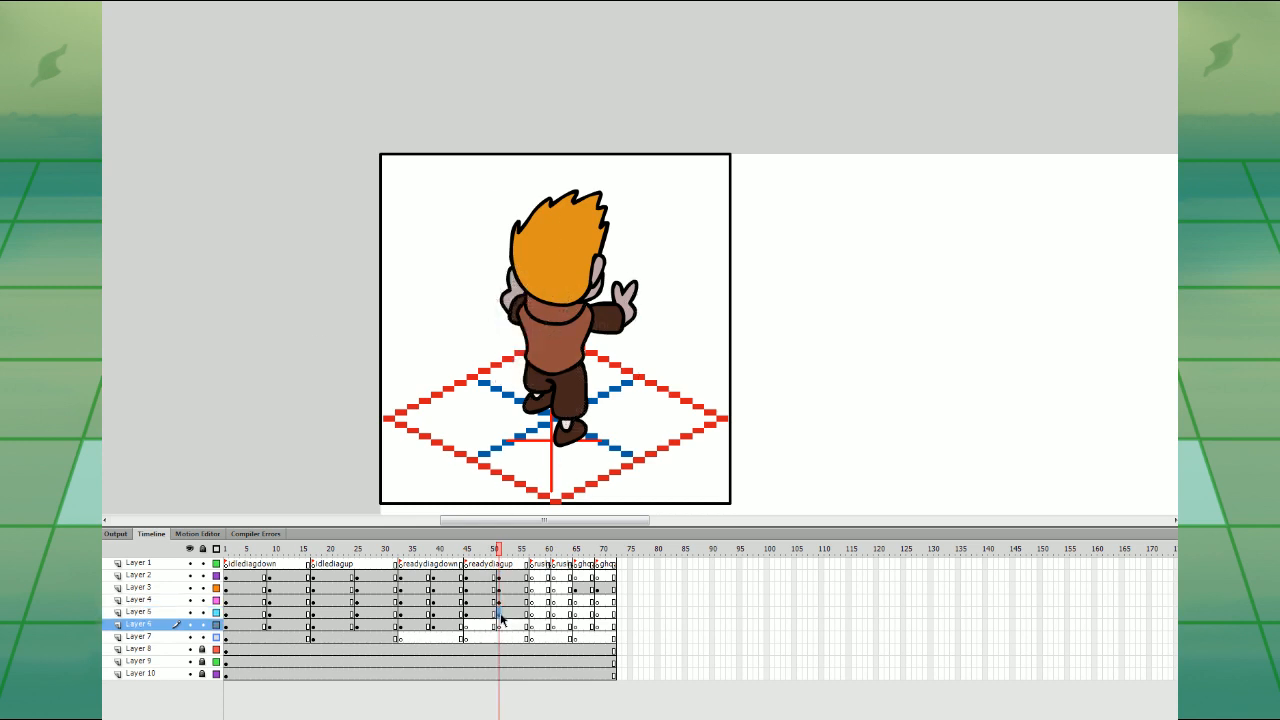
left_click(500, 614)
- Nudge the head right and down and adjust the top edge of the legs in the second readydiagup pose
left_click(505, 576)
key("Right")
key("Down")
left_click(651, 296)
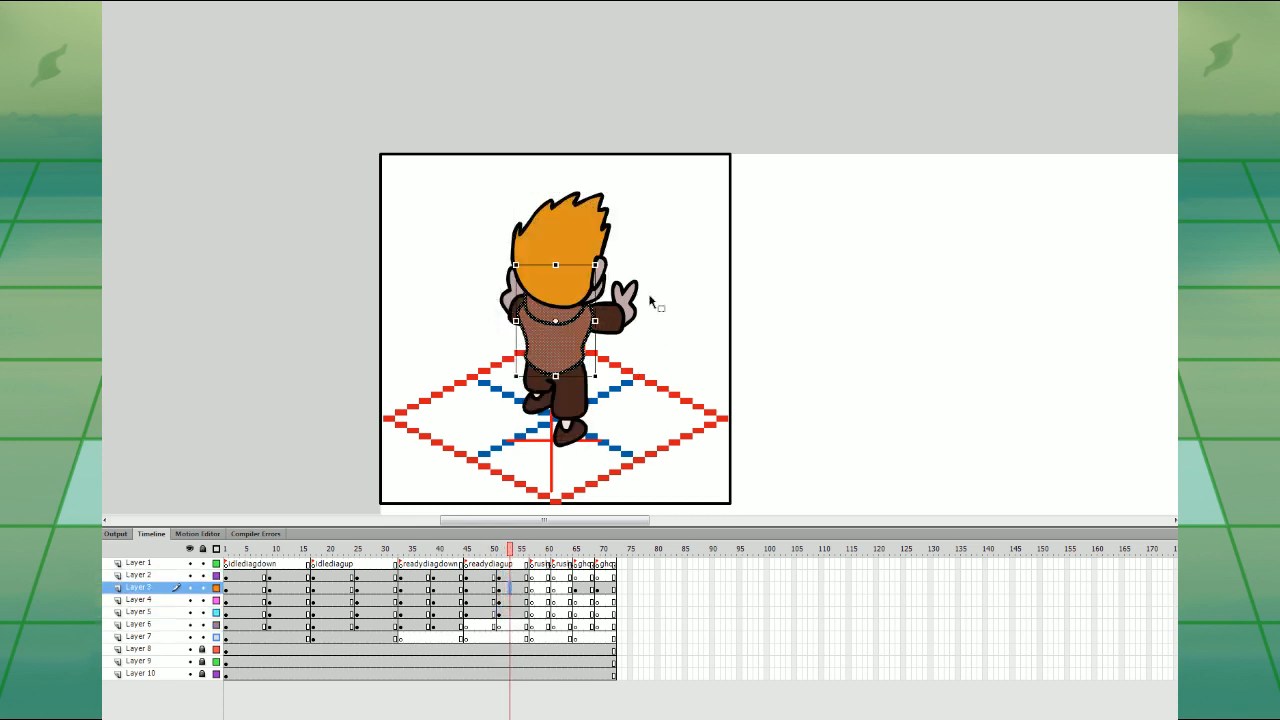
left_click(522, 611)
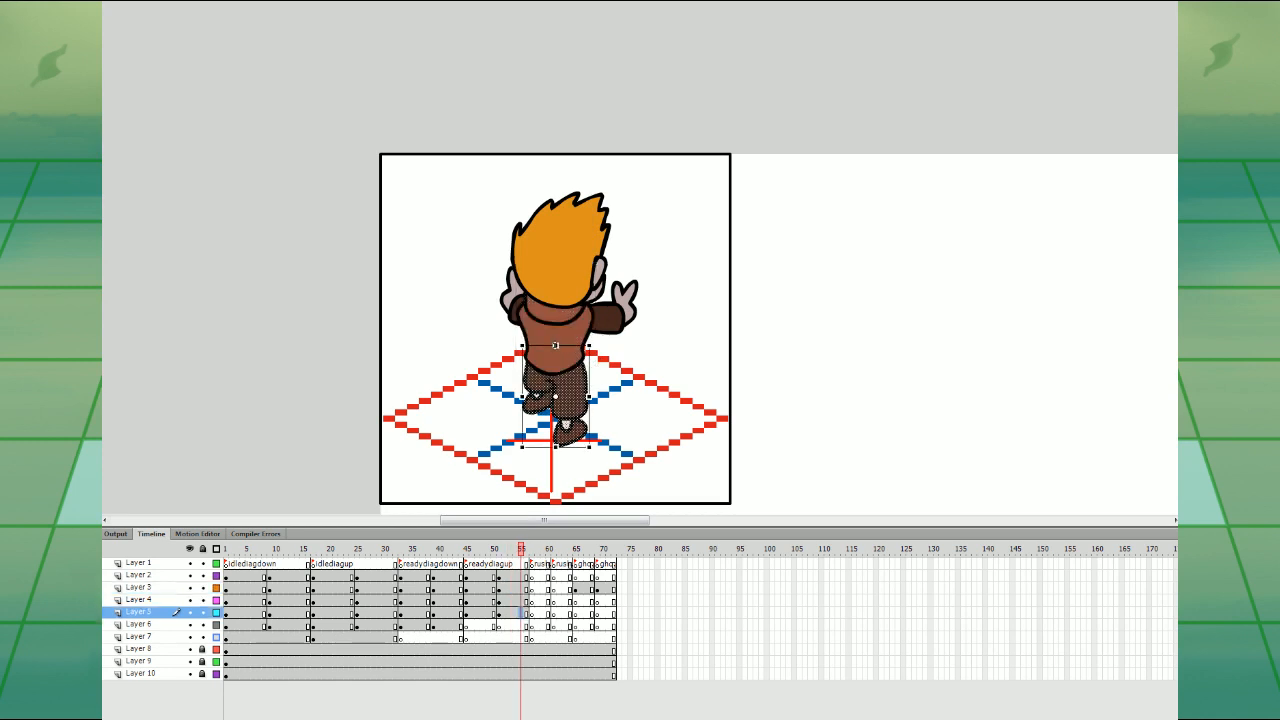
left_click_drag(555, 345, 555, 348)
left_click_drag(565, 348, 567, 348)
- Squash both raised arms on Layer 4 slightly in the second readydiagup pose
left_click(510, 600)
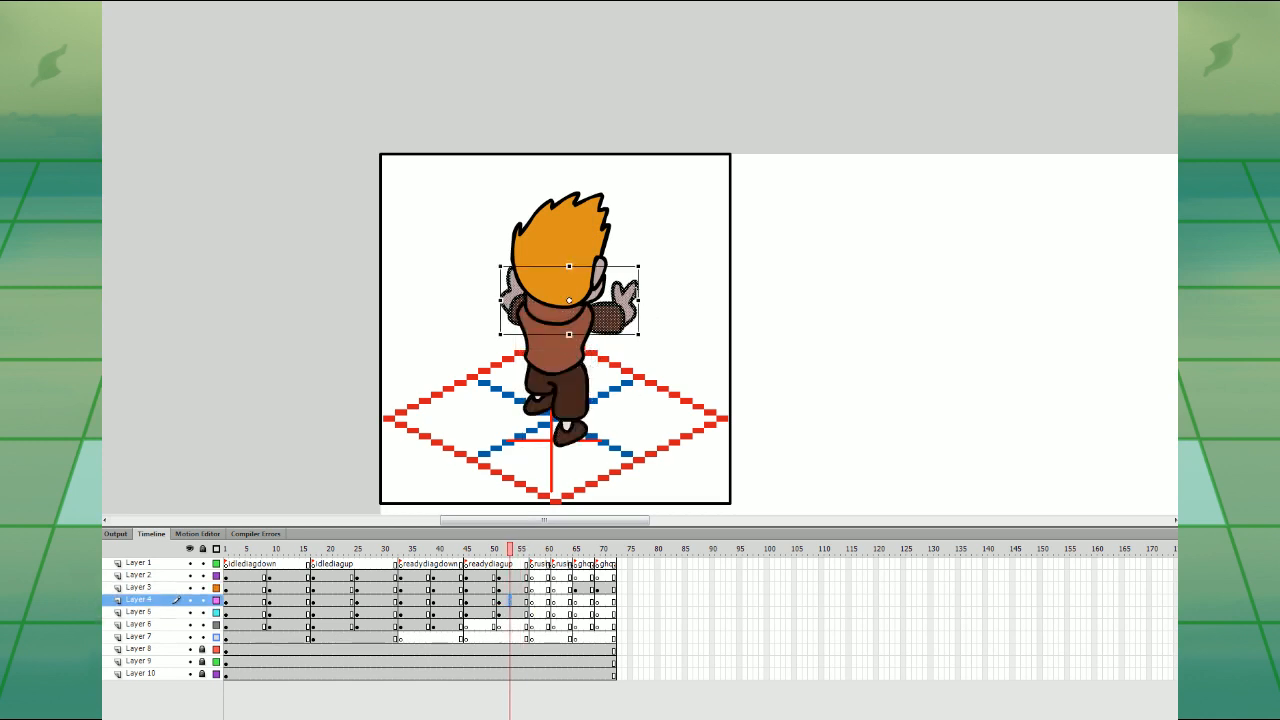
left_click_drag(638, 317, 638, 315)
left_click(645, 288)
left_click(517, 289)
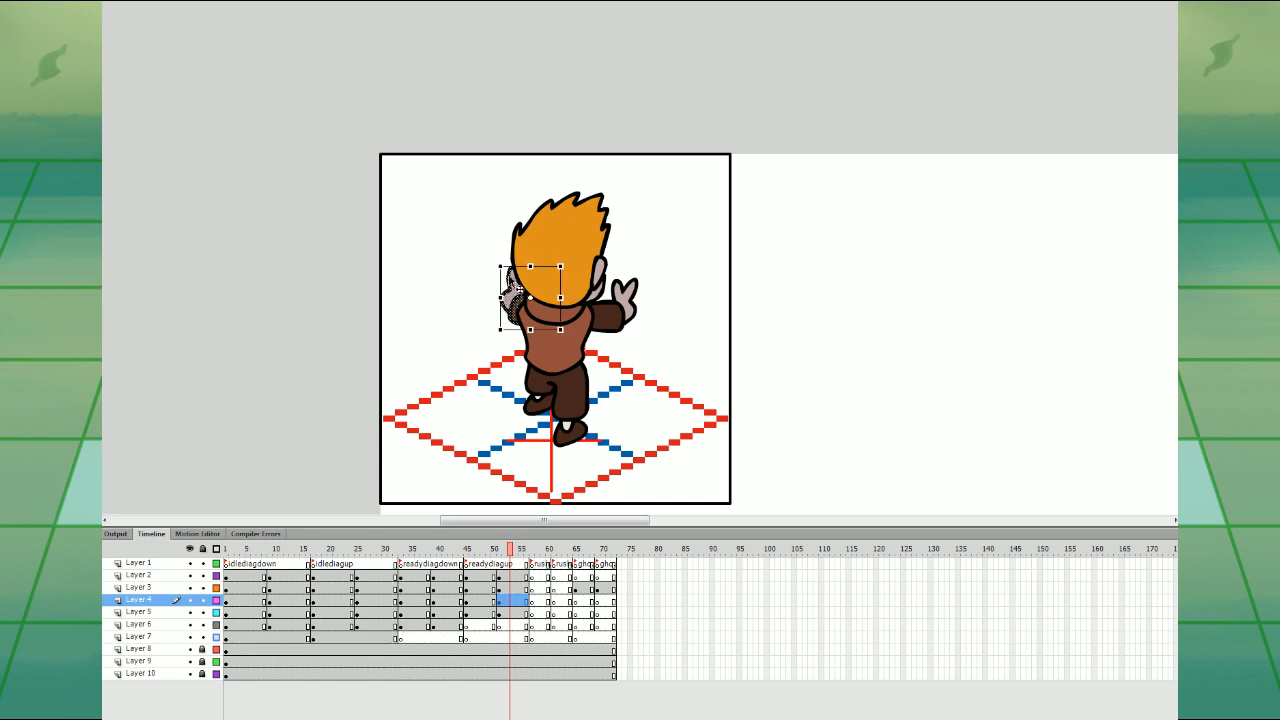
left_click(629, 293)
left_click(650, 288)
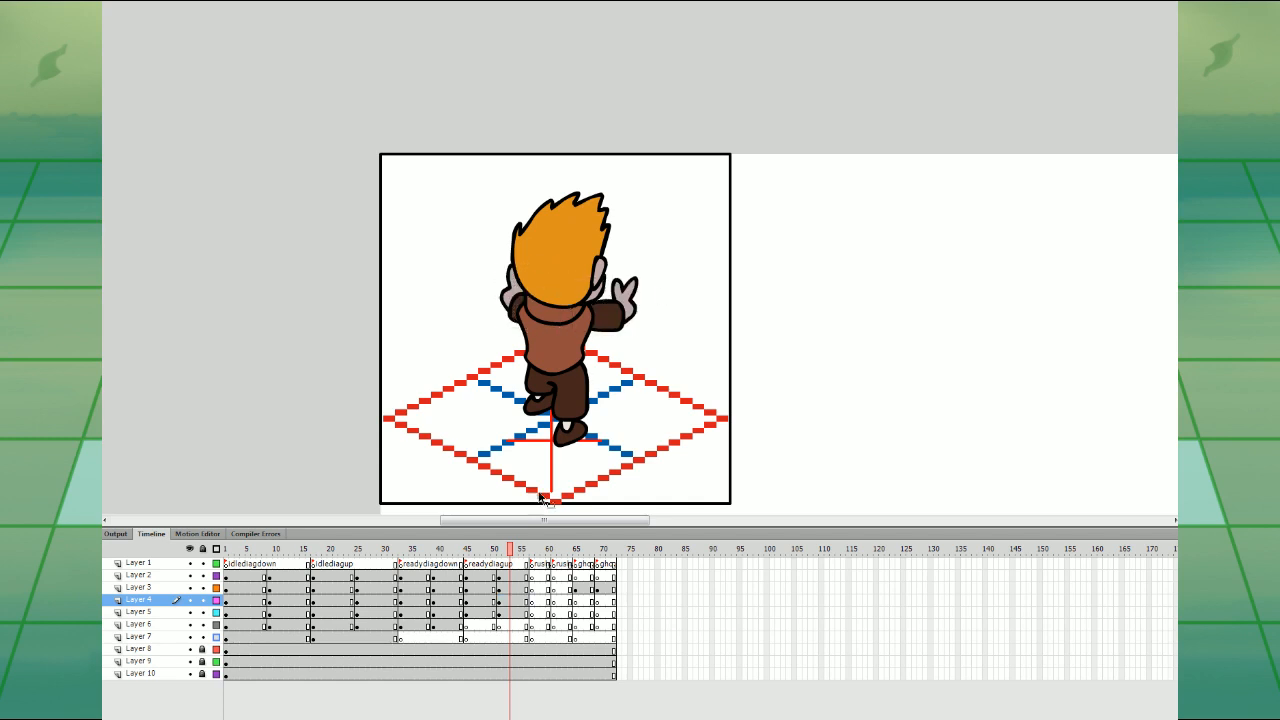
- Nudge the head, body and arms on Layers 2 to 4 right and down, and compare the two readydiagup poses
left_click(489, 589)
left_click(504, 600)
mouse_move(510, 602)
left_mouse_down()
mouse_move(512, 576)
mouse_move(484, 600)
mouse_move(516, 599)
mouse_move(511, 578)
mouse_move(493, 606)
left_mouse_up()
key("Right")
key("Down")
left_click(489, 600)
left_click(510, 600)
left_click(482, 600)
left_click(505, 600)
left_click(510, 611)
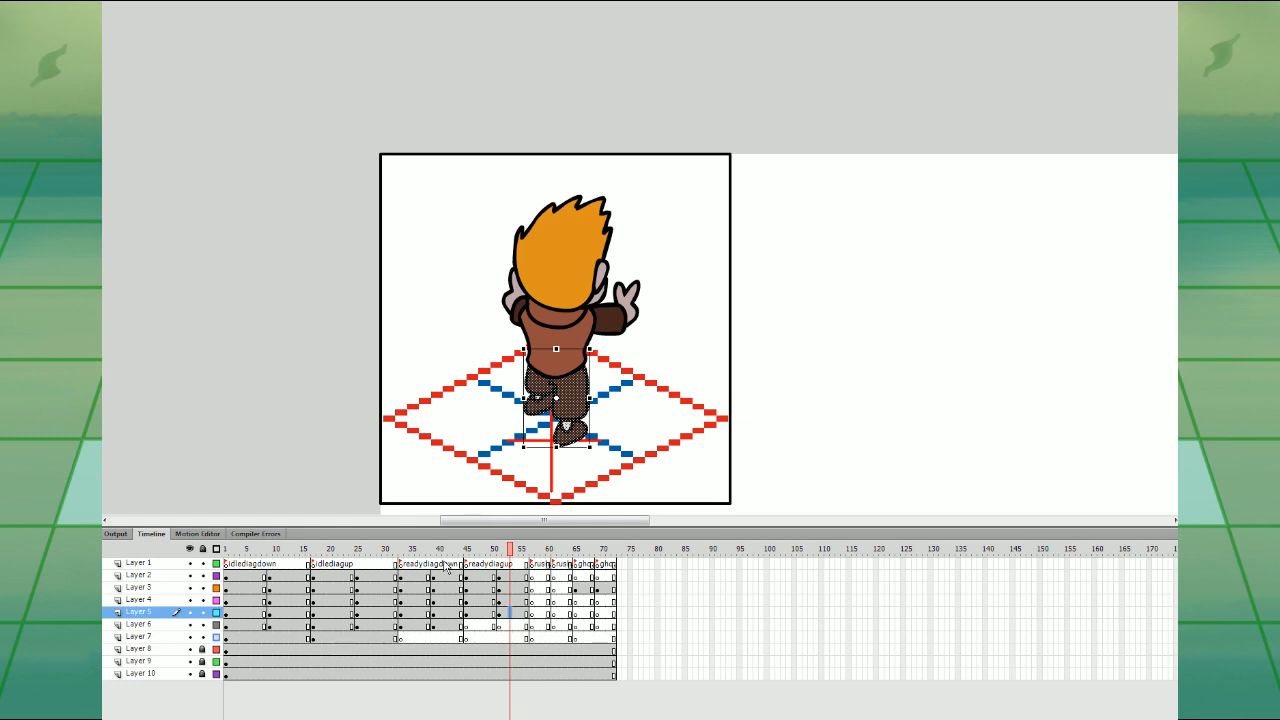
- Copy the first readydiagdown pose on Layers 2 to 6 into the first rush animation and delete its legs from Layer 5
left_click_drag(419, 624, 538, 624)
left_click_drag(538, 624, 543, 578)
left_click(543, 625)
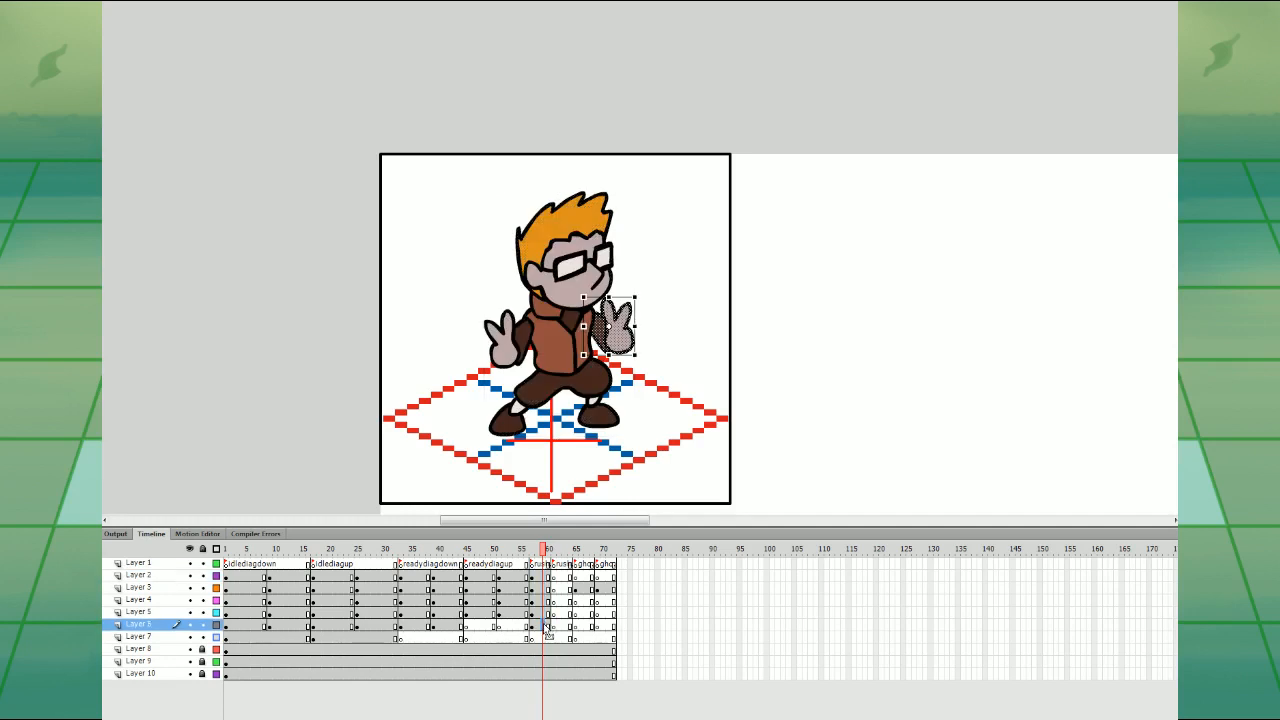
left_click(549, 612)
key("Delete")
- Replace the near arm on Layer 3 of the rush pose with the hanging arm from the idlediagdown pose
left_click(257, 576)
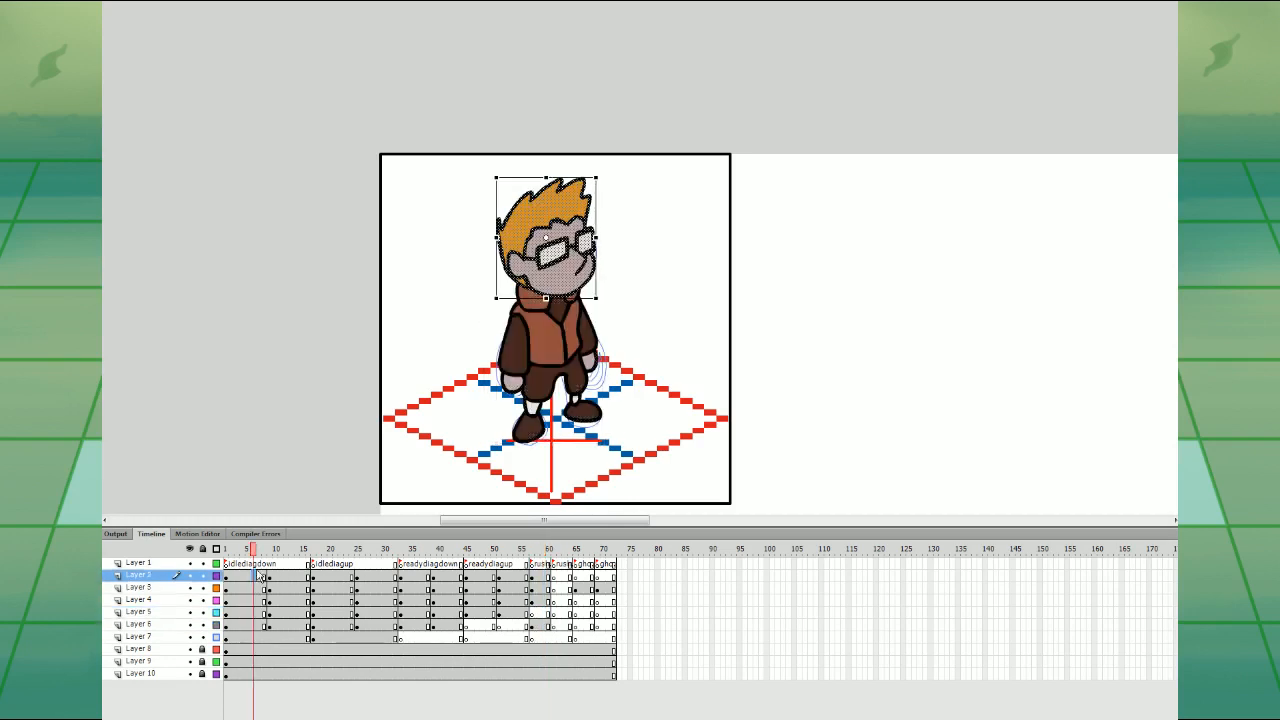
left_click(260, 587)
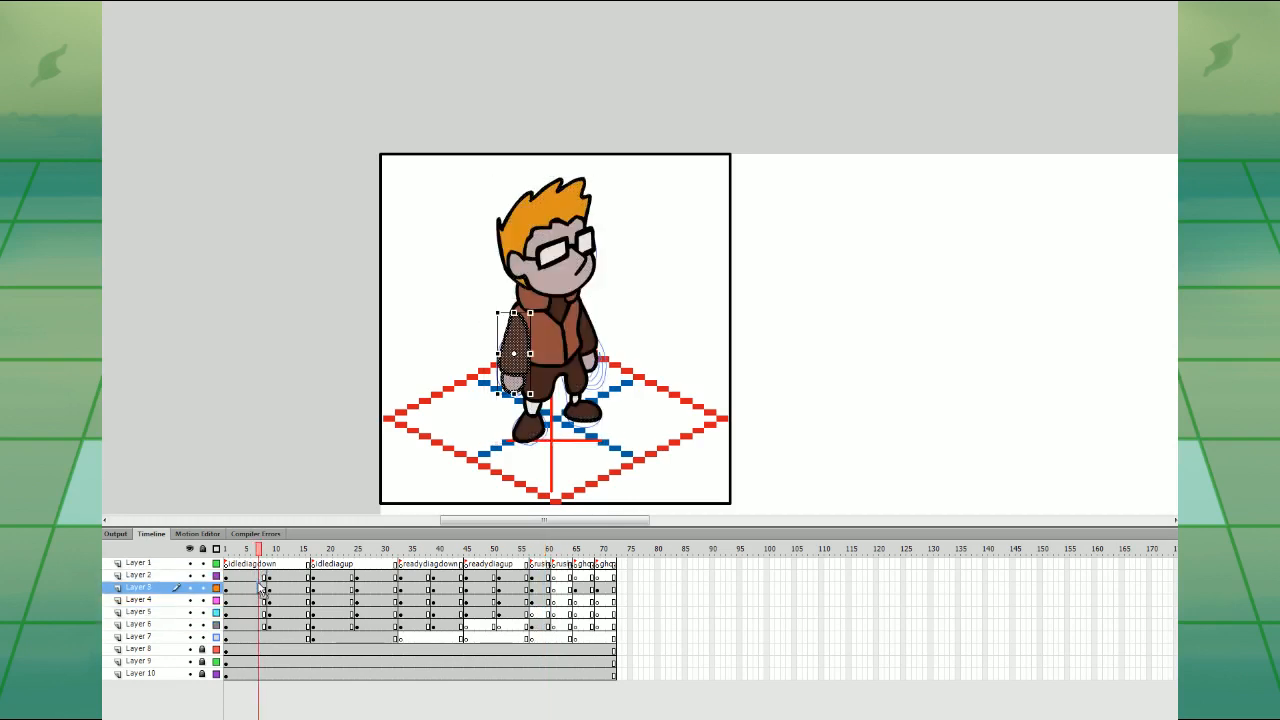
left_click(537, 590)
key("ctrl+alt+v")
left_click(543, 590)
left_click(533, 590)
- Replace the far arm on Layer 6 of the rush pose with the idlediagdown arm, rotated forward at the shoulder
left_click(537, 626)
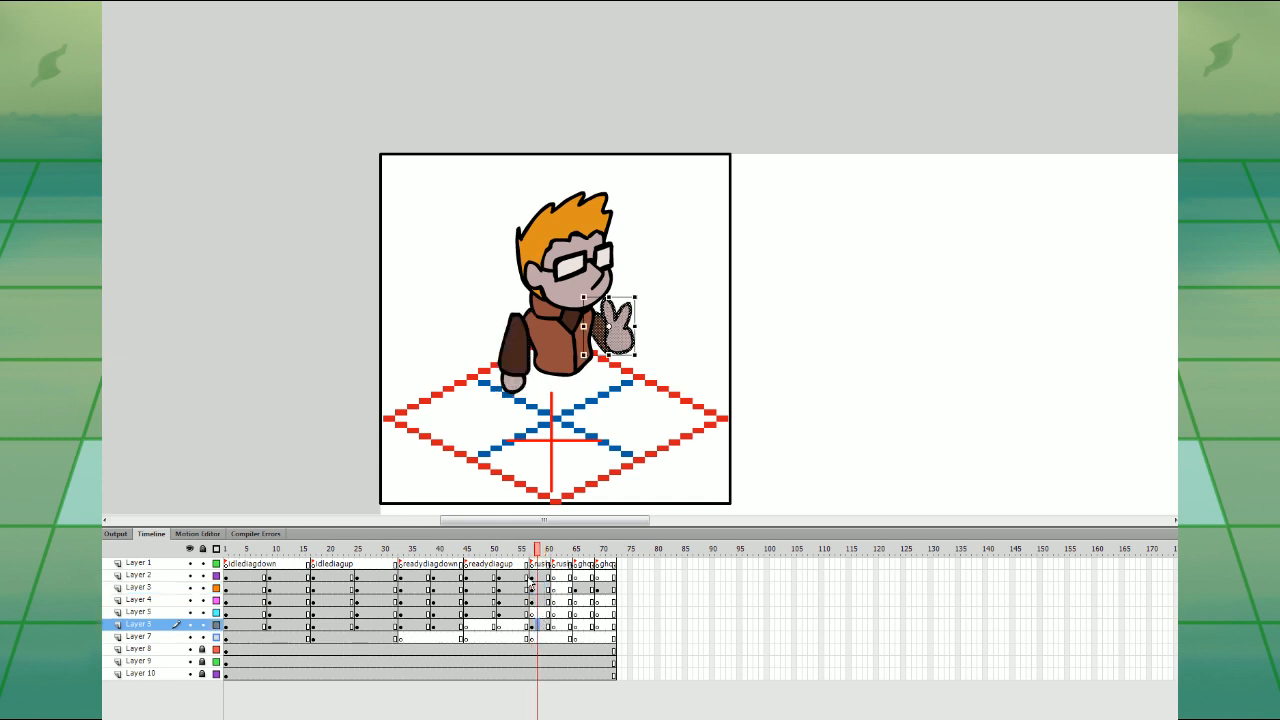
key("Delete")
left_click(251, 626)
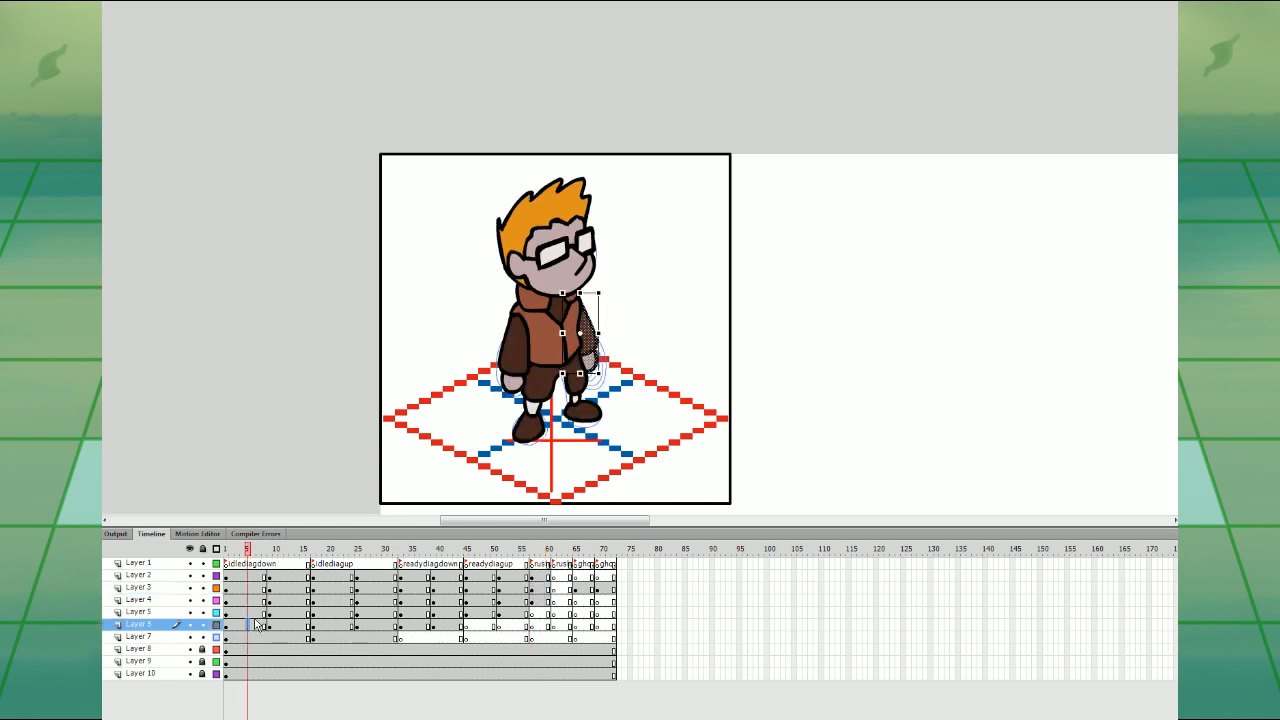
left_click(531, 626)
left_click_drag(607, 370, 610, 331)
left_click(632, 347)
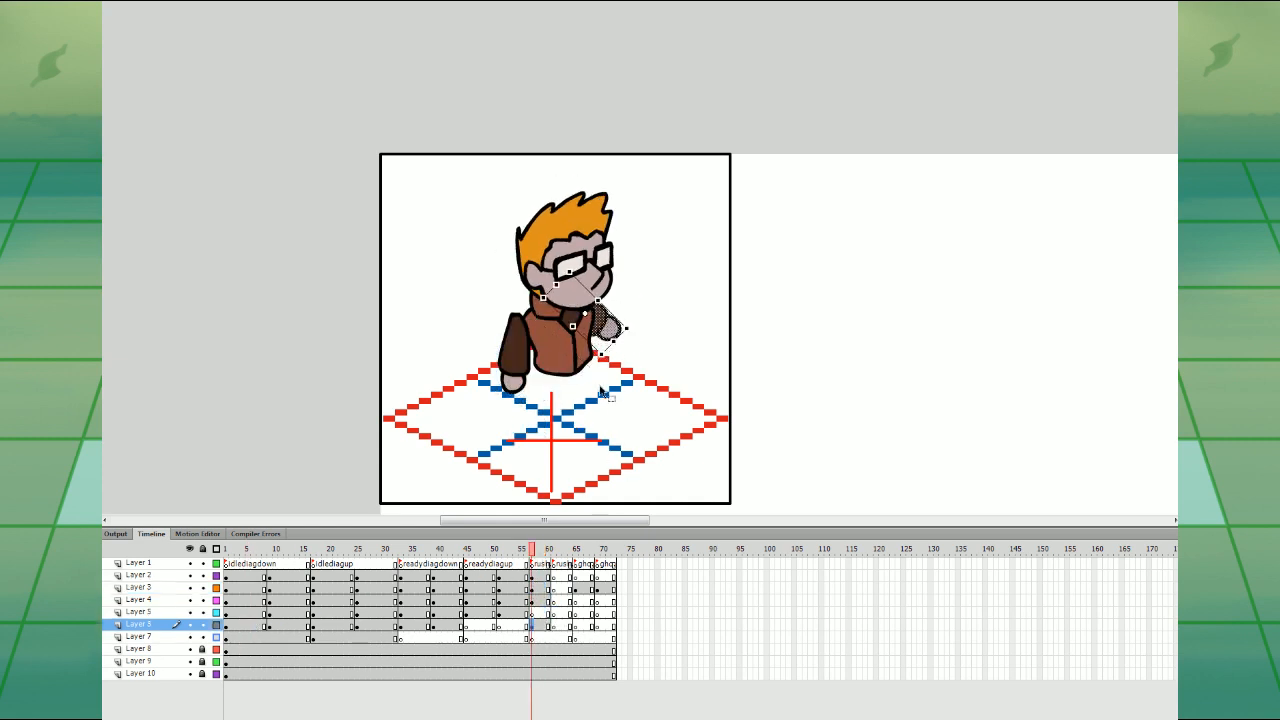
- Rotate the near arm on Layer 3 backward and attach it to the shoulder so it trails behind the body
left_click(538, 600)
left_click(543, 589)
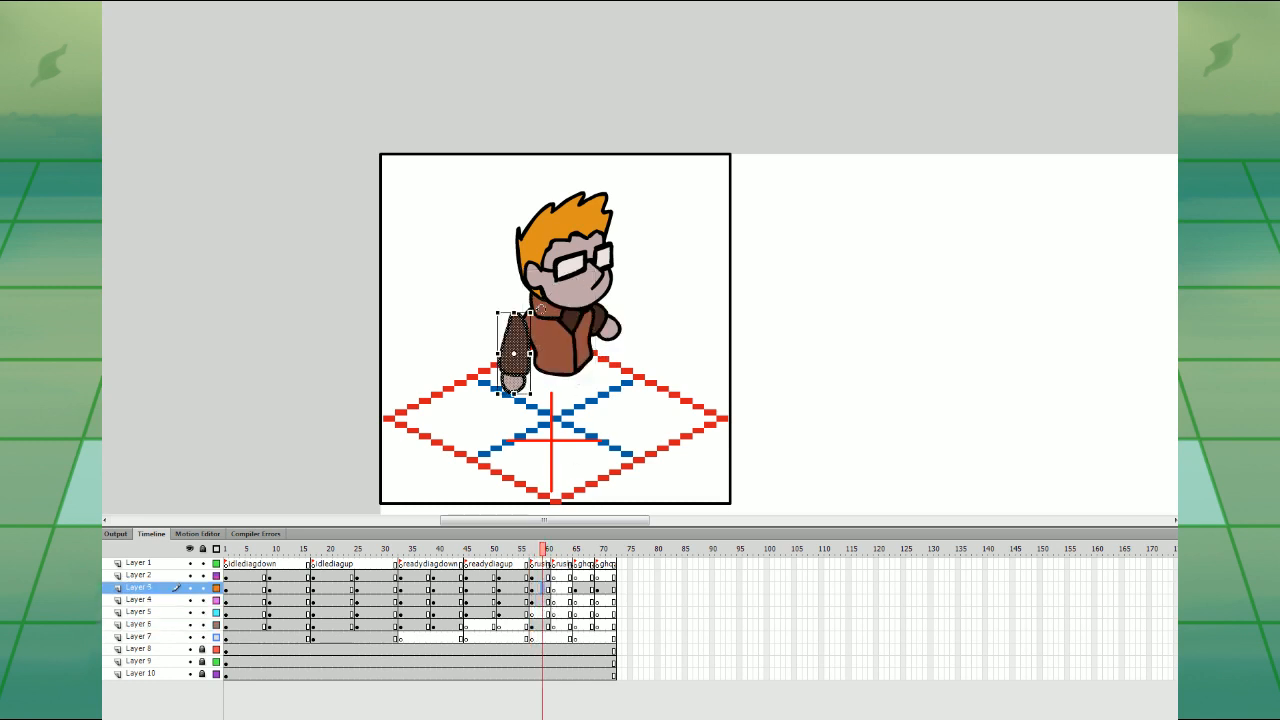
left_click_drag(539, 308, 560, 350)
mouse_move(542, 348)
left_mouse_down()
mouse_move(522, 333)
mouse_move(531, 341)
left_mouse_up()
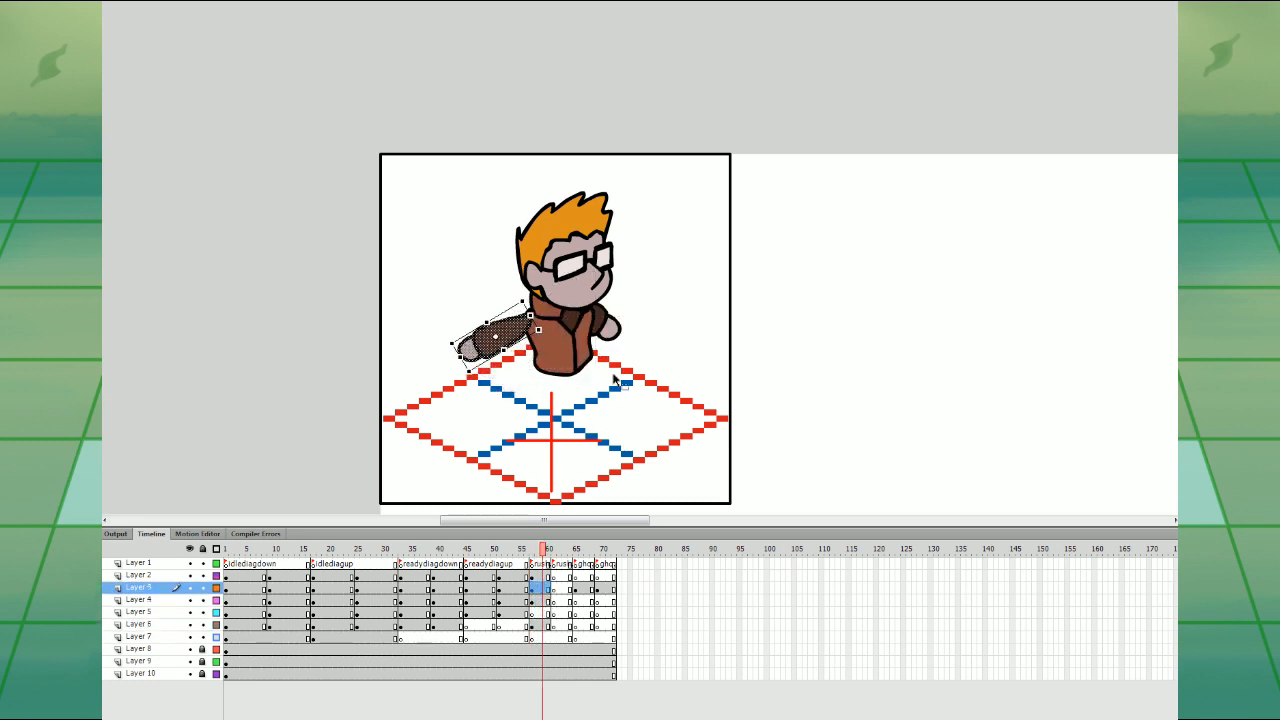
- Skew the torso on Layer 4 of the first rush pose so the body leans forward
left_click(543, 600)
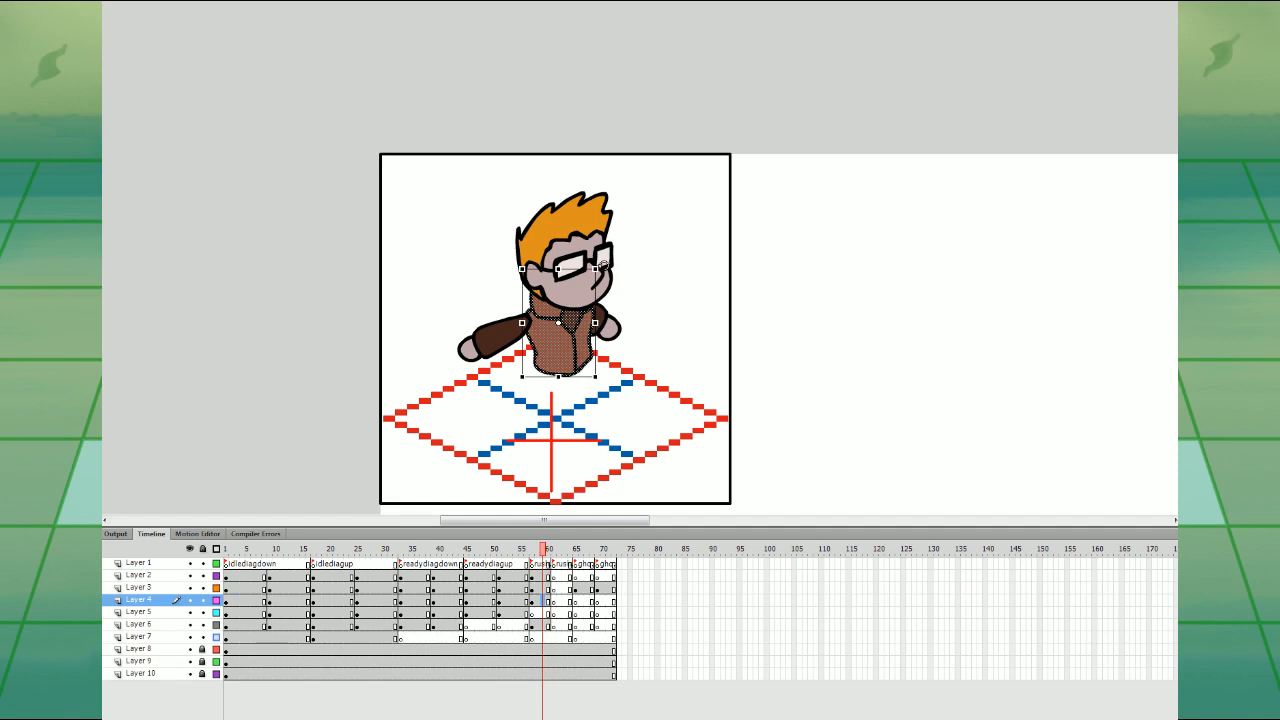
left_click_drag(604, 265, 607, 281)
left_click_drag(588, 330, 522, 331)
left_click(543, 588)
- Select the rush pose's parts on Layers 2 to 6 and shift them together forward and slightly down
left_click_drag(548, 622, 548, 575)
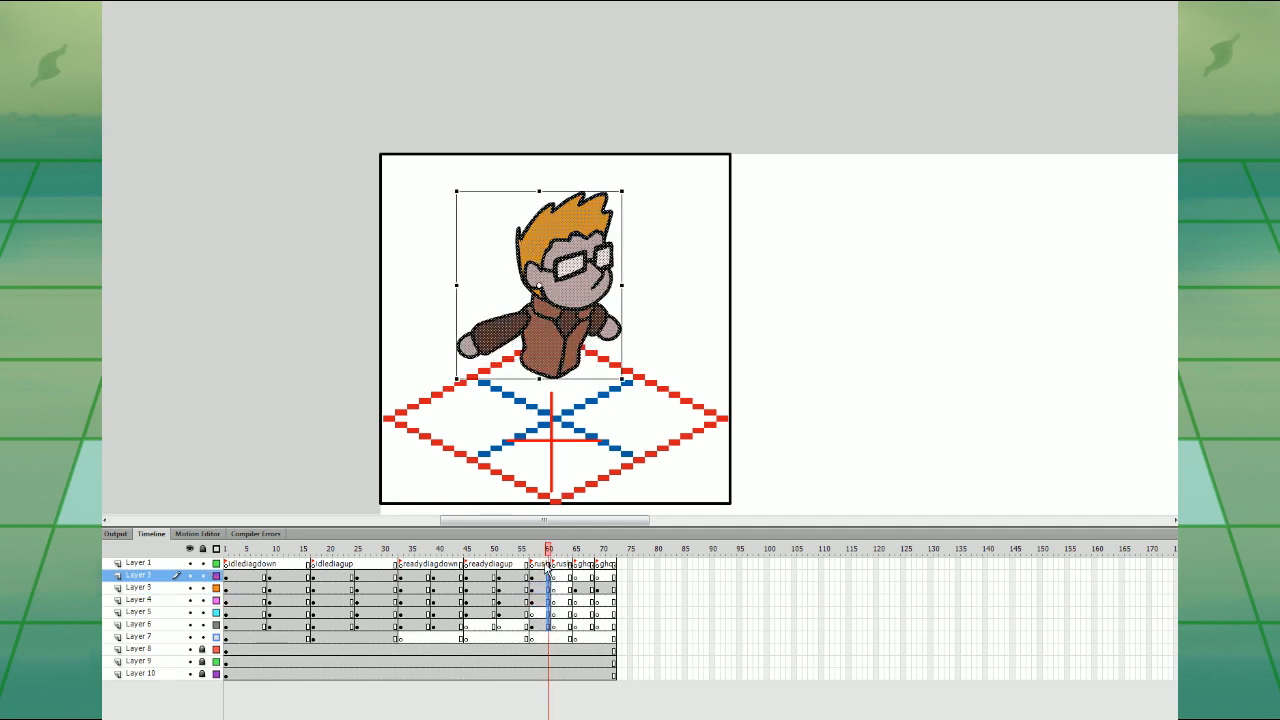
left_click_drag(588, 329, 612, 335)
left_click(685, 333)
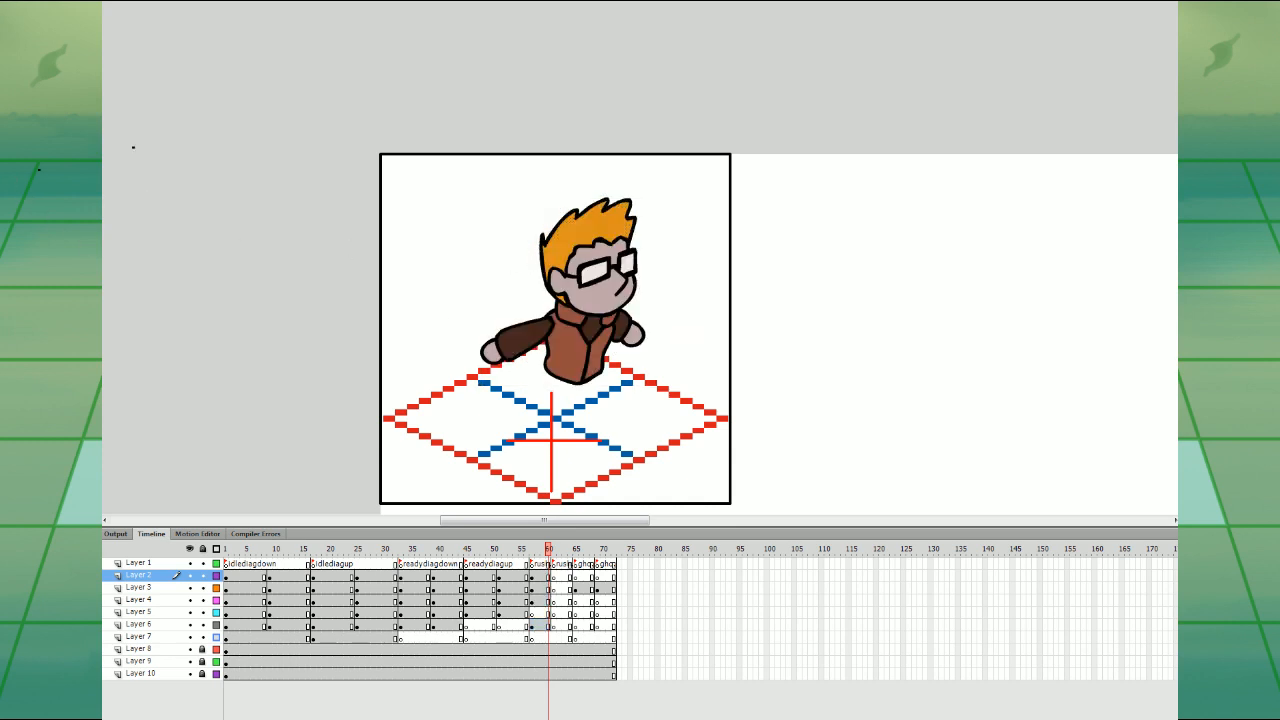
- Draw the outline of the running legs and shoes on Layer 5, trailing behind the torso, redoing unsatisfactory strokes
left_click(548, 613)
mouse_move(574, 410)
left_mouse_down()
mouse_move(585, 383)
mouse_move(538, 397)
mouse_move(552, 366)
left_mouse_up()
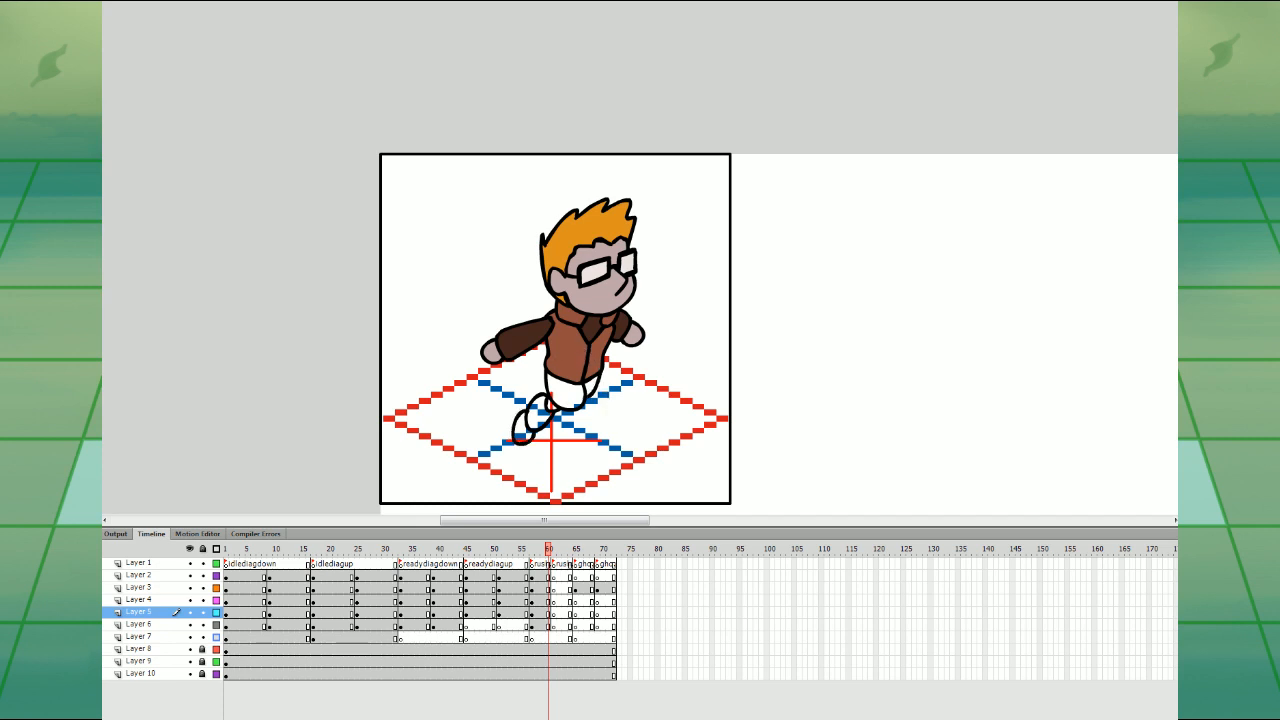
key("ctrl+z")
mouse_move(528, 410)
left_mouse_down()
mouse_move(512, 427)
mouse_move(535, 430)
left_mouse_up()
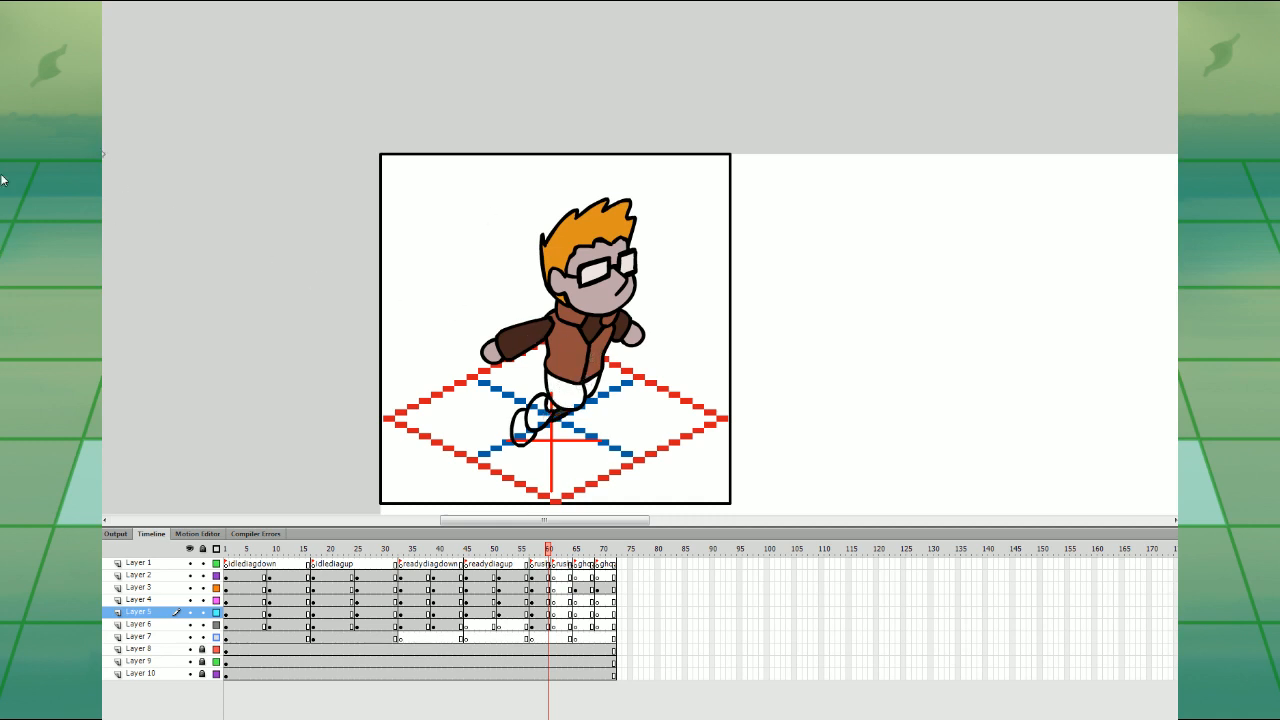
- Fill the rush pose's trousers and shoes on Layer 5 with dark brown
left_click(543, 612)
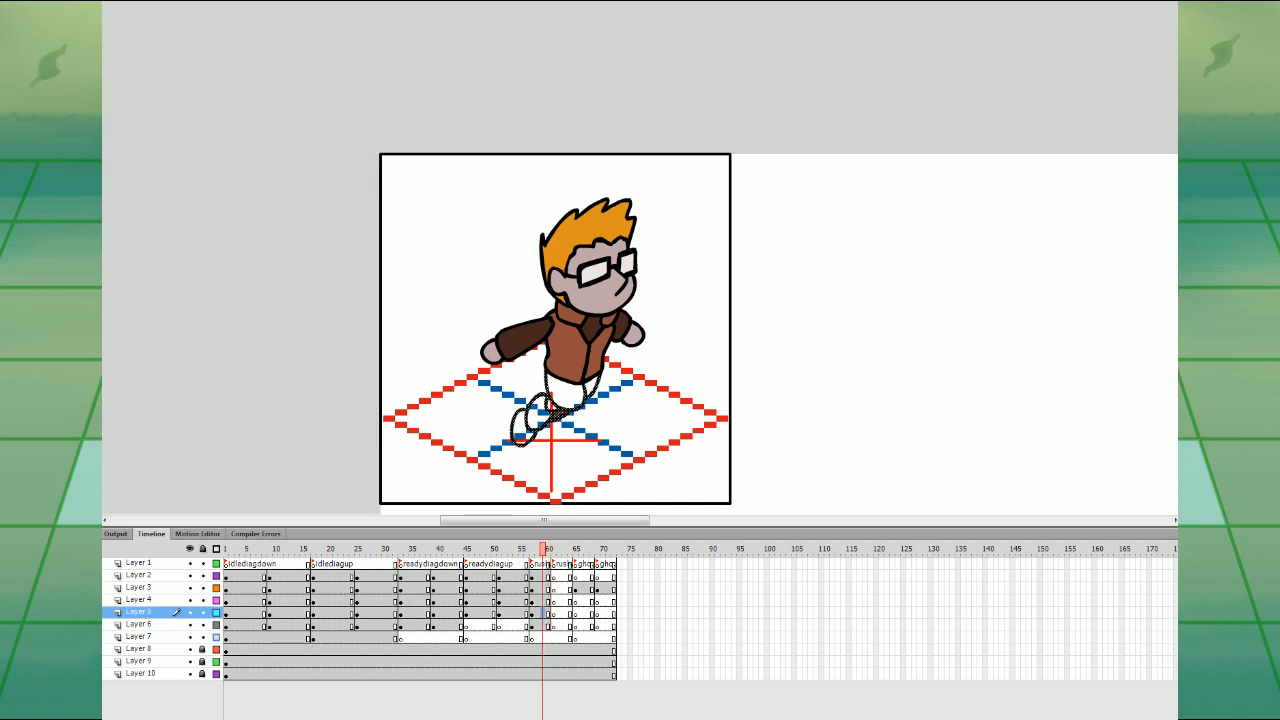
left_click(548, 373)
left_click(574, 388)
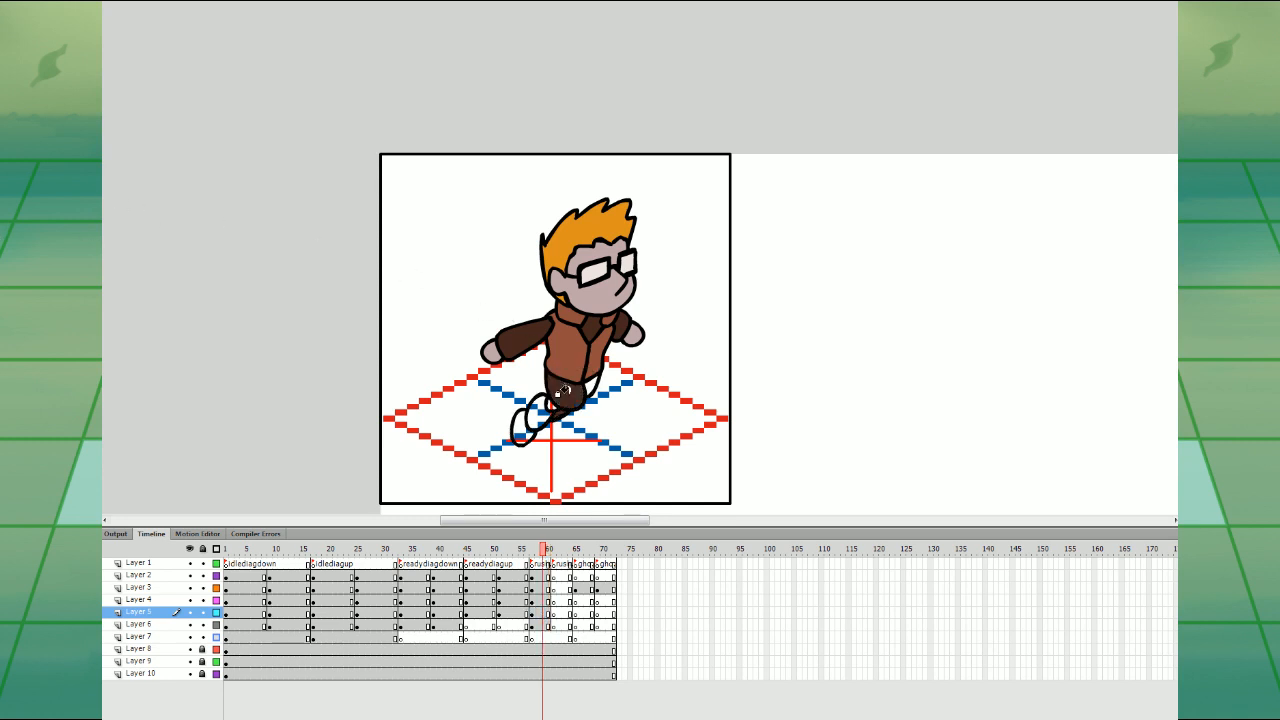
left_click(543, 412)
left_click(522, 430)
left_click(522, 573)
left_click(542, 574)
left_click(335, 567)
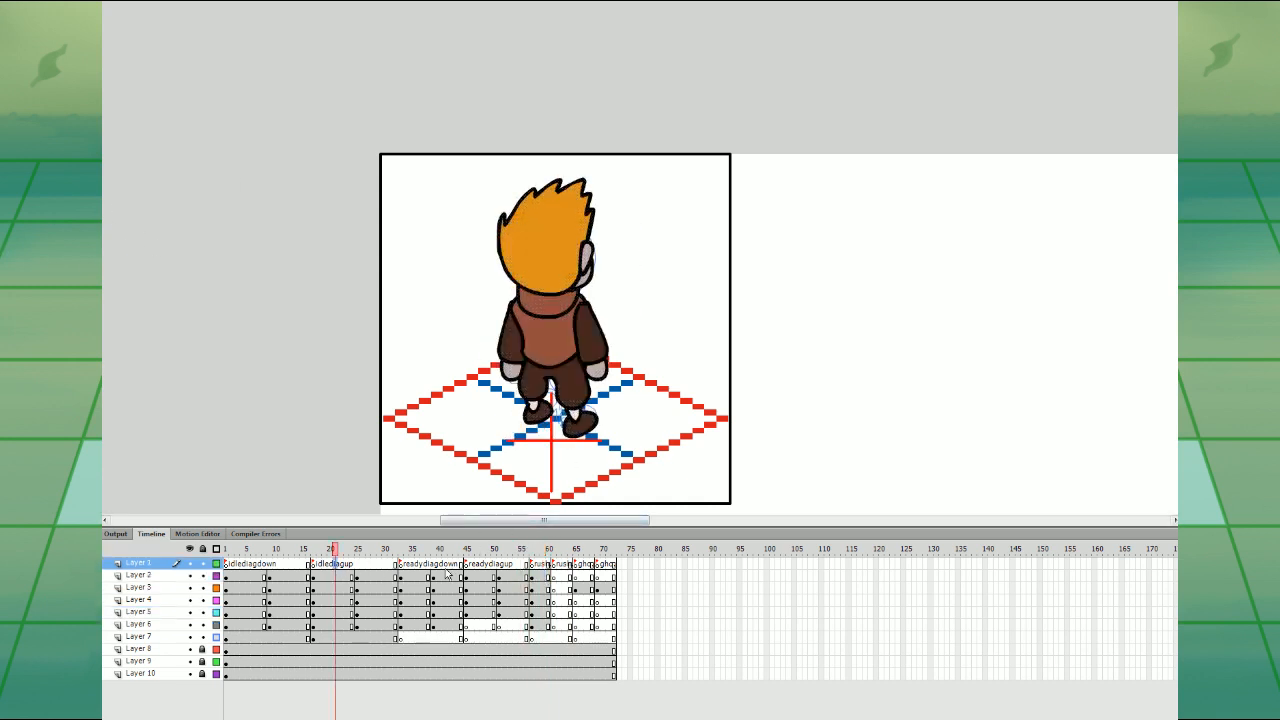
left_click(429, 567)
left_click(543, 567)
left_click(418, 568)
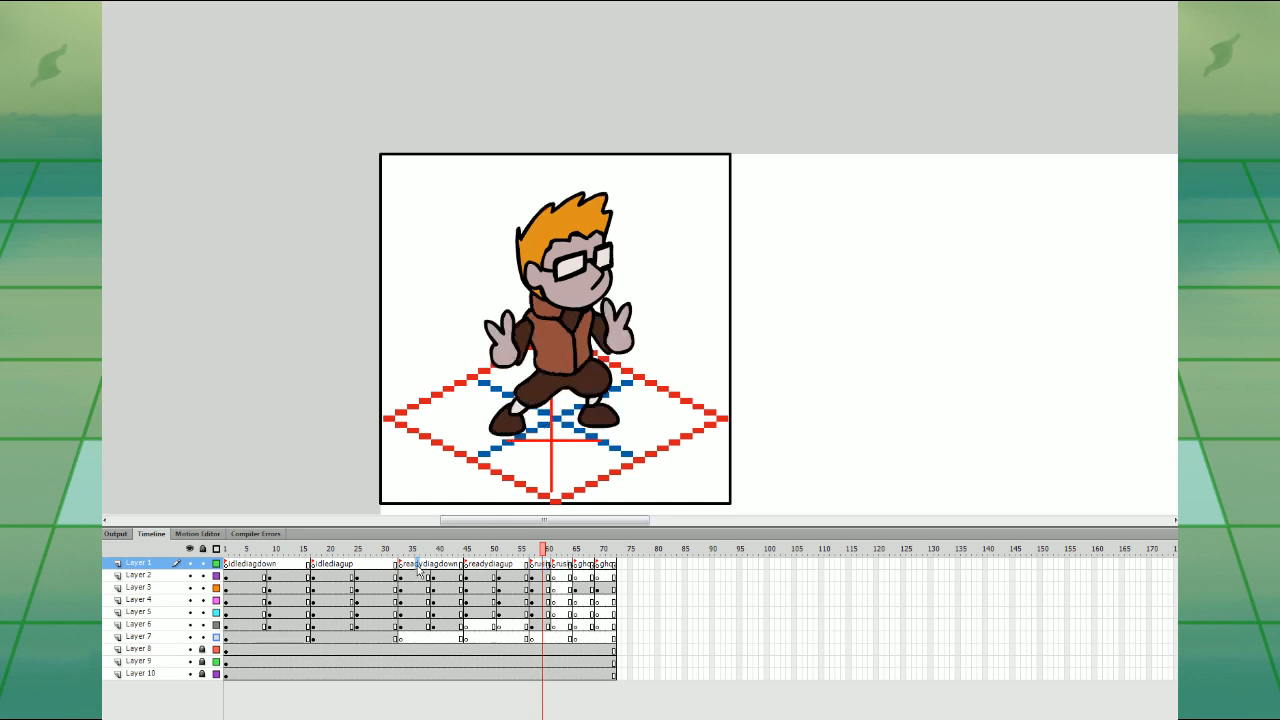
- Insert keyframes on Layers 2 to 6 within the first rush animation and nudge the pose slightly forward and down
left_click_drag(544, 625, 544, 577)
key("F6")
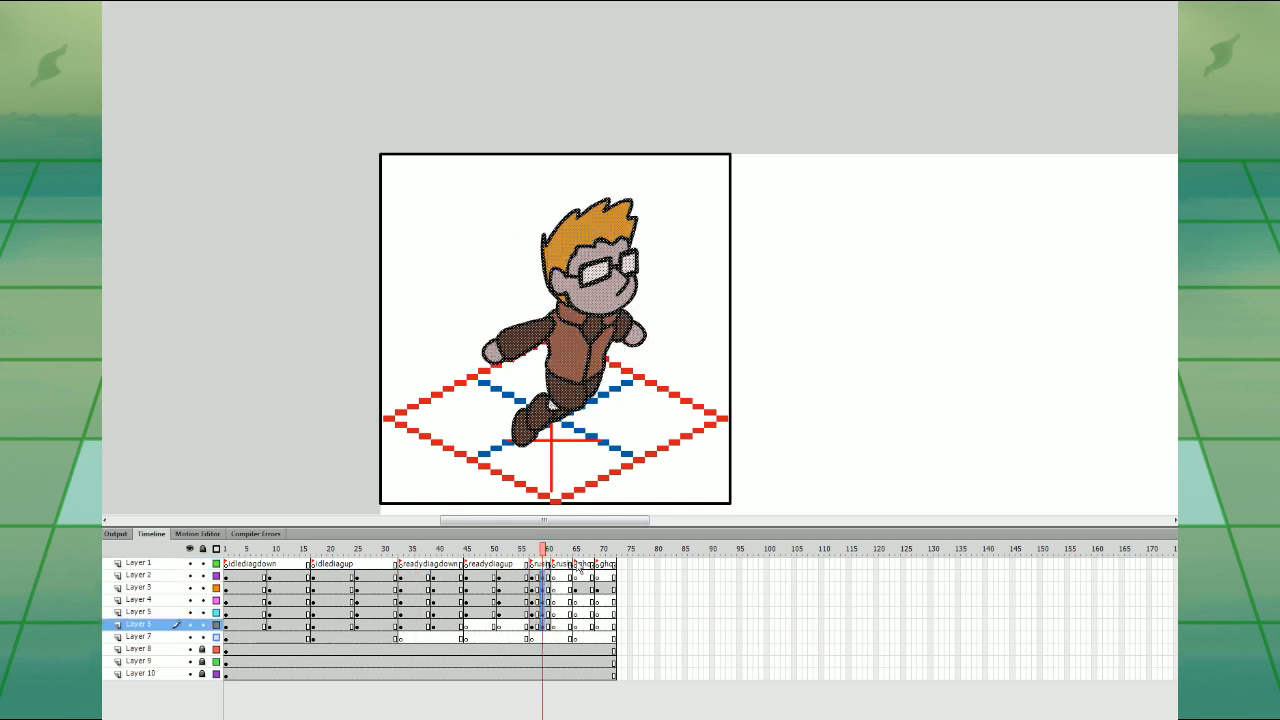
key("Right")
key("Right")
key("Right")
key("Right")
key("Down")
key("Down")
key("Down")
left_click(548, 577)
key("Right")
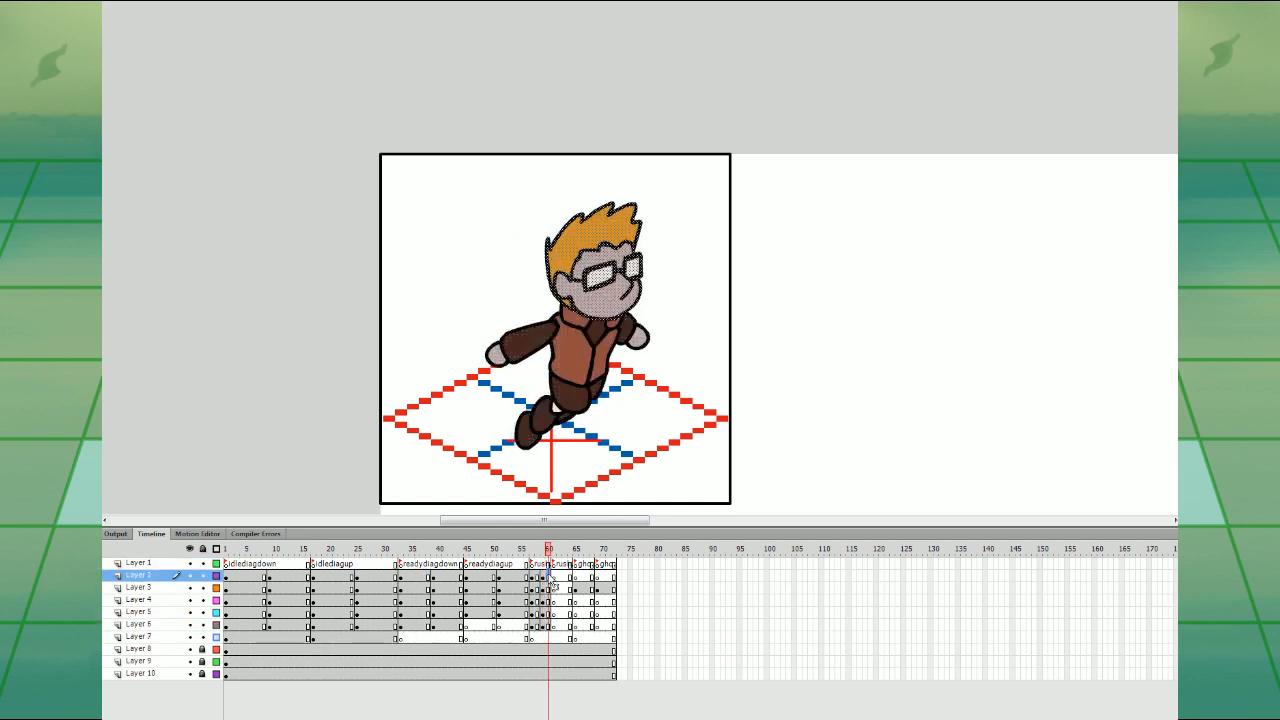
key("Down")
key("Down")
- Rotate the arms on Layers 3 and 6 slightly upward in the new rush keyframe and skew the legs on Layer 5 a little backward
left_click(548, 588)
left_click(13, 61)
left_click_drag(484, 332, 484, 328)
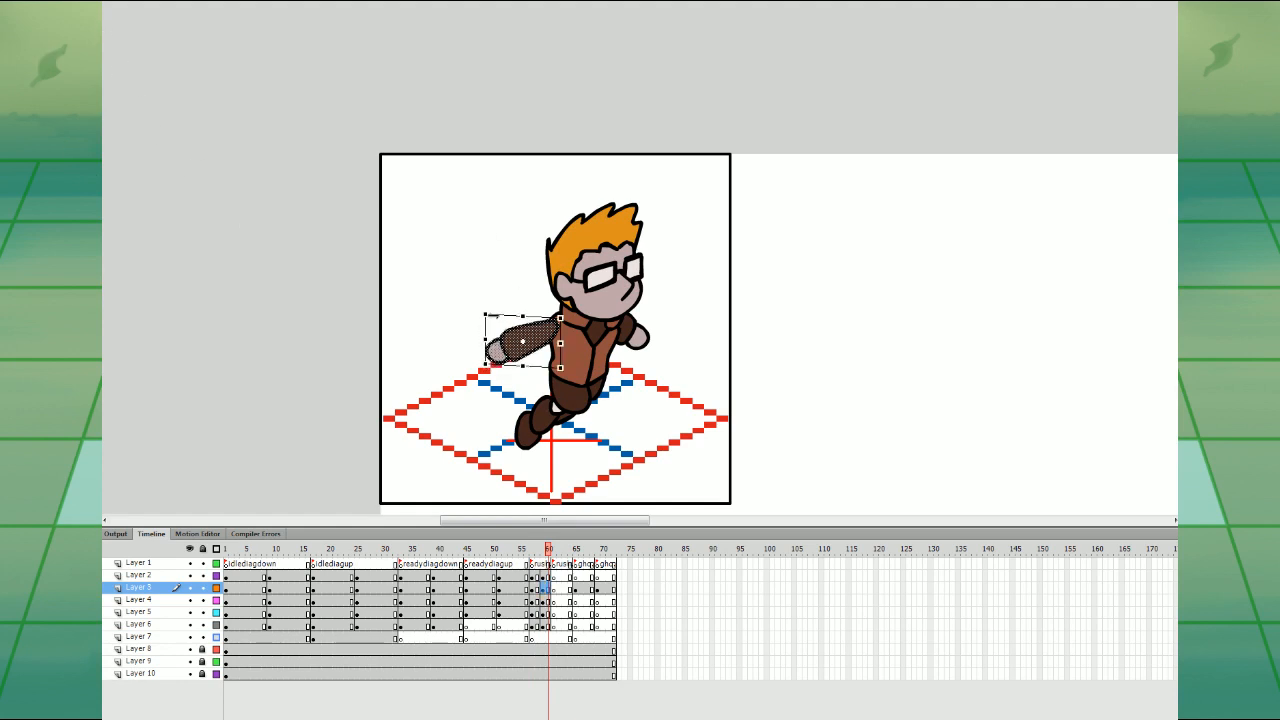
left_click(549, 624)
left_click_drag(650, 315, 650, 311)
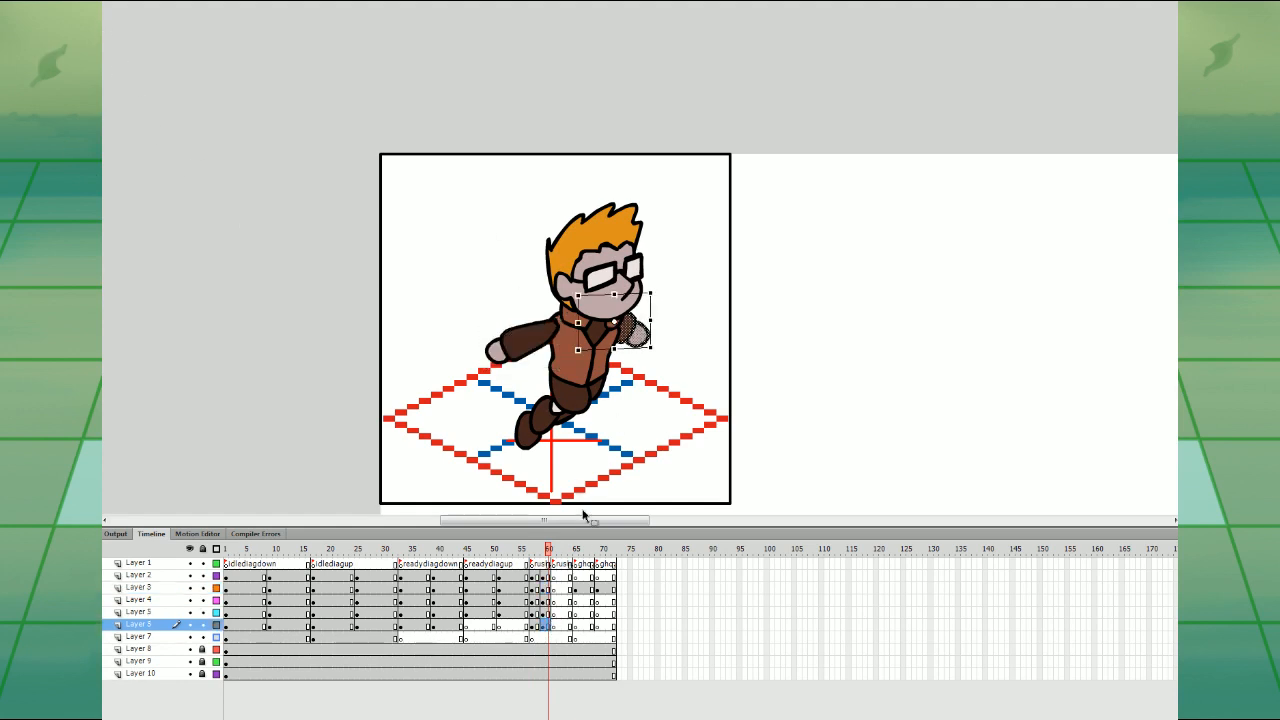
left_click(549, 612)
left_click_drag(577, 450, 571, 451)
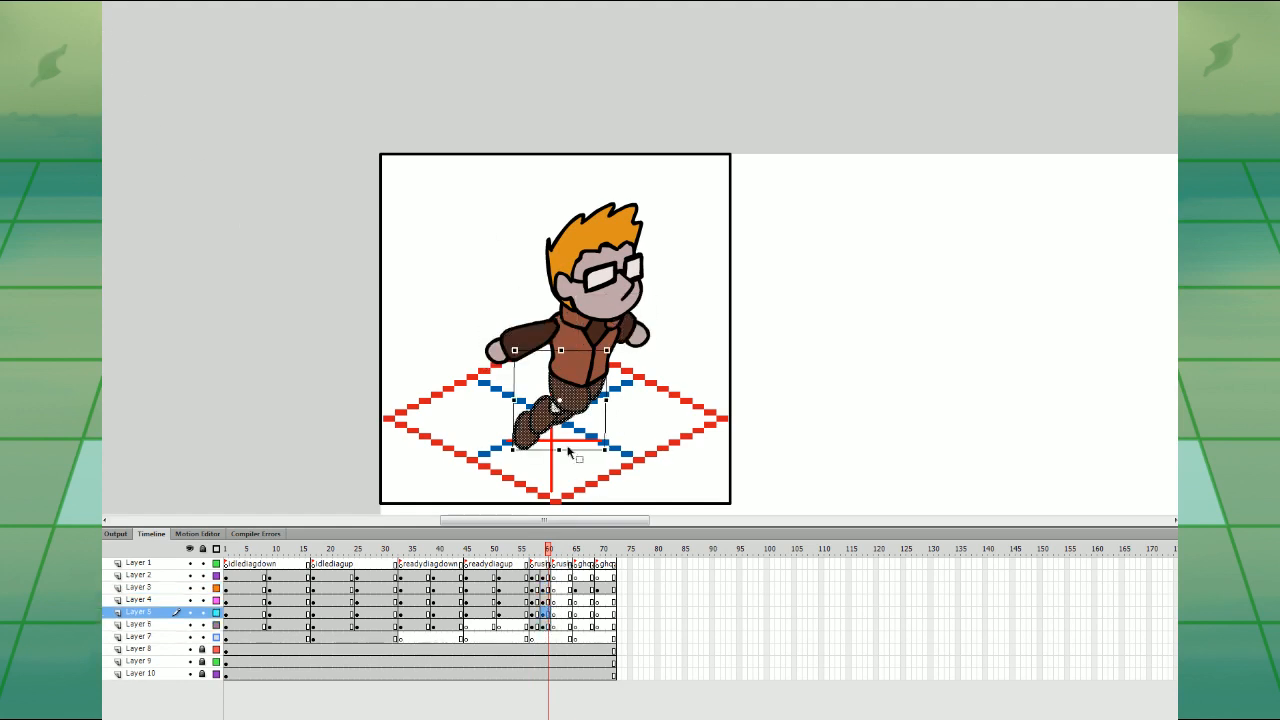
- Copy the readydiagup pose on Layers 2 to 5 into the second rush animation
left_click(521, 588)
left_click_drag(530, 549, 566, 508)
left_click_drag(484, 612, 485, 577)
left_click_drag(485, 579, 553, 581)
left_click(563, 577)
- Delete the raised arms from the second rush pose and move the torso off Layer 3, leaving that layer empty
left_click(565, 588)
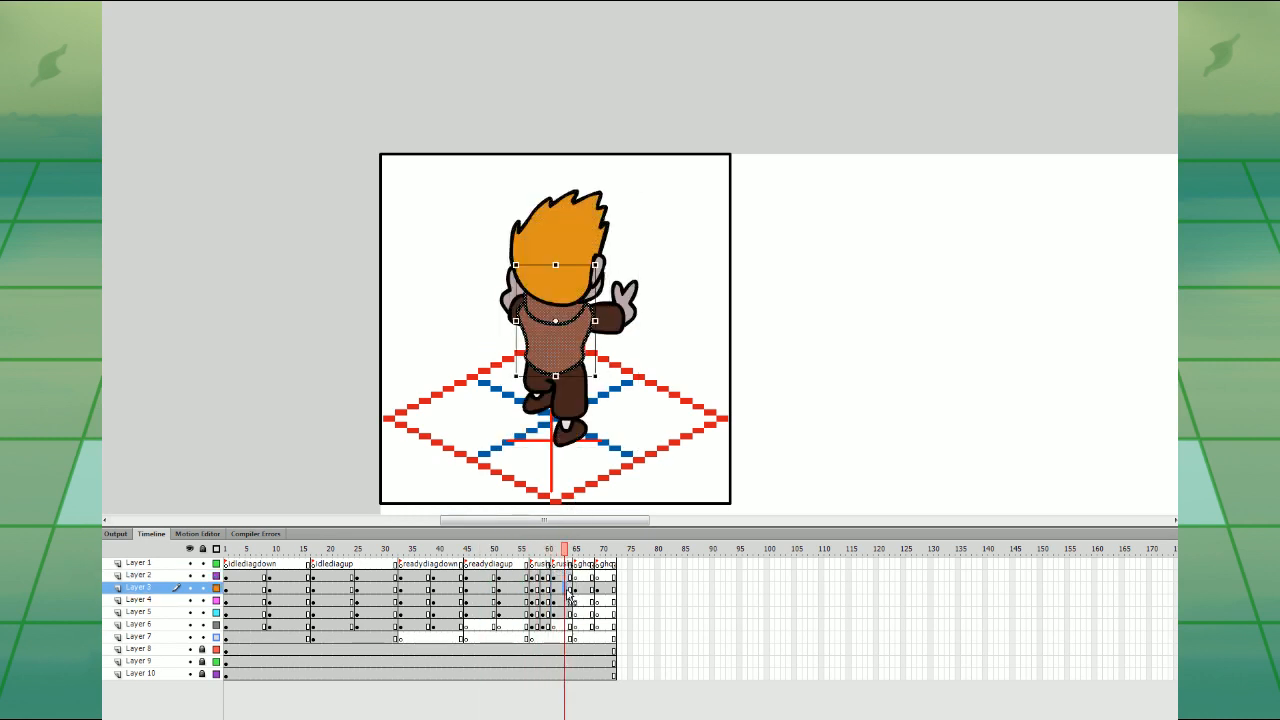
left_click(564, 600)
key("Delete")
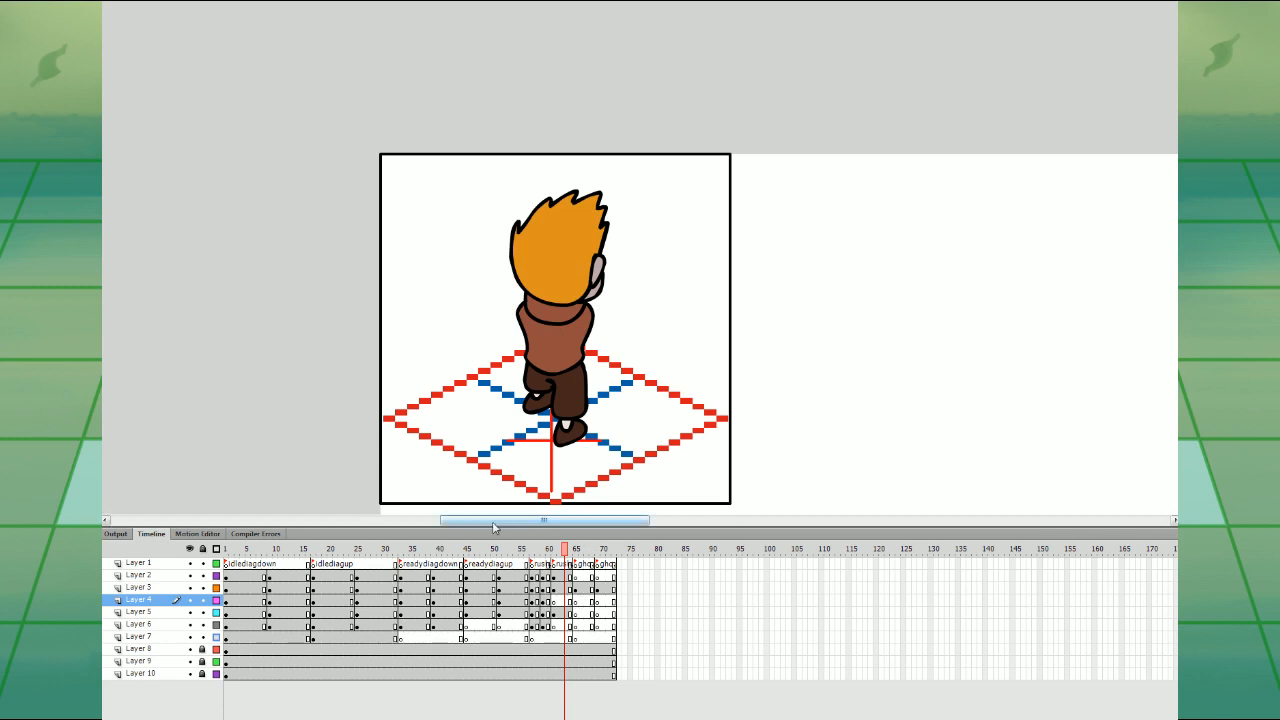
left_click_drag(554, 588, 555, 614)
left_click(560, 625)
left_click(555, 626)
left_click(555, 627)
key("Delete")
left_click(556, 588)
key("Delete")
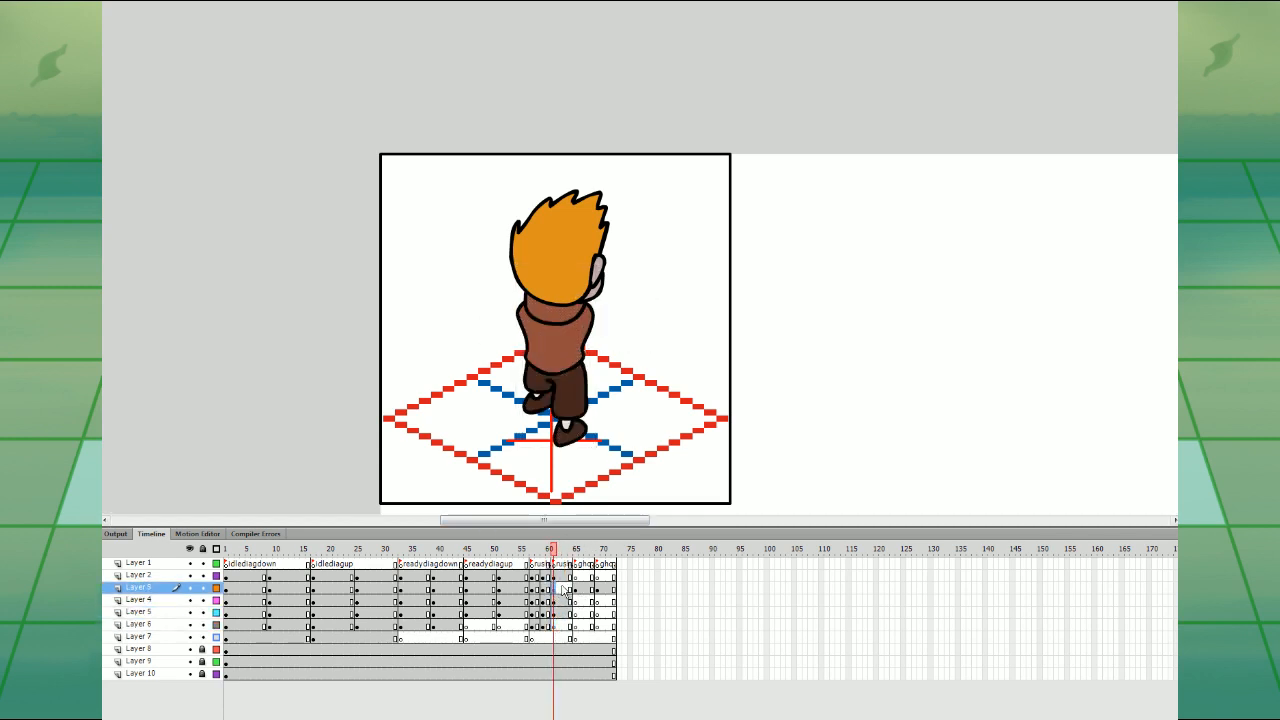
- Paste the near arm from idlediagdown into Layer 3 of the second rush pose and rotate it outward at the left shoulder
left_click(254, 576)
left_click(246, 588)
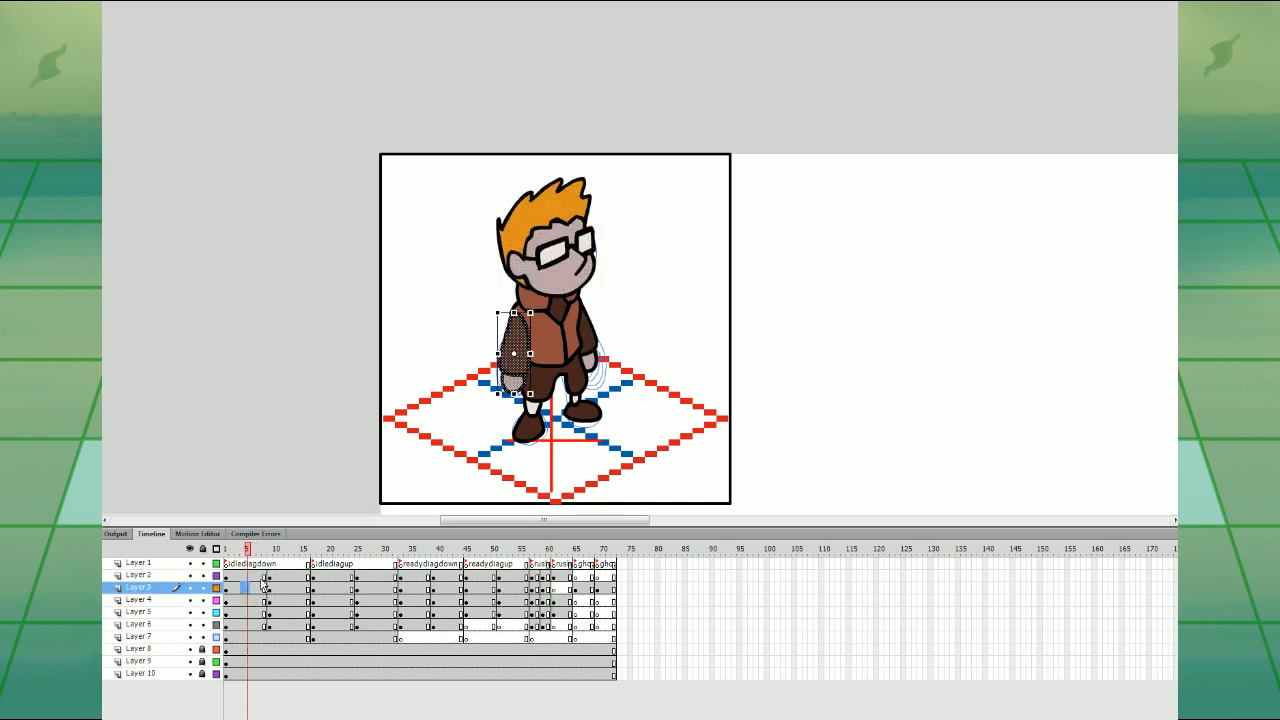
left_click(554, 588)
key("ctrl+shift+v")
left_click_drag(530, 394, 478, 376)
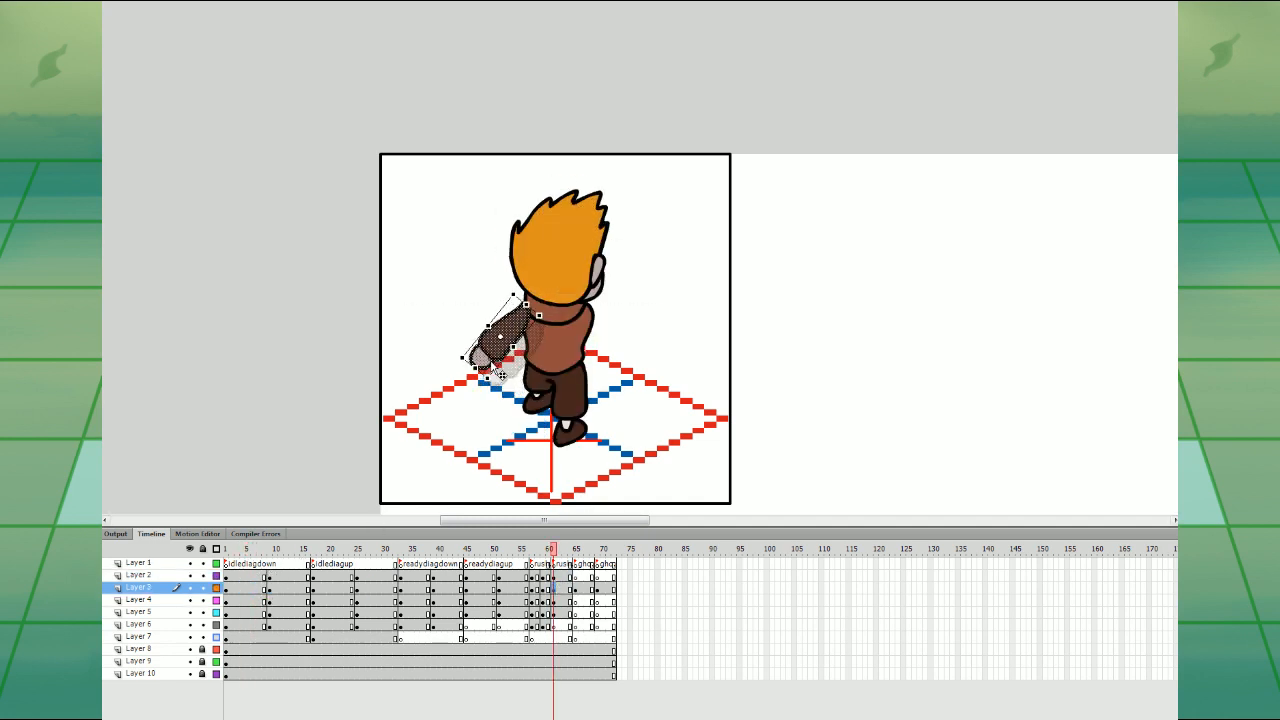
- Copy the far arm from Layer 6 of idlediagdown onto Layer 3 of the second rush pose and rotate it onto the right shoulder
left_click(262, 577)
left_click(286, 611)
left_click(253, 612)
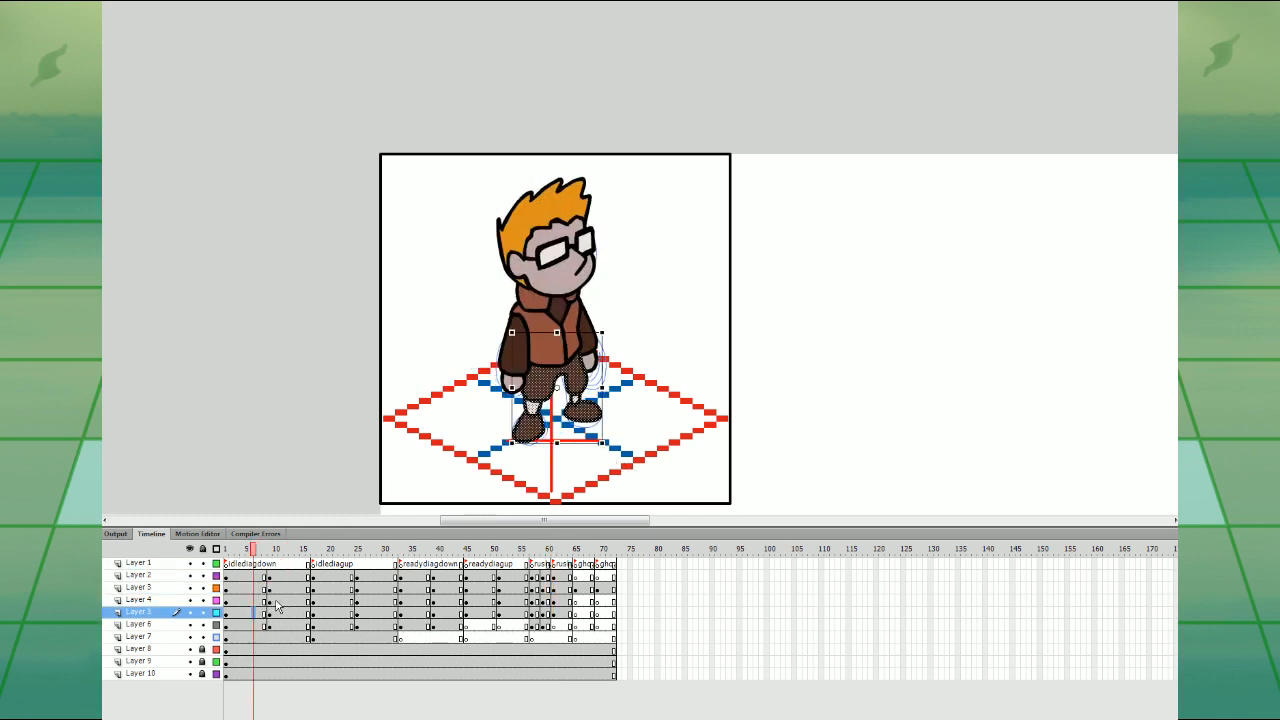
left_click(258, 624)
left_click(582, 589)
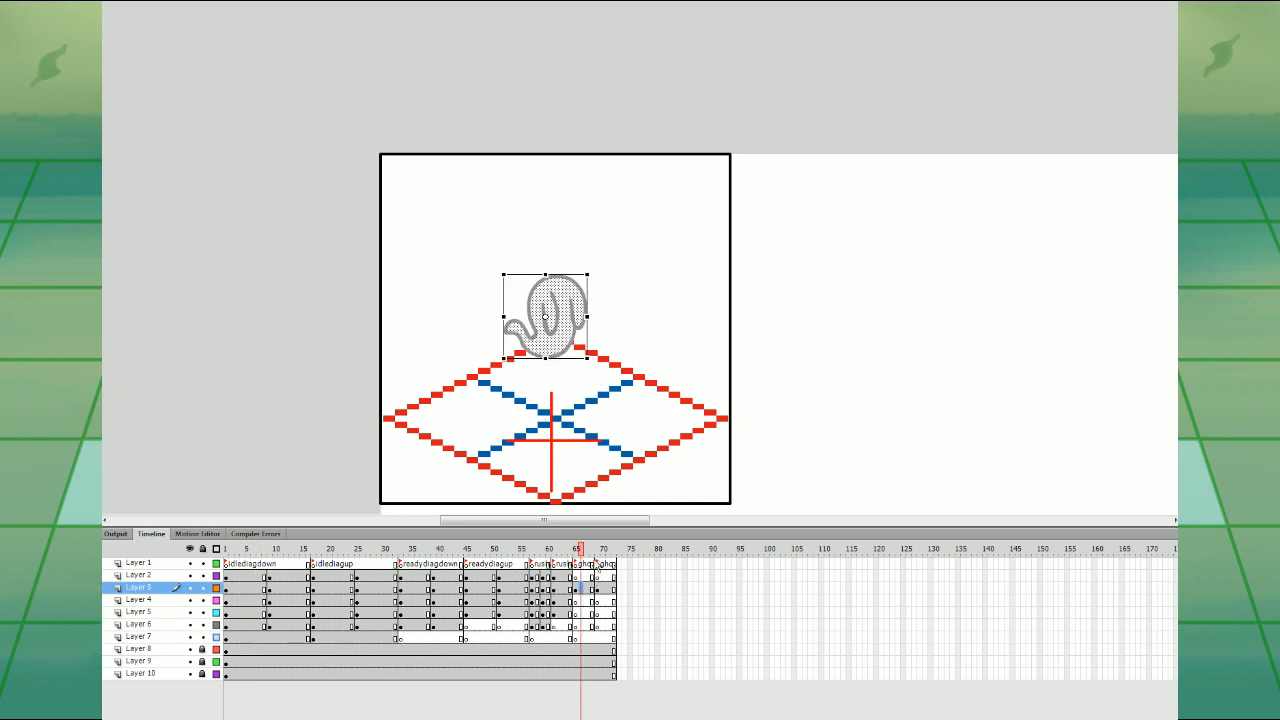
left_click(566, 588)
key("ctrl+v")
left_click_drag(662, 296, 618, 371)
left_click(662, 359)
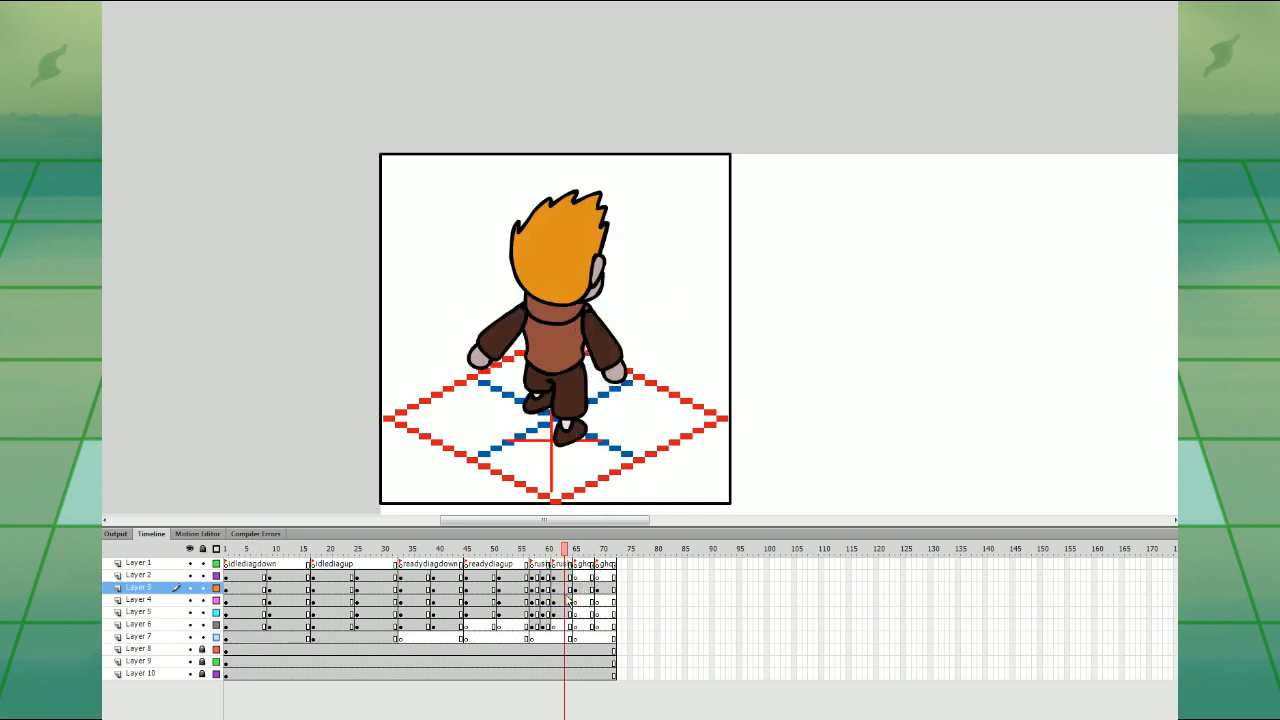
- Delete the legs from Layer 5 of the second rush pose, then tilt and shift the upper body forward and up
left_click(569, 612)
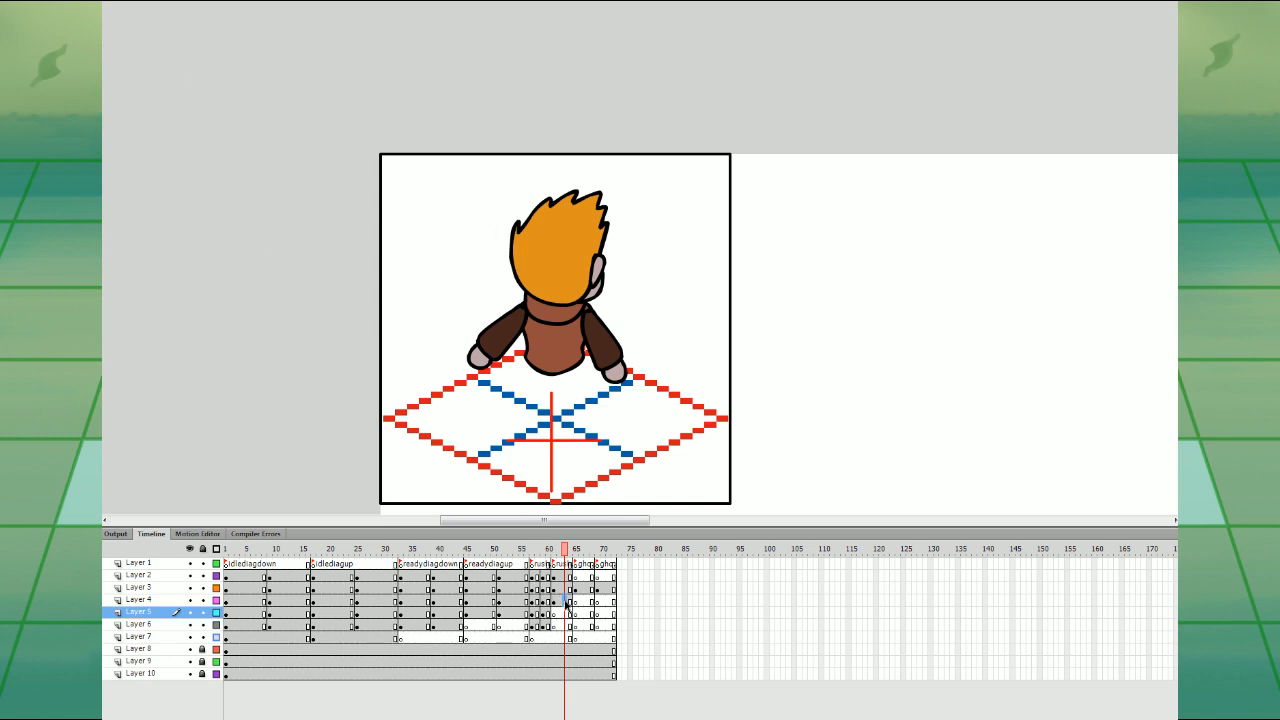
left_click_drag(565, 600, 566, 577)
left_click_drag(589, 340, 611, 331)
left_click_drag(656, 179, 667, 190)
left_click_drag(606, 252, 614, 251)
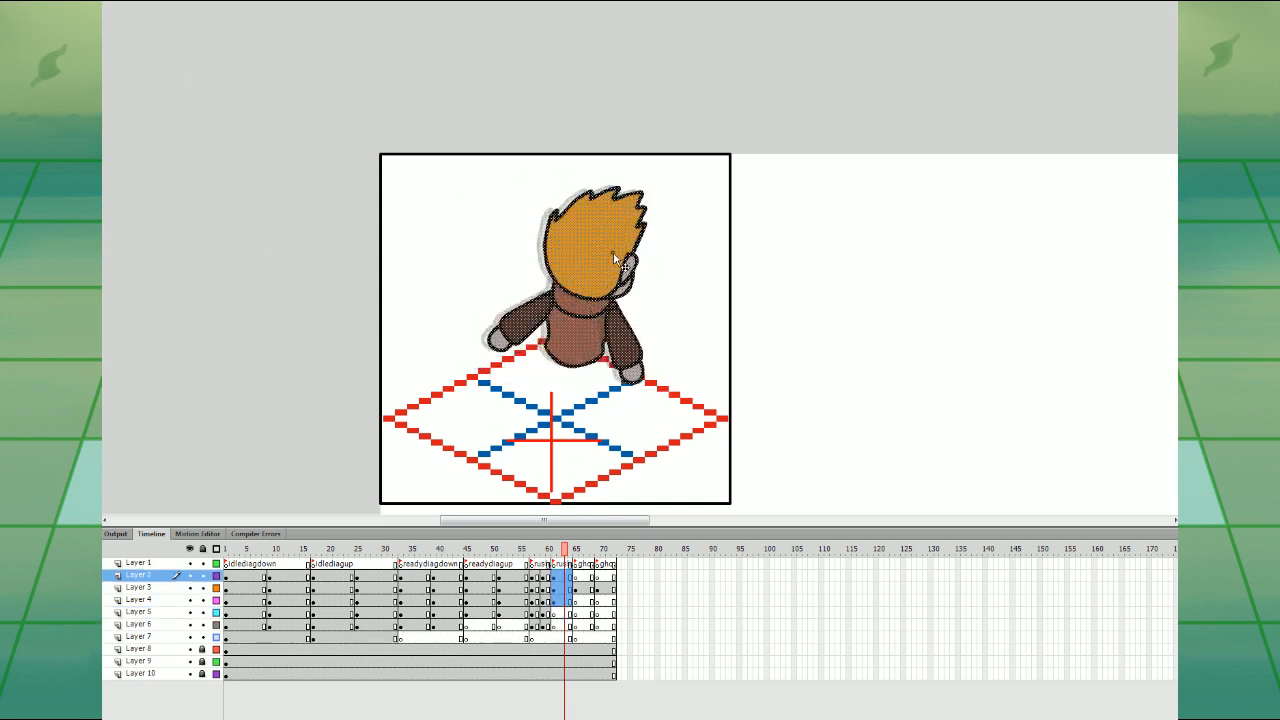
left_click(680, 271)
- Rotate the head on Layer 2 of the second rush pose slightly to match the leaning body
left_click(565, 577)
left_click_drag(659, 299, 660, 290)
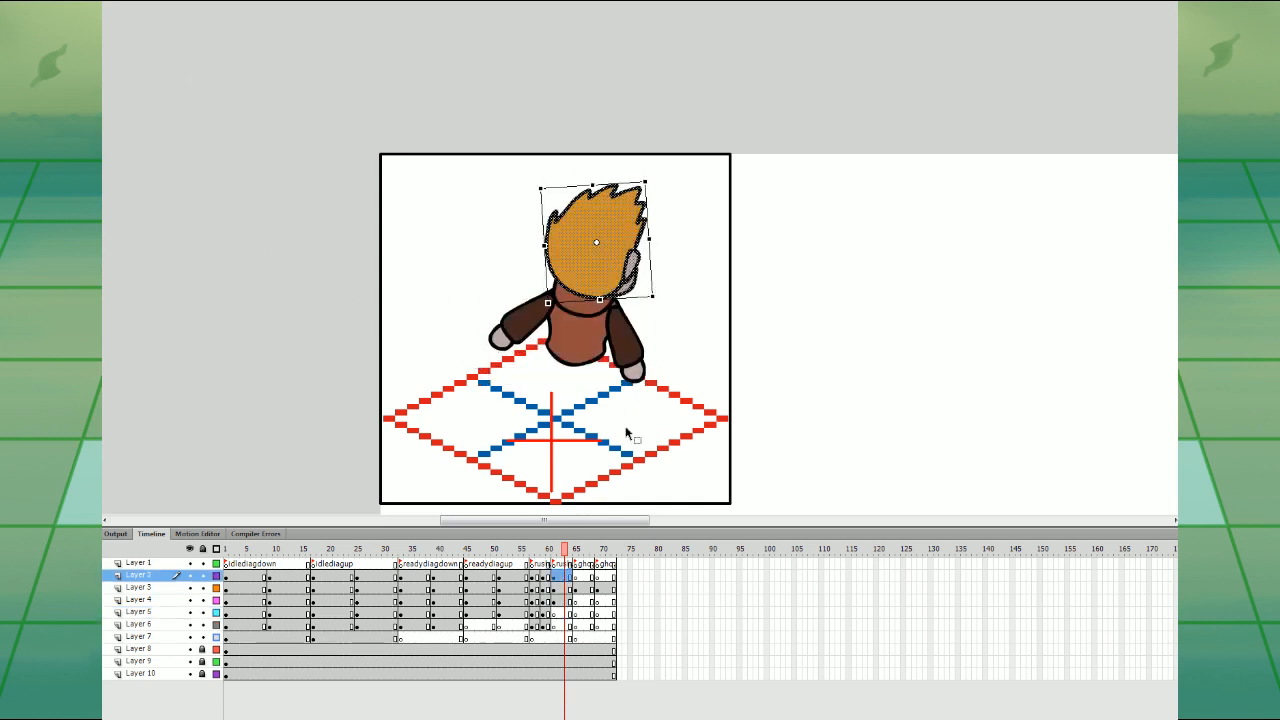
left_click(626, 431)
left_click(565, 577)
- Draw the outlines of the running legs and shoes seen from behind on Layer 5, undoing and redrawing poor strokes
left_click(560, 611)
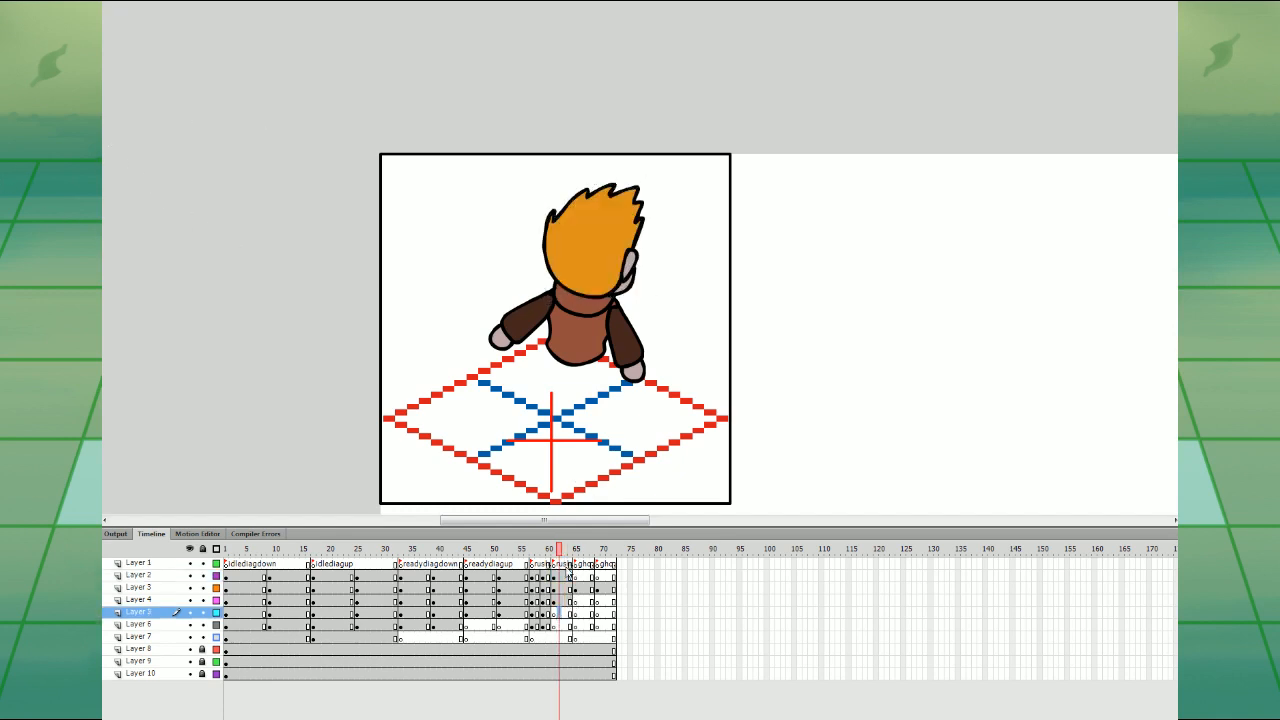
mouse_move(519, 395)
left_mouse_down()
mouse_move(518, 437)
mouse_move(503, 412)
mouse_move(516, 394)
mouse_move(580, 378)
left_mouse_up()
key("ctrl+z")
key("ctrl+z")
key("ctrl+z")
key("ctrl+z")
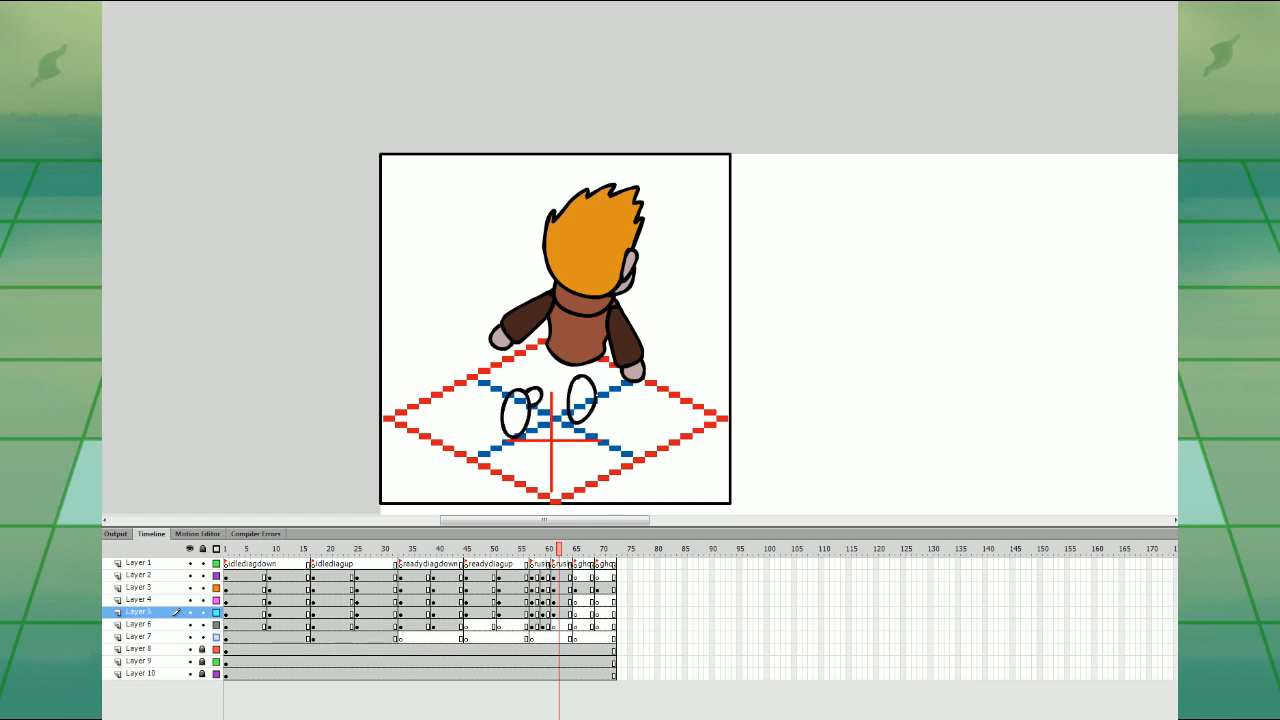
key("ctrl+z")
left_click_drag(557, 341, 527, 390)
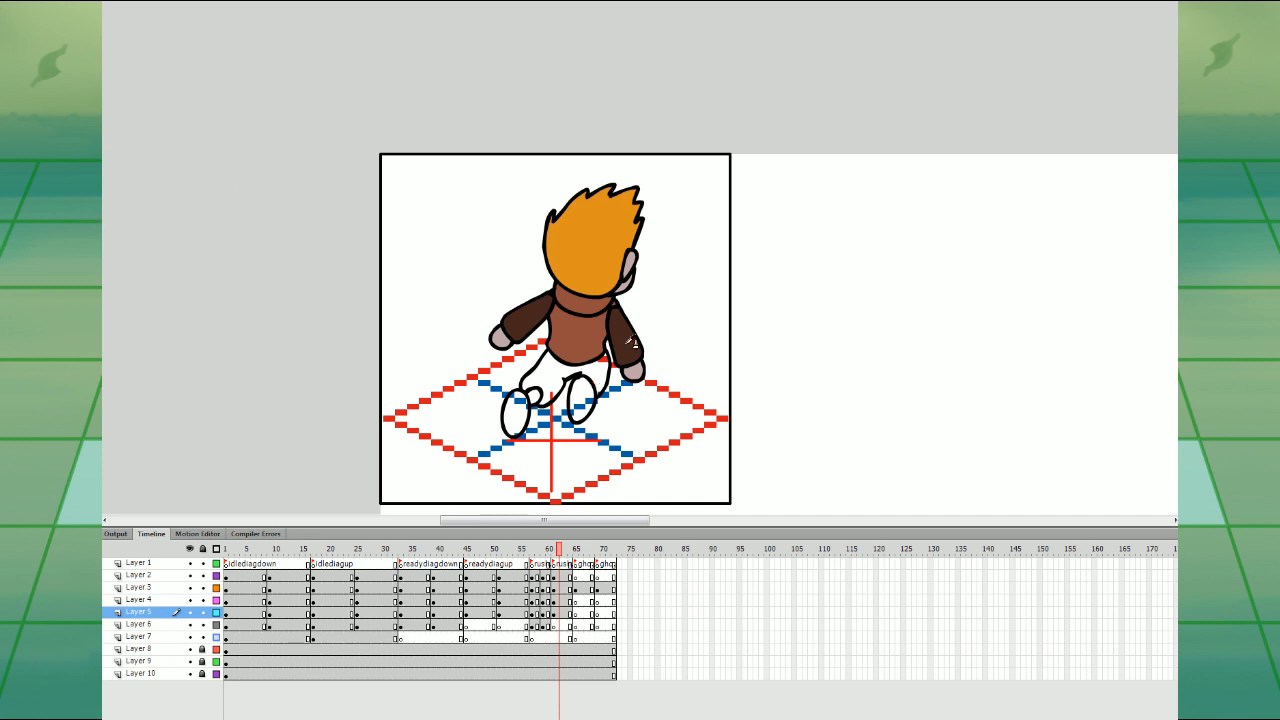
- Fill the second rush pose's trousers and shoes dark brown and its exposed ankle white, comparing it with the first rush pose
left_click(593, 366)
left_click(511, 407)
left_click(575, 386)
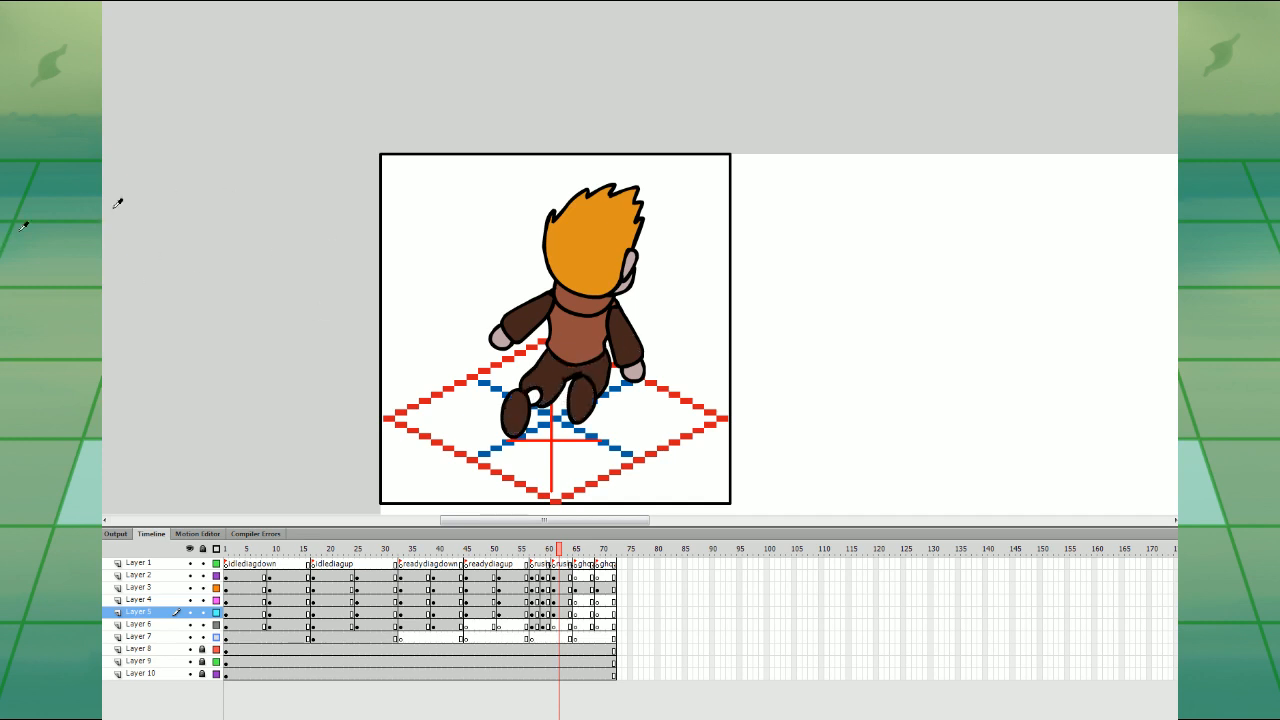
key("comma")
key("comma")
key("period")
key("comma")
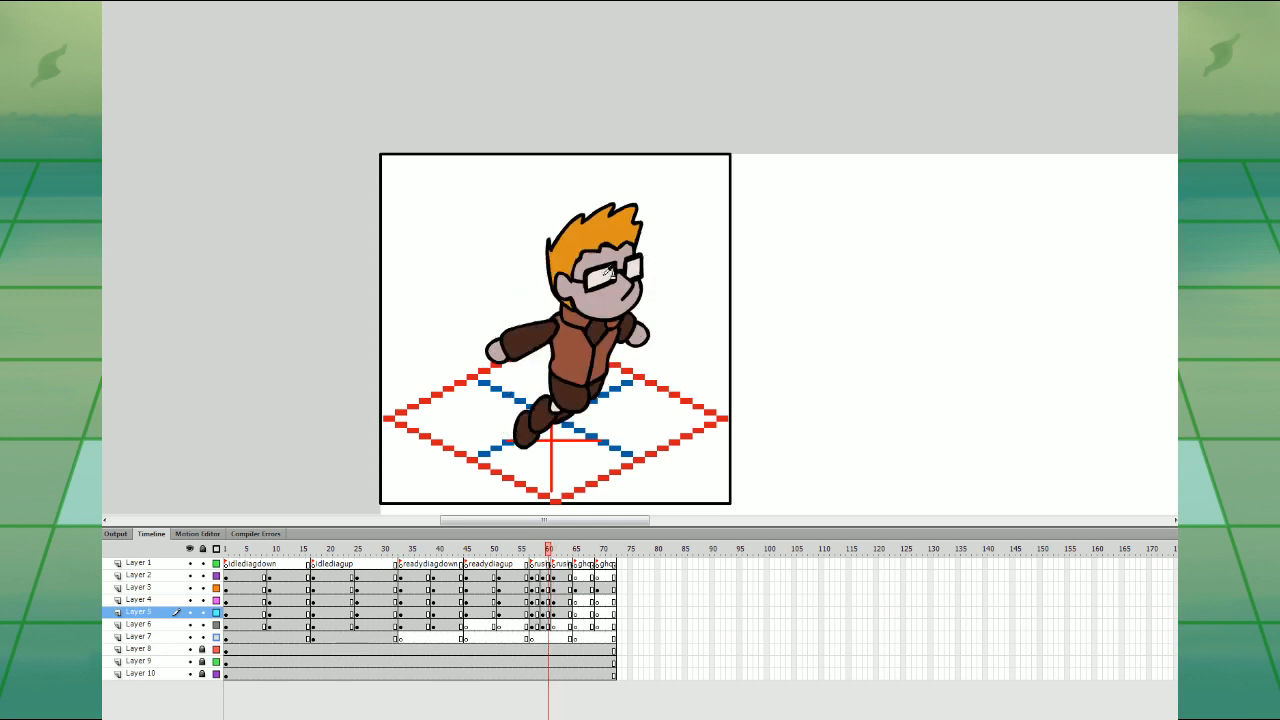
key("period")
left_click(532, 395)
- Insert keyframes on Layers 2 to 5 of the second rush animation, nudge the pose forward and up, and play the timeline
left_click_drag(544, 598, 568, 577)
key("Right")
key("Up")
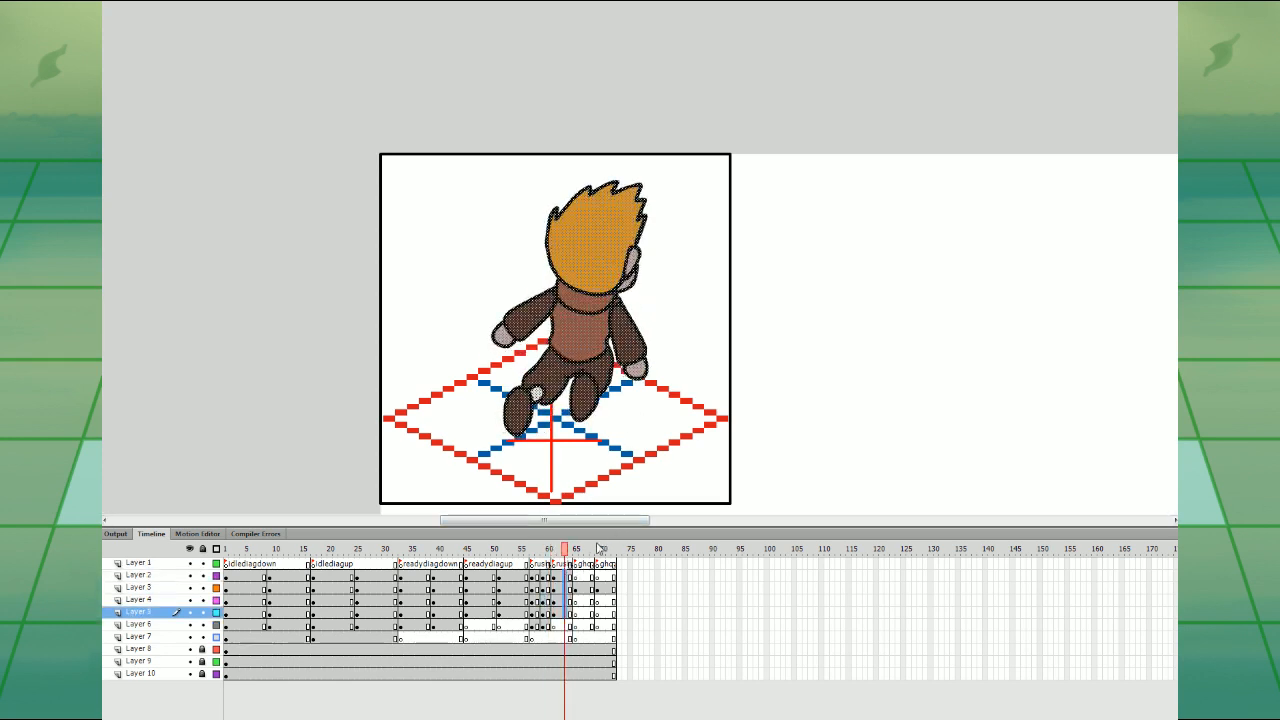
left_click(251, 566)
key("Return")
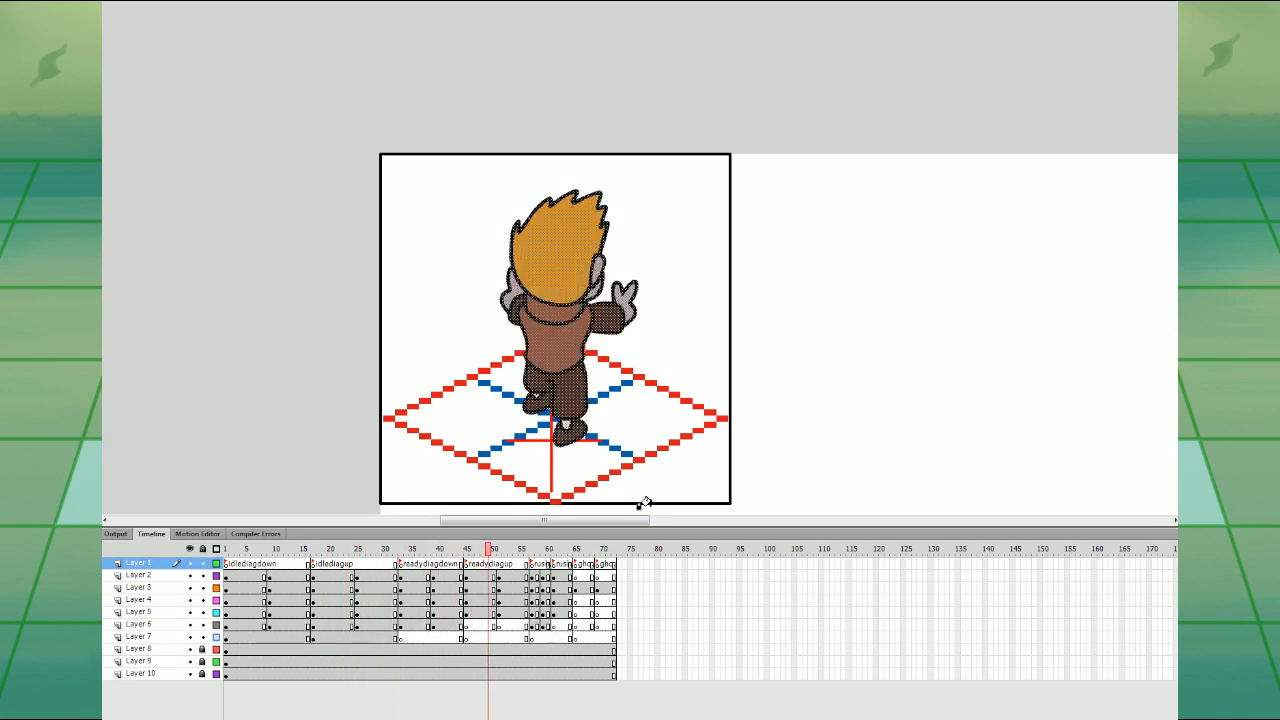
key("Return")
- Add another set of keyframes on Layers 2 to 5 of the second rush animation and nudge the pose further forward and up
left_click_drag(565, 611, 567, 578)
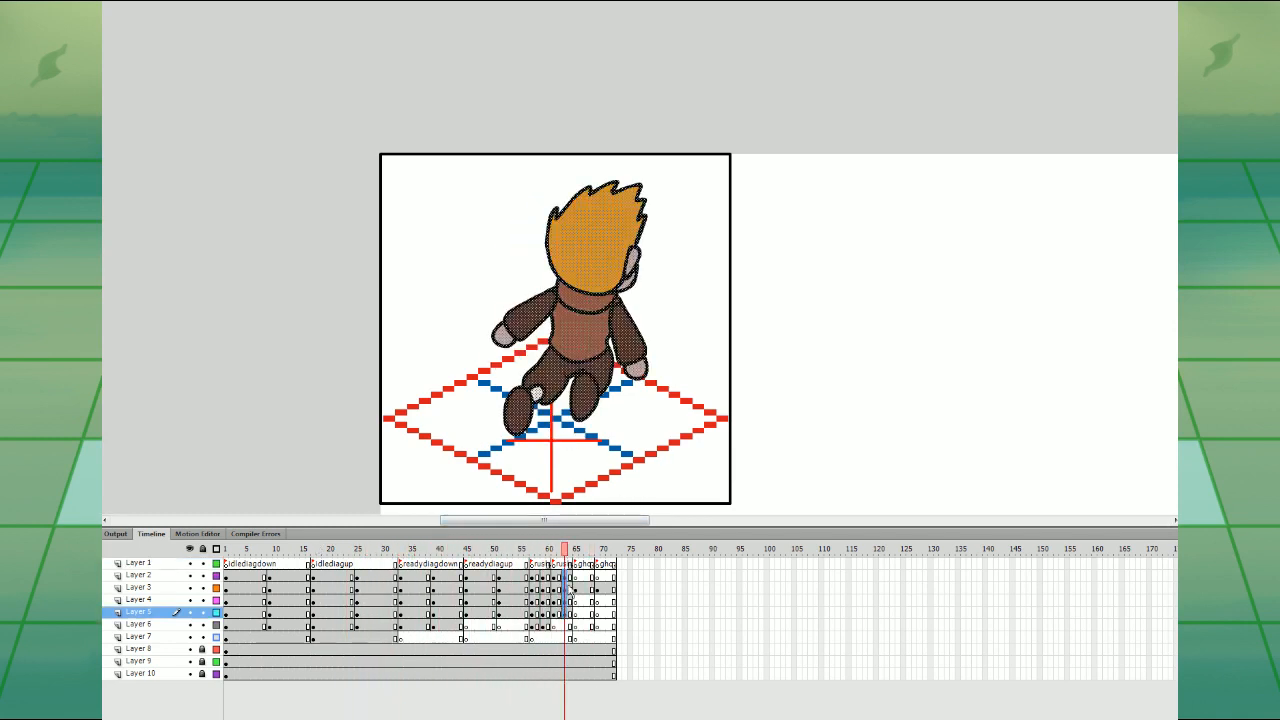
key("Right")
key("Up")
- Rotate both arms slightly about the shoulders on Layer 3 in the last keyframe of the second rush animation
left_click(567, 577)
left_click(567, 589)
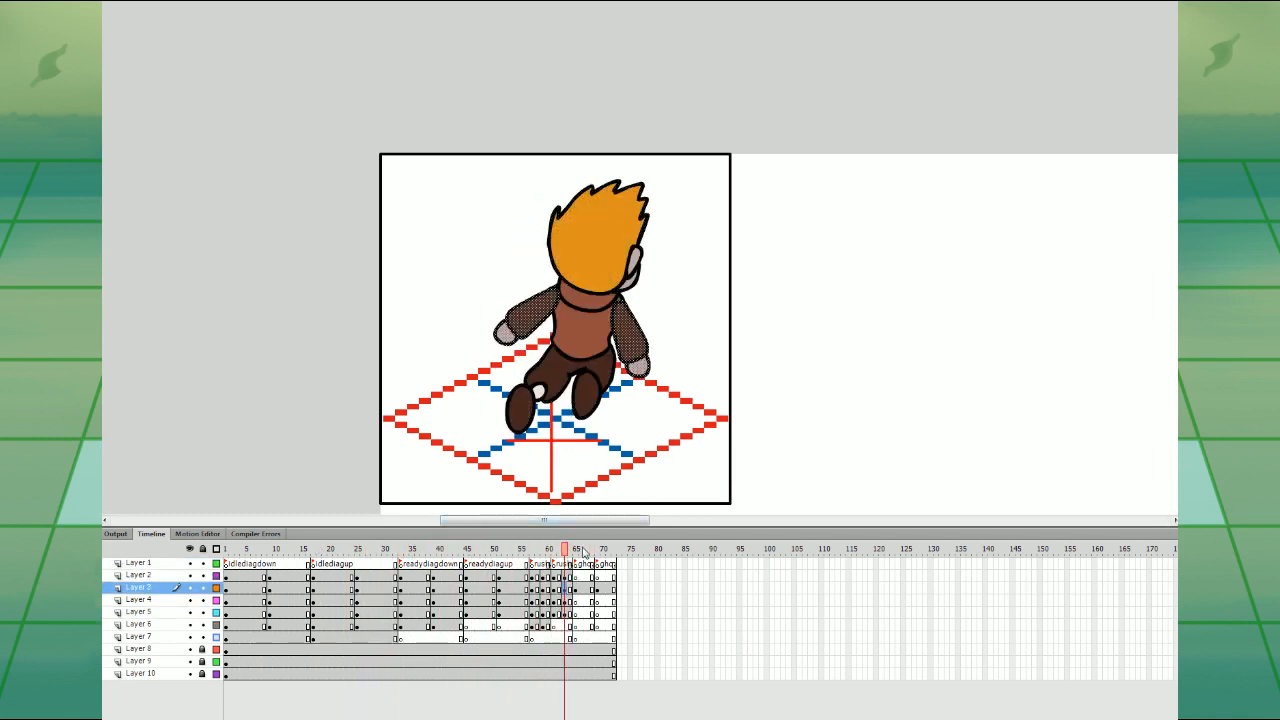
left_click(18, 94)
left_click(779, 278)
double_click(641, 338)
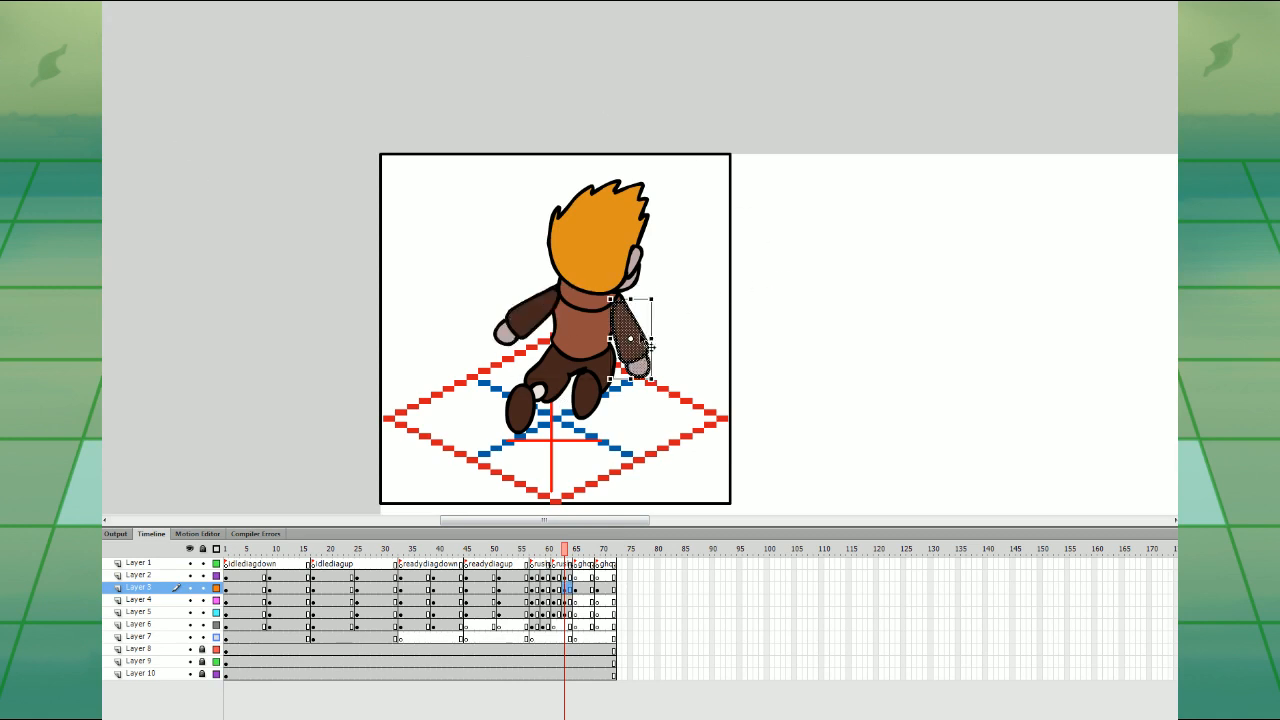
left_click_drag(631, 339, 616, 304)
left_click_drag(658, 380, 662, 376)
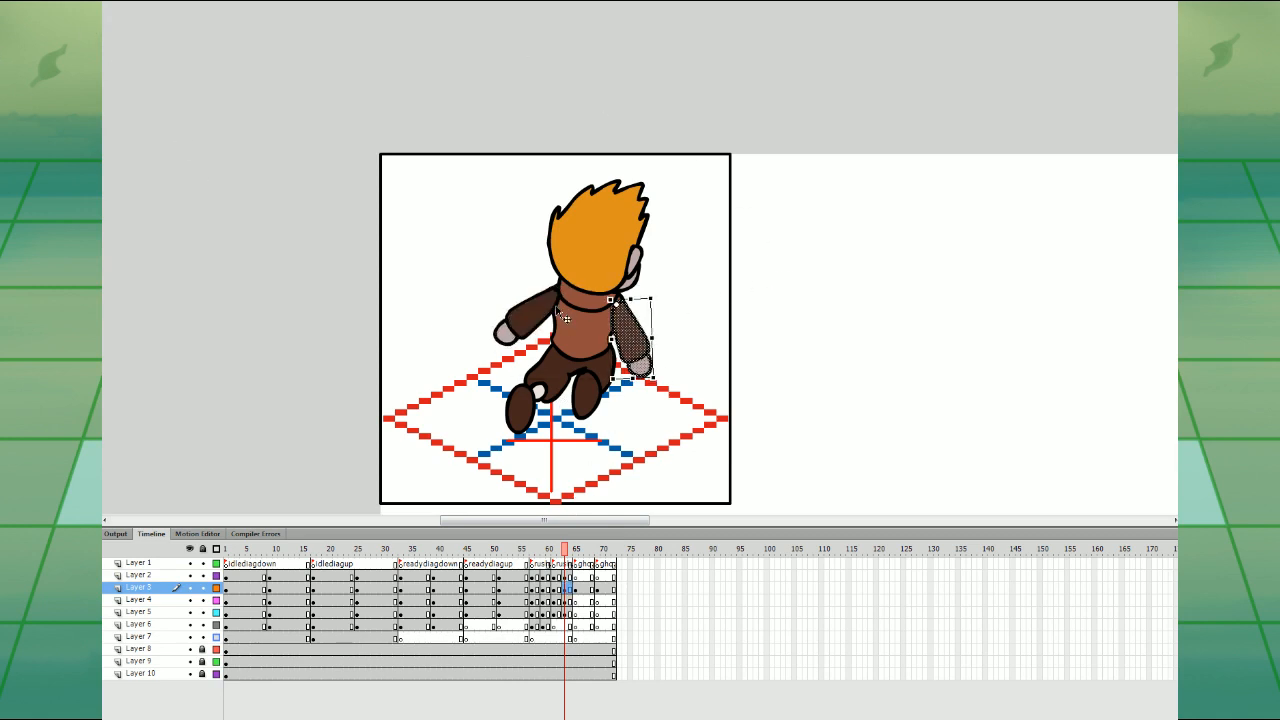
left_click(557, 311)
left_click_drag(570, 346, 566, 349)
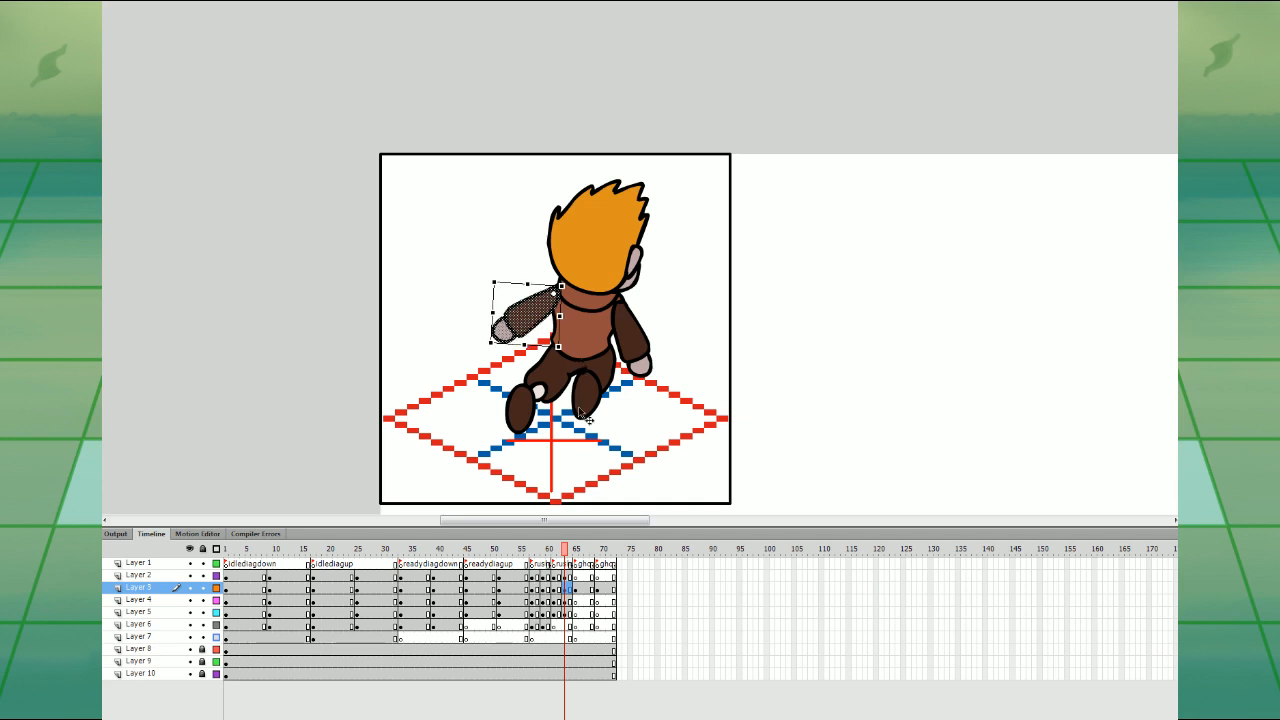
- Rotate the legs slightly on Layer 5 in the same rush keyframe and play the timeline from before the rush animations
left_click(570, 615)
left_click_drag(595, 436, 589, 449)
left_click(526, 576)
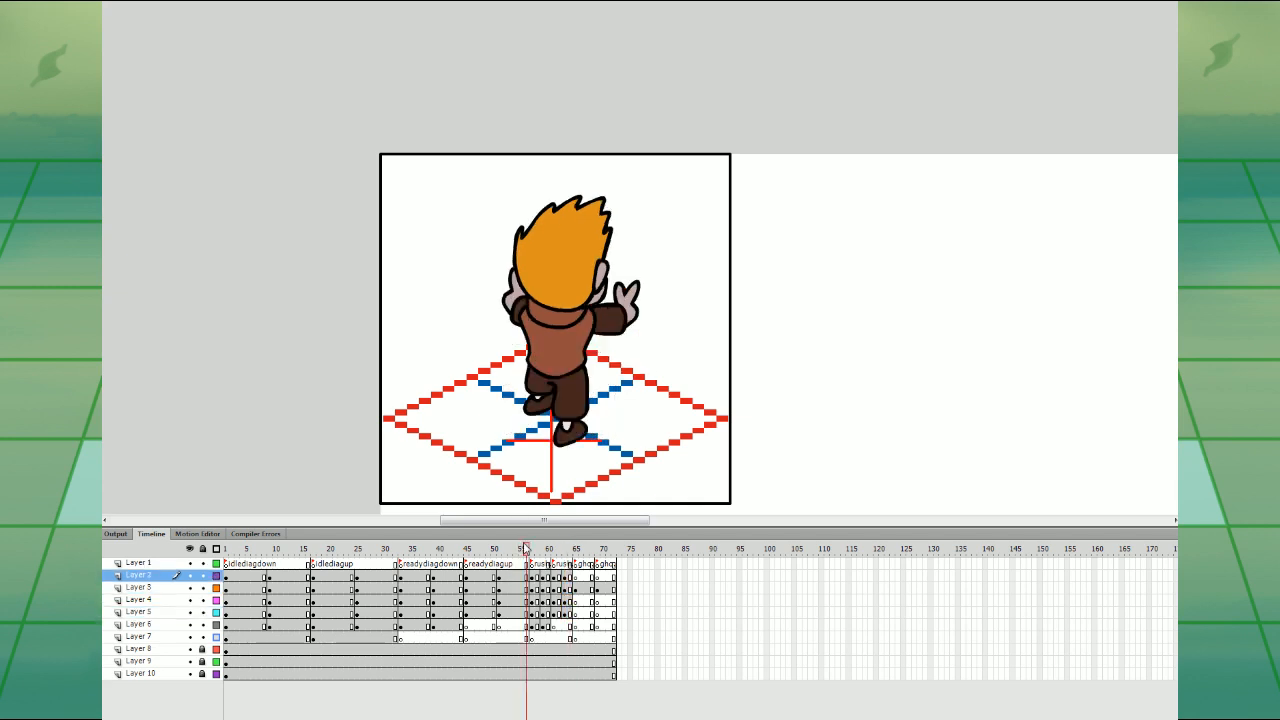
key("Return")
- Copy the heads from the idlediagdown and idlediagup animations onto the matching front and back ghost bodies
left_click(250, 576)
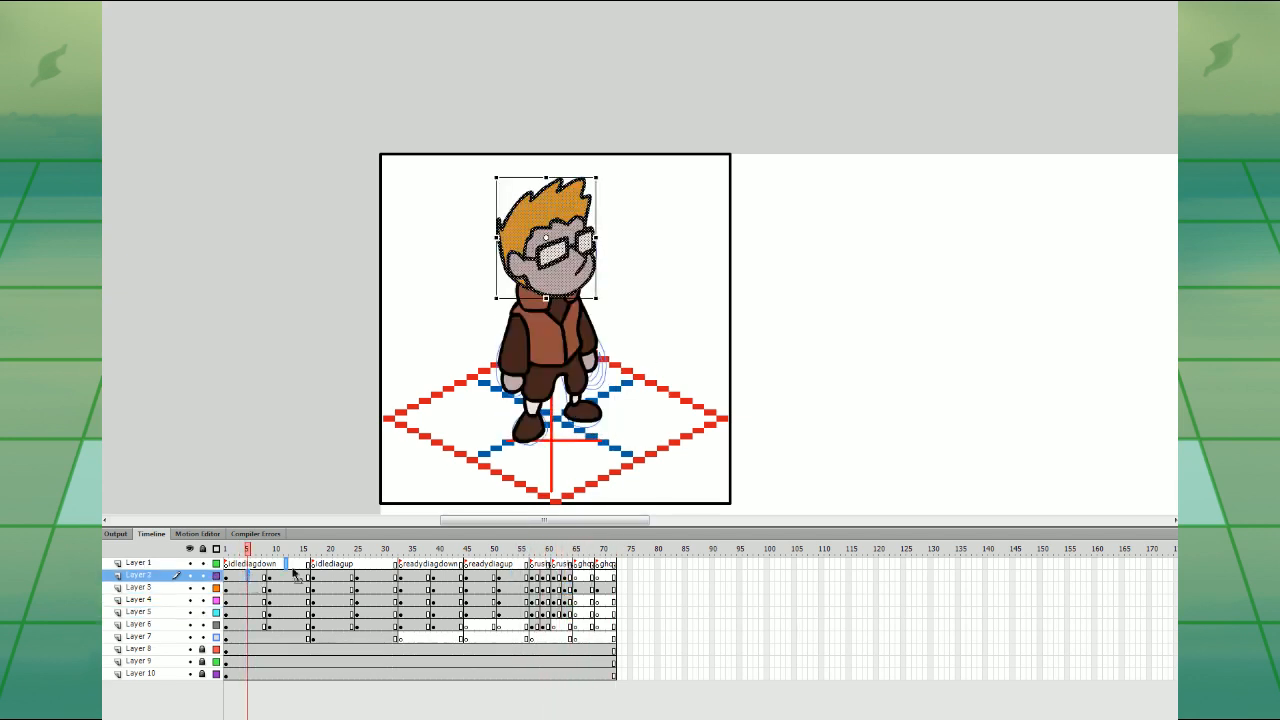
left_click(577, 585)
left_click(336, 580)
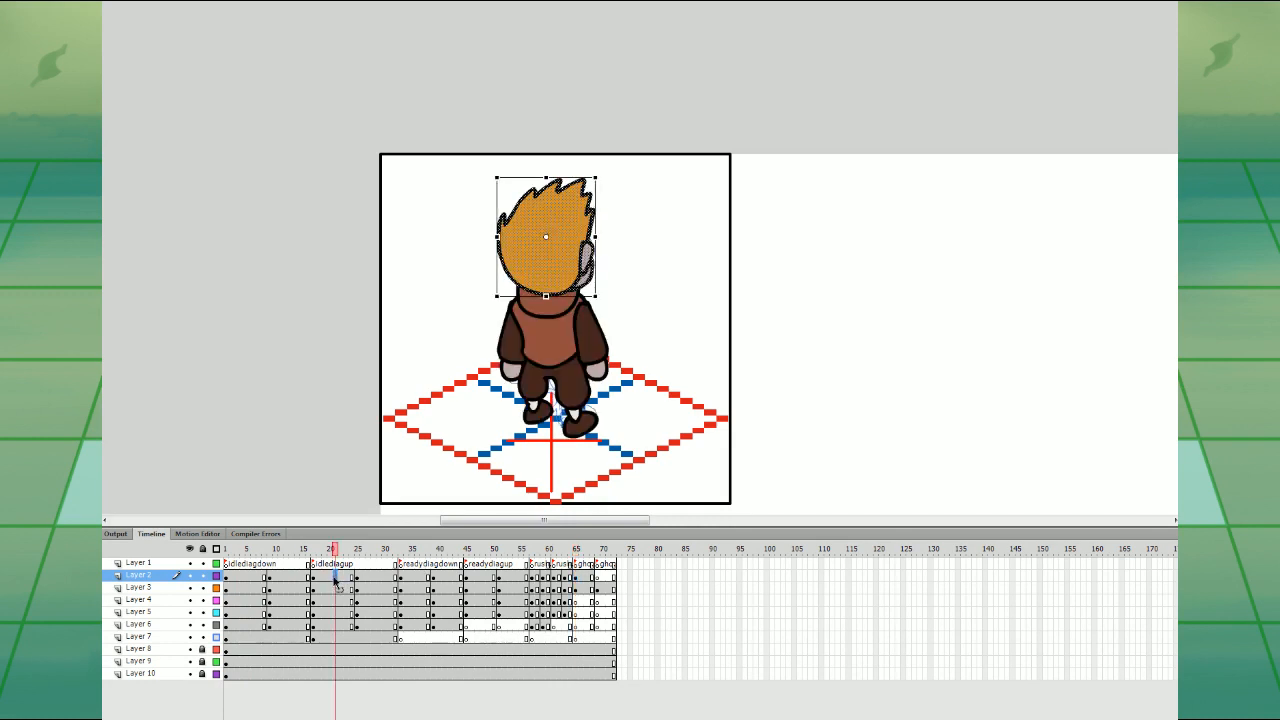
left_click(593, 600)
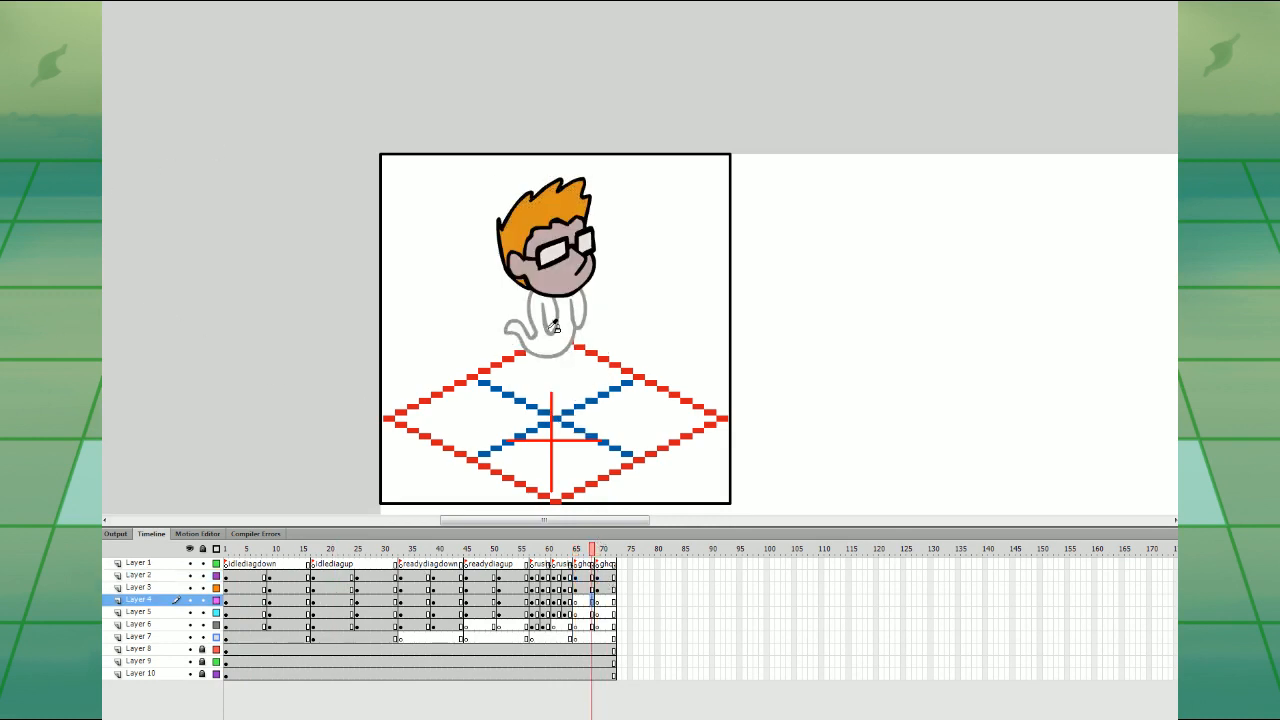
key(".")
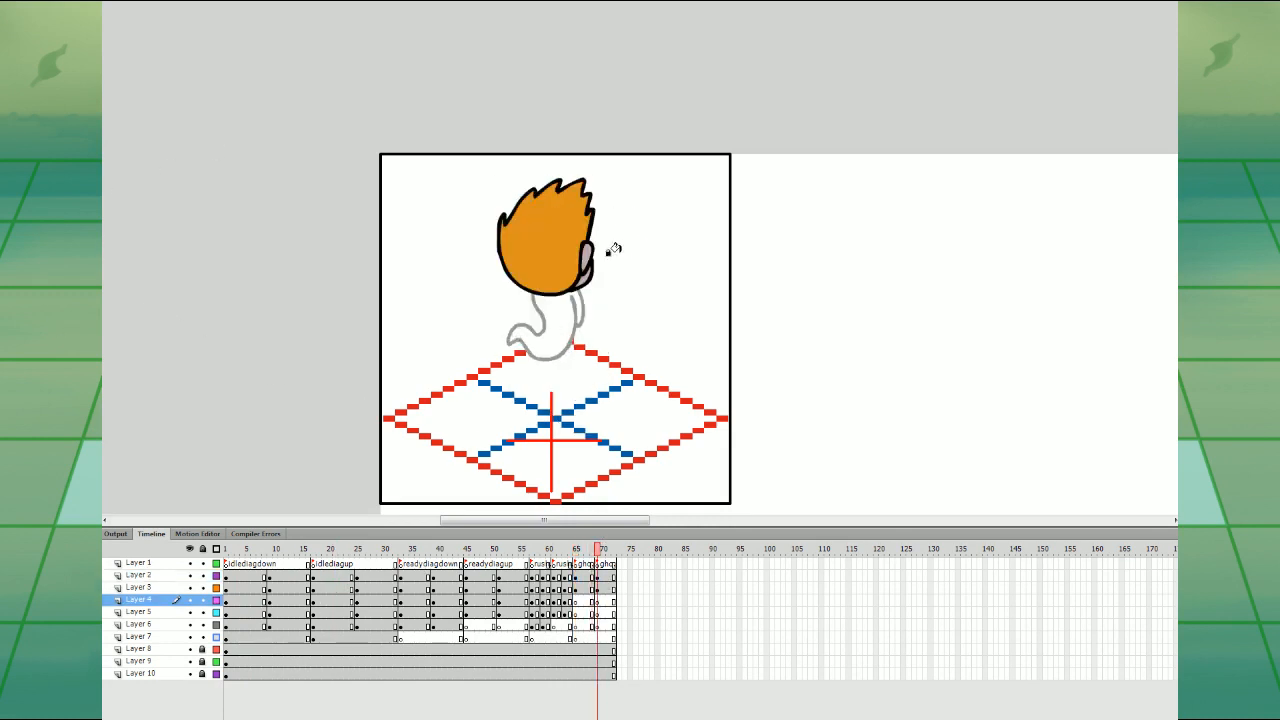
- Recolour the back-view ghost's head with grey outlines and white hair, ear and face areas
left_click(591, 219)
left_click(562, 315)
left_click(558, 269)
left_click(584, 261)
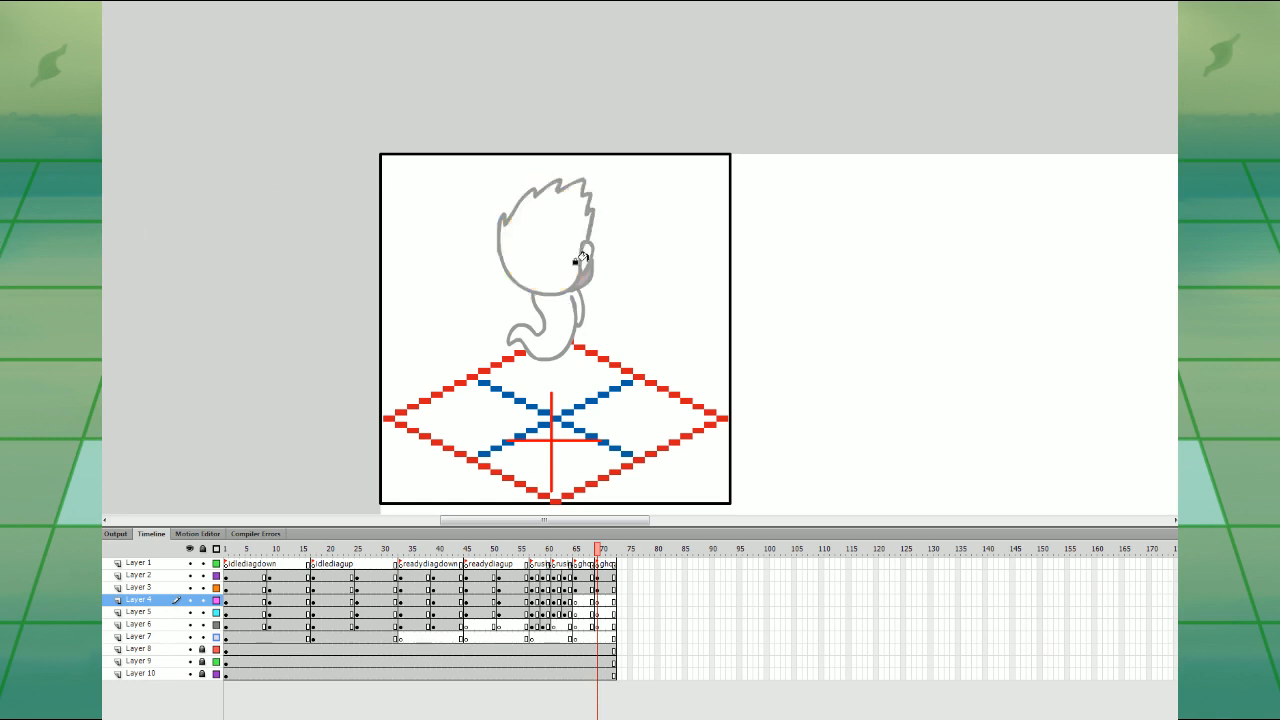
left_click(582, 280)
- Recolour the front-view ghost's head with grey outlines and white hair, face and glasses, and play the timeline
left_click(572, 266)
left_click(556, 253)
left_click(585, 243)
left_click(566, 232)
left_click(588, 200)
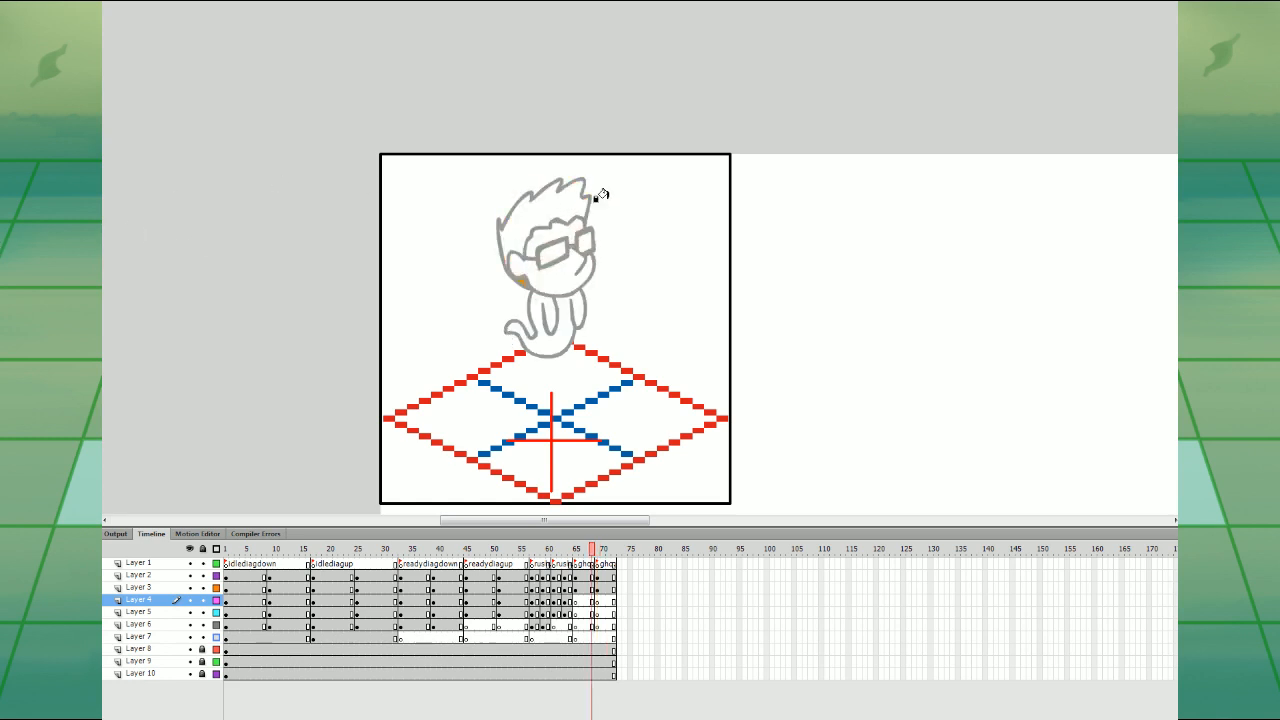
left_click(510, 280)
key("ctrl+minus")
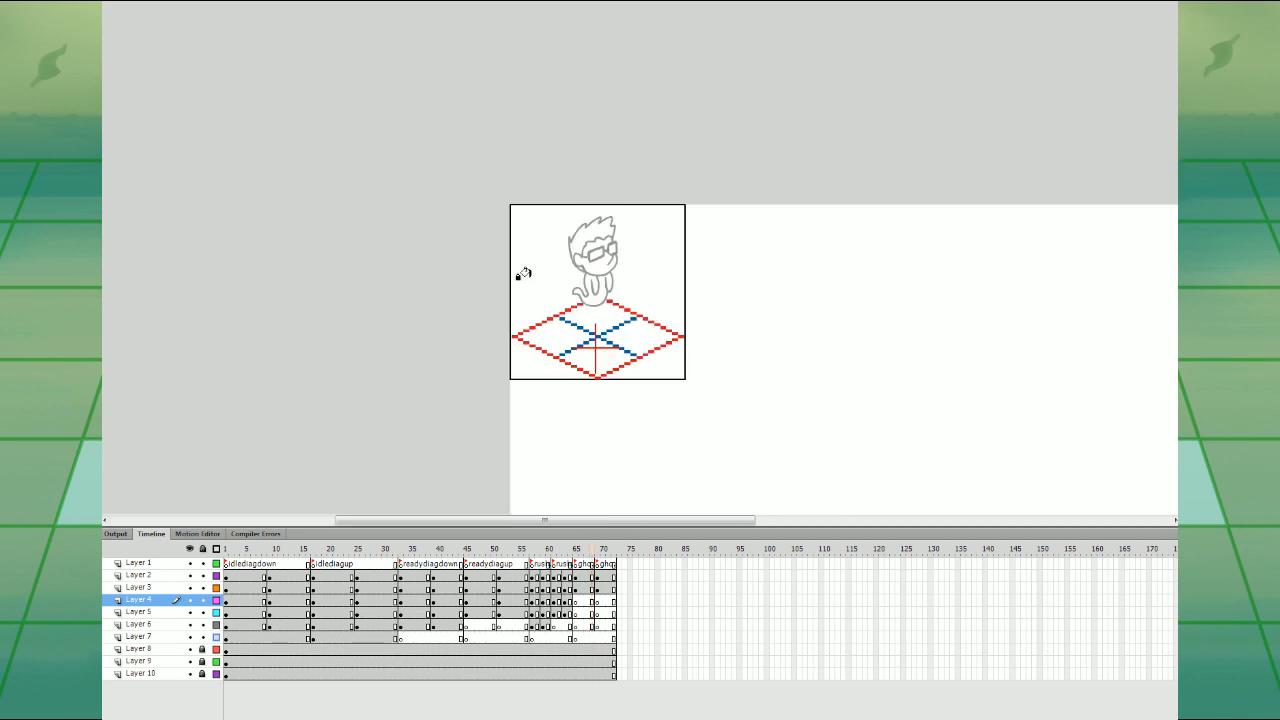
key("Return")
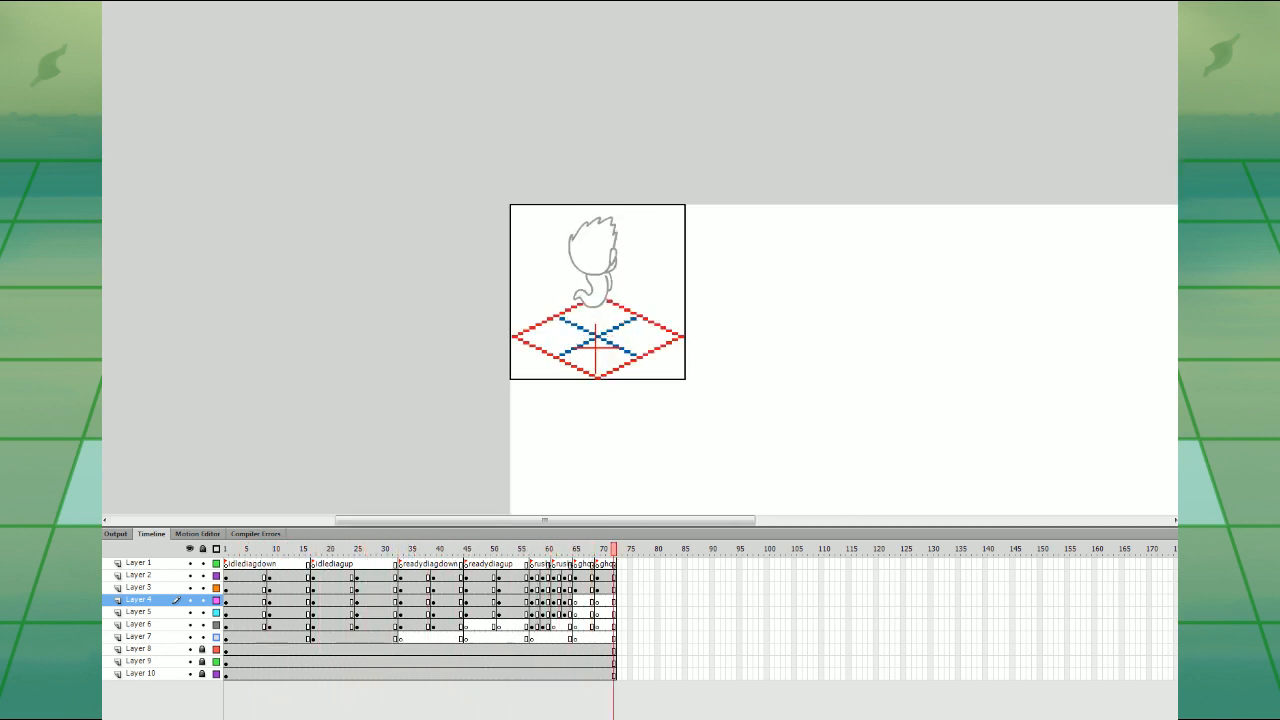
- Copy all frames of Layers 1 to 6 into a separate document, shrink its stage around the sprite, and play the timeline
left_click(176, 565)
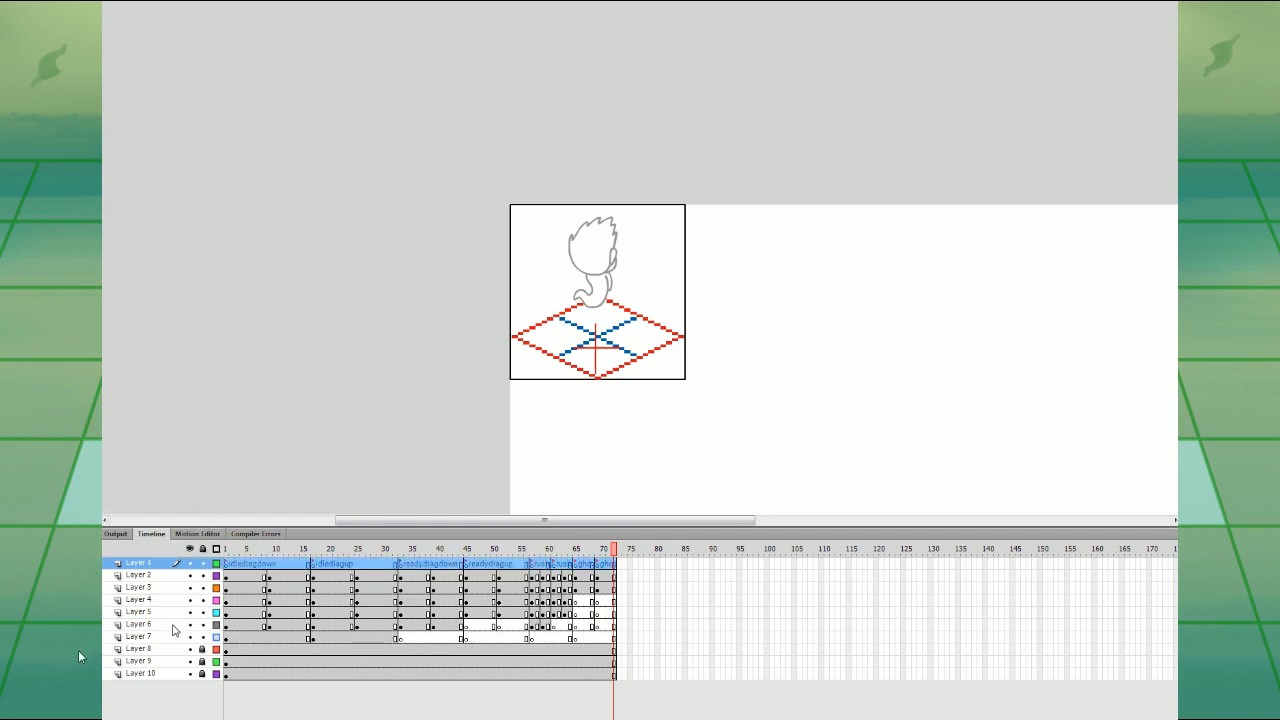
left_click(172, 625, "shift")
left_click(437, 463)
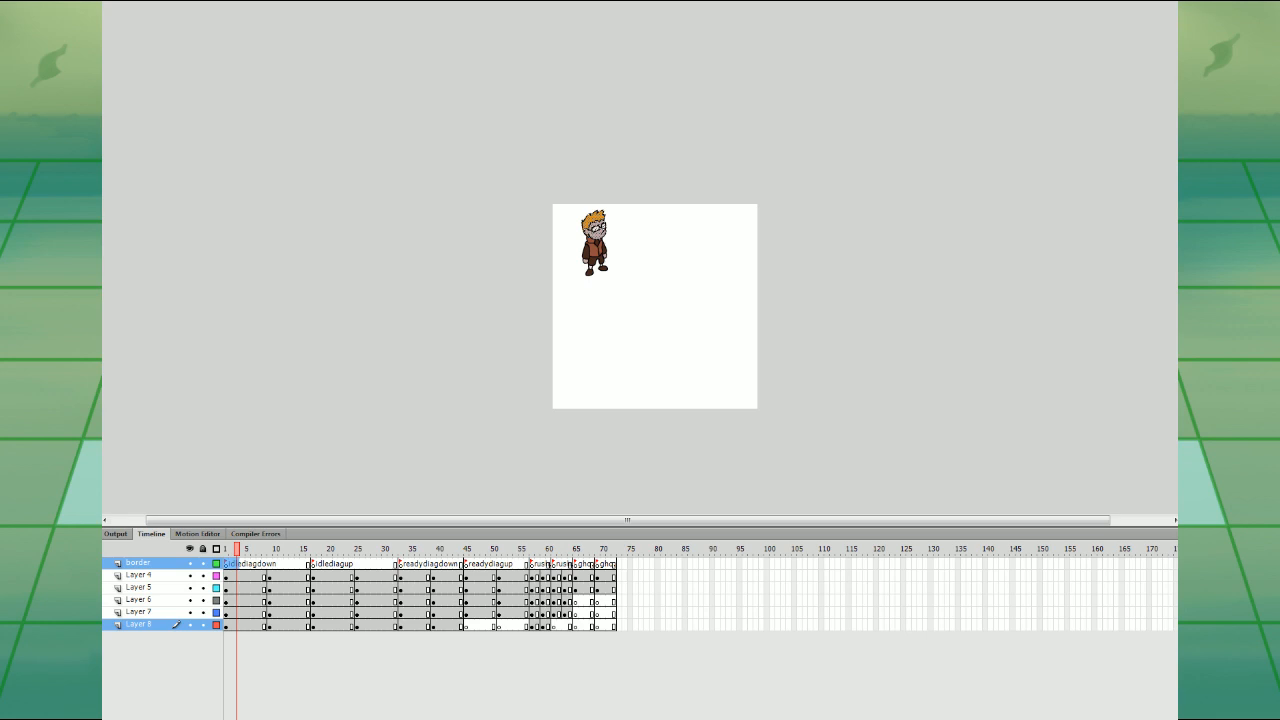
left_click(1072, 276)
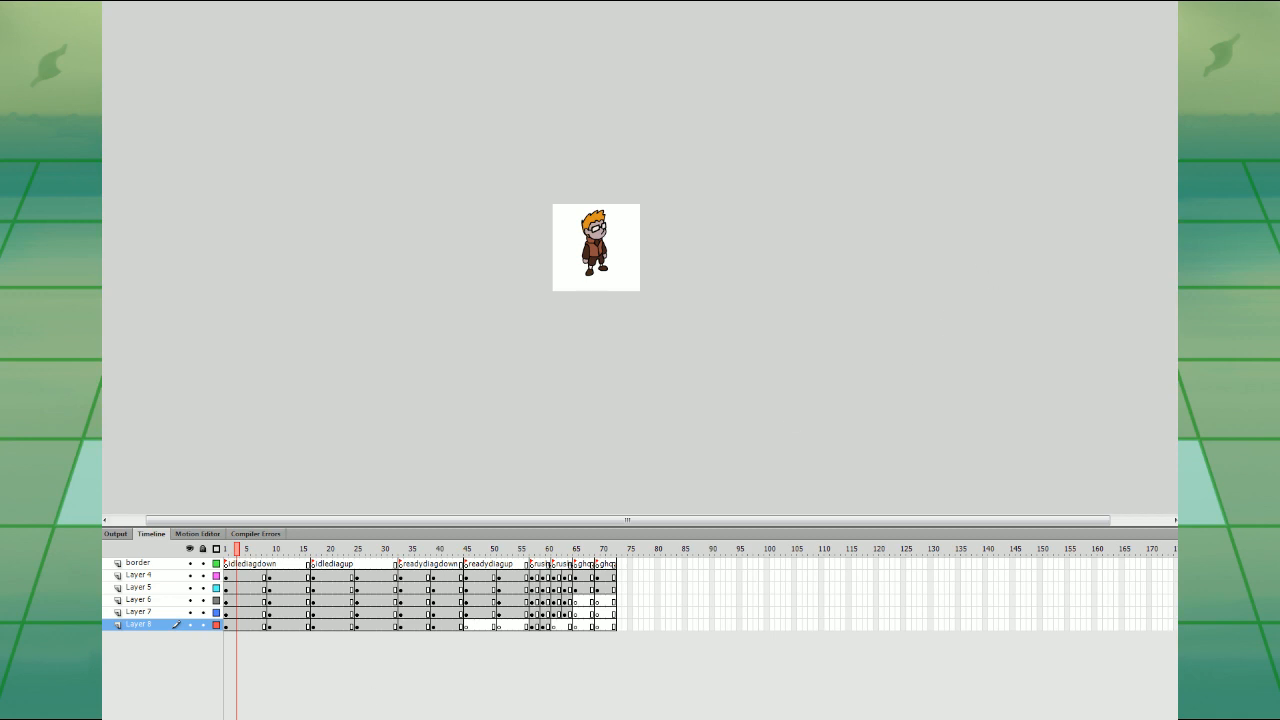
key("Return")
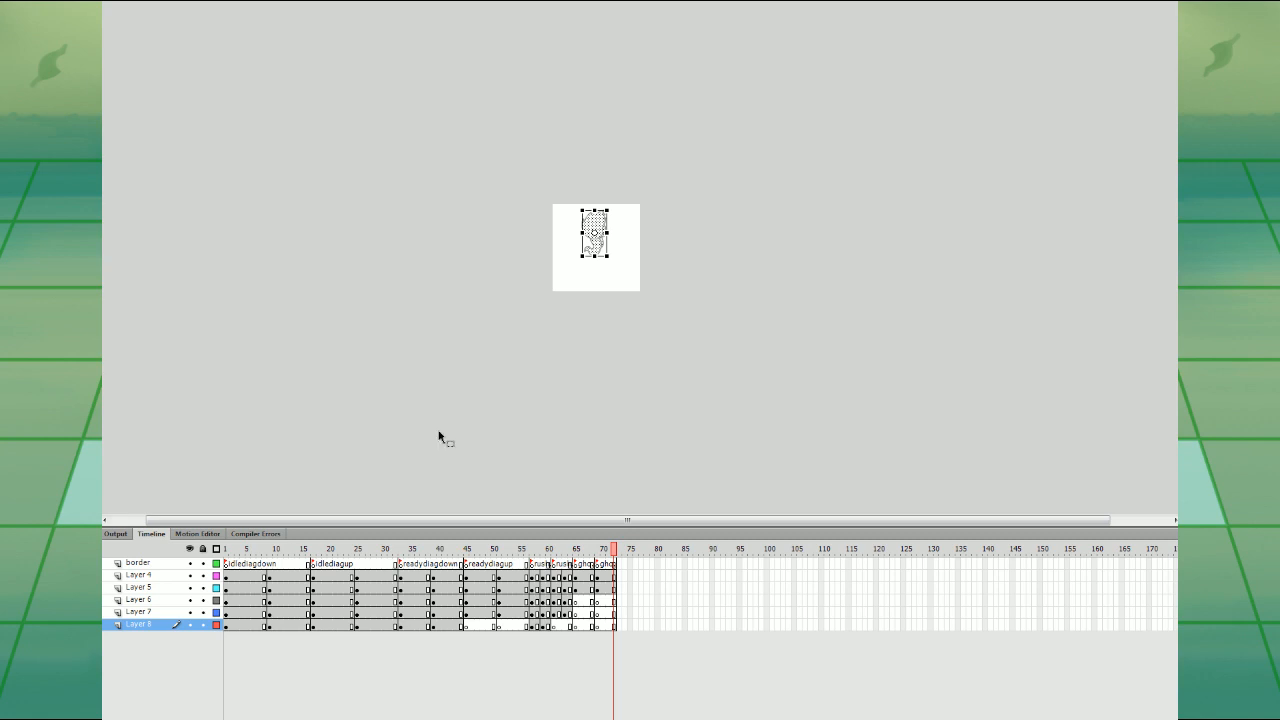
- Switch to the ninja's large battle animation document and show the whole stage at the first frame of the ACTIONS layer
left_click(457, 325)
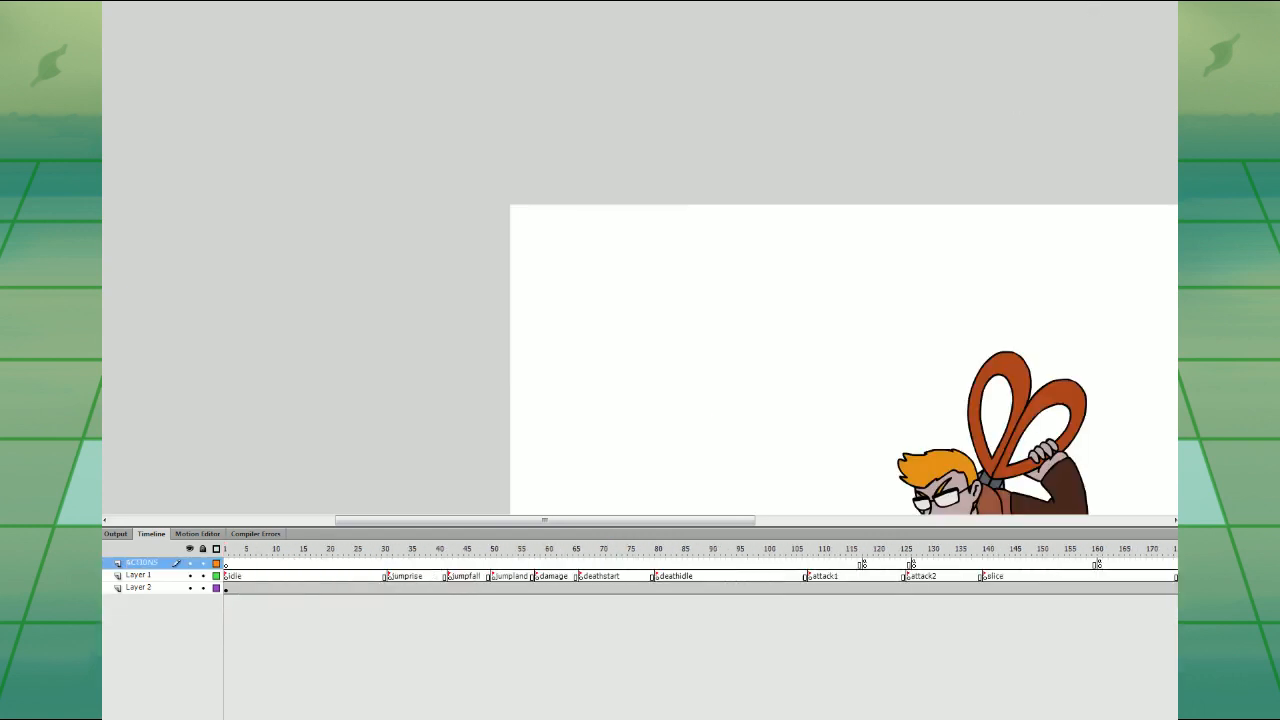
left_click(226, 565)
key("ctrl+minus")
left_click_drag(735, 282, 715, 248)
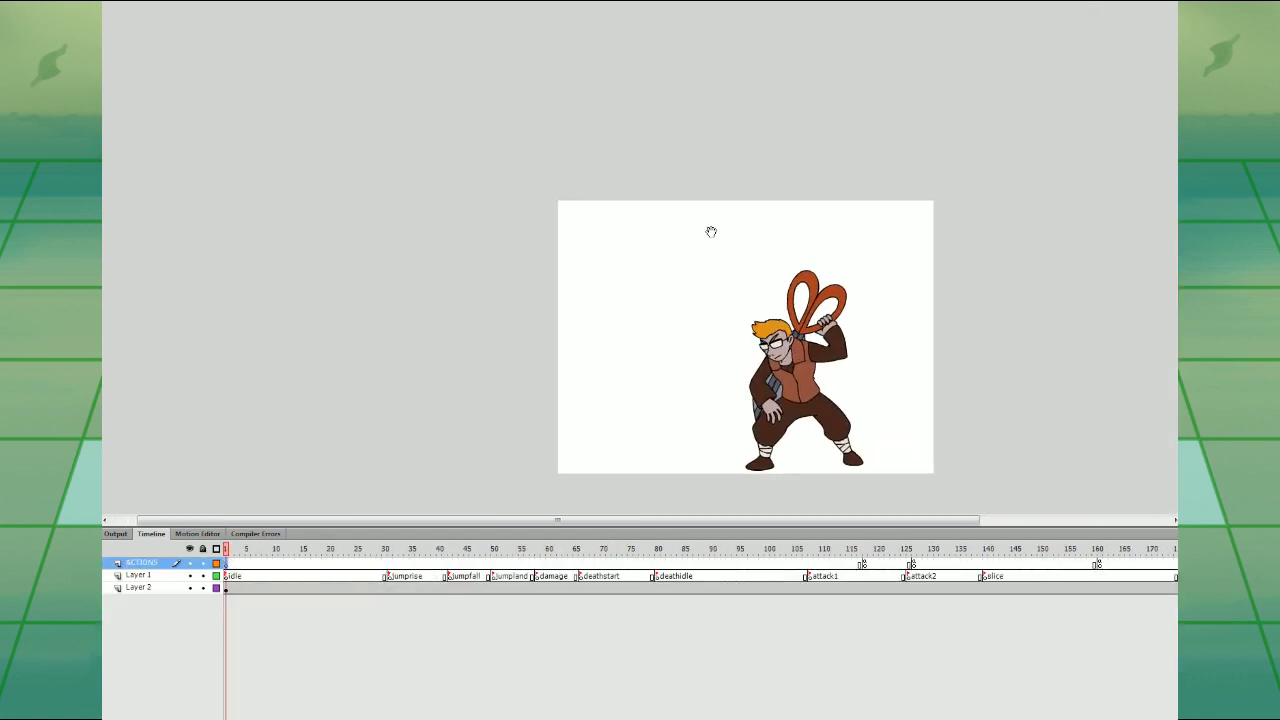